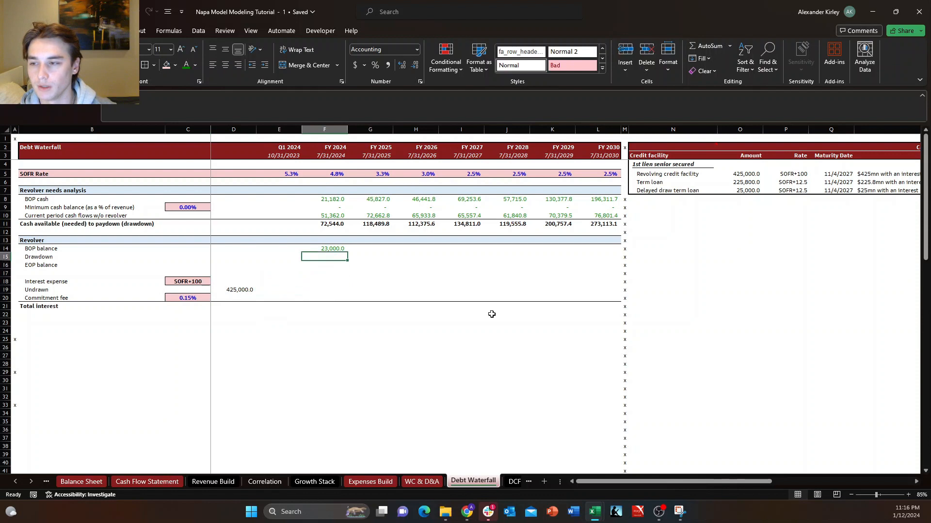
# Examine the revolver's drawdown row and its SOFR+100 interest expense input.
pyautogui.hotkey('shift', 'space')
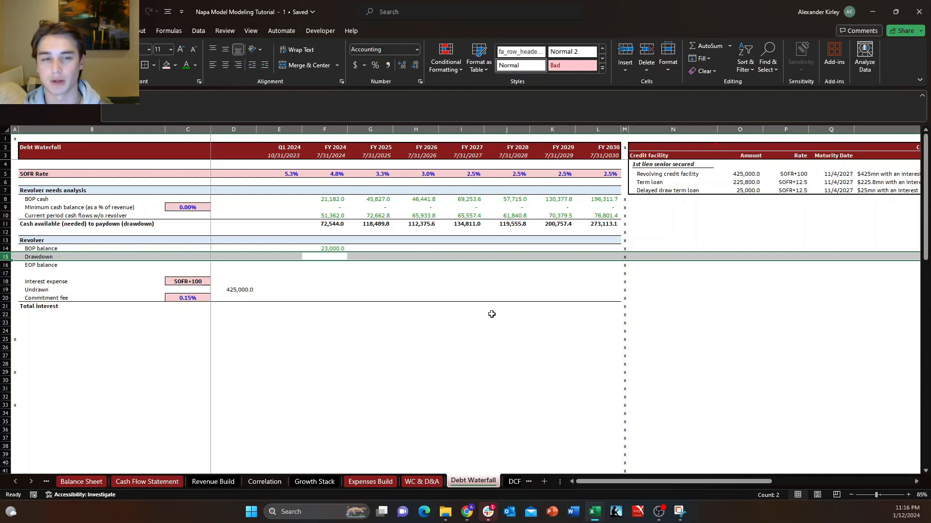
pyautogui.press('Left')
pyautogui.press('Left')
pyautogui.press('Left')
pyautogui.press('Down')
pyautogui.press('Down')
pyautogui.press('Down')
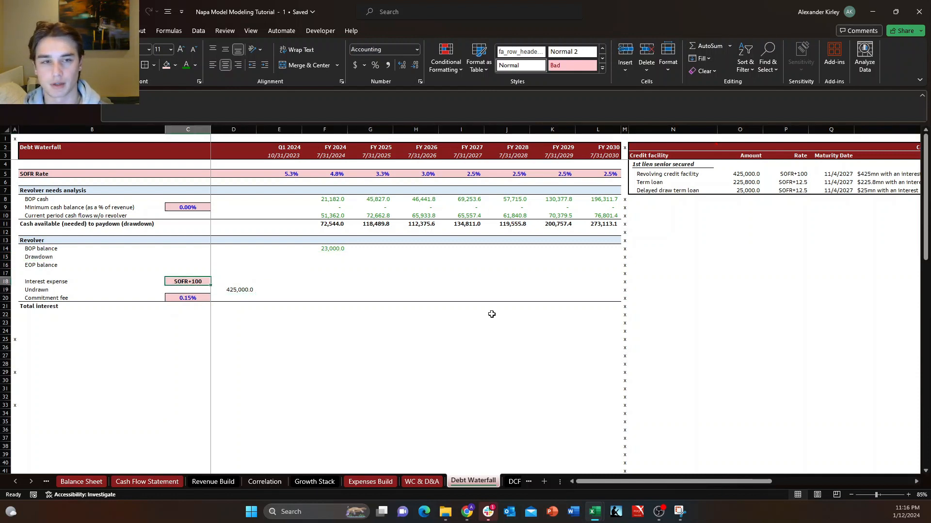
pyautogui.press('Right')
pyautogui.press('Right')
pyautogui.press('Right')
pyautogui.press('Up')
pyautogui.press('Up')
pyautogui.press('Up')
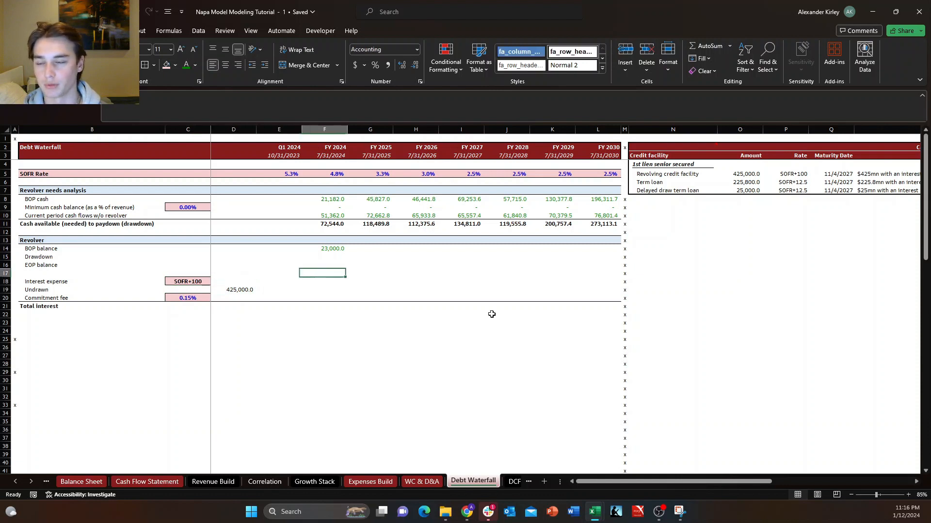
# Examine the cash available (needed) to paydown (drawdown) row across FY 2024 to FY 2030.
pyautogui.press('Up')
pyautogui.press('Up')
pyautogui.press('Up')
pyautogui.press('Up')
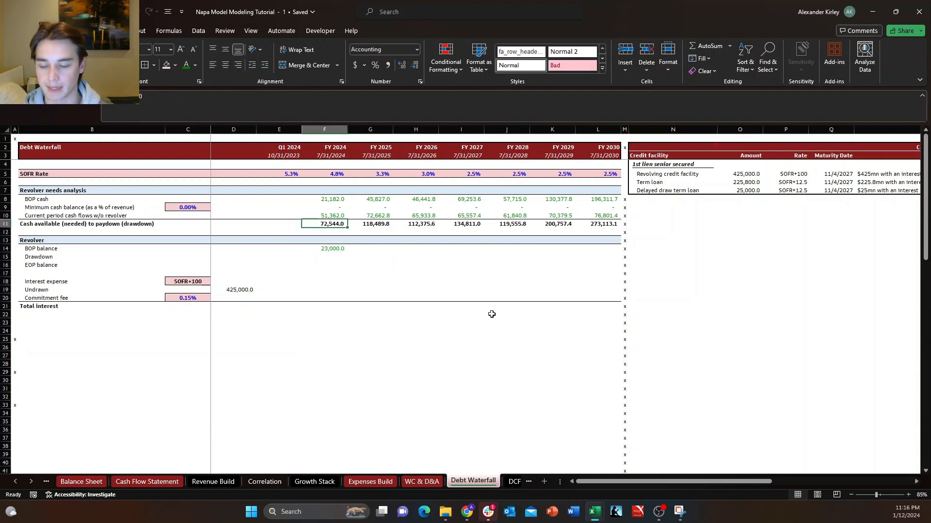
pyautogui.hotkey('ctrl', 'shift', 'Right')
pyautogui.press('Left')
pyautogui.press('Right')
pyautogui.press('Right')
pyautogui.press('Down')
pyautogui.press('Left')
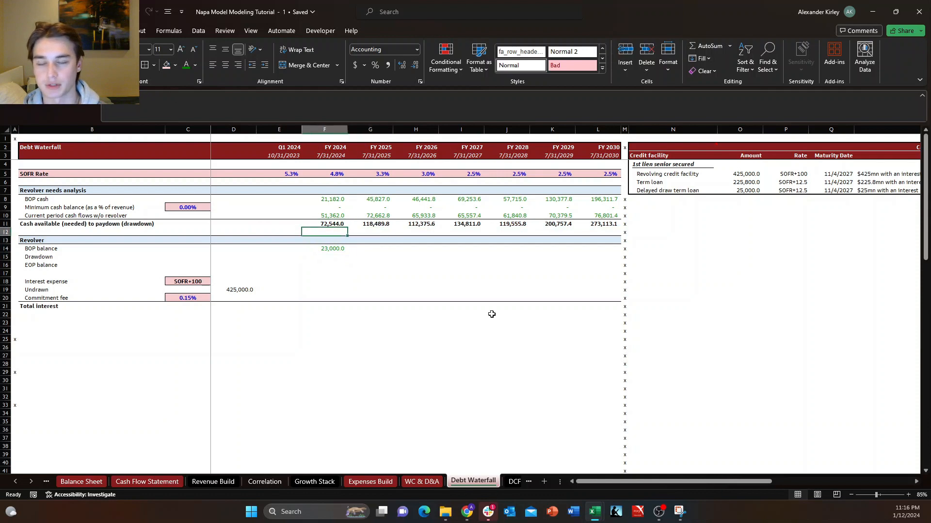
pyautogui.press('Up')
pyautogui.hotkey('ctrl', 'shift', 'Right')
pyautogui.hotkey('ctrl', 'shift', 'Left')
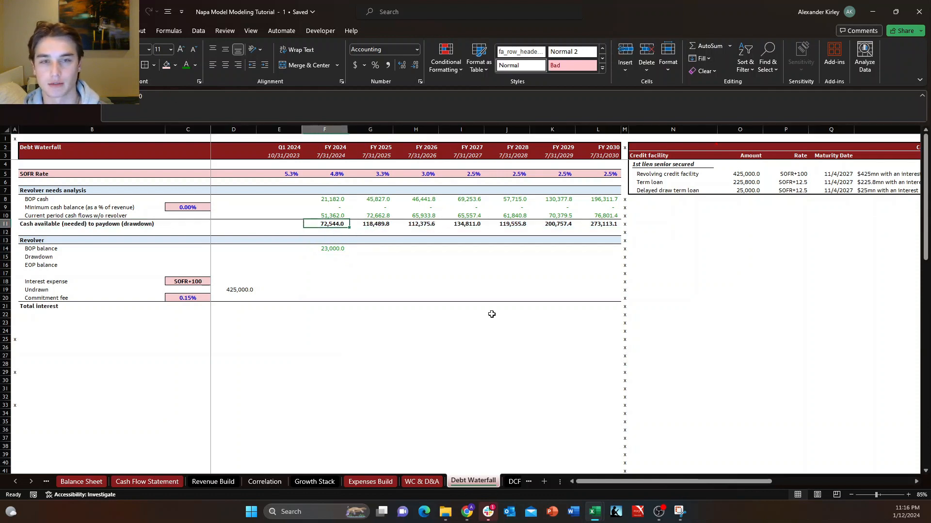
# Begin the FY 2024 drawdown formula in F15 with an IF test for cash available below zero, F11<0.
pyautogui.press('Down')
pyautogui.press('Down')
pyautogui.press('Down')
pyautogui.press('Down')
pyautogui.press('Down')
pyautogui.press('Right')
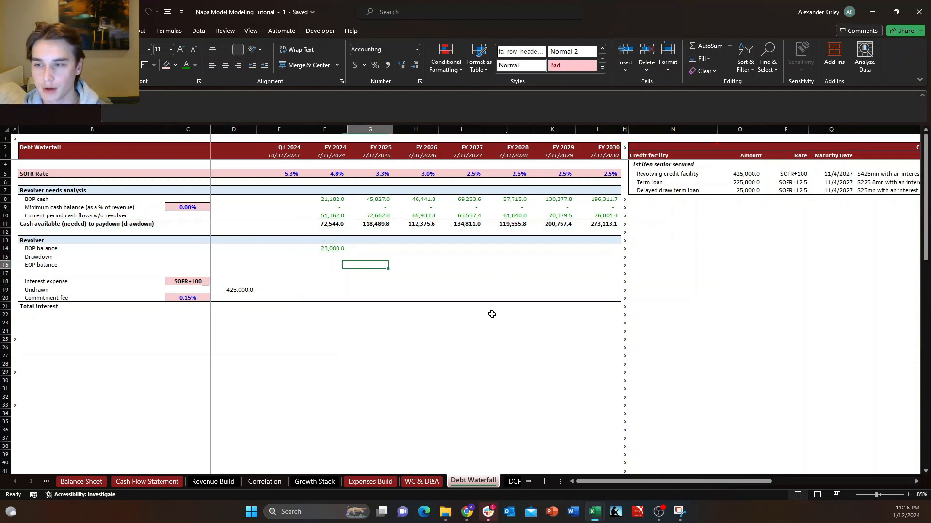
pyautogui.press('Left')
pyautogui.press('Up')
pyautogui.write('+')
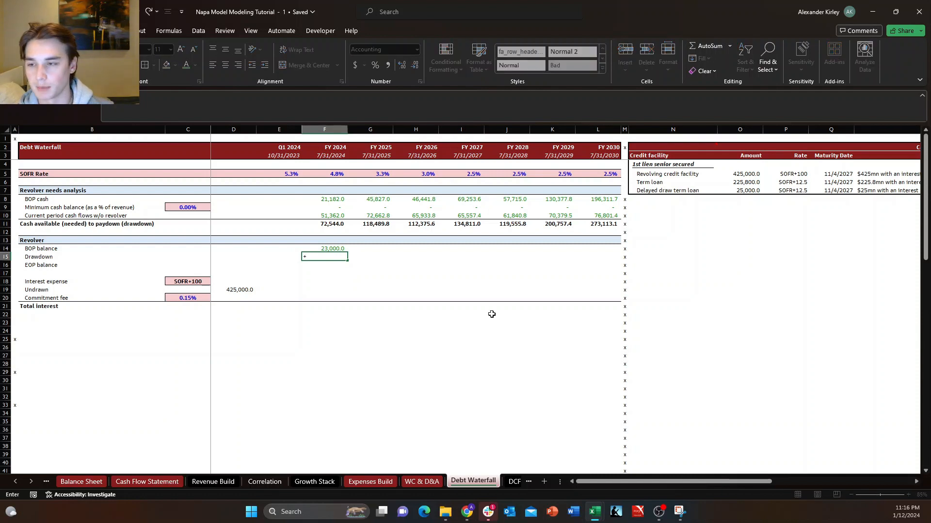
pyautogui.write('IF(')
pyautogui.press('Up')
pyautogui.press('Up')
pyautogui.press('Up')
pyautogui.press('Up')
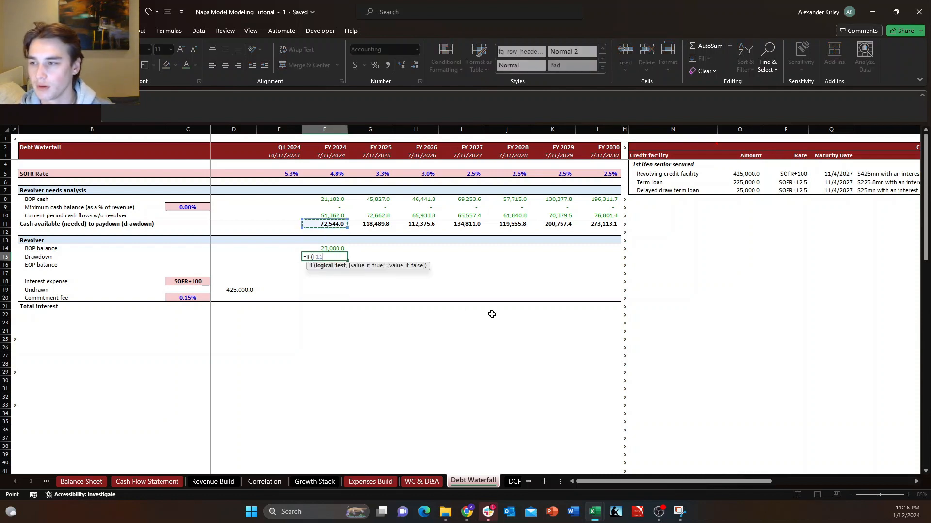
pyautogui.write('<')
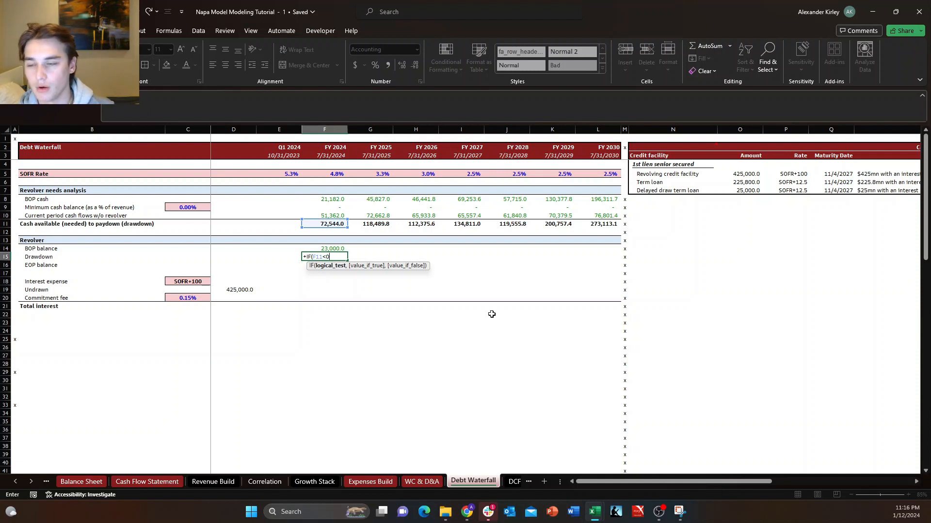
pyautogui.write('0')
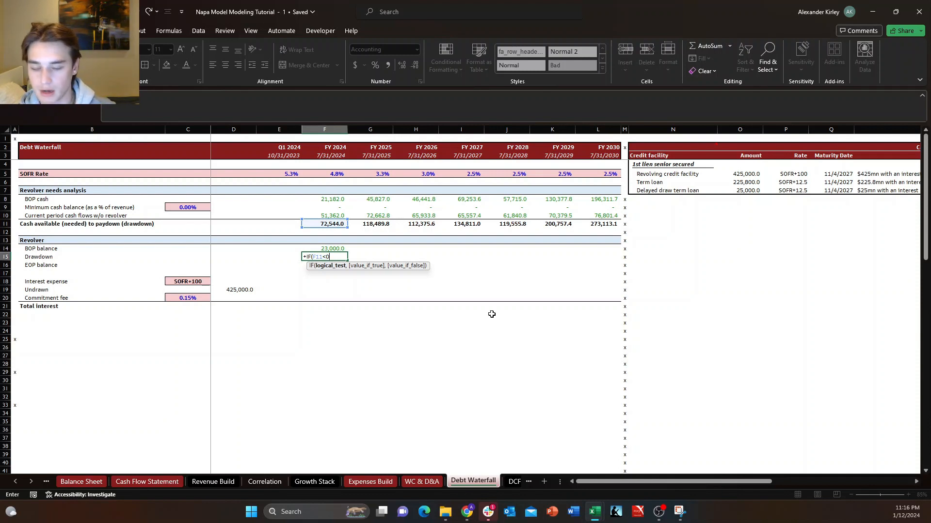
pyautogui.write(',MIN(')
# Add the value-if-true part as MIN($D$19-F14,F11)*-1, limiting the drawdown by the revolver limit less the BOP balance.
pyautogui.press('Down')
pyautogui.press('Left')
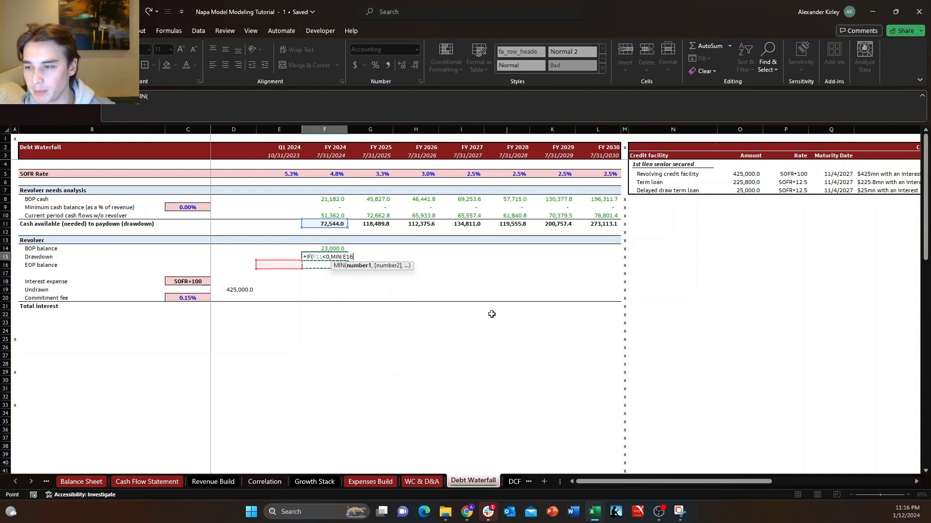
pyautogui.press('Down')
pyautogui.press('Down')
pyautogui.press('Down')
pyautogui.press('Left')
pyautogui.press('F4')
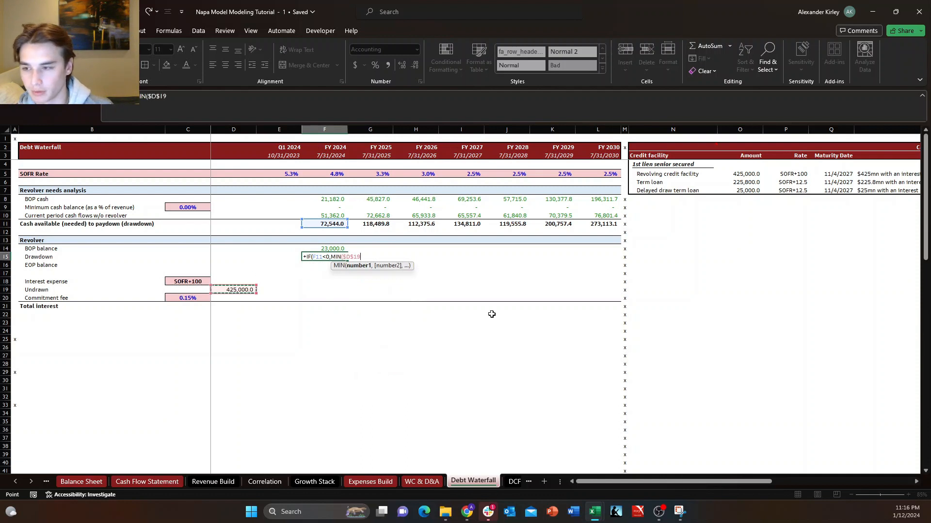
pyautogui.write('-G14')
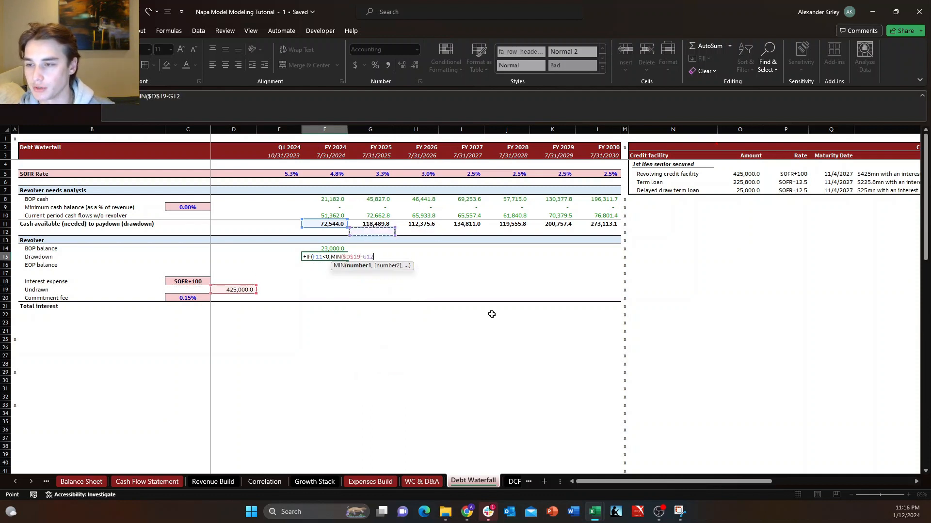
pyautogui.press('Up')
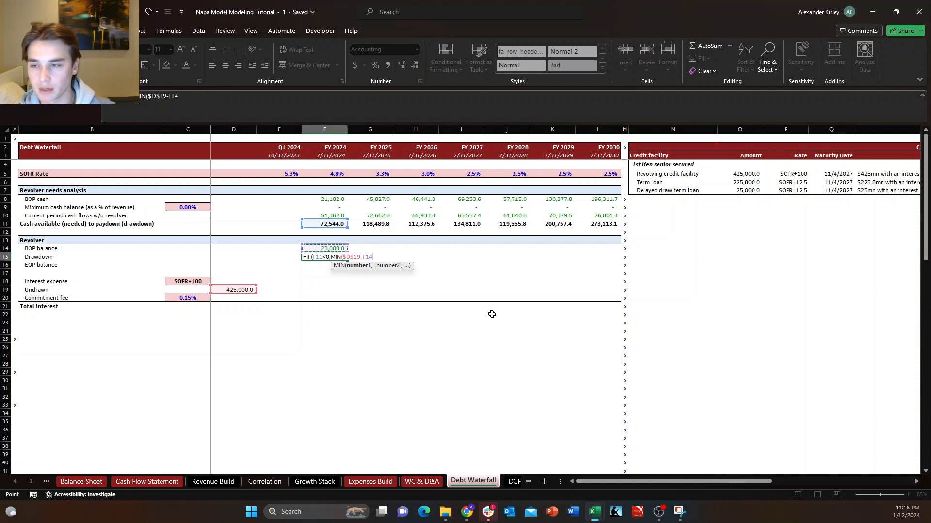
pyautogui.write(',')
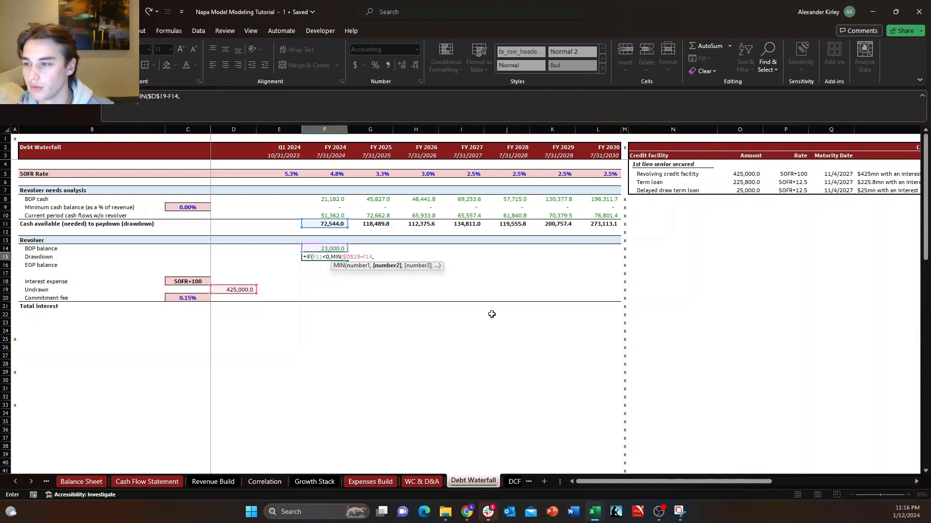
pyautogui.press('Up')
pyautogui.press('Up')
pyautogui.press('Up')
pyautogui.press('Up')
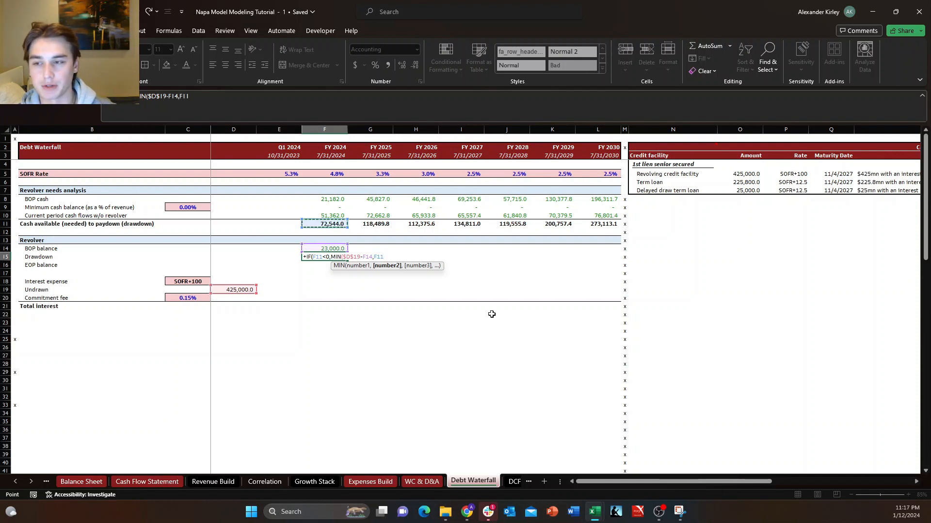
pyautogui.write(')*-1')
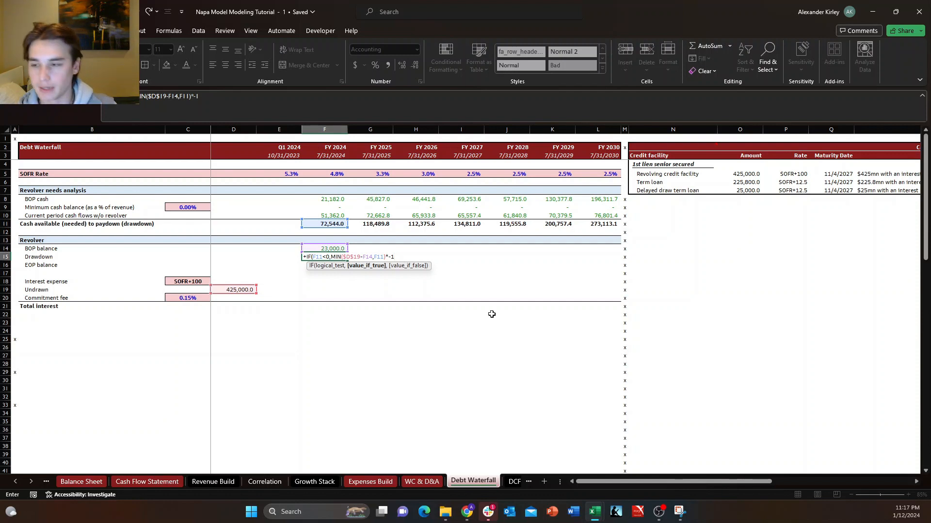
pyautogui.write(',')
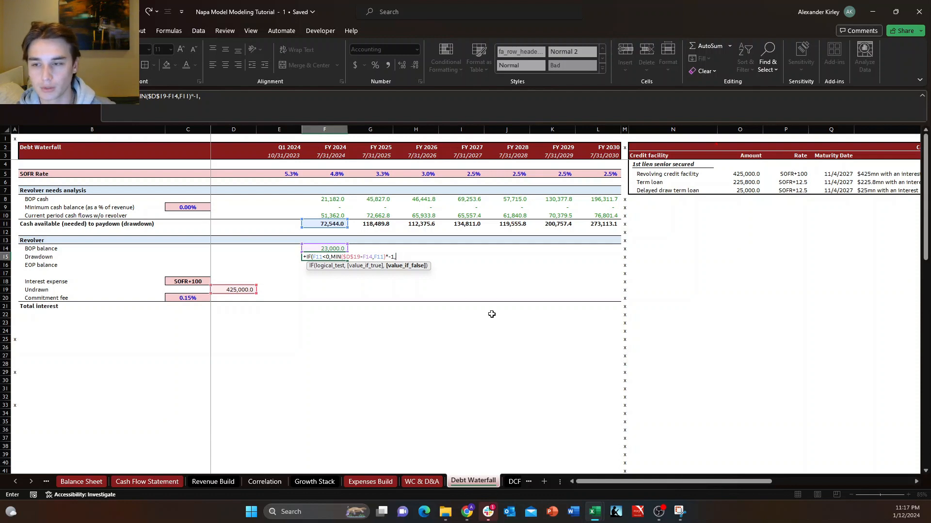
# Complete the drawdown formula with the value-if-false part MIN(F14,F11)*-1 and accept the closing parenthesis correction.
pyautogui.write('MIN(')
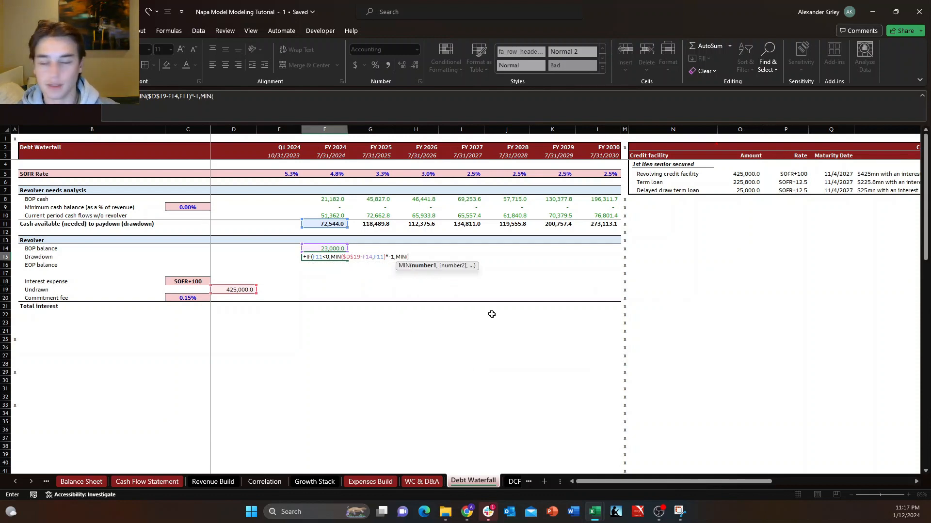
pyautogui.press('Up')
pyautogui.press('Left')
pyautogui.press('Left')
pyautogui.press('Right')
pyautogui.press('Right')
pyautogui.press('Right')
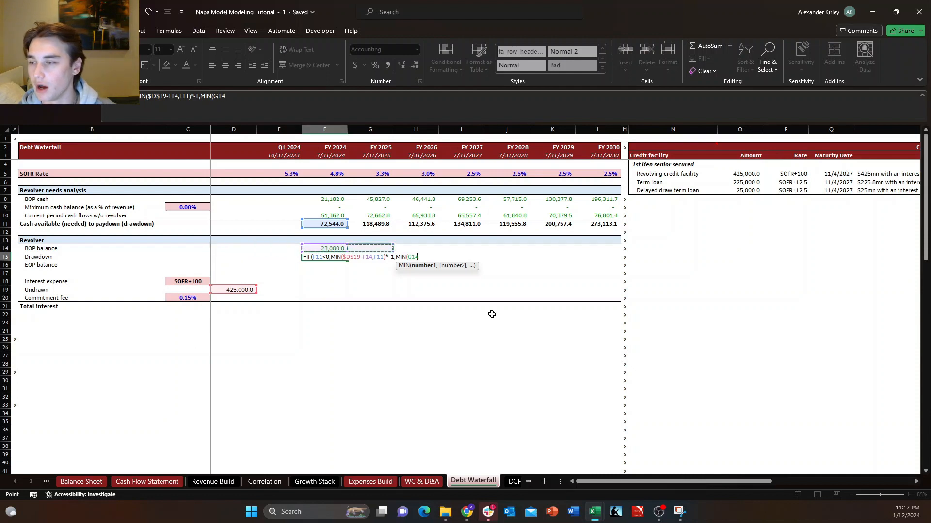
pyautogui.press('Left')
pyautogui.press('Down')
pyautogui.press('Up')
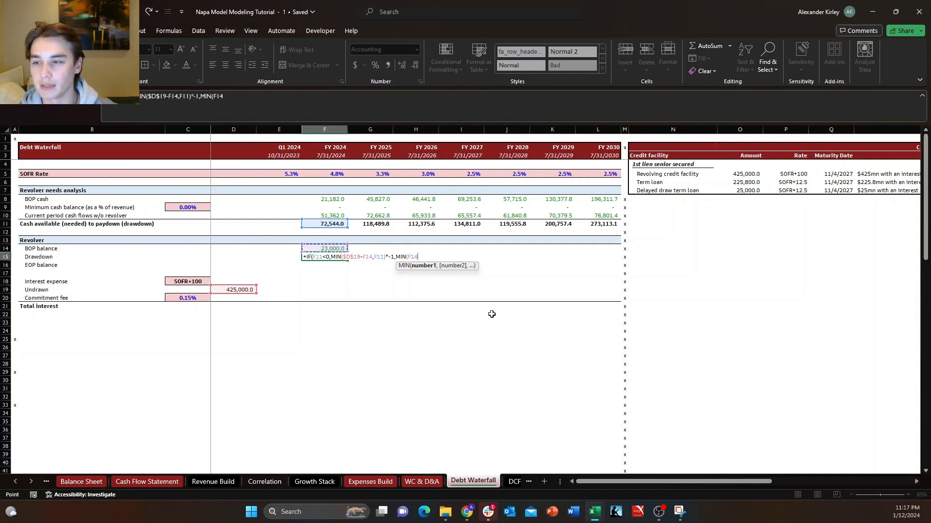
pyautogui.write(',')
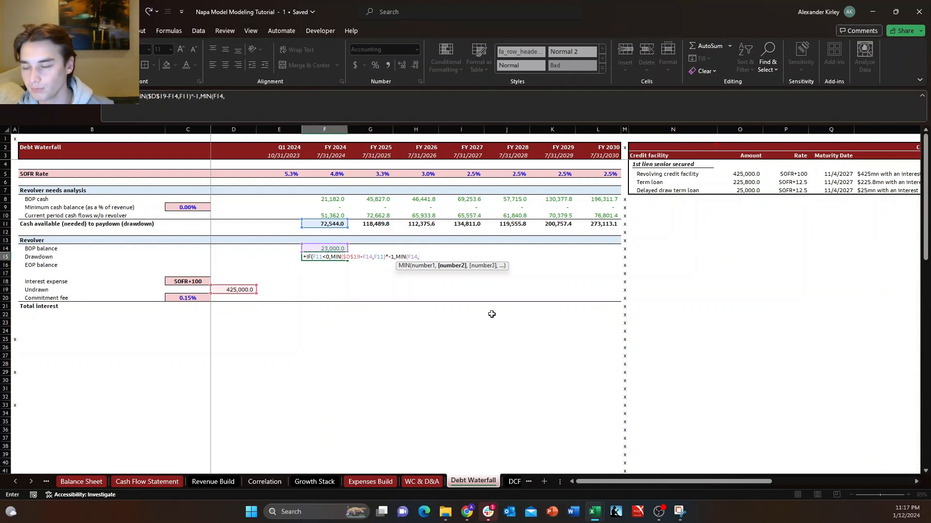
pyautogui.press('Up')
pyautogui.press('Left')
pyautogui.press('Up')
pyautogui.press('Up')
pyautogui.press('Up')
pyautogui.press('Right')
pyautogui.press('Right')
pyautogui.press('Down')
pyautogui.press('Left')
pyautogui.press('Up')
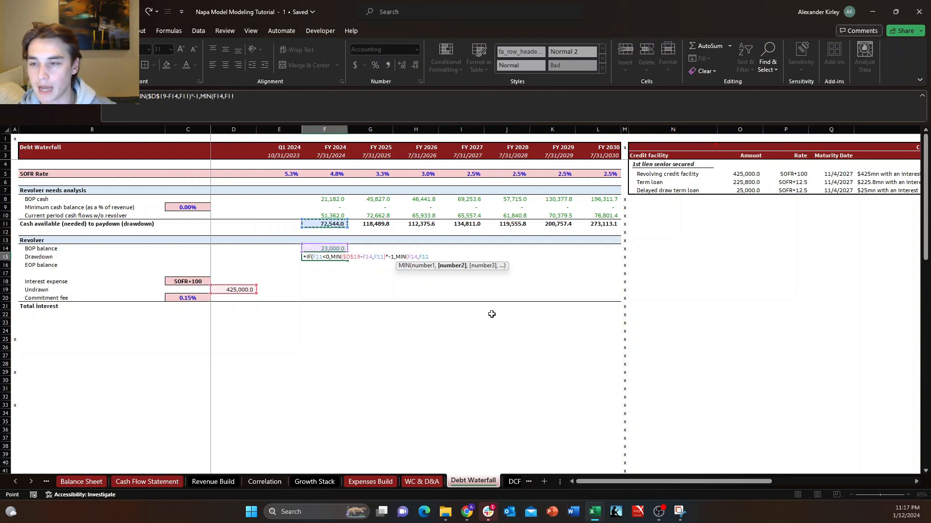
pyautogui.write(')')
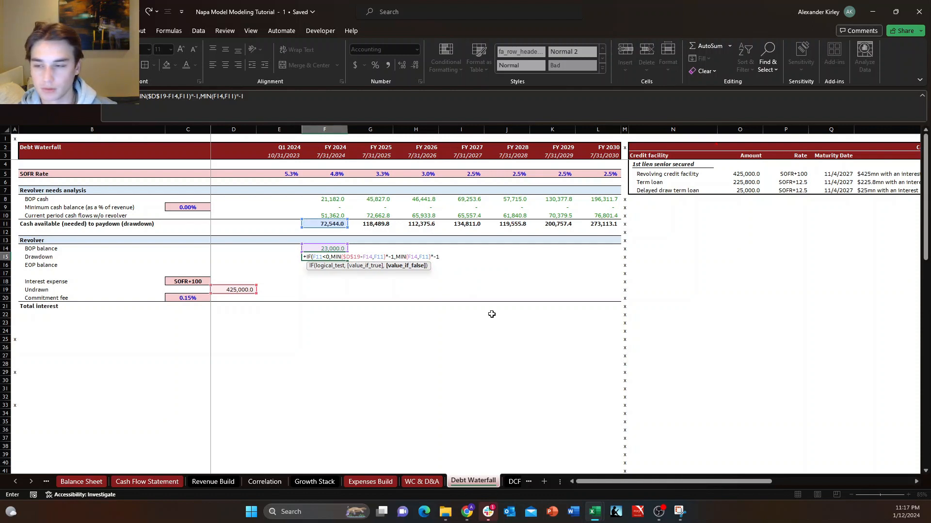
pyautogui.write('*-1')
pyautogui.press('Return')
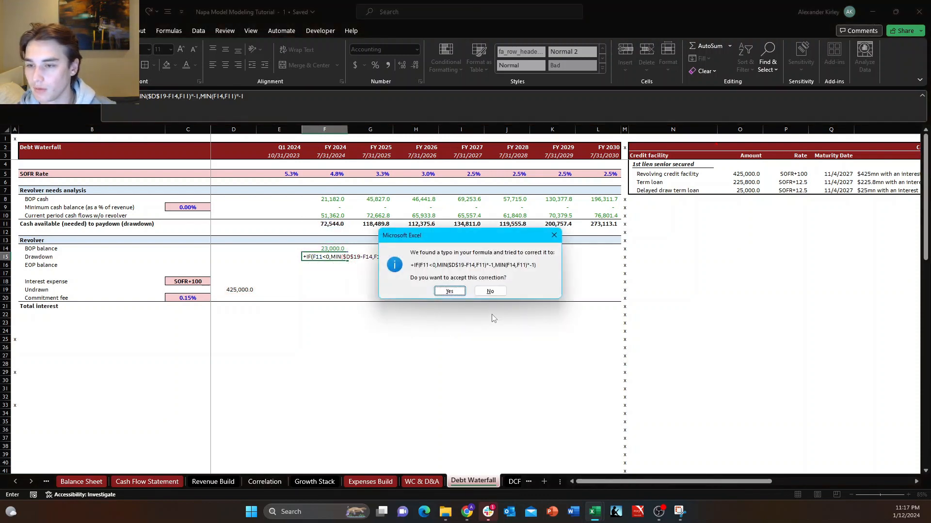
pyautogui.press('Return')
# Review the completed FY 2024 drawdown formula in F15.
pyautogui.press('Down')
pyautogui.press('Right')
pyautogui.press('Up')
pyautogui.press('Up')
pyautogui.press('Left')
pyautogui.press('Left')
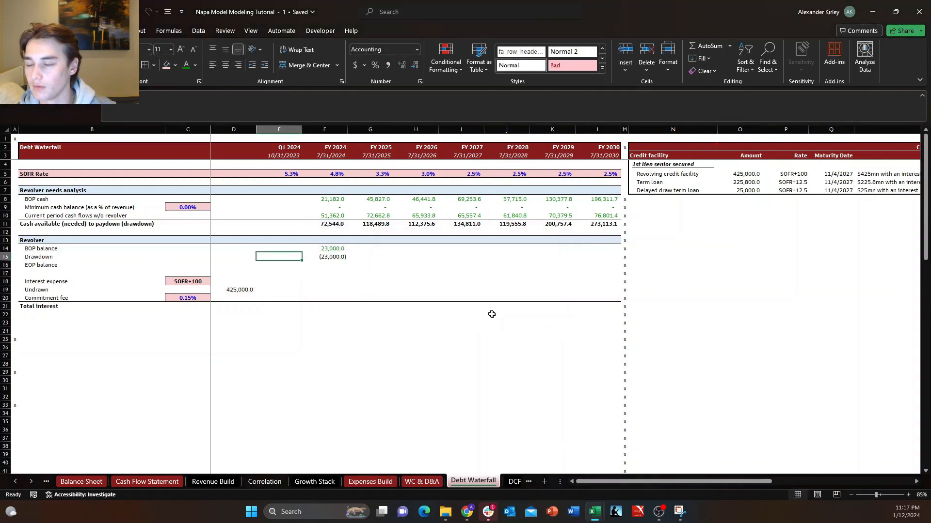
pyautogui.press('Right')
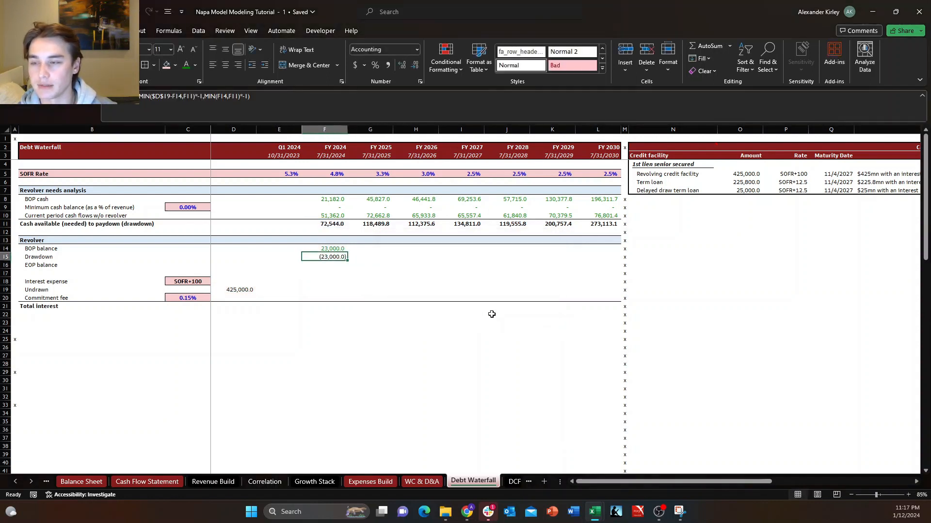
pyautogui.press('Right')
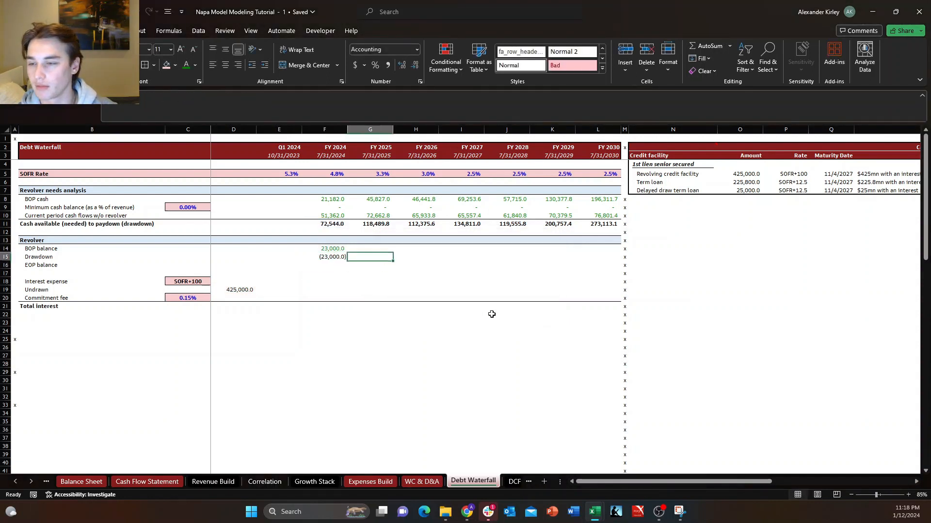
# Rename the revolver's Drawdown row label as "Drawdown/paydown".
pyautogui.press('Left')
pyautogui.hotkey('ctrl', 'Left')
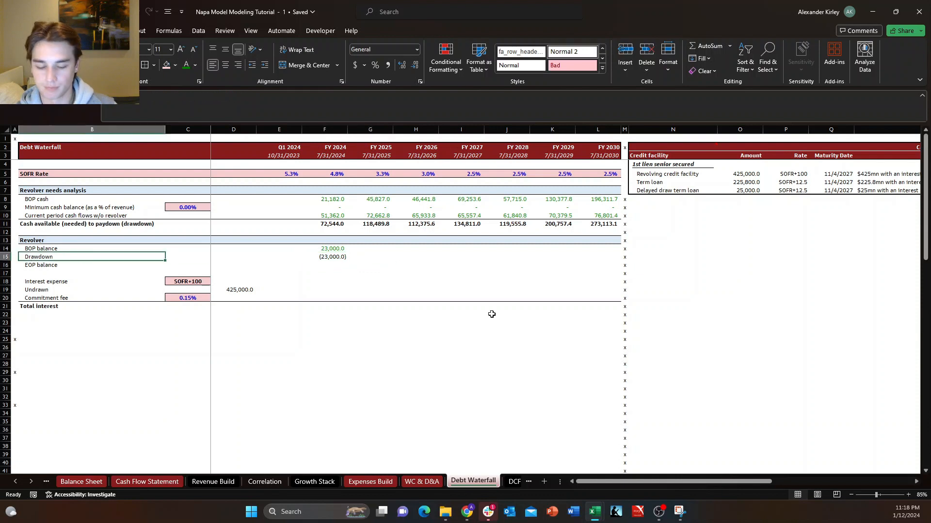
pyautogui.write('Drawdown/pa')
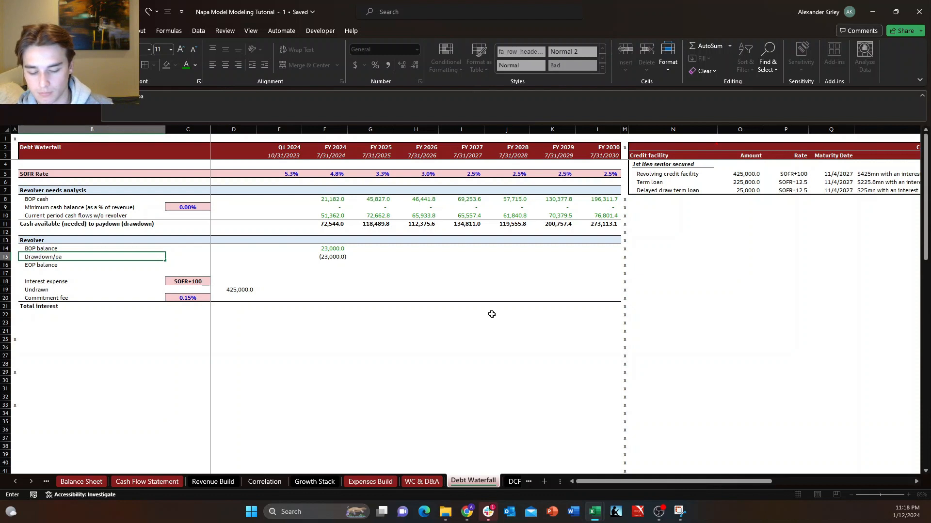
pyautogui.write('ydown')
pyautogui.press('Return')
# Calculate the FY 2024 EOP balance in F16 as the sum of the BOP balance and drawdown/paydown, F14:F15.
pyautogui.press('Right')
pyautogui.press('Right')
pyautogui.press('Right')
pyautogui.press('Right')
pyautogui.press('Right')
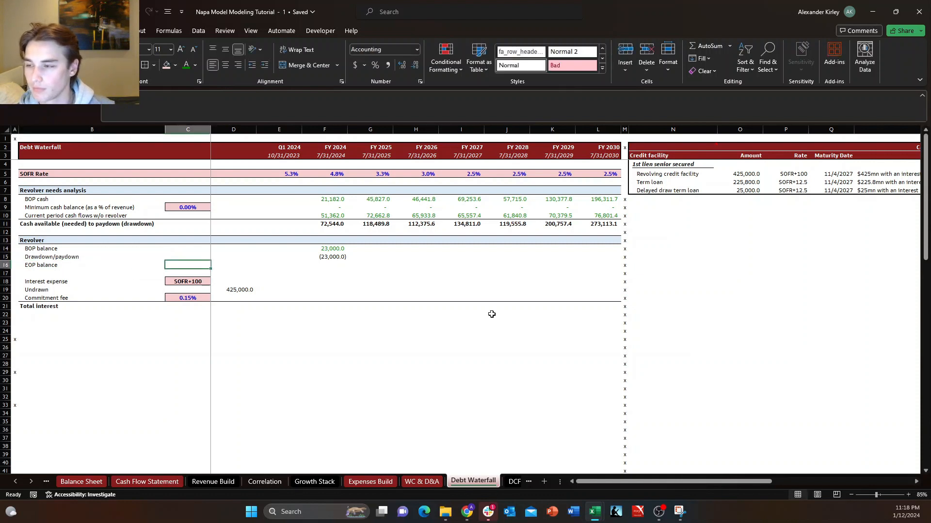
pyautogui.press('Left')
pyautogui.press('Up')
pyautogui.press('Down')
pyautogui.press('Down')
pyautogui.press('Right')
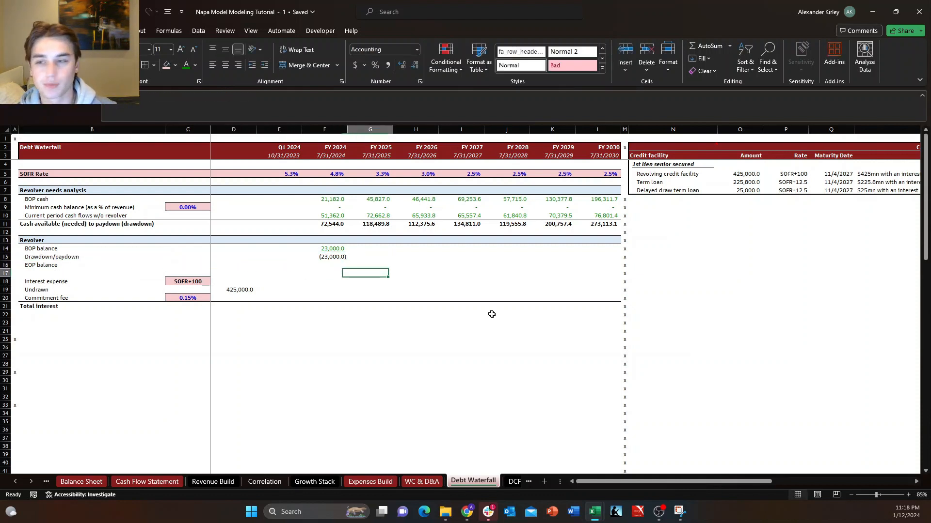
pyautogui.press('Up')
pyautogui.press('Left')
pyautogui.write('=sum(')
pyautogui.press('Up')
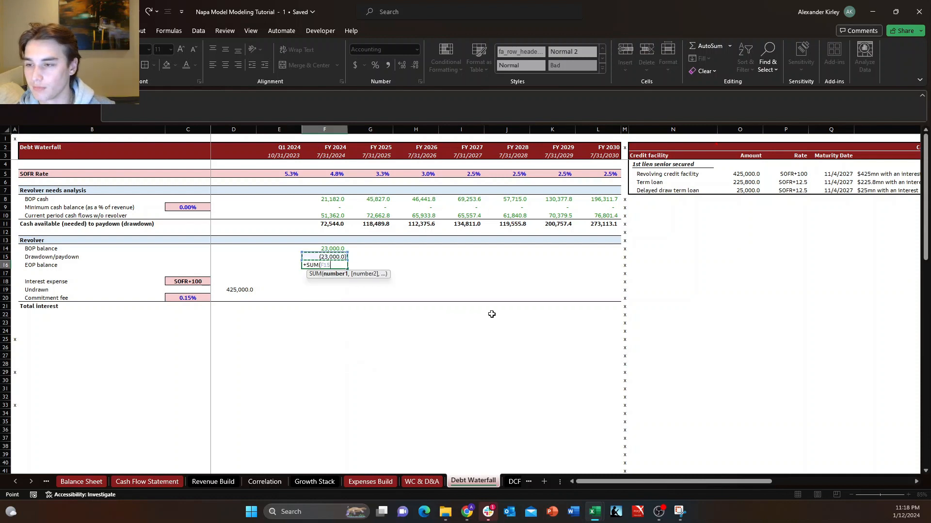
pyautogui.hotkey('shift', 'Up')
pyautogui.press('Return')
pyautogui.press('Up')
pyautogui.press('Up')
pyautogui.press('Down')
pyautogui.press('Down')
pyautogui.press('Right')
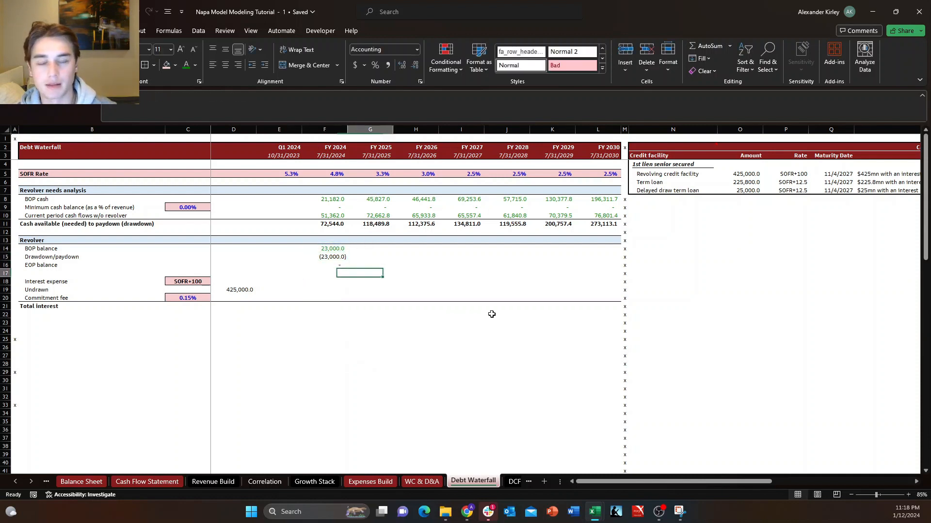
pyautogui.press('Left')
pyautogui.press('Up')
pyautogui.press('Up')
pyautogui.press('Left')
pyautogui.press('Up')
pyautogui.press('Right')
pyautogui.press('Down')
pyautogui.press('Up')
pyautogui.hotkey('shift', 'Down')
pyautogui.hotkey('shift', 'Down')
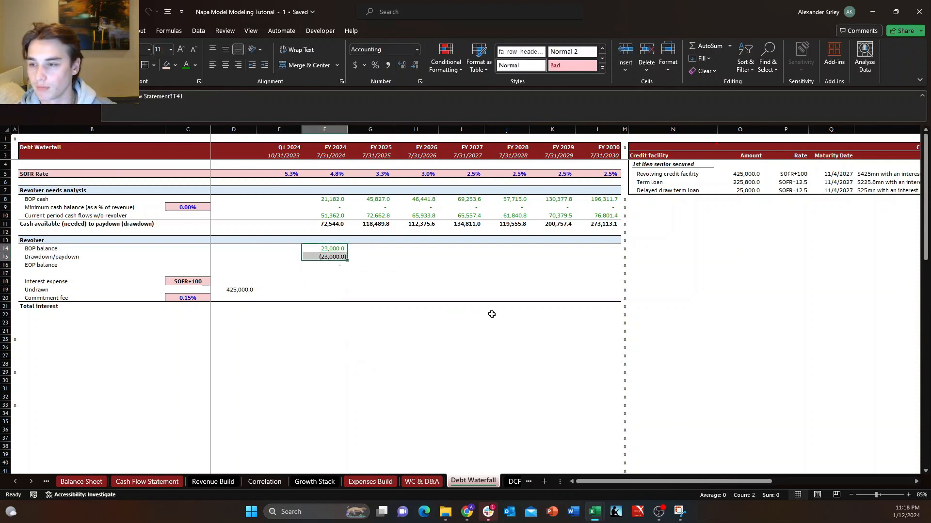
pyautogui.hotkey('ctrl', 'q')
pyautogui.press('Escape')
# Link the revolver's FY 2025 BOP balance in G14 to the FY 2024 EOP balance in F16.
pyautogui.press('Right')
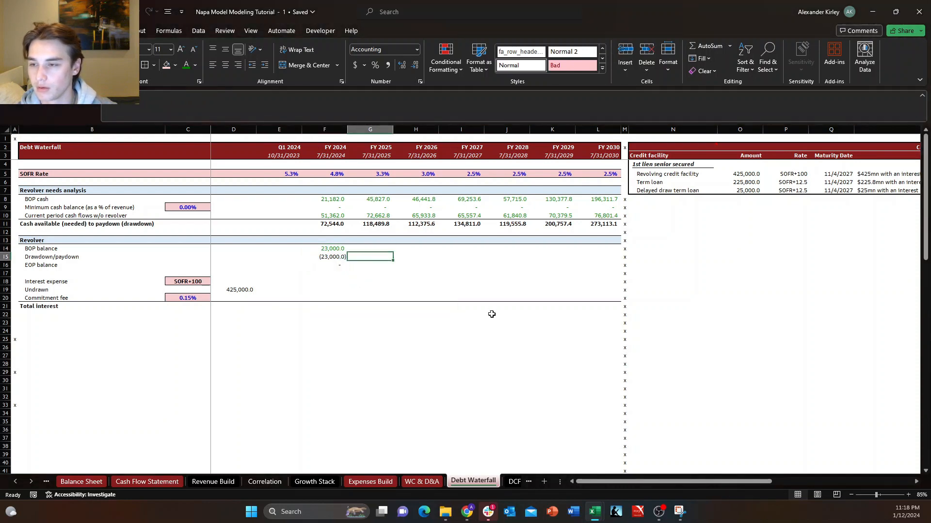
pyautogui.write('=')
pyautogui.press('Down')
pyautogui.press('Left')
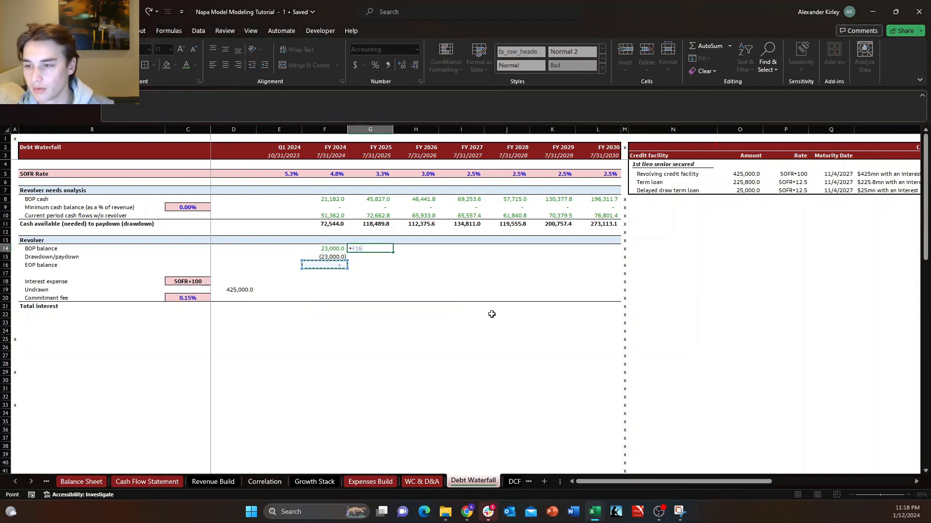
pyautogui.press('Down')
pyautogui.press('Return')
# Copy the FY 2024 drawdown/paydown and EOP balance formulas in F15:F16 across to FY 2025.
pyautogui.press('Left')
pyautogui.hotkey('shift', 'Down')
pyautogui.hotkey('shift', 'Right')
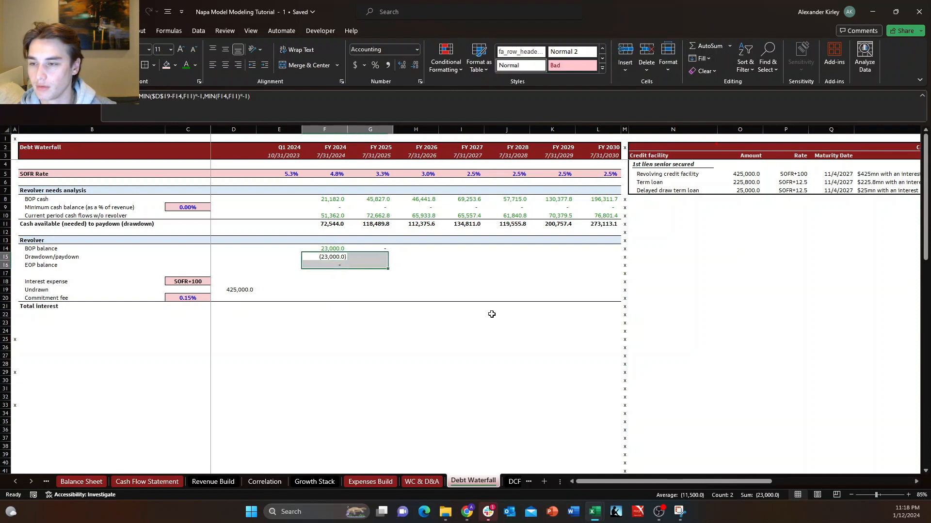
pyautogui.hotkey('ctrl', 'r')
# Fill the FY 2025 BOP balance, drawdown/paydown and EOP balance formulas in G14:G16 across through FY 2030.
pyautogui.press('Up')
pyautogui.press('Right')
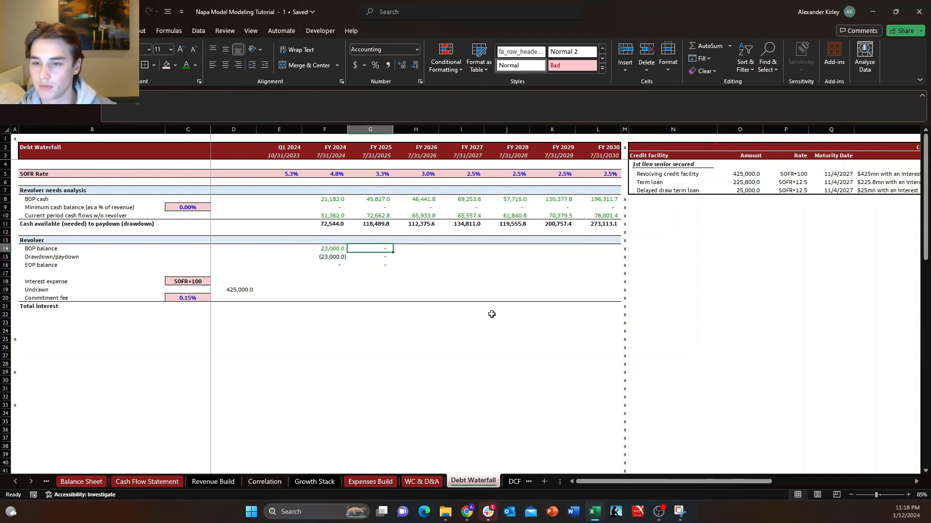
pyautogui.hotkey('shift', 'Down')
pyautogui.hotkey('shift', 'Down')
pyautogui.hotkey('shift', 'Right')
pyautogui.hotkey('shift', 'Right')
pyautogui.hotkey('shift', 'Right')
pyautogui.hotkey('shift', 'Right')
pyautogui.hotkey('shift', 'Right')
pyautogui.hotkey('ctrl', 'r')
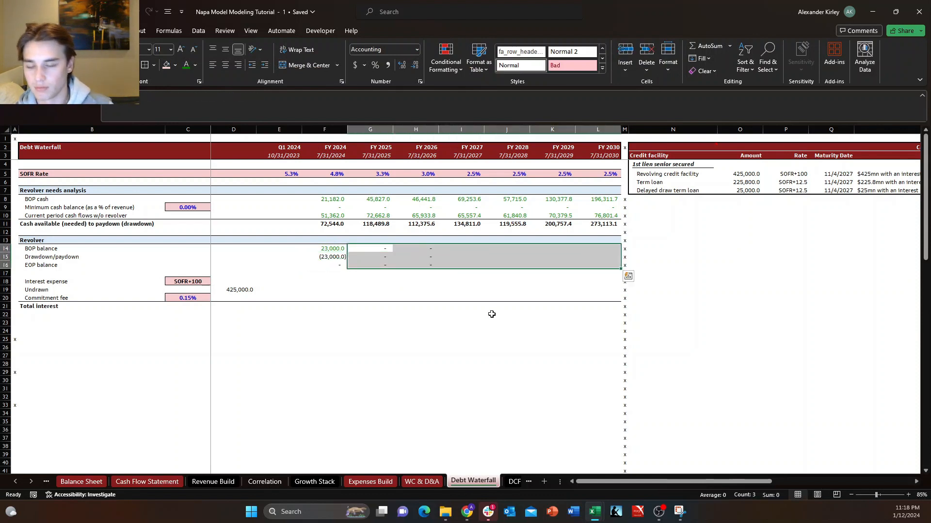
# Display the sheet's formulas, check the copied drawdown/paydown formulas from FY 2025 to FY 2030, and switch back to values.
pyautogui.press('Down')
pyautogui.press('Right')
pyautogui.press('Left')
pyautogui.press('Up')
pyautogui.press('F2')
pyautogui.press('Escape')
pyautogui.press('Right')
pyautogui.press('Down')
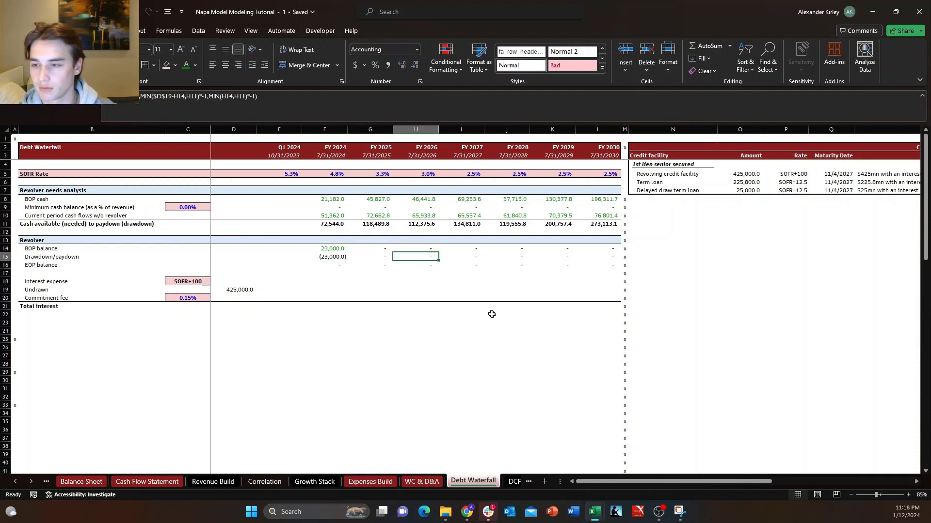
pyautogui.hotkey('ctrl', '`')
pyautogui.press('Right')
pyautogui.press('Right')
pyautogui.press('Right')
pyautogui.press('Right')
pyautogui.press('F2')
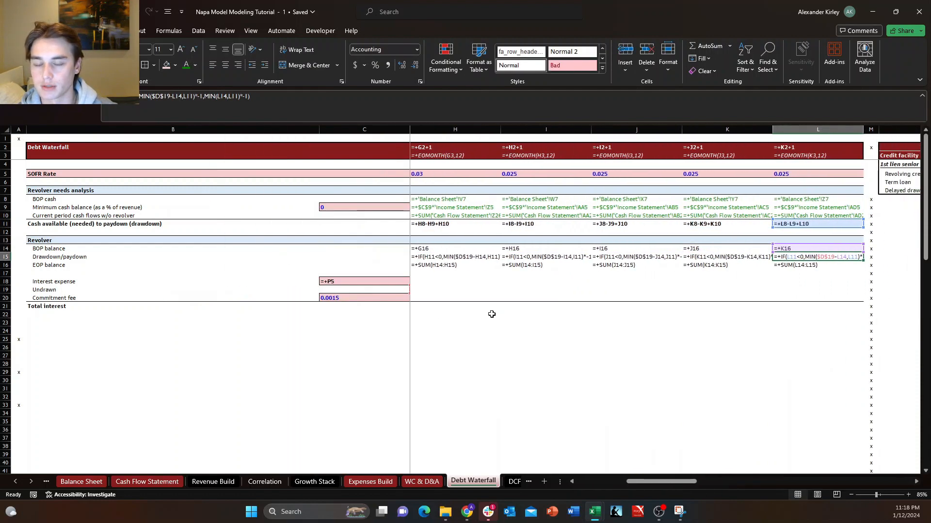
pyautogui.press('Left')
pyautogui.press('Left')
pyautogui.press('Left')
pyautogui.press('Left')
pyautogui.press('Left')
pyautogui.press('Left')
pyautogui.press('Left')
pyautogui.press('Left')
pyautogui.press('Right')
pyautogui.press('Right')
pyautogui.press('Right')
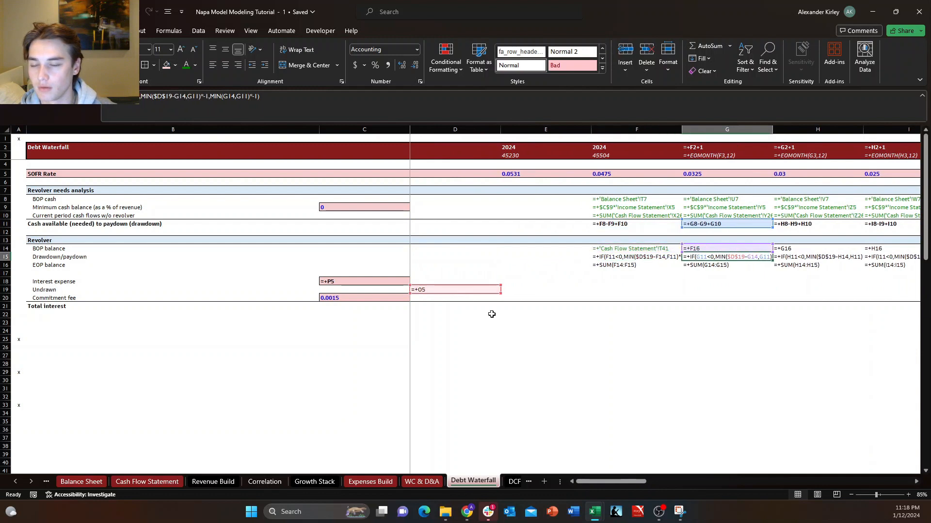
pyautogui.press('Escape')
pyautogui.hotkey('ctrl', '`')
# Review the FY 2024 BOP balance, drawdown/paydown and EOP balance in the revolver schedule.
pyautogui.press('Left')
pyautogui.press('Left')
pyautogui.press('Left')
pyautogui.press('Left')
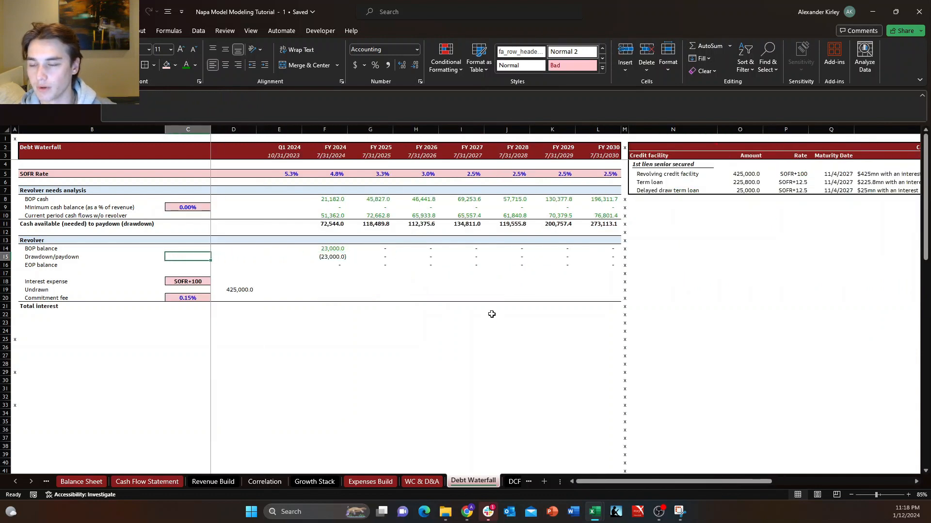
pyautogui.press('Right')
pyautogui.press('Right')
pyautogui.press('Right')
pyautogui.press('Down')
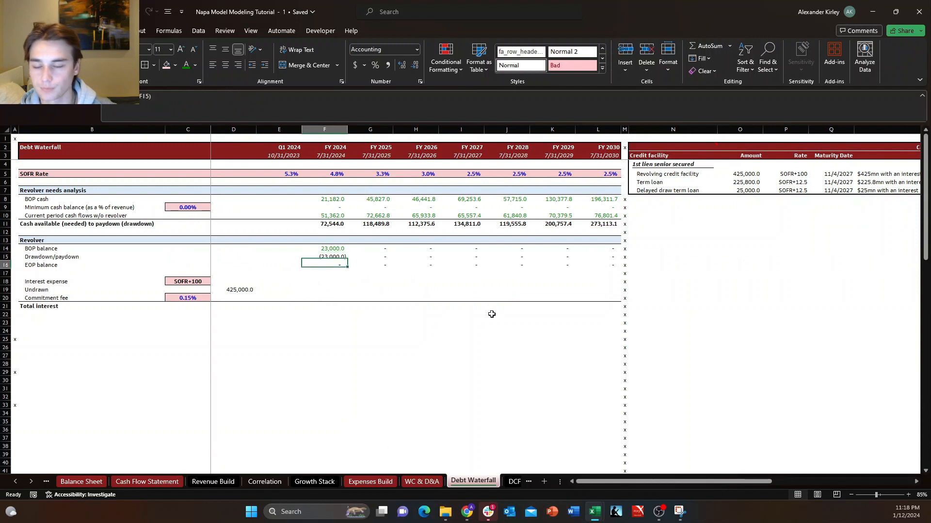
pyautogui.press('Up')
pyautogui.press('Up')
pyautogui.press('Left')
pyautogui.press('Left')
pyautogui.press('Left')
pyautogui.press('Left')
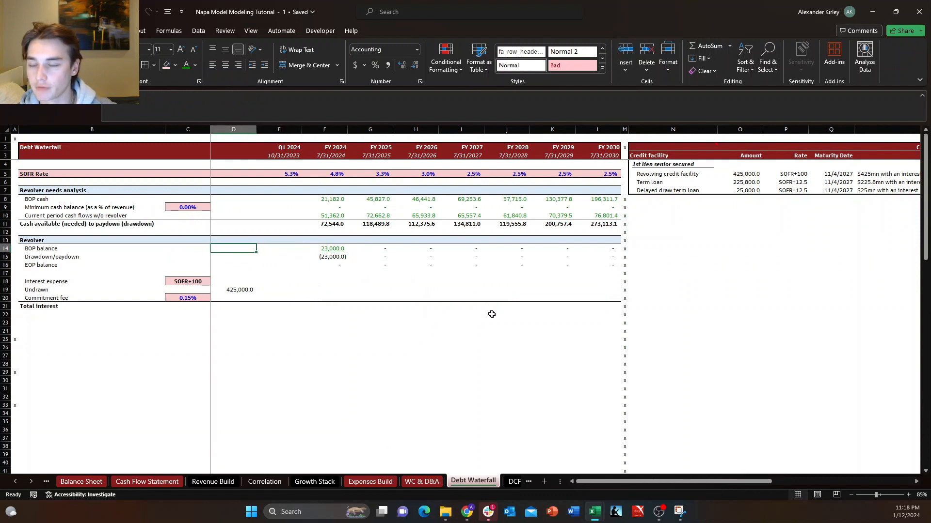
pyautogui.press('Right')
pyautogui.press('Right')
pyautogui.press('Right')
# Overwrite the FY 2024 cash available (needed) value in F11 with -1000 to test the revolver formulas.
pyautogui.press('Right')
pyautogui.press('Up')
pyautogui.press('Up')
pyautogui.press('Left')
pyautogui.press('Right')
pyautogui.press('Up')
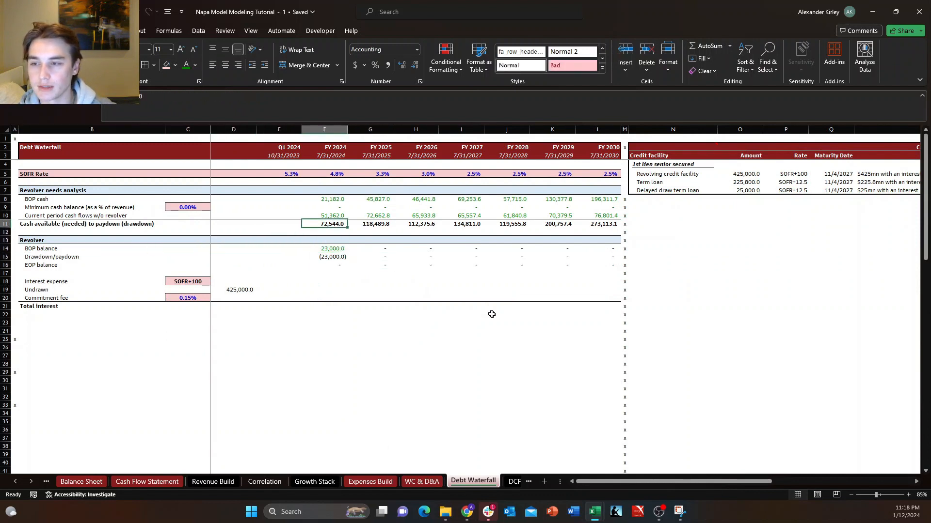
pyautogui.press('Down')
pyautogui.press('Right')
pyautogui.press('Up')
pyautogui.press('Left')
pyautogui.press('Down')
pyautogui.press('Up')
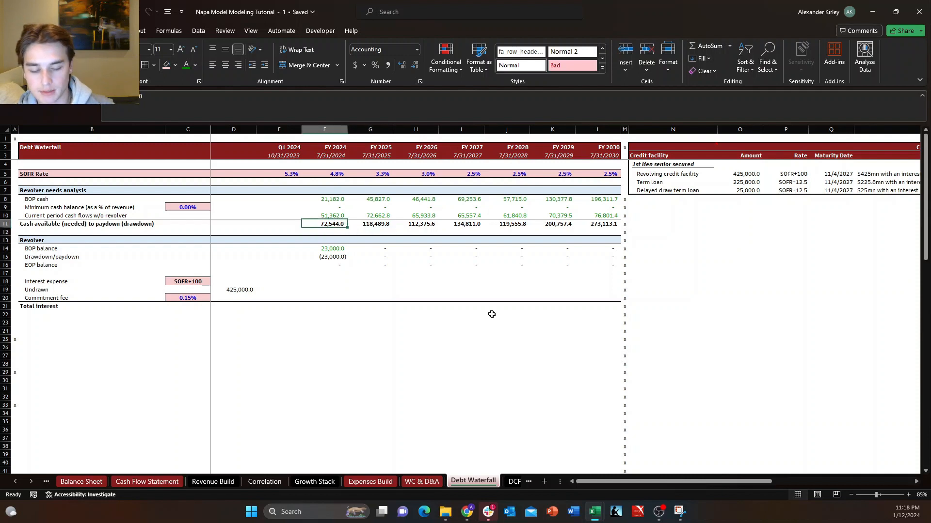
pyautogui.write('-1000')
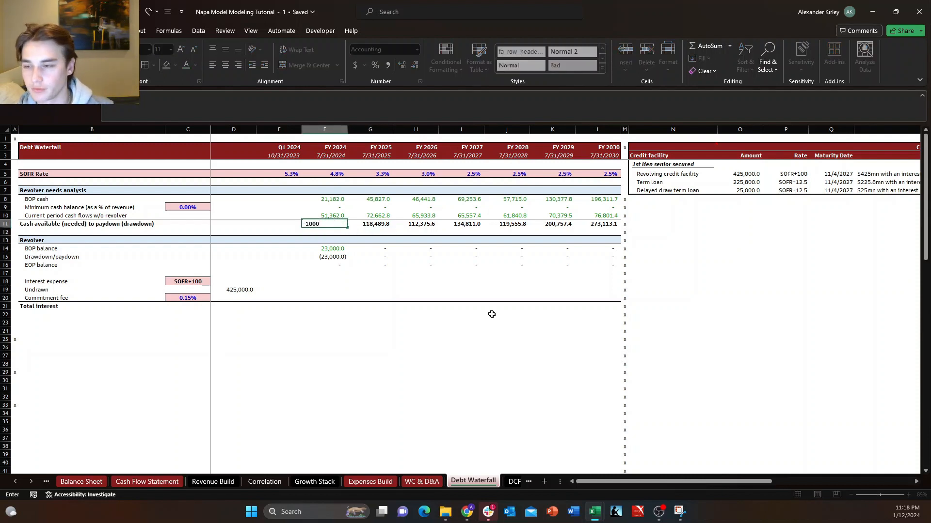
pyautogui.press('Return')
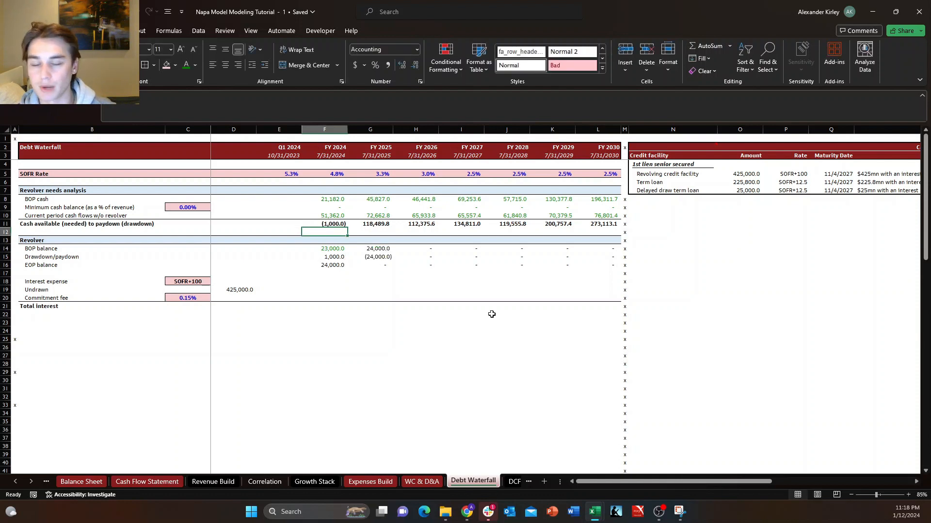
# Examine the FY 2024 cash available (needed) test value in F11 and its effect on the revolver schedule.
pyautogui.press('Up')
pyautogui.press('Down')
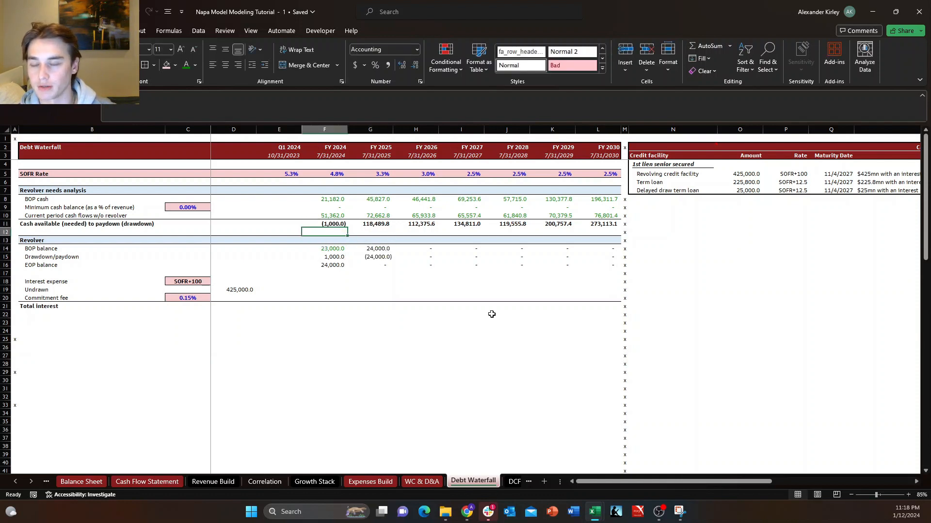
pyautogui.press('Up')
pyautogui.press('Right')
pyautogui.press('Left')
pyautogui.press('Down')
pyautogui.press('Down')
pyautogui.press('Up')
pyautogui.press('Up')
pyautogui.press('Down')
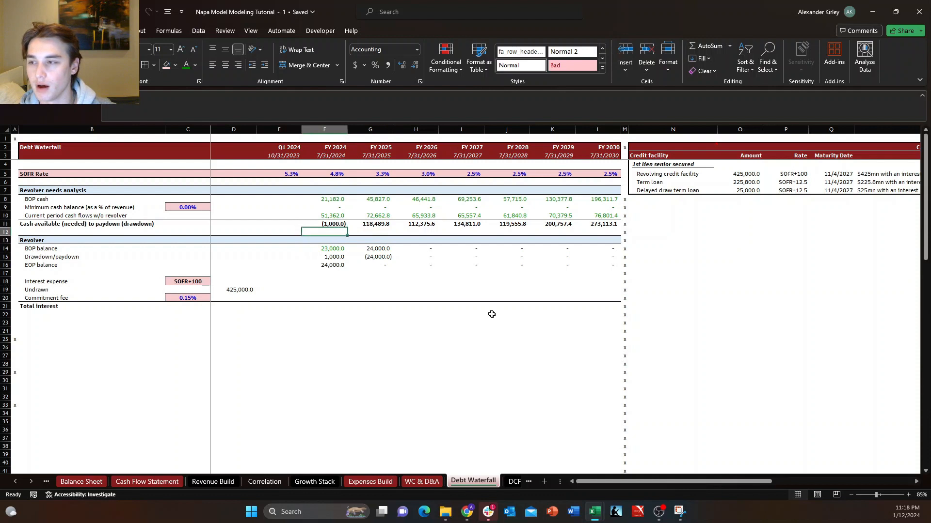
pyautogui.press('Right')
pyautogui.press('Up')
pyautogui.press('Left')
pyautogui.press('Down')
pyautogui.press('Right')
pyautogui.press('Up')
pyautogui.press('Left')
pyautogui.press('Down')
pyautogui.press('Right')
pyautogui.press('Up')
pyautogui.press('Left')
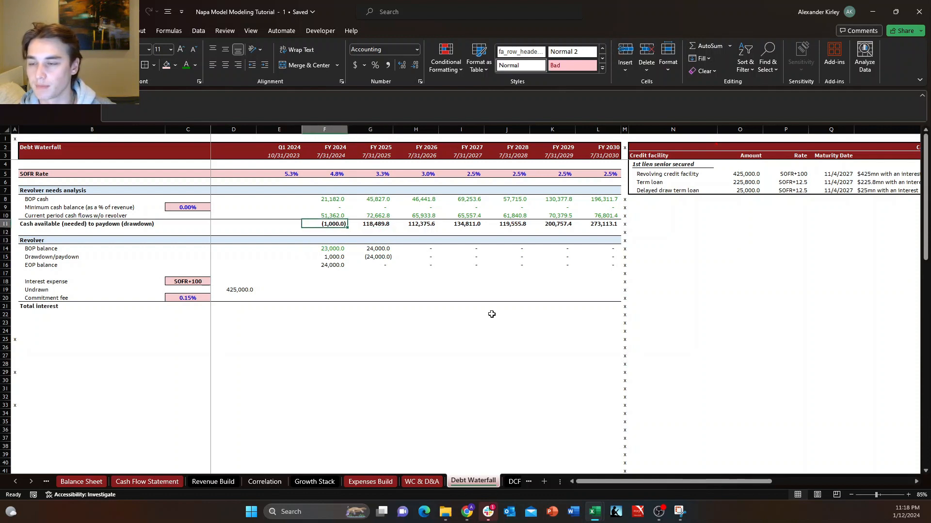
# Examine how the FY 2024 drawdown feeds into the EOP balance in F16 under the test value.
pyautogui.press('Down')
pyautogui.press('Down')
pyautogui.press('Down')
pyautogui.press('Down')
pyautogui.press('Down')
pyautogui.press('Down')
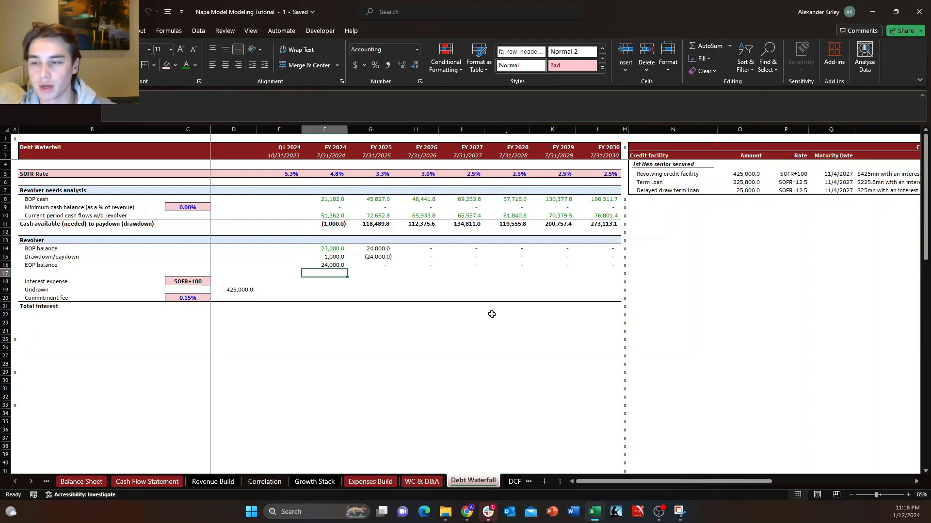
pyautogui.press('Right')
pyautogui.press('Up')
pyautogui.press('Left')
pyautogui.press('Up')
pyautogui.press('Down')
pyautogui.press('Down')
pyautogui.press('Right')
pyautogui.press('Up')
pyautogui.press('Left')
pyautogui.press('Down')
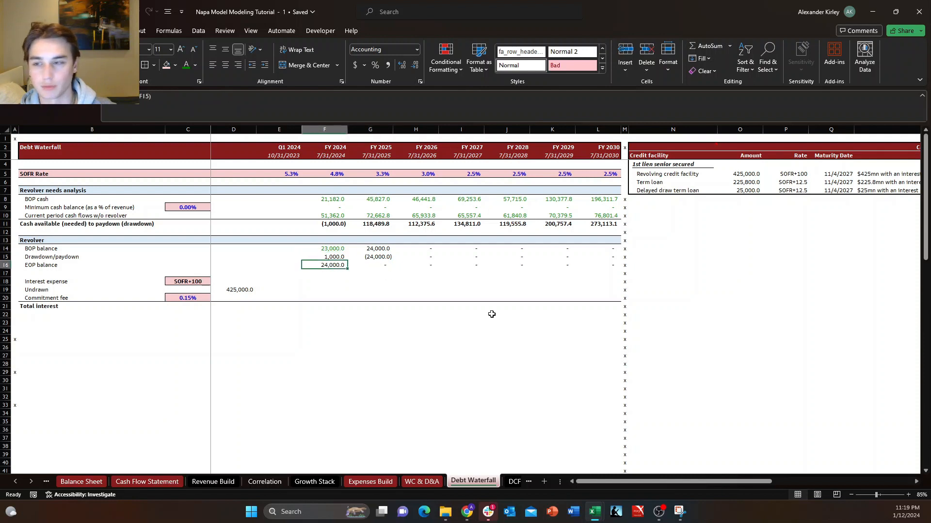
pyautogui.press('Up')
pyautogui.press('Down')
pyautogui.press('Right')
pyautogui.press('Up')
pyautogui.press('Left')
pyautogui.press('Down')
pyautogui.press('Right')
pyautogui.press('Up')
pyautogui.press('Left')
pyautogui.press('Down')
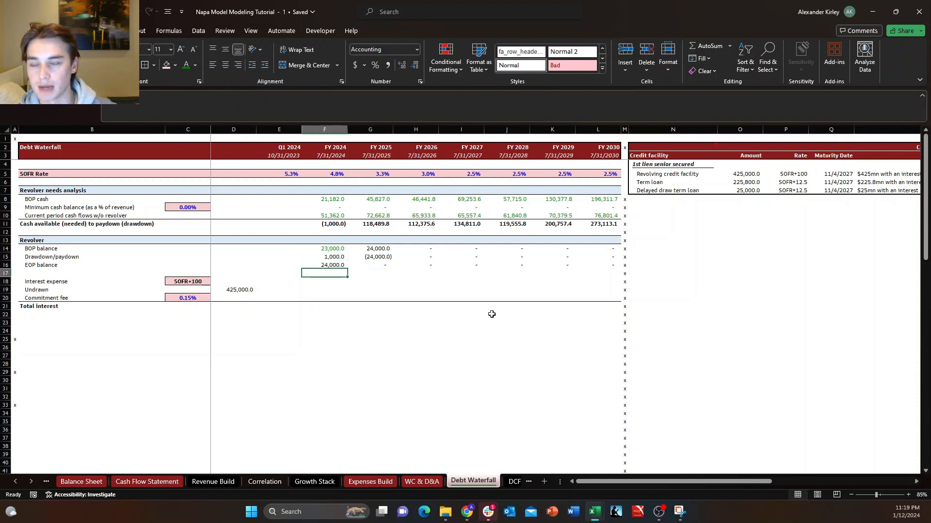
pyautogui.press('Right')
pyautogui.press('Up')
pyautogui.press('Left')
pyautogui.press('Down')
pyautogui.press('Right')
pyautogui.press('Up')
pyautogui.press('Left')
# Compare the FY 2025 BOP balance and drawdown/paydown in column G with that year's cash available.
pyautogui.press('Up')
pyautogui.press('Up')
pyautogui.press('Right')
pyautogui.press('Right')
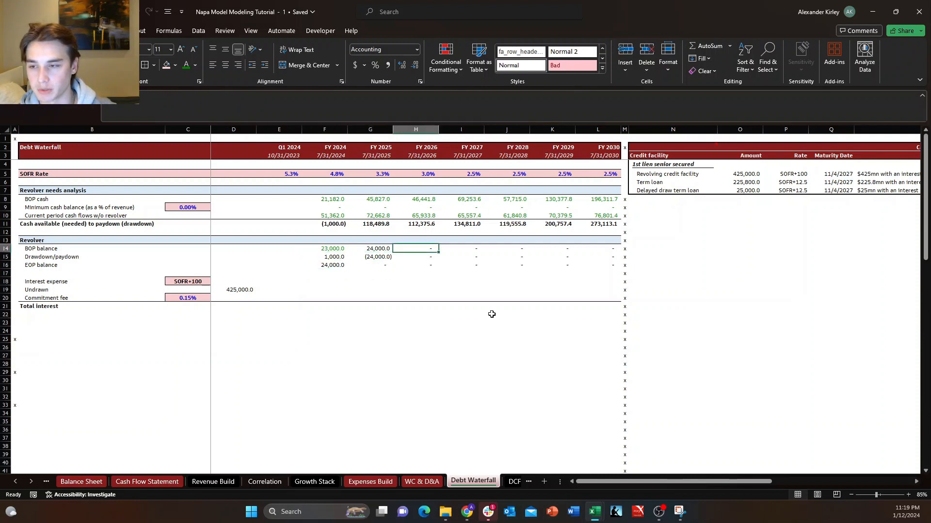
pyautogui.press('Left')
pyautogui.press('Down')
pyautogui.press('Right')
pyautogui.press('Up')
pyautogui.press('Left')
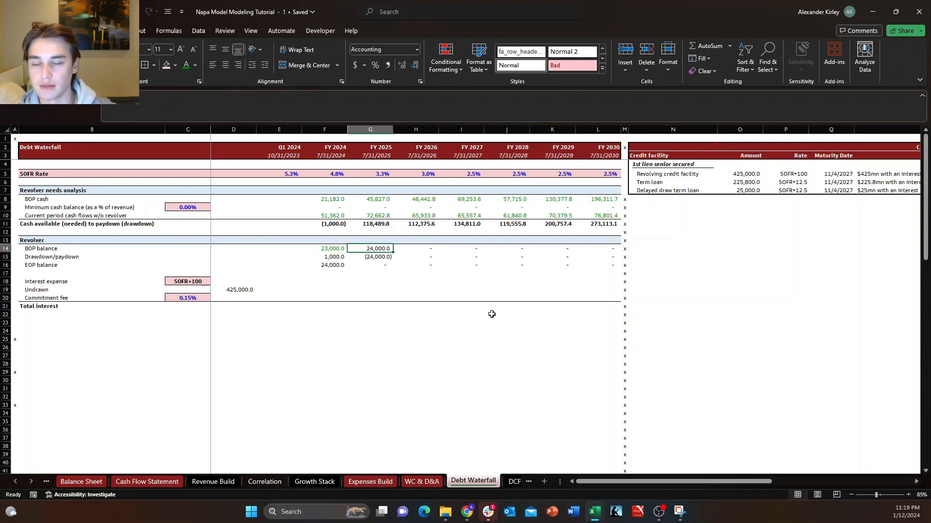
pyautogui.press('Down')
pyautogui.press('Right')
pyautogui.press('Up')
pyautogui.press('Left')
pyautogui.press('Down')
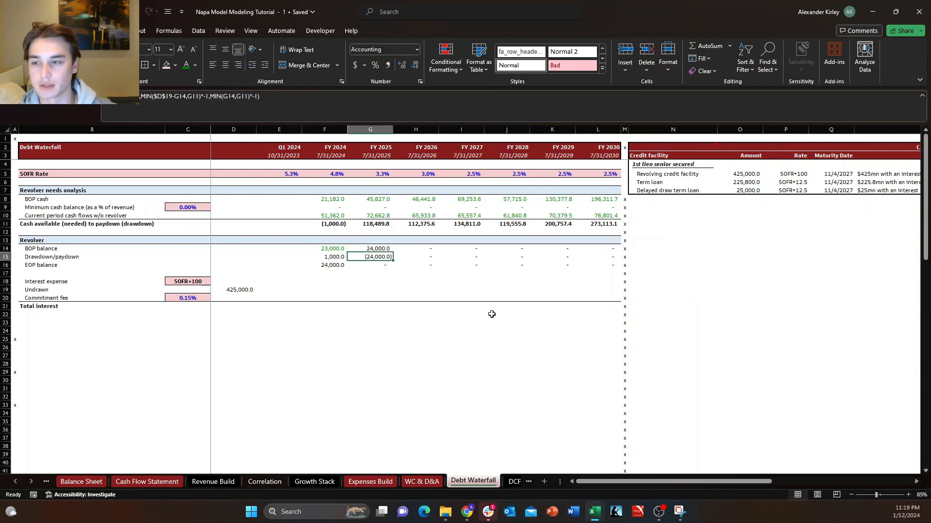
pyautogui.press('Down')
pyautogui.press('Up')
pyautogui.press('Up')
pyautogui.press('Up')
pyautogui.press('Up')
pyautogui.press('Up')
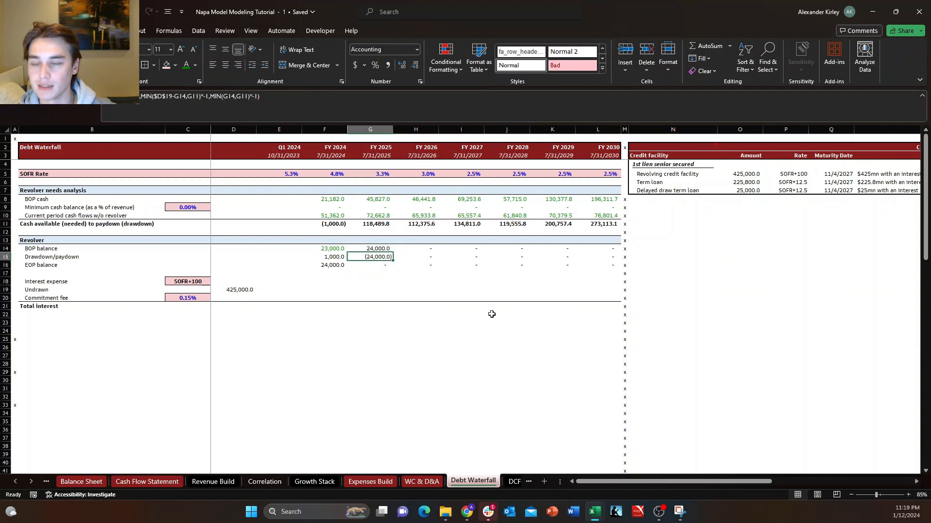
pyautogui.press('Down')
pyautogui.press('Down')
pyautogui.press('Down')
pyautogui.press('Down')
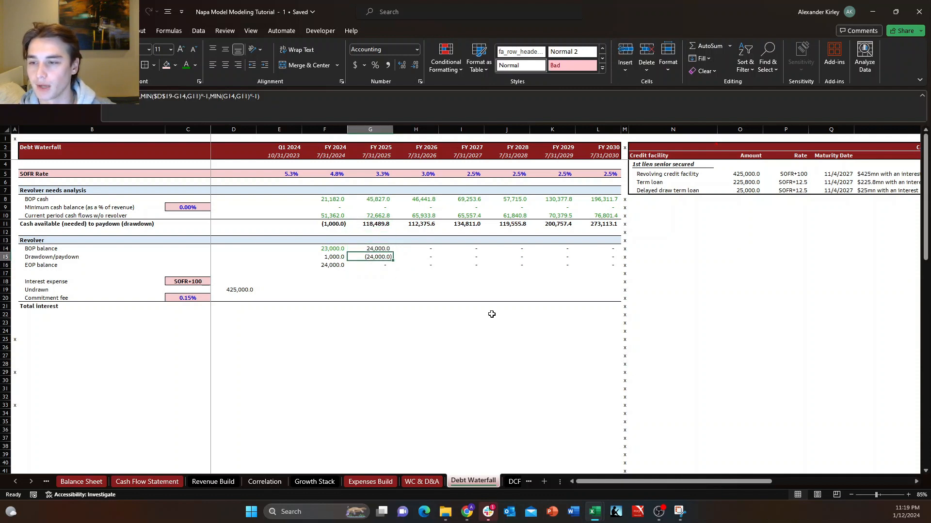
pyautogui.press('Up')
pyautogui.press('Up')
pyautogui.press('Up')
pyautogui.press('Up')
# Examine the FY 2025 drawdown/paydown and EOP balance in column G under the FY 2024 cash shortfall test.
pyautogui.press('Down')
pyautogui.press('Down')
pyautogui.press('Down')
pyautogui.press('Down')
pyautogui.press('Down')
pyautogui.press('Down')
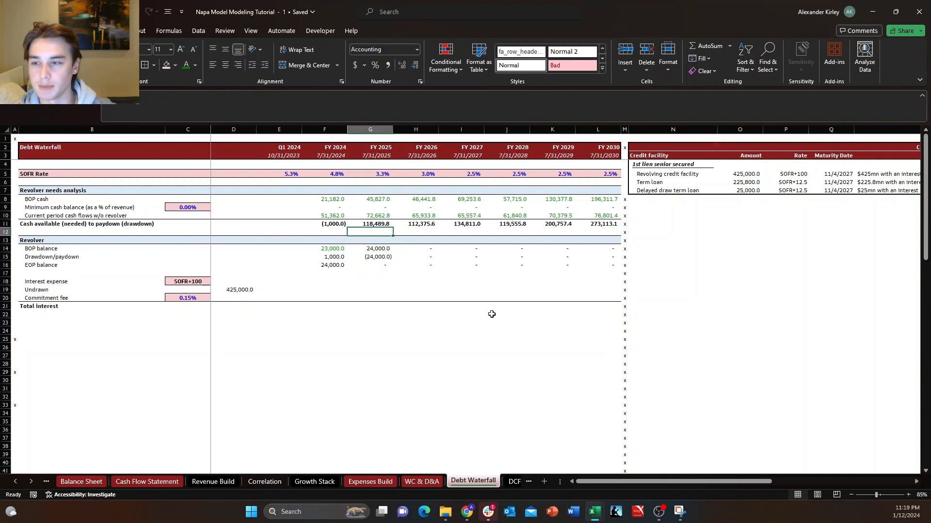
pyautogui.press('Up')
pyautogui.press('Up')
pyautogui.press('Down')
pyautogui.press('Down')
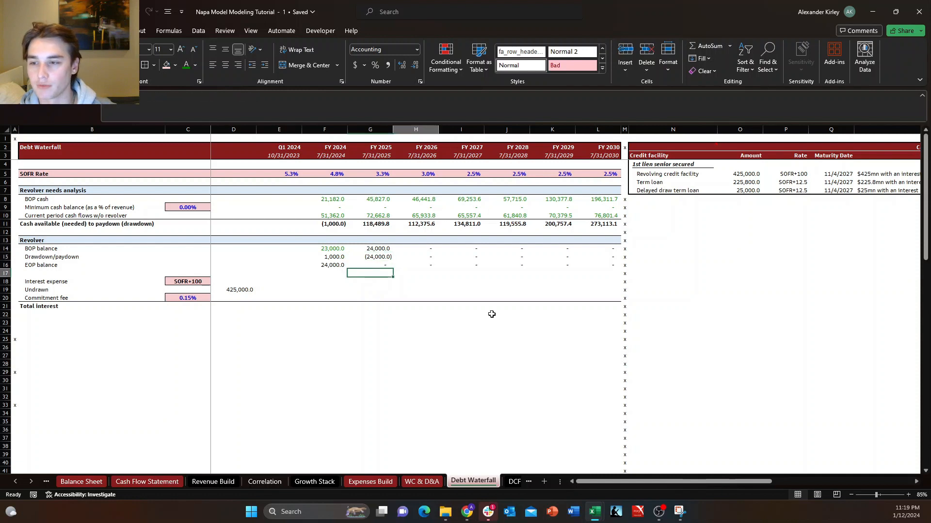
pyautogui.press('Up')
# Restore the FY 2024 cash available (needed) formula in F11 by copying it over from G11.
pyautogui.press('Down')
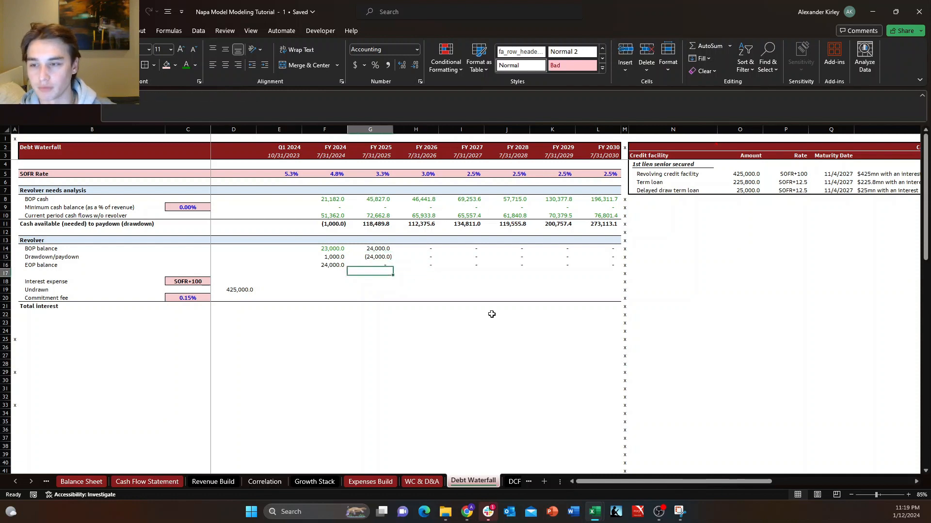
pyautogui.press('Right')
pyautogui.press('Left')
pyautogui.press('Left')
pyautogui.press('Up')
pyautogui.press('Up')
pyautogui.press('Up')
pyautogui.press('Up')
pyautogui.press('Up')
pyautogui.press('Up')
pyautogui.press('Down')
pyautogui.press('Up')
pyautogui.press('Right')
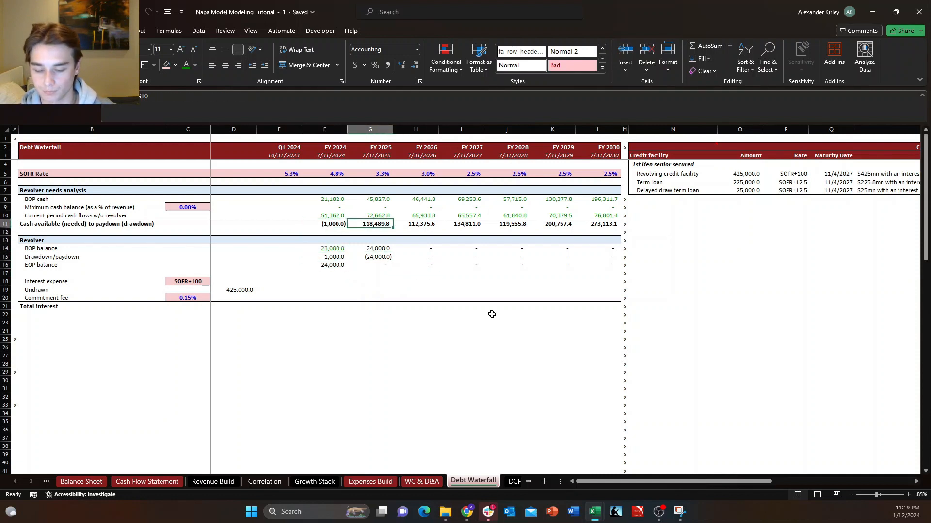
pyautogui.hotkey('ctrl', 'c')
pyautogui.press('Left')
pyautogui.hotkey('ctrl', 'v')
pyautogui.hotkey('ctrl', 'z')
pyautogui.press('Right')
pyautogui.hotkey('ctrl', 'c')
pyautogui.press('Left')
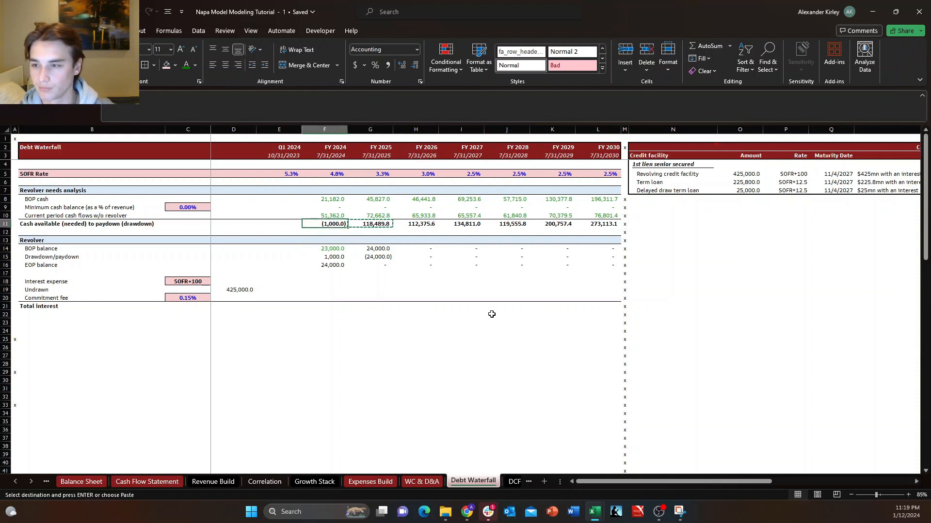
pyautogui.hotkey('ctrl', 'v')
# Review the FY 2024 revolver balances and the blank interest expense and undrawn rows, leaving copy mode.
pyautogui.press('Down')
pyautogui.press('Down')
pyautogui.press('Down')
pyautogui.press('Down')
pyautogui.press('Down')
pyautogui.press('Down')
pyautogui.press('Down')
pyautogui.press('Left')
pyautogui.press('Left')
pyautogui.press('Left')
pyautogui.press('Left')
pyautogui.press('Left')
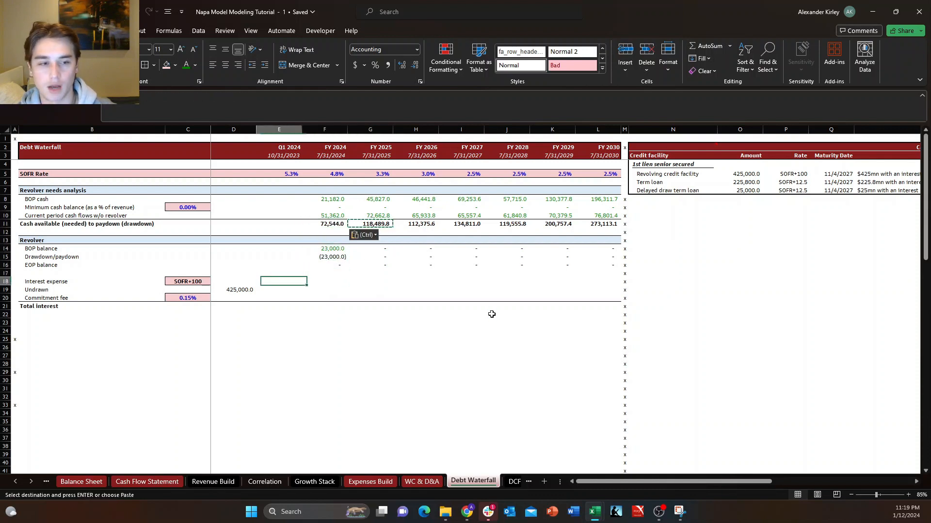
pyautogui.press('Right')
pyautogui.press('Right')
pyautogui.press('Right')
pyautogui.press('Right')
pyautogui.press('Right')
pyautogui.press('Down')
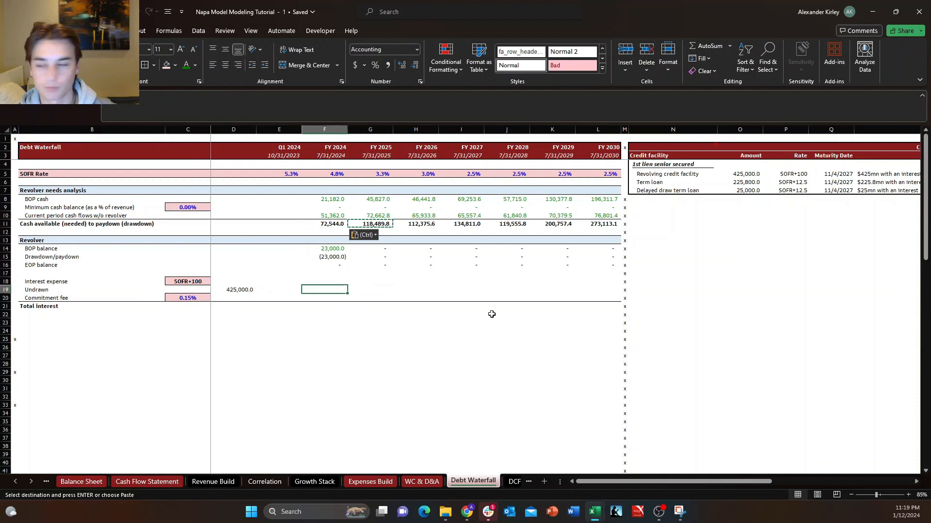
pyautogui.press('Up')
pyautogui.press('Up')
pyautogui.press('Up')
pyautogui.press('Right')
pyautogui.press('Left')
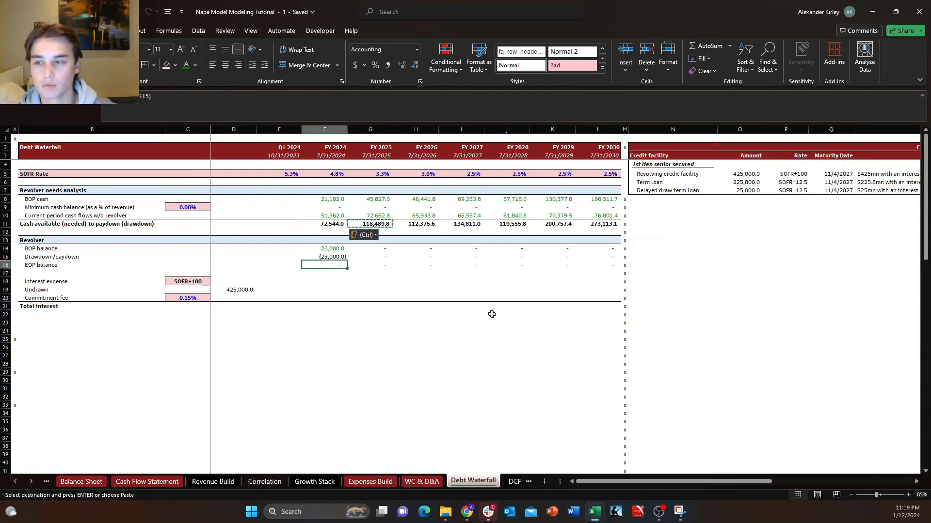
pyautogui.press('Escape')
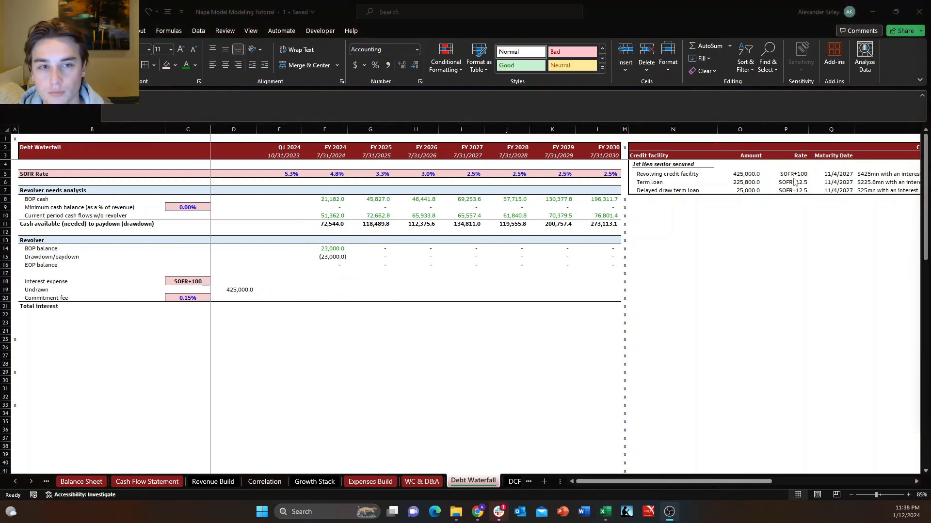
# Review the FY 2024 drawdown/paydown formula in F15 and the blank interest, undrawn and commitment fee cells in F18:F20.
pyautogui.press('Up')
pyautogui.press('Up')
pyautogui.press('Up')
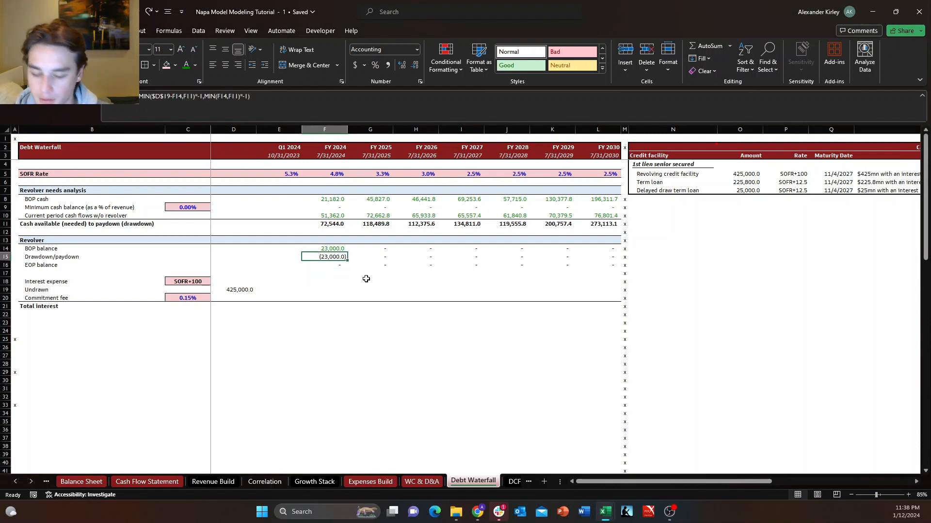
pyautogui.hotkey('shift', 'space')
pyautogui.press('Down')
pyautogui.press('Down')
pyautogui.press('Down')
pyautogui.press('Down')
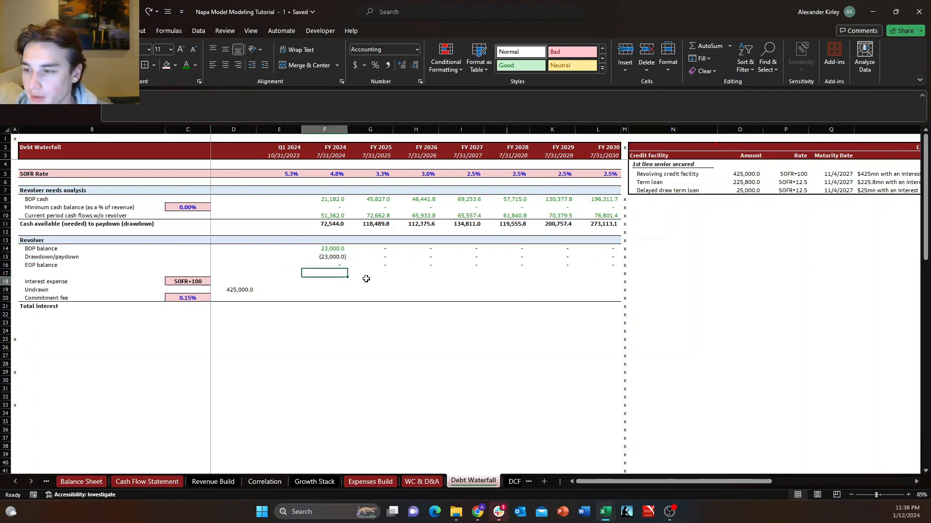
pyautogui.press('Up')
pyautogui.hotkey('shift', 'Down')
pyautogui.hotkey('shift', 'Down')
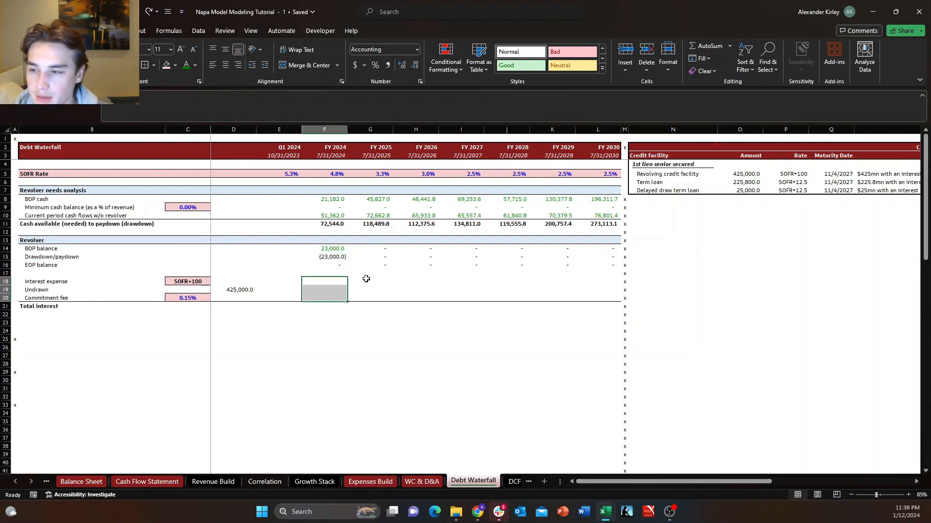
pyautogui.press('Down')
pyautogui.press('Down')
# Examine the undrawn revolver capacity in D19 alongside the commitment fee and total interest rows.
pyautogui.press('Down')
pyautogui.press('Left')
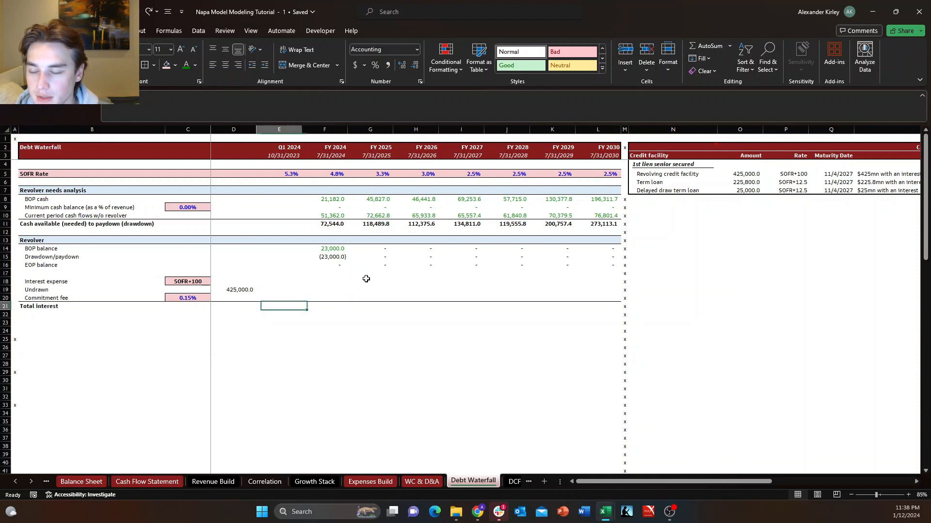
pyautogui.press('Left')
pyautogui.press('Up')
pyautogui.press('Up')
pyautogui.press('Right')
pyautogui.press('Left')
pyautogui.press('Down')
pyautogui.press('Right')
pyautogui.press('Left')
pyautogui.press('Up')
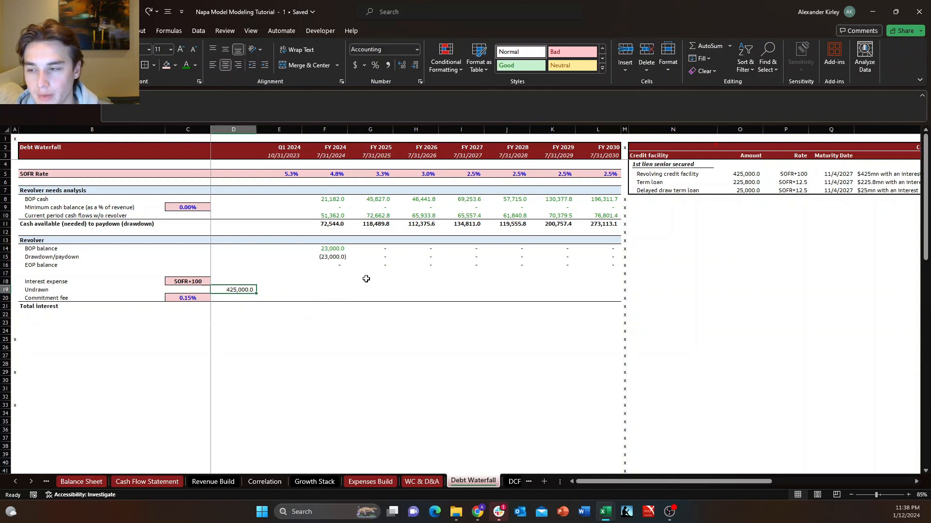
pyautogui.press('Down')
pyautogui.press('Down')
pyautogui.press('Up')
pyautogui.press('Right')
pyautogui.press('Up')
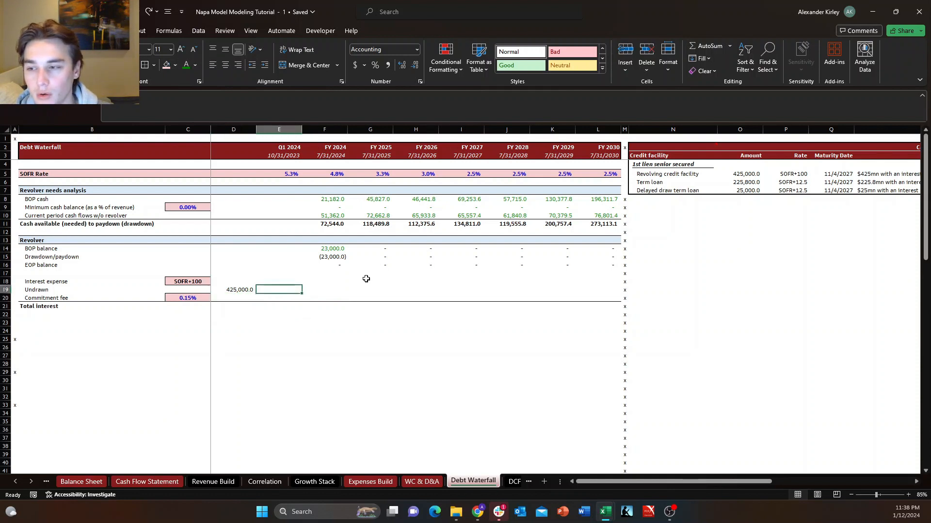
pyautogui.press('Right')
pyautogui.press('Right')
pyautogui.press('Left')
pyautogui.press('Right')
pyautogui.press('Down')
pyautogui.press('Left')
pyautogui.press('Up')
pyautogui.press('Down')
pyautogui.press('Up')
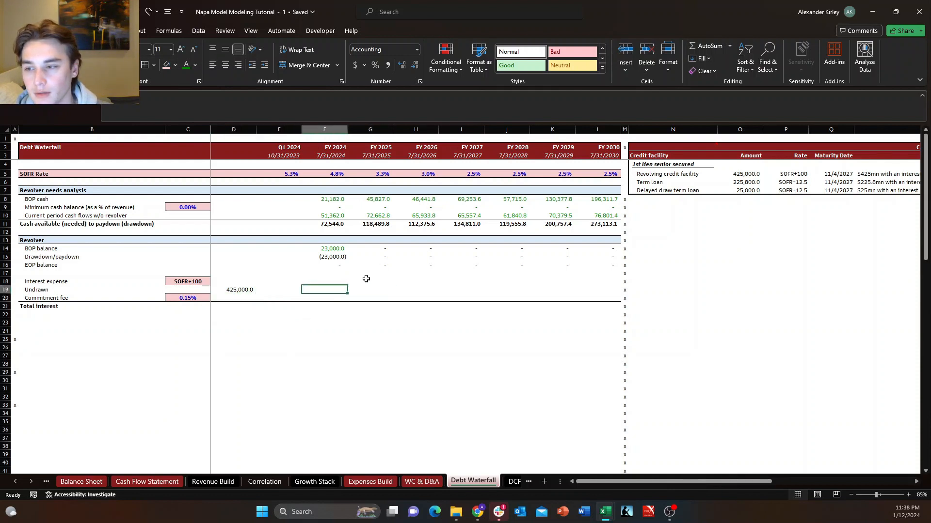
pyautogui.press('Right')
pyautogui.press('Left')
pyautogui.press('Down')
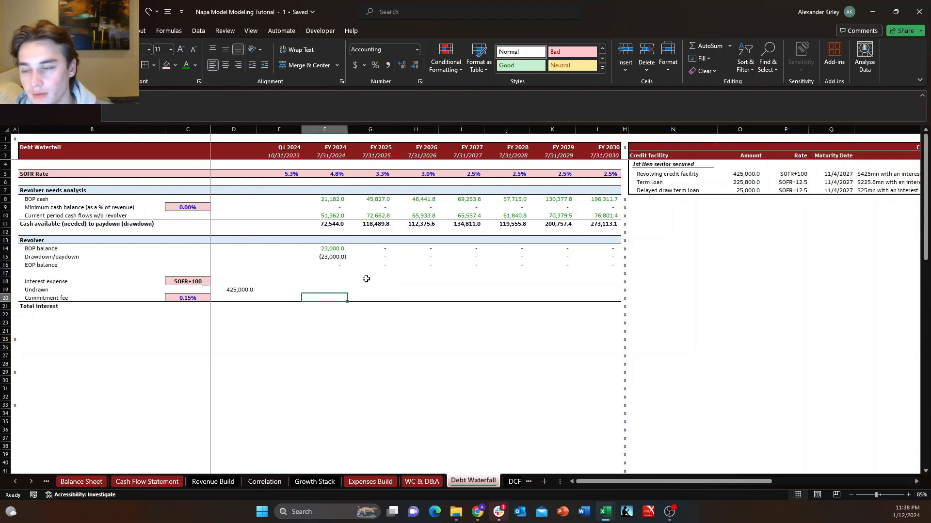
pyautogui.press('Up')
pyautogui.press('Left')
pyautogui.press('Left')
pyautogui.press('Right')
pyautogui.press('Right')
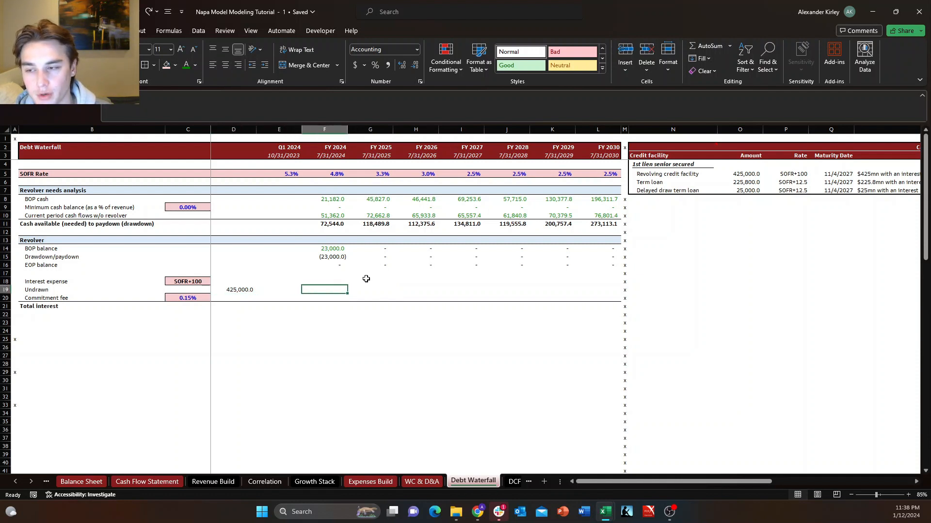
pyautogui.press('Down')
pyautogui.press('Right')
pyautogui.press('Up')
pyautogui.press('Left')
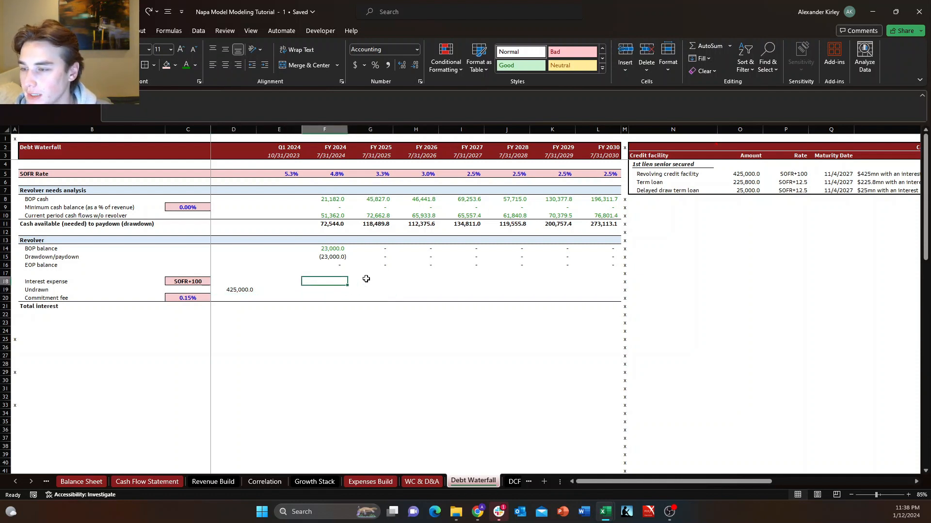
# Move the 425,000.0 revolver capacity on the Undrawn row from D19 to C19.
pyautogui.press('Left')
pyautogui.press('Left')
pyautogui.hotkey('ctrl', 'c')
pyautogui.press('Left')
pyautogui.hotkey('ctrl', 'v')
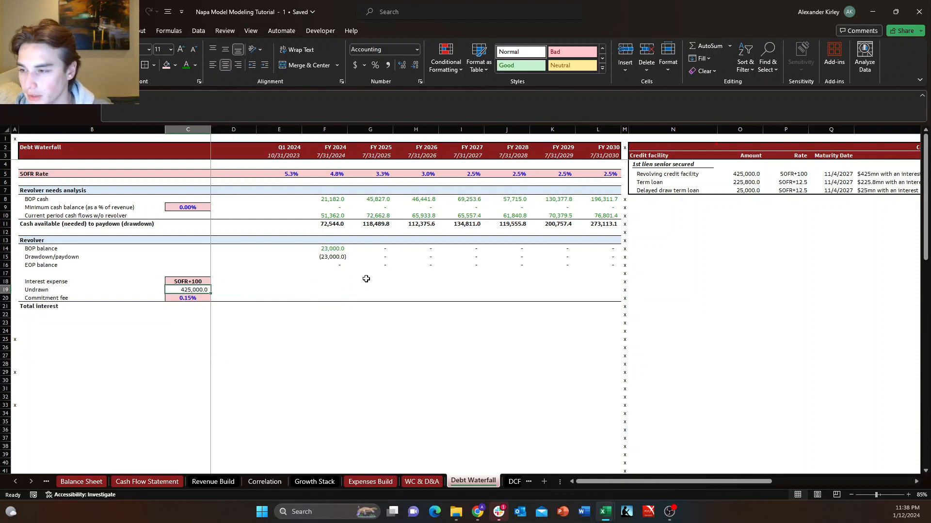
# Format C19 as a bold Number with one decimal place and a thousands separator.
pyautogui.hotkey('ctrl', '1')
pyautogui.press('Up')
pyautogui.press('Up')
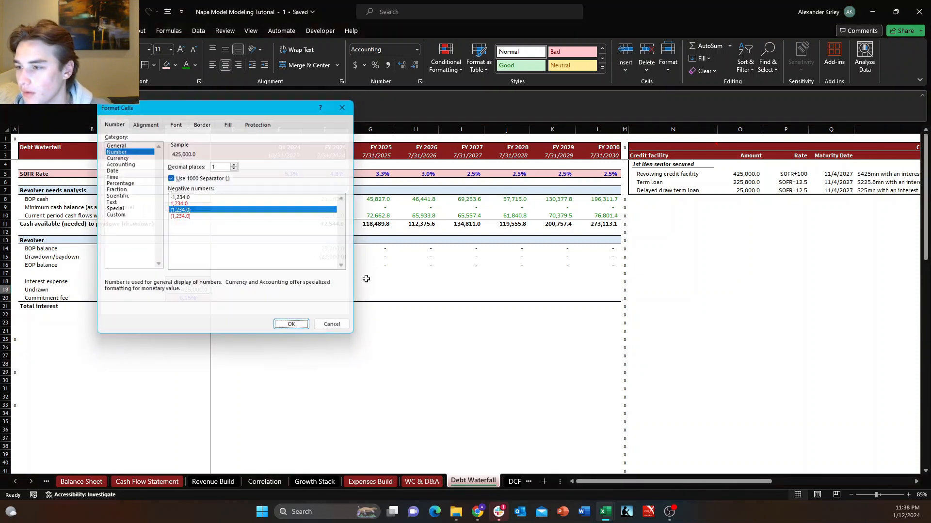
pyautogui.press('Return')
pyautogui.hotkey('ctrl', 'b')
# Give C19 the light pink assumption fill and an outside border to match the neighbouring input cells.
pyautogui.hotkey('alt', 'h')
pyautogui.press('h')
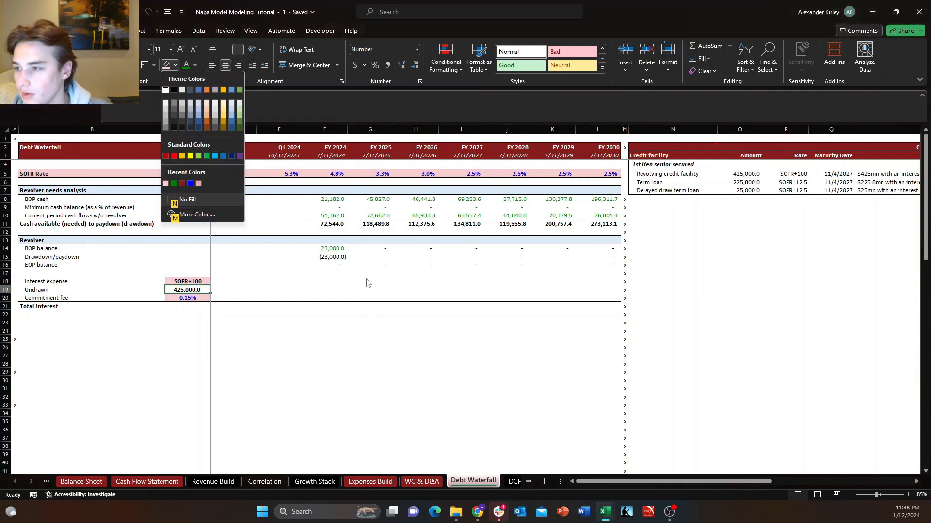
pyautogui.press('Left')
pyautogui.press('Return')
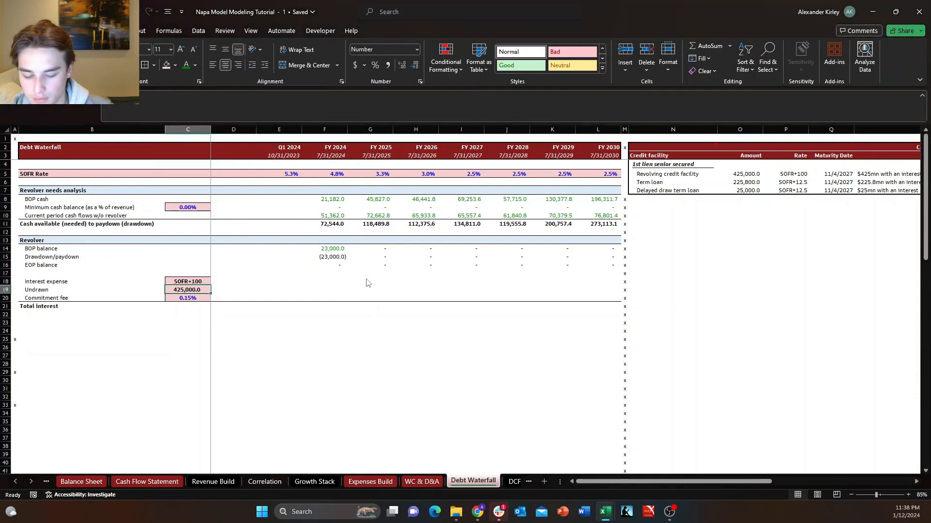
pyautogui.hotkey('alt', 'h')
pyautogui.press('b')
pyautogui.press('s')
pyautogui.press('Down')
pyautogui.press('Up')
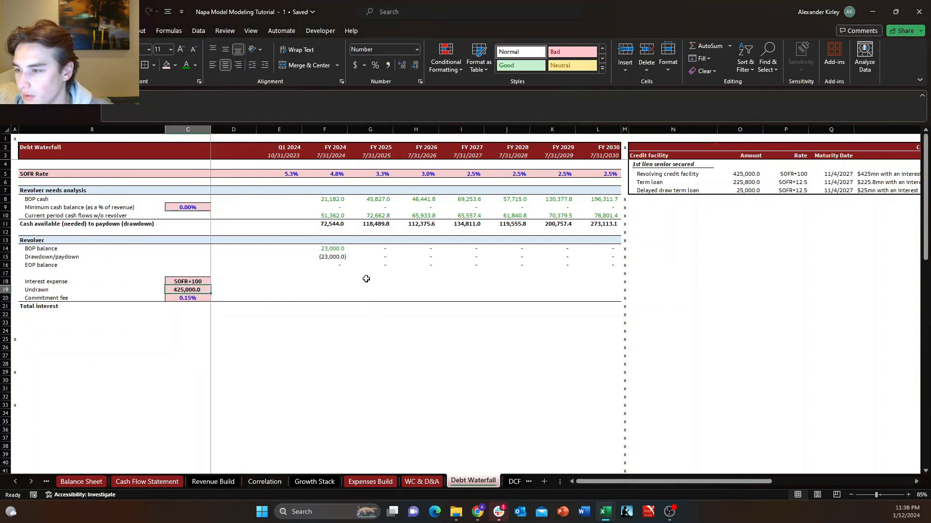
# Start the FY 2024 interest expense in F18 with the average balance formula +AVERAGE(F16,'Cash Flow Statement'!S41).
pyautogui.press('Down')
pyautogui.press('Right')
pyautogui.press('Right')
pyautogui.press('Right')
pyautogui.press('Up')
pyautogui.press('Up')
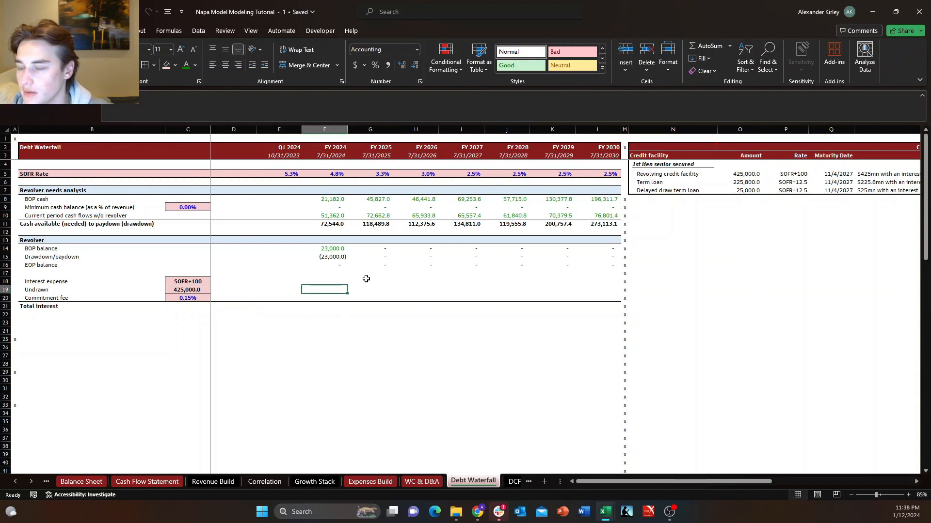
pyautogui.write('+')
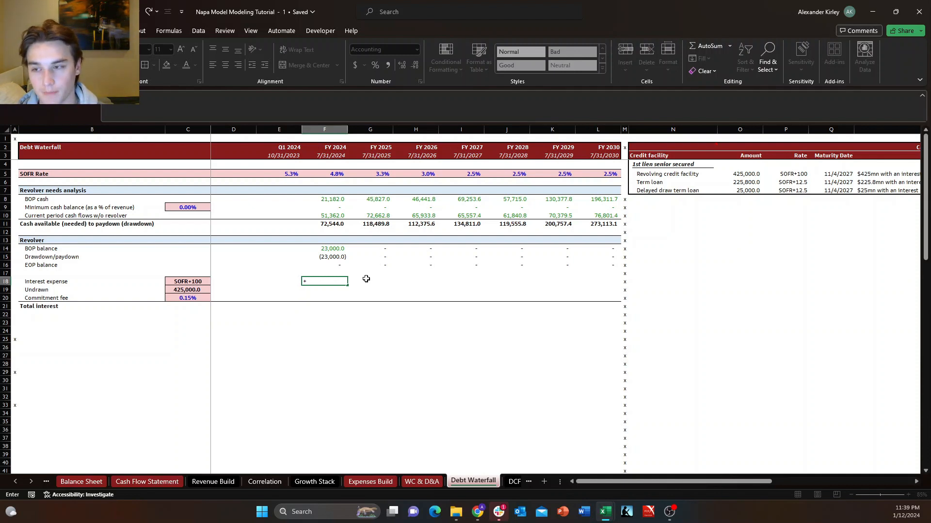
pyautogui.write('av')
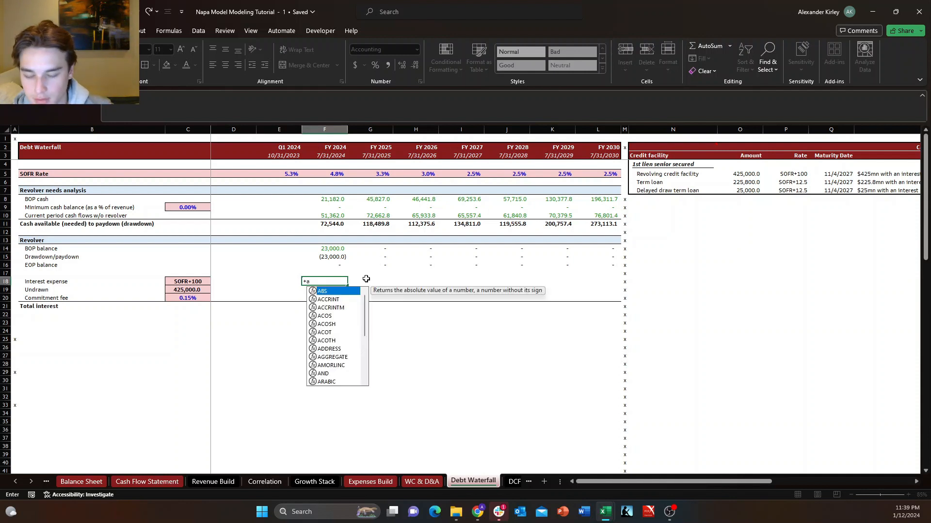
pyautogui.press('Tab')
pyautogui.press('Up')
pyautogui.press('Up')
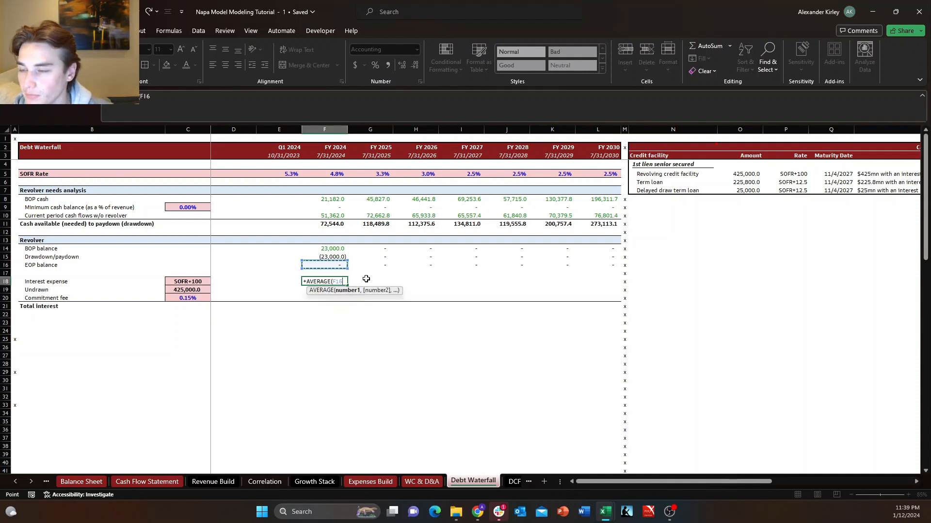
pyautogui.write(',')
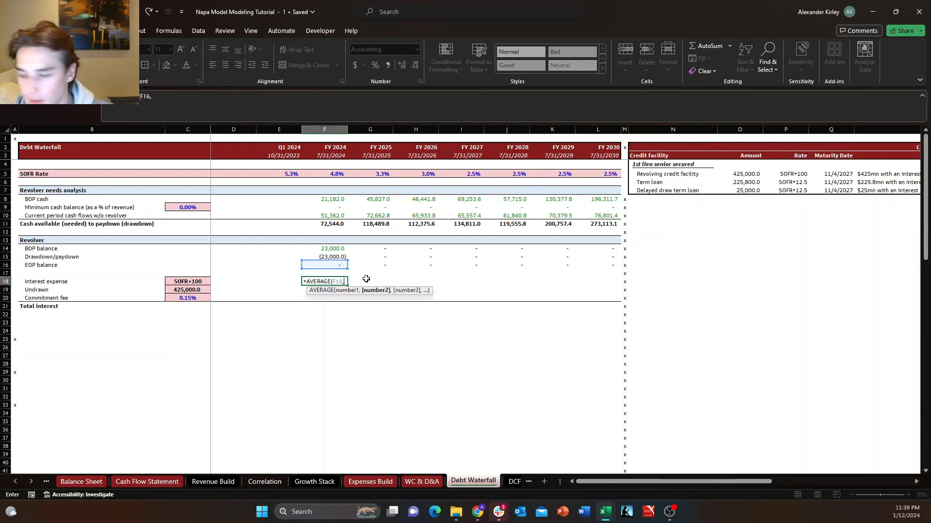
pyautogui.hotkey('ctrl', 'pageup')
pyautogui.hotkey('ctrl', 'pageup')
pyautogui.hotkey('ctrl', 'pageup')
pyautogui.hotkey('ctrl', 'pageup')
pyautogui.hotkey('ctrl', 'pageup')
pyautogui.hotkey('ctrl', 'pageup')
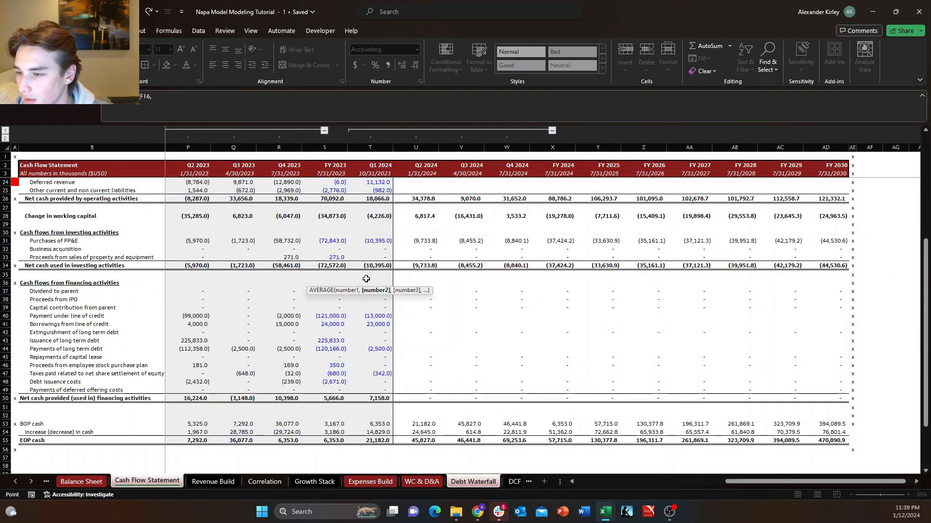
pyautogui.click(339, 323)
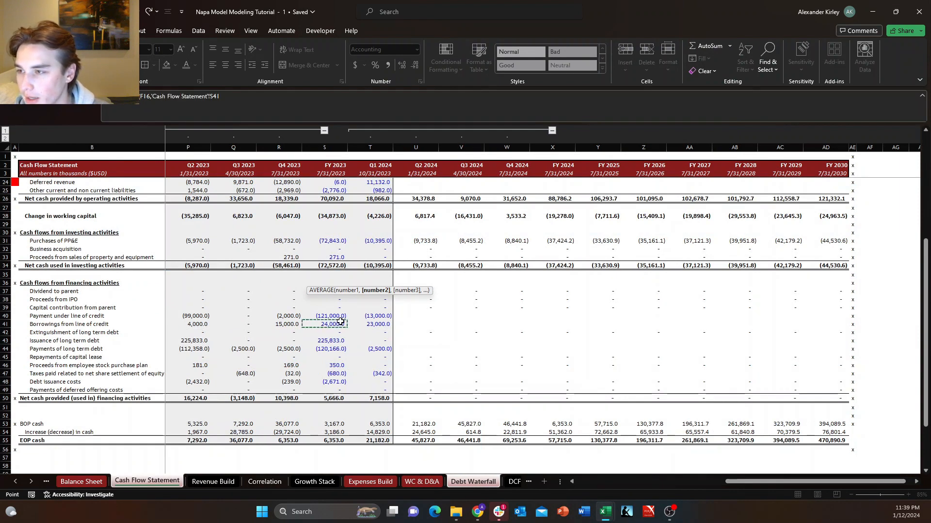
pyautogui.write(')')
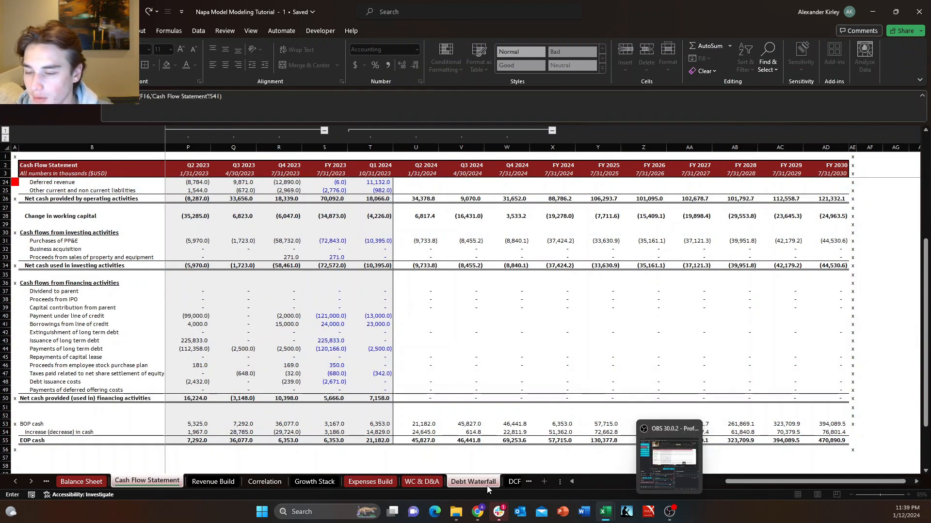
pyautogui.press('Return')
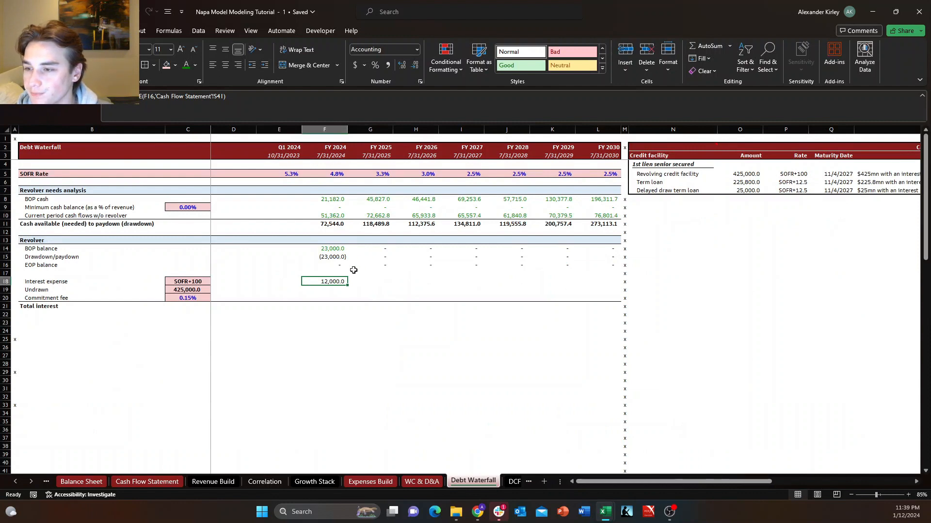
# Extend the FY 2024 interest expense formula in F18 with *(C18/10000+F5) to apply the spread plus the SOFR rate.
pyautogui.click(303, 100)
pyautogui.write('*')
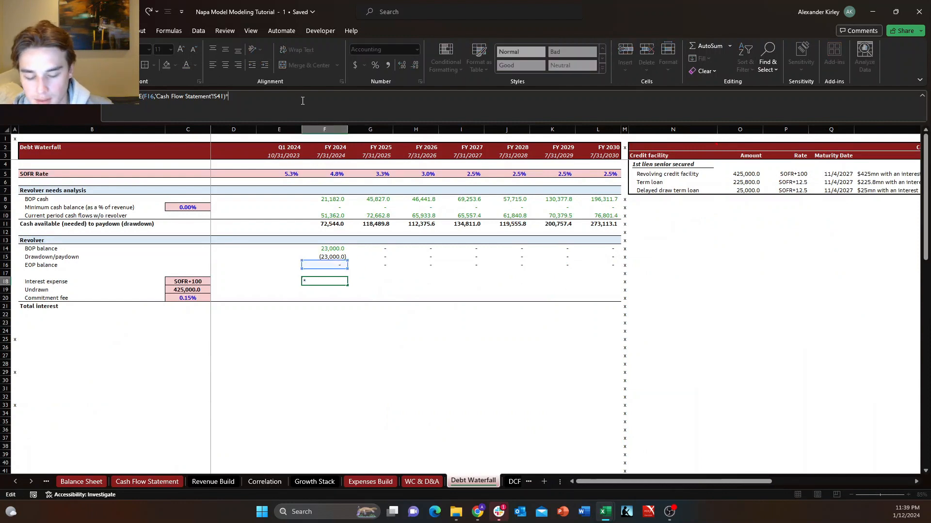
pyautogui.write('(')
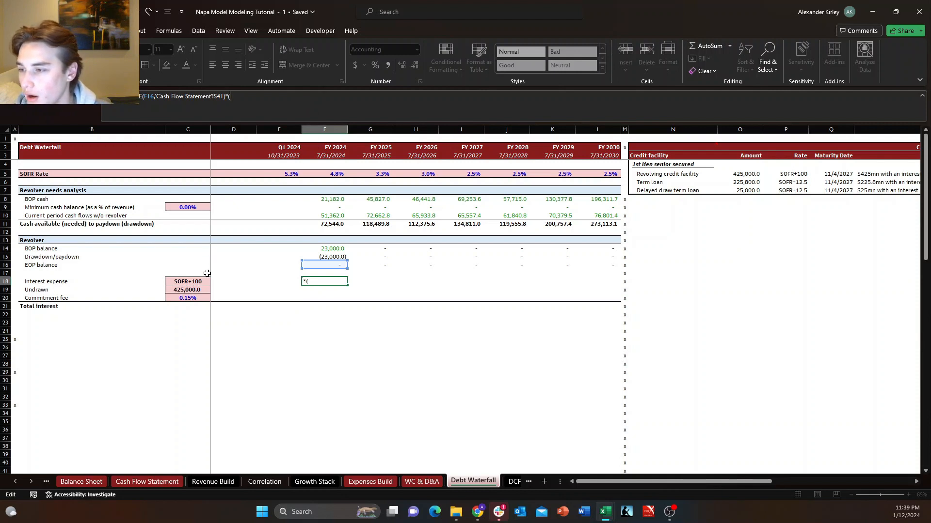
pyautogui.click(191, 283)
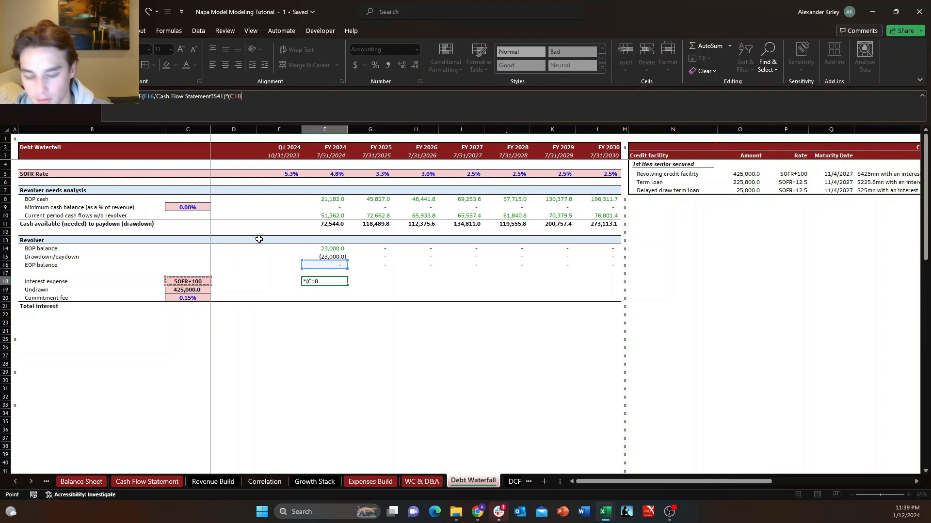
pyautogui.write('/')
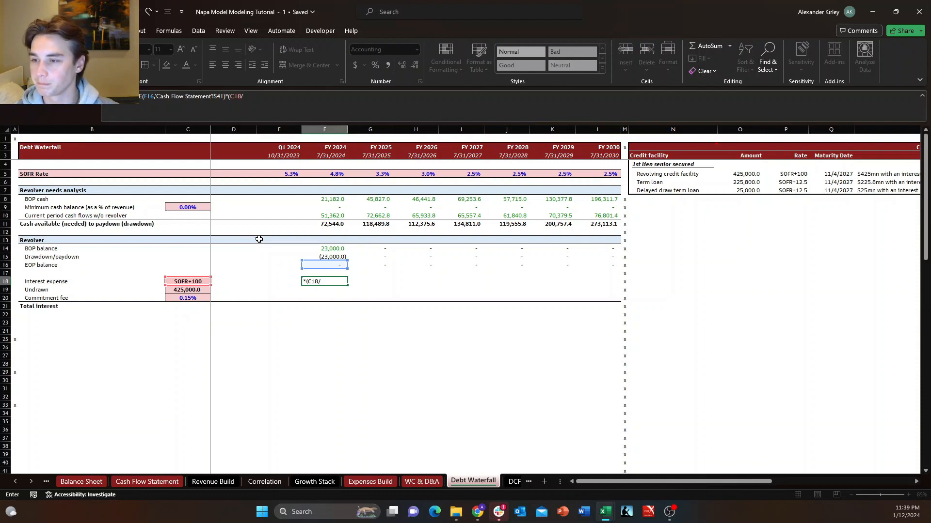
pyautogui.write('10')
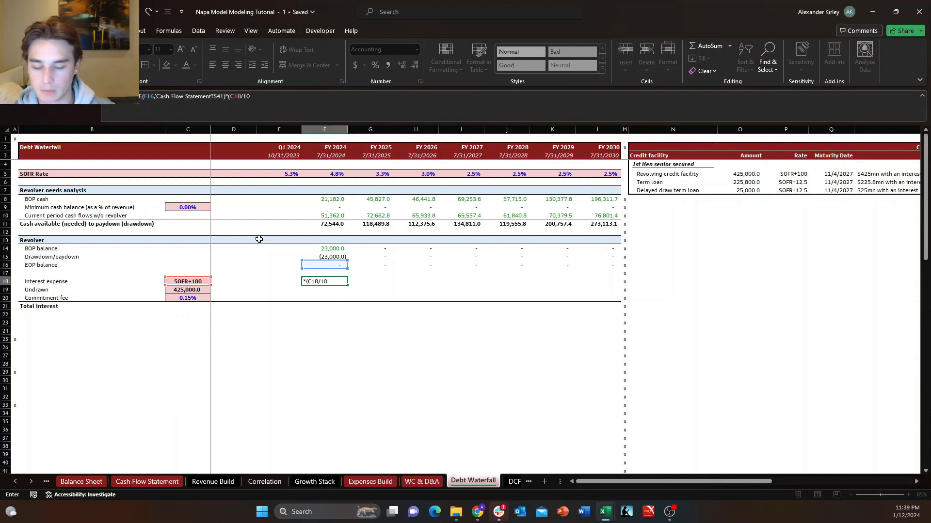
pyautogui.write('000')
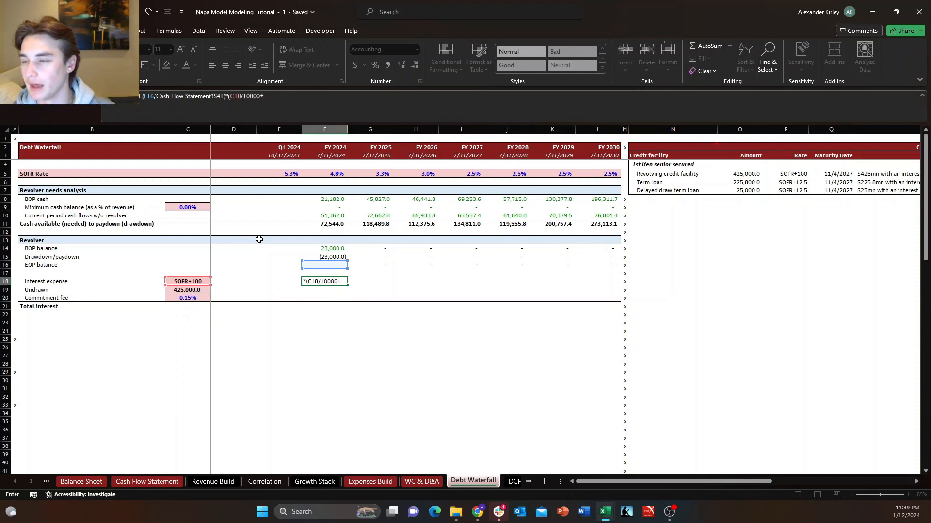
pyautogui.write('+')
pyautogui.click(330, 180)
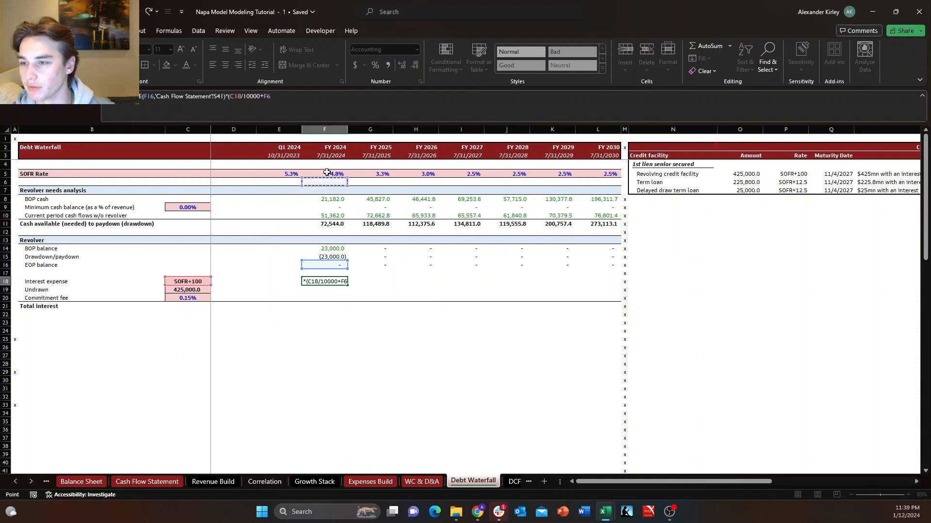
pyautogui.click(327, 172)
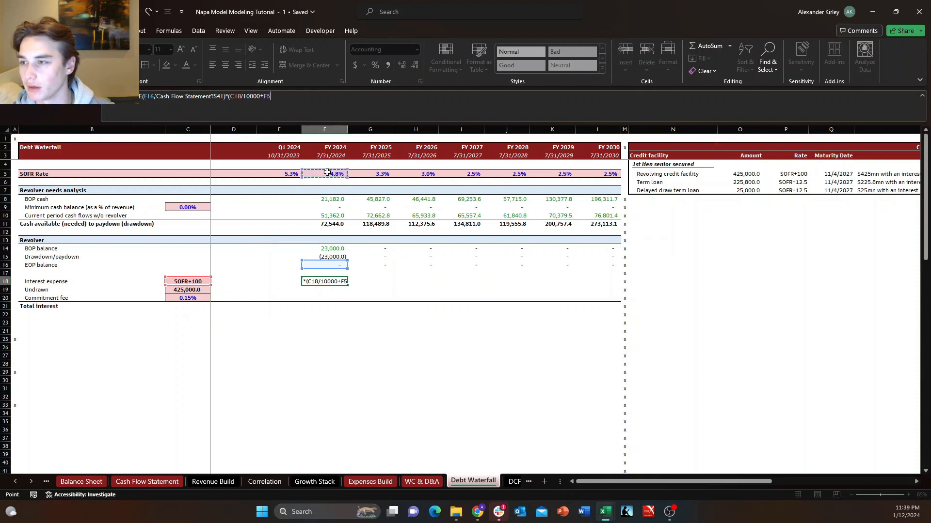
# Make the spread reference absolute as $C$18 in the F18 interest formula and enter the formula.
pyautogui.click(238, 98)
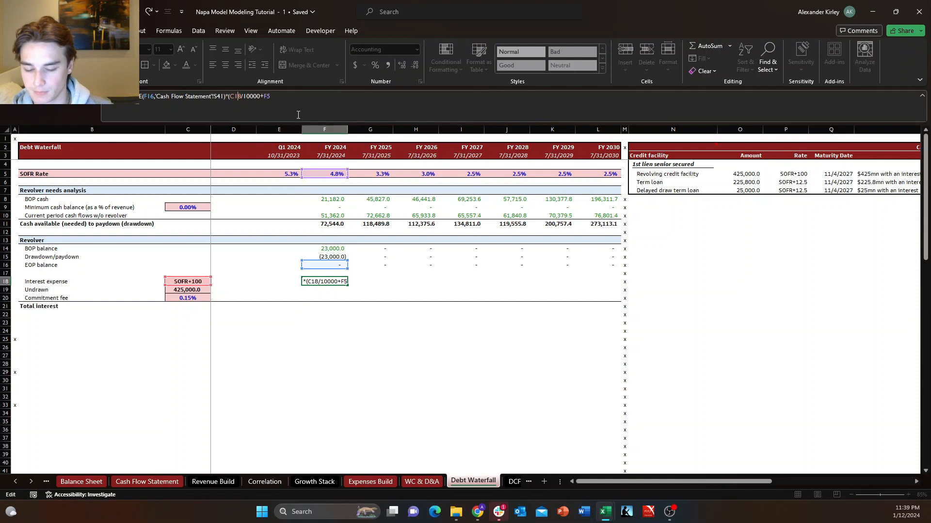
pyautogui.press('F4')
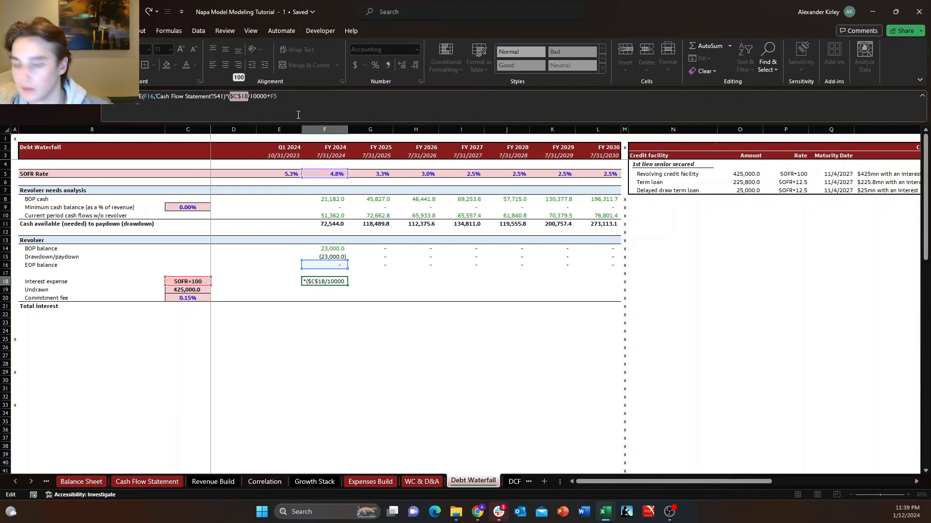
pyautogui.press('Return')
pyautogui.press('Return')
pyautogui.press('Right')
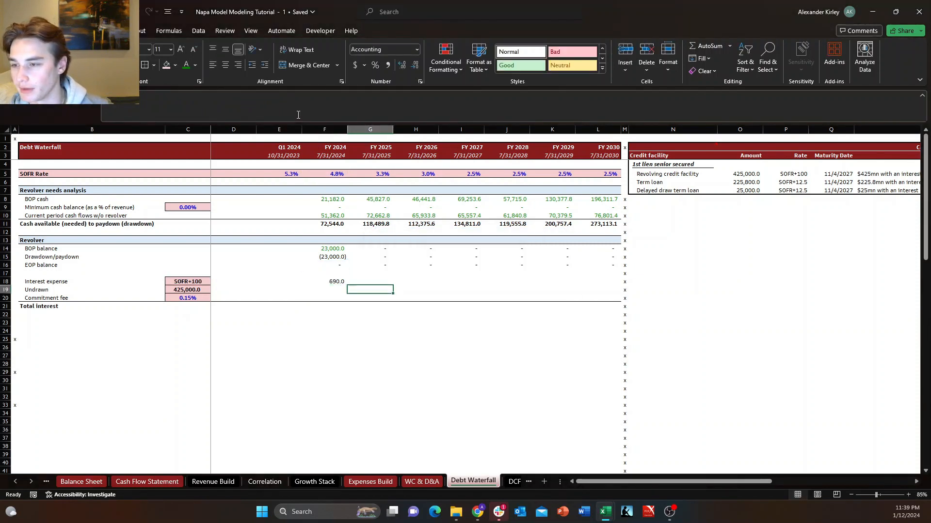
# Review the references in the FY 2024 interest expense formula in F18.
pyautogui.press('Left')
pyautogui.press('Up')
pyautogui.press('Left')
pyautogui.press('Right')
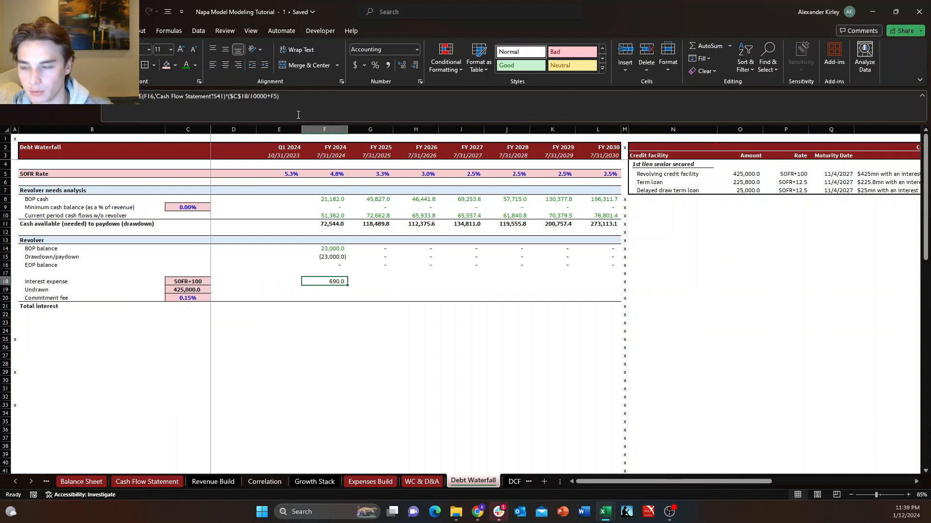
pyautogui.press('F2')
pyautogui.press('Return')
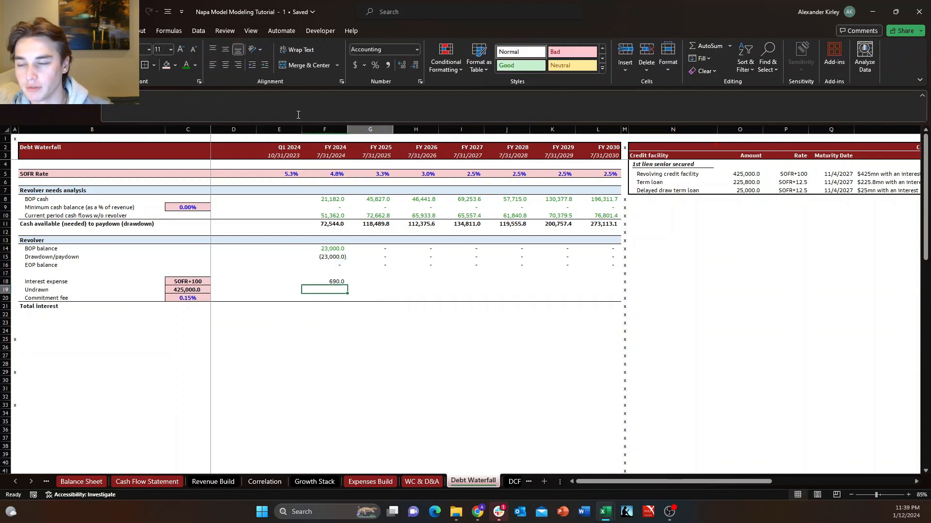
pyautogui.press('Up')
pyautogui.press('F2')
pyautogui.press('Escape')
pyautogui.press('Down')
pyautogui.press('Up')
pyautogui.press('F2')
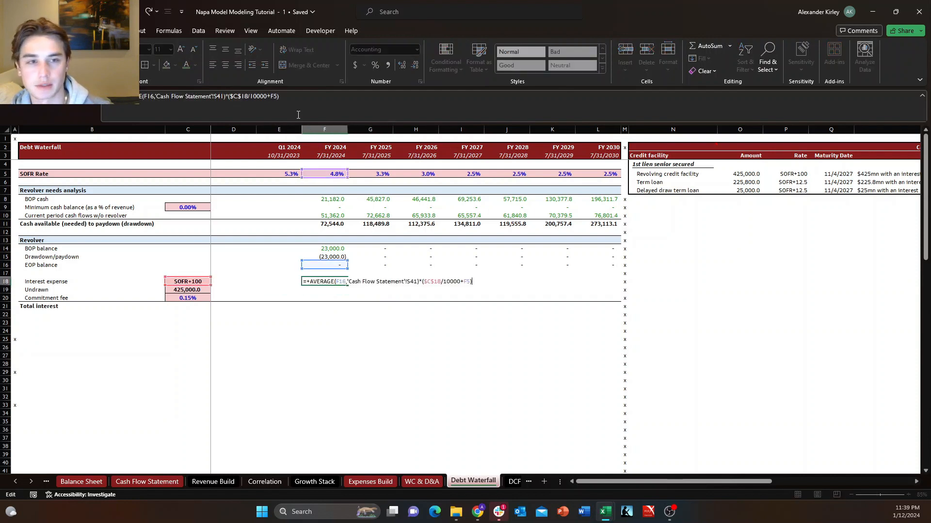
pyautogui.press('Escape')
pyautogui.press('F2')
pyautogui.press('Escape')
pyautogui.press('F2')
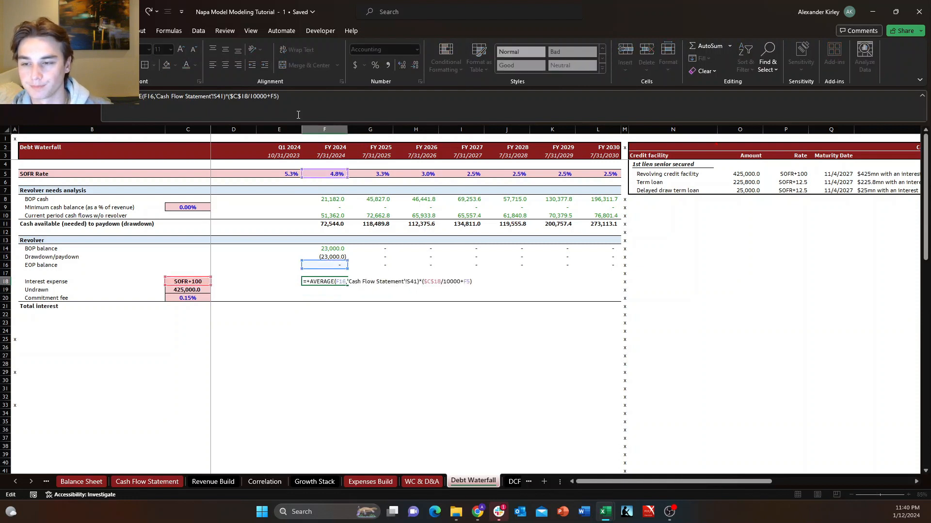
pyautogui.press('Escape')
pyautogui.press('F2')
pyautogui.press('Escape')
pyautogui.press('F2')
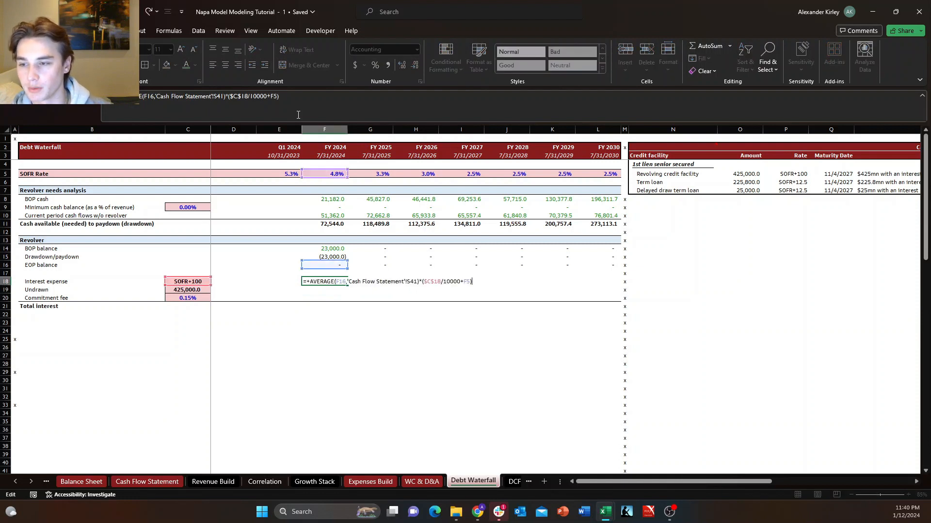
pyautogui.press('Escape')
pyautogui.press('F2')
pyautogui.press('Escape')
pyautogui.press('F2')
pyautogui.press('Escape')
pyautogui.press('Up')
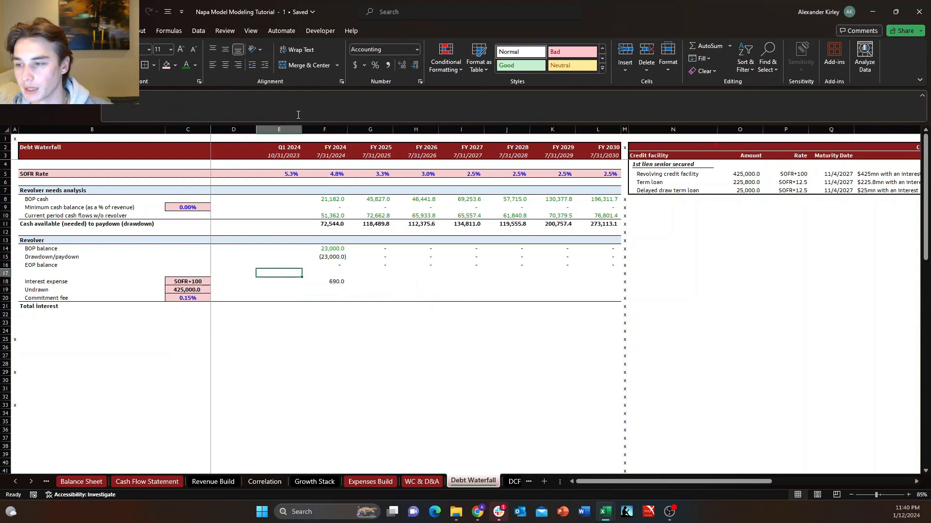
pyautogui.press('Up')
pyautogui.press('Down')
pyautogui.press('Down')
pyautogui.press('F2')
pyautogui.press('Escape')
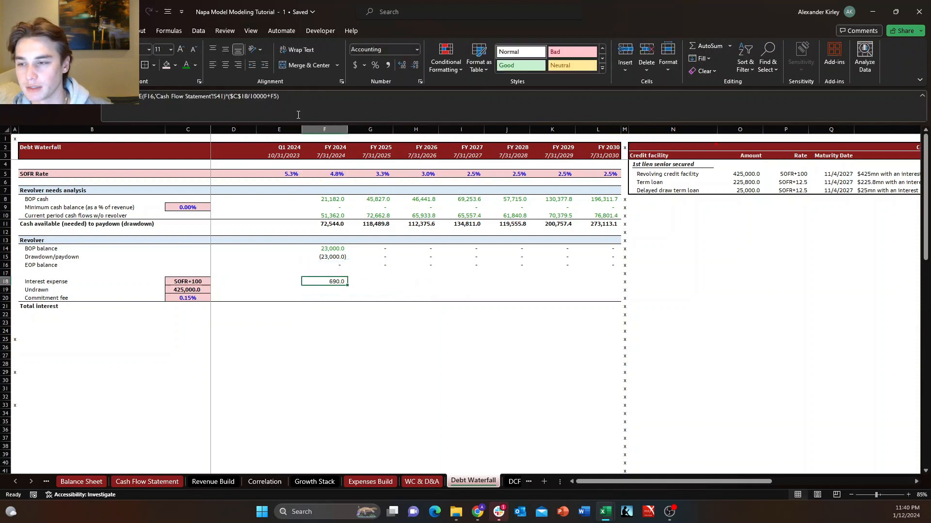
pyautogui.press('Left')
pyautogui.press('Up')
pyautogui.press('Up')
pyautogui.hotkey('ctrl', 'space')
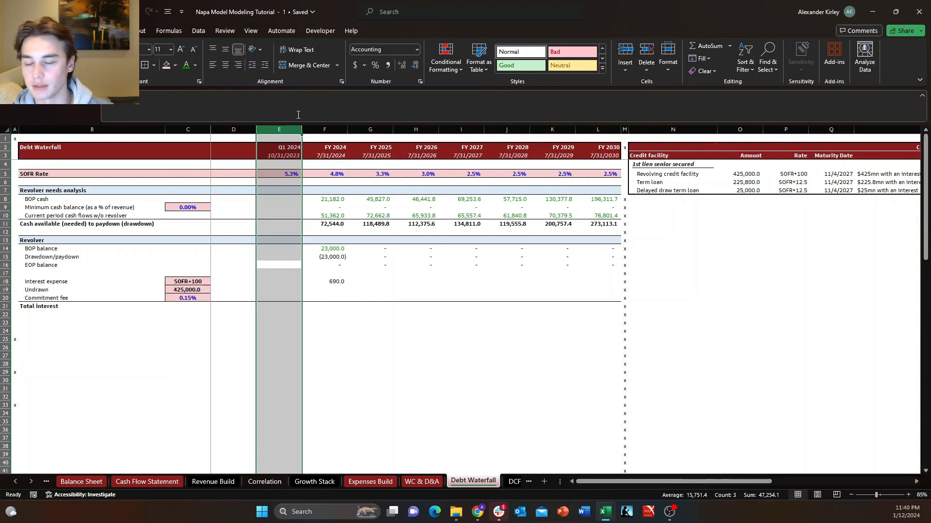
pyautogui.press('Down')
pyautogui.press('Up')
pyautogui.hotkey('ctrl', 'space')
pyautogui.press('Right')
pyautogui.press('Right')
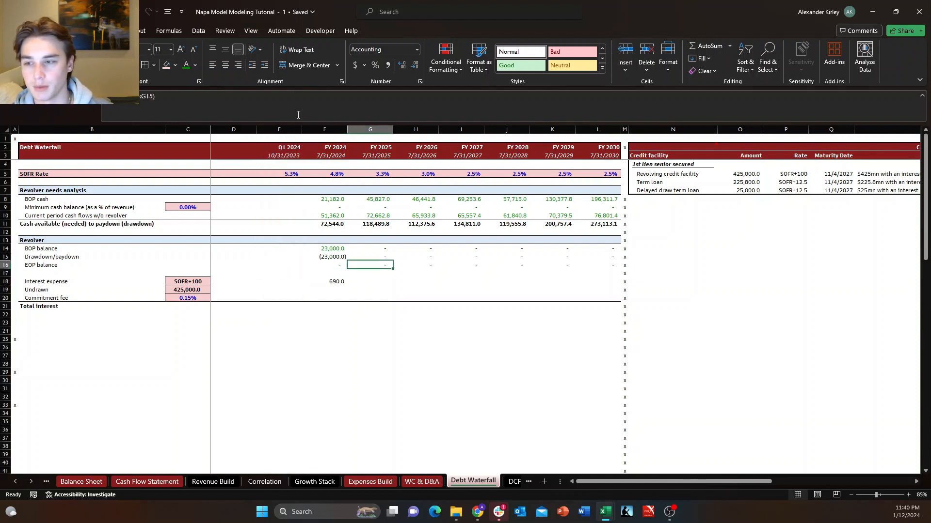
pyautogui.press('Down')
pyautogui.press('Down')
pyautogui.press('Left')
pyautogui.press('Right')
pyautogui.press('Down')
pyautogui.press('Up')
# Fill the FY 2024 interest expense formula from F18 into the FY 2025 cell G18.
pyautogui.press('Left')
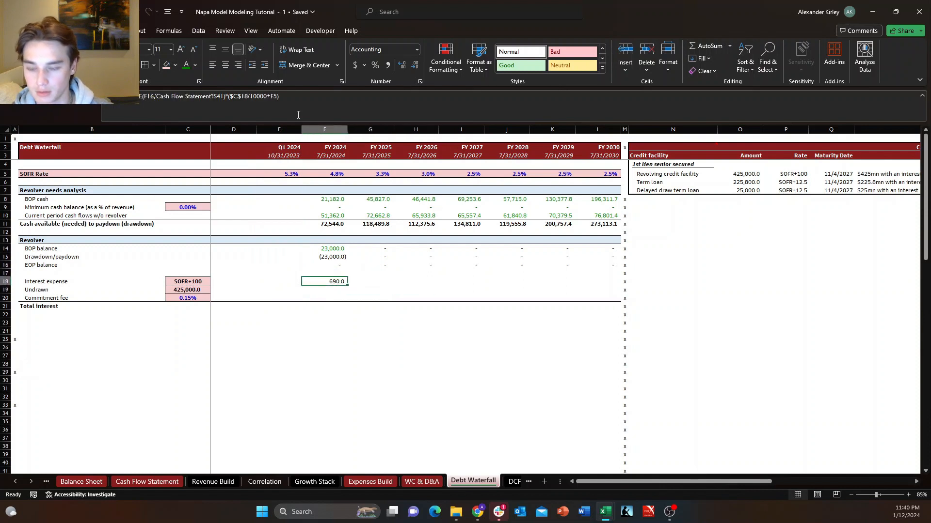
pyautogui.hotkey('shift', 'Right')
pyautogui.hotkey('ctrl', 'r')
pyautogui.press('Right')
# Replace the 'Cash Flow Statement'!T41 reference in G18 with F16, so the FY 2025 average uses the prior EOP balance.
pyautogui.press('F2')
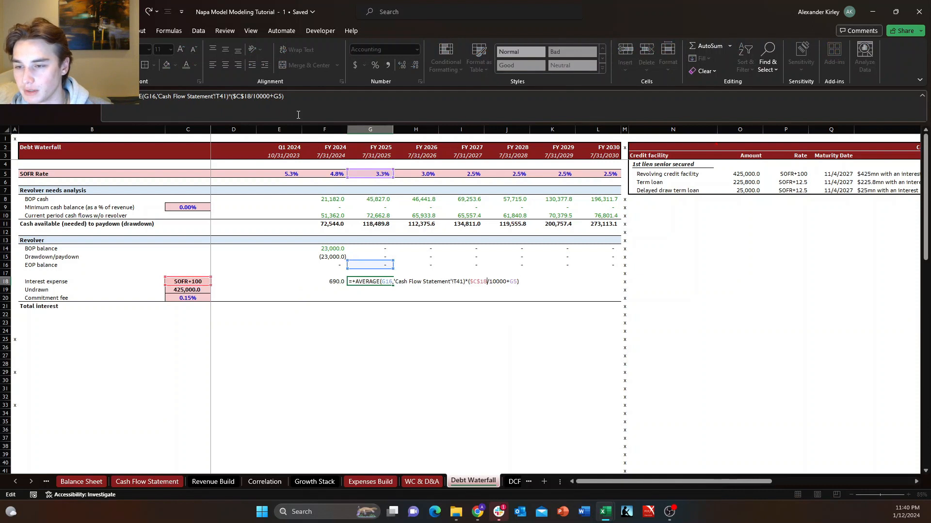
pyautogui.press('Left')
pyautogui.press('Left')
pyautogui.press('Left')
pyautogui.press('Left')
pyautogui.press('Left')
pyautogui.press('Left')
pyautogui.press('Left')
pyautogui.press('Left')
pyautogui.press('Left')
pyautogui.press('Left')
pyautogui.press('Left')
pyautogui.press('Left')
pyautogui.press('Left')
pyautogui.press('Left')
pyautogui.press('Left')
pyautogui.press('Left')
pyautogui.press('Left')
pyautogui.press('Left')
pyautogui.hotkey('shift', 'Left')
pyautogui.hotkey('shift', 'Left')
pyautogui.hotkey('shift', 'Left')
pyautogui.hotkey('shift', 'Left')
pyautogui.hotkey('shift', 'Left')
pyautogui.hotkey('shift', 'Left')
pyautogui.hotkey('shift', 'Left')
pyautogui.hotkey('shift', 'Left')
pyautogui.hotkey('shift', 'Left')
pyautogui.hotkey('shift', 'Left')
pyautogui.hotkey('shift', 'Left')
pyautogui.hotkey('shift', 'Left')
pyautogui.hotkey('shift', 'Left')
pyautogui.hotkey('shift', 'Left')
pyautogui.hotkey('shift', 'Left')
pyautogui.hotkey('shift', 'Left')
pyautogui.hotkey('shift', 'Left')
pyautogui.hotkey('shift', 'Left')
pyautogui.hotkey('shift', 'Left')
pyautogui.hotkey('shift', 'Left')
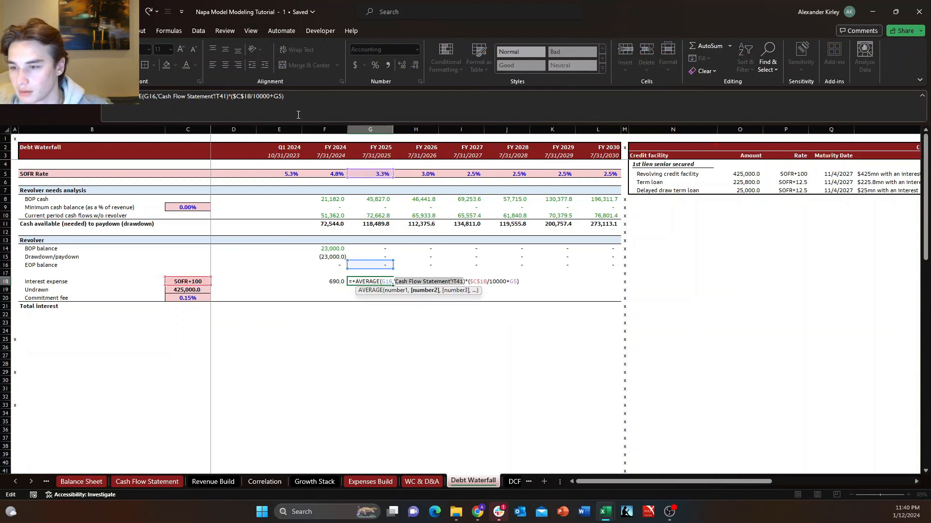
pyautogui.press('BackSpace')
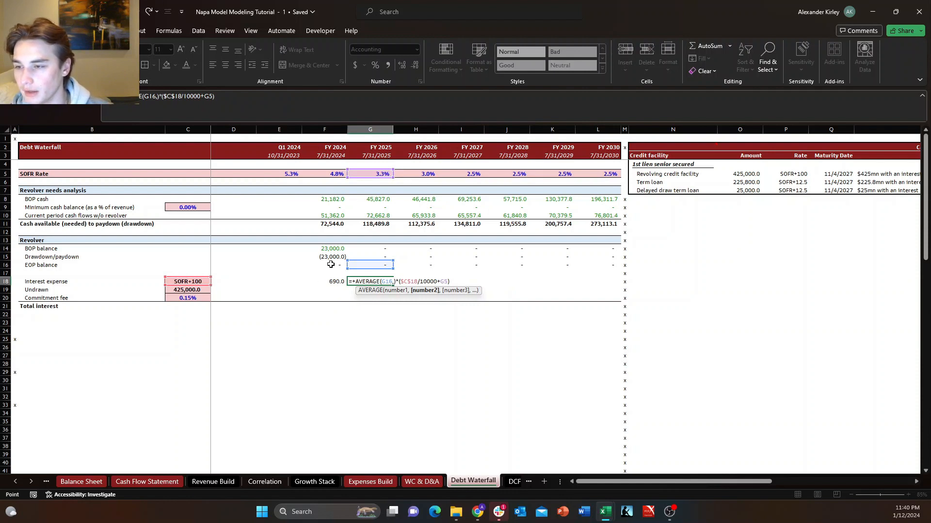
pyautogui.click(331, 264)
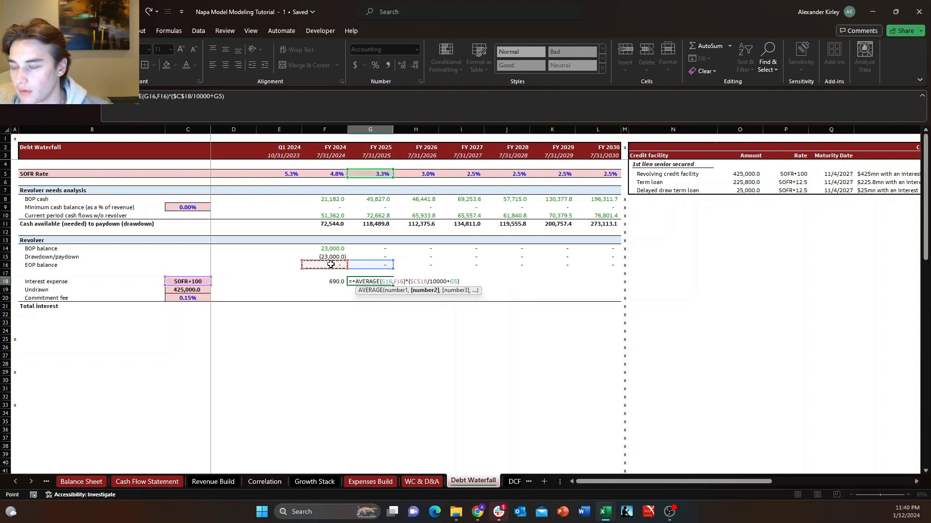
pyautogui.press('Tab')
pyautogui.press('Left')
pyautogui.press('Left')
pyautogui.press('Right')
pyautogui.press('Right')
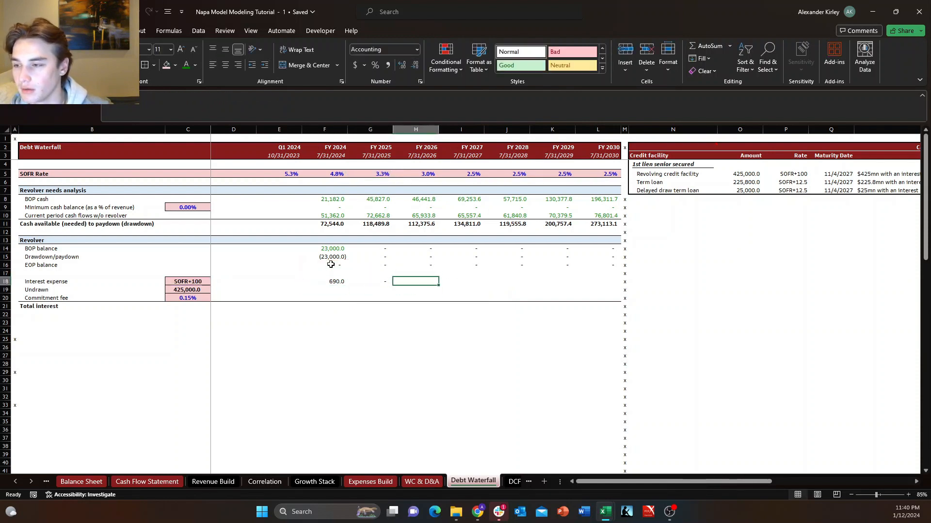
# Copy the FY 2025 interest expense formula from G18 across through FY 2030 in L18.
pyautogui.press('Left')
pyautogui.hotkey('ctrl', 'c')
pyautogui.hotkey('shift', 'Right')
pyautogui.hotkey('shift', 'Right')
pyautogui.hotkey('shift', 'Right')
pyautogui.hotkey('shift', 'Right')
pyautogui.hotkey('shift', 'Right')
pyautogui.hotkey('ctrl', 'v')
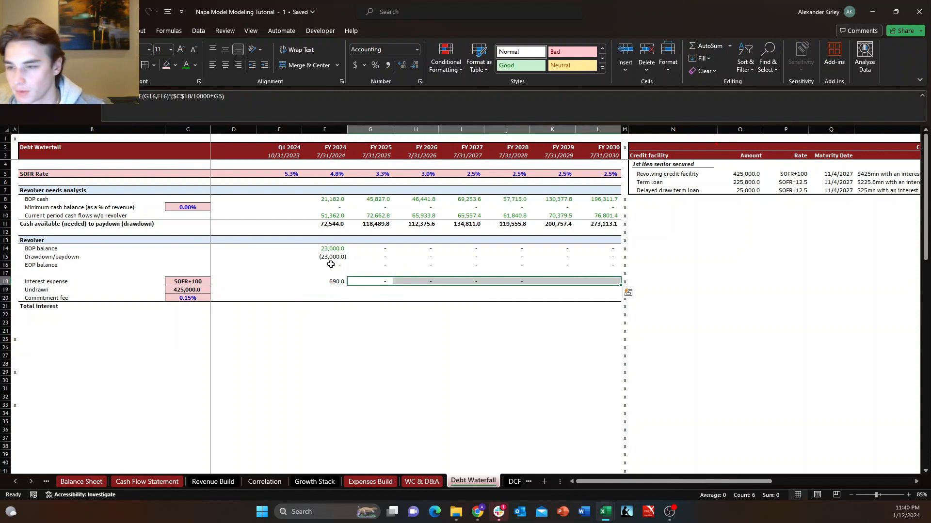
# Calculate the FY 2024 undrawn revolver amount in F19 as +C19-F16, capacity less EOP balance.
pyautogui.press('Down')
pyautogui.press('Left')
pyautogui.press('Left')
pyautogui.press('Right')
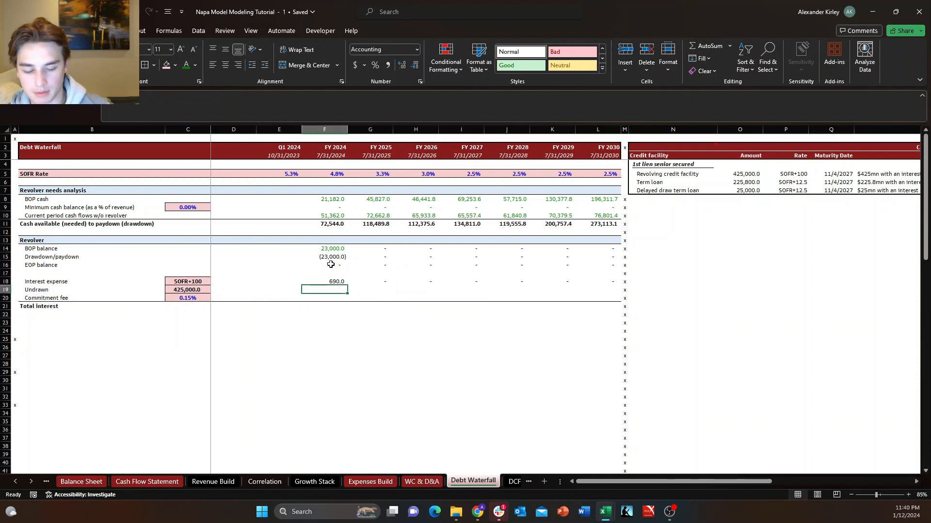
pyautogui.write('+')
pyautogui.press('Left')
pyautogui.press('Left')
pyautogui.press('Left')
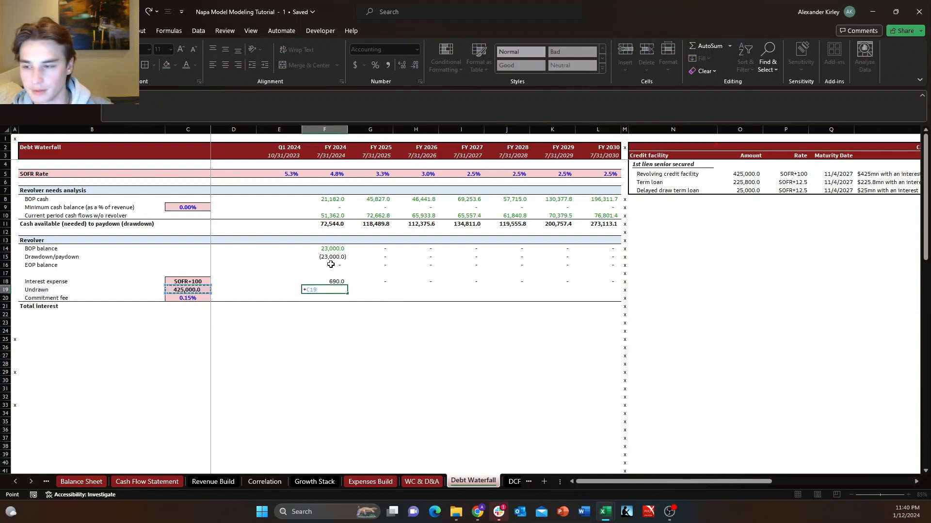
pyautogui.write('-F18')
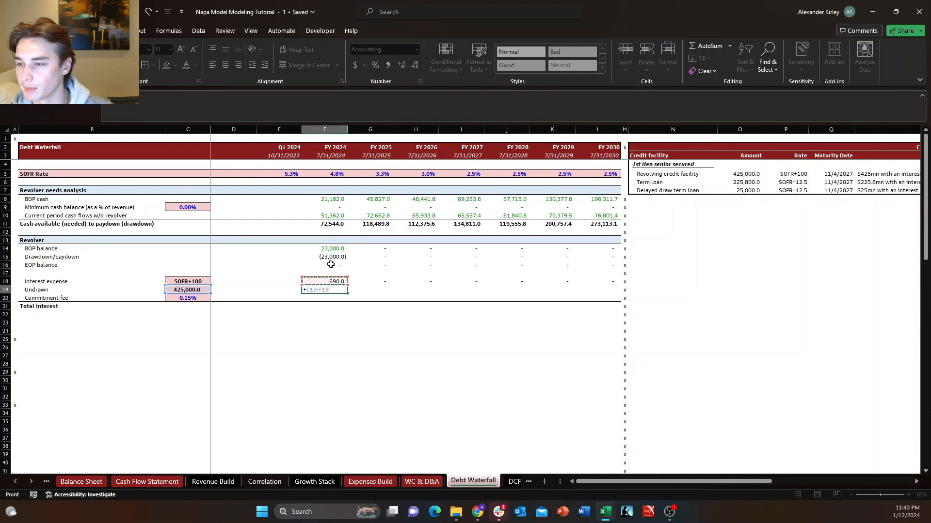
pyautogui.click(331, 265)
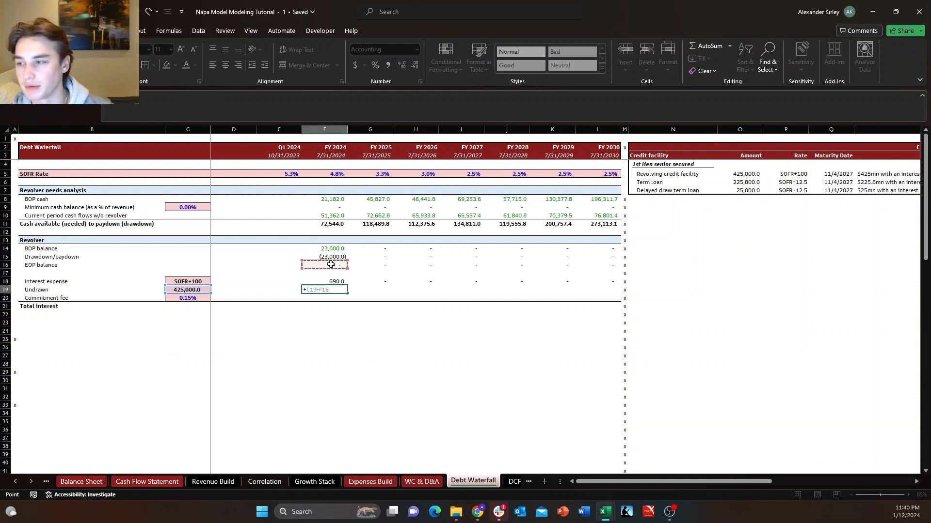
pyautogui.press('Return')
pyautogui.press('Right')
pyautogui.press('Left')
pyautogui.press('Up')
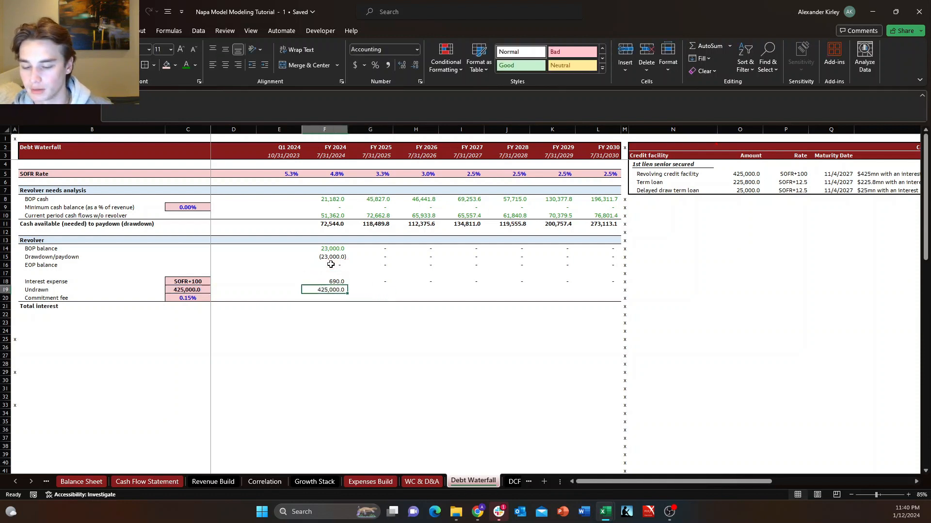
# Fill the Undrawn formula from F19 across through FY 2030 in L19 and check the filled cells.
pyautogui.press('F2')
pyautogui.press('Escape')
pyautogui.hotkey('ctrl', 'shift', 'Right')
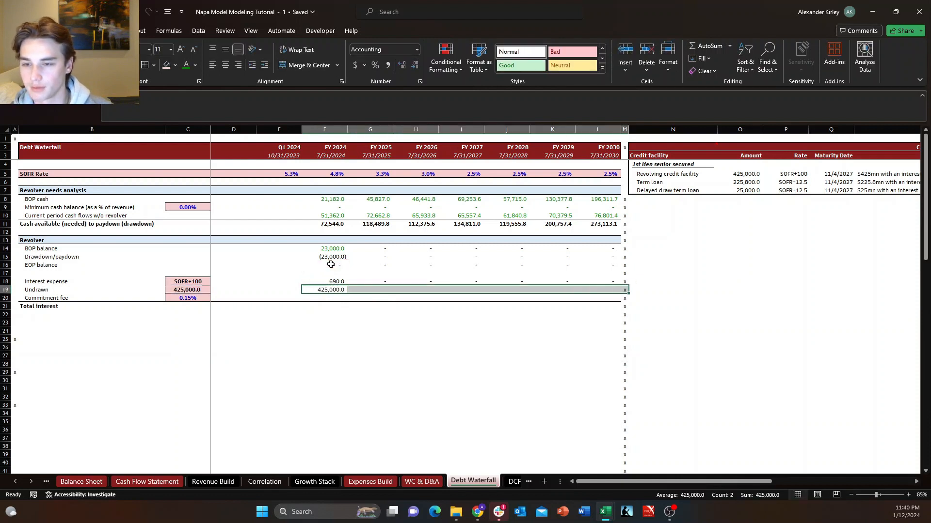
pyautogui.hotkey('shift', 'Left')
pyautogui.hotkey('ctrl', 'r')
pyautogui.press('Down')
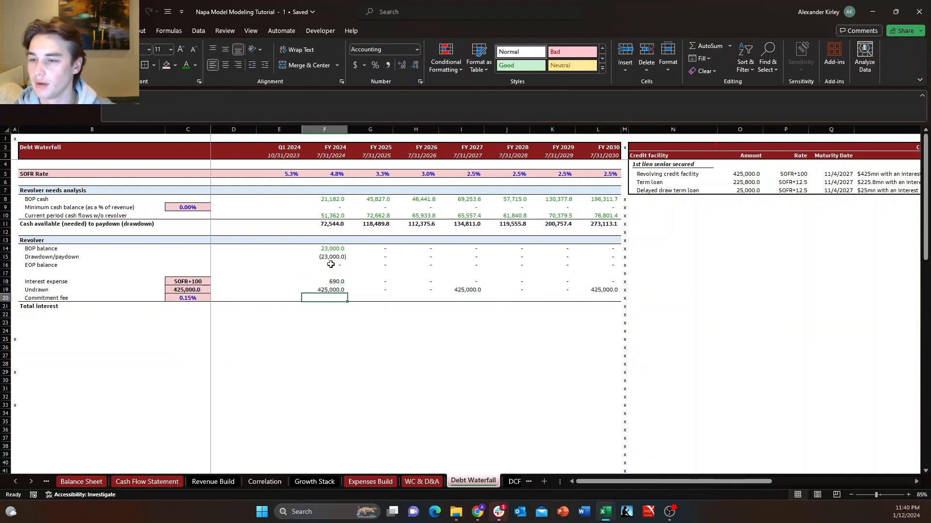
pyautogui.press('Up')
pyautogui.press('Right')
pyautogui.press('Right')
pyautogui.press('Right')
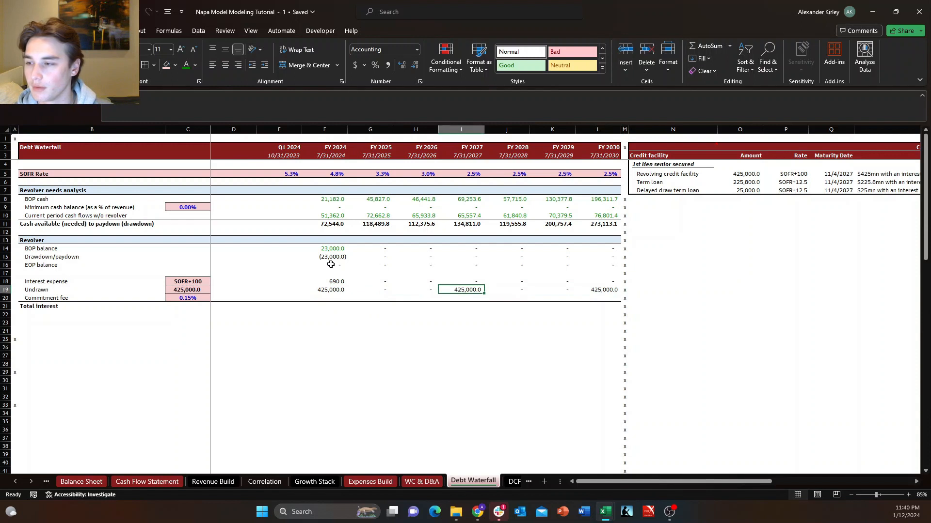
# Check the filled Undrawn formulas and make the C19 capacity reference in F19 absolute.
pyautogui.press('Left')
pyautogui.press('Left')
pyautogui.press('F2')
pyautogui.press('Escape')
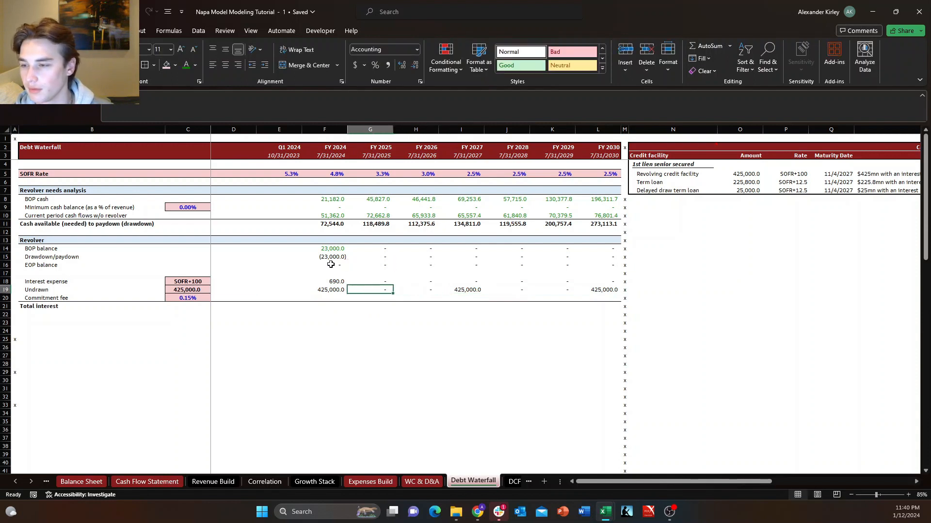
pyautogui.press('F2')
pyautogui.press('Escape')
pyautogui.press('Left')
pyautogui.press('F2')
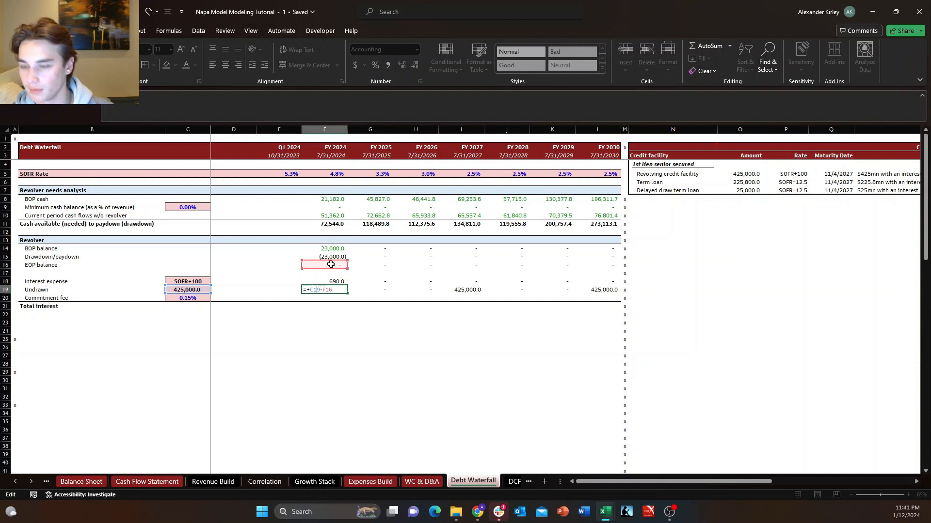
pyautogui.press('Escape')
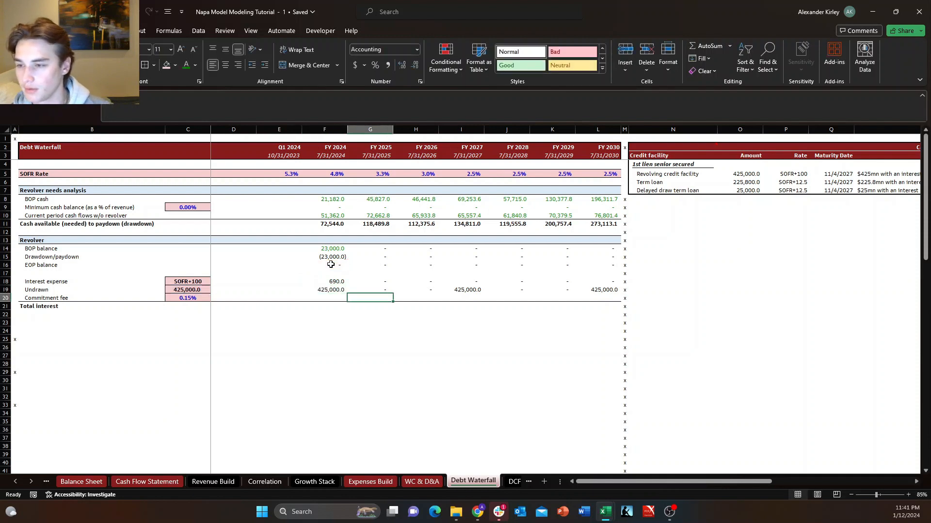
# Refill the corrected Undrawn formula from F19 across through FY 2030 in L19.
pyautogui.hotkey('ctrl', 'shift', 'Right')
pyautogui.hotkey('shift', 'Left')
pyautogui.hotkey('ctrl', 'r')
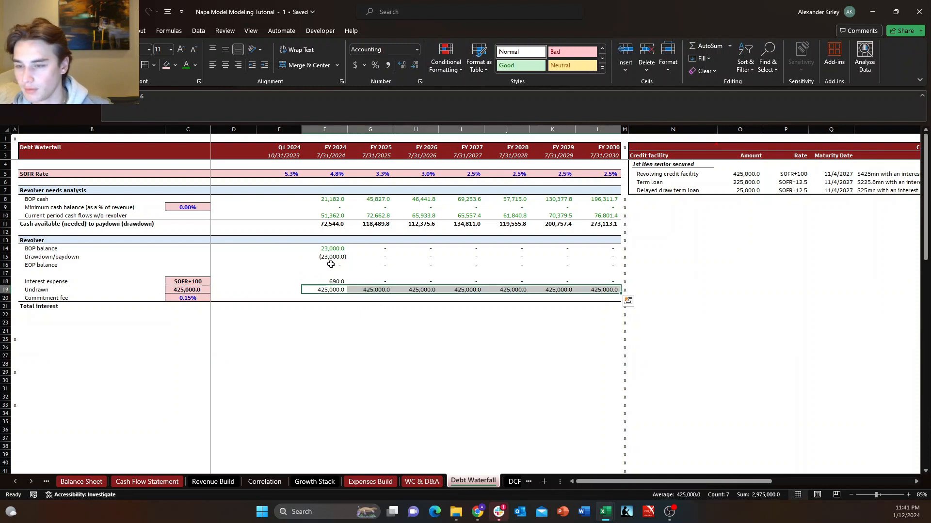
pyautogui.press('Right')
pyautogui.press('Left')
pyautogui.press('Down')
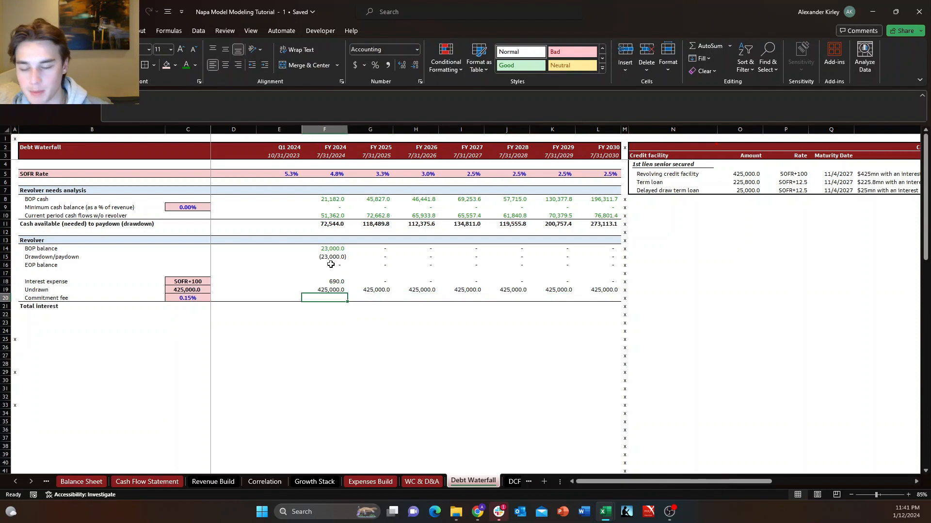
# Calculate the FY 2024 commitment fee in F20 as C20*F19, with the C20 rate reference made absolute.
pyautogui.write('+')
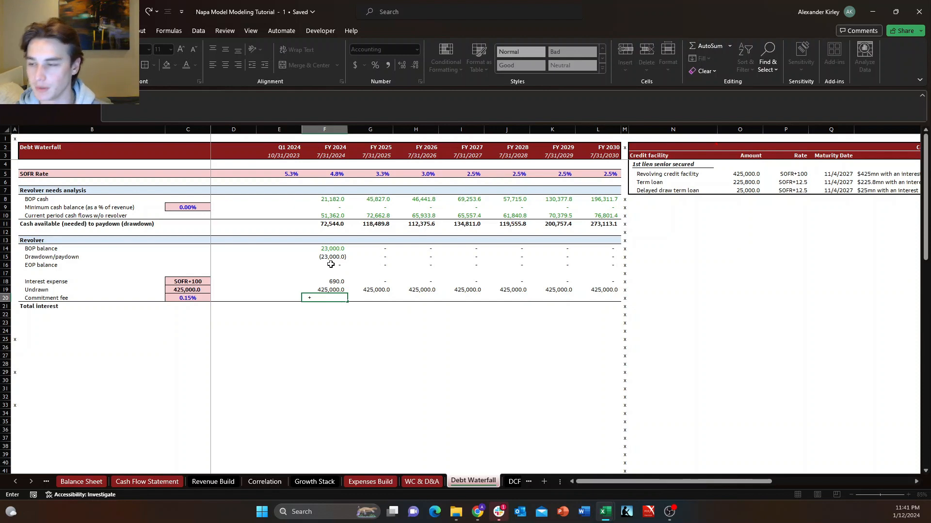
pyautogui.press('Left')
pyautogui.press('Left')
pyautogui.press('Left')
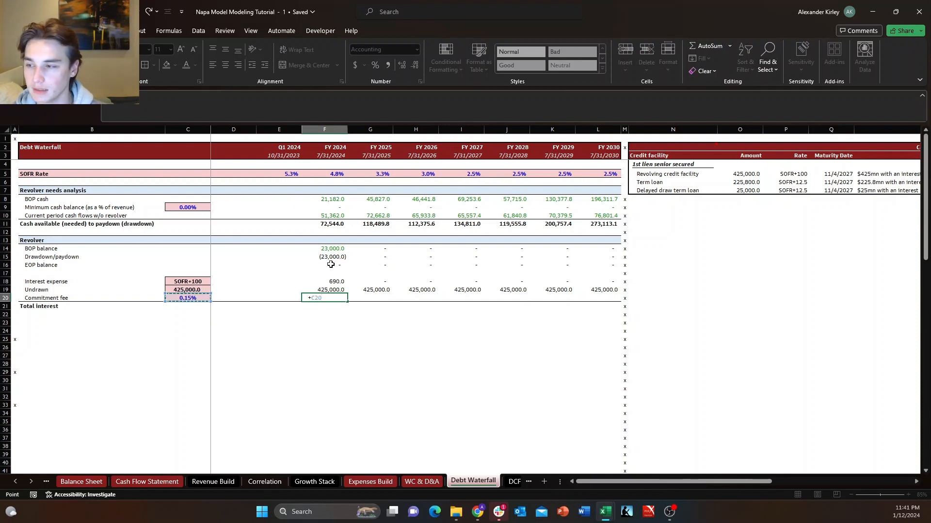
pyautogui.write('*')
pyautogui.press('Up')
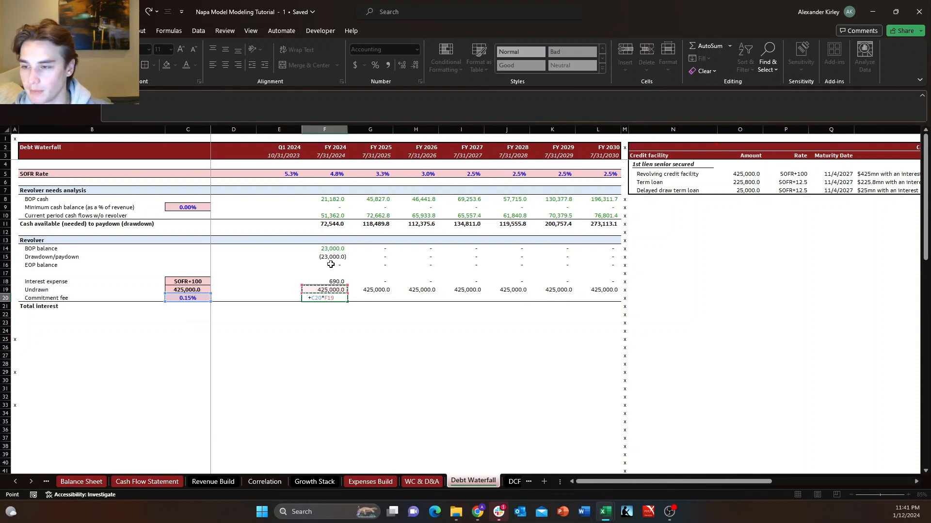
pyautogui.press('F2')
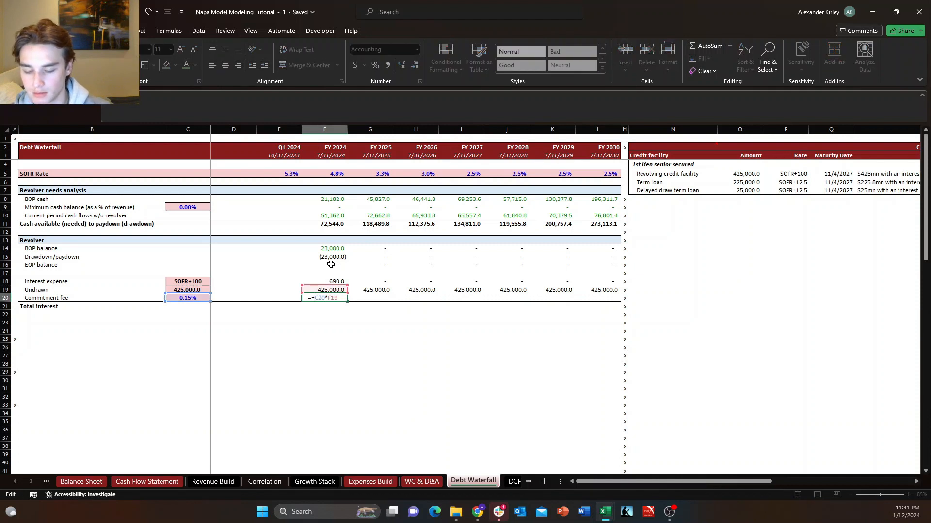
pyautogui.press('Return')
pyautogui.press('Up')
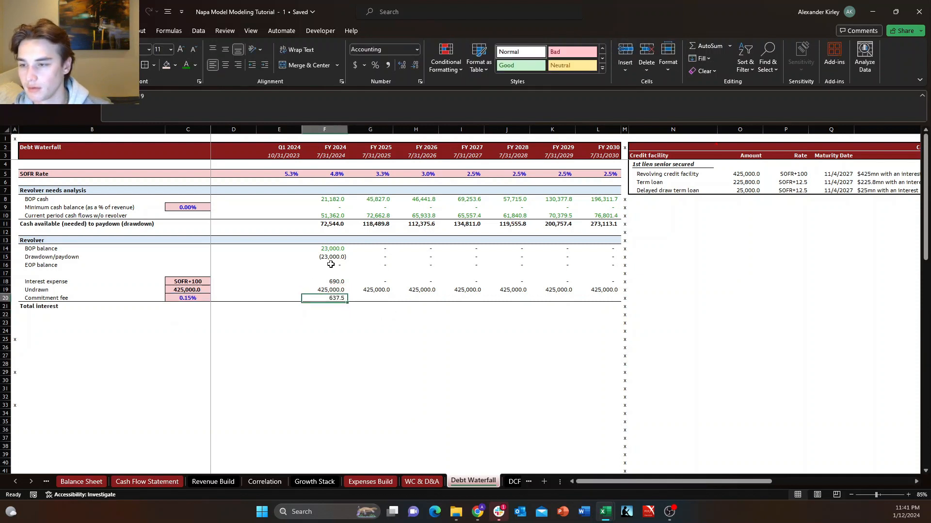
# Fill the commitment fee formula from F20 across through FY 2030 in L20.
pyautogui.hotkey('ctrl', 'shift', 'Right')
pyautogui.hotkey('shift', 'Left')
pyautogui.hotkey('ctrl', 'r')
pyautogui.press('Up')
pyautogui.press('Up')
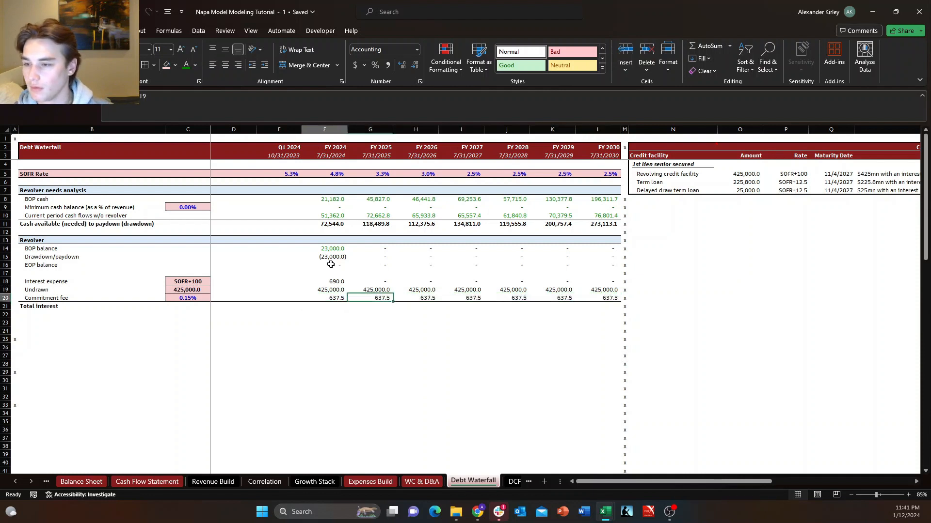
pyautogui.press('Right')
pyautogui.press('Left')
pyautogui.press('Right')
pyautogui.press('Down')
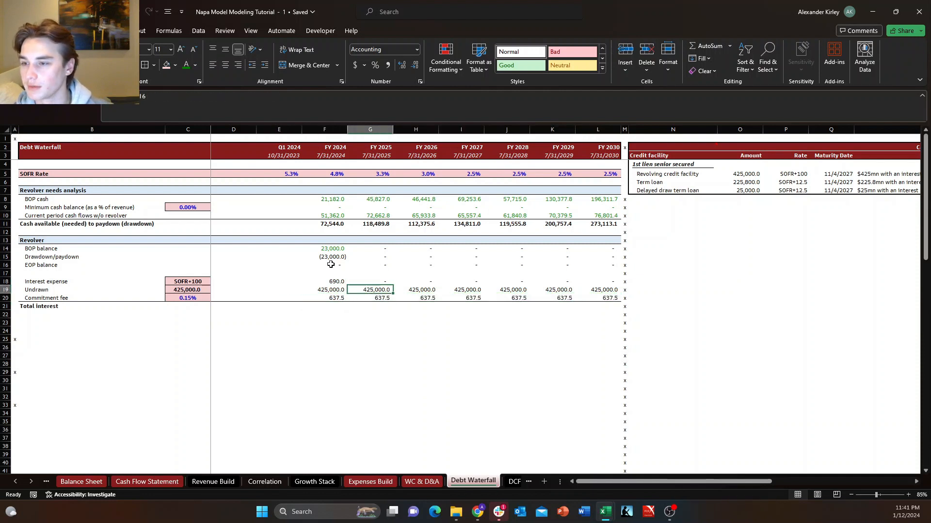
# Set the font color of the FY 2024 interest expense in F18 to green, marking its cross-sheet link.
pyautogui.press('Up')
pyautogui.press('Left')
pyautogui.press('super+h')
pyautogui.press('Escape')
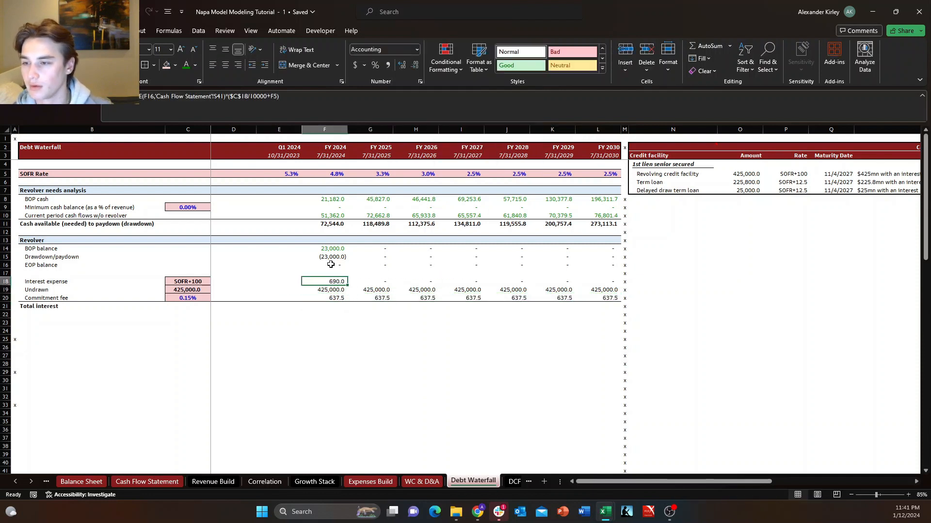
pyautogui.press('Right')
pyautogui.press('Left')
pyautogui.hotkey('alt', 'h')
pyautogui.press('f')
pyautogui.press('c')
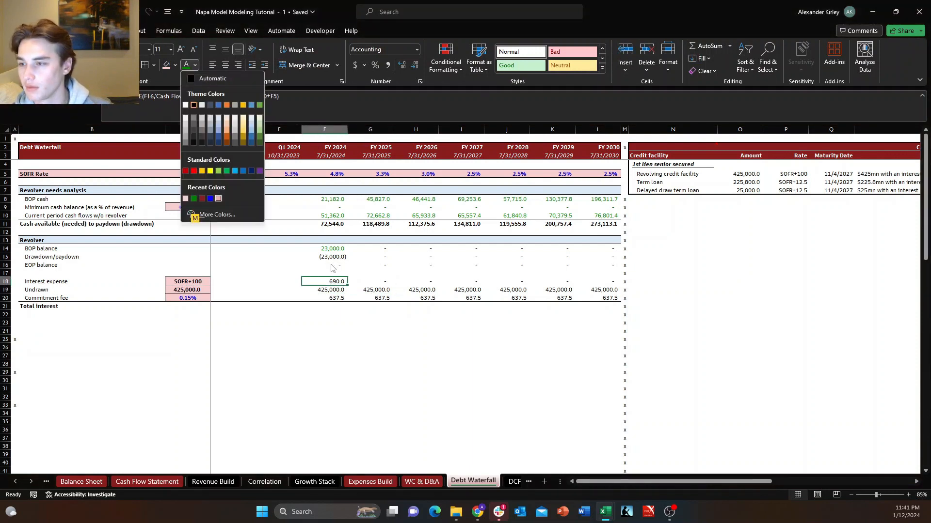
pyautogui.press('Return')
pyautogui.press('Down')
pyautogui.press('Down')
pyautogui.press('Left')
pyautogui.press('Left')
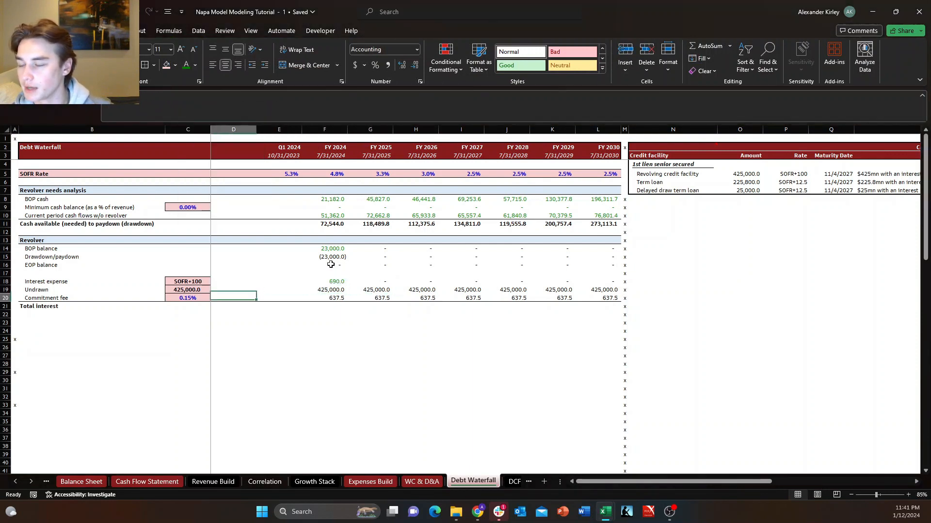
# Test the revolver by overriding FY 2024 cash available in F11 with -100 and checking the drawdown and paydown cells.
pyautogui.press('Right')
pyautogui.press('Up')
pyautogui.press('Up')
pyautogui.press('Up')
pyautogui.press('Up')
pyautogui.press('Up')
pyautogui.press('Right')
pyautogui.press('Right')
pyautogui.press('Right')
pyautogui.press('Left')
pyautogui.press('Left')
pyautogui.press('Right')
pyautogui.press('Up')
pyautogui.press('Up')
pyautogui.press('Up')
pyautogui.press('Up')
pyautogui.press('Up')
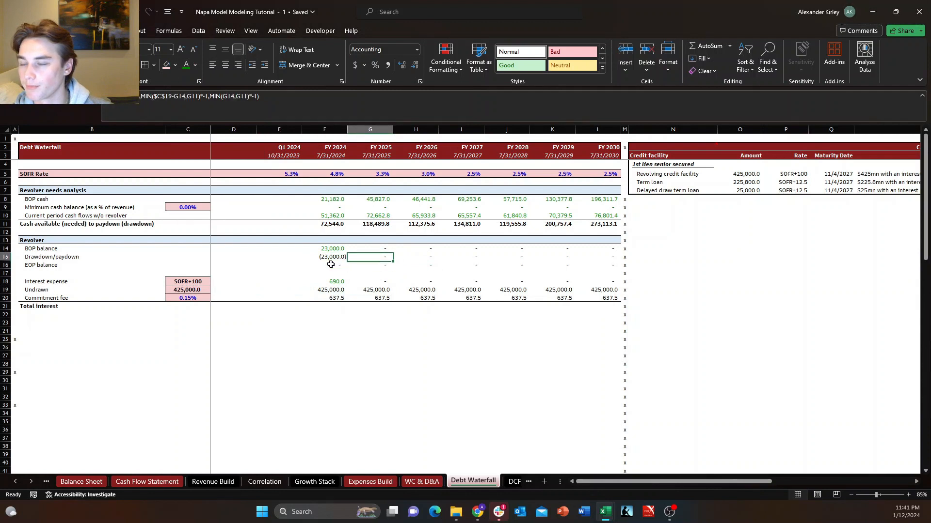
pyautogui.press('Left')
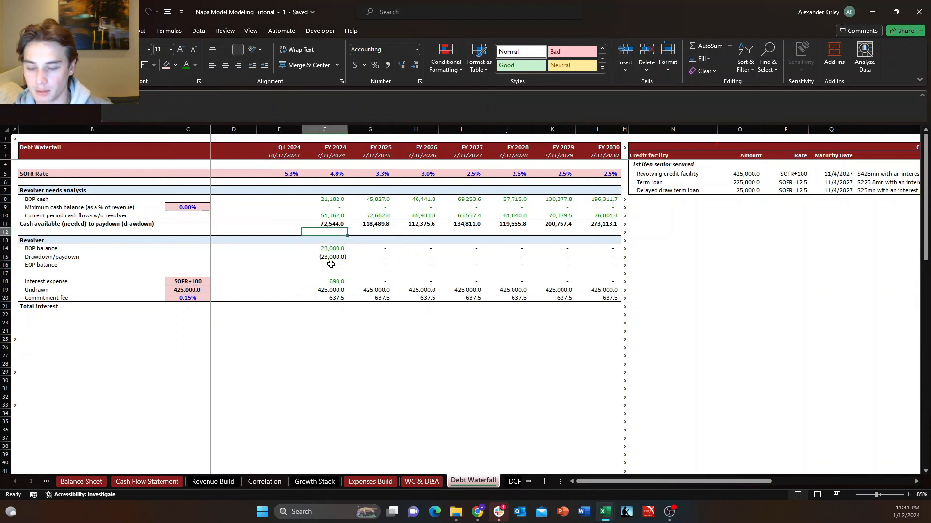
pyautogui.write('-100\\')
pyautogui.press('Return')
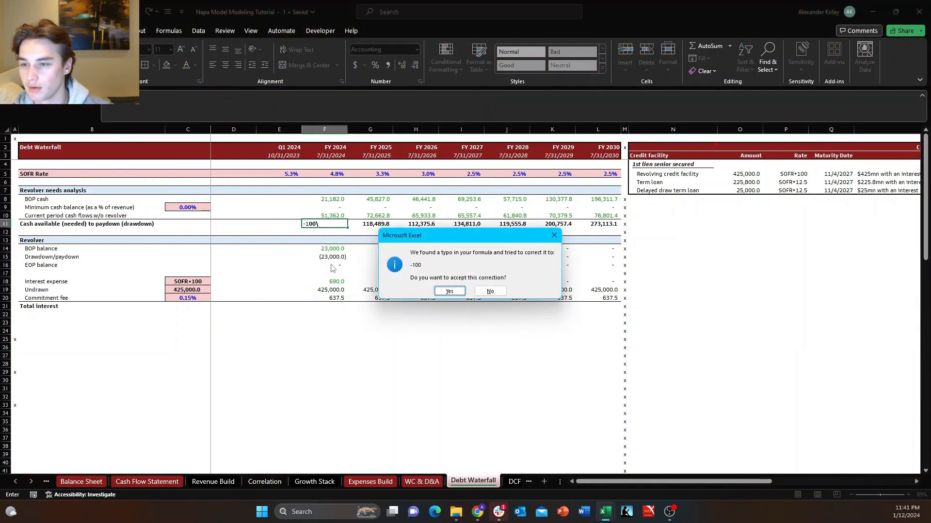
pyautogui.press('Return')
pyautogui.press('Up')
pyautogui.press('Right')
pyautogui.press('Right')
pyautogui.press('Right')
pyautogui.press('Down')
pyautogui.press('Down')
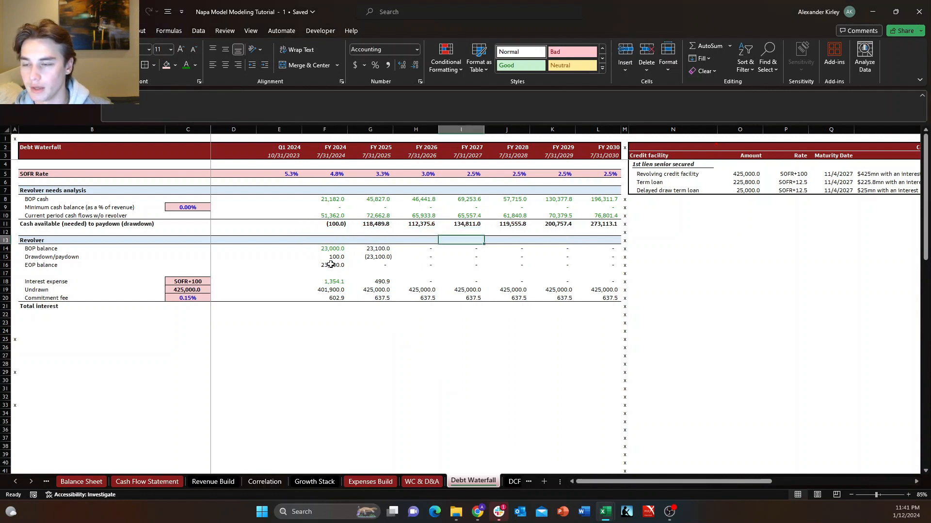
pyautogui.press('Up')
pyautogui.press('Left')
pyautogui.press('Left')
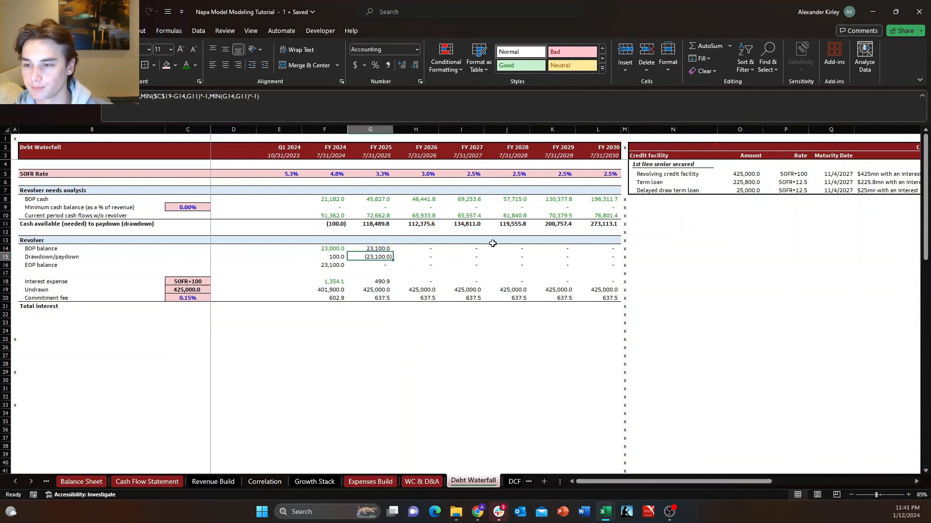
# Override FY 2028 cash available in J11 with -50000 and check how the revolver rows respond.
pyautogui.press('Down')
pyautogui.press('Down')
pyautogui.press('Right')
pyautogui.press('Up')
pyautogui.press('Up')
pyautogui.press('Up')
pyautogui.press('Right')
pyautogui.press('Right')
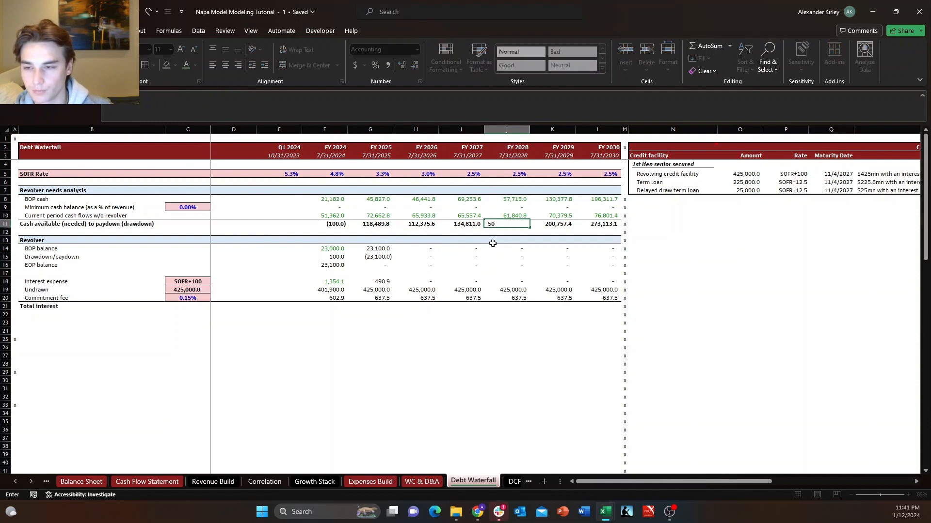
pyautogui.write('-50000')
pyautogui.press('Return')
pyautogui.press('Down')
pyautogui.press('Right')
pyautogui.press('Left')
pyautogui.press('Left')
pyautogui.press('Up')
pyautogui.press('Up')
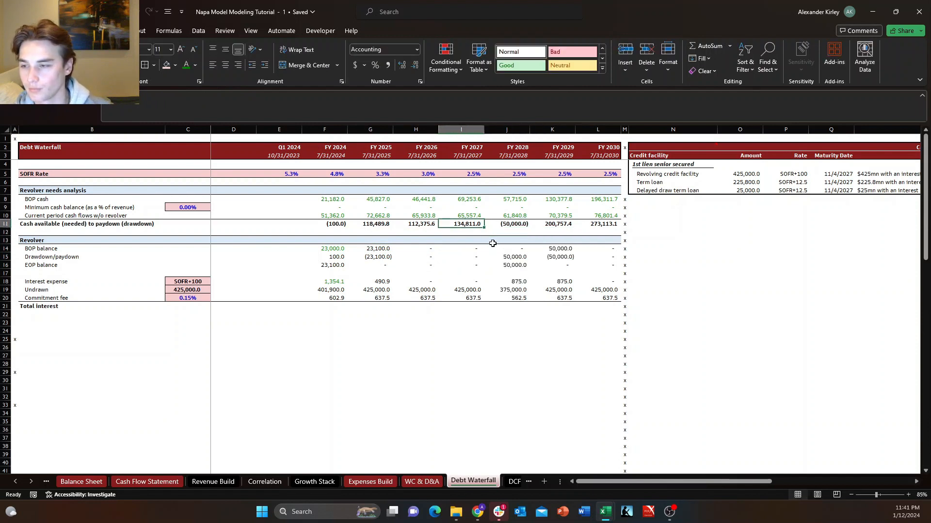
pyautogui.press('Down')
pyautogui.press('Right')
pyautogui.press('Down')
pyautogui.press('Right')
pyautogui.press('Down')
pyautogui.press('Down')
pyautogui.press('Left')
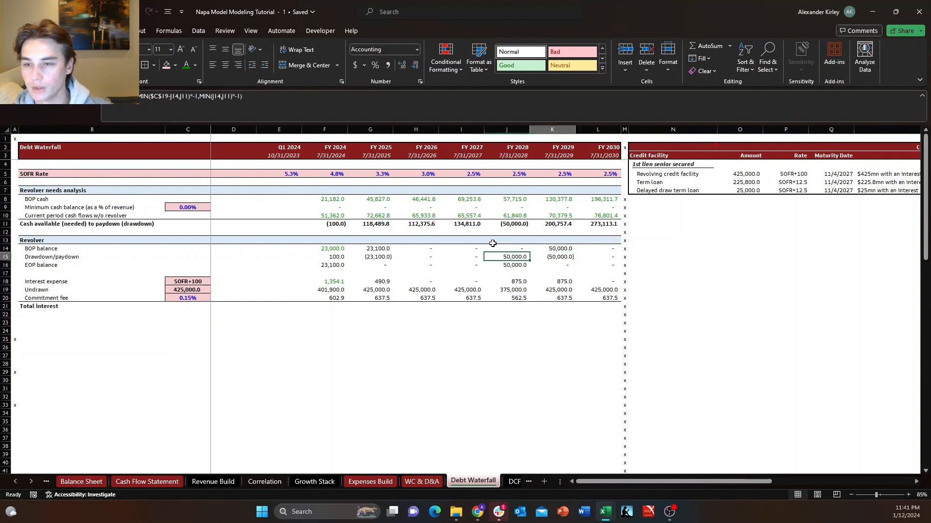
# Undo both test overrides in the cash available row, restoring the formulas in J11 and F11.
pyautogui.press('Up')
pyautogui.press('Up')
pyautogui.press('Up')
pyautogui.press('Up')
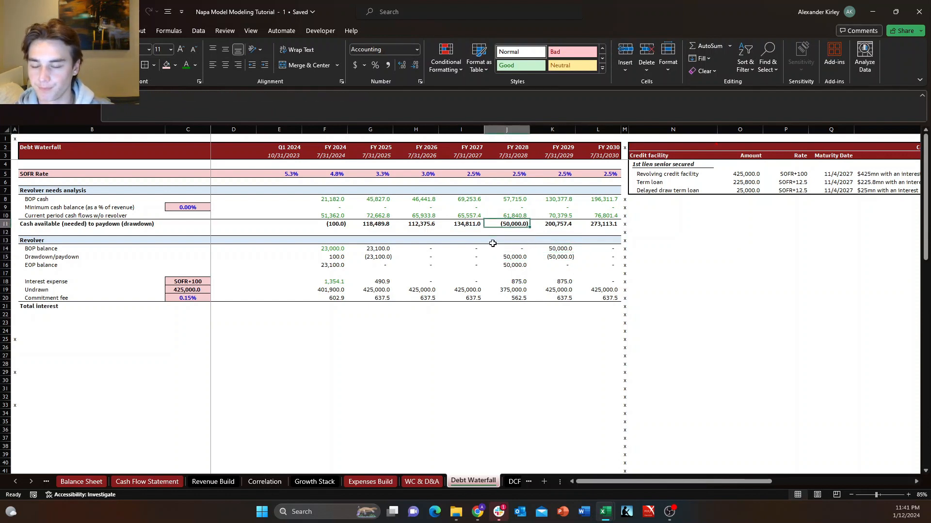
pyautogui.hotkey('ctrl', 'z')
pyautogui.hotkey('ctrl', 'z')
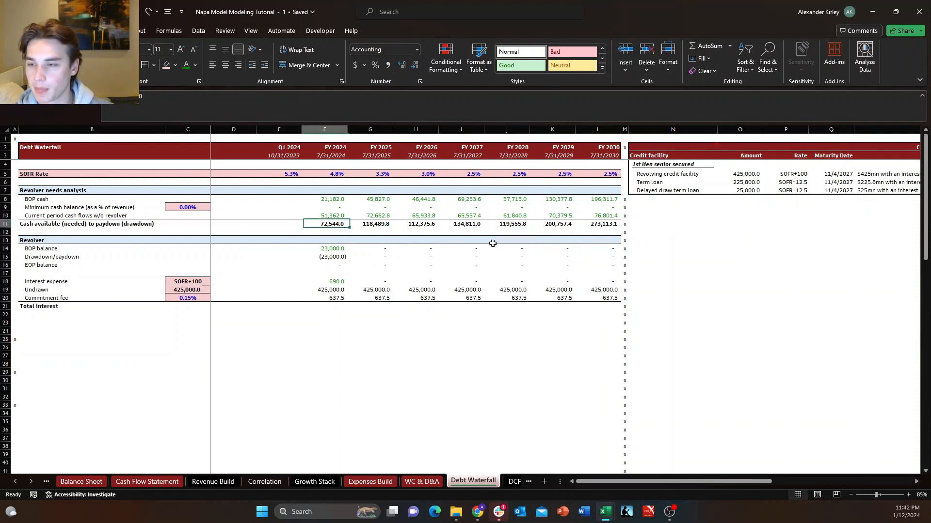
# Calculate FY 2024 total interest in F21 as +SUM(F18+F20), interest expense plus commitment fee.
pyautogui.press('Down')
pyautogui.press('Down')
pyautogui.press('Down')
pyautogui.press('Down')
pyautogui.press('Down')
pyautogui.press('Down')
pyautogui.press('Down')
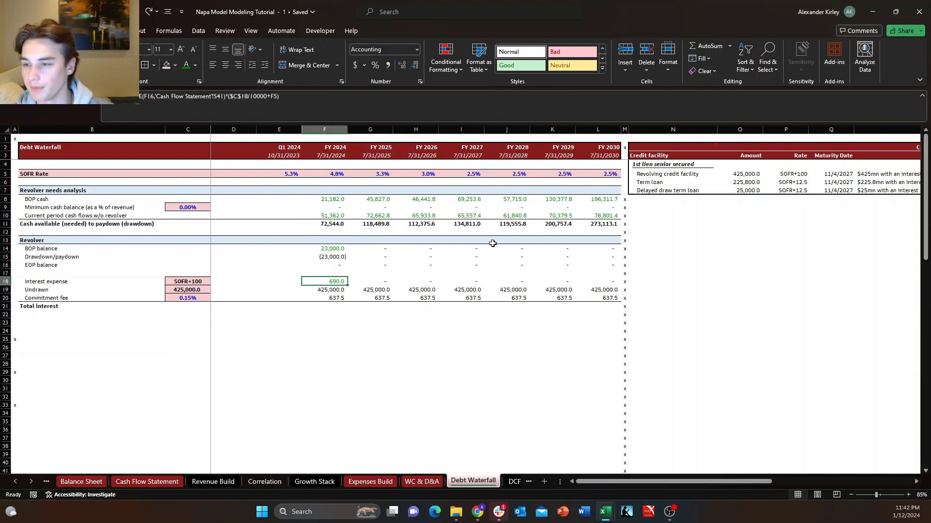
pyautogui.press('Left')
pyautogui.press('Left')
pyautogui.press('Left')
pyautogui.press('Down')
pyautogui.press('Down')
pyautogui.press('Left')
pyautogui.press('Down')
pyautogui.press('Down')
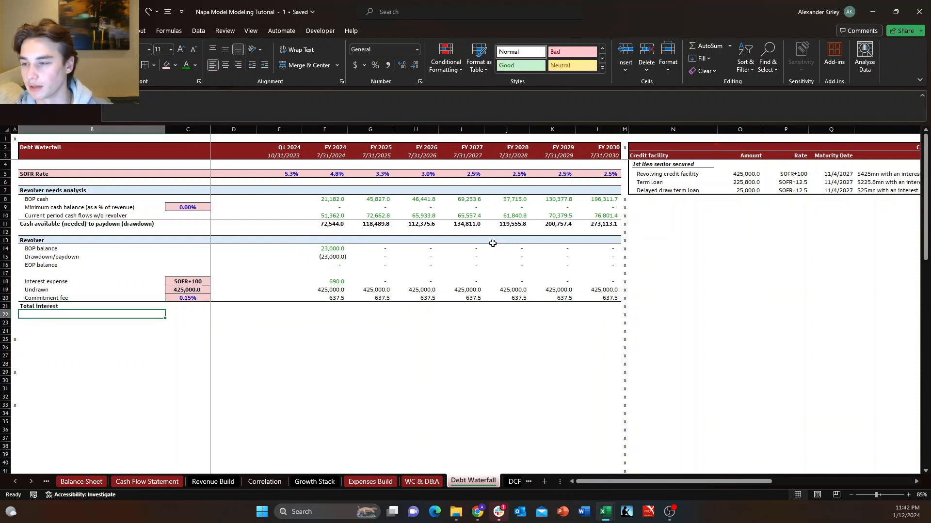
pyautogui.press('Right')
pyautogui.press('Up')
pyautogui.press('Right')
pyautogui.press('Right')
pyautogui.press('Right')
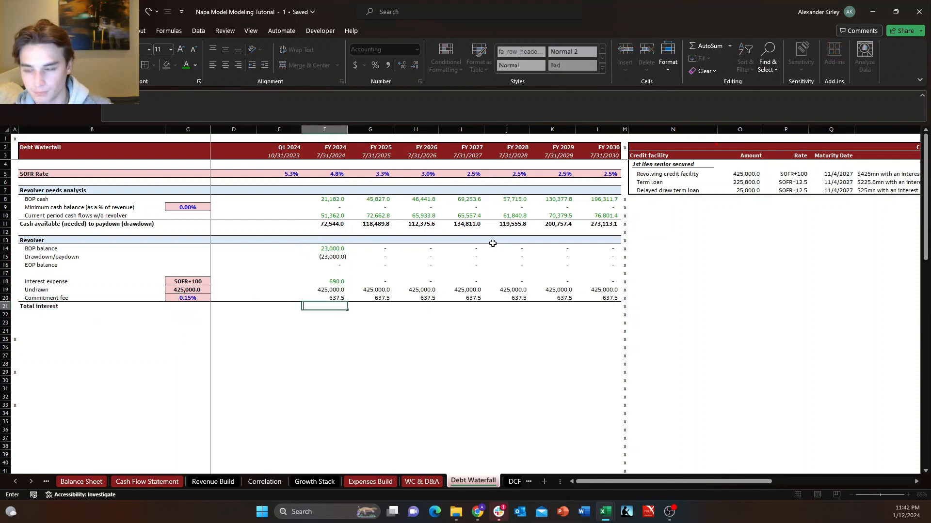
pyautogui.write('+SUM(')
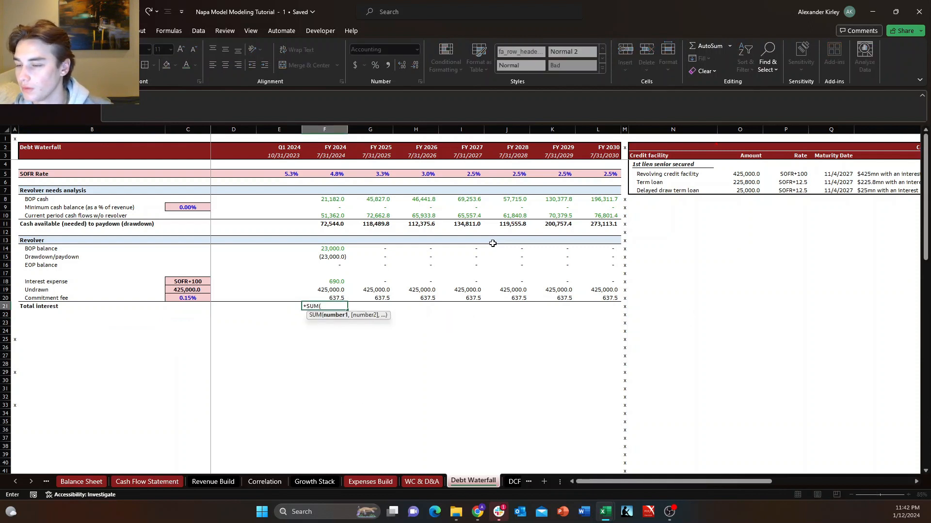
pyautogui.press('Up')
pyautogui.press('Up')
pyautogui.press('Up')
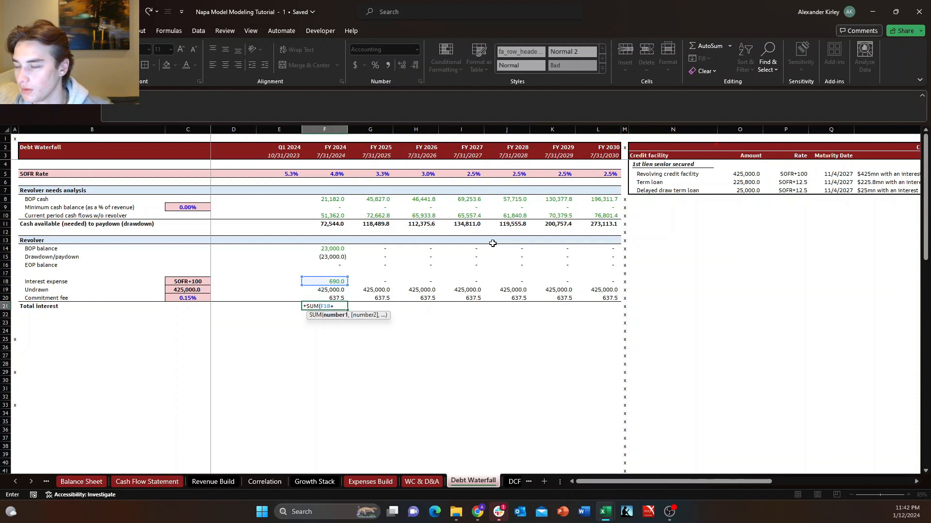
pyautogui.press('Up')
pyautogui.press('Return')
pyautogui.press('Up')
# Fill the total interest formula from F21 across through FY 2030 in L21.
pyautogui.hotkey('shift', 'Right')
pyautogui.hotkey('shift', 'Right')
pyautogui.hotkey('shift', 'Right')
pyautogui.hotkey('shift', 'Right')
pyautogui.hotkey('shift', 'Right')
pyautogui.hotkey('shift', 'Right')
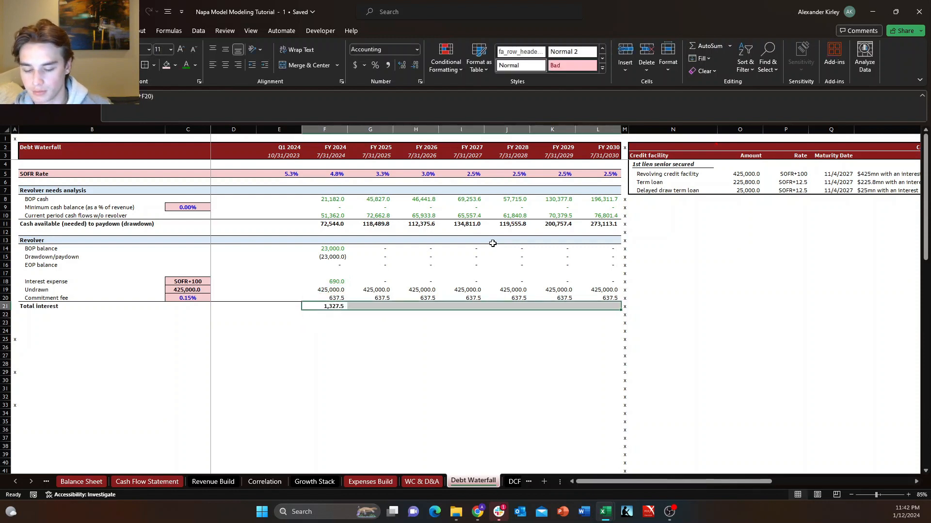
pyautogui.hotkey('ctrl', 'r')
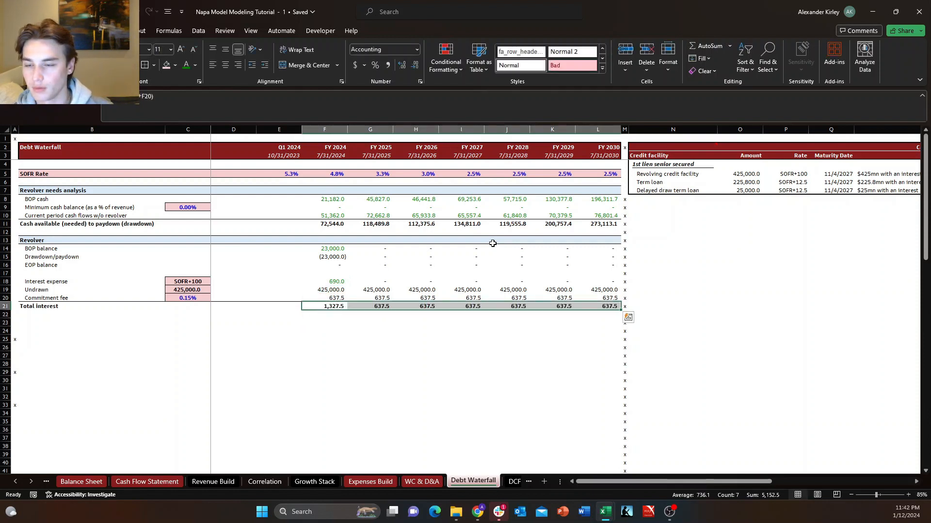
pyautogui.press('Left')
pyautogui.press('Right')
pyautogui.press('Right')
pyautogui.press('Right')
pyautogui.press('Down')
pyautogui.press('Down')
pyautogui.press('Up')
pyautogui.press('Up')
pyautogui.press('Left')
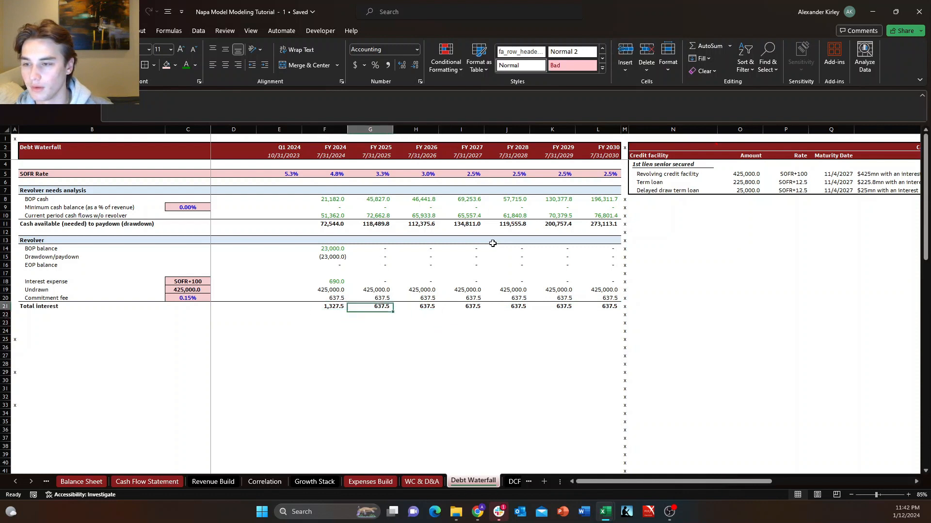
pyautogui.press('Up')
pyautogui.press('Left')
pyautogui.press('Up')
pyautogui.press('Left')
pyautogui.press('Left')
pyautogui.press('Left')
pyautogui.press('Down')
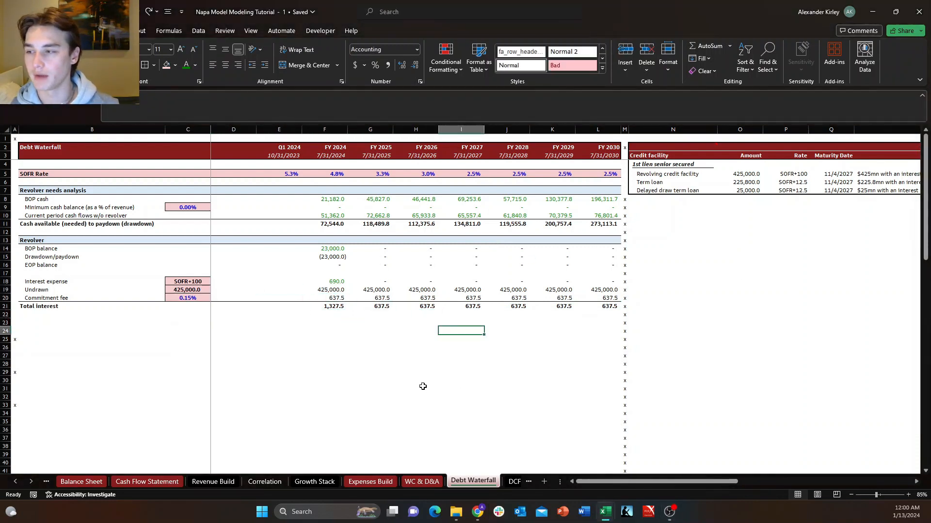
pyautogui.press('Home')
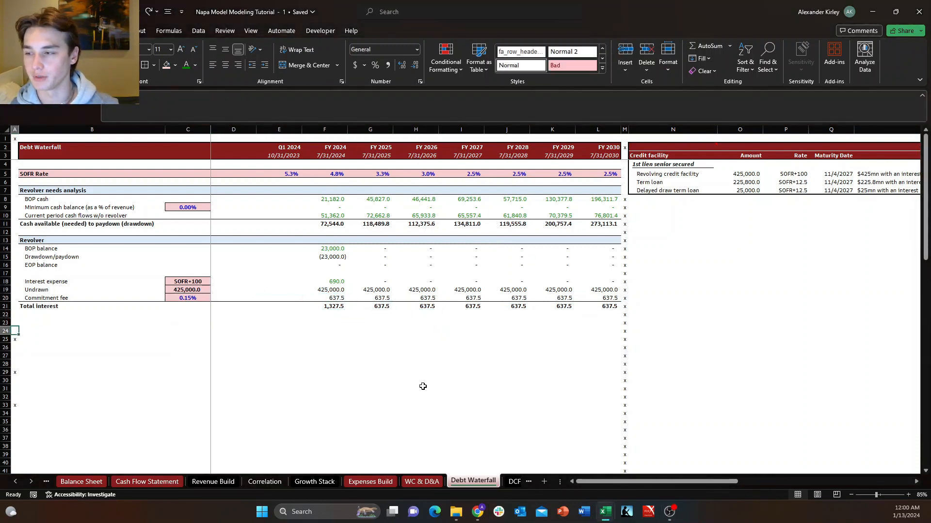
# Enter the section heading "Term loan" in B23, below the revolver's total interest row.
pyautogui.press('Right')
pyautogui.press('Up')
pyautogui.press('Up')
pyautogui.press('Down')
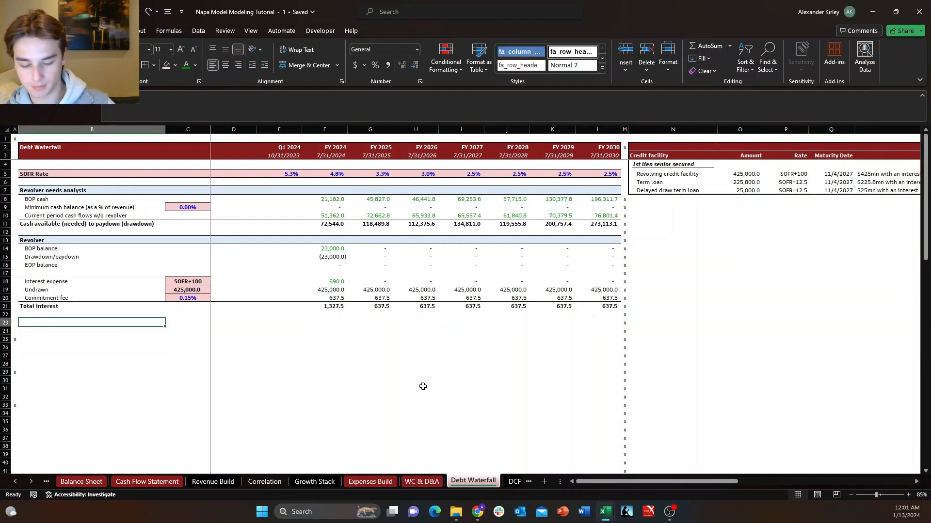
pyautogui.write('Term loan')
pyautogui.press('Return')
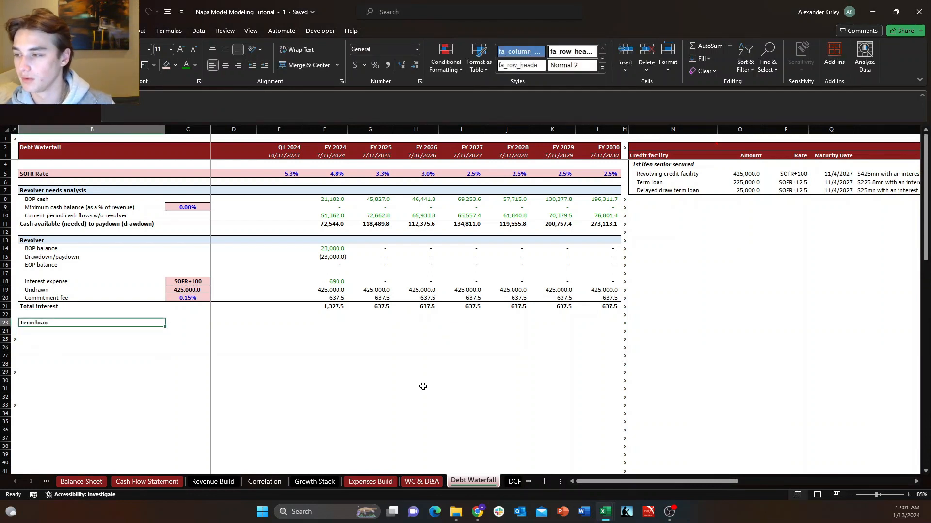
# Copy only the formatting of the Revolver header row 13 onto the Term loan header row 23, from column B through L.
pyautogui.press('Up')
pyautogui.press('Up')
pyautogui.press('Up')
pyautogui.press('Up')
pyautogui.press('Up')
pyautogui.press('Up')
pyautogui.press('Up')
pyautogui.press('Up')
pyautogui.press('Up')
pyautogui.press('Up')
pyautogui.press('Up')
pyautogui.hotkey('ctrl', 'shift', 'Right')
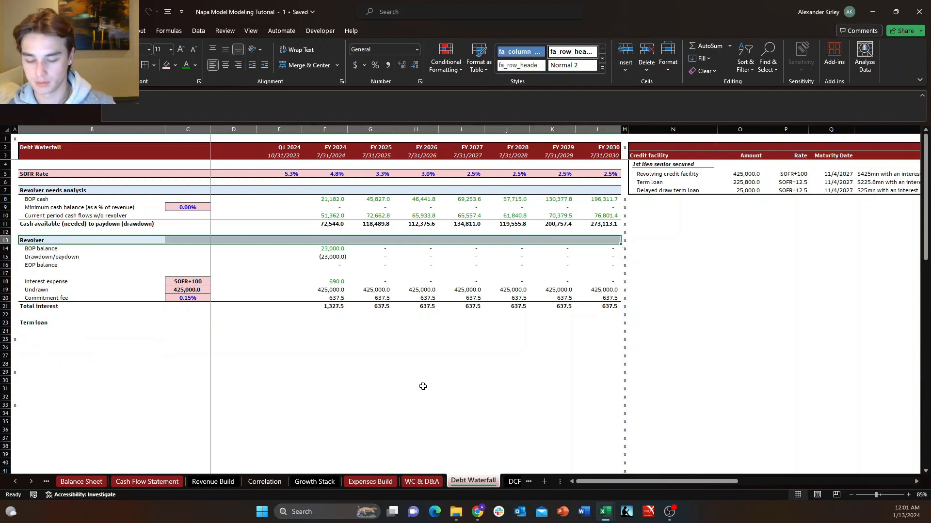
pyautogui.hotkey('ctrl', 'c')
pyautogui.press('Down')
pyautogui.press('Down')
pyautogui.press('Down')
pyautogui.press('Down')
pyautogui.press('Down')
pyautogui.press('Down')
pyautogui.press('Down')
pyautogui.press('Down')
pyautogui.press('Down')
pyautogui.press('Down')
pyautogui.hotkey('alt', 'e')
pyautogui.press('s')
pyautogui.press('t')
pyautogui.press('Return')
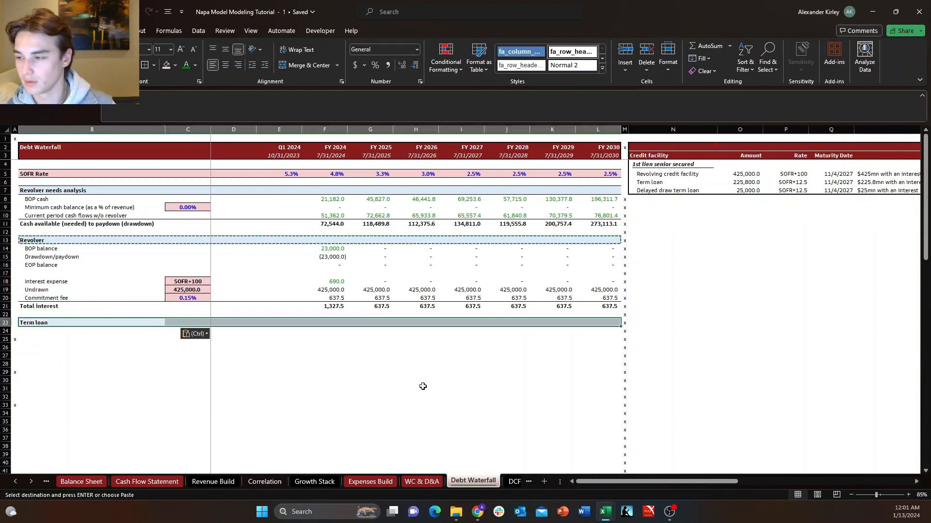
pyautogui.press('Escape')
pyautogui.press('Down')
pyautogui.press('Up')
pyautogui.press('Right')
pyautogui.press('Left')
pyautogui.press('Down')
pyautogui.press('Up')
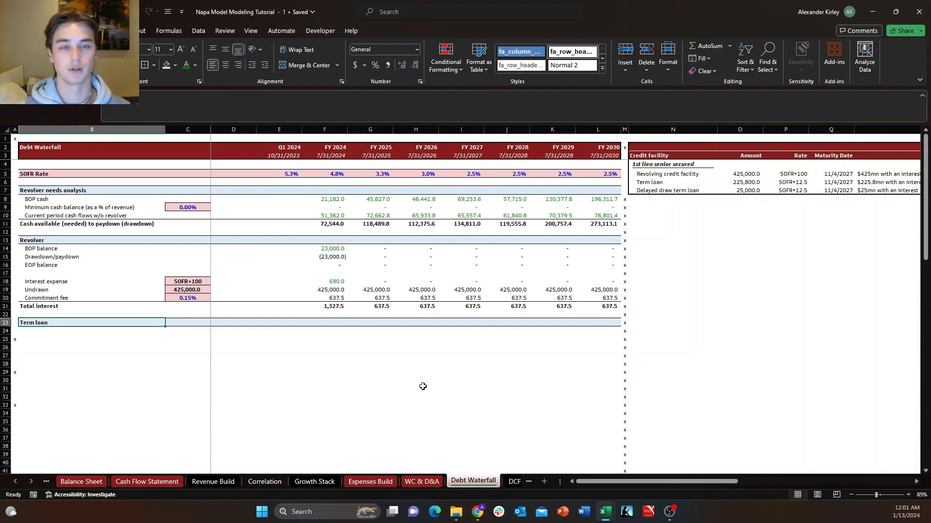
pyautogui.press('Down')
pyautogui.press('Up')
pyautogui.press('Up')
pyautogui.press('Up')
pyautogui.press('Up')
pyautogui.press('Up')
pyautogui.press('Up')
pyautogui.press('Up')
pyautogui.press('Up')
pyautogui.press('Up')
pyautogui.press('Up')
pyautogui.press('Up')
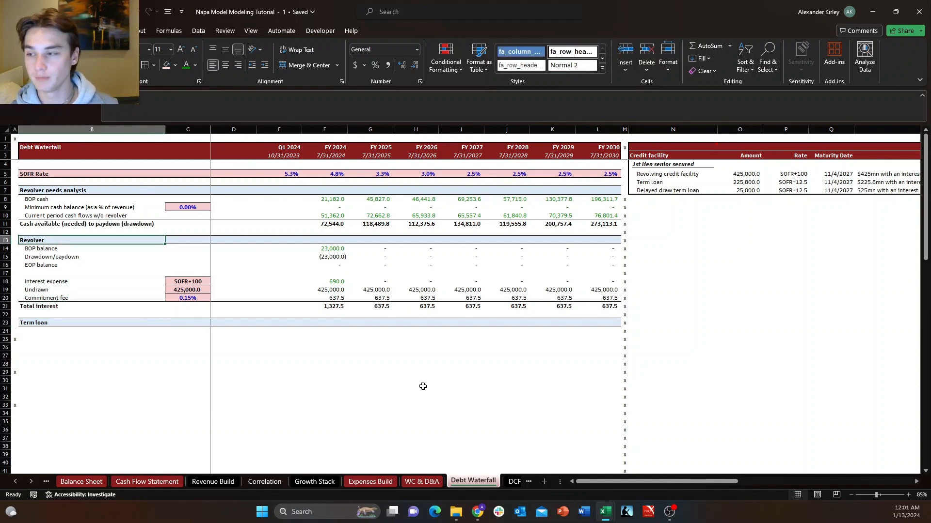
pyautogui.press('Down')
pyautogui.press('Down')
pyautogui.press('Down')
pyautogui.press('Down')
pyautogui.press('Down')
pyautogui.press('Down')
pyautogui.press('Down')
pyautogui.press('Down')
pyautogui.press('Down')
pyautogui.press('Down')
pyautogui.press('Right')
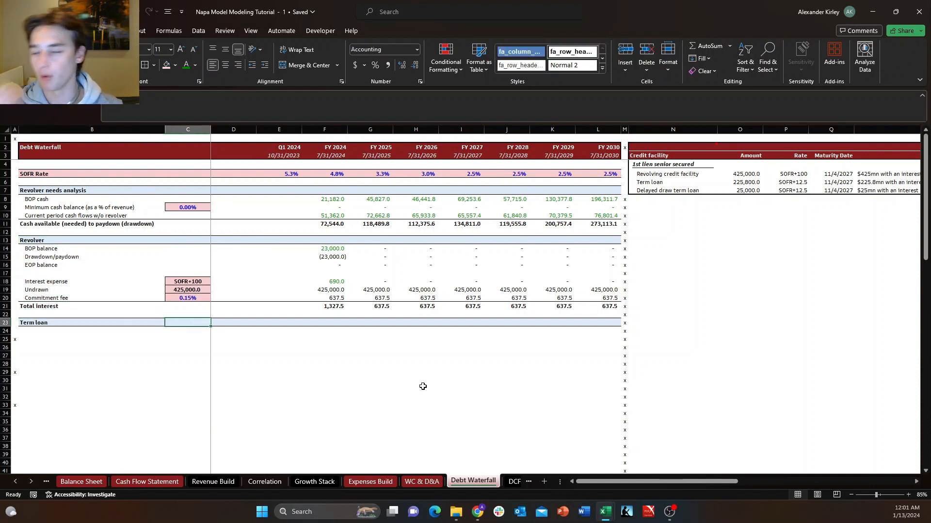
pyautogui.press('Left')
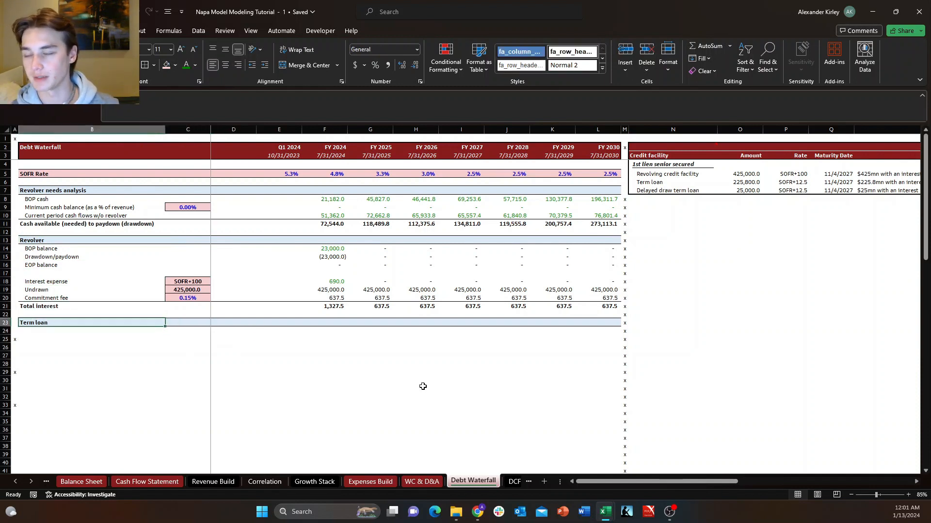
pyautogui.press('Down')
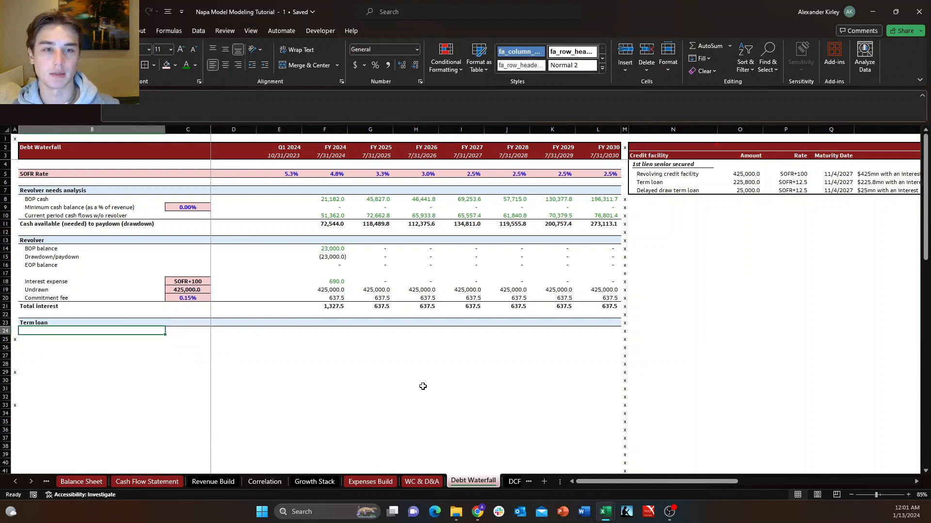
pyautogui.press('Up')
pyautogui.press('Left')
pyautogui.press('Down')
pyautogui.press('Right')
pyautogui.press('Up')
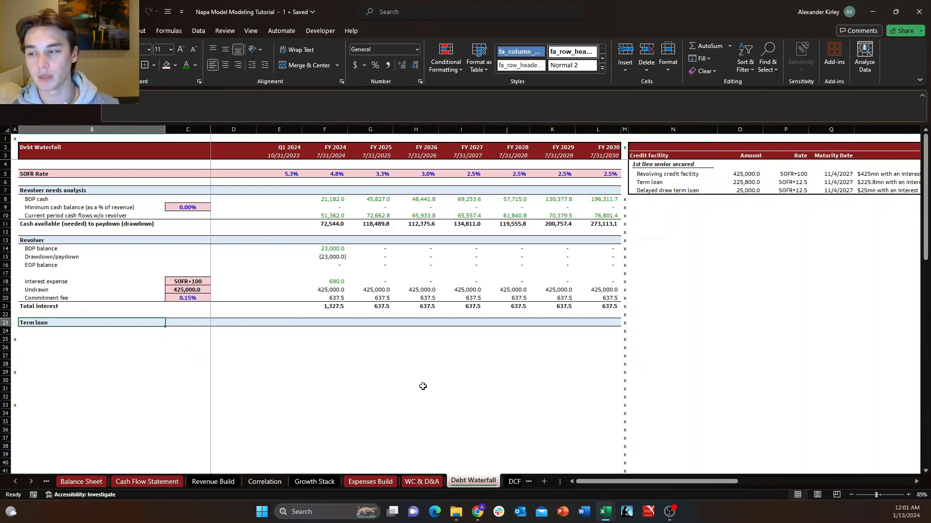
pyautogui.press('Down')
pyautogui.press('Right')
pyautogui.press('Up')
pyautogui.press('Left')
pyautogui.press('Right')
pyautogui.press('Right')
pyautogui.press('Right')
pyautogui.press('Right')
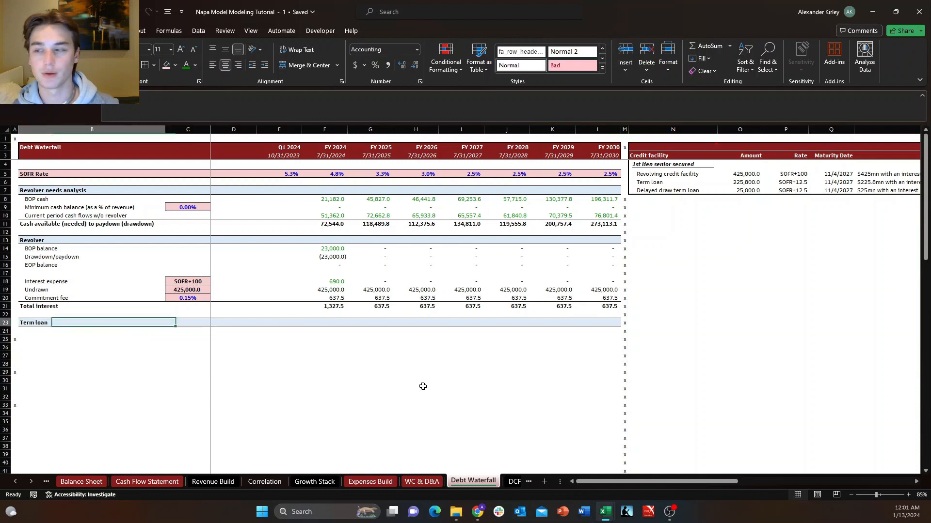
pyautogui.press('Up')
pyautogui.press('Up')
pyautogui.press('Up')
pyautogui.press('Up')
pyautogui.press('Up')
pyautogui.press('Up')
pyautogui.press('Up')
pyautogui.press('Up')
pyautogui.press('Up')
pyautogui.press('Up')
pyautogui.press('Up')
pyautogui.press('Up')
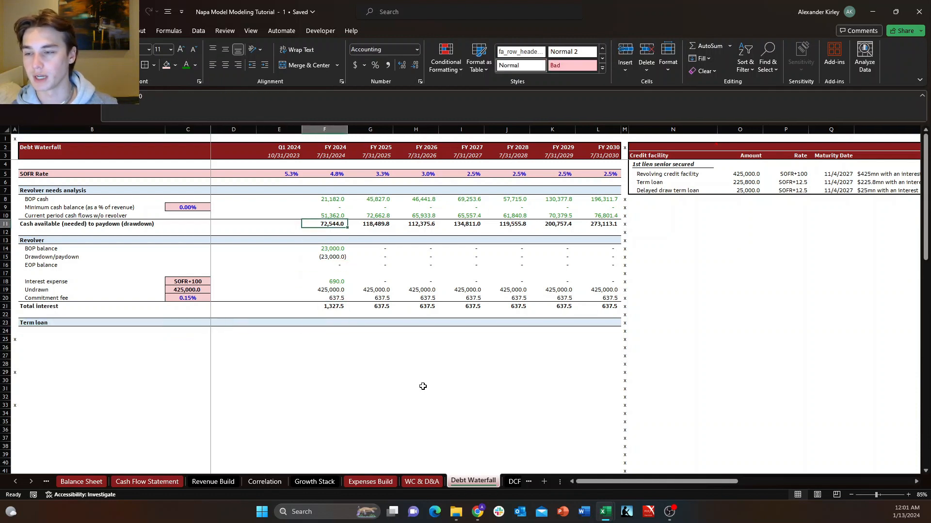
pyautogui.hotkey('shift', 'space')
pyautogui.press('Down')
pyautogui.press('Up')
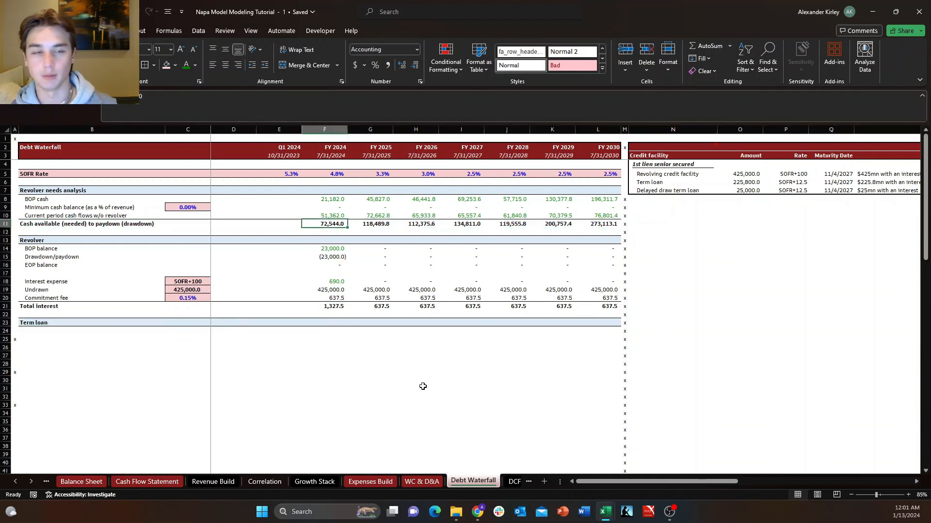
pyautogui.press('Down')
pyautogui.press('Down')
pyautogui.press('Down')
pyautogui.press('Down')
pyautogui.press('Down')
pyautogui.press('Down')
pyautogui.press('Down')
pyautogui.press('Down')
pyautogui.press('Down')
pyautogui.press('Down')
pyautogui.press('Down')
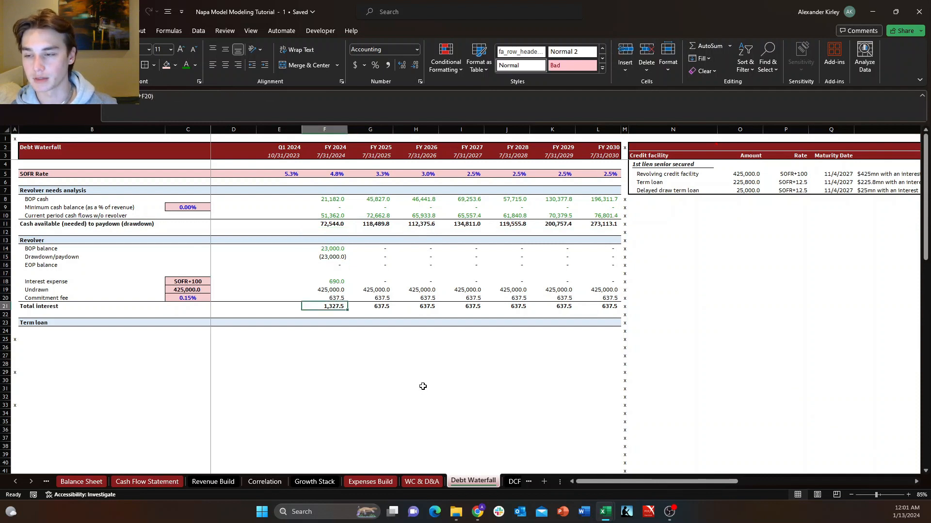
pyautogui.press('Down')
pyautogui.press('Down')
pyautogui.press('Left')
pyautogui.press('Left')
pyautogui.press('Left')
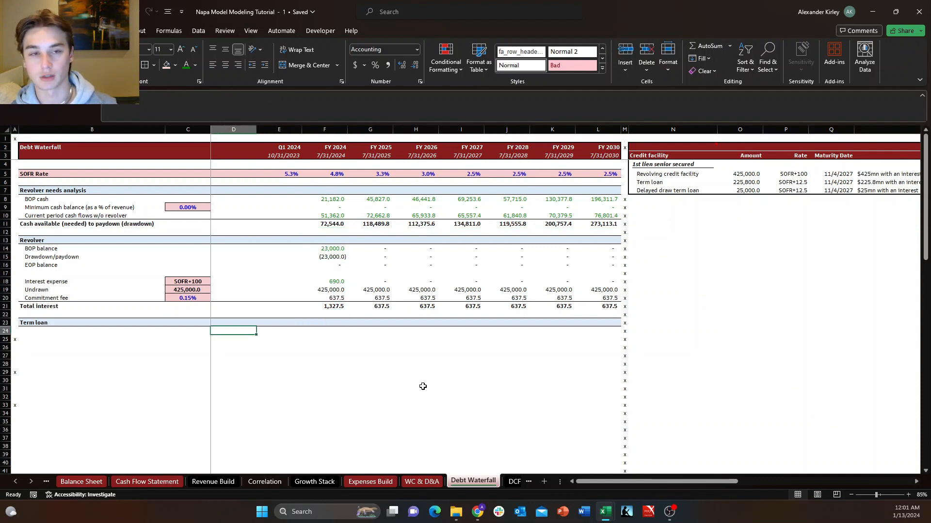
pyautogui.press('Left')
pyautogui.press('Down')
pyautogui.press('Up')
pyautogui.press('Down')
pyautogui.press('Up')
pyautogui.press('Right')
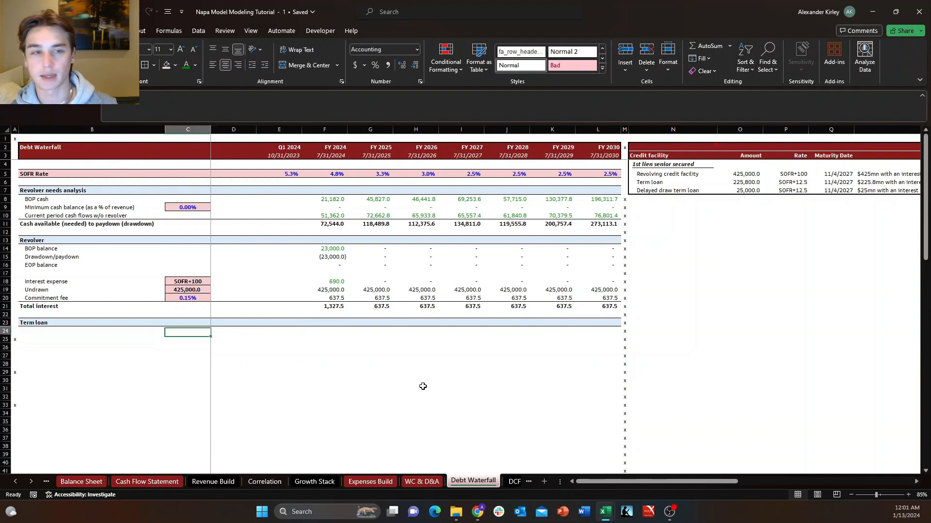
pyautogui.press('Left')
pyautogui.press('Down')
pyautogui.press('Up')
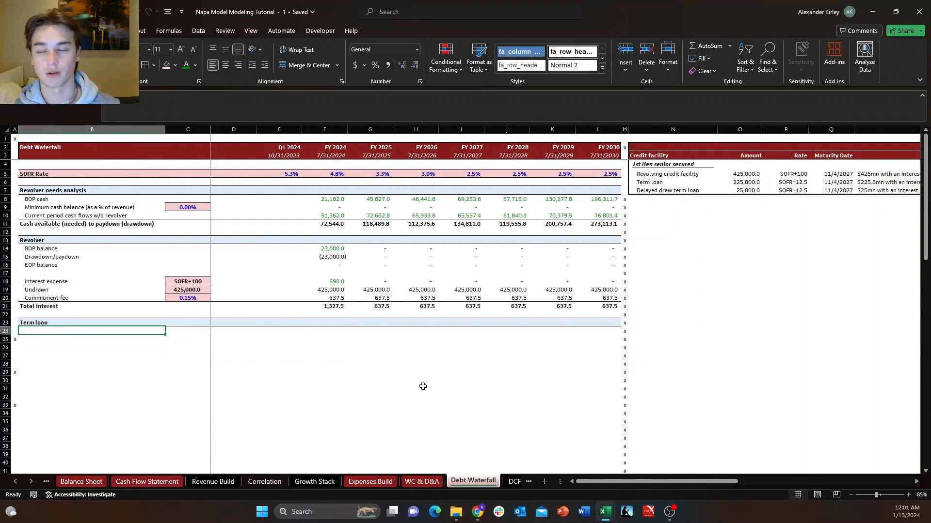
pyautogui.press('Down')
pyautogui.press('Up')
pyautogui.press('Right')
pyautogui.press('Left')
pyautogui.press('Down')
pyautogui.press('Up')
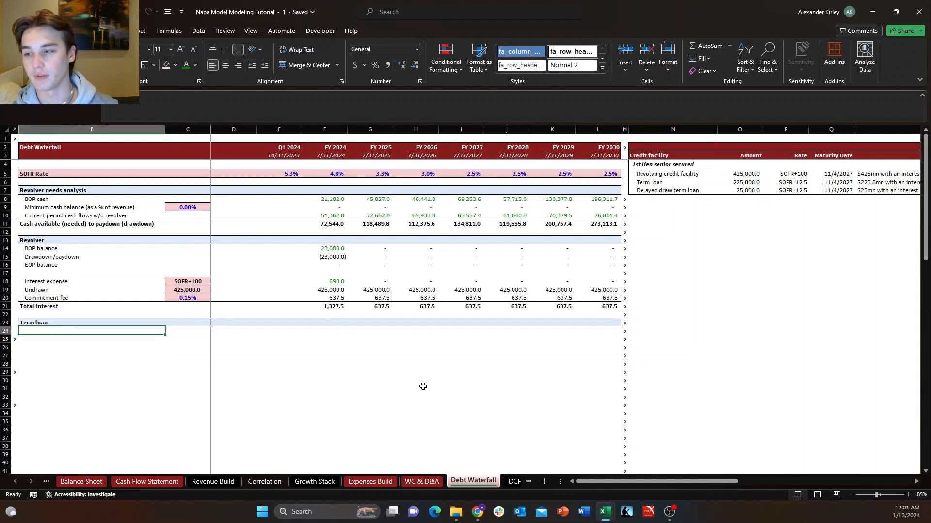
pyautogui.press('Right')
pyautogui.press('Left')
pyautogui.press('Down')
pyautogui.press('Up')
pyautogui.press('Down')
pyautogui.press('Right')
pyautogui.press('Up')
pyautogui.press('Left')
pyautogui.press('Down')
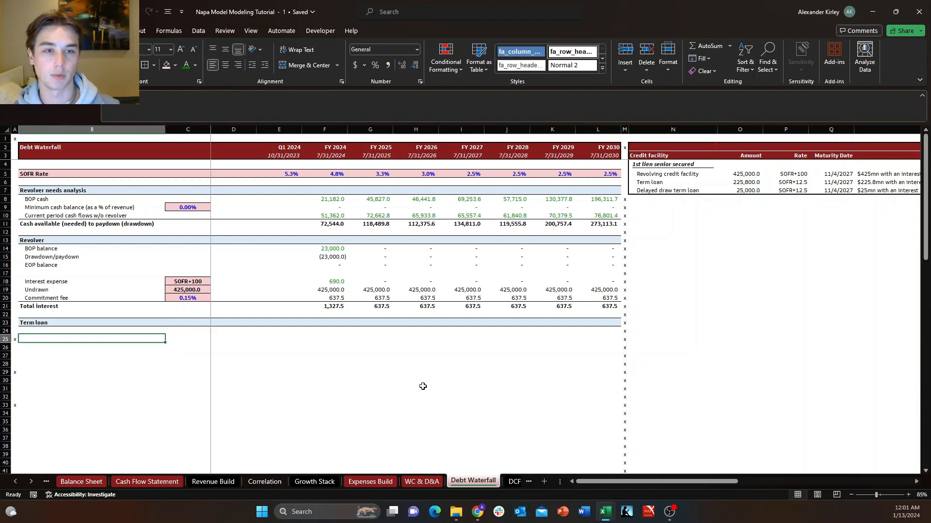
pyautogui.press('Right')
pyautogui.press('Up')
pyautogui.press('Left')
pyautogui.press('Right')
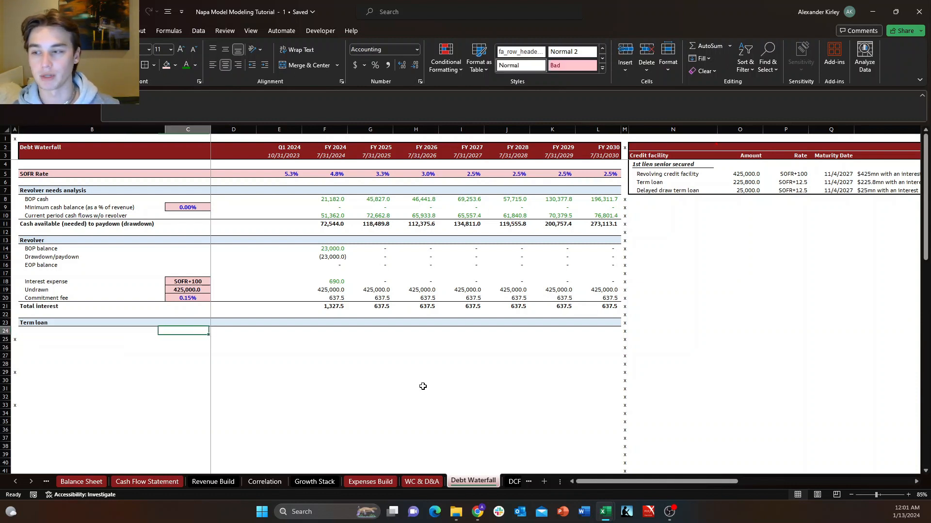
pyautogui.press('Down')
pyautogui.press('Right')
pyautogui.press('Up')
pyautogui.press('Left')
pyautogui.press('Left')
# Review the term loan's rate, maturity date and repayment notes in the Cap Stack table, and return to B24 under the Term loan header.
pyautogui.press('Right')
pyautogui.press('Right')
pyautogui.press('Right')
pyautogui.press('Right')
pyautogui.press('Right')
pyautogui.press('Right')
pyautogui.press('Up')
pyautogui.hotkey('ctrl', 'Right')
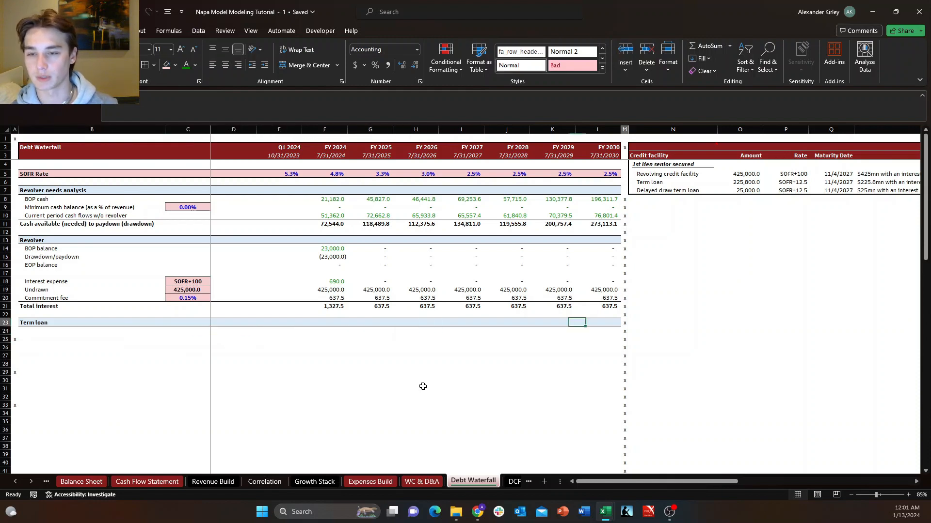
pyautogui.hotkey('ctrl', 'Up')
pyautogui.hotkey('ctrl', 'Up')
pyautogui.press('Down')
pyautogui.hotkey('ctrl', 'Right')
pyautogui.hotkey('ctrl', 'Right')
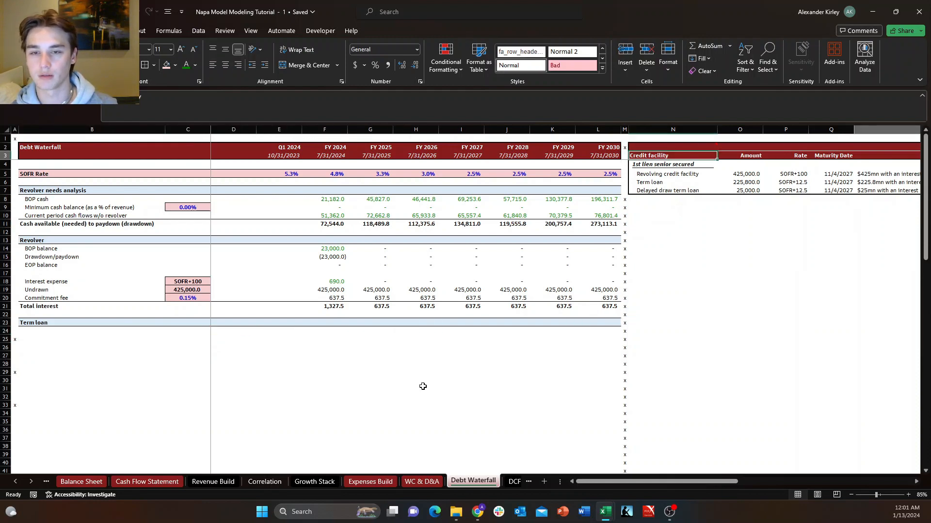
pyautogui.hotkey('ctrl', 'Down')
pyautogui.hotkey('ctrl', 'Down')
pyautogui.press('Right')
pyautogui.press('Left')
pyautogui.press('Left')
pyautogui.press('Left')
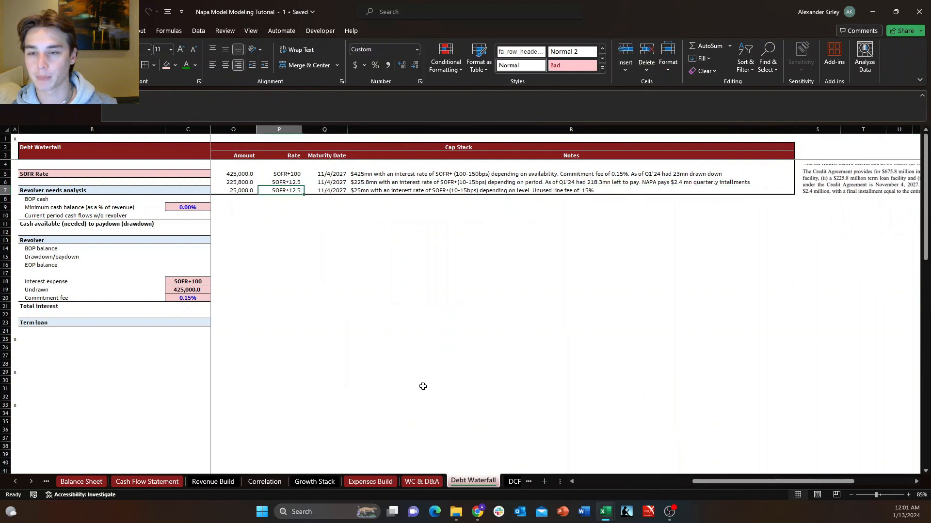
pyautogui.press('Right')
pyautogui.press('Up')
pyautogui.press('Right')
pyautogui.press('Down')
pyautogui.press('Right')
pyautogui.press('Left')
pyautogui.press('Up')
pyautogui.press('Down')
pyautogui.press('Right')
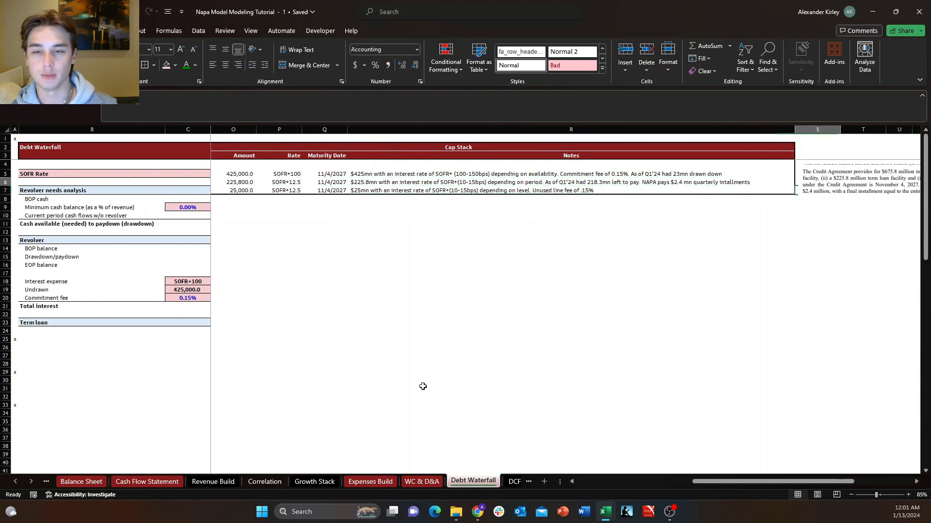
pyautogui.press('Left')
pyautogui.press('Up')
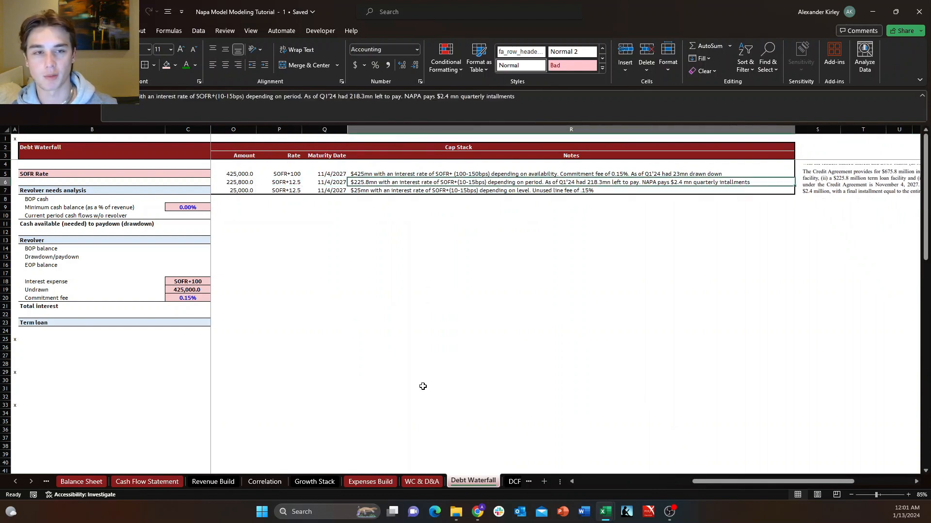
pyautogui.hotkey('ctrl', 'Left')
pyautogui.hotkey('ctrl', 'Left')
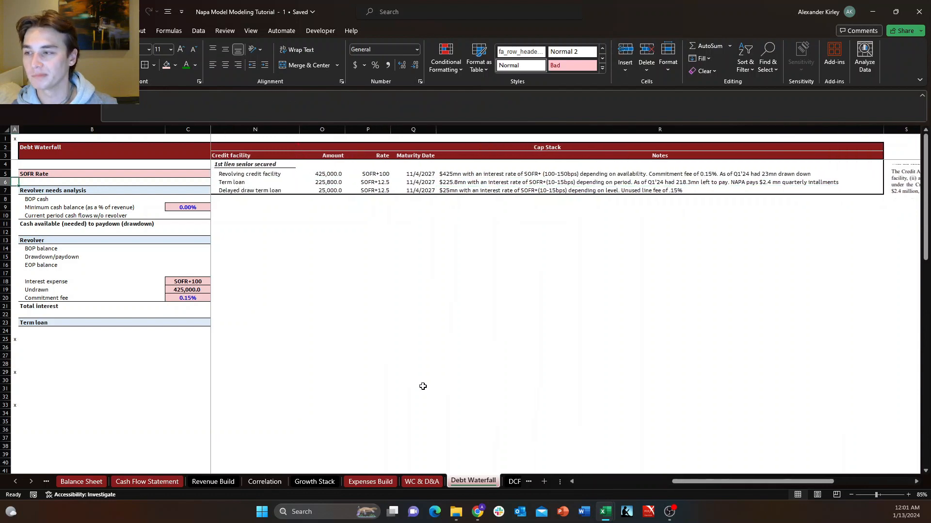
pyautogui.press('Right')
pyautogui.press('Right')
pyautogui.press('Right')
pyautogui.press('Down')
pyautogui.press('Down')
pyautogui.press('Left')
pyautogui.press('Left')
pyautogui.press('Down')
pyautogui.press('Down')
pyautogui.press('Down')
pyautogui.press('Down')
pyautogui.press('Down')
pyautogui.press('Down')
pyautogui.press('Down')
pyautogui.press('Down')
pyautogui.press('Down')
pyautogui.press('Down')
pyautogui.press('Down')
pyautogui.press('Down')
pyautogui.press('Down')
pyautogui.press('Down')
pyautogui.press('Down')
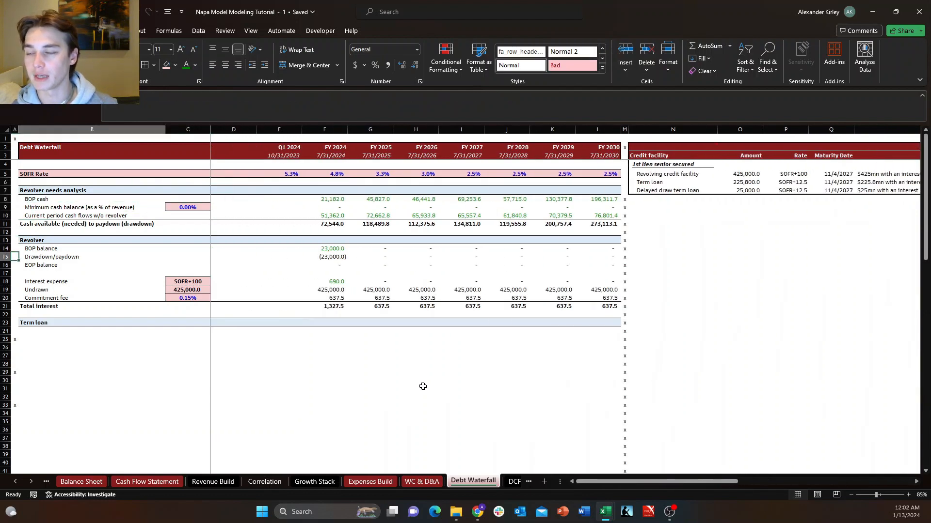
pyautogui.press('Down')
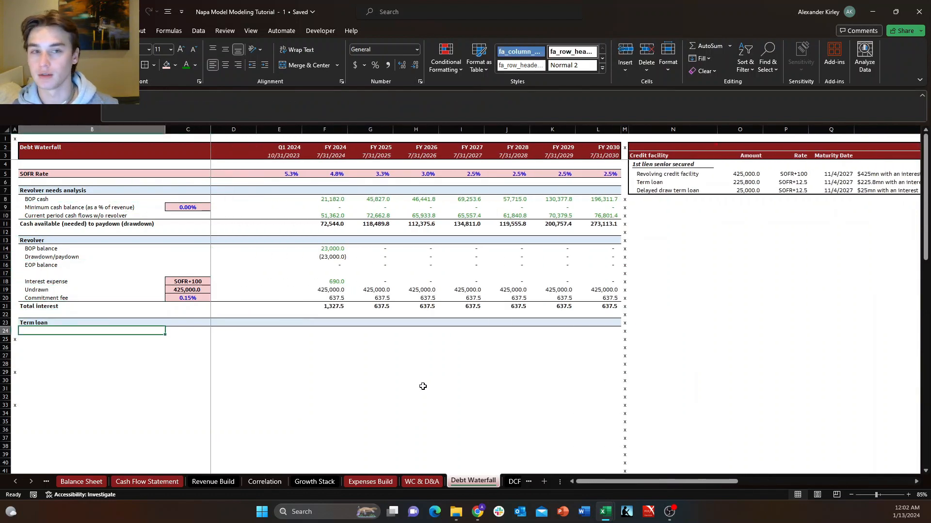
pyautogui.press('Up')
pyautogui.hotkey('ctrl', 'Right')
pyautogui.hotkey('ctrl', 'Left')
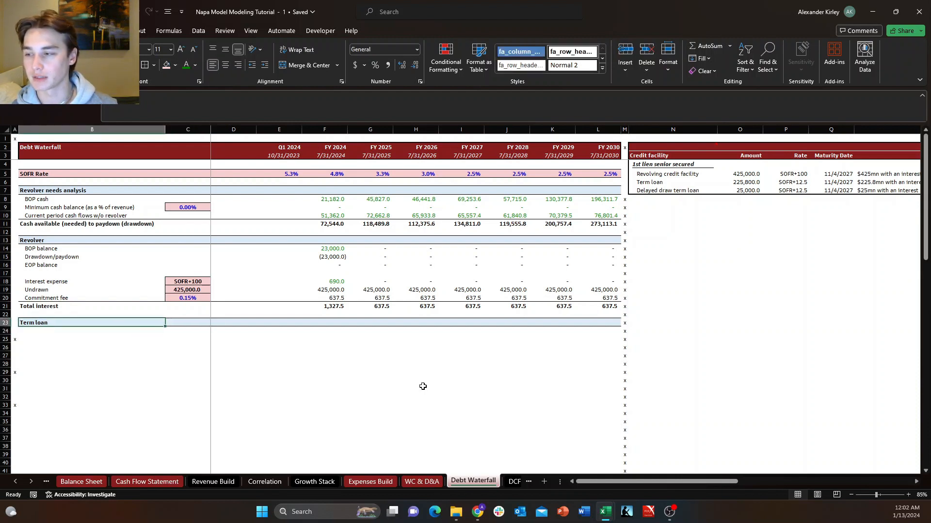
pyautogui.hotkey('ctrl', 'Right')
pyautogui.hotkey('ctrl', 'Left')
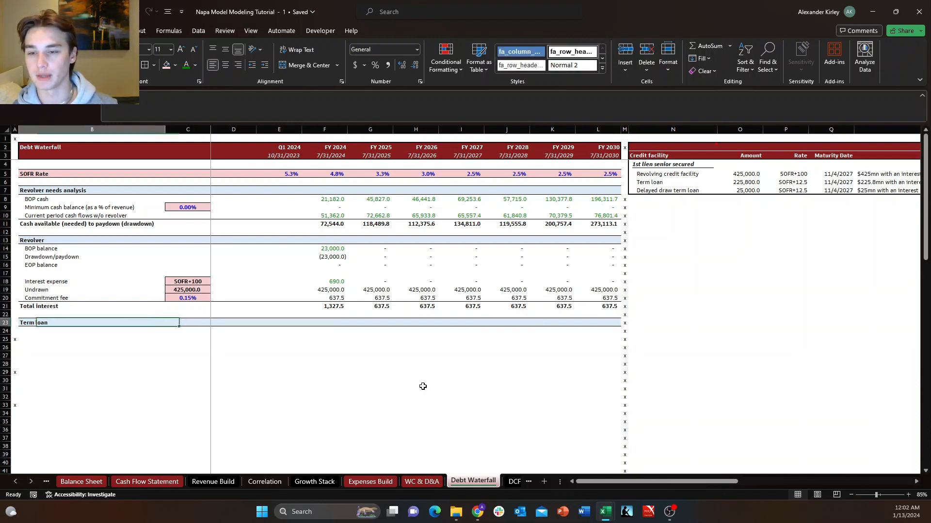
pyautogui.hotkey('ctrl', 'Right')
pyautogui.hotkey('ctrl', 'Left')
pyautogui.hotkey('ctrl', 'Right')
pyautogui.hotkey('ctrl', 'Left')
pyautogui.hotkey('ctrl', 'Right')
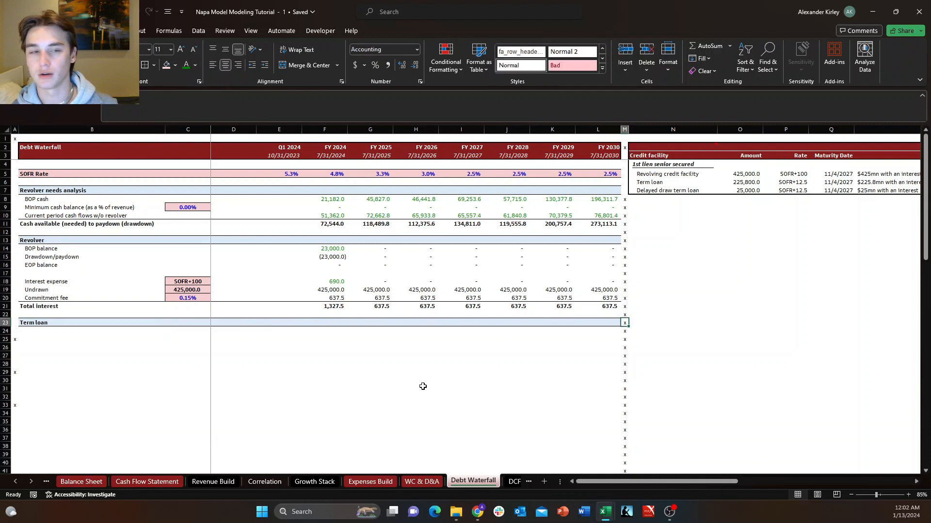
pyautogui.hotkey('ctrl', 'Left')
pyautogui.hotkey('ctrl', 'Right')
pyautogui.hotkey('ctrl', 'Left')
pyautogui.hotkey('ctrl', 'Right')
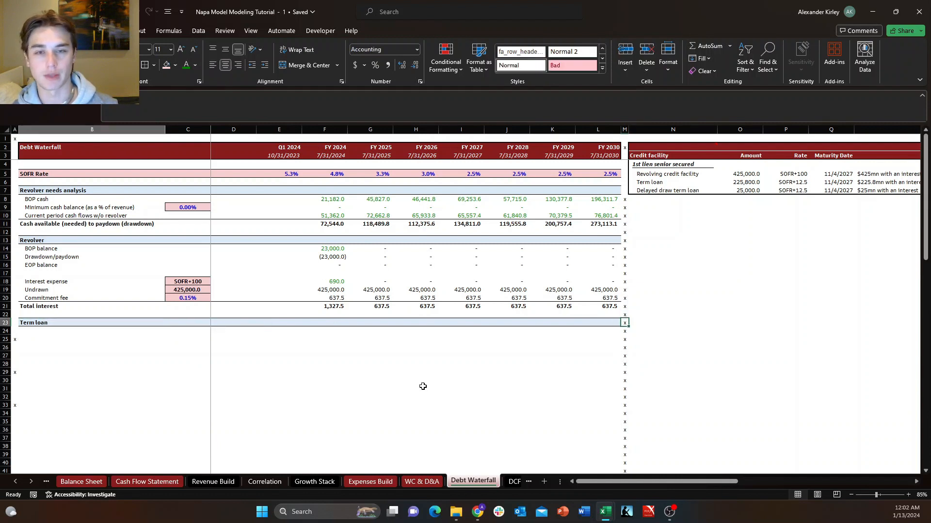
pyautogui.hotkey('ctrl', 'Left')
pyautogui.hotkey('ctrl', 'Right')
pyautogui.hotkey('ctrl', 'Left')
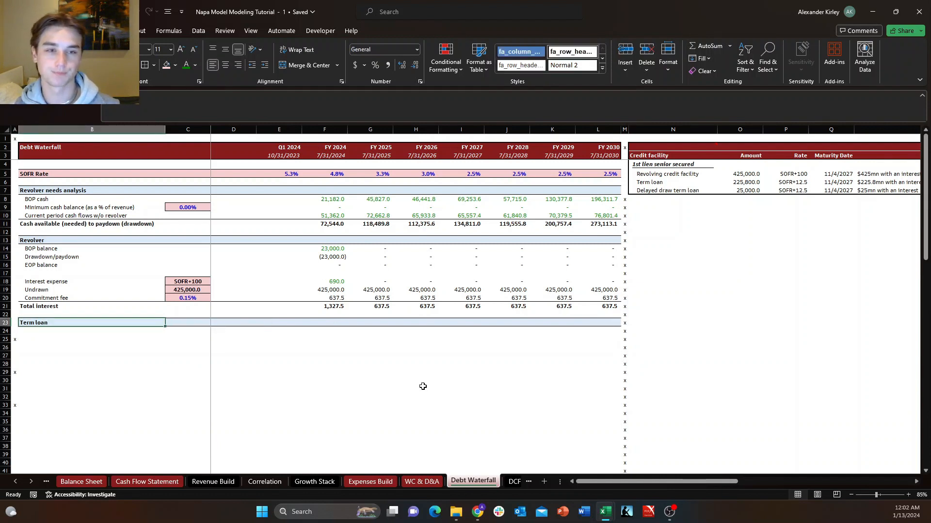
pyautogui.press('Down')
pyautogui.press('Down')
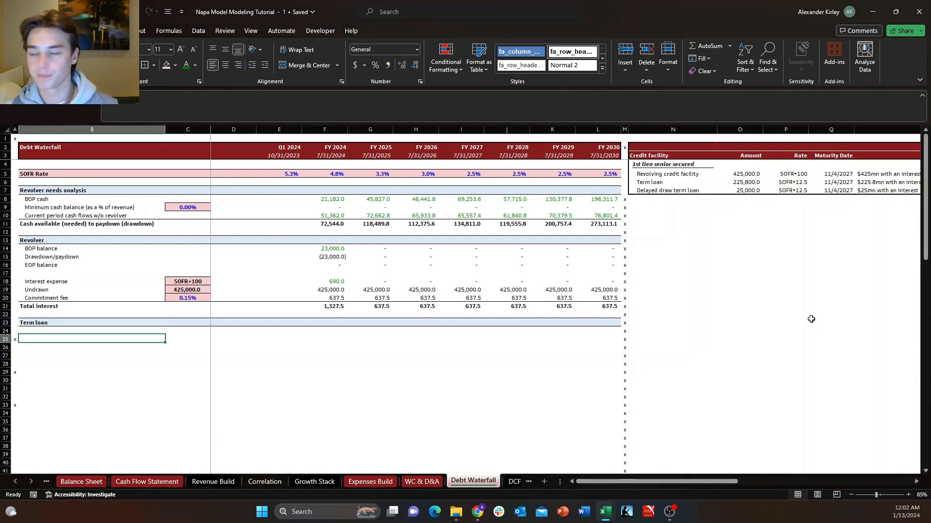
pyautogui.press('Up')
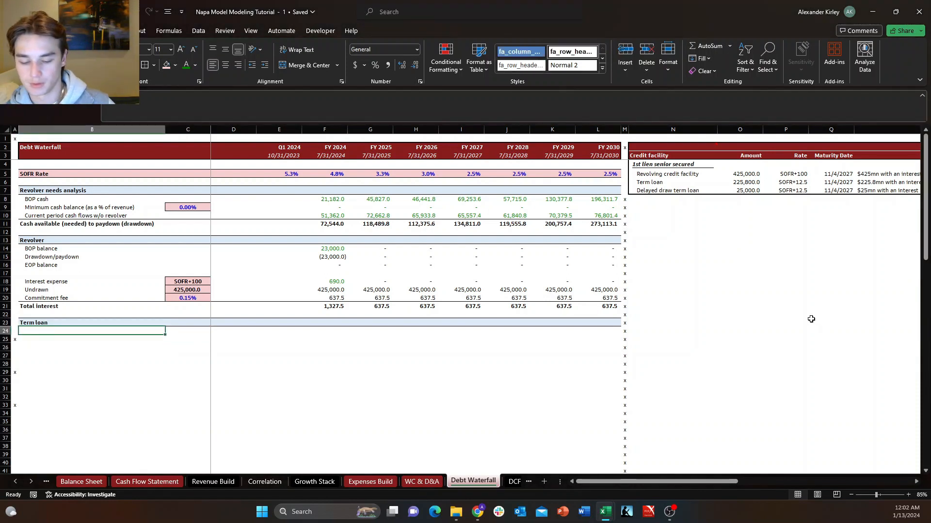
# Copy the "BOP balance" label from the Revolver section in B14 to B24 under the Term loan header.
pyautogui.press('Up')
pyautogui.press('Up')
pyautogui.press('Up')
pyautogui.press('Up')
pyautogui.press('Up')
pyautogui.press('Up')
pyautogui.press('Up')
pyautogui.press('Up')
pyautogui.press('Up')
pyautogui.press('Up')
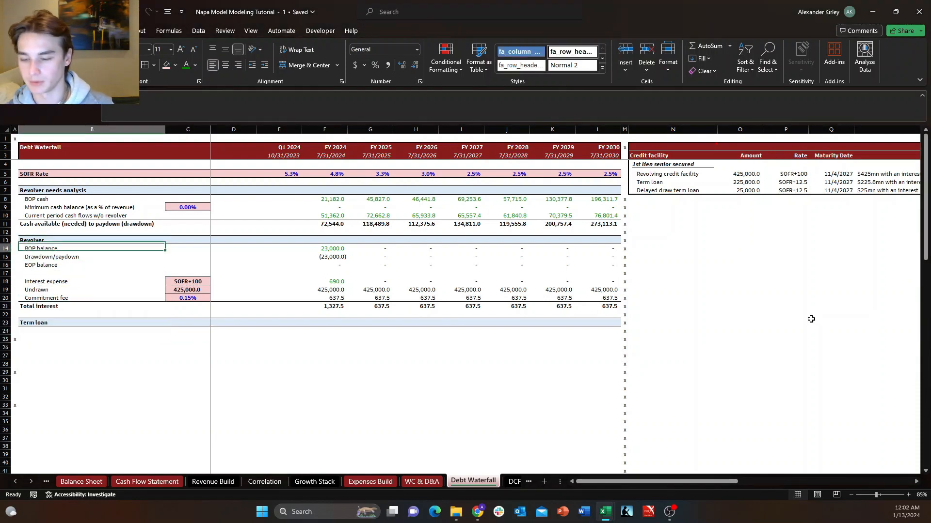
pyautogui.hotkey('ctrl', 'c')
pyautogui.press('Down')
pyautogui.press('Down')
pyautogui.press('Down')
pyautogui.press('Down')
pyautogui.press('Down')
pyautogui.press('Down')
pyautogui.press('Down')
pyautogui.press('Down')
pyautogui.press('Down')
pyautogui.press('Down')
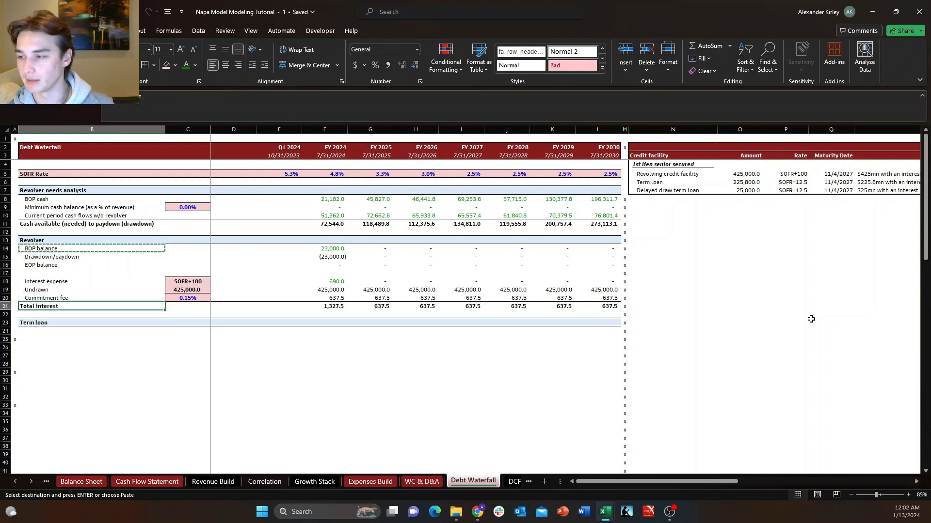
pyautogui.hotkey('ctrl', 'v')
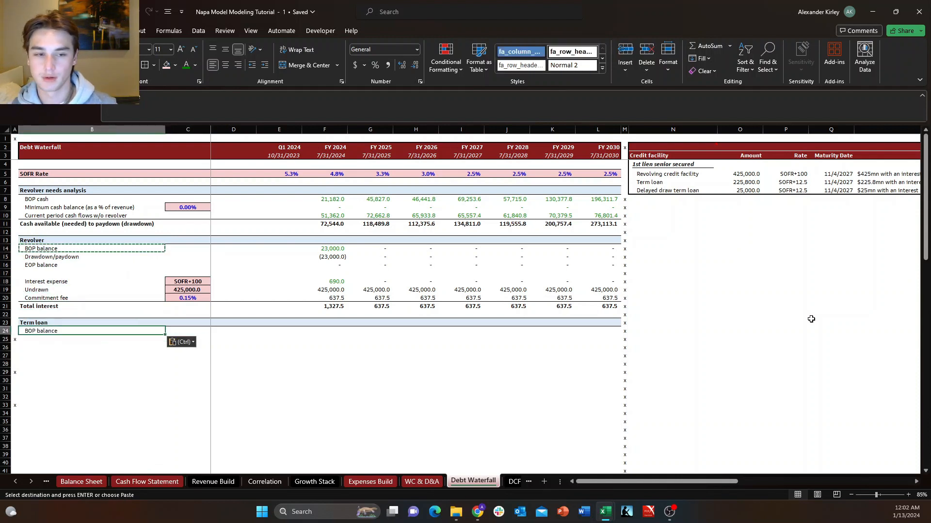
pyautogui.press('Escape')
# Enter the labels "Mandatory payment/amortization" in B25 and "Cash sweep" in B26.
pyautogui.press('Down')
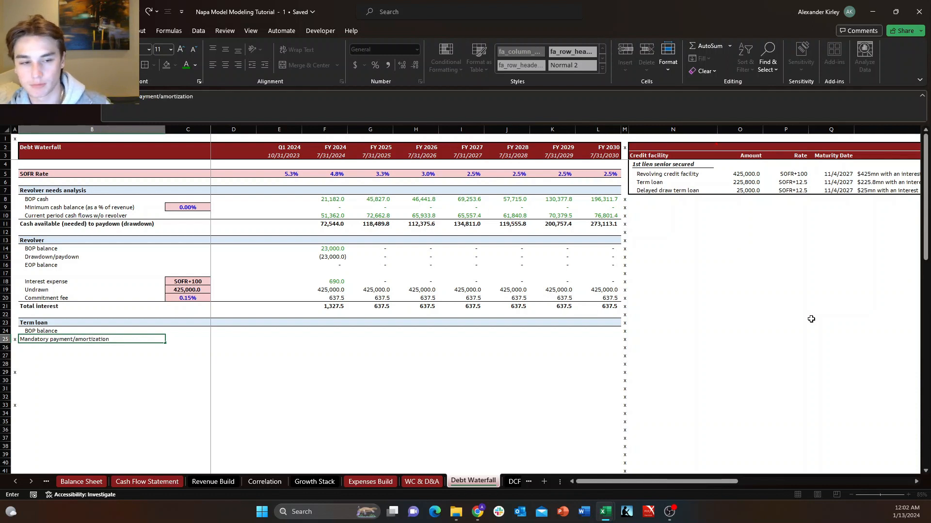
pyautogui.press('Return')
pyautogui.write('Cash sweep')
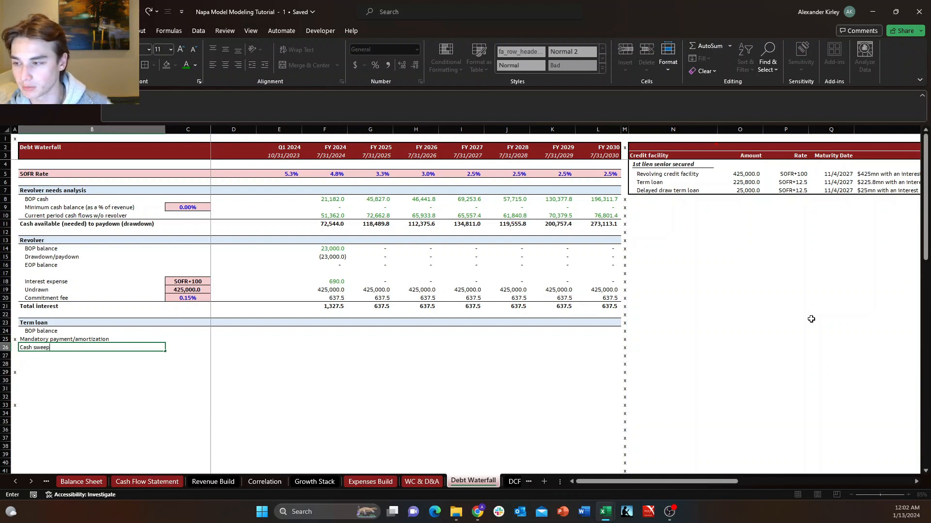
pyautogui.press('Return')
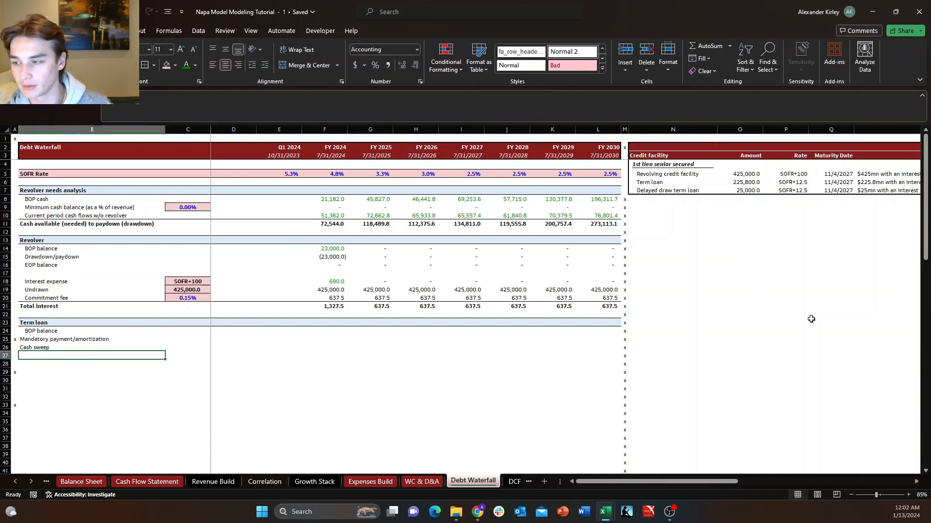
pyautogui.press('Up')
pyautogui.press('Down')
pyautogui.press('Up')
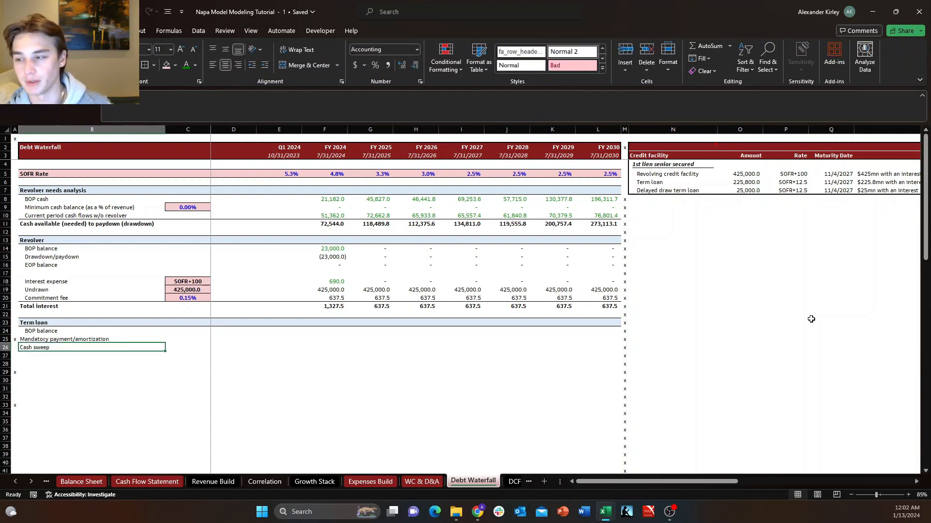
pyautogui.press('Down')
pyautogui.press('Right')
pyautogui.press('Left')
pyautogui.press('Up')
pyautogui.press('Down')
pyautogui.press('Up')
pyautogui.press('Down')
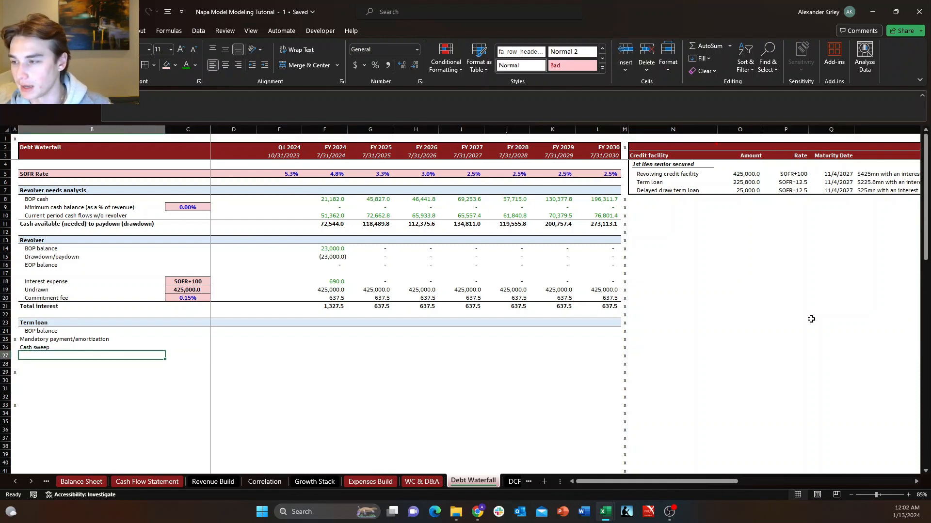
# Copy the "EOP balance" label from the Revolver section in B16 to B27 below Cash sweep.
pyautogui.press('Up')
pyautogui.press('Up')
pyautogui.press('Up')
pyautogui.press('Up')
pyautogui.press('Up')
pyautogui.press('Up')
pyautogui.press('Up')
pyautogui.press('Up')
pyautogui.press('Up')
pyautogui.press('Up')
pyautogui.press('Up')
pyautogui.hotkey('ctrl', 'c')
pyautogui.press('Down')
pyautogui.press('Down')
pyautogui.press('Down')
pyautogui.press('Down')
pyautogui.press('Down')
pyautogui.press('Down')
pyautogui.press('Down')
pyautogui.press('Down')
pyautogui.press('Down')
pyautogui.press('Down')
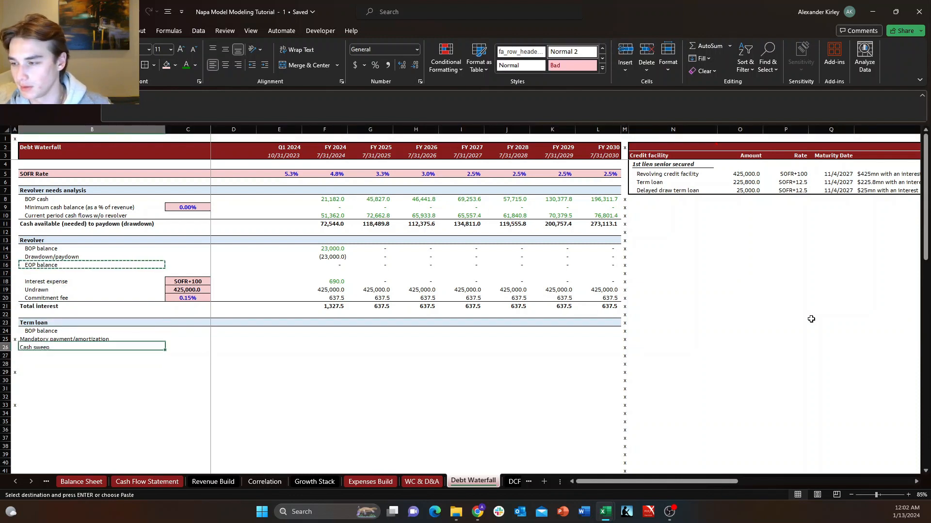
pyautogui.press('Down')
pyautogui.hotkey('ctrl', 'v')
pyautogui.press('Escape')
pyautogui.press('Right')
pyautogui.press('Left')
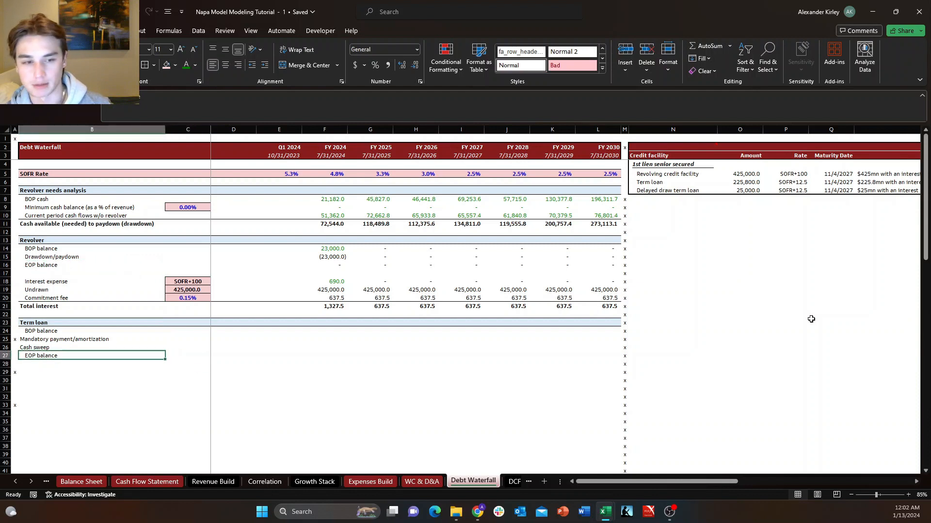
# Enter the label "Interest expense" in B28, directly below the term loan's EOP balance.
pyautogui.press('Down')
pyautogui.write('Inter')
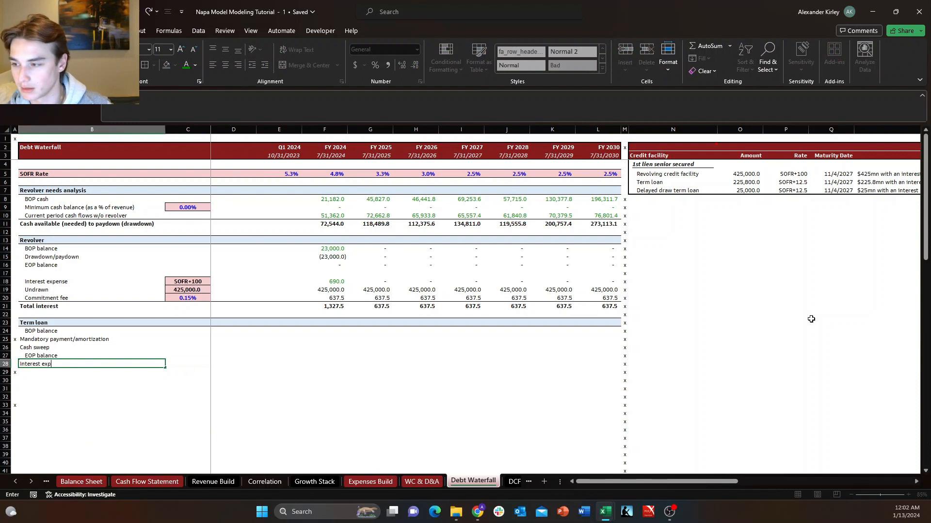
pyautogui.write('est expense')
pyautogui.press('Return')
# Indent the Mandatory payment/amortization, Cash sweep and Interest expense labels in B25, B26 and B28 to line up with the balance labels.
pyautogui.press('Up')
pyautogui.press('Up')
pyautogui.press('Up')
pyautogui.hotkey('shift', 'Up')
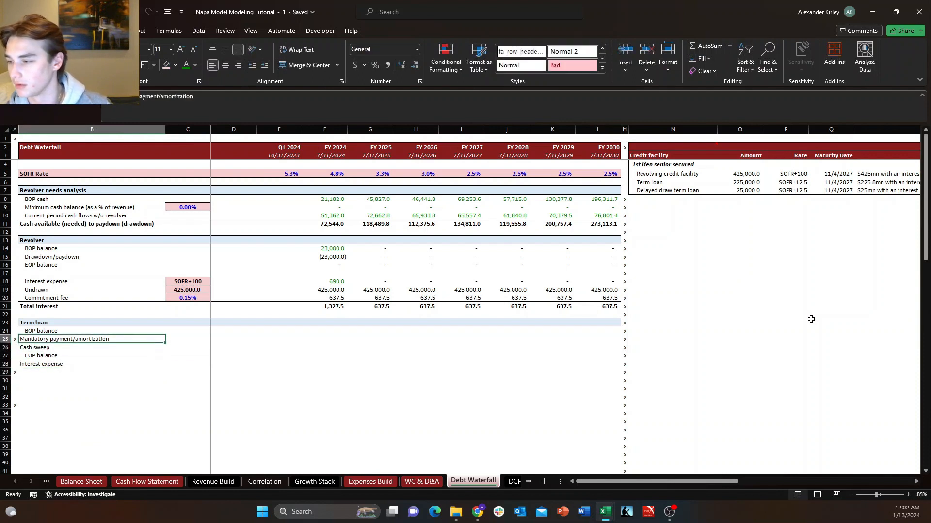
pyautogui.write('h6')
pyautogui.press('Escape')
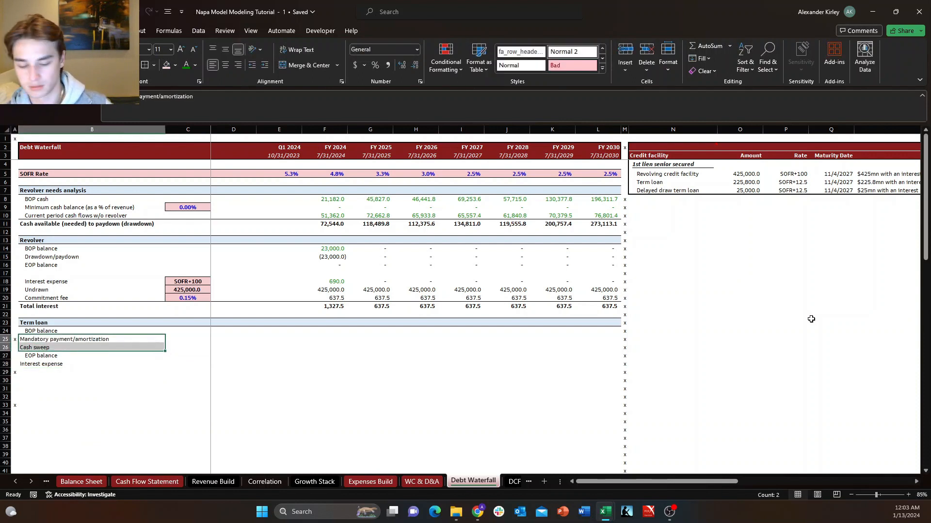
pyautogui.hotkey('alt', 'h')
pyautogui.press('6')
pyautogui.press('Down')
pyautogui.press('Down')
pyautogui.press('Down')
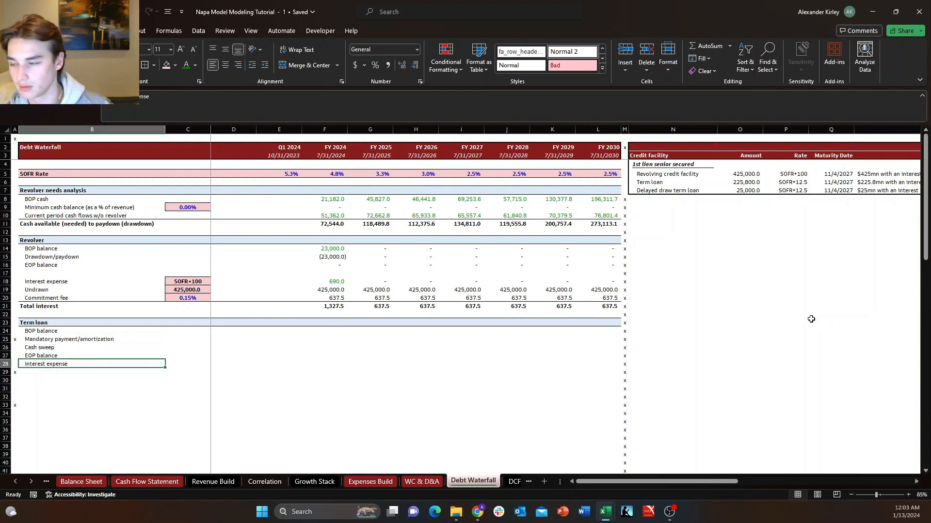
# Review the term loan's notes in the Cap Stack table for the quarterly installment amount.
pyautogui.press('Right')
pyautogui.press('Up')
pyautogui.press('Up')
pyautogui.press('Up')
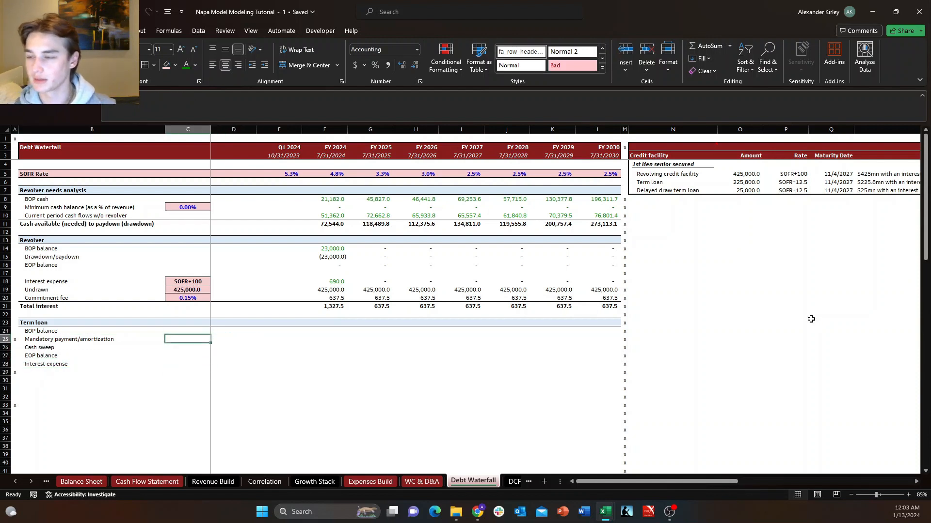
pyautogui.press('Up')
pyautogui.press('Right')
pyautogui.press('Right')
pyautogui.press('Right')
pyautogui.press('Right')
pyautogui.hotkey('ctrl', 'Right')
pyautogui.hotkey('ctrl', 'Up')
pyautogui.hotkey('ctrl', 'Up')
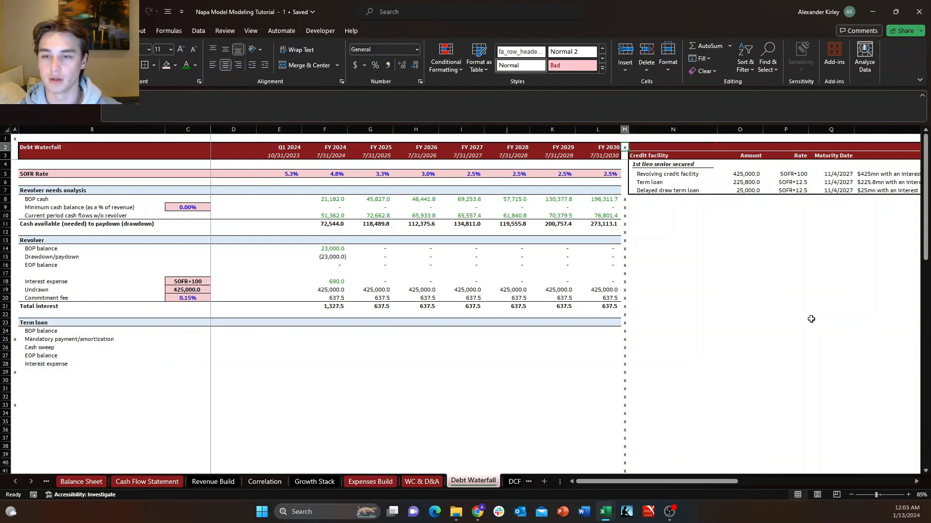
pyautogui.press('Down')
pyautogui.hotkey('ctrl', 'Right')
pyautogui.hotkey('ctrl', 'Right')
pyautogui.hotkey('ctrl', 'Down')
pyautogui.hotkey('ctrl', 'Down')
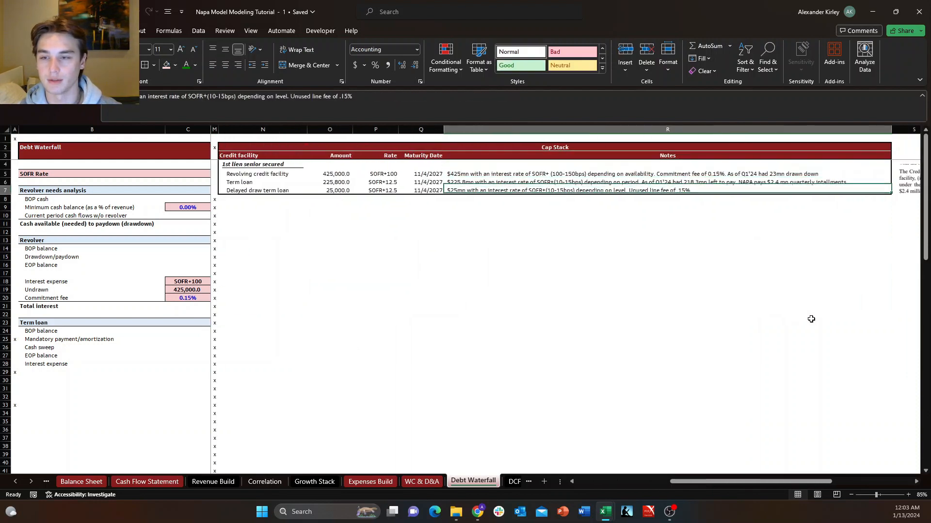
pyautogui.press('Down')
pyautogui.press('Up')
pyautogui.press('Right')
pyautogui.press('Left')
pyautogui.press('Down')
pyautogui.press('Up')
pyautogui.press('Up')
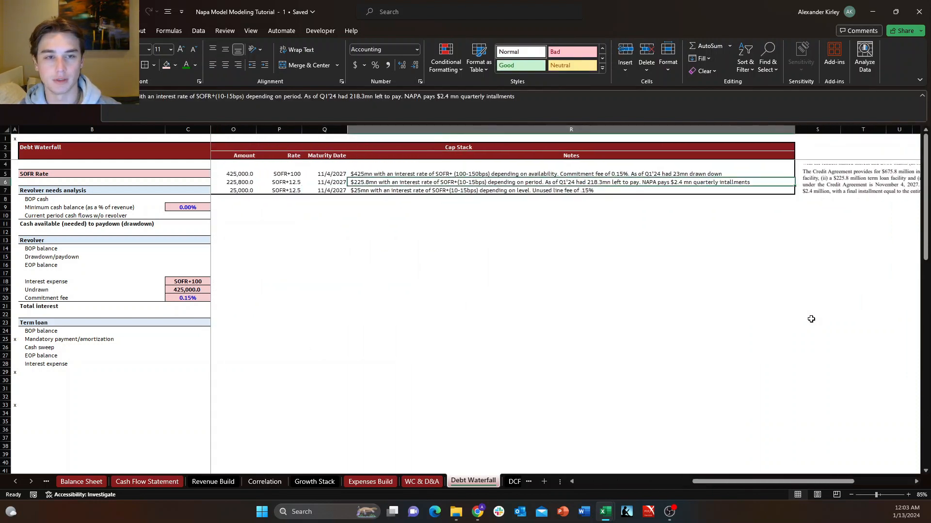
# Enter the annual mandatory payment in C25 as the formula +2400*4.
pyautogui.hotkey('ctrl', 'Left')
pyautogui.hotkey('ctrl', 'Left')
pyautogui.press('Right')
pyautogui.press('Right')
pyautogui.press('Right')
pyautogui.press('Right')
pyautogui.press('Down')
pyautogui.press('Down')
pyautogui.press('Down')
pyautogui.press('Down')
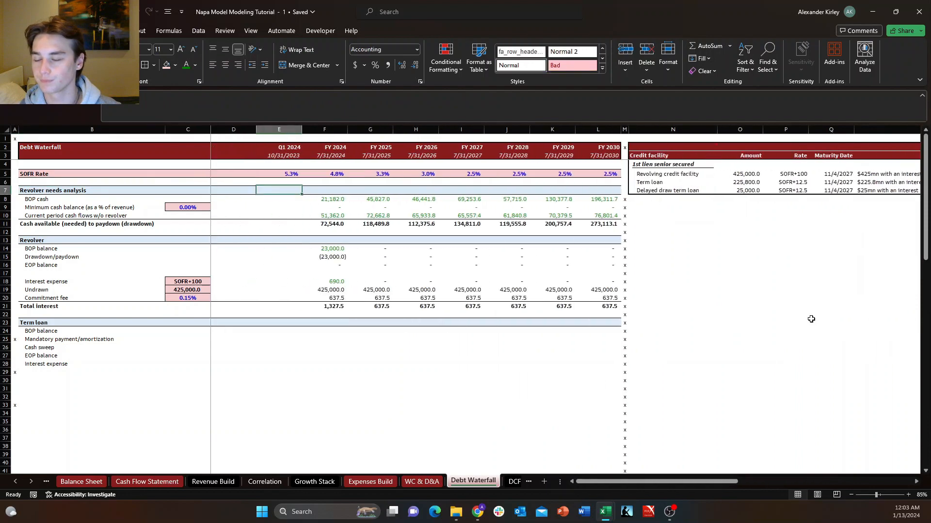
pyautogui.press('Left')
pyautogui.press('Left')
pyautogui.press('Left')
pyautogui.press('Down')
pyautogui.hotkey('ctrl', 'Down')
pyautogui.hotkey('ctrl', 'Down')
pyautogui.hotkey('ctrl', 'Down')
pyautogui.hotkey('ctrl', 'Down')
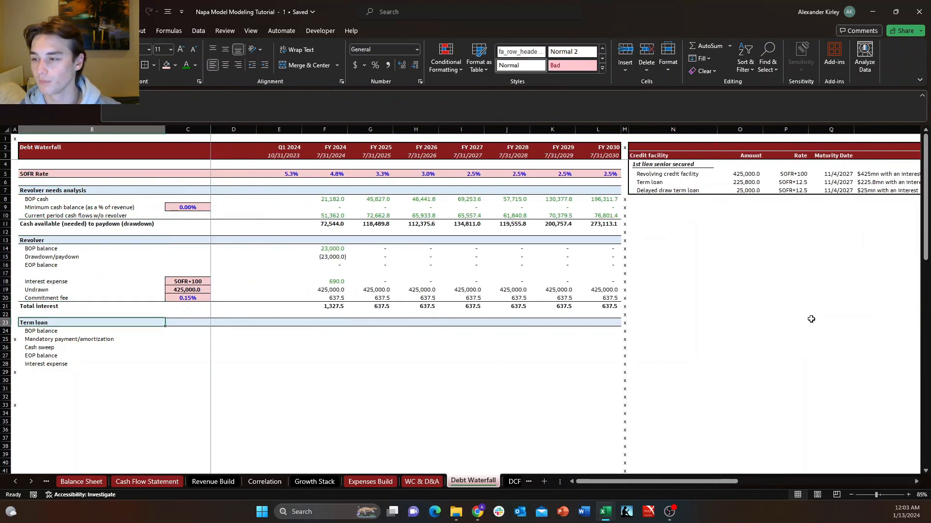
pyautogui.hotkey('ctrl', 'Down')
pyautogui.hotkey('ctrl', 'Down')
pyautogui.press('Right')
pyautogui.press('Up')
pyautogui.press('Up')
pyautogui.press('Up')
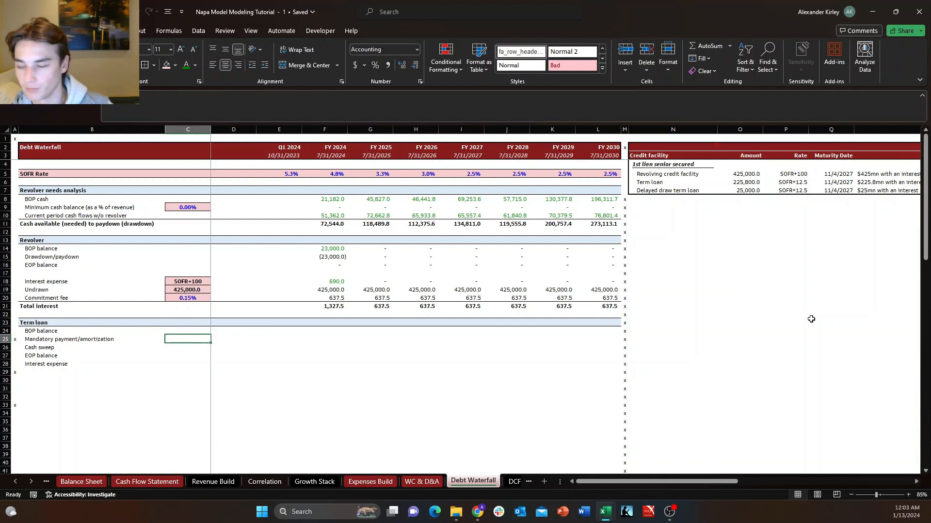
pyautogui.write('+')
pyautogui.press('capslock')
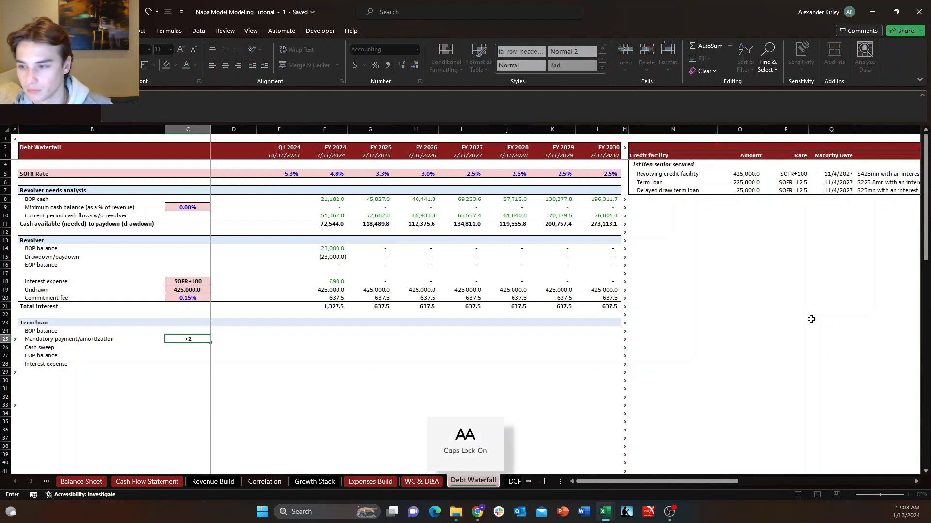
pyautogui.write('24000')
pyautogui.press('BackSpace')
pyautogui.write('*')
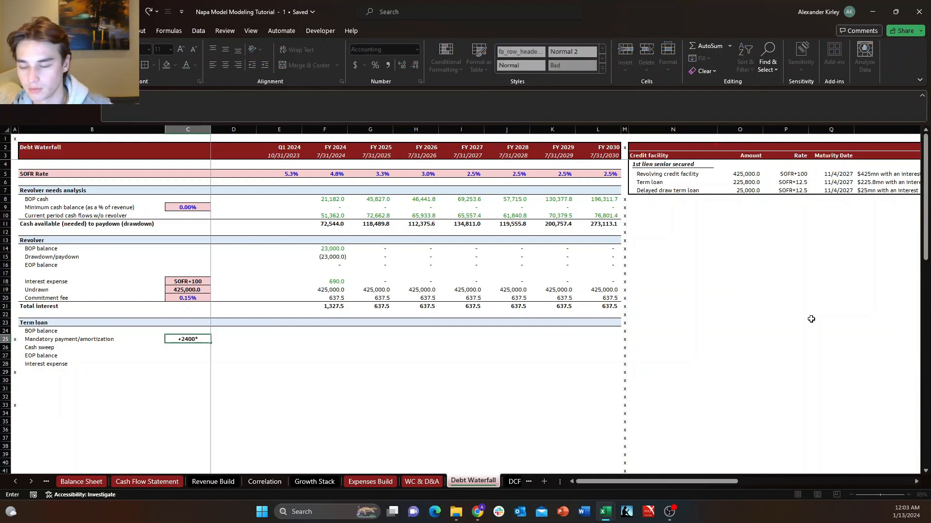
pyautogui.write('4')
pyautogui.press('Return')
pyautogui.press('Up')
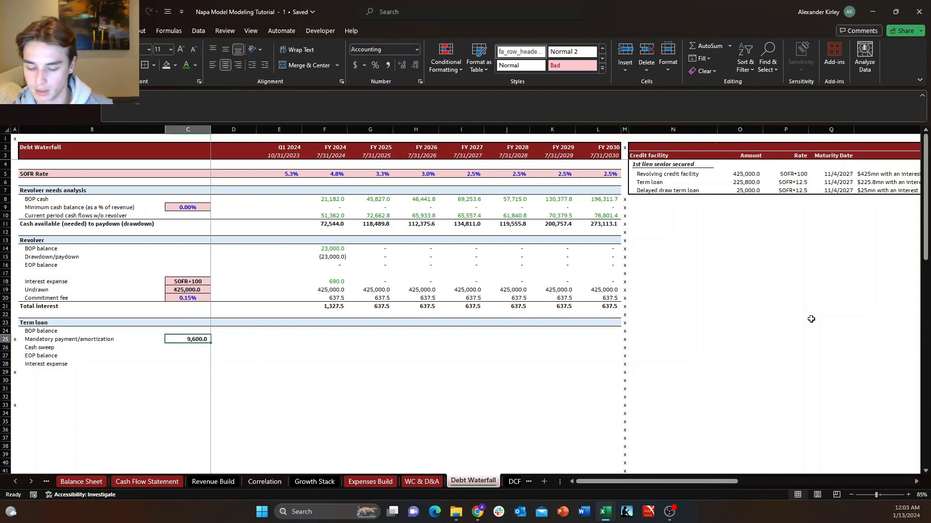
# Add a note to C25 explaining that the payment is based on 2.4mn principal installments per quarter.
pyautogui.hotkey('shift', 'F2')
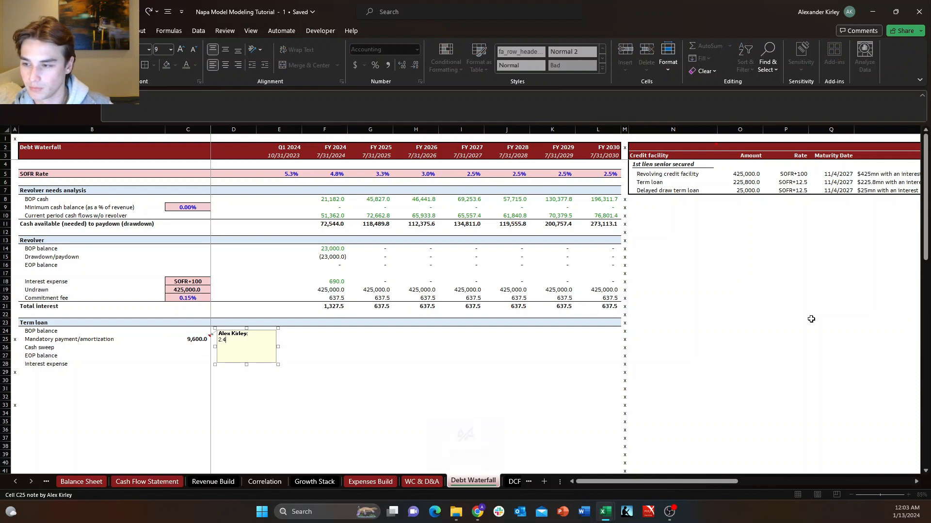
pyautogui.write('2.4')
pyautogui.press('capslock')
pyautogui.write('mn iprincinstallments per quarter')
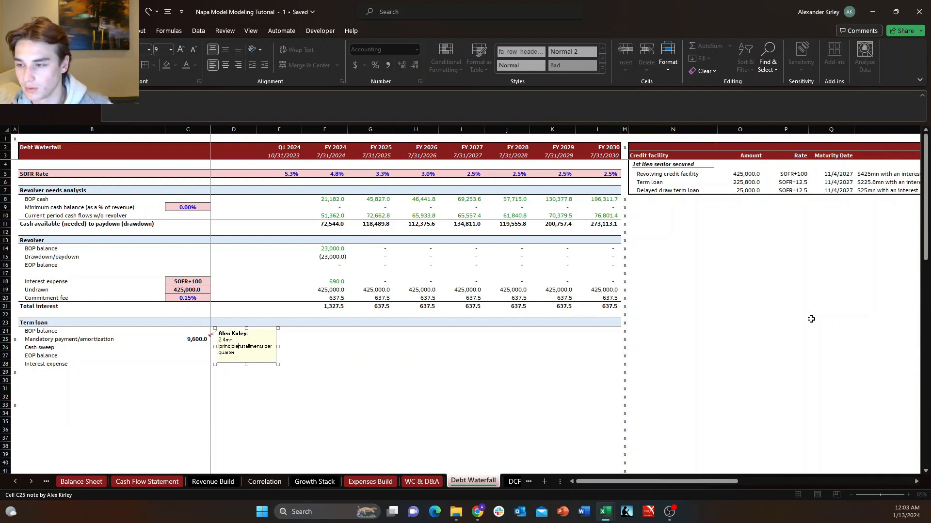
pyautogui.press('BackSpace')
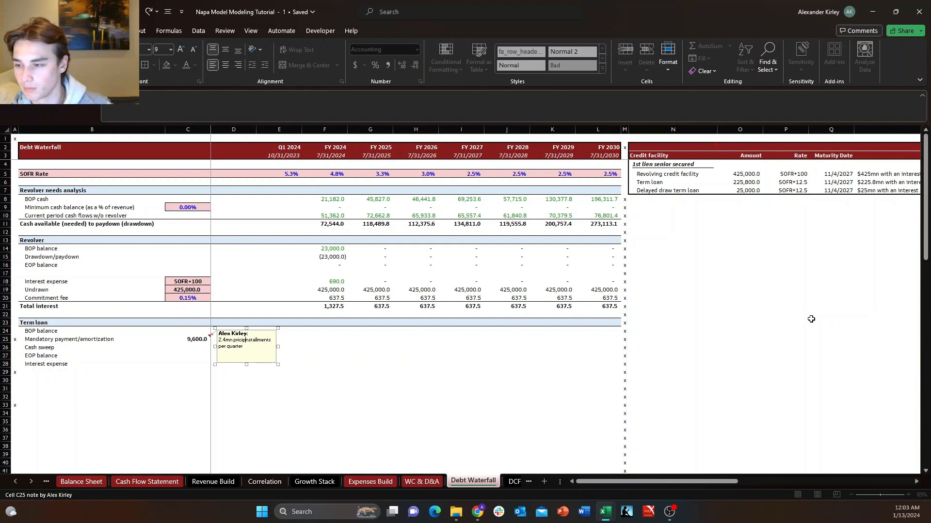
pyautogui.write('iple')
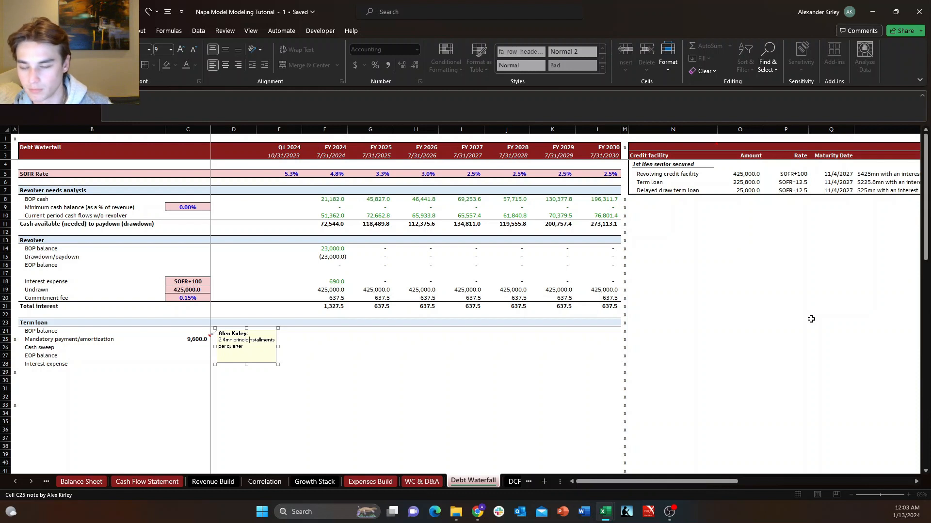
pyautogui.press('Escape')
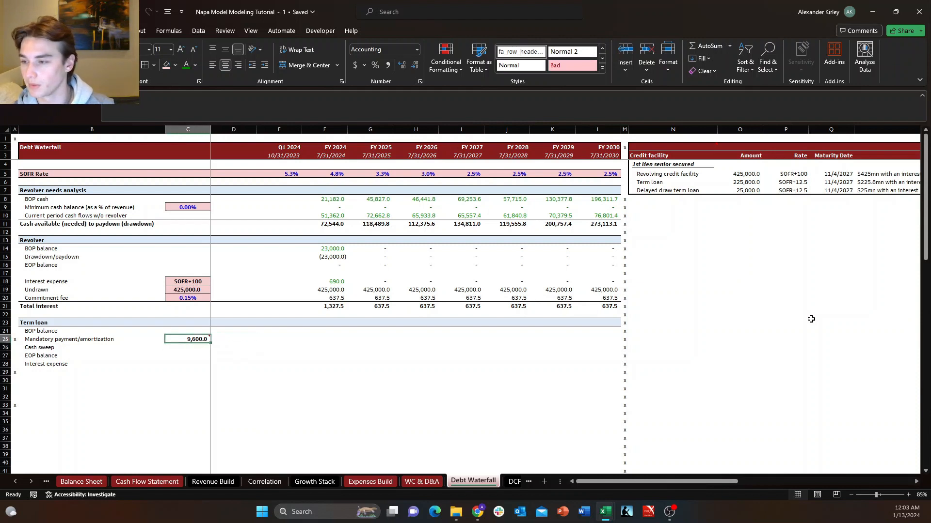
# Give the mandatory payment cell C25 the light pink input fill and a border.
pyautogui.hotkey('alt', 'h')
pyautogui.press('h')
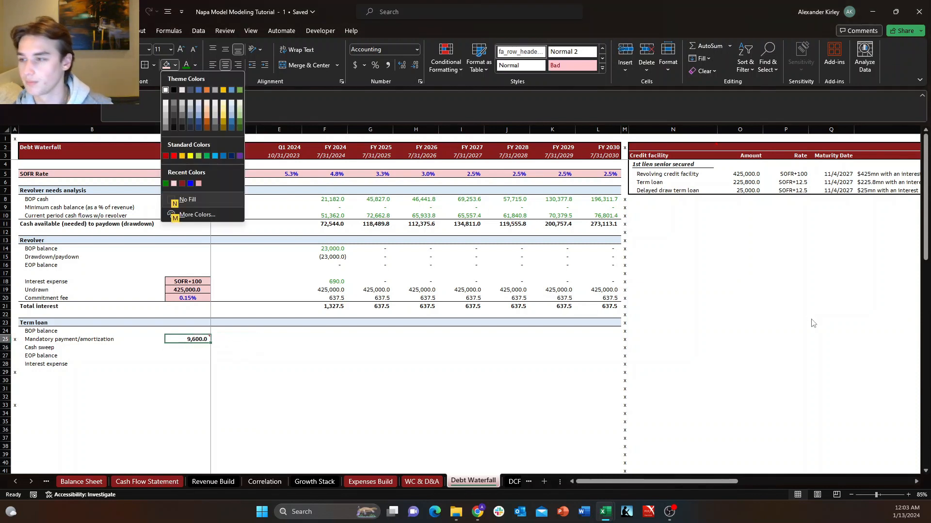
pyautogui.press('Down')
pyautogui.press('Down')
pyautogui.press('Down')
pyautogui.press('Return')
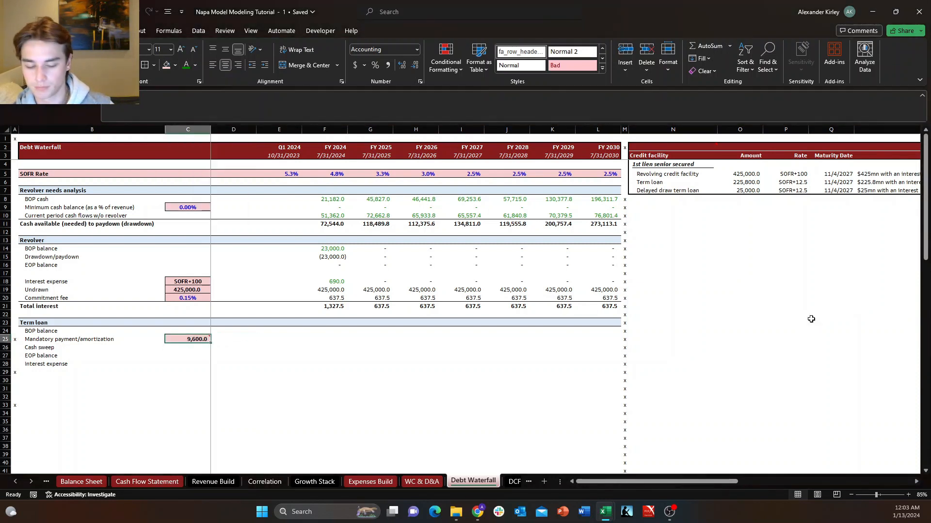
pyautogui.hotkey('alt', 'h')
pyautogui.press('b')
pyautogui.press('Return')
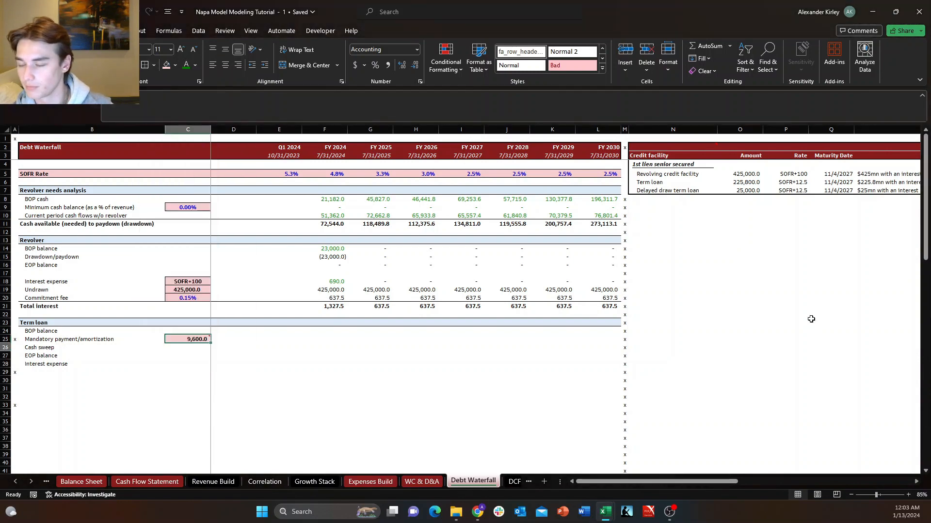
# Change the number format of the mandatory payment in C25 from Accounting to Number.
pyautogui.hotkey('ctrl', '1')
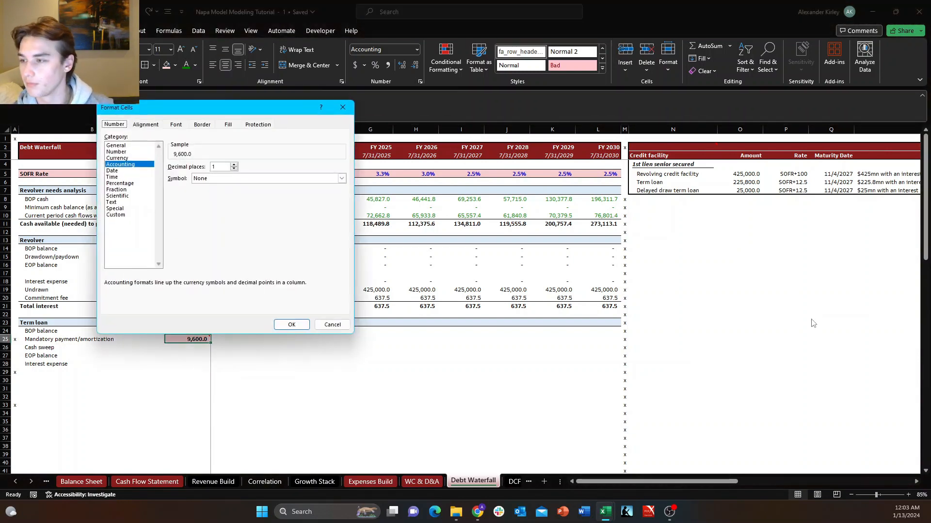
pyautogui.press('Up')
pyautogui.press('Up')
pyautogui.press('Return')
pyautogui.press('Down')
pyautogui.press('Down')
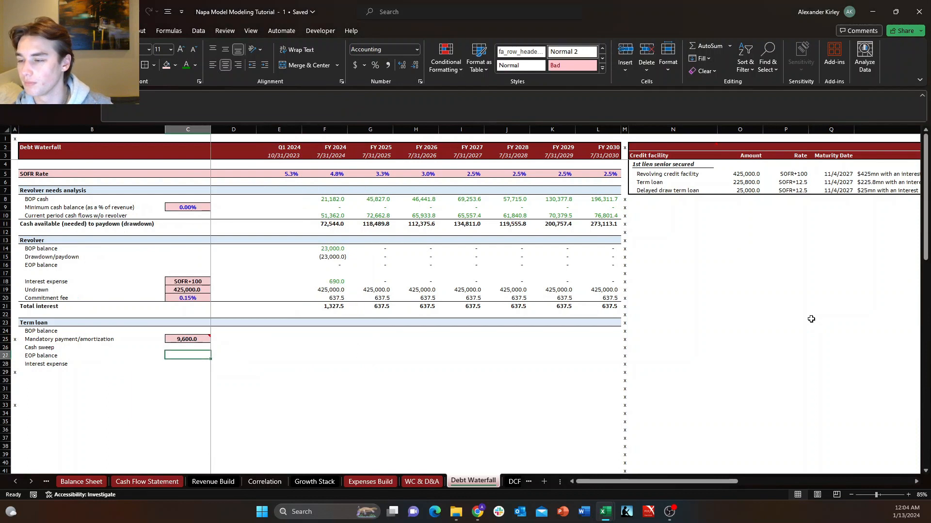
pyautogui.press('Up')
pyautogui.press('Up')
pyautogui.press('Down')
pyautogui.press('Down')
# Link the term loan interest expense input in C28 to the Cap Stack term loan rate with the formula +P6.
pyautogui.press('Down')
pyautogui.press('Down')
pyautogui.press('Right')
pyautogui.press('Left')
pyautogui.press('Up')
pyautogui.press('Up')
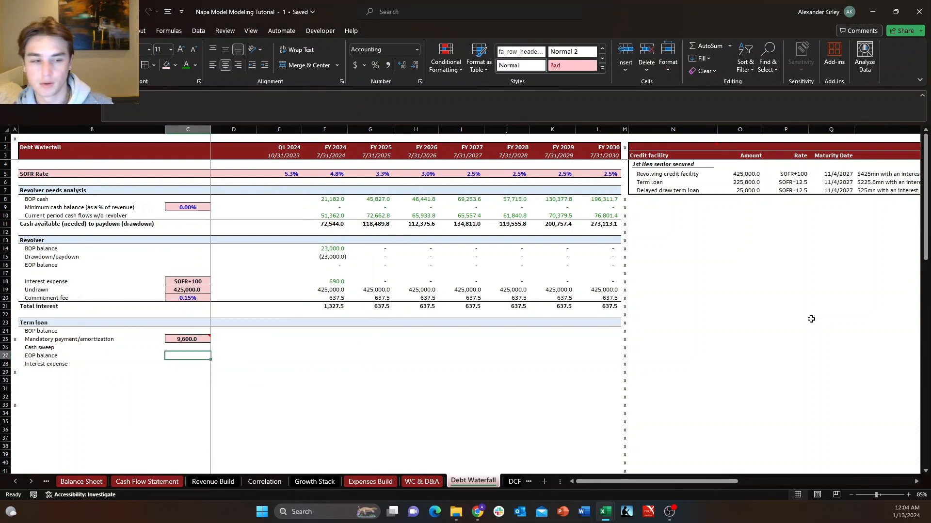
pyautogui.press('Down')
pyautogui.press('Down')
pyautogui.press('Down')
pyautogui.press('Up')
pyautogui.press('Up')
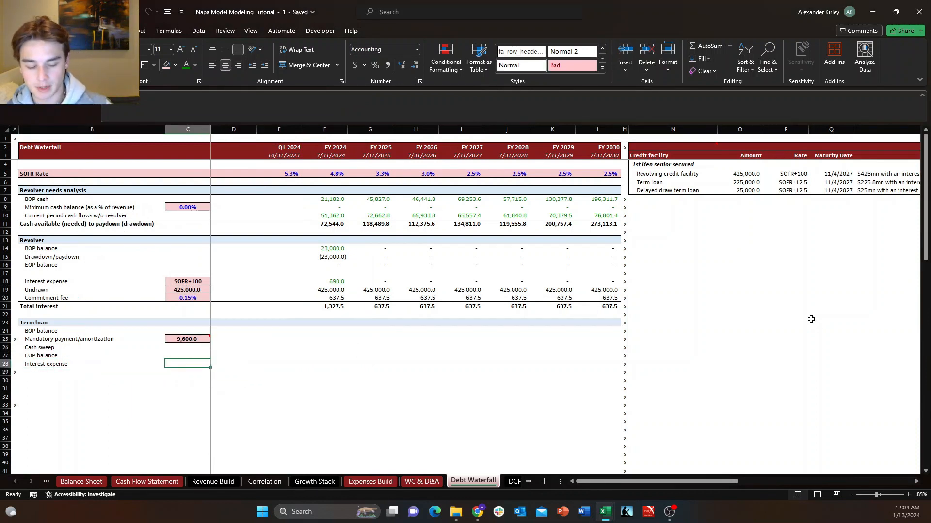
pyautogui.write('+')
pyautogui.press('Up')
pyautogui.press('Right')
pyautogui.press('Right')
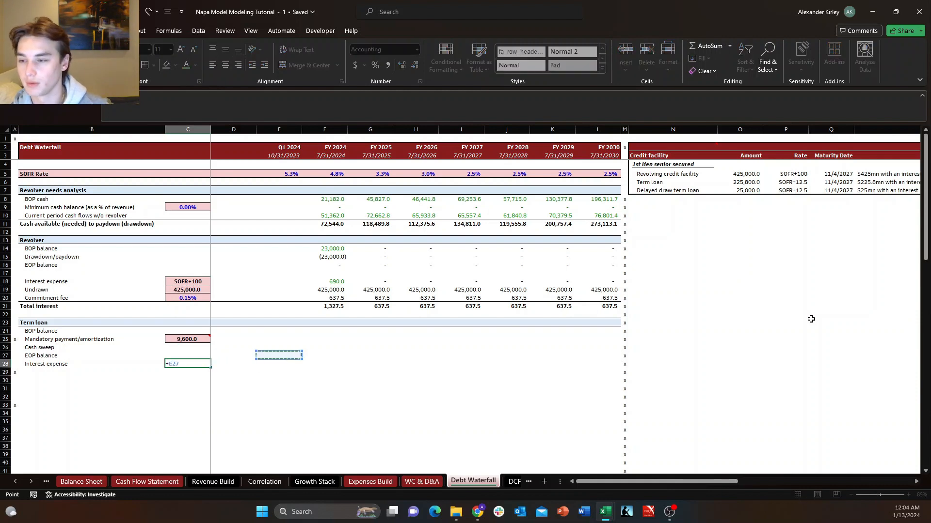
pyautogui.press('Right')
pyautogui.press('Right')
pyautogui.press('Right')
pyautogui.press('Right')
pyautogui.press('Right')
pyautogui.press('Right')
pyautogui.press('Right')
pyautogui.press('Right')
pyautogui.hotkey('ctrl', 'Up')
pyautogui.press('Up')
pyautogui.press('Right')
pyautogui.press('Right')
pyautogui.press('Right')
pyautogui.press('Right')
pyautogui.press('Right')
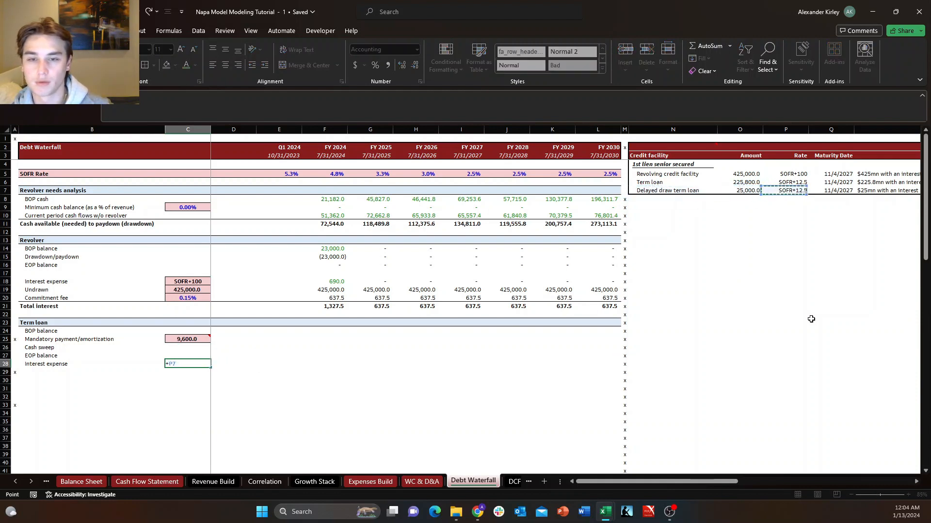
pyautogui.press('Left')
pyautogui.press('Left')
pyautogui.press('Up')
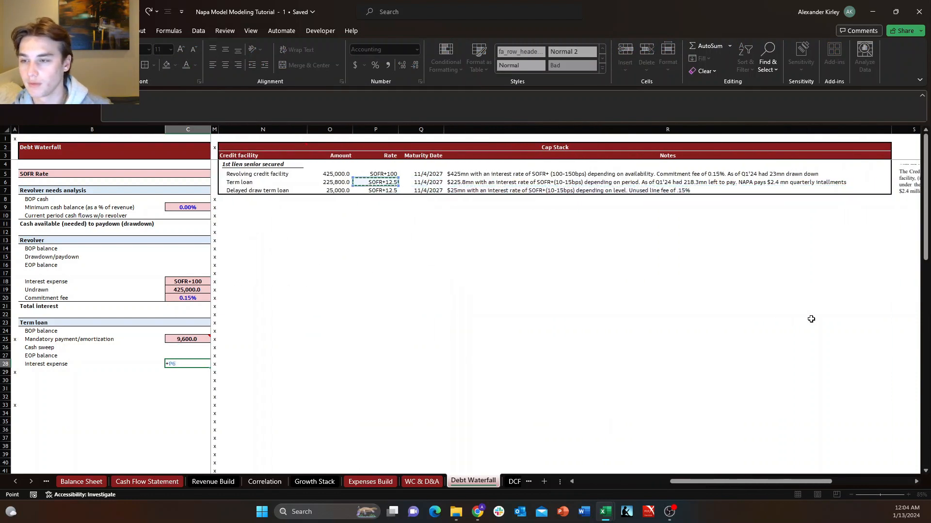
pyautogui.press('Return')
pyautogui.press('Up')
pyautogui.press('Up')
pyautogui.press('Down')
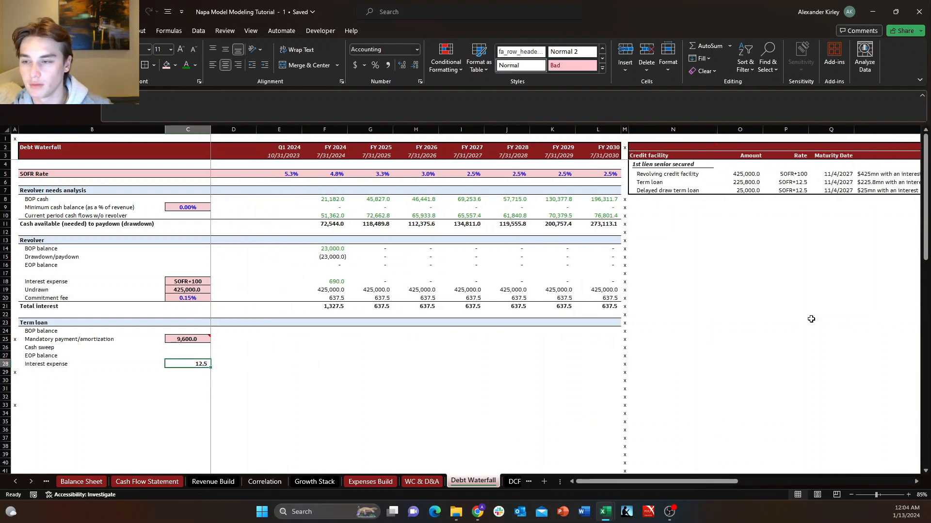
# Copy the term loan rate SOFR+12.5 from P6 and paste it into the interest expense cell C28.
pyautogui.press('Up')
pyautogui.press('Up')
pyautogui.press('Up')
pyautogui.press('Up')
pyautogui.press('Up')
pyautogui.press('Up')
pyautogui.press('Up')
pyautogui.press('Up')
pyautogui.press('Up')
pyautogui.press('Up')
pyautogui.press('Up')
pyautogui.press('Up')
pyautogui.press('Up')
pyautogui.press('Up')
pyautogui.press('Up')
pyautogui.press('Up')
pyautogui.press('Up')
pyautogui.press('Up')
pyautogui.press('Up')
pyautogui.press('Up')
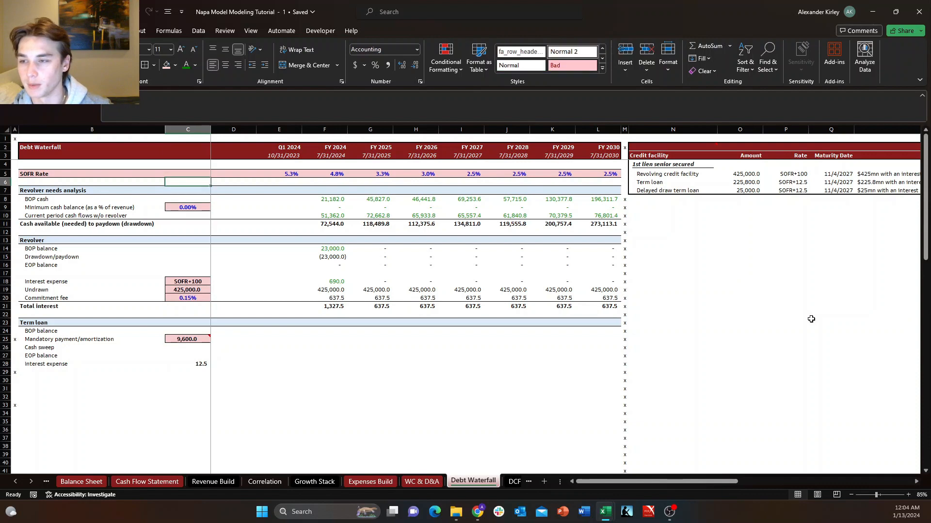
pyautogui.hotkey('ctrl', 'Right')
pyautogui.press('Right')
pyautogui.press('Right')
pyautogui.hotkey('ctrl', 'c')
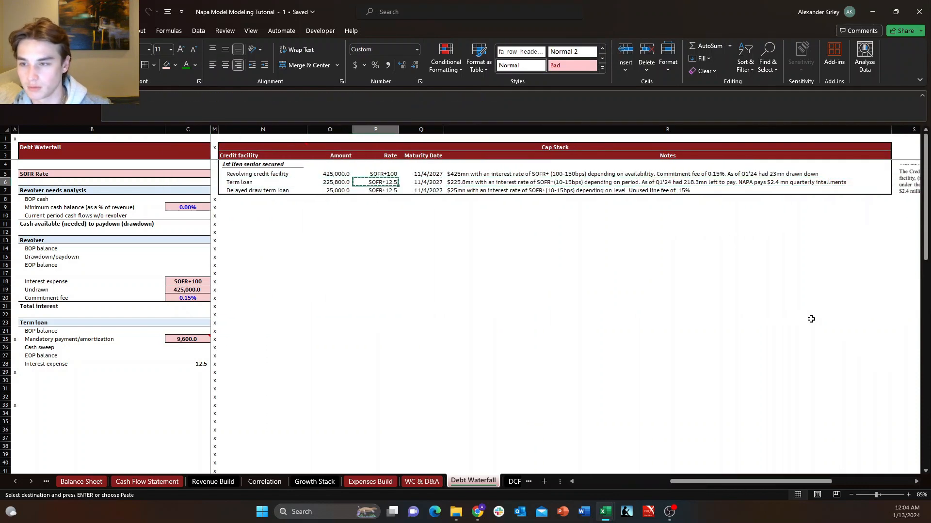
pyautogui.hotkey('ctrl', 'Left')
pyautogui.hotkey('ctrl', 'Left')
pyautogui.press('Down')
pyautogui.press('Down')
pyautogui.press('Right')
pyautogui.hotkey('ctrl', 'Down')
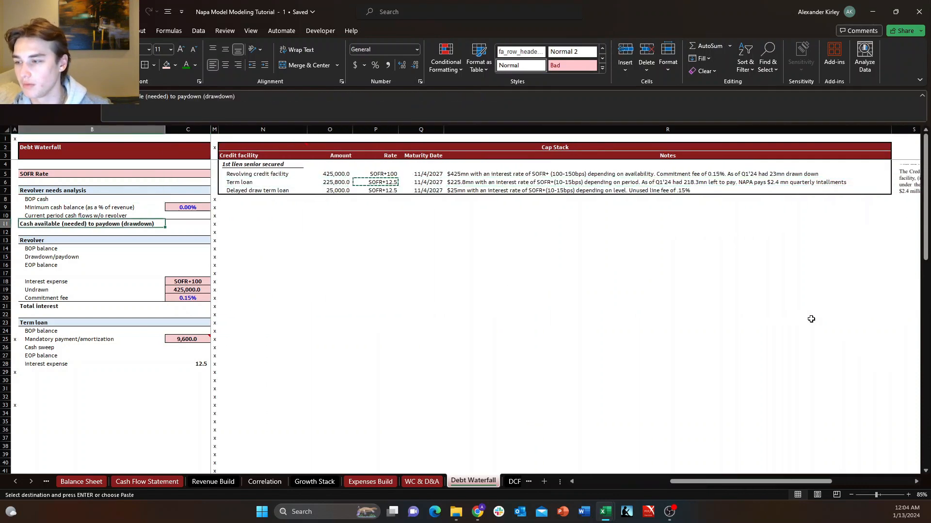
pyautogui.hotkey('ctrl', 'Down')
pyautogui.hotkey('ctrl', 'Down')
pyautogui.hotkey('ctrl', 'Down')
pyautogui.hotkey('ctrl', 'Down')
pyautogui.hotkey('ctrl', 'Down')
pyautogui.hotkey('ctrl', 'Down')
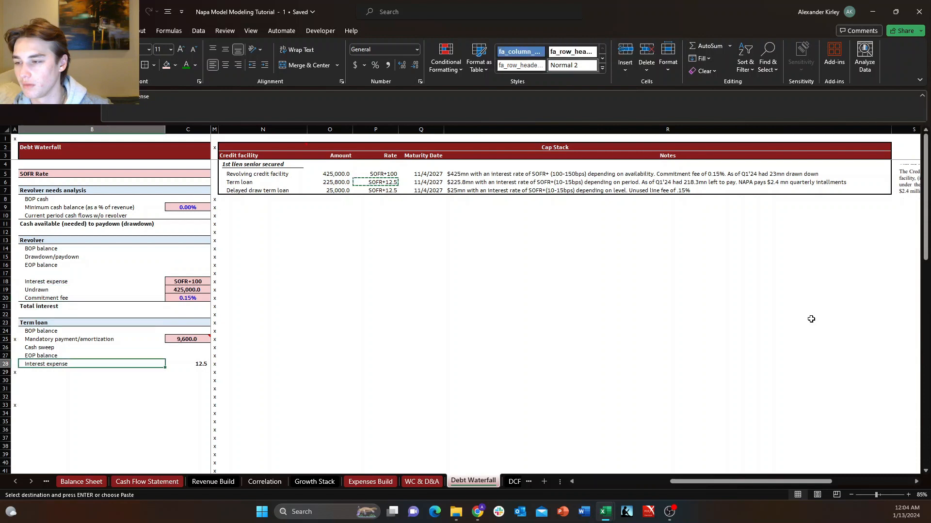
pyautogui.press('Right')
pyautogui.hotkey('ctrl', 'v')
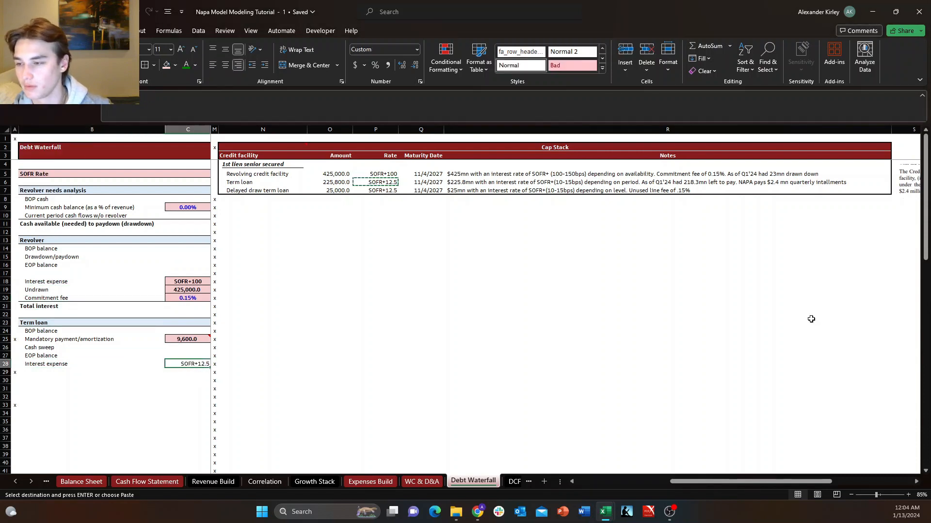
pyautogui.press('Escape')
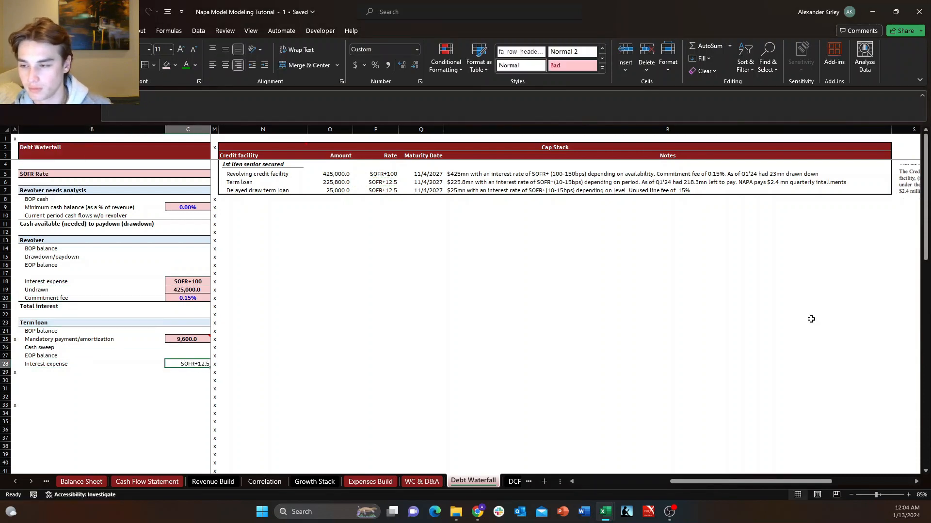
# Center the term loan rate in C28 and give the cell the light pink input fill.
pyautogui.hotkey('alt', 'h')
pyautogui.press('a')
pyautogui.press('c')
pyautogui.hotkey('alt', 'h')
pyautogui.press('h')
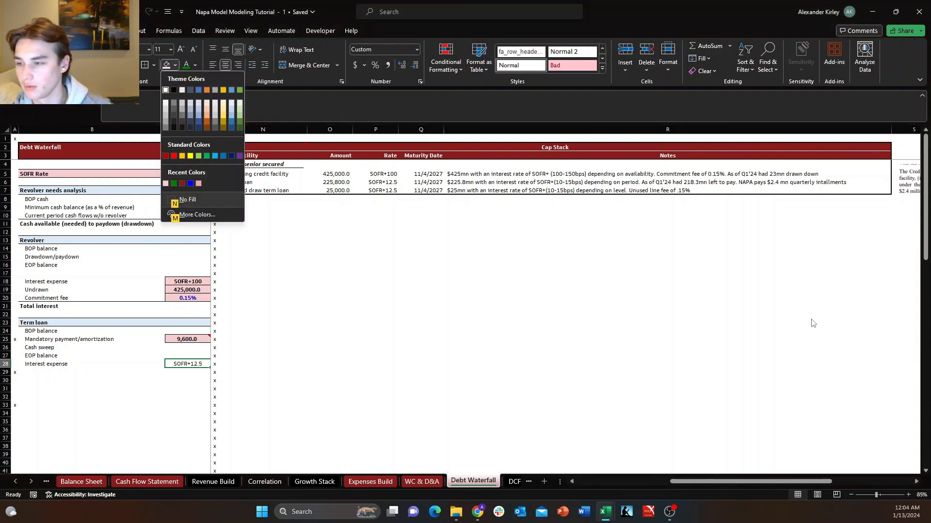
pyautogui.press('Up')
pyautogui.press('Up')
pyautogui.press('Up')
pyautogui.press('Left')
pyautogui.press('Right')
pyautogui.press('Return')
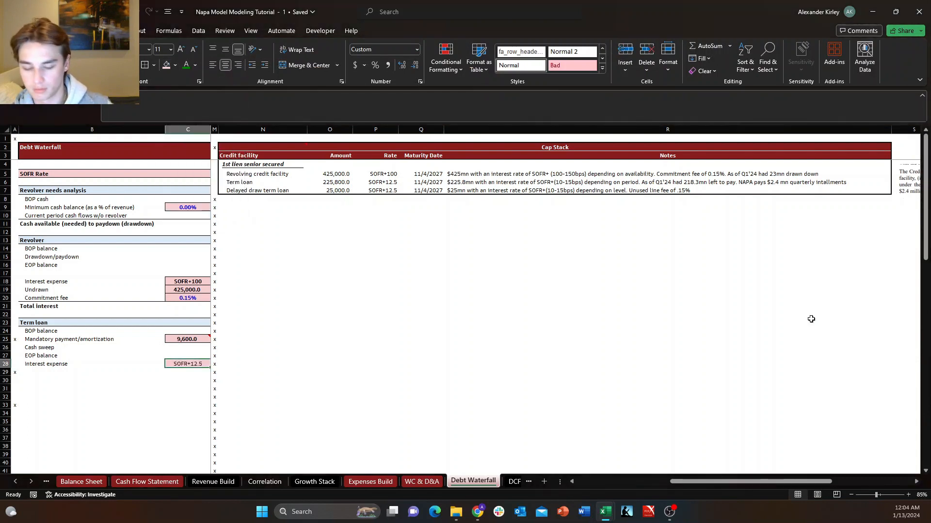
# Add an outside border to the term loan rate cell C28 and make its text bold.
pyautogui.hotkey('alt', 'h')
pyautogui.press('b')
pyautogui.press('s')
pyautogui.hscroll(-5, 810, 319)
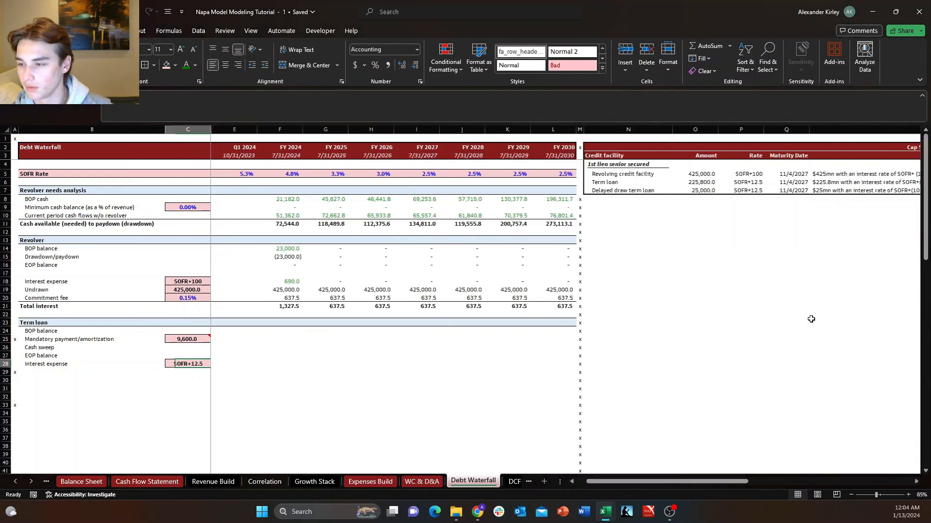
pyautogui.press('Right')
pyautogui.press('Left')
pyautogui.press('Left')
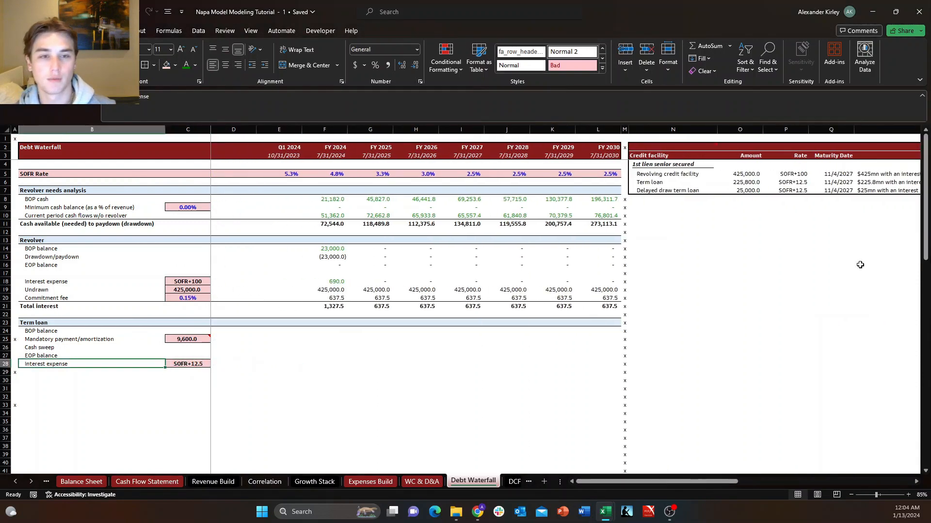
pyautogui.hotkey('alt', 'Tab')
pyautogui.hotkey('alt', 'Tab')
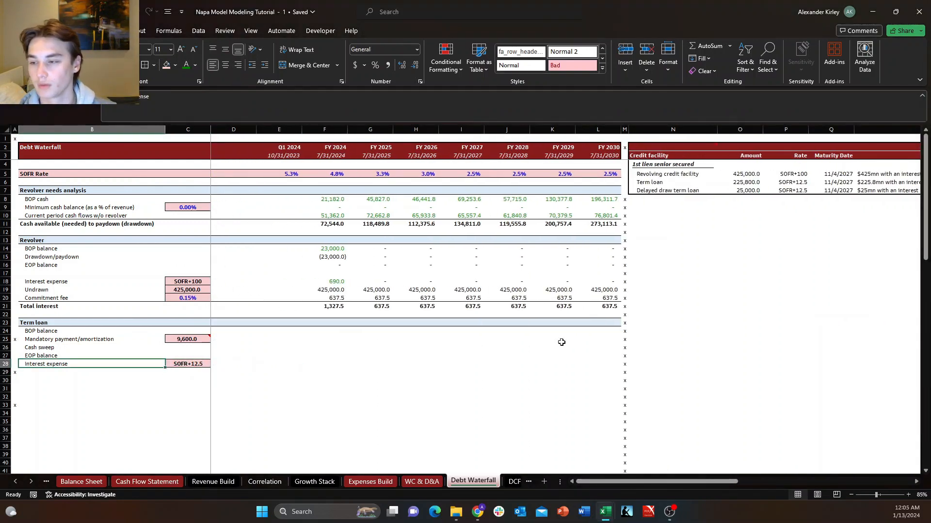
# Link D25, beside the mandatory payment, to the loan maturity date in the Cap Stack table.
pyautogui.press('Right')
pyautogui.press('Right')
pyautogui.press('Right')
pyautogui.press('Up')
pyautogui.press('Up')
pyautogui.press('Left')
pyautogui.press('Left')
pyautogui.press('Up')
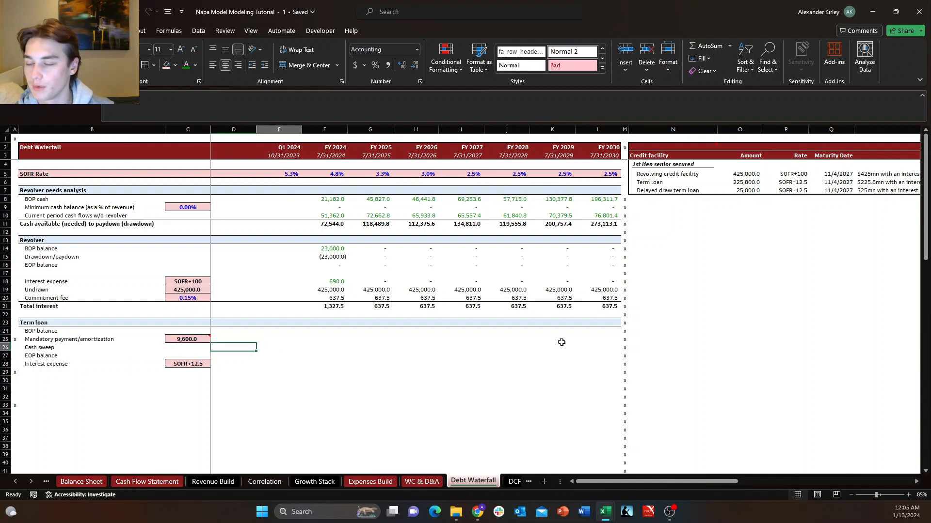
pyautogui.press('Right')
pyautogui.write('+')
pyautogui.press('Right')
pyautogui.press('Right')
pyautogui.hotkey('ctrl', 'Right')
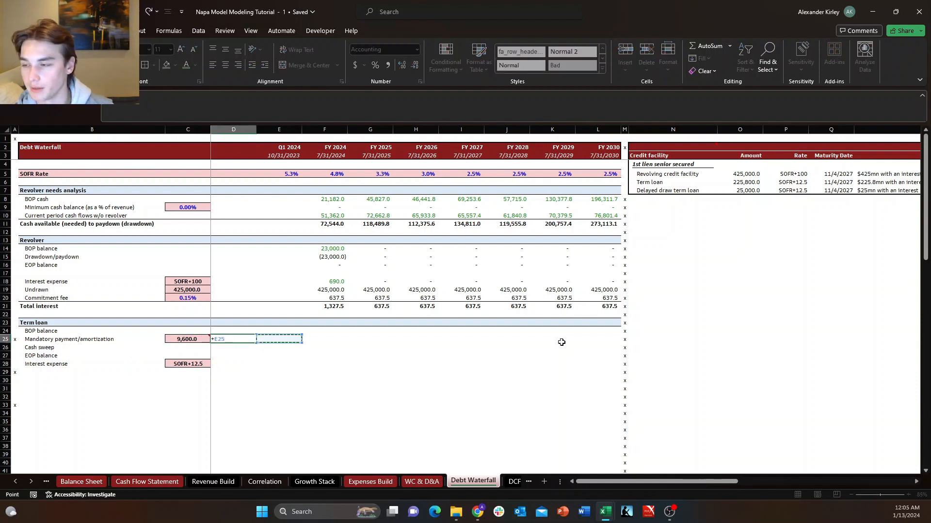
pyautogui.hotkey('ctrl', 'Up')
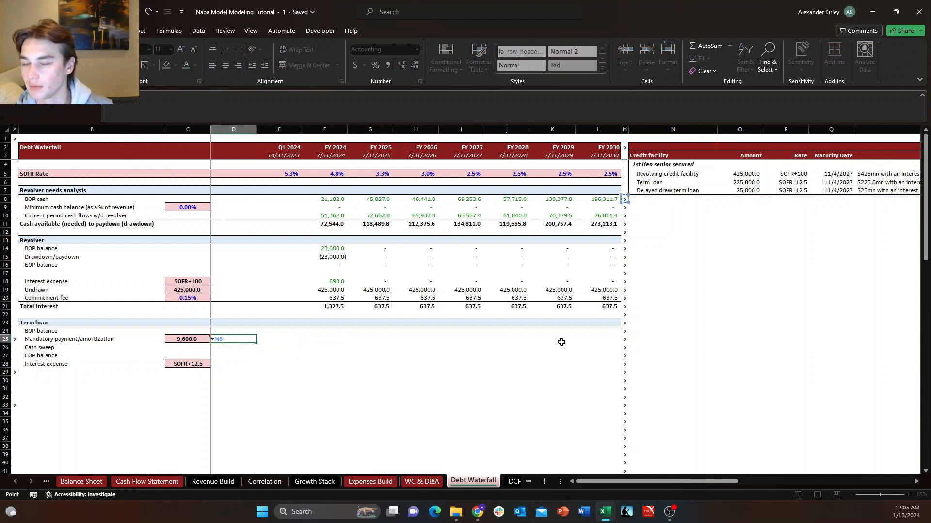
pyautogui.press('Up')
pyautogui.press('Right')
pyautogui.press('Right')
pyautogui.press('Right')
pyautogui.press('Right')
pyautogui.hscroll(5, 562, 342)
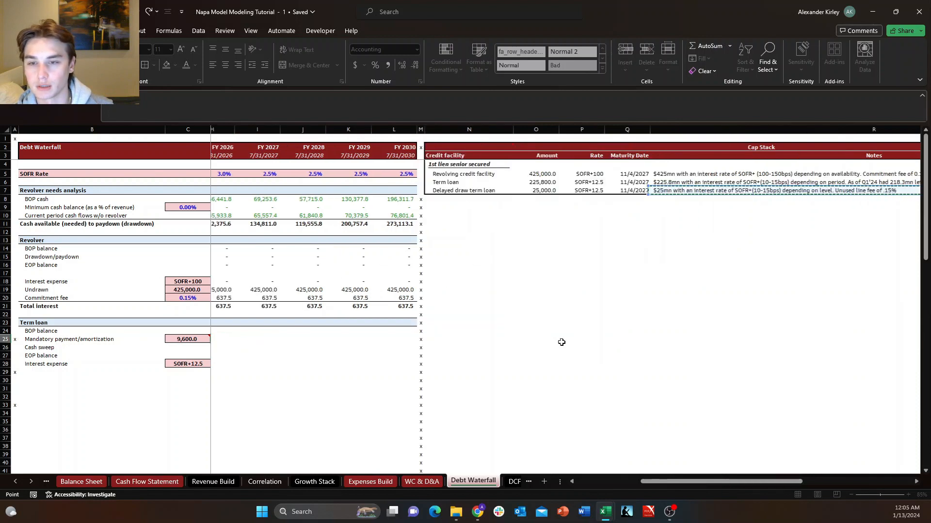
pyautogui.press('Return')
pyautogui.press('Up')
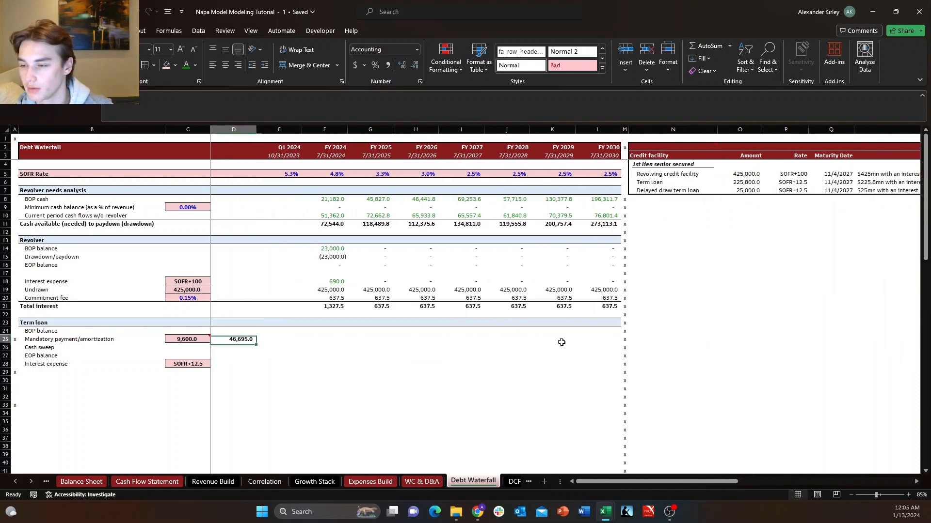
# Change the number format of the maturity value in D25 to Date with the *3/14/2012 type.
pyautogui.hotkey('ctrl', '1')
pyautogui.press('Down')
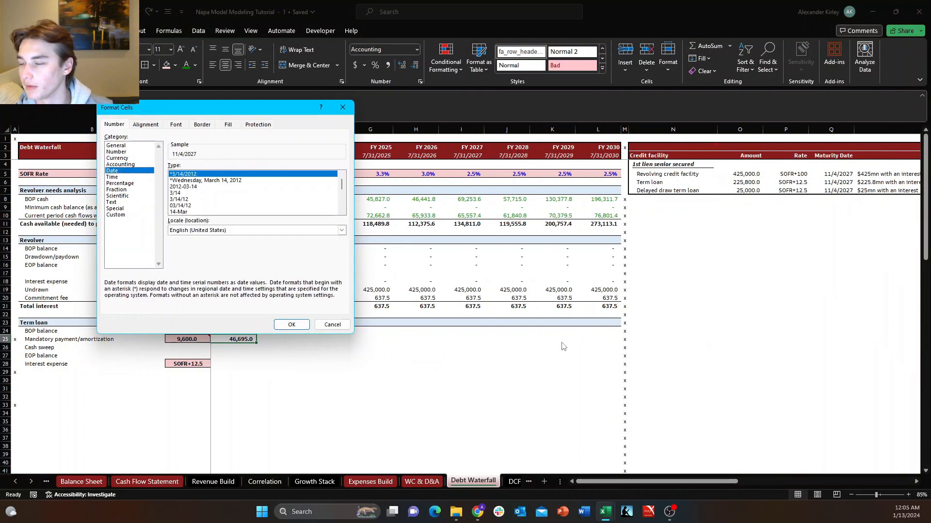
pyautogui.press('Up')
pyautogui.press('Up')
pyautogui.press('Down')
pyautogui.press('Down')
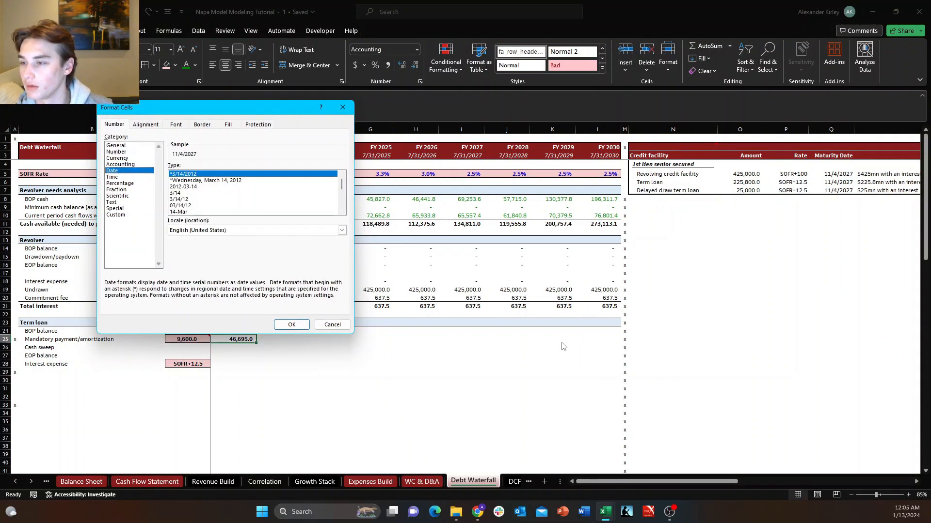
pyautogui.press('Return')
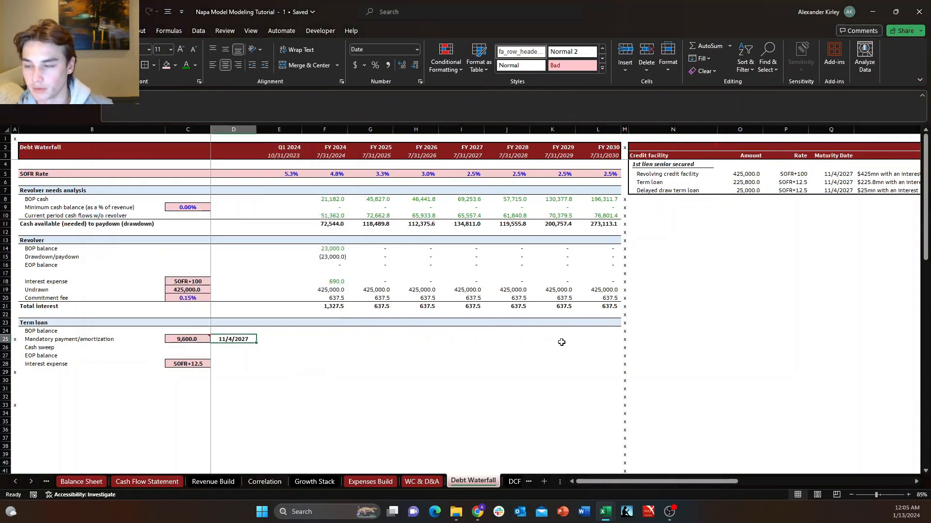
# Give the maturity date cell D25 a border and the light pink input fill.
pyautogui.hotkey('alt', 'h')
pyautogui.press('b')
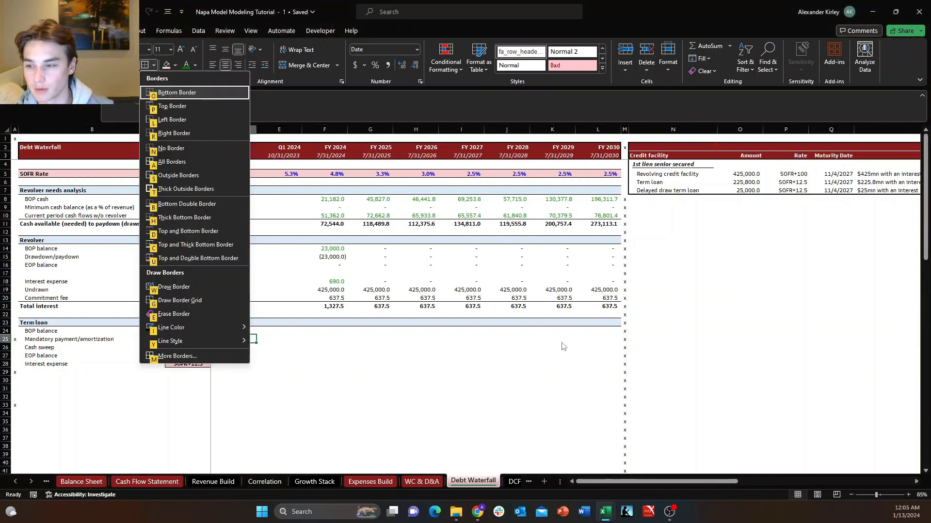
pyautogui.press('n')
pyautogui.hotkey('alt', 'h')
pyautogui.press('h')
pyautogui.press('Up')
pyautogui.press('Up')
pyautogui.press('Up')
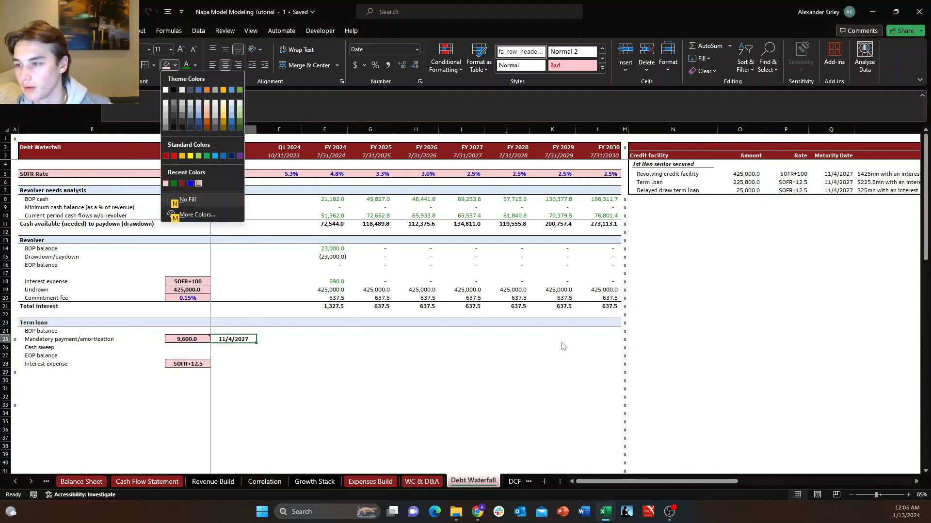
pyautogui.press('Left')
pyautogui.press('Left')
pyautogui.press('Left')
pyautogui.press('Left')
pyautogui.press('Return')
pyautogui.press('Down')
pyautogui.press('Left')
pyautogui.press('Left')
pyautogui.press('Up')
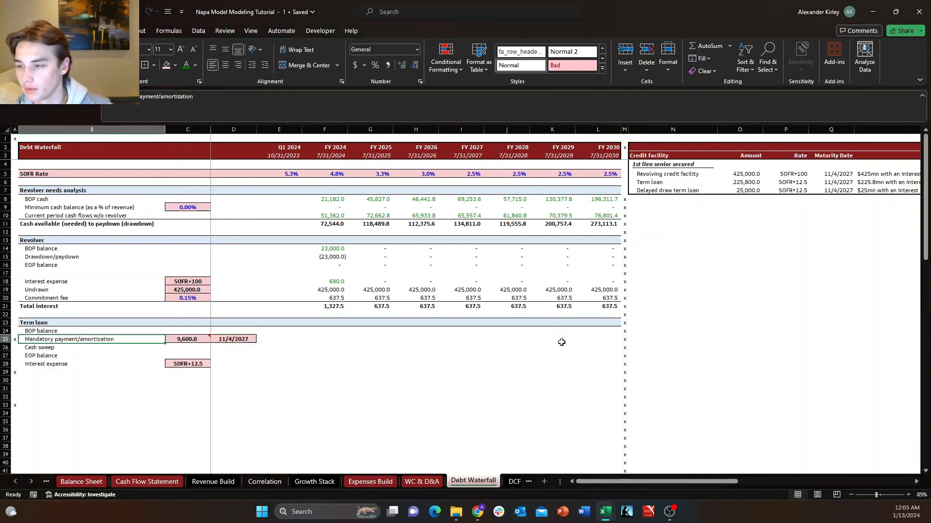
# Set the FY 2024 term loan BOP balance in F24 to the prior period's EOP balance with the formula +E27.
pyautogui.press('Right')
pyautogui.press('Down')
pyautogui.press('Right')
pyautogui.press('Up')
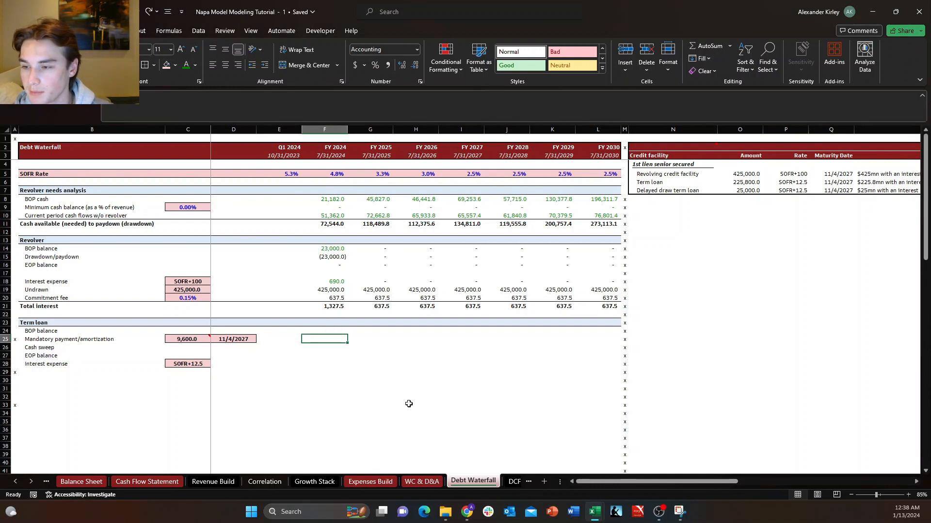
pyautogui.write('+')
pyautogui.press('Left')
pyautogui.press('Down')
pyautogui.press('Down')
pyautogui.press('Down')
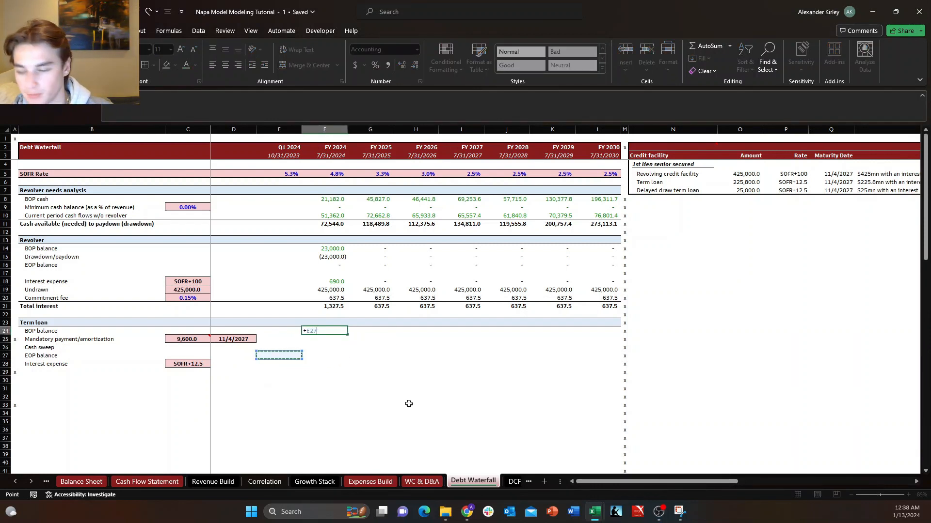
pyautogui.press('Return')
pyautogui.press('Down')
pyautogui.press('Left')
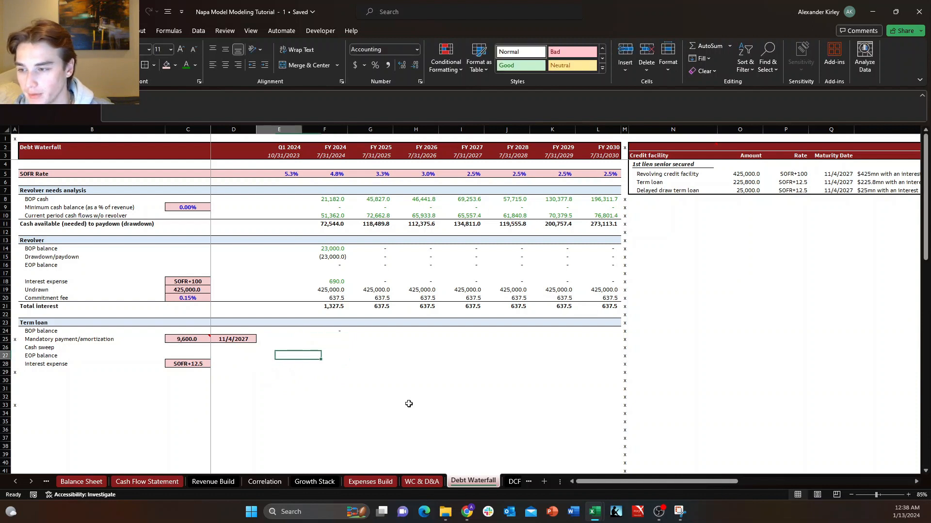
pyautogui.press('Down')
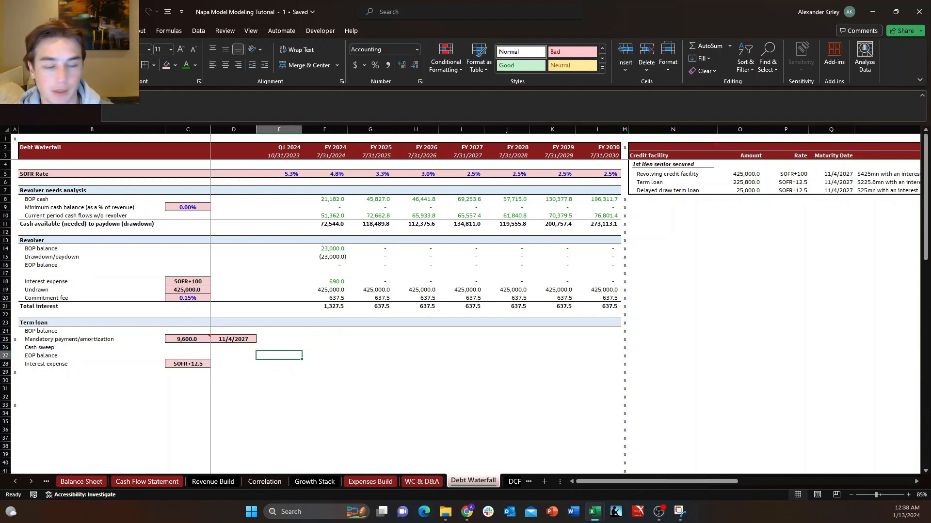
# Switch to the filing PDF in the browser and look up the first-lien term loan balance for July 31, 2023 in the debt note.
pyautogui.moveTo(930, 192); pyautogui.dragTo(475, 52)
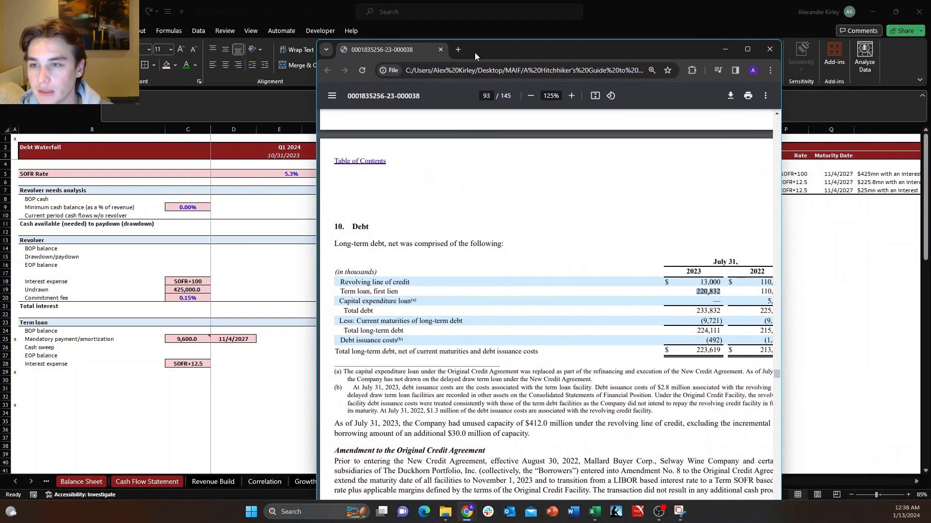
pyautogui.click(675, 282)
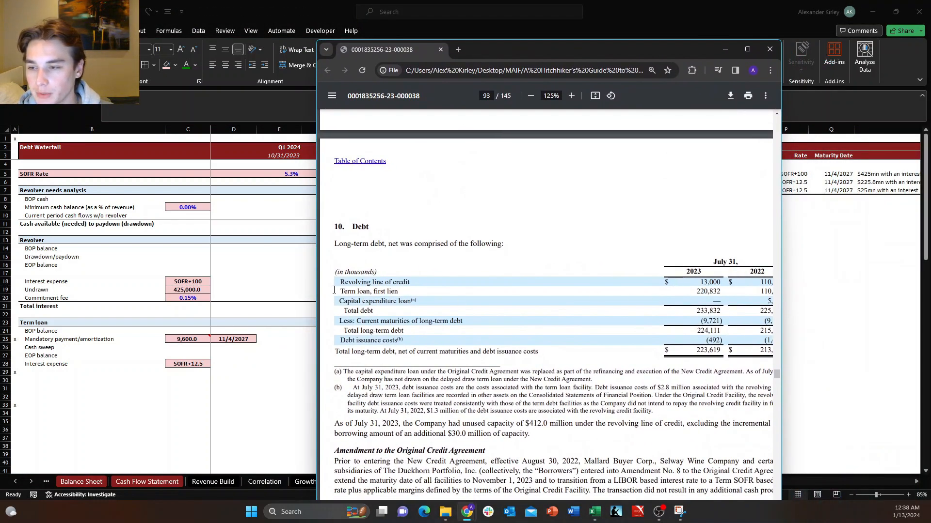
pyautogui.moveTo(338, 291); pyautogui.dragTo(722, 294)
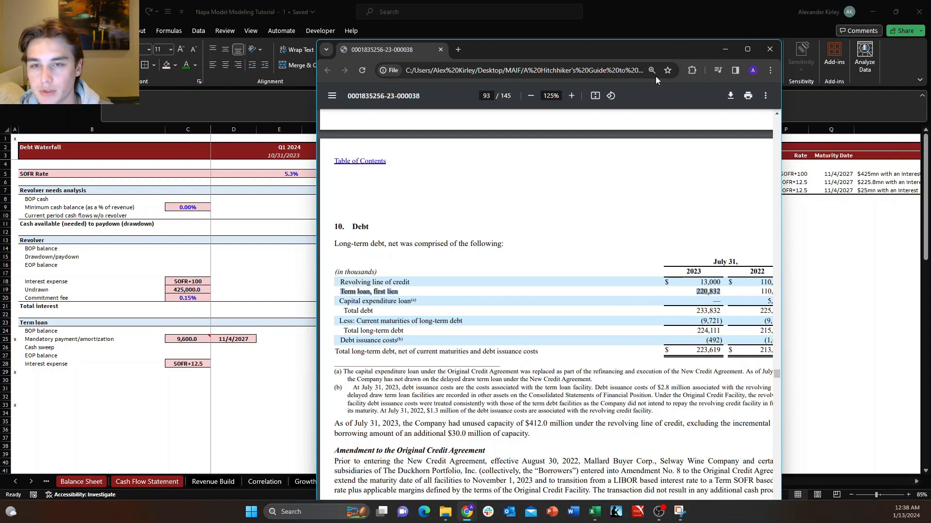
pyautogui.click(729, 49)
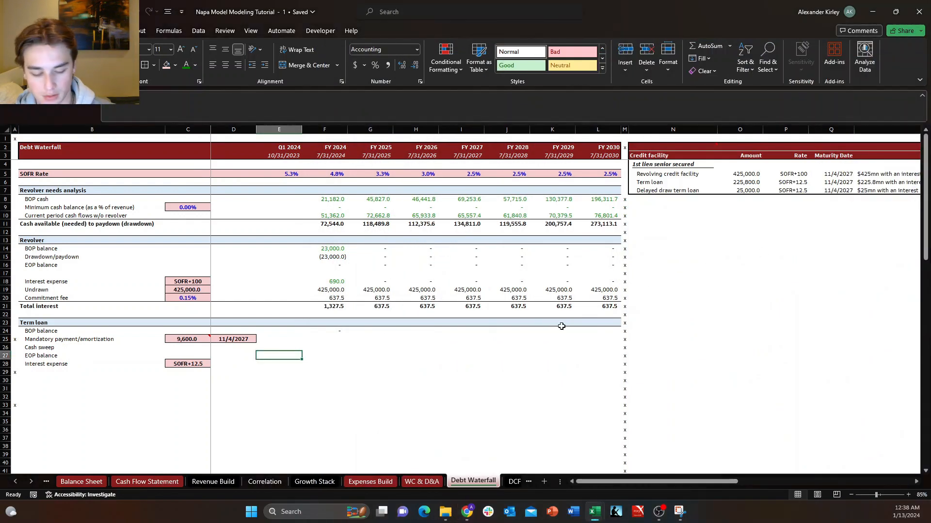
# Enter 220,832 as the term loan's opening EOP balance in E27 of the Debt Waterfall sheet.
pyautogui.write('220,')
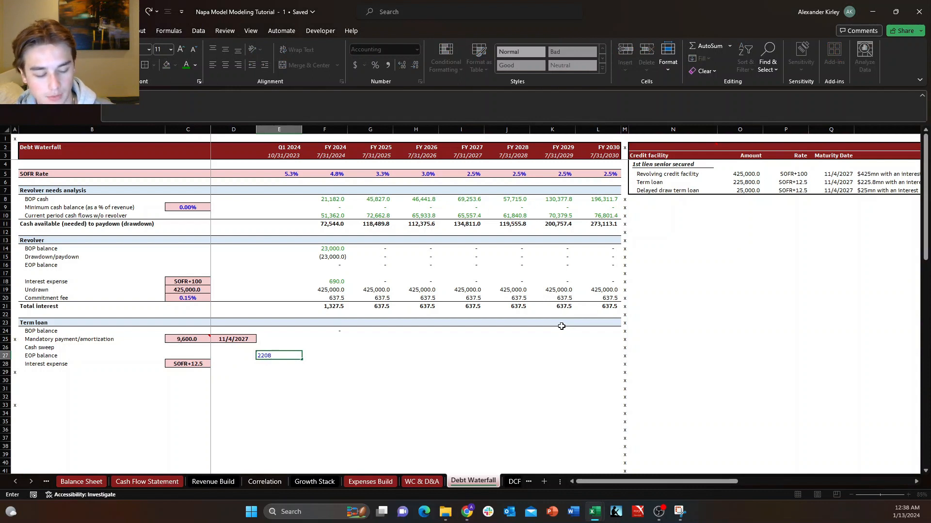
pyautogui.write('832')
pyautogui.press('Return')
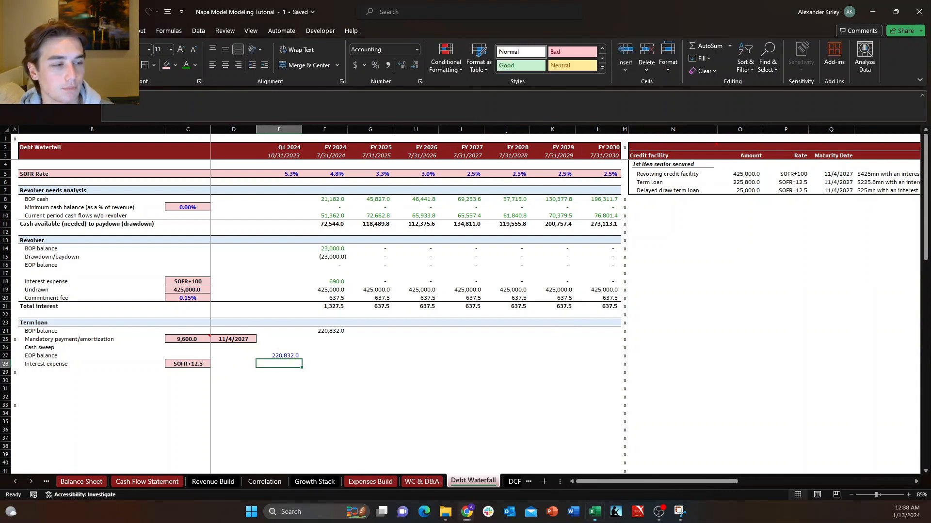
# Review the term loan's mandatory payment amount in C25 and its maturity date in D25.
pyautogui.click(433, 338)
pyautogui.press('Left')
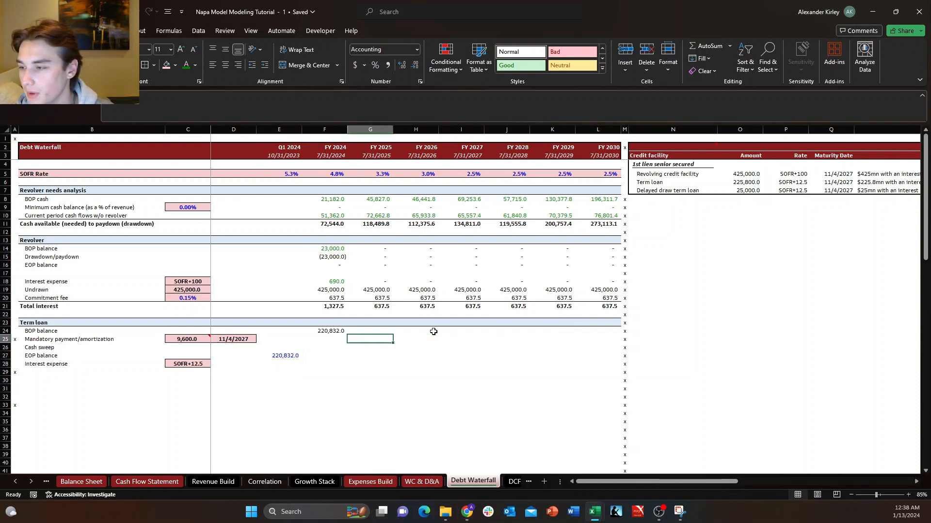
pyautogui.press('Left')
pyautogui.press('Down')
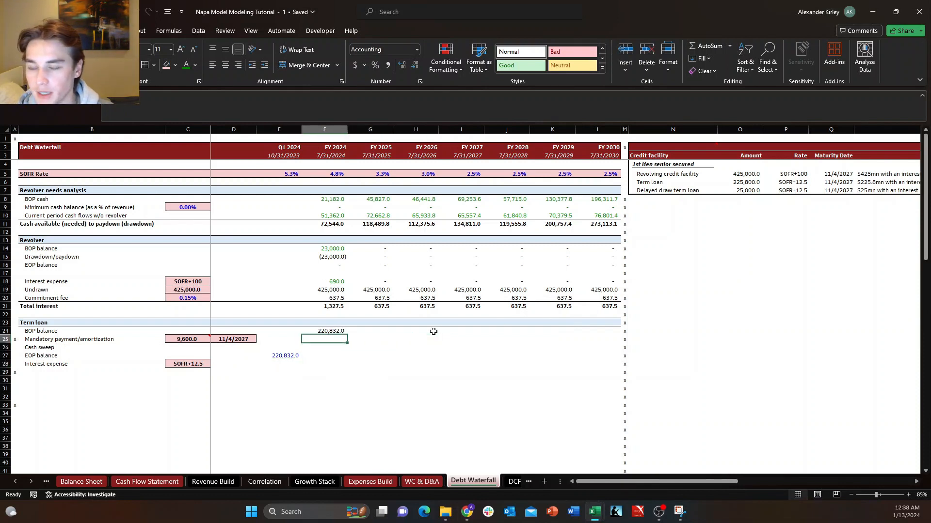
pyautogui.press('Up')
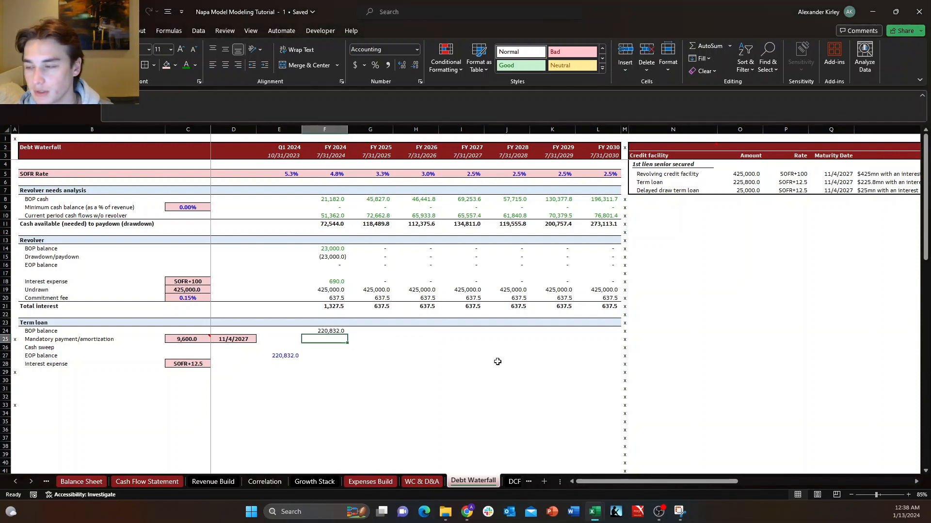
pyautogui.press('Left')
pyautogui.press('Left')
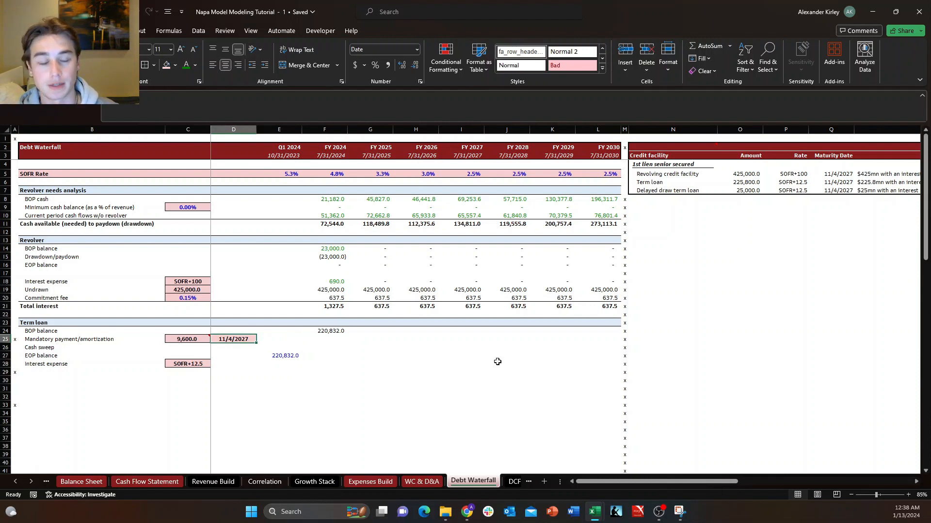
pyautogui.press('Left')
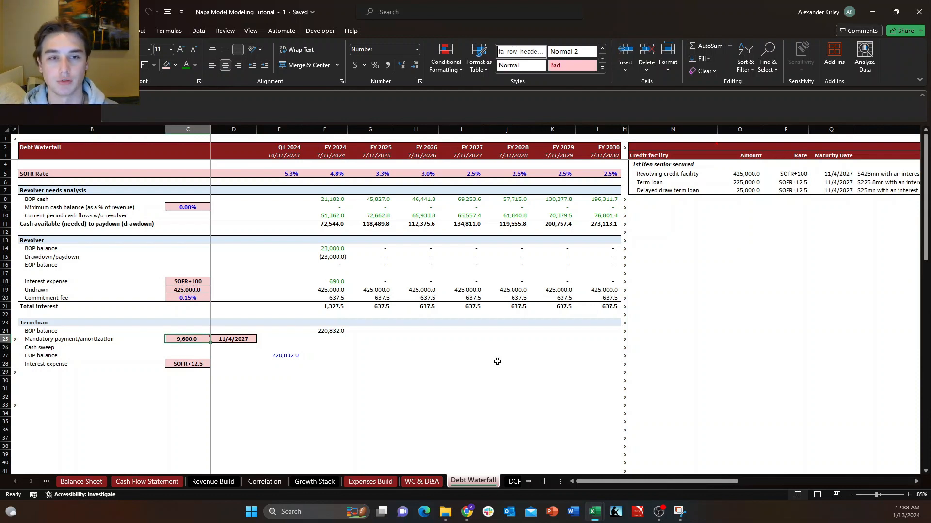
pyautogui.press('Right')
pyautogui.press('Right')
pyautogui.press('Right')
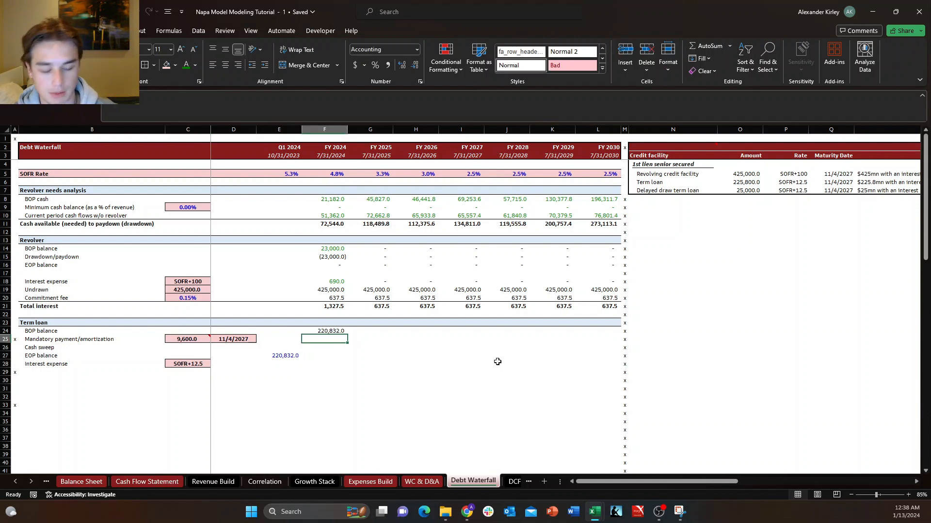
# Begin the FY 2024 mandatory payment formula in F25 with IF($D$25<F3, using F24*-1 as the value if true.
pyautogui.write('+')
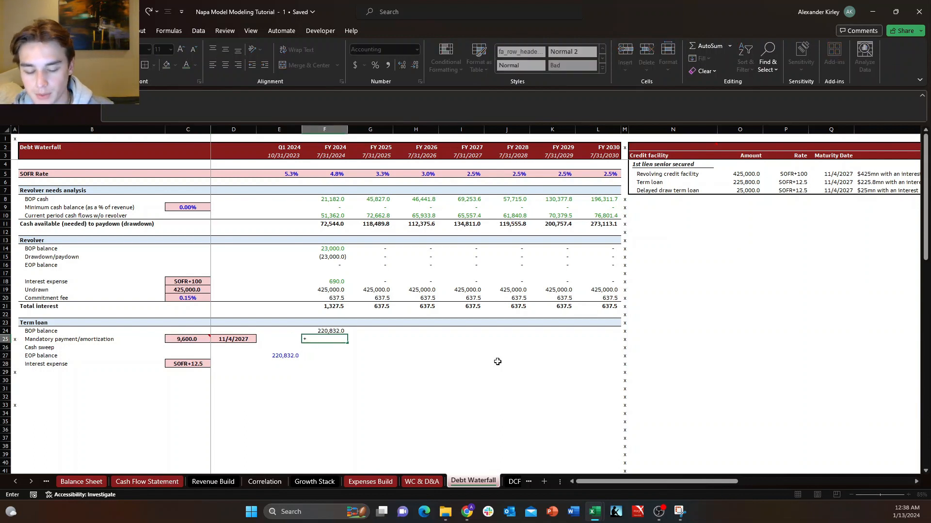
pyautogui.write('if')
pyautogui.press('Tab')
pyautogui.press('Left')
pyautogui.press('Left')
pyautogui.press('Left')
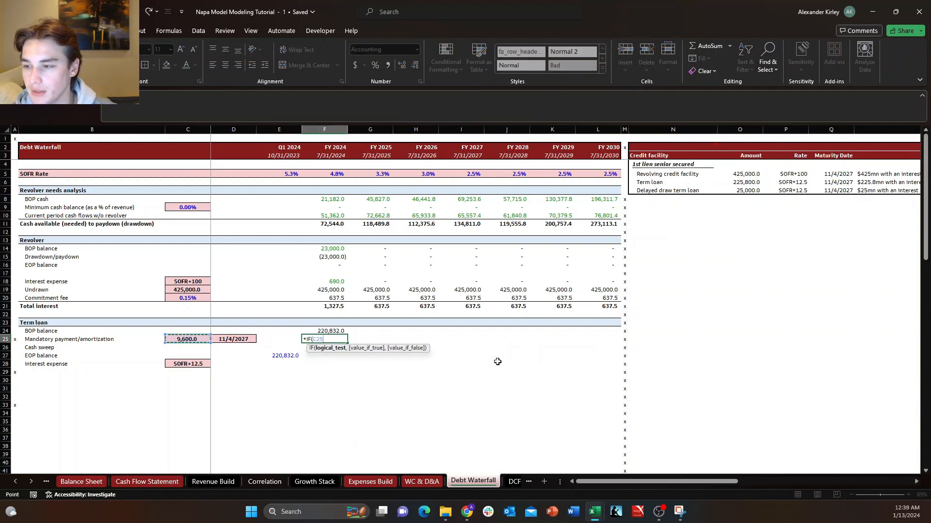
pyautogui.press('Right')
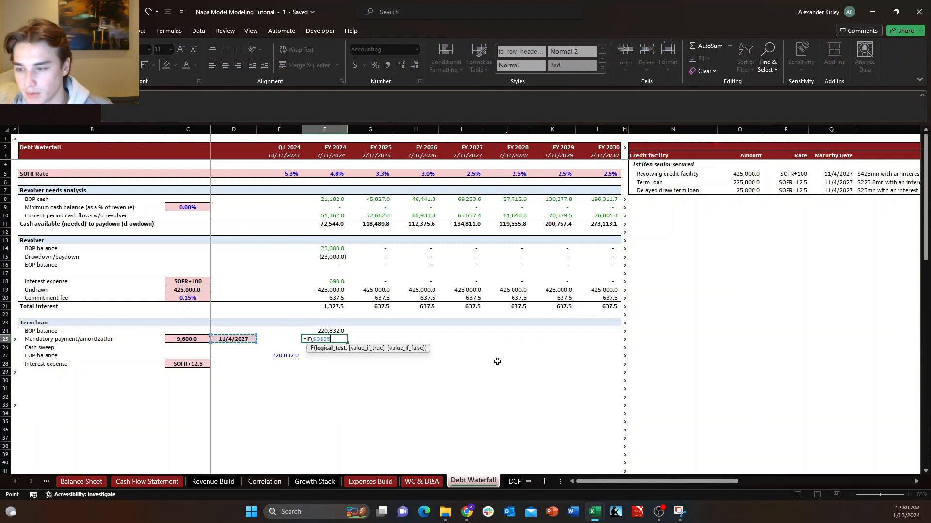
pyautogui.write('<')
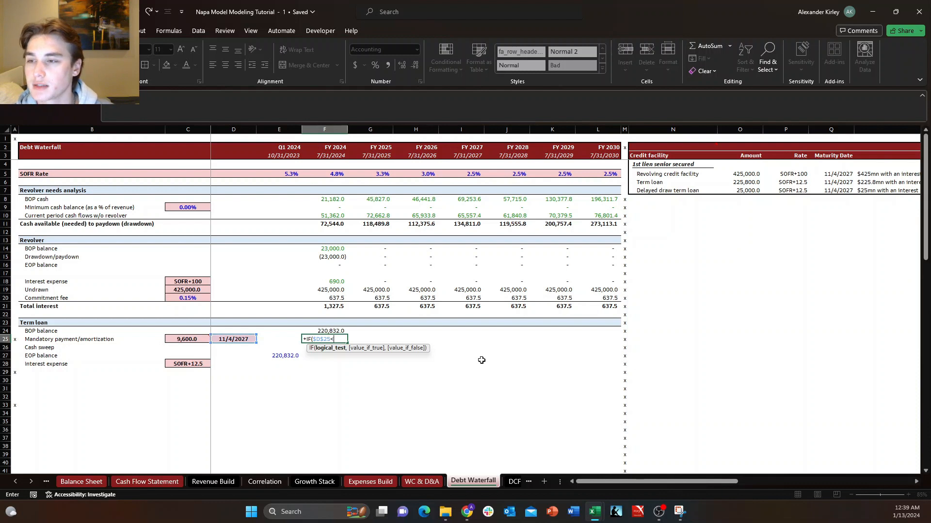
pyautogui.click(335, 154)
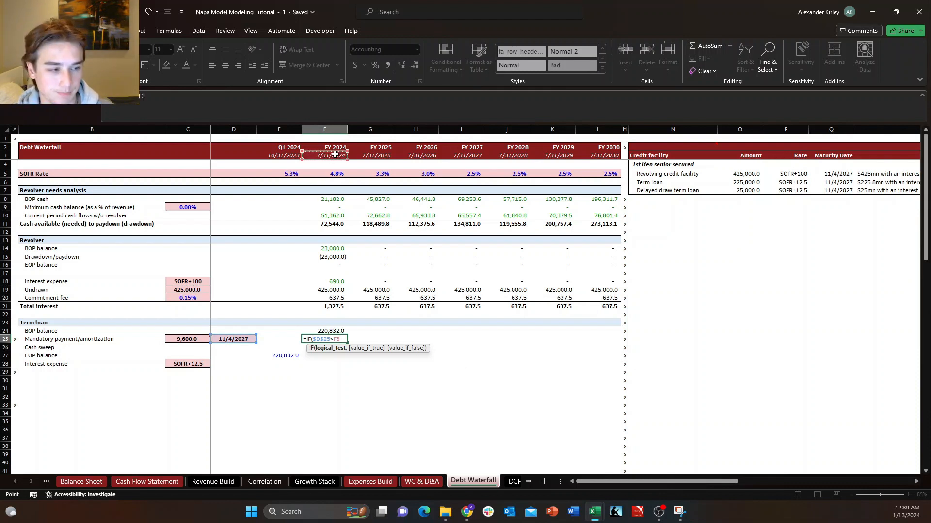
pyautogui.write(',')
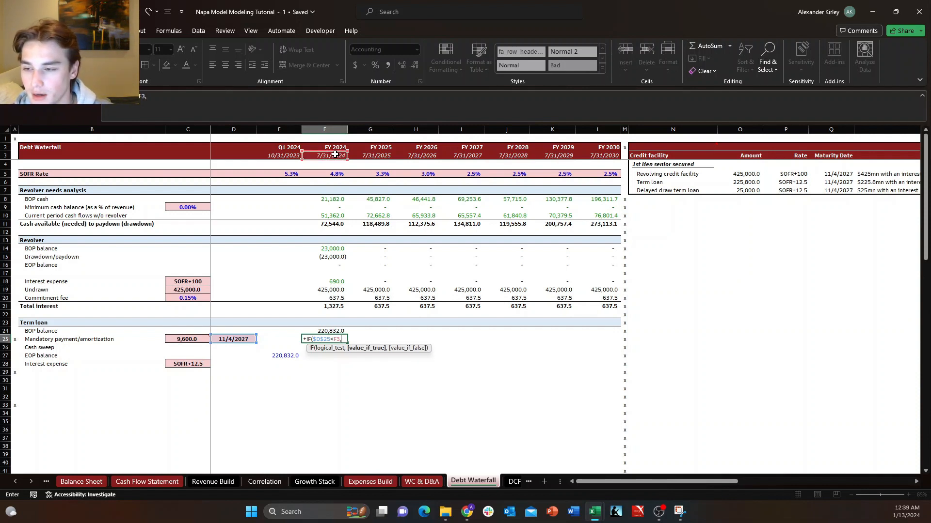
pyautogui.click(324, 331)
pyautogui.write('*')
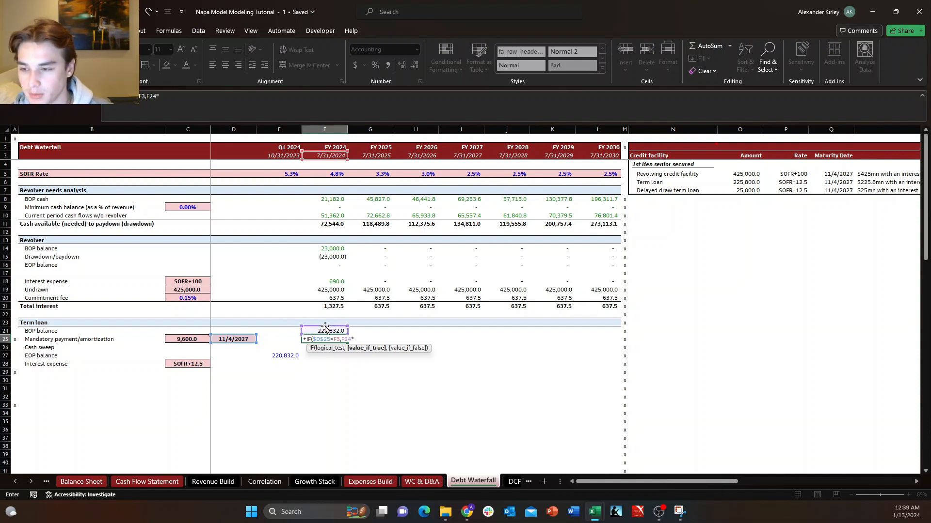
pyautogui.write('-1')
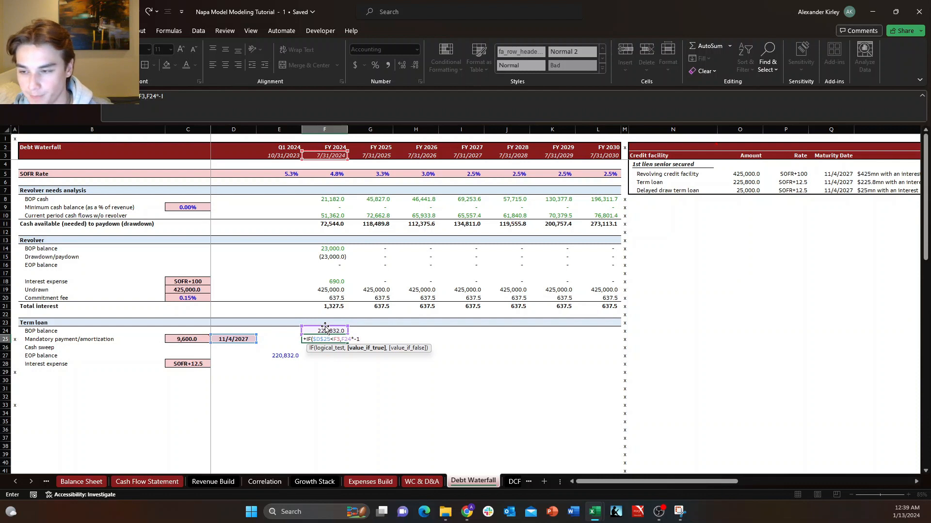
pyautogui.write(',')
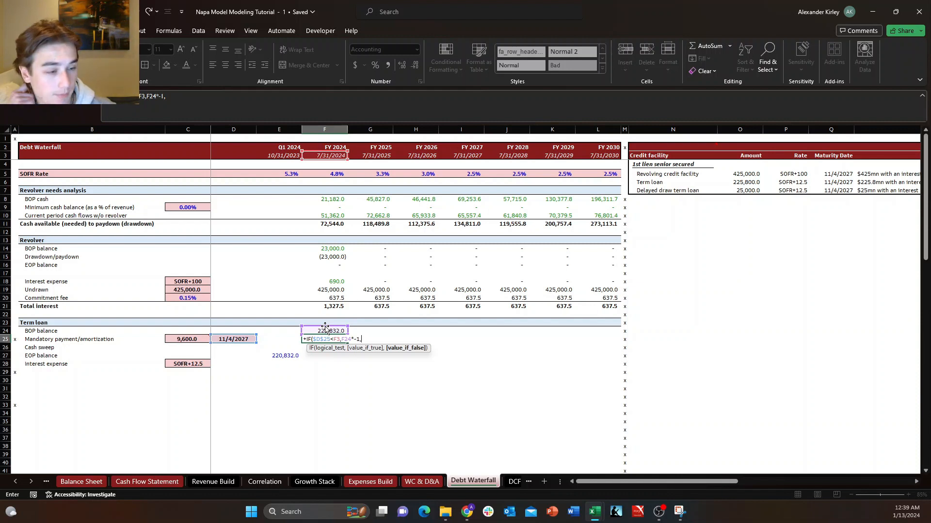
# Complete the F25 mandatory payment formula with MIN($C$25,F24)*-1 as the value if false.
pyautogui.write('MIN(')
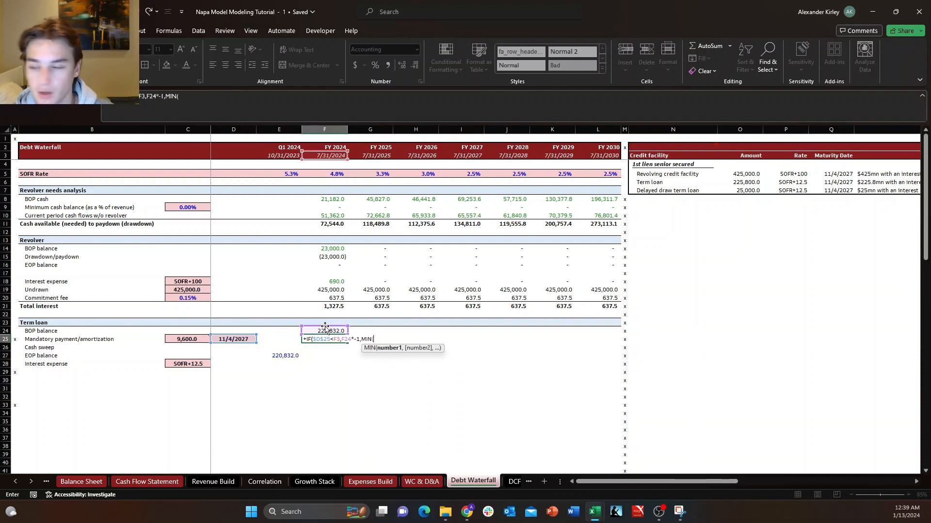
pyautogui.click(190, 339)
pyautogui.press('F4')
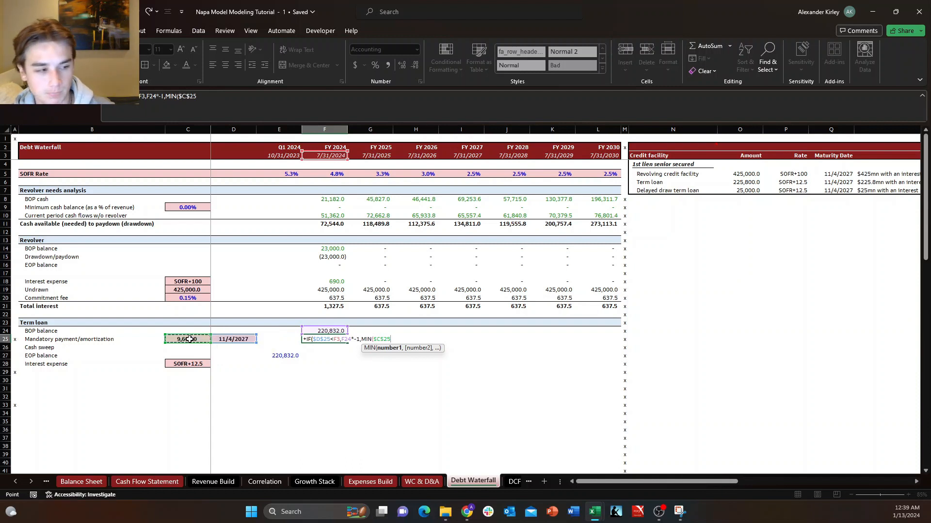
pyautogui.write(',')
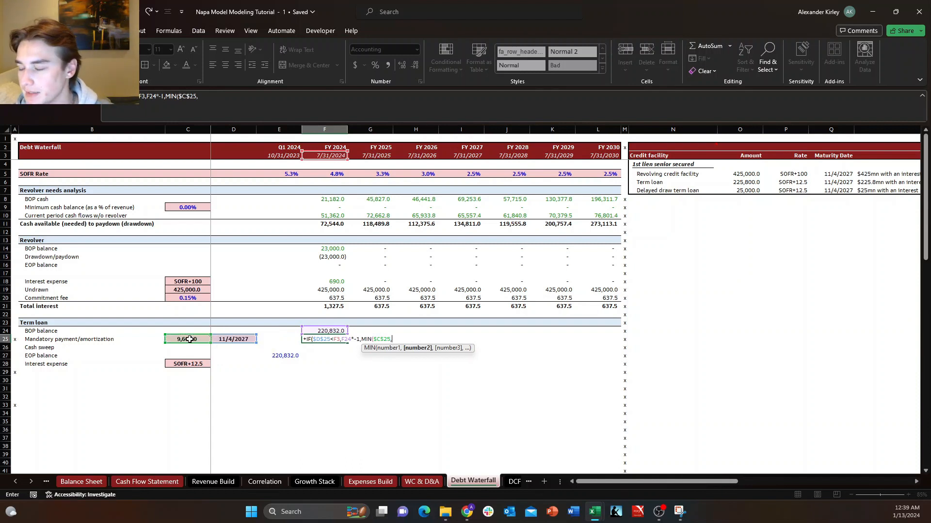
pyautogui.click(325, 331)
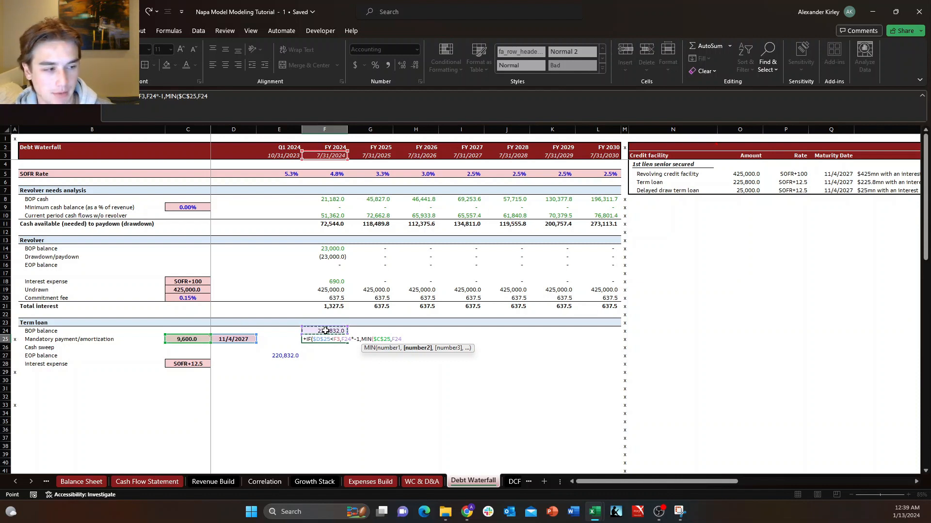
pyautogui.write(')')
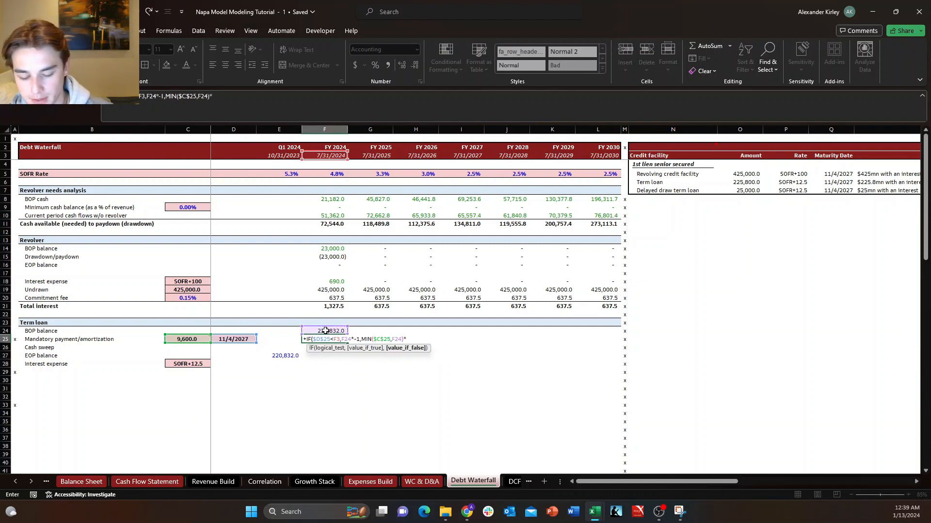
pyautogui.write('*-1)')
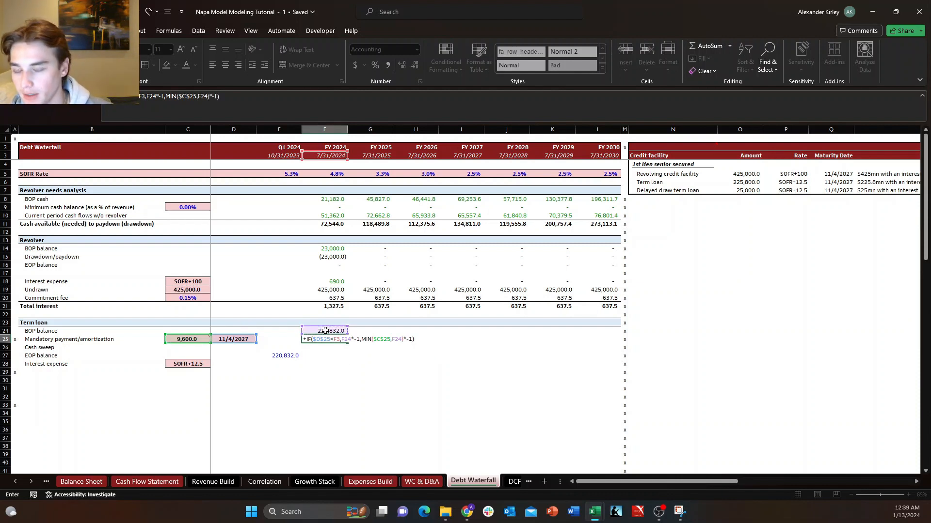
pyautogui.press('Return')
# Check the cell references in the FY 2024 mandatory payment formula in F25.
pyautogui.press('Down')
pyautogui.press('Right')
pyautogui.press('Left')
pyautogui.press('Up')
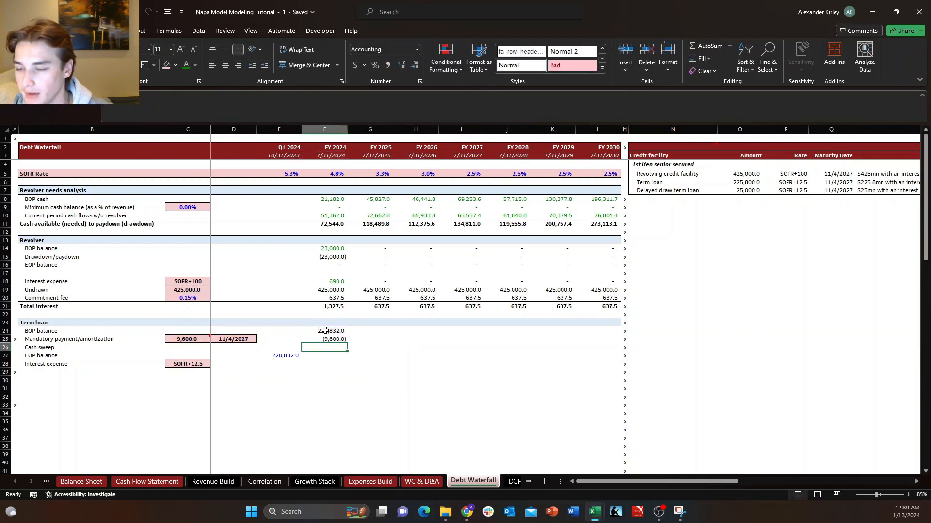
pyautogui.press('Up')
pyautogui.press('F2')
pyautogui.press('Escape')
pyautogui.press('F2')
pyautogui.press('Escape')
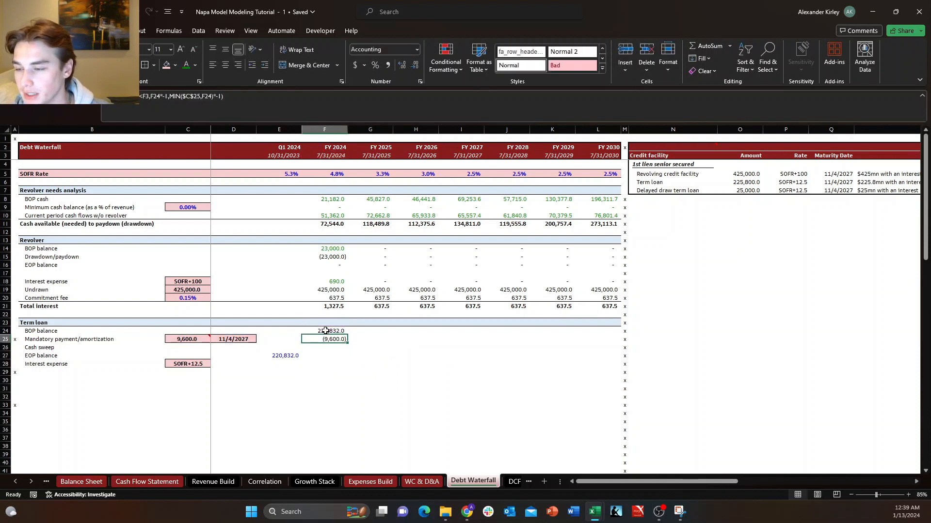
pyautogui.press('F2')
pyautogui.press('Escape')
pyautogui.press('F2')
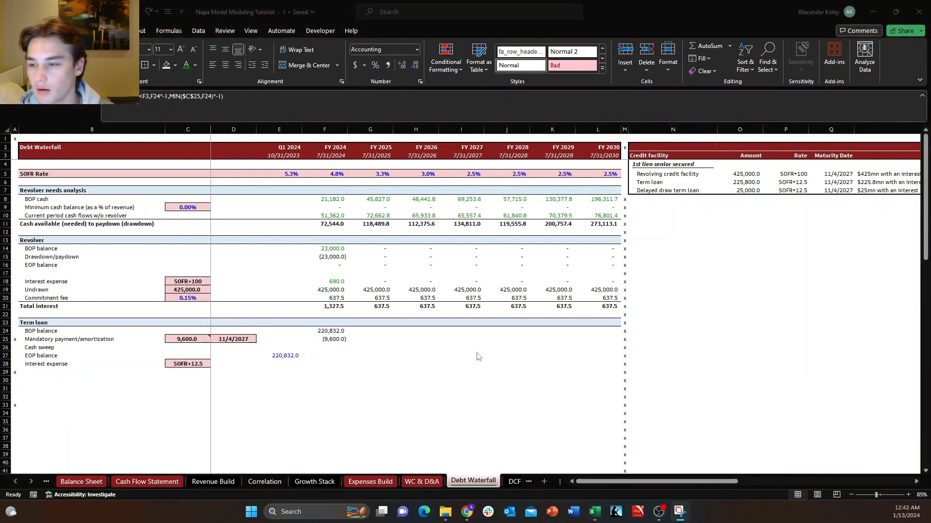
# Select the FY 2024 term loan cash sweep cell F26.
pyautogui.press('Down')
pyautogui.press('Down')
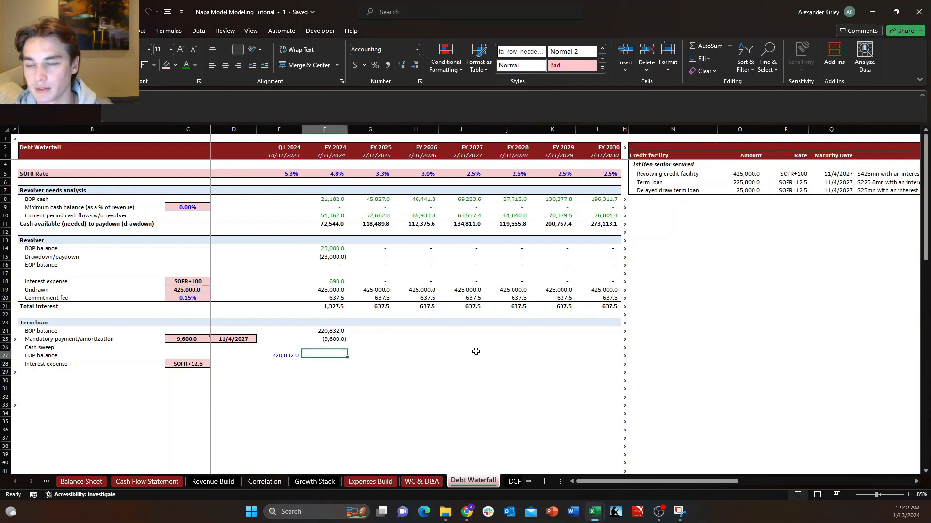
pyautogui.press('Up')
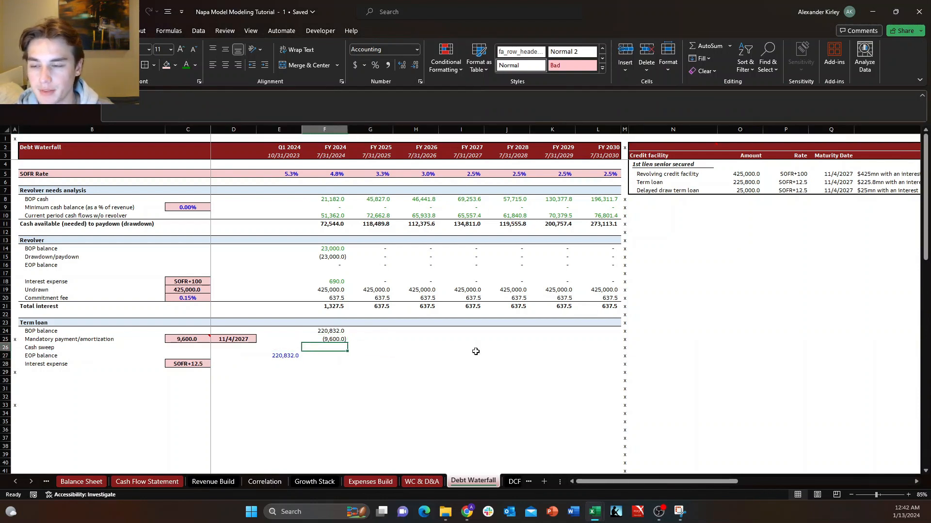
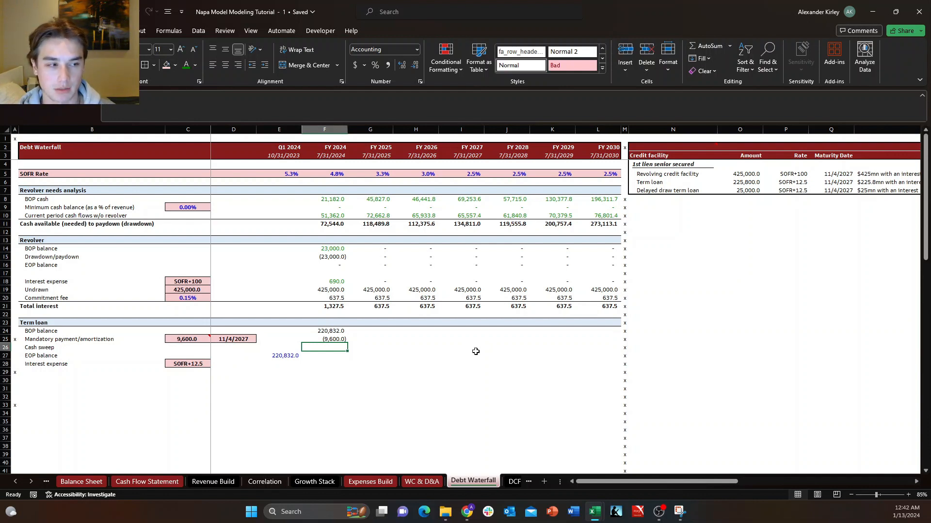
# Enter the FY 2024 term loan cash sweep formula in F26 as +MIN(F24+F25,F11)*-1.
pyautogui.write('+')
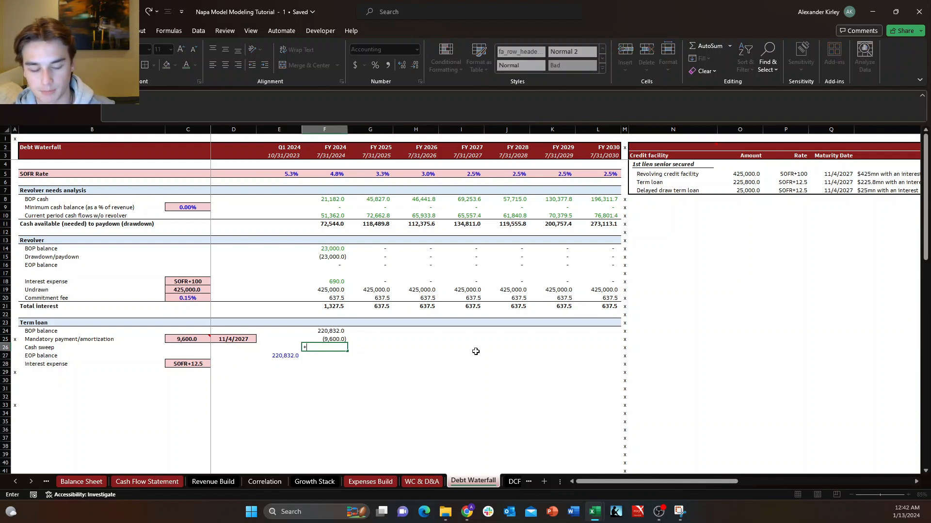
pyautogui.write('min')
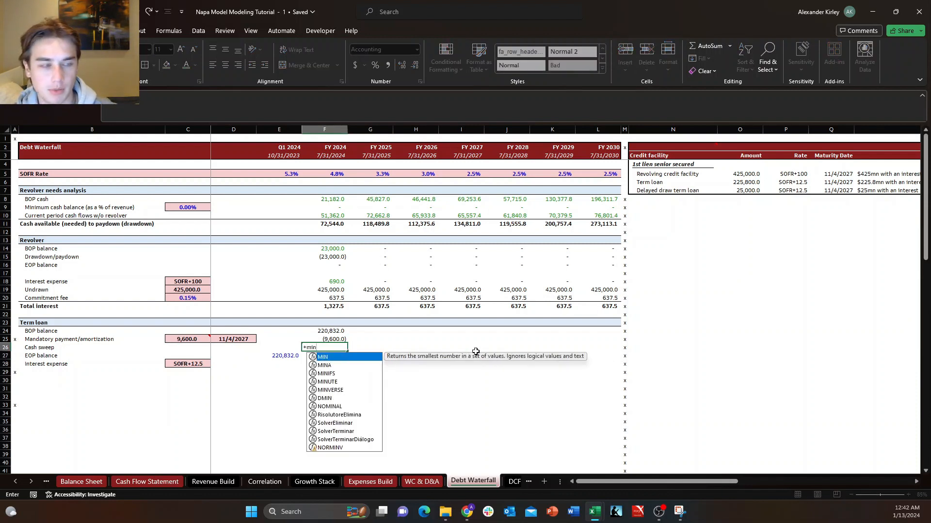
pyautogui.press('Tab')
pyautogui.press('Up')
pyautogui.press('Up')
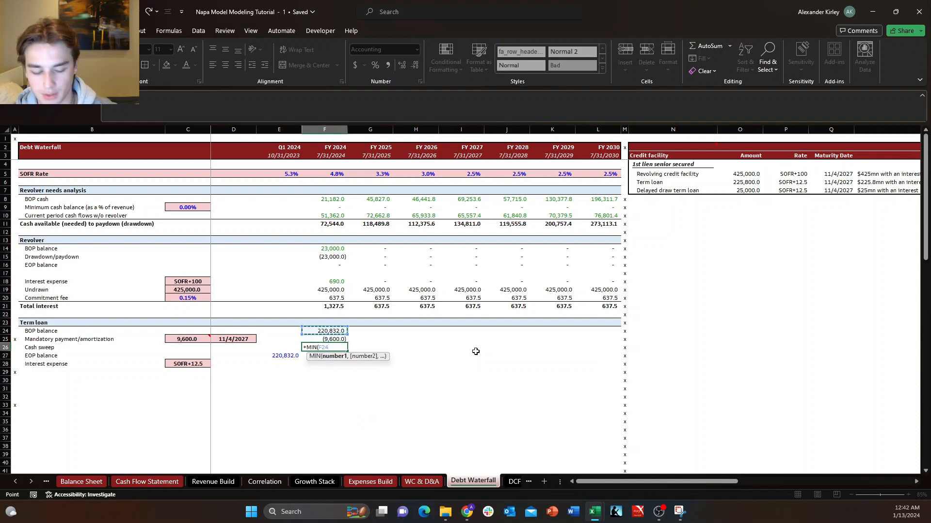
pyautogui.write('+')
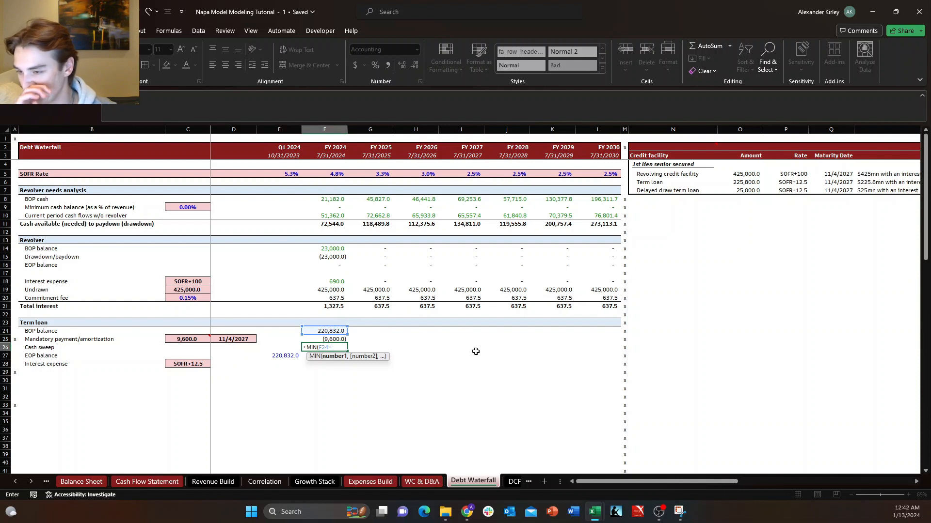
pyautogui.press('Up')
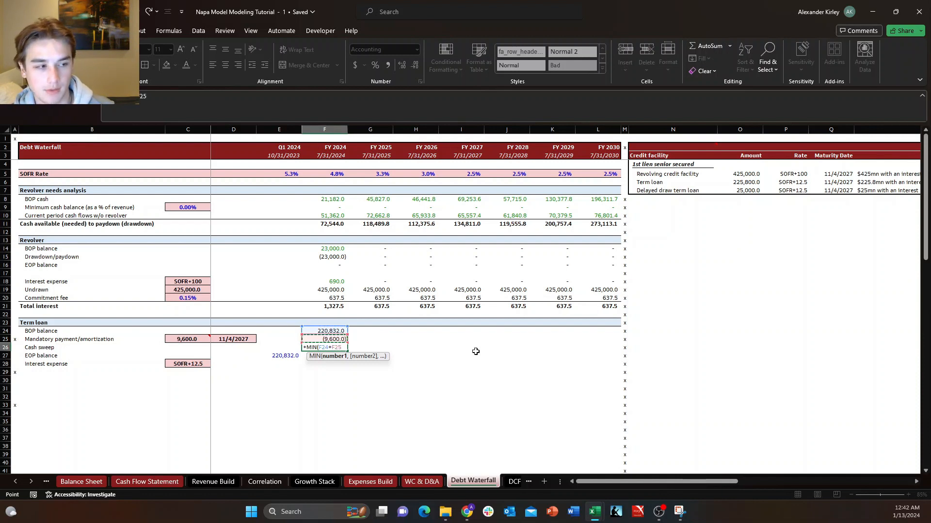
pyautogui.write(',')
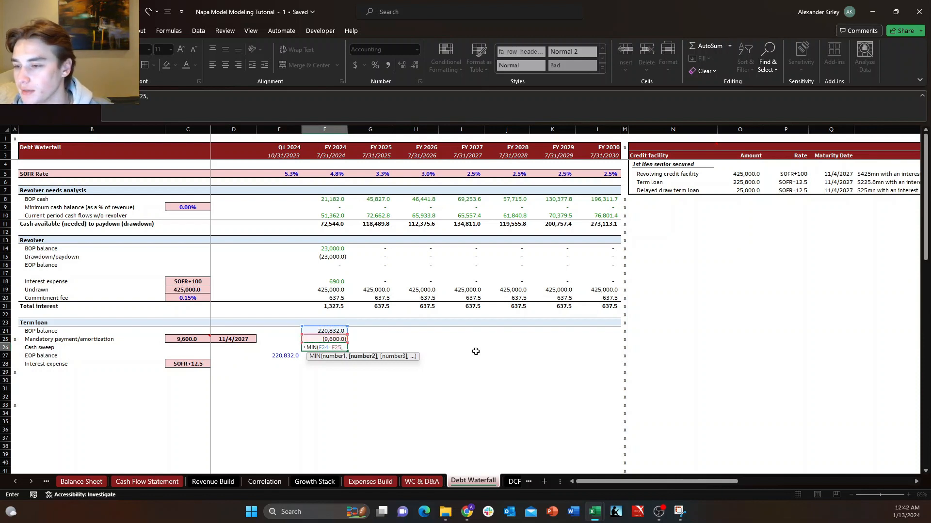
pyautogui.press('Up')
pyautogui.press('Up')
pyautogui.press('Up')
pyautogui.press('Up')
pyautogui.press('Up')
pyautogui.press('Up')
pyautogui.press('Up')
pyautogui.press('Up')
pyautogui.press('Up')
pyautogui.press('Up')
pyautogui.press('Up')
pyautogui.press('Up')
pyautogui.press('Up')
pyautogui.press('Up')
pyautogui.press('Up')
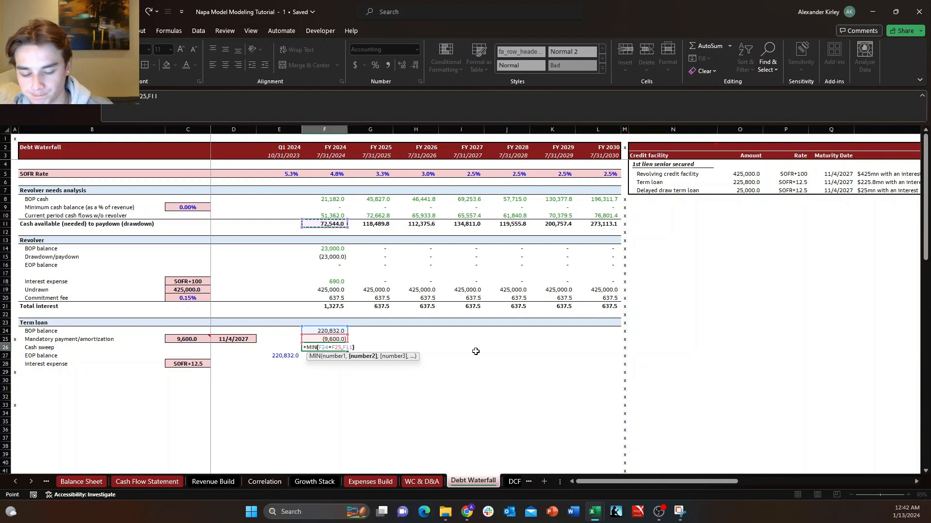
pyautogui.write(')*-1')
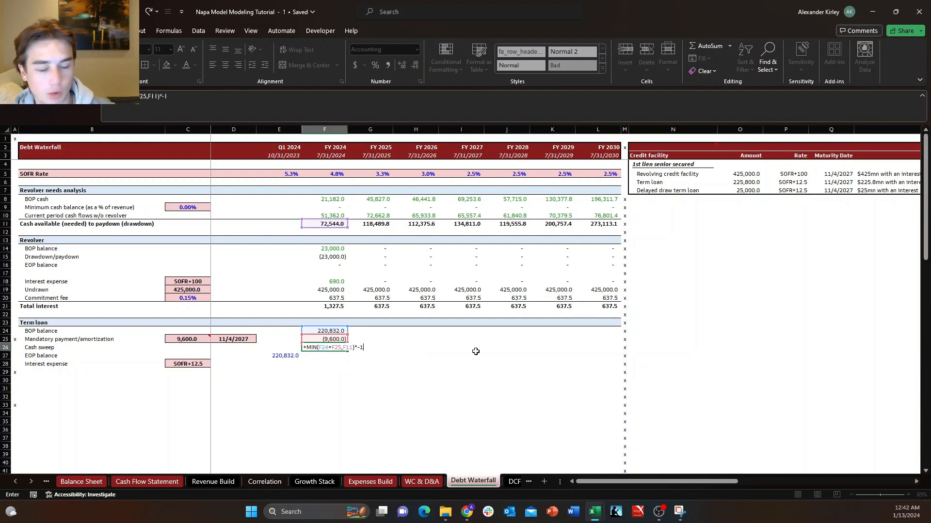
pyautogui.press('Return')
# Examine the cell references in the FY 2024 cash sweep formula in F26.
pyautogui.press('Down')
pyautogui.press('Up')
pyautogui.press('Up')
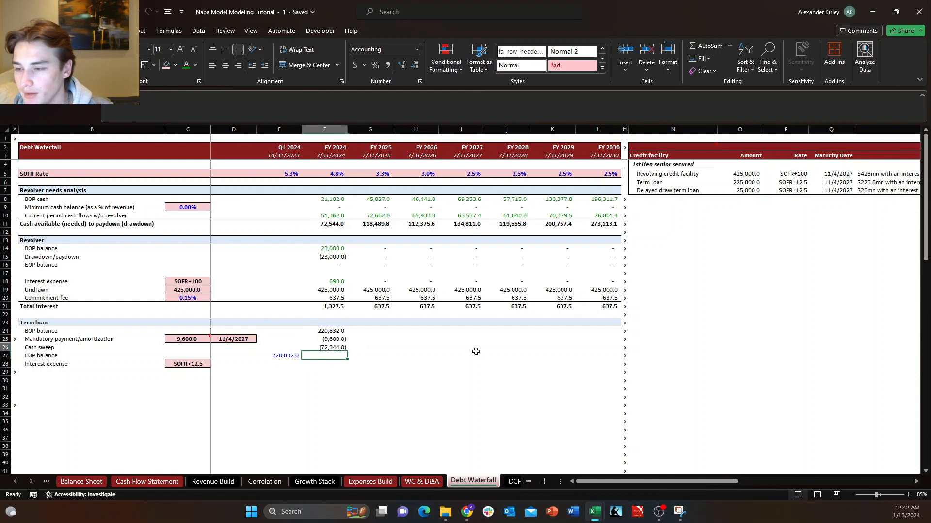
pyautogui.press('Left')
pyautogui.press('Right')
pyautogui.press('Right')
pyautogui.press('Left')
pyautogui.press('F2')
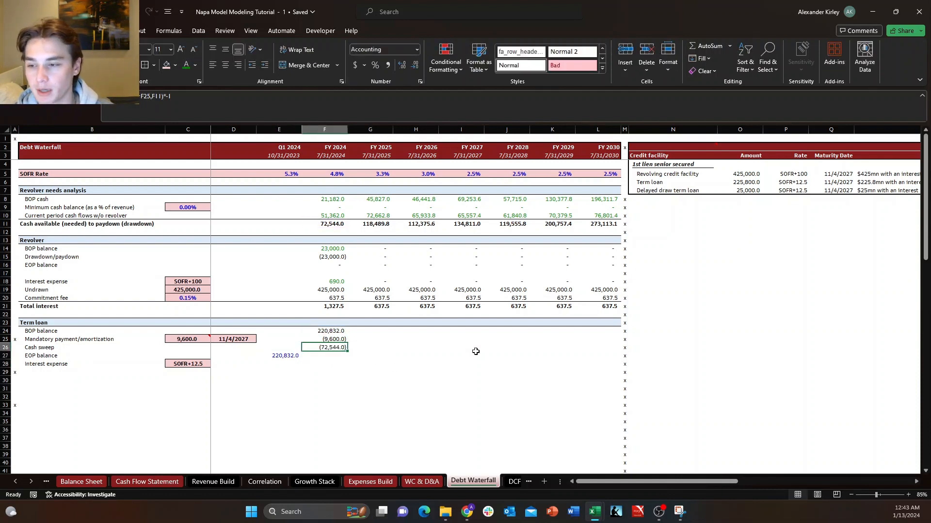
pyautogui.press('Escape')
pyautogui.press('F2')
pyautogui.press('Escape')
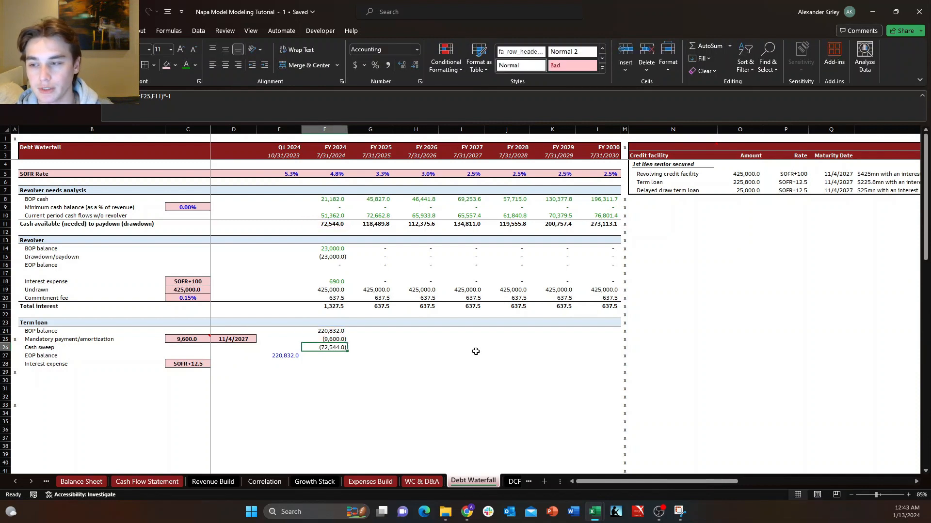
pyautogui.press('F2')
pyautogui.press('Escape')
pyautogui.press('F2')
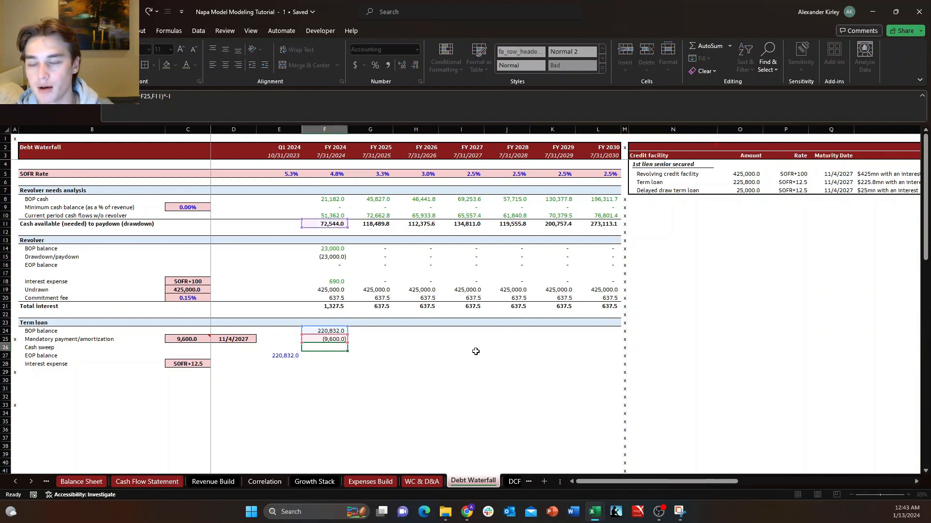
pyautogui.press('Escape')
pyautogui.press('F2')
pyautogui.press('Escape')
pyautogui.press('F2')
pyautogui.press('Escape')
pyautogui.press('F2')
pyautogui.press('Escape')
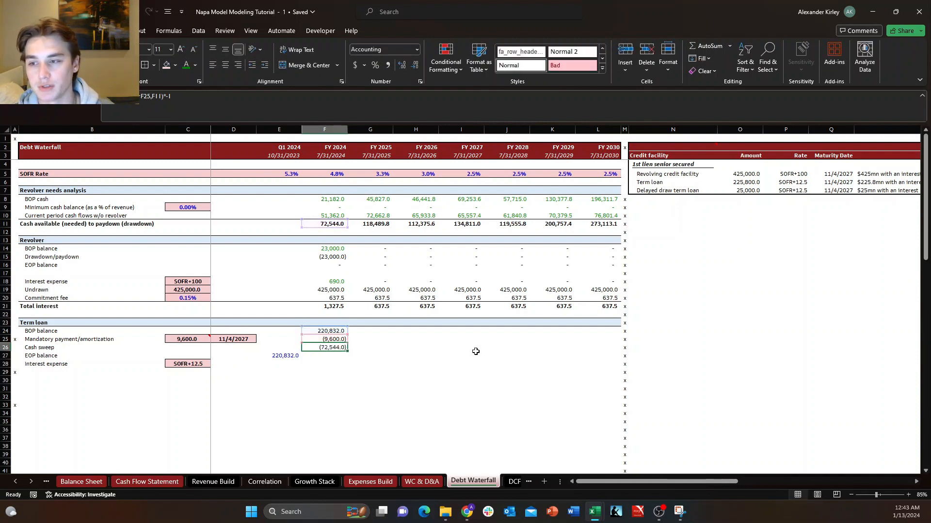
pyautogui.press('F2')
pyautogui.press('Escape')
pyautogui.press('F2')
pyautogui.press('Escape')
pyautogui.press('F2')
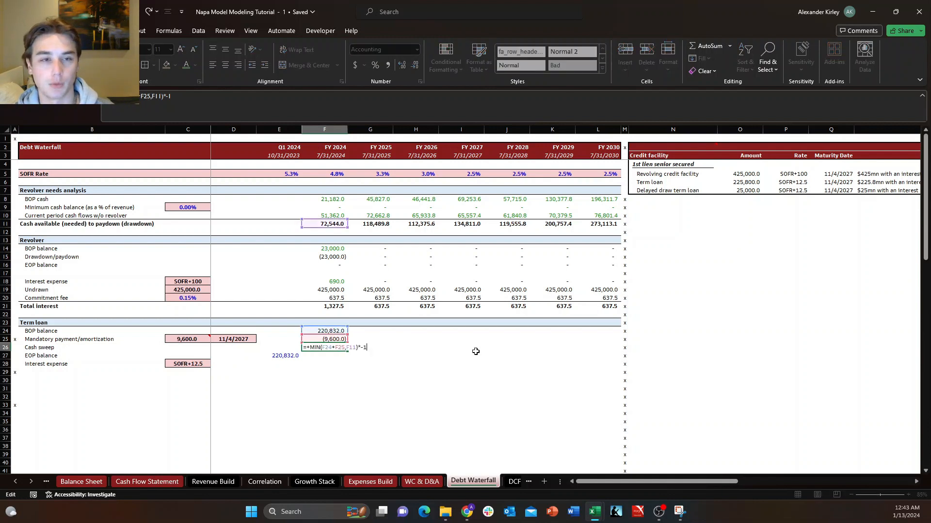
pyautogui.press('Escape')
pyautogui.press('F2')
pyautogui.press('Escape')
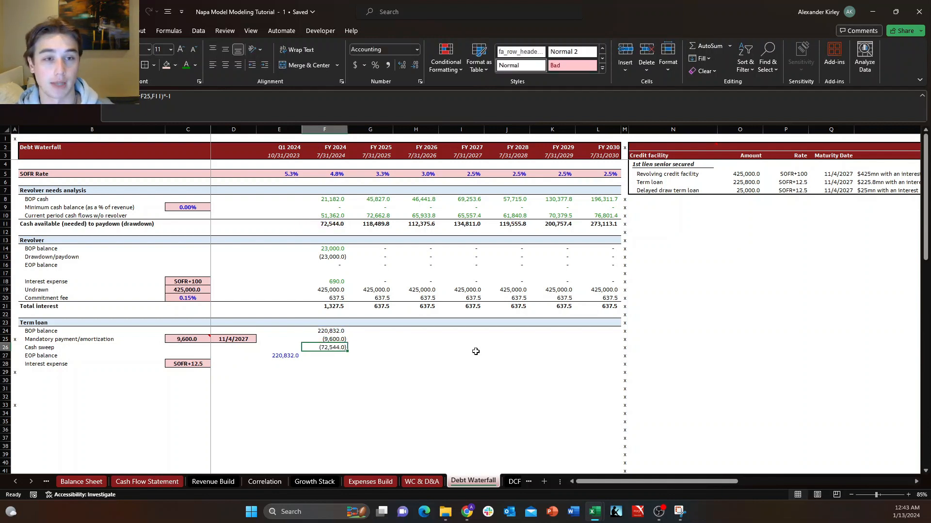
pyautogui.press('F2')
pyautogui.press('Escape')
pyautogui.press('F2')
pyautogui.press('Escape')
pyautogui.press('F2')
pyautogui.press('Escape')
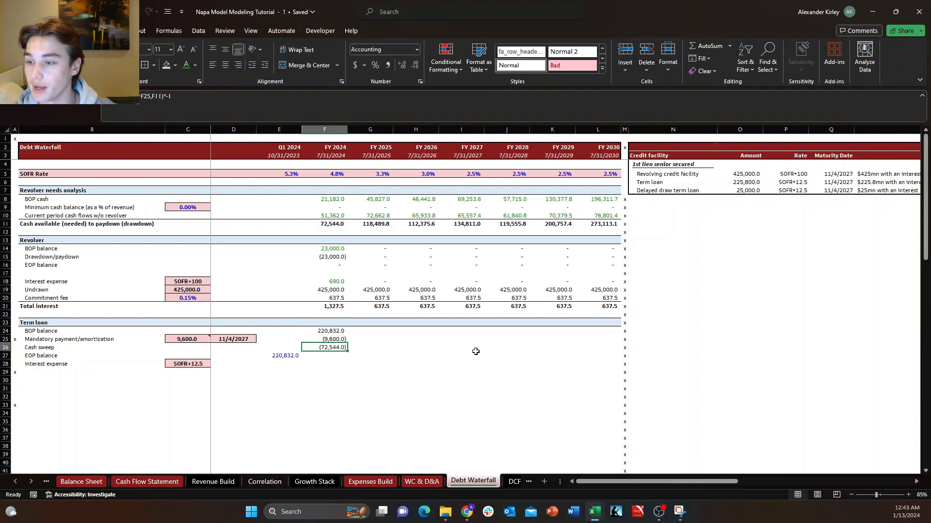
pyautogui.press('Down')
pyautogui.press('Right')
pyautogui.press('Up')
pyautogui.press('Left')
pyautogui.press('Left')
pyautogui.press('Left')
pyautogui.press('Left')
pyautogui.press('Right')
pyautogui.press('Down')
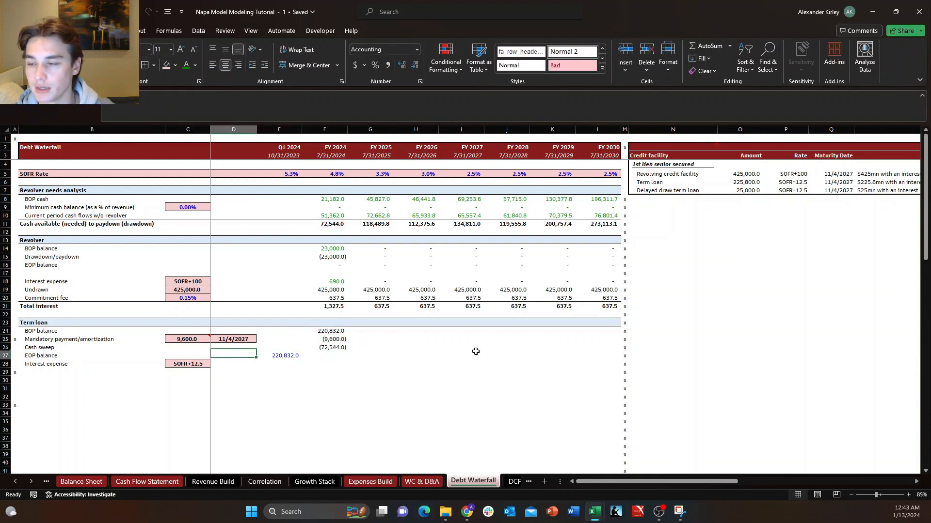
pyautogui.press('Right')
pyautogui.press('Up')
pyautogui.press('Right')
pyautogui.press('Right')
pyautogui.press('Left')
pyautogui.press('Down')
pyautogui.press('Right')
pyautogui.press('Up')
pyautogui.press('Left')
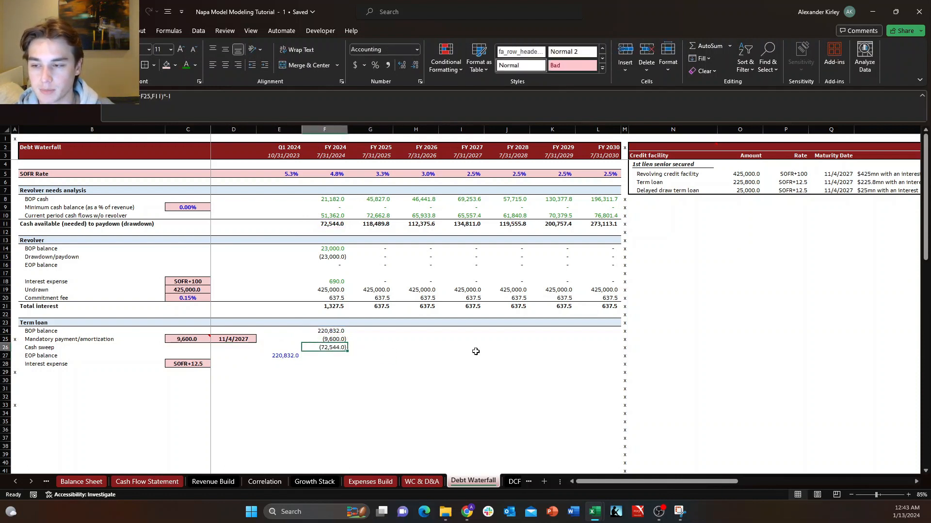
# Recheck which cells the F26 cash sweep formula draws on.
pyautogui.press('F2')
pyautogui.press('Escape')
pyautogui.press('F2')
pyautogui.press('Escape')
pyautogui.press('Down')
pyautogui.press('Up')
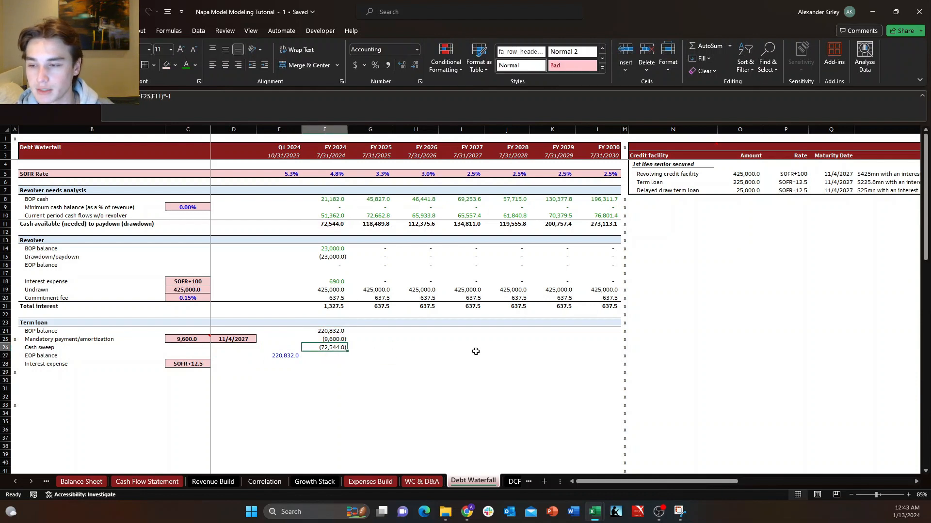
pyautogui.press('F2')
pyautogui.press('Escape')
pyautogui.press('F2')
pyautogui.press('Escape')
pyautogui.press('Down')
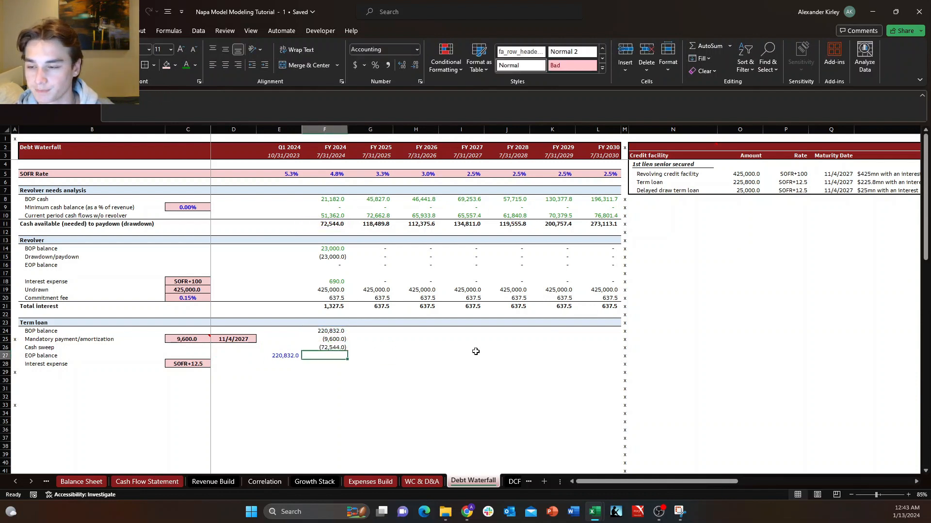
pyautogui.press('Up')
pyautogui.press('Left')
pyautogui.press('Left')
pyautogui.press('Left')
pyautogui.press('Left')
pyautogui.press('Right')
pyautogui.press('Right')
pyautogui.press('Right')
pyautogui.press('Right')
pyautogui.press('Right')
pyautogui.press('Up')
pyautogui.press('Up')
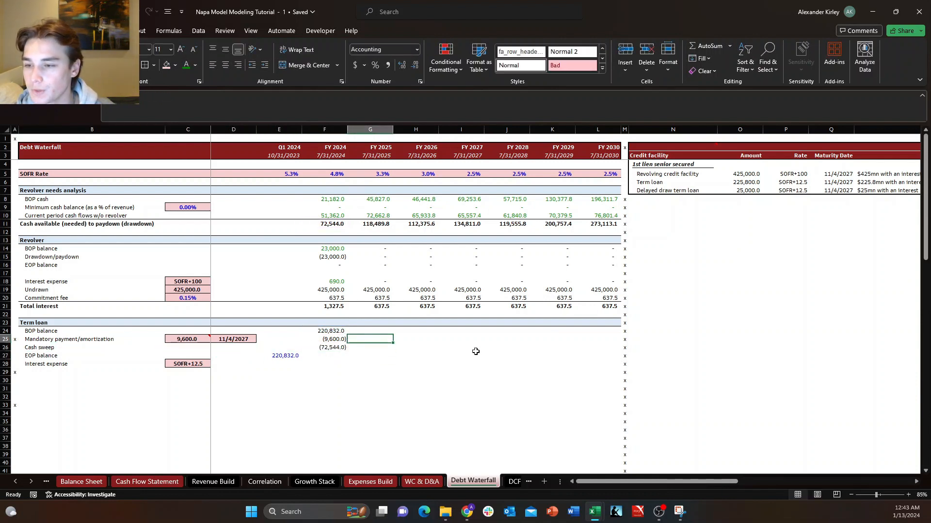
pyautogui.press('Right')
pyautogui.press('Right')
pyautogui.press('Right')
pyautogui.press('Up')
pyautogui.press('Up')
pyautogui.press('Right')
pyautogui.press('Right')
pyautogui.press('Down')
pyautogui.press('Down')
pyautogui.press('Down')
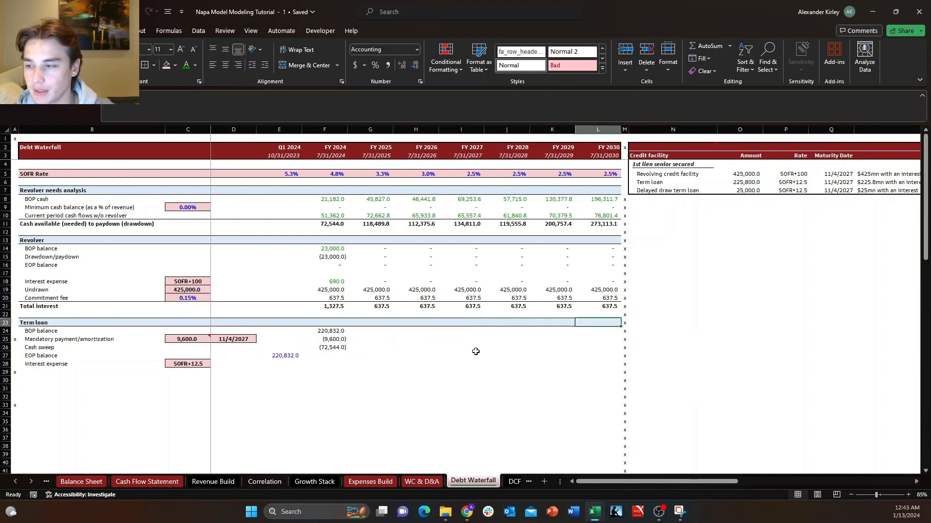
pyautogui.press('Left')
pyautogui.press('Left')
pyautogui.press('Left')
pyautogui.press('Left')
pyautogui.press('Left')
pyautogui.press('Left')
pyautogui.press('Down')
pyautogui.press('Up')
pyautogui.press('Left')
pyautogui.press('Left')
pyautogui.press('Left')
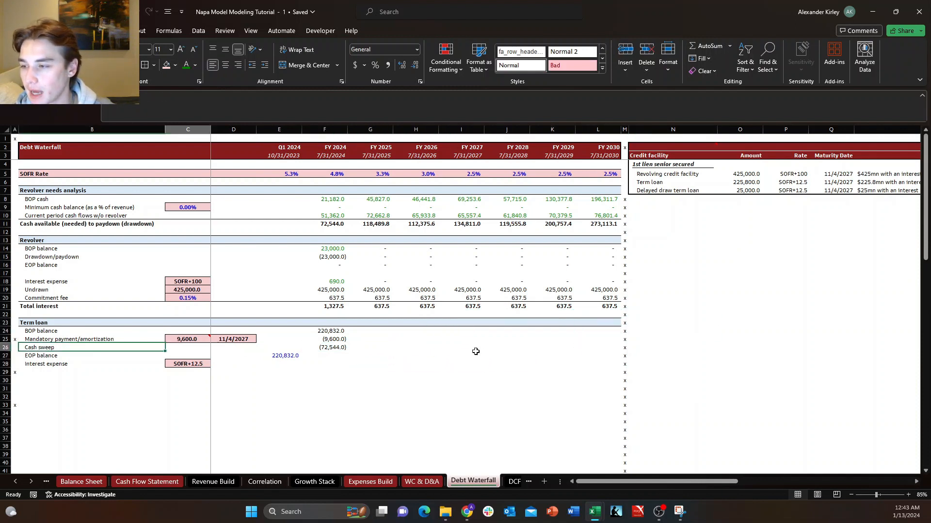
# Enter 1 in L23 of the Term loan header row as the toggle value and remove its decimals.
pyautogui.press('Right')
pyautogui.press('Right')
pyautogui.press('Right')
pyautogui.press('Right')
pyautogui.press('Right')
pyautogui.press('Right')
pyautogui.press('Right')
pyautogui.press('Right')
pyautogui.press('Right')
pyautogui.press('Up')
pyautogui.press('Up')
pyautogui.press('Right')
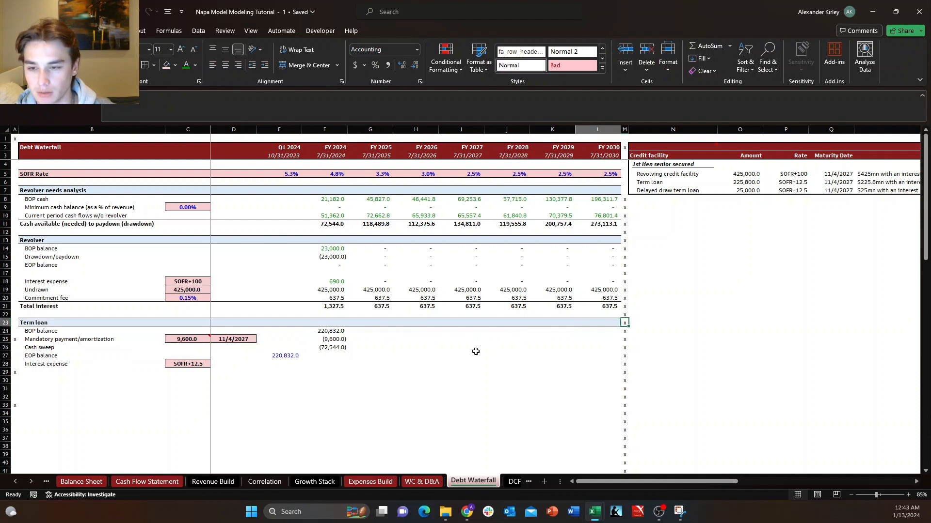
pyautogui.press('Left')
pyautogui.write('1')
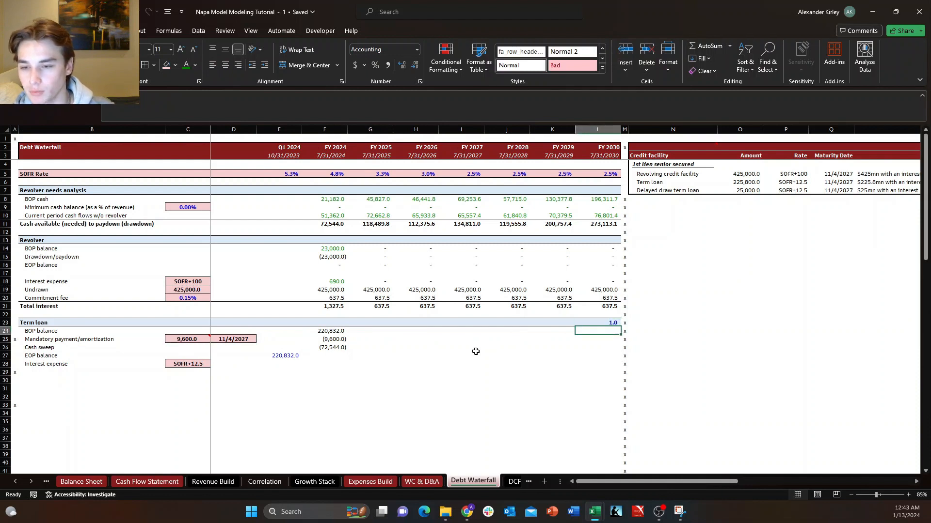
pyautogui.hotkey('ctrl', 'Return')
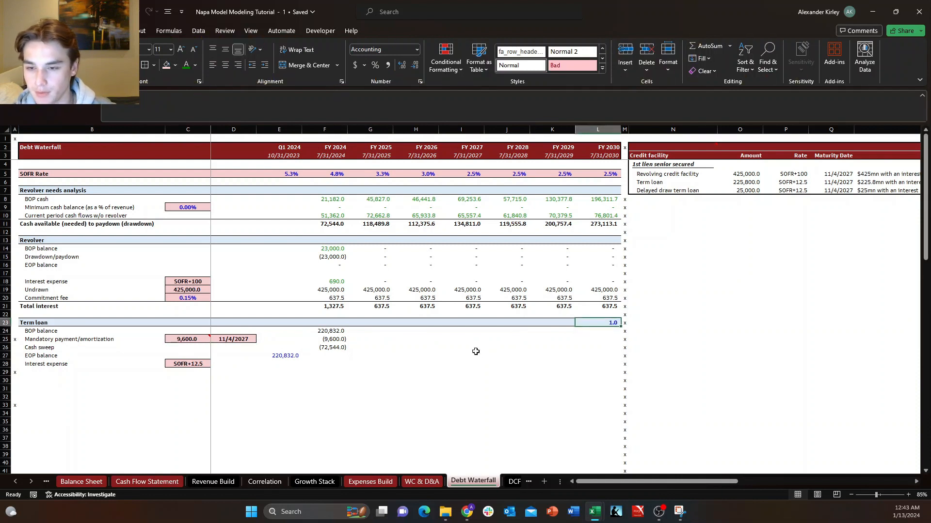
pyautogui.hotkey('alt', 'h')
pyautogui.press('9')
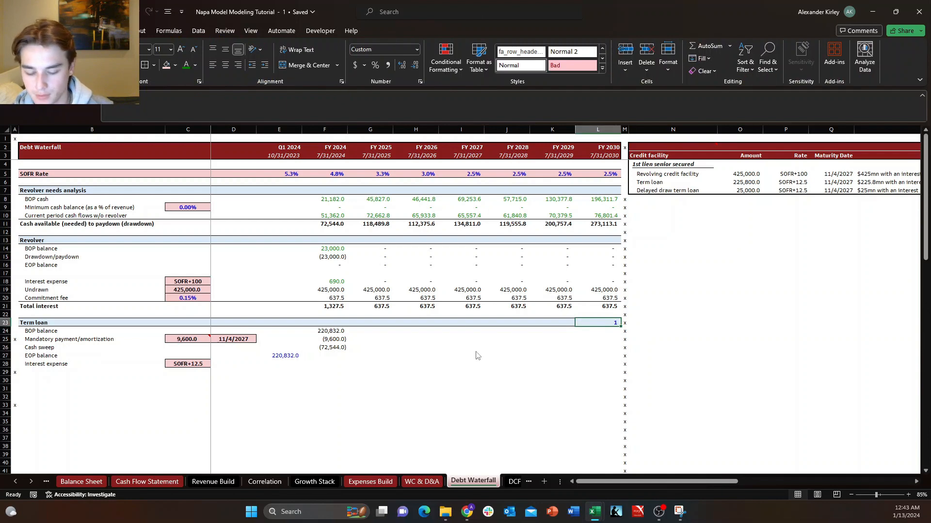
# Centre the toggle value in L23 and apply the Number format with 0 decimal places.
pyautogui.press('Left')
pyautogui.press('Down')
pyautogui.press('Right')
pyautogui.press('Up')
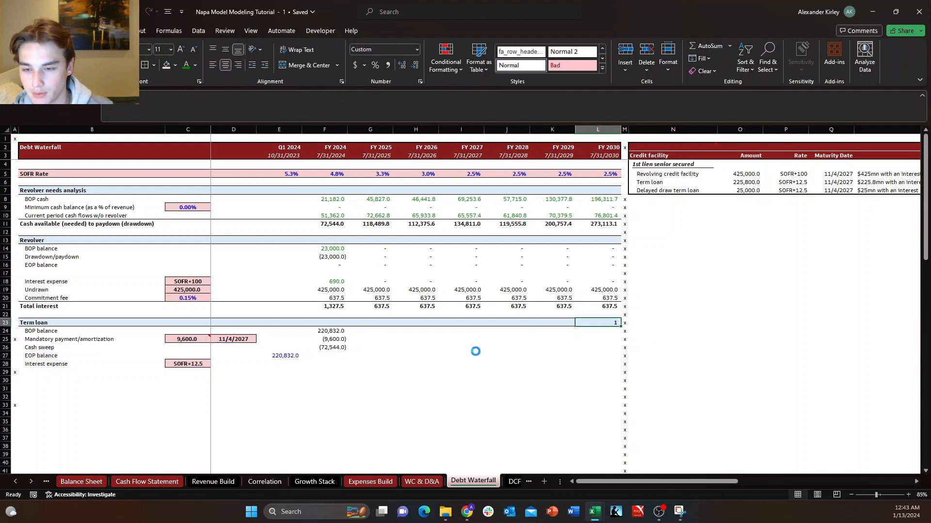
pyautogui.hotkey('ctrl', '1')
pyautogui.press('Up')
pyautogui.press('Up')
pyautogui.press('Up')
pyautogui.press('Up')
pyautogui.press('Up')
pyautogui.press('Up')
pyautogui.press('Up')
pyautogui.press('Up')
pyautogui.press('Up')
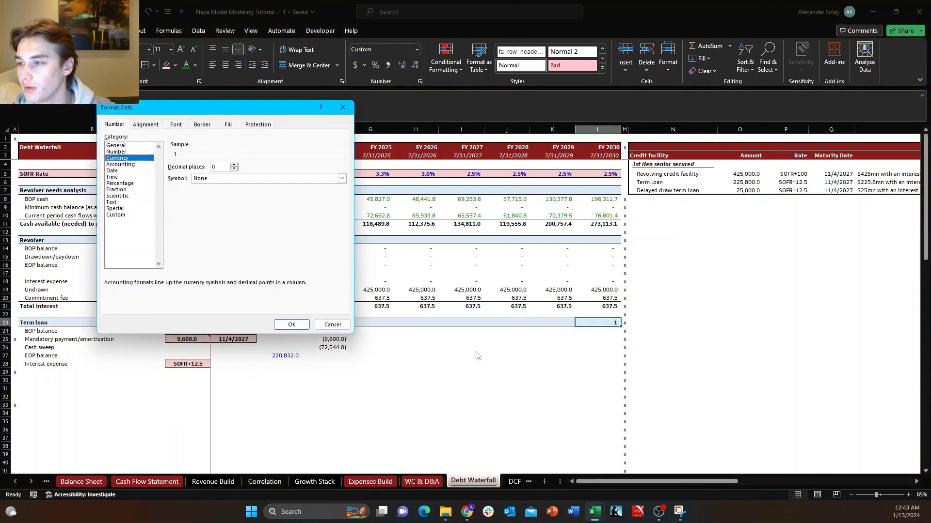
pyautogui.press('Up')
pyautogui.press('Return')
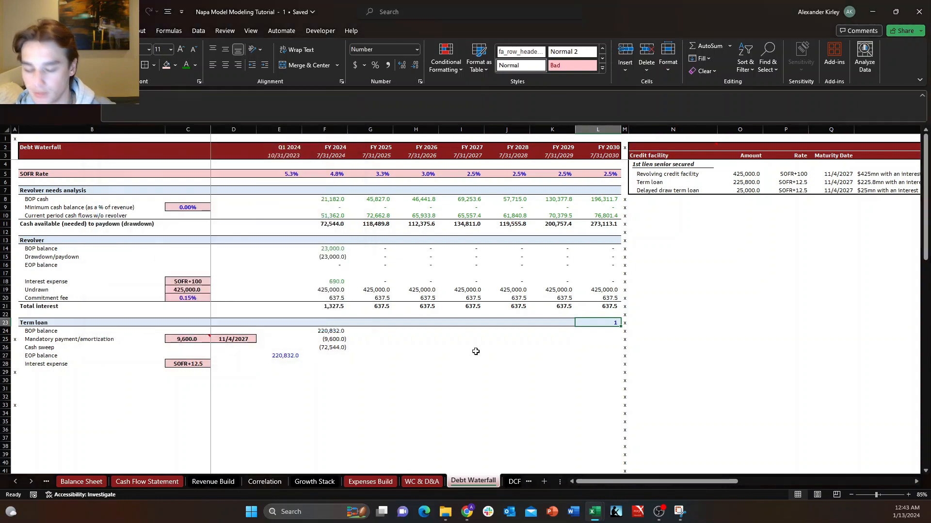
# Label the toggle by entering "Toggle ->" in K23, right-aligned beside the value.
pyautogui.press('Left')
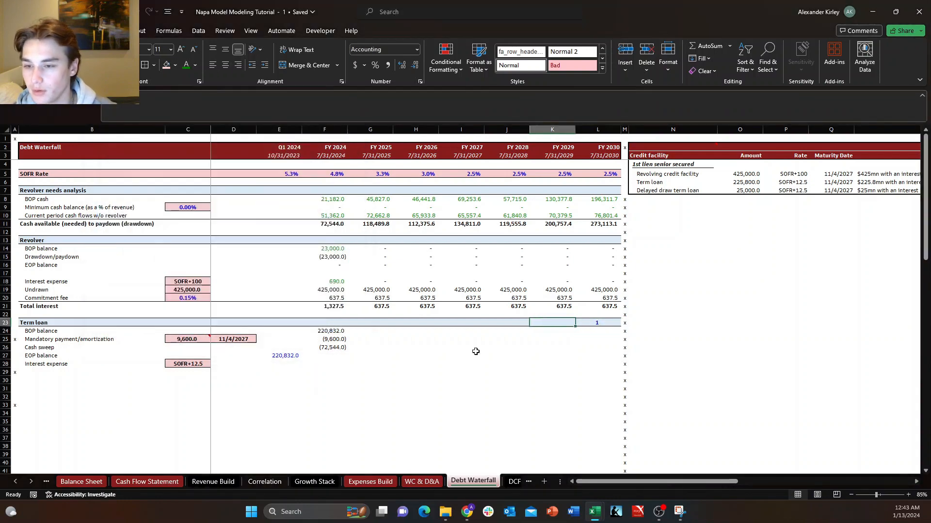
pyautogui.write('T')
pyautogui.press('BackSpace')
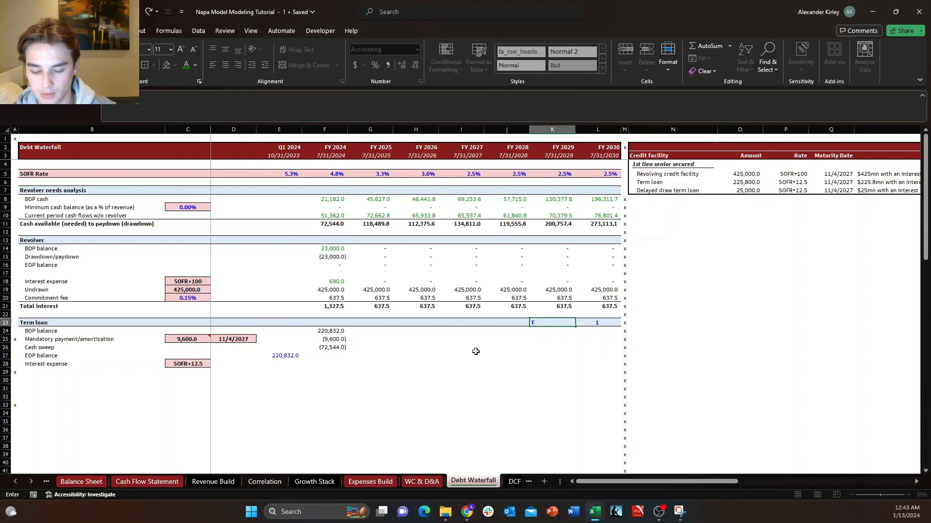
pyautogui.write('oggle')
pyautogui.press('Return')
pyautogui.press('Down')
pyautogui.press('Right')
pyautogui.press('Up')
pyautogui.press('Left')
pyautogui.press('Up')
pyautogui.press('F2')
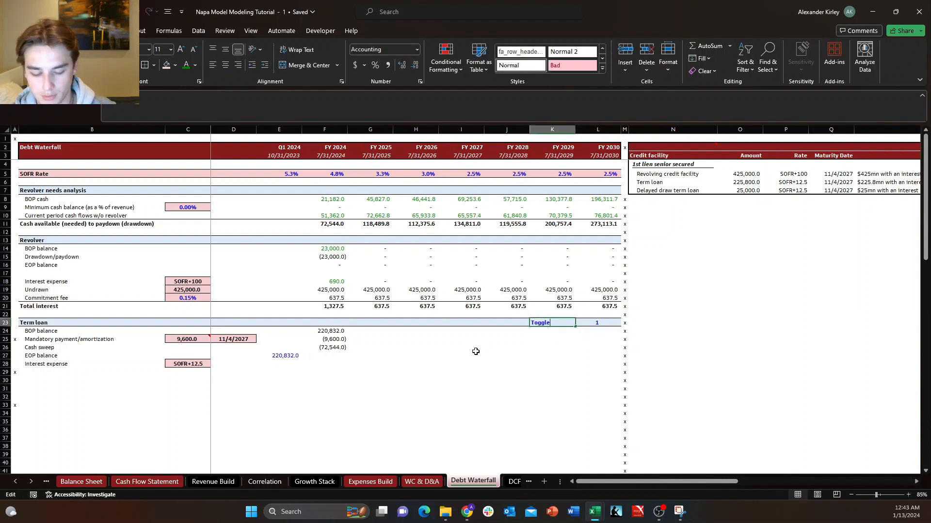
pyautogui.write('->')
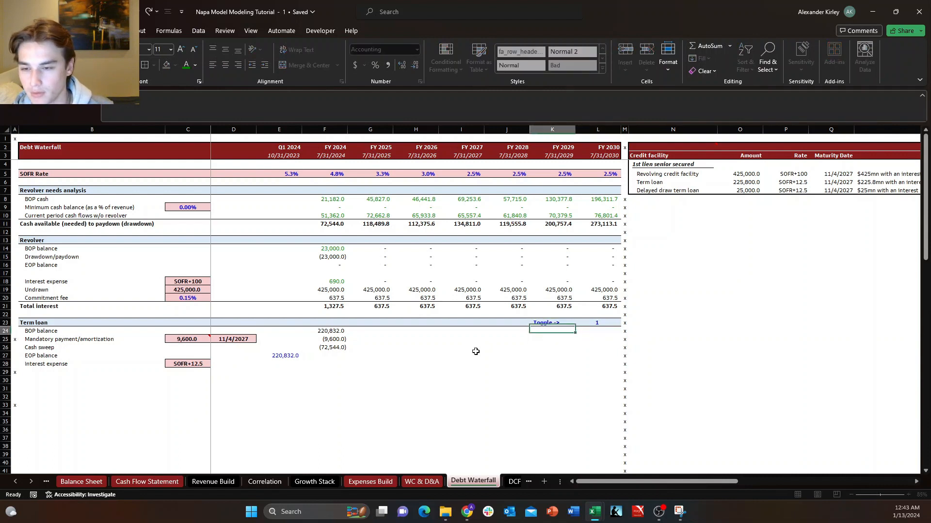
pyautogui.press('Tab')
pyautogui.press('Left')
pyautogui.press('Right')
pyautogui.press('Down')
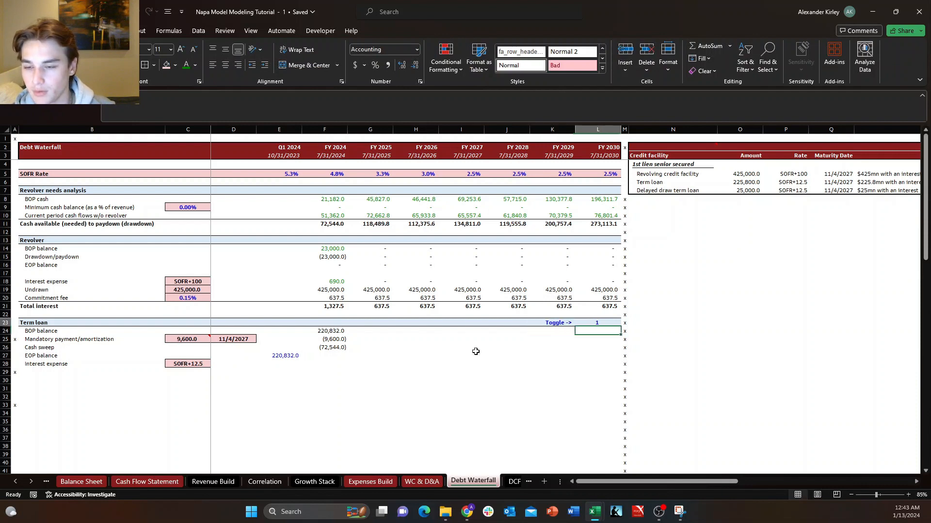
# Extend the FY 2024 cash sweep formula in F26 to multiply by the toggle, giving =+MIN(F24+F25,F11)*-1*$L$23.
pyautogui.press('Up')
pyautogui.press('Left')
pyautogui.press('Down')
pyautogui.press('Down')
pyautogui.press('Left')
pyautogui.press('Left')
pyautogui.press('Left')
pyautogui.press('Left')
pyautogui.press('Down')
pyautogui.press('Left')
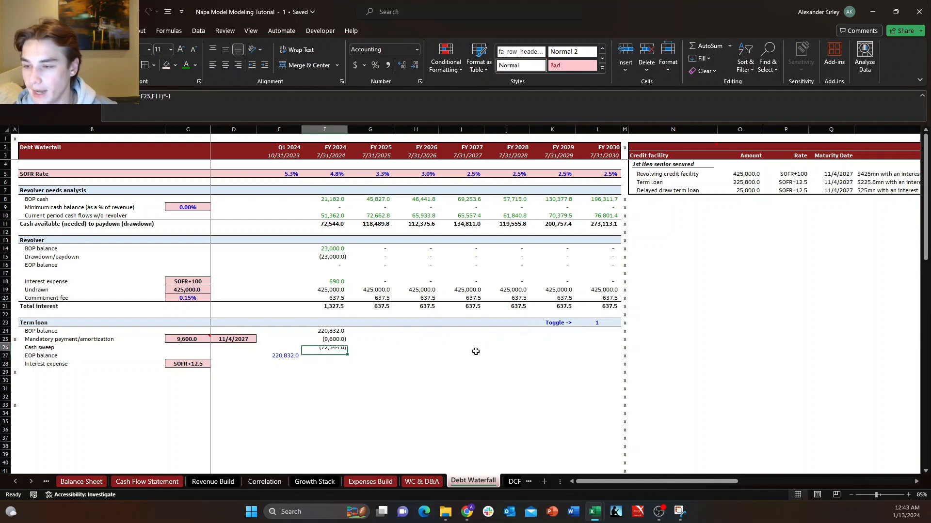
pyautogui.write('=+MIN(F24+F25,F11)*-1')
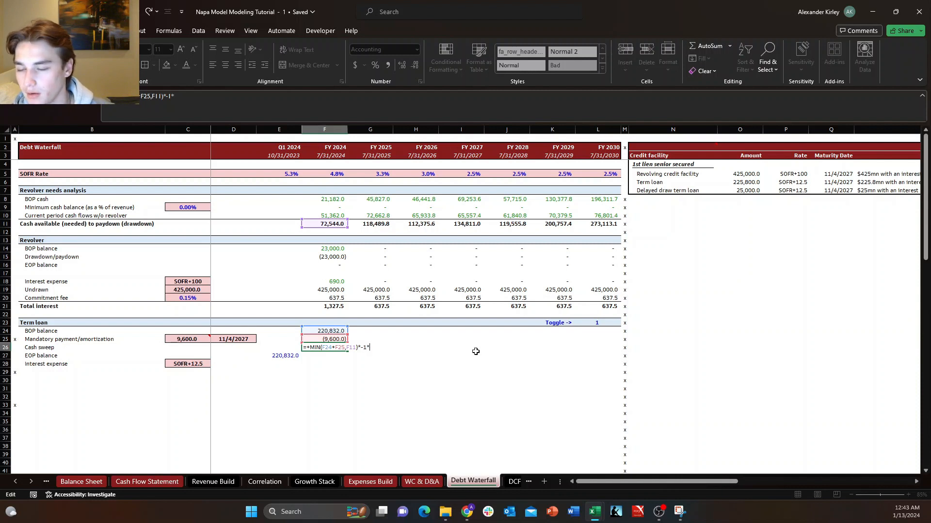
pyautogui.write('*')
pyautogui.click(597, 320)
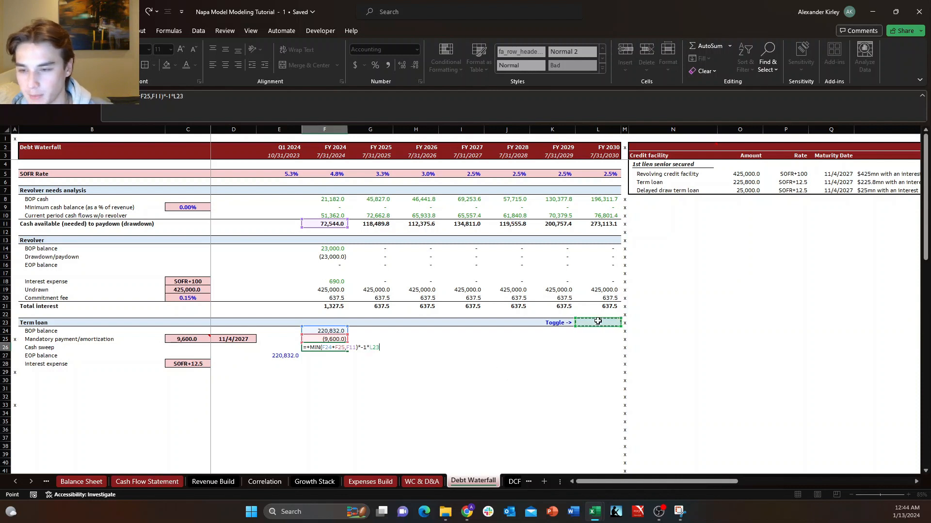
pyautogui.press('F4')
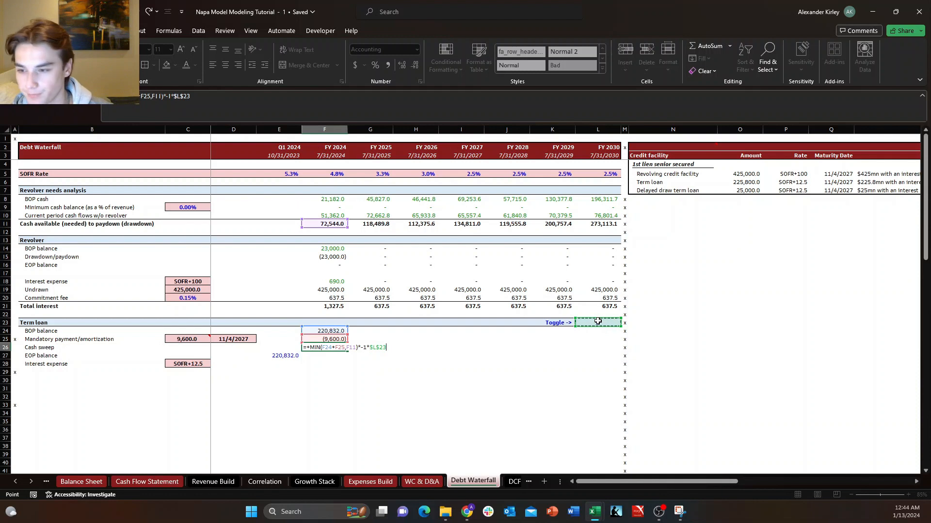
pyautogui.hotkey('ctrl', 'Return')
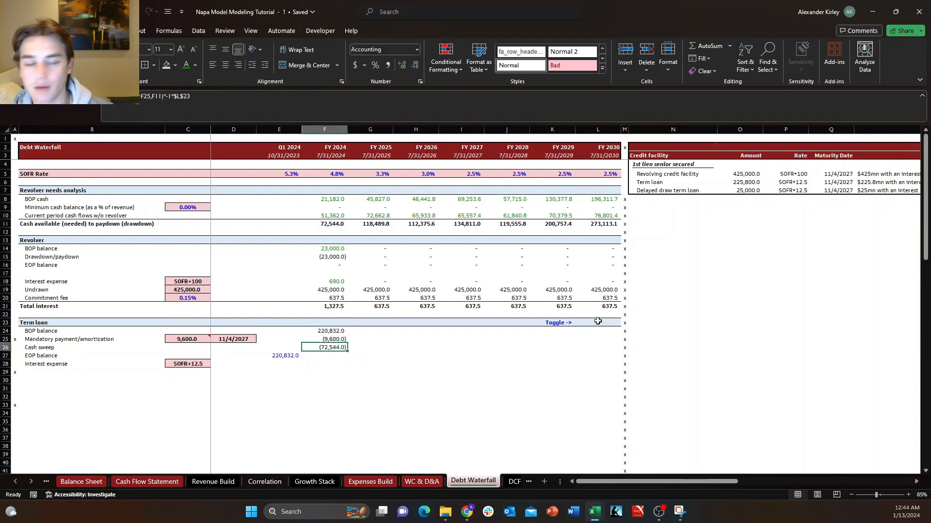
# Test the cash sweep toggle by setting L23 to 0 and back to 1.
pyautogui.click(589, 324)
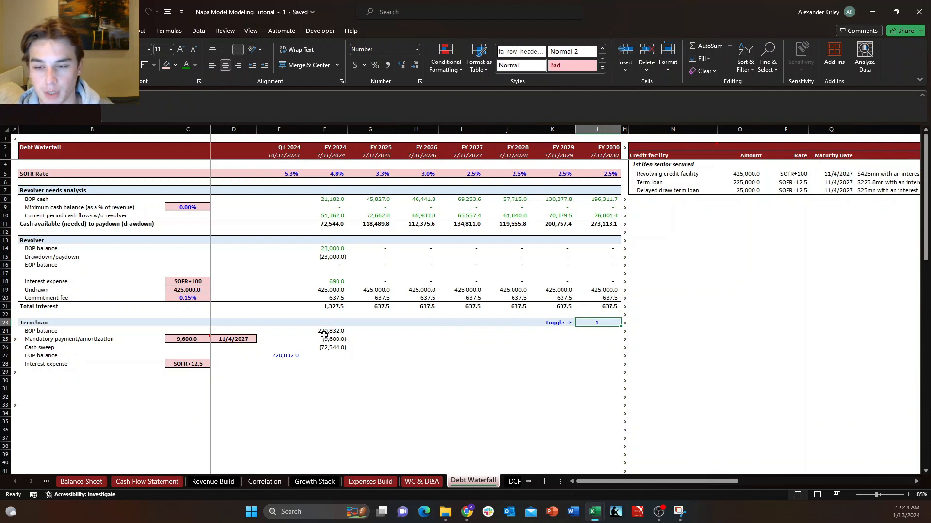
pyautogui.write('0')
pyautogui.press('Return')
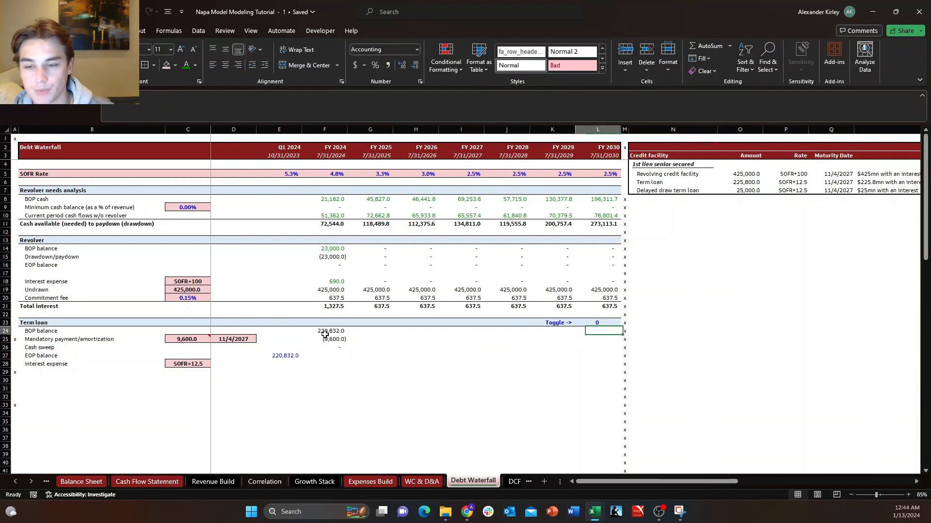
pyautogui.press('Up')
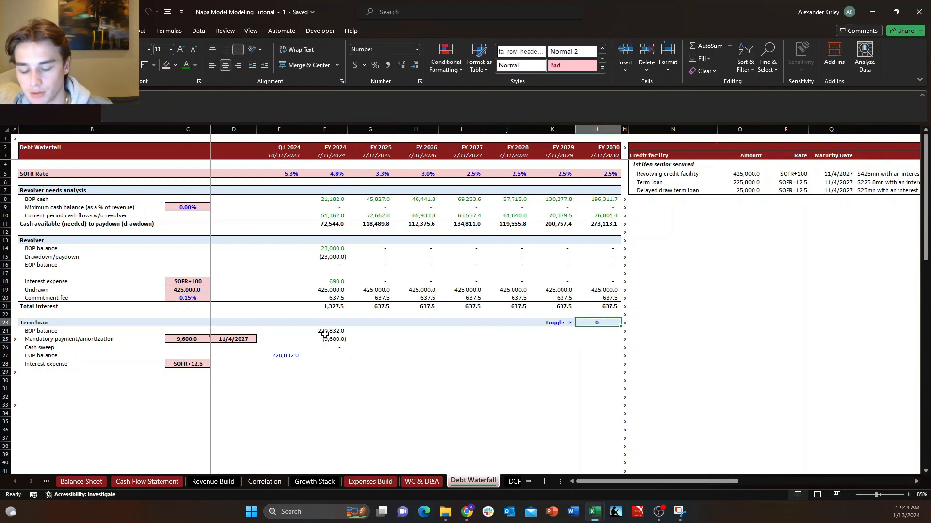
pyautogui.write('1')
pyautogui.press('Return')
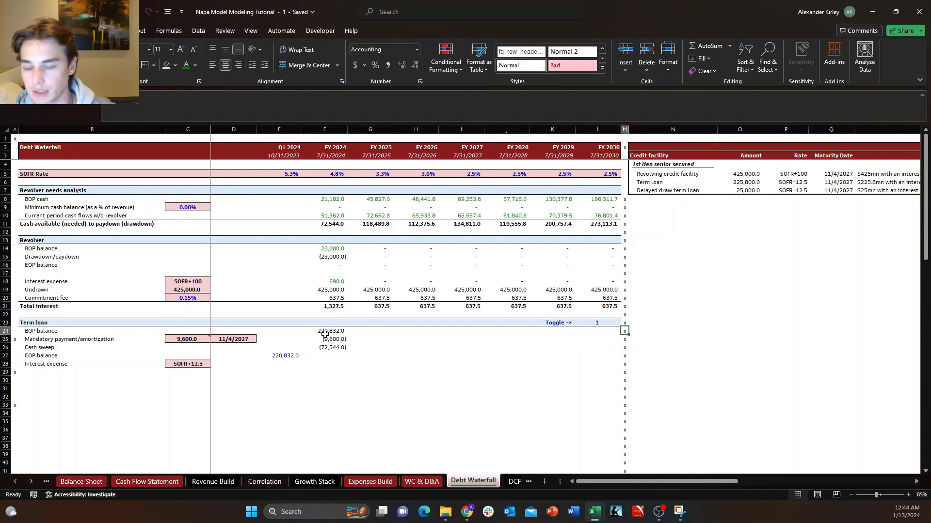
pyautogui.press('Left')
pyautogui.press('Left')
pyautogui.press('Left')
pyautogui.press('Left')
pyautogui.press('Down')
pyautogui.press('Down')
pyautogui.press('Down')
pyautogui.press('Down')
pyautogui.press('Left')
pyautogui.press('Left')
pyautogui.press('Up')
pyautogui.press('Up')
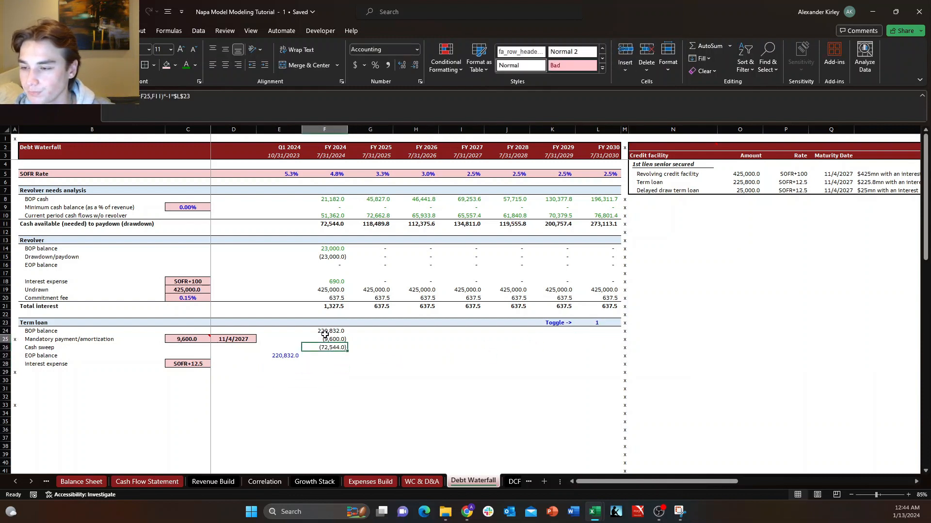
pyautogui.press('Right')
pyautogui.press('Up')
pyautogui.press('Up')
pyautogui.press('Left')
pyautogui.press('Down')
pyautogui.press('Down')
pyautogui.press('Down')
pyautogui.press('Down')
pyautogui.press('Right')
pyautogui.press('Up')
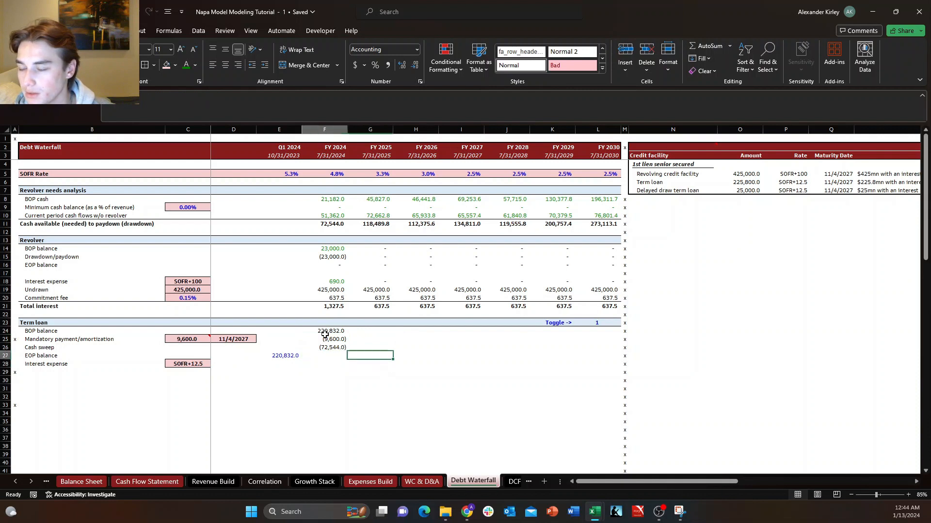
pyautogui.press('Left')
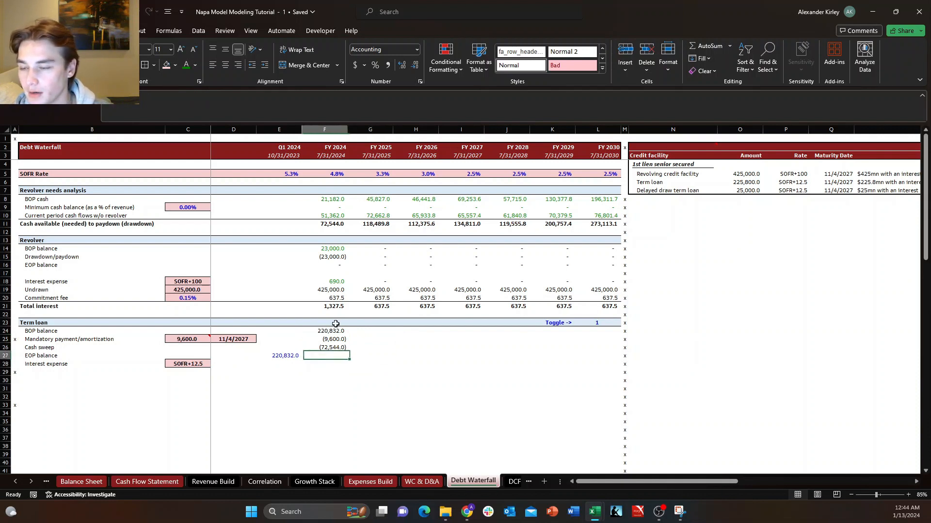
pyautogui.press('Right')
pyautogui.press('Left')
pyautogui.press('Right')
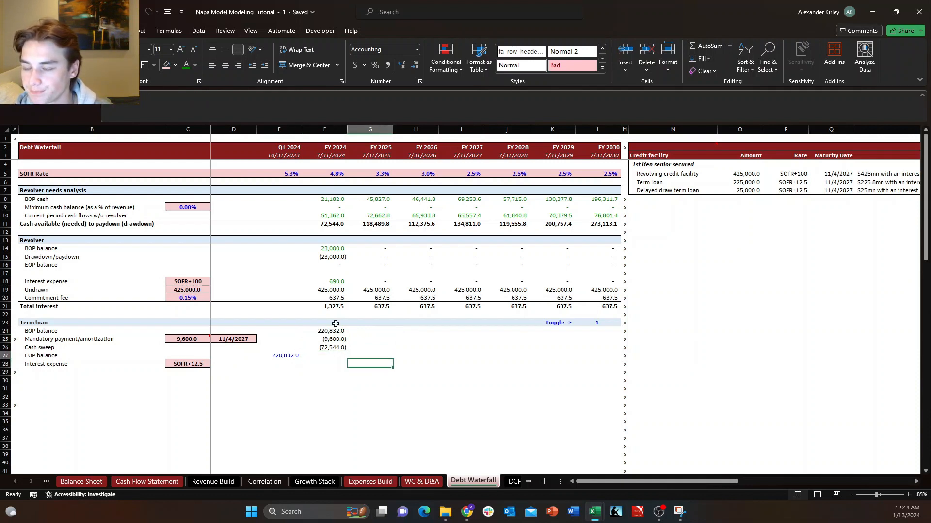
pyautogui.press('Left')
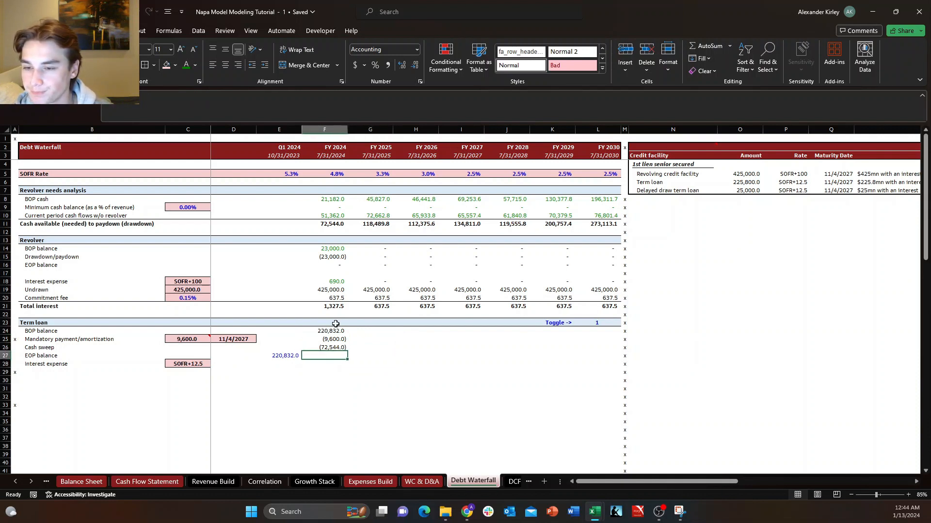
# Switch the term loan's cash sweep off by setting the toggle in L23 to 0.
pyautogui.click(617, 321)
pyautogui.write('0')
pyautogui.press('Return')
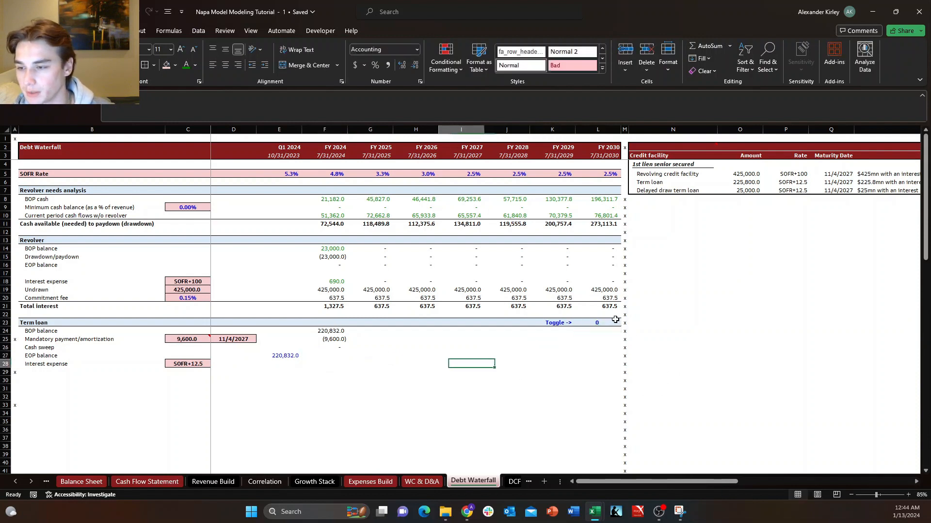
# Calculate the term loan's FY 2024 EOP balance in F27 as the SUM of F24 through F26.
pyautogui.press('Left')
pyautogui.press('Left')
pyautogui.press('Left')
pyautogui.press('Up')
pyautogui.write('+s')
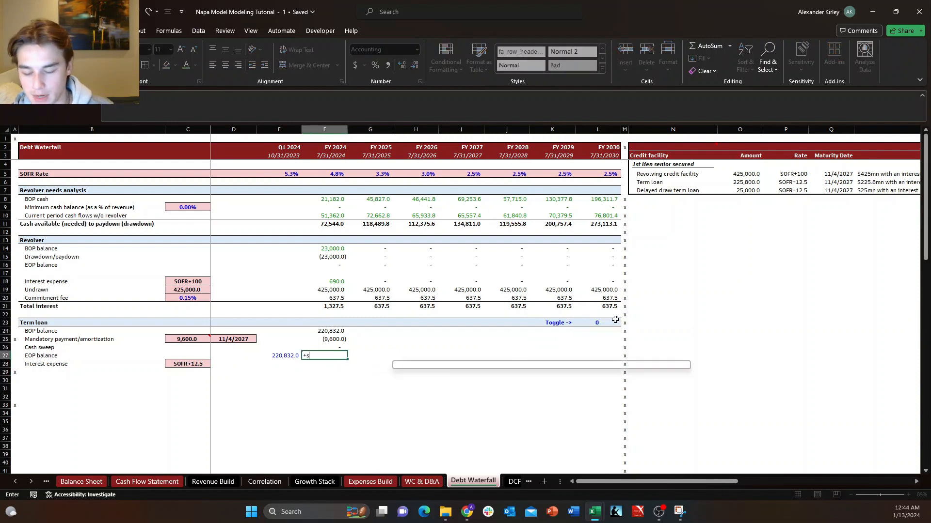
pyautogui.write('um(')
pyautogui.press('Up')
pyautogui.hotkey('shift', 'Up')
pyautogui.hotkey('shift', 'Up')
pyautogui.press('Return')
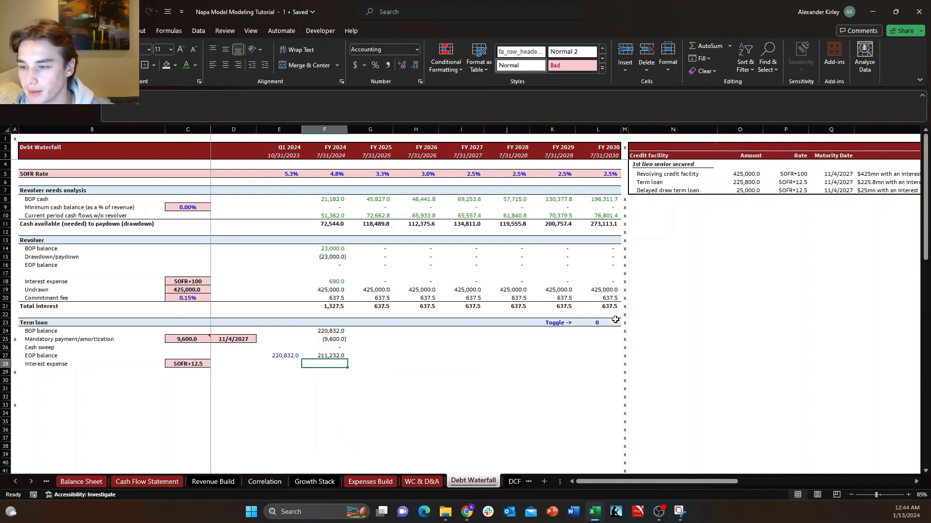
pyautogui.press('Down')
pyautogui.press('Right')
pyautogui.press('Down')
pyautogui.press('Left')
pyautogui.press('Up')
pyautogui.press('Up')
pyautogui.press('Up')
pyautogui.press('Right')
pyautogui.press('Down')
pyautogui.press('Left')
pyautogui.press('Up')
pyautogui.press('Right')
pyautogui.press('Down')
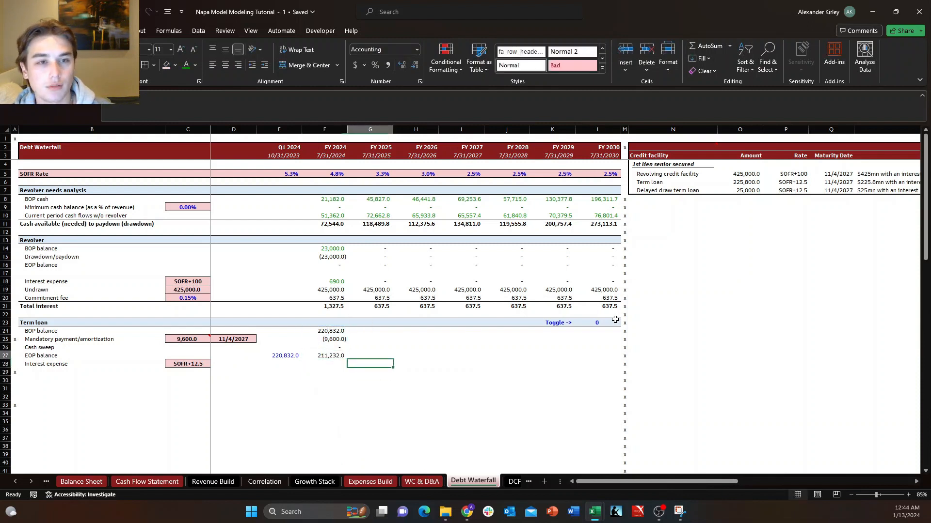
pyautogui.press('Up')
pyautogui.press('Left')
pyautogui.press('Down')
pyautogui.press('Right')
pyautogui.press('Up')
pyautogui.press('Left')
pyautogui.press('Down')
pyautogui.press('Right')
pyautogui.press('Up')
pyautogui.press('Left')
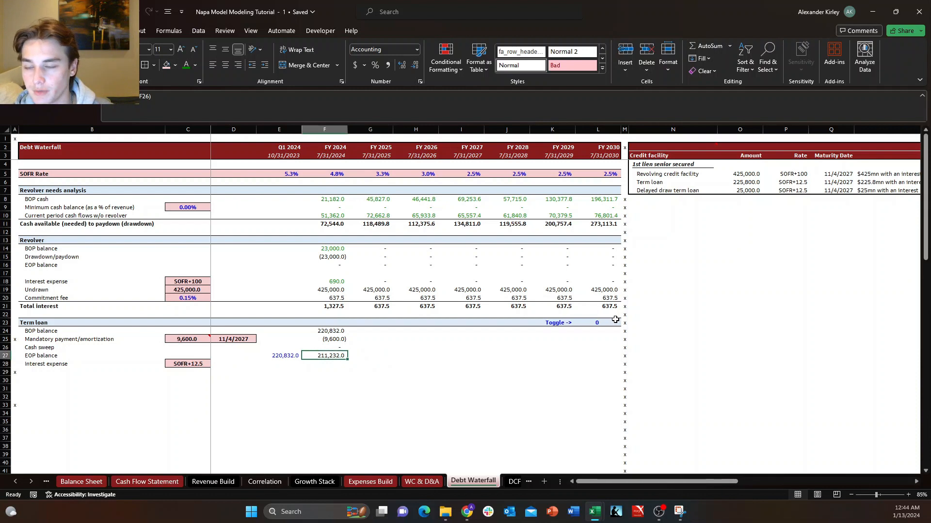
# Review the cell references in the term loan's FY 2024 EOP balance, cash sweep, mandatory payment and BOP balance formulas.
pyautogui.press('Up')
pyautogui.press('Up')
pyautogui.press('Up')
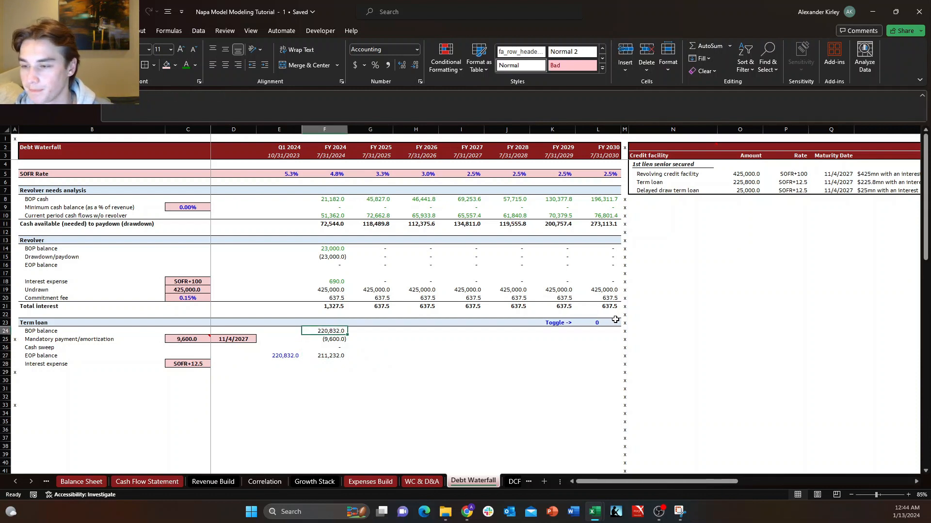
pyautogui.press('Down')
pyautogui.press('Down')
pyautogui.press('Down')
pyautogui.press('F2')
pyautogui.press('Escape')
pyautogui.press('Up')
pyautogui.press('F2')
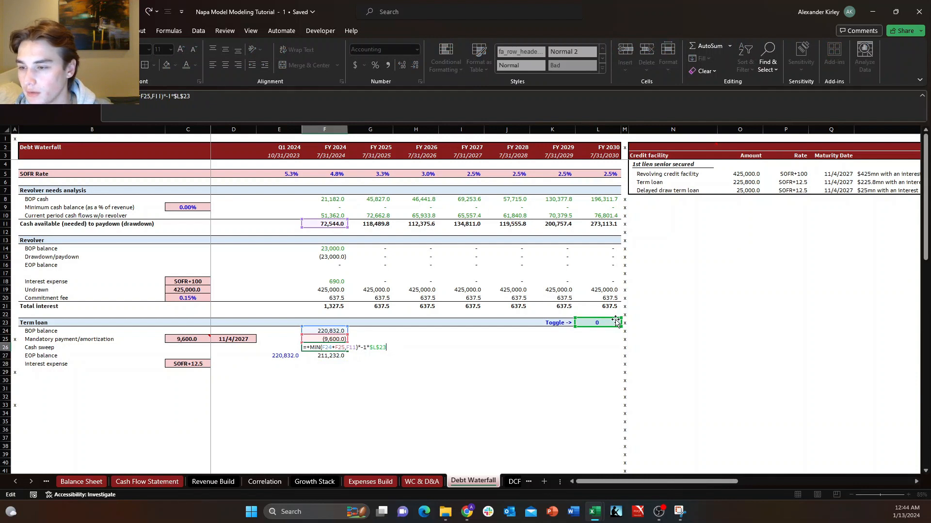
pyautogui.press('Escape')
pyautogui.press('Up')
pyautogui.press('F2')
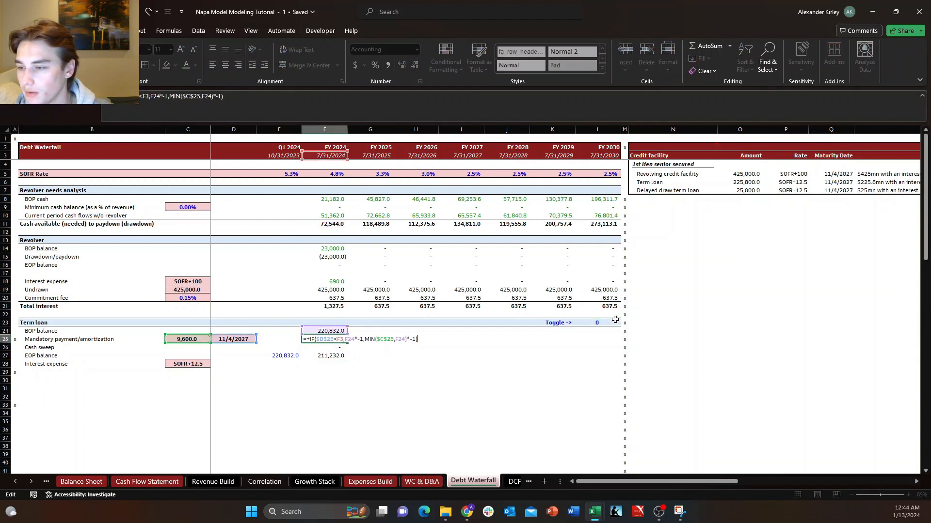
pyautogui.press('Escape')
pyautogui.press('Up')
pyautogui.press('F2')
pyautogui.press('Escape')
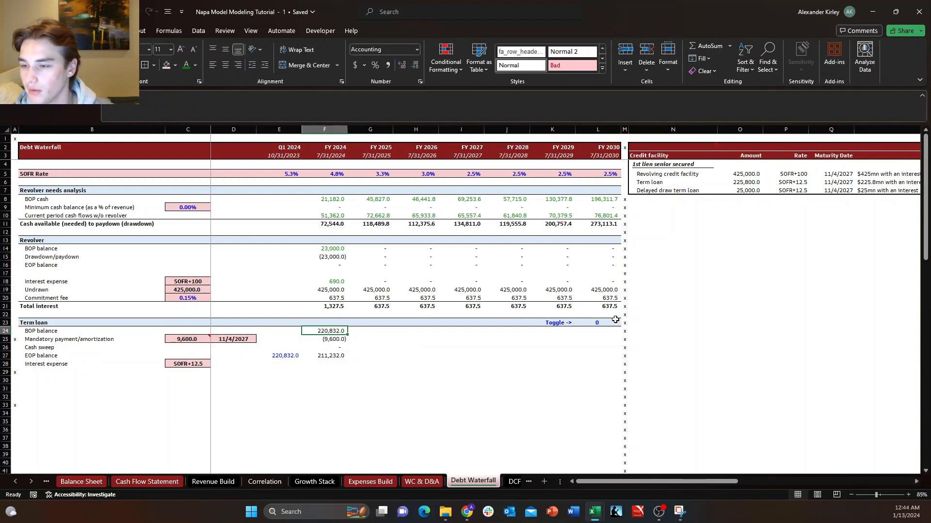
# Fill the term loan's FY 2024 formulas in F24:F27 across through FY 2030 in column L.
pyautogui.hotkey('shift', 'Down')
pyautogui.hotkey('shift', 'Down')
pyautogui.hotkey('shift', 'Down')
pyautogui.hotkey('shift', 'Right')
pyautogui.hotkey('shift', 'Right')
pyautogui.hotkey('shift', 'Right')
pyautogui.hotkey('shift', 'Right')
pyautogui.hotkey('shift', 'Right')
pyautogui.hotkey('shift', 'Right')
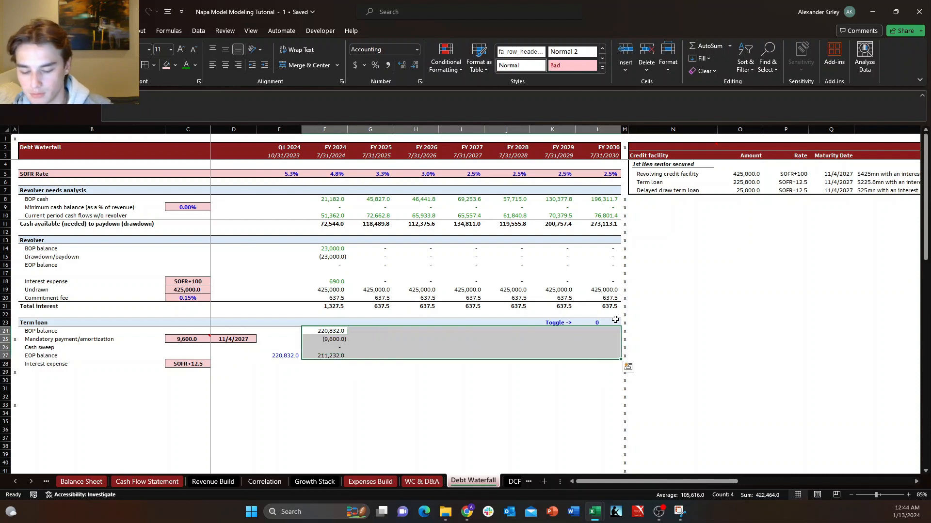
pyautogui.hotkey('ctrl', 'r')
# Look over the filled term loan rows and examine the FY 2028 mandatory payment formula in J25.
pyautogui.press('Down')
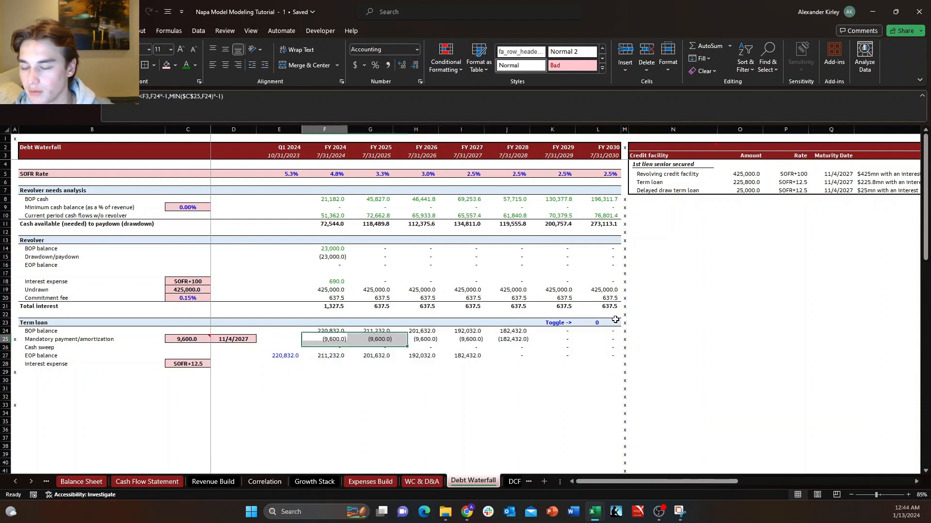
pyautogui.press('Down')
pyautogui.press('Down')
pyautogui.press('Down')
pyautogui.press('Down')
pyautogui.press('Up')
pyautogui.press('Right')
pyautogui.press('Up')
pyautogui.press('Right')
pyautogui.press('Left')
pyautogui.press('Up')
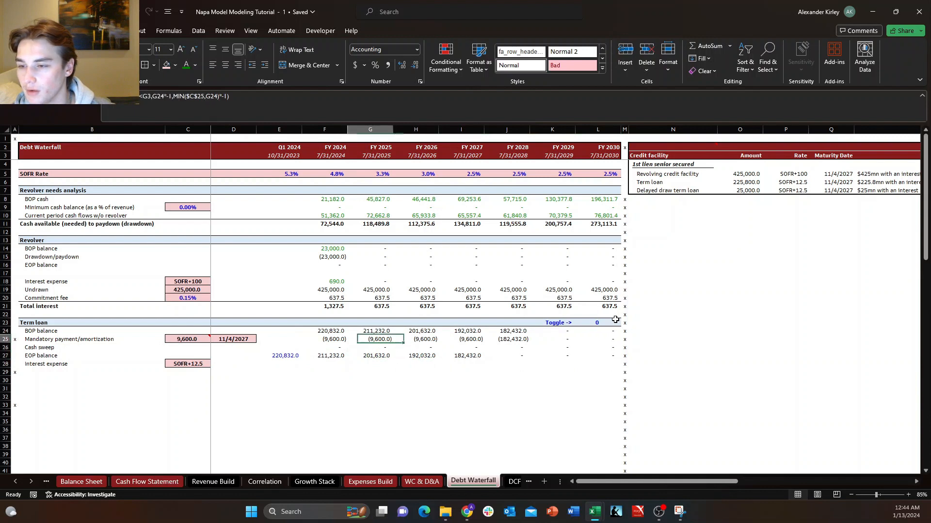
pyautogui.press('Up')
pyautogui.press('Up')
pyautogui.press('Down')
pyautogui.press('Left')
pyautogui.press('Down')
pyautogui.press('Right')
pyautogui.press('Right')
pyautogui.press('Right')
pyautogui.press('Right')
pyautogui.press('Right')
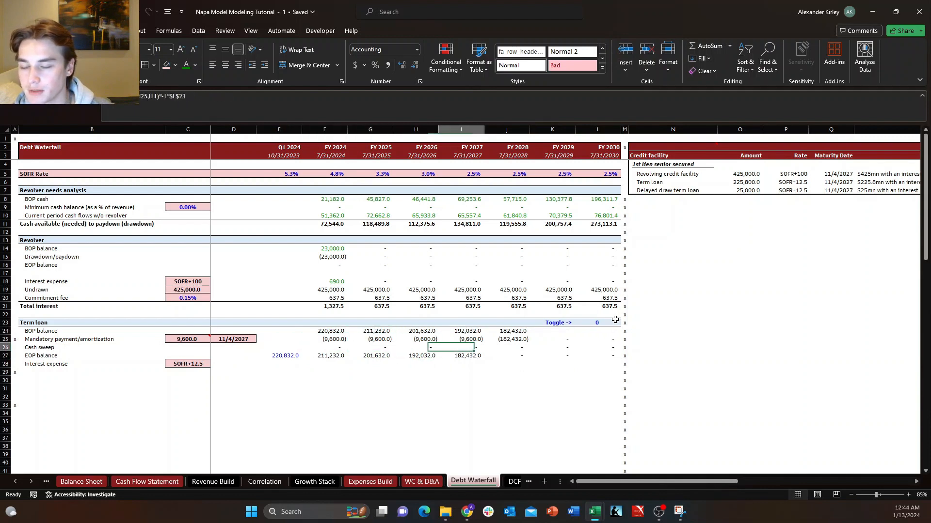
pyautogui.press('Left')
pyautogui.press('Up')
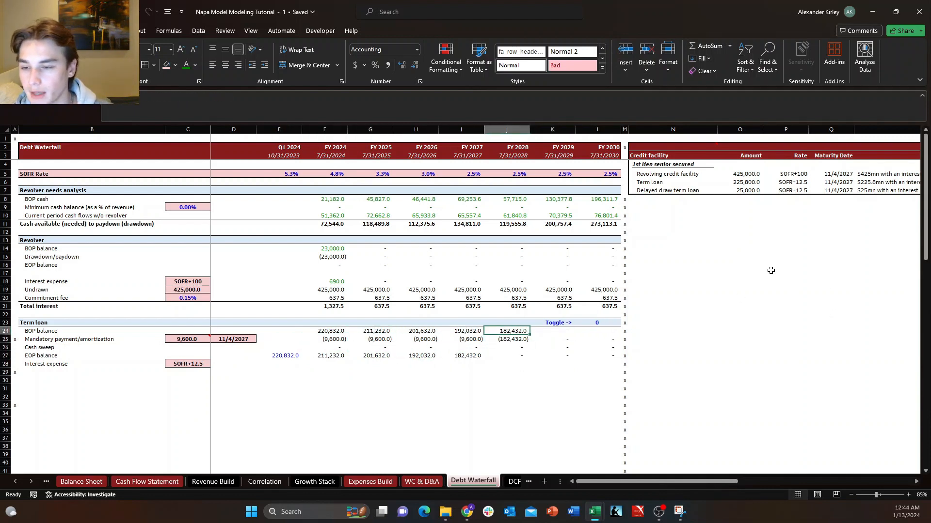
pyautogui.press('F2')
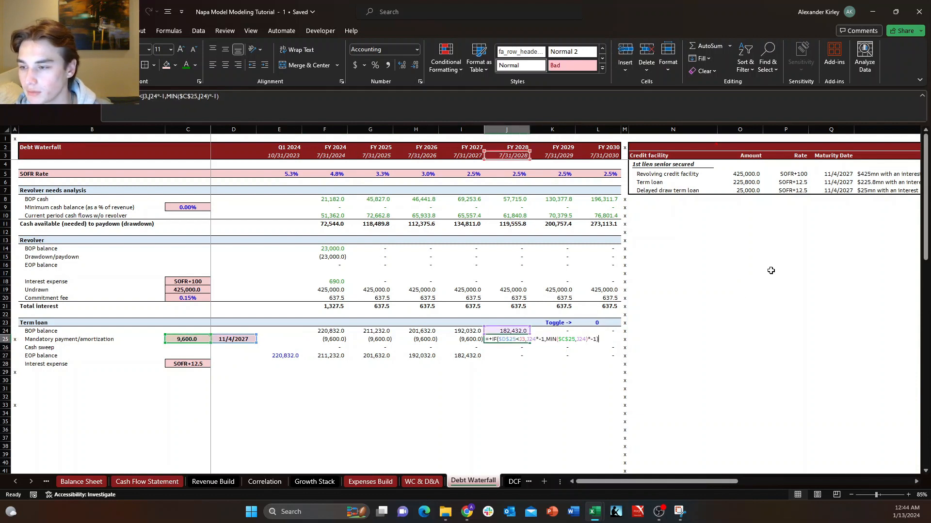
pyautogui.press('Escape')
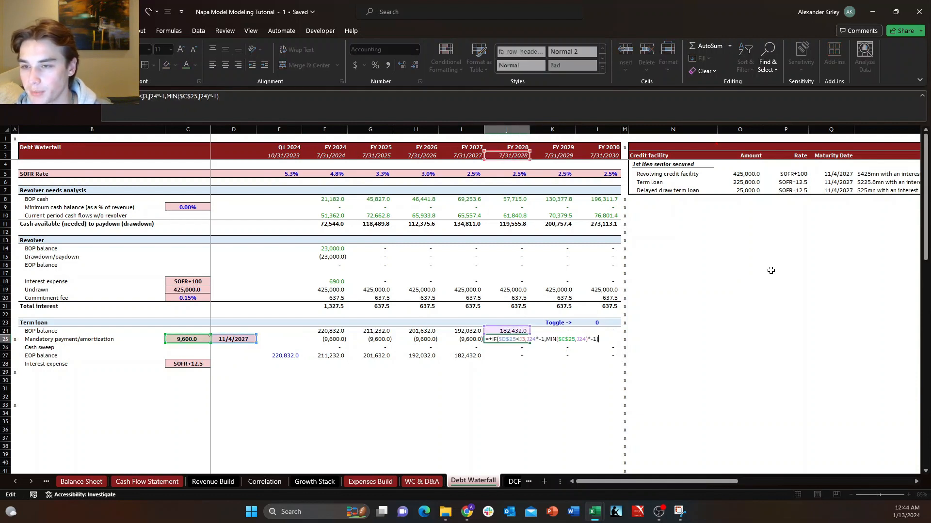
pyautogui.press('F2')
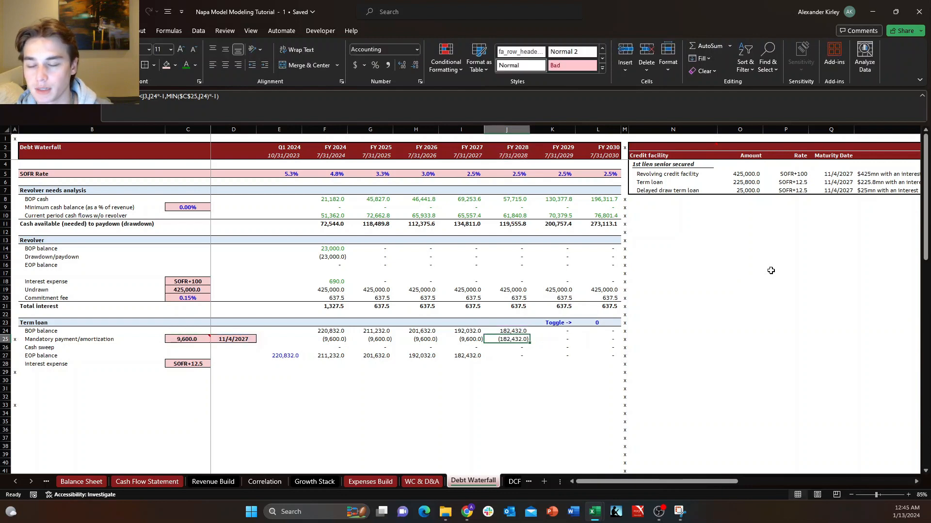
pyautogui.press('Escape')
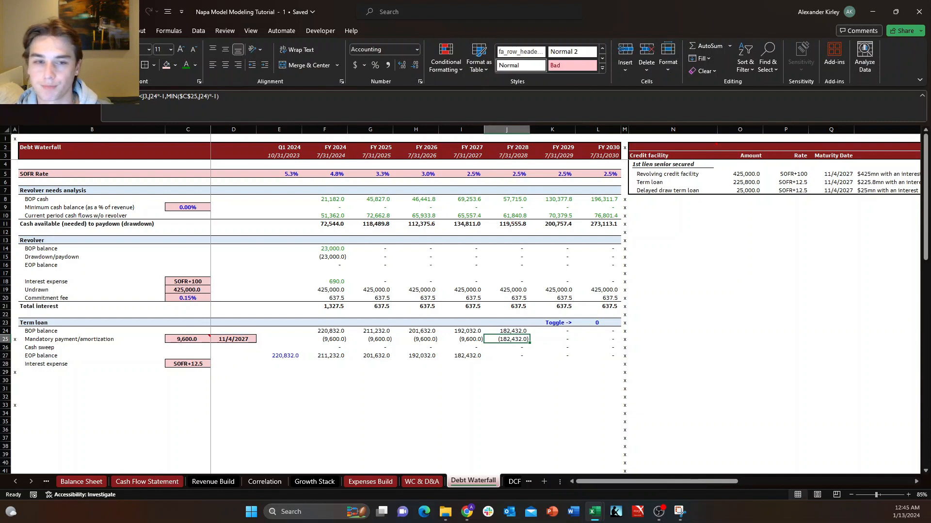
# Begin the term loan's FY 2024 interest expense formula in F28 with the AVERAGE of the EOP balances in E27:F27.
pyautogui.press('Down')
pyautogui.press('Down')
pyautogui.press('Down')
pyautogui.press('Left')
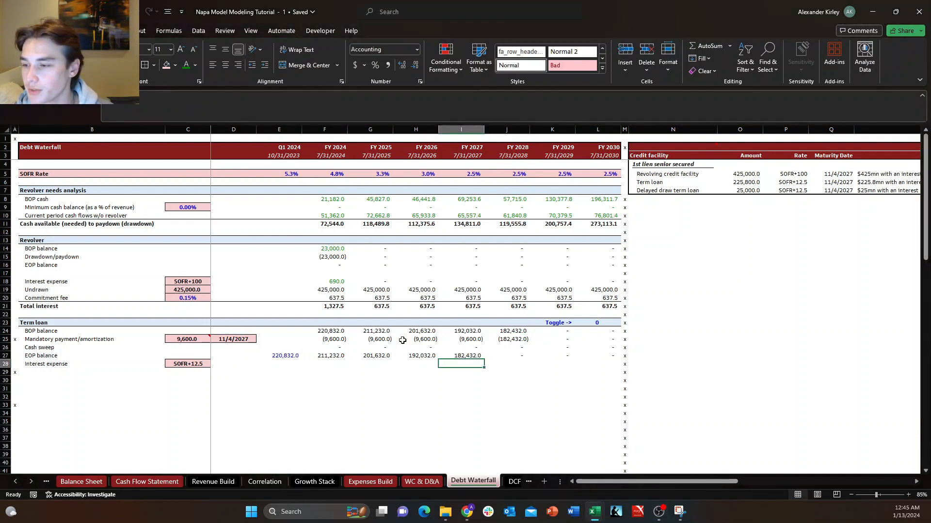
pyautogui.press('Left')
pyautogui.press('Left')
pyautogui.press('Left')
pyautogui.press('Left')
pyautogui.press('Right')
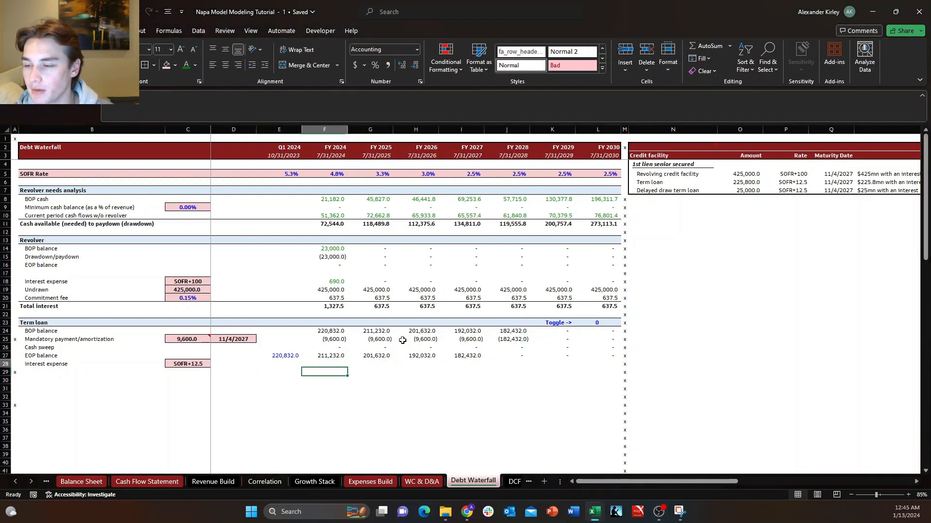
pyautogui.write('+')
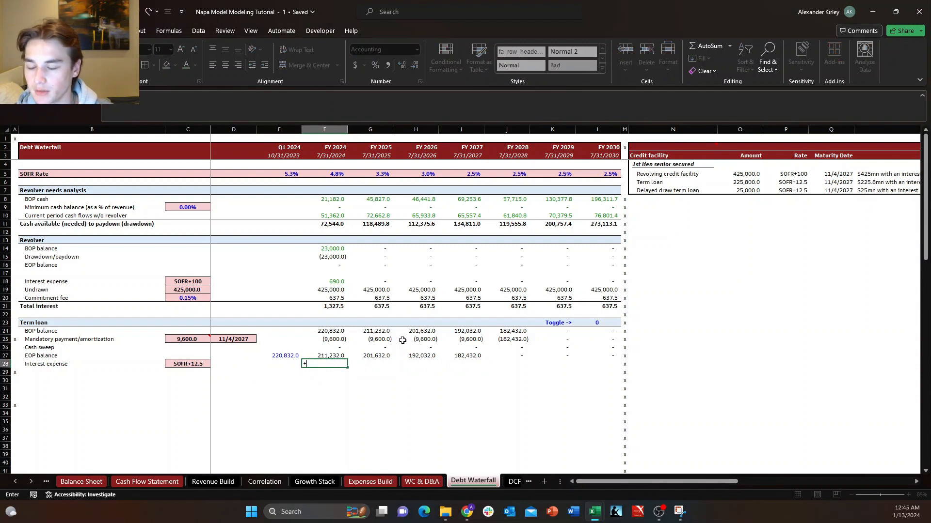
pyautogui.write('aver')
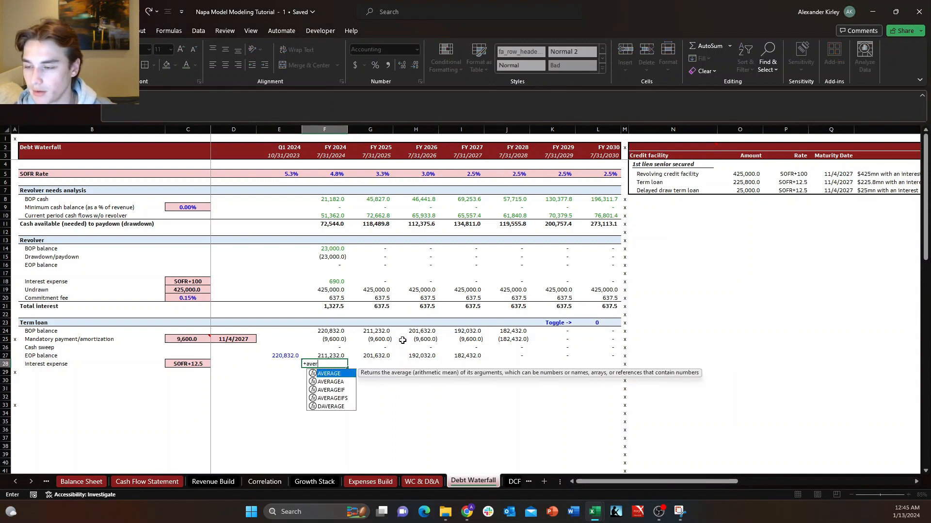
pyautogui.press('Tab')
pyautogui.press('Up')
pyautogui.hotkey('shift', 'Left')
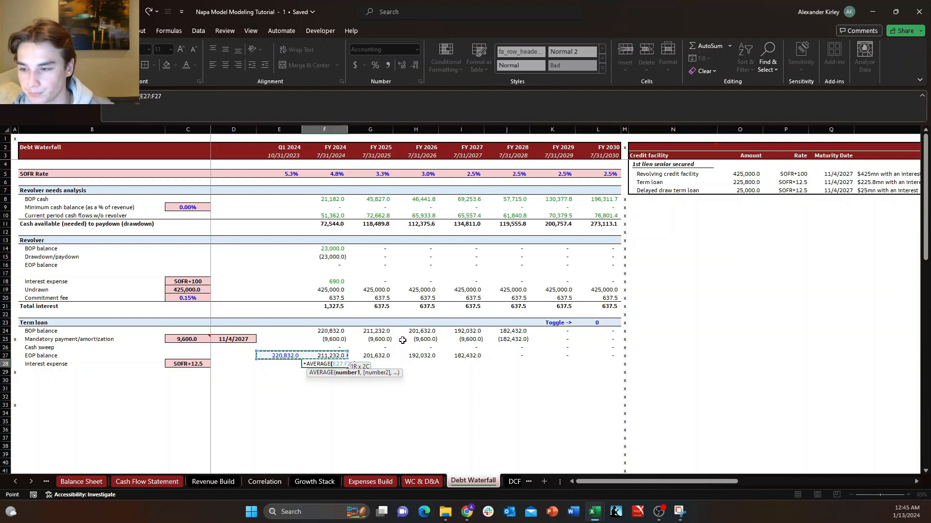
pyautogui.write(')')
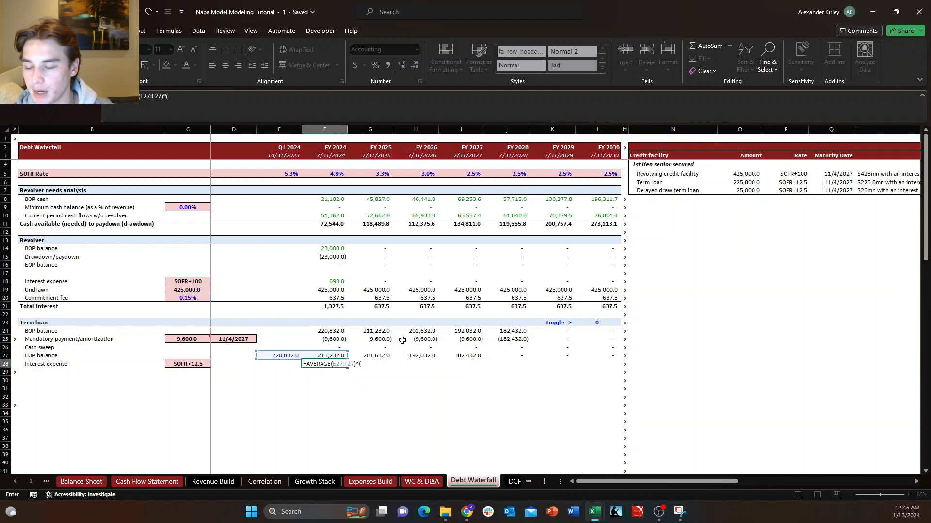
pyautogui.write('*(')
# Complete the F28 interest expense formula by multiplying the average balance by (C28/10000+F5), the spread plus the FY 2024 SOFR rate.
pyautogui.press('Left')
pyautogui.press('Left')
pyautogui.press('Left')
pyautogui.press('Left')
pyautogui.press('Right')
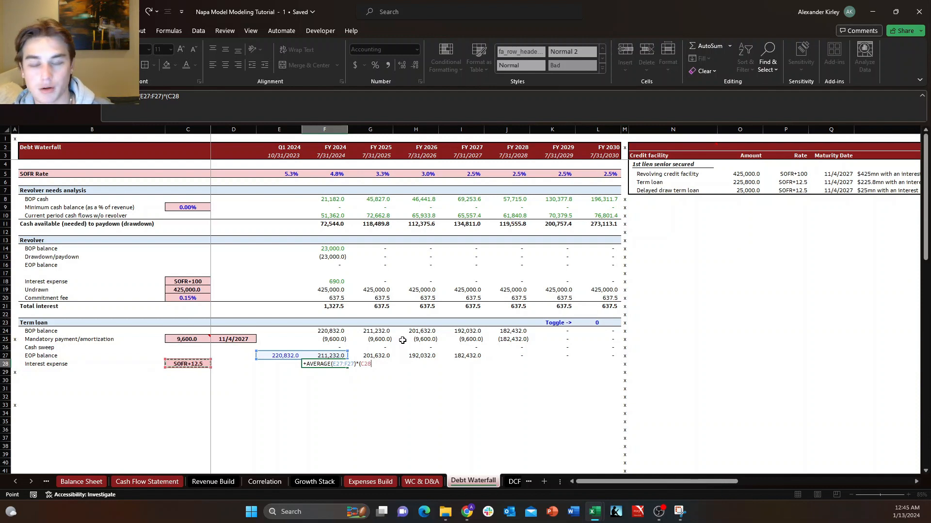
pyautogui.write('/1')
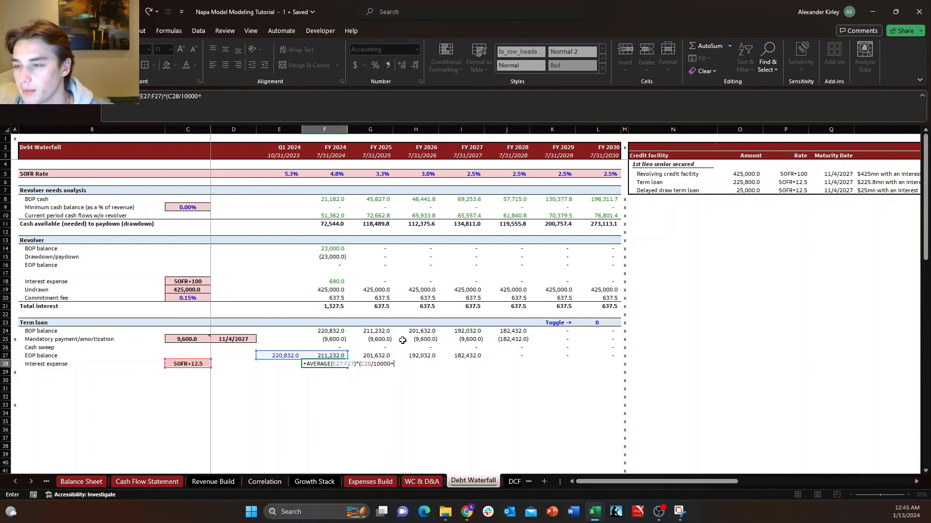
pyautogui.write('0000+')
pyautogui.click(345, 176)
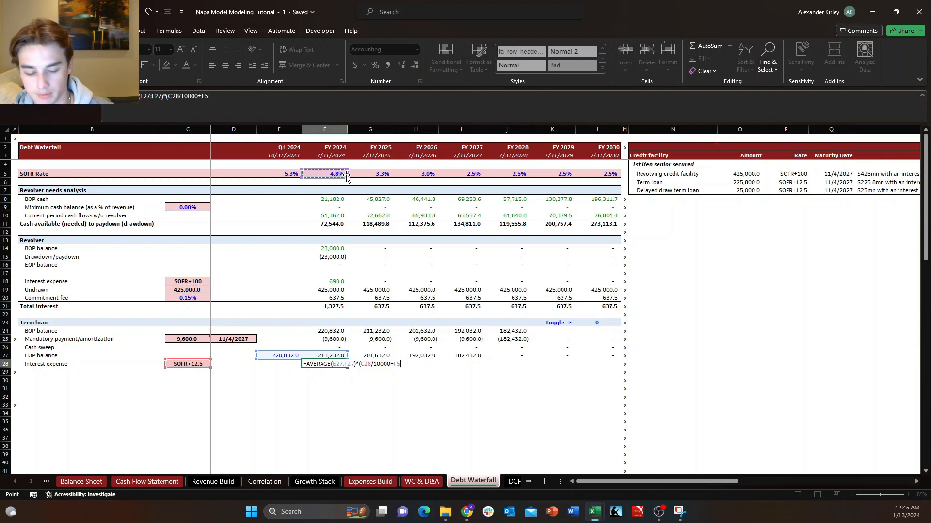
pyautogui.hotkey('ctrl', 'Return')
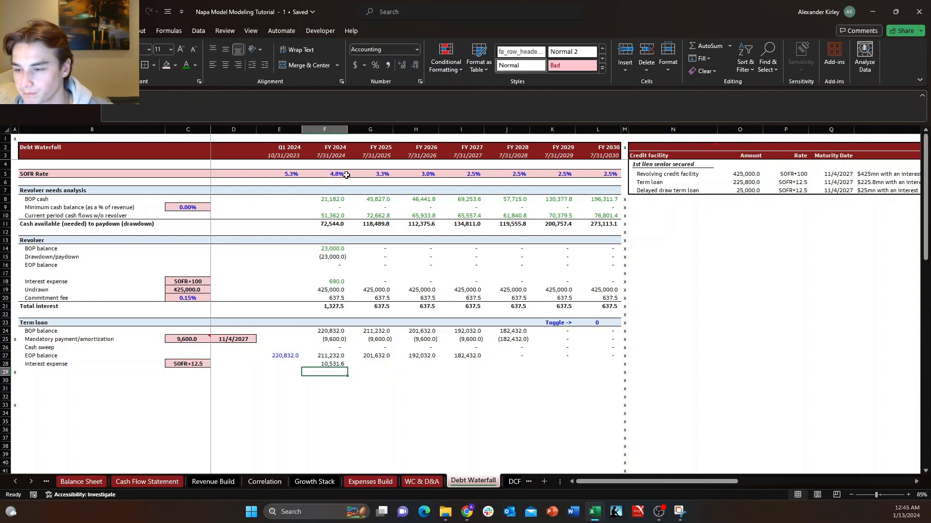
# Make the C28 spread reference absolute ($C$28) in the term loan's FY 2024 interest expense formula in F28.
pyautogui.press('F2')
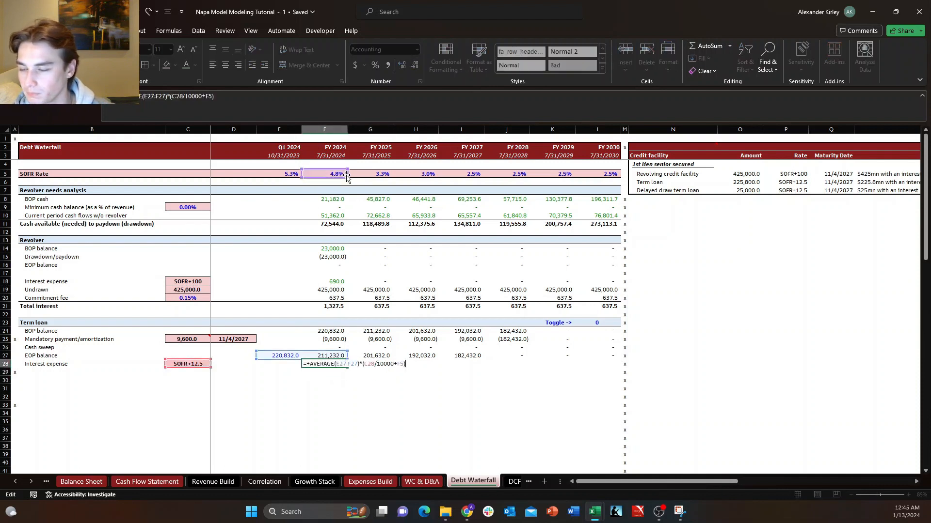
pyautogui.press('Left')
pyautogui.press('Left')
pyautogui.press('Left')
pyautogui.press('Left')
pyautogui.press('Left')
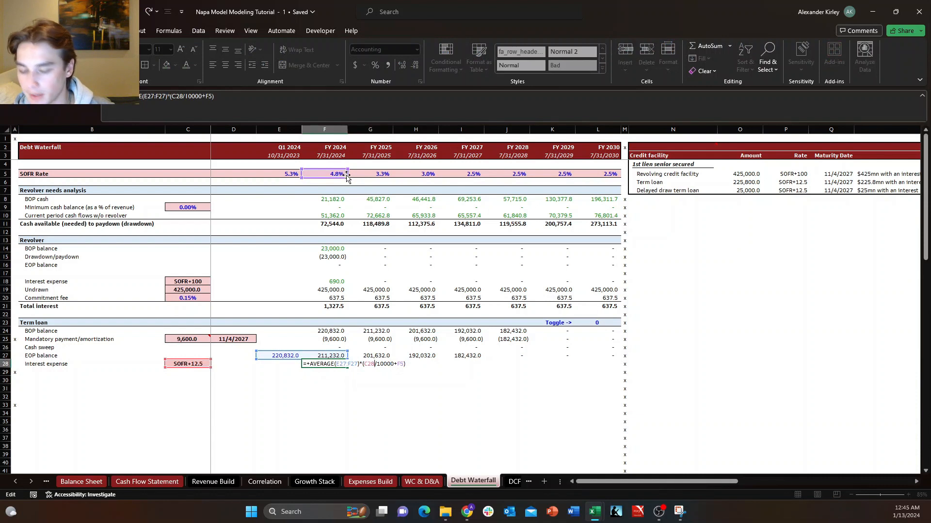
pyautogui.press('F4')
pyautogui.hotkey('ctrl', 'Return')
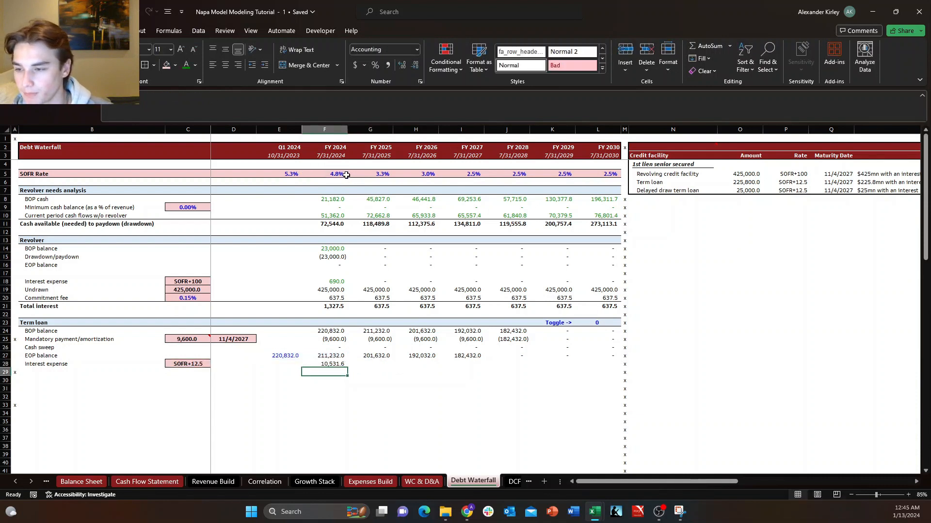
# Fill the term loan's interest expense formula from F28 across through FY 2030 in column L.
pyautogui.hotkey('ctrl', 'shift', 'Right')
pyautogui.hotkey('shift', 'Left')
pyautogui.hotkey('ctrl', 'r')
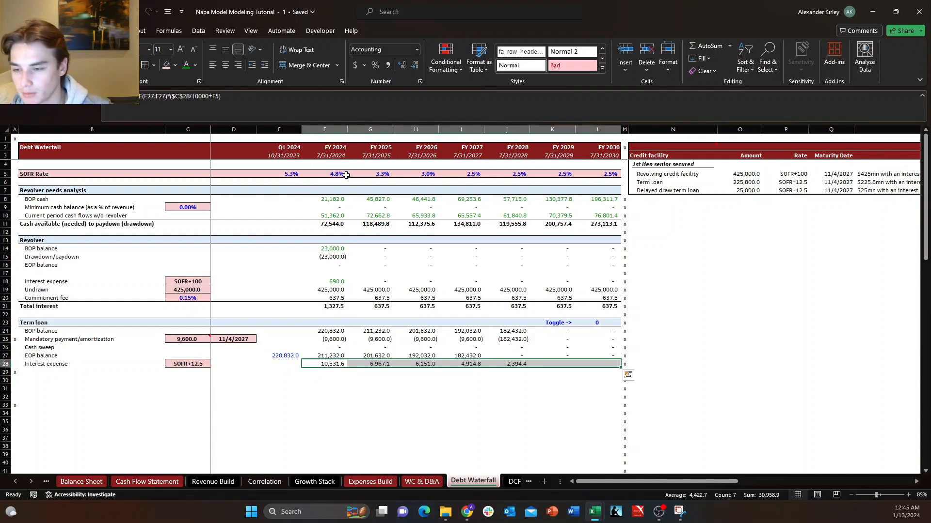
pyautogui.press('Right')
pyautogui.press('Right')
pyautogui.press('Right')
pyautogui.press('Right')
pyautogui.press('Down')
pyautogui.press('Down')
pyautogui.press('Right')
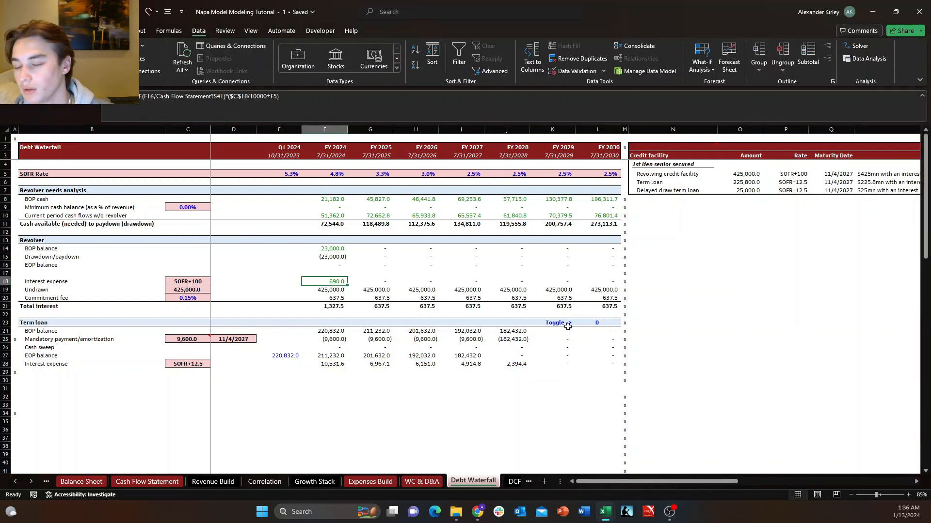
pyautogui.press('Down')
pyautogui.press('Down')
pyautogui.press('Down')
pyautogui.press('Down')
pyautogui.press('Down')
pyautogui.press('Down')
pyautogui.press('Down')
pyautogui.press('Down')
pyautogui.press('Down')
pyautogui.press('Down')
pyautogui.press('Right')
pyautogui.press('Left')
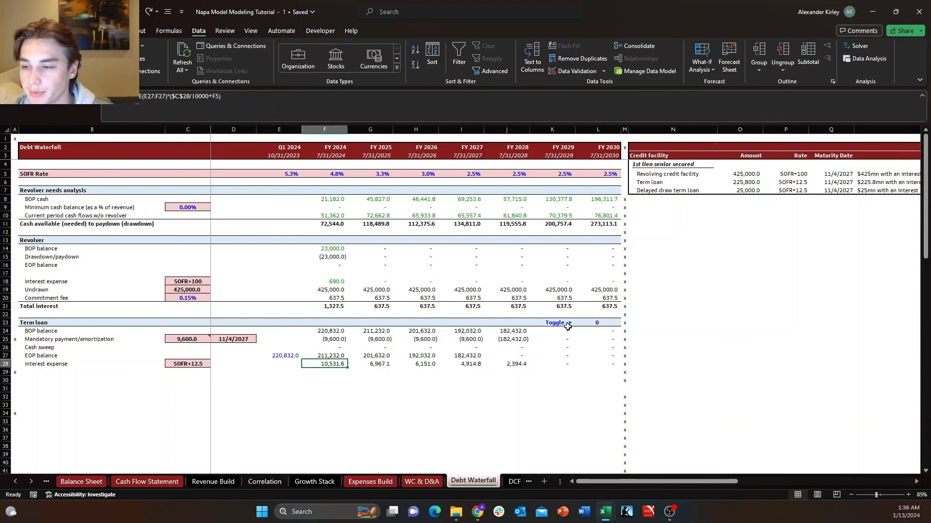
pyautogui.press('Right')
pyautogui.press('Up')
pyautogui.press('Up')
pyautogui.press('Left')
pyautogui.press('Right')
pyautogui.press('Right')
pyautogui.press('Right')
pyautogui.press('Up')
pyautogui.press('Up')
pyautogui.press('Up')
pyautogui.press('Right')
pyautogui.press('Right')
pyautogui.press('Right')
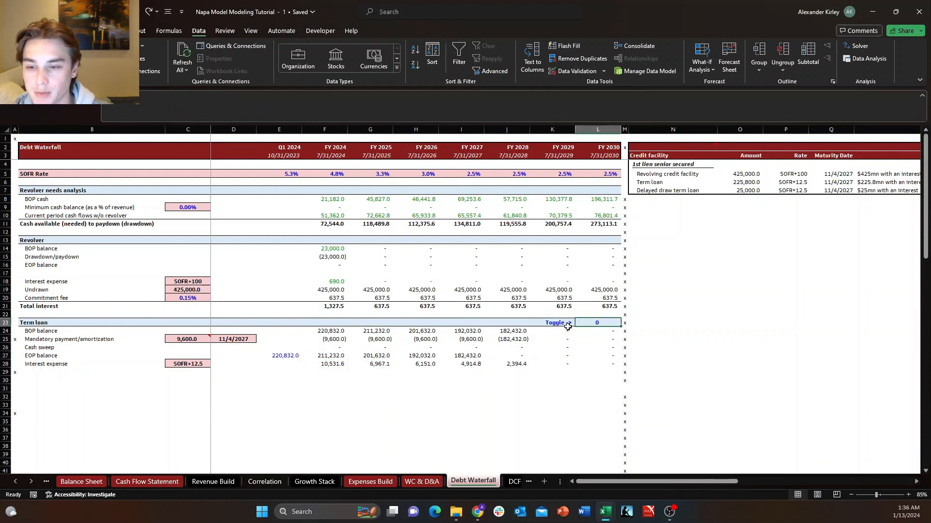
pyautogui.press('Left')
pyautogui.hotkey('ctrl', 'Left')
pyautogui.hotkey('ctrl', 'Right')
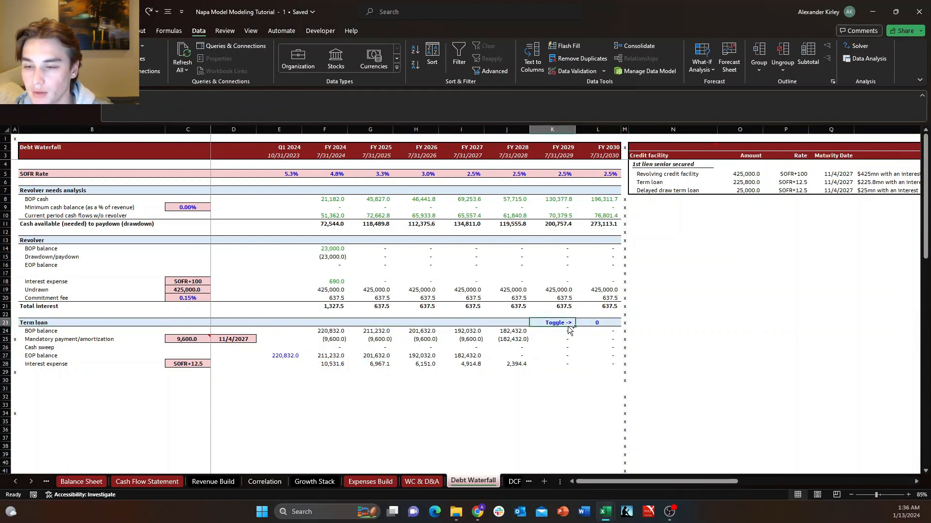
pyautogui.press('Right')
pyautogui.press('Right')
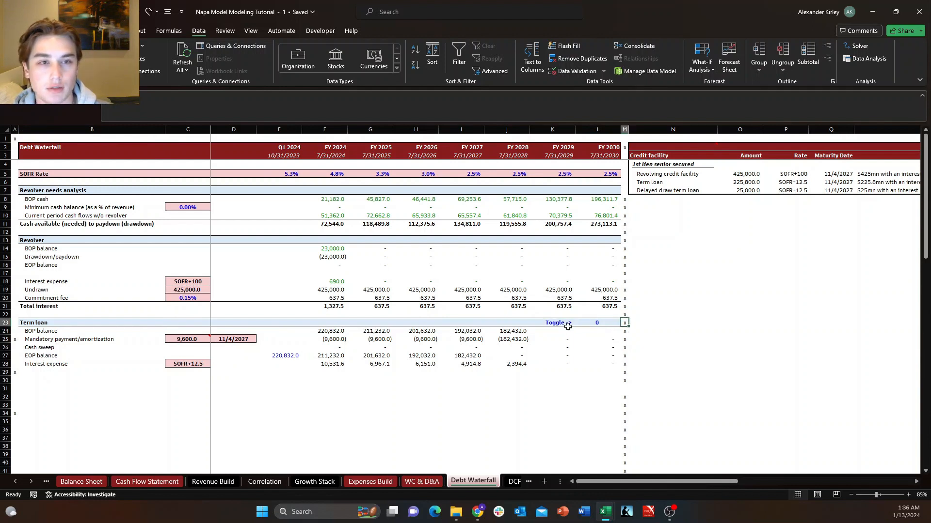
pyautogui.press('Left')
pyautogui.press('Left')
pyautogui.press('Right')
pyautogui.press('Left')
pyautogui.hotkey('ctrl', 'Left')
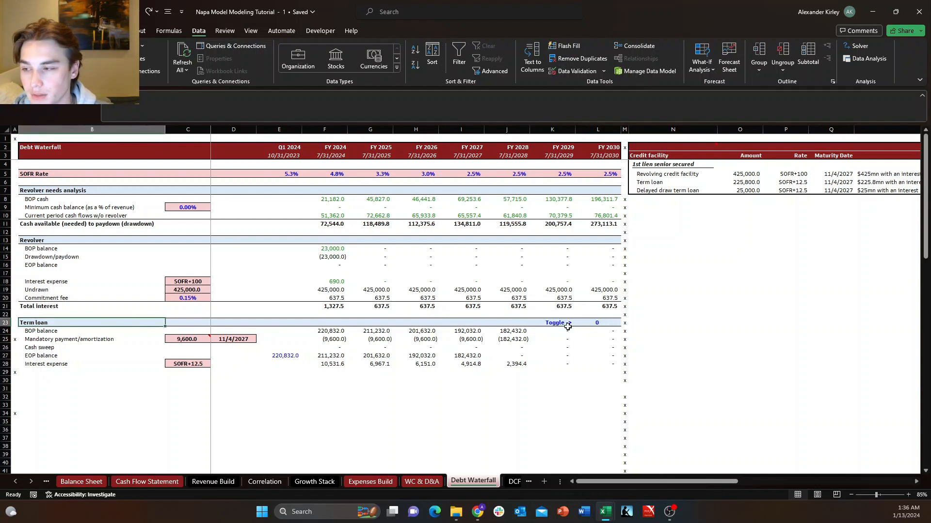
pyautogui.hotkey('ctrl', 'Right')
pyautogui.hotkey('ctrl', 'Right')
pyautogui.hotkey('ctrl', 'Left')
pyautogui.hotkey('ctrl', 'Left')
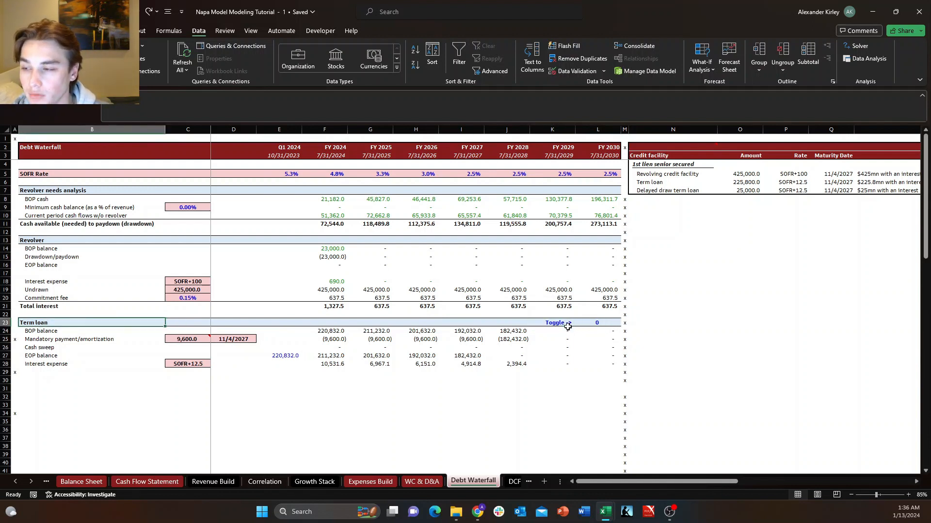
pyautogui.hotkey('ctrl', 'Right')
pyautogui.hotkey('ctrl', 'Right')
pyautogui.hotkey('ctrl', 'Left')
pyautogui.hotkey('ctrl', 'Left')
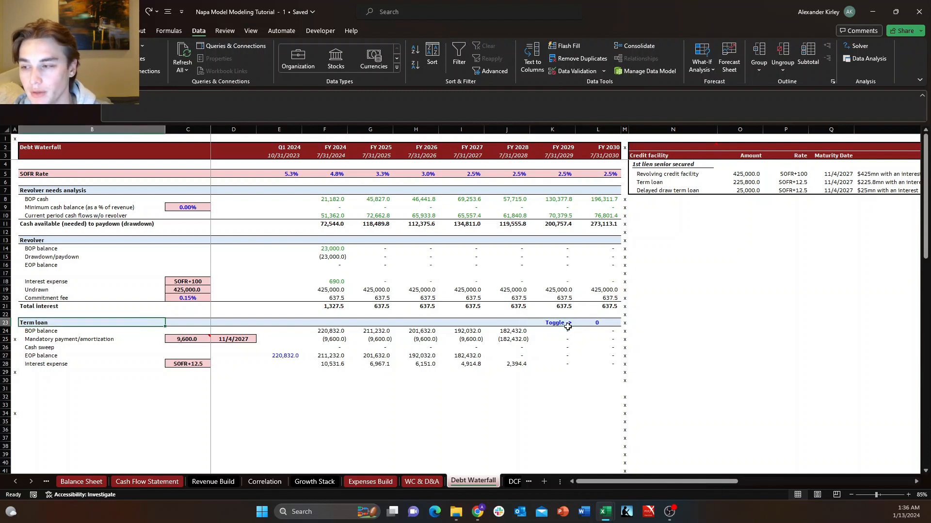
pyautogui.hotkey('ctrl', 'Right')
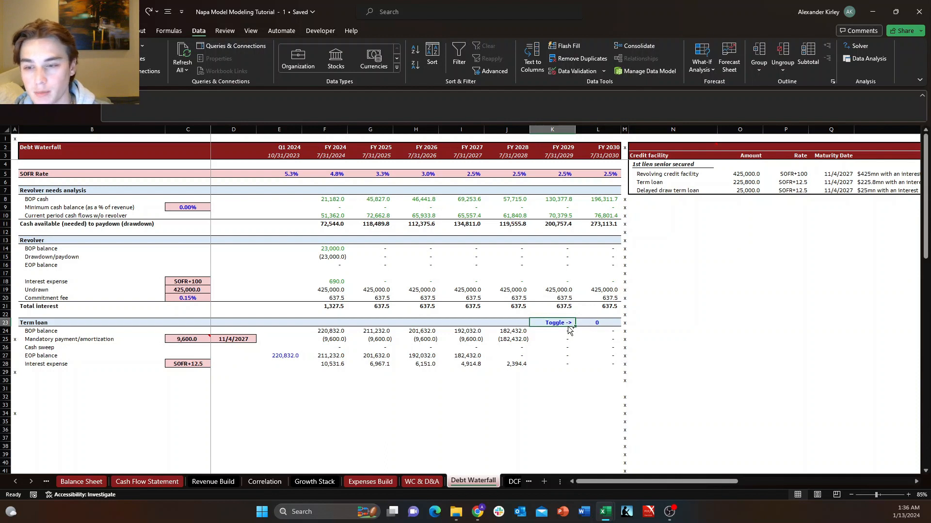
pyautogui.press('Down')
pyautogui.press('Down')
pyautogui.press('Down')
pyautogui.press('Down')
pyautogui.press('Down')
pyautogui.hotkey('ctrl', 'Up')
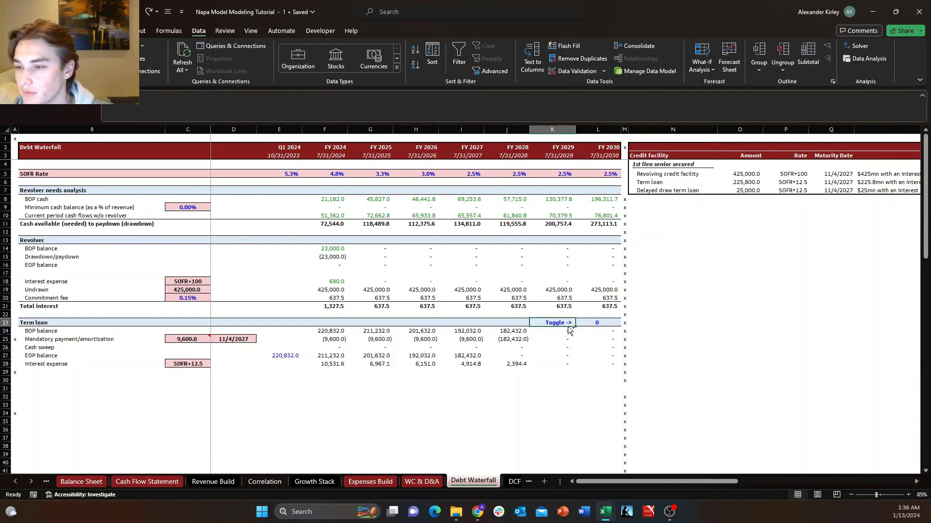
# Flip the sign of the revolver's FY 2024 interest expense in F18 by appending *-1 to its formula.
pyautogui.press('Up')
pyautogui.press('Up')
pyautogui.press('Left')
pyautogui.press('Left')
pyautogui.press('Left')
pyautogui.press('Left')
pyautogui.press('Left')
pyautogui.press('Up')
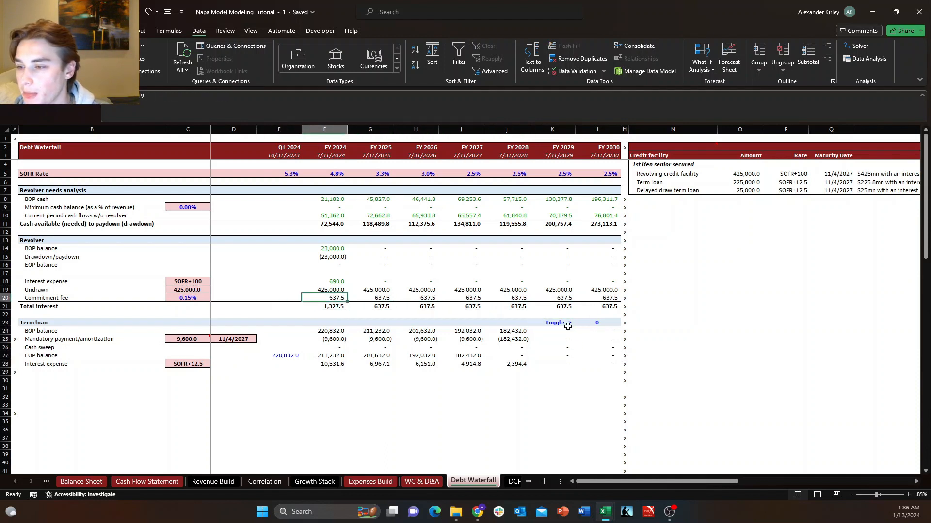
pyautogui.press('Up')
pyautogui.press('Up')
pyautogui.press('F2')
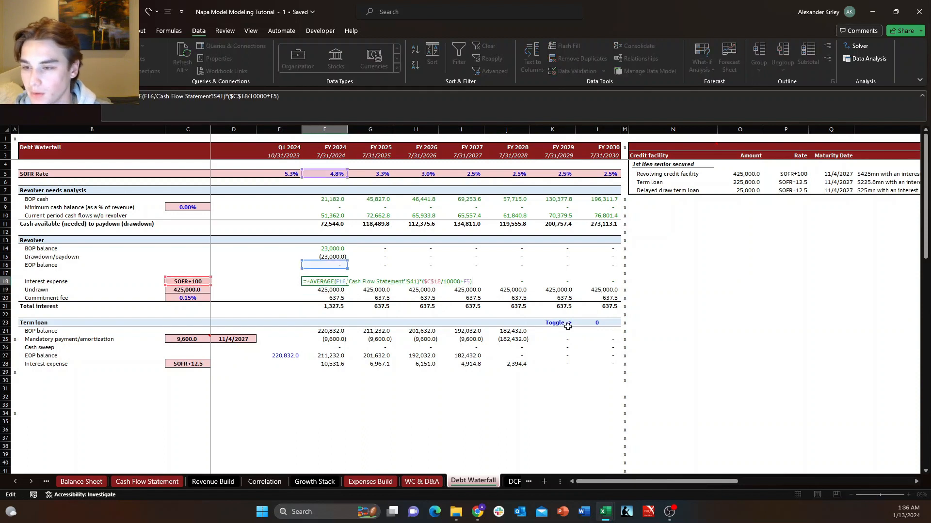
pyautogui.write('1')
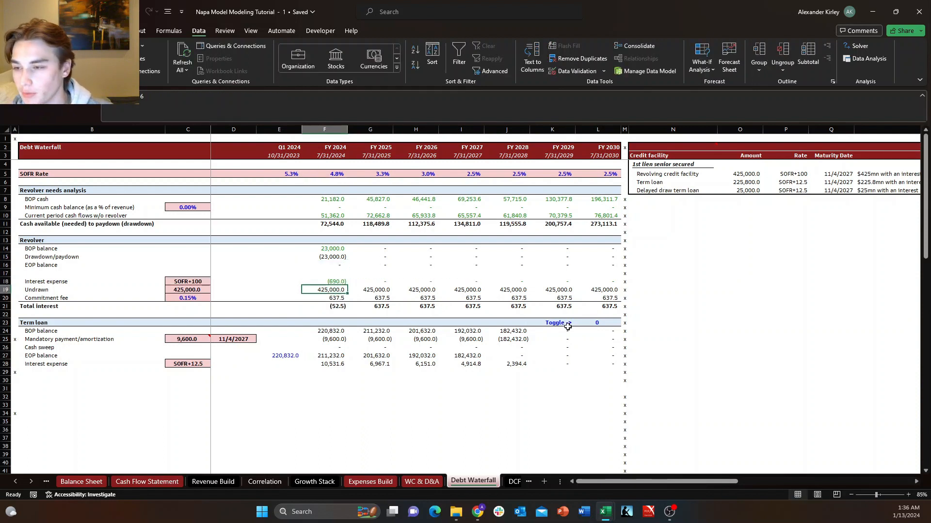
# Append *-1 to the revolver's FY 2025 interest expense formula in G18 and fill it across through FY 2030.
pyautogui.press('Tab')
pyautogui.press('F2')
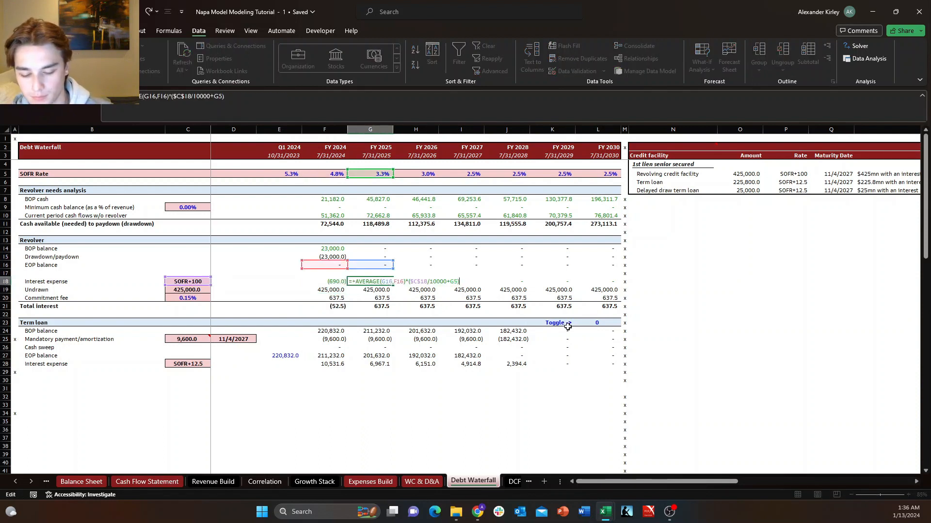
pyautogui.write('*-1')
pyautogui.hotkey('ctrl', 'Return')
pyautogui.hotkey('shift', 'Right')
pyautogui.hotkey('shift', 'Right')
pyautogui.hotkey('shift', 'Right')
pyautogui.hotkey('shift', 'Right')
pyautogui.hotkey('shift', 'Right')
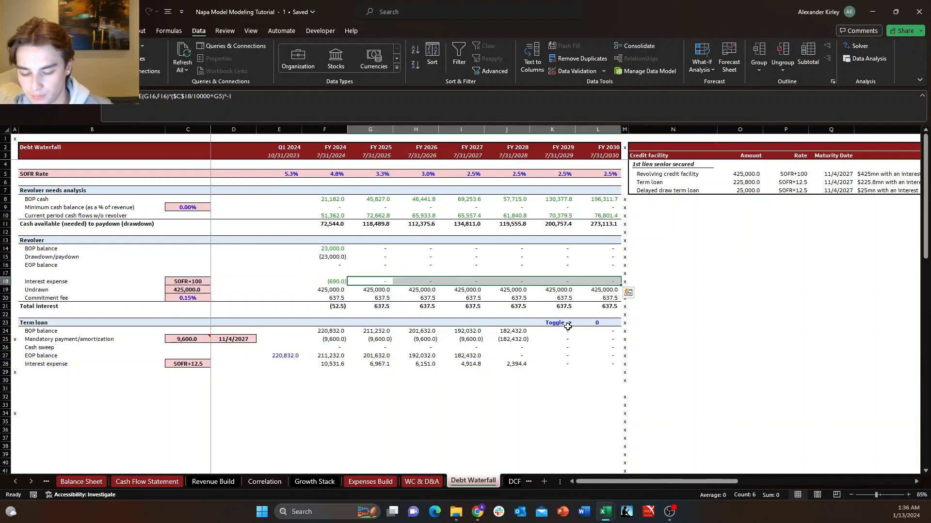
# Display the sheet's formulas, check the revolver's undrawn formulas in G19 and F19, and return to the values view.
pyautogui.press('Down')
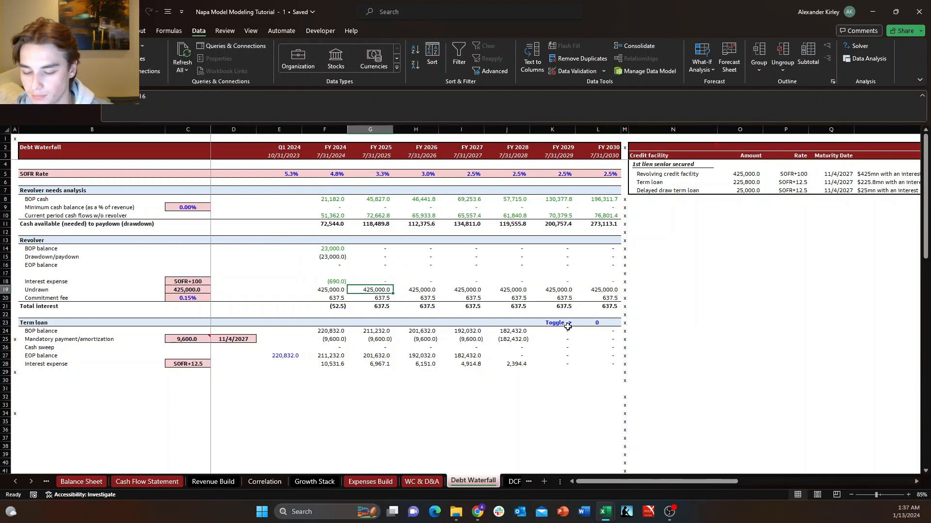
pyautogui.hotkey('ctrl', '`')
pyautogui.press('F2')
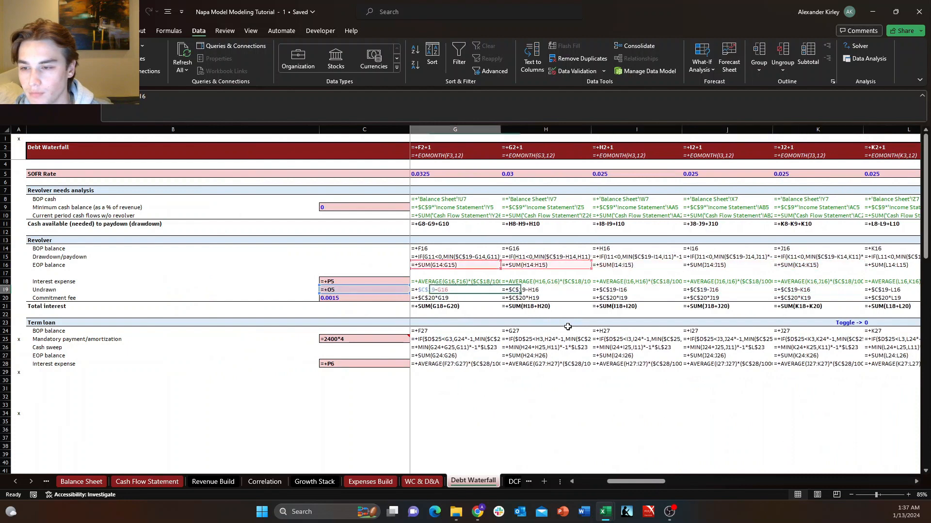
pyautogui.press('Escape')
pyautogui.press('Left')
pyautogui.press('F2')
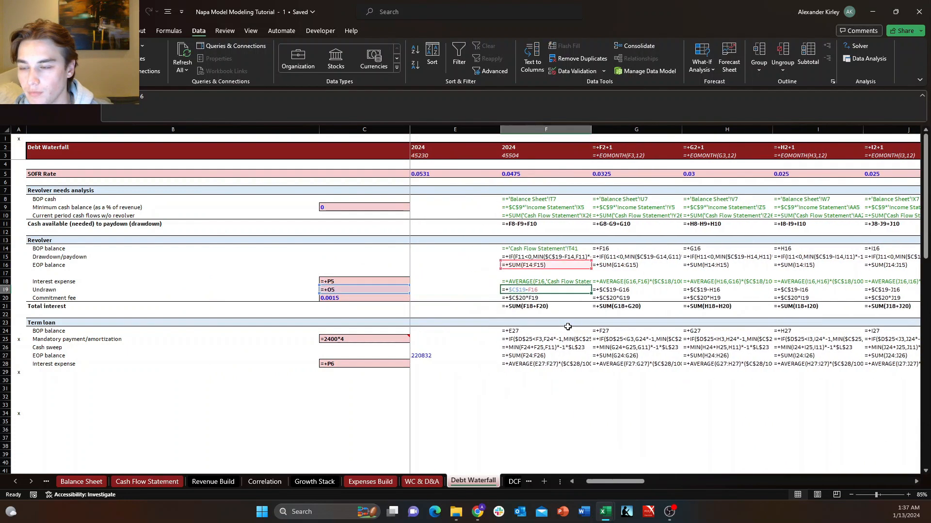
pyautogui.press('Right')
pyautogui.press('Right')
pyautogui.press('Left')
pyautogui.press('Left')
pyautogui.press('Escape')
pyautogui.press('Up')
pyautogui.hotkey('ctrl', '`')
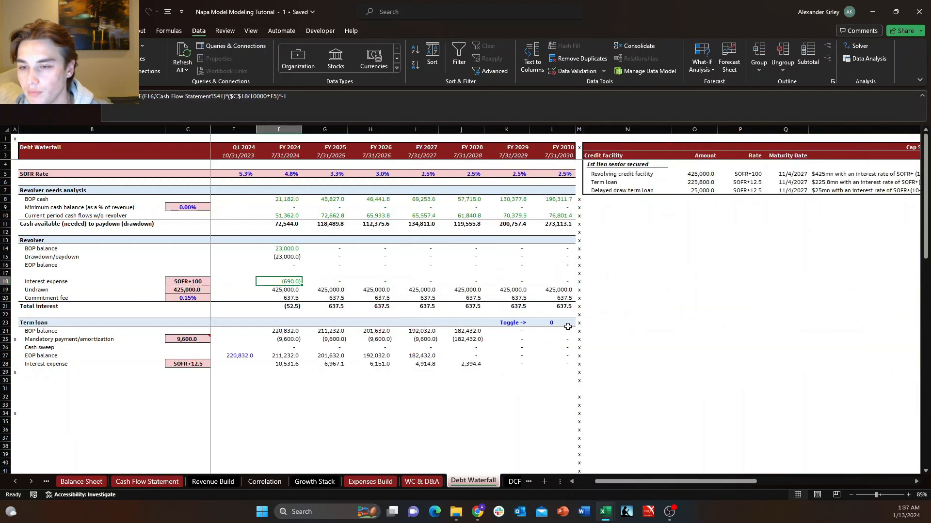
# Append *-1 to the revolver's FY 2024 commitment fee formula in F20.
pyautogui.press('Down')
pyautogui.press('Down')
pyautogui.press('Down')
pyautogui.press('Down')
pyautogui.press('Down')
pyautogui.press('Down')
pyautogui.press('Down')
pyautogui.press('Down')
pyautogui.press('Down')
pyautogui.press('Down')
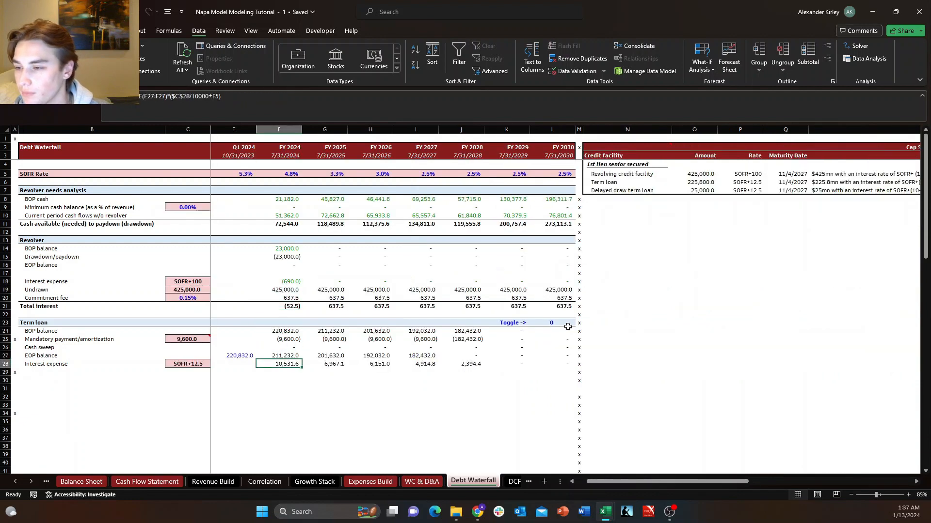
pyautogui.press('Up')
pyautogui.press('Up')
pyautogui.press('Up')
pyautogui.press('Up')
pyautogui.press('Up')
pyautogui.press('Up')
pyautogui.press('Up')
pyautogui.press('Up')
pyautogui.press('F2')
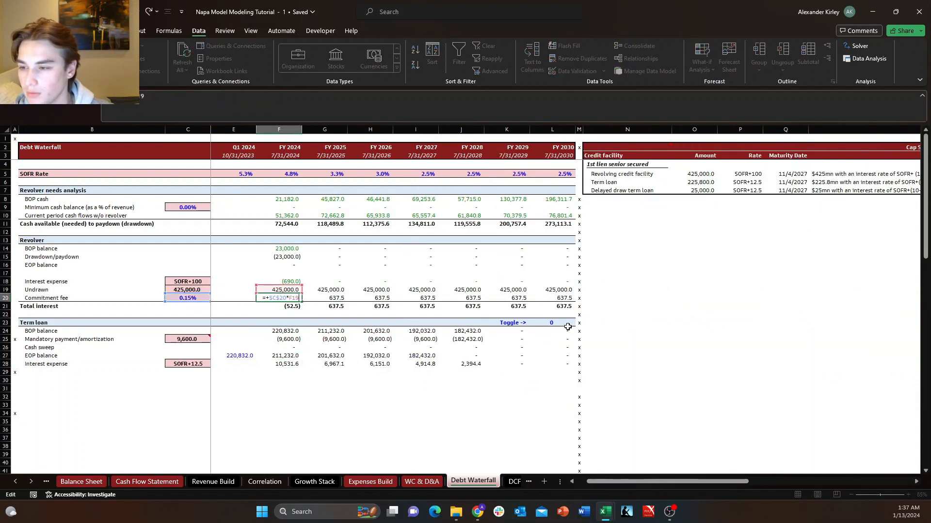
pyautogui.write('*')
pyautogui.hotkey('ctrl', 'Return')
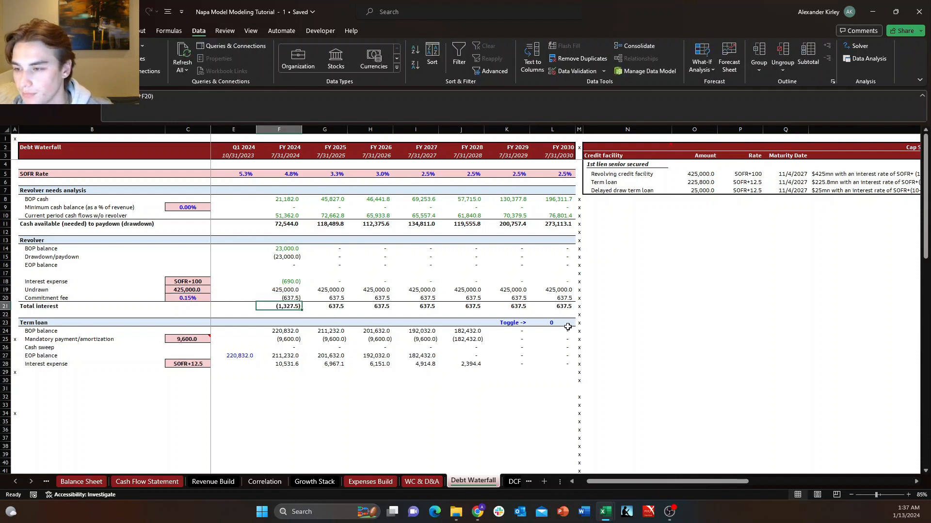
# Fill the commitment fee formula from F20 across through FY 2030 in column L.
pyautogui.hotkey('ctrl', 'c')
pyautogui.hotkey('shift', 'Right')
pyautogui.hotkey('shift', 'Right')
pyautogui.hotkey('shift', 'Right')
pyautogui.hotkey('shift', 'Right')
pyautogui.hotkey('shift', 'Right')
pyautogui.hotkey('shift', 'Right')
pyautogui.hotkey('ctrl', 'v')
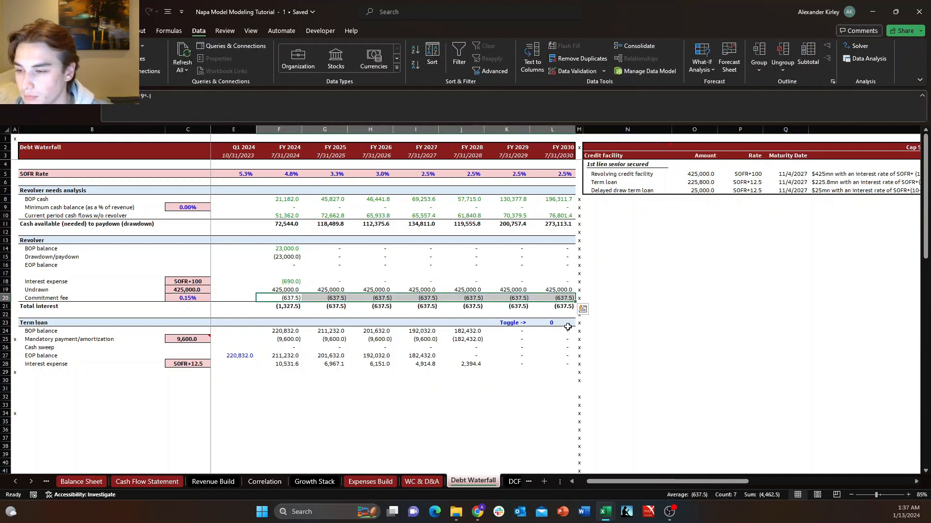
# Append *-1 to the term loan's FY 2024 interest expense formula in F28 and fill it across through FY 2030.
pyautogui.press('Down')
pyautogui.press('Down')
pyautogui.press('Down')
pyautogui.press('Down')
pyautogui.press('Down')
pyautogui.press('Down')
pyautogui.press('Down')
pyautogui.press('Down')
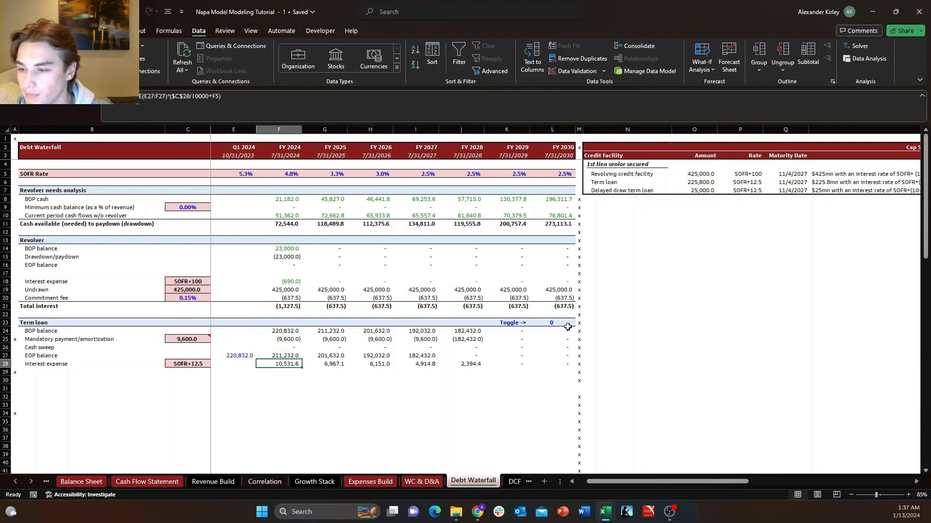
pyautogui.press('F2')
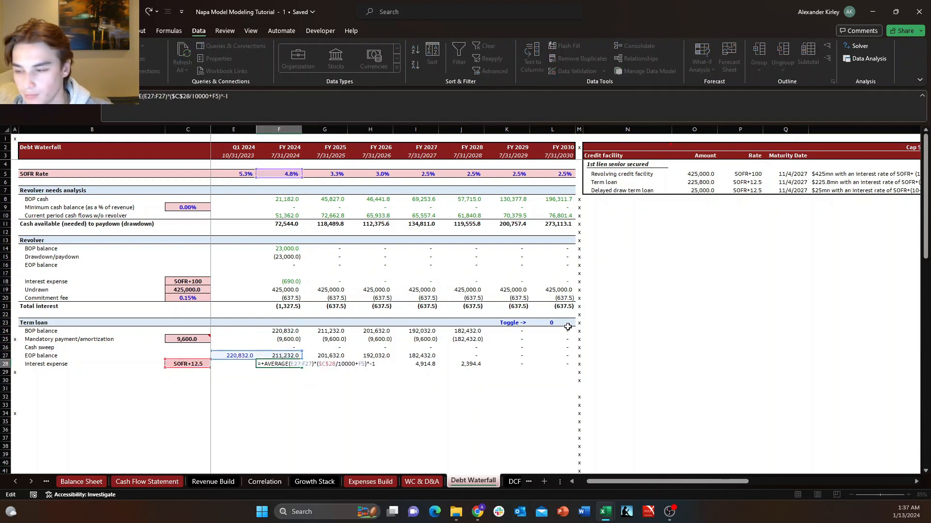
pyautogui.hotkey('ctrl', 'Return')
pyautogui.hotkey('ctrl', 'c')
pyautogui.hotkey('shift', 'Right')
pyautogui.hotkey('shift', 'Right')
pyautogui.hotkey('shift', 'Right')
pyautogui.hotkey('shift', 'Right')
pyautogui.hotkey('shift', 'Right')
pyautogui.hotkey('shift', 'Right')
pyautogui.hotkey('ctrl', 'v')
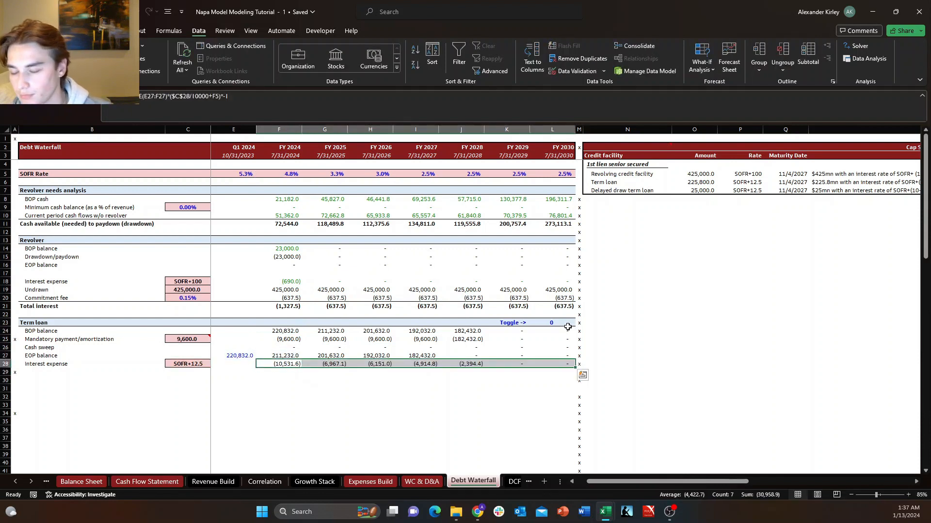
# Examine the term loan's cash sweep toggle in L23 and its label in K23.
pyautogui.press('Up')
pyautogui.press('Up')
pyautogui.press('Right')
pyautogui.press('Up')
pyautogui.press('Up')
pyautogui.press('Up')
pyautogui.press('Right')
pyautogui.press('Right')
pyautogui.press('Right')
pyautogui.press('Right')
pyautogui.press('Right')
pyautogui.press('Right')
pyautogui.press('Left')
pyautogui.press('Down')
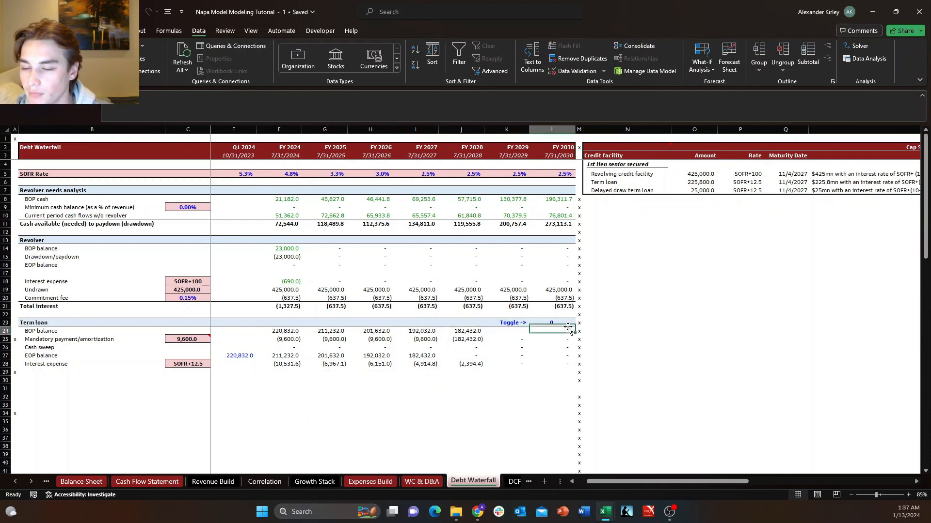
pyautogui.press('Up')
pyautogui.press('Right')
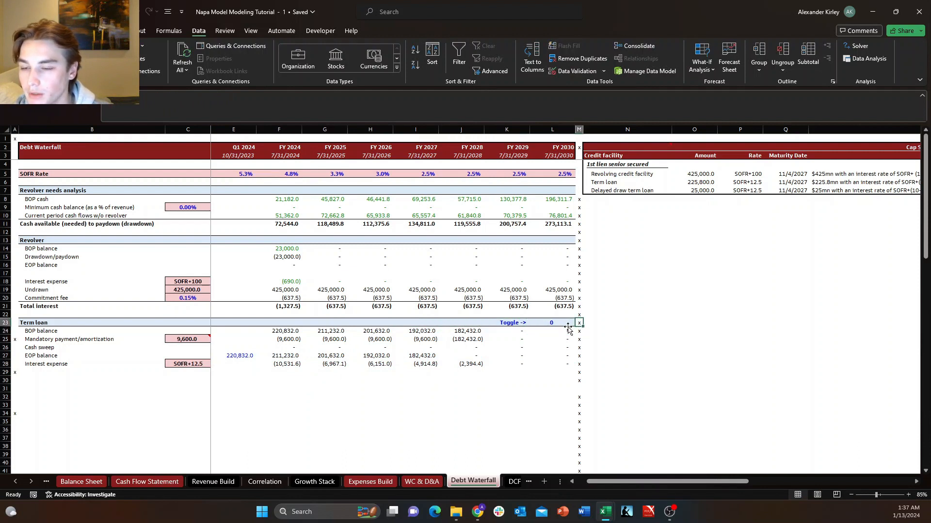
pyautogui.press('Left')
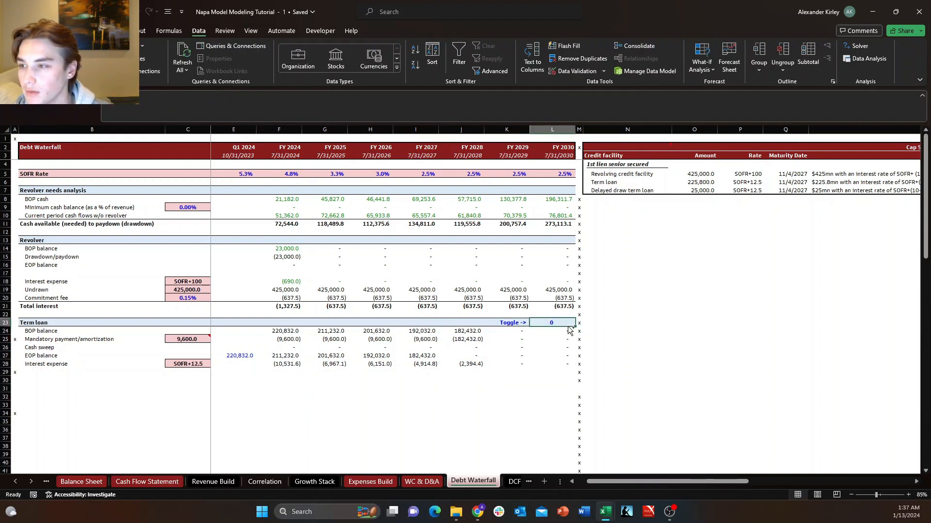
pyautogui.press('Left')
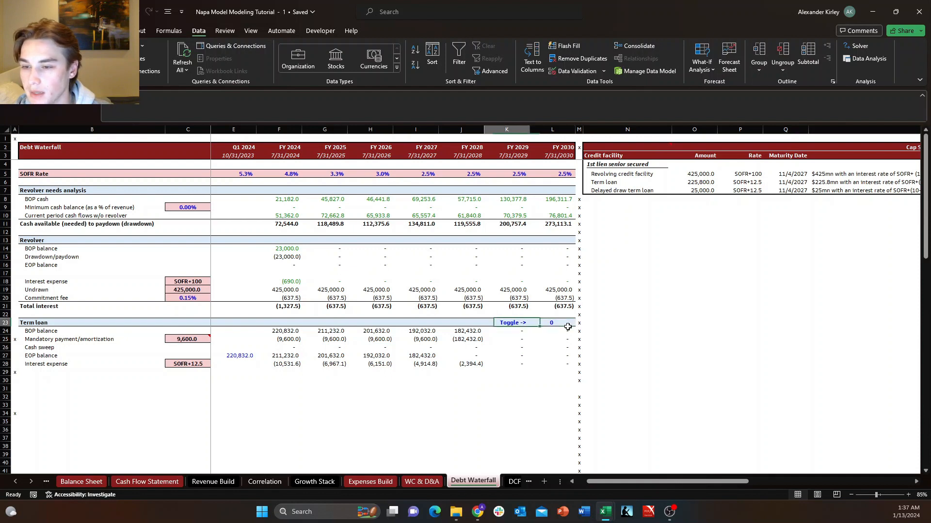
pyautogui.press('Down')
pyautogui.press('Up')
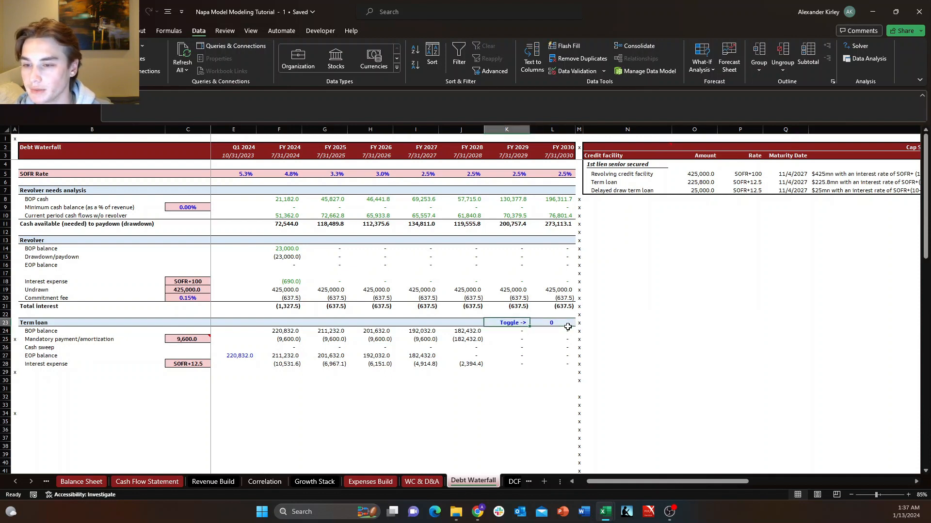
# Change the FY 2024 cash sweep formula in F26 to multiply by $C$3 instead of $L$23.
pyautogui.press('Left')
pyautogui.press('Left')
pyautogui.press('Left')
pyautogui.press('Down')
pyautogui.press('Left')
pyautogui.press('Left')
pyautogui.press('Down')
pyautogui.press('Down')
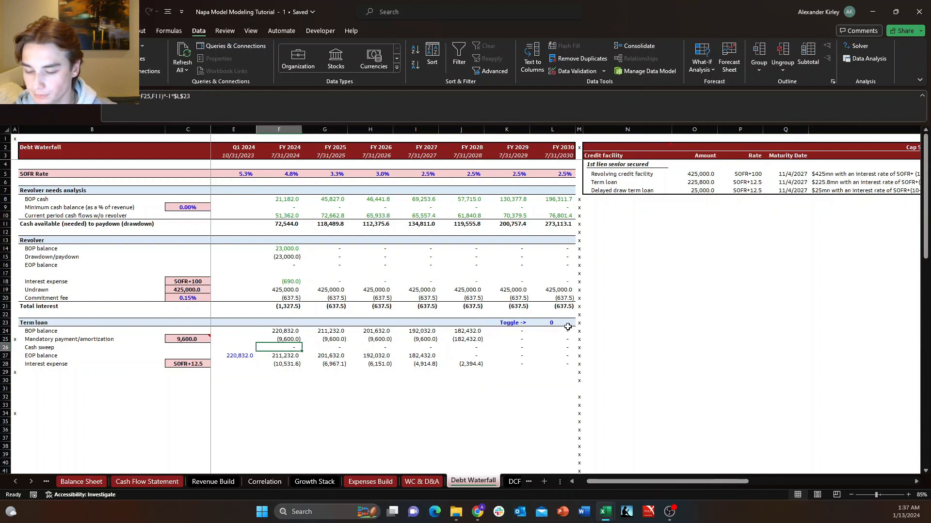
pyautogui.press('F2')
pyautogui.press('Left')
pyautogui.press('Left')
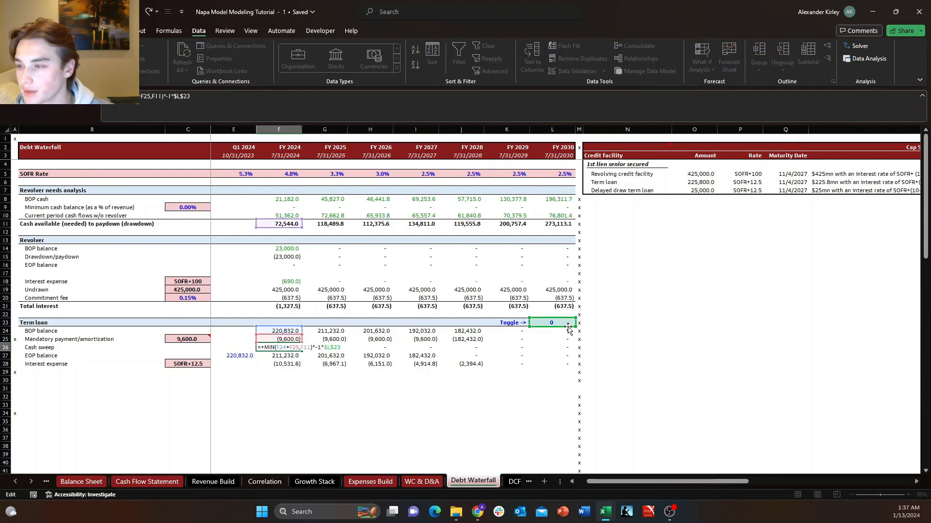
pyautogui.press('BackSpace')
pyautogui.write('c')
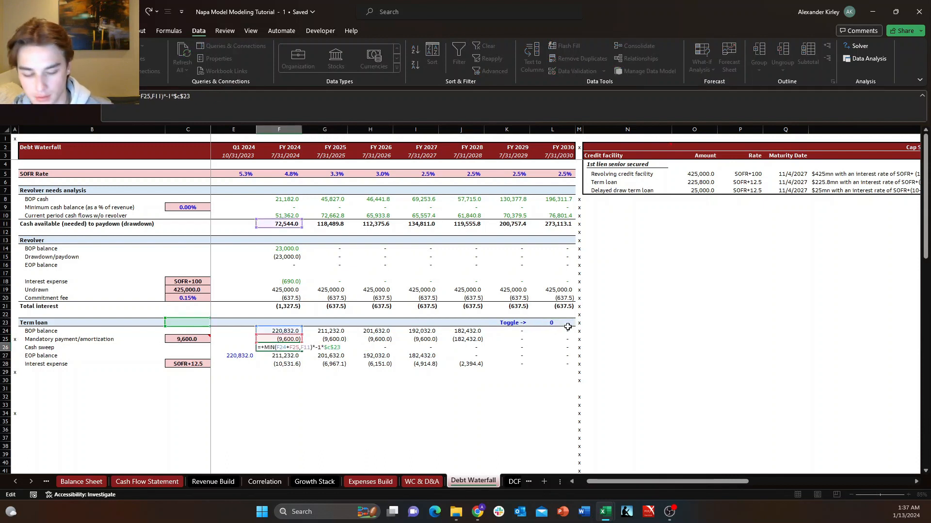
pyautogui.press('Return')
# Fill the updated cash sweep formula from F26 across through FY 2030.
pyautogui.press('Up')
pyautogui.hotkey('ctrl', 'c')
pyautogui.hotkey('shift', 'Right')
pyautogui.hotkey('shift', 'Right')
pyautogui.hotkey('shift', 'Right')
pyautogui.hotkey('shift', 'Right')
pyautogui.hotkey('shift', 'Right')
pyautogui.hotkey('shift', 'Right')
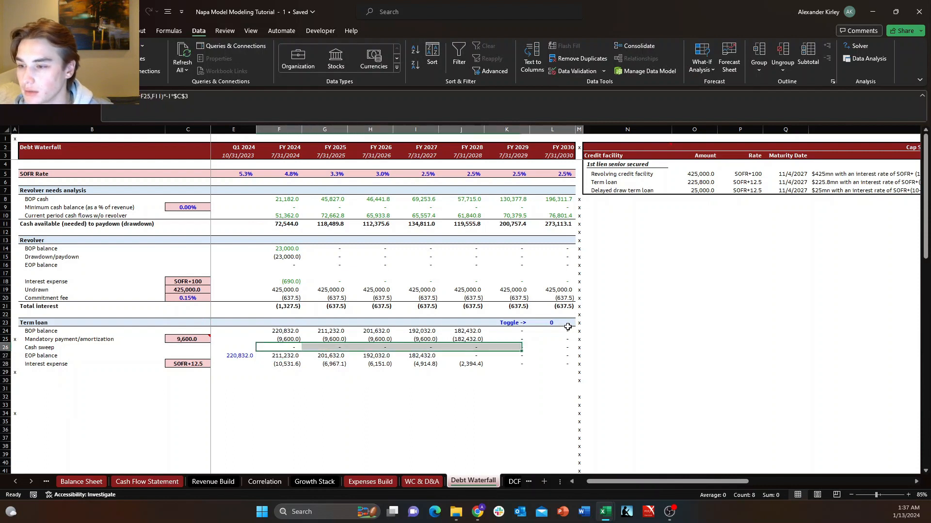
pyautogui.hotkey('ctrl', 'v')
pyautogui.press('Left')
pyautogui.press('Up')
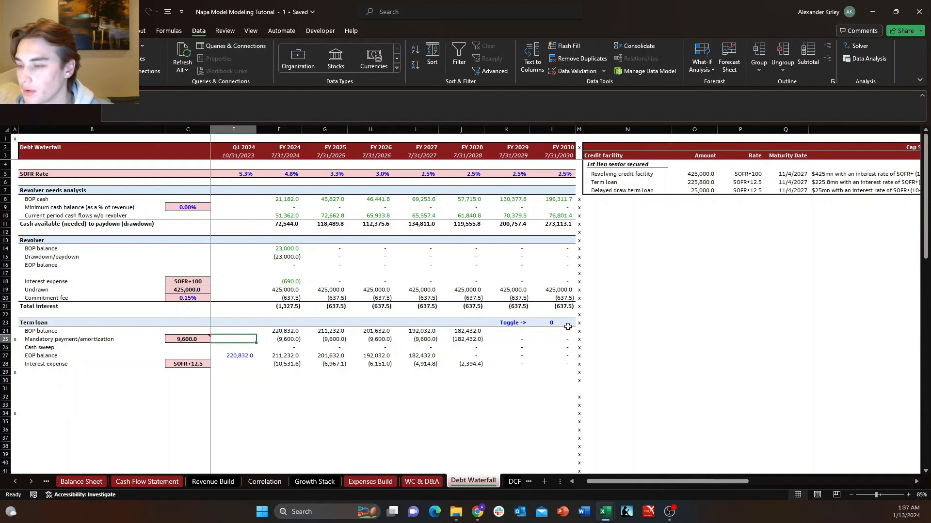
# Test the cash sweep toggle in header cell C3 with 1, and set it to 0.
pyautogui.press('Left')
pyautogui.press('Up')
pyautogui.press('Up')
pyautogui.hotkey('ctrl', 'Up')
pyautogui.press('Up')
pyautogui.press('Up')
pyautogui.press('Up')
pyautogui.press('Up')
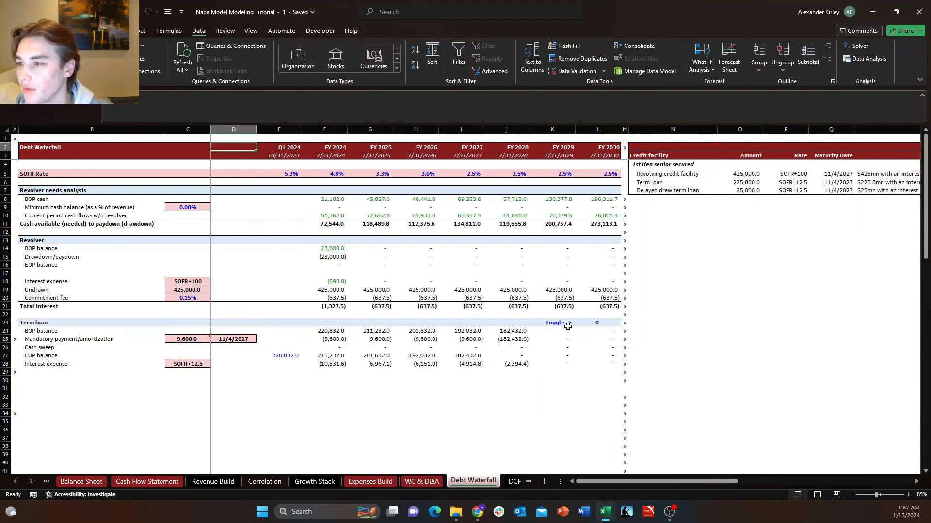
pyautogui.press('Left')
pyautogui.press('Down')
pyautogui.write('1')
pyautogui.hotkey('ctrl', 'Return')
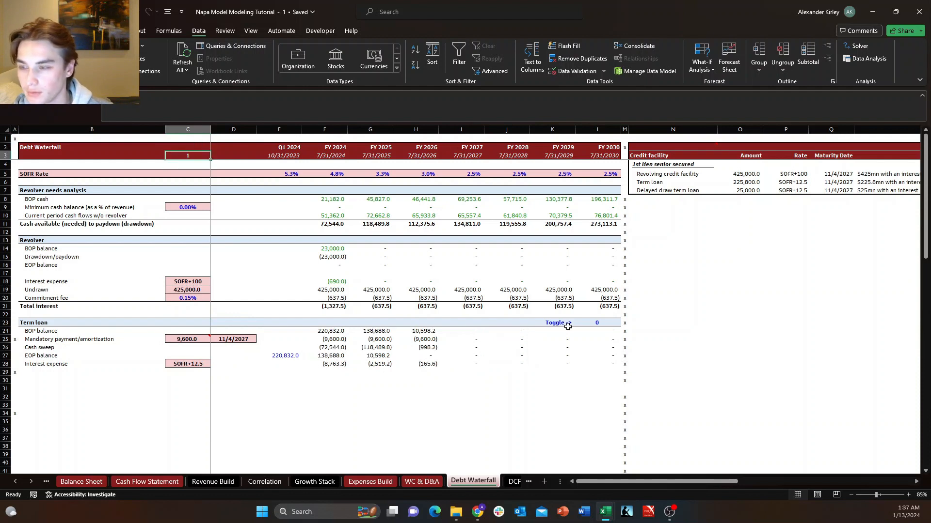
pyautogui.write('0')
pyautogui.press('Return')
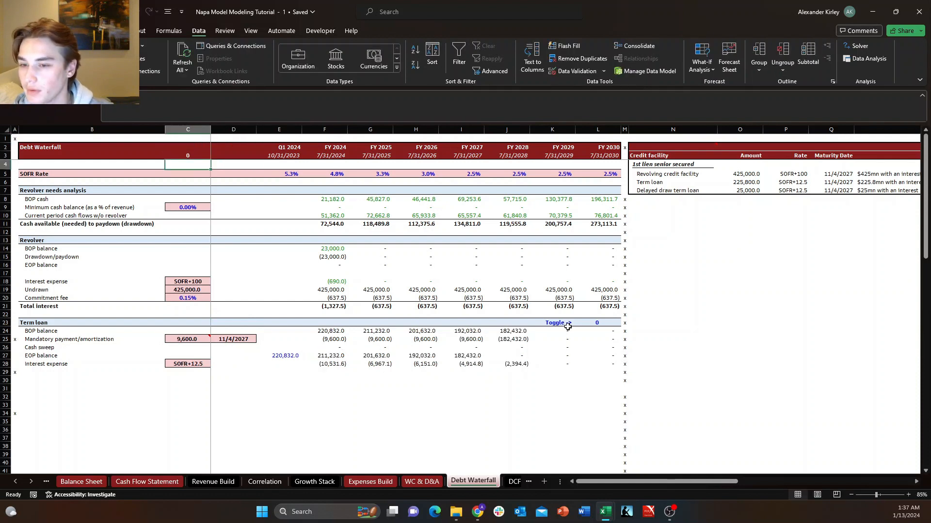
# Check the old toggle in L23 for precedents and clear it together with its label in K23.
pyautogui.press('Left')
pyautogui.press('Right')
pyautogui.press('Right')
pyautogui.press('Right')
pyautogui.press('Right')
pyautogui.press('Right')
pyautogui.press('Right')
pyautogui.press('Right')
pyautogui.press('Right')
pyautogui.press('Right')
pyautogui.press('Right')
pyautogui.press('Right')
pyautogui.press('Down')
pyautogui.press('Down')
pyautogui.press('Down')
pyautogui.press('Down')
pyautogui.press('Down')
pyautogui.press('Down')
pyautogui.press('Down')
pyautogui.press('Down')
pyautogui.press('Down')
pyautogui.press('Down')
pyautogui.press('Down')
pyautogui.press('Down')
pyautogui.press('Down')
pyautogui.press('Down')
pyautogui.press('Down')
pyautogui.press('Down')
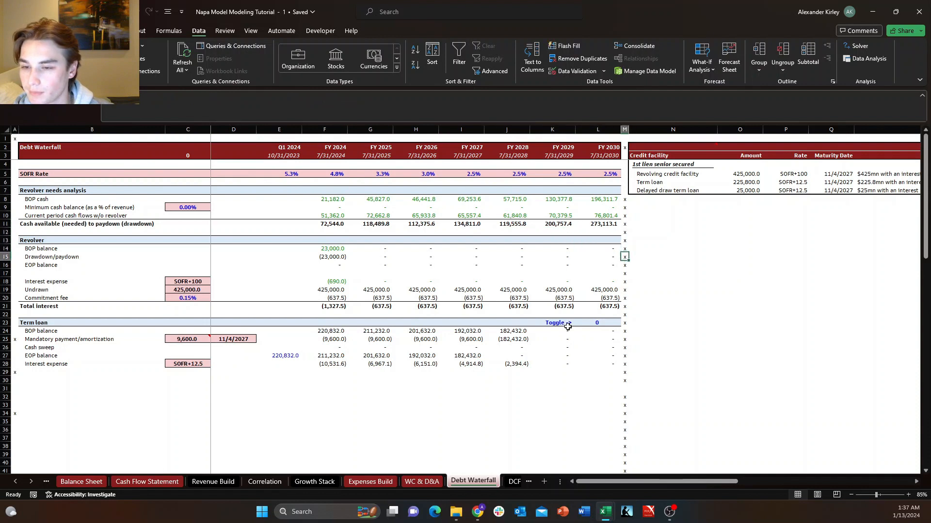
pyautogui.press('Left')
pyautogui.press('Down')
pyautogui.press('Down')
pyautogui.press('Down')
pyautogui.hotkey('ctrl', '[')
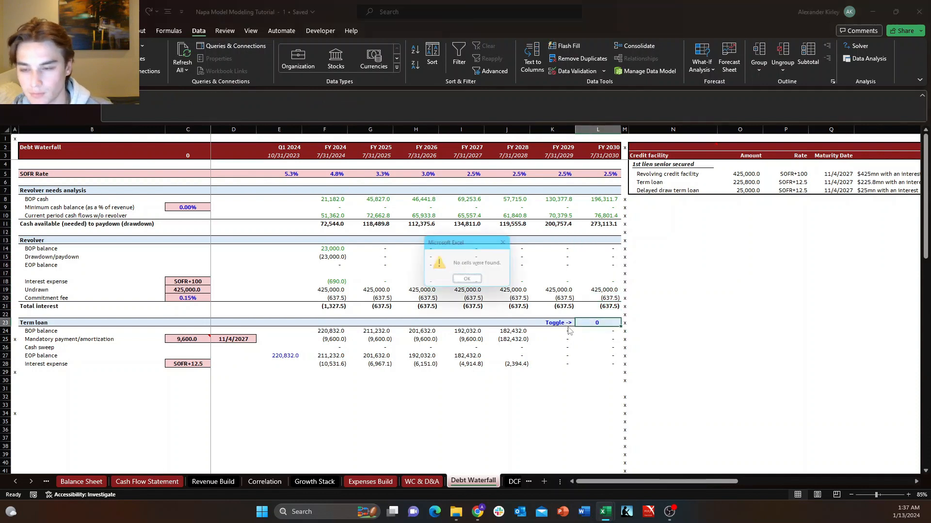
pyautogui.press('Return')
pyautogui.hotkey('shift', 'Left')
pyautogui.press('Delete')
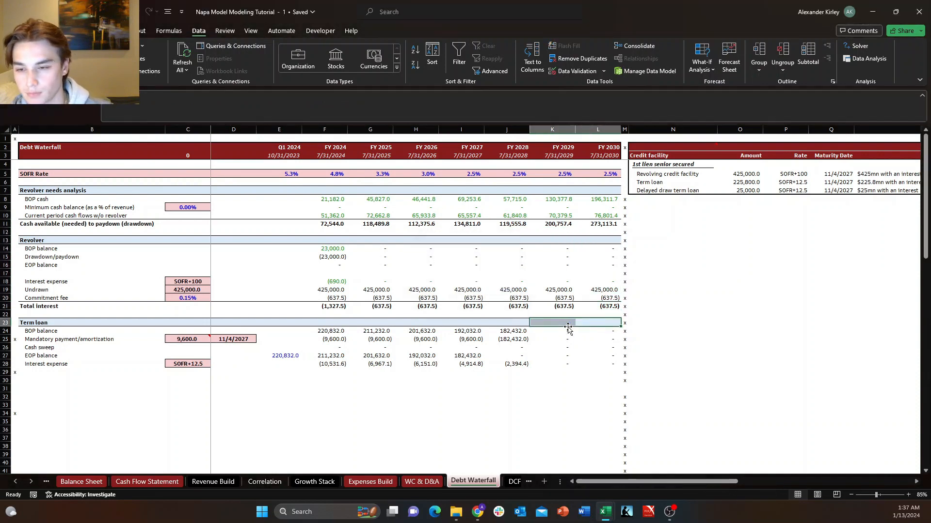
# Review the toggle in C3, the revolver needs analysis rows and the term loan's maturity date in the credit facility table.
pyautogui.press('Left')
pyautogui.hotkey('ctrl', 'Left')
pyautogui.hotkey('ctrl', 'Up')
pyautogui.hotkey('ctrl', 'Up')
pyautogui.hotkey('ctrl', 'Up')
pyautogui.hotkey('ctrl', 'Up')
pyautogui.hotkey('ctrl', 'Up')
pyautogui.hotkey('ctrl', 'Up')
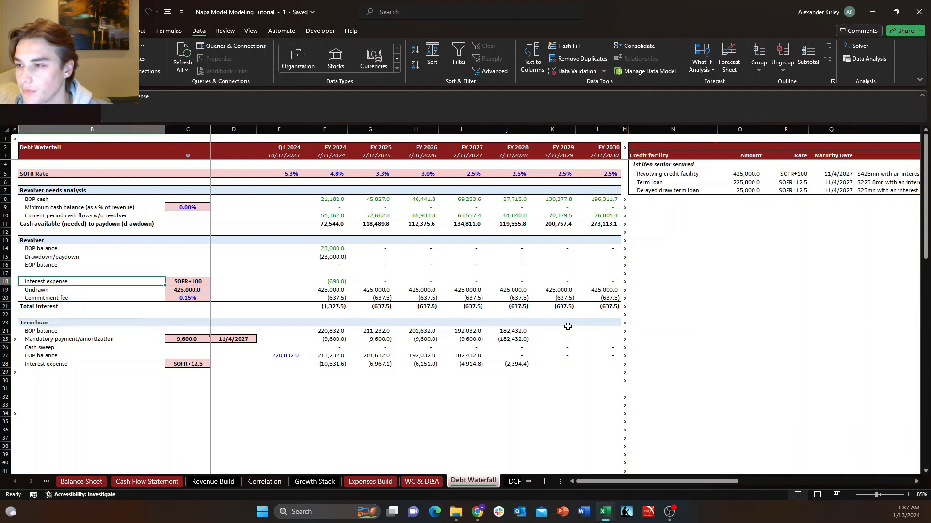
pyautogui.hotkey('ctrl', 'Up')
pyautogui.hotkey('ctrl', 'Up')
pyautogui.press('Right')
pyautogui.press('Down')
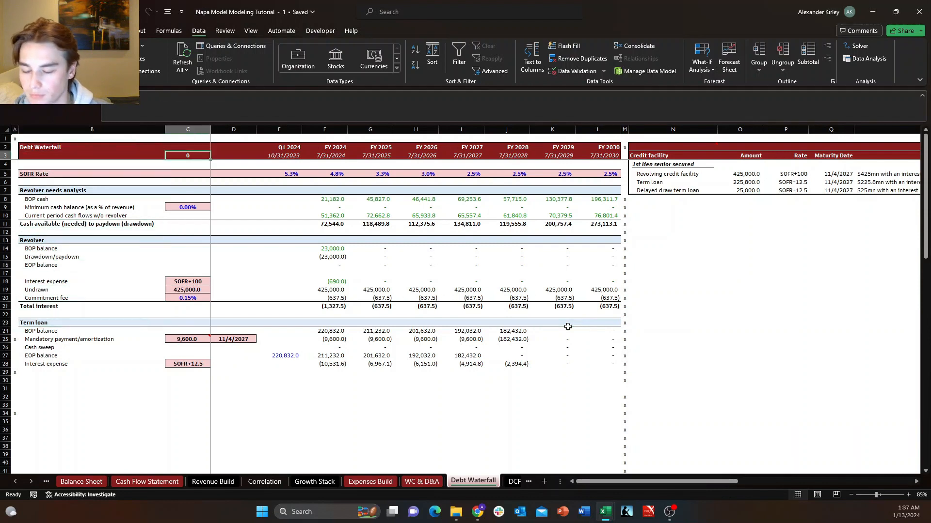
pyautogui.press('Down')
pyautogui.press('Up')
pyautogui.press('Right')
pyautogui.press('Left')
pyautogui.press('Right')
pyautogui.press('Right')
pyautogui.press('Right')
pyautogui.press('Right')
pyautogui.press('Right')
pyautogui.hotkey('ctrl', 'Down')
pyautogui.hotkey('ctrl', 'Down')
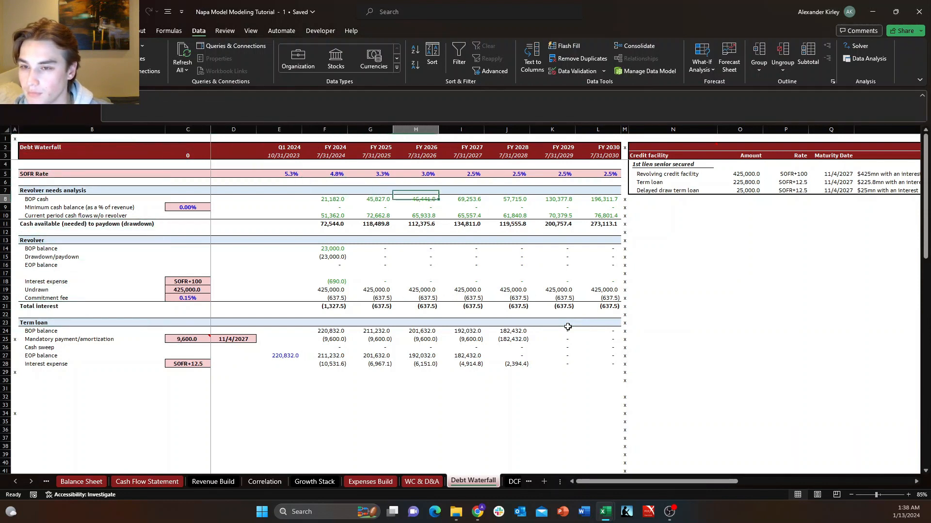
pyautogui.press('Down')
pyautogui.press('Down')
pyautogui.press('Right')
pyautogui.press('Right')
pyautogui.press('Right')
pyautogui.press('Right')
pyautogui.press('Right')
pyautogui.press('Right')
pyautogui.press('Right')
pyautogui.press('Up')
pyautogui.press('Left')
pyautogui.press('Up')
pyautogui.press('Up')
pyautogui.press('Up')
pyautogui.press('Right')
pyautogui.press('Right')
pyautogui.press('Right')
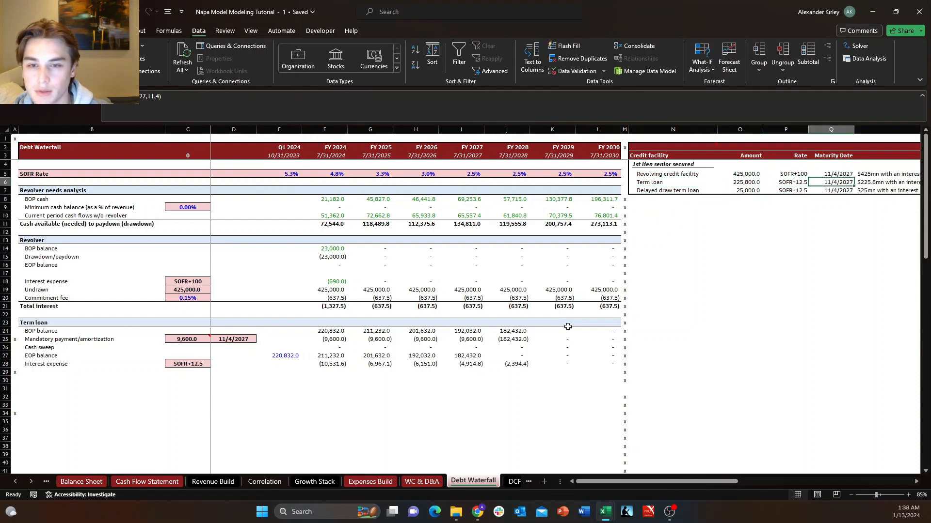
# Move the cash sweep toggle from C3 to C4.
pyautogui.press('Left')
pyautogui.press('Up')
pyautogui.press('Up')
pyautogui.press('Left')
pyautogui.press('Left')
pyautogui.press('Left')
pyautogui.press('Left')
pyautogui.press('Left')
pyautogui.press('Left')
pyautogui.hotkey('ctrl', 'Left')
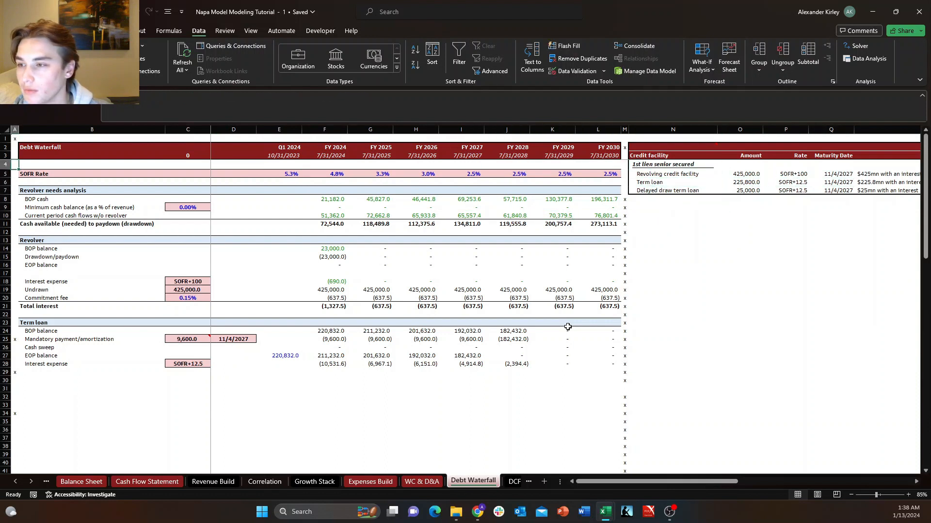
pyautogui.press('Right')
pyautogui.press('Right')
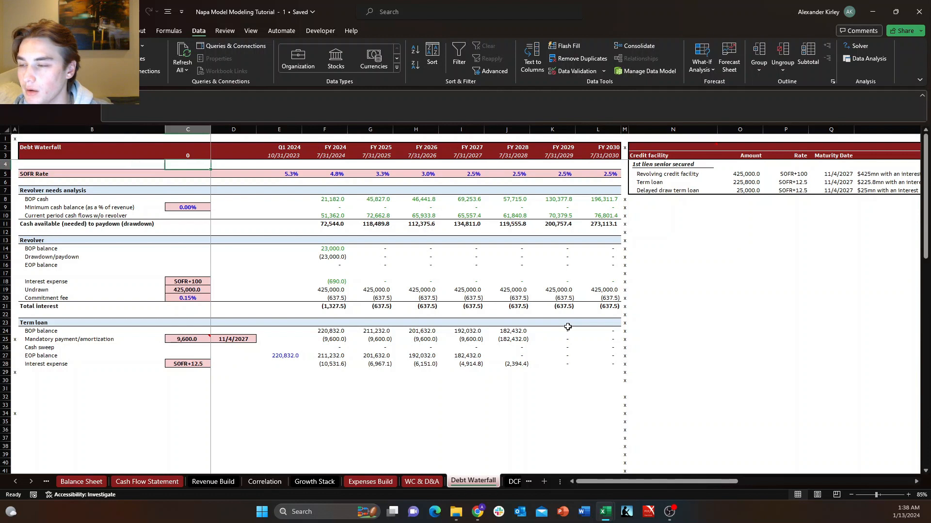
pyautogui.press('Up')
pyautogui.press('Down')
pyautogui.press('Up')
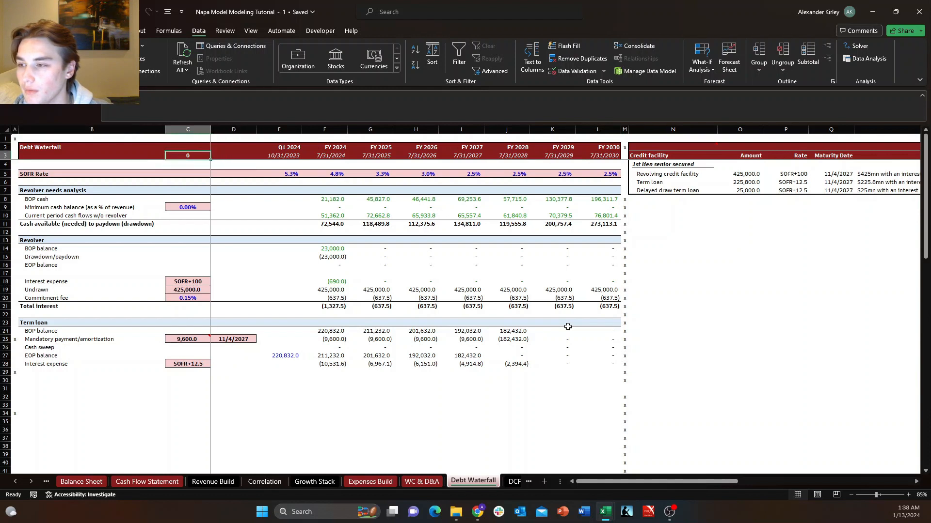
pyautogui.hotkey('ctrl', 'x')
pyautogui.press('Down')
pyautogui.hotkey('ctrl', 'v')
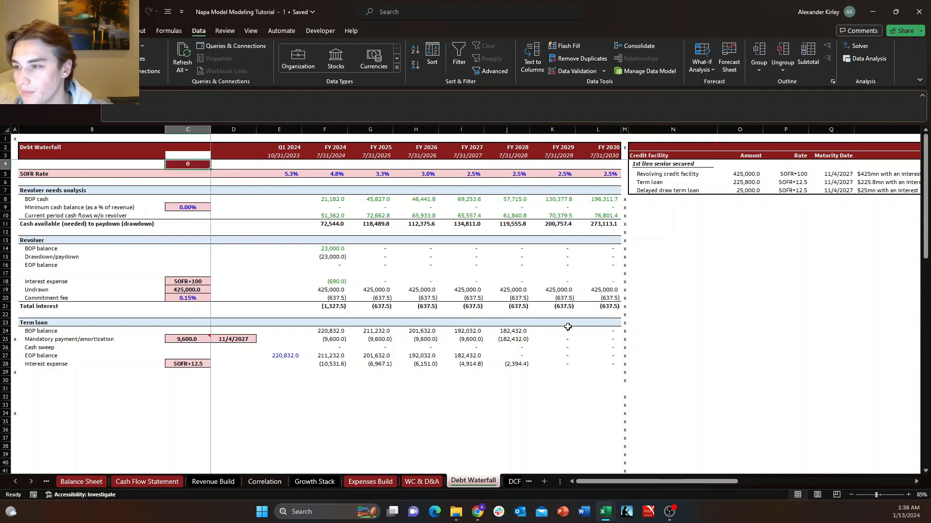
# Restore the dark red header fill in cell C3 above the relocated toggle.
pyautogui.press('Up')
pyautogui.press('Left')
pyautogui.press('Down')
pyautogui.press('Up')
pyautogui.hotkey('shift', 'Right')
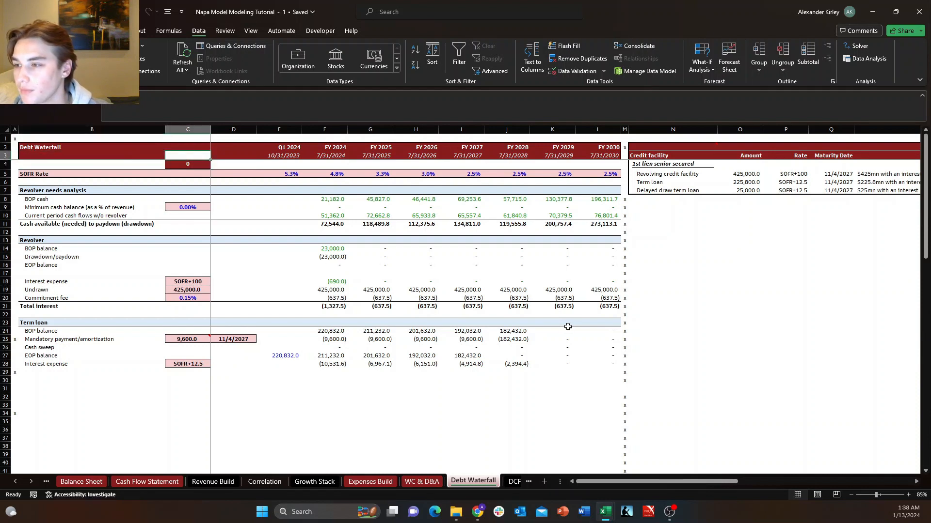
pyautogui.press('Down')
pyautogui.press('Down')
pyautogui.press('Right')
pyautogui.press('Left')
pyautogui.press('Up')
pyautogui.press('Up')
pyautogui.press('Up')
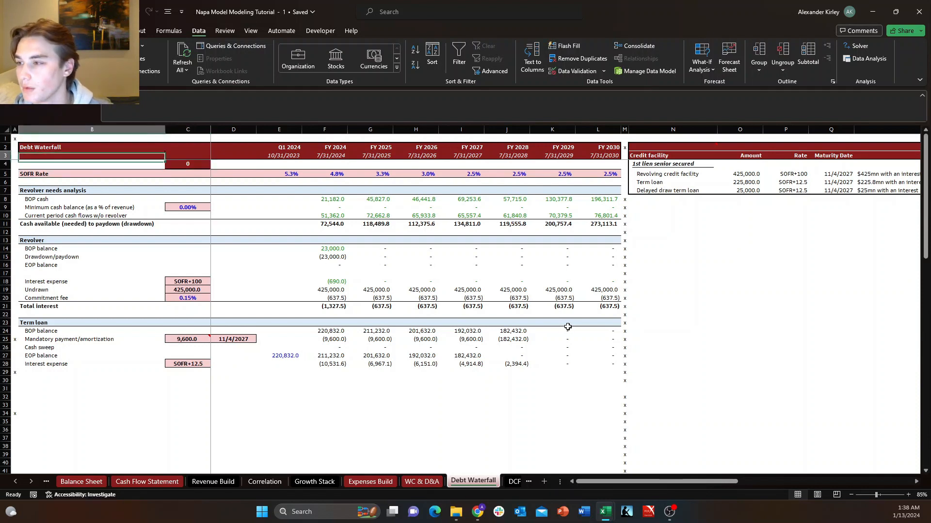
# Clear the borders of the header block B2:L3 and give it a thick outside border.
pyautogui.hotkey('shift', 'Down')
pyautogui.hotkey('shift', 'Right')
pyautogui.hotkey('shift', 'Right')
pyautogui.hotkey('shift', 'Right')
pyautogui.hotkey('shift', 'Right')
pyautogui.hotkey('shift', 'Right')
pyautogui.hotkey('shift', 'Right')
pyautogui.hotkey('shift', 'Right')
pyautogui.hotkey('shift', 'Right')
pyautogui.hotkey('shift', 'Right')
pyautogui.hotkey('shift', 'Right')
pyautogui.hotkey('shift', 'Right')
pyautogui.hotkey('shift', 'Right')
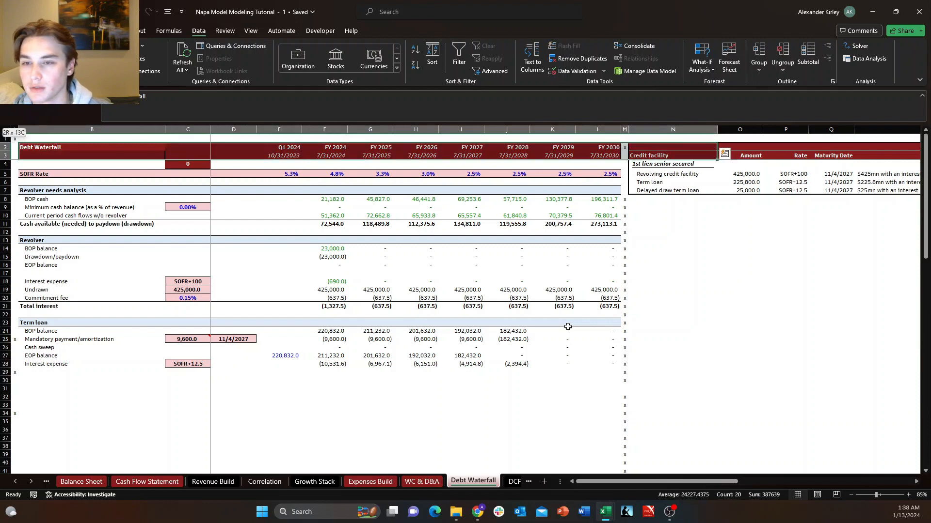
pyautogui.hotkey('shift', 'Left')
pyautogui.hotkey('shift', 'Left')
pyautogui.hotkey('alt', 'h')
pyautogui.press('b')
pyautogui.press('n')
pyautogui.hotkey('alt', 'h')
pyautogui.press('b')
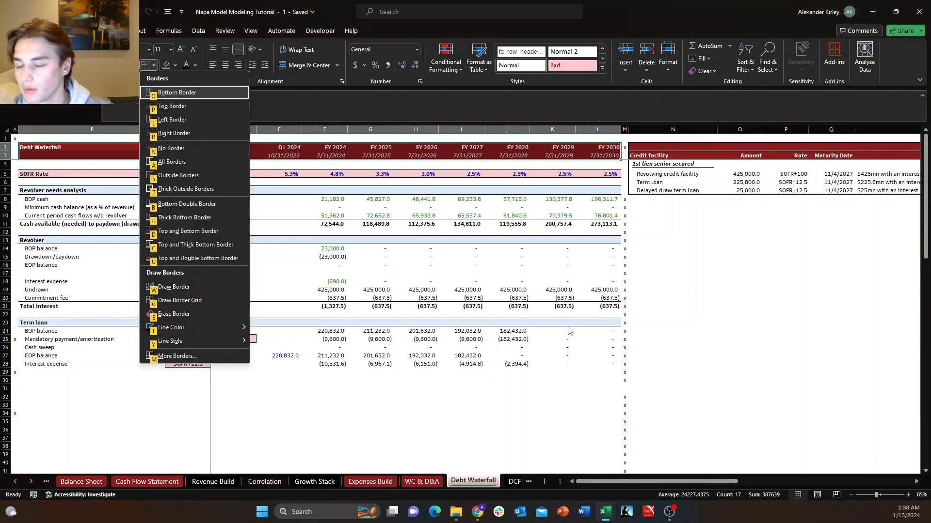
pyautogui.press('t')
# Remove the fill from toggle cell C4 and set its font color to automatic.
pyautogui.press('Down')
pyautogui.press('Down')
pyautogui.press('Down')
pyautogui.press('Right')
pyautogui.press('Right')
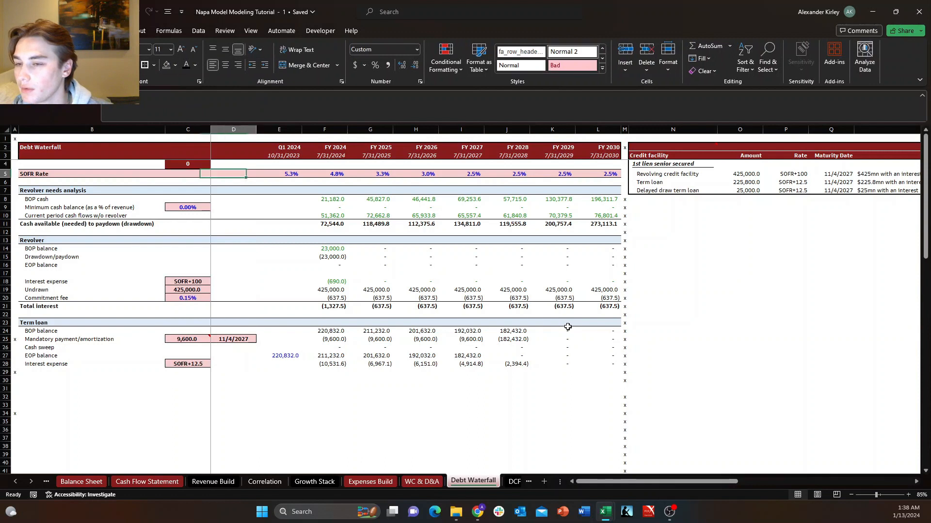
pyautogui.press('Left')
pyautogui.press('Up')
pyautogui.press('Up')
pyautogui.press('Up')
pyautogui.press('Down')
pyautogui.press('Down')
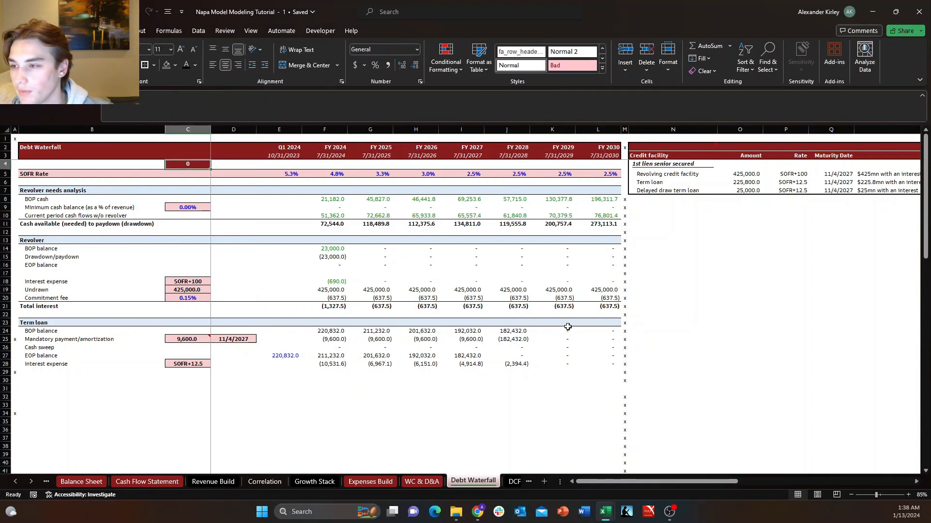
pyautogui.hotkey('alt', 'h')
pyautogui.press('h')
pyautogui.press('n')
pyautogui.hotkey('alt', 'h')
pyautogui.press('f')
pyautogui.press('c')
pyautogui.press('a')
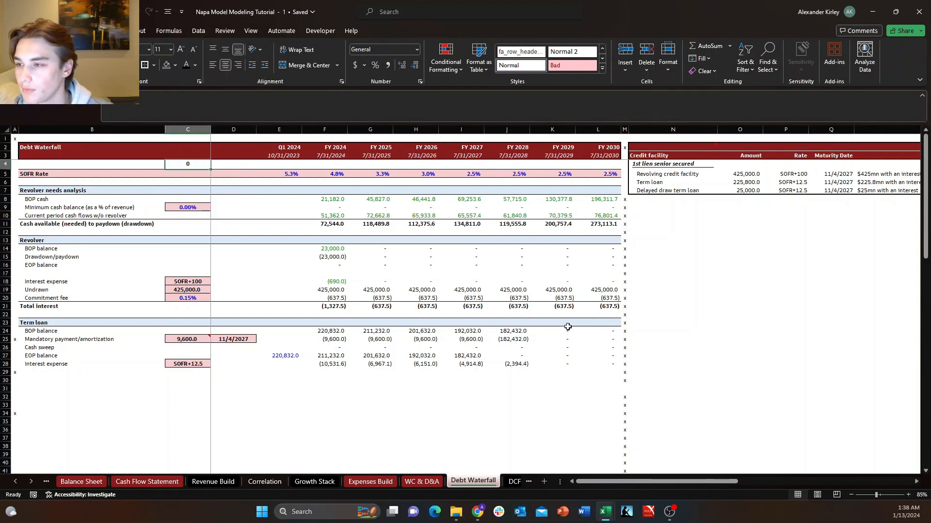
# Reapply the thick outside border around the header block B2:L3.
pyautogui.press('Down')
pyautogui.press('Left')
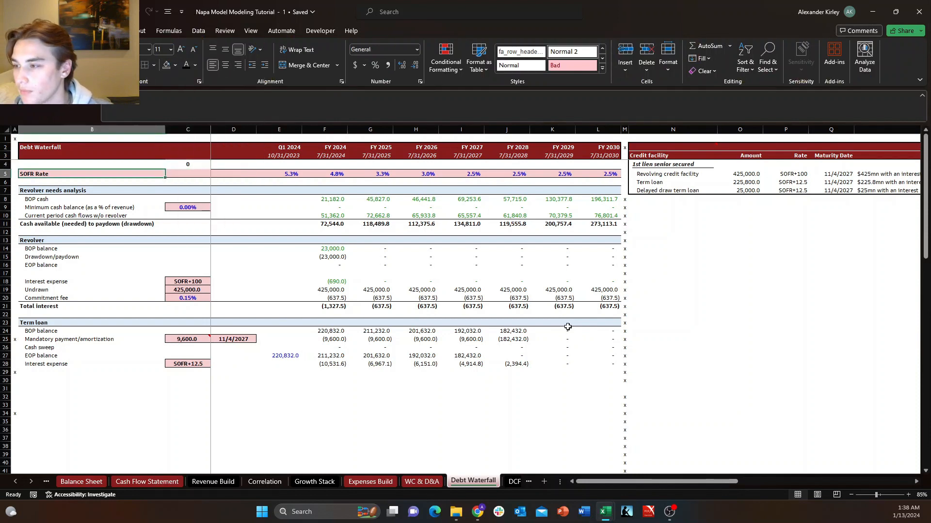
pyautogui.hotkey('ctrl', 'shift', 'Right')
pyautogui.hotkey('ctrl', 'shift', 'Right')
pyautogui.hotkey('shift', 'Left')
pyautogui.hotkey('shift', 'Right')
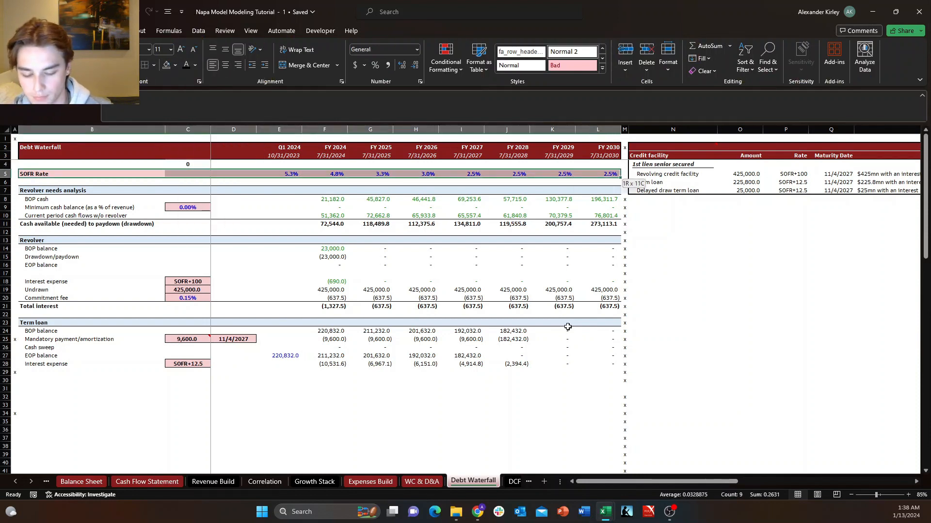
pyautogui.press('Up')
pyautogui.press('Up')
pyautogui.press('Up')
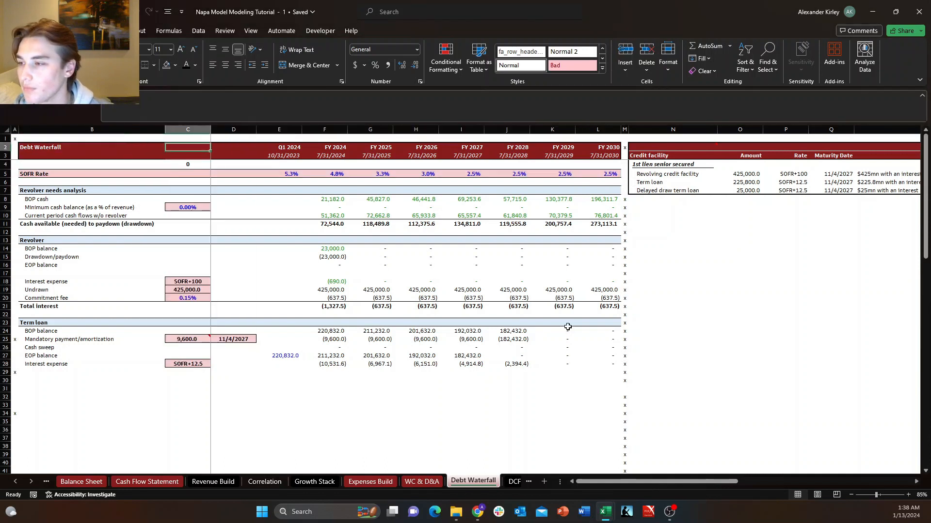
pyautogui.hotkey('shift', 'Down')
pyautogui.hotkey('ctrl', 'shift', 'Right')
pyautogui.hotkey('ctrl', 'shift', 'Right')
pyautogui.hotkey('shift', 'Left')
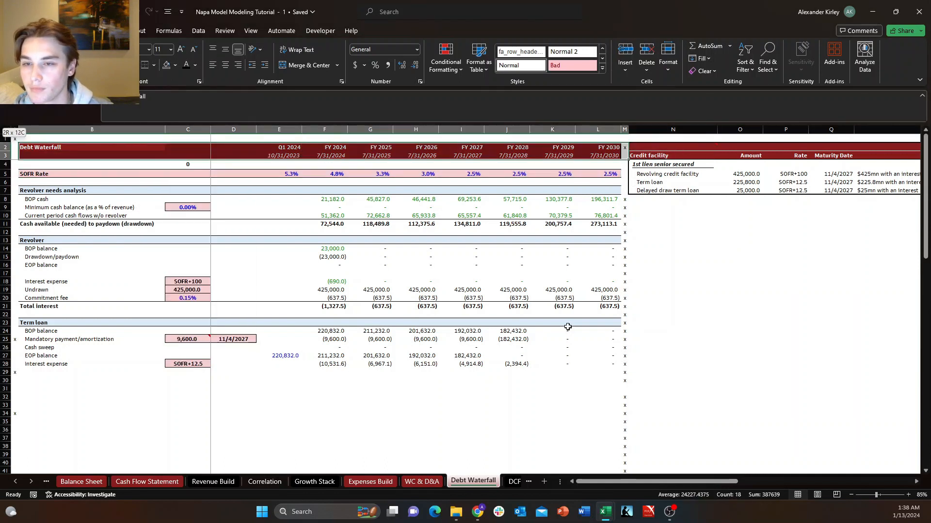
pyautogui.hotkey('shift', 'Left')
pyautogui.hotkey('alt', 'h')
pyautogui.press('b')
pyautogui.press('t')
pyautogui.press('Down')
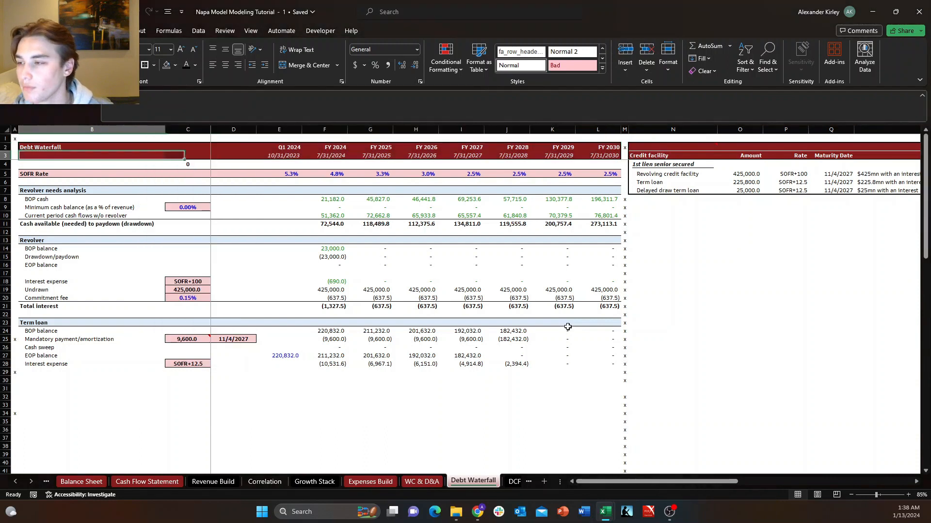
# Label the toggle in B4 with "Cash sweep toggle 1=ON | 0=OFF -->".
pyautogui.press('Down')
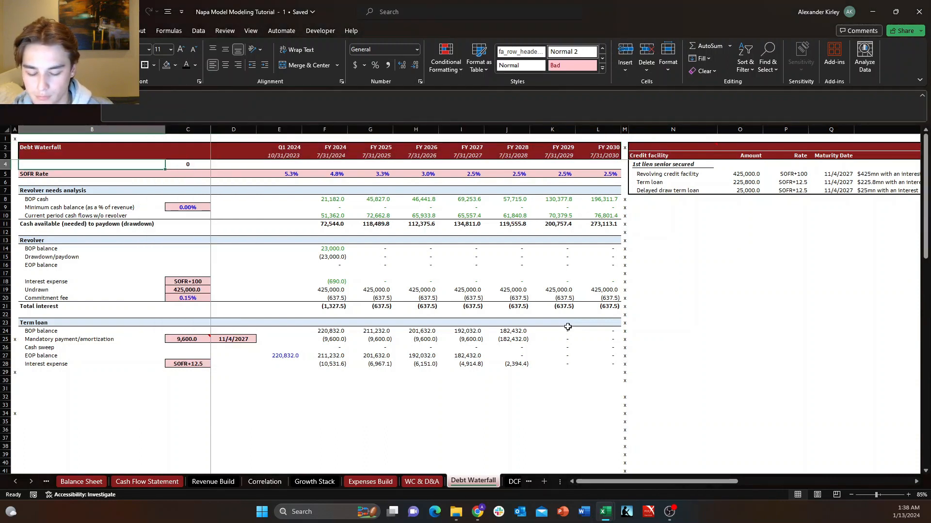
pyautogui.write('Cash sweep toggle 1=O')
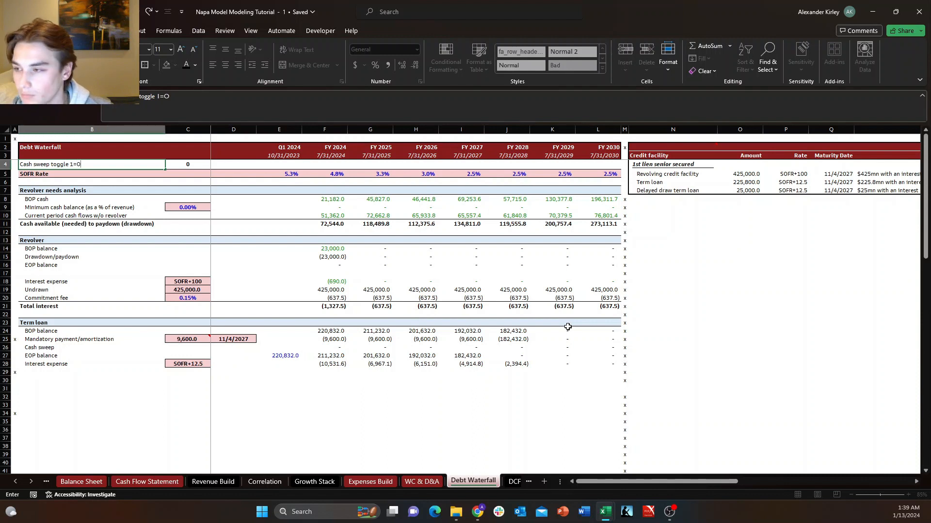
pyautogui.write('N | 0=')
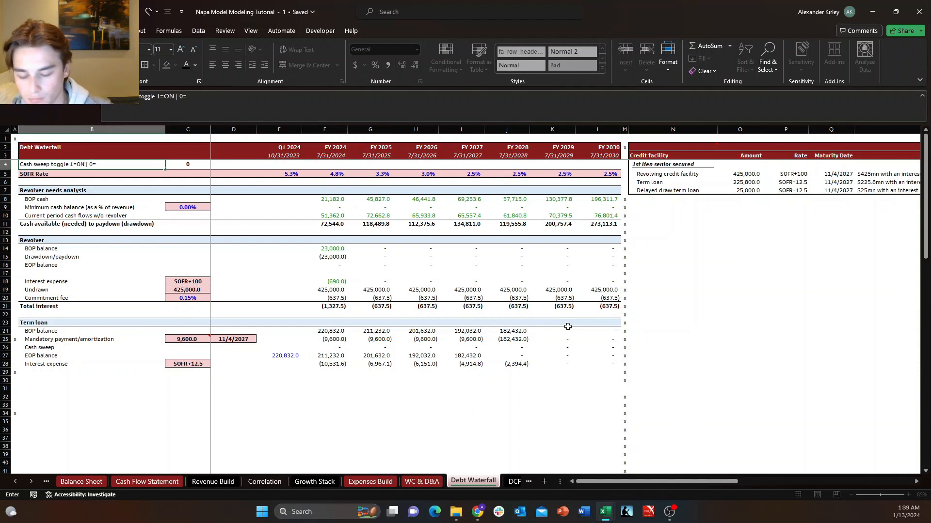
pyautogui.write('OFF')
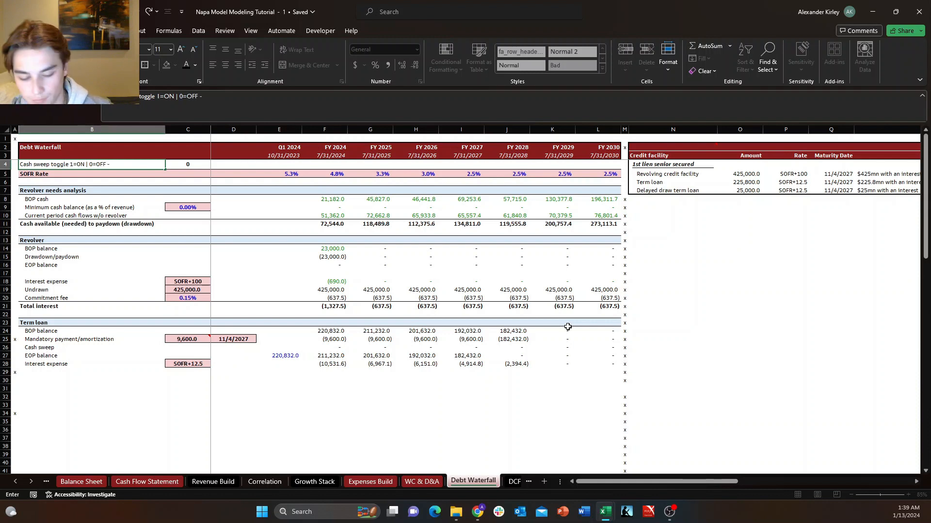
pyautogui.write(' -->')
pyautogui.press('Return')
# Copy the toggle label from B4 into header cell B3 as values only, and clear B4.
pyautogui.press('Up')
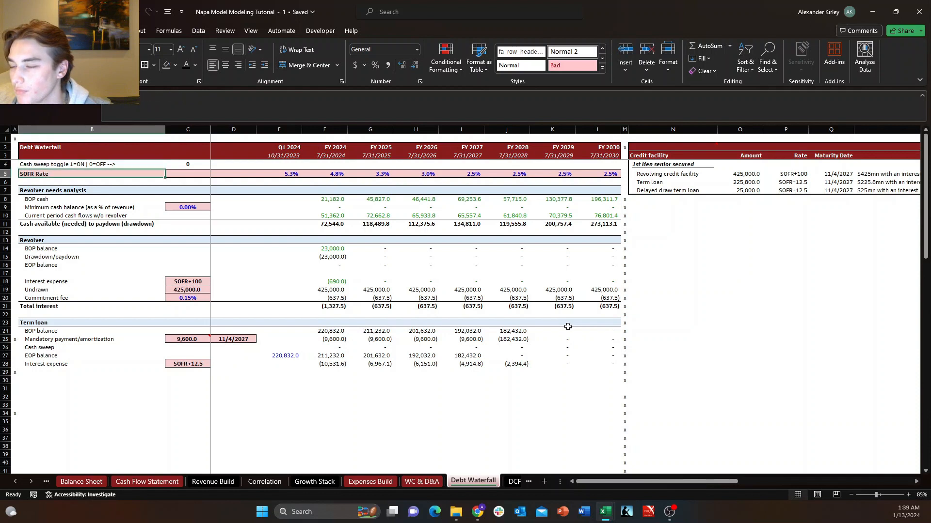
pyautogui.press('Up')
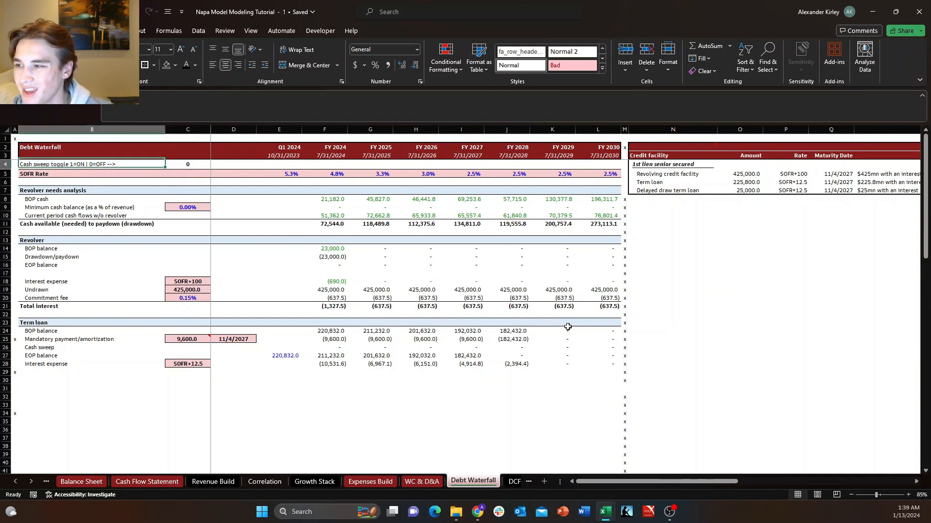
pyautogui.press('Down')
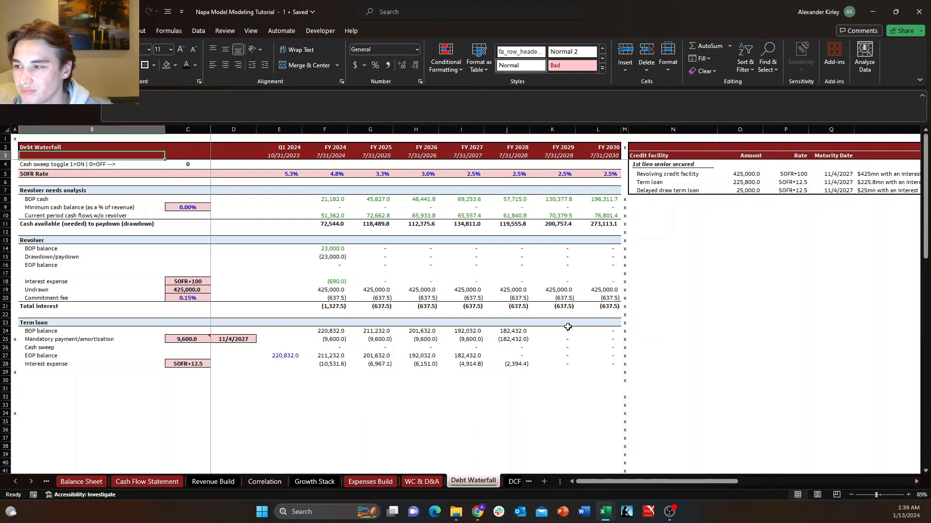
pyautogui.hotkey('ctrl', 'c')
pyautogui.press('Up')
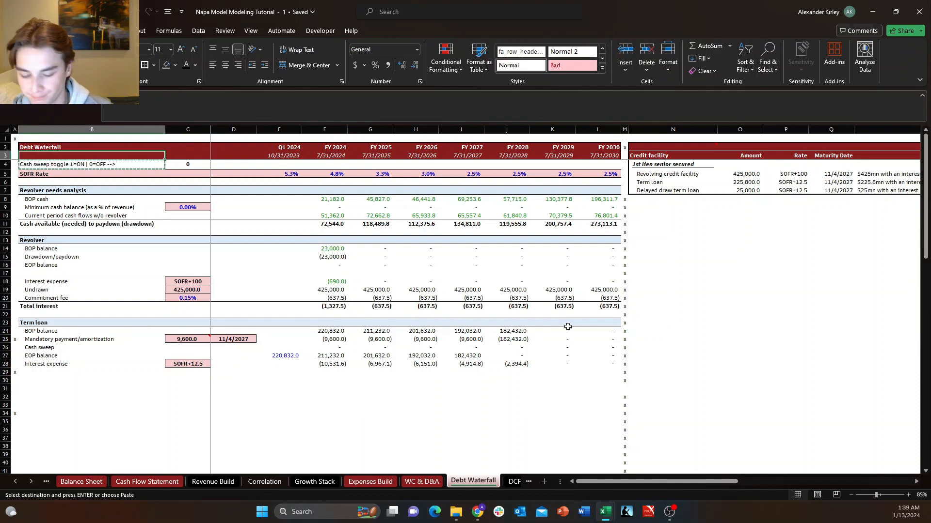
pyautogui.hotkey('alt', 'h')
pyautogui.press('v')
pyautogui.press('v')
pyautogui.press('Escape')
pyautogui.press('Down')
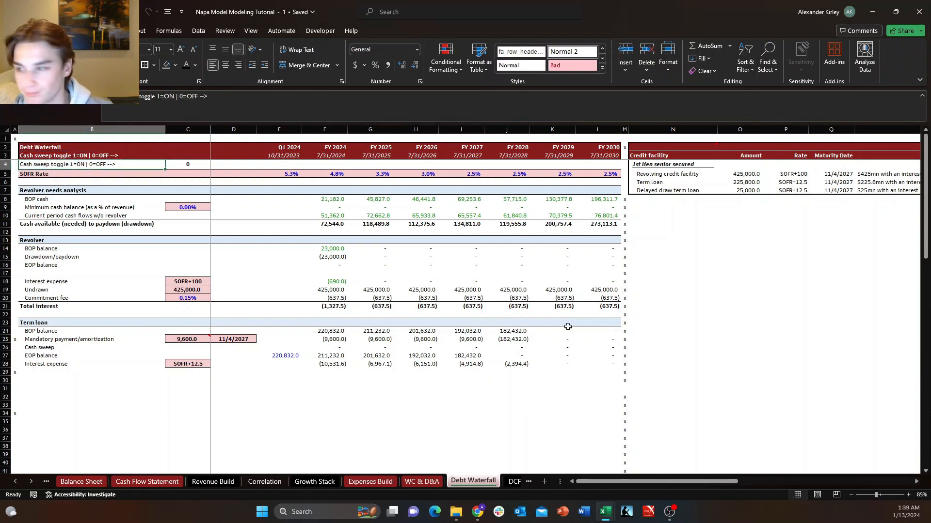
pyautogui.press('Delete')
pyautogui.press('Right')
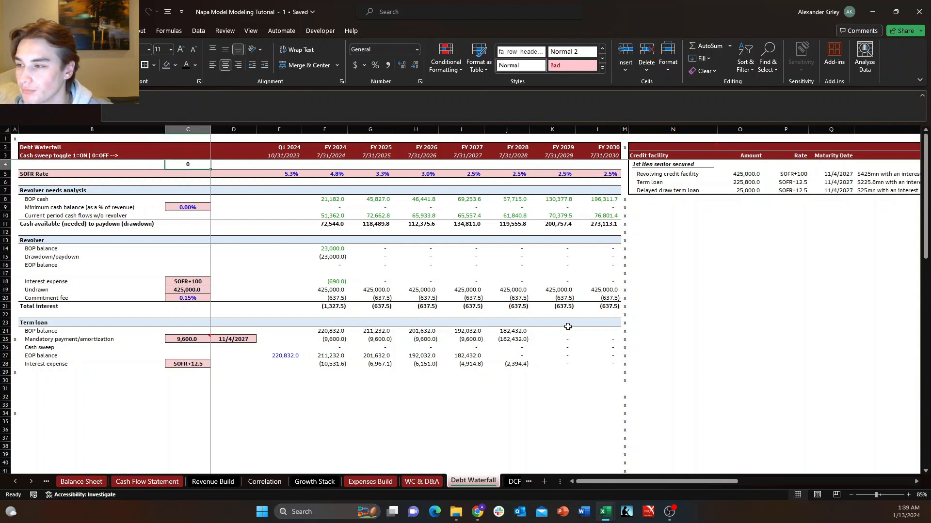
# Edit the label in B3 to read "Cash sweep toggle 1=ON | 0=OFF: -->".
pyautogui.press('Left')
pyautogui.press('Up')
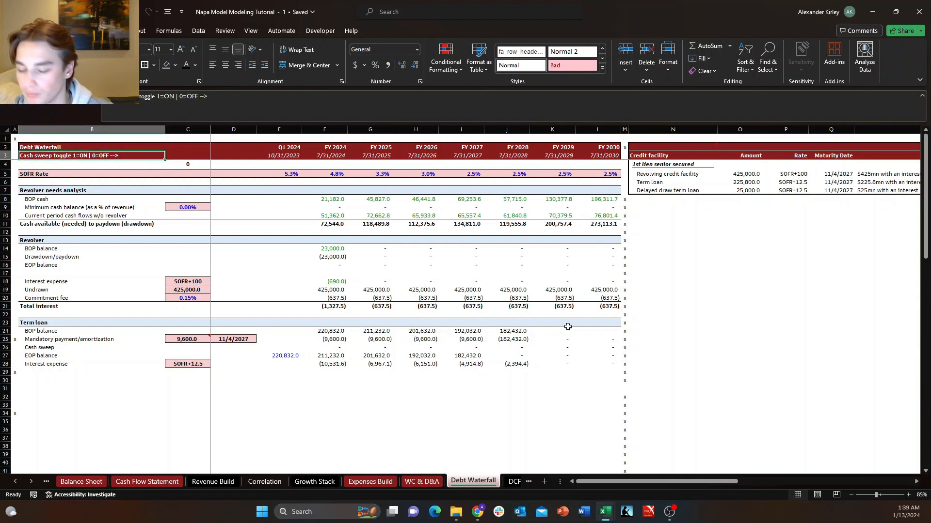
pyautogui.press('F2')
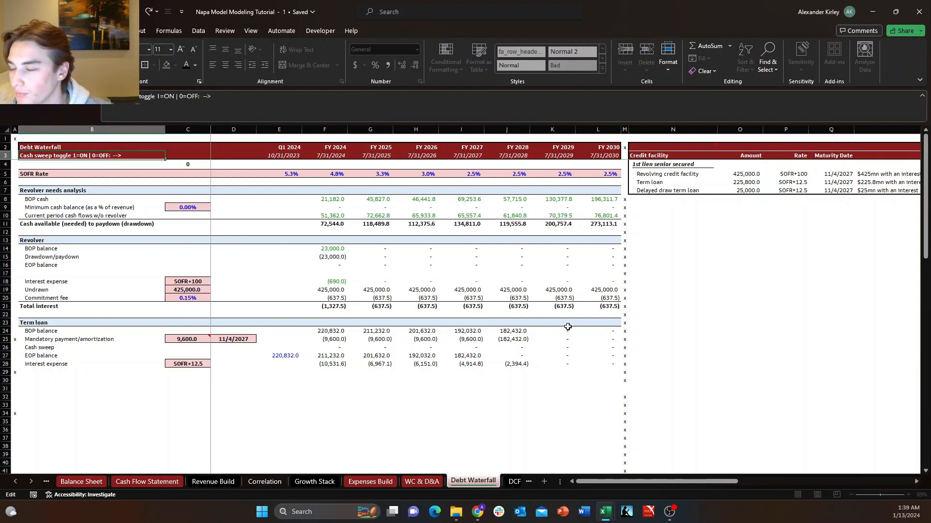
pyautogui.press('Escape')
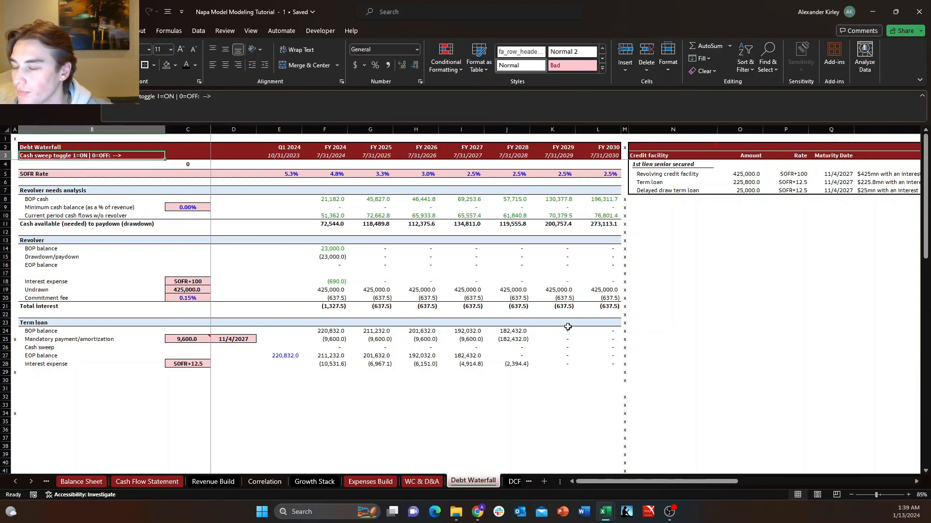
# Move the cash sweep toggle from C4 into header cell C3 beside its label.
pyautogui.press('Down')
pyautogui.press('Right')
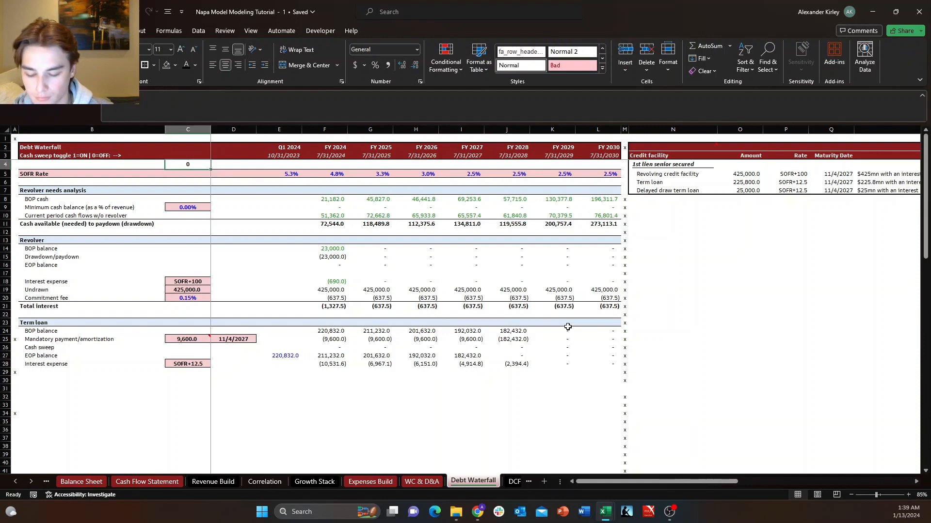
pyautogui.hotkey('ctrl', 'x')
pyautogui.press('Up')
pyautogui.hotkey('ctrl', 'v')
# Fill the whole header block B2:L3 with the recently used dark red color.
pyautogui.press('Left')
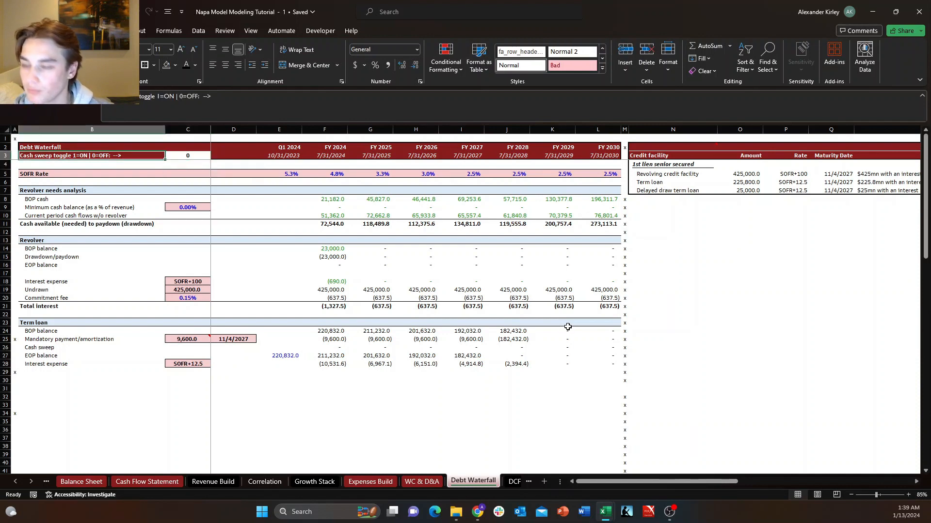
pyautogui.hotkey('shift', 'Up')
pyautogui.hotkey('ctrl', 'shift', 'Right')
pyautogui.hotkey('ctrl', 'shift', 'Right')
pyautogui.hotkey('ctrl', 'shift', 'Right')
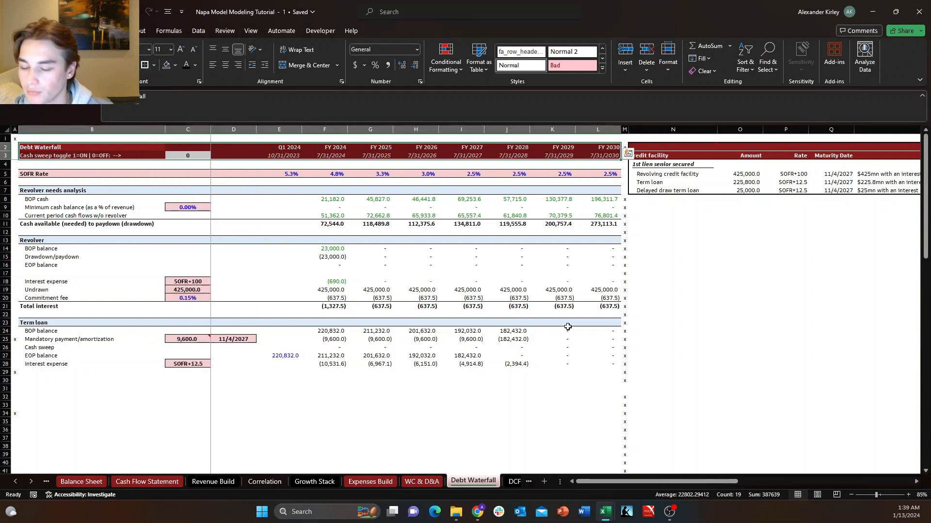
pyautogui.hotkey('alt', 'h')
pyautogui.press('h')
pyautogui.press('Up')
pyautogui.press('Up')
pyautogui.press('Up')
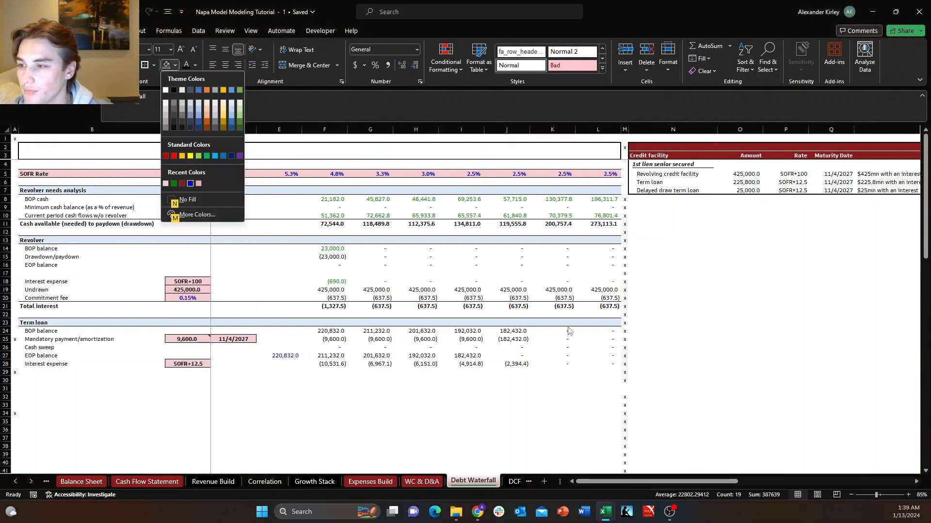
pyautogui.press('Return')
# Set the font color of the header block B2:L3 to white.
pyautogui.hotkey('alt', 'h')
pyautogui.press('f')
pyautogui.press('c')
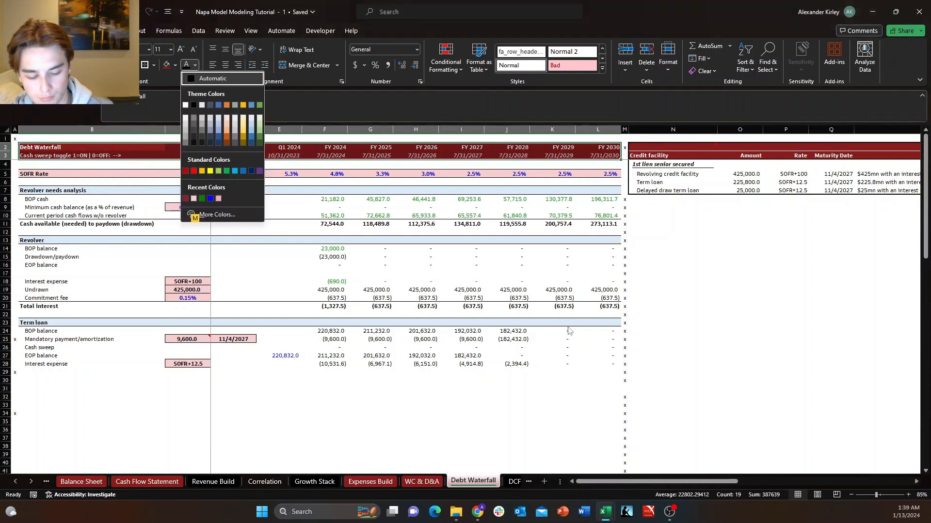
pyautogui.press('Down')
pyautogui.press('Return')
pyautogui.press('Down')
pyautogui.press('Down')
pyautogui.press('Down')
pyautogui.press('Up')
pyautogui.press('Up')
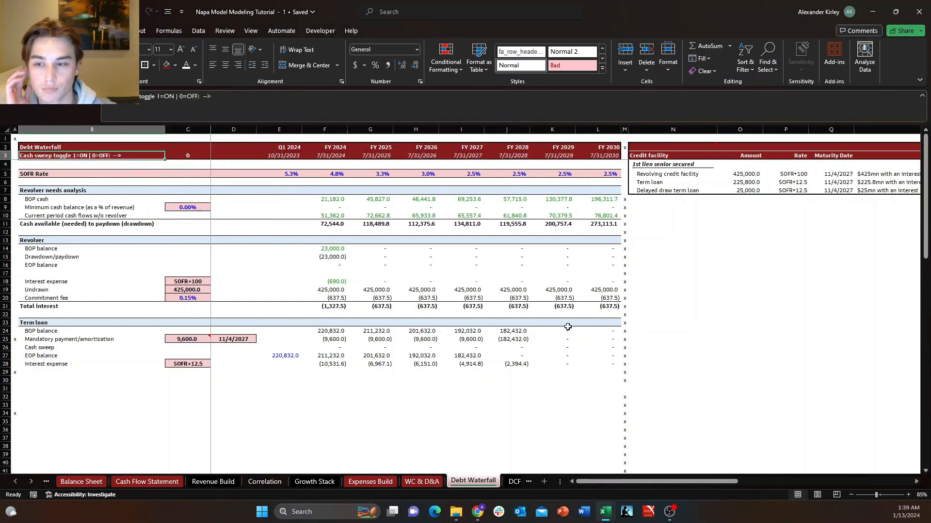
# Examine the term loan's cash sweep formulas for FY 2024 and FY 2025 in F26 and G26.
pyautogui.press('Down')
pyautogui.press('Down')
pyautogui.press('Right')
pyautogui.press('Right')
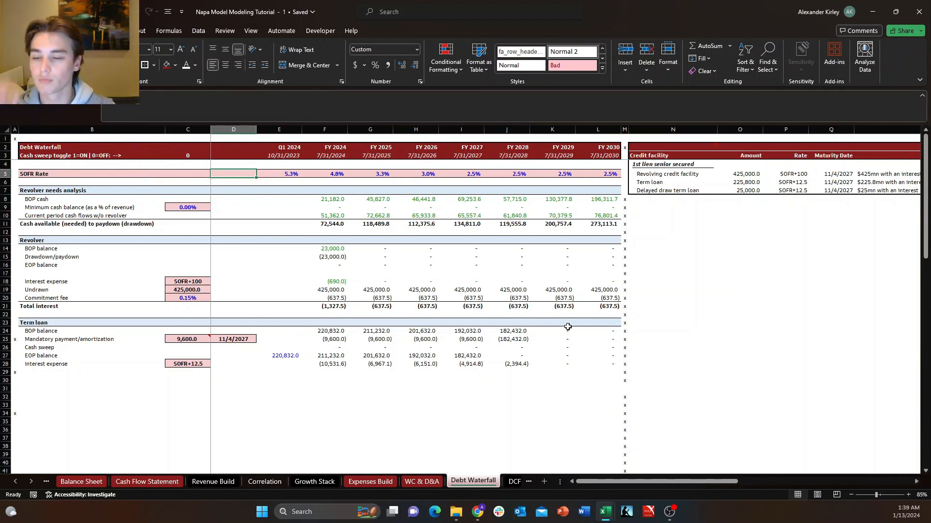
pyautogui.press('Down')
pyautogui.press('Down')
pyautogui.press('Down')
pyautogui.press('Right')
pyautogui.press('Right')
pyautogui.press('Right')
pyautogui.press('Right')
pyautogui.press('Right')
pyautogui.press('Right')
pyautogui.press('Right')
pyautogui.press('Down')
pyautogui.press('Down')
pyautogui.press('Down')
pyautogui.press('Down')
pyautogui.press('Right')
pyautogui.press('Right')
pyautogui.press('Right')
pyautogui.press('Right')
pyautogui.press('Down')
pyautogui.press('Down')
pyautogui.press('Down')
pyautogui.press('Down')
pyautogui.press('Down')
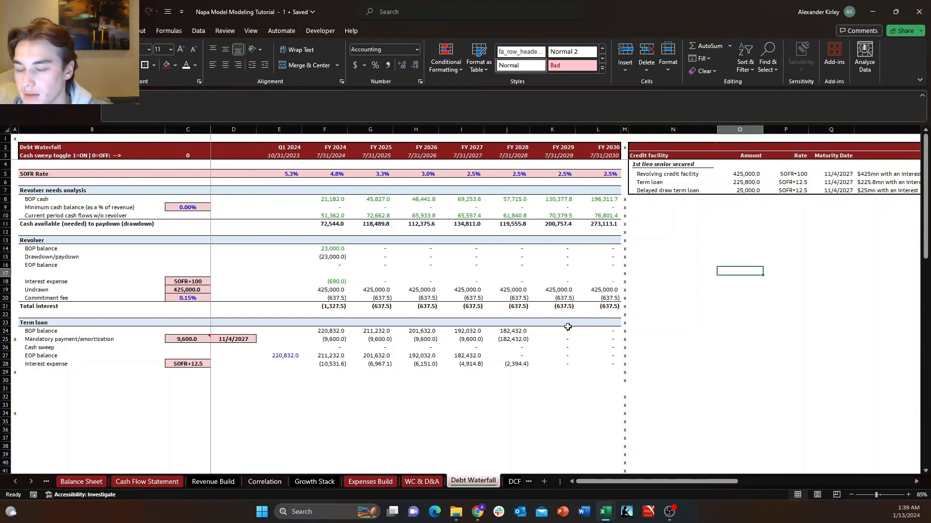
pyautogui.press('Left')
pyautogui.press('Left')
pyautogui.press('Left')
pyautogui.press('Down')
pyautogui.press('Down')
pyautogui.press('Down')
pyautogui.press('Down')
pyautogui.press('Down')
pyautogui.press('Down')
pyautogui.press('Down')
pyautogui.press('Left')
pyautogui.press('Left')
pyautogui.press('Left')
pyautogui.press('Left')
pyautogui.press('Left')
pyautogui.press('Left')
pyautogui.press('Left')
pyautogui.press('Down')
pyautogui.press('Down')
pyautogui.press('Right')
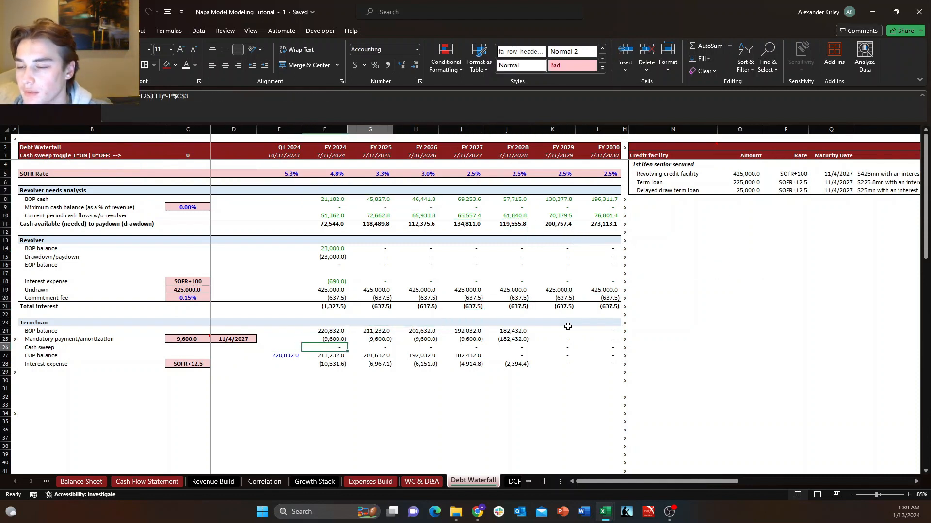
pyautogui.press('Up')
pyautogui.press('Down')
pyautogui.press('Up')
pyautogui.press('Down')
# Examine the term loan's cash sweep formulas for the remaining forecast years through FY 2030 in row 26.
pyautogui.press('Right')
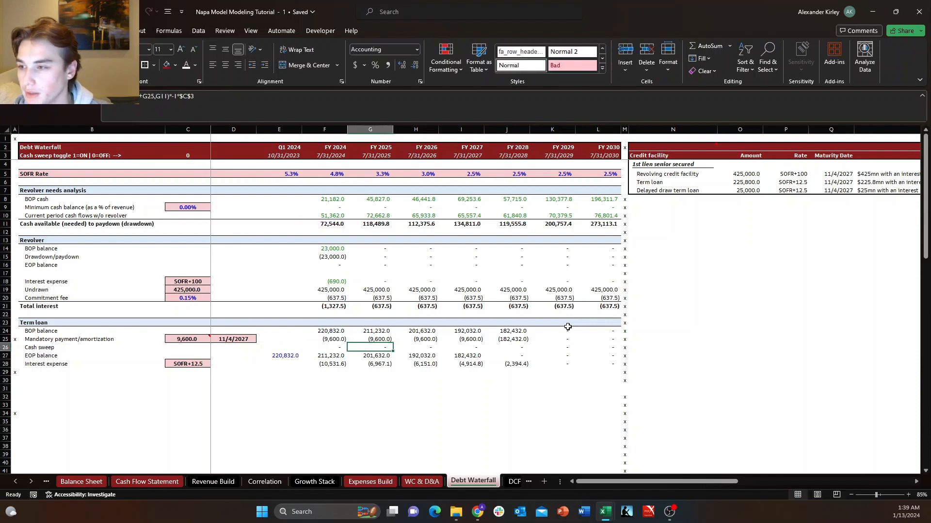
pyautogui.press('Right')
pyautogui.press('Right')
pyautogui.press('F2')
pyautogui.press('Escape')
pyautogui.press('Right')
pyautogui.press('F2')
pyautogui.press('Escape')
pyautogui.press('Right')
pyautogui.press('F2')
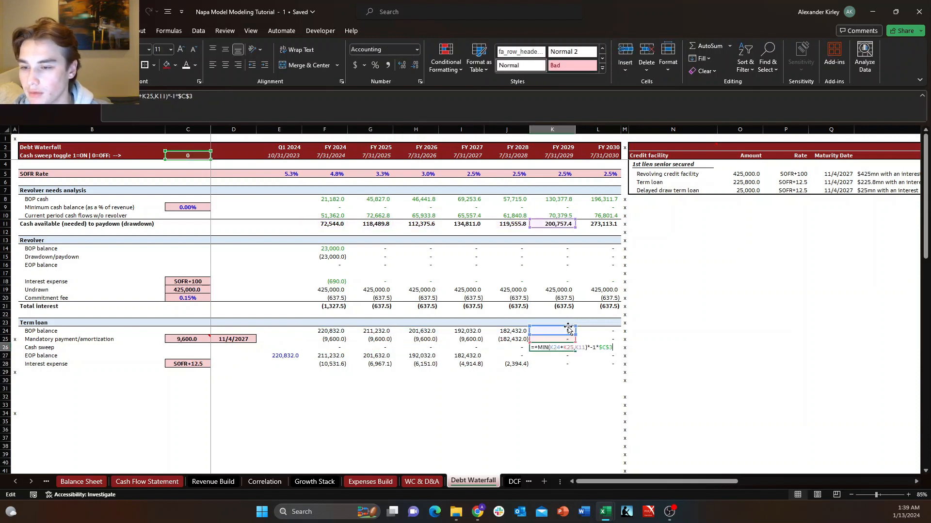
pyautogui.press('Escape')
pyautogui.press('Right')
pyautogui.press('F2')
pyautogui.press('Escape')
pyautogui.press('Left')
pyautogui.press('Left')
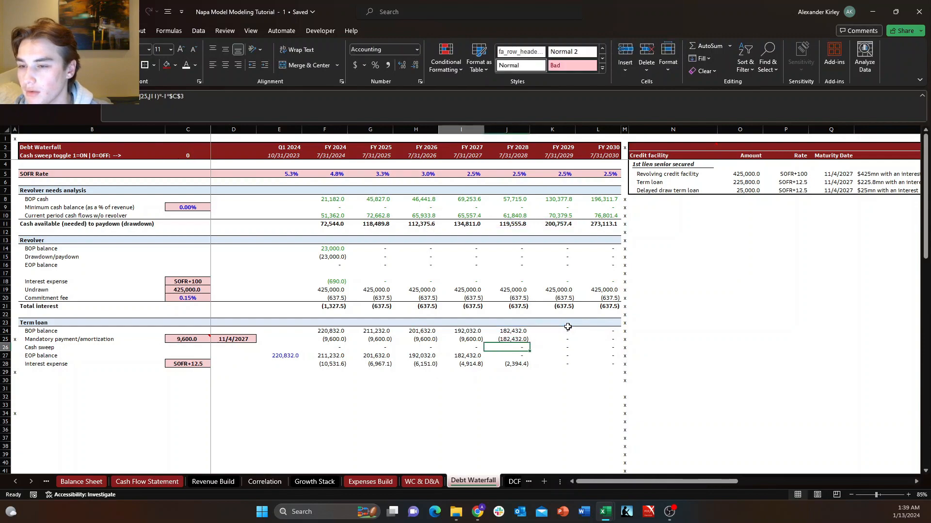
pyautogui.press('Left')
pyautogui.press('Left')
pyautogui.press('F2')
pyautogui.press('Escape')
pyautogui.press('Left')
pyautogui.press('F2')
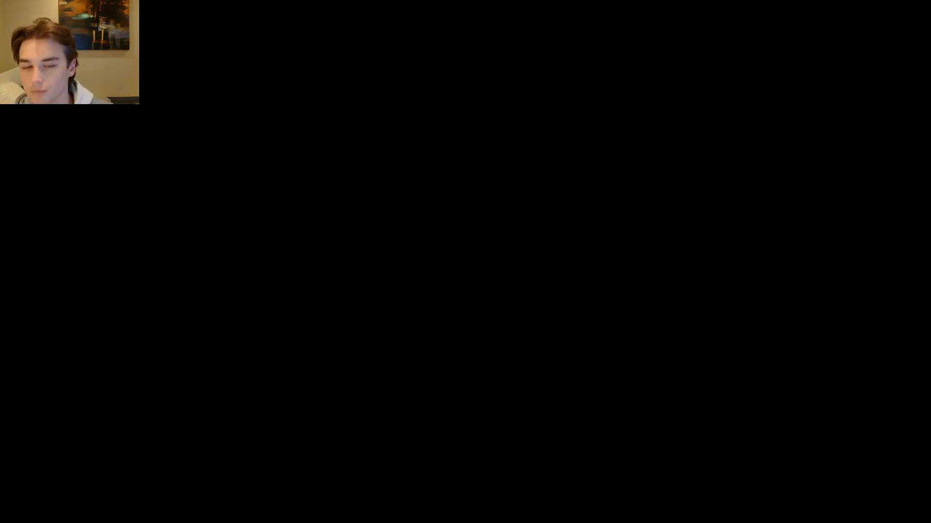
pyautogui.press('Escape')
pyautogui.press('Down')
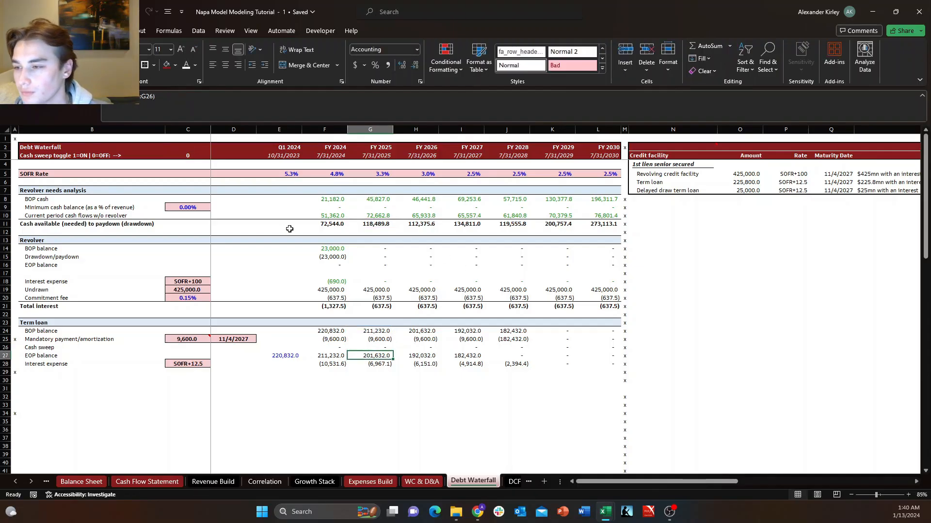
# Examine the current period cash flows w/o revolver formulas for FY 2024 and FY 2025 in F10 and G10.
pyautogui.press('Up')
pyautogui.press('Right')
pyautogui.press('Left')
pyautogui.press('Left')
pyautogui.press('Up')
pyautogui.press('Left')
pyautogui.press('Left')
pyautogui.press('Up')
pyautogui.press('Up')
pyautogui.press('Up')
pyautogui.press('Right')
pyautogui.press('Up')
pyautogui.press('Up')
pyautogui.press('Up')
pyautogui.press('Up')
pyautogui.press('Up')
pyautogui.press('Up')
pyautogui.press('Up')
pyautogui.press('Right')
pyautogui.press('Up')
pyautogui.press('Up')
pyautogui.press('Up')
pyautogui.press('Up')
pyautogui.press('Up')
pyautogui.press('Up')
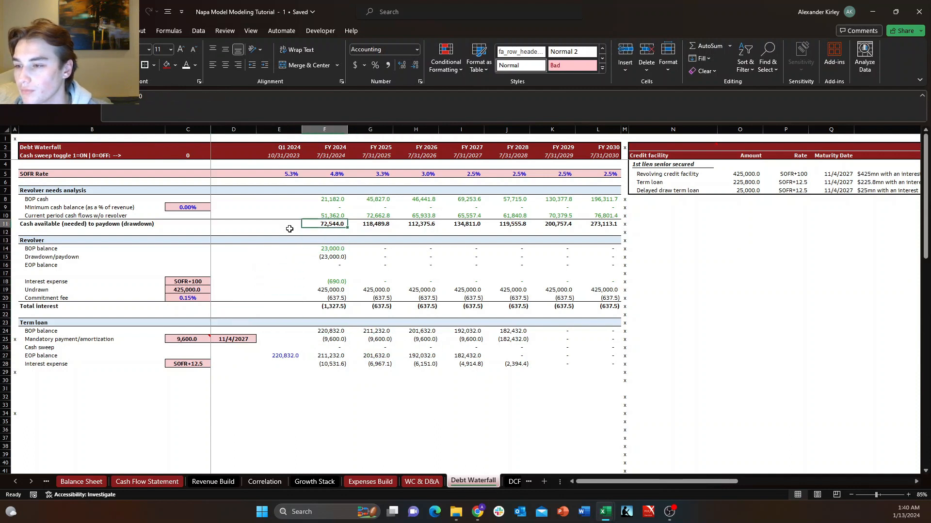
pyautogui.press('Down')
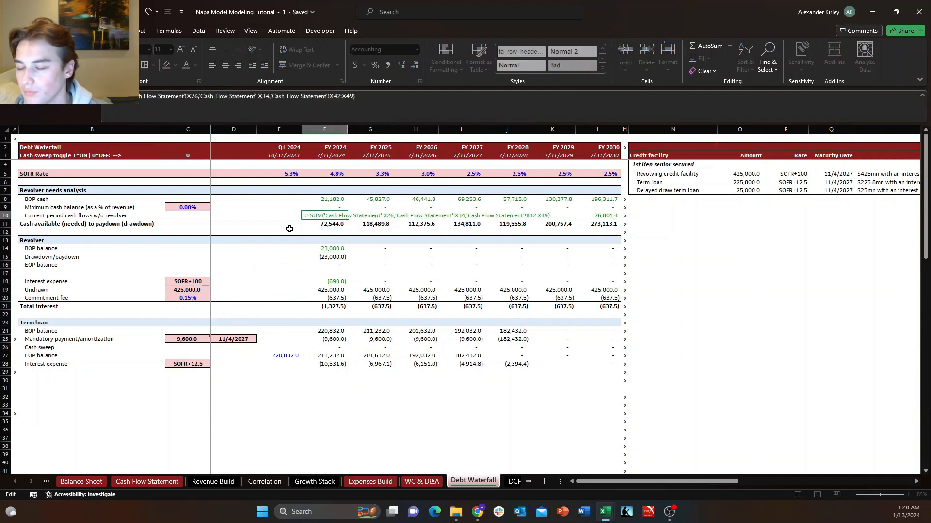
pyautogui.press('Right')
pyautogui.press('F2')
pyautogui.press('Escape')
pyautogui.press('Left')
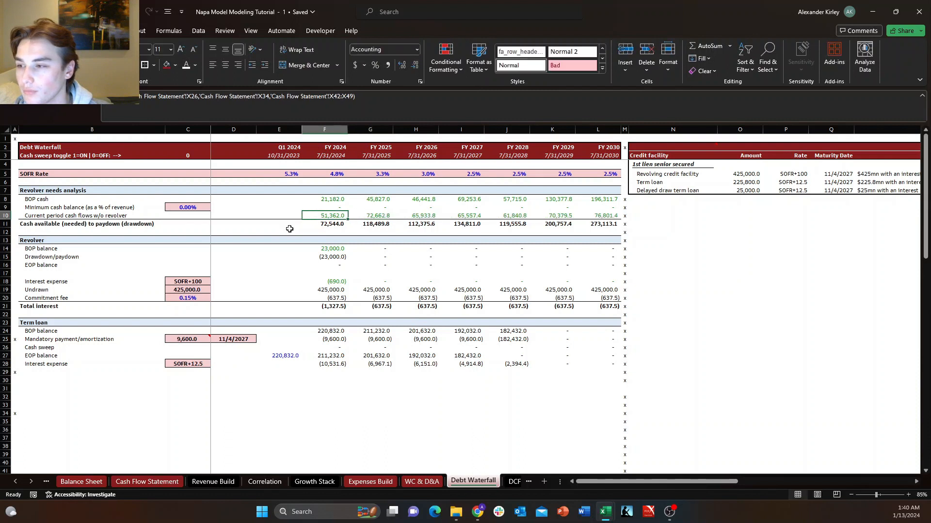
# Check the FY 2024 cash available formula in F11 against the current period cash flows formula feeding it in F10.
pyautogui.press('Up')
pyautogui.press('Up')
pyautogui.press('Down')
pyautogui.press('Down')
pyautogui.press('Down')
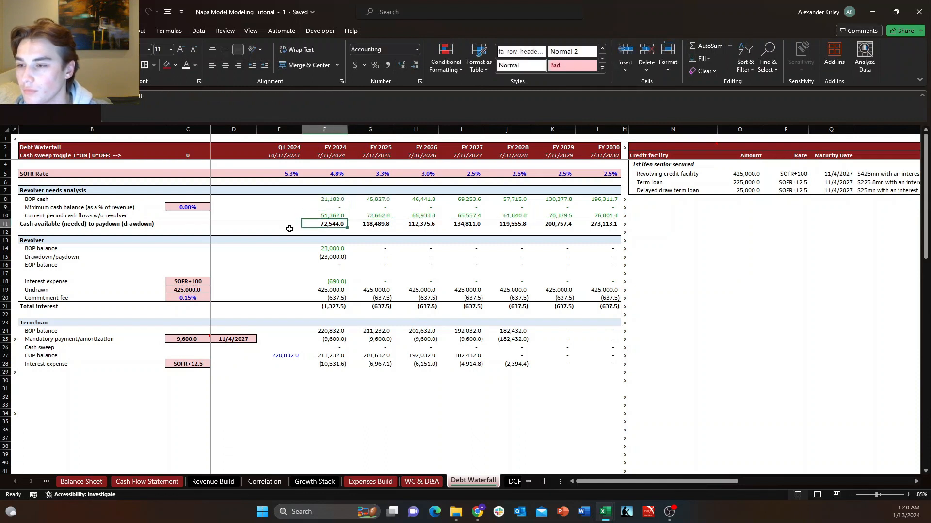
pyautogui.press('F2')
pyautogui.press('Escape')
pyautogui.press('Up')
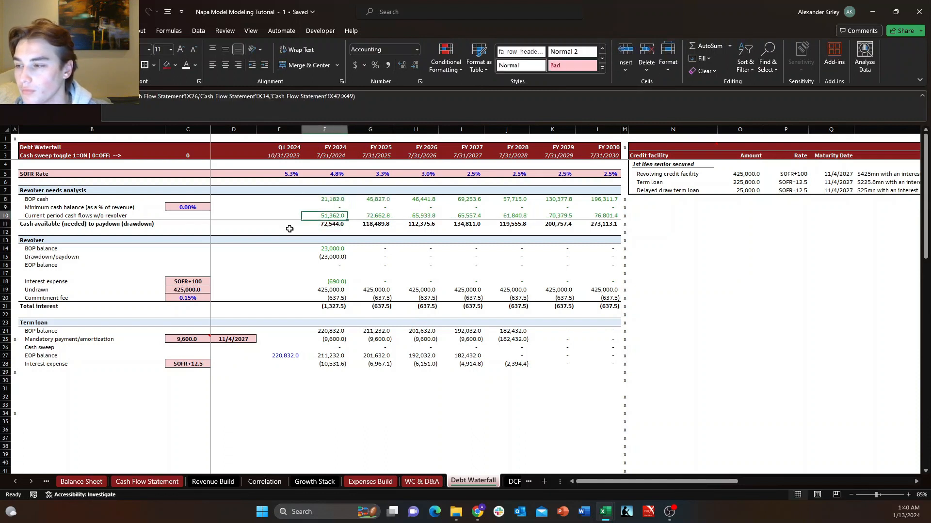
pyautogui.press('F2')
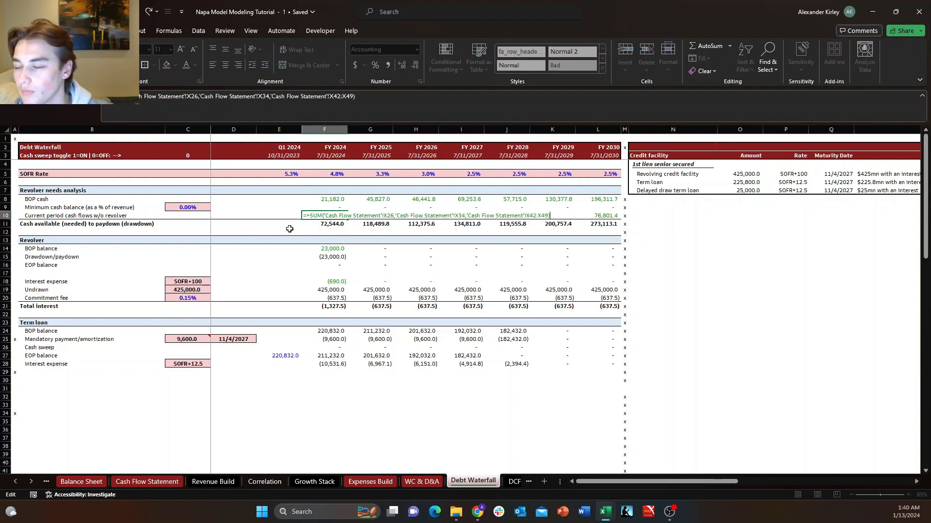
pyautogui.press('Escape')
pyautogui.press('F2')
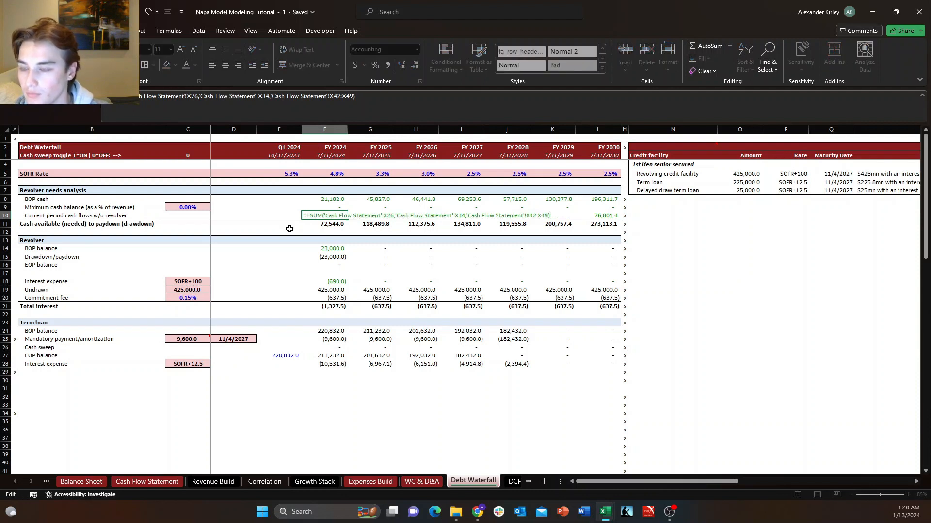
pyautogui.press('Escape')
pyautogui.press('F2')
pyautogui.press('Escape')
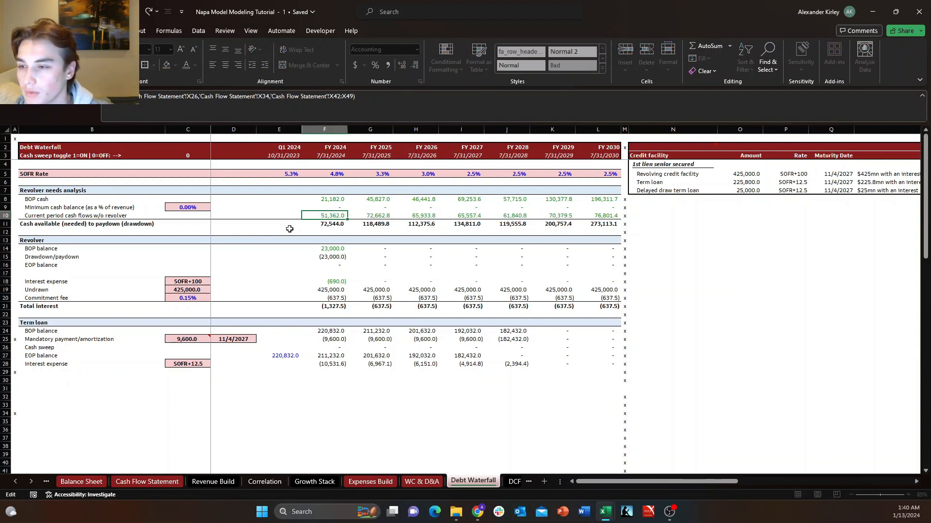
pyautogui.hotkey('ctrl', 'Down')
pyautogui.hotkey('ctrl', 'Down')
pyautogui.hotkey('ctrl', 'Down')
pyautogui.hotkey('ctrl', 'Down')
pyautogui.hotkey('ctrl', 'Down')
pyautogui.hotkey('ctrl', 'Down')
pyautogui.hotkey('ctrl', 'Down')
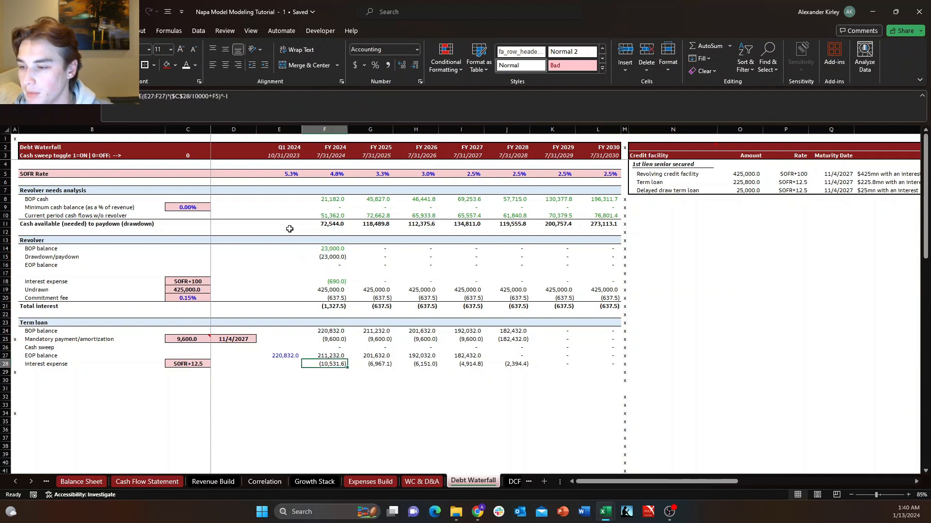
pyautogui.press('Left')
pyautogui.press('Down')
pyautogui.press('Down')
pyautogui.press('Left')
pyautogui.press('Left')
pyautogui.press('Up')
pyautogui.press('Left')
pyautogui.press('Up')
pyautogui.press('Down')
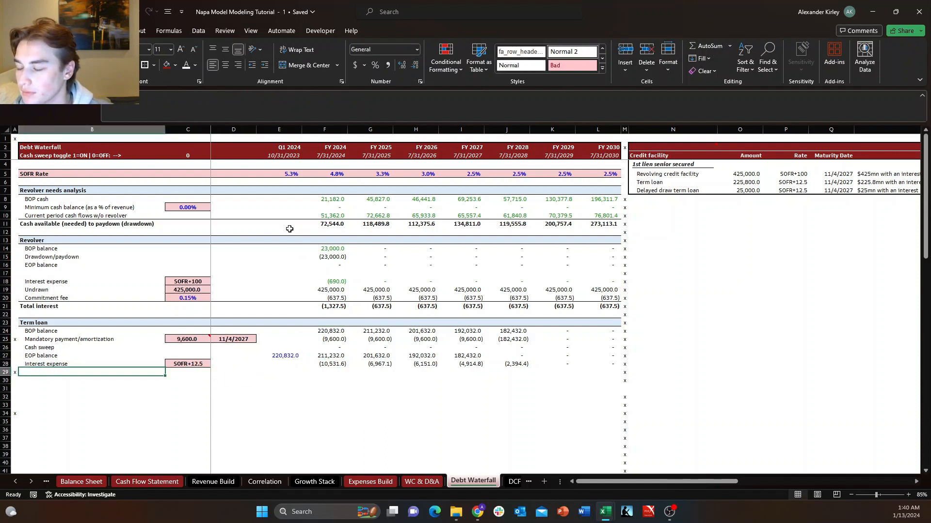
pyautogui.press('Down')
pyautogui.press('Right')
pyautogui.press('Up')
pyautogui.press('Left')
pyautogui.write('I')
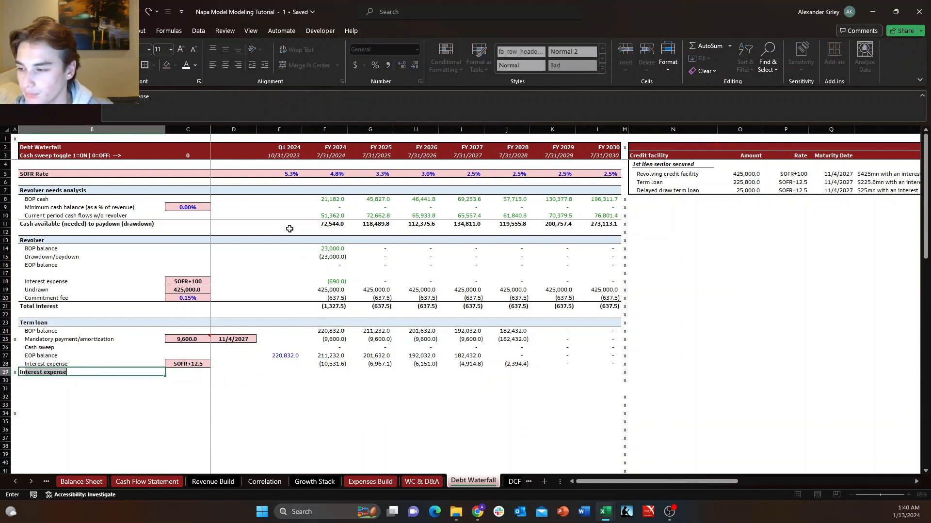
pyautogui.press('Escape')
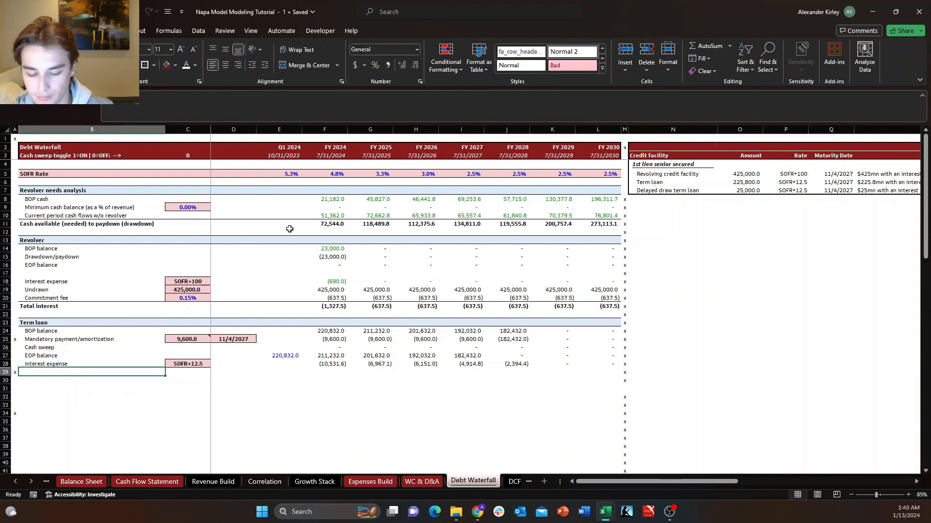
pyautogui.write('Total in')
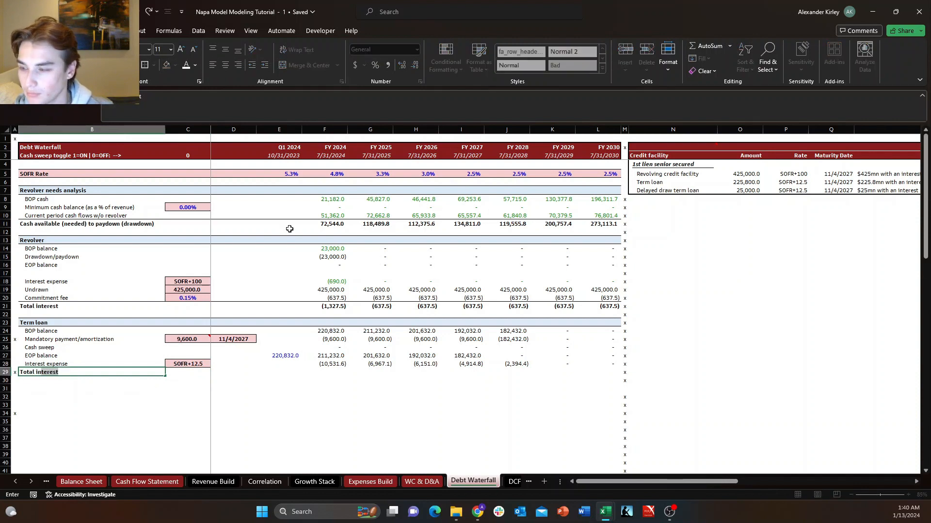
pyautogui.press('Escape')
# Relabel the revolver section's total row in B21 as "Revolver interest".
pyautogui.press('Up')
pyautogui.press('Up')
pyautogui.press('Up')
pyautogui.press('Up')
pyautogui.press('Up')
pyautogui.press('Up')
pyautogui.press('Up')
pyautogui.press('Up')
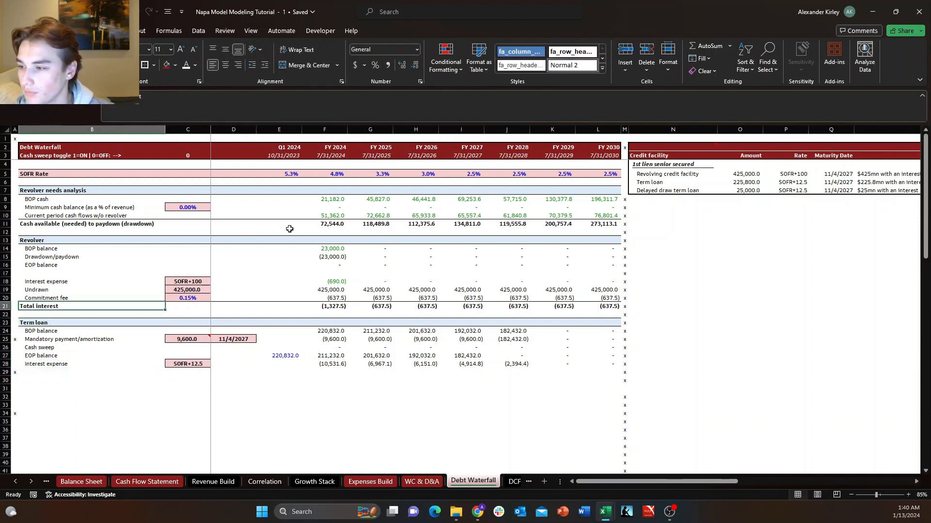
pyautogui.write('Revolver')
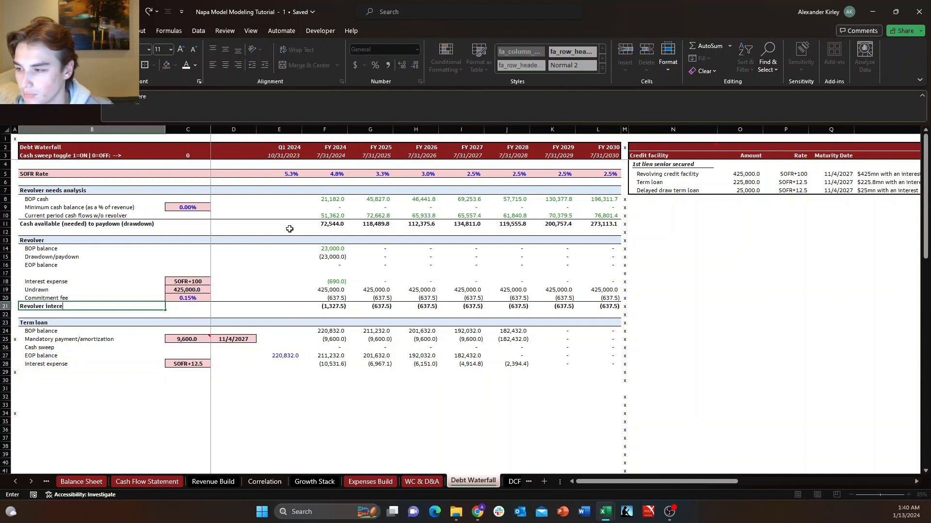
pyautogui.write(' interest')
pyautogui.press('Return')
# Label cell B29 below the term loan's interest expense row "Term loan interest".
pyautogui.press('Down')
pyautogui.press('Down')
pyautogui.press('Down')
pyautogui.press('Down')
pyautogui.press('Down')
pyautogui.press('Down')
pyautogui.press('Down')
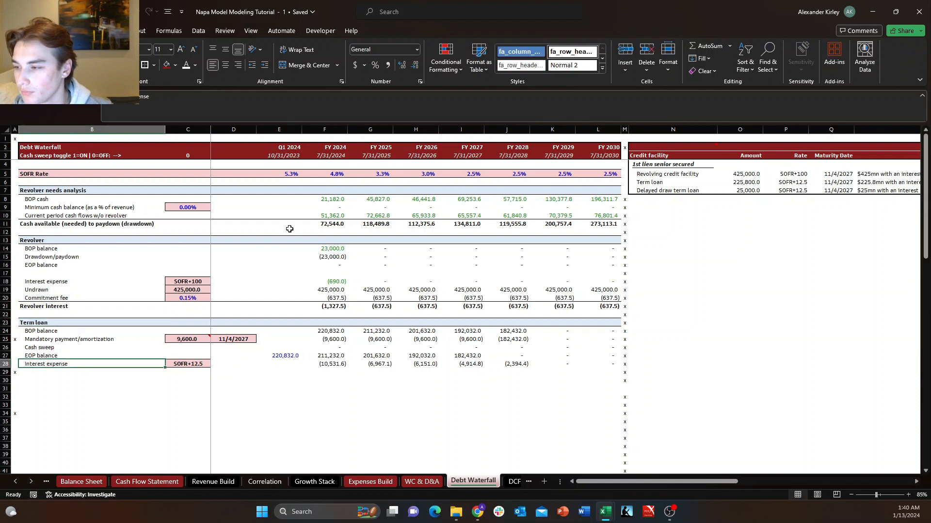
pyautogui.write('Term loan interest')
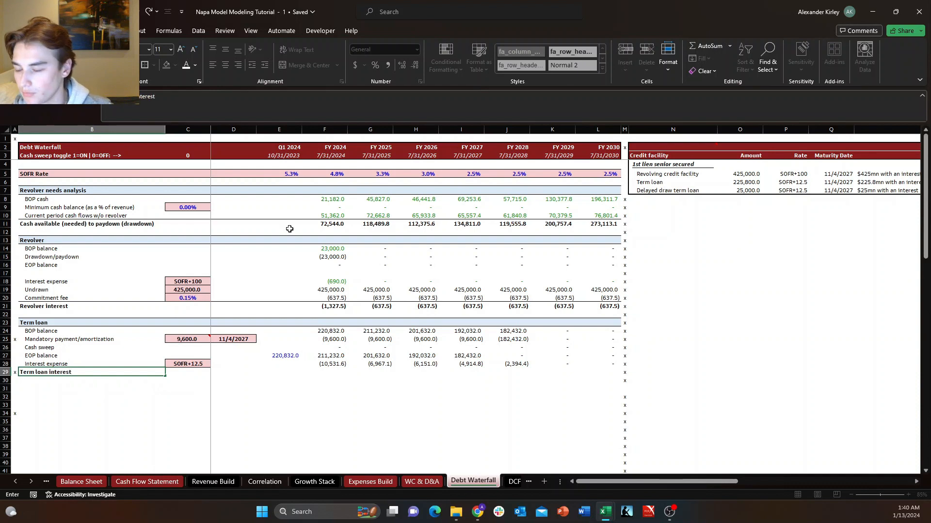
pyautogui.press('Return')
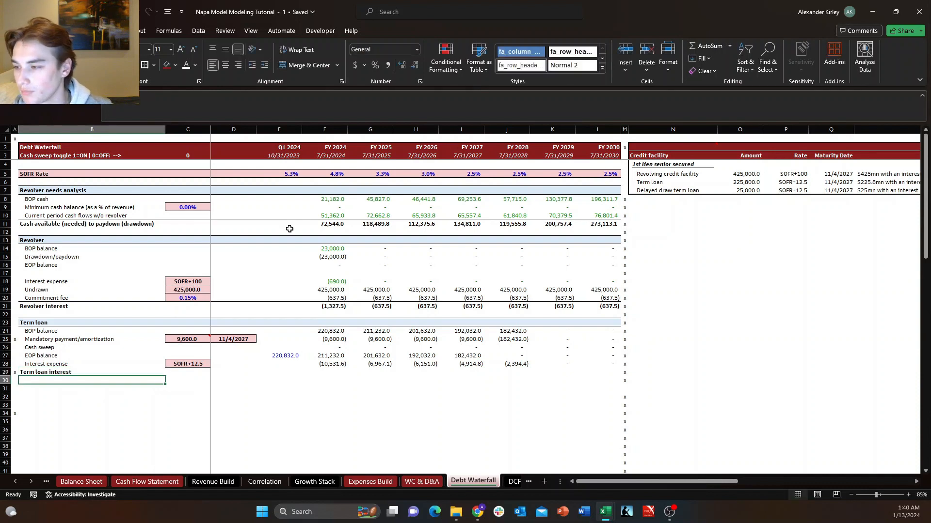
# Link the FY 2024 term loan interest in F29 to the interest expense in F28.
pyautogui.press('Up')
pyautogui.press('Right')
pyautogui.press('Right')
pyautogui.press('Right')
pyautogui.press('Right')
pyautogui.press('Right')
pyautogui.press('Left')
pyautogui.write('+')
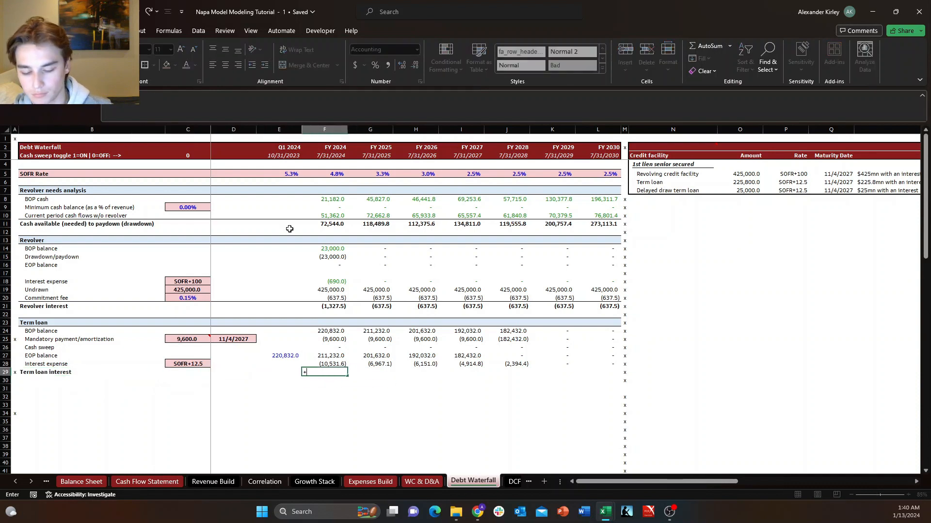
pyautogui.press('Up')
pyautogui.press('Return')
pyautogui.press('Up')
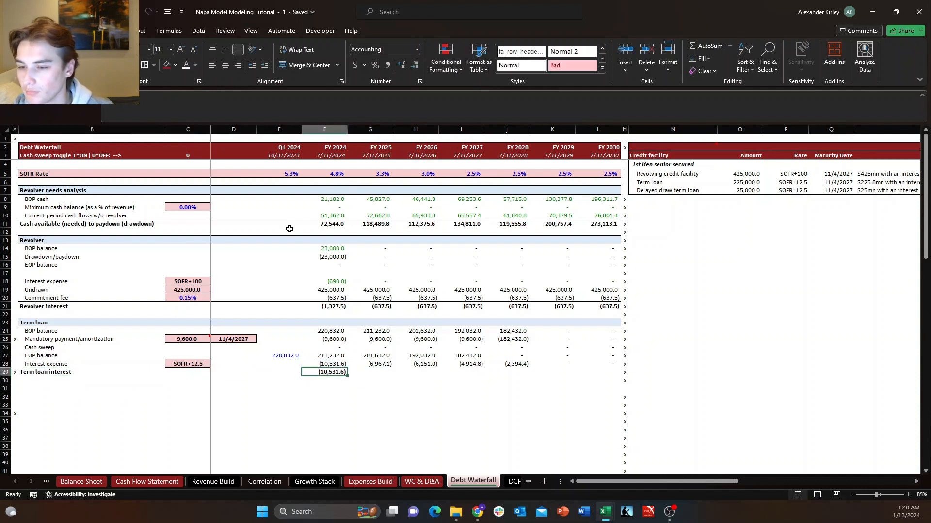
# Fill the term loan interest formula from F29 across through FY 2030 in L29.
pyautogui.hotkey('shift', 'Right')
pyautogui.hotkey('shift', 'Right')
pyautogui.hotkey('shift', 'Right')
pyautogui.hotkey('shift', 'Right')
pyautogui.hotkey('shift', 'Right')
pyautogui.hotkey('shift', 'Right')
pyautogui.hotkey('ctrl', 'r')
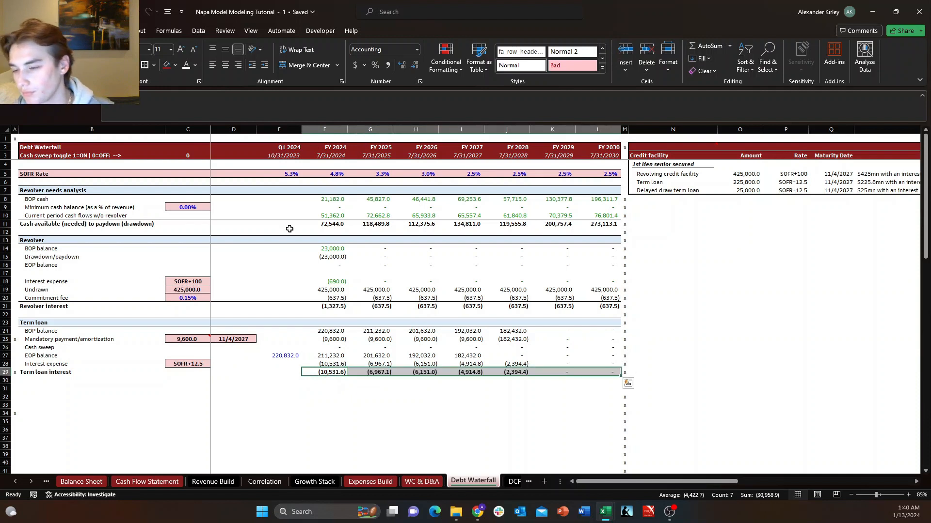
# Add a top border to the term loan interest row across B29:L29.
pyautogui.press('Down')
pyautogui.press('Left')
pyautogui.press('Left')
pyautogui.press('Up')
pyautogui.press('Left')
pyautogui.press('Left')
pyautogui.hotkey('shift', 'Right')
pyautogui.hotkey('shift', 'Right')
pyautogui.hotkey('shift', 'Right')
pyautogui.hotkey('shift', 'Right')
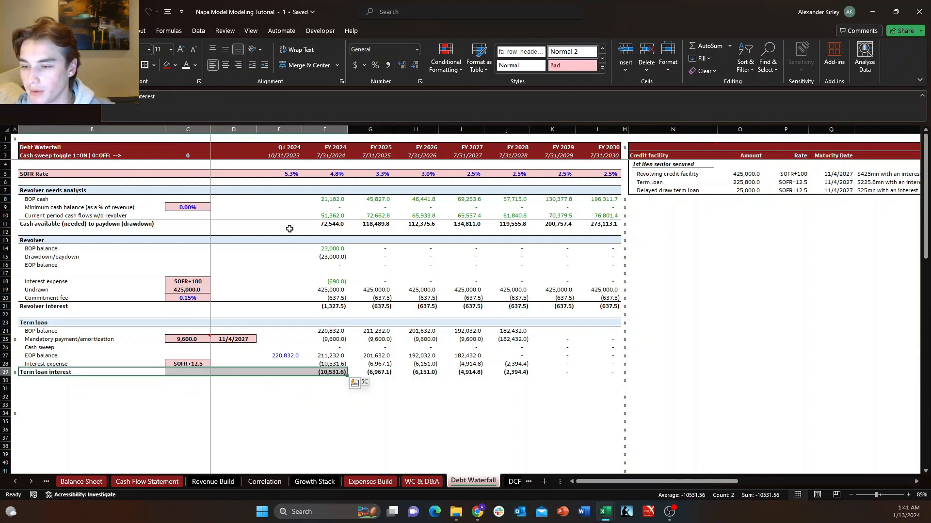
pyautogui.hotkey('shift', 'Right')
pyautogui.hotkey('shift', 'Right')
pyautogui.hotkey('shift', 'Right')
pyautogui.hotkey('shift', 'Right')
pyautogui.hotkey('shift', 'Right')
pyautogui.hotkey('shift', 'Right')
pyautogui.hotkey('shift', 'Right')
pyautogui.hotkey('shift', 'Left')
pyautogui.hotkey('alt', 'h')
pyautogui.press('b')
pyautogui.press('p')
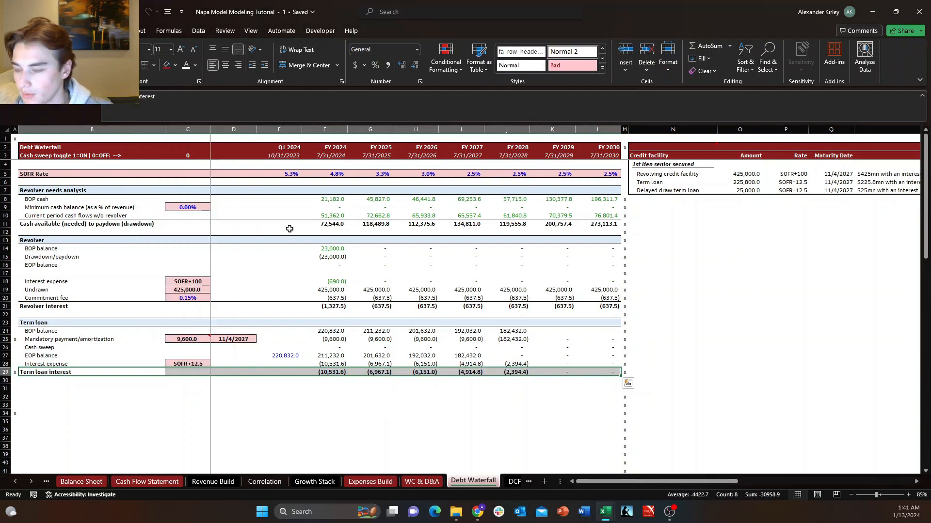
pyautogui.press('Down')
pyautogui.press('Down')
pyautogui.press('Down')
pyautogui.press('Down')
pyautogui.press('Up')
pyautogui.press('Up')
pyautogui.press('Right')
pyautogui.press('Right')
pyautogui.press('Down')
pyautogui.press('Down')
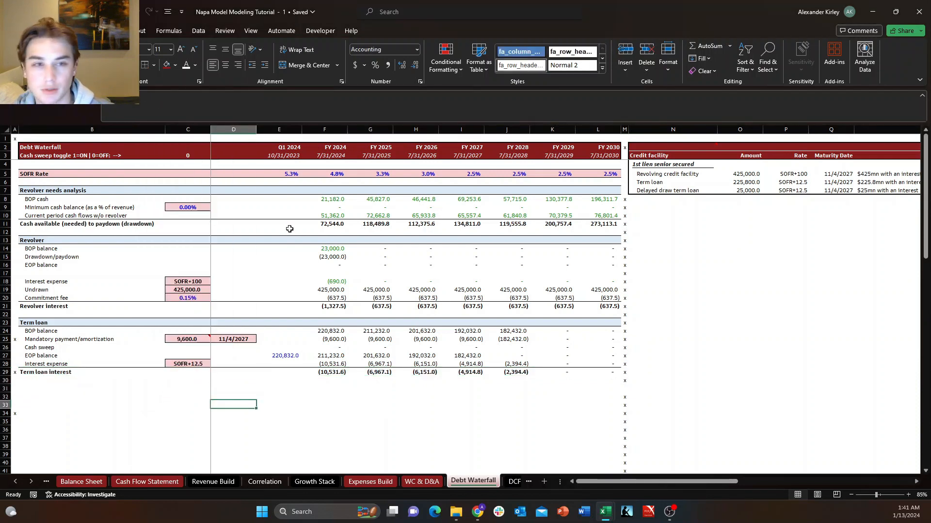
pyautogui.press('Right')
pyautogui.press('Up')
pyautogui.press('Up')
pyautogui.press('Left')
pyautogui.press('Left')
pyautogui.press('Up')
pyautogui.press('Left')
pyautogui.press('Down')
pyautogui.press('Down')
pyautogui.press('Right')
pyautogui.press('Up')
pyautogui.press('Left')
pyautogui.press('Right')
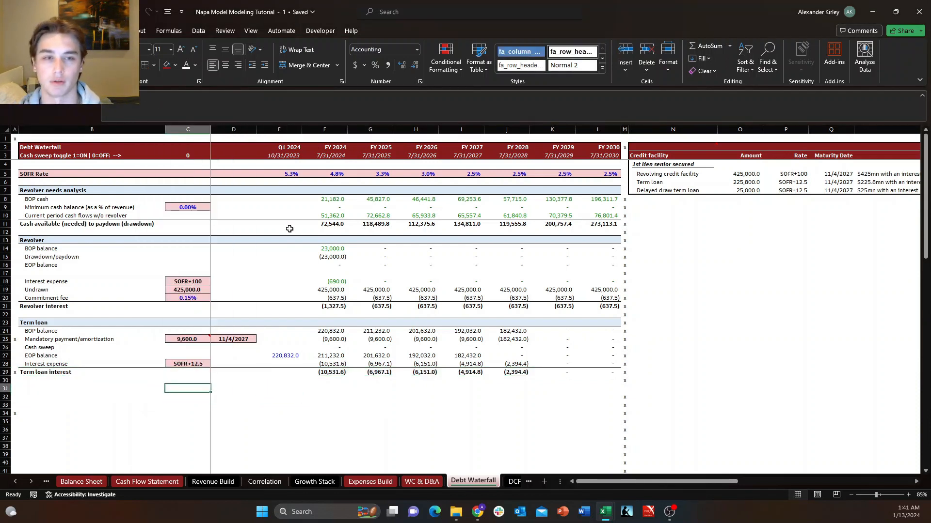
pyautogui.press('Down')
pyautogui.press('Right')
pyautogui.press('Left')
pyautogui.press('Down')
pyautogui.press('Up')
pyautogui.press('Left')
pyautogui.press('Left')
pyautogui.press('Right')
pyautogui.press('Up')
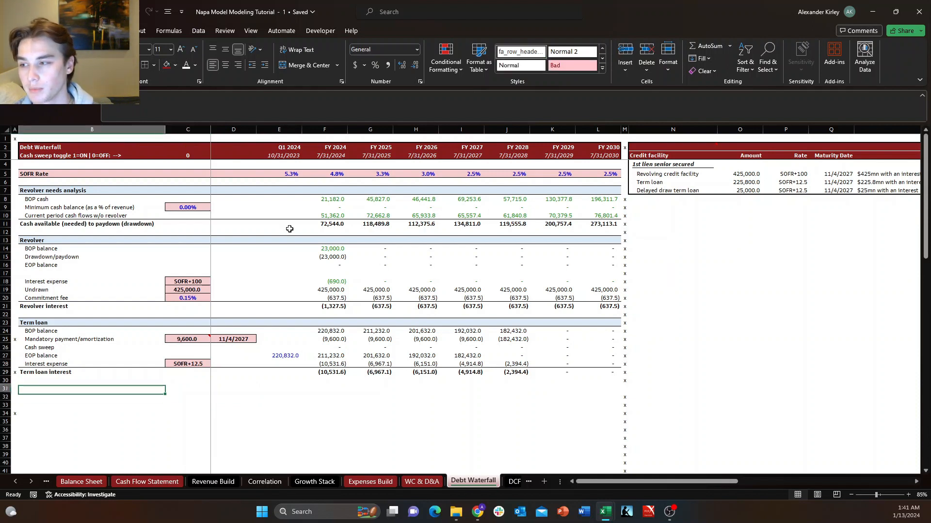
pyautogui.press('Up')
pyautogui.press('Right')
pyautogui.press('Up')
pyautogui.press('Down')
pyautogui.press('Left')
pyautogui.press('Left')
pyautogui.press('Down')
pyautogui.press('Right')
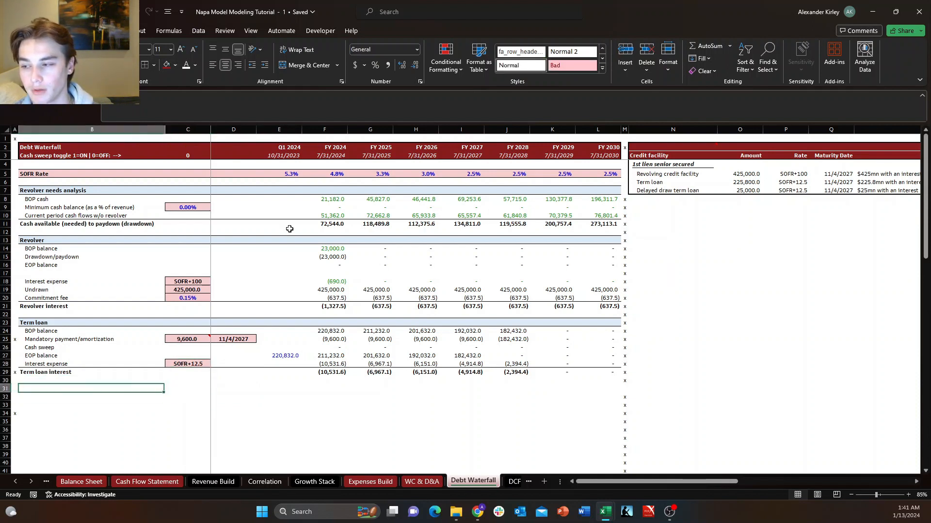
pyautogui.press('Down')
pyautogui.press('Right')
pyautogui.press('Up')
pyautogui.press('Left')
pyautogui.press('Down')
pyautogui.press('Right')
pyautogui.press('Up')
pyautogui.press('Left')
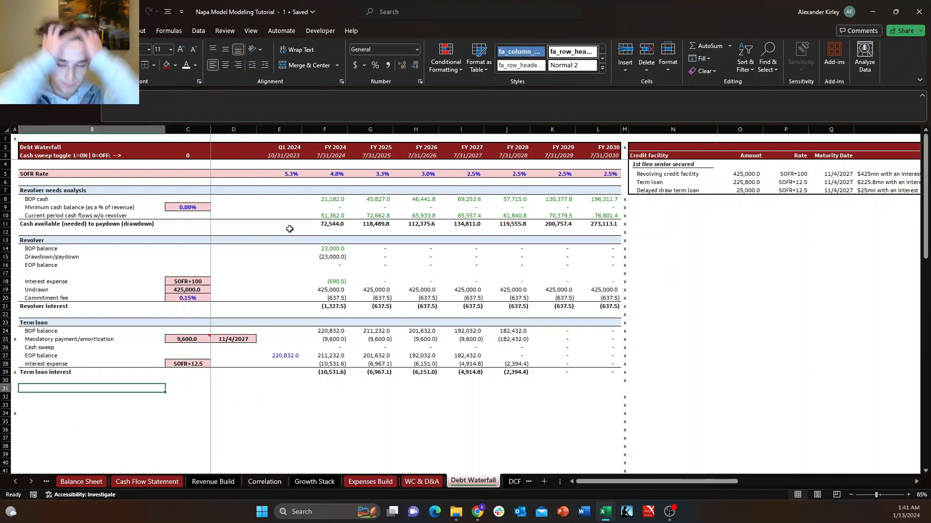
pyautogui.press('Down')
pyautogui.press('Right')
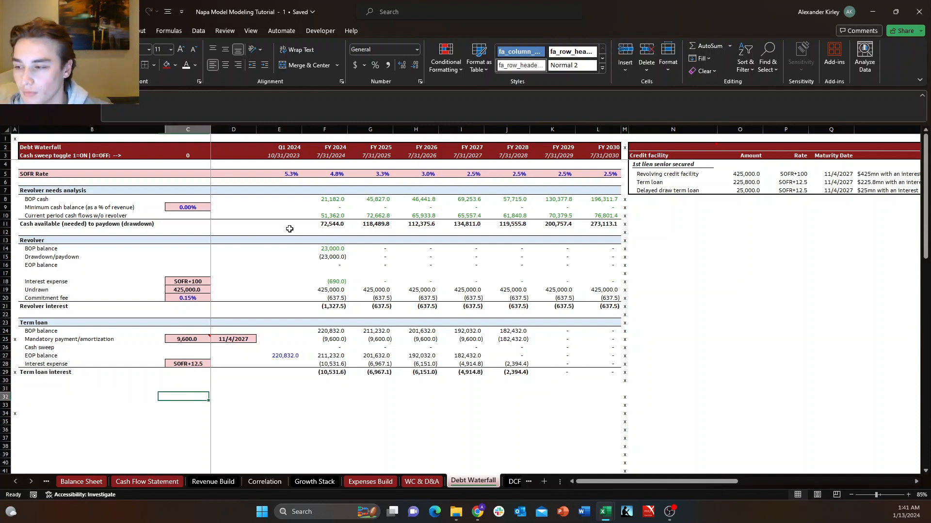
pyautogui.press('Up')
pyautogui.press('Left')
pyautogui.write('T')
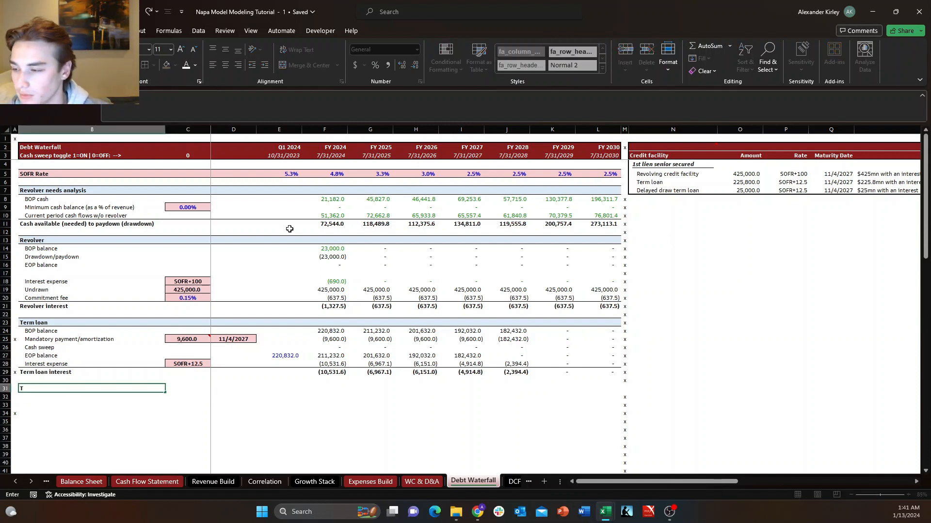
pyautogui.press('Escape')
# Label cell B32 below the term loan section "Total interest".
pyautogui.press('Down')
pyautogui.press('Up')
pyautogui.press('Down')
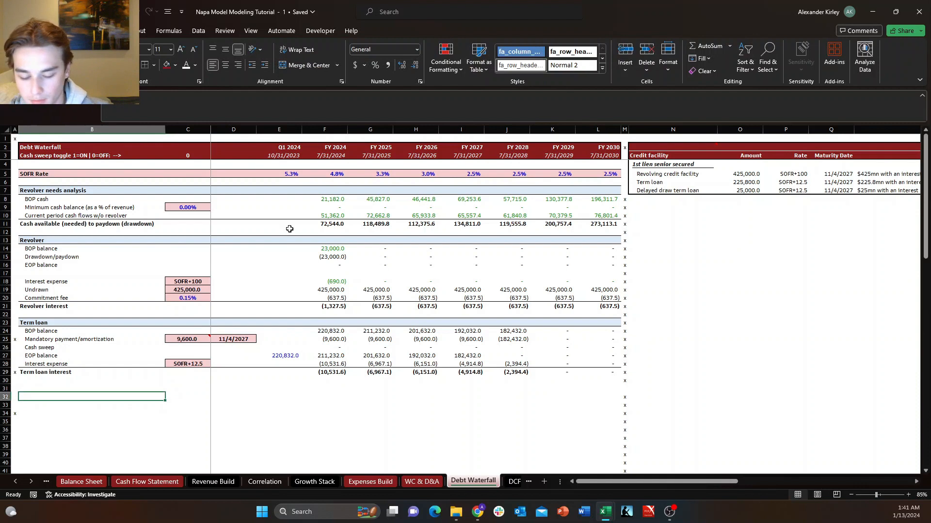
pyautogui.write('Total int')
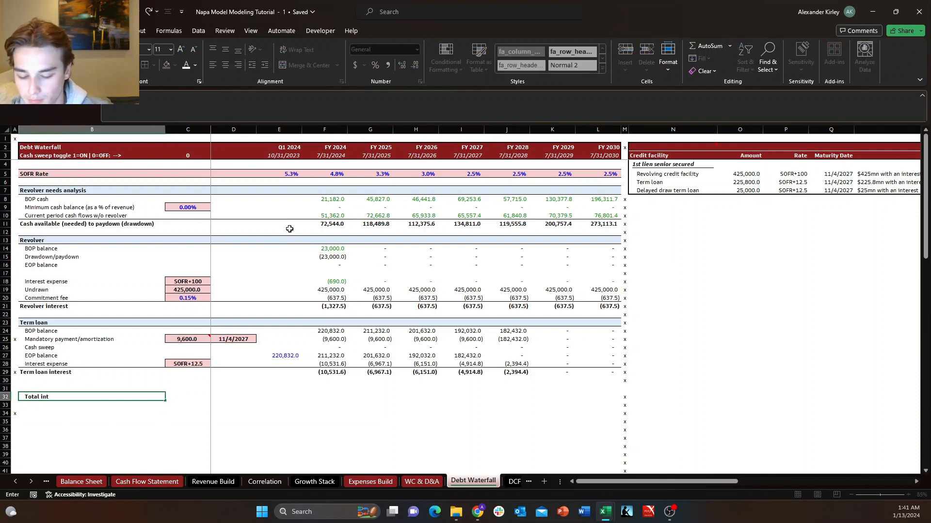
pyautogui.write('erest')
pyautogui.press('Return')
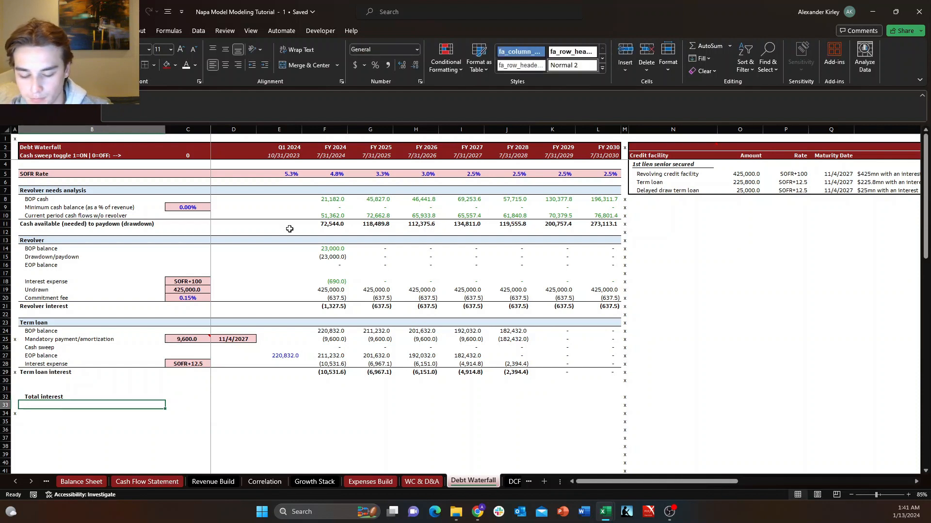
# Label cell B33 "Repayment of long-term debt".
pyautogui.write('T')
pyautogui.press('BackSpace')
pyautogui.press('BackSpace')
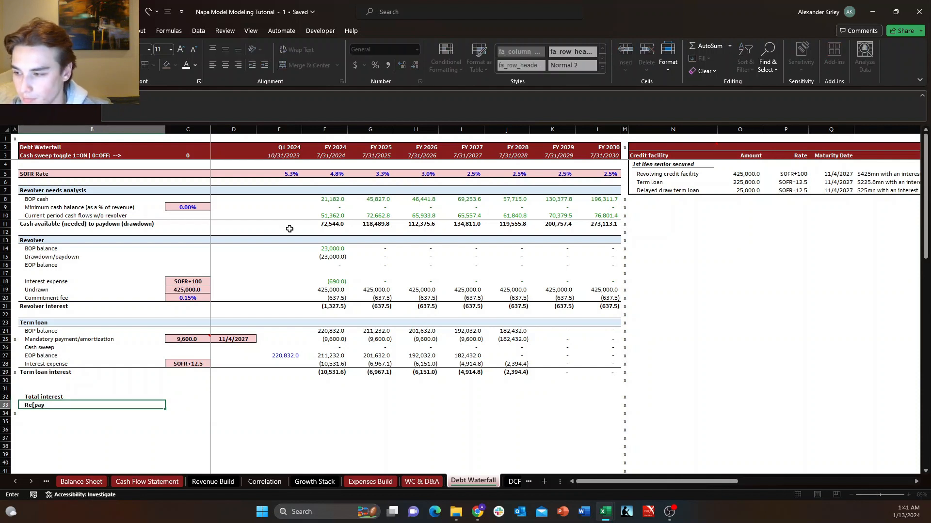
pyautogui.write('Repay')
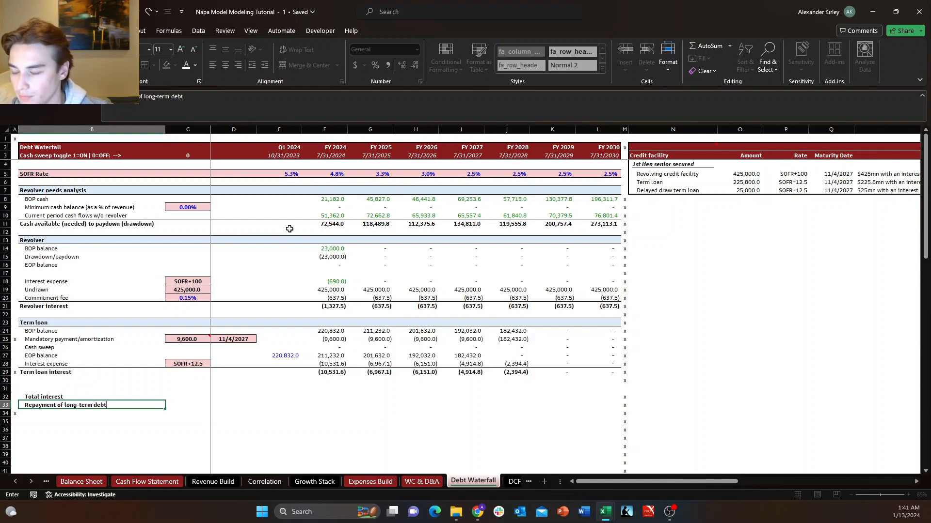
pyautogui.write('ment of long-term debt')
pyautogui.press('Return')
pyautogui.press('Up')
pyautogui.press('Up')
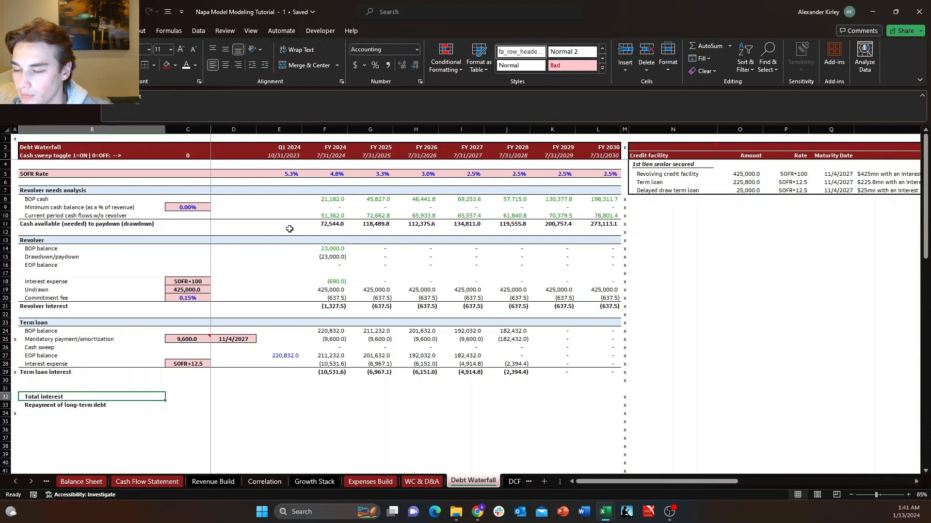
# Calculate FY 2024 total interest in F32 by summing the term loan interest expense in F28 and the revolver interest in F21.
pyautogui.press('Right')
pyautogui.press('Right')
pyautogui.press('Right')
pyautogui.press('Right')
pyautogui.write('+')
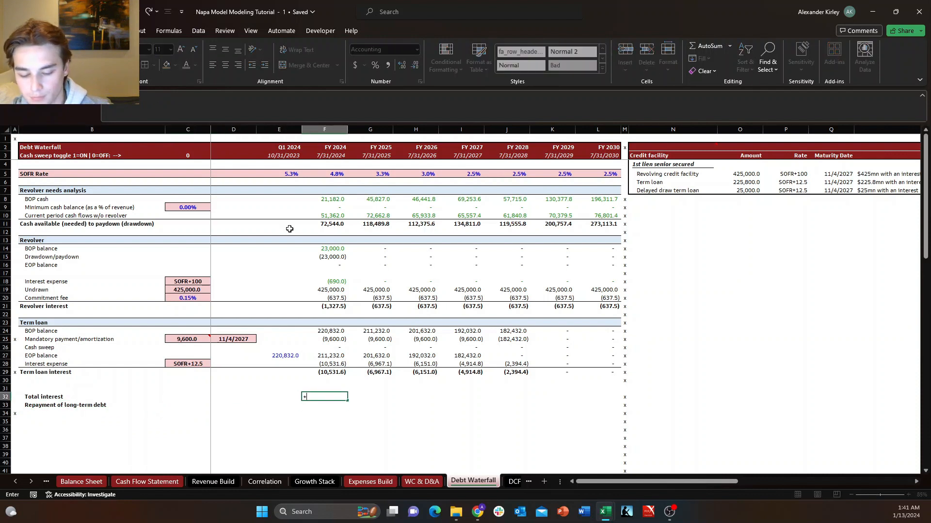
pyautogui.write('sum')
pyautogui.press('Tab')
pyautogui.press('Up')
pyautogui.press('Up')
pyautogui.press('Up')
pyautogui.press('Up')
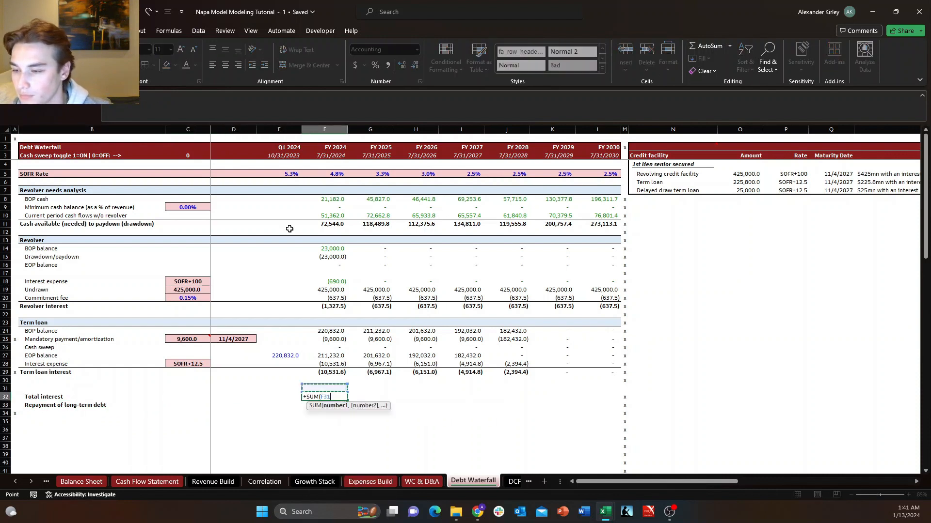
pyautogui.write(',')
pyautogui.press('Up')
pyautogui.press('Up')
pyautogui.press('Up')
pyautogui.press('Up')
pyautogui.press('Up')
pyautogui.press('Up')
pyautogui.press('Up')
pyautogui.press('Up')
pyautogui.press('Up')
pyautogui.press('Up')
pyautogui.press('Up')
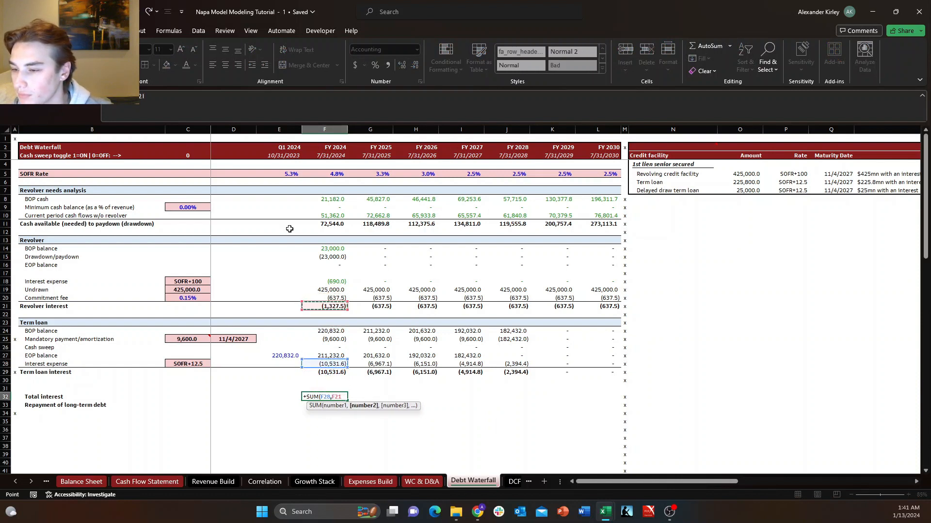
pyautogui.press('Return')
# Extend the label in B32 to "Total interest expense".
pyautogui.press('Up')
pyautogui.hotkey('ctrl', 'Left')
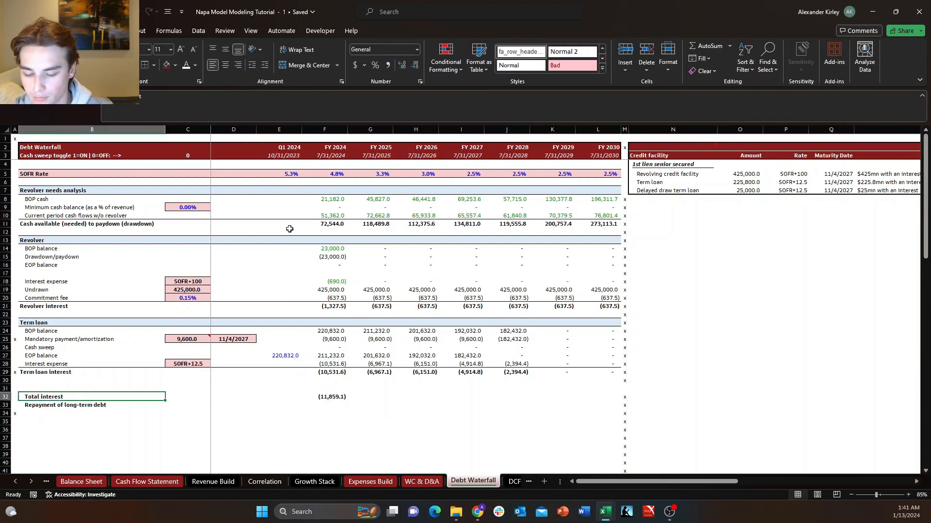
pyautogui.press('F2')
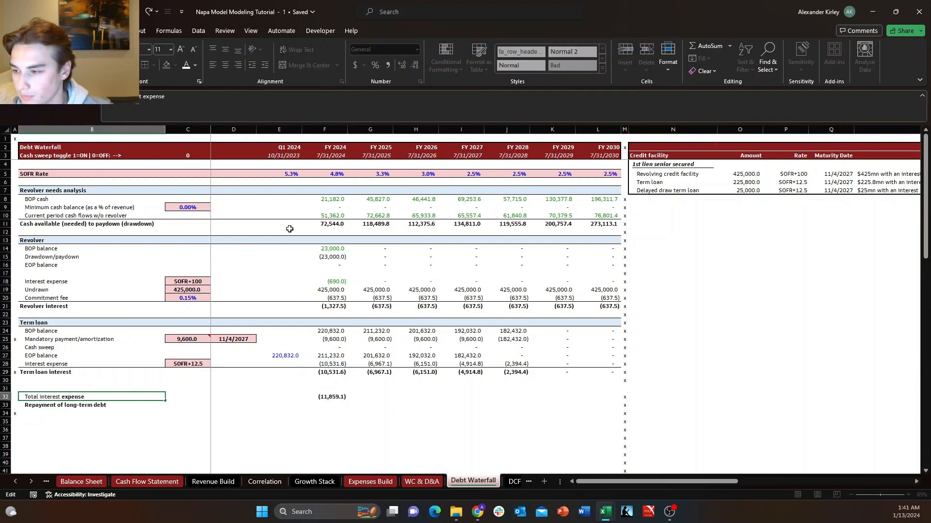
pyautogui.press('Return')
# Copy only the formatting of the Term loan header row B23:L23 onto row 31, starting at B31.
pyautogui.press('Up')
pyautogui.press('Up')
pyautogui.press('Up')
pyautogui.press('Up')
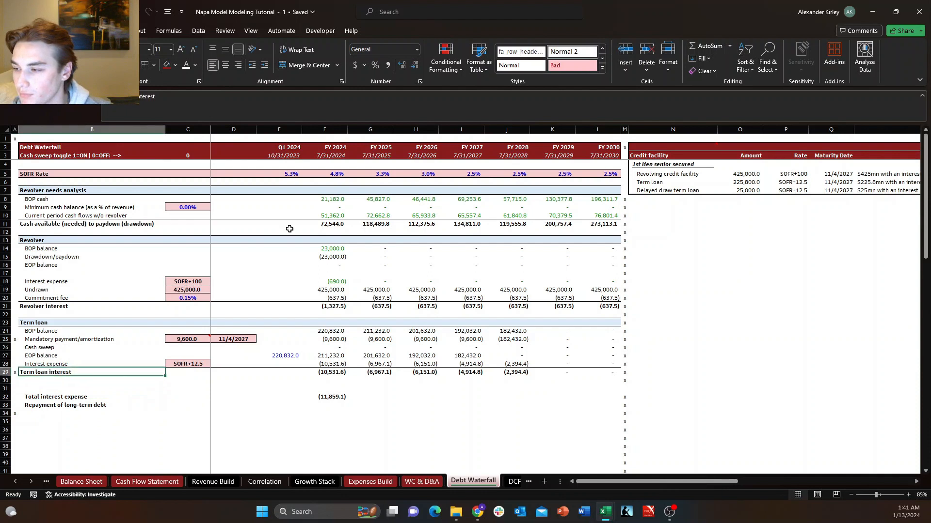
pyautogui.hotkey('ctrl', 'Up')
pyautogui.hotkey('ctrl', 'shift', 'Right')
pyautogui.hotkey('shift', 'Left')
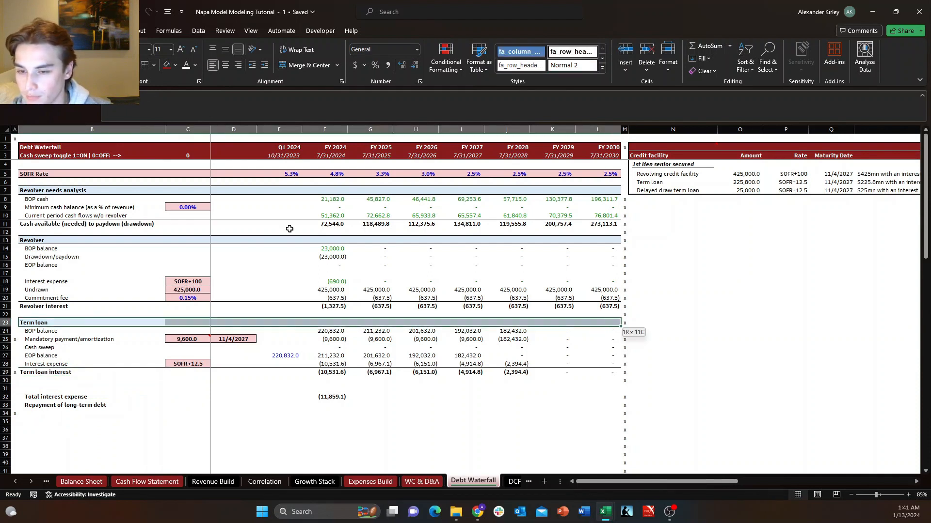
pyautogui.hotkey('ctrl', 'c')
pyautogui.press('Down')
pyautogui.press('Down')
pyautogui.press('Down')
pyautogui.press('Down')
pyautogui.press('Down')
pyautogui.press('Down')
pyautogui.press('Down')
pyautogui.press('Down')
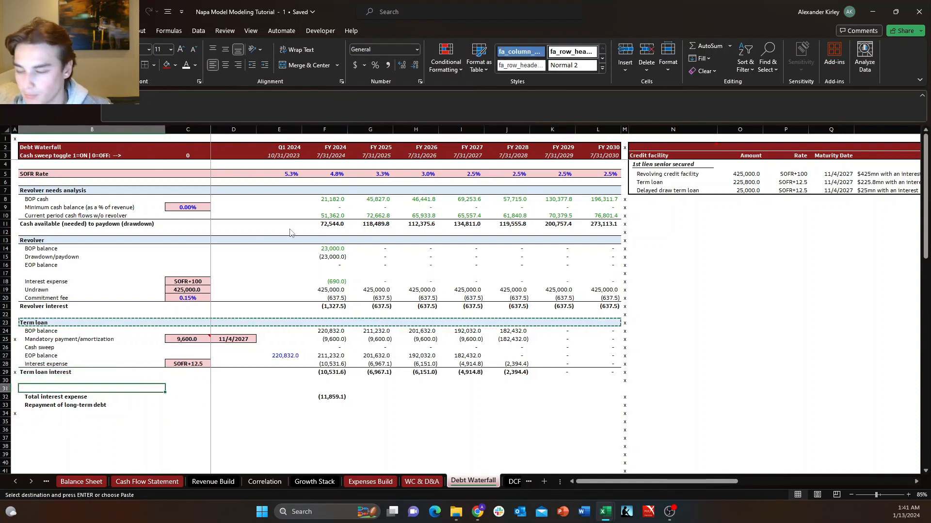
pyautogui.hotkey('ctrl', 'alt', 'v')
pyautogui.press('t')
pyautogui.press('Return')
pyautogui.press('Escape')
# Title the new header row in B31 "Interest & Debt paydown".
pyautogui.press('Right')
pyautogui.press('Left')
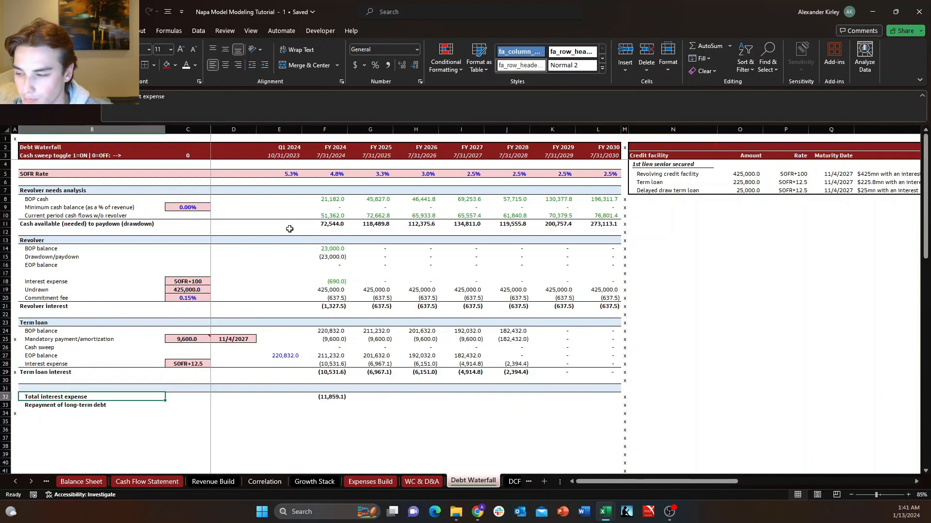
pyautogui.write('Interest & Debt')
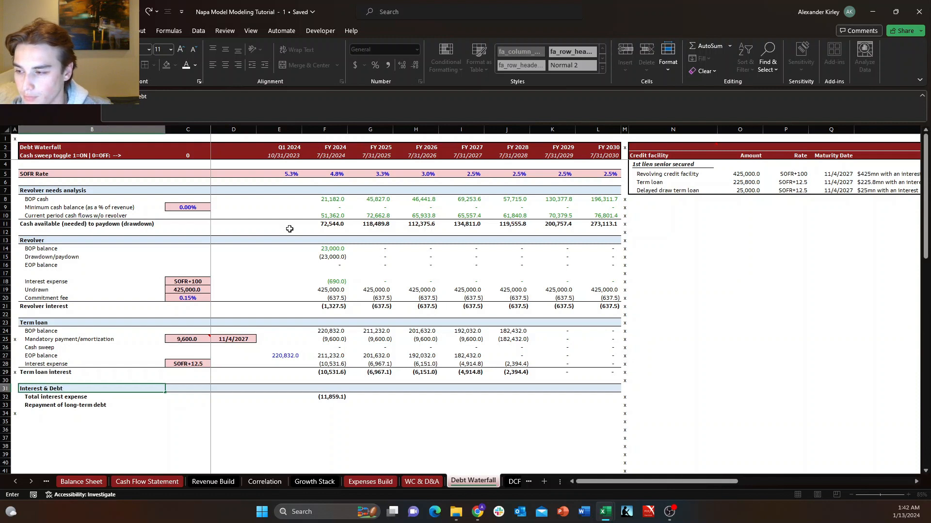
pyautogui.press('Return')
# Link the FY 2024 repayment of long-term debt in F33 to the term loan's mandatory payment.
pyautogui.press('Right')
pyautogui.press('Right')
pyautogui.press('Right')
pyautogui.press('Right')
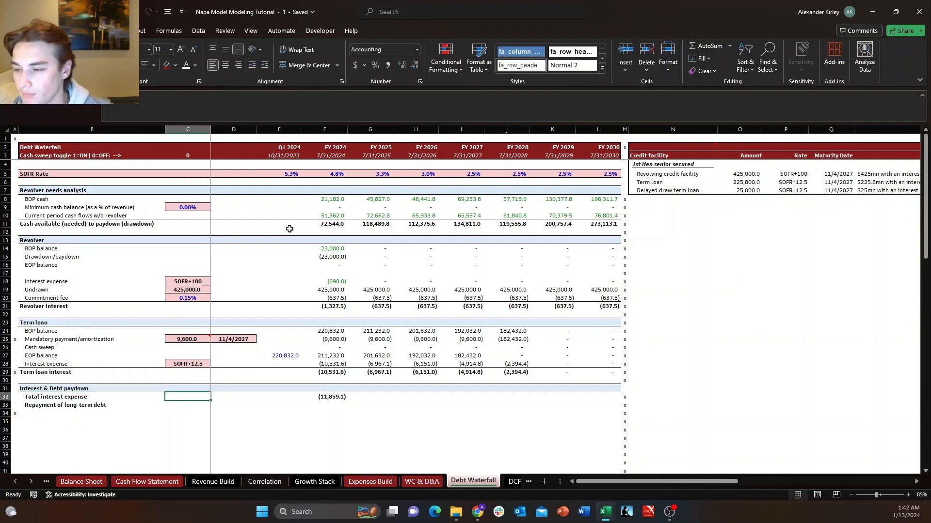
pyautogui.press('Right')
pyautogui.press('Left')
pyautogui.press('Down')
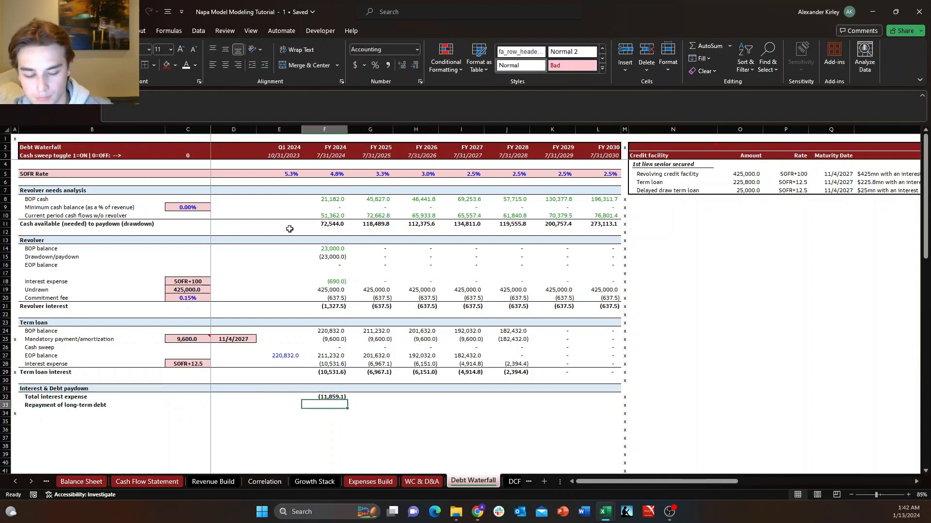
pyautogui.write('=')
pyautogui.press('Up')
pyautogui.press('Up')
pyautogui.press('Up')
pyautogui.press('Up')
pyautogui.press('Up')
pyautogui.press('Up')
pyautogui.press('Up')
pyautogui.press('Up')
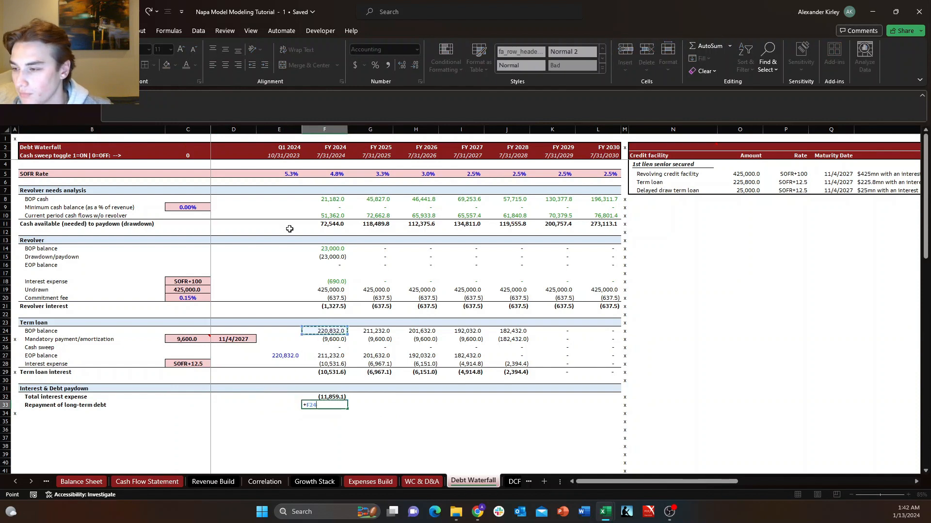
pyautogui.press('Return')
pyautogui.press('Up')
# Fill the total interest expense and long-term debt repayment formulas from F32:F33 across through FY 2030 in column L.
pyautogui.hotkey('ctrl', 'shift', 'Right')
pyautogui.press('Left')
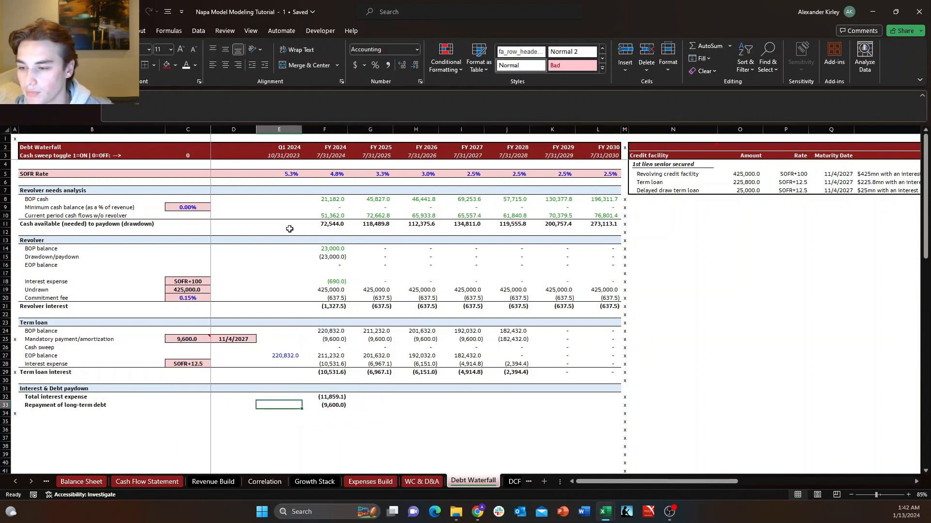
pyautogui.press('Right')
pyautogui.press('Up')
pyautogui.hotkey('shift', 'Down')
pyautogui.hotkey('ctrl', 'shift', 'Right')
pyautogui.hotkey('shift', 'Left')
pyautogui.hotkey('ctrl', 'r')
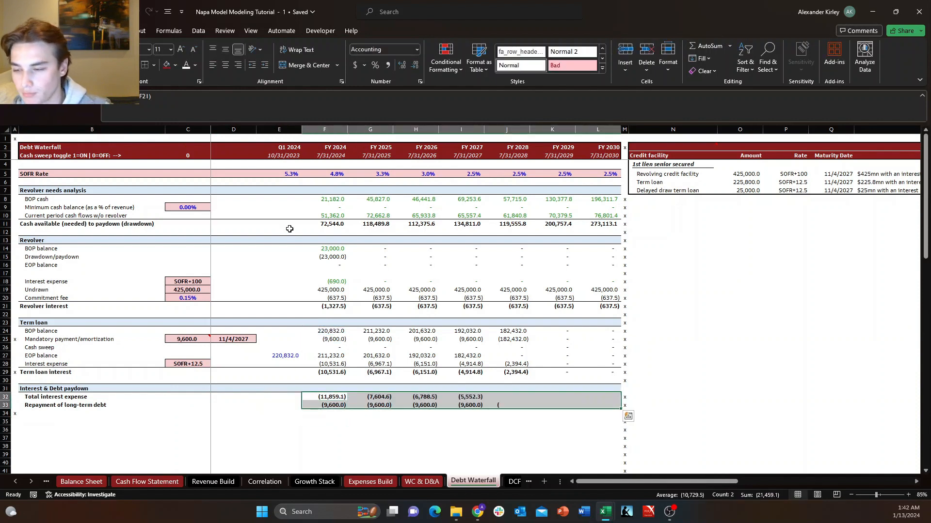
# Review the total interest expense and long-term debt repayment rows across the forecast years.
pyautogui.press('Down')
pyautogui.press('Down')
pyautogui.press('Up')
pyautogui.press('Right')
pyautogui.press('Right')
pyautogui.press('Right')
pyautogui.press('Right')
pyautogui.press('Right')
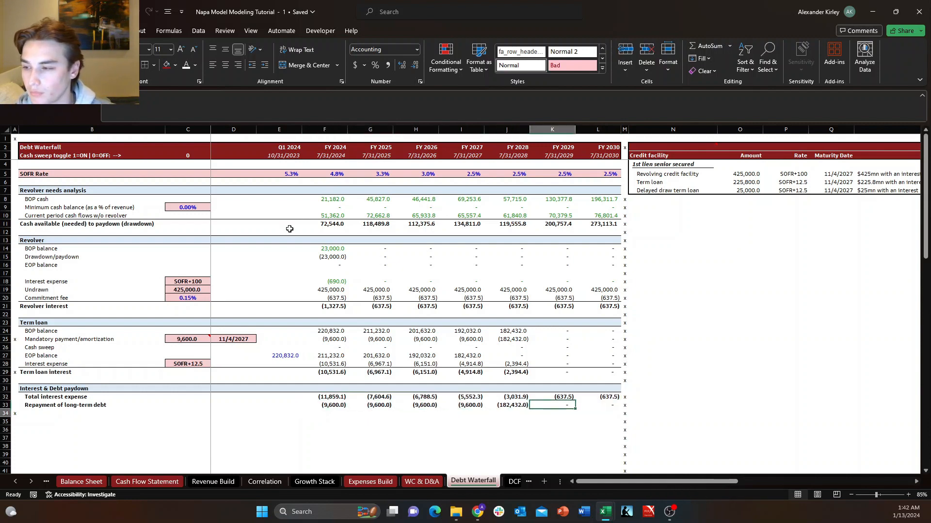
pyautogui.press('Down')
pyautogui.press('Up')
pyautogui.press('Left')
pyautogui.press('Up')
pyautogui.press('Left')
pyautogui.press('Left')
pyautogui.press('Left')
pyautogui.press('Left')
pyautogui.press('Left')
pyautogui.press('Left')
pyautogui.press('Left')
pyautogui.press('Down')
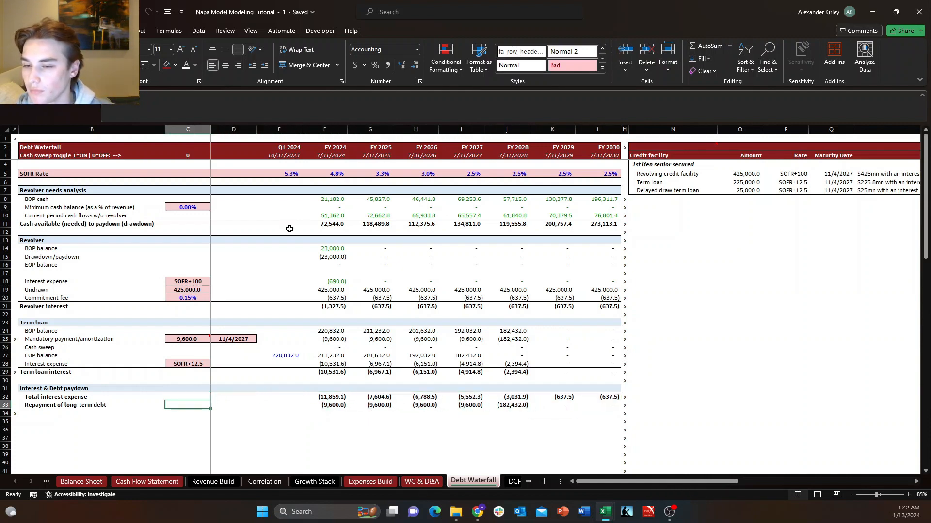
# Clear all the "x" markers from column M.
pyautogui.press('Up')
pyautogui.press('Right')
pyautogui.press('Right')
pyautogui.press('Right')
pyautogui.press('Right')
pyautogui.press('Right')
pyautogui.press('Right')
pyautogui.press('Right')
pyautogui.press('Right')
pyautogui.press('Right')
pyautogui.press('Right')
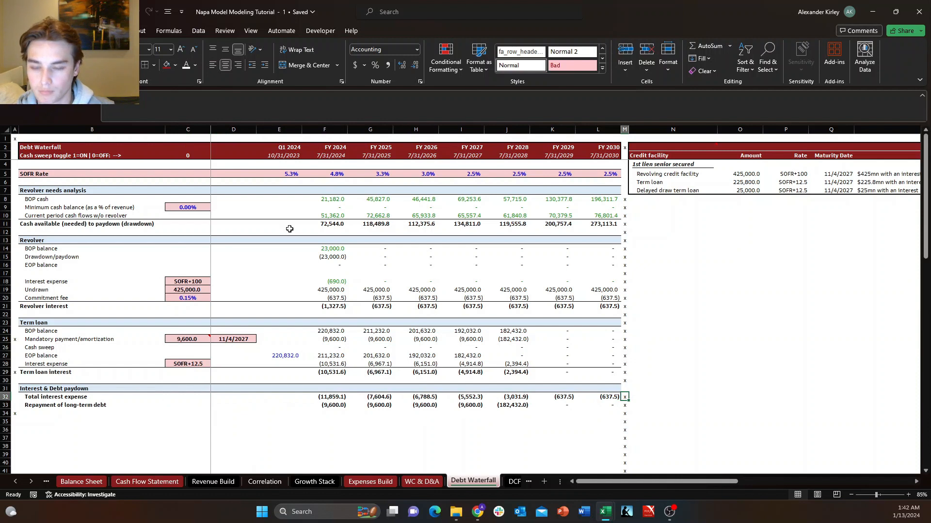
pyautogui.hotkey('ctrl', 'space')
pyautogui.hotkey('ctrl', 'Up')
pyautogui.press('Down')
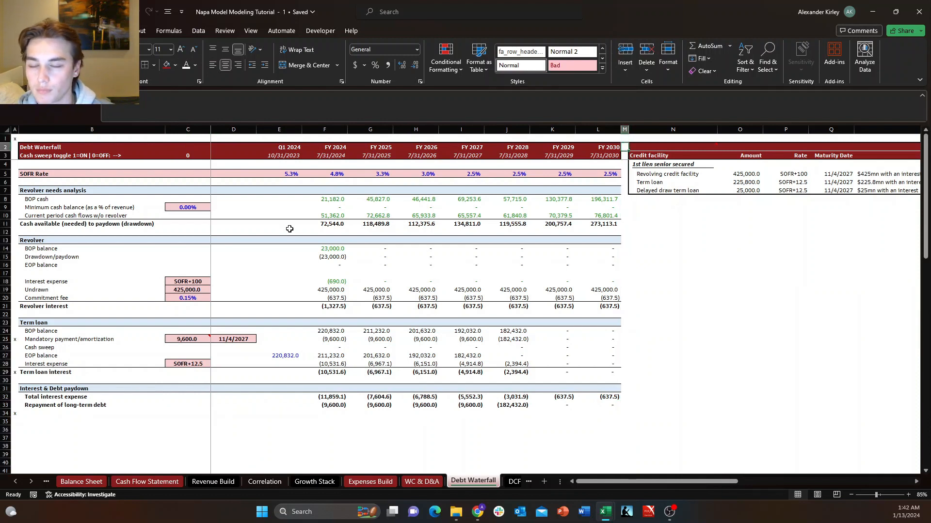
pyautogui.press('Up')
pyautogui.press('Down')
pyautogui.press('Down')
pyautogui.press('Down')
pyautogui.press('Down')
pyautogui.press('Down')
pyautogui.press('Down')
pyautogui.press('Down')
pyautogui.press('Down')
pyautogui.press('Down')
pyautogui.press('Down')
pyautogui.press('Down')
pyautogui.press('Down')
pyautogui.press('Down')
pyautogui.press('Down')
pyautogui.press('Down')
pyautogui.press('Down')
pyautogui.press('Down')
pyautogui.press('Down')
pyautogui.press('Down')
pyautogui.press('Down')
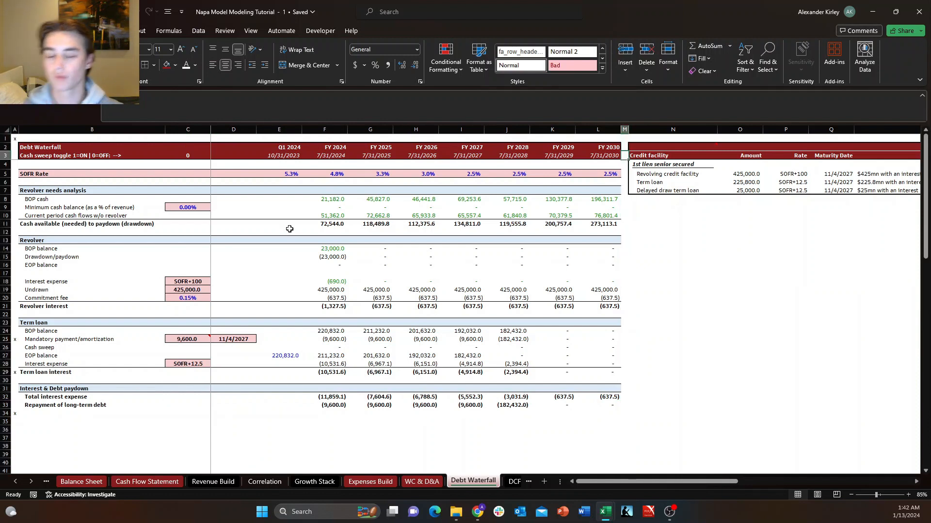
pyautogui.press('Left')
pyautogui.press('Up')
pyautogui.press('Left')
pyautogui.press('Left')
pyautogui.press('Left')
pyautogui.press('Left')
pyautogui.press('Left')
pyautogui.press('Left')
pyautogui.press('Left')
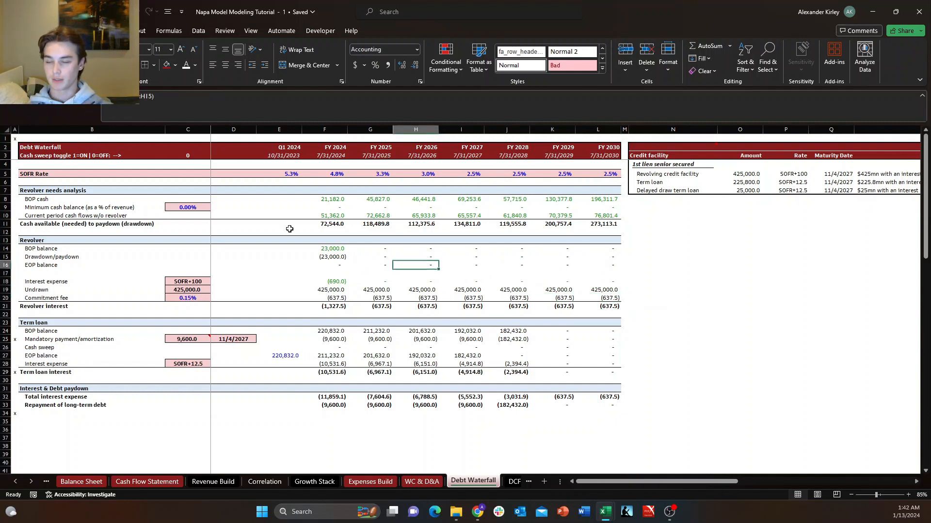
pyautogui.press('Up')
pyautogui.press('Up')
pyautogui.press('Up')
pyautogui.press('Up')
pyautogui.press('Up')
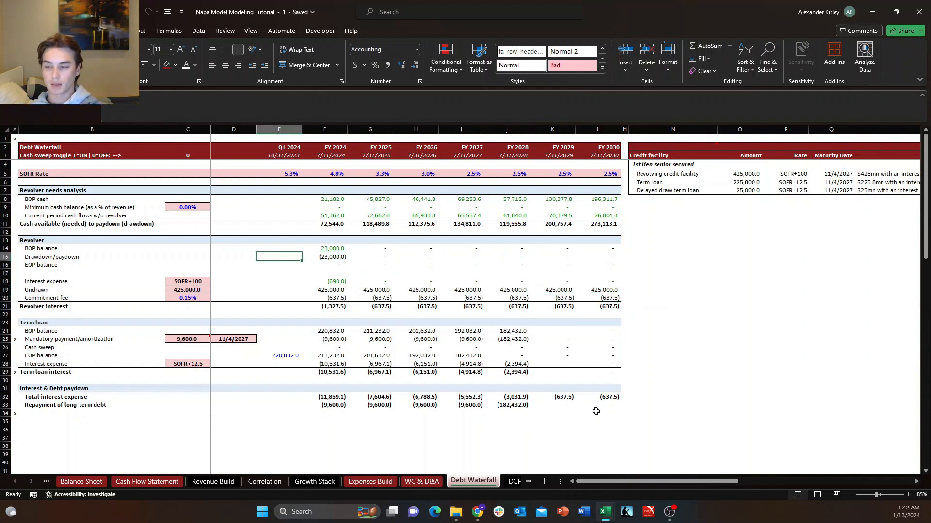
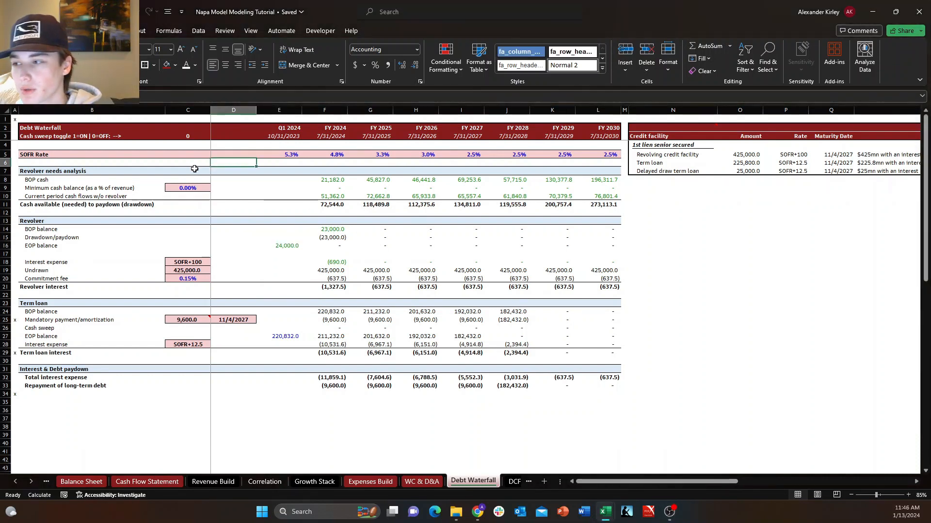
# Review the revolver needs analysis, checking the FY 2024 current period cash flows and minimum cash balance formulas.
pyautogui.click(179, 169)
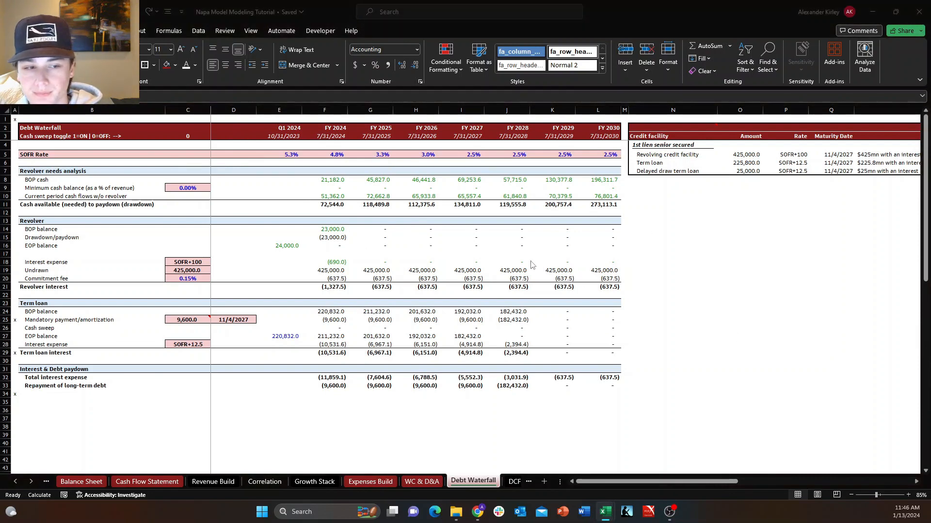
pyautogui.click(444, 239)
pyautogui.press('Down')
pyautogui.press('Down')
pyautogui.press('Down')
pyautogui.press('Right')
pyautogui.press('Right')
pyautogui.press('Right')
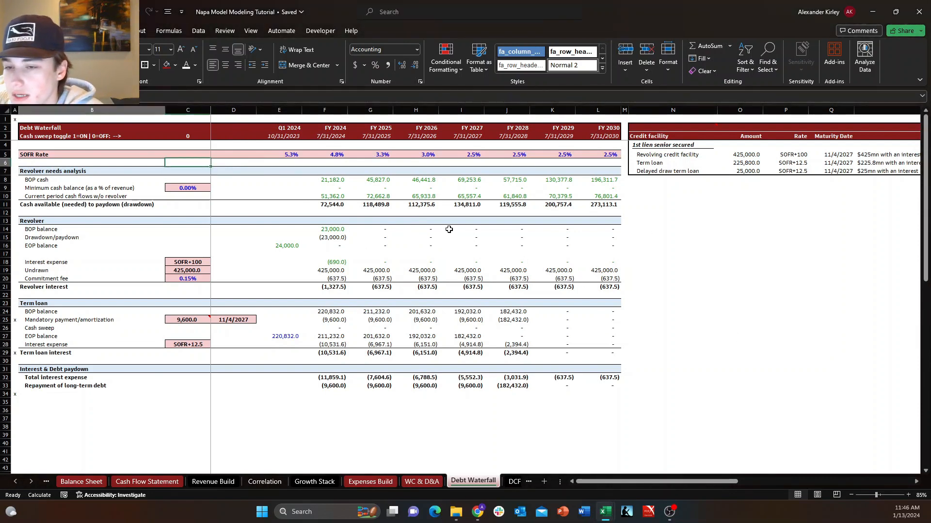
pyautogui.press('Left')
pyautogui.press('Left')
pyautogui.press('Left')
pyautogui.press('Left')
pyautogui.press('Down')
pyautogui.press('Down')
pyautogui.press('Down')
pyautogui.press('Down')
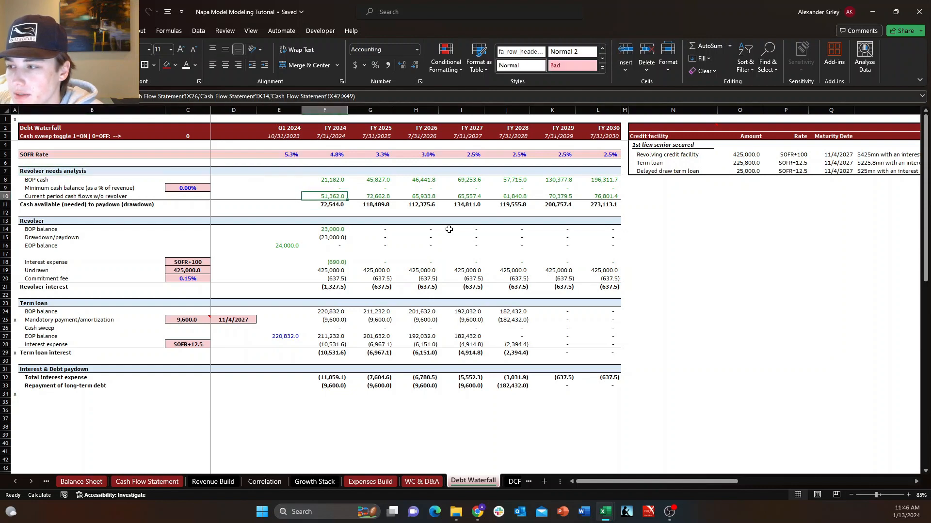
pyautogui.press('Up')
pyautogui.press('Up')
pyautogui.press('Up')
pyautogui.press('Up')
pyautogui.press('Up')
pyautogui.press('Up')
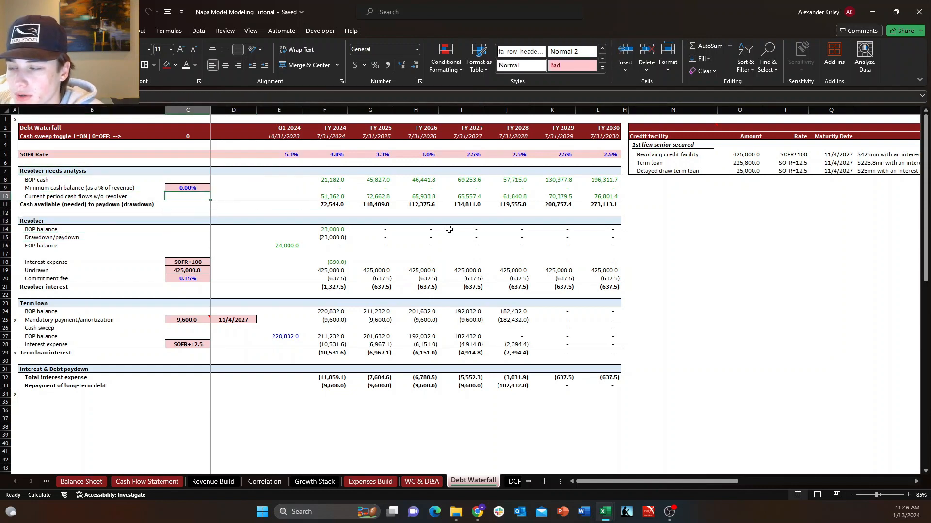
pyautogui.press('Right')
pyautogui.press('Right')
pyautogui.press('Right')
pyautogui.press('Left')
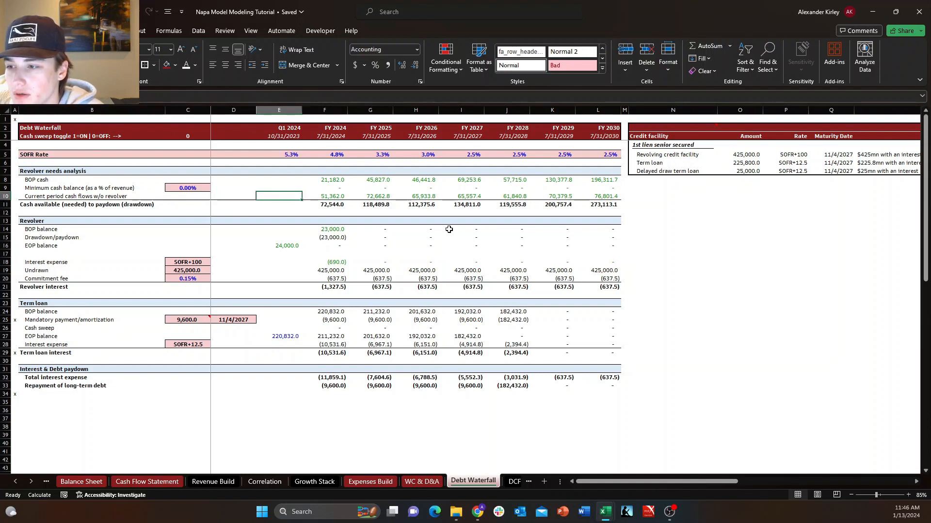
pyautogui.press('Right')
pyautogui.press('Up')
pyautogui.press('Left')
pyautogui.press('Left')
pyautogui.press('Left')
pyautogui.press('Left')
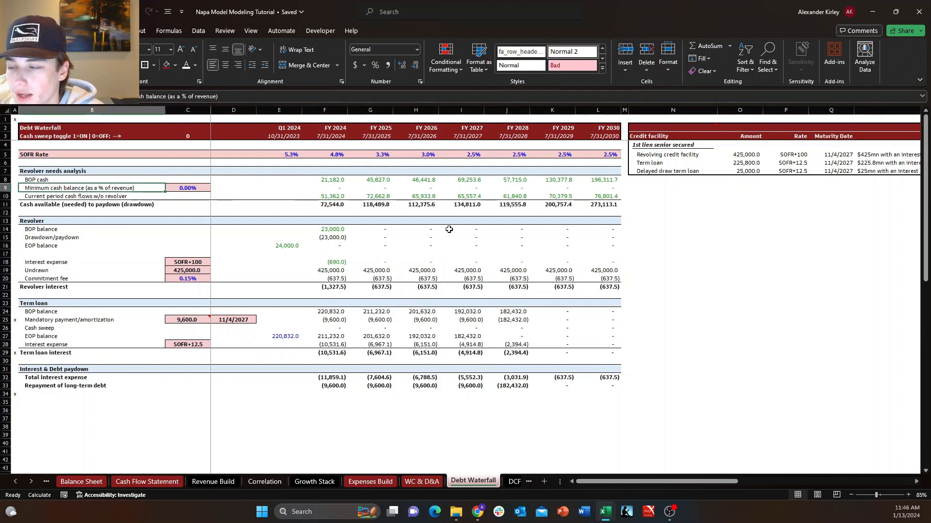
pyautogui.press('Right')
pyautogui.press('Right')
pyautogui.press('Right')
pyautogui.press('Right')
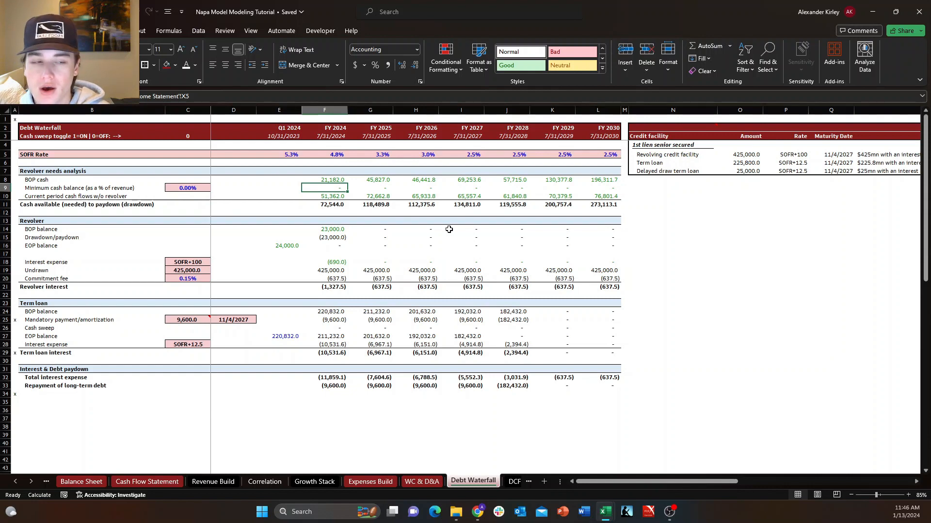
# Examine the FY 2024 term loan mandatory payment, revolver beginning balance, total interest expense and long-term debt repayment cells.
pyautogui.press('Down')
pyautogui.press('Down')
pyautogui.press('Down')
pyautogui.press('Down')
pyautogui.press('Down')
pyautogui.press('Down')
pyautogui.press('Down')
pyautogui.press('Down')
pyautogui.press('Down')
pyautogui.press('Down')
pyautogui.press('Down')
pyautogui.press('Down')
pyautogui.press('Down')
pyautogui.press('Down')
pyautogui.press('Down')
pyautogui.press('Down')
pyautogui.press('Down')
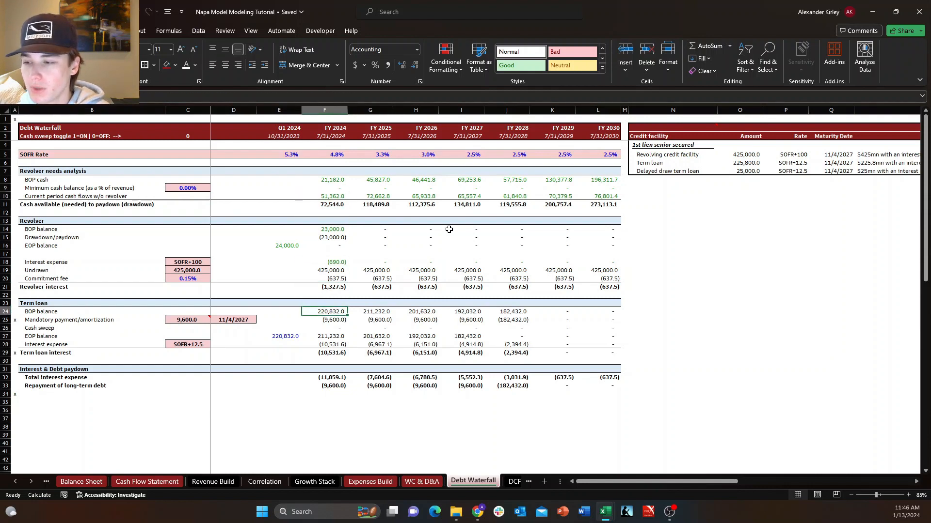
pyautogui.press('Up')
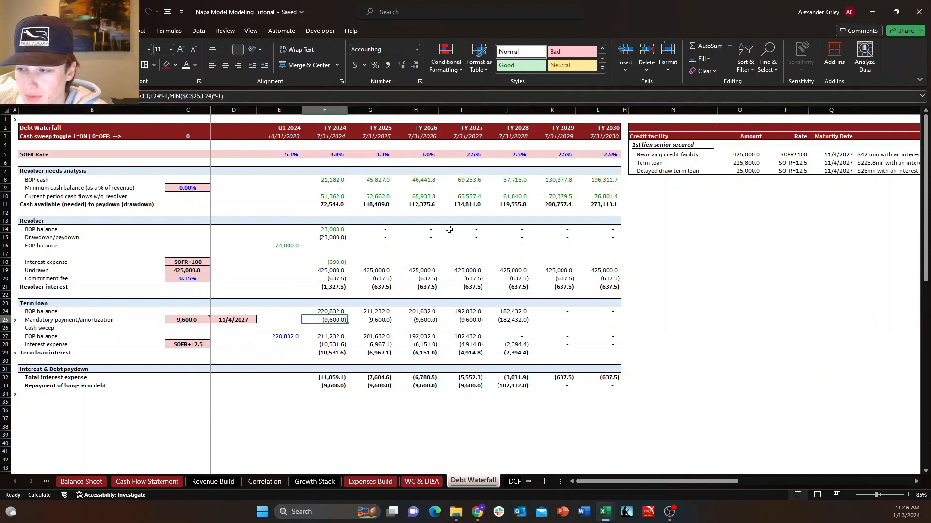
pyautogui.press('Down')
pyautogui.press('Up')
pyautogui.press('Up')
pyautogui.press('Up')
pyautogui.press('Up')
pyautogui.press('Up')
pyautogui.press('Up')
pyautogui.press('Up')
pyautogui.press('Up')
pyautogui.press('Up')
pyautogui.press('Up')
pyautogui.press('Up')
pyautogui.press('Up')
pyautogui.press('Up')
pyautogui.press('Up')
pyautogui.press('Up')
pyautogui.press('Up')
pyautogui.press('Up')
pyautogui.press('Up')
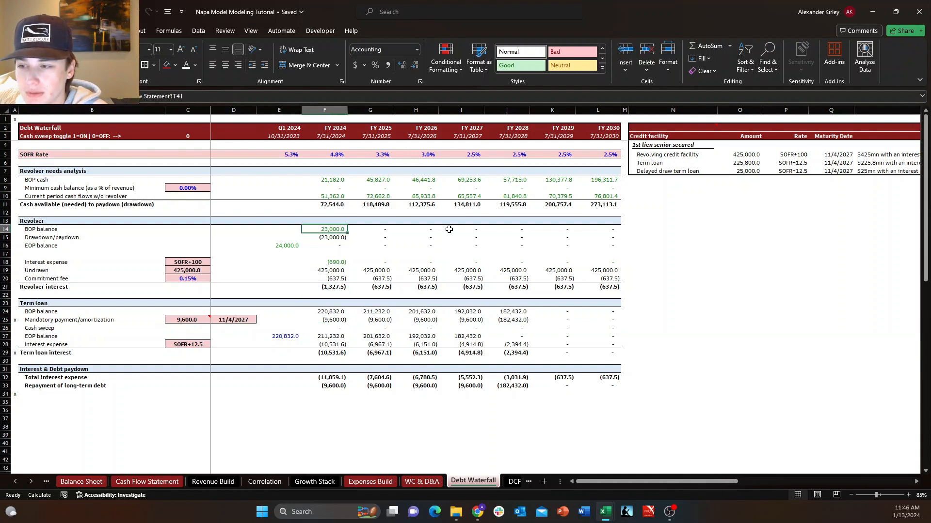
pyautogui.press('Down')
pyautogui.press('Down')
pyautogui.press('Down')
pyautogui.press('Down')
pyautogui.press('Down')
pyautogui.press('Down')
pyautogui.press('Down')
pyautogui.press('Down')
pyautogui.press('Down')
pyautogui.press('Down')
pyautogui.press('Down')
pyautogui.press('Down')
pyautogui.press('Down')
pyautogui.press('Down')
pyautogui.press('Down')
pyautogui.press('Down')
pyautogui.press('Down')
pyautogui.press('Down')
pyautogui.press('Down')
pyautogui.press('Down')
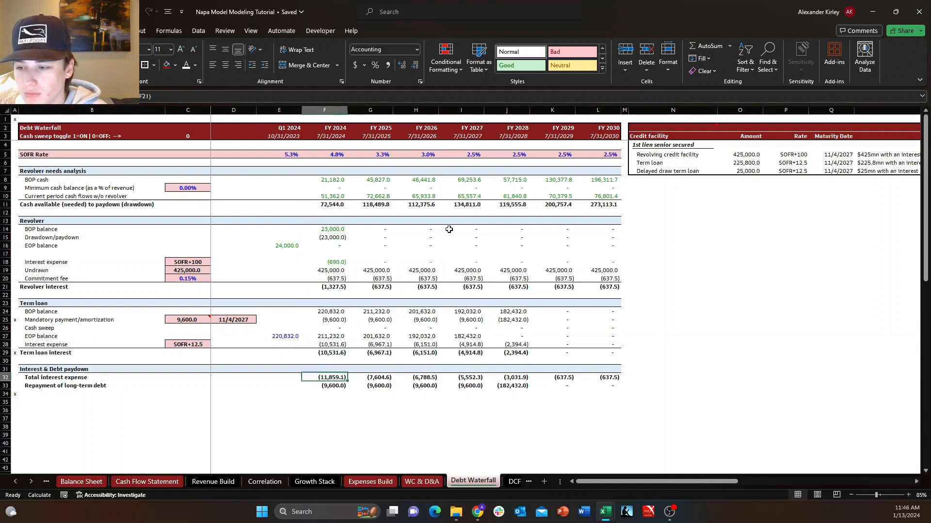
pyautogui.press('Up')
pyautogui.press('Up')
pyautogui.press('Up')
pyautogui.press('Up')
pyautogui.press('Down')
pyautogui.press('Down')
pyautogui.press('Down')
pyautogui.press('Down')
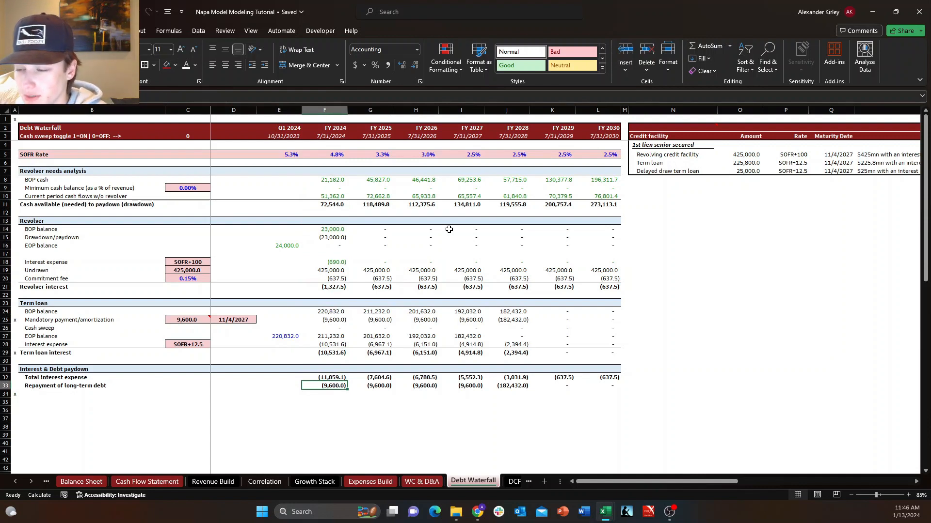
# Examine the FY 2024 revolver interest cells and the total interest expense row across the forecast years.
pyautogui.press('Up')
pyautogui.press('Up')
pyautogui.press('Up')
pyautogui.press('Up')
pyautogui.press('Up')
pyautogui.press('Up')
pyautogui.press('Up')
pyautogui.press('Up')
pyautogui.press('Up')
pyautogui.press('Up')
pyautogui.press('Up')
pyautogui.press('Up')
pyautogui.press('Up')
pyautogui.press('Up')
pyautogui.press('Up')
pyautogui.press('Up')
pyautogui.press('Up')
pyautogui.press('Up')
pyautogui.press('Up')
pyautogui.press('Up')
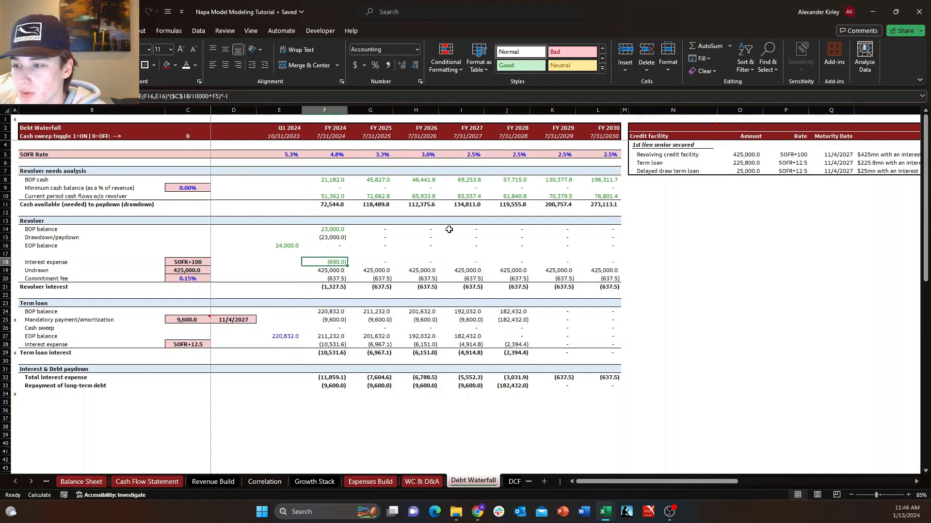
pyautogui.press('Down')
pyautogui.press('Down')
pyautogui.press('Down')
pyautogui.press('Down')
pyautogui.press('Down')
pyautogui.press('Down')
pyautogui.press('Down')
pyautogui.press('Down')
pyautogui.press('Down')
pyautogui.press('Down')
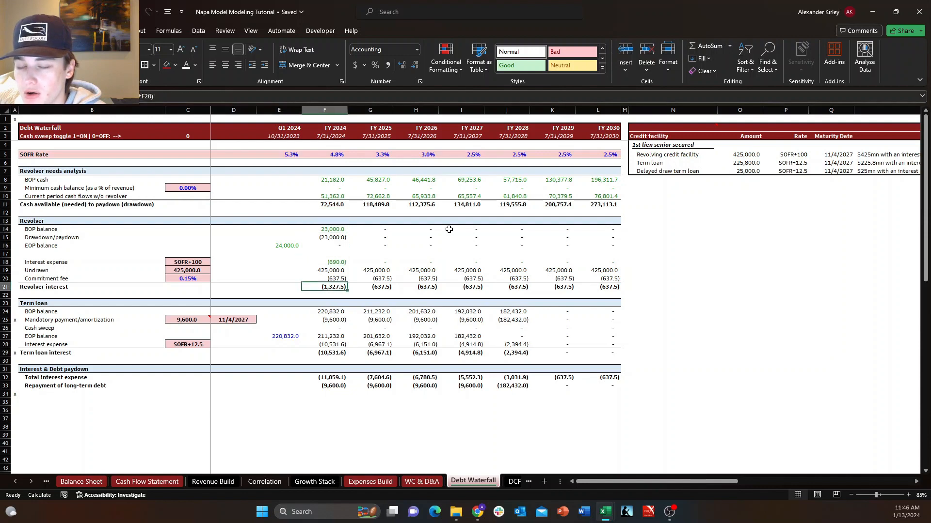
pyautogui.press('Down')
pyautogui.press('Down')
pyautogui.press('Down')
pyautogui.press('Up')
pyautogui.press('Up')
pyautogui.press('Up')
pyautogui.press('Up')
pyautogui.press('Up')
pyautogui.press('Up')
pyautogui.press('Up')
pyautogui.press('Up')
pyautogui.press('Up')
pyautogui.press('Up')
pyautogui.press('Up')
pyautogui.press('Up')
pyautogui.press('Up')
pyautogui.press('Up')
pyautogui.press('Up')
pyautogui.press('Up')
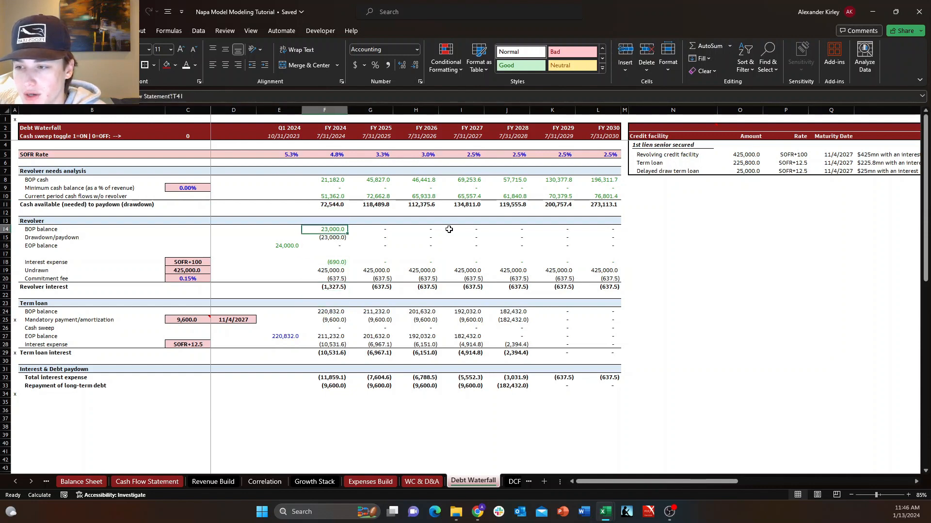
pyautogui.press('Down')
pyautogui.press('Down')
pyautogui.press('Down')
pyautogui.press('Down')
pyautogui.press('Down')
pyautogui.press('Down')
pyautogui.press('Down')
pyautogui.press('Down')
pyautogui.press('Down')
pyautogui.press('Down')
pyautogui.press('Down')
pyautogui.press('Down')
pyautogui.press('Down')
pyautogui.press('Down')
pyautogui.press('Down')
pyautogui.press('Down')
pyautogui.press('Down')
pyautogui.press('Down')
pyautogui.press('Down')
pyautogui.press('Down')
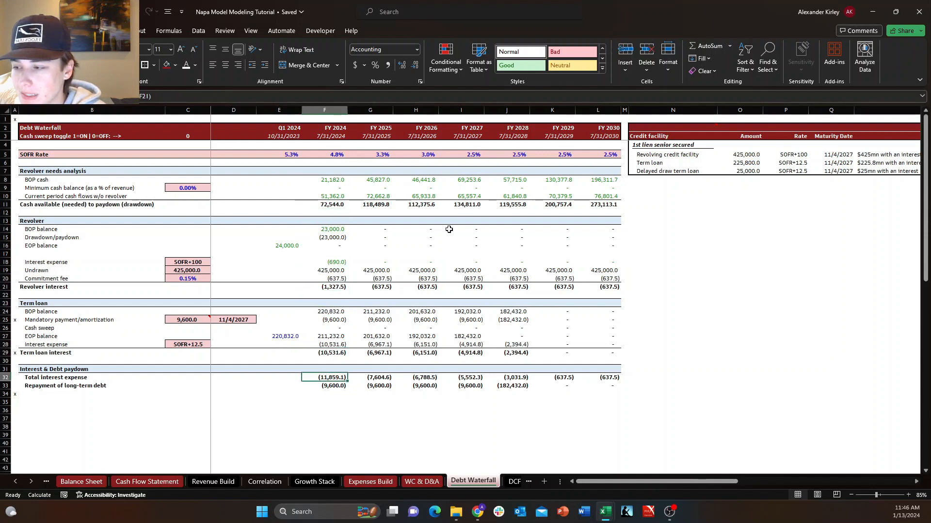
pyautogui.hotkey('shift', 'space')
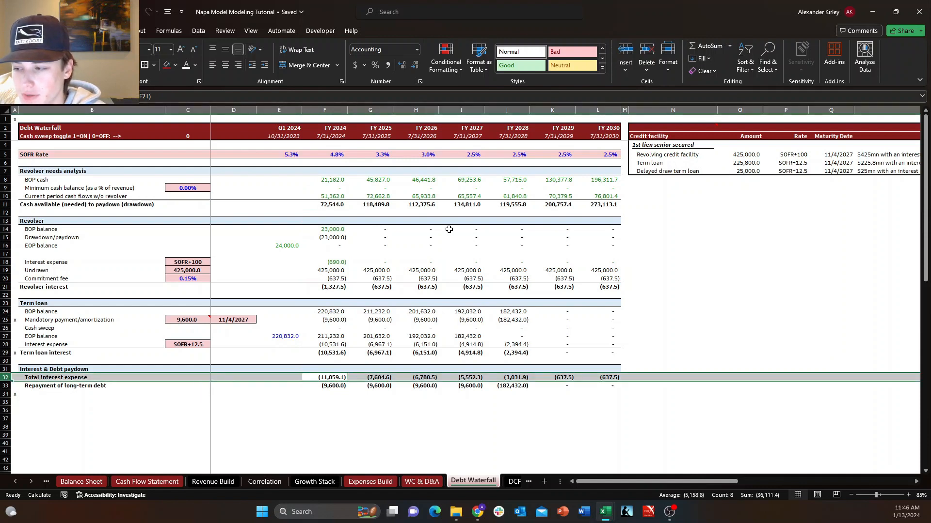
pyautogui.press('Down')
pyautogui.press('Up')
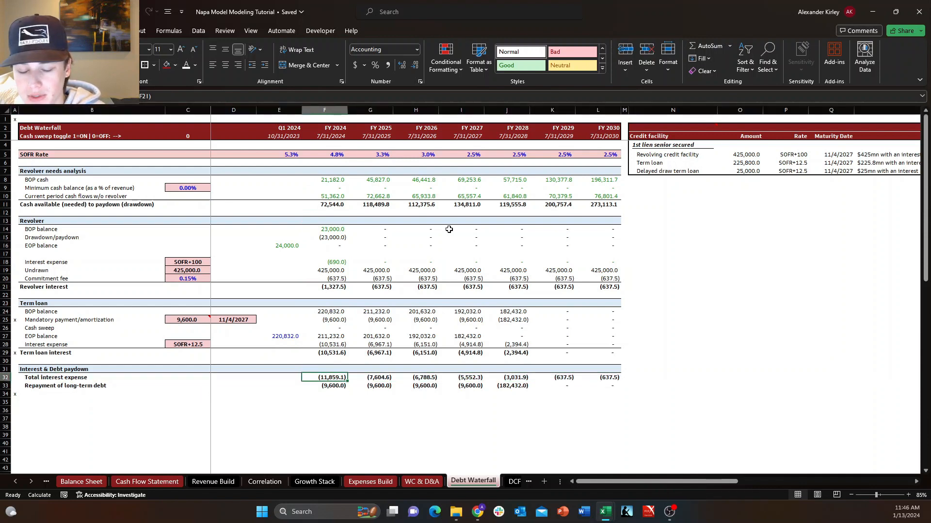
# Examine the empty forecast interest expense row on the Income Statement sheet and its flow through to net income attributable to Duckhorn.
pyautogui.click(46, 481)
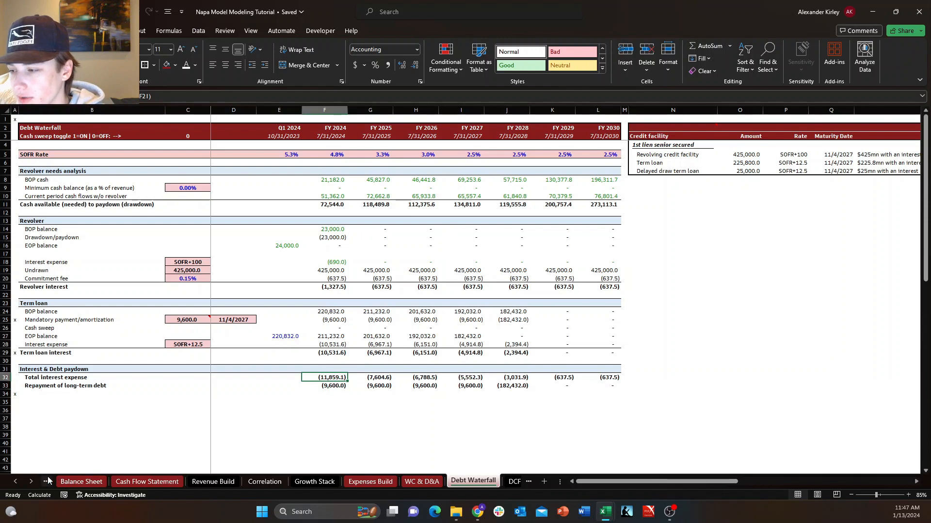
pyautogui.click(80, 481)
pyautogui.click(480, 230)
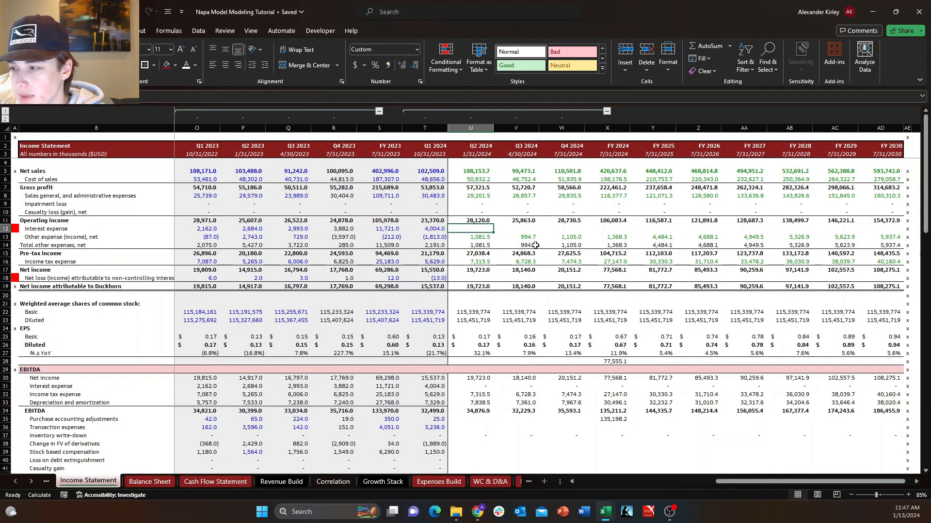
pyautogui.hotkey('shift', 'space')
pyautogui.click(481, 245)
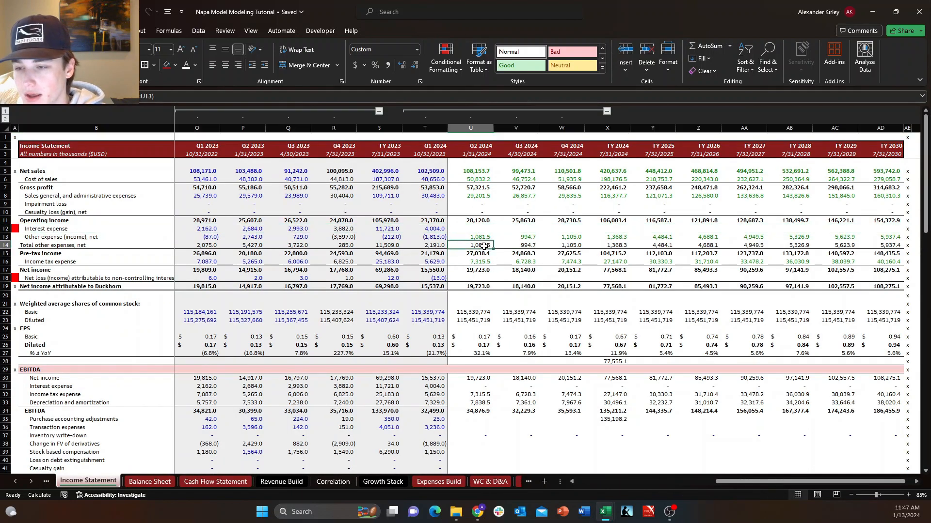
pyautogui.scroll(-5, 479, 247)
pyautogui.scroll(2, 480, 244)
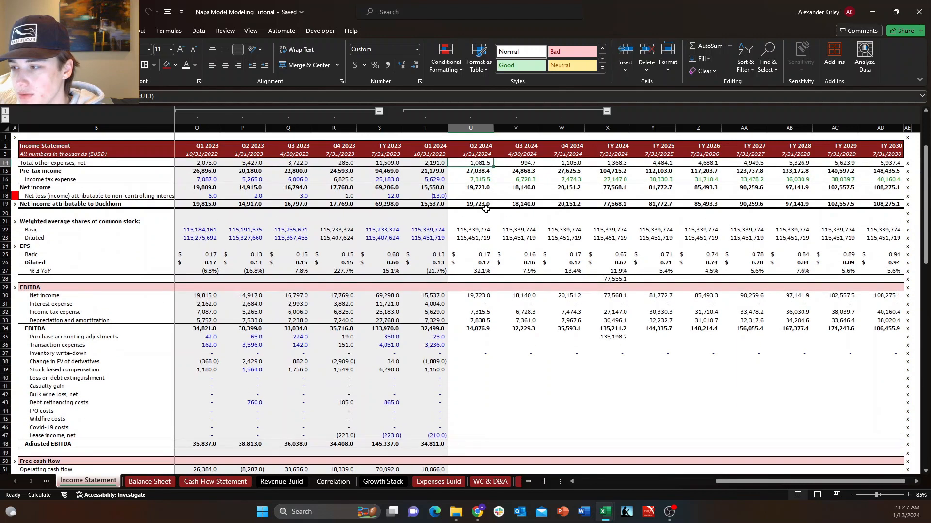
pyautogui.click(482, 206)
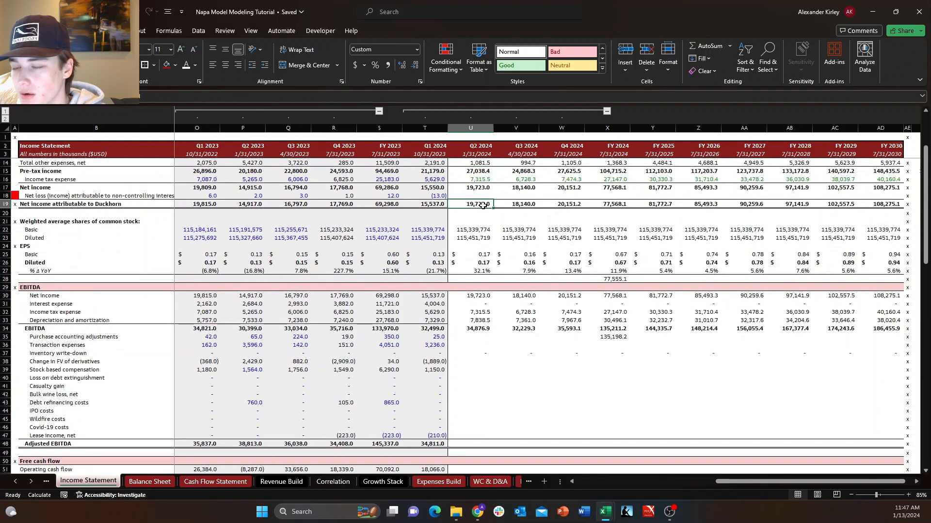
pyautogui.click(558, 205)
pyautogui.click(589, 204)
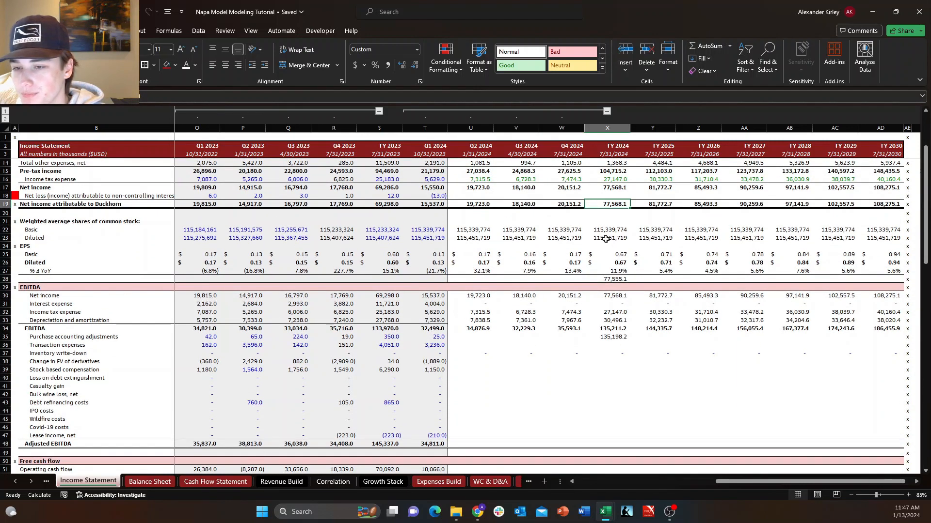
# Examine the FY 2024 operating cash flow lines on the Cash Flow Statement sheet, from net income to net cash provided.
pyautogui.click(190, 482)
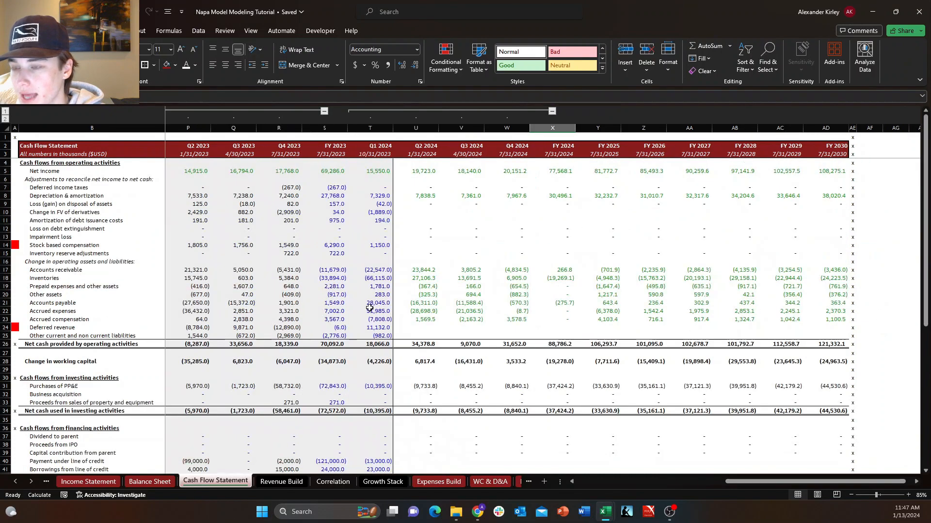
pyautogui.click(557, 171)
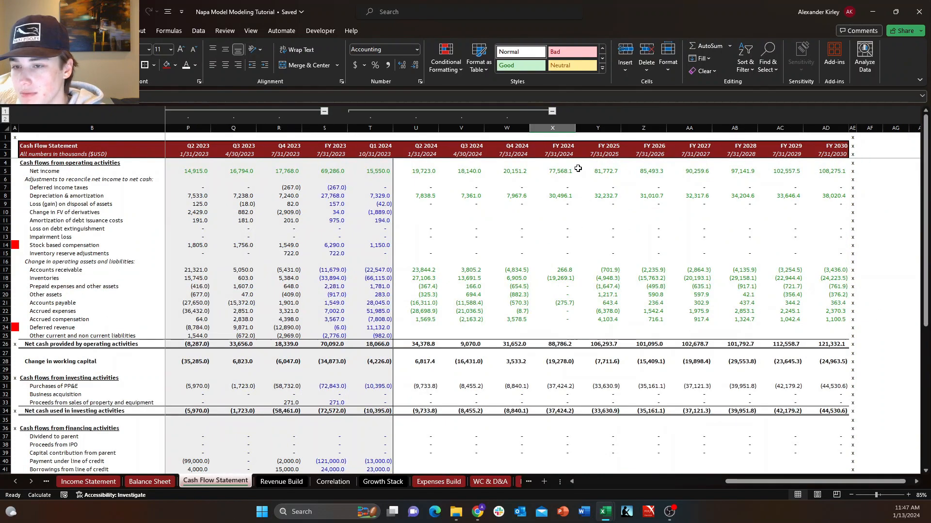
pyautogui.click(559, 196)
pyautogui.moveTo(561, 173); pyautogui.dragTo(554, 339)
pyautogui.click(554, 343)
pyautogui.scroll(-4, 555, 315)
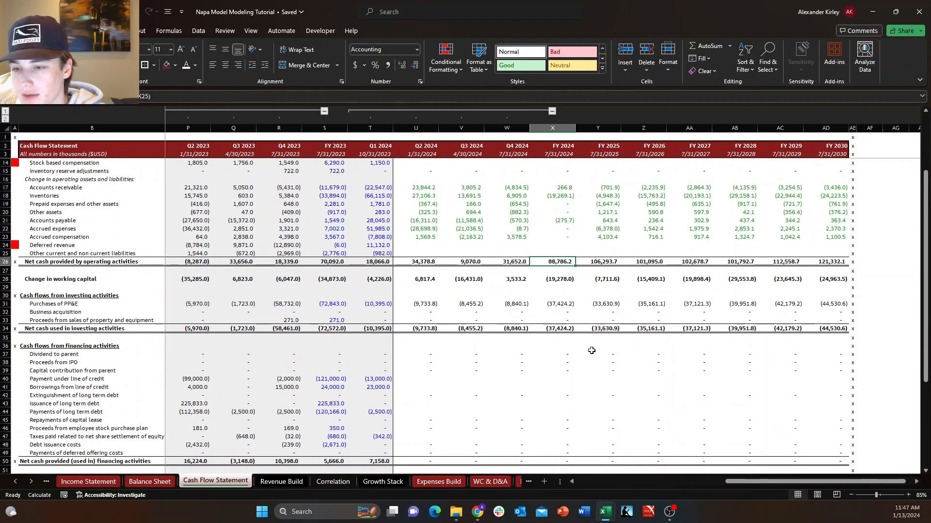
# Check the forecast payments of long term debt row and the ending cash area of the Cash Flow Statement.
pyautogui.click(566, 410)
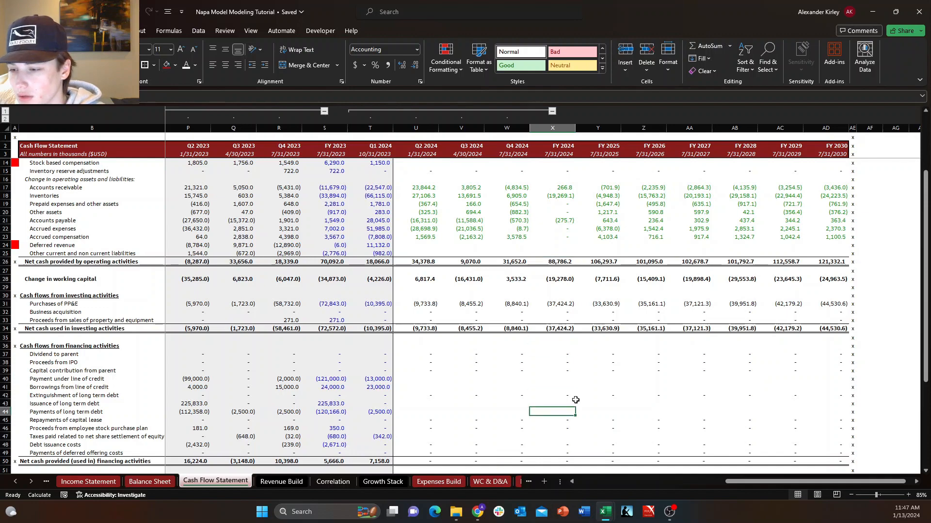
pyautogui.hotkey('shift', 'space')
pyautogui.press('Down')
pyautogui.press('Up')
pyautogui.hotkey('shift', 'space')
pyautogui.press('Down')
pyautogui.press('Down')
pyautogui.press('Down')
pyautogui.press('Down')
pyautogui.press('Down')
pyautogui.press('Down')
pyautogui.press('Down')
pyautogui.press('Down')
pyautogui.press('Down')
pyautogui.press('Down')
pyautogui.press('Down')
pyautogui.press('Down')
pyautogui.press('Down')
pyautogui.press('Down')
pyautogui.press('Down')
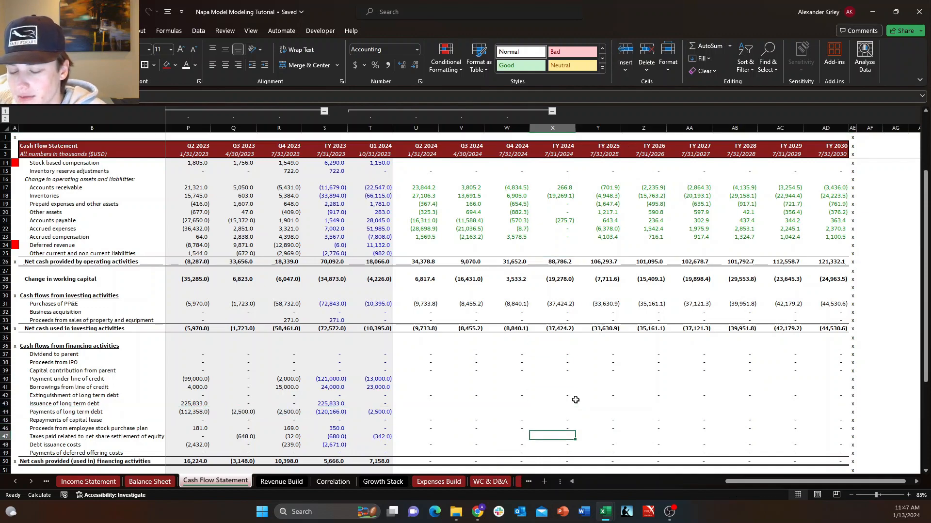
pyautogui.press('Up')
pyautogui.press('Up')
pyautogui.press('Up')
pyautogui.press('Up')
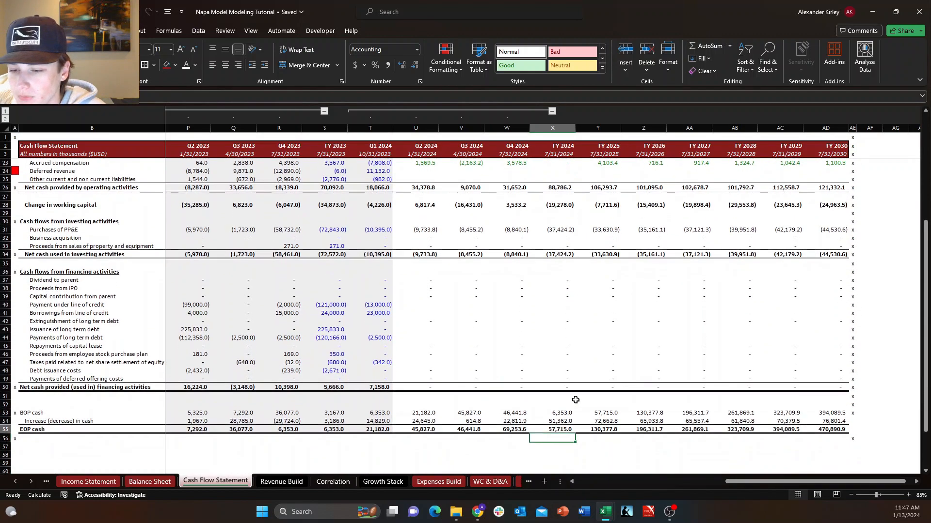
pyautogui.hotkey('shift', 'space')
# Examine the forecast current maturities and long term debt rows in the liabilities section of the Balance Sheet sheet.
pyautogui.click(160, 482)
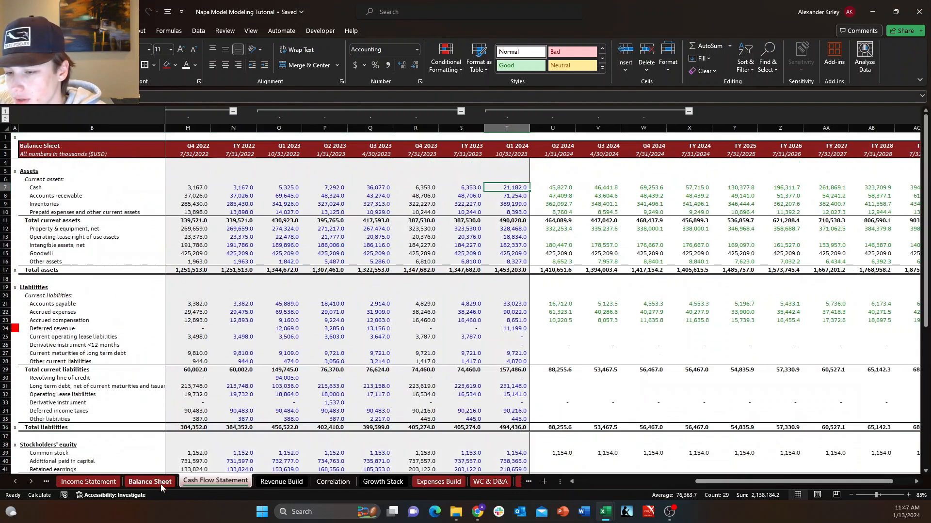
pyautogui.click(674, 354)
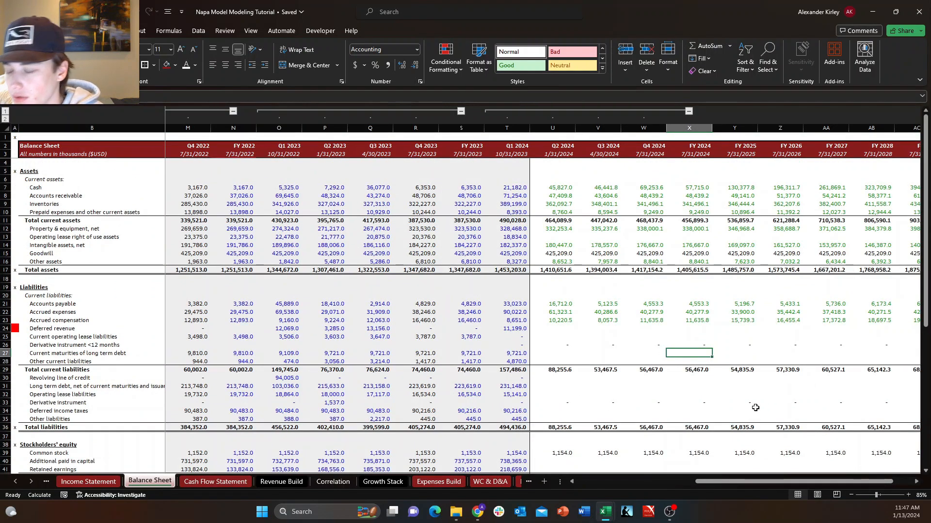
pyautogui.press('Down')
pyautogui.press('Down')
pyautogui.press('Down')
pyautogui.press('Down')
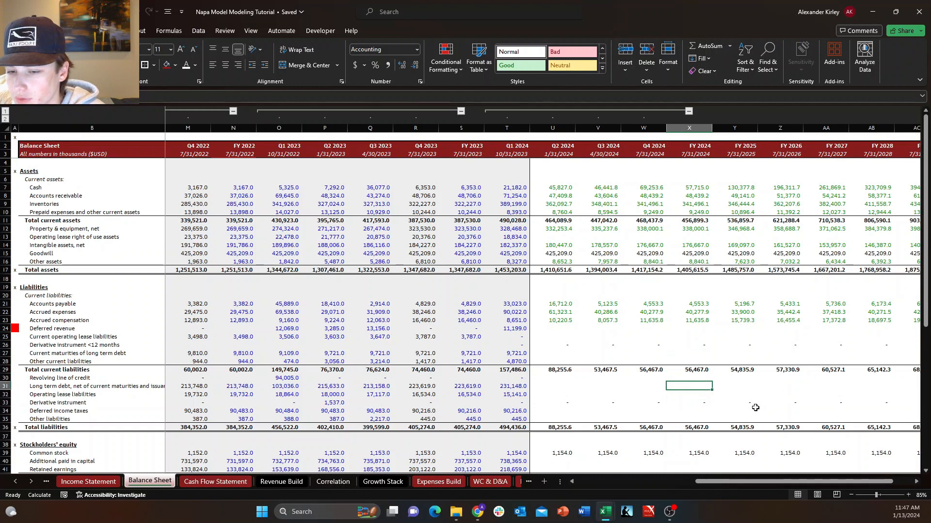
pyautogui.press('Up')
pyautogui.press('Down')
pyautogui.press('Down')
pyautogui.press('Up')
pyautogui.hotkey('shift', 'space')
pyautogui.press('Down')
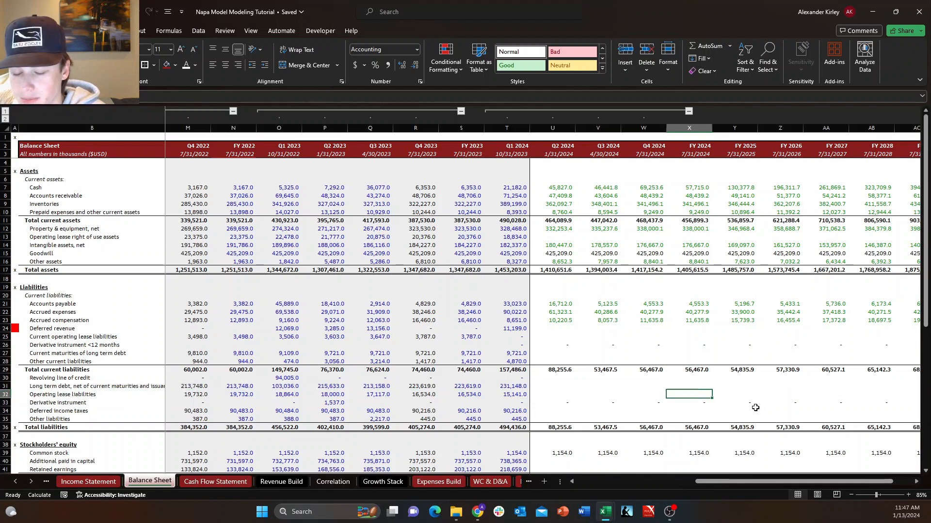
pyautogui.press('Up')
pyautogui.hotkey('shift', 'space')
pyautogui.press('Down')
pyautogui.press('Up')
pyautogui.hotkey('shift', 'space')
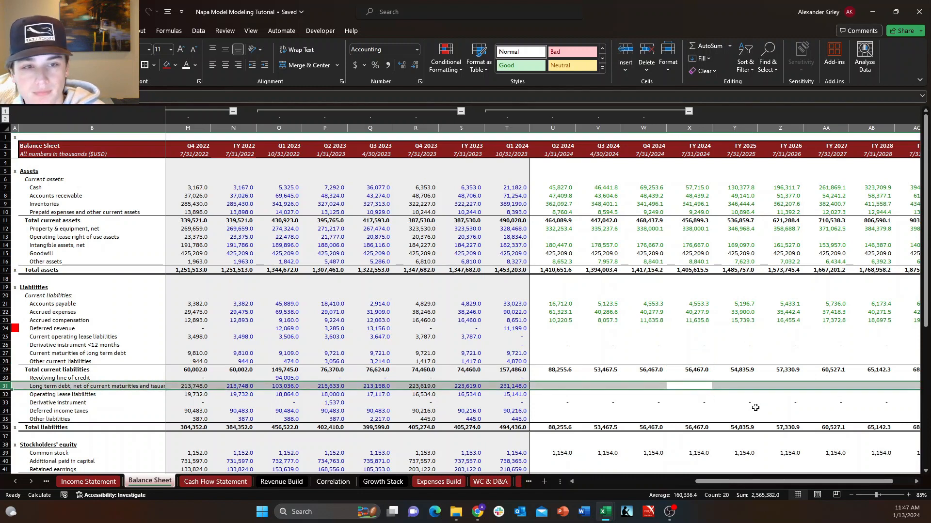
# Return to the Debt Waterfall sheet and go to the SOFR Rate row label.
pyautogui.press('Down')
pyautogui.press('Up')
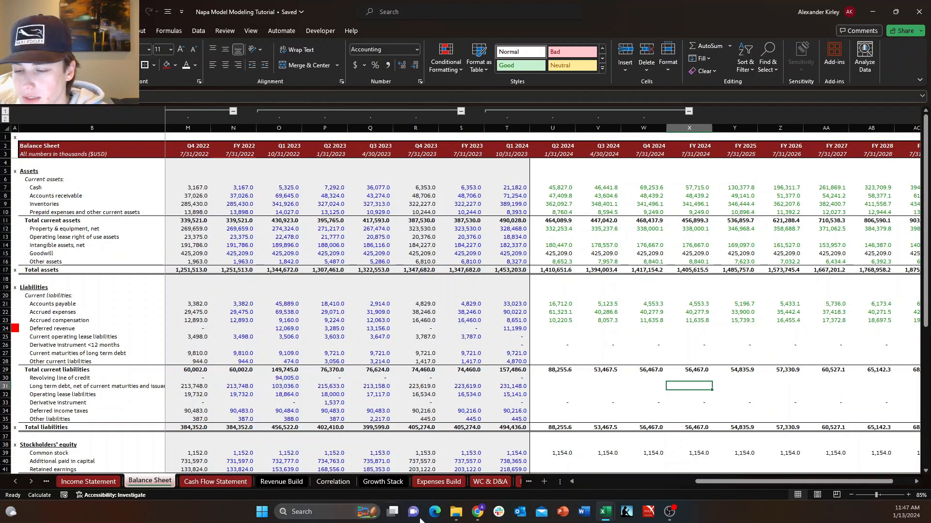
pyautogui.click(494, 486)
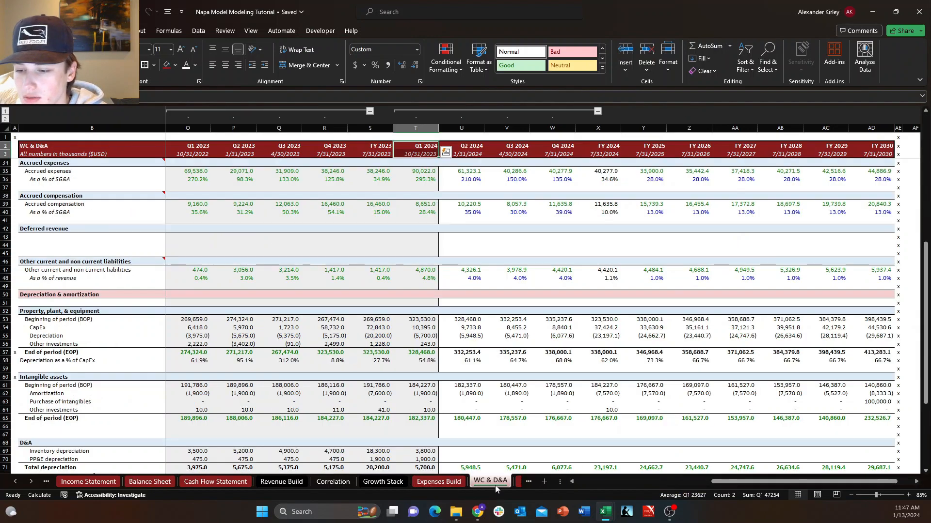
pyautogui.click(517, 483)
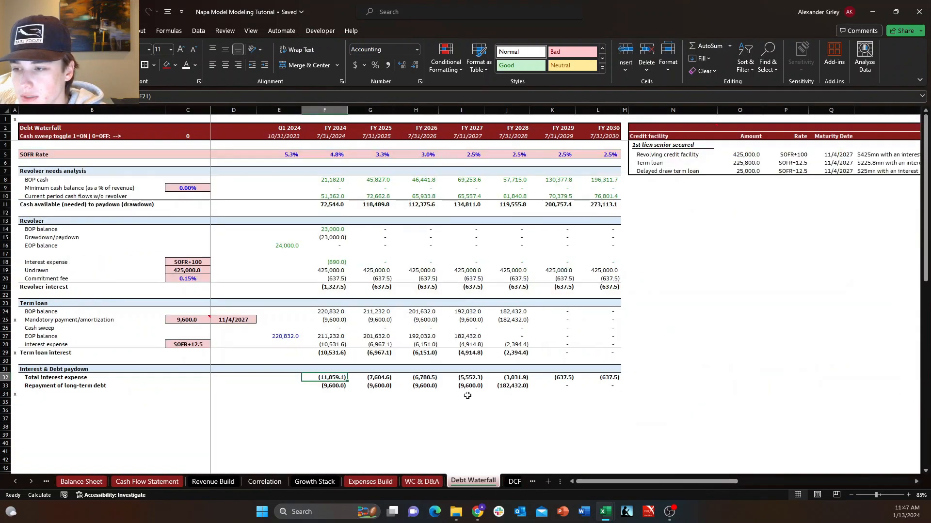
pyautogui.click(381, 197)
pyautogui.click(125, 153)
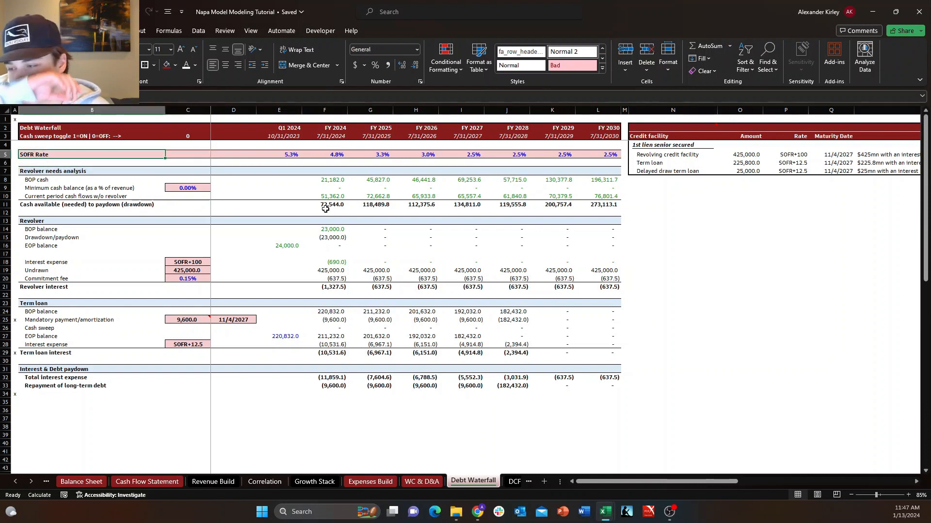
pyautogui.press('Down')
pyautogui.press('Down')
pyautogui.press('Down')
pyautogui.press('Down')
pyautogui.press('Down')
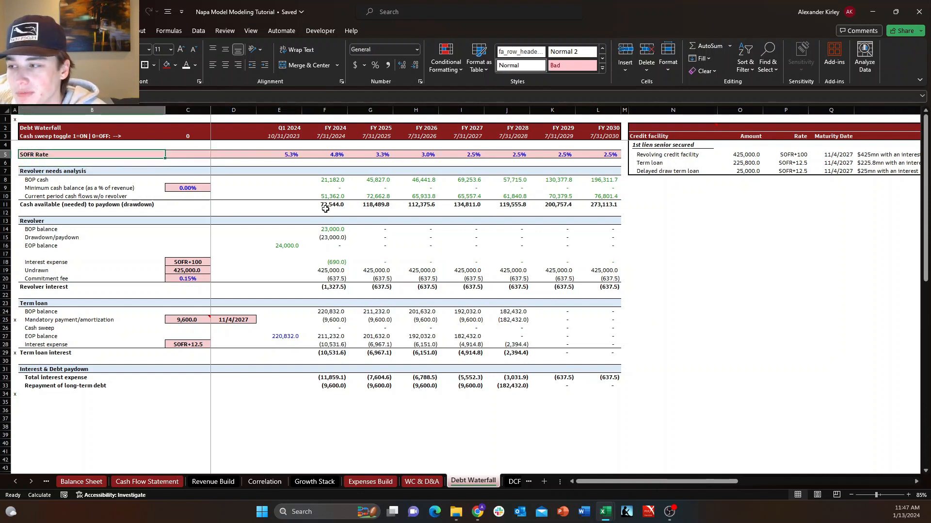
pyautogui.hotkey('ctrl', 'Down')
pyautogui.hotkey('ctrl', 'Down')
pyautogui.hotkey('ctrl', 'Down')
pyautogui.hotkey('ctrl', 'Down')
pyautogui.hotkey('ctrl', 'Down')
pyautogui.hotkey('ctrl', 'Down')
pyautogui.hotkey('ctrl', 'Down')
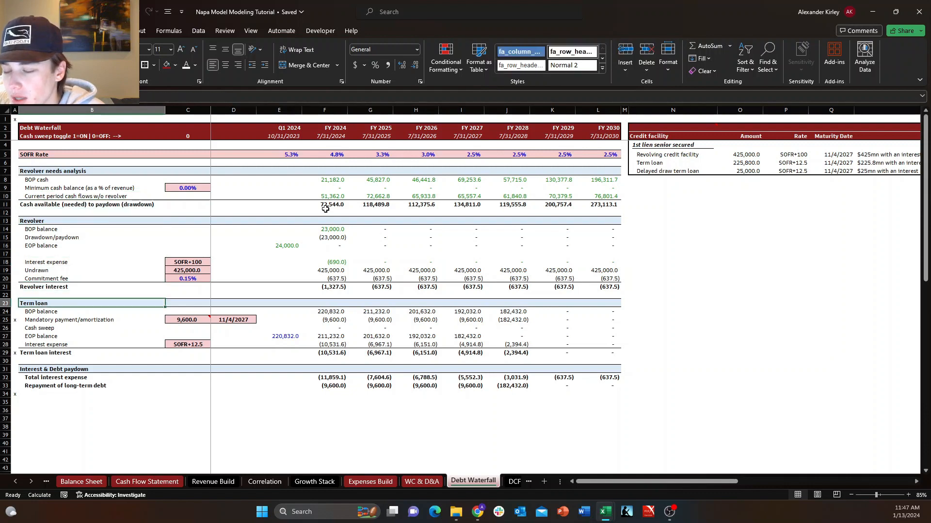
pyautogui.hotkey('ctrl', 'Up')
pyautogui.hotkey('ctrl', 'Down')
pyautogui.hotkey('ctrl', 'Up')
pyautogui.hotkey('ctrl', 'Down')
pyautogui.hotkey('ctrl', 'Up')
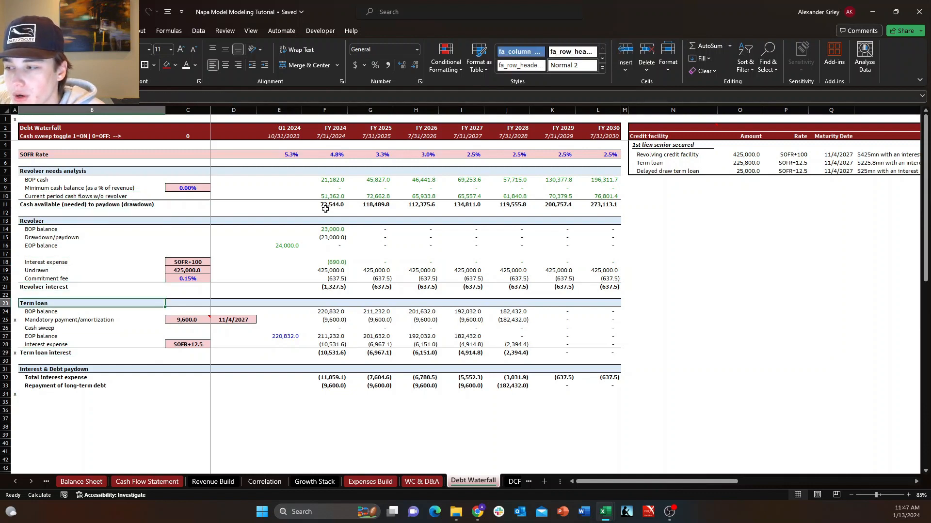
pyautogui.hotkey('ctrl', 'Down')
pyautogui.hotkey('ctrl', 'Up')
pyautogui.hotkey('ctrl', 'Down')
pyautogui.hotkey('ctrl', 'Up')
pyautogui.hotkey('ctrl', 'Down')
pyautogui.hotkey('ctrl', 'Up')
pyautogui.hotkey('ctrl', 'Down')
pyautogui.hotkey('ctrl', 'Up')
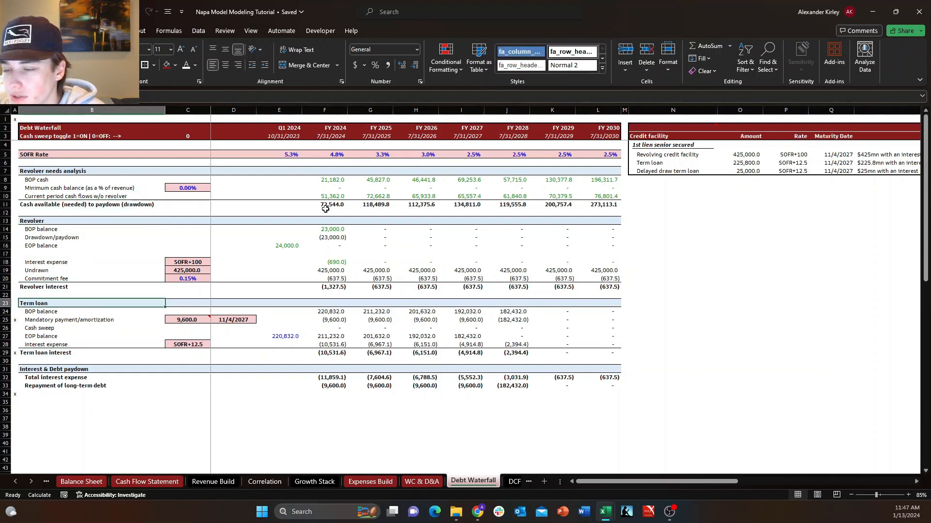
pyautogui.hotkey('ctrl', 'Down')
pyautogui.hotkey('ctrl', 'Up')
pyautogui.hotkey('ctrl', 'Down')
pyautogui.hotkey('ctrl', 'Up')
pyautogui.hotkey('ctrl', 'Up')
pyautogui.hotkey('ctrl', 'Up')
pyautogui.hotkey('ctrl', 'Up')
pyautogui.hotkey('ctrl', 'Up')
pyautogui.hotkey('ctrl', 'Up')
pyautogui.hotkey('ctrl', 'Up')
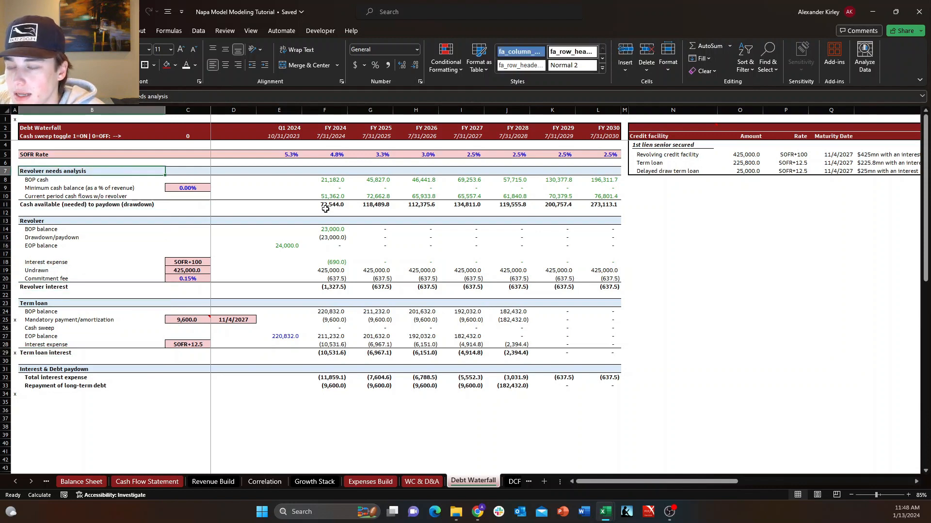
pyautogui.hotkey('ctrl', 'Up')
pyautogui.hotkey('ctrl', 'Up')
pyautogui.hotkey('ctrl', 'Down')
pyautogui.hotkey('ctrl', 'Down')
pyautogui.hotkey('ctrl', 'Up')
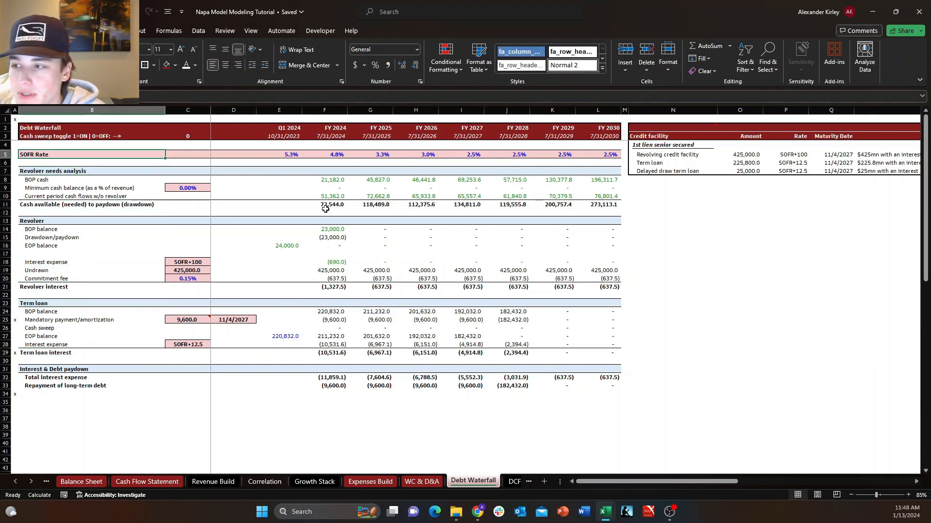
pyautogui.hotkey('ctrl', 'Down')
pyautogui.hotkey('ctrl', 'Up')
pyautogui.hotkey('ctrl', 'Right')
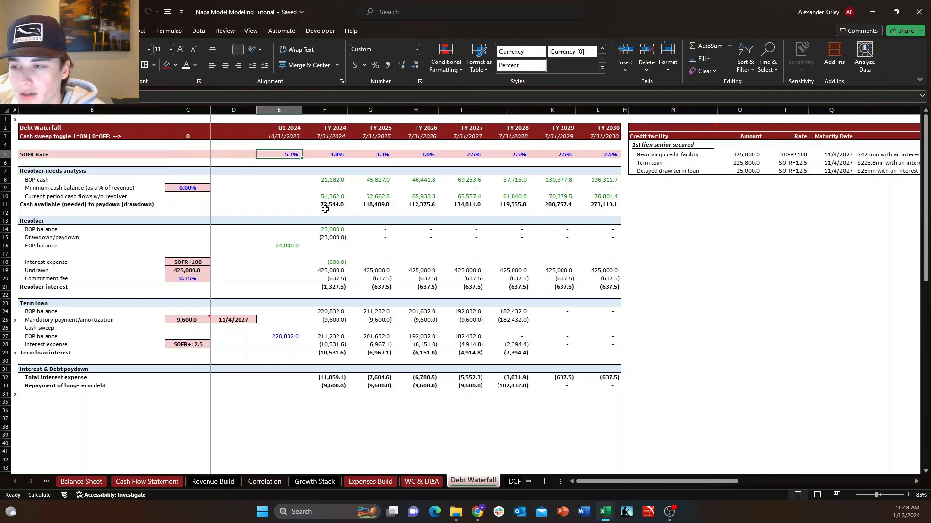
pyautogui.hotkey('ctrl', 'Right')
pyautogui.hotkey('ctrl', 'Left')
pyautogui.hotkey('ctrl', 'Left')
pyautogui.hotkey('ctrl', 'Right')
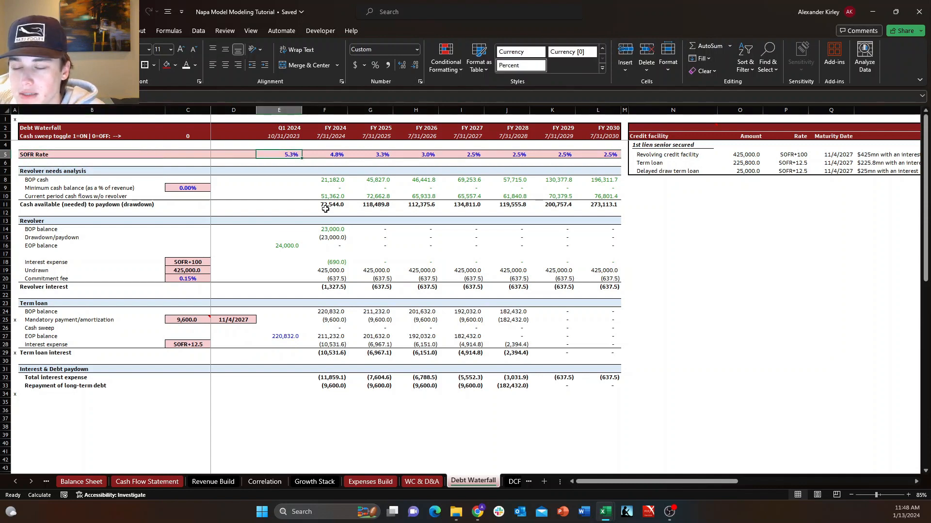
pyautogui.hotkey('ctrl', 'Right')
pyautogui.hotkey('ctrl', 'Left')
pyautogui.hotkey('ctrl', 'Left')
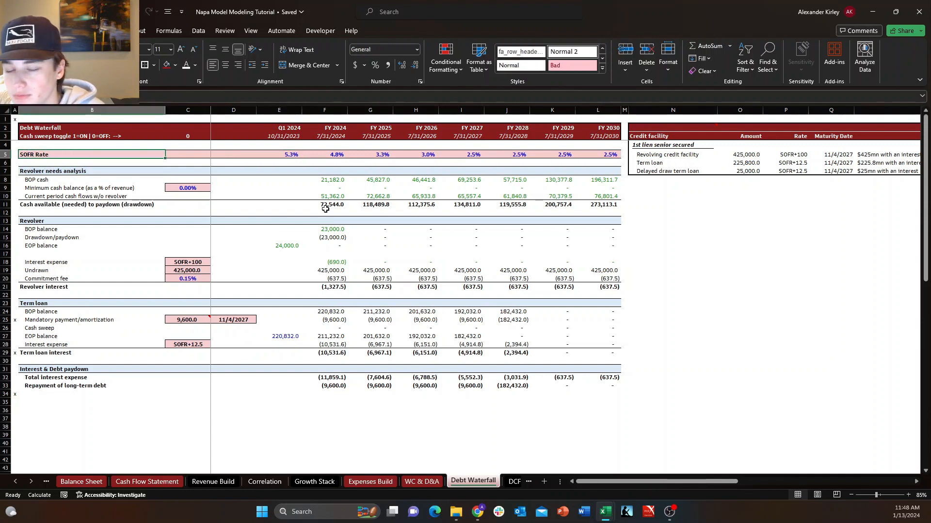
pyautogui.hotkey('ctrl', 'Right')
pyautogui.hotkey('ctrl', 'Right')
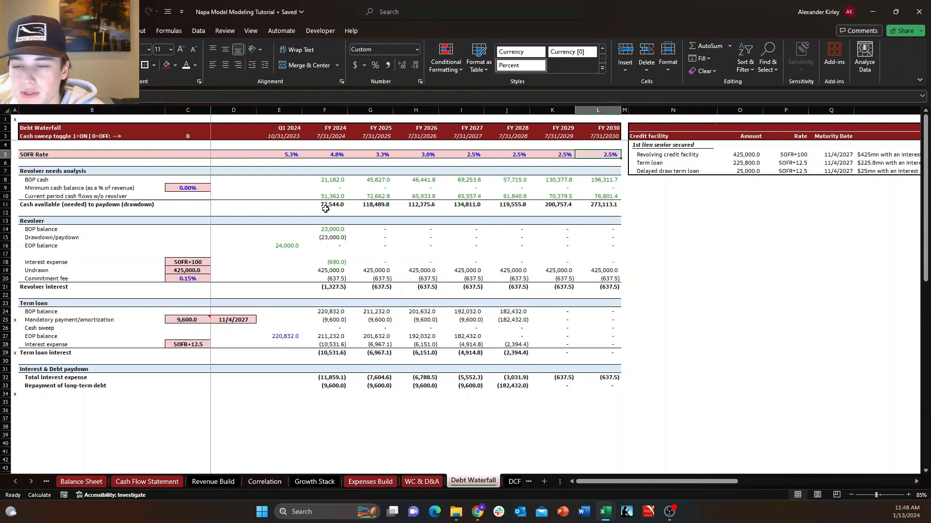
pyautogui.hotkey('ctrl', 'Left')
pyautogui.hotkey('ctrl', 'Left')
pyautogui.hotkey('ctrl', 'Right')
pyautogui.hotkey('ctrl', 'Right')
pyautogui.hotkey('ctrl', 'Left')
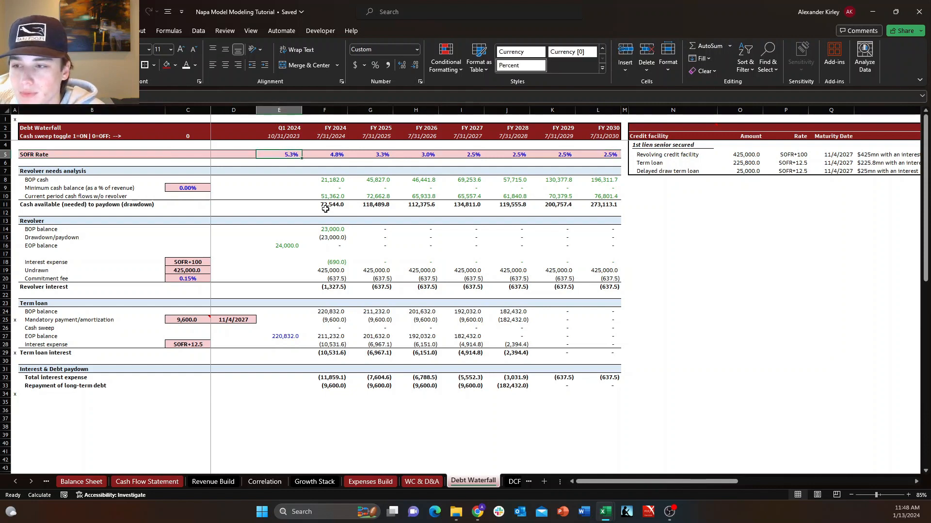
pyautogui.hotkey('ctrl', 'Left')
pyautogui.hotkey('ctrl', 'Right')
pyautogui.hotkey('ctrl', 'Right')
pyautogui.hotkey('ctrl', 'Left')
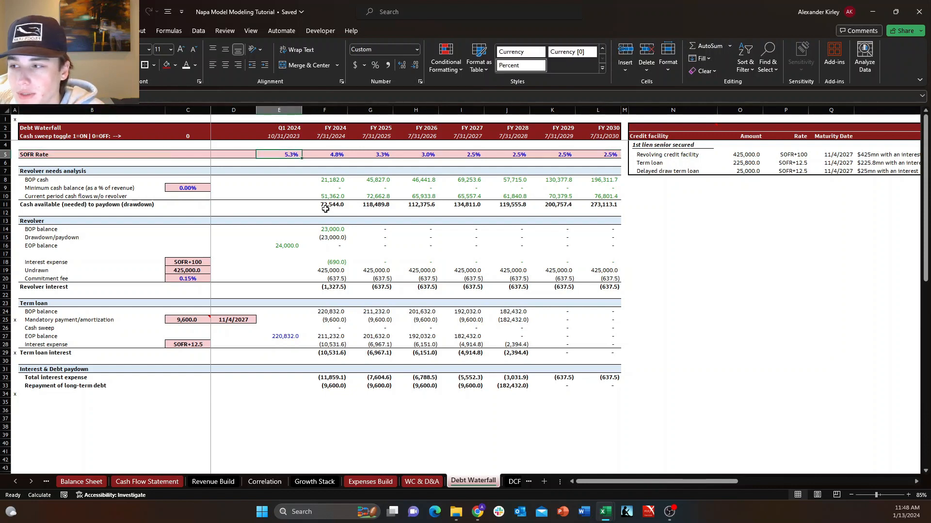
pyautogui.hotkey('ctrl', 'Left')
pyautogui.hotkey('ctrl', 'Right')
pyautogui.hotkey('ctrl', 'Right')
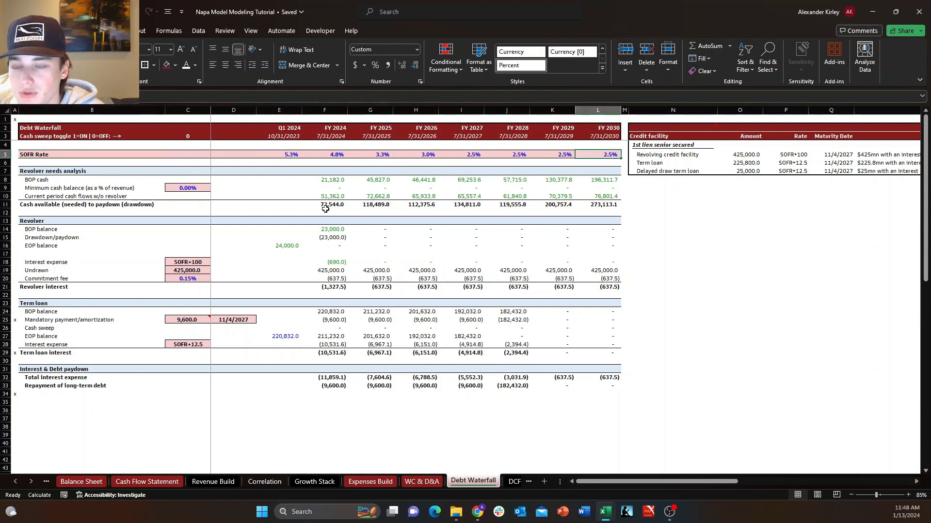
pyautogui.hotkey('ctrl', 'Left')
pyautogui.hotkey('ctrl', 'Right')
pyautogui.hotkey('ctrl', 'Left')
pyautogui.hotkey('ctrl', 'Left')
pyautogui.hotkey('ctrl', 'Right')
pyautogui.hotkey('ctrl', 'Right')
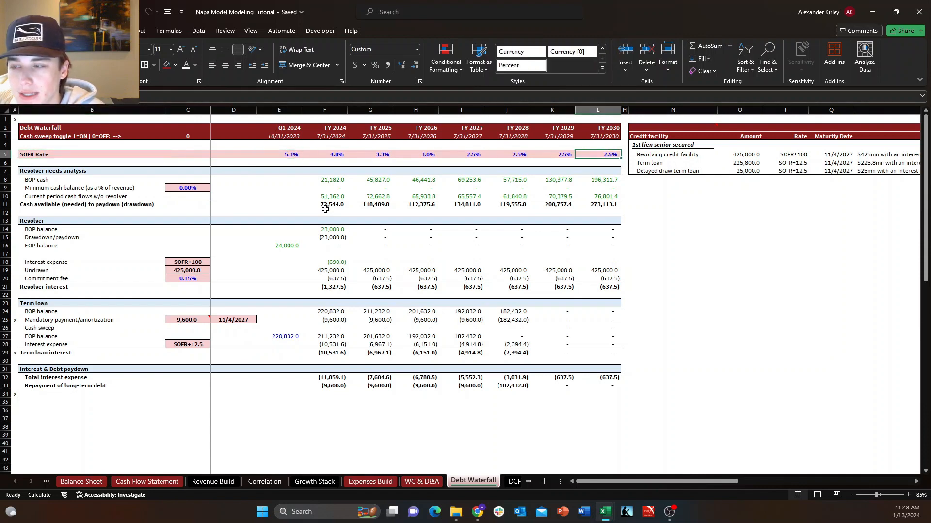
pyautogui.hotkey('ctrl', 'Left')
pyautogui.hotkey('ctrl', 'Left')
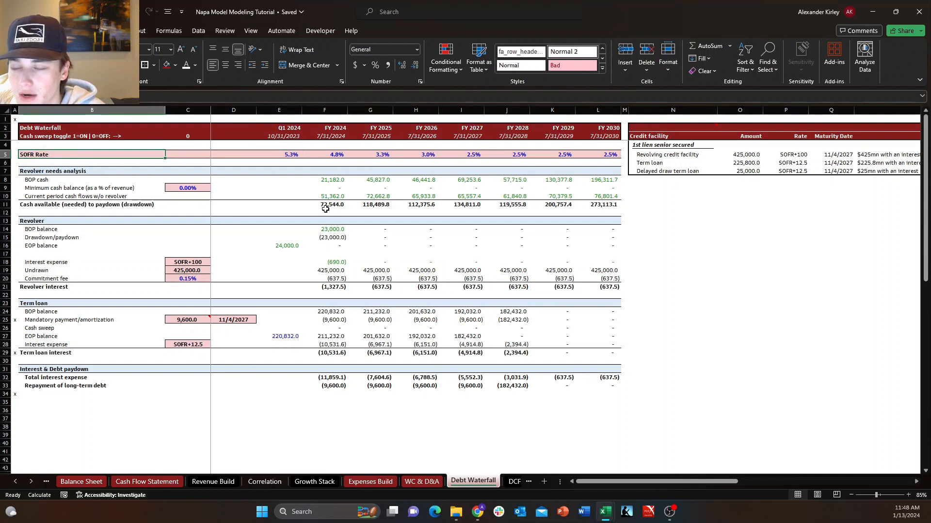
pyautogui.hotkey('ctrl', 'Right')
pyautogui.hotkey('ctrl', 'Left')
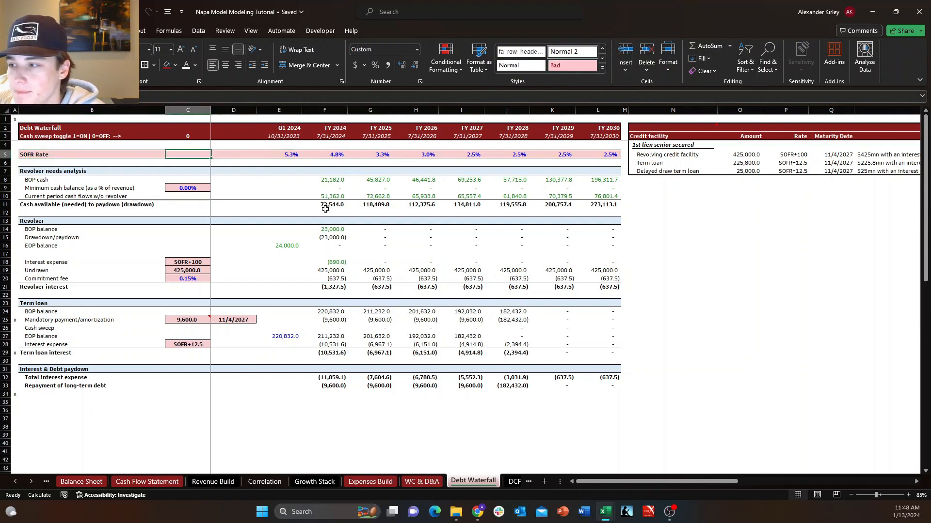
# Move the debt schedule block, from SOFR Rate through Repayment of long-term debt, down two rows to start at row 7.
pyautogui.hotkey('shift', 'Down')
pyautogui.hotkey('shift', 'Down')
pyautogui.hotkey('shift', 'Down')
pyautogui.hotkey('shift', 'Down')
pyautogui.hotkey('shift', 'Down')
pyautogui.hotkey('shift', 'Down')
pyautogui.hotkey('shift', 'Down')
pyautogui.hotkey('shift', 'Down')
pyautogui.hotkey('shift', 'Down')
pyautogui.hotkey('shift', 'Down')
pyautogui.hotkey('shift', 'Down')
pyautogui.hotkey('shift', 'Down')
pyautogui.hotkey('shift', 'Down')
pyautogui.hotkey('shift', 'Down')
pyautogui.hotkey('shift', 'Down')
pyautogui.hotkey('shift', 'Down')
pyautogui.hotkey('shift', 'Down')
pyautogui.hotkey('shift', 'Down')
pyautogui.hotkey('shift', 'Down')
pyautogui.hotkey('shift', 'Down')
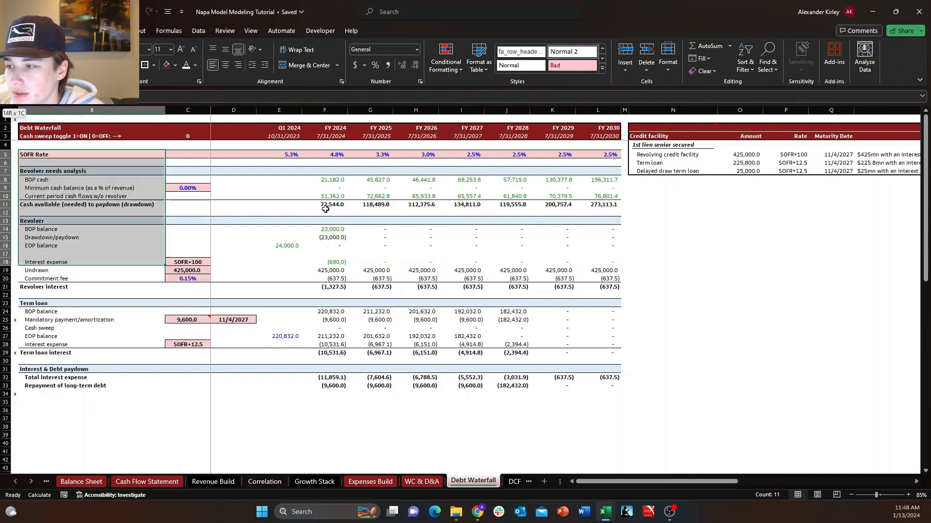
pyautogui.hotkey('ctrl', 'shift', 'Right')
pyautogui.hotkey('ctrl', 'shift', 'Right')
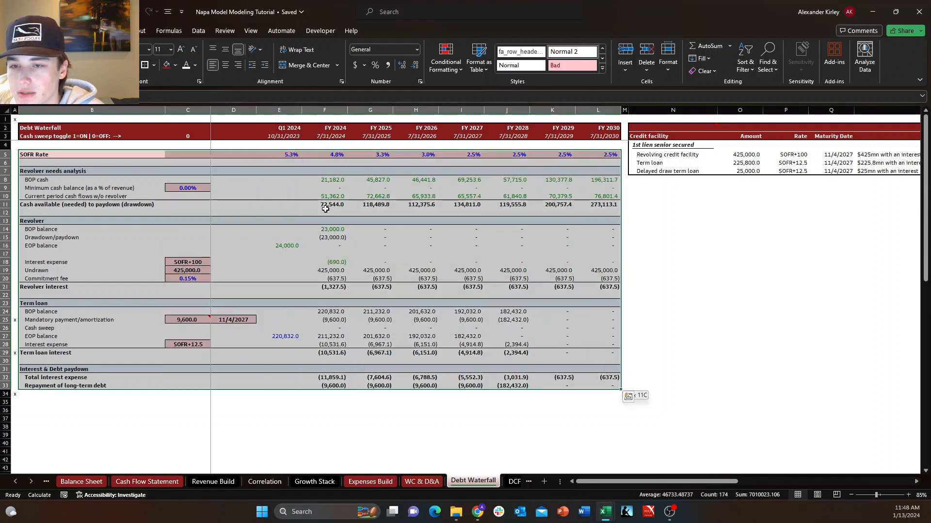
pyautogui.hotkey('ctrl', 'c')
pyautogui.press('Down')
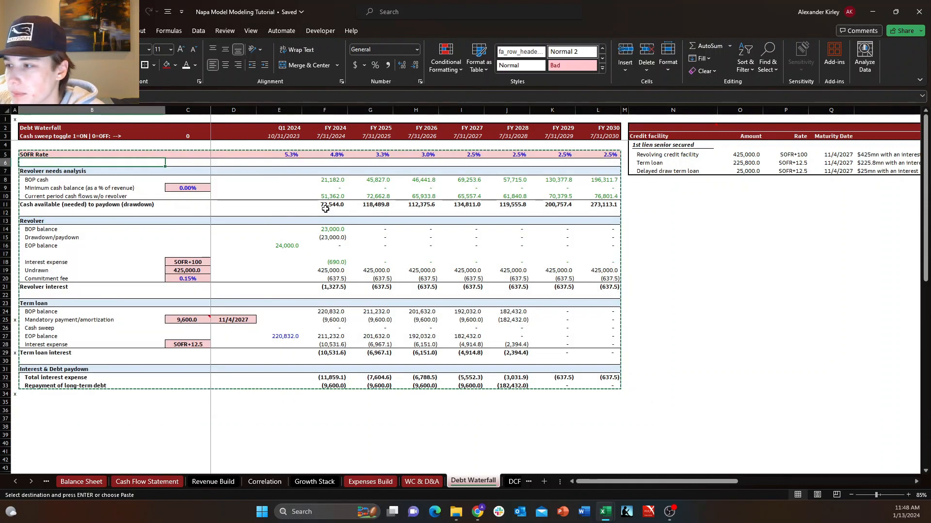
pyautogui.press('Down')
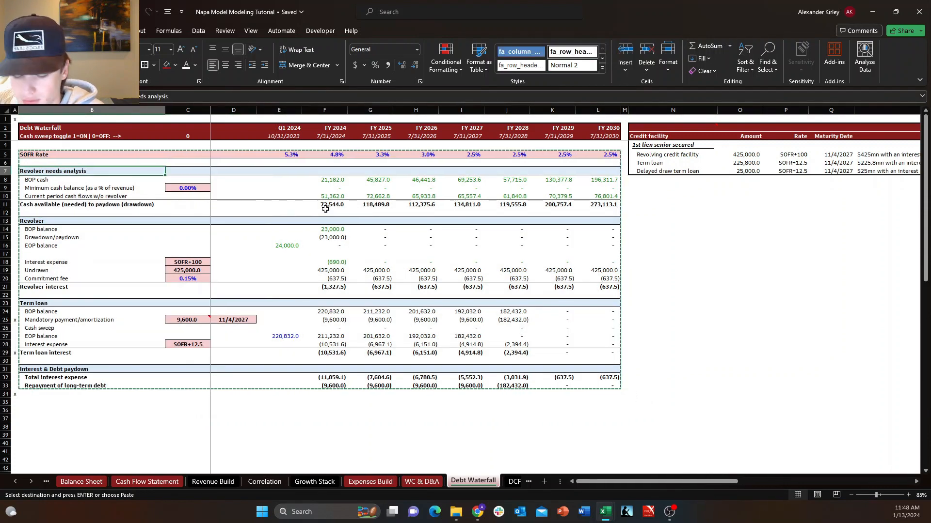
pyautogui.hotkey('ctrl', 'v')
pyautogui.press('Up')
pyautogui.press('Up')
pyautogui.press('Up')
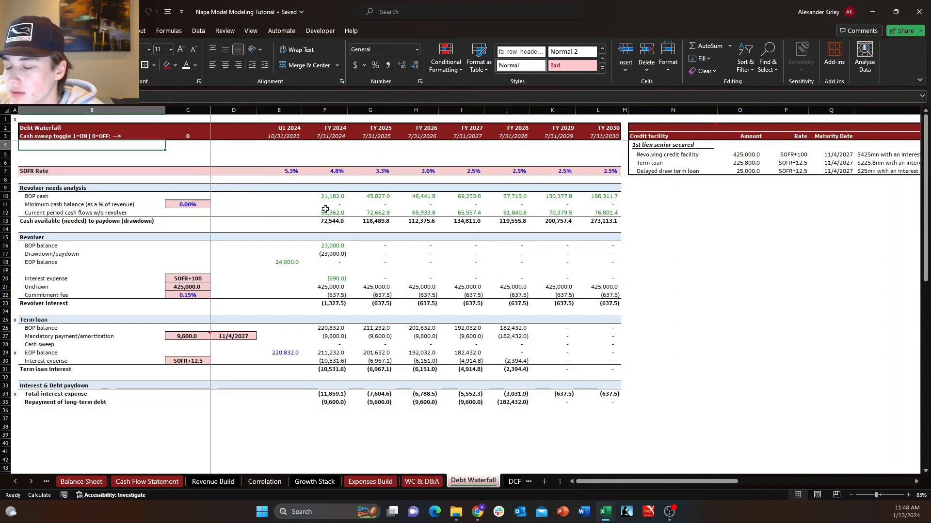
# Shift the whole schedule block from SOFR Rate through Repayment of long-term debt down one more row to start at row 8.
pyautogui.press('Down')
pyautogui.press('Down')
pyautogui.press('Down')
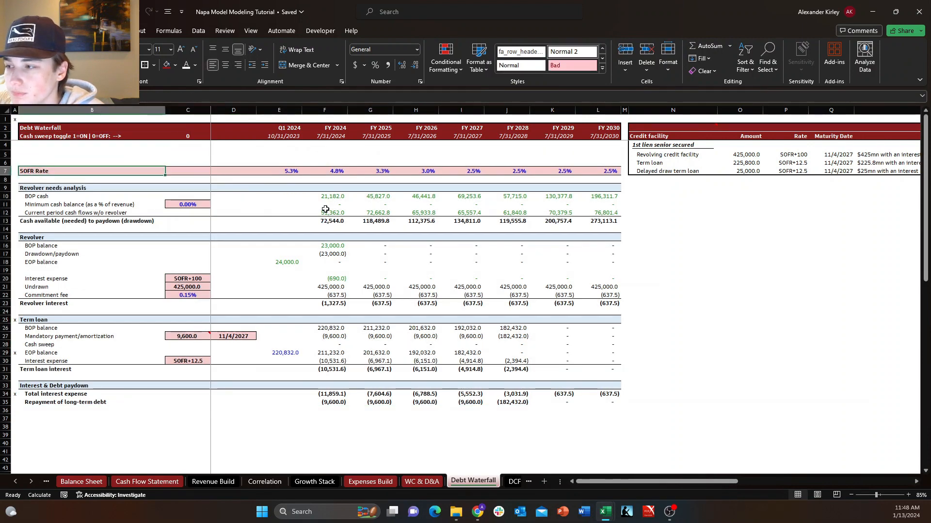
pyautogui.hotkey('ctrl', 'shift', 'Right')
pyautogui.hotkey('ctrl', 'shift', 'Right')
pyautogui.hotkey('ctrl', 'shift', 'Right')
pyautogui.hotkey('ctrl', 'shift', 'Left')
pyautogui.hotkey('ctrl', 'shift', 'Down')
pyautogui.hotkey('ctrl', 'shift', 'Down')
pyautogui.hotkey('ctrl', 'shift', 'Down')
pyautogui.hotkey('ctrl', 'shift', 'Down')
pyautogui.hotkey('ctrl', 'shift', 'Down')
pyautogui.hotkey('ctrl', 'shift', 'Down')
pyautogui.hotkey('ctrl', 'shift', 'Down')
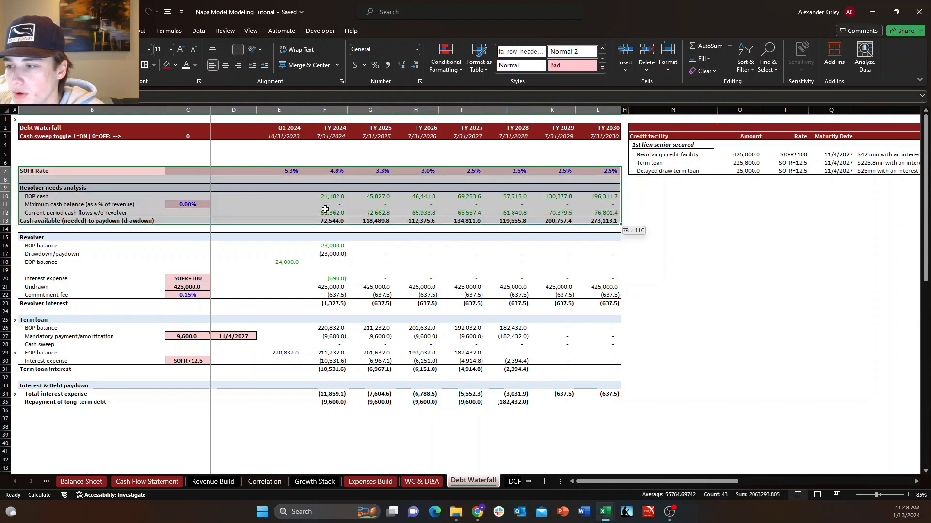
pyautogui.hotkey('ctrl', 'shift', 'Down')
pyautogui.hotkey('ctrl', 'shift', 'Down')
pyautogui.hotkey('ctrl', 'shift', 'Down')
pyautogui.hotkey('ctrl', 'shift', 'Down')
pyautogui.hotkey('ctrl', 'c')
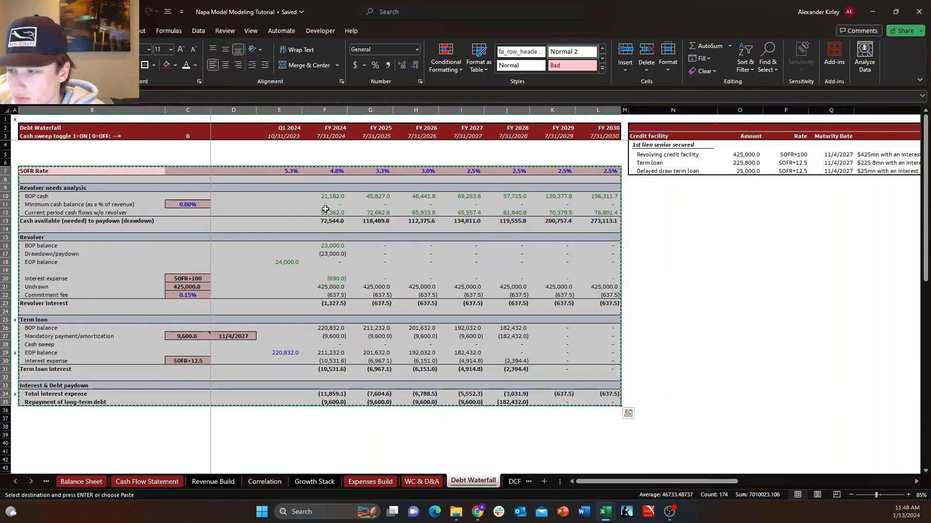
pyautogui.hotkey('shift', 'BackSpace')
pyautogui.press('Down')
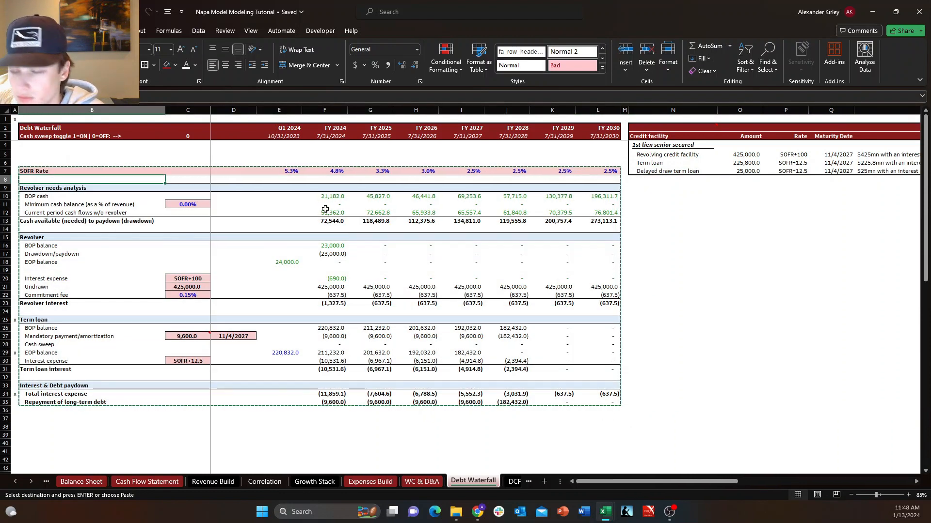
pyautogui.hotkey('ctrl', 'v')
pyautogui.press('Up')
pyautogui.press('Up')
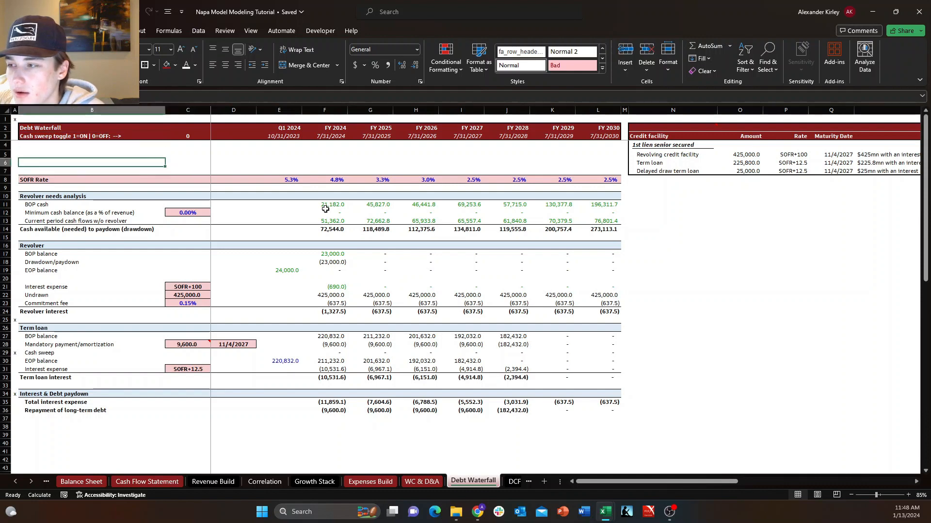
# Add the bold label "Circuit Breaker:" in cell B5 above the SOFR Rate row.
pyautogui.press('Up')
pyautogui.press('Right')
pyautogui.press('Left')
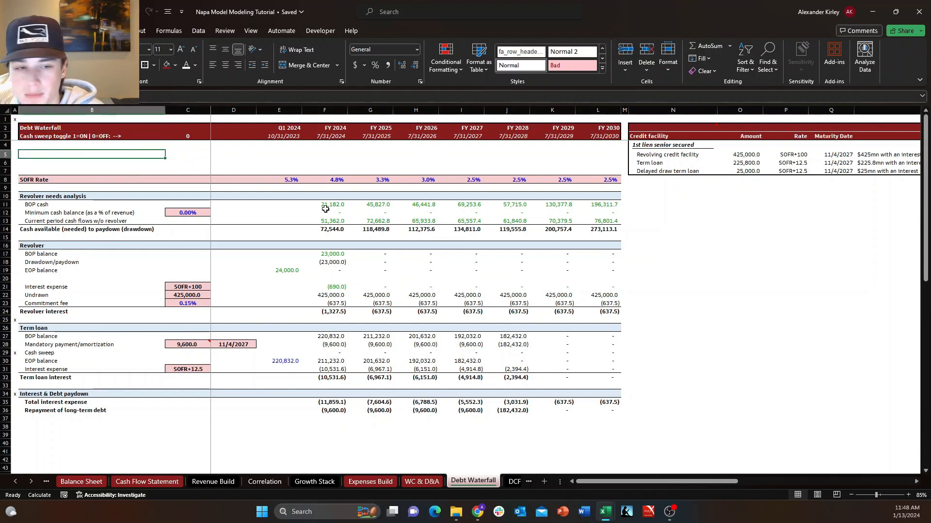
pyautogui.write('Circuit')
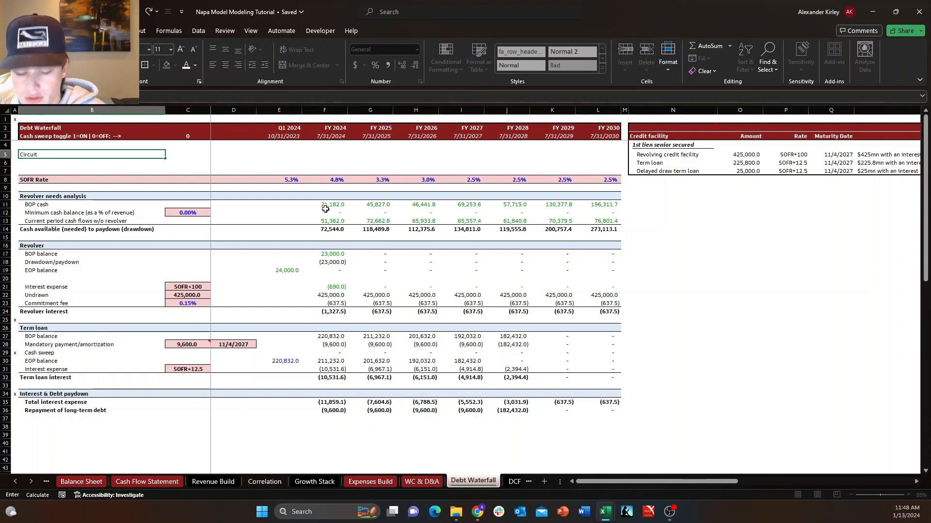
pyautogui.write(' Breaker')
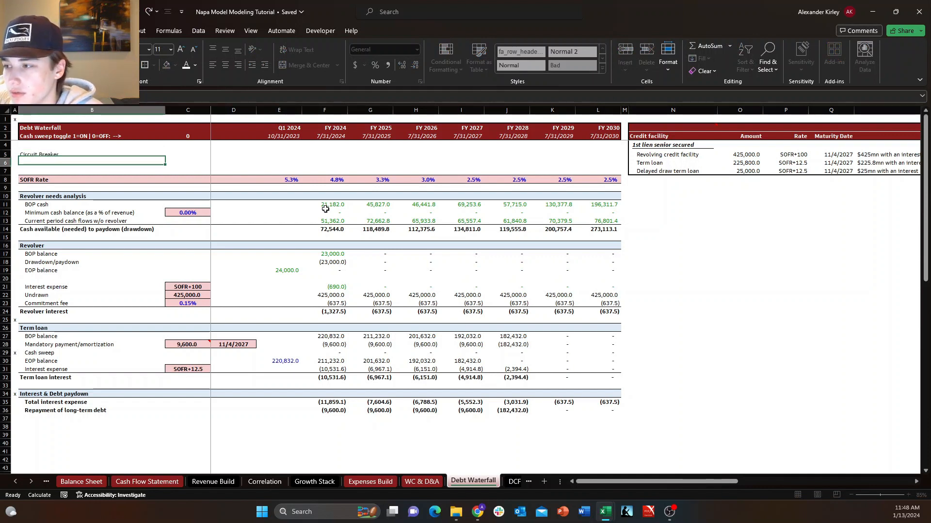
pyautogui.press('Right')
pyautogui.press('Left')
pyautogui.press('F2')
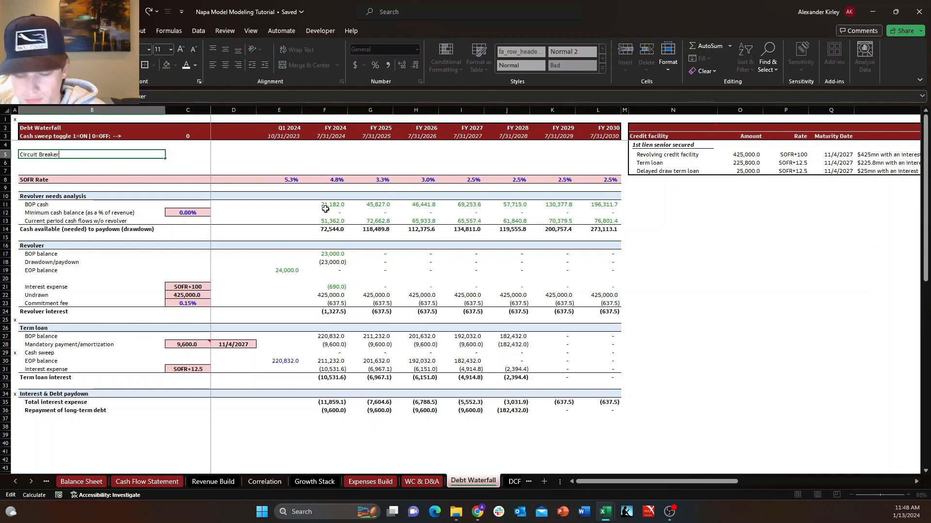
pyautogui.write(':')
pyautogui.press('Return')
pyautogui.press('Up')
pyautogui.hotkey('ctrl', 'b')
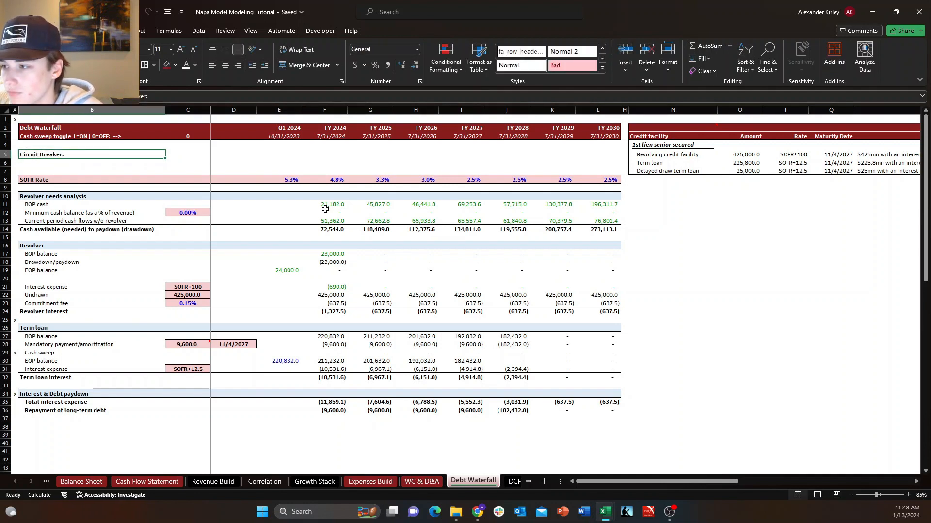
# Examine the FY 2024 formula behind Current period cash flows w/o revolver in the revolver needs analysis.
pyautogui.press('Down')
pyautogui.press('Down')
pyautogui.press('Down')
pyautogui.press('Down')
pyautogui.press('Down')
pyautogui.press('Down')
pyautogui.press('Down')
pyautogui.press('Down')
pyautogui.press('Down')
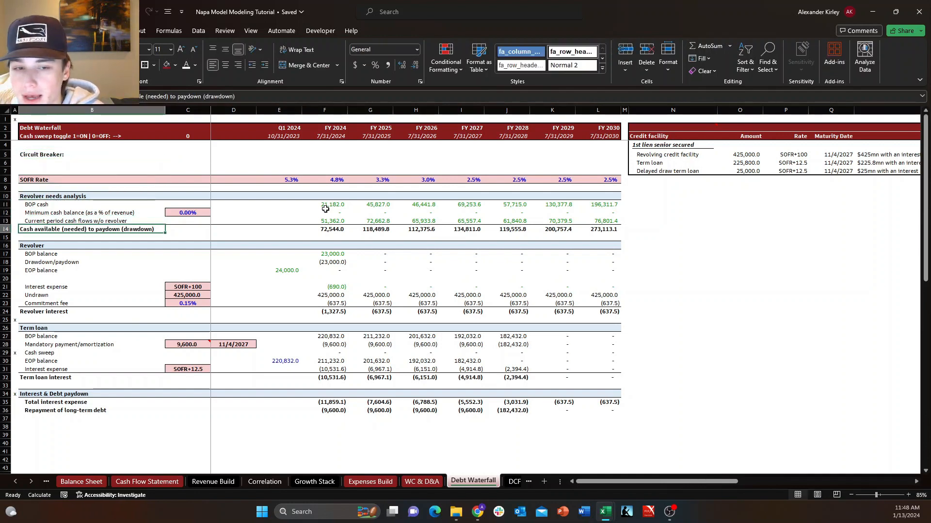
pyautogui.press('Right')
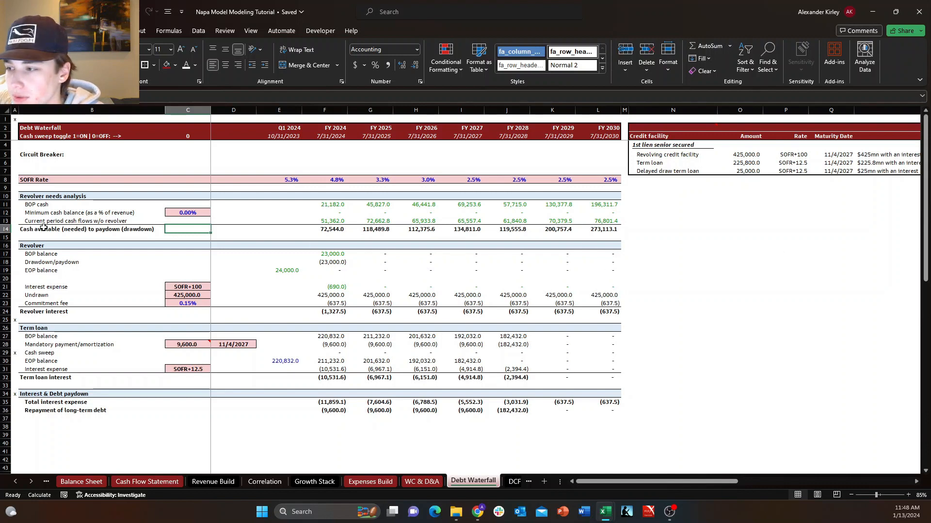
pyautogui.press('Left')
pyautogui.press('Up')
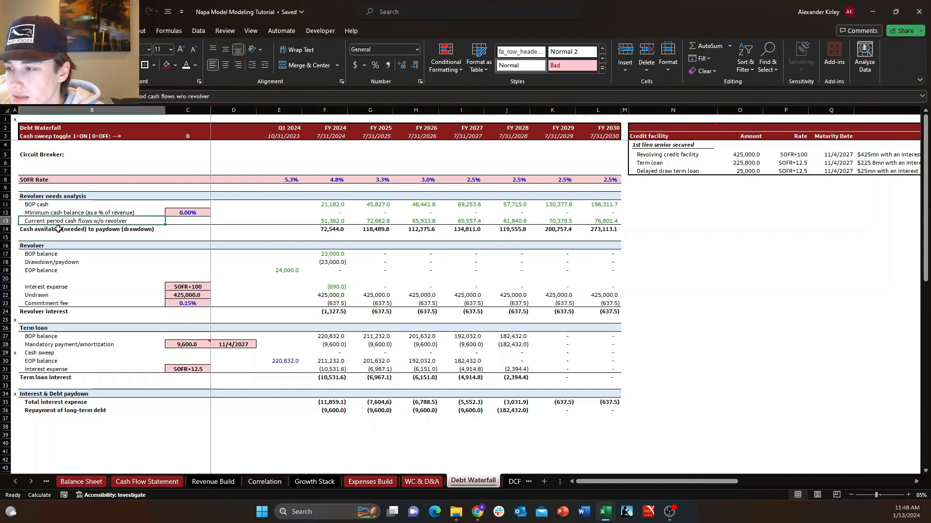
pyautogui.click(337, 219)
pyautogui.press('F2')
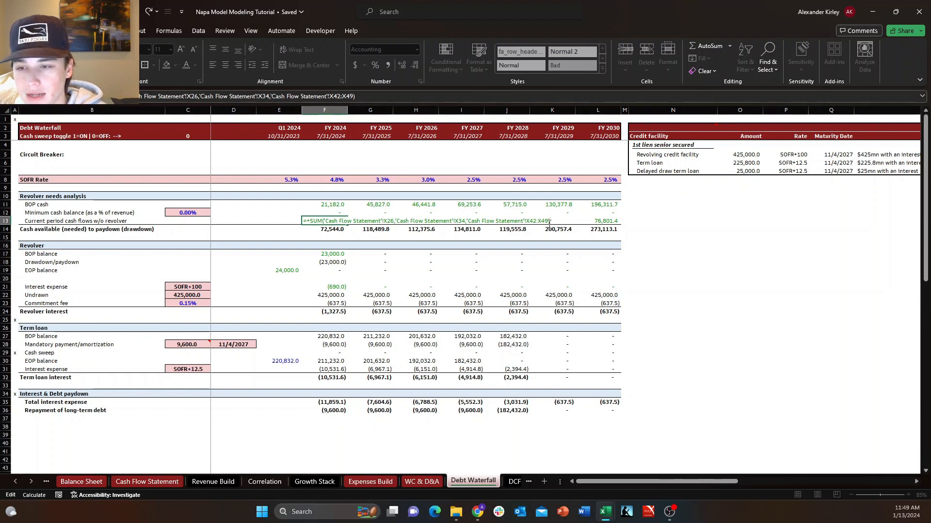
pyautogui.press('Return')
pyautogui.click(178, 219)
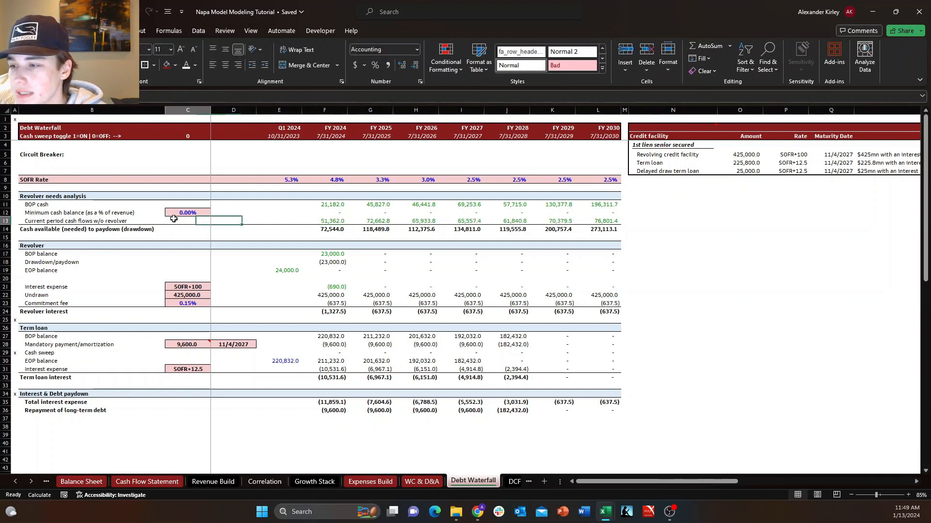
# Insert four blank rows above the Cash available (needed) to paydown (drawdown) row.
pyautogui.press('Down')
pyautogui.press('Left')
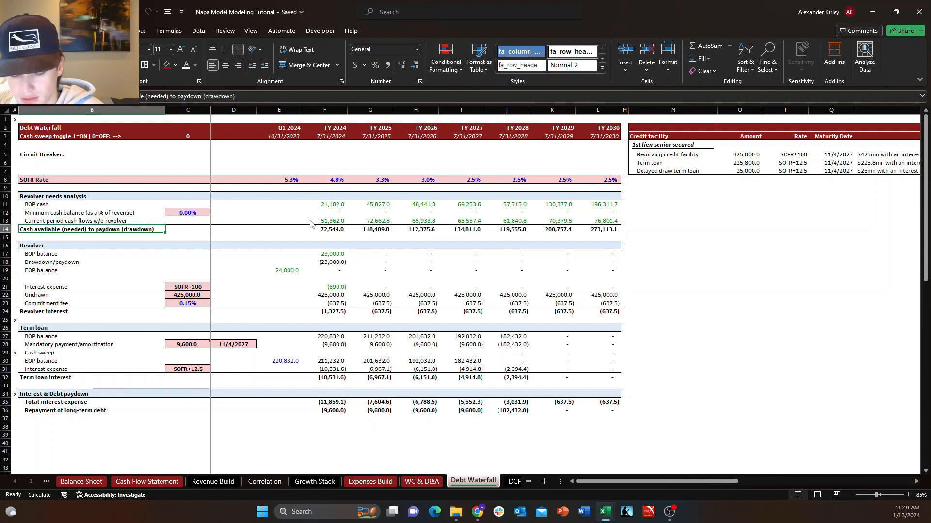
pyautogui.hotkey('alt', 'h')
pyautogui.press('i')
pyautogui.press('Escape')
pyautogui.press('Escape')
pyautogui.press('Escape')
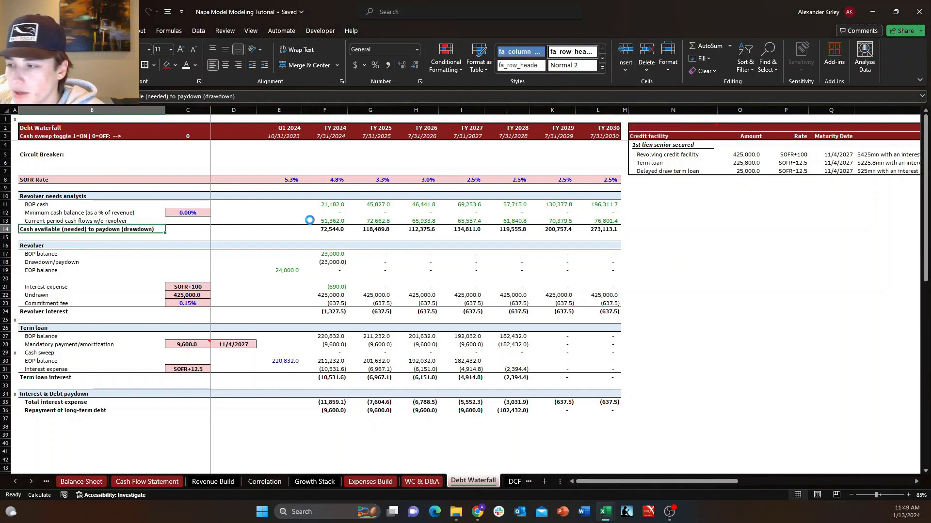
pyautogui.hotkey('alt', 'h')
pyautogui.press('i')
pyautogui.press('r')
pyautogui.hotkey('alt', 'h')
pyautogui.press('i')
pyautogui.press('r')
pyautogui.hotkey('alt', 'h')
pyautogui.press('i')
pyautogui.press('r')
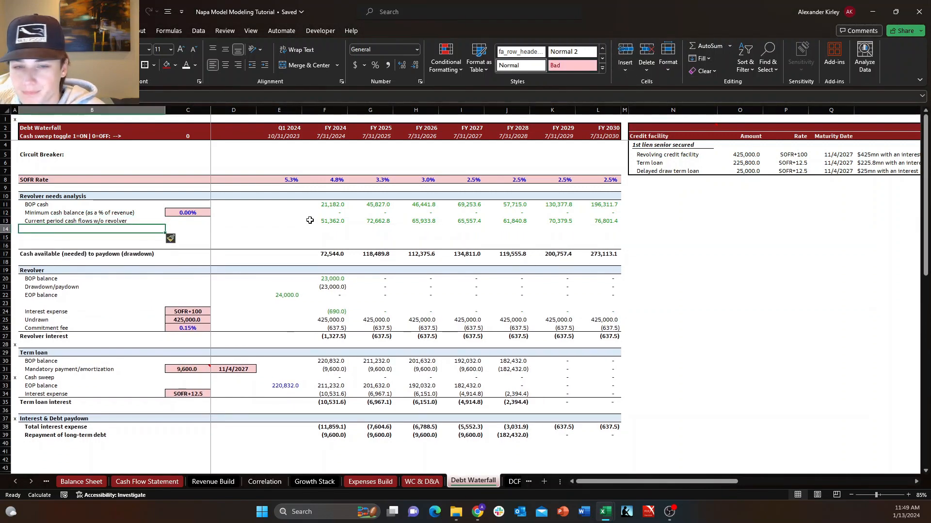
pyautogui.hotkey('alt', 'h')
pyautogui.press('i')
pyautogui.press('r')
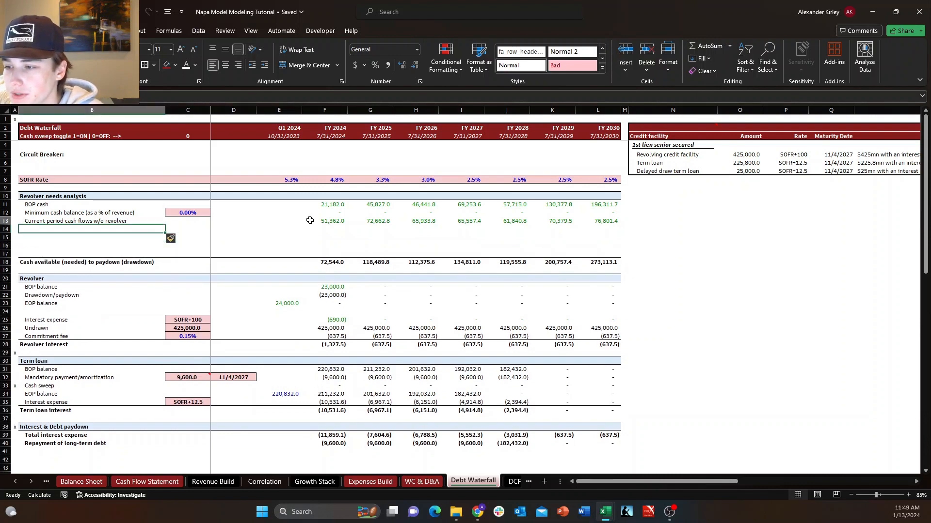
# Label cell B14, below Current period cash flows w/o revolver, as "Cash flow from operations".
pyautogui.press('Down')
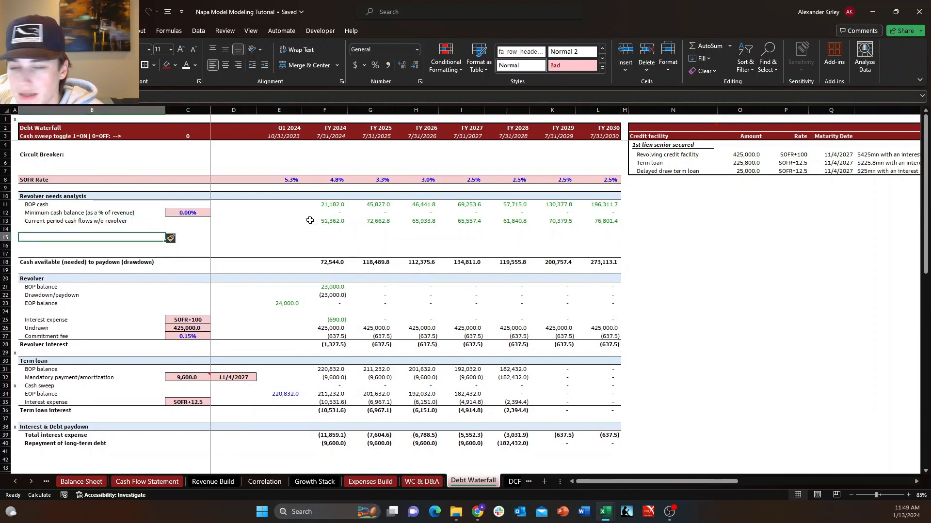
pyautogui.press('Up')
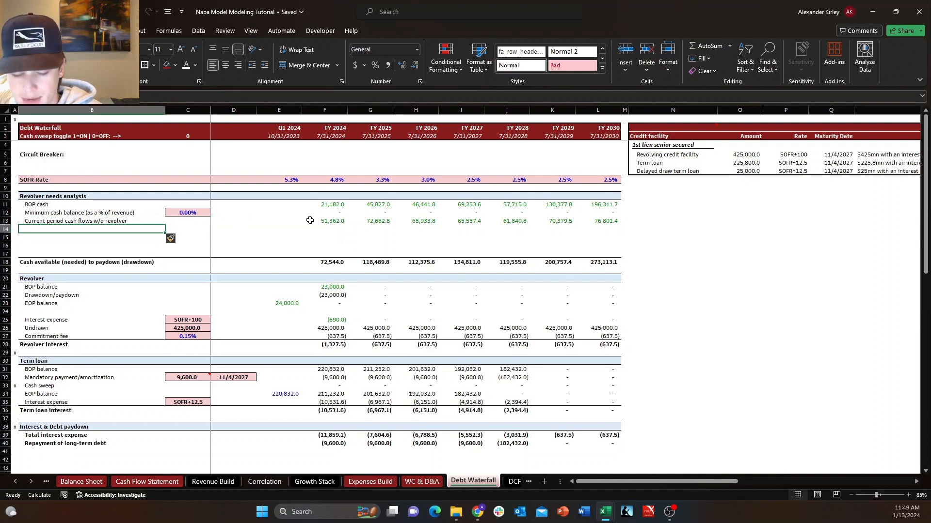
pyautogui.write('Cash flow from oper')
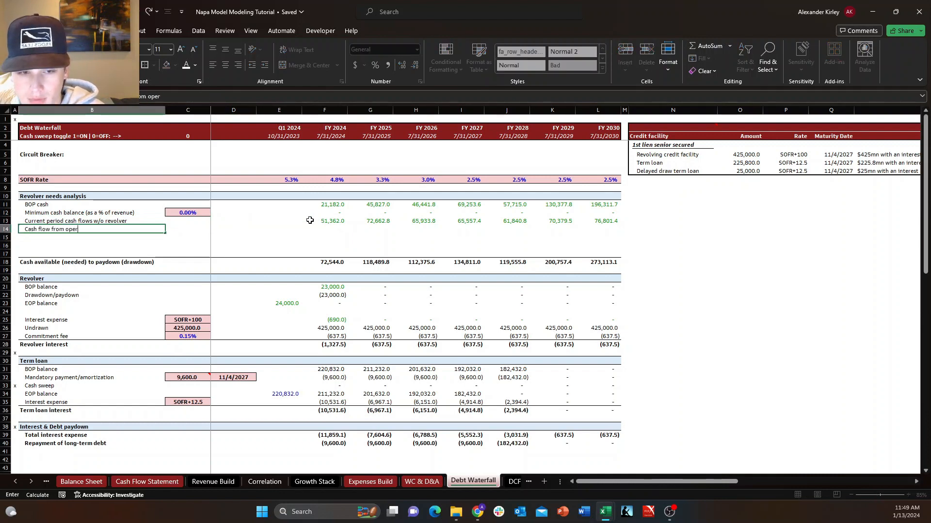
pyautogui.write('ai')
pyautogui.press('BackSpace')
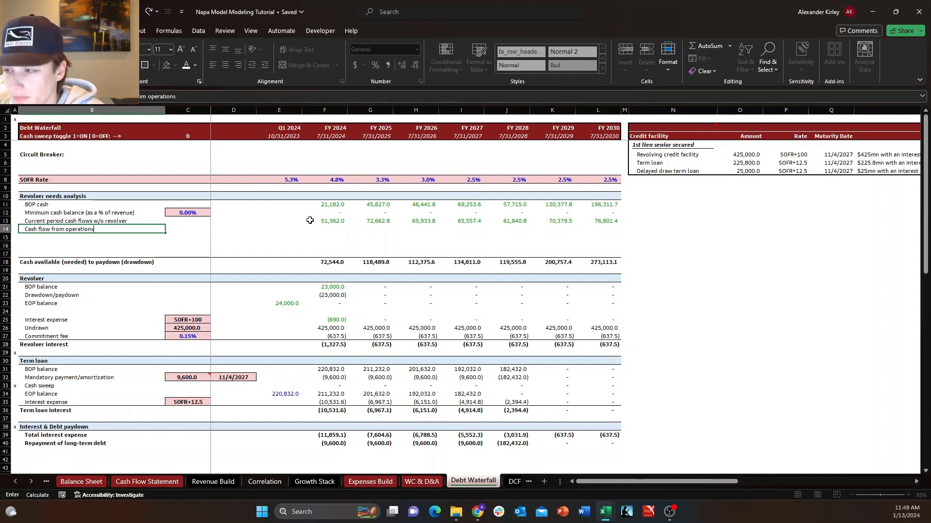
pyautogui.press('Return')
# Add the labels "Cash flow from investing" in B15 and "Cah available for mandatory debt repayment" in B16.
pyautogui.write('Cash f')
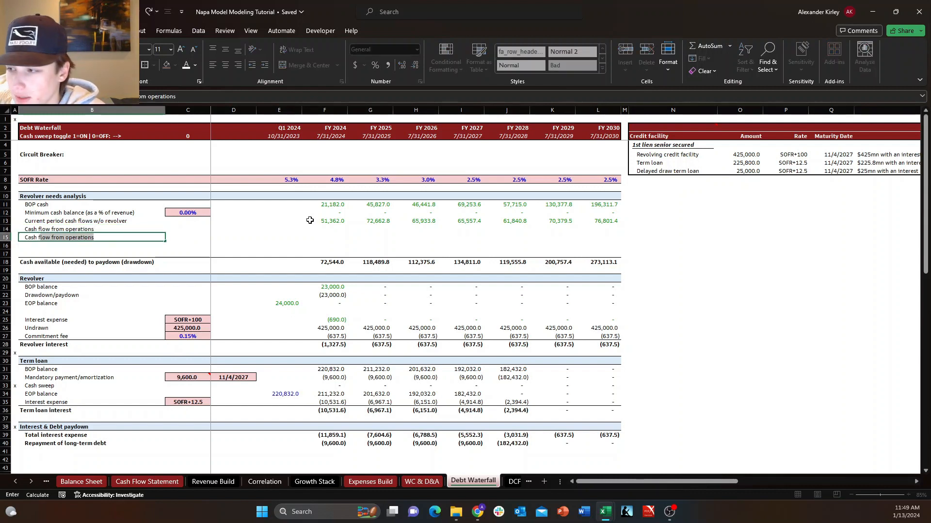
pyautogui.write('low from investing')
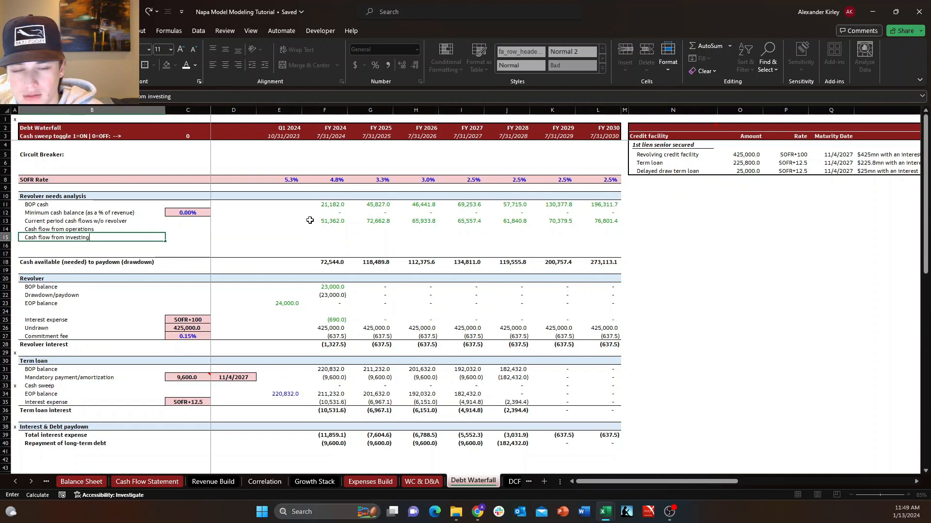
pyautogui.press('Return')
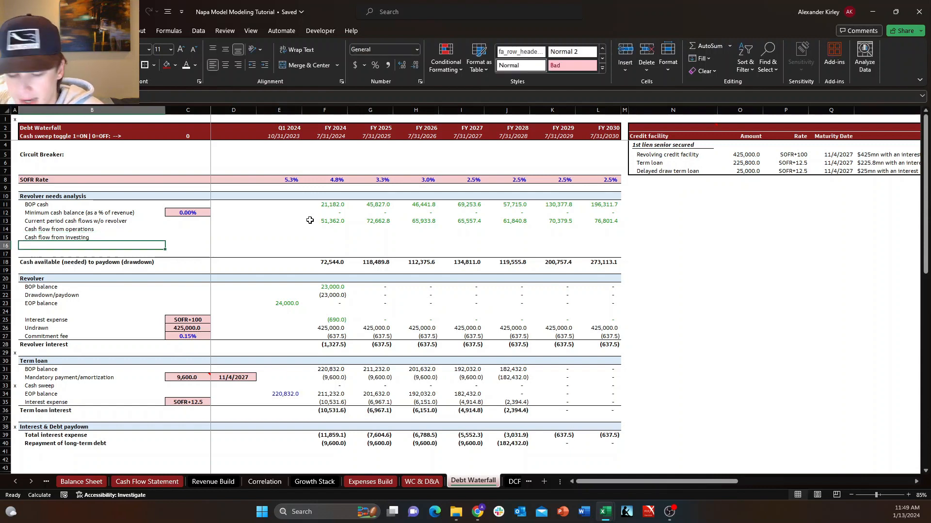
pyautogui.write('C')
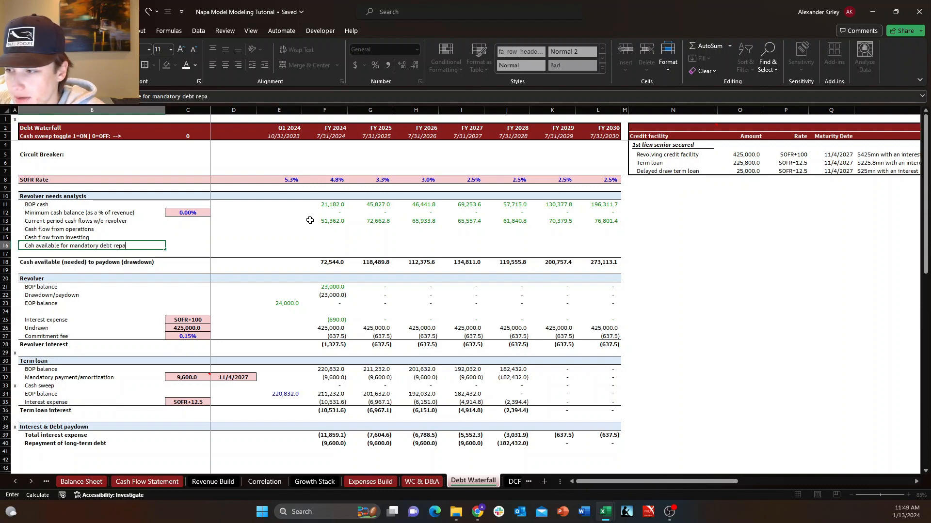
pyautogui.press('Return')
pyautogui.press('Up')
pyautogui.press('Right')
pyautogui.press('Right')
pyautogui.press('Right')
pyautogui.press('Right')
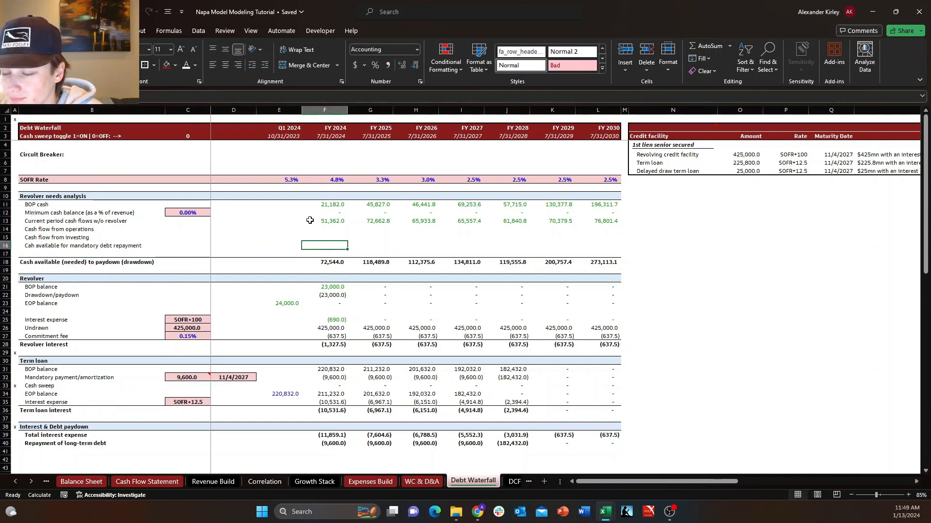
pyautogui.press('Left')
pyautogui.press('Left')
pyautogui.press('Left')
pyautogui.press('Left')
pyautogui.press('Right')
pyautogui.press('Right')
pyautogui.press('Right')
pyautogui.press('Right')
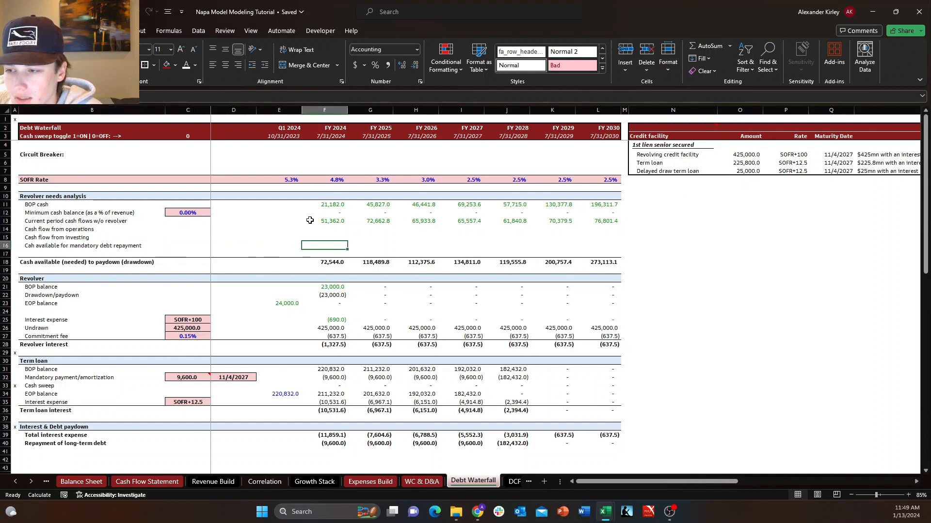
pyautogui.write('+')
pyautogui.press('Down')
pyautogui.press('Down')
pyautogui.press('Down')
pyautogui.press('Down')
pyautogui.press('Down')
pyautogui.press('Down')
pyautogui.press('Down')
pyautogui.press('Down')
pyautogui.press('Down')
pyautogui.press('Down')
pyautogui.press('Down')
pyautogui.press('Down')
pyautogui.press('Down')
pyautogui.press('Down')
pyautogui.press('Down')
pyautogui.press('Down')
pyautogui.press('Down')
pyautogui.press('Down')
pyautogui.press('Down')
pyautogui.press('Down')
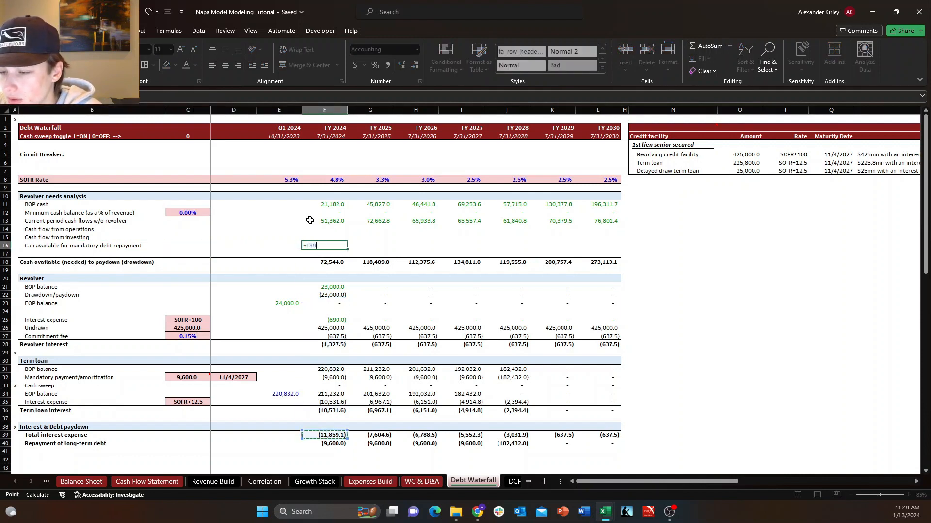
pyautogui.press('Down')
pyautogui.press('Escape')
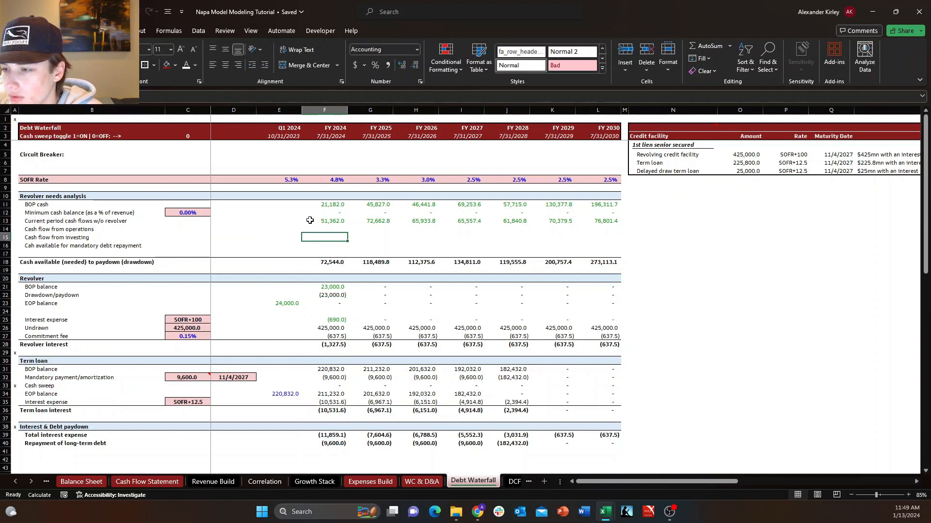
# Try inserting a blank row above the mandatory debt repayment label in row 16, and undo it.
pyautogui.press('Left')
pyautogui.press('Left')
pyautogui.press('Left')
pyautogui.press('Left')
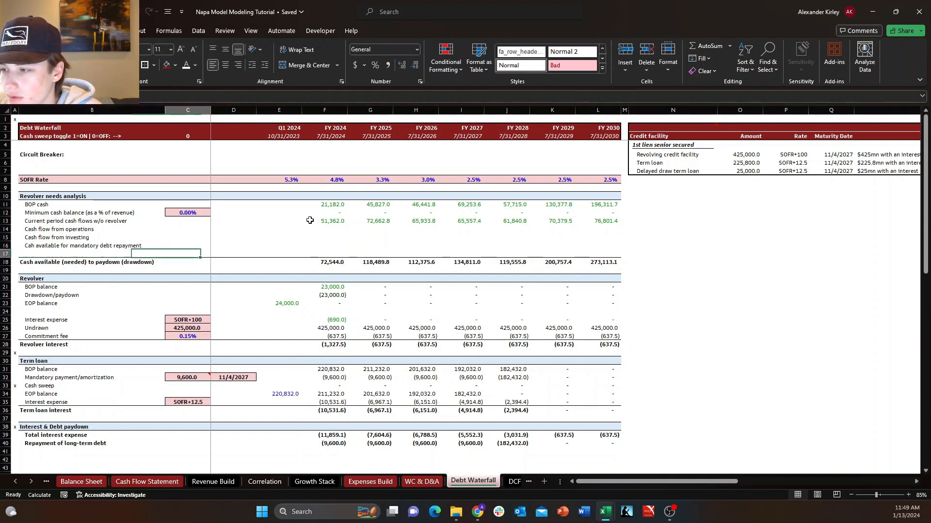
pyautogui.hotkey('alt', 'h')
pyautogui.press('i')
pyautogui.press('r')
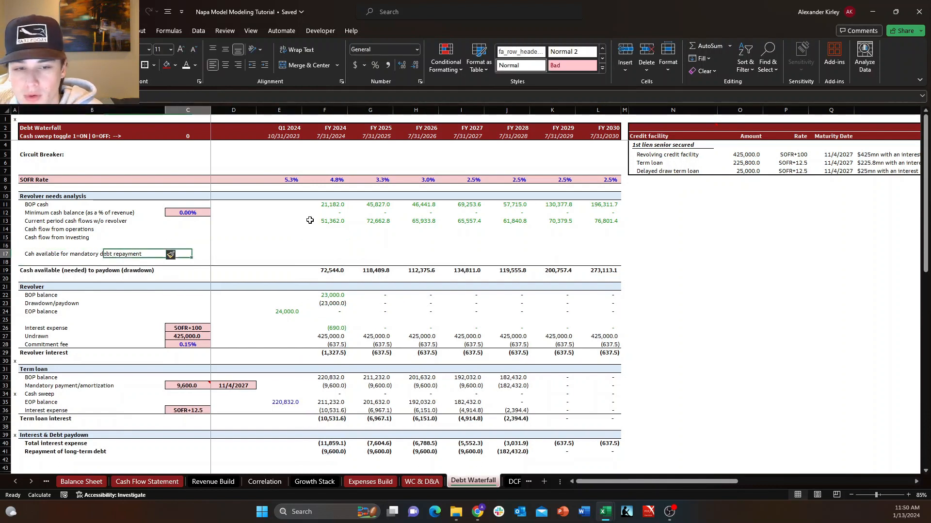
pyautogui.press('Down')
pyautogui.press('Up')
pyautogui.press('Down')
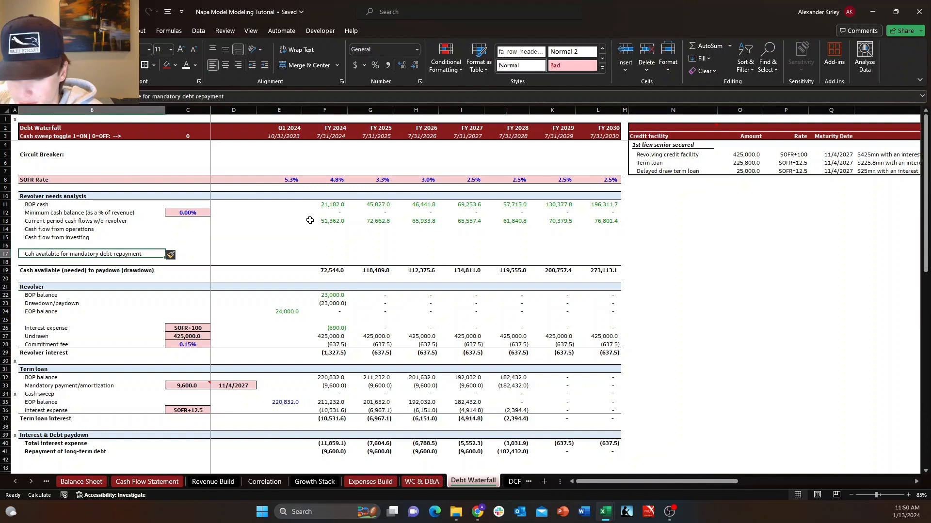
pyautogui.hotkey('ctrl', 'z')
# Insert one more blank row at row 17, below the mandatory debt repayment label.
pyautogui.press('Down')
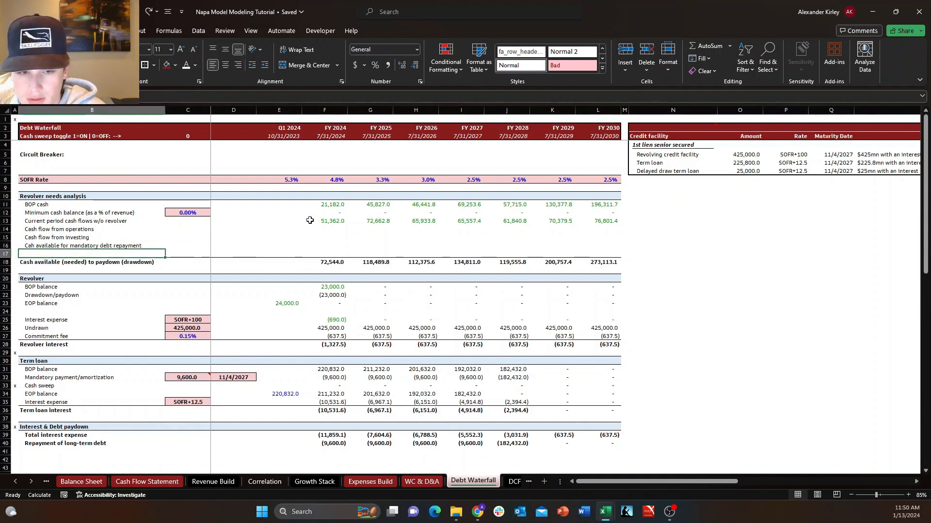
pyautogui.hotkey('alt', 'h')
pyautogui.press('i')
pyautogui.press('r')
pyautogui.press('Down')
pyautogui.press('Right')
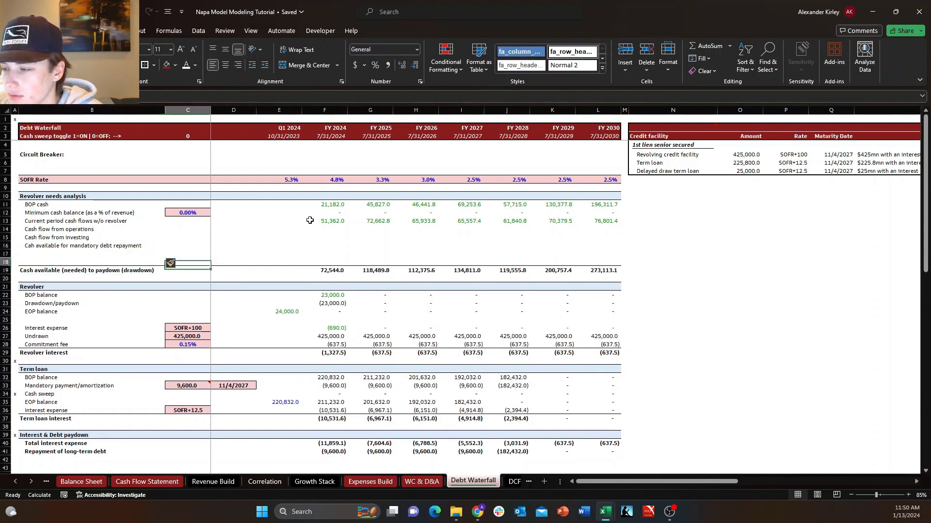
# Try clearing the FY 2024 cell of Current period cash flows w/o revolver, and undo the deletion.
pyautogui.press('Up')
pyautogui.press('Up')
pyautogui.press('Left')
pyautogui.press('Right')
pyautogui.press('Right')
pyautogui.press('Right')
pyautogui.press('Right')
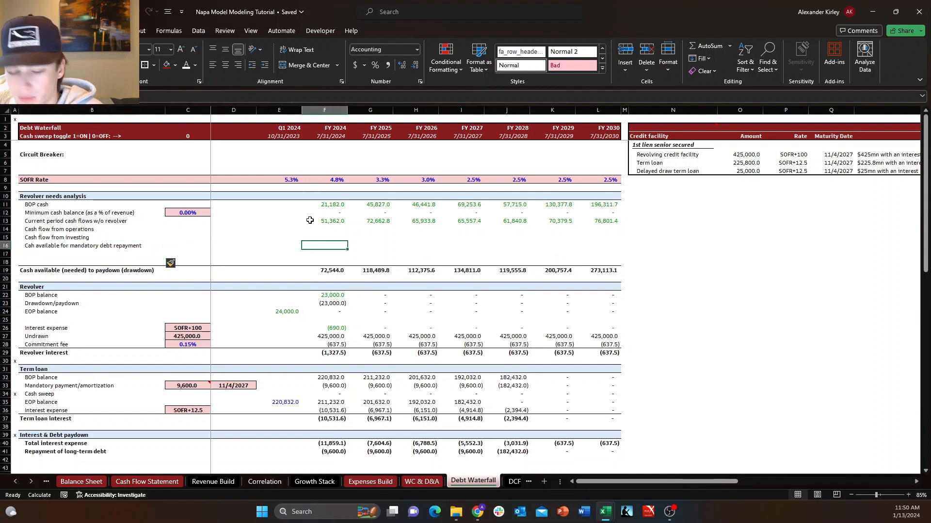
pyautogui.click(309, 221)
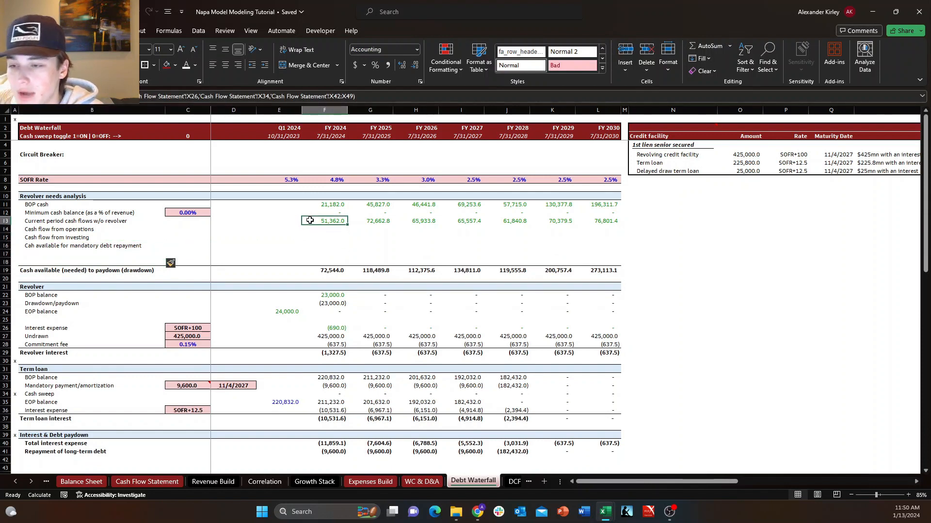
pyautogui.press('Delete')
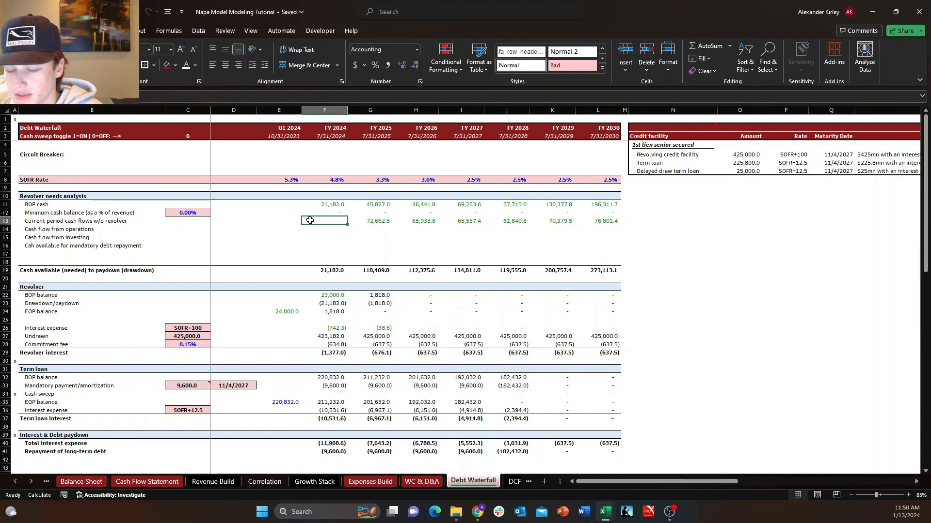
pyautogui.hotkey('ctrl', 'z')
# Examine the revolver's Drawdown/paydown formulas for FY 2024 and FY 2025 and the cells they reference.
pyautogui.press('Down')
pyautogui.press('Down')
pyautogui.press('Down')
pyautogui.press('Down')
pyautogui.press('Down')
pyautogui.press('Down')
pyautogui.press('Down')
pyautogui.press('Down')
pyautogui.press('Down')
pyautogui.press('Down')
pyautogui.press('Down')
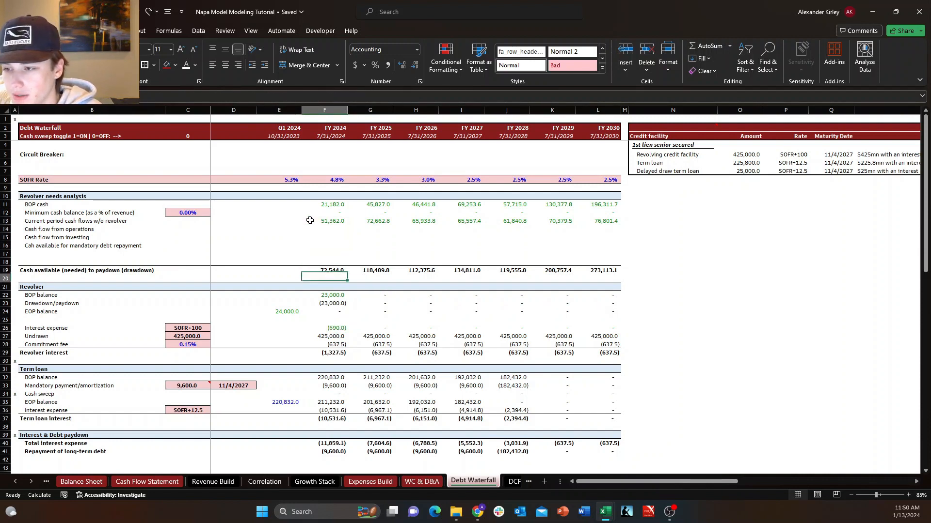
pyautogui.press('Up')
pyautogui.press('Up')
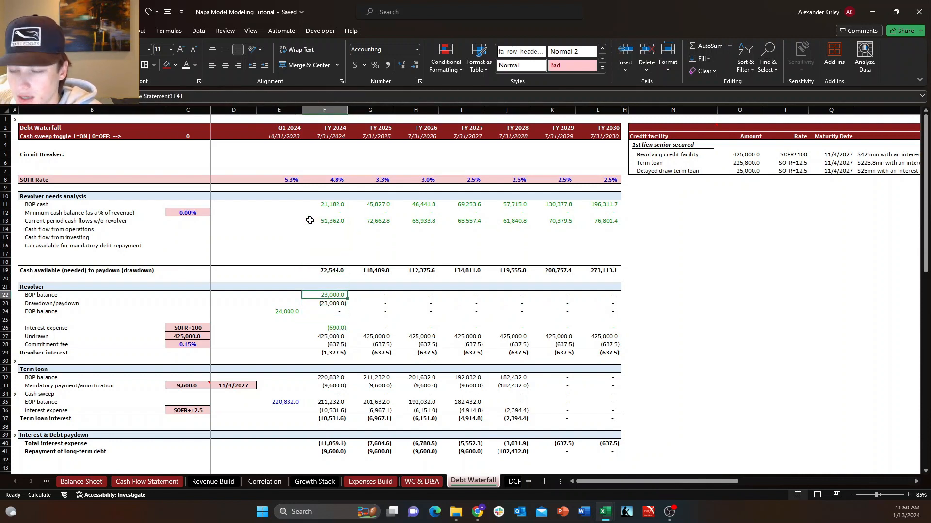
pyautogui.press('Down')
pyautogui.press('F2')
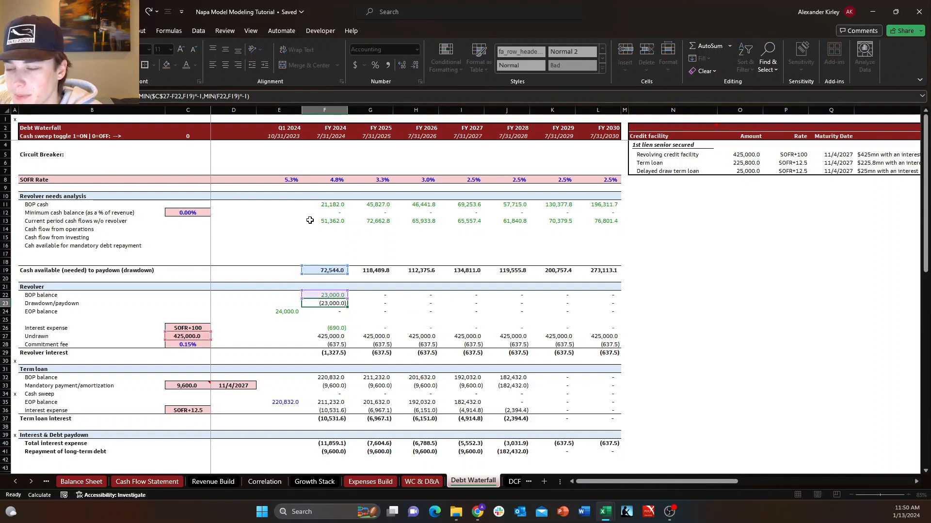
pyautogui.press('Escape')
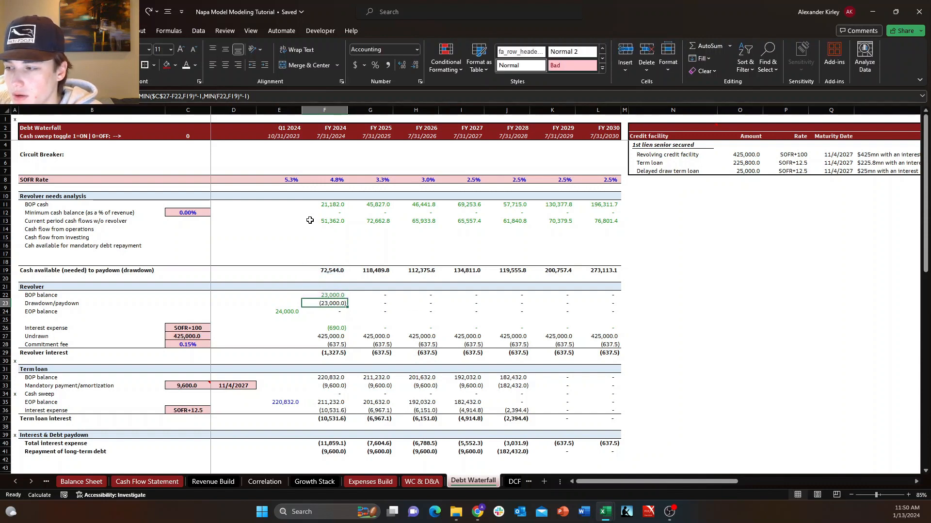
pyautogui.press('F2')
pyautogui.press('Escape')
pyautogui.press('Right')
pyautogui.press('F2')
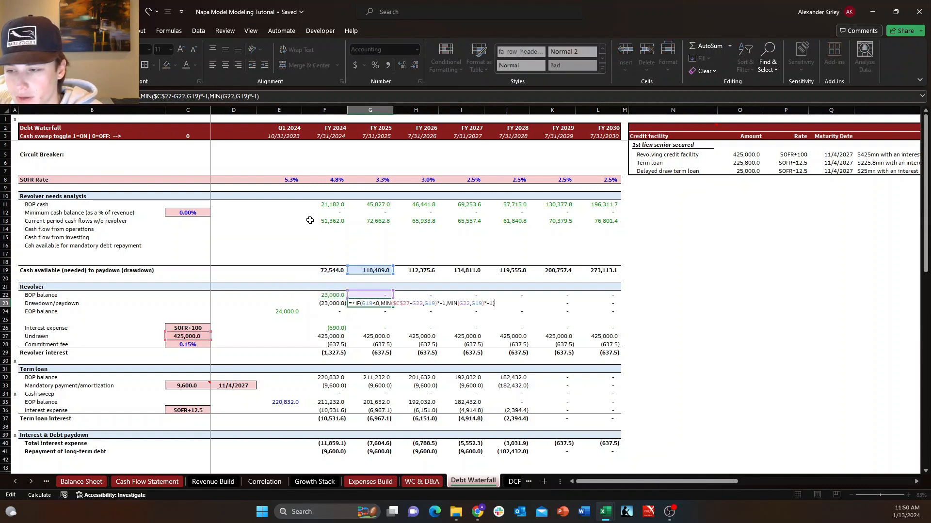
pyautogui.press('Escape')
pyautogui.press('Left')
pyautogui.press('F2')
pyautogui.press('Escape')
pyautogui.press('F2')
pyautogui.press('Escape')
pyautogui.press('Down')
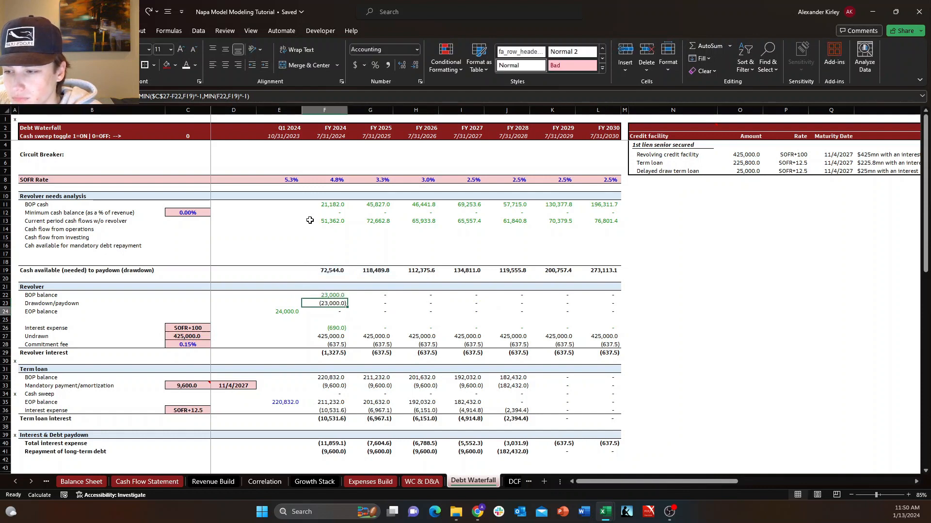
# Recheck the FY 2024 Drawdown/paydown formula and look over the neighbouring revolver balance cells.
pyautogui.press('Left')
pyautogui.press('F2')
pyautogui.press('Escape')
pyautogui.press('Right')
pyautogui.press('Up')
pyautogui.press('F2')
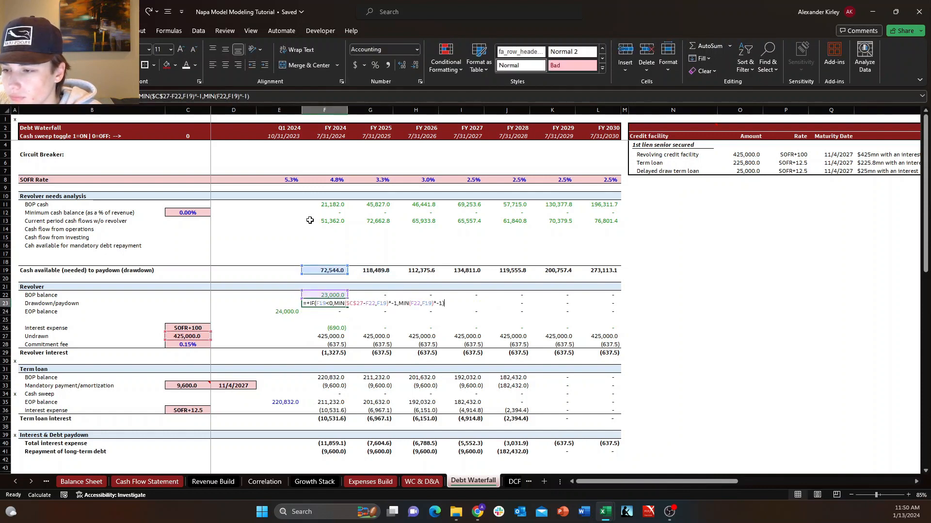
pyautogui.press('Escape')
pyautogui.press('F2')
pyautogui.press('Escape')
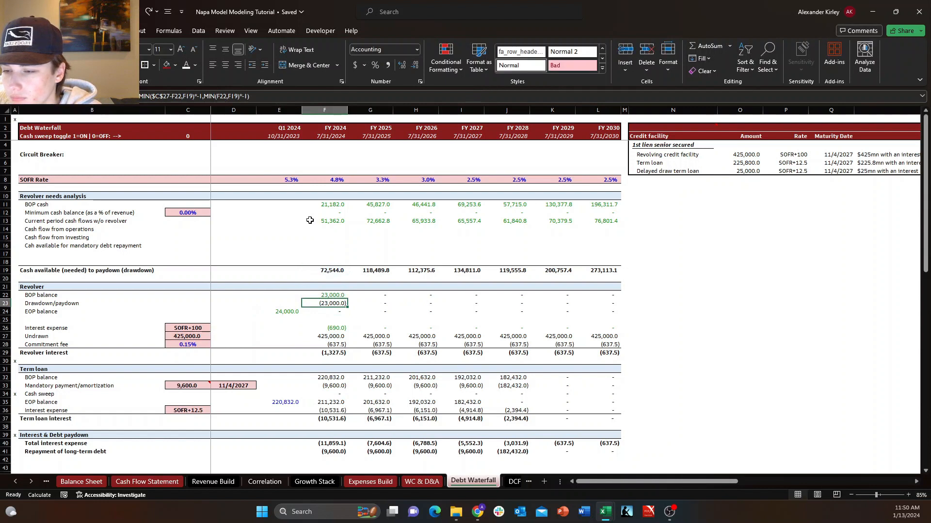
pyautogui.press('F2')
pyautogui.press('Escape')
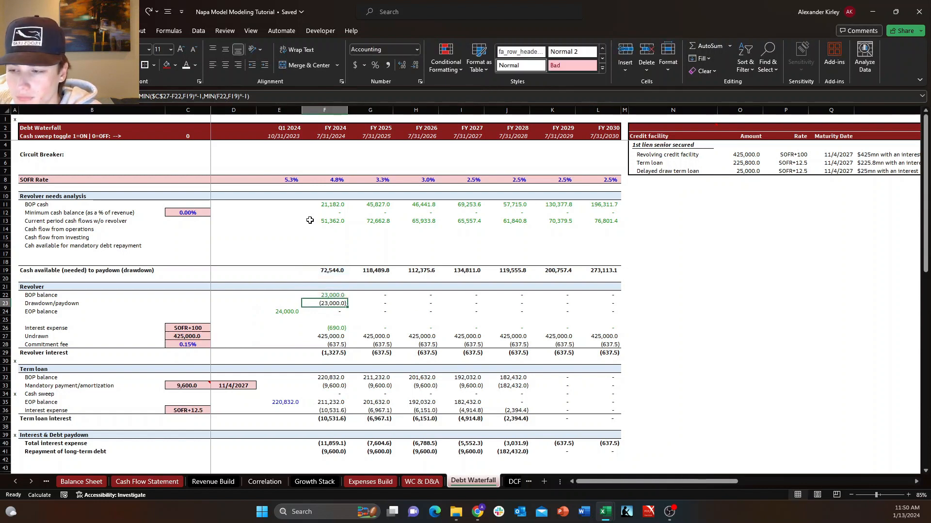
pyautogui.press('Down')
pyautogui.press('Down')
pyautogui.press('Down')
pyautogui.press('Down')
pyautogui.press('Down')
pyautogui.press('Up')
pyautogui.press('Up')
pyautogui.press('Up')
pyautogui.press('Up')
pyautogui.press('Up')
pyautogui.press('Up')
pyautogui.press('Up')
pyautogui.press('Up')
pyautogui.press('Up')
pyautogui.press('Up')
pyautogui.press('Up')
pyautogui.press('Up')
pyautogui.press('Up')
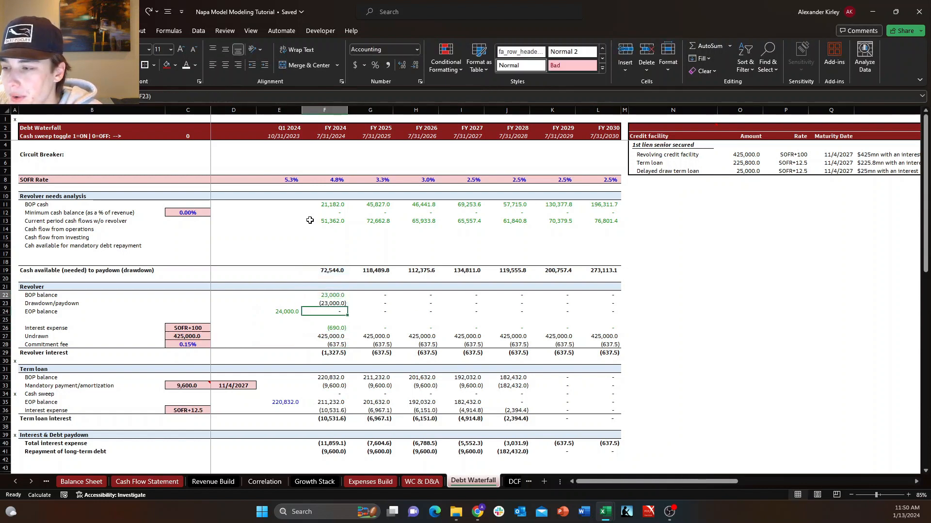
# Link the FY 2024 Cash flow from operations cell to net cash provided by operating activities, X26, on the Cash Flow Statement sheet.
pyautogui.press('Up')
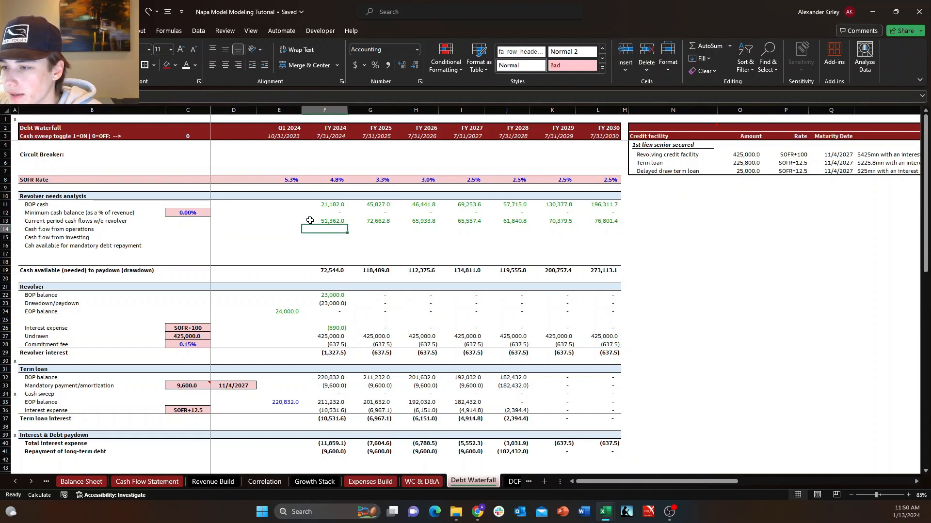
pyautogui.write('+')
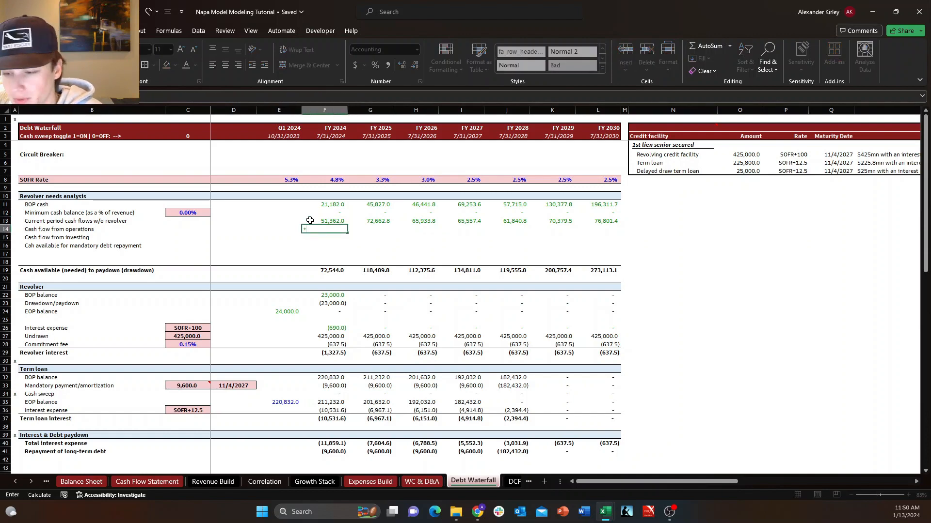
pyautogui.hotkey('ctrl', 'pageup')
pyautogui.hotkey('ctrl', 'pageup')
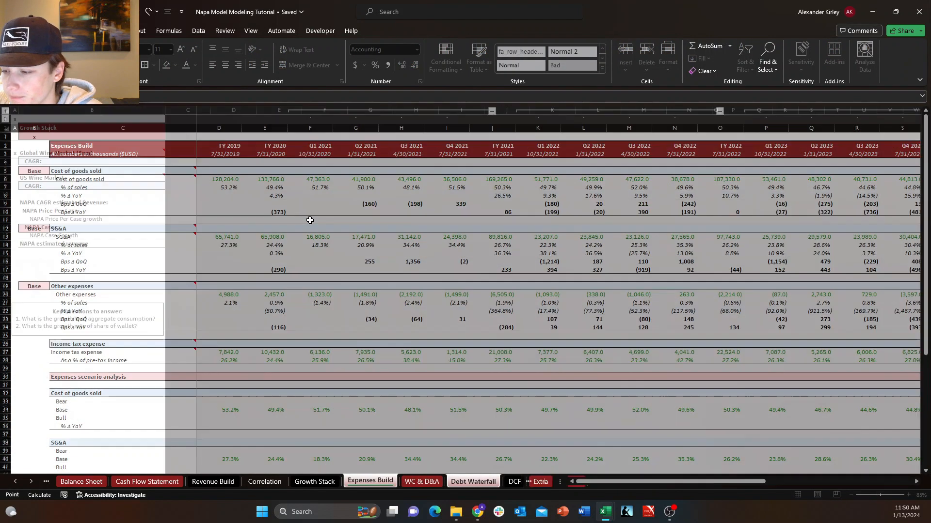
pyautogui.hotkey('ctrl', 'pageup')
pyautogui.hotkey('ctrl', 'pageup')
pyautogui.hotkey('ctrl', 'pageup')
pyautogui.hotkey('ctrl', 'pageup')
pyautogui.press('Right')
pyautogui.press('Right')
pyautogui.press('Down')
pyautogui.press('Right')
pyautogui.press('Right')
pyautogui.press('Right')
pyautogui.press('Down')
pyautogui.press('Down')
pyautogui.press('Right')
pyautogui.press('Right')
pyautogui.press('Down')
pyautogui.press('Down')
pyautogui.press('Down')
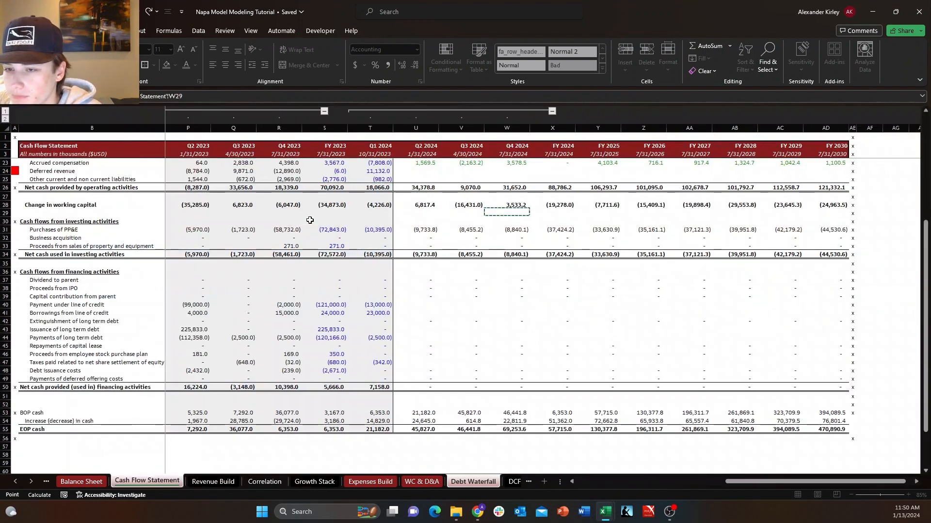
pyautogui.press('Right')
pyautogui.press('Right')
pyautogui.press('Down')
pyautogui.press('Left')
pyautogui.press('Down')
pyautogui.press('Up')
pyautogui.press('Up')
pyautogui.press('Up')
pyautogui.press('Up')
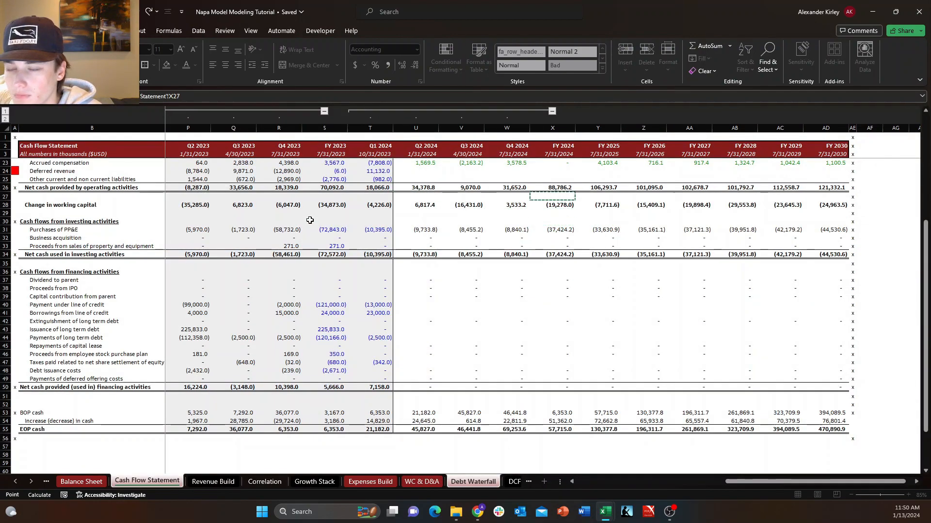
pyautogui.press('Up')
pyautogui.press('Return')
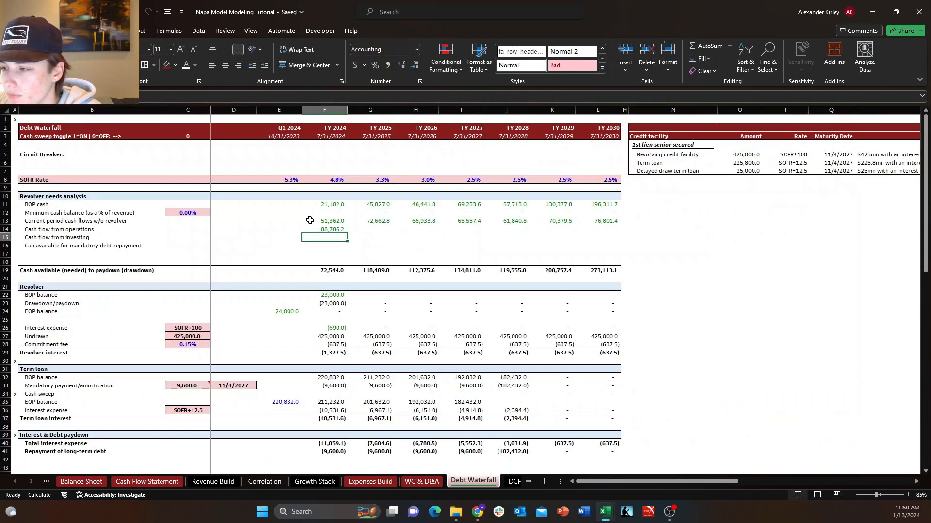
# Link the FY 2024 Cash flow from investing cell to net cash used in investing activities, X34, on the Cash Flow Statement sheet.
pyautogui.write('=')
pyautogui.hotkey('ctrl', 'pageup')
pyautogui.hotkey('ctrl', 'pageup')
pyautogui.hotkey('ctrl', 'pageup')
pyautogui.hotkey('ctrl', 'pageup')
pyautogui.hotkey('ctrl', 'pageup')
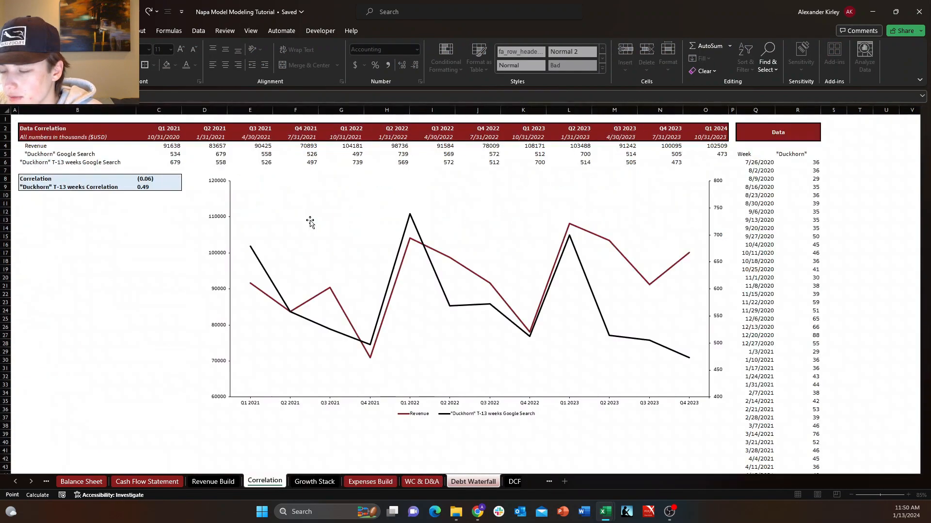
pyautogui.hotkey('ctrl', 'pageup')
pyautogui.press('Down')
pyautogui.press('Right')
pyautogui.press('Down')
pyautogui.press('Down')
pyautogui.press('Down')
pyautogui.press('Down')
pyautogui.press('Down')
pyautogui.press('Right')
pyautogui.press('Right')
pyautogui.press('Right')
pyautogui.press('Right')
pyautogui.press('Right')
pyautogui.press('Right')
pyautogui.press('Right')
pyautogui.press('Right')
pyautogui.press('Down')
pyautogui.press('Down')
pyautogui.press('Down')
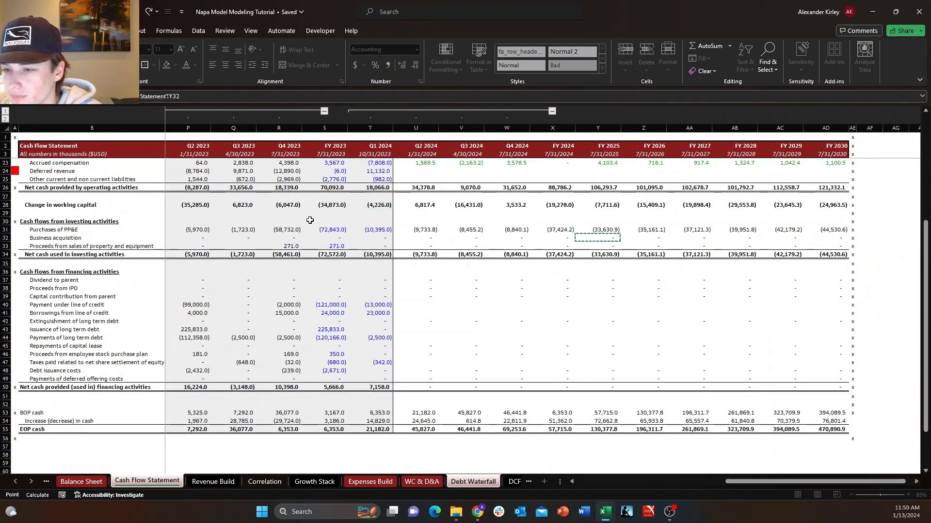
pyautogui.press('Left')
pyautogui.press('Down')
pyautogui.press('Down')
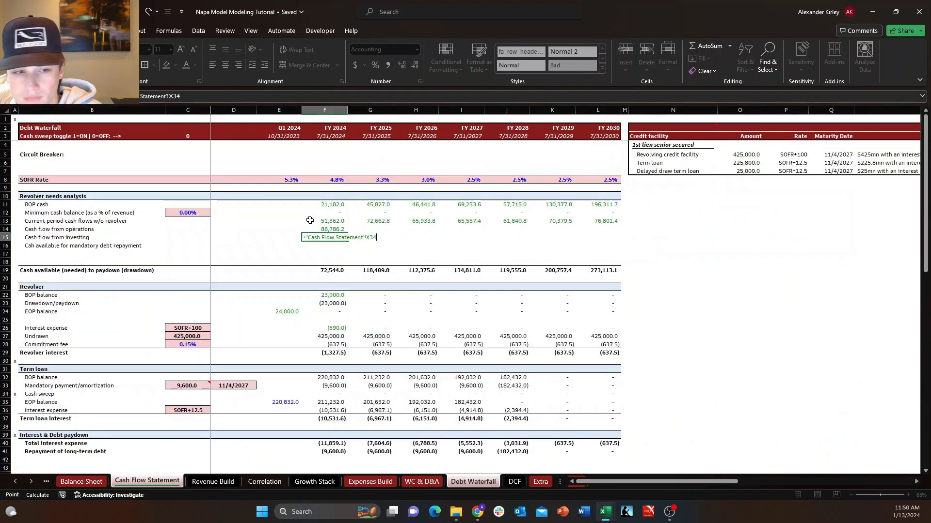
pyautogui.press('Return')
# Review the FY 2024 operating and investing cash flow links against the formula for Current period cash flows w/o revolver.
pyautogui.press('Down')
pyautogui.press('Up')
pyautogui.press('Right')
pyautogui.press('Up')
pyautogui.press('Left')
pyautogui.press('Down')
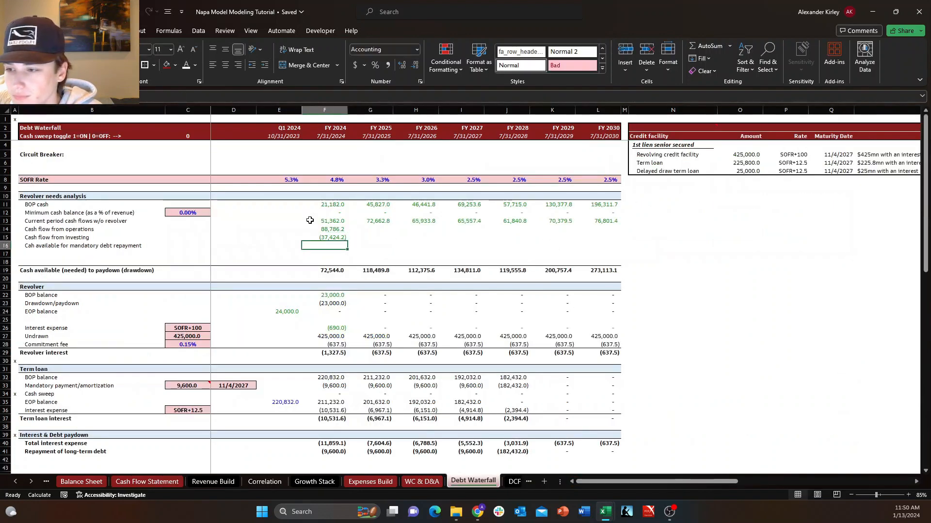
pyautogui.press('Right')
pyautogui.press('Up')
pyautogui.press('Left')
pyautogui.press('Up')
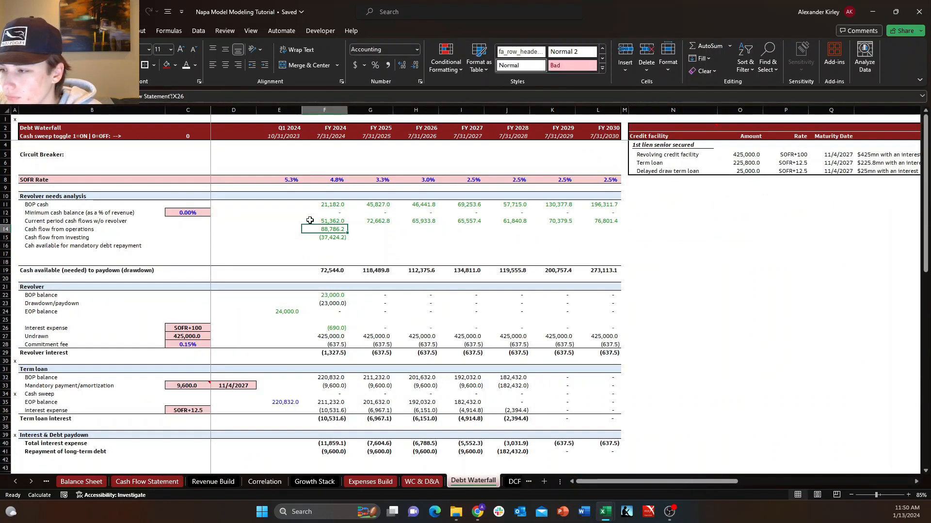
pyautogui.press('Down')
pyautogui.press('Down')
pyautogui.press('Right')
pyautogui.press('Left')
pyautogui.press('Up')
pyautogui.press('Up')
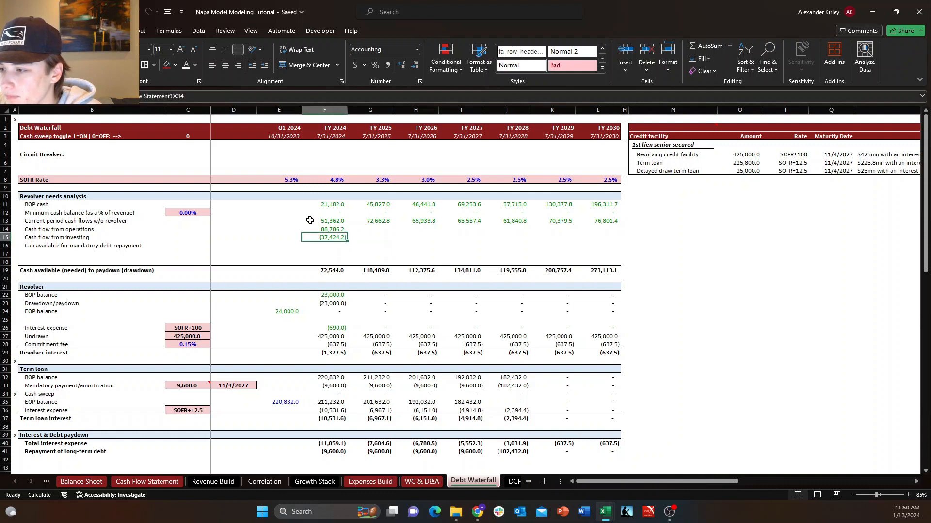
pyautogui.press('Up')
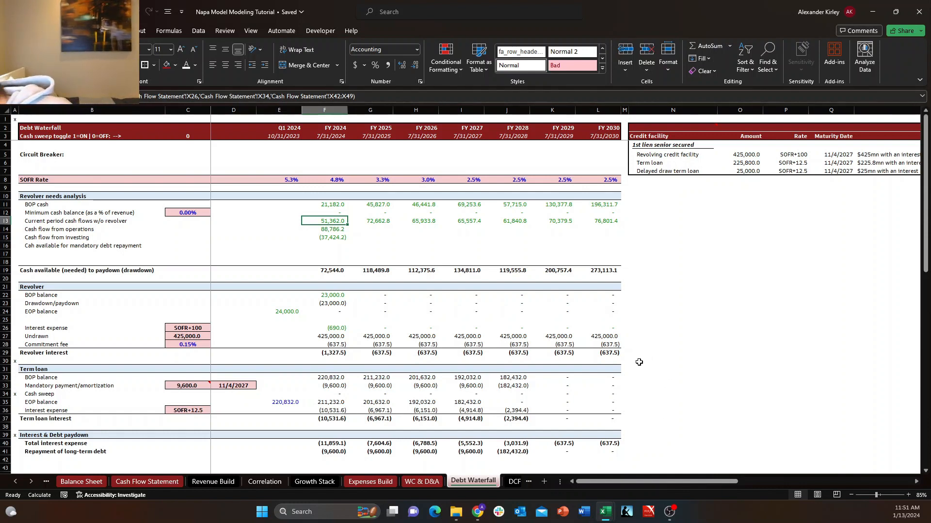
pyautogui.click(124, 224)
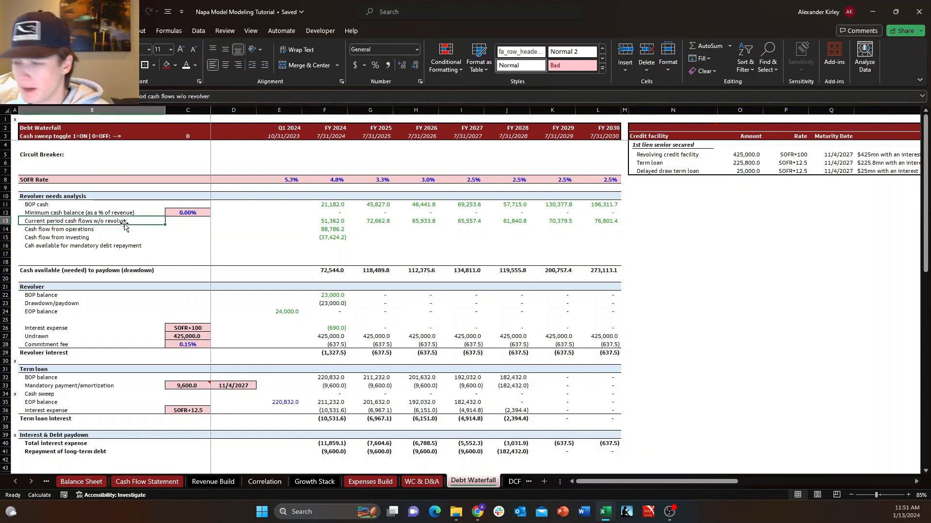
pyautogui.hotkey('ctrl', 'shift', 'Right')
pyautogui.hotkey('ctrl', 'shift', 'Right')
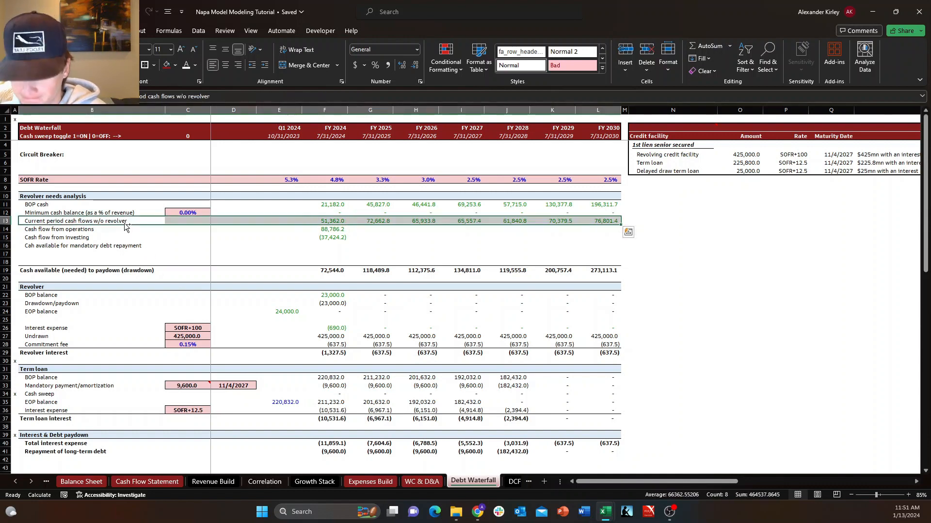
pyautogui.hotkey('ctrl', 'c')
pyautogui.press('Down')
pyautogui.press('Down')
pyautogui.press('Down')
pyautogui.press('Down')
pyautogui.press('Down')
pyautogui.press('Escape')
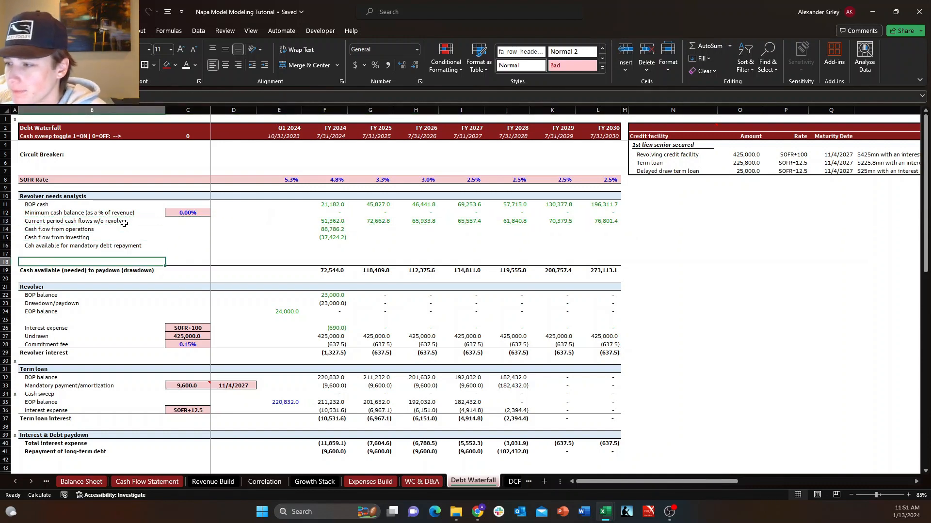
pyautogui.press('Up')
pyautogui.press('Up')
pyautogui.press('Up')
pyautogui.press('Up')
pyautogui.press('Up')
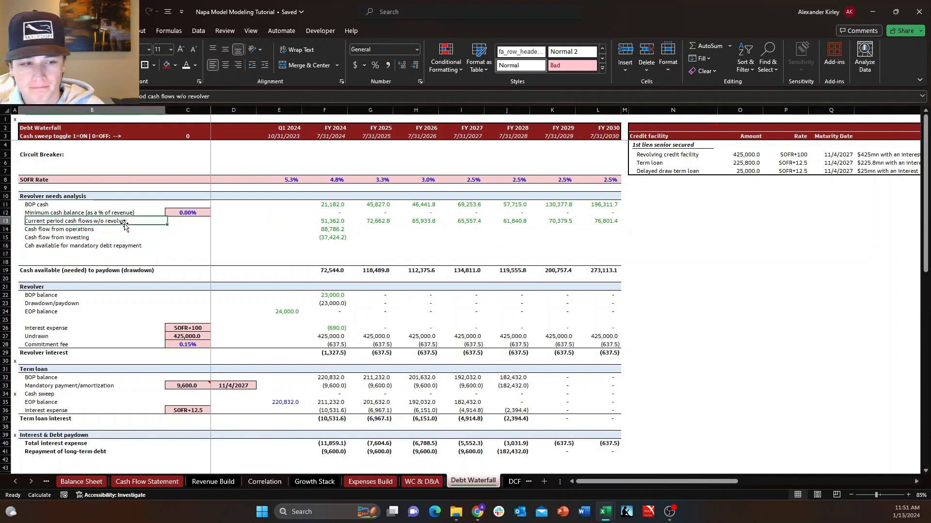
pyautogui.press('Right')
pyautogui.press('Right')
pyautogui.press('Right')
pyautogui.press('Right')
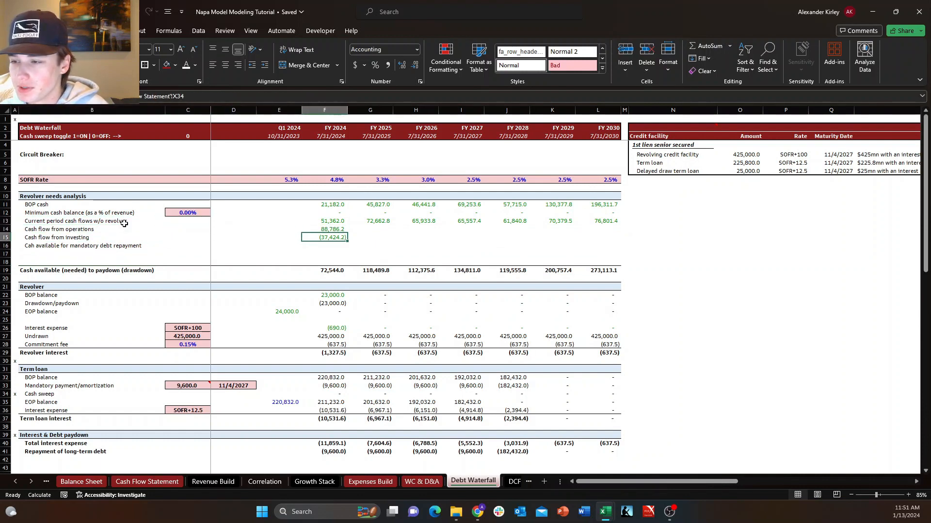
pyautogui.press('Down')
pyautogui.press('Down')
# Calculate FY 2024 cash available for mandatory debt repayment as the sum of BOP cash and operating and investing cash flows, =SUM(F11,F14:F15).
pyautogui.press('Right')
pyautogui.press('Left')
pyautogui.press('Left')
pyautogui.press('Left')
pyautogui.press('Up')
pyautogui.press('Up')
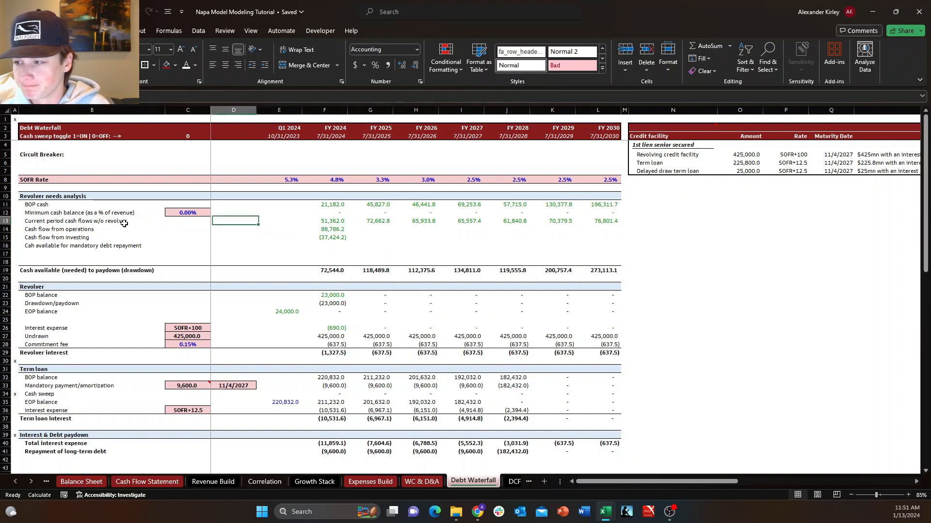
pyautogui.press('Down')
pyautogui.press('Right')
pyautogui.press('Right')
pyautogui.press('Down')
pyautogui.press('Down')
pyautogui.write('+SUM(')
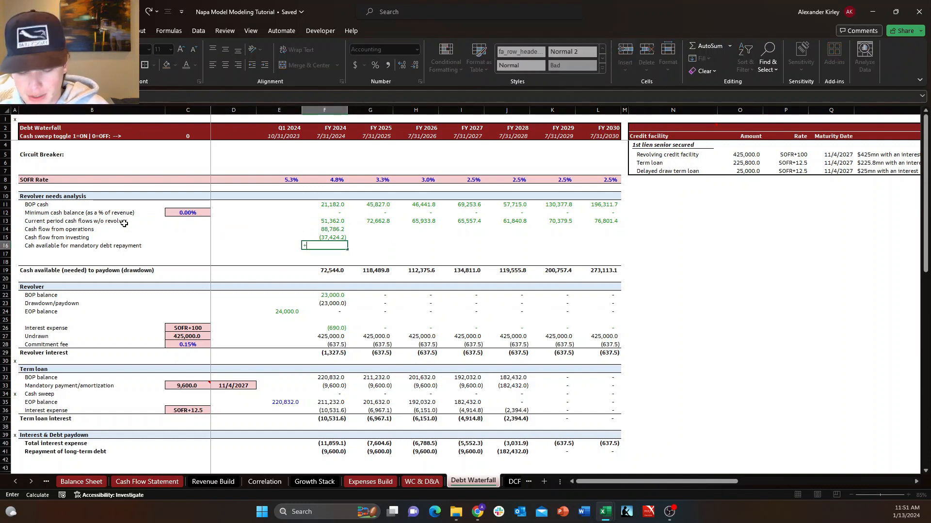
pyautogui.press('Up')
pyautogui.press('Up')
pyautogui.press('Up')
pyautogui.press('Up')
pyautogui.press('Up')
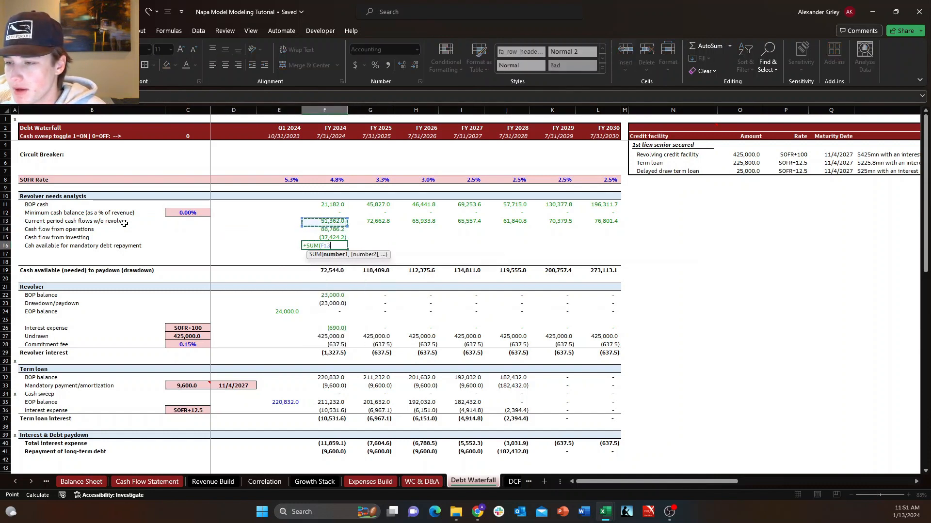
pyautogui.write(',')
pyautogui.press('Up')
pyautogui.press('Up')
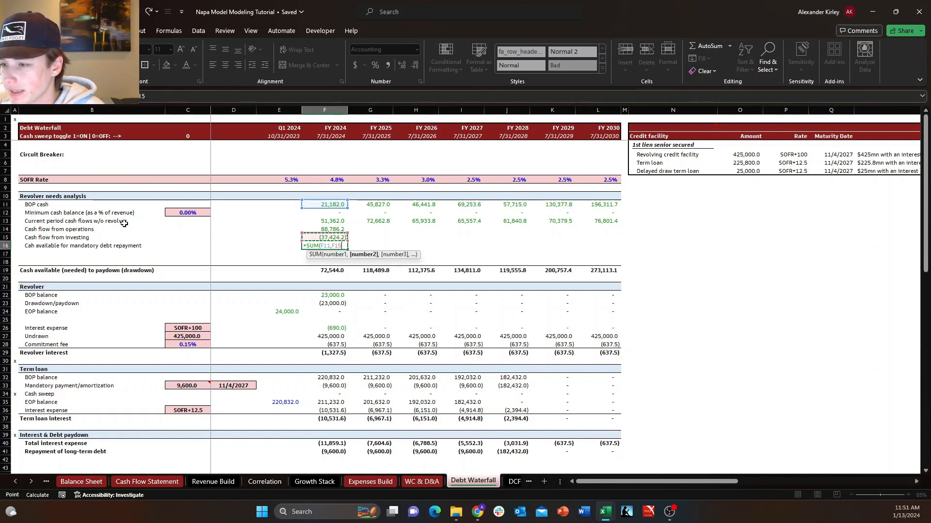
pyautogui.hotkey('shift', 'Down')
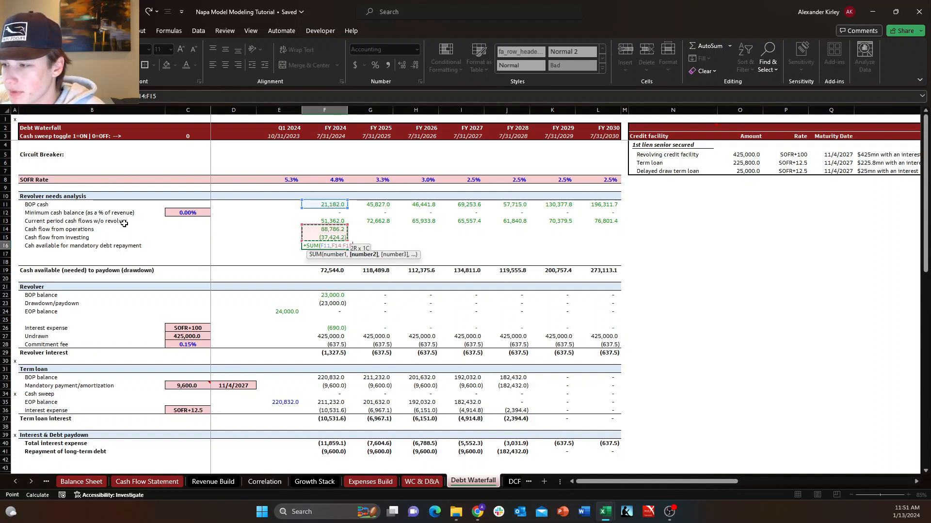
pyautogui.press('Return')
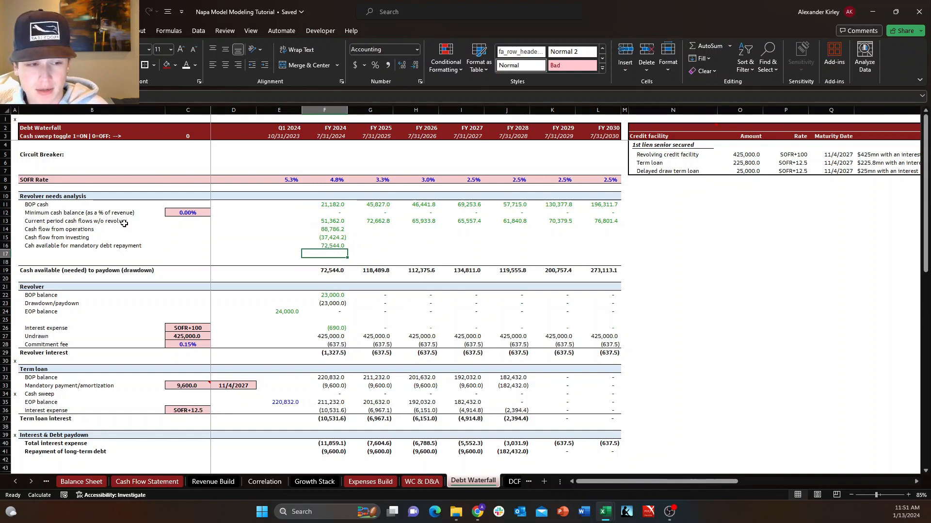
# Check the FY 2024 sum formula for cash available for mandatory debt repayment and the cells it references.
pyautogui.press('Up')
pyautogui.press('Up')
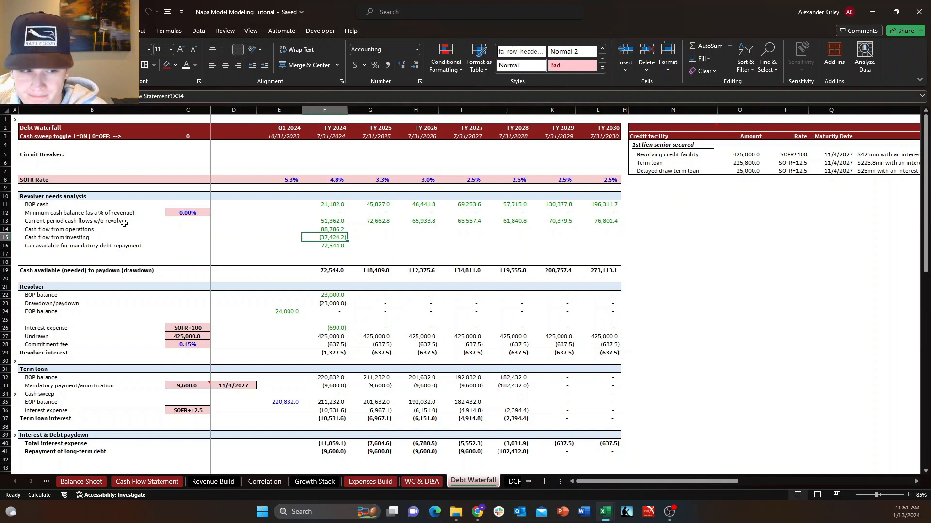
pyautogui.press('Down')
pyautogui.press('F2')
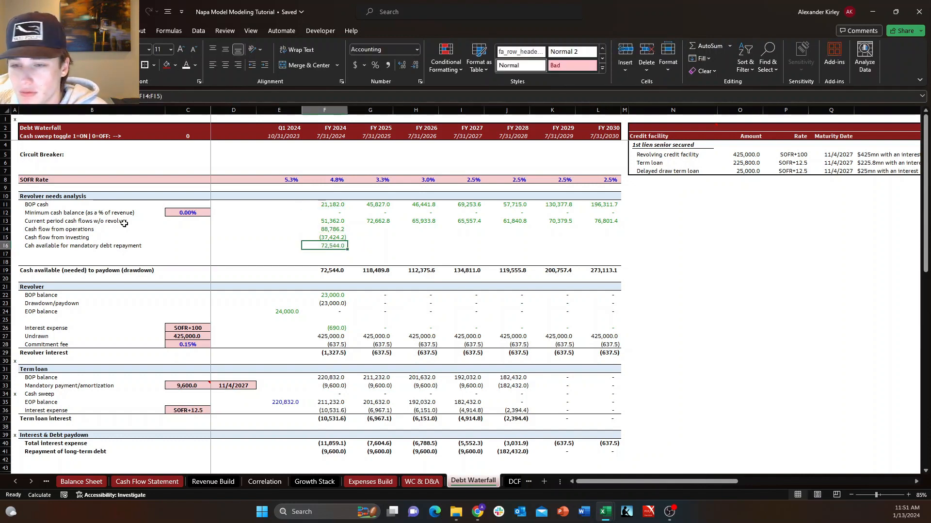
pyautogui.press('Escape')
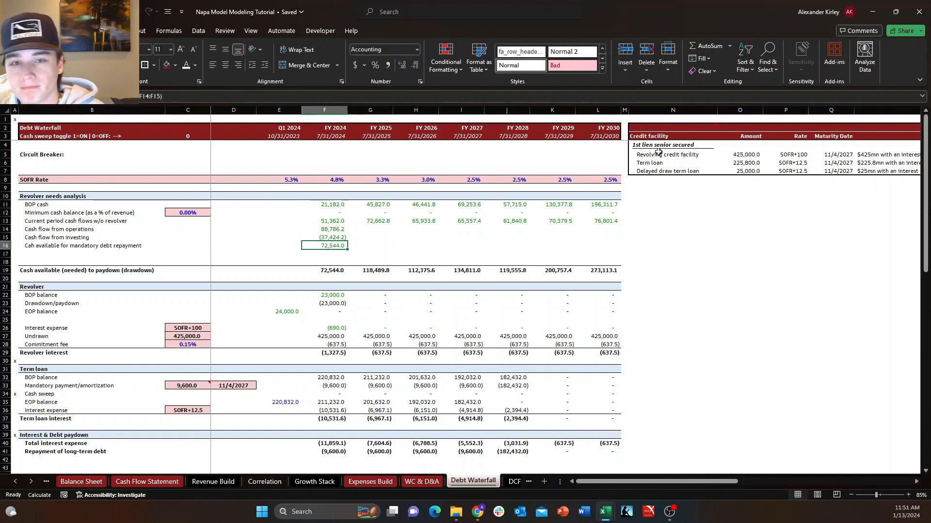
pyautogui.click(669, 511)
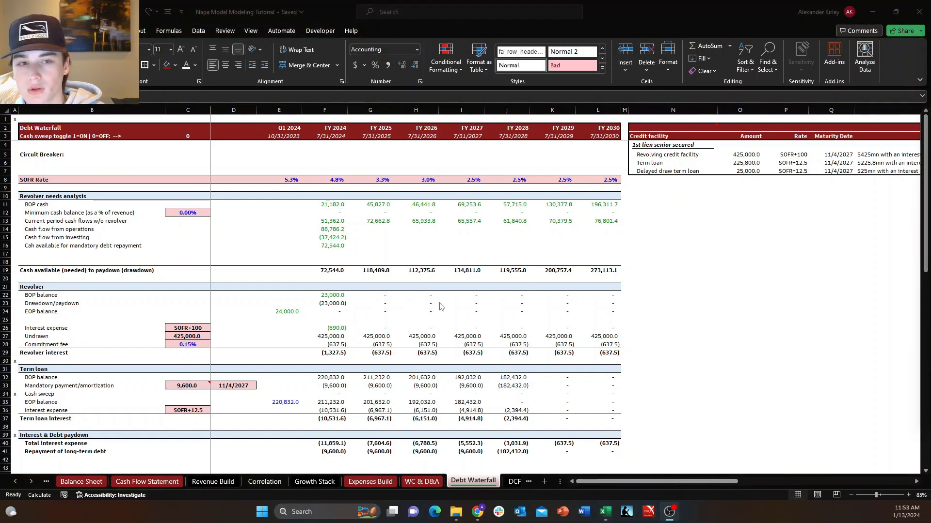
pyautogui.click(296, 234)
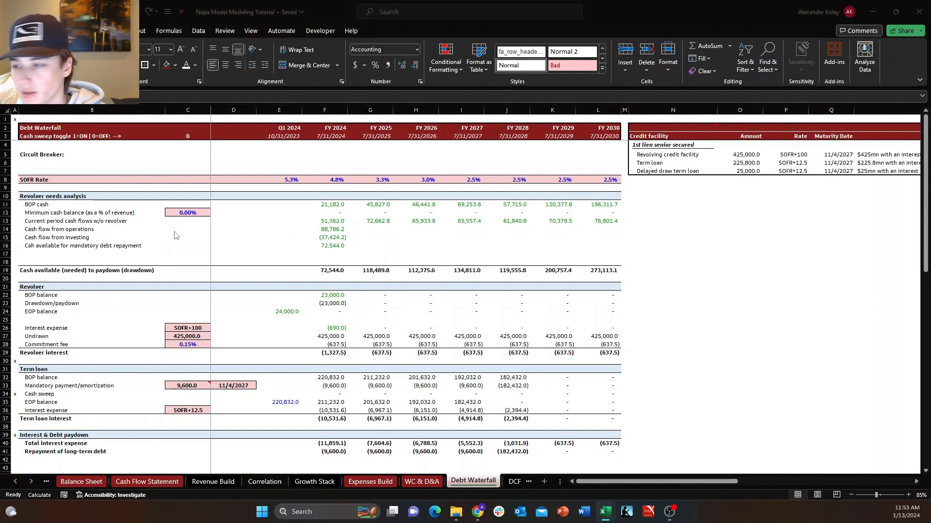
# Correct the misspelled row 16 label to read "Cash available for mandatory debt repayment".
pyautogui.press('Left')
pyautogui.press('Up')
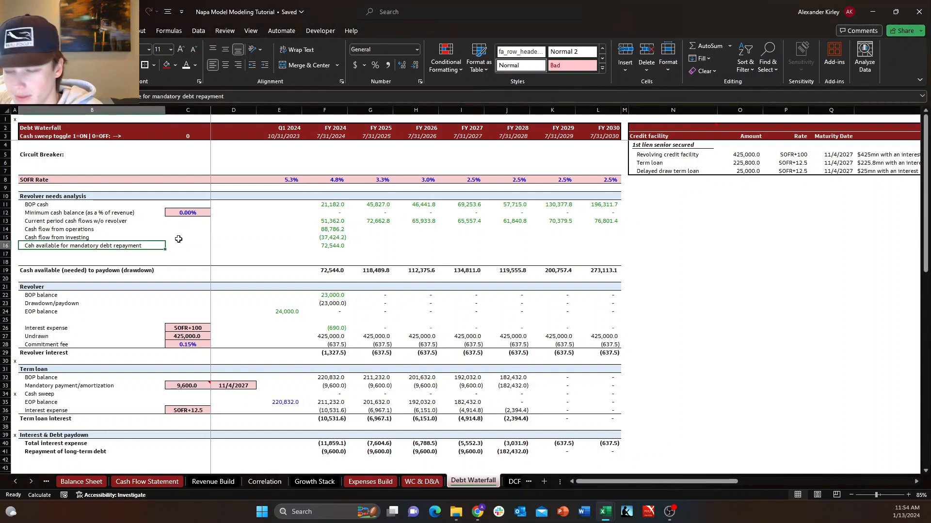
pyautogui.press('F2')
pyautogui.press('Home')
pyautogui.press('Right')
pyautogui.press('Right')
pyautogui.write('s')
pyautogui.press('Return')
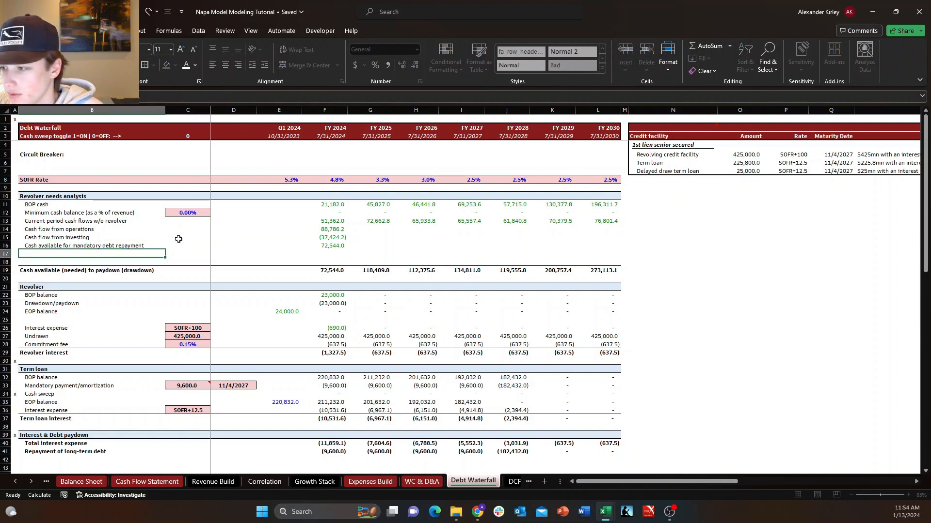
# Label row 17 of the revolver needs analysis "Mandatory paydown".
pyautogui.press('capslock')
pyautogui.write('M')
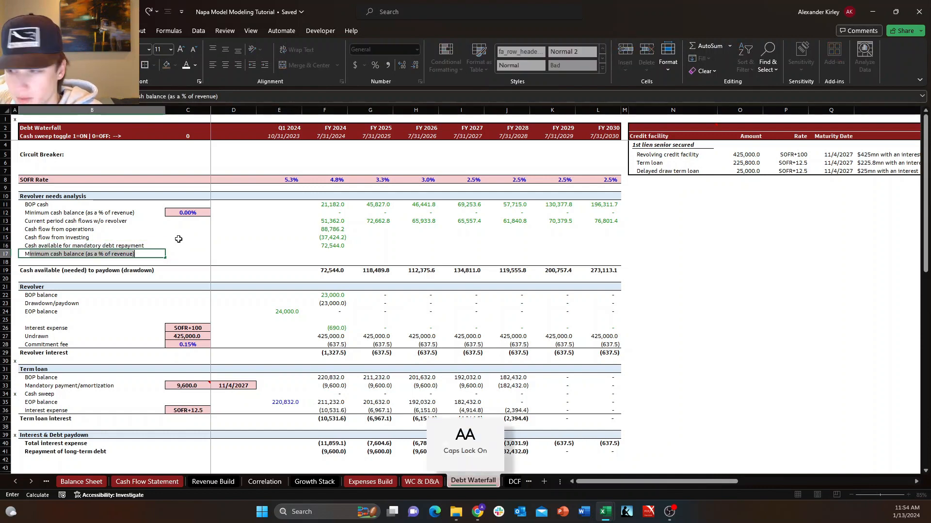
pyautogui.press('BackSpace')
pyautogui.press('BackSpace')
pyautogui.write('mAN')
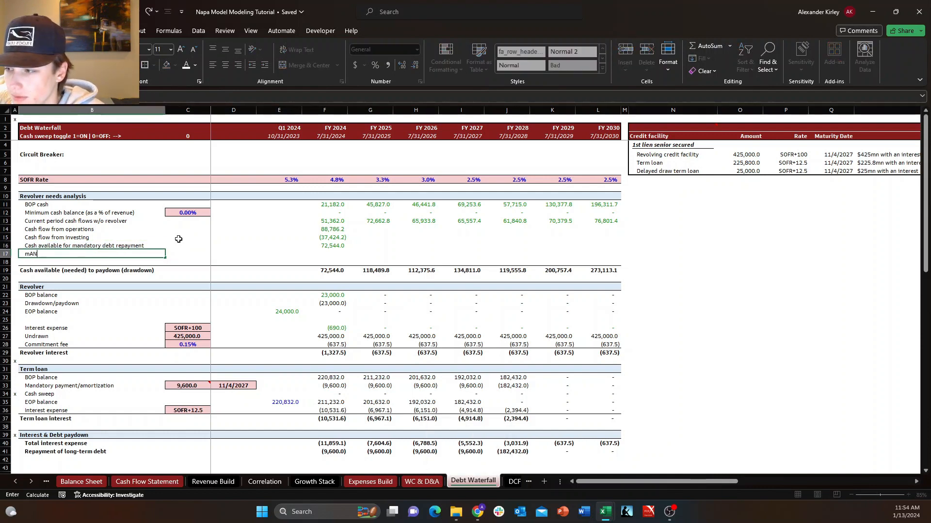
pyautogui.press('capslock')
pyautogui.write('Mand')
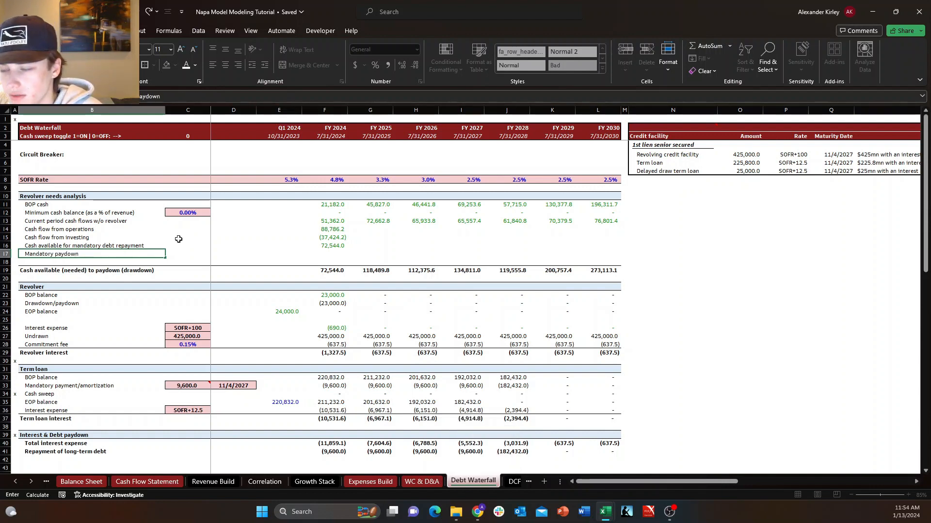
pyautogui.write('atory paydown')
# Link FY 2024 mandatory paydown to the FY 2024 repayment of long-term debt in F41.
pyautogui.press('Right')
pyautogui.press('Right')
pyautogui.press('Right')
pyautogui.press('Right')
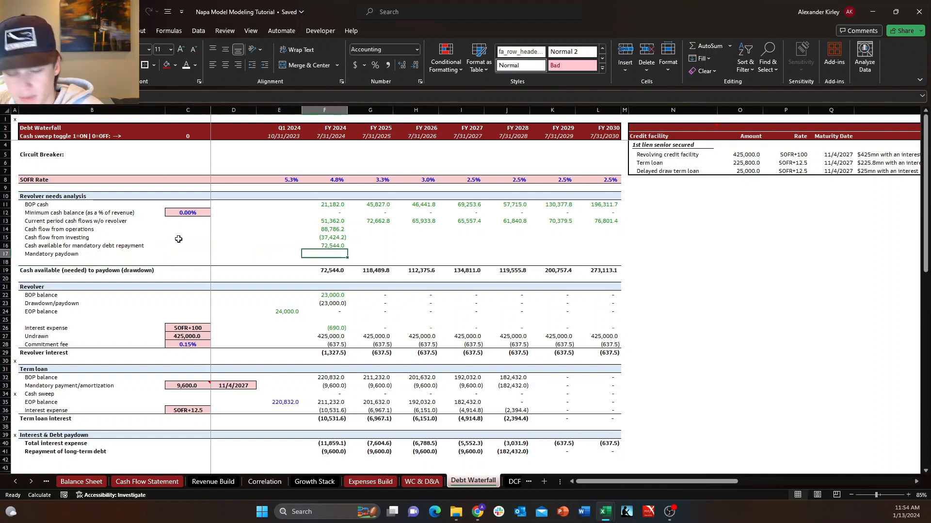
pyautogui.write('+')
pyautogui.press('Down')
pyautogui.press('Down')
pyautogui.press('Down')
pyautogui.press('Down')
pyautogui.press('Down')
pyautogui.press('Down')
pyautogui.press('Down')
pyautogui.press('Down')
pyautogui.press('Down')
pyautogui.press('Down')
pyautogui.press('Down')
pyautogui.press('Down')
pyautogui.press('Down')
pyautogui.press('Down')
pyautogui.press('Down')
pyautogui.press('Down')
pyautogui.press('Down')
pyautogui.press('Down')
pyautogui.press('Down')
pyautogui.press('Down')
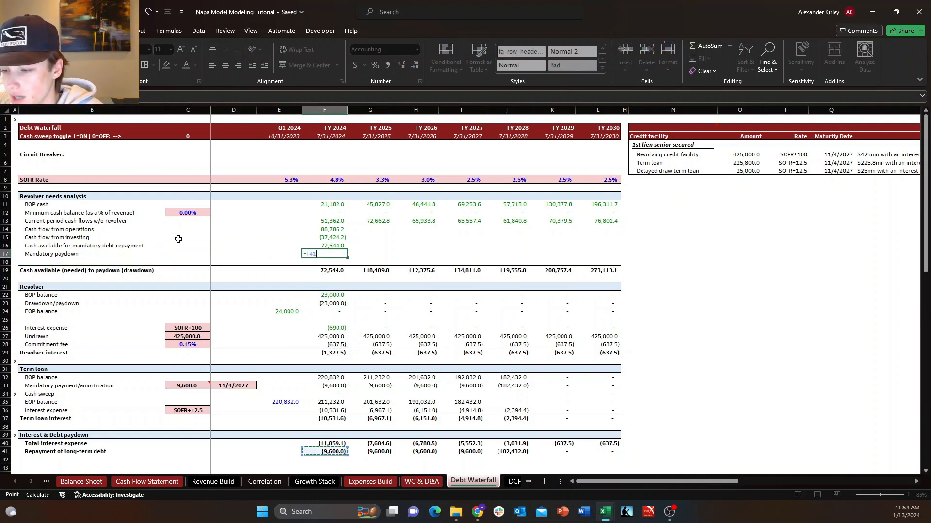
pyautogui.press('Return')
pyautogui.press('Right')
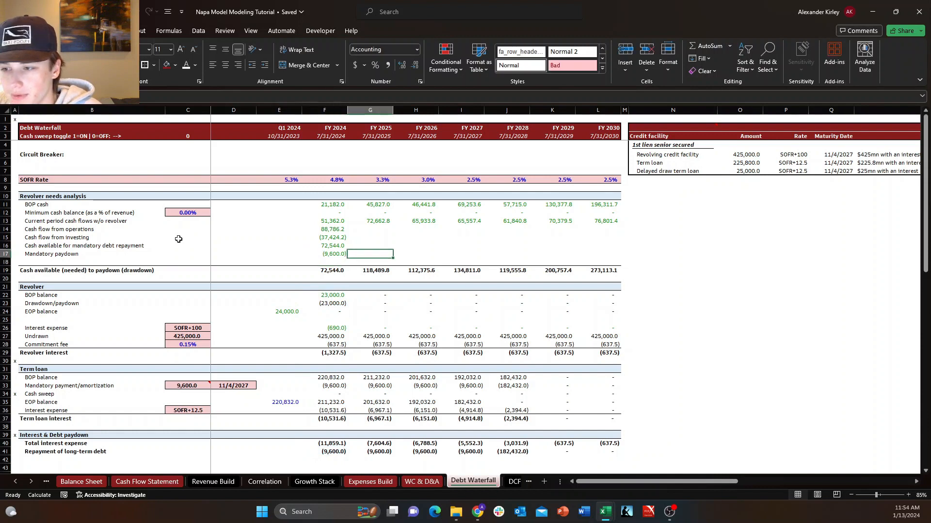
# Label row 18 below the mandatory paydown "Cash available for descretionary paydown".
pyautogui.press('Left')
pyautogui.press('Left')
pyautogui.press('Left')
pyautogui.press('Left')
pyautogui.press('Left')
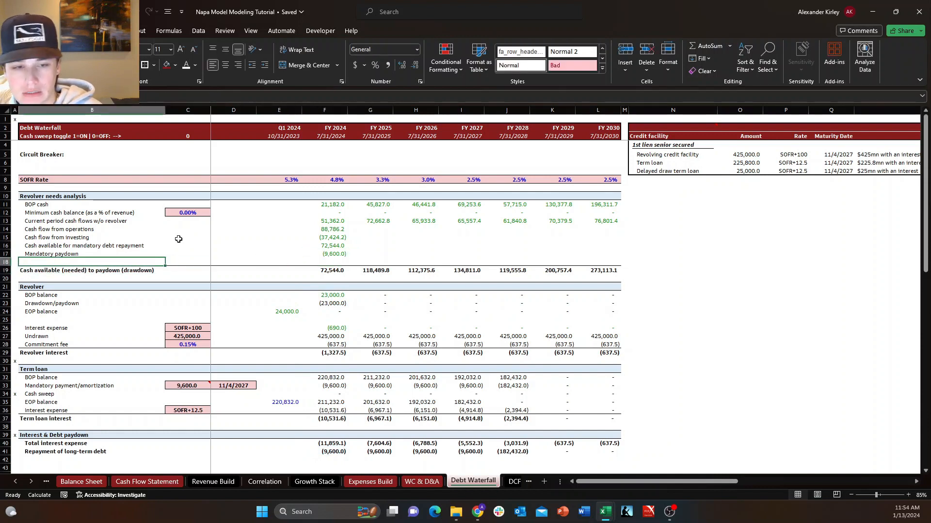
pyautogui.write('Cash')
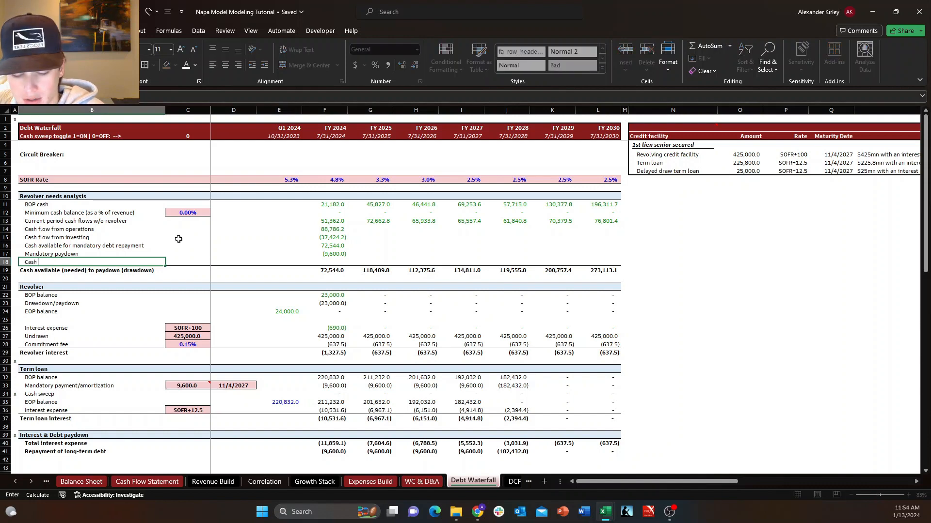
pyautogui.write(' available for ')
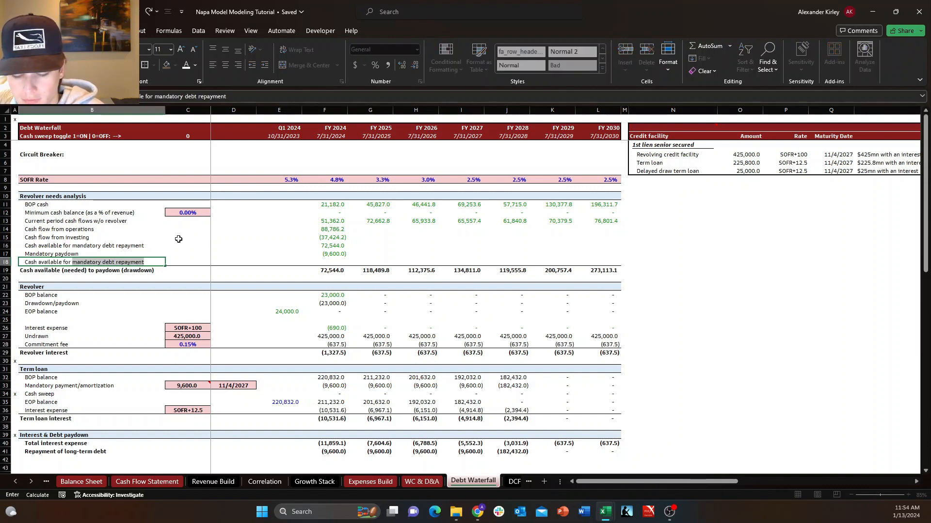
pyautogui.write('descretionary pa')
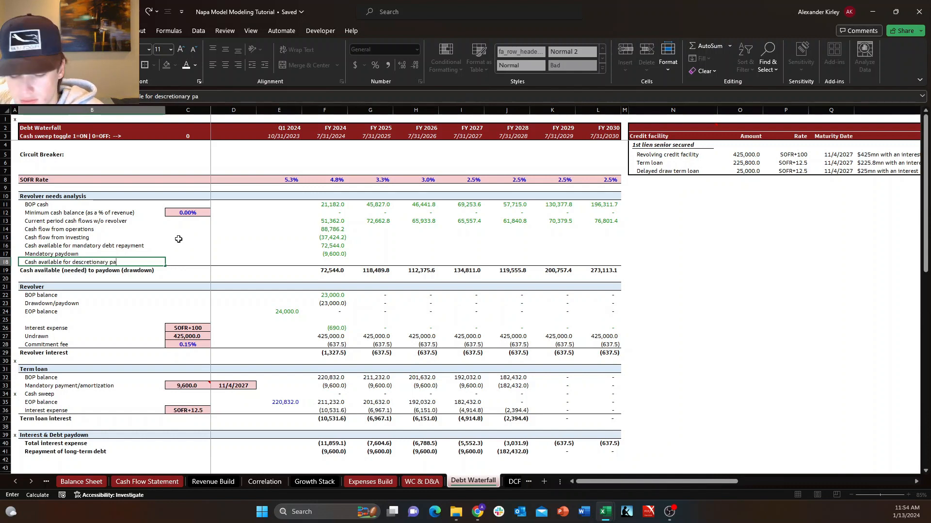
pyautogui.write('wn')
pyautogui.press('Return')
pyautogui.press('Down')
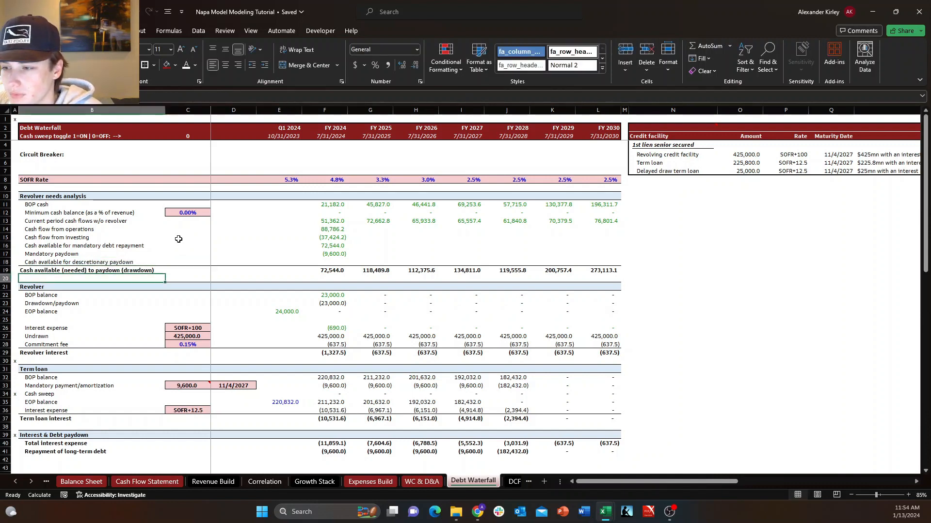
# Try to calculate FY 2024 cash available for discretionary paydown with a SUM formula in F18.
pyautogui.press('Right')
pyautogui.press('Right')
pyautogui.press('Right')
pyautogui.press('Right')
pyautogui.press('Up')
pyautogui.press('Up')
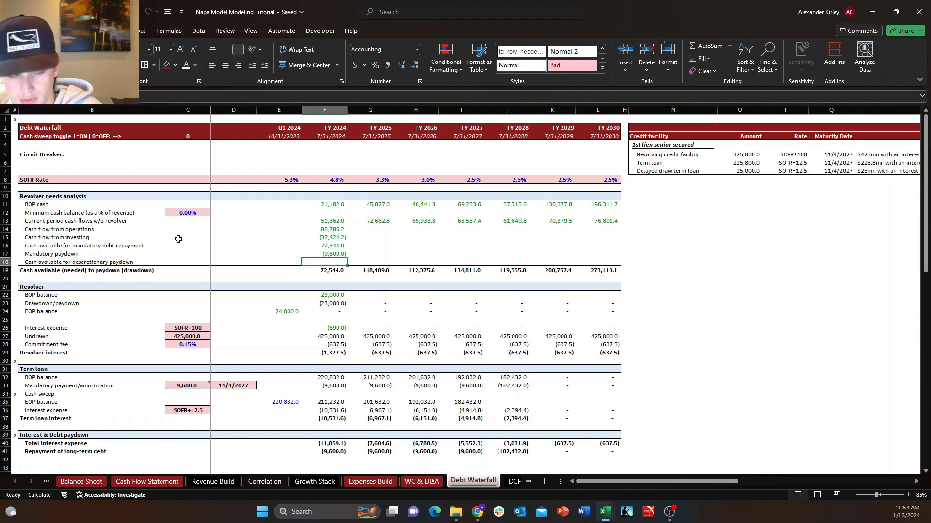
pyautogui.write('+')
pyautogui.press('Up')
pyautogui.press('Up')
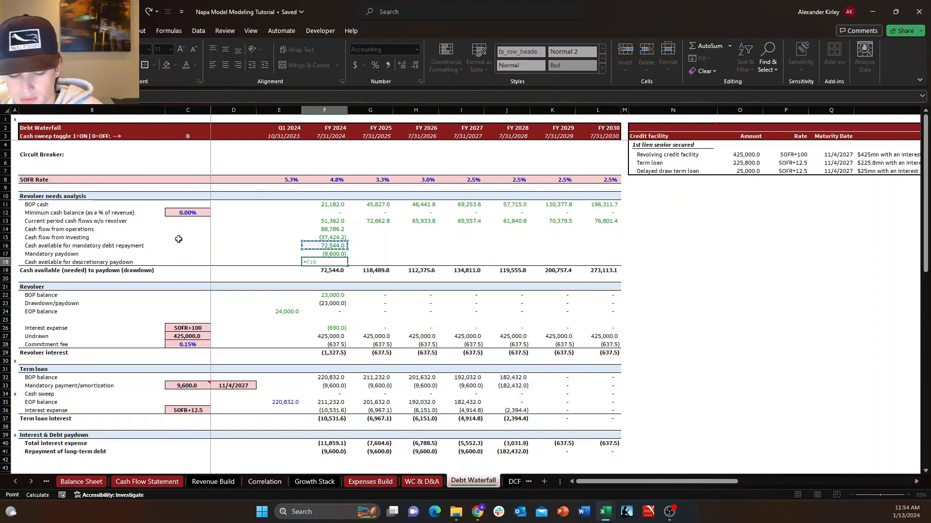
pyautogui.press('BackSpace')
pyautogui.press('BackSpace')
pyautogui.press('BackSpace')
pyautogui.write('SUM(')
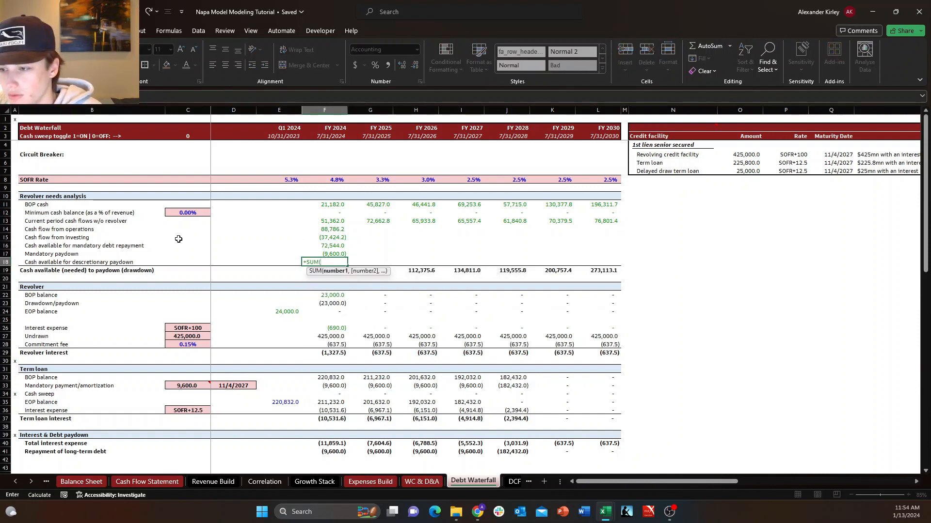
pyautogui.hotkey('shift', 'Up')
pyautogui.hotkey('shift', 'Up')
pyautogui.press('Return')
pyautogui.press('Up')
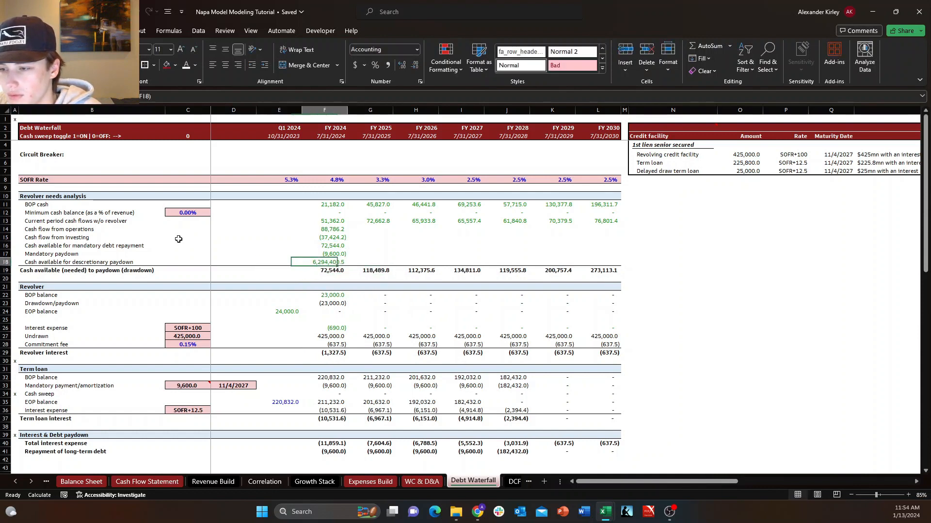
# Inspect the cell references in the FY 2024 formula for cash available for discretionary paydown.
pyautogui.press('F2')
pyautogui.press('Escape')
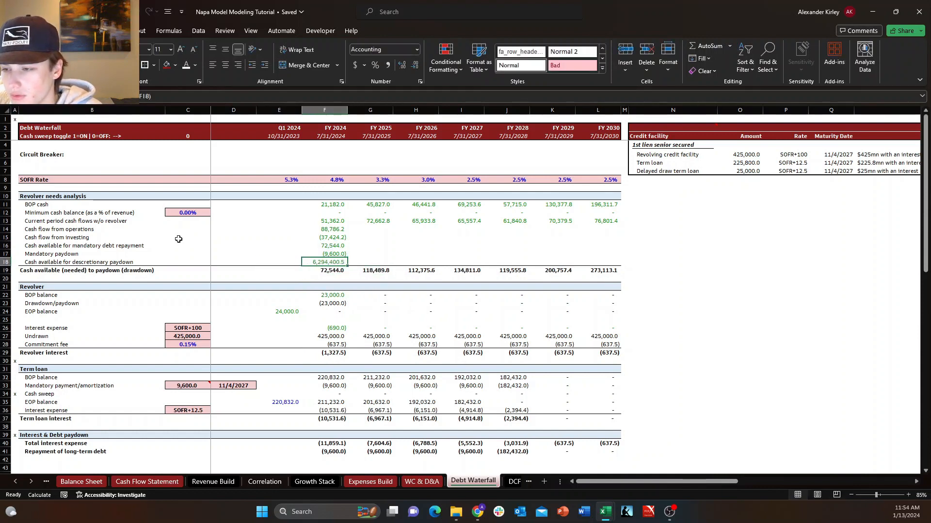
pyautogui.press('F2')
pyautogui.press('Escape')
pyautogui.press('Escape')
pyautogui.press('F2')
pyautogui.press('Escape')
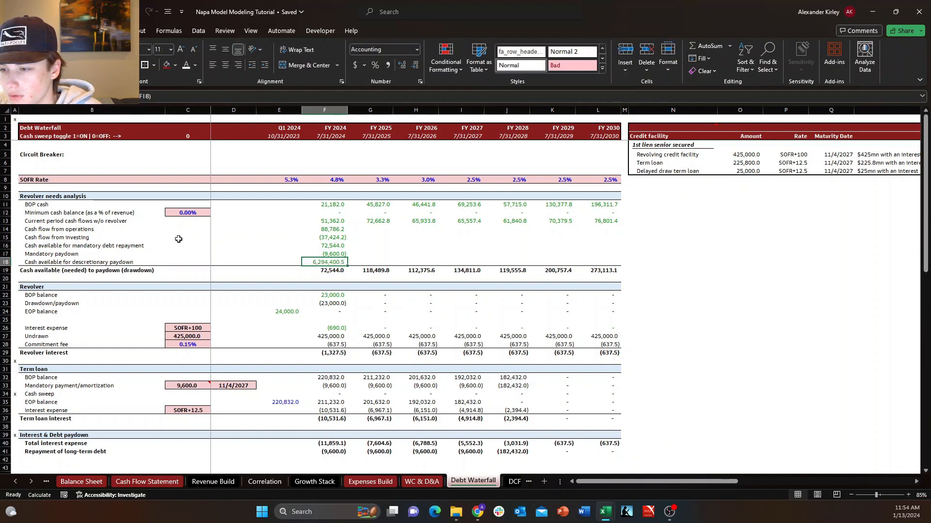
pyautogui.press('F2')
pyautogui.press('Escape')
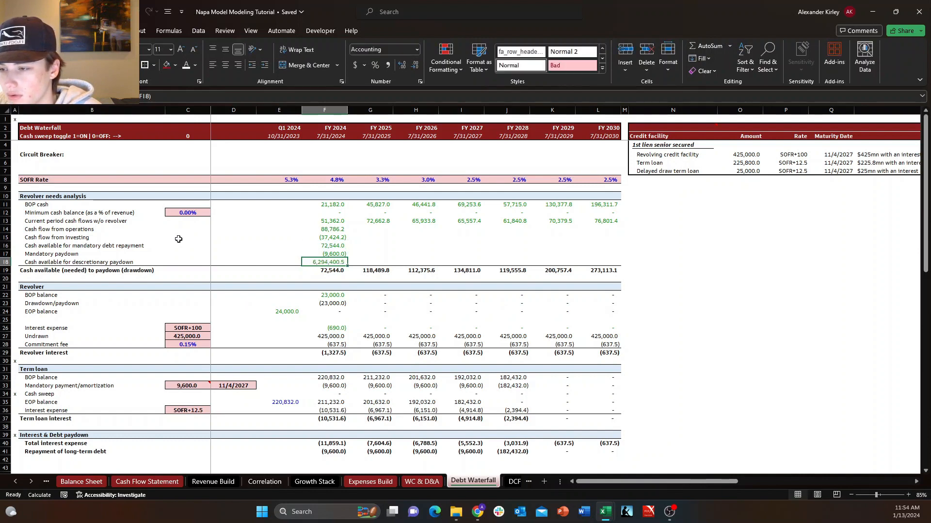
# Re-enter FY 2024 cash available for discretionary paydown as the sum of the two rows above, =SUM(F16:F17).
pyautogui.write('=sum(')
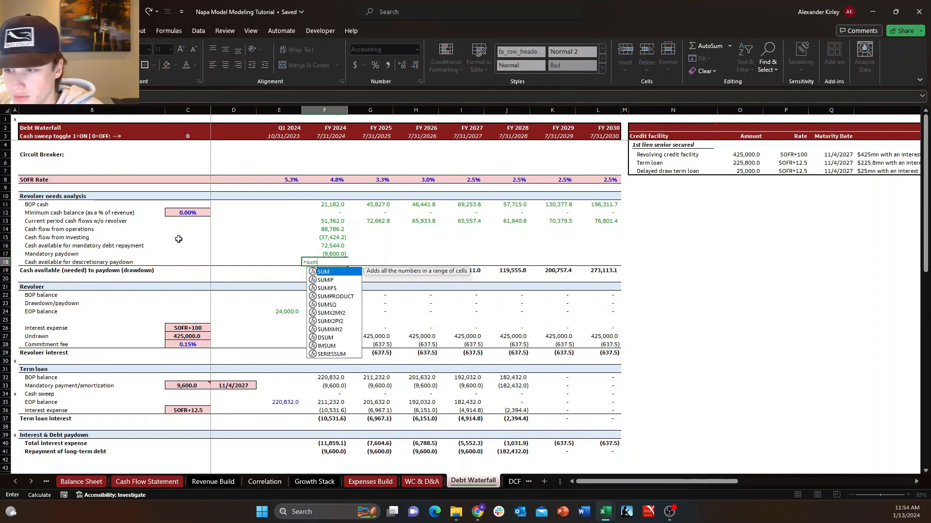
pyautogui.press('Up')
pyautogui.hotkey('shift', 'Up')
pyautogui.press('Return')
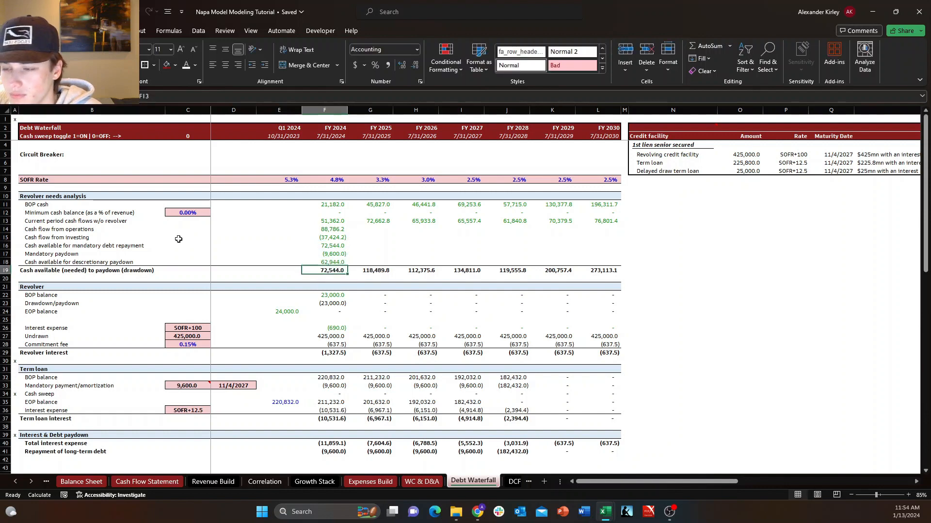
pyautogui.press('Right')
pyautogui.press('Left')
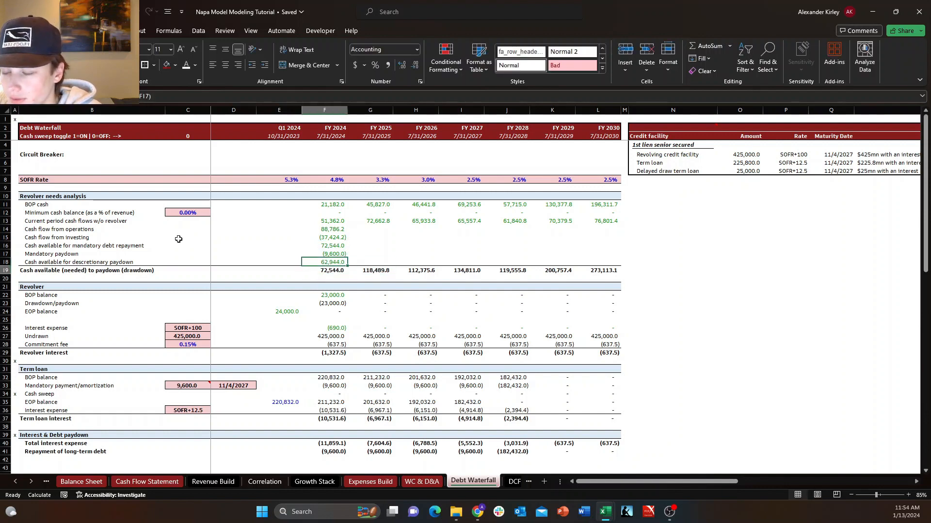
# Check the FY 2024 formulas for operating and investing cash flow, cash available for mandatory repayment, and mandatory paydown.
pyautogui.press('Up')
pyautogui.press('Up')
pyautogui.press('Up')
pyautogui.press('Up')
pyautogui.press('Up')
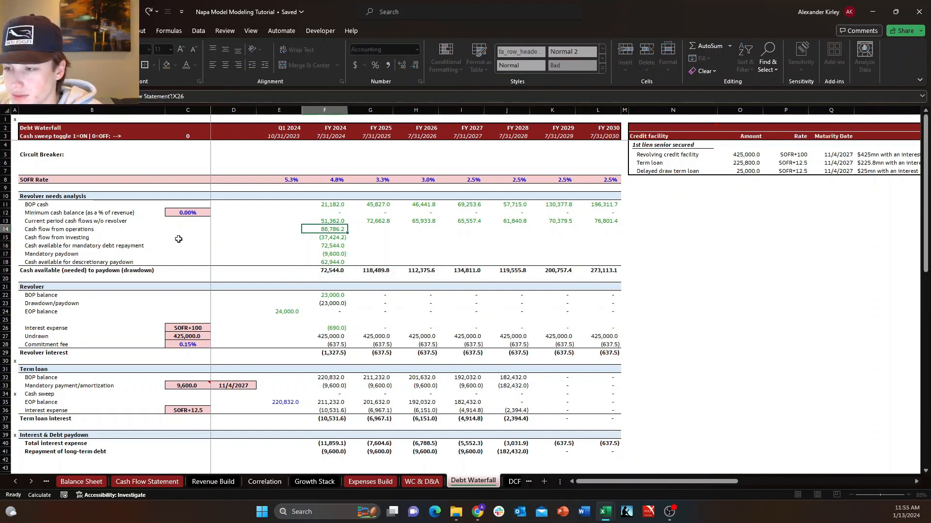
pyautogui.press('F2')
pyautogui.press('Return')
pyautogui.press('F2')
pyautogui.press('Return')
pyautogui.press('F2')
pyautogui.press('Escape')
pyautogui.press('Down')
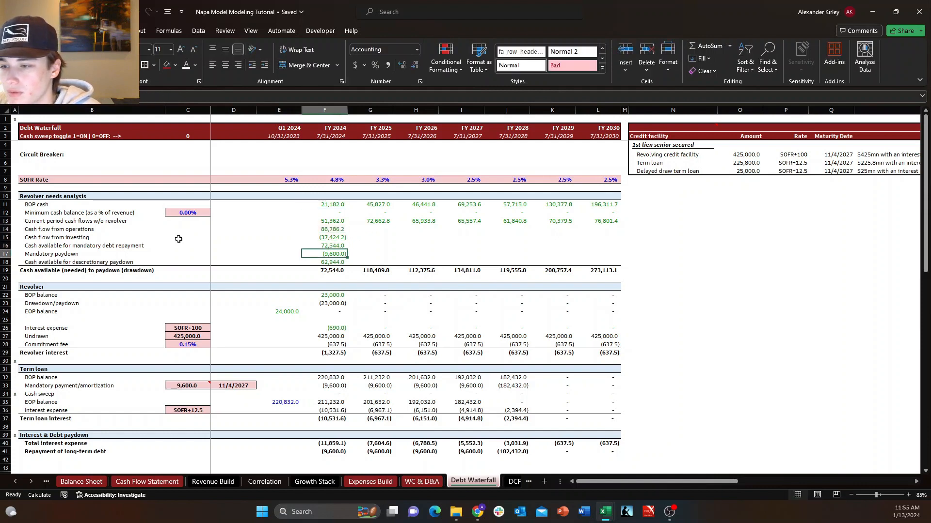
pyautogui.press('F2')
pyautogui.press('Escape')
# Fill the FY 2024 formulas in rows 14 to 18 across through FY 2030.
pyautogui.press('Down')
pyautogui.press('Up')
pyautogui.press('Up')
pyautogui.press('Up')
pyautogui.press('Up')
pyautogui.hotkey('shift', 'Down')
pyautogui.hotkey('shift', 'Down')
pyautogui.hotkey('shift', 'Down')
pyautogui.hotkey('shift', 'Down')
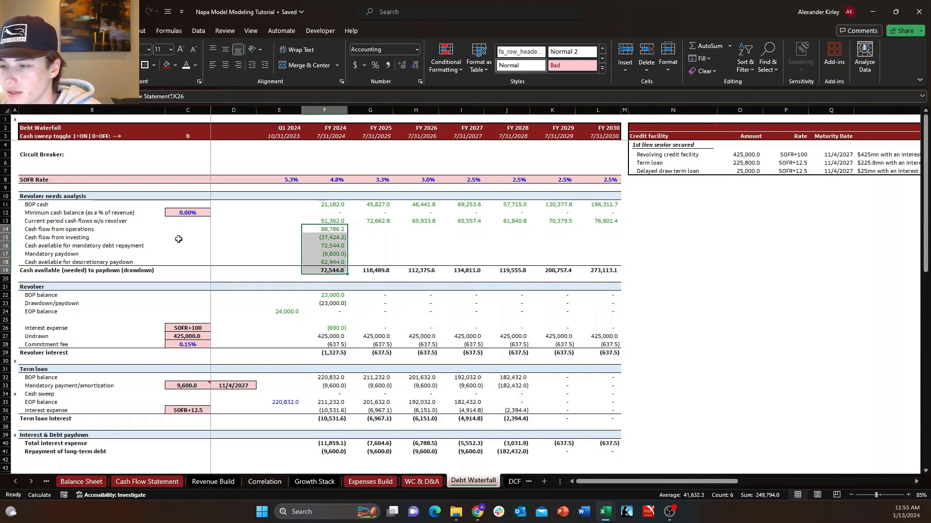
pyautogui.hscroll(2, 179, 239)
pyautogui.hotkey('shift', 'Right')
pyautogui.hotkey('shift', 'Right')
pyautogui.hotkey('shift', 'Right')
pyautogui.hotkey('shift', 'Right')
pyautogui.hotkey('shift', 'Right')
pyautogui.hotkey('shift', 'Right')
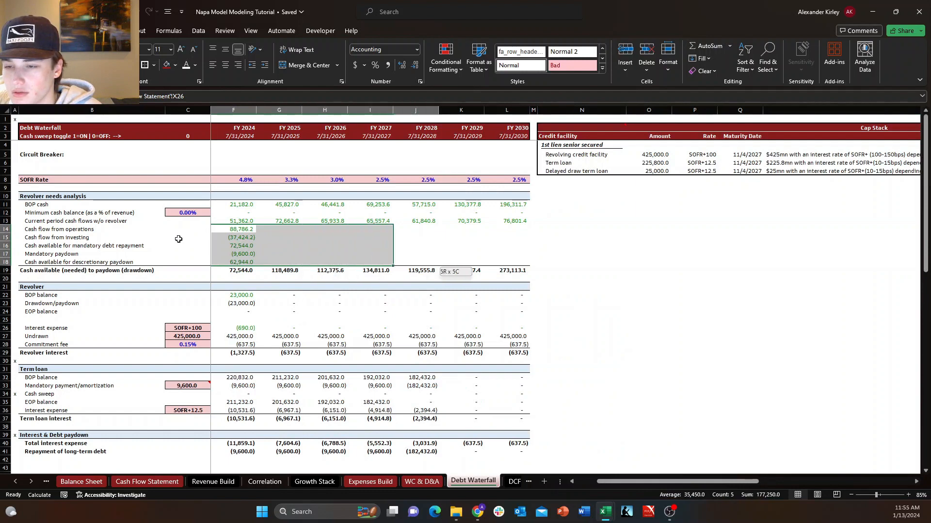
pyautogui.hotkey('ctrl', 'r')
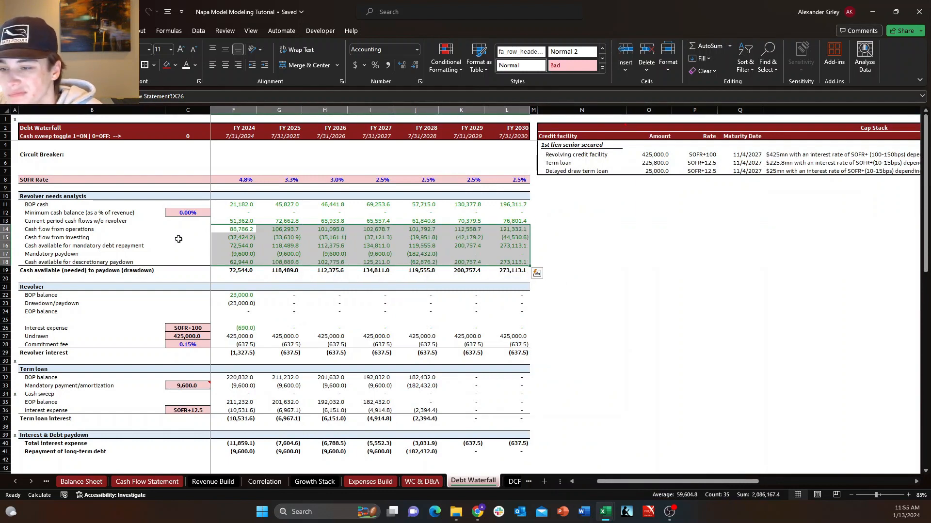
# Look over the cash flow, mandatory paydown and discretionary cash rows across the forecast years.
pyautogui.press('Down')
pyautogui.press('Down')
pyautogui.press('Left')
pyautogui.press('Left')
pyautogui.press('Left')
pyautogui.press('Left')
pyautogui.press('Left')
pyautogui.press('Down')
pyautogui.press('Down')
pyautogui.press('Down')
pyautogui.press('Down')
pyautogui.press('Down')
# Review the FY 2024 revolver drawdown/paydown and interest expense formulas and the cells they reference.
pyautogui.press('Down')
pyautogui.press('Right')
pyautogui.press('Right')
pyautogui.press('Right')
pyautogui.press('Right')
pyautogui.press('Up')
pyautogui.press('Up')
pyautogui.press('Up')
pyautogui.press('Up')
pyautogui.press('Up')
pyautogui.press('Up')
pyautogui.press('Up')
pyautogui.press('Up')
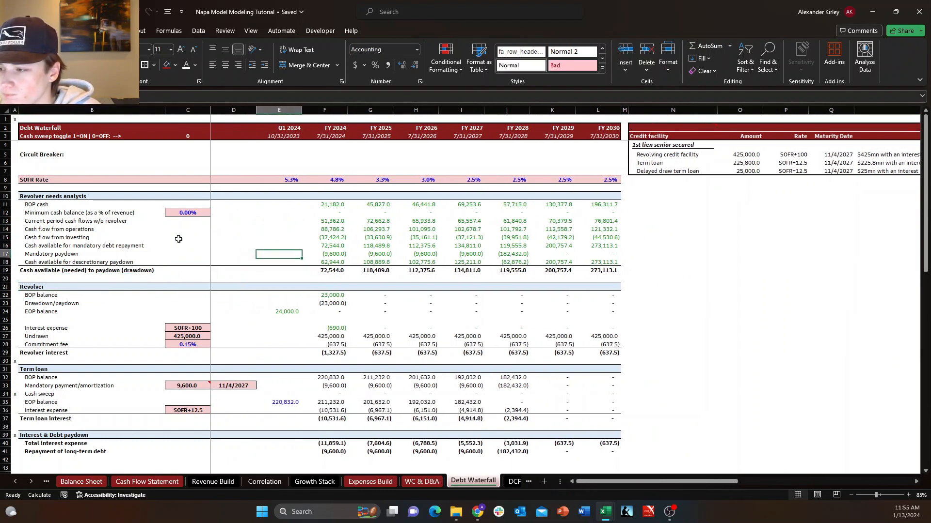
pyautogui.press('Right')
pyautogui.press('Right')
pyautogui.press('Down')
pyautogui.press('Down')
pyautogui.press('Down')
pyautogui.press('Down')
pyautogui.press('Down')
pyautogui.press('Left')
pyautogui.press('Down')
pyautogui.press('Down')
pyautogui.press('Down')
pyautogui.press('Down')
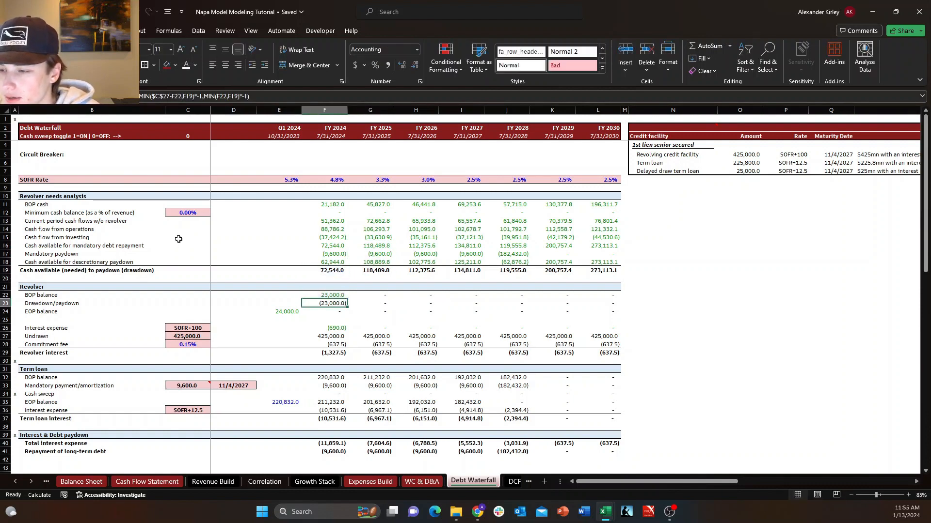
pyautogui.press('Return')
pyautogui.press('Return')
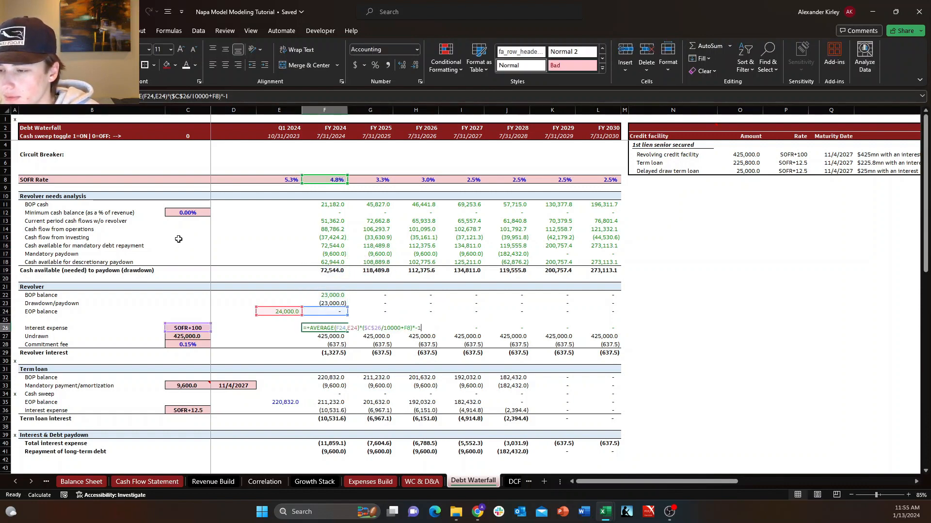
pyautogui.press('Down')
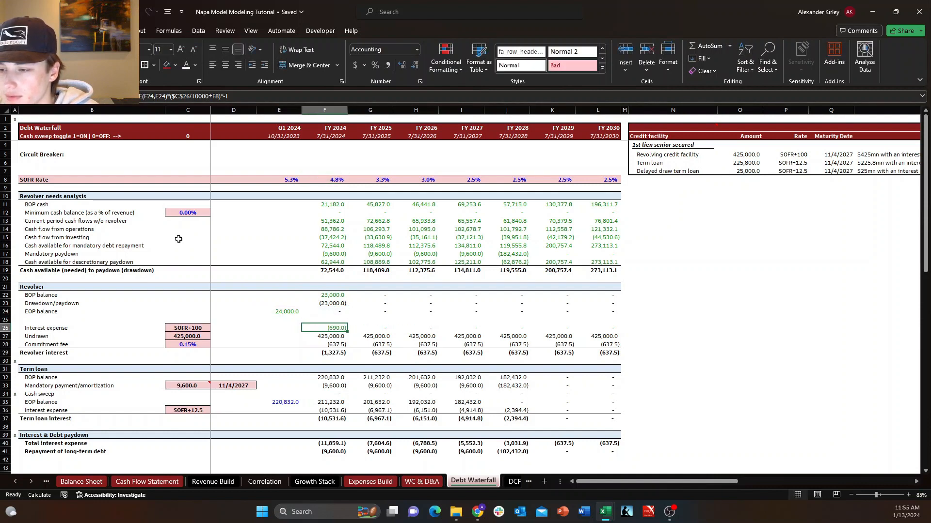
# Check the FY 2024 formulas for cash available for discretionary paydown and cash available (needed) to paydown.
pyautogui.press('Up')
pyautogui.press('Up')
pyautogui.press('Up')
pyautogui.press('Up')
pyautogui.press('Up')
pyautogui.press('Up')
pyautogui.press('Up')
pyautogui.press('Down')
pyautogui.press('Down')
pyautogui.press('Down')
pyautogui.press('Down')
pyautogui.press('Down')
pyautogui.press('Down')
pyautogui.press('Down')
pyautogui.press('Down')
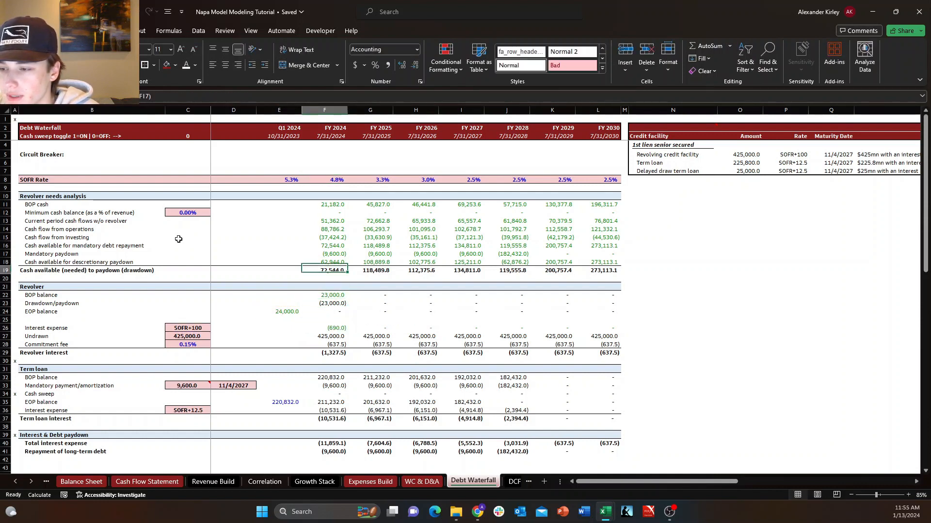
pyautogui.write('=+$C$27-F24')
pyautogui.press('Return')
pyautogui.press('Up')
pyautogui.press('Up')
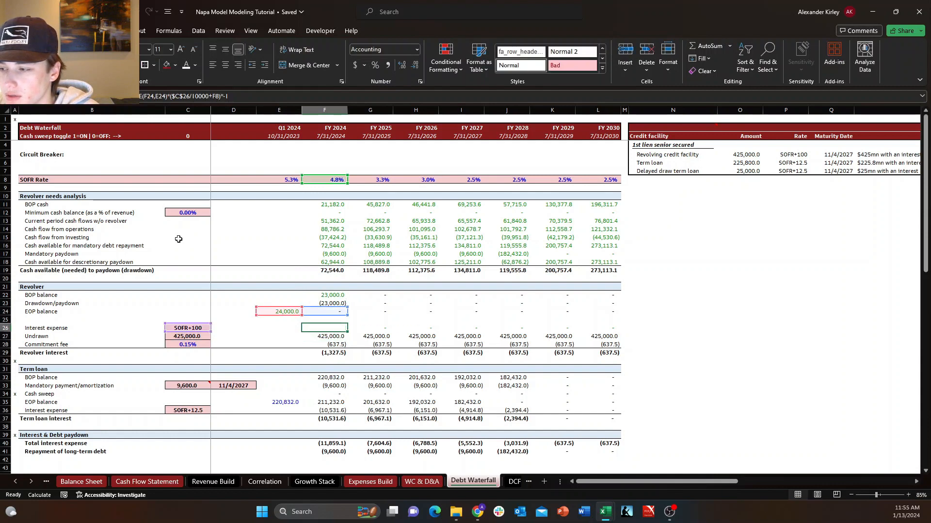
# Trace the FY 2024 revolver interest expense formula back through the EOP balance to the drawdown/paydown formula.
pyautogui.press('F2')
pyautogui.press('Escape')
pyautogui.press('F2')
pyautogui.press('Escape')
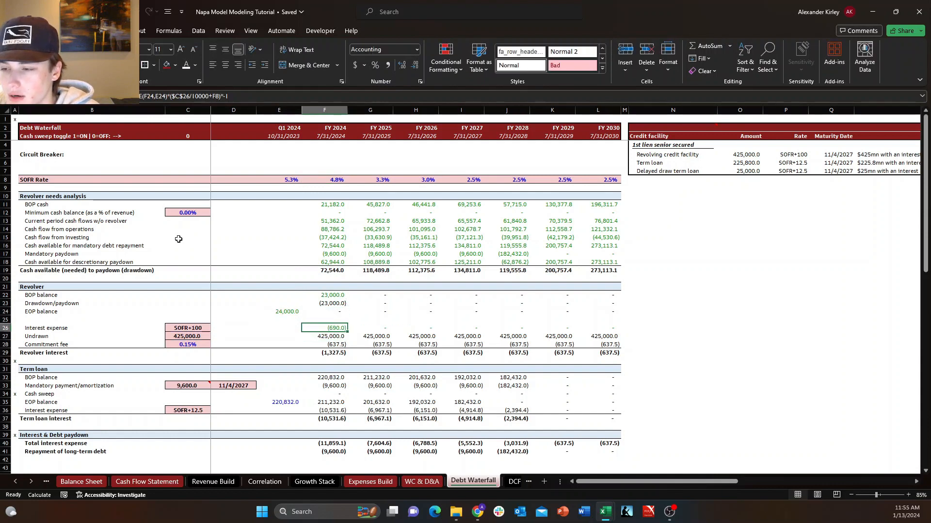
pyautogui.press('Up')
pyautogui.press('Up')
pyautogui.press('F2')
pyautogui.press('Escape')
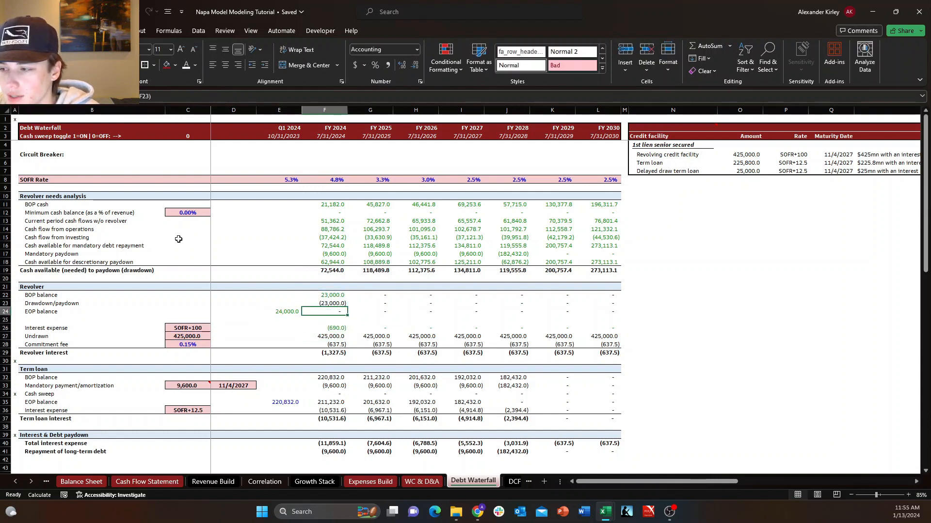
pyautogui.press('Up')
pyautogui.press('F2')
pyautogui.press('Escape')
pyautogui.press('F2')
pyautogui.press('Escape')
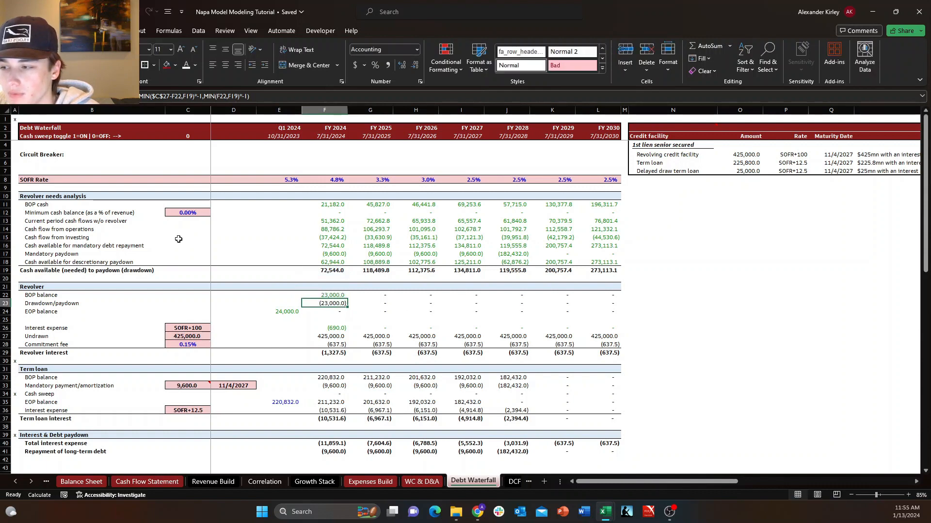
# Review the FY 2024 revolver drawdown/paydown and BOP balance formulas against the cash available rows above.
pyautogui.press('F2')
pyautogui.press('Escape')
pyautogui.press('Up')
pyautogui.press('Up')
pyautogui.press('Up')
pyautogui.press('Up')
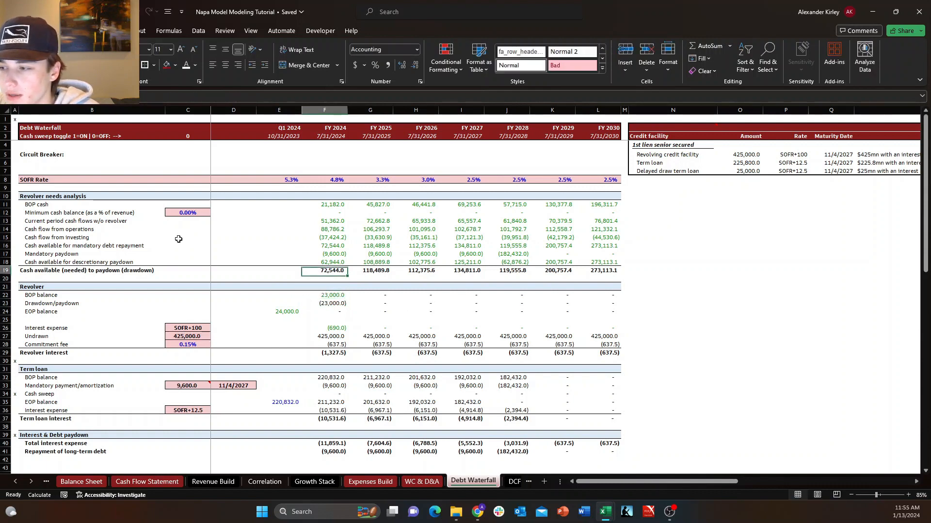
pyautogui.press('Up')
pyautogui.press('Down')
pyautogui.press('Down')
pyautogui.press('Down')
pyautogui.press('Down')
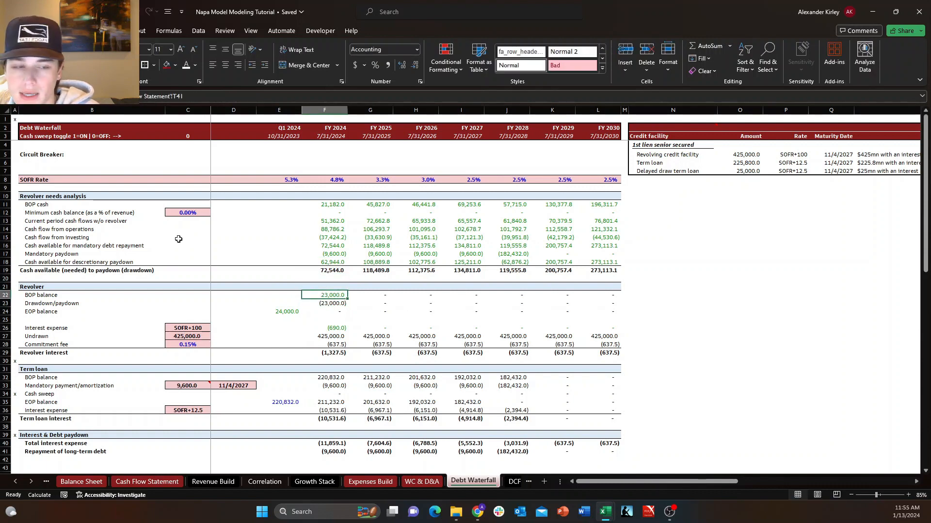
pyautogui.press('F2')
pyautogui.press('Escape')
pyautogui.press('F2')
pyautogui.press('Escape')
pyautogui.press('Up')
pyautogui.press('Up')
pyautogui.press('Up')
pyautogui.press('Up')
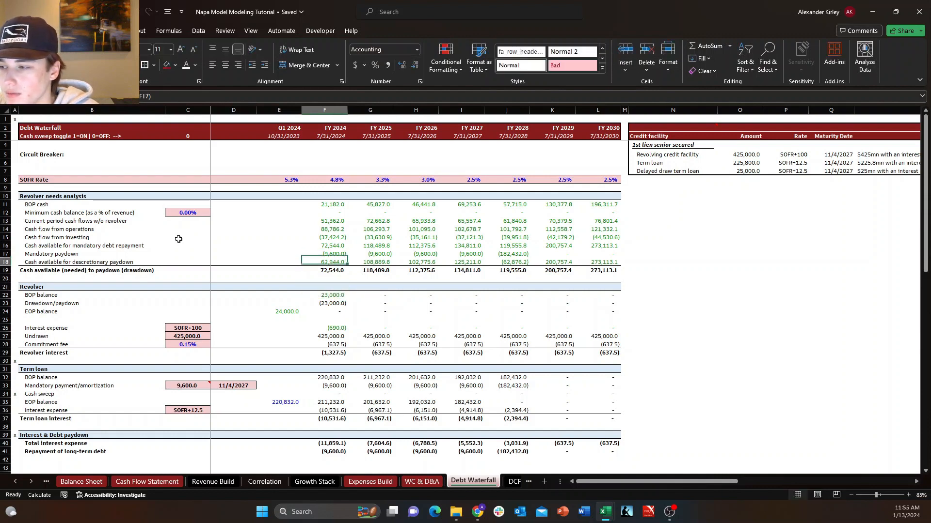
# Compare the FY 2024 and FY 2025 cells for cash available (needed) to paydown, mandatory paydown and discretionary cash.
pyautogui.press('Down')
pyautogui.press('Down')
pyautogui.press('Down')
pyautogui.press('Right')
pyautogui.press('Up')
pyautogui.press('Up')
pyautogui.press('Up')
pyautogui.press('Left')
pyautogui.press('Down')
pyautogui.press('Down')
pyautogui.press('Right')
pyautogui.press('Up')
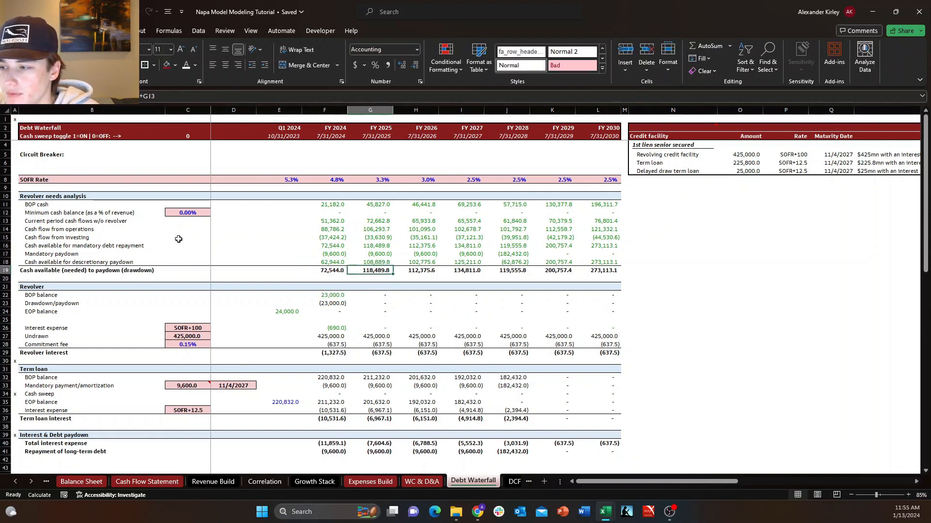
pyautogui.press('Left')
pyautogui.press('Up')
pyautogui.press('Up')
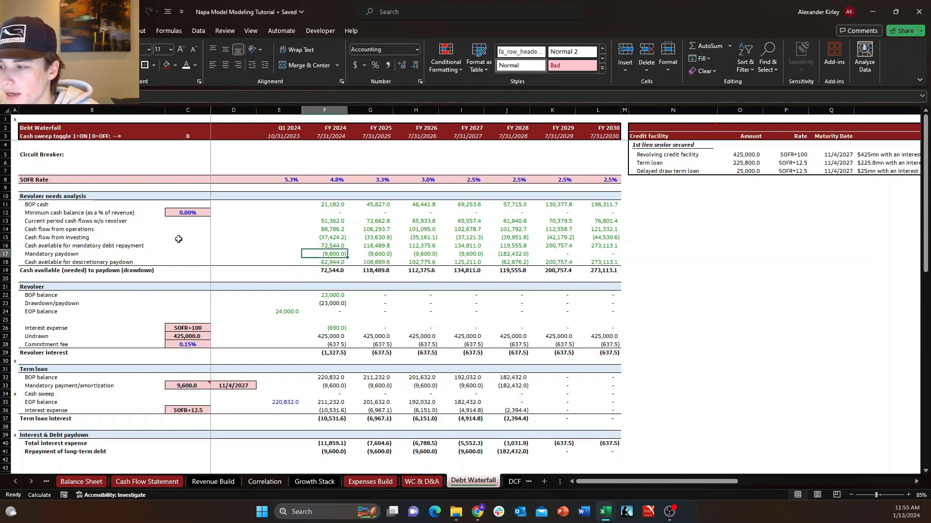
pyautogui.press('Up')
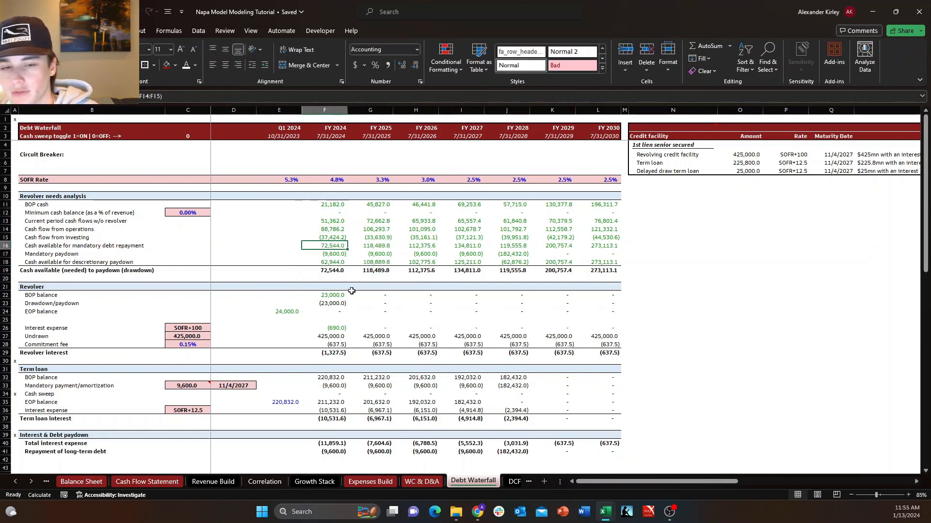
pyautogui.click(668, 512)
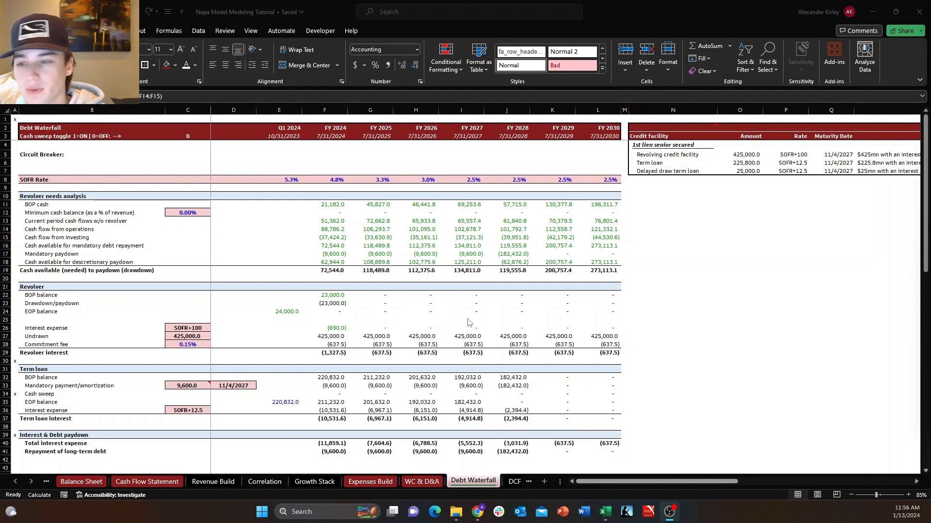
# Check the FY 2024 formulas for cash available (needed) to paydown and current period cash flows without revolver.
pyautogui.click(341, 269)
pyautogui.press('F2')
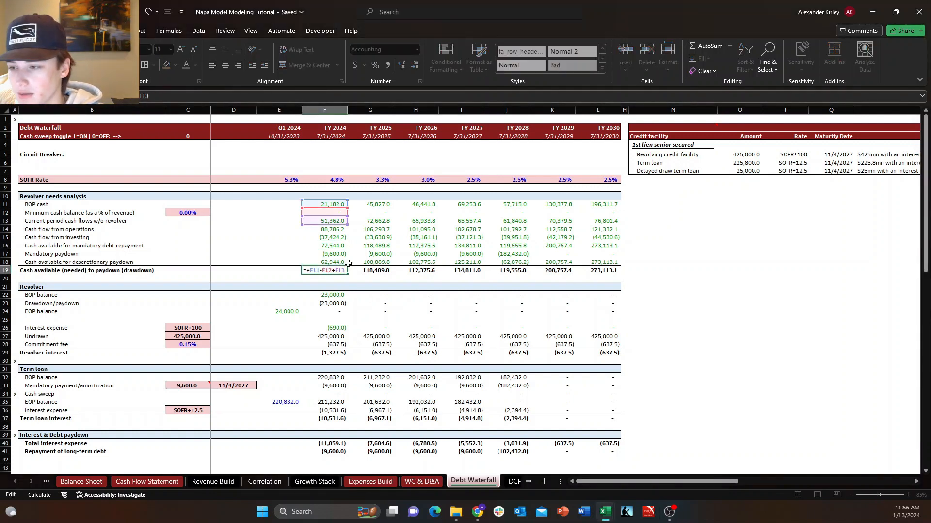
pyautogui.press('Escape')
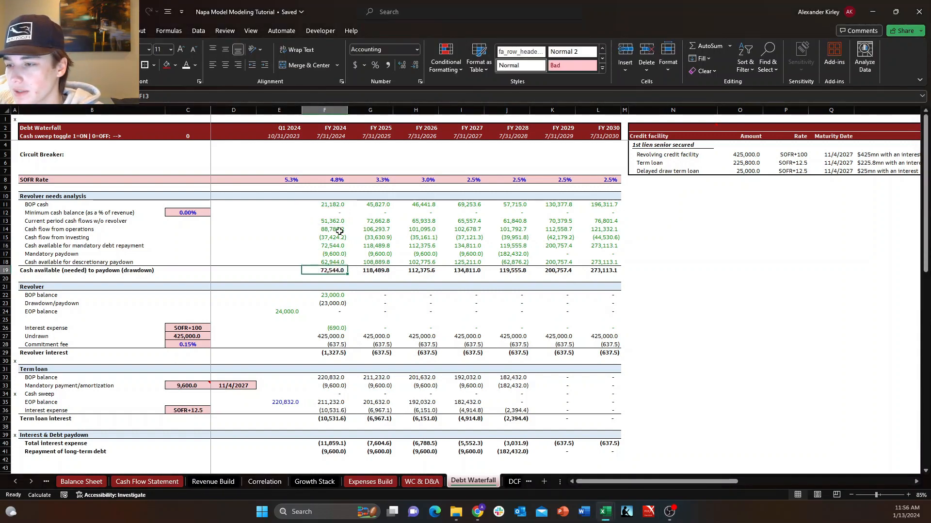
pyautogui.click(339, 221)
pyautogui.press('F2')
pyautogui.press('Escape')
pyautogui.press('F2')
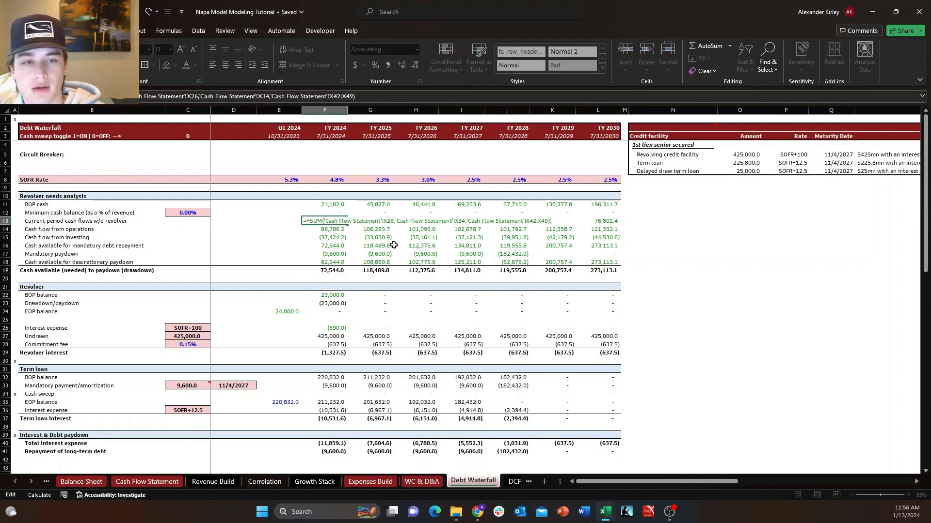
pyautogui.press('Escape')
pyautogui.press('F2')
pyautogui.press('Escape')
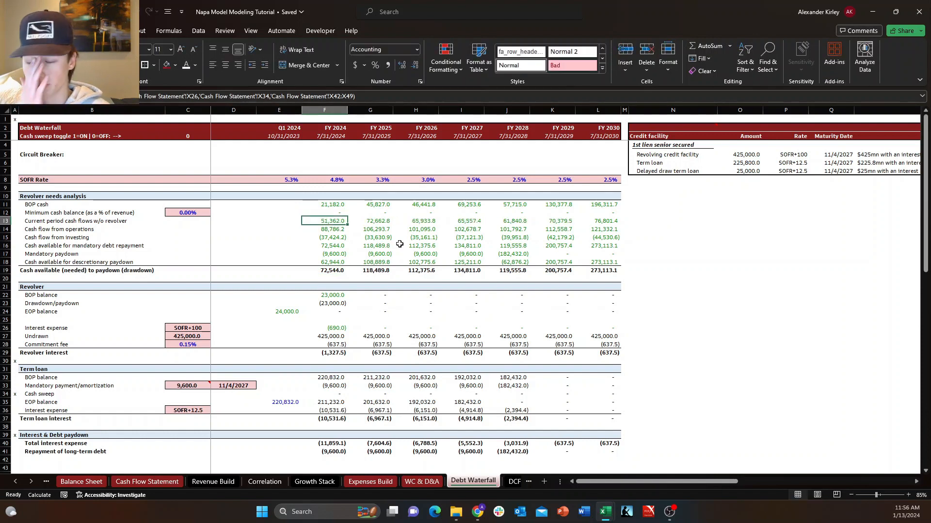
# Examine the FY 2024 total interest expense and repayment of long-term debt cells, plus the revolver drawdown/paydown formula.
pyautogui.click(335, 453)
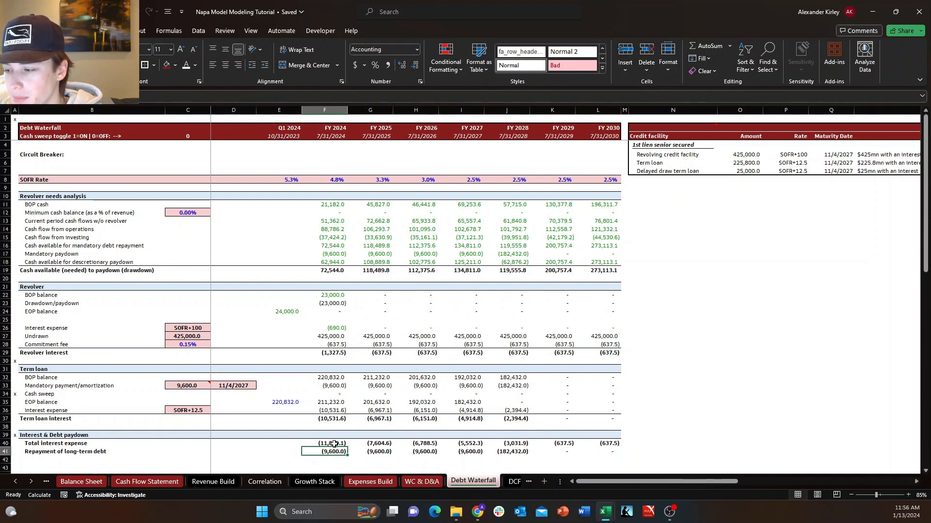
pyautogui.click(334, 444)
pyautogui.click(334, 451)
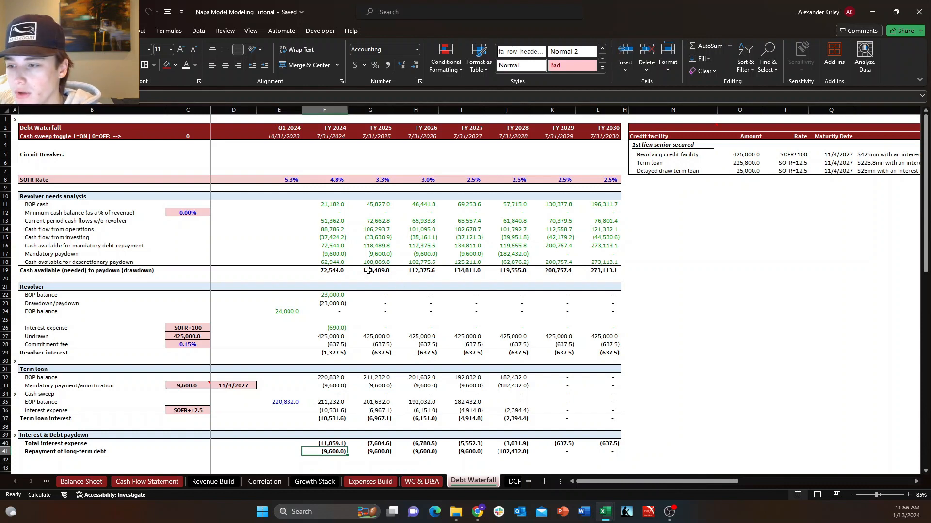
pyautogui.moveTo(337, 304); pyautogui.dragTo(337, 312)
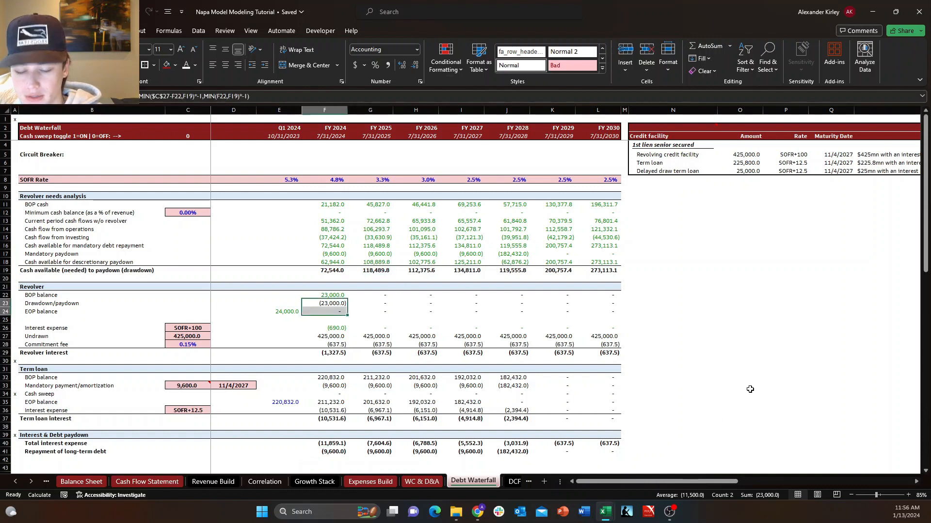
pyautogui.click(331, 301)
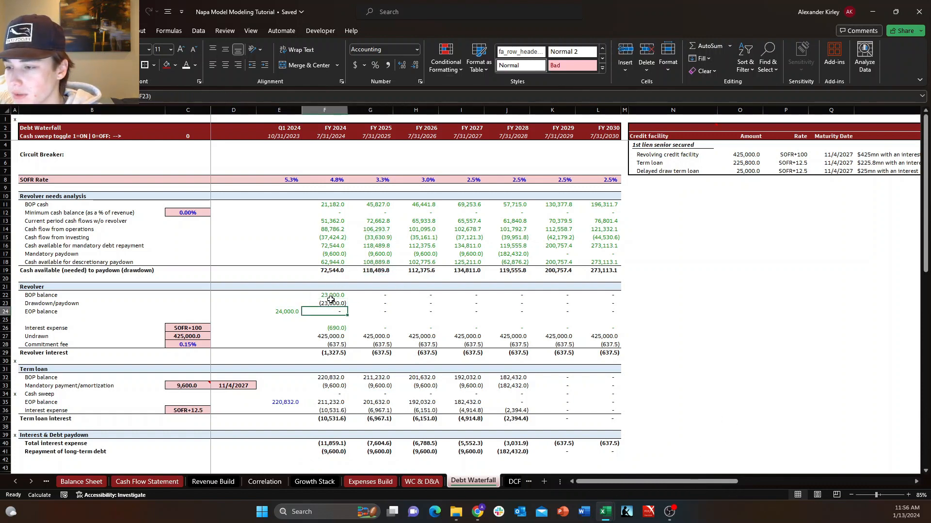
pyautogui.press('F2')
pyautogui.press('Escape')
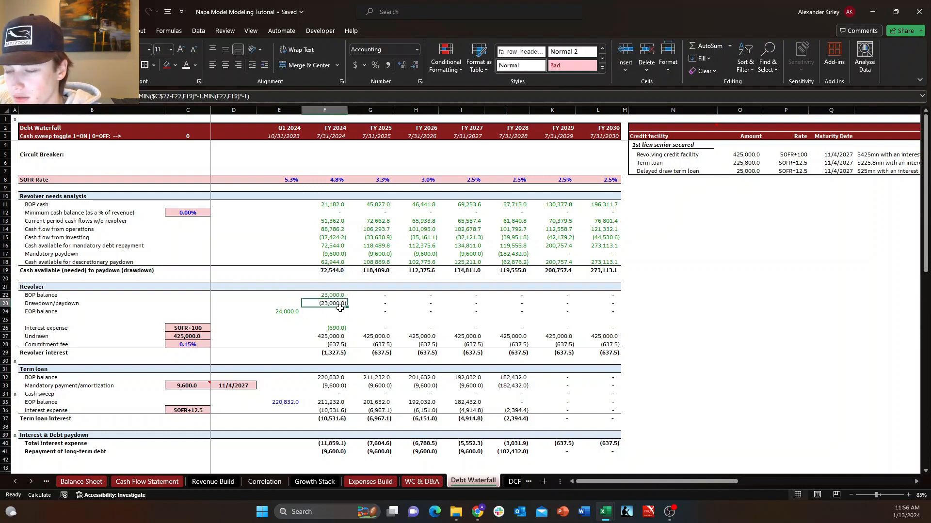
pyautogui.press('F2')
pyautogui.press('Escape')
pyautogui.press('F2')
pyautogui.press('Escape')
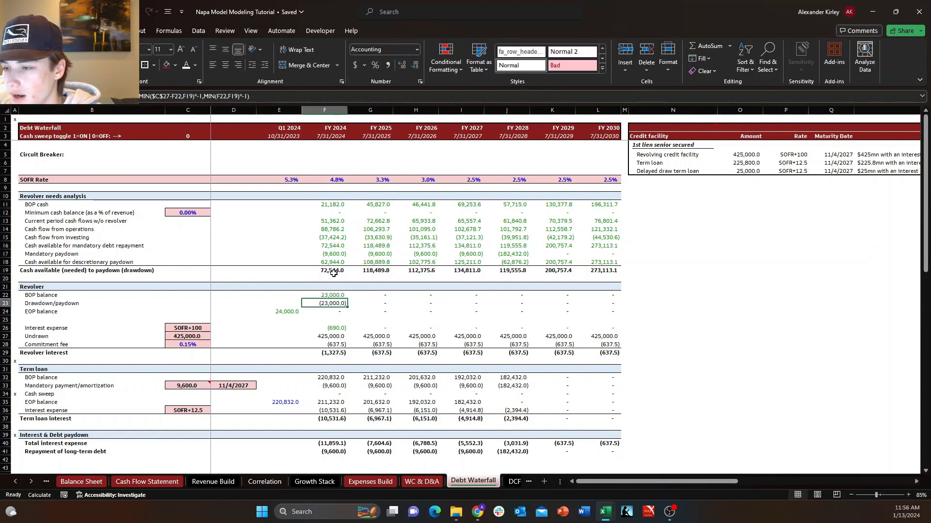
# Compare the references in the FY 2024 cash available (needed) to paydown formula with those in the discretionary paydown formula.
pyautogui.click(332, 272)
pyautogui.press('F2')
pyautogui.press('Escape')
pyautogui.press('F2')
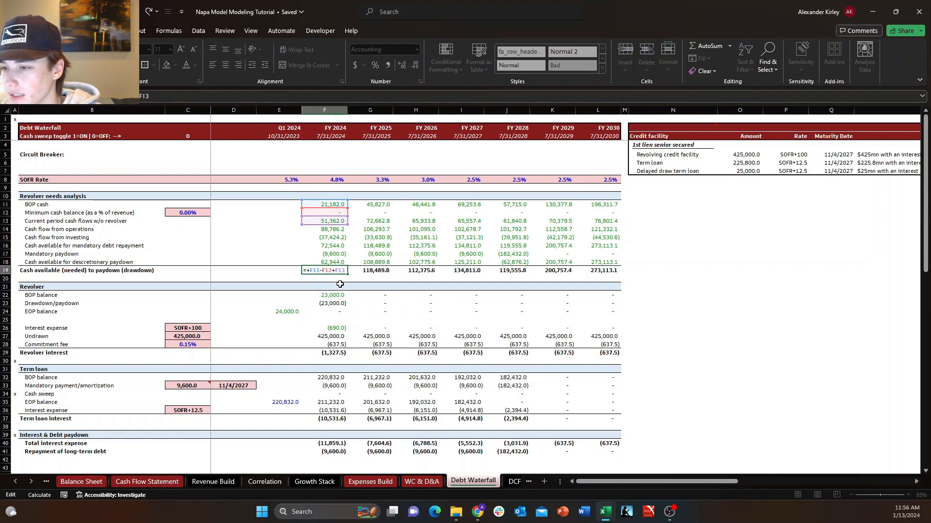
pyautogui.press('Escape')
pyautogui.press('F2')
pyautogui.press('Escape')
pyautogui.press('F2')
pyautogui.press('Escape')
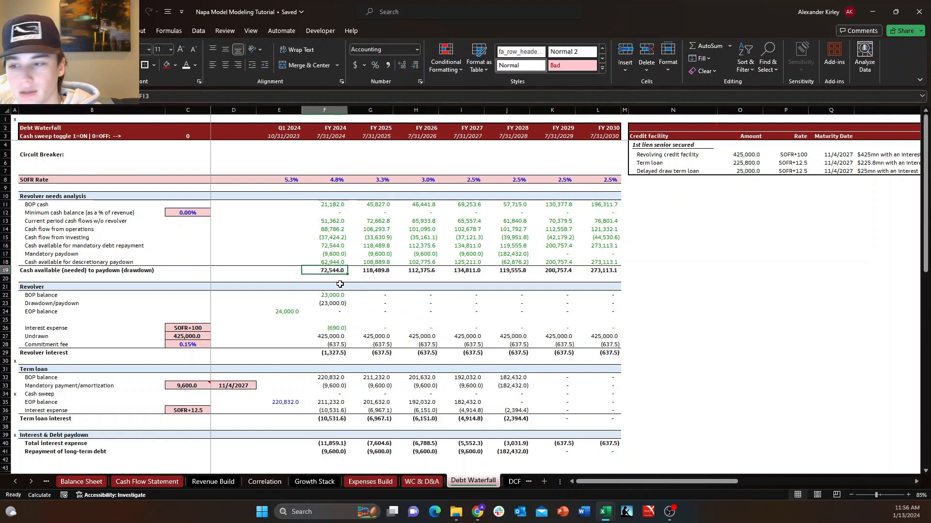
pyautogui.press('F2')
pyautogui.press('Escape')
pyautogui.click(338, 262)
pyautogui.press('F2')
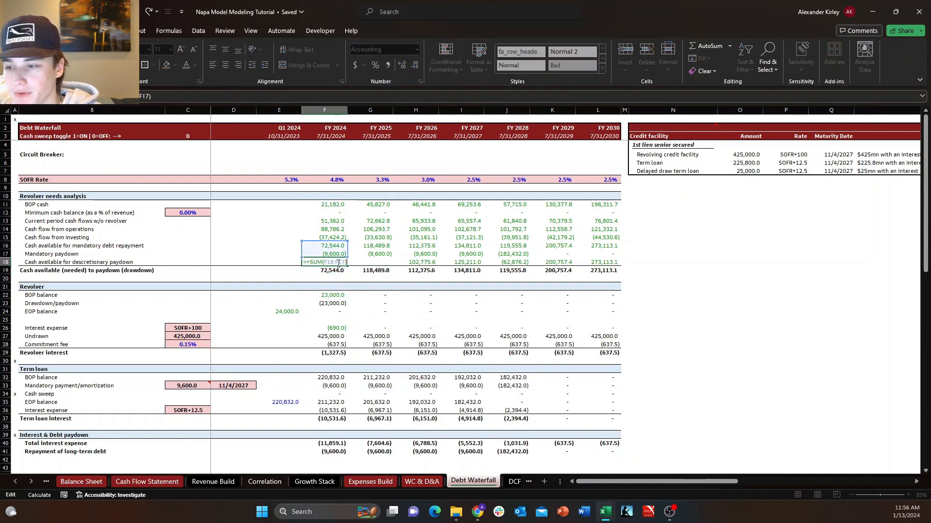
pyautogui.press('Escape')
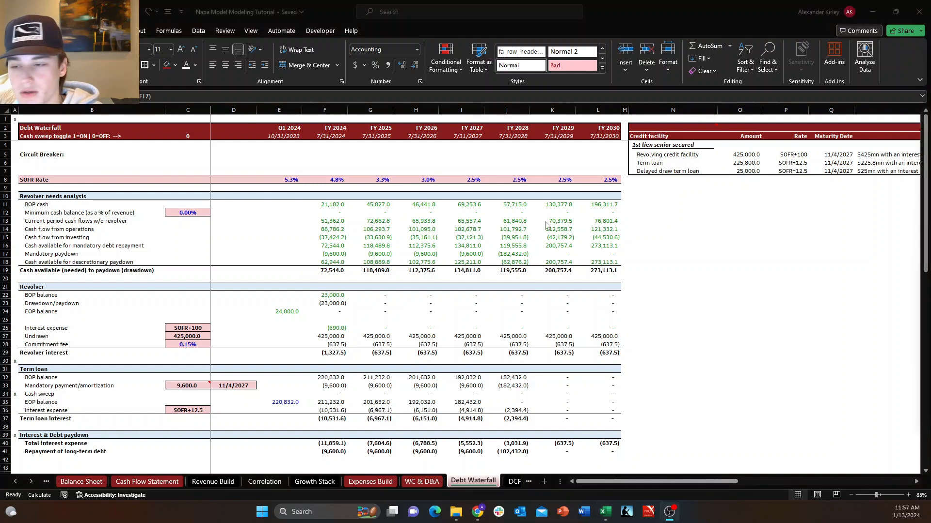
pyautogui.hotkey('alt', 'Tab')
pyautogui.hotkey('alt', 'Tab')
pyautogui.hotkey('alt', 'Tab')
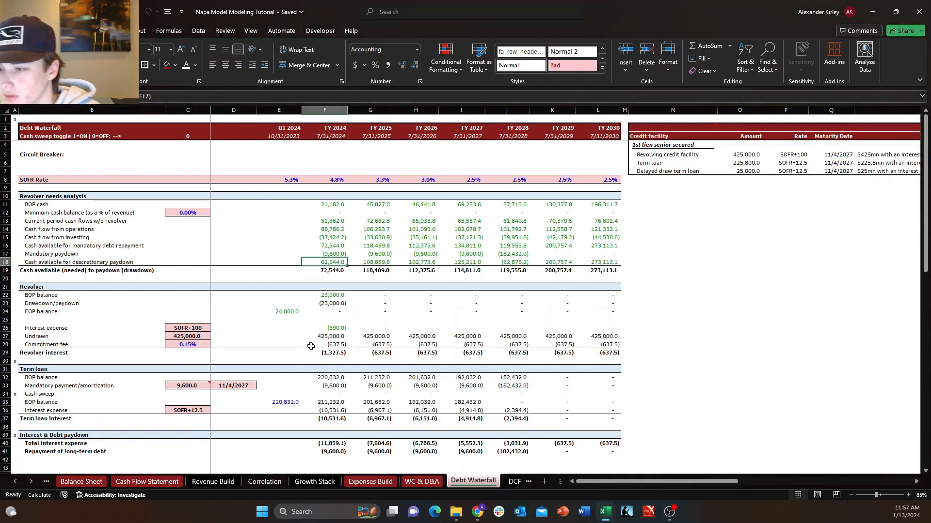
# Repoint the FY 2024 revolver drawdown/paydown formula to cash available for discretionary paydown in F18, and check its references.
pyautogui.press('Down')
pyautogui.press('Down')
pyautogui.press('Down')
pyautogui.press('Down')
pyautogui.press('Down')
pyautogui.press('Down')
pyautogui.press('F2')
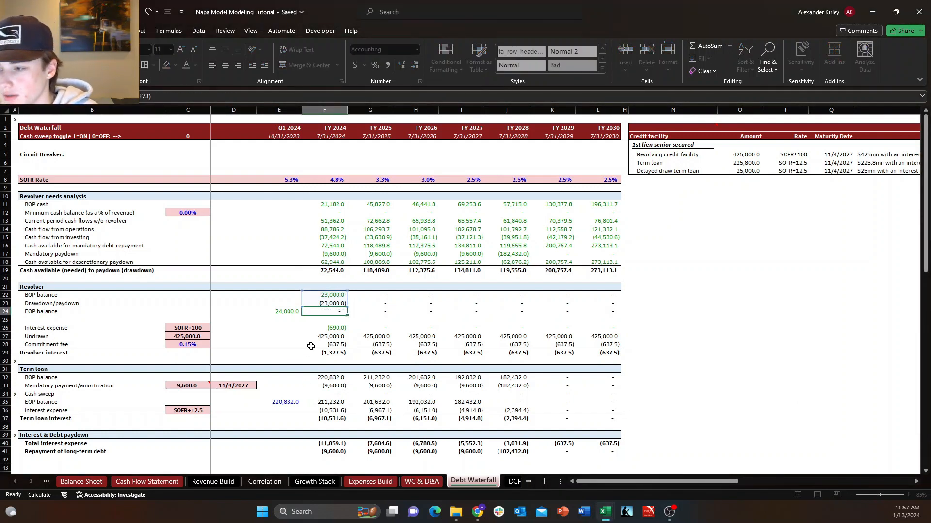
pyautogui.press('Up')
pyautogui.press('F2')
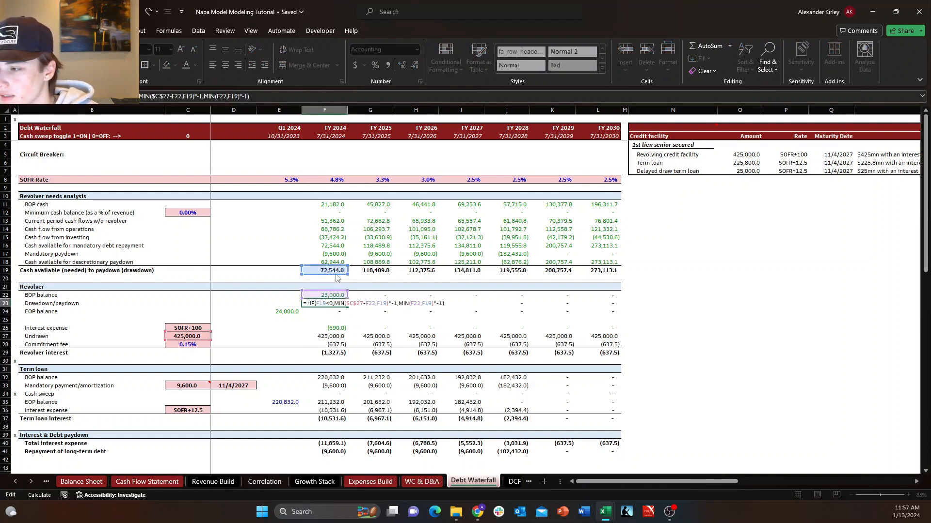
pyautogui.moveTo(334, 267); pyautogui.dragTo(329, 265)
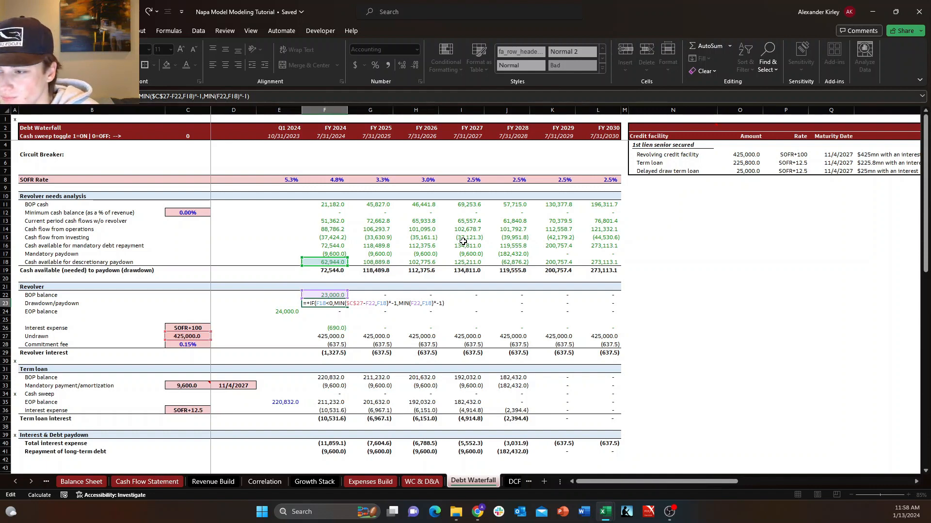
pyautogui.press('Return')
pyautogui.press('Up')
pyautogui.press('F2')
pyautogui.press('Escape')
pyautogui.press('F2')
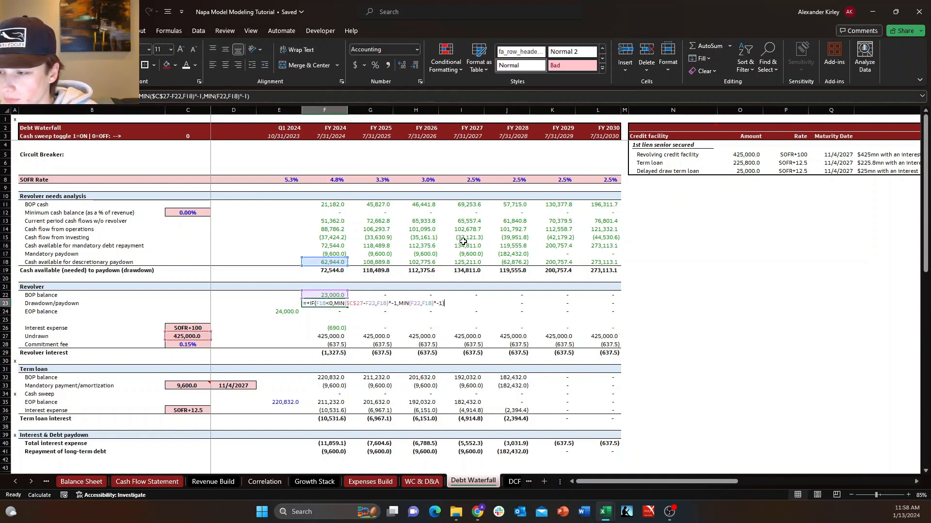
pyautogui.press('Escape')
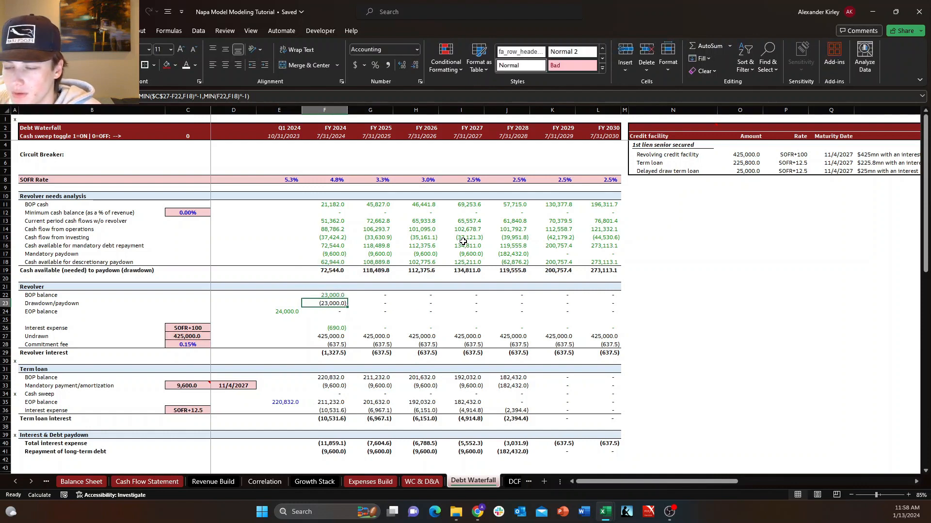
# Fill the revised revolver drawdown/paydown formula across from FY 2024 through FY 2030.
pyautogui.hotkey('ctrl', 'shift', 'Right')
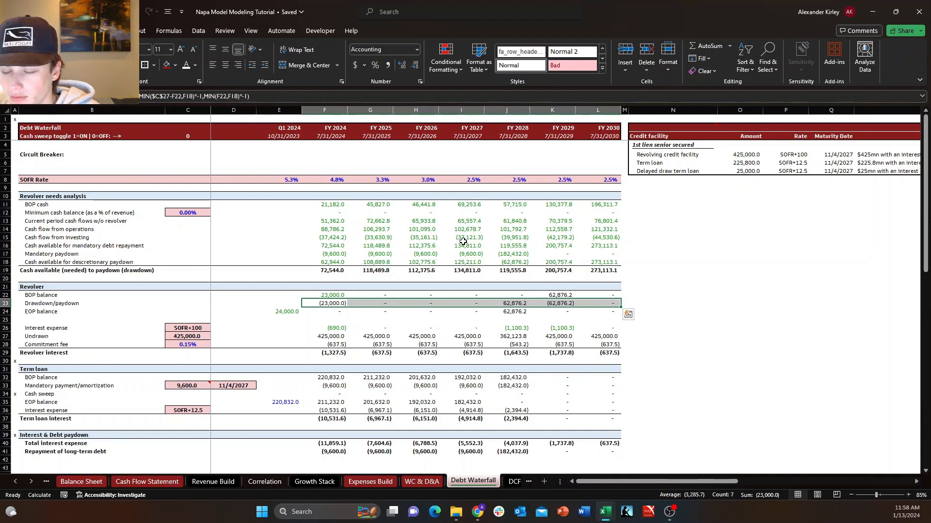
pyautogui.press('Right')
pyautogui.press('Right')
pyautogui.press('Left')
pyautogui.press('Left')
# Check that the revolver drawdown/paydown formulas from FY 2024 to FY 2028 reference each year's discretionary cash.
pyautogui.press('F2')
pyautogui.press('Escape')
pyautogui.press('Right')
pyautogui.press('F2')
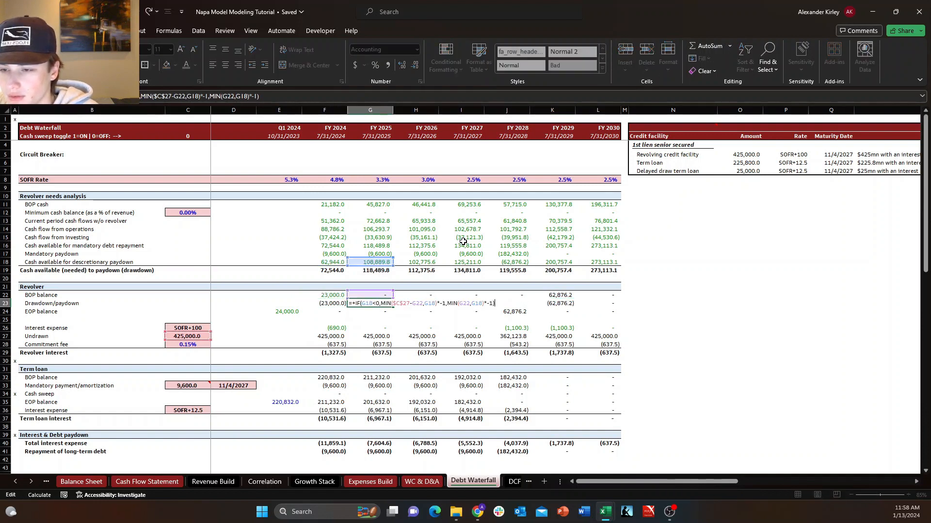
pyautogui.press('Tab')
pyautogui.press('F2')
pyautogui.press('Tab')
pyautogui.press('F2')
pyautogui.press('Tab')
pyautogui.press('F2')
pyautogui.press('Escape')
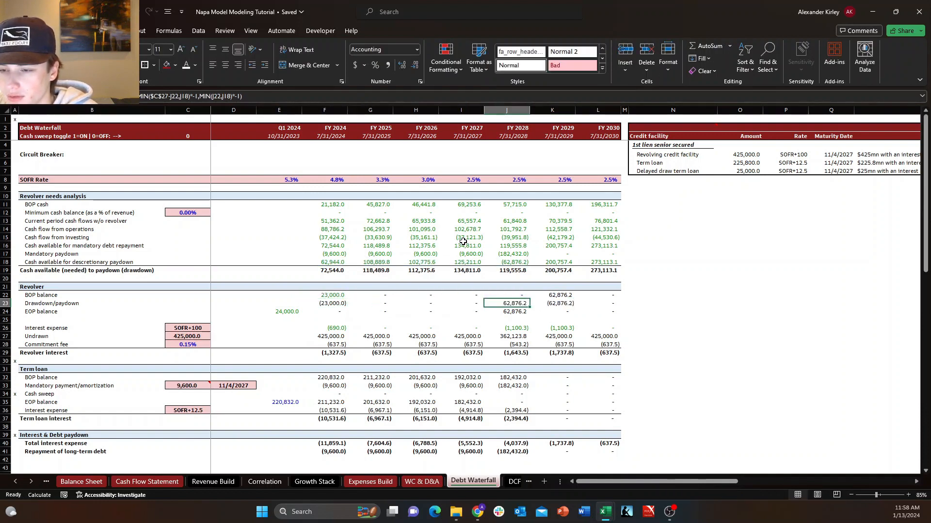
pyautogui.press('F2')
pyautogui.press('Escape')
pyautogui.press('F2')
pyautogui.press('Escape')
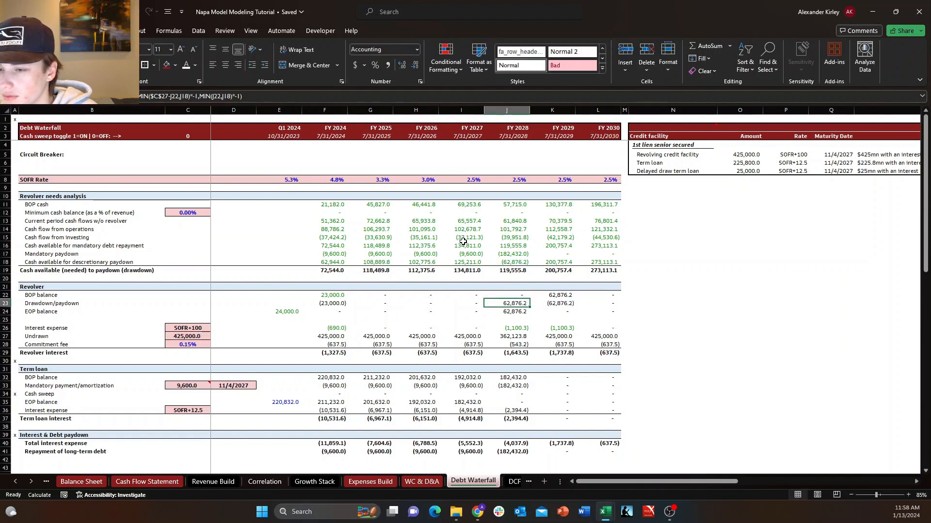
# Look over the revolver drawdown/paydown and EOP balance rows from FY 2028 back to FY 2024.
pyautogui.press('Down')
pyautogui.press('Down')
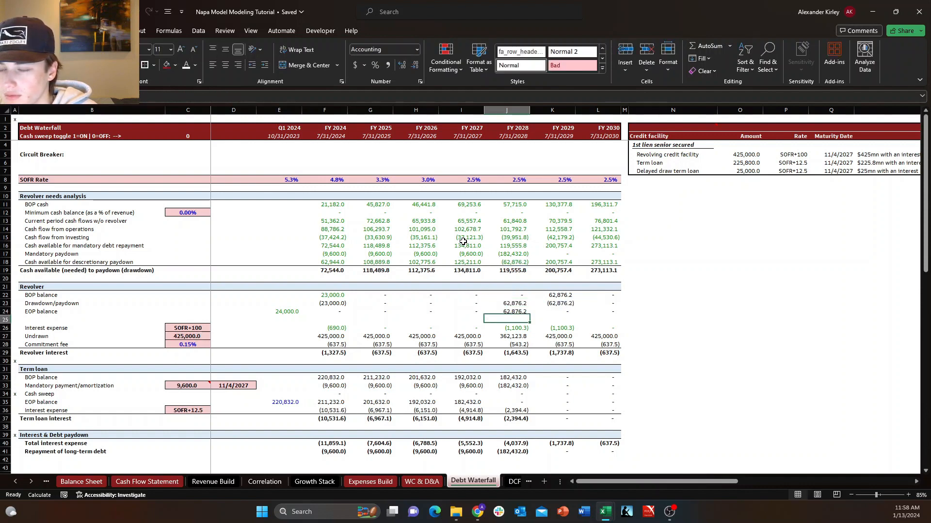
pyautogui.press('Up')
pyautogui.press('Left')
pyautogui.press('Left')
pyautogui.press('Left')
pyautogui.press('Left')
pyautogui.press('Up')
pyautogui.press('Right')
pyautogui.press('Left')
pyautogui.press('Down')
pyautogui.press('Up')
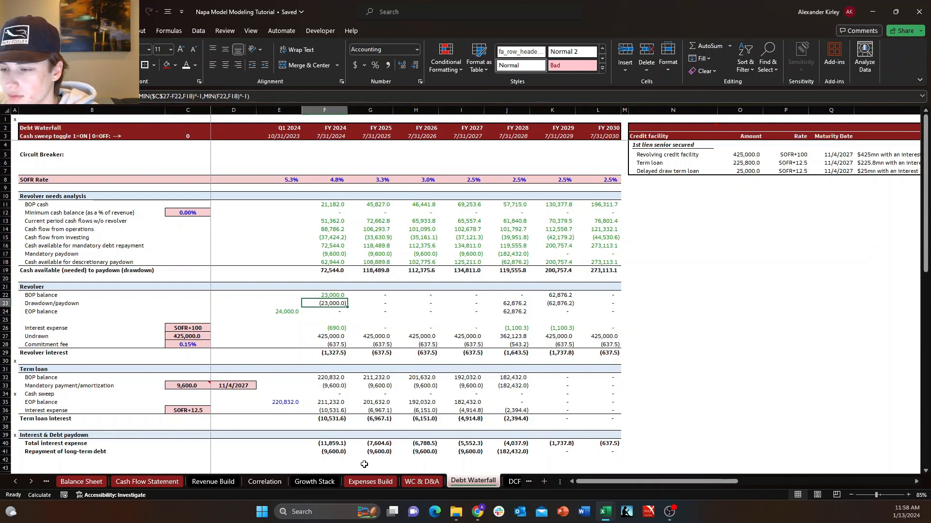
# Repoint the FY 2024 term loan cash sweep formula to cash available for discretionary paydown in F18.
pyautogui.click(337, 394)
pyautogui.press('F2')
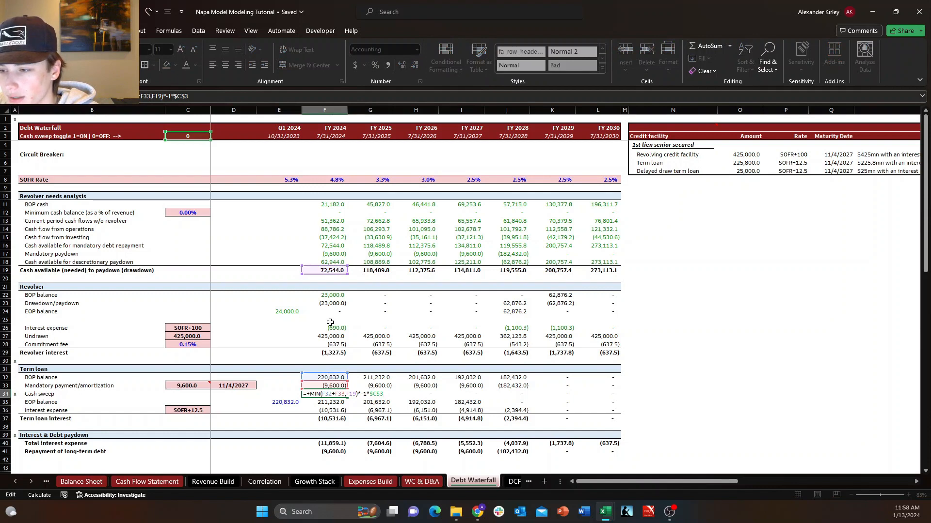
pyautogui.click(330, 262)
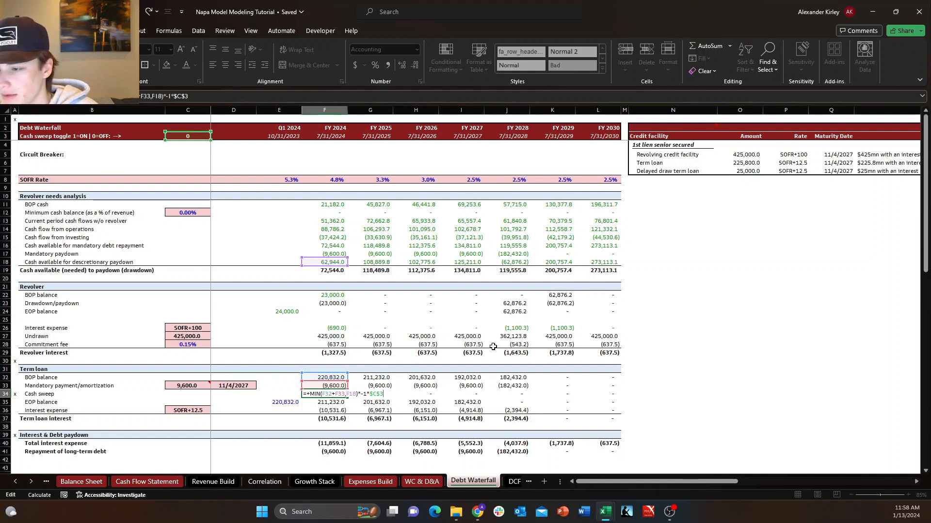
pyautogui.hotkey('ctrl', 'Return')
# Fill the revised term loan cash sweep formula across from FY 2024 through FY 2030.
pyautogui.hotkey('ctrl', 'shift', 'Right')
pyautogui.hotkey('shift', 'Left')
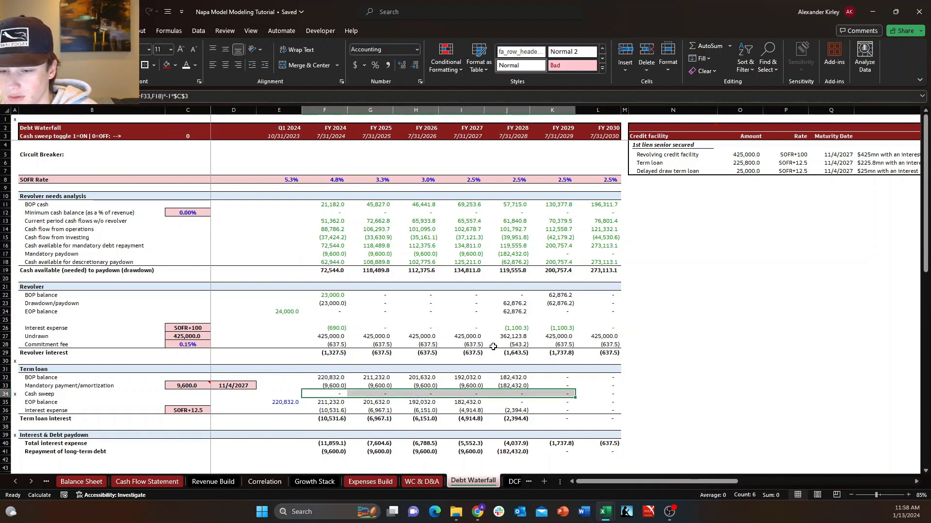
pyautogui.hotkey('shift', 'Right')
pyautogui.press('Down')
pyautogui.press('Right')
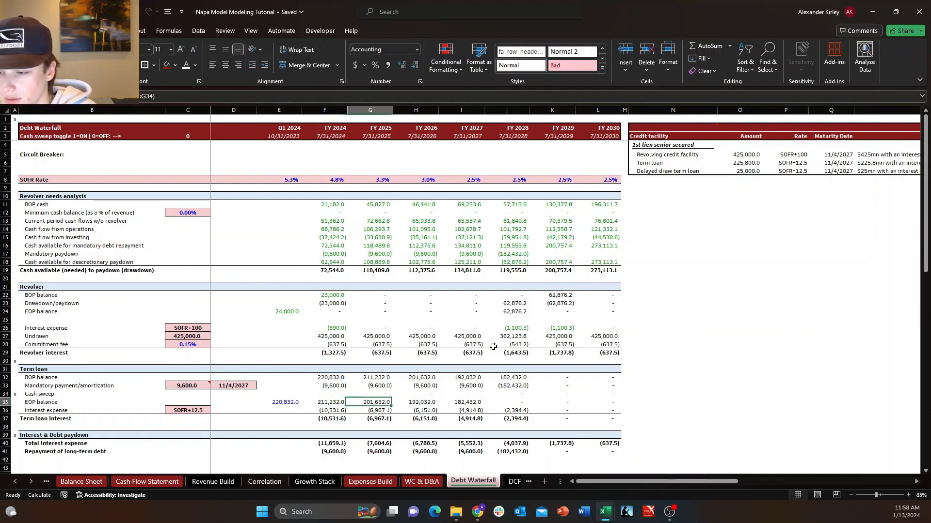
pyautogui.press('Up')
pyautogui.press('Left')
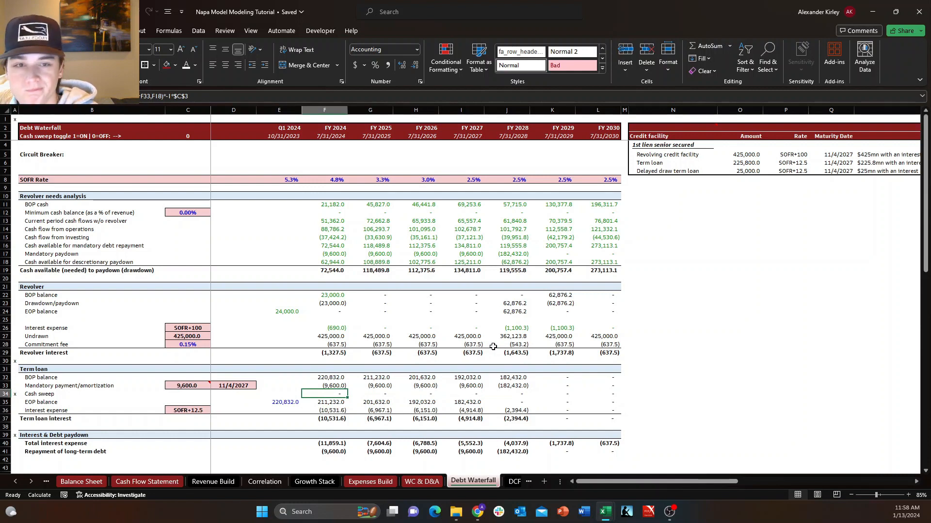
pyautogui.click(669, 512)
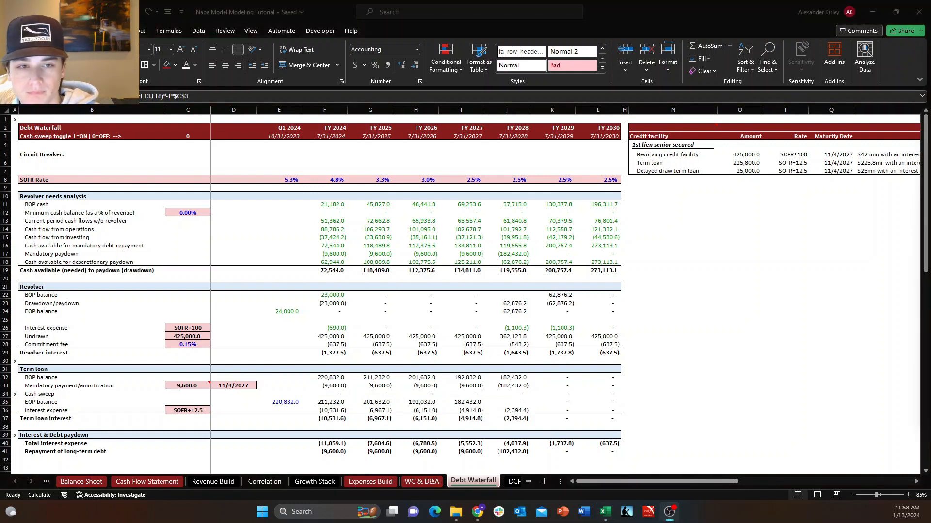
pyautogui.click(441, 311)
pyautogui.click(341, 238)
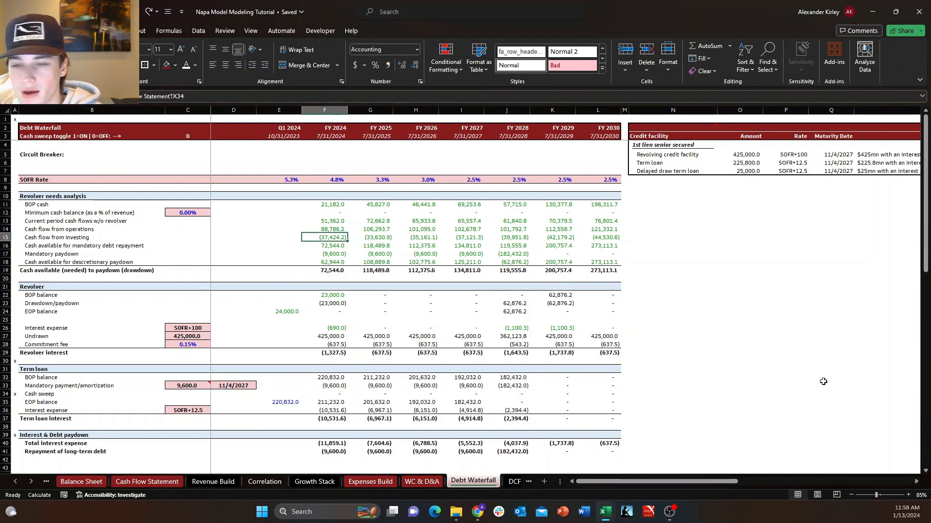
pyautogui.click(319, 222)
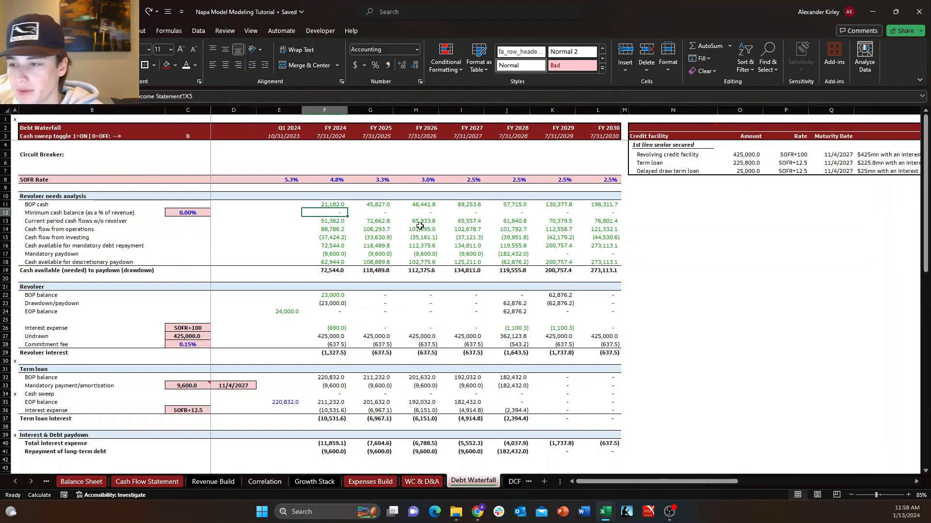
pyautogui.press('Down')
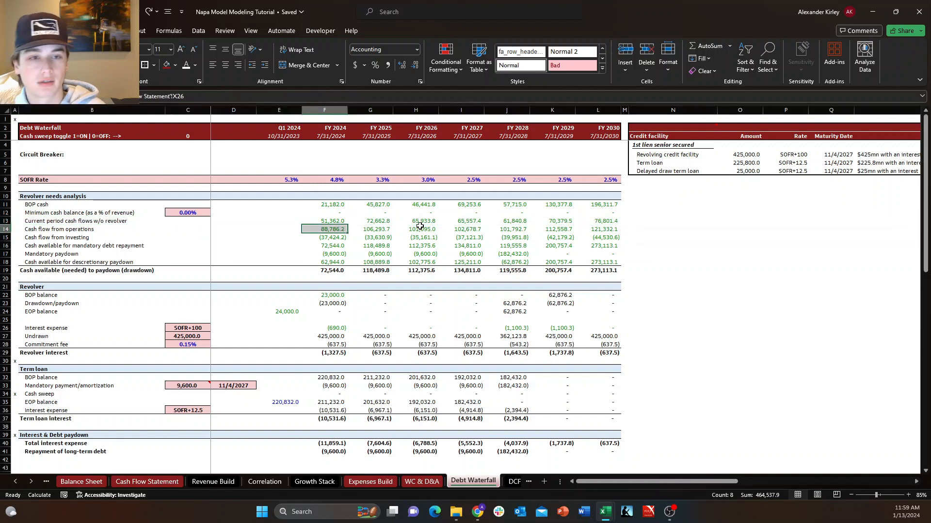
pyautogui.press('Up')
pyautogui.hotkey('shift', 'space')
pyautogui.press('Down')
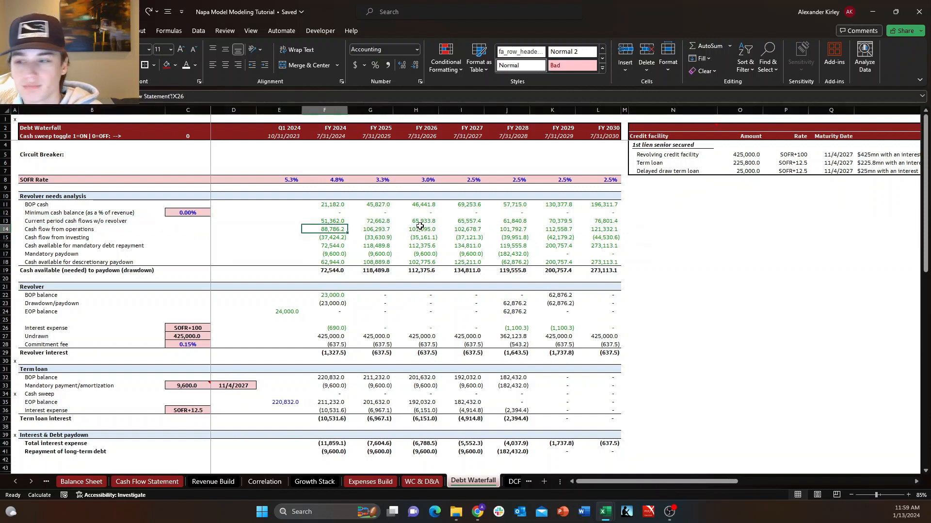
pyautogui.press('Up')
pyautogui.hotkey('shift', 'space')
pyautogui.press('Down')
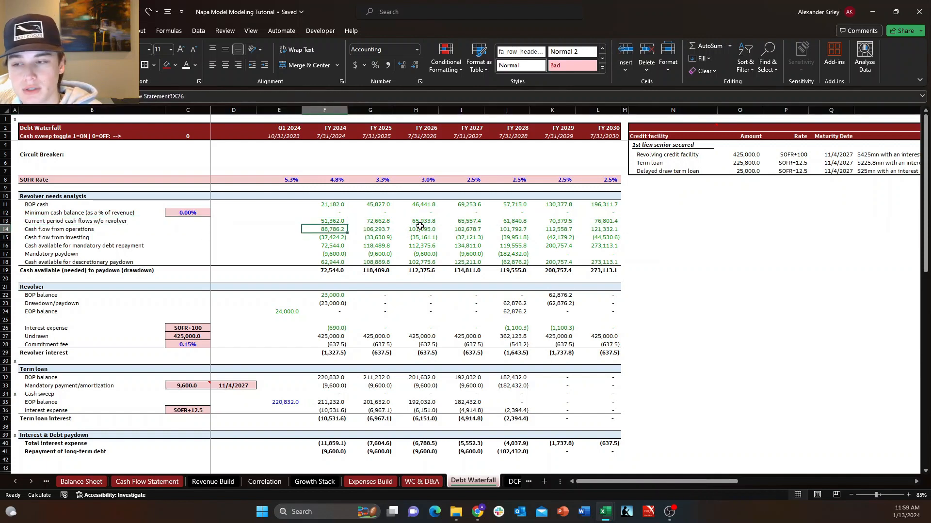
# Clear the FY 2024 through FY 2030 values in the current period cash flows w/o revolver row.
pyautogui.press('Up')
pyautogui.hotkey('ctrl', 'shift', 'Right')
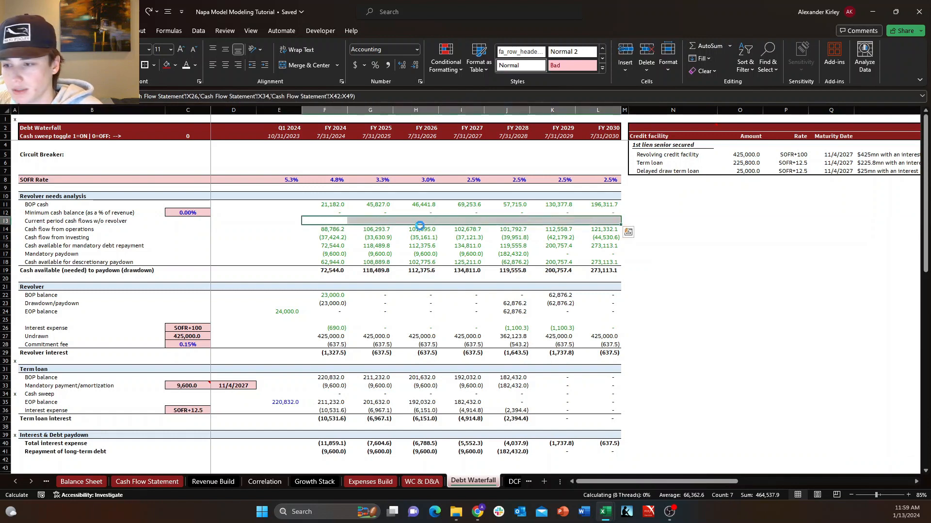
pyautogui.press('Delete')
pyautogui.hotkey('ctrl', 'z')
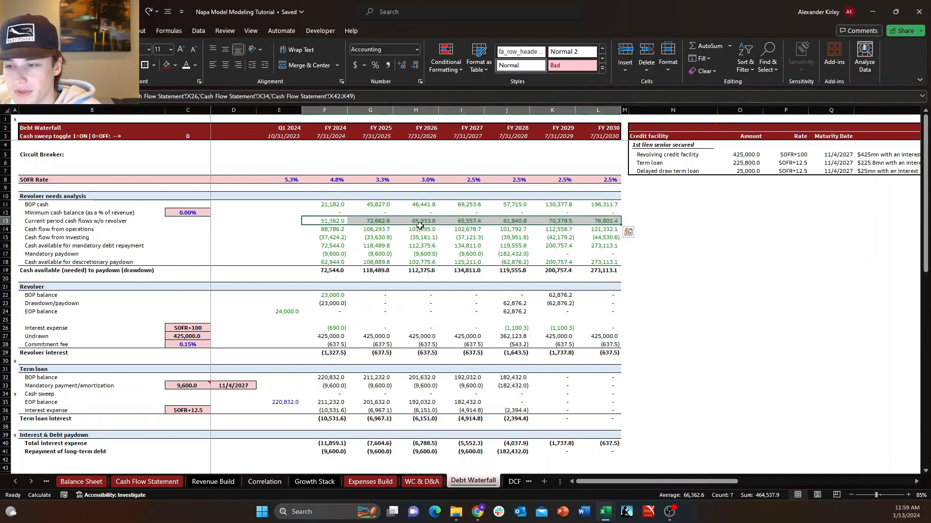
pyautogui.press('Delete')
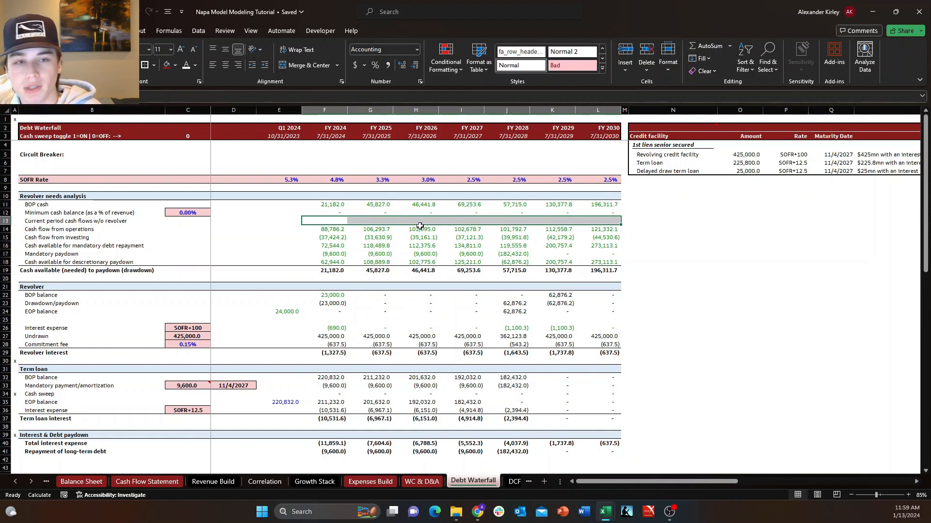
# Clear the cash available (needed) to paydown (drawdown) values in row 19 and delete that row.
pyautogui.press('Down')
pyautogui.press('Down')
pyautogui.press('Down')
pyautogui.press('Down')
pyautogui.press('Down')
pyautogui.press('Down')
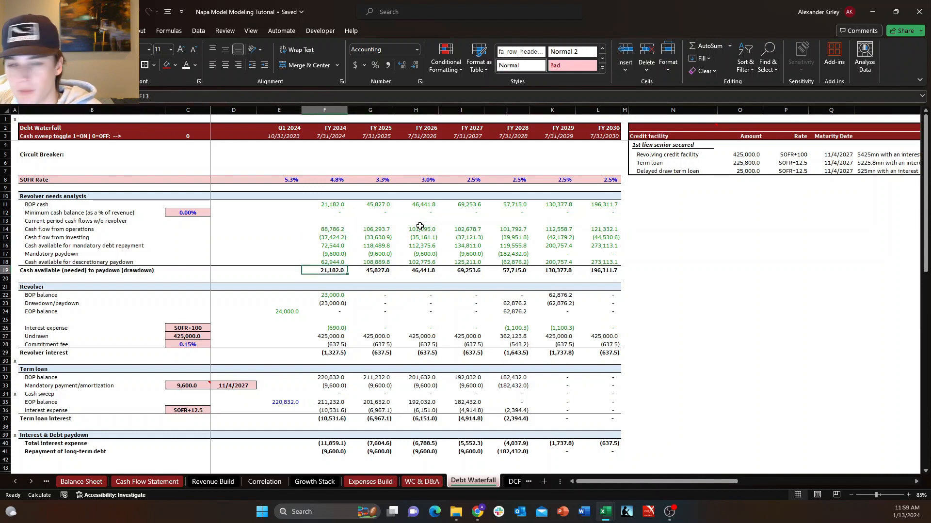
pyautogui.hotkey('ctrl', 'shift', 'Right')
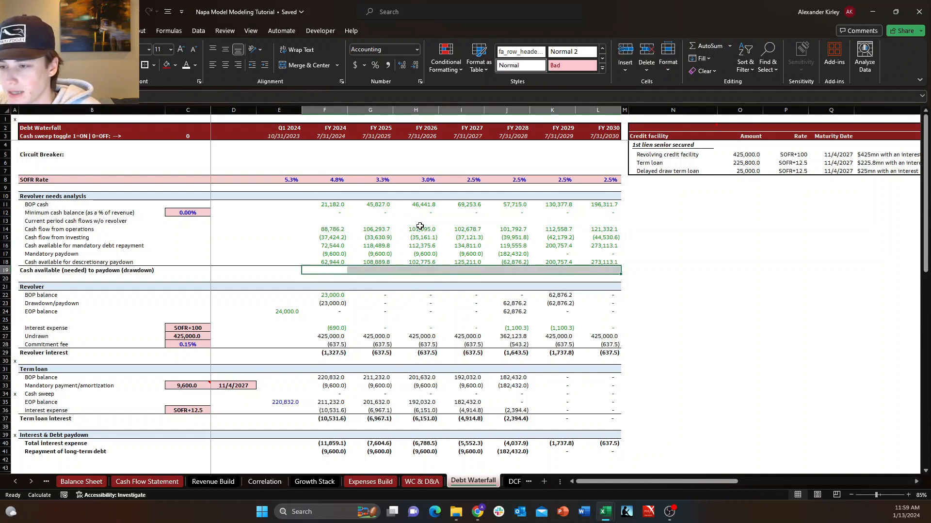
pyautogui.press('Delete')
pyautogui.hotkey('ctrl', 'Left')
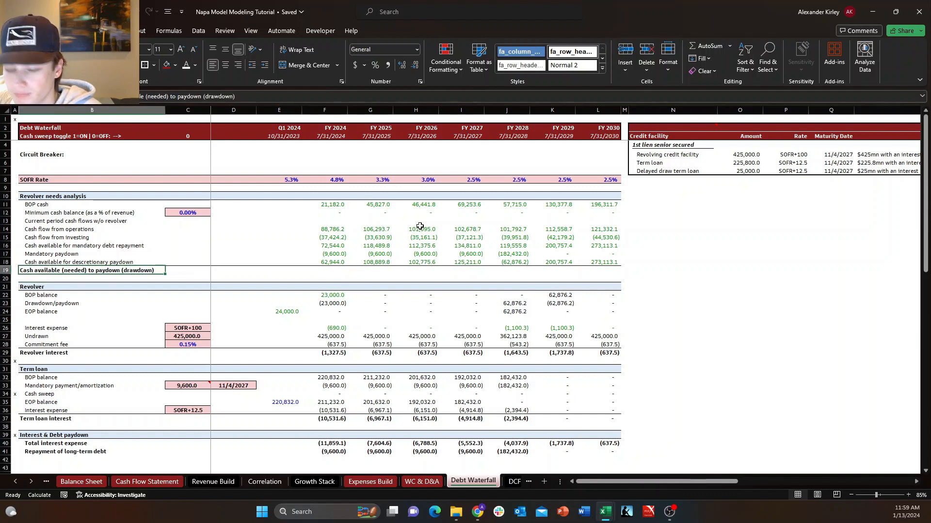
pyautogui.hotkey('alt', 'h')
pyautogui.press('d')
pyautogui.press('r')
# Delete the emptied current period cash flows w/o revolver row from the revolver needs analysis.
pyautogui.press('Up')
pyautogui.press('Up')
pyautogui.press('Up')
pyautogui.press('Up')
pyautogui.press('Up')
pyautogui.press('Up')
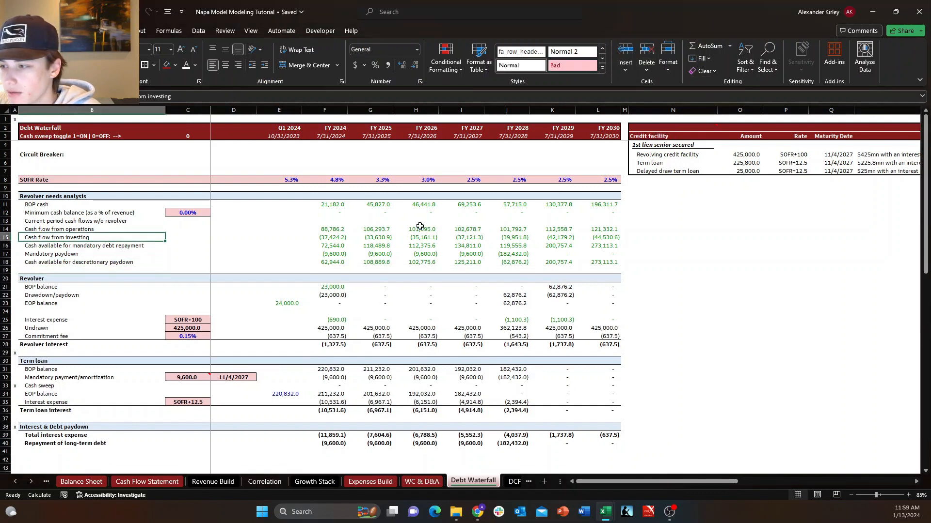
pyautogui.hotkey('alt', 'h')
pyautogui.press('d')
pyautogui.press('r')
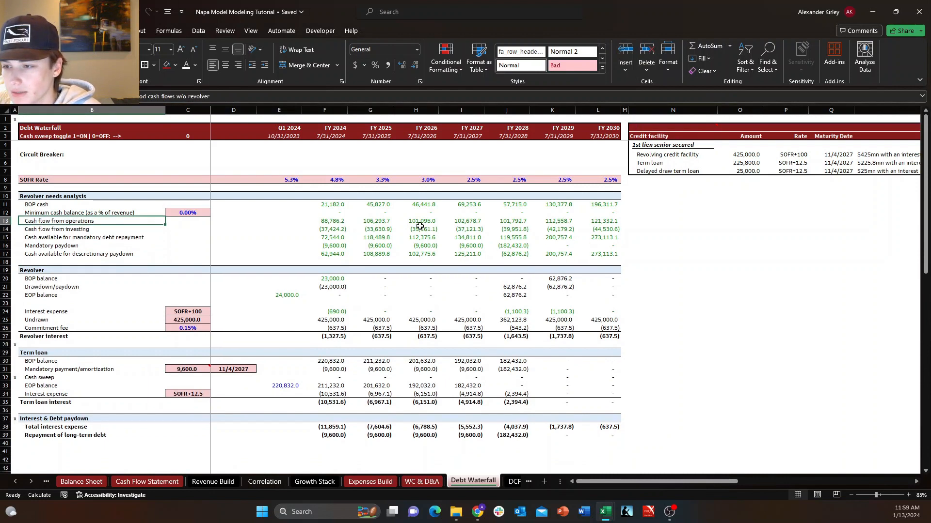
# Make the cash available for discretionary paydown row bold, including its label.
pyautogui.press('Down')
pyautogui.press('Right')
pyautogui.press('Right')
pyautogui.press('Right')
pyautogui.press('Right')
pyautogui.press('Right')
pyautogui.press('Down')
pyautogui.press('Down')
pyautogui.press('Down')
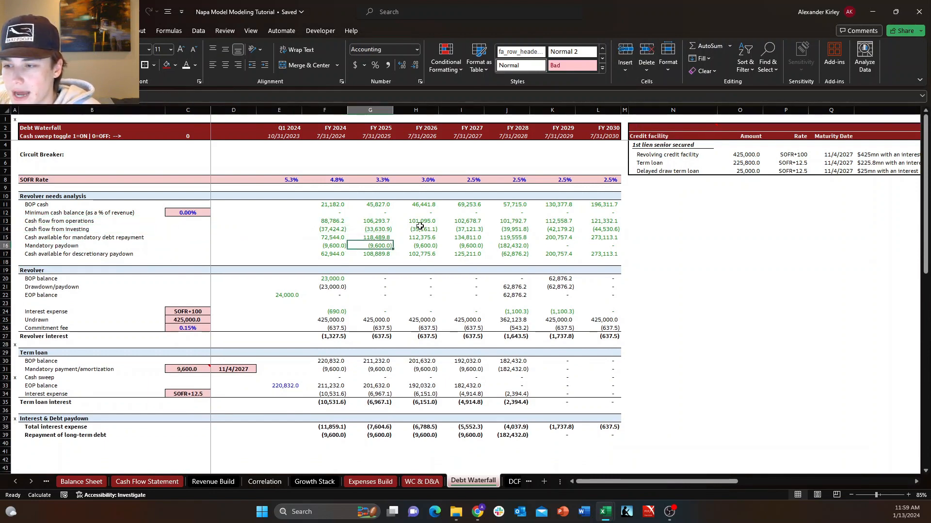
pyautogui.press('Left')
pyautogui.press('Left')
pyautogui.press('Left')
pyautogui.press('Left')
pyautogui.press('Left')
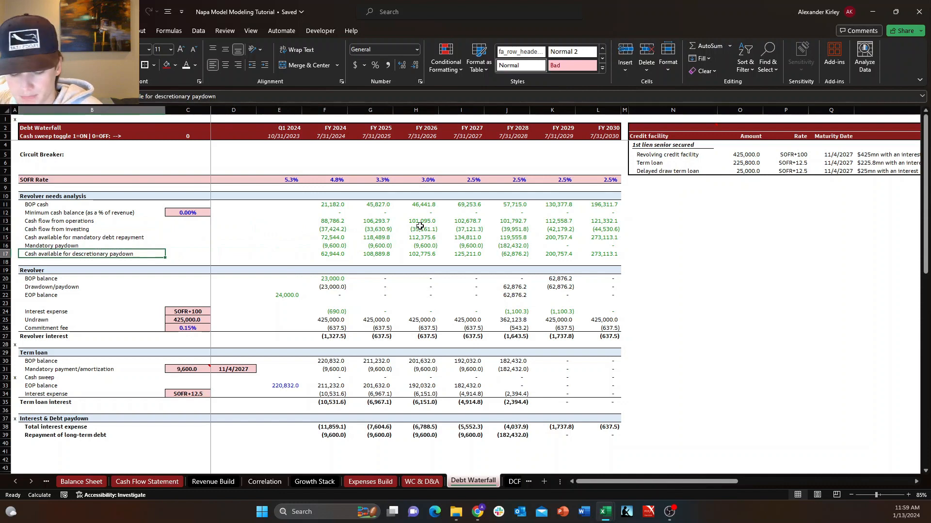
pyautogui.hotkey('shift', 'space')
pyautogui.hotkey('ctrl', 'b')
# Add a border line to the cash available for discretionary paydown row from its label through FY 2030.
pyautogui.hotkey('shift', 'Right')
pyautogui.hotkey('shift', 'Right')
pyautogui.hotkey('shift', 'Right')
pyautogui.hotkey('shift', 'Right')
pyautogui.hotkey('shift', 'Right')
pyautogui.hotkey('shift', 'Right')
pyautogui.hotkey('shift', 'Right')
pyautogui.hotkey('shift', 'Right')
pyautogui.hotkey('shift', 'Right')
pyautogui.hotkey('shift', 'Right')
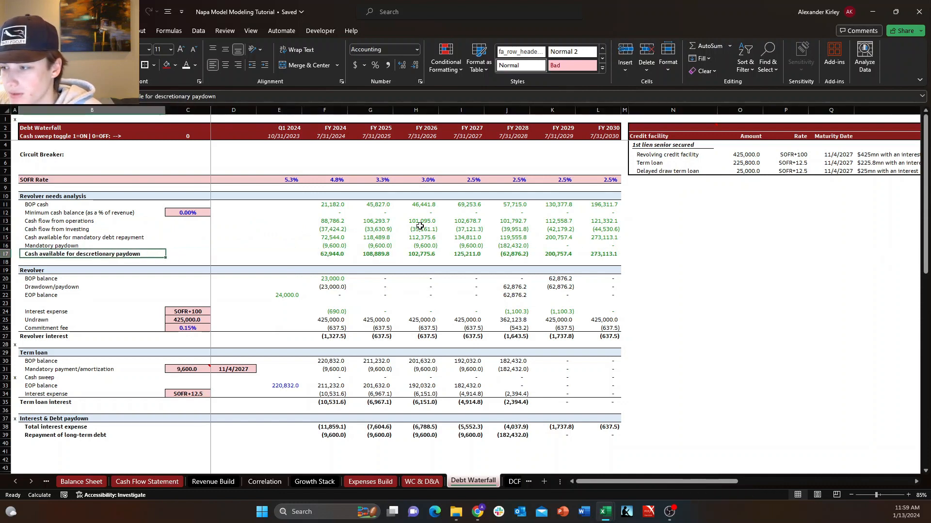
pyautogui.hotkey('alt', 'h')
pyautogui.press('b')
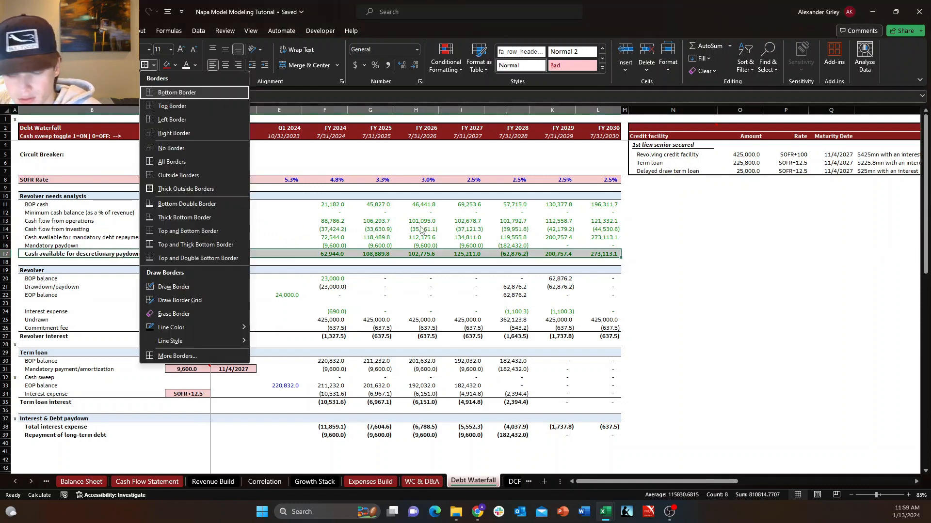
pyautogui.press('o')
# Set the font color of the mandatory paydown values from FY 2024 through FY 2030 to black.
pyautogui.press('Down')
pyautogui.press('Right')
pyautogui.press('Right')
pyautogui.press('Right')
pyautogui.press('Right')
pyautogui.press('Right')
pyautogui.press('Left')
pyautogui.press('Up')
pyautogui.press('Up')
pyautogui.press('Up')
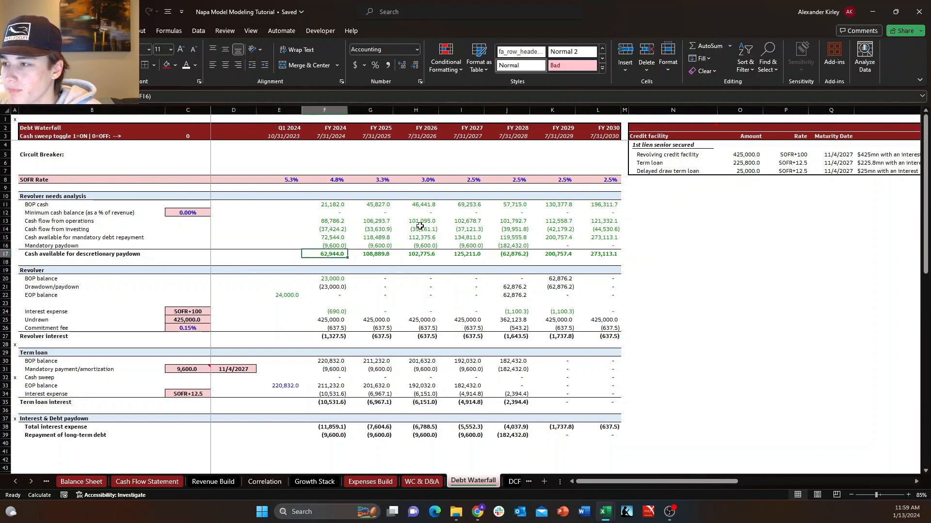
pyautogui.press('Down')
pyautogui.hotkey('shift', 'Right')
pyautogui.hotkey('shift', 'Right')
pyautogui.hotkey('shift', 'Right')
pyautogui.hotkey('shift', 'Right')
pyautogui.hotkey('shift', 'Right')
pyautogui.hotkey('shift', 'Right')
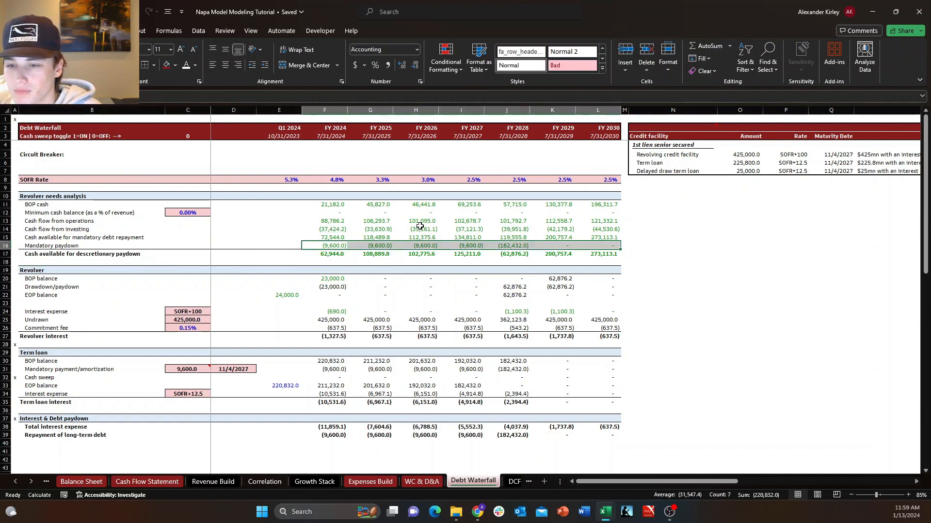
# Set the font color of the cash available for mandatory debt repayment values through FY 2030 to black.
pyautogui.press('Up')
pyautogui.press('Up')
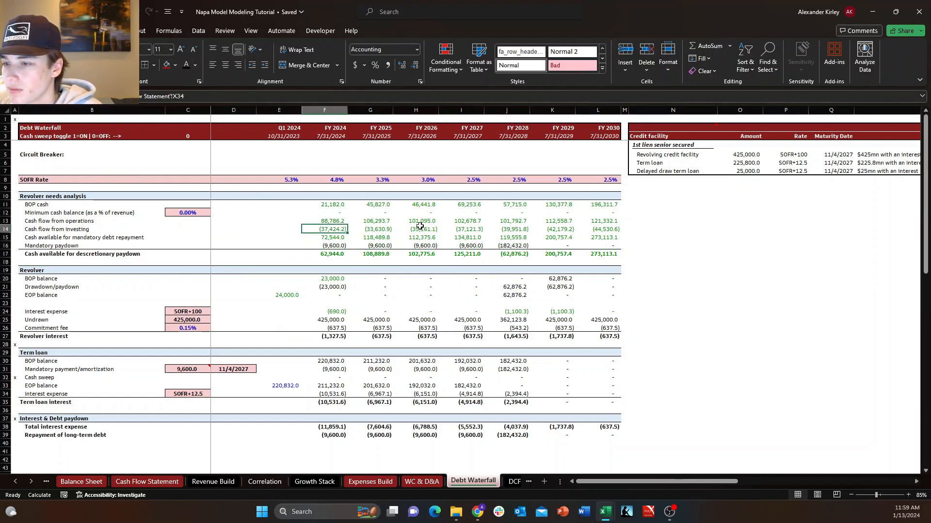
pyautogui.press('Down')
pyautogui.hotkey('shift', 'Right')
pyautogui.hotkey('shift', 'Right')
pyautogui.hotkey('shift', 'Right')
pyautogui.hotkey('shift', 'Right')
pyautogui.hotkey('shift', 'Right')
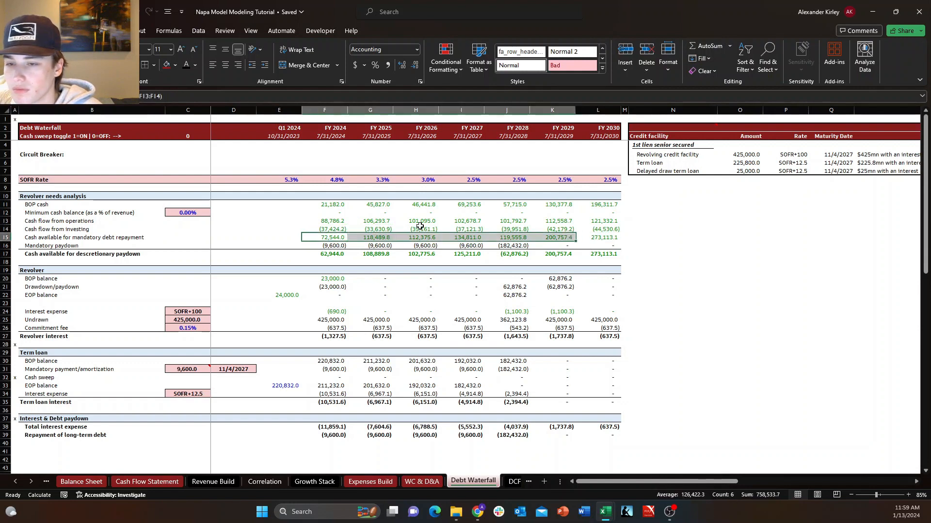
# Set the font color of the cash available for discretionary paydown values from FY 2024 through FY 2030 to black.
pyautogui.press('Up')
pyautogui.press('Up')
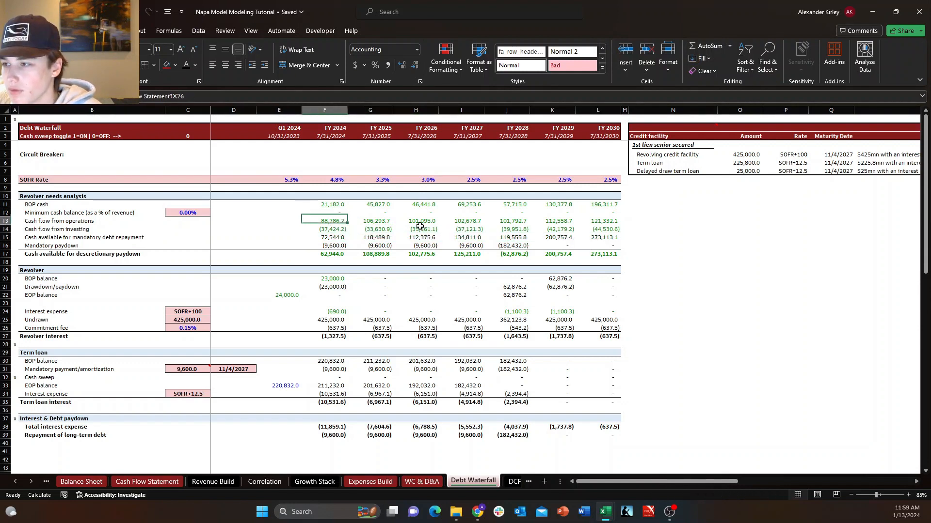
pyautogui.press('Right')
pyautogui.press('Up')
pyautogui.press('Left')
pyautogui.press('Left')
pyautogui.press('Right')
pyautogui.press('Up')
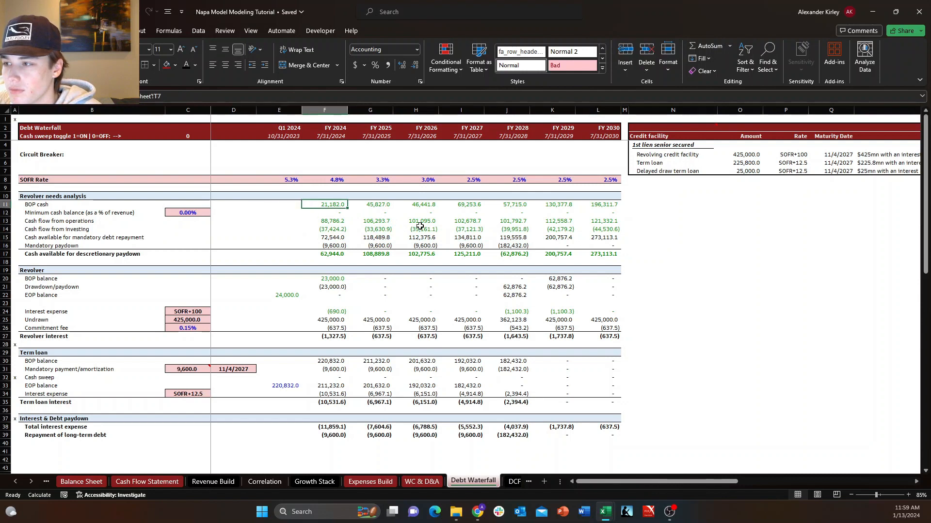
pyautogui.press('Down')
pyautogui.press('Down')
pyautogui.press('Down')
pyautogui.press('Down')
pyautogui.press('Down')
pyautogui.press('Down')
pyautogui.press('Down')
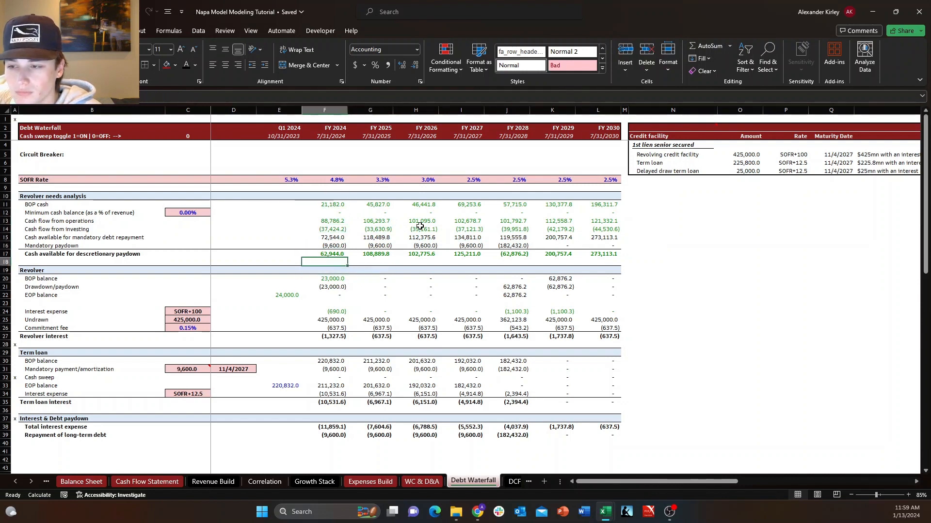
pyautogui.press('Up')
pyautogui.hotkey('ctrl', 'shift', 'Right')
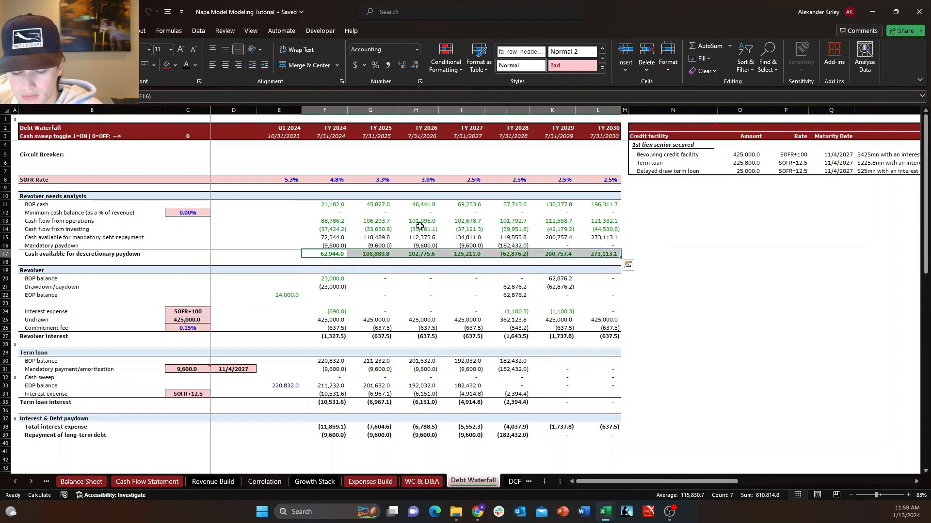
# Check the FY 2024 formulas in the revolver and term loan sections after the row deletions.
pyautogui.press('Down')
pyautogui.press('Down')
pyautogui.press('Down')
pyautogui.press('Down')
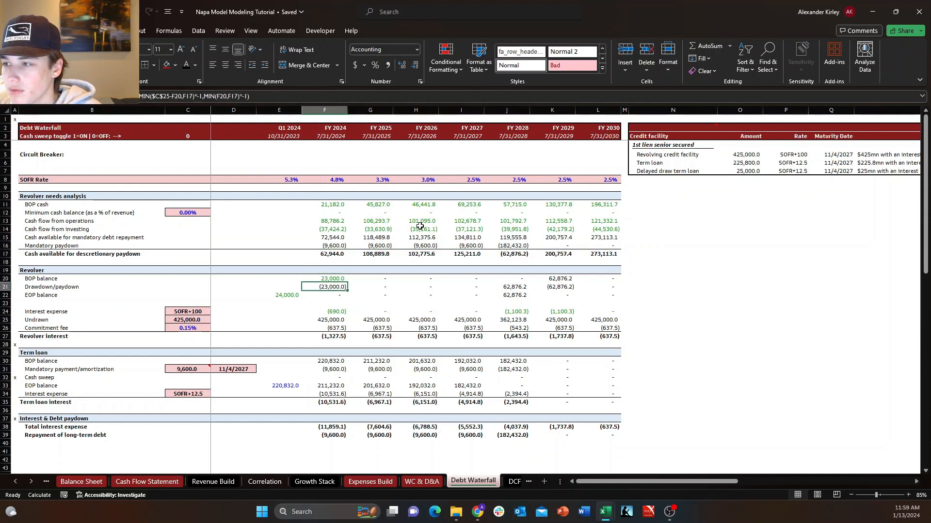
pyautogui.press('Down')
pyautogui.press('Down')
pyautogui.press('Down')
pyautogui.press('Down')
pyautogui.press('Down')
pyautogui.press('Down')
pyautogui.press('Down')
pyautogui.press('Down')
pyautogui.press('Down')
pyautogui.press('Down')
pyautogui.press('Down')
pyautogui.press('Down')
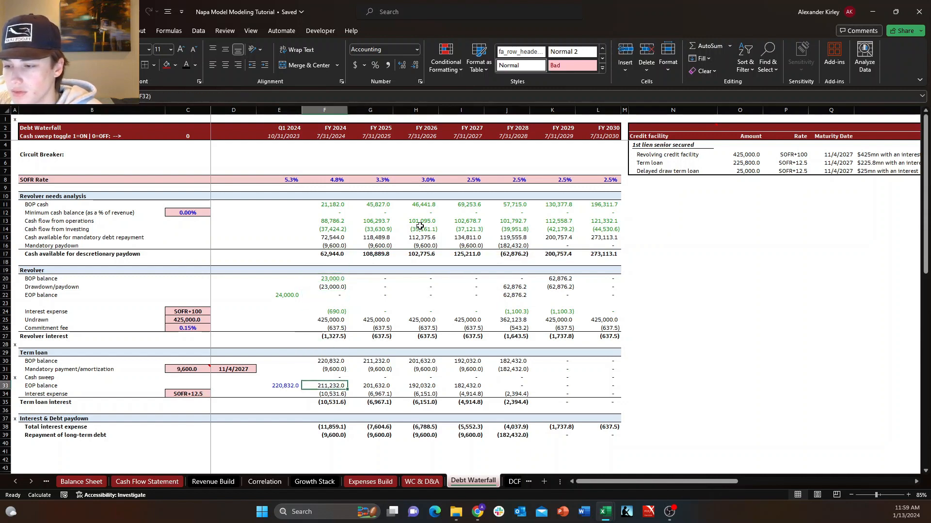
pyautogui.press('Up')
pyautogui.press('Up')
pyautogui.press('Up')
pyautogui.press('Up')
pyautogui.press('Up')
pyautogui.press('Up')
pyautogui.press('Up')
pyautogui.press('Up')
pyautogui.press('Up')
pyautogui.press('Up')
pyautogui.press('Up')
pyautogui.press('Up')
pyautogui.press('Up')
pyautogui.press('Up')
pyautogui.press('Up')
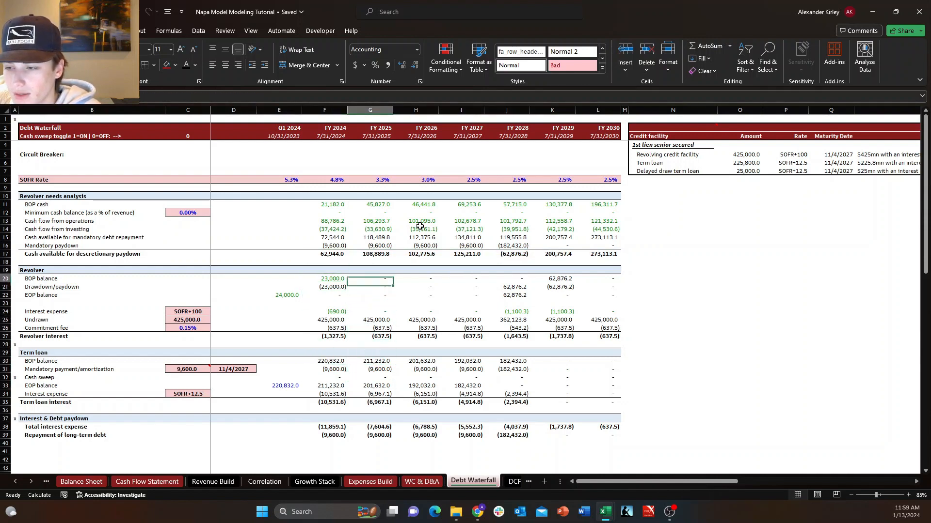
pyautogui.press('Up')
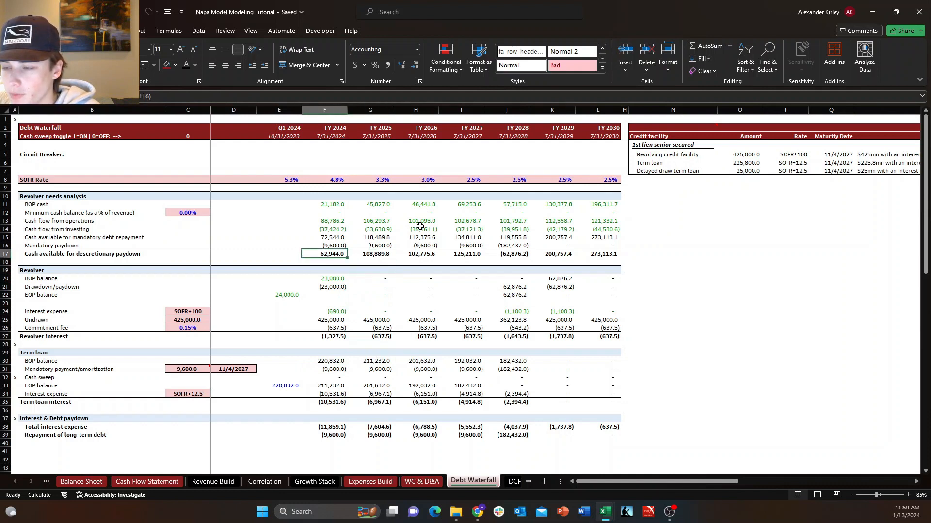
# Test the revolver logic with 10,000 as FY 2024 cash available for discretionary paydown, and undo the override.
pyautogui.press('Up')
pyautogui.press('Up')
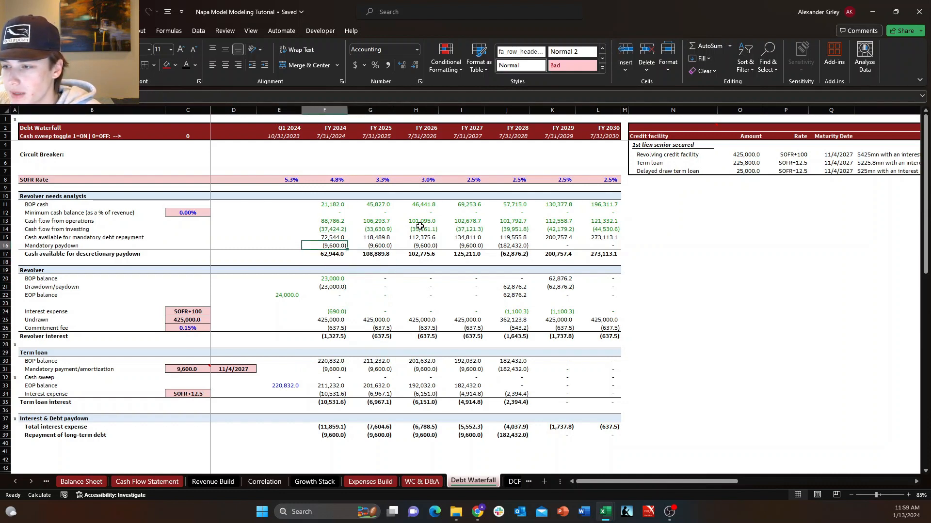
pyautogui.press('Down')
pyautogui.press('Down')
pyautogui.write('100')
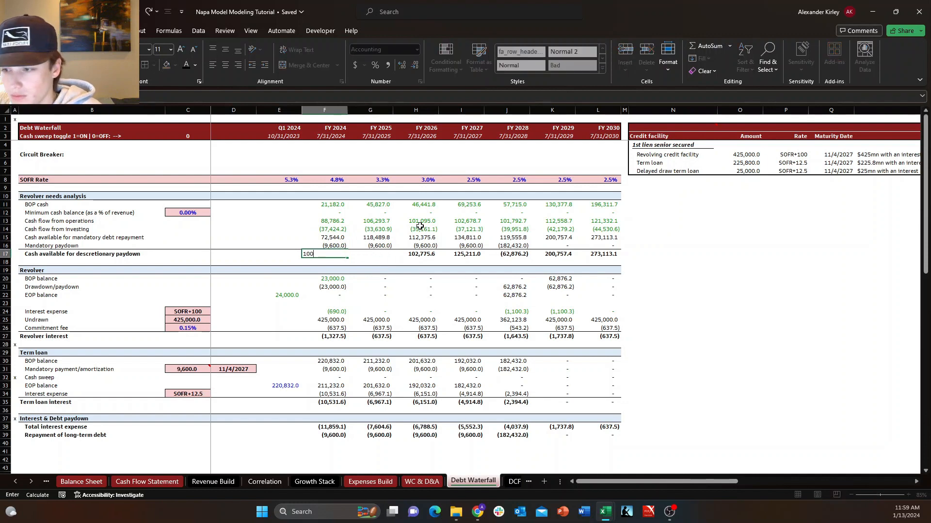
pyautogui.press('Return')
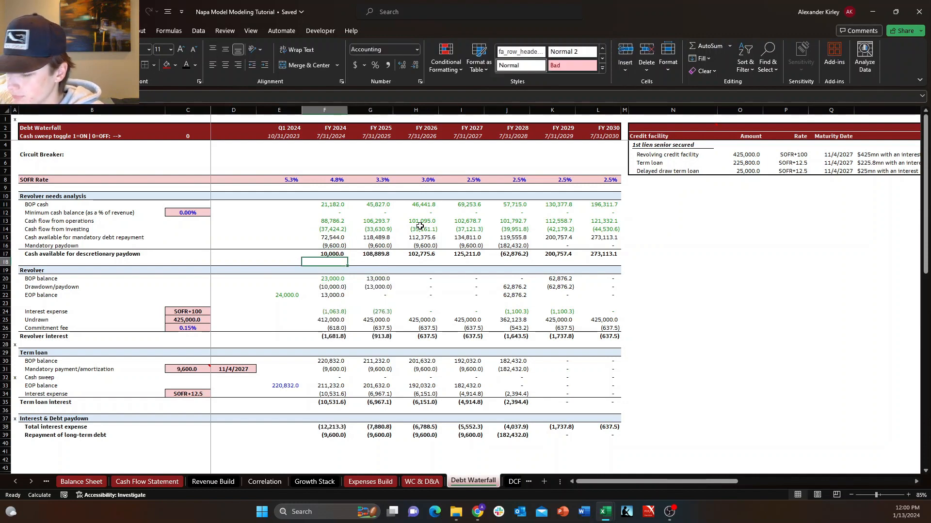
pyautogui.hotkey('ctrl', 'z')
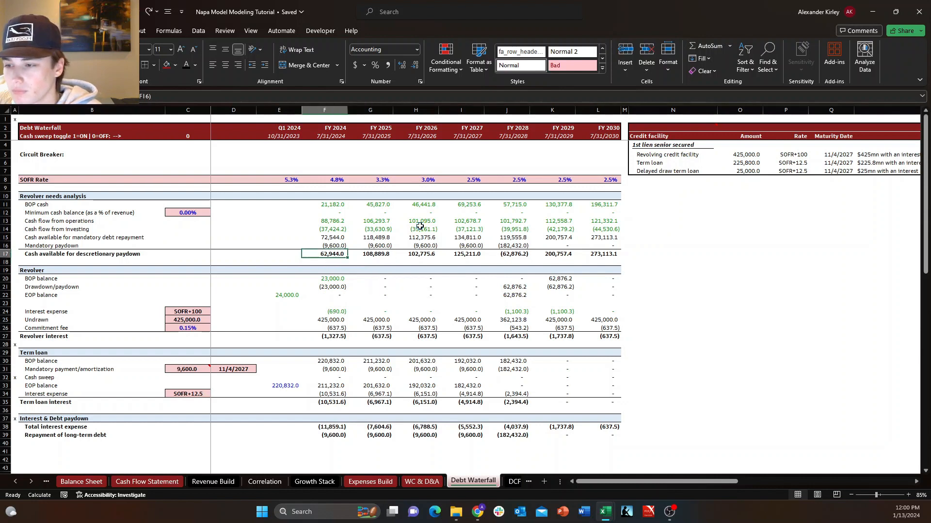
# Try 3,000,000 as the FY 2024 cash available for discretionary paydown, and restore the original formula.
pyautogui.write('3000000')
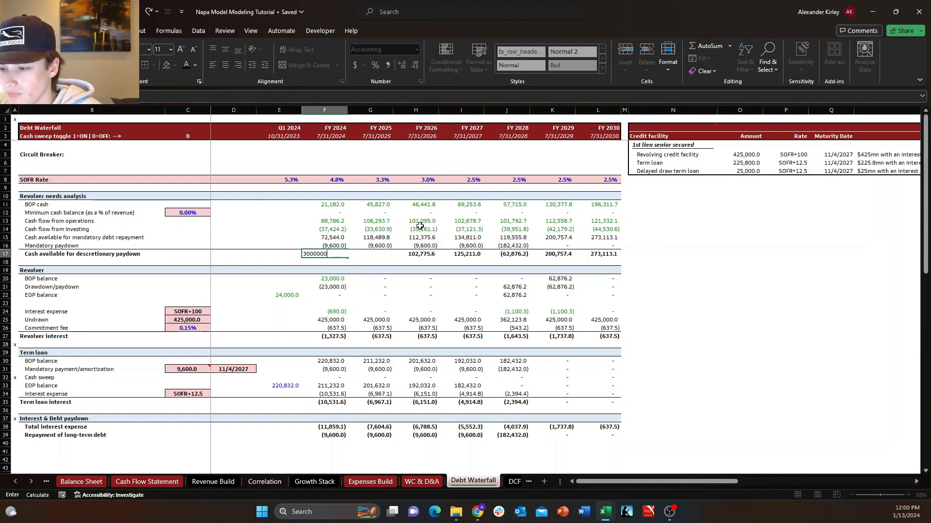
pyautogui.press('Return')
pyautogui.press('Up')
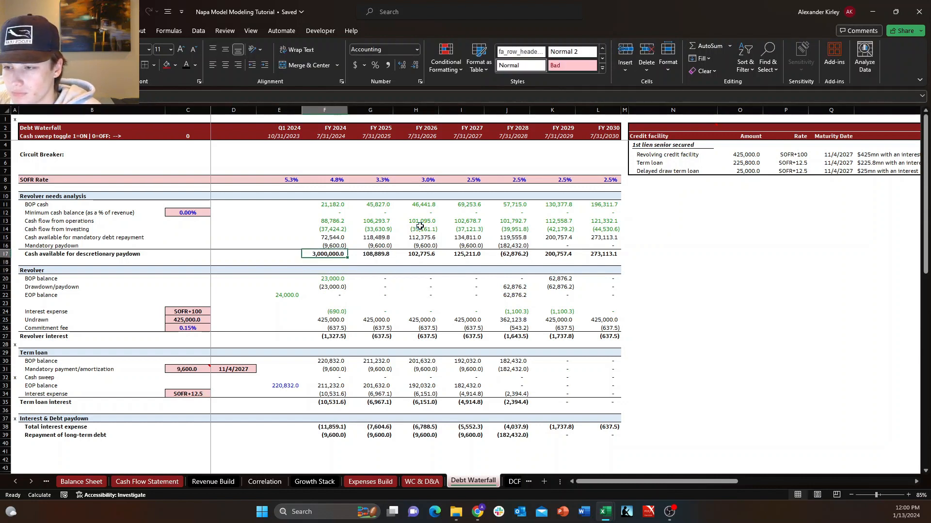
pyautogui.hotkey('ctrl', 'z')
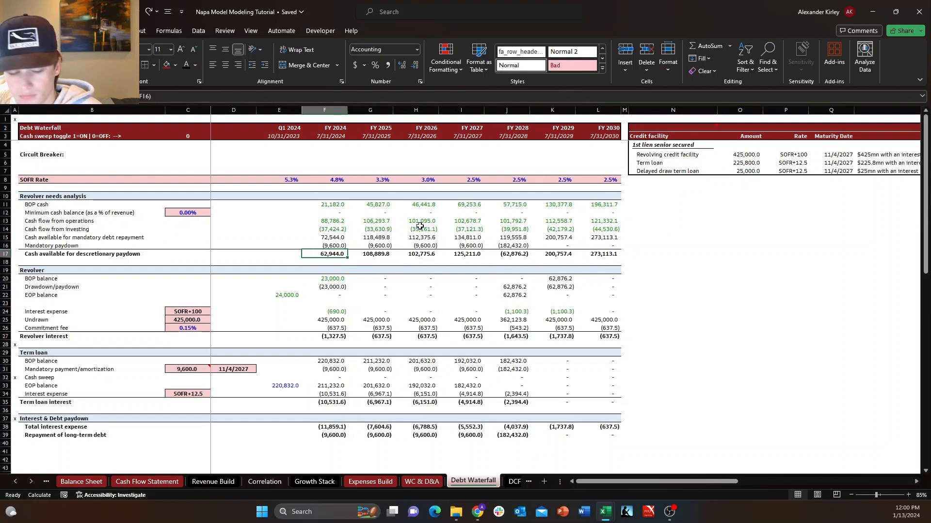
# Test a revolver drawdown with -3,000,000 as FY 2024 cash available for discretionary paydown, and undo the override.
pyautogui.write('-3000000')
pyautogui.press('Return')
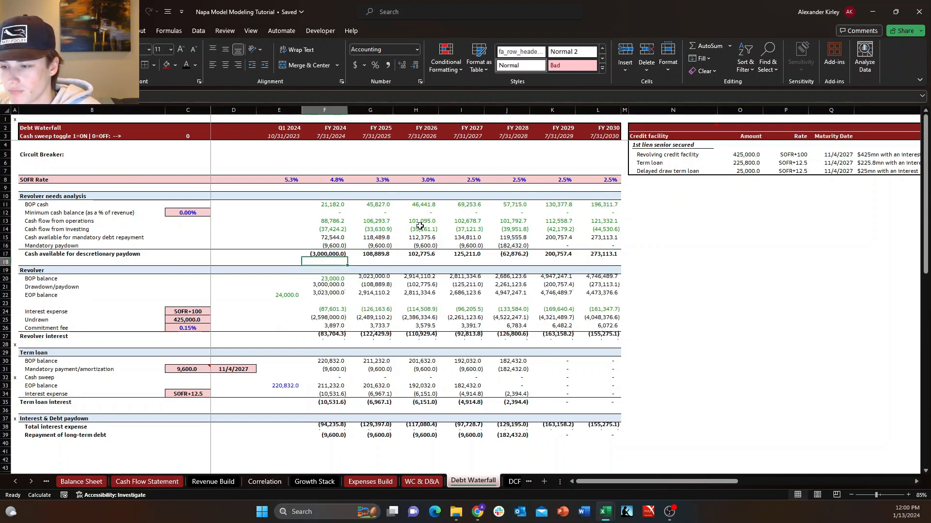
pyautogui.press('Right')
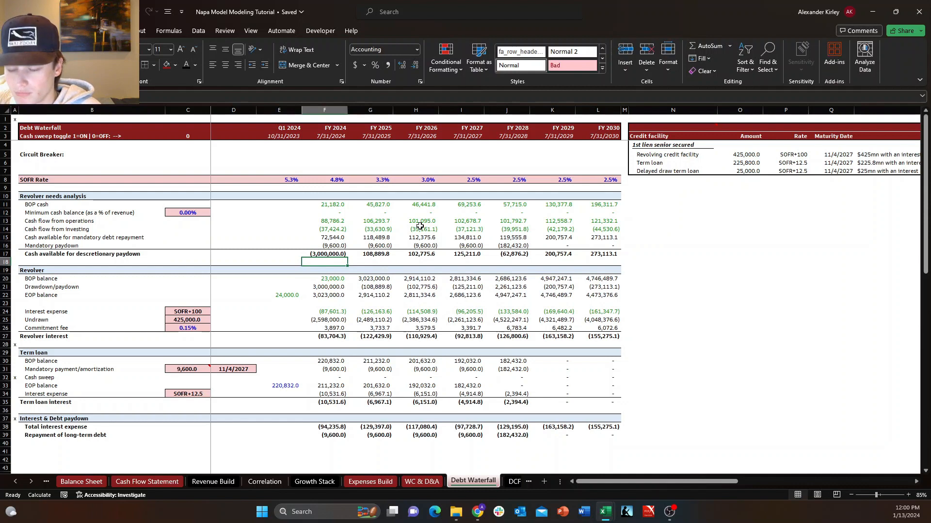
pyautogui.hotkey('ctrl', 'z')
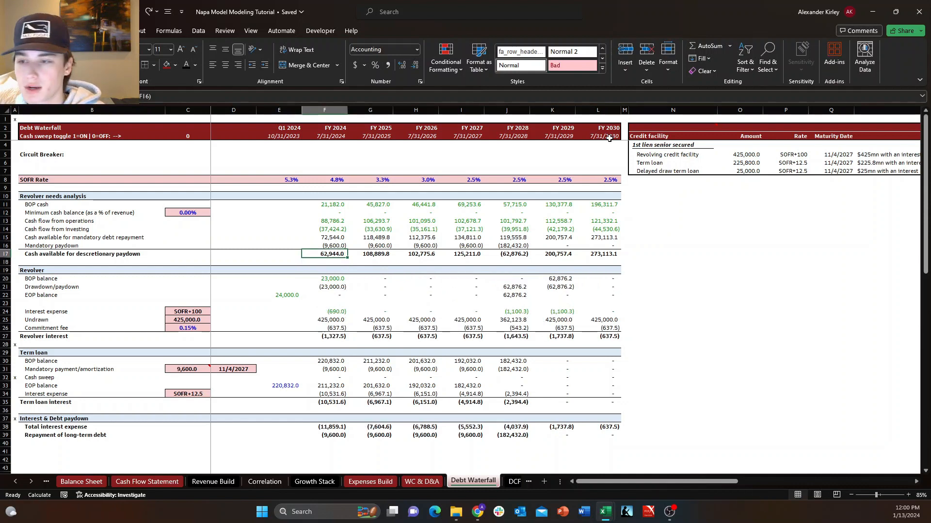
pyautogui.click(551, 239)
pyautogui.click(127, 147)
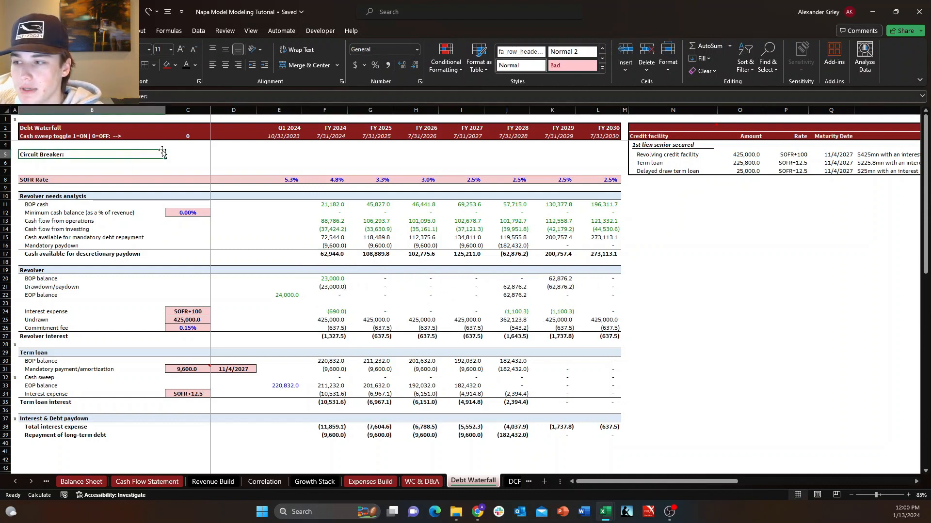
pyautogui.click(163, 153)
pyautogui.click(171, 153)
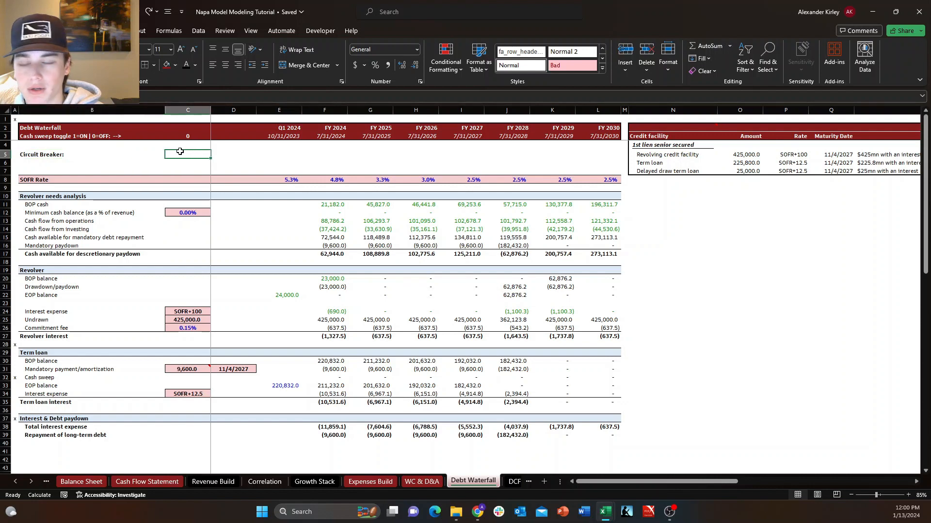
pyautogui.click(136, 153)
pyautogui.click(189, 154)
pyautogui.hotkey('shift', 'Left')
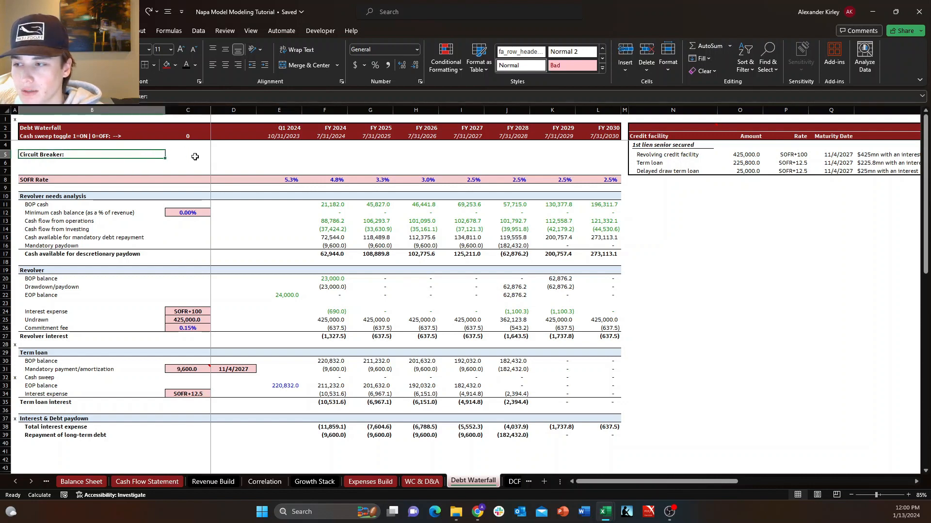
pyautogui.click(197, 155)
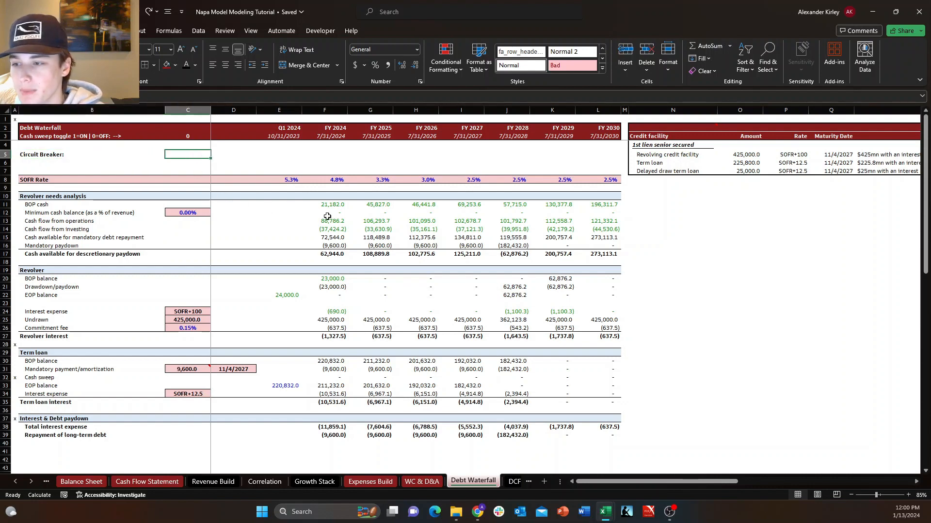
pyautogui.click(334, 321)
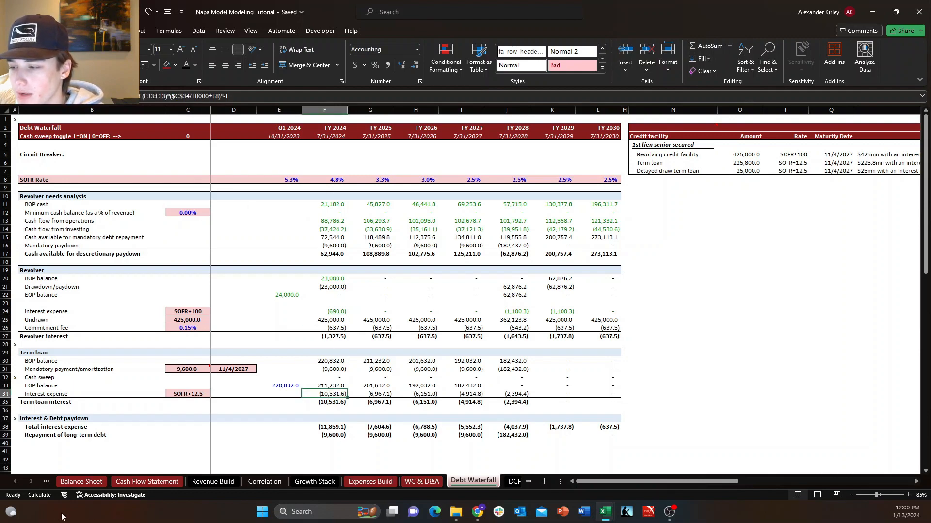
# Link the FY 2024 interest expense on the Income Statement to the Debt Waterfall sheet.
pyautogui.click(46, 482)
pyautogui.click(62, 485)
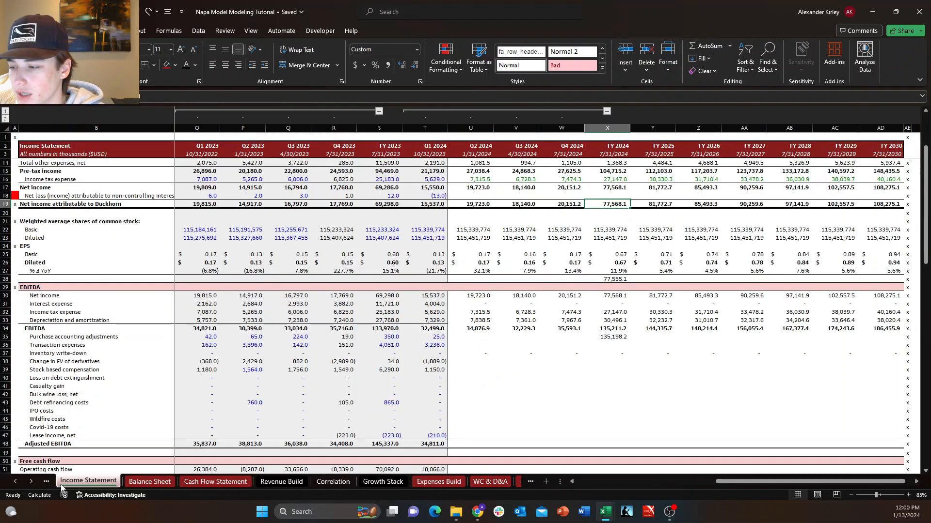
pyautogui.click(631, 189)
pyautogui.scroll(4, 631, 194)
pyautogui.click(600, 230)
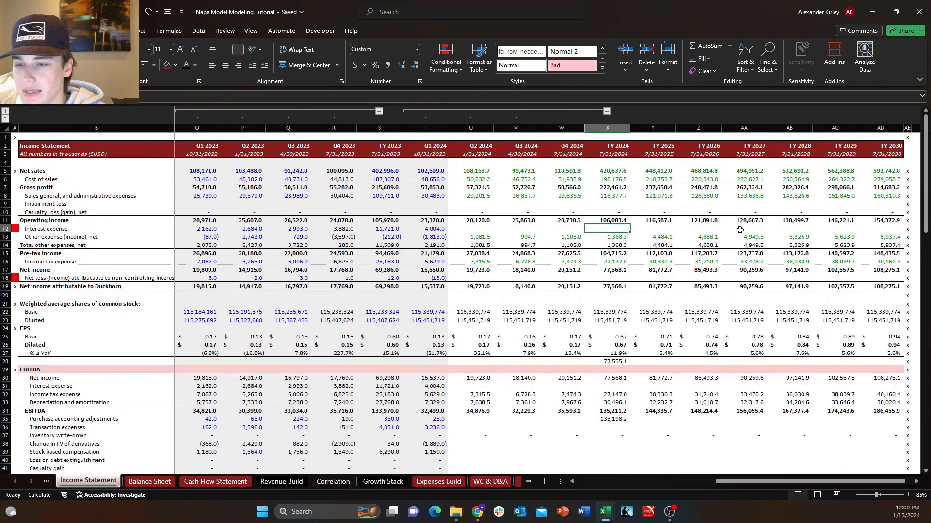
pyautogui.write('+')
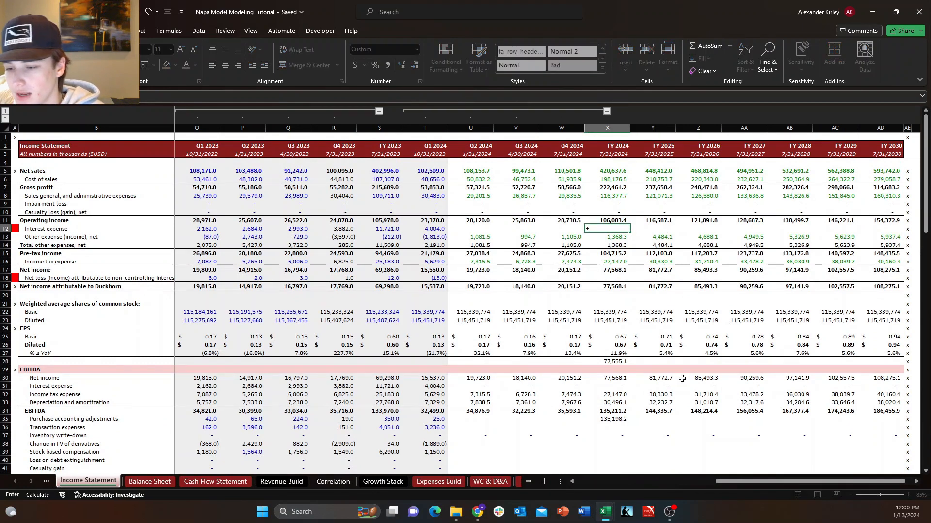
pyautogui.click(521, 482)
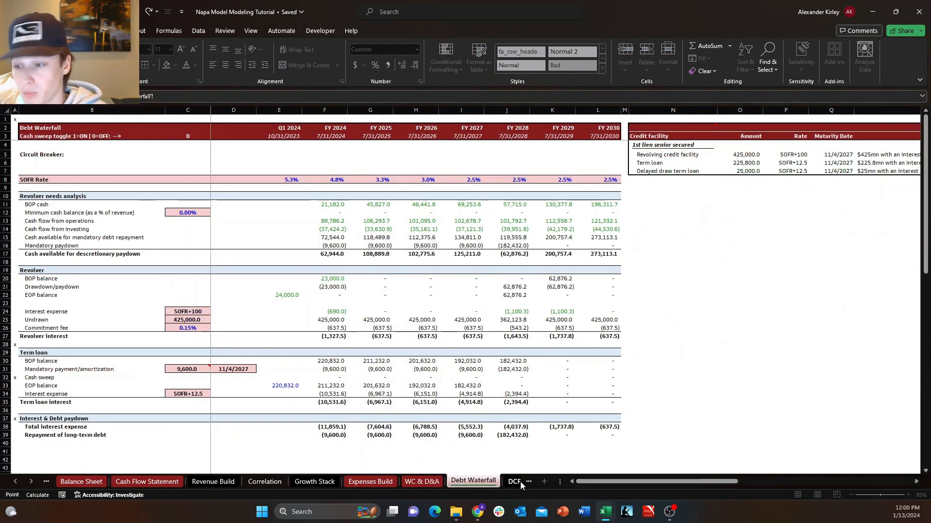
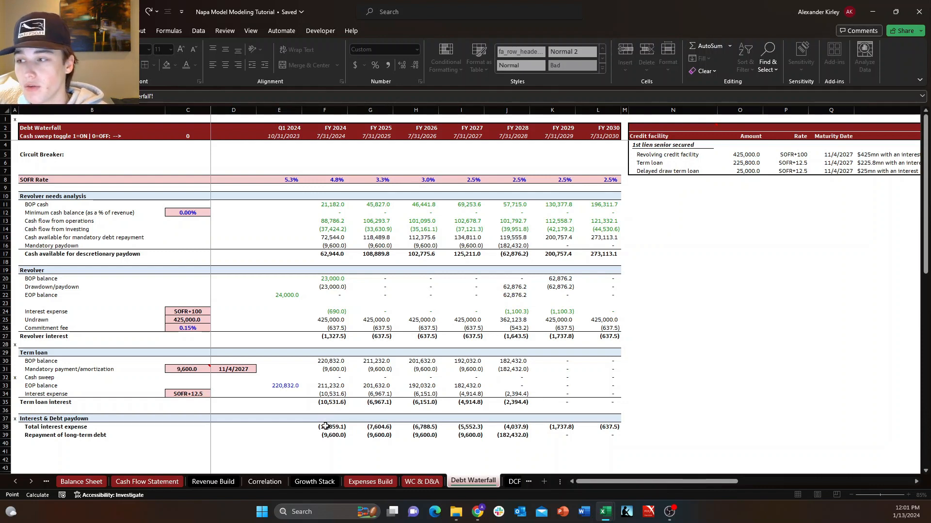
# Abandon the pending Income Statement link and enter the options ON and OFF in D5:D6 beside the Debt Waterfall's Circuit Breaker row.
pyautogui.press('Escape')
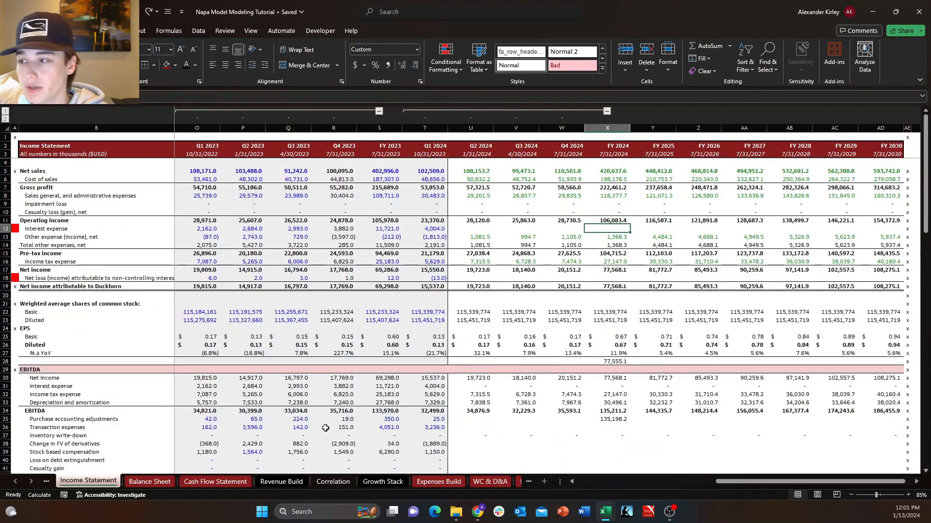
pyautogui.click(514, 482)
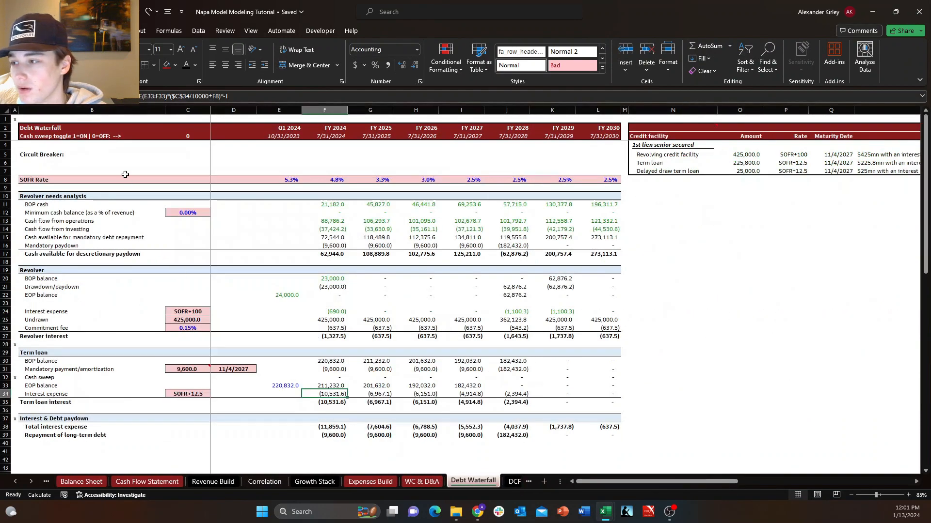
pyautogui.click(124, 172)
pyautogui.click(124, 157)
pyautogui.click(183, 153)
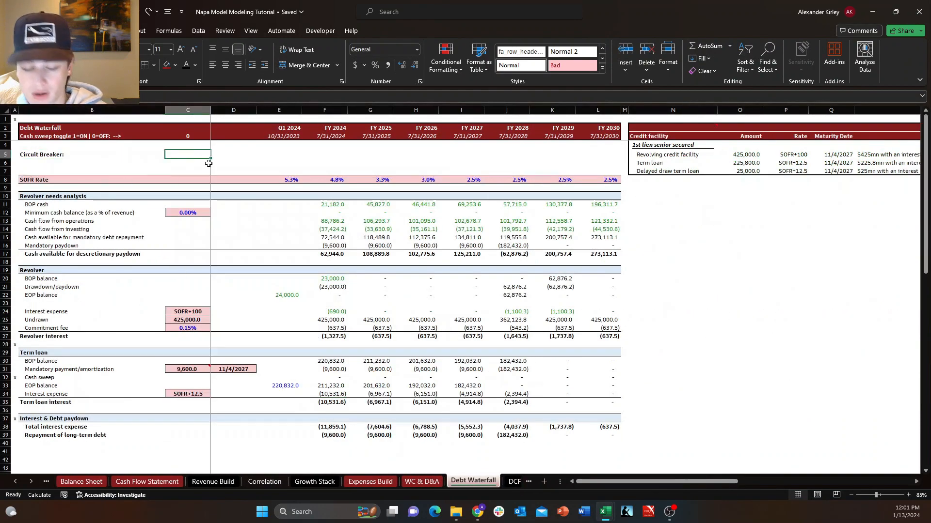
pyautogui.press('Right')
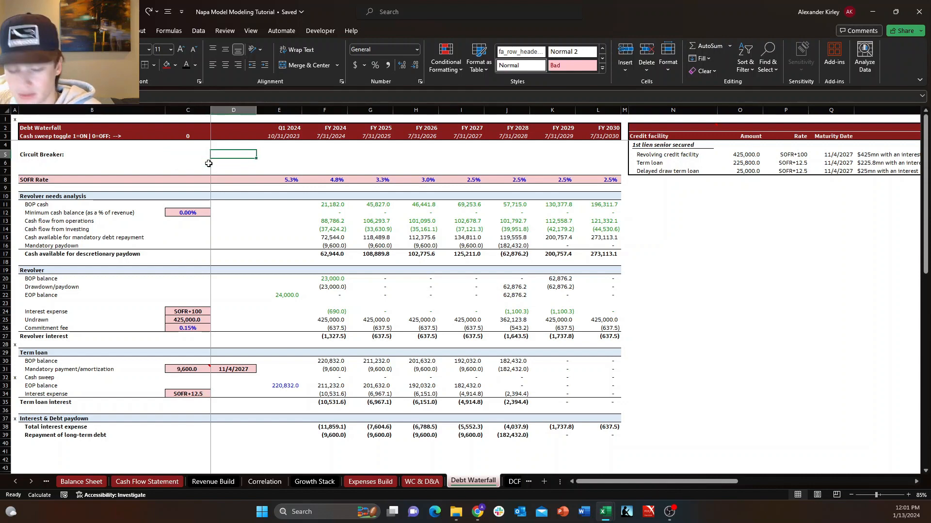
pyautogui.write('ON')
pyautogui.press('Return')
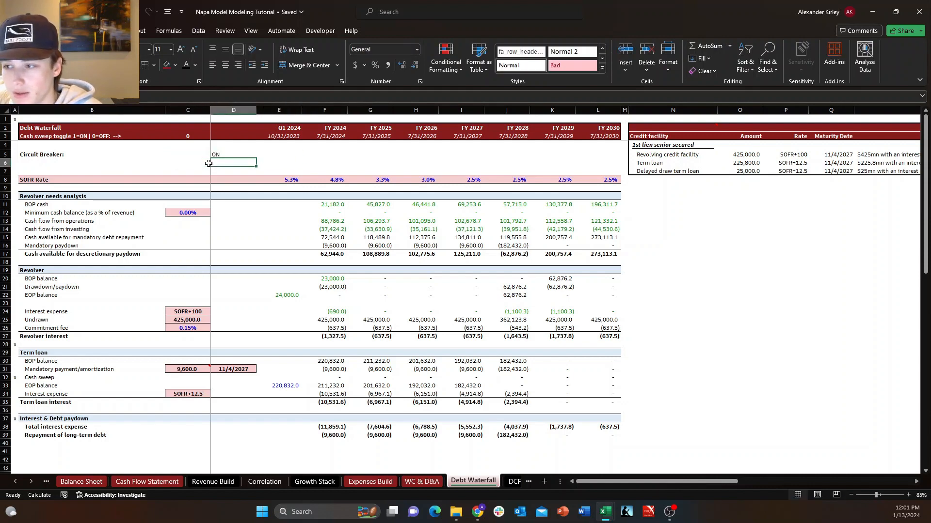
pyautogui.write('OFF')
pyautogui.press('Up')
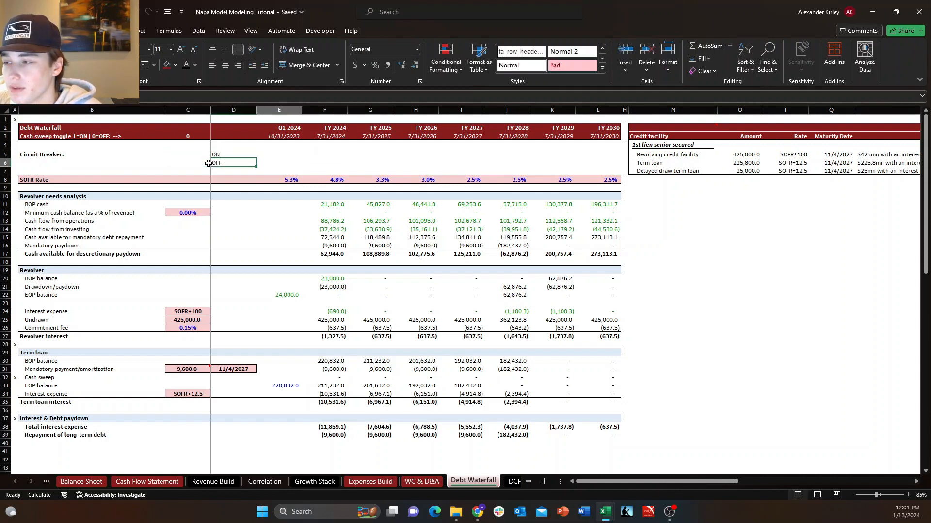
pyautogui.press('Left')
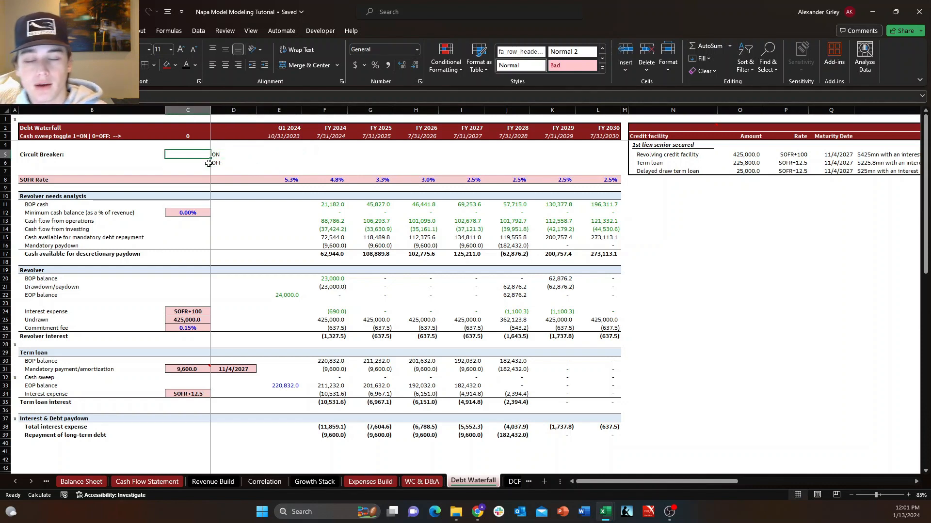
pyautogui.click(332, 427)
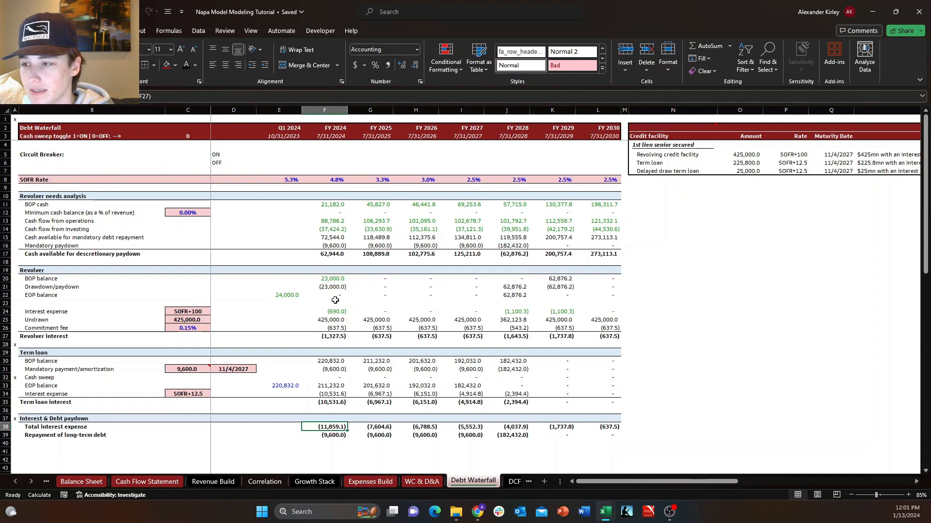
pyautogui.click(209, 155)
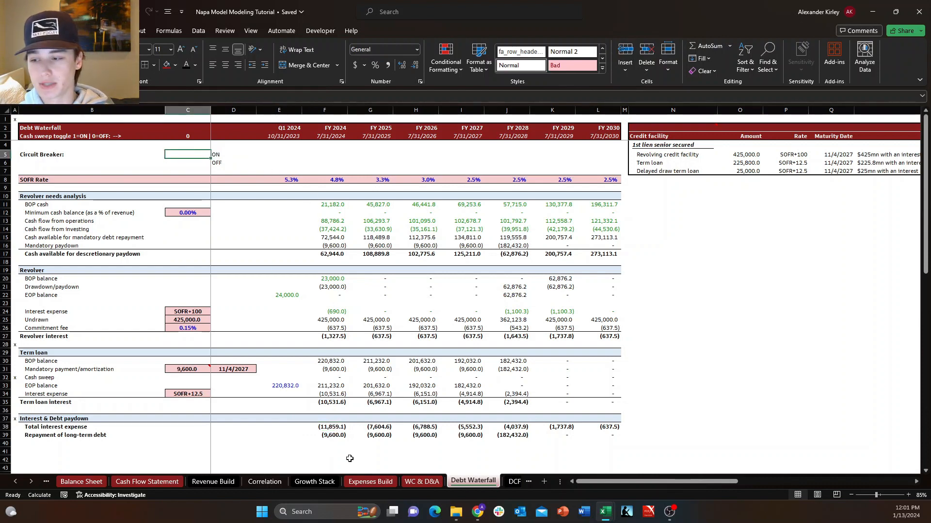
pyautogui.click(330, 435)
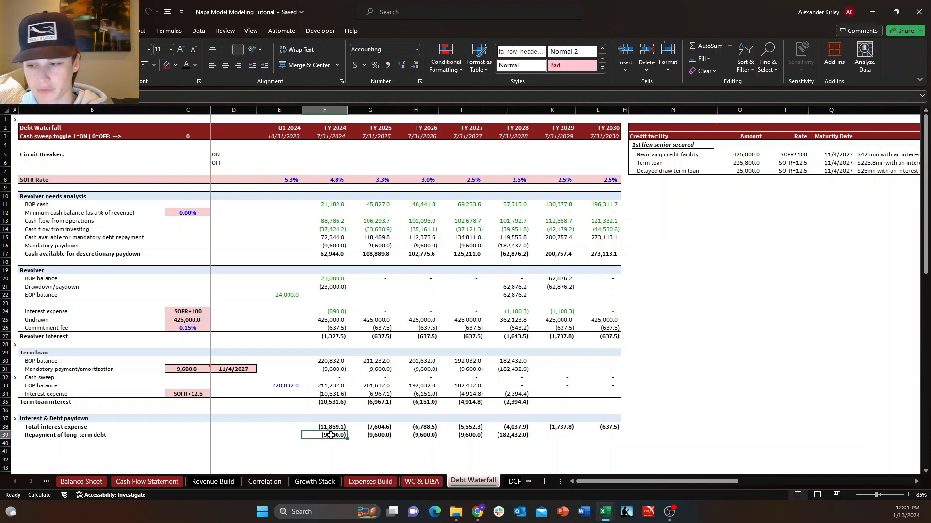
pyautogui.click(518, 437)
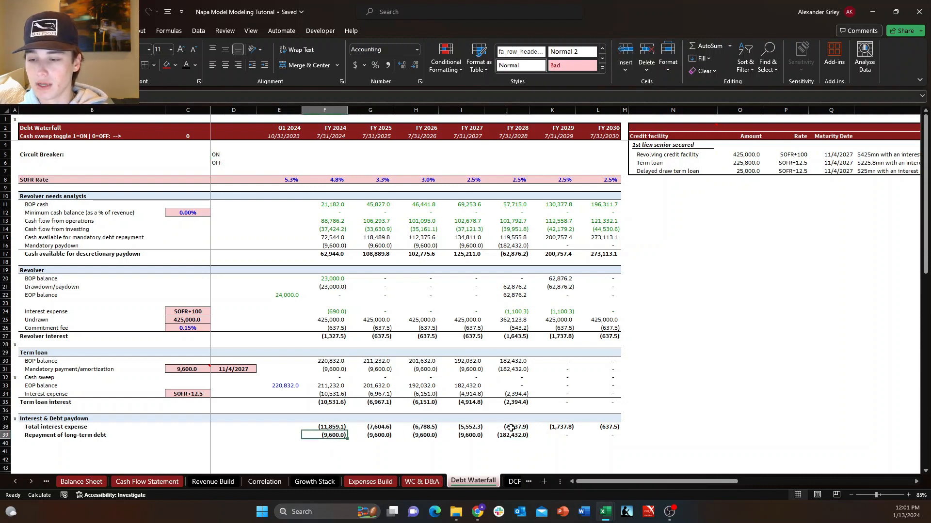
pyautogui.click(599, 434)
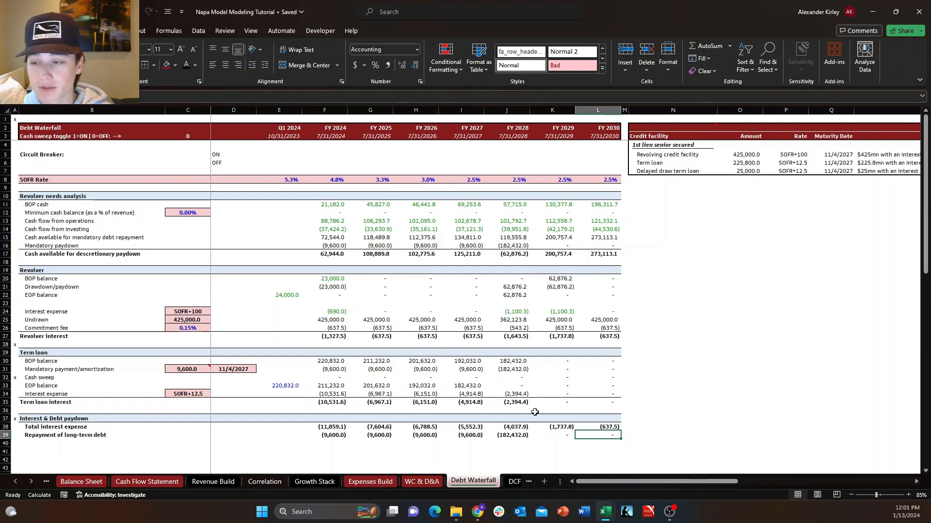
pyautogui.click(150, 158)
# Add list data validation to the Circuit Breaker cell C5, using D5:D6 as the source.
pyautogui.click(194, 156)
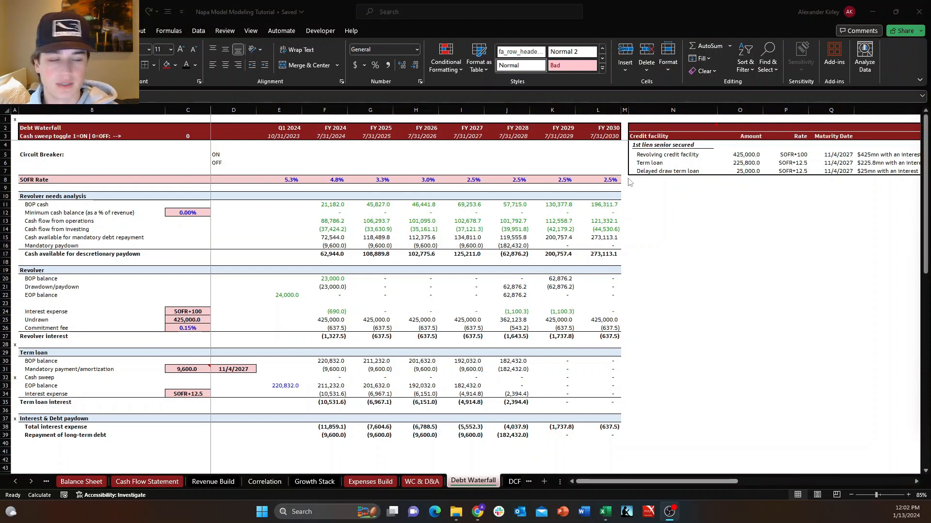
pyautogui.click(181, 165)
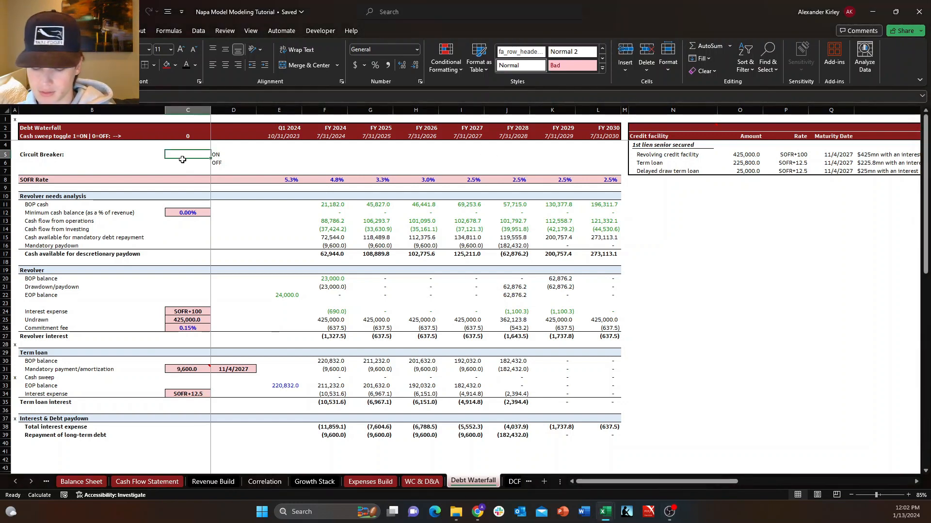
pyautogui.click(198, 31)
pyautogui.click(572, 71)
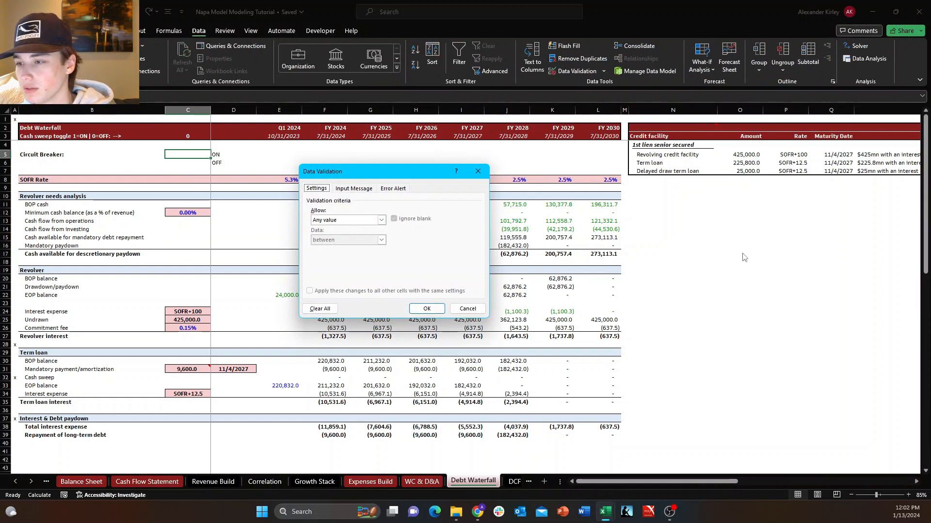
pyautogui.click(381, 220)
pyautogui.click(339, 247)
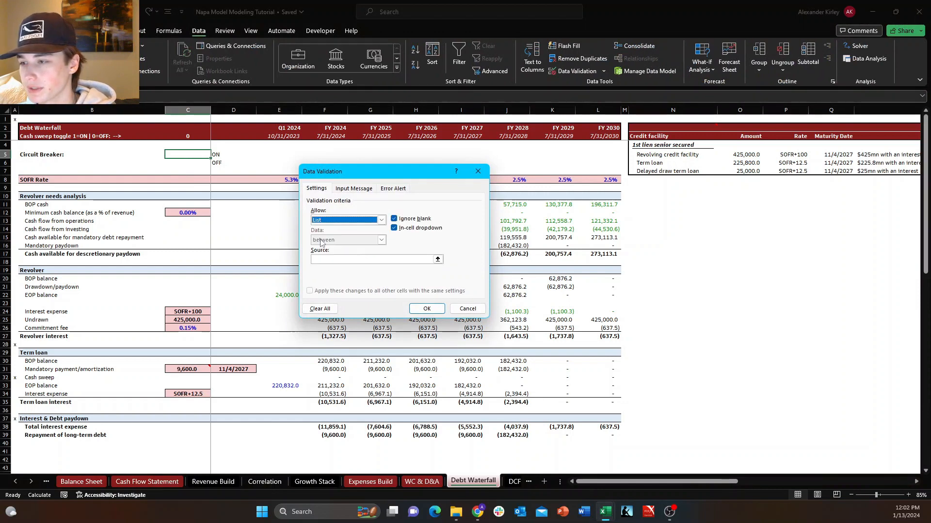
pyautogui.click(331, 260)
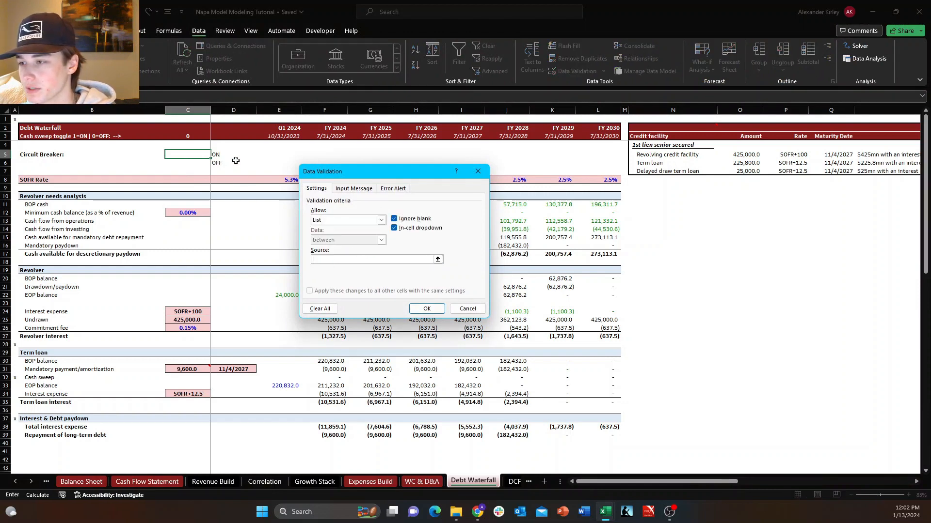
pyautogui.moveTo(236, 160); pyautogui.dragTo(235, 154)
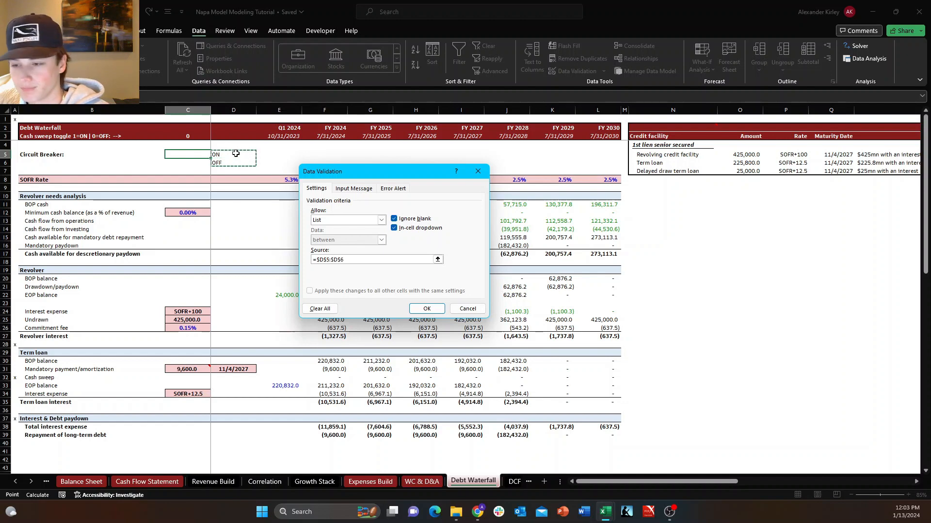
pyautogui.press('Return')
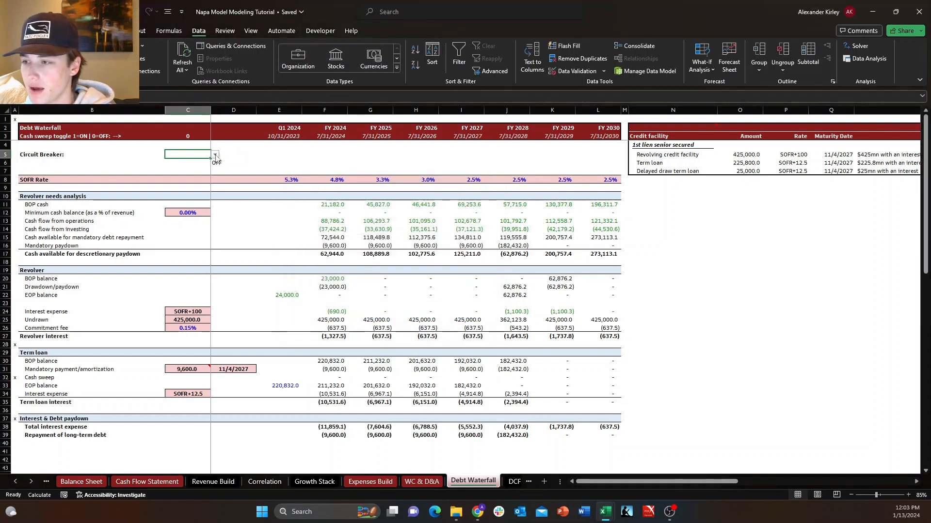
# Try both options of the Circuit Breaker drop-down and leave it set to ON.
pyautogui.click(215, 155)
pyautogui.click(184, 163)
pyautogui.click(215, 155)
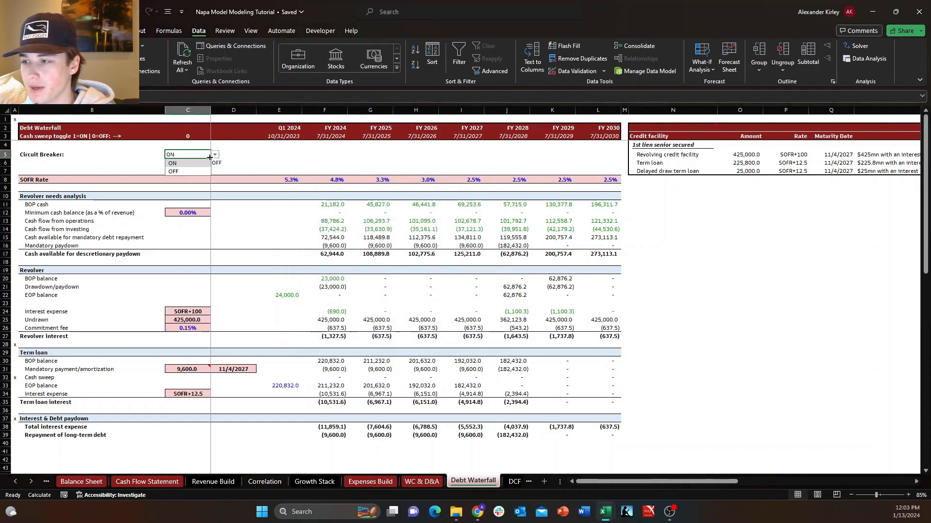
pyautogui.click(184, 171)
pyautogui.click(214, 154)
pyautogui.click(201, 164)
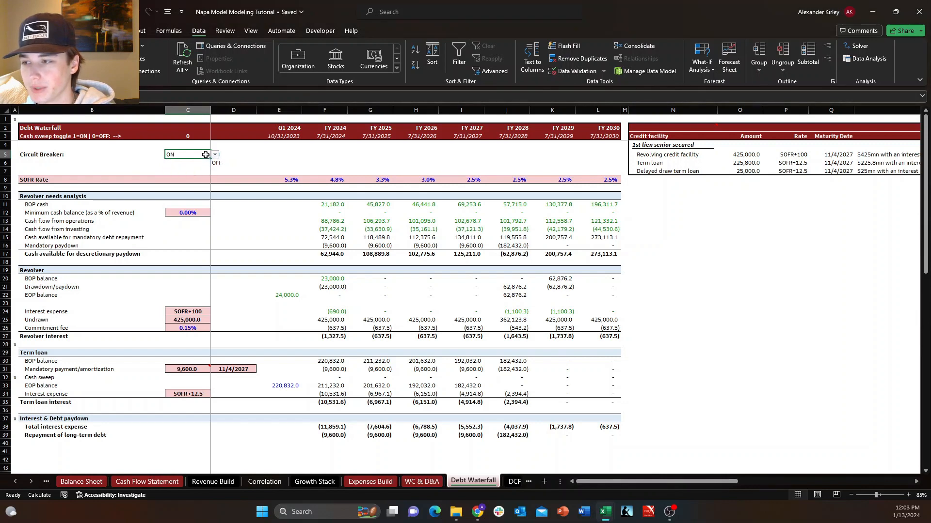
# Center the value in the Circuit Breaker cell C5.
pyautogui.press('h')
pyautogui.press('a')
pyautogui.press('c')
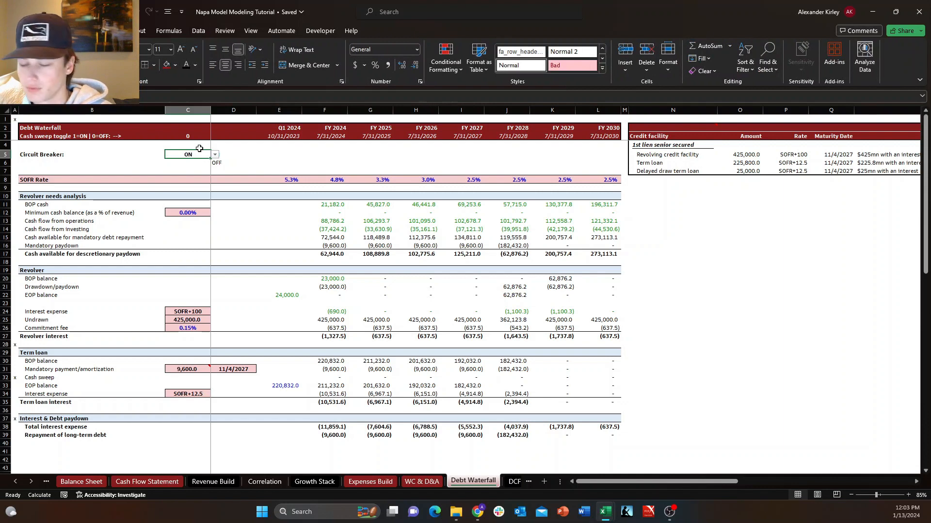
pyautogui.click(622, 328)
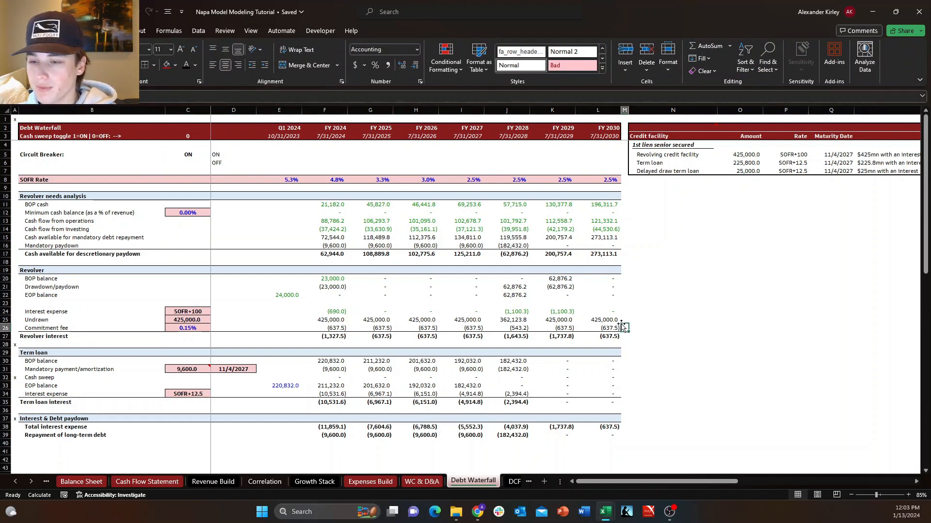
pyautogui.click(192, 154)
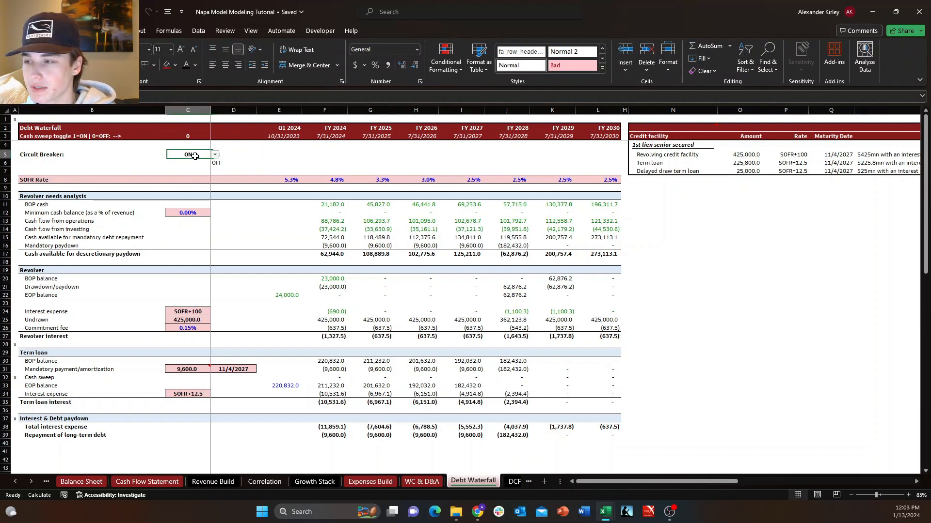
pyautogui.click(224, 155)
pyautogui.click(198, 155)
pyautogui.click(228, 155)
pyautogui.click(195, 156)
pyautogui.click(229, 160)
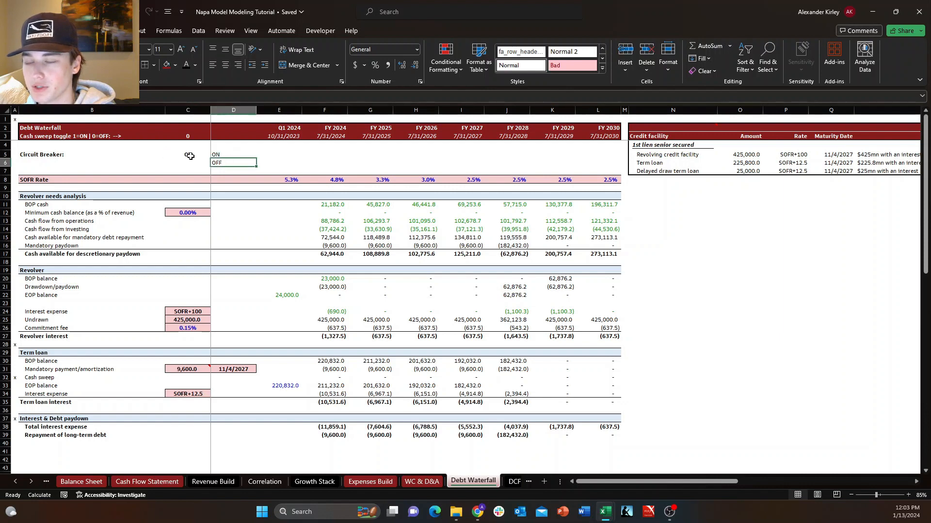
pyautogui.click(190, 156)
pyautogui.click(326, 433)
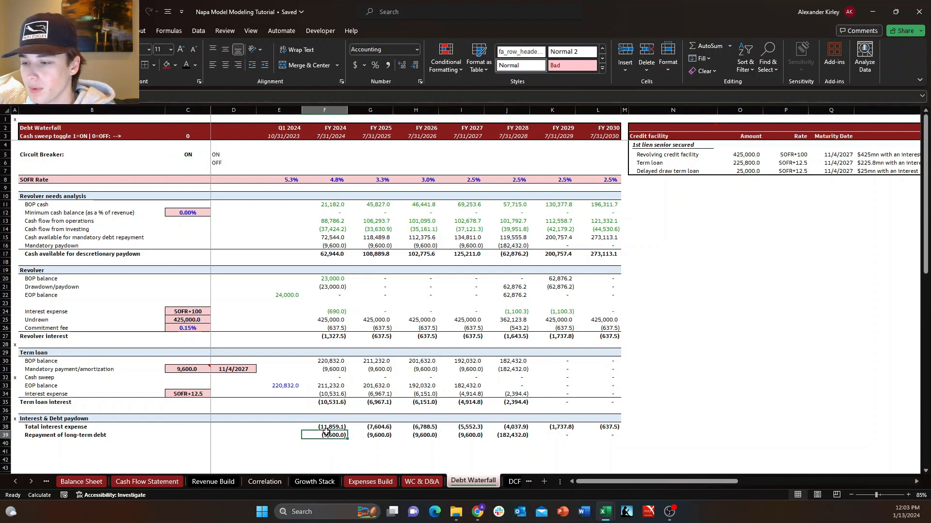
pyautogui.click(386, 436)
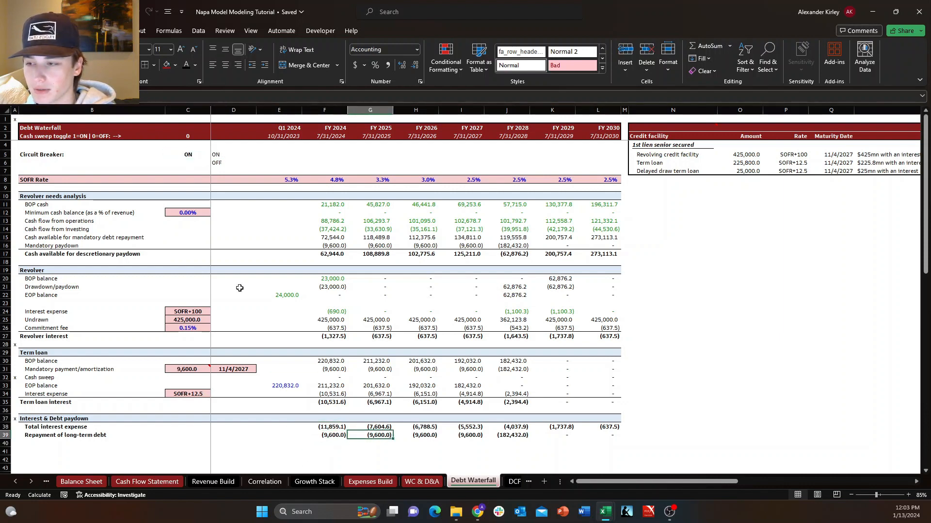
pyautogui.click(251, 248)
pyautogui.click(322, 253)
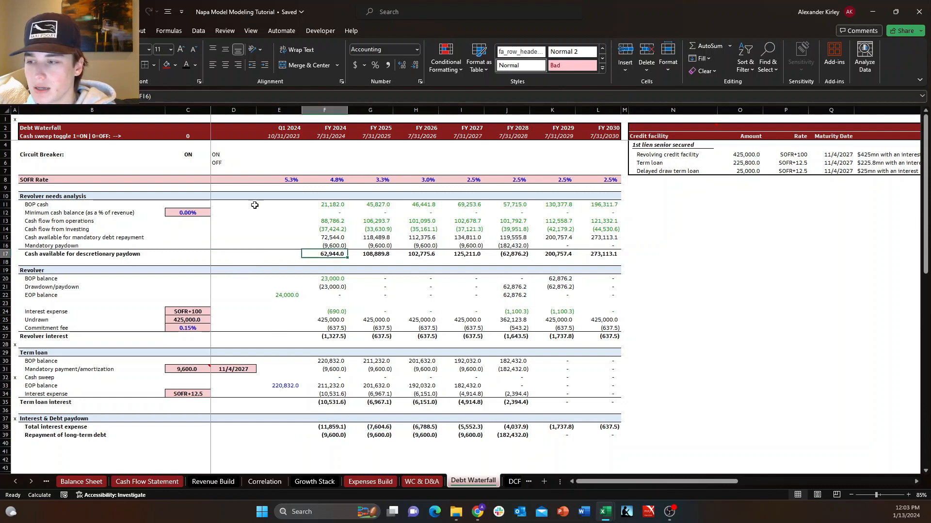
# Enter a test formula in N22 that returns 0 if Circuit Breaker cell C5 is "ON" and otherwise FY 2024 total interest expense from F38.
pyautogui.click(660, 296)
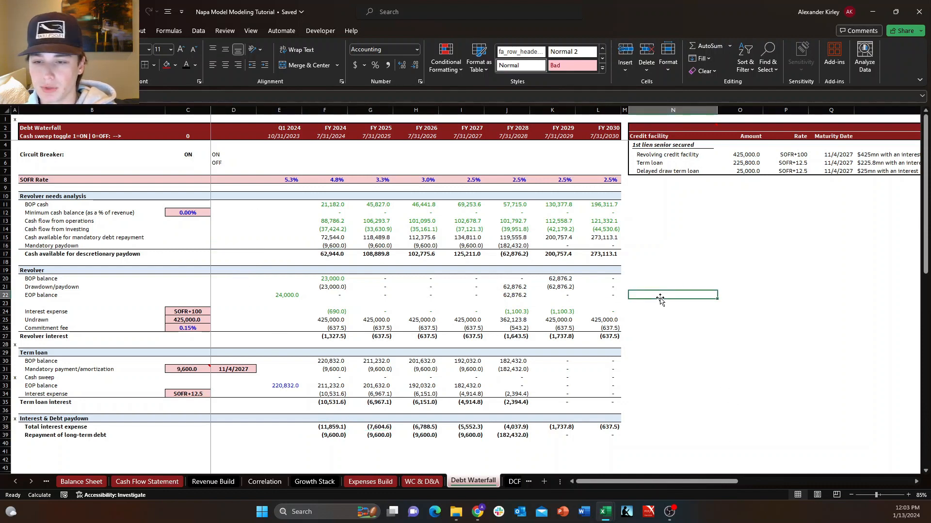
pyautogui.write('+')
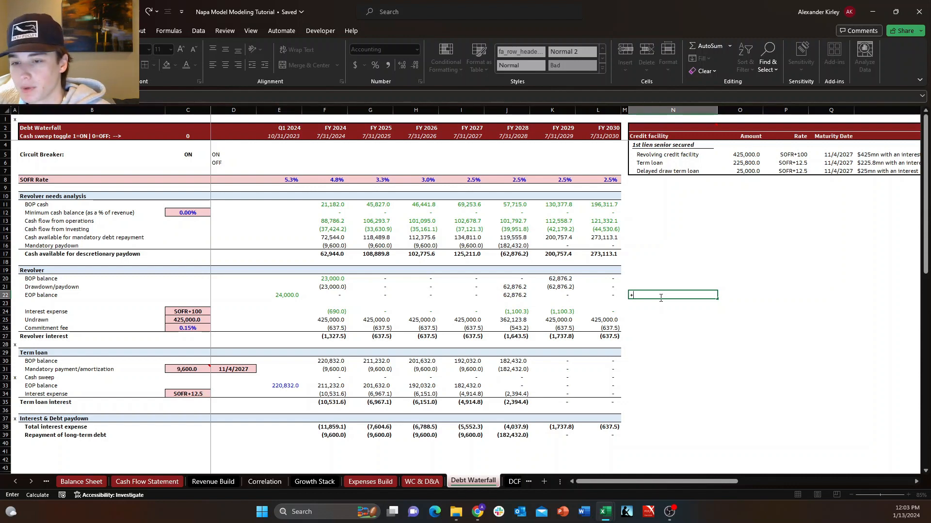
pyautogui.write('if')
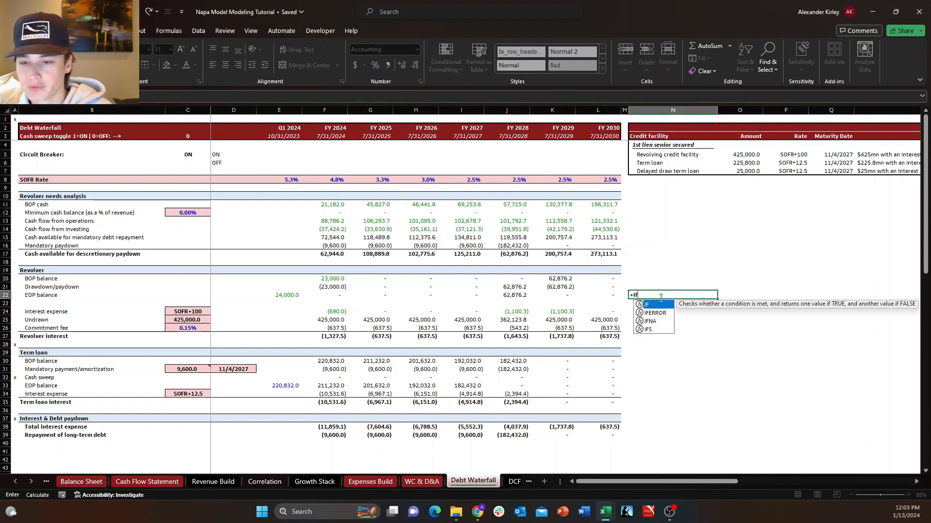
pyautogui.press('Tab')
pyautogui.press('Left')
pyautogui.press('Left')
pyautogui.press('Left')
pyautogui.press('Left')
pyautogui.press('Left')
pyautogui.press('Up')
pyautogui.press('Up')
pyautogui.press('Up')
pyautogui.press('Up')
pyautogui.press('Up')
pyautogui.press('Left')
pyautogui.press('Left')
pyautogui.press('Up')
pyautogui.press('Up')
pyautogui.press('Left')
pyautogui.press('Left')
pyautogui.press('Up')
pyautogui.press('Up')
pyautogui.press('Left')
pyautogui.press('Up')
pyautogui.press('Up')
pyautogui.press('Up')
pyautogui.press('Up')
pyautogui.press('Left')
pyautogui.press('Up')
pyautogui.press('Up')
pyautogui.press('Up')
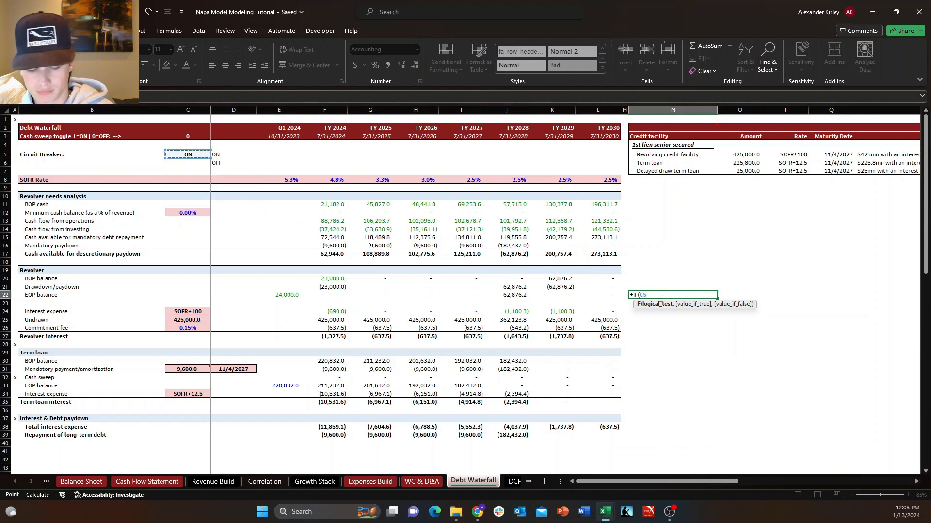
pyautogui.write('=o')
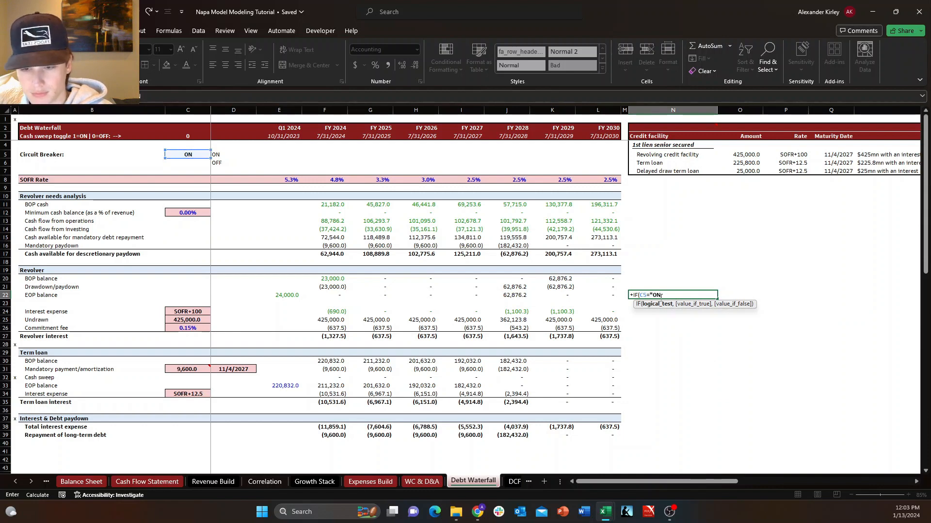
pyautogui.write('ON"')
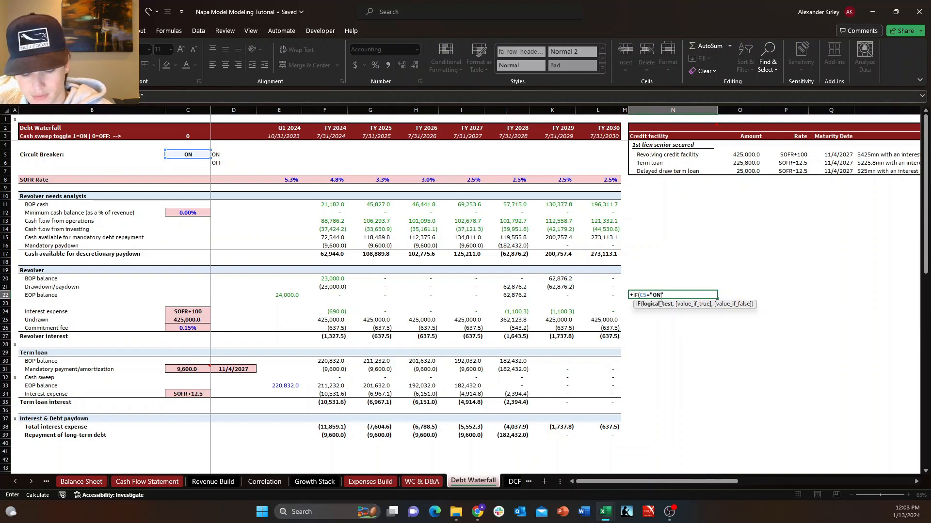
pyautogui.write(',')
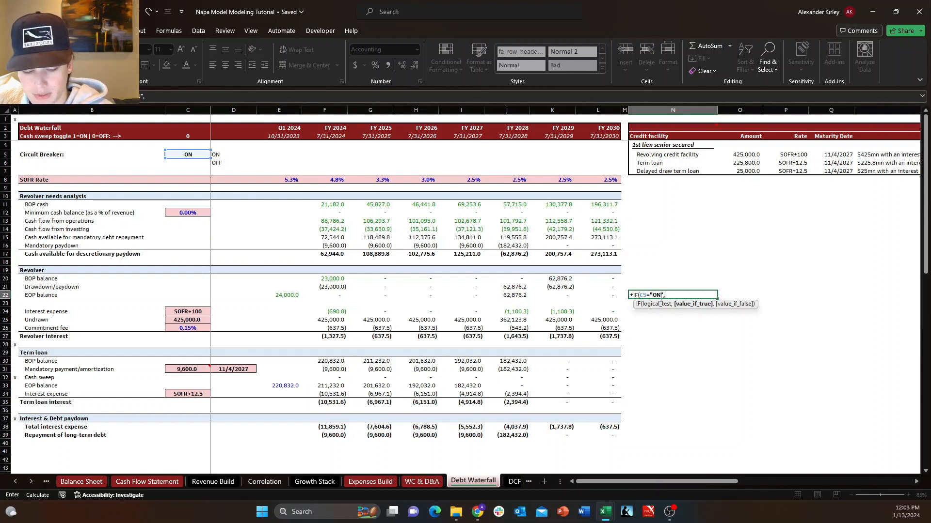
pyautogui.write('0,')
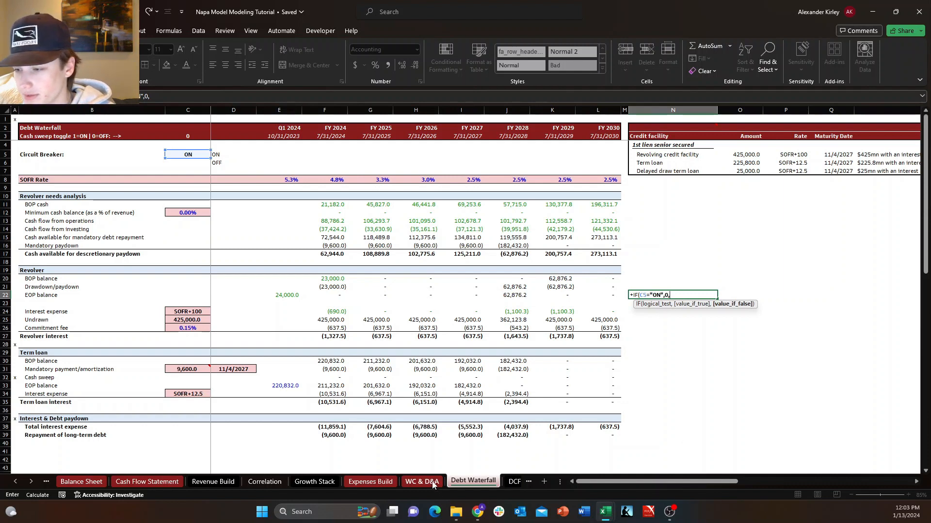
pyautogui.click(331, 427)
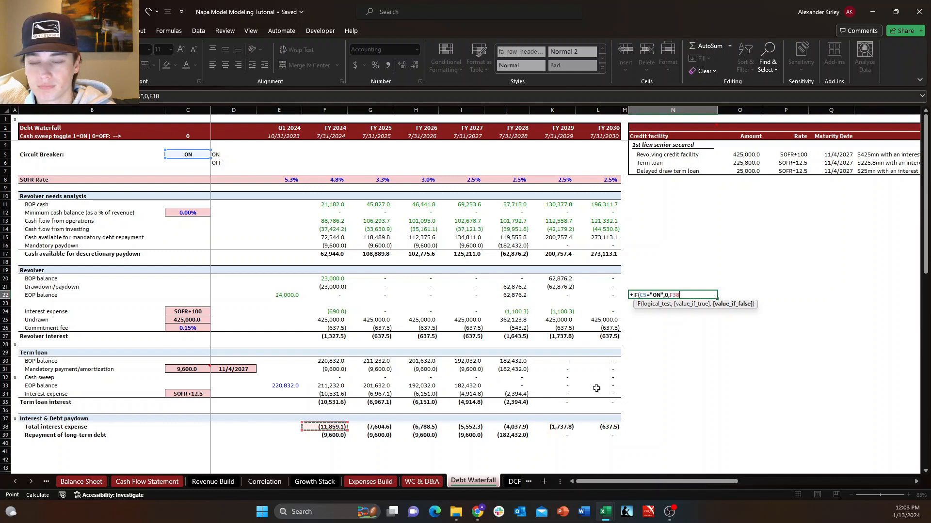
pyautogui.write(')')
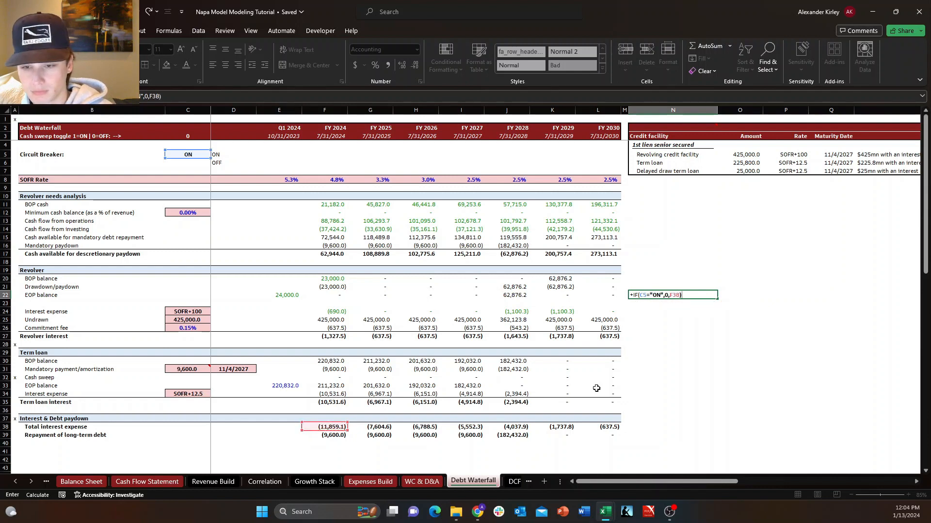
pyautogui.hotkey('ctrl', 'Return')
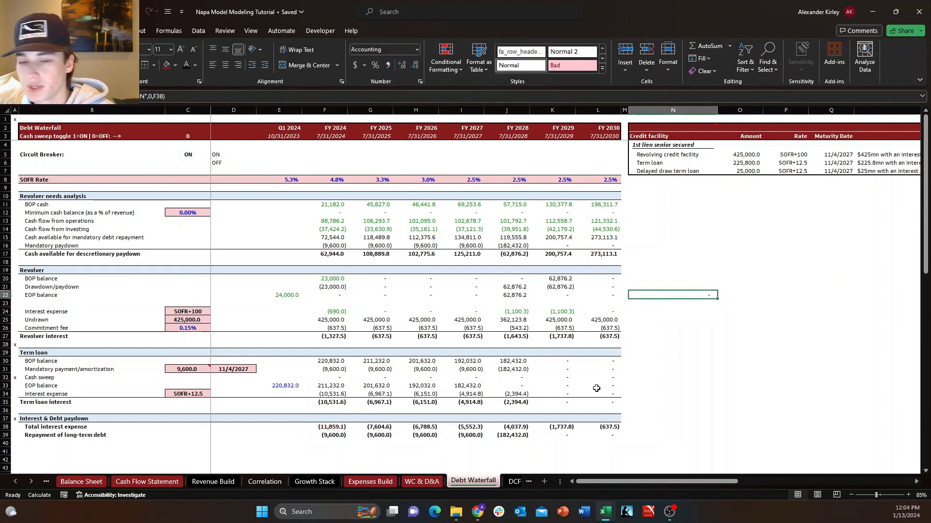
# Test the N22 formula by switching the Circuit Breaker in C5 to OFF and back to ON.
pyautogui.click(189, 153)
pyautogui.click(215, 155)
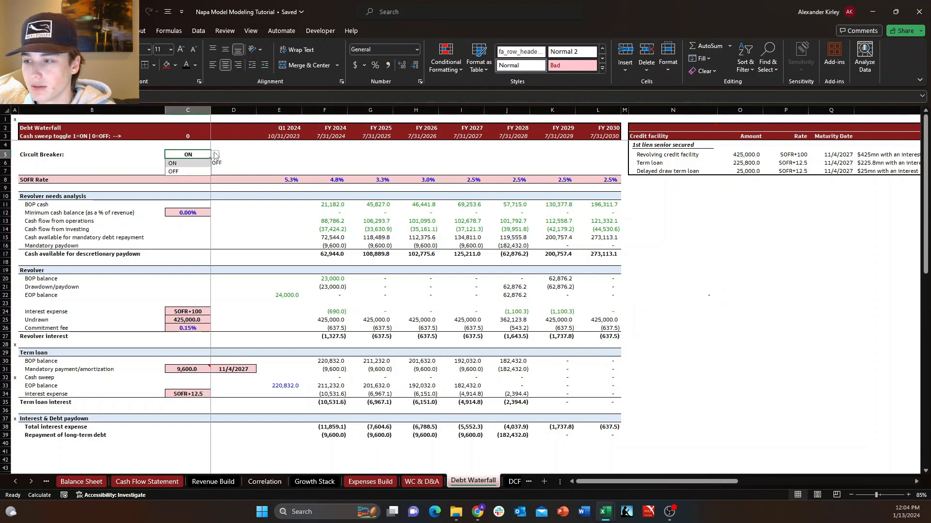
pyautogui.click(185, 171)
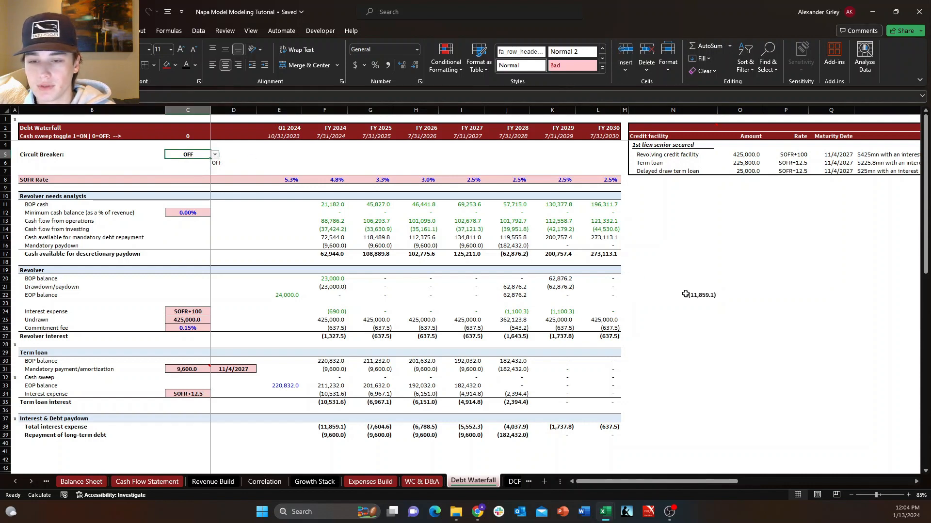
pyautogui.click(685, 294)
pyautogui.click(209, 154)
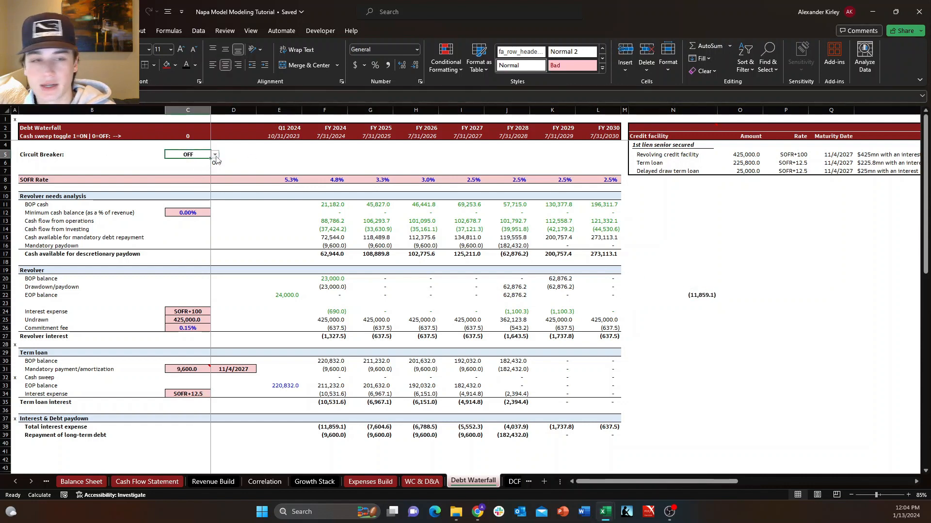
pyautogui.click(214, 155)
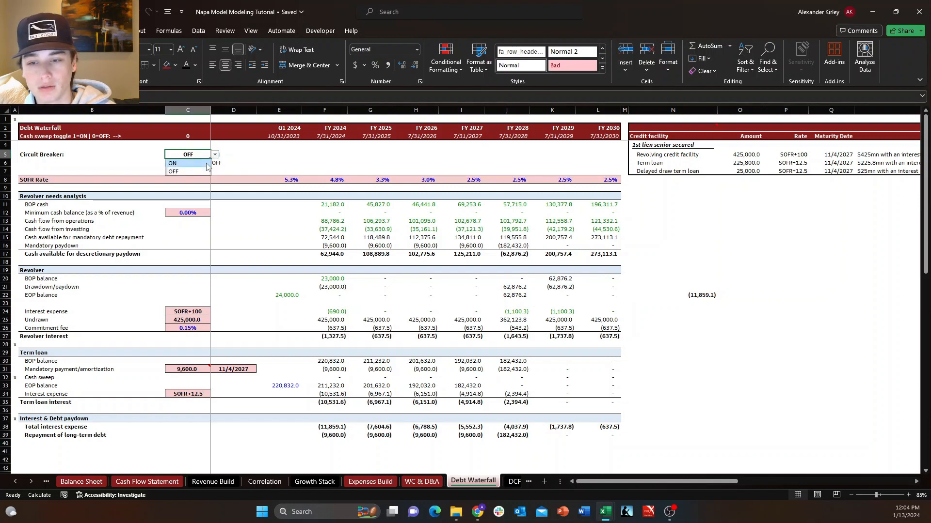
pyautogui.click(187, 163)
pyautogui.click(686, 293)
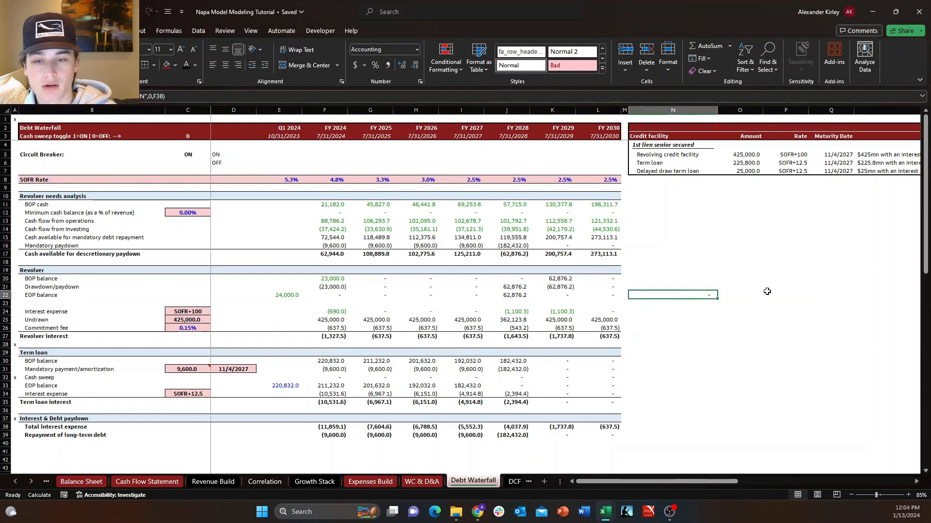
pyautogui.click(187, 154)
pyautogui.click(214, 155)
pyautogui.click(196, 167)
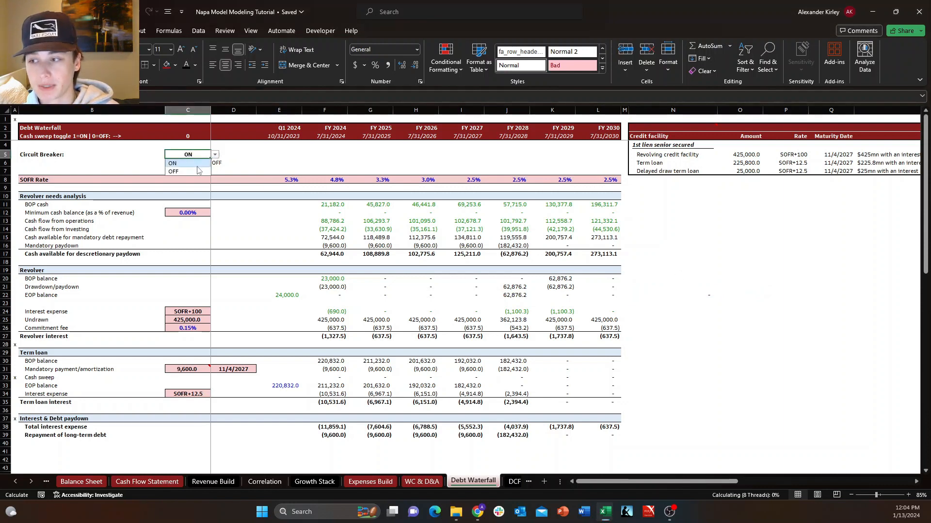
pyautogui.click(197, 166)
pyautogui.click(201, 153)
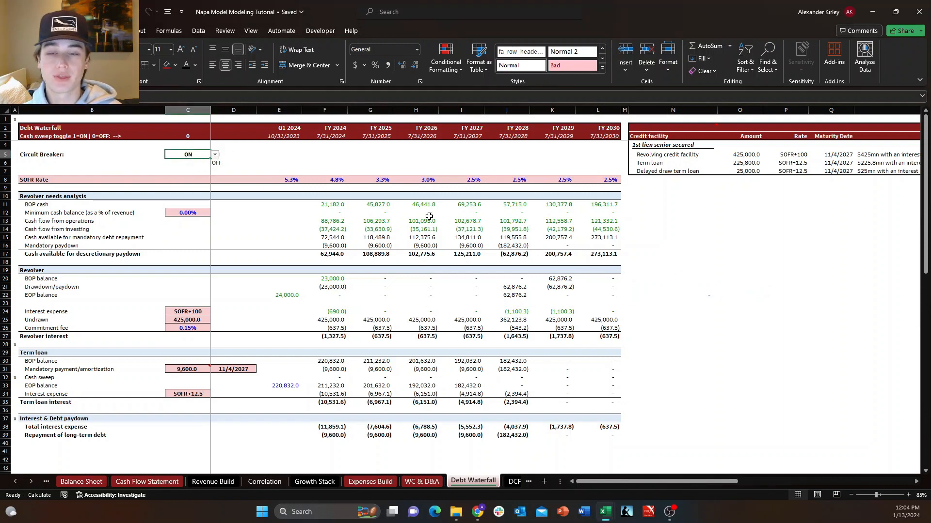
pyautogui.click(709, 297)
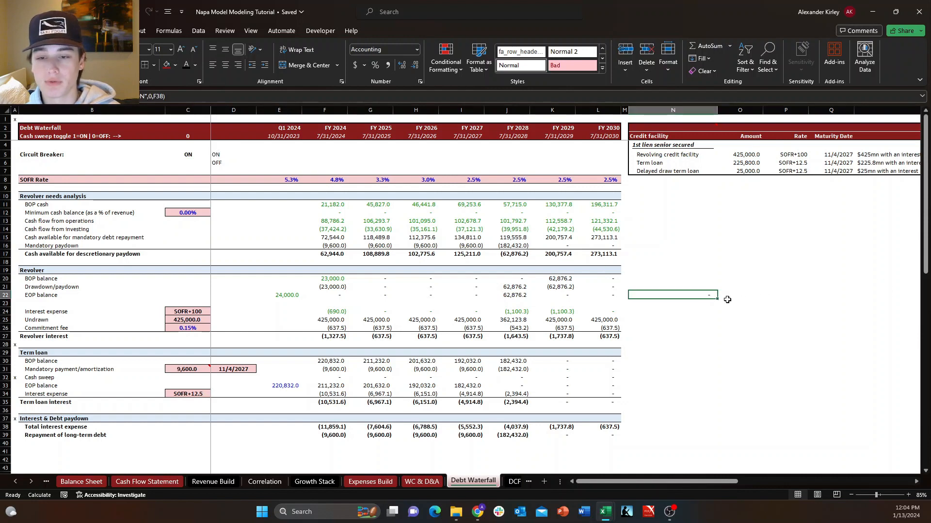
pyautogui.click(731, 302)
pyautogui.click(708, 296)
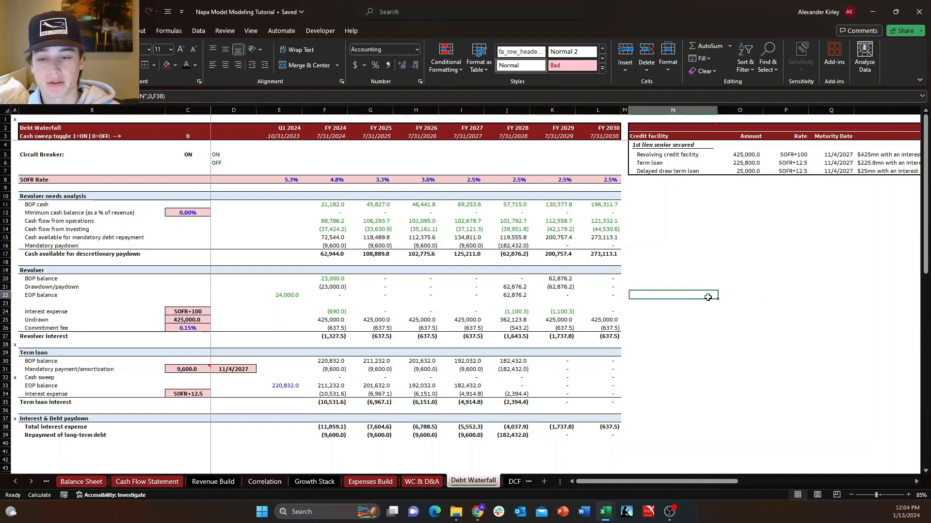
pyautogui.click(703, 304)
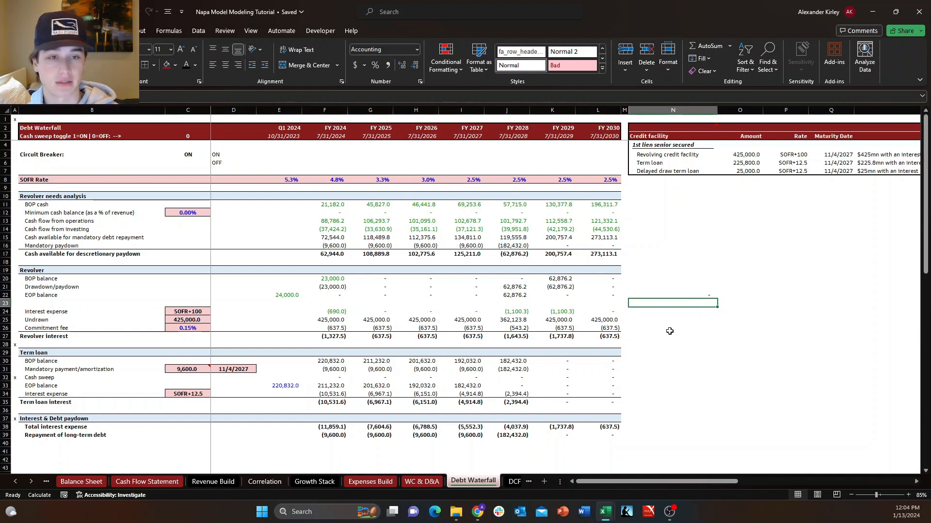
pyautogui.click(186, 156)
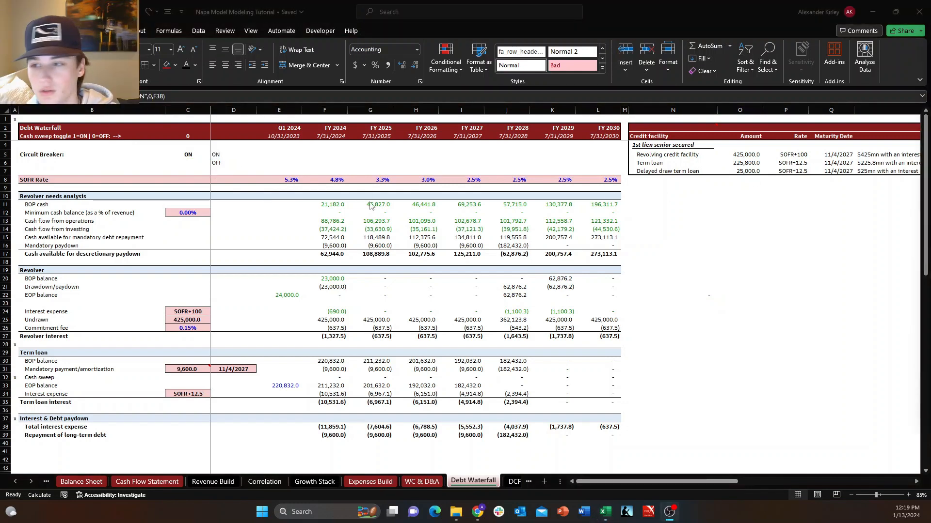
pyautogui.click(180, 156)
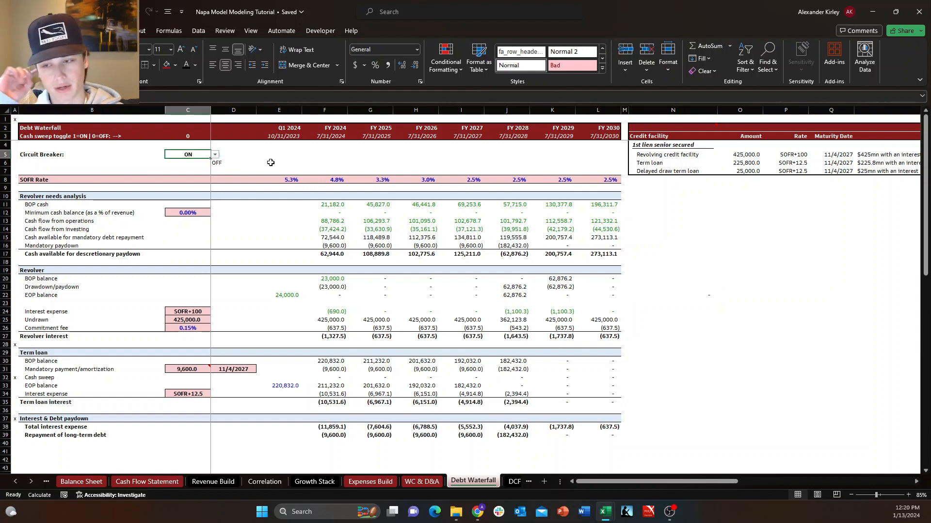
# Examine the FY 2024 total interest expense and long-term debt repayment, and their destination on the Income Statement, before returning to Debt Waterfall.
pyautogui.click(329, 371)
pyautogui.click(329, 428)
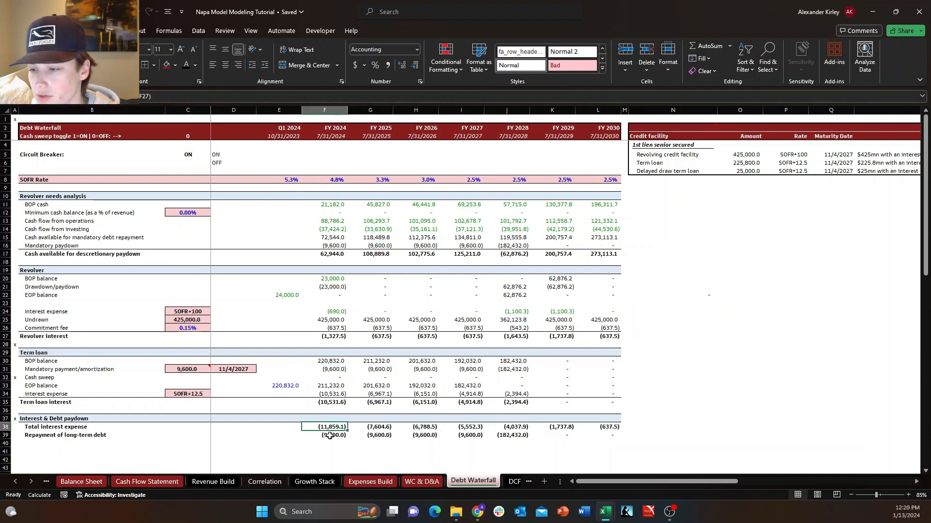
pyautogui.press('Down')
pyautogui.press('Down')
pyautogui.press('Up')
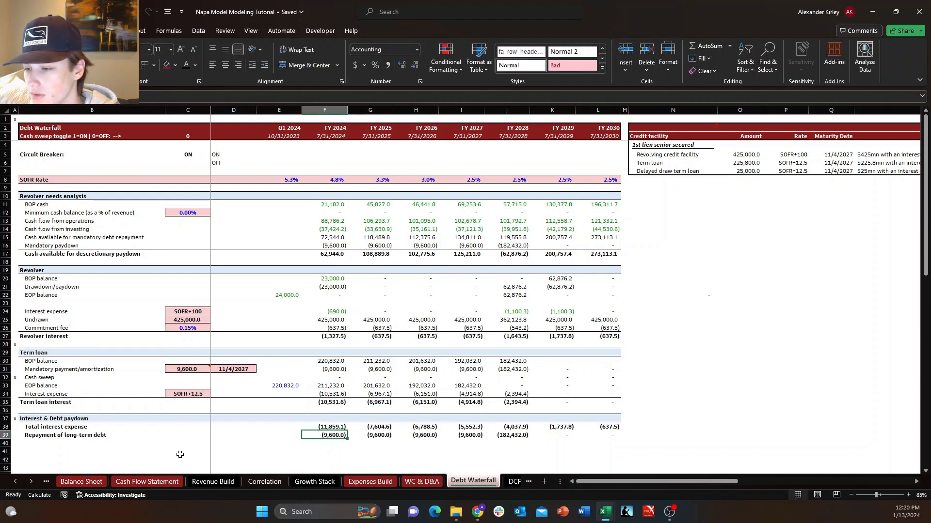
pyautogui.click(48, 483)
pyautogui.click(87, 481)
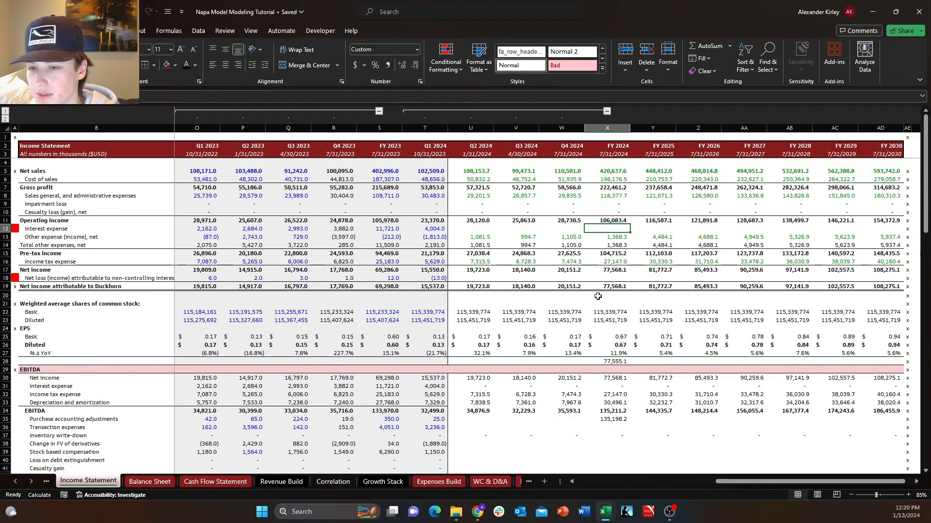
pyautogui.click(521, 482)
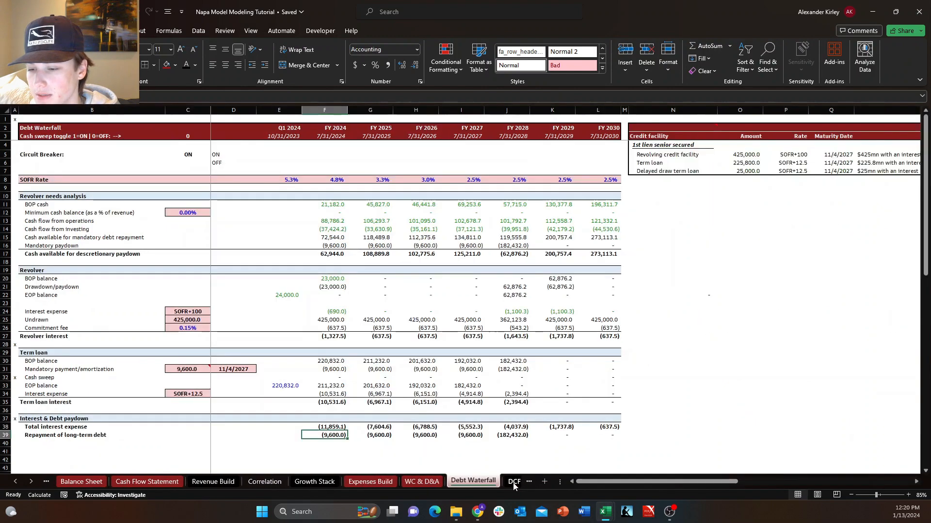
pyautogui.click(82, 161)
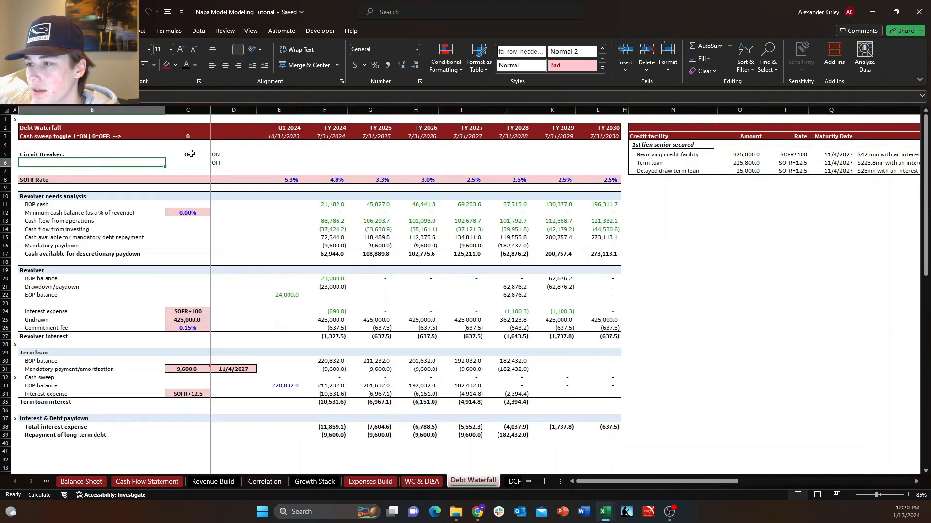
# Toggle the Circuit Breaker to OFF and back to ON, and clear the test formula from N22.
pyautogui.click(190, 154)
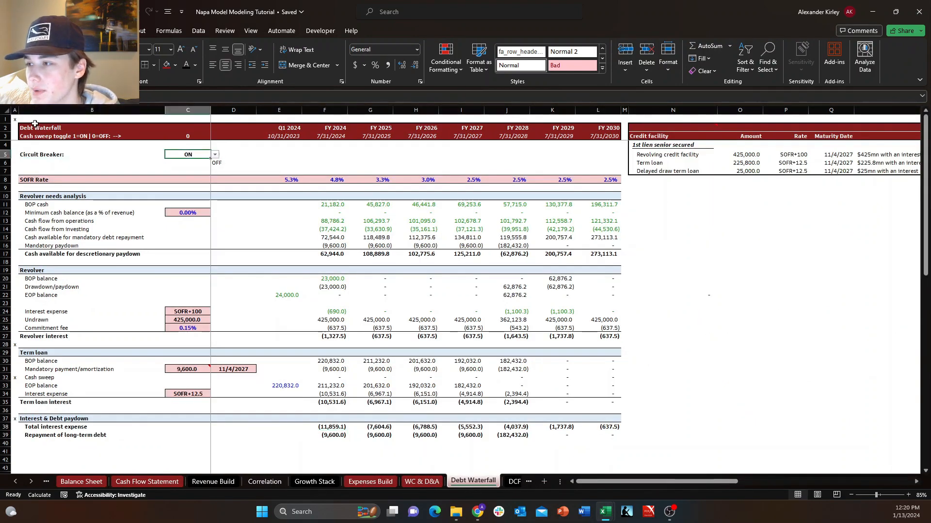
pyautogui.click(214, 154)
pyautogui.click(194, 171)
pyautogui.click(217, 148)
pyautogui.click(204, 154)
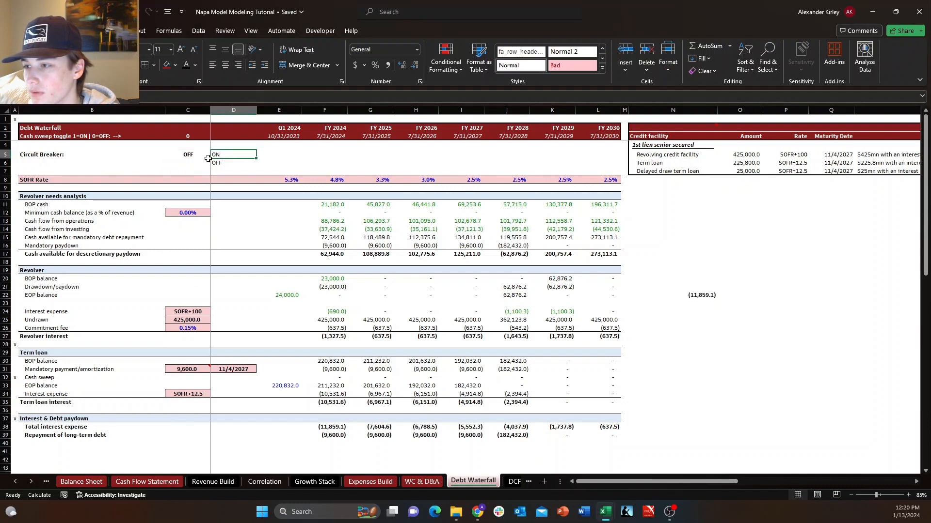
pyautogui.click(214, 155)
pyautogui.click(193, 164)
pyautogui.click(700, 294)
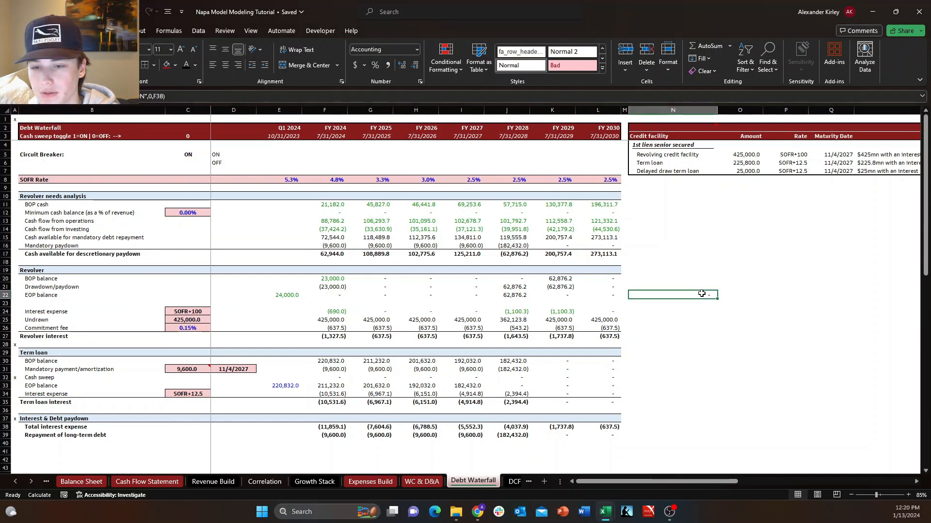
# Inspect the FY 2024 interest expense and other expense cells on the Income Statement, and the formula totalling them in X14.
pyautogui.click(46, 481)
pyautogui.click(75, 481)
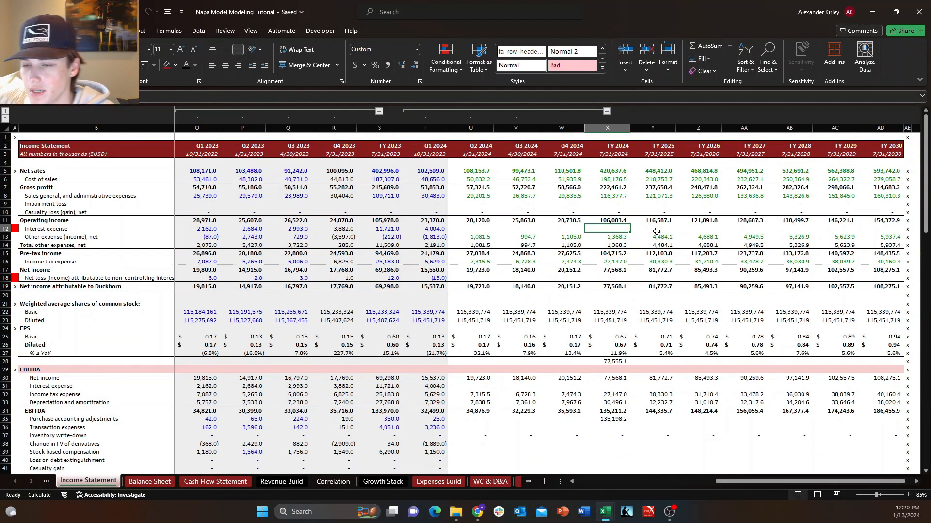
pyautogui.press('Down')
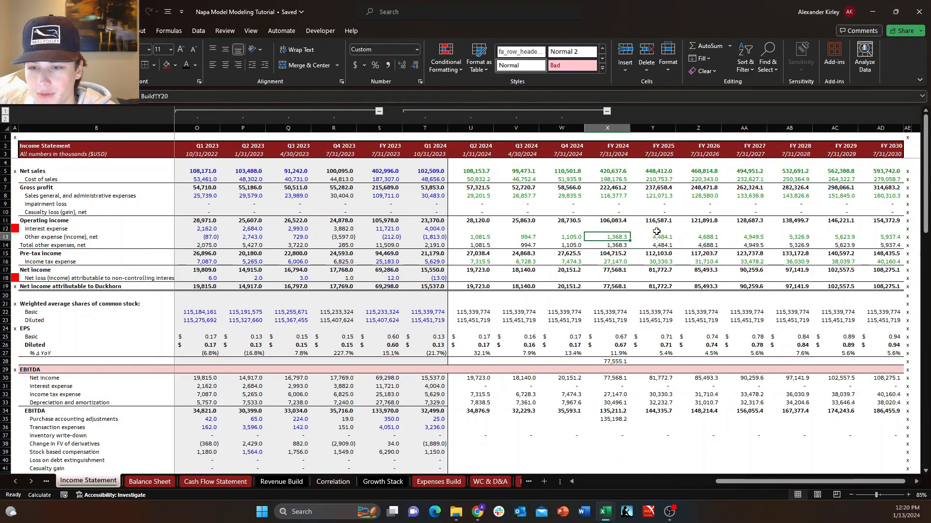
pyautogui.press('Up')
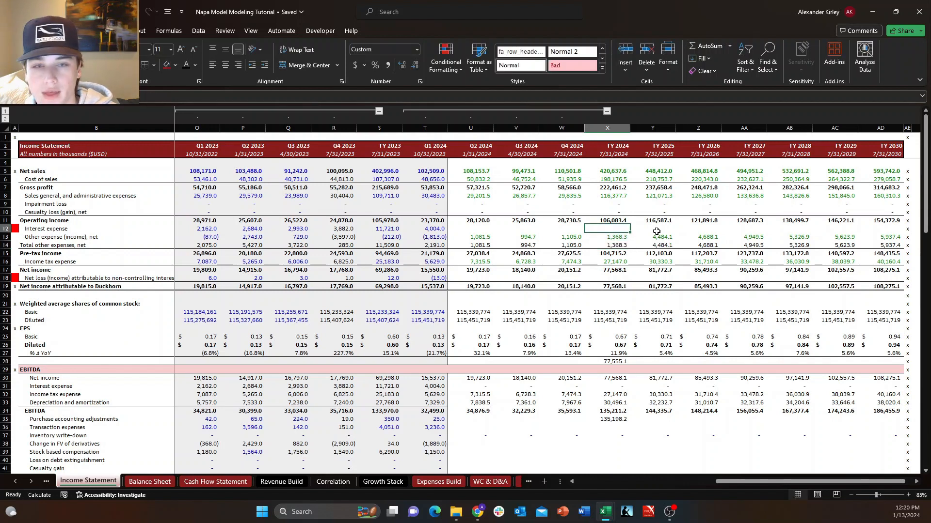
pyautogui.press('Down')
pyautogui.press('Down')
pyautogui.press('F2')
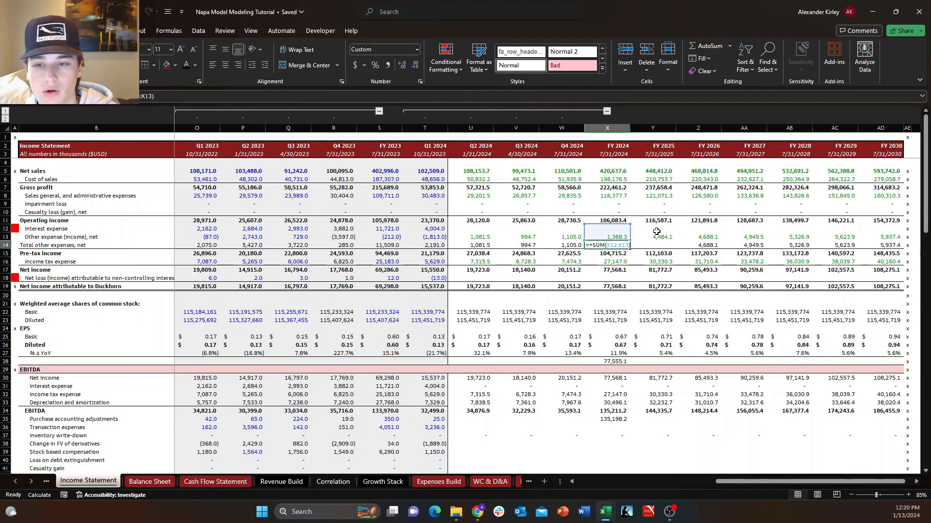
# Check the FY 2024 pre-tax income formula =+X11-X14 in X15, and return to the interest expense cell X12.
pyautogui.press('Escape')
pyautogui.press('Down')
pyautogui.write('=+X11-X14')
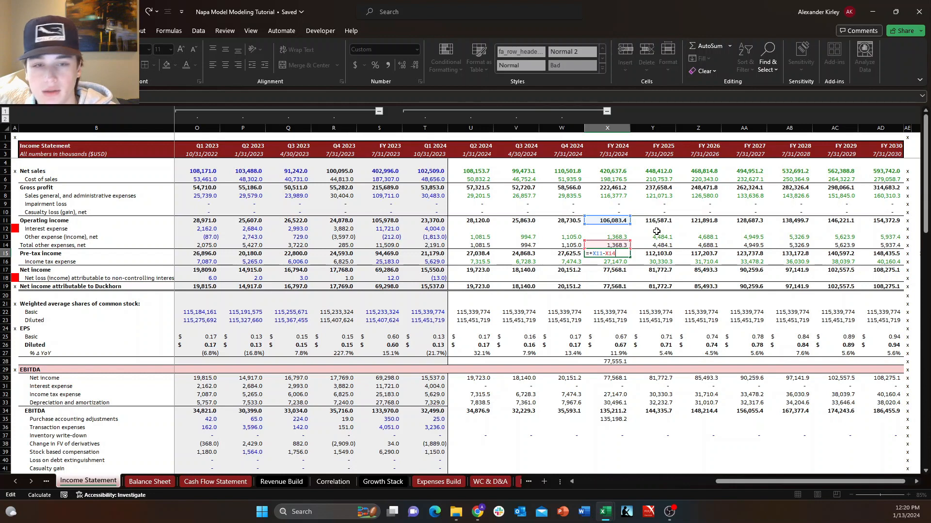
pyautogui.hotkey('ctrl', 'Return')
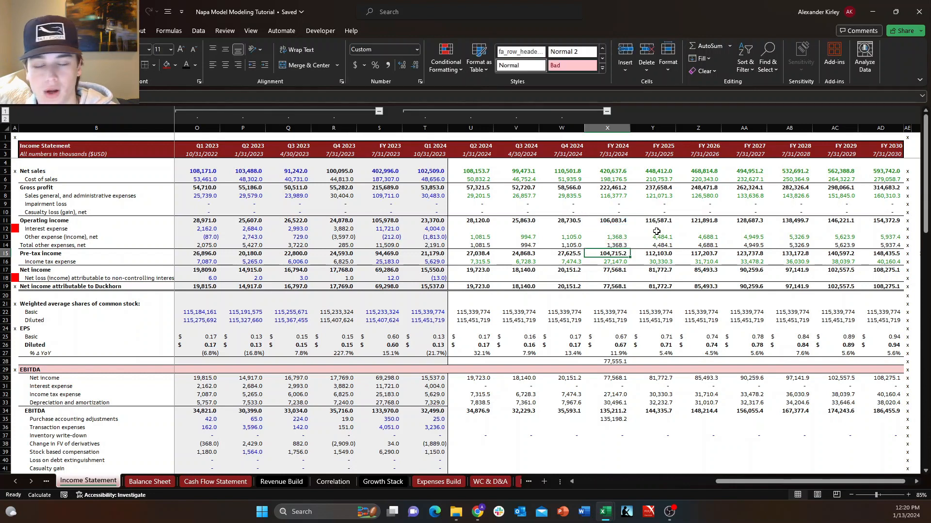
pyautogui.press('Up')
pyautogui.press('Up')
pyautogui.press('Up')
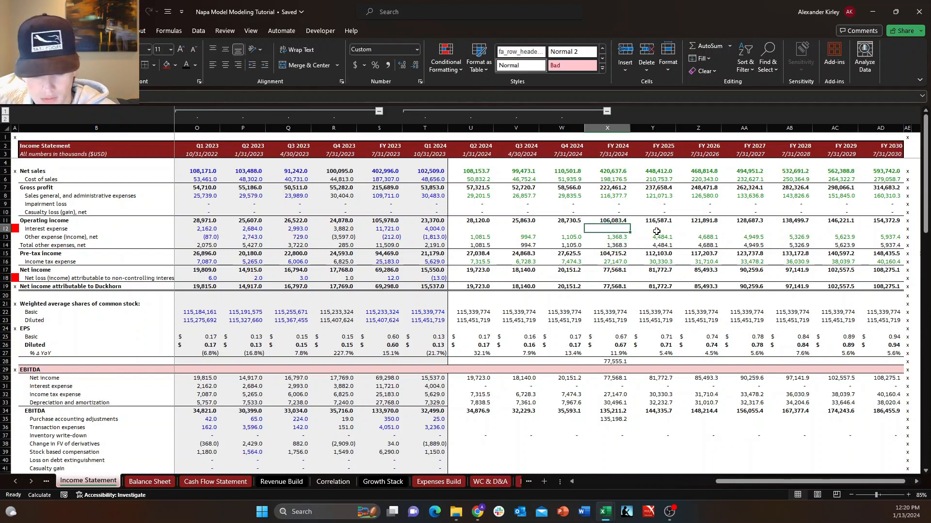
pyautogui.write('+')
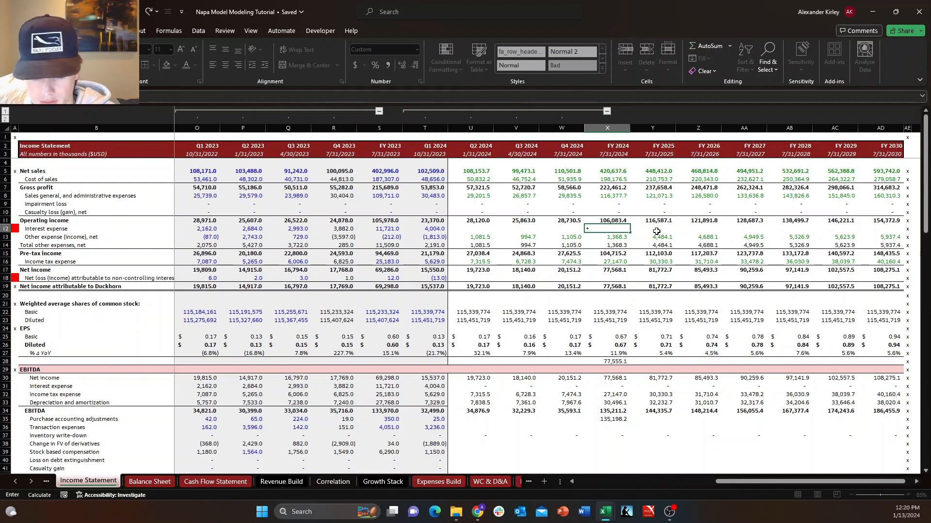
pyautogui.write('IF(cb')
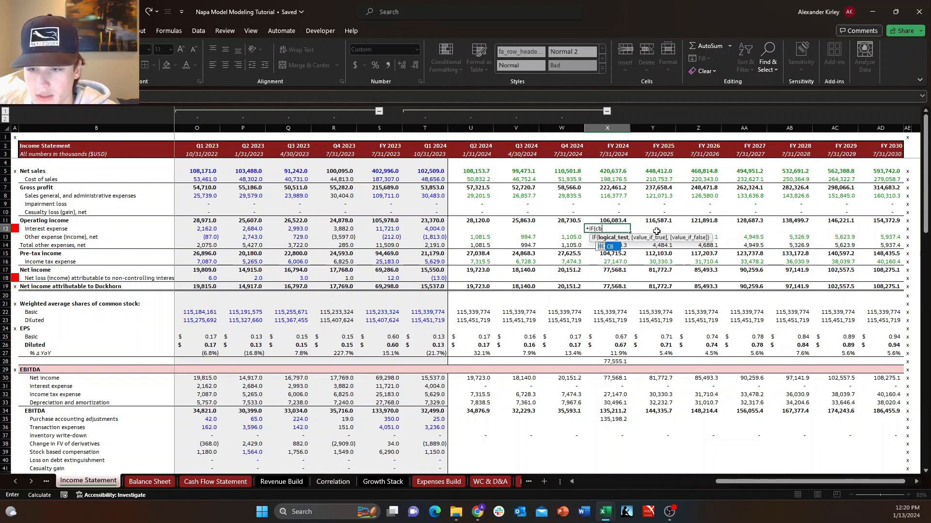
pyautogui.press('Tab')
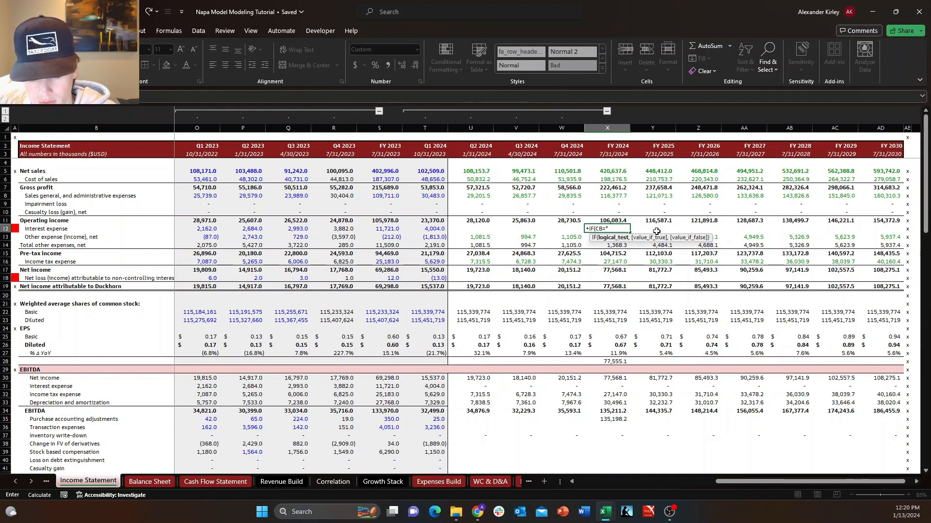
pyautogui.write('="ON"')
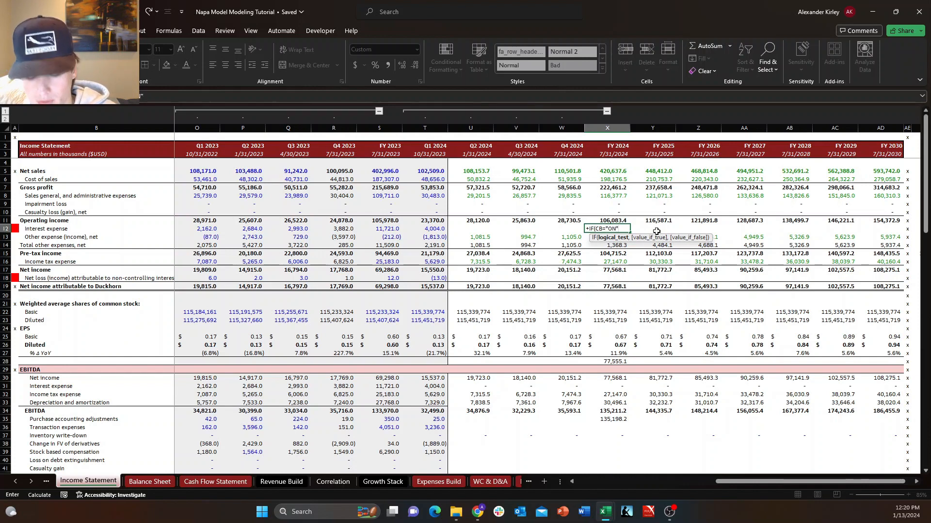
pyautogui.write(',')
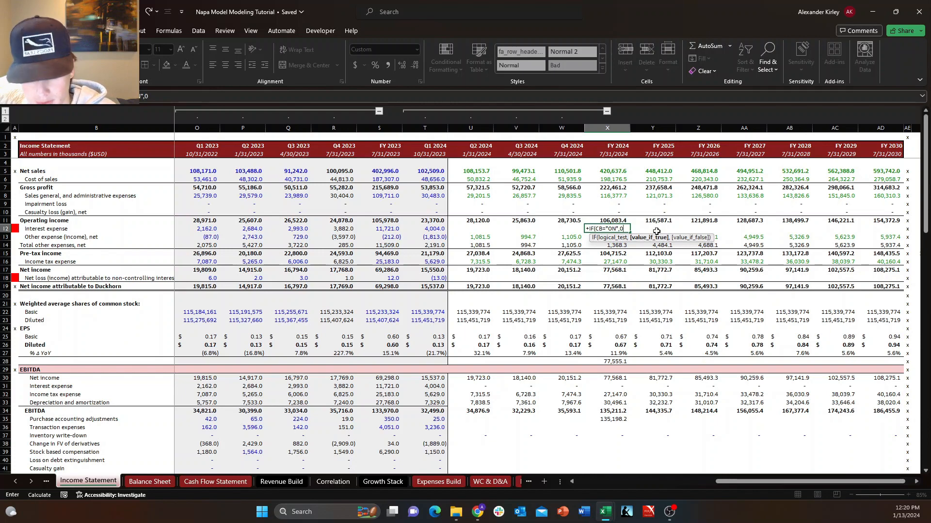
pyautogui.write('0,')
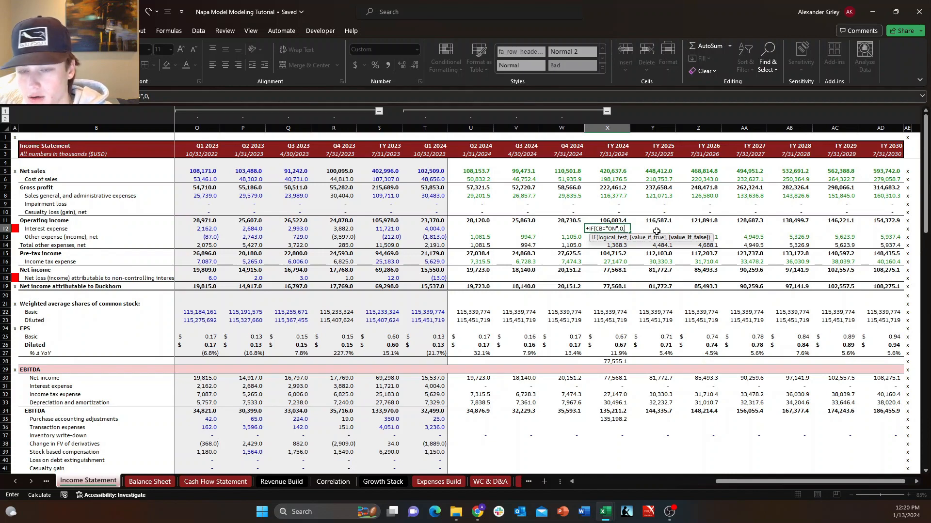
pyautogui.click(517, 482)
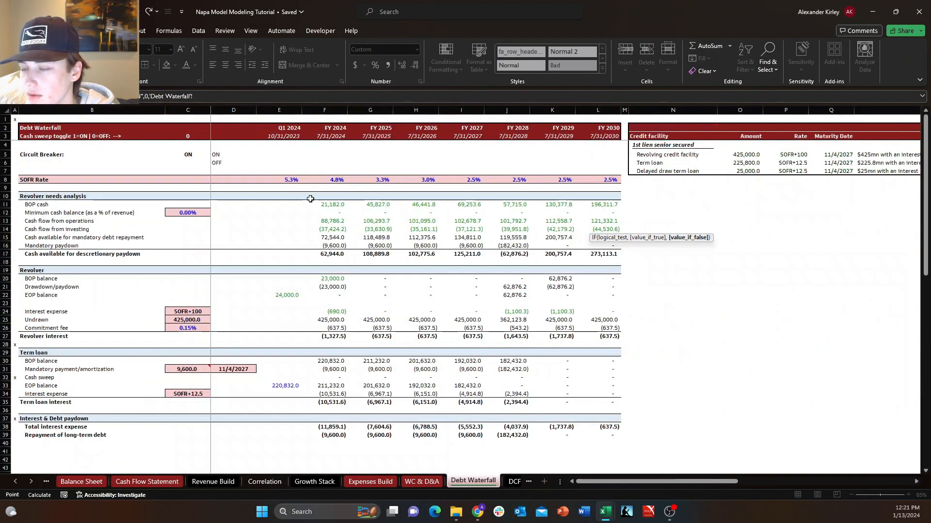
pyautogui.press('Escape')
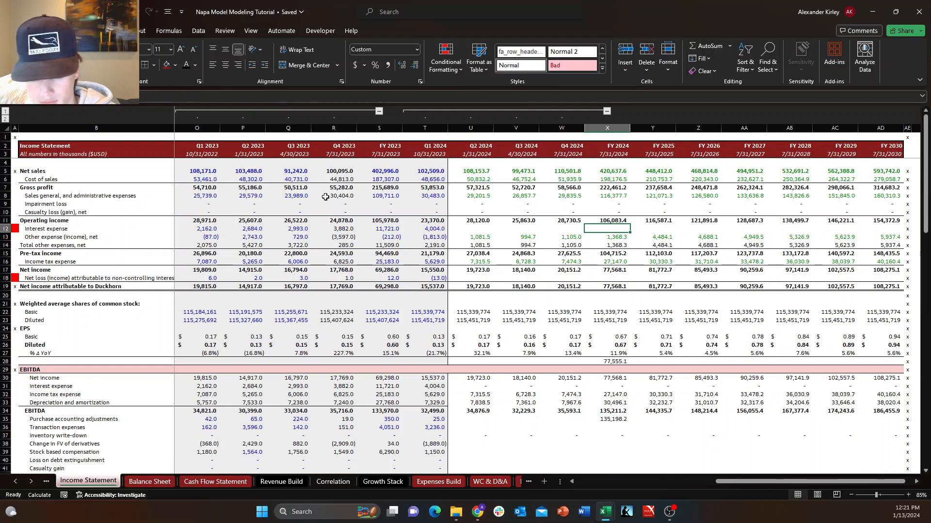
# Enter +IF(CB="ON",0,'Debt Waterfall'!F38) as the FY 2024 interest expense in X12 of the Income Statement.
pyautogui.write('+if')
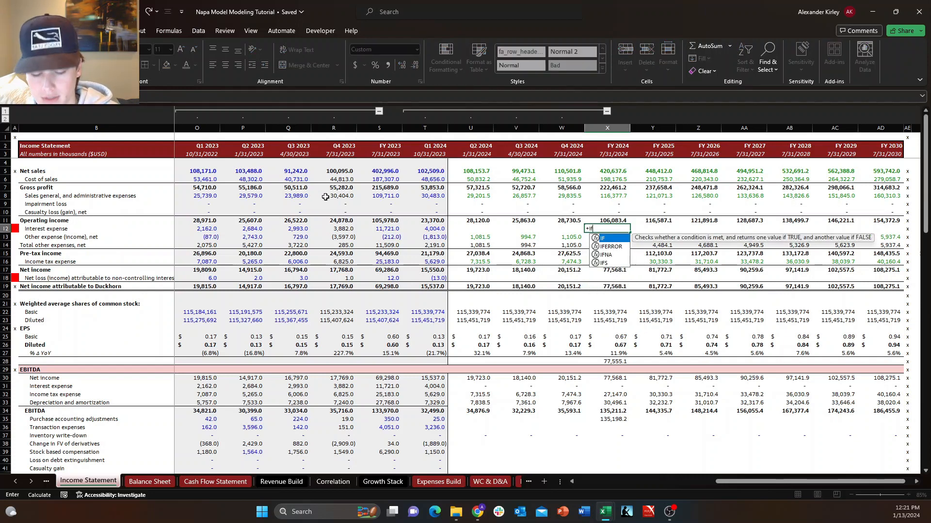
pyautogui.press('Tab')
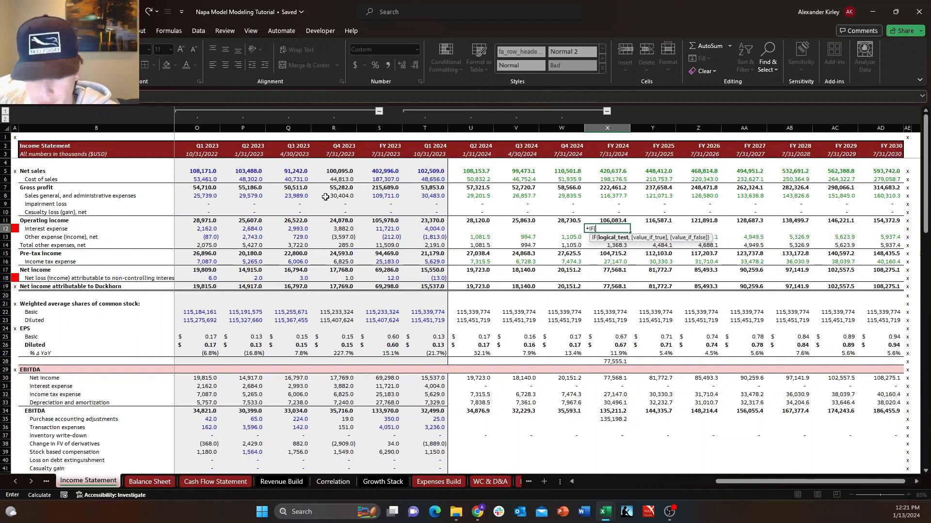
pyautogui.write('cb')
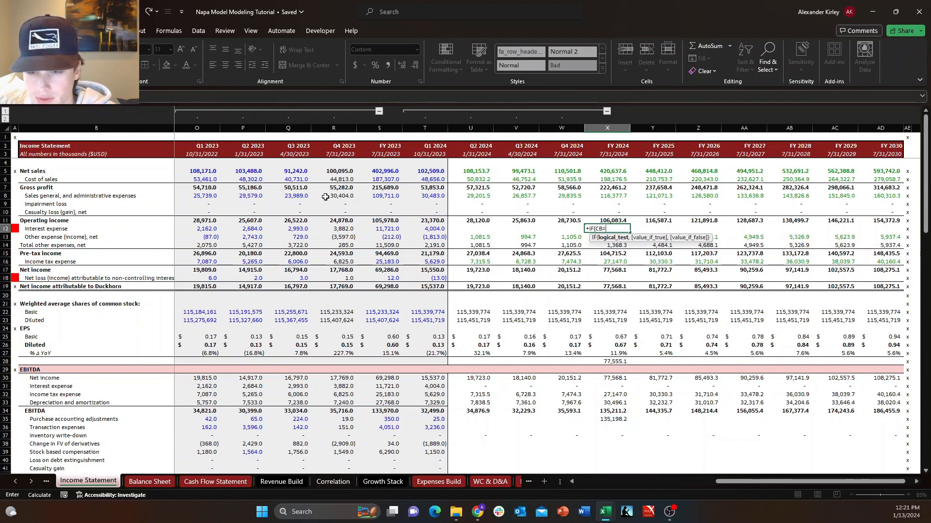
pyautogui.write('="ON')
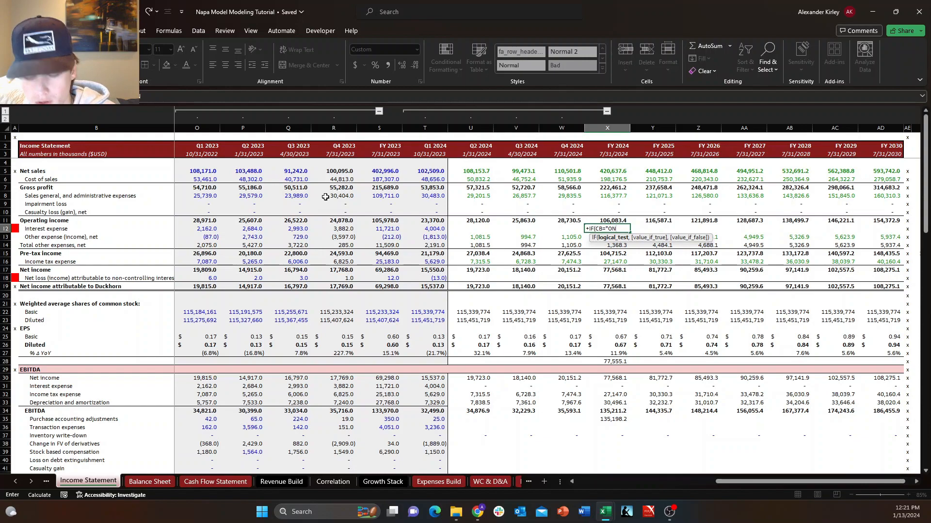
pyautogui.write('",')
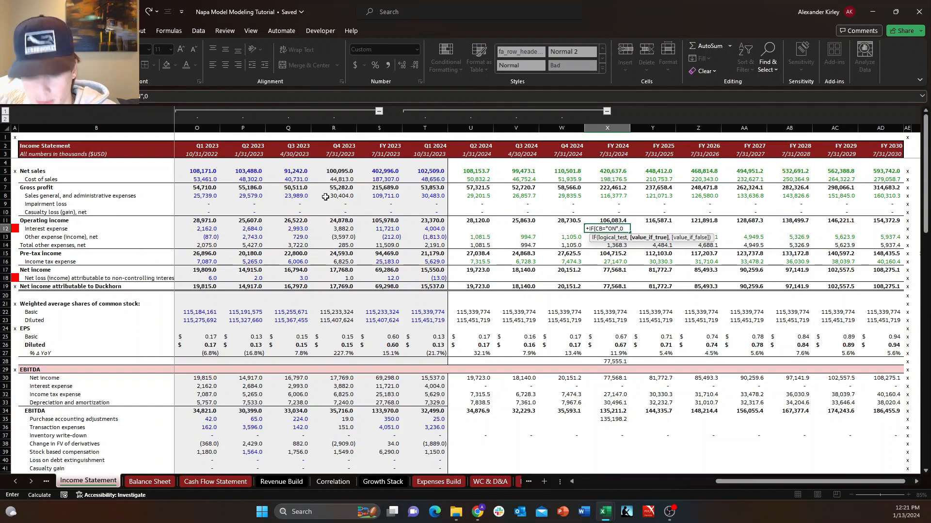
pyautogui.write('0,')
pyautogui.hotkey('ctrl', 'pagedown')
pyautogui.hotkey('ctrl', 'pagedown')
pyautogui.hotkey('ctrl', 'pagedown')
pyautogui.hotkey('ctrl', 'pagedown')
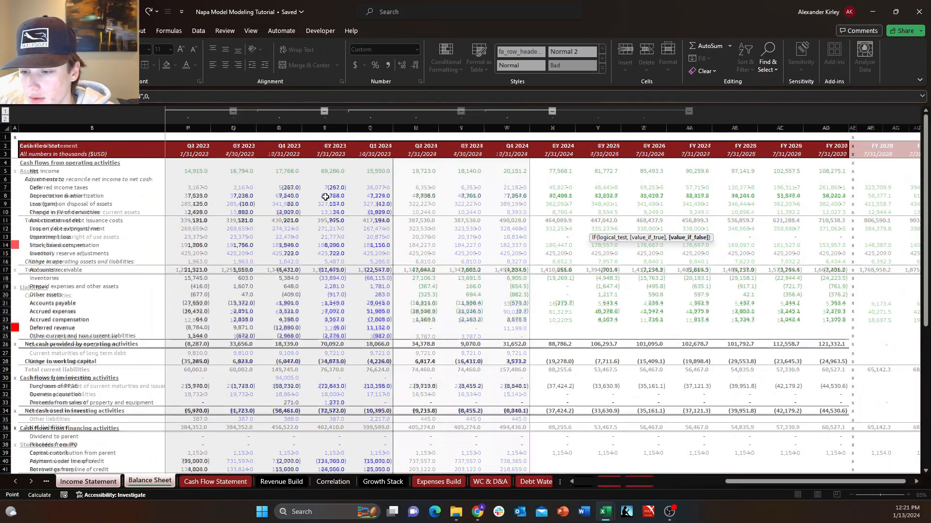
pyautogui.hotkey('ctrl', 'pagedown')
pyautogui.hotkey('ctrl', 'pagedown')
pyautogui.hotkey('ctrl', 'pagedown')
pyautogui.hotkey('ctrl', 'pagedown')
pyautogui.hotkey('ctrl', 'pagedown')
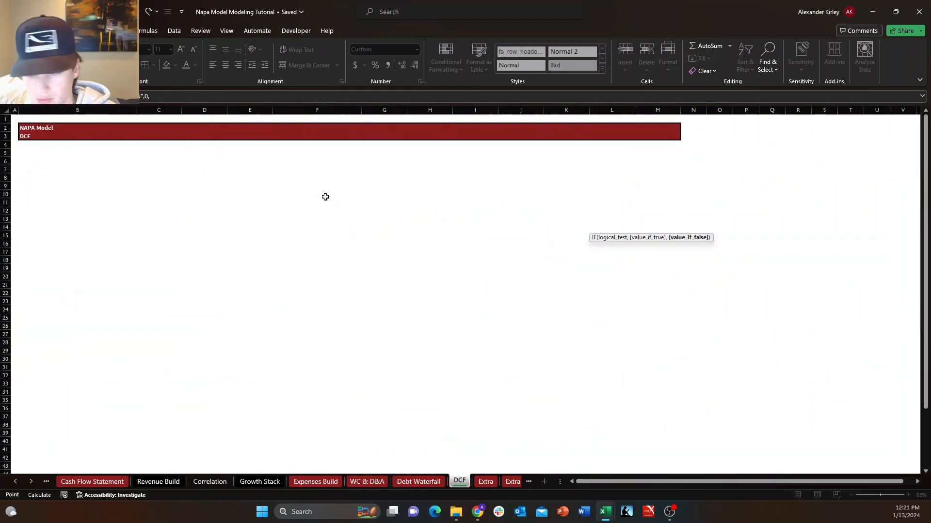
pyautogui.hotkey('ctrl', 'pageup')
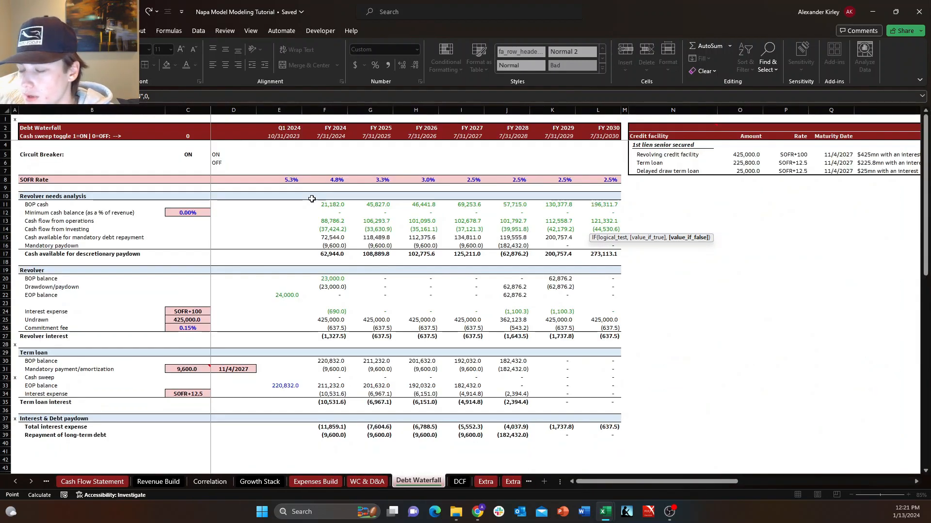
pyautogui.click(334, 435)
pyautogui.press('Up')
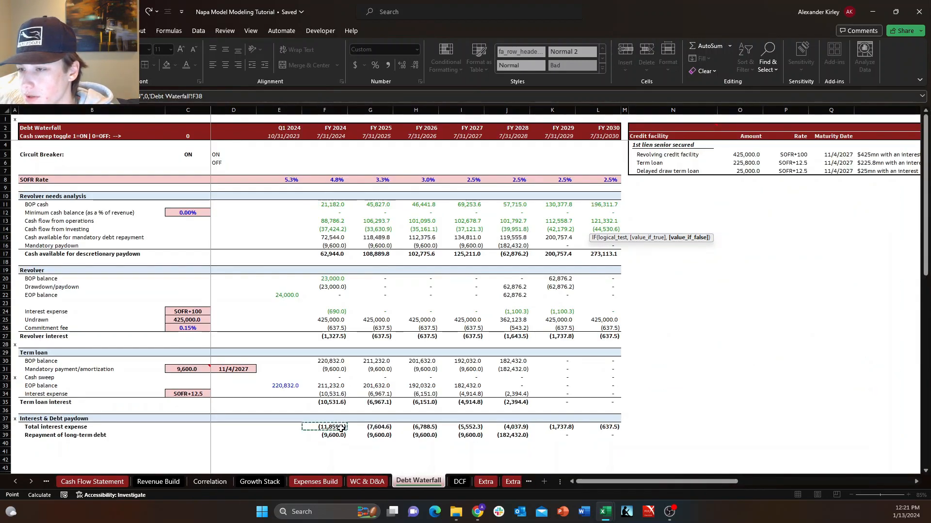
pyautogui.press('Return')
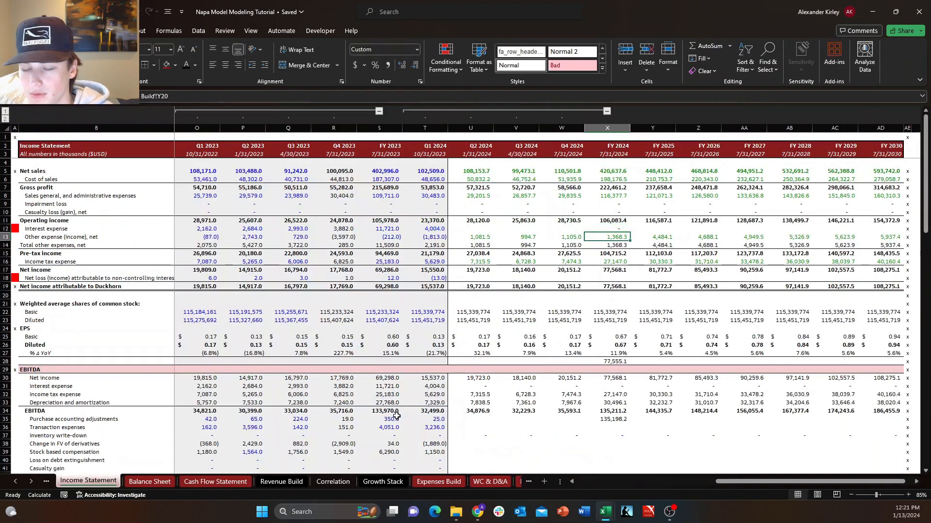
# Set the Circuit Breaker in C5 of Debt Waterfall to OFF, and return to the Income Statement.
pyautogui.click(519, 481)
pyautogui.click(193, 155)
pyautogui.click(215, 155)
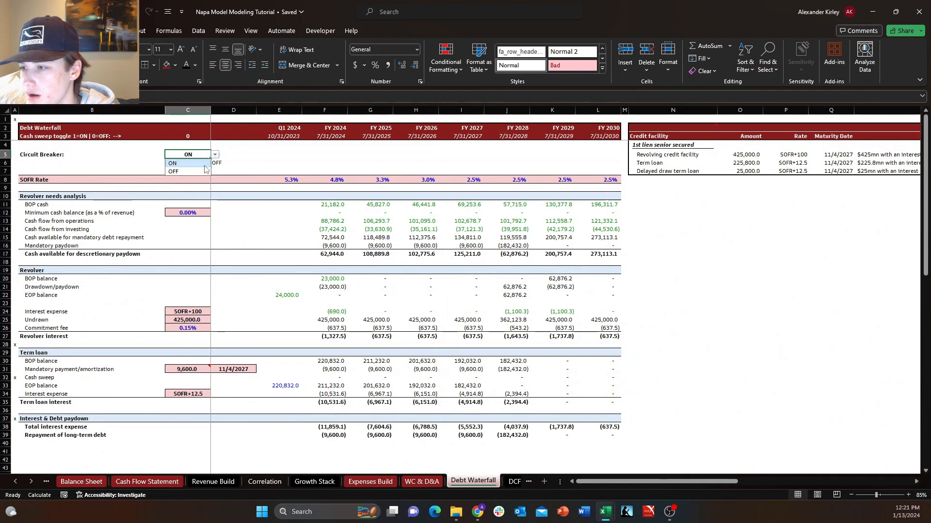
pyautogui.click(203, 171)
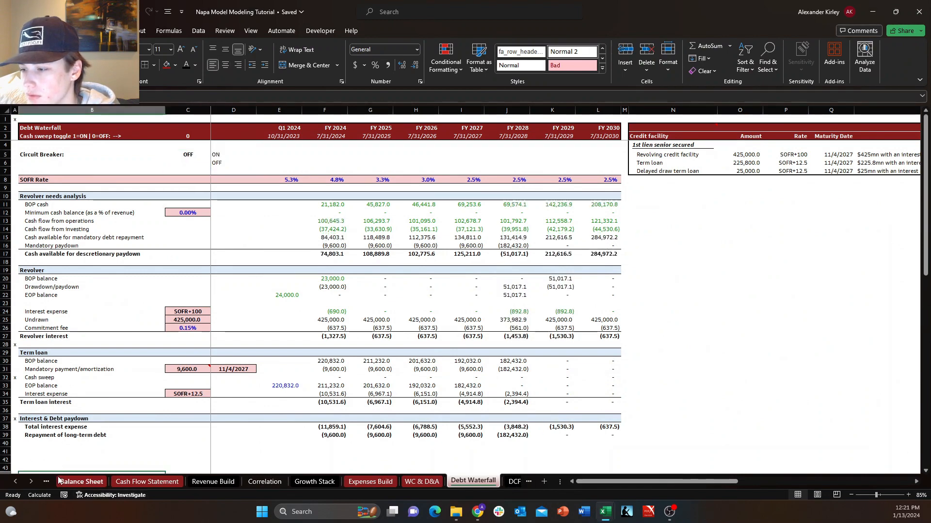
pyautogui.click(51, 483)
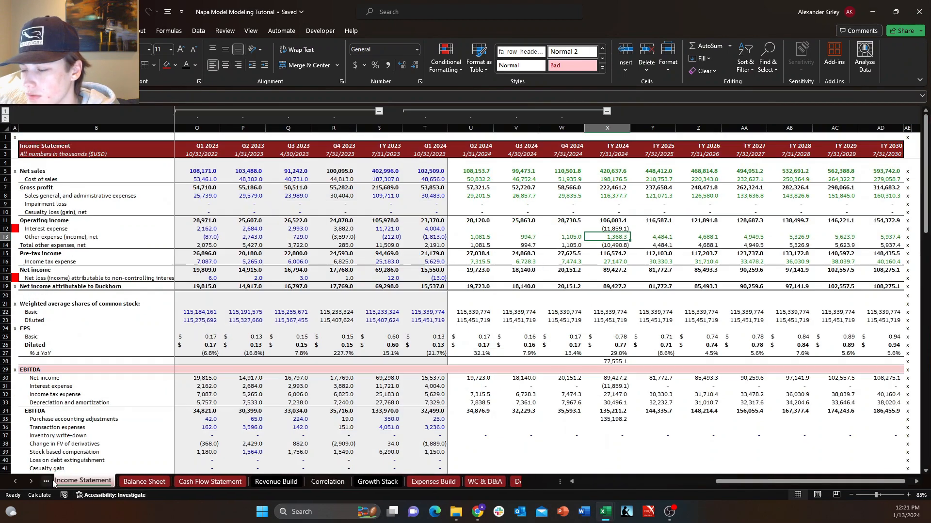
# Inspect the FY 2024 formulas from interest expense down to pre-tax income on the Income Statement.
pyautogui.click(612, 247)
pyautogui.click(626, 237)
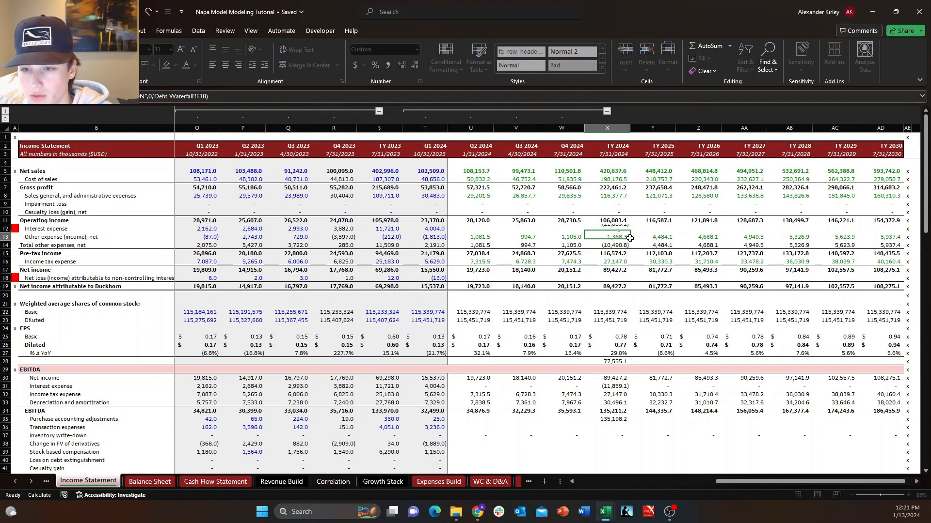
pyautogui.press('F2')
pyautogui.press('Escape')
pyautogui.press('Down')
pyautogui.press('F2')
pyautogui.press('Escape')
pyautogui.press('Down')
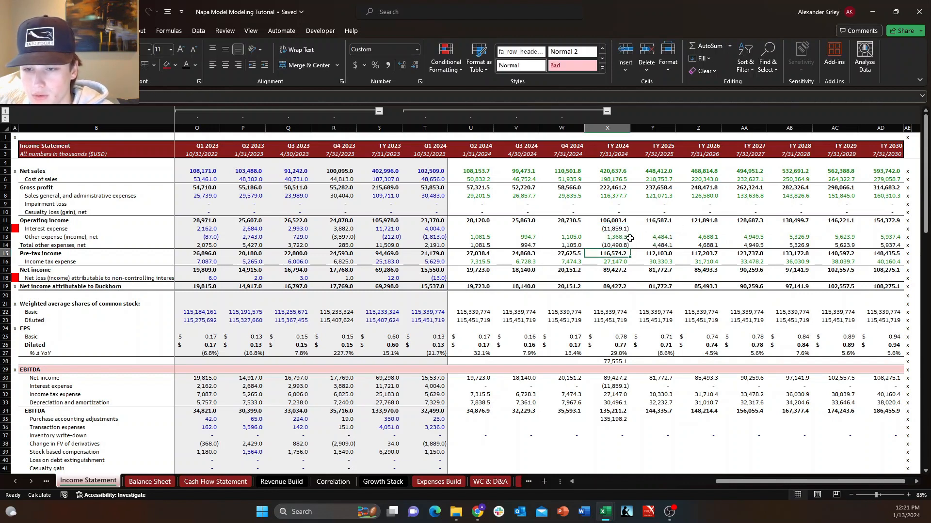
pyautogui.press('F2')
pyautogui.press('Escape')
# Fill the interest expense formula in X12 across the forecast years through FY 2030.
pyautogui.press('Up')
pyautogui.press('Up')
pyautogui.press('Up')
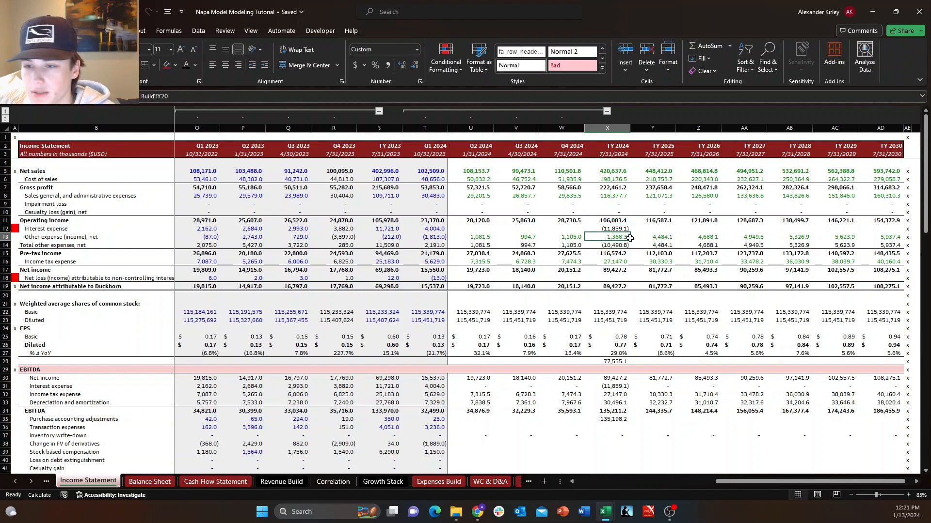
pyautogui.hotkey('ctrl', 'shift', 'Right')
pyautogui.hotkey('shift', 'Left')
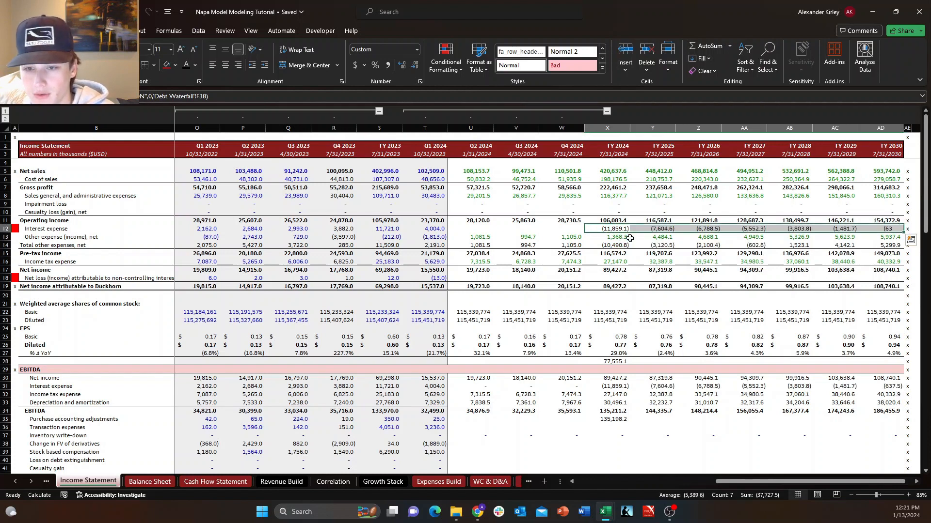
pyautogui.hotkey('ctrl', 'r')
# Inspect the FY 2025 formulas in column Y from total other expenses down to net income attributable to Duckhorn.
pyautogui.press('Right')
pyautogui.press('Down')
pyautogui.press('Down')
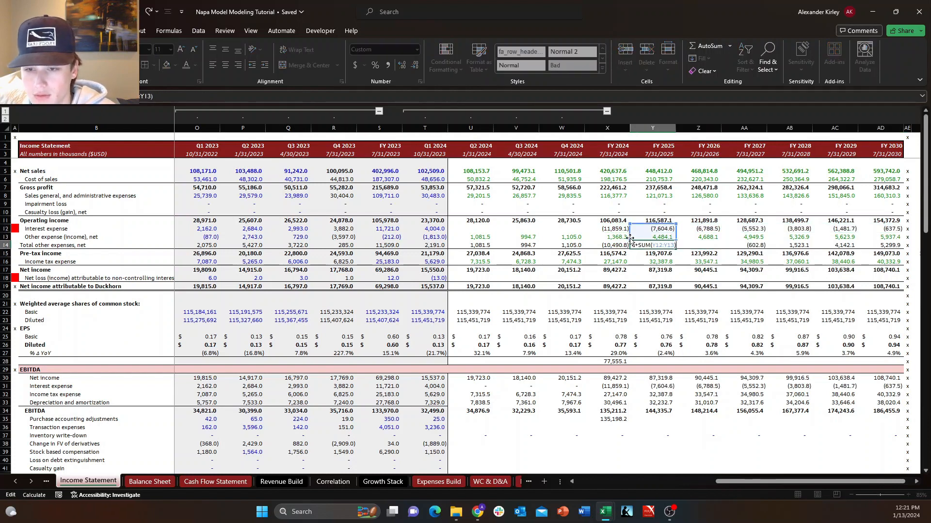
pyautogui.press('Down')
pyautogui.press('Down')
pyautogui.press('F2')
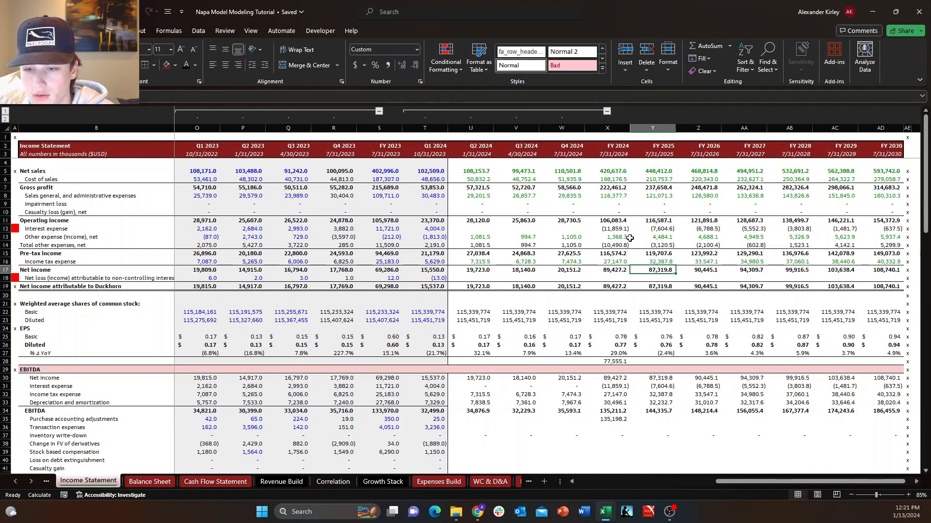
pyautogui.press('Return')
pyautogui.press('Down')
pyautogui.press('Down')
pyautogui.press('Down')
pyautogui.press('Up')
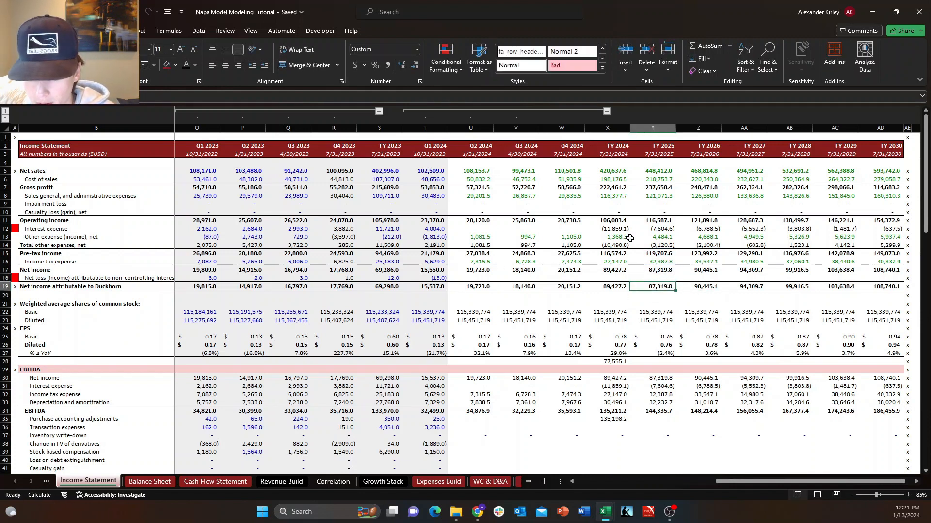
# Review the workbook's formula calculation options, including iterative calculation, without changing them, and reselect the FY 2024 interest expense in X12.
pyautogui.hotkey('alt', 't')
pyautogui.press('o')
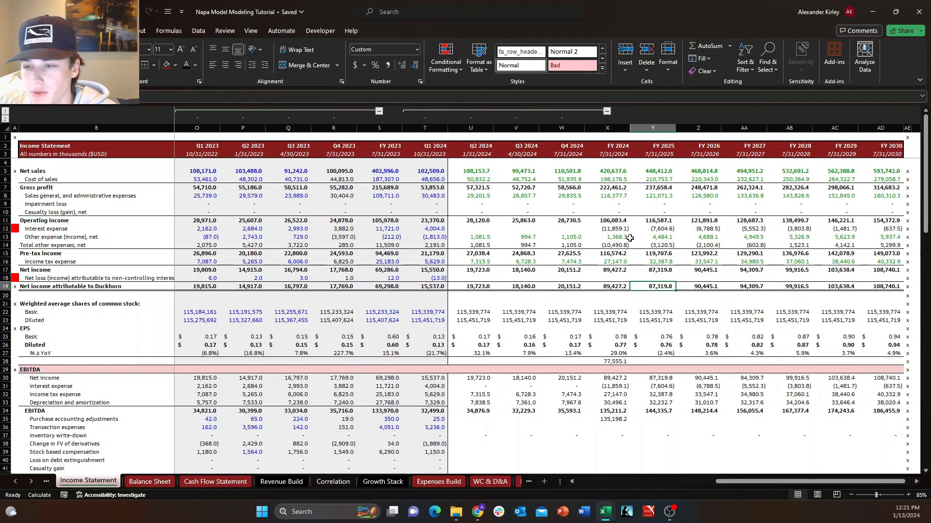
pyautogui.press('Down')
pyautogui.press('Tab')
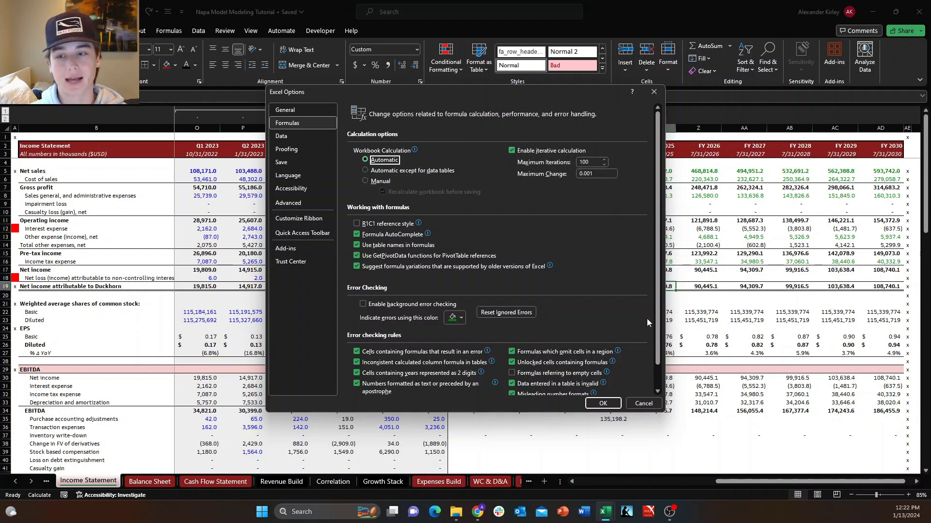
pyautogui.click(644, 404)
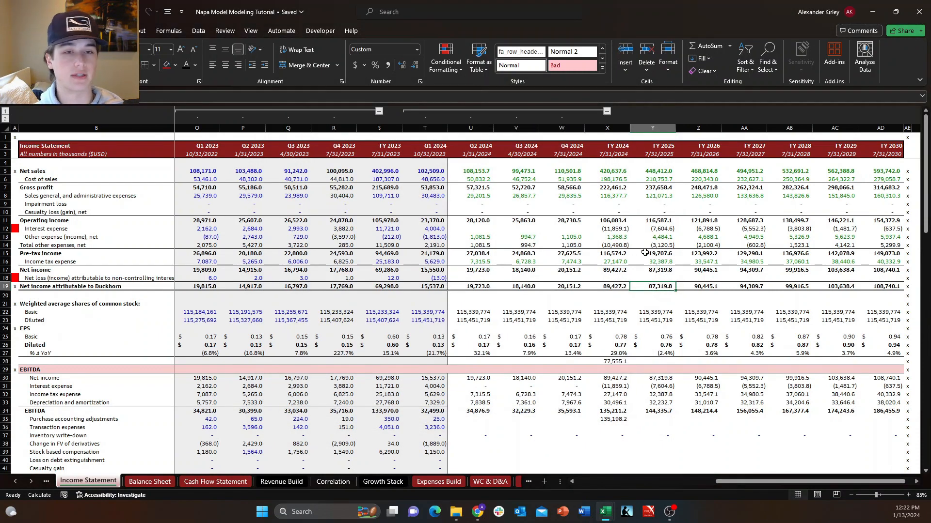
pyautogui.click(625, 229)
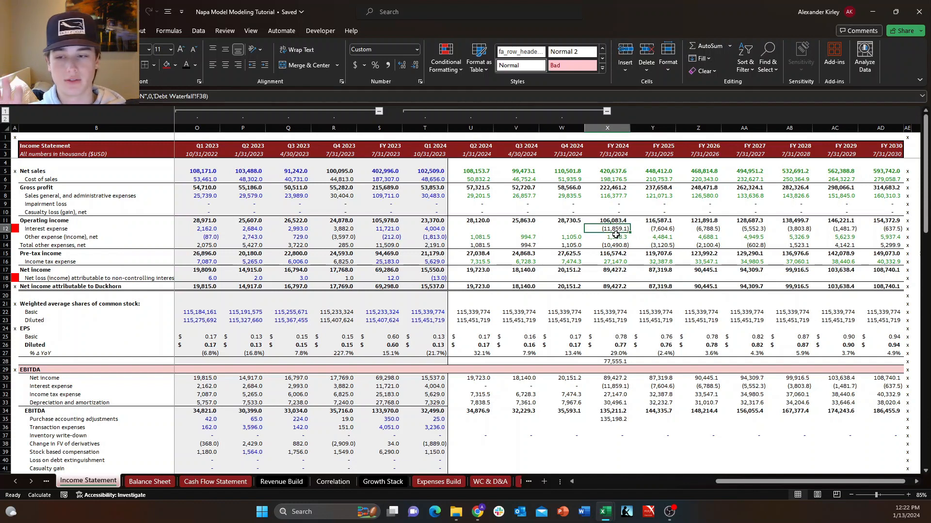
# Colour the interest expense figures in X12:AD12 green, from FY 2024 through FY 2030.
pyautogui.press('Down')
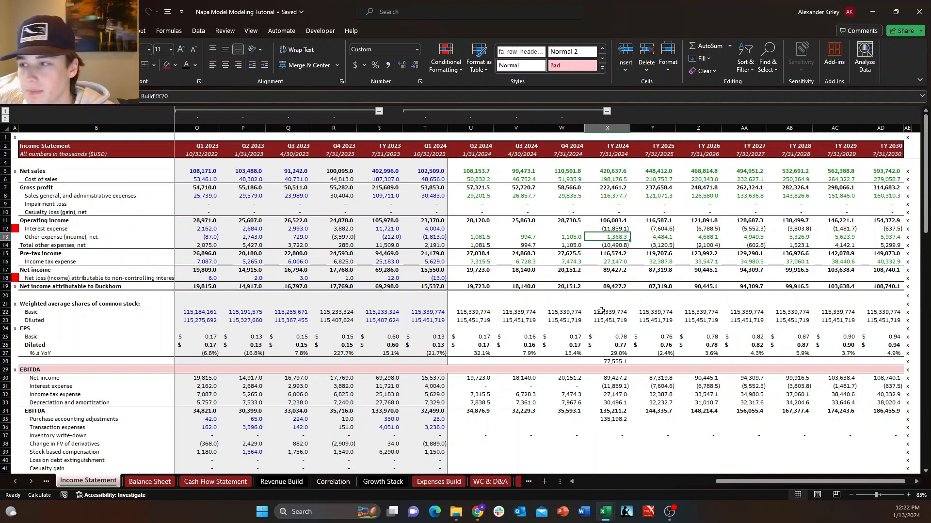
pyautogui.press('Up')
pyautogui.hotkey('ctrl', 'shift', 'Right')
pyautogui.press('Left')
pyautogui.press('Right')
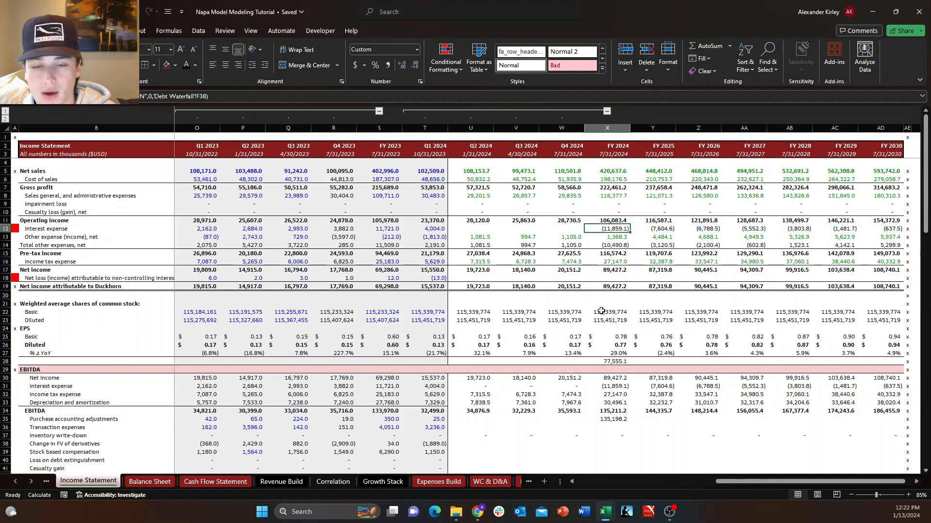
pyautogui.hotkey('ctrl', 'shift', 'Right')
pyautogui.hotkey('shift', 'Left')
pyautogui.hotkey('alt', 'h')
pyautogui.press('f')
pyautogui.press('c')
pyautogui.press('Up')
pyautogui.press('Up')
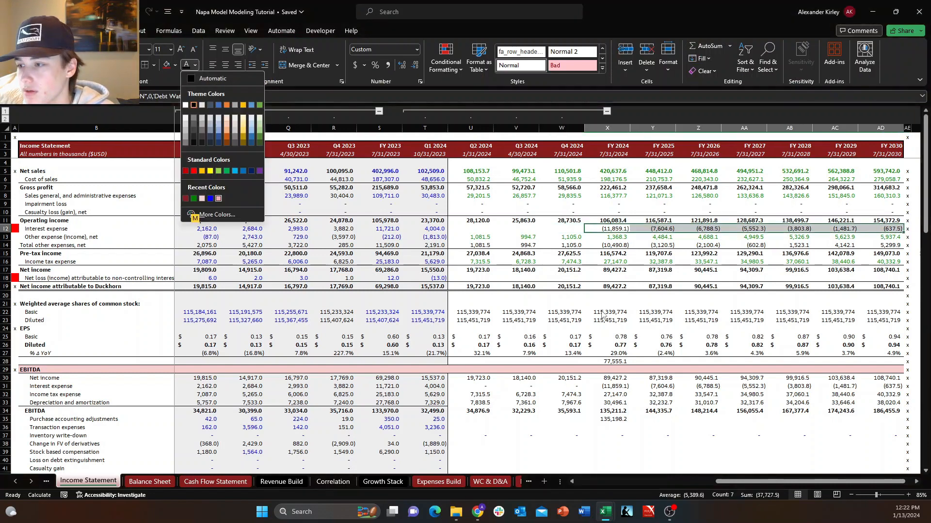
pyautogui.press('Right')
pyautogui.press('Return')
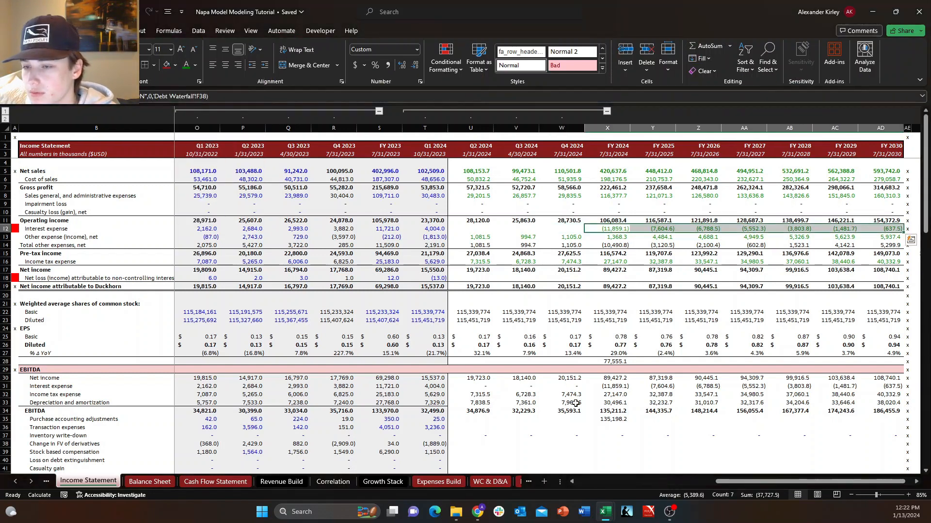
# Switch the circuit breaker in C5 on the Debt Waterfall sheet to ON.
pyautogui.click(520, 482)
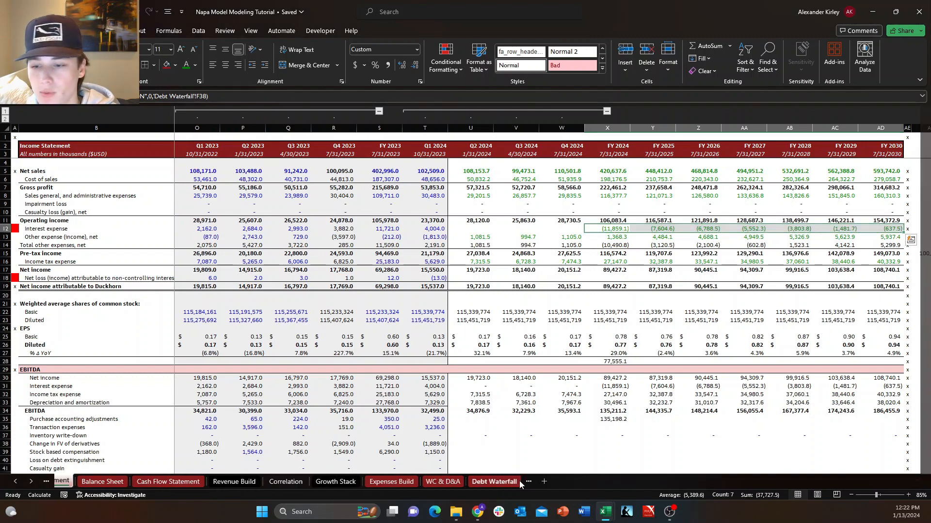
pyautogui.click(193, 162)
pyautogui.click(191, 156)
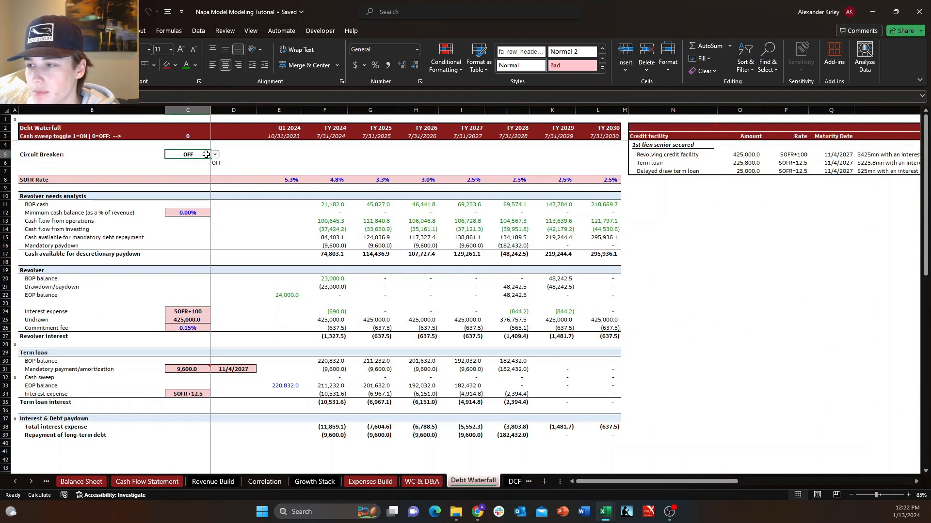
pyautogui.click(214, 154)
pyautogui.click(186, 163)
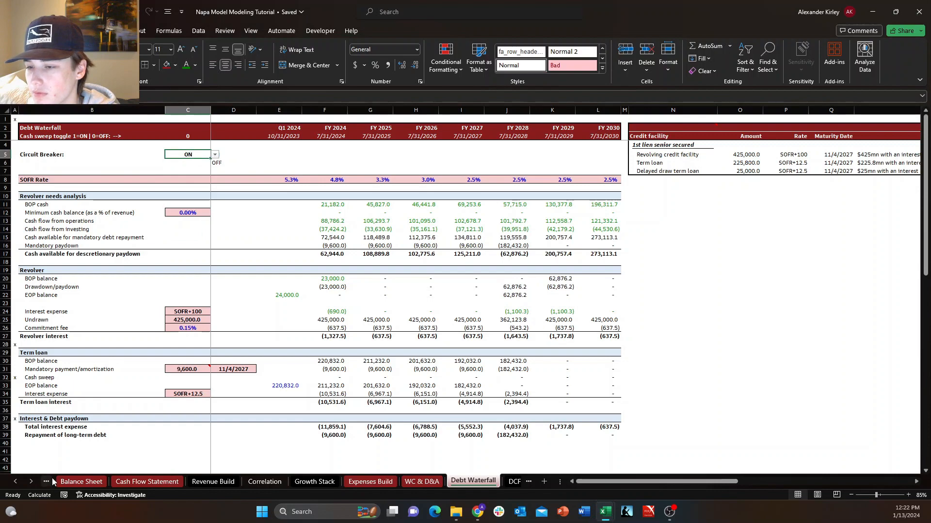
# Check the forecast interest expense cells in row 12 of the Income Statement with the circuit breaker on.
pyautogui.click(50, 481)
pyautogui.click(612, 230)
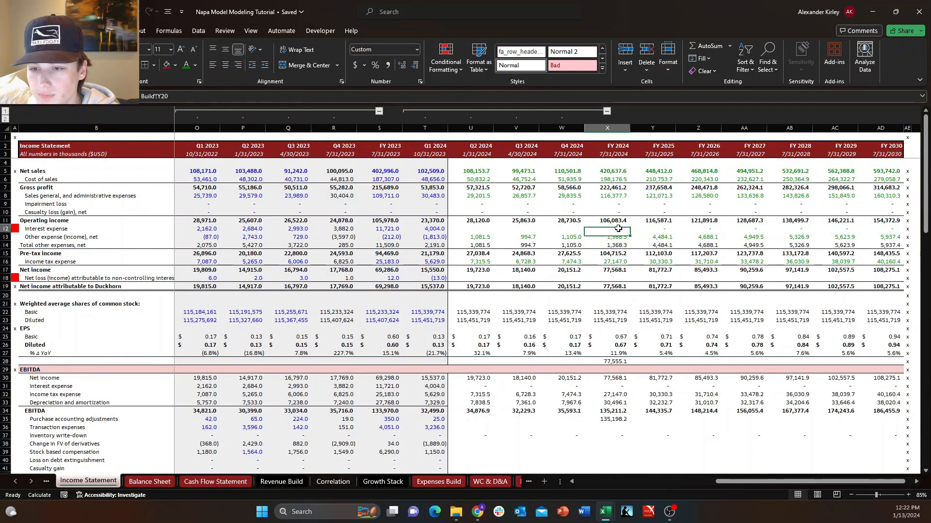
pyautogui.press('F2')
pyautogui.press('Escape')
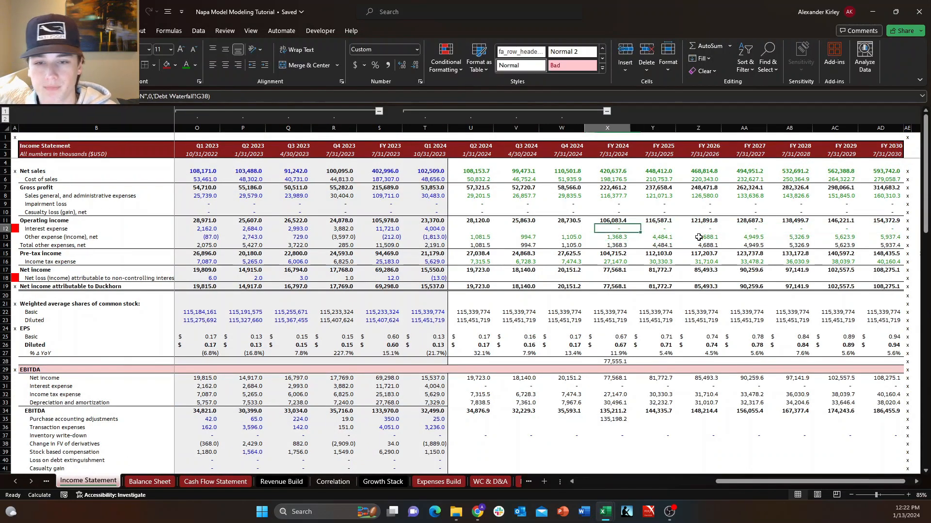
pyautogui.hotkey('shift', 'Right')
pyautogui.hotkey('shift', 'Right')
pyautogui.hotkey('shift', 'Right')
pyautogui.hotkey('shift', 'Right')
pyautogui.hotkey('shift', 'Right')
pyautogui.hotkey('shift', 'Right')
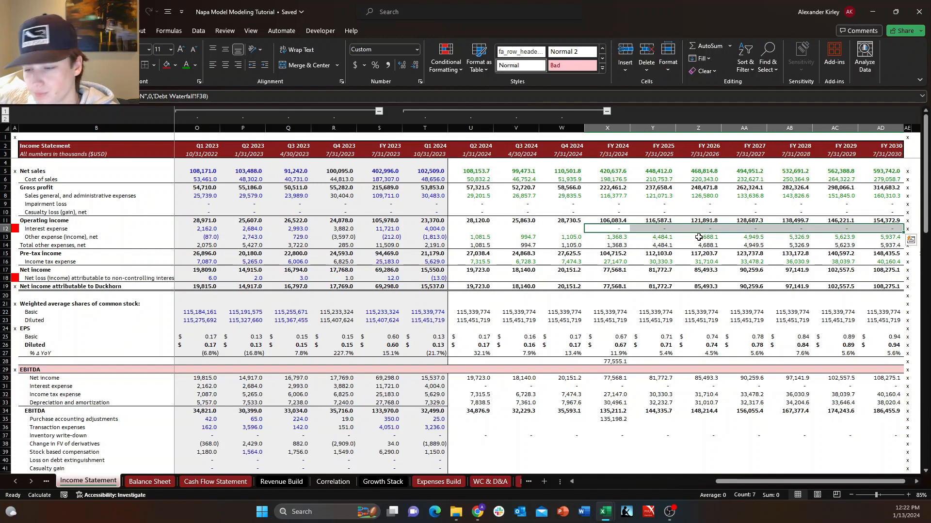
# Return to the Debt Waterfall sheet and set the circuit breaker to OFF.
pyautogui.click(519, 481)
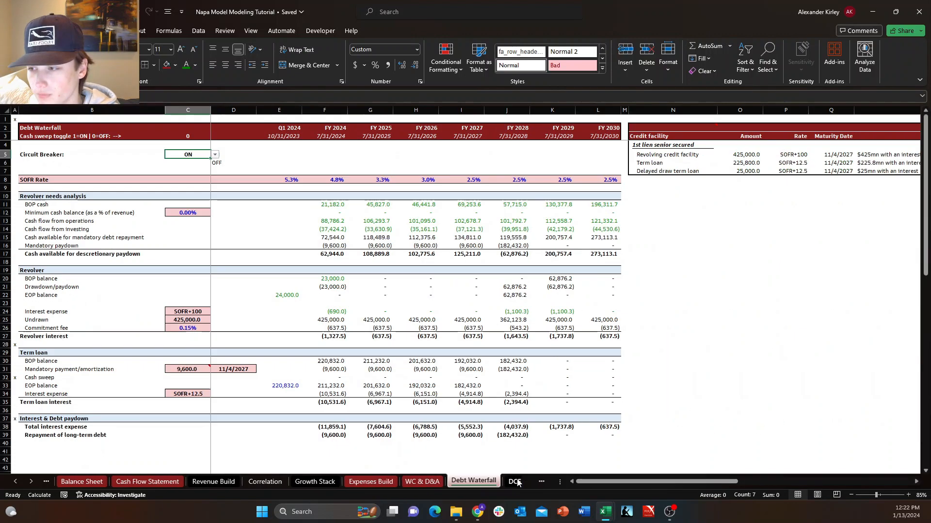
pyautogui.click(215, 154)
pyautogui.click(187, 171)
pyautogui.click(370, 261)
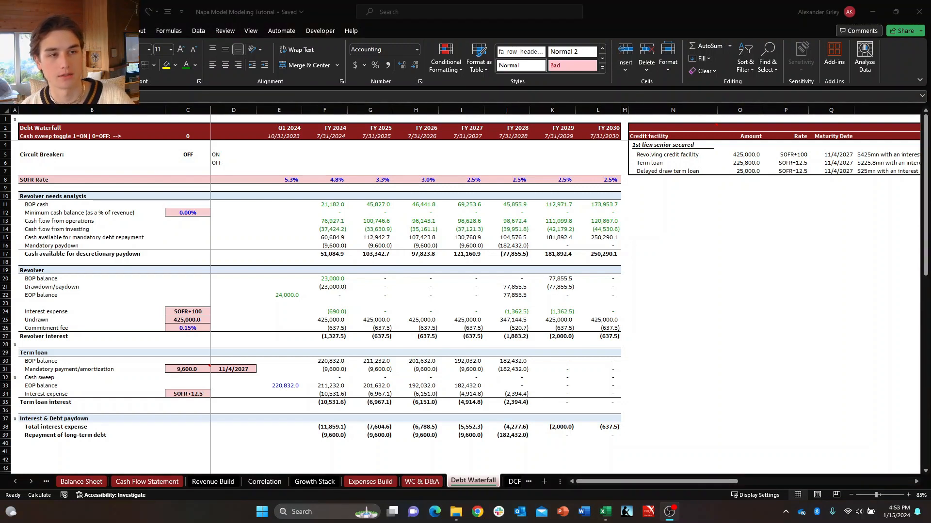
# Examine the FY 2024 total interest expense and repayment of long-term debt on the Debt Waterfall sheet.
pyautogui.click(712, 357)
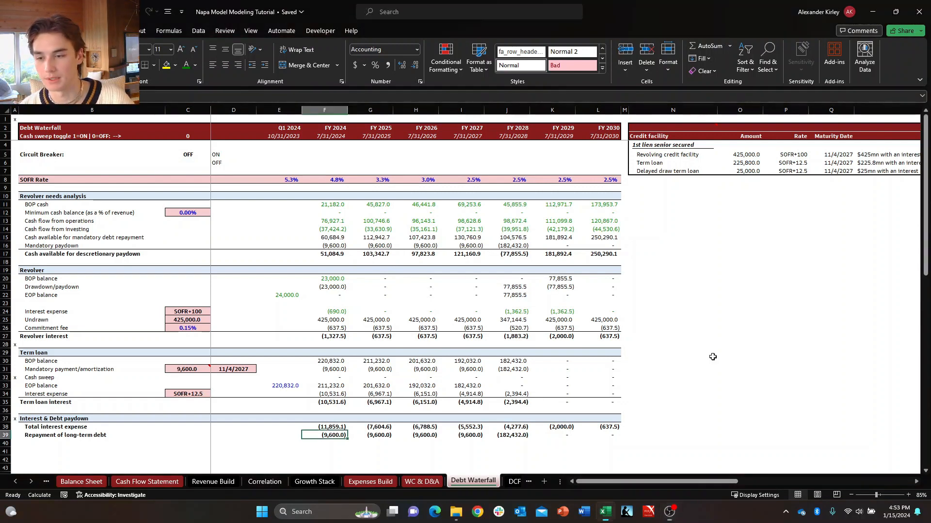
pyautogui.press('Down')
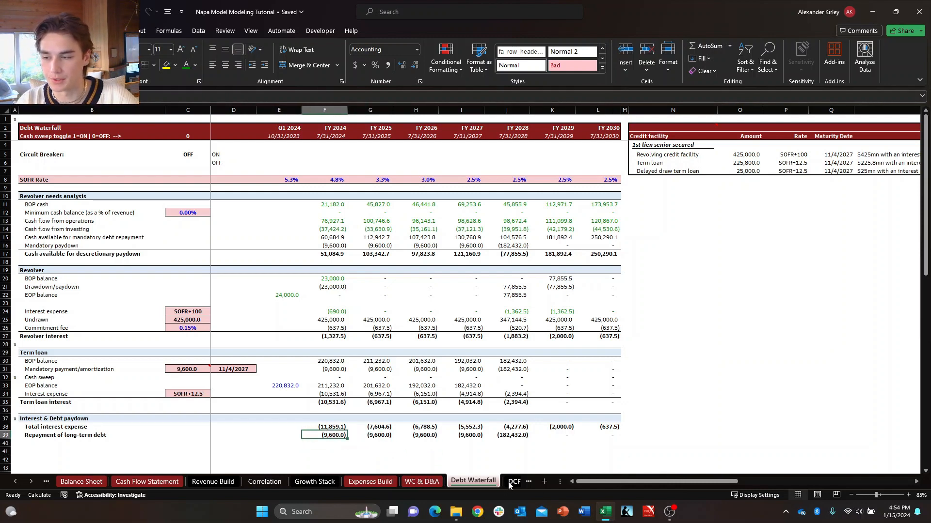
pyautogui.press('Up')
pyautogui.hotkey('shift', 'space')
pyautogui.press('Up')
pyautogui.press('Down')
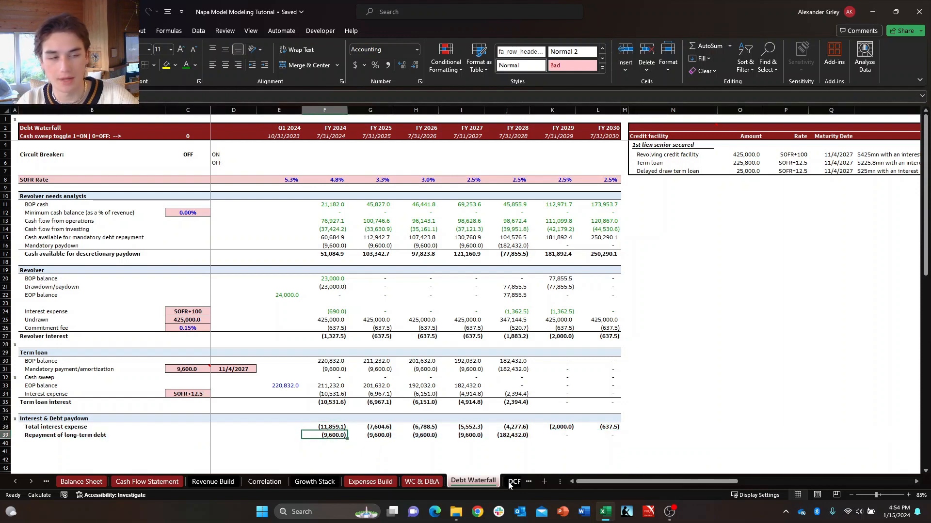
pyautogui.hotkey('shift', 'space')
pyautogui.press('Down')
pyautogui.press('Up')
pyautogui.press('Up')
pyautogui.press('Down')
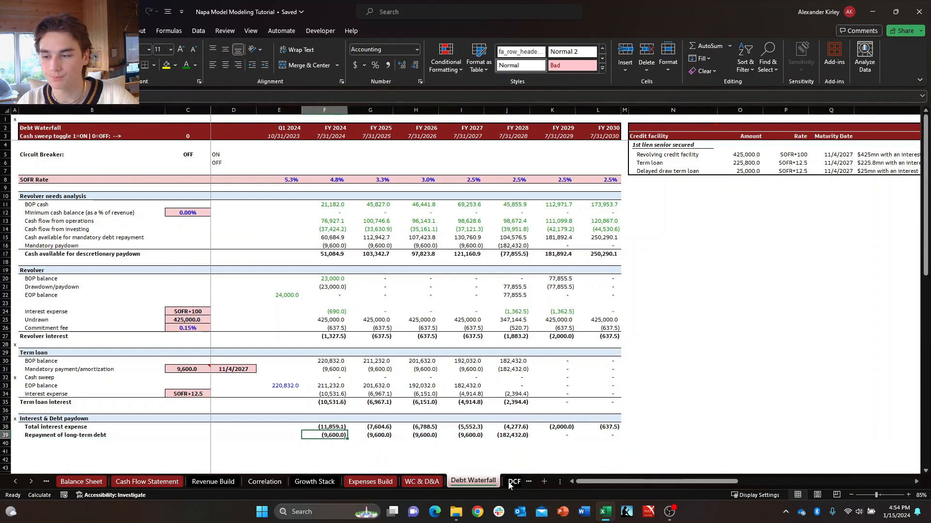
pyautogui.hotkey('shift', 'space')
pyautogui.press('Right')
pyautogui.press('Left')
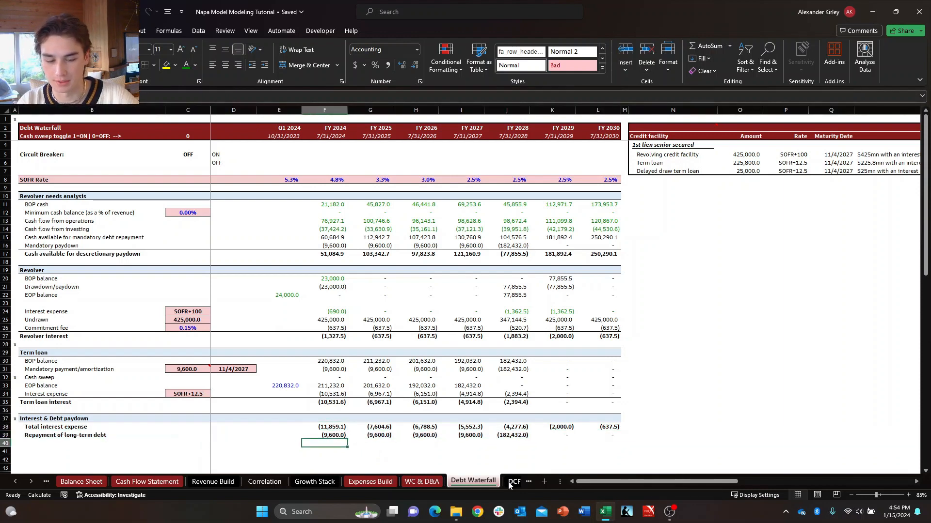
# On the Cash Flow Statement, examine the payments of long term debt row around Q1 and Q2 2024.
pyautogui.hotkey('ctrl', 'pageup')
pyautogui.hotkey('ctrl', 'pageup')
pyautogui.hotkey('ctrl', 'pageup')
pyautogui.hotkey('ctrl', 'pageup')
pyautogui.hotkey('ctrl', 'pageup')
pyautogui.hotkey('ctrl', 'pageup')
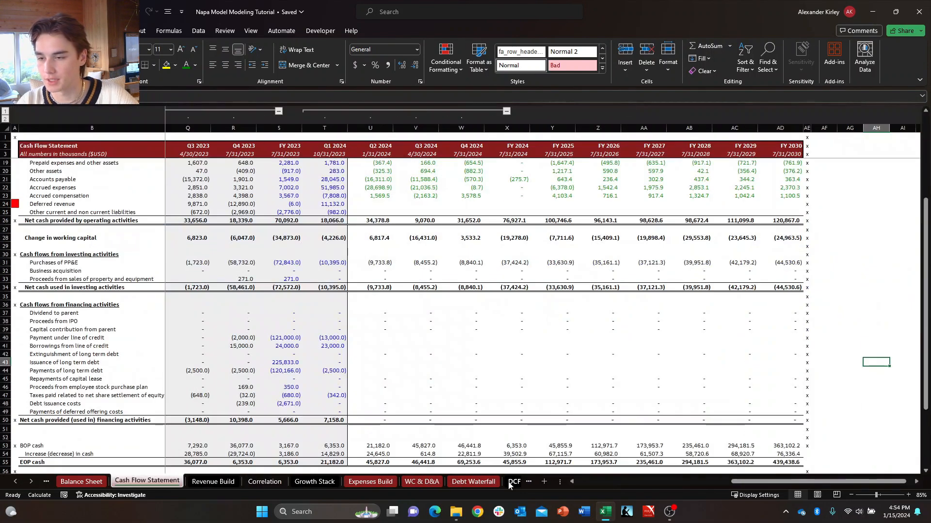
pyautogui.press('Left')
pyautogui.press('Left')
pyautogui.press('Left')
pyautogui.press('Left')
pyautogui.press('Left')
pyautogui.press('Left')
pyautogui.press('Left')
pyautogui.press('Left')
pyautogui.press('Left')
pyautogui.press('Left')
pyautogui.press('Left')
pyautogui.press('Left')
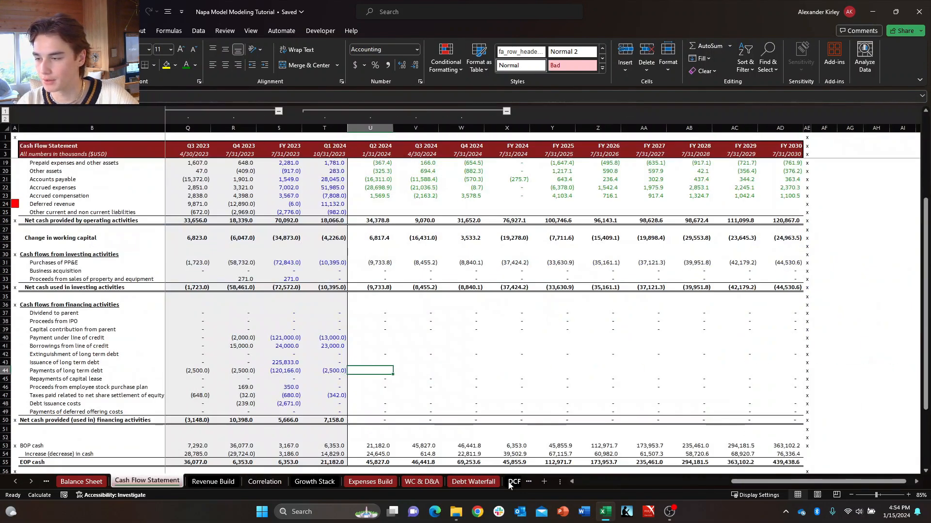
pyautogui.press('Down')
pyautogui.press('Left')
pyautogui.hotkey('shift', 'space')
pyautogui.press('Right')
pyautogui.press('Left')
pyautogui.press('Up')
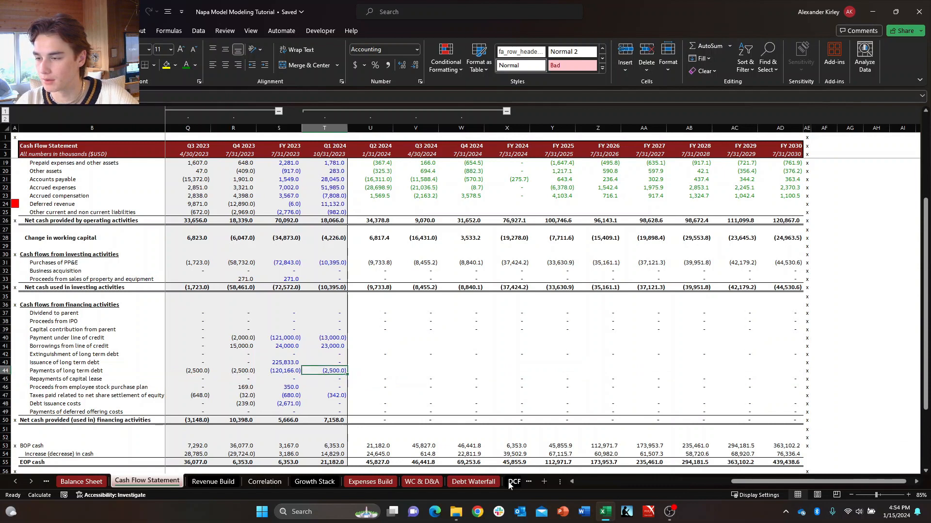
pyautogui.press('Down')
pyautogui.press('Right')
pyautogui.press('Left')
pyautogui.press('Up')
pyautogui.hotkey('shift', 'space')
# Enter =IF(CB="ON",0,'Debt Waterfall'!F39) in X44 for FY 2024 payments of long term debt.
pyautogui.press('Right')
pyautogui.press('Right')
pyautogui.press('Right')
pyautogui.press('Right')
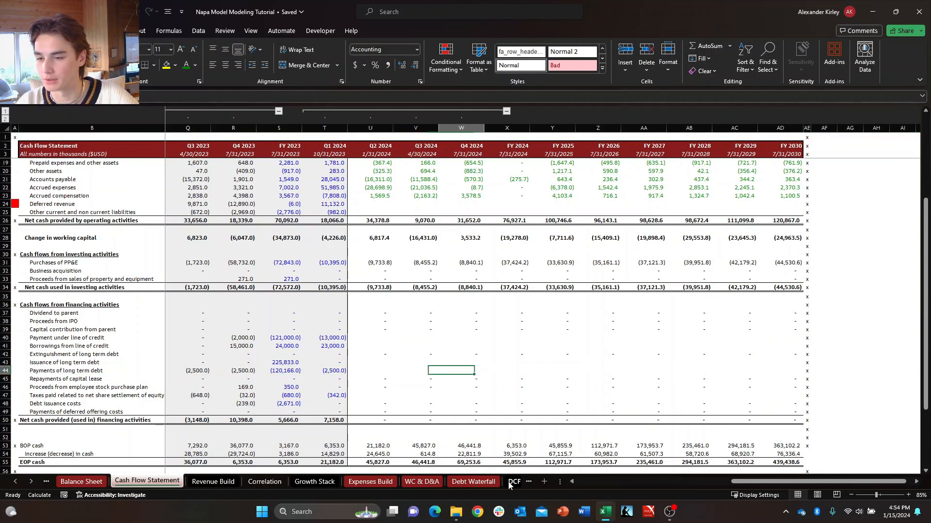
pyautogui.write('+')
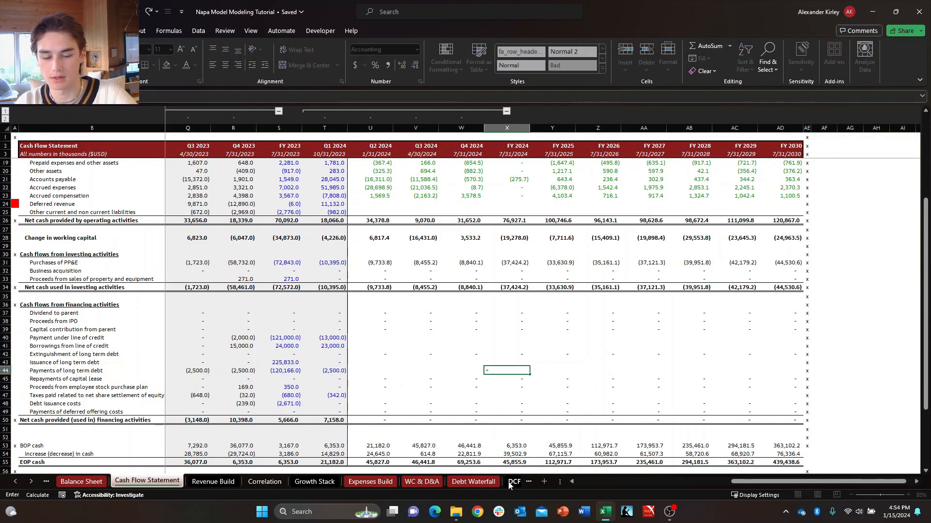
pyautogui.write('ifCB')
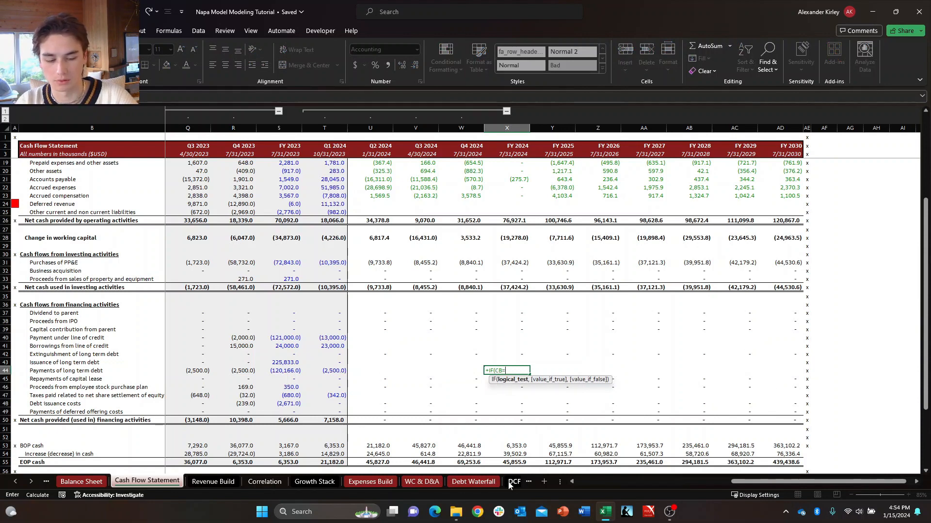
pyautogui.write('="ON",')
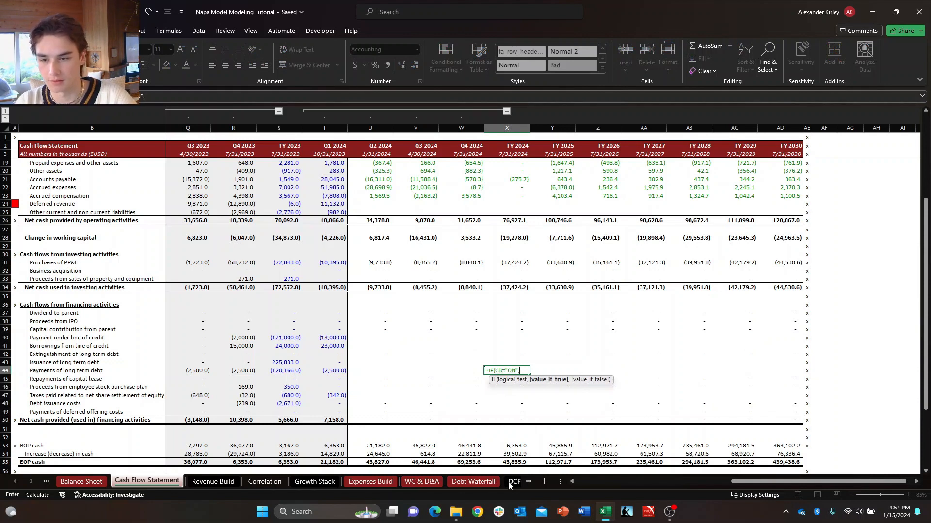
pyautogui.write('0,')
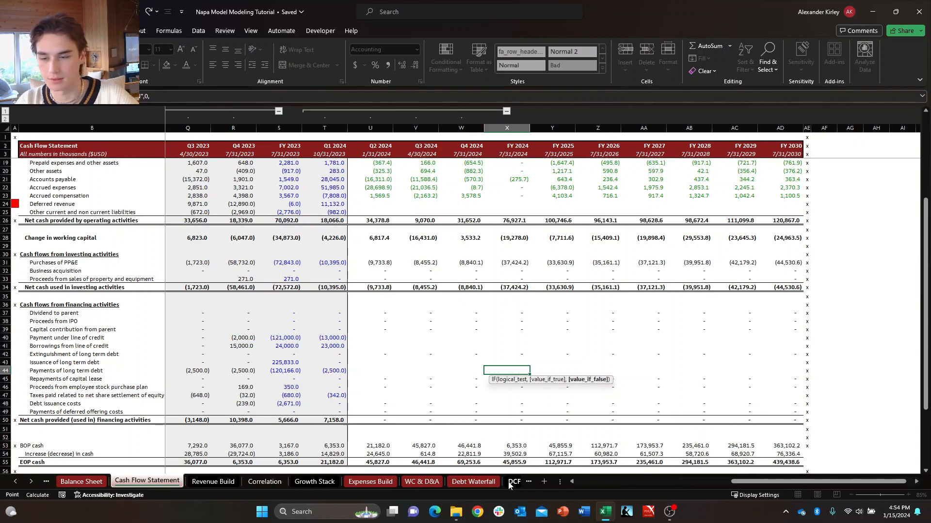
pyautogui.hotkey('ctrl', 'pagedown')
pyautogui.hotkey('ctrl', 'pagedown')
pyautogui.hotkey('ctrl', 'pagedown')
pyautogui.hotkey('ctrl', 'pagedown')
pyautogui.hotkey('ctrl', 'pagedown')
pyautogui.hotkey('ctrl', 'pagedown')
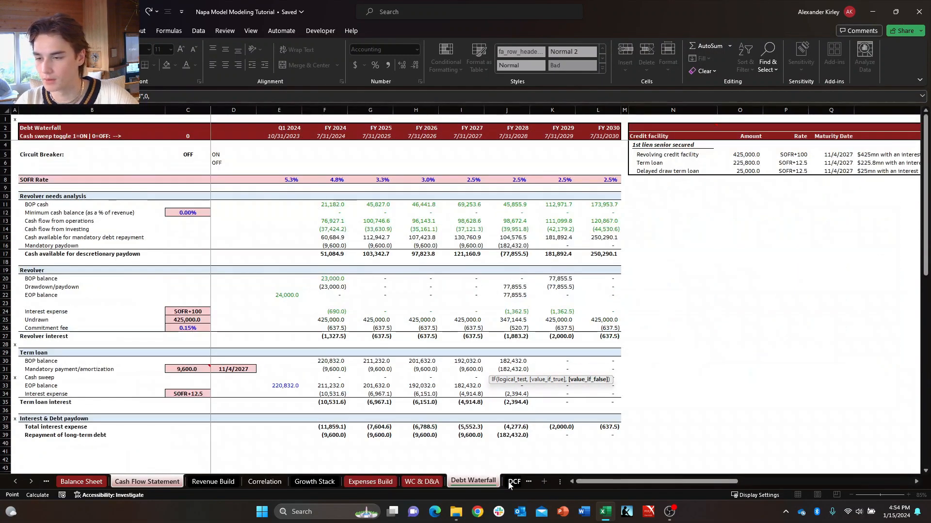
pyautogui.click(330, 435)
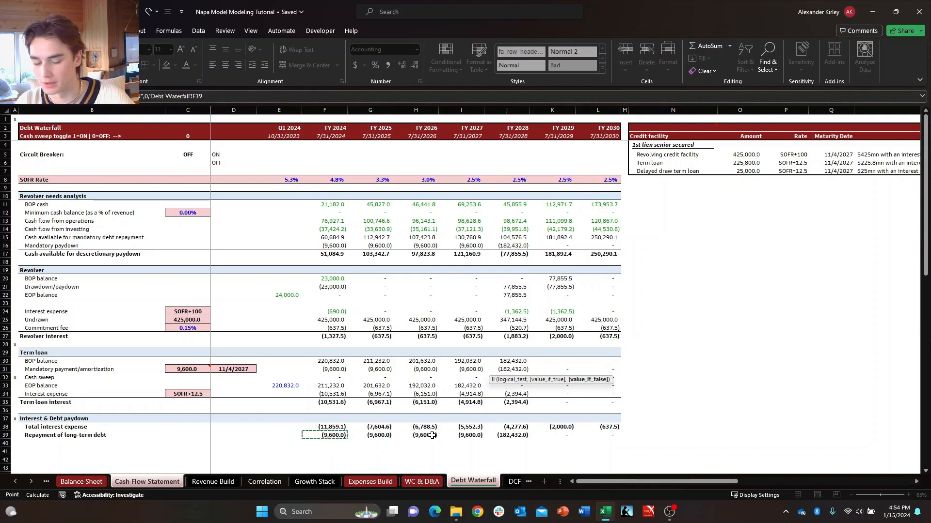
pyautogui.press('Return')
# Fill the payments of long term debt formula from X44 across the forecast years through FY 2030.
pyautogui.hotkey('ctrl', 'shift', 'Right')
pyautogui.hotkey('shift', 'Left')
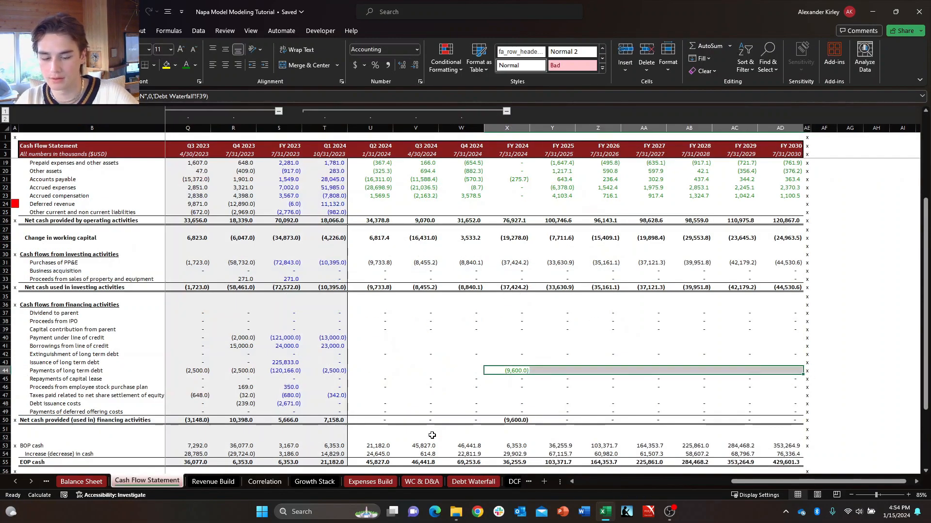
pyautogui.hotkey('ctrl', 'r')
# Link the Q2 2024 issuance of long term debt in U43 to the previous quarter's cell, T43.
pyautogui.press('Up')
pyautogui.press('Right')
pyautogui.press('Left')
pyautogui.press('Left')
pyautogui.press('Left')
pyautogui.press('Left')
pyautogui.press('Left')
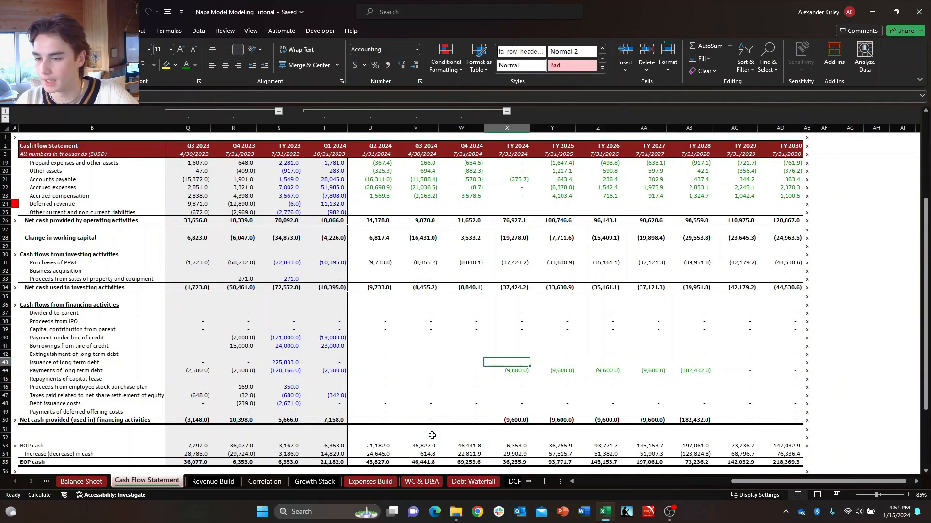
pyautogui.press('Right')
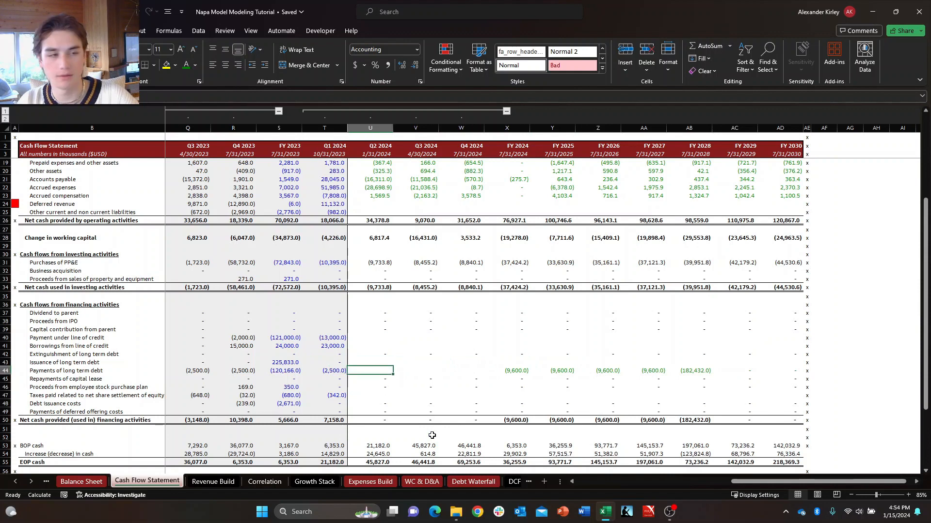
pyautogui.write('+')
pyautogui.press('Return')
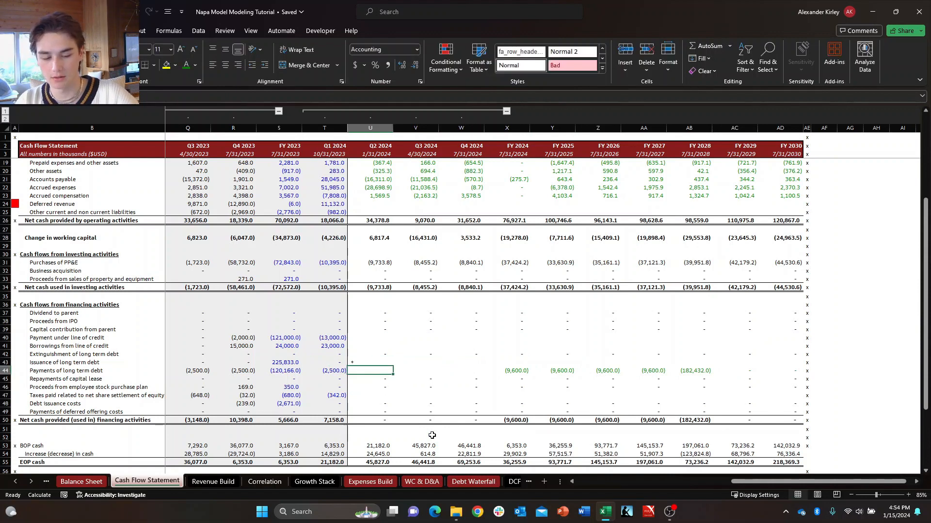
pyautogui.press('Up')
pyautogui.write('+')
pyautogui.press('Left')
pyautogui.press('Return')
pyautogui.press('Right')
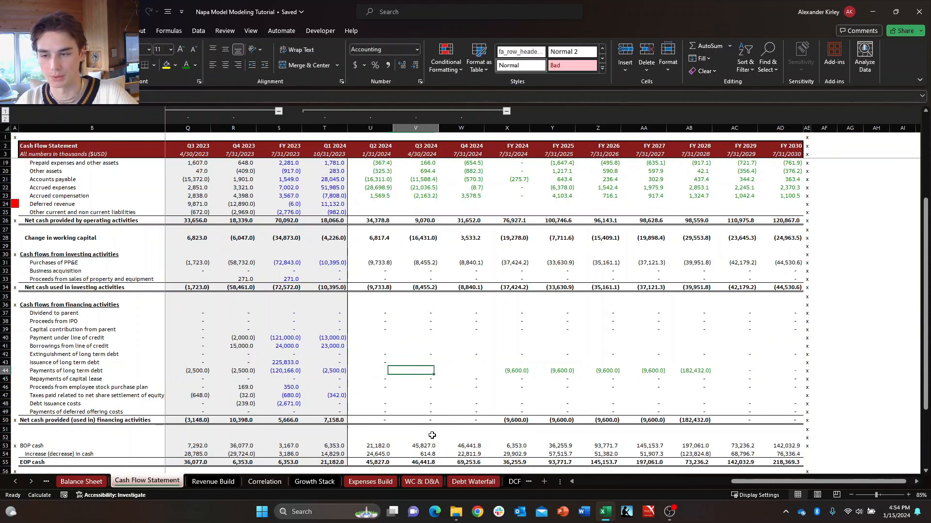
# Fill the issuance of long term debt formula from U43 across the forecast columns through FY 2030.
pyautogui.press('Left')
pyautogui.press('Up')
pyautogui.hotkey('ctrl', 'shift', 'Right')
pyautogui.hotkey('shift', 'Left')
pyautogui.hotkey('ctrl', 'r')
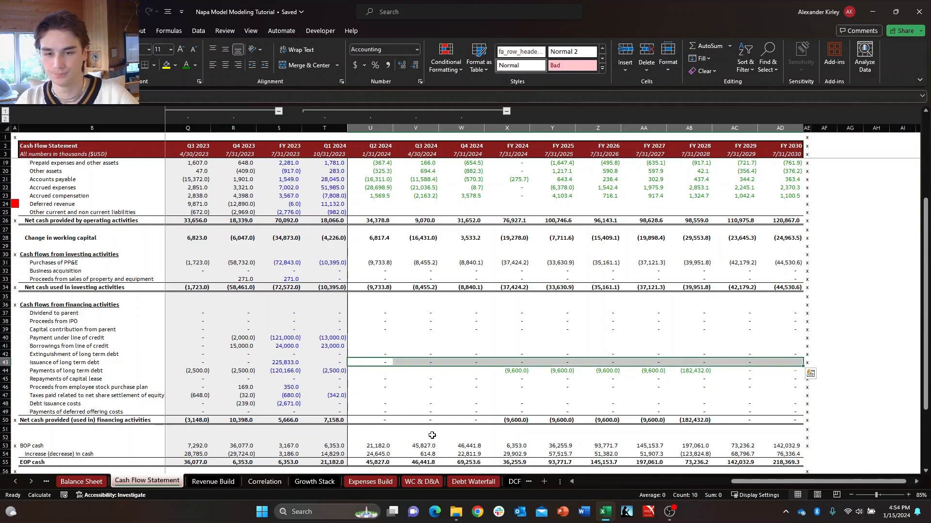
pyautogui.press('Down')
pyautogui.press('Right')
pyautogui.press('Right')
pyautogui.press('Up')
pyautogui.press('Left')
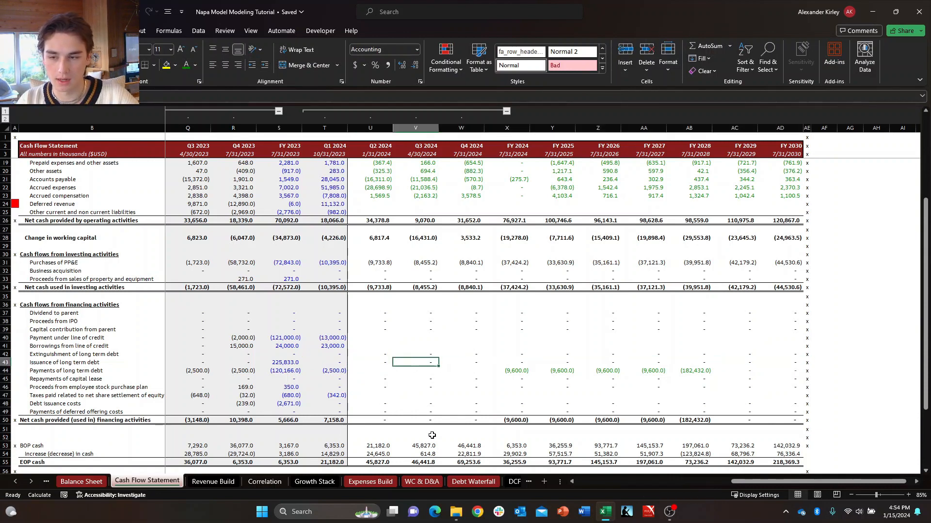
pyautogui.press('Down')
pyautogui.press('Right')
pyautogui.press('Up')
pyautogui.press('Left')
pyautogui.press('Left')
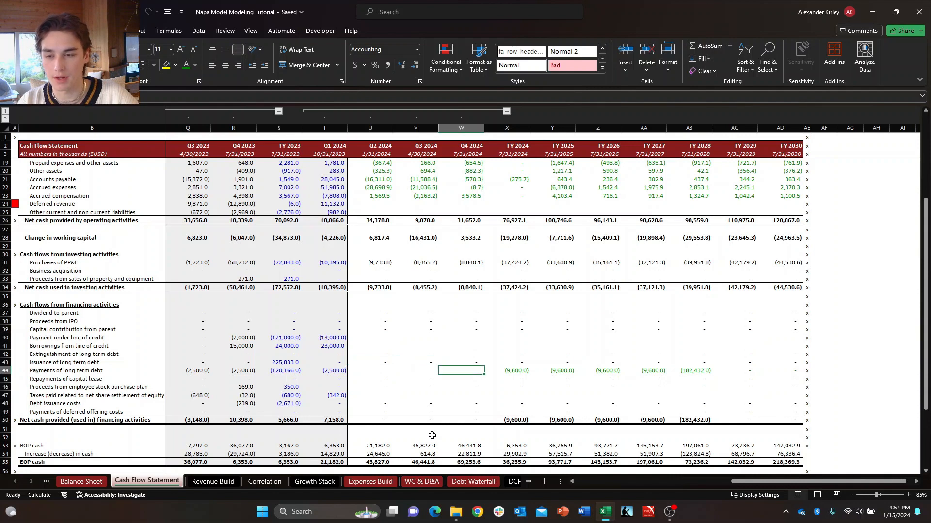
pyautogui.press('Down')
pyautogui.press('Right')
pyautogui.press('Right')
pyautogui.press('Right')
pyautogui.press('Right')
pyautogui.press('Left')
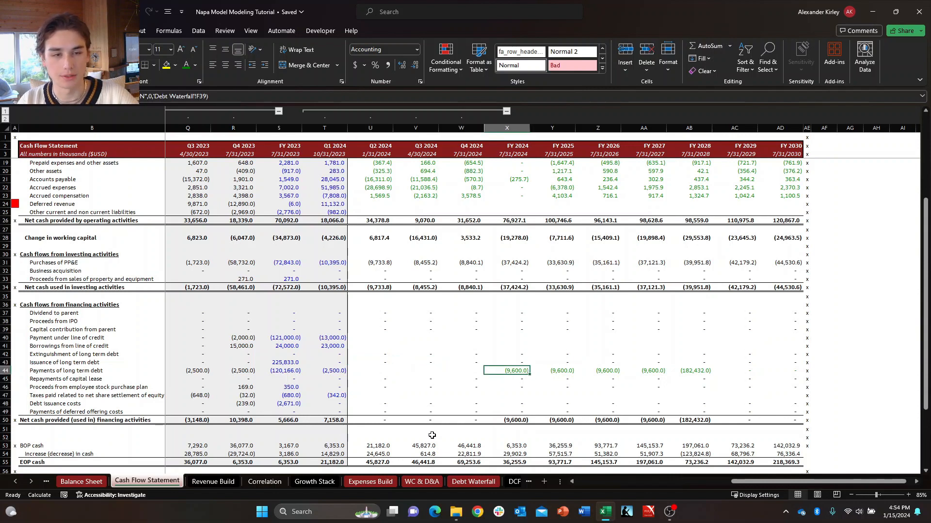
pyautogui.press('Right')
pyautogui.press('Left')
pyautogui.press('Left')
pyautogui.press('Left')
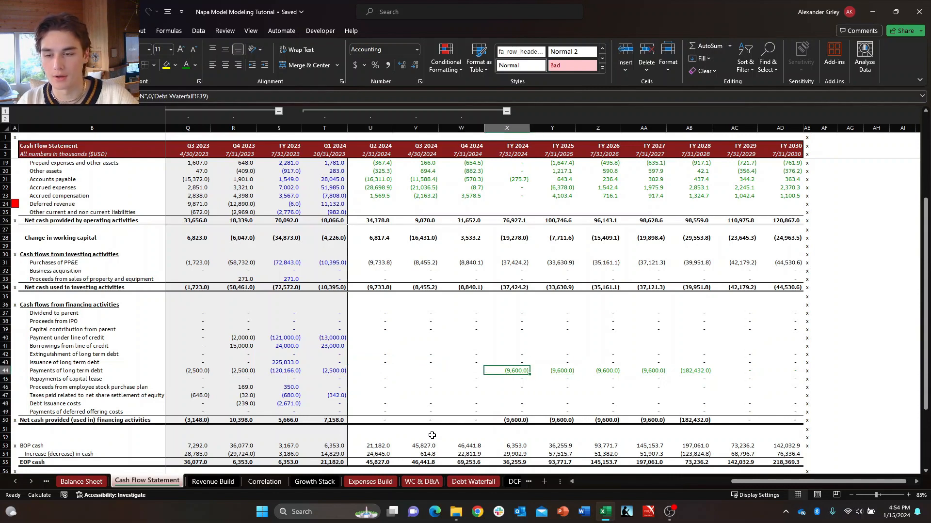
pyautogui.press('Right')
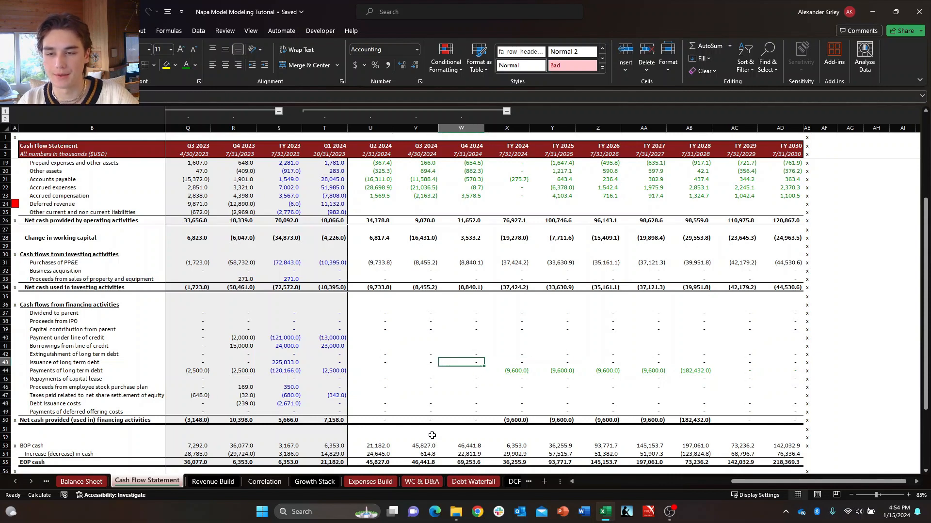
pyautogui.press('Right')
pyautogui.press('Right')
pyautogui.press('Left')
pyautogui.press('Left')
pyautogui.press('Down')
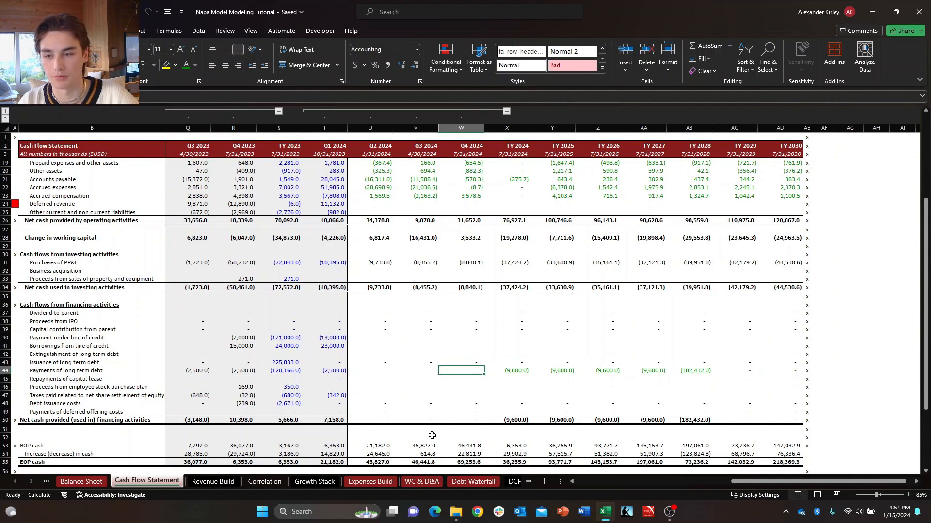
pyautogui.press('Right')
pyautogui.press('Down')
pyautogui.press('Up')
pyautogui.press('Up')
pyautogui.press('Left')
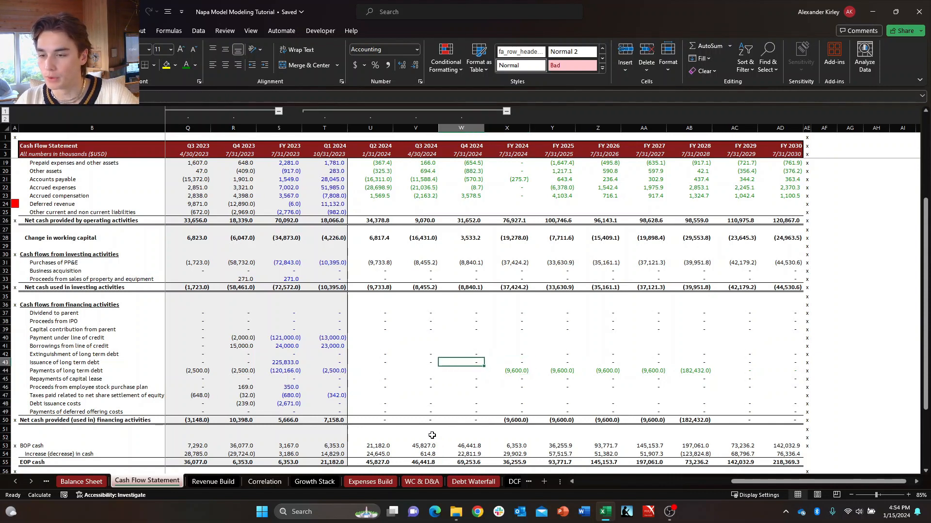
pyautogui.press('Down')
pyautogui.press('Left')
pyautogui.press('Left')
pyautogui.hotkey('shift', 'Right')
pyautogui.hotkey('shift', 'Right')
pyautogui.hotkey('shift', 'Right')
pyautogui.press('Up')
# Review the payment under line of credit and borrowings from line of credit rows across the historical and forecast periods.
pyautogui.press('Left')
pyautogui.press('Right')
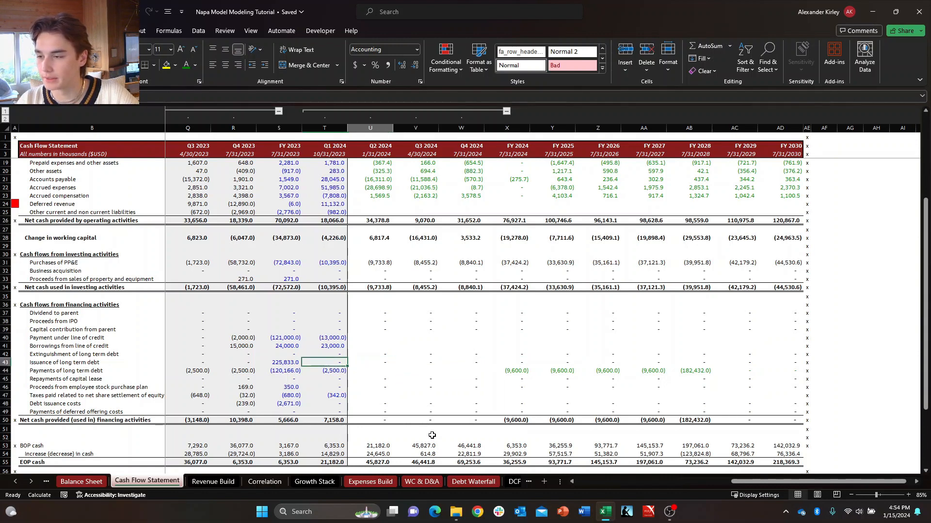
pyautogui.press('Up')
pyautogui.press('Up')
pyautogui.press('Right')
pyautogui.press('Up')
pyautogui.press('Left')
pyautogui.press('Down')
pyautogui.press('Right')
pyautogui.press('Up')
pyautogui.press('Left')
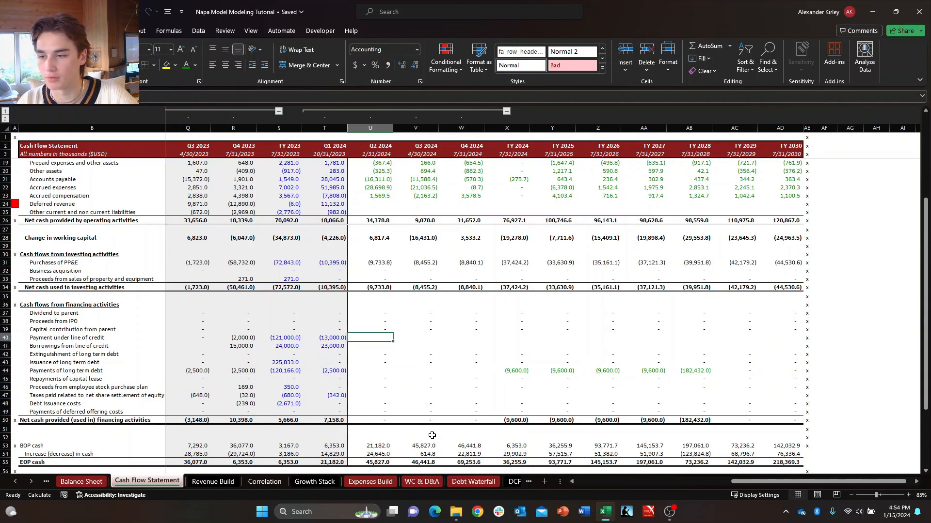
pyautogui.press('Left')
pyautogui.hotkey('shift', 'Down')
pyautogui.press('Up')
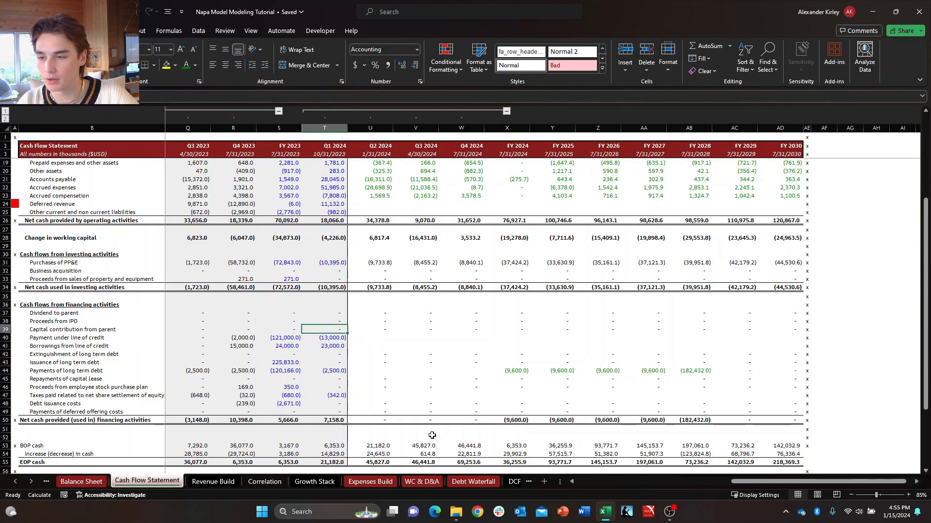
pyautogui.press('Down')
pyautogui.hotkey('shift', 'Down')
pyautogui.press('Down')
pyautogui.press('Up')
pyautogui.press('Left')
pyautogui.press('Left')
pyautogui.press('Left')
pyautogui.press('Left')
pyautogui.press('Left')
pyautogui.press('Left')
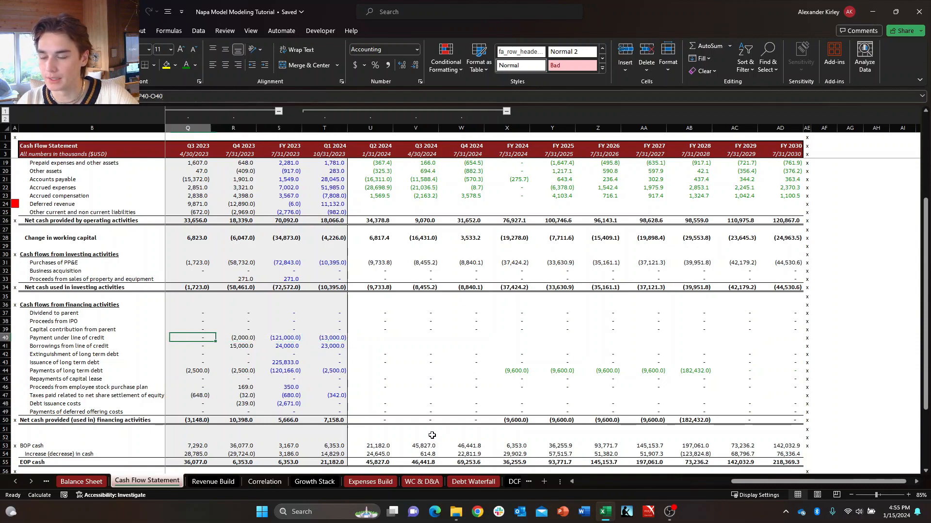
pyautogui.hotkey('ctrl', 'Left')
pyautogui.press('Right')
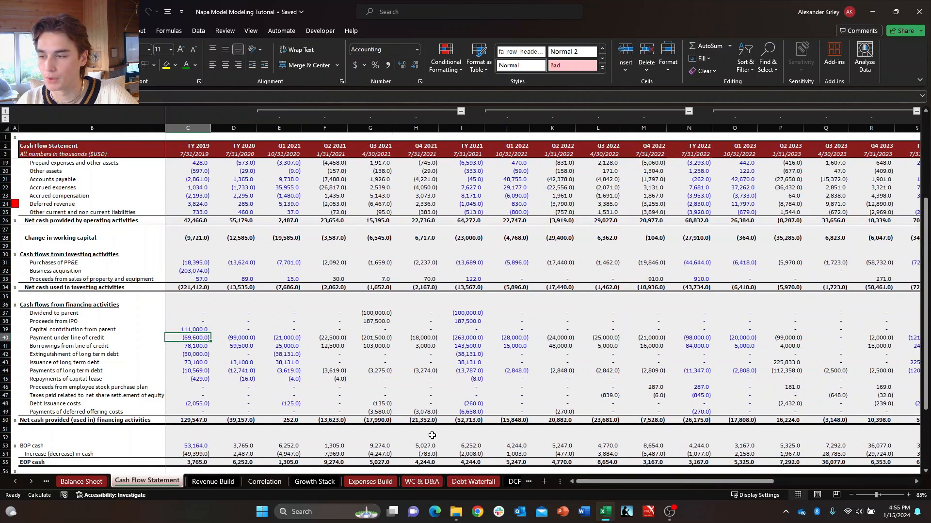
pyautogui.hotkey('shift', 'Down')
pyautogui.press('Left')
pyautogui.press('Right')
pyautogui.press('Right')
pyautogui.press('Right')
pyautogui.press('Right')
pyautogui.press('Right')
pyautogui.press('Right')
pyautogui.press('Right')
pyautogui.press('Right')
pyautogui.press('Right')
pyautogui.press('Right')
pyautogui.press('Right')
pyautogui.press('Right')
pyautogui.press('Right')
pyautogui.press('Right')
pyautogui.press('Right')
pyautogui.press('Right')
pyautogui.press('Right')
pyautogui.press('Right')
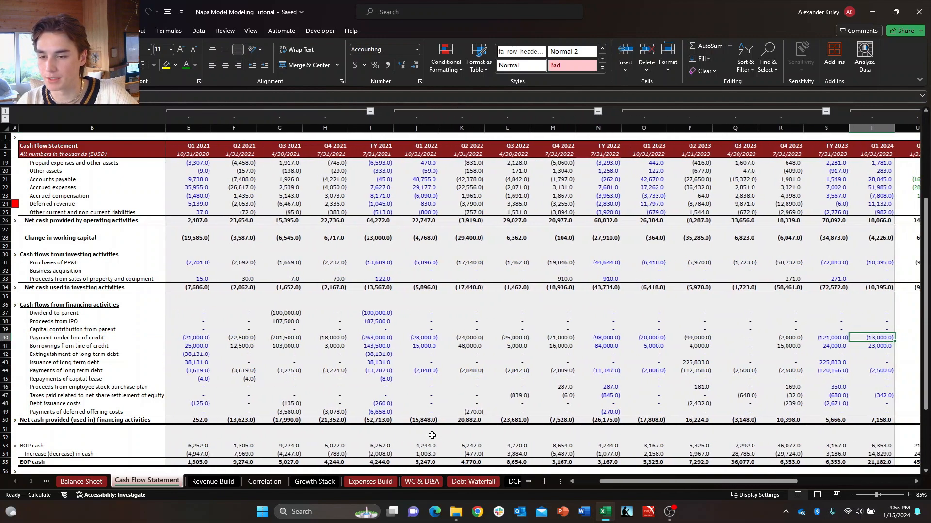
pyautogui.hotkey('shift', 'Down')
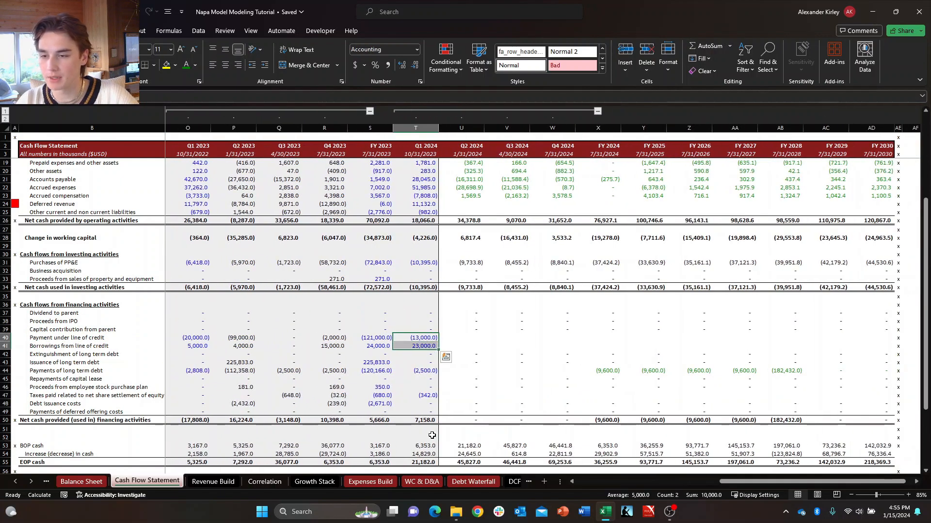
pyautogui.hotkey('shift', 'space')
pyautogui.press('Down')
pyautogui.press('Right')
pyautogui.press('Left')
pyautogui.press('Up')
pyautogui.hotkey('shift', 'Down')
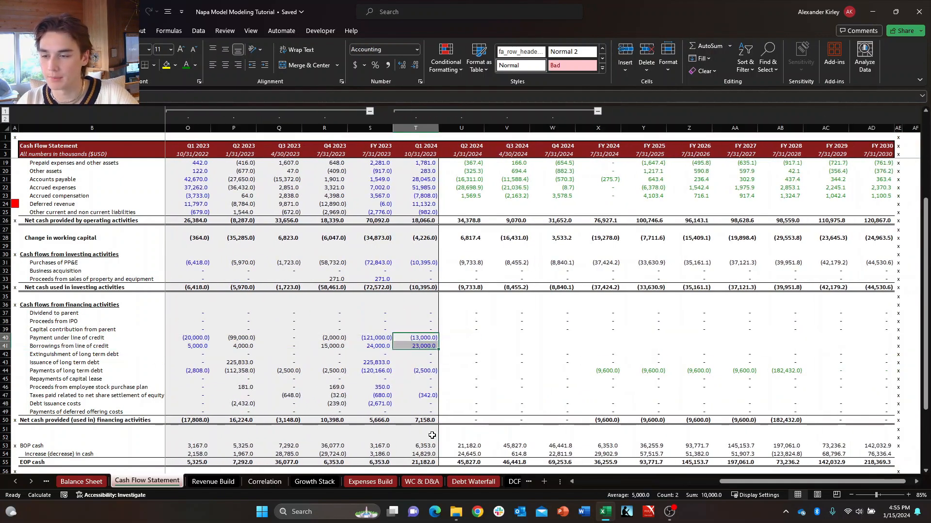
pyautogui.hotkey('shift', 'space')
pyautogui.press('Right')
pyautogui.press('Right')
pyautogui.press('Right')
pyautogui.press('Right')
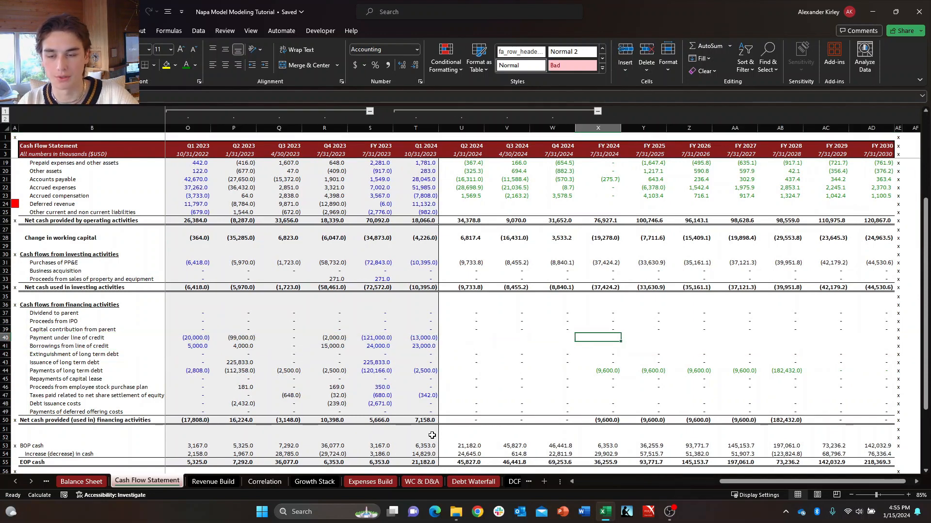
pyautogui.press('Down')
pyautogui.press('Up')
pyautogui.press('Down')
pyautogui.press('Up')
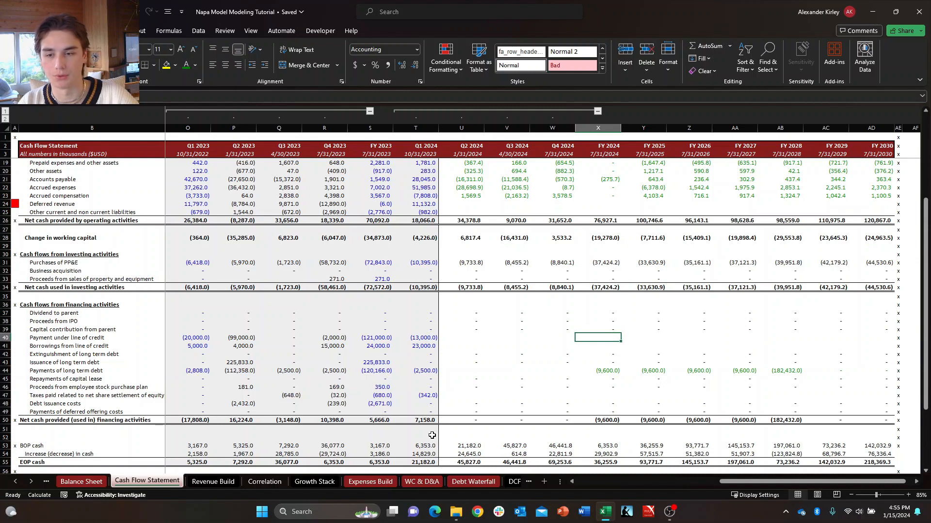
pyautogui.press('Down')
pyautogui.press('Up')
pyautogui.press('Down')
pyautogui.press('Up')
pyautogui.hotkey('shift', 'Down')
pyautogui.hotkey('shift', 'space')
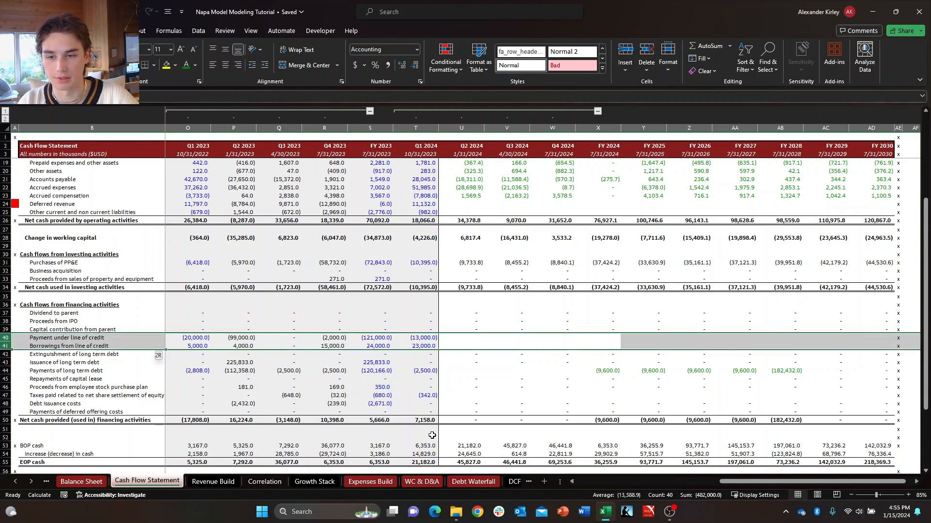
# Enter =IF(CB="ON",0,'Debt Waterfall'!F21) in X40 for the FY 2024 payment under line of credit.
pyautogui.press('Right')
pyautogui.press('Left')
pyautogui.write('+')
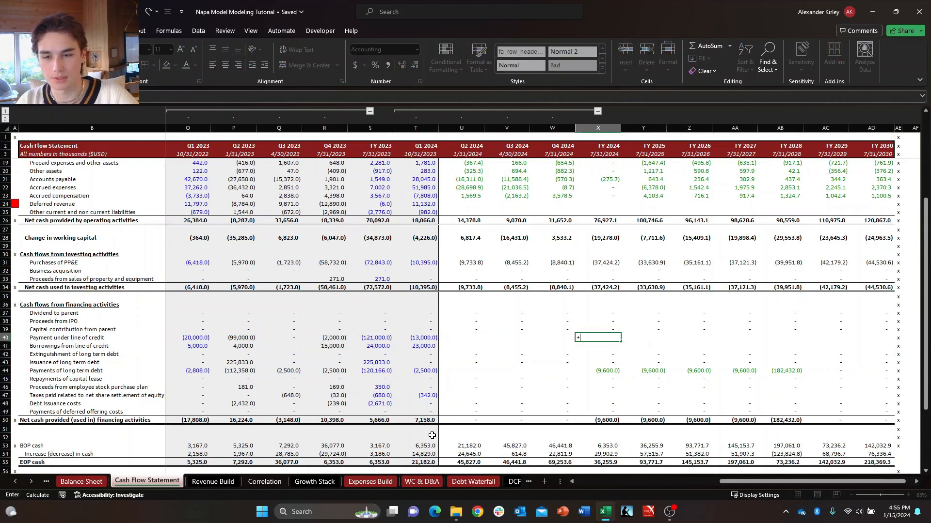
pyautogui.write('IF(CB="ON')
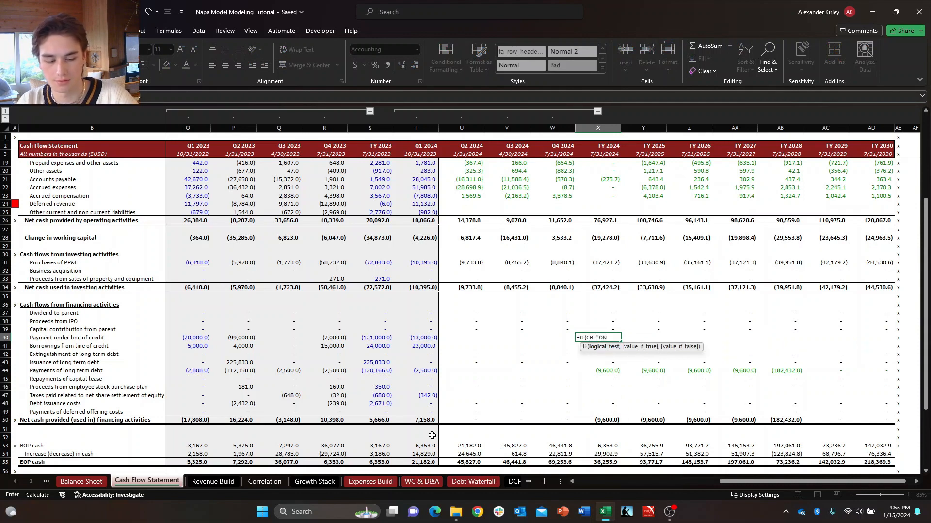
pyautogui.write('",')
pyautogui.write(',')
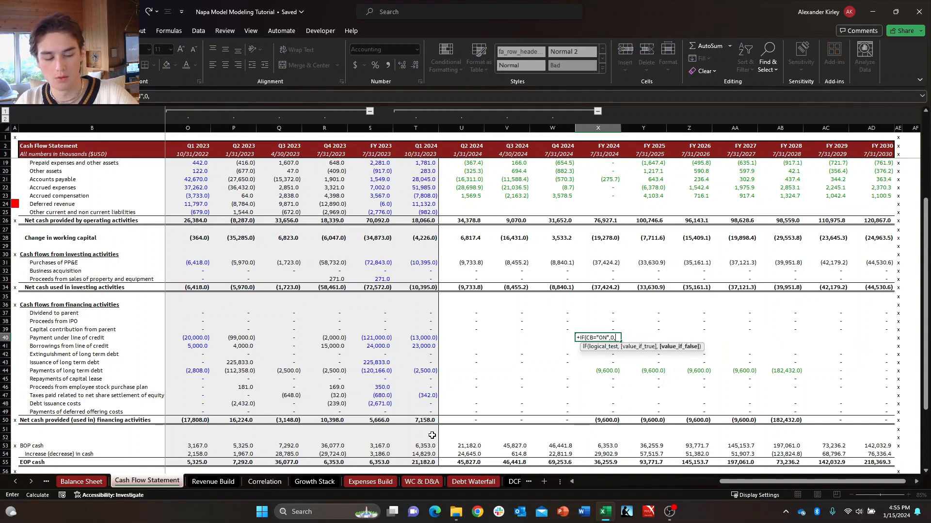
pyautogui.hotkey('ctrl', 'pagedown')
pyautogui.hotkey('ctrl', 'pagedown')
pyautogui.hotkey('ctrl', 'pagedown')
pyautogui.hotkey('ctrl', 'pagedown')
pyautogui.hotkey('ctrl', 'pagedown')
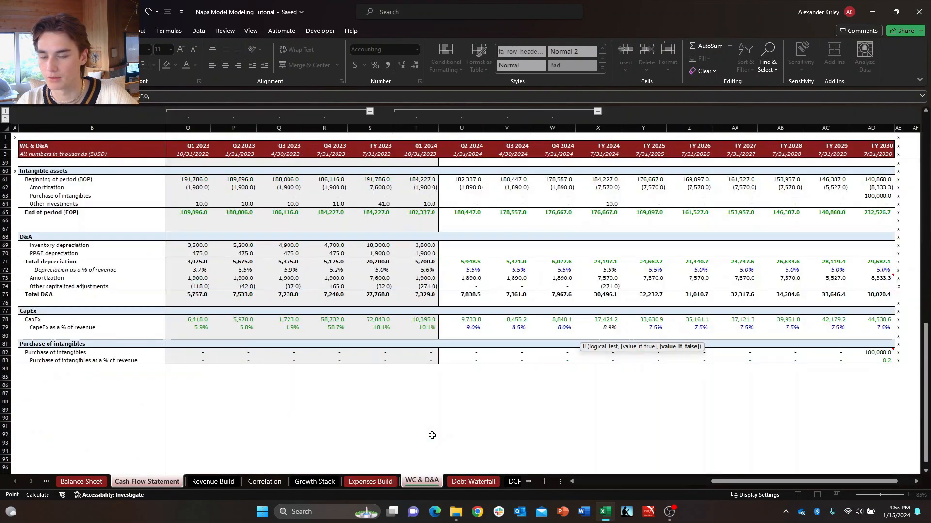
pyautogui.hotkey('ctrl', 'pagedown')
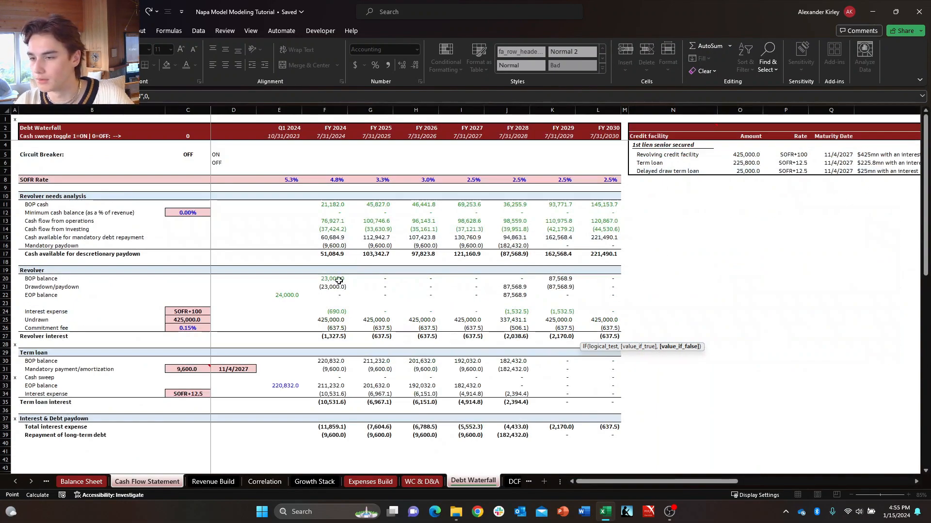
pyautogui.click(337, 287)
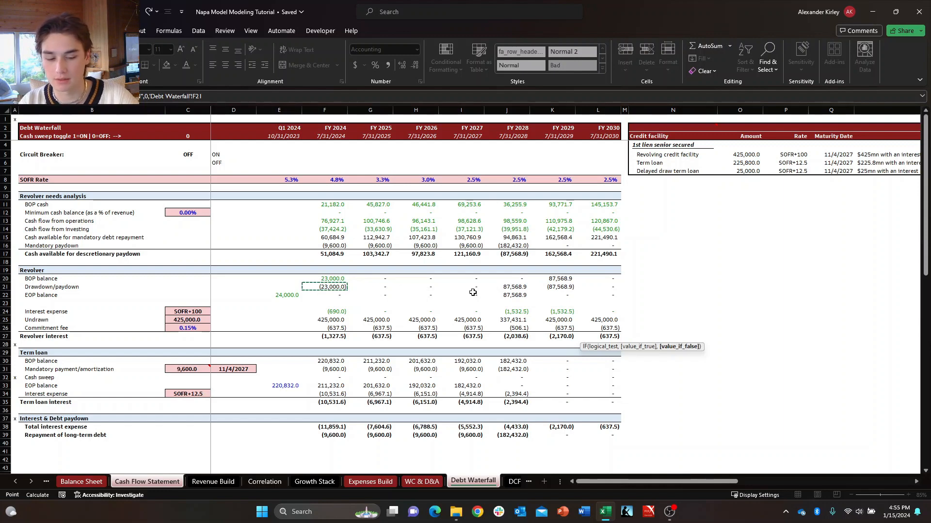
pyautogui.press('Return')
pyautogui.press('Up')
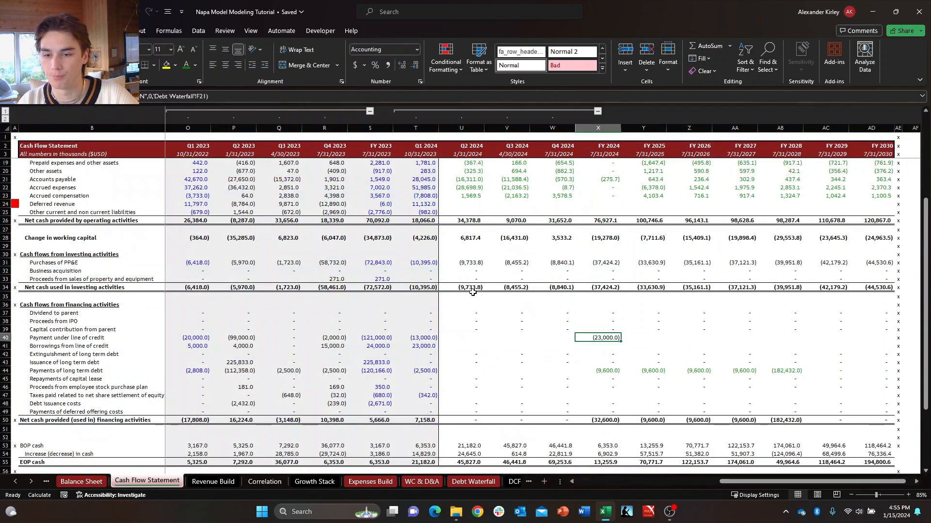
# Make the font of X40:AD40 green and fill the payment under line of credit formula across through FY 2030.
pyautogui.hotkey('ctrl', 'shift', 'Right')
pyautogui.hotkey('shift', 'Left')
pyautogui.press('alt')
pyautogui.press('h')
pyautogui.press('f')
pyautogui.press('c')
pyautogui.press('Up')
pyautogui.press('Up')
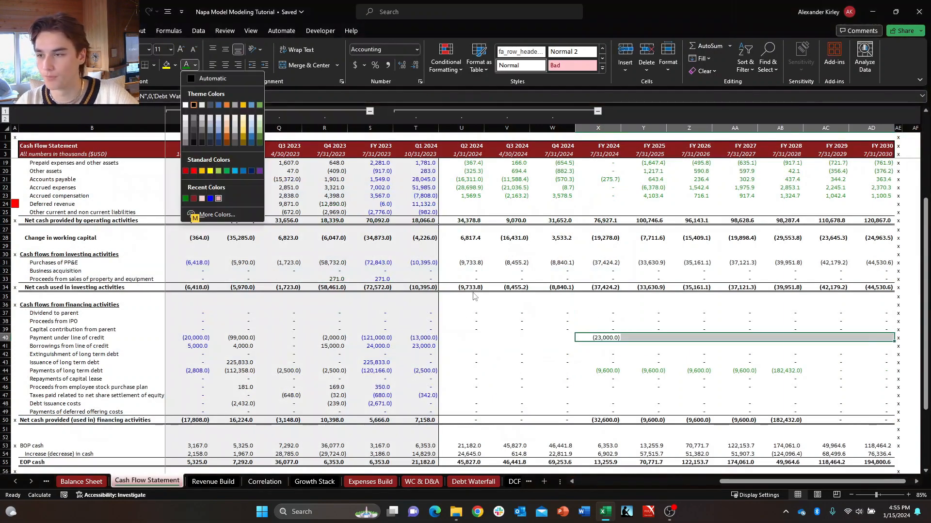
pyautogui.press('Left')
pyautogui.press('Left')
pyautogui.press('Return')
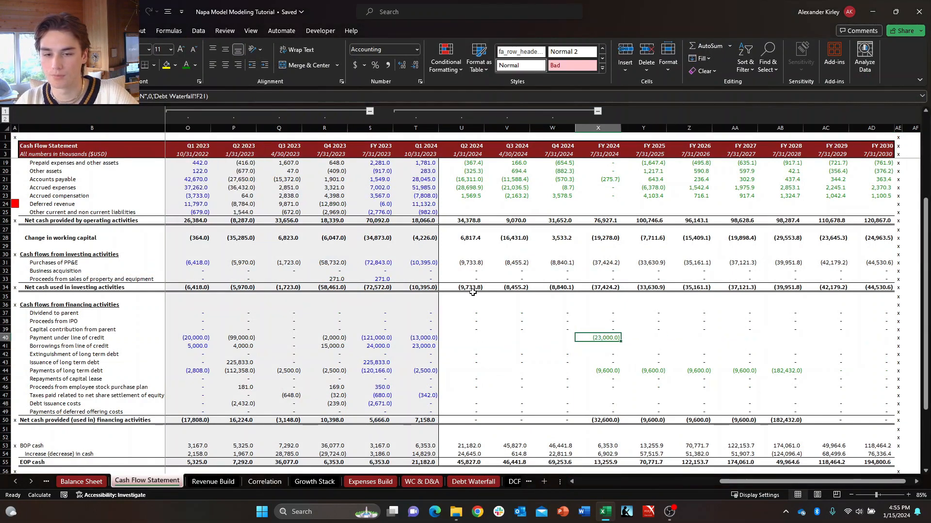
pyautogui.hotkey('ctrl', 'r')
# Check the forecast line of credit payment and borrowing rows from FY 2024 through FY 2029.
pyautogui.press('Right')
pyautogui.press('Right')
pyautogui.press('Right')
pyautogui.press('Right')
pyautogui.press('Right')
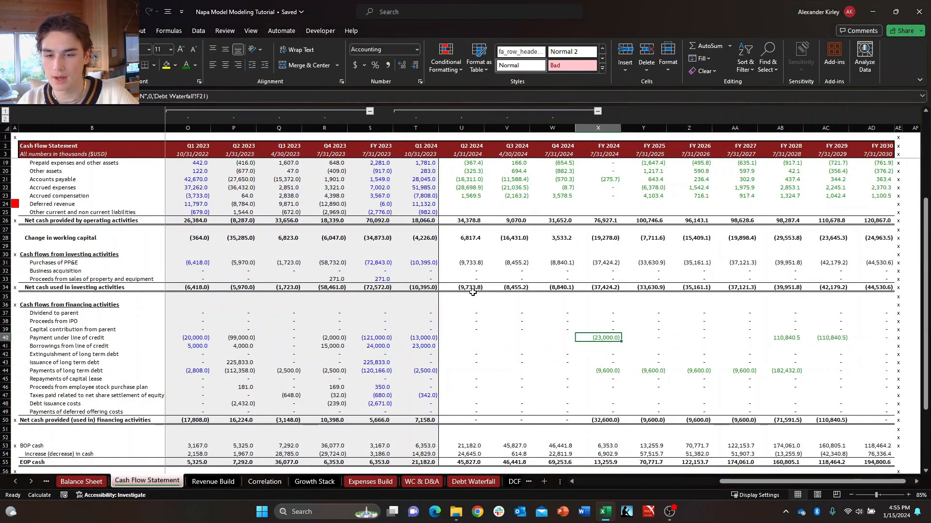
pyautogui.press('Down')
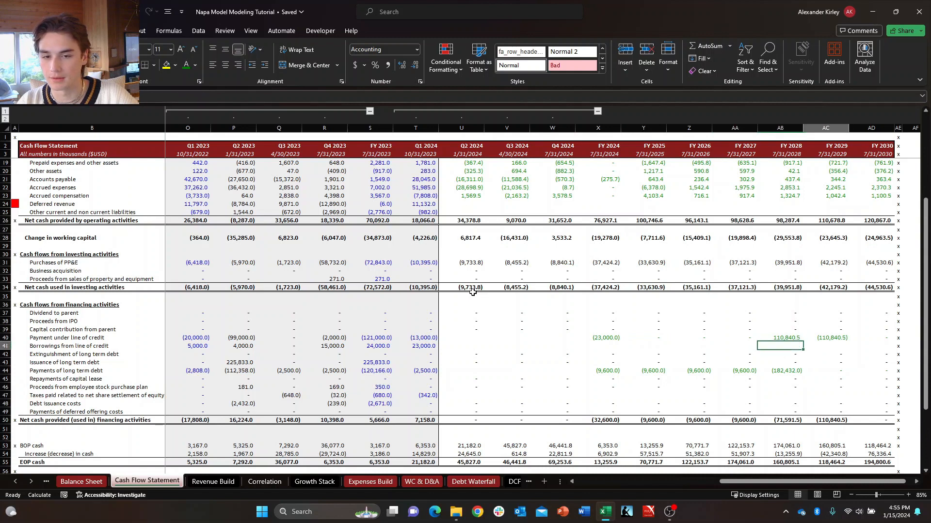
pyautogui.press('Down')
pyautogui.press('Right')
pyautogui.press('Up')
pyautogui.press('Left')
pyautogui.press('Left')
pyautogui.press('Left')
pyautogui.press('Left')
pyautogui.press('Left')
pyautogui.press('Left')
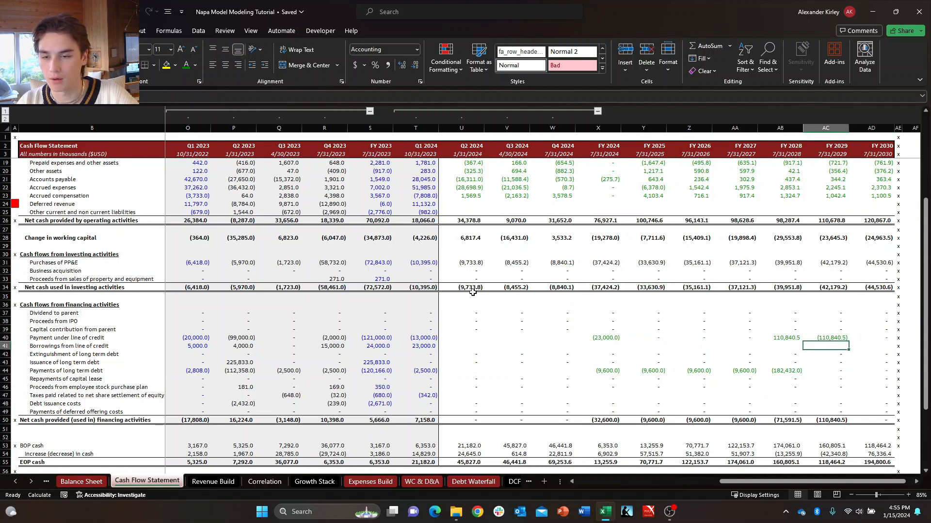
pyautogui.press('Down')
pyautogui.press('Right')
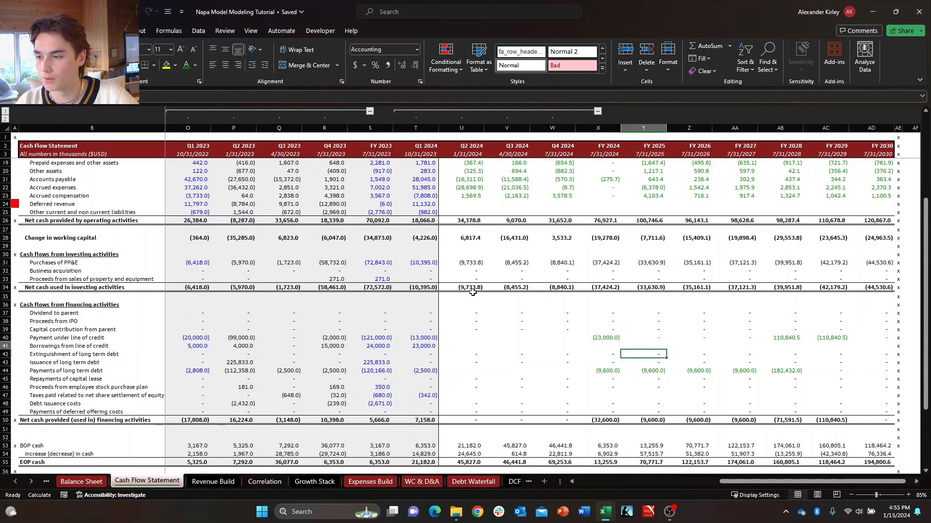
pyautogui.press('Up')
pyautogui.press('Left')
pyautogui.press('Left')
pyautogui.press('Right')
pyautogui.press('Up')
pyautogui.press('Left')
pyautogui.press('Down')
pyautogui.press('Down')
pyautogui.press('Left')
pyautogui.press('Left')
pyautogui.press('Up')
# Add a note to the payment under line of credit label in B40: "Revolver is projected and modeled from the debt waterfall tab under one line".
pyautogui.hotkey('ctrl', 'Left')
pyautogui.hotkey('ctrl', 'Left')
pyautogui.hotkey('ctrl', 'Left')
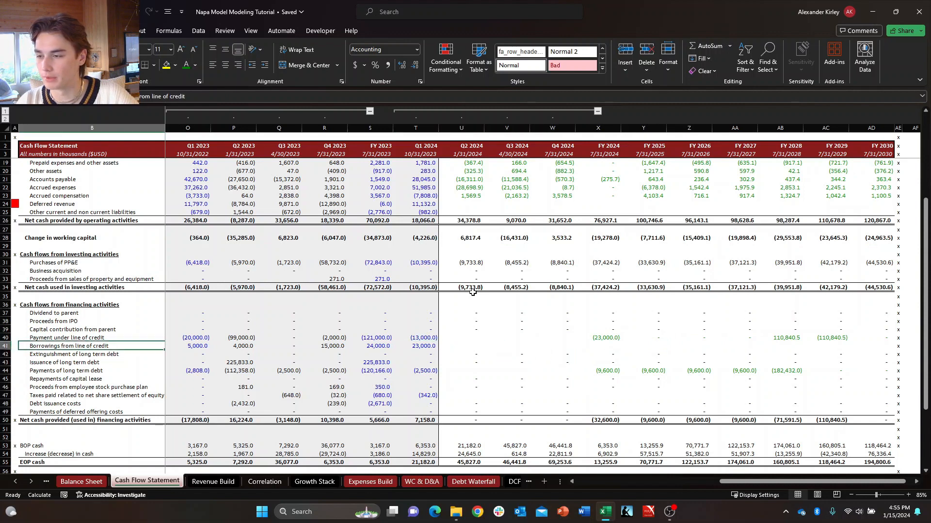
pyautogui.press('Up')
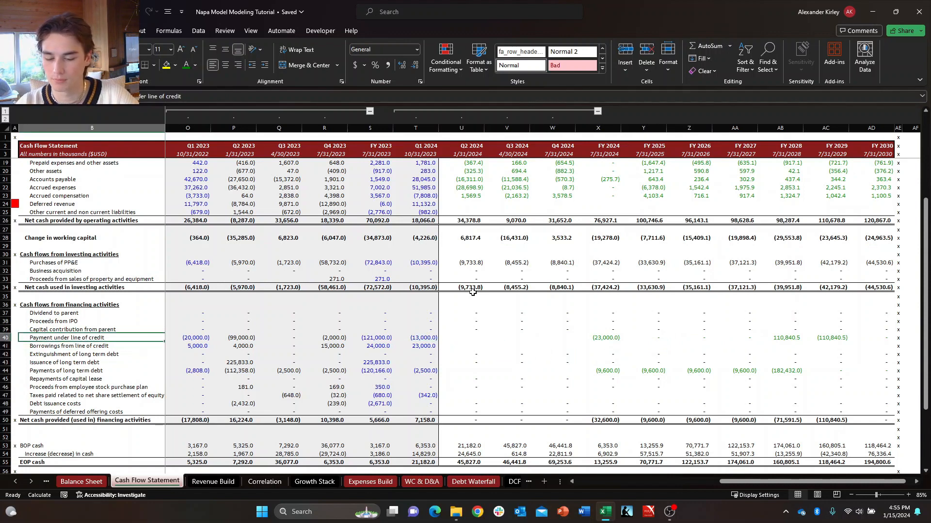
pyautogui.hotkey('shift', 'F2')
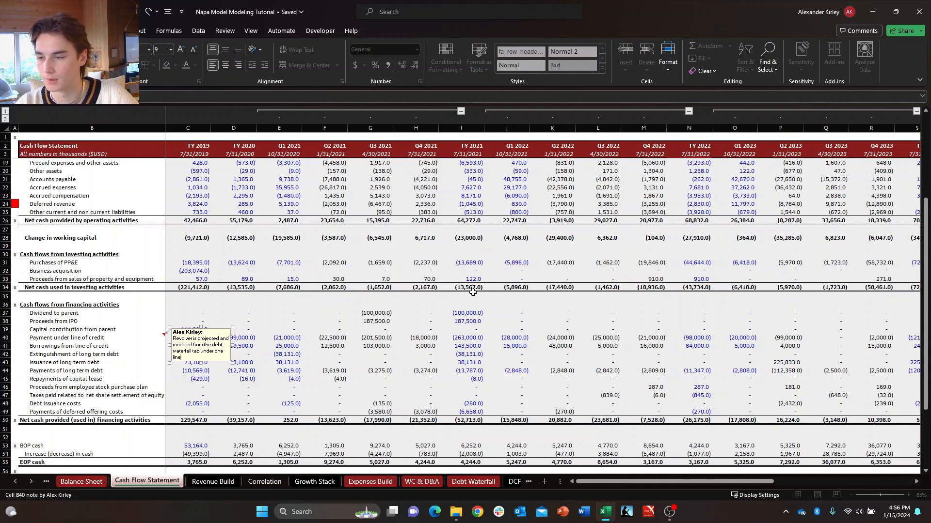
pyautogui.press('Escape')
pyautogui.press('Right')
pyautogui.press('Up')
pyautogui.press('Right')
pyautogui.press('Right')
pyautogui.press('Right')
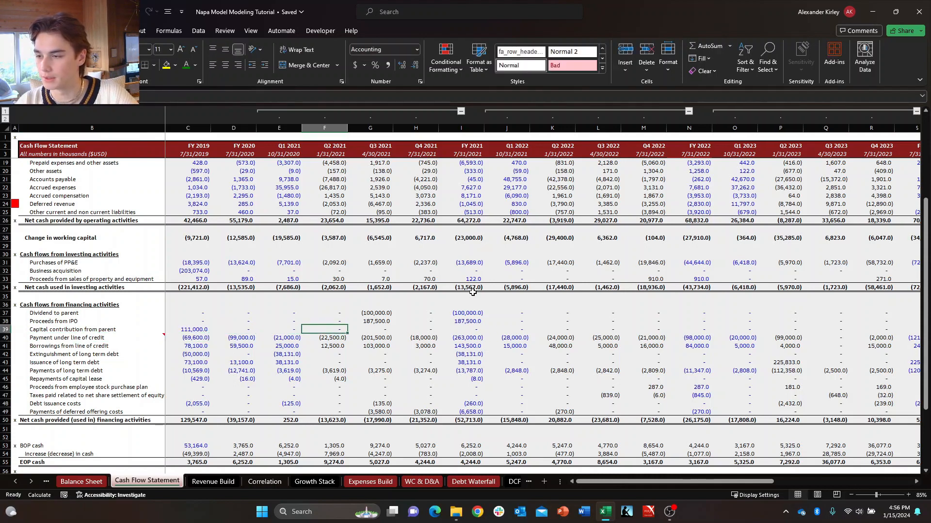
pyautogui.press('Down')
pyautogui.press('Right')
pyautogui.press('Right')
pyautogui.press('Right')
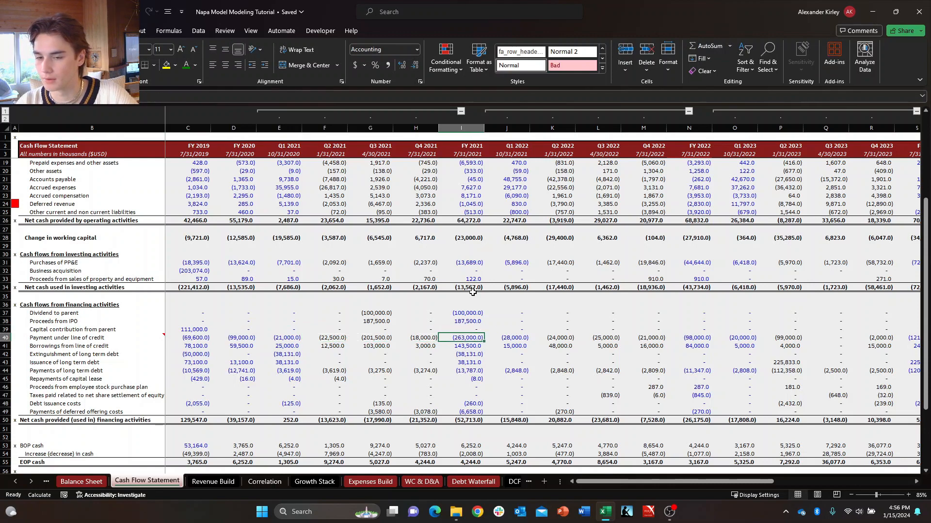
pyautogui.press('Right')
pyautogui.press('Right')
pyautogui.press('Right')
pyautogui.press('Right')
pyautogui.press('Right')
pyautogui.press('Right')
pyautogui.press('Right')
pyautogui.press('Right')
pyautogui.press('Right')
pyautogui.press('Right')
pyautogui.press('Right')
pyautogui.press('Right')
pyautogui.press('Right')
pyautogui.press('Right')
pyautogui.press('Right')
pyautogui.press('Right')
pyautogui.press('Right')
pyautogui.press('Right')
pyautogui.press('Right')
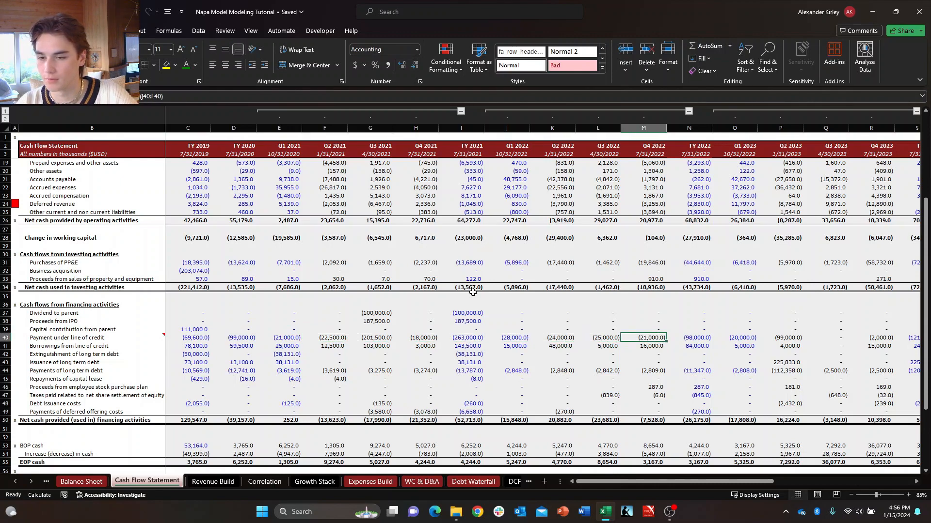
# Enter 0 in U41 for the Q2 2024 borrowings from line of credit.
pyautogui.press('Left')
pyautogui.press('Left')
pyautogui.press('Left')
pyautogui.press('Left')
pyautogui.press('Left')
pyautogui.press('Left')
pyautogui.press('Left')
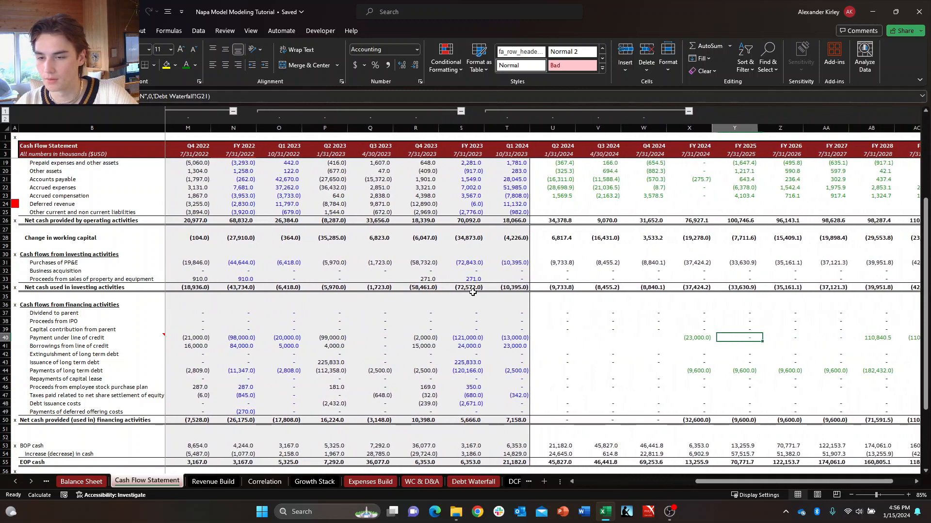
pyautogui.press('Down')
pyautogui.write('+')
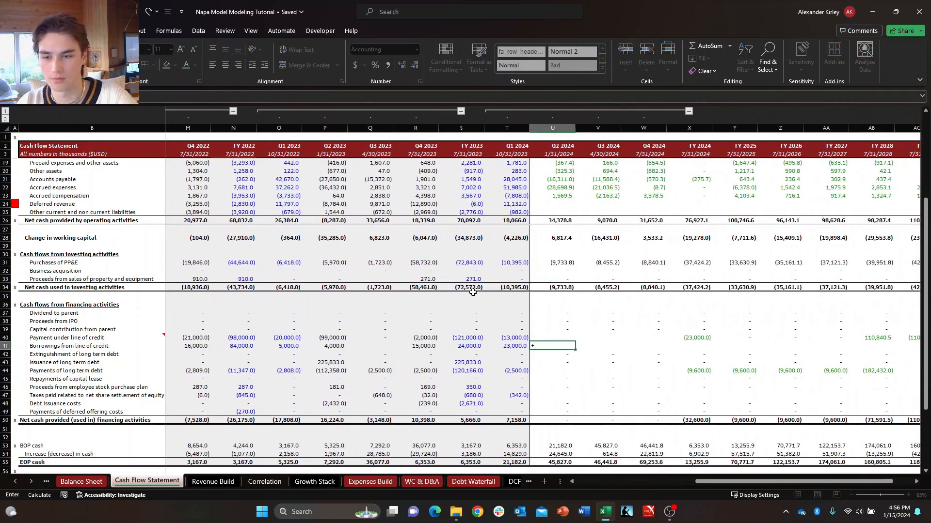
pyautogui.press('Escape')
pyautogui.write('0')
pyautogui.press('Return')
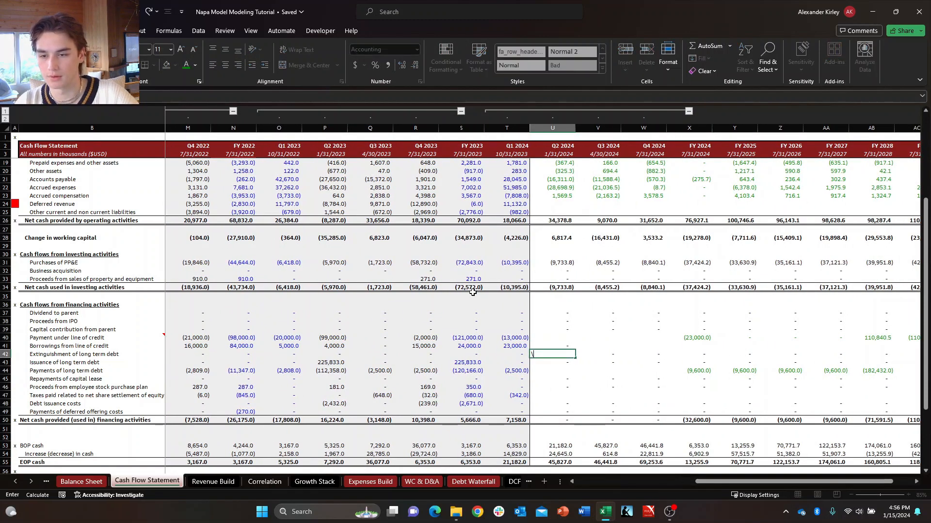
# Fill the zero borrowings from line of credit in U41 across through FY 2030.
pyautogui.press('Up')
pyautogui.press('Down')
pyautogui.press('Up')
pyautogui.hotkey('shift', 'Right')
pyautogui.hotkey('shift', 'Right')
pyautogui.hotkey('shift', 'Right')
pyautogui.hotkey('shift', 'Right')
pyautogui.hotkey('shift', 'Right')
pyautogui.hotkey('shift', 'Right')
pyautogui.hotkey('shift', 'Right')
pyautogui.hotkey('shift', 'Right')
pyautogui.hotkey('shift', 'Right')
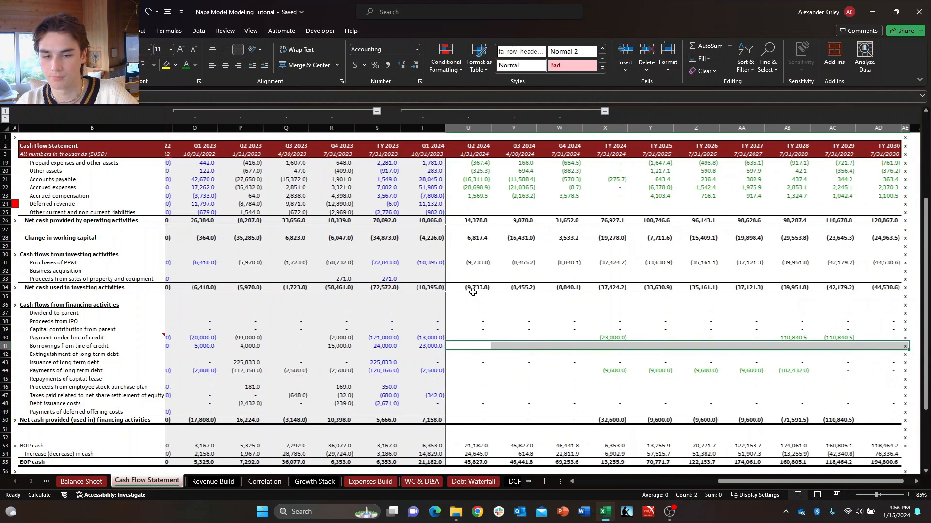
pyautogui.hotkey('ctrl', 'r')
# Check the FY 2024 financing rows from payments of long term debt down to the formula in X49 for deferred offering costs.
pyautogui.press('Right')
pyautogui.press('Right')
pyautogui.press('Right')
pyautogui.press('Down')
pyautogui.press('Down')
pyautogui.press('Down')
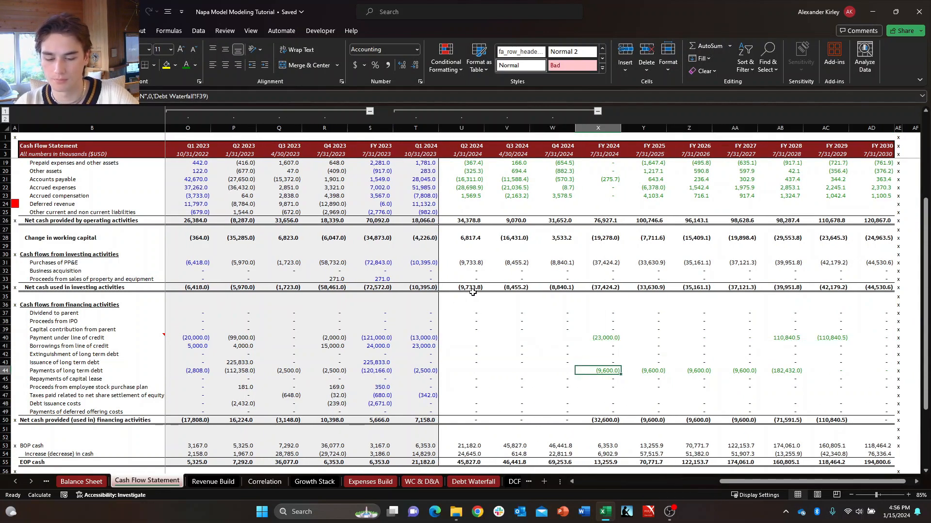
pyautogui.press('Down')
pyautogui.press('Down')
pyautogui.press('Down')
pyautogui.press('Down')
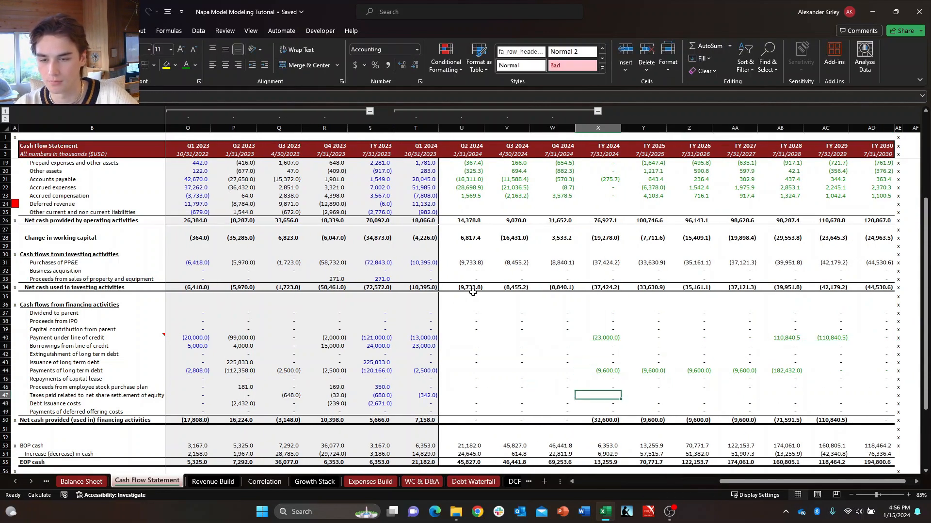
pyautogui.write('=+')
pyautogui.press('Left')
pyautogui.press('Return')
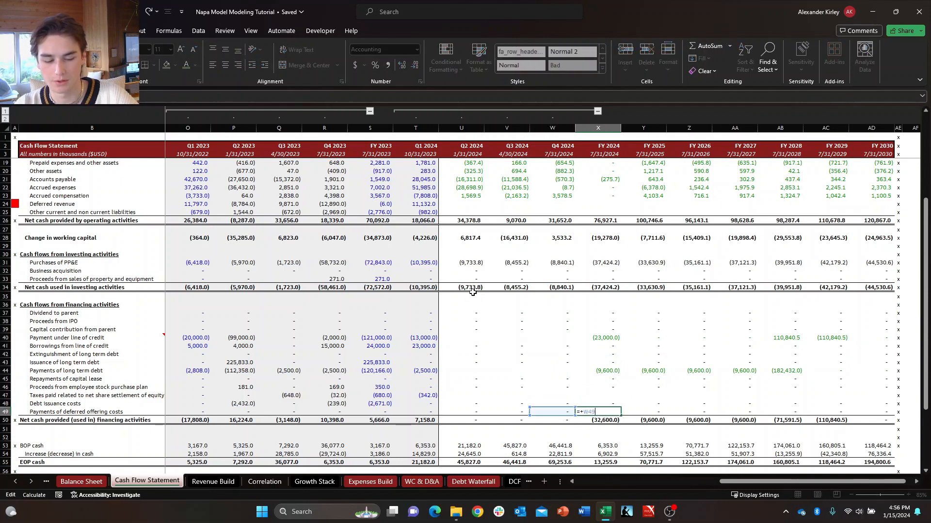
pyautogui.press('Down')
pyautogui.press('Down')
pyautogui.press('Up')
pyautogui.press('Right')
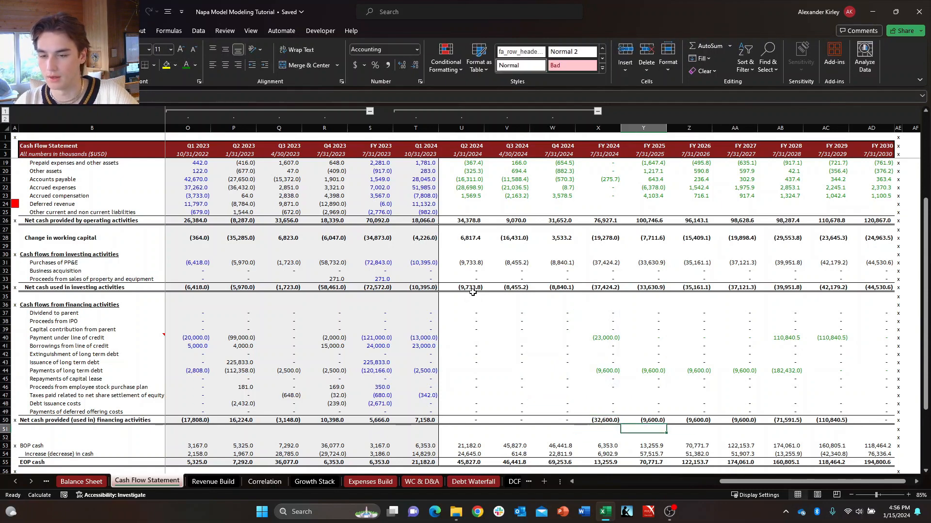
# Toggle the circuit breaker in C5 of the Debt Waterfall sheet to ON and back to OFF.
pyautogui.hotkey('ctrl', 'pagedown')
pyautogui.hotkey('ctrl', 'pagedown')
pyautogui.hotkey('ctrl', 'pagedown')
pyautogui.hotkey('ctrl', 'pagedown')
pyautogui.hotkey('ctrl', 'pagedown')
pyautogui.hotkey('ctrl', 'pagedown')
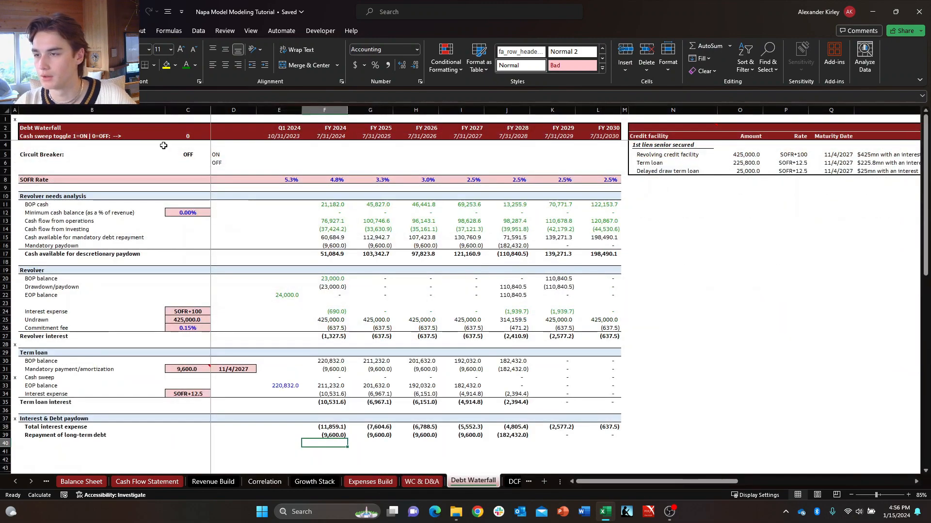
pyautogui.click(189, 155)
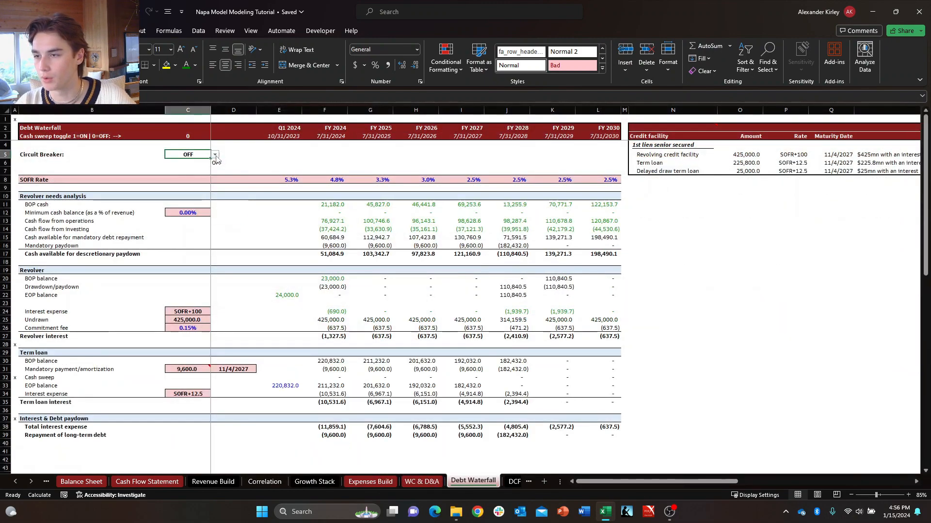
pyautogui.click(215, 155)
pyautogui.click(193, 172)
pyautogui.click(214, 155)
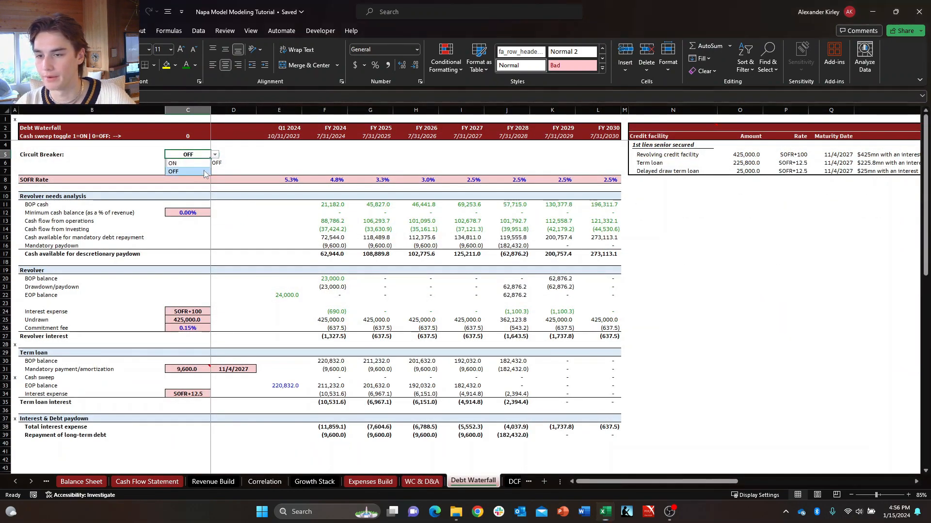
pyautogui.click(204, 172)
# Examine the revolver's drawdown/paydown, EOP balance and interest expense rows for FY 2025 and FY 2026.
pyautogui.click(474, 312)
pyautogui.press('Left')
pyautogui.press('Left')
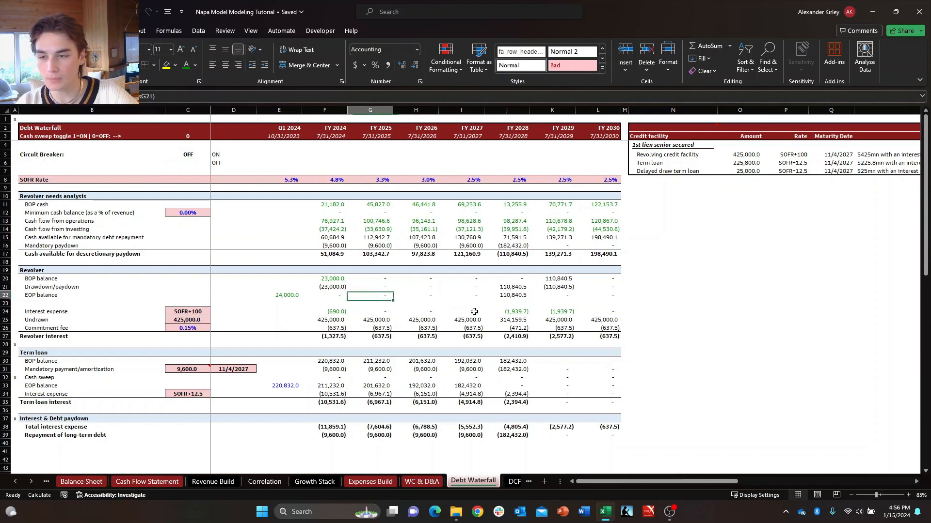
pyautogui.press('Up')
pyautogui.press('Up')
pyautogui.press('Up')
pyautogui.press('Down')
pyautogui.press('Right')
pyautogui.press('Up')
pyautogui.press('Left')
pyautogui.press('Down')
pyautogui.press('Up')
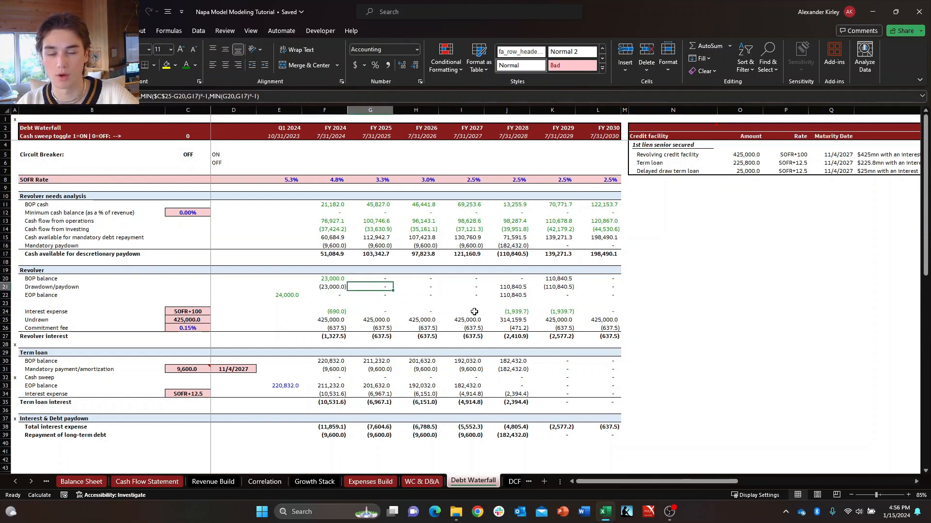
pyautogui.press('Down')
pyautogui.press('Up')
pyautogui.press('Right')
pyautogui.press('Left')
pyautogui.press('Down')
pyautogui.press('Down')
pyautogui.press('Right')
# Examine the term loan's EOP balance and interest expense rows in the Debt Waterfall for FY 2024 and FY 2025.
pyautogui.press('Down')
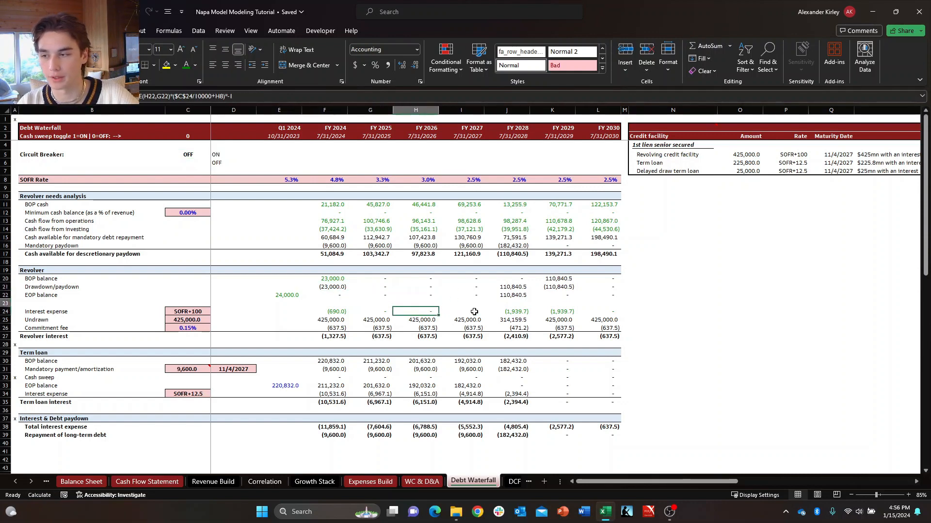
pyautogui.press('Left')
pyautogui.press('Left')
pyautogui.press('Down')
pyautogui.press('Down')
pyautogui.press('Down')
pyautogui.press('Down')
pyautogui.press('Down')
pyautogui.press('Down')
pyautogui.press('Down')
pyautogui.press('Down')
pyautogui.press('Down')
pyautogui.press('Down')
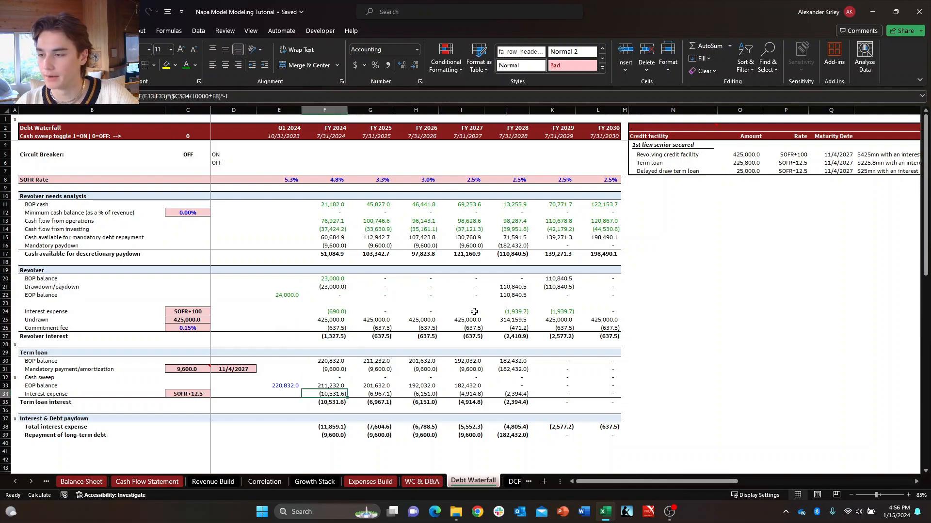
pyautogui.press('Right')
pyautogui.press('Up')
pyautogui.press('Left')
pyautogui.press('Right')
pyautogui.press('Up')
pyautogui.press('Left')
# Switch to the Balance Sheet and review the revolving line of credit and long term debt rows around Q1 and Q2 2024.
pyautogui.hotkey('ctrl', 'pageup')
pyautogui.hotkey('ctrl', 'pageup')
pyautogui.hotkey('ctrl', 'pageup')
pyautogui.hotkey('ctrl', 'pageup')
pyautogui.hotkey('ctrl', 'pageup')
pyautogui.hotkey('ctrl', 'pageup')
pyautogui.hotkey('ctrl', 'pageup')
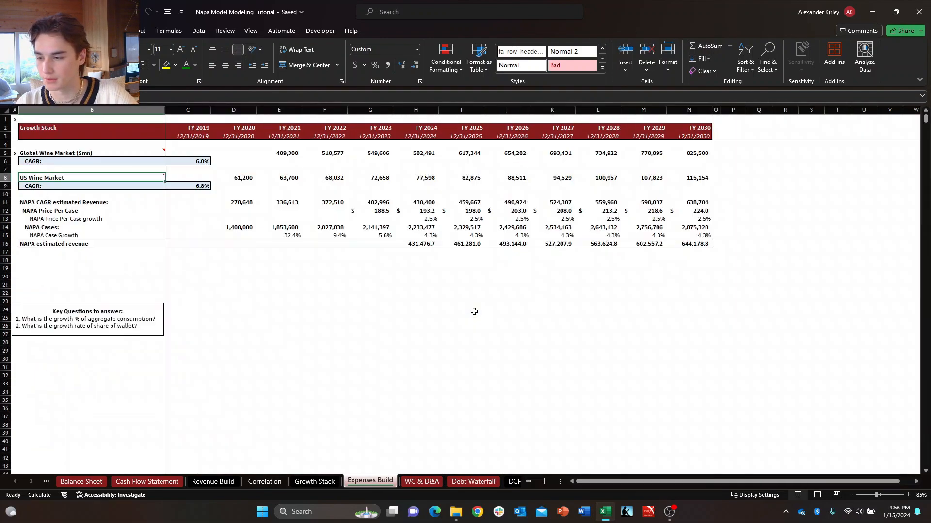
pyautogui.press('Down')
pyautogui.press('Right')
pyautogui.press('Right')
pyautogui.press('Right')
pyautogui.press('Right')
pyautogui.press('Right')
pyautogui.press('Right')
pyautogui.press('Right')
pyautogui.press('Right')
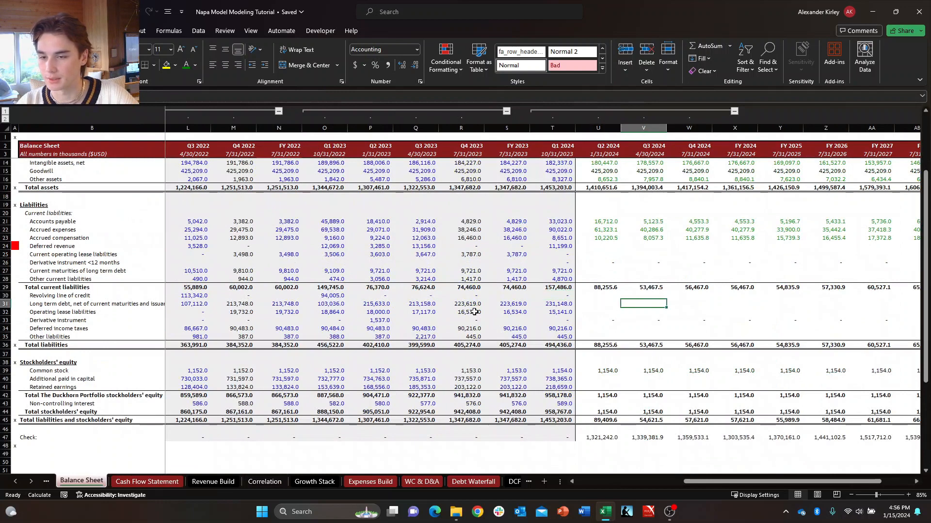
pyautogui.press('Left')
pyautogui.press('Left')
pyautogui.press('Left')
pyautogui.press('Left')
pyautogui.press('Left')
pyautogui.press('Left')
pyautogui.press('Left')
pyautogui.press('Left')
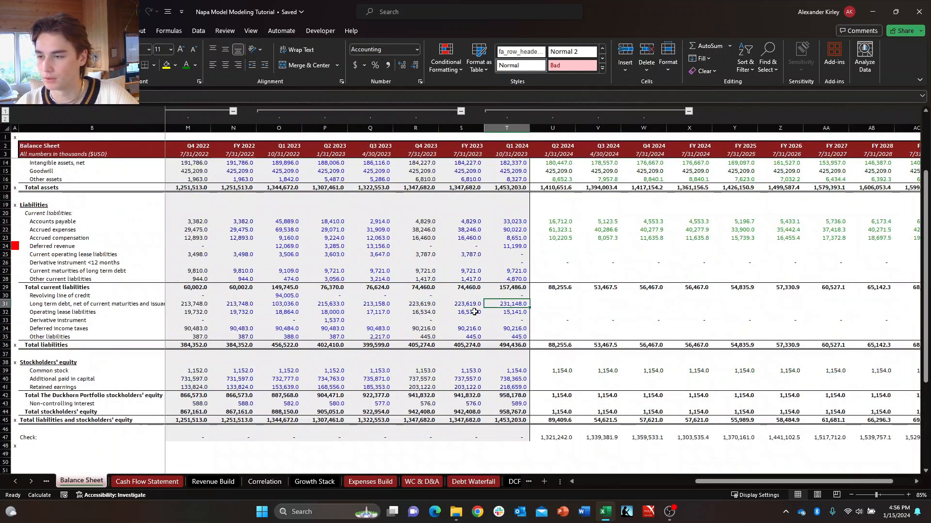
pyautogui.press('Right')
pyautogui.press('Right')
pyautogui.press('Left')
pyautogui.press('Down')
pyautogui.press('Up')
pyautogui.press('Down')
pyautogui.press('Right')
pyautogui.press('Left')
pyautogui.press('Up')
pyautogui.press('Up')
pyautogui.press('Up')
pyautogui.press('Up')
pyautogui.press('Up')
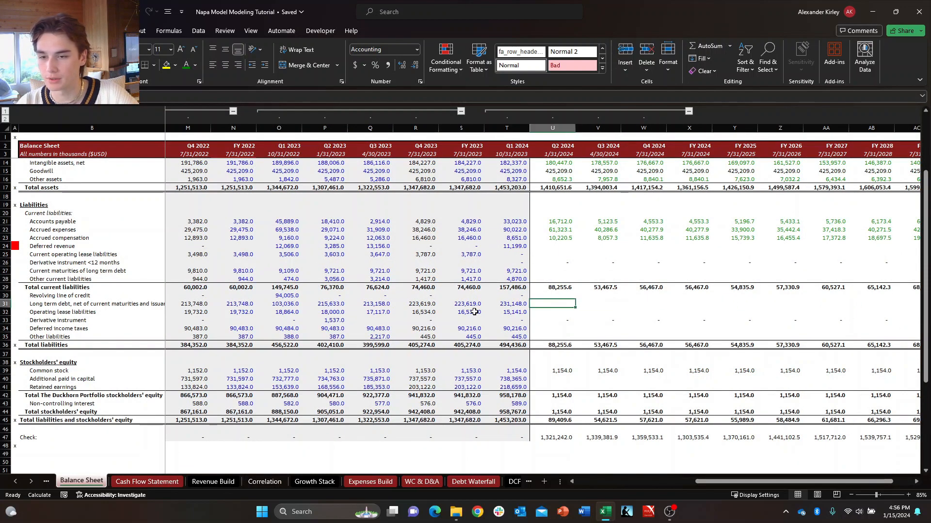
# Compare the current maturities of long term debt row with the long term debt row for the historical and forecast quarters.
pyautogui.hotkey('shift', 'space')
pyautogui.press('Down')
pyautogui.press('Up')
pyautogui.hotkey('shift', 'space')
pyautogui.press('Right')
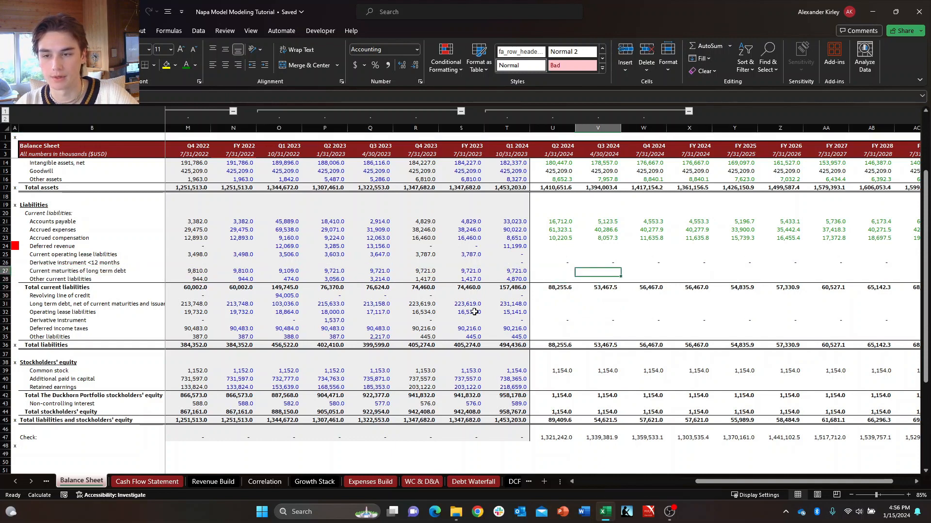
pyautogui.press('Left')
pyautogui.press('Left')
pyautogui.hotkey('shift', 'space')
pyautogui.press('Right')
pyautogui.press('Down')
pyautogui.press('Left')
pyautogui.press('Up')
pyautogui.hotkey('shift', 'space')
pyautogui.press('Right')
pyautogui.press('Right')
pyautogui.press('Down')
pyautogui.press('Down')
pyautogui.press('Down')
pyautogui.press('Down')
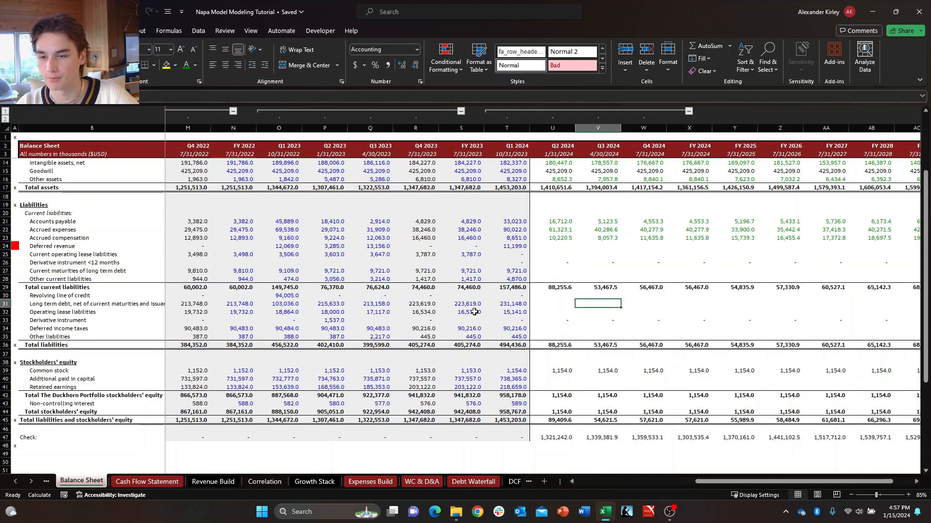
pyautogui.press('Down')
pyautogui.press('Down')
pyautogui.press('Up')
pyautogui.press('Up')
# Enter =+IF(CB="ON",0,'Debt Waterfall'!F33) in X31 of the Balance Sheet for the FY 2024 long term debt.
pyautogui.press('Left')
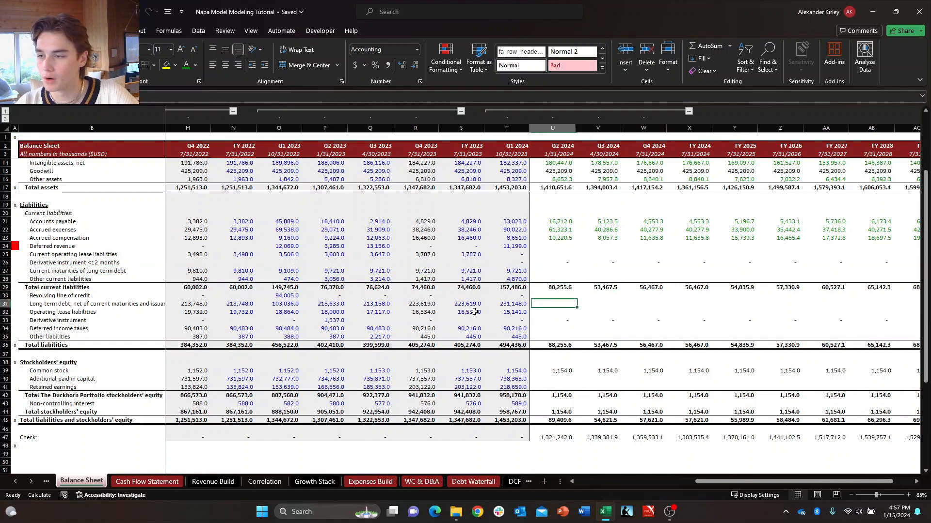
pyautogui.press('Left')
pyautogui.press('Left')
pyautogui.press('Right')
pyautogui.press('Right')
pyautogui.press('Right')
pyautogui.press('Right')
pyautogui.press('Right')
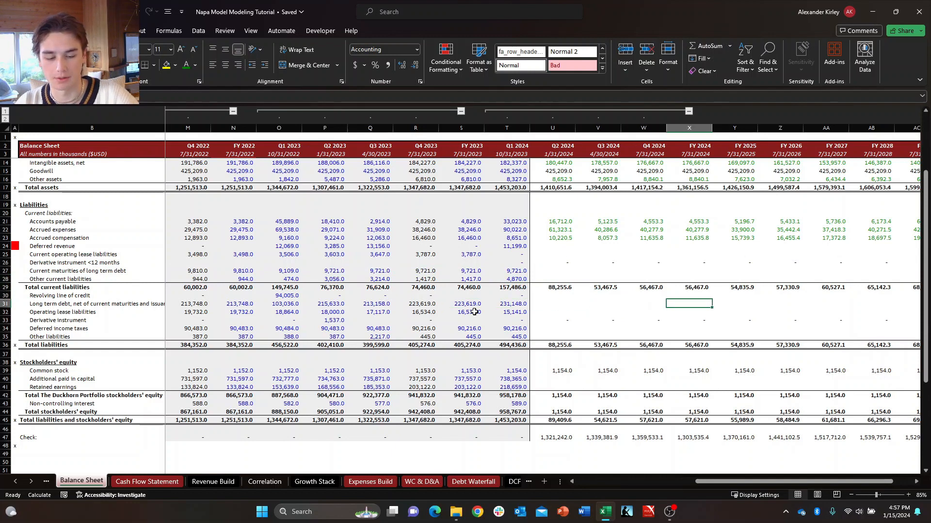
pyautogui.write('+IF(C$8="N')
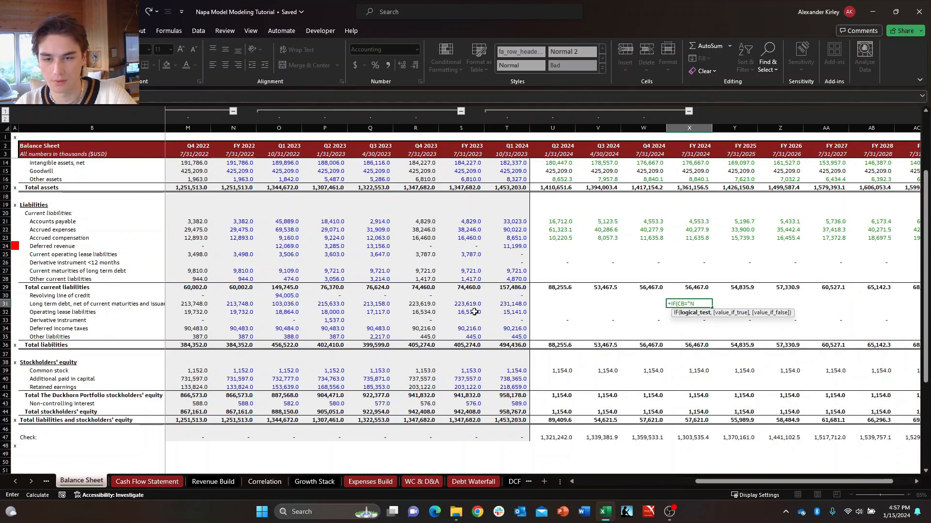
pyautogui.write(',0,')
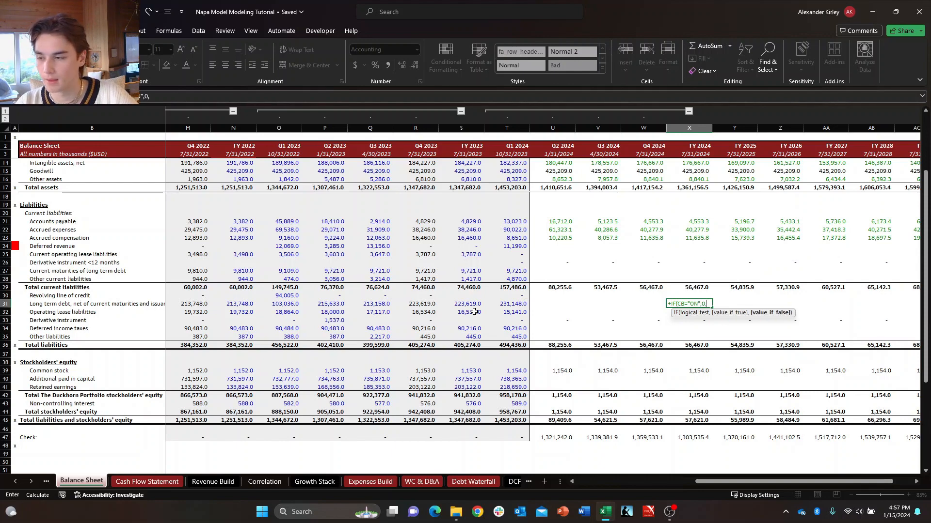
pyautogui.hotkey('ctrl', 'pagedown')
pyautogui.hotkey('ctrl', 'pagedown')
pyautogui.hotkey('ctrl', 'pagedown')
pyautogui.hotkey('ctrl', 'pagedown')
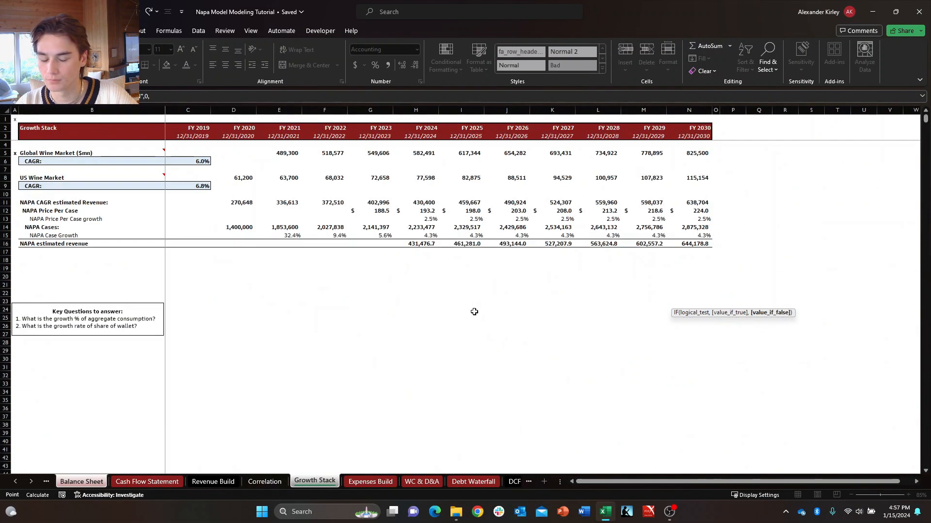
pyautogui.hotkey('ctrl', 'pagedown')
pyautogui.hotkey('ctrl', 'pagedown')
pyautogui.hotkey('ctrl', 'pagedown')
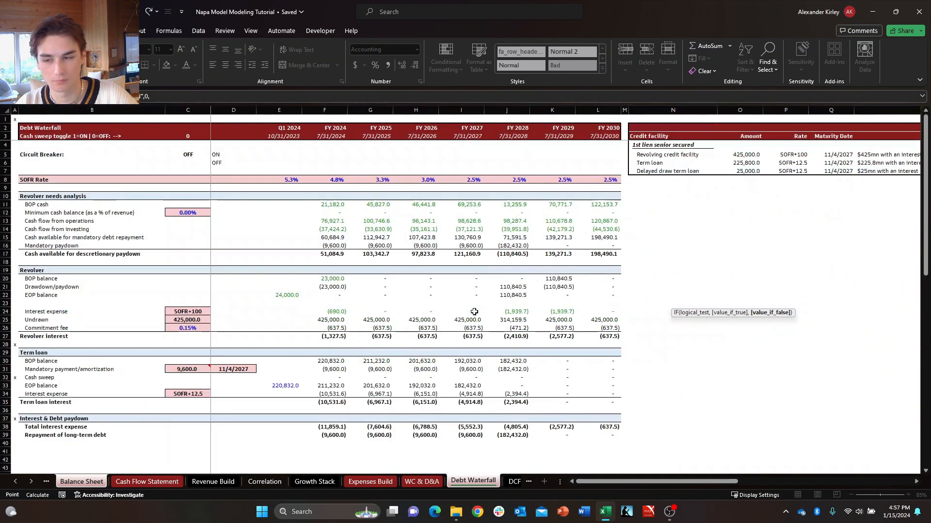
pyautogui.click(337, 388)
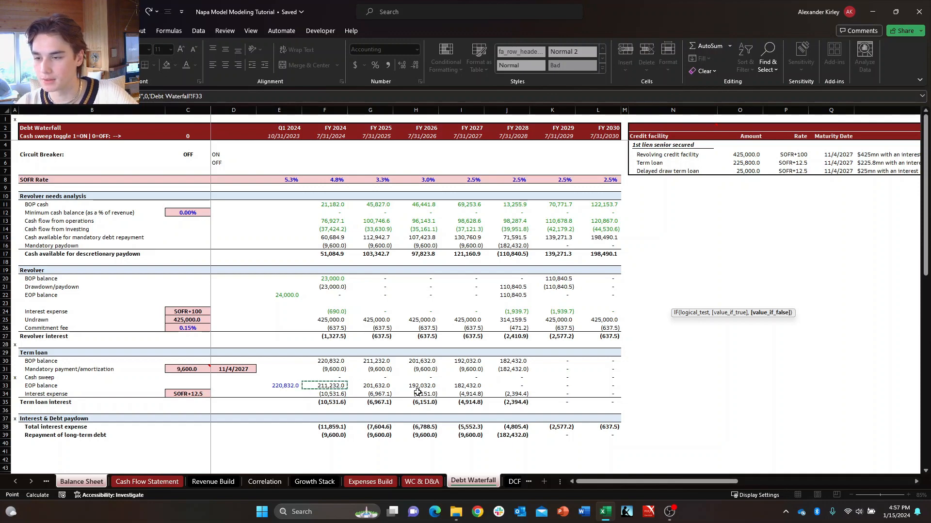
pyautogui.press('Return')
# Fill the long term debt formula from X31 across through FY 2030.
pyautogui.hotkey('ctrl', 'shift', 'Right')
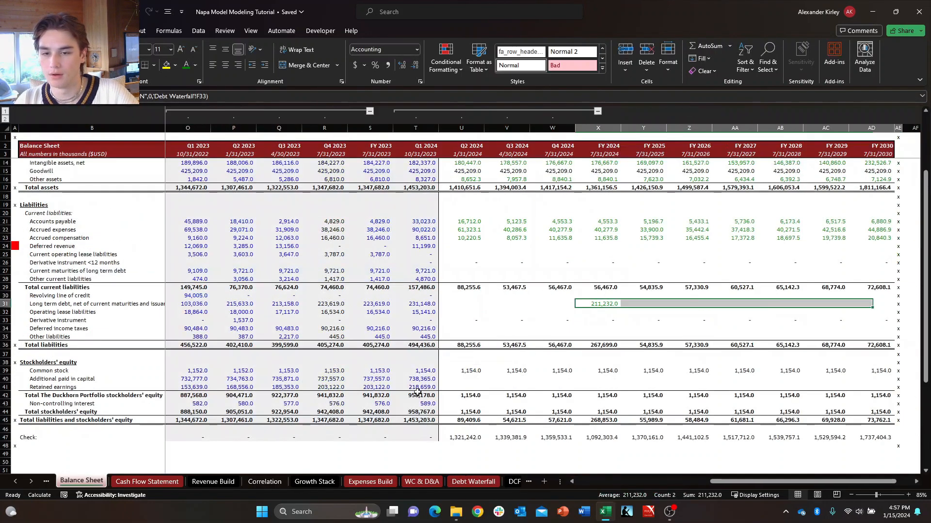
pyautogui.hotkey('ctrl', 'r')
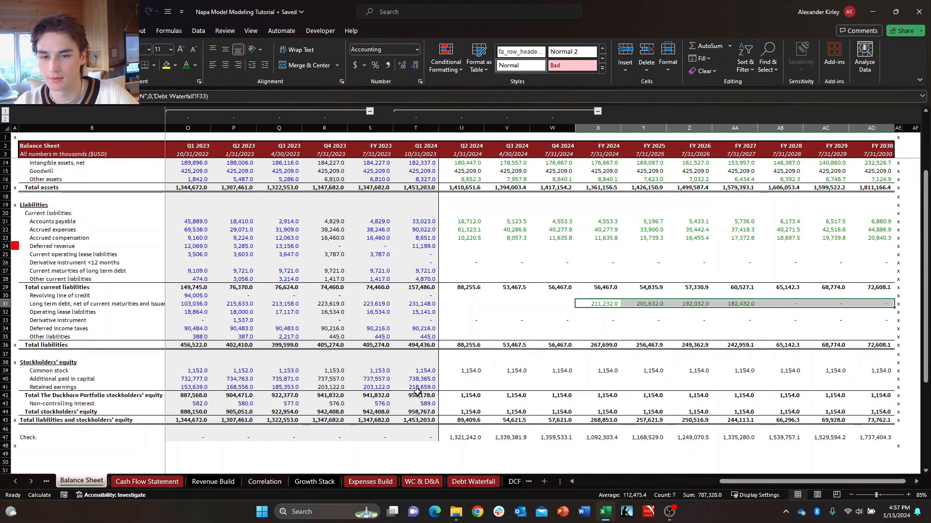
pyautogui.hotkey('ctrl', 'shift', 'Left')
pyautogui.press('Down')
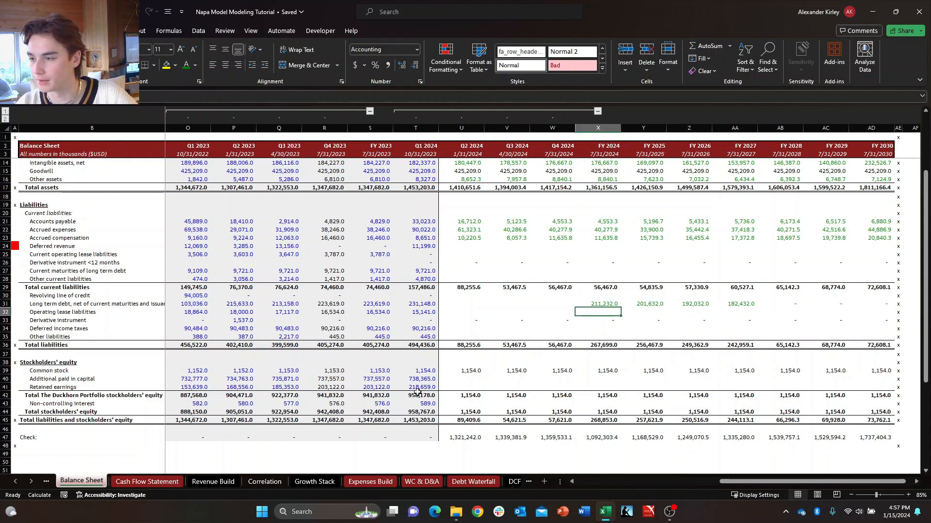
# Enter =+IF(CB="ON",0,'Debt Waterfall'!F22) in X30 of the Balance Sheet for the FY 2024 revolving line of credit.
pyautogui.press('Up')
pyautogui.press('Up')
pyautogui.press('Down')
pyautogui.press('Up')
pyautogui.press('Down')
pyautogui.press('Up')
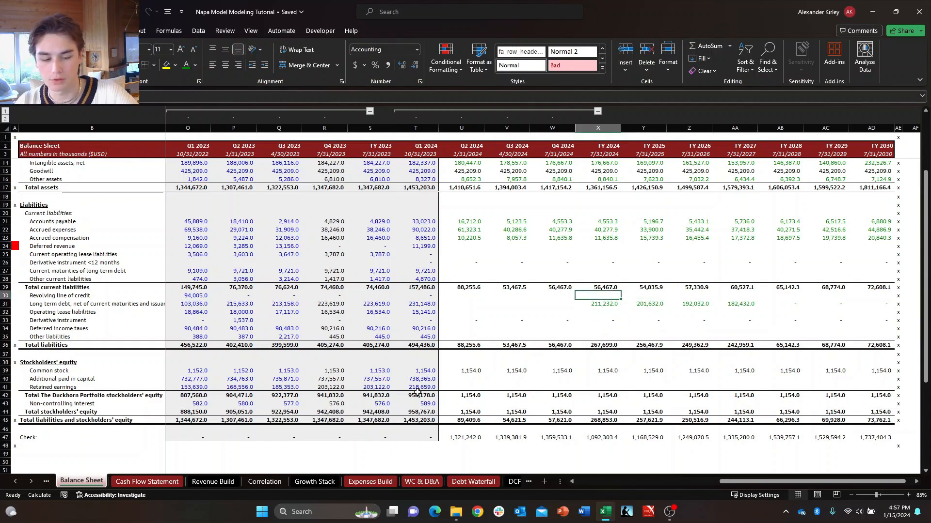
pyautogui.write('+')
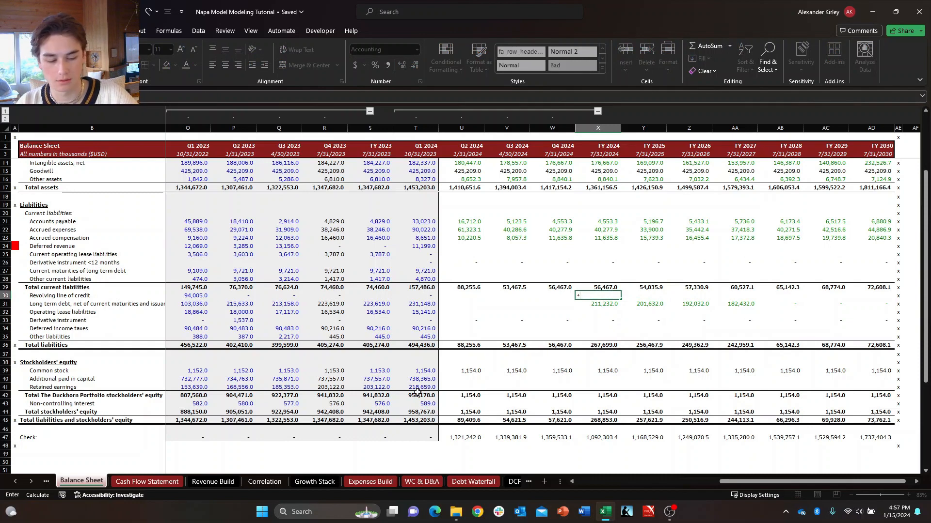
pyautogui.write('IF(')
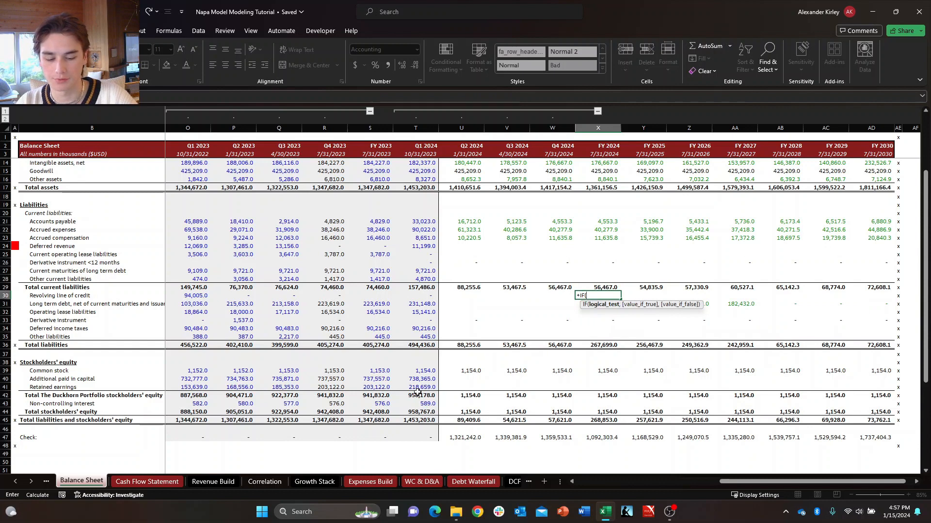
pyautogui.write('CB="ON')
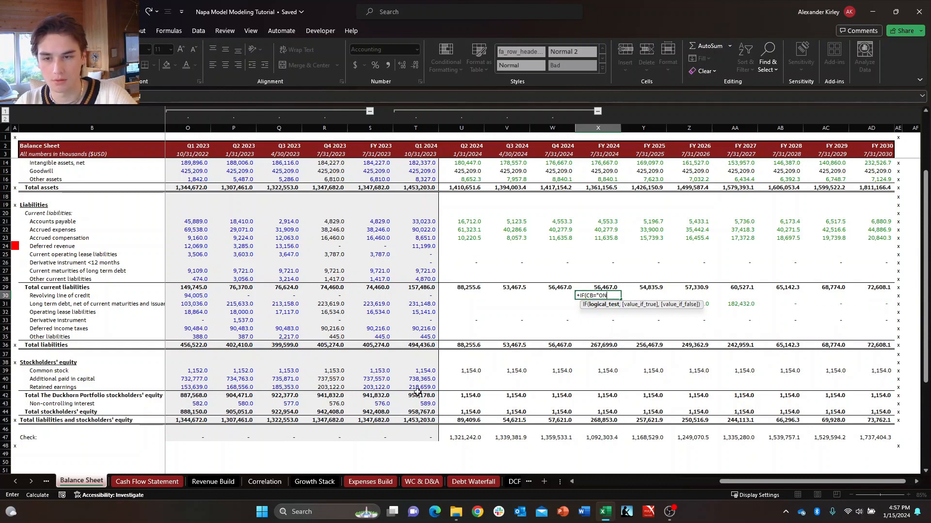
pyautogui.write('",0,')
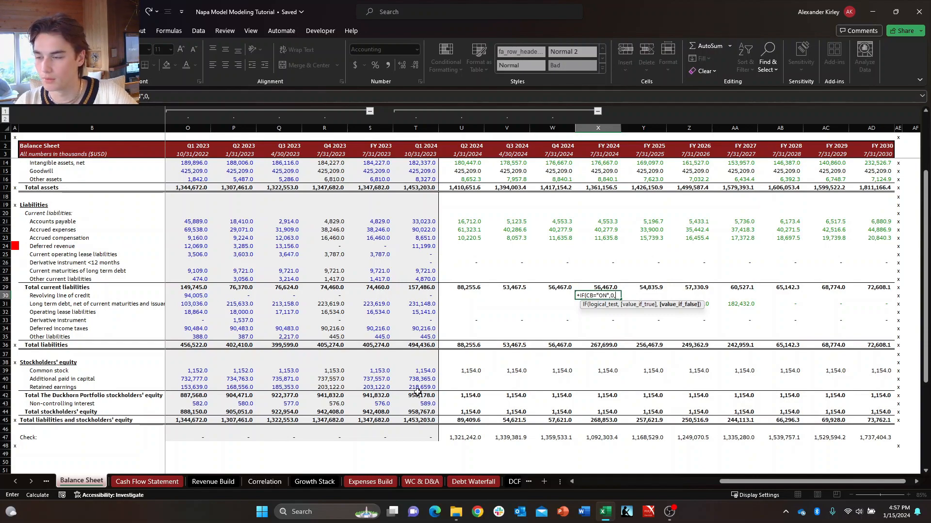
pyautogui.hotkey('ctrl', 'pagedown')
pyautogui.hotkey('ctrl', 'pagedown')
pyautogui.hotkey('ctrl', 'pagedown')
pyautogui.hotkey('ctrl', 'pagedown')
pyautogui.hotkey('ctrl', 'pagedown')
pyautogui.hotkey('ctrl', 'pagedown')
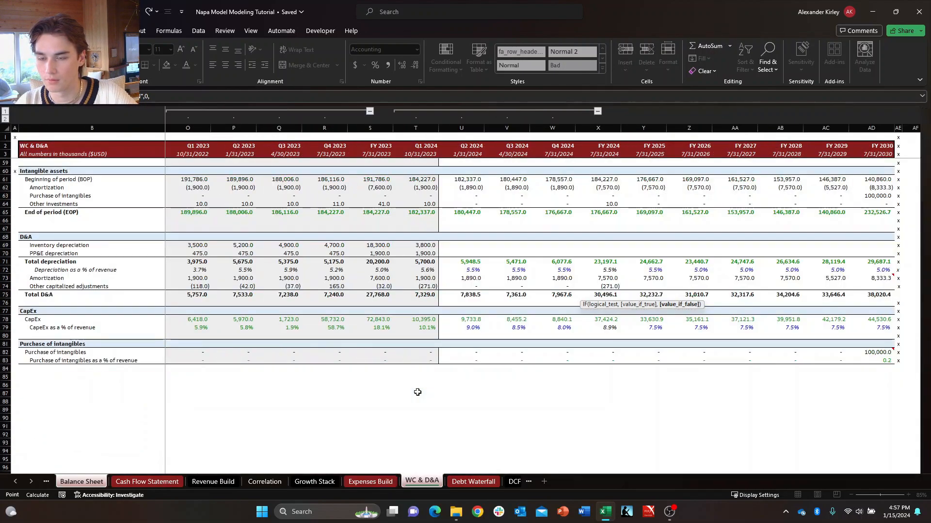
pyautogui.hotkey('ctrl', 'pagedown')
pyautogui.click(327, 278)
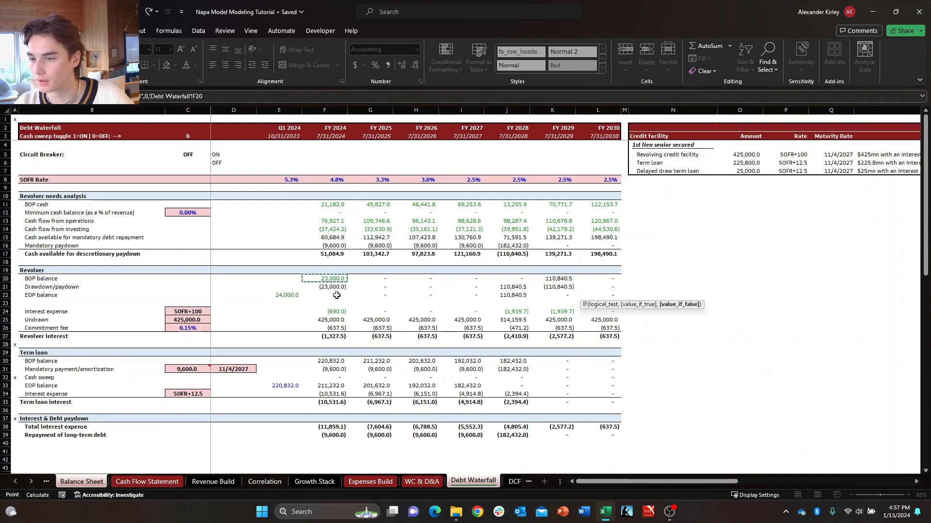
pyautogui.click(335, 295)
pyautogui.press('Right')
pyautogui.press('Down')
pyautogui.press('Down')
pyautogui.press('Down')
pyautogui.press('Down')
pyautogui.press('Down')
pyautogui.press('Down')
pyautogui.press('Down')
pyautogui.press('Down')
pyautogui.press('Down')
pyautogui.press('Down')
pyautogui.press('Down')
pyautogui.hotkey('ctrl', 'Return')
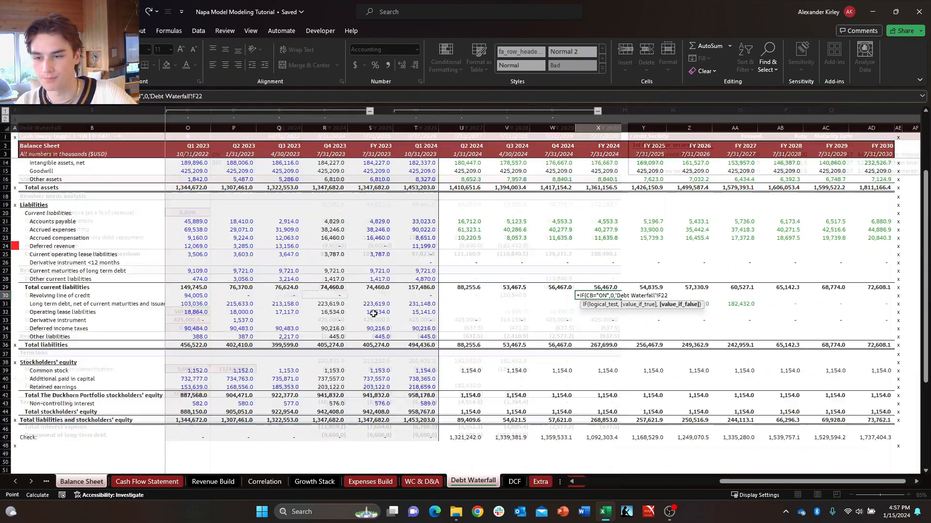
# Fill the revolving line of credit formula from X30 through FY 2030 and copy the long term debt row's formatting onto it.
pyautogui.press('Left')
pyautogui.press('Up')
pyautogui.hotkey('ctrl', 'shift', 'Right')
pyautogui.hotkey('ctrl', 'r')
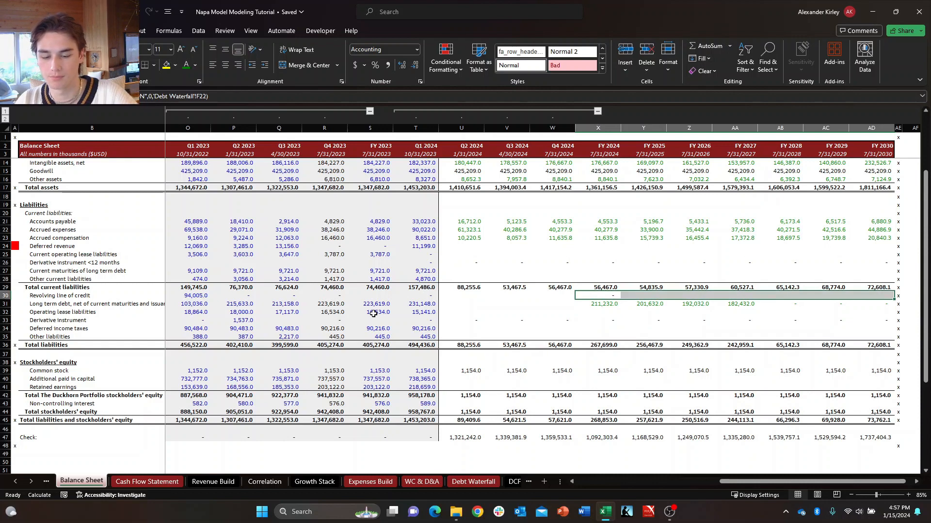
pyautogui.press('Down')
pyautogui.hotkey('ctrl', 'shift', 'Right')
pyautogui.hotkey('ctrl', 'c')
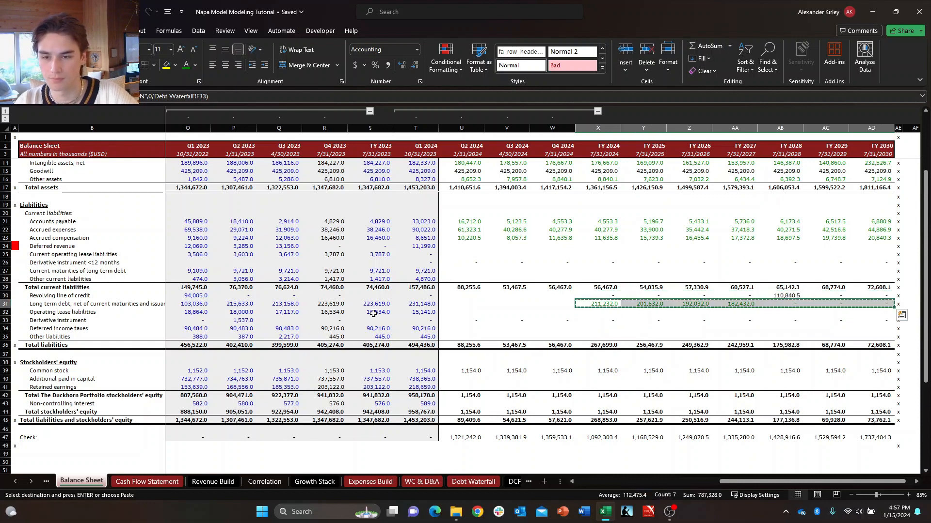
pyautogui.press('Up')
pyautogui.press('Up')
pyautogui.press('Down')
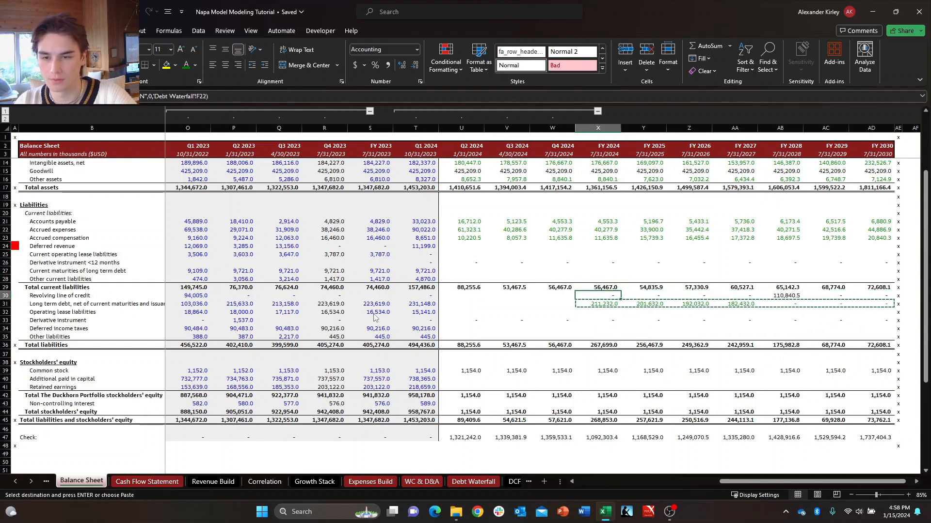
pyautogui.press('Escape')
# Review the revolving line of credit and long term debt balances around FY 2028 on the Balance Sheet.
pyautogui.press('Right')
pyautogui.press('Right')
pyautogui.press('Right')
pyautogui.press('Right')
pyautogui.press('Right')
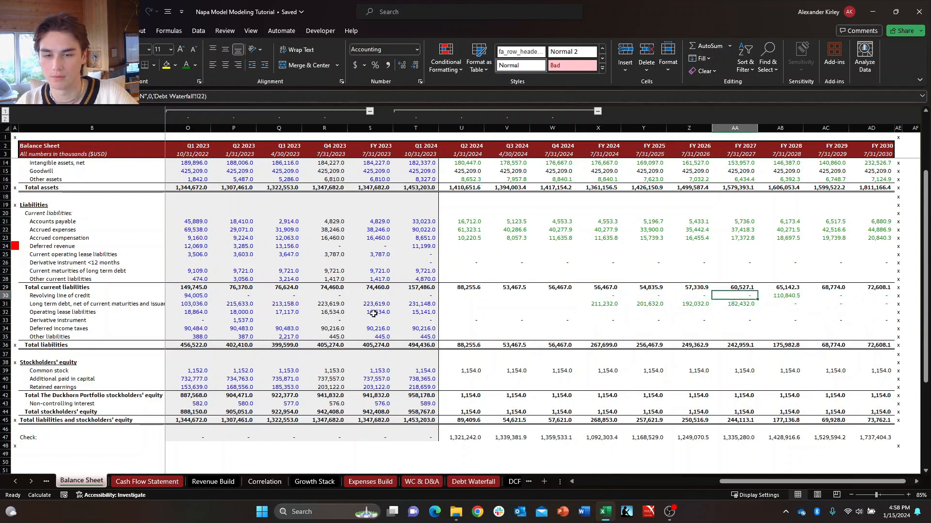
pyautogui.press('Left')
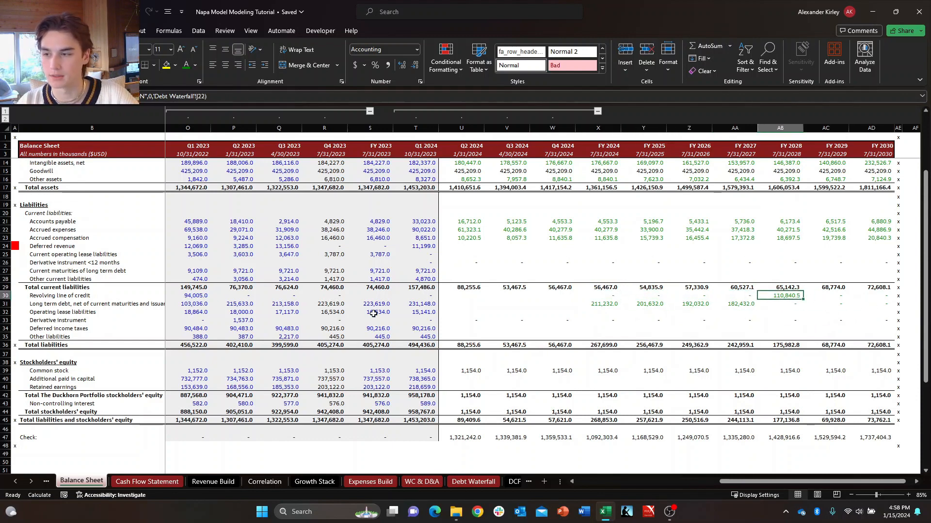
pyautogui.hotkey('shift', 'space')
pyautogui.press('Down')
pyautogui.press('Up')
pyautogui.press('Down')
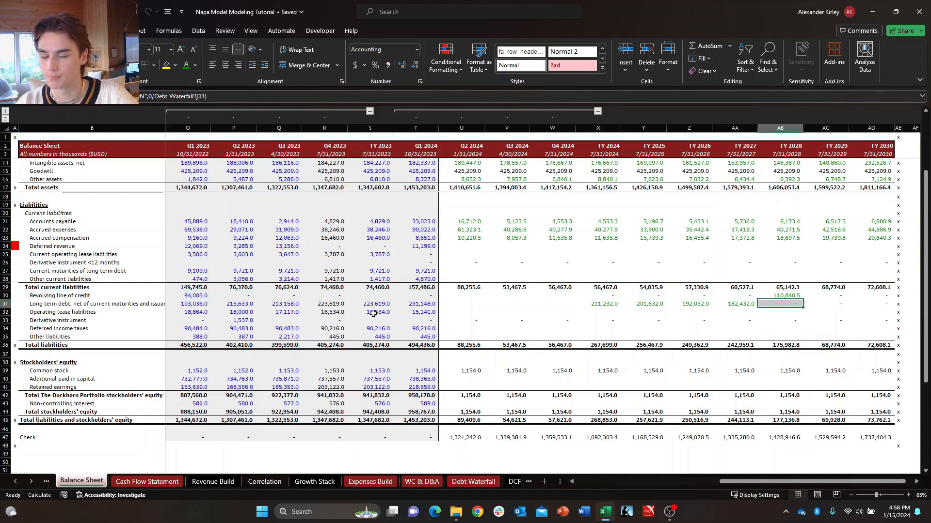
pyautogui.press('Up')
pyautogui.press('Down')
pyautogui.press('Up')
pyautogui.press('Right')
pyautogui.press('Left')
pyautogui.hotkey('shift', 'space')
pyautogui.press('Down')
pyautogui.press('Up')
pyautogui.press('Right')
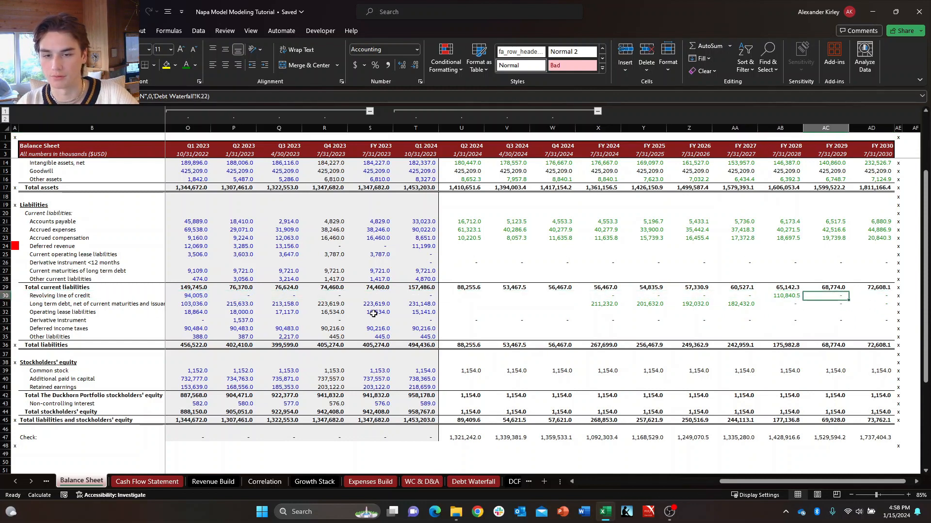
pyautogui.press('Left')
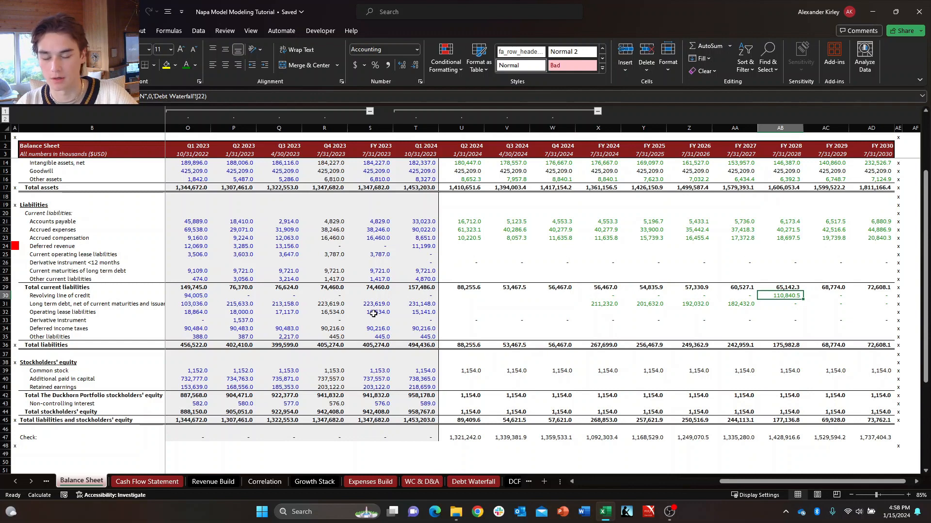
# Switch to the Cash Flow Statement and examine the payment under line of credit row for FY 2028 and FY 2029.
pyautogui.hotkey('ctrl', 'pagedown')
pyautogui.press('Right')
pyautogui.press('Right')
pyautogui.press('Right')
pyautogui.press('Up')
pyautogui.press('Up')
pyautogui.press('Up')
pyautogui.press('Up')
pyautogui.press('Up')
pyautogui.press('Up')
pyautogui.press('Up')
pyautogui.press('Up')
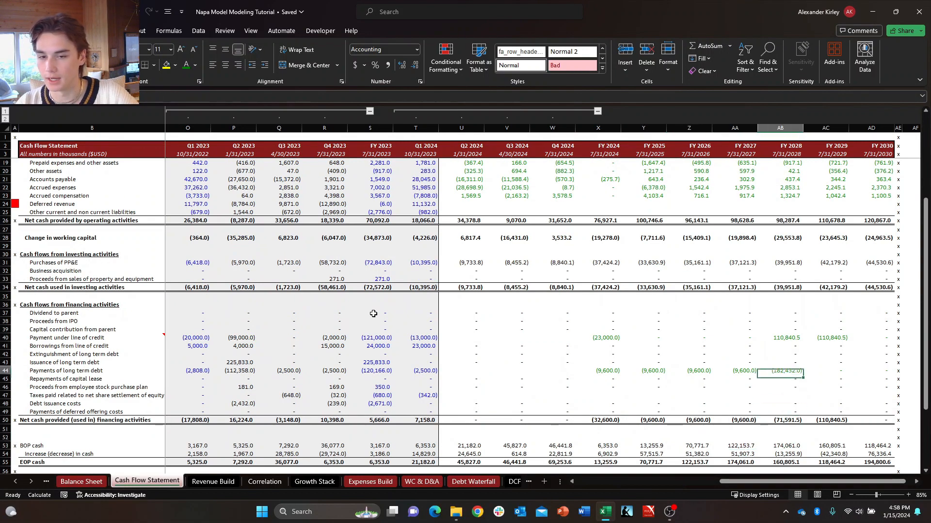
pyautogui.press('Up')
pyautogui.press('Up')
pyautogui.press('Up')
pyautogui.press('Up')
pyautogui.hotkey('shift', 'space')
pyautogui.press('Down')
pyautogui.press('Right')
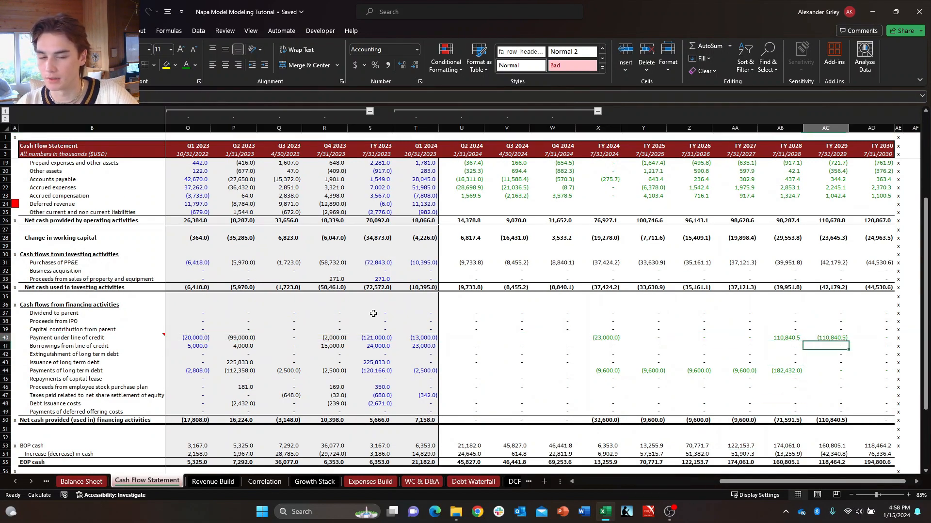
pyautogui.press('Up')
pyautogui.press('Left')
pyautogui.hotkey('shift', 'space')
pyautogui.press('Down')
pyautogui.press('Right')
pyautogui.press('Up')
pyautogui.press('Left')
pyautogui.hotkey('shift', 'space')
pyautogui.press('Down')
pyautogui.press('Right')
pyautogui.press('Up')
pyautogui.press('Left')
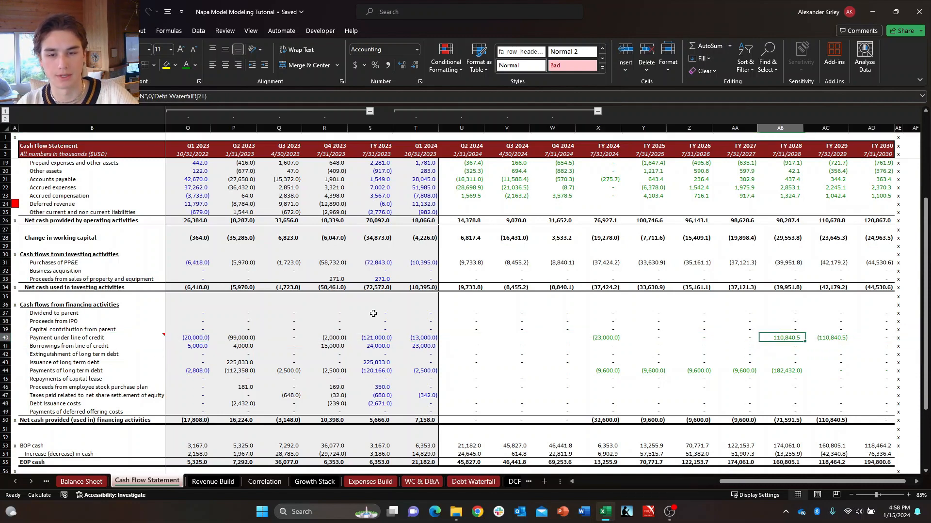
pyautogui.press('Down')
pyautogui.press('Right')
pyautogui.press('Up')
pyautogui.press('Left')
pyautogui.press('Right')
pyautogui.press('Left')
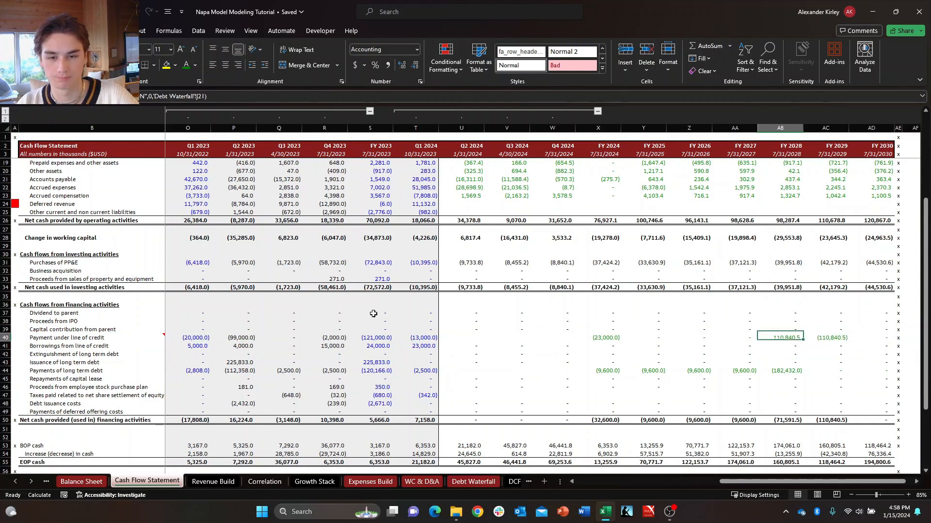
# Examine the debt issuance, payment and borrowing rows of the financing section across the FY 2028 and 2024 quarterly columns.
pyautogui.press('Down')
pyautogui.press('Down')
pyautogui.press('Down')
pyautogui.press('Down')
pyautogui.press('Down')
pyautogui.press('Down')
pyautogui.press('Down')
pyautogui.press('Right')
pyautogui.press('Up')
pyautogui.press('Left')
pyautogui.press('Up')
pyautogui.press('Up')
pyautogui.press('Up')
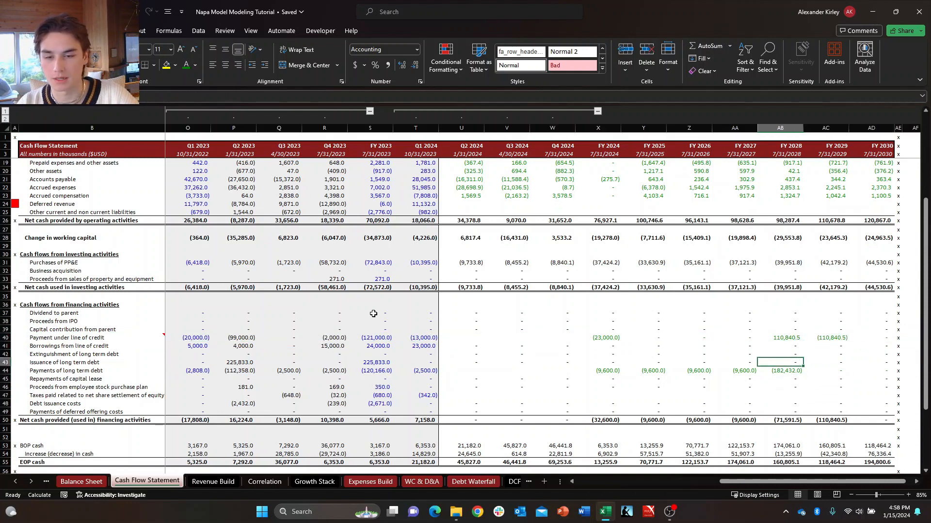
pyautogui.press('Down')
pyautogui.press('Down')
pyautogui.press('Up')
pyautogui.press('Left')
pyautogui.press('Left')
pyautogui.press('Up')
pyautogui.press('Left')
pyautogui.press('Left')
pyautogui.press('Left')
pyautogui.press('Left')
pyautogui.press('Up')
pyautogui.press('Up')
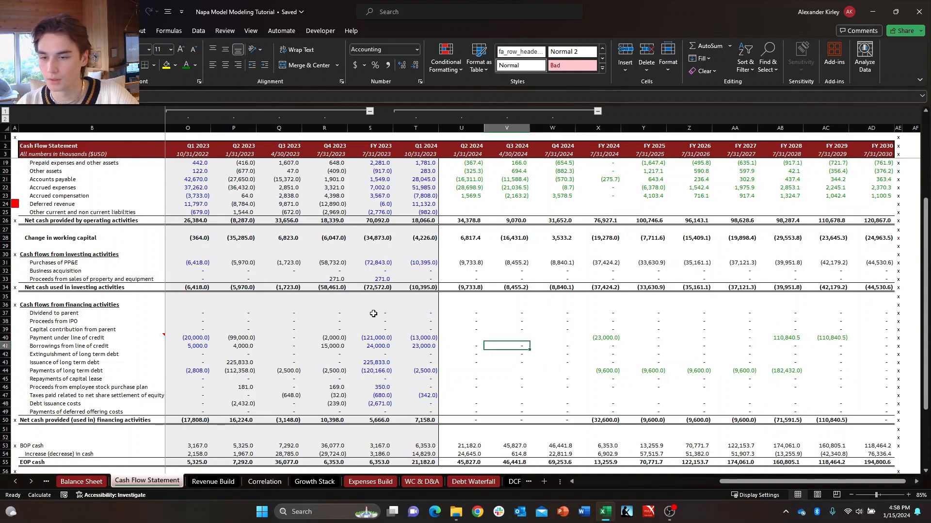
# Enter =+(X44-T44)/3 in U44 of the Cash Flow Statement for the Q2 2024 payments of long term debt.
pyautogui.press('Right')
pyautogui.press('Down')
pyautogui.press('Down')
pyautogui.press('Down')
pyautogui.press('Right')
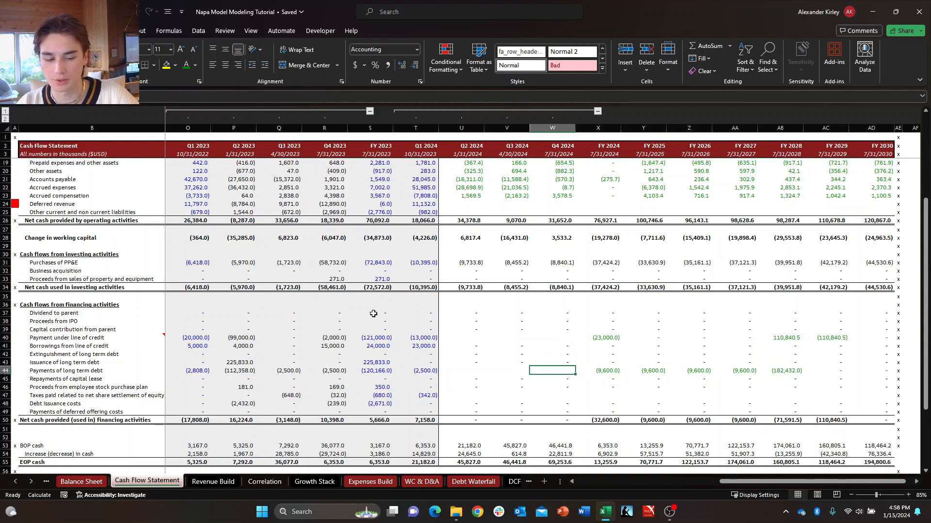
pyautogui.press('Left')
pyautogui.press('Left')
pyautogui.press('Left')
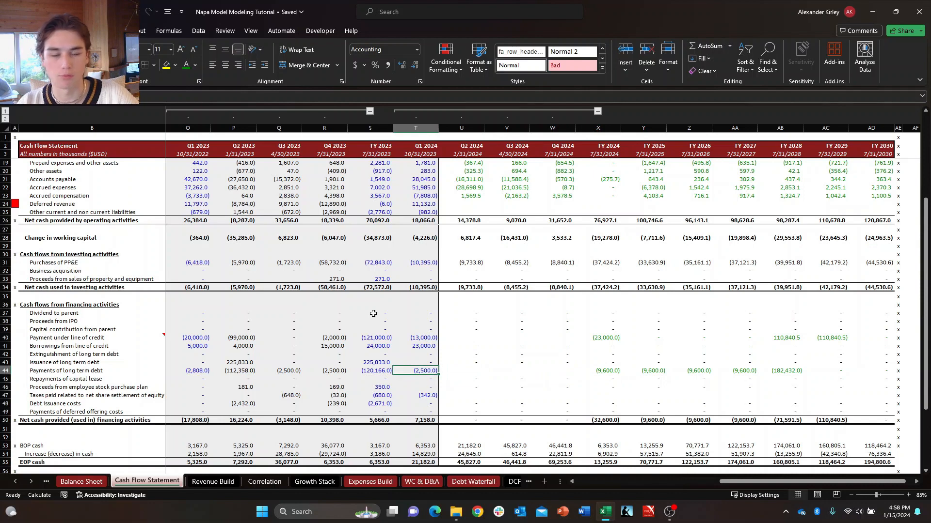
pyautogui.press('Right')
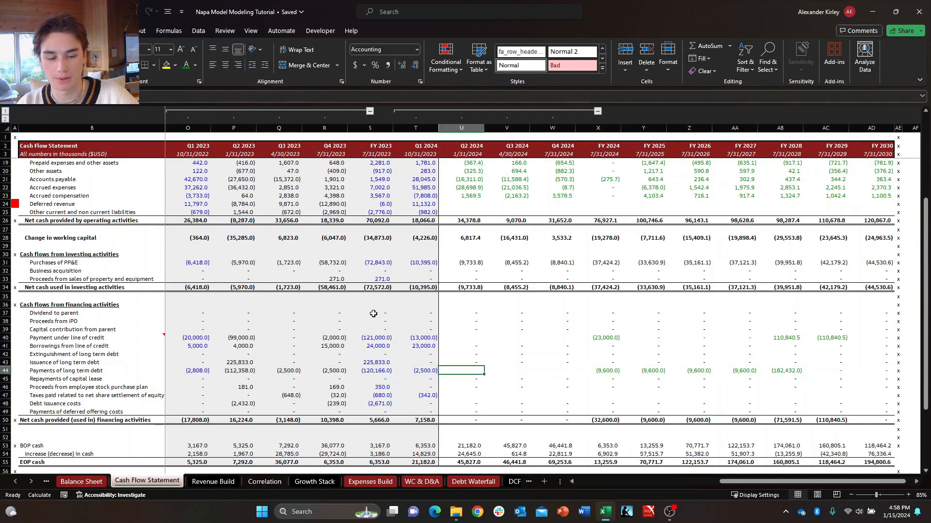
pyautogui.write('+')
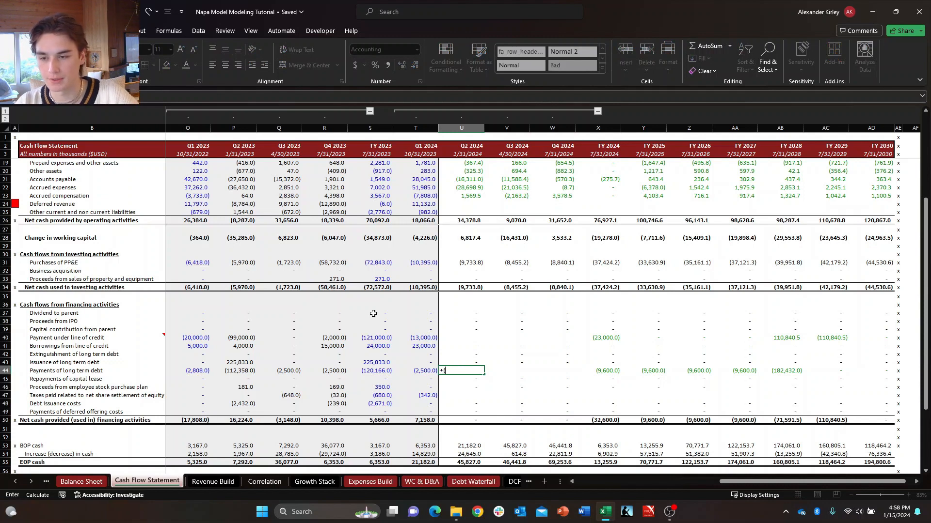
pyautogui.write('(')
pyautogui.press('Right')
pyautogui.press('Right')
pyautogui.press('Right')
pyautogui.press('Right')
pyautogui.press('Left')
pyautogui.write('-')
pyautogui.press('Left')
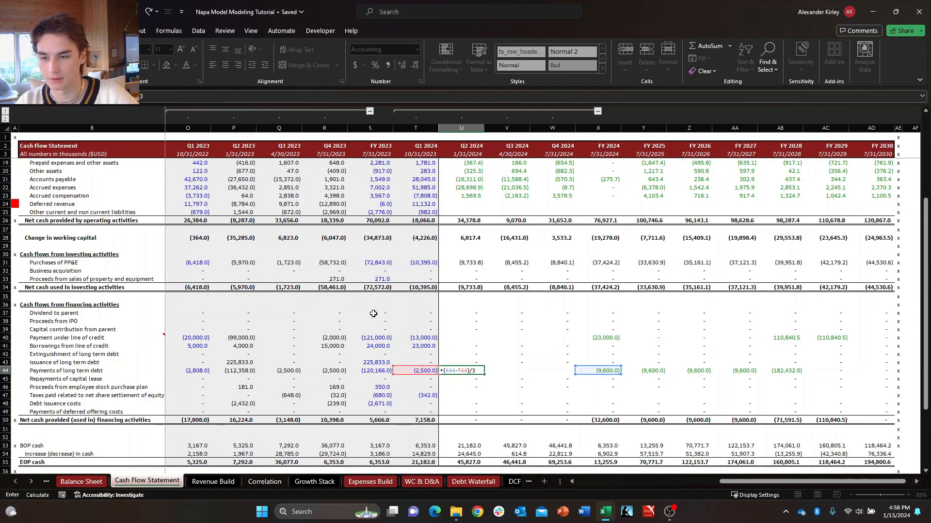
pyautogui.write(')/3')
pyautogui.press('Return')
# Open the Q2 2024 payments of long term debt formula in U44 for editing.
pyautogui.hscroll(-5, 373, 313)
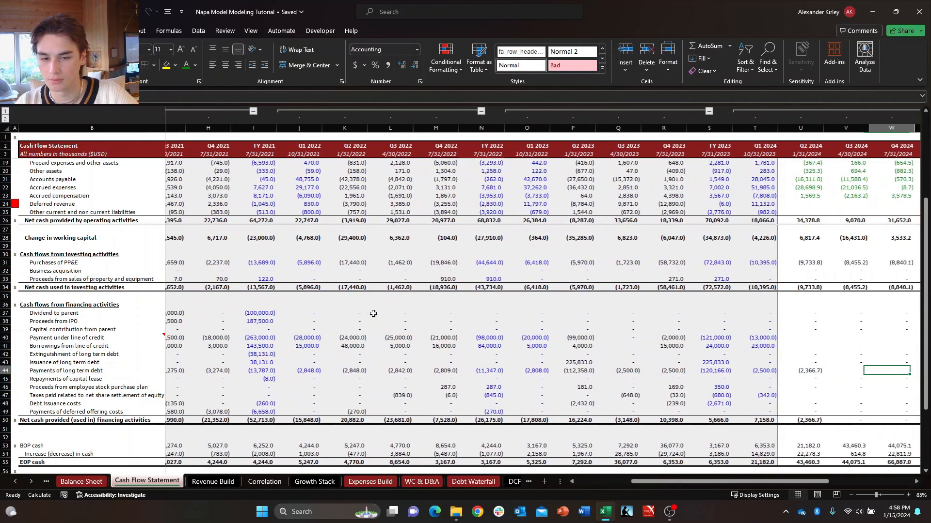
pyautogui.press('Left')
pyautogui.press('Left')
pyautogui.press('F2')
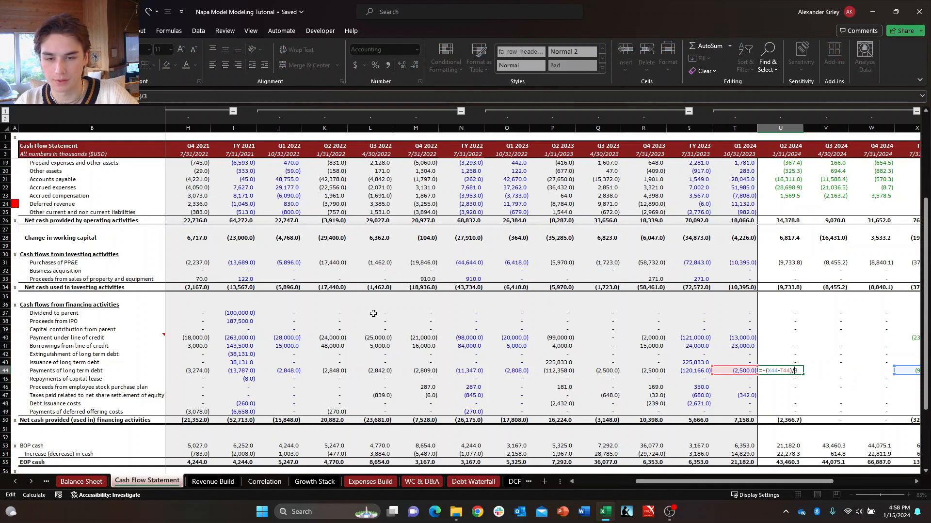
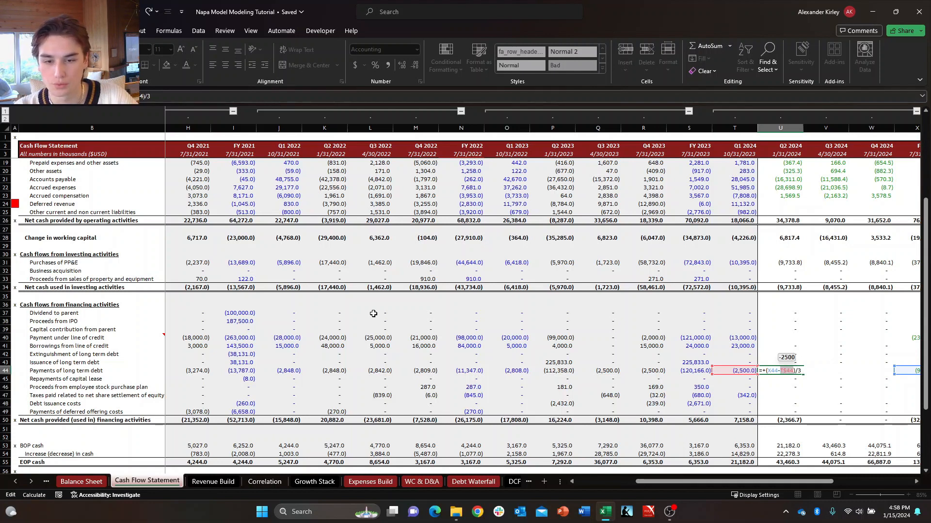
# Lock the column references in the Q2 2024 long-term debt payment formula as =+($X44-$T44)/3 and fill it across through Q4 2024.
pyautogui.press('Left')
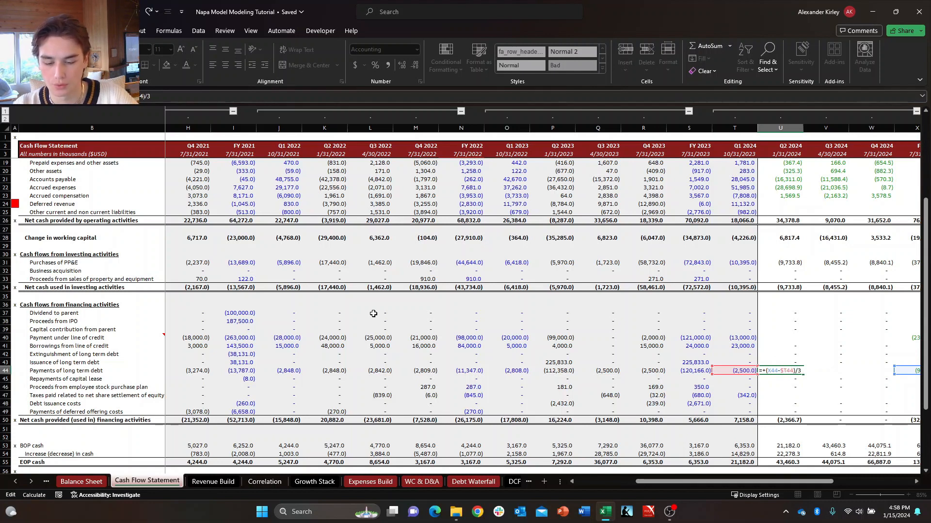
pyautogui.press('F4')
pyautogui.press('F4')
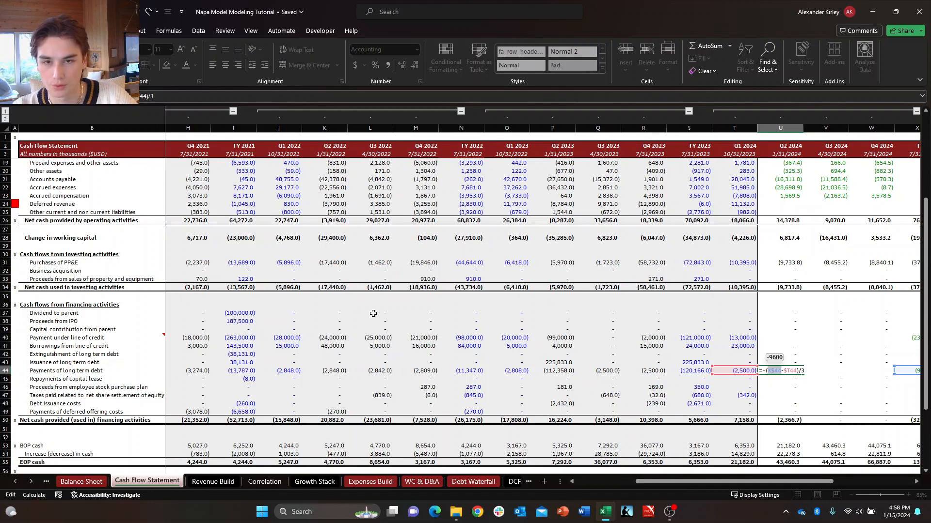
pyautogui.hotkey('ctrl', 'Return')
pyautogui.hotkey('shift', 'Right')
pyautogui.hotkey('shift', 'Right')
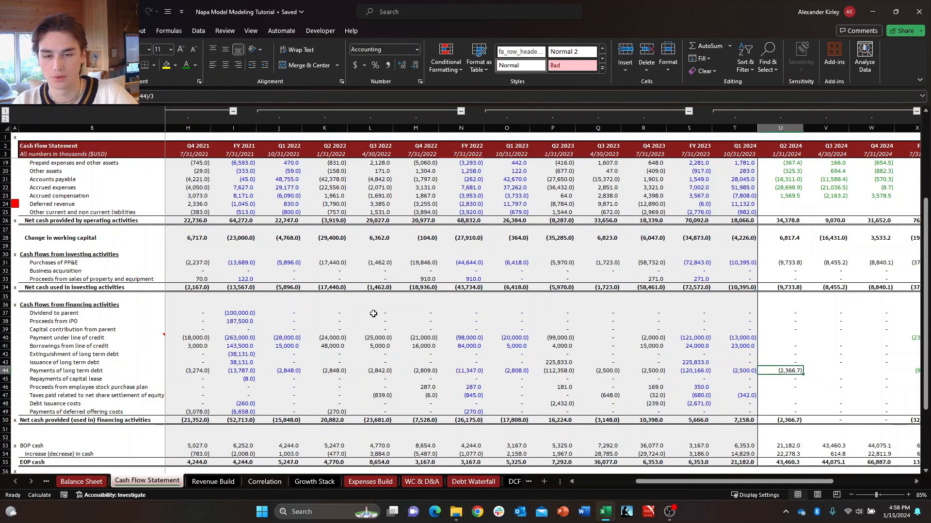
pyautogui.hotkey('ctrl', 'r')
pyautogui.press('Right')
pyautogui.press('Right')
pyautogui.press('Right')
pyautogui.press('Right')
pyautogui.press('Right')
pyautogui.press('Right')
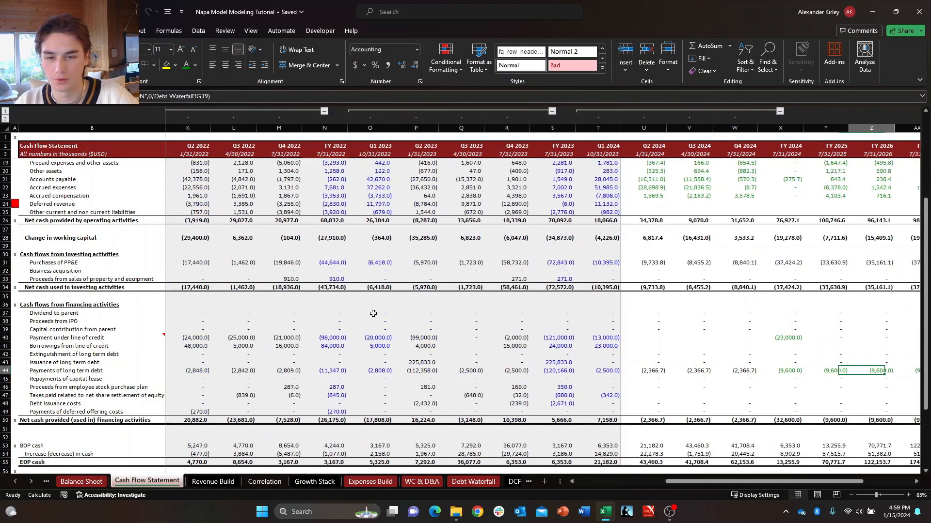
# Examine the Q2 2024 to FY 2024 cells of the line of credit payment and borrowing rows on the Cash Flow Statement.
pyautogui.press('Left')
pyautogui.press('Left')
pyautogui.press('Left')
pyautogui.press('Left')
pyautogui.press('Left')
pyautogui.press('Left')
pyautogui.press('Up')
pyautogui.press('Up')
pyautogui.press('Up')
pyautogui.press('Up')
pyautogui.press('Down')
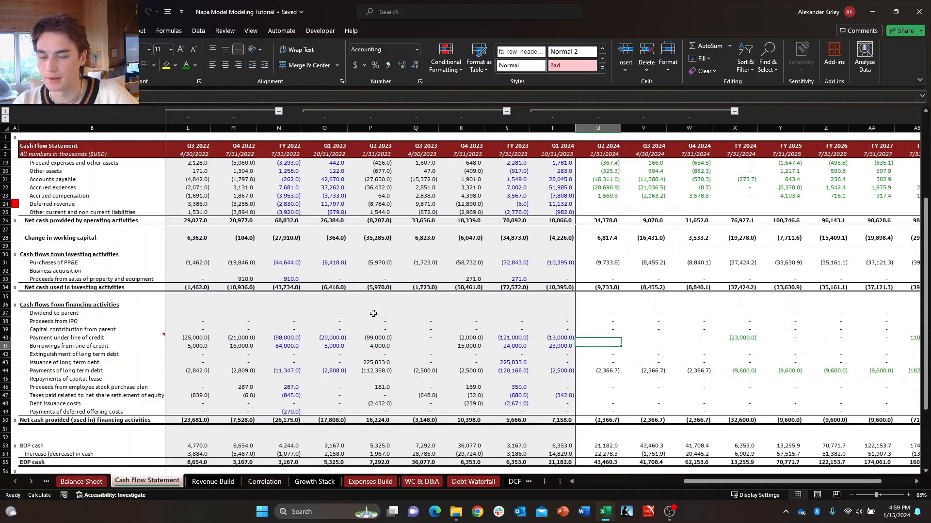
pyautogui.press('Up')
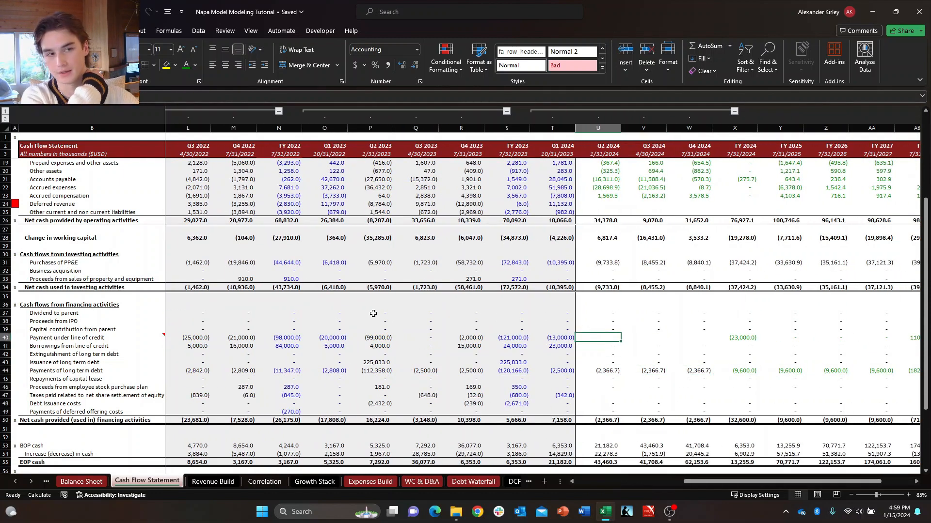
pyautogui.press('Right')
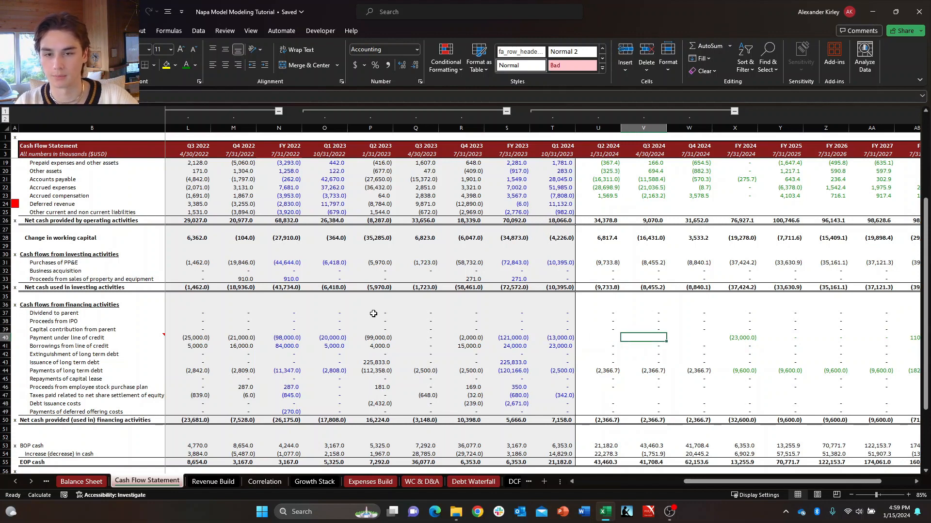
pyautogui.press('Right')
pyautogui.press('Right')
pyautogui.press('Right')
pyautogui.press('Left')
pyautogui.press('Left')
pyautogui.press('Left')
pyautogui.press('Left')
pyautogui.press('Down')
pyautogui.press('Right')
pyautogui.press('Left')
pyautogui.press('Up')
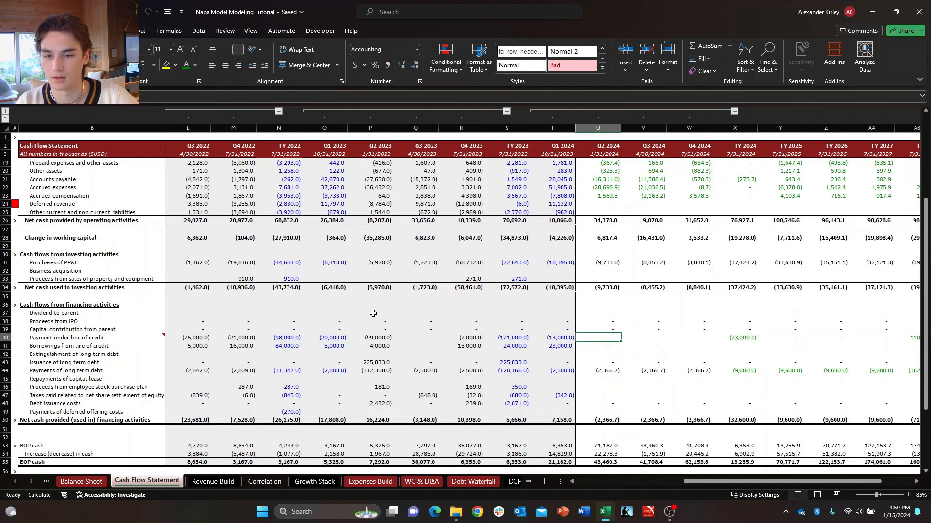
pyautogui.press('Right')
pyautogui.press('Right')
pyautogui.press('Right')
pyautogui.press('Down')
pyautogui.press('Up')
pyautogui.press('Left')
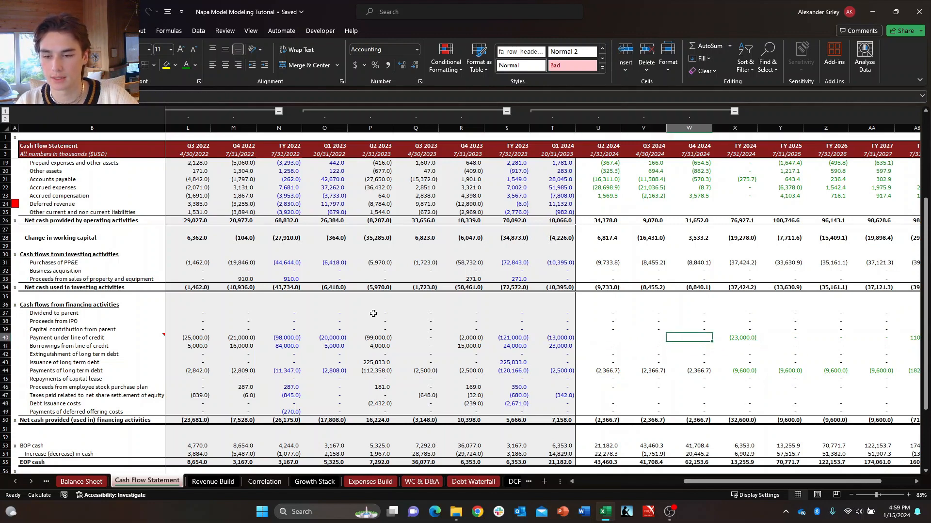
pyautogui.press('Left')
pyautogui.press('Left')
pyautogui.write('+')
pyautogui.press('Escape')
# Copy the Q2 to Q4 2024 long-term debt payment formulas into the same quarters of the Payment under line of credit row.
pyautogui.press('Down')
pyautogui.press('Down')
pyautogui.press('Down')
pyautogui.press('Down')
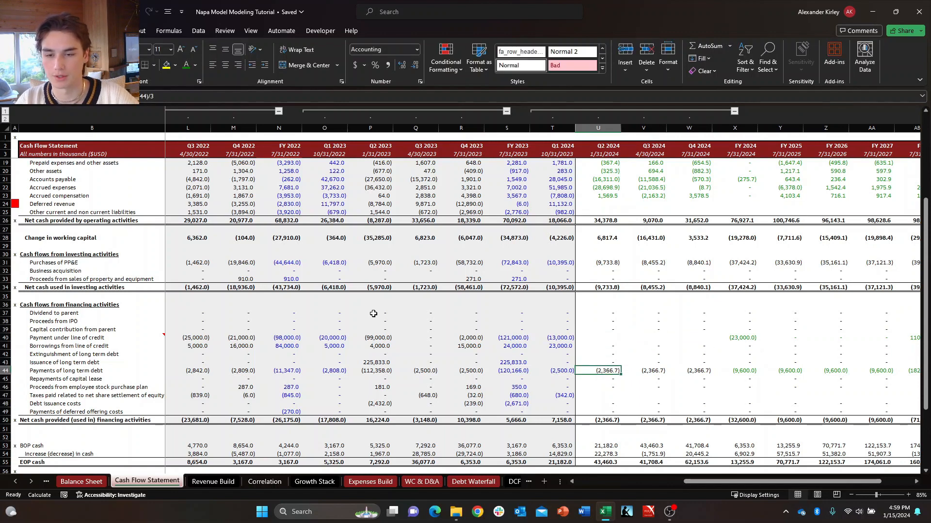
pyautogui.hotkey('shift', 'Right')
pyautogui.hotkey('shift', 'Right')
pyautogui.hotkey('ctrl', 'c')
pyautogui.press('Up')
pyautogui.press('Up')
pyautogui.press('Up')
pyautogui.press('Up')
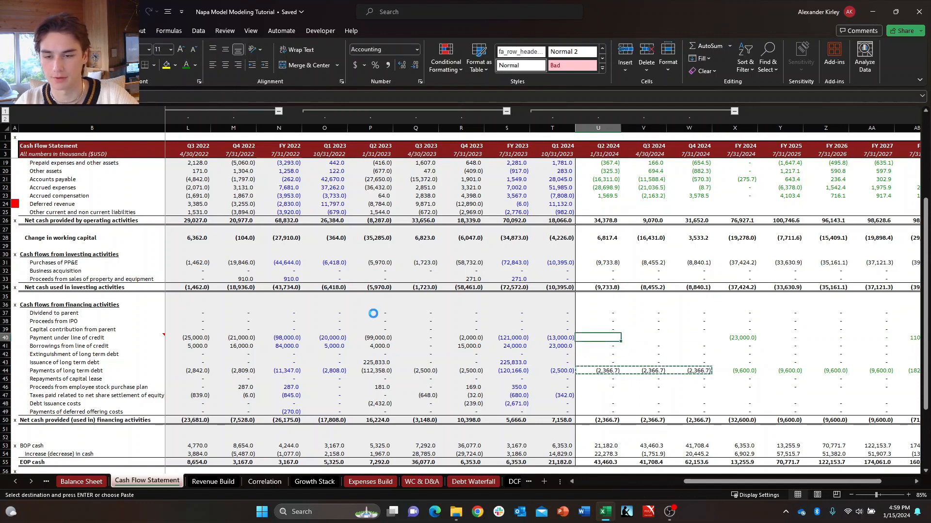
pyautogui.hotkey('shift', 'Right')
pyautogui.hotkey('shift', 'Right')
pyautogui.press('Return')
# Review the Q2 to Q4 2024 line of credit payments alongside the long-term debt payments.
pyautogui.press('Down')
pyautogui.press('Down')
pyautogui.press('Down')
pyautogui.press('Down')
pyautogui.press('Right')
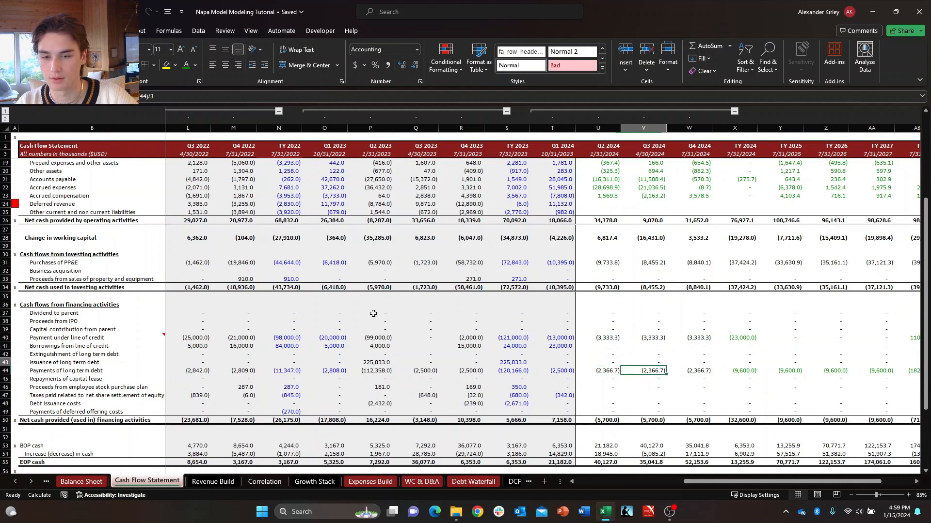
pyautogui.press('Left')
pyautogui.press('Left')
pyautogui.press('Up')
pyautogui.press('Up')
pyautogui.press('Up')
pyautogui.press('Up')
pyautogui.press('Right')
pyautogui.press('Right')
pyautogui.press('Up')
pyautogui.press('Down')
pyautogui.press('Left')
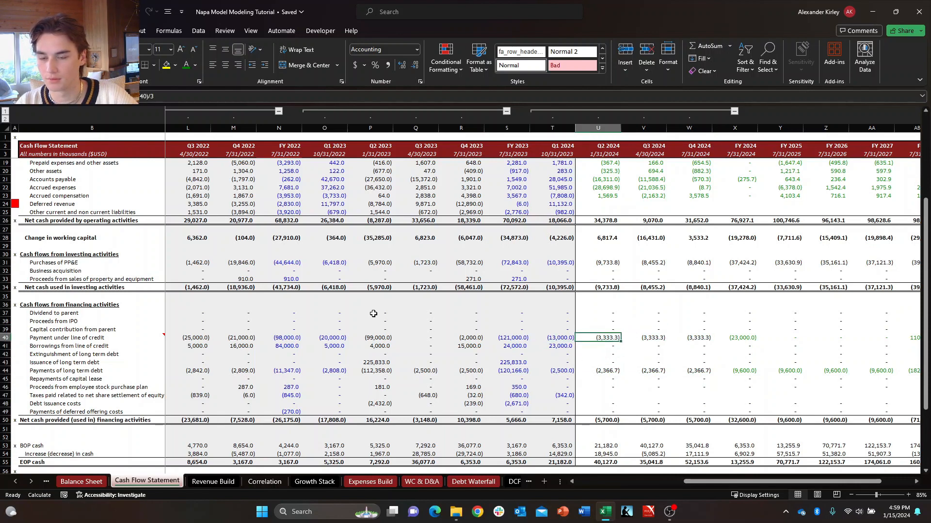
pyautogui.press('Right')
pyautogui.press('Right')
pyautogui.press('Left')
pyautogui.press('Left')
pyautogui.press('Down')
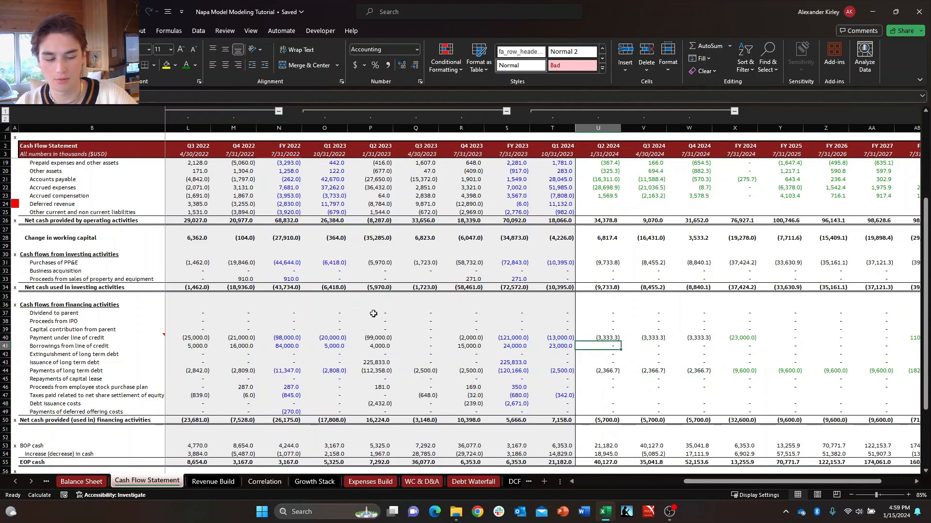
pyautogui.press('Up')
pyautogui.press('Right')
pyautogui.press('Left')
pyautogui.press('Right')
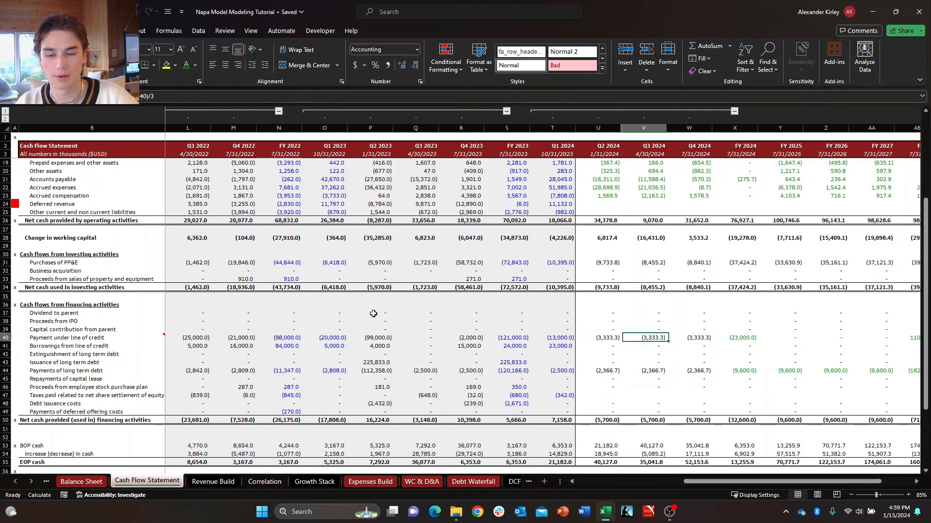
pyautogui.press('Left')
pyautogui.press('Right')
pyautogui.press('Right')
pyautogui.press('Left')
pyautogui.press('Left')
pyautogui.press('Left')
pyautogui.press('Right')
pyautogui.press('Right')
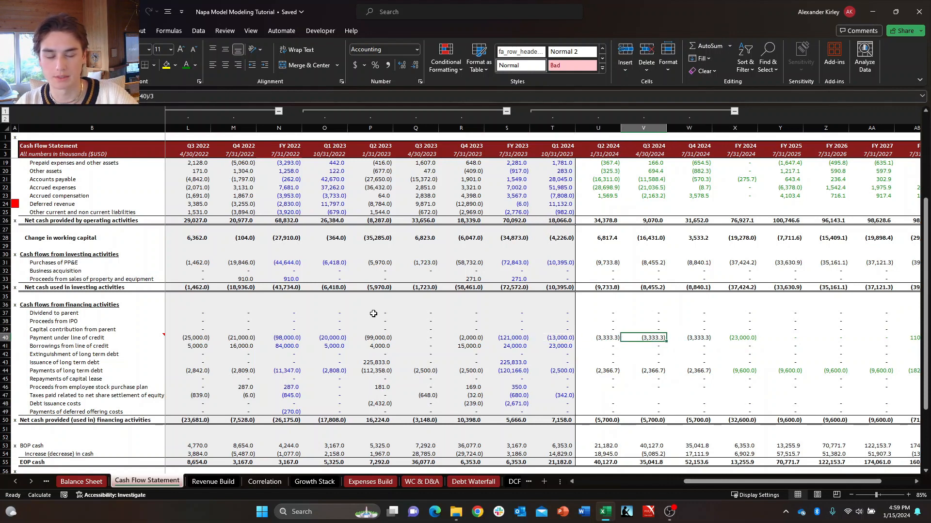
pyautogui.press('Right')
pyautogui.press('Left')
pyautogui.press('Left')
# Inspect the forecast cells for the revolving line of credit and long-term debt on the Balance Sheet.
pyautogui.hotkey('ctrl', 'pagedown')
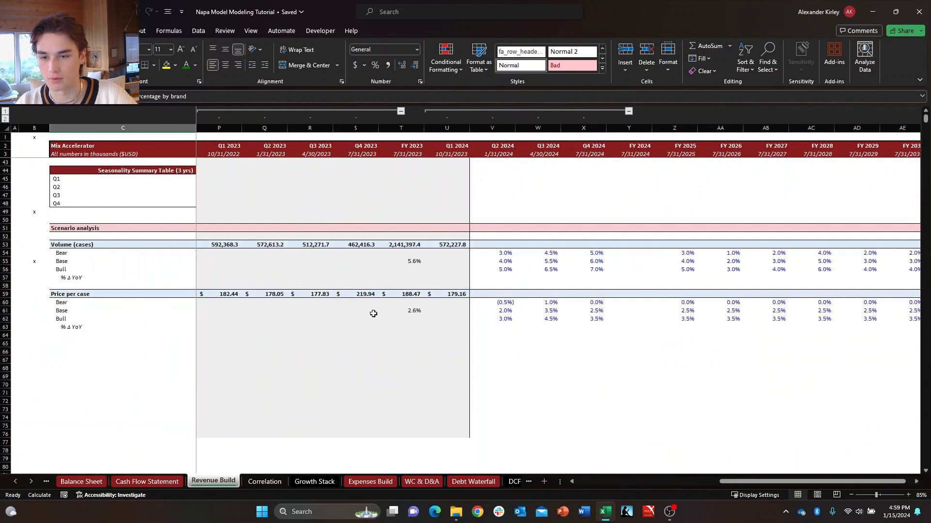
pyautogui.hotkey('ctrl', 'pageup')
pyautogui.hotkey('ctrl', 'pageup')
pyautogui.press('Left')
pyautogui.press('Left')
pyautogui.press('Left')
pyautogui.press('Left')
pyautogui.press('Left')
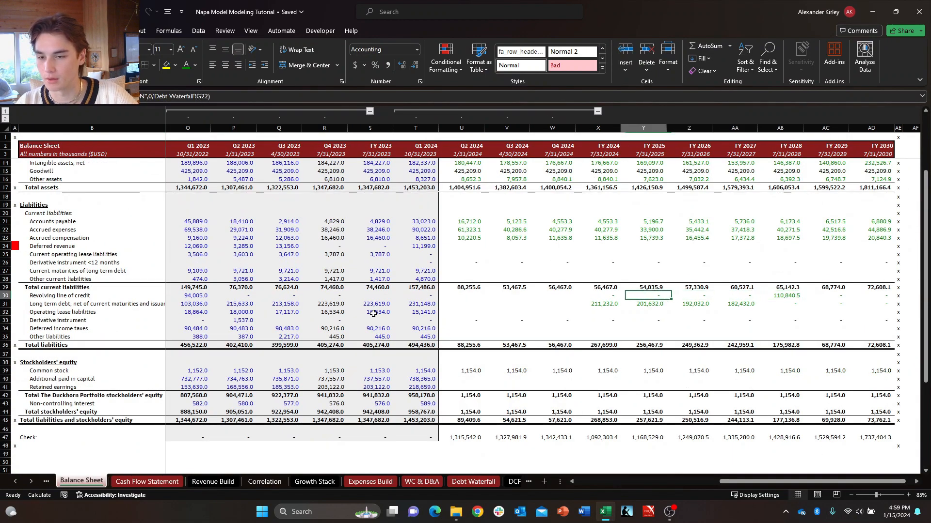
pyautogui.press('Down')
pyautogui.press('Left')
pyautogui.press('Left')
pyautogui.press('Up')
pyautogui.press('Up')
pyautogui.press('Down')
pyautogui.press('Down')
pyautogui.press('Down')
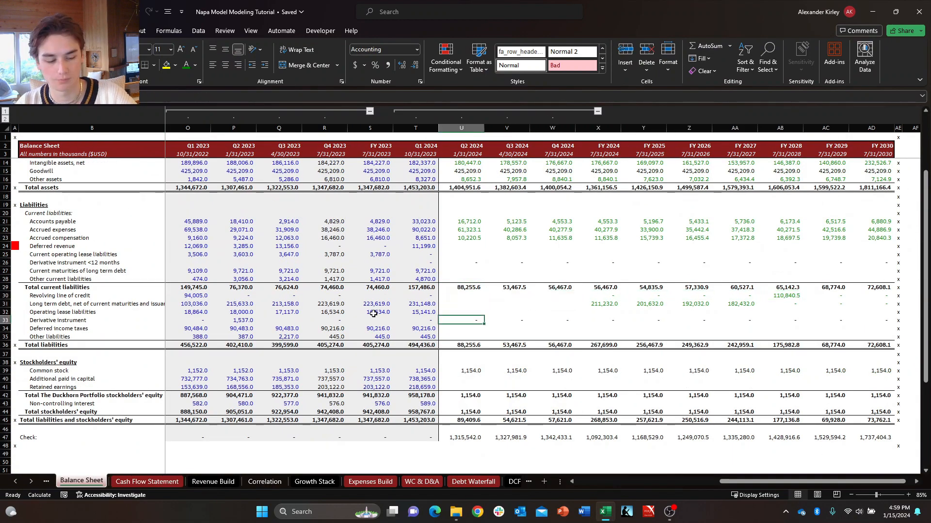
# Check the Q2 2024 line of credit and long-term debt cells in the Cash Flow Statement's financing section.
pyautogui.hotkey('ctrl', 'pagedown')
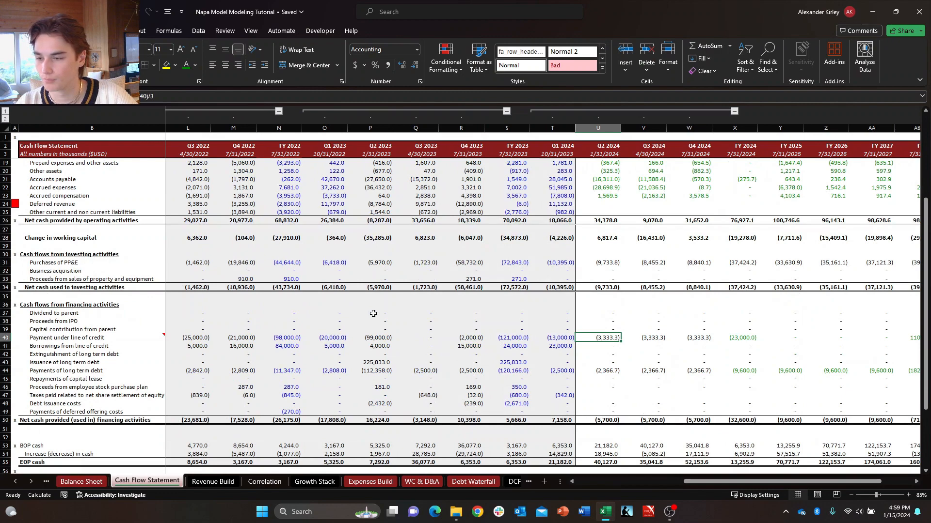
pyautogui.press('Down')
pyautogui.press('Down')
pyautogui.press('Down')
pyautogui.press('Down')
pyautogui.press('Down')
pyautogui.press('Down')
pyautogui.press('Right')
pyautogui.press('Left')
pyautogui.press('Up')
pyautogui.press('Up')
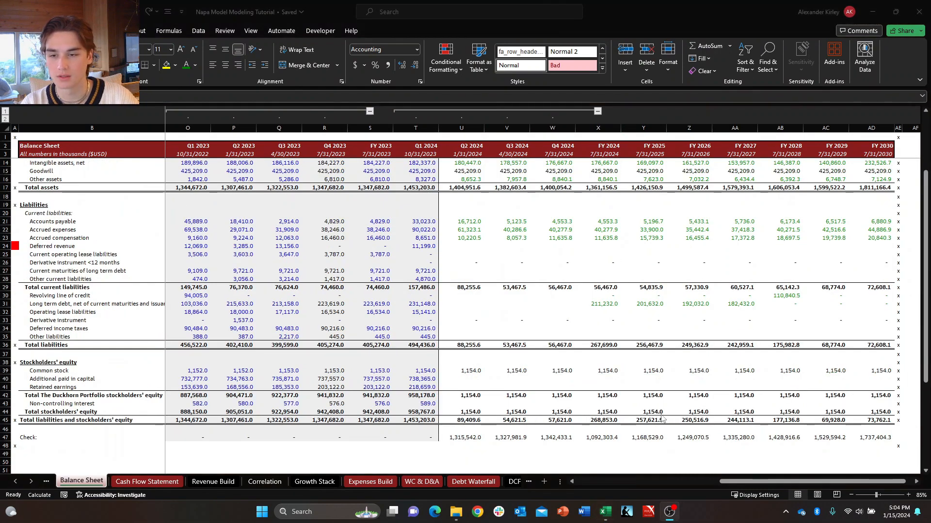
pyautogui.click(483, 303)
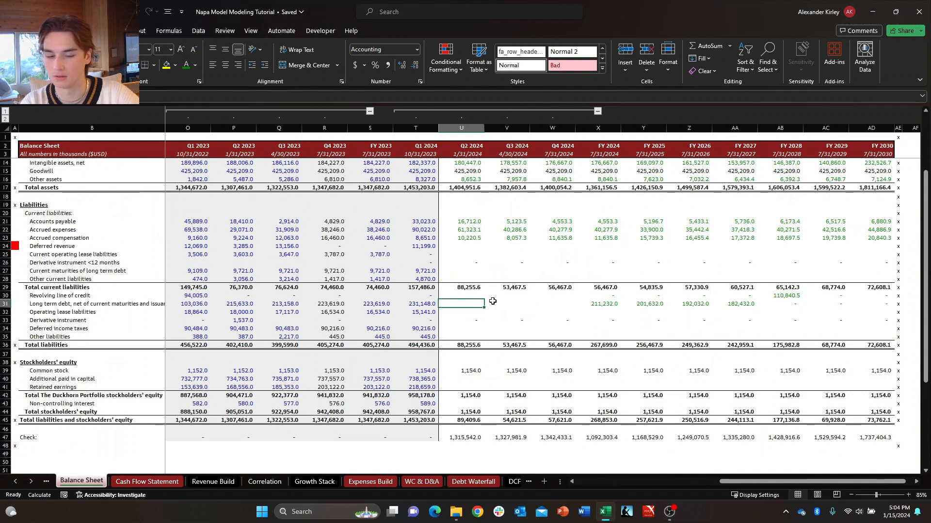
pyautogui.write('+')
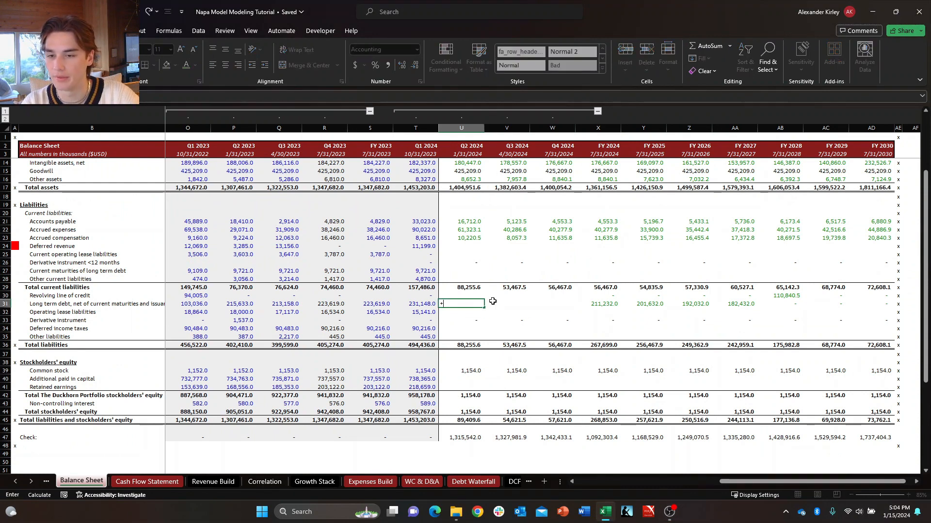
pyautogui.press('Escape')
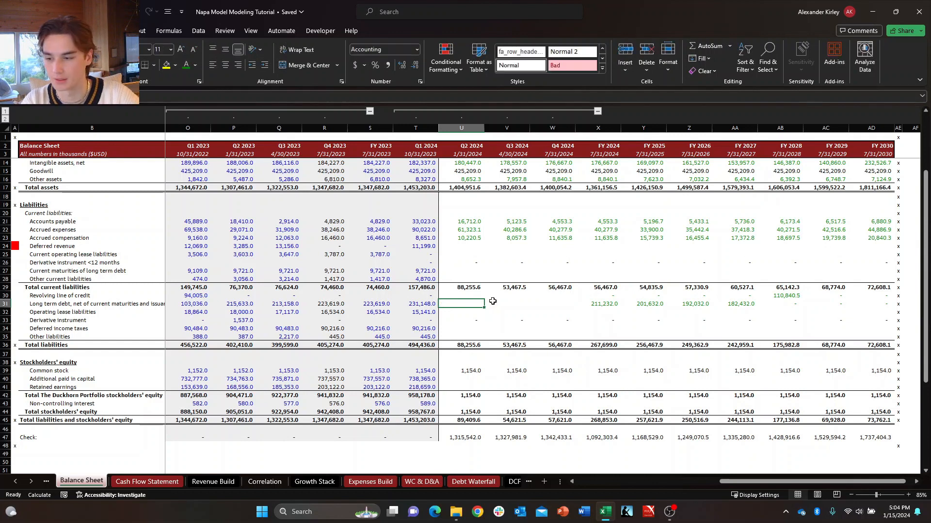
# Examine the Q2 to Q4 2024 payments of long-term debt and neighbouring financing rows on the Cash Flow Statement.
pyautogui.hotkey('ctrl', 'pagedown')
pyautogui.press('Left')
pyautogui.press('Right')
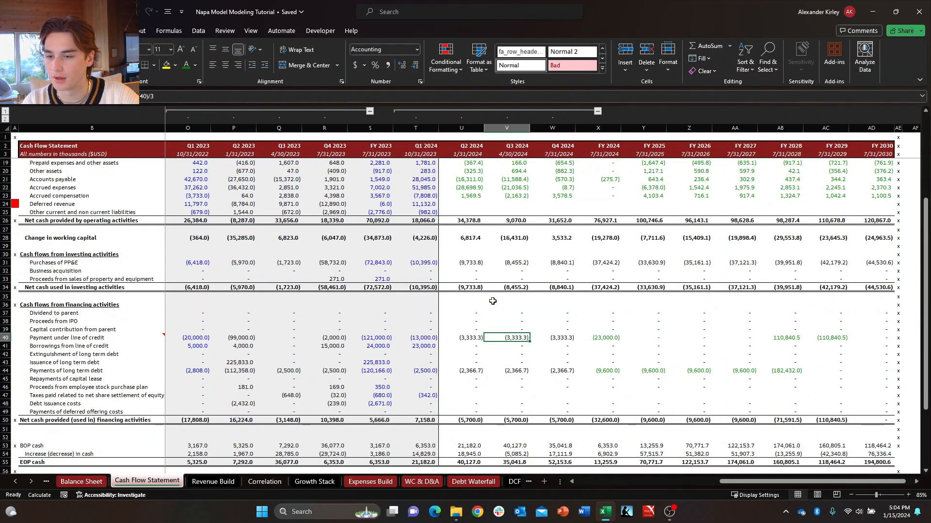
pyautogui.press('Down')
pyautogui.press('Left')
pyautogui.press('Down')
pyautogui.press('Down')
pyautogui.press('Down')
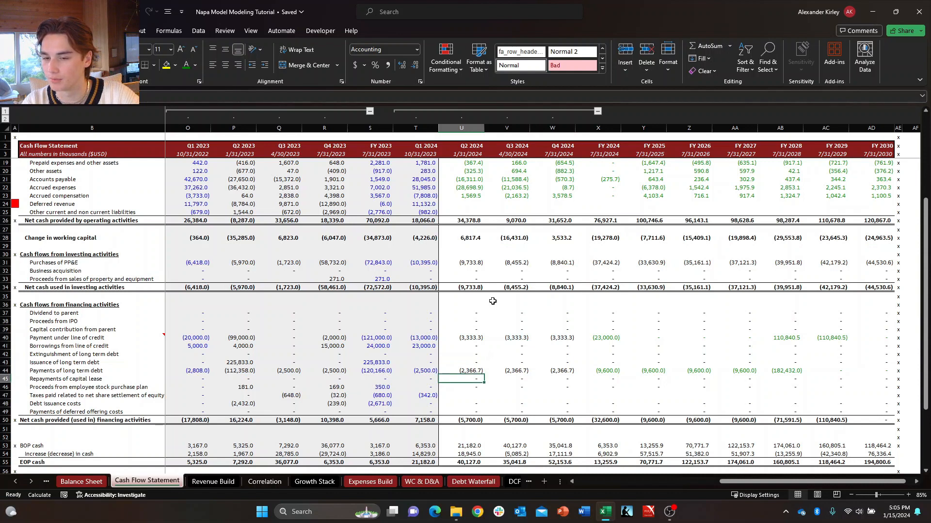
pyautogui.press('Right')
pyautogui.press('Right')
pyautogui.press('Right')
pyautogui.press('Left')
pyautogui.press('Left')
pyautogui.press('Left')
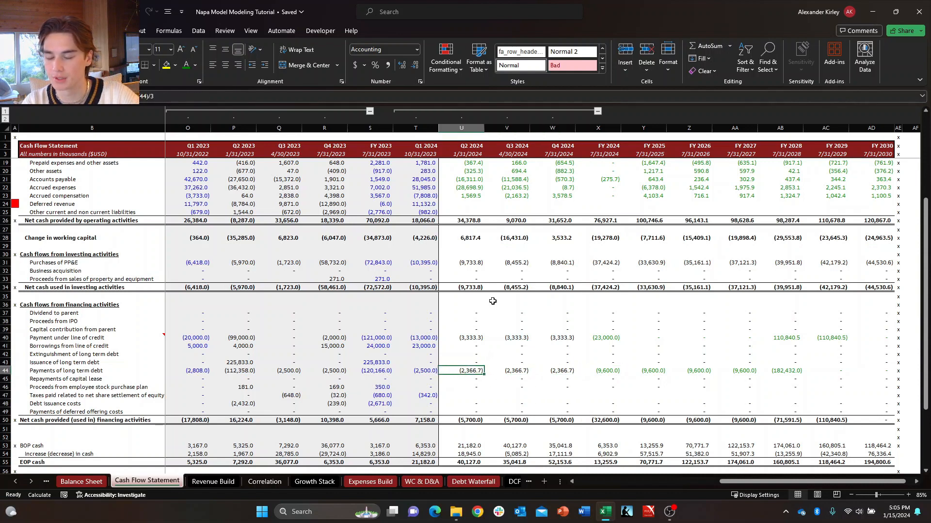
pyautogui.press('Right')
pyautogui.press('Right')
pyautogui.press('Right')
pyautogui.press('Left')
pyautogui.press('Left')
pyautogui.press('Left')
pyautogui.press('Right')
pyautogui.press('Right')
pyautogui.press('Right')
pyautogui.press('Left')
pyautogui.press('Left')
pyautogui.press('Left')
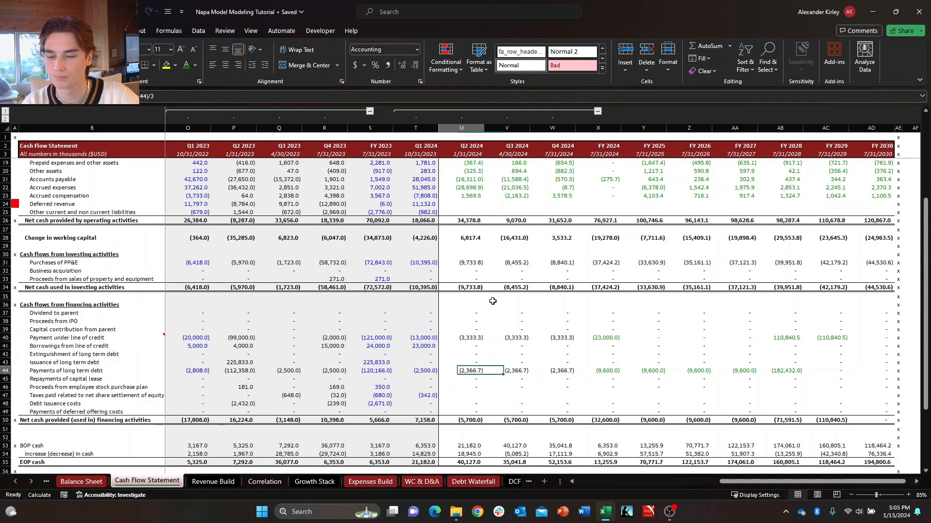
pyautogui.press('Right')
pyautogui.press('Right')
pyautogui.press('Left')
pyautogui.press('Left')
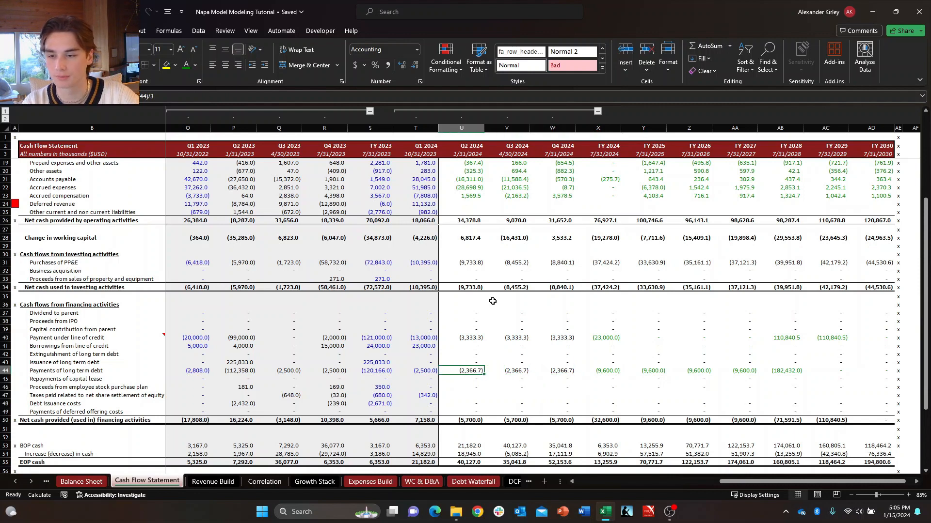
pyautogui.hotkey('ctrl', 'pageup')
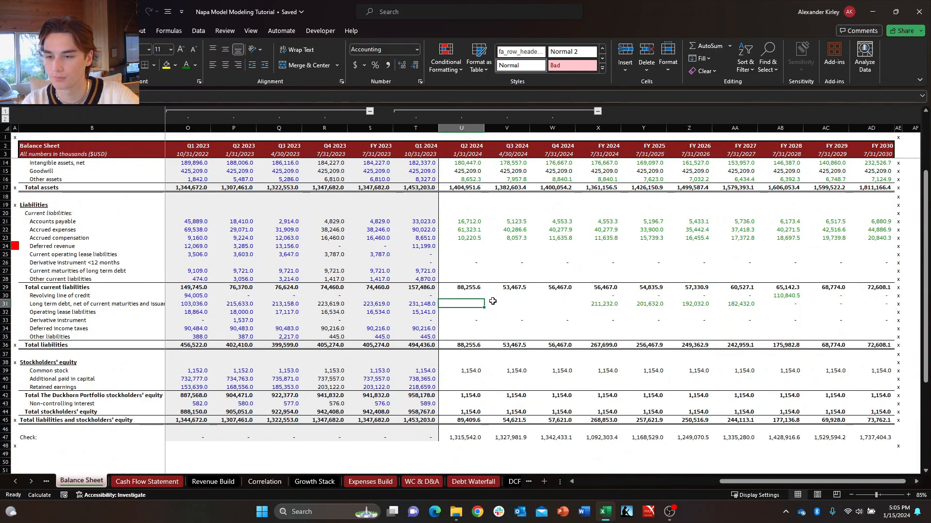
pyautogui.press('Right')
pyautogui.write('+')
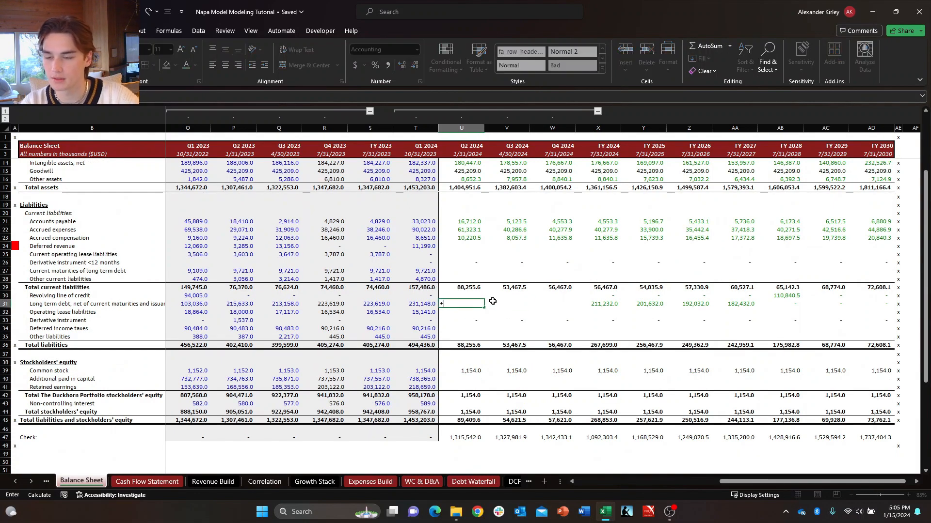
pyautogui.press('Escape')
# Check the Q2 2024 long-term debt payment on the Cash Flow Statement against the balances in the Debt Waterfall.
pyautogui.hotkey('ctrl', 'pagedown')
pyautogui.hotkey('ctrl', 'pagedown')
pyautogui.hotkey('ctrl', 'pagedown')
pyautogui.hotkey('ctrl', 'pagedown')
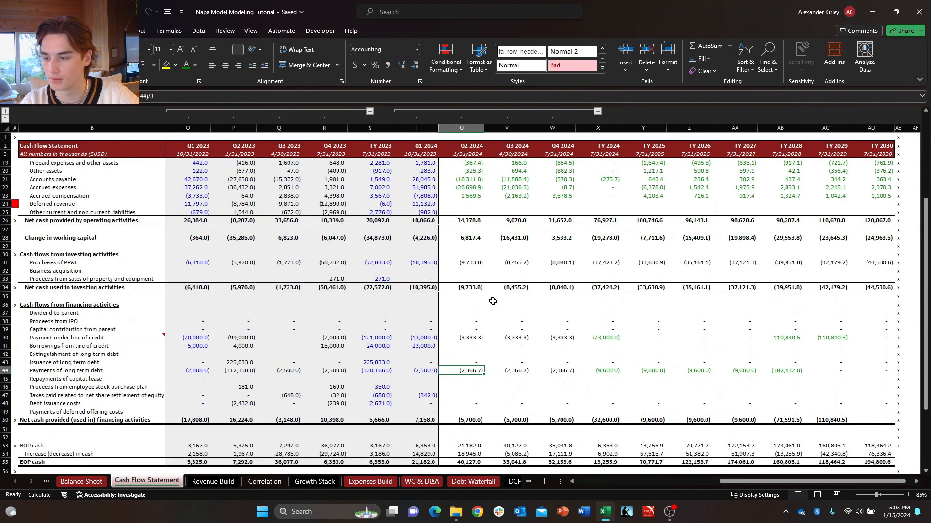
pyautogui.hotkey('ctrl', 'pagedown')
pyautogui.hotkey('ctrl', 'pagedown')
pyautogui.hotkey('ctrl', 'pagedown')
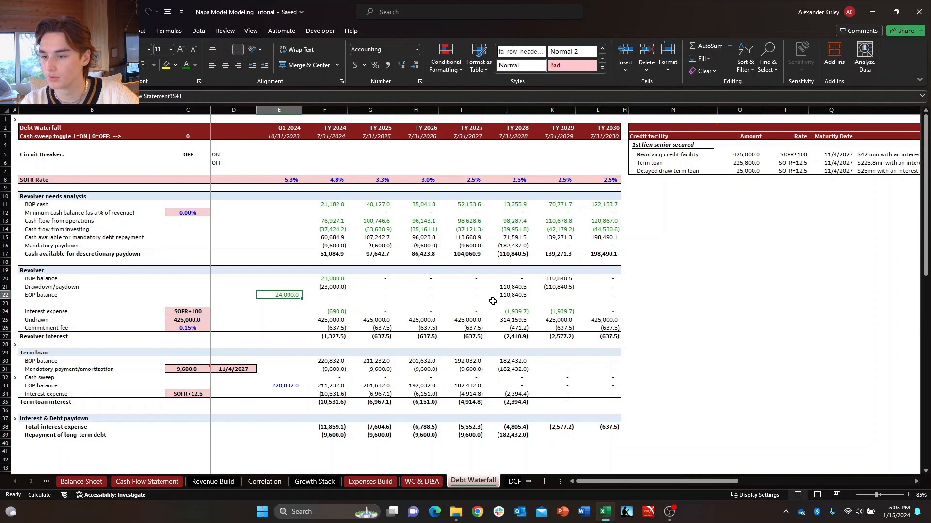
pyautogui.hotkey('ctrl', 'pageup')
pyautogui.hotkey('ctrl', 'pageup')
pyautogui.hotkey('ctrl', 'pageup')
pyautogui.hotkey('ctrl', 'pageup')
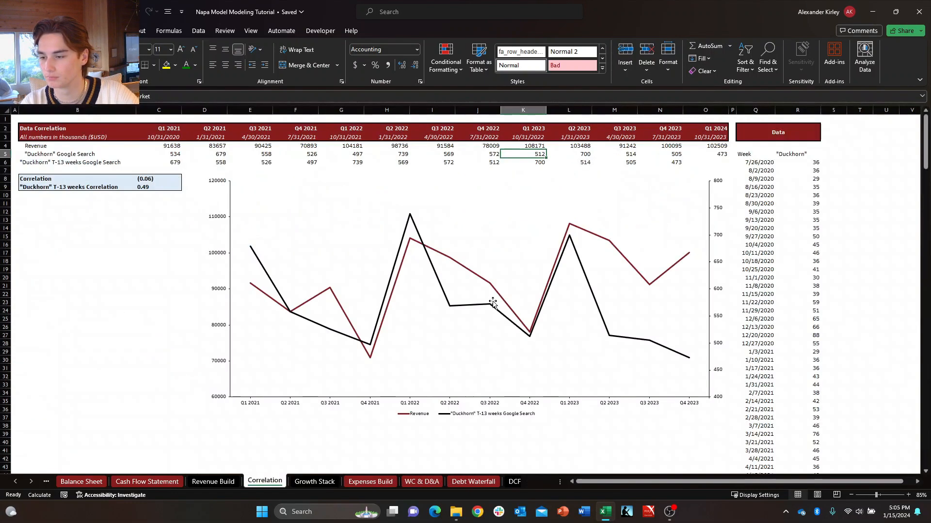
pyautogui.hotkey('ctrl', 'pageup')
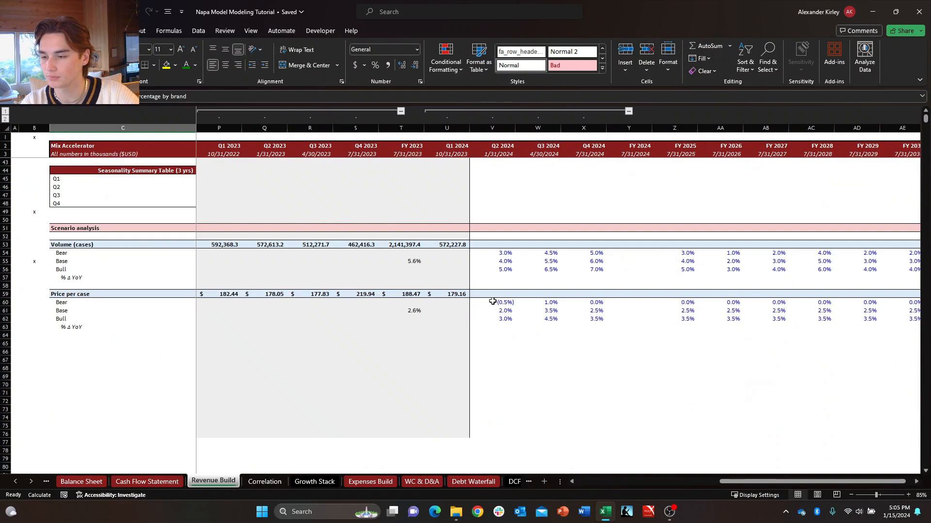
pyautogui.hotkey('ctrl', 'pagedown')
pyautogui.hotkey('ctrl', 'pagedown')
pyautogui.hotkey('ctrl', 'pagedown')
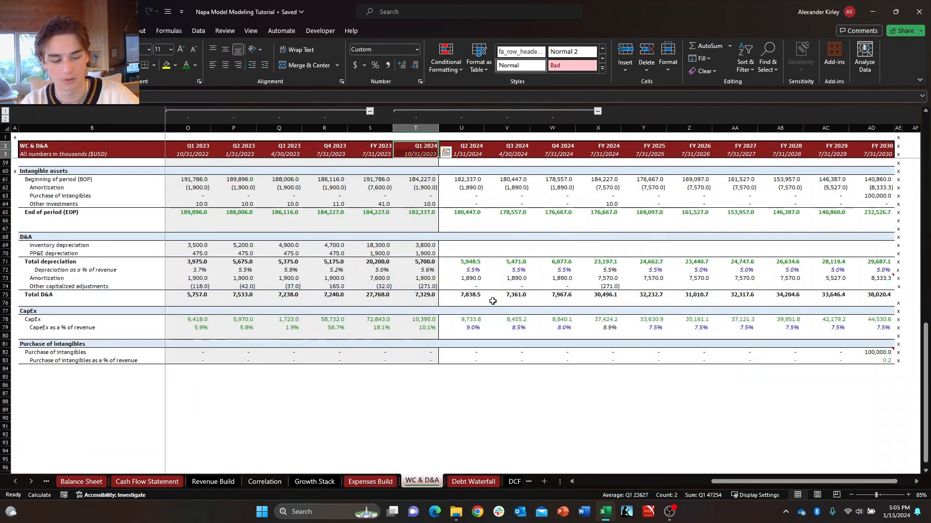
pyautogui.hotkey('ctrl', 'pageup')
pyautogui.hotkey('ctrl', 'pageup')
pyautogui.hotkey('ctrl', 'pageup')
pyautogui.hotkey('ctrl', 'pageup')
pyautogui.hotkey('ctrl', 'pageup')
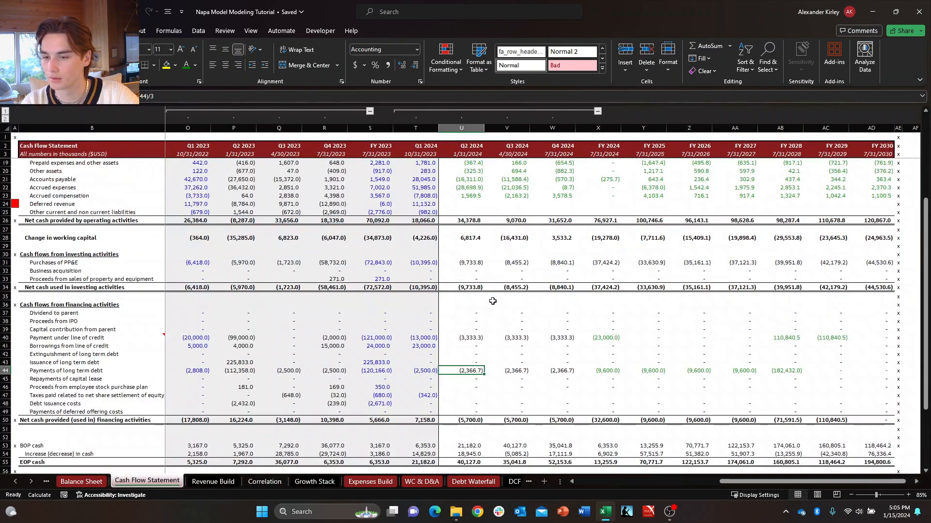
pyautogui.hotkey('ctrl', 'pageup')
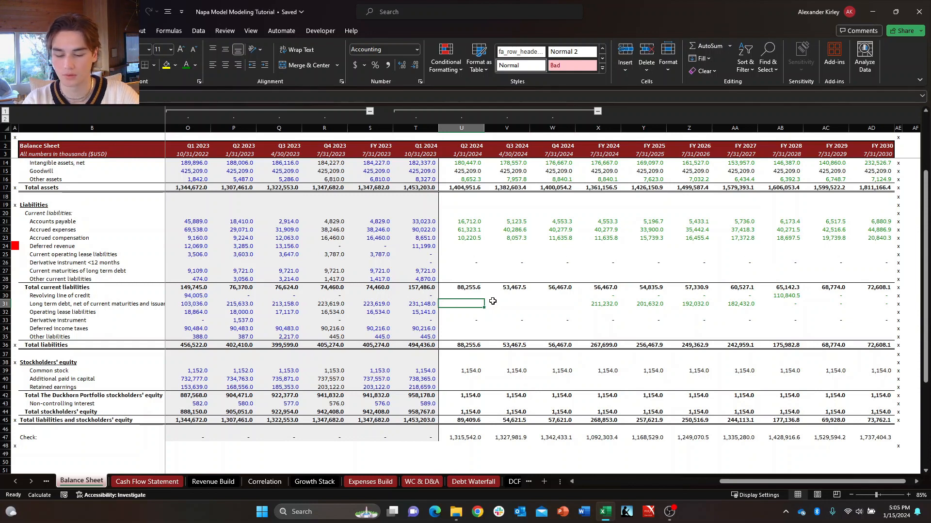
# Examine the FY 2024 mandatory payment in the term loan section of the Debt Waterfall.
pyautogui.hotkey('ctrl', 'pagedown')
pyautogui.hotkey('ctrl', 'pagedown')
pyautogui.hotkey('ctrl', 'pagedown')
pyautogui.hotkey('ctrl', 'pagedown')
pyautogui.hotkey('ctrl', 'pagedown')
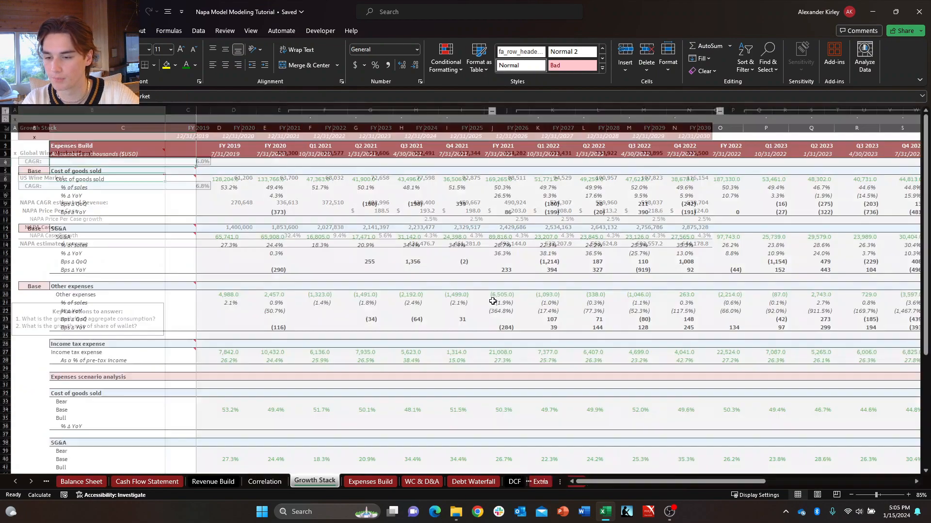
pyautogui.hotkey('ctrl', 'pagedown')
pyautogui.hotkey('ctrl', 'pagedown')
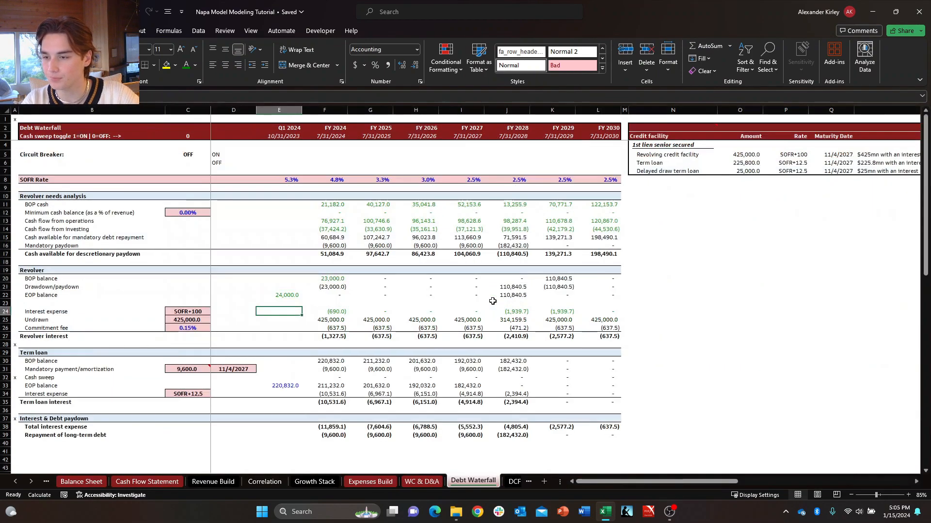
pyautogui.press('Down')
pyautogui.press('Down')
pyautogui.press('Down')
pyautogui.press('Right')
pyautogui.press('Down')
pyautogui.press('Down')
pyautogui.press('Down')
pyautogui.press('Down')
pyautogui.press('Down')
pyautogui.press('Down')
pyautogui.press('Down')
pyautogui.press('Down')
pyautogui.press('Down')
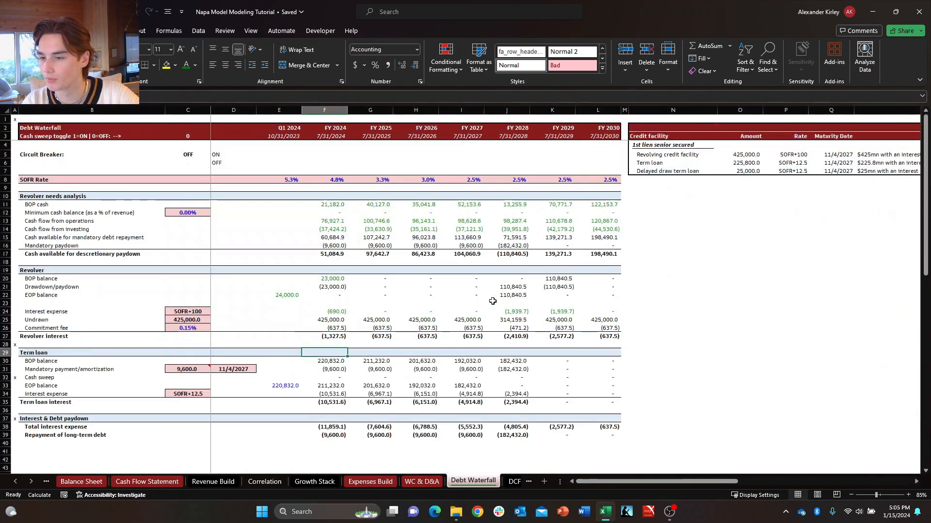
pyautogui.press('Up')
pyautogui.press('Up')
pyautogui.press('Up')
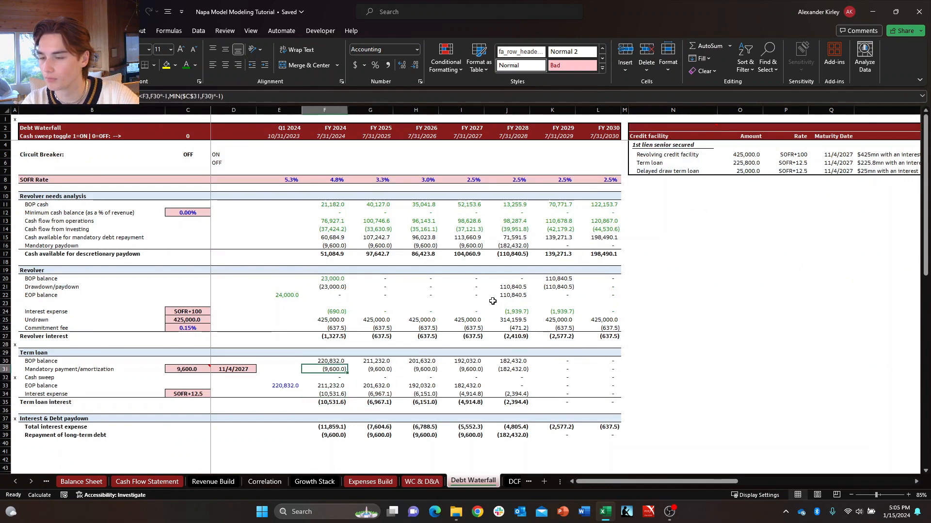
# Examine how the term loan's FY 2024 cash sweep, EOP balance and interest expense are calculated.
pyautogui.press('Down')
pyautogui.press('Right')
pyautogui.press('Left')
pyautogui.press('Up')
pyautogui.press('Down')
pyautogui.press('Down')
pyautogui.press('Down')
pyautogui.press('Down')
pyautogui.press('Up')
pyautogui.press('Up')
pyautogui.press('Up')
pyautogui.press('Up')
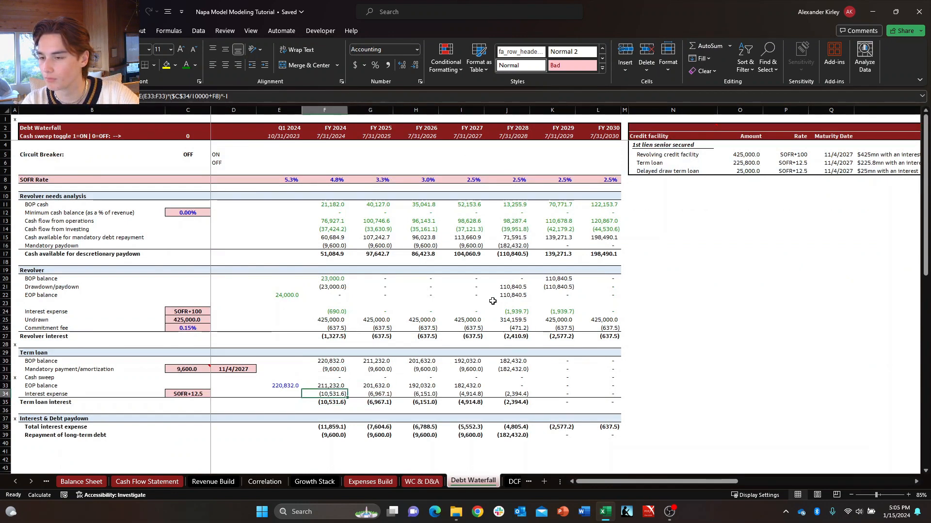
pyautogui.press('Down')
pyautogui.press('Down')
pyautogui.press('Down')
pyautogui.press('Right')
pyautogui.press('Up')
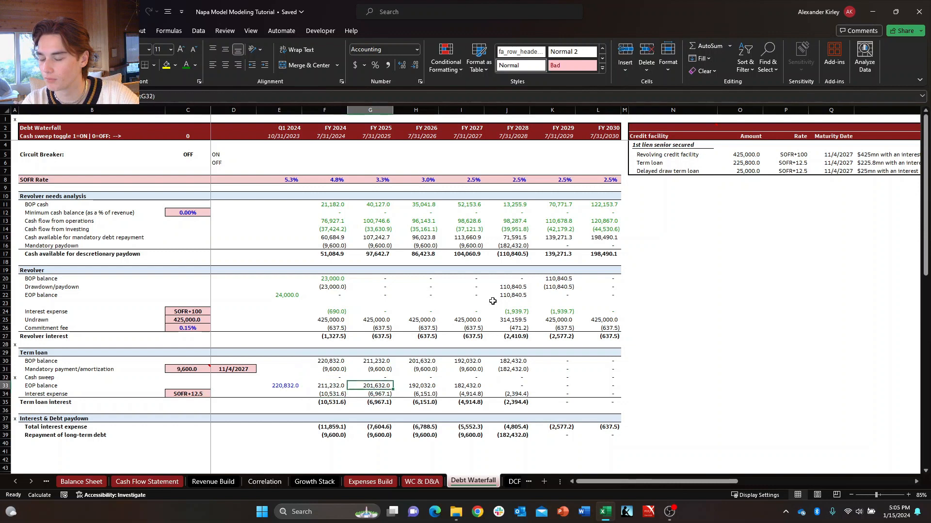
pyautogui.press('Left')
pyautogui.press('Up')
pyautogui.press('Up')
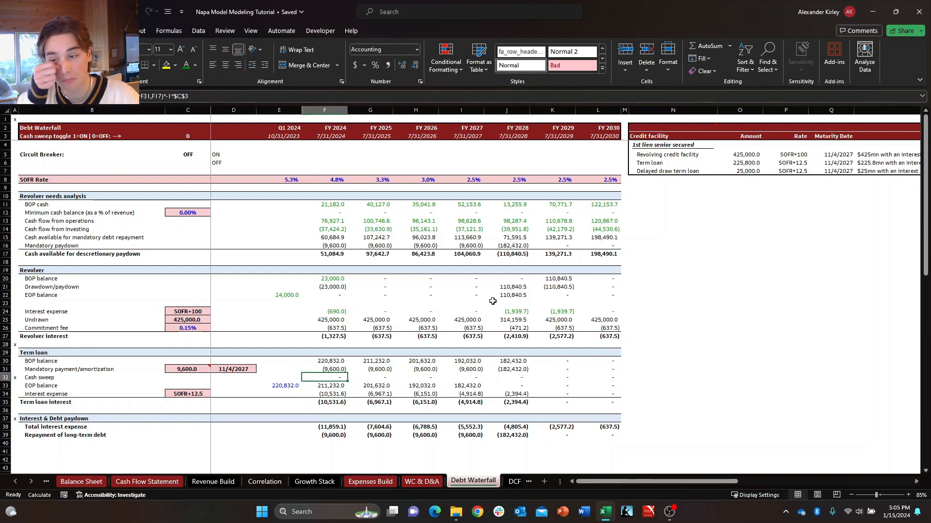
pyautogui.press('Down')
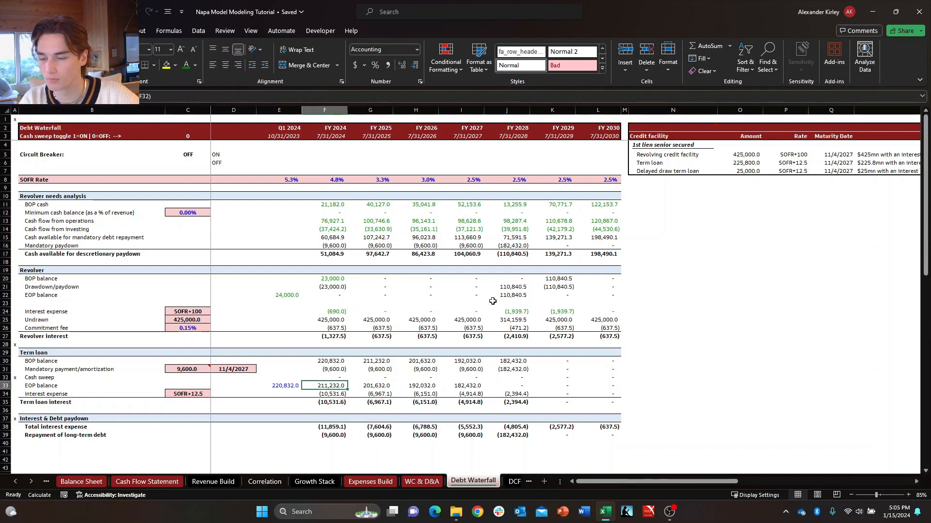
# Trace the FY 2024 term loan roll-forward back to the Q1 2024 EOP balance in the Debt Waterfall.
pyautogui.press('Up')
pyautogui.press('Up')
pyautogui.press('Up')
pyautogui.press('Down')
pyautogui.press('Down')
pyautogui.press('Down')
pyautogui.press('Left')
pyautogui.press('Up')
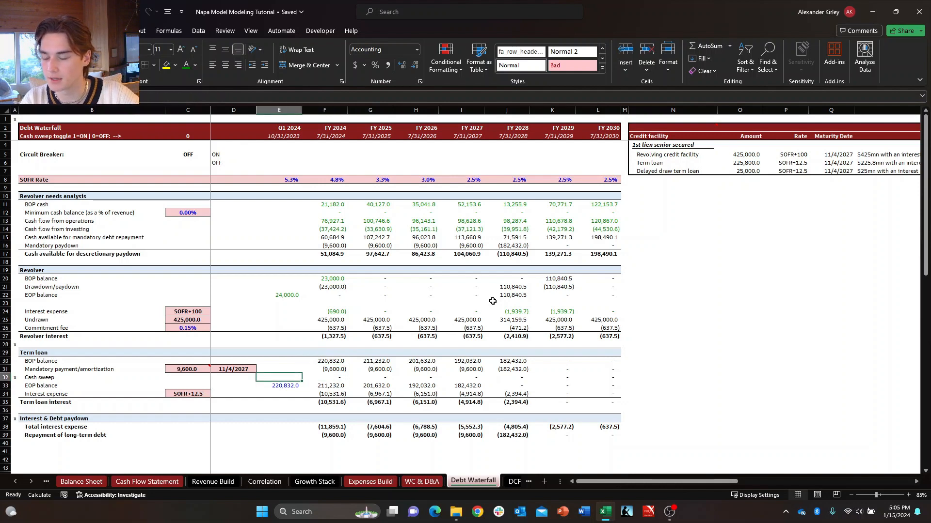
pyautogui.press('Down')
pyautogui.press('Down')
pyautogui.press('Up')
pyautogui.press('Right')
pyautogui.press('Left')
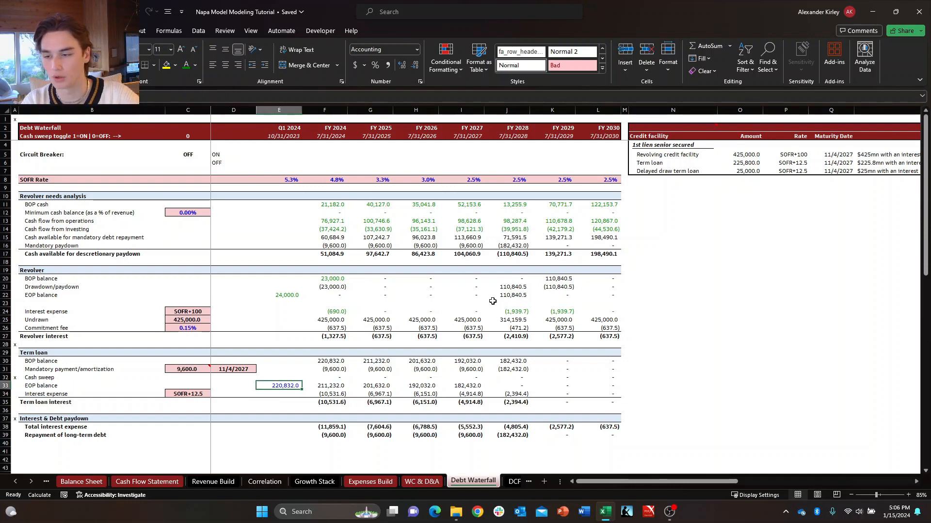
# Start the Balance Sheet's Q2 2024 long-term debt formula with the Q1 2024 term loan EOP balance, Debt Waterfall cell E33.
pyautogui.hotkey('ctrl', 'pageup')
pyautogui.hotkey('ctrl', 'pageup')
pyautogui.hotkey('ctrl', 'pageup')
pyautogui.hotkey('ctrl', 'pageup')
pyautogui.hotkey('ctrl', 'pageup')
pyautogui.hotkey('ctrl', 'pageup')
pyautogui.hotkey('ctrl', 'pageup')
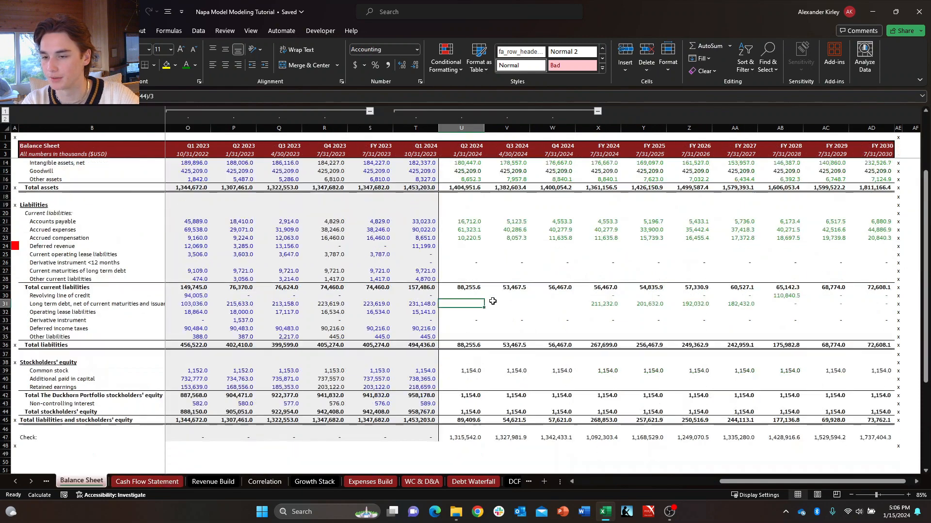
pyautogui.write('+')
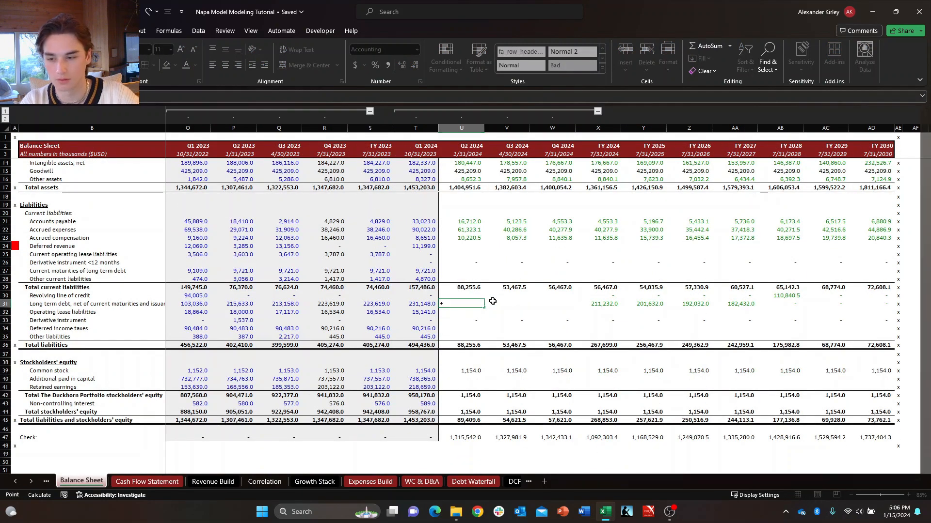
pyautogui.hotkey('ctrl', 'pagedown')
pyautogui.hotkey('ctrl', 'pagedown')
pyautogui.hotkey('ctrl', 'pagedown')
pyautogui.hotkey('ctrl', 'pagedown')
pyautogui.hotkey('ctrl', 'pagedown')
pyautogui.hotkey('ctrl', 'pagedown')
pyautogui.hotkey('ctrl', 'pagedown')
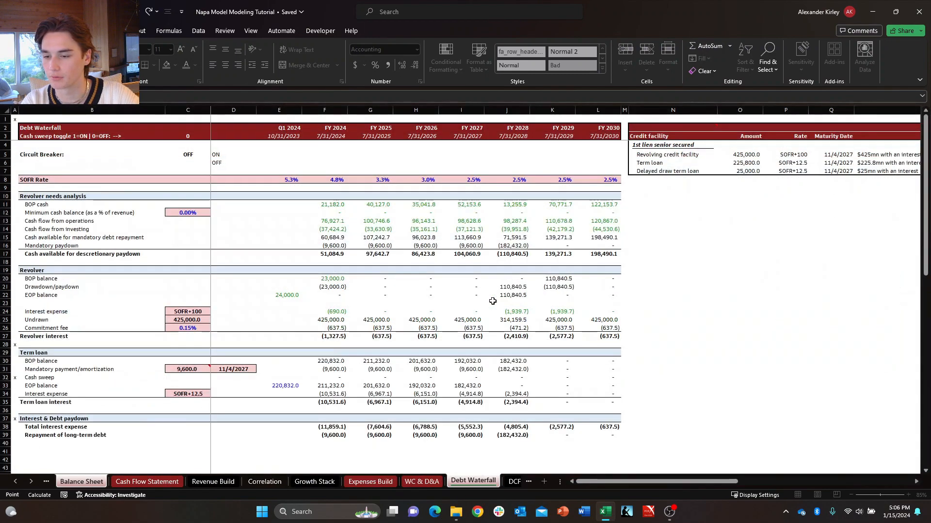
pyautogui.press('Down')
pyautogui.press('Right')
pyautogui.hotkey('ctrl', 'Down')
pyautogui.hotkey('ctrl', 'Down')
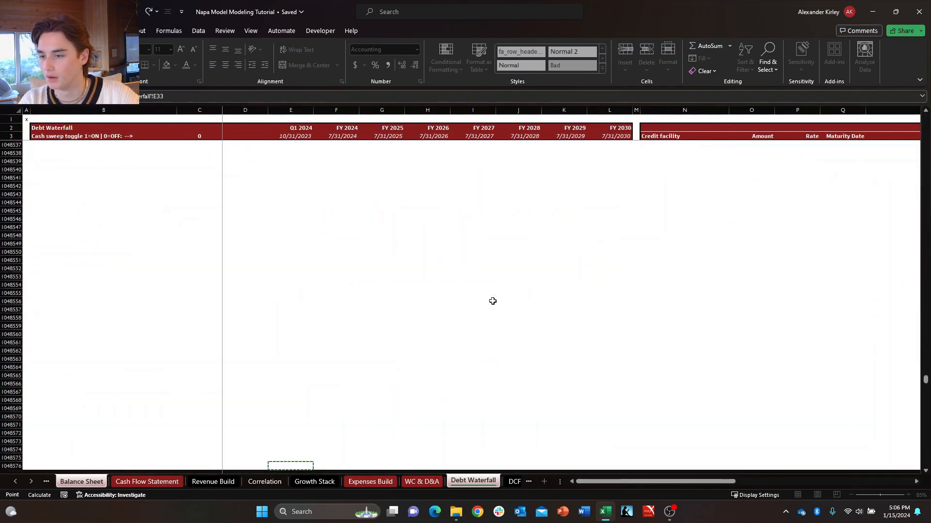
pyautogui.scroll(-6, 493, 301)
pyautogui.hotkey('ctrl', 'Down')
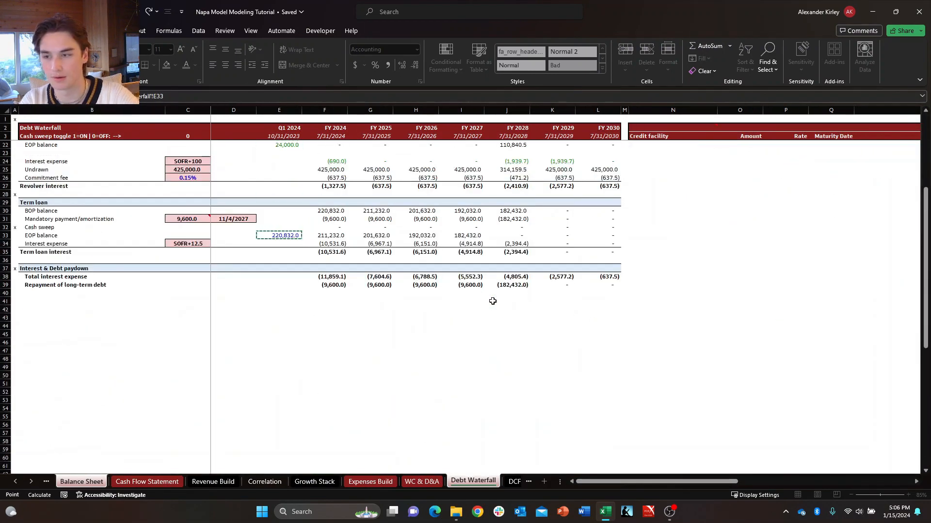
# Complete the Q2 2024 long-term debt formula by adding that quarter's payments of long-term debt, Cash Flow Statement cell U44.
pyautogui.write('-')
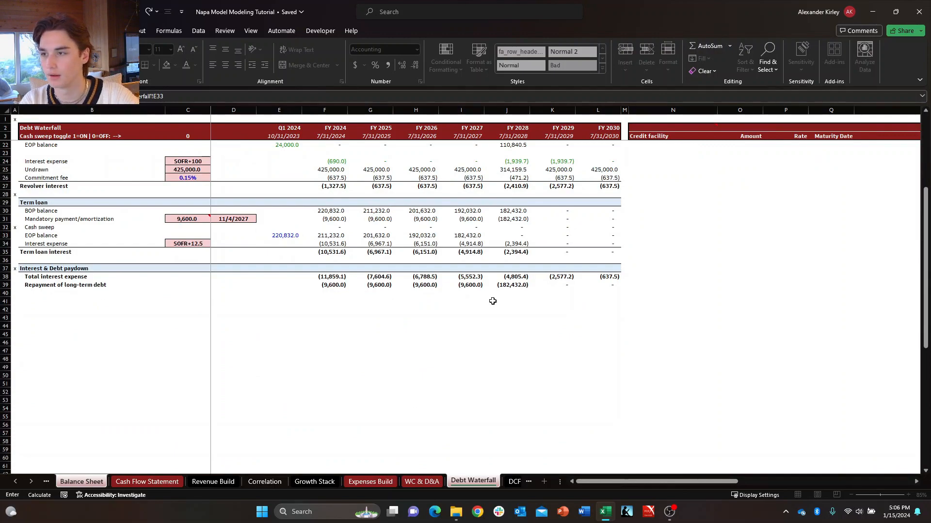
pyautogui.hotkey('ctrl', 'pageup')
pyautogui.hotkey('ctrl', 'pageup')
pyautogui.hotkey('ctrl', 'pageup')
pyautogui.hotkey('ctrl', 'pageup')
pyautogui.hotkey('ctrl', 'pageup')
pyautogui.hotkey('ctrl', 'pageup')
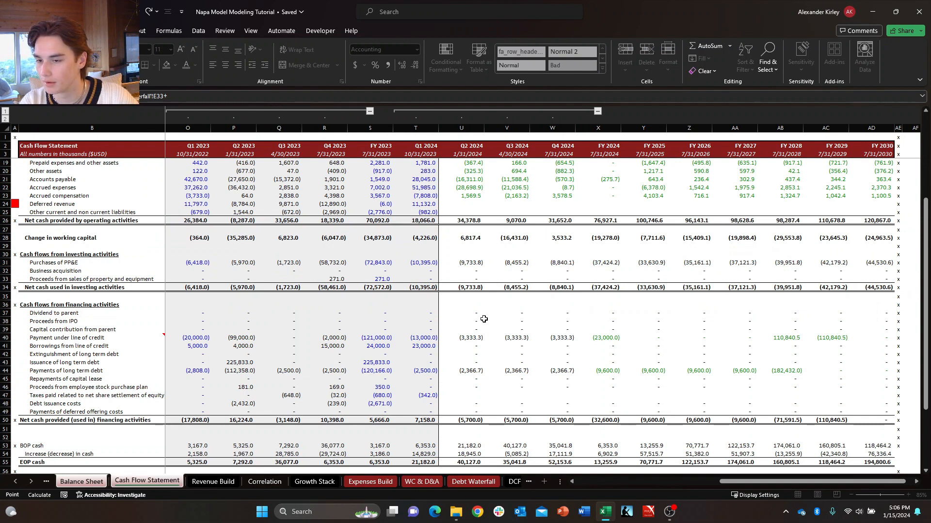
pyautogui.click(470, 371)
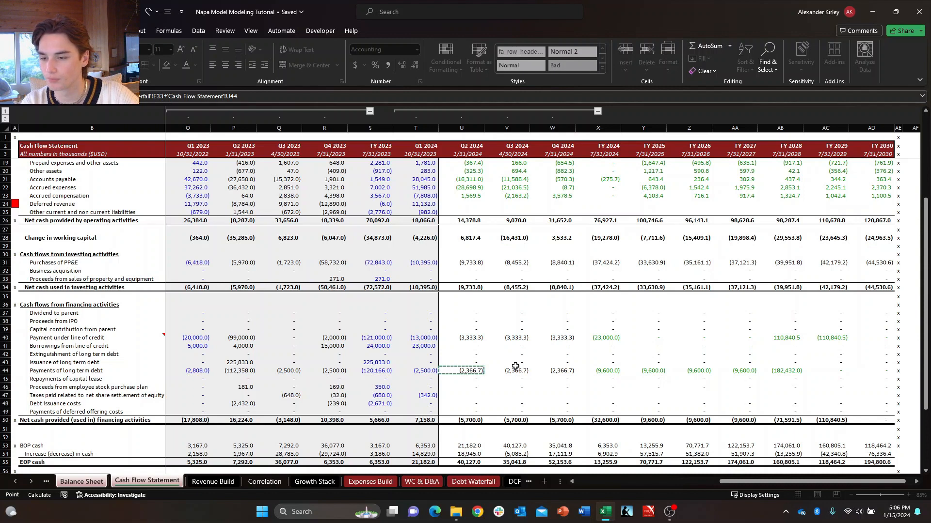
pyautogui.press('Return')
pyautogui.press('Up')
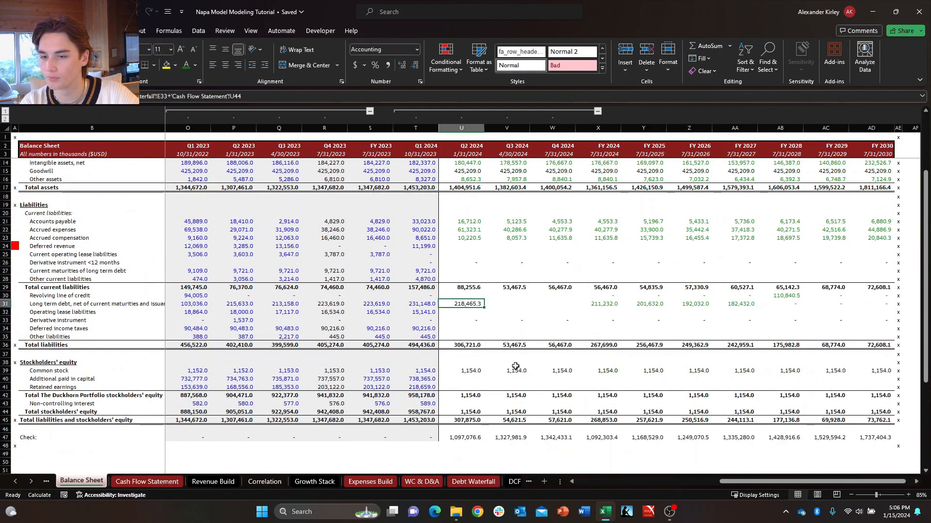
# Calculate Q3 2024 long-term debt as the Q2 2024 balance in U31 plus Cash Flow Statement cell V44.
pyautogui.write('+')
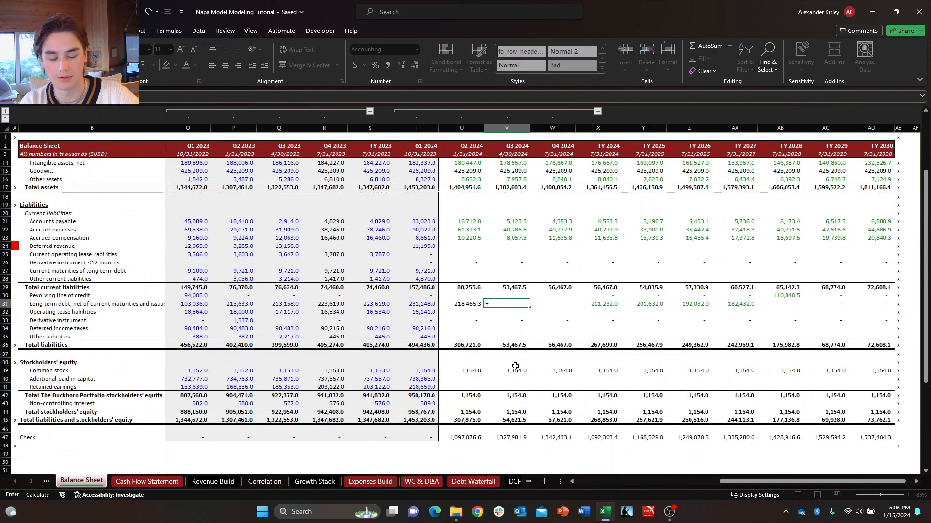
pyautogui.press('Left')
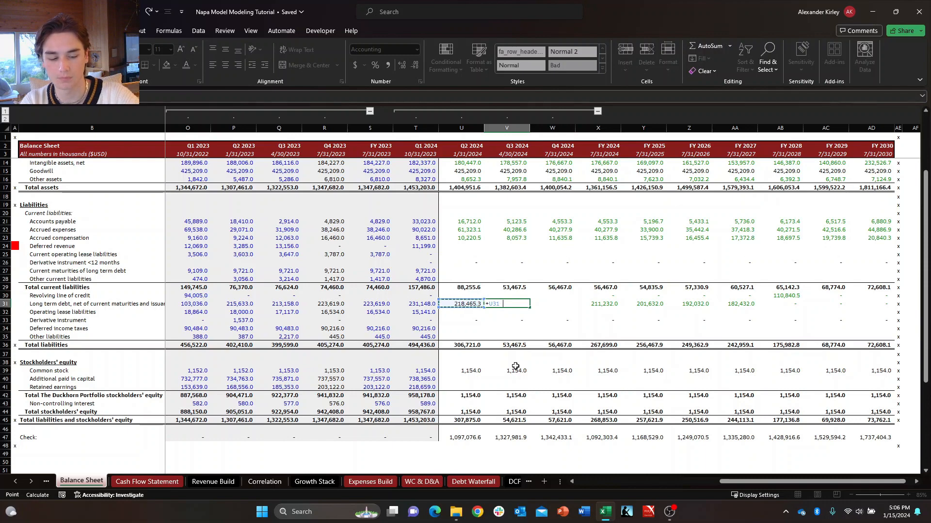
pyautogui.hotkey('ctrl', 'pagedown')
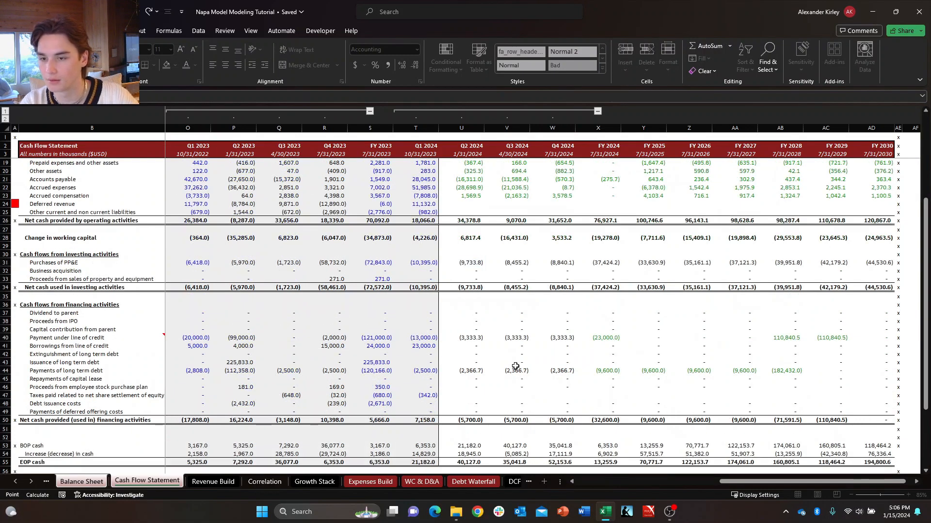
pyautogui.click(514, 370)
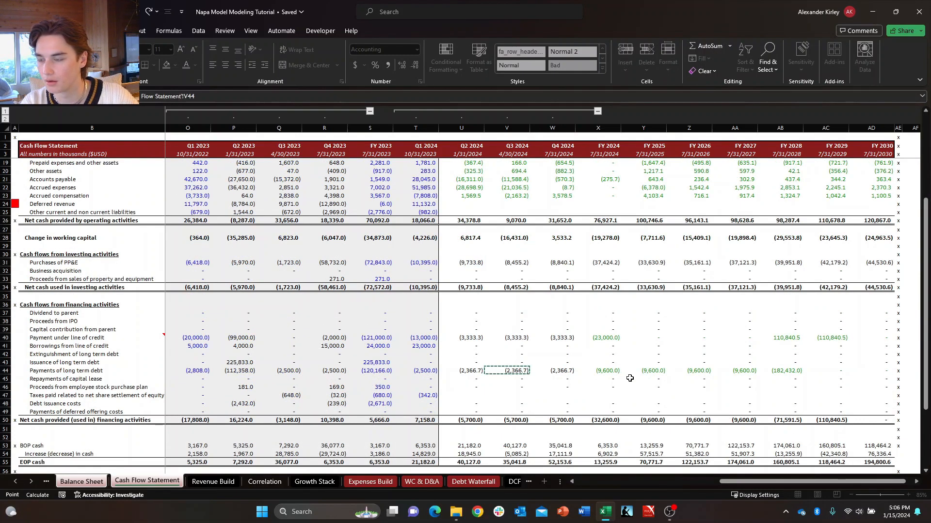
pyautogui.press('Return')
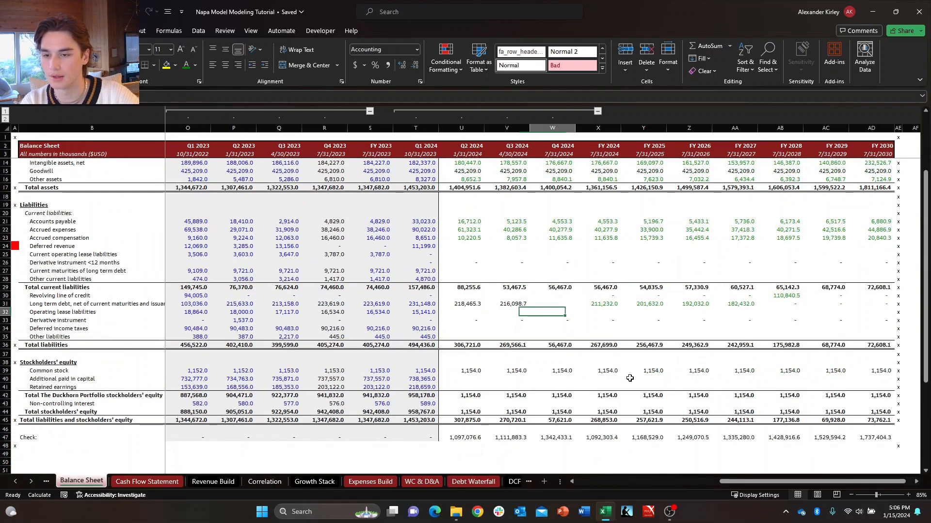
# Fill the Q3 2024 long-term debt formula across to Q4 2024.
pyautogui.press('Up')
pyautogui.press('Left')
pyautogui.hotkey('shift', 'Right')
pyautogui.hotkey('ctrl', 'r')
pyautogui.press('Left')
pyautogui.press('Left')
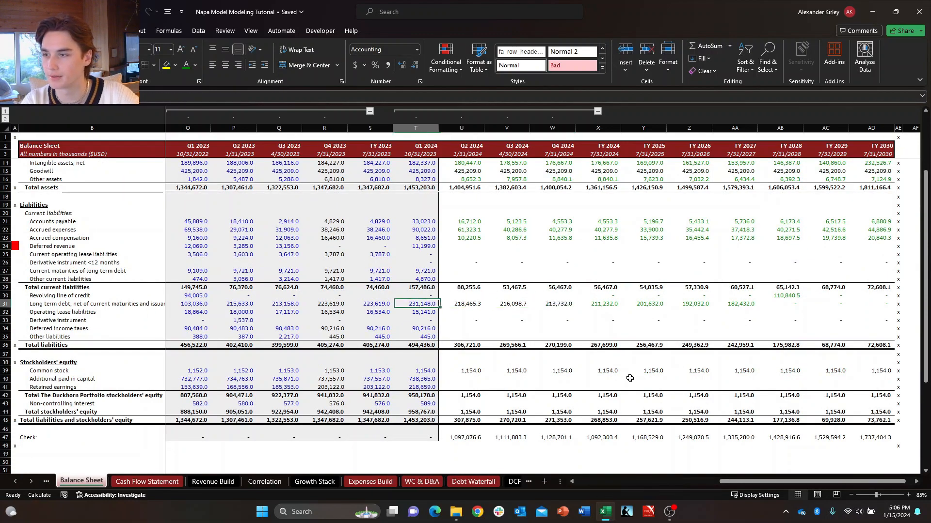
# Apply the green font colour to the Q2 to Q4 2024 long-term debt cells on the Balance Sheet.
pyautogui.press('Right')
pyautogui.hotkey('shift', 'Right')
pyautogui.hotkey('shift', 'Right')
pyautogui.hotkey('alt', 'h')
pyautogui.press('f')
pyautogui.press('c')
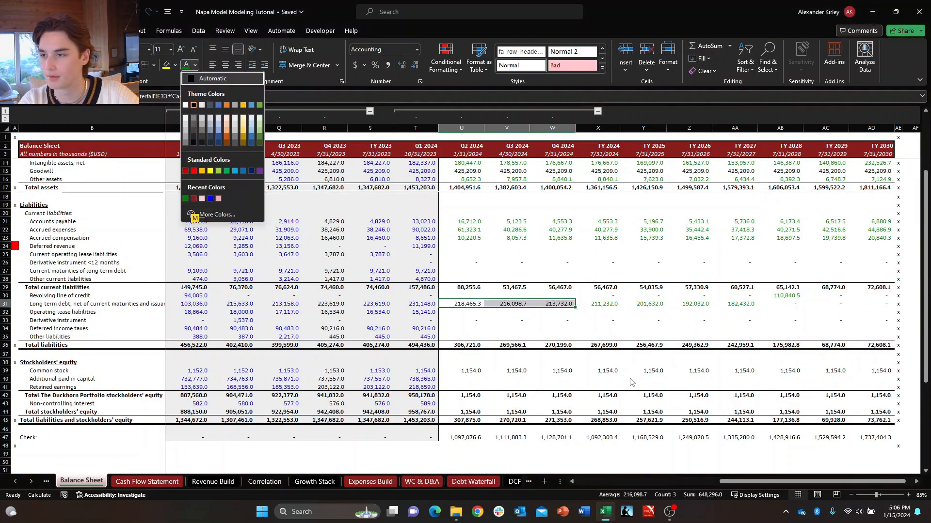
pyautogui.press('Up')
pyautogui.press('Up')
pyautogui.press('Left')
pyautogui.press('Left')
pyautogui.press('Left')
pyautogui.press('Left')
pyautogui.press('Return')
pyautogui.press('Down')
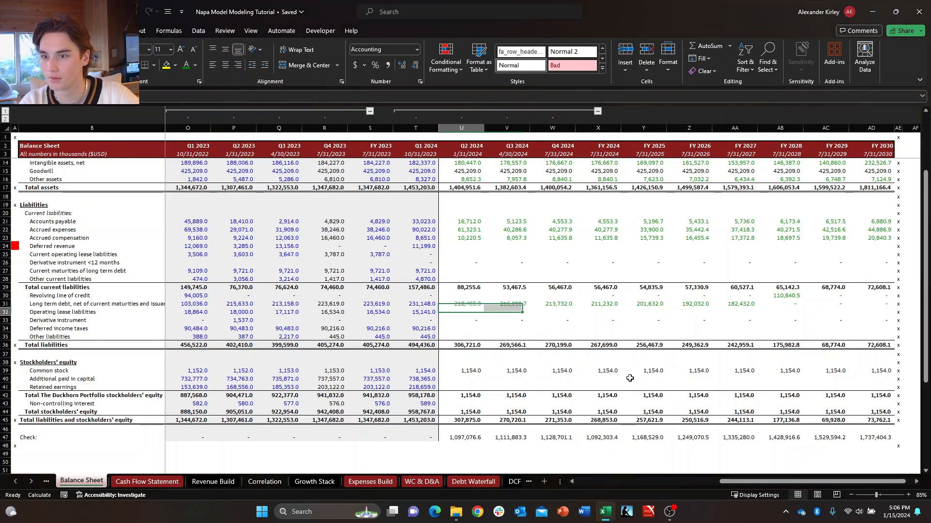
# Review the newly linked Q2 and Q3 2024 long-term debt cells and return to the Q2 2024 formula.
pyautogui.press('Right')
pyautogui.press('Up')
pyautogui.press('Left')
pyautogui.press('Down')
pyautogui.press('Right')
pyautogui.press('Down')
pyautogui.press('Left')
pyautogui.press('Up')
# Examine the 2024 line of credit and long-term debt rows under financing activities on the Cash Flow Statement, then return to the Balance Sheet.
pyautogui.press('Up')
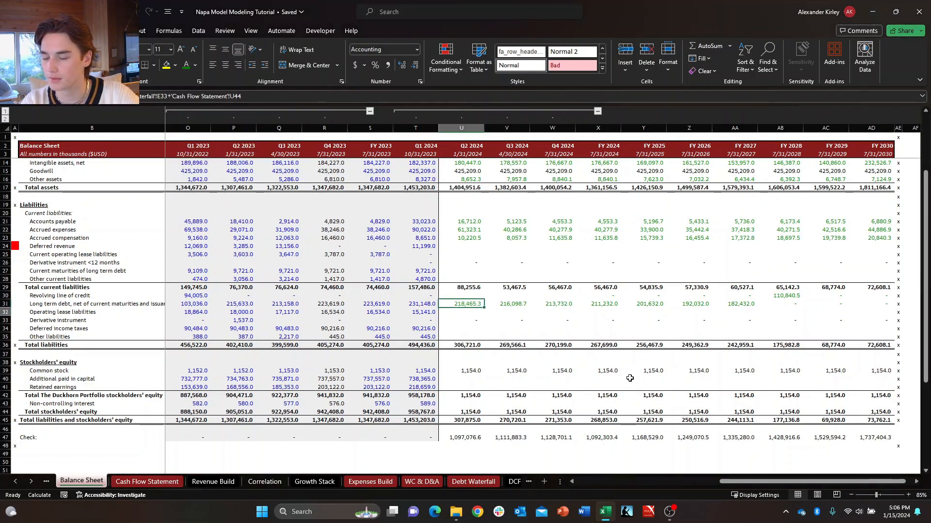
pyautogui.press('Up')
pyautogui.press('Left')
pyautogui.hotkey('ctrl', 'pagedown')
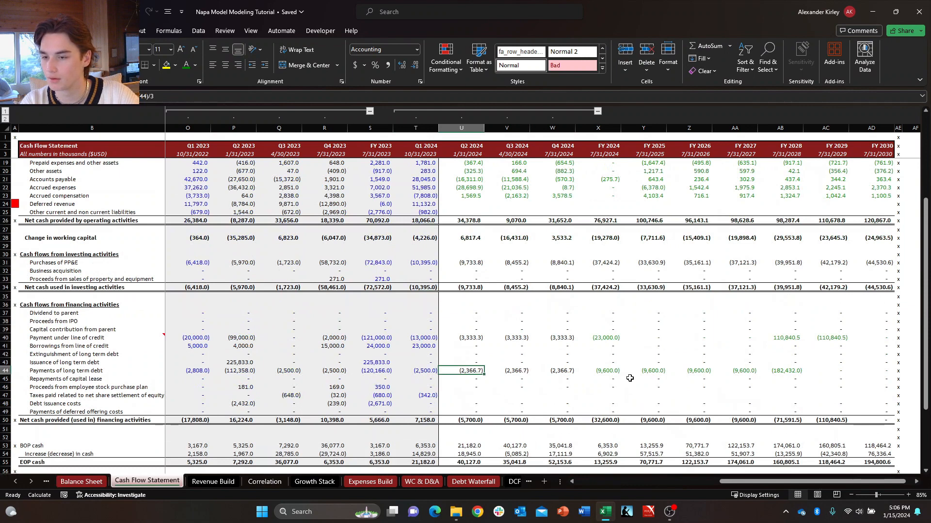
pyautogui.press('Up')
pyautogui.press('Up')
pyautogui.press('Up')
pyautogui.press('Up')
pyautogui.press('Up')
pyautogui.press('Down')
pyautogui.press('Down')
pyautogui.press('Down')
pyautogui.press('Down')
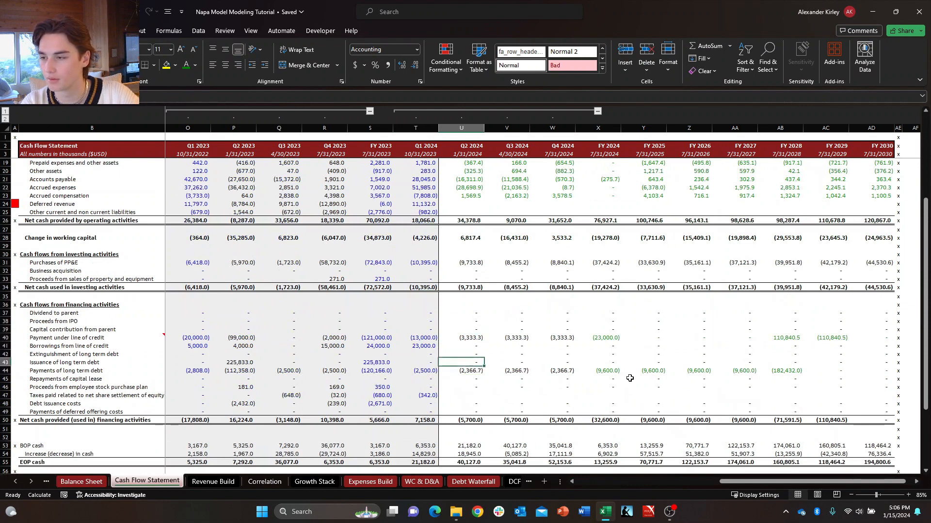
pyautogui.press('Up')
pyautogui.press('Up')
pyautogui.press('Up')
pyautogui.press('Left')
pyautogui.press('Right')
pyautogui.press('Right')
pyautogui.press('Right')
pyautogui.press('Left')
pyautogui.press('Down')
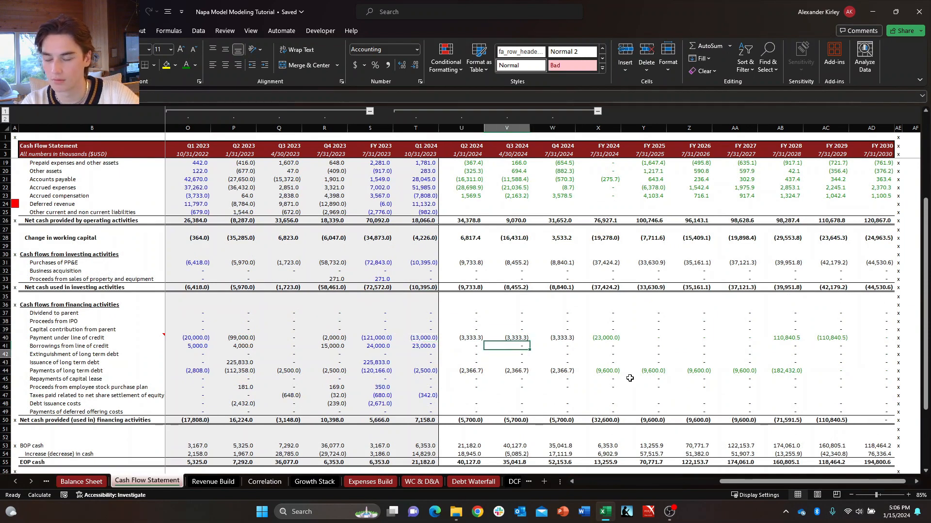
pyautogui.press('Left')
pyautogui.press('Left')
pyautogui.press('Right')
pyautogui.press('Down')
pyautogui.press('Right')
pyautogui.press('Up')
pyautogui.press('Up')
pyautogui.press('Left')
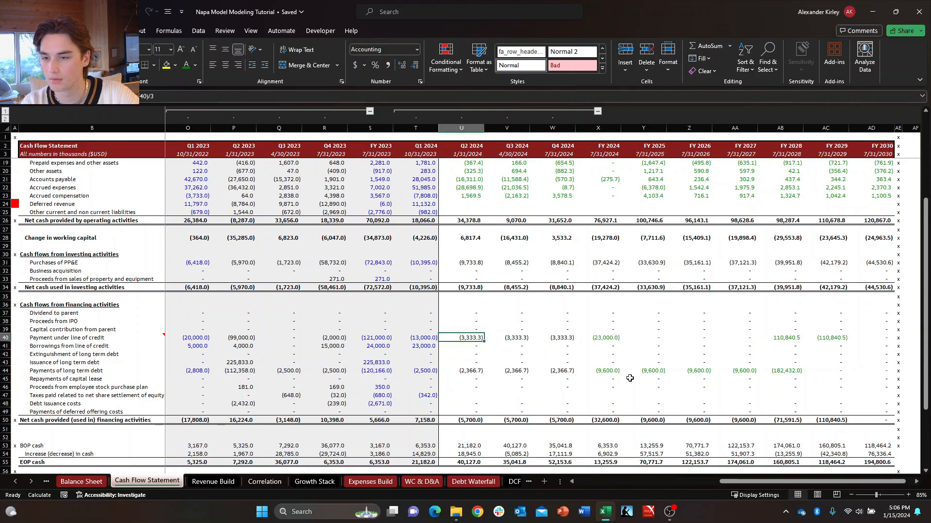
pyautogui.press('Right')
pyautogui.press('Down')
pyautogui.press('Up')
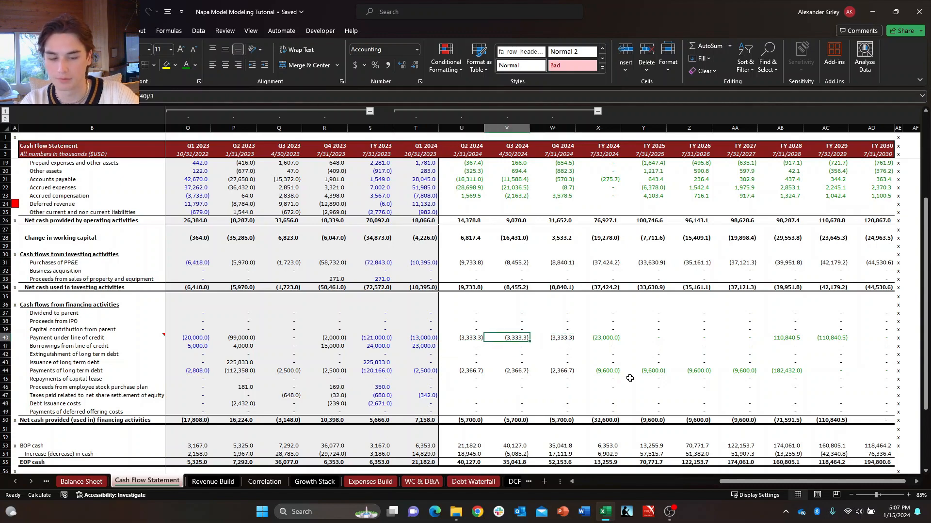
pyautogui.hotkey('ctrl', 'pageup')
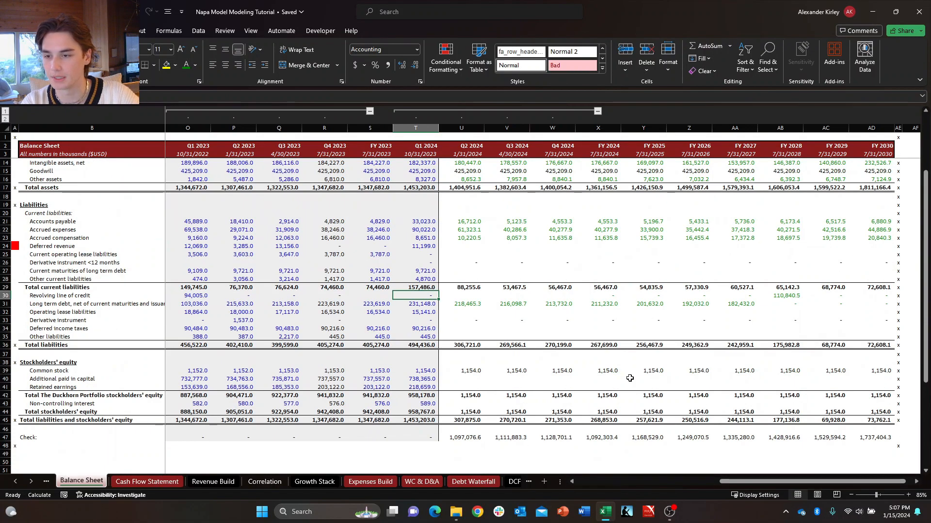
# Begin the Q2 2024 revolving line of credit formula with an IF that returns 0 when CB="ON".
pyautogui.press('Right')
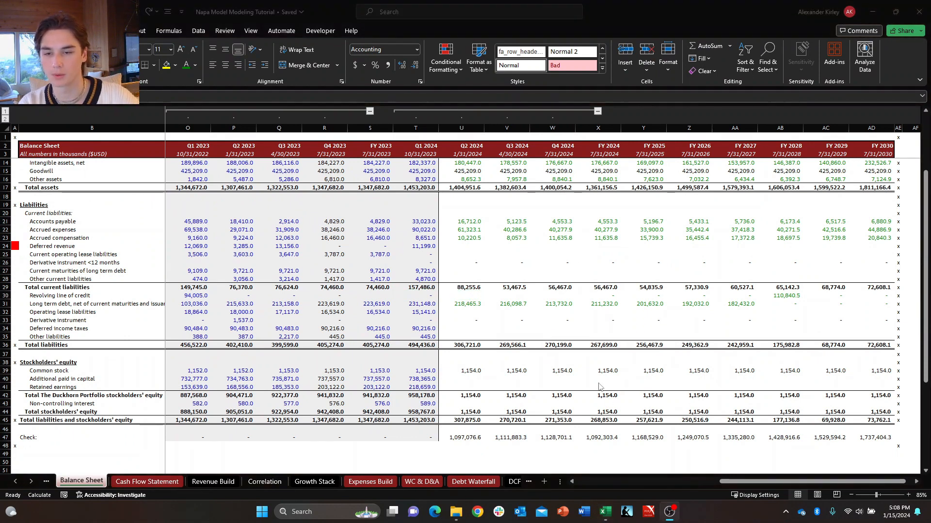
pyautogui.hotkey('alt', 'Tab')
pyautogui.write('+')
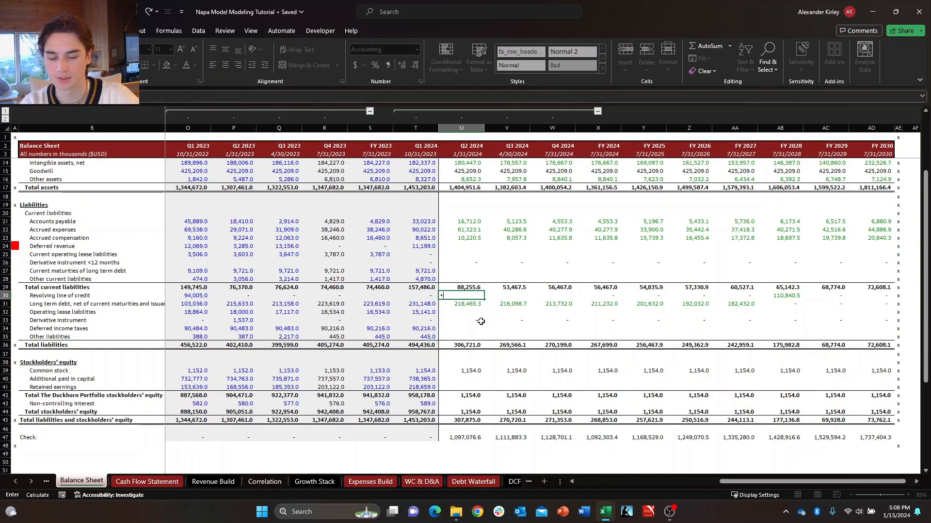
pyautogui.write('if')
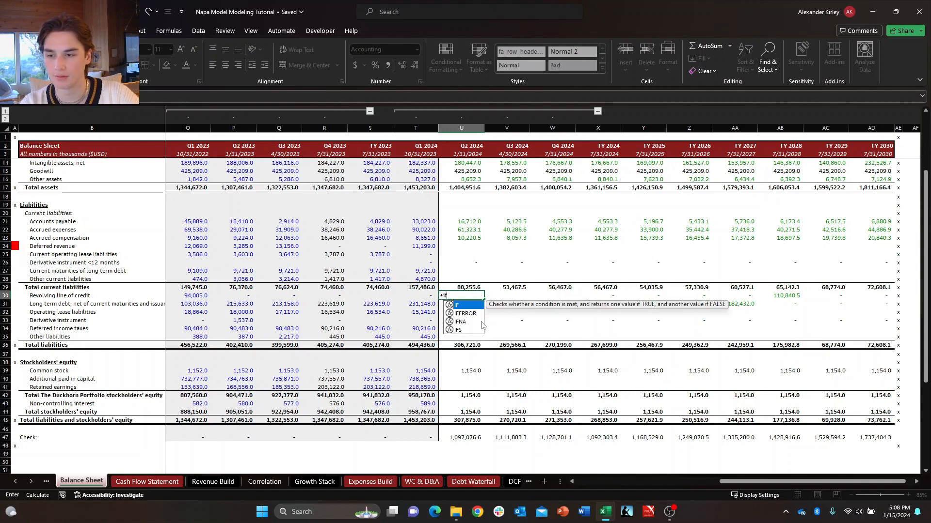
pyautogui.press('Tab')
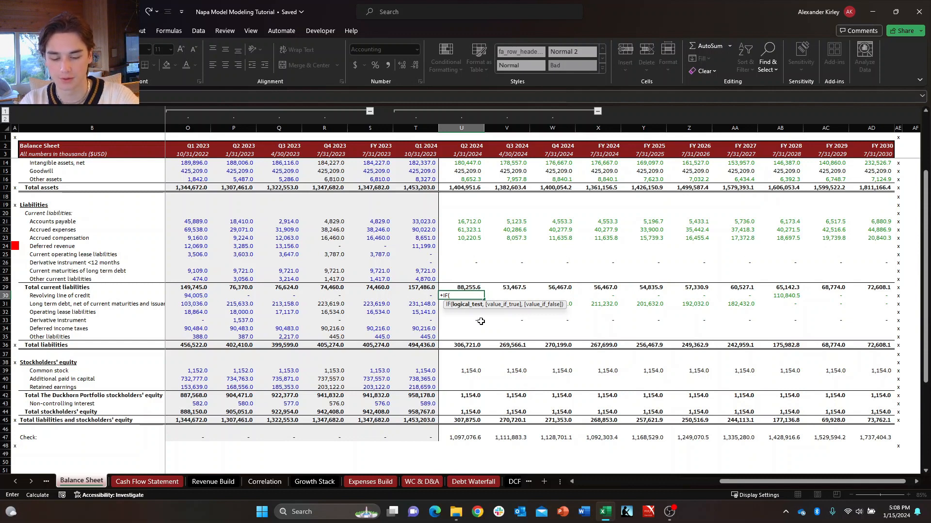
pyautogui.write('CB="ON')
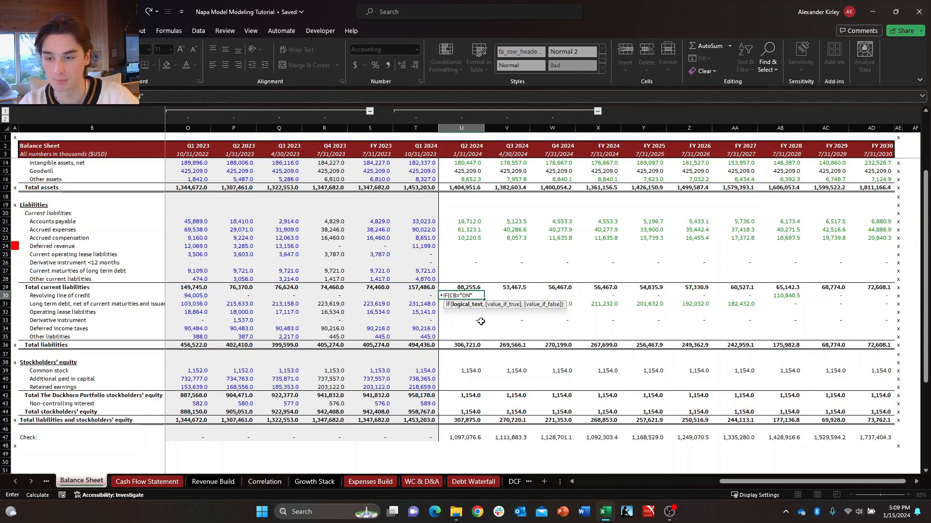
pyautogui.write('"m')
pyautogui.press('BackSpace')
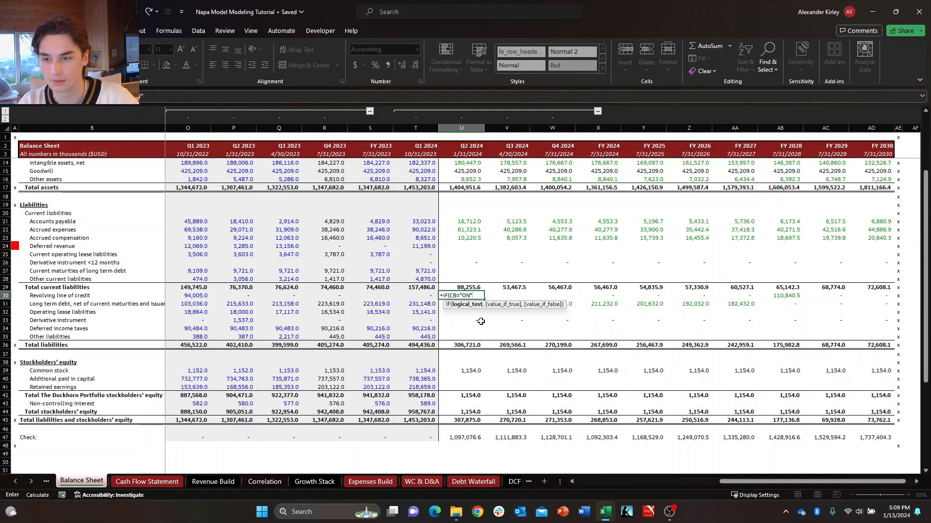
pyautogui.write(',0,')
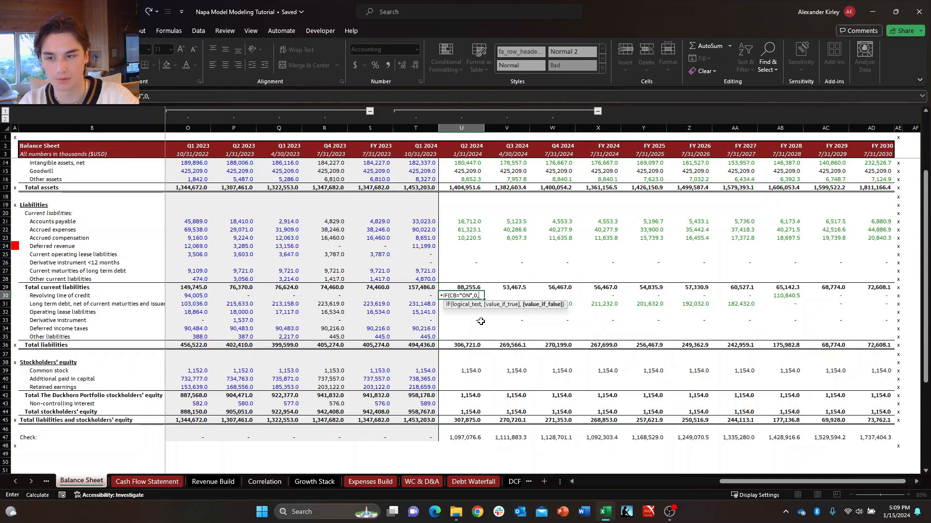
# Complete the IF's false value as Debt Waterfall F20 plus the SUM of Cash Flow Statement T40:U40, accept the correction and check the formula.
pyautogui.hotkey('ctrl', 'pagedown')
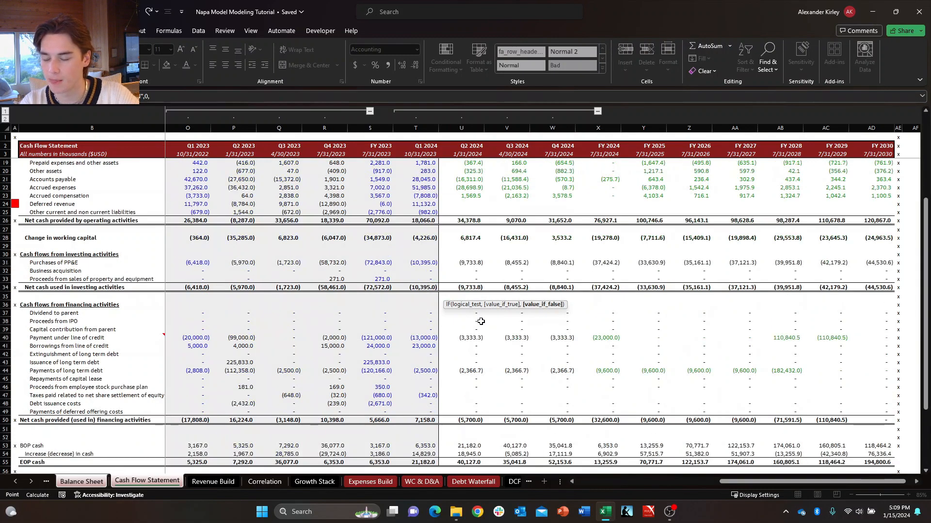
pyautogui.hotkey('ctrl', 'pagedown')
pyautogui.hotkey('ctrl', 'pagedown')
pyautogui.hotkey('ctrl', 'pagedown')
pyautogui.hotkey('ctrl', 'pagedown')
pyautogui.hotkey('ctrl', 'pagedown')
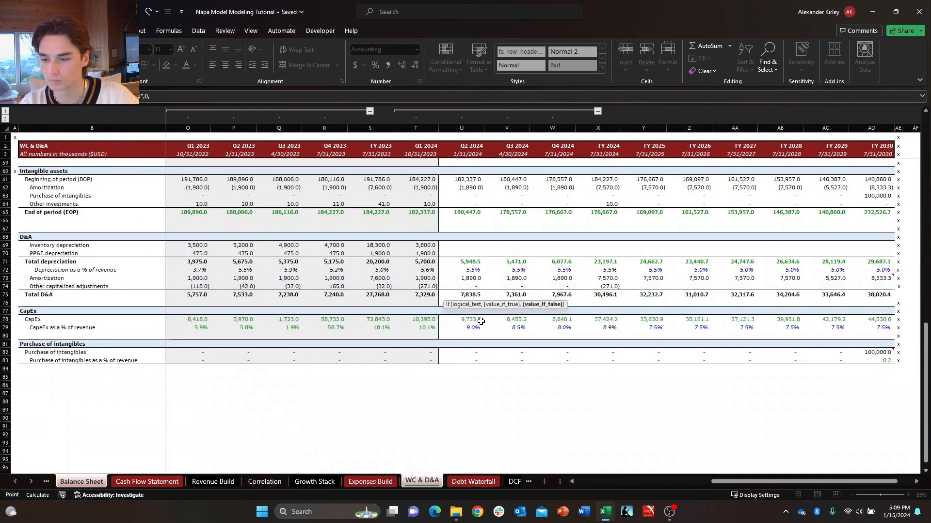
pyautogui.hotkey('ctrl', 'pagedown')
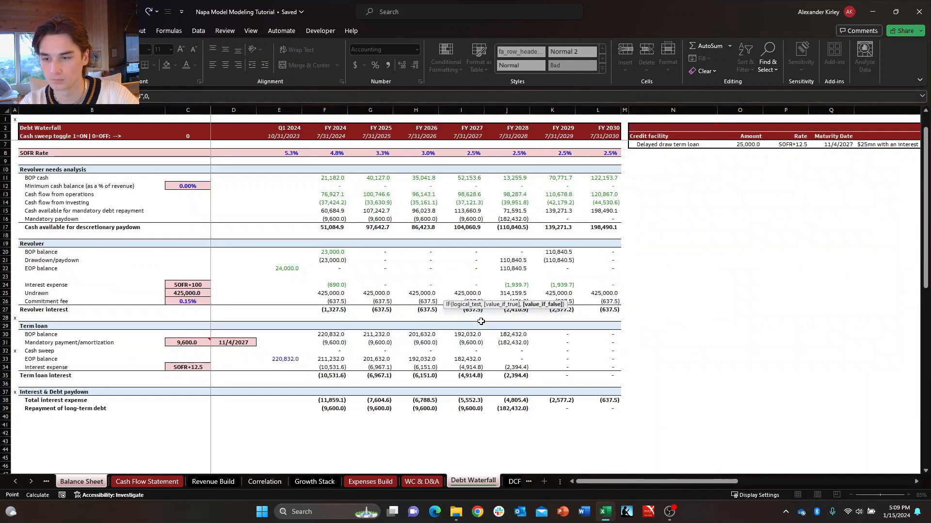
pyautogui.click(333, 252)
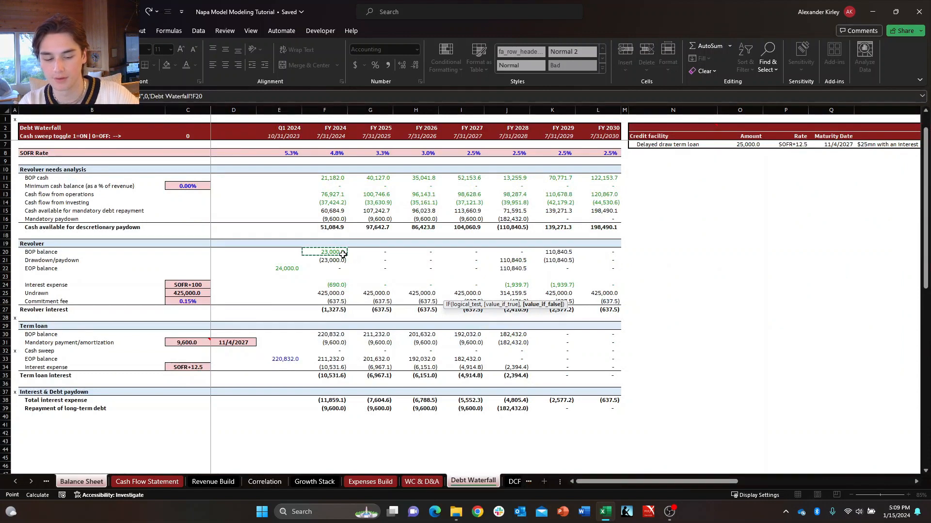
pyautogui.write('+')
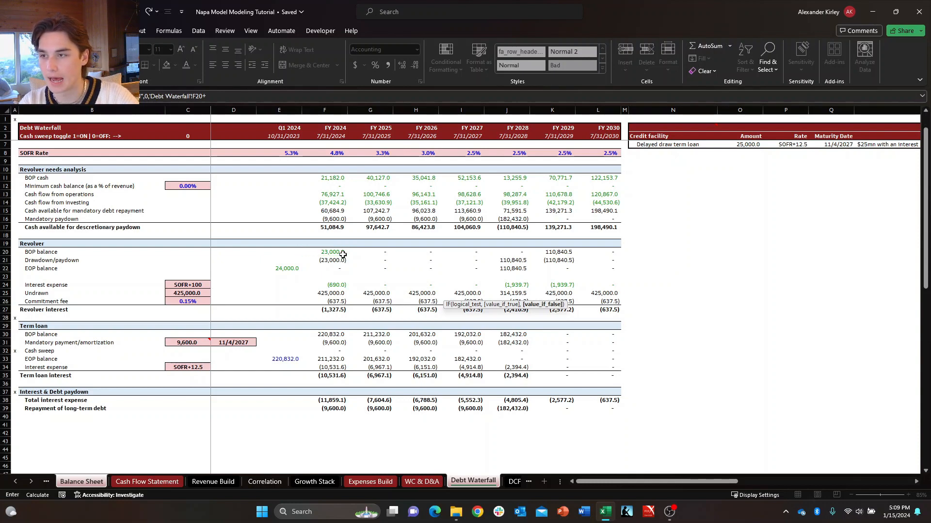
pyautogui.write('SUM(')
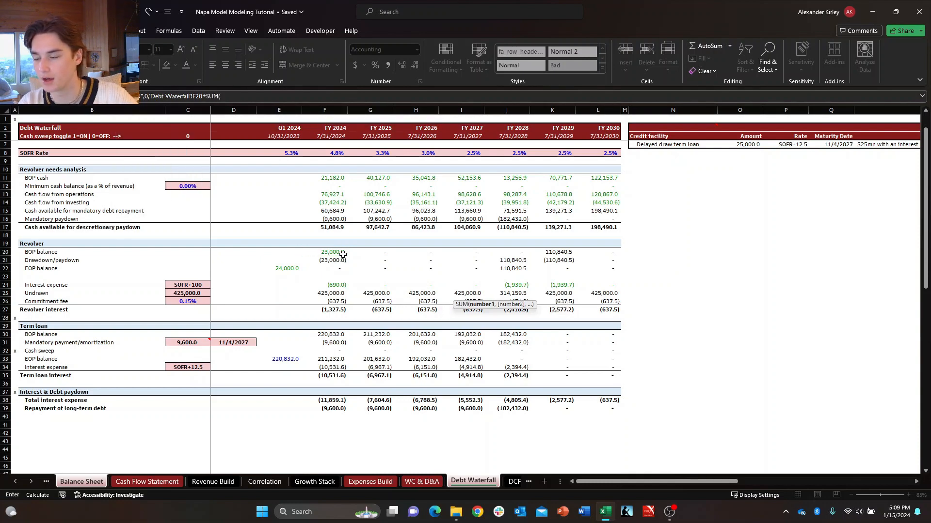
pyautogui.click(133, 483)
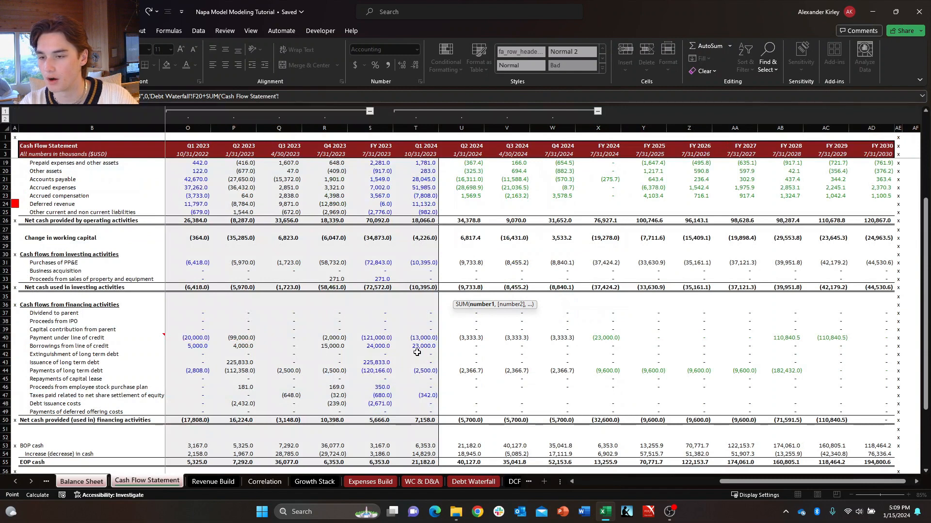
pyautogui.click(421, 338)
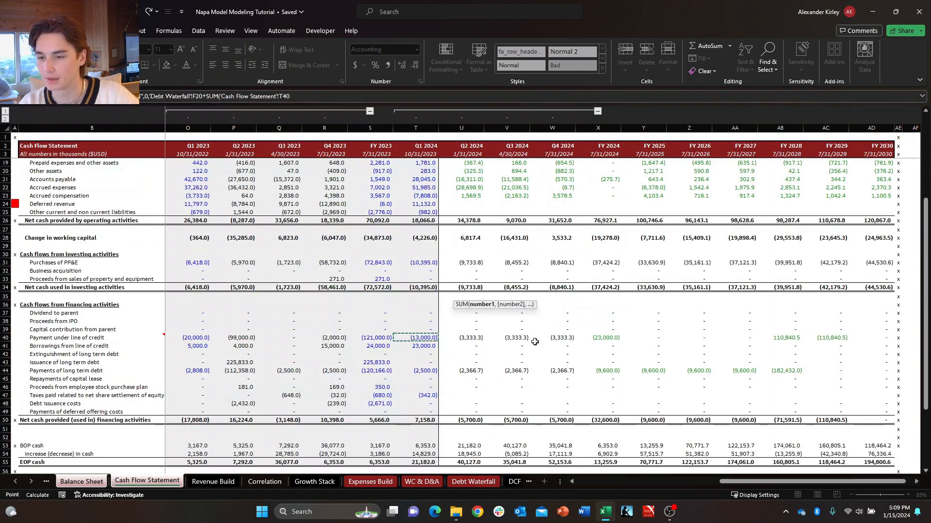
pyautogui.hotkey('shift', 'Right')
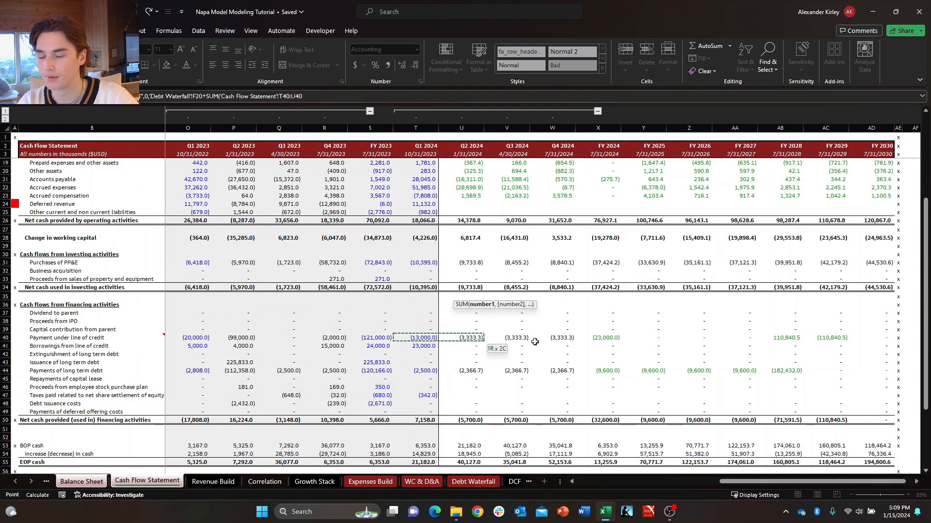
pyautogui.write(')')
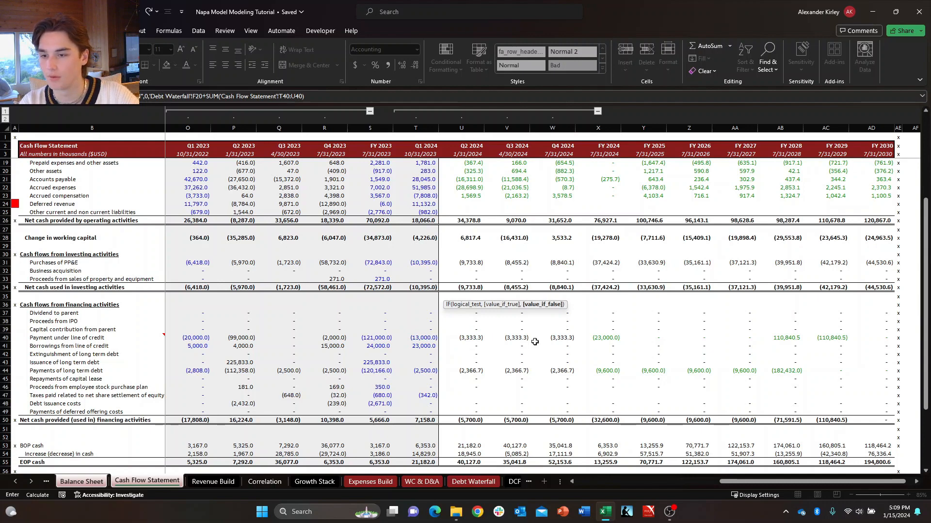
pyautogui.press('Return')
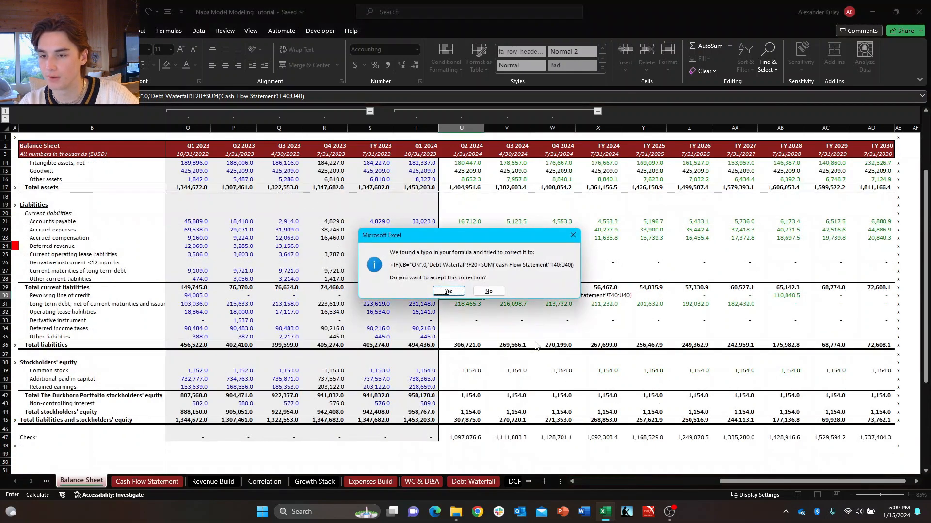
pyautogui.press('Return')
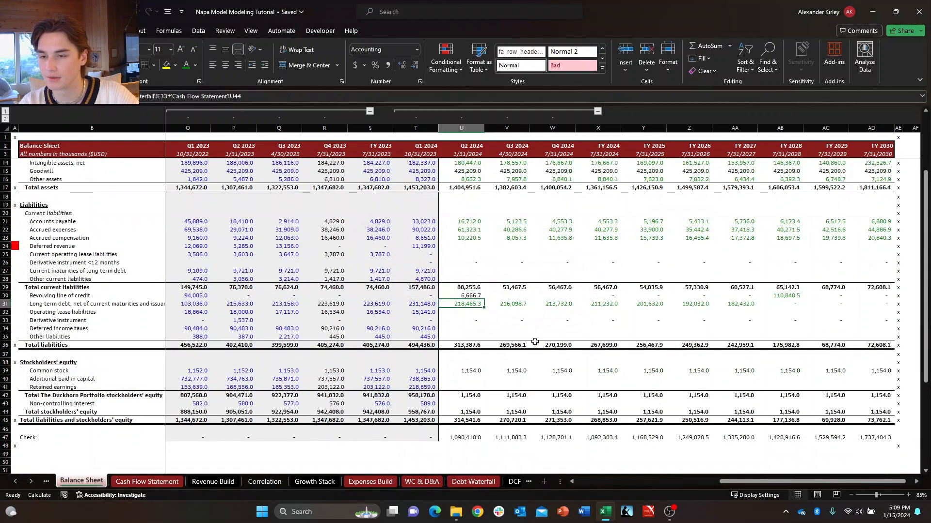
pyautogui.press('Up')
pyautogui.press('F2')
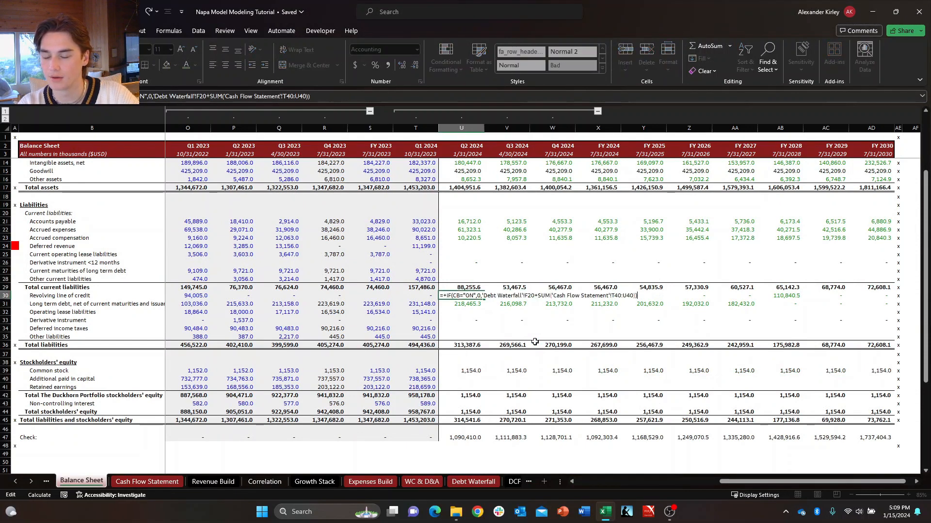
pyautogui.press('Tab')
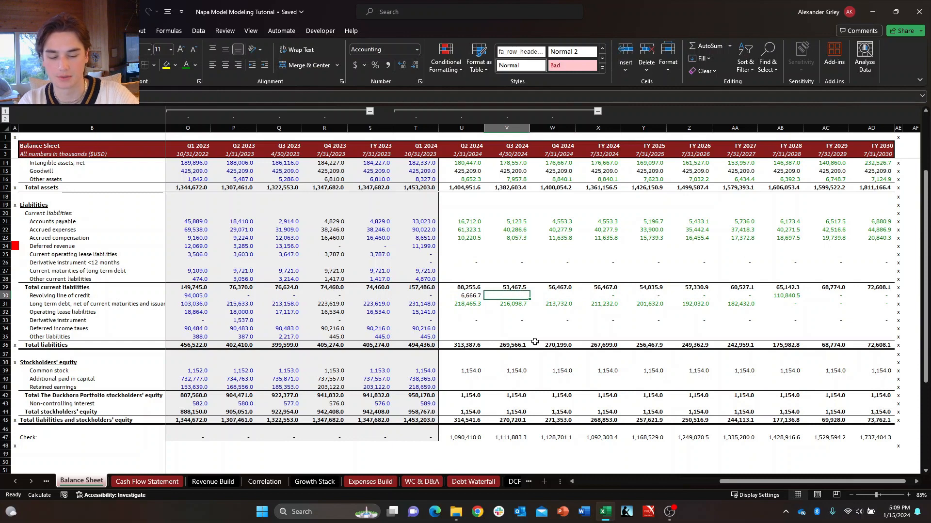
# Calculate the Q3 2024 revolving line of credit as the Q2 2024 balance in U30 plus Cash Flow Statement cell V40.
pyautogui.press('Down')
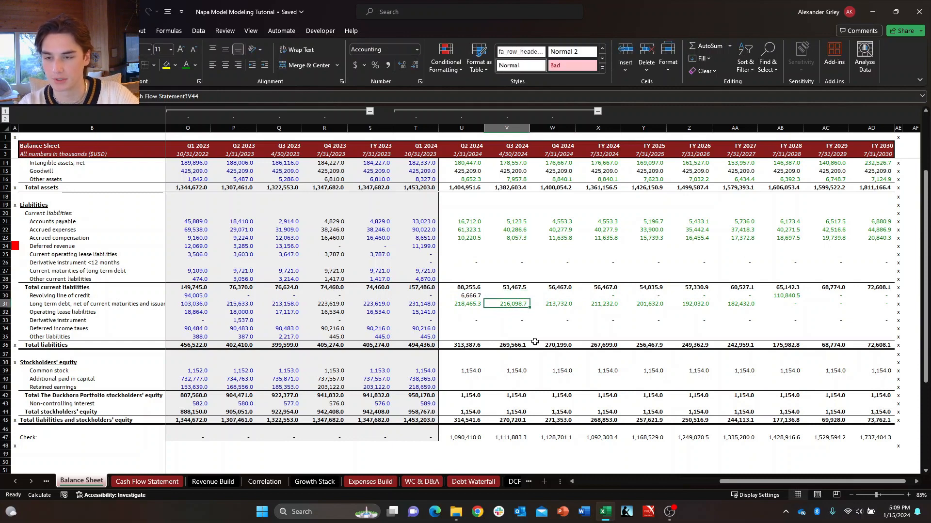
pyautogui.press('Up')
pyautogui.write('+')
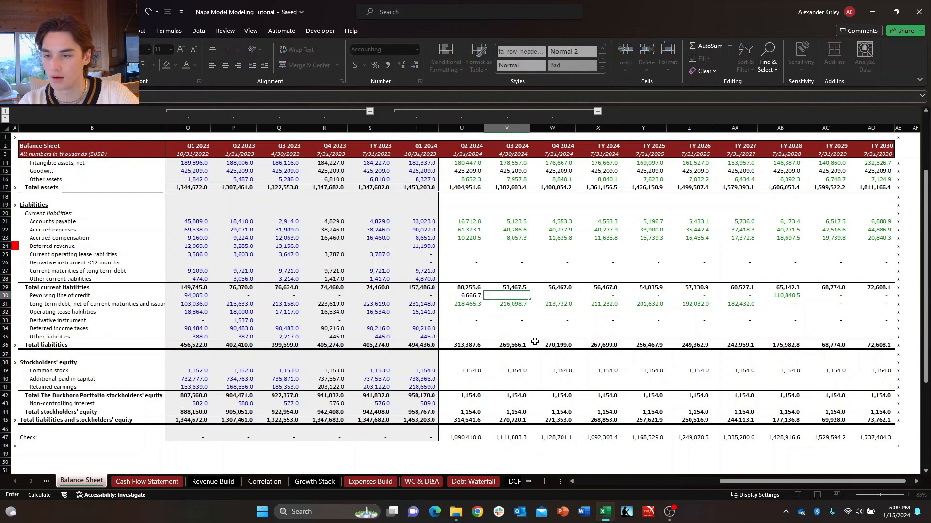
pyautogui.press('Left')
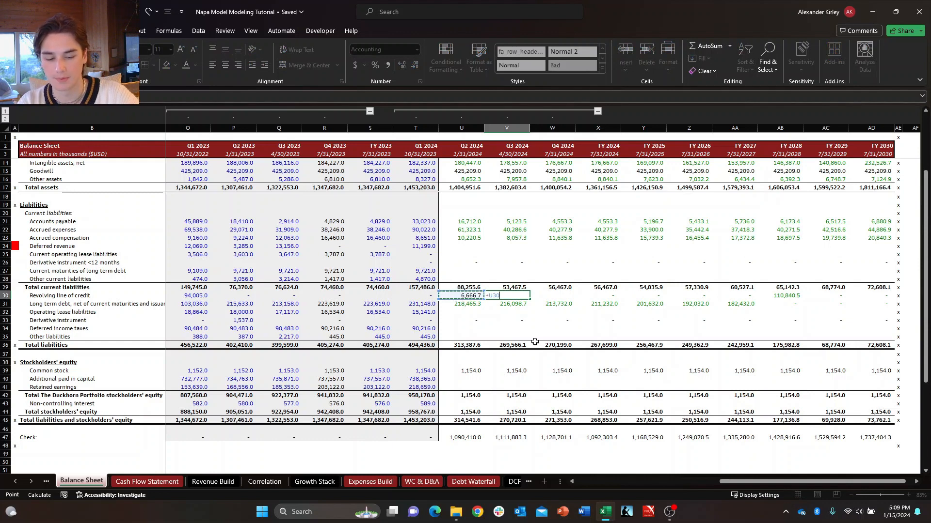
pyautogui.write('+')
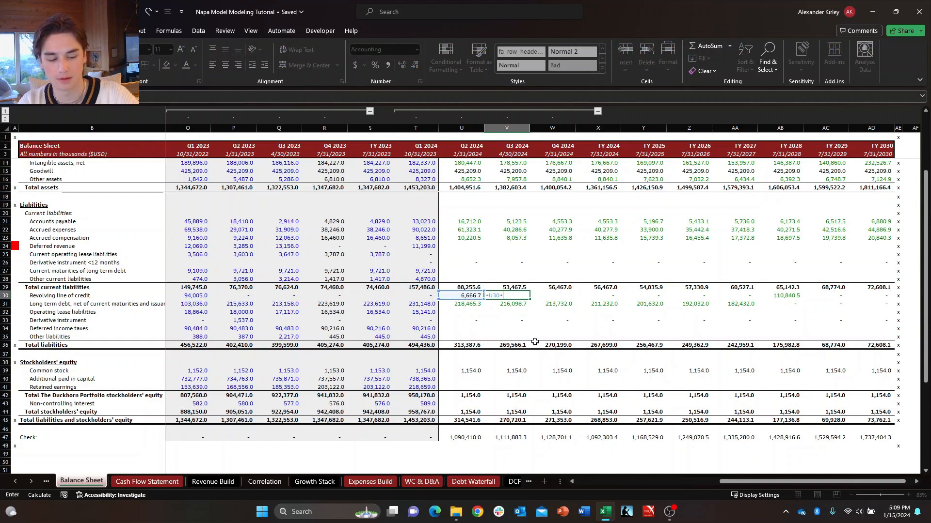
pyautogui.hotkey('ctrl', 'pagedown')
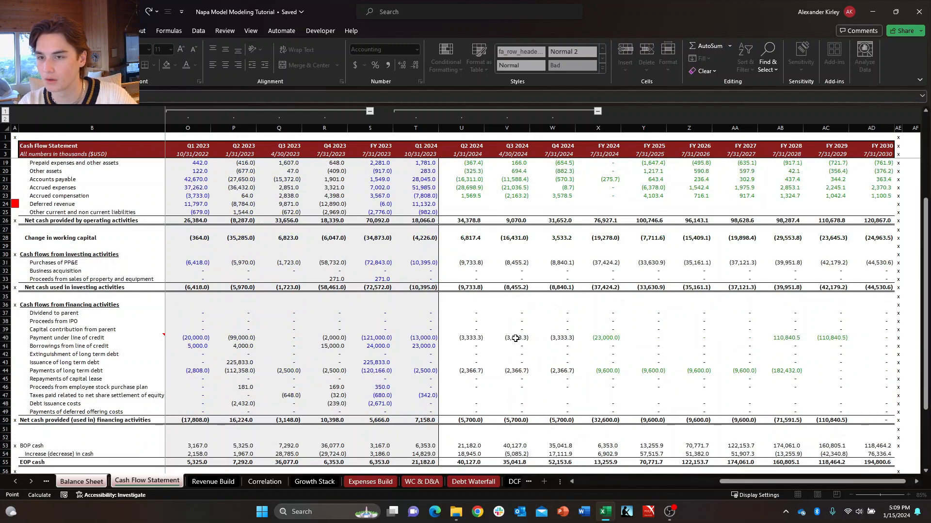
pyautogui.click(515, 338)
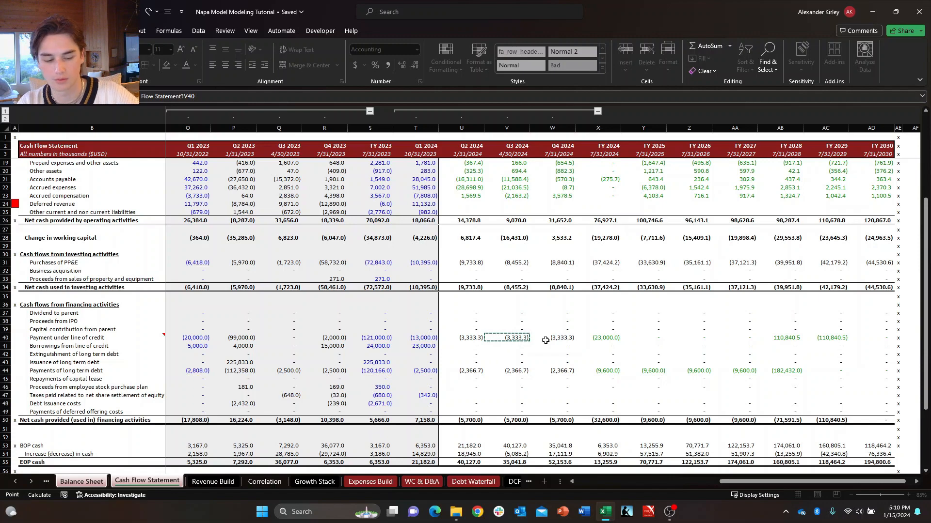
pyautogui.press('Return')
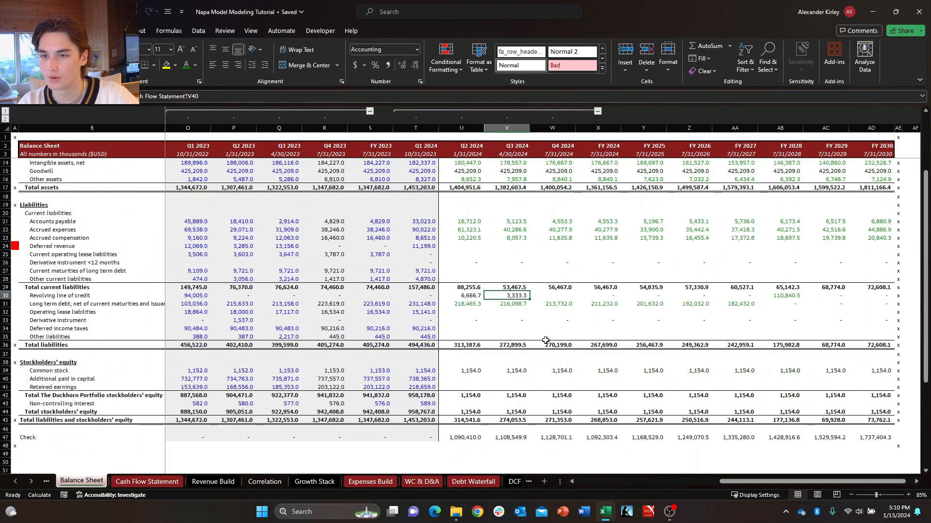
# Fill the Q3 2024 revolving line of credit formula across to Q4 2024.
pyautogui.hotkey('shift', 'Right')
pyautogui.hotkey('ctrl', 'r')
pyautogui.press('Right')
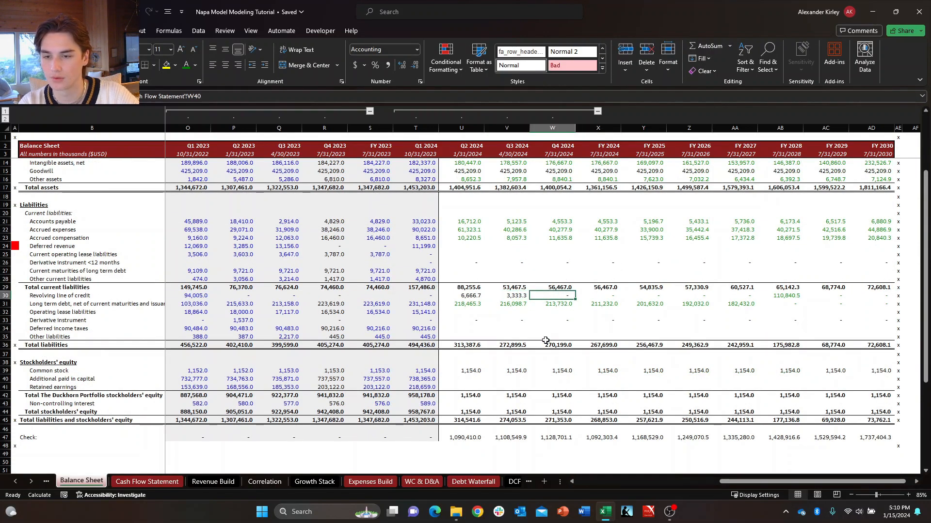
# Set the font color of the Q2 through Q4 2024 revolving line of credit cells in row 30 to green.
pyautogui.press('Left')
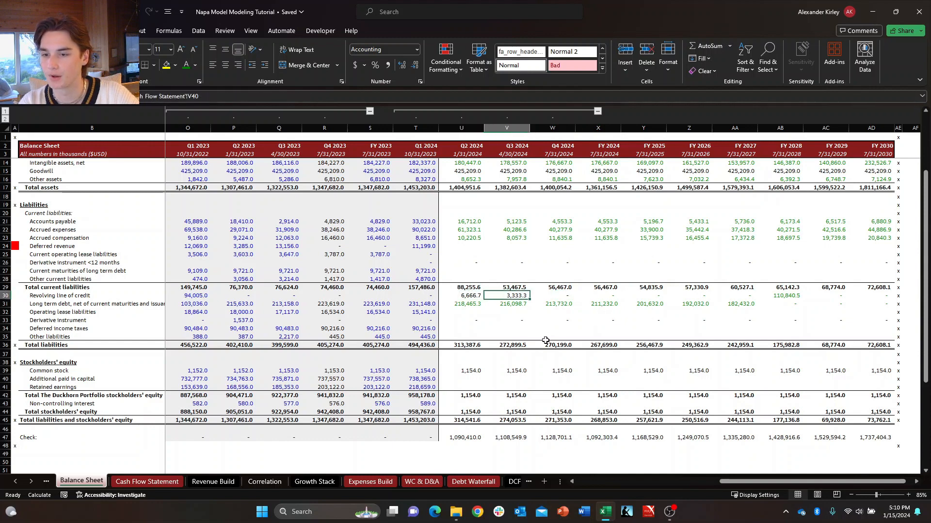
pyautogui.press('Left')
pyautogui.hotkey('shift', 'Right')
pyautogui.hotkey('shift', 'Right')
pyautogui.press('alt')
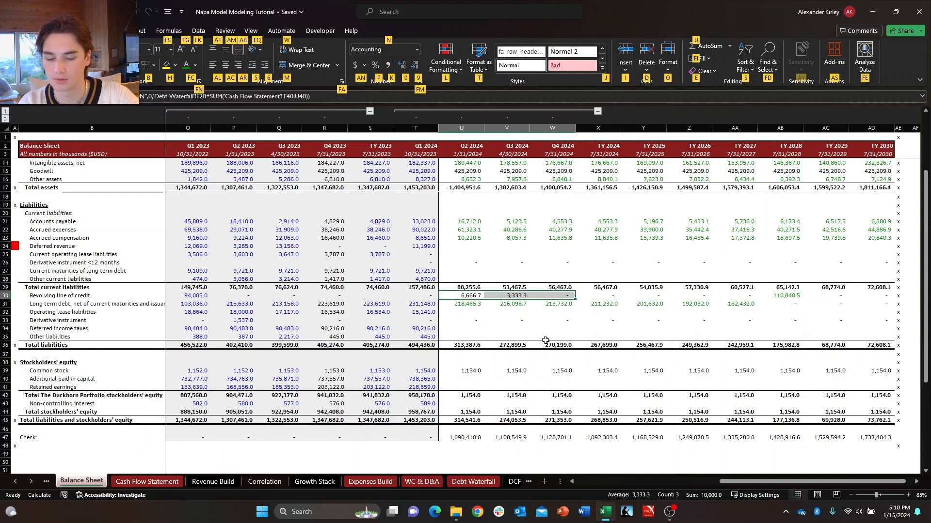
pyautogui.press('d')
pyautogui.press('alt')
pyautogui.press('alt')
pyautogui.press('h')
pyautogui.press('f')
pyautogui.press('c')
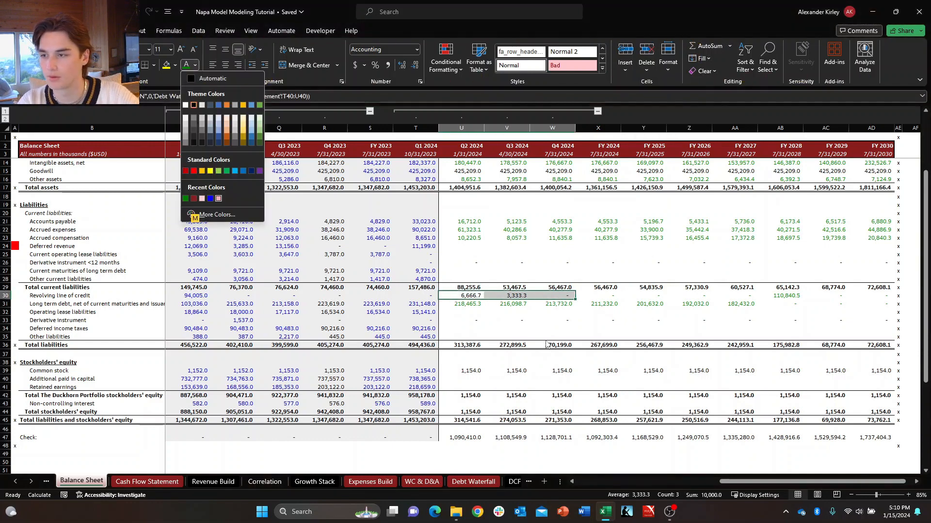
pyautogui.press('Left')
pyautogui.press('Left')
pyautogui.press('Left')
pyautogui.press('Left')
pyautogui.press('Return')
pyautogui.press('Right')
pyautogui.press('Left')
pyautogui.press('Right')
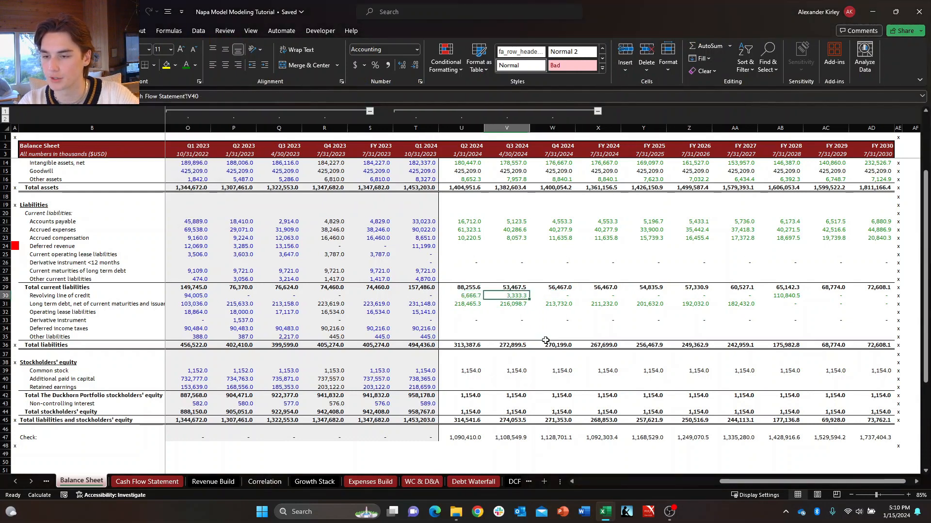
# Wrap the Q2 2024 long-term debt formula in an IF that returns 0 when CB="ON" and otherwise keeps Debt Waterfall E33 plus Cash Flow Statement U44.
pyautogui.press('Down')
pyautogui.press('Left')
pyautogui.press('F2')
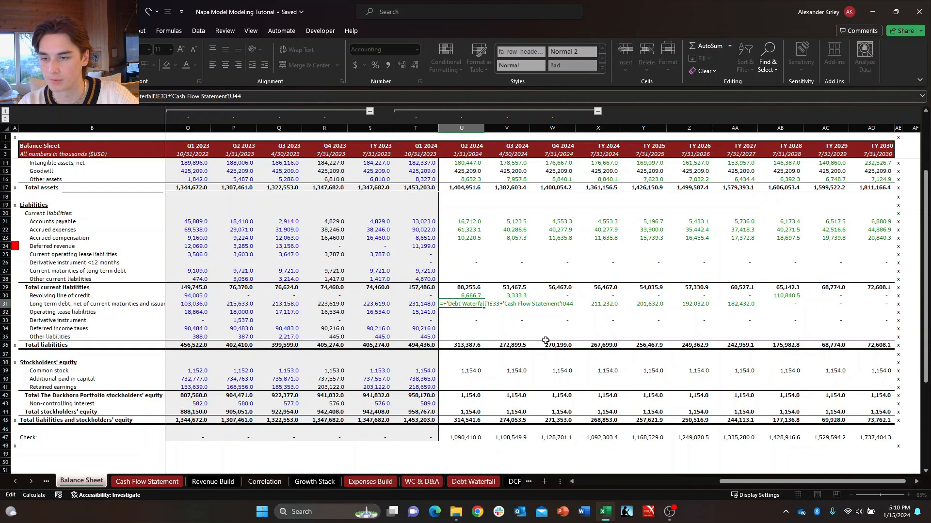
pyautogui.write('IF(')
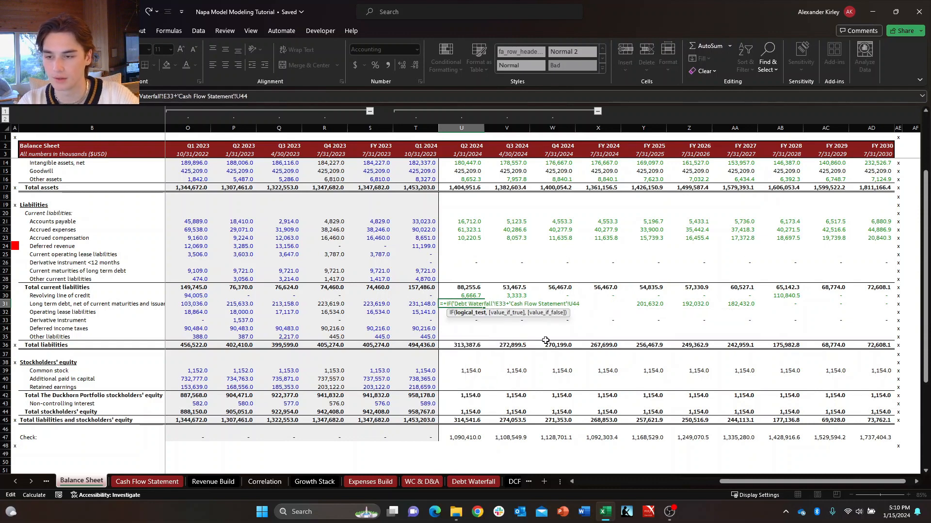
pyautogui.write('C8=')
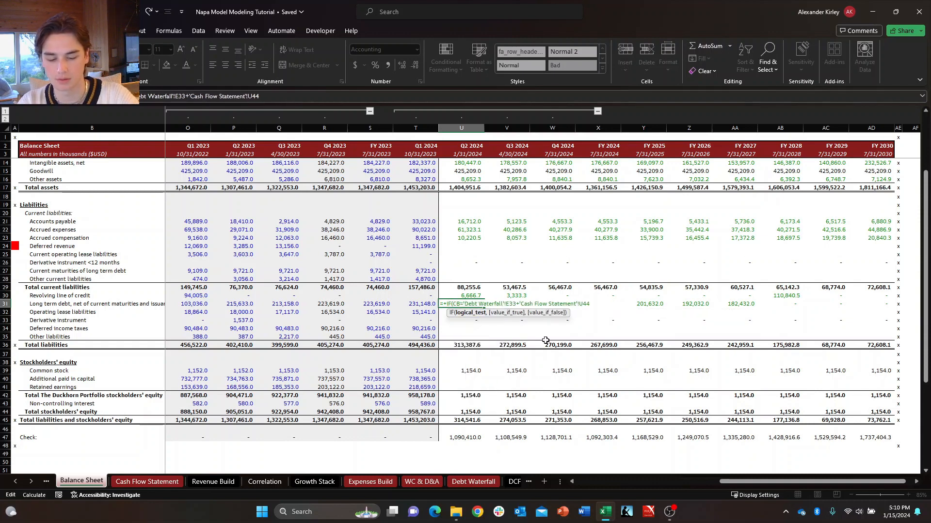
pyautogui.write('"ON",0')
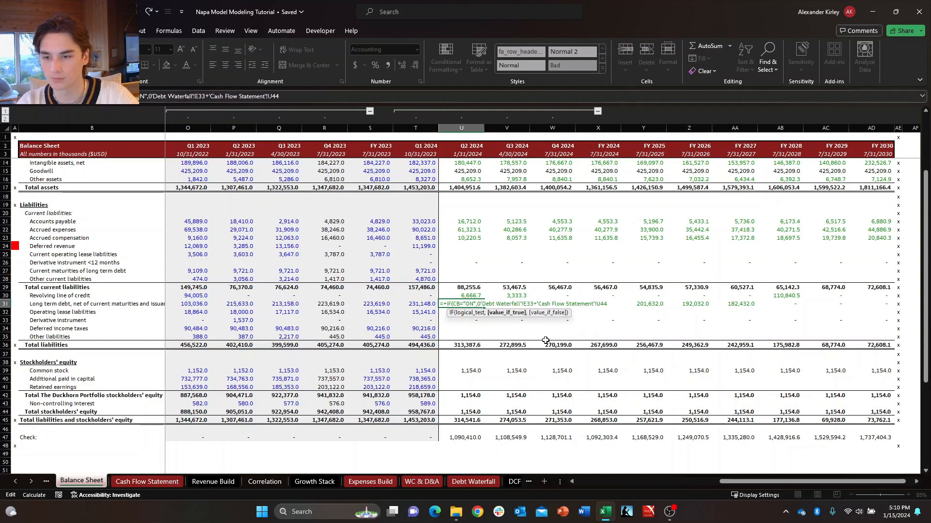
pyautogui.write(',')
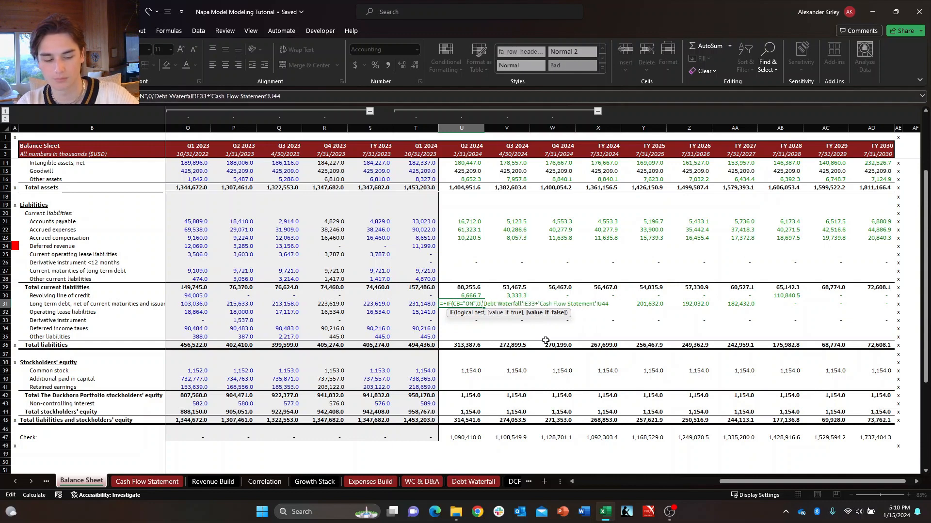
pyautogui.hotkey('ctrl', 'Return')
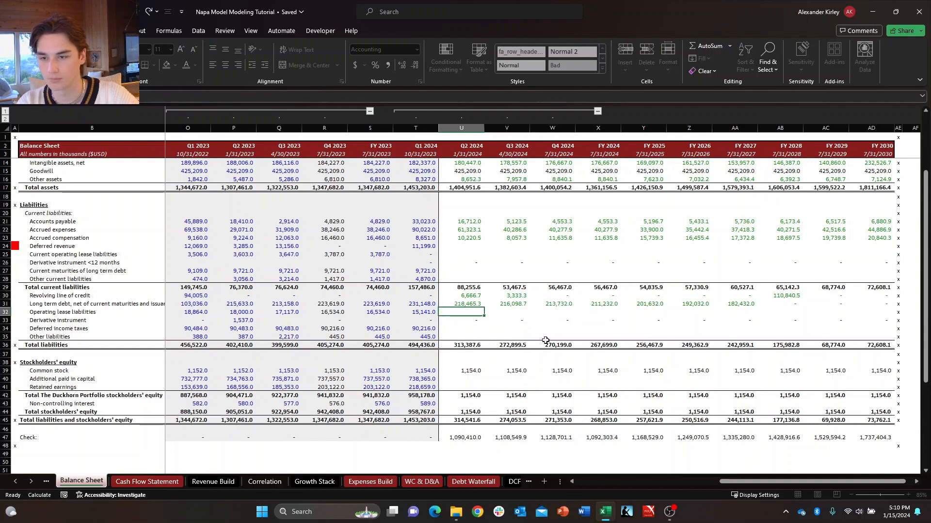
pyautogui.press('Right')
pyautogui.press('Left')
pyautogui.press('Right')
pyautogui.press('Down')
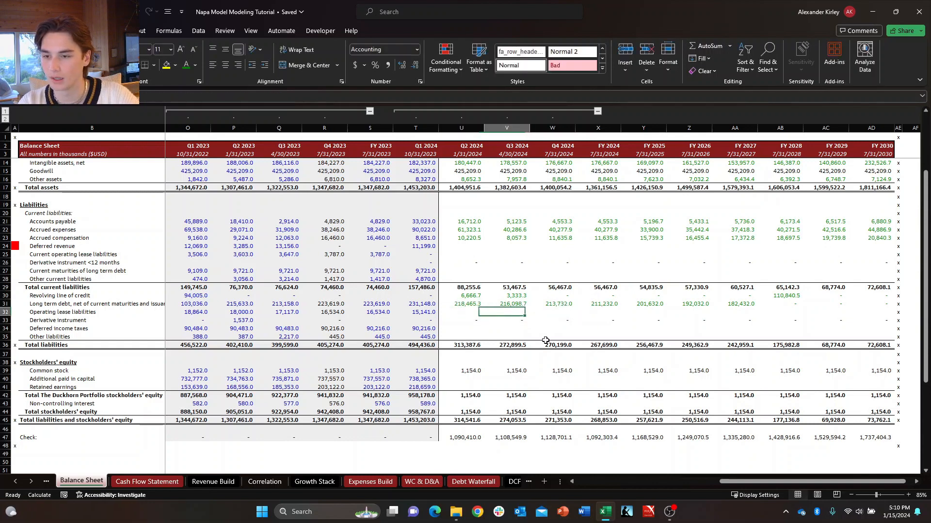
pyautogui.press('Left')
pyautogui.press('Up')
pyautogui.press('Right')
pyautogui.press('Down')
pyautogui.press('Right')
pyautogui.press('Up')
pyautogui.press('Left')
pyautogui.press('Left')
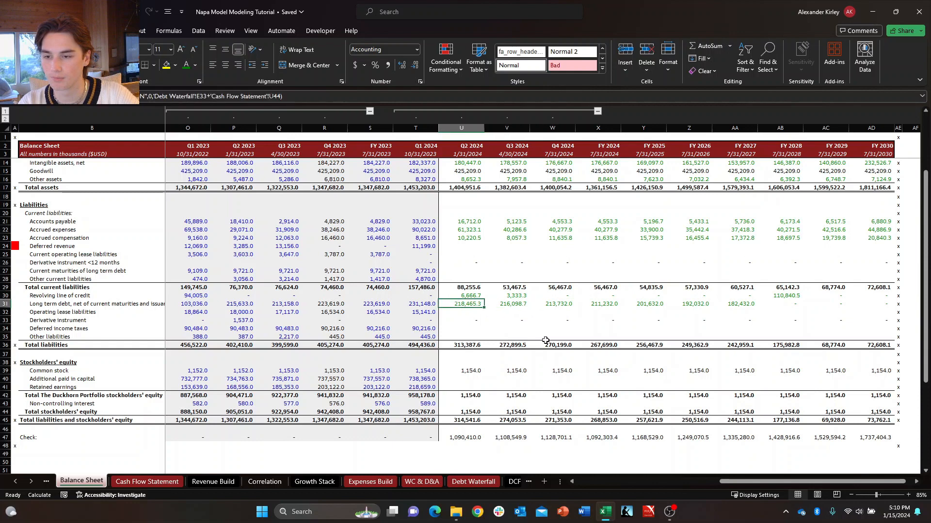
pyautogui.press('Down')
pyautogui.press('Right')
pyautogui.press('Up')
pyautogui.press('Right')
pyautogui.press('Left')
pyautogui.press('Down')
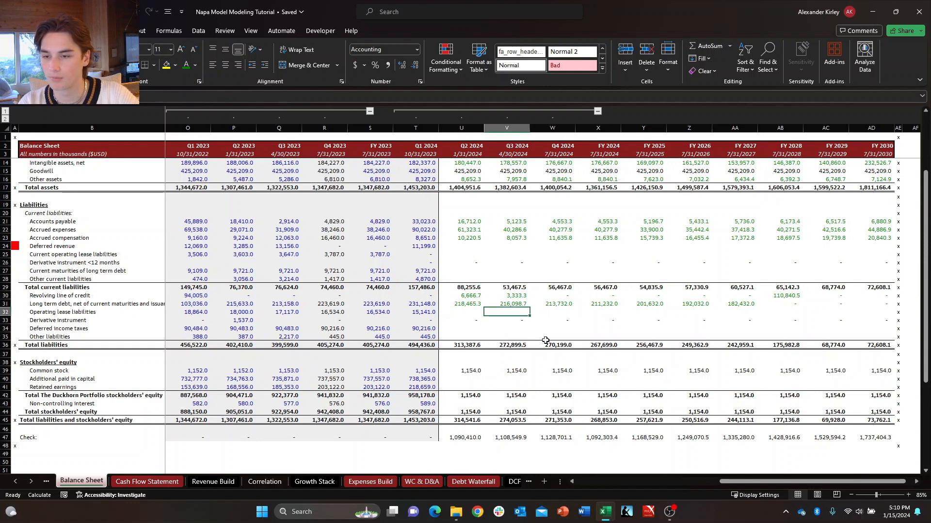
pyautogui.press('Right')
pyautogui.press('Up')
pyautogui.press('Left')
pyautogui.press('Down')
pyautogui.press('Right')
pyautogui.press('Left')
pyautogui.press('Up')
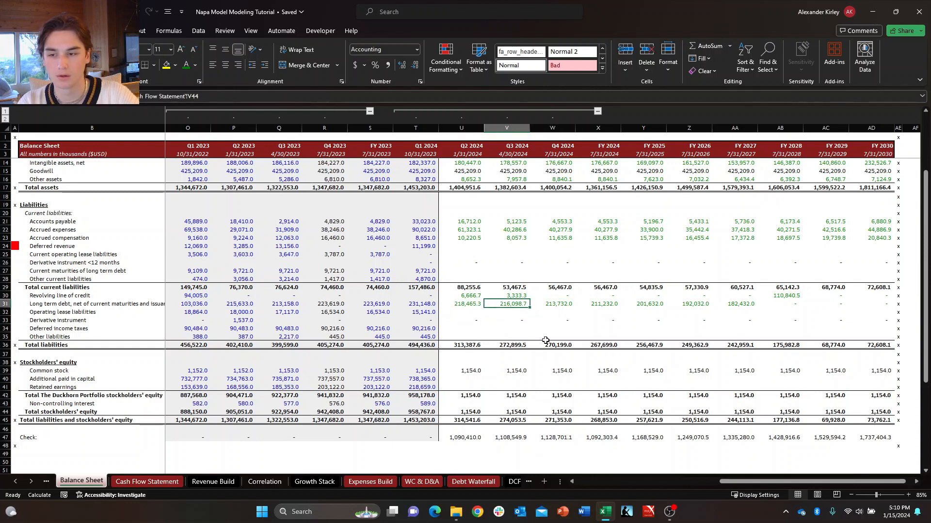
# Check the ranges summed by the Total liabilities formulas from Q2 2024 through FY 2025.
pyautogui.press('Down')
pyautogui.press('Down')
pyautogui.press('Down')
pyautogui.press('Down')
pyautogui.press('Down')
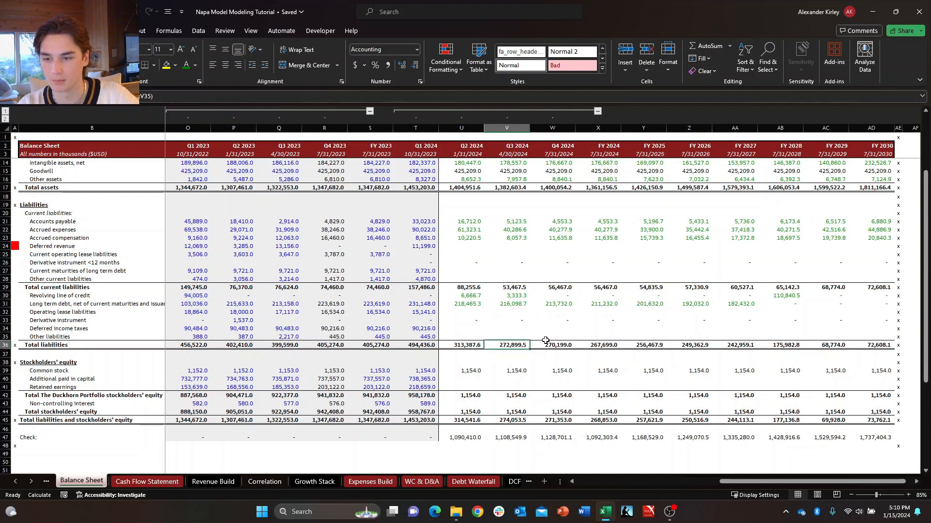
pyautogui.press('Down')
pyautogui.press('Left')
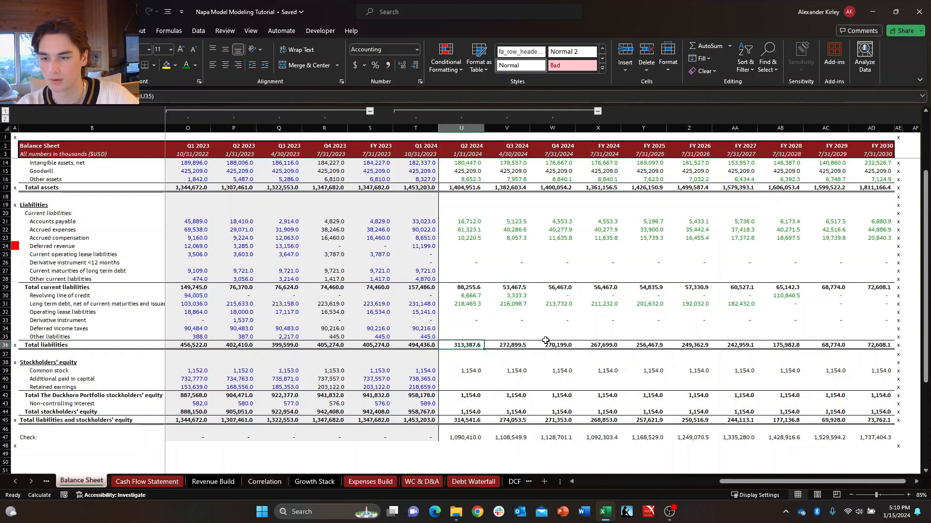
pyautogui.press('Up')
pyautogui.press('F2')
pyautogui.press('Return')
pyautogui.press('Right')
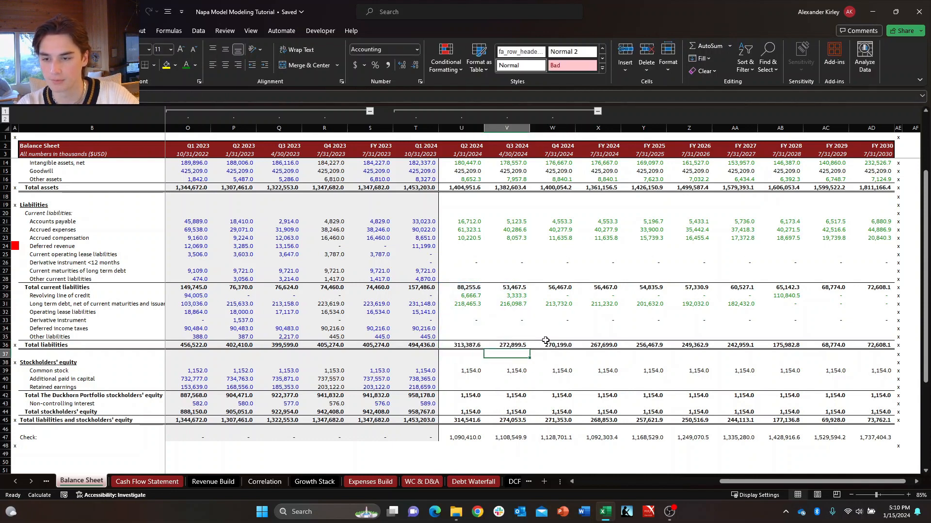
pyautogui.press('Up')
pyautogui.press('F2')
pyautogui.press('Return')
pyautogui.press('Right')
pyautogui.press('Up')
pyautogui.press('F2')
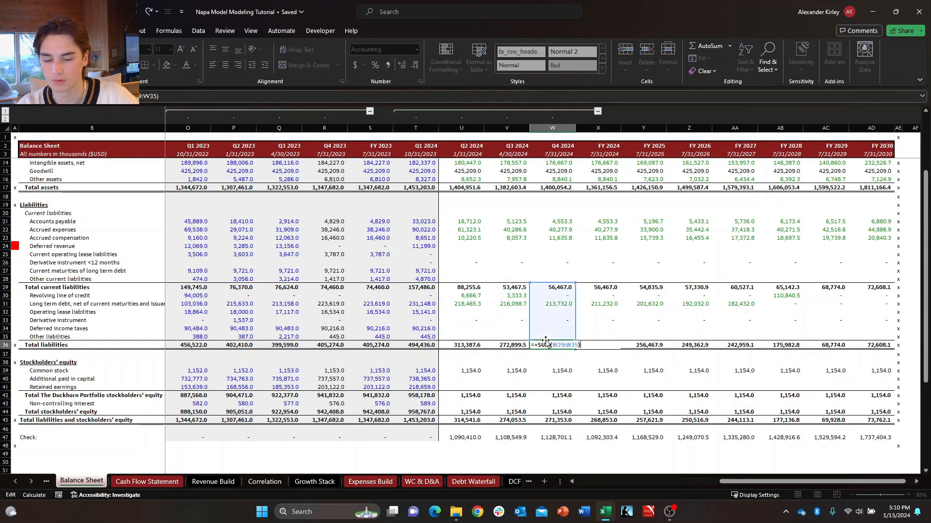
pyautogui.press('Return')
pyautogui.press('Right')
pyautogui.press('Up')
pyautogui.press('F2')
pyautogui.press('Return')
pyautogui.press('Right')
pyautogui.press('Up')
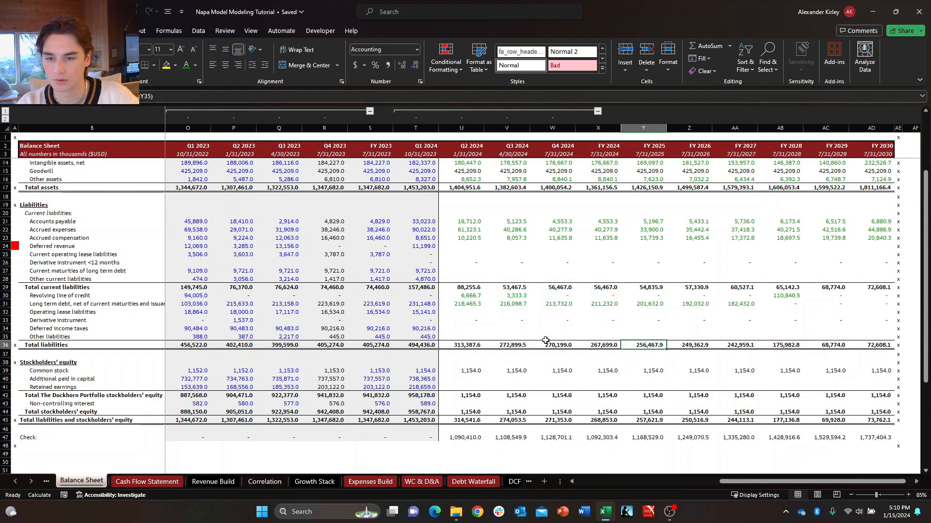
pyautogui.press('F2')
pyautogui.press('Return')
pyautogui.press('Right')
pyautogui.press('Up')
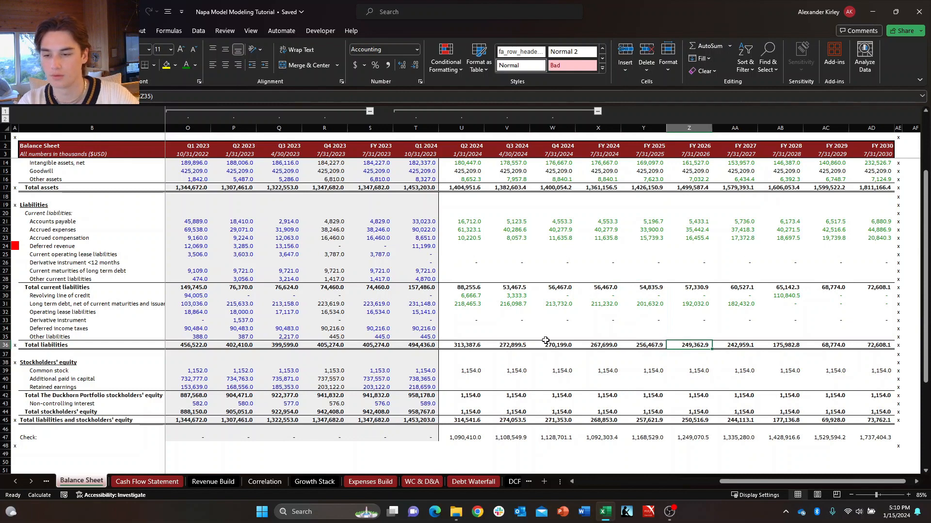
# Test the Circuit Breaker on the Debt Waterfall sheet by switching it to ON and back to OFF.
pyautogui.click(473, 481)
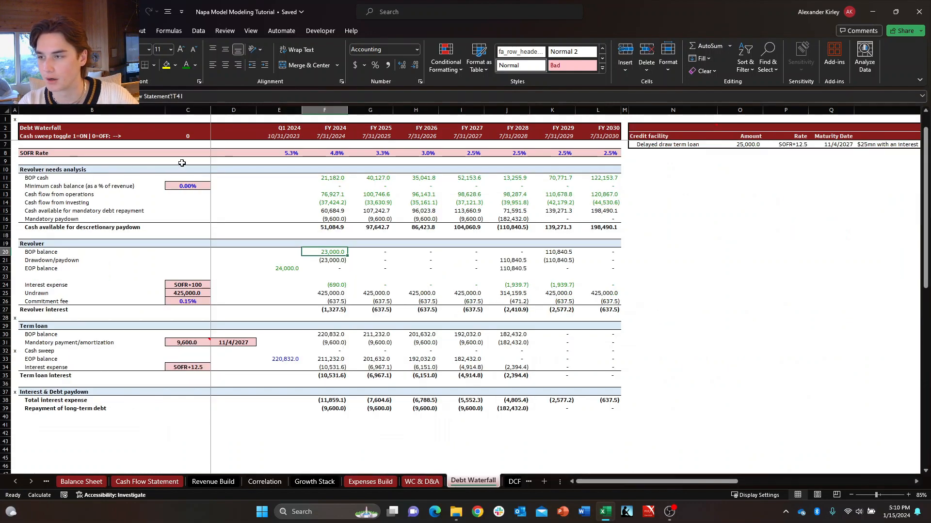
pyautogui.scroll(1, 166, 255)
pyautogui.click(203, 155)
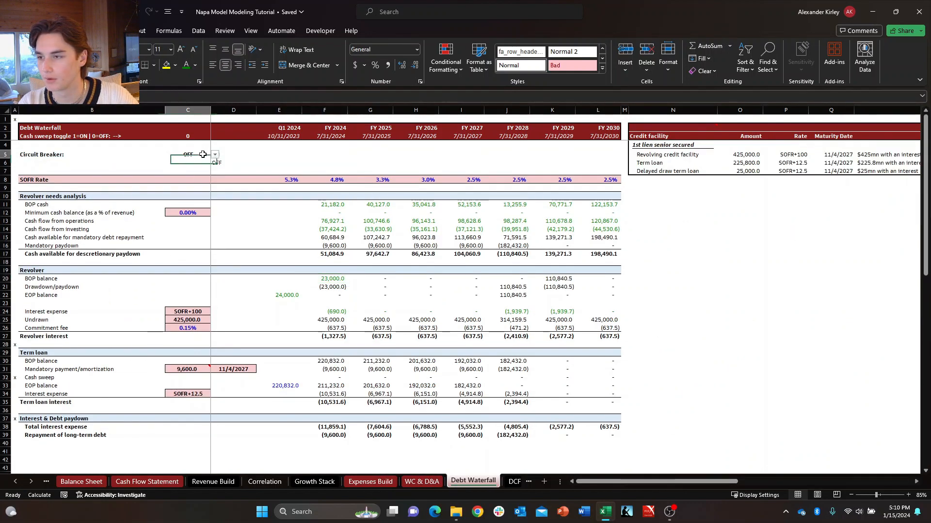
pyautogui.click(215, 154)
pyautogui.click(173, 164)
pyautogui.click(215, 154)
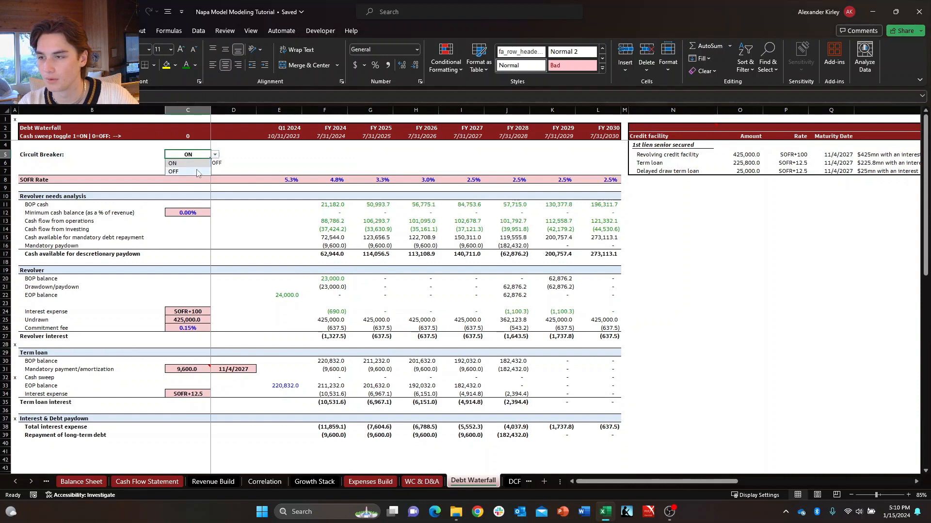
pyautogui.click(197, 172)
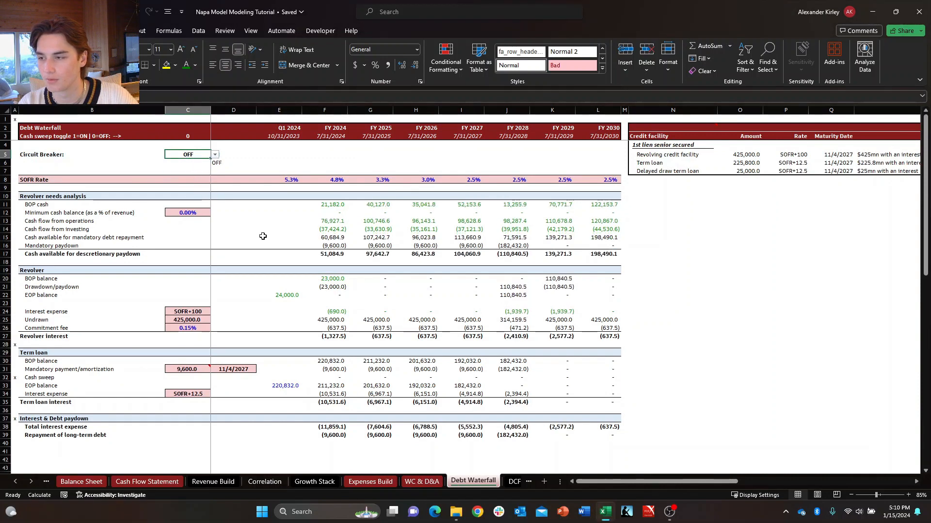
# Inspect the FY 2024 revolver drawdown/paydown formula and switch the Circuit Breaker to ON again.
pyautogui.click(328, 287)
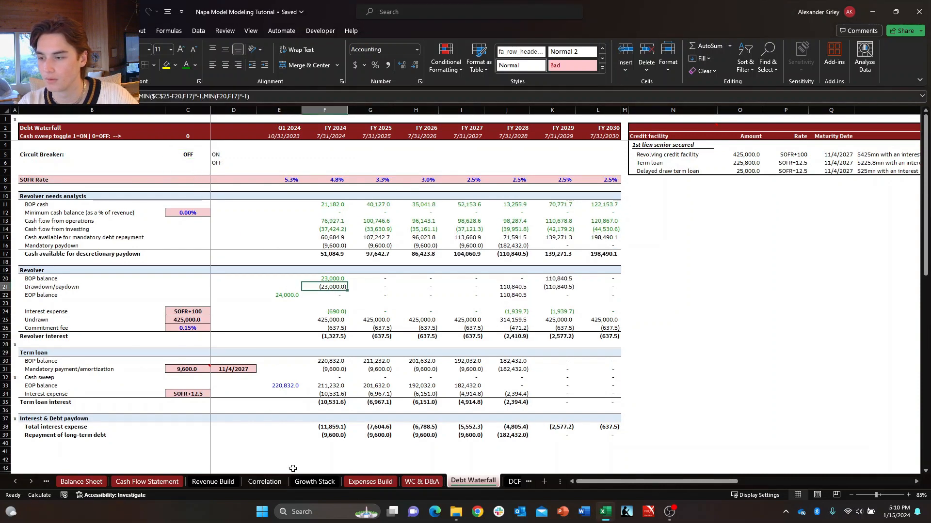
pyautogui.click(194, 155)
pyautogui.click(215, 155)
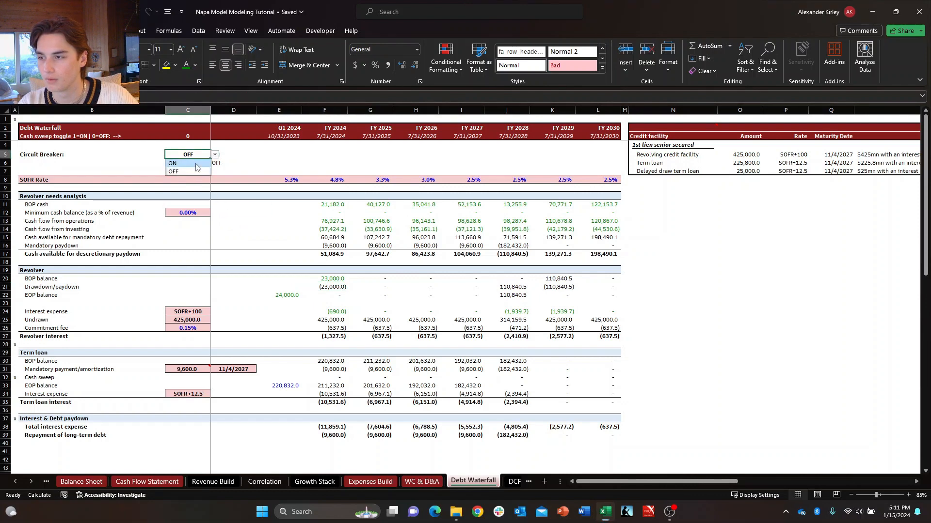
pyautogui.click(196, 164)
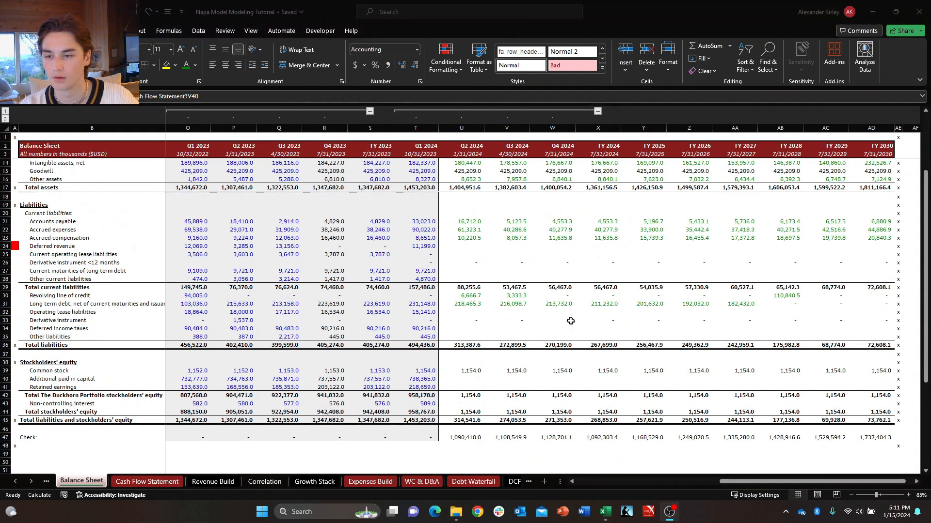
# Wrap the Q3 2024 revolving line of credit formula in an "ON" test that returns 0, otherwise U30 plus Cash Flow Statement V40.
pyautogui.press('F2')
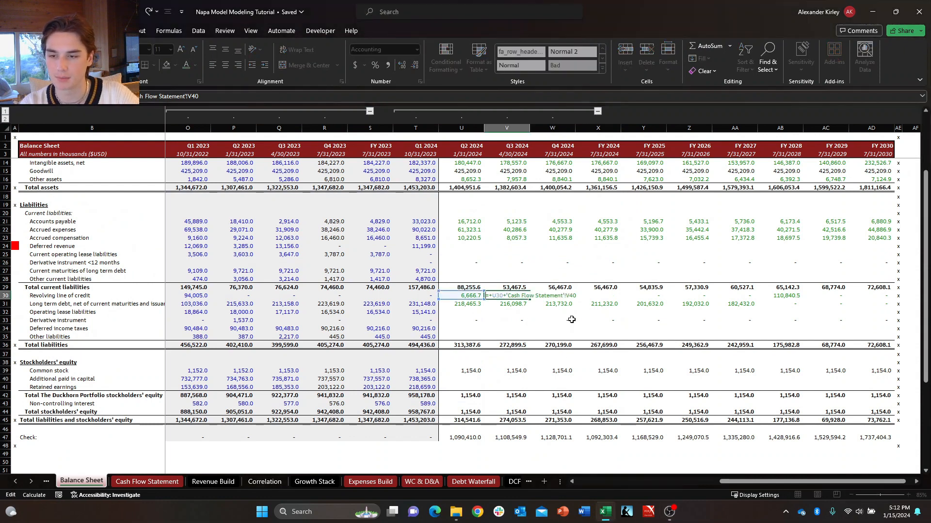
pyautogui.write('IF(')
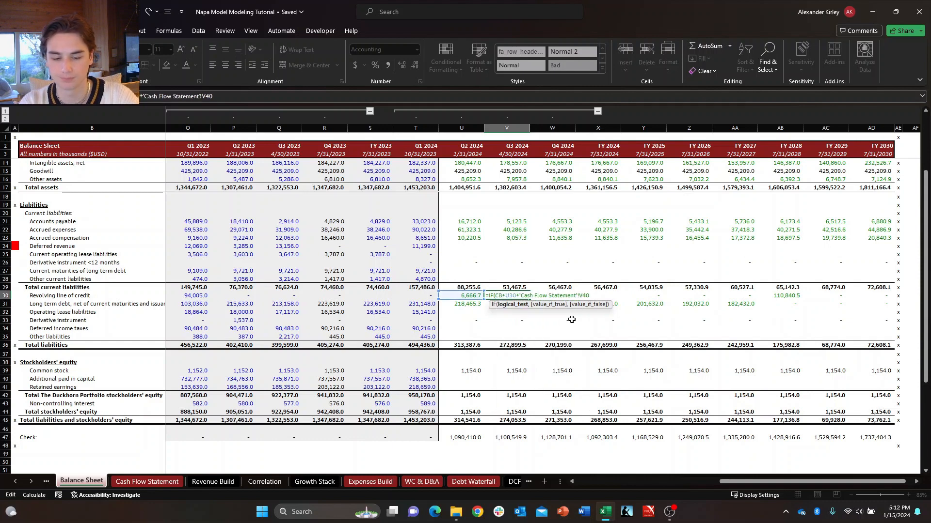
pyautogui.write('C=')
pyautogui.write('"On')
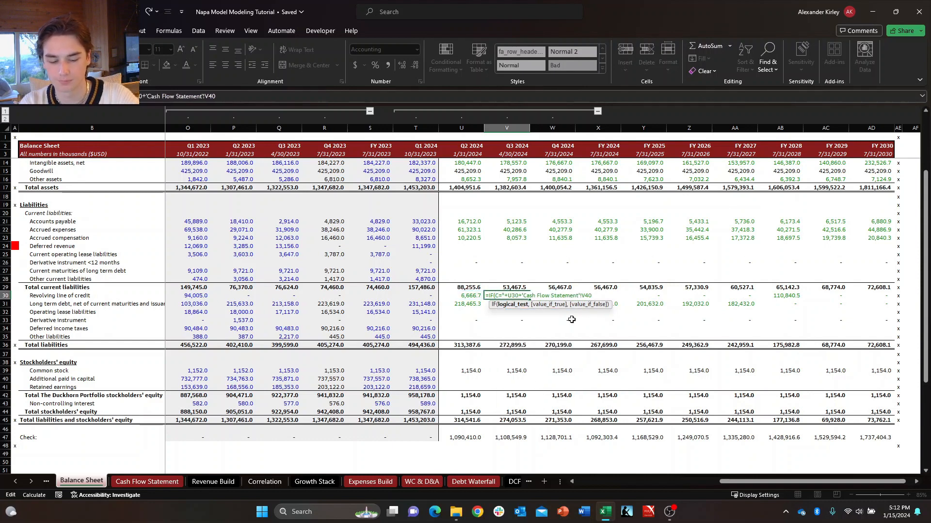
pyautogui.press('BackSpace')
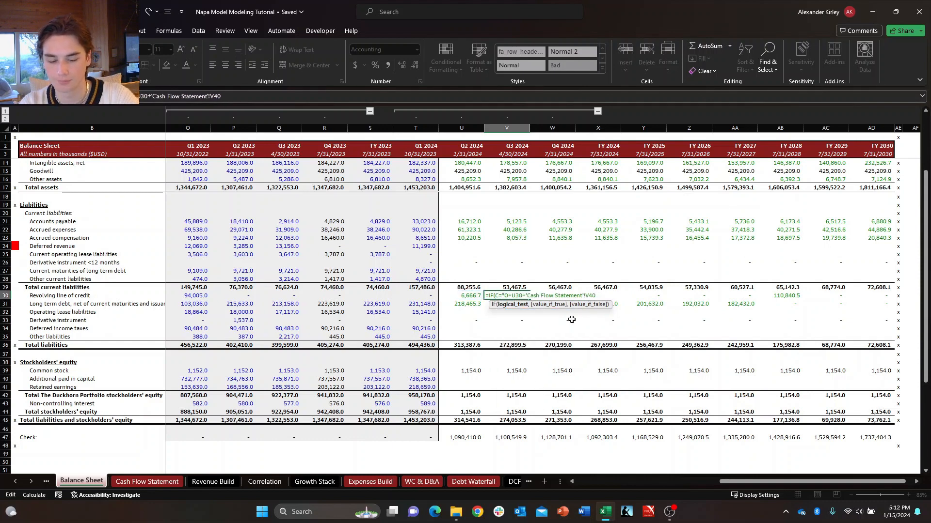
pyautogui.write('N",0,')
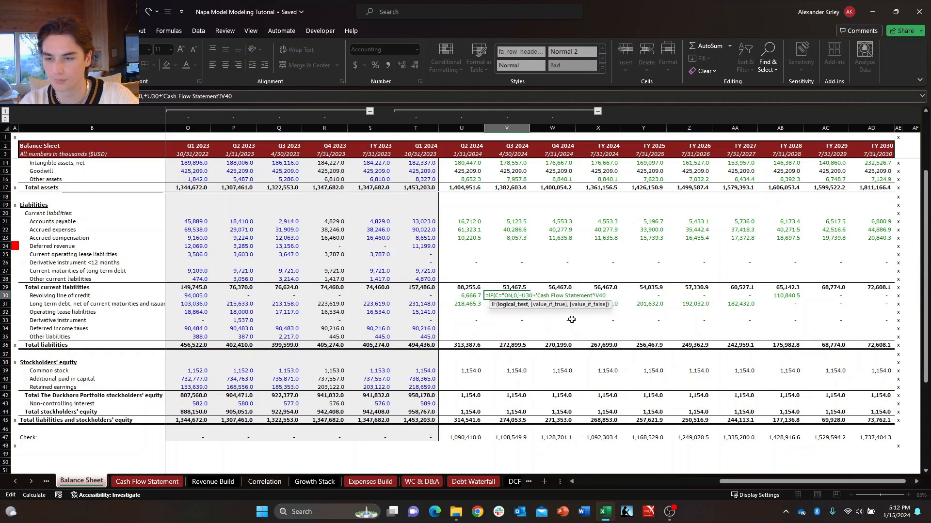
pyautogui.press('BackSpace')
pyautogui.press('BackSpace')
pyautogui.press('Delete')
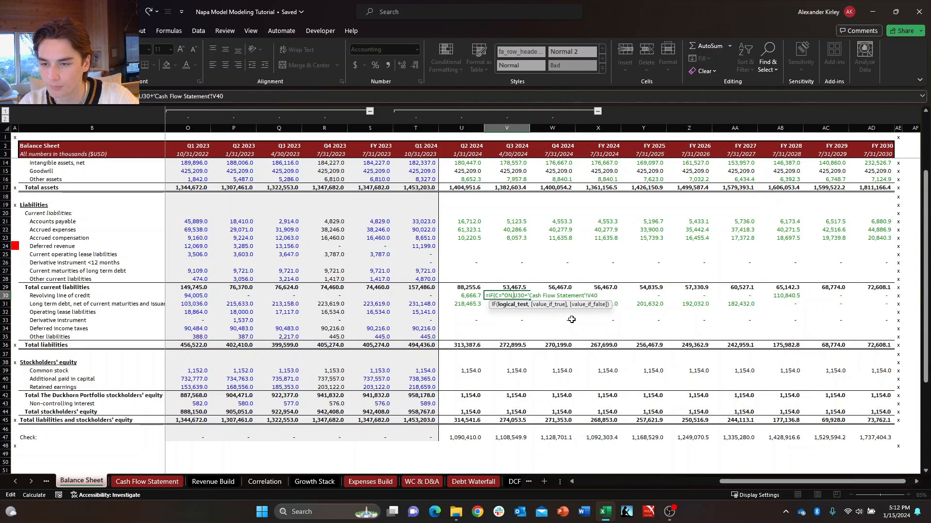
pyautogui.press('BackSpace')
pyautogui.write('"')
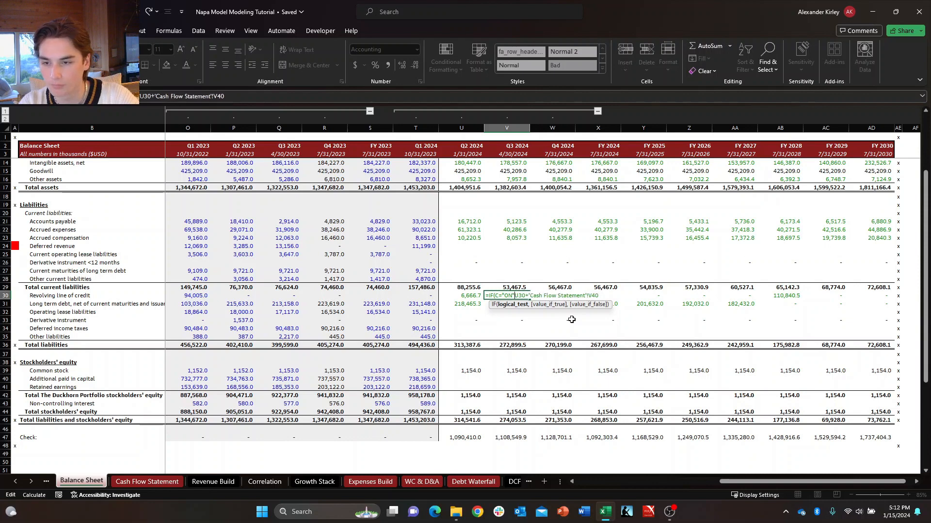
pyautogui.write(',0,')
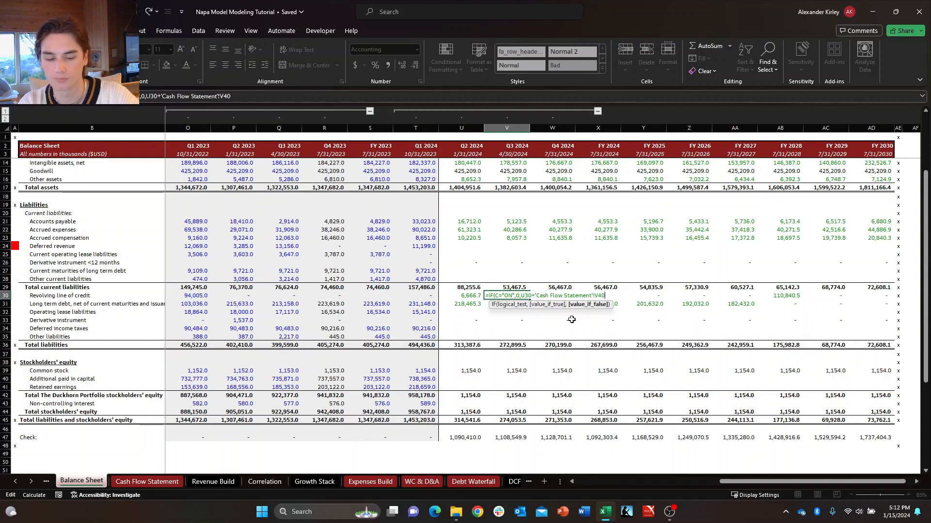
pyautogui.press('Return')
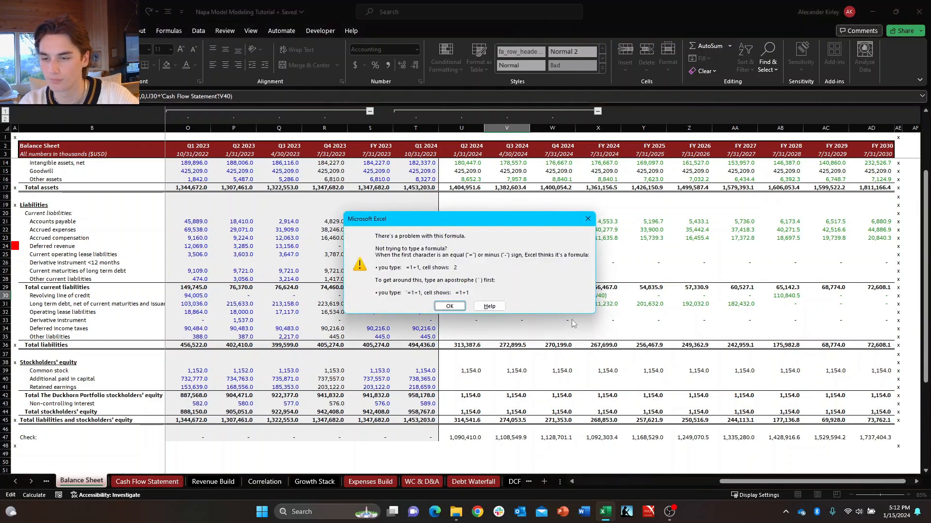
# Correct the logical test in the Q3 2024 revolving line of credit formula to CB="ON" and commit it.
pyautogui.press('Return')
pyautogui.write('cb')
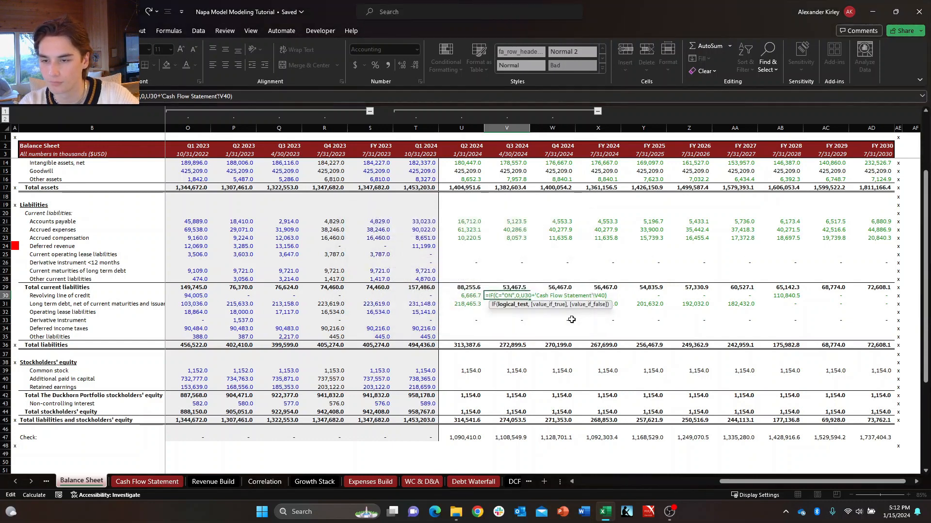
pyautogui.press('Tab')
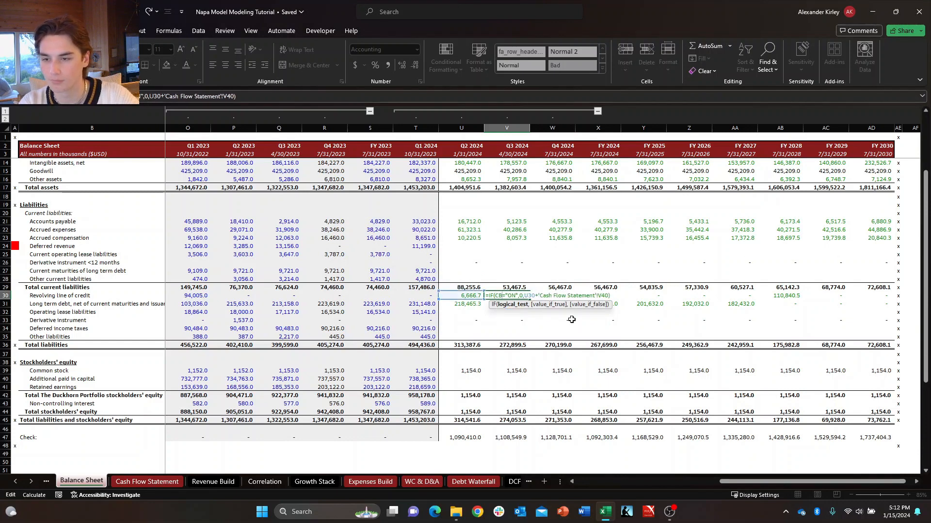
pyautogui.press('Tab')
pyautogui.press('Left')
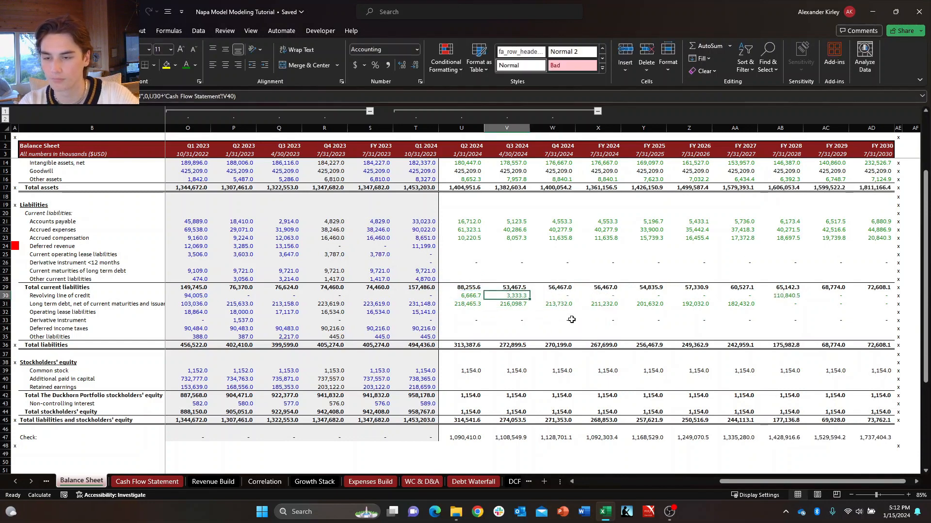
# Compare the revolving line of credit formulas from Q2 2024 through FY 2024 for the circuit breaker IF logic.
pyautogui.hotkey('ctrl', 'c')
pyautogui.press('Right')
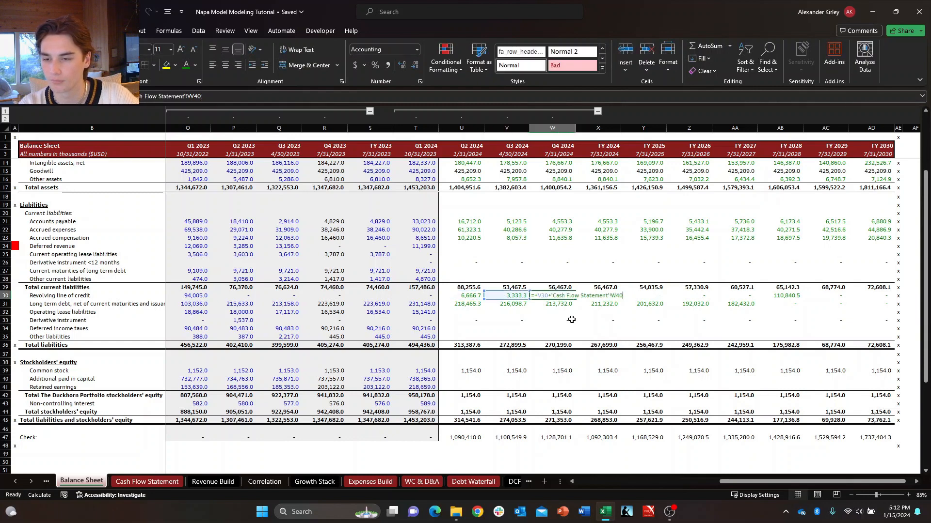
pyautogui.press('Right')
pyautogui.press('Right')
pyautogui.press('Left')
pyautogui.press('Left')
pyautogui.press('Left')
pyautogui.press('Left')
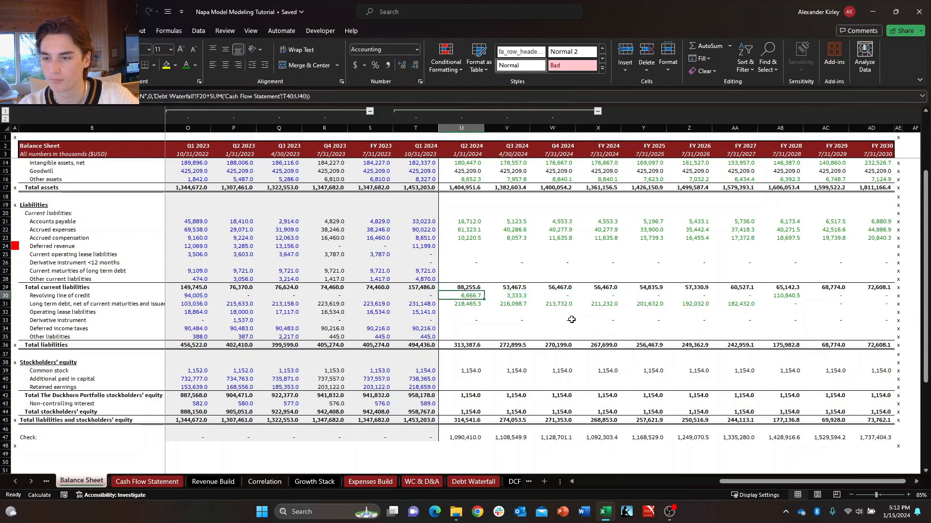
pyautogui.press('F2')
pyautogui.press('Tab')
pyautogui.press('F2')
pyautogui.press('Tab')
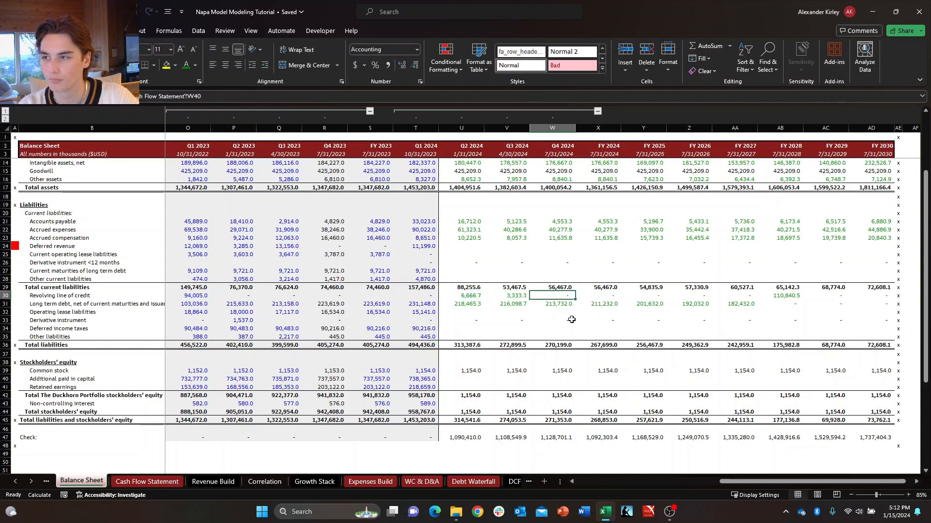
pyautogui.press('F2')
pyautogui.press('Escape')
pyautogui.press('F2')
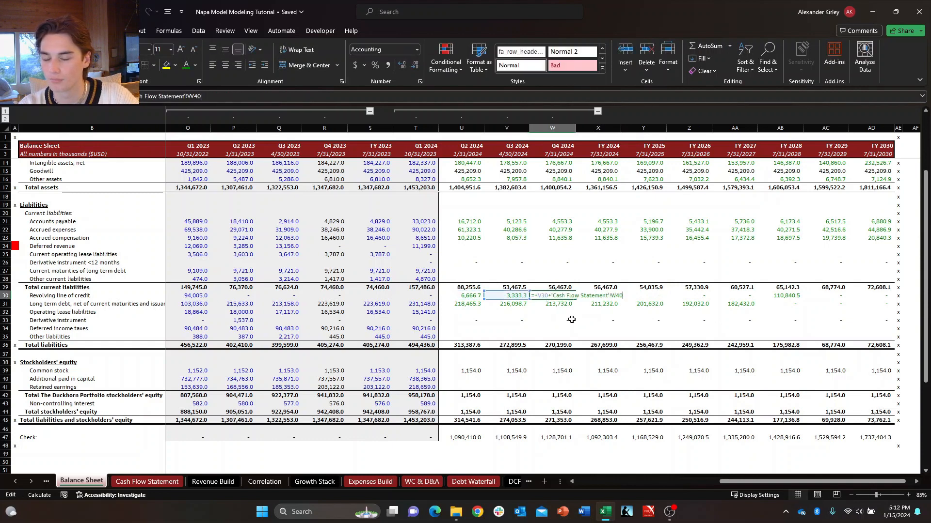
pyautogui.press('Return')
pyautogui.press('Up')
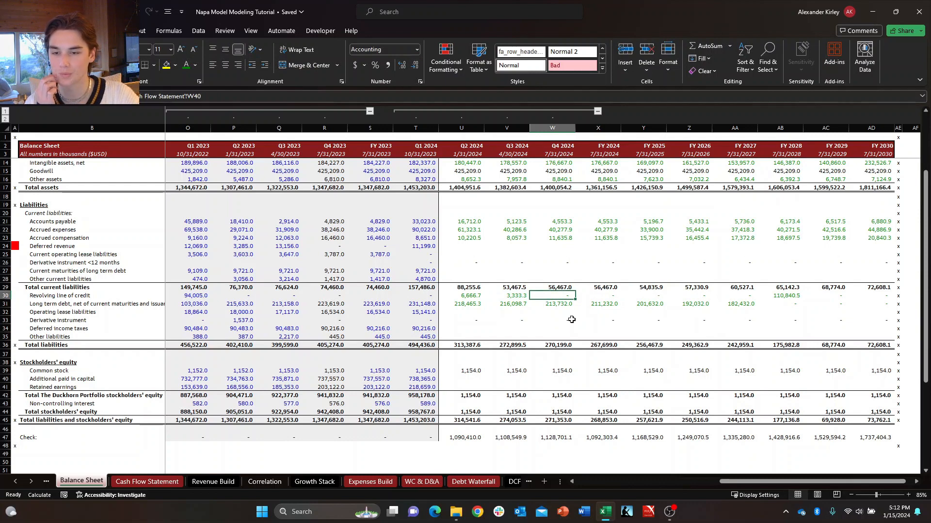
pyautogui.press('Down')
pyautogui.press('Right')
pyautogui.press('Up')
pyautogui.press('Left')
pyautogui.press('F2')
pyautogui.press('Escape')
pyautogui.press('Right')
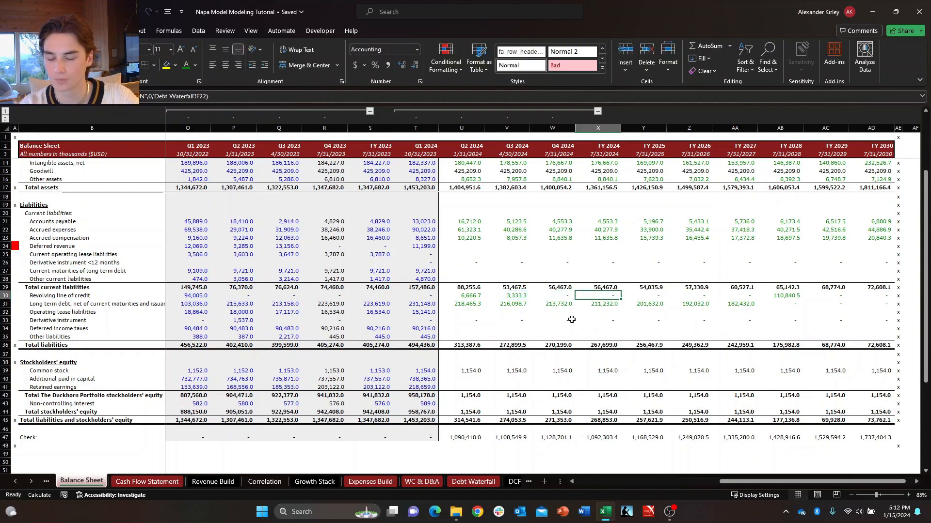
# Wrap the Q4 2024 revolving line of credit formula in an IF returning 0 when CB="ON", otherwise V30 plus Cash Flow Statement W40.
pyautogui.press('Left')
pyautogui.press('F2')
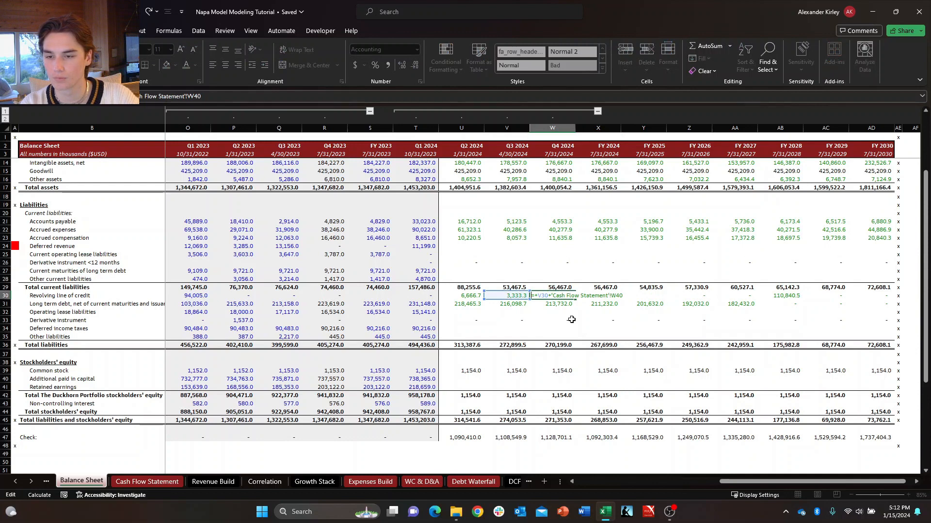
pyautogui.write('IF(cb')
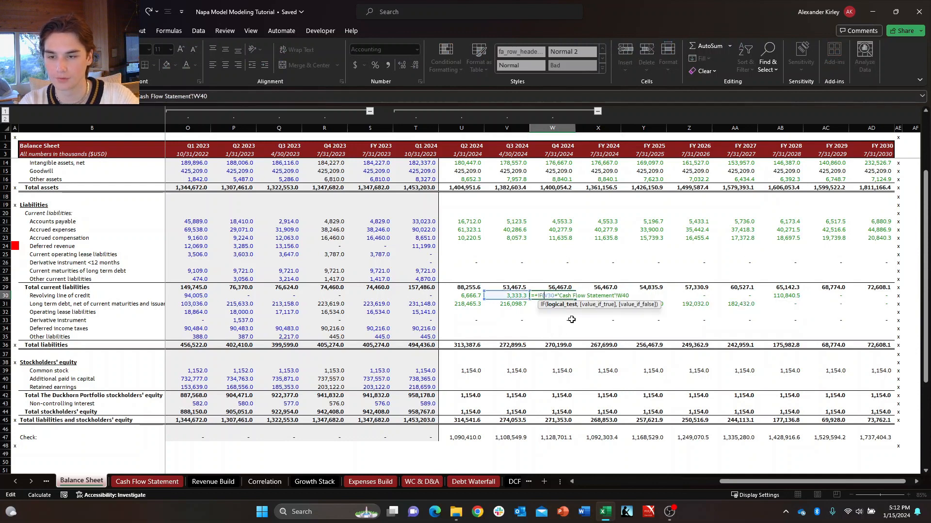
pyautogui.press('Tab')
pyautogui.write('=')
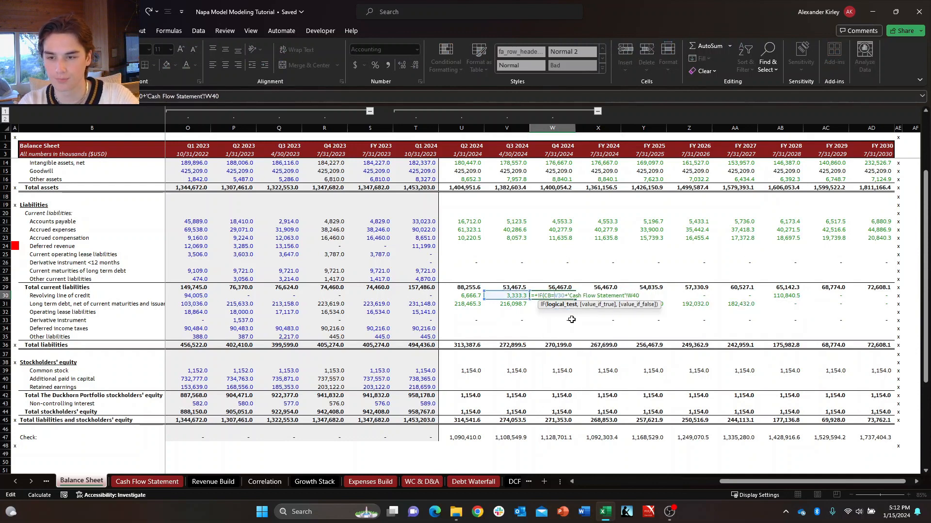
pyautogui.write('"ON')
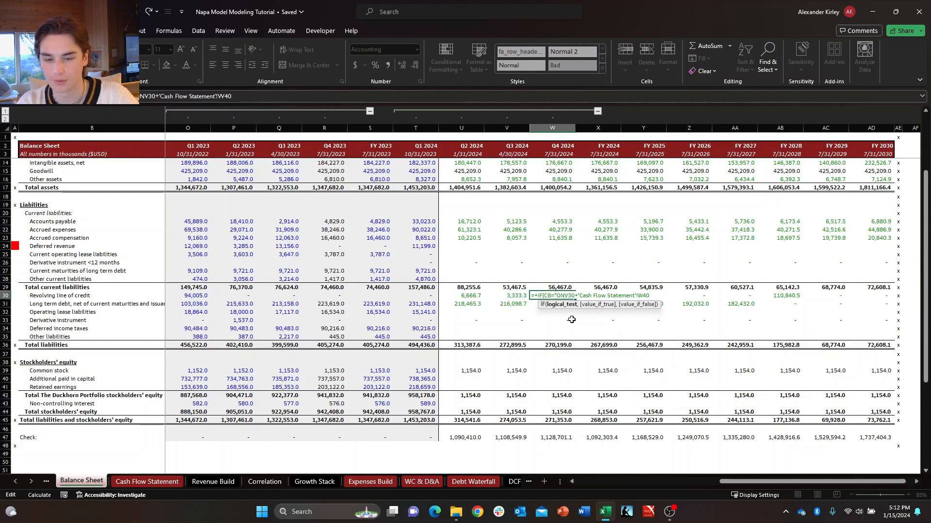
pyautogui.write('",0,')
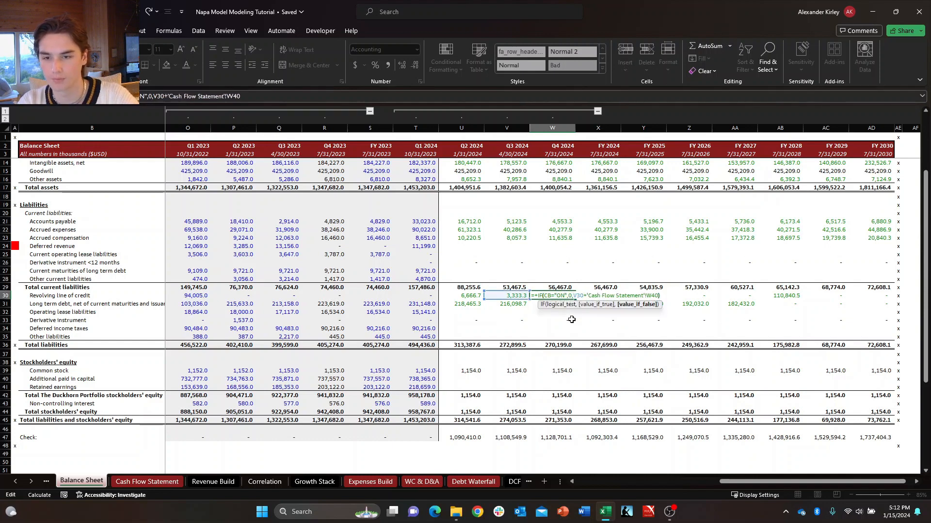
pyautogui.hotkey('ctrl', 'Return')
pyautogui.press('F2')
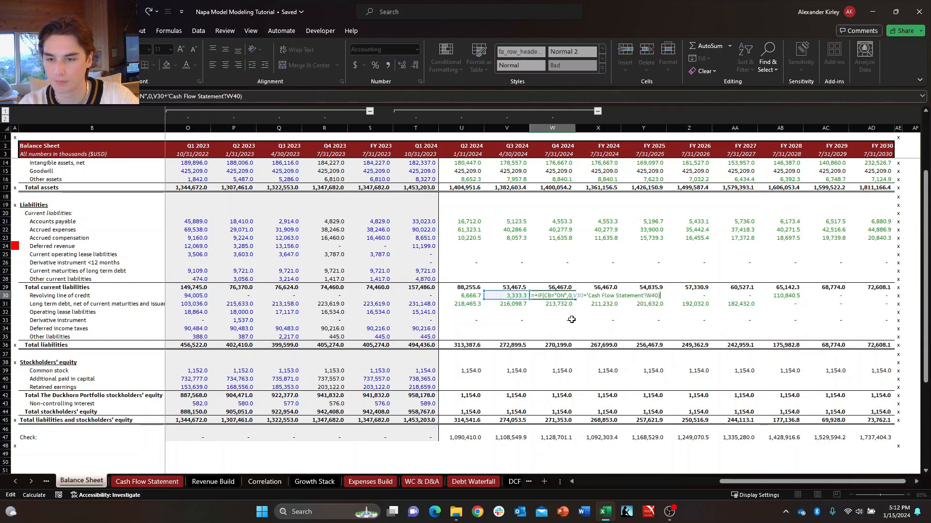
pyautogui.press('Escape')
pyautogui.press('F2')
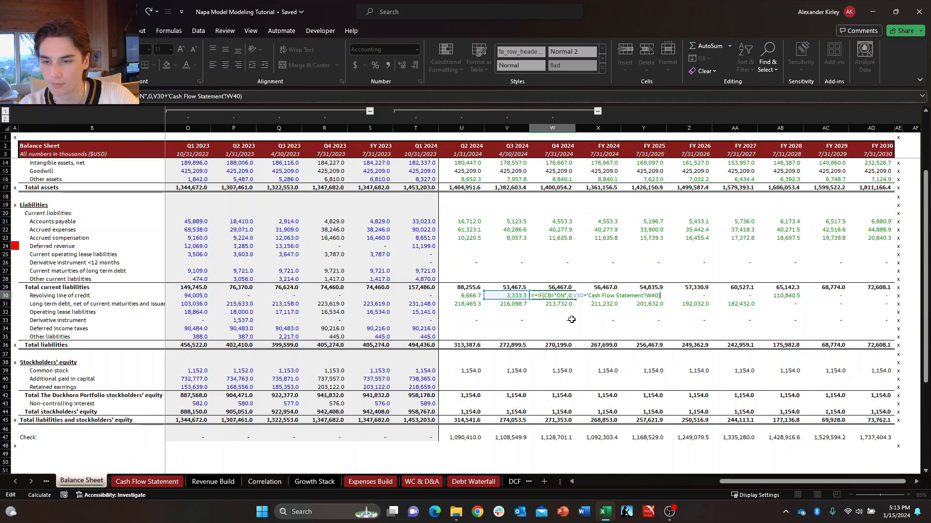
pyautogui.press('Return')
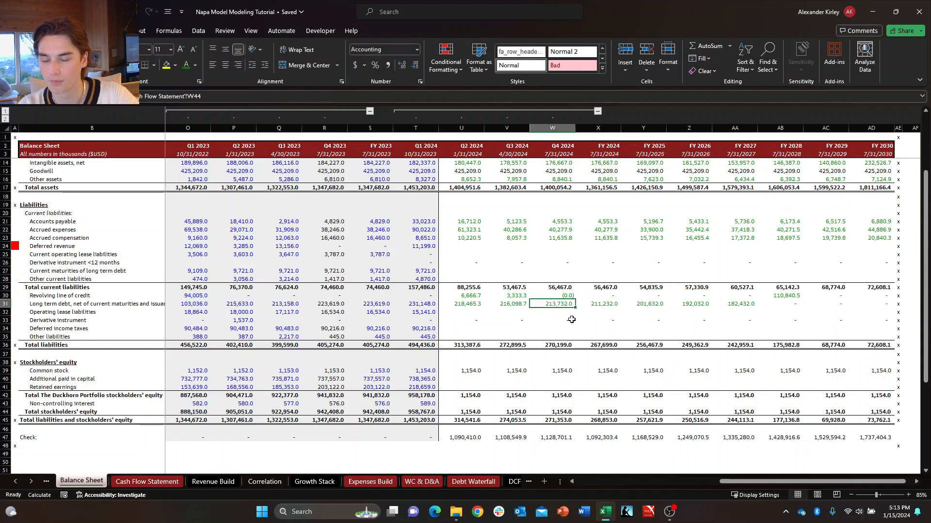
# Check the Q3 and Q4 2024 formulas in the revolving line of credit and long-term debt rows.
pyautogui.press('Up')
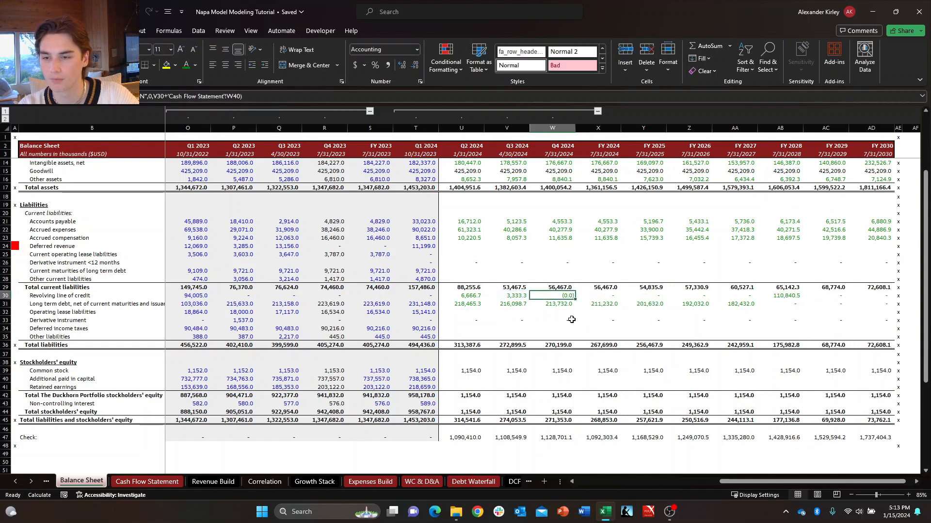
pyautogui.press('Left')
pyautogui.press('Down')
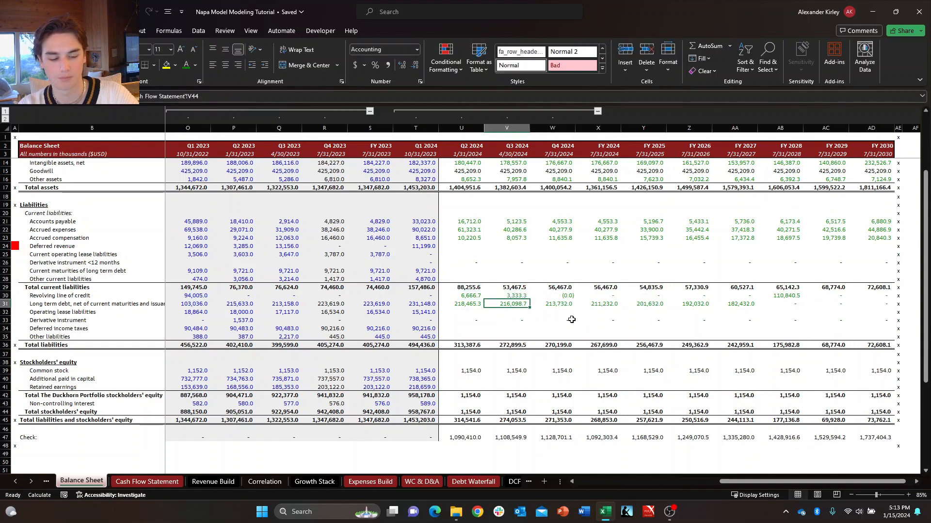
pyautogui.press('Up')
pyautogui.press('Right')
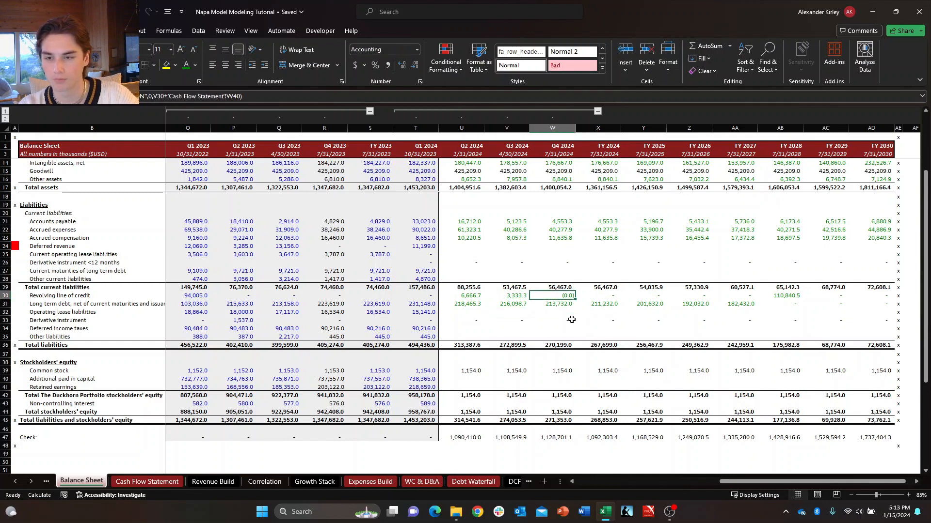
pyautogui.press('F2')
pyautogui.press('Escape')
pyautogui.press('Down')
pyautogui.press('F2')
pyautogui.press('Escape')
pyautogui.press('Left')
pyautogui.press('F2')
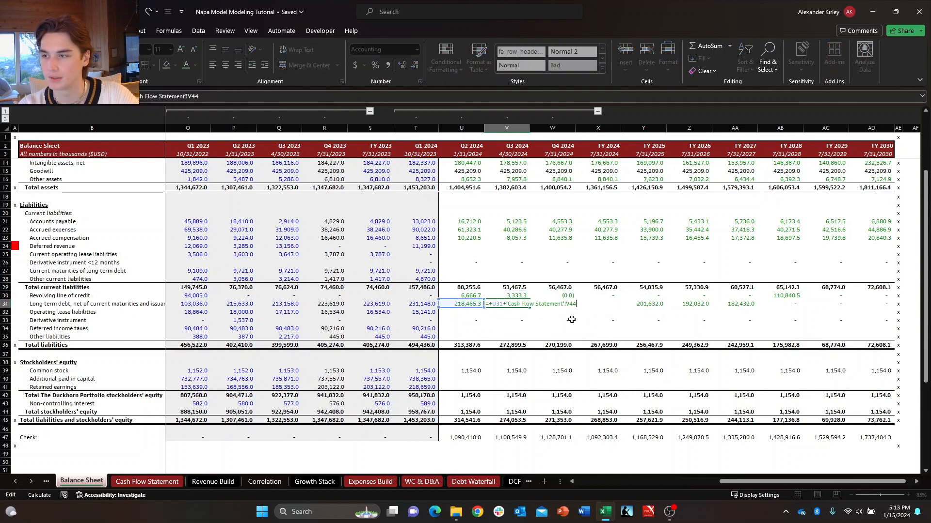
pyautogui.press('Escape')
# Wrap the Q3 2024 long-term debt formula in an IF returning 0 when CB="ON", otherwise U31 plus Cash Flow Statement V44.
pyautogui.press('F2')
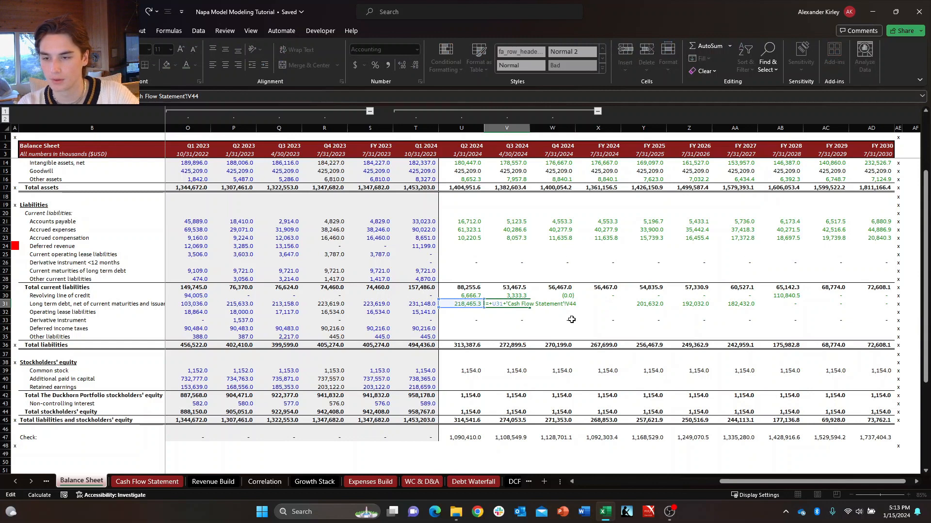
pyautogui.write('IF(')
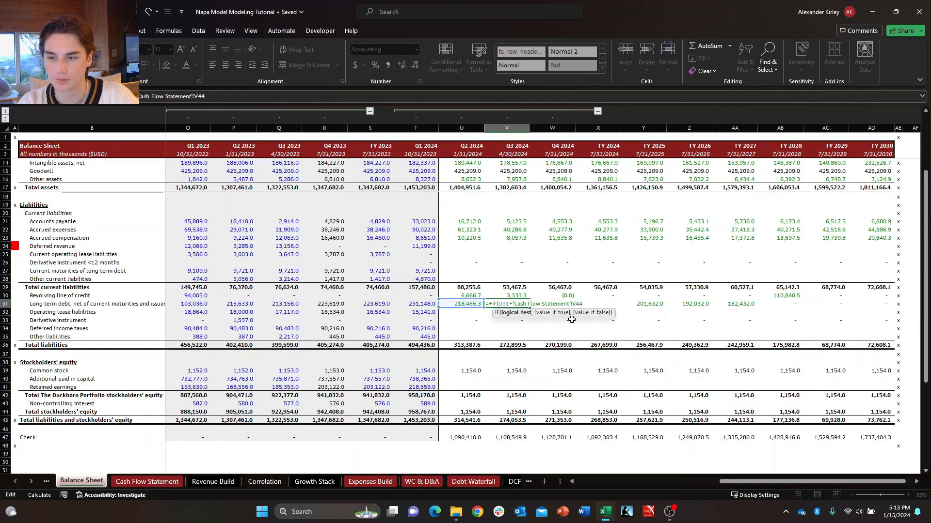
pyautogui.write('cb=')
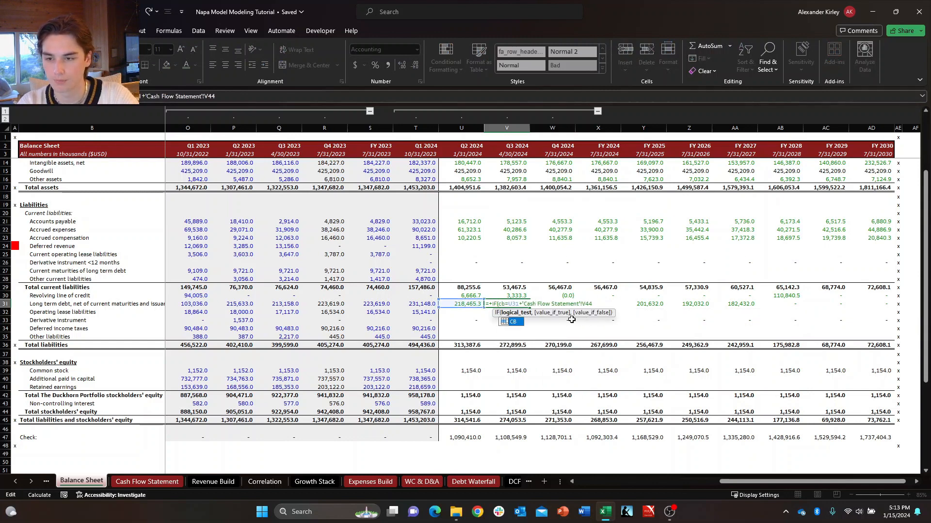
pyautogui.press('BackSpace')
pyautogui.press('BackSpace')
pyautogui.press('BackSpace')
pyautogui.write('cb')
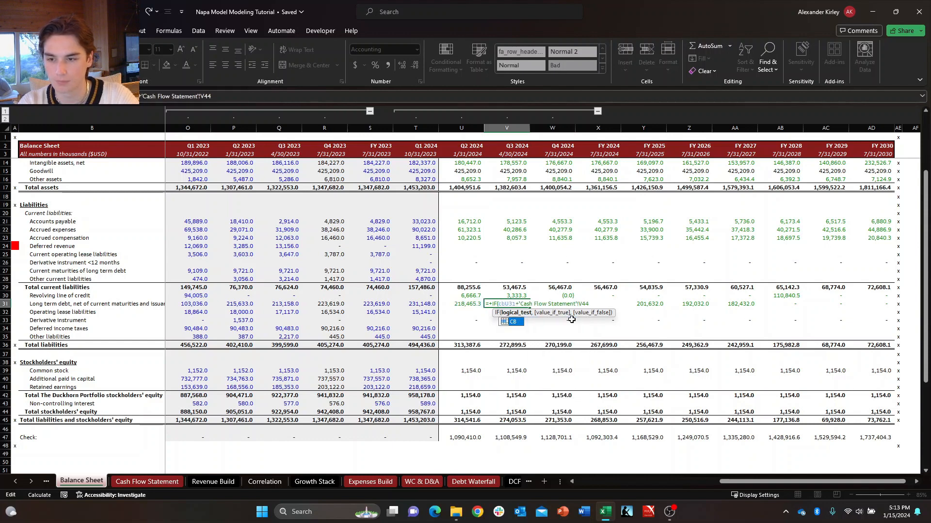
pyautogui.press('Tab')
pyautogui.write('=')
pyautogui.press('BackSpace')
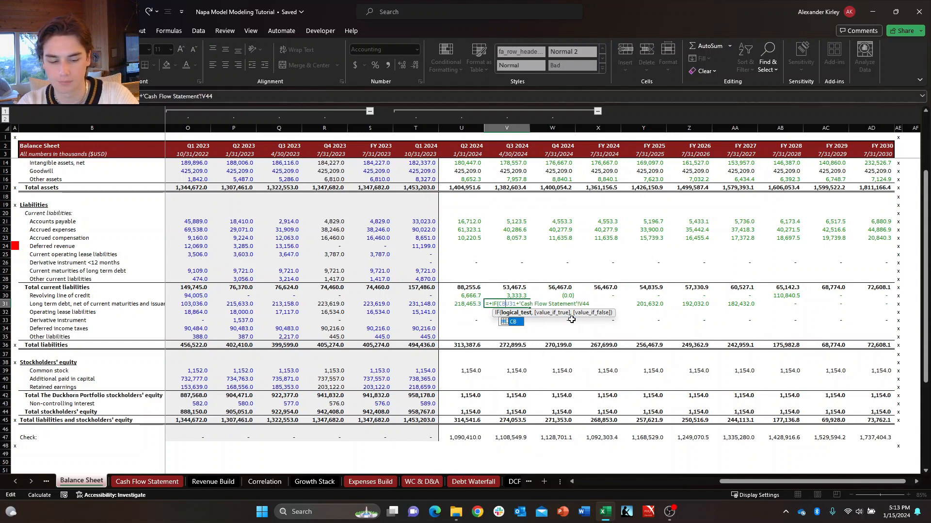
pyautogui.write('=')
pyautogui.write('"ON"')
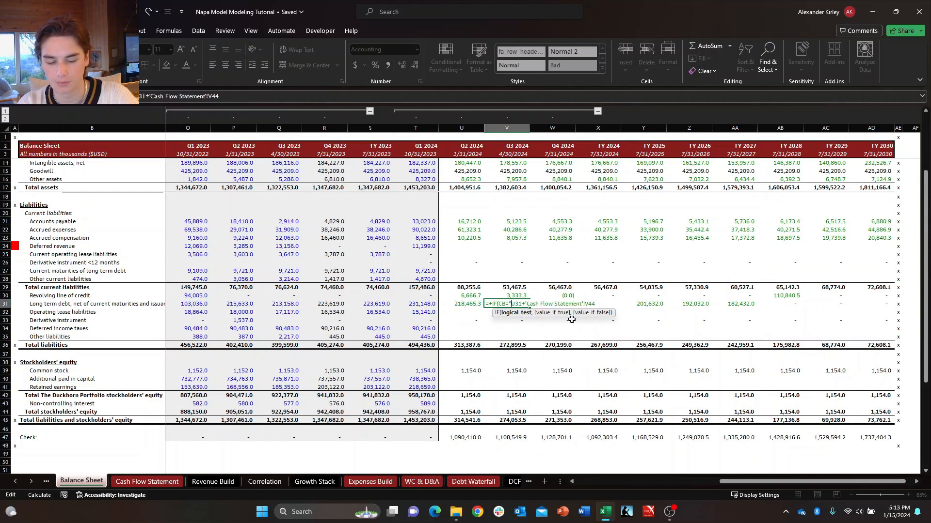
pyautogui.write(',')
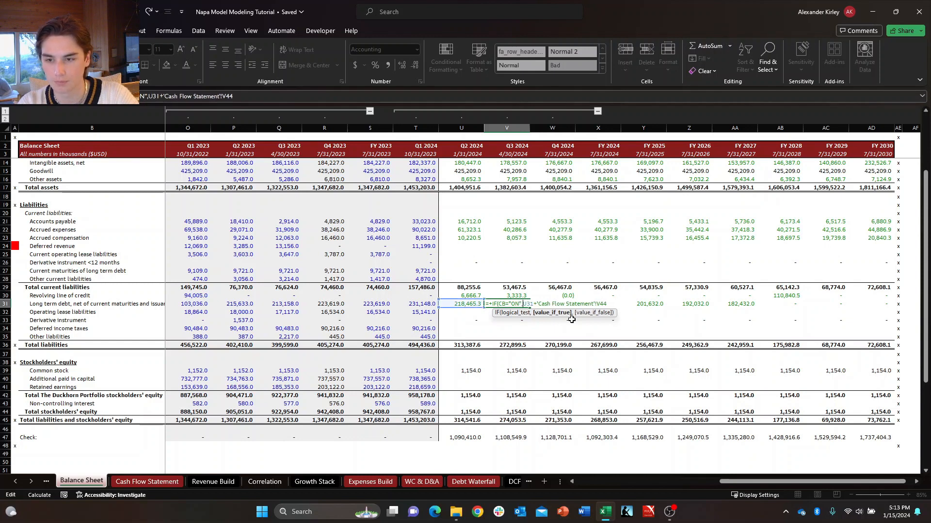
pyautogui.write('0,')
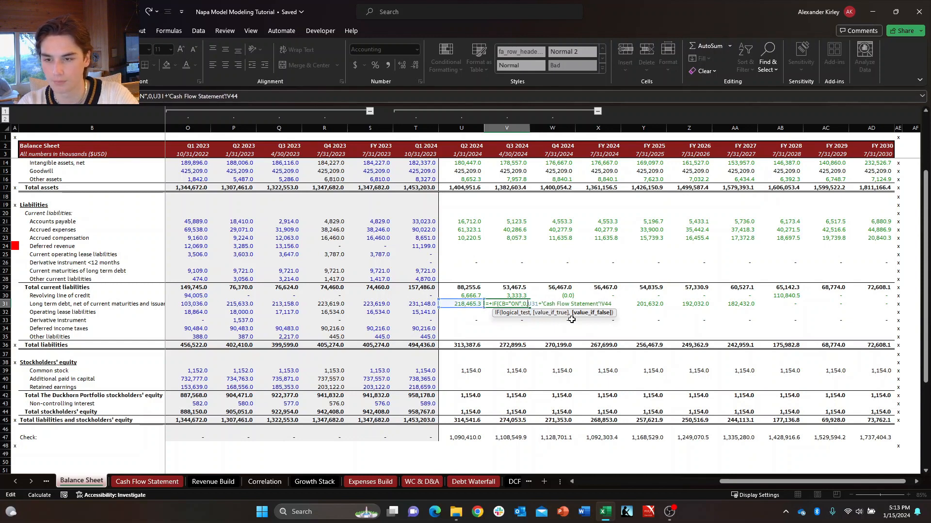
pyautogui.press('Tab')
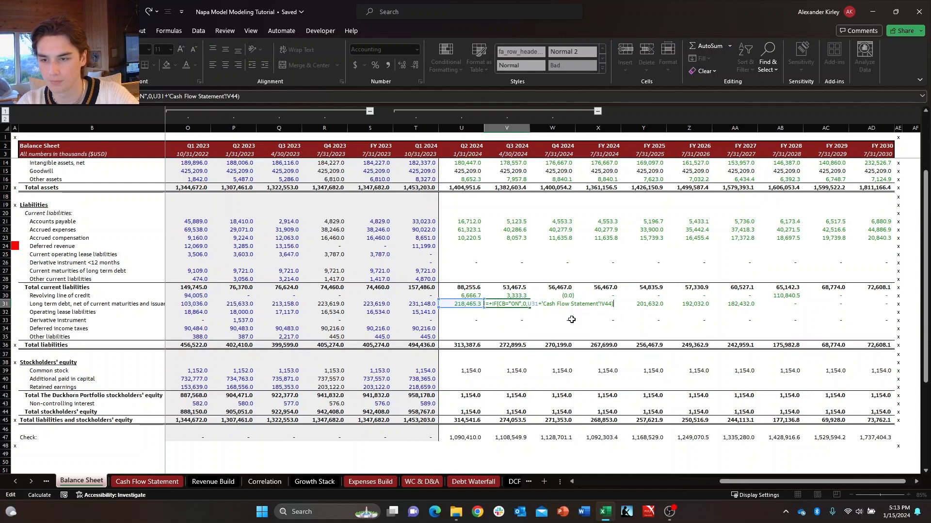
# Wrap the Q4 2024 long-term debt formula in an IF returning 0 when CB="ON", otherwise V31 plus Cash Flow Statement W44.
pyautogui.press('F2')
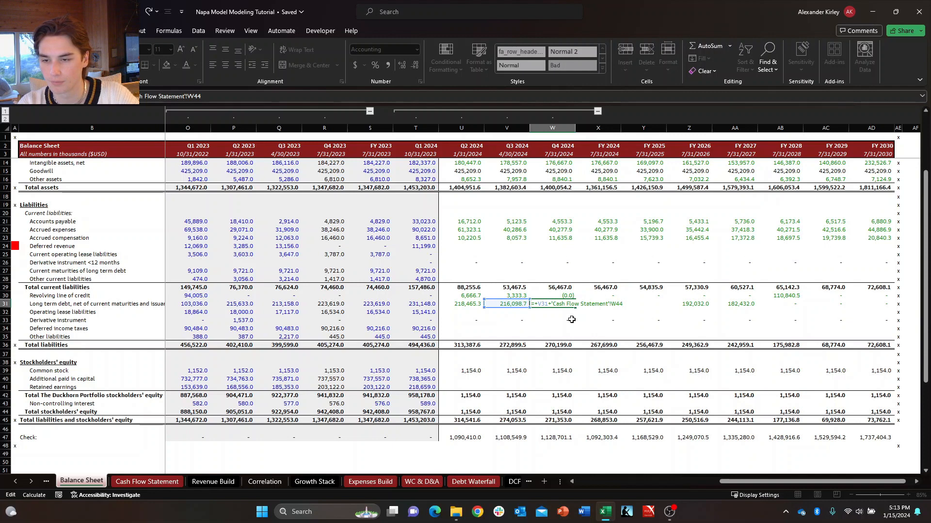
pyautogui.write('IF')
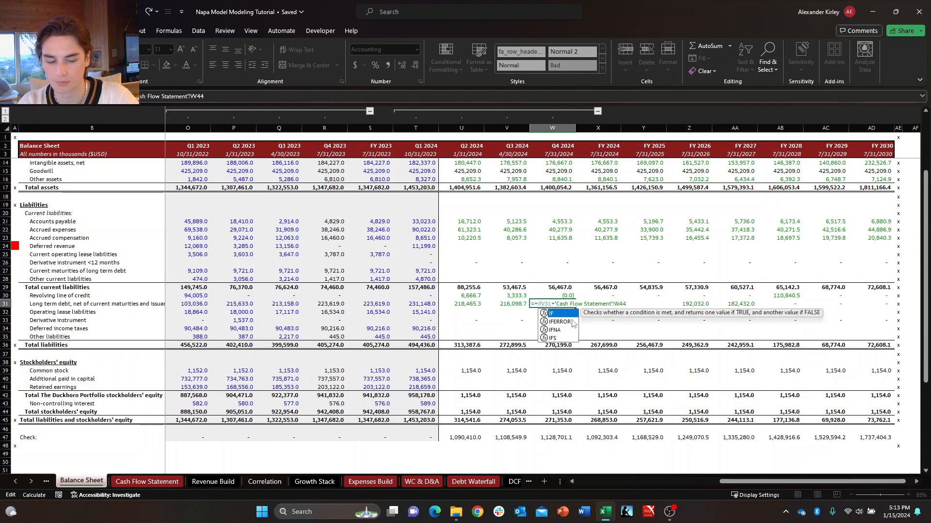
pyautogui.write('(')
pyautogui.write('C8=')
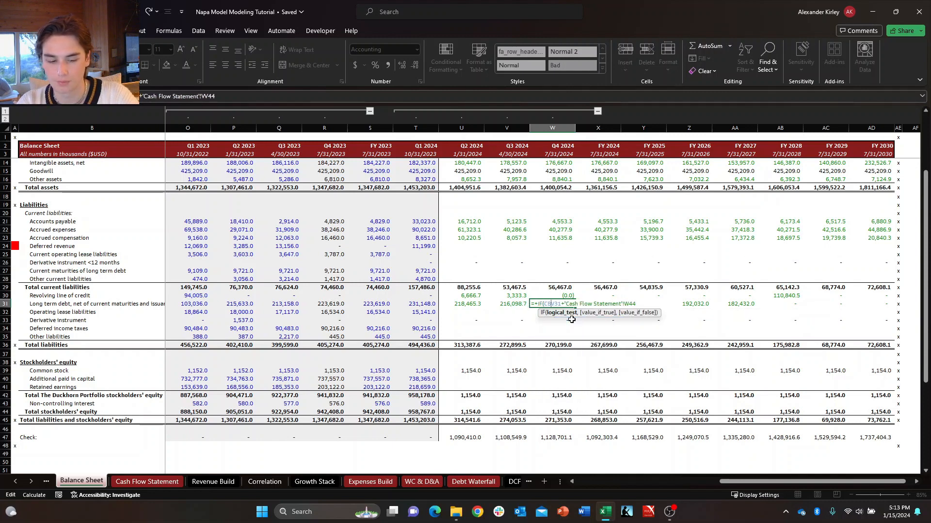
pyautogui.write('"')
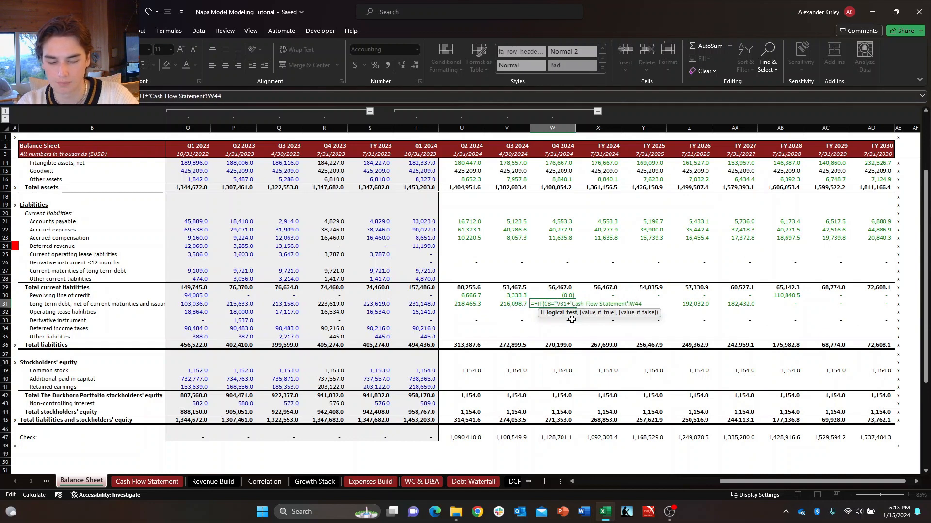
pyautogui.write('ON"')
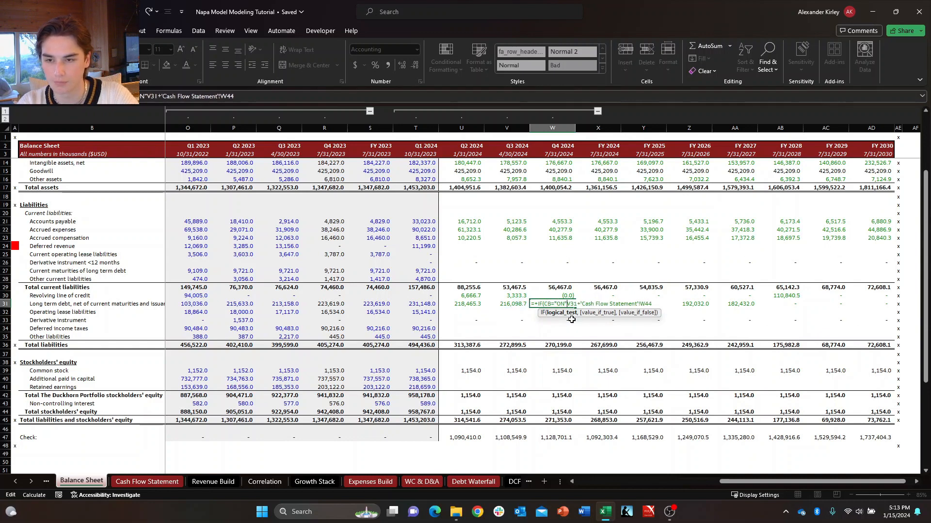
pyautogui.write(',0,')
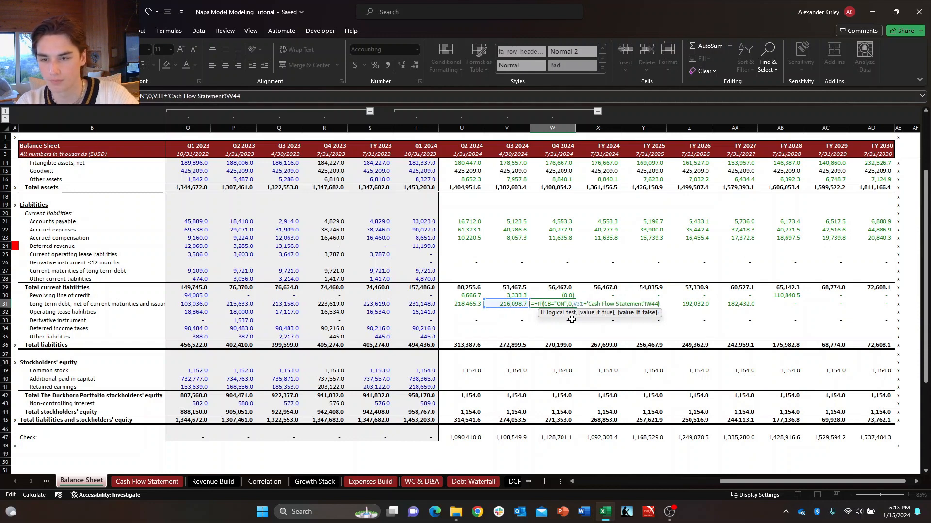
pyautogui.press('Return')
# Trace the Q3 2024 revolving line of credit formula to its source cell on the Cash Flow Statement.
pyautogui.press('Up')
pyautogui.press('Up')
pyautogui.press('Left')
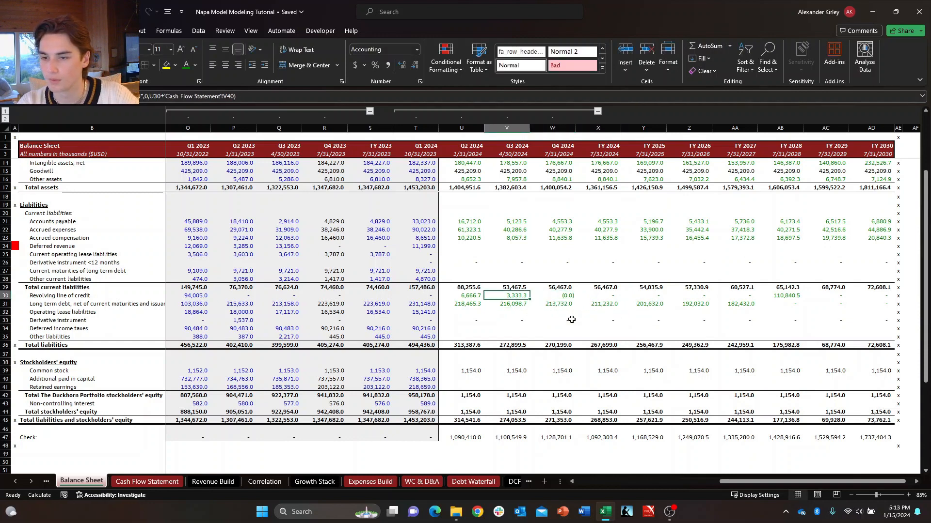
pyautogui.hotkey('ctrl', '[')
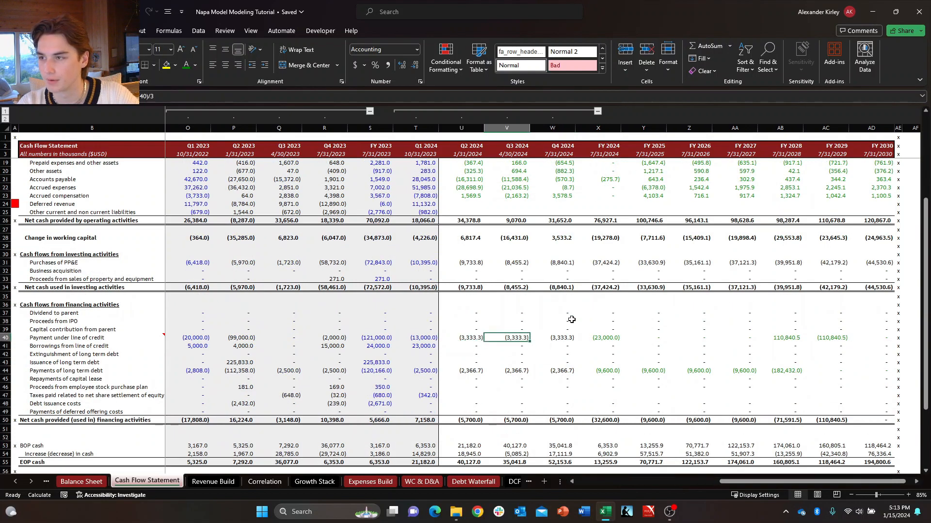
# Wrap the Q2 2024 payment under line of credit formula in an IF returning 0 when CB="ON", otherwise ($X40-$T40)/3.
pyautogui.press('Left')
pyautogui.press('F2')
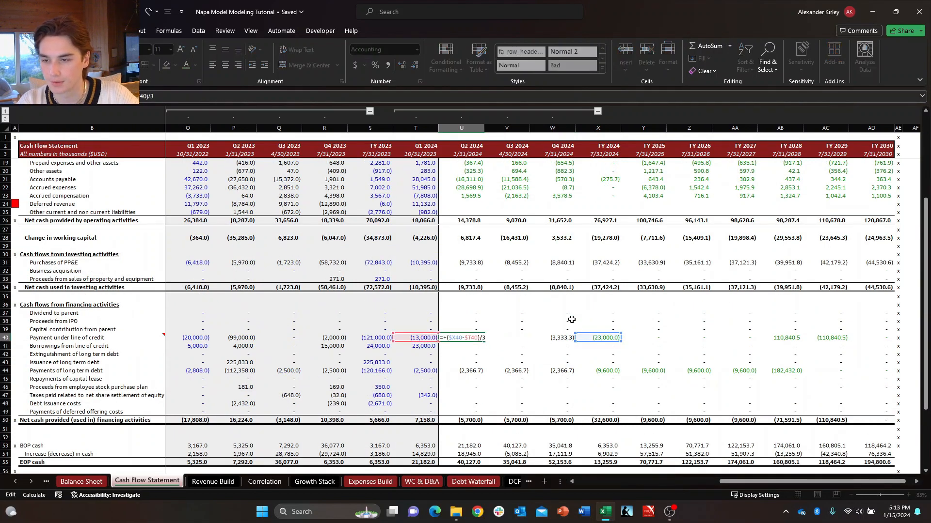
pyautogui.write('if')
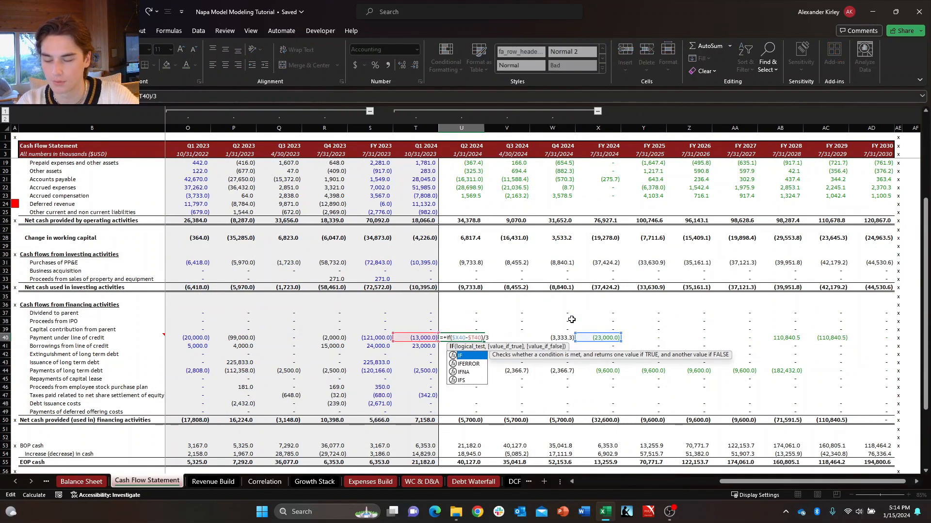
pyautogui.press('Tab')
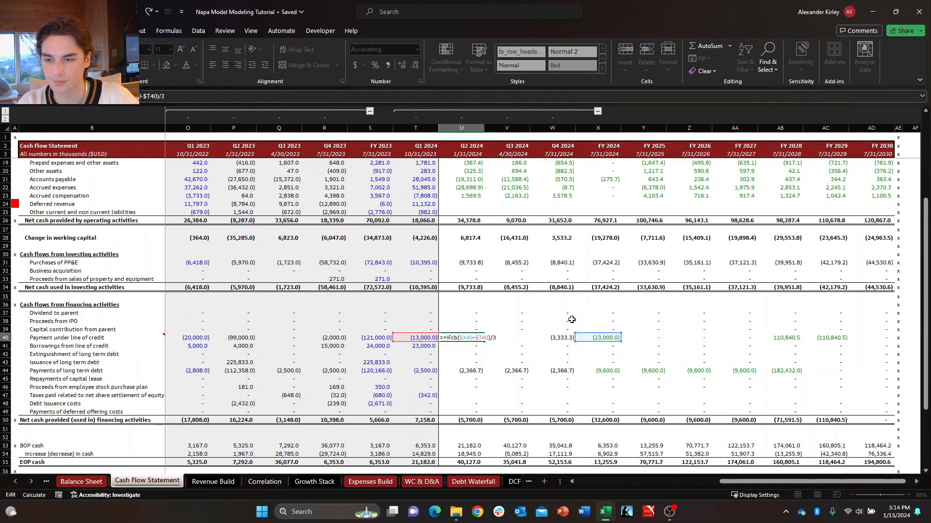
pyautogui.press('BackSpace')
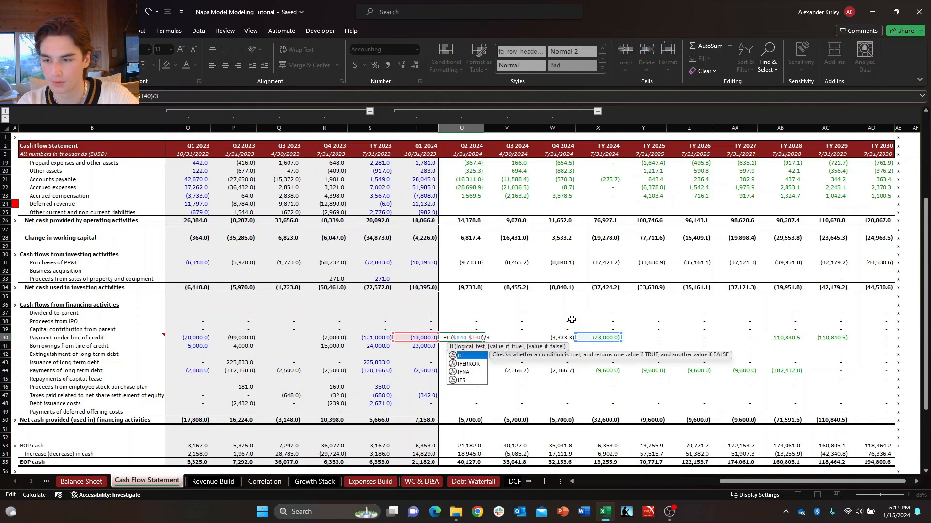
pyautogui.write('(')
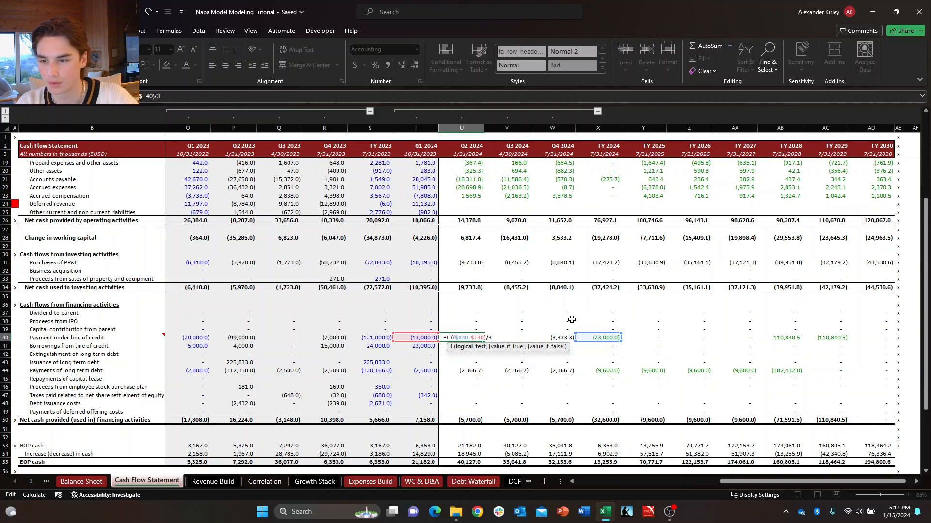
pyautogui.write('CB')
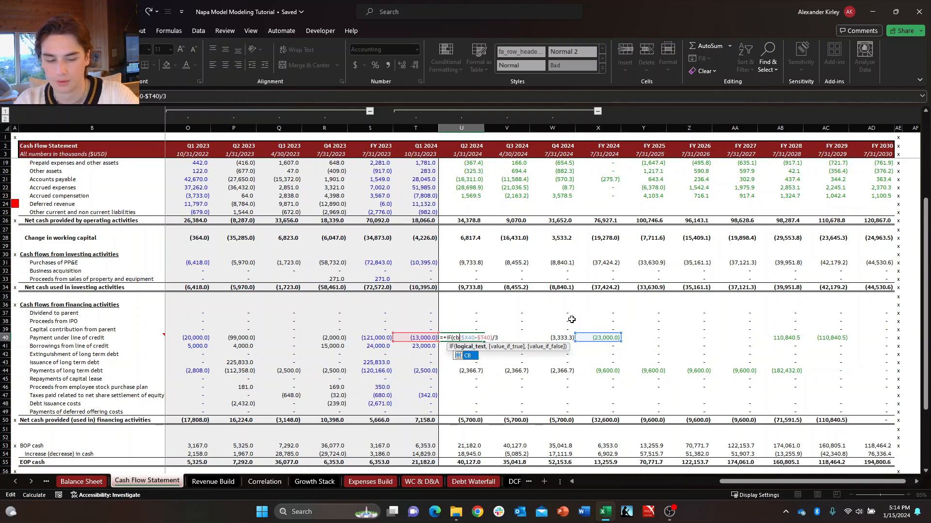
pyautogui.write('=')
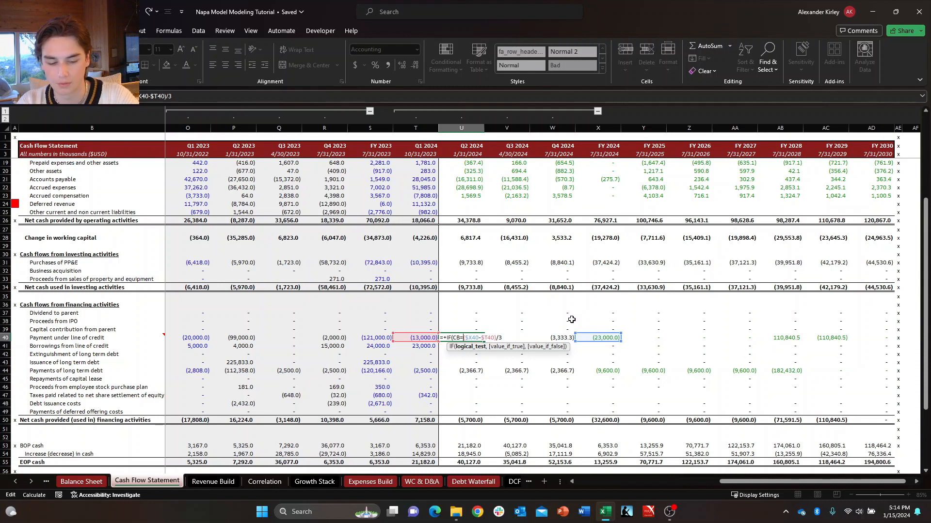
pyautogui.write('"ON')
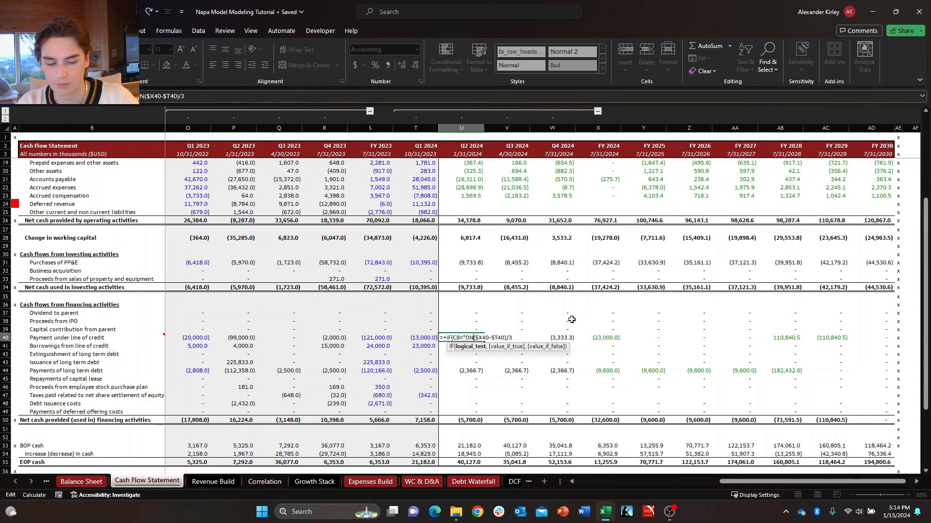
pyautogui.write('",0,')
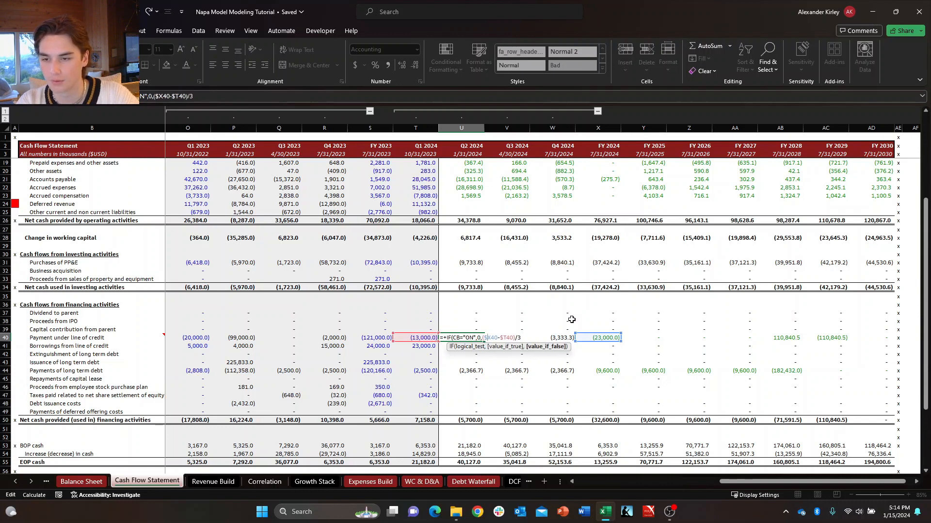
pyautogui.hotkey('ctrl', 'Return')
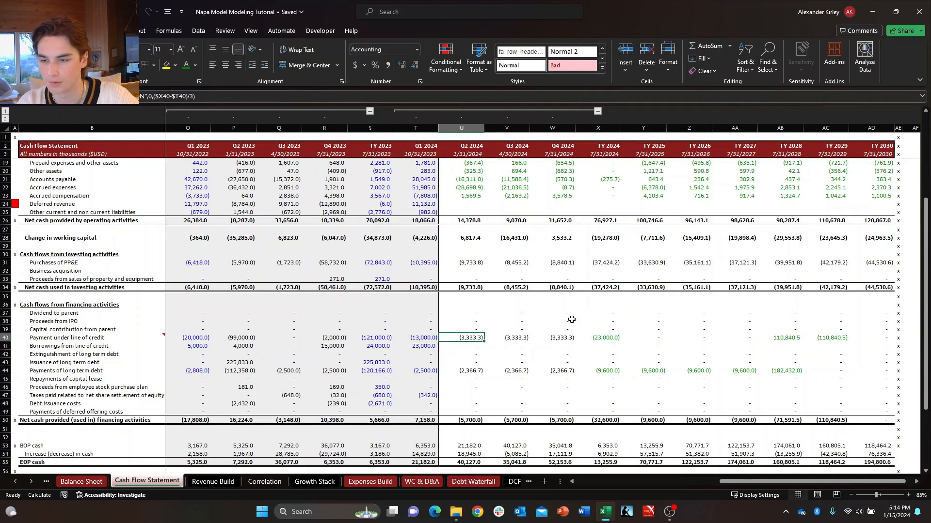
# Wrap the Q3 2024 payment under line of credit formula in an IF returning 0 when CB="ON", otherwise ($X40-$T40)/3.
pyautogui.hotkey('ctrl', 'c')
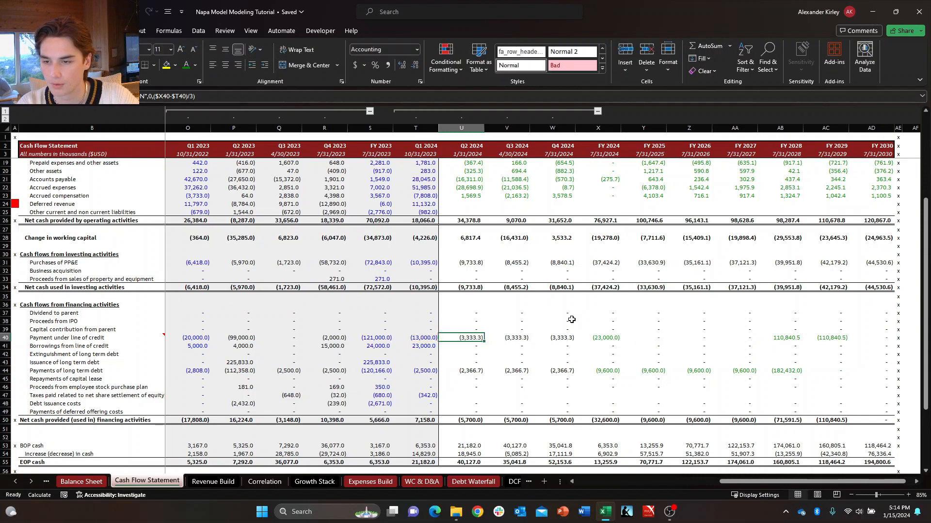
pyautogui.press('Right')
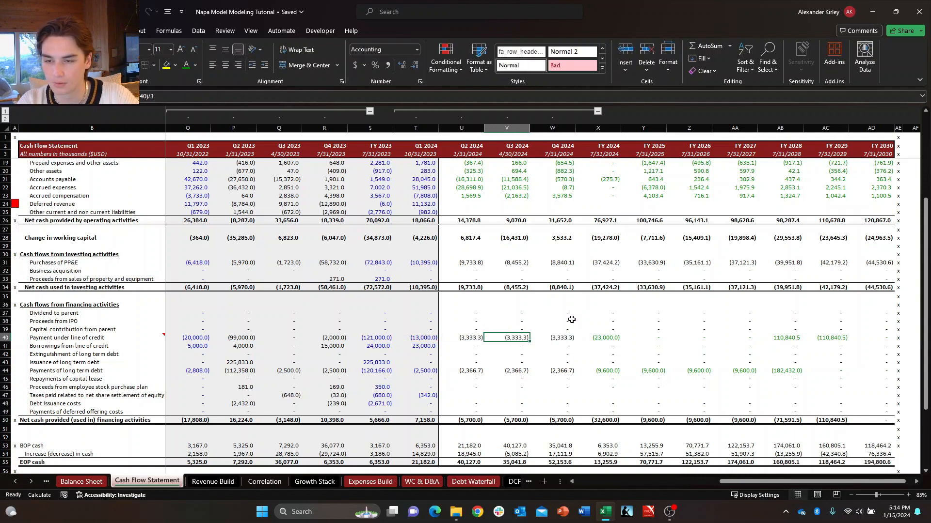
pyautogui.press('F2')
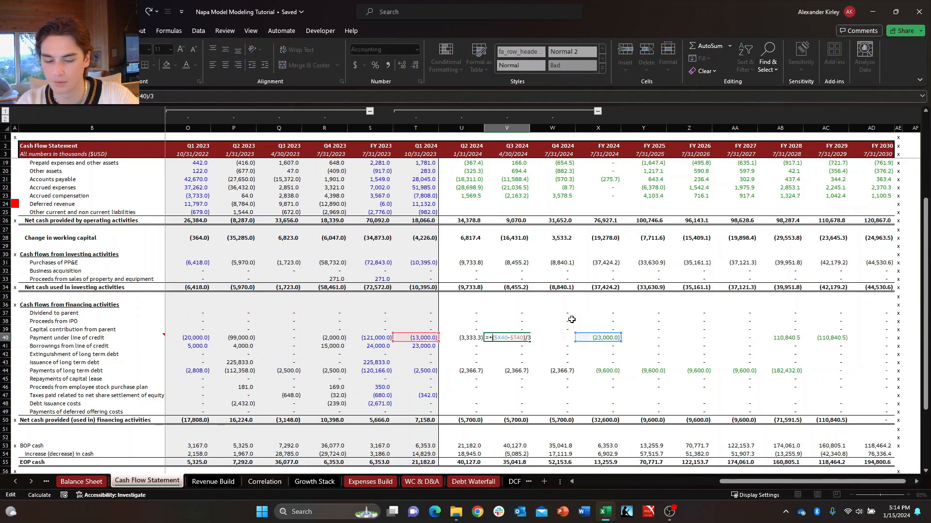
pyautogui.write('IF')
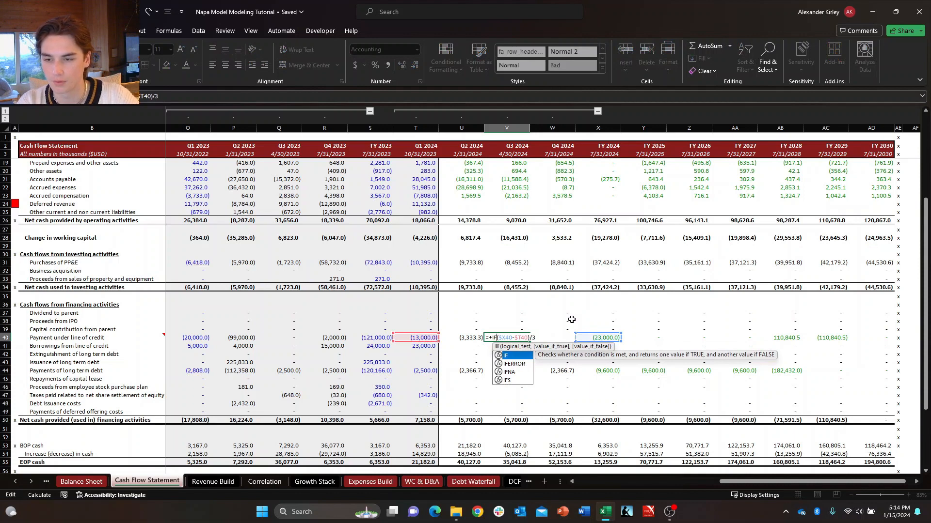
pyautogui.write('(CB')
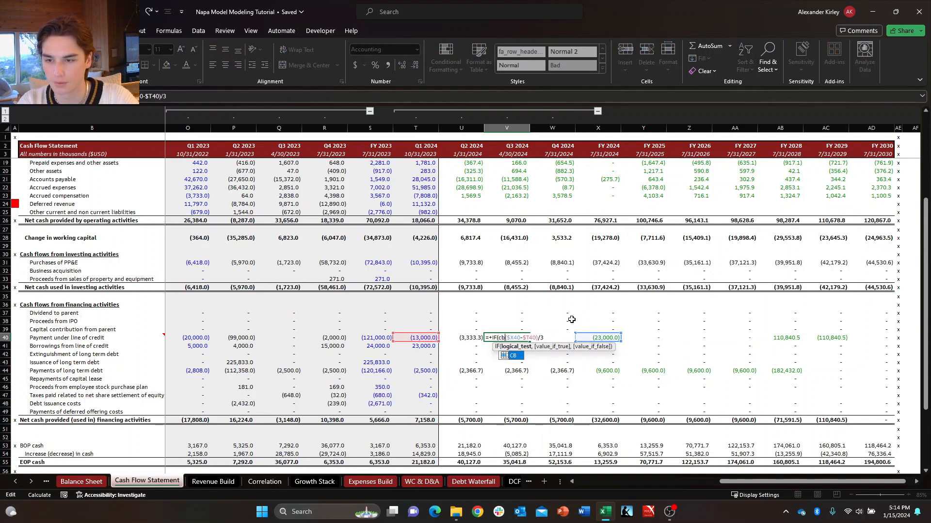
pyautogui.write('=')
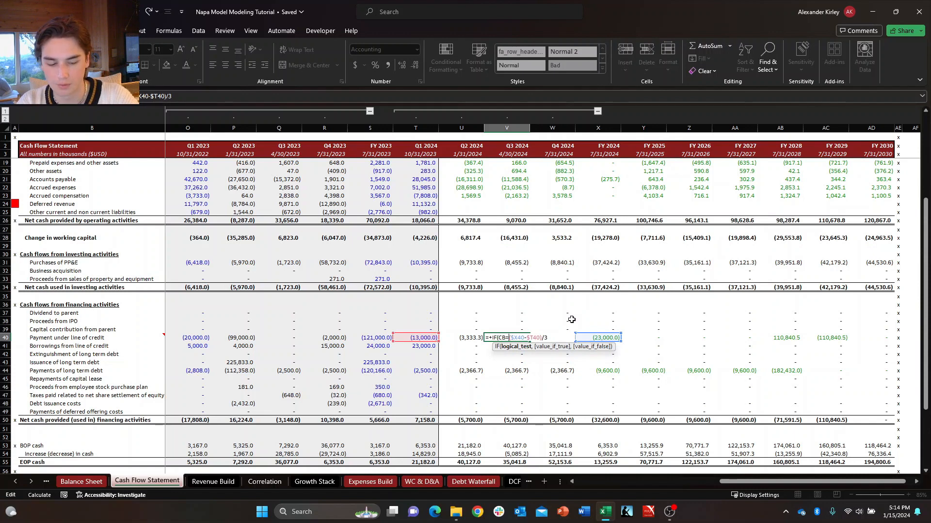
pyautogui.write('"ON"')
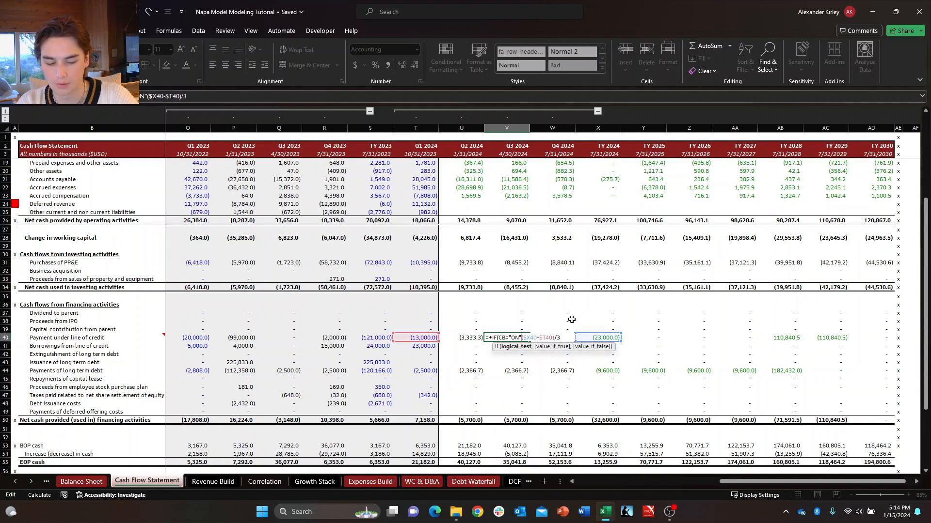
pyautogui.write(',0,')
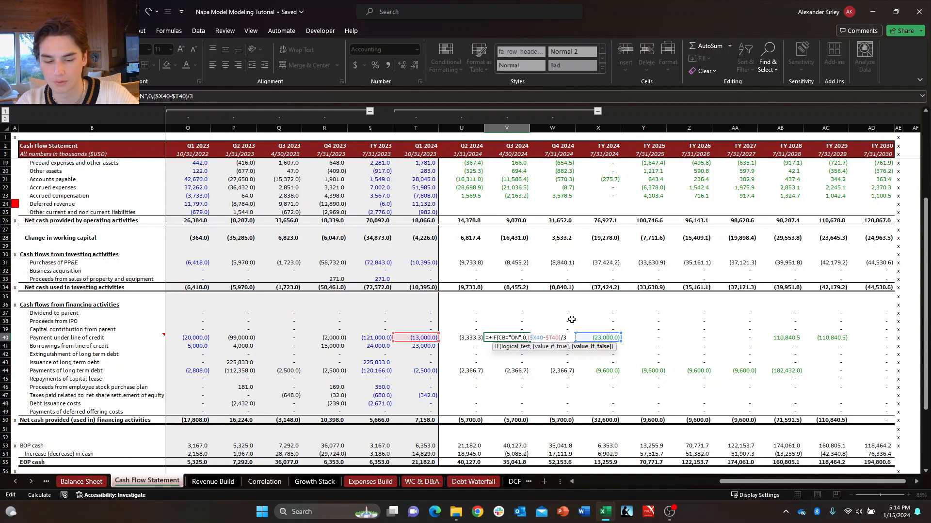
pyautogui.press('Return')
# Examine the Q2 2024 payments of long-term debt formula on the Cash Flow Statement.
pyautogui.press('Up')
pyautogui.press('Up')
pyautogui.press('Left')
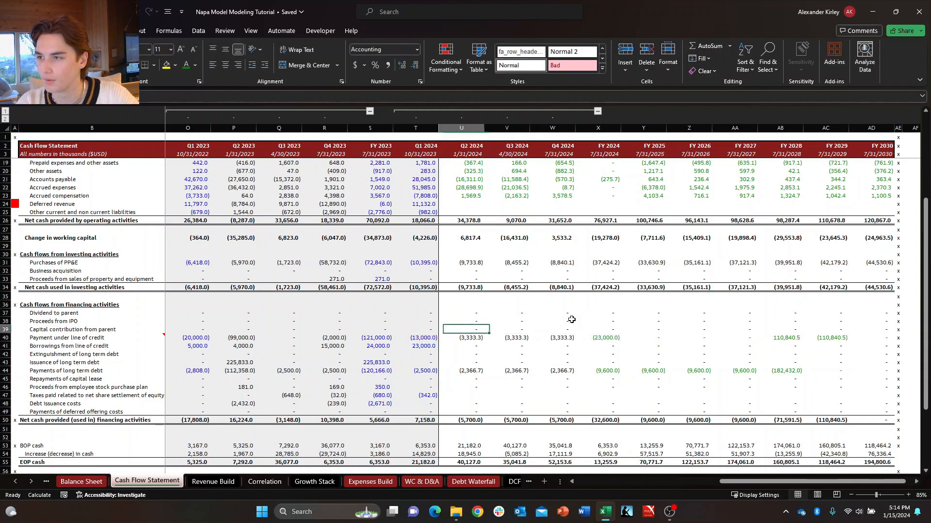
pyautogui.press('Up')
pyautogui.press('Up')
pyautogui.press('Down')
pyautogui.press('Down')
pyautogui.press('Down')
pyautogui.press('Down')
pyautogui.press('Down')
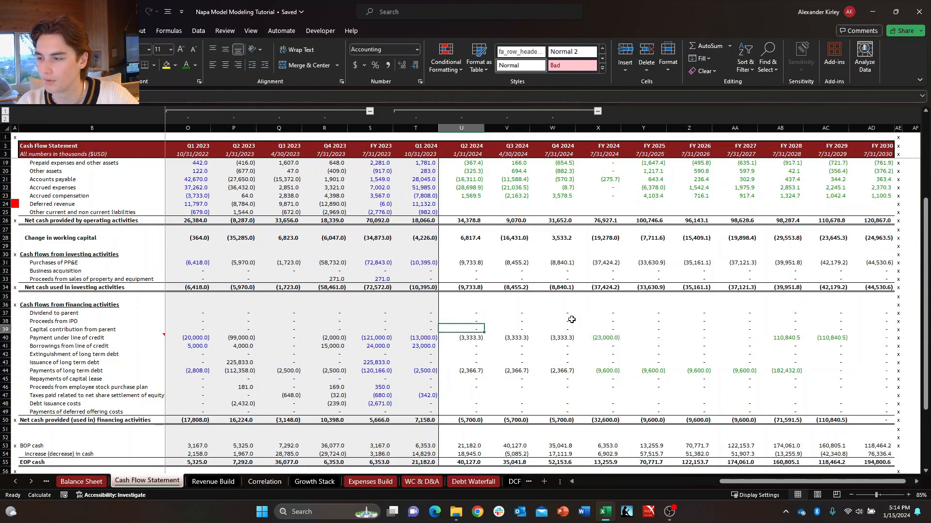
pyautogui.press('Down')
pyautogui.press('Down')
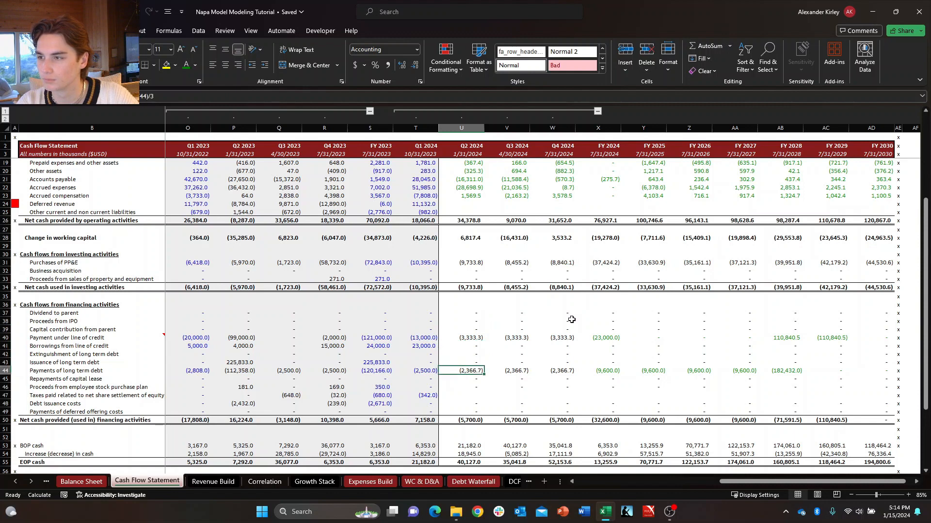
pyautogui.hotkey('shift', 'Right')
pyautogui.hotkey('shift', 'Left')
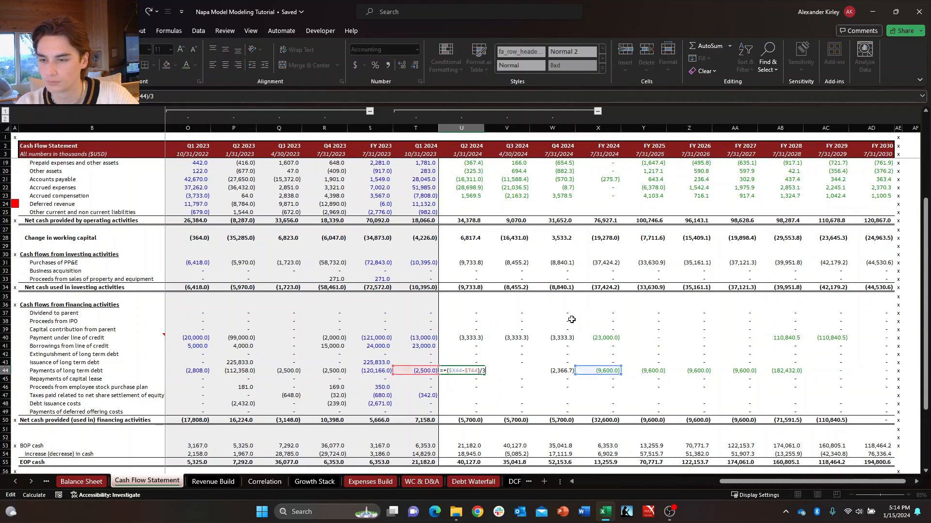
pyautogui.press('Up')
pyautogui.press('Up')
pyautogui.press('Up')
pyautogui.press('Up')
pyautogui.press('Right')
pyautogui.press('Down')
pyautogui.press('Down')
pyautogui.press('Down')
pyautogui.press('Down')
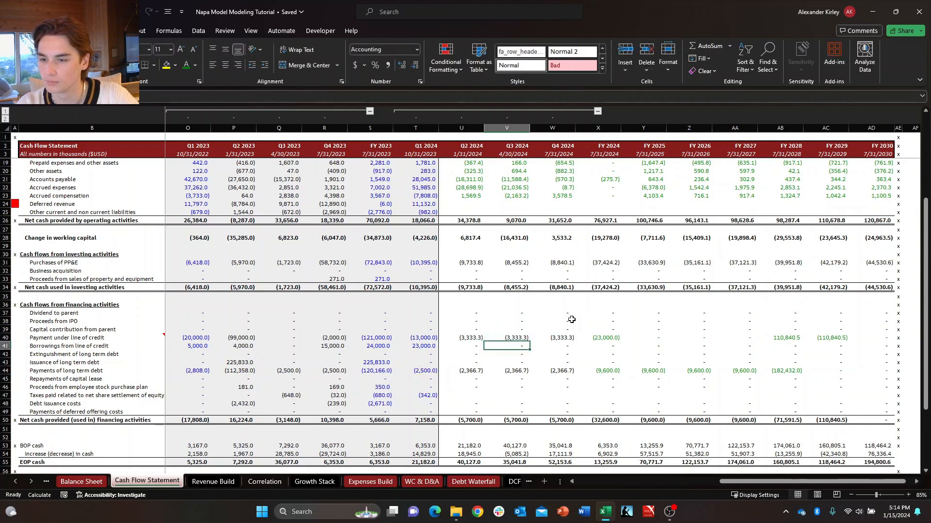
pyautogui.press('Left')
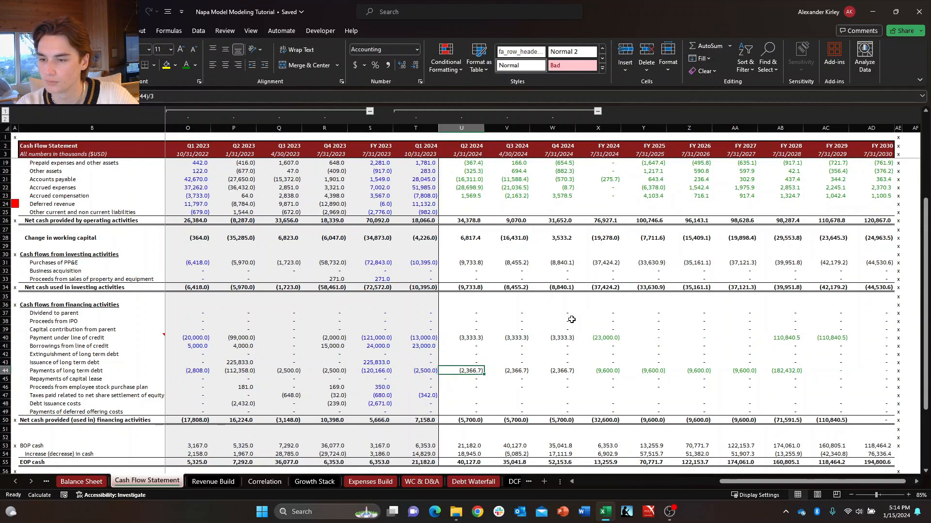
pyautogui.press('F2')
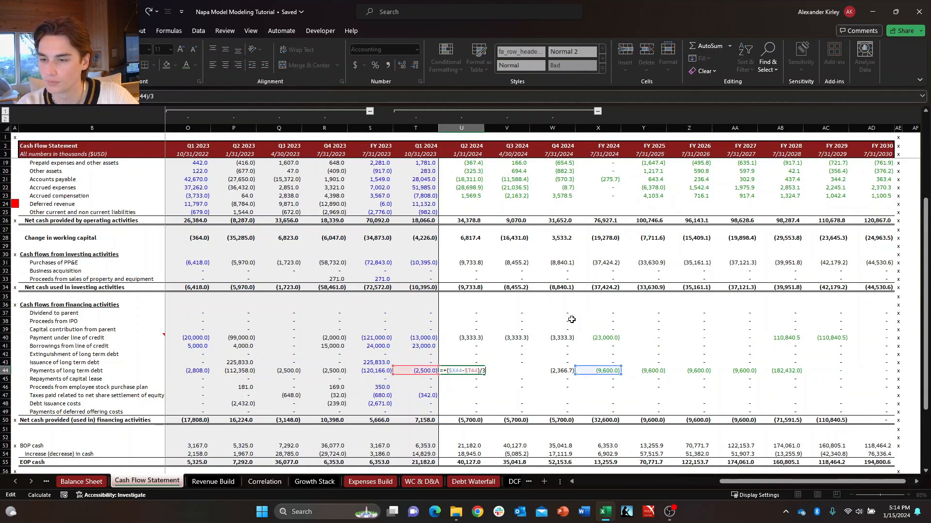
pyautogui.press('Return')
pyautogui.press('Up')
pyautogui.press('Up')
pyautogui.press('Up')
pyautogui.press('Up')
pyautogui.press('Up')
pyautogui.press('Down')
pyautogui.press('Down')
pyautogui.press('Down')
pyautogui.press('Down')
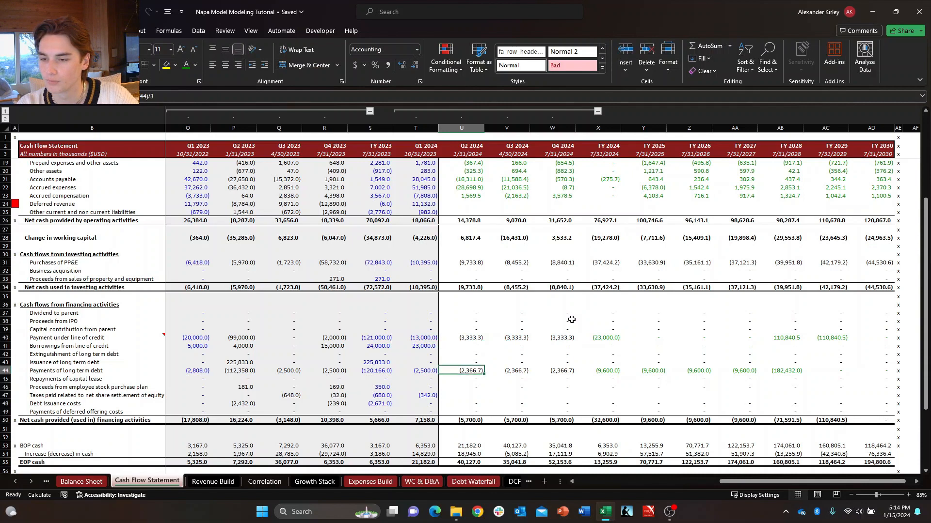
pyautogui.press('F2')
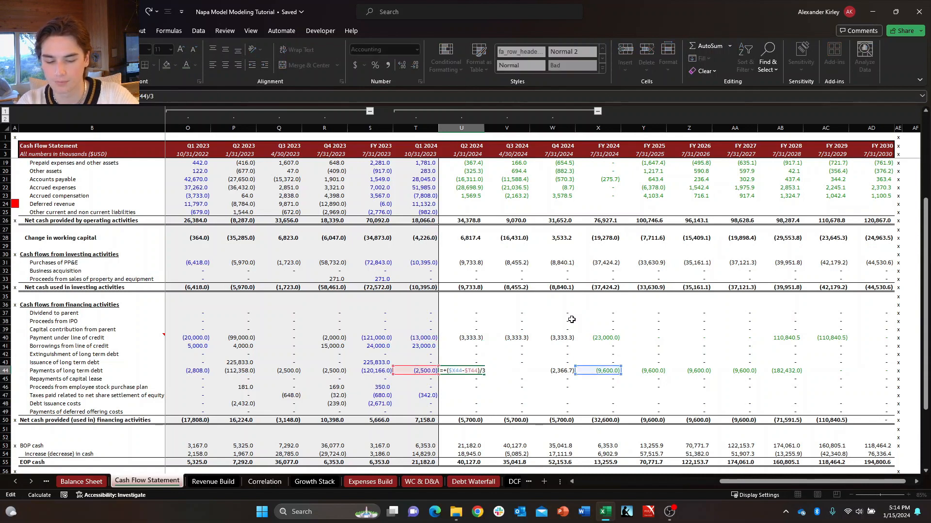
pyautogui.write('if')
pyautogui.press('Tab')
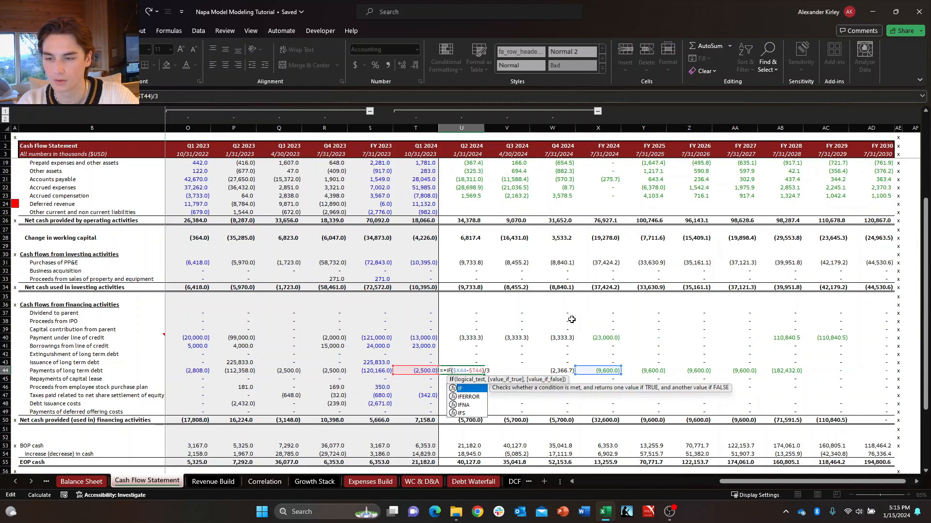
pyautogui.press('Escape')
pyautogui.press('Escape')
pyautogui.scroll(-2, 558, 335)
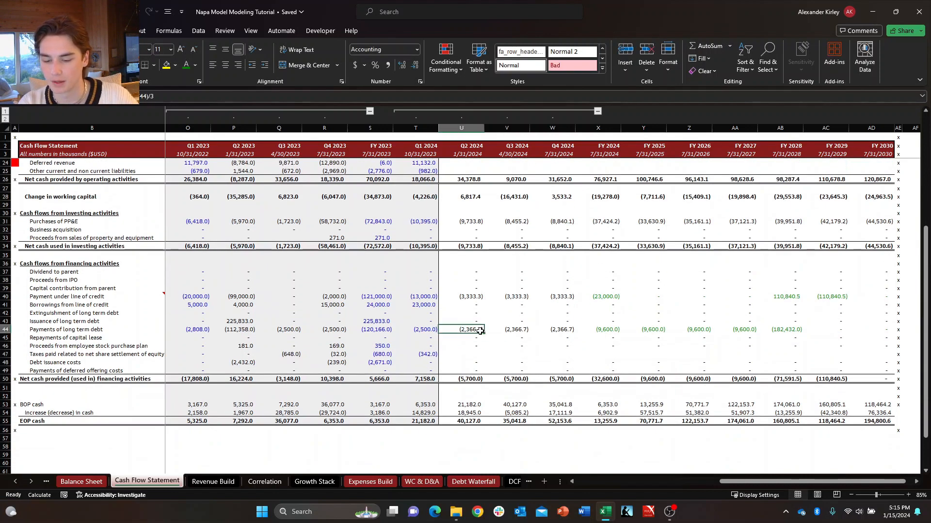
# Wrap the Q2 2024 payments of long-term debt formula in an IF returning 0 when CB="ON", otherwise ($X44-$T44)/3.
pyautogui.press('F2')
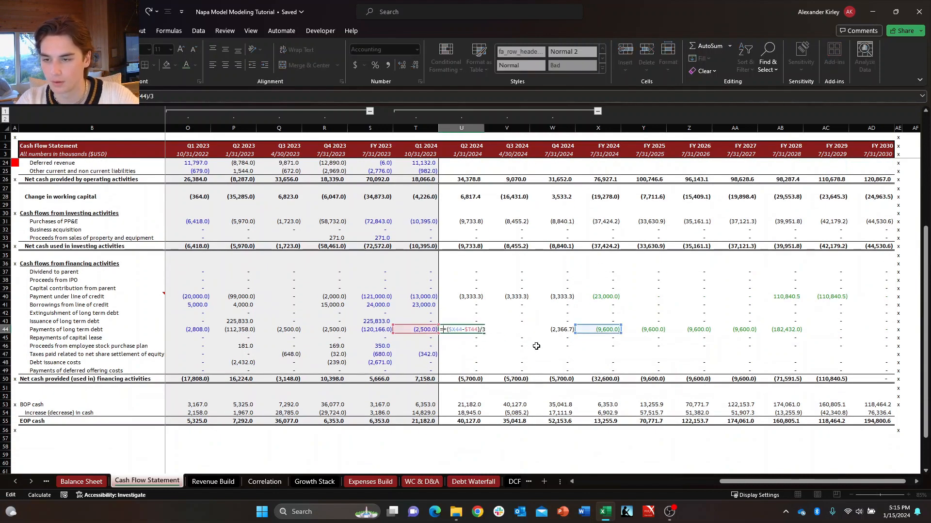
pyautogui.press('BackSpace')
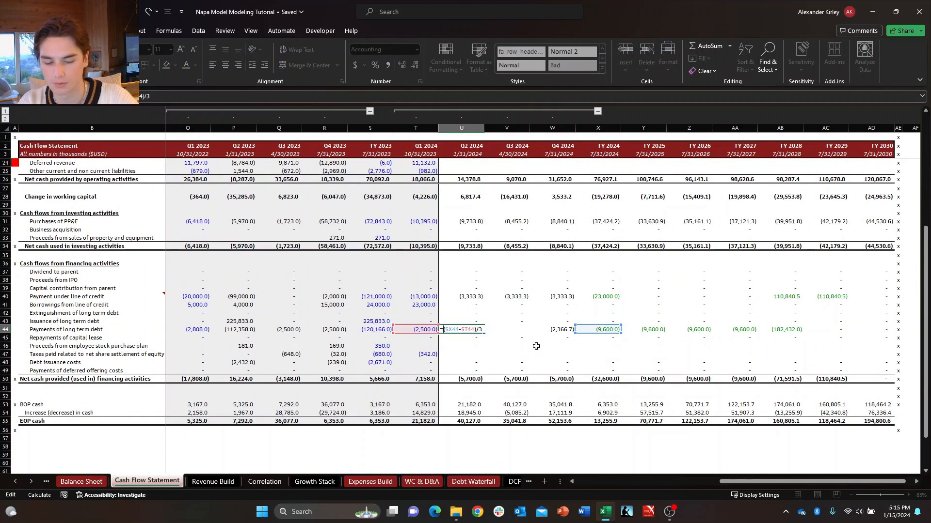
pyautogui.write('IF(')
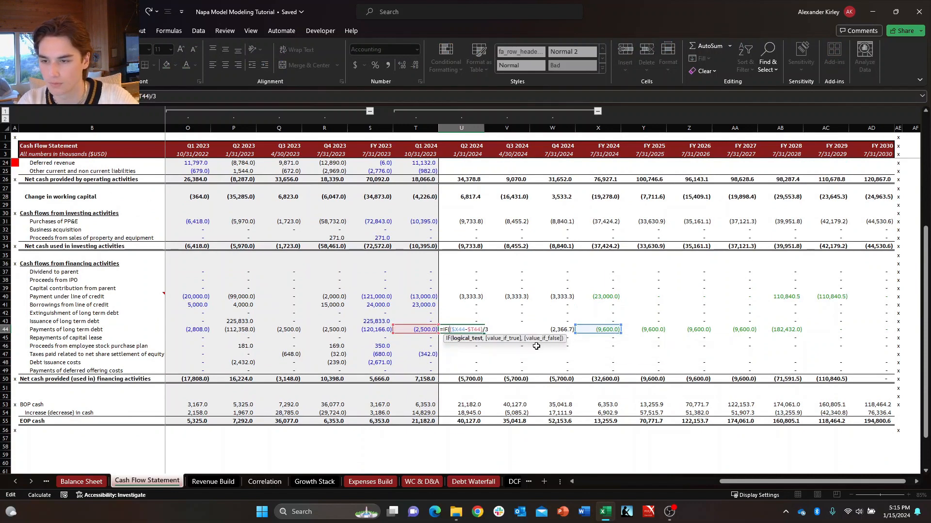
pyautogui.write('cb')
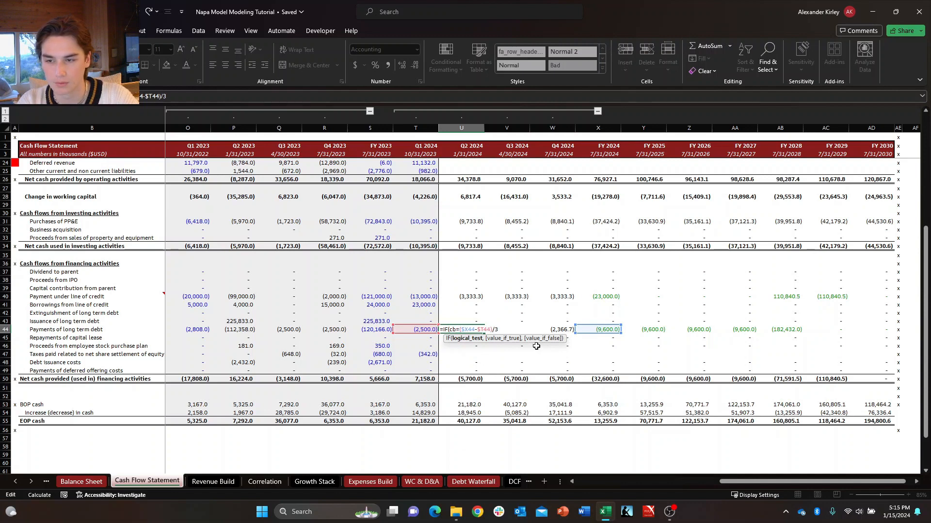
pyautogui.press('Tab')
pyautogui.write('="ON"')
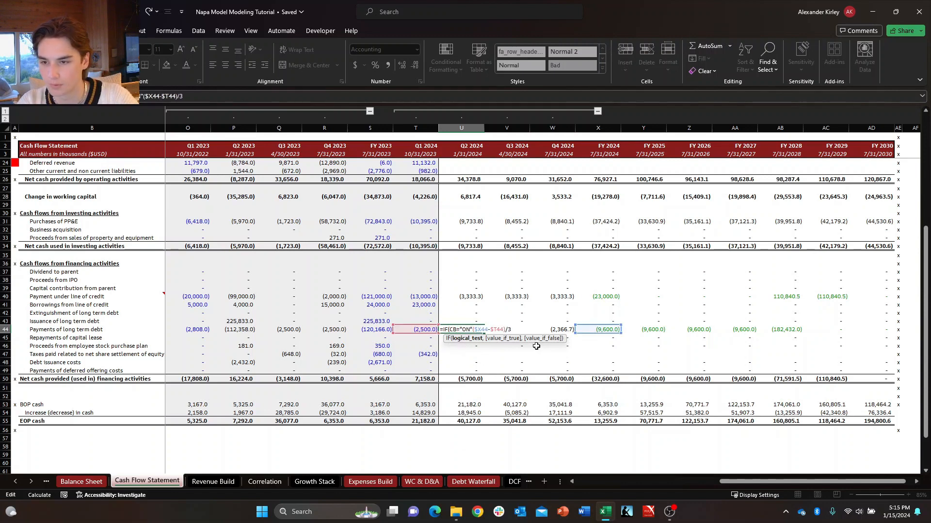
pyautogui.write(',0')
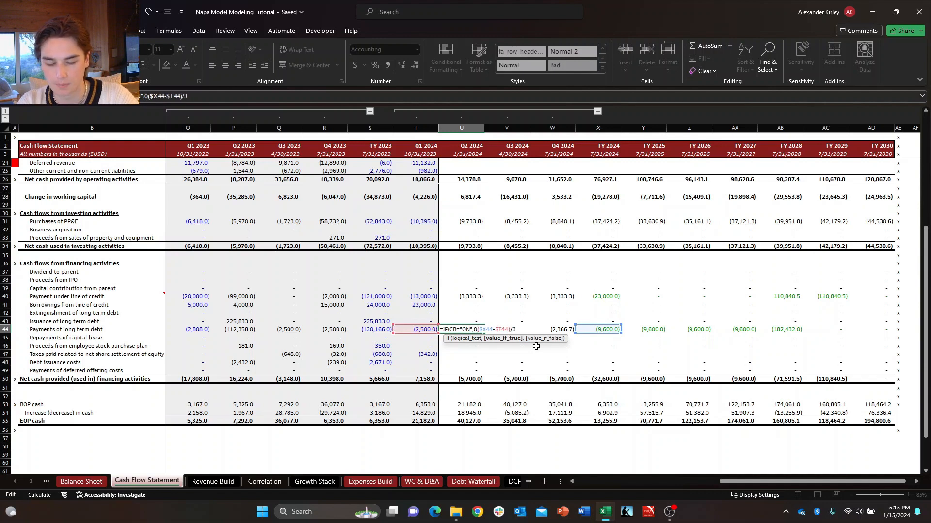
pyautogui.write(',')
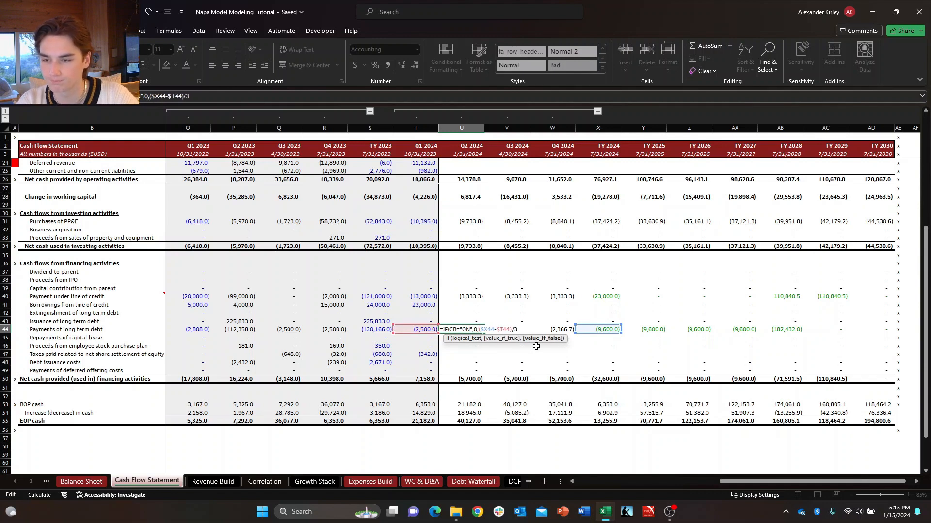
pyautogui.write(')')
pyautogui.press('Return')
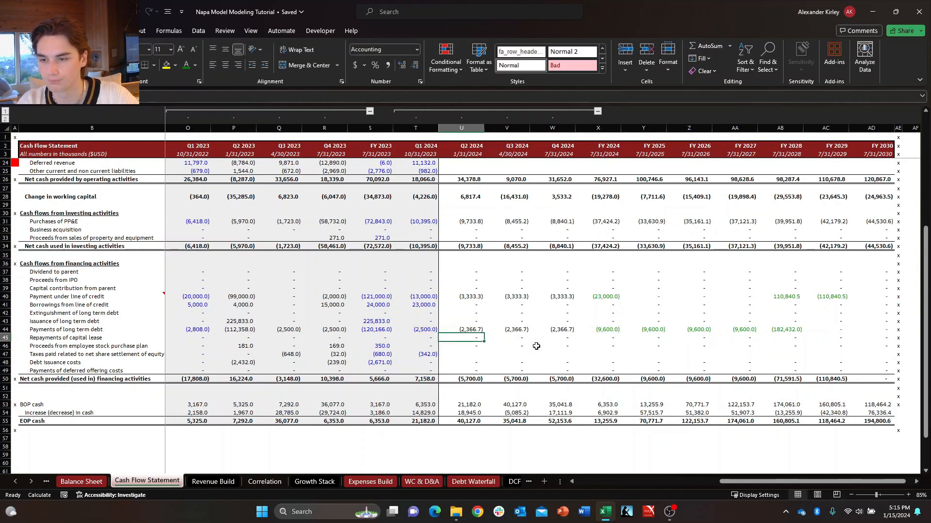
# Wrap the Q3 2024 payments of long-term debt formula in an IF returning 0 when CB="ON", otherwise ($X44-$T44)/3.
pyautogui.press('Up')
pyautogui.press('Right')
pyautogui.press('F2')
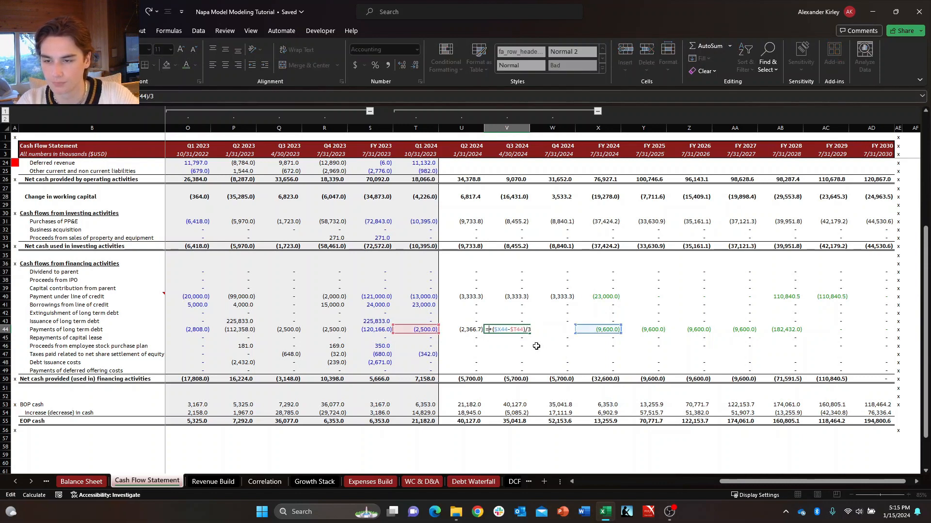
pyautogui.write('if')
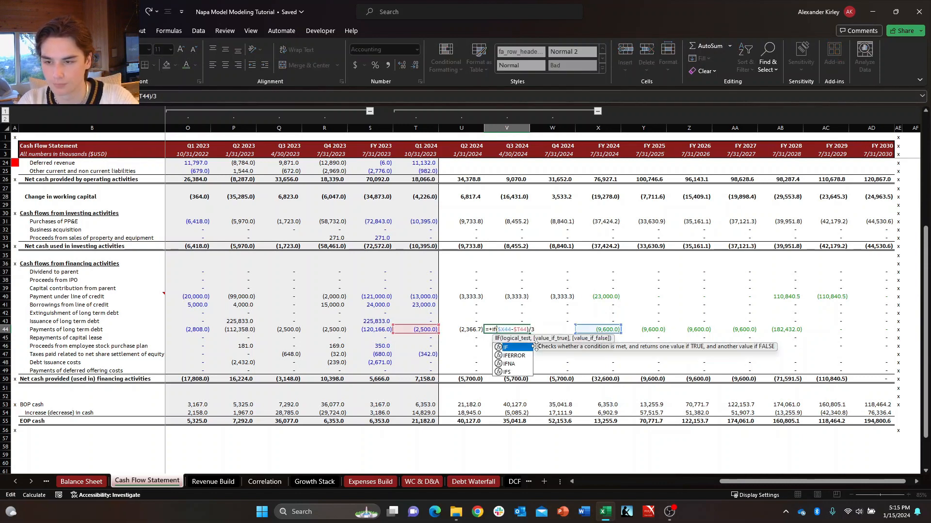
pyautogui.press('Tab')
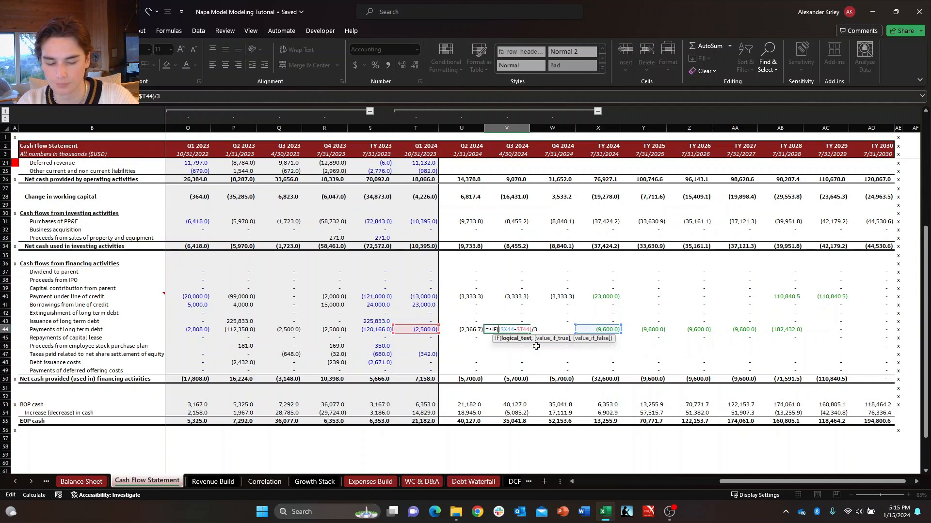
pyautogui.write('CB=')
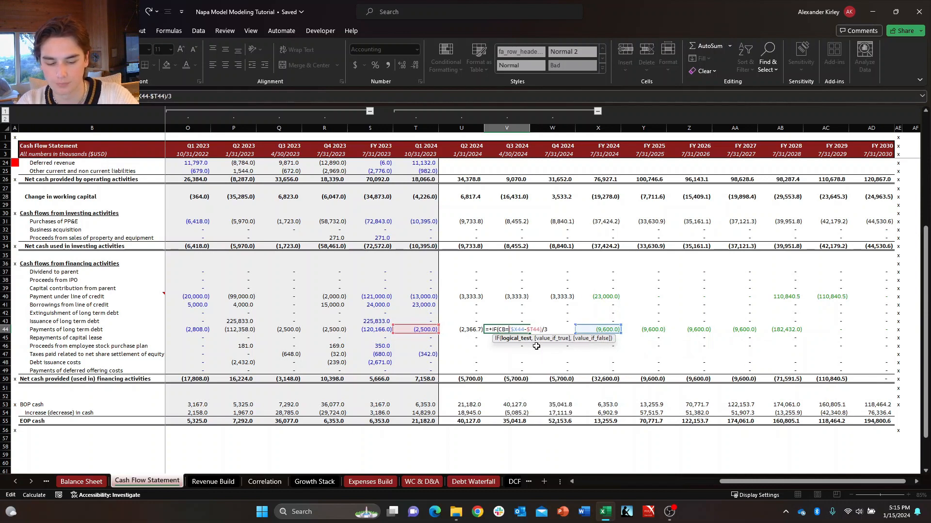
pyautogui.write('"ON",')
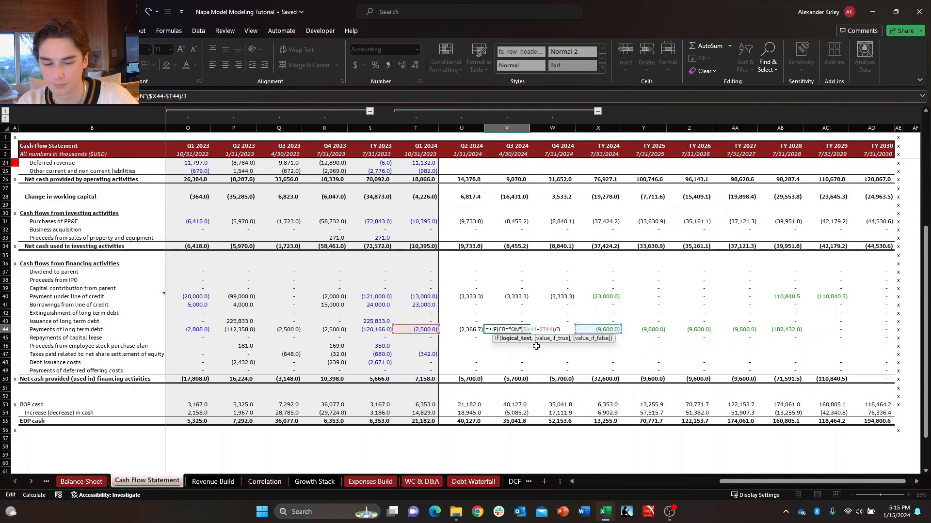
pyautogui.write('0,')
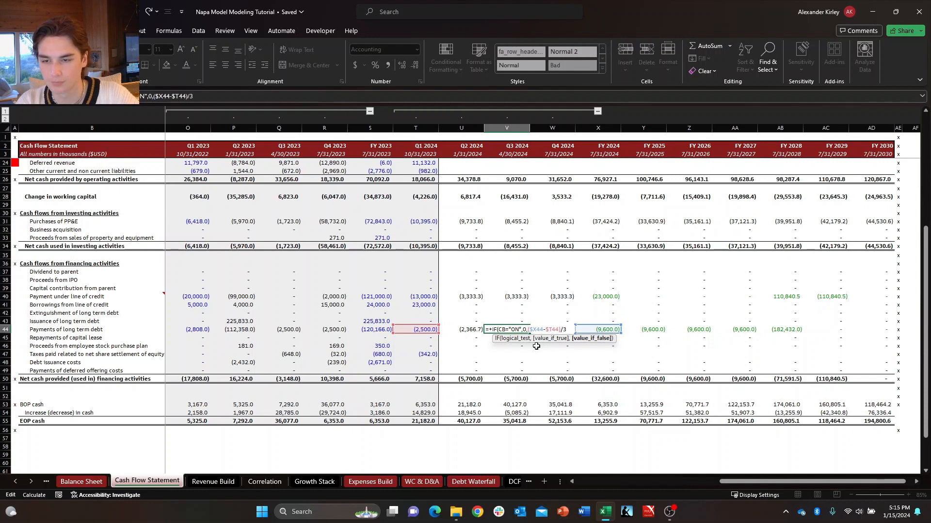
pyautogui.write(')')
pyautogui.hotkey('ctrl', 'Return')
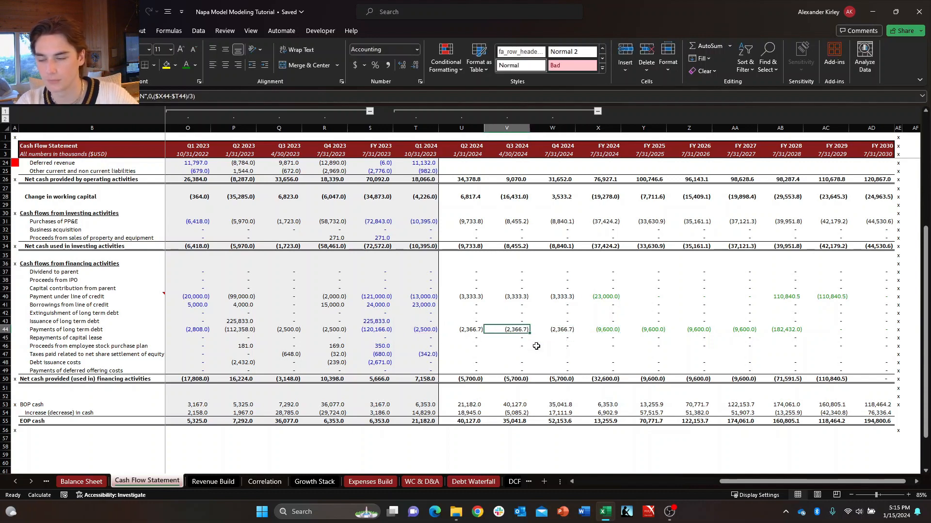
# Switch the circuit breaker on the Debt Waterfall sheet to ON and back to OFF.
pyautogui.click(490, 483)
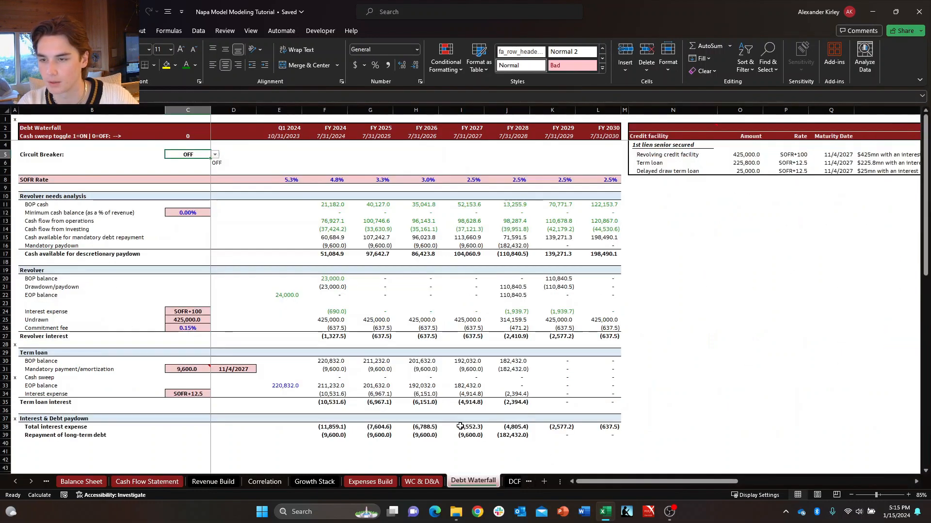
pyautogui.click(214, 154)
pyautogui.click(173, 164)
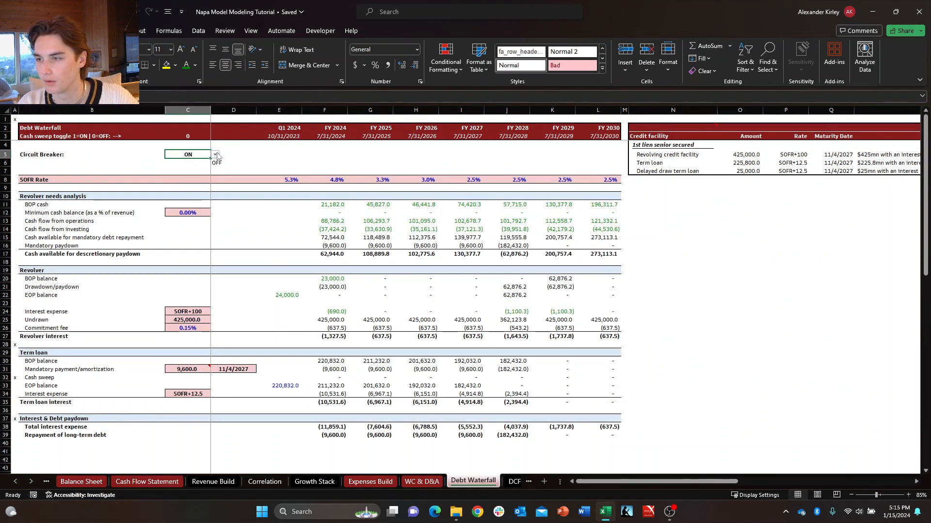
pyautogui.click(216, 155)
pyautogui.click(199, 172)
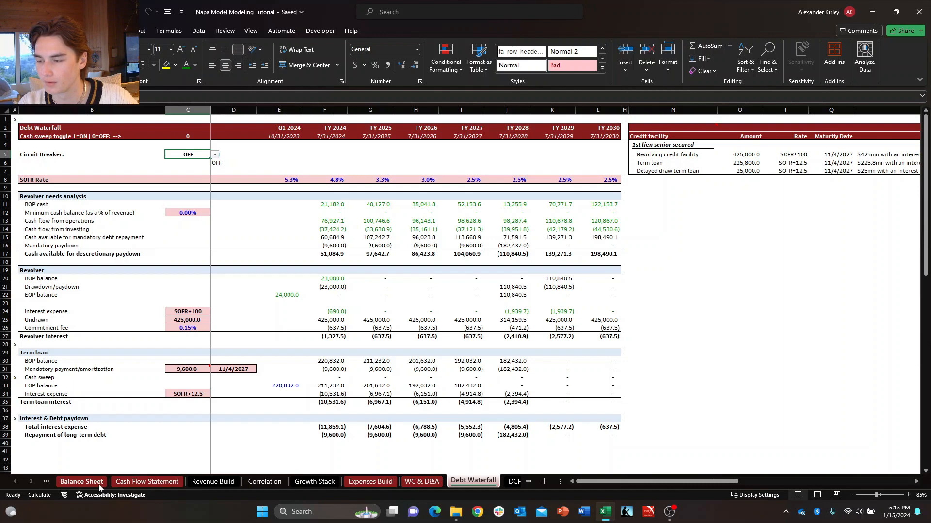
# Examine the revolving line of credit cells for Q4 2024, FY 2024 and FY 2028 on the Balance Sheet.
pyautogui.click(117, 483)
pyautogui.click(79, 482)
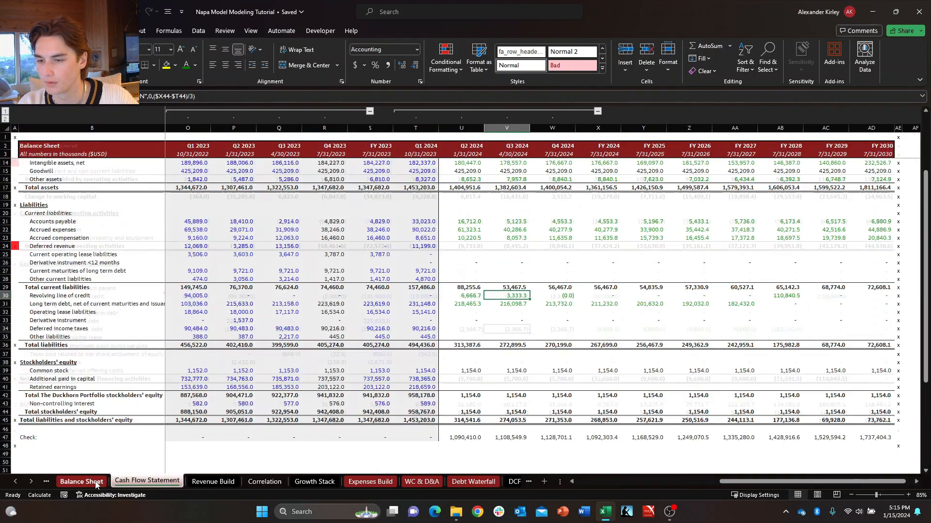
pyautogui.click(554, 294)
pyautogui.click(607, 294)
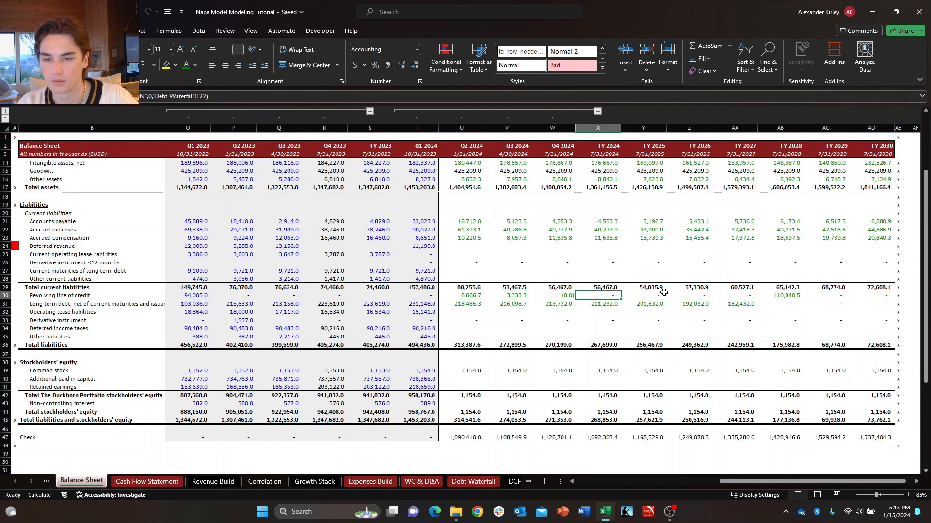
pyautogui.click(783, 295)
pyautogui.click(776, 345)
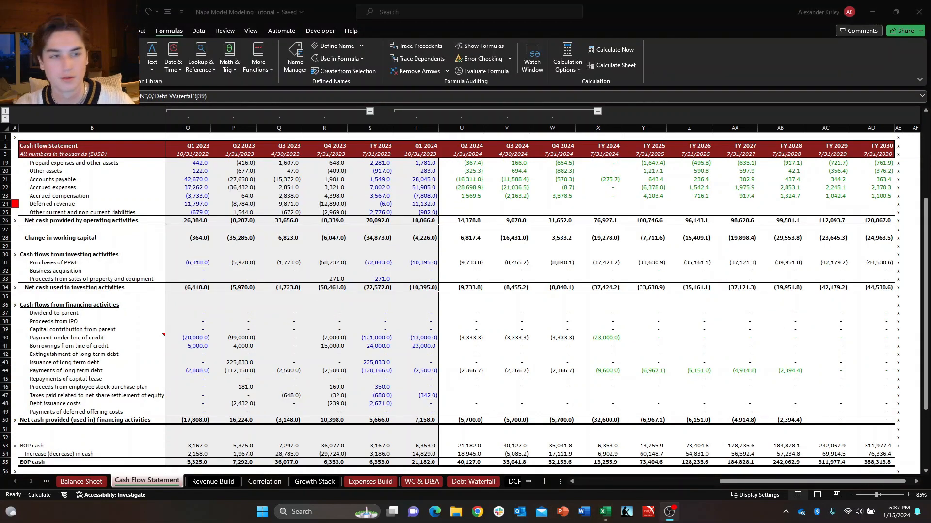
# Inspect the FY 2024 repayment of long-term debt formula on the Debt Waterfall sheet.
pyautogui.click(422, 483)
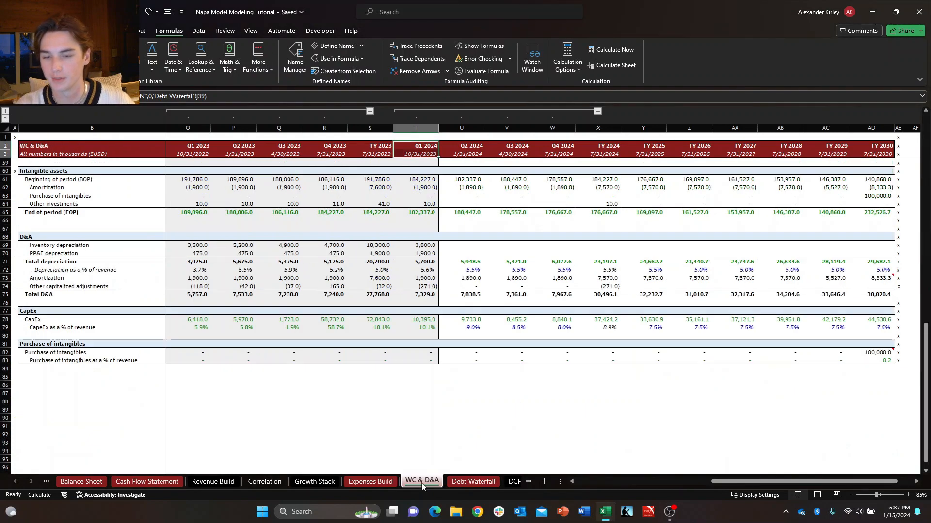
pyautogui.click(477, 482)
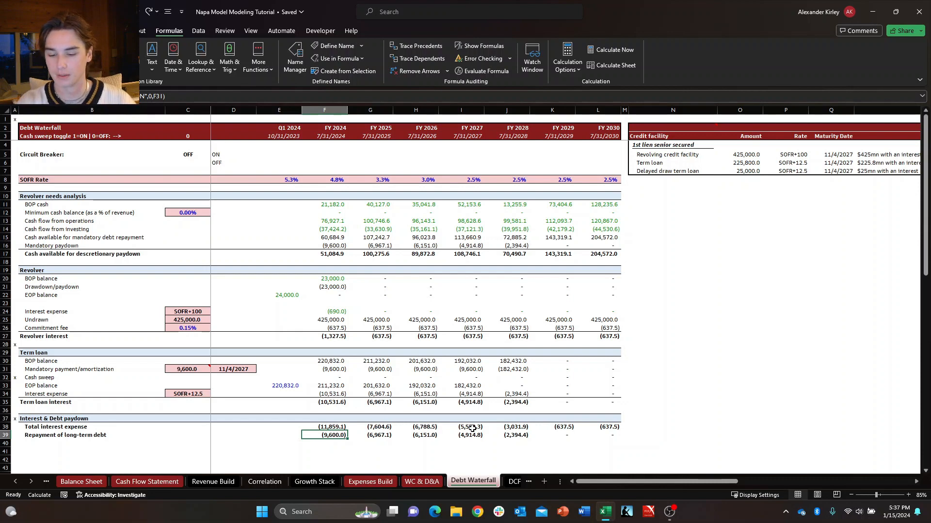
pyautogui.press('F2')
pyautogui.press('Escape')
pyautogui.press('F2')
pyautogui.press('Return')
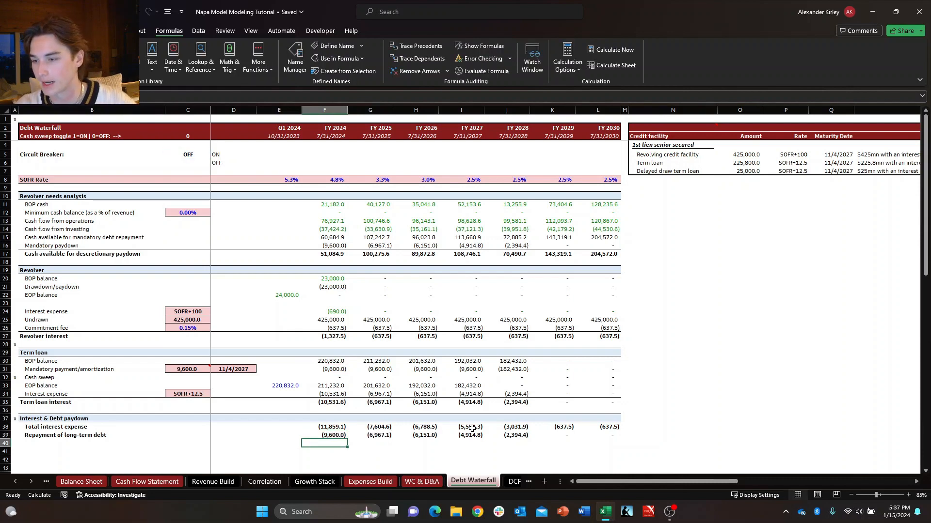
# Try the cash sweep toggle at 1 while inspecting the FY 2026 repayment and cash sweep formulas, and undo the toggle change.
pyautogui.click(207, 136)
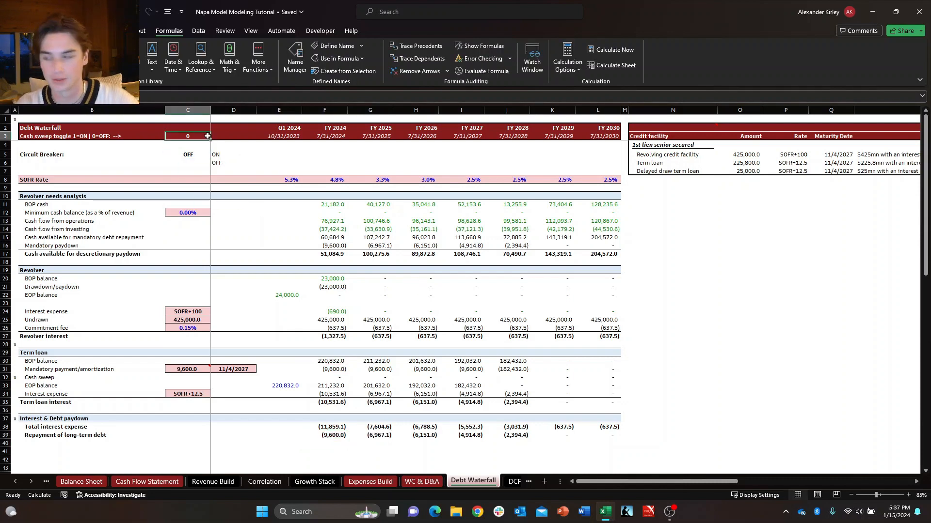
pyautogui.write('1')
pyautogui.press('Return')
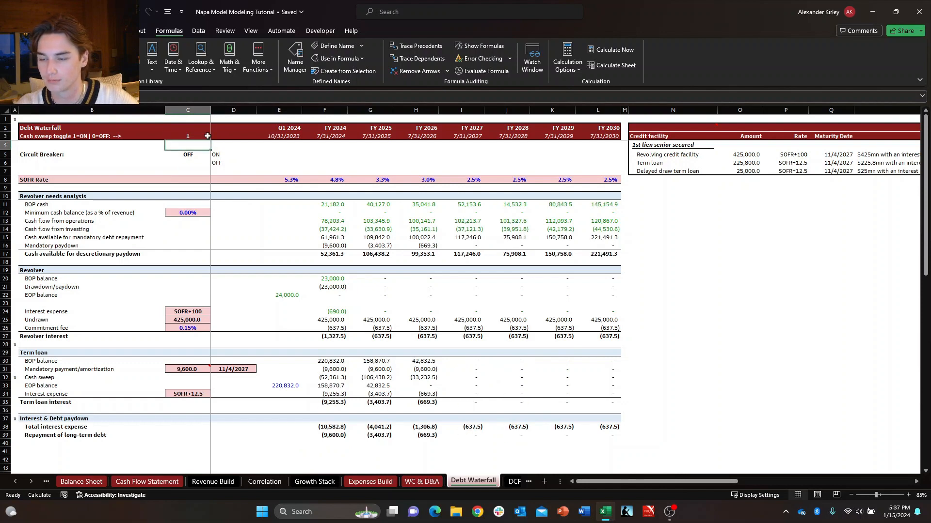
pyautogui.click(416, 438)
pyautogui.press('F2')
pyautogui.press('Escape')
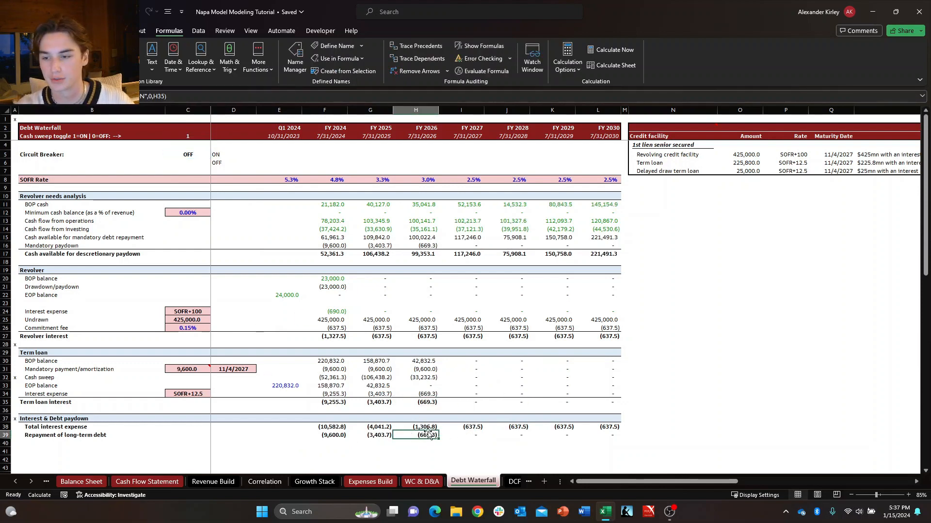
pyautogui.click(421, 379)
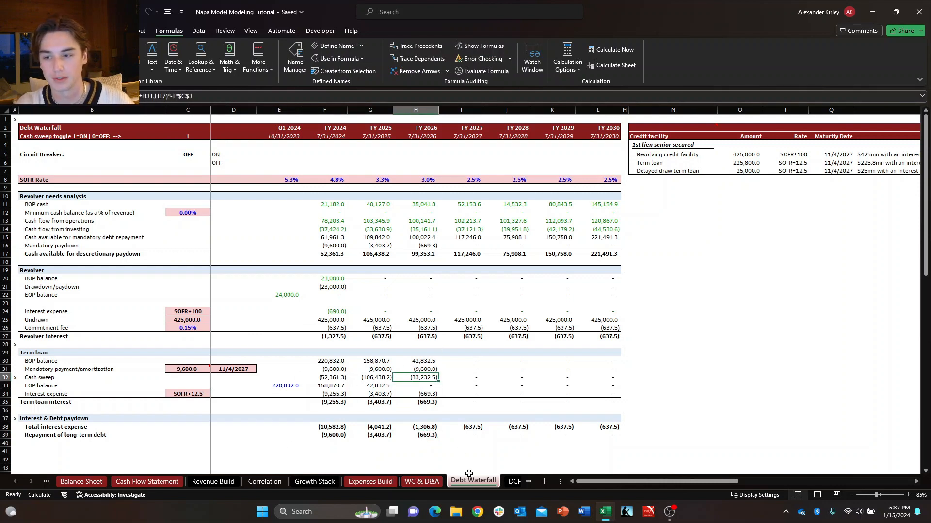
pyautogui.hotkey('ctrl', 'z')
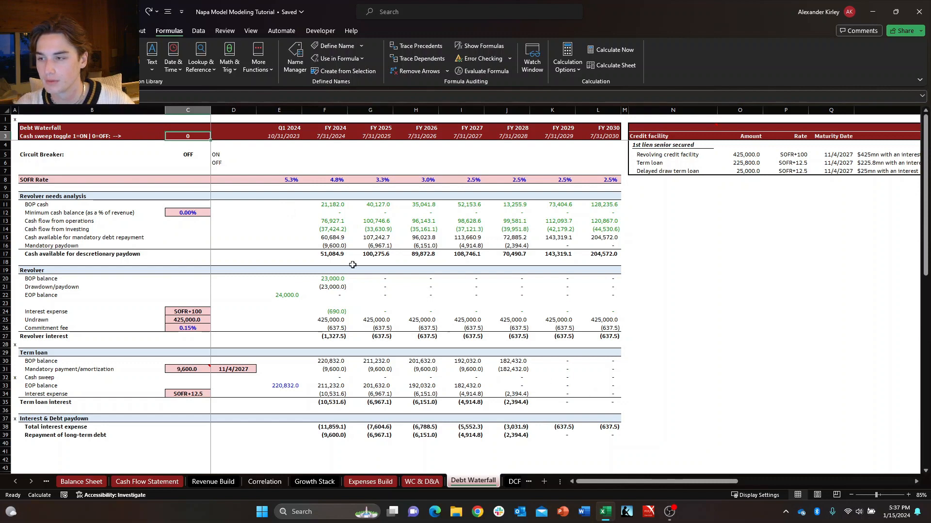
# Examine which cells the FY 2024 repayment of long-term debt formula in F39 references.
pyautogui.click(340, 433)
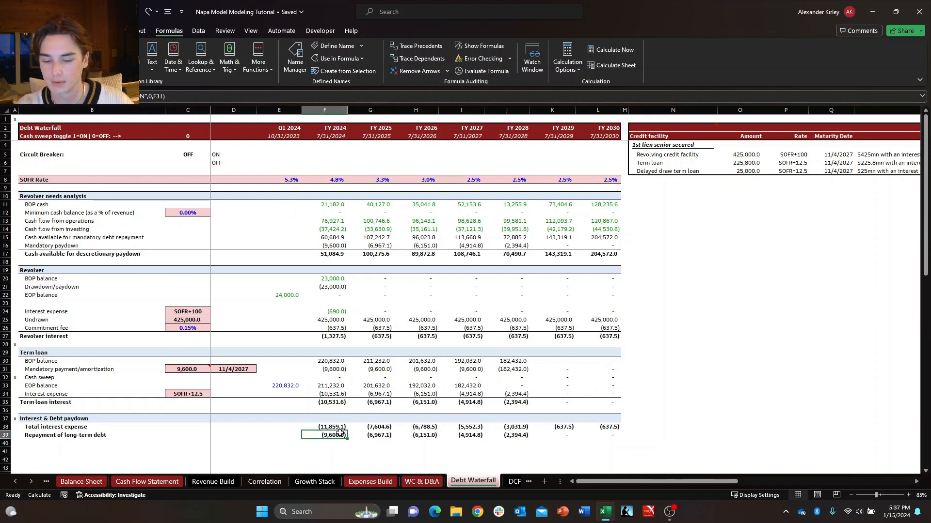
pyautogui.press('F2')
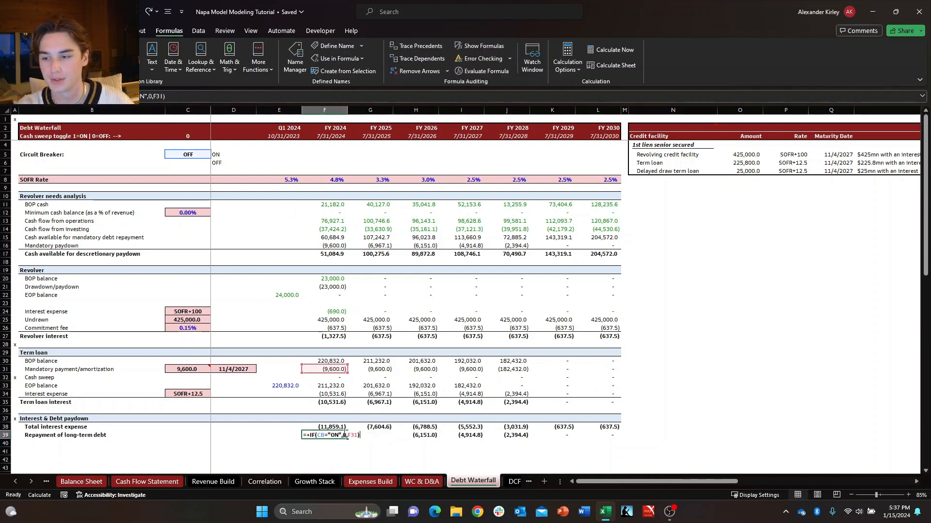
pyautogui.press('Escape')
pyautogui.press('F2')
pyautogui.press('Escape')
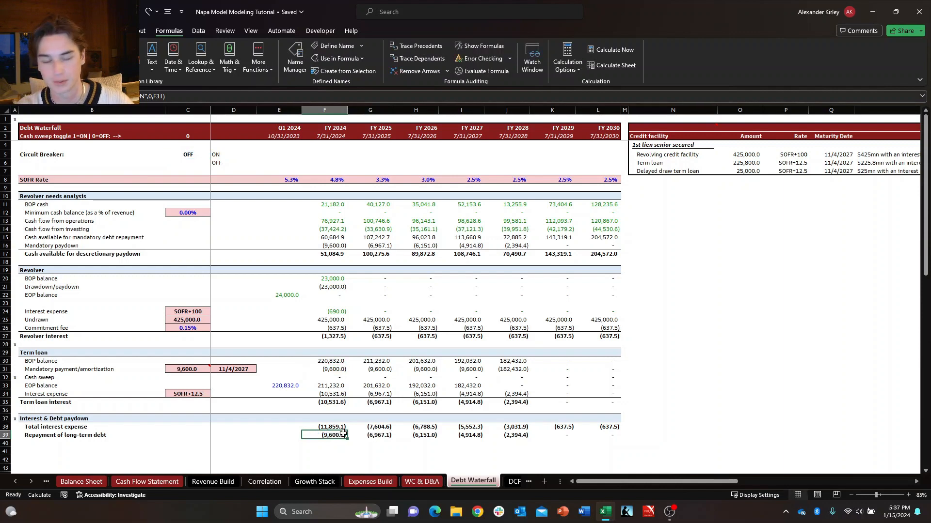
pyautogui.press('F2')
pyautogui.press('Escape')
pyautogui.press('F2')
pyautogui.press('Escape')
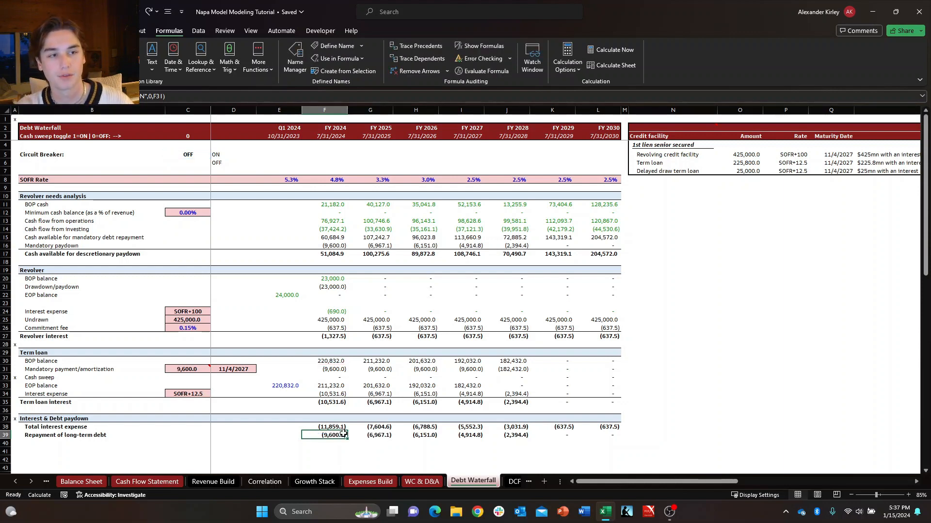
pyautogui.press('F2')
pyautogui.press('Escape')
pyautogui.press('F2')
pyautogui.press('Escape')
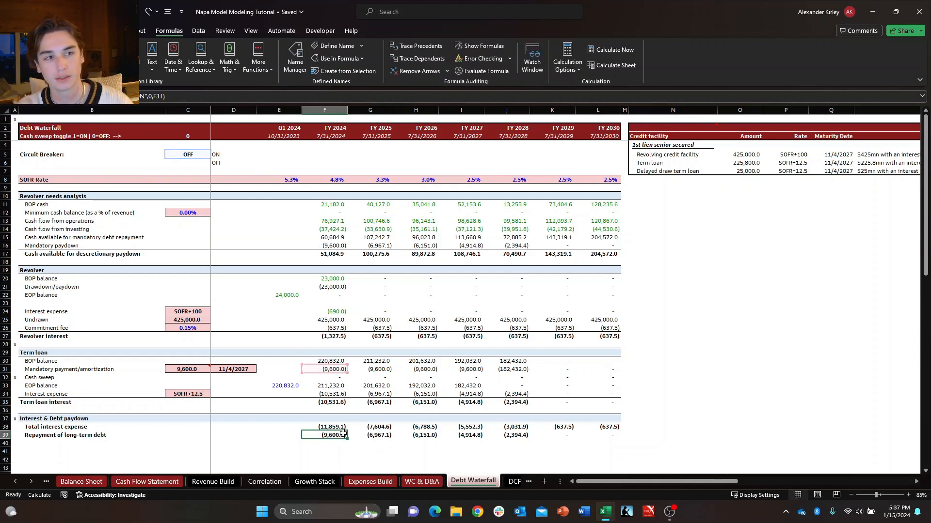
pyautogui.press('F2')
pyautogui.press('Escape')
pyautogui.press('F2')
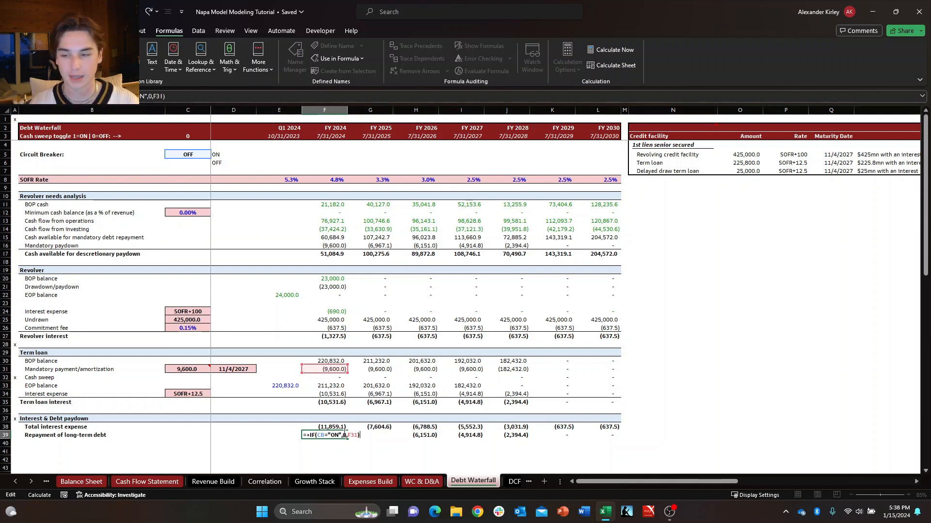
pyautogui.press('Escape')
pyautogui.press('F2')
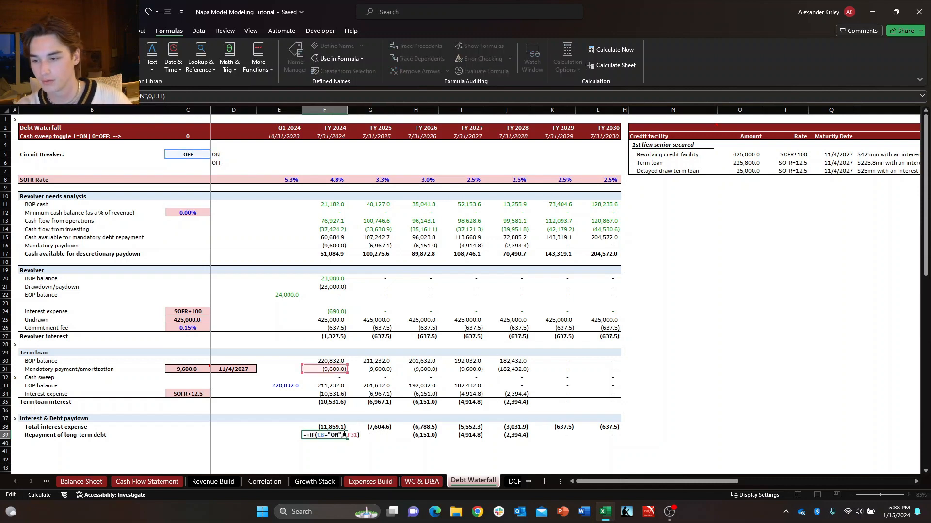
pyautogui.press('Escape')
pyautogui.press('F2')
pyautogui.press('Escape')
pyautogui.press('F2')
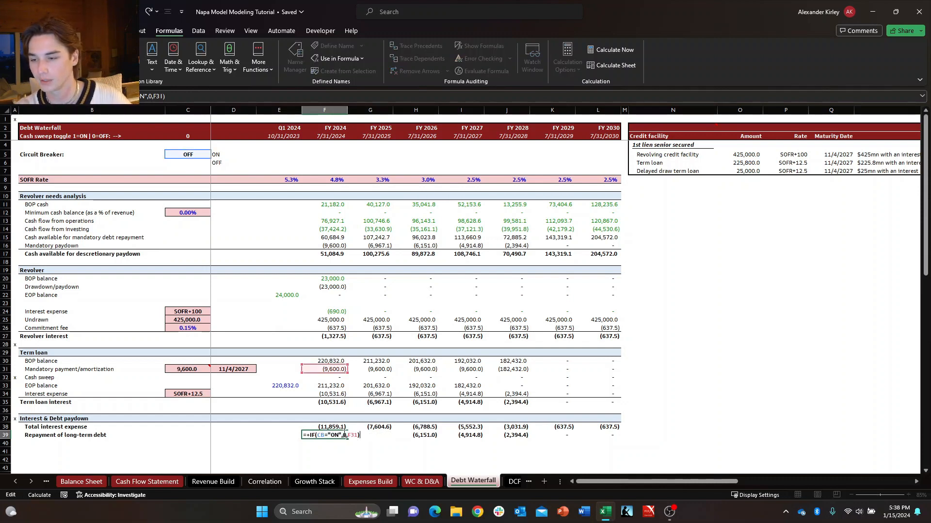
pyautogui.press('Escape')
pyautogui.press('F2')
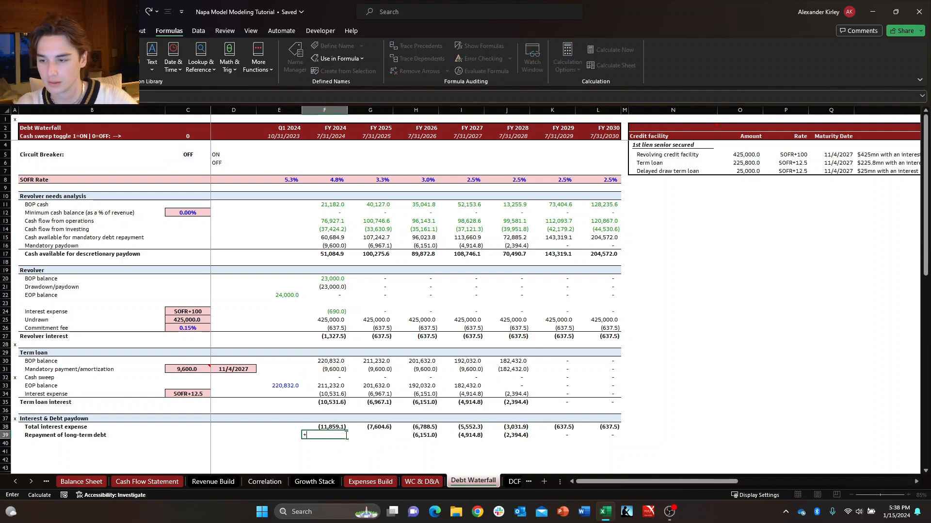
pyautogui.press('Escape')
# Change the FY 2024 repayment of long-term debt formula to return F31+F32 when the breaker is off, and fill it across to FY 2030.
pyautogui.doubleClick(345, 435)
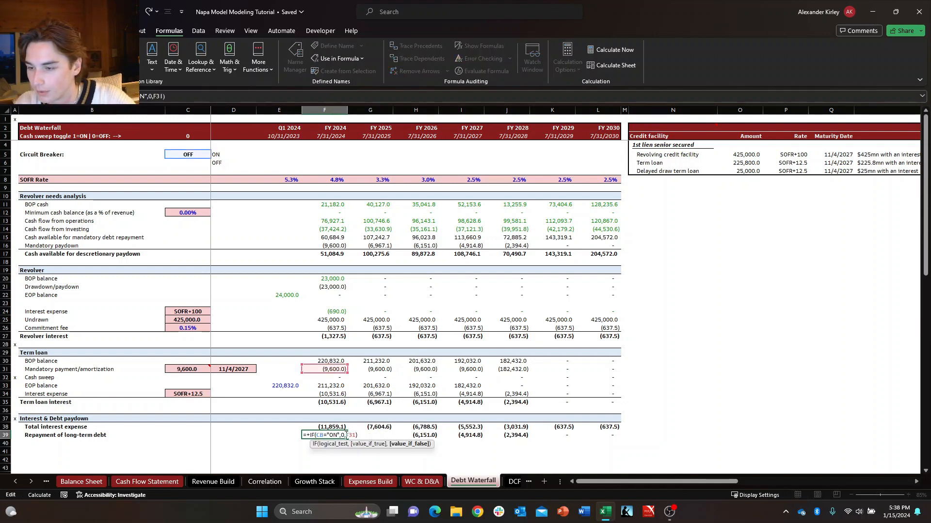
pyautogui.write('+')
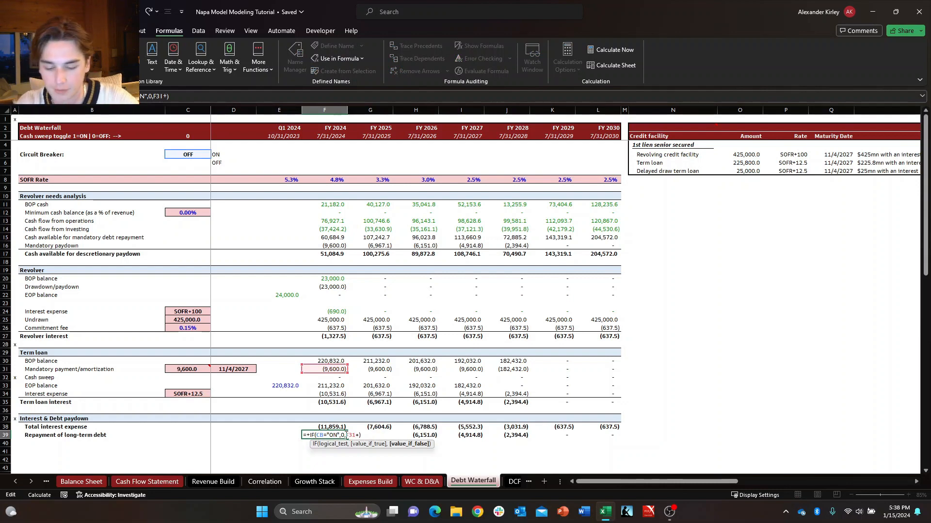
pyautogui.write('f32')
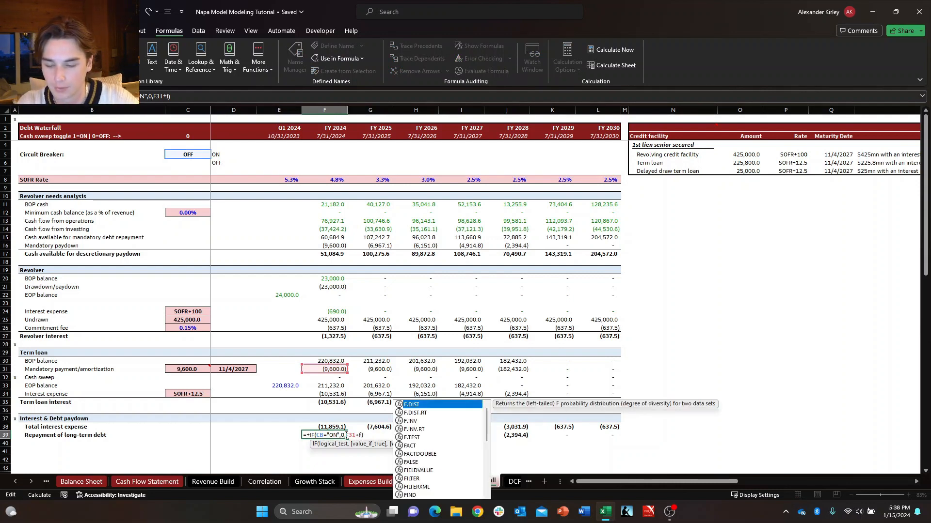
pyautogui.press('Return')
pyautogui.press('Right')
pyautogui.press('Up')
pyautogui.press('Left')
pyautogui.hotkey('ctrl', 'shift', 'Right')
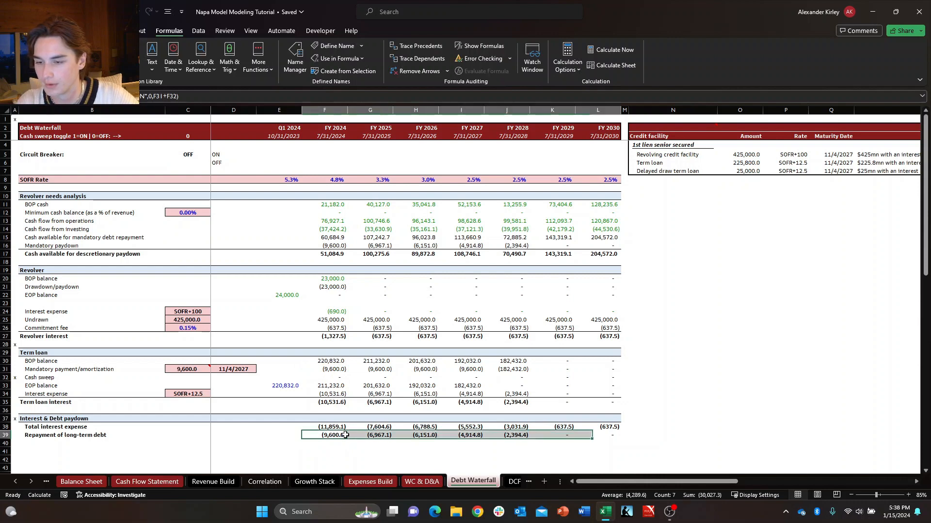
pyautogui.hotkey('ctrl', 'r')
# Check the cell references in the repayment of long-term debt formulas from FY 2024 through FY 2028.
pyautogui.click(345, 435)
pyautogui.press('Right')
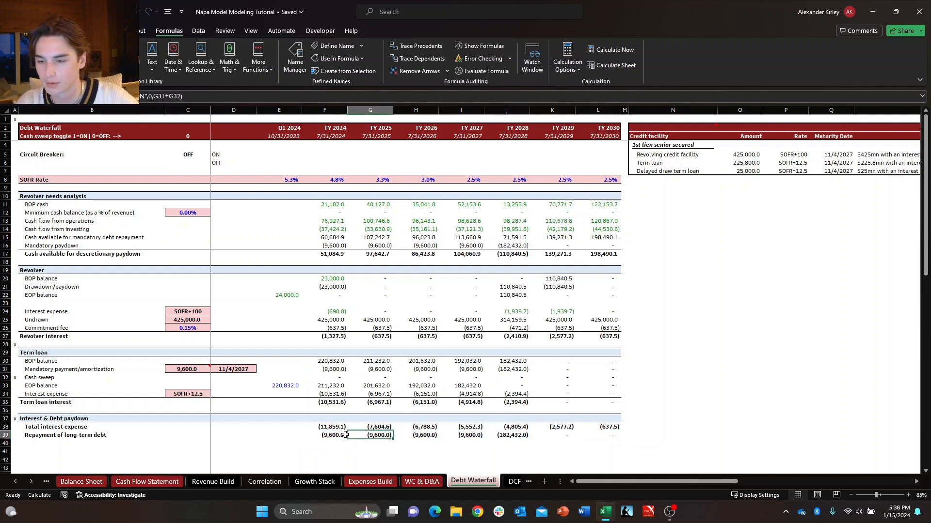
pyautogui.press('Left')
pyautogui.press('Right')
pyautogui.press('Right')
pyautogui.press('Right')
pyautogui.press('Right')
pyautogui.press('Right')
pyautogui.press('Left')
pyautogui.press('F2')
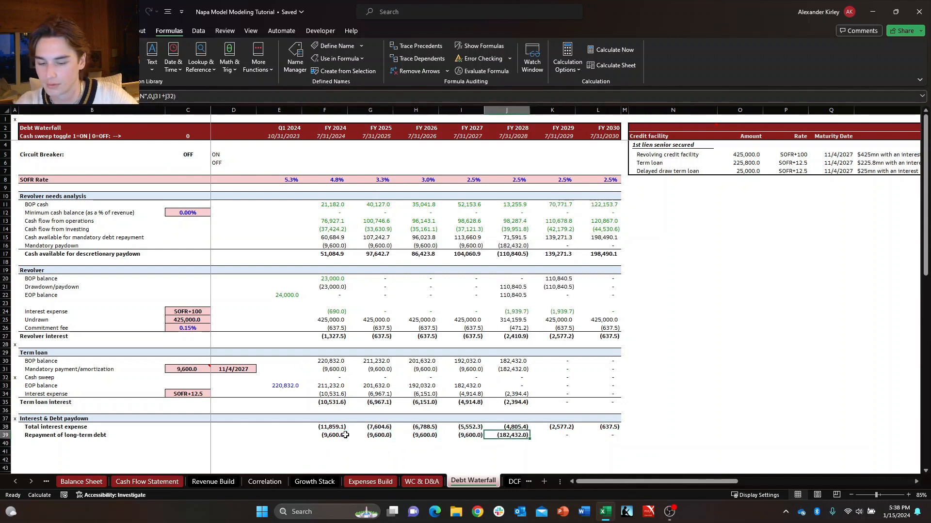
pyautogui.press('Escape')
pyautogui.press('Left')
pyautogui.press('Left')
pyautogui.press('Left')
pyautogui.press('Left')
pyautogui.press('F2')
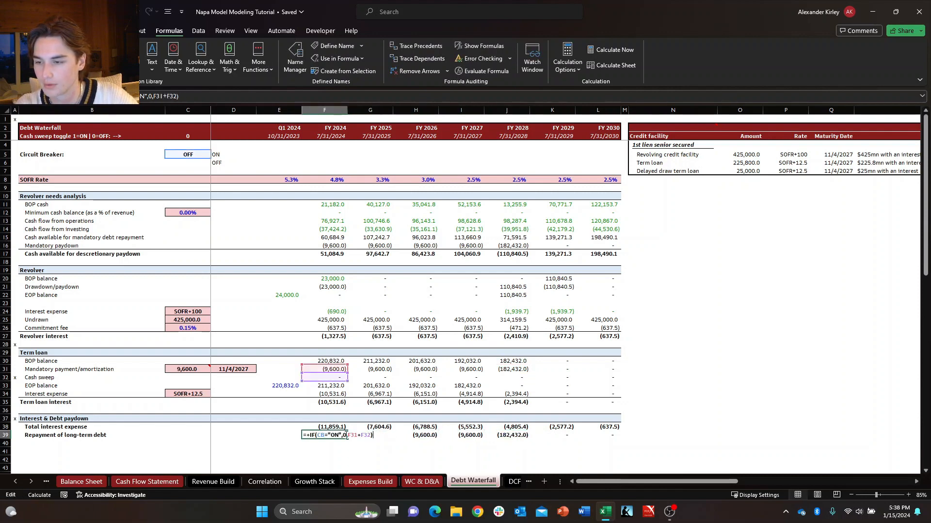
pyautogui.press('Escape')
pyautogui.press('Right')
pyautogui.press('F2')
pyautogui.press('Escape')
pyautogui.press('Right')
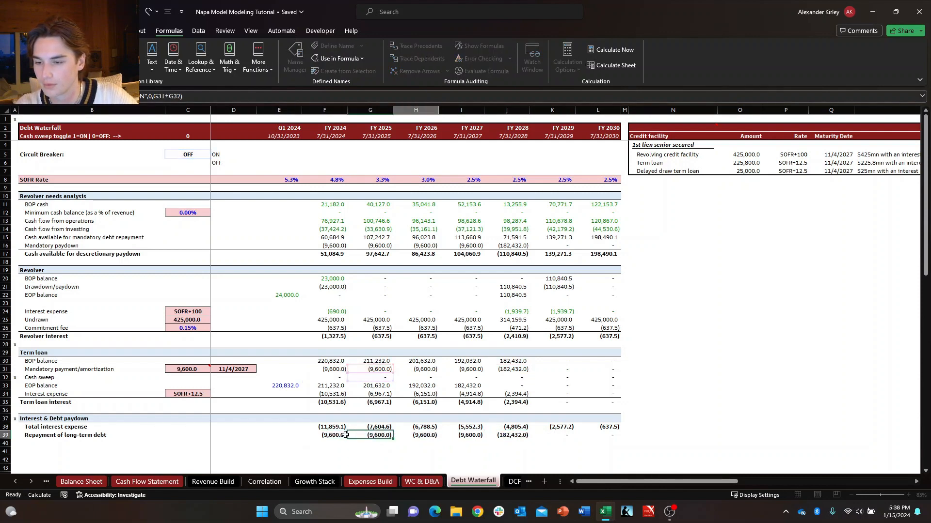
pyautogui.press('F2')
pyautogui.press('Escape')
pyautogui.press('Right')
pyautogui.press('F2')
pyautogui.press('Escape')
pyautogui.press('Right')
pyautogui.press('F2')
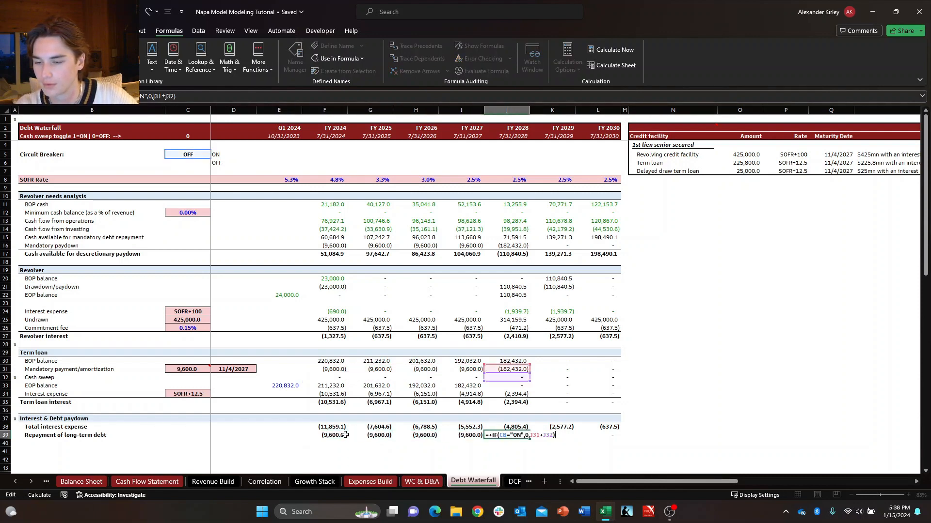
pyautogui.press('Escape')
pyautogui.press('F2')
pyautogui.press('Escape')
# Undo the repayment of long-term debt formula edit and fill, and restore both across FY 2024 to FY 2030.
pyautogui.click(345, 435)
pyautogui.hotkey('ctrl', 'shift', 'Right')
pyautogui.hotkey('ctrl', 'r')
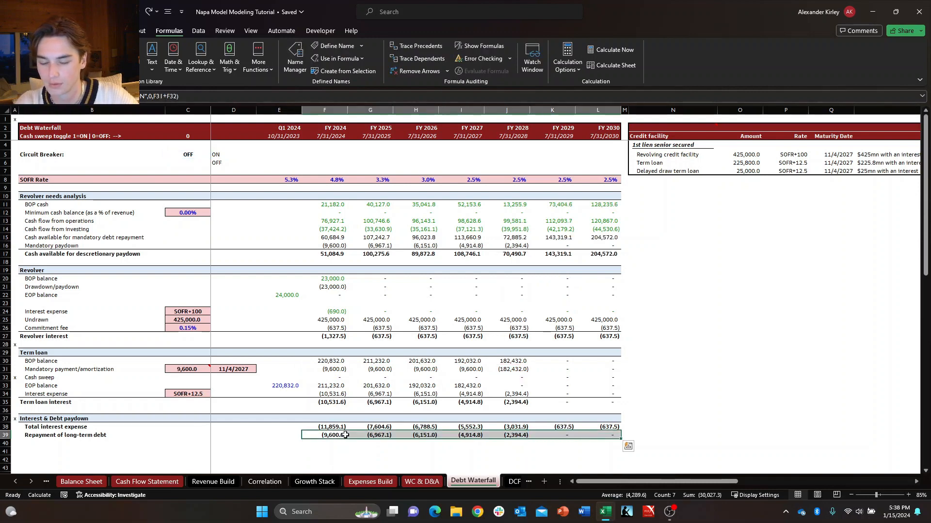
pyautogui.hotkey('ctrl', 'z')
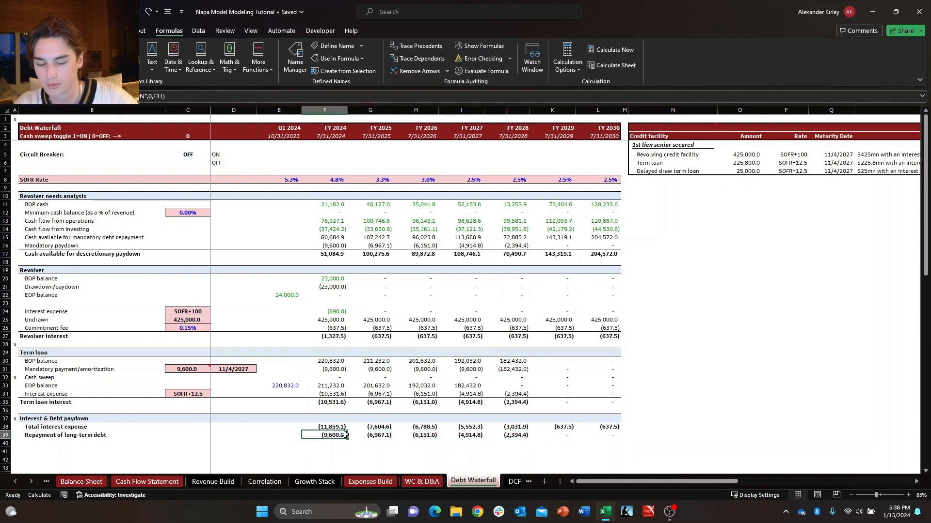
pyautogui.hotkey('ctrl', 'y')
pyautogui.hotkey('ctrl', 'shift', 'Right')
pyautogui.hotkey('ctrl', 'r')
pyautogui.click(345, 435)
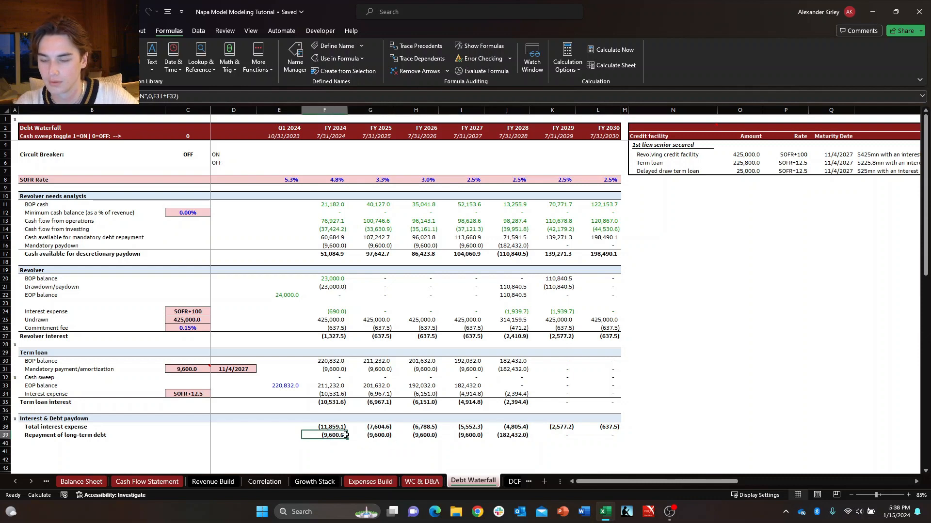
# Check the cell references in the restored repayment of long-term debt formulas from FY 2024 through FY 2028.
pyautogui.press('F2')
pyautogui.press('Escape')
pyautogui.press('Right')
pyautogui.press('F2')
pyautogui.press('Escape')
pyautogui.press('Right')
pyautogui.press('F2')
pyautogui.press('Escape')
pyautogui.press('Right')
pyautogui.press('F2')
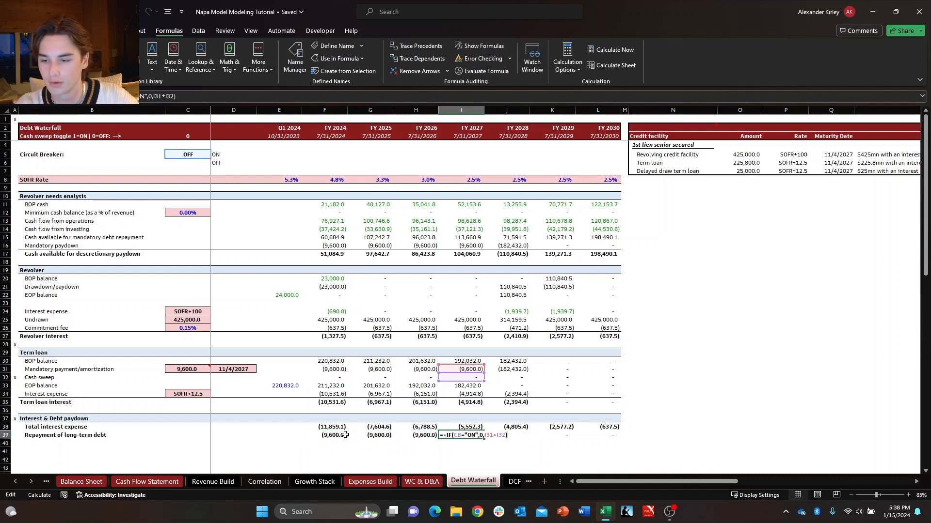
pyautogui.press('Escape')
pyautogui.press('Right')
pyautogui.press('F2')
pyautogui.press('Escape')
# Overwrite the FY 2028 revolver commitment fee in J26 with the text x to force an error, and undo the entry.
pyautogui.press('Up')
pyautogui.press('Up')
pyautogui.press('Up')
pyautogui.press('Up')
pyautogui.press('Up')
pyautogui.press('Up')
pyautogui.press('Up')
pyautogui.press('Up')
pyautogui.press('Up')
pyautogui.press('Up')
pyautogui.press('Up')
pyautogui.press('Up')
pyautogui.press('Up')
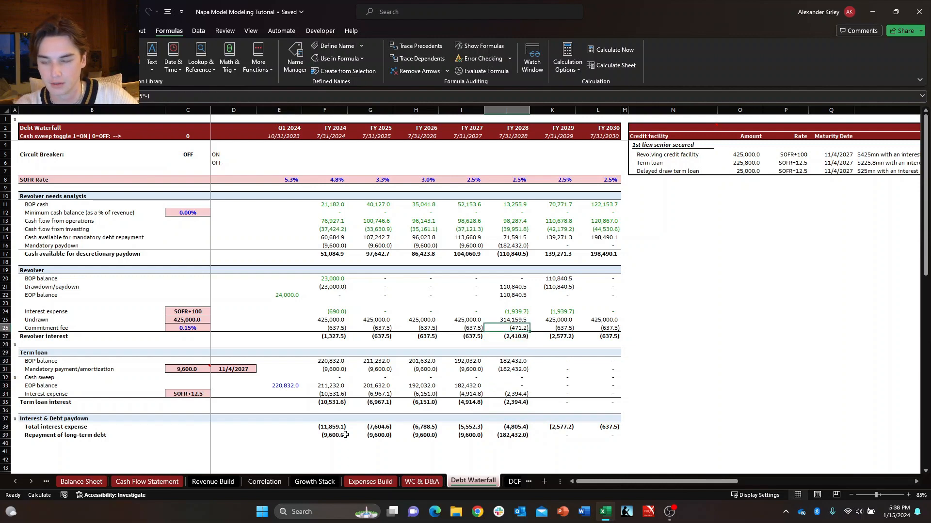
pyautogui.write('x')
pyautogui.press('Return')
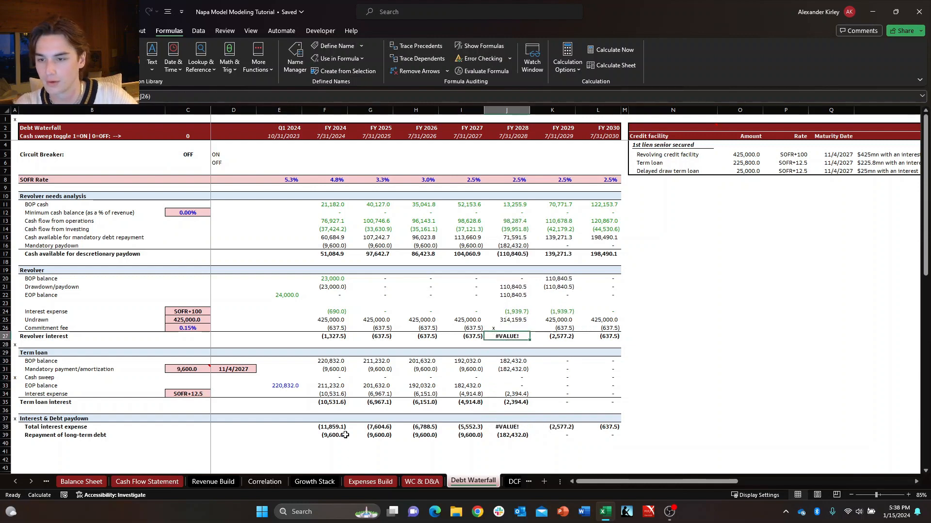
pyautogui.press('Up')
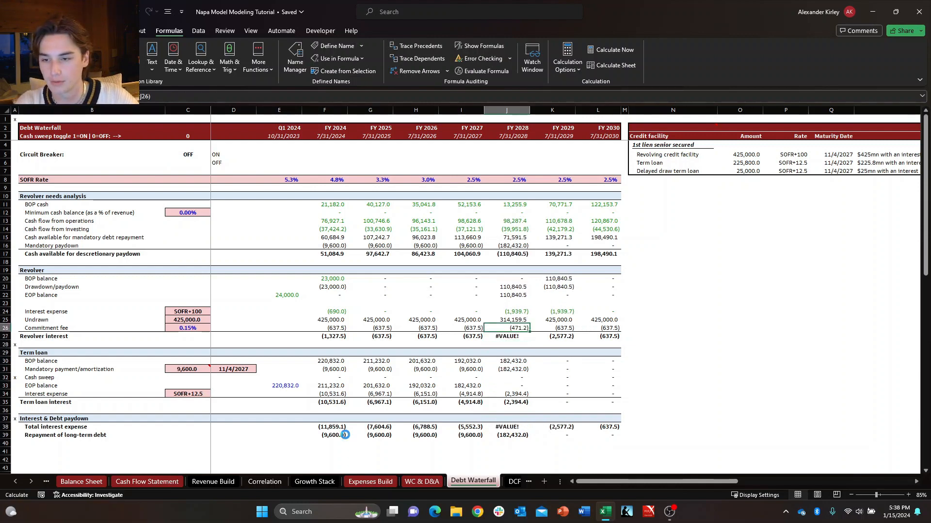
pyautogui.press('Right')
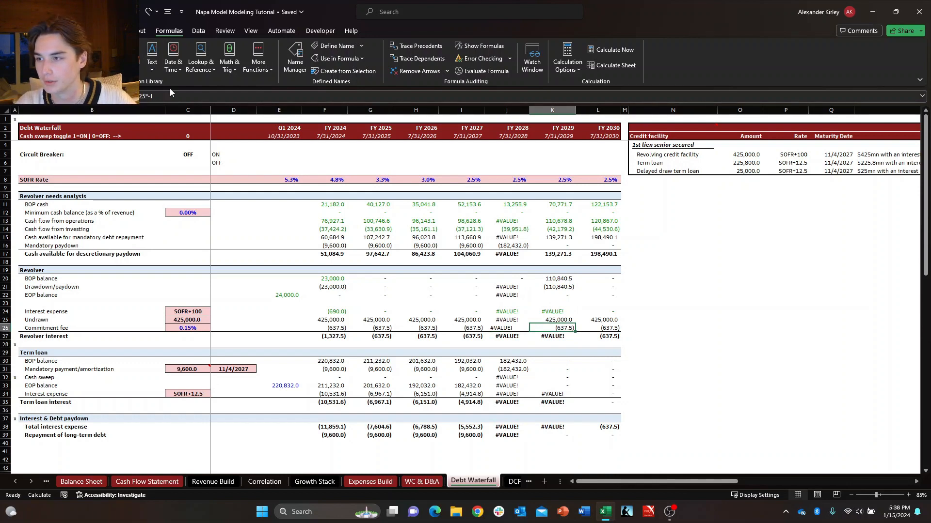
# Switch the circuit breaker in C5 to ON and back to OFF to clear the errors from the debt schedule.
pyautogui.click(196, 135)
pyautogui.click(190, 154)
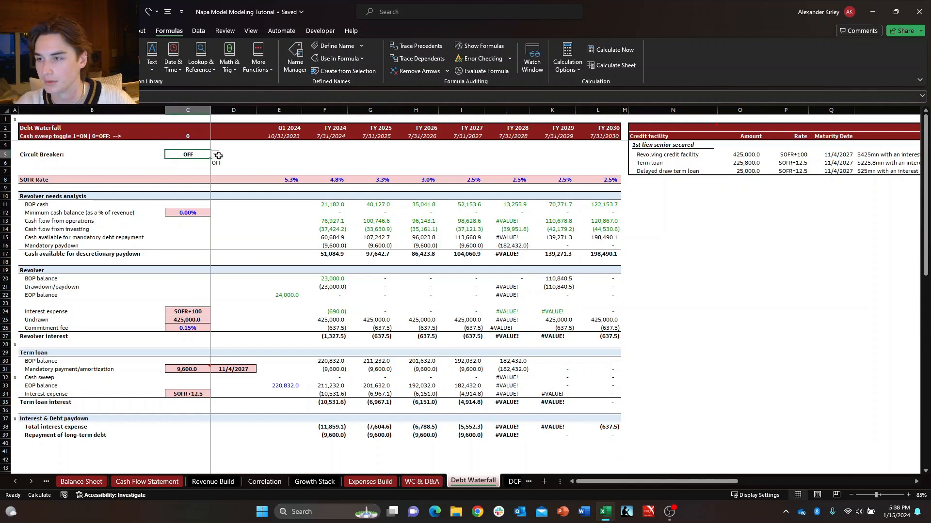
pyautogui.click(216, 154)
pyautogui.click(186, 164)
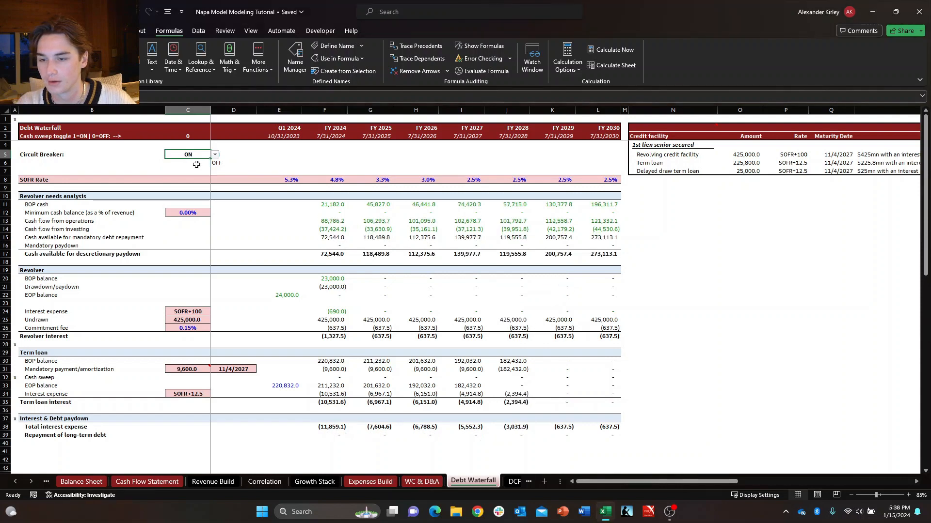
pyautogui.click(215, 155)
pyautogui.click(208, 172)
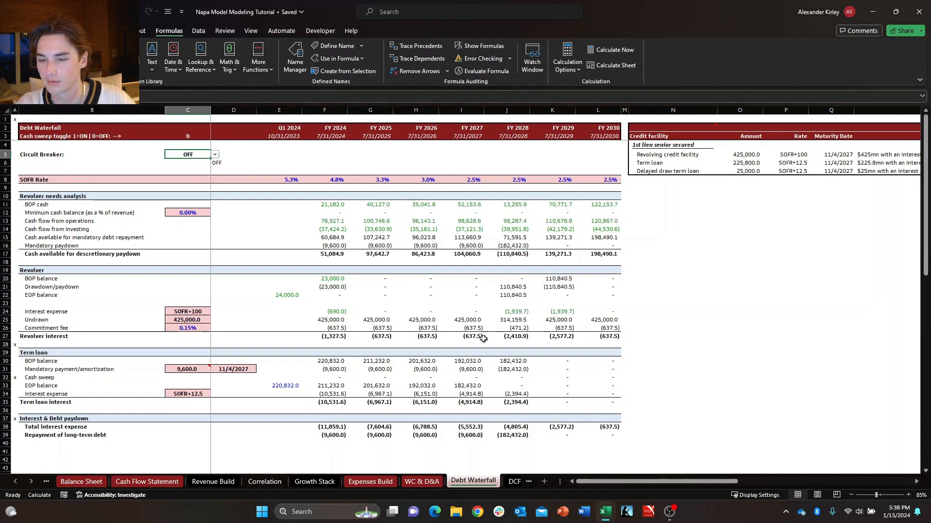
pyautogui.click(551, 405)
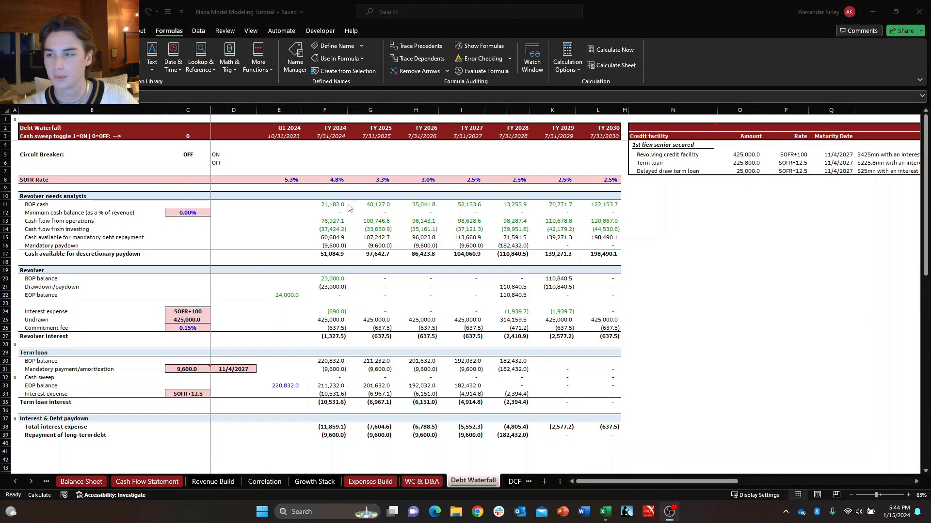
# Set the cash sweep toggle in C3 to the text OFF.
pyautogui.click(196, 139)
pyautogui.click(194, 137)
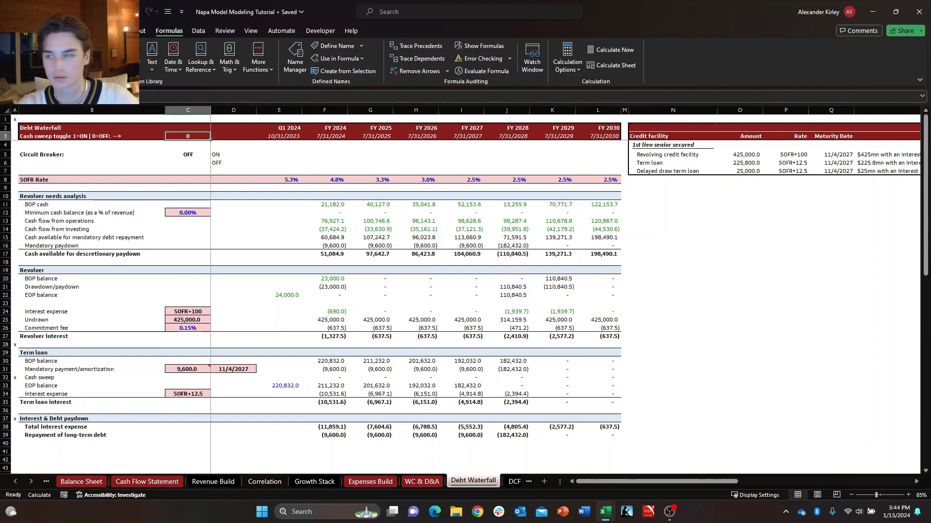
pyautogui.press('Down')
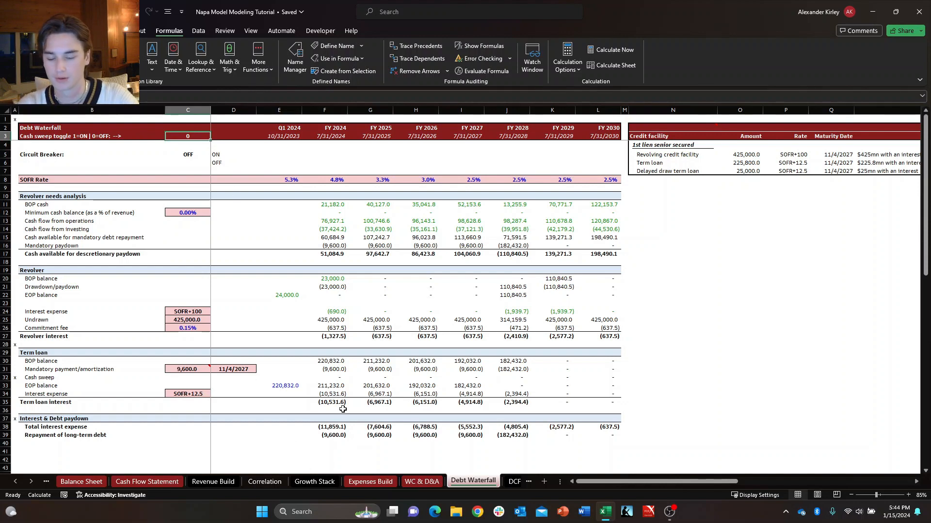
pyautogui.write('OFF')
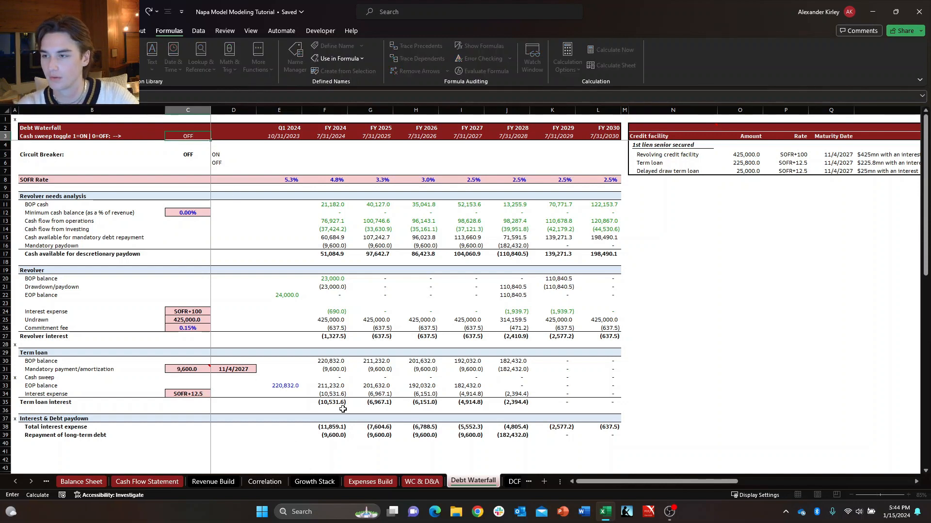
pyautogui.press('Return')
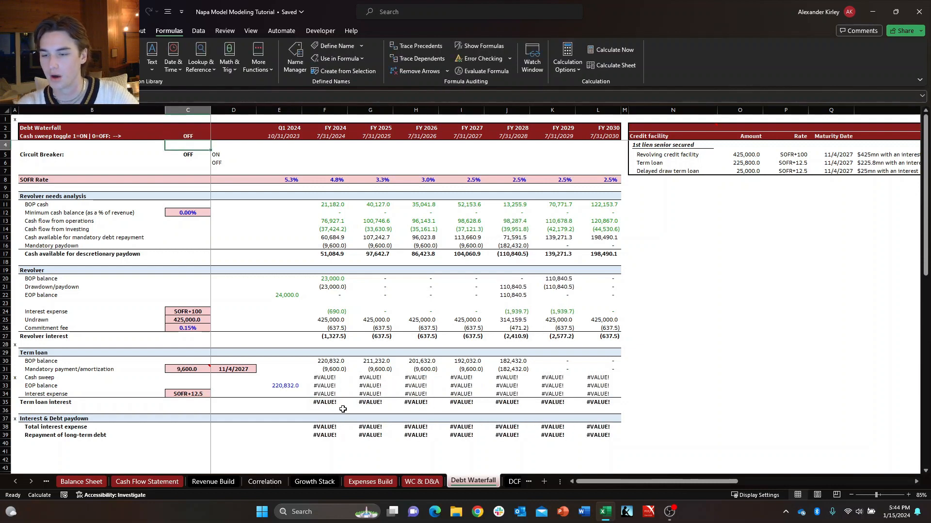
# Remove the *$C$3 multiplier from the end of the FY 2024 term loan cash sweep formula in F32.
pyautogui.click(326, 378)
pyautogui.doubleClick(326, 377)
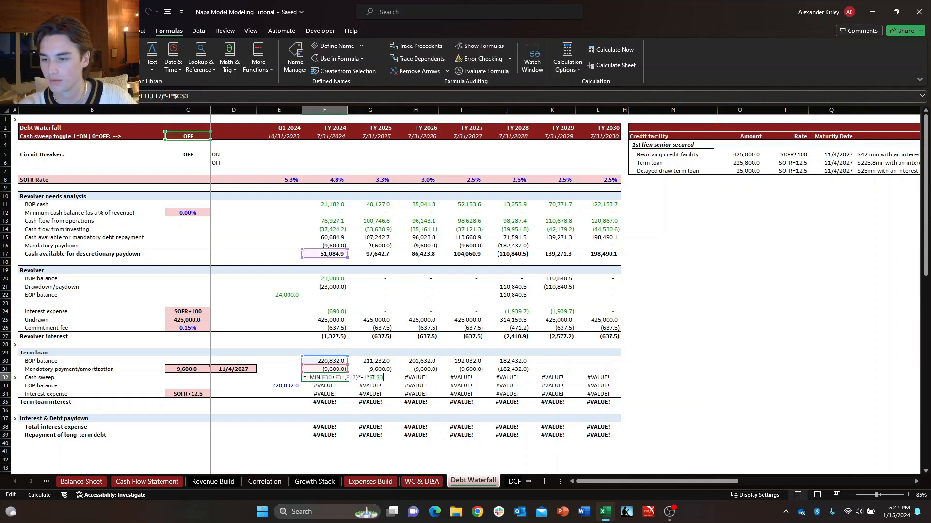
pyautogui.press('Escape')
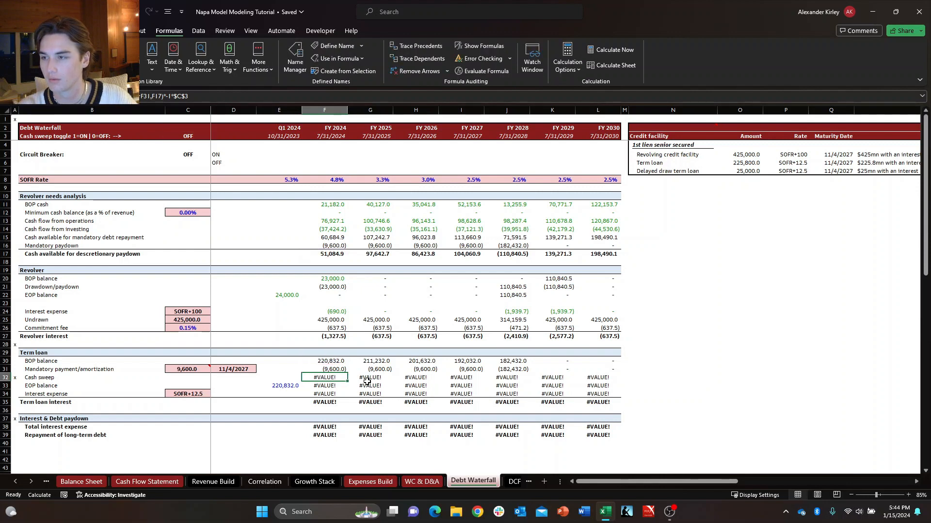
pyautogui.press('F2')
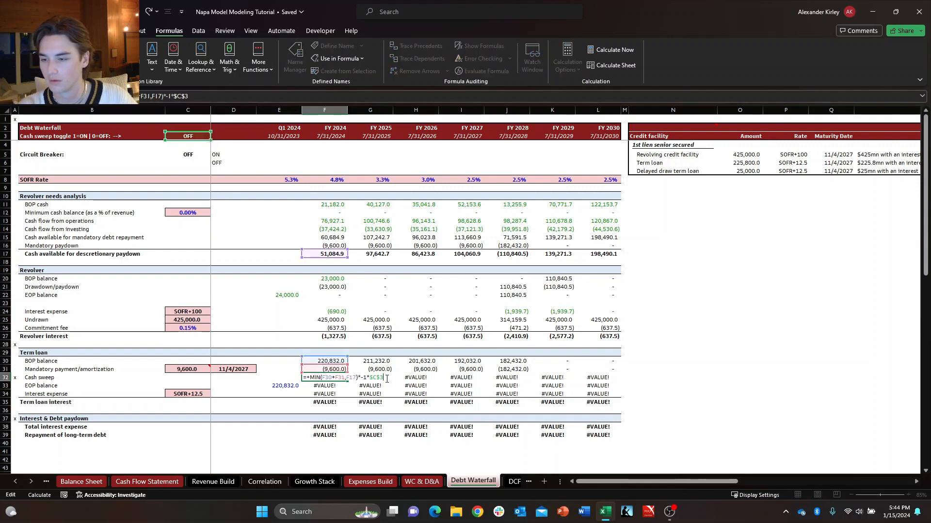
pyautogui.moveTo(384, 379); pyautogui.dragTo(358, 380)
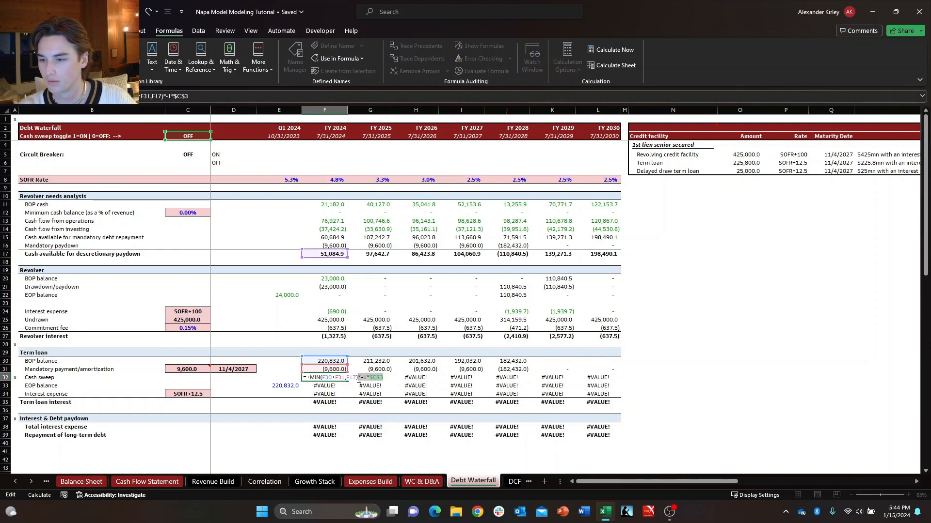
pyautogui.click(366, 378)
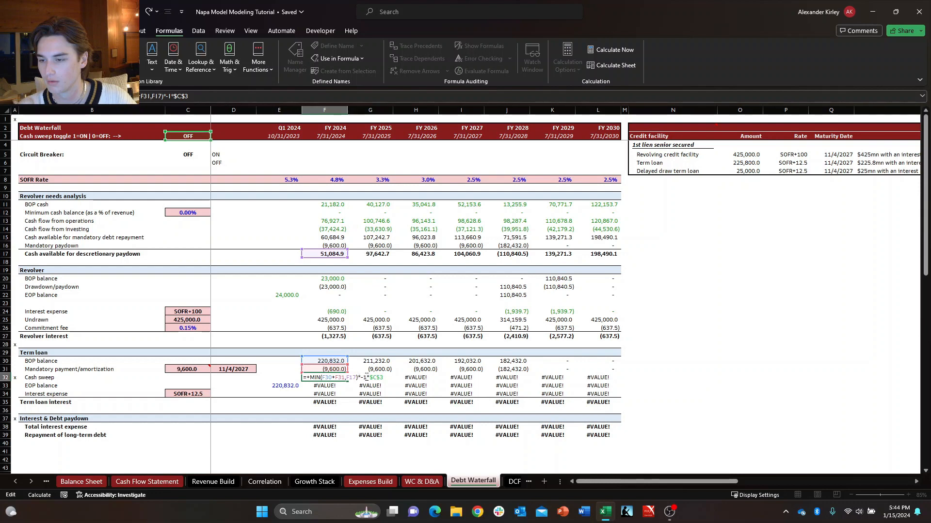
pyautogui.moveTo(368, 378); pyautogui.dragTo(389, 379)
pyautogui.press('BackSpace')
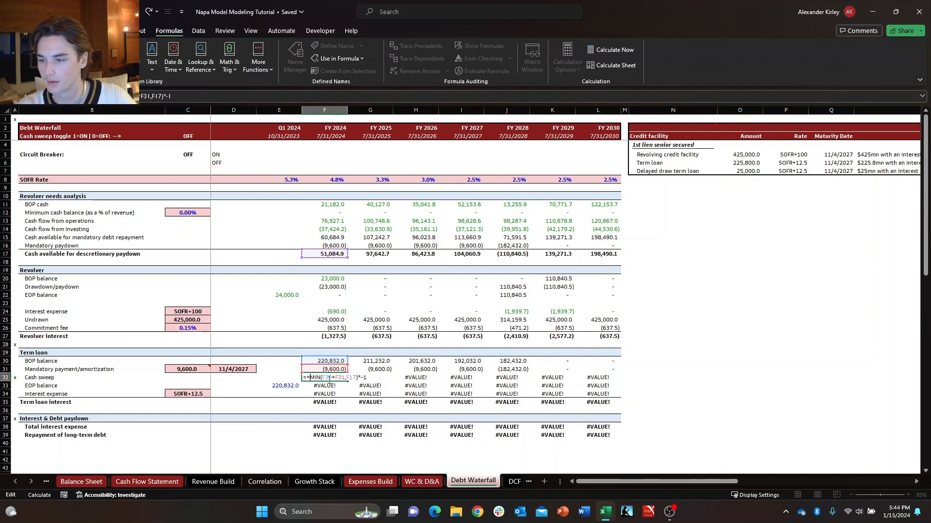
# Insert an IF with the test CS="ON" before the MIN expression in the FY 2024 cash sweep formula.
pyautogui.write('IF(')
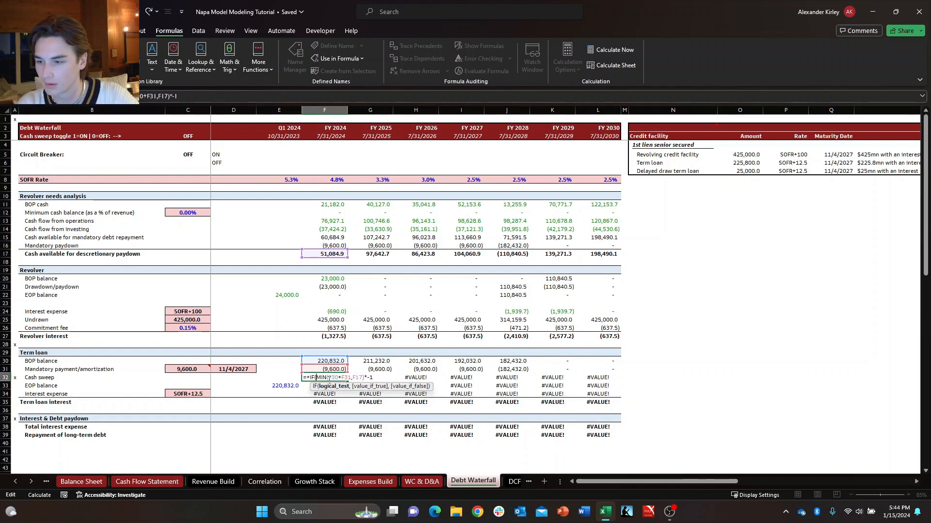
pyautogui.write('cs')
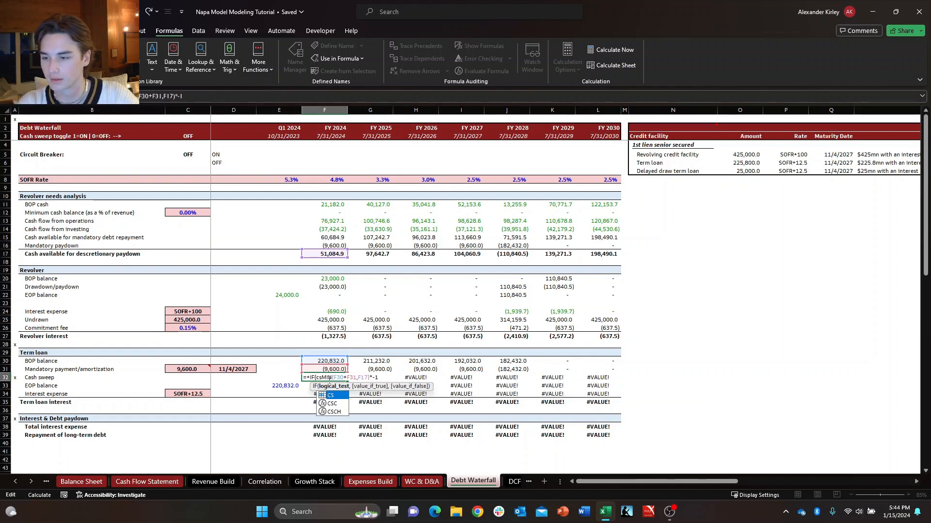
pyautogui.press('BackSpace')
pyautogui.press('BackSpace')
pyautogui.write('C3="')
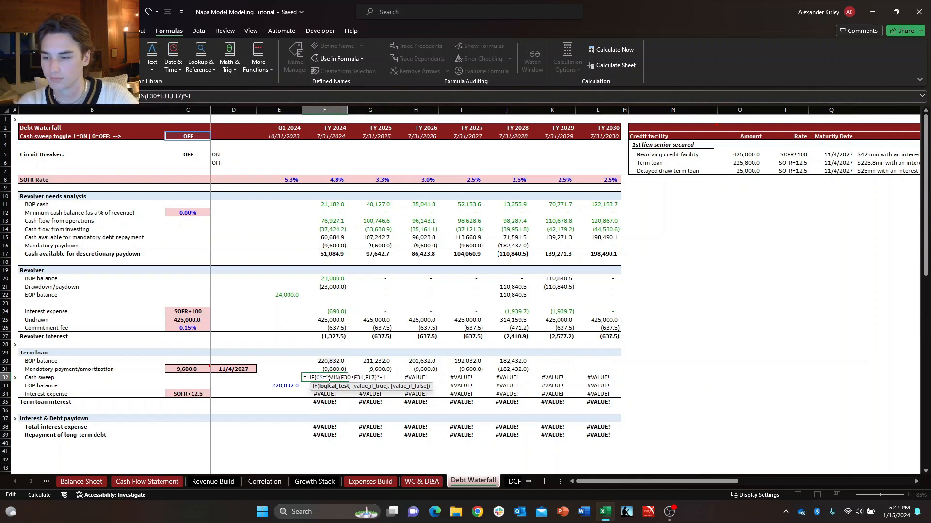
pyautogui.write('O')
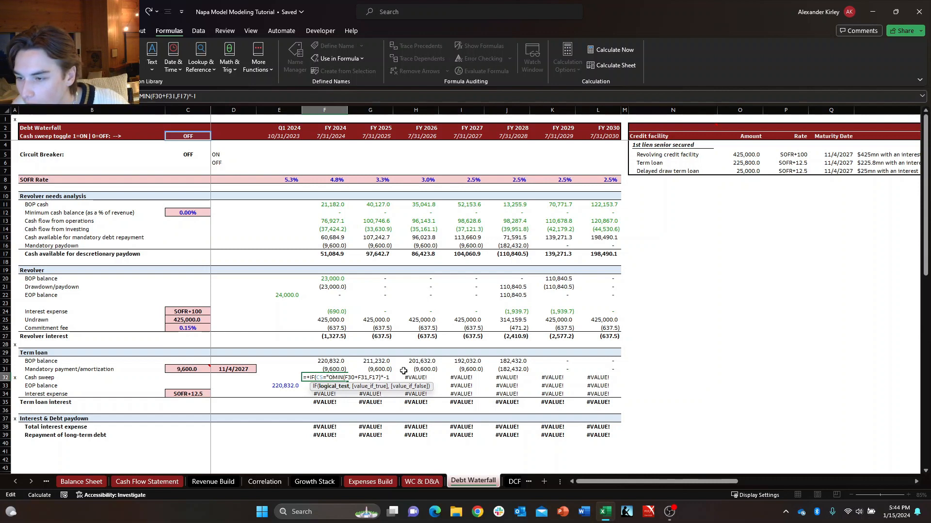
pyautogui.write('N')
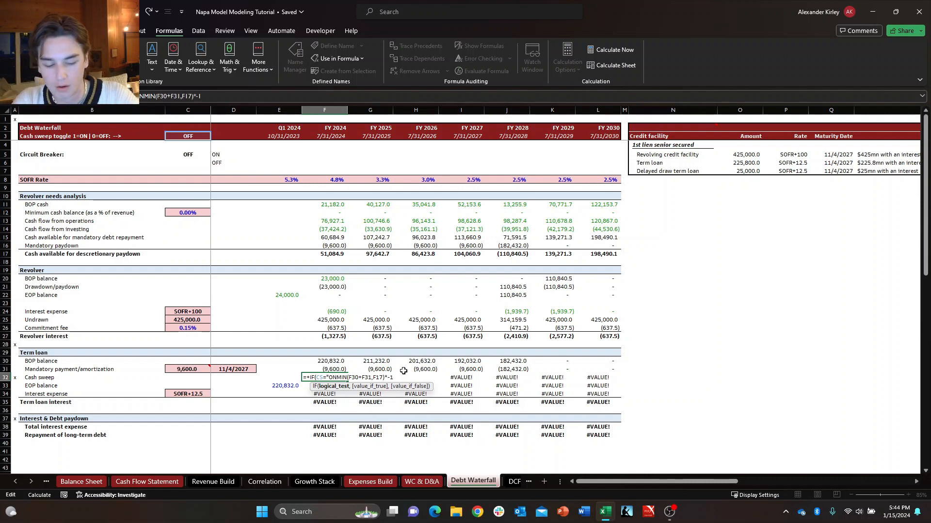
pyautogui.write('",')
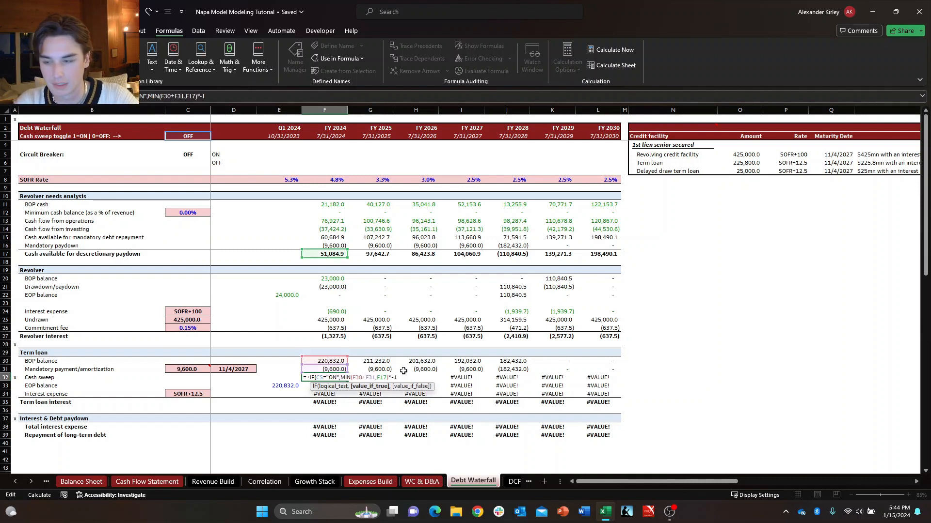
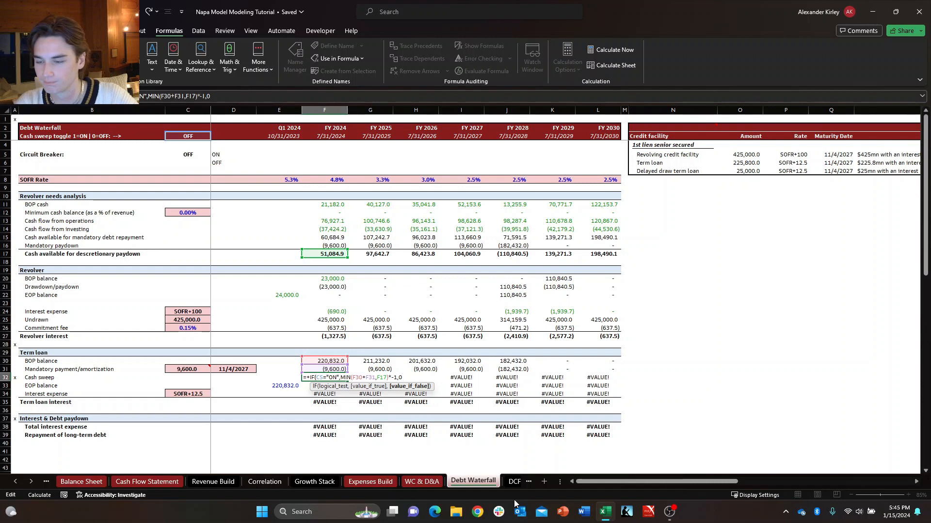
# Finish the FY 2024 cash sweep IF formula in F32 with 0 as the value if false.
pyautogui.press('Return')
pyautogui.press('Return')
pyautogui.press('Down')
pyautogui.press('Right')
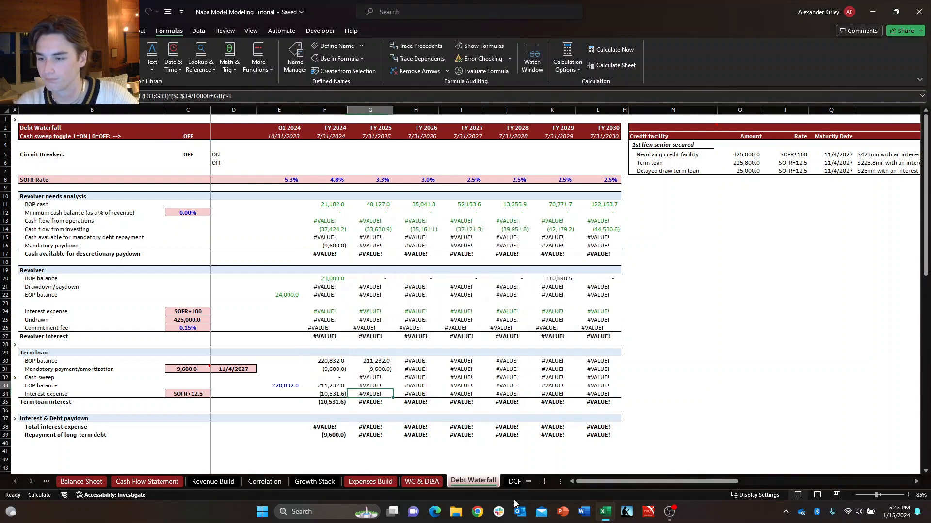
# Copy the FY 2024 cash sweep formula in F32 across the term loan row through FY 2030.
pyautogui.press('Up')
pyautogui.press('Up')
pyautogui.press('Left')
pyautogui.hotkey('ctrl', 'shift', 'Right')
pyautogui.hotkey('ctrl', 'shift', 'Left')
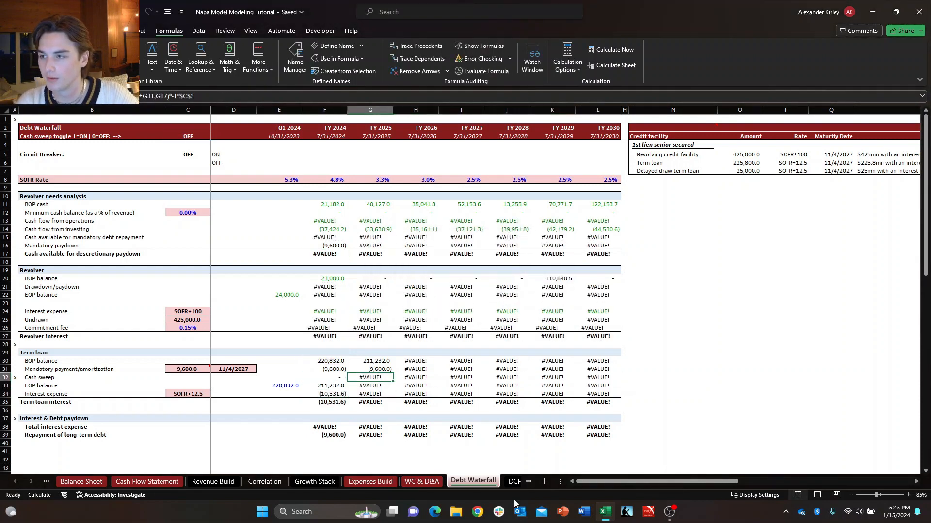
pyautogui.press('F2')
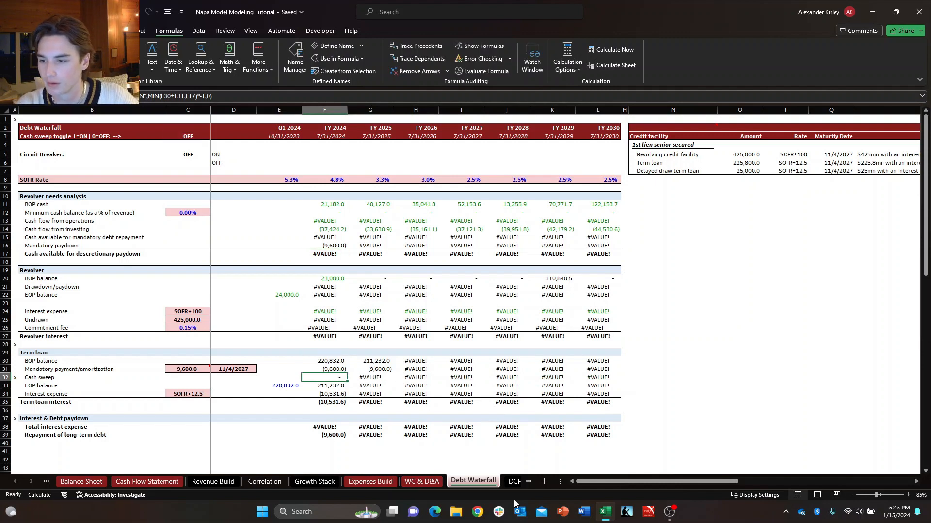
pyautogui.press('Escape')
pyautogui.press('F2')
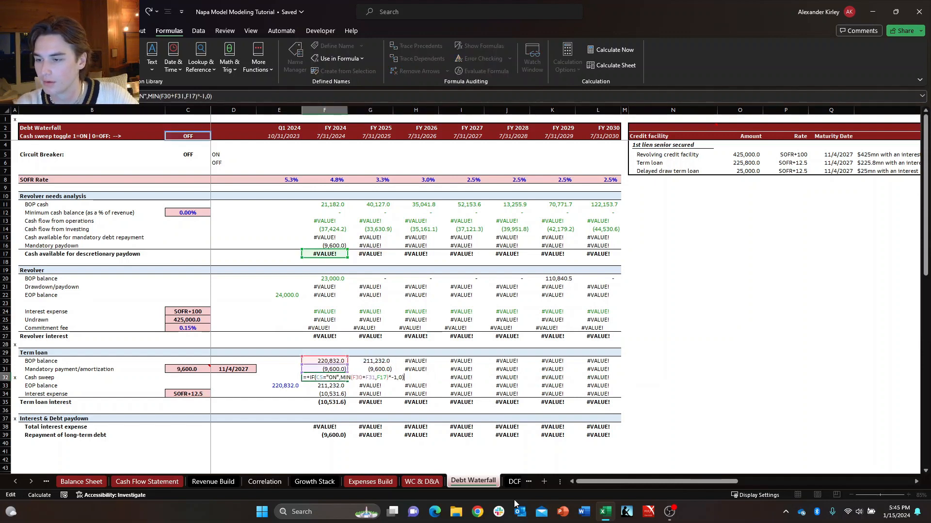
pyautogui.press('Escape')
pyautogui.press('F2')
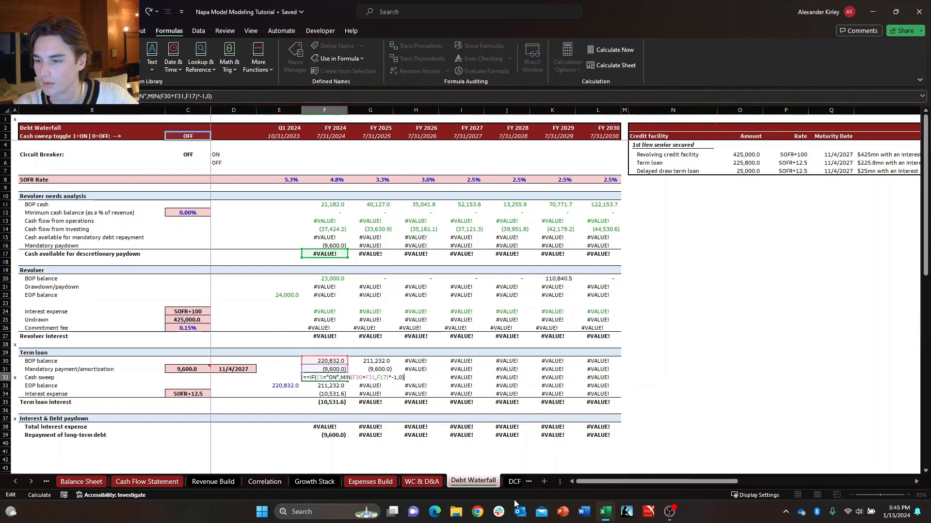
pyautogui.press('Escape')
pyautogui.press('F2')
pyautogui.press('Escape')
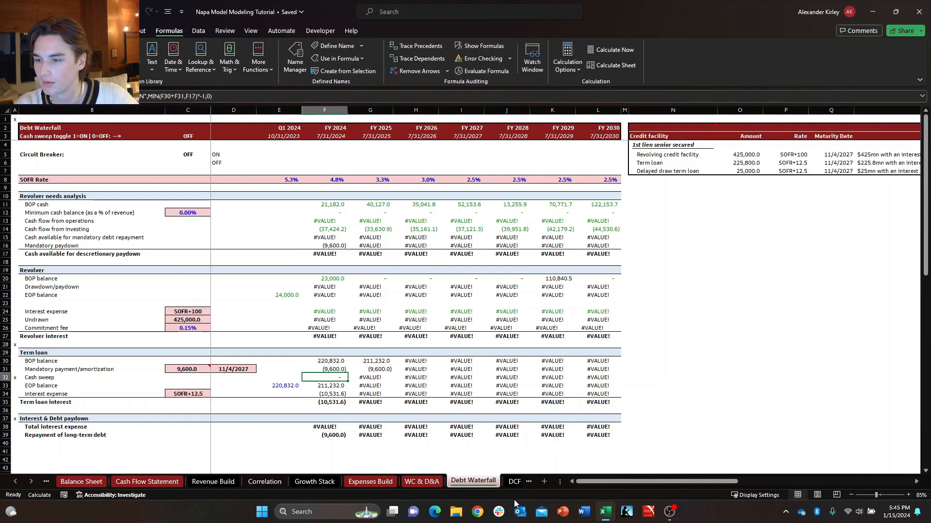
pyautogui.hotkey('ctrl', 'shift', 'Right')
pyautogui.hotkey('ctrl', 'v')
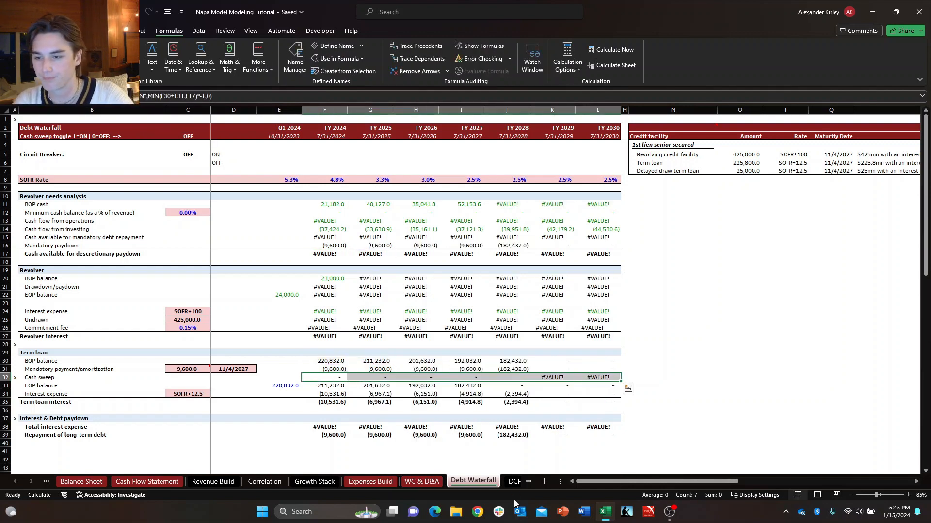
# Switch the circuit breaker in C5 to ON and back to OFF to clear the #VALUE! errors.
pyautogui.click(195, 135)
pyautogui.click(200, 153)
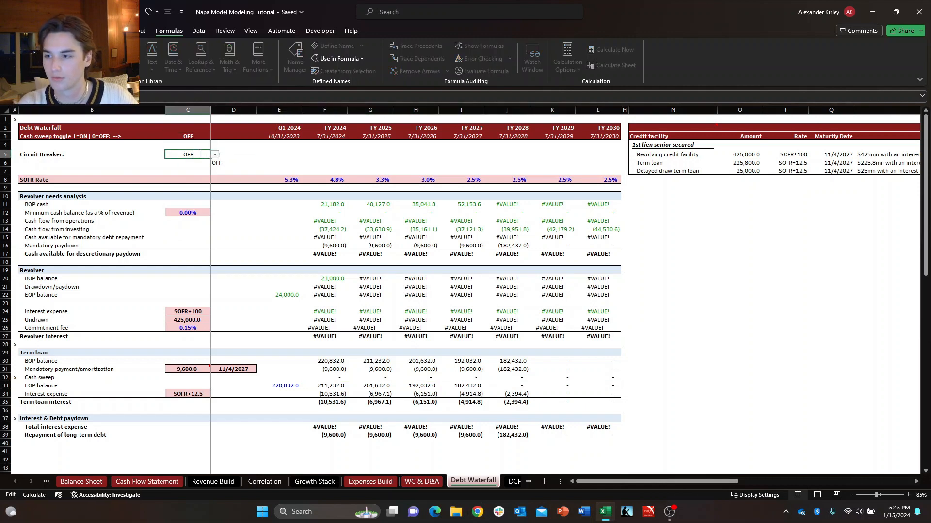
pyautogui.click(215, 154)
pyautogui.click(208, 163)
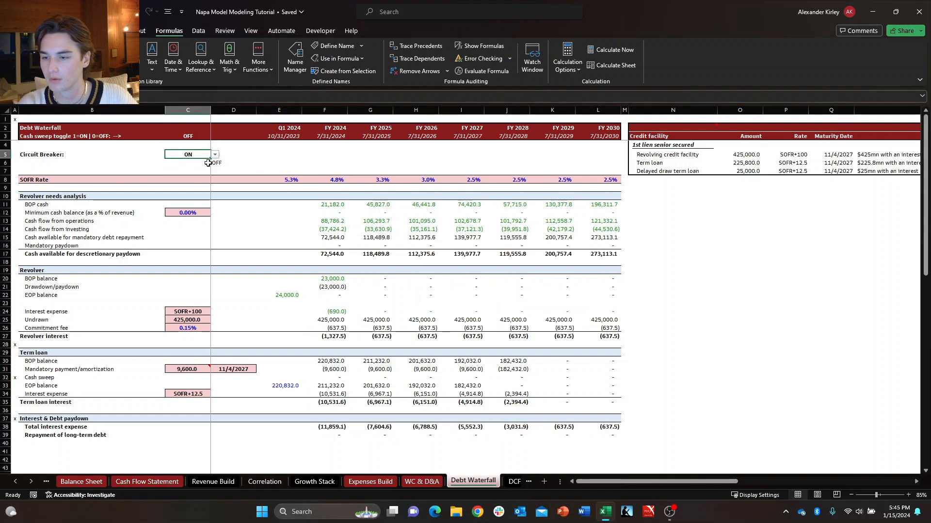
pyautogui.click(215, 155)
pyautogui.click(204, 172)
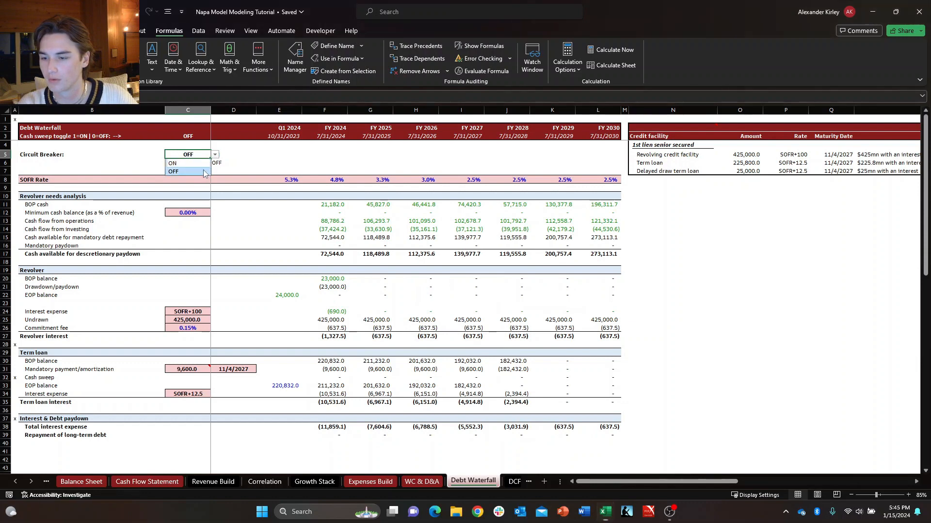
# Move the cash sweep toggle from C3 to C6, directly below the circuit breaker switch.
pyautogui.click(209, 137)
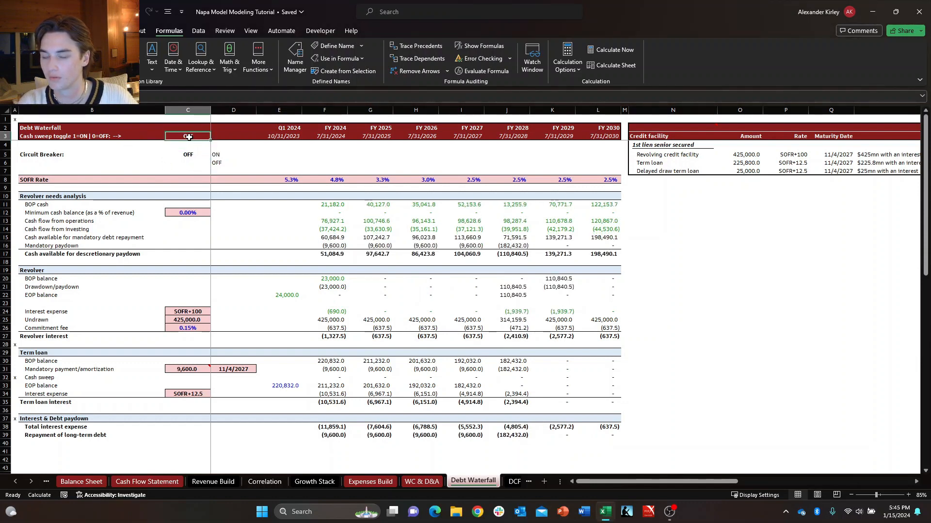
pyautogui.hotkey('ctrl', 'c')
pyautogui.press('Down')
pyautogui.press('Down')
pyautogui.press('Down')
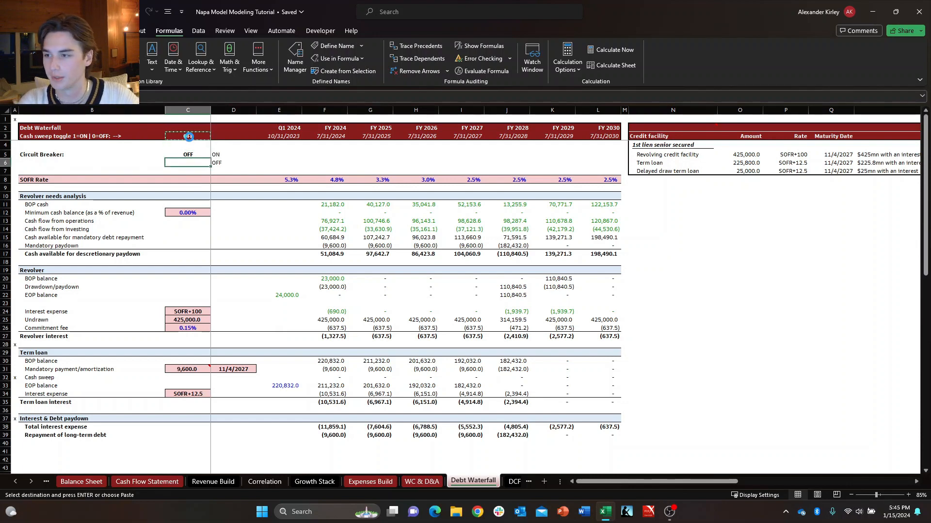
pyautogui.press('Return')
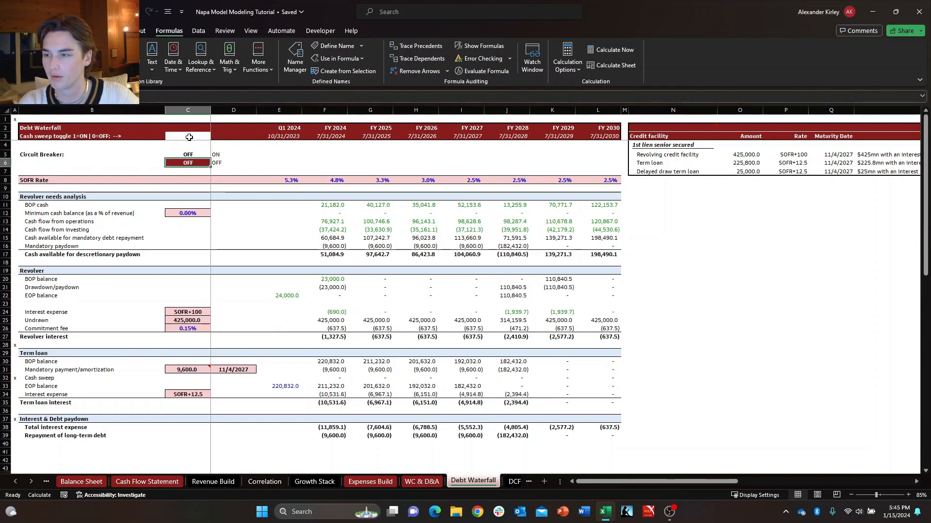
# Label the relocated toggle "Cash Sweep:" in B6.
pyautogui.click(55, 161)
pyautogui.write('Cash')
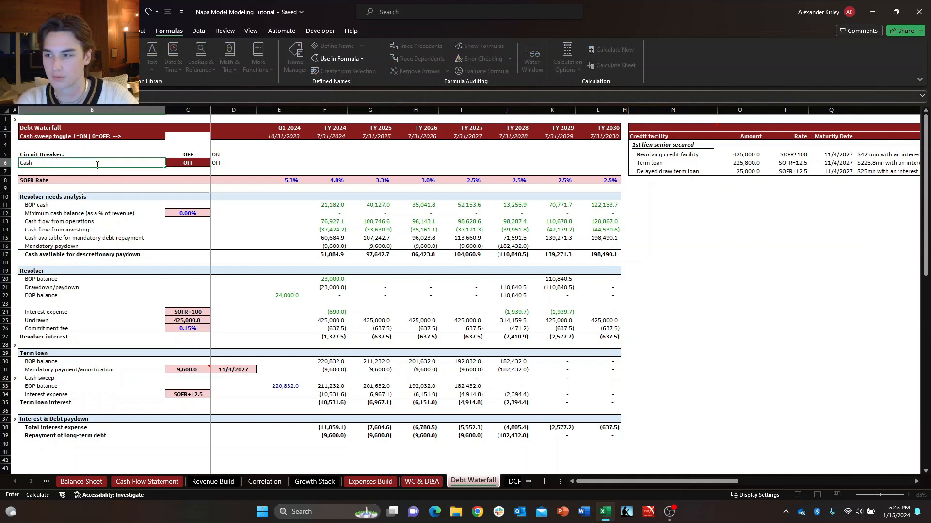
pyautogui.write(' Sweep')
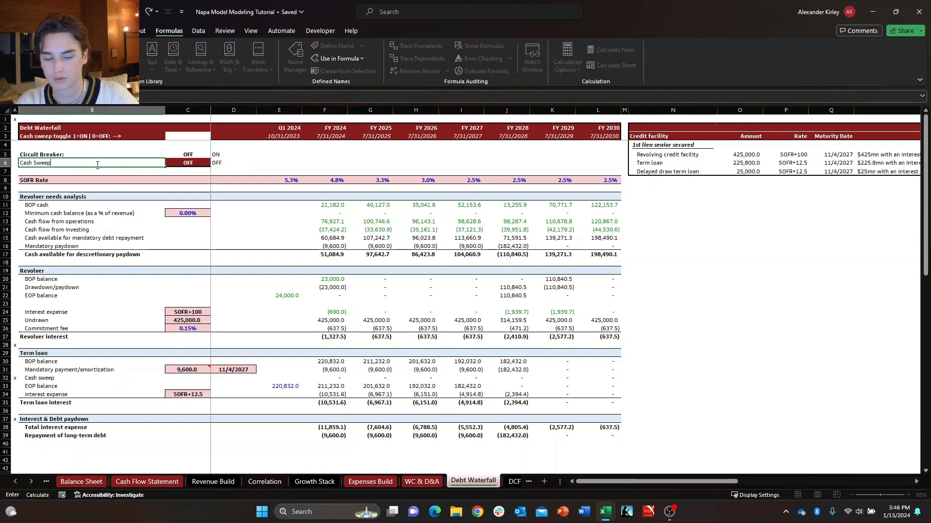
pyautogui.write(':')
pyautogui.press('Return')
pyautogui.press('Up')
pyautogui.hotkey('shift', 'Right')
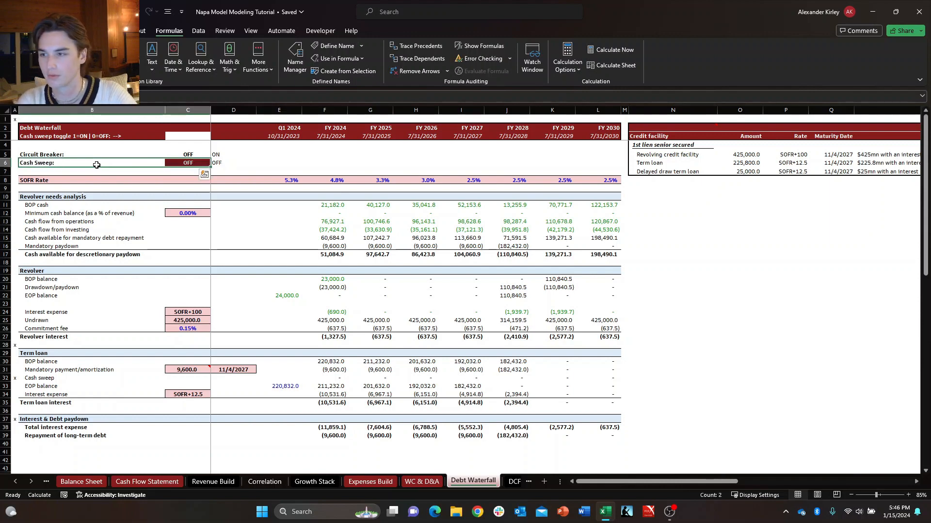
pyautogui.press('Up')
pyautogui.press('Down')
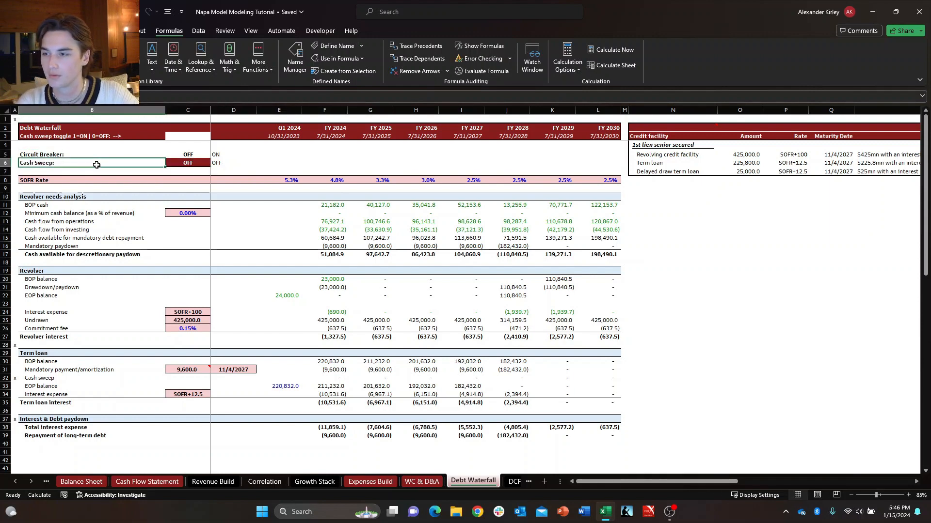
# Format the cash sweep toggle in C6 with no fill, automatic font color and no borders.
pyautogui.press('Right')
pyautogui.hotkey('alt', 'h')
pyautogui.press('h')
pyautogui.press('n')
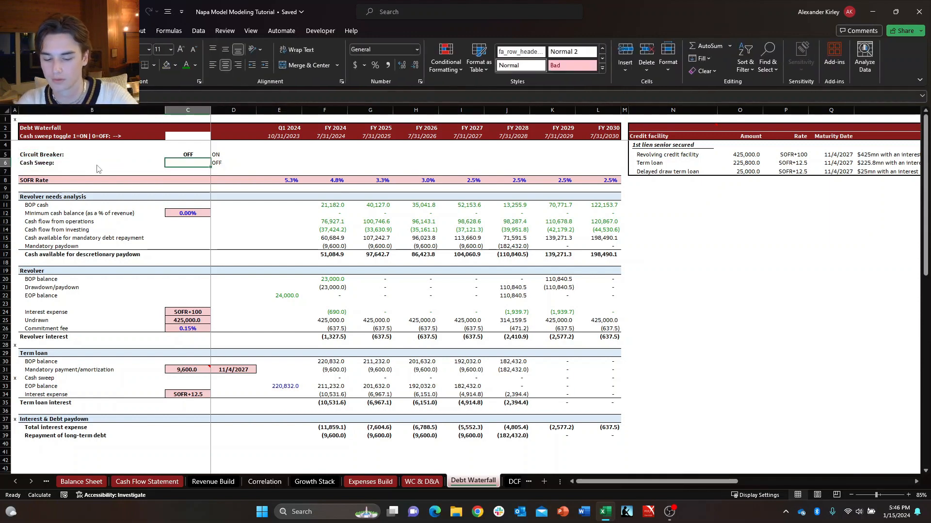
pyautogui.hotkey('alt', 'h')
pyautogui.press('f')
pyautogui.press('c')
pyautogui.press('a')
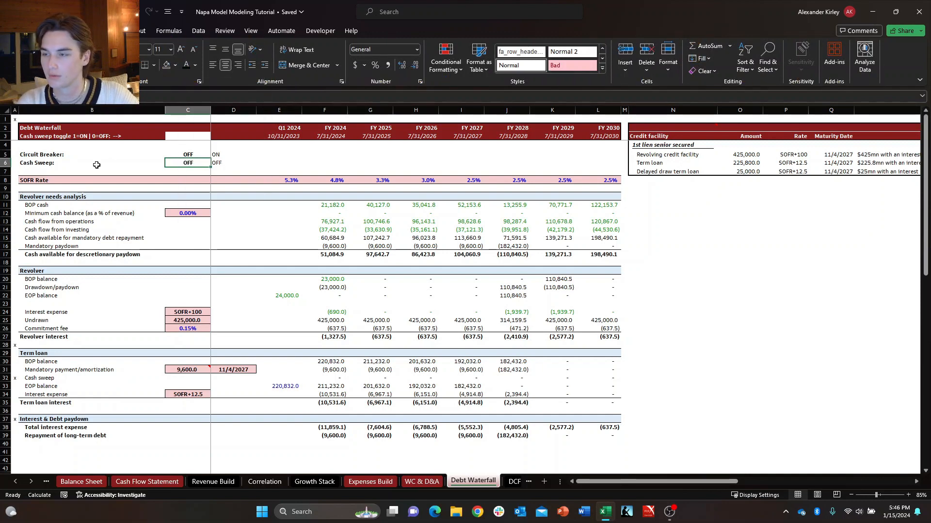
pyautogui.hotkey('ctrl', 'shift', '-')
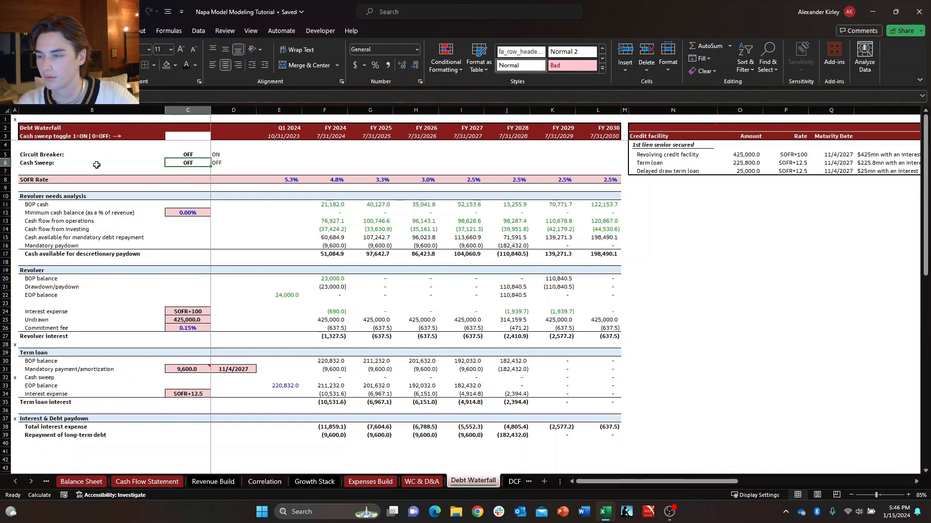
# Delete the old cash sweep toggle label from B3 in the Debt Waterfall header.
pyautogui.press('Right')
pyautogui.press('Up')
pyautogui.press('Up')
pyautogui.press('Left')
pyautogui.press('Left')
pyautogui.press('Down')
pyautogui.press('Down')
pyautogui.press('Right')
pyautogui.press('Up')
pyautogui.press('Up')
pyautogui.press('Up')
pyautogui.press('Left')
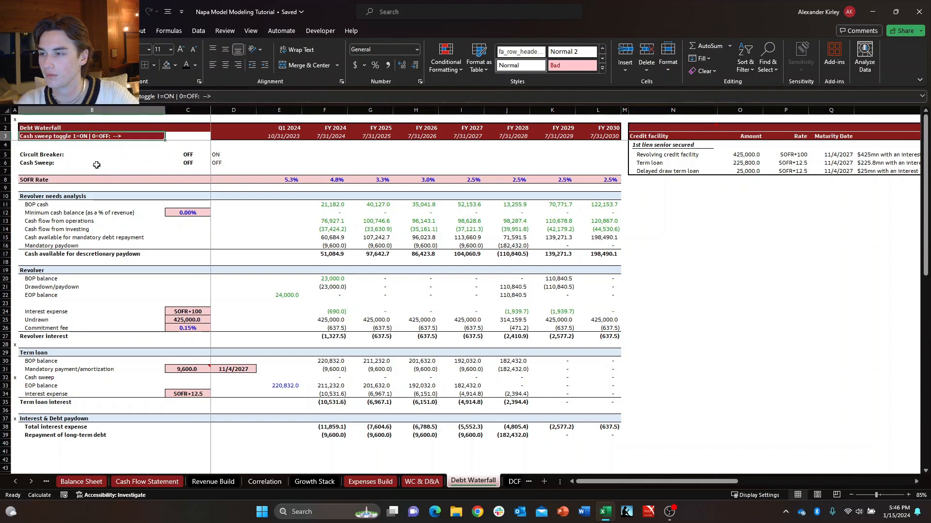
pyautogui.hotkey('shift', 'Right')
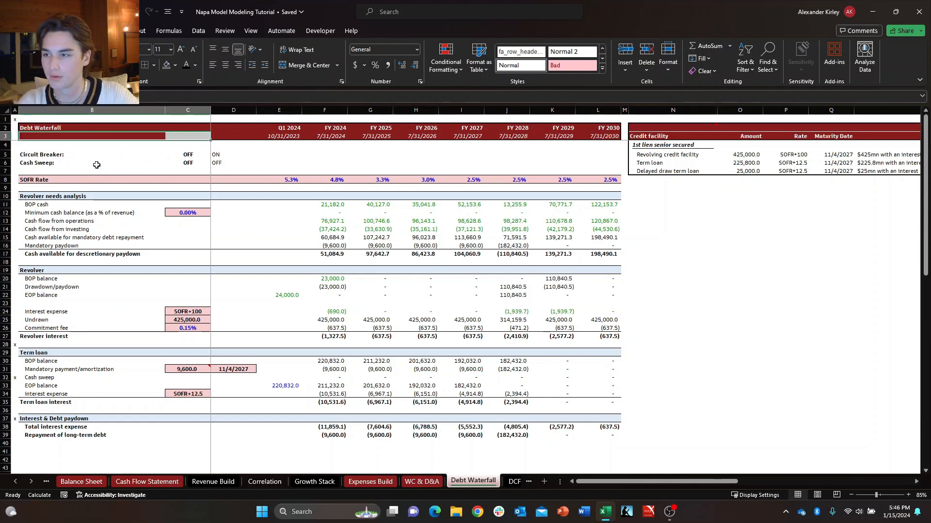
# Fill B3:C3 with the dark red recent color to match the rest of the header.
pyautogui.hotkey('alt', 'h')
pyautogui.press('h')
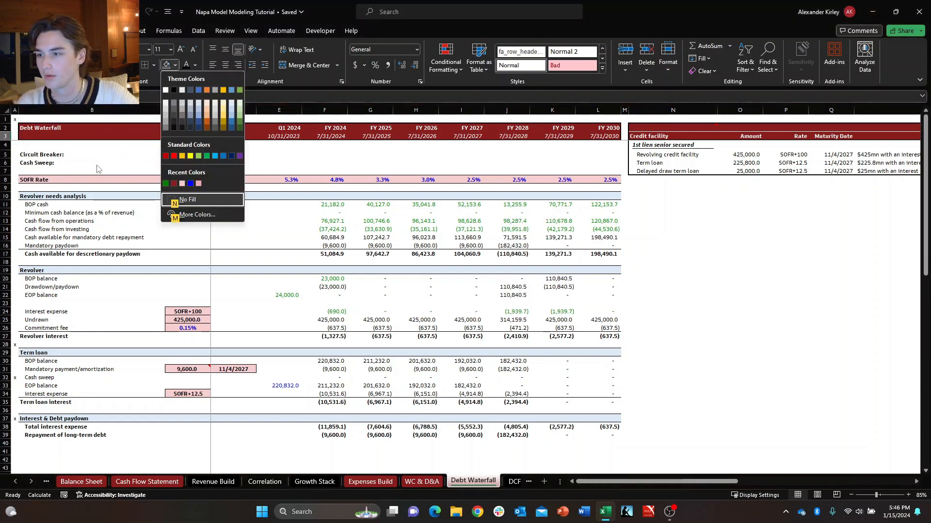
pyautogui.press('Up')
pyautogui.press('Right')
pyautogui.press('Return')
pyautogui.press('Up')
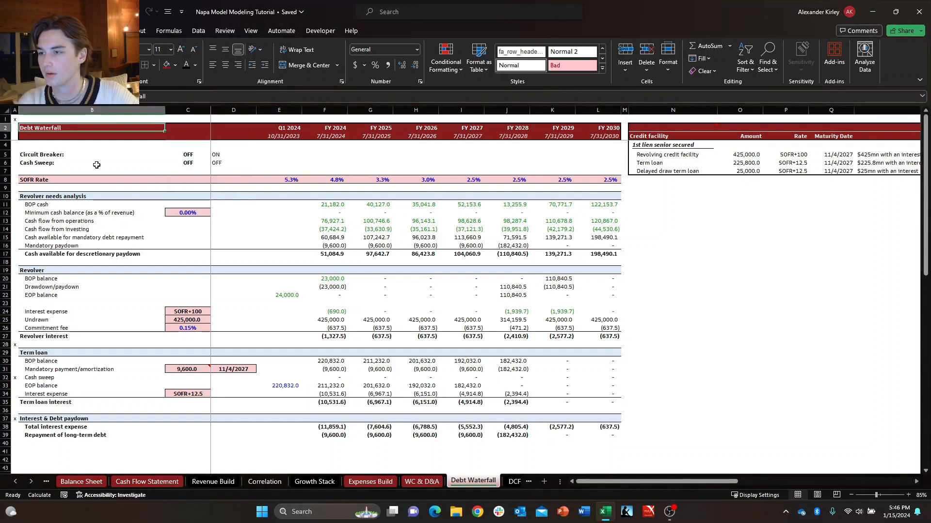
# Apply a thick outside border around the Debt Waterfall header range B2:L3.
pyautogui.hotkey('ctrl', 'shift', 'End')
pyautogui.press('Down')
pyautogui.press('Right')
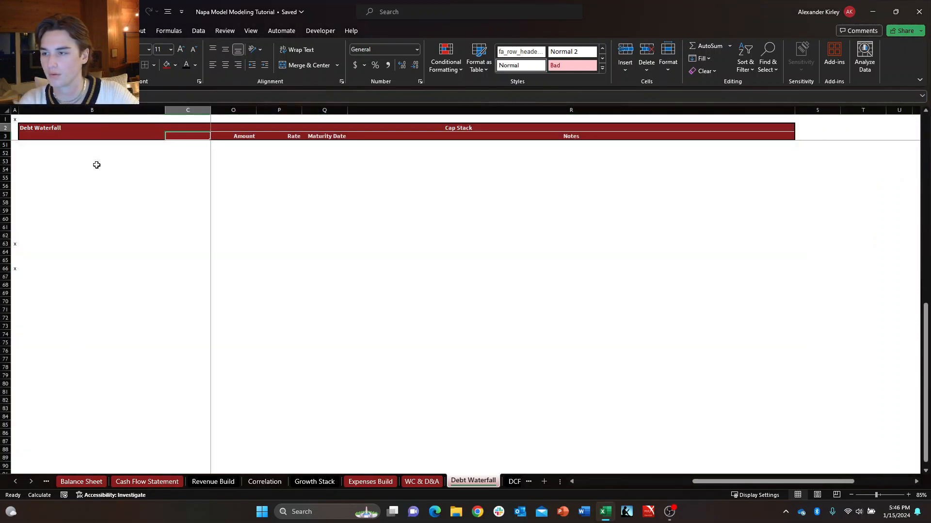
pyautogui.press('Up')
pyautogui.press('Right')
pyautogui.press('Left')
pyautogui.press('Left')
pyautogui.hotkey('shift', 'Down')
pyautogui.hotkey('ctrl', 'shift', 'Right')
pyautogui.hotkey('shift', 'Left')
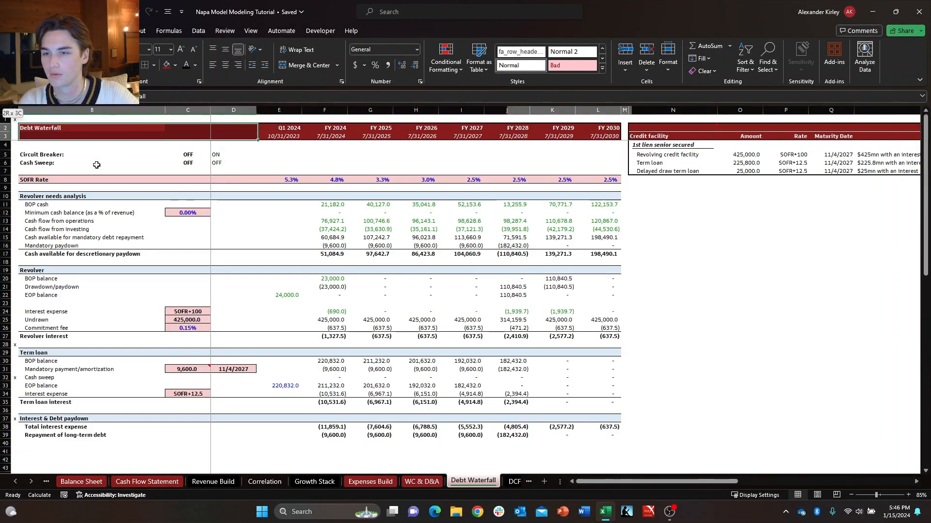
pyautogui.hotkey('shift', 'Right')
pyautogui.hotkey('shift', 'Right')
pyautogui.hotkey('shift', 'Right')
pyautogui.hotkey('shift', 'Right')
pyautogui.hotkey('shift', 'Right')
pyautogui.hotkey('shift', 'Right')
pyautogui.hotkey('shift', 'Right')
pyautogui.hotkey('shift', 'Right')
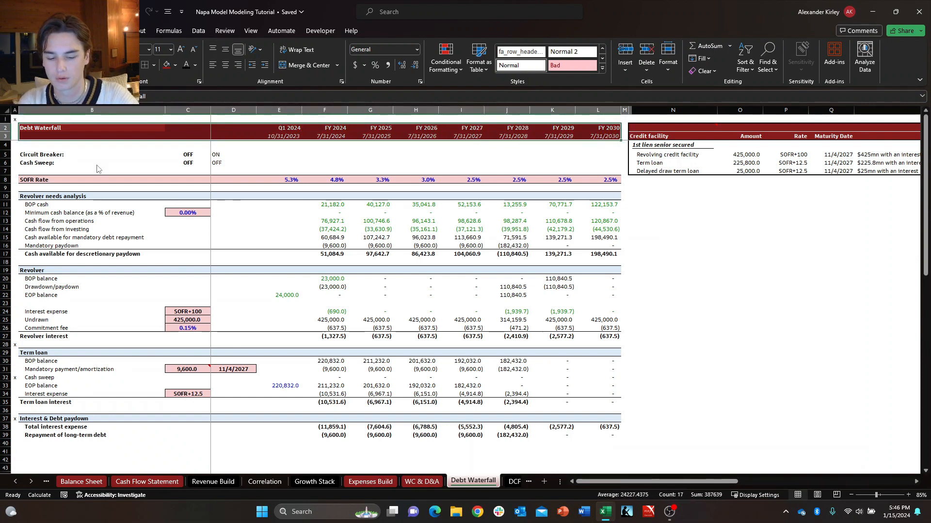
pyautogui.hotkey('alt', 'h')
pyautogui.press('b')
pyautogui.press('t')
# Add List data validation to the cash sweep toggle in C6, with $D$5:$D$6 as its source.
pyautogui.press('Down')
pyautogui.press('Down')
pyautogui.press('Down')
pyautogui.press('Down')
pyautogui.press('Right')
pyautogui.press('Right')
pyautogui.press('Left')
pyautogui.press('Up')
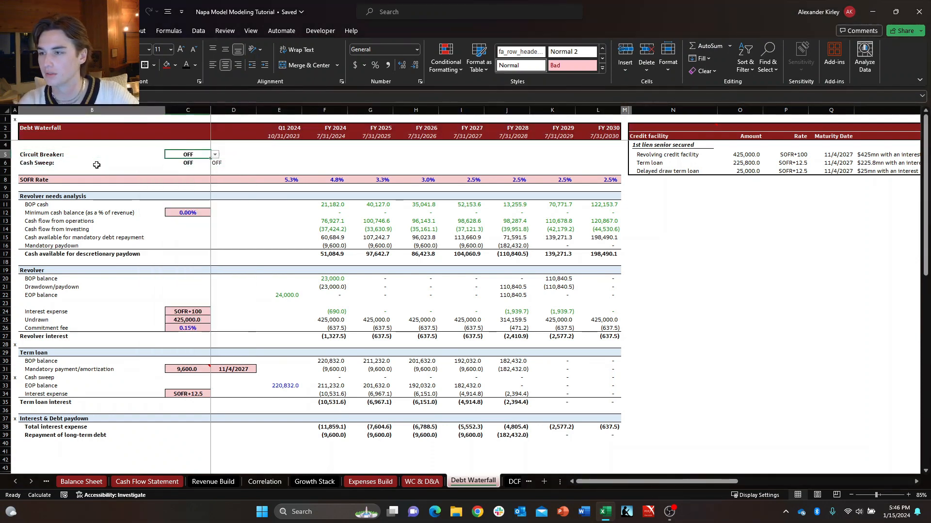
pyautogui.press('Down')
pyautogui.press('alt')
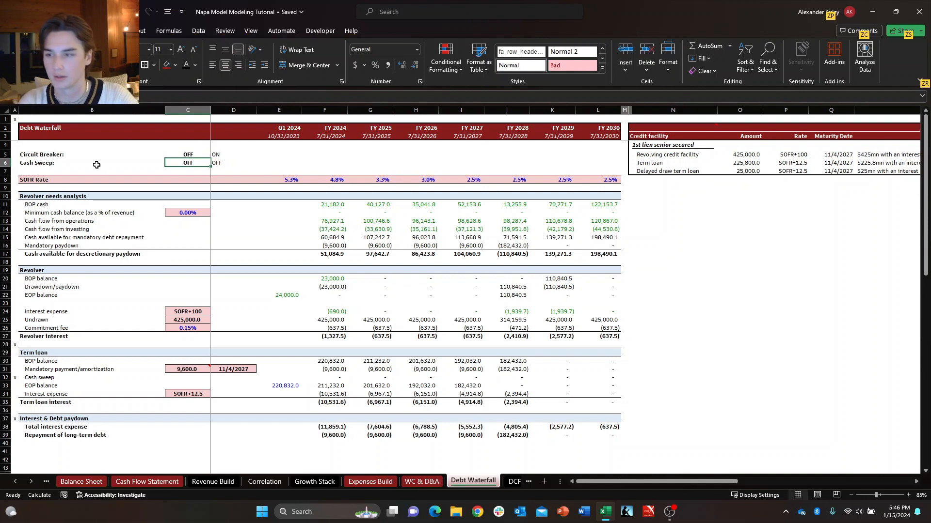
pyautogui.press('Escape')
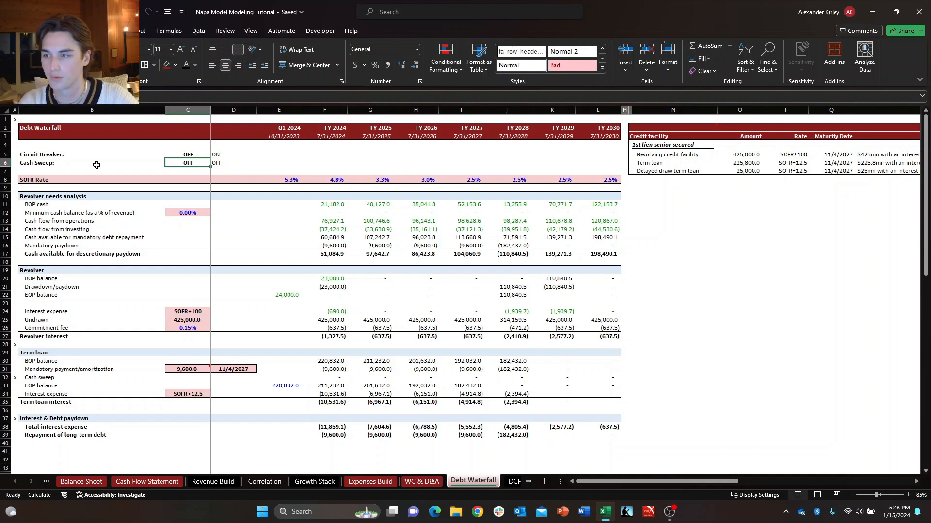
pyautogui.hotkey('alt', 'a')
pyautogui.press('v')
pyautogui.press('v')
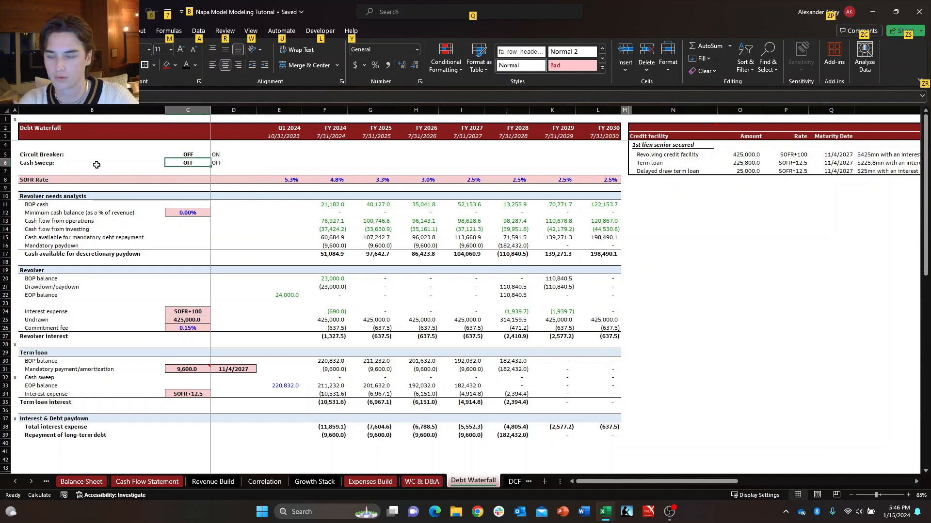
pyautogui.hotkey('alt', 'Down')
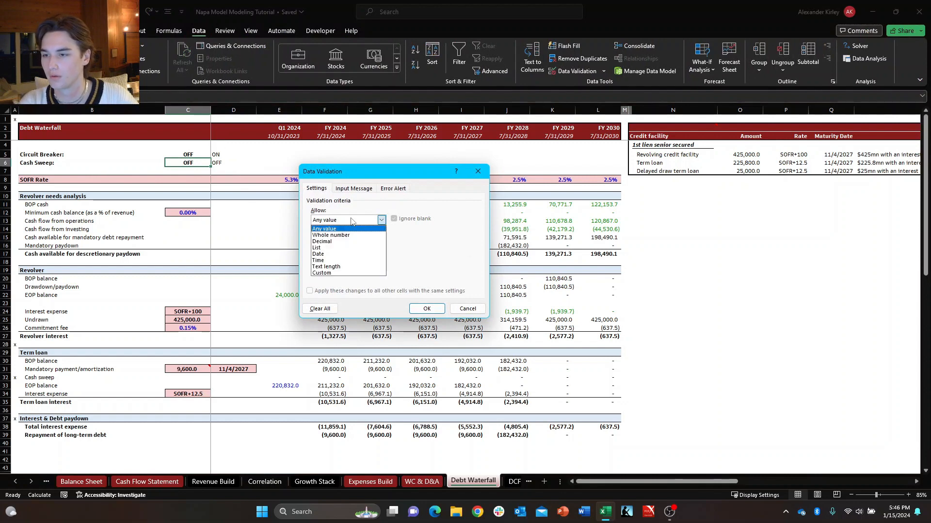
pyautogui.press('Down')
pyautogui.press('Down')
pyautogui.press('Down')
pyautogui.press('Return')
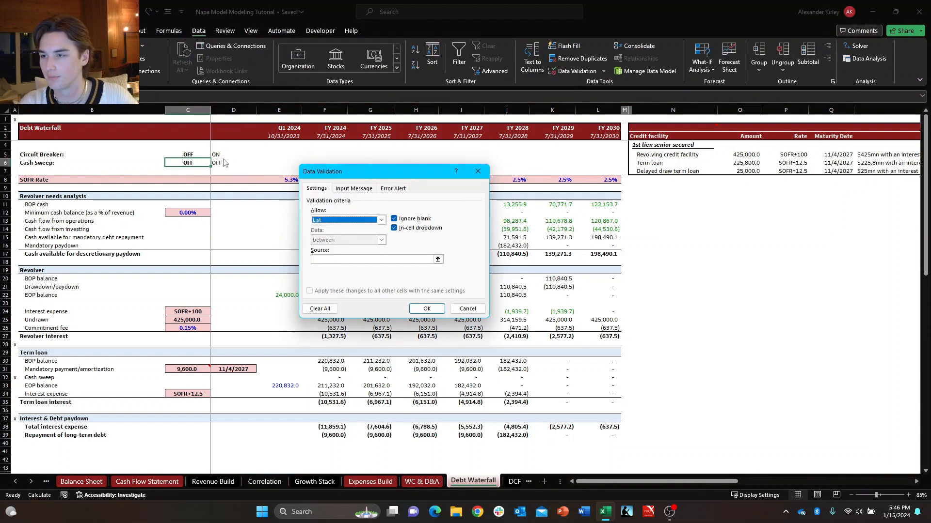
pyautogui.click(409, 259)
pyautogui.moveTo(228, 154); pyautogui.dragTo(227, 163)
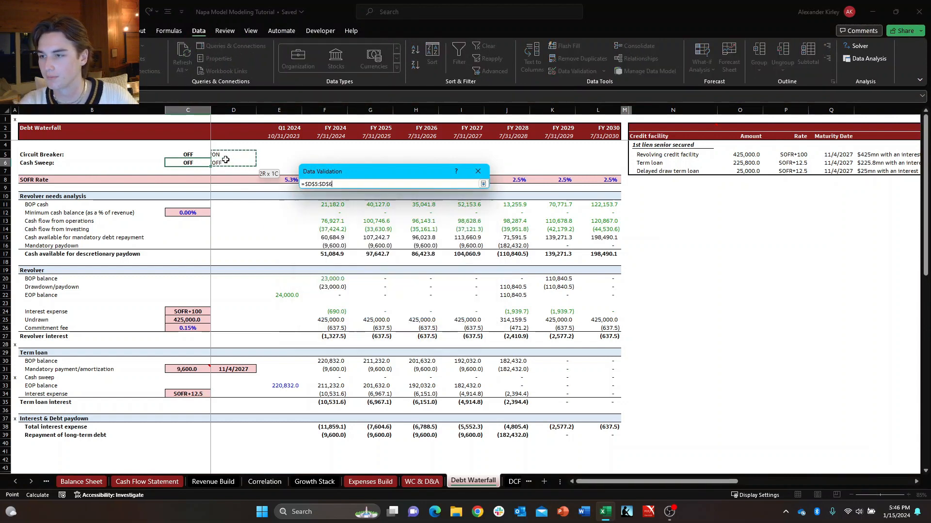
pyautogui.click(418, 305)
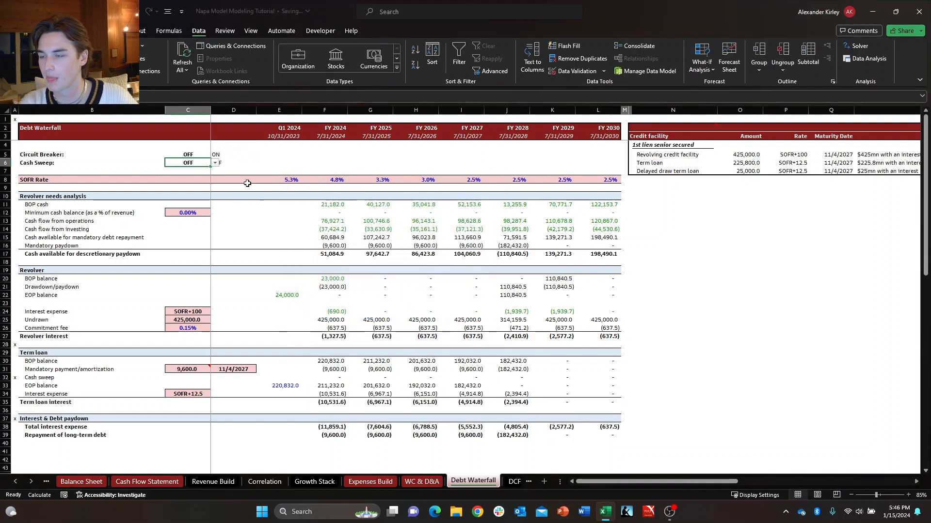
# Test the cash sweep dropdown in C6 by choosing ON and then setting it back to OFF.
pyautogui.click(215, 163)
pyautogui.click(204, 170)
pyautogui.click(214, 163)
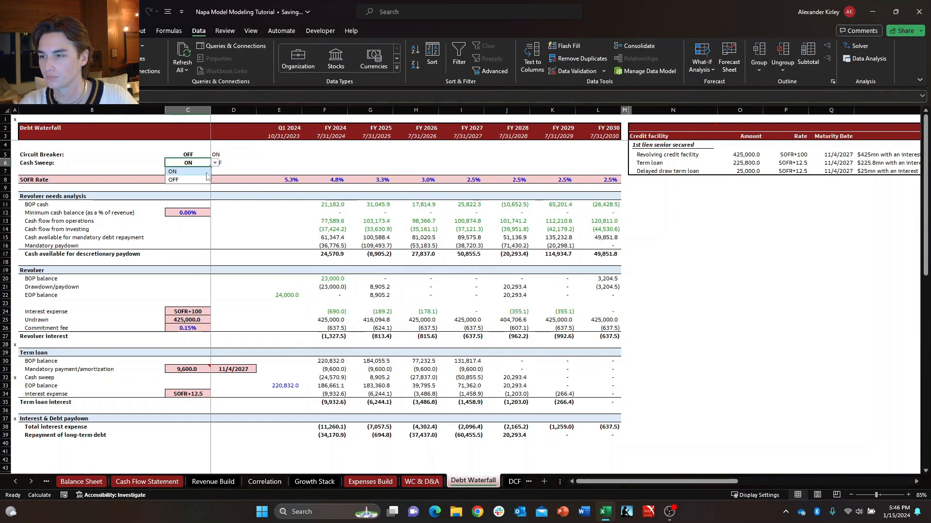
pyautogui.click(203, 178)
# Change the font color of the ON/OFF list values in D5:D6 to white.
pyautogui.click(245, 162)
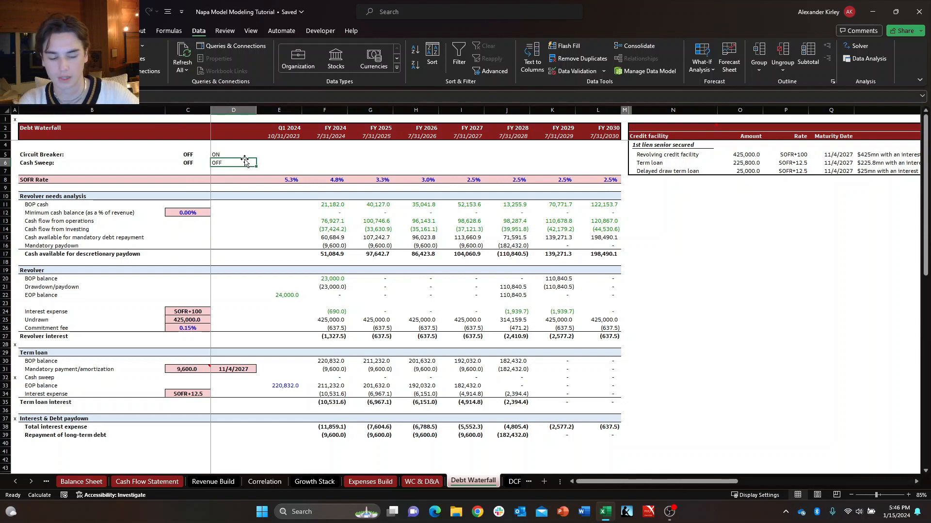
pyautogui.hotkey('shift', 'Up')
pyautogui.hotkey('alt', 'h')
pyautogui.press('f')
pyautogui.press('c')
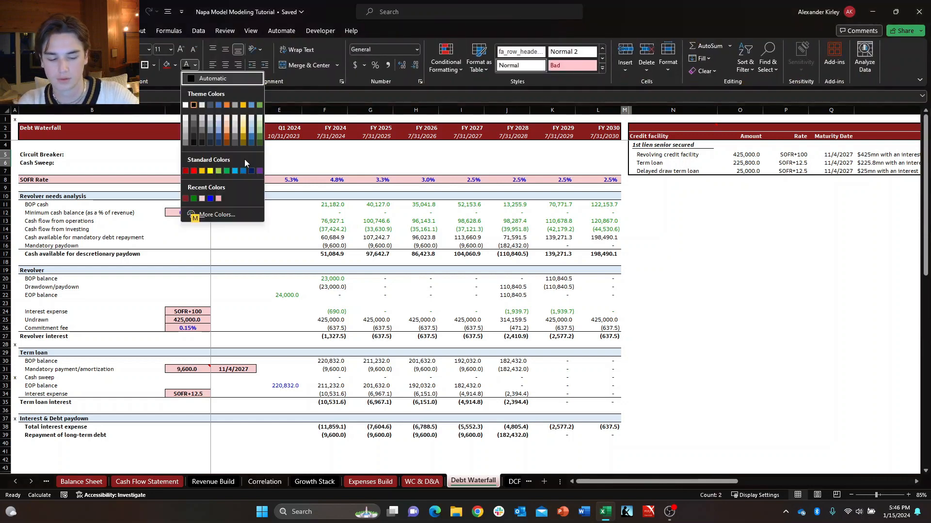
pyautogui.press('Down')
pyautogui.press('Return')
pyautogui.press('Up')
pyautogui.press('Left')
pyautogui.press('Left')
pyautogui.press('Down')
pyautogui.press('Right')
pyautogui.press('Right')
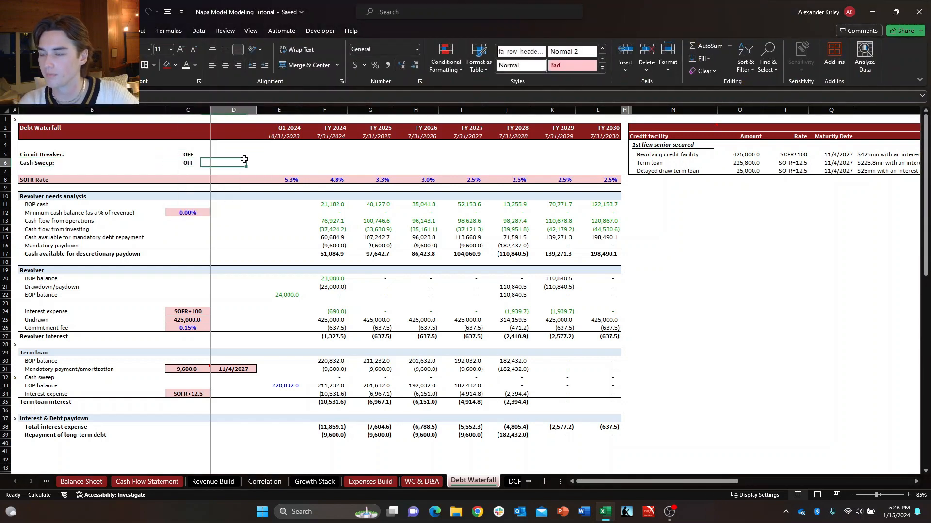
pyautogui.press('Up')
pyautogui.press('Left')
pyautogui.press('Left')
pyautogui.hotkey('shift', 'Down')
pyautogui.hotkey('shift', 'Right')
pyautogui.press('Down')
pyautogui.press('Right')
pyautogui.press('Up')
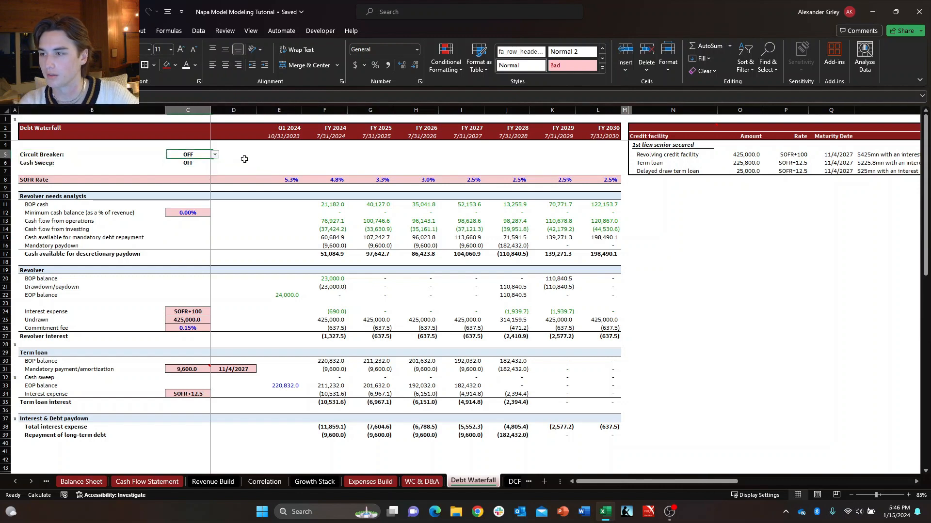
pyautogui.press('Left')
pyautogui.hotkey('shift', 'Down')
pyautogui.hotkey('shift', 'Right')
pyautogui.hotkey('shift', 'Down')
pyautogui.press('Right')
pyautogui.press('Up')
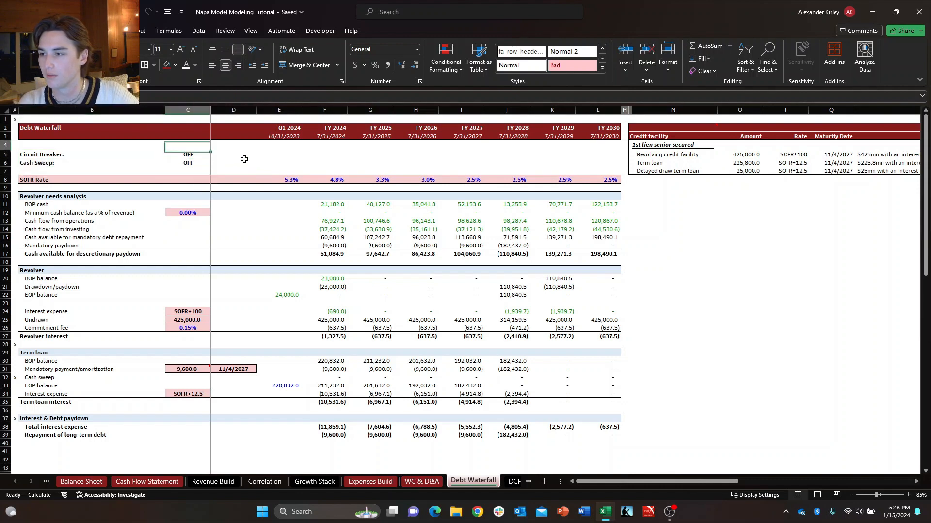
# Select the Circuit Breaker and Cash Sweep labels with their toggles in B5:C6.
pyautogui.press('Left')
pyautogui.press('Down')
pyautogui.hotkey('shift', 'Down')
pyautogui.hotkey('shift', 'Right')
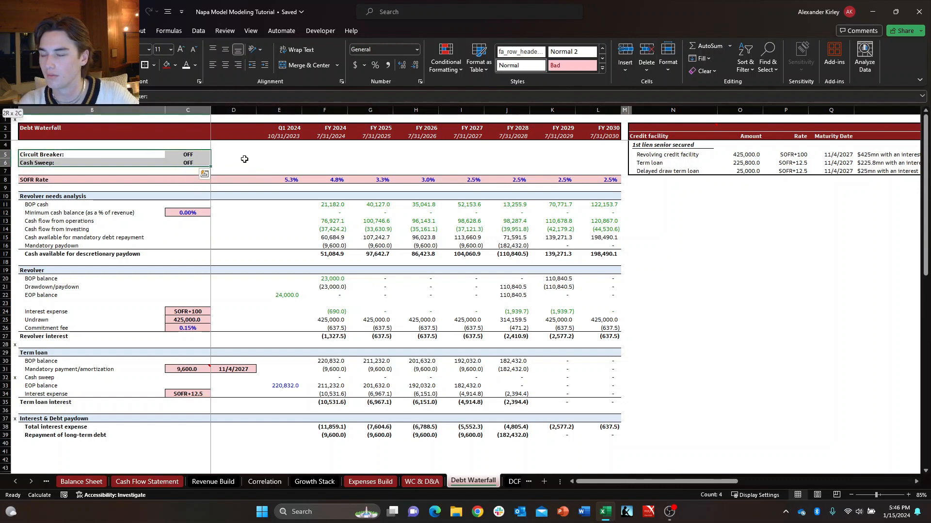
pyautogui.press('alt')
pyautogui.press('h')
pyautogui.press('s')
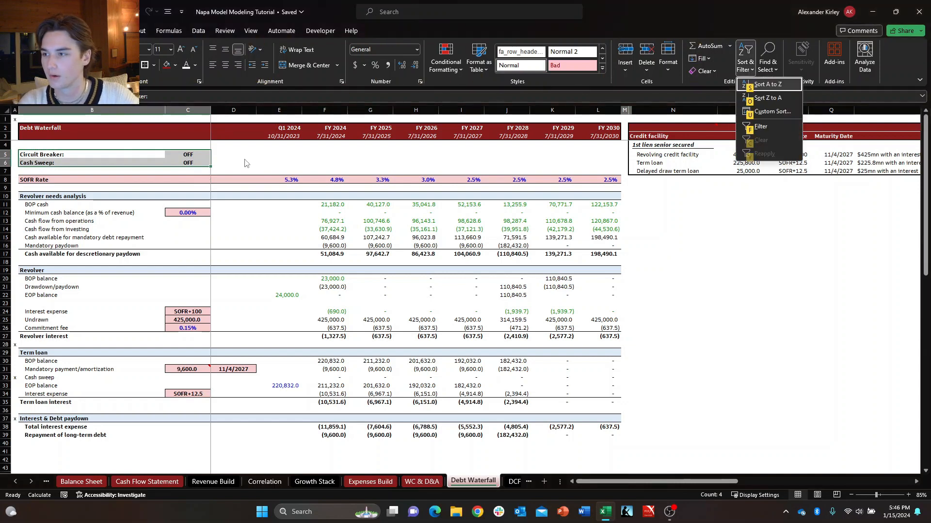
pyautogui.press('Escape')
pyautogui.press('Escape')
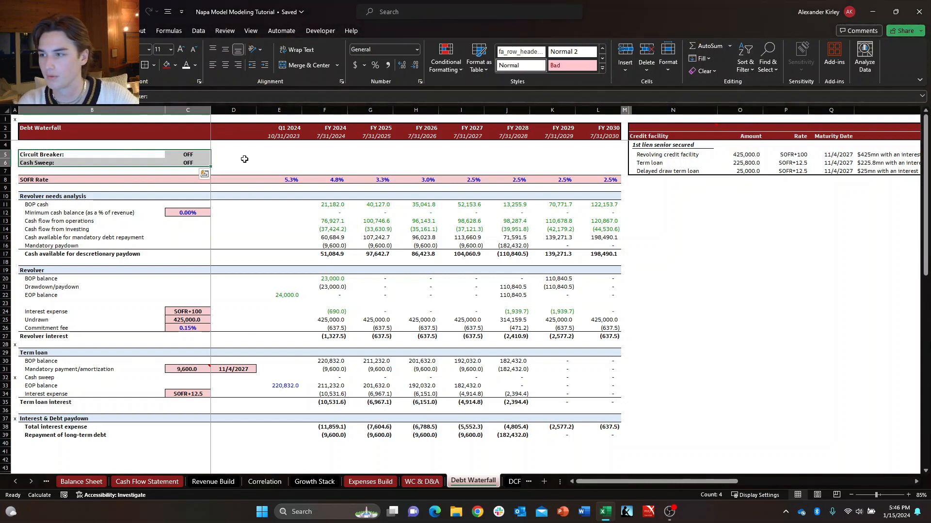
# Fill the Circuit Breaker and Cash Sweep block B5:C6 with the lightest blue theme tint.
pyautogui.press('alt')
pyautogui.press('h')
pyautogui.press('h')
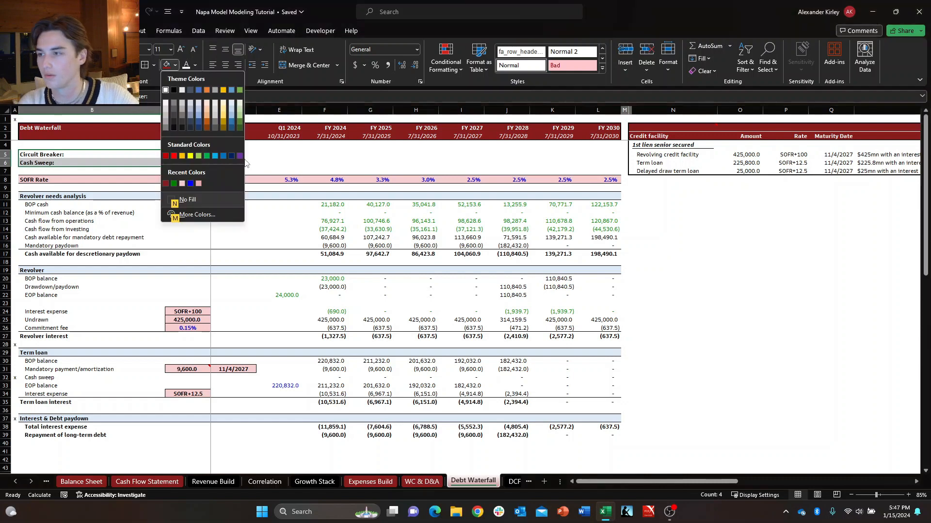
pyautogui.press('Up')
pyautogui.press('Down')
pyautogui.press('Down')
pyautogui.press('Right')
pyautogui.press('Right')
pyautogui.press('Right')
pyautogui.press('Right')
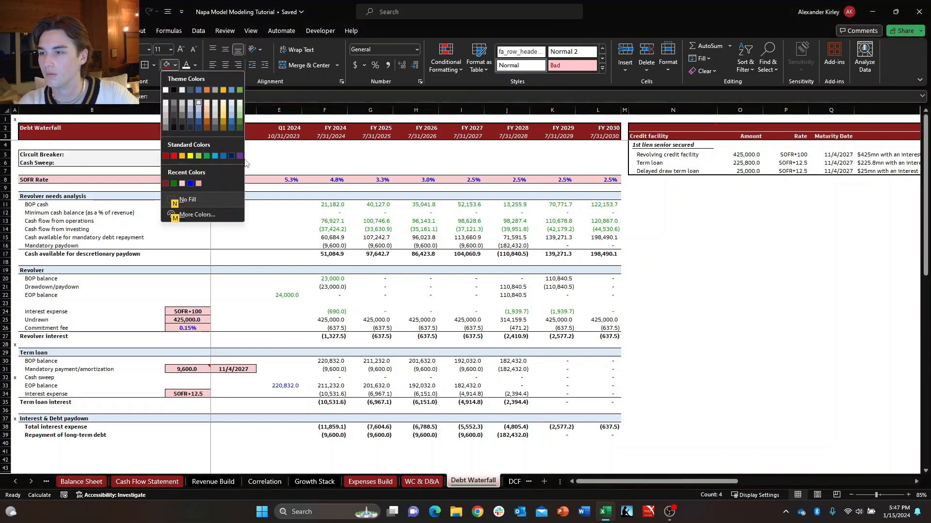
pyautogui.press('Return')
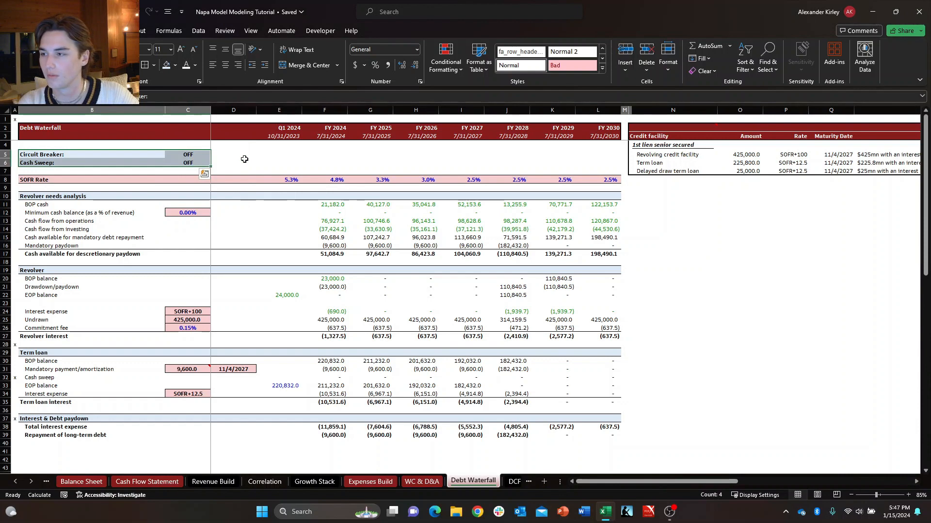
pyautogui.press('Down')
pyautogui.press('Down')
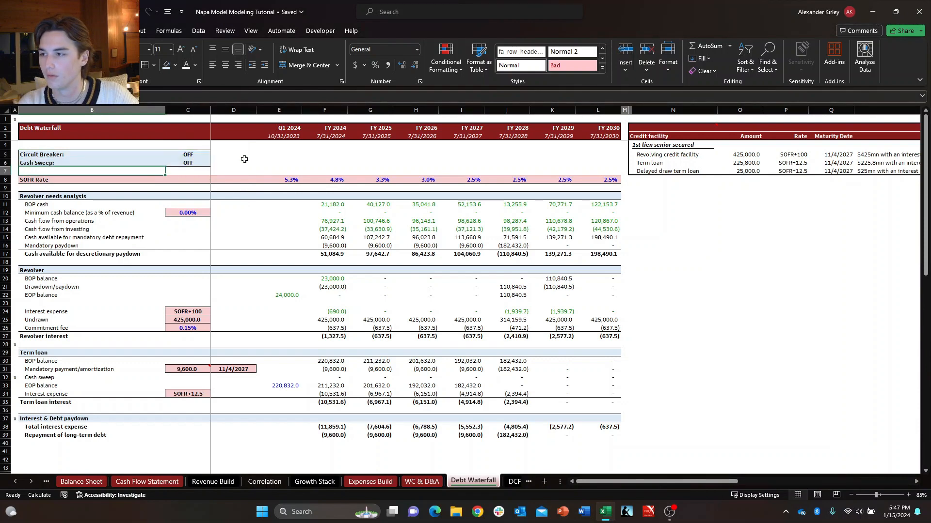
pyautogui.press('Right')
pyautogui.press('Up')
pyautogui.press('Up')
pyautogui.press('Left')
pyautogui.press('Down')
pyautogui.press('Right')
pyautogui.press('Right')
pyautogui.press('Up')
pyautogui.press('Left')
pyautogui.press('Left')
pyautogui.press('Down')
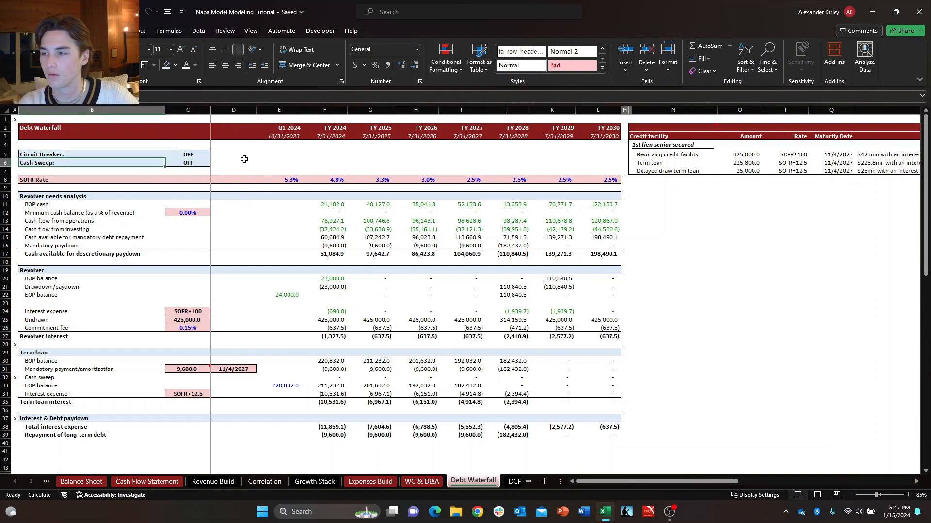
pyautogui.press('Right')
pyautogui.press('Up')
pyautogui.press('Left')
pyautogui.press('Right')
pyautogui.press('Right')
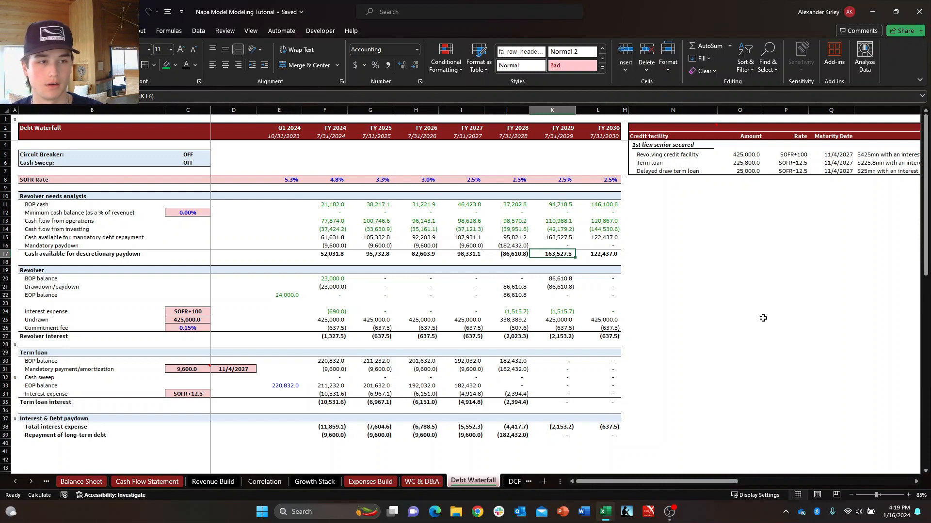
pyautogui.press('Down')
pyautogui.press('Right')
pyautogui.press('Up')
pyautogui.press('Left')
pyautogui.press('Right')
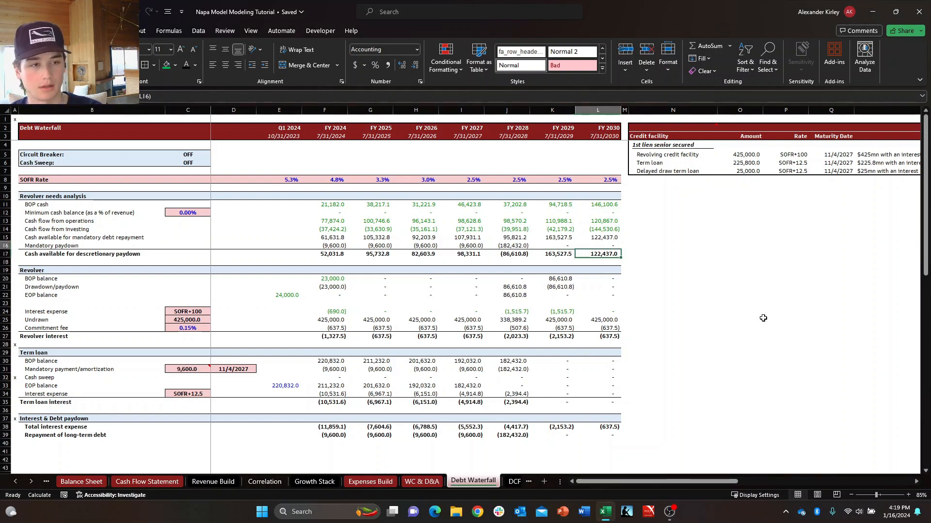
pyautogui.press('Up')
pyautogui.press('Left')
pyautogui.press('Down')
pyautogui.press('Down')
pyautogui.press('Right')
pyautogui.press('Up')
pyautogui.press('Up')
pyautogui.press('Left')
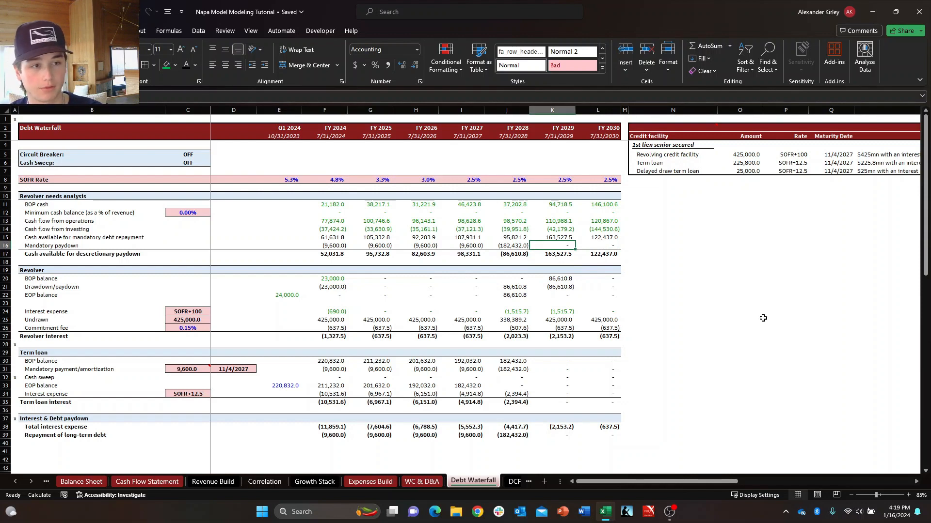
# Review the FY 2024 column of the Debt Waterfall, from the revolver needs analysis down to term loan interest.
pyautogui.press('Up')
pyautogui.press('Up')
pyautogui.press('Up')
pyautogui.press('Up')
pyautogui.press('Left')
pyautogui.press('Left')
pyautogui.press('Left')
pyautogui.press('Left')
pyautogui.press('Left')
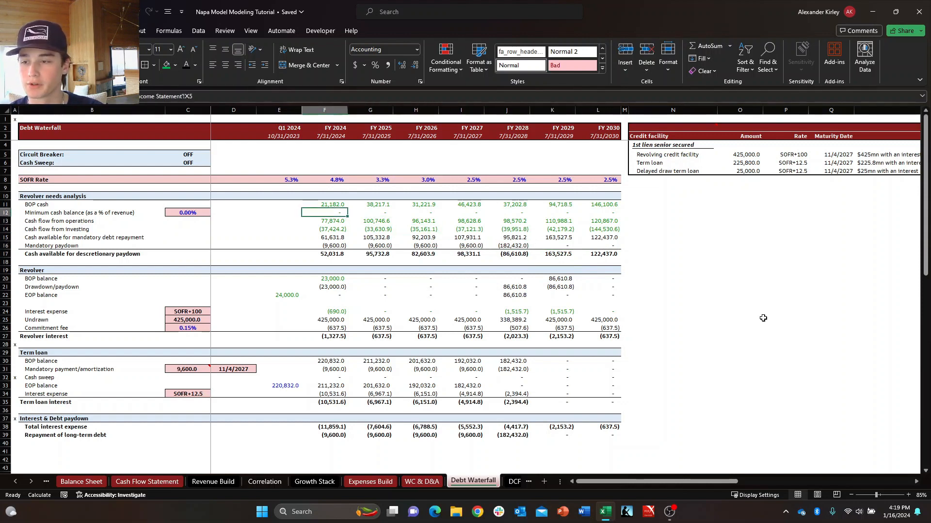
pyautogui.press('Up')
pyautogui.press('Down')
pyautogui.press('Down')
pyautogui.press('Down')
pyautogui.press('Down')
pyautogui.press('Down')
pyautogui.press('Down')
pyautogui.press('Down')
pyautogui.press('Down')
pyautogui.press('Down')
pyautogui.press('Up')
pyautogui.press('Up')
pyautogui.press('Up')
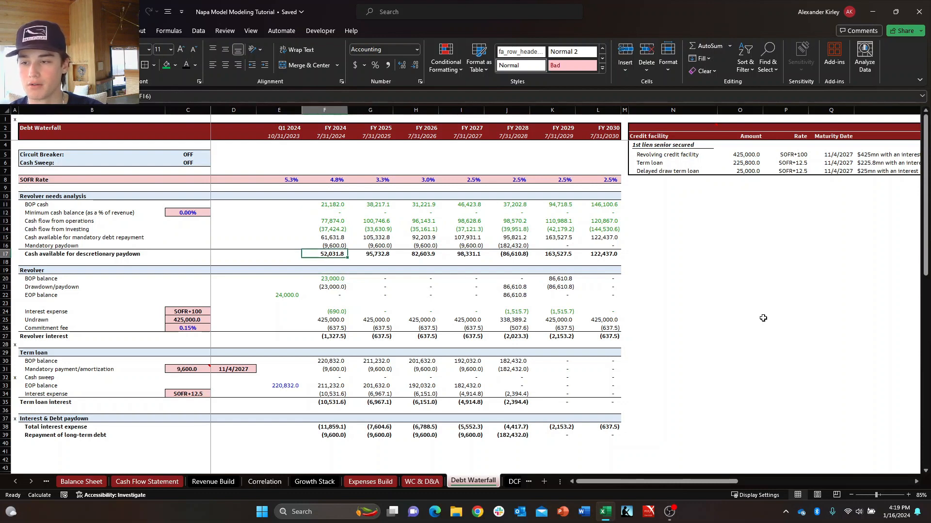
pyautogui.press('Up')
pyautogui.press('Up')
pyautogui.press('Up')
pyautogui.press('Up')
pyautogui.press('Up')
pyautogui.press('Up')
pyautogui.press('Down')
pyautogui.press('Down')
pyautogui.press('Down')
pyautogui.press('Down')
pyautogui.press('Down')
pyautogui.press('Down')
pyautogui.press('Up')
pyautogui.press('Up')
pyautogui.press('Up')
pyautogui.press('Up')
pyautogui.press('Up')
pyautogui.press('Down')
pyautogui.press('Down')
pyautogui.press('Down')
pyautogui.press('Down')
pyautogui.press('Down')
pyautogui.press('Down')
pyautogui.press('Down')
pyautogui.press('Down')
pyautogui.press('Down')
pyautogui.press('Down')
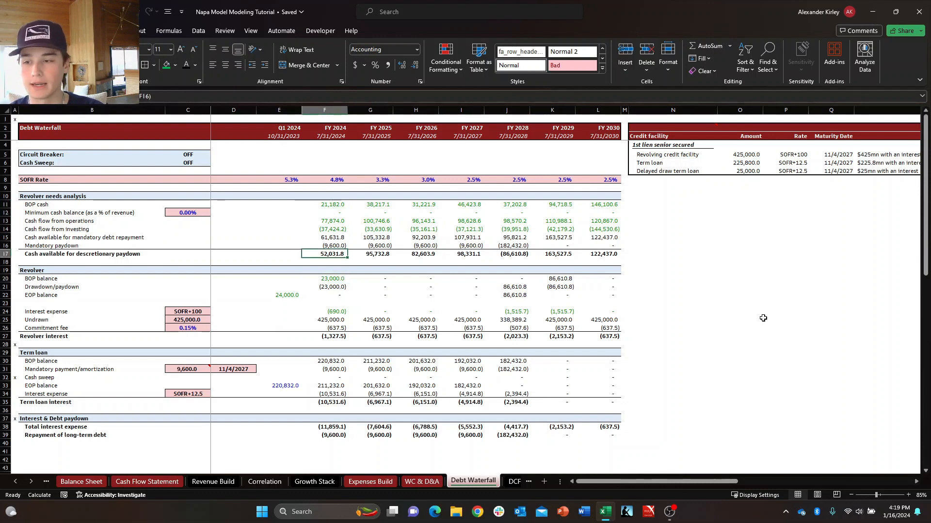
pyautogui.press('Down')
pyautogui.press('Down')
pyautogui.press('Down')
pyautogui.press('Down')
pyautogui.press('Down')
pyautogui.press('Down')
pyautogui.press('Down')
pyautogui.press('Down')
pyautogui.press('Down')
pyautogui.press('Down')
pyautogui.press('Down')
pyautogui.press('Down')
pyautogui.press('Down')
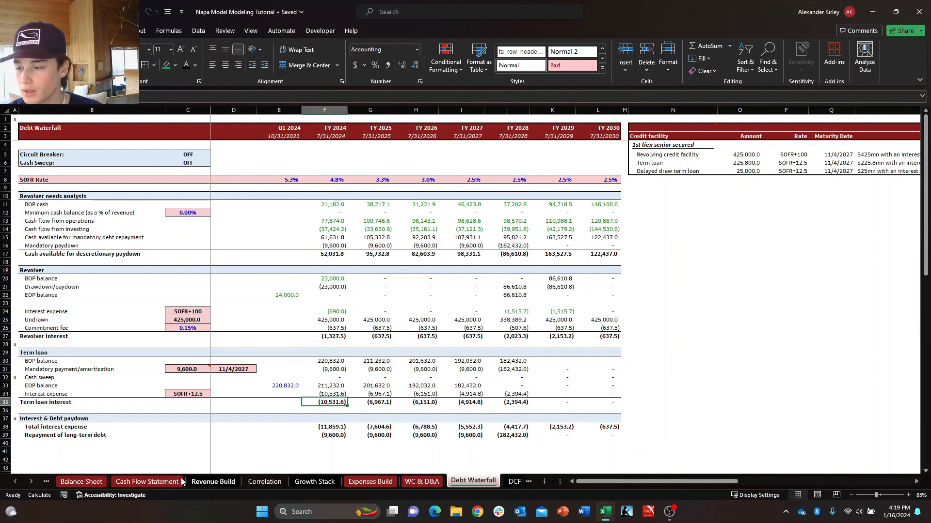
# Open the Balance Sheet and examine the Check row across the forecast periods starting at Q2 2024.
pyautogui.click(81, 482)
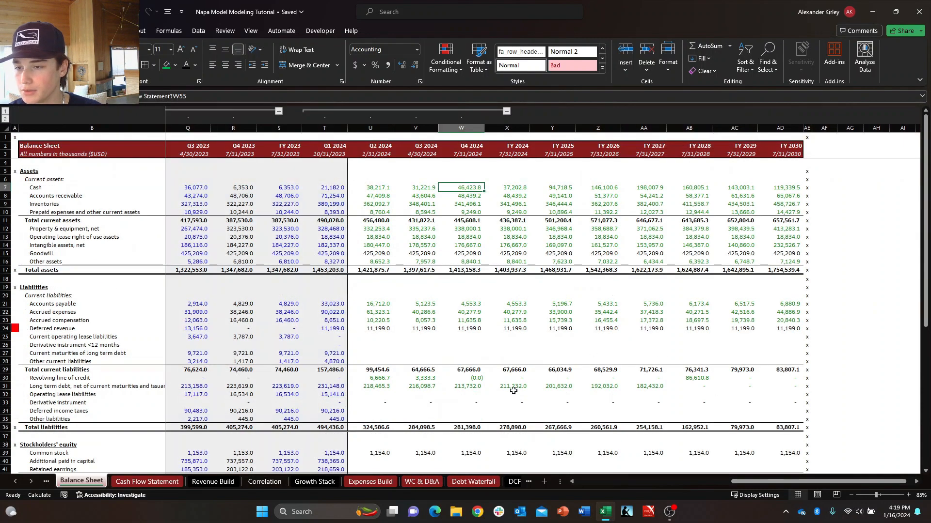
pyautogui.scroll(-7, 418, 406)
pyautogui.click(376, 356)
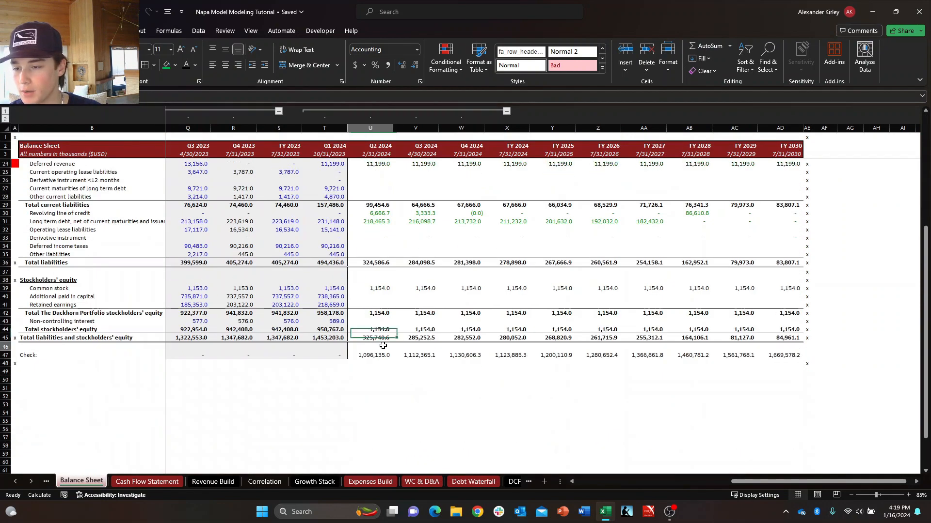
pyautogui.press('Down')
pyautogui.press('Up')
pyautogui.press('Down')
pyautogui.press('Up')
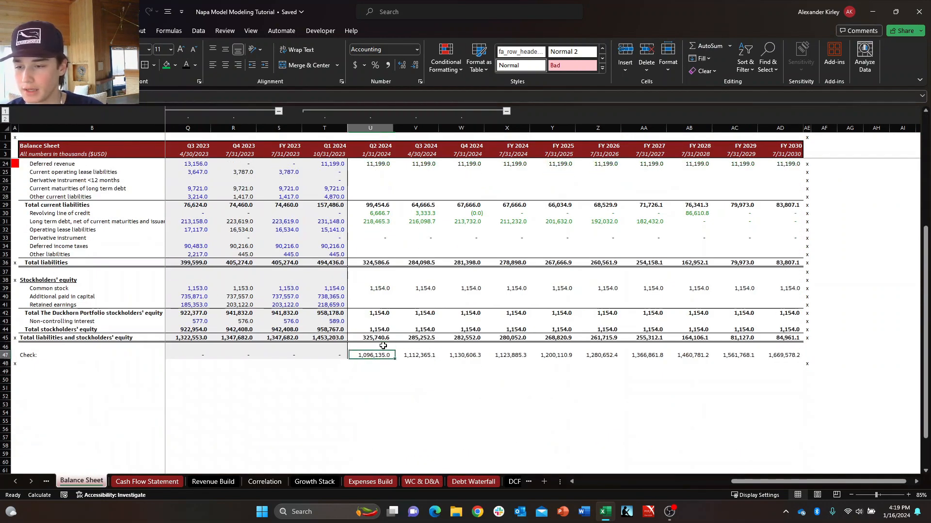
pyautogui.hotkey('ctrl', 'shift', 'Right')
pyautogui.press('Left')
pyautogui.press('Right')
pyautogui.hotkey('ctrl', 'shift', 'Right')
pyautogui.press('Left')
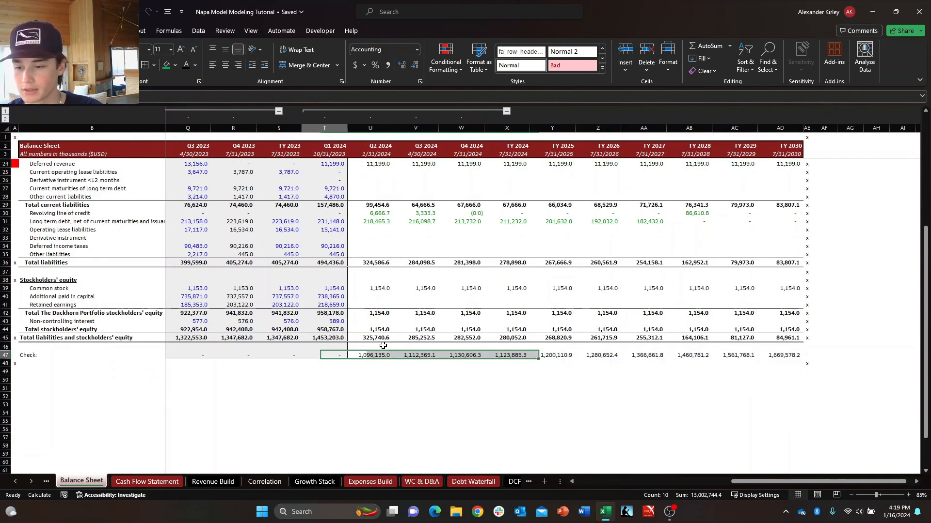
pyautogui.press('Right')
pyautogui.hotkey('ctrl', 'shift', 'Right')
pyautogui.press('Left')
pyautogui.press('Right')
pyautogui.hotkey('ctrl', 'shift', 'Right')
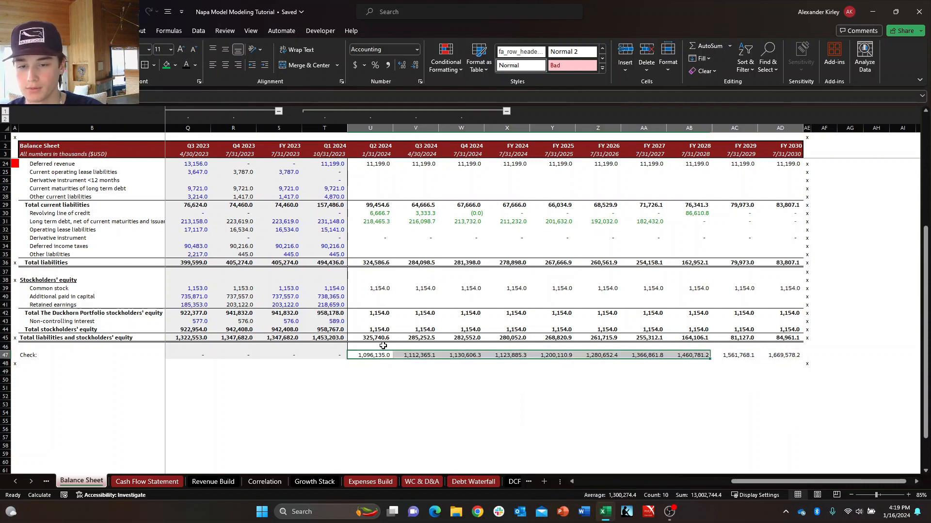
pyautogui.press('Left')
pyautogui.press('Right')
# Examine the Balance Sheet's forecast asset and liability rows, including Deferred revenue from Q2 2024 to FY 2024.
pyautogui.press('Up')
pyautogui.press('Up')
pyautogui.press('Up')
pyautogui.press('Up')
pyautogui.press('Up')
pyautogui.press('Up')
pyautogui.press('Up')
pyautogui.press('Up')
pyautogui.press('Up')
pyautogui.press('Up')
pyautogui.press('Up')
pyautogui.press('Up')
pyautogui.press('Up')
pyautogui.press('Up')
pyautogui.press('Up')
pyautogui.press('Up')
pyautogui.press('Up')
pyautogui.press('Up')
pyautogui.press('Up')
pyautogui.press('Up')
pyautogui.press('Up')
pyautogui.press('Up')
pyautogui.press('Up')
pyautogui.press('Up')
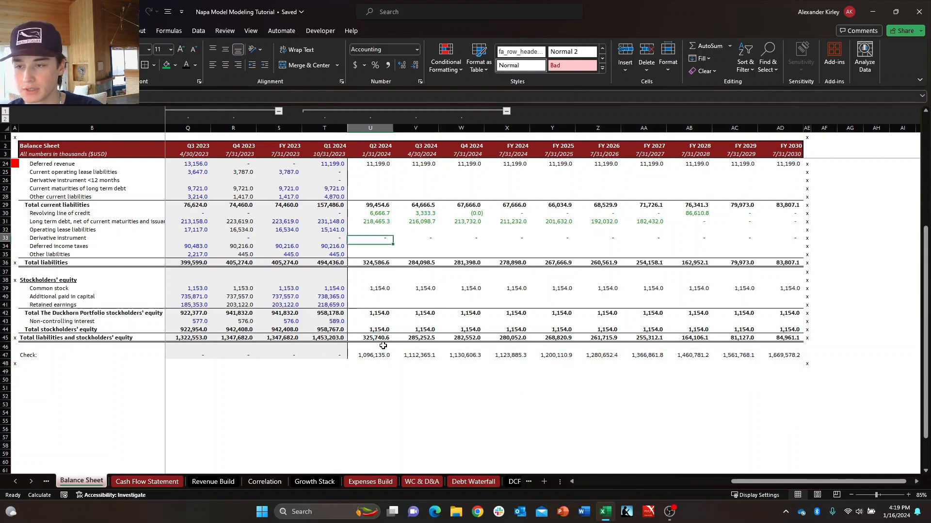
pyautogui.press('Down')
pyautogui.press('Down')
pyautogui.press('Down')
pyautogui.press('Down')
pyautogui.press('Down')
pyautogui.press('Down')
pyautogui.press('Down')
pyautogui.press('Down')
pyautogui.press('Down')
pyautogui.press('Down')
pyautogui.press('Down')
pyautogui.press('Down')
pyautogui.press('Down')
pyautogui.press('Down')
pyautogui.press('Down')
pyautogui.press('Down')
pyautogui.press('Down')
pyautogui.press('Down')
pyautogui.press('Down')
pyautogui.press('Down')
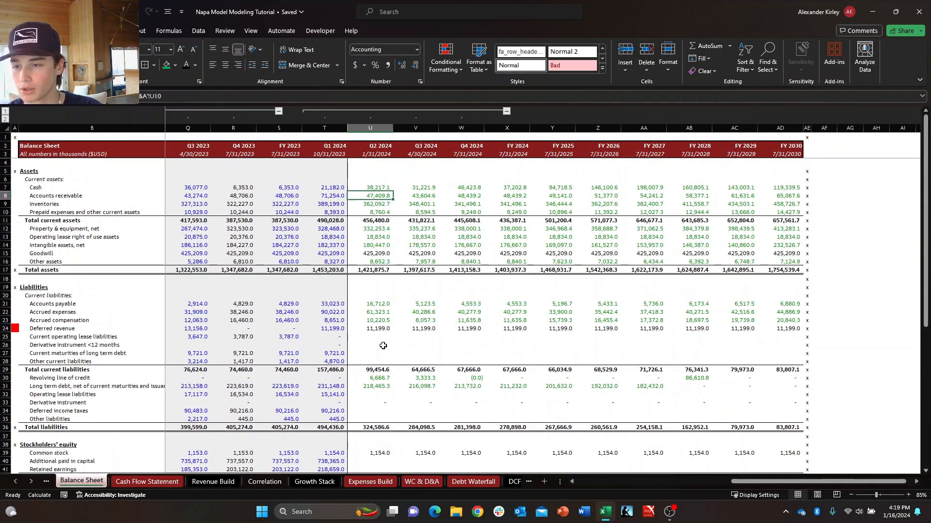
pyautogui.press('Down')
pyautogui.hotkey('ctrl', 'c')
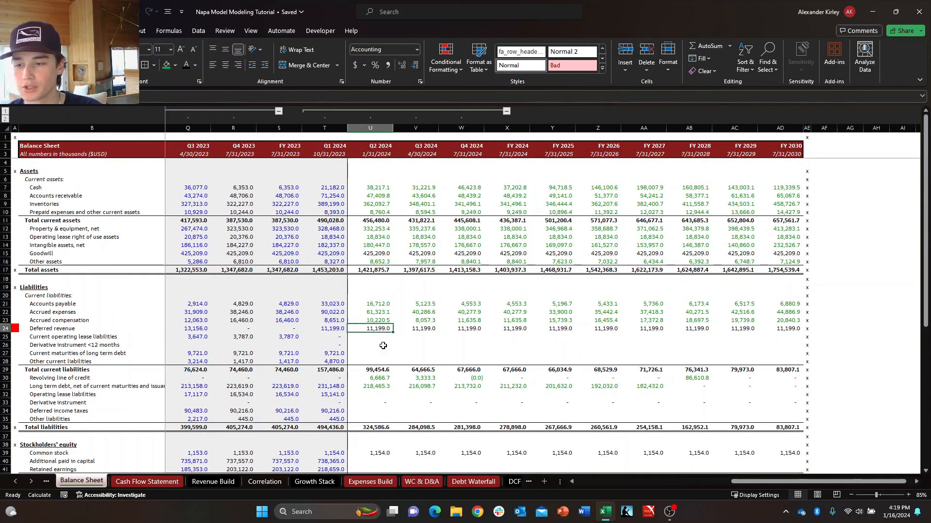
pyautogui.hotkey('shift', 'Right')
pyautogui.hotkey('shift', 'Right')
pyautogui.hotkey('ctrl', 'v')
pyautogui.press('Escape')
pyautogui.press('Right')
pyautogui.press('Right')
pyautogui.press('Right')
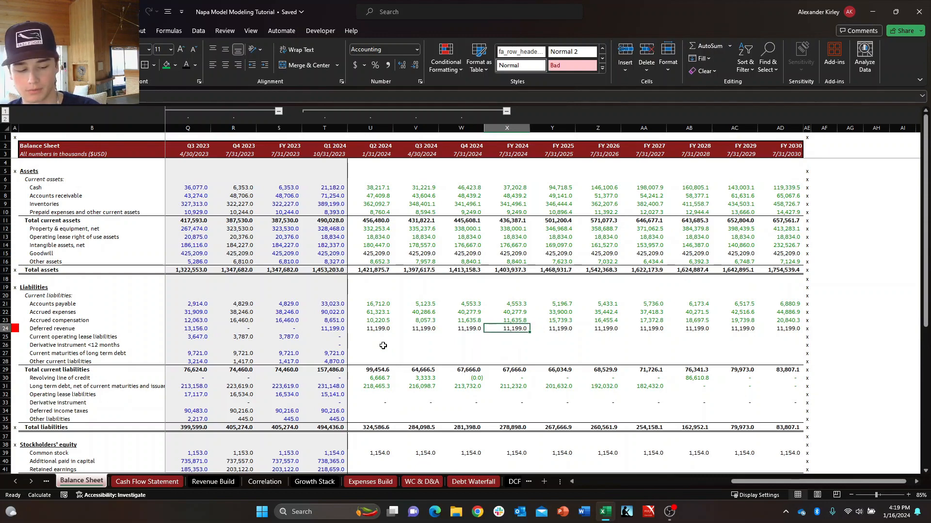
# In the Cash Flow Statement, link Q2 2024 Deferred income taxes in U7 to the prior quarter's value in T7.
pyautogui.hotkey('ctrl', 'pagedown')
pyautogui.press('Down')
pyautogui.press('Down')
pyautogui.press('Down')
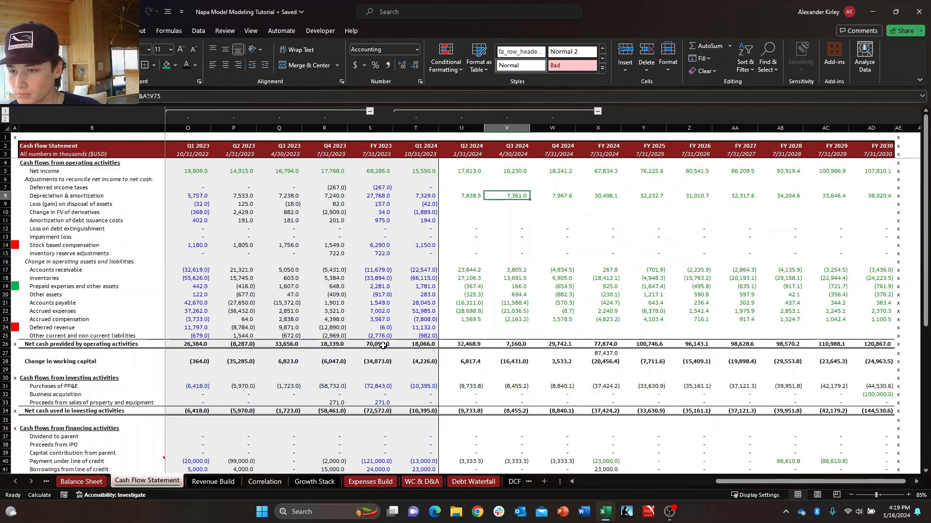
pyautogui.press('Up')
pyautogui.press('Up')
pyautogui.press('Left')
pyautogui.press('Down')
pyautogui.press('Right')
pyautogui.press('Up')
pyautogui.press('Left')
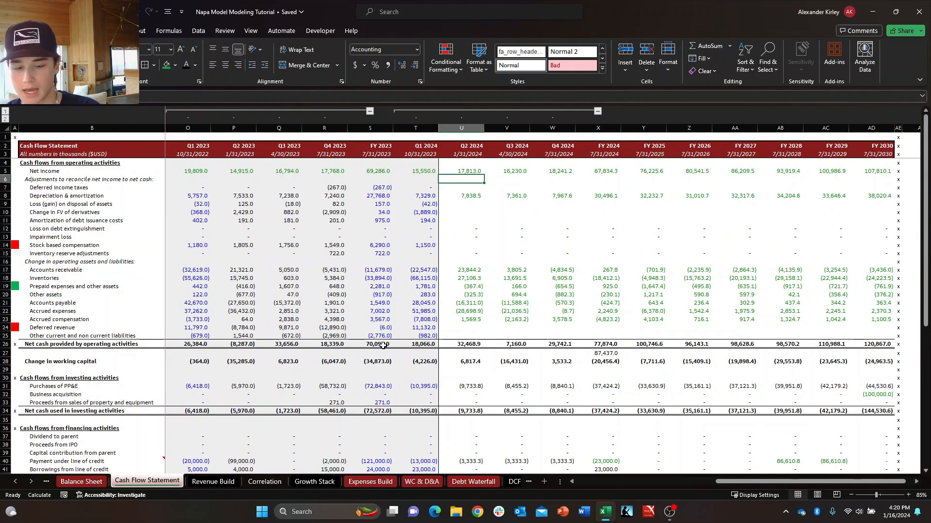
pyautogui.press('Down')
pyautogui.press('Left')
pyautogui.press('Down')
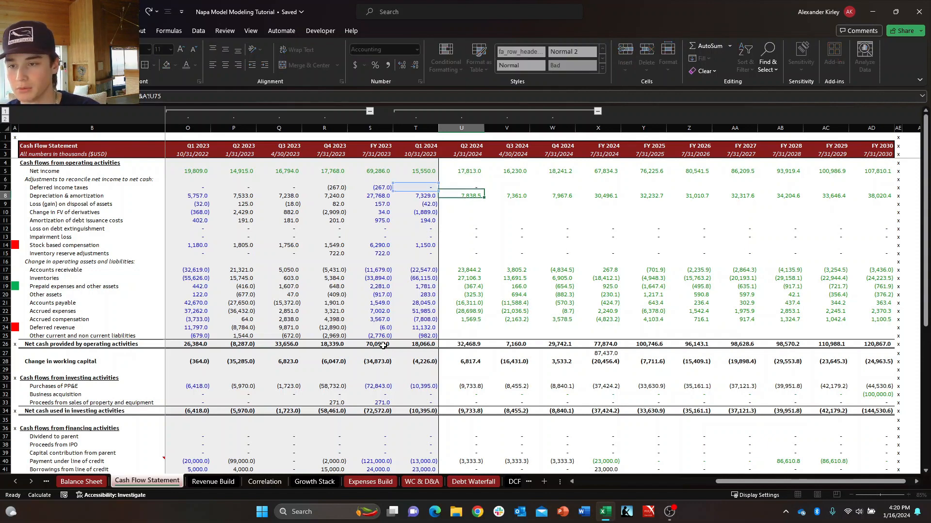
# Fill the Q2 2024 Deferred income taxes formula across row 7 through FY 2030.
pyautogui.press('Right')
pyautogui.press('Up')
pyautogui.hotkey('ctrl', 'shift', 'Right')
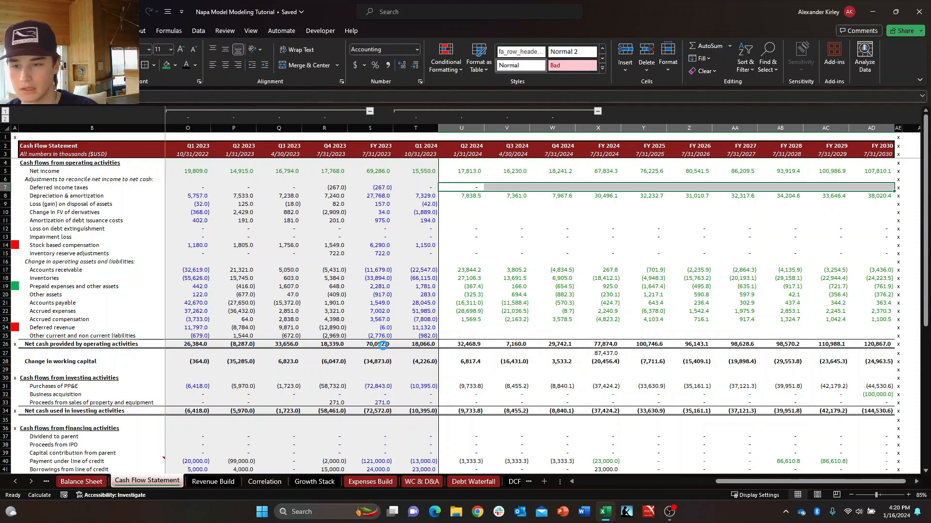
pyautogui.hotkey('ctrl', 'r')
pyautogui.press('Down')
pyautogui.press('Down')
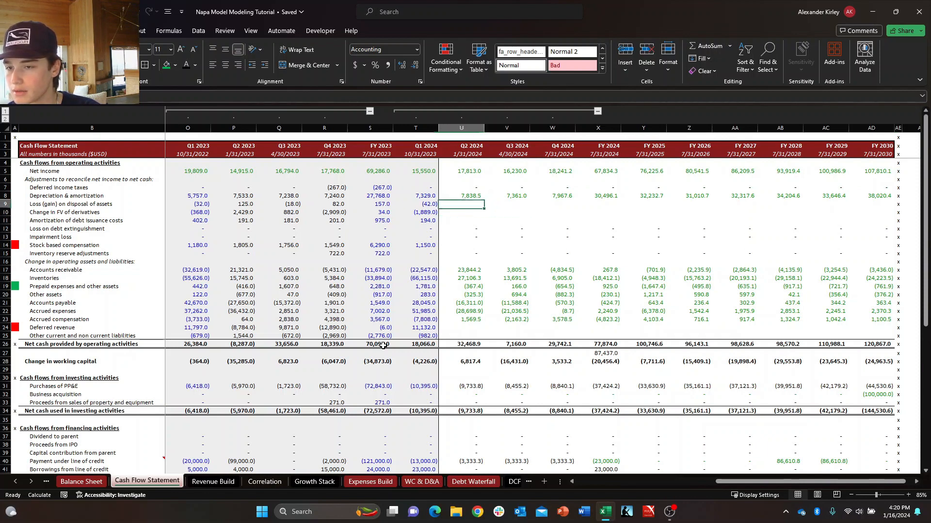
# Examine the Deferred income taxes and Depreciation & amortization forecast cells around FY 2024 and FY 2025.
pyautogui.press('Down')
pyautogui.press('Down')
pyautogui.press('Right')
pyautogui.press('Up')
pyautogui.press('Up')
pyautogui.press('Right')
pyautogui.press('Right')
pyautogui.press('Right')
pyautogui.press('Up')
pyautogui.press('Up')
pyautogui.press('Left')
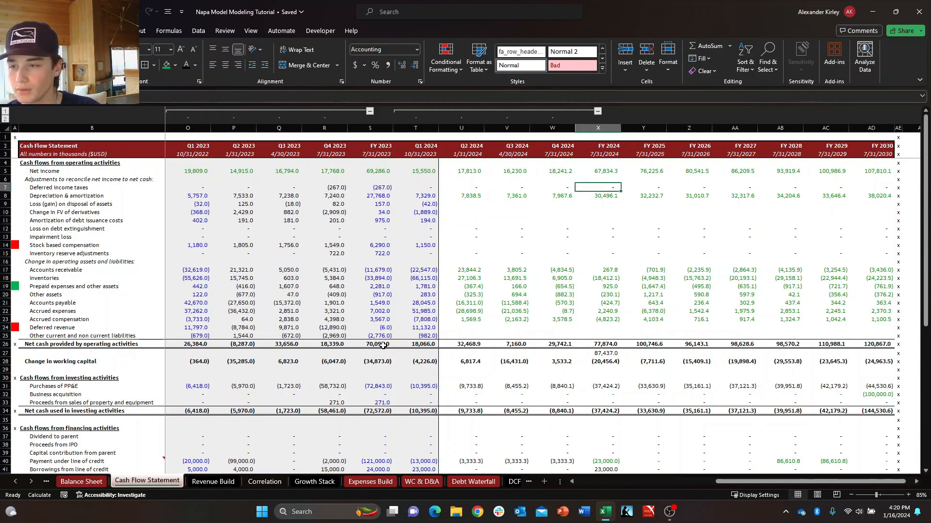
pyautogui.press('Down')
pyautogui.press('Up')
pyautogui.press('Right')
pyautogui.hotkey('ctrl', 'space')
pyautogui.press('Down')
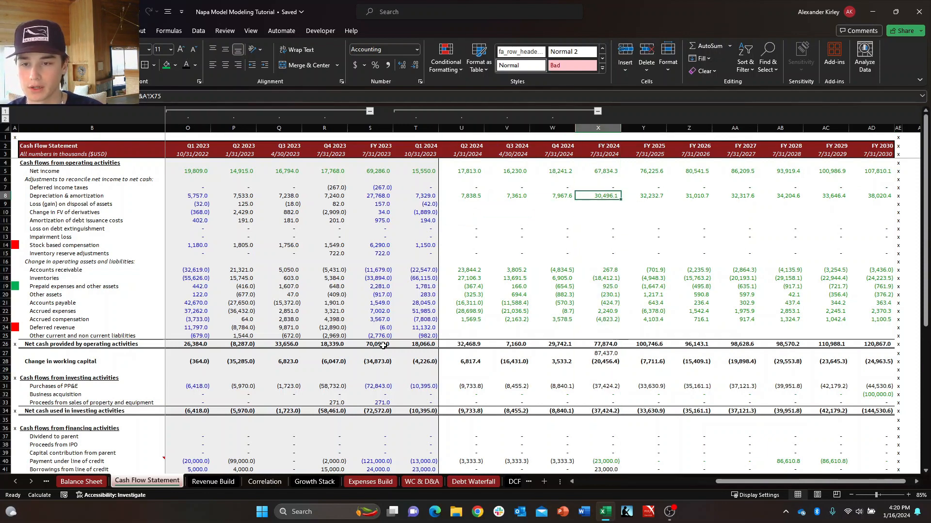
pyautogui.press('Up')
pyautogui.hotkey('ctrl', 'space')
pyautogui.press('Down')
pyautogui.press('Up')
pyautogui.hotkey('ctrl', 'space')
pyautogui.press('Down')
pyautogui.press('Right')
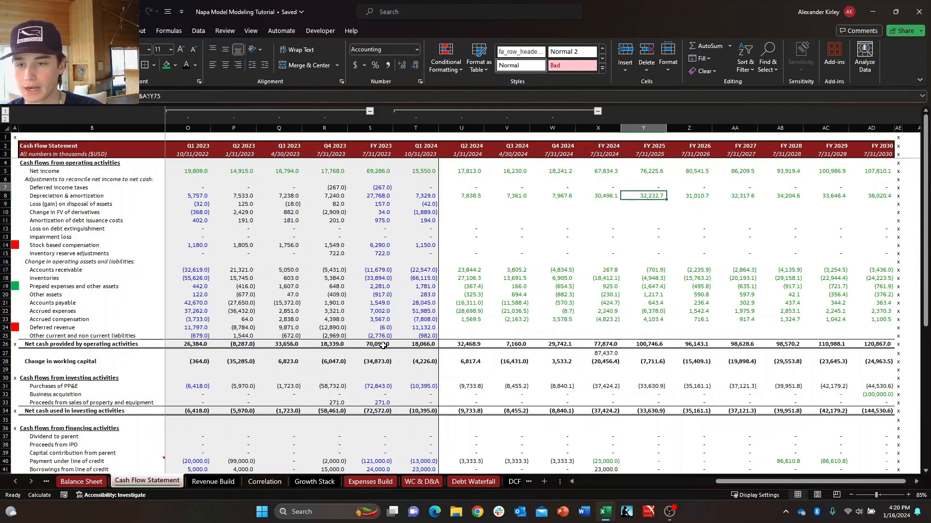
pyautogui.press('Up')
pyautogui.press('Left')
pyautogui.hotkey('ctrl', 'space')
pyautogui.press('Down')
pyautogui.press('Down')
pyautogui.press('Down')
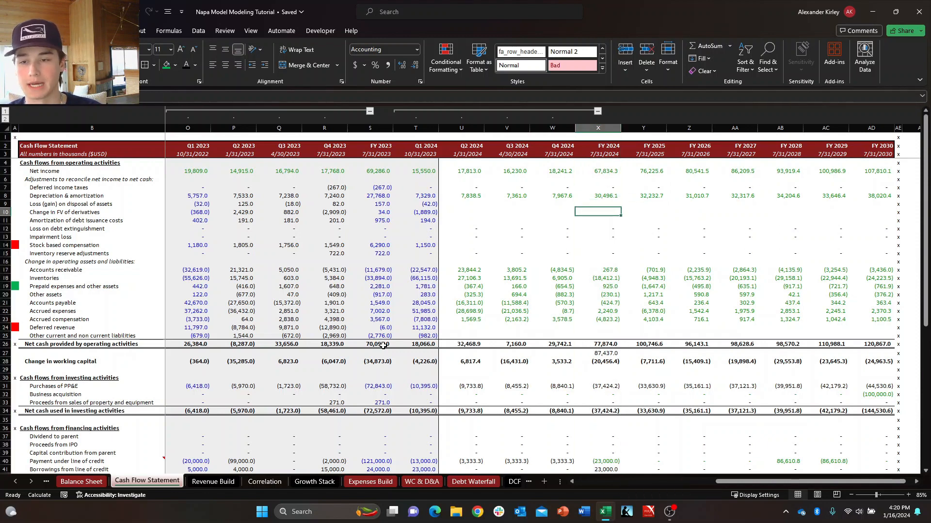
# Check the Q4 2024 and FY 2024 period headers against the forecast columns of the operating adjustments.
pyautogui.press('Up')
pyautogui.press('Left')
pyautogui.press('Left')
pyautogui.press('Right')
pyautogui.press('Up')
pyautogui.press('Up')
pyautogui.press('Up')
pyautogui.press('Up')
pyautogui.press('Up')
pyautogui.press('Right')
pyautogui.press('Up')
pyautogui.press('Left')
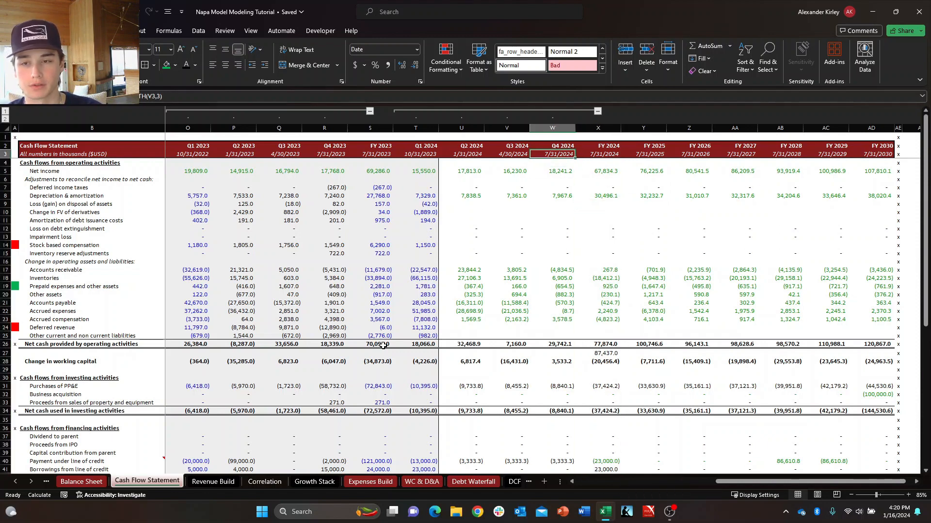
pyautogui.press('Right')
pyautogui.press('Up')
pyautogui.press('Left')
pyautogui.press('Down')
pyautogui.press('Right')
pyautogui.press('Down')
pyautogui.press('Left')
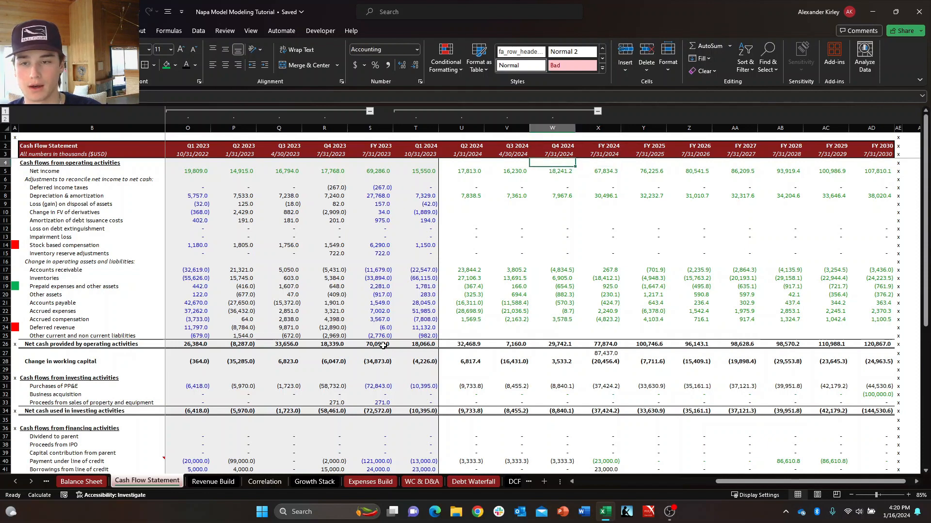
pyautogui.press('Down')
pyautogui.press('Down')
pyautogui.press('Down')
pyautogui.press('Down')
# Examine the forecast cells for Loss (gain) on disposal of assets, Change in FV of derivatives and Amortization of debt issuance costs.
pyautogui.press('Down')
pyautogui.press('Left')
pyautogui.press('Up')
pyautogui.press('Up')
pyautogui.press('Left')
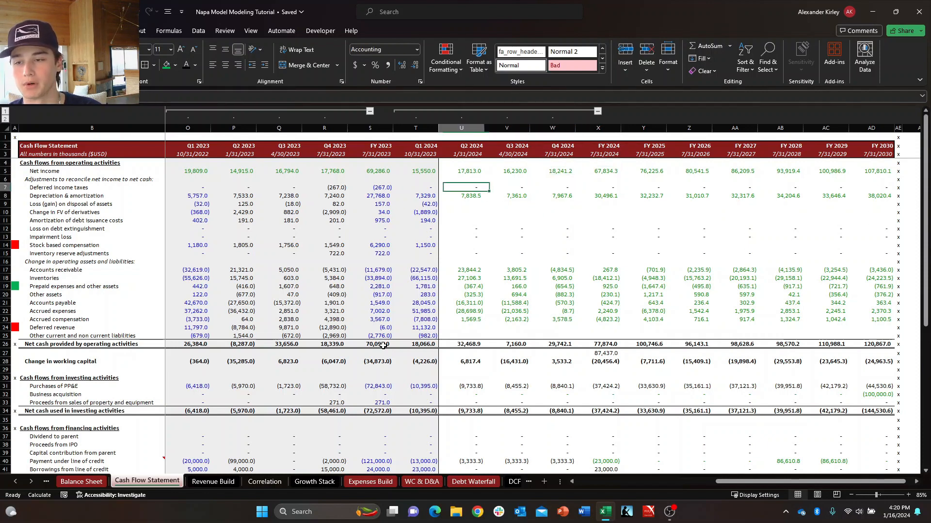
pyautogui.press('Down')
pyautogui.press('Down')
pyautogui.press('Down')
pyautogui.press('Right')
pyautogui.press('Left')
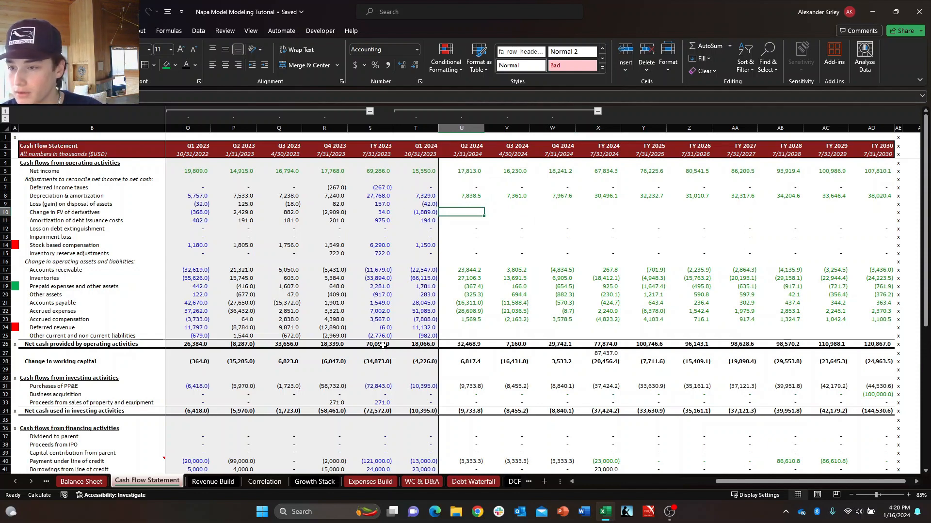
pyautogui.press('Down')
pyautogui.press('Down')
pyautogui.press('Up')
pyautogui.press('Right')
pyautogui.press('Left')
pyautogui.press('Left')
pyautogui.press('Left')
pyautogui.press('Right')
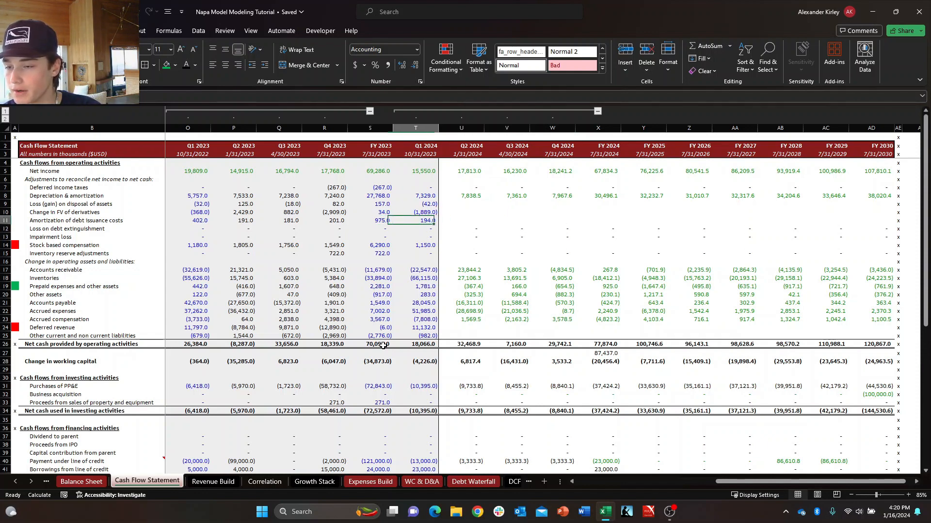
pyautogui.press('Right')
pyautogui.press('Right')
pyautogui.press('Right')
pyautogui.press('Right')
pyautogui.press('Right')
pyautogui.press('Left')
pyautogui.press('Right')
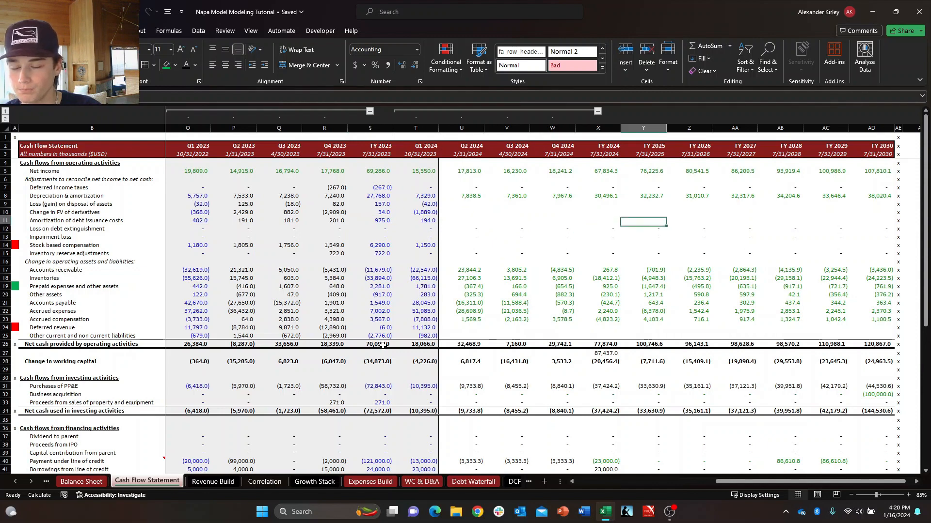
pyautogui.press('Left')
pyautogui.press('Left')
pyautogui.press('Left')
pyautogui.press('Right')
pyautogui.press('Right')
pyautogui.press('Up')
pyautogui.press('Up')
pyautogui.press('Left')
pyautogui.press('Left')
pyautogui.press('Left')
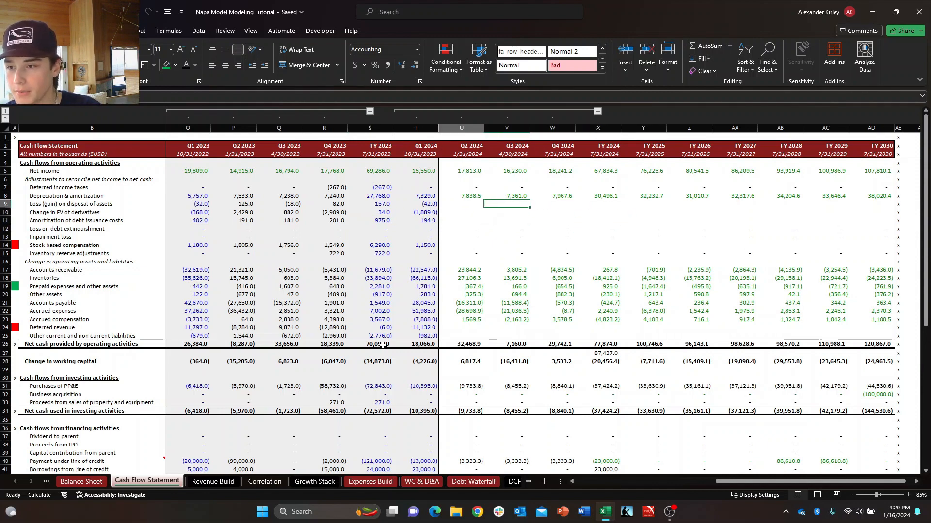
pyautogui.press('Down')
pyautogui.press('Right')
pyautogui.press('Up')
pyautogui.press('Left')
pyautogui.press('Right')
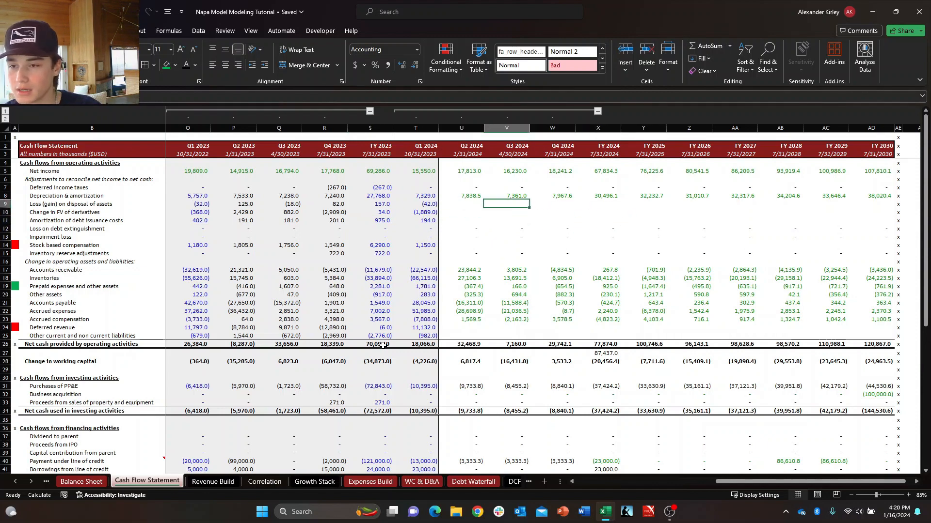
pyautogui.press('Right')
pyautogui.press('Right')
pyautogui.press('Right')
pyautogui.press('Left')
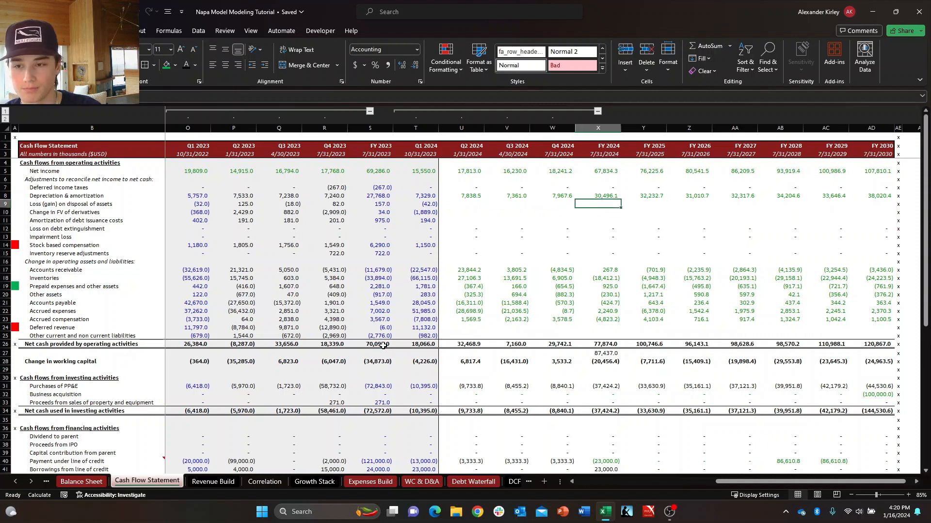
# Enter zero for Loss (gain) on disposal of assets in Q2, Q3 and Q4 2024 (U9:W9).
pyautogui.press('Left')
pyautogui.press('Left')
pyautogui.press('Left')
pyautogui.hotkey('shift', 'Right')
pyautogui.hotkey('shift', 'Right')
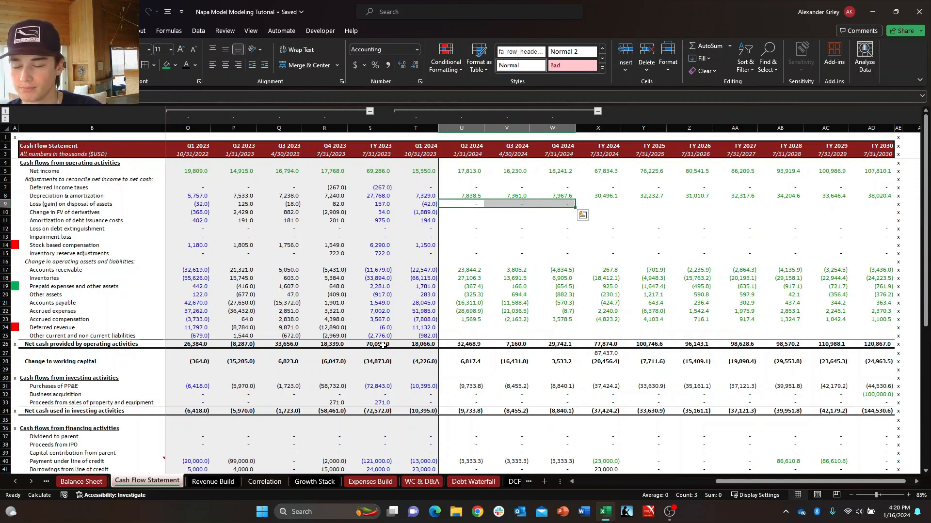
# Calculate FY 2024 Loss (gain) on disposal of assets in X9 as the sum of the four quarters, T9:W9.
pyautogui.press('Right')
pyautogui.press('Right')
pyautogui.press('Right')
pyautogui.write('+SUM(')
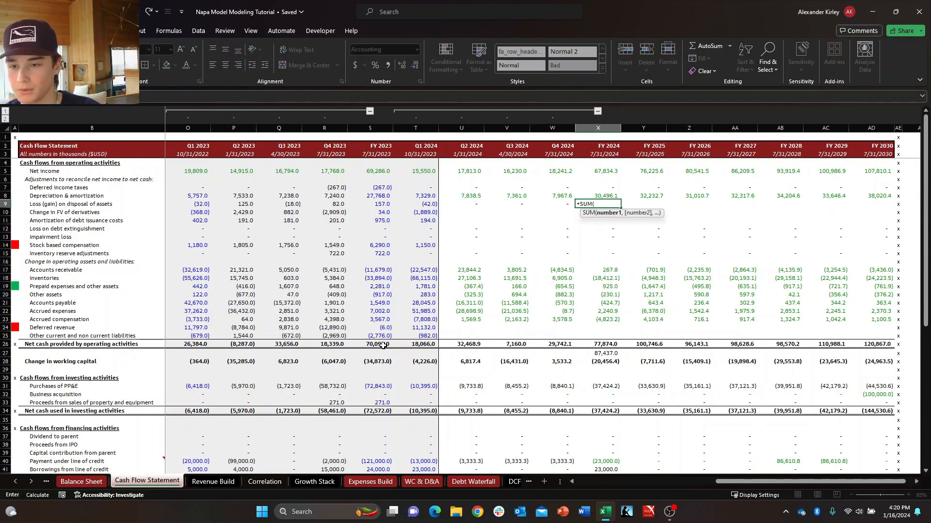
pyautogui.press('Left')
pyautogui.hotkey('shift', 'Left')
pyautogui.hotkey('shift', 'Left')
pyautogui.hotkey('shift', 'Left')
pyautogui.press('Return')
pyautogui.press('Left')
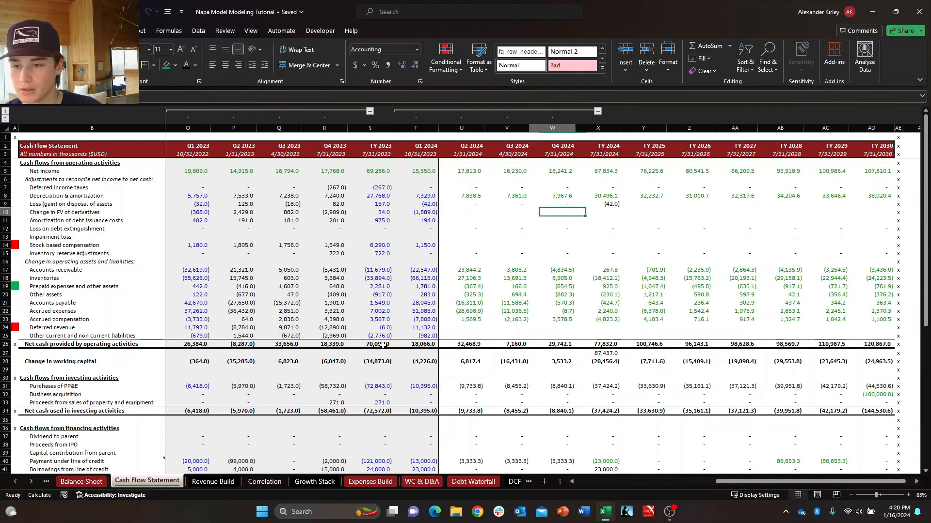
pyautogui.press('Left')
pyautogui.press('Left')
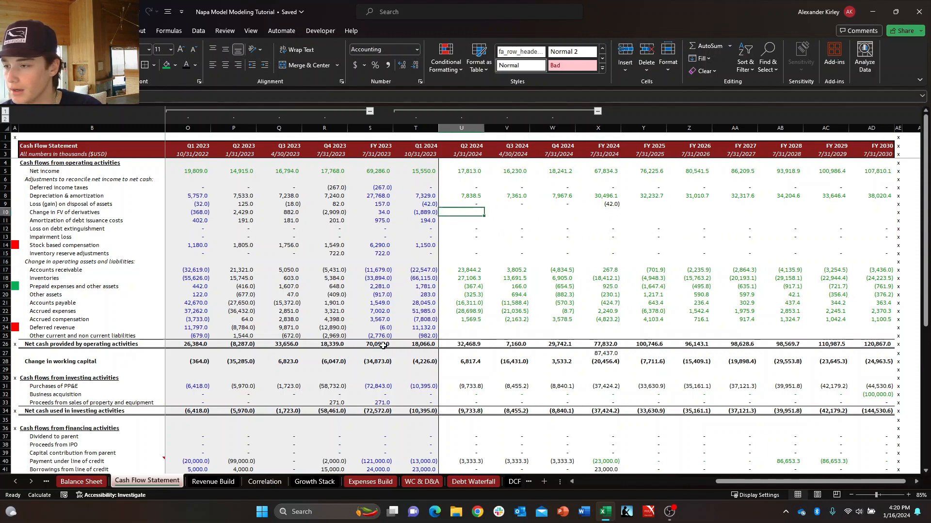
pyautogui.press('Up')
pyautogui.press('Right')
pyautogui.press('Right')
pyautogui.press('Right')
pyautogui.press('Right')
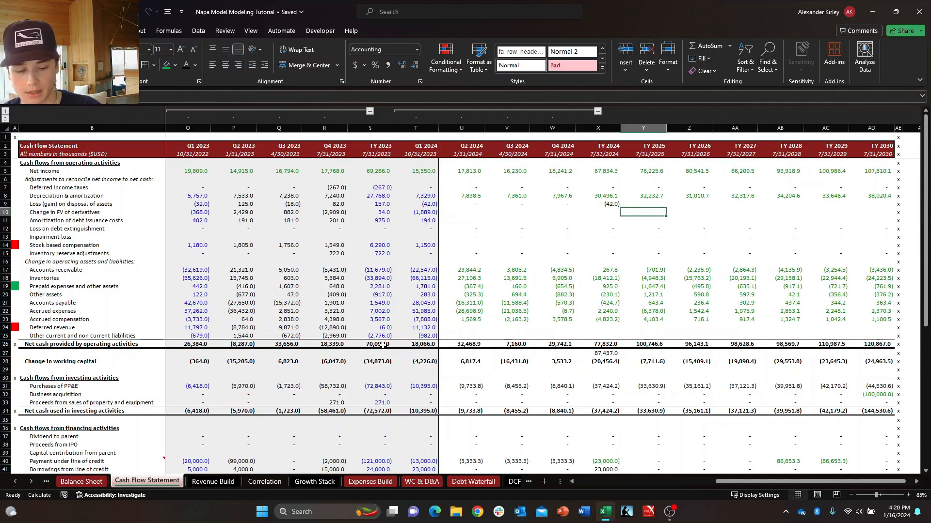
pyautogui.write('+')
pyautogui.press('Left')
pyautogui.press('Left')
pyautogui.press('Escape')
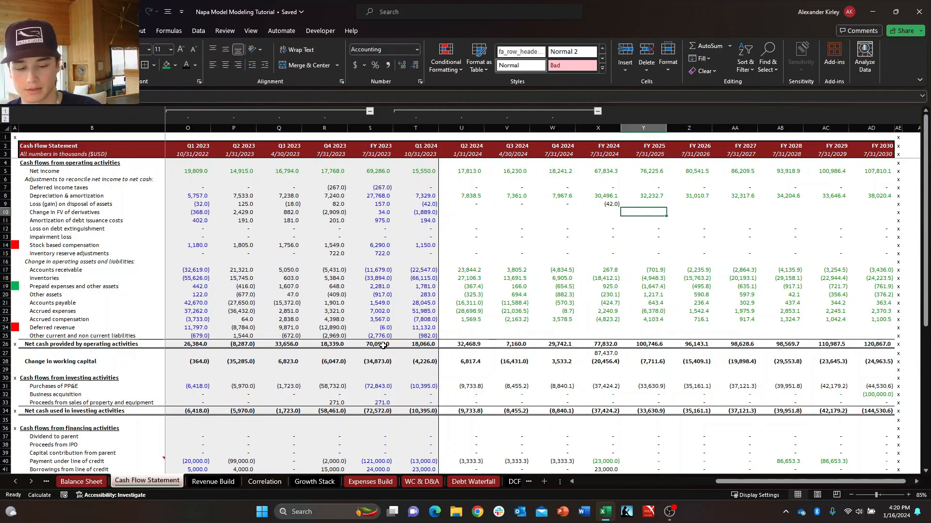
pyautogui.write('+SUM(')
pyautogui.press('Left')
pyautogui.hotkey('shift', 'Left')
pyautogui.hotkey('shift', 'Left')
pyautogui.hotkey('shift', 'Left')
pyautogui.hotkey('shift', 'Left')
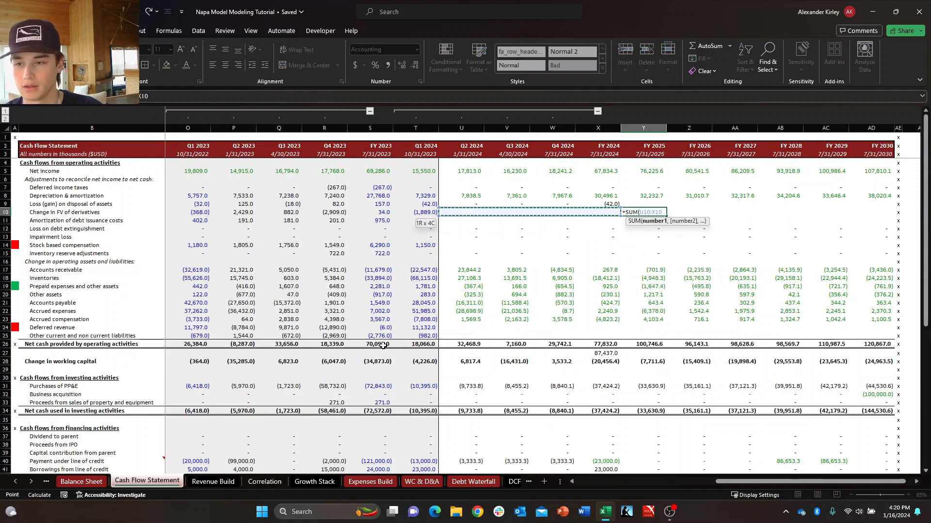
pyautogui.press('Escape')
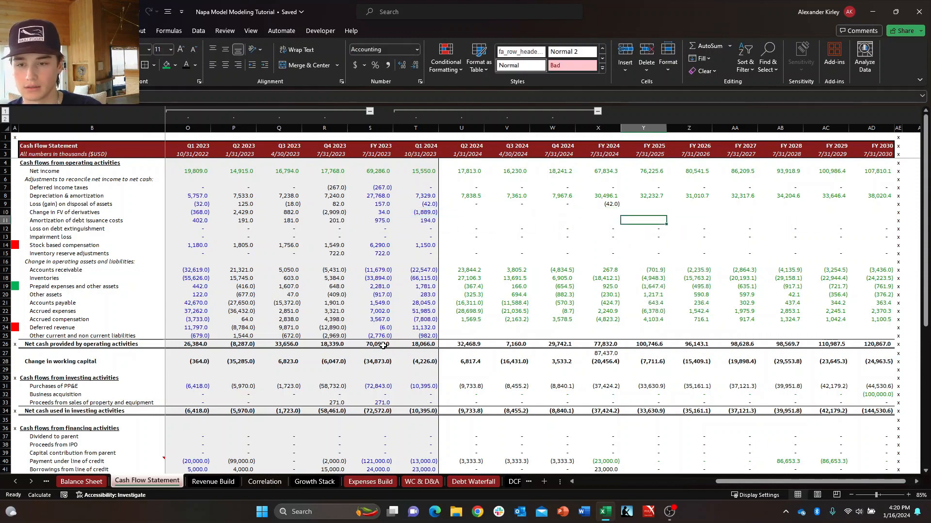
# Sum the four 2024 quarters (T10:W10) for FY 2024 Change in FV of derivatives in X10 and copy the formula to X11.
pyautogui.press('Left')
pyautogui.press('Left')
pyautogui.press('Right')
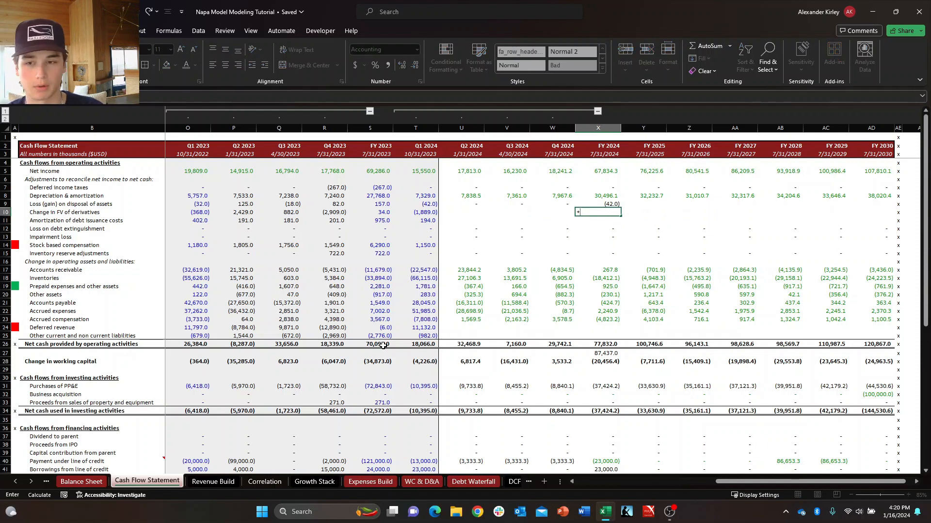
pyautogui.write('+')
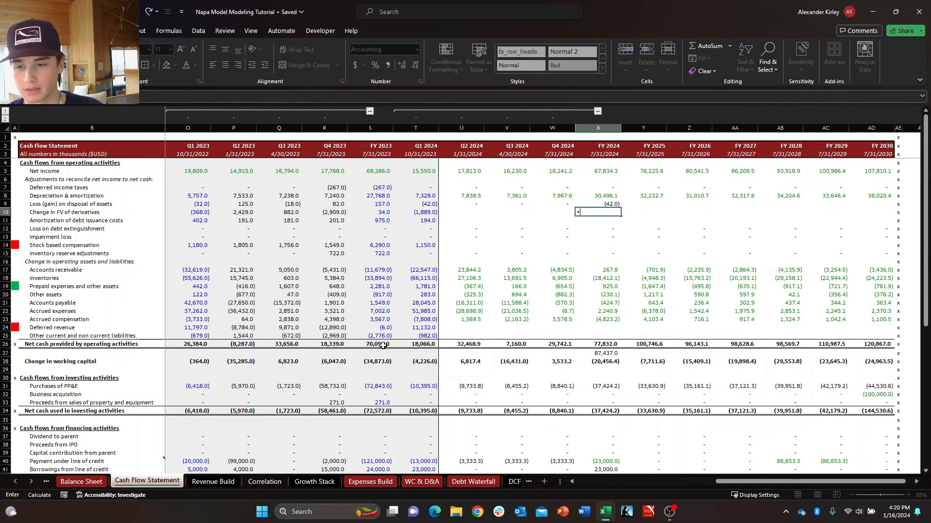
pyautogui.write('SUM(')
pyautogui.press('Left')
pyautogui.hotkey('shift', 'Left')
pyautogui.hotkey('shift', 'Left')
pyautogui.hotkey('shift', 'Left')
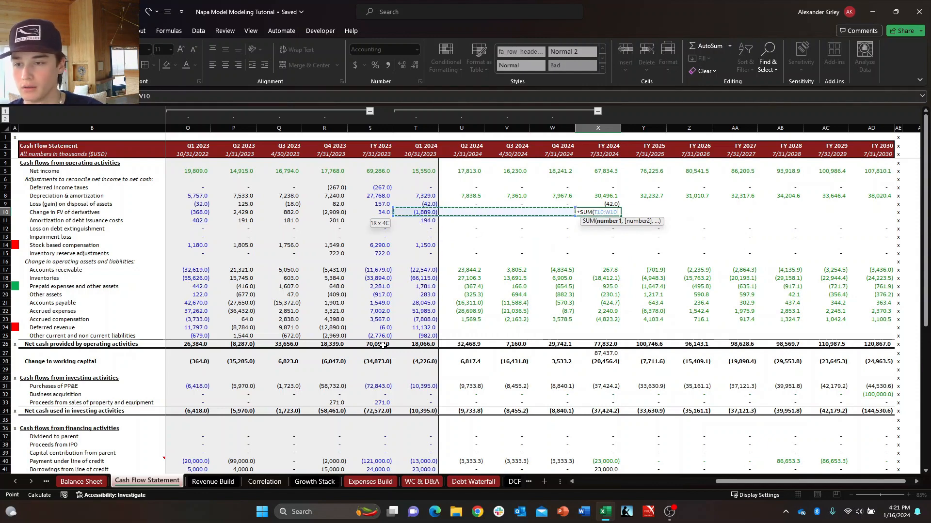
pyautogui.press('Return')
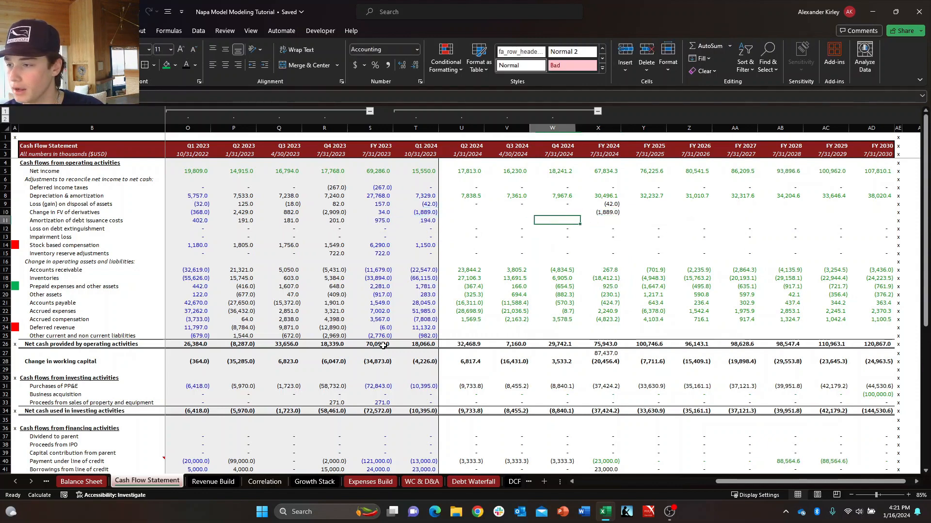
pyautogui.hotkey('shift', 'Down')
pyautogui.hotkey('ctrl', 'd')
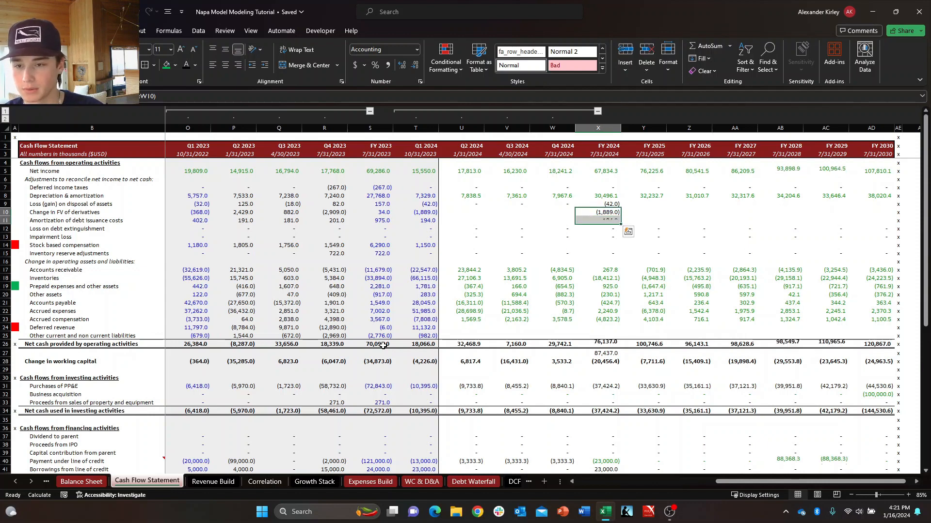
# Copy the Q2 to Q4 2024 zeros from U9:W9 to the Change in FV of derivatives and Amortization of debt issuance costs rows.
pyautogui.press('Up')
pyautogui.press('Left')
pyautogui.press('Left')
pyautogui.press('Left')
pyautogui.hotkey('shift', 'Right')
pyautogui.hotkey('shift', 'Right')
pyautogui.hotkey('ctrl', 'c')
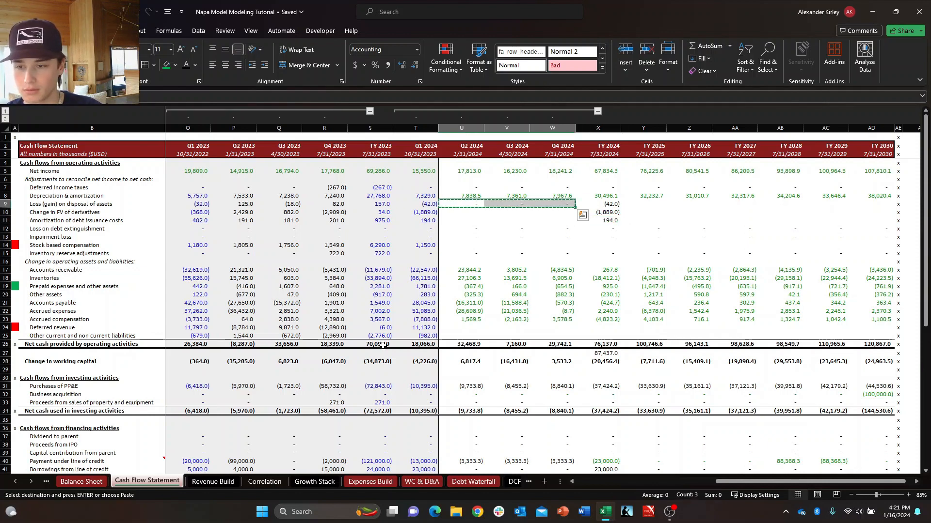
pyautogui.press('Down')
pyautogui.hotkey('ctrl', 'v')
pyautogui.press('Down')
pyautogui.hotkey('ctrl', 'v')
pyautogui.press('Escape')
pyautogui.press('Down')
pyautogui.press('Down')
pyautogui.press('Down')
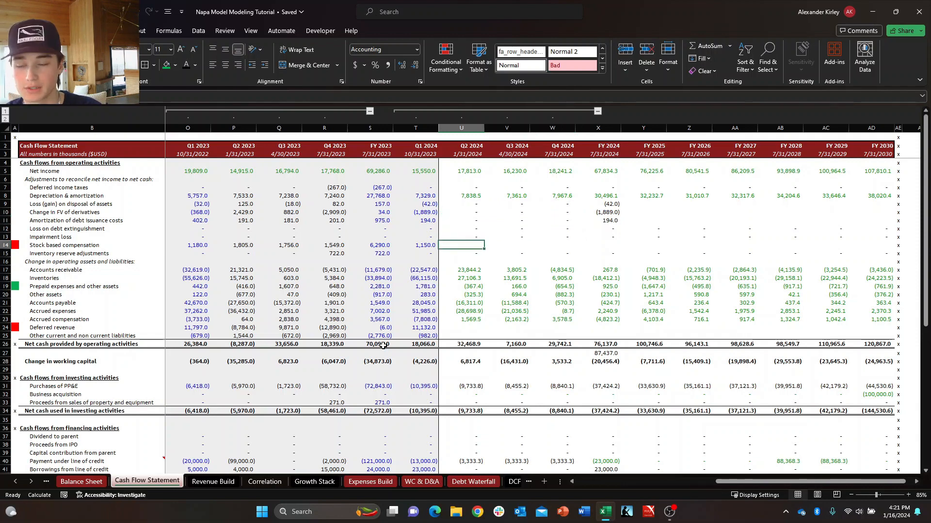
# Check the operating activities rows for blank forecast cells, from Stock based compensation to Other current and non current liabilities.
pyautogui.hotkey('ctrl', 'space')
pyautogui.press('Down')
pyautogui.press('Up')
pyautogui.hotkey('shift', 'space')
pyautogui.press('Down')
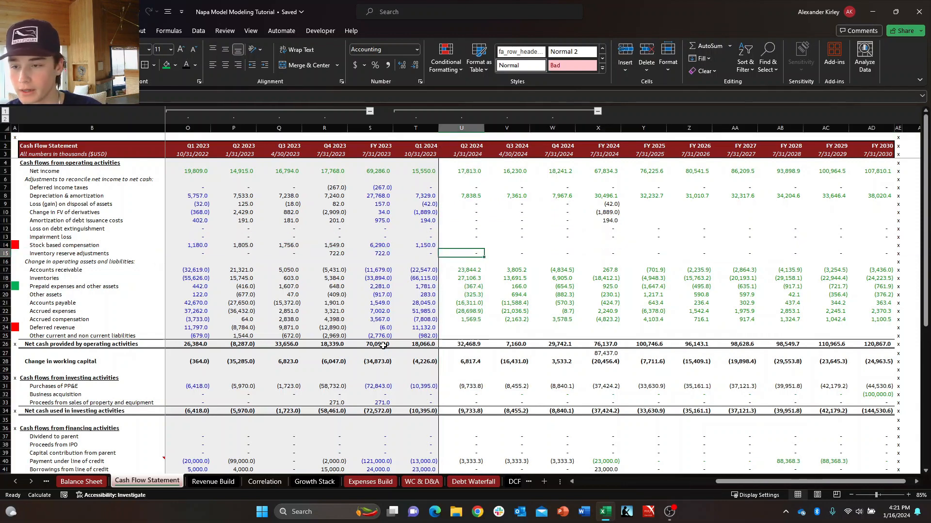
pyautogui.press('Right')
pyautogui.press('Right')
pyautogui.press('Down')
pyautogui.press('Down')
pyautogui.press('Down')
pyautogui.press('Down')
pyautogui.press('Down')
pyautogui.press('Down')
pyautogui.press('Down')
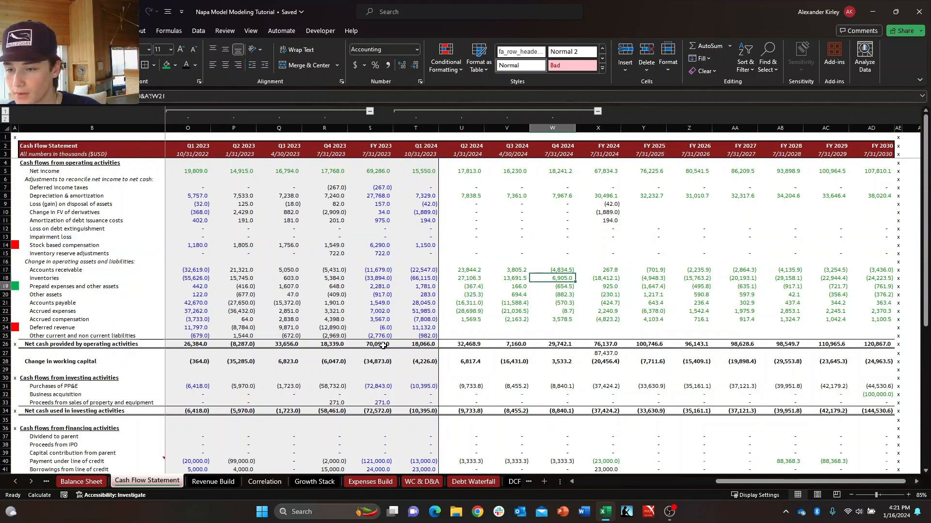
pyautogui.press('Left')
pyautogui.press('Left')
pyautogui.press('Down')
pyautogui.press('Right')
pyautogui.press('Right')
pyautogui.press('Right')
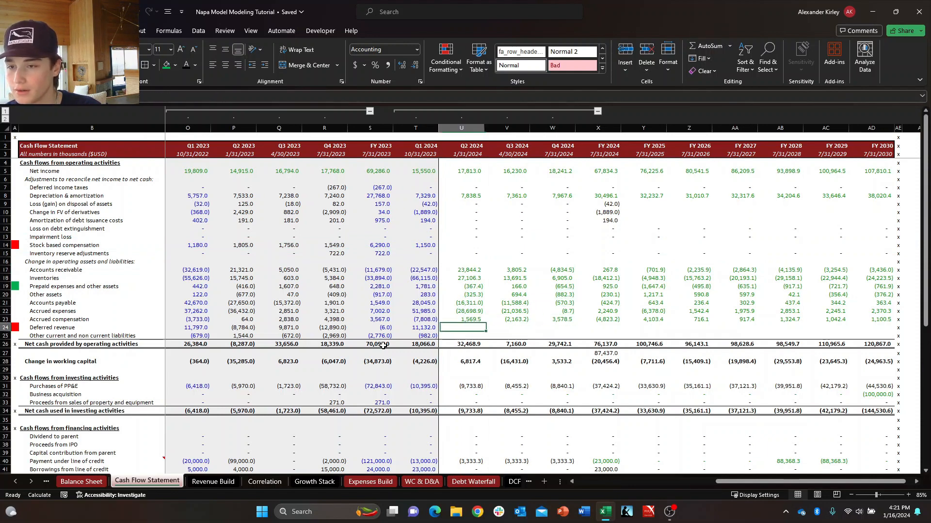
pyautogui.press('Left')
pyautogui.press('Left')
pyautogui.press('Left')
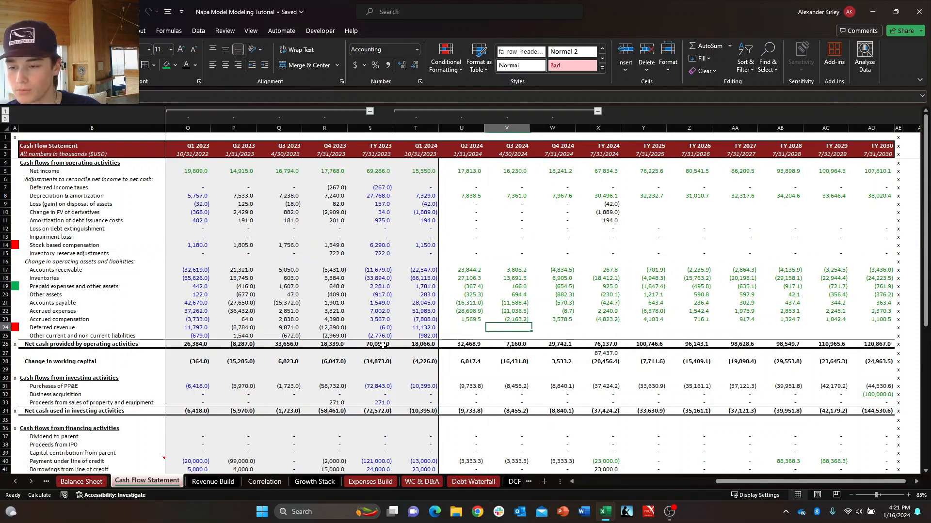
pyautogui.press('Down')
pyautogui.press('Down')
pyautogui.press('Right')
pyautogui.press('Up')
pyautogui.press('Up')
pyautogui.press('Left')
pyautogui.press('Left')
pyautogui.press('Right')
pyautogui.press('Down')
pyautogui.press('Down')
pyautogui.press('Down')
pyautogui.press('Down')
pyautogui.press('Down')
pyautogui.press('Down')
pyautogui.press('Down')
pyautogui.press('Down')
pyautogui.press('Down')
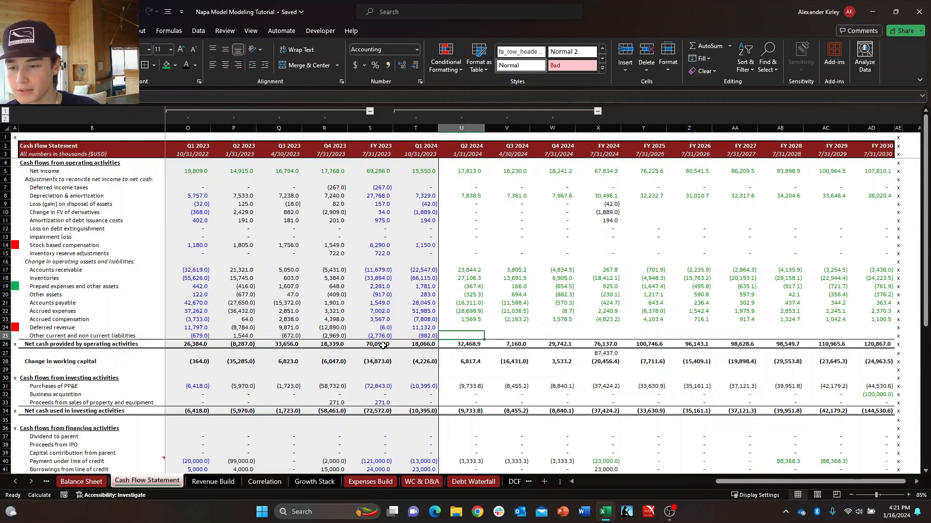
# Check the 2024 forecasts in the investing and financing sections, down to Taxes paid related to net share settlement of equity.
pyautogui.press('Down')
pyautogui.press('Down')
pyautogui.press('Down')
pyautogui.press('Down')
pyautogui.press('Down')
pyautogui.press('Down')
pyautogui.press('Down')
pyautogui.press('Down')
pyautogui.press('Down')
pyautogui.press('Down')
pyautogui.press('Down')
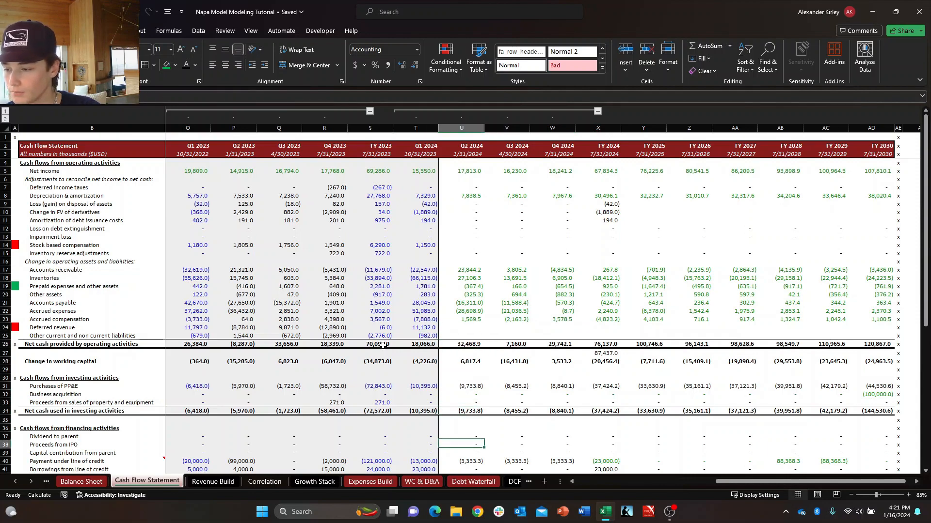
pyautogui.press('Right')
pyautogui.press('Right')
pyautogui.press('Up')
pyautogui.press('Up')
pyautogui.press('Up')
pyautogui.press('Up')
pyautogui.press('Up')
pyautogui.press('Up')
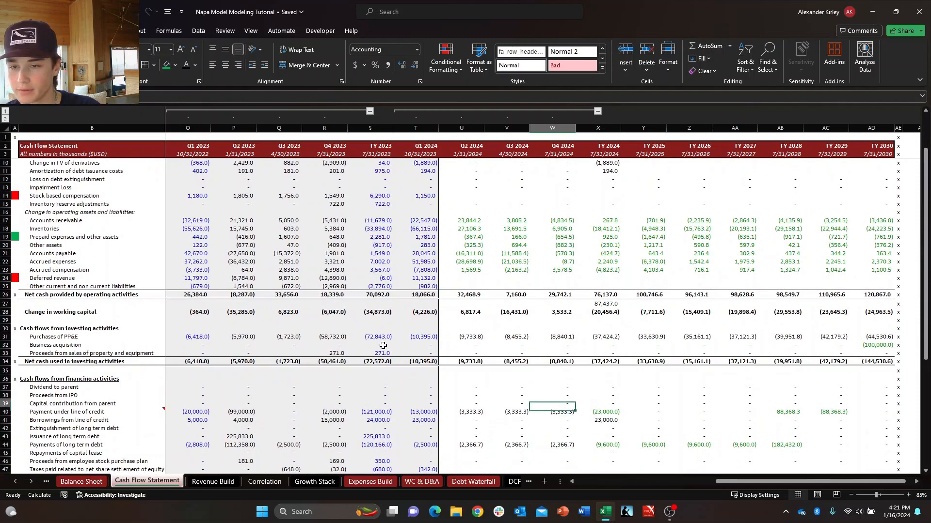
pyautogui.press('Right')
pyautogui.press('Up')
pyautogui.press('Down')
pyautogui.press('Down')
pyautogui.press('Down')
pyautogui.press('Down')
pyautogui.press('Up')
pyautogui.press('Up')
pyautogui.press('Up')
pyautogui.press('Down')
pyautogui.press('Down')
pyautogui.press('Down')
pyautogui.press('Down')
pyautogui.press('Down')
pyautogui.press('Down')
pyautogui.press('Down')
pyautogui.press('Down')
pyautogui.press('Down')
pyautogui.press('Down')
pyautogui.press('Down')
pyautogui.press('Down')
pyautogui.press('Down')
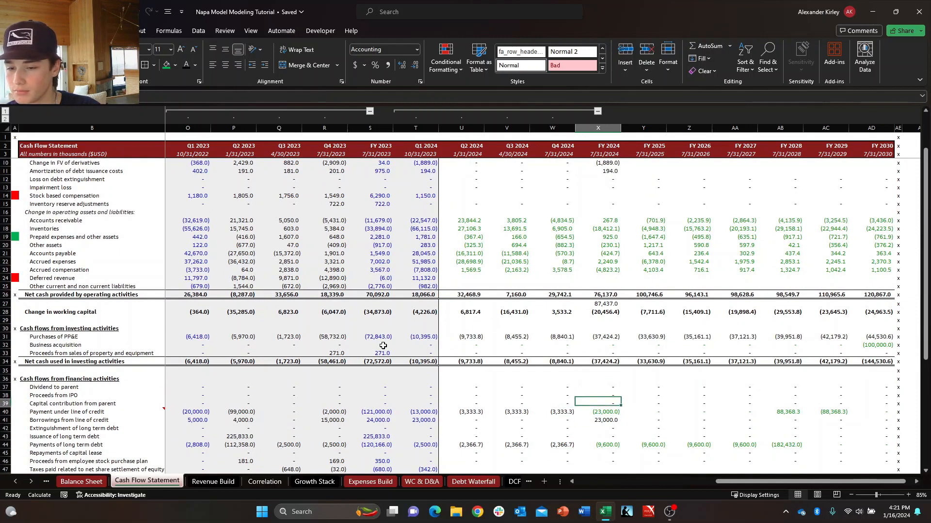
pyautogui.press('Down')
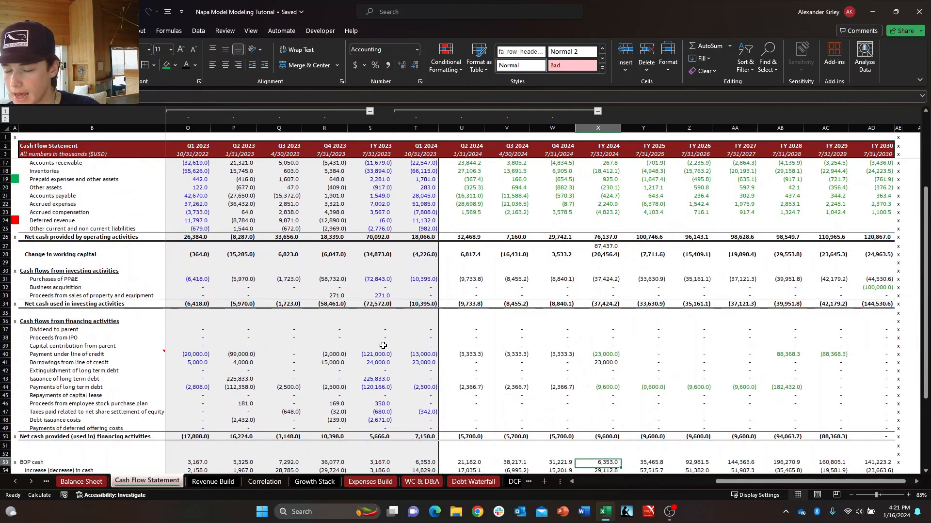
pyautogui.press('Up')
pyautogui.press('Up')
pyautogui.press('Up')
pyautogui.press('Up')
pyautogui.press('Up')
pyautogui.press('Up')
pyautogui.press('Up')
pyautogui.press('Up')
pyautogui.press('Up')
pyautogui.press('Up')
pyautogui.press('Up')
pyautogui.press('Down')
pyautogui.press('Down')
pyautogui.press('Down')
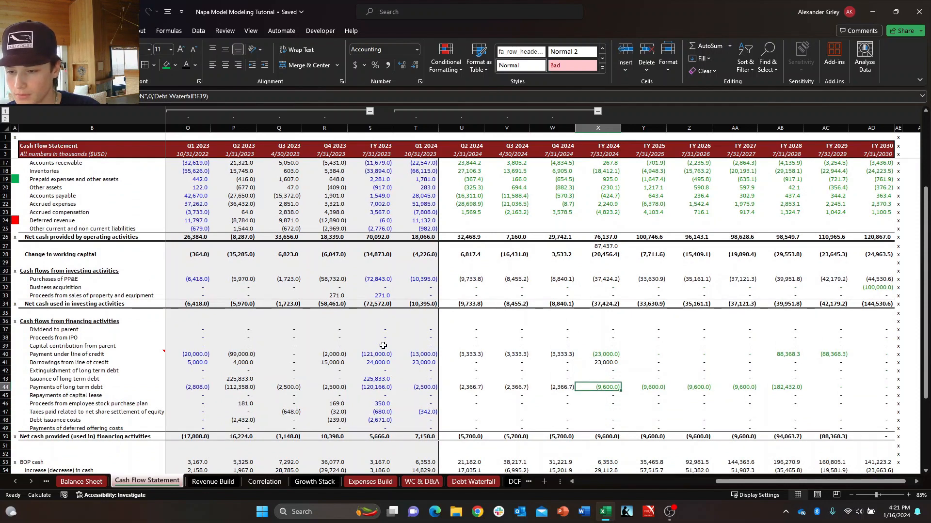
pyautogui.press('Left')
pyautogui.press('Left')
pyautogui.press('Left')
pyautogui.press('Down')
pyautogui.press('Down')
pyautogui.press('Down')
pyautogui.press('Right')
pyautogui.press('Left')
pyautogui.press('Down')
pyautogui.press('Up')
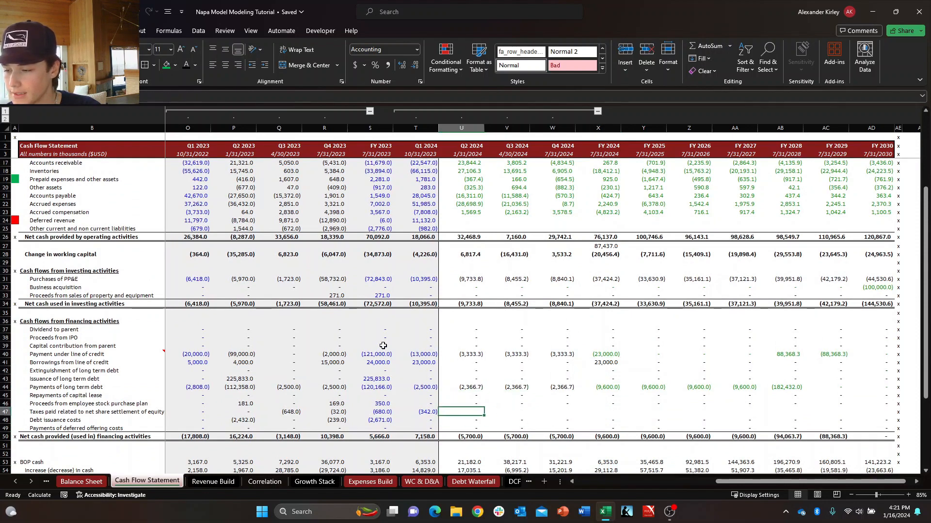
pyautogui.press('Down')
pyautogui.press('Up')
pyautogui.press('Right')
pyautogui.press('Left')
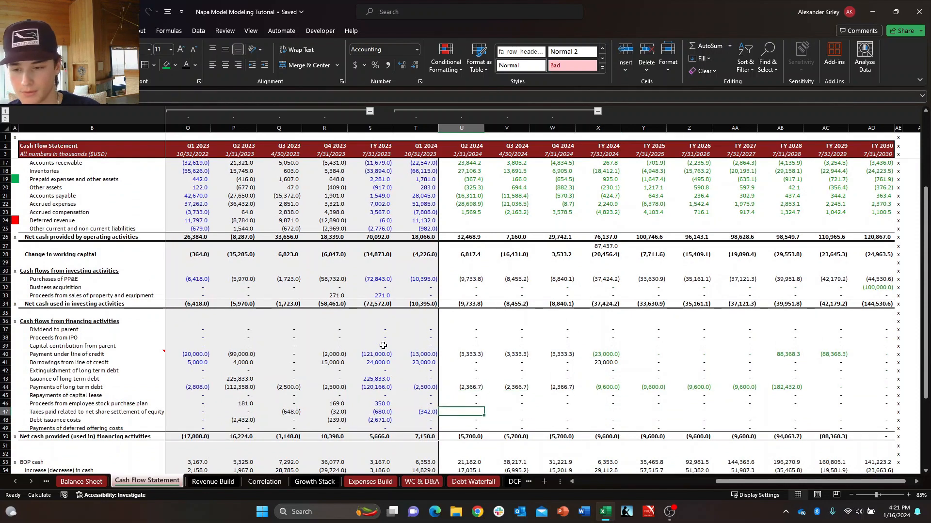
# Calculate FY 2024 Taxes paid related to net share settlement of equity in X47 as the sum of the four quarters, T47:W47.
pyautogui.press('Right')
pyautogui.press('Right')
pyautogui.press('Right')
pyautogui.write('+')
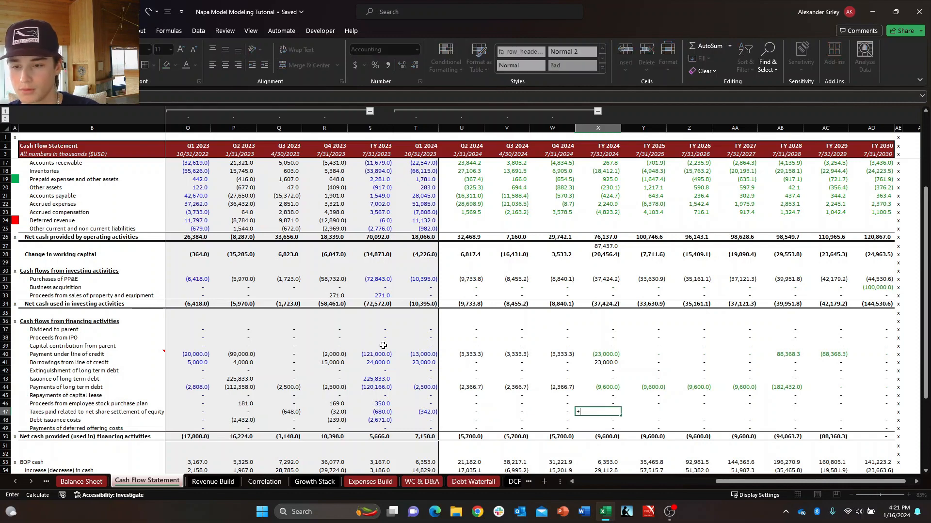
pyautogui.write('sum(')
pyautogui.press('Left')
pyautogui.hotkey('shift', 'Left')
pyautogui.hotkey('shift', 'Left')
pyautogui.hotkey('shift', 'Left')
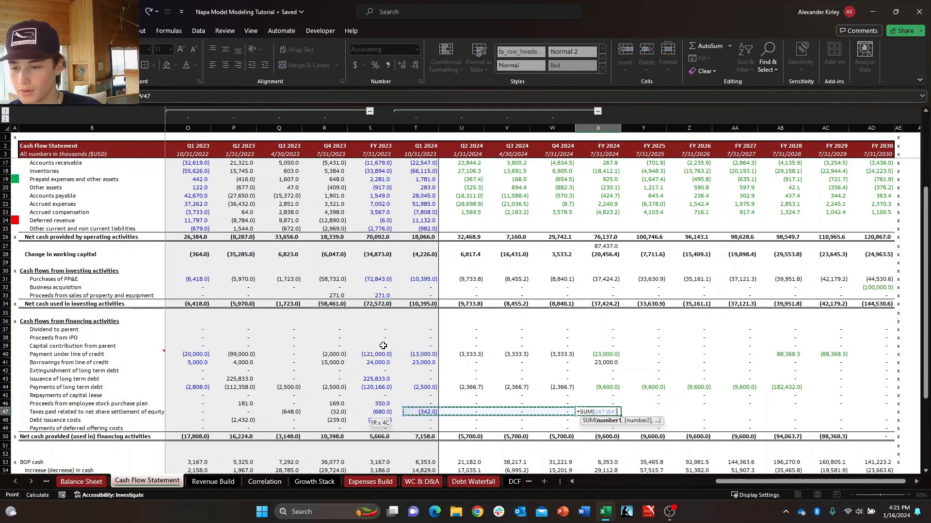
pyautogui.press('Return')
# Review the ending cash rows and the Q2 2024 asset and liability lines on the Balance Sheet.
pyautogui.press('Down')
pyautogui.press('Down')
pyautogui.press('Down')
pyautogui.press('Down')
pyautogui.press('Down')
pyautogui.press('Down')
pyautogui.press('Down')
pyautogui.press('Down')
pyautogui.press('Down')
pyautogui.press('Down')
pyautogui.press('Down')
pyautogui.press('Down')
pyautogui.press('Down')
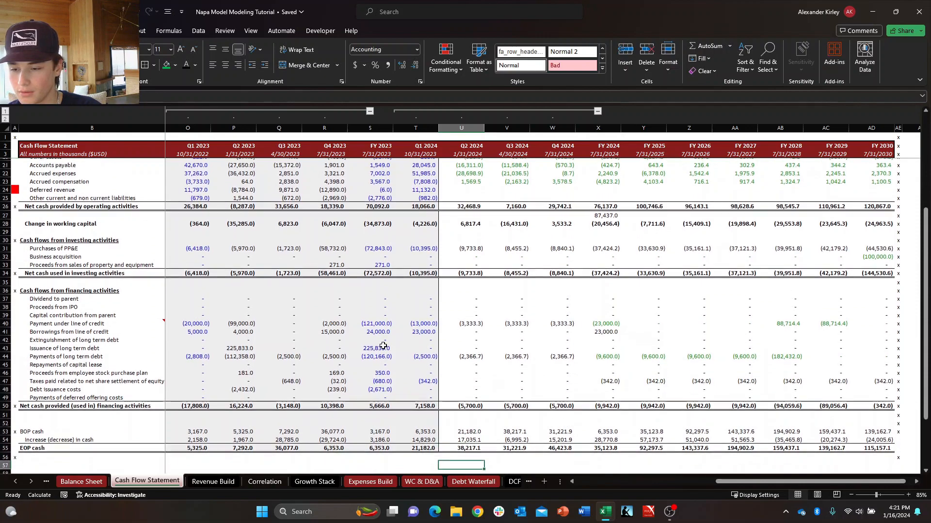
pyautogui.press('Up')
pyautogui.press('Up')
pyautogui.press('Up')
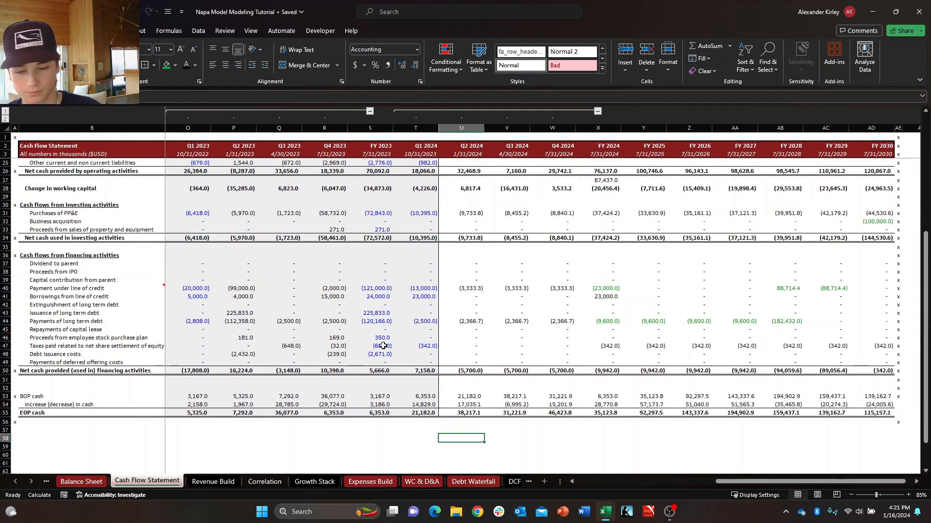
pyautogui.hotkey('ctrl', 'pageup')
pyautogui.press('Left')
pyautogui.press('Left')
pyautogui.press('Left')
pyautogui.press('Up')
pyautogui.press('Up')
pyautogui.press('Up')
pyautogui.press('Up')
pyautogui.press('Up')
pyautogui.press('Up')
pyautogui.press('Up')
pyautogui.press('Up')
pyautogui.press('Up')
pyautogui.press('Up')
pyautogui.press('Up')
pyautogui.press('Up')
pyautogui.press('Up')
pyautogui.press('Up')
pyautogui.press('Up')
pyautogui.press('Up')
pyautogui.press('Up')
pyautogui.press('Up')
pyautogui.press('Up')
pyautogui.press('Up')
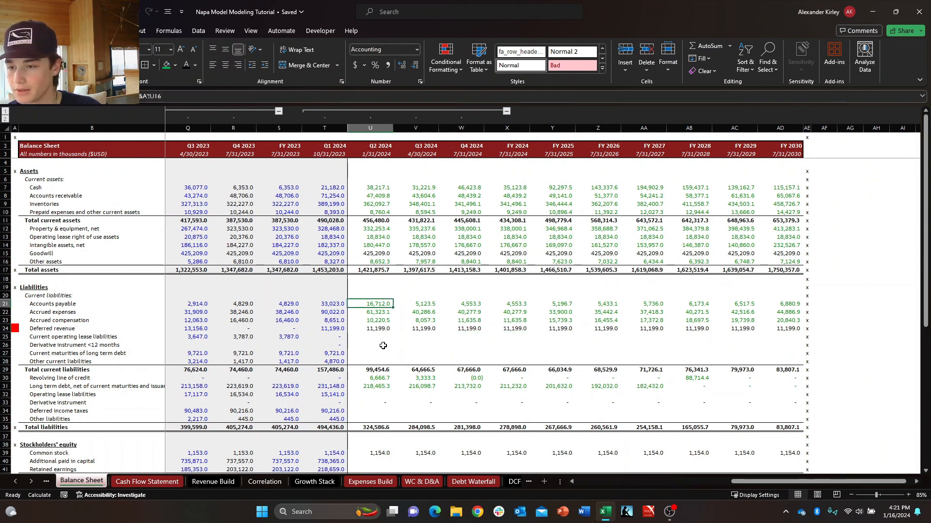
pyautogui.press('Down')
pyautogui.press('Down')
pyautogui.press('Down')
pyautogui.press('Down')
pyautogui.press('Down')
pyautogui.press('Down')
pyautogui.press('Down')
pyautogui.press('Down')
pyautogui.press('Down')
pyautogui.press('Down')
pyautogui.press('Down')
pyautogui.press('Down')
pyautogui.press('Down')
pyautogui.press('Down')
pyautogui.press('Down')
pyautogui.press('Down')
pyautogui.press('Down')
pyautogui.press('Down')
pyautogui.press('Down')
pyautogui.press('Down')
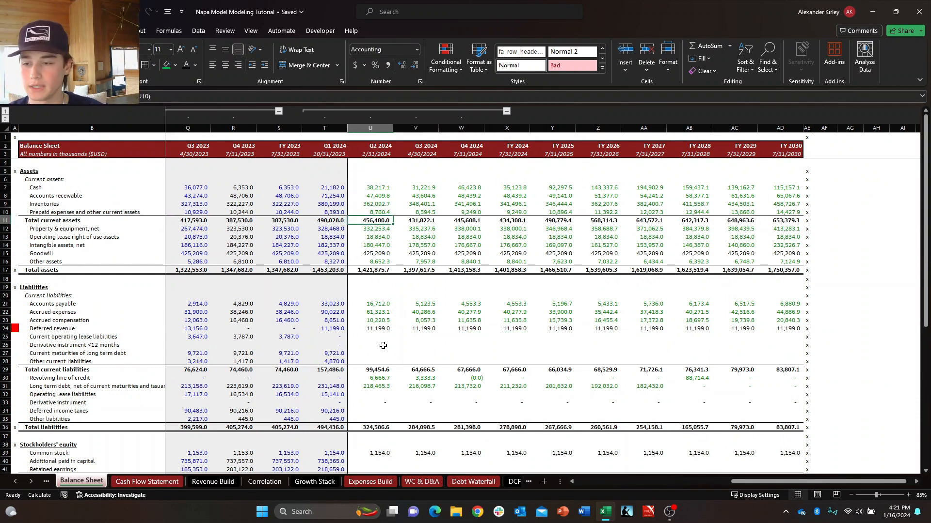
# Clear the Balance Sheet's Deferred revenue forecast from Q2 2024 to FY 2030 (U24:AD24).
pyautogui.press('Up')
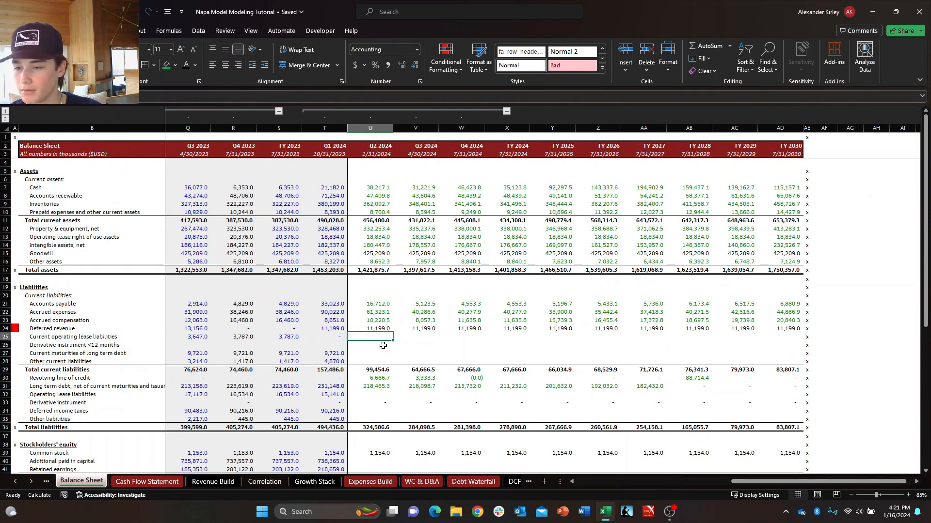
pyautogui.press('Up')
pyautogui.hotkey('ctrl', 'shift', 'Right')
pyautogui.press('Delete')
pyautogui.hotkey('ctrl', 'shift', 'Left')
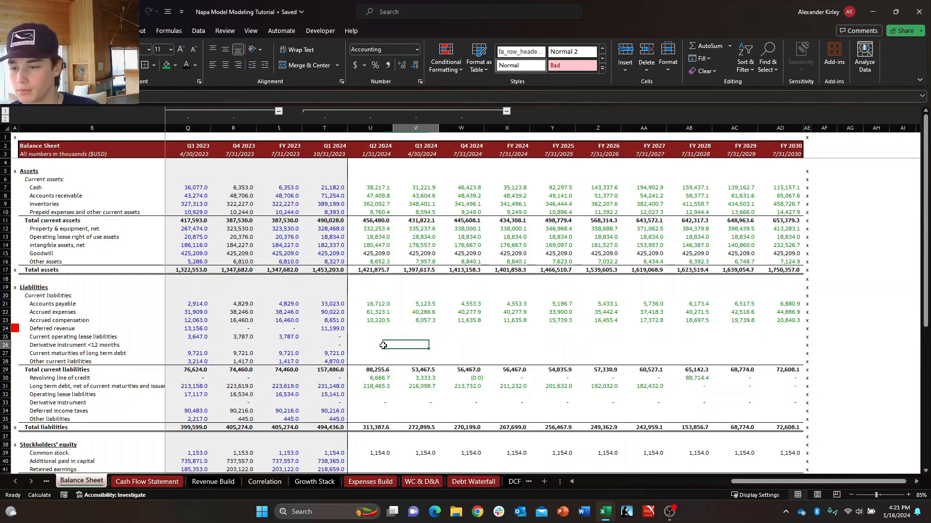
# Set Q2 2024 Deferred revenue in U24 equal to the Q1 2024 balance in T24.
pyautogui.press('Down')
pyautogui.press('Right')
pyautogui.press('Left')
pyautogui.press('Up')
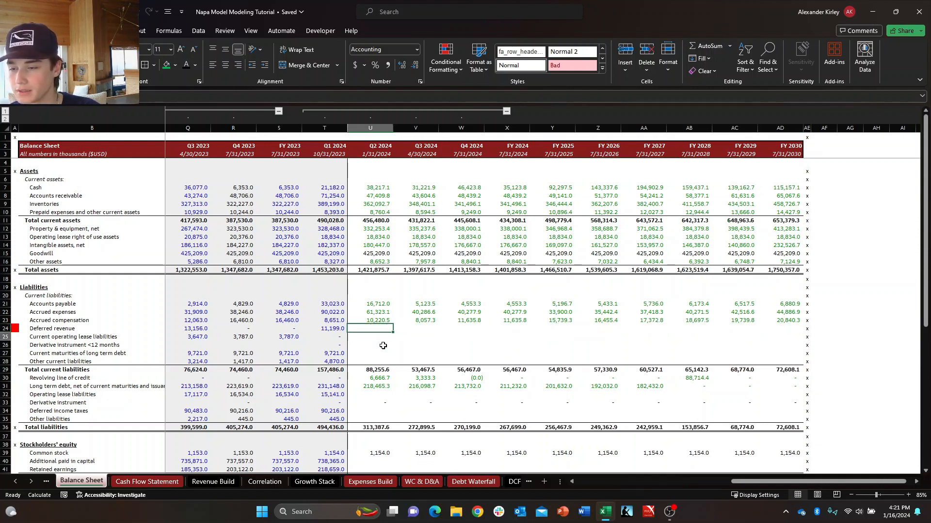
pyautogui.press('Right')
pyautogui.press('Left')
pyautogui.write('+')
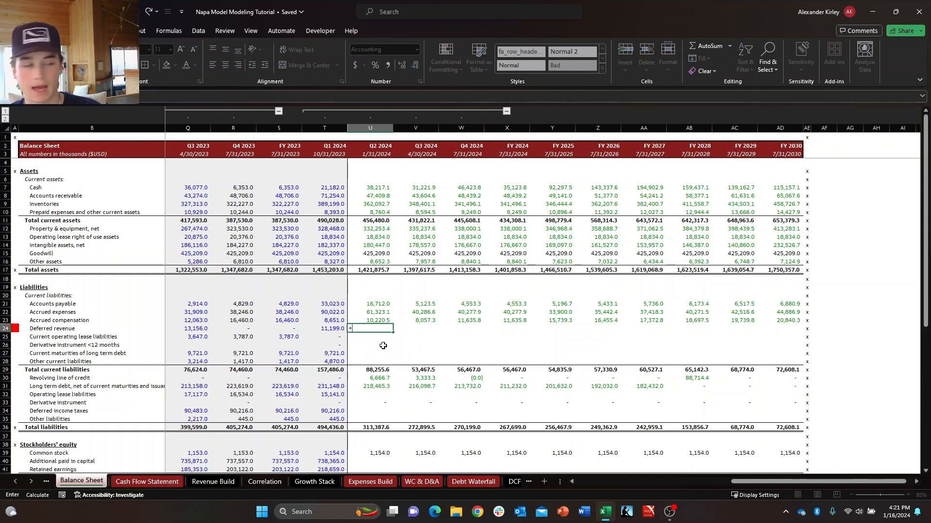
pyautogui.hotkey('ctrl', 'Return')
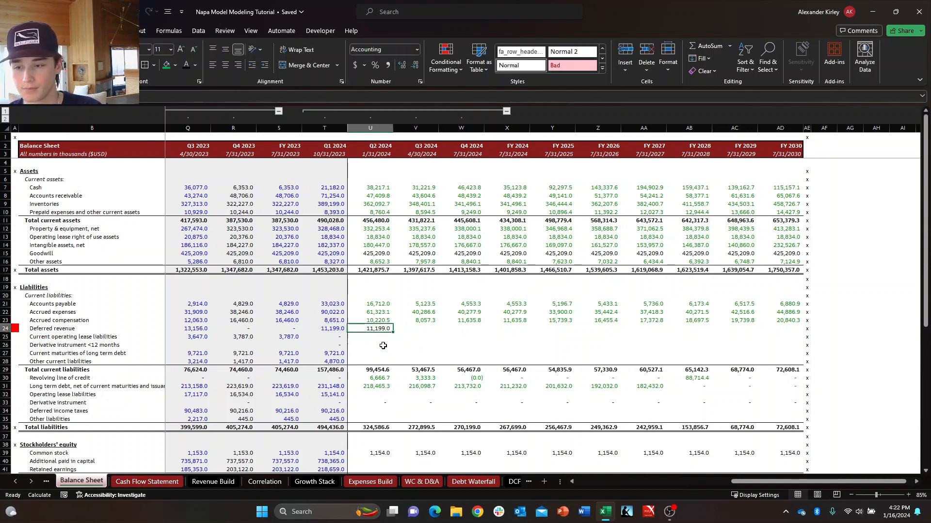
# Re-enter the reference to T24 in the Q2 2024 Deferred revenue cell, U24, and clear that cell.
pyautogui.hotkey('ctrl', 'shift', 'Right')
pyautogui.hotkey('shift', 'Left')
pyautogui.press('Down')
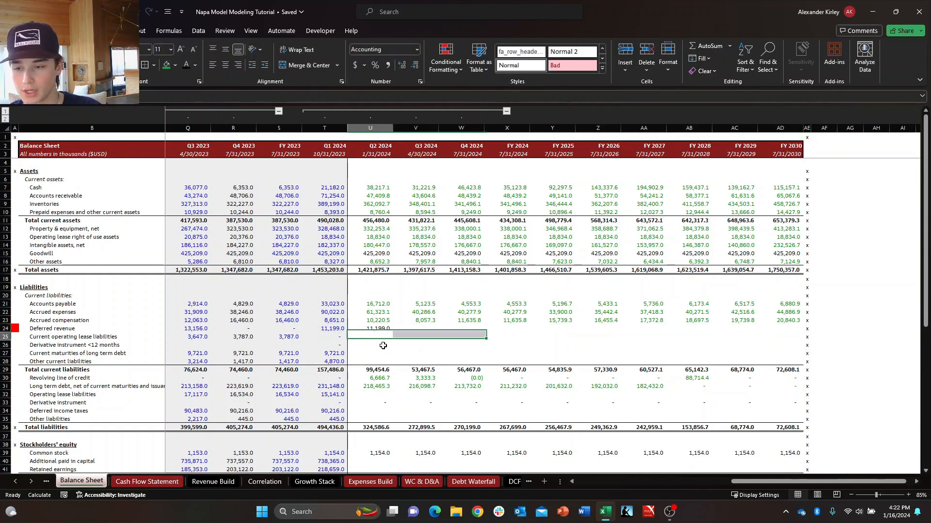
pyautogui.press('Right')
pyautogui.press('Up')
pyautogui.press('Left')
pyautogui.press('Down')
pyautogui.press('Right')
pyautogui.press('Left')
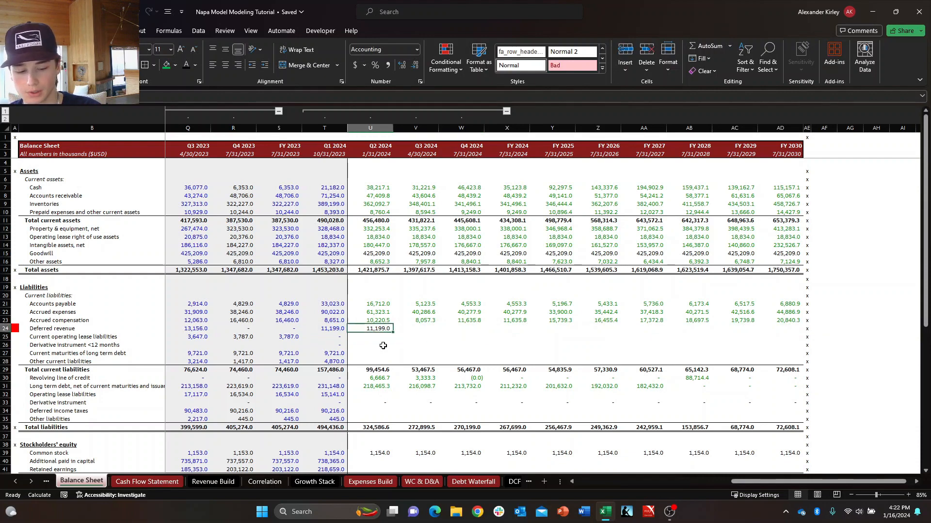
pyautogui.write('+')
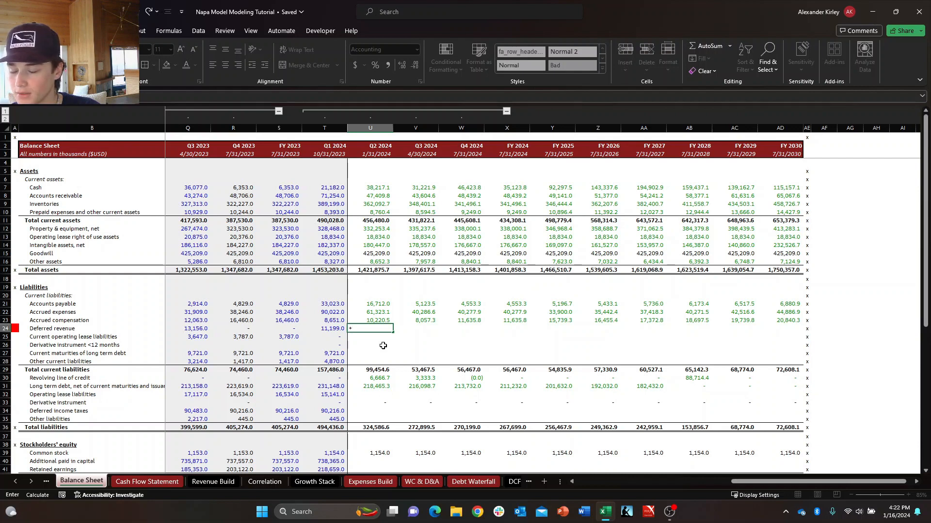
pyautogui.press('Left')
pyautogui.hotkey('ctrl', 'Return')
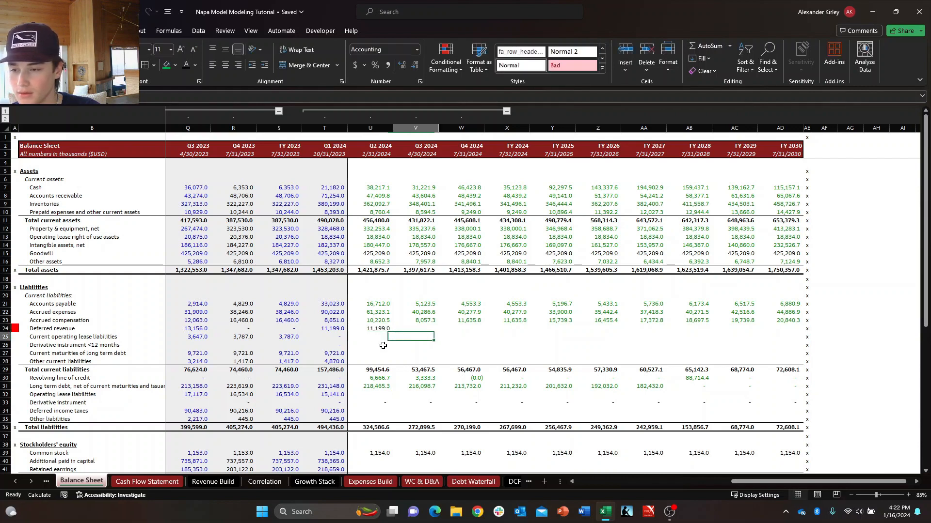
pyautogui.press('Up')
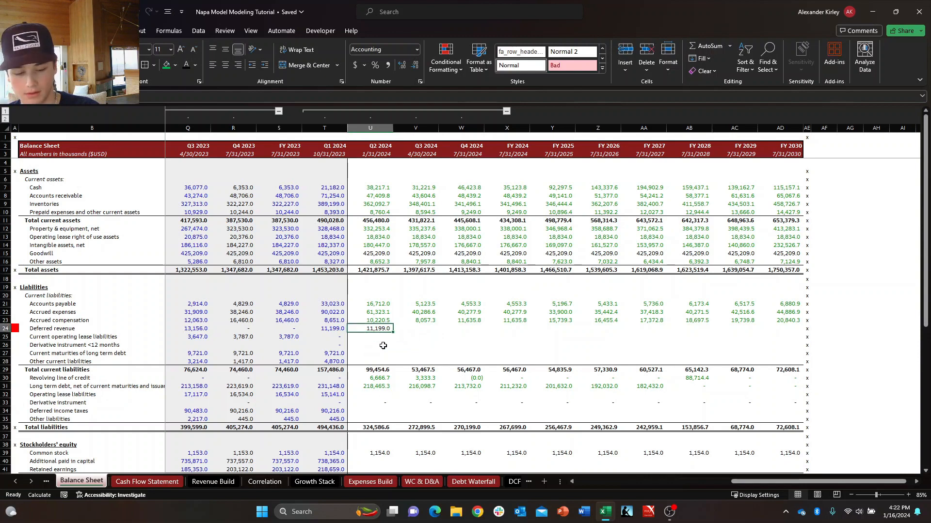
pyautogui.write('+T24')
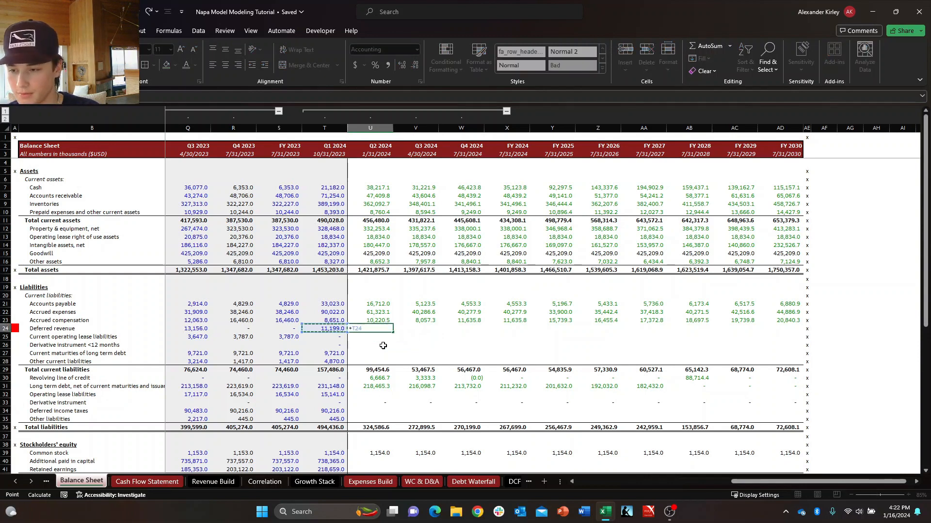
pyautogui.press('Return')
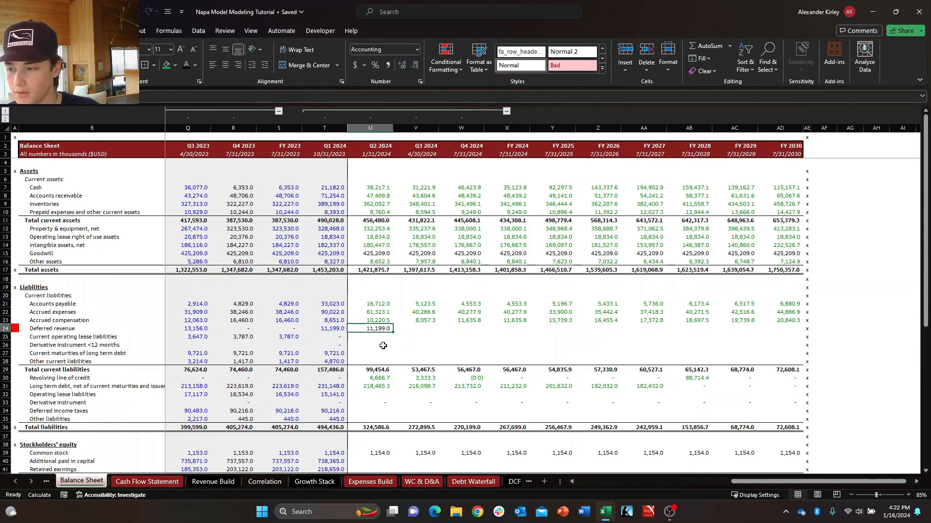
pyautogui.press('Up')
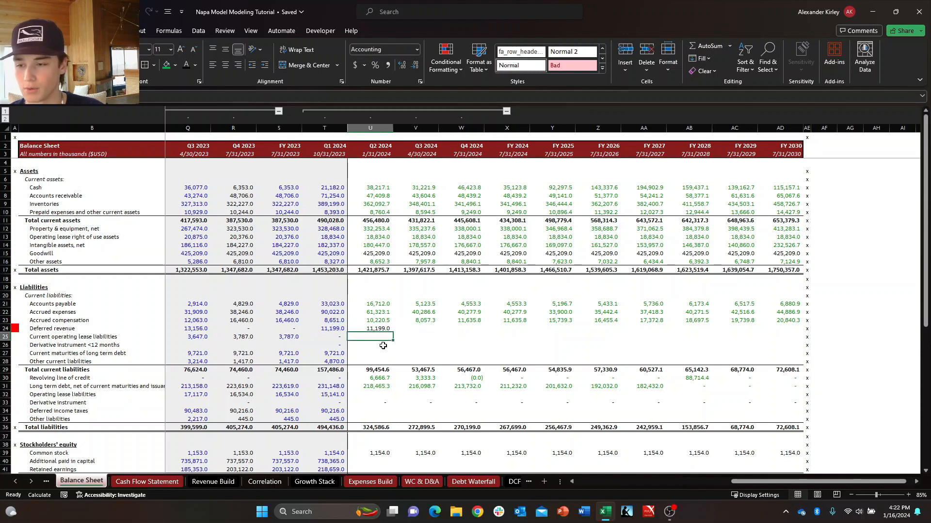
pyautogui.press('Delete')
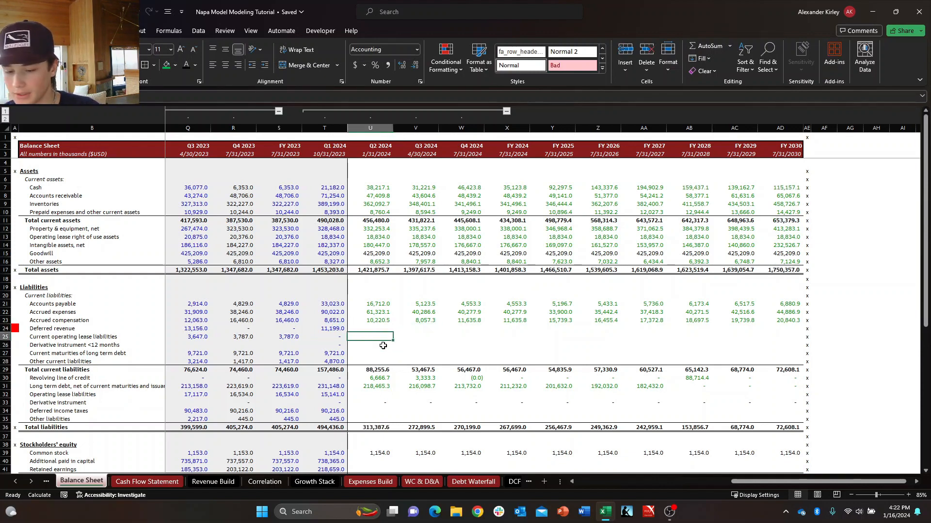
# Set Q2 2024 Current operating lease liabilities in U25 equal to Q1 2024 (T25) and fill the formula down to U26.
pyautogui.write('=')
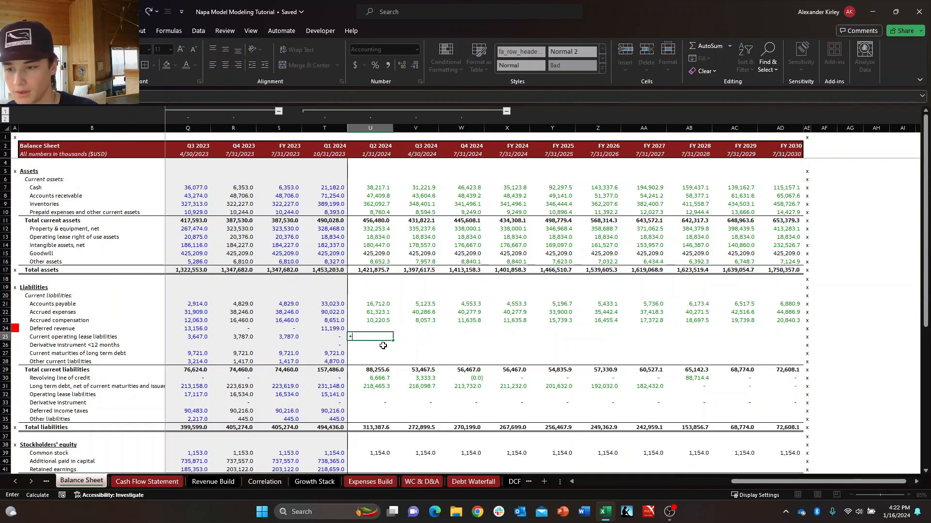
pyautogui.press('Left')
pyautogui.press('Return')
pyautogui.click(383, 346)
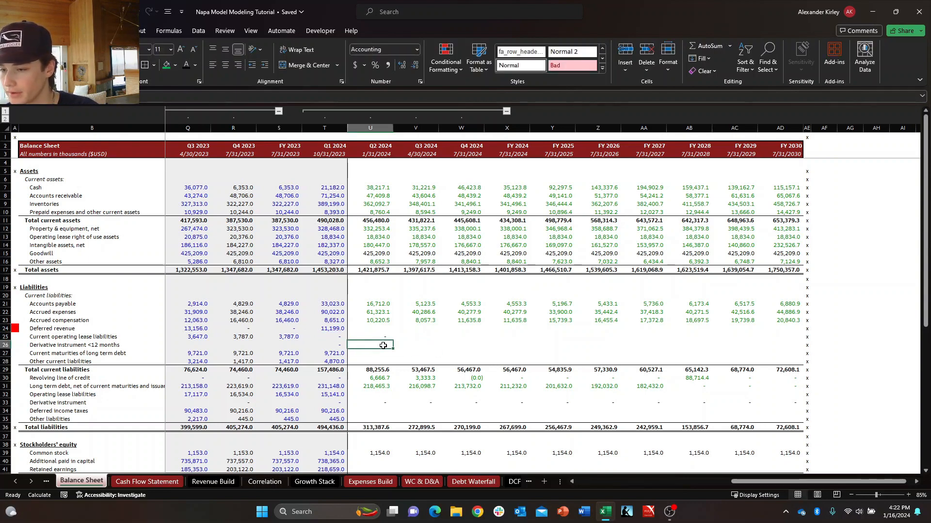
pyautogui.press('Up')
pyautogui.hotkey('shift', 'Down')
pyautogui.hotkey('ctrl', 'd')
pyautogui.press('Down')
pyautogui.press('Up')
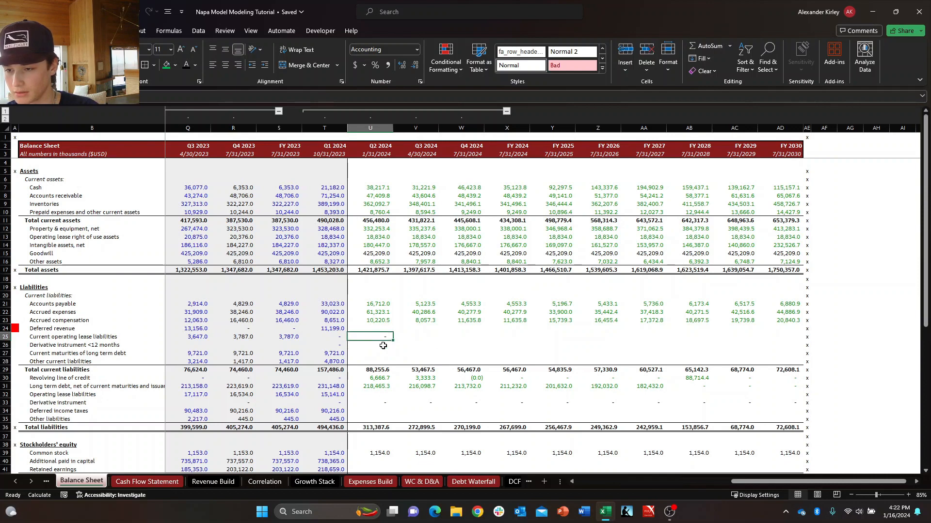
# Fill the Q2 2024 formulas for Current operating lease liabilities and Derivative instrument <12 months across to FY 2030 (U25:AD26).
pyautogui.hotkey('shift', 'Down')
pyautogui.hotkey('shift', 'Right')
pyautogui.hotkey('shift', 'Right')
pyautogui.hotkey('shift', 'Right')
pyautogui.hotkey('shift', 'Right')
pyautogui.hotkey('shift', 'Right')
pyautogui.hotkey('shift', 'Right')
pyautogui.hotkey('shift', 'Right')
pyautogui.hotkey('shift', 'Right')
pyautogui.hotkey('shift', 'Right')
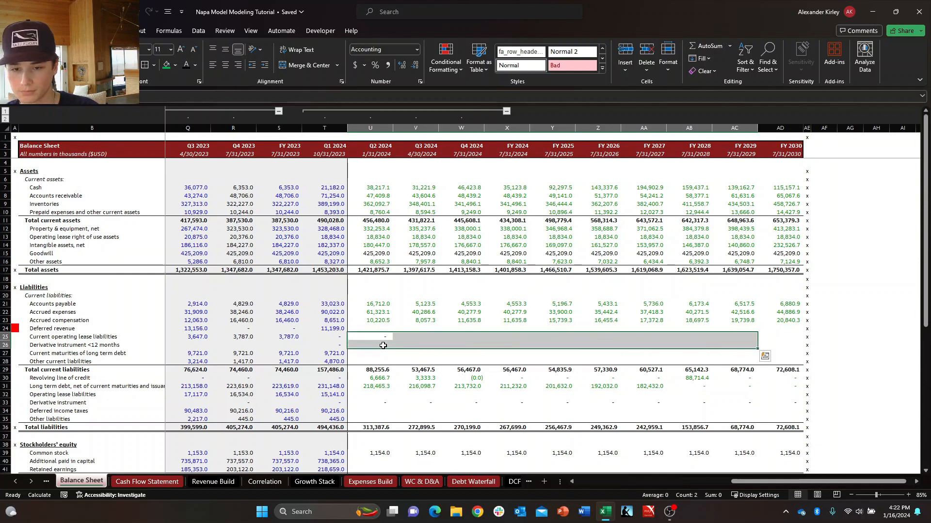
pyautogui.click(383, 345)
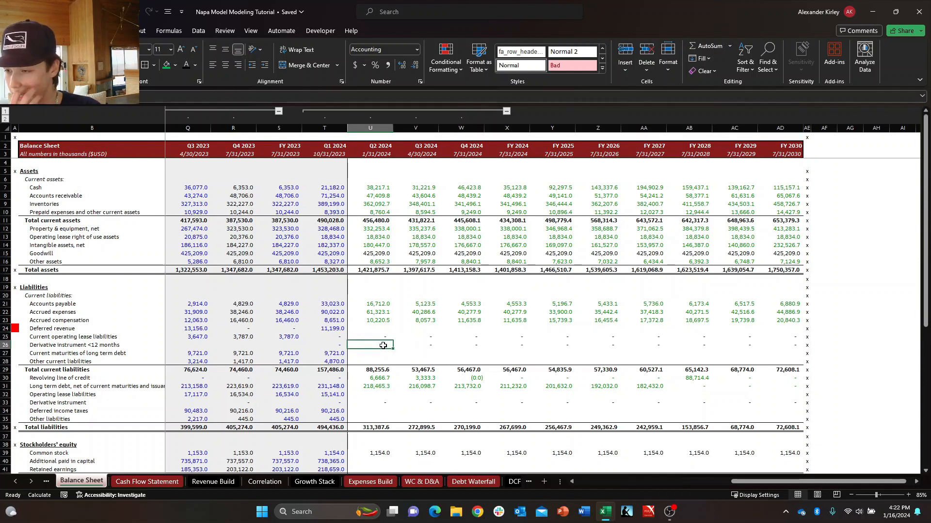
pyautogui.press('Down')
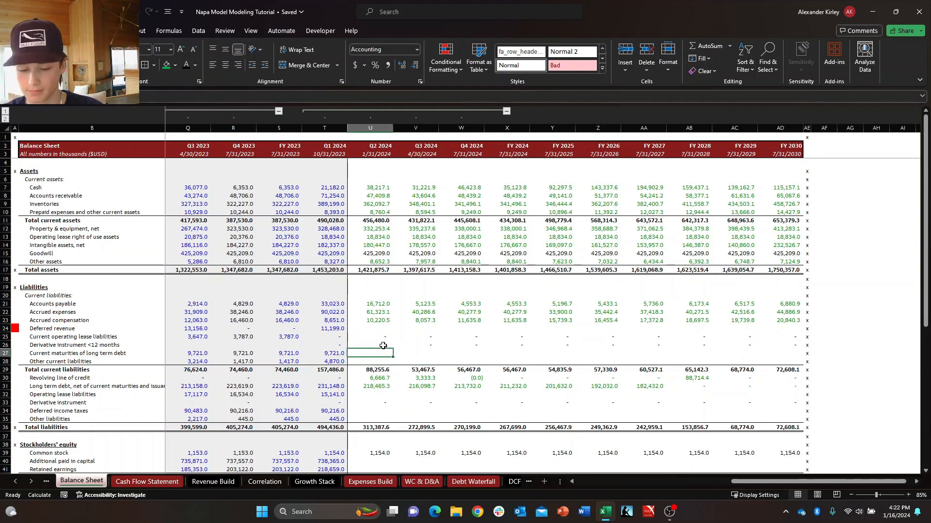
# Link FY 2024 Current maturities of long term debt in X27 to the Debt Waterfall's FY 2024 Repayment of long-term debt, F39.
pyautogui.hotkey('shift', 'space')
pyautogui.press('Down')
pyautogui.press('Right')
pyautogui.press('Up')
pyautogui.press('Left')
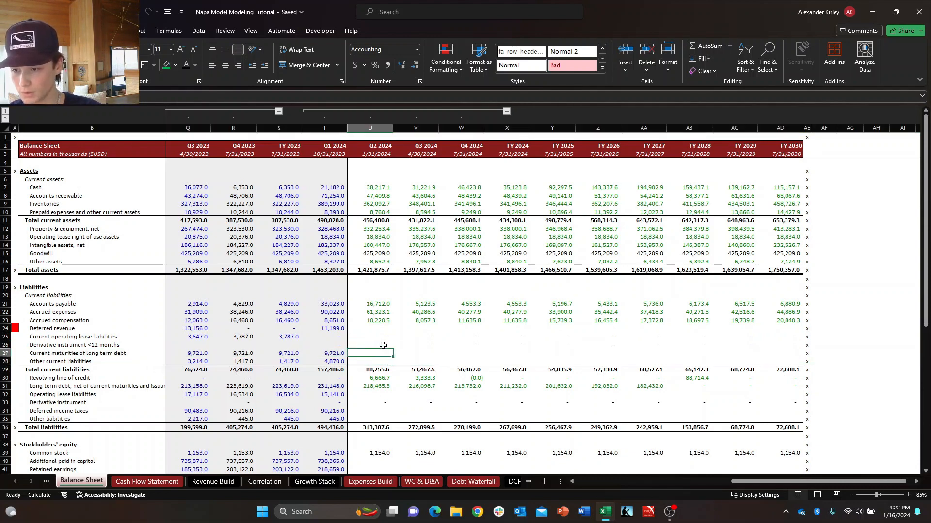
pyautogui.press('Right')
pyautogui.press('Right')
pyautogui.press('Right')
pyautogui.press('Right')
pyautogui.press('Left')
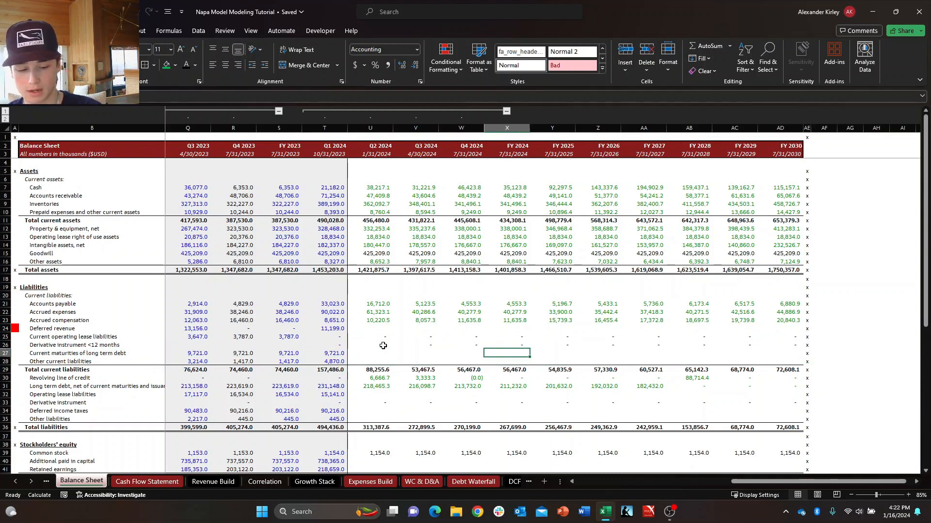
pyautogui.write('+')
pyautogui.hotkey('ctrl', 'pagedown')
pyautogui.hotkey('ctrl', 'pagedown')
pyautogui.hotkey('ctrl', 'pagedown')
pyautogui.hotkey('ctrl', 'pagedown')
pyautogui.hotkey('ctrl', 'pagedown')
pyautogui.hotkey('ctrl', 'pagedown')
pyautogui.hotkey('ctrl', 'pagedown')
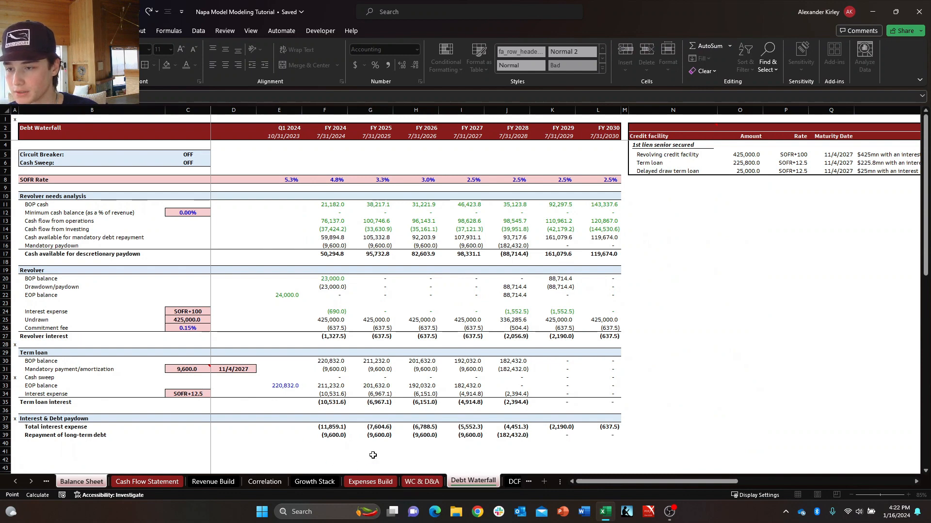
pyautogui.click(343, 435)
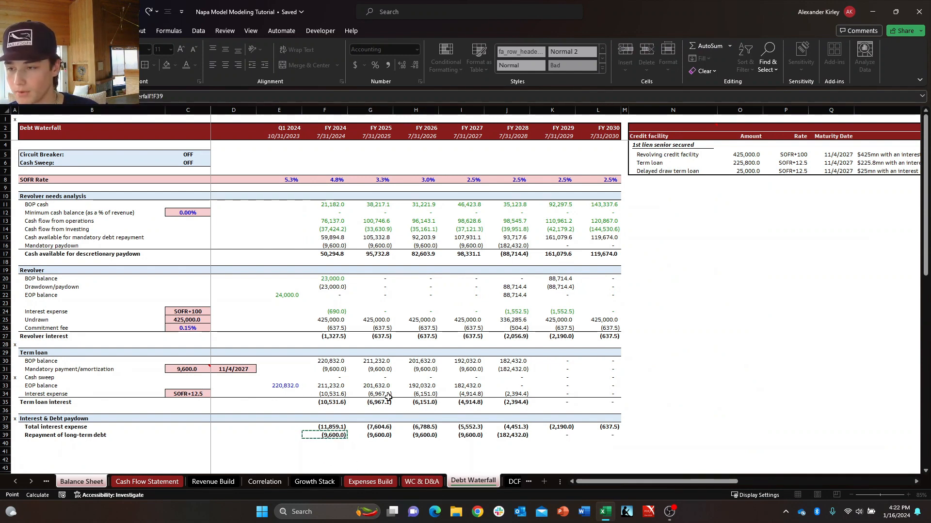
pyautogui.press('Return')
pyautogui.press('Up')
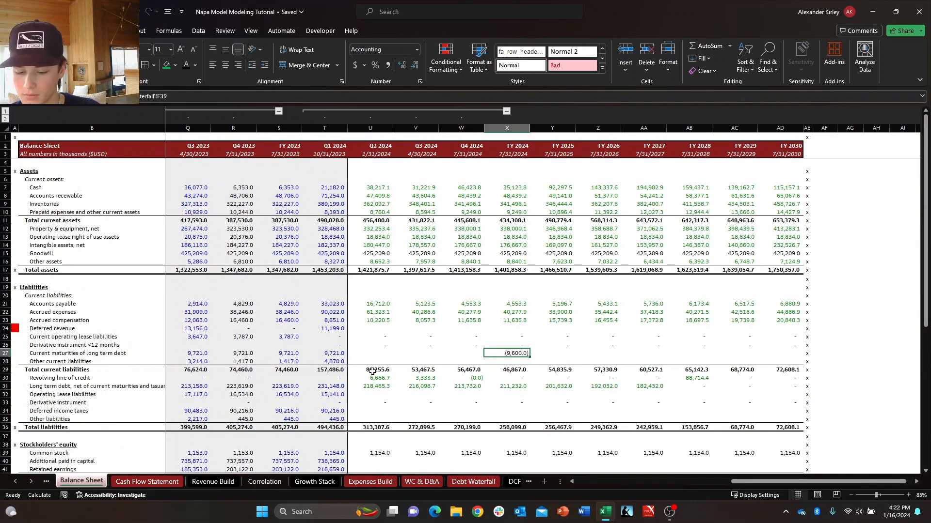
# Reverse the sign of the Debt Waterfall reference in X27 and fill it across to FY 2030 (X27:AD27).
pyautogui.press('F2')
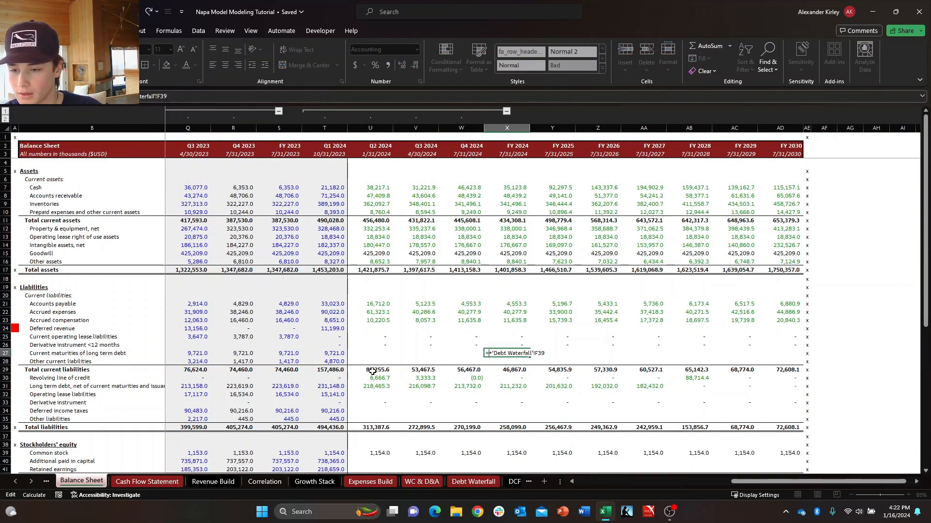
pyautogui.press('Return')
pyautogui.press('Up')
pyautogui.hotkey('ctrl', 'shift', 'Right')
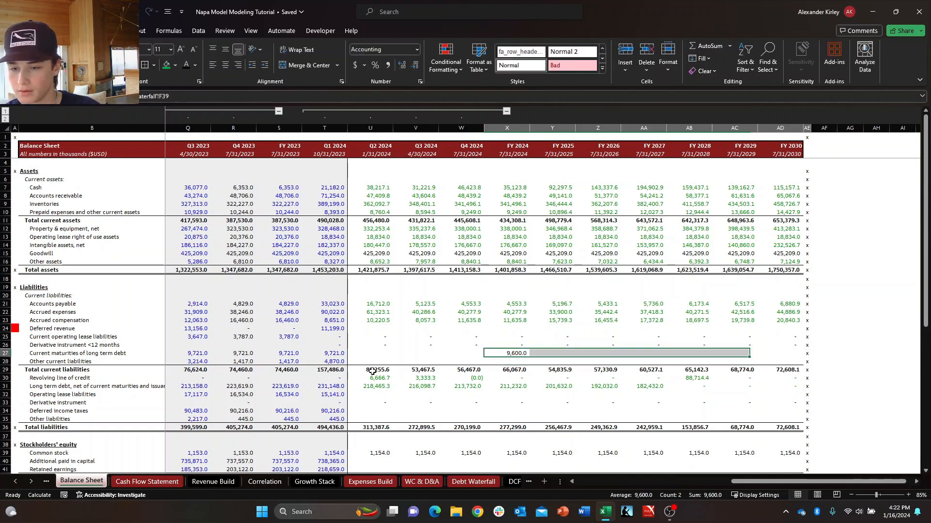
pyautogui.hotkey('shift', 'Left')
pyautogui.hotkey('ctrl', 'r')
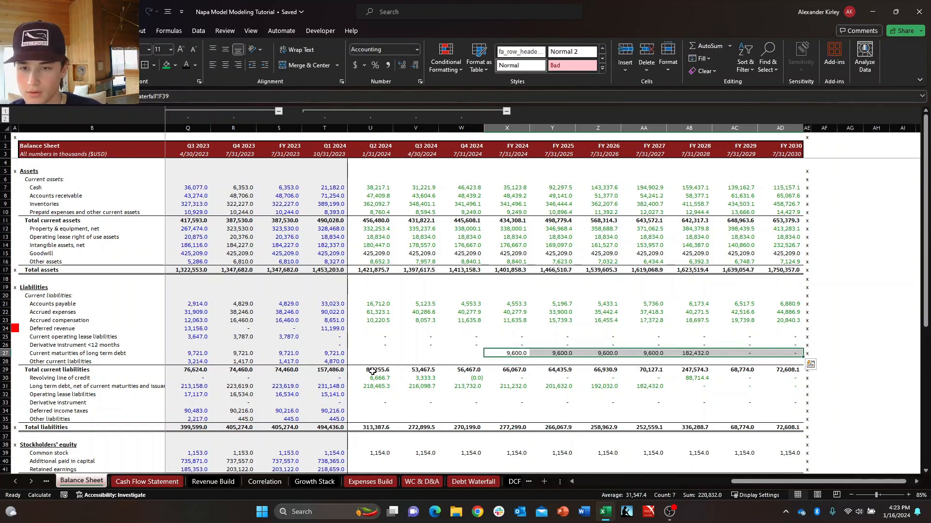
pyautogui.press('Down')
pyautogui.press('Right')
pyautogui.press('Right')
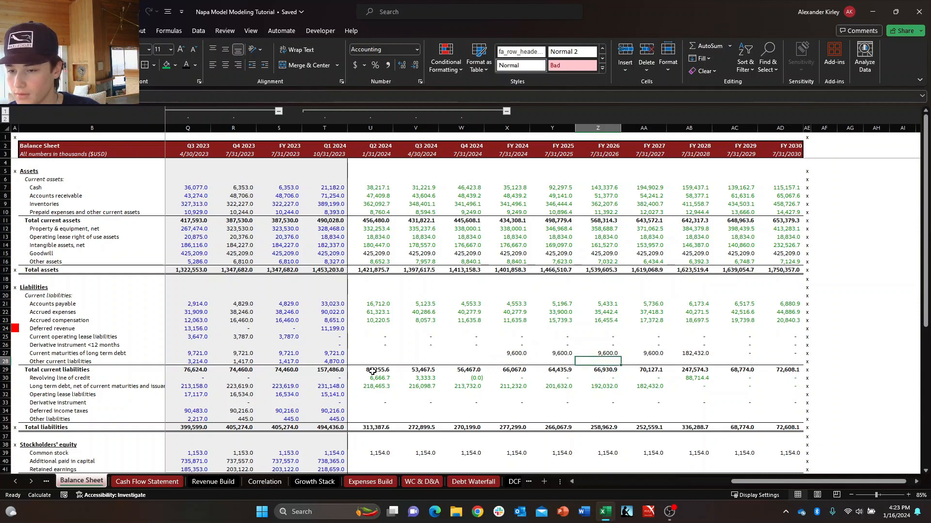
pyautogui.press('Left')
pyautogui.press('Left')
pyautogui.press('Up')
pyautogui.press('Down')
pyautogui.press('Down')
pyautogui.press('Down')
pyautogui.press('Up')
pyautogui.press('Right')
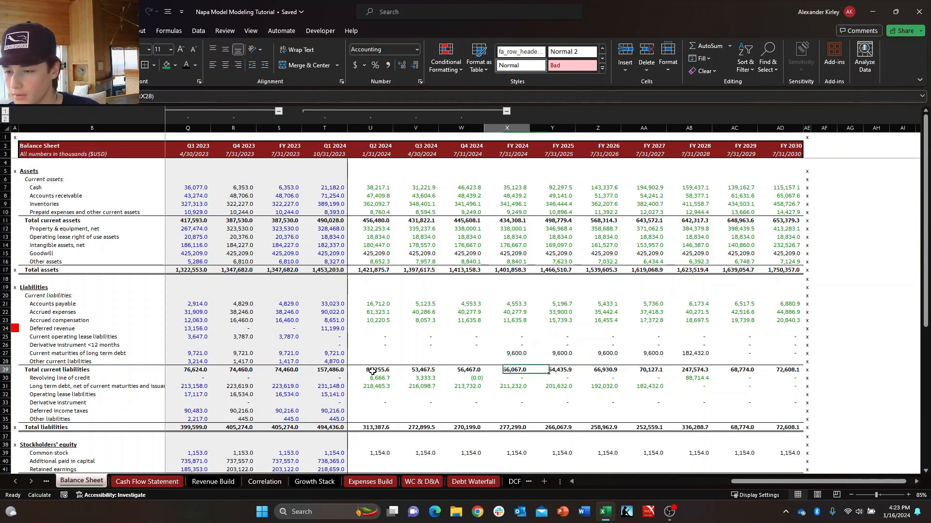
pyautogui.press('Left')
pyautogui.press('Up')
pyautogui.press('Right')
pyautogui.press('Up')
pyautogui.press('Down')
pyautogui.press('Down')
pyautogui.press('Up')
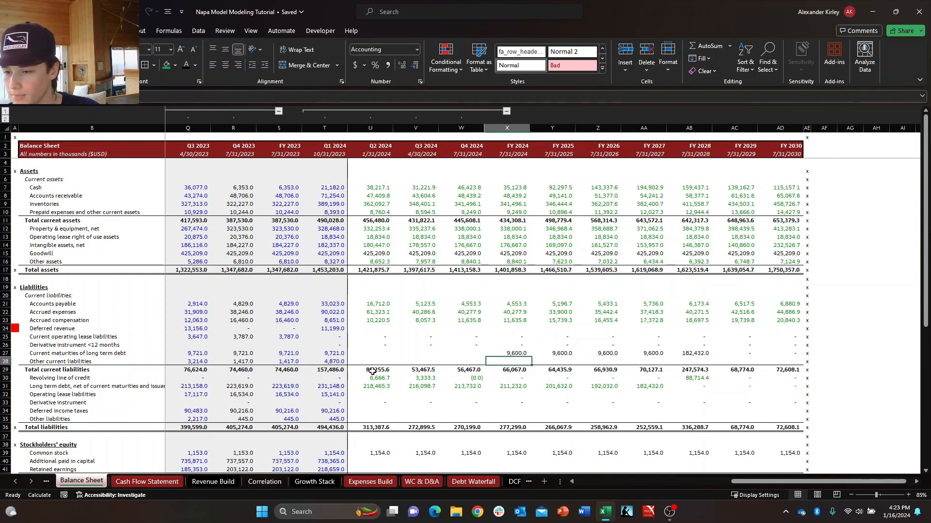
# Set Q2 2024 Operating lease liabilities in U32 equal to Q1 2024 (T32) and copy the formula across to FY 2030.
pyautogui.press('Left')
pyautogui.press('Left')
pyautogui.press('Left')
pyautogui.press('Down')
pyautogui.press('Right')
pyautogui.press('Right')
pyautogui.press('Down')
pyautogui.press('Right')
pyautogui.press('Down')
pyautogui.press('Down')
pyautogui.press('Left')
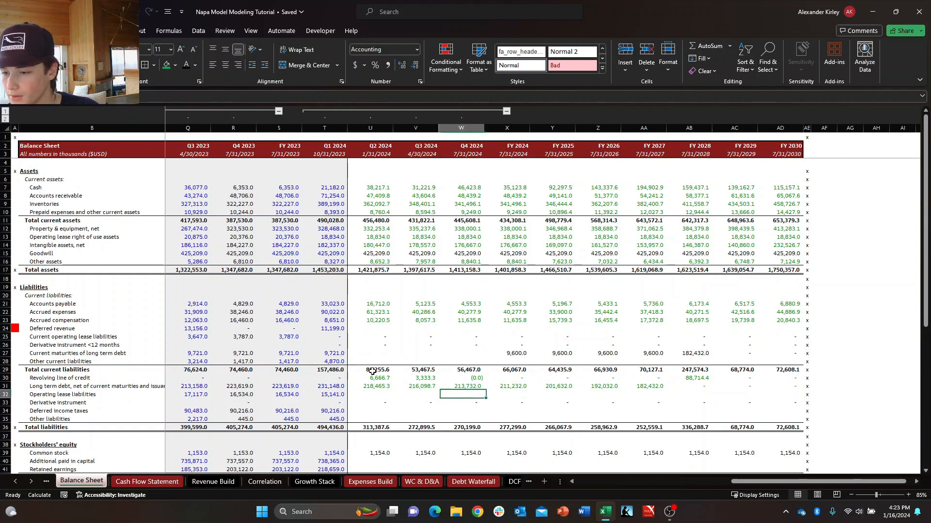
pyautogui.press('Left')
pyautogui.press('Left')
pyautogui.write('+')
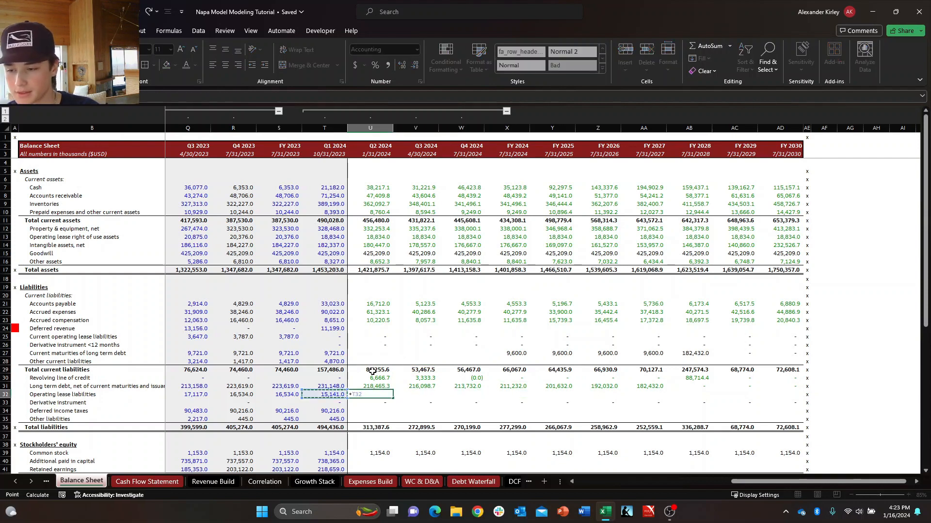
pyautogui.hotkey('ctrl', 'Return')
pyautogui.hotkey('ctrl', 'c')
pyautogui.hotkey('ctrl', 'shift', 'Right')
pyautogui.hotkey('shift', 'Left')
pyautogui.hotkey('ctrl', 'v')
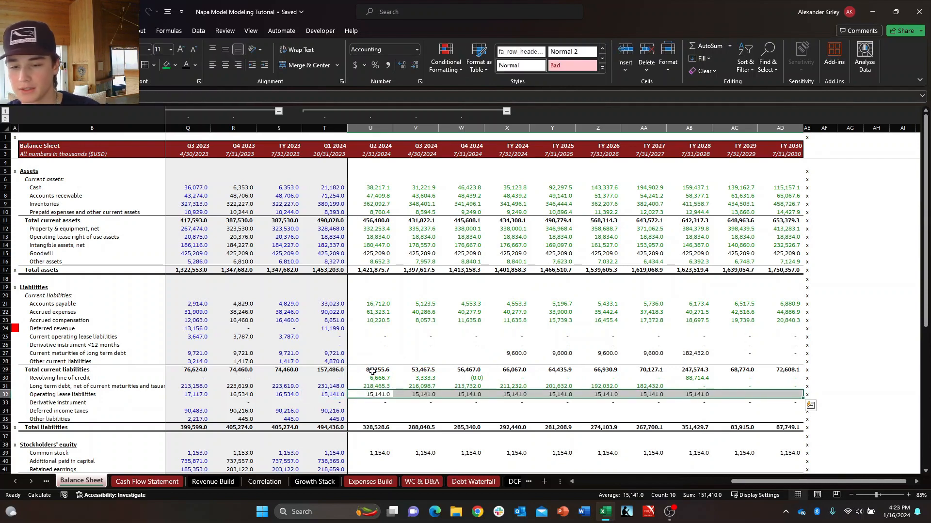
# Review the Q2 2024 formulas in column U, from the liabilities up to the long-term assets.
pyautogui.press('Down')
pyautogui.press('Up')
pyautogui.press('Up')
pyautogui.hotkey('ctrl', 'Up')
pyautogui.hotkey('ctrl', 'Up')
pyautogui.hotkey('ctrl', 'Up')
pyautogui.hotkey('ctrl', 'Up')
pyautogui.hotkey('ctrl', 'Up')
pyautogui.hotkey('ctrl', 'Up')
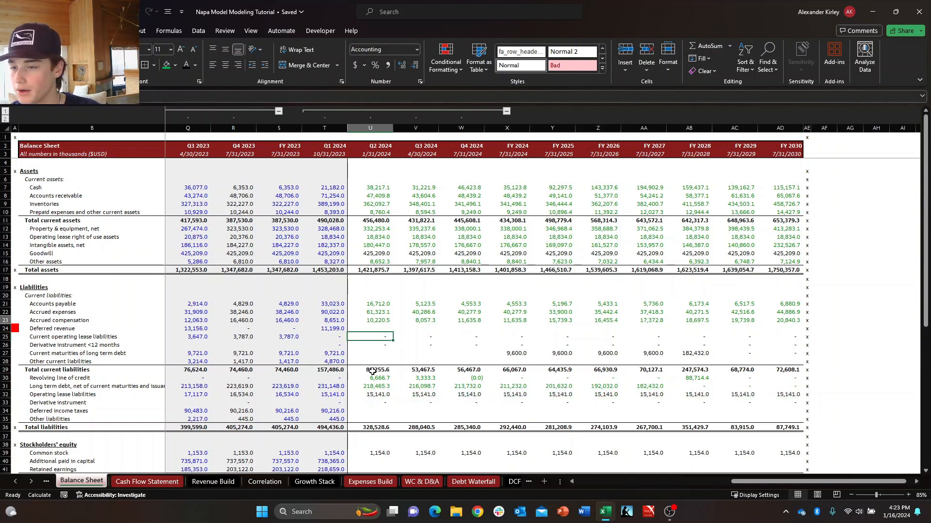
pyautogui.hotkey('ctrl', 'Up')
pyautogui.hotkey('ctrl', 'Up')
pyautogui.hotkey('ctrl', 'Down')
pyautogui.hotkey('ctrl', 'Down')
pyautogui.hotkey('ctrl', 'Down')
pyautogui.hotkey('ctrl', 'Down')
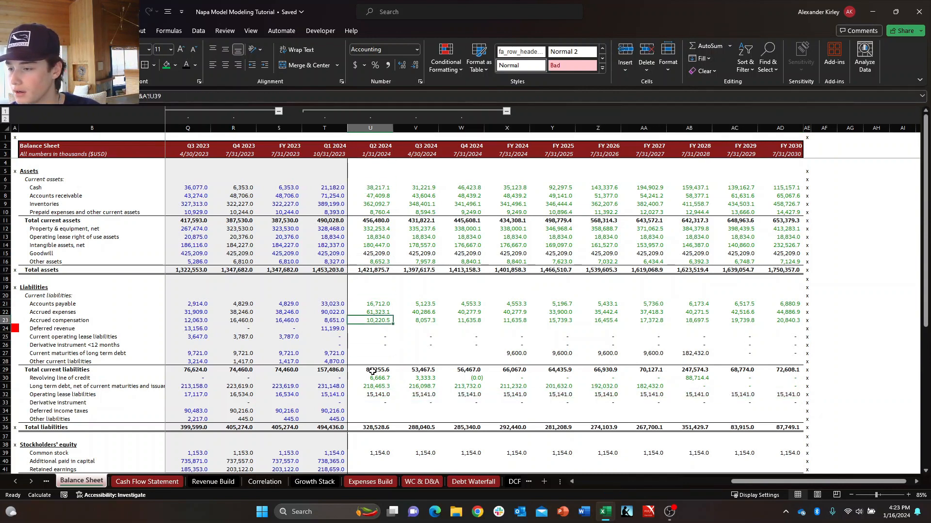
pyautogui.press('Down')
pyautogui.press('Down')
pyautogui.press('Down')
pyautogui.press('Down')
pyautogui.press('Down')
pyautogui.press('Up')
pyautogui.press('Up')
pyautogui.press('Up')
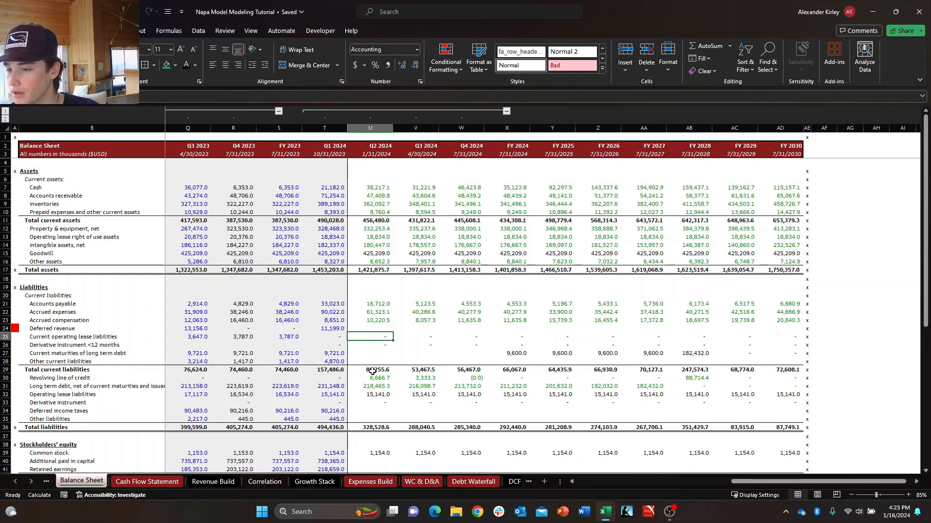
pyautogui.press('Left')
pyautogui.press('Right')
pyautogui.press('Up')
pyautogui.press('Up')
pyautogui.hotkey('ctrl', 'Up')
pyautogui.hotkey('ctrl', 'Up')
pyautogui.press('Up')
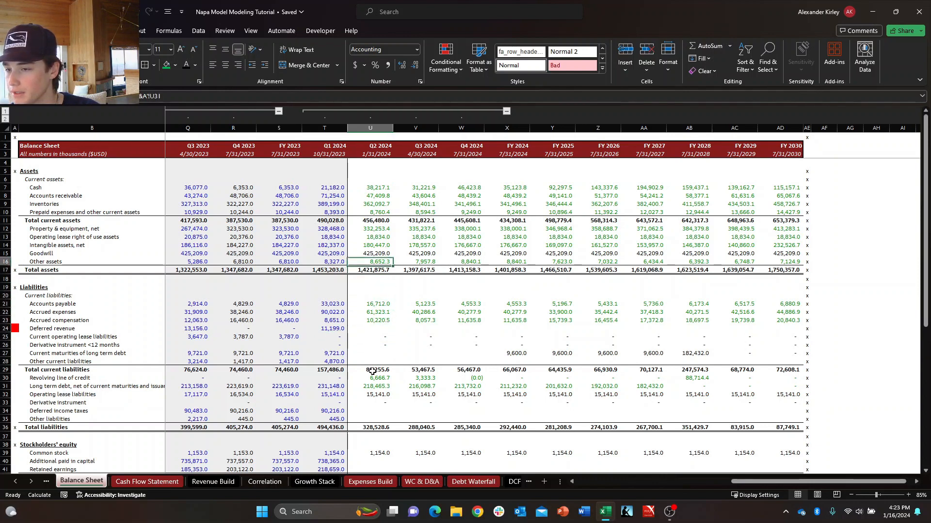
pyautogui.press('Up')
pyautogui.press('Up')
pyautogui.press('Up')
pyautogui.press('Up')
pyautogui.press('Down')
pyautogui.press('Down')
pyautogui.press('Down')
pyautogui.press('Down')
pyautogui.press('Up')
pyautogui.press('Up')
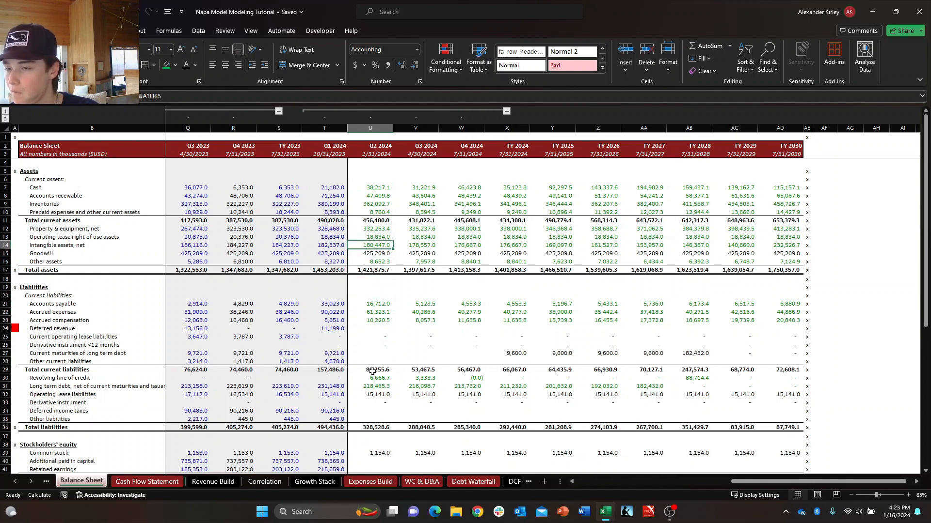
# Examine the Operating lease right of use assets forecast from Q2 2024 to FY 2030 (U13:AD13).
pyautogui.press('Up')
pyautogui.press('Right')
pyautogui.press('Left')
pyautogui.press('Left')
pyautogui.press('Right')
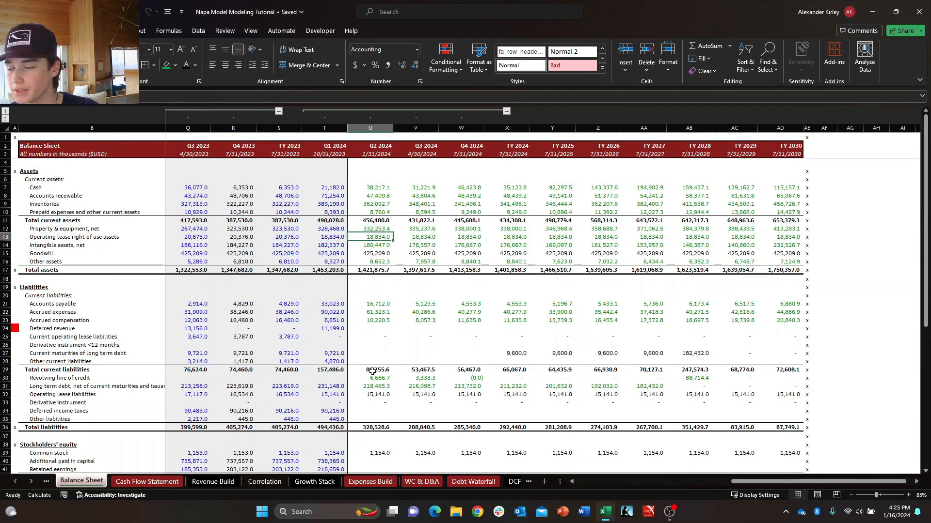
pyautogui.press('Left')
pyautogui.press('Right')
pyautogui.press('Left')
pyautogui.press('Right')
pyautogui.press('Down')
pyautogui.press('Right')
pyautogui.press('Left')
pyautogui.press('Up')
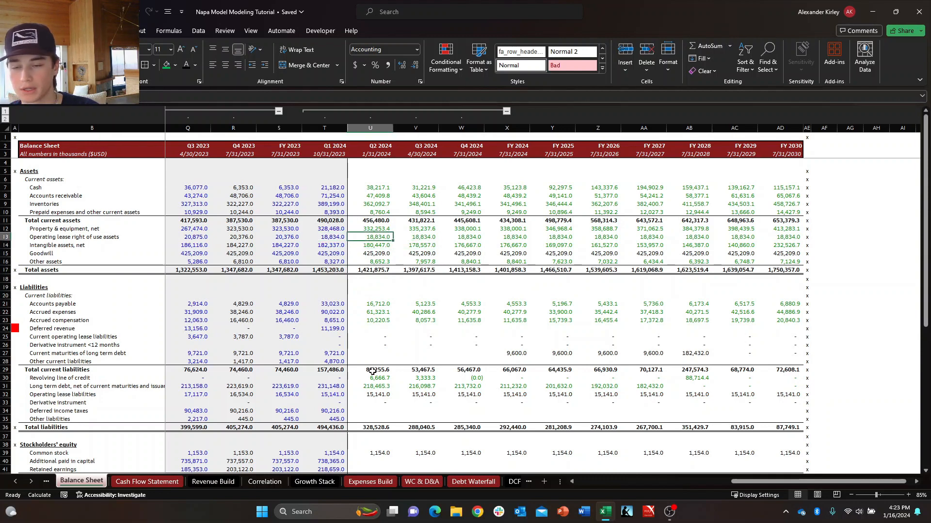
pyautogui.hotkey('ctrl', 'shift', 'Right')
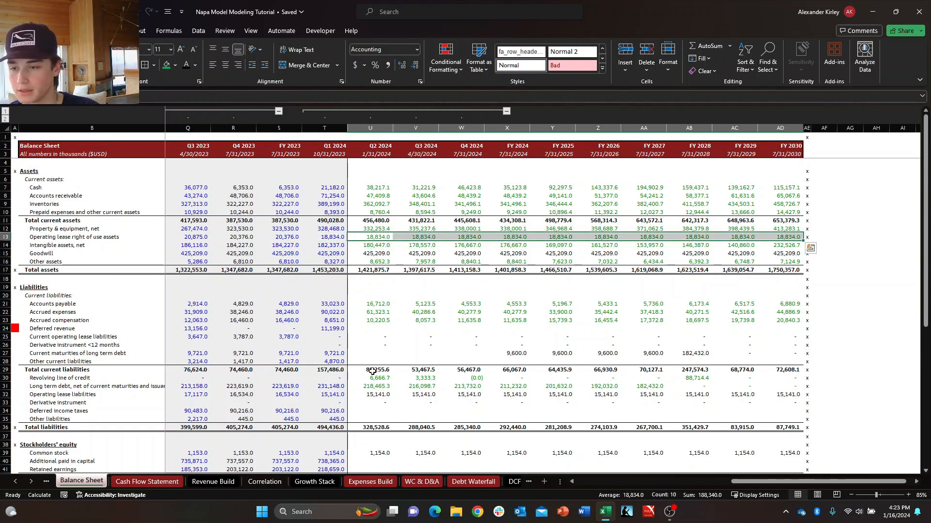
pyautogui.hotkey('shift', 'space')
pyautogui.press('Down')
pyautogui.press('Down')
pyautogui.press('Down')
pyautogui.press('Down')
pyautogui.press('Down')
pyautogui.press('Down')
pyautogui.press('Down')
pyautogui.press('Down')
pyautogui.press('Down')
pyautogui.press('Down')
pyautogui.press('Down')
pyautogui.press('Down')
pyautogui.press('Down')
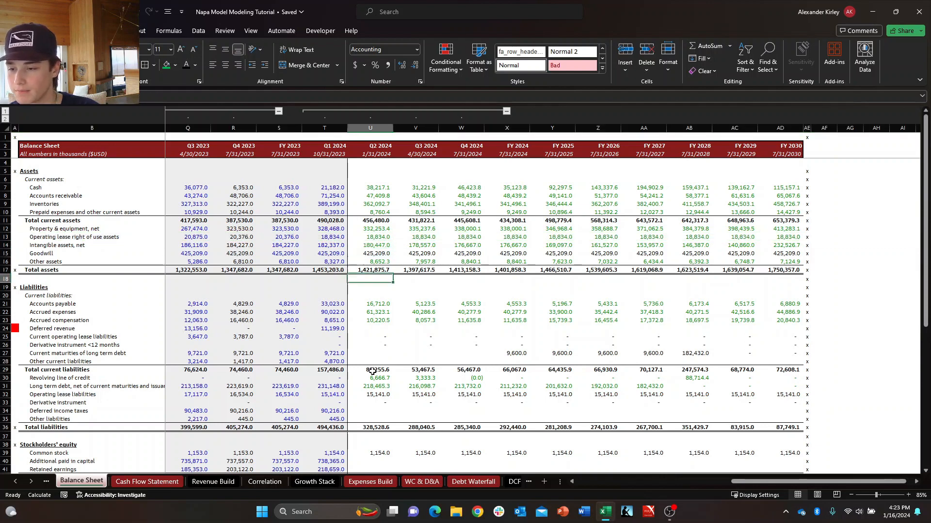
# Compare the forecast rows for Operating lease liabilities (row 32) and Current operating lease liabilities (row 25).
pyautogui.press('Down')
pyautogui.press('Down')
pyautogui.press('Down')
pyautogui.press('Down')
pyautogui.press('Down')
pyautogui.press('Down')
pyautogui.press('Down')
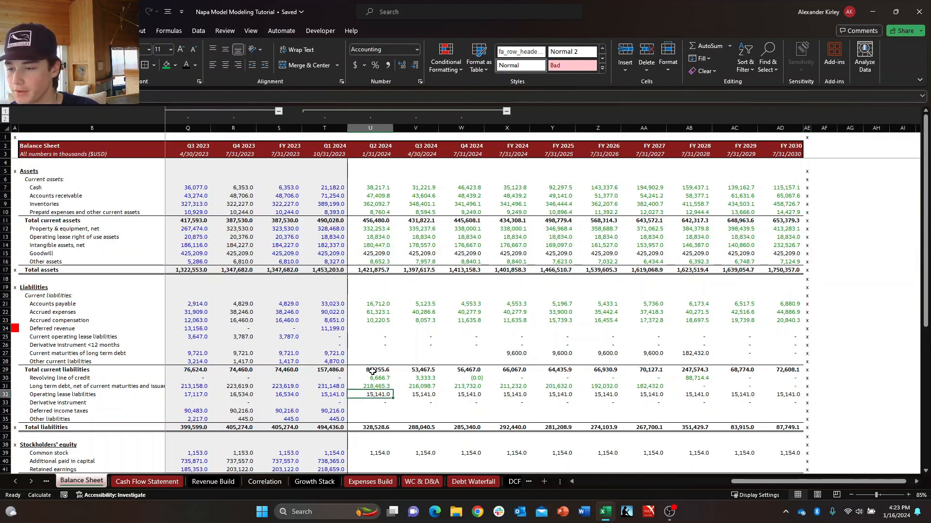
pyautogui.hotkey('shift', 'space')
pyautogui.press('Up')
pyautogui.press('Up')
pyautogui.press('Up')
pyautogui.press('Up')
pyautogui.press('Up')
pyautogui.press('Up')
pyautogui.press('Up')
pyautogui.hotkey('shift', 'space')
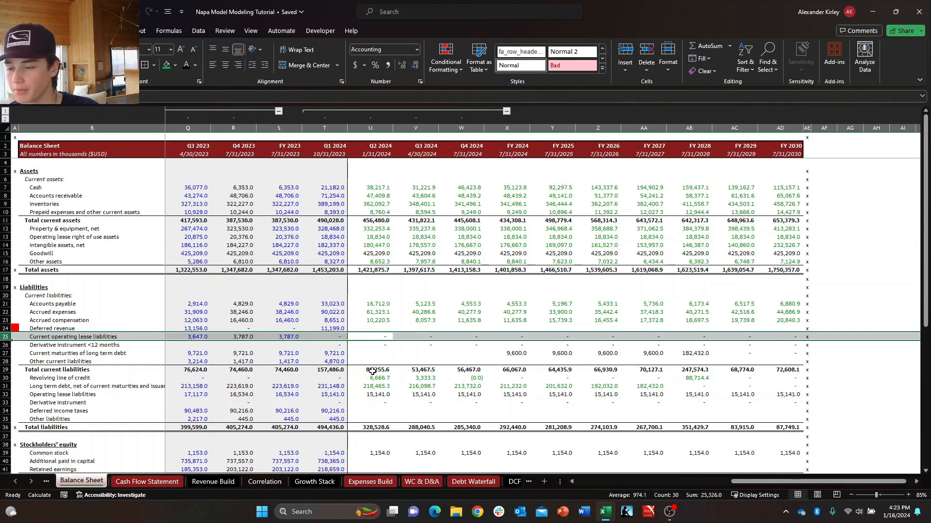
pyautogui.press('Down')
pyautogui.press('Up')
pyautogui.hotkey('shift', 'space')
pyautogui.press('Down')
pyautogui.press('Up')
pyautogui.press('Down')
pyautogui.press('Down')
pyautogui.press('Down')
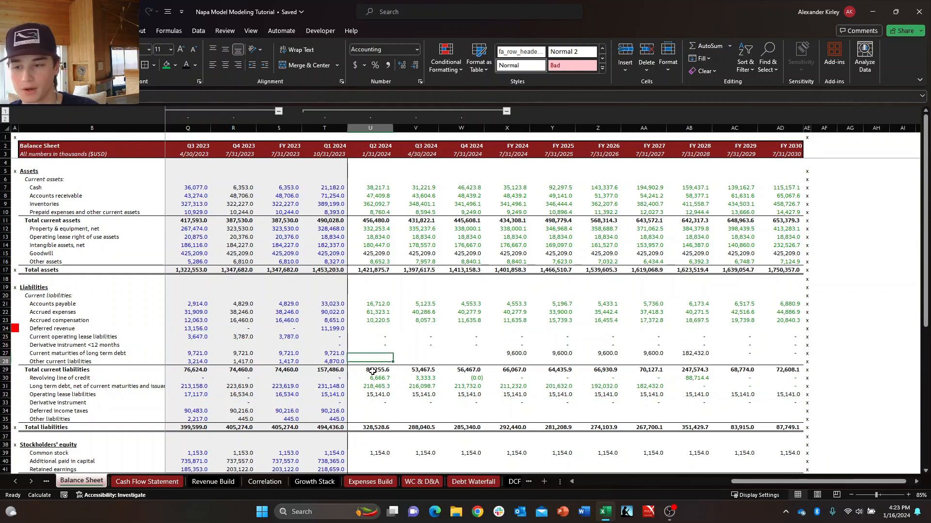
pyautogui.press('Down')
pyautogui.press('Down')
pyautogui.press('Down')
pyautogui.press('Down')
pyautogui.press('Down')
pyautogui.press('Down')
pyautogui.press('Right')
pyautogui.press('Left')
pyautogui.press('Left')
pyautogui.press('Up')
pyautogui.press('Up')
pyautogui.press('Right')
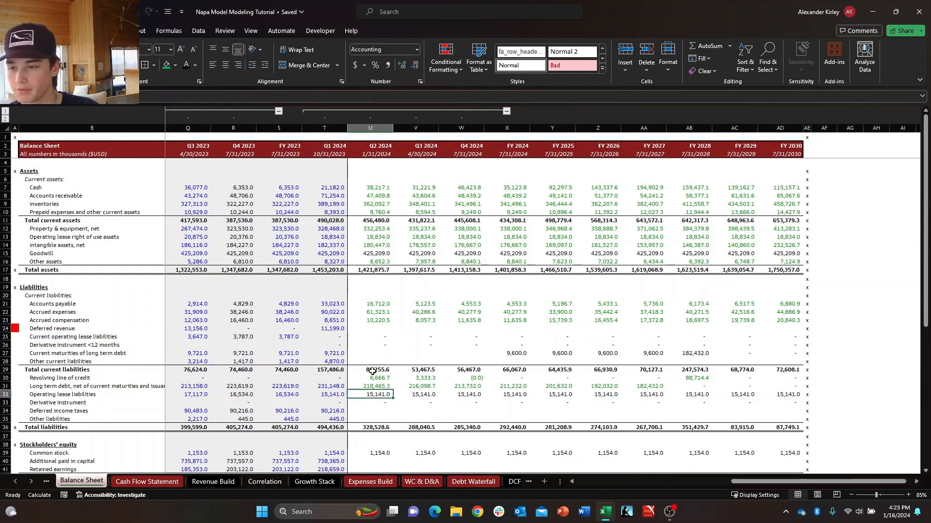
pyautogui.press('Up')
pyautogui.press('Down')
pyautogui.press('Down')
pyautogui.press('Right')
pyautogui.press('Left')
pyautogui.press('Up')
pyautogui.press('Up')
pyautogui.press('Down')
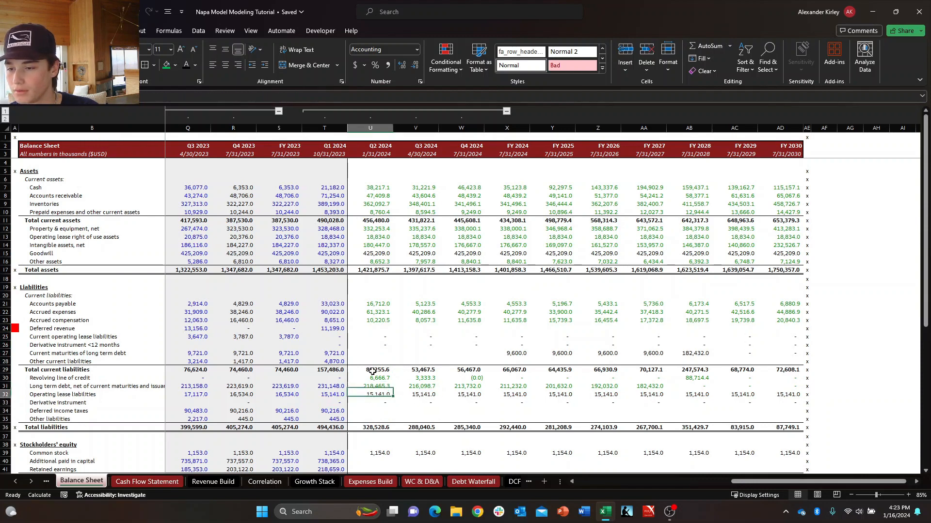
pyautogui.press('Down')
pyautogui.press('Down')
pyautogui.press('Down')
pyautogui.press('Up')
pyautogui.press('Down')
pyautogui.press('Up')
pyautogui.press('Right')
pyautogui.press('Left')
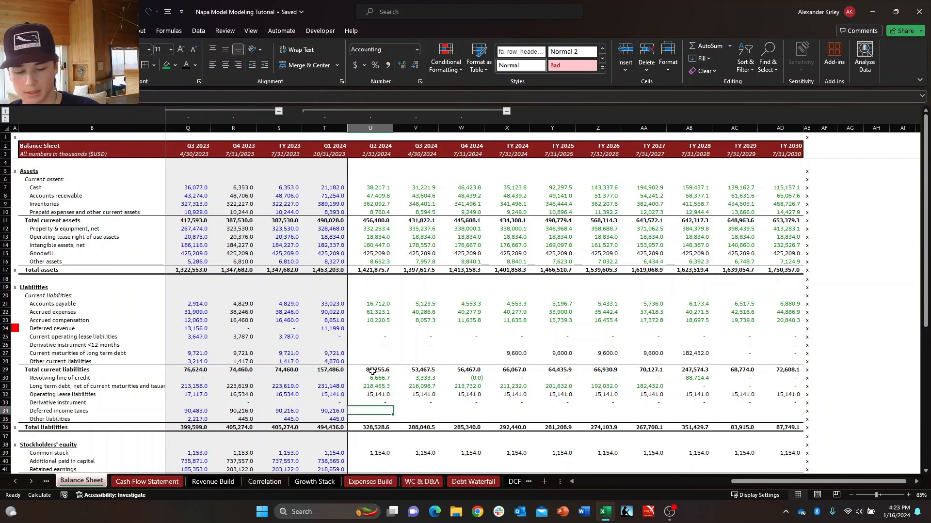
# Set Q2 2024 Deferred income taxes in U34 equal to Q1 2024 (T34) and copy the formula across to FY 2030.
pyautogui.write('=')
pyautogui.press('Left')
pyautogui.press('Return')
pyautogui.press('Up')
pyautogui.hotkey('ctrl', 'shift', 'Right')
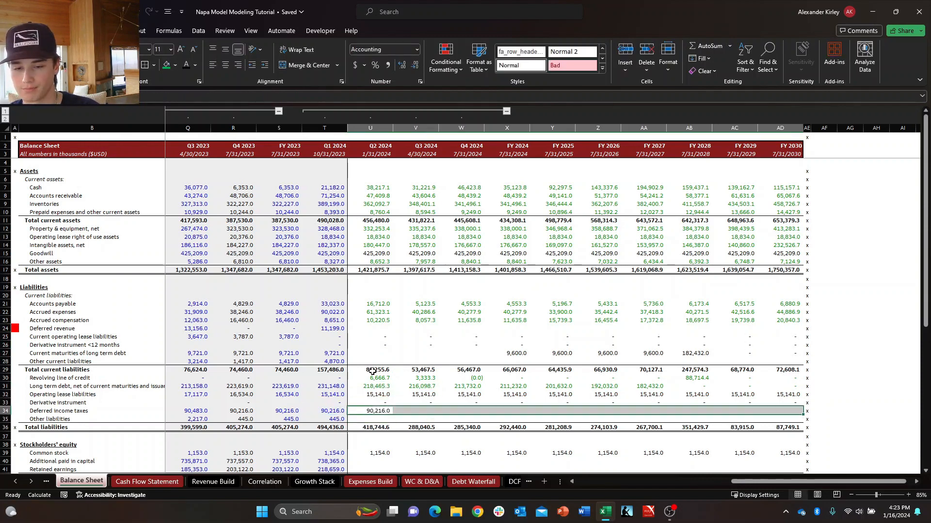
pyautogui.hotkey('ctrl', 'r')
pyautogui.press('Down')
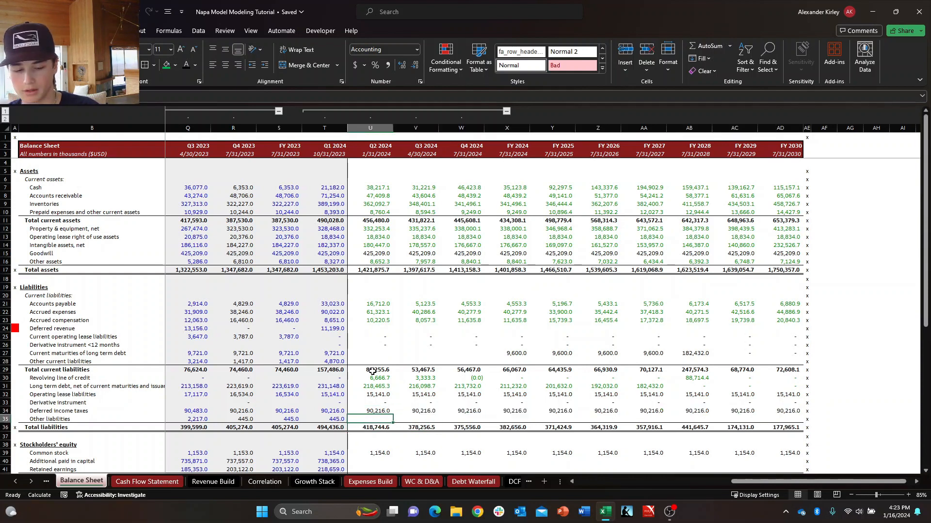
pyautogui.press('Down')
pyautogui.press('Down')
pyautogui.press('Down')
pyautogui.press('Down')
pyautogui.press('Down')
pyautogui.press('Down')
pyautogui.press('Down')
pyautogui.press('Down')
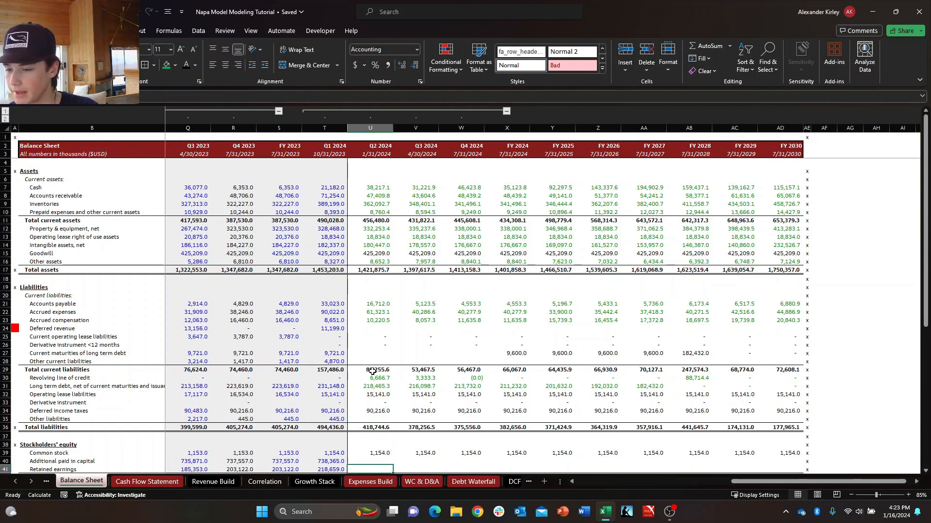
pyautogui.press('Up')
pyautogui.press('Up')
pyautogui.press('Up')
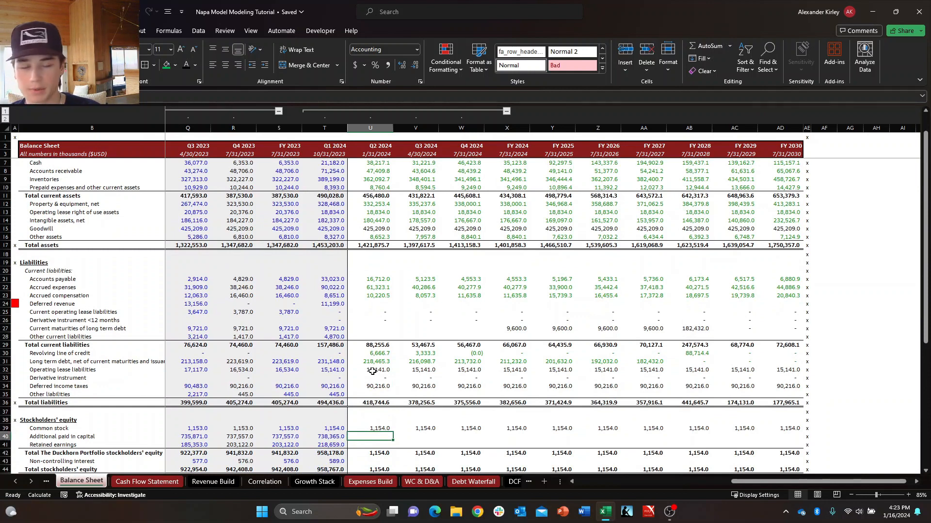
pyautogui.press('Down')
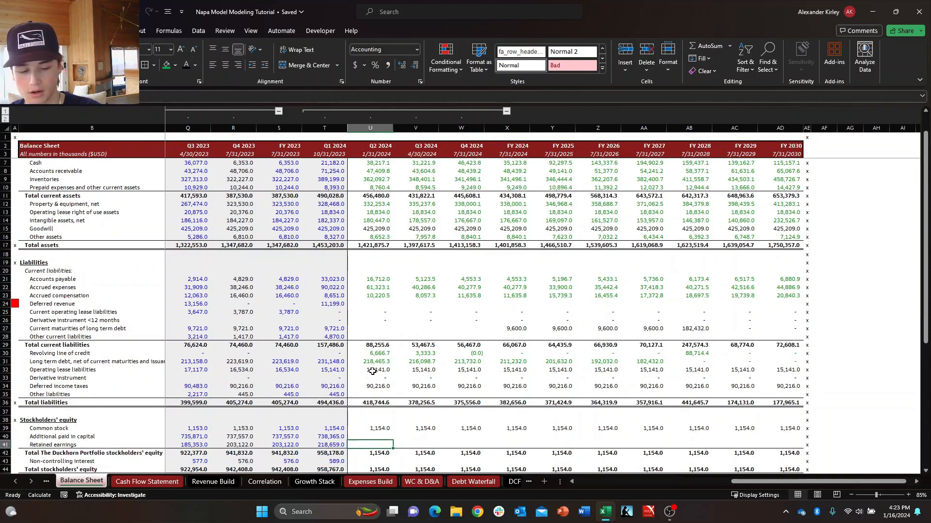
pyautogui.write('+T41+')
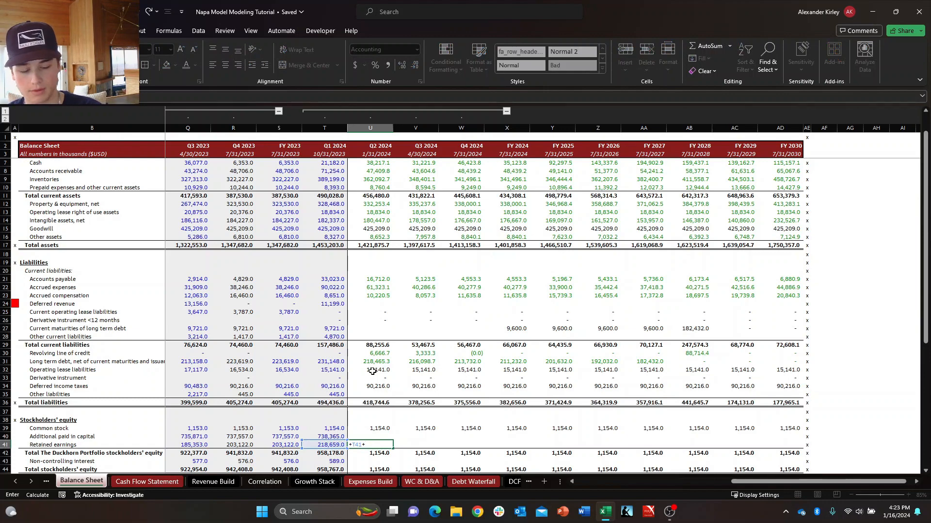
pyautogui.hotkey('ctrl', 'pageup')
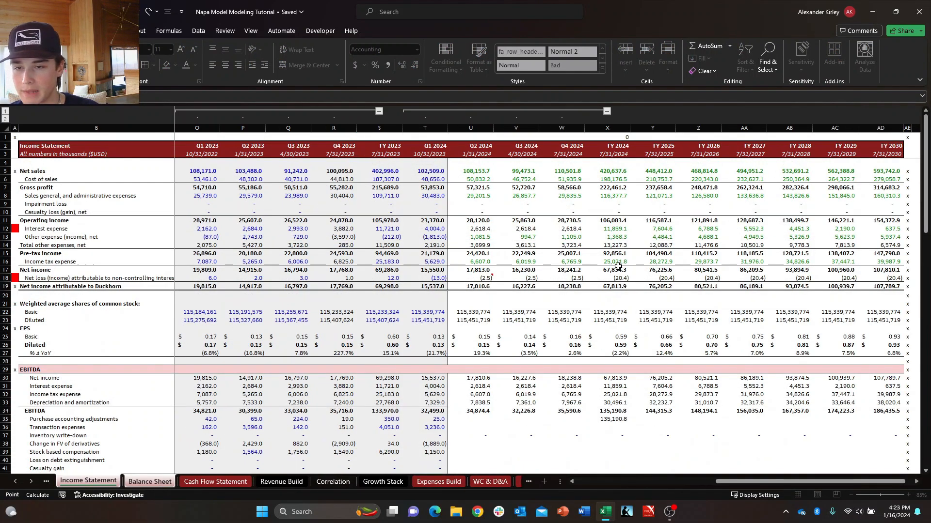
pyautogui.hotkey('ctrl', 'pagedown')
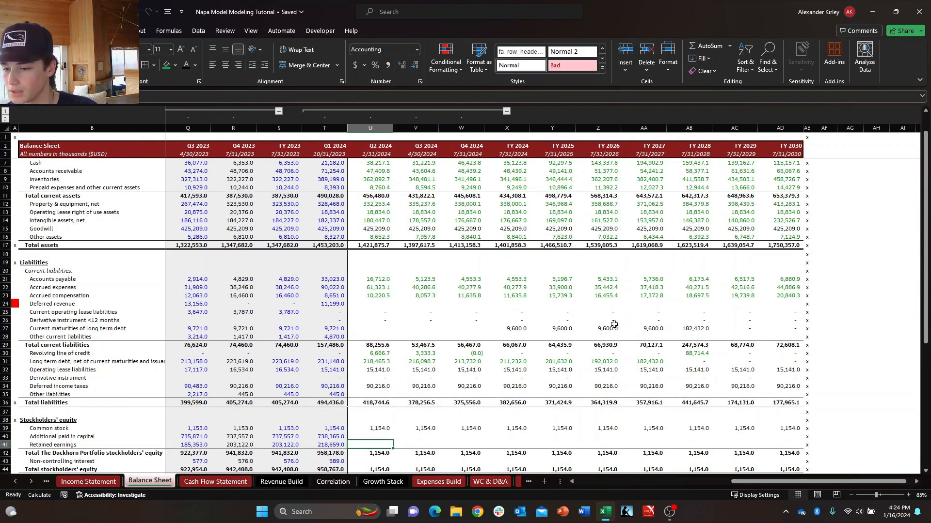
# Set Q2 2024 Retained earnings in U41 to T41 plus Income Statement net income (U17), and copy the formula across to FY 2030.
pyautogui.write('+T41+')
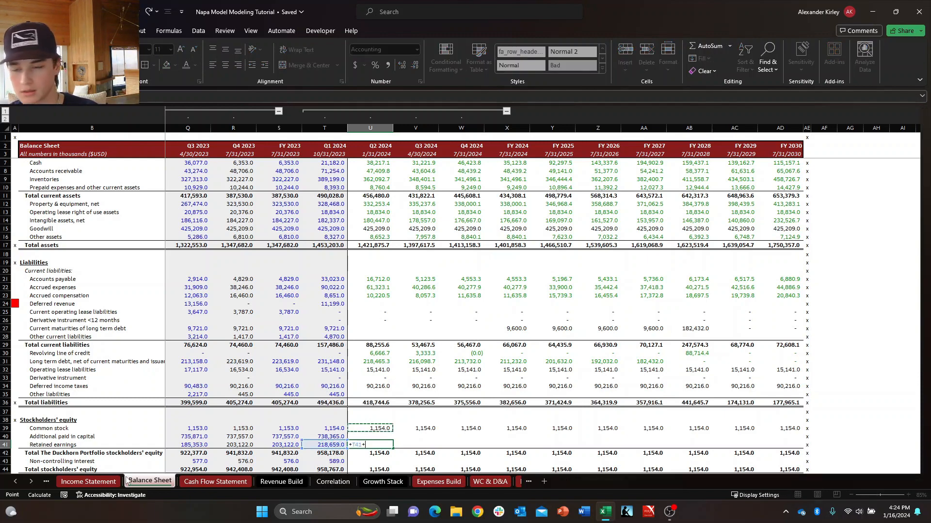
pyautogui.hotkey('ctrl', 'pageup')
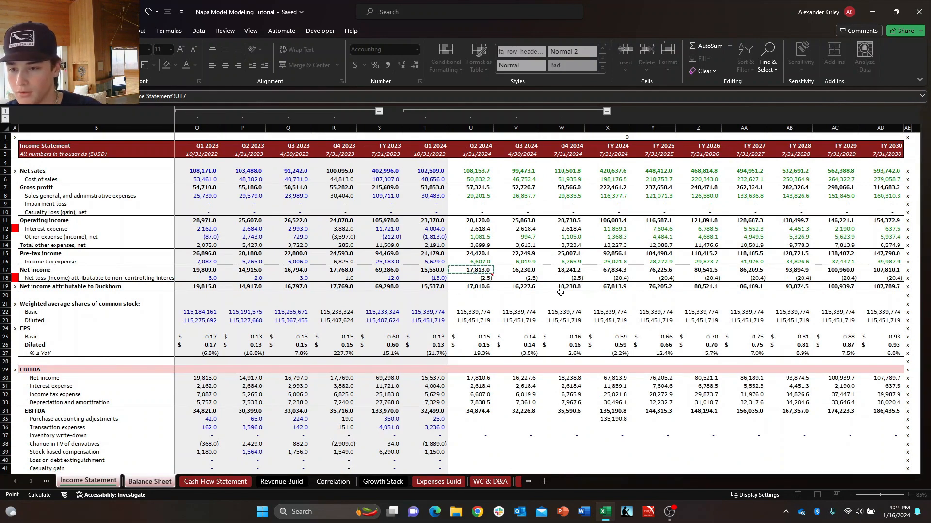
pyautogui.press('Return')
pyautogui.hotkey('shift', 'Right')
pyautogui.hotkey('shift', 'Right')
pyautogui.hotkey('shift', 'Right')
pyautogui.hotkey('shift', 'Right')
pyautogui.hotkey('shift', 'Right')
pyautogui.hotkey('shift', 'Right')
pyautogui.hotkey('shift', 'Right')
pyautogui.hotkey('shift', 'Right')
pyautogui.hotkey('shift', 'Right')
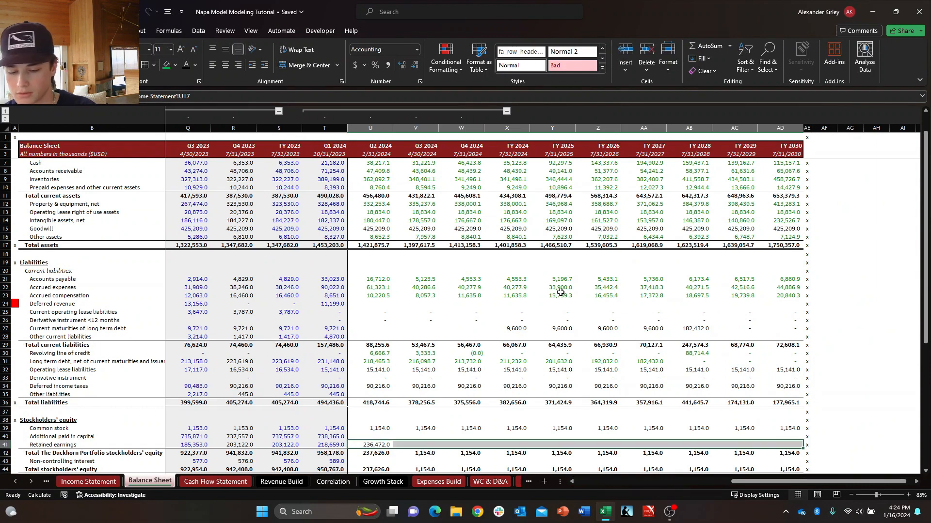
pyautogui.hotkey('ctrl', 'r')
# Change the FY 2024 Retained earnings formula in X41 to build on the FY 2023 balance (S41) instead of W41.
pyautogui.press('Right')
pyautogui.press('Right')
pyautogui.press('Right')
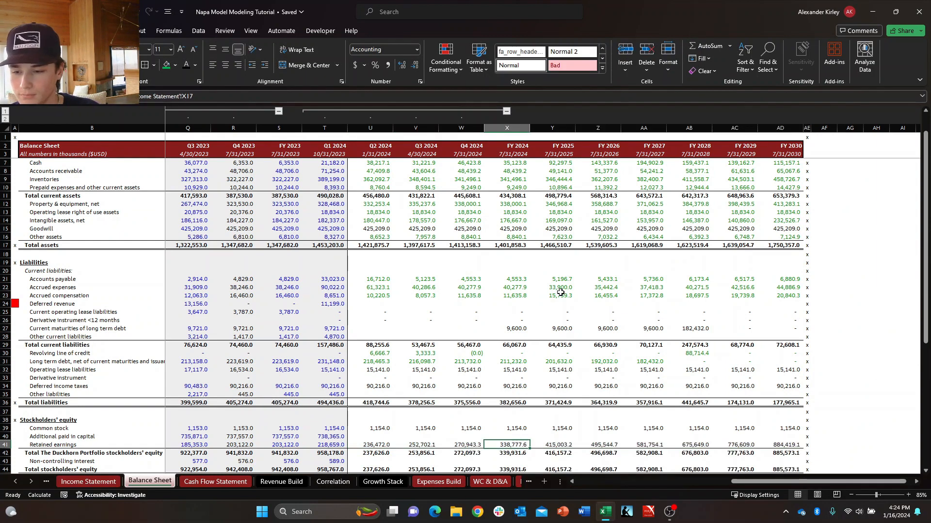
pyautogui.press('F2')
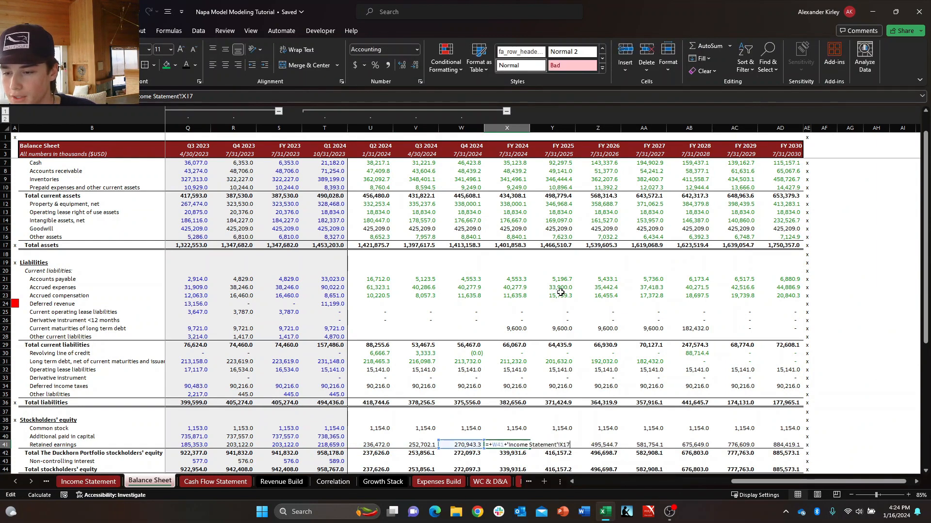
pyautogui.press('Escape')
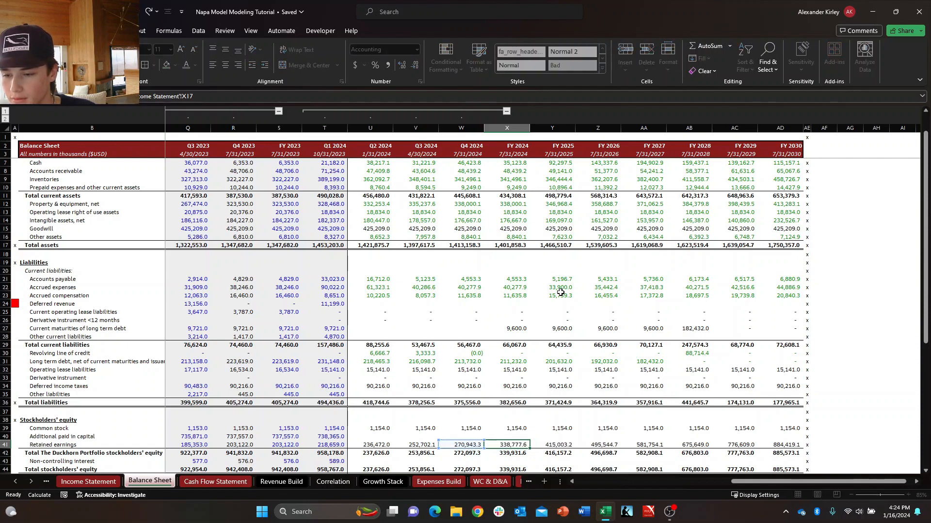
pyautogui.press('F2')
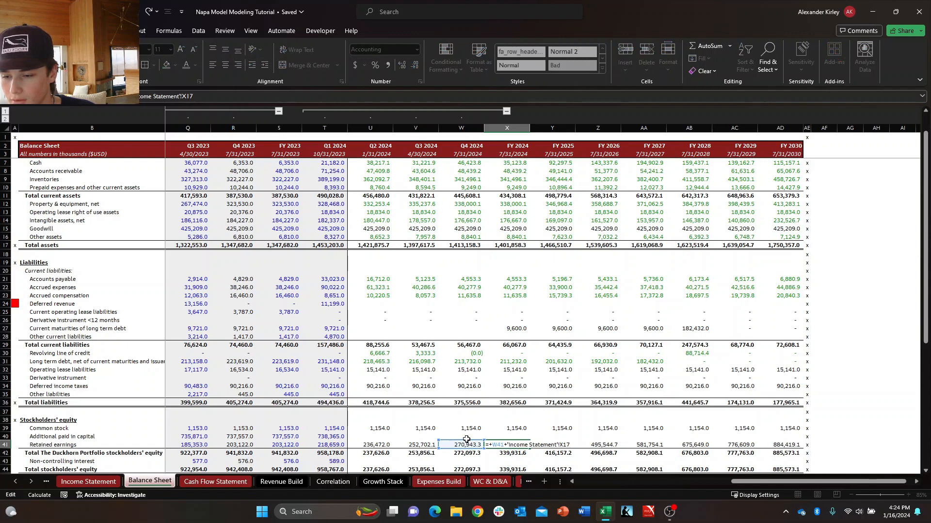
pyautogui.moveTo(469, 444); pyautogui.dragTo(290, 444)
pyautogui.hotkey('ctrl', 'Return')
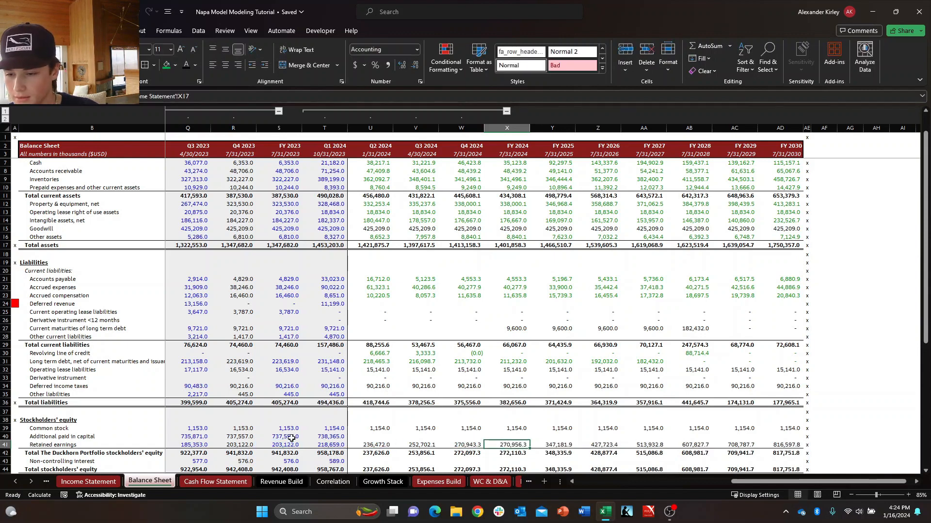
pyautogui.press('Left')
pyautogui.press('F2')
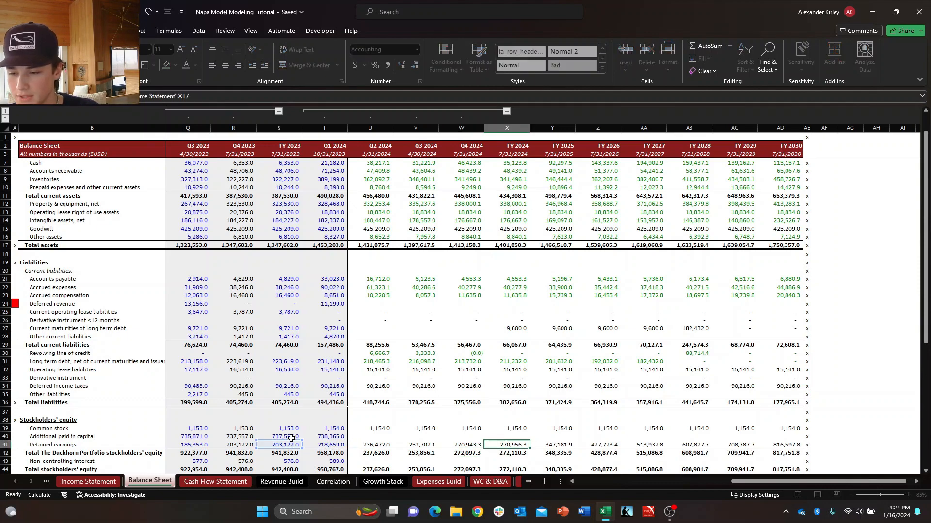
pyautogui.press('Tab')
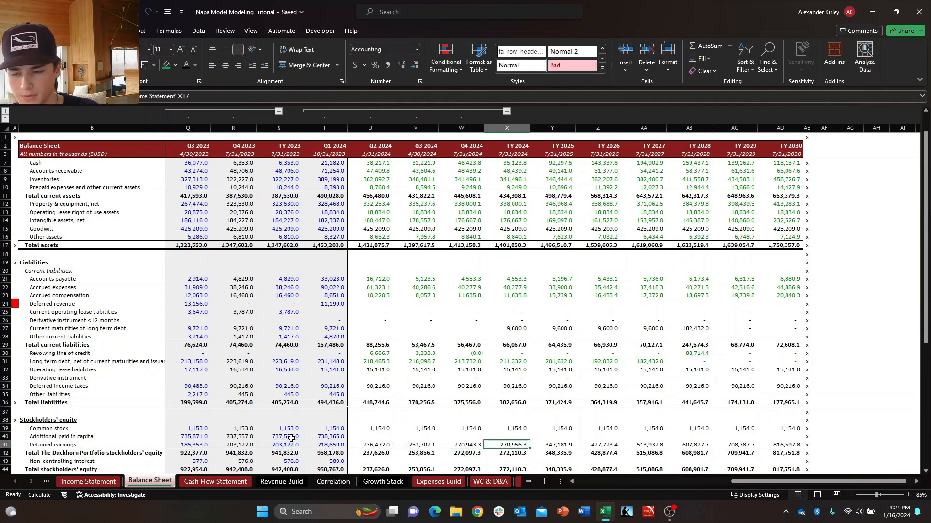
# Set Q2 2024 Non-controlling interest in U43 equal to Q1 2024 (T43) and copy the formula across to FY 2030.
pyautogui.press('Down')
pyautogui.press('Down')
pyautogui.press('Down')
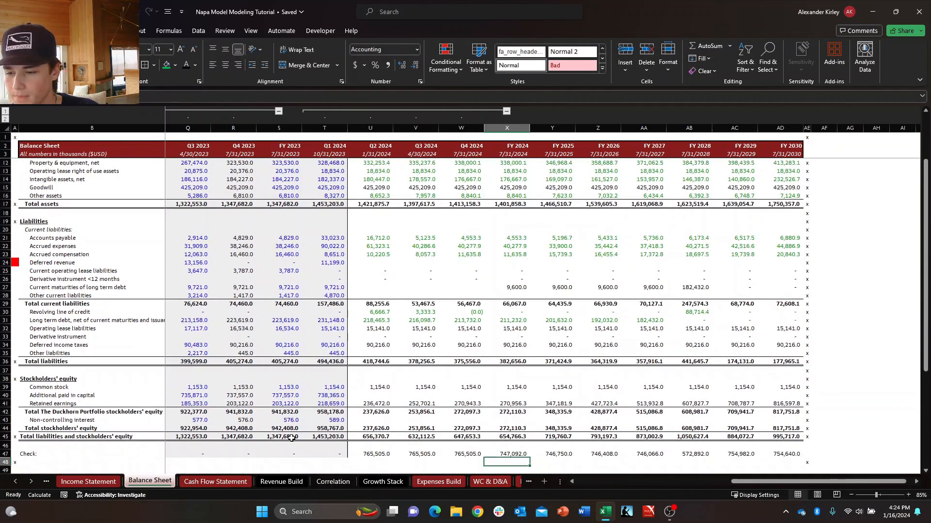
pyautogui.press('Up')
pyautogui.press('Up')
pyautogui.press('Left')
pyautogui.press('Left')
pyautogui.press('Left')
pyautogui.press('Down')
pyautogui.write('+')
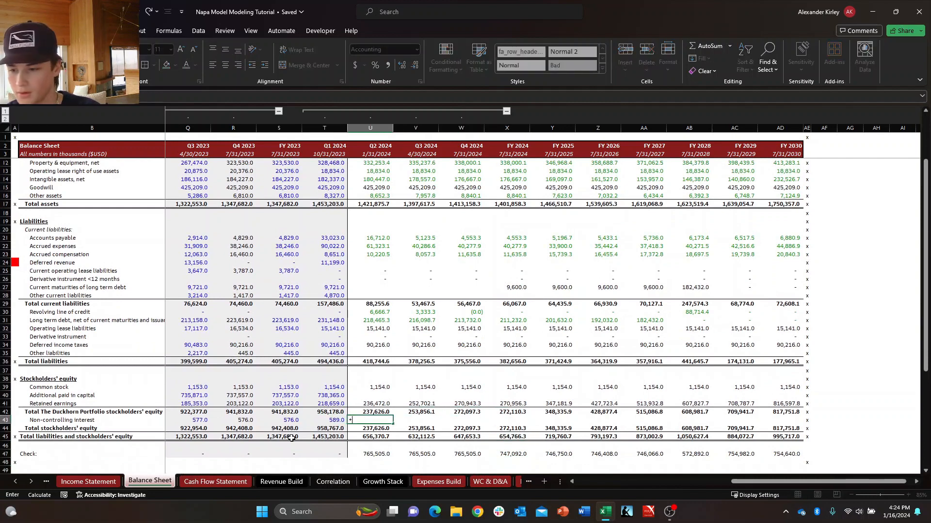
pyautogui.hotkey('ctrl', 'Return')
pyautogui.hotkey('shift', 'Right')
pyautogui.hotkey('shift', 'Right')
pyautogui.hotkey('shift', 'Right')
pyautogui.hotkey('shift', 'Right')
pyautogui.hotkey('shift', 'Right')
pyautogui.hotkey('shift', 'Right')
pyautogui.hotkey('shift', 'Right')
pyautogui.hotkey('shift', 'Right')
pyautogui.hotkey('shift', 'Right')
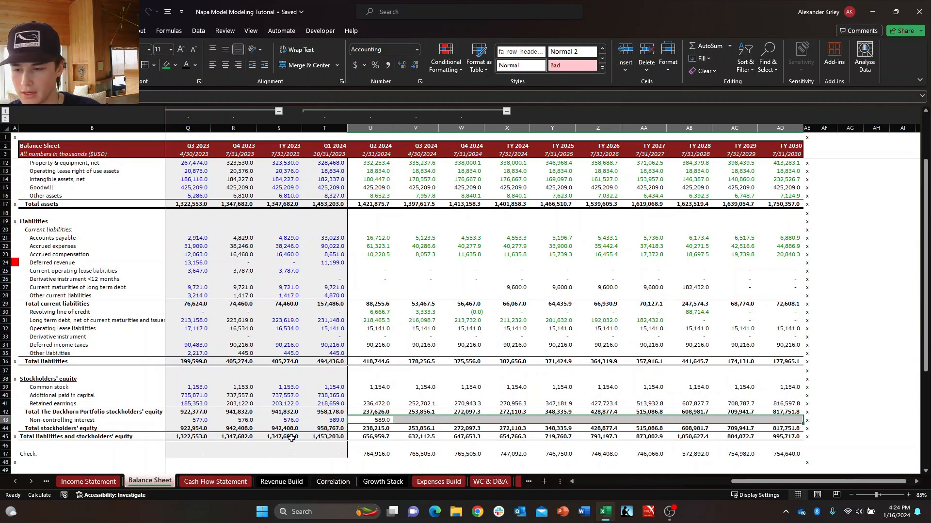
pyautogui.hotkey('ctrl', 'r')
pyautogui.press('Up')
pyautogui.press('Up')
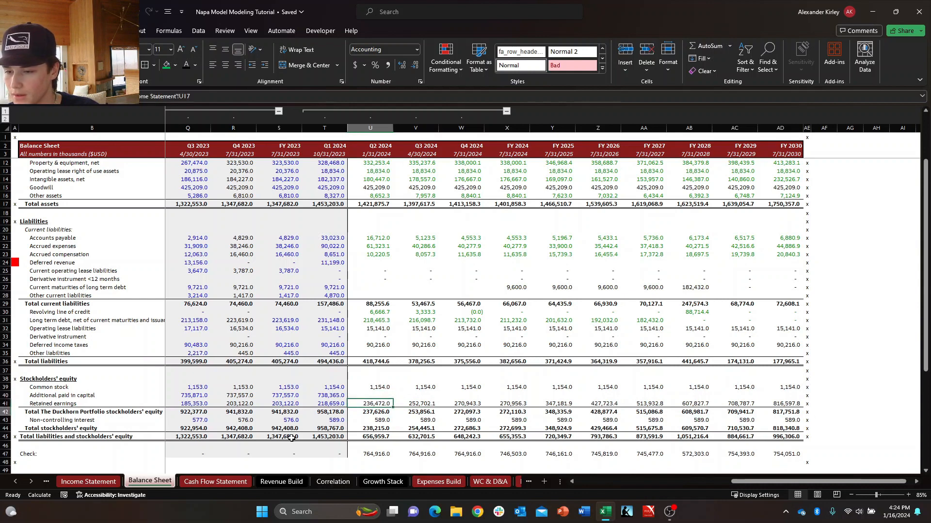
pyautogui.press('Up')
pyautogui.press('Down')
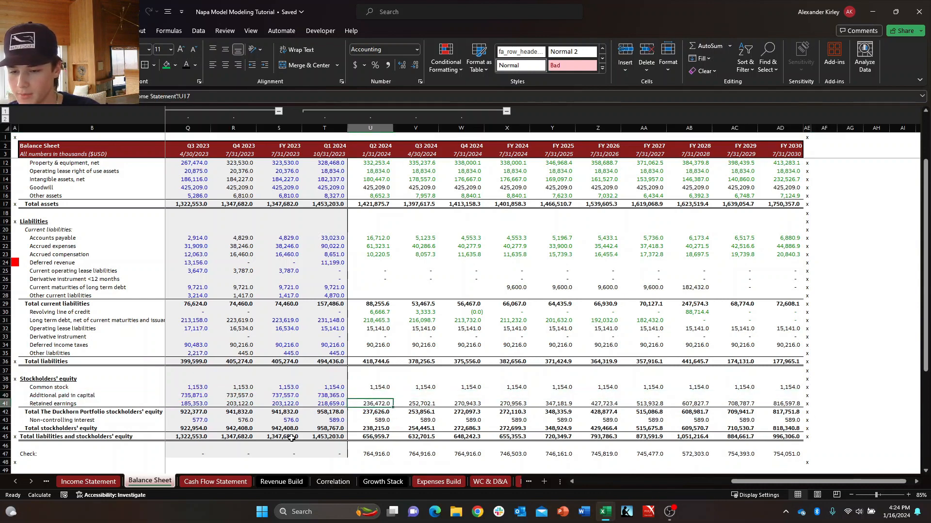
pyautogui.press('Up')
pyautogui.press('Down')
pyautogui.press('Right')
pyautogui.press('Left')
pyautogui.press('Up')
pyautogui.press('Down')
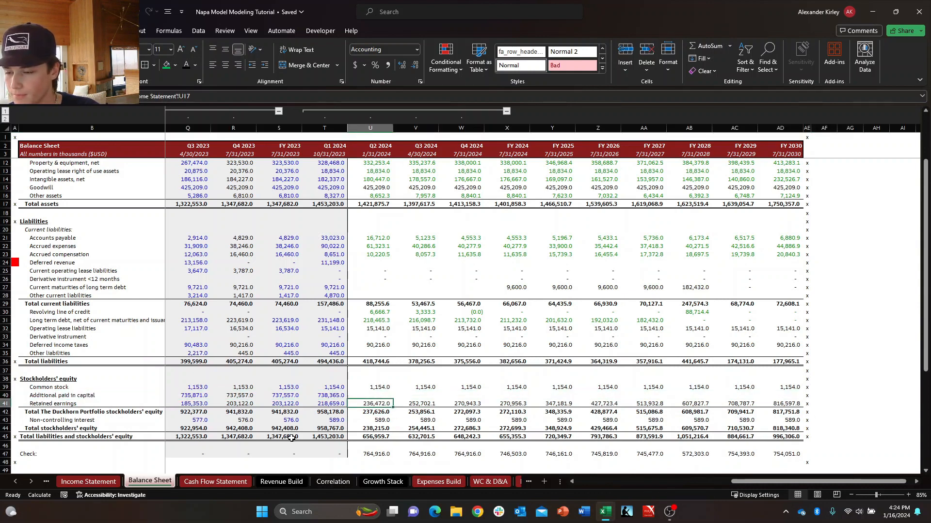
pyautogui.press('Up')
pyautogui.write('+')
pyautogui.press('Escape')
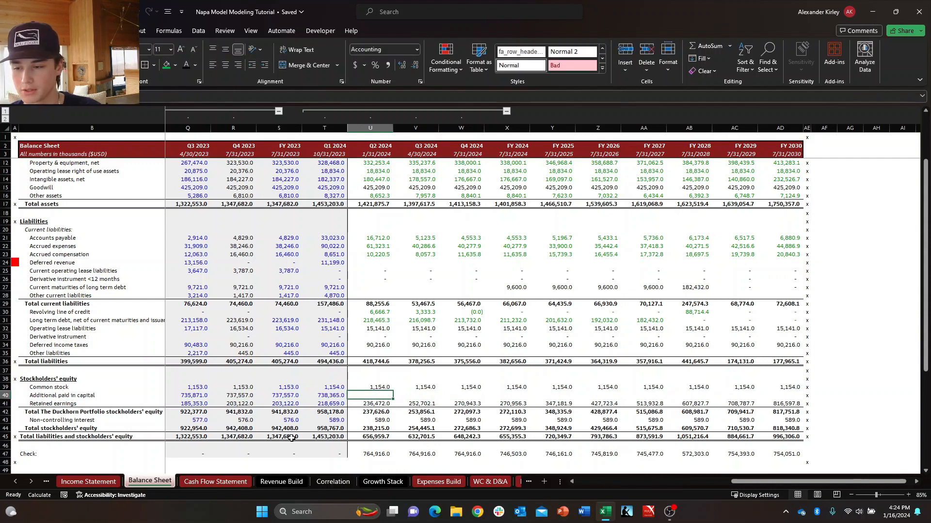
pyautogui.press('Down')
pyautogui.press('Up')
# Set Q2 2024 Additional paid in capital in U40 equal to Q1 2024 (T40) and copy the formula across to FY 2030.
pyautogui.write('+')
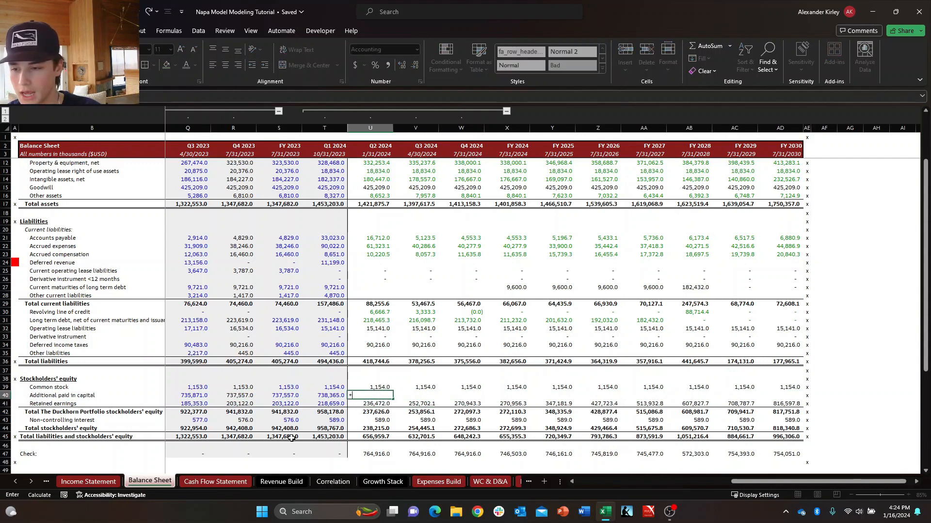
pyautogui.press('Return')
pyautogui.press('Up')
pyautogui.hotkey('ctrl', 'shift', 'Right')
pyautogui.hotkey('shift', 'Left')
pyautogui.hotkey('ctrl', 'r')
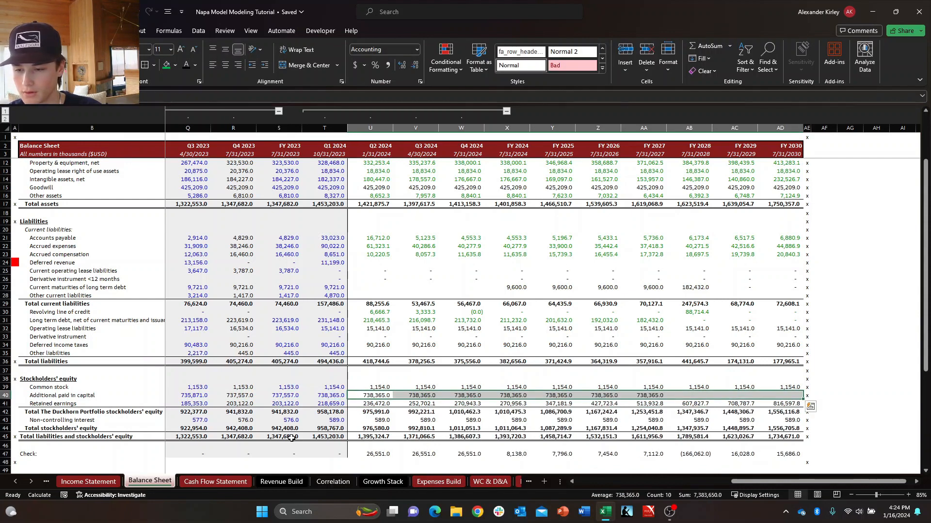
# Examine the Check row (row 47) and the 2024 forecast cells of Current maturities of long term debt (row 27).
pyautogui.press('Down')
pyautogui.hotkey('ctrl', 'Down')
pyautogui.hotkey('ctrl', 'Down')
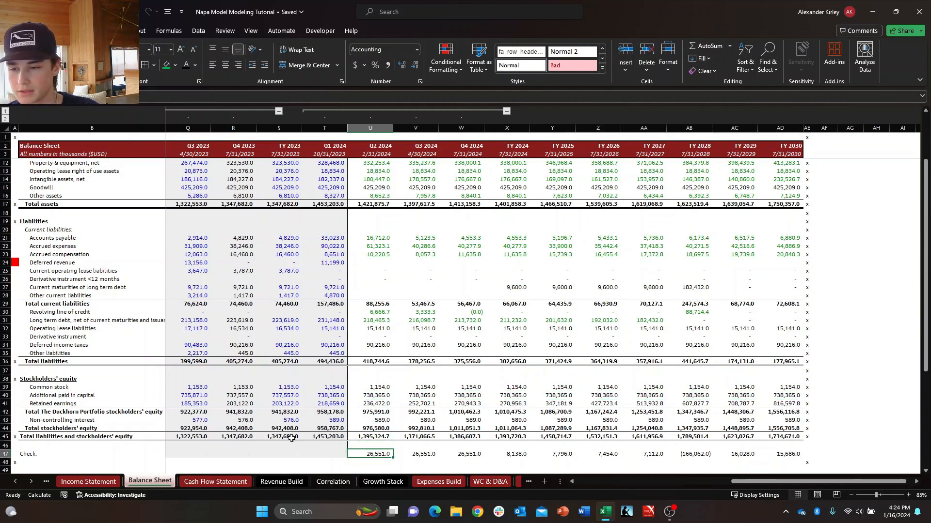
pyautogui.press('Right')
pyautogui.press('Left')
pyautogui.hotkey('ctrl', 'Up')
pyautogui.hotkey('ctrl', 'Up')
pyautogui.hotkey('ctrl', 'Up')
pyautogui.hotkey('ctrl', 'Up')
pyautogui.hotkey('ctrl', 'Up')
pyautogui.hotkey('ctrl', 'Up')
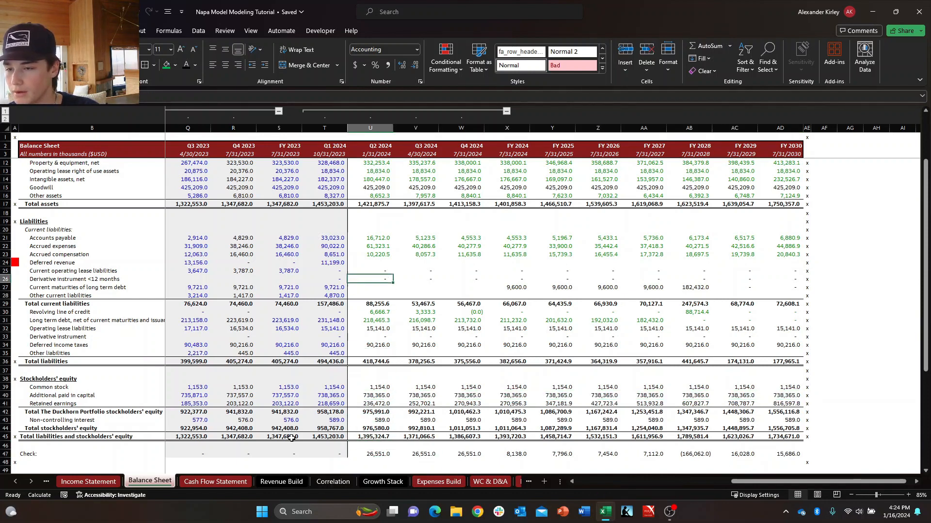
pyautogui.press('Down')
pyautogui.press('Down')
pyautogui.press('Up')
pyautogui.press('Right')
pyautogui.press('Right')
pyautogui.press('Right')
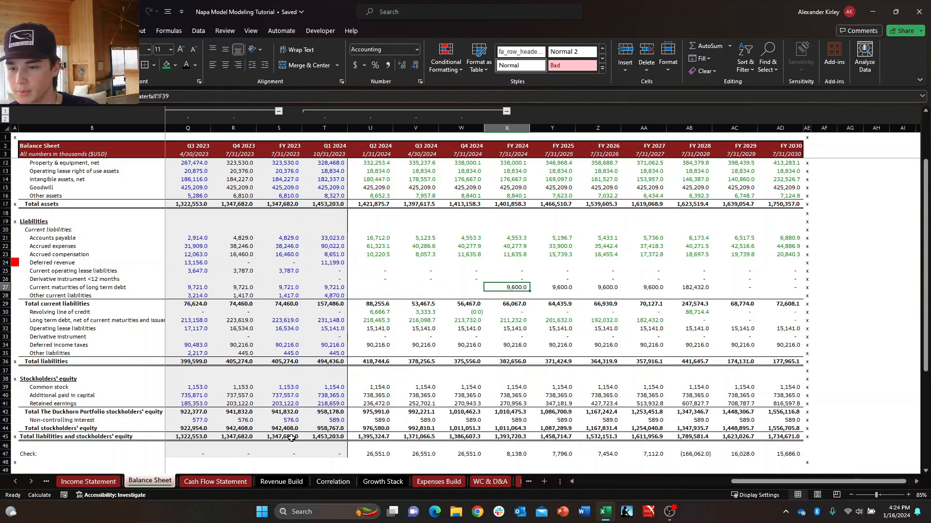
pyautogui.press('Left')
pyautogui.press('Left')
pyautogui.press('Left')
# Link Q2 2024 Current maturities of long term debt in U27 to the FY 2024 cell as $X$27, and copy it through Q4 2024.
pyautogui.press('Right')
pyautogui.press('Right')
pyautogui.press('Left')
pyautogui.press('Left')
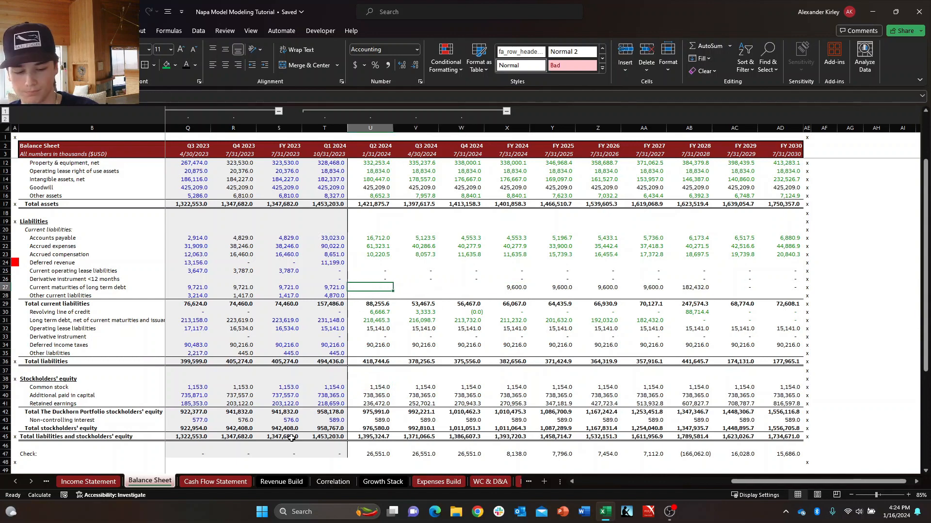
pyautogui.write('+')
pyautogui.press('Right')
pyautogui.press('Right')
pyautogui.press('Right')
pyautogui.press('Return')
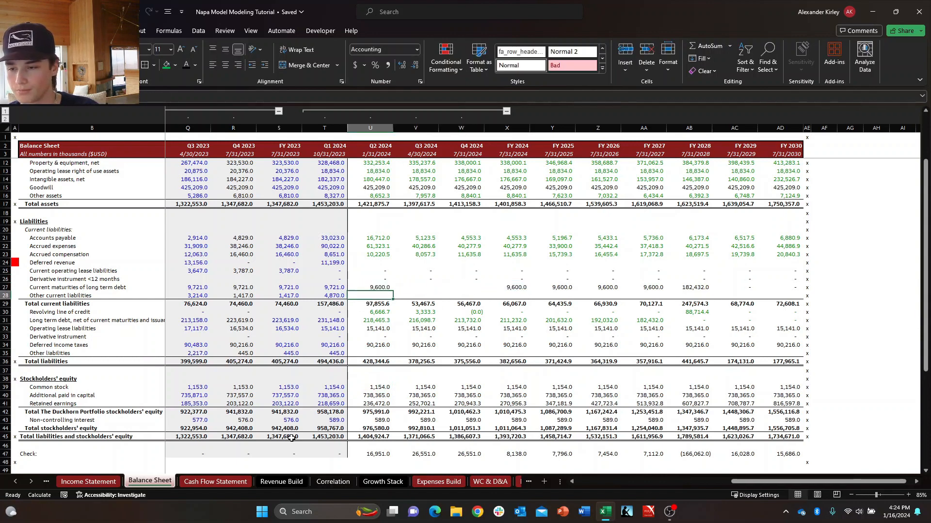
pyautogui.press('Up')
pyautogui.hotkey('shift', 'Right')
pyautogui.hotkey('shift', 'Right')
pyautogui.hotkey('ctrl', 'r')
# Fill the $X$27 link for Current maturities of long term debt into Q3 and Q4 2024 (V27:W27) and review the formula in U27.
pyautogui.press('Right')
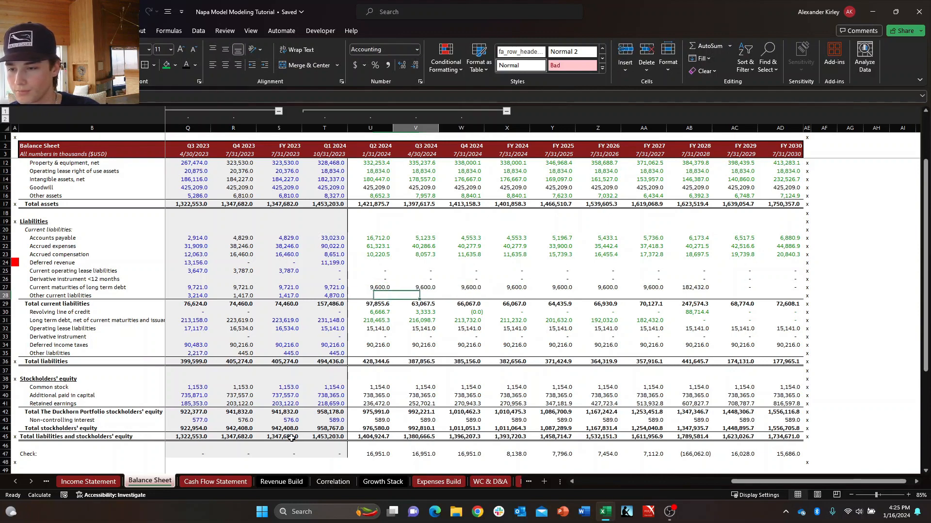
pyautogui.press('Left')
pyautogui.press('Right')
pyautogui.press('F2')
pyautogui.press('Escape')
pyautogui.press('Left')
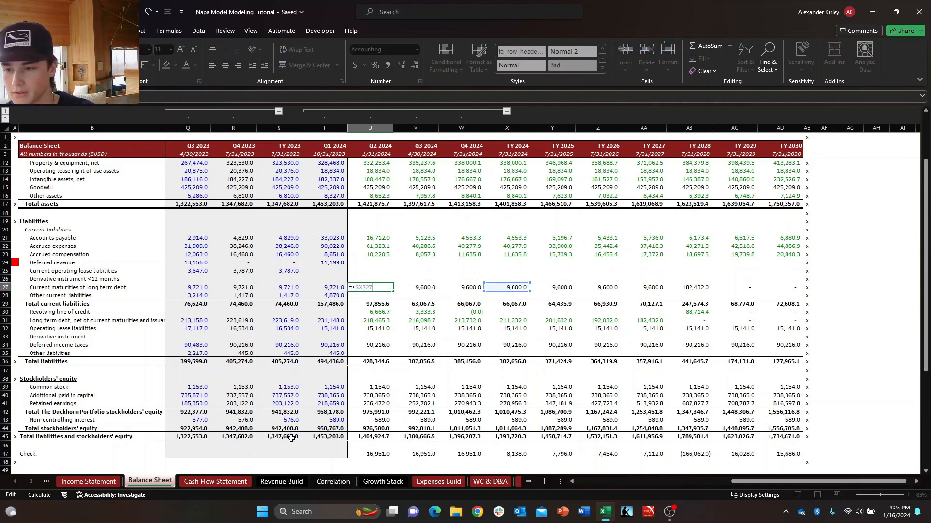
pyautogui.press('Return')
pyautogui.press('Up')
pyautogui.hotkey('shift', 'Right')
pyautogui.hotkey('shift', 'Right')
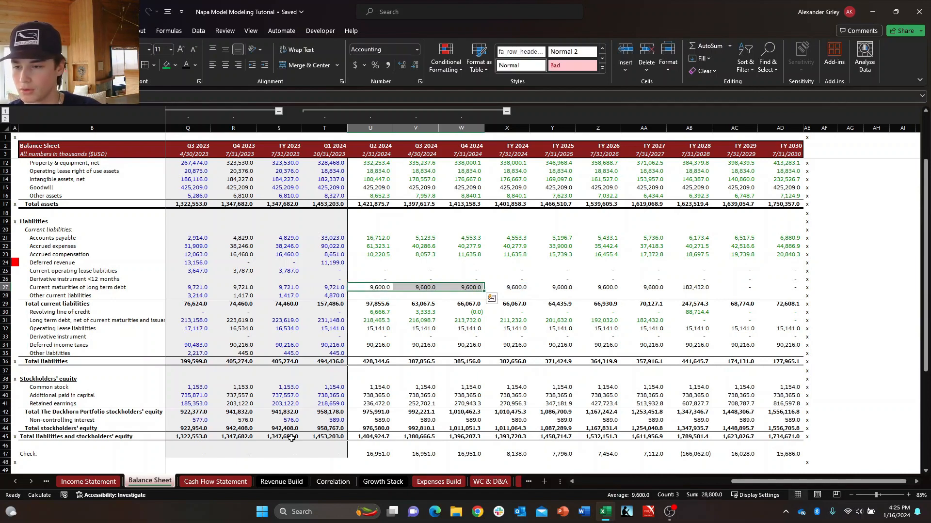
# Set Q2 2024 Other current liabilities in U28 equal to Q1 2024 (T28) and copy the formula across to FY 2030.
pyautogui.press('Down')
pyautogui.write('+')
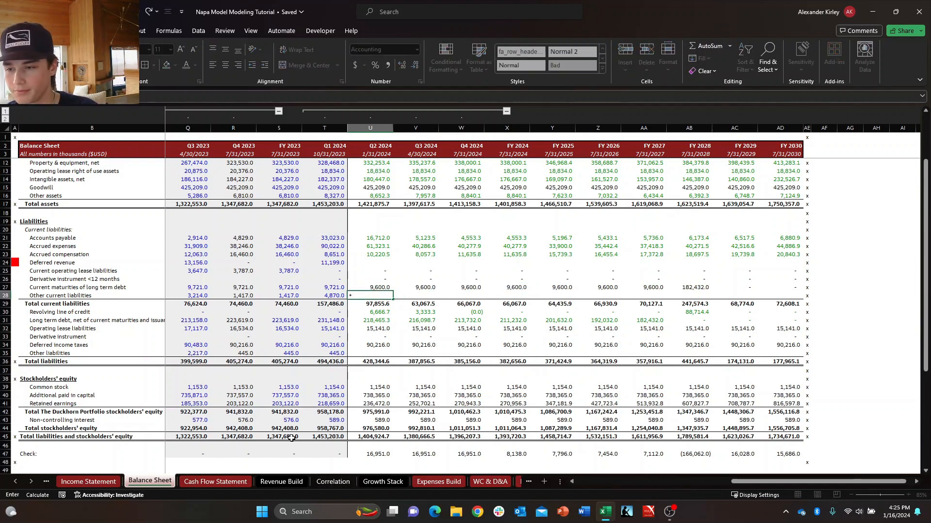
pyautogui.press('Left')
pyautogui.press('Return')
pyautogui.hotkey('shift', 'Right')
pyautogui.hotkey('shift', 'Right')
pyautogui.hotkey('shift', 'Right')
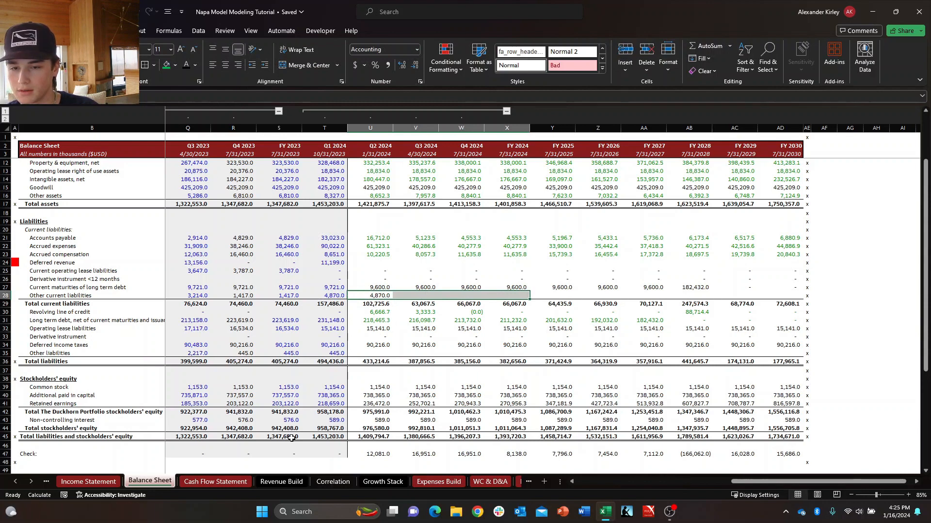
pyautogui.hotkey('shift', 'Right')
pyautogui.hotkey('shift', 'Right')
pyautogui.hotkey('shift', 'Right')
pyautogui.hotkey('shift', 'Right')
pyautogui.hotkey('shift', 'Right')
pyautogui.hotkey('shift', 'Right')
pyautogui.hotkey('ctrl', 'r')
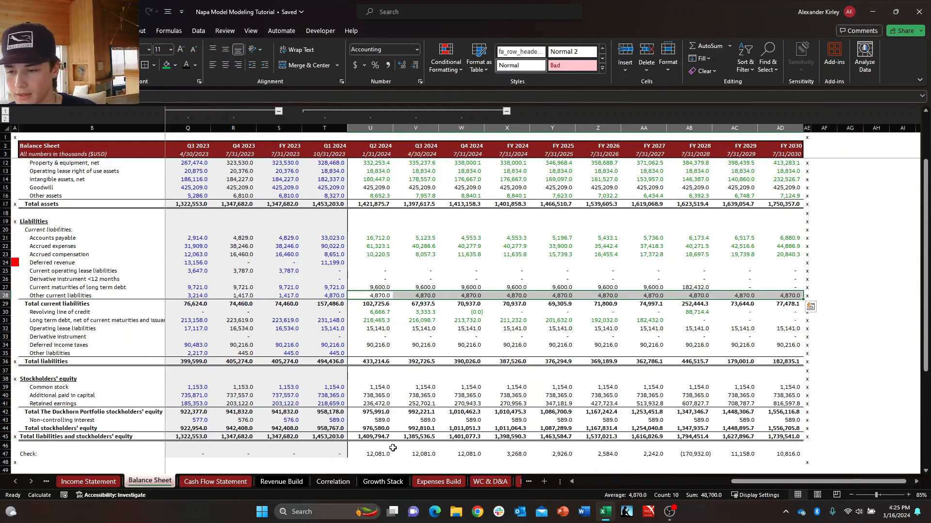
# Set Q2 2024 Deferred revenue in U24 equal to Q1 2024 (T24) and copy the formula across to FY 2030.
pyautogui.click(396, 447)
pyautogui.click(376, 361)
pyautogui.scroll(2, 361, 338)
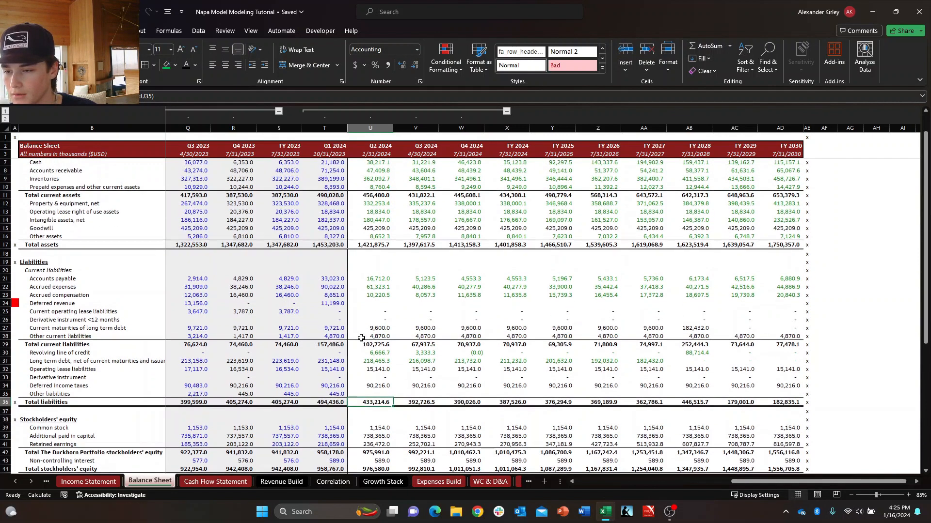
pyautogui.click(366, 314)
pyautogui.write('+T24')
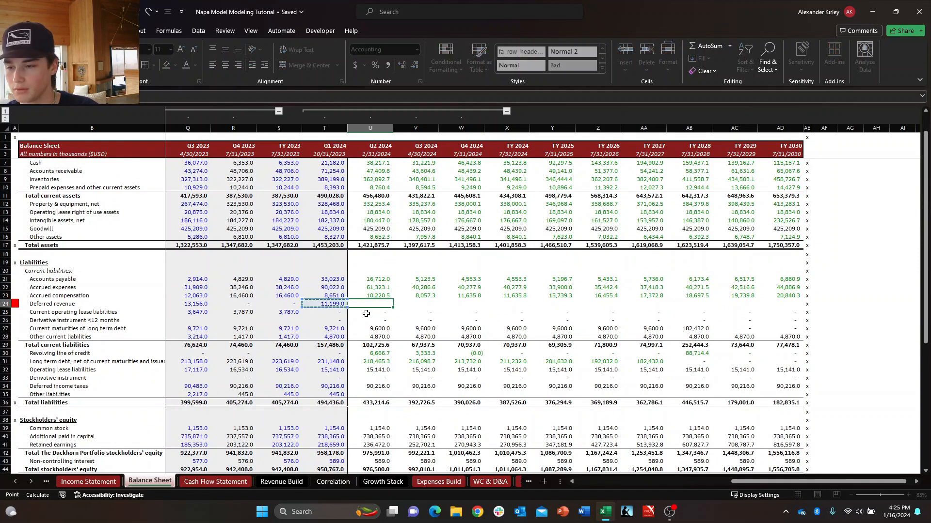
pyautogui.press('Return')
pyautogui.press('Up')
pyautogui.hotkey('ctrl', 'shift', 'Right')
pyautogui.hotkey('shift', 'Left')
pyautogui.hotkey('ctrl', 'r')
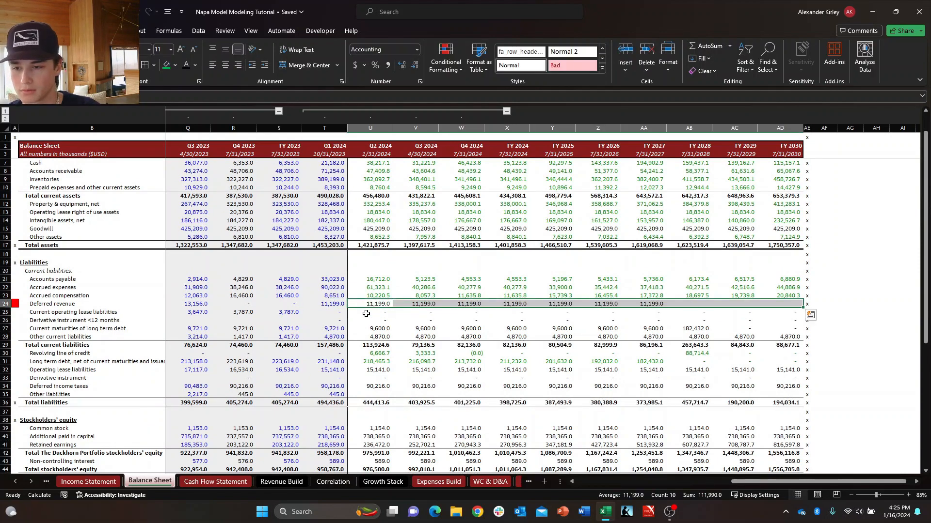
# Examine the Check row (row 47) from Q2 2024 through FY 2028.
pyautogui.press('Down')
pyautogui.hotkey('ctrl', 'Down')
pyautogui.hotkey('ctrl', 'Down')
pyautogui.hotkey('ctrl', 'Down')
pyautogui.hotkey('ctrl', 'Down')
pyautogui.hotkey('ctrl', 'Down')
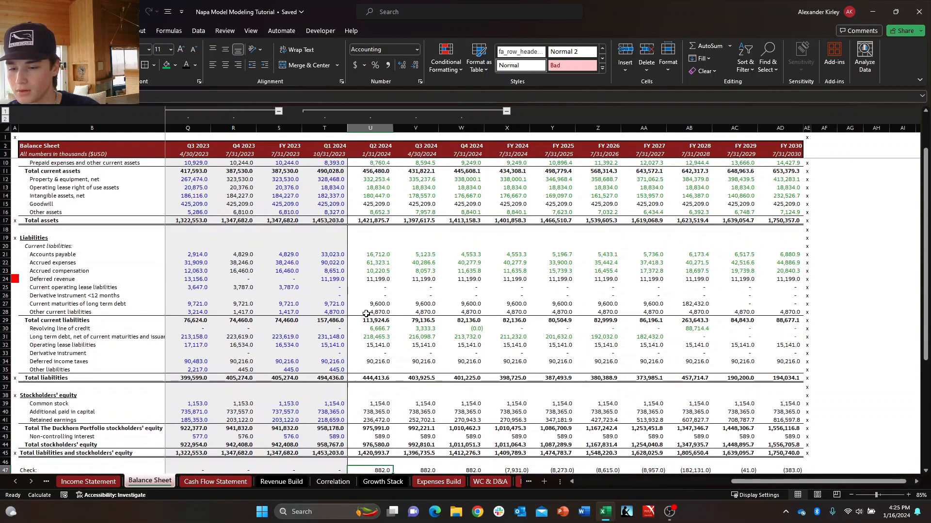
pyautogui.press('Down')
pyautogui.press('Down')
pyautogui.press('Right')
pyautogui.press('Up')
pyautogui.press('Up')
pyautogui.press('Right')
pyautogui.press('Right')
pyautogui.press('Right')
pyautogui.press('Right')
pyautogui.press('Right')
pyautogui.press('Right')
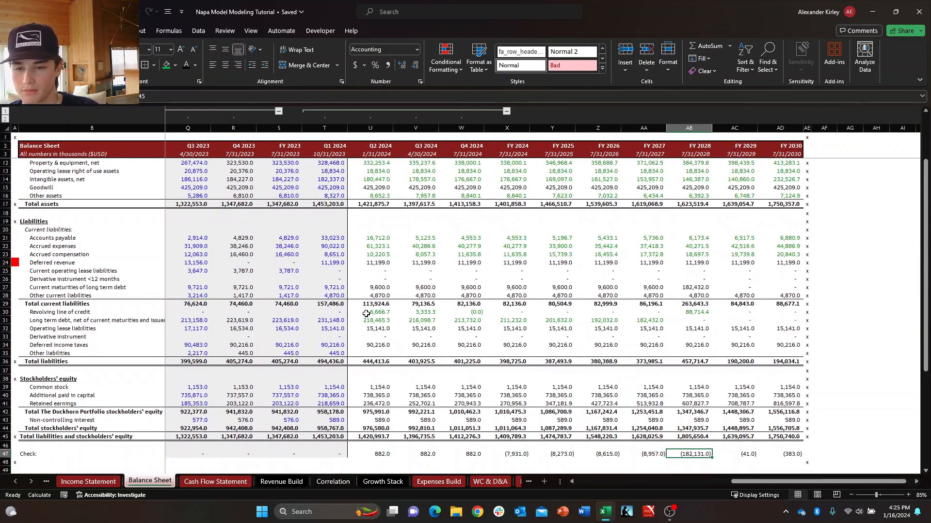
# Look through the FY 2028 column's assets and liabilities for the source of that year's Check difference.
pyautogui.press('Up')
pyautogui.press('Up')
pyautogui.hotkey('ctrl', 'Up')
pyautogui.hotkey('ctrl', 'Up')
pyautogui.hotkey('ctrl', 'Up')
pyautogui.hotkey('ctrl', 'Up')
pyautogui.hotkey('ctrl', 'Up')
pyautogui.hotkey('ctrl', 'Up')
pyautogui.hotkey('ctrl', 'Up')
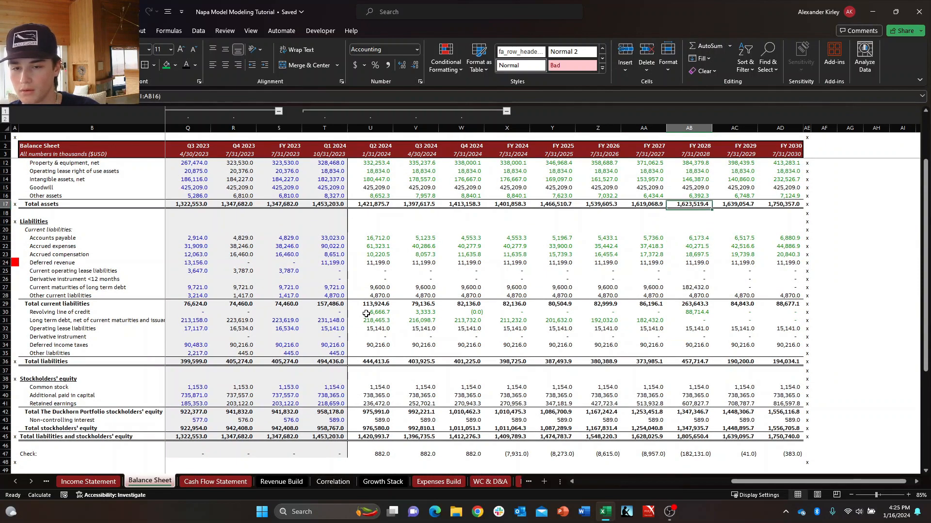
pyautogui.hotkey('ctrl', 'Down')
pyautogui.hotkey('ctrl', 'Down')
pyautogui.hotkey('ctrl', 'Down')
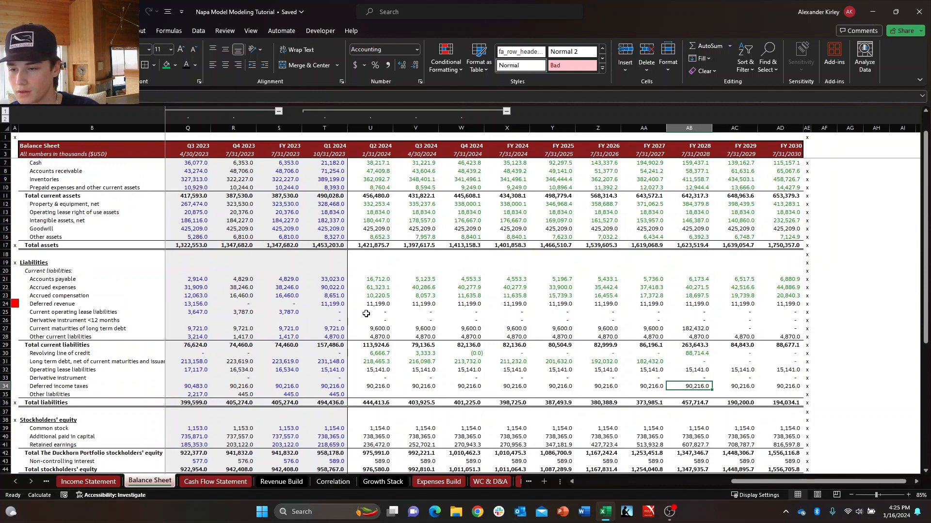
pyautogui.hotkey('ctrl', 'Up')
pyautogui.hotkey('ctrl', 'Up')
pyautogui.hotkey('ctrl', 'Down')
pyautogui.hotkey('ctrl', 'Down')
pyautogui.hotkey('ctrl', 'Up')
pyautogui.press('Down')
pyautogui.press('Down')
pyautogui.press('Down')
pyautogui.press('Down')
pyautogui.press('Down')
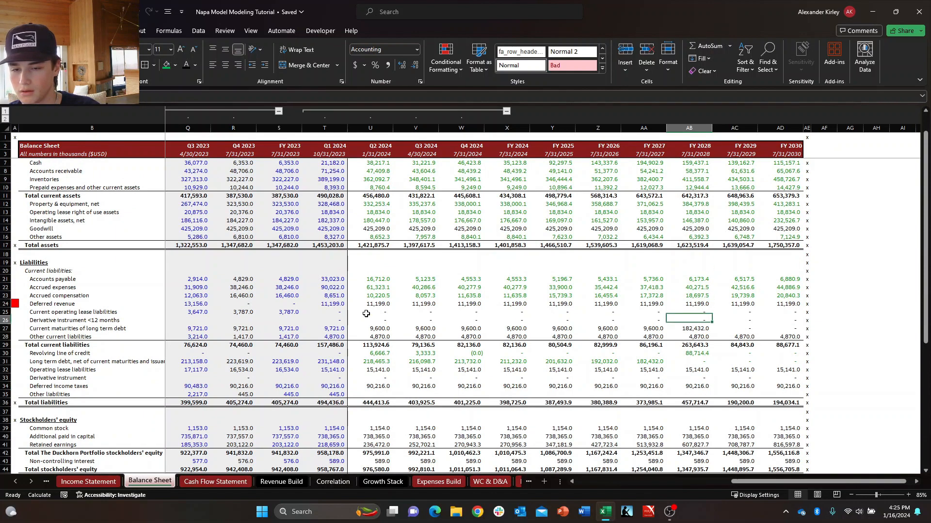
# Set Q2 2024 Current maturities of long term debt in U27 equal to Q1 2024 (T27) and copy the formula across to FY 2030.
pyautogui.press('Down')
pyautogui.press('Left')
pyautogui.hotkey('ctrl', 'Left')
pyautogui.press('Right')
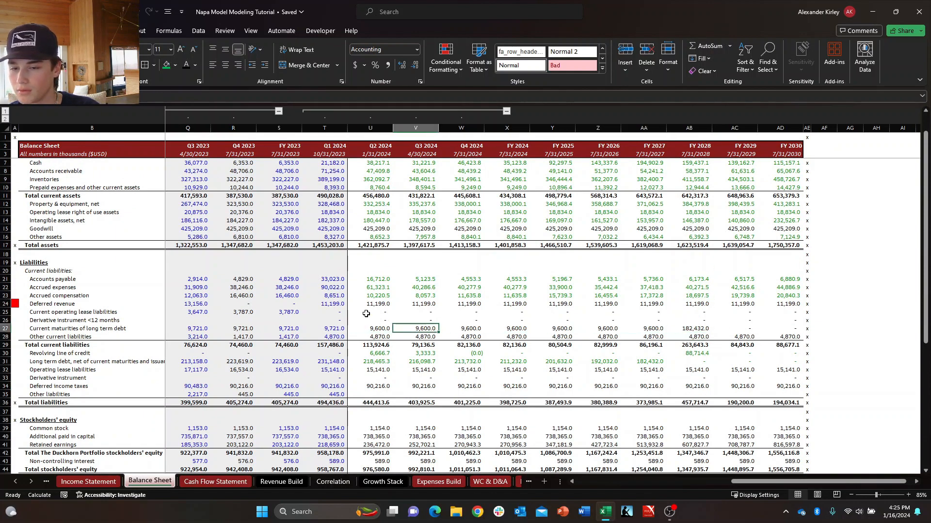
pyautogui.press('Left')
pyautogui.write('=')
pyautogui.press('Left')
pyautogui.press('Return')
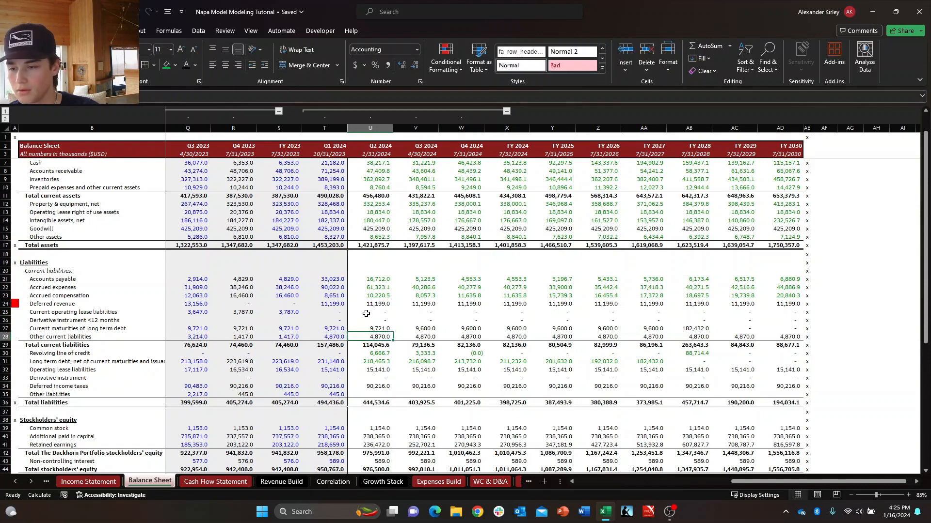
pyautogui.press('Up')
pyautogui.hotkey('ctrl', 'shift', 'Right')
pyautogui.hotkey('ctrl', 'r')
# Review the Check row for Q2 to Q4 2024 and separately for FY 2024 to FY 2030.
pyautogui.press('Down')
pyautogui.press('Down')
pyautogui.press('Down')
pyautogui.press('Down')
pyautogui.press('Down')
pyautogui.press('Down')
pyautogui.press('Down')
pyautogui.press('Down')
pyautogui.press('Down')
pyautogui.press('Down')
pyautogui.press('Down')
pyautogui.press('Down')
pyautogui.press('Down')
pyautogui.press('Down')
pyautogui.press('Down')
pyautogui.press('Down')
pyautogui.press('Down')
pyautogui.press('Down')
pyautogui.press('Down')
pyautogui.press('Down')
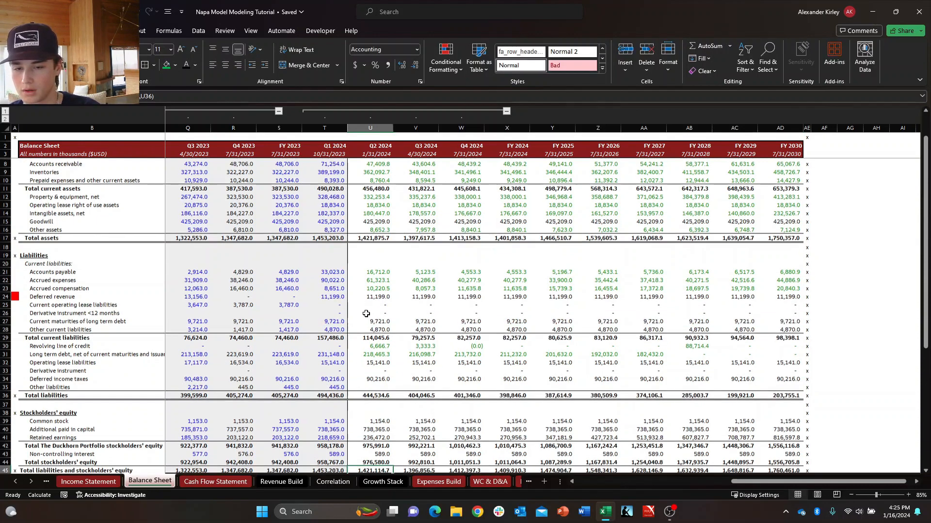
pyautogui.press('Down')
pyautogui.press('Up')
pyautogui.press('Up')
pyautogui.press('Up')
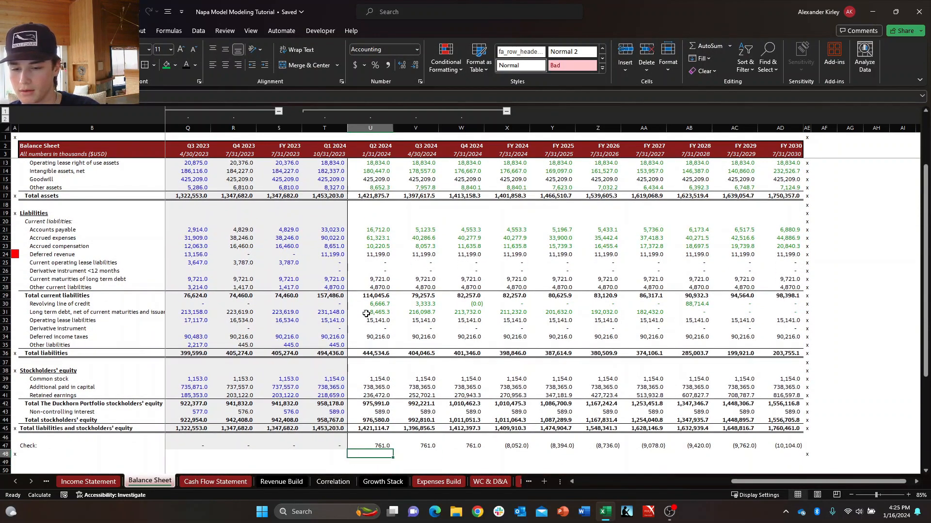
pyautogui.press('Right')
pyautogui.press('Right')
pyautogui.press('Right')
pyautogui.press('Right')
pyautogui.press('Left')
pyautogui.press('Left')
pyautogui.press('Left')
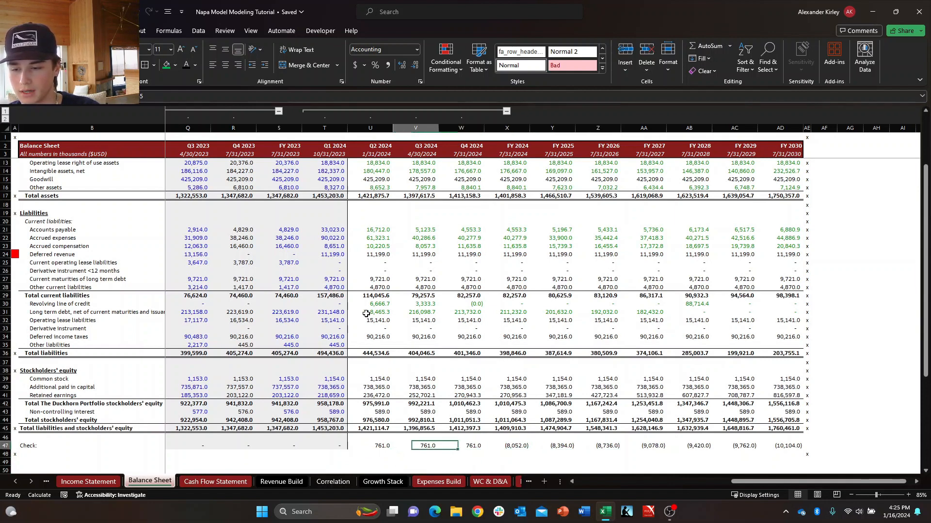
pyautogui.press('Left')
pyautogui.hotkey('shift', 'Right')
pyautogui.hotkey('shift', 'Right')
pyautogui.press('Right')
pyautogui.press('Right')
pyautogui.press('Right')
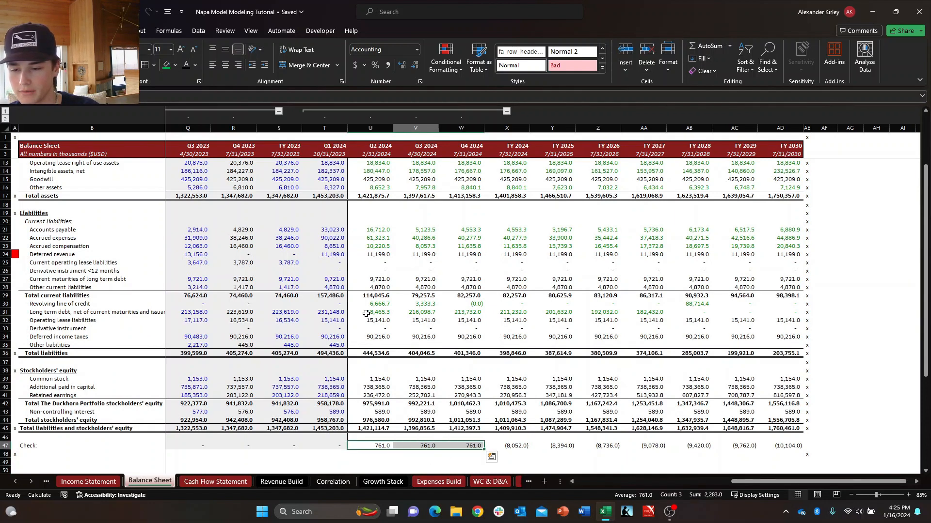
pyautogui.hotkey('shift', 'Right')
pyautogui.hotkey('shift', 'Right')
pyautogui.hotkey('shift', 'Right')
pyautogui.hotkey('shift', 'Right')
pyautogui.hotkey('shift', 'Right')
pyautogui.hotkey('shift', 'Right')
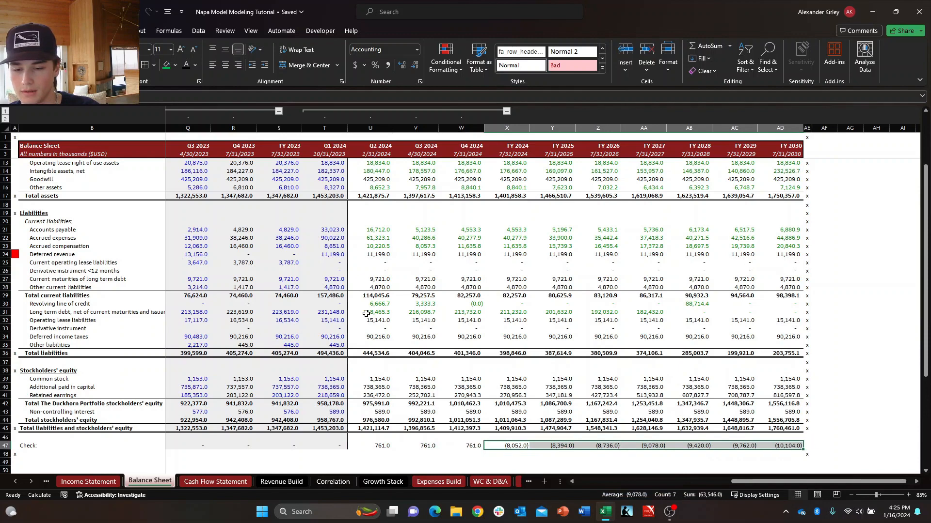
pyautogui.hotkey('shift', 'Left')
pyautogui.hotkey('shift', 'Right')
pyautogui.hotkey('ctrl', 'q')
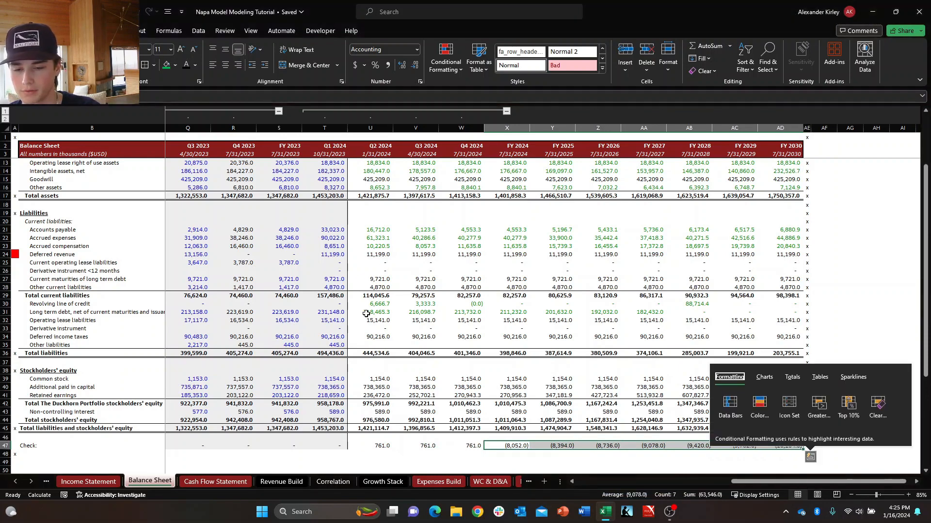
pyautogui.press('Escape')
# Set Q2 2024 Other liabilities in U35 equal to Q1 2024 (T35) and copy the formula across to FY 2030.
pyautogui.hotkey('ctrl', 'Up')
pyautogui.hotkey('ctrl', 'Up')
pyautogui.hotkey('ctrl', 'Up')
pyautogui.hotkey('ctrl', 'Up')
pyautogui.hotkey('ctrl', 'Up')
pyautogui.press('Up')
pyautogui.press('Up')
pyautogui.press('Up')
pyautogui.press('Up')
pyautogui.press('Up')
pyautogui.press('Up')
pyautogui.press('Up')
pyautogui.press('Up')
pyautogui.press('Up')
pyautogui.press('Up')
pyautogui.press('Up')
pyautogui.press('Up')
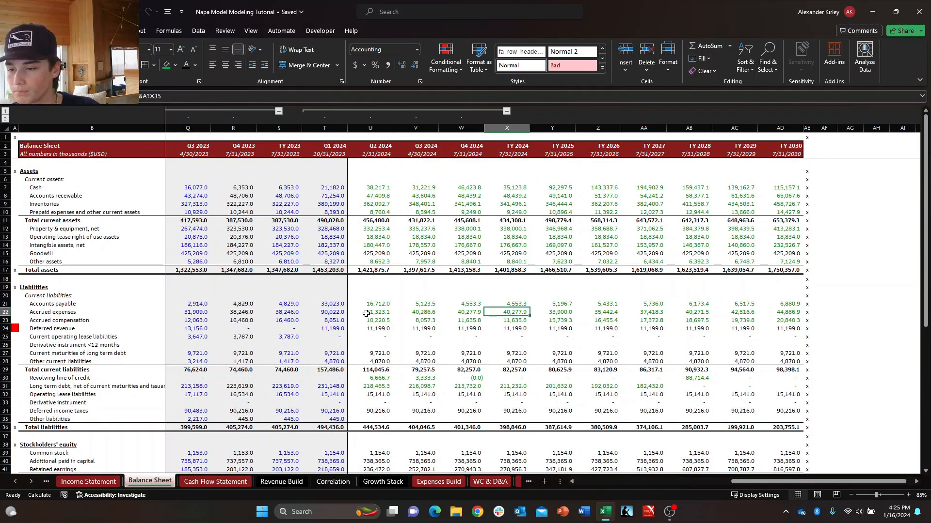
pyautogui.click(387, 420)
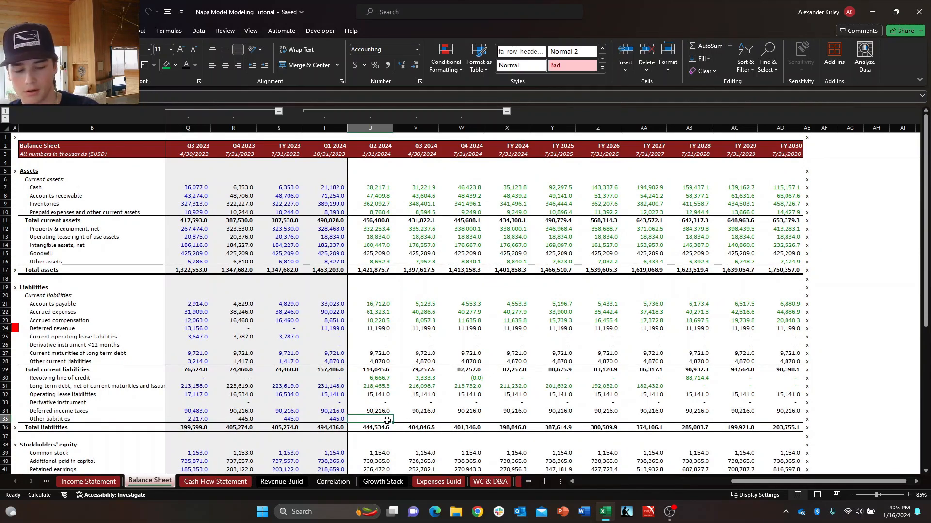
pyautogui.write('=')
pyautogui.press('Left')
pyautogui.press('Return')
pyautogui.press('Up')
pyautogui.hotkey('ctrl', 'shift', 'Right')
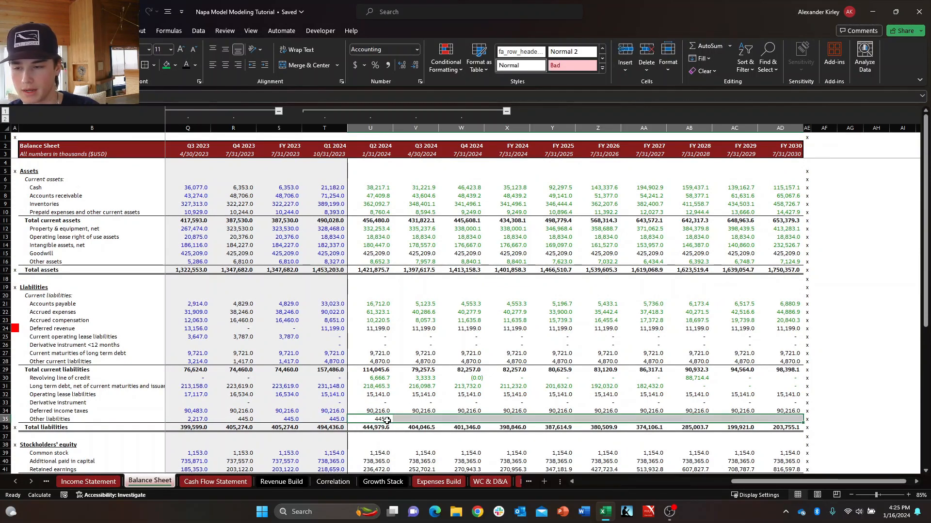
pyautogui.hotkey('ctrl', 'r')
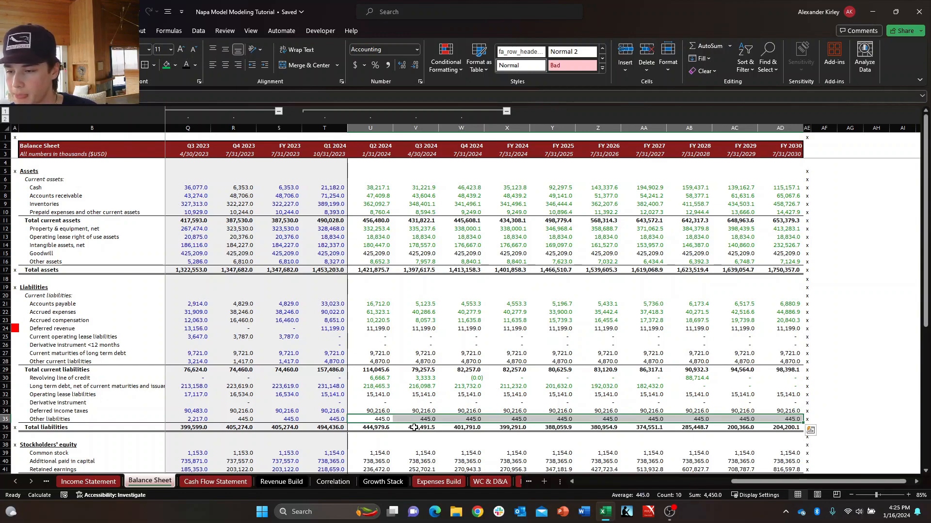
# Compare the 2024 quarterly differences in the Check row with the annual differences from FY 2024 onward.
pyautogui.scroll(-5, 414, 427)
pyautogui.click(392, 393)
pyautogui.click(422, 395)
pyautogui.click(468, 395)
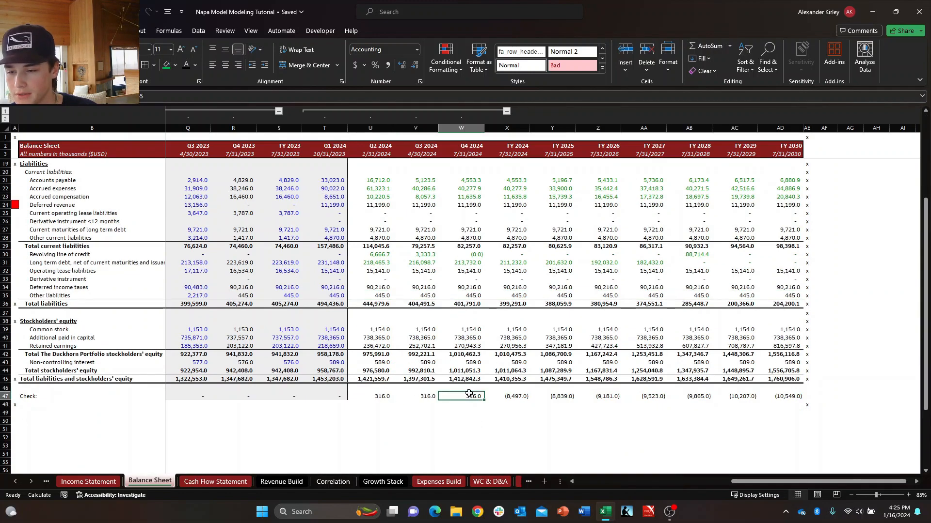
pyautogui.click(513, 396)
pyautogui.click(539, 398)
pyautogui.click(473, 396)
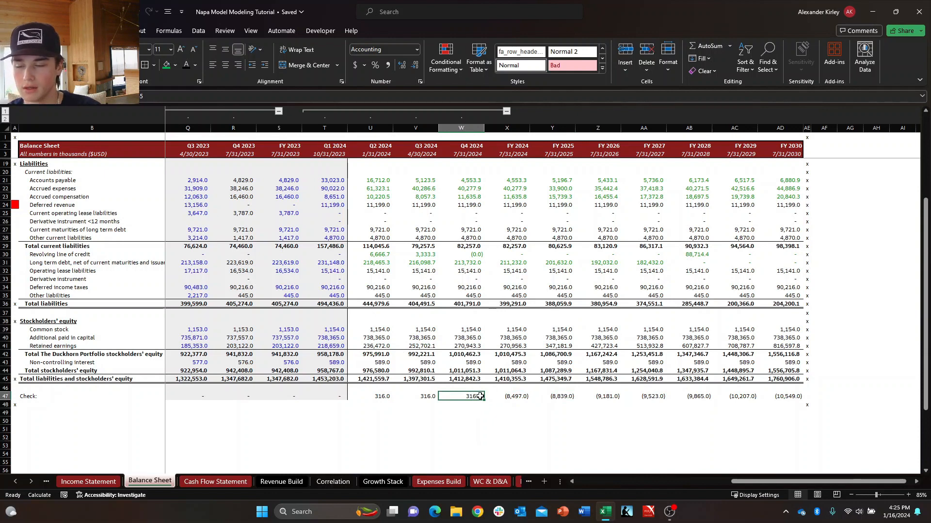
pyautogui.press('Left')
pyautogui.press('Left')
pyautogui.press('Right')
pyautogui.press('Right')
pyautogui.press('Right')
pyautogui.press('Left')
pyautogui.press('Left')
pyautogui.press('Left')
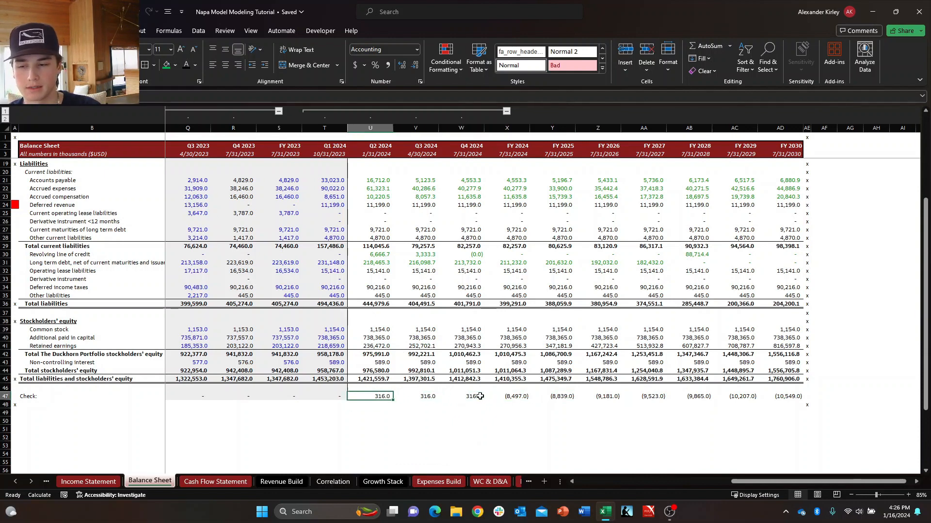
pyautogui.press('Right')
pyautogui.press('Right')
pyautogui.press('Left')
pyautogui.press('Left')
pyautogui.press('Left')
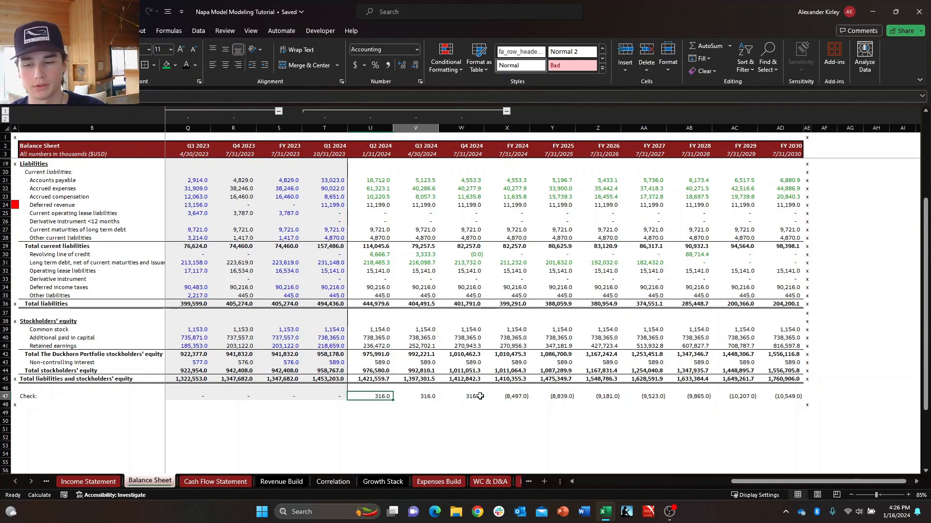
pyautogui.press('Right')
pyautogui.press('Right')
pyautogui.press('Left')
pyautogui.press('Left')
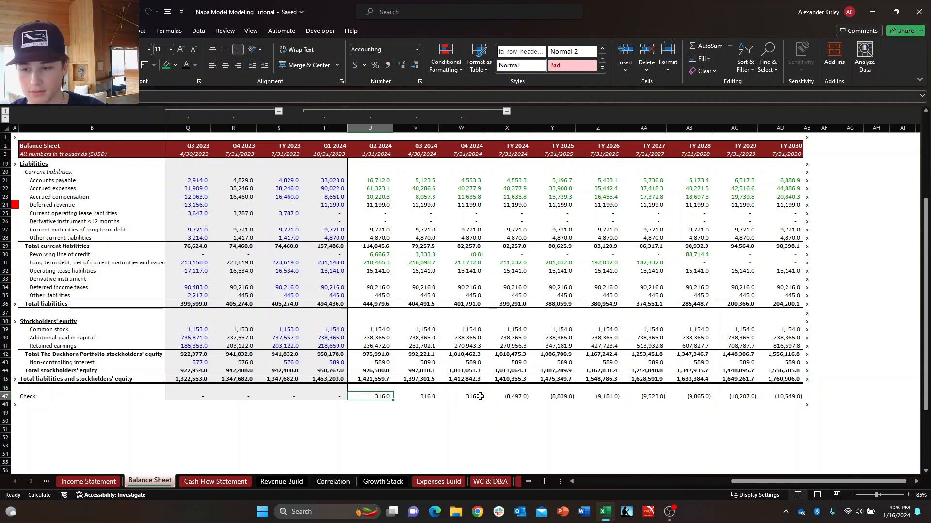
pyautogui.press('Right')
pyautogui.press('Right')
pyautogui.press('Right')
pyautogui.press('Right')
pyautogui.press('Left')
pyautogui.press('Down')
pyautogui.press('Up')
pyautogui.hotkey('ctrl', 'shift', 'Right')
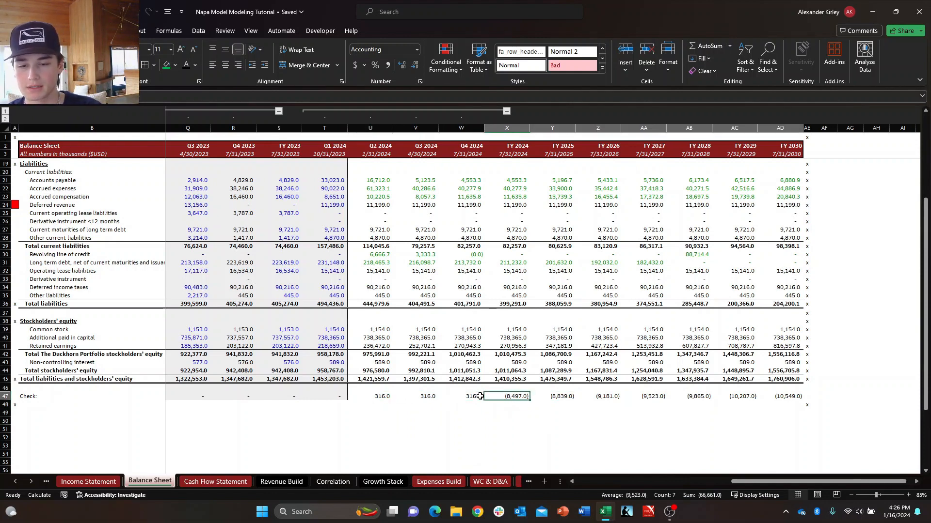
pyautogui.hotkey('shift', 'Left')
pyautogui.hotkey('shift', 'Right')
pyautogui.hotkey('shift', 'Left')
pyautogui.hotkey('shift', 'Right')
pyautogui.hotkey('shift', 'Left')
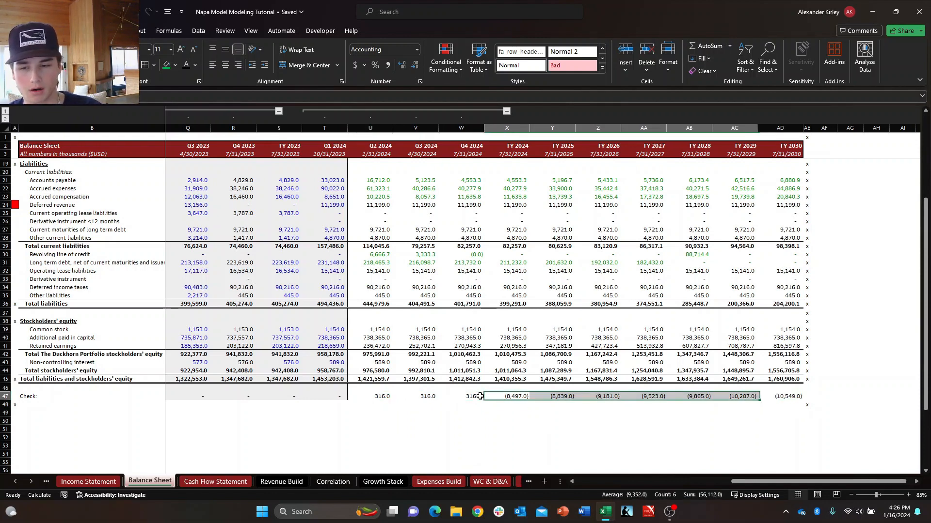
pyautogui.hotkey('shift', 'Right')
pyautogui.hotkey('shift', 'Left')
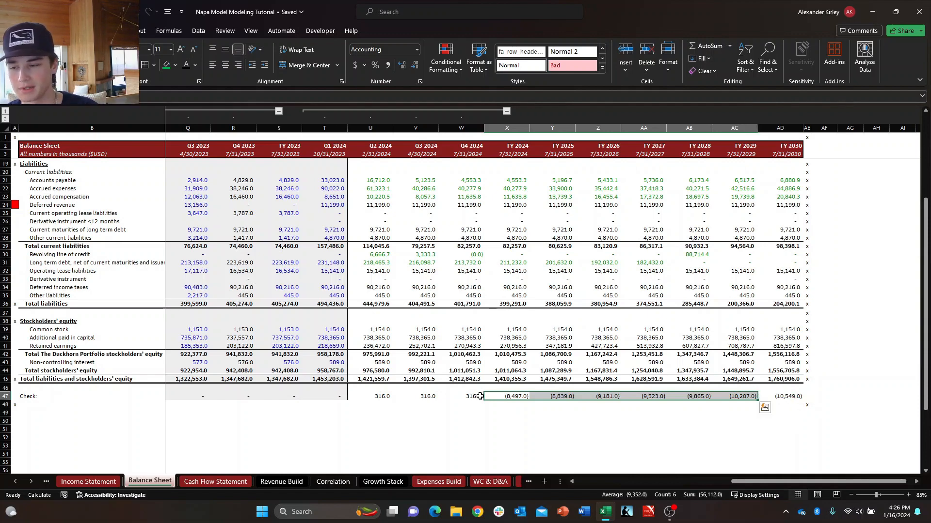
# Examine the FY 2024 operating activities lines on the Cash Flow Statement, including stock based compensation, for the cause of the annual Check differences.
pyautogui.click(240, 485)
pyautogui.scroll(6, 617, 298)
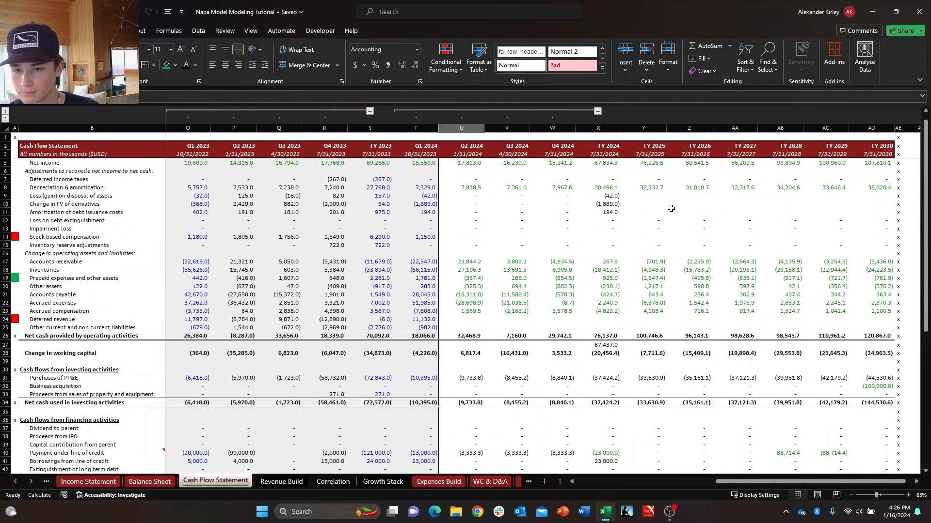
pyautogui.click(614, 287)
pyautogui.press('Up')
pyautogui.press('Up')
pyautogui.press('Up')
pyautogui.press('Up')
pyautogui.press('Up')
pyautogui.press('Up')
pyautogui.press('Up')
pyautogui.press('Up')
pyautogui.press('Up')
pyautogui.press('Up')
pyautogui.press('Up')
pyautogui.press('Up')
pyautogui.press('Up')
pyautogui.press('Up')
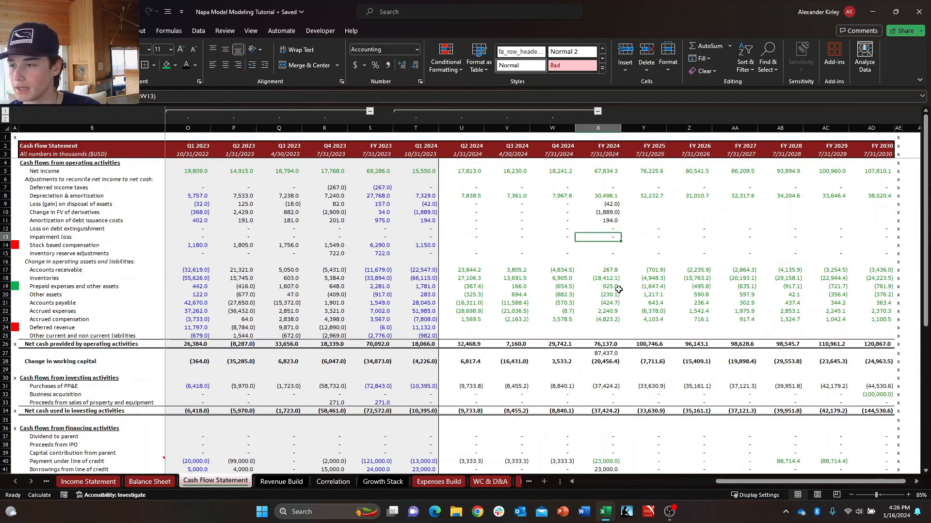
pyautogui.press('Down')
pyautogui.press('Down')
pyautogui.press('Down')
pyautogui.press('Down')
pyautogui.press('Down')
pyautogui.press('Down')
pyautogui.press('Down')
pyautogui.press('Down')
pyautogui.press('Down')
pyautogui.press('Down')
pyautogui.press('Down')
pyautogui.press('Down')
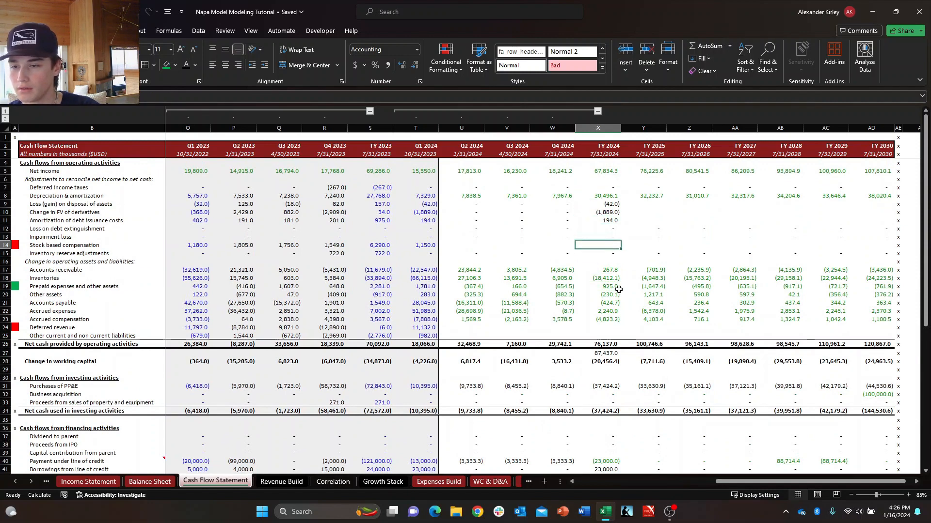
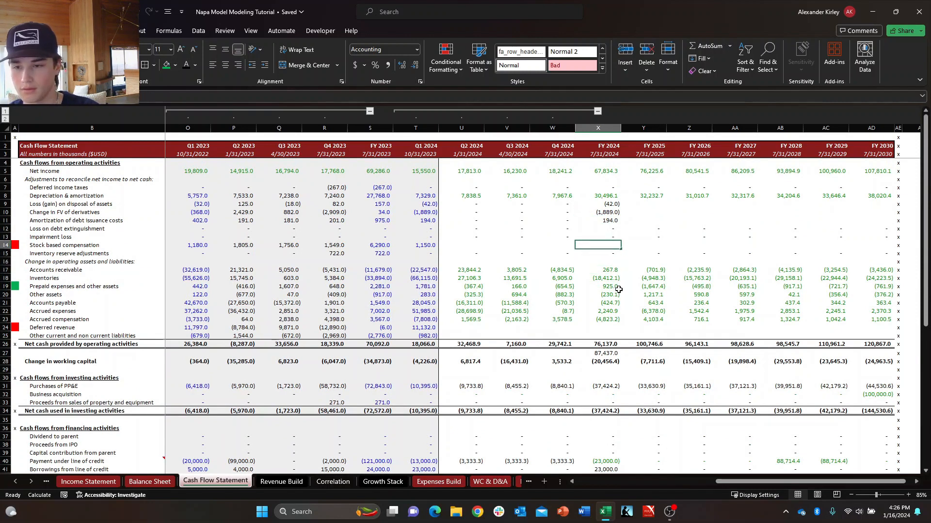
# Copy the FY 2024 annual formula from Amortization of debt issuance costs (X11) into Stock based compensation (X14).
pyautogui.write('+')
pyautogui.press('Escape')
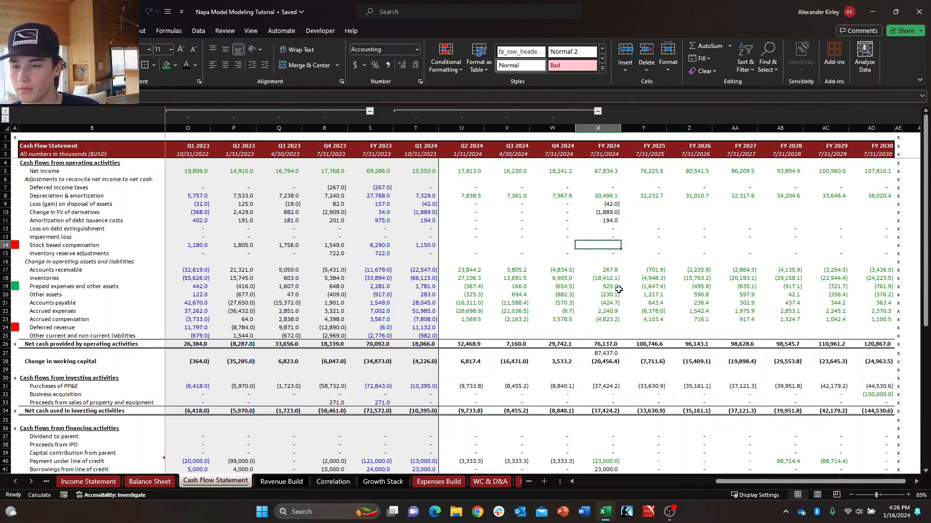
pyautogui.press('Up')
pyautogui.press('Up')
pyautogui.press('Up')
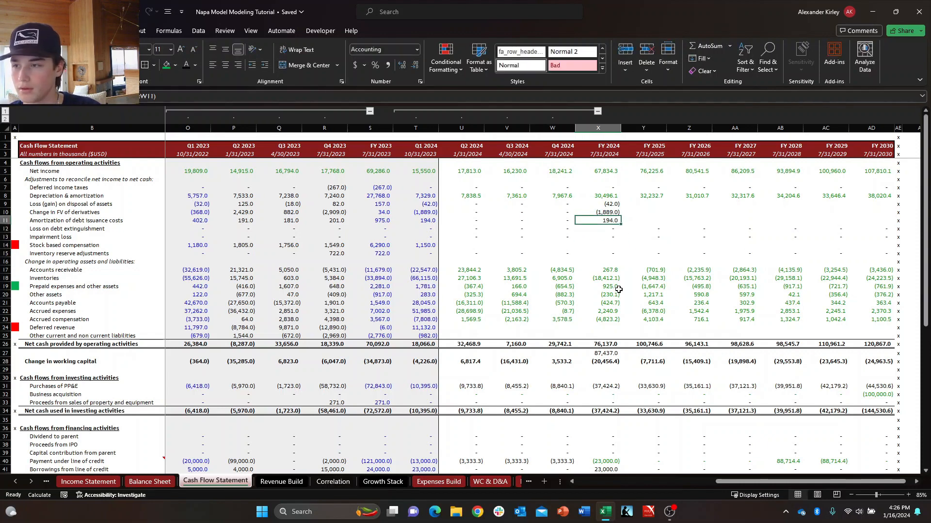
pyautogui.hotkey('ctrl', 'c')
pyautogui.press('Down')
pyautogui.press('Down')
pyautogui.press('Down')
pyautogui.hotkey('ctrl', 'v')
pyautogui.press('Escape')
# Examine the Q2 2024 to FY 2024 Stock based compensation cells alongside the Inventory reserve adjustments row.
pyautogui.press('Left')
pyautogui.press('Left')
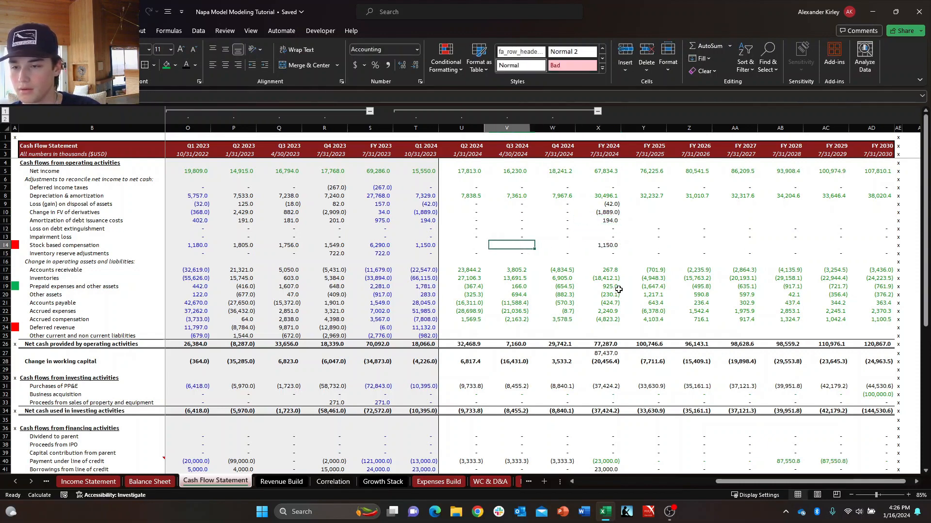
pyautogui.press('Left')
pyautogui.press('Right')
pyautogui.press('Left')
pyautogui.press('Right')
pyautogui.press('Right')
pyautogui.press('Right')
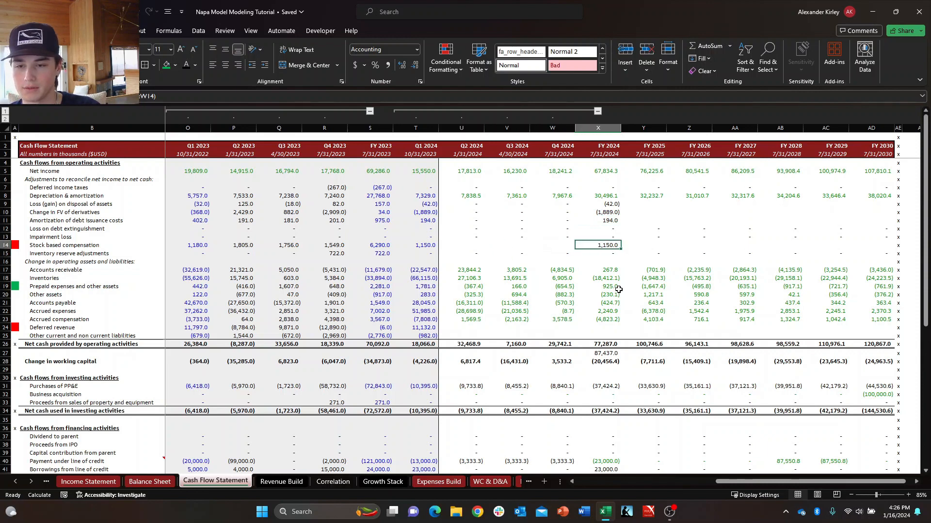
pyautogui.hotkey('ctrl', 'z')
pyautogui.press('Down')
pyautogui.press('Right')
pyautogui.press('Up')
pyautogui.press('Left')
pyautogui.press('Left')
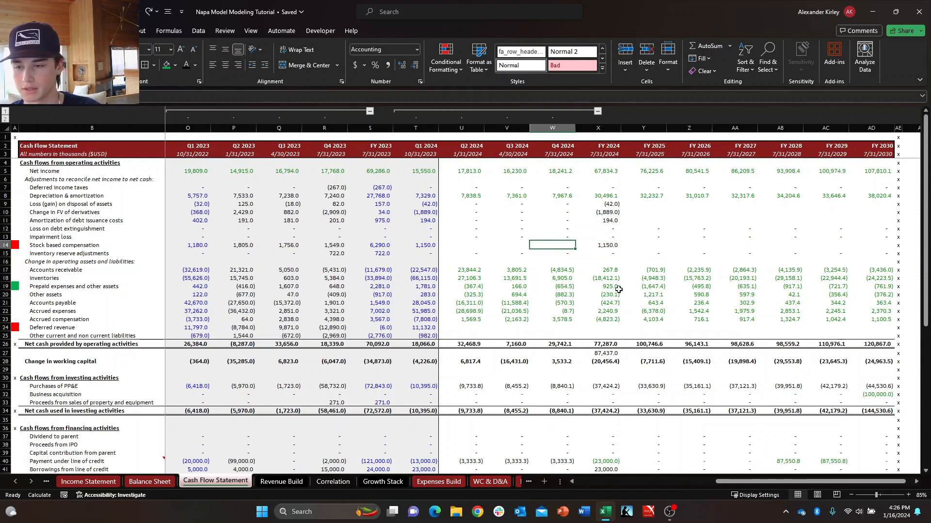
pyautogui.press('Down')
pyautogui.press('Right')
pyautogui.press('Up')
pyautogui.press('Left')
pyautogui.press('Down')
pyautogui.press('Right')
pyautogui.press('Down')
pyautogui.press('Up')
pyautogui.press('Left')
pyautogui.press('Left')
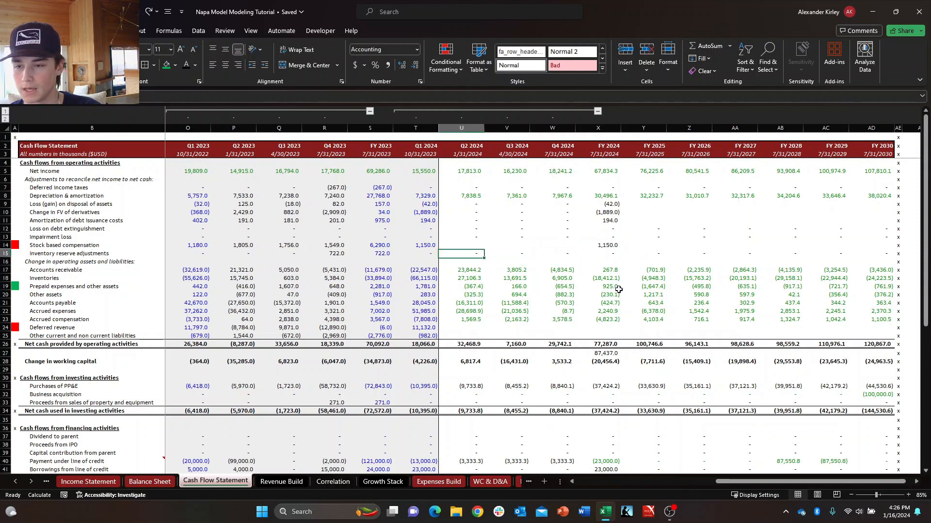
pyautogui.hotkey('shift', 'space')
pyautogui.press('Down')
pyautogui.press('Up')
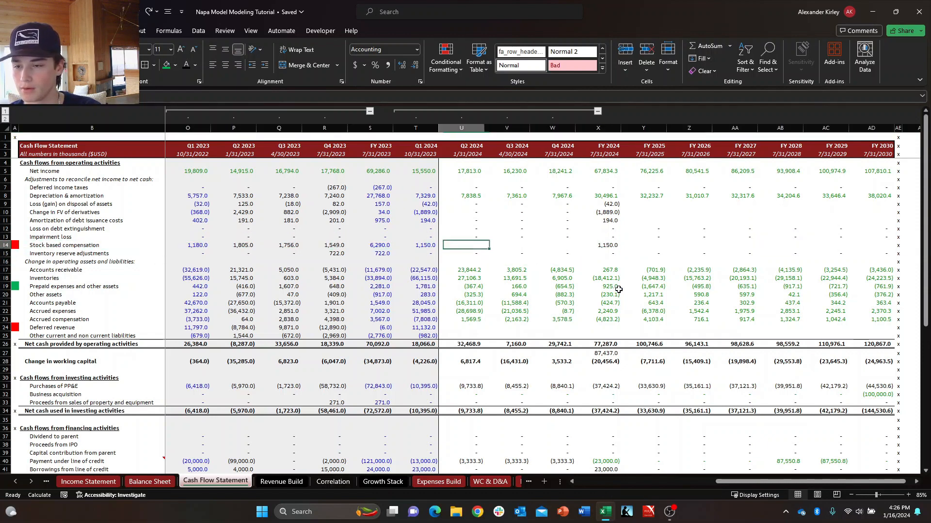
pyautogui.hotkey('shift', 'space')
pyautogui.press('Down')
pyautogui.press('Right')
pyautogui.press('Up')
pyautogui.press('Left')
pyautogui.hotkey('shift', 'Down')
pyautogui.press('Down')
pyautogui.press('Right')
pyautogui.press('Up')
pyautogui.press('Left')
pyautogui.press('Down')
pyautogui.press('Right')
pyautogui.press('Up')
pyautogui.press('Left')
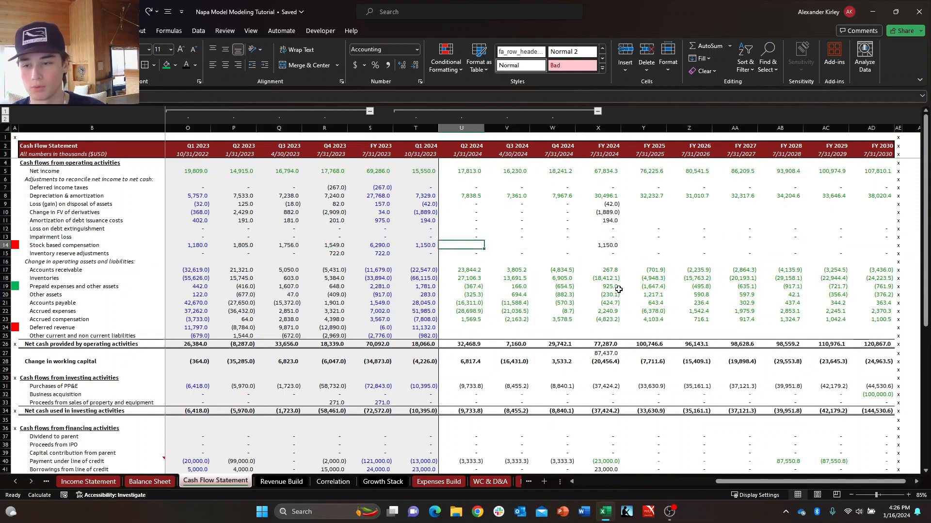
pyautogui.press('Down')
pyautogui.press('Right')
pyautogui.press('Up')
pyautogui.press('Left')
pyautogui.hotkey('shift', 'space')
pyautogui.press('Down')
pyautogui.press('Up')
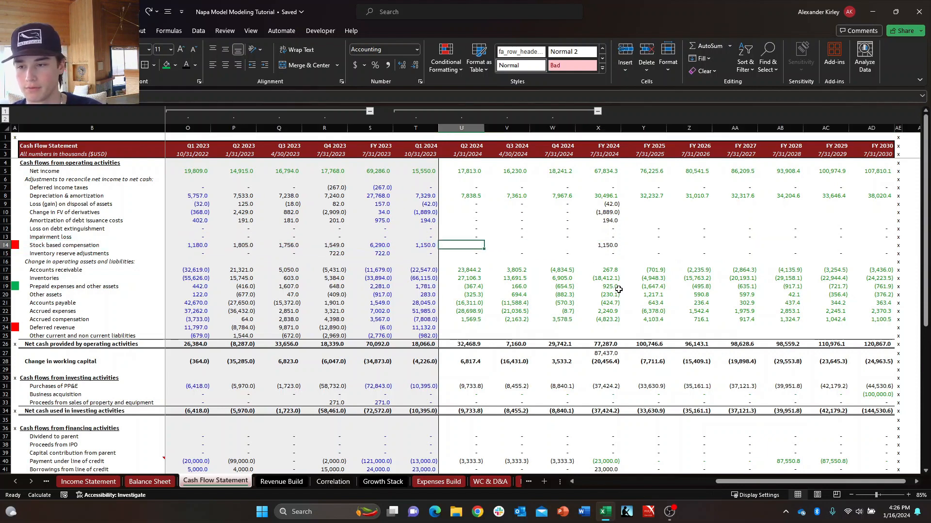
pyautogui.press('Down')
pyautogui.press('Right')
pyautogui.press('Up')
pyautogui.press('Left')
pyautogui.hotkey('shift', 'space')
# Examine the 2024 working capital lines down to Deferred revenue, Other current and non current liabilities, and net operating cash.
pyautogui.press('Down')
pyautogui.press('Down')
pyautogui.press('Right')
pyautogui.press('Down')
pyautogui.press('Right')
pyautogui.press('Down')
pyautogui.press('Right')
pyautogui.press('Down')
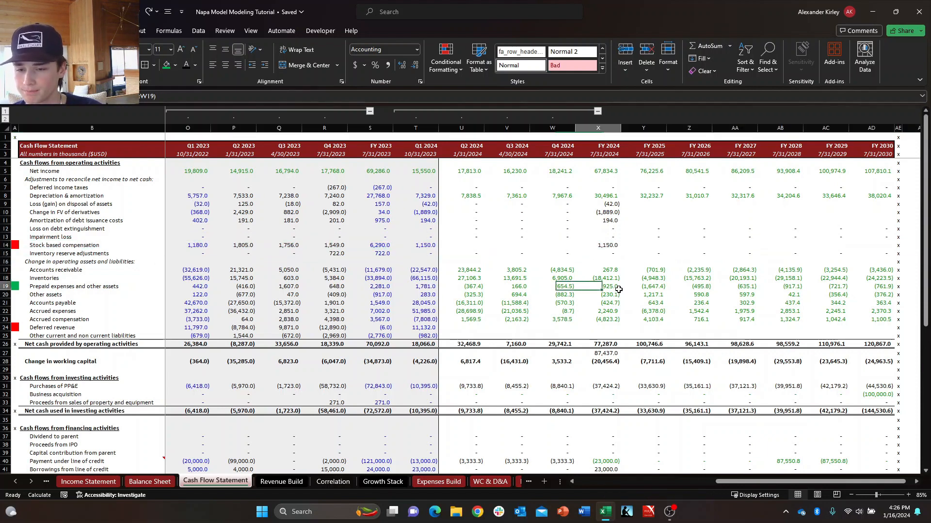
pyautogui.press('Right')
pyautogui.press('Down')
pyautogui.press('Down')
pyautogui.press('Down')
pyautogui.press('Left')
pyautogui.press('Left')
pyautogui.press('Left')
pyautogui.press('Left')
pyautogui.press('Down')
pyautogui.press('Down')
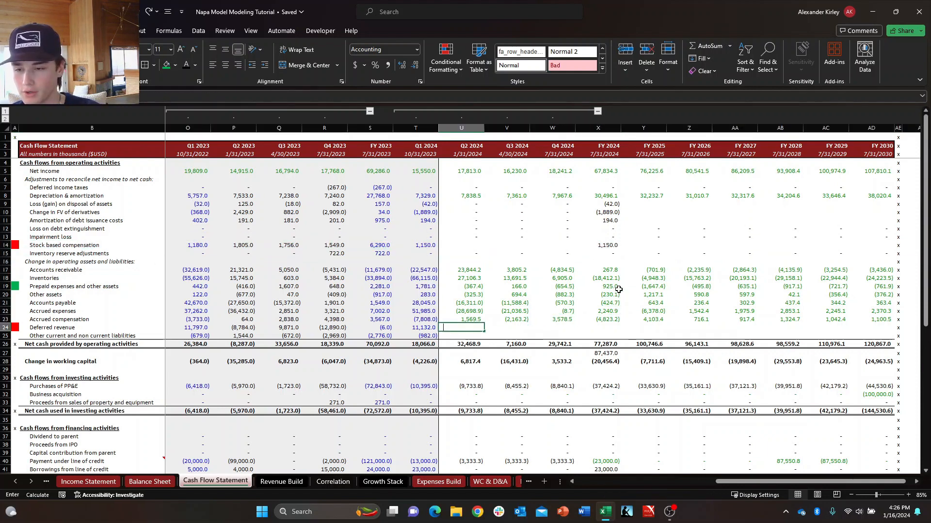
pyautogui.press('Escape')
pyautogui.press('Right')
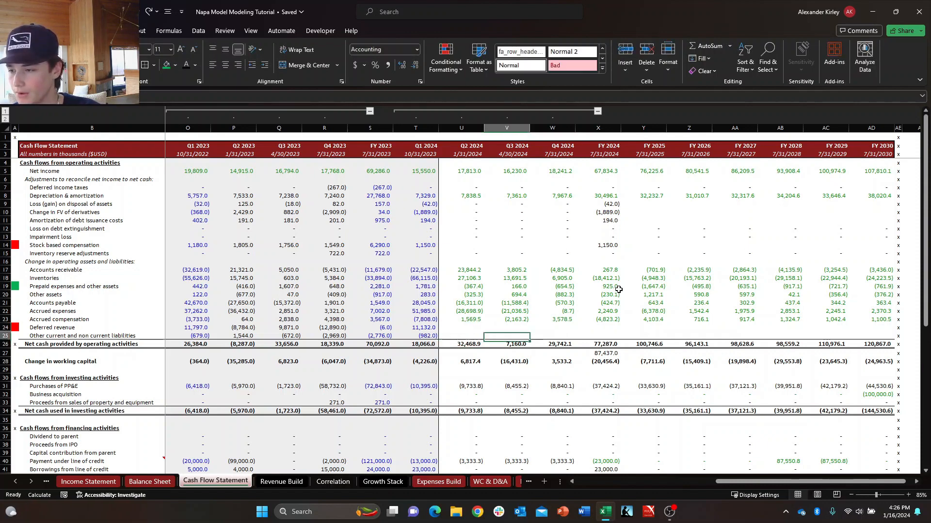
pyautogui.press('Left')
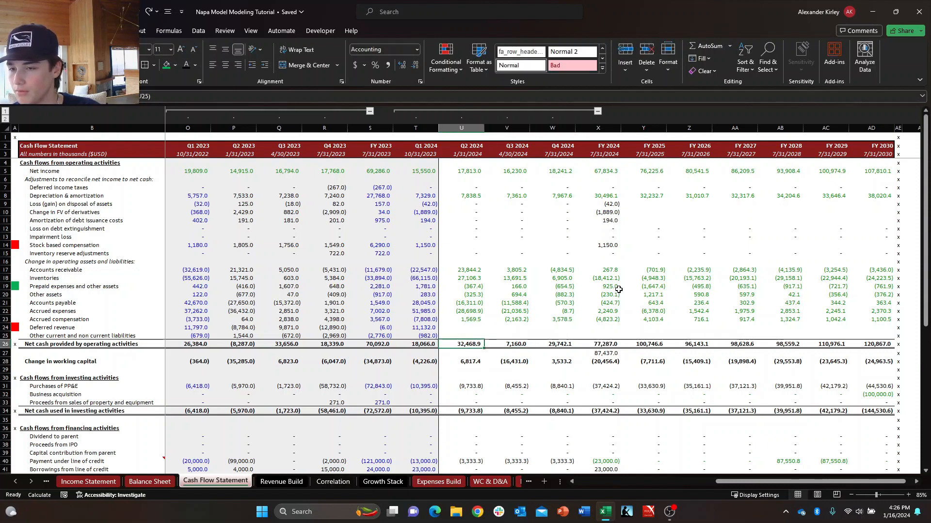
pyautogui.press('Right')
pyautogui.press('Right')
pyautogui.press('Right')
pyautogui.press('Right')
pyautogui.press('Right')
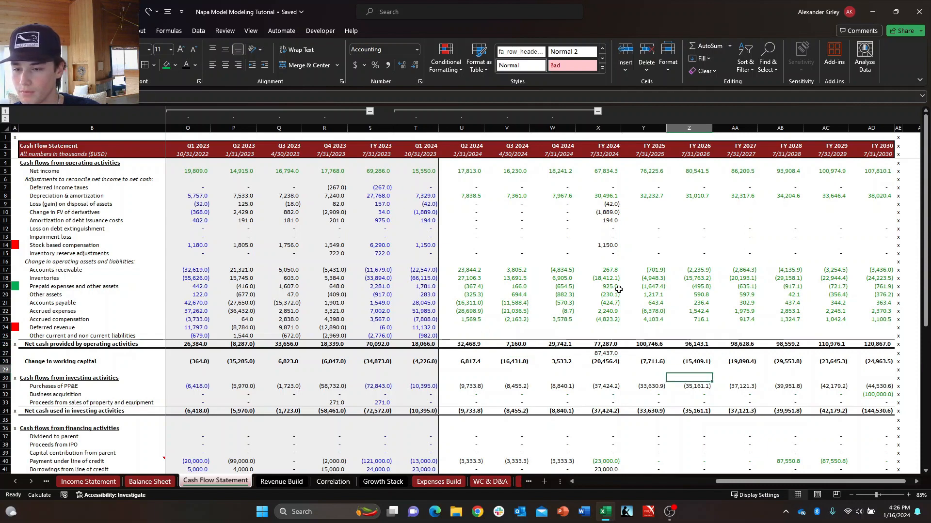
pyautogui.press('Left')
pyautogui.press('Left')
pyautogui.press('Left')
pyautogui.press('Left')
pyautogui.press('Left')
pyautogui.press('Right')
pyautogui.press('Left')
pyautogui.press('Down')
pyautogui.press('Up')
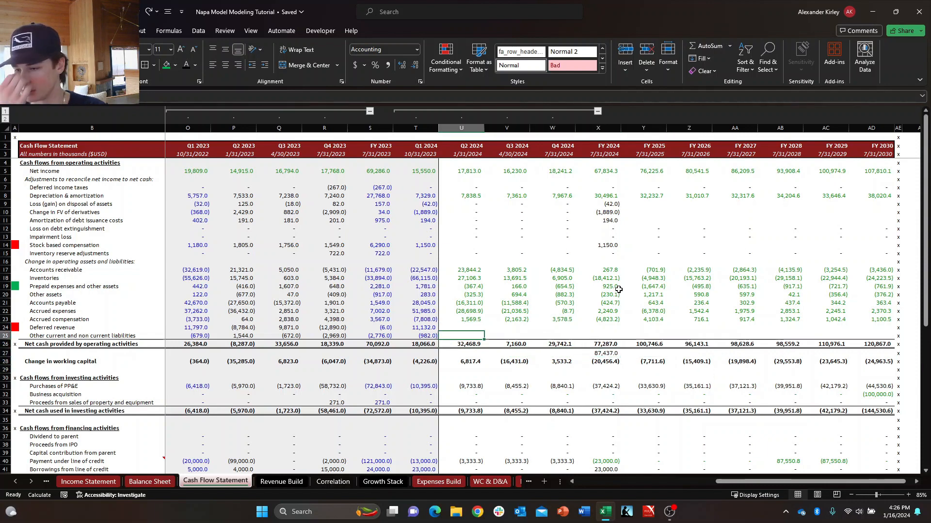
pyautogui.press('Down')
pyautogui.press('Down')
pyautogui.press('Down')
pyautogui.press('Down')
pyautogui.press('Down')
pyautogui.press('Down')
pyautogui.press('Down')
pyautogui.press('Down')
pyautogui.press('Down')
pyautogui.press('Down')
pyautogui.press('Down')
pyautogui.press('Down')
pyautogui.press('Down')
pyautogui.press('Down')
pyautogui.press('Down')
pyautogui.press('Down')
pyautogui.press('Down')
pyautogui.press('Down')
pyautogui.press('Down')
pyautogui.press('Down')
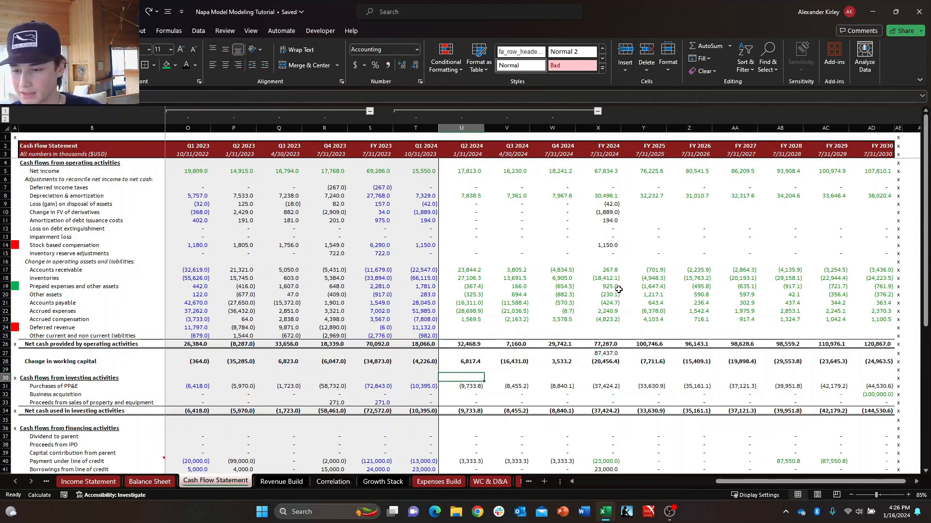
# Review the financing activities and the beginning and ending cash rows from Q2 2024 through FY 2025.
pyautogui.press('Down')
pyautogui.press('Down')
pyautogui.press('Down')
pyautogui.press('Down')
pyautogui.press('Down')
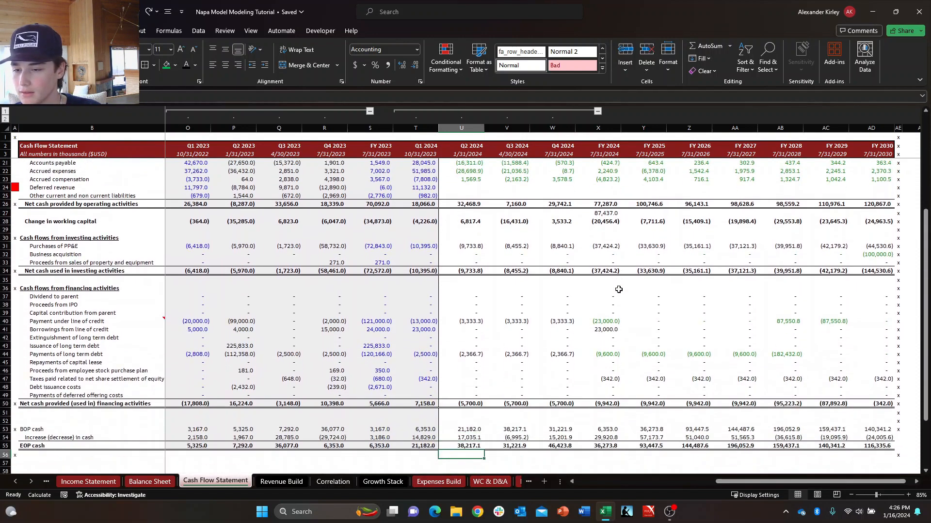
pyautogui.press('Up')
pyautogui.press('Up')
pyautogui.press('Up')
pyautogui.press('Up')
pyautogui.press('Up')
pyautogui.press('Up')
pyautogui.press('Up')
pyautogui.press('Up')
pyautogui.press('Up')
pyautogui.press('Up')
pyautogui.press('Up')
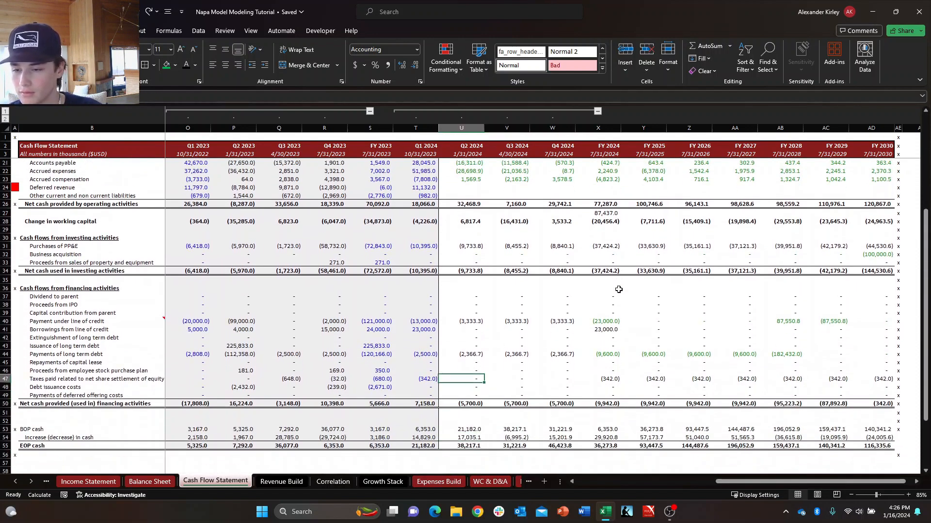
pyautogui.press('Down')
pyautogui.press('Down')
pyautogui.press('Down')
pyautogui.press('Right')
pyautogui.press('Right')
pyautogui.press('Down')
pyautogui.press('Down')
pyautogui.press('Right')
pyautogui.press('Right')
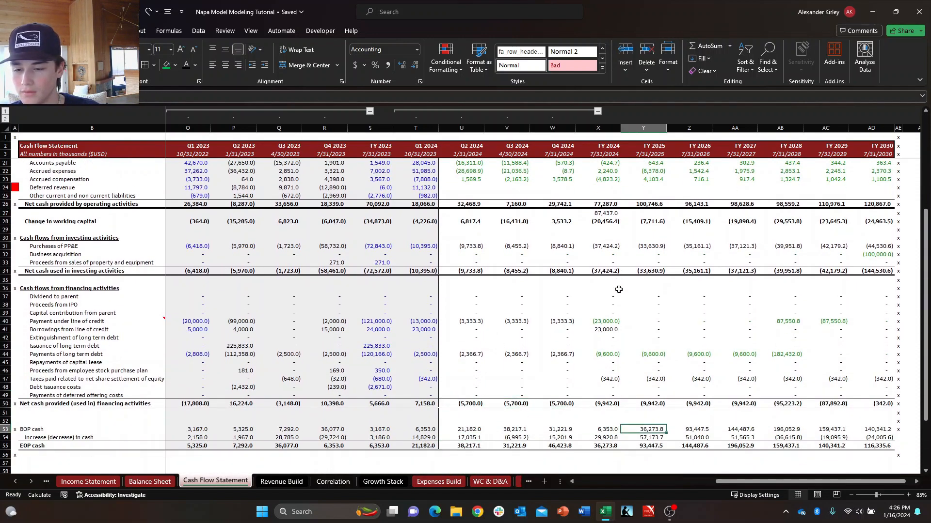
# Examine the FY 2024 non-cash adjustments from net income down to Change in FV of derivatives.
pyautogui.press('Left')
pyautogui.press('Up')
pyautogui.press('Up')
pyautogui.press('Up')
pyautogui.hotkey('ctrl', 'Up')
pyautogui.hotkey('ctrl', 'Up')
pyautogui.hotkey('ctrl', 'Up')
pyautogui.hotkey('ctrl', 'Up')
pyautogui.hotkey('ctrl', 'Up')
pyautogui.hotkey('ctrl', 'Up')
pyautogui.hotkey('ctrl', 'Up')
pyautogui.hotkey('ctrl', 'Up')
pyautogui.hotkey('ctrl', 'Up')
pyautogui.hotkey('ctrl', 'Up')
pyautogui.hotkey('ctrl', 'Up')
pyautogui.hotkey('ctrl', 'Up')
pyautogui.hotkey('ctrl', 'Up')
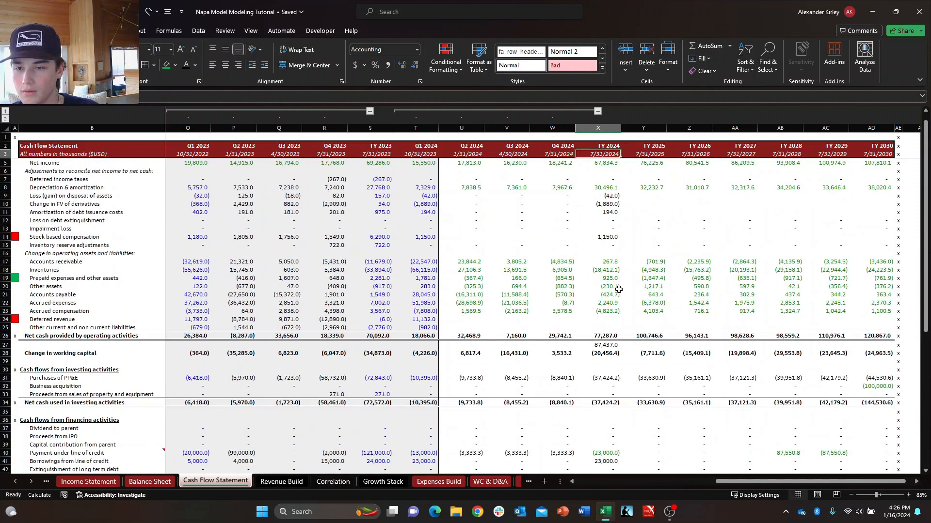
pyautogui.press('Down')
pyautogui.press('Down')
pyautogui.press('Down')
pyautogui.press('Down')
pyautogui.press('Down')
# Recheck the Q2 to Q4 2024 Stock based compensation cells and the Q2 lines down to Purchases of PP&E.
pyautogui.press('Down')
pyautogui.press('Down')
pyautogui.press('Down')
pyautogui.press('Down')
pyautogui.press('Down')
pyautogui.press('Down')
pyautogui.press('Down')
pyautogui.press('Down')
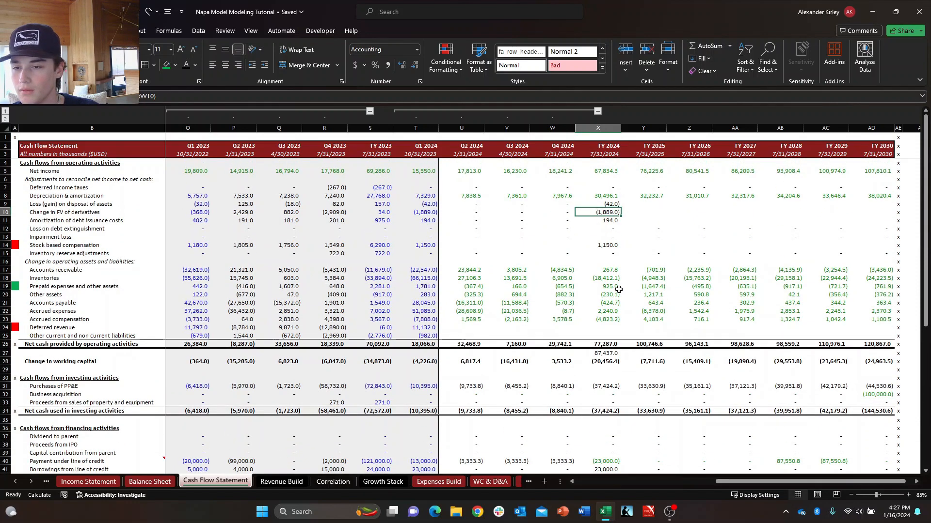
pyautogui.press('Left')
pyautogui.press('Left')
pyautogui.press('Left')
pyautogui.press('Down')
pyautogui.press('Right')
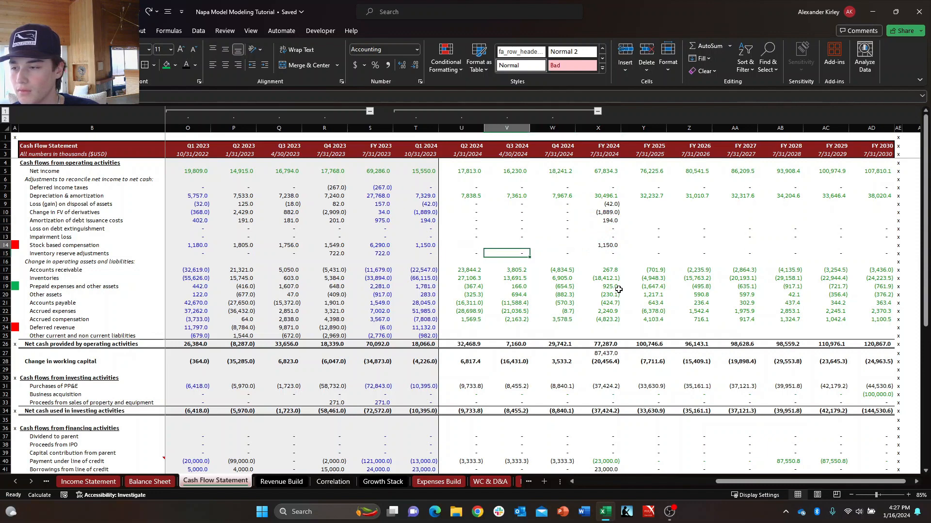
pyautogui.press('Left')
pyautogui.press('Up')
pyautogui.press('Right')
pyautogui.press('Right')
pyautogui.press('Right')
pyautogui.press('Right')
pyautogui.press('Left')
pyautogui.press('Left')
pyautogui.press('Left')
pyautogui.press('Left')
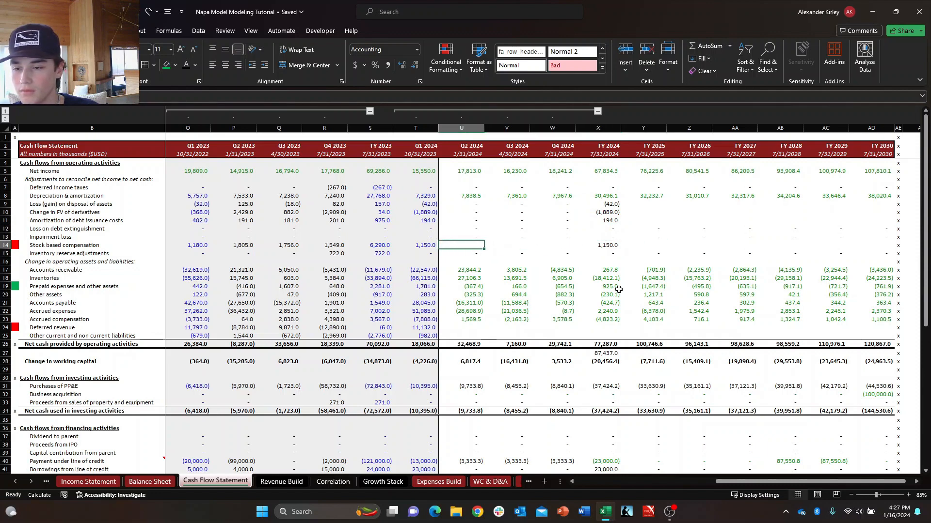
pyautogui.press('Down')
pyautogui.press('Down')
pyautogui.press('Down')
pyautogui.press('Down')
pyautogui.press('Down')
pyautogui.press('Down')
pyautogui.press('Down')
pyautogui.press('Down')
pyautogui.press('Down')
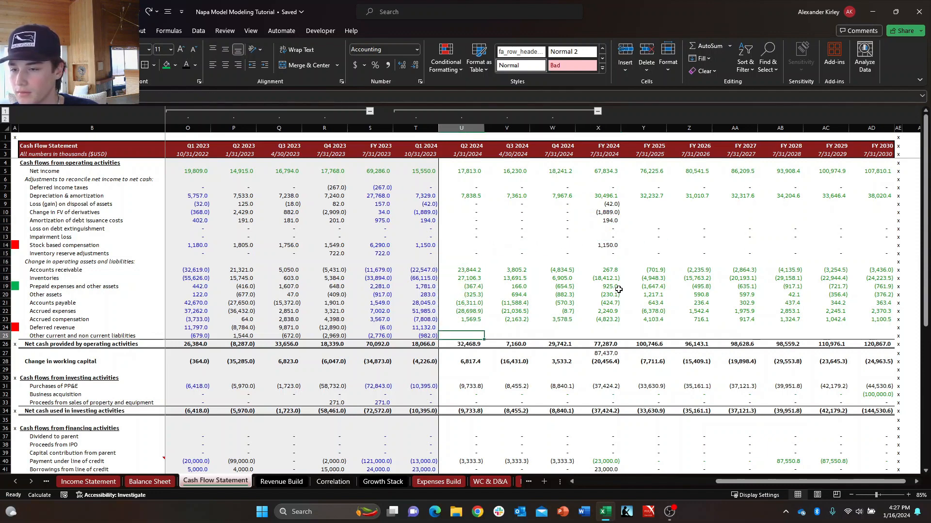
pyautogui.press('Up')
pyautogui.press('Up')
pyautogui.press('Up')
pyautogui.press('Up')
pyautogui.press('Up')
pyautogui.press('Down')
pyautogui.press('Down')
pyautogui.press('Down')
pyautogui.press('Down')
pyautogui.press('Down')
pyautogui.press('Down')
pyautogui.press('Down')
pyautogui.press('Down')
pyautogui.press('Down')
pyautogui.press('Down')
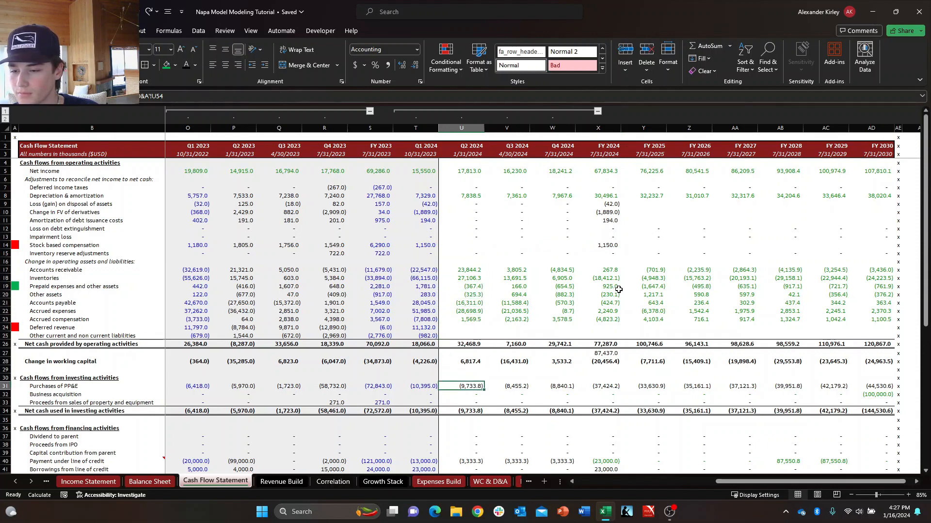
# Examine the investing activities and the FY 2024 column back up to the Accounts receivable change.
pyautogui.press('Down')
pyautogui.press('Down')
pyautogui.press('Down')
pyautogui.press('Right')
pyautogui.press('Right')
pyautogui.press('Right')
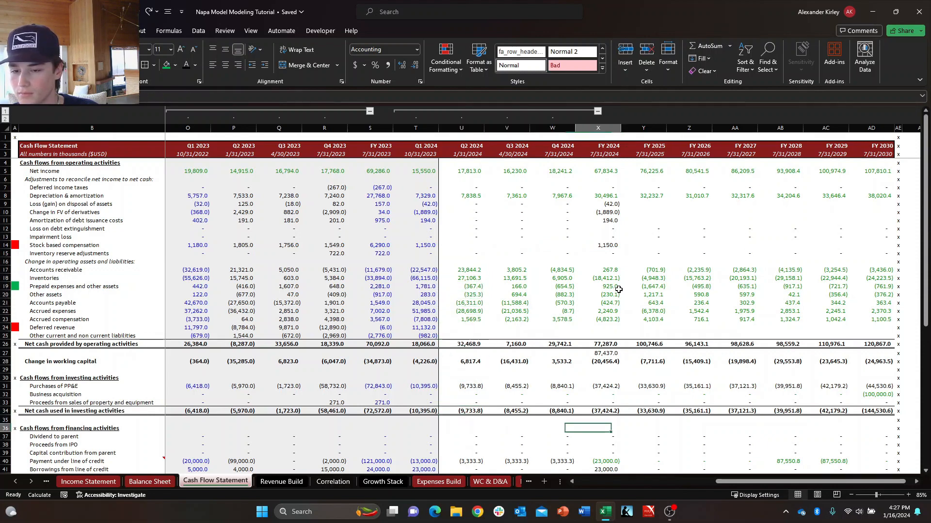
pyautogui.press('Up')
pyautogui.press('Up')
pyautogui.press('Up')
pyautogui.press('Up')
pyautogui.press('Up')
pyautogui.press('Up')
pyautogui.press('Up')
pyautogui.press('Up')
pyautogui.press('Up')
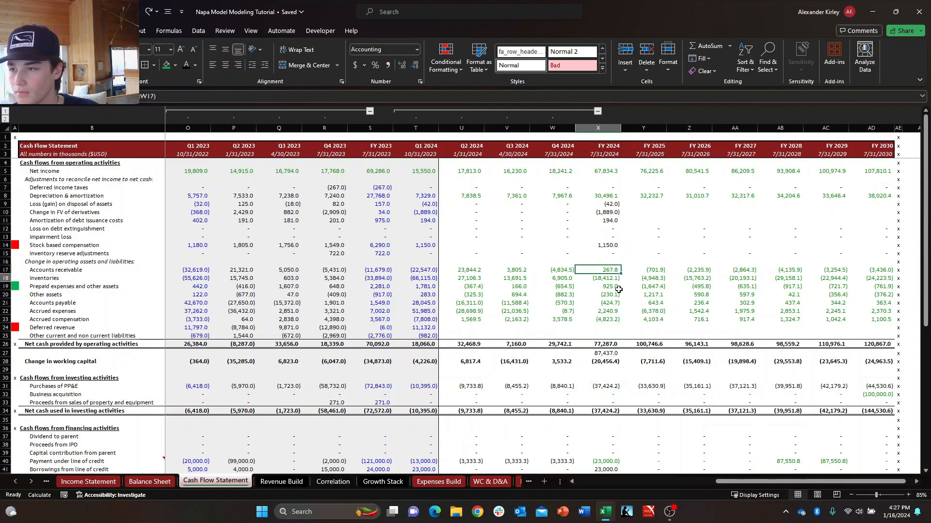
# Recheck the FY 2024 cash flow column from the Accounts receivable change up to Net income and Deferred income taxes.
pyautogui.press('Down')
pyautogui.press('Down')
pyautogui.press('Down')
pyautogui.press('Down')
pyautogui.press('Down')
pyautogui.press('Down')
pyautogui.press('Down')
pyautogui.press('Up')
pyautogui.press('Up')
pyautogui.press('Up')
pyautogui.press('Up')
pyautogui.press('Up')
pyautogui.press('Up')
pyautogui.press('Up')
pyautogui.press('Up')
pyautogui.press('Up')
pyautogui.press('Up')
pyautogui.press('Up')
pyautogui.press('Up')
pyautogui.press('Up')
pyautogui.press('Up')
pyautogui.press('Up')
pyautogui.press('Up')
pyautogui.press('Up')
pyautogui.press('Up')
pyautogui.press('Up')
pyautogui.press('Up')
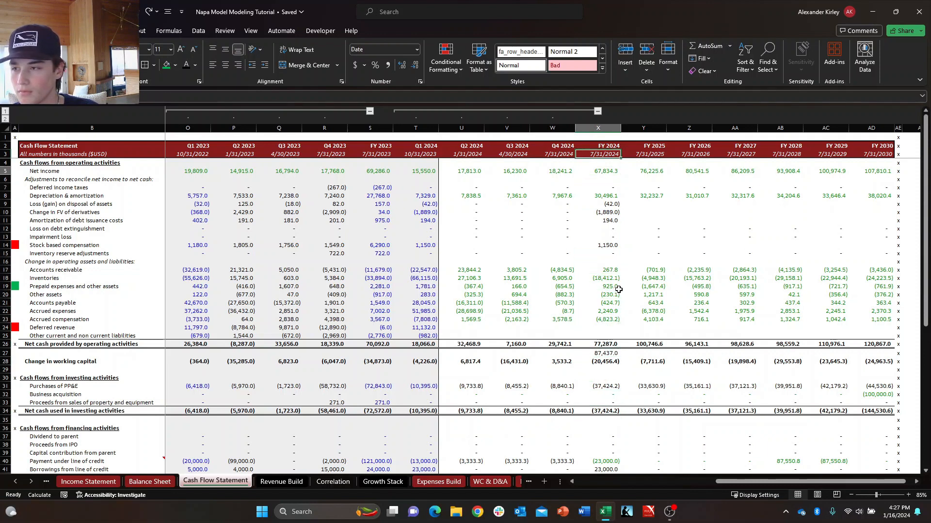
pyautogui.press('Down')
pyautogui.press('Down')
pyautogui.press('Down')
pyautogui.press('Down')
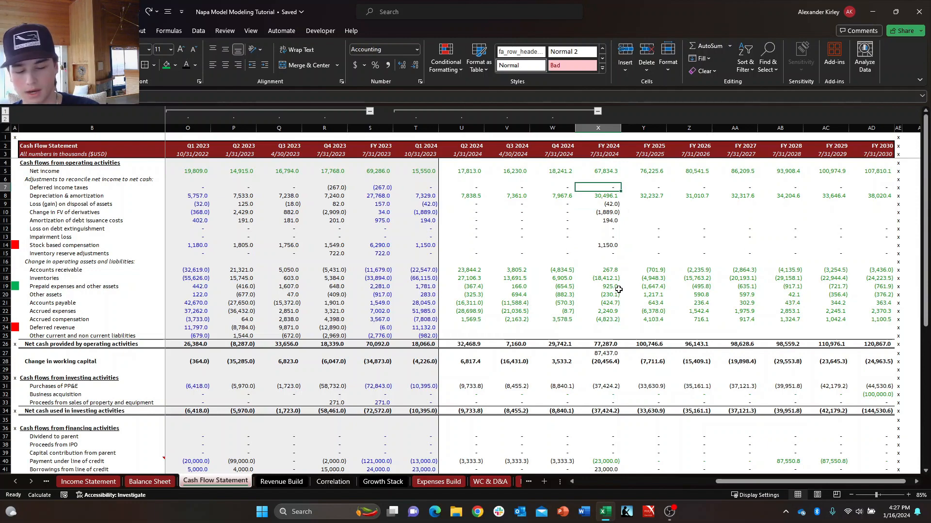
# Examine the FY 2024 Balance Sheet column from Total liabilities and stockholders' equity up to Cash, and inspect the Cash formula.
pyautogui.hotkey('ctrl', 'pageup')
pyautogui.press('Left')
pyautogui.press('Left')
pyautogui.press('Left')
pyautogui.press('Left')
pyautogui.press('Up')
pyautogui.press('Up')
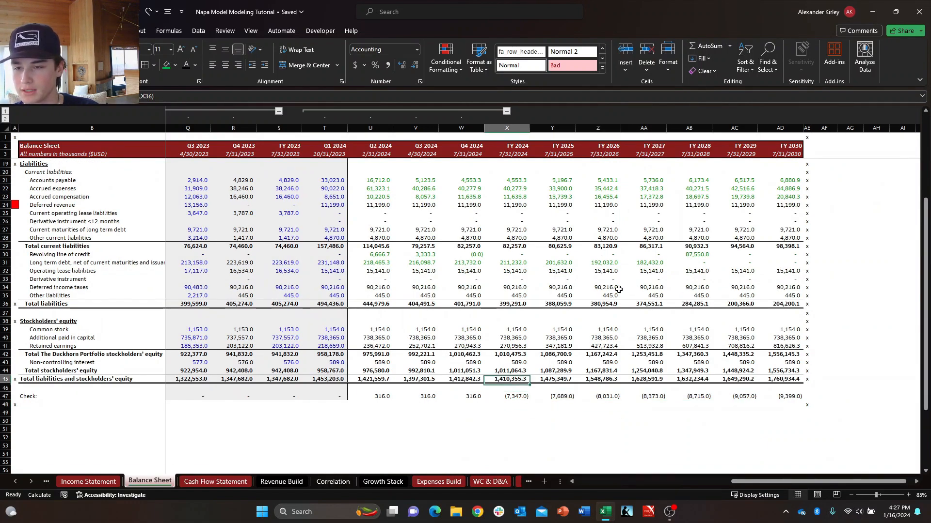
pyautogui.press('Up')
pyautogui.press('Up')
pyautogui.press('Up')
pyautogui.press('Up')
pyautogui.press('Up')
pyautogui.press('Up')
pyautogui.press('Up')
pyautogui.press('Up')
pyautogui.press('Up')
pyautogui.press('Up')
pyautogui.press('Up')
pyautogui.press('Up')
pyautogui.press('Up')
pyautogui.press('Up')
pyautogui.press('Up')
pyautogui.press('Up')
pyautogui.press('Up')
pyautogui.press('Up')
pyautogui.press('Up')
pyautogui.press('Up')
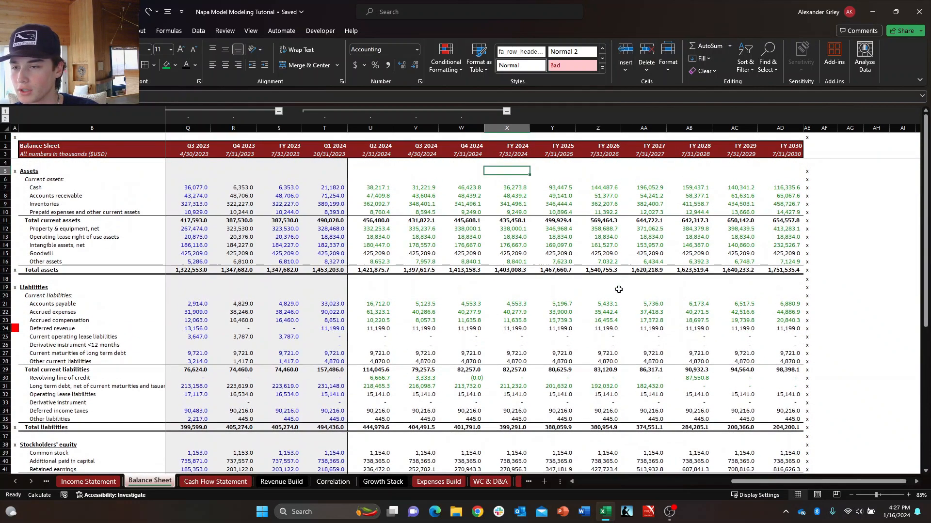
pyautogui.press('Down')
pyautogui.press('Down')
pyautogui.press('F2')
pyautogui.press('Escape')
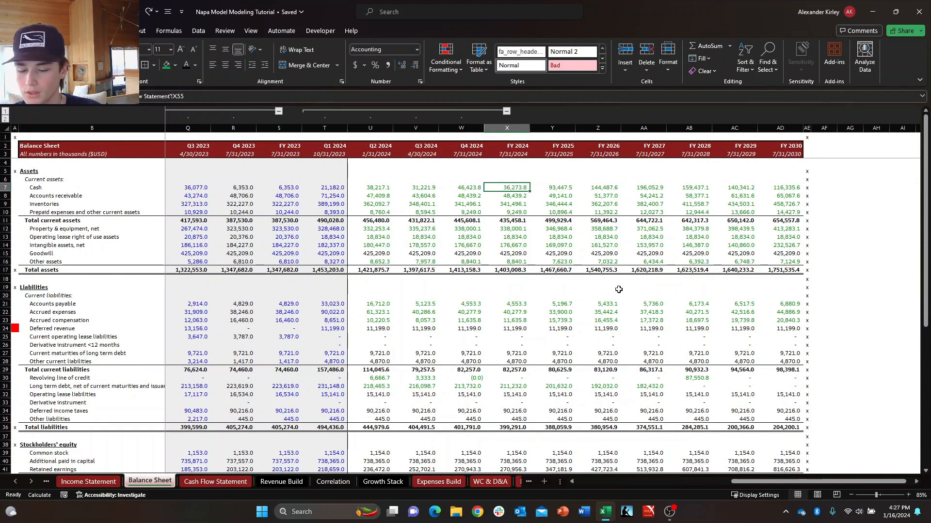
# Display the Balance Sheet formulas and compare the Cash references in Q4 2024, FY 2024 and the following years, returning to values.
pyautogui.hotkey('ctrl', '`')
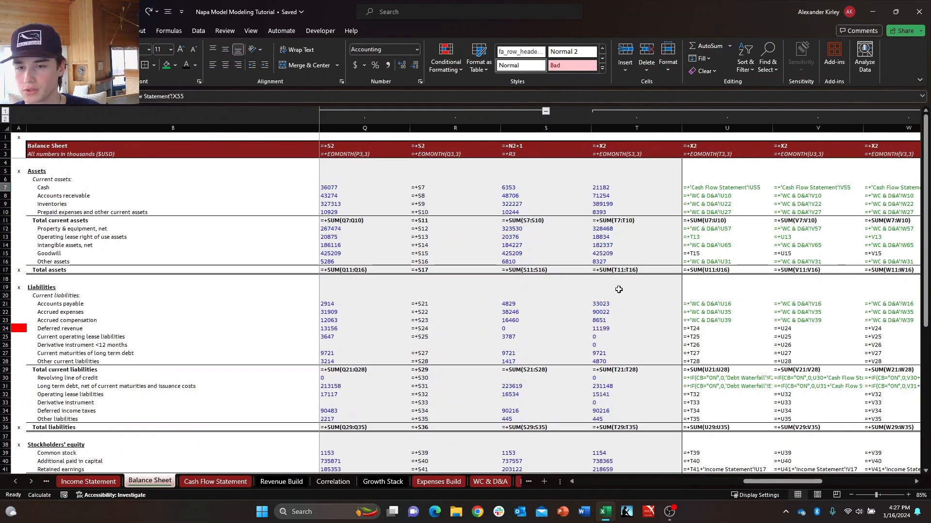
pyautogui.press('Right')
pyautogui.press('Right')
pyautogui.press('Right')
pyautogui.press('Left')
pyautogui.press('Left')
pyautogui.press('Left')
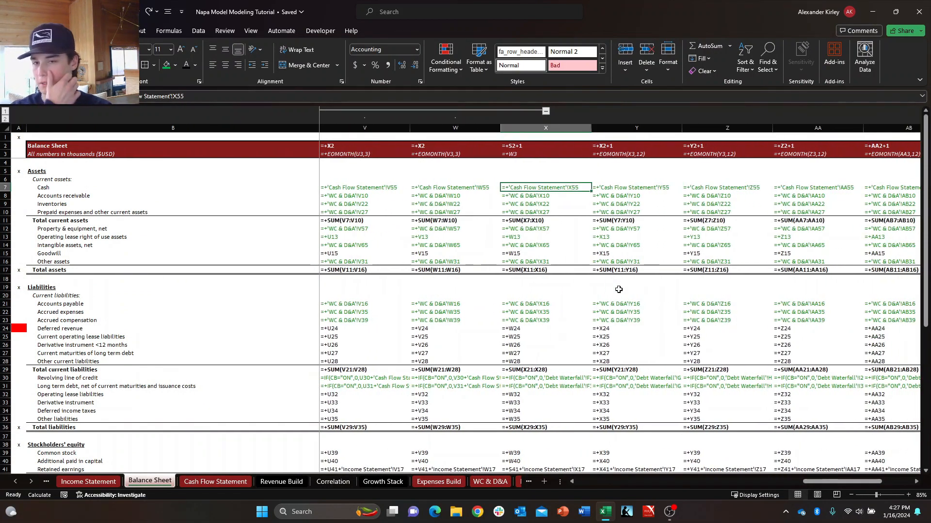
pyautogui.press('Right')
pyautogui.press('Left')
pyautogui.press('Left')
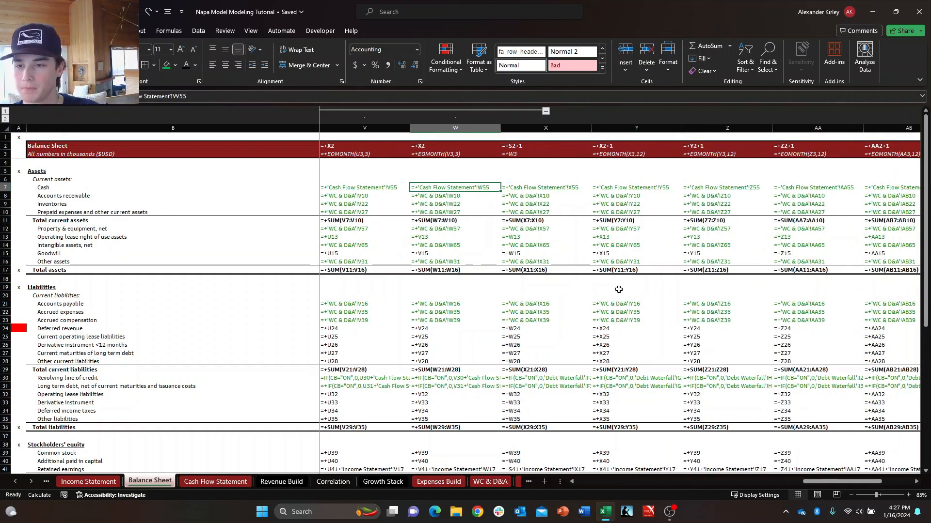
pyautogui.press('Right')
pyautogui.hotkey('ctrl', '`')
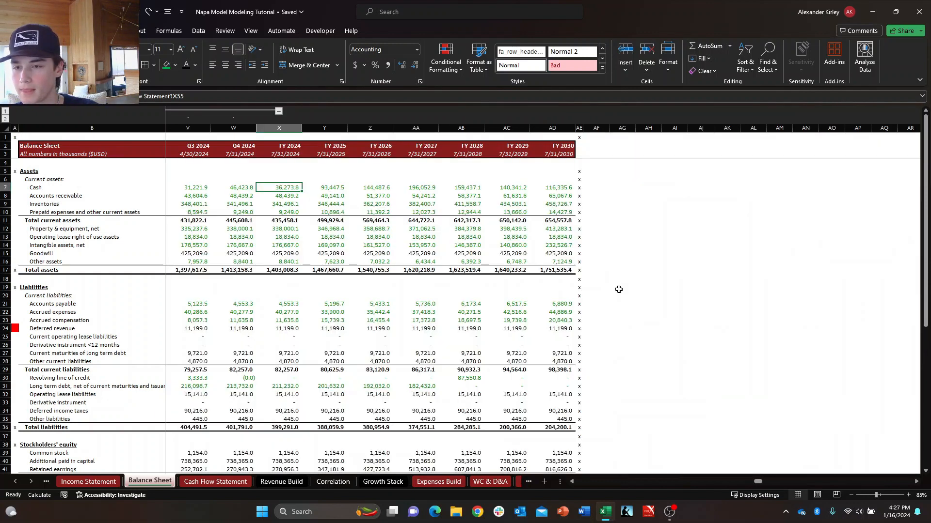
# Inspect the FY 2024 Balance Sheet formulas from the current assets down to Current maturities of long term debt.
pyautogui.hotkey('ctrl', '`')
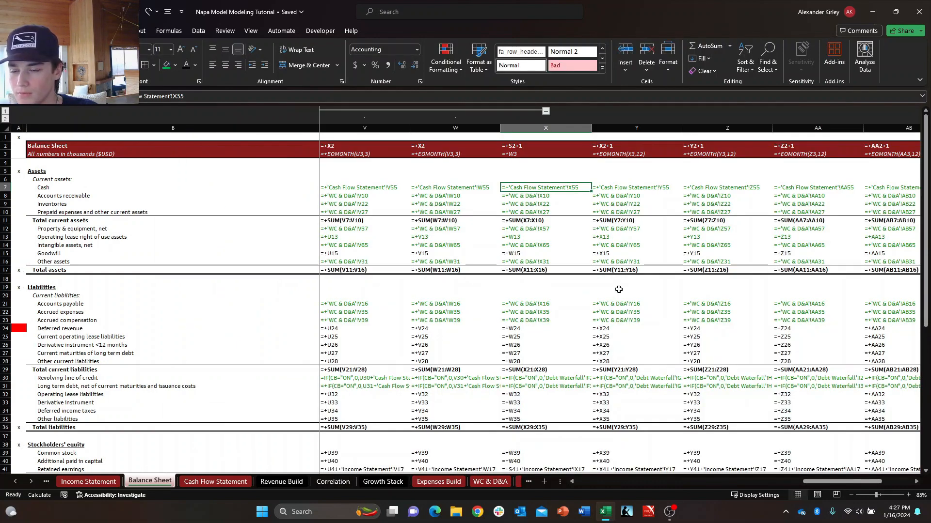
pyautogui.press('Down')
pyautogui.press('Down')
pyautogui.press('Down')
pyautogui.press('Down')
pyautogui.press('F2')
pyautogui.press('Escape')
pyautogui.press('Down')
pyautogui.press('Down')
pyautogui.press('Down')
pyautogui.press('Down')
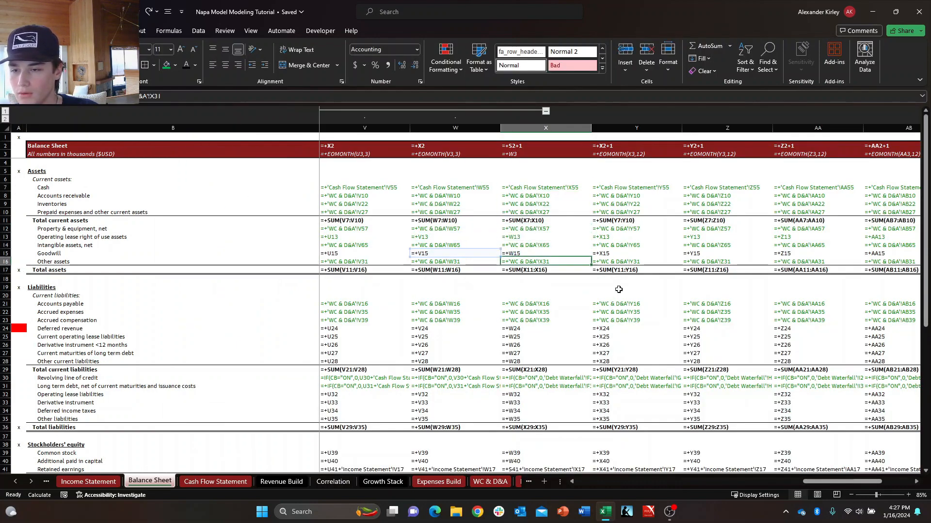
pyautogui.press('F2')
pyautogui.press('Escape')
pyautogui.press('Down')
pyautogui.press('Down')
pyautogui.press('Down')
pyautogui.press('Down')
pyautogui.press('Down')
pyautogui.press('Down')
pyautogui.press('Down')
pyautogui.press('Down')
pyautogui.press('Down')
pyautogui.press('Down')
pyautogui.press('Down')
pyautogui.press('Down')
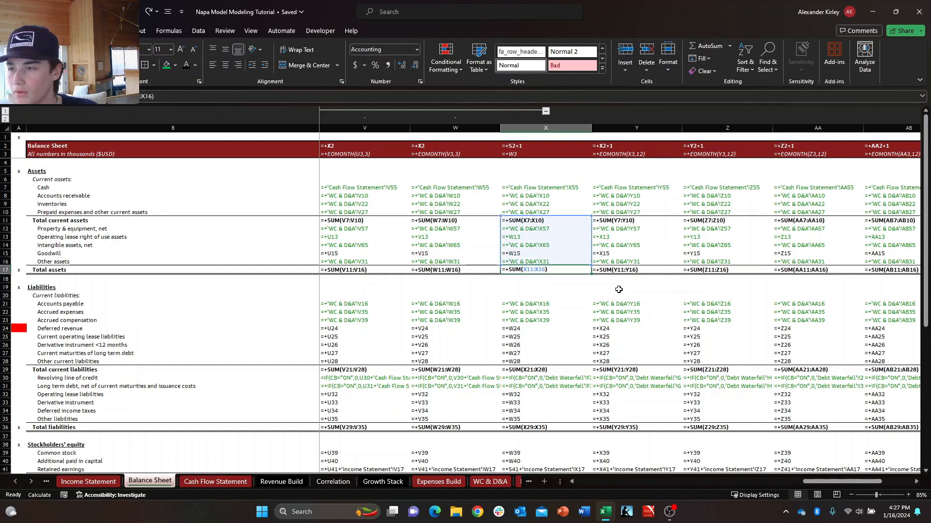
pyautogui.press('F2')
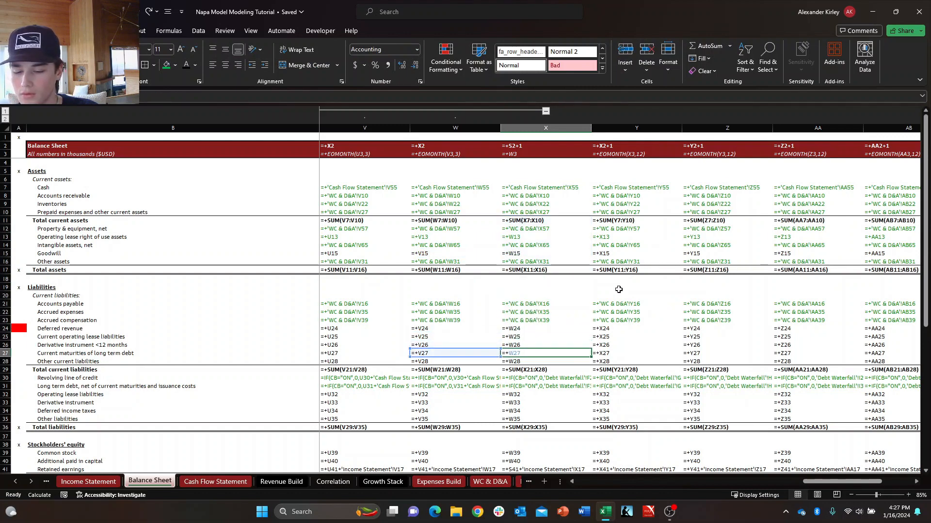
pyautogui.press('Escape')
pyautogui.hotkey('ctrl', '`')
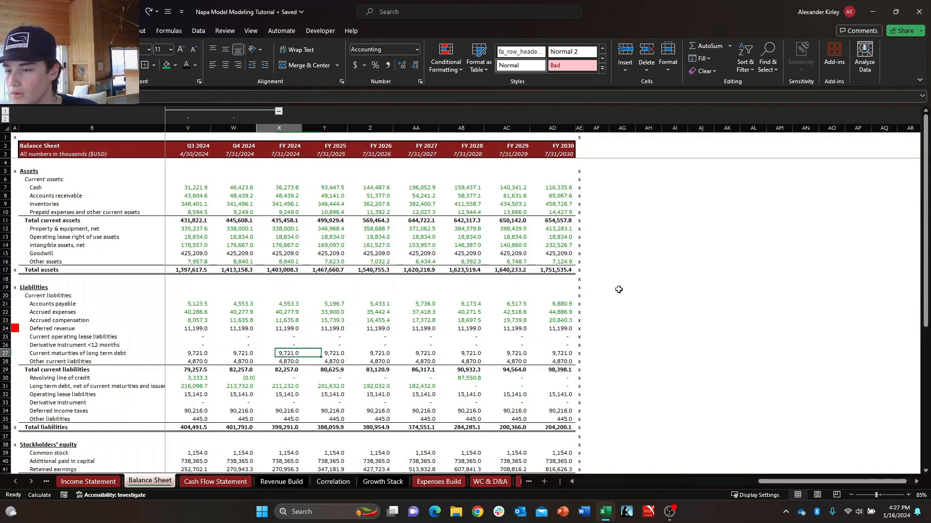
# Compare the Total assets and Goodwill rows between the 2024 quarters and FY 2024 on the Balance Sheet.
pyautogui.press('Up')
pyautogui.press('Up')
pyautogui.press('Up')
pyautogui.press('Up')
pyautogui.press('Up')
pyautogui.press('Up')
pyautogui.press('Up')
pyautogui.press('Up')
pyautogui.press('Up')
pyautogui.press('Up')
pyautogui.press('Left')
pyautogui.press('Left')
pyautogui.press('Left')
pyautogui.press('Left')
pyautogui.press('Left')
pyautogui.press('Left')
pyautogui.press('Left')
pyautogui.press('Left')
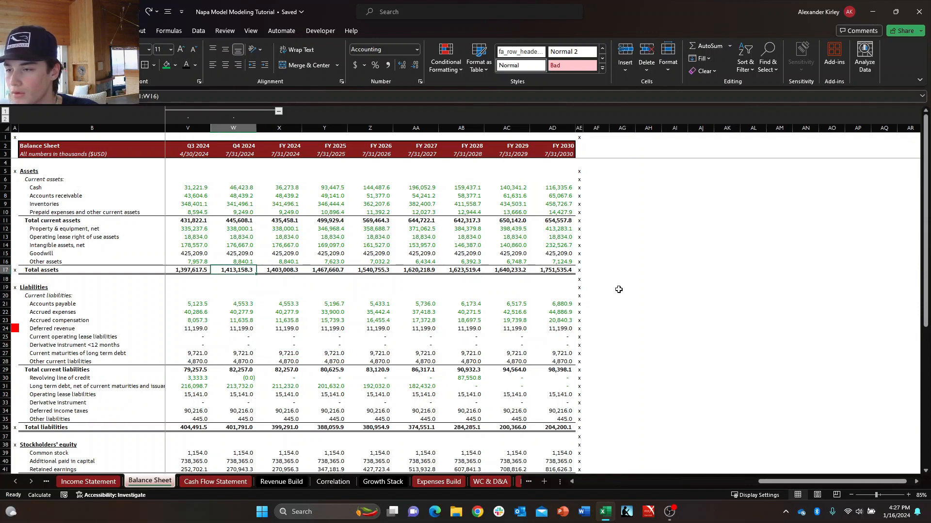
pyautogui.press('Right')
pyautogui.press('Right')
pyautogui.press('Right')
pyautogui.press('Right')
pyautogui.press('Right')
pyautogui.press('Right')
pyautogui.press('Right')
pyautogui.press('Up')
pyautogui.press('Up')
pyautogui.press('Up')
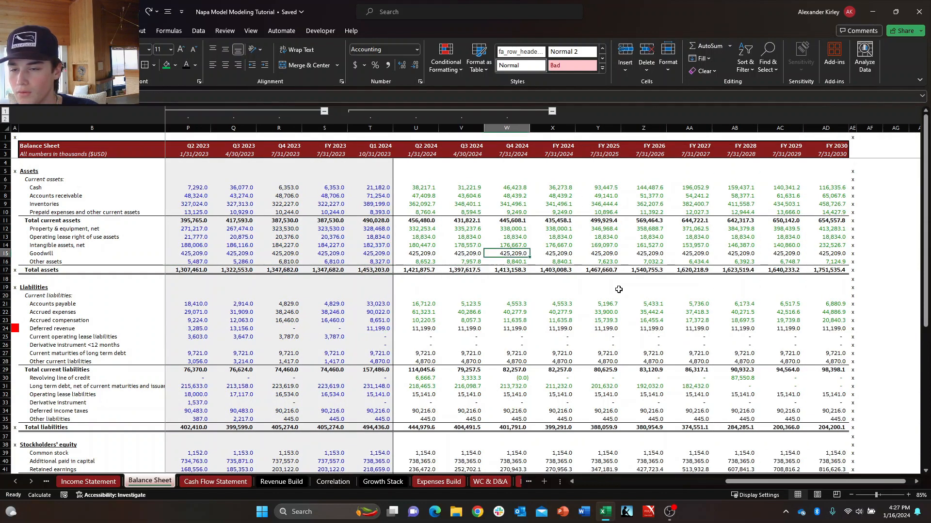
pyautogui.press('Down')
# Review the FY 2024 Cash Flow Statement lines from Depreciation & amortization down to the Other assets change.
pyautogui.hotkey('ctrl', 'pagedown')
pyautogui.press('Down')
pyautogui.press('Right')
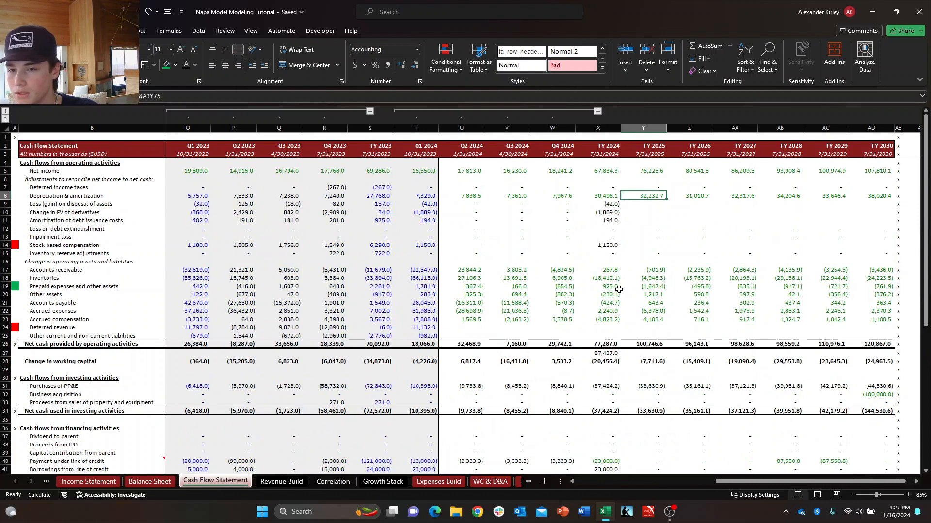
pyautogui.press('Left')
pyautogui.press('Up')
pyautogui.press('Down')
pyautogui.press('Down')
pyautogui.press('Down')
pyautogui.press('Down')
pyautogui.press('Down')
pyautogui.press('Down')
pyautogui.press('Down')
pyautogui.press('Down')
pyautogui.press('Down')
pyautogui.press('Down')
pyautogui.press('Down')
pyautogui.press('Down')
pyautogui.press('Down')
pyautogui.press('Down')
pyautogui.press('Down')
pyautogui.press('Down')
pyautogui.press('Down')
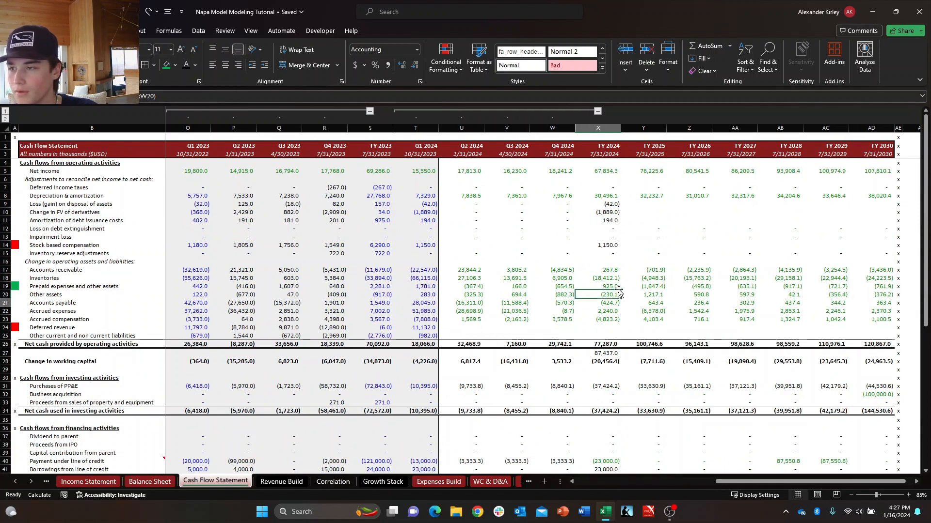
# Compare the Balance Sheet current assets around the Inventories row from Q2 2024 through FY 2024.
pyautogui.hotkey('ctrl', 'pageup')
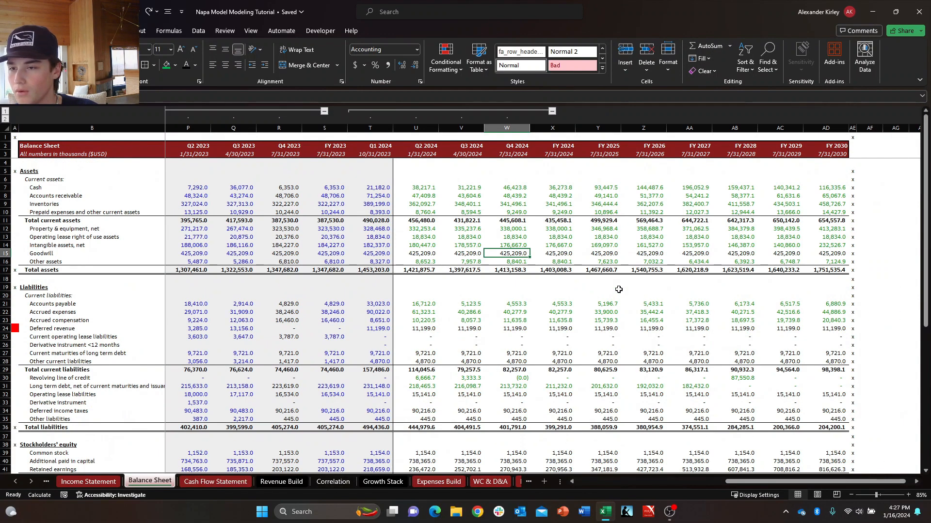
pyautogui.press('Left')
pyautogui.press('Left')
pyautogui.press('Up')
pyautogui.press('Up')
pyautogui.press('Up')
pyautogui.press('Up')
pyautogui.press('Up')
pyautogui.press('Up')
pyautogui.press('Right')
pyautogui.press('Right')
pyautogui.press('Right')
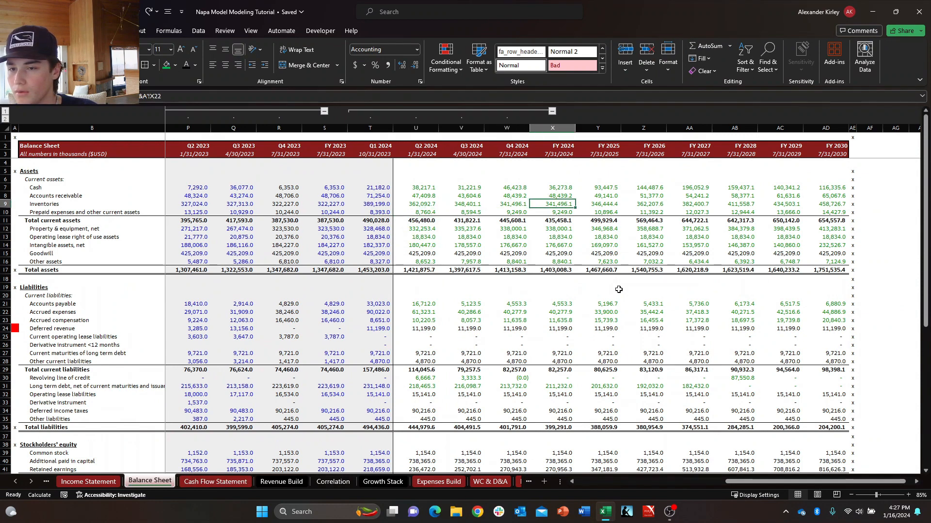
# Check the FY 2024 Balance Sheet lines down to Accrued compensation and back up to Total current assets, comparing with Q4 2024.
pyautogui.press('Up')
pyautogui.press('Up')
pyautogui.press('Down')
pyautogui.press('Down')
pyautogui.press('Down')
pyautogui.press('Down')
pyautogui.press('Down')
pyautogui.press('Down')
pyautogui.press('Down')
pyautogui.press('Down')
pyautogui.press('Down')
pyautogui.press('Down')
pyautogui.press('Down')
pyautogui.press('Down')
pyautogui.press('Down')
pyautogui.press('Down')
pyautogui.press('Down')
pyautogui.press('Down')
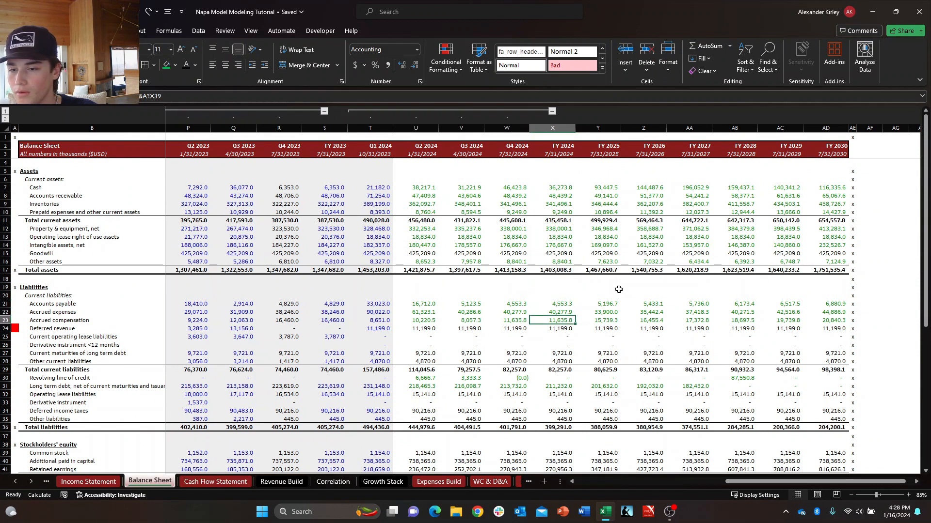
pyautogui.press('Up')
pyautogui.press('Up')
pyautogui.press('Up')
pyautogui.press('Up')
pyautogui.press('Up')
pyautogui.press('Up')
pyautogui.press('Up')
pyautogui.press('Up')
pyautogui.press('Up')
pyautogui.press('Up')
pyautogui.press('Up')
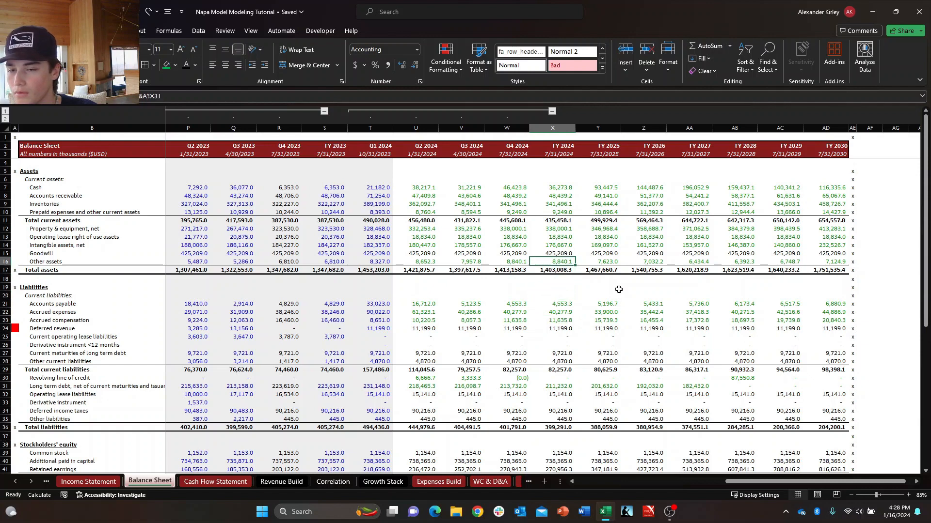
pyautogui.press('Up')
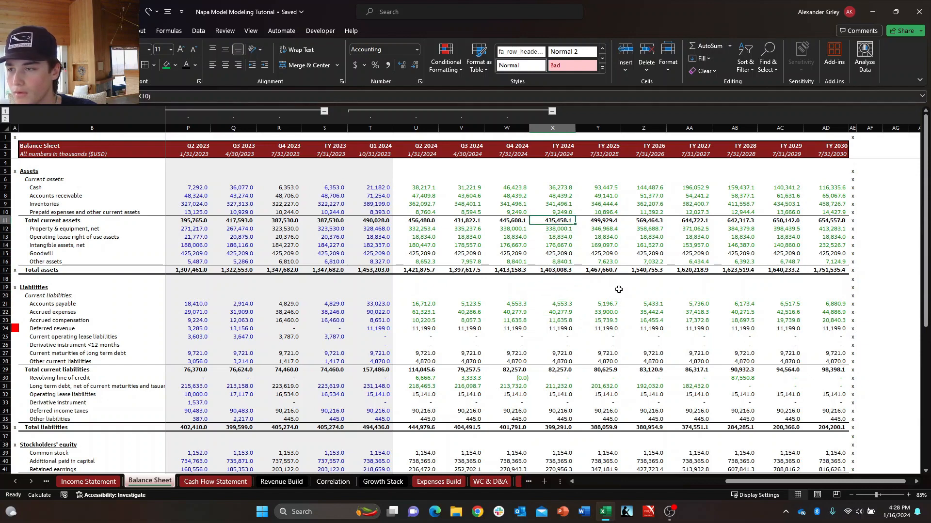
pyautogui.press('Left')
pyautogui.press('Right')
# Examine the FY 2024 Balance Sheet column from Total current assets down through liabilities and equity to the Check row.
pyautogui.press('Down')
pyautogui.press('Down')
pyautogui.press('Down')
pyautogui.press('Down')
pyautogui.press('Down')
pyautogui.press('Down')
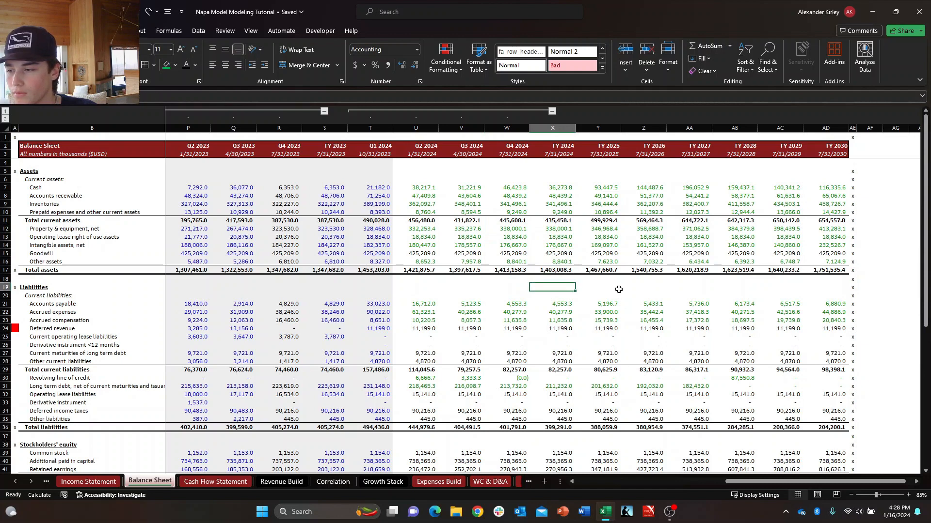
pyautogui.press('Down')
pyautogui.press('Down')
pyautogui.press('Down')
pyautogui.press('Down')
pyautogui.press('Down')
pyautogui.press('Down')
pyautogui.press('Down')
pyautogui.press('Down')
pyautogui.press('Down')
pyautogui.press('Down')
pyautogui.press('Down')
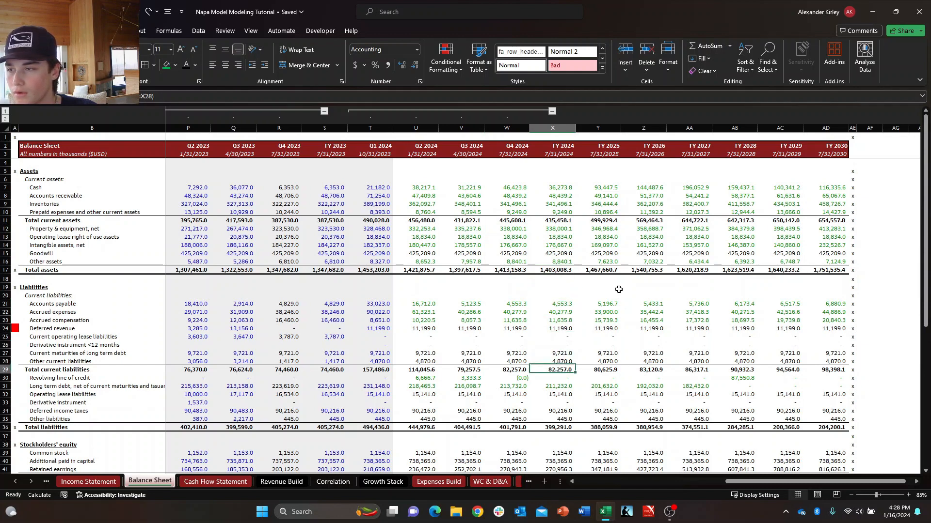
pyautogui.press('Up')
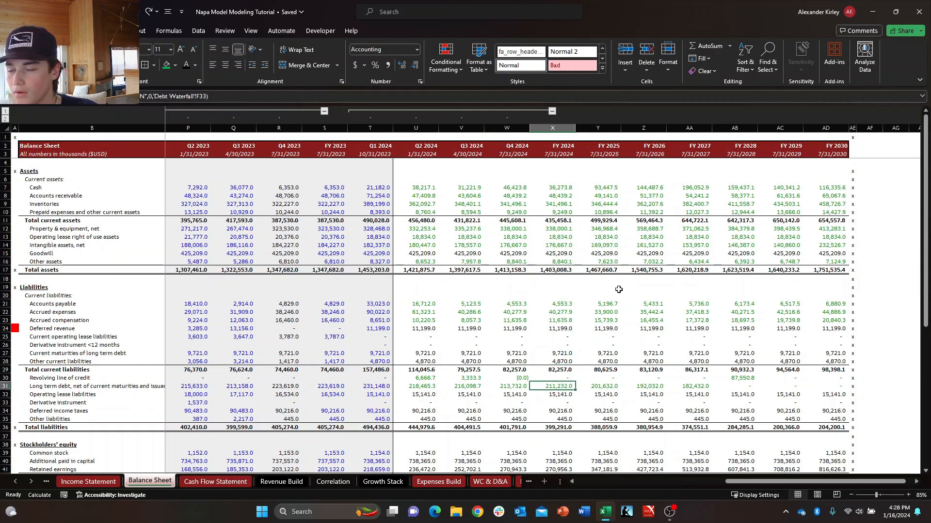
pyautogui.press('Down')
pyautogui.press('Down')
pyautogui.press('Down')
pyautogui.press('Down')
pyautogui.press('Down')
pyautogui.press('Down')
pyautogui.press('Down')
pyautogui.press('Down')
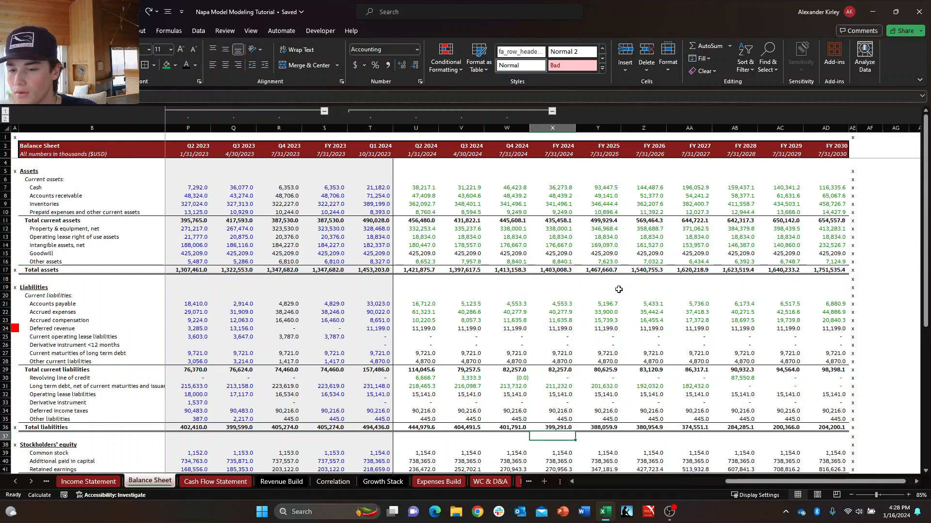
pyautogui.press('Down')
pyautogui.press('Down')
pyautogui.press('Down')
pyautogui.press('Down')
pyautogui.press('Down')
pyautogui.press('Down')
pyautogui.press('Down')
pyautogui.press('Down')
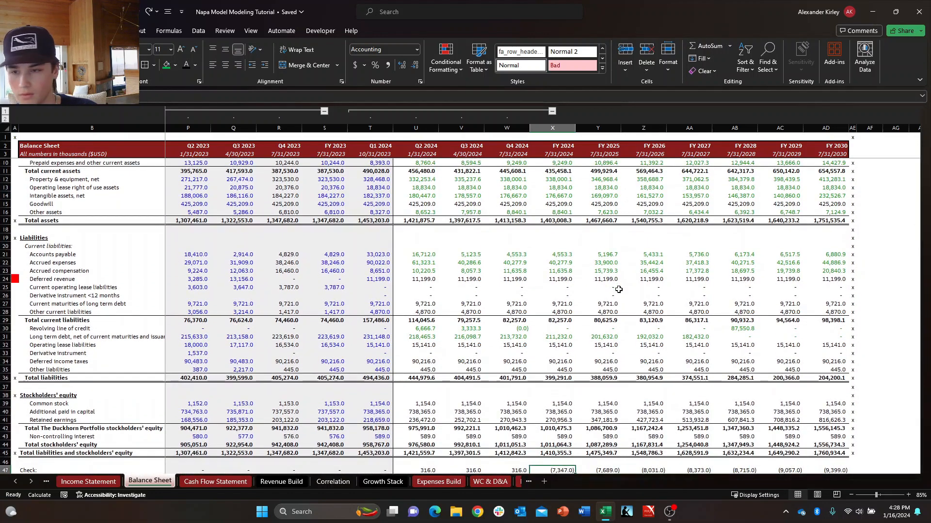
# Review the Q4 2024 Cash Flow Statement lines from Accrued compensation up to Inventory reserve adjustments.
pyautogui.hotkey('ctrl', 'pagedown')
pyautogui.press('Up')
pyautogui.press('Left')
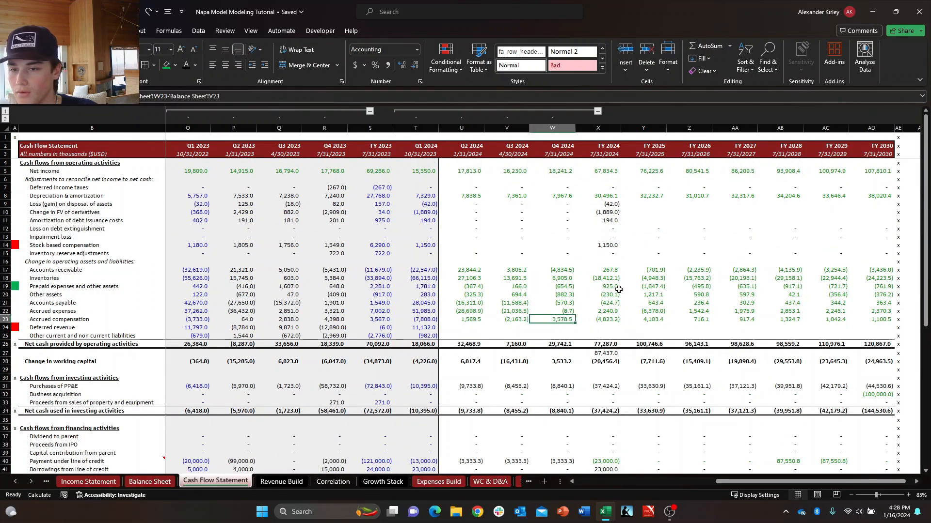
pyautogui.press('Up')
pyautogui.press('Right')
pyautogui.press('Left')
pyautogui.press('Up')
pyautogui.press('Up')
pyautogui.press('Up')
# Examine the FY 2024 non-cash adjustments up to Net income and the Deferred income taxes formula.
pyautogui.press('Up')
pyautogui.press('Up')
pyautogui.press('Up')
pyautogui.press('Up')
pyautogui.press('Up')
pyautogui.press('Up')
pyautogui.press('Up')
pyautogui.press('Up')
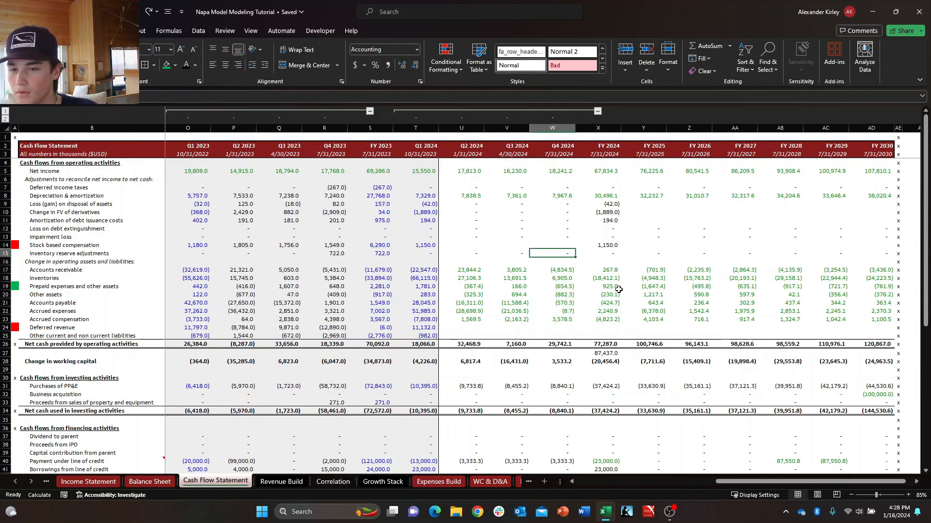
pyautogui.press('Right')
pyautogui.press('Up')
pyautogui.press('Up')
pyautogui.press('Up')
pyautogui.press('Up')
pyautogui.press('Up')
pyautogui.press('Up')
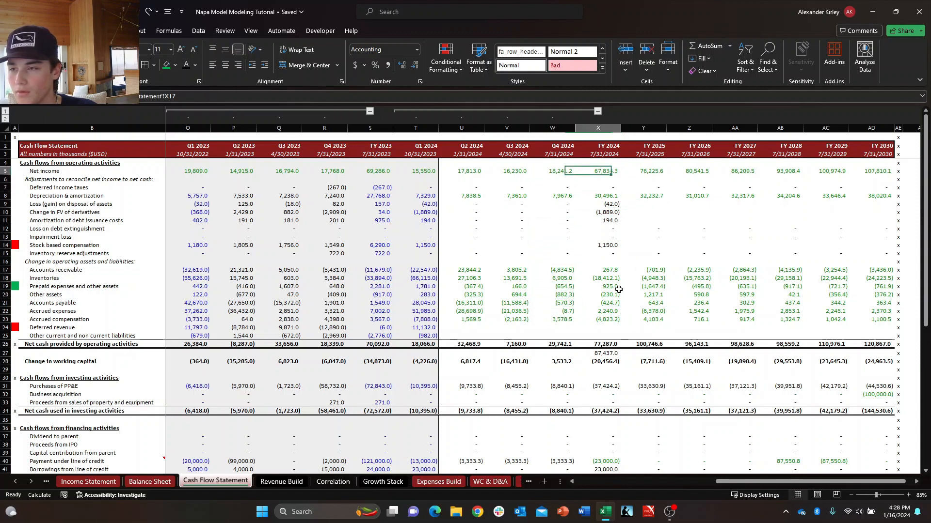
pyautogui.press('Down')
# Examine the FY 2024 cash flow column from Deferred income taxes down to Proceeds from sales of property and equipment.
pyautogui.press('Down')
pyautogui.press('Down')
pyautogui.press('Up')
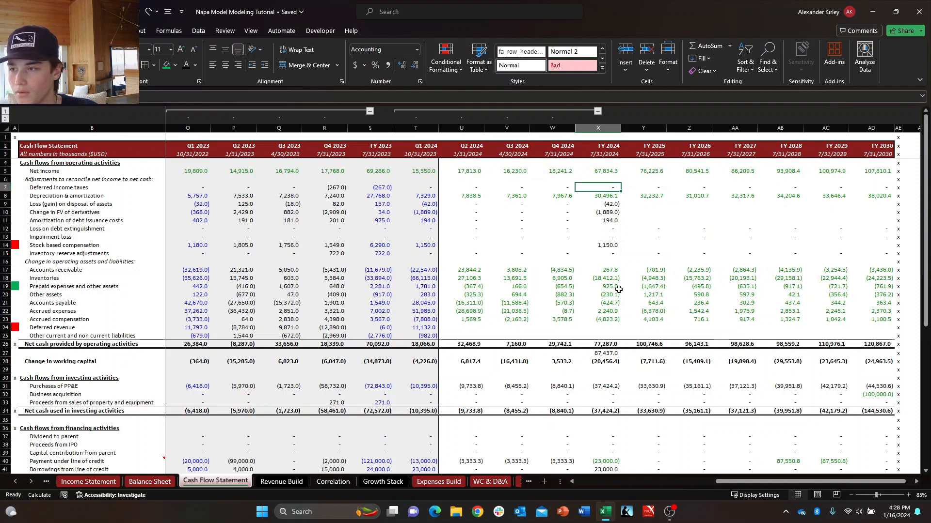
pyautogui.press('Down')
pyautogui.press('Down')
pyautogui.press('Down')
pyautogui.press('Down')
pyautogui.press('Down')
pyautogui.press('Down')
pyautogui.press('Down')
pyautogui.press('Down')
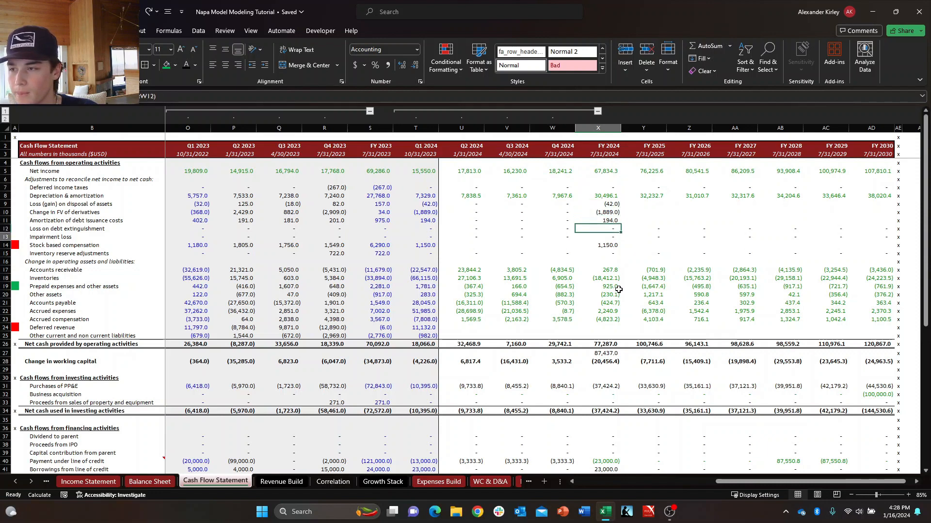
pyautogui.press('Down')
pyautogui.press('Down')
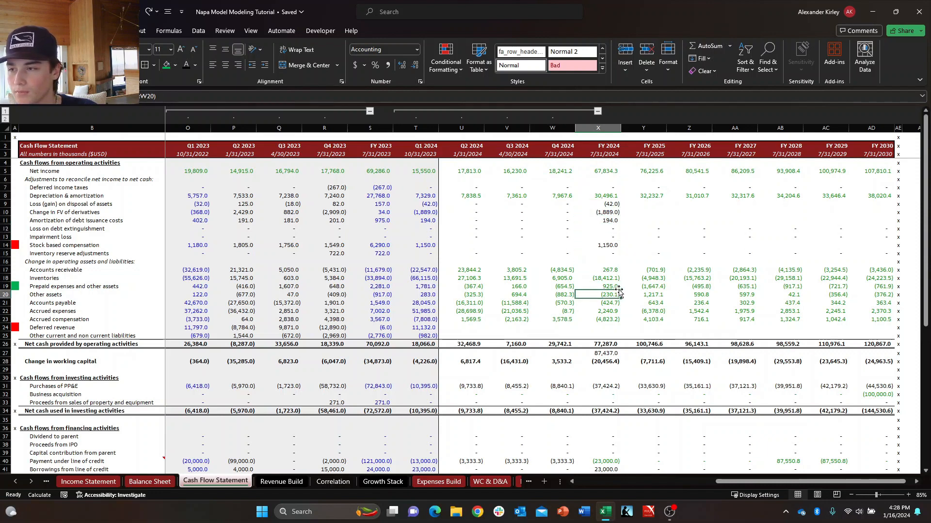
pyautogui.press('Down')
pyautogui.press('Down')
pyautogui.press('Down')
pyautogui.press('Down')
pyautogui.press('Down')
pyautogui.press('Down')
pyautogui.press('Down')
pyautogui.press('Down')
pyautogui.press('Down')
pyautogui.press('Down')
pyautogui.press('Down')
pyautogui.press('Down')
pyautogui.press('Down')
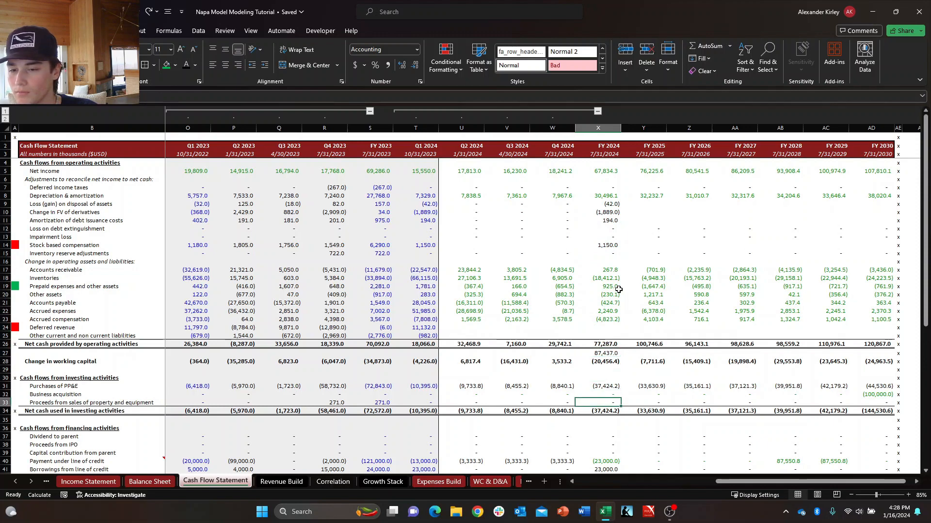
# Examine the FY 2024 financing lines on the Cash Flow Statement and the FY 2025 totals and Check row on the Balance Sheet.
pyautogui.press('Down')
pyautogui.press('Down')
pyautogui.press('Down')
pyautogui.press('Down')
pyautogui.press('Down')
pyautogui.press('Down')
pyautogui.press('Down')
pyautogui.press('Down')
pyautogui.press('Down')
pyautogui.press('Down')
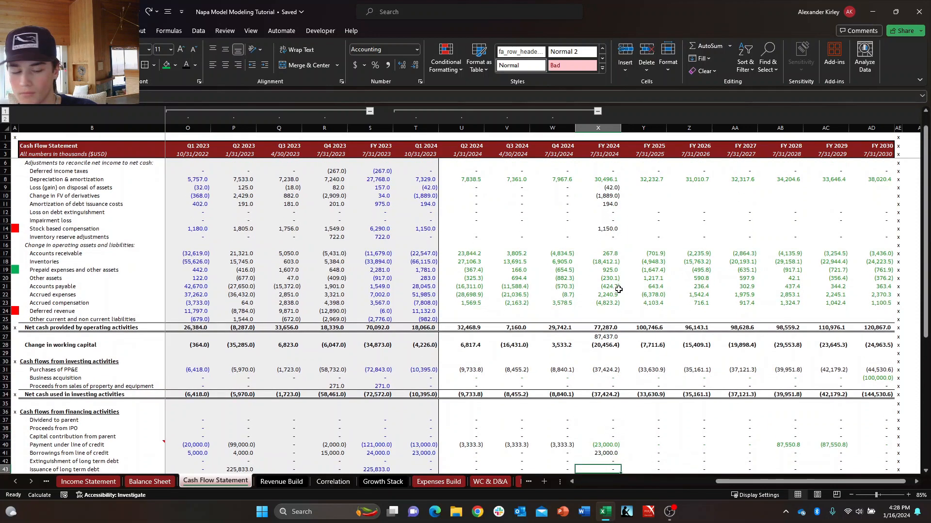
pyautogui.hotkey('ctrl', 'pageup')
pyautogui.press('Right')
pyautogui.hotkey('ctrl', 'Down')
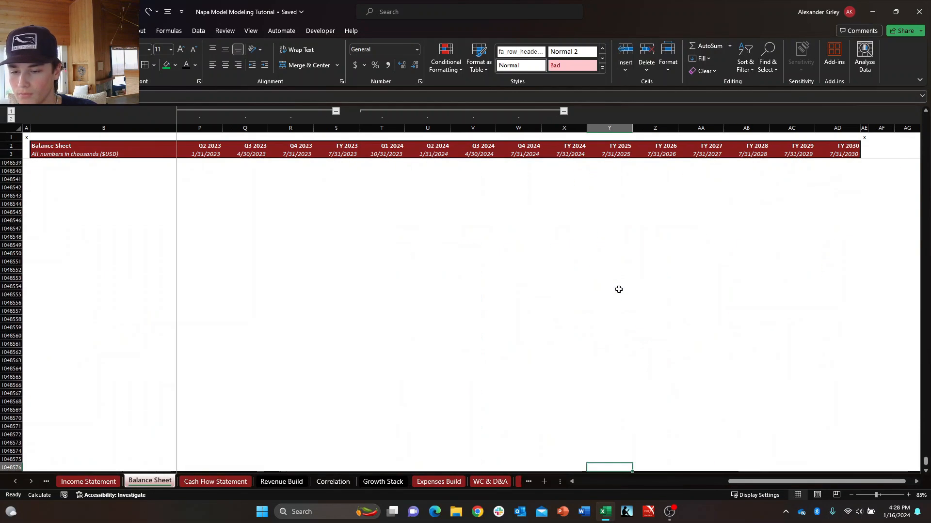
pyautogui.hotkey('ctrl', 'Up')
pyautogui.hotkey('ctrl', 'Up')
pyautogui.hotkey('ctrl', 'Up')
pyautogui.hotkey('ctrl', 'Up')
pyautogui.press('Down')
pyautogui.press('Down')
pyautogui.press('Down')
pyautogui.press('Down')
pyautogui.press('Down')
pyautogui.press('Down')
pyautogui.press('Down')
pyautogui.press('Down')
pyautogui.press('Down')
pyautogui.press('Down')
pyautogui.press('Down')
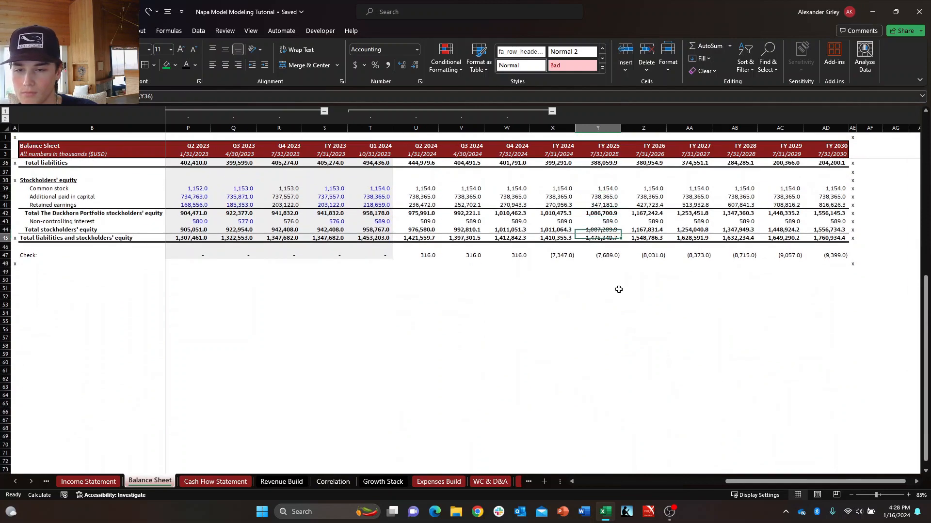
# Examine the FY 2025 Balance Sheet column from Total stockholders' equity up to the current asset lines.
pyautogui.press('Right')
pyautogui.press('Left')
pyautogui.hotkey('ctrl', 'Up')
pyautogui.hotkey('ctrl', 'Up')
pyautogui.hotkey('ctrl', 'Up')
pyautogui.hotkey('ctrl', 'Up')
pyautogui.hotkey('ctrl', 'Up')
pyautogui.hotkey('ctrl', 'Up')
pyautogui.hotkey('ctrl', 'Up')
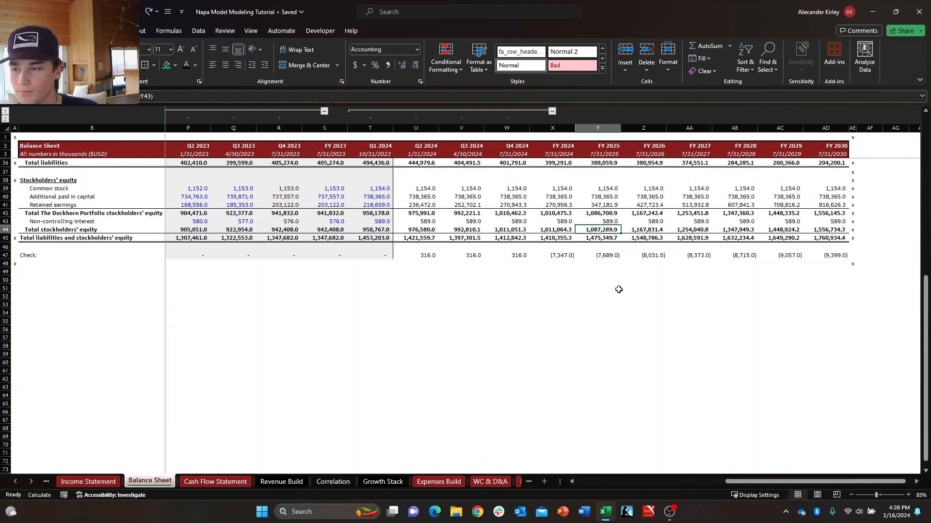
pyautogui.hotkey('ctrl', 'Down')
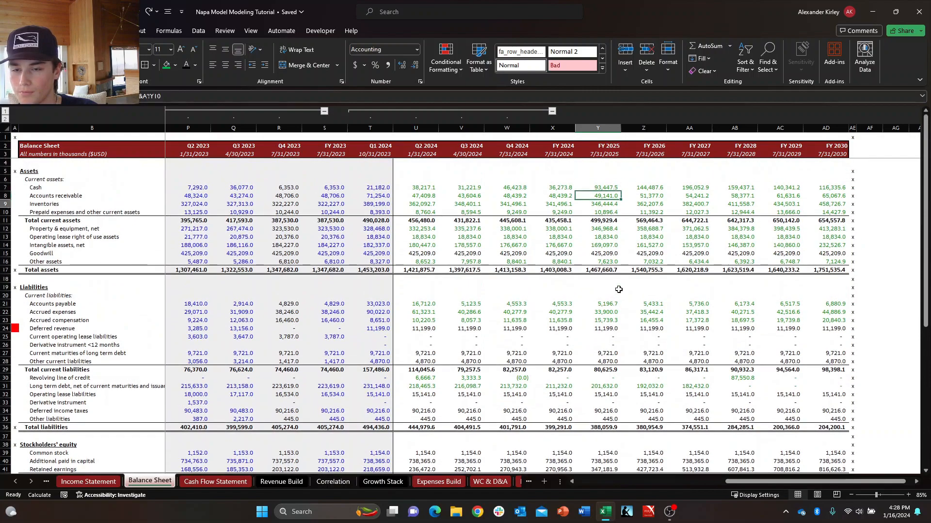
pyautogui.press('Down')
pyautogui.press('Down')
pyautogui.press('Down')
# Review the FY 2025 column of the WC & D&A sheet from CapEx up to the working capital schedules.
pyautogui.hotkey('ctrl', 'pagedown')
pyautogui.hotkey('ctrl', 'pagedown')
pyautogui.hotkey('ctrl', 'pagedown')
pyautogui.hotkey('ctrl', 'pagedown')
pyautogui.hotkey('ctrl', 'pagedown')
pyautogui.hotkey('ctrl', 'pagedown')
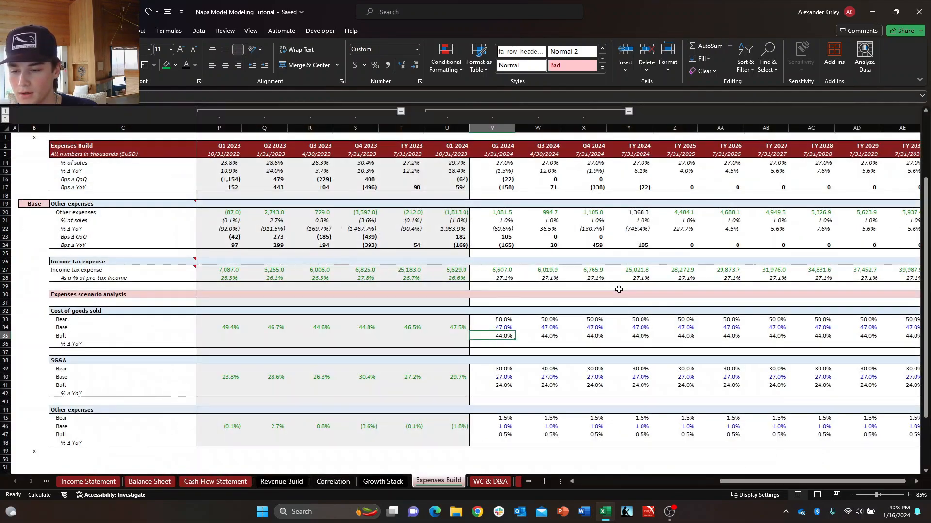
pyautogui.press('Down')
pyautogui.press('Down')
pyautogui.press('Down')
pyautogui.hotkey('ctrl', 'Up')
pyautogui.hotkey('ctrl', 'Up')
pyautogui.hotkey('ctrl', 'Up')
pyautogui.hotkey('ctrl', 'Up')
pyautogui.hotkey('ctrl', 'Up')
pyautogui.hotkey('ctrl', 'Up')
pyautogui.hotkey('ctrl', 'Up')
pyautogui.hotkey('ctrl', 'Up')
pyautogui.hotkey('ctrl', 'Up')
pyautogui.hotkey('ctrl', 'Up')
pyautogui.hotkey('ctrl', 'Up')
pyautogui.hotkey('ctrl', 'Up')
pyautogui.hotkey('ctrl', 'Up')
pyautogui.hotkey('ctrl', 'Up')
pyautogui.hotkey('ctrl', 'Up')
pyautogui.hotkey('ctrl', 'Up')
pyautogui.hotkey('ctrl', 'Up')
pyautogui.hotkey('ctrl', 'Up')
pyautogui.hotkey('ctrl', 'Up')
pyautogui.hotkey('ctrl', 'Up')
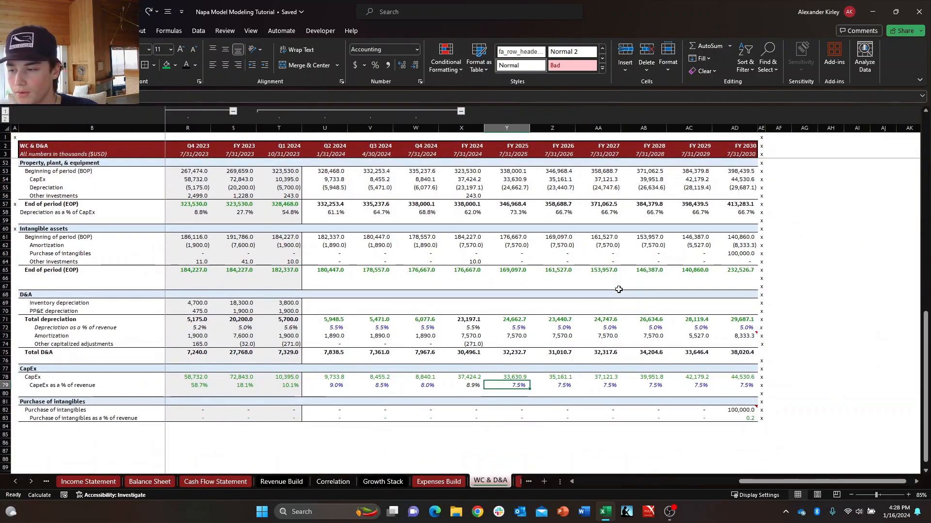
pyautogui.press('Down')
pyautogui.press('Down')
pyautogui.press('Down')
pyautogui.press('Down')
pyautogui.press('Down')
pyautogui.press('Down')
pyautogui.press('Down')
pyautogui.press('Down')
pyautogui.press('Down')
pyautogui.press('Down')
pyautogui.press('Down')
pyautogui.press('Down')
pyautogui.press('Down')
pyautogui.press('Down')
pyautogui.press('Down')
pyautogui.press('Down')
pyautogui.press('Down')
pyautogui.press('Down')
pyautogui.press('Down')
pyautogui.press('Down')
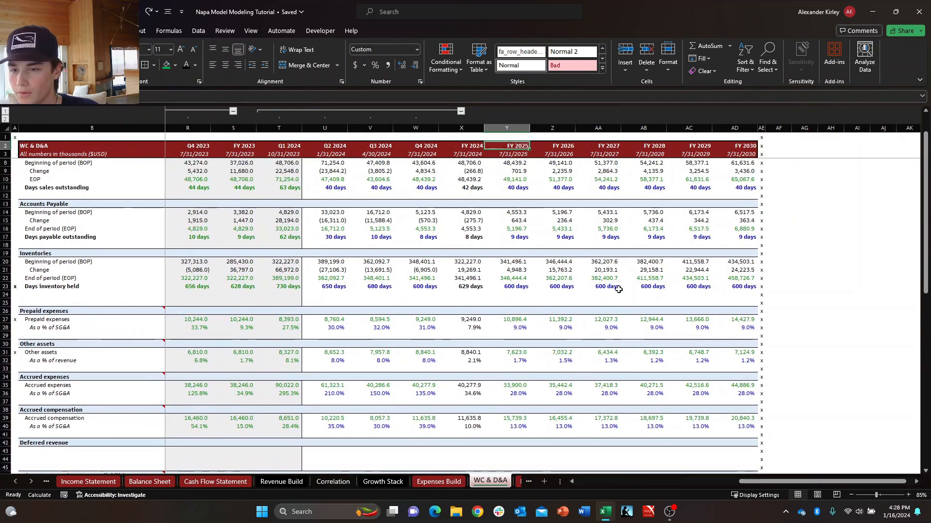
# Examine the FY 2024 column of the Expenses Build sheet from the scenario analysis up to Other expenses.
pyautogui.hotkey('ctrl', 'pageup')
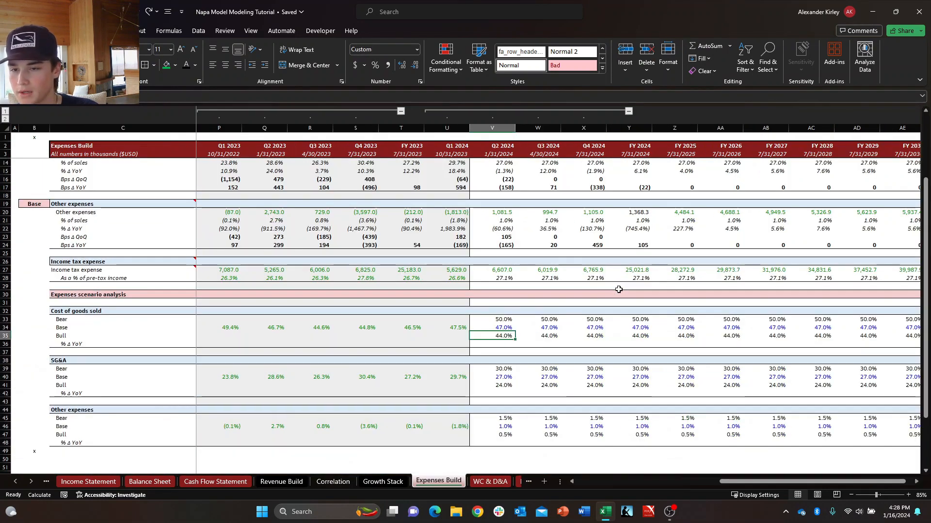
pyautogui.press('Right')
pyautogui.press('Right')
pyautogui.press('Down')
pyautogui.press('Down')
pyautogui.press('Right')
pyautogui.press('Right')
pyautogui.press('Right')
pyautogui.press('Left')
pyautogui.press('Left')
pyautogui.press('Up')
pyautogui.press('Up')
pyautogui.press('Up')
pyautogui.press('Up')
pyautogui.press('Up')
pyautogui.press('Up')
pyautogui.press('Up')
pyautogui.press('Up')
pyautogui.press('Up')
pyautogui.press('Up')
pyautogui.press('Up')
pyautogui.press('Up')
pyautogui.press('Up')
pyautogui.press('Up')
pyautogui.press('Up')
pyautogui.press('Up')
pyautogui.press('Up')
pyautogui.press('Up')
pyautogui.press('Up')
pyautogui.press('Up')
pyautogui.press('Up')
pyautogui.press('Up')
pyautogui.press('Up')
pyautogui.press('Up')
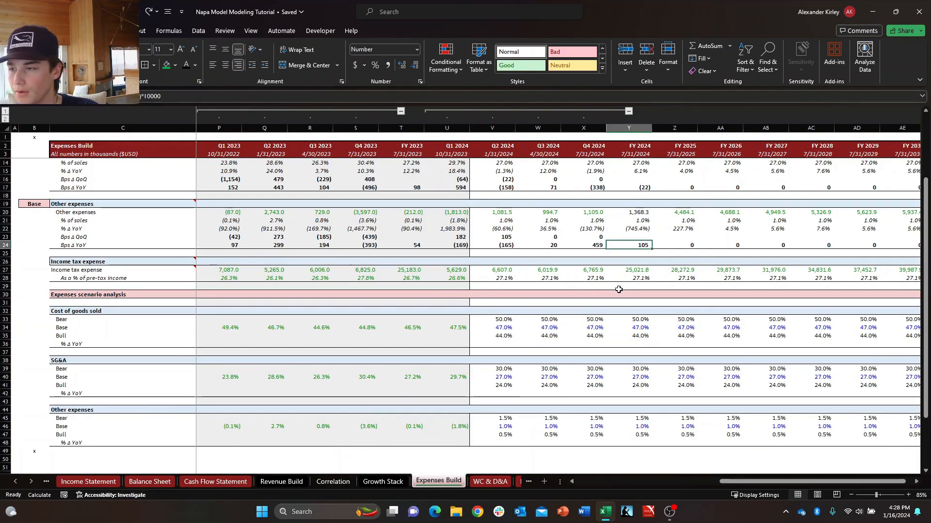
# Inspect the FY 2024 formulas for cost of goods sold, SG&A, other expenses and income tax expense on the Expenses Build sheet.
pyautogui.press('Down')
pyautogui.press('Down')
pyautogui.press('Down')
pyautogui.press('Down')
pyautogui.press('Down')
pyautogui.press('Down')
pyautogui.press('Down')
pyautogui.press('Down')
pyautogui.press('Down')
pyautogui.press('Down')
pyautogui.press('Down')
pyautogui.press('Down')
pyautogui.press('Down')
pyautogui.press('Down')
pyautogui.press('Down')
pyautogui.press('Down')
pyautogui.press('Down')
pyautogui.press('Down')
pyautogui.press('Down')
pyautogui.press('Down')
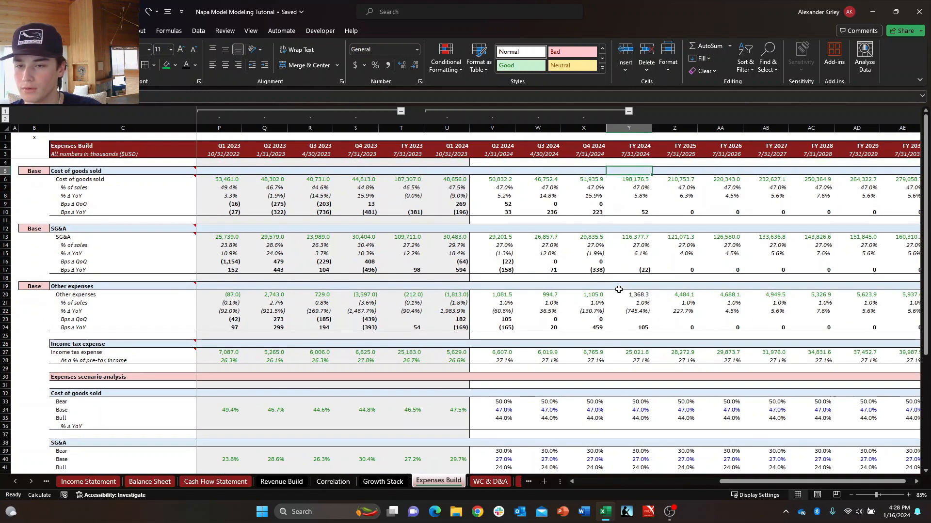
pyautogui.press('Down')
pyautogui.press('Down')
pyautogui.press('Down')
pyautogui.press('Down')
pyautogui.press('Down')
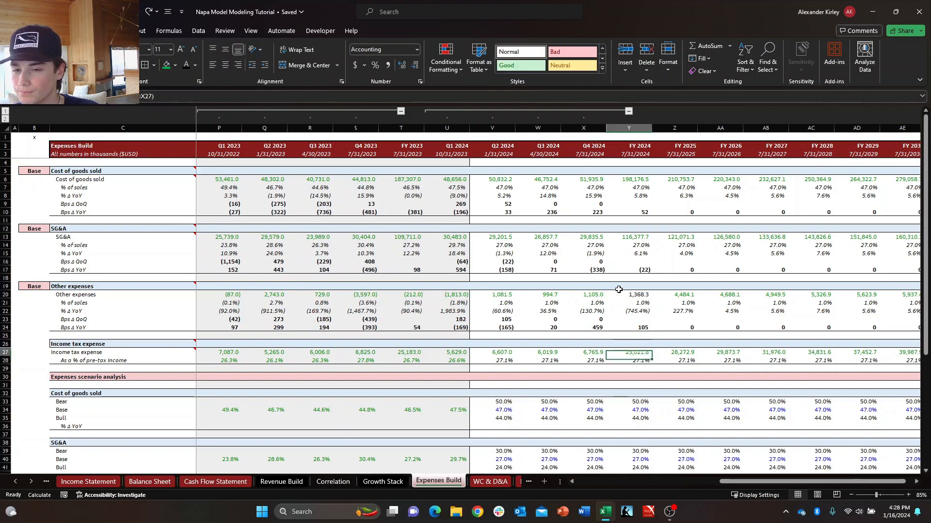
pyautogui.press('Up')
pyautogui.press('Up')
pyautogui.press('Up')
pyautogui.press('Up')
pyautogui.press('Up')
pyautogui.press('Up')
pyautogui.press('Up')
pyautogui.press('Up')
pyautogui.press('Up')
pyautogui.press('Up')
pyautogui.press('Up')
pyautogui.press('Up')
pyautogui.press('Up')
pyautogui.press('Up')
pyautogui.press('Up')
pyautogui.press('Up')
pyautogui.press('Up')
pyautogui.press('Up')
pyautogui.press('Up')
pyautogui.press('Up')
pyautogui.press('Up')
pyautogui.press('Up')
pyautogui.press('Up')
pyautogui.press('Up')
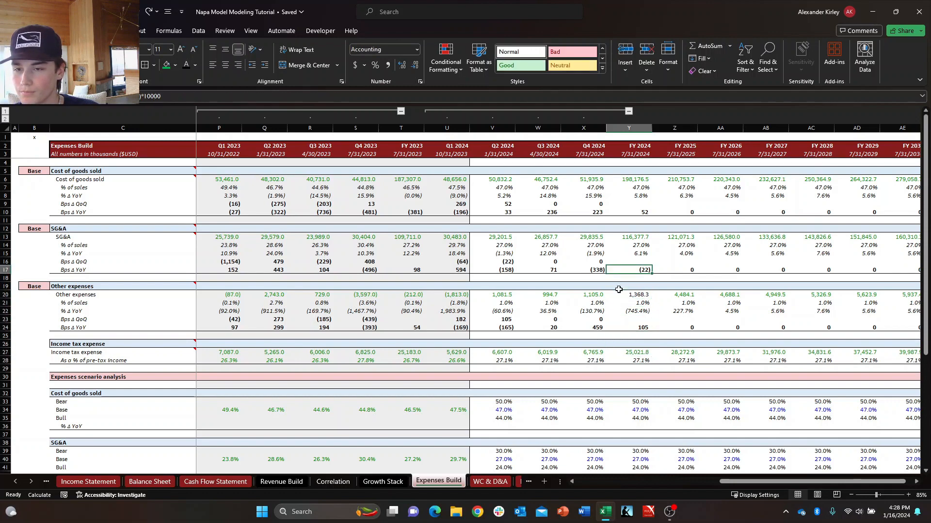
pyautogui.press('Down')
pyautogui.press('Down')
pyautogui.press('Down')
pyautogui.press('Down')
pyautogui.press('Down')
pyautogui.press('Down')
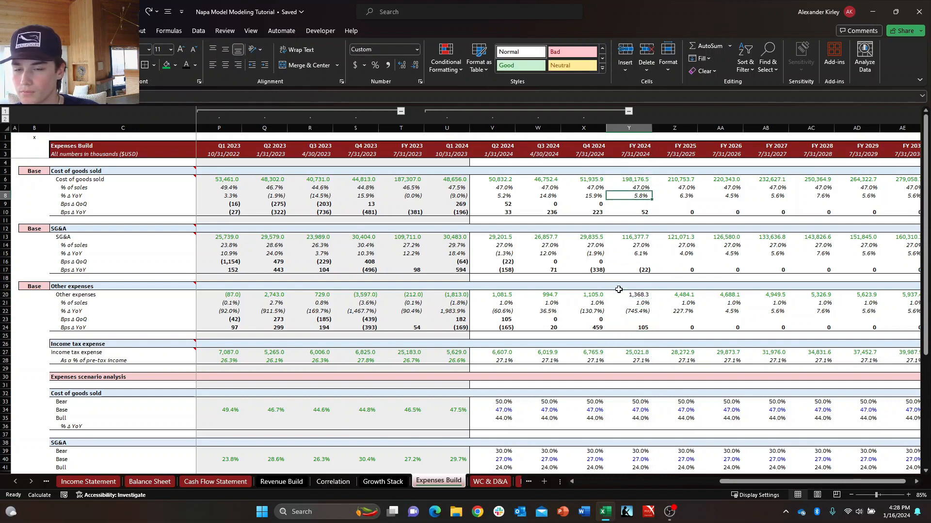
# Change the font color of the FY 2024 Cost of goods sold and SG&A totals to black.
pyautogui.press('Up')
pyautogui.press('Up')
pyautogui.press('Up')
pyautogui.press('Up')
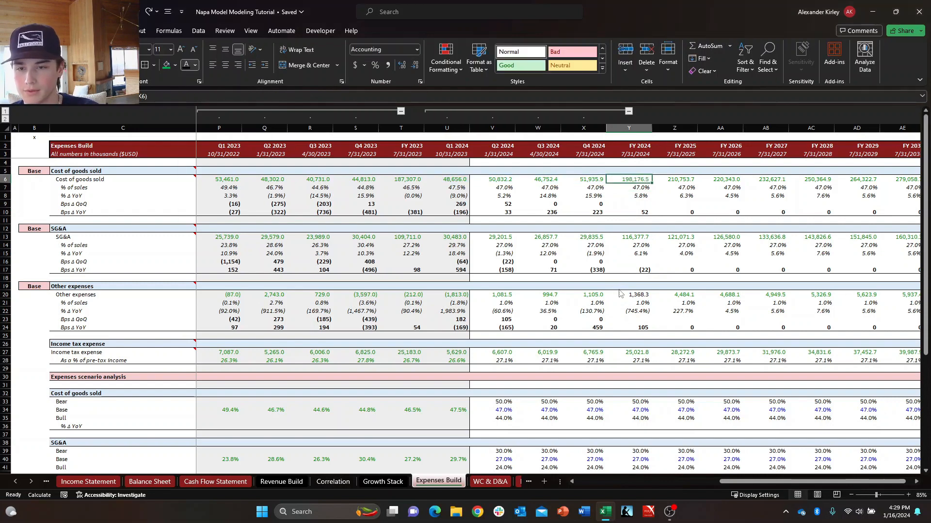
pyautogui.press('super')
pyautogui.press('super')
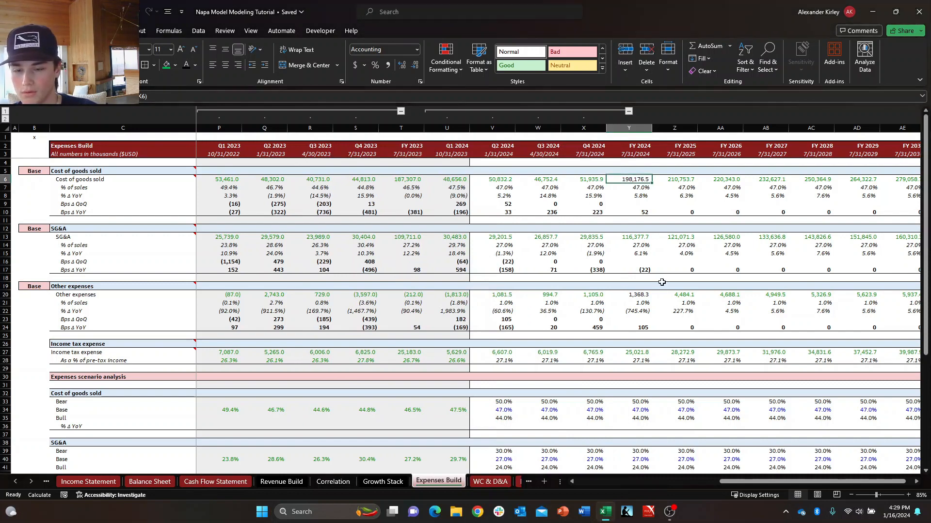
pyautogui.press('Down')
pyautogui.press('Down')
pyautogui.press('Down')
pyautogui.press('Down')
pyautogui.press('Down')
pyautogui.press('Down')
pyautogui.press('Down')
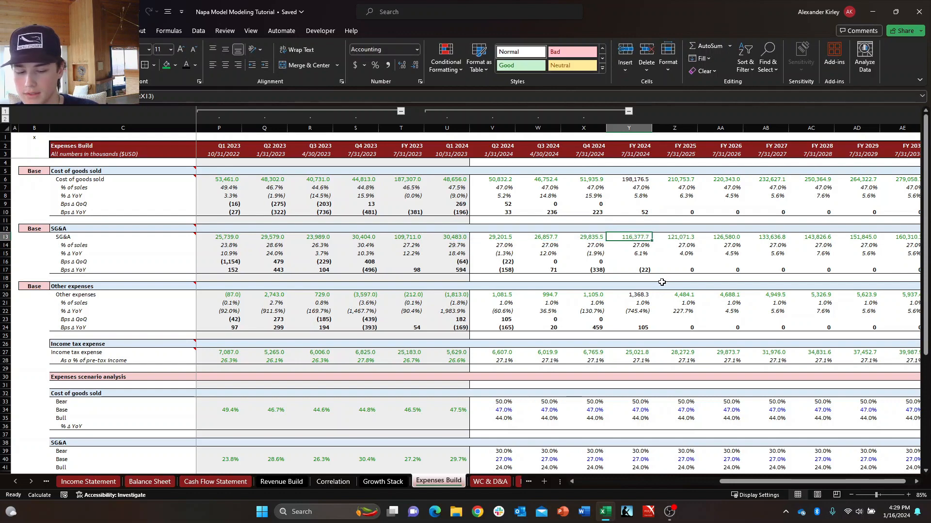
pyautogui.press('Down')
pyautogui.press('Down')
pyautogui.press('Down')
pyautogui.press('Down')
pyautogui.press('Down')
pyautogui.press('Down')
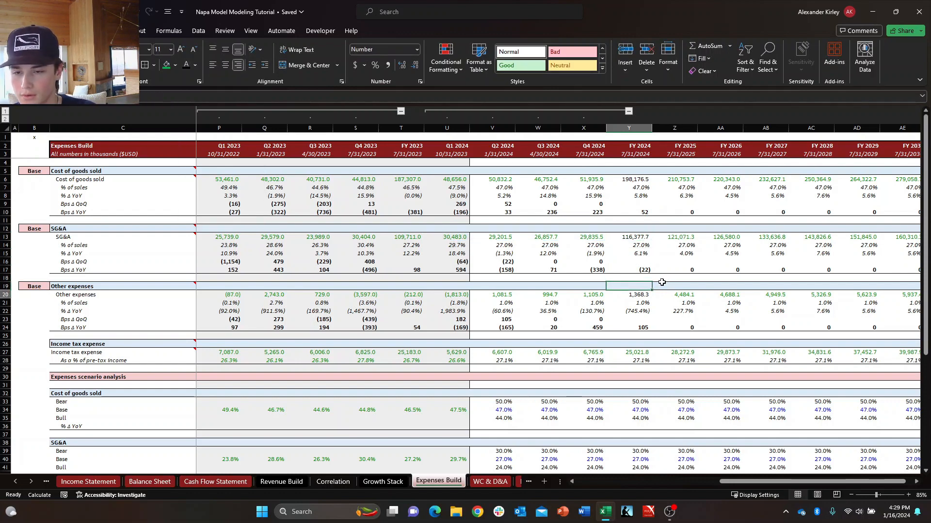
# Change the font color of the FY 2024 Income tax expense total to black.
pyautogui.press('Down')
pyautogui.press('Down')
pyautogui.press('Down')
pyautogui.press('Down')
pyautogui.press('Down')
pyautogui.press('Down')
pyautogui.press('Down')
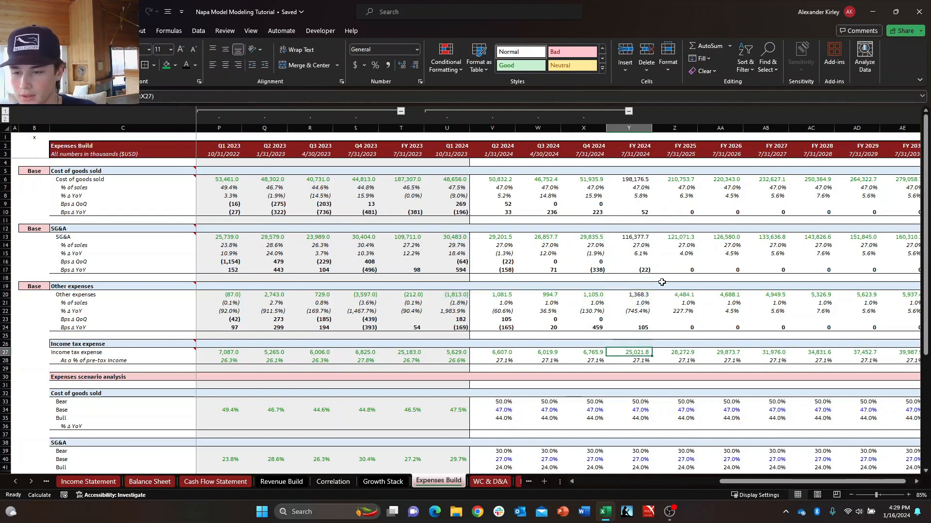
pyautogui.press('F2')
pyautogui.press('Escape')
pyautogui.press('Down')
pyautogui.press('Down')
pyautogui.press('Down')
pyautogui.press('Down')
pyautogui.press('Down')
pyautogui.press('Down')
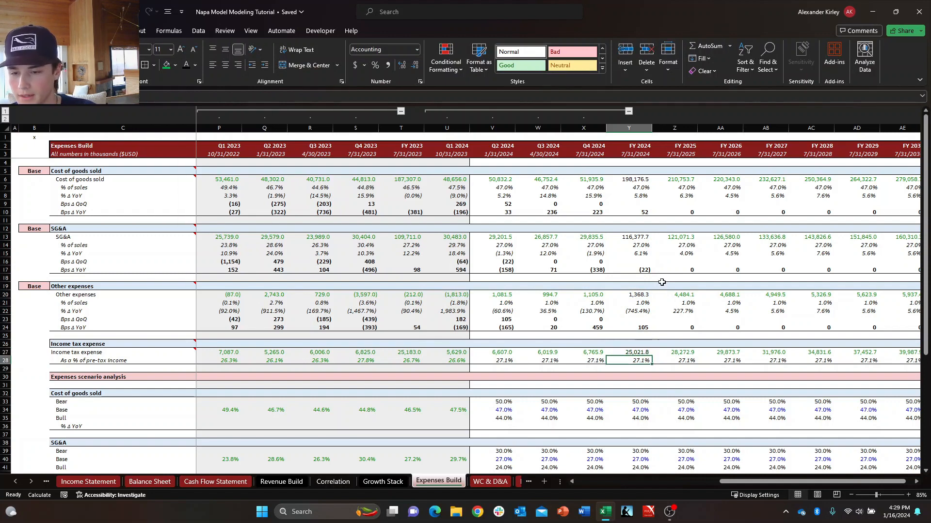
# Recheck the FY 2024 expense column from Income tax expense up to the cost of goods sold metrics.
pyautogui.press('Up')
pyautogui.press('Up')
pyautogui.press('Up')
pyautogui.press('Up')
pyautogui.press('Up')
pyautogui.press('Up')
pyautogui.press('Up')
pyautogui.press('Up')
pyautogui.press('Up')
pyautogui.press('Up')
pyautogui.press('Up')
pyautogui.press('Up')
pyautogui.press('Up')
pyautogui.press('Up')
pyautogui.press('Up')
pyautogui.press('Up')
pyautogui.press('Up')
pyautogui.press('Up')
pyautogui.press('Up')
pyautogui.press('Up')
pyautogui.press('Up')
pyautogui.press('Up')
pyautogui.press('Up')
pyautogui.press('Up')
pyautogui.press('Up')
pyautogui.press('Up')
pyautogui.press('Up')
pyautogui.press('Up')
pyautogui.press('Up')
pyautogui.press('Up')
pyautogui.press('Up')
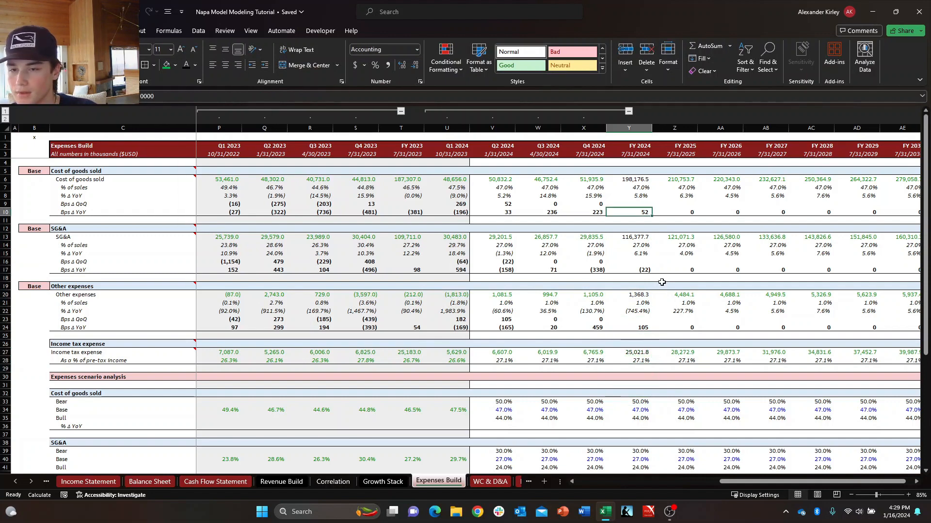
pyautogui.press('Down')
pyautogui.press('Down')
pyautogui.press('Down')
pyautogui.press('Down')
pyautogui.press('Down')
pyautogui.press('Down')
pyautogui.press('Down')
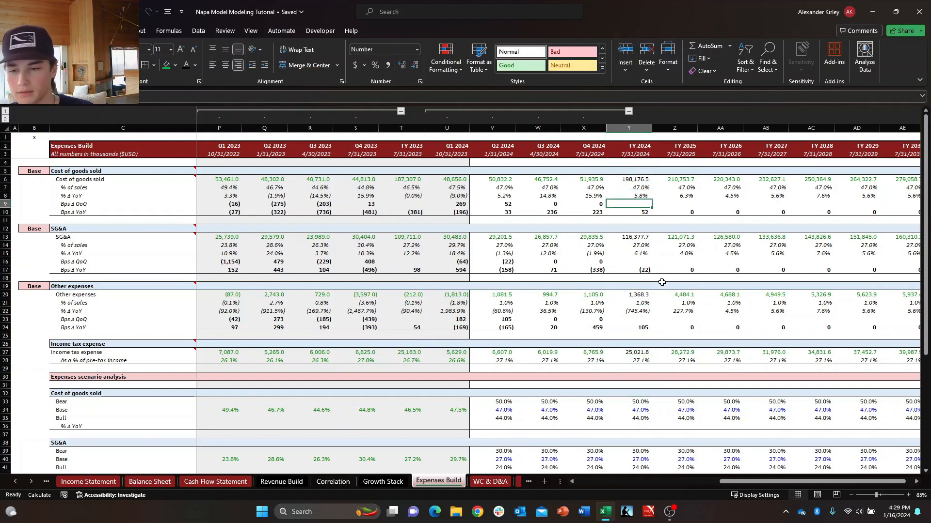
# Examine the FY 2025 Accounts Receivable and Accounts Payable schedules on the WC & D&A sheet.
pyautogui.click(491, 481)
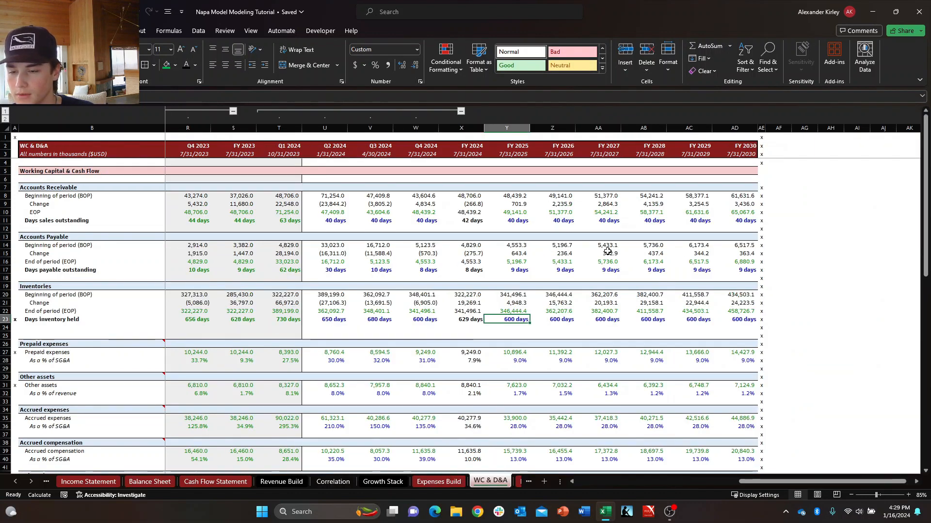
pyautogui.press('Up')
pyautogui.press('Up')
pyautogui.press('Up')
pyautogui.press('Up')
pyautogui.press('Up')
pyautogui.press('Up')
pyautogui.press('Up')
pyautogui.press('Up')
pyautogui.press('Up')
pyautogui.press('Up')
pyautogui.press('Up')
pyautogui.press('Up')
pyautogui.press('Up')
pyautogui.press('Up')
pyautogui.press('Up')
pyautogui.press('Up')
pyautogui.press('Up')
pyautogui.press('Up')
pyautogui.press('Up')
pyautogui.press('Up')
pyautogui.press('Down')
pyautogui.press('Down')
pyautogui.press('Down')
pyautogui.press('Down')
pyautogui.press('Down')
pyautogui.press('Down')
pyautogui.press('Down')
pyautogui.press('Down')
pyautogui.press('Down')
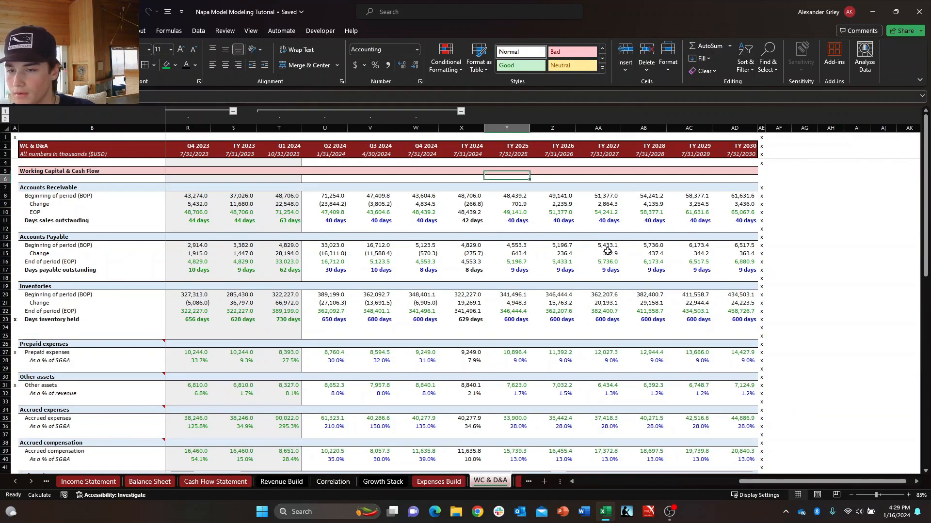
pyautogui.press('Down')
pyautogui.press('Down')
pyautogui.press('Down')
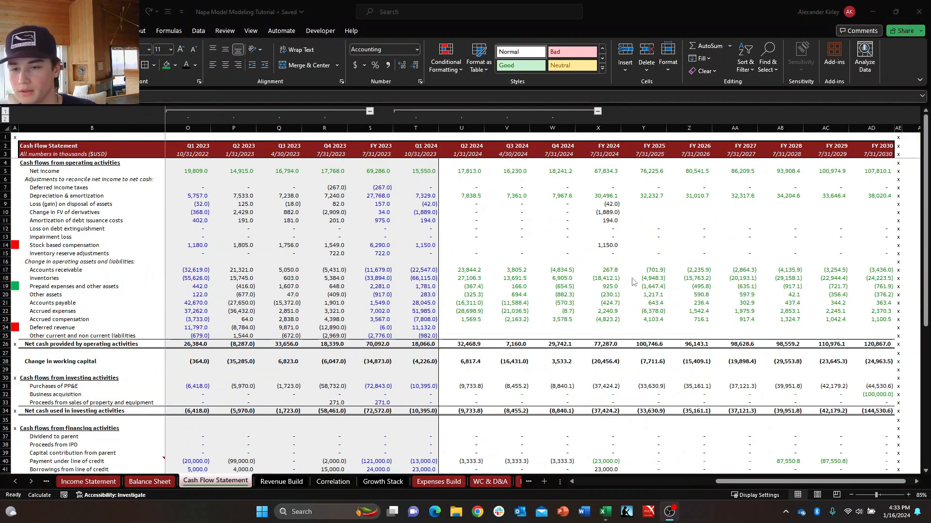
# Compare the Q2 2024 through FY 2024 non-cash adjustment cells near Deferred income taxes on the Cash Flow Statement.
pyautogui.click(633, 278)
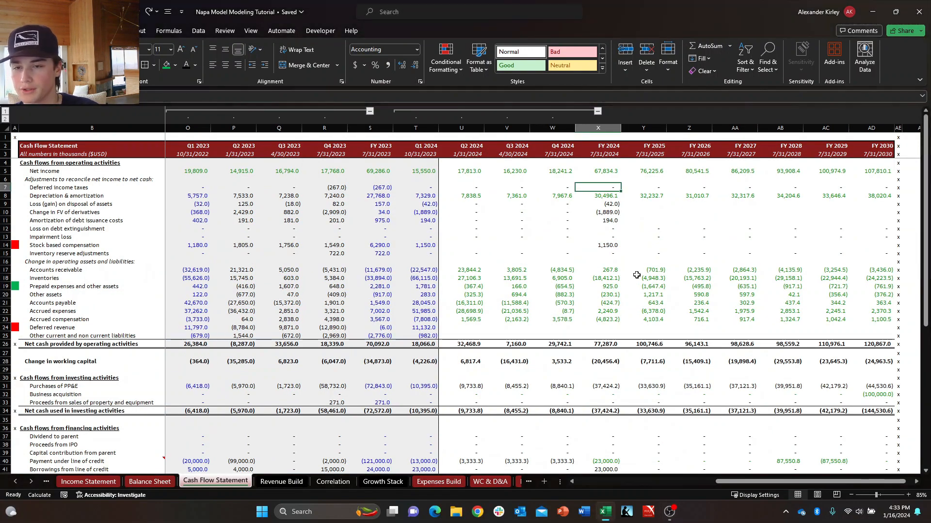
pyautogui.press('Left')
pyautogui.press('Left')
pyautogui.press('Left')
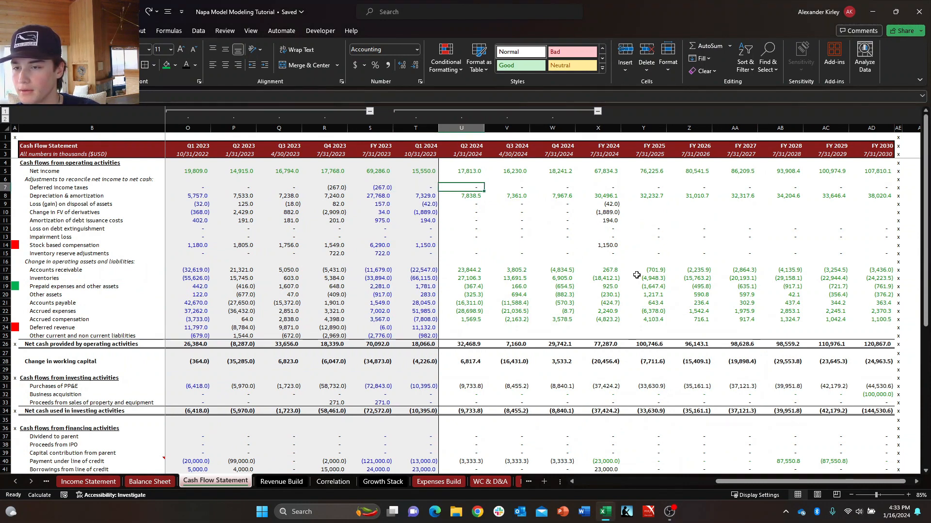
pyautogui.press('Down')
pyautogui.press('Down')
pyautogui.press('Right')
pyautogui.press('Right')
pyautogui.press('Right')
pyautogui.press('Right')
pyautogui.press('Left')
pyautogui.press('Up')
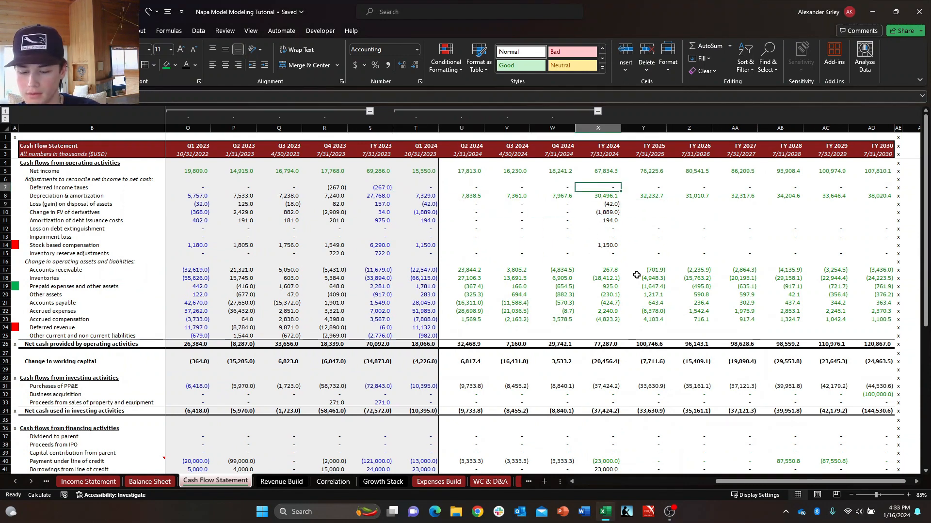
# Enter the FY 2024 Deferred income taxes as a SUM of the Q1 through Q4 2024 values.
pyautogui.write('=+')
pyautogui.press('Left')
pyautogui.write('=sum(')
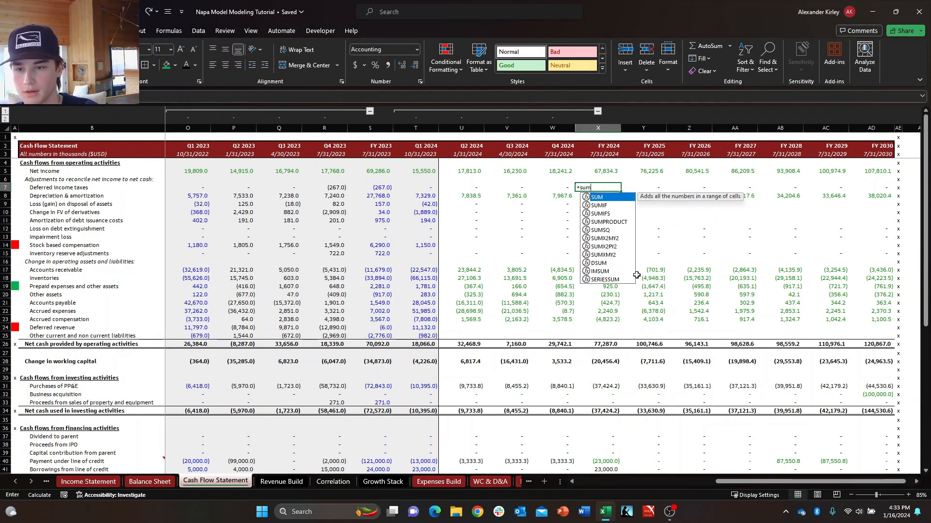
pyautogui.press('Left')
pyautogui.hotkey('shift', 'Left')
pyautogui.hotkey('shift', 'Left')
pyautogui.hotkey('shift', 'Left')
pyautogui.press('Return')
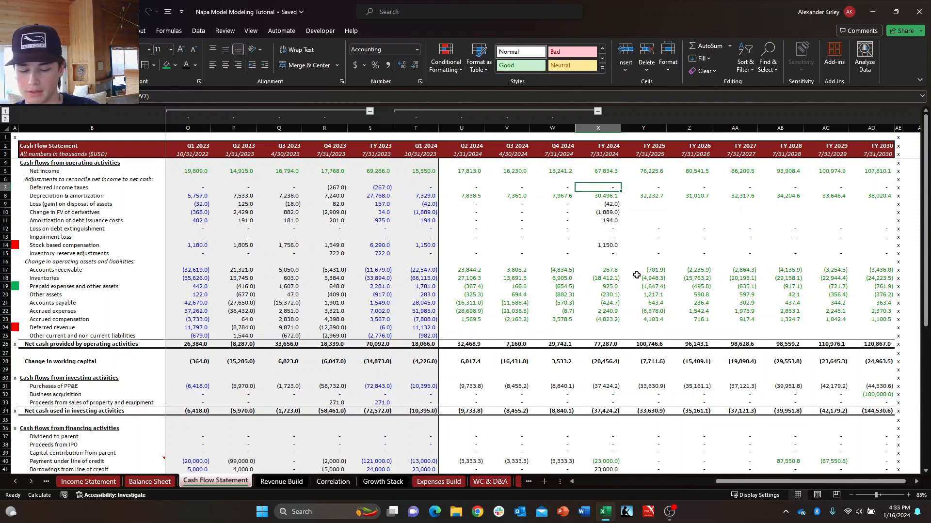
# Copy the FY 2024 Deferred income taxes sum formula into the non-cash adjustment rows down to Inventory reserve adjustments.
pyautogui.hotkey('ctrl', 'v')
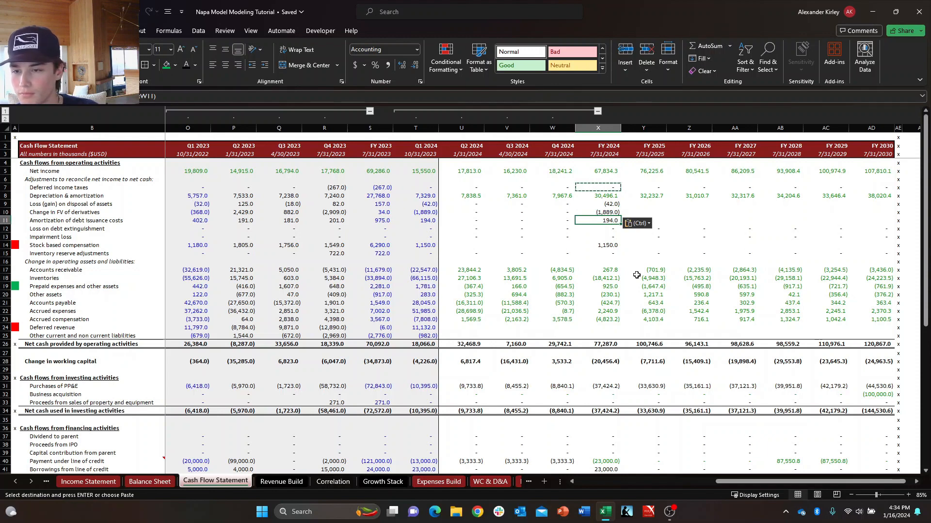
pyautogui.press('Down')
pyautogui.hotkey('ctrl', 'v')
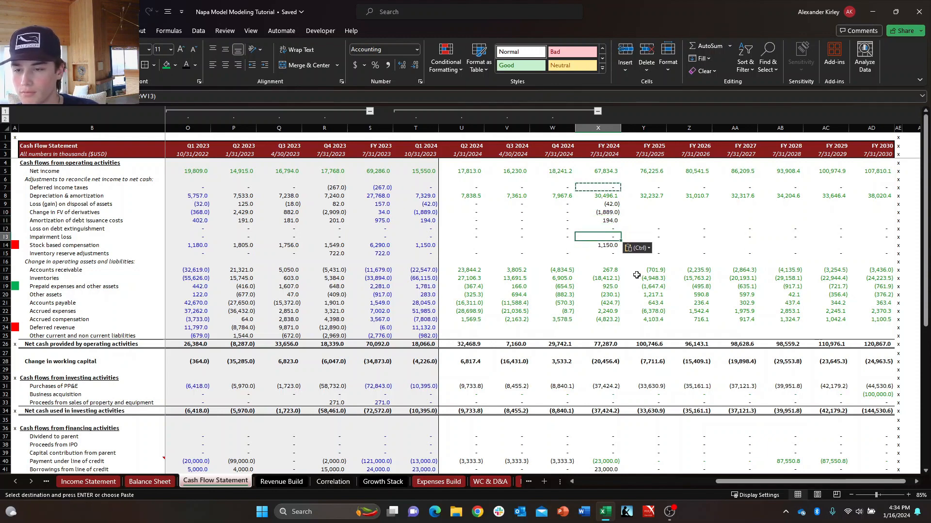
pyautogui.press('Down')
pyautogui.hotkey('ctrl', 'v')
pyautogui.press('Down')
pyautogui.hotkey('ctrl', 'v')
pyautogui.press('Down')
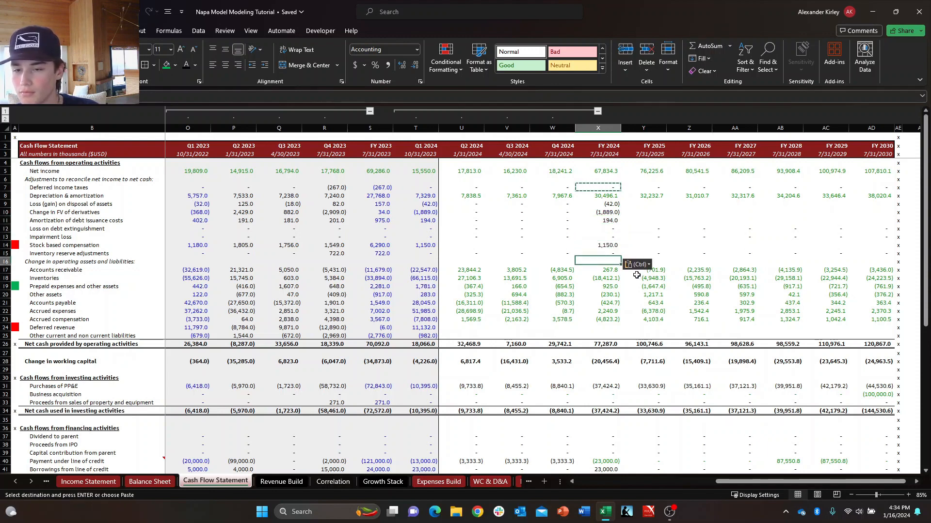
# Continue copying the FY 2024 quarterly sum formula into the operating asset and liability rows from Accounts receivable down to Accrued compensation.
pyautogui.press('Down')
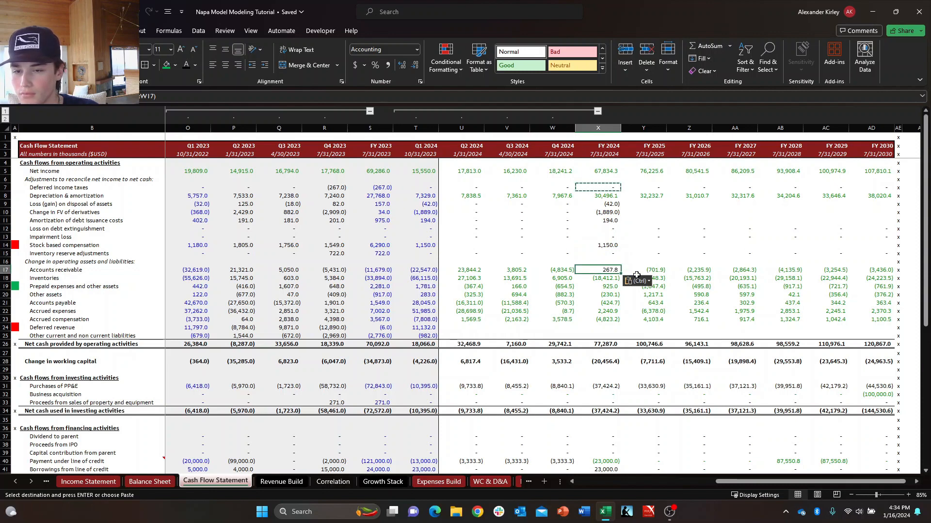
pyautogui.press('Down')
pyautogui.hotkey('ctrl', 'v')
pyautogui.press('Down')
pyautogui.hotkey('ctrl', 'v')
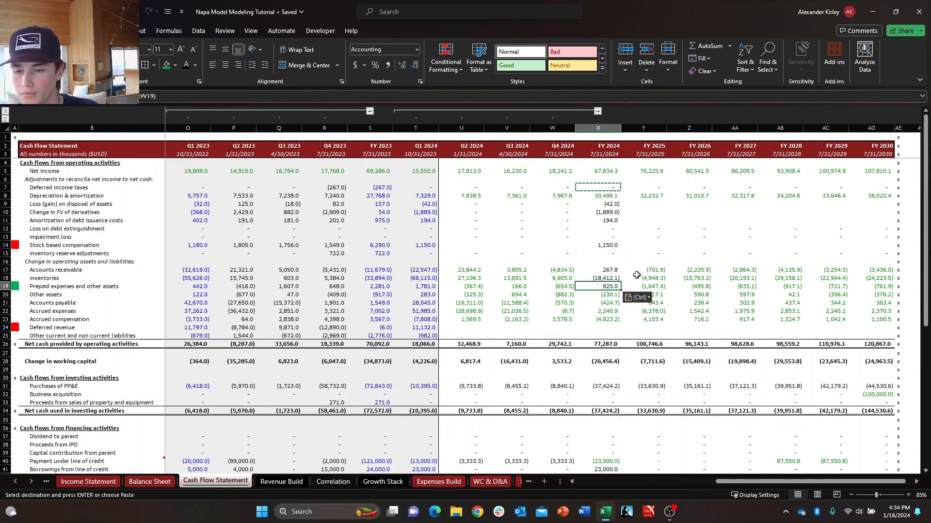
pyautogui.press('Down')
pyautogui.hotkey('ctrl', 'v')
pyautogui.hotkey('ctrl', 'v')
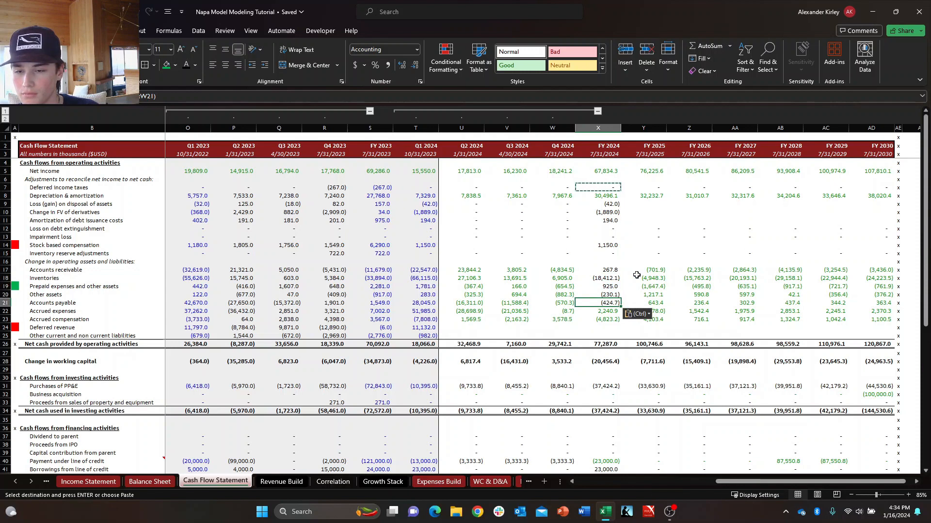
pyautogui.press('Down')
pyautogui.hotkey('ctrl', 'v')
pyautogui.hotkey('ctrl', 'v')
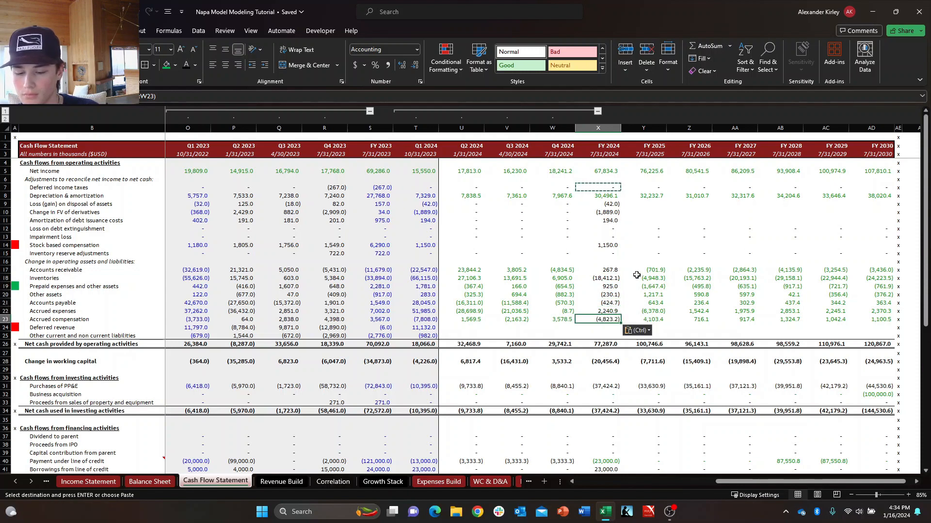
# Set the Circuit Breaker to ON on the Debt Waterfall sheet and return to the Cash Flow Statement.
pyautogui.press('Up')
pyautogui.press('Up')
pyautogui.press('Up')
pyautogui.press('Up')
pyautogui.press('Up')
pyautogui.press('Up')
pyautogui.press('Up')
pyautogui.press('Up')
pyautogui.press('Up')
pyautogui.press('Up')
pyautogui.press('Up')
pyautogui.press('Up')
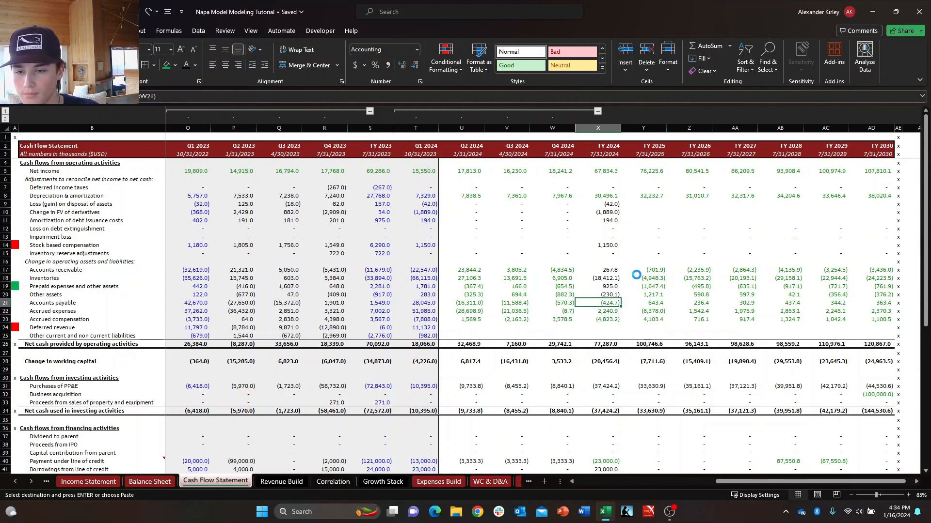
pyautogui.hotkey('ctrl', 'pagedown')
pyautogui.hotkey('ctrl', 'pagedown')
pyautogui.hotkey('ctrl', 'pagedown')
pyautogui.hotkey('ctrl', 'pagedown')
pyautogui.hotkey('ctrl', 'pagedown')
pyautogui.hotkey('ctrl', 'pagedown')
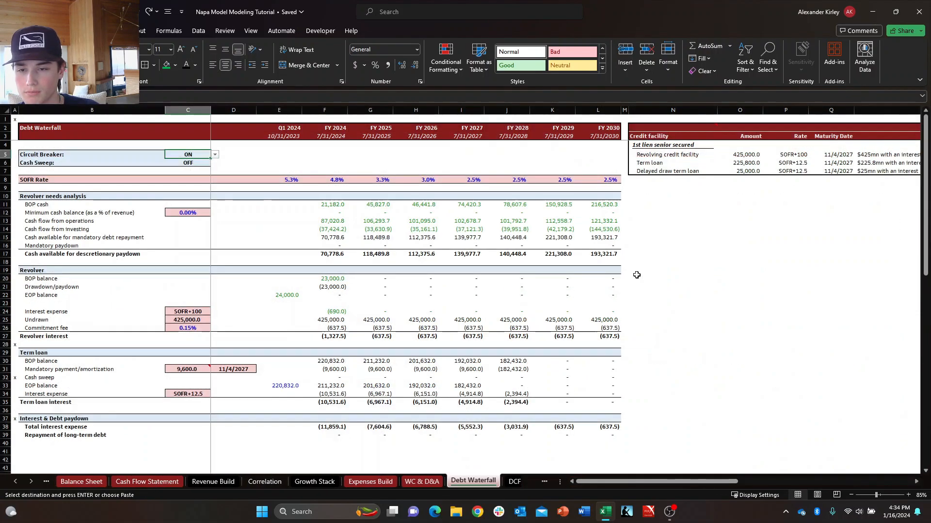
pyautogui.hotkey('ctrl', 'pageup')
pyautogui.hotkey('ctrl', 'pageup')
pyautogui.hotkey('ctrl', 'pageup')
pyautogui.hotkey('ctrl', 'pageup')
pyautogui.hotkey('ctrl', 'pageup')
pyautogui.hotkey('ctrl', 'pageup')
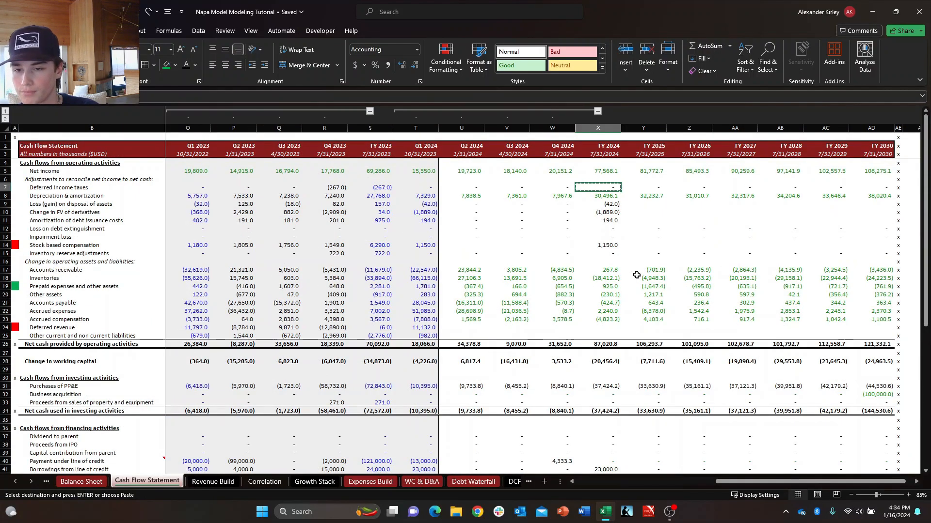
# Examine the FY 2024 net cash totals for operating and investing activities on the Cash Flow Statement.
pyautogui.press('Down')
pyautogui.press('Down')
pyautogui.press('Down')
pyautogui.press('Down')
pyautogui.press('Down')
pyautogui.press('Down')
pyautogui.press('Down')
pyautogui.press('Down')
pyautogui.press('Down')
pyautogui.press('Down')
pyautogui.press('Down')
pyautogui.press('Down')
pyautogui.press('Down')
pyautogui.press('Down')
pyautogui.press('Down')
pyautogui.press('Down')
pyautogui.press('Down')
pyautogui.press('Down')
pyautogui.press('Down')
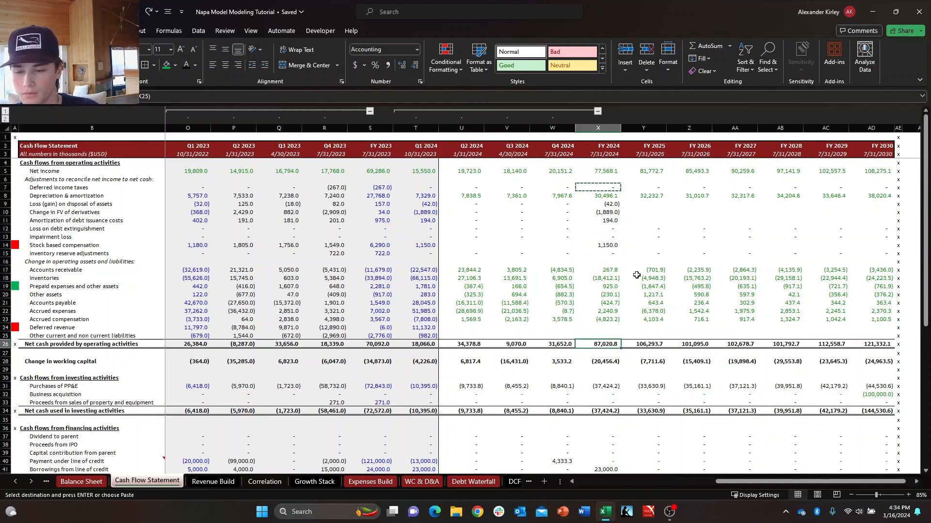
pyautogui.press('Down')
pyautogui.press('Down')
pyautogui.press('Down')
pyautogui.press('Down')
pyautogui.press('Down')
pyautogui.press('Down')
pyautogui.press('Down')
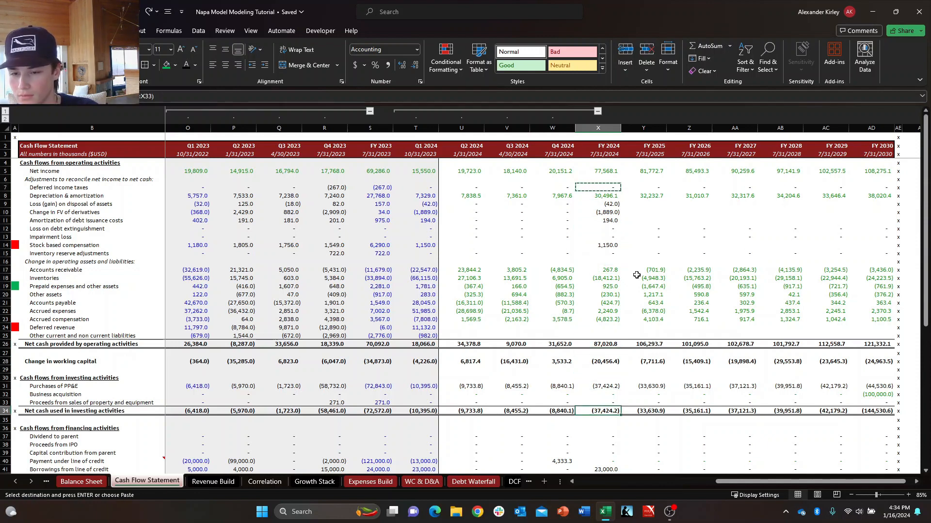
pyautogui.press('Up')
pyautogui.press('Up')
pyautogui.press('Up')
pyautogui.hotkey('ctrl', 'v')
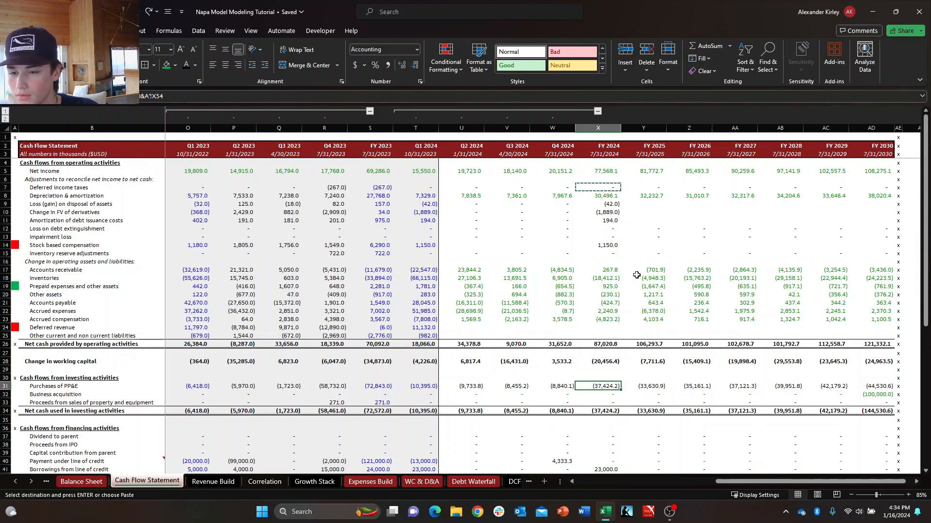
pyautogui.press('Escape')
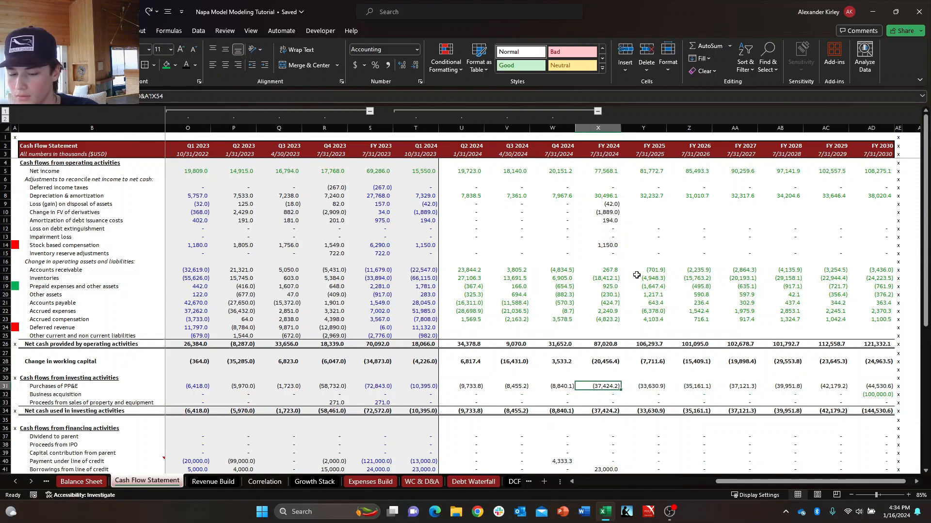
# Inspect the FY 2024 Purchases of PP&E formula and its neighbouring cells in the investing section.
pyautogui.press('F2')
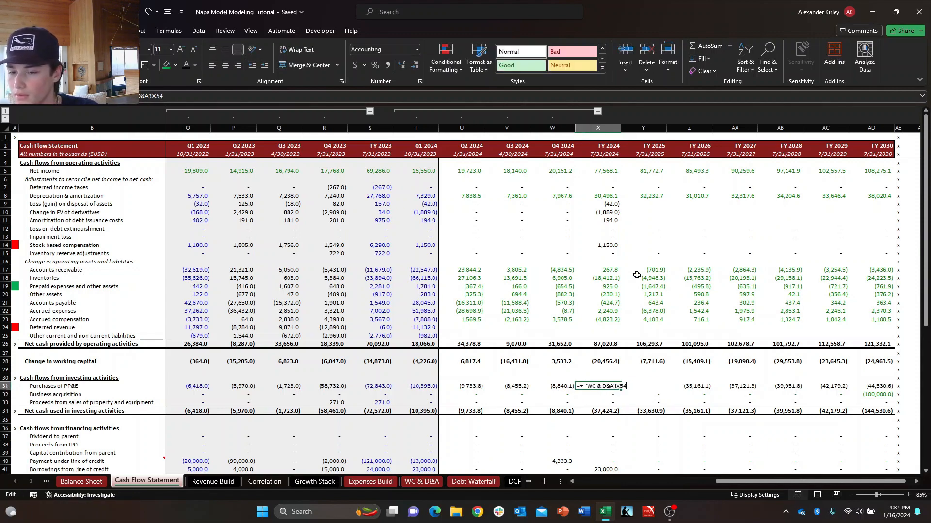
pyautogui.press('Escape')
pyautogui.press('Down')
pyautogui.press('Right')
pyautogui.press('Left')
pyautogui.press('Up')
pyautogui.press('Down')
pyautogui.press('Down')
pyautogui.press('Down')
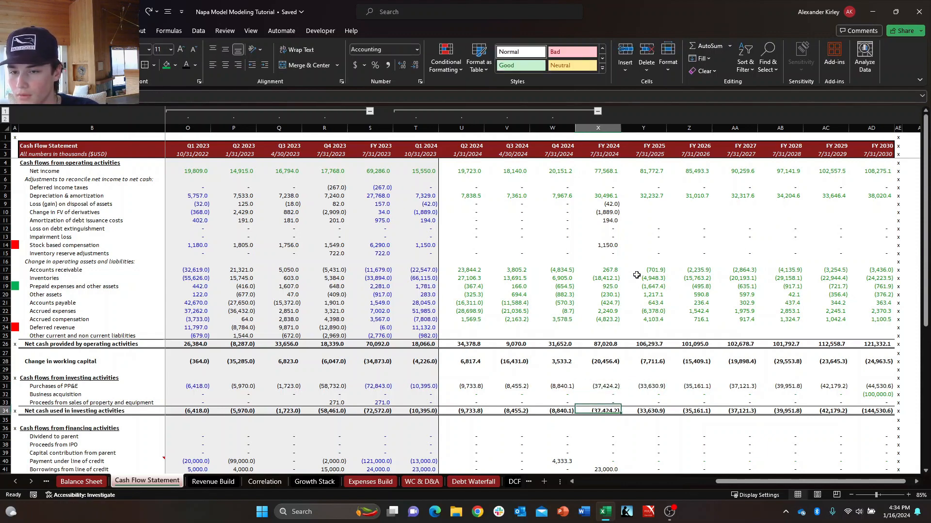
pyautogui.press('Up')
pyautogui.press('Up')
pyautogui.press('Up')
pyautogui.press('F2')
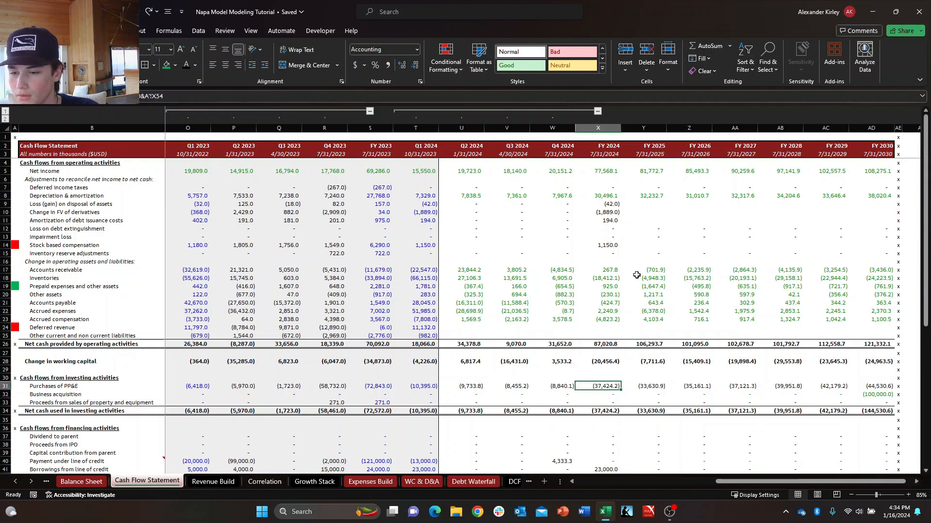
pyautogui.press('F2')
pyautogui.press('Escape')
pyautogui.press('F2')
pyautogui.press('Escape')
pyautogui.press('Down')
pyautogui.press('Right')
pyautogui.press('Up')
pyautogui.press('Left')
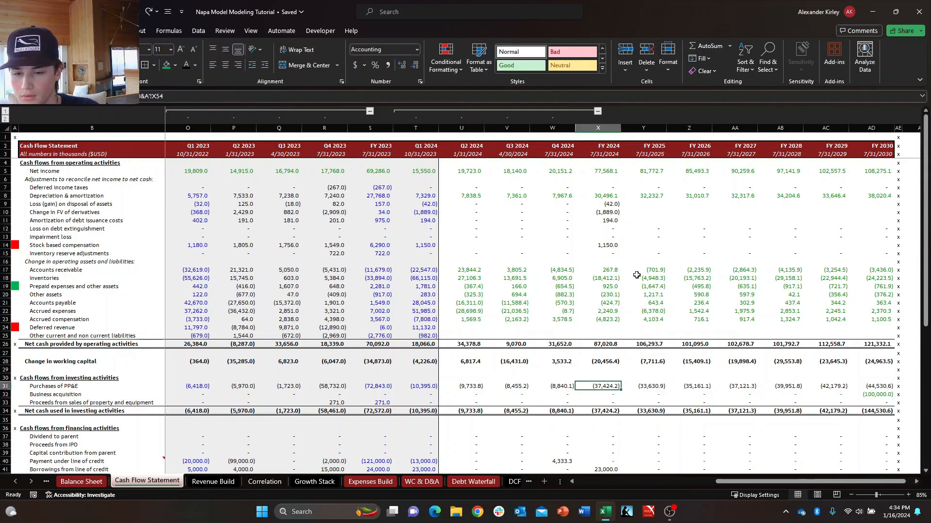
# Review the FY 2024 financing activity lines and the Q2 2024 Payment under line of credit formula.
pyautogui.press('Down')
pyautogui.press('Down')
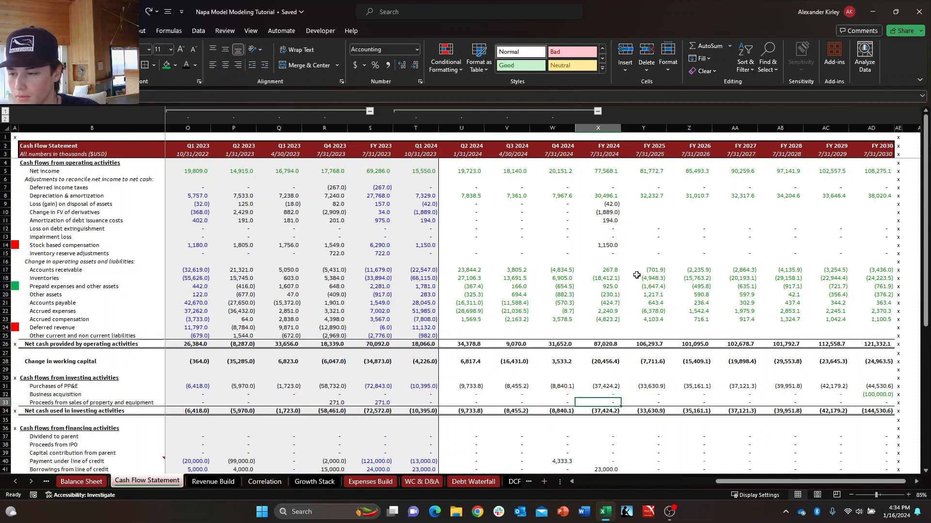
pyautogui.press('Down')
pyautogui.press('Down')
pyautogui.press('Down')
pyautogui.press('Down')
pyautogui.press('Down')
pyautogui.press('Down')
pyautogui.press('Down')
pyautogui.press('Down')
pyautogui.press('Down')
pyautogui.press('Down')
pyautogui.press('Down')
pyautogui.press('Down')
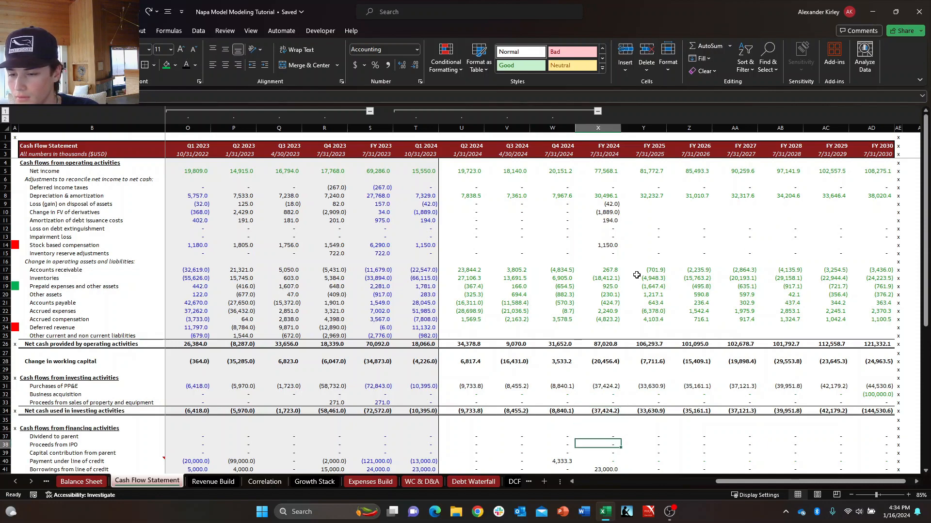
pyautogui.press('Up')
pyautogui.press('Up')
pyautogui.press('Up')
pyautogui.press('Up')
pyautogui.press('Up')
pyautogui.press('Up')
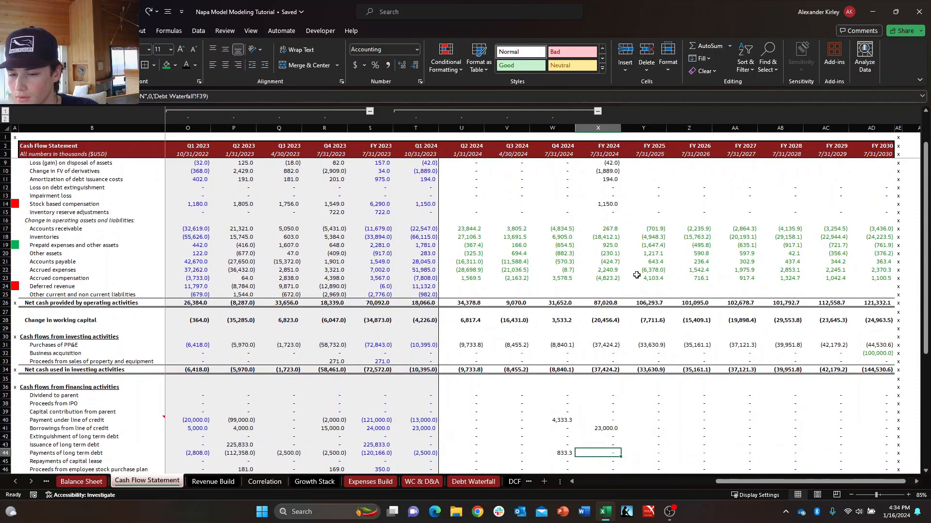
pyautogui.press('Left')
pyautogui.press('Left')
pyautogui.press('Left')
pyautogui.press('Left')
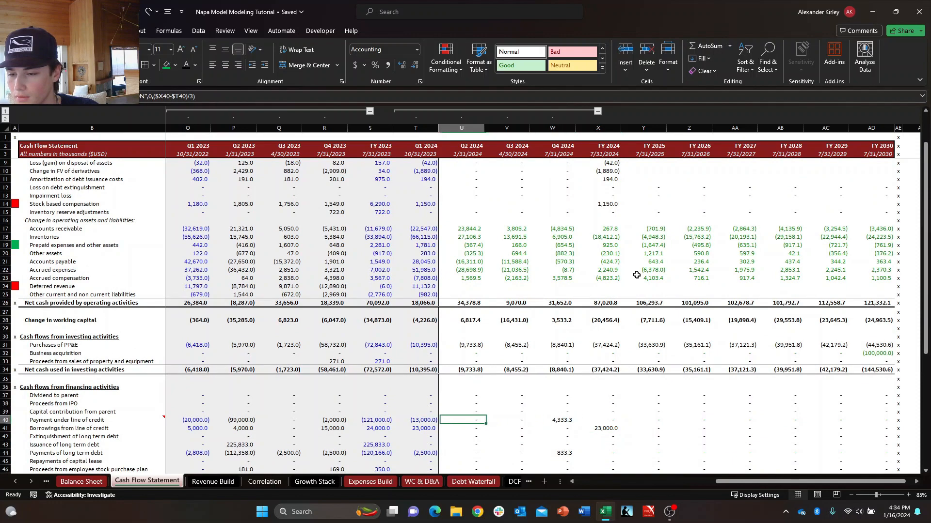
pyautogui.press('Right')
pyautogui.press('Right')
pyautogui.press('Right')
pyautogui.press('Right')
pyautogui.press('Down')
pyautogui.press('Down')
pyautogui.press('Down')
pyautogui.press('Down')
pyautogui.press('Down')
pyautogui.press('Down')
pyautogui.press('Down')
pyautogui.press('Down')
pyautogui.press('Down')
pyautogui.press('Down')
pyautogui.press('Down')
pyautogui.press('Down')
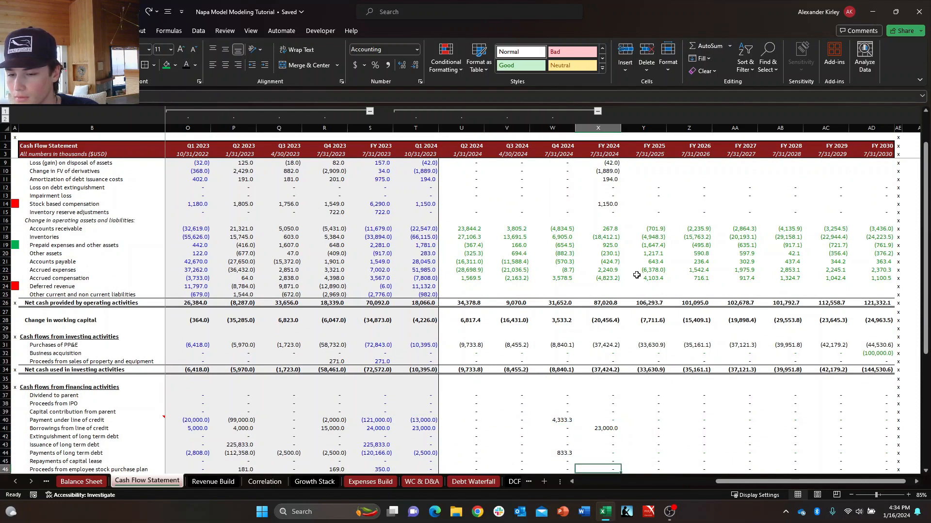
pyautogui.press('Up')
pyautogui.press('Up')
pyautogui.press('Up')
pyautogui.press('Up')
pyautogui.press('Up')
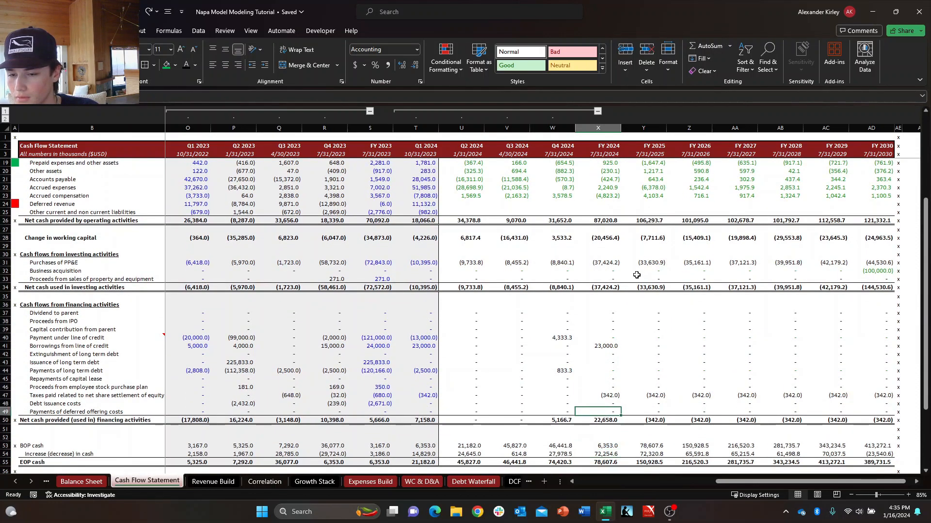
# Compare the Q4 2024 and FY 2024 EOP cash cells at the end of the Cash Flow Statement.
pyautogui.press('Down')
pyautogui.press('Down')
pyautogui.press('Down')
pyautogui.press('Down')
pyautogui.press('Down')
pyautogui.press('Down')
pyautogui.press('Down')
pyautogui.press('Down')
pyautogui.press('Down')
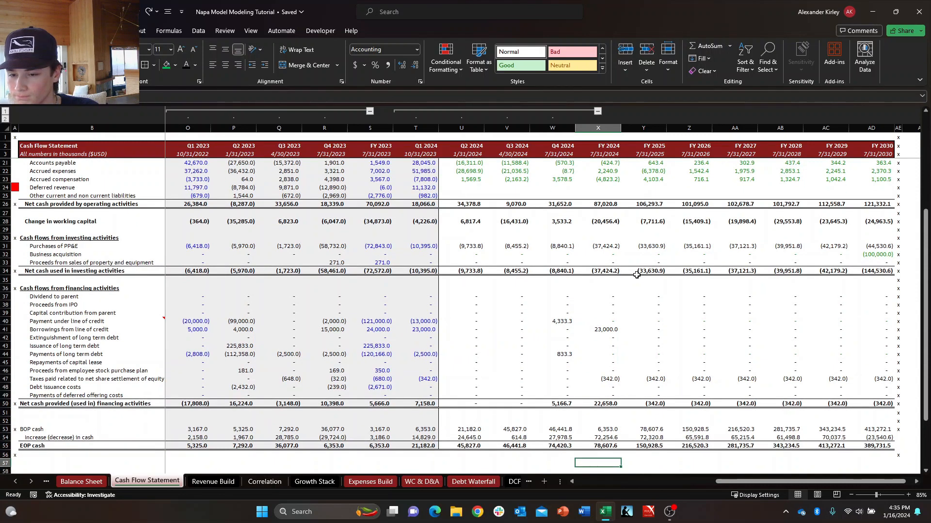
pyautogui.press('Up')
pyautogui.press('Up')
pyautogui.press('Up')
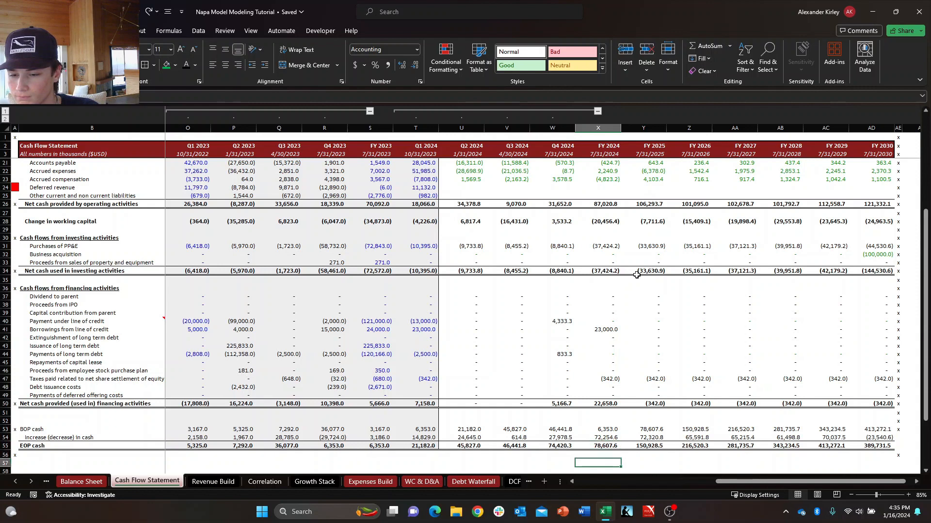
pyautogui.press('Up')
pyautogui.press('Up')
pyautogui.press('Left')
pyautogui.press('Right')
pyautogui.press('Left')
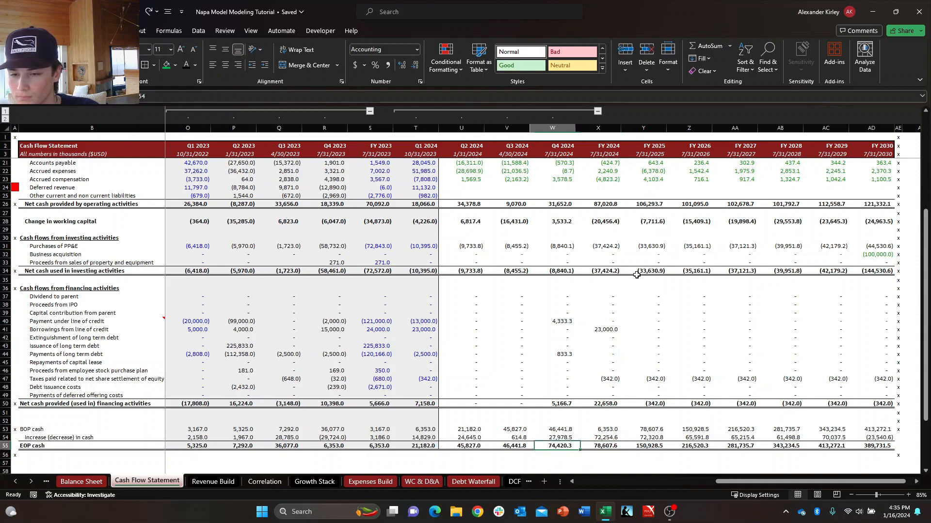
pyautogui.press('Right')
pyautogui.press('Left')
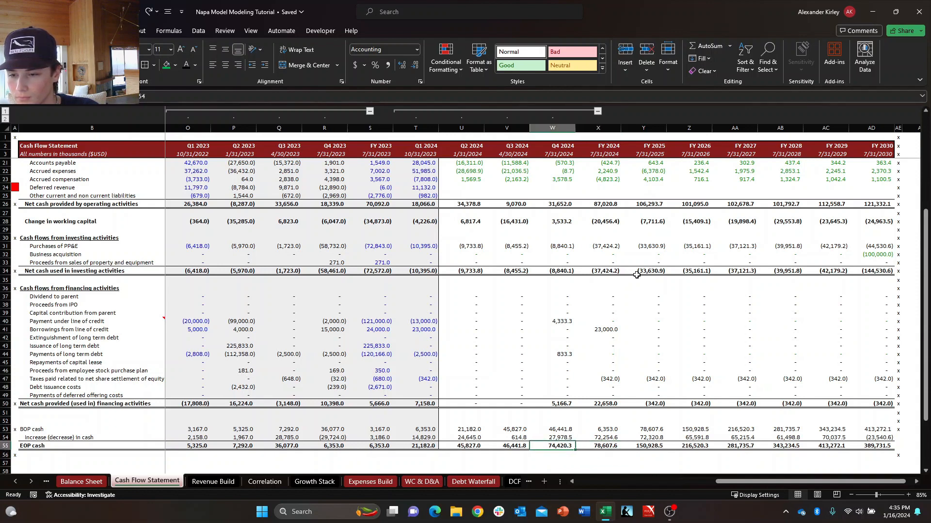
# Compare the Q3 and Q4 2024 Payments of long term debt formulas for the circuit breaker condition.
pyautogui.press('Up')
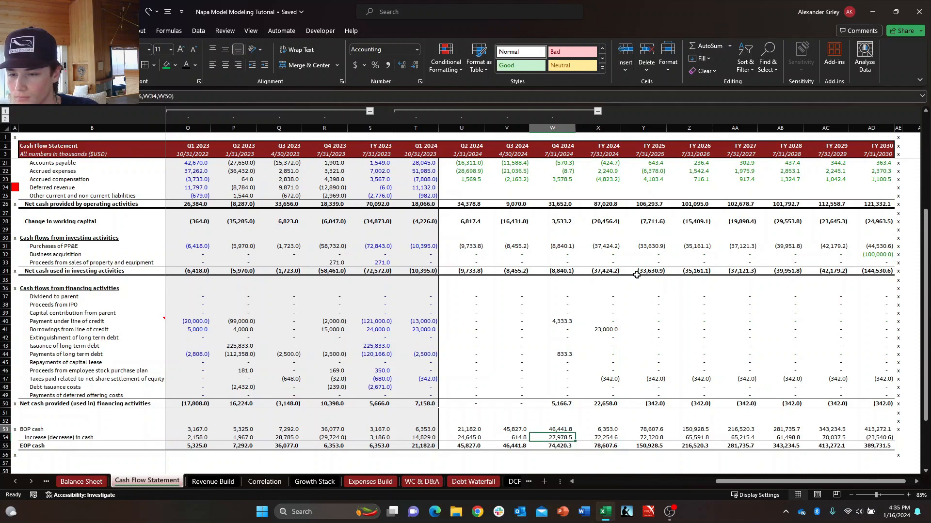
pyautogui.press('Up')
pyautogui.press('Up')
pyautogui.press('Up')
pyautogui.press('Up')
pyautogui.press('Up')
pyautogui.press('Up')
pyautogui.press('Up')
pyautogui.press('Up')
pyautogui.press('Up')
pyautogui.press('Up')
pyautogui.press('F2')
pyautogui.press('Escape')
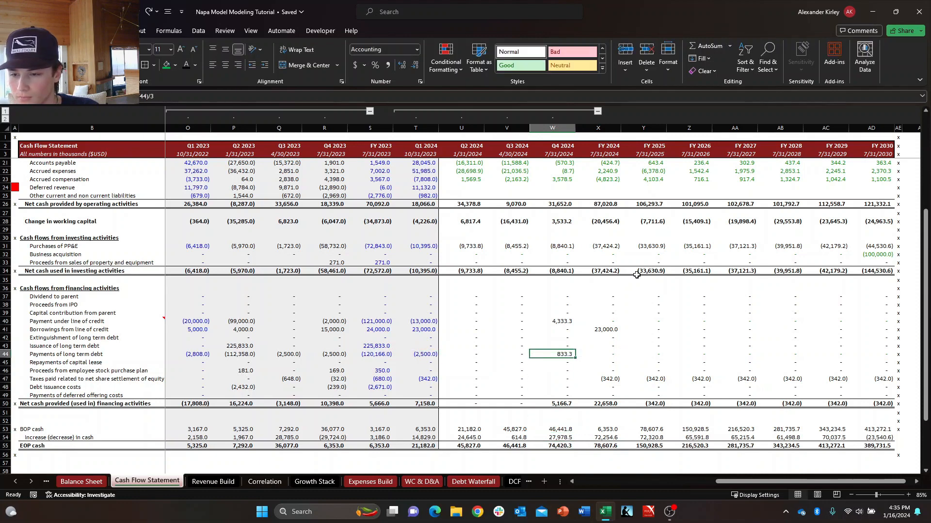
pyautogui.press('F2')
pyautogui.press('Escape')
pyautogui.press('Left')
pyautogui.press('F2')
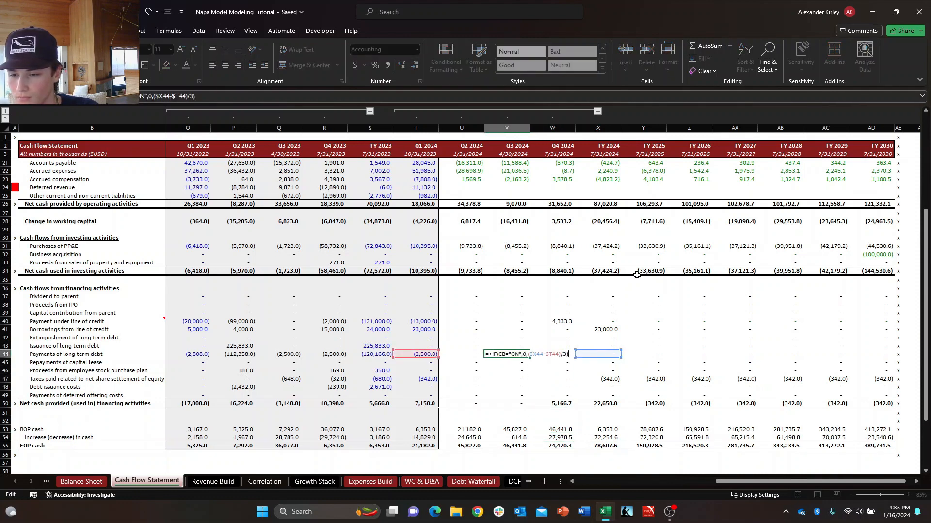
pyautogui.press('Escape')
pyautogui.press('F2')
pyautogui.press('Escape')
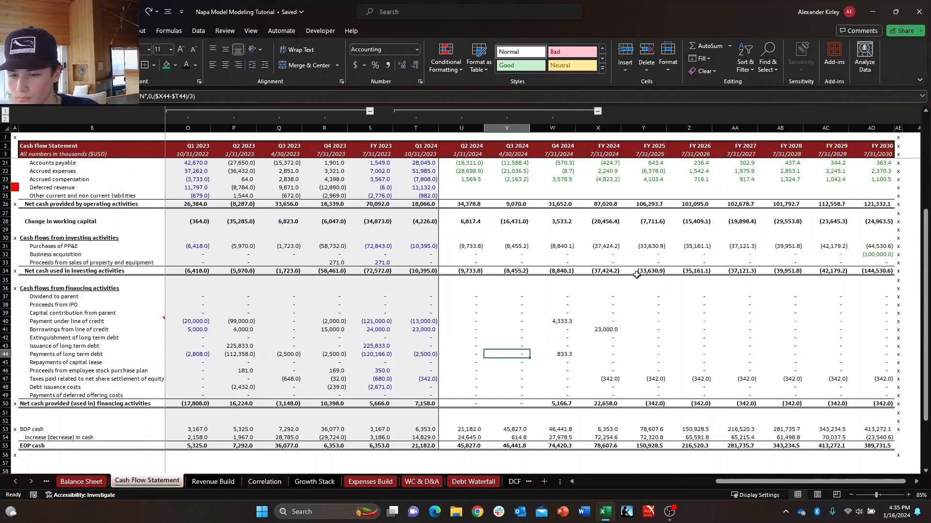
pyautogui.press('Right')
pyautogui.press('F2')
pyautogui.press('Escape')
pyautogui.press('F2')
pyautogui.press('Escape')
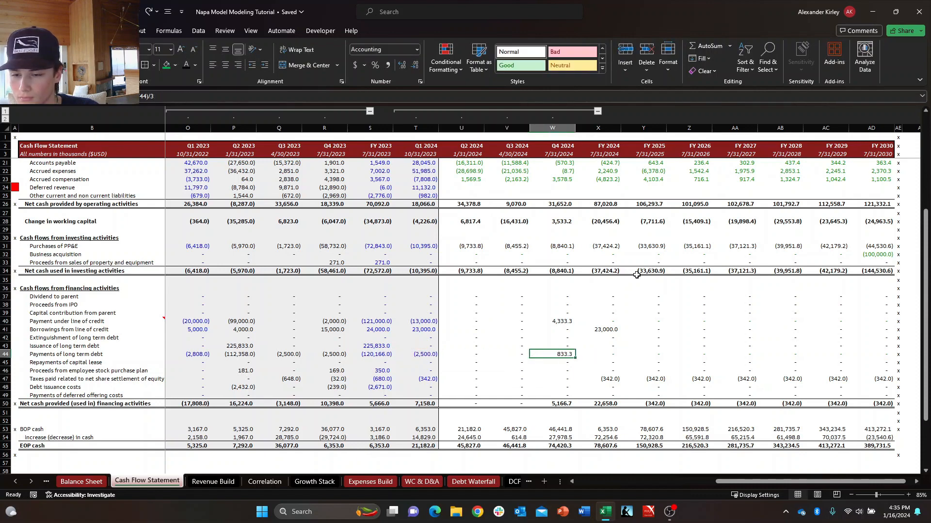
pyautogui.press('F2')
pyautogui.press('Escape')
# Inspect the Q4 2024 Payment under line of credit formula in the financing section.
pyautogui.press('Up')
pyautogui.press('Up')
pyautogui.press('Up')
pyautogui.press('Up')
pyautogui.press('F2')
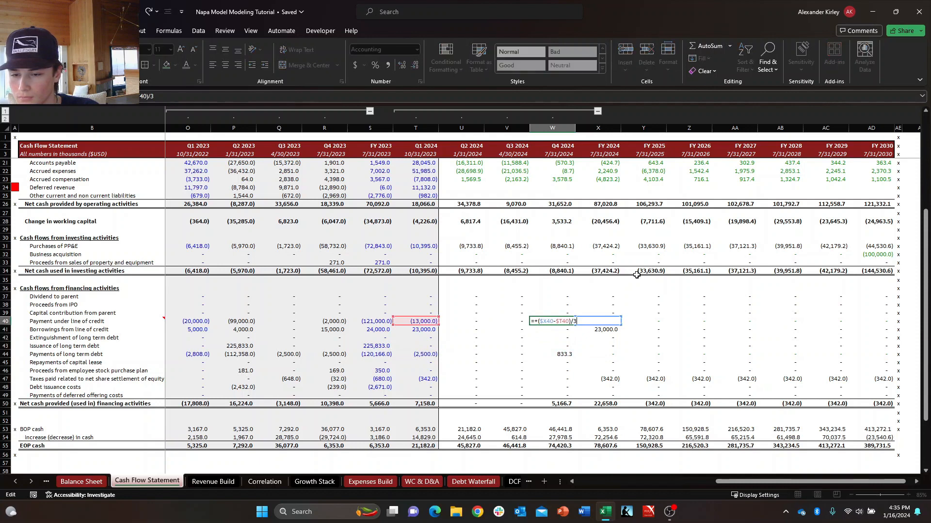
pyautogui.press('Escape')
pyautogui.press('Delete')
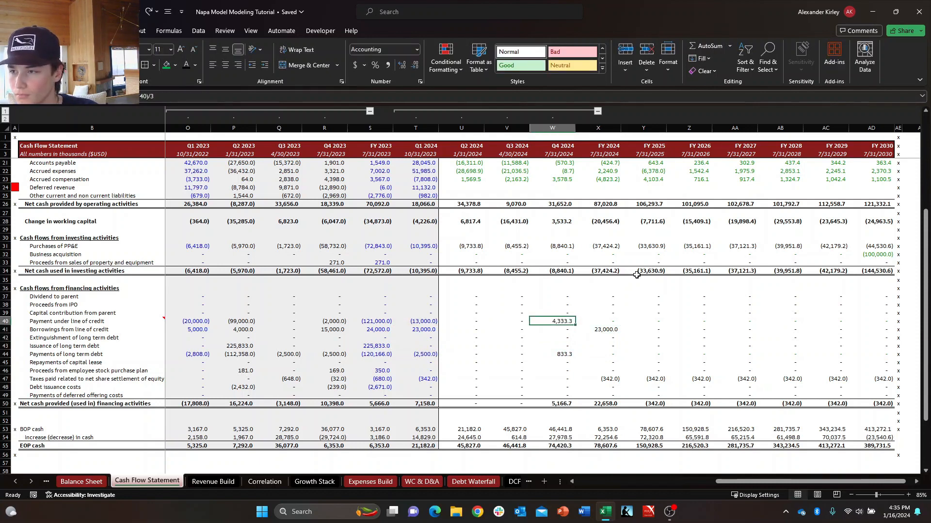
pyautogui.press('F2')
pyautogui.press('Escape')
# Check the Q3 and Q2 2024 Payment under line of credit formulas for the circuit breaker condition.
pyautogui.press('Left')
pyautogui.press('F2')
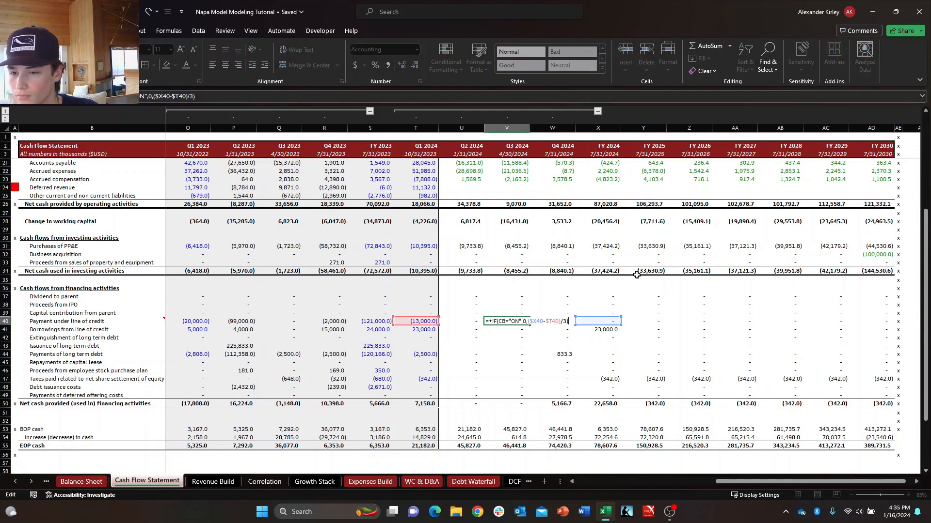
pyautogui.press('Escape')
pyautogui.press('F2')
pyautogui.press('Escape')
pyautogui.press('Left')
pyautogui.press('F2')
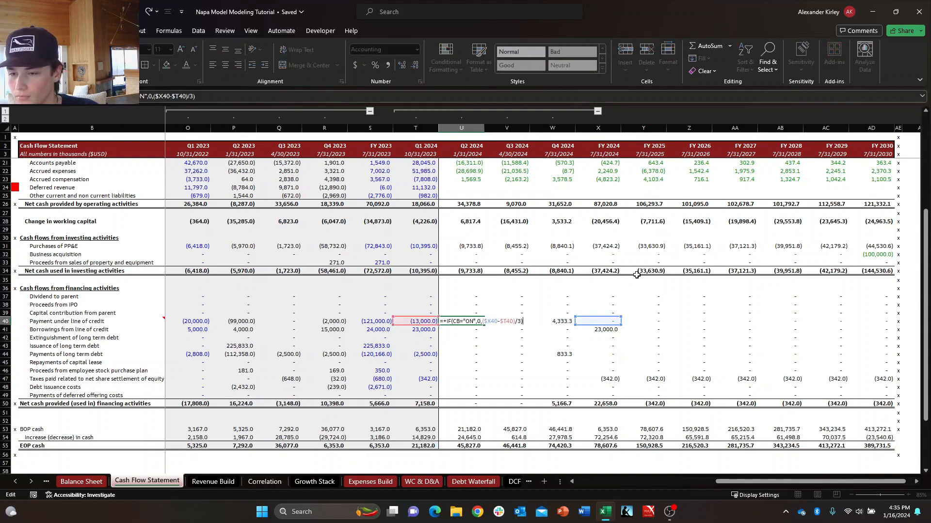
pyautogui.press('Escape')
pyautogui.press('Right')
pyautogui.press('F2')
pyautogui.press('Escape')
pyautogui.press('Right')
pyautogui.press('F2')
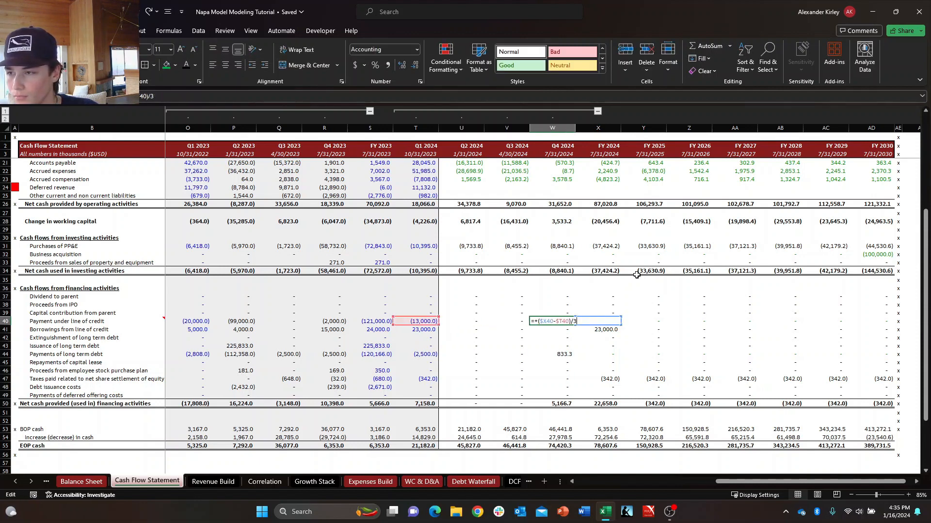
# Recheck the Q4 2024 Payment under line of credit formula against the Q2 and Q3 2024 ones.
pyautogui.press('Escape')
pyautogui.press('Left')
pyautogui.press('F2')
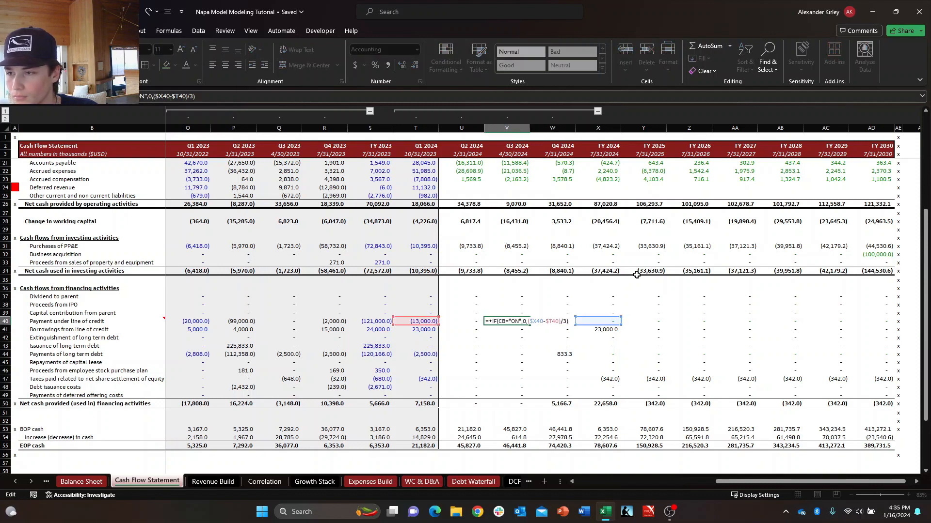
pyautogui.press('Escape')
pyautogui.press('Right')
pyautogui.press('Left')
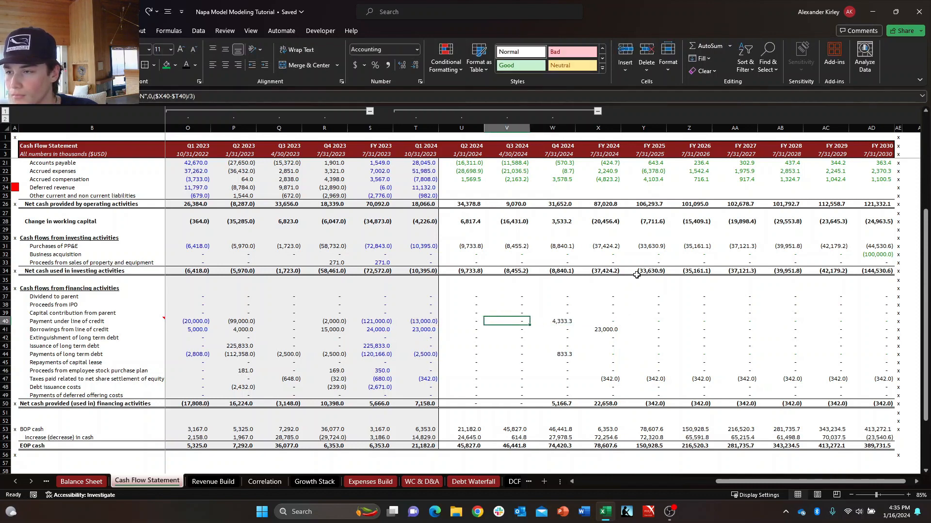
pyautogui.press('Right')
pyautogui.press('Left')
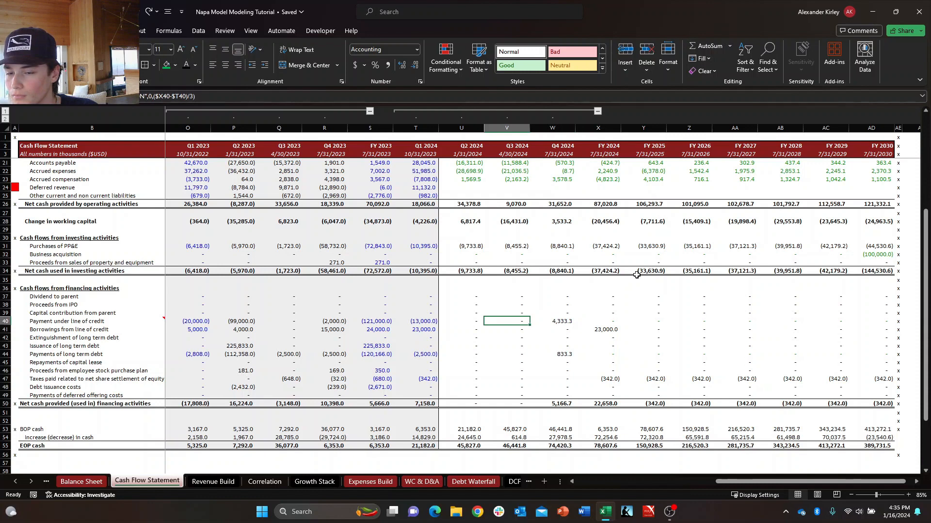
pyautogui.press('Right')
pyautogui.press('F2')
pyautogui.press('Escape')
pyautogui.press('Left')
pyautogui.press('F2')
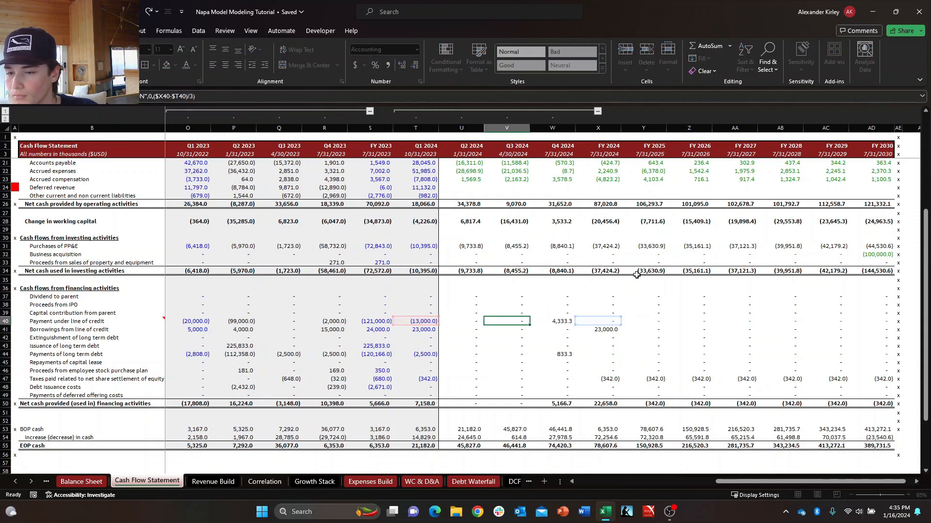
pyautogui.press('Escape')
pyautogui.press('Left')
pyautogui.press('F2')
pyautogui.press('Escape')
pyautogui.press('Right')
pyautogui.press('F2')
pyautogui.press('Escape')
pyautogui.press('Right')
# Copy the Q3 2024 Payments of long term debt formula with the circuit breaker condition into Q4 2024.
pyautogui.press('Down')
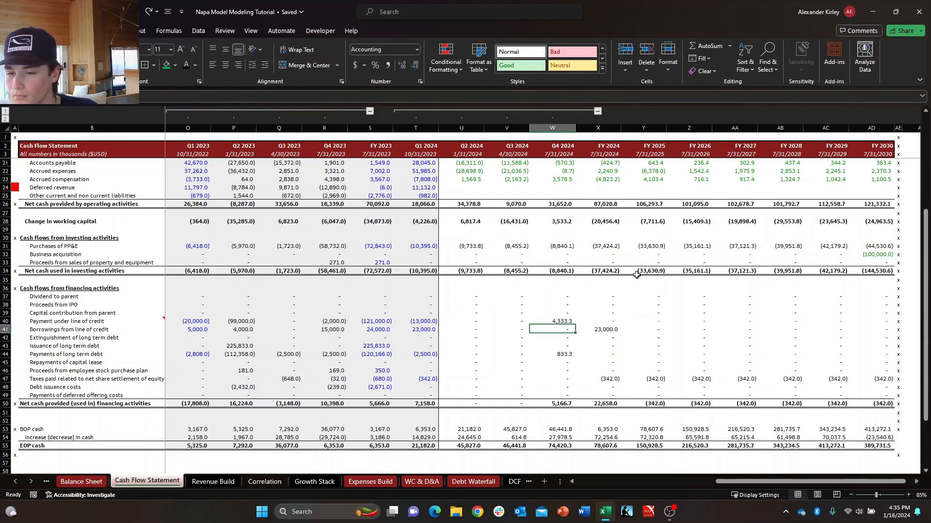
pyautogui.press('Down')
pyautogui.press('Down')
pyautogui.press('Down')
pyautogui.press('F2')
pyautogui.press('Escape')
pyautogui.press('Left')
pyautogui.press('F2')
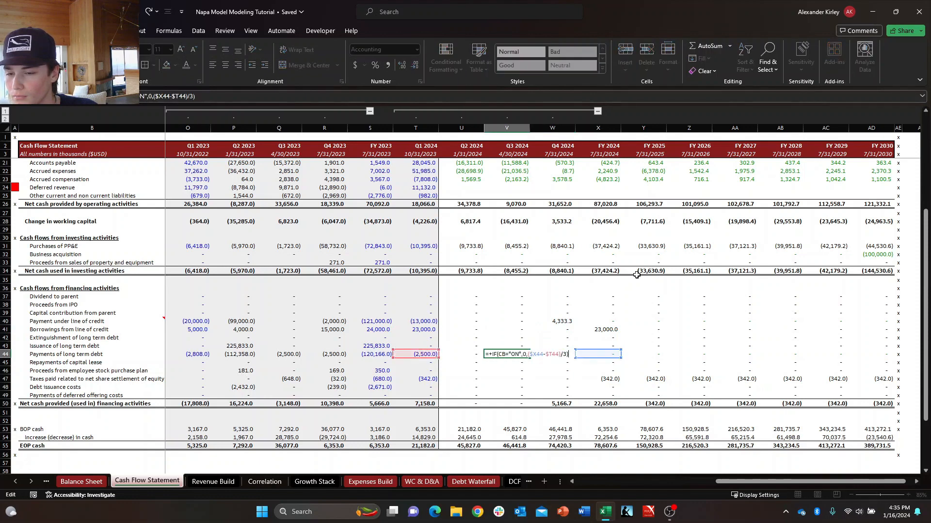
pyautogui.press('Escape')
pyautogui.press('Right')
pyautogui.write('-')
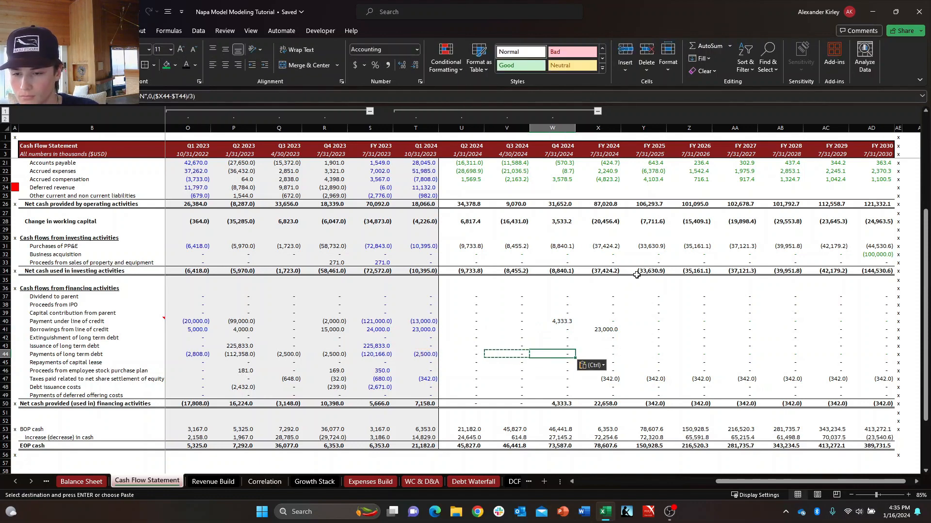
pyautogui.press('Escape')
# Copy the Q3 2024 Payment under line of credit formula with the circuit breaker condition into Q4 2024.
pyautogui.press('Up')
pyautogui.press('Up')
pyautogui.press('Up')
pyautogui.press('Up')
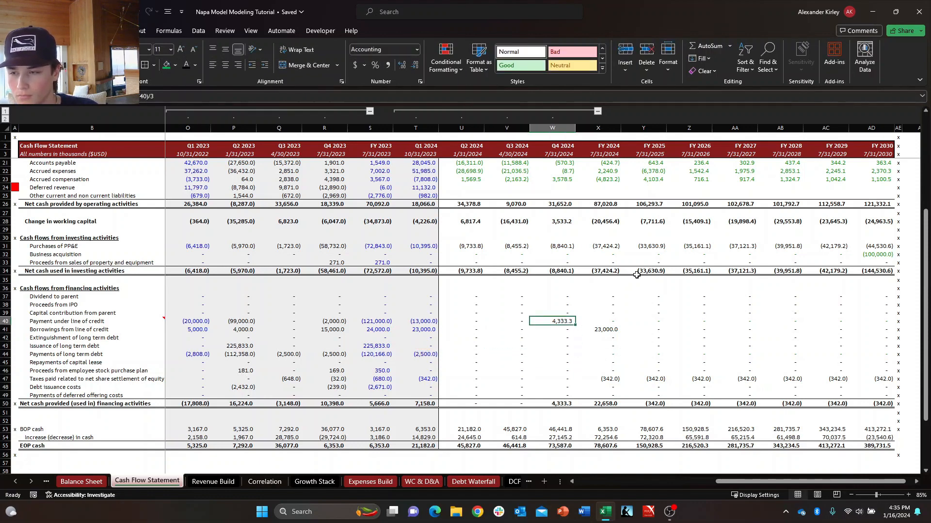
pyautogui.press('Left')
pyautogui.press('Right')
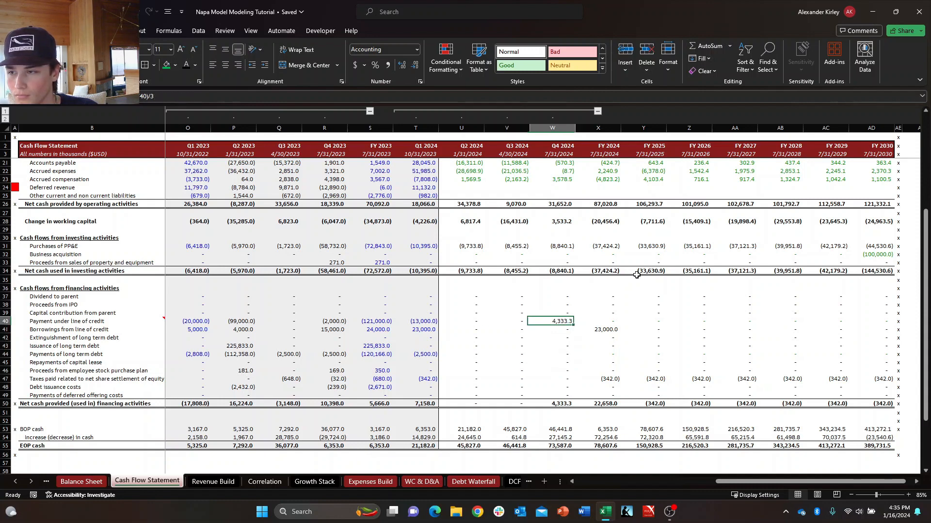
pyautogui.press('Left')
pyautogui.press('Left')
pyautogui.press('Right')
pyautogui.press('Right')
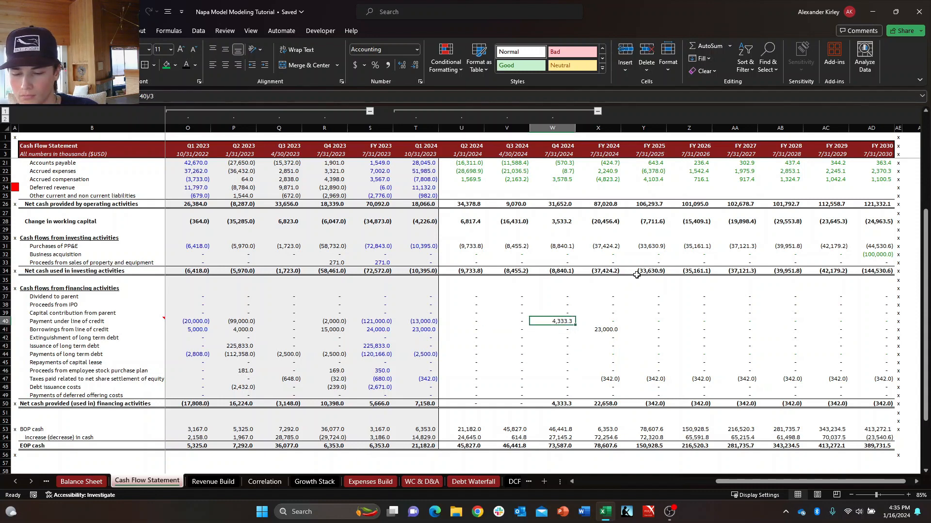
pyautogui.press('Right')
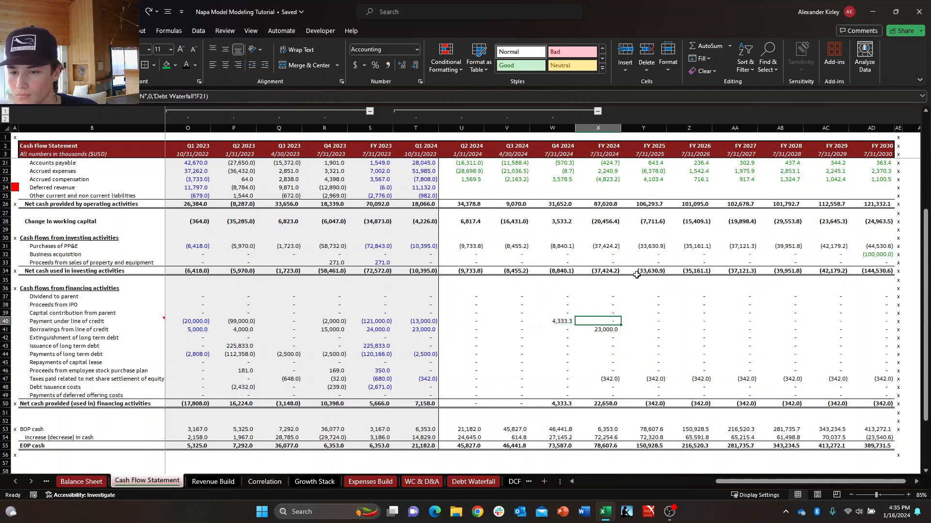
pyautogui.press('Left')
pyautogui.press('Left')
pyautogui.press('Right')
pyautogui.press('Left')
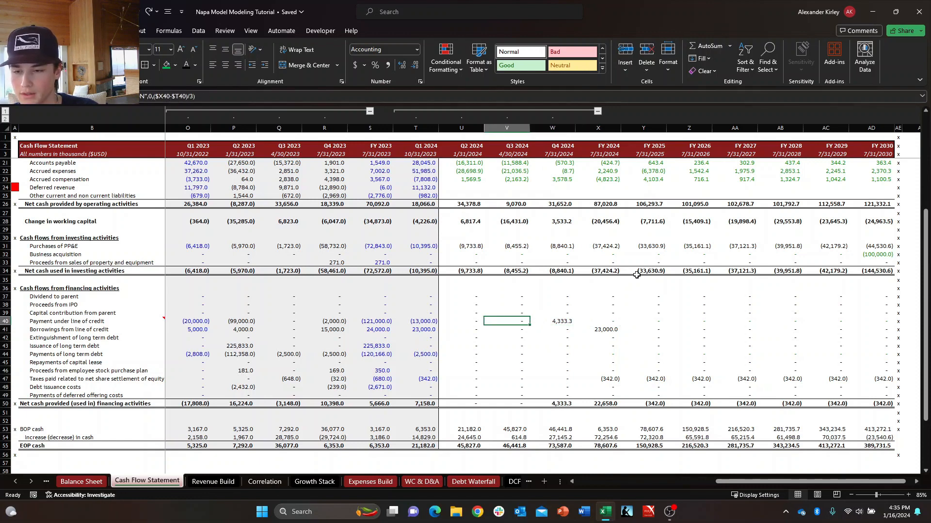
pyautogui.press('Right')
pyautogui.press('Delete')
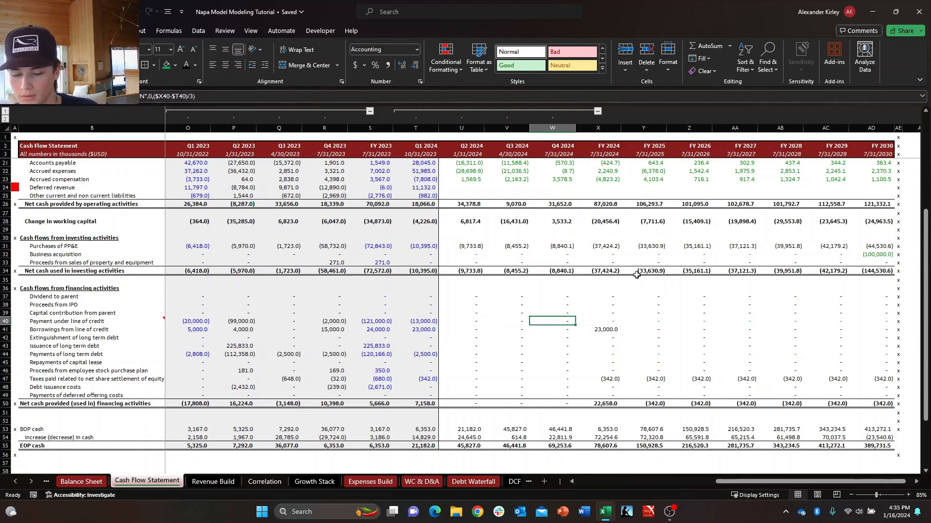
# Undo the formula copies in the Q4 2024 Payment under line of credit and Payments of long term debt cells.
pyautogui.hotkey('ctrl', 'z')
pyautogui.hotkey('ctrl', 'z')
pyautogui.press('Escape')
# Look through the financing and working capital lines in the FY 2024 column of the Cash Flow Statement.
pyautogui.press('Right')
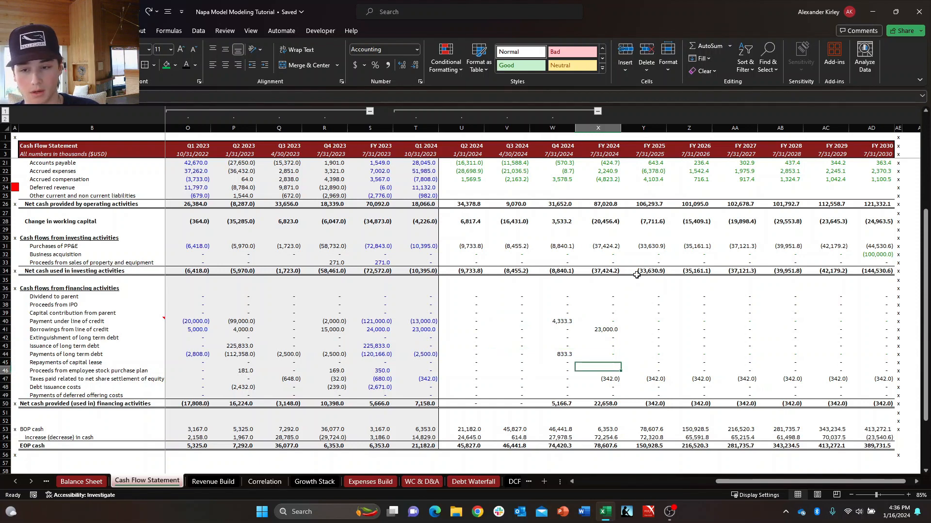
pyautogui.press('Up')
pyautogui.press('Up')
pyautogui.press('Up')
pyautogui.press('Up')
pyautogui.press('Up')
pyautogui.press('Up')
pyautogui.press('Up')
pyautogui.press('Up')
pyautogui.press('Up')
pyautogui.press('Up')
pyautogui.press('Up')
pyautogui.press('Up')
pyautogui.press('Up')
pyautogui.press('Up')
pyautogui.press('Up')
pyautogui.press('Up')
pyautogui.press('Up')
pyautogui.press('Up')
pyautogui.press('Down')
pyautogui.press('Down')
pyautogui.press('Down')
pyautogui.press('Down')
pyautogui.press('Down')
pyautogui.press('Down')
pyautogui.press('Down')
pyautogui.press('Down')
pyautogui.press('Down')
pyautogui.press('Down')
pyautogui.press('Down')
pyautogui.press('Down')
pyautogui.press('Down')
pyautogui.press('Down')
pyautogui.press('Down')
pyautogui.press('Down')
pyautogui.press('Down')
pyautogui.press('Down')
pyautogui.press('Down')
pyautogui.press('Down')
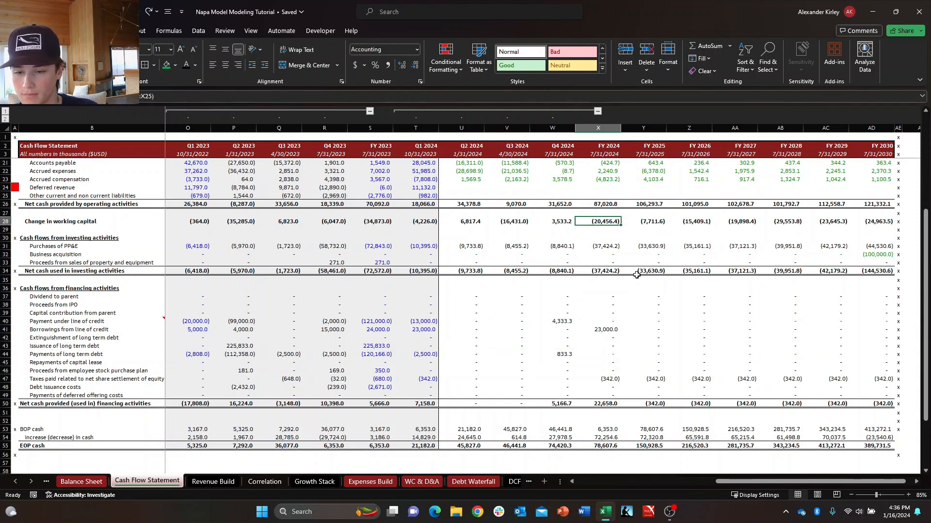
# Examine the FY 2024 Check value and the assets, liabilities and equity above it on the Balance Sheet.
pyautogui.hotkey('ctrl', 'pageup')
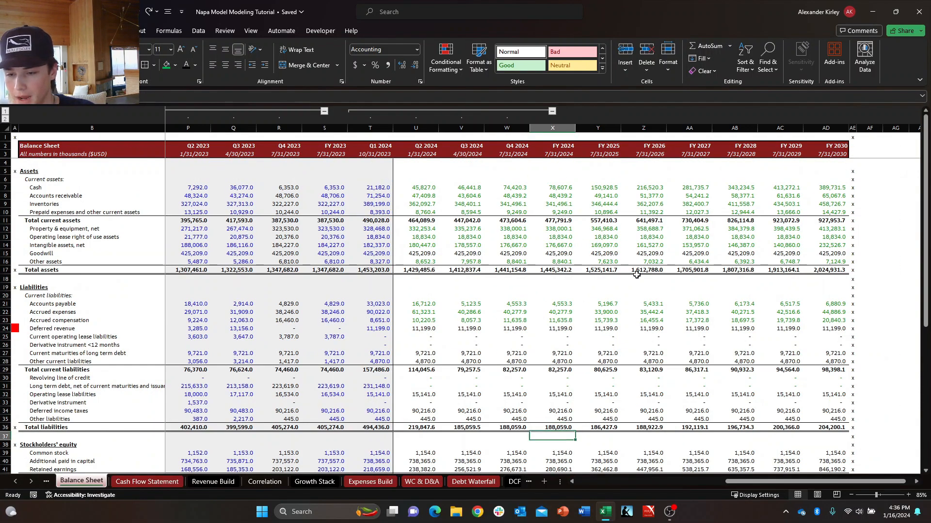
pyautogui.scroll(-14, 636, 275)
pyautogui.scroll(10, 637, 275)
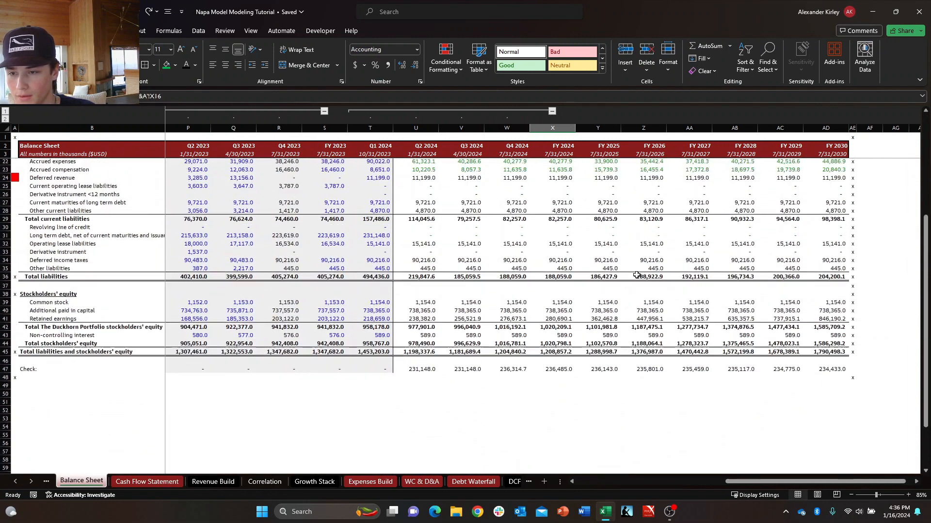
pyautogui.press('Up')
pyautogui.press('Up')
pyautogui.press('Up')
pyautogui.press('Up')
pyautogui.press('Up')
pyautogui.press('Up')
pyautogui.press('Down')
pyautogui.press('Down')
pyautogui.press('Down')
pyautogui.press('Down')
pyautogui.press('Down')
pyautogui.press('Down')
pyautogui.press('Down')
pyautogui.press('Down')
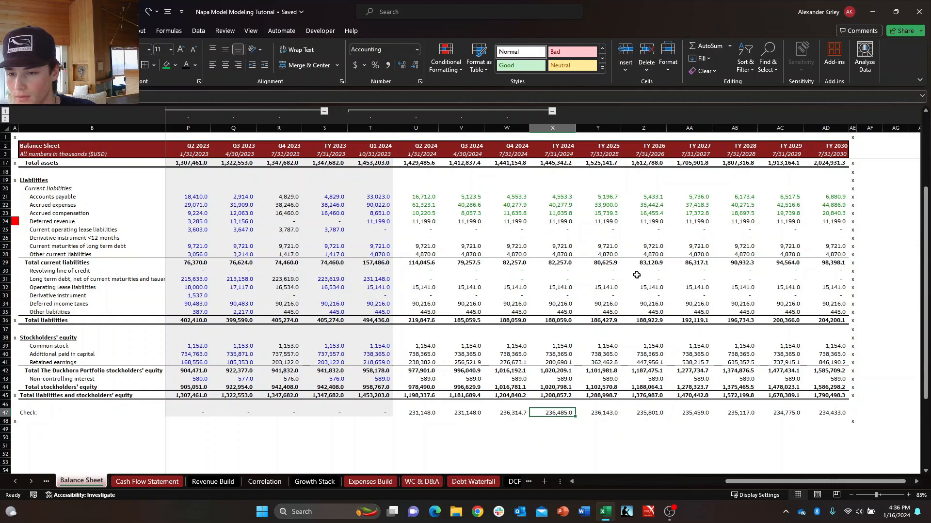
pyautogui.hotkey('ctrl', 'Up')
pyautogui.hotkey('ctrl', 'Up')
pyautogui.hotkey('ctrl', 'Up')
pyautogui.hotkey('ctrl', 'Up')
pyautogui.hotkey('ctrl', 'Up')
pyautogui.hotkey('ctrl', 'Up')
pyautogui.hotkey('ctrl', 'Up')
pyautogui.hotkey('ctrl', 'Up')
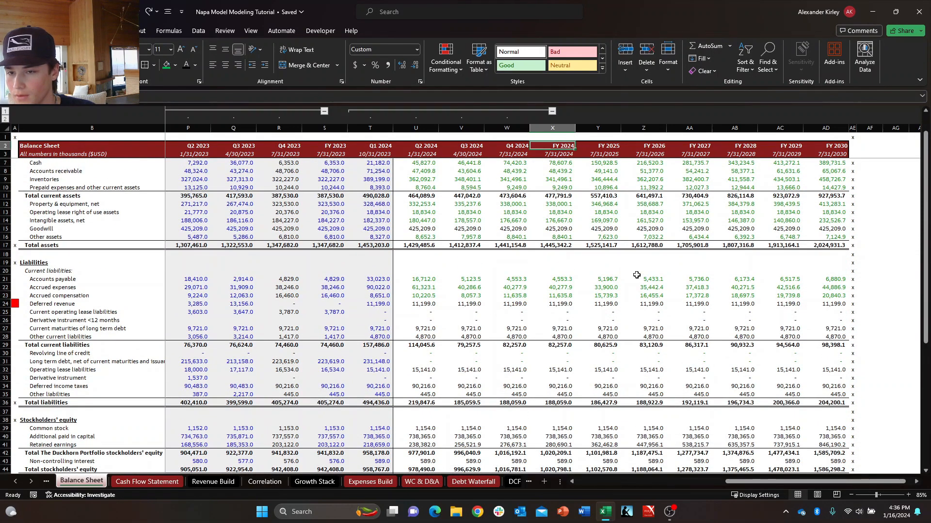
# Set the Circuit Breaker to OFF on the Debt Waterfall sheet.
pyautogui.click(210, 482)
pyautogui.hotkey('ctrl', 'pageup')
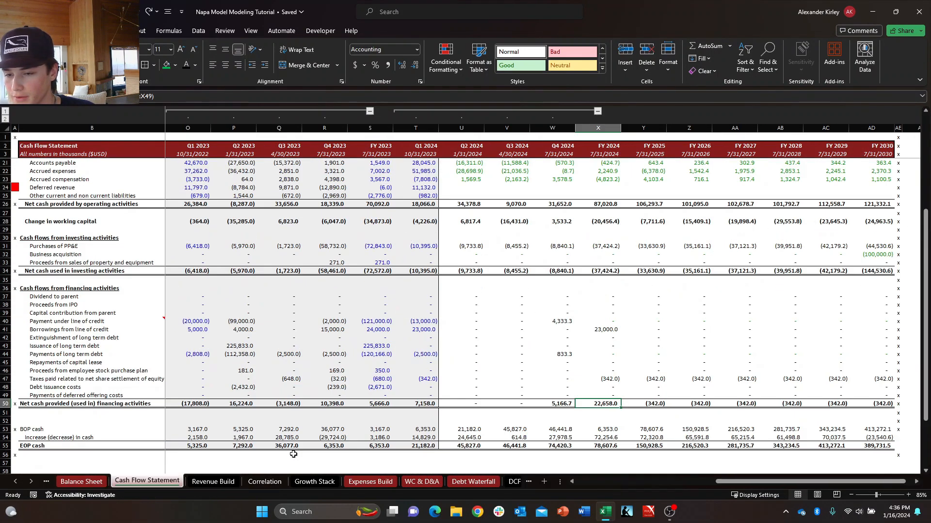
pyautogui.scroll(3, 628, 379)
pyautogui.scroll(-6, 622, 388)
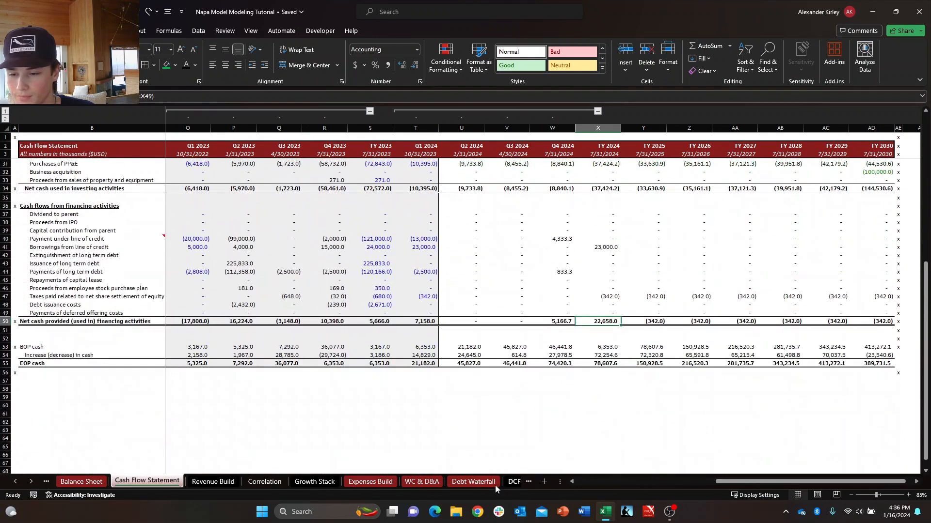
pyautogui.click(507, 483)
pyautogui.click(366, 482)
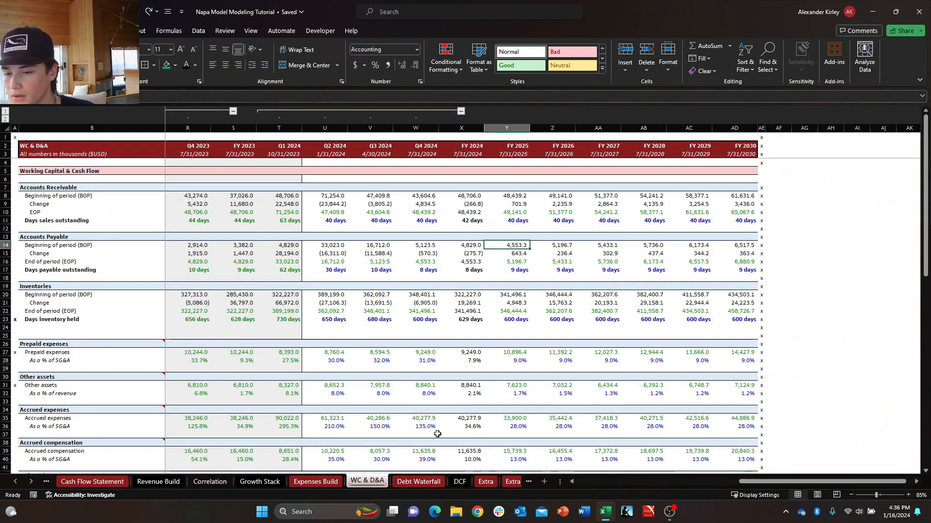
pyautogui.click(420, 483)
pyautogui.click(214, 156)
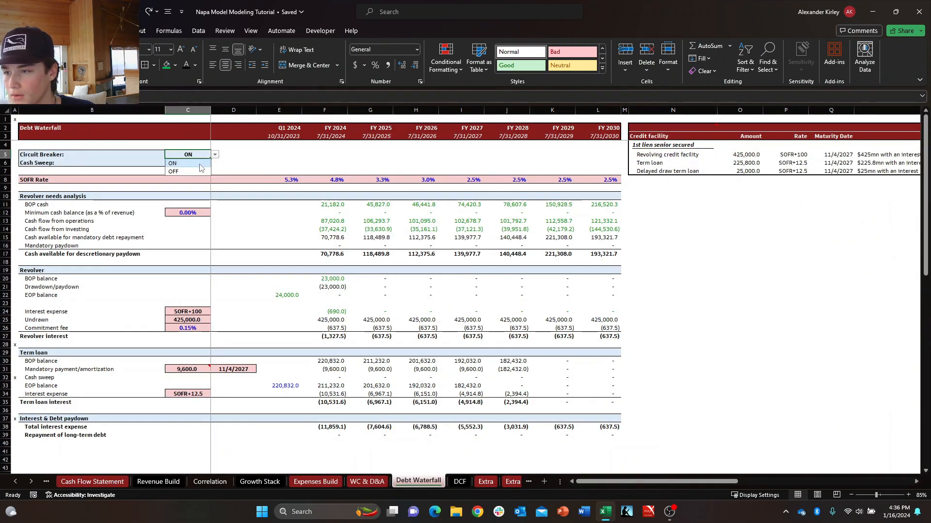
pyautogui.click(191, 172)
# Return to the Balance Sheet by way of the Cash Flow Statement and select the FY 2024 Check cell.
pyautogui.click(83, 482)
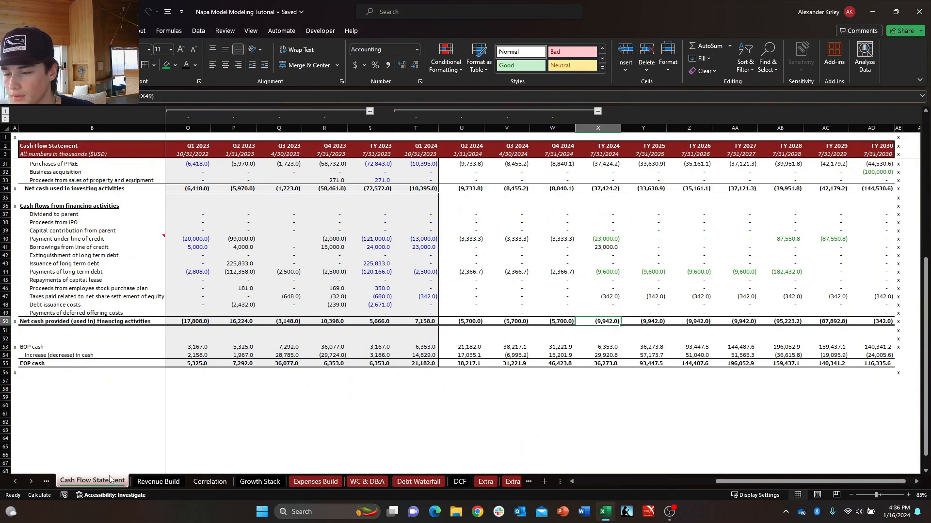
pyautogui.click(148, 482)
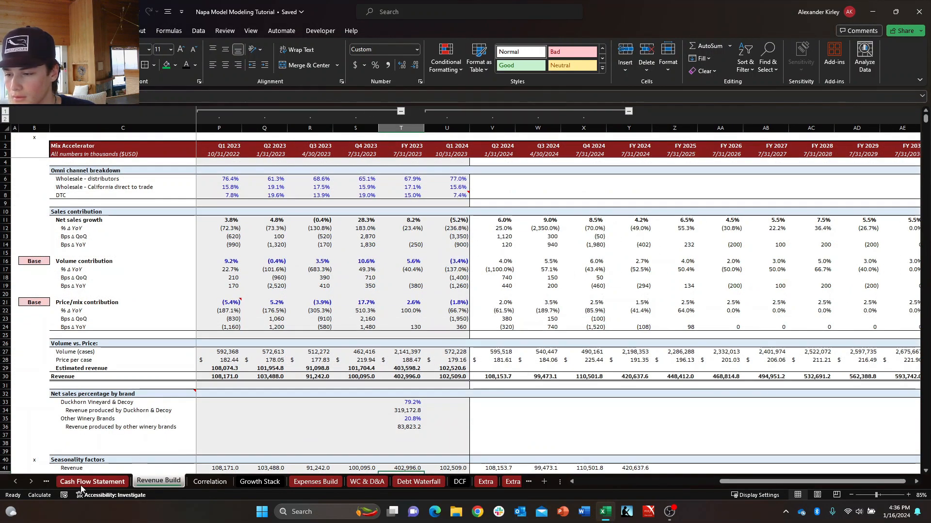
pyautogui.hotkey('ctrl', 'pageup')
pyautogui.hotkey('ctrl', 'pageup')
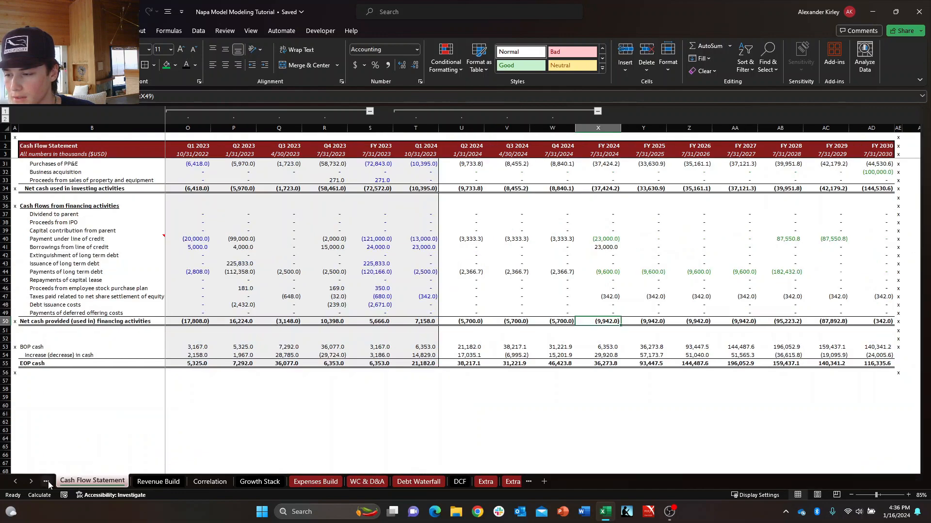
pyautogui.scroll(-8, 569, 373)
pyautogui.click(561, 329)
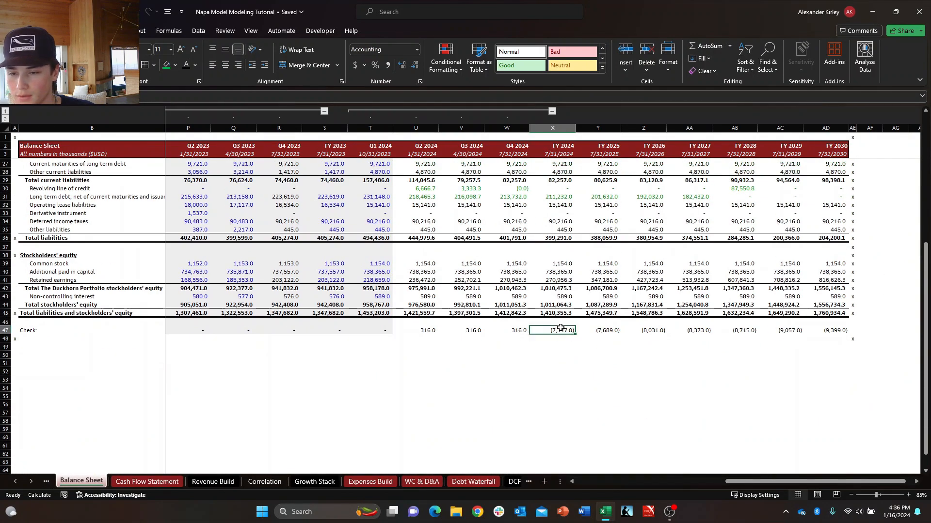
# Examine the Check values from FY 2024 through FY 2030 on the Balance Sheet.
pyautogui.press('Right')
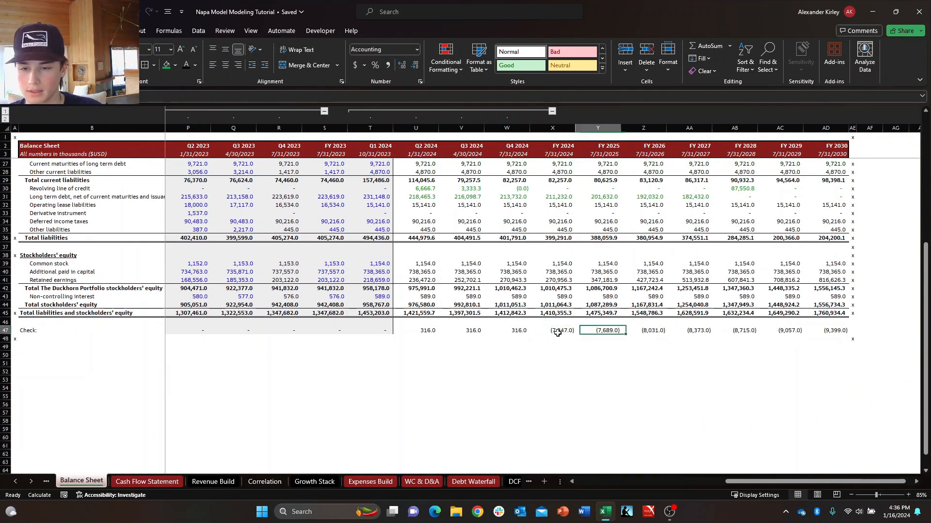
pyautogui.click(557, 335)
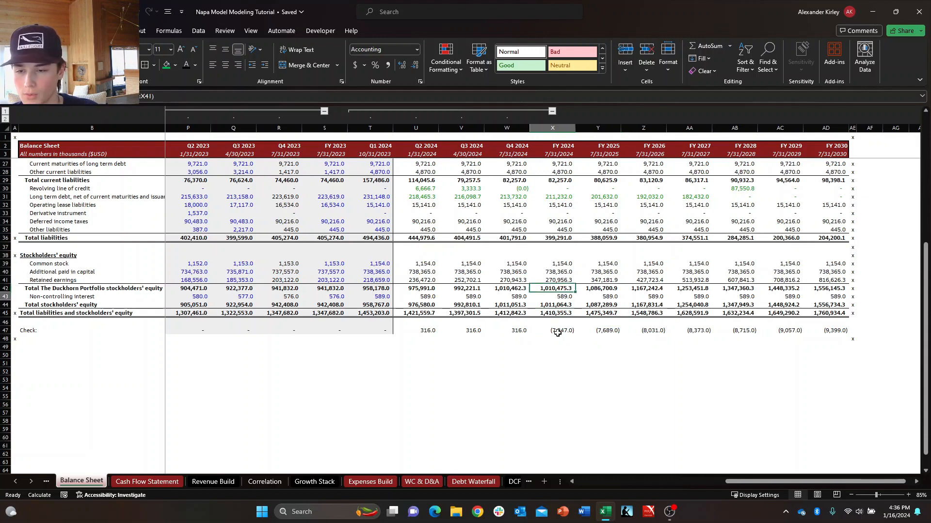
pyautogui.hotkey('ctrl', 'shift', 'Right')
pyautogui.press('Left')
pyautogui.press('Right')
pyautogui.hotkey('ctrl', 'shift', 'Right')
pyautogui.press('Left')
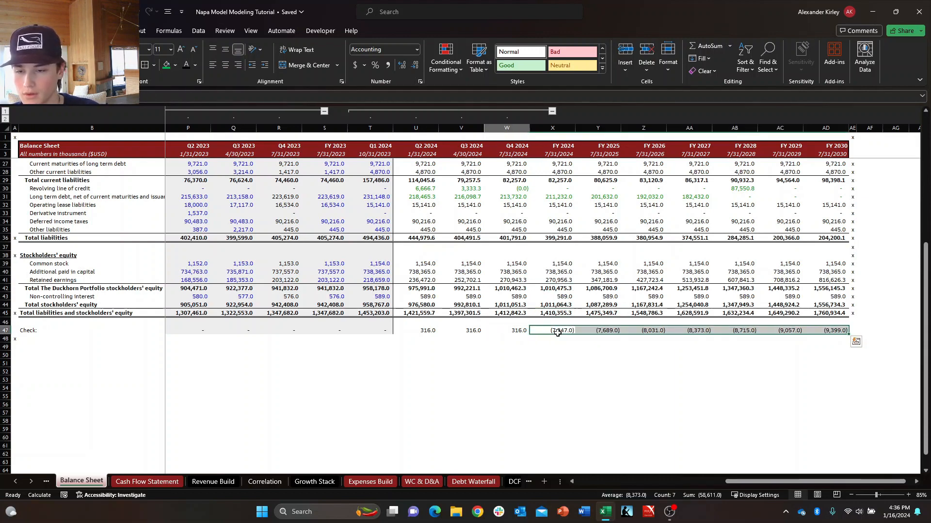
# Reduce the selection to the FY 2024 Check cell on the Balance Sheet and open a second window of the workbook.
pyautogui.press('Right')
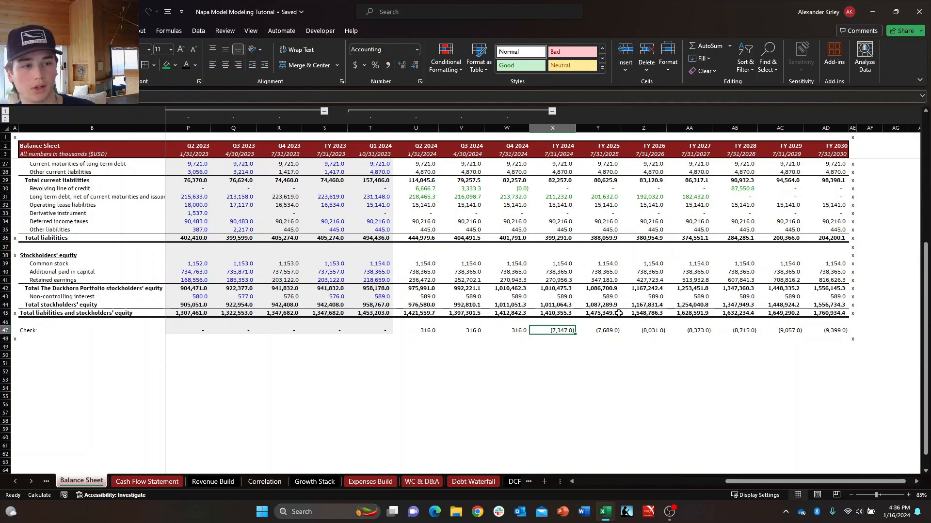
pyautogui.scroll(7, 544, 320)
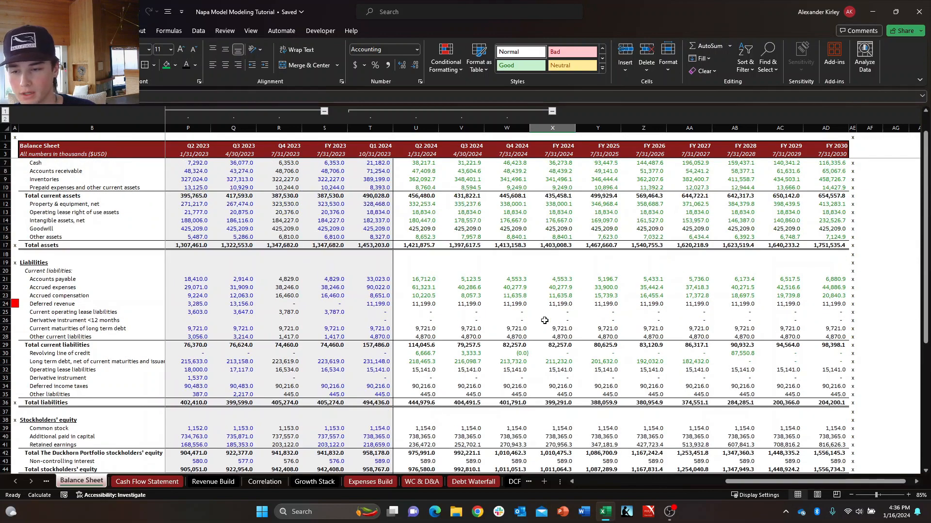
pyautogui.scroll(-5, 544, 320)
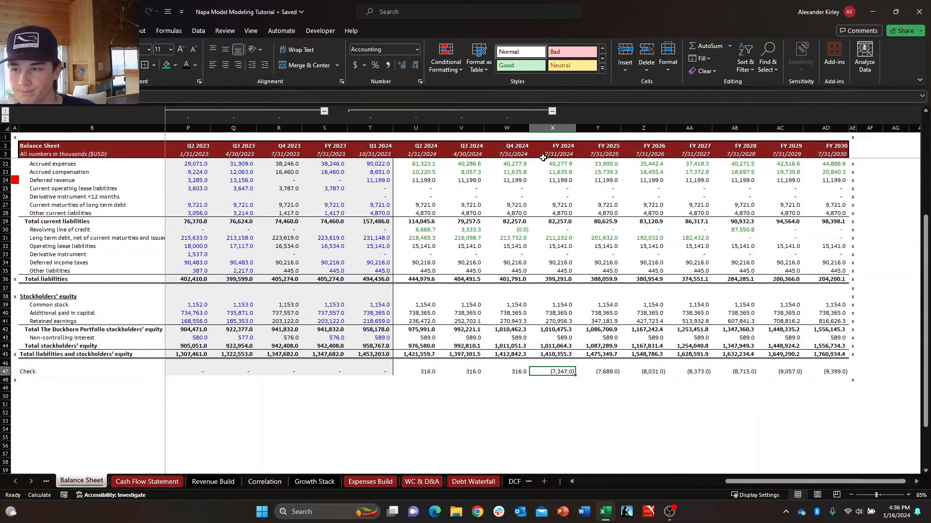
pyautogui.hotkey('alt', 'w')
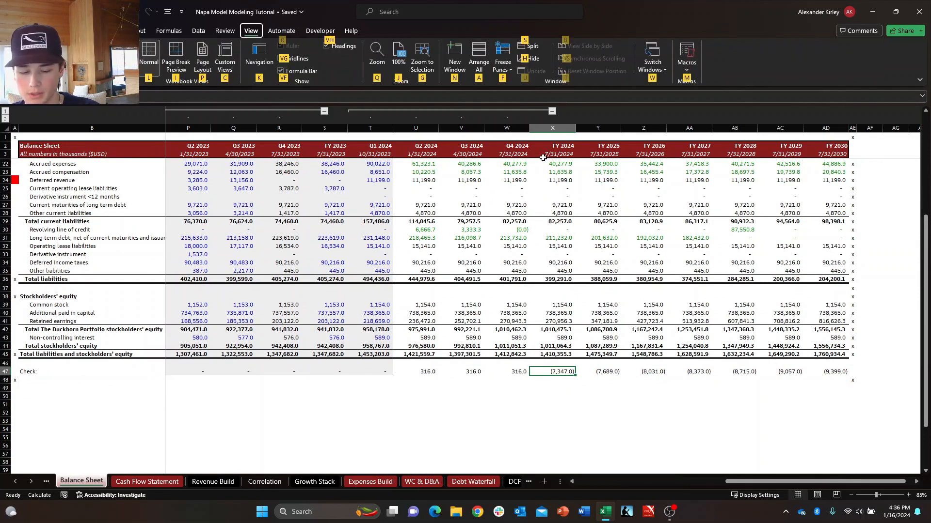
pyautogui.press('n')
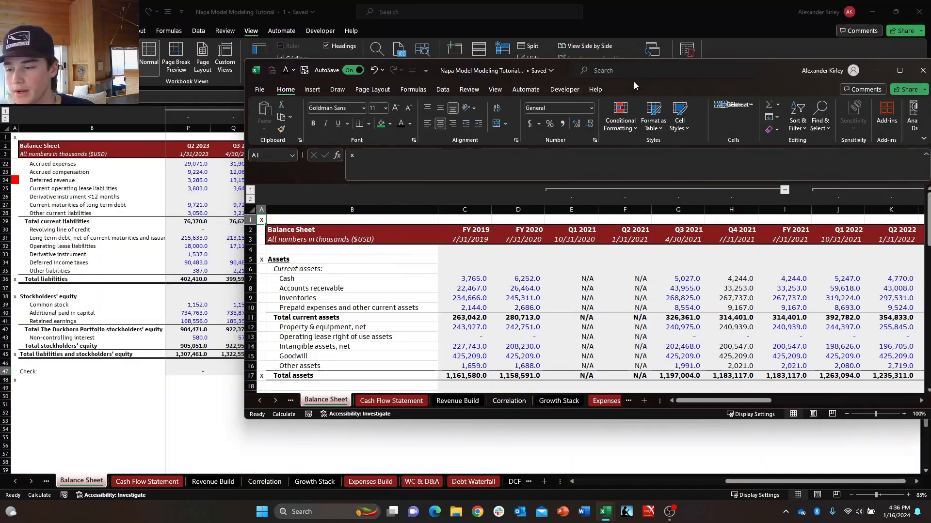
pyautogui.moveTo(633, 86); pyautogui.dragTo(540, 68)
pyautogui.scroll(-2, 482, 338)
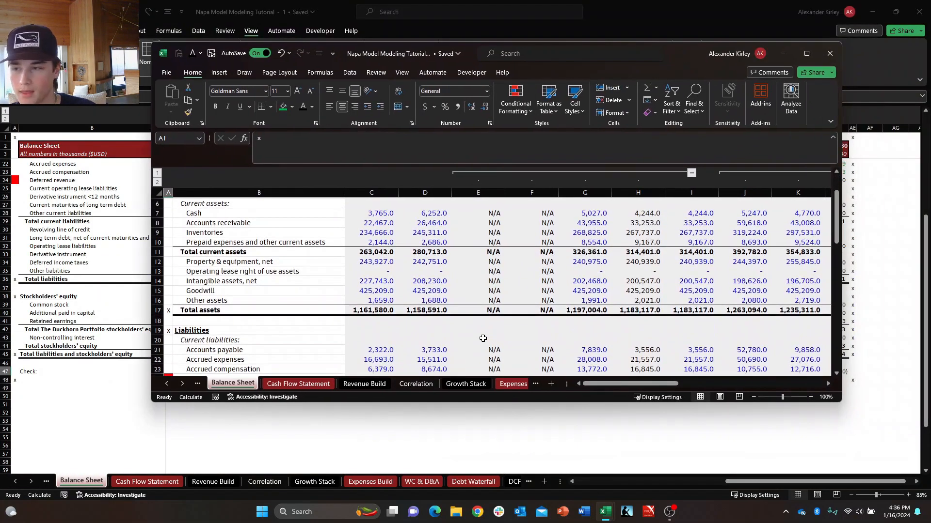
pyautogui.scroll(2, 482, 338)
# Freeze the panes at cell C4 of the Balance Sheet in the new window.
pyautogui.click(369, 235)
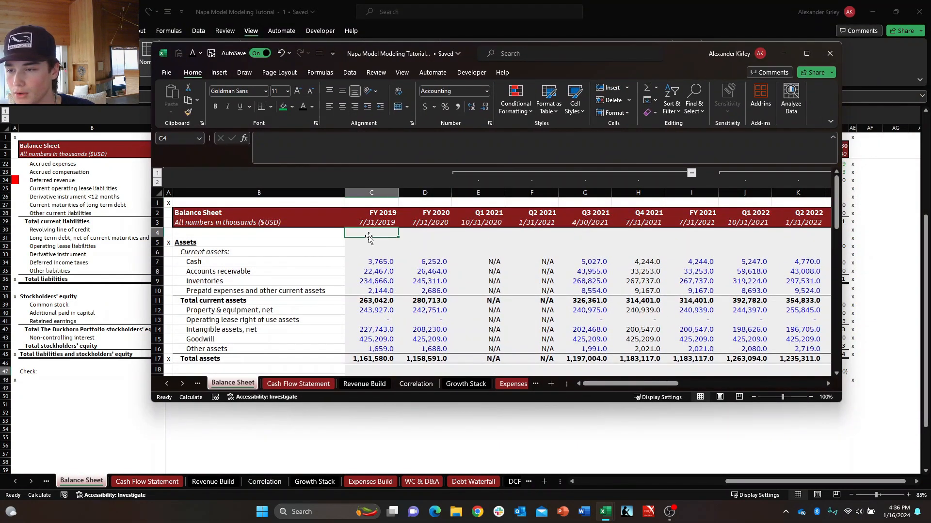
pyautogui.hotkey('alt', 'w')
pyautogui.press('f')
pyautogui.press('f')
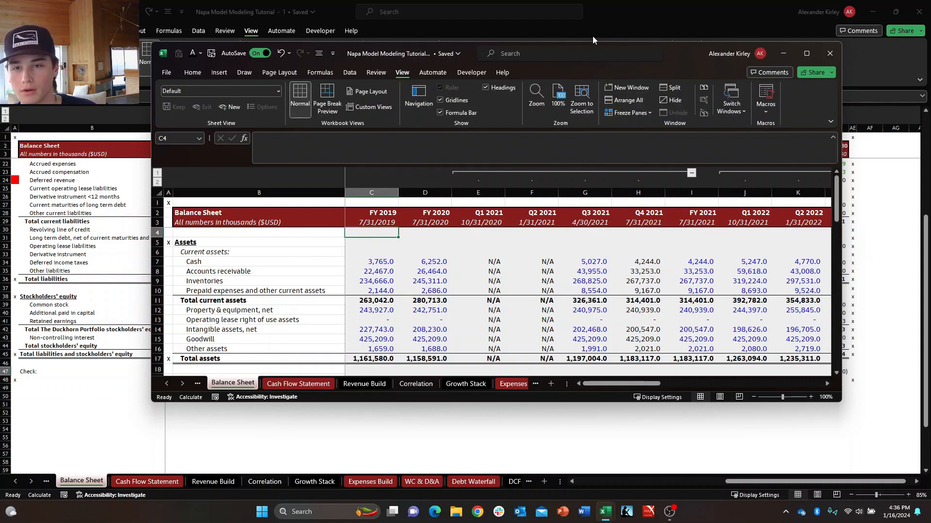
# Maximize the new window and set its zoom to 85%.
pyautogui.moveTo(690, 53); pyautogui.dragTo(693, 2)
pyautogui.scroll(-7, 525, 306)
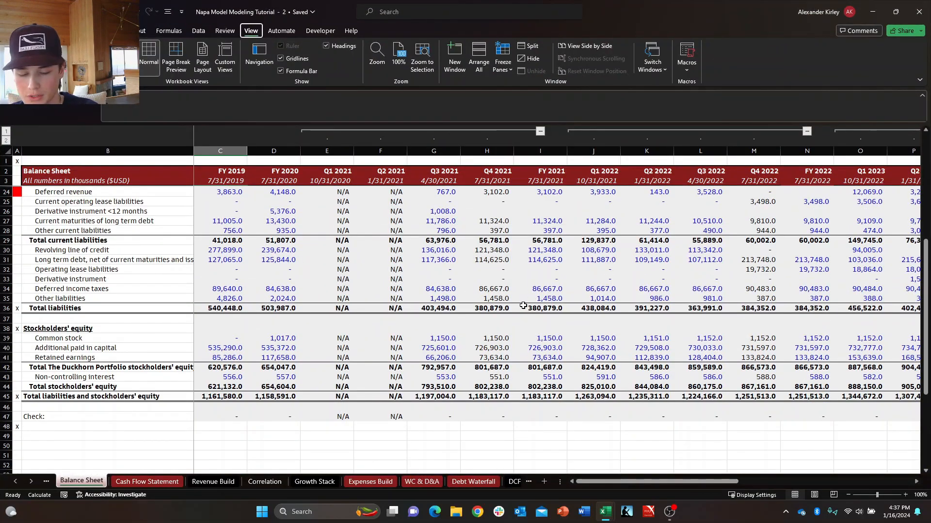
pyautogui.hotkey('alt', 'w')
pyautogui.write('q7')
pyautogui.press('Return')
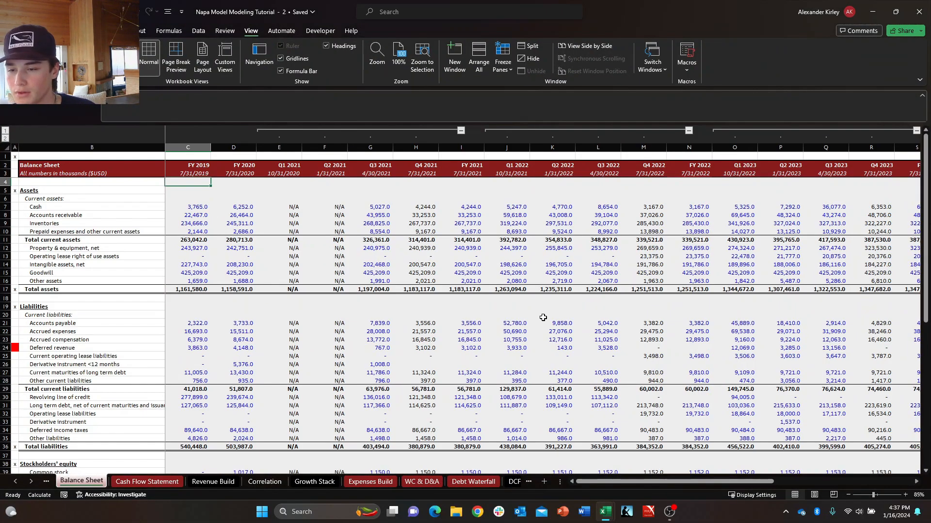
pyautogui.scroll(-5, 542, 317)
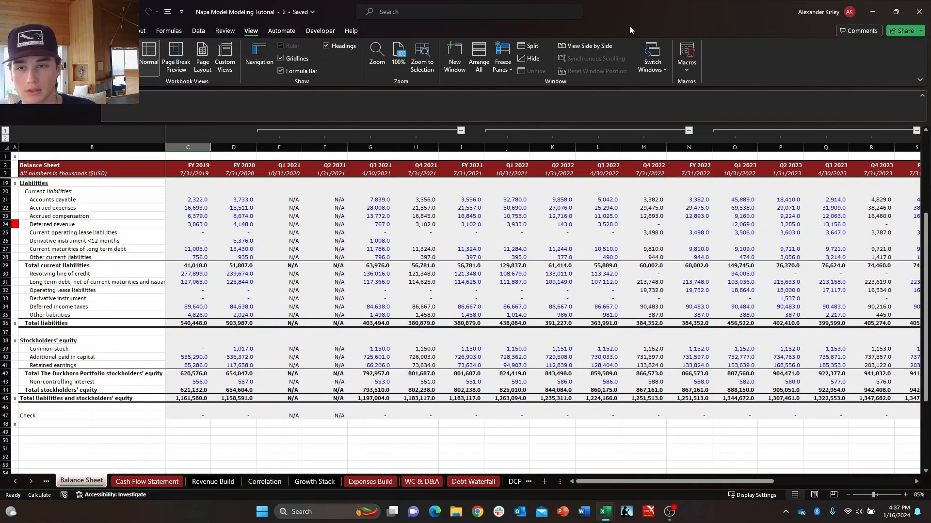
# Arrange the two workbook windows side by side, with the new window beside the original one.
pyautogui.press('super+Right')
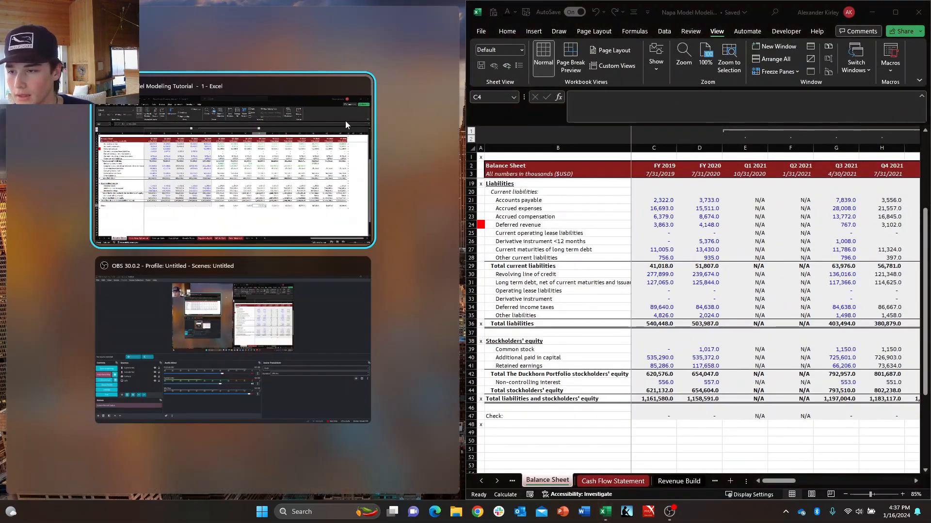
pyautogui.click(309, 186)
pyautogui.scroll(4, 233, 291)
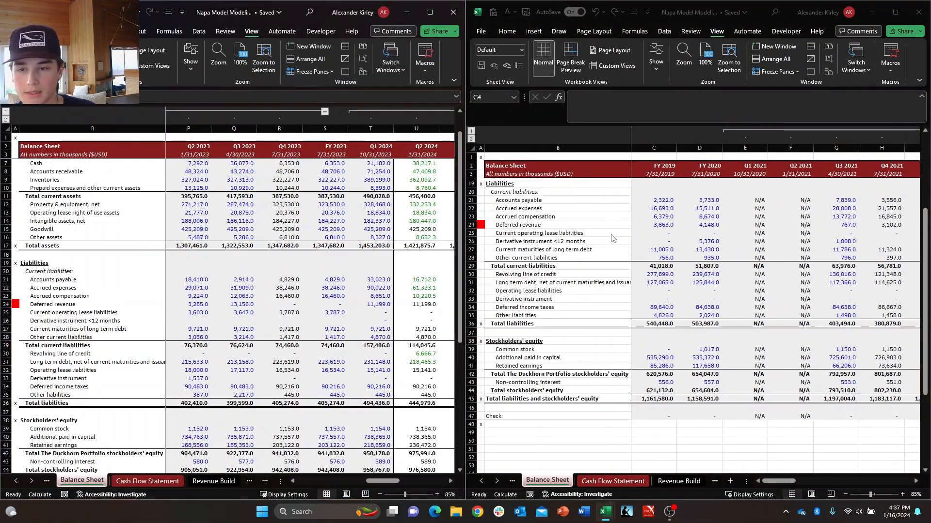
# Bring the forecast columns and Check row of the Balance Sheet into view in the new window and select the FY 2025 Check cell.
pyautogui.scroll(5, 675, 215)
pyautogui.click(533, 208)
pyautogui.scroll(-3, 742, 295)
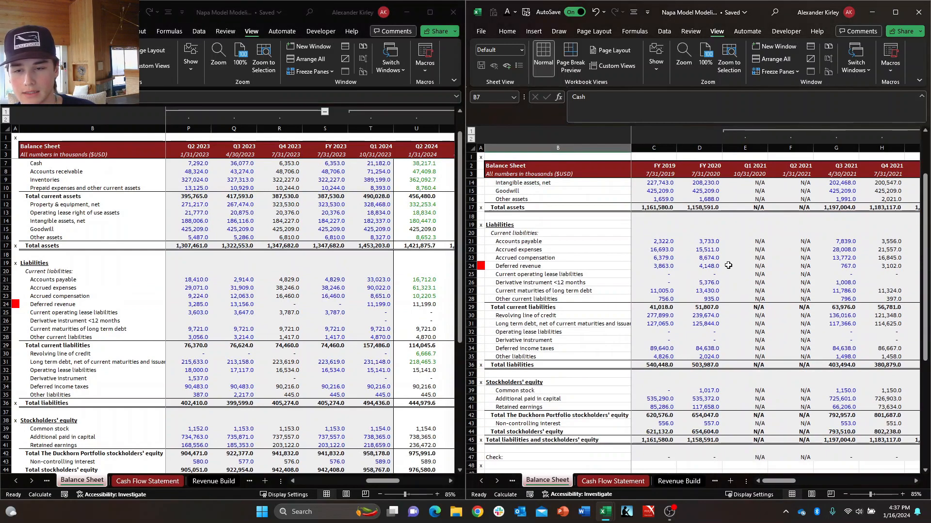
pyautogui.scroll(3, 742, 295)
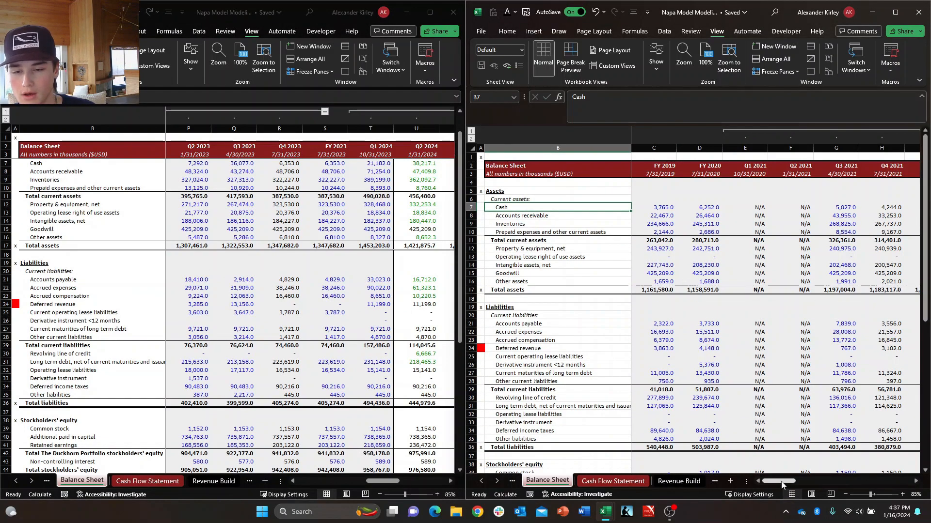
pyautogui.moveTo(782, 485); pyautogui.dragTo(877, 485)
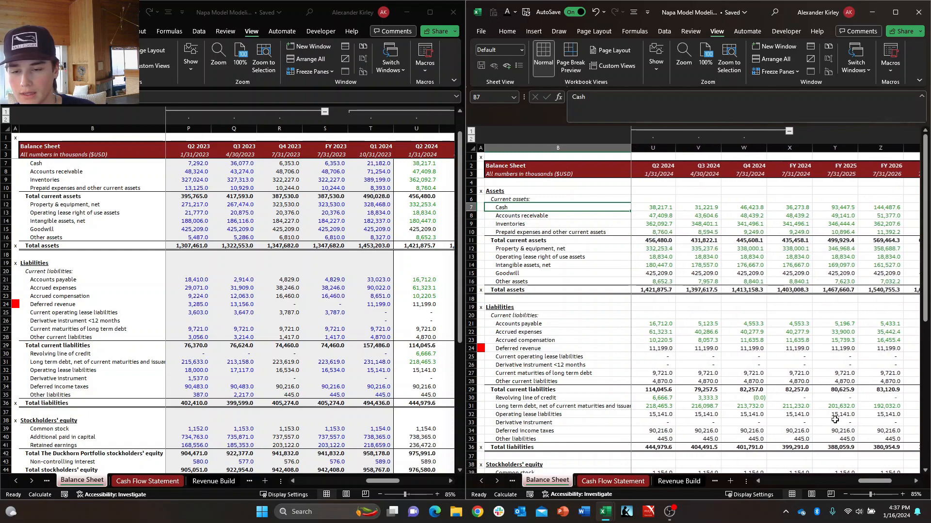
pyautogui.scroll(-5, 835, 419)
pyautogui.click(794, 417)
pyautogui.click(843, 418)
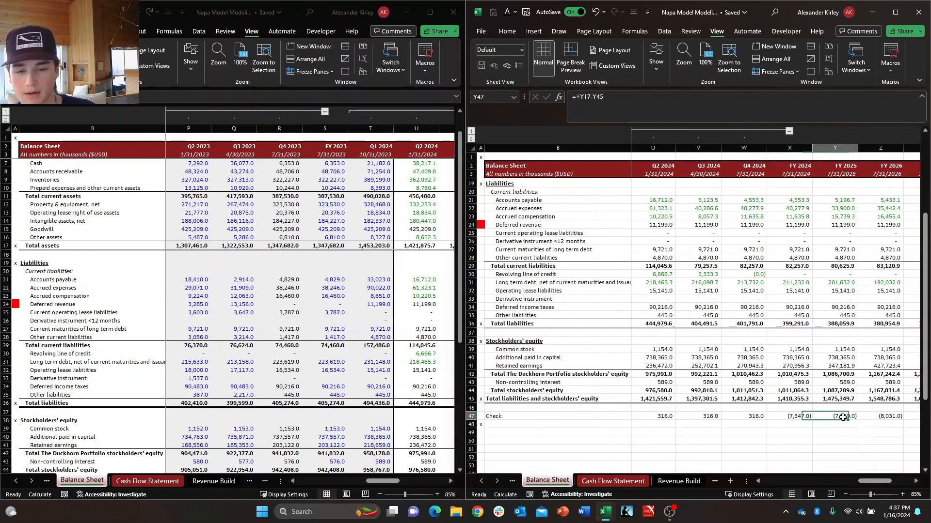
# Open the Expenses Build sheet in the original window while keeping the Balance Sheet in the new one.
pyautogui.click(147, 481)
pyautogui.click(214, 481)
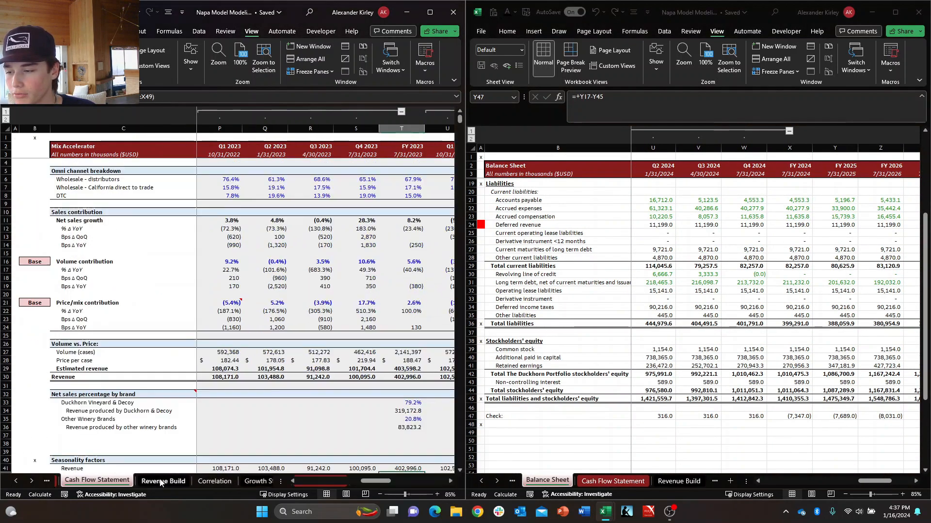
pyautogui.click(208, 481)
pyautogui.click(237, 481)
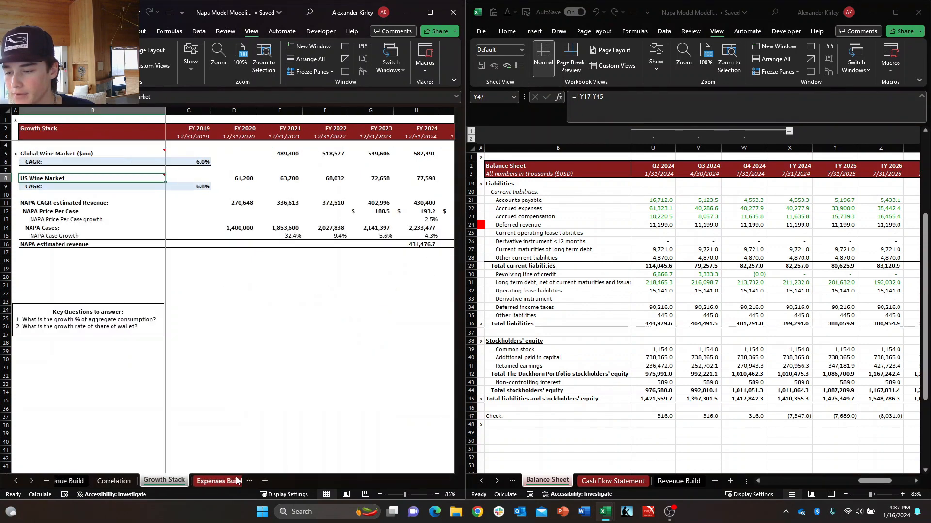
pyautogui.click(238, 481)
# Test the Check row by clearing the Cost of goods sold rows 6 to 10 on Expenses Build, and undo the deletion.
pyautogui.click(236, 206)
pyautogui.press('Up')
pyautogui.press('Up')
pyautogui.press('Up')
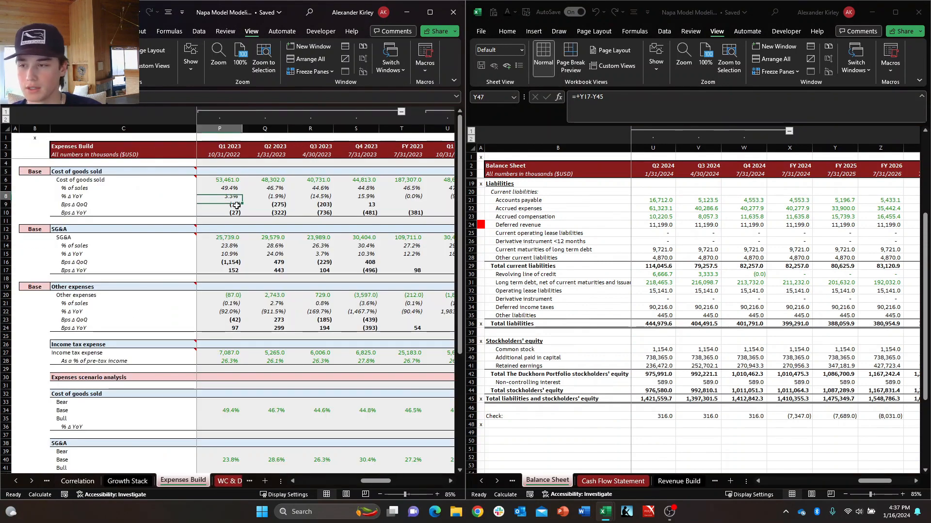
pyautogui.hotkey('shift', 'Down')
pyautogui.hotkey('shift', 'Down')
pyautogui.hotkey('shift', 'Down')
pyautogui.hotkey('shift', 'Down')
pyautogui.hotkey('shift', 'space')
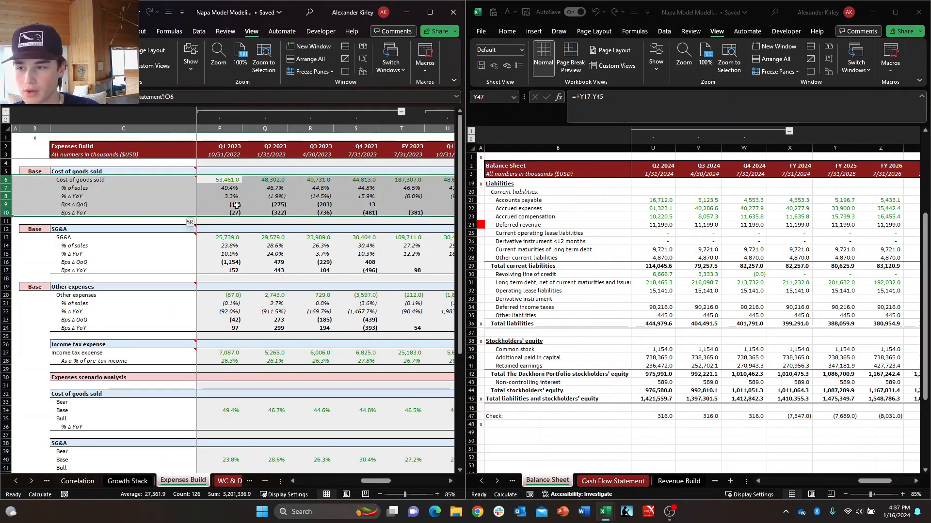
pyautogui.press('Delete')
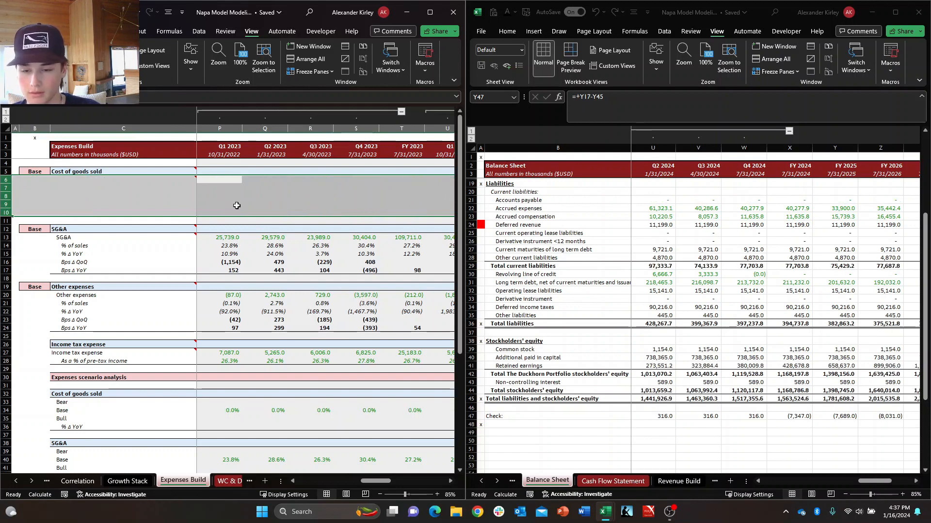
pyautogui.hotkey('ctrl', 'z')
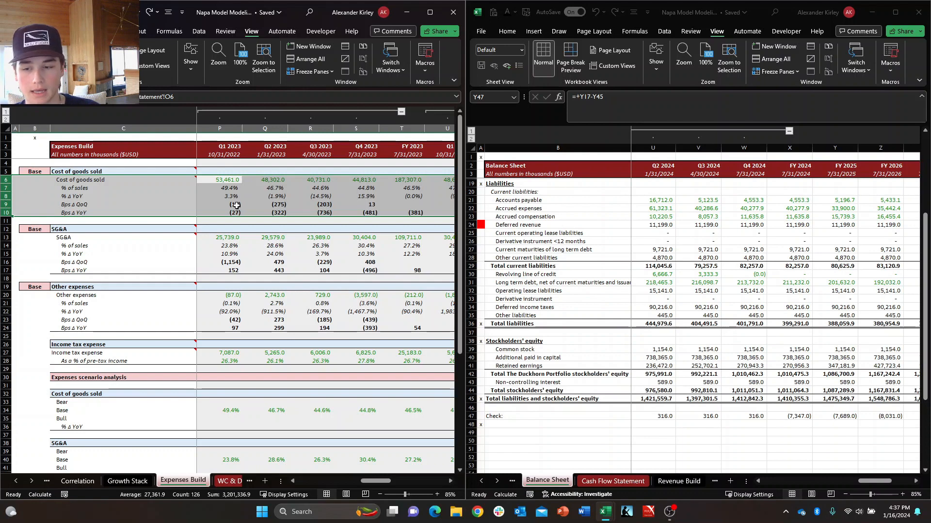
# Clear the SG&A rows 13 to 17 as a test of the Check row, and undo the deletion.
pyautogui.press('Down')
pyautogui.press('Down')
pyautogui.press('Down')
pyautogui.press('Down')
pyautogui.press('Down')
pyautogui.press('Down')
pyautogui.press('Down')
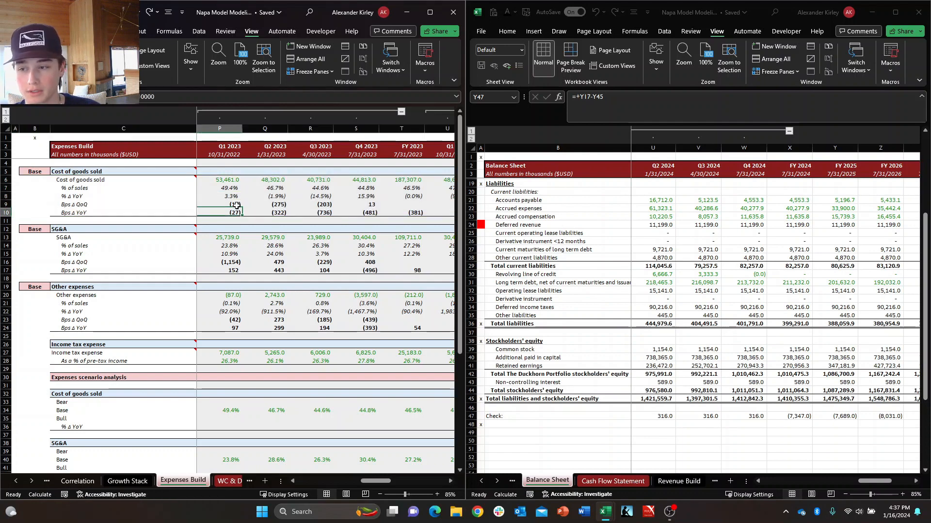
pyautogui.hotkey('shift', 'Down')
pyautogui.hotkey('shift', 'Down')
pyautogui.hotkey('shift', 'Down')
pyautogui.hotkey('shift', 'Down')
pyautogui.press('Delete')
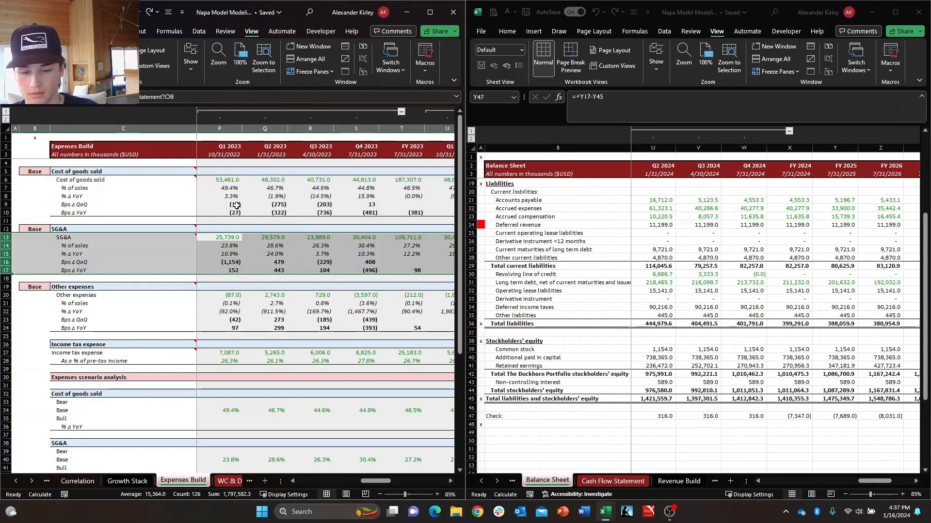
pyautogui.hotkey('ctrl', 'z')
# Clear the Other expenses rows 20 to 24 as a test of the Check row, and undo the deletion.
pyautogui.press('Down')
pyautogui.press('Down')
pyautogui.press('Down')
pyautogui.press('Down')
pyautogui.press('Down')
pyautogui.press('Down')
pyautogui.press('Down')
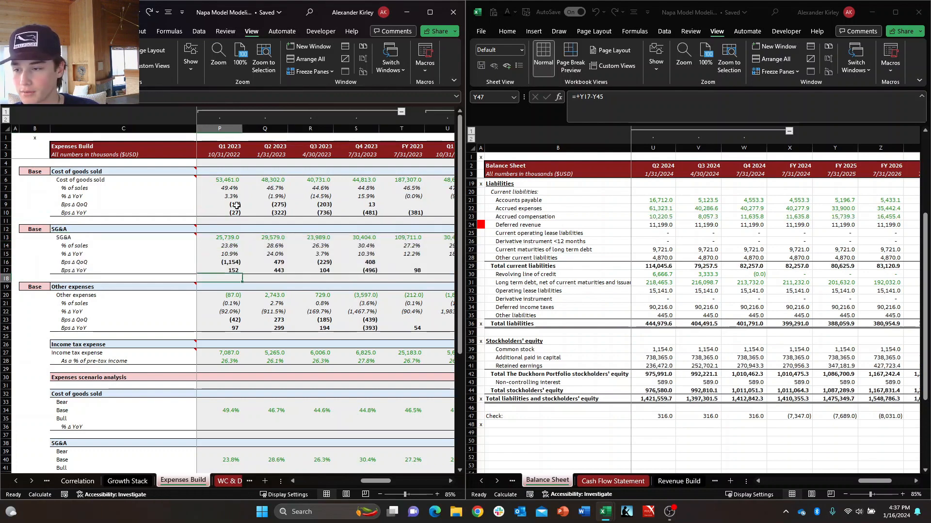
pyautogui.hotkey('shift', 'Down')
pyautogui.hotkey('shift', 'Down')
pyautogui.hotkey('shift', 'Down')
pyautogui.press('Delete')
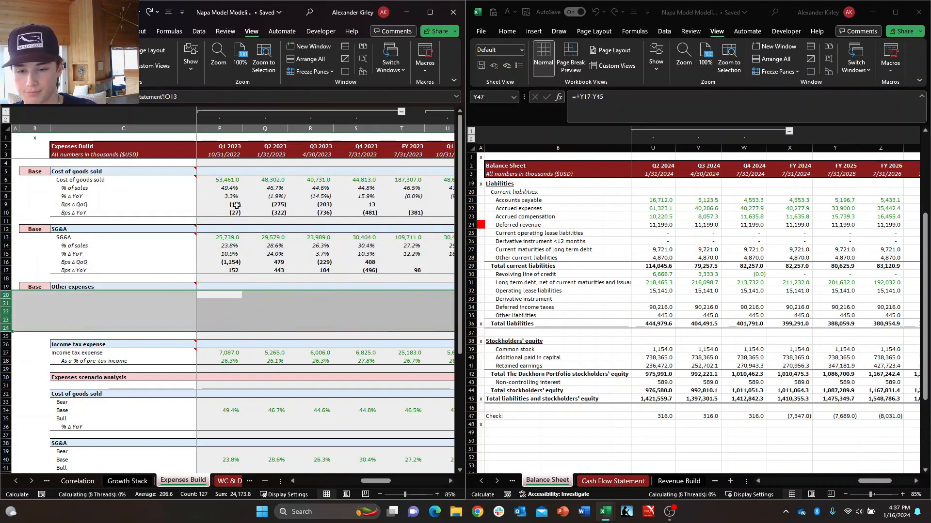
pyautogui.hotkey('ctrl', 'z')
# Select the Income tax expense rows 27 and 28 on Expenses Build and examine the Check row beside them.
pyautogui.press('Down')
pyautogui.press('Down')
pyautogui.press('Down')
pyautogui.press('Down')
pyautogui.press('Down')
pyautogui.press('Down')
pyautogui.press('Down')
pyautogui.hotkey('shift', 'Down')
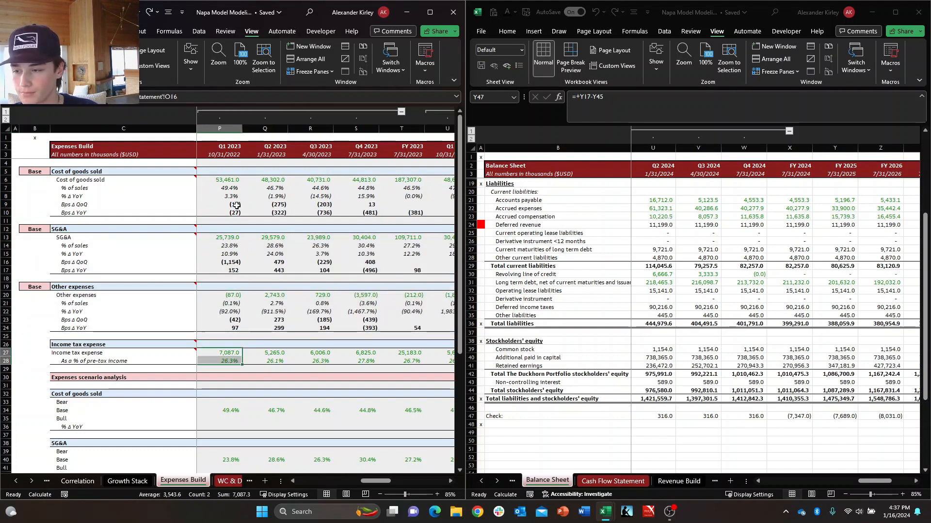
pyautogui.hotkey('shift', 'space')
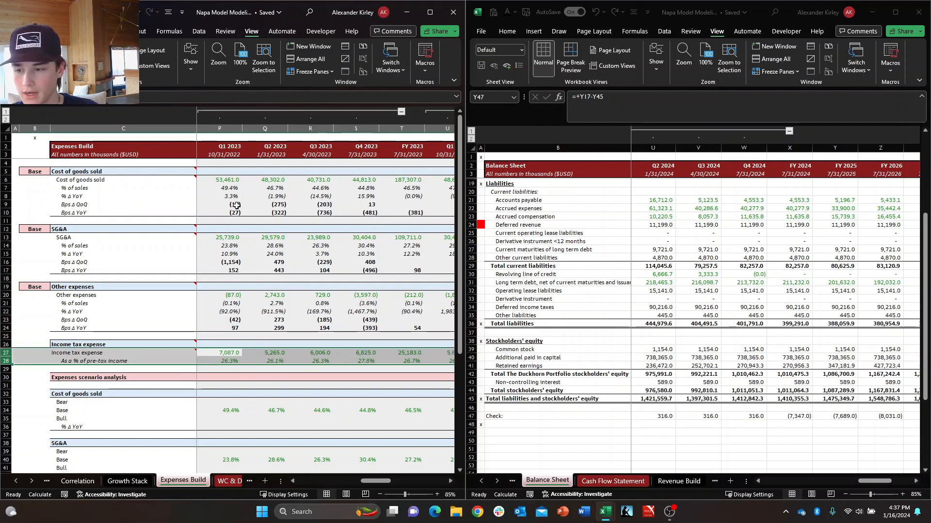
pyautogui.press('Down')
pyautogui.press('Down')
pyautogui.press('Down')
pyautogui.press('Down')
pyautogui.press('Down')
pyautogui.press('Down')
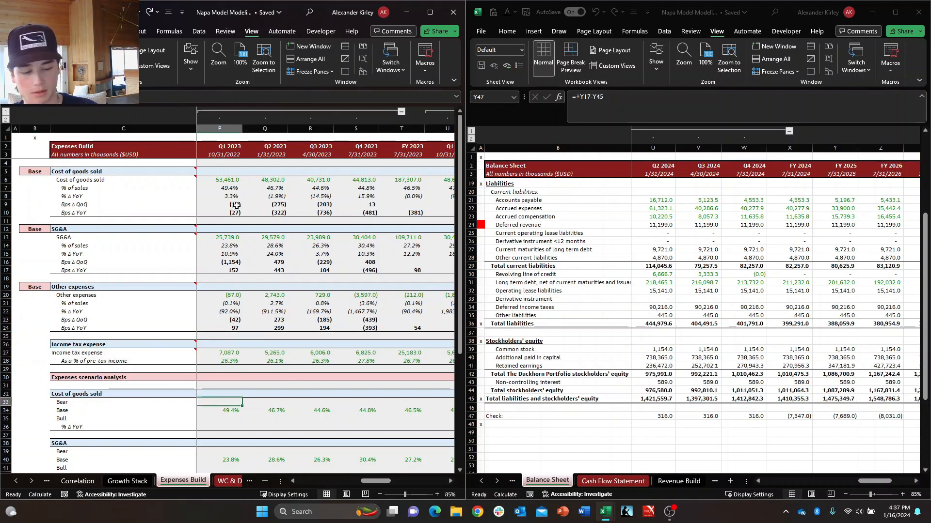
# Open the WC & D&A sheet in the original window and go to the 2024 quarters of its Accounts Receivable section.
pyautogui.hotkey('ctrl', 'pagedown')
pyautogui.press('Up')
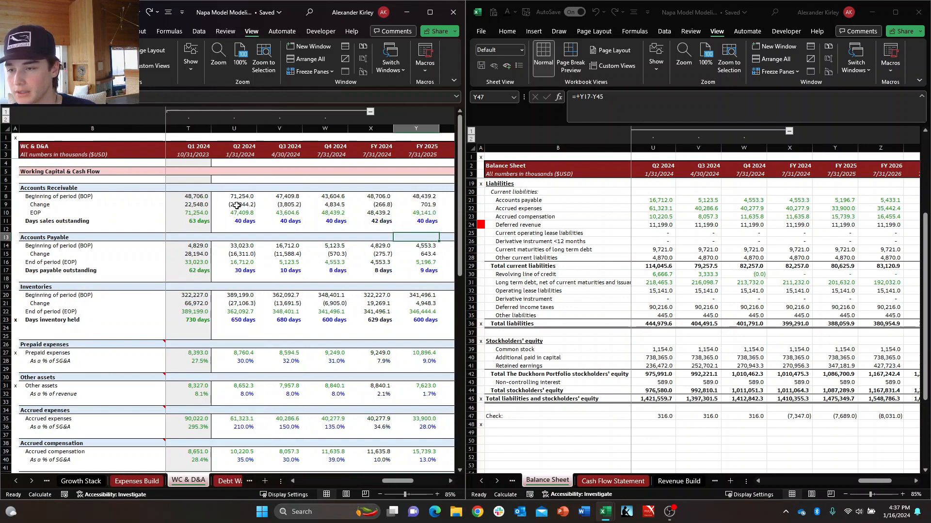
pyautogui.press('Up')
pyautogui.press('Up')
pyautogui.press('Up')
pyautogui.press('Up')
pyautogui.press('Up')
pyautogui.press('Up')
pyautogui.press('Up')
pyautogui.press('Left')
pyautogui.press('Left')
pyautogui.press('Left')
pyautogui.press('Left')
pyautogui.press('Left')
pyautogui.press('Left')
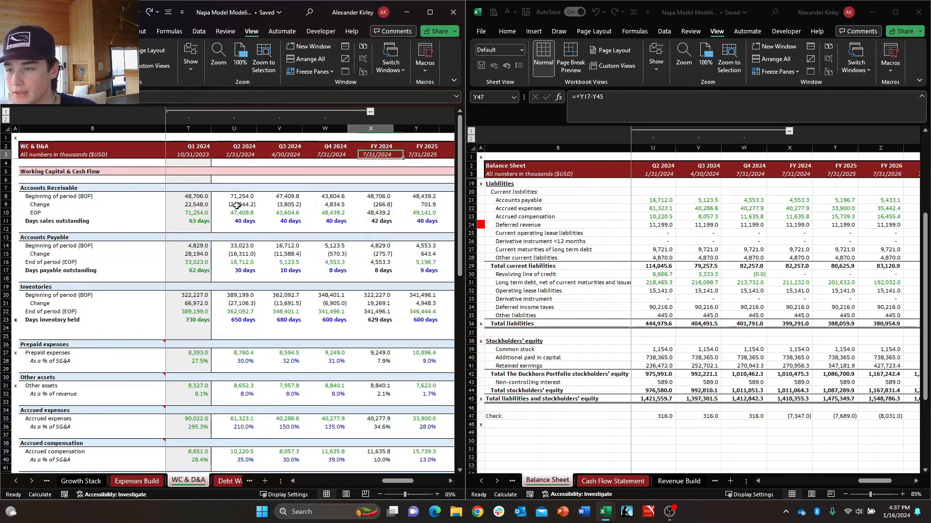
pyautogui.press('Right')
pyautogui.press('Right')
pyautogui.press('Right')
pyautogui.press('Down')
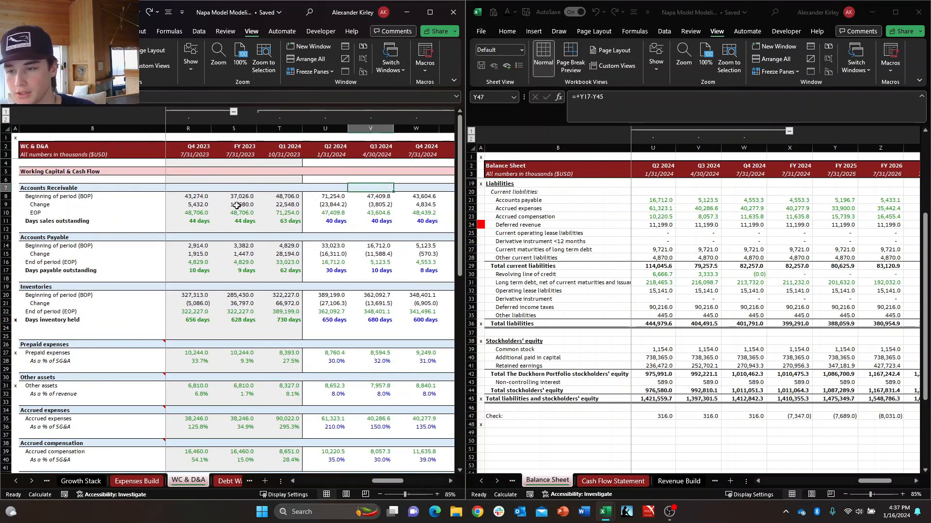
# Clear the Accounts Receivable rows 8 to 11 on the WC & D&A sheet to test their effect on the Check row.
pyautogui.press('Left')
pyautogui.press('Down')
pyautogui.hotkey('shift', 'Down')
pyautogui.hotkey('shift', 'Down')
pyautogui.hotkey('shift', 'Down')
pyautogui.hotkey('shift', 'space')
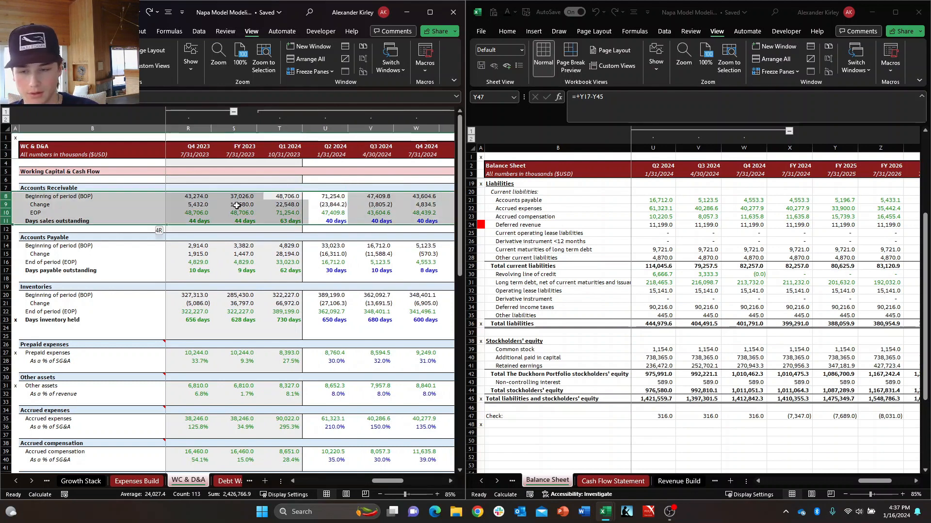
pyautogui.press('Delete')
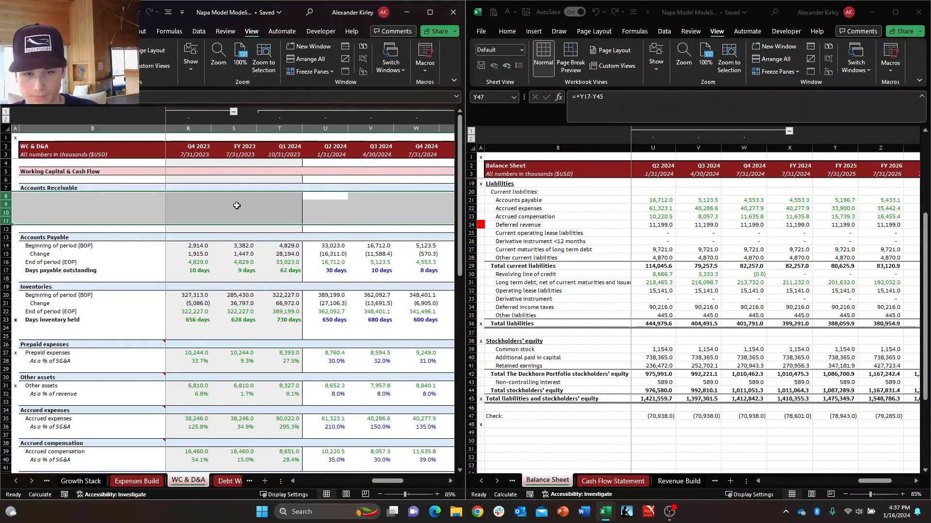
# Undo the Accounts Receivable deletion, and clear and restore the Accounts Payable rows 14 to 17 as a test of the Check row.
pyautogui.hotkey('ctrl', 'z')
pyautogui.press('Down')
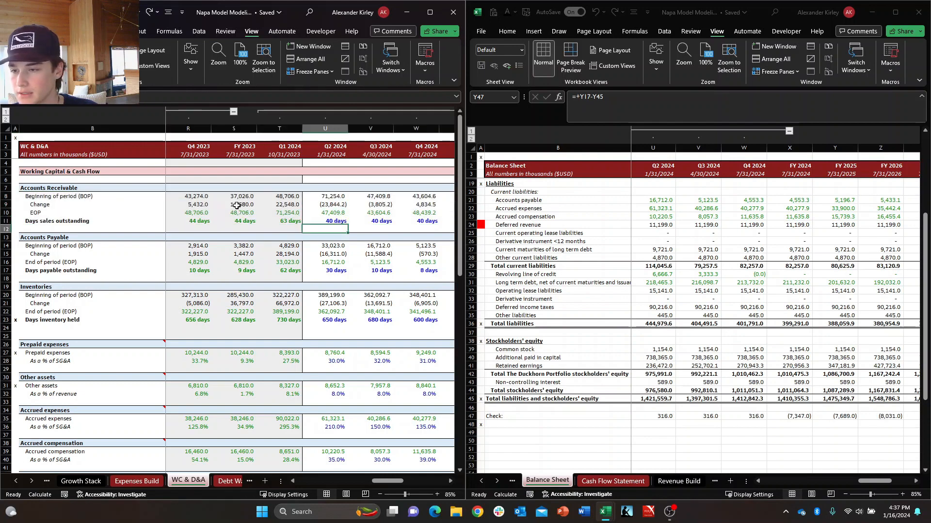
pyautogui.hotkey('shift', 'Down')
pyautogui.hotkey('shift', 'Down')
pyautogui.hotkey('shift', 'Down')
pyautogui.hotkey('shift', 'space')
pyautogui.press('Delete')
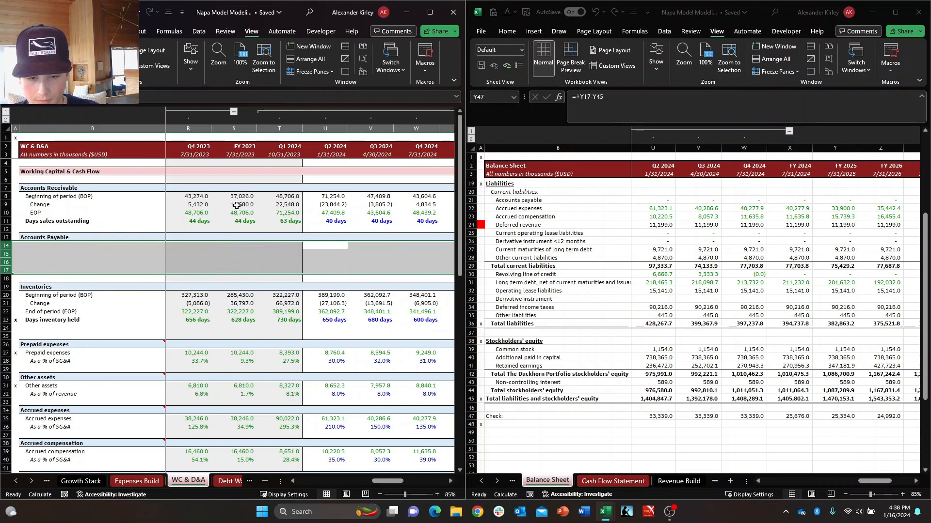
pyautogui.hotkey('ctrl', 'z')
# Clear the Inventories rows 20 to 23 to test their effect on the Check row, and undo the deletion.
pyautogui.press('Down')
pyautogui.press('Down')
pyautogui.press('Down')
pyautogui.press('Down')
pyautogui.press('Down')
pyautogui.press('Down')
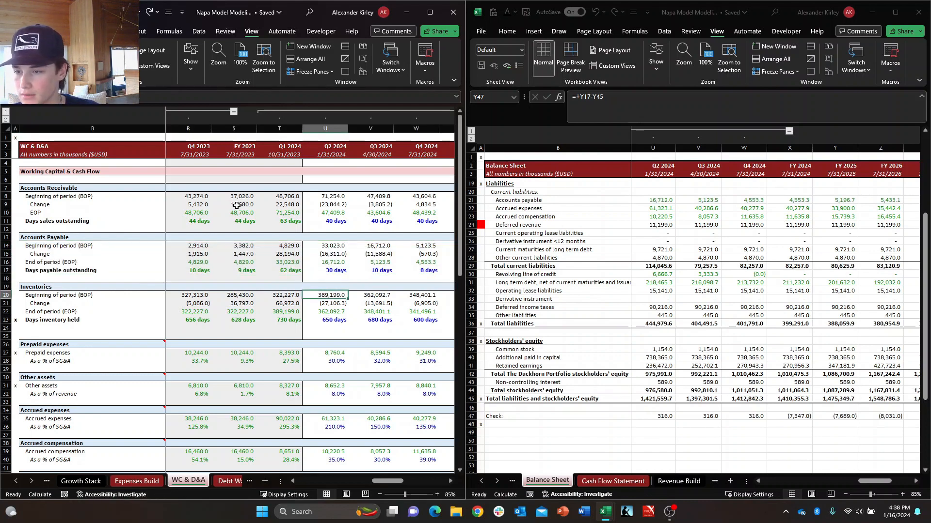
pyautogui.hotkey('shift', 'Down')
pyautogui.hotkey('shift', 'Down')
pyautogui.hotkey('shift', 'Down')
pyautogui.hotkey('shift', 'space')
pyautogui.press('Delete')
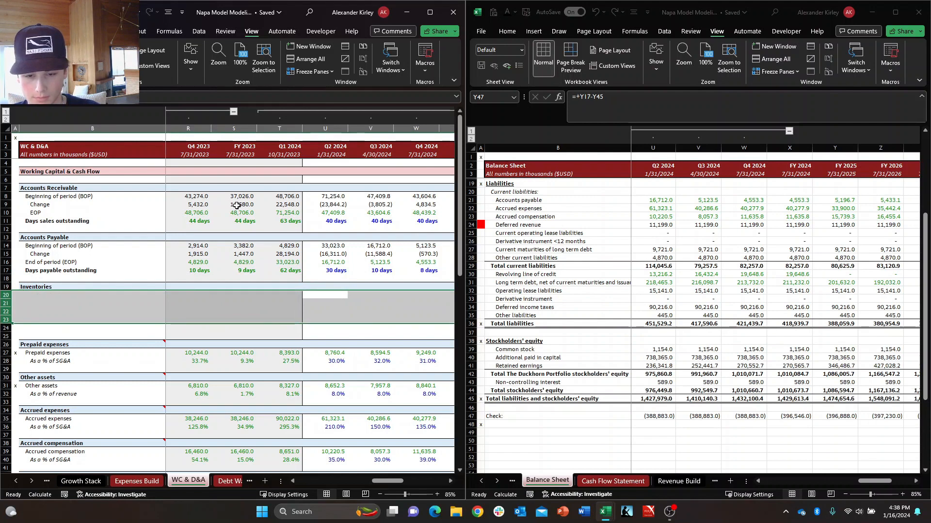
pyautogui.hotkey('ctrl', 'z')
# Clear the Prepaid expenses rows 27 and 28 as a test of the Check row, and undo the deletion.
pyautogui.press('Down')
pyautogui.press('Down')
pyautogui.press('Down')
pyautogui.press('Down')
pyautogui.press('Down')
pyautogui.press('Down')
pyautogui.press('Down')
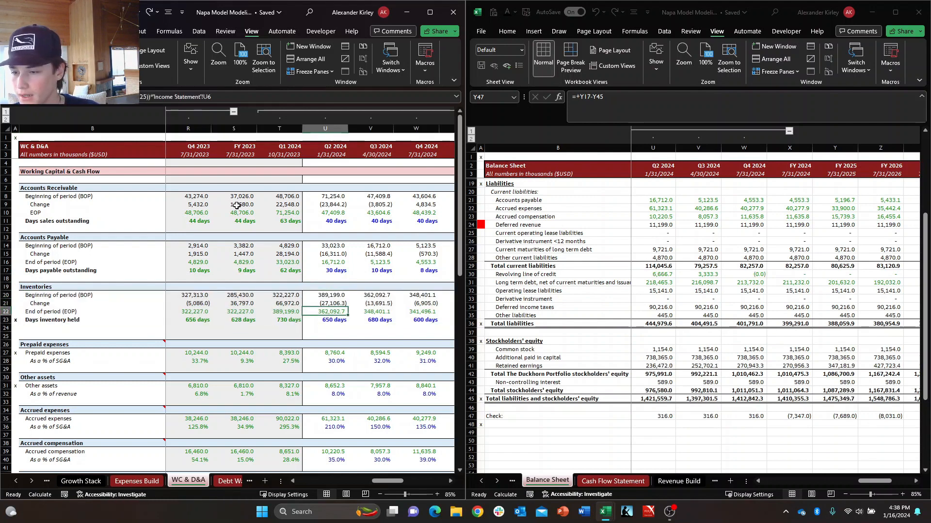
pyautogui.hotkey('shift', 'Down')
pyautogui.hotkey('shift', 'space')
pyautogui.press('Delete')
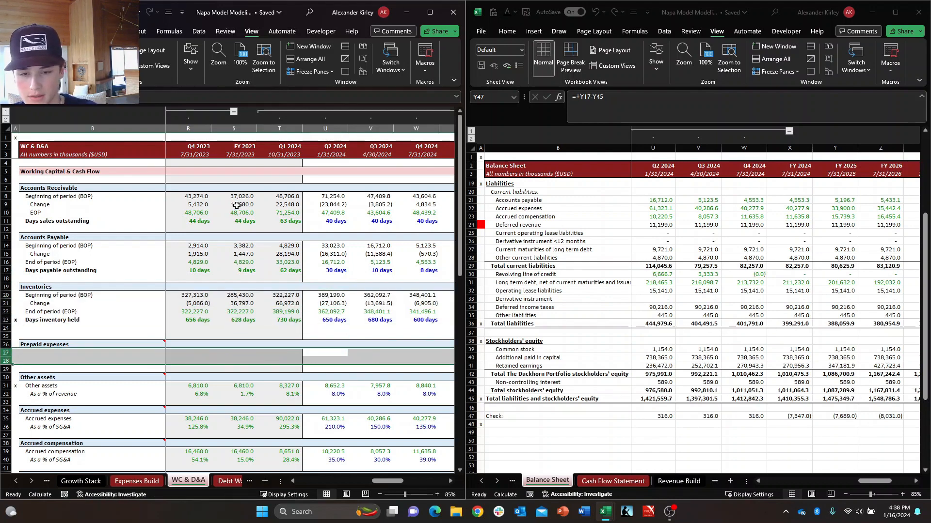
pyautogui.hotkey('ctrl', 'z')
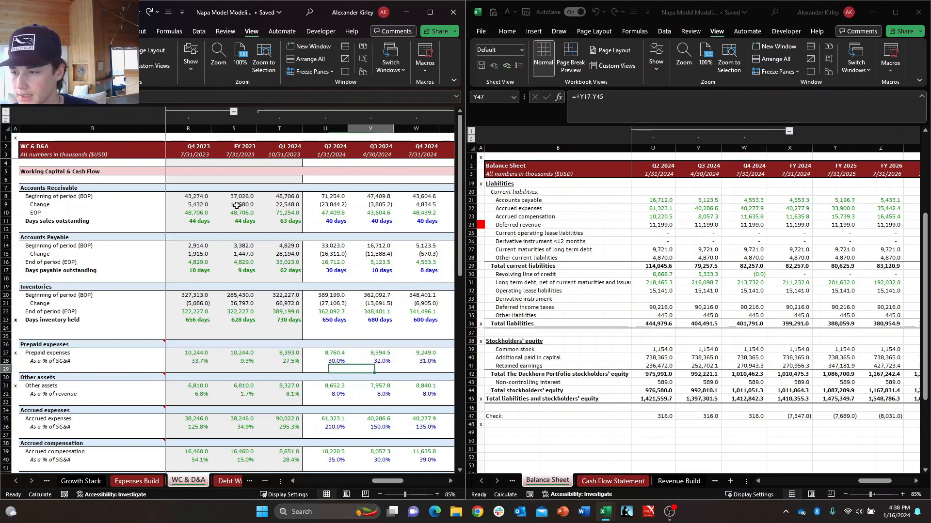
# Clear the Other assets rows 31 and 32 to test their effect on the Check row, and undo the deletion.
pyautogui.press('Up')
pyautogui.press('Up')
pyautogui.press('Up')
pyautogui.press('Up')
pyautogui.press('Up')
pyautogui.press('Up')
pyautogui.press('Up')
pyautogui.press('Up')
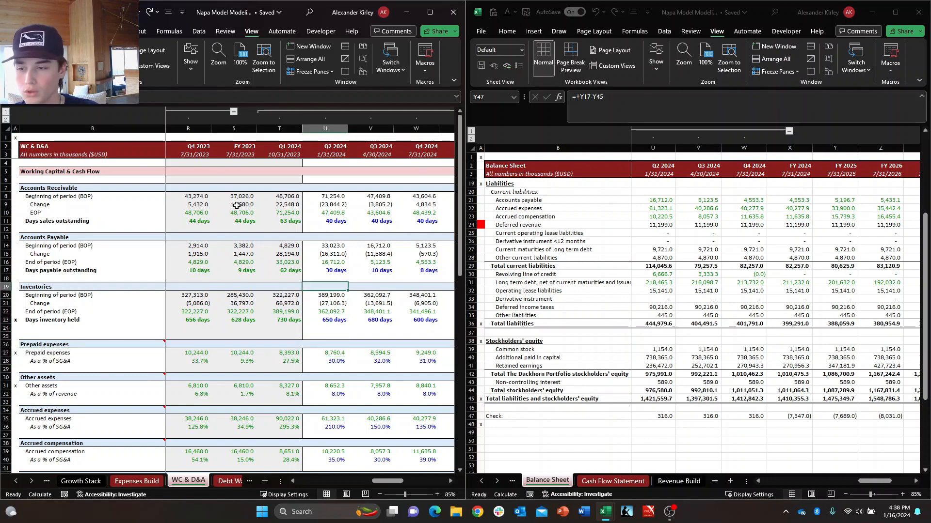
pyautogui.press('Down')
pyautogui.press('Down')
pyautogui.press('Down')
pyautogui.press('Down')
pyautogui.press('Down')
pyautogui.press('Down')
pyautogui.press('Down')
pyautogui.press('Down')
pyautogui.press('Down')
pyautogui.press('Down')
pyautogui.press('Down')
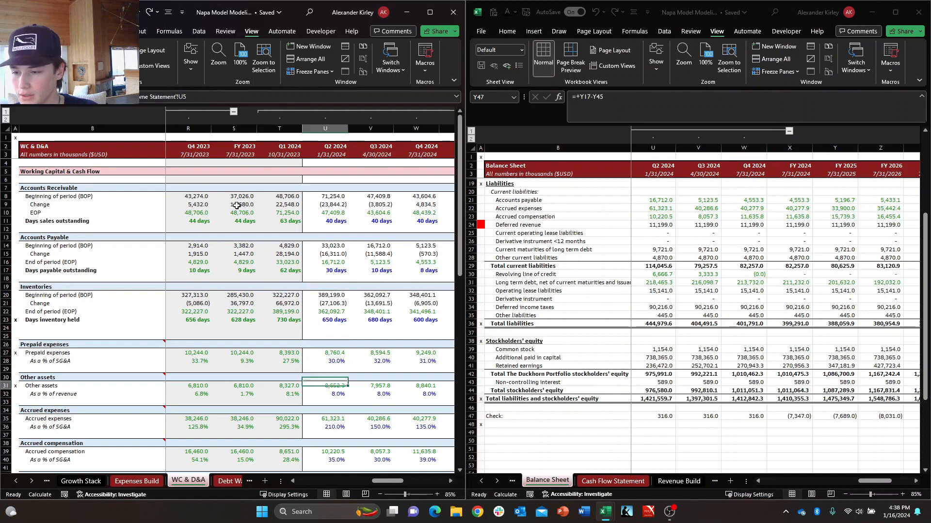
pyautogui.hotkey('shift', 'Down')
pyautogui.hotkey('shift', 'space')
pyautogui.press('Delete')
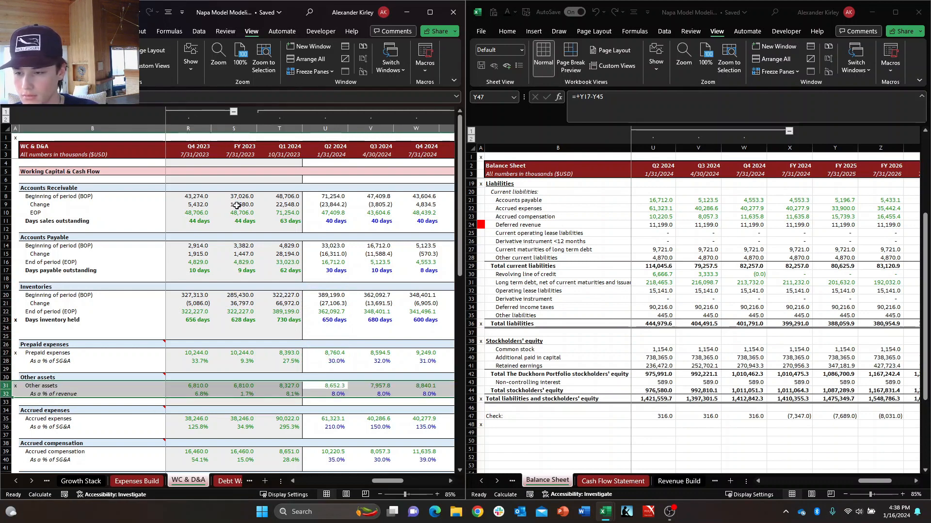
pyautogui.hotkey('ctrl', 'z')
# Clear the Accrued expenses rows 35 and 36 as a test of the Check row, and undo the deletion.
pyautogui.press('Down')
pyautogui.press('Down')
pyautogui.press('Down')
pyautogui.press('Down')
pyautogui.hotkey('shift', 'Down')
pyautogui.hotkey('shift', 'space')
pyautogui.press('Delete')
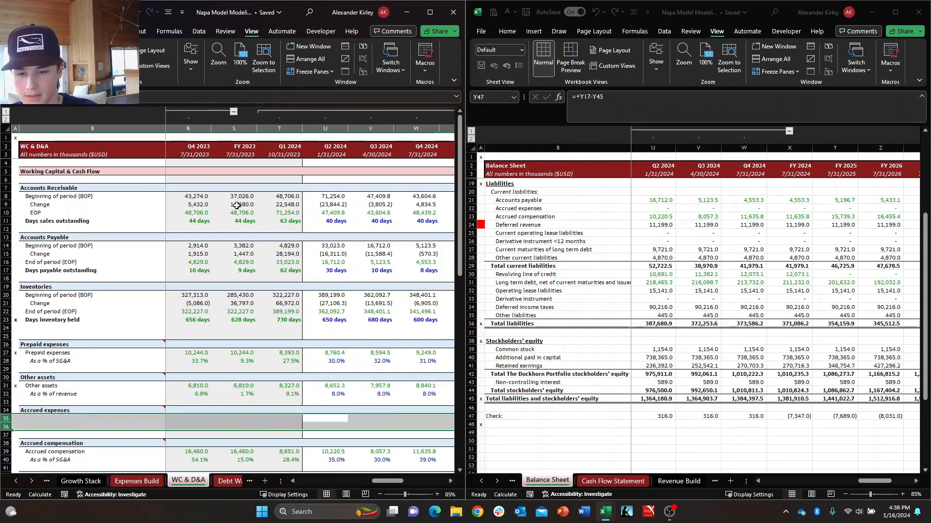
pyautogui.hotkey('ctrl', 'z')
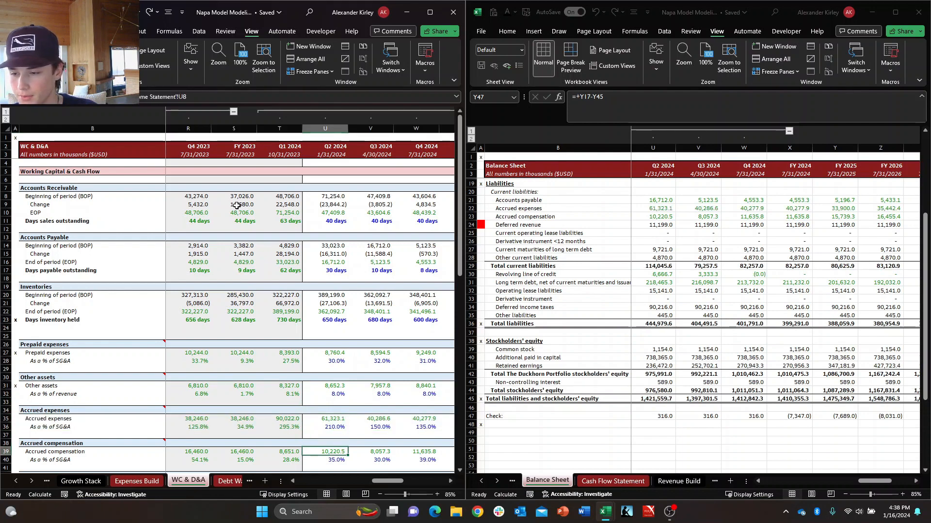
# Clear the Accrued compensation rows 39 and 40 to test their effect on the Check row, and undo the deletion.
pyautogui.press('Up')
pyautogui.press('Up')
pyautogui.press('Up')
pyautogui.press('Down')
pyautogui.press('Down')
pyautogui.press('Down')
pyautogui.press('Down')
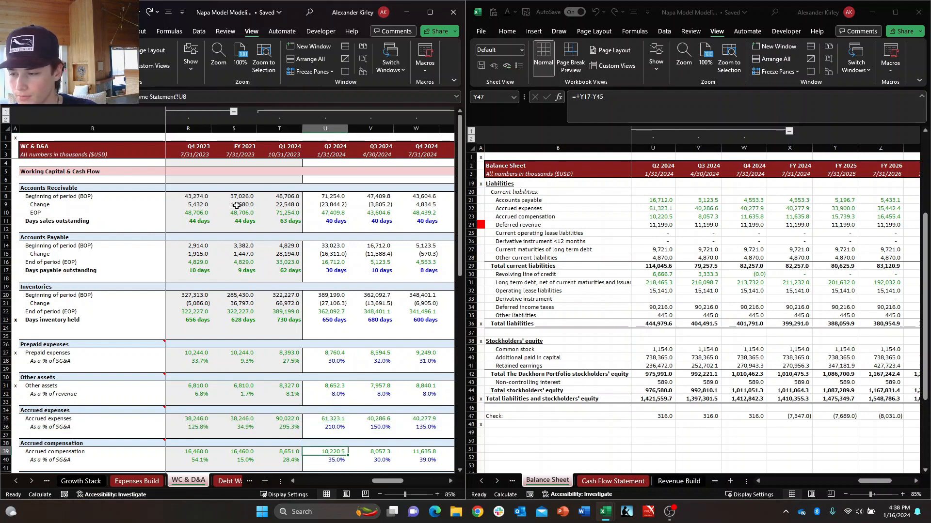
pyautogui.hotkey('shift', 'Down')
pyautogui.hotkey('shift', 'space')
pyautogui.press('Delete')
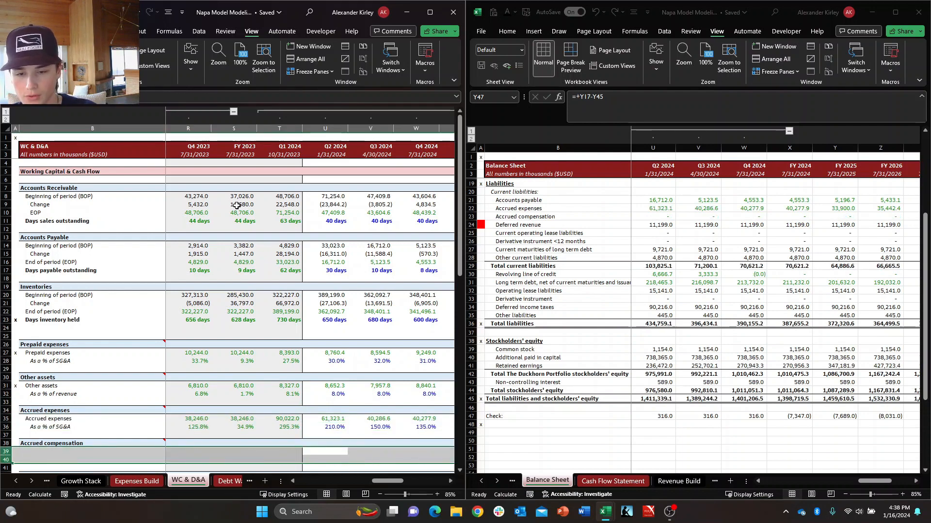
pyautogui.hotkey('ctrl', 'z')
# Clear the Other current and non current liabilities rows 47 and 48 as a test, and undo the deletion.
pyautogui.press('Down')
pyautogui.press('Down')
pyautogui.press('Down')
pyautogui.press('Down')
pyautogui.press('Down')
pyautogui.press('Down')
pyautogui.press('Down')
pyautogui.press('Down')
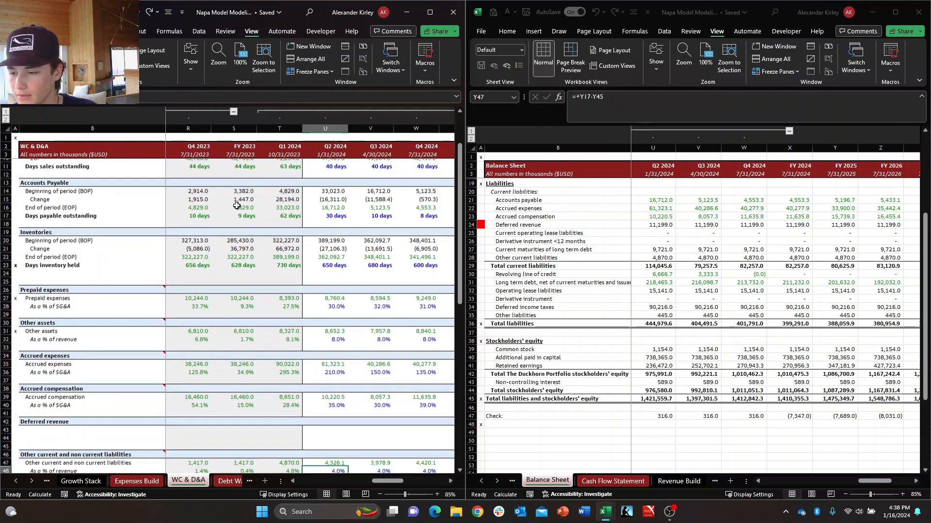
pyautogui.hotkey('shift', 'Down')
pyautogui.hotkey('shift', 'space')
pyautogui.press('Delete')
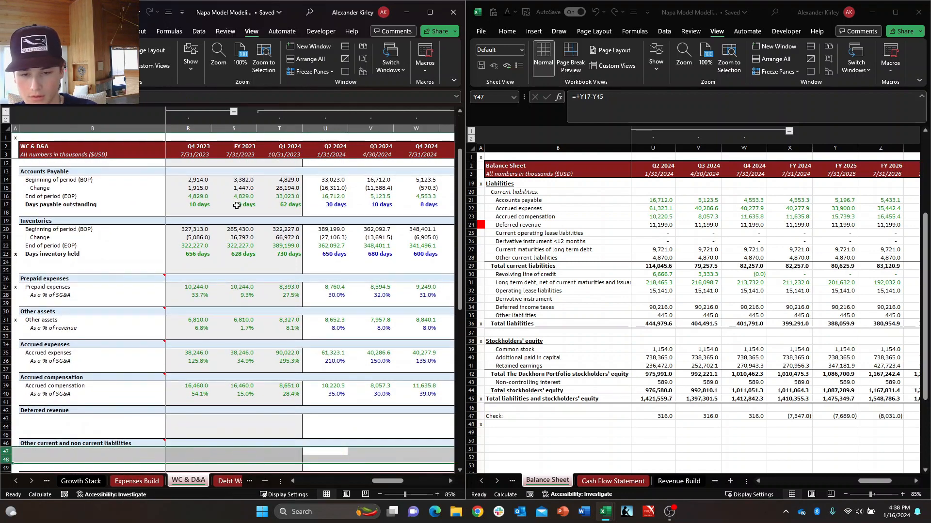
pyautogui.hotkey('ctrl', 'z')
# Examine the Property, plant, & equipment and Intangible assets schedules down to the Inventory depreciation row.
pyautogui.press('Down')
pyautogui.press('Down')
pyautogui.press('Down')
pyautogui.press('Down')
pyautogui.press('Down')
pyautogui.press('Down')
pyautogui.press('Down')
pyautogui.press('Down')
pyautogui.press('Down')
pyautogui.press('Down')
pyautogui.press('Down')
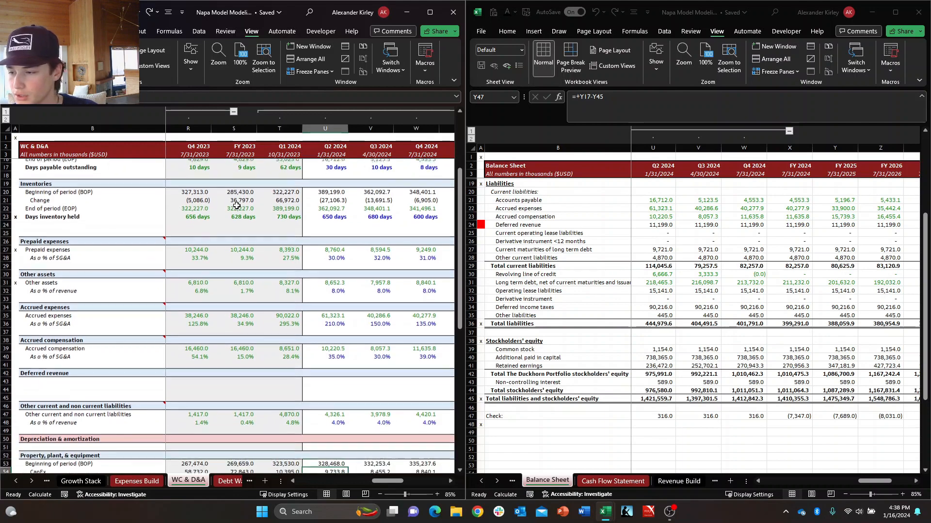
pyautogui.press('Down')
pyautogui.press('Down')
pyautogui.press('Down')
pyautogui.press('Down')
pyautogui.press('Down')
pyautogui.press('Down')
pyautogui.press('Down')
pyautogui.press('Down')
pyautogui.press('Down')
pyautogui.press('Down')
pyautogui.press('Down')
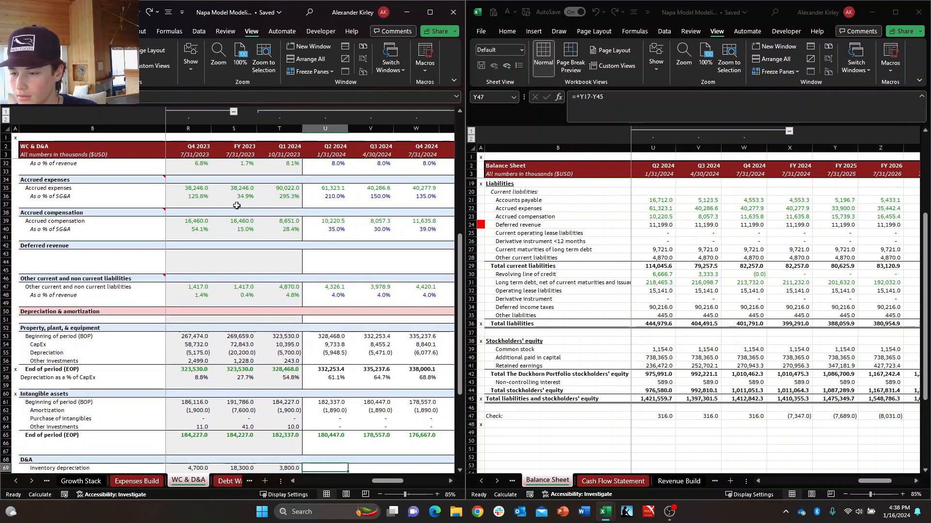
pyautogui.press('Right')
pyautogui.press('Right')
pyautogui.press('Right')
pyautogui.press('Left')
pyautogui.press('Left')
pyautogui.press('Left')
pyautogui.press('Left')
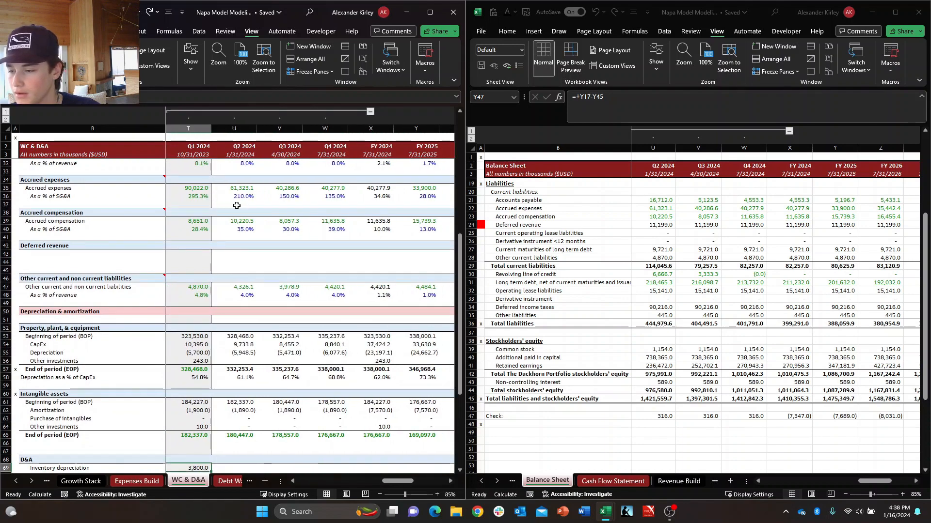
# Examine the Total D&A and Other capitalized adjustments rows across the 2024 quarters and the FY 2024 to FY 2026 columns.
pyautogui.press('Right')
pyautogui.press('Down')
pyautogui.press('Down')
pyautogui.press('Down')
pyautogui.press('Down')
pyautogui.press('Down')
pyautogui.press('Down')
pyautogui.press('Down')
pyautogui.press('Down')
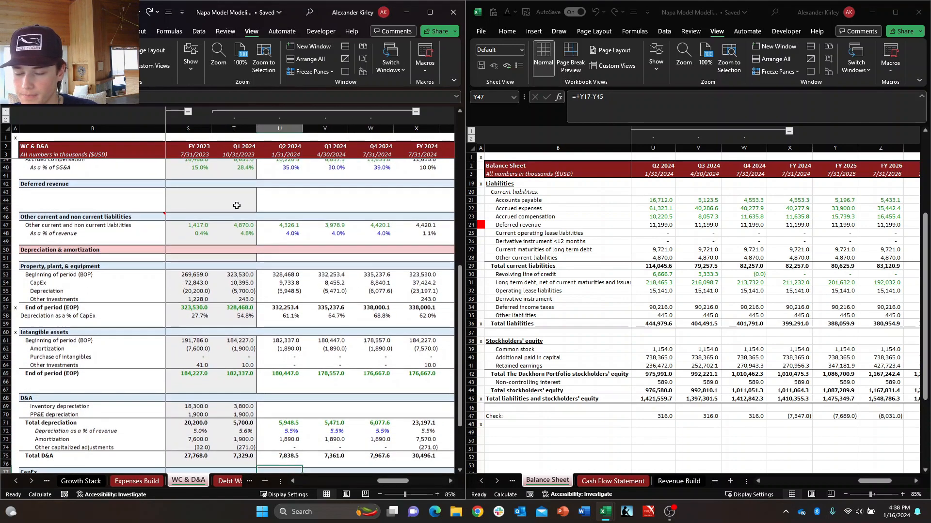
pyautogui.press('Right')
pyautogui.press('Up')
pyautogui.press('Up')
pyautogui.press('Right')
pyautogui.press('Right')
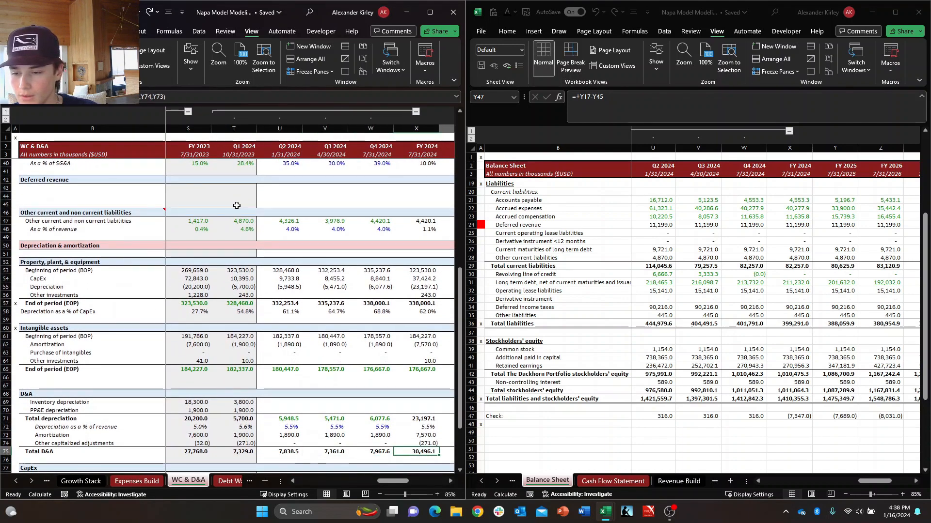
pyautogui.press('Right')
pyautogui.press('Right')
pyautogui.press('Left')
pyautogui.press('Left')
pyautogui.press('Up')
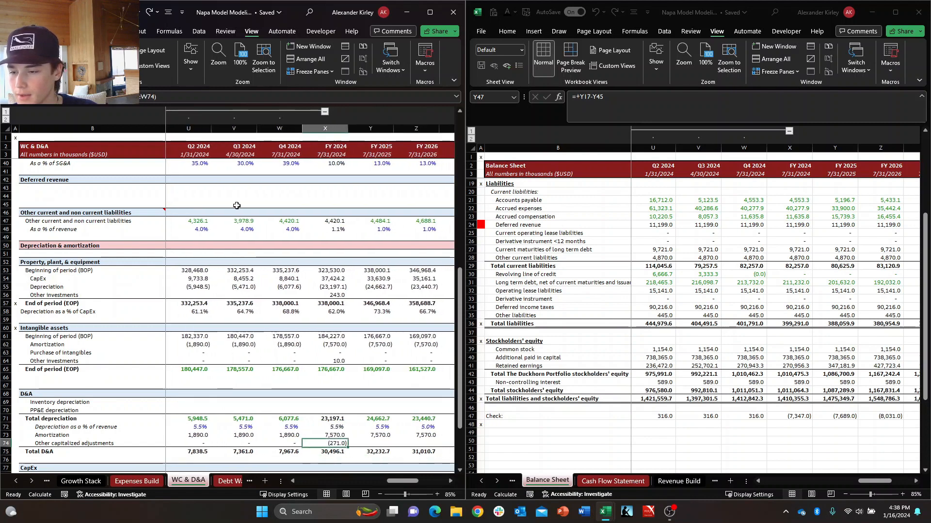
# Clear the FY 2024 Amortization cell X73 in the D&A section as a test of the Check row, and undo the deletion.
pyautogui.press('Up')
pyautogui.press('Up')
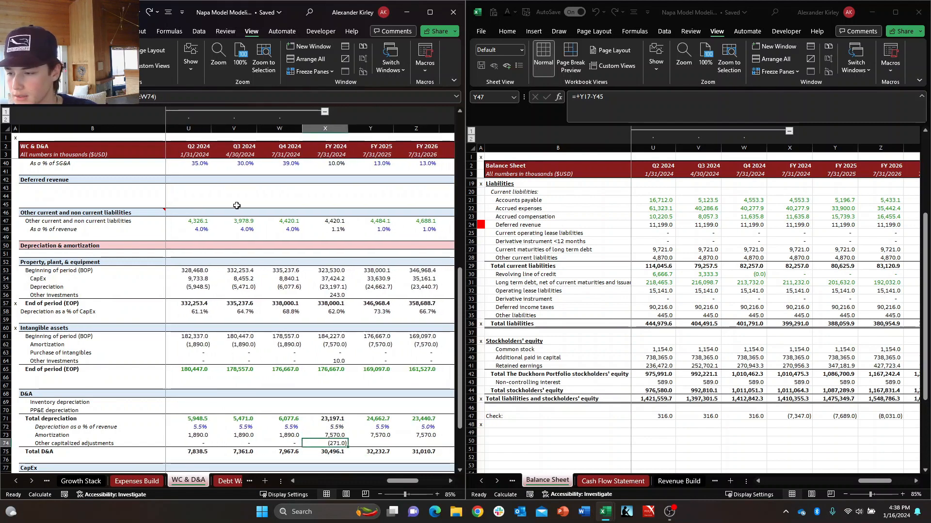
pyautogui.press('Delete')
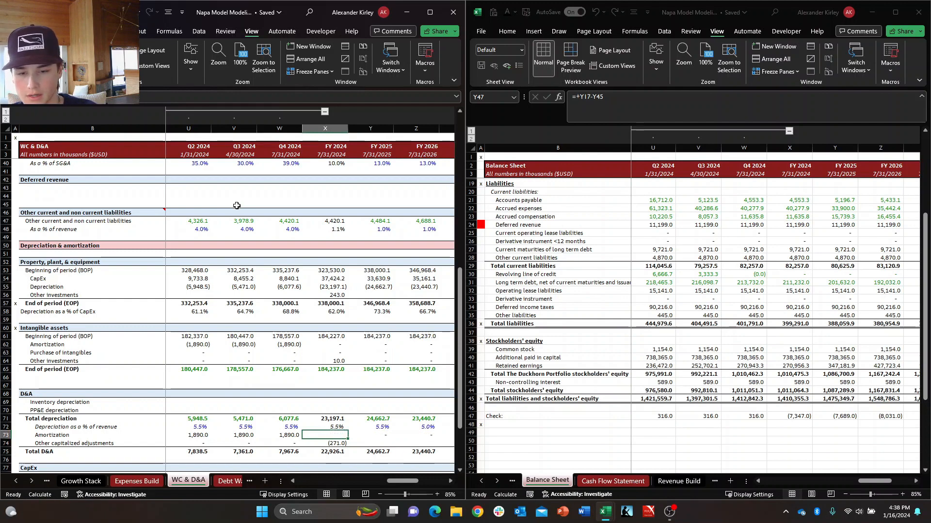
pyautogui.hotkey('ctrl', 'z')
pyautogui.press('Down')
pyautogui.press('Right')
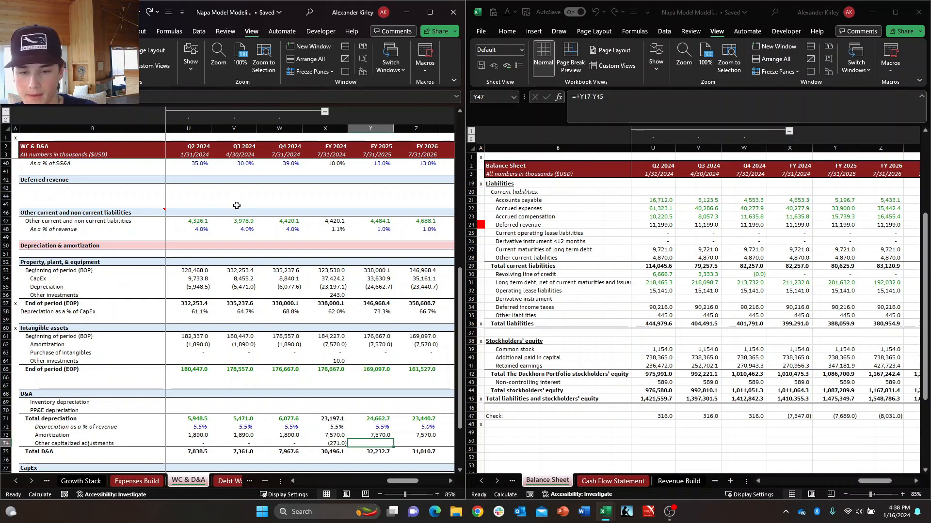
pyautogui.press('Up')
# Inspect the FY 2024 Check formula in X47 of the Balance Sheet and review the totals it references, leaving it unedited.
pyautogui.click(807, 416)
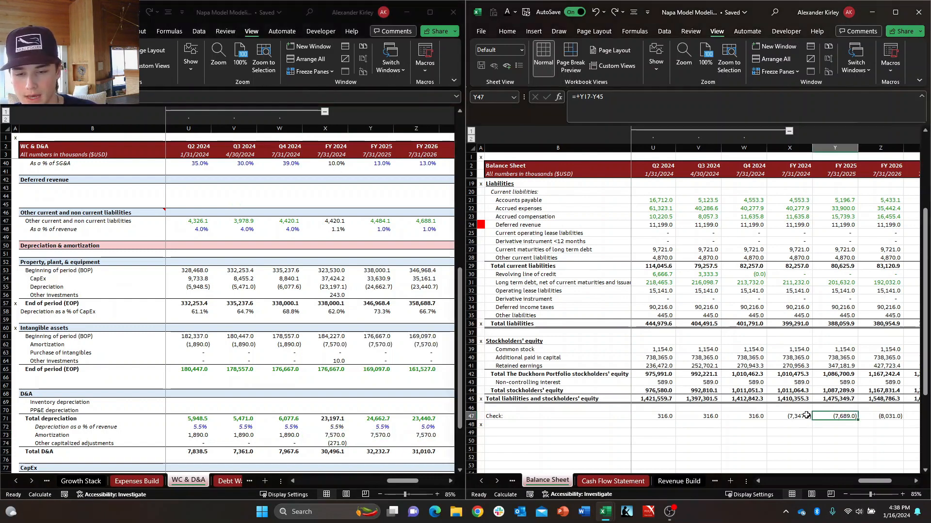
pyautogui.press('F2')
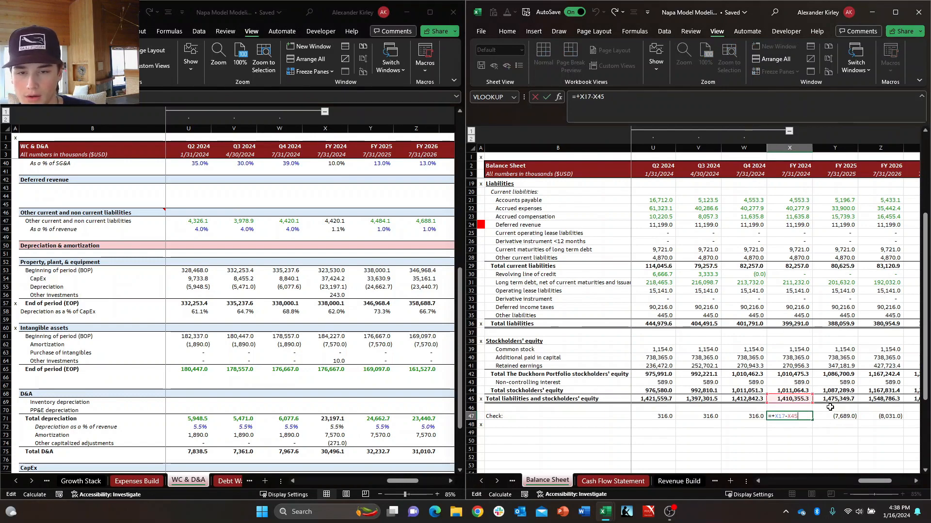
pyautogui.scroll(5, 830, 408)
pyautogui.scroll(-2, 830, 407)
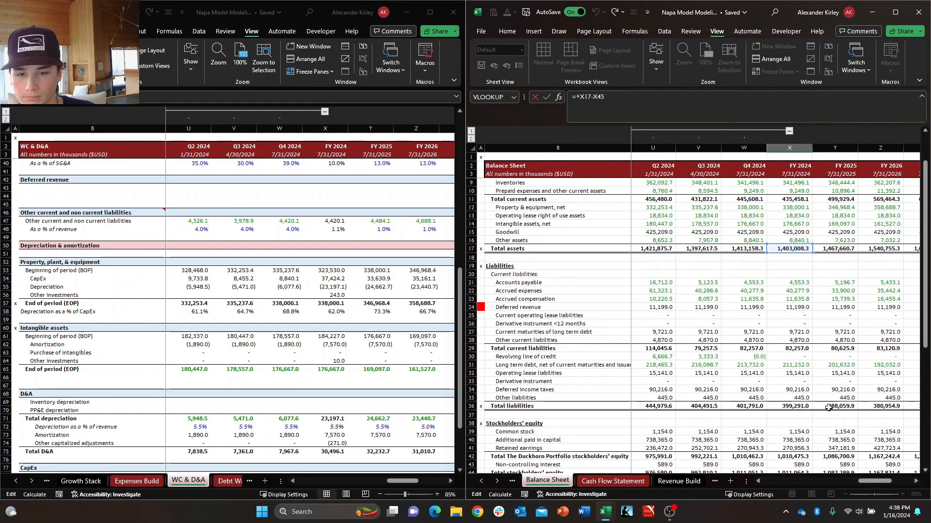
pyautogui.scroll(-2, 828, 407)
pyautogui.scroll(4, 822, 402)
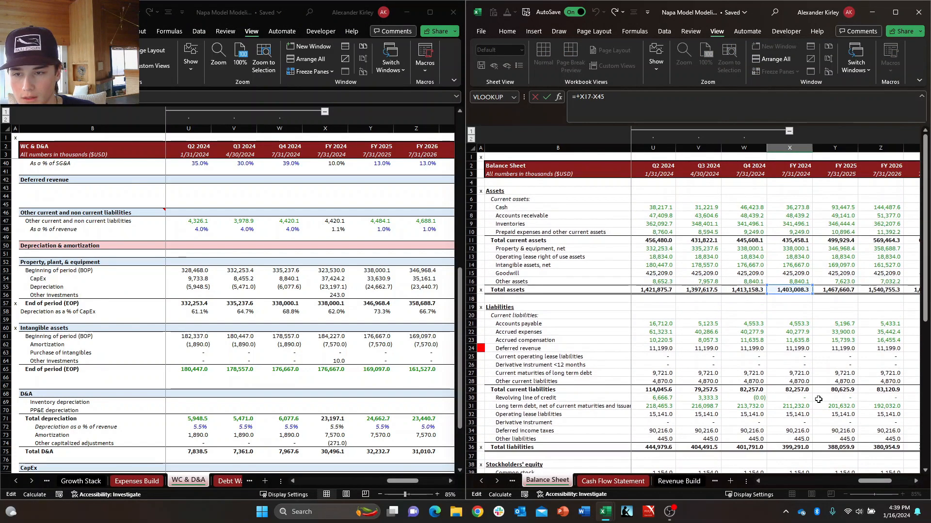
pyautogui.press('Escape')
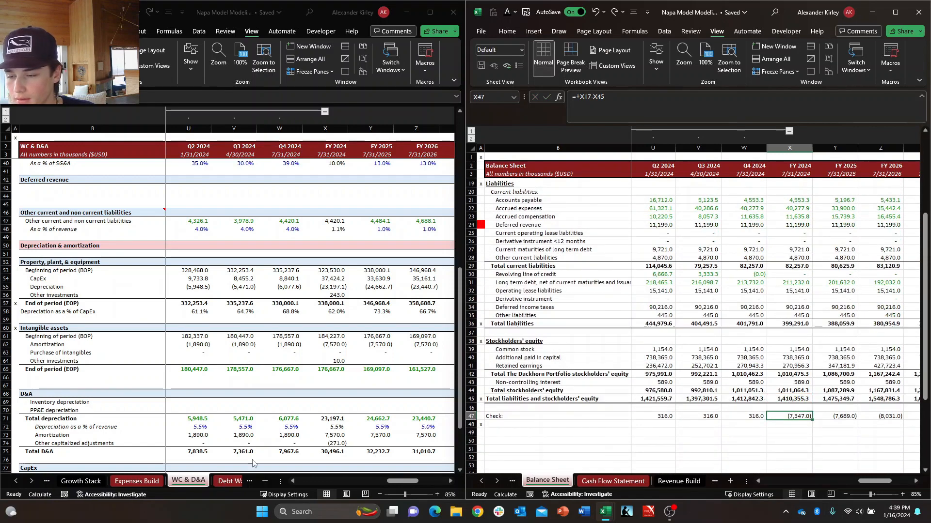
# Examine the CapEx row on the WC & D&A sheet from FY 2024 across the following fiscal years.
pyautogui.click(301, 390)
pyautogui.scroll(-5, 301, 389)
pyautogui.click(332, 353)
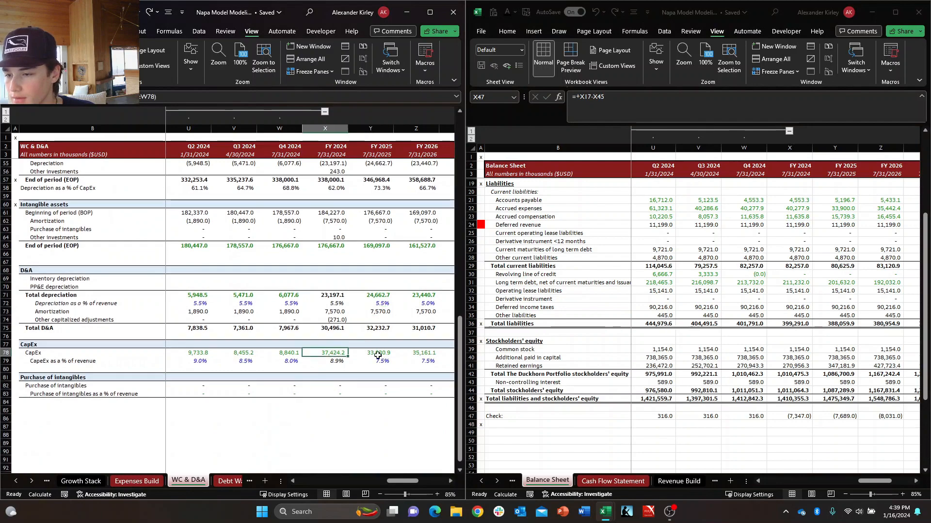
pyautogui.press('Right')
pyautogui.press('Right')
pyautogui.press('Right')
pyautogui.press('Right')
pyautogui.press('Left')
pyautogui.press('Left')
pyautogui.press('Left')
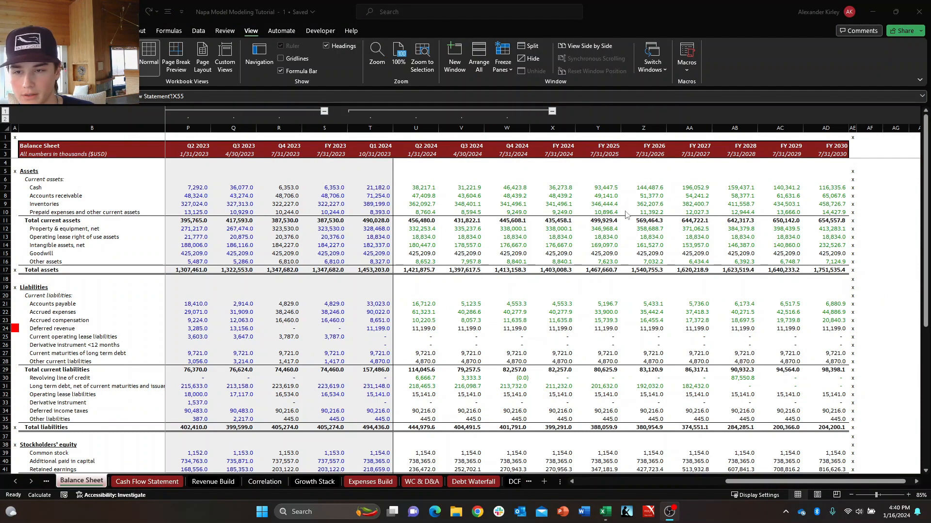
# Compare the Q4 2024 and FY 2024 Cash cells in row 7 of the Balance Sheet.
pyautogui.click(624, 214)
pyautogui.press('Left')
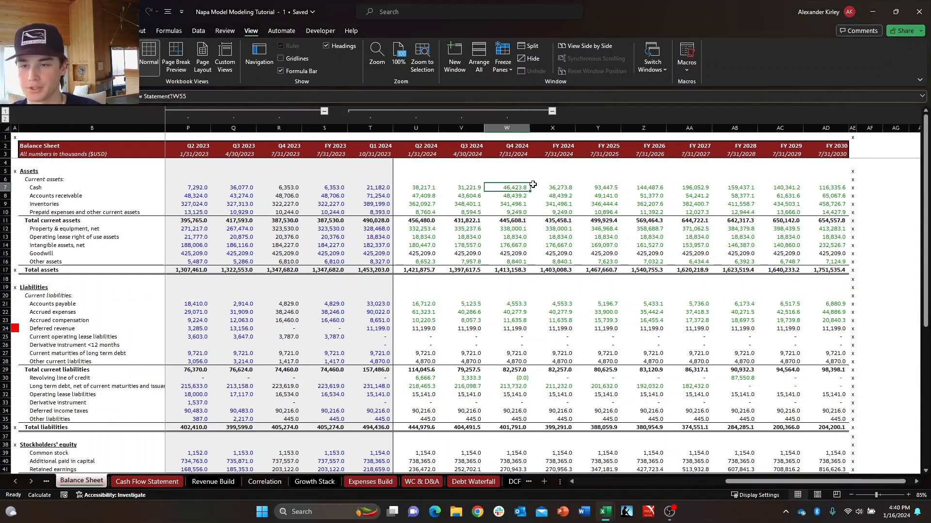
pyautogui.press('Right')
pyautogui.press('Left')
pyautogui.hotkey('shift', 'Right')
pyautogui.press('Right')
pyautogui.press('Left')
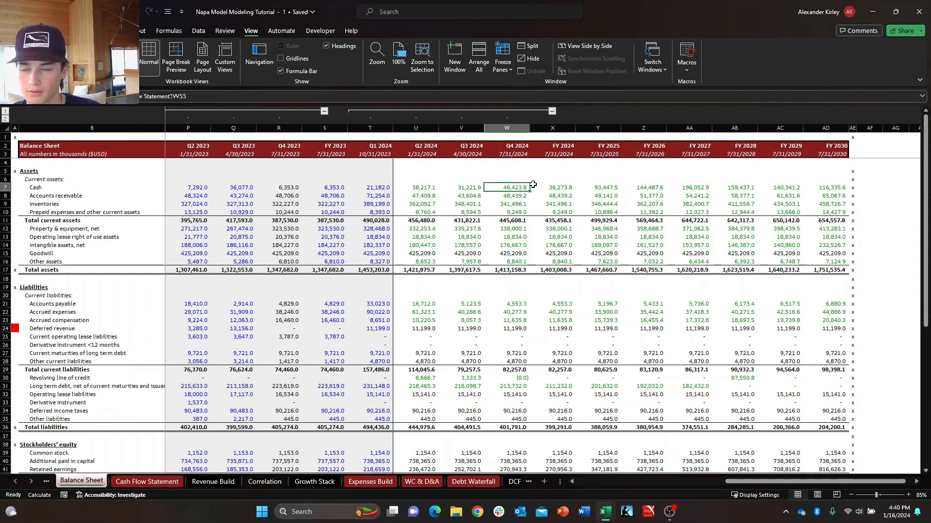
# Enter a formula in W6, above the Q4 2024 Cash cell, subtracting FY 2024 Cash from Q4 2024 Cash (W7-X7).
pyautogui.press('Up')
pyautogui.write('+')
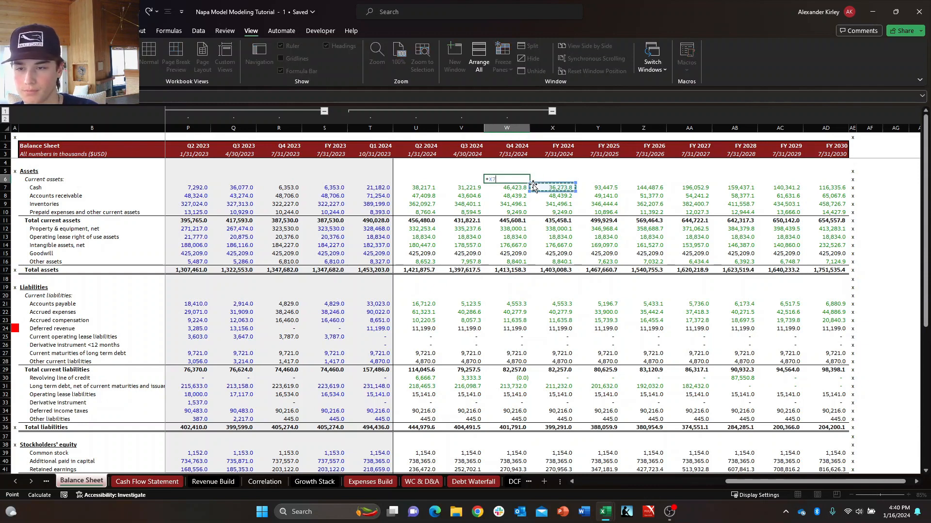
pyautogui.press('Left')
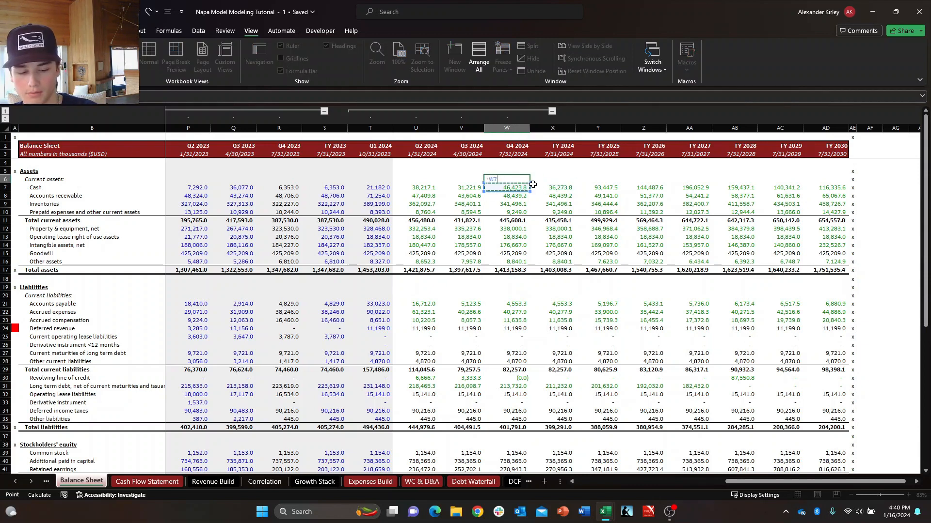
pyautogui.write('-')
pyautogui.press('Right')
pyautogui.hotkey('ctrl', 'Return')
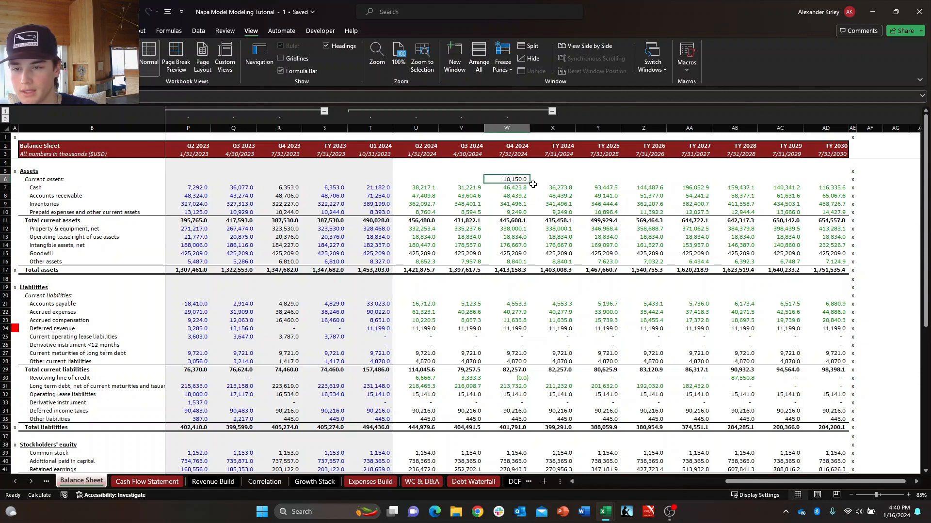
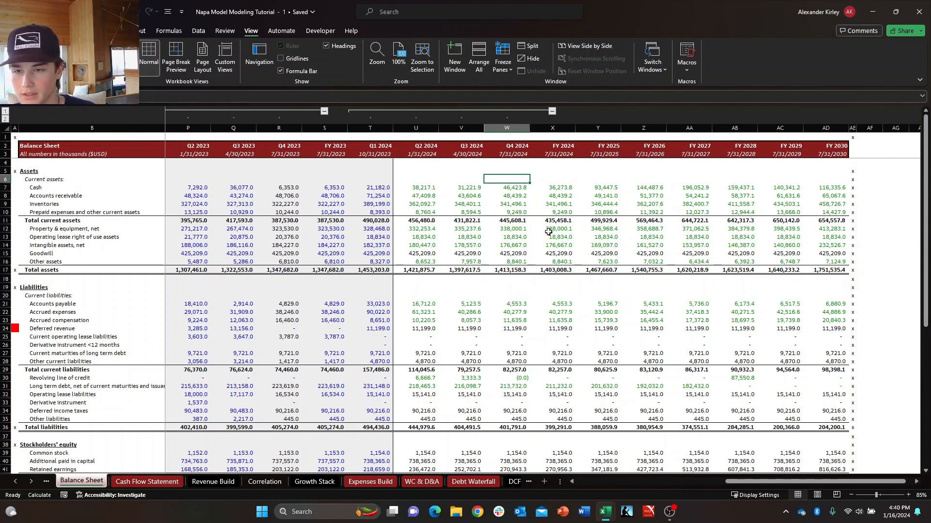
# Compare the Q4 2024 and FY 2024 values in the Check row of the Balance Sheet.
pyautogui.scroll(-5, 548, 232)
pyautogui.click(557, 401)
pyautogui.moveTo(530, 400); pyautogui.dragTo(487, 401)
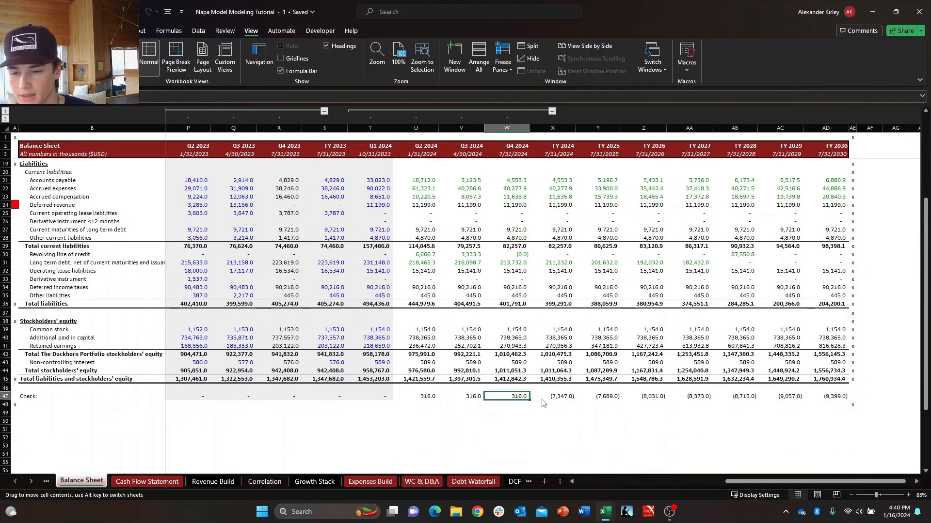
pyautogui.click(490, 282)
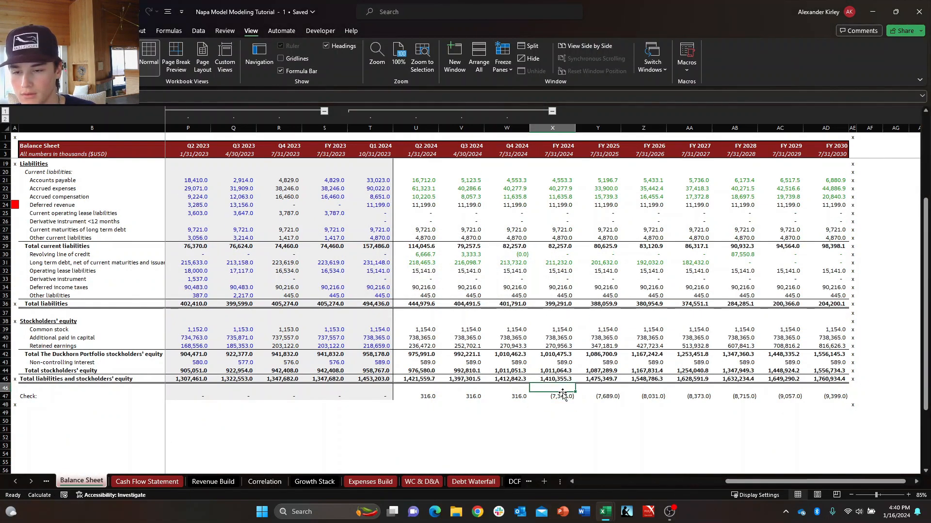
pyautogui.scroll(5, 551, 180)
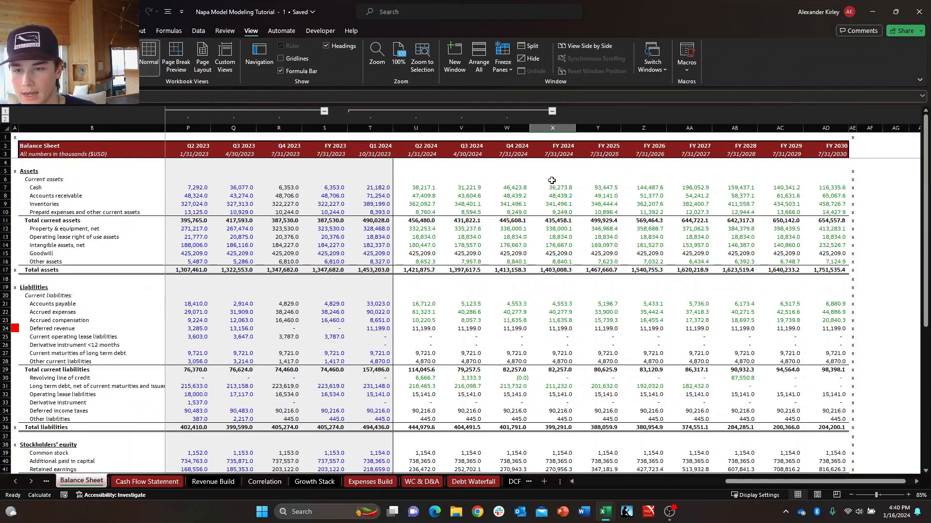
# Compare the Q4 2024 and FY 2024 Cash cells in row 7 and the Cash Flow Statement cells they link to.
pyautogui.click(524, 183)
pyautogui.click(539, 188)
pyautogui.click(521, 187)
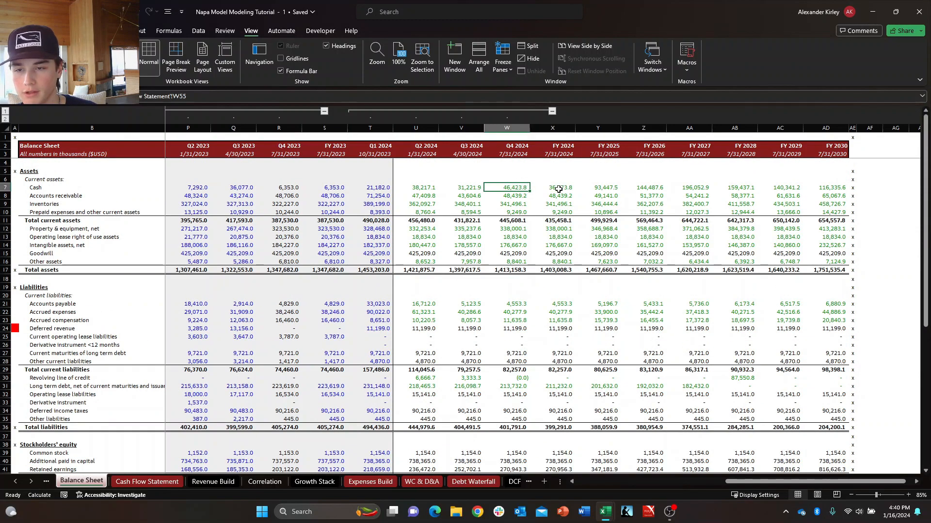
pyautogui.click(556, 189)
pyautogui.click(513, 187)
pyautogui.click(533, 188)
pyautogui.click(523, 187)
pyautogui.click(547, 187)
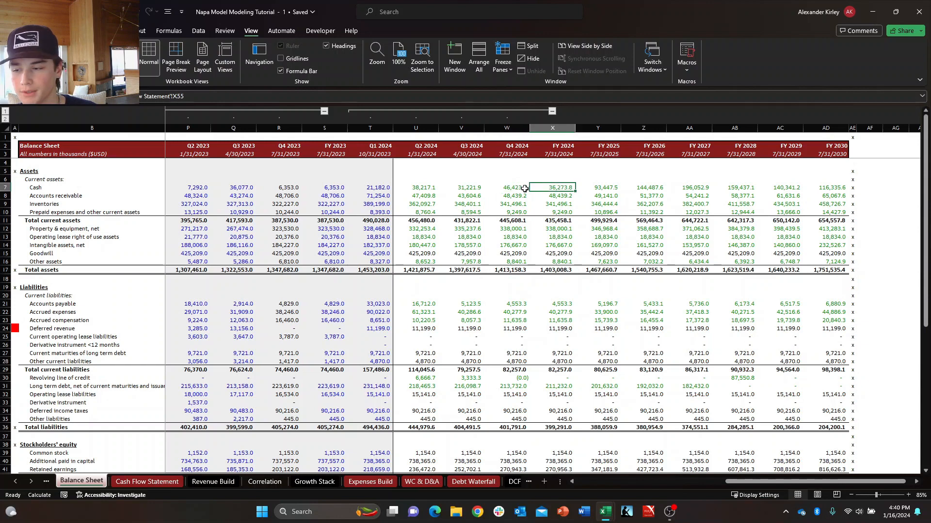
pyautogui.click(511, 188)
pyautogui.click(552, 190)
pyautogui.click(520, 188)
pyautogui.click(552, 191)
pyautogui.click(521, 189)
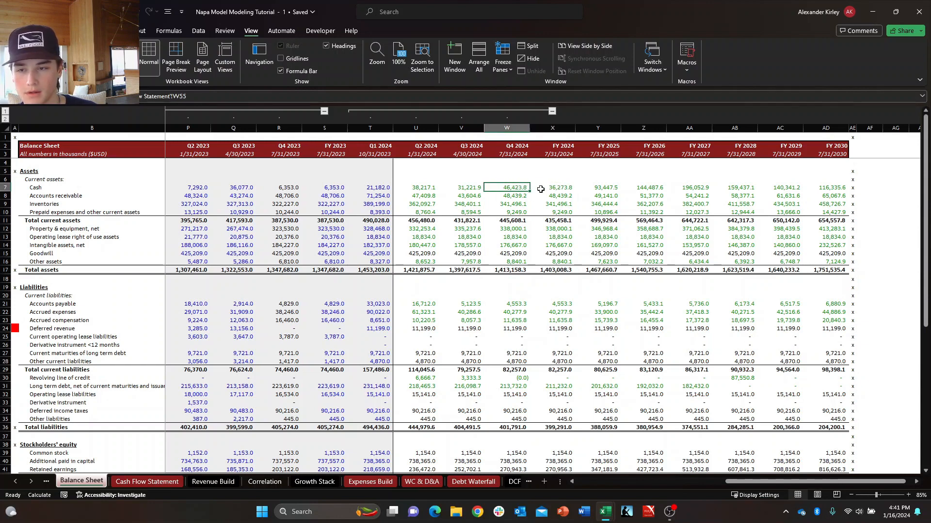
pyautogui.click(555, 190)
pyautogui.click(518, 188)
pyautogui.click(553, 189)
pyautogui.click(518, 188)
# On the Cash Flow Statement, enter a SUM of Q1 to Q4 2024 (T24:W24) as FY 2024 Deferred revenue in X24.
pyautogui.click(147, 482)
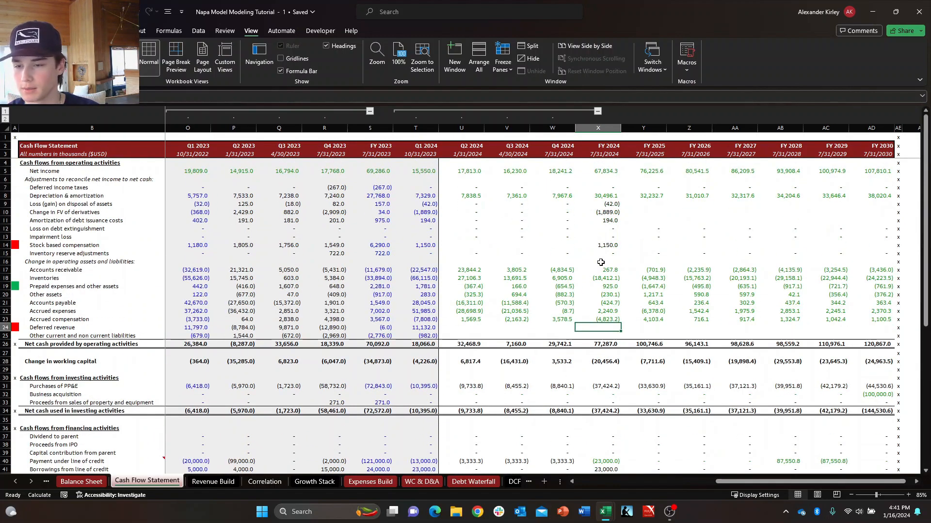
pyautogui.press('Down')
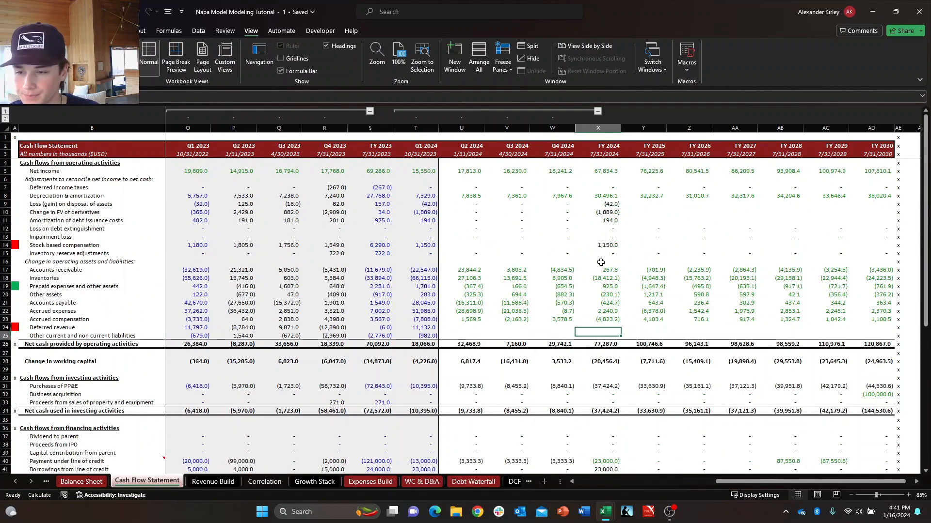
pyautogui.press('Up')
pyautogui.write('+')
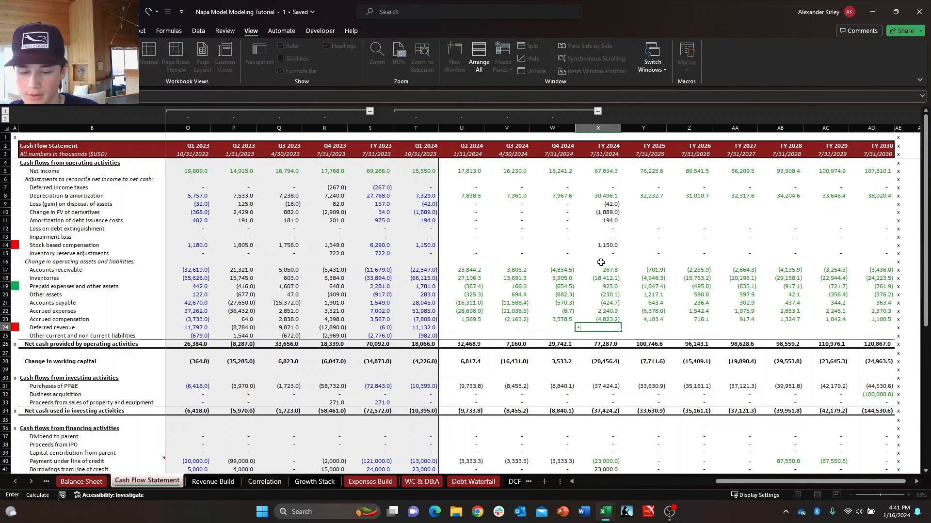
pyautogui.write('sum(')
pyautogui.press('Left')
pyautogui.hotkey('shift', 'Left')
pyautogui.hotkey('shift', 'Left')
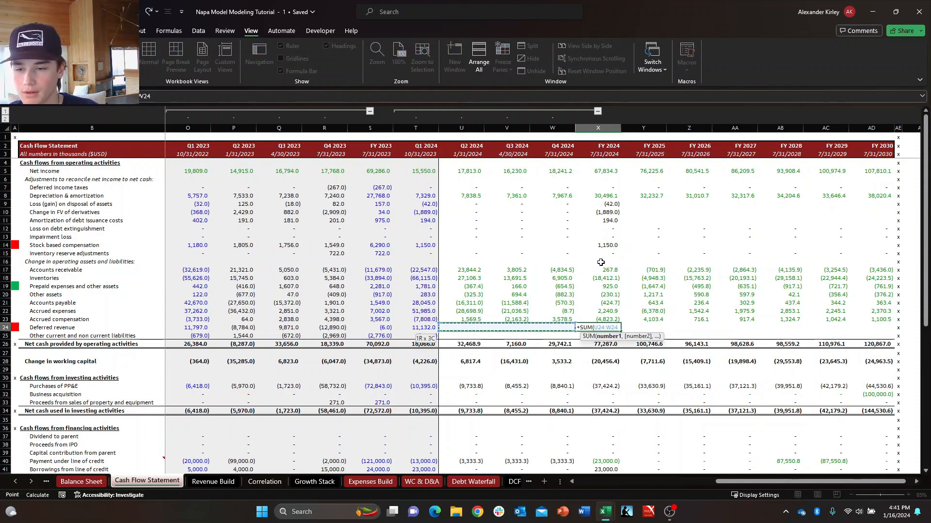
pyautogui.press('Return')
# Copy the FY 2024 quarterly sum formula down to Other current and non current liabilities in X25 and review the one in X24.
pyautogui.write('+')
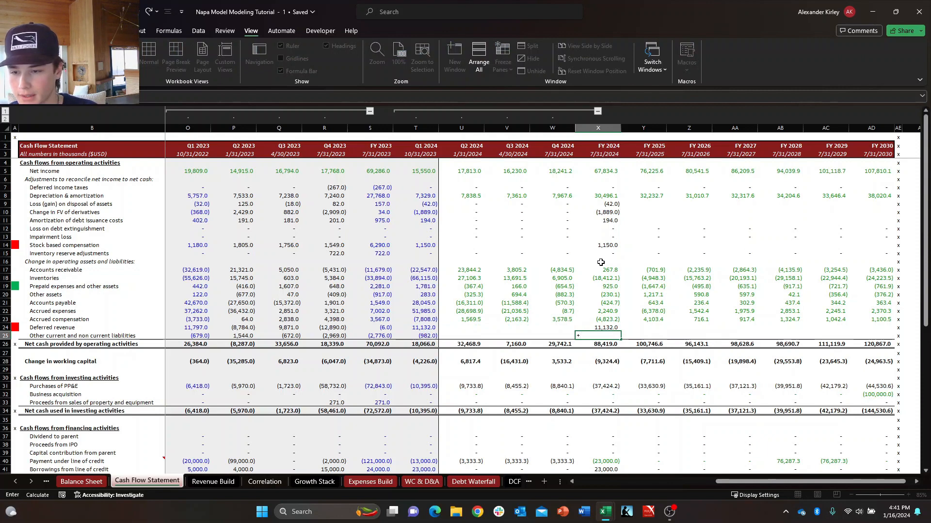
pyautogui.press('Escape')
pyautogui.press('Up')
pyautogui.hotkey('ctrl', 'd')
pyautogui.press('Down')
pyautogui.press('Down')
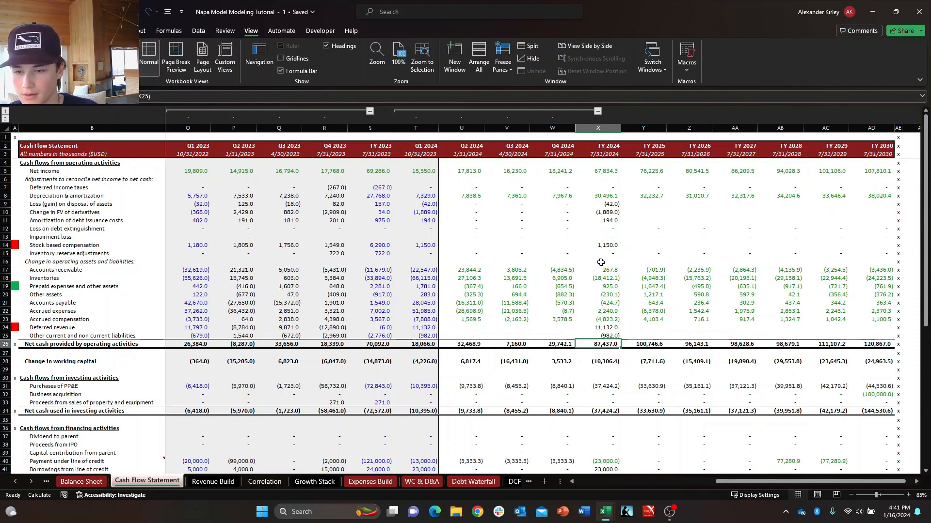
pyautogui.press('Up')
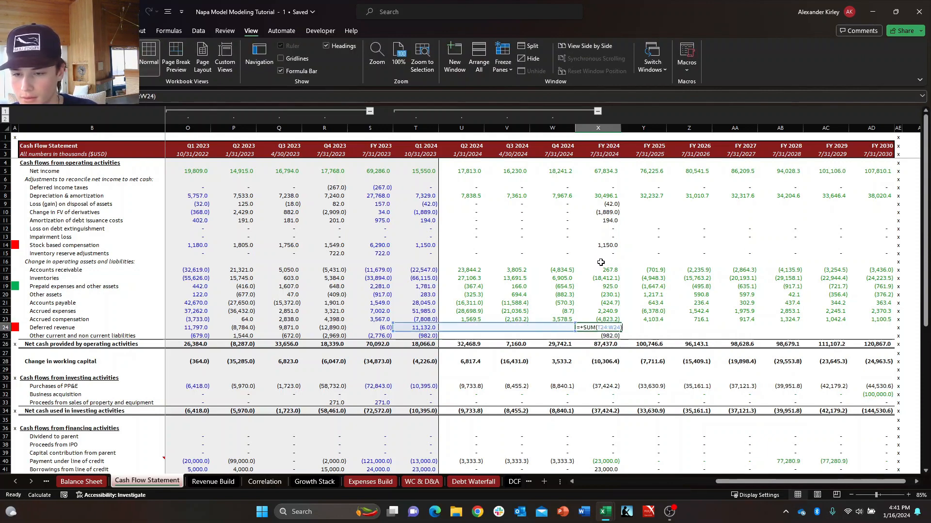
# Return to the Balance Sheet and recheck the Q4 2024 and FY 2024 Check differences in row 47.
pyautogui.click(77, 482)
pyautogui.scroll(-5, 586, 338)
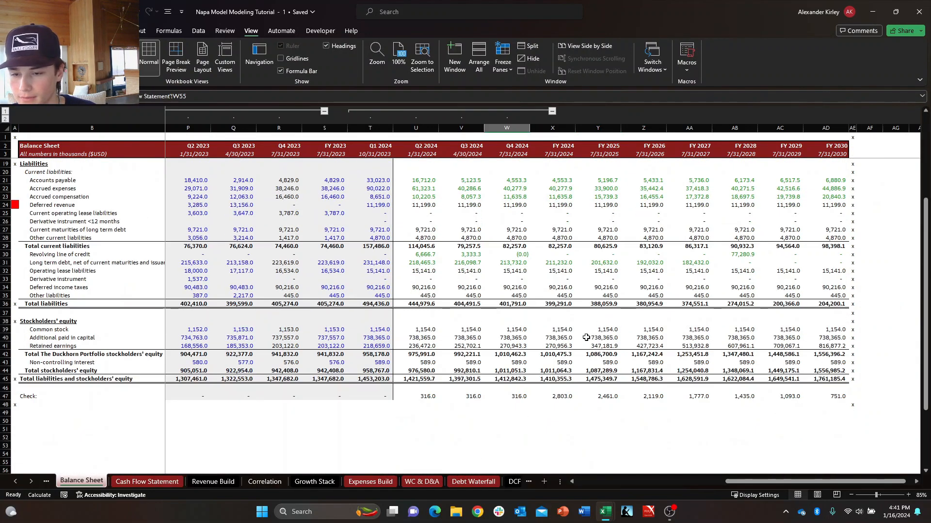
pyautogui.click(601, 397)
pyautogui.click(556, 397)
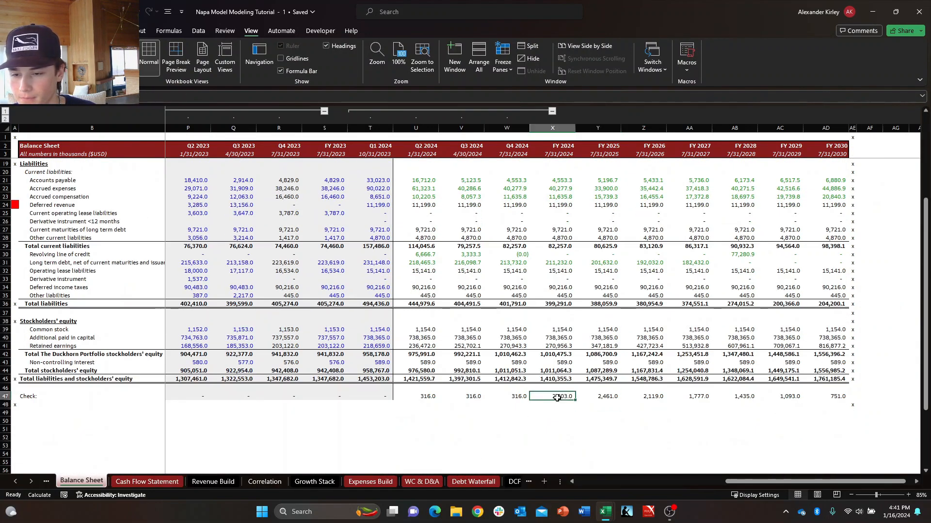
pyautogui.click(526, 399)
pyautogui.click(545, 398)
pyautogui.scroll(5, 548, 396)
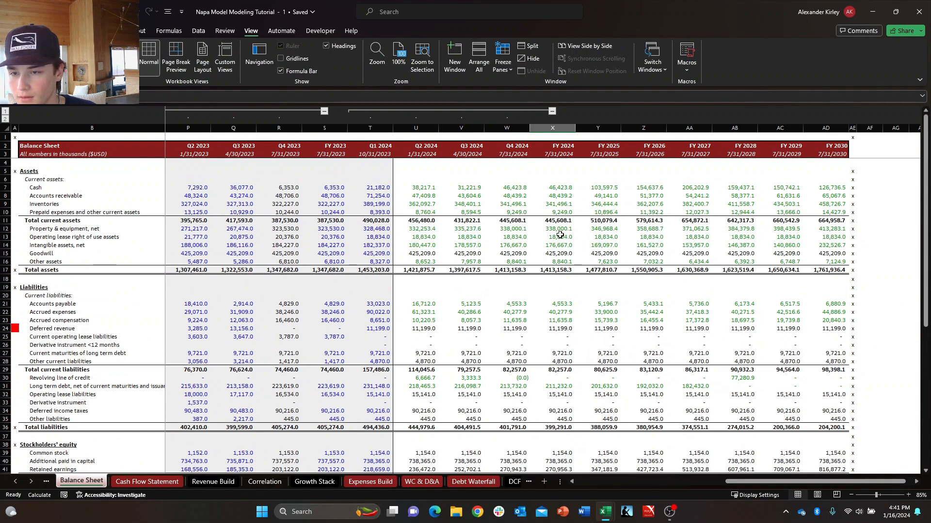
# Examine whether Q4 2024 and FY 2024 Cash (W7:X7) and Accounts receivable agree on the Balance Sheet.
pyautogui.press('Left')
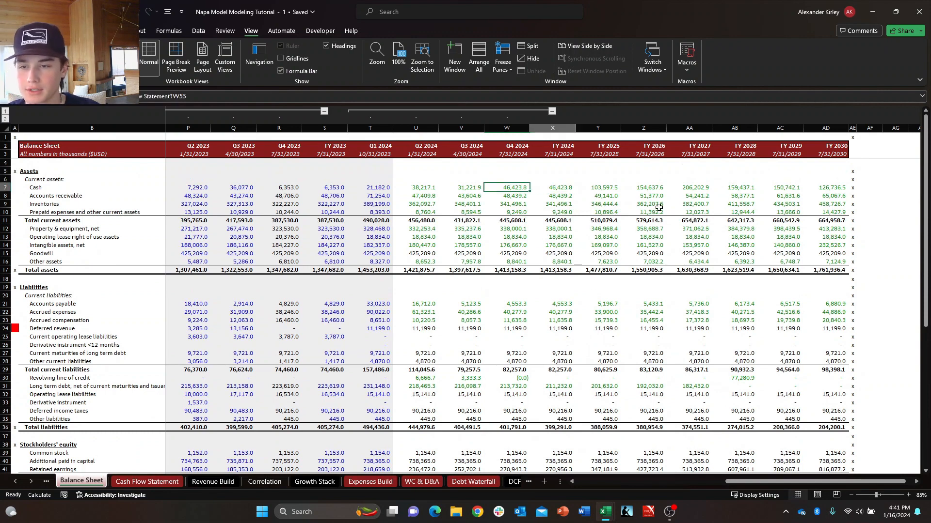
pyautogui.press('Right')
pyautogui.press('Left')
pyautogui.press('Down')
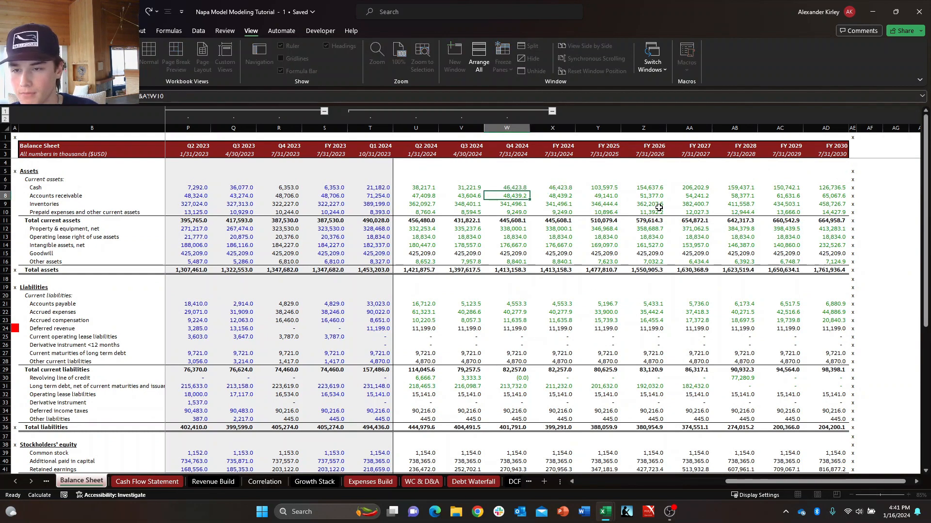
pyautogui.press('Up')
pyautogui.hotkey('shift', 'Right')
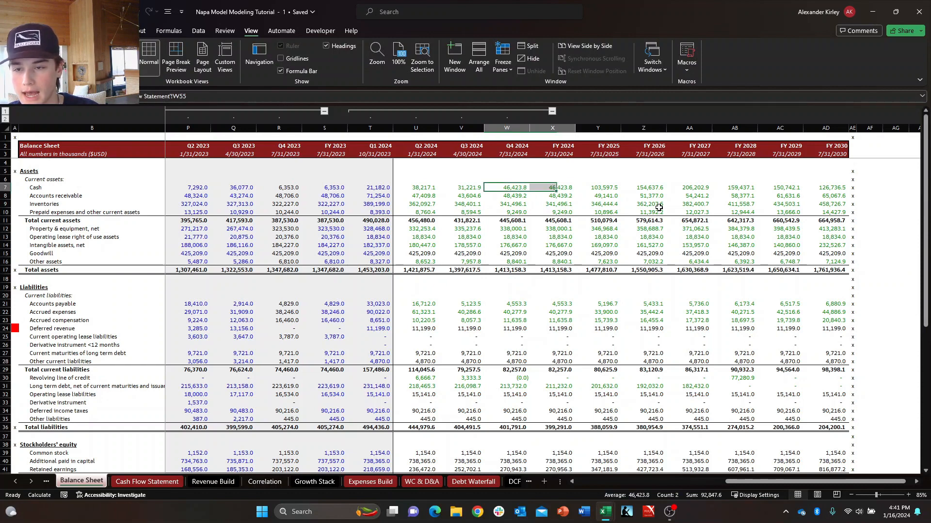
pyautogui.press('Down')
pyautogui.press('Right')
pyautogui.press('Left')
pyautogui.press('Up')
pyautogui.hotkey('shift', 'Right')
pyautogui.press('Down')
pyautogui.press('Up')
pyautogui.hotkey('shift', 'Right')
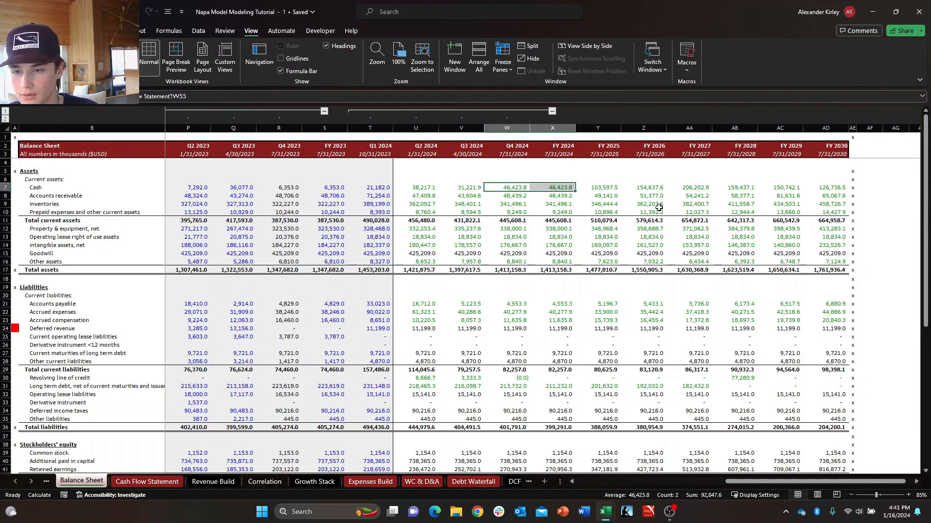
# Review the Q4 2024 column against FY 2024 from Cash down to Other current liabilities for mismatched lines.
pyautogui.press('Down')
pyautogui.press('Down')
pyautogui.press('Down')
pyautogui.press('Down')
pyautogui.press('Down')
pyautogui.press('Down')
pyautogui.press('Down')
pyautogui.press('Down')
pyautogui.press('Down')
pyautogui.press('Up')
pyautogui.press('Up')
pyautogui.press('Up')
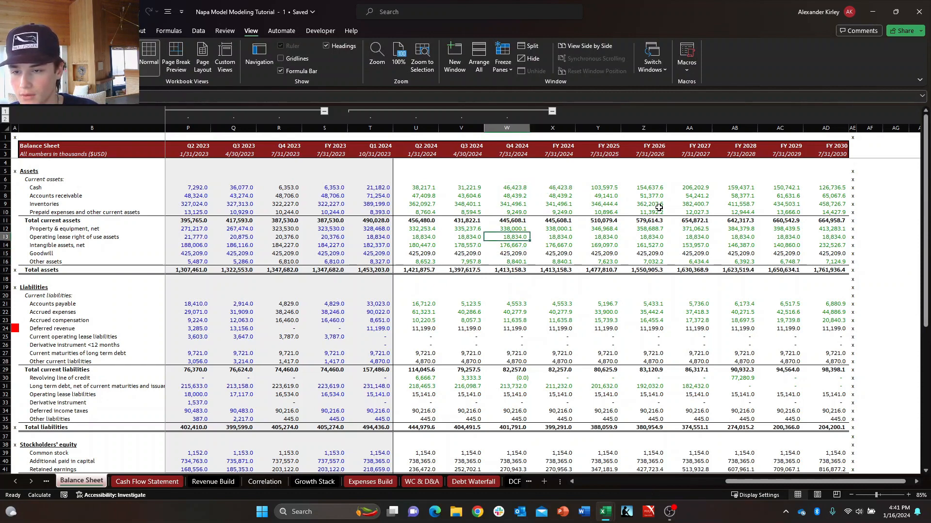
pyautogui.press('Down')
pyautogui.press('Down')
pyautogui.press('Down')
pyautogui.press('Down')
pyautogui.press('Down')
pyautogui.press('Down')
pyautogui.press('Down')
pyautogui.press('Down')
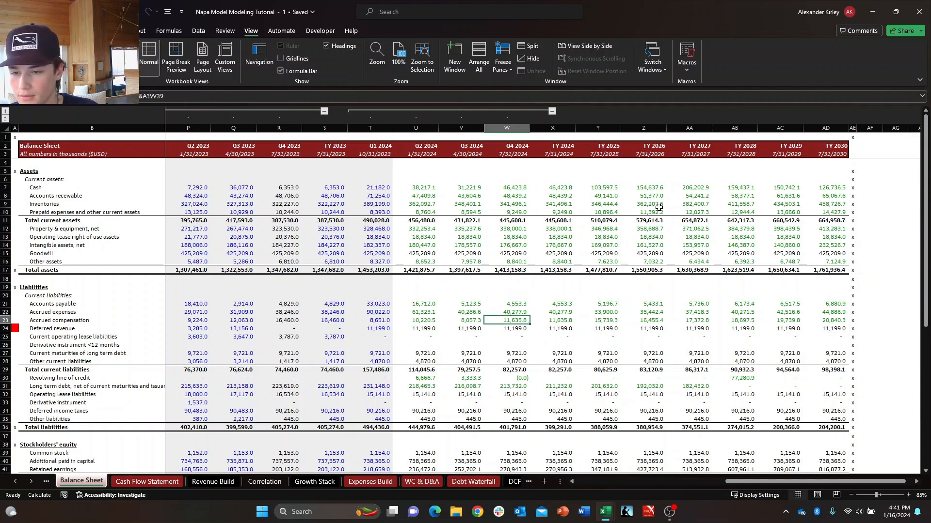
pyautogui.press('Down')
pyautogui.press('Down')
pyautogui.press('Down')
pyautogui.press('Down')
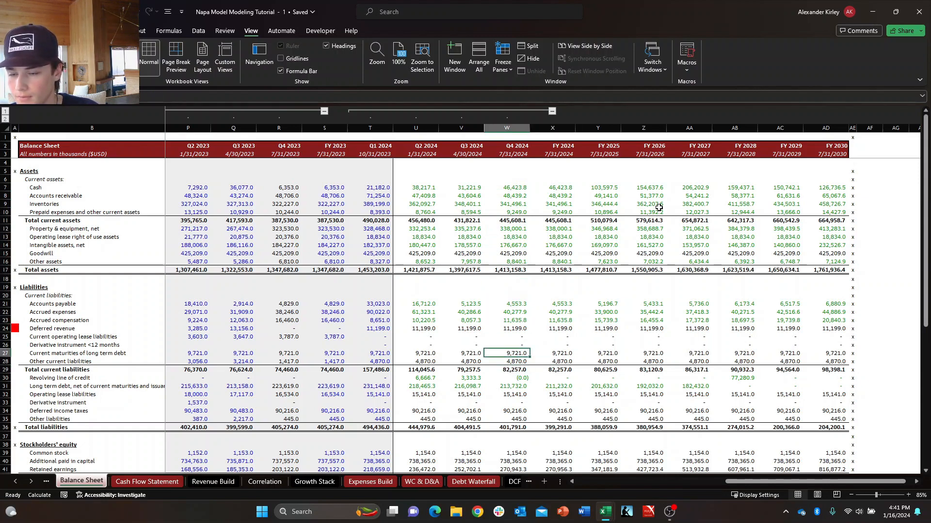
pyautogui.press('Down')
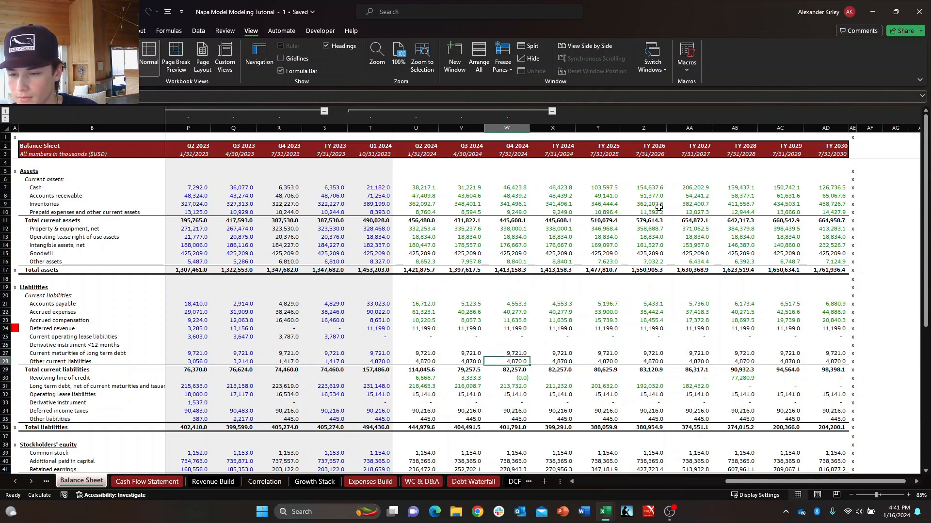
# Compare the Revolving line of credit and Long term debt cells between Q4 2024 and FY 2024.
pyautogui.press('Right')
pyautogui.press('Right')
pyautogui.press('Down')
pyautogui.press('Left')
pyautogui.press('Up')
pyautogui.press('Down')
pyautogui.press('Down')
pyautogui.press('Down')
pyautogui.press('Left')
pyautogui.press('Up')
pyautogui.press('Right')
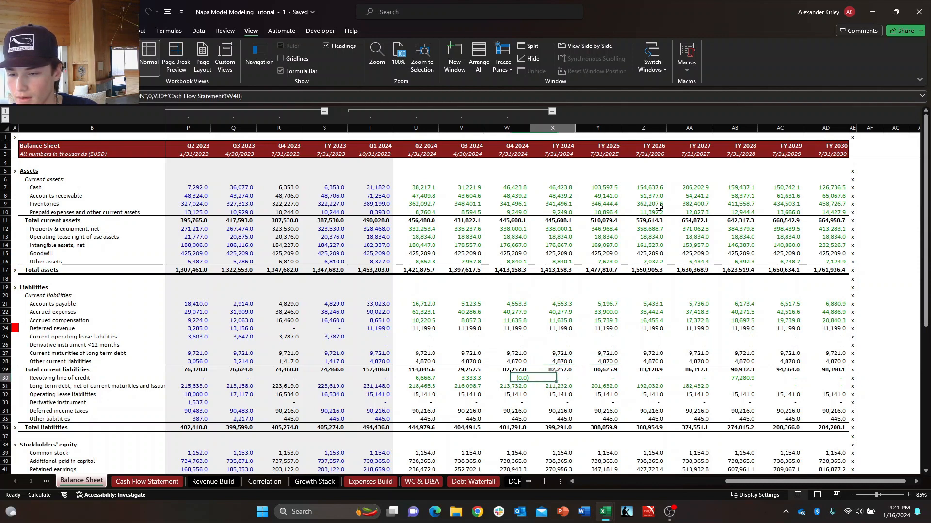
pyautogui.press('Down')
pyautogui.press('Left')
pyautogui.press('Right')
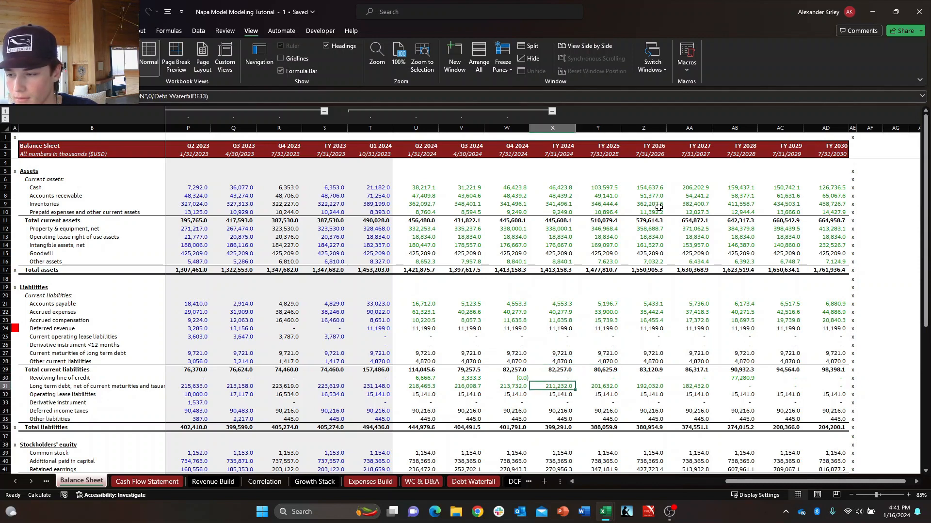
pyautogui.press('Left')
pyautogui.press('Right')
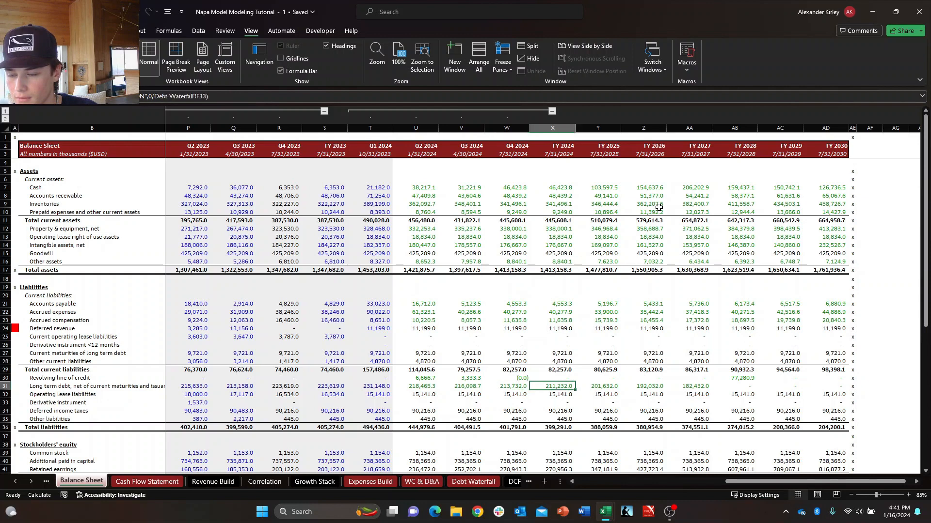
pyautogui.press('Left')
pyautogui.press('Right')
pyautogui.press('Left')
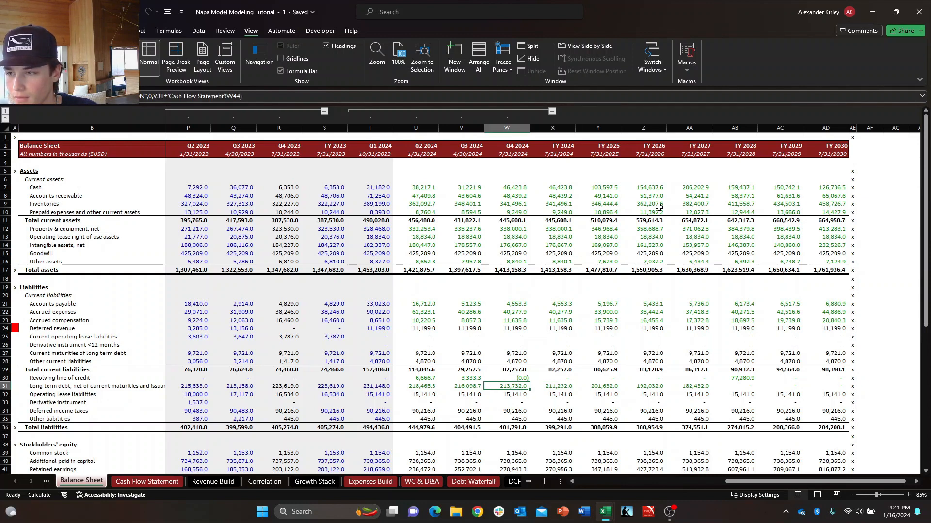
# Inspect the Q4 2024 Long term debt formula in W31 and the references it uses, leaving it unedited.
pyautogui.press('F2')
pyautogui.press('Escape')
pyautogui.press('F2')
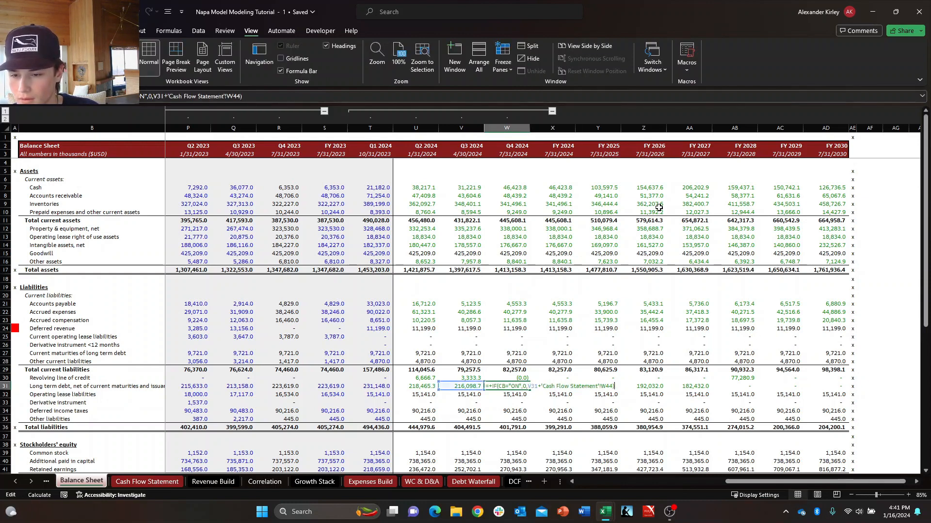
pyautogui.press('Escape')
pyautogui.press('F2')
pyautogui.press('Escape')
pyautogui.press('Right')
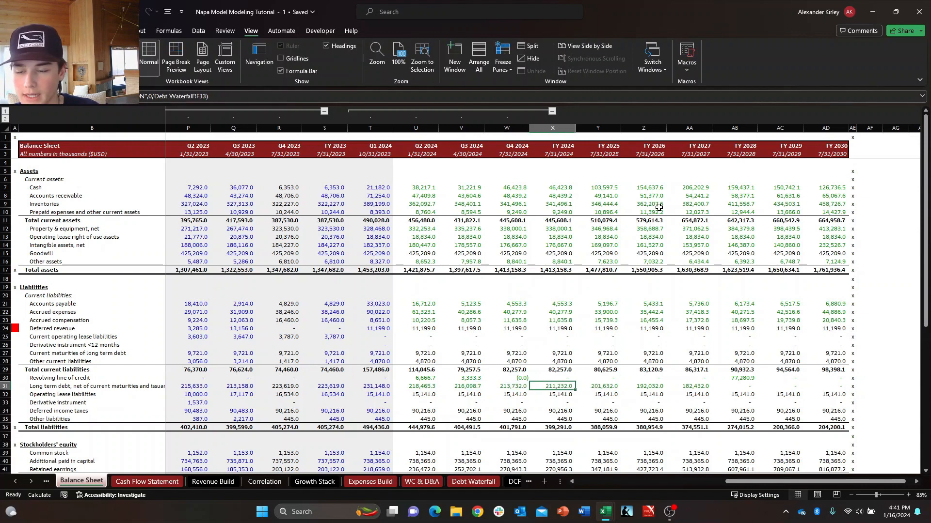
# Review the FY 2024 column through the remaining liabilities, stockholders' equity and Check rows.
pyautogui.press('Down')
pyautogui.press('Down')
pyautogui.press('Down')
pyautogui.press('Down')
pyautogui.press('Down')
pyautogui.press('Down')
pyautogui.press('Down')
pyautogui.press('Down')
pyautogui.press('Down')
pyautogui.press('Down')
pyautogui.press('Down')
pyautogui.press('Down')
pyautogui.press('Down')
pyautogui.press('Down')
pyautogui.press('Down')
pyautogui.press('Down')
pyautogui.press('Down')
pyautogui.press('Down')
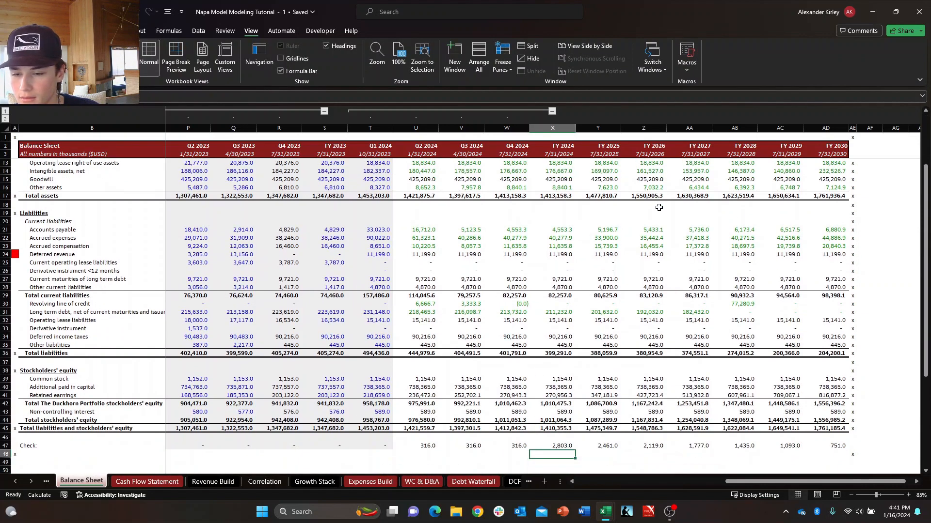
pyautogui.press('Up')
pyautogui.press('Up')
pyautogui.press('Up')
pyautogui.press('Up')
pyautogui.press('Up')
pyautogui.press('Up')
pyautogui.press('Up')
pyautogui.press('Up')
pyautogui.press('Up')
pyautogui.press('Up')
pyautogui.press('Up')
pyautogui.press('Up')
pyautogui.press('Up')
pyautogui.press('Up')
pyautogui.press('Up')
pyautogui.press('Up')
pyautogui.press('Up')
pyautogui.press('Up')
pyautogui.press('Up')
pyautogui.press('Up')
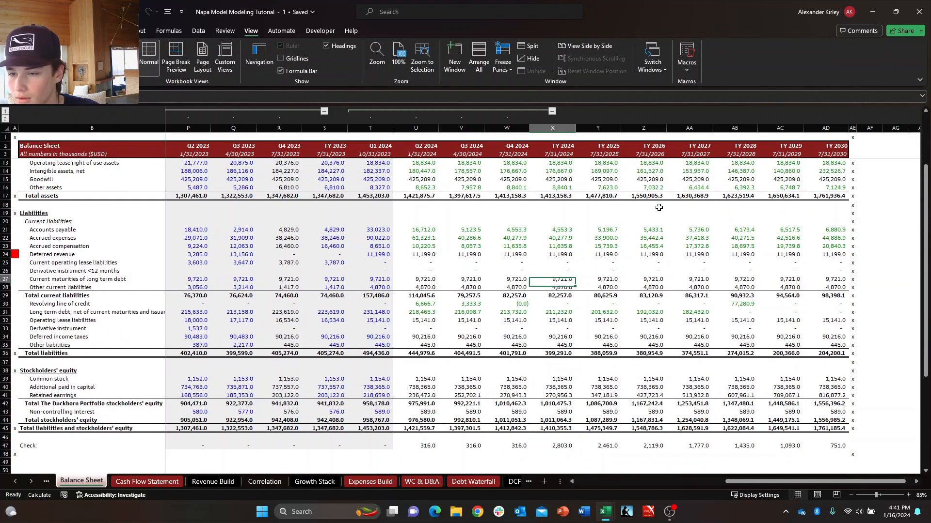
pyautogui.press('Down')
pyautogui.press('Down')
pyautogui.press('Down')
pyautogui.press('Down')
# Inspect the FY 2024 Long term debt formula in X31 and compare it with the Q4 2024 formula in W31.
pyautogui.press('Down')
pyautogui.press('Down')
pyautogui.press('Down')
pyautogui.press('Down')
pyautogui.press('Down')
pyautogui.press('Down')
pyautogui.press('Down')
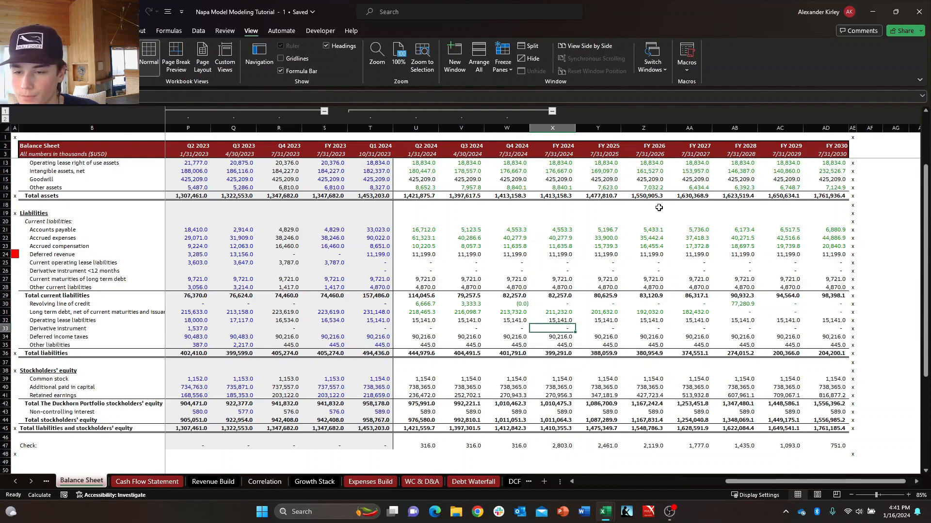
pyautogui.press('Up')
pyautogui.press('Up')
pyautogui.press('Up')
pyautogui.press('Escape')
pyautogui.press('Down')
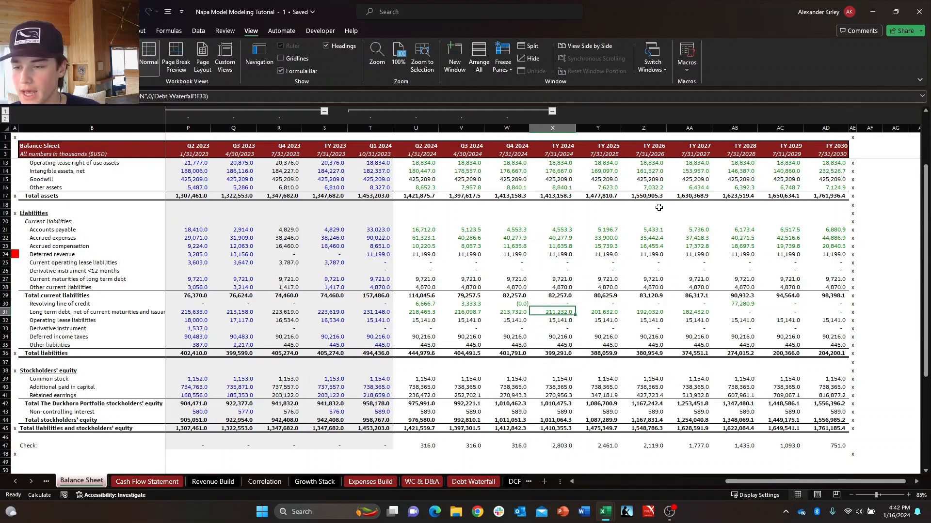
pyautogui.press('F2')
pyautogui.press('Escape')
pyautogui.press('Left')
pyautogui.press('Left')
pyautogui.press('Right')
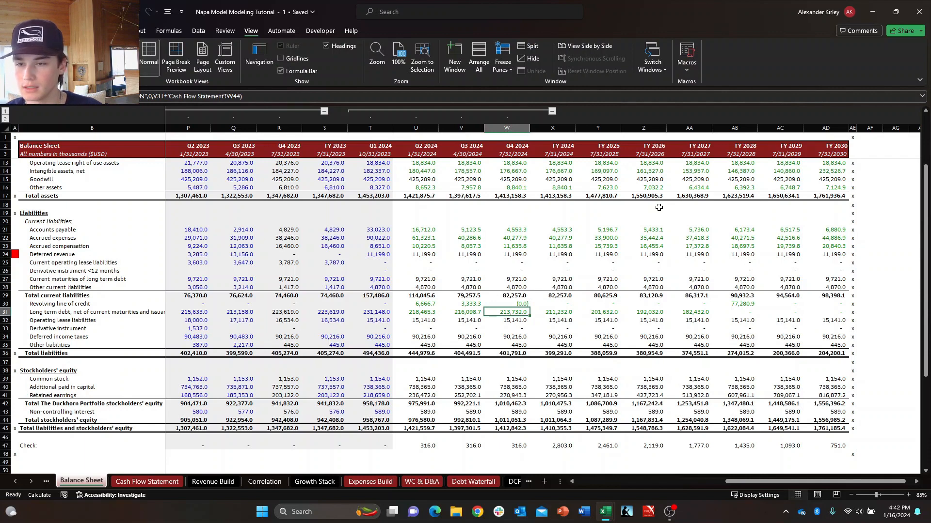
# Compare the Long term debt cells W31 and X31 between Q4 2024 and FY 2024.
pyautogui.hotkey('shift', 'Right')
pyautogui.hotkey('ctrl', 'space')
pyautogui.press('Down')
pyautogui.press('Up')
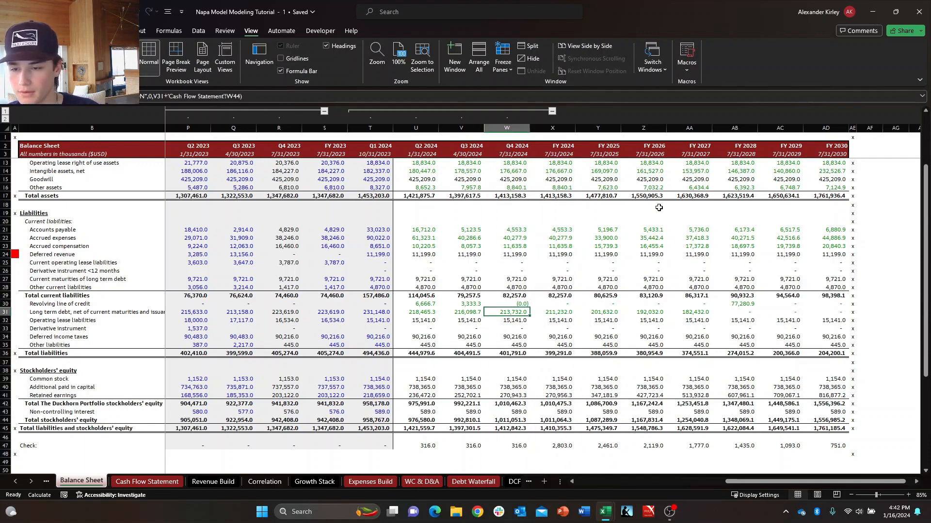
pyautogui.hotkey('shift', 'Right')
pyautogui.press('Right')
pyautogui.press('Left')
pyautogui.hotkey('shift', 'Right')
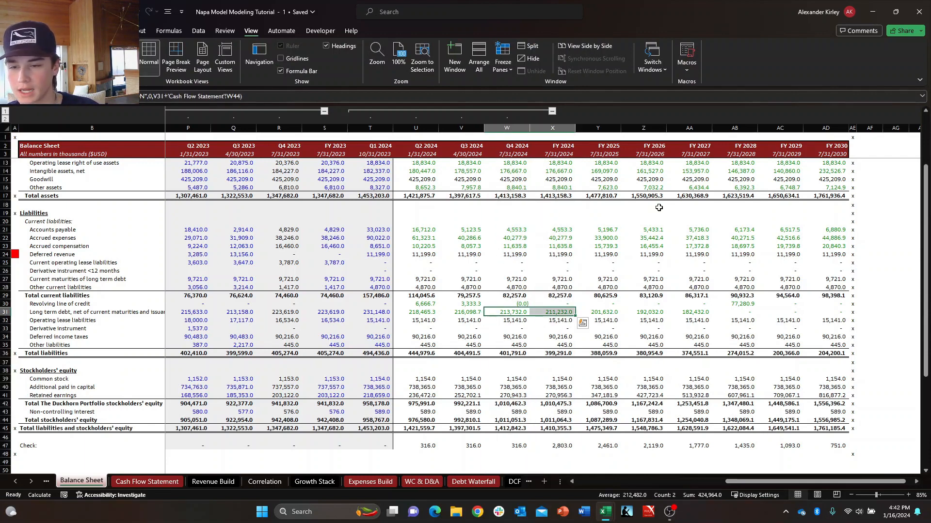
pyautogui.press('Right')
pyautogui.press('Left')
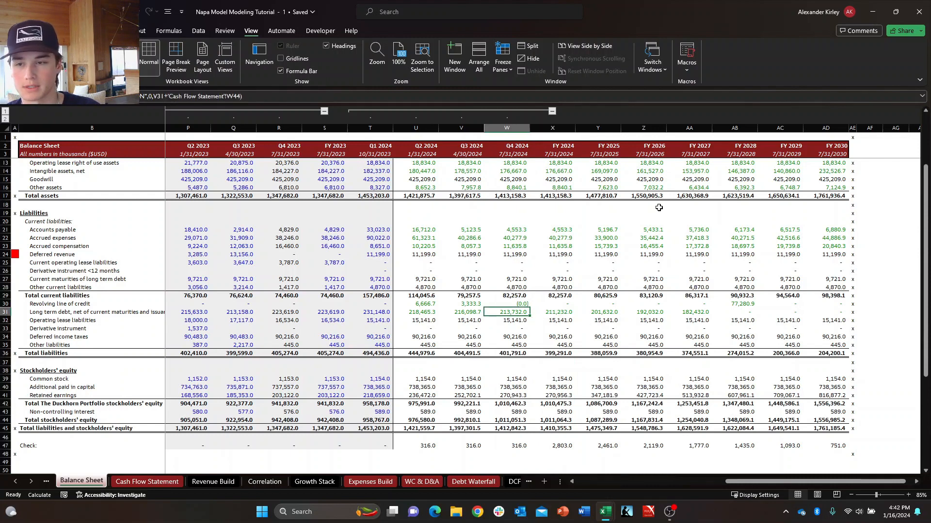
# Compare the period-end dates in the Q4 2024 and FY 2024 column headers, returning to the Q4 Long term debt cell.
pyautogui.click(526, 148)
pyautogui.press('Down')
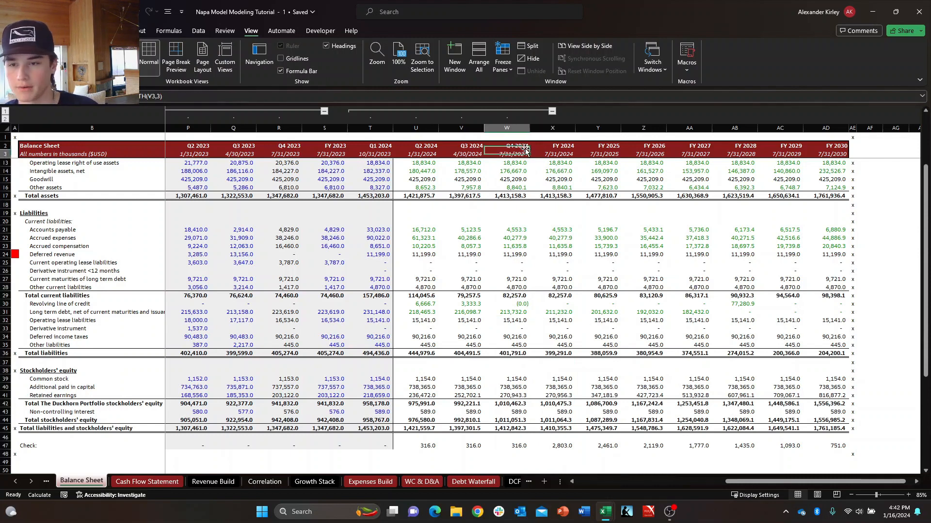
pyautogui.hotkey('shift', 'Right')
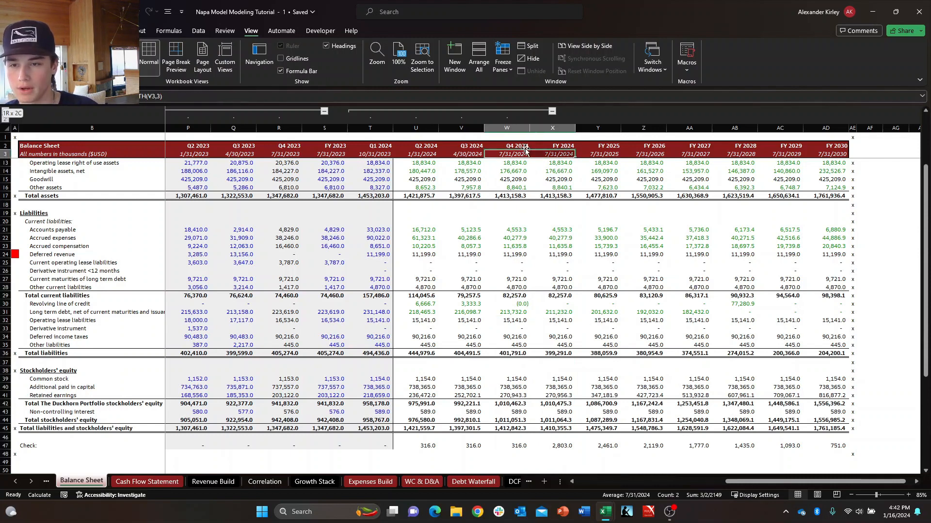
pyautogui.click(521, 311)
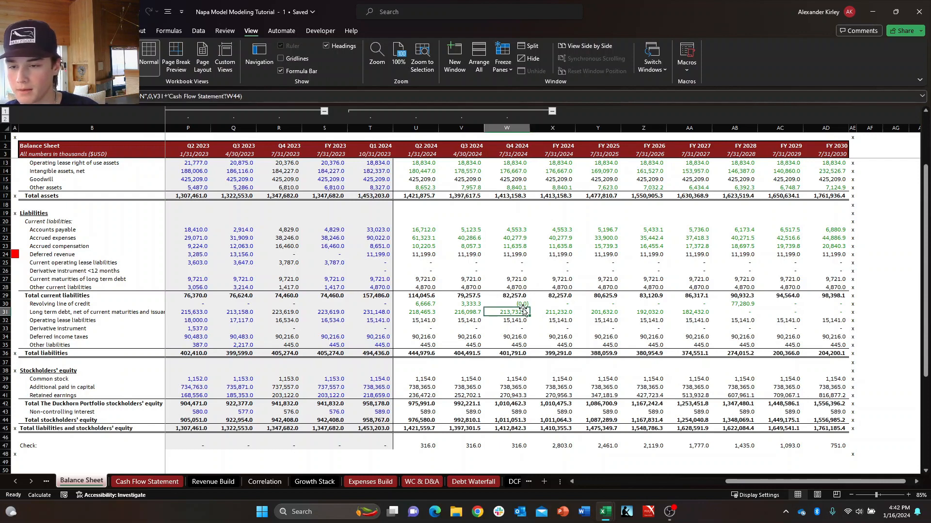
# Calculate the difference between Q4 2024 and FY 2024 Long term debt in W48, below the Check row, by subtracting X31 from W31.
pyautogui.press('Down')
pyautogui.hotkey('ctrl', 'Down')
pyautogui.hotkey('ctrl', 'Down')
pyautogui.hotkey('ctrl', 'Down')
pyautogui.hotkey('ctrl', 'Down')
pyautogui.press('Down')
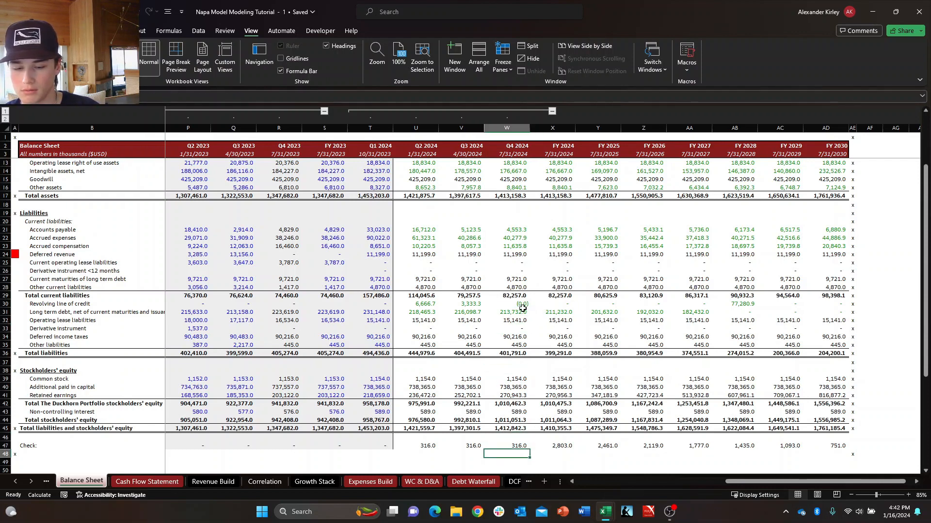
pyautogui.write('+')
pyautogui.press('Up')
pyautogui.press('Up')
pyautogui.press('Up')
pyautogui.press('Up')
pyautogui.press('Up')
pyautogui.press('Up')
pyautogui.press('Up')
pyautogui.press('Up')
pyautogui.press('Up')
pyautogui.press('Up')
pyautogui.press('Up')
pyautogui.press('Up')
pyautogui.press('Up')
pyautogui.press('Up')
pyautogui.press('Up')
pyautogui.press('Up')
pyautogui.press('Up')
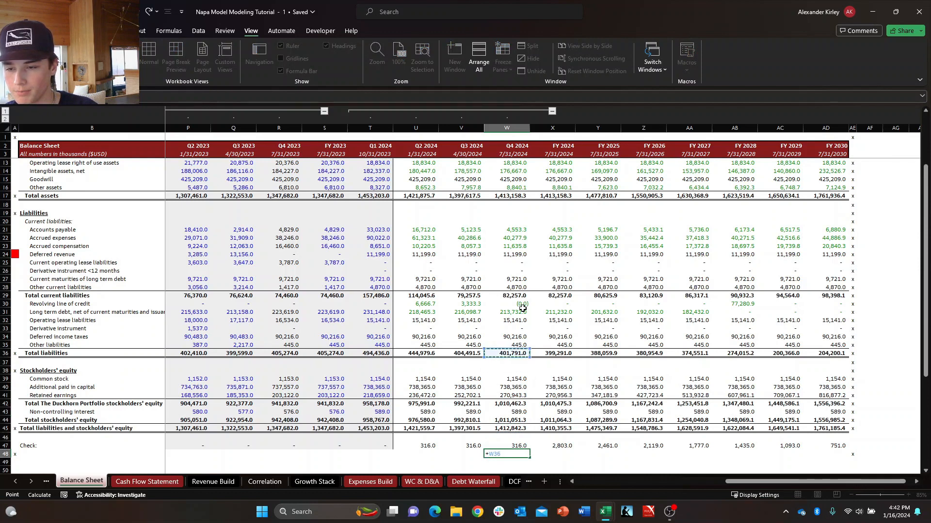
pyautogui.write('-')
pyautogui.press('Right')
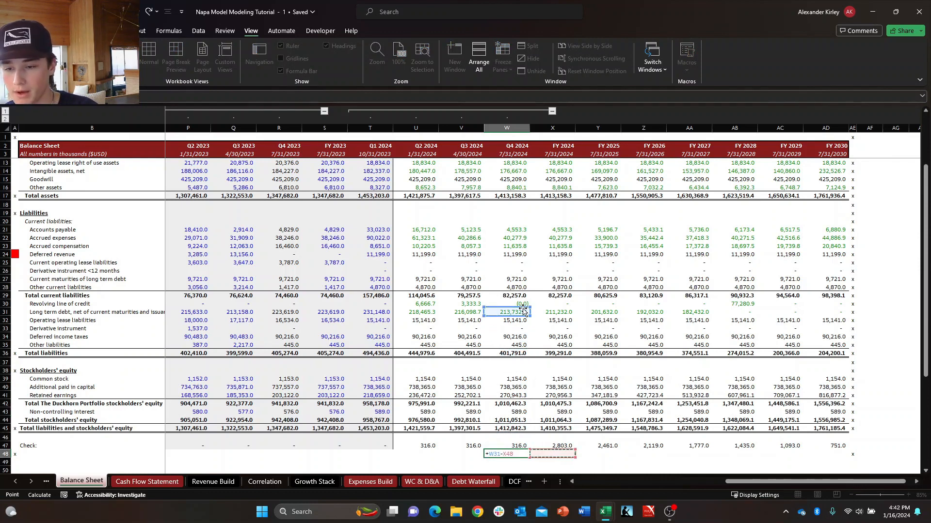
pyautogui.hotkey('ctrl', 'Up')
pyautogui.hotkey('ctrl', 'Up')
pyautogui.hotkey('ctrl', 'Up')
pyautogui.hotkey('ctrl', 'Up')
pyautogui.hotkey('ctrl', 'Up')
pyautogui.press('Down')
pyautogui.press('Down')
pyautogui.press('Down')
pyautogui.press('Down')
pyautogui.press('Down')
pyautogui.press('Down')
pyautogui.press('Down')
pyautogui.press('Down')
pyautogui.press('Down')
pyautogui.press('Down')
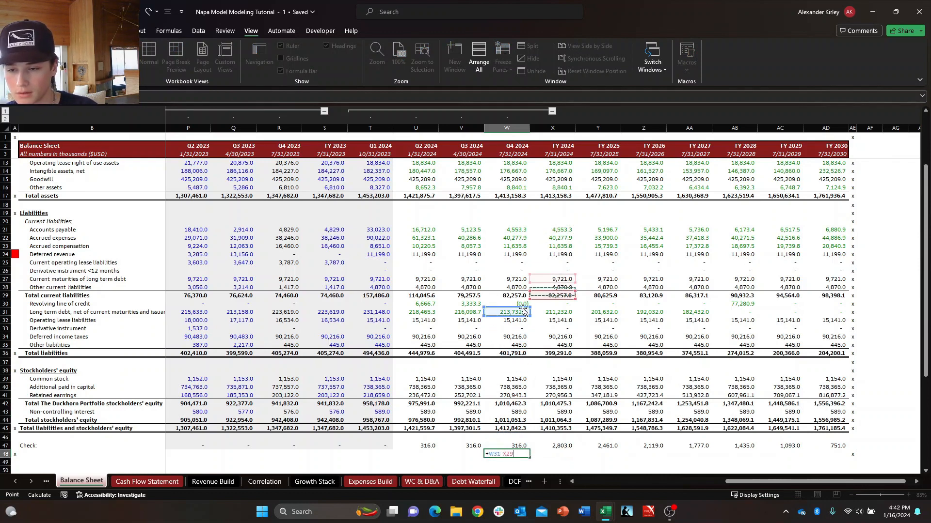
pyautogui.press('Return')
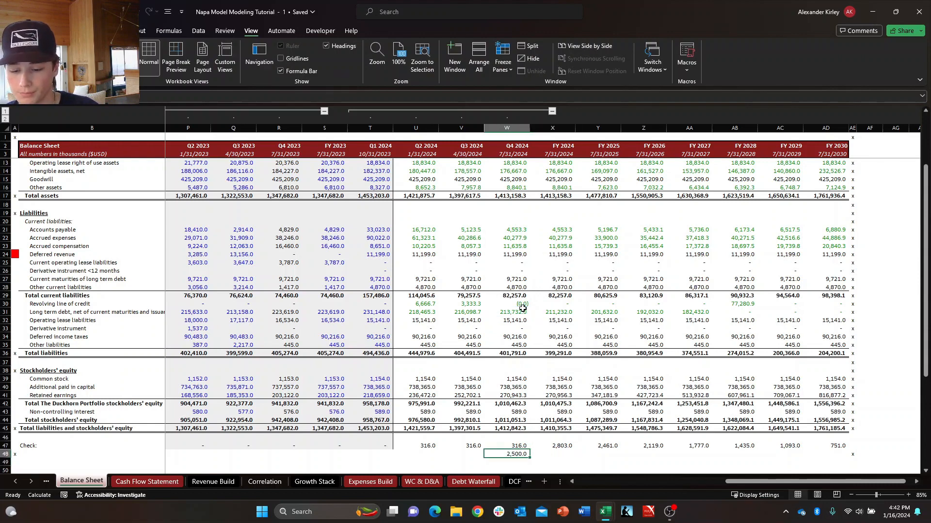
# Examine the scratch difference formula in W48 alongside the FY 2024 Check formula in X47, leaving both unedited.
pyautogui.press('F2')
pyautogui.press('Escape')
pyautogui.press('F2')
pyautogui.press('Escape')
pyautogui.press('F2')
pyautogui.press('Escape')
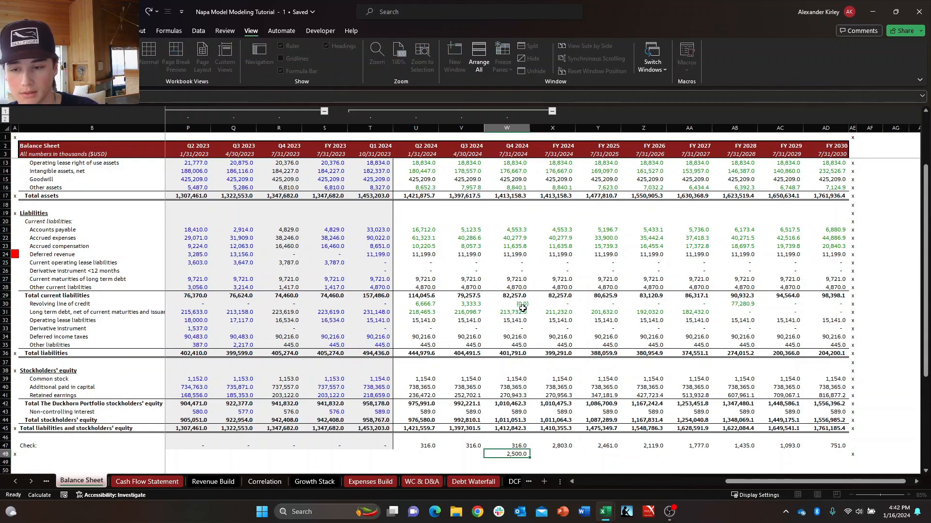
pyautogui.press('Up')
pyautogui.press('Right')
pyautogui.press('F2')
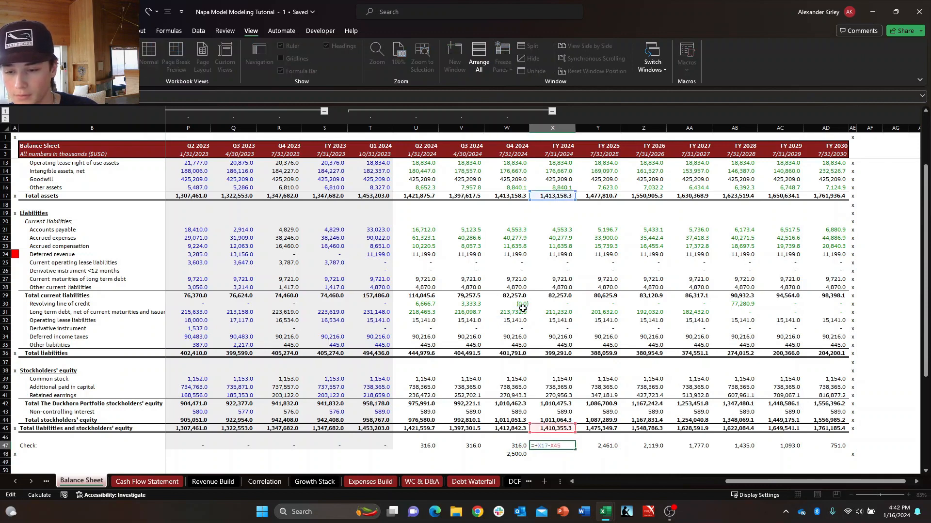
pyautogui.press('Escape')
pyautogui.press('F2')
pyautogui.press('Escape')
pyautogui.press('F2')
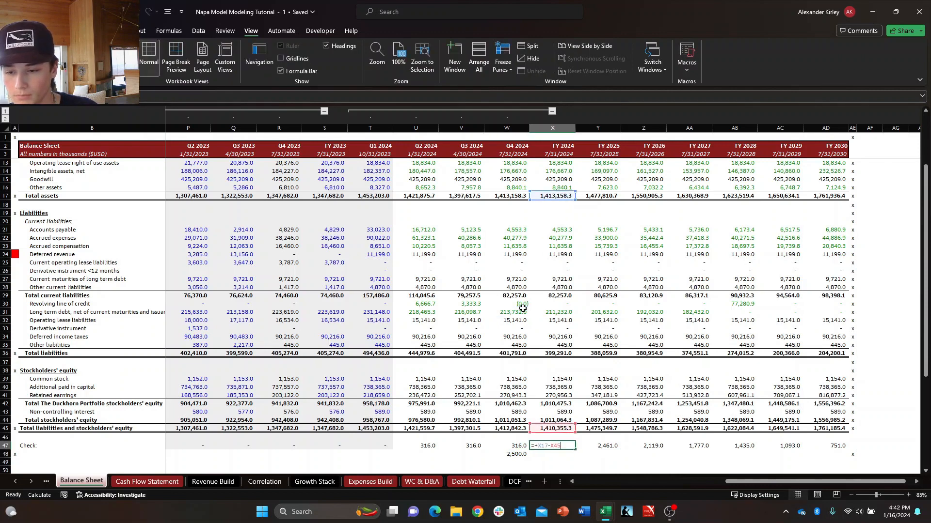
pyautogui.press('Escape')
pyautogui.press('Left')
pyautogui.press('Down')
pyautogui.press('F2')
pyautogui.press('Escape')
# Trace the FY 2024 column up to Long term debt and compare the formula in X31 with the one in W31.
pyautogui.press('Right')
pyautogui.hotkey('ctrl', 'Up')
pyautogui.hotkey('ctrl', 'Up')
pyautogui.hotkey('ctrl', 'Up')
pyautogui.hotkey('ctrl', 'Up')
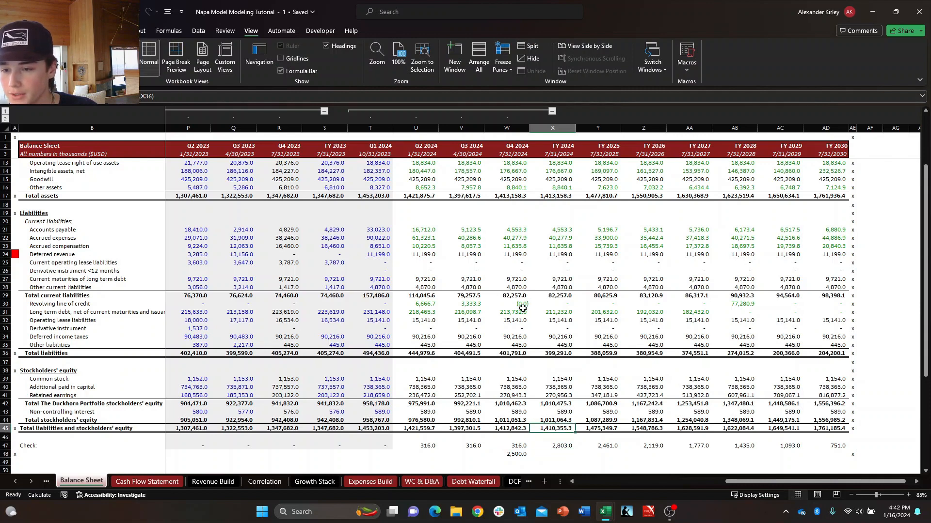
pyautogui.press('Up')
pyautogui.press('Up')
pyautogui.press('Up')
pyautogui.press('Up')
pyautogui.press('Up')
pyautogui.press('F2')
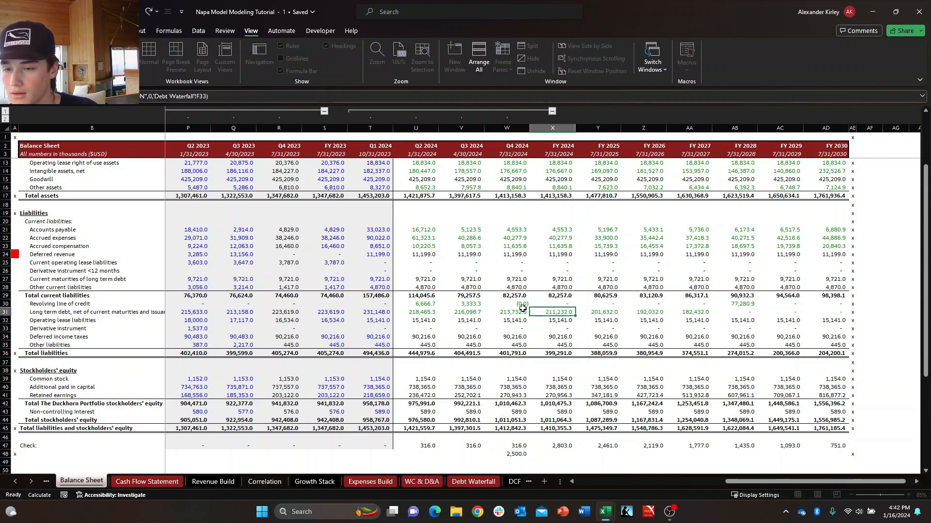
pyautogui.press('Escape')
pyautogui.press('Left')
pyautogui.press('F2')
pyautogui.press('Escape')
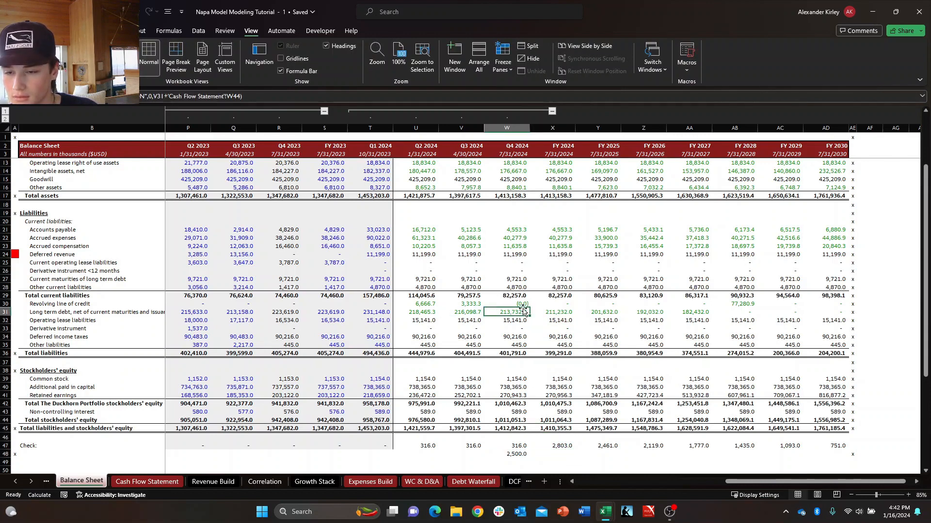
# Inspect the Q3 and Q2 2024 Long term debt formulas in V31 and U31 and compare them with FY 2024.
pyautogui.press('Left')
pyautogui.press('F2')
pyautogui.press('Escape')
pyautogui.press('Left')
pyautogui.press('F2')
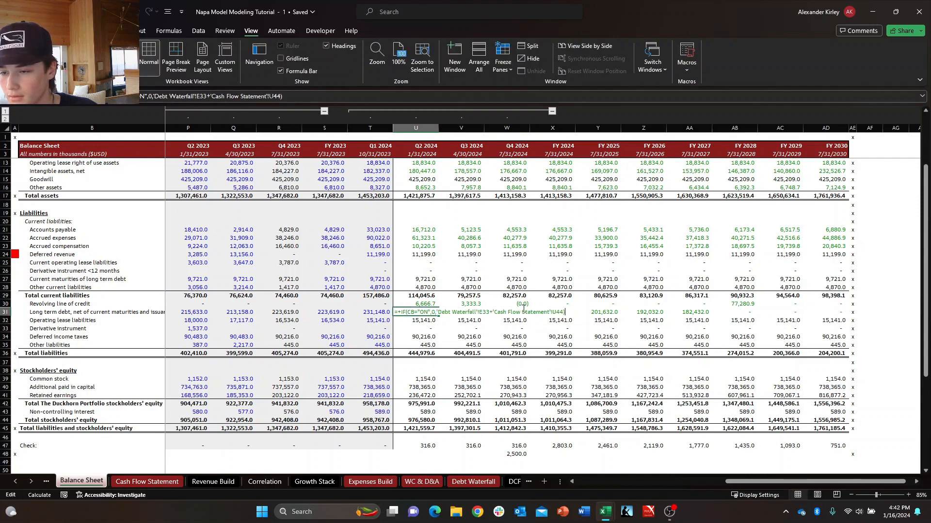
pyautogui.press('Escape')
pyautogui.press('Right')
pyautogui.press('Right')
pyautogui.press('Right')
pyautogui.press('F2')
pyautogui.press('Escape')
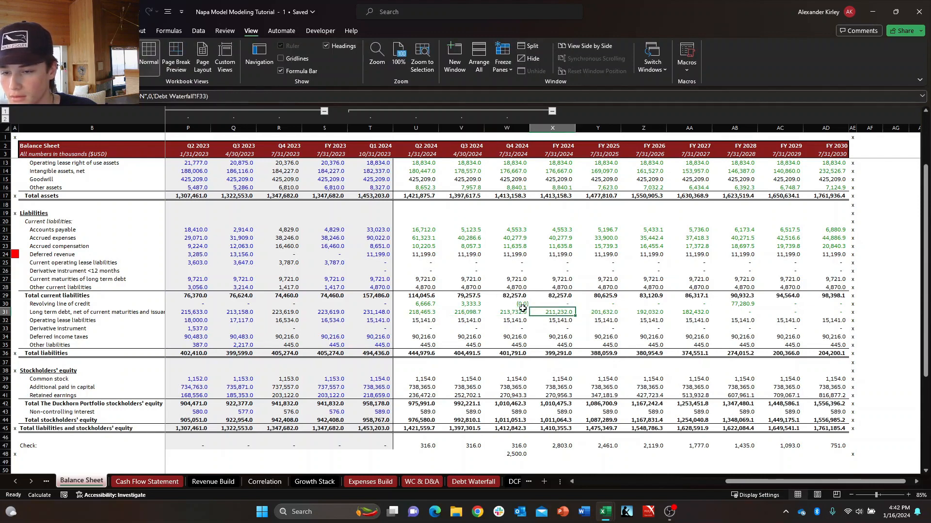
# Recheck the Q2 2024 Long term debt formula's Debt Waterfall and Cash Flow Statement references against the other 2024 columns.
pyautogui.press('Left')
pyautogui.press('Left')
pyautogui.press('F2')
pyautogui.press('Escape')
pyautogui.press('Left')
pyautogui.press('F2')
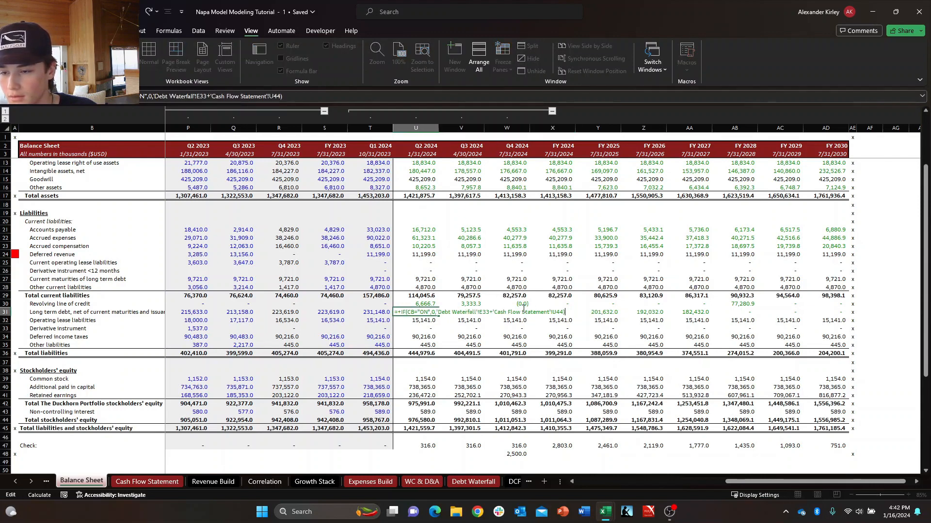
pyautogui.press('Escape')
pyautogui.press('Right')
pyautogui.press('Right')
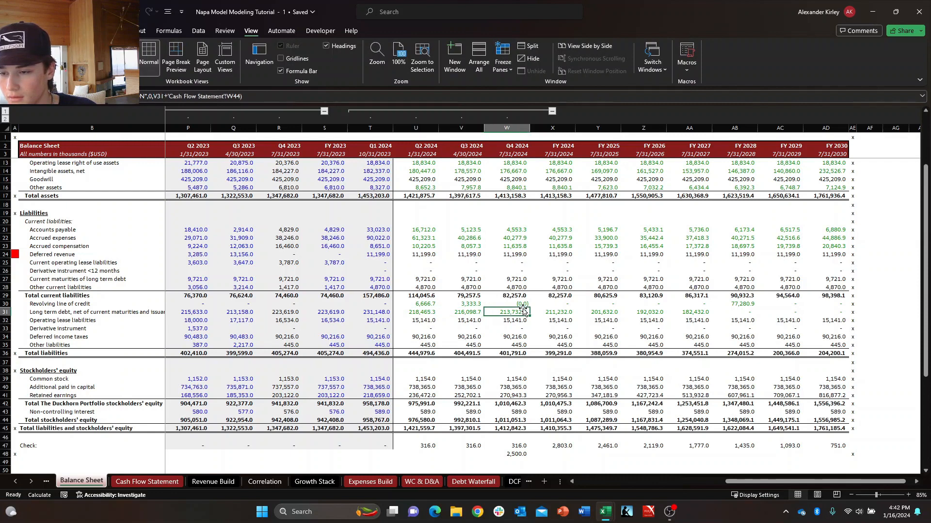
pyautogui.press('Left')
pyautogui.press('Left')
pyautogui.press('F2')
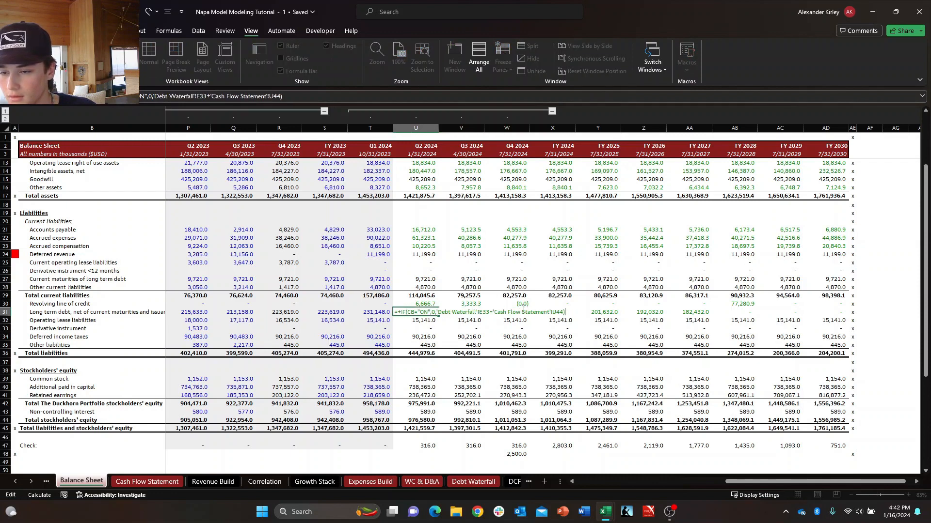
pyautogui.press('Escape')
pyautogui.press('Right')
pyautogui.press('Right')
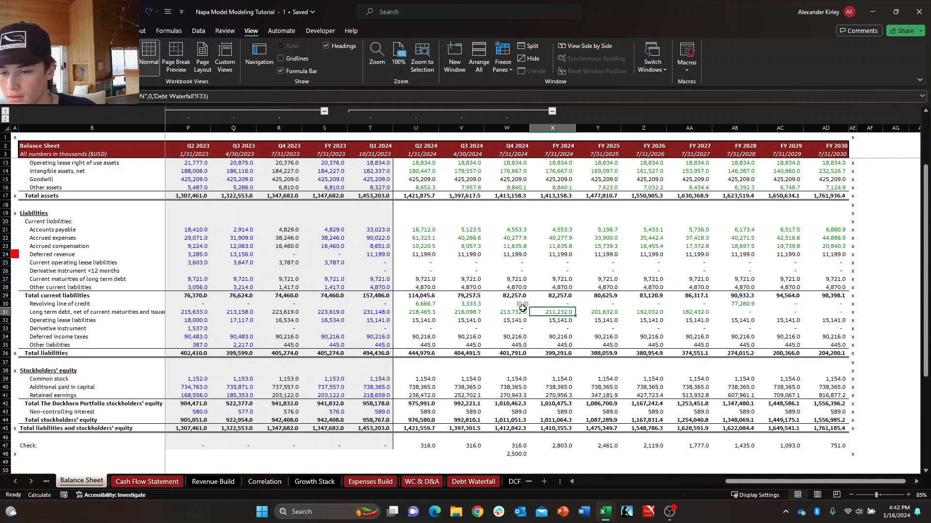
pyautogui.press('Down')
pyautogui.press('Up')
pyautogui.press('Right')
pyautogui.press('Left')
pyautogui.press('Left')
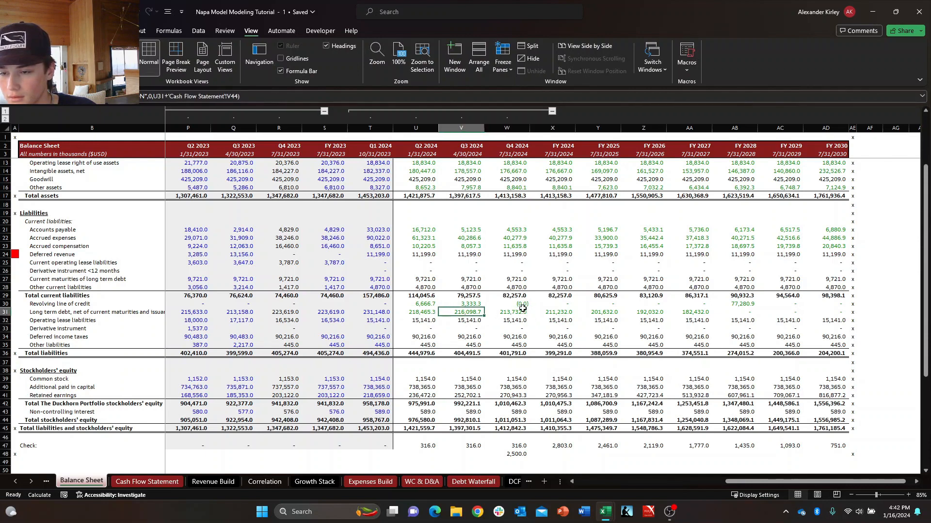
# Try changing the Q4 2024 Long term debt formula in W31 to match the FY 2024 figure, and undo the change.
pyautogui.press('Right')
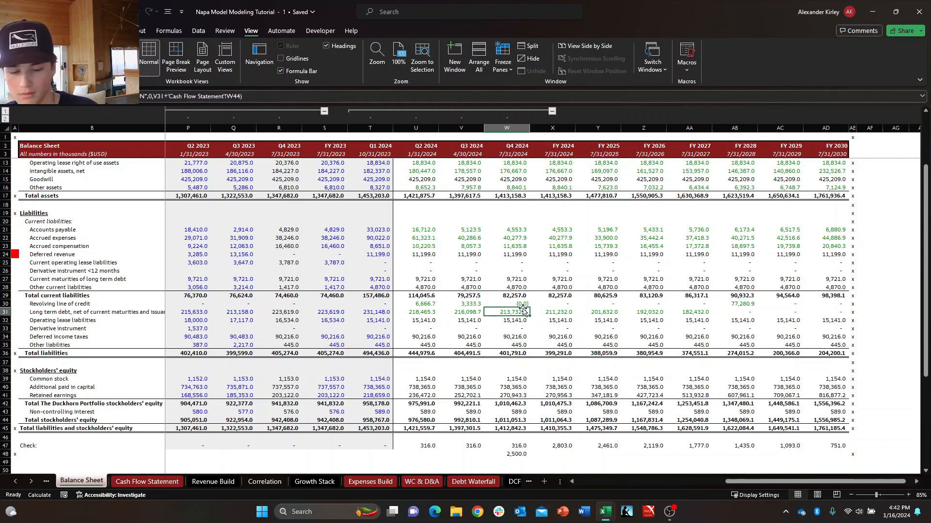
pyautogui.press('F2')
pyautogui.press('Return')
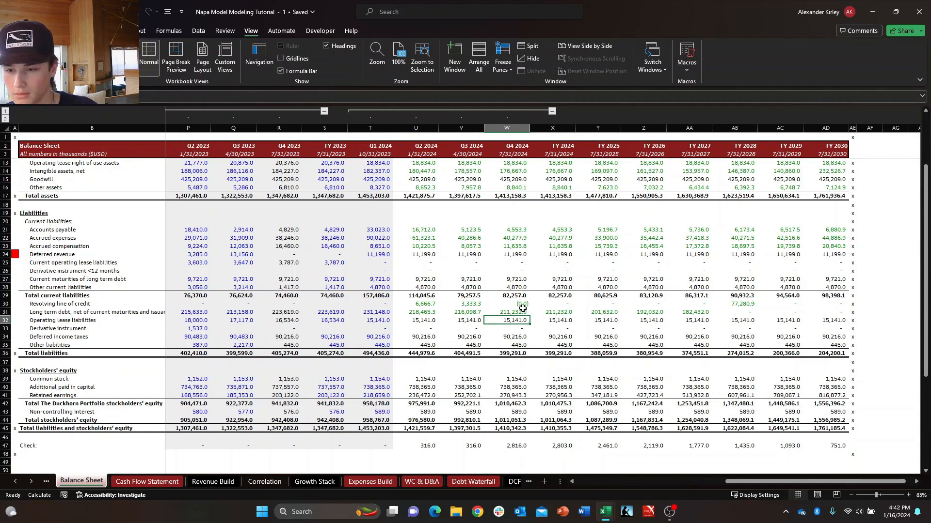
pyautogui.press('Down')
pyautogui.press('Right')
# Examine the Long term debt row across the Q4 2024 through FY 2027 columns.
pyautogui.press('Right')
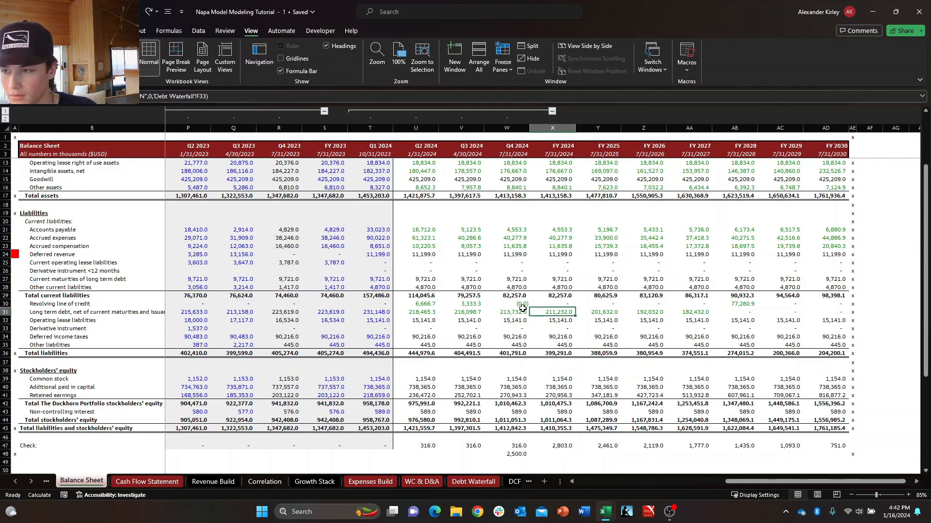
pyautogui.press('Left')
pyautogui.press('Right')
pyautogui.press('Right')
pyautogui.press('Right')
pyautogui.press('Right')
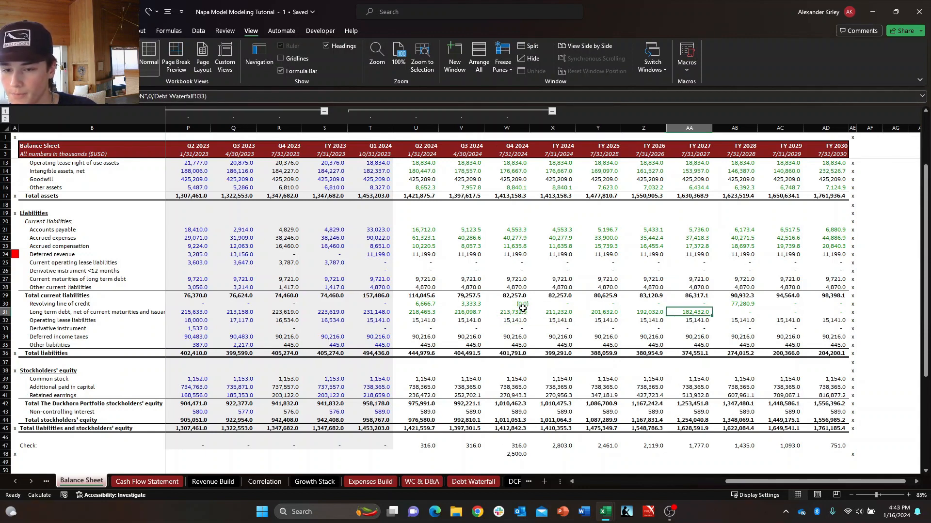
pyautogui.press('Left')
pyautogui.press('Left')
pyautogui.press('Left')
pyautogui.press('Left')
pyautogui.press('Right')
pyautogui.press('Right')
pyautogui.press('Right')
pyautogui.press('Right')
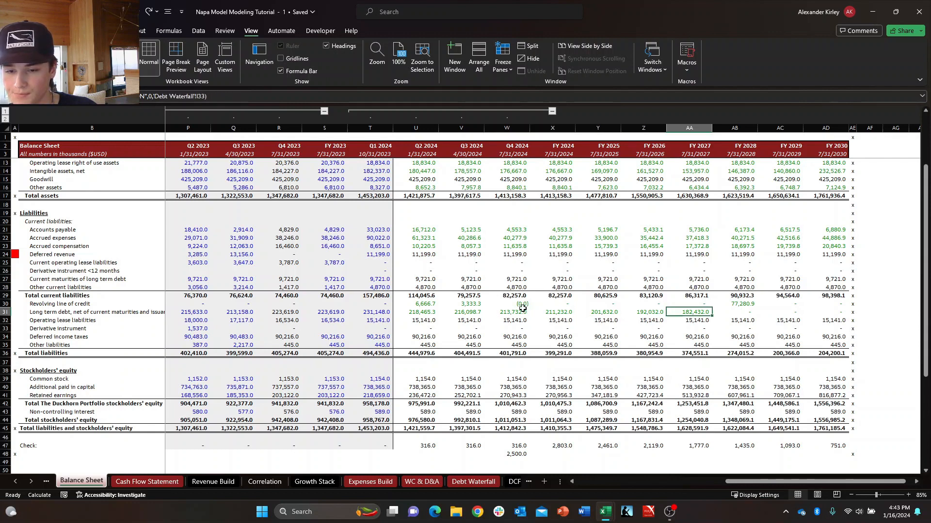
pyautogui.press('Left')
pyautogui.press('Left')
pyautogui.press('Left')
pyautogui.press('Left')
pyautogui.press('Right')
# Review the FY 2024 rows from Operating lease liabilities down to Common stock for differences from Q4 2024.
pyautogui.press('Down')
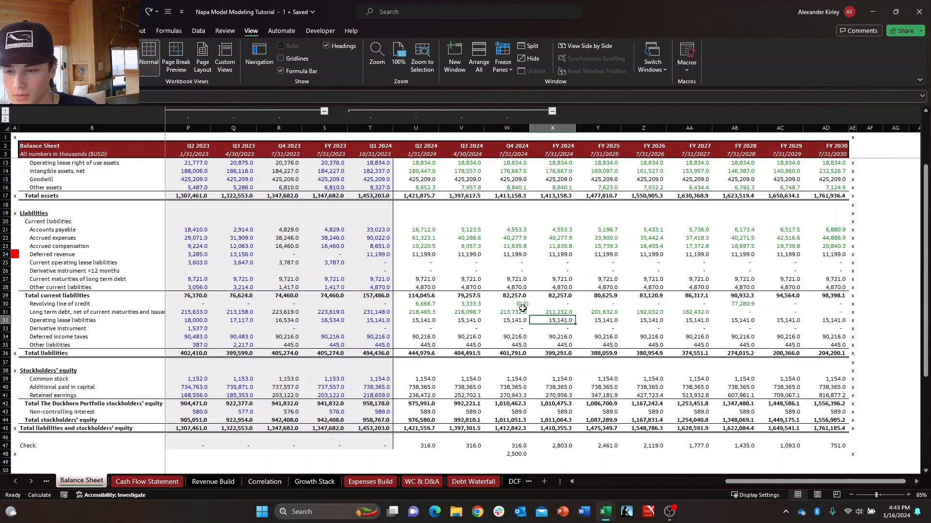
pyautogui.press('Down')
pyautogui.press('Down')
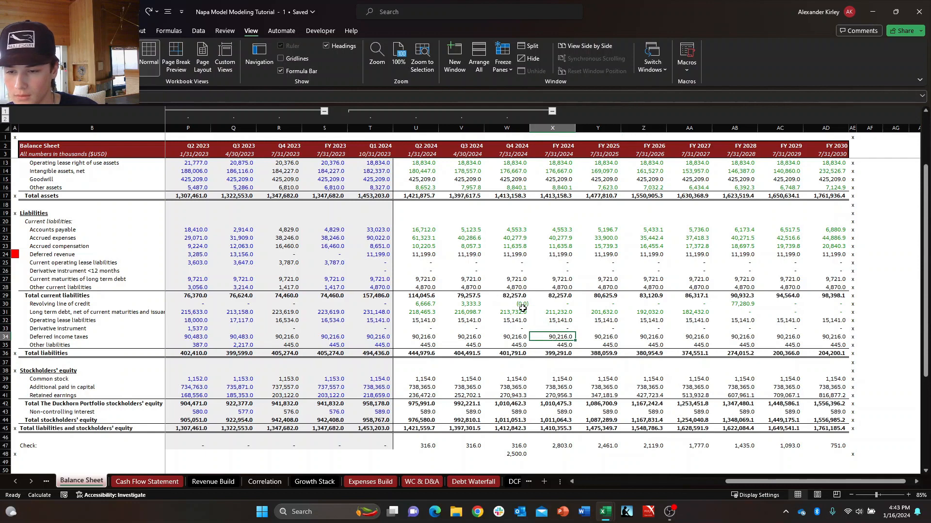
pyautogui.press('Down')
pyautogui.hotkey('shift', 'space')
# Review the Additional paid in capital and Retained earnings rows, comparing Retained earnings between Q4 2024 and FY 2024.
pyautogui.press('Down')
pyautogui.press('Down')
pyautogui.press('Down')
pyautogui.press('Down')
pyautogui.hotkey('shift', 'space')
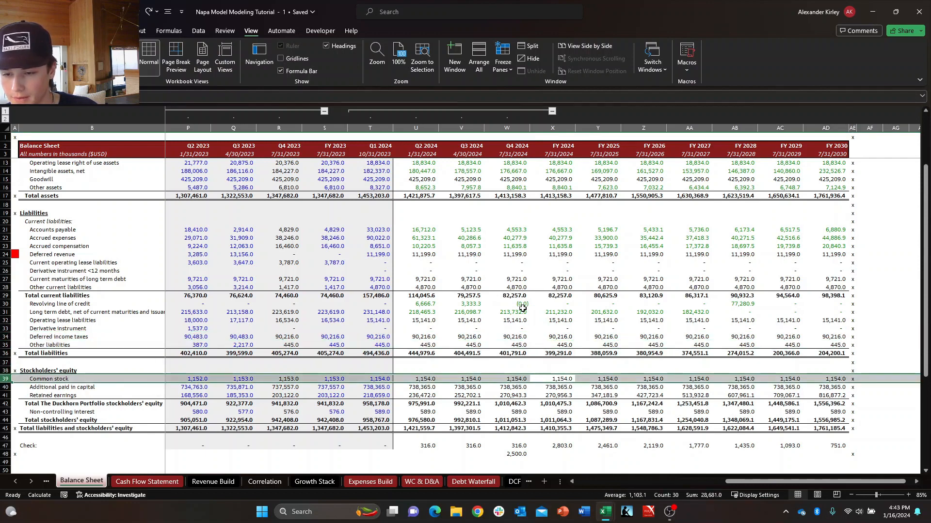
pyautogui.press('Down')
pyautogui.hotkey('shift', 'space')
pyautogui.press('Down')
pyautogui.hotkey('shift', 'space')
pyautogui.press('Left')
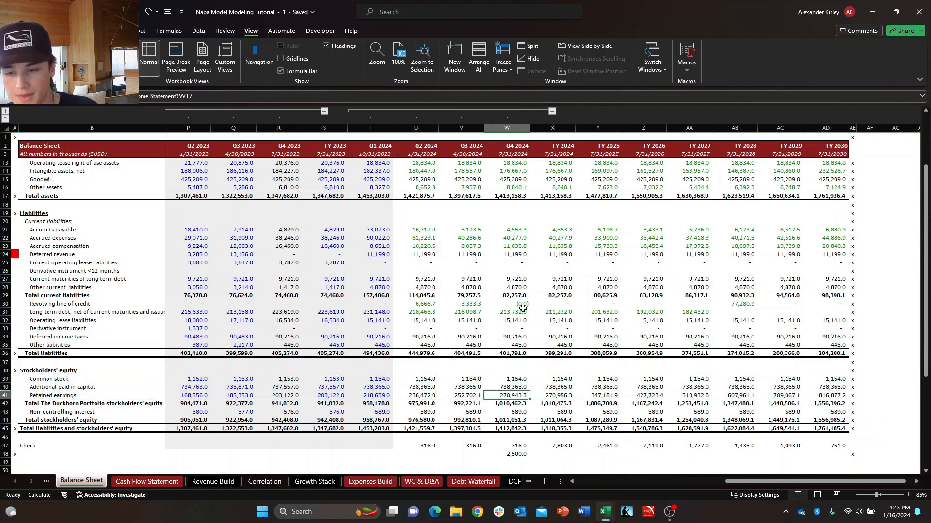
pyautogui.hotkey('shift', 'Right')
# Clear the scratch difference formula from W48 below the Check row.
pyautogui.press('Down')
pyautogui.press('Down')
pyautogui.press('Down')
pyautogui.press('Down')
pyautogui.press('Down')
pyautogui.press('Down')
pyautogui.press('Down')
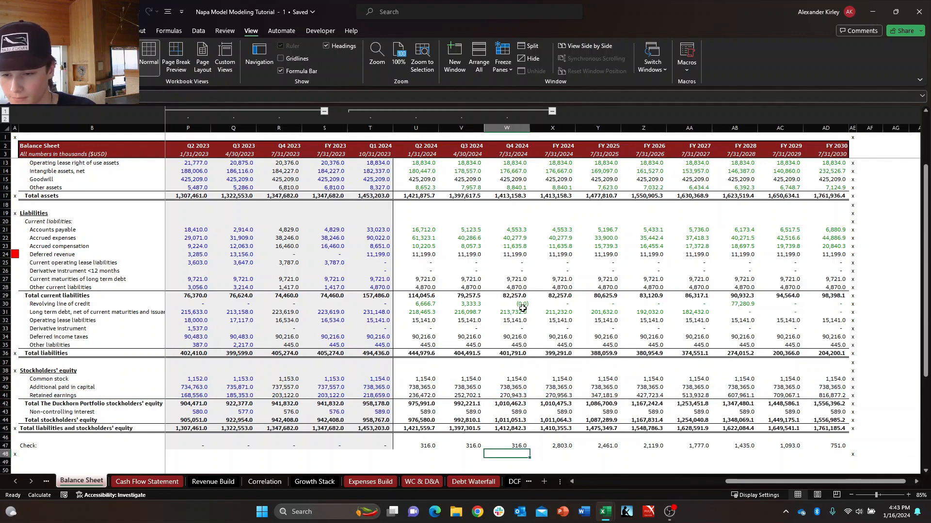
# Examine the total Duckhorn Portfolio stockholders' equity cells around the Q4 2024 and FY 2024 columns.
pyautogui.press('Up')
pyautogui.press('Up')
pyautogui.press('Up')
pyautogui.press('Up')
pyautogui.press('Up')
pyautogui.press('Up')
pyautogui.press('Right')
pyautogui.press('Right')
pyautogui.press('Left')
# Fill the Q4 2024 and FY 2024 Retained earnings cells with red.
pyautogui.press('Left')
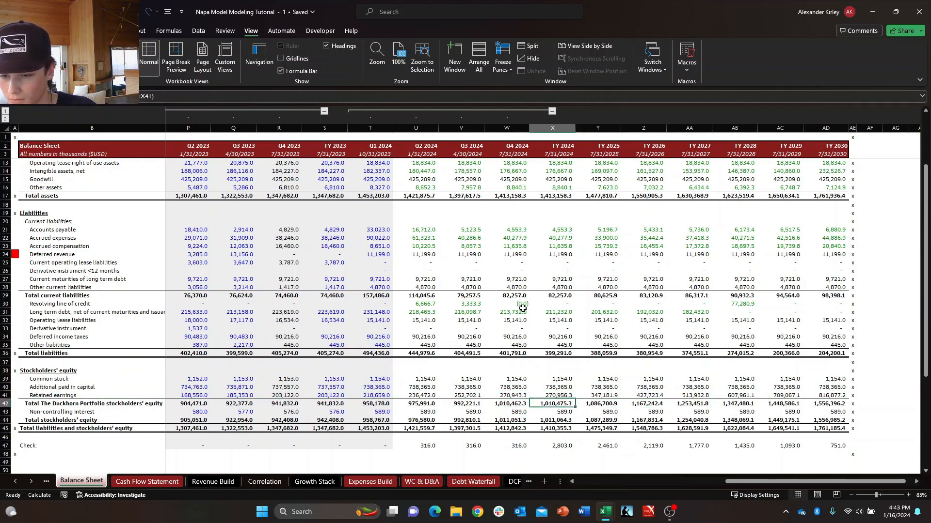
pyautogui.press('Up')
pyautogui.press('Left')
pyautogui.hotkey('shift', 'Right')
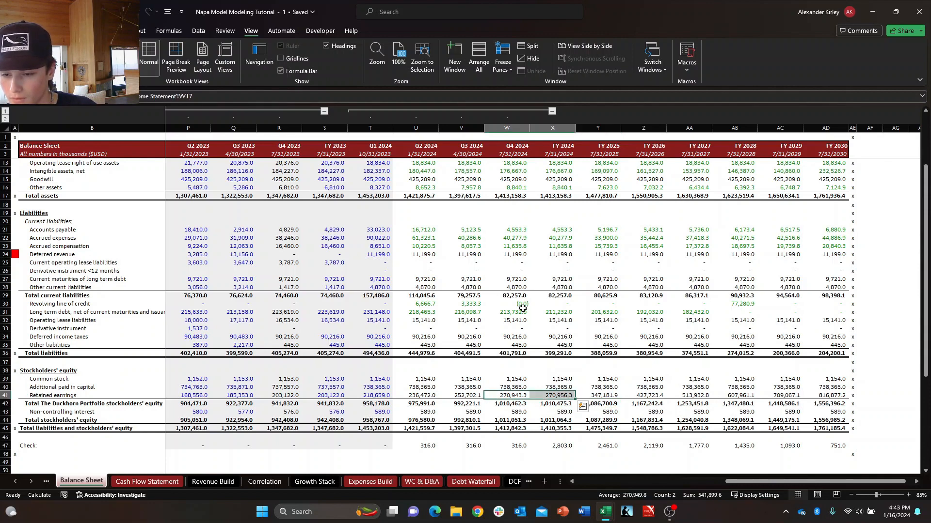
pyautogui.hotkey('shift', 'Left')
pyautogui.hotkey('shift', 'Right')
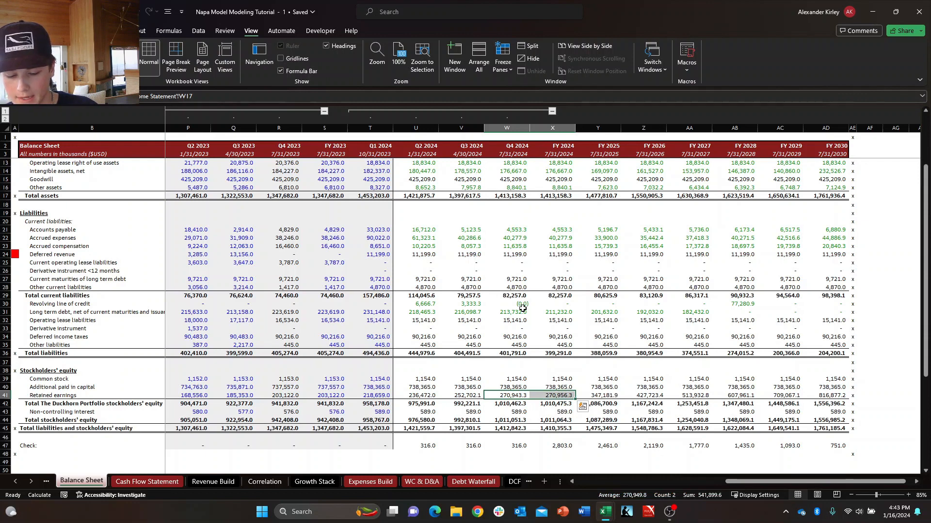
pyautogui.hotkey('alt', 'h')
pyautogui.press('h')
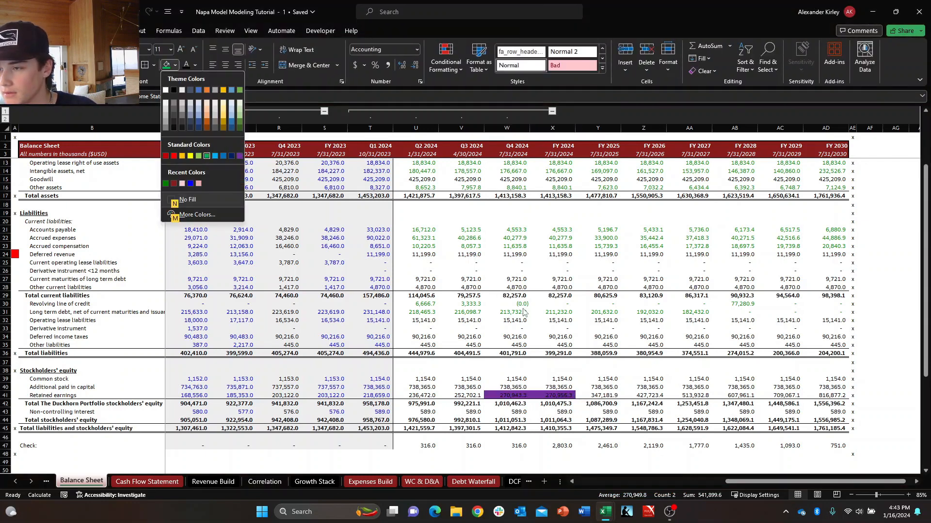
pyautogui.press('Return')
# Fill the Q4 2024 and FY 2024 Long term debt cells with red.
pyautogui.press('Up')
pyautogui.press('Up')
pyautogui.press('Up')
pyautogui.press('Up')
pyautogui.press('Up')
pyautogui.press('Up')
pyautogui.press('Up')
pyautogui.press('Up')
pyautogui.press('Up')
pyautogui.press('Up')
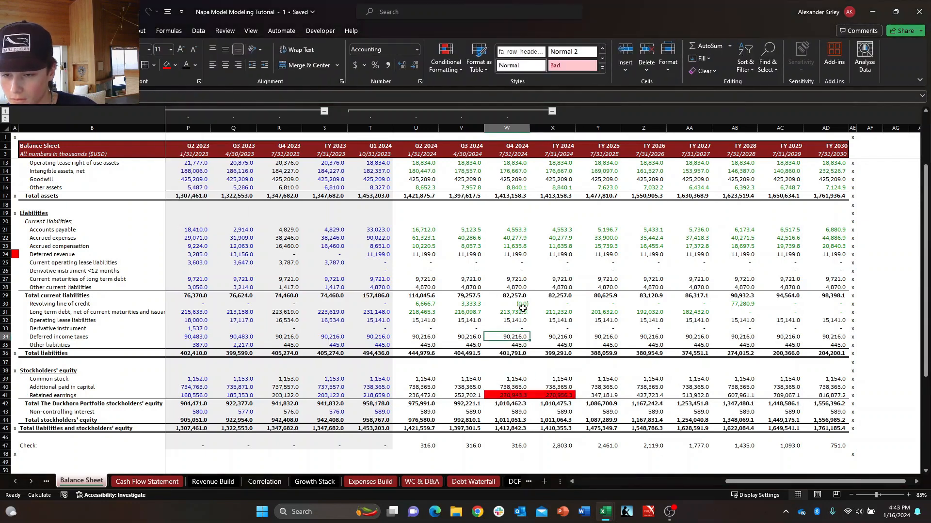
pyautogui.hotkey('shift', 'Right')
pyautogui.hotkey('alt', 'h')
pyautogui.press('h')
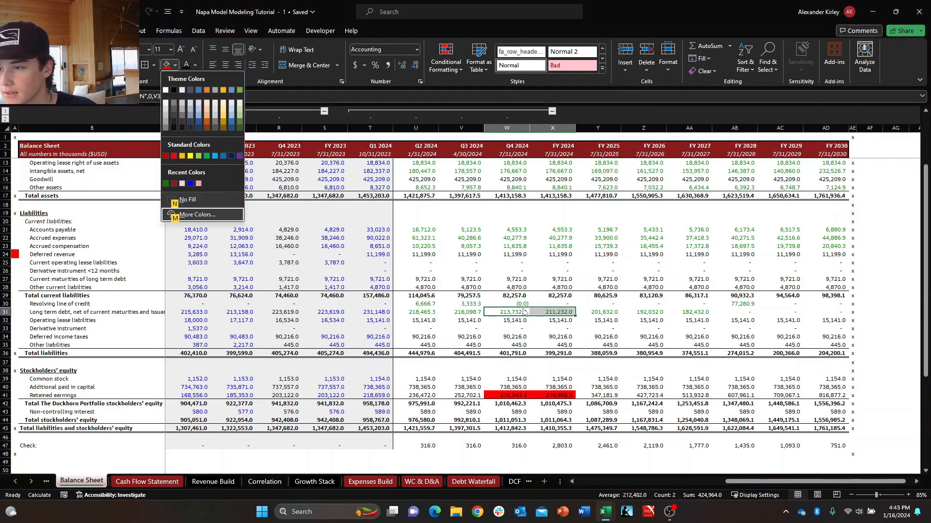
pyautogui.press('Return')
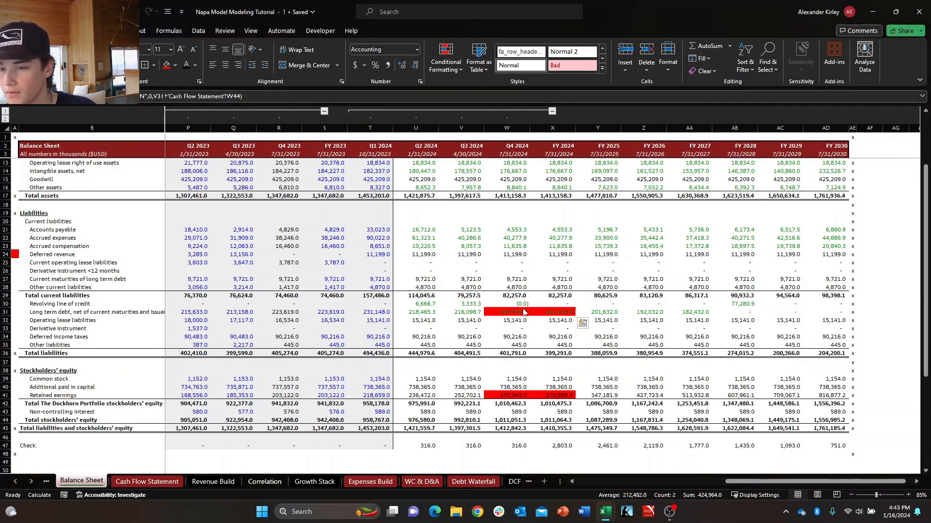
# Compare Total liabilities between Q4 2024 and FY 2024, checking the rows just above it.
pyautogui.press('Down')
pyautogui.press('Down')
pyautogui.press('Down')
pyautogui.press('Down')
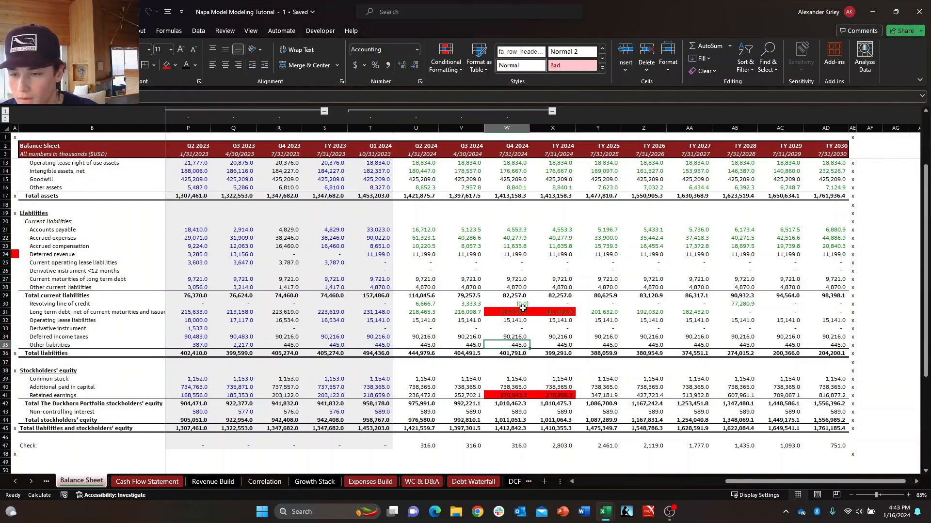
pyautogui.press('Up')
pyautogui.press('Up')
pyautogui.press('Up')
pyautogui.press('Up')
pyautogui.press('Down')
pyautogui.press('Down')
pyautogui.press('Down')
pyautogui.press('Down')
pyautogui.press('Down')
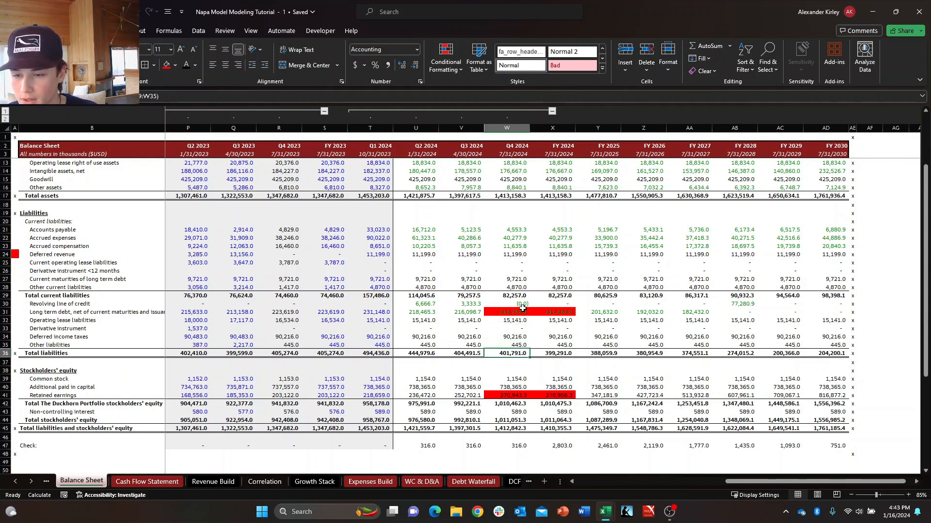
pyautogui.hotkey('shift', 'Right')
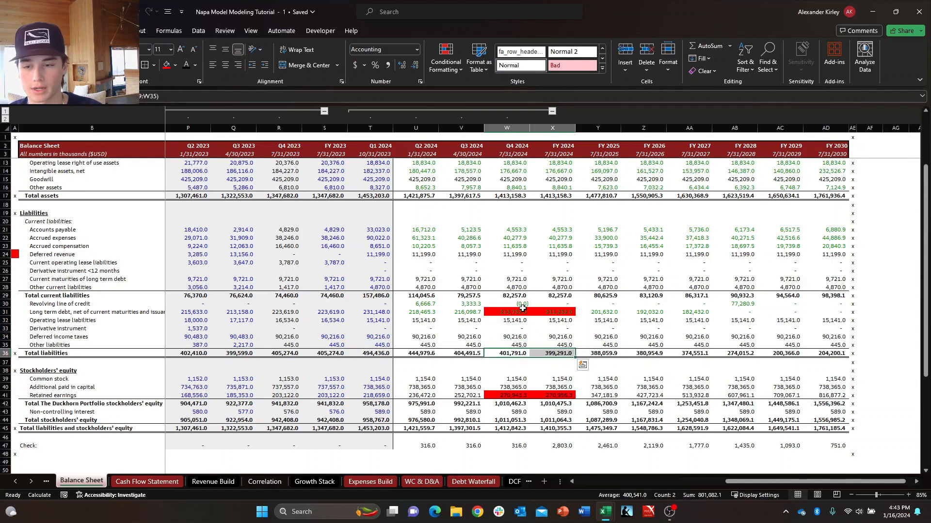
pyautogui.press('Up')
pyautogui.press('Down')
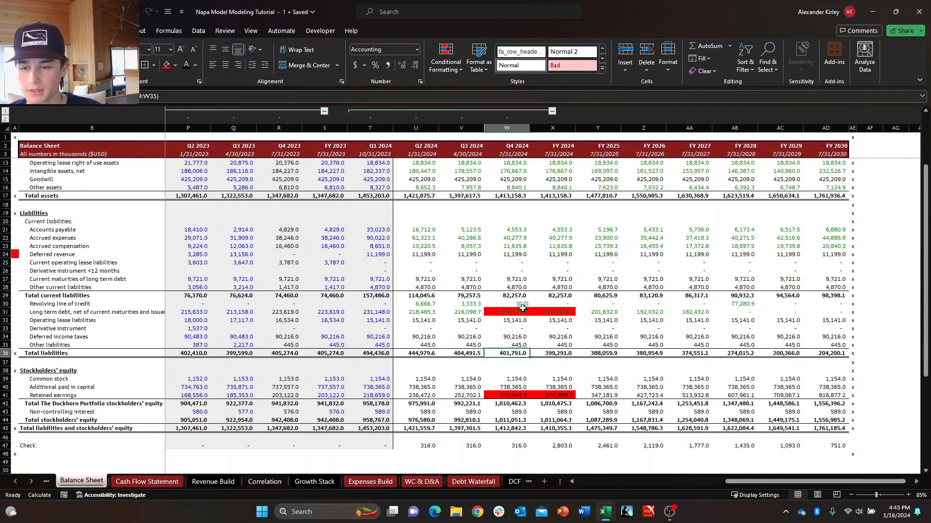
pyautogui.hotkey('shift', 'Right')
pyautogui.press('Right')
pyautogui.press('Left')
pyautogui.hotkey('shift', 'Right')
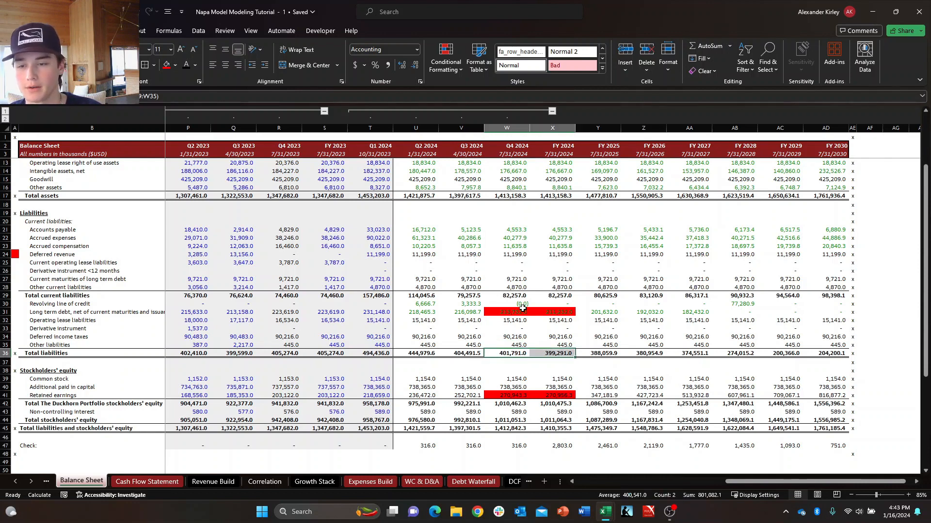
pyautogui.press('Left')
pyautogui.press('Right')
pyautogui.hotkey('shift', 'Right')
pyautogui.press('Left')
pyautogui.press('Right')
pyautogui.hotkey('shift', 'Right')
pyautogui.press('Left')
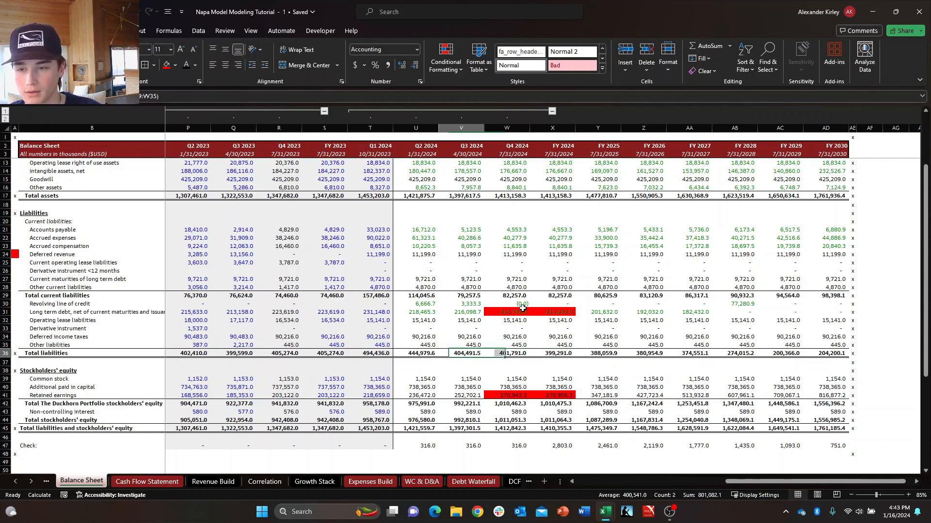
pyautogui.press('Right')
# Compare Total assets between Q4 2024 and FY 2024.
pyautogui.hotkey('ctrl', 'Up')
pyautogui.hotkey('ctrl', 'Up')
pyautogui.hotkey('ctrl', 'Up')
pyautogui.press('Down')
pyautogui.press('Down')
pyautogui.press('Down')
pyautogui.press('Down')
pyautogui.press('Down')
pyautogui.press('Down')
pyautogui.press('Down')
pyautogui.press('Down')
pyautogui.press('Down')
pyautogui.press('Down')
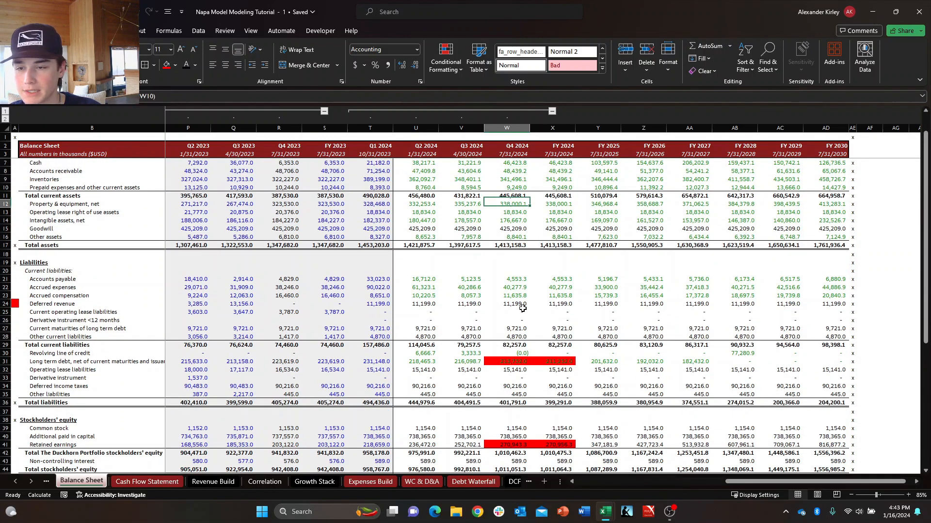
pyautogui.hotkey('shift', 'Right')
pyautogui.hotkey('shift', 'Left')
pyautogui.press('Right')
pyautogui.hotkey('shift', 'Left')
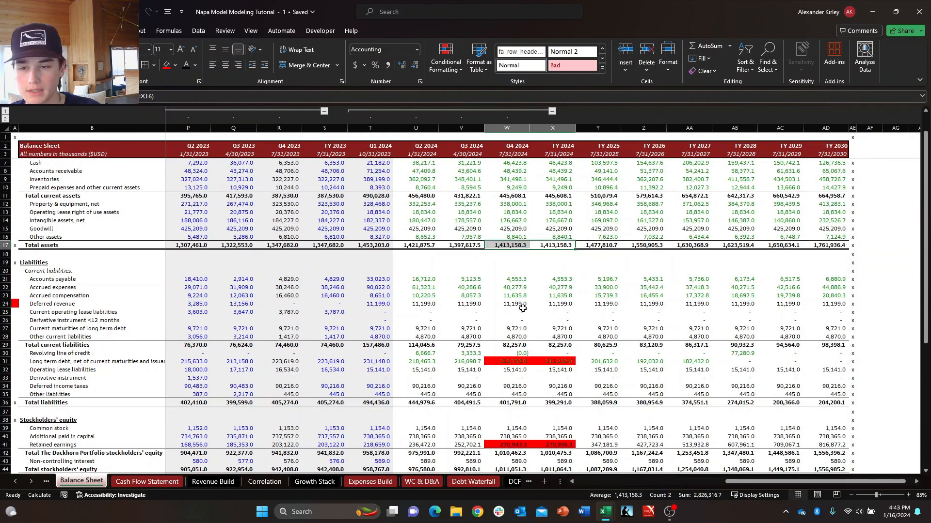
pyautogui.press('Right')
pyautogui.press('Left')
pyautogui.hotkey('shift', 'Left')
# Compare Total current liabilities and Total liabilities between the Q4 2024 and FY 2024 columns.
pyautogui.press('Down')
pyautogui.press('Down')
pyautogui.press('Down')
pyautogui.press('Down')
pyautogui.press('Down')
pyautogui.press('Down')
pyautogui.press('Down')
pyautogui.press('Down')
pyautogui.press('Down')
pyautogui.press('Down')
pyautogui.press('Down')
pyautogui.press('Down')
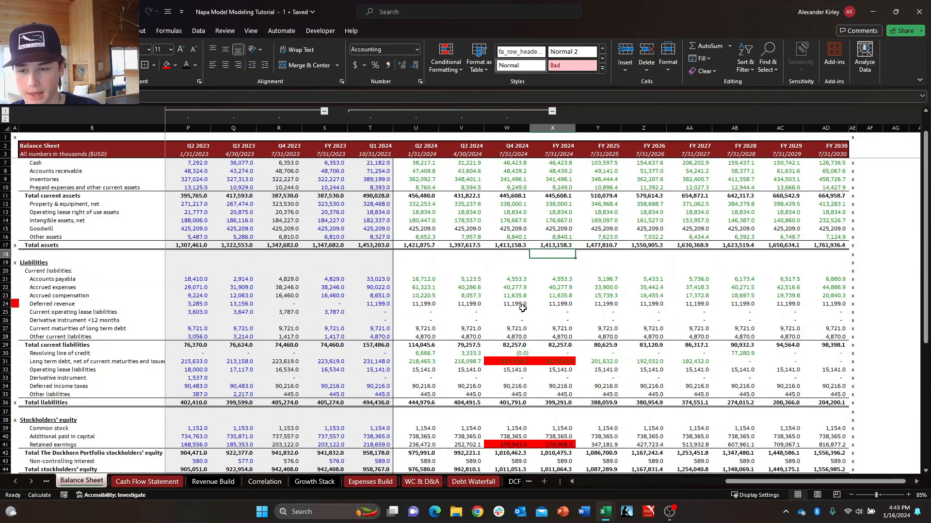
pyautogui.hotkey('shift', 'Left')
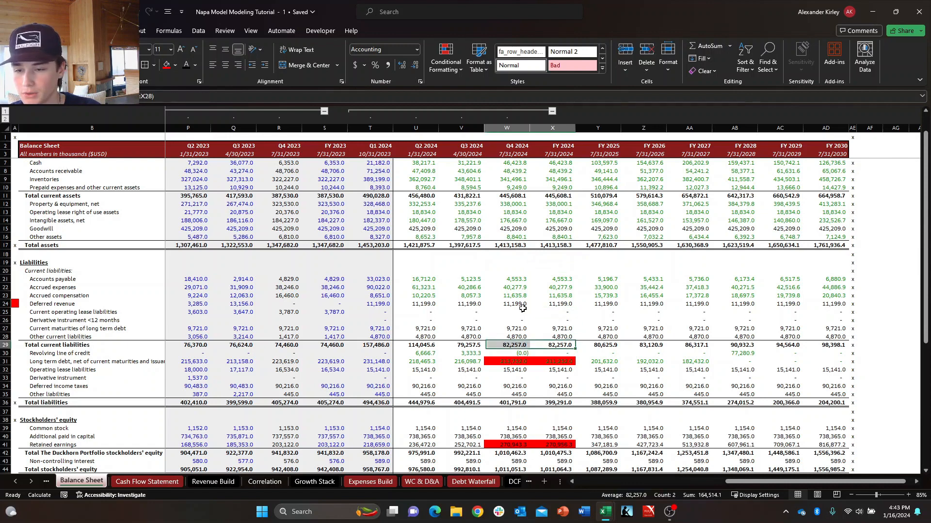
pyautogui.press('Right')
pyautogui.press('Left')
pyautogui.press('Left')
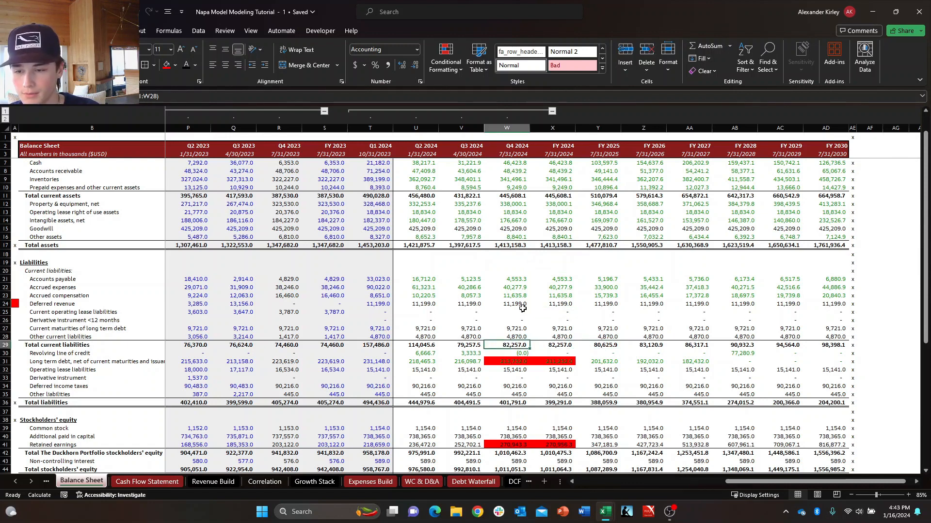
pyautogui.press('Down')
pyautogui.press('Down')
pyautogui.press('Down')
pyautogui.press('Down')
pyautogui.press('Down')
pyautogui.press('Down')
pyautogui.press('Down')
pyautogui.hotkey('shift', 'Right')
pyautogui.hotkey('shift', 'Left')
pyautogui.hotkey('shift', 'Right')
pyautogui.hotkey('shift', 'Left')
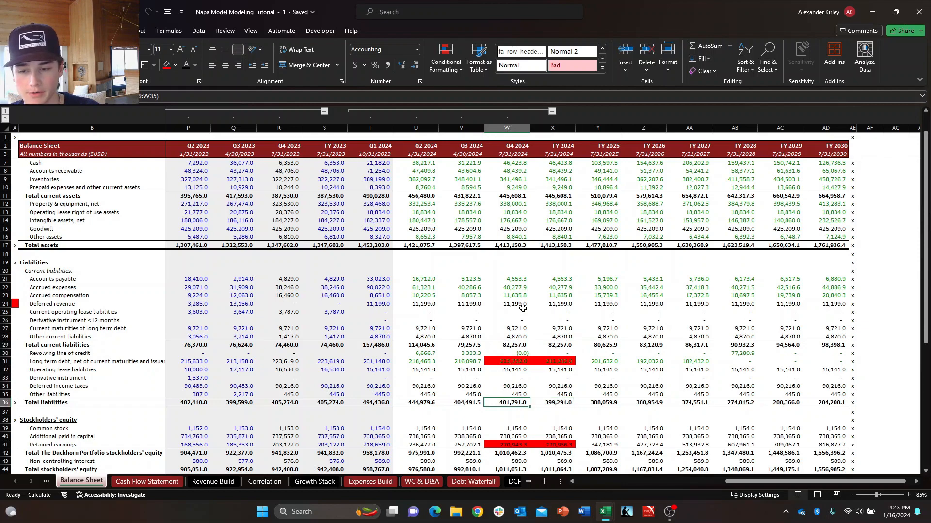
pyautogui.hotkey('shift', 'Right')
# Review the Q4 2024 and FY 2024 equity rows from Retained earnings down to Total liabilities and stockholders' equity.
pyautogui.press('Down')
pyautogui.press('Down')
pyautogui.press('Down')
pyautogui.press('Down')
pyautogui.press('Down')
pyautogui.press('Down')
pyautogui.press('Down')
pyautogui.press('Down')
pyautogui.press('Down')
pyautogui.press('Down')
pyautogui.press('Down')
pyautogui.press('Down')
pyautogui.press('Down')
pyautogui.press('Down')
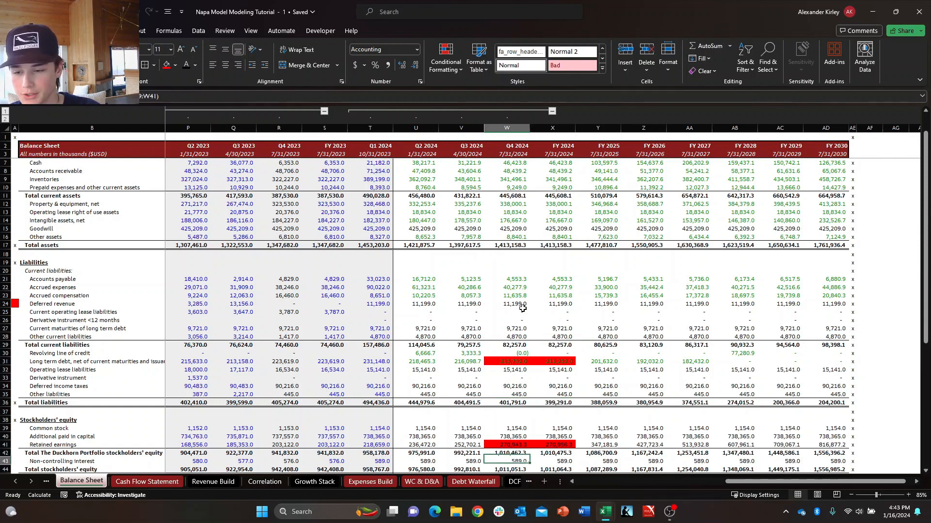
pyautogui.press('Up')
pyautogui.press('Up')
pyautogui.press('Up')
pyautogui.press('Up')
pyautogui.press('Up')
pyautogui.press('Up')
pyautogui.press('Up')
pyautogui.press('Up')
pyautogui.press('Up')
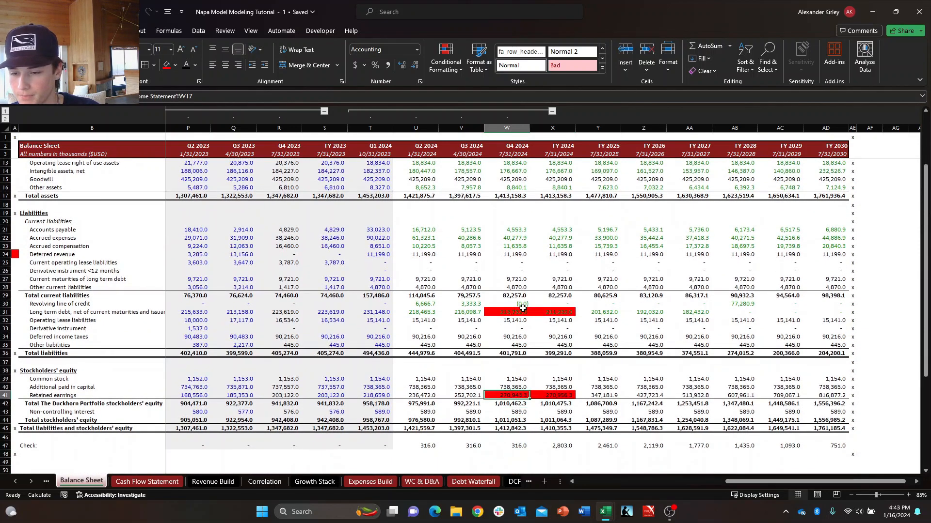
pyautogui.press('Down')
pyautogui.press('Right')
pyautogui.press('Up')
pyautogui.press('Left')
pyautogui.press('Down')
pyautogui.press('Down')
pyautogui.press('Down')
pyautogui.press('Down')
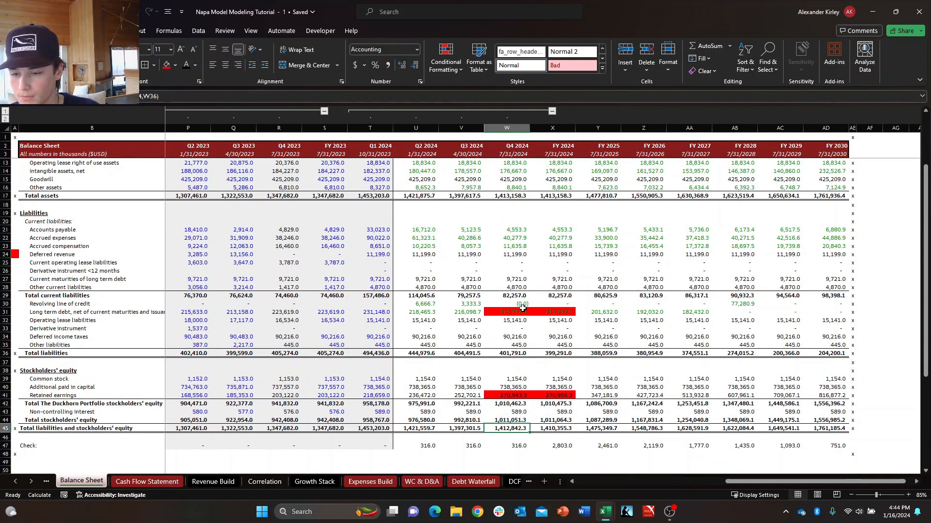
# Compare Total stockholders' equity between Q4 2024 and FY 2024 and return to the highlighted Retained earnings cells.
pyautogui.press('Up')
pyautogui.hotkey('shift', 'Right')
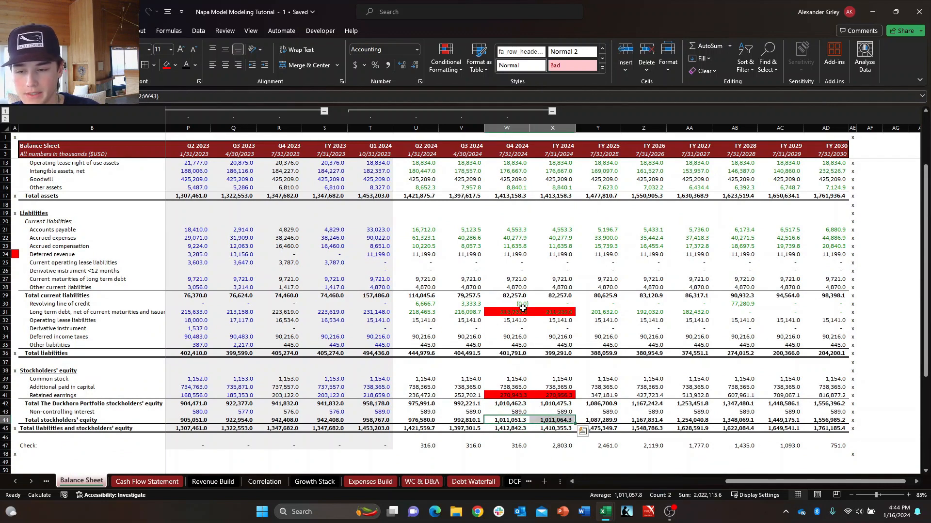
pyautogui.hotkey('shift', 'Left')
pyautogui.hotkey('shift', 'Right')
pyautogui.press('Up')
pyautogui.press('Up')
pyautogui.press('Up')
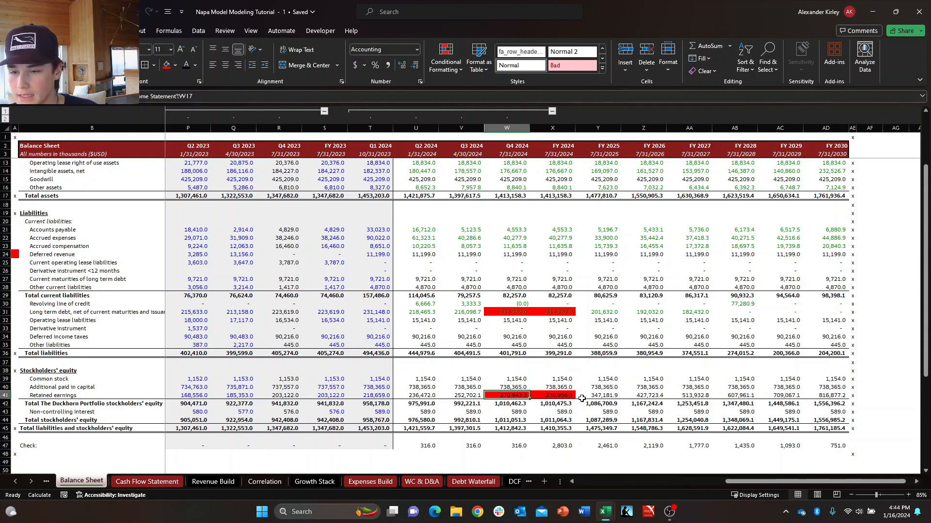
# Inspect the formula behind the highlighted Q4 2024 Long term debt cell.
pyautogui.moveTo(497, 309); pyautogui.dragTo(574, 313)
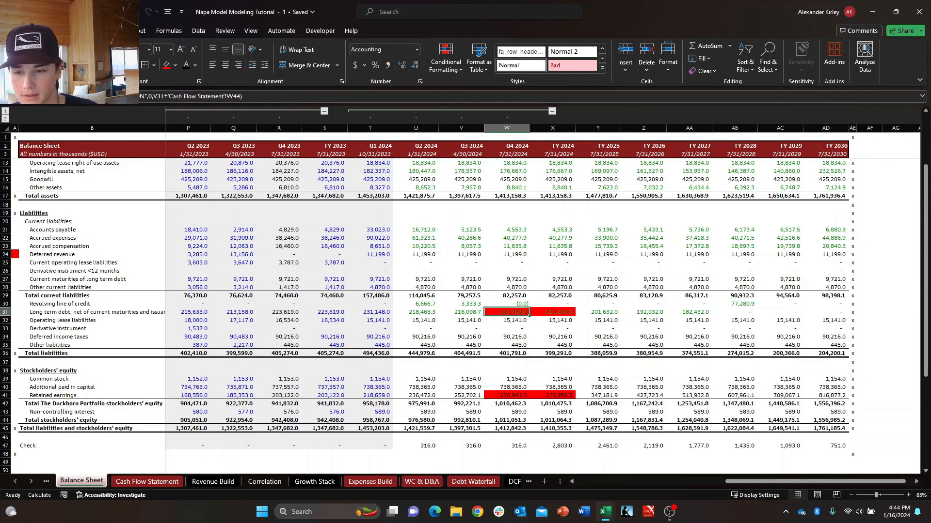
pyautogui.press('F2')
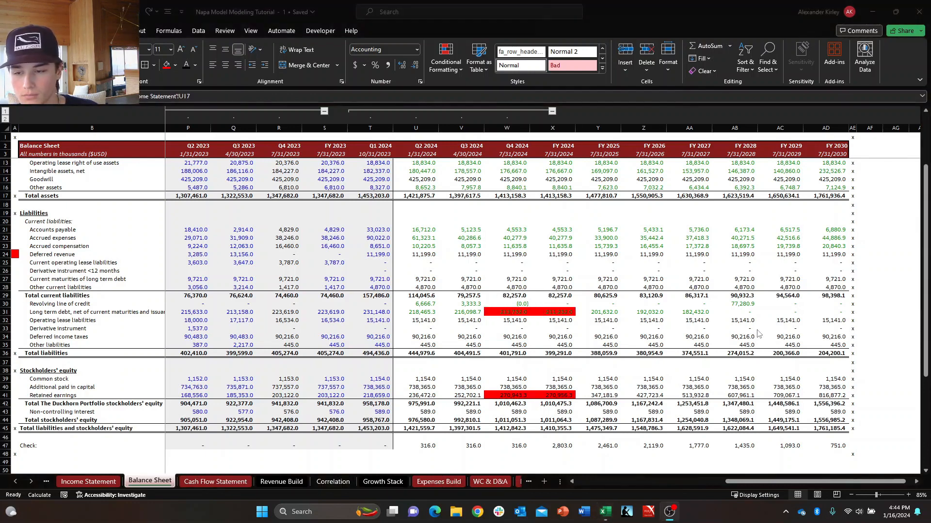
pyautogui.press('Escape')
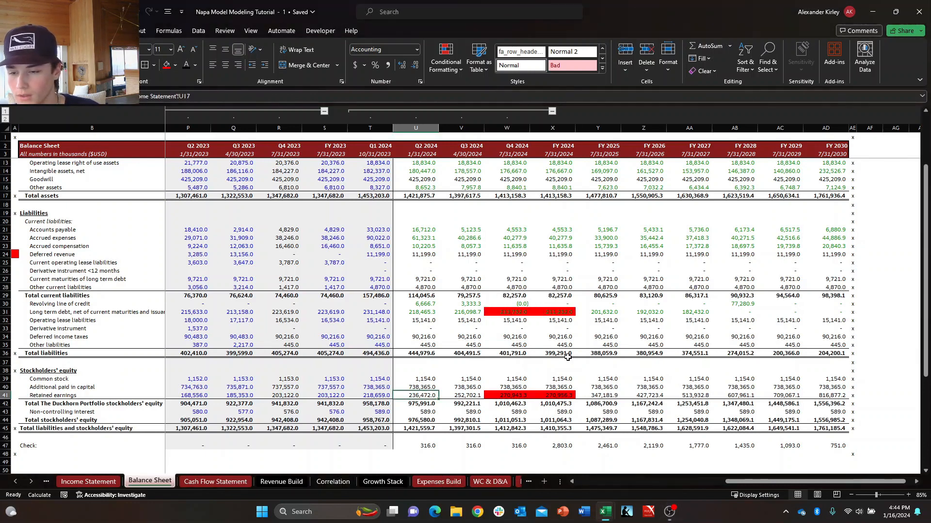
# Check the highlighted Retained earnings cells and inspect the Q2 2024 Retained earnings formula in U41.
pyautogui.press('Right')
pyautogui.press('Right')
pyautogui.hotkey('shift', 'Right')
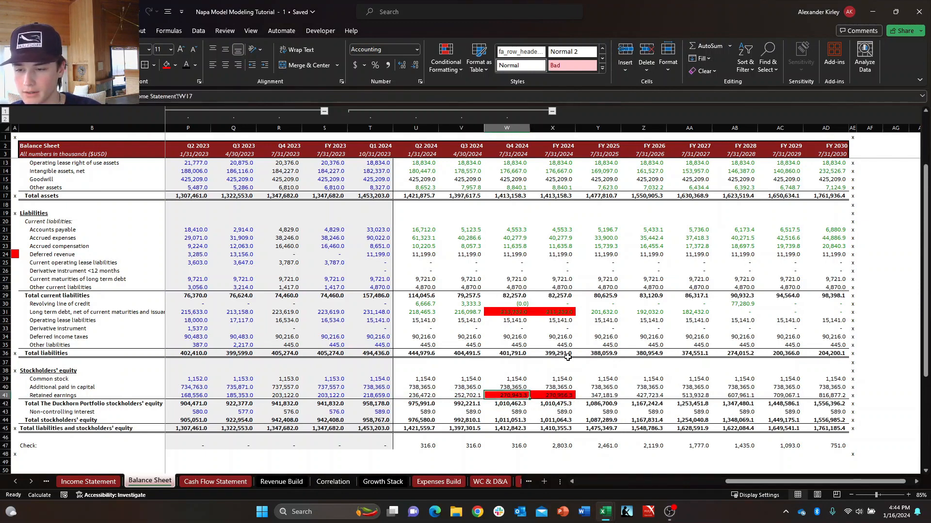
pyautogui.press('Left')
pyautogui.press('Left')
pyautogui.press('F2')
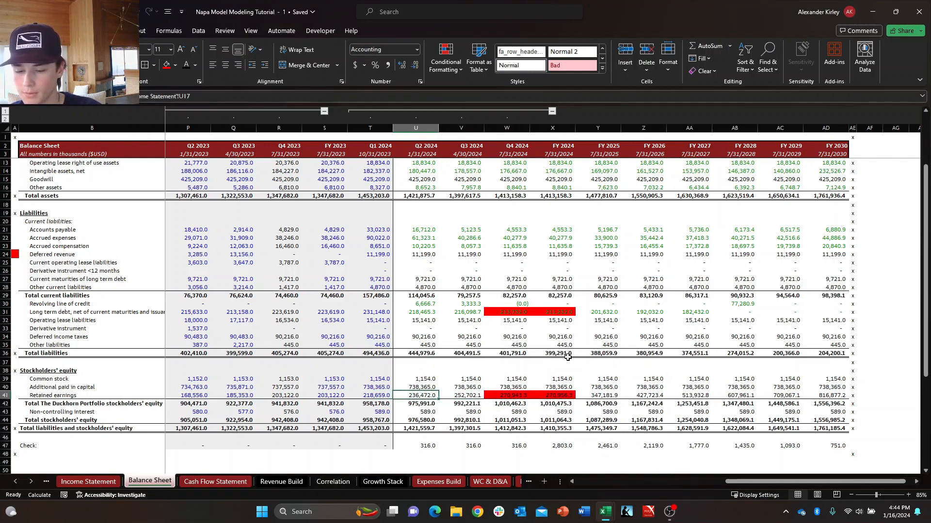
pyautogui.press('Escape')
# Examine the Non-controlling interest row, and recheck which Income Statement row the Q2 2024 Retained earnings formula references.
pyautogui.press('Down')
pyautogui.press('Down')
pyautogui.hotkey('shift', 'space')
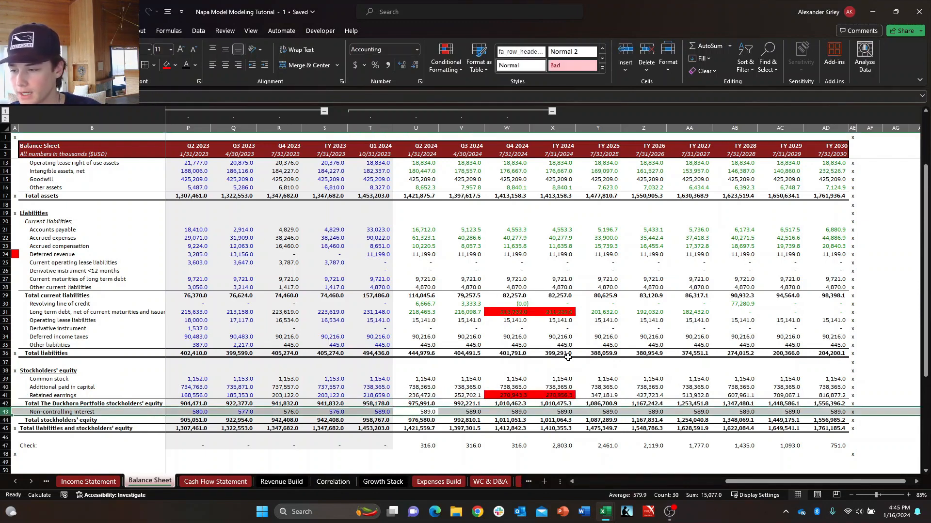
pyautogui.press('Right')
pyautogui.hotkey('shift', 'space')
pyautogui.press('Up')
pyautogui.hotkey('shift', 'space')
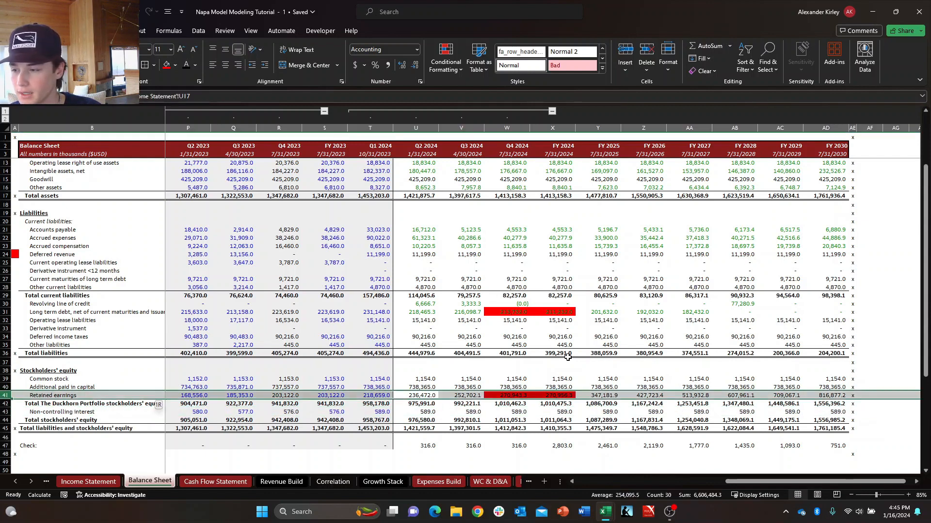
pyautogui.press('F2')
pyautogui.press('Escape')
pyautogui.press('Left')
pyautogui.press('Up')
pyautogui.press('F2')
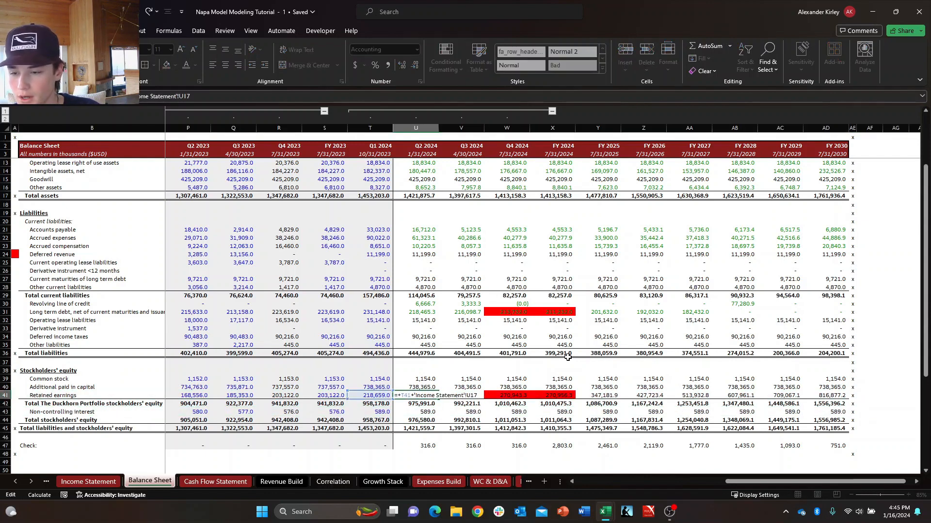
pyautogui.press('Escape')
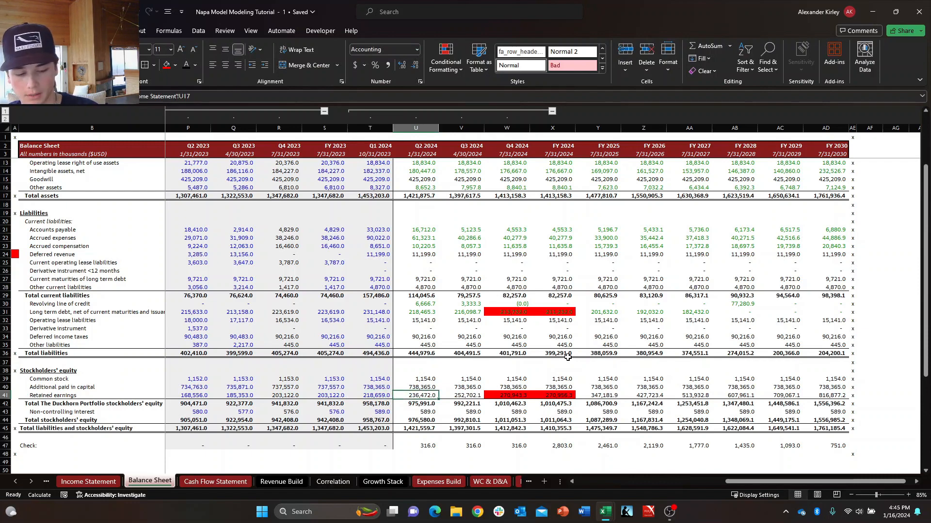
# On the Income Statement sheet, look through the 2024 rows from Depreciation and amortization up to Income tax expense.
pyautogui.hotkey('ctrl', 'pageup')
pyautogui.press('Down')
pyautogui.press('Down')
pyautogui.press('Down')
pyautogui.press('Up')
pyautogui.press('Up')
pyautogui.press('Left')
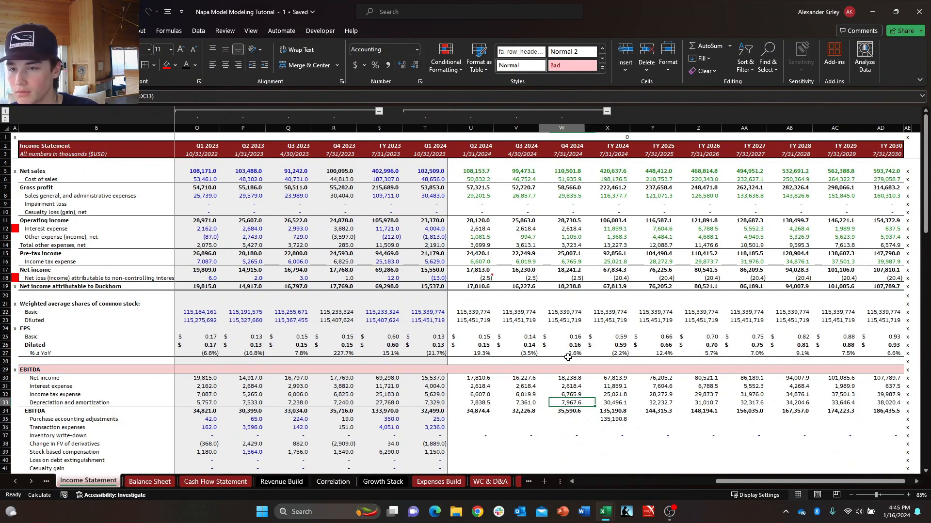
pyautogui.press('Up')
pyautogui.press('Up')
pyautogui.press('Up')
pyautogui.press('Left')
pyautogui.press('Left')
pyautogui.press('Left')
pyautogui.press('Up')
pyautogui.press('Up')
pyautogui.press('Up')
pyautogui.press('Up')
pyautogui.press('Up')
pyautogui.press('Up')
pyautogui.press('Up')
pyautogui.press('Up')
pyautogui.press('Up')
pyautogui.press('Up')
pyautogui.press('Up')
pyautogui.press('Up')
pyautogui.press('Up')
pyautogui.press('Up')
pyautogui.press('Up')
pyautogui.press('Right')
pyautogui.press('Right')
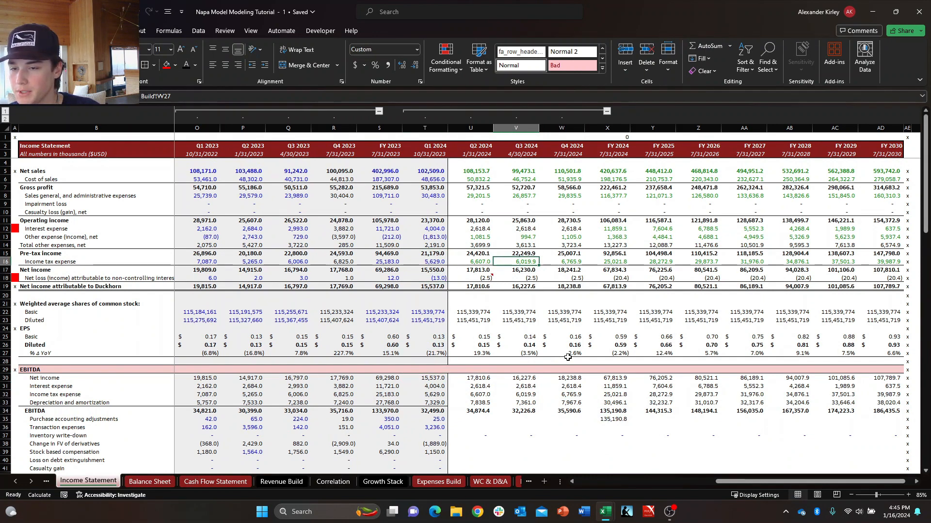
# Examine the Q2 2024 Net income, non-controlling interest and Net income attributable to Duckhorn cells.
pyautogui.press('Down')
pyautogui.press('Down')
pyautogui.press('Down')
pyautogui.press('Left')
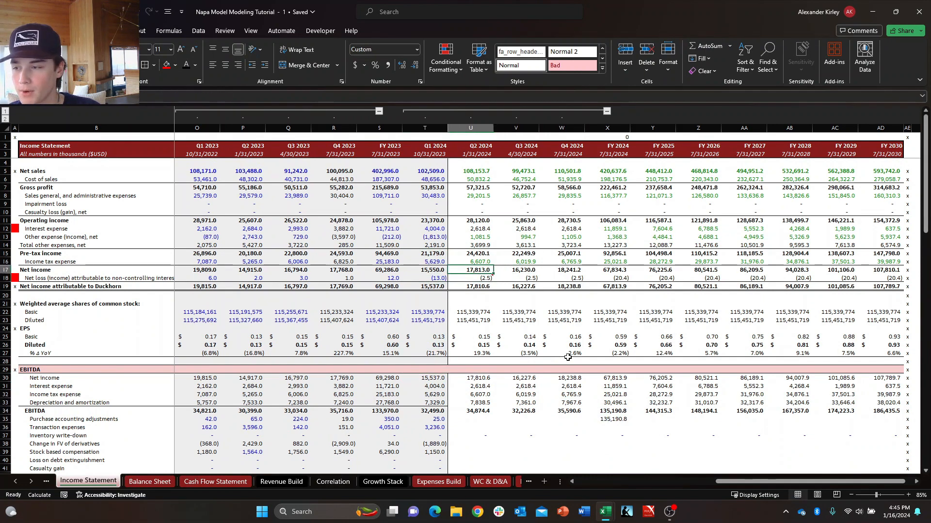
pyautogui.press('Up')
pyautogui.press('Down')
pyautogui.press('Down')
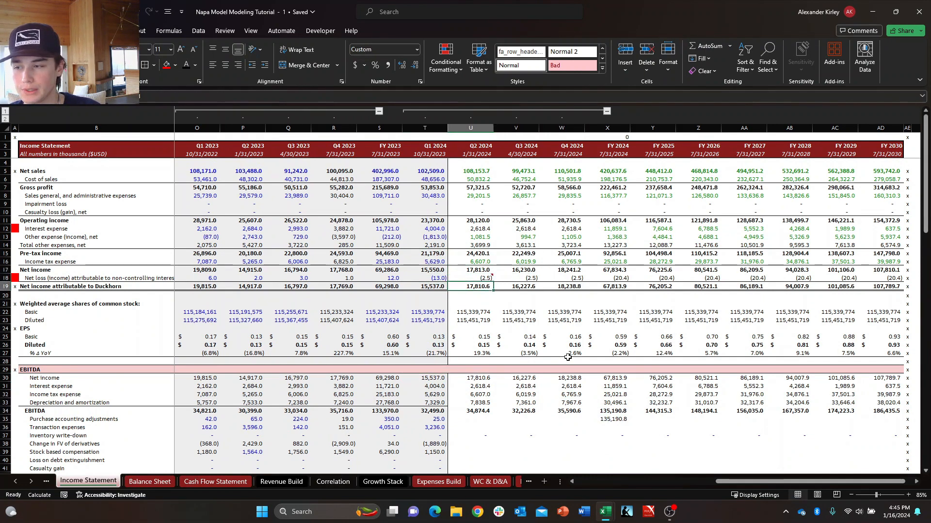
# Compare Q2 2024 Net income attributable to Duckhorn on the Income Statement with the Balance Sheet's Retained earnings and Non-controlling interest cells.
pyautogui.press('Up')
pyautogui.press('Down')
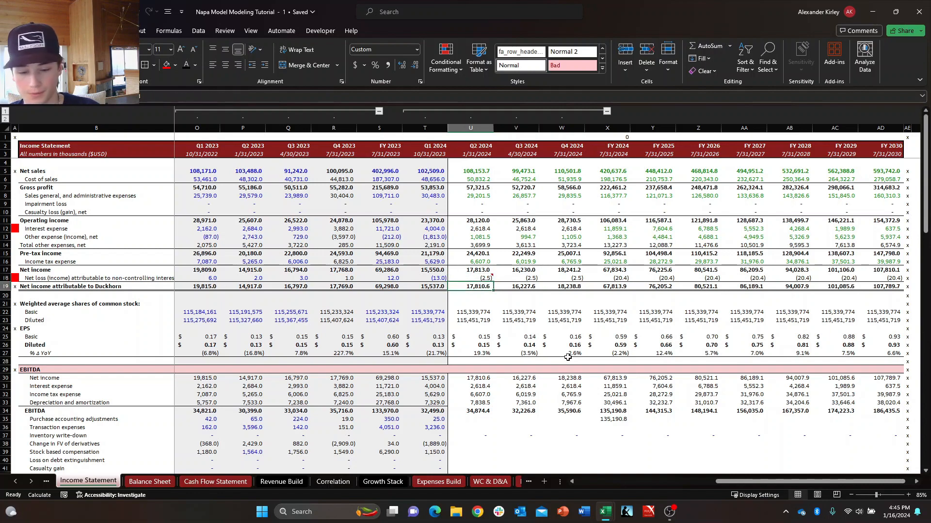
pyautogui.hotkey('ctrl', 'pagedown')
pyautogui.hotkey('ctrl', 'pageup')
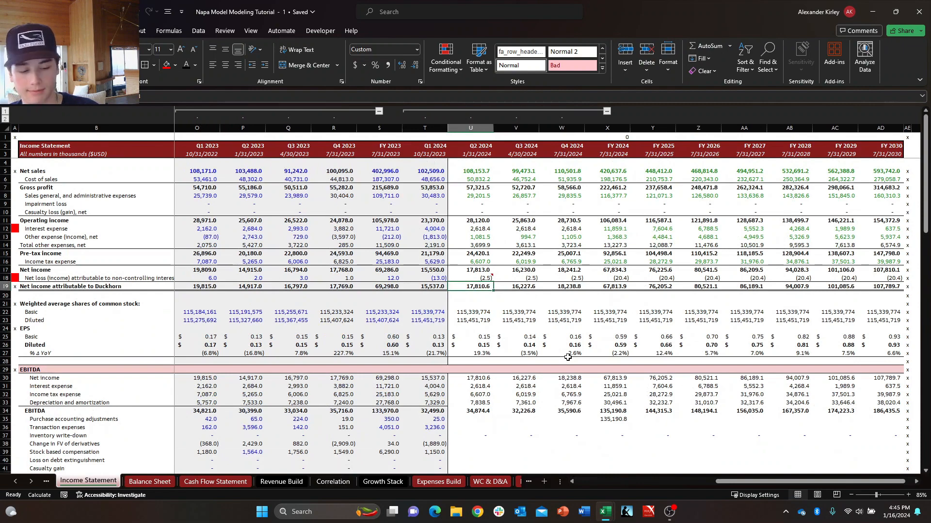
pyautogui.hotkey('ctrl', 'pagedown')
pyautogui.press('Down')
pyautogui.press('Down')
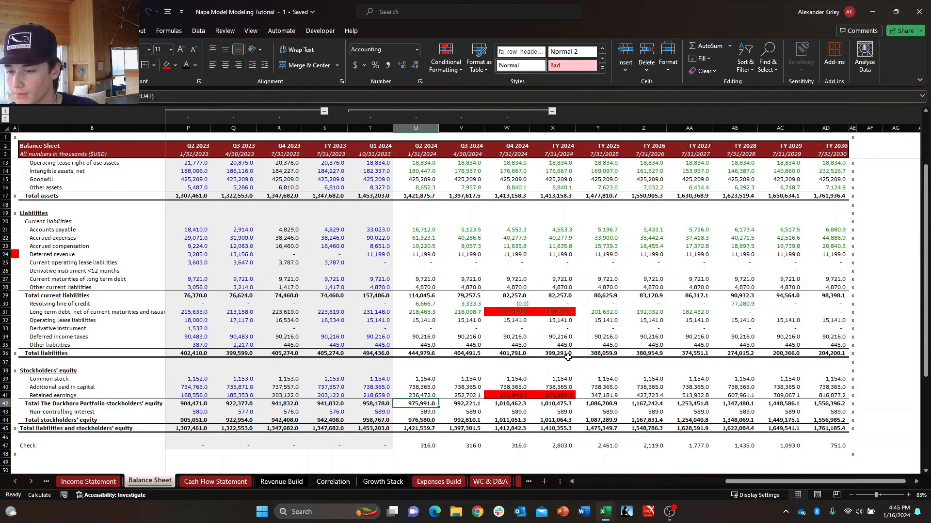
pyautogui.press('Up')
pyautogui.press('Up')
pyautogui.press('Down')
pyautogui.press('Down')
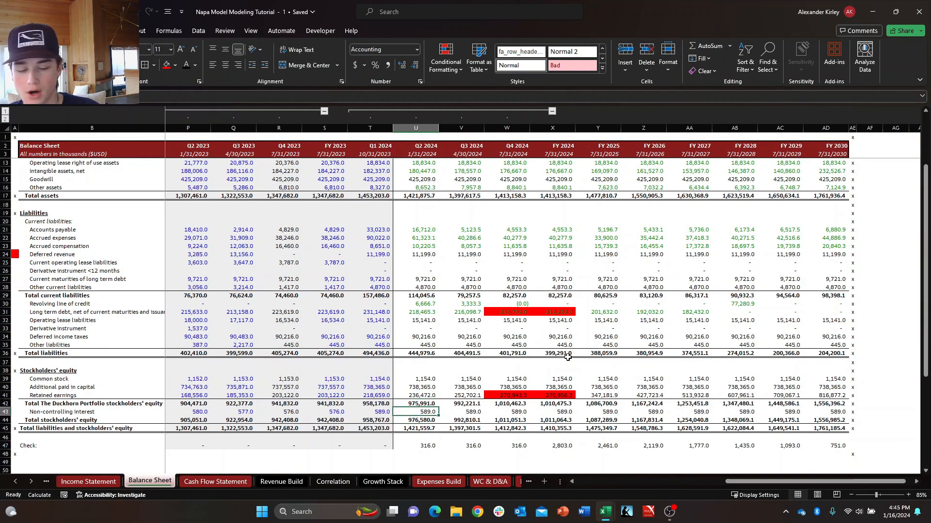
pyautogui.hotkey('shift', 'space')
pyautogui.hotkey('ctrl', 'pageup')
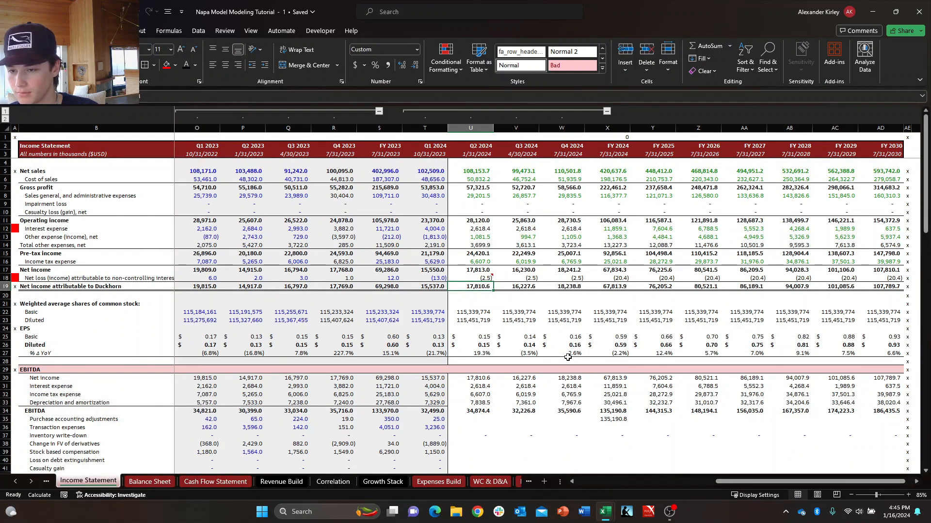
# On the Income Statement, examine the Q2 2024 Net loss attributable to non-controlling interest formula and the adjacent Net income attributable to Duckhorn cell.
pyautogui.press('Up')
pyautogui.press('Down')
pyautogui.press('Up')
pyautogui.hotkey('shift', 'space')
pyautogui.press('Down')
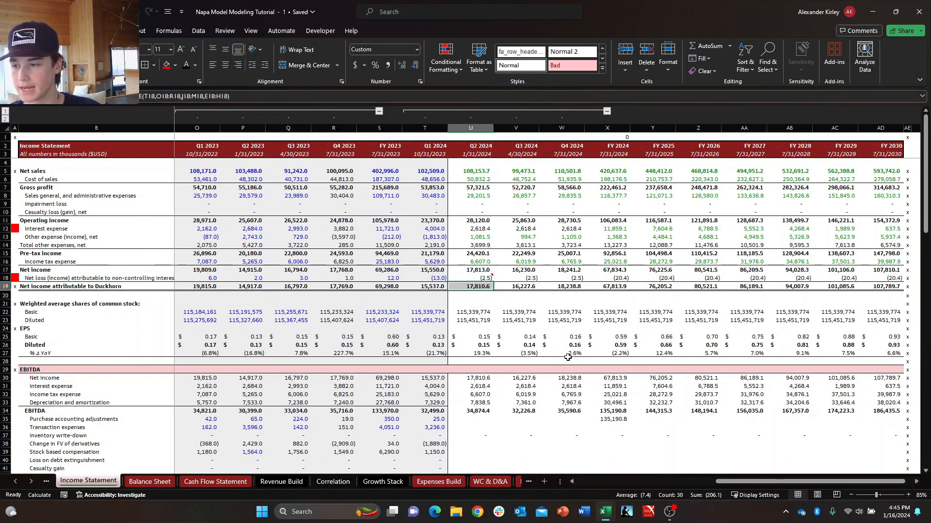
pyautogui.press('Right')
pyautogui.press('Left')
pyautogui.press('Up')
pyautogui.hotkey('shift', 'space')
pyautogui.press('Down')
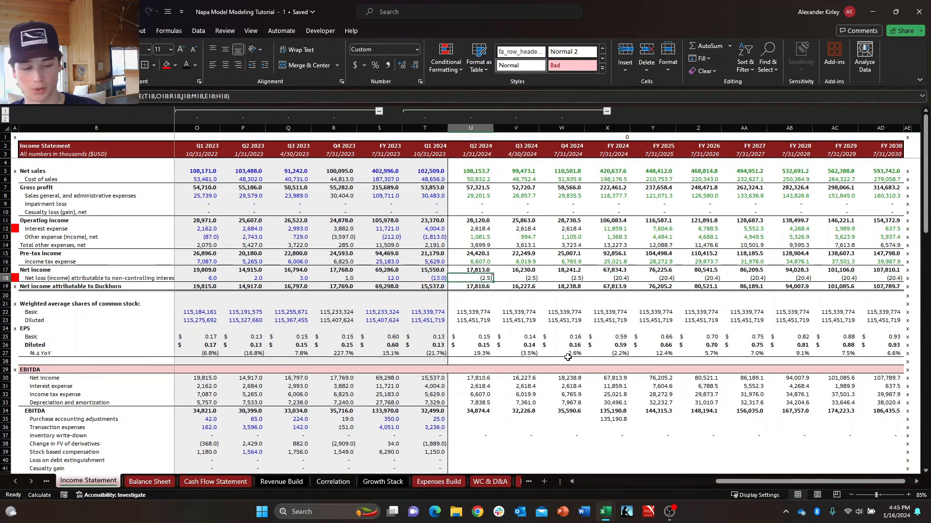
# In the Balance Sheet's Q2 2024 Retained earnings formula, reference Net income attributable to Duckhorn in Income Statement cell U19.
pyautogui.hotkey('ctrl', 'pagedown')
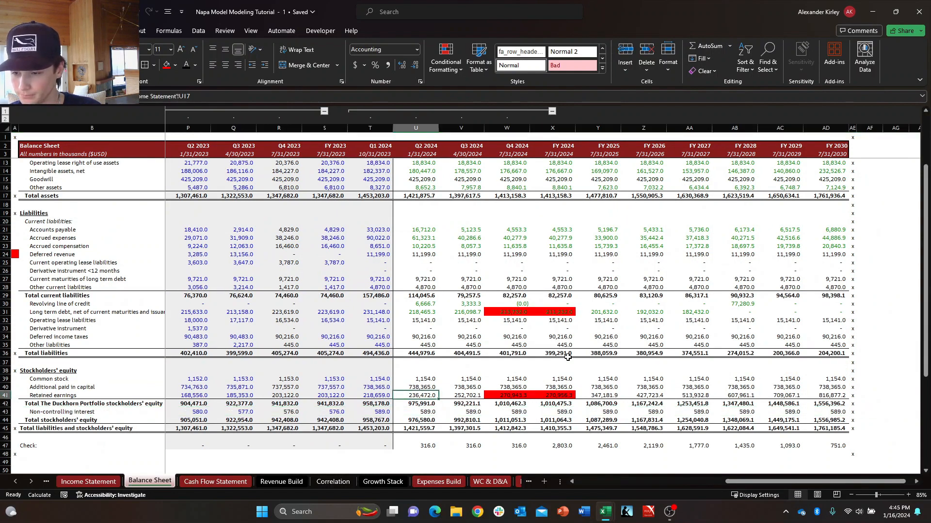
pyautogui.press('Up')
pyautogui.press('Left')
pyautogui.press('Right')
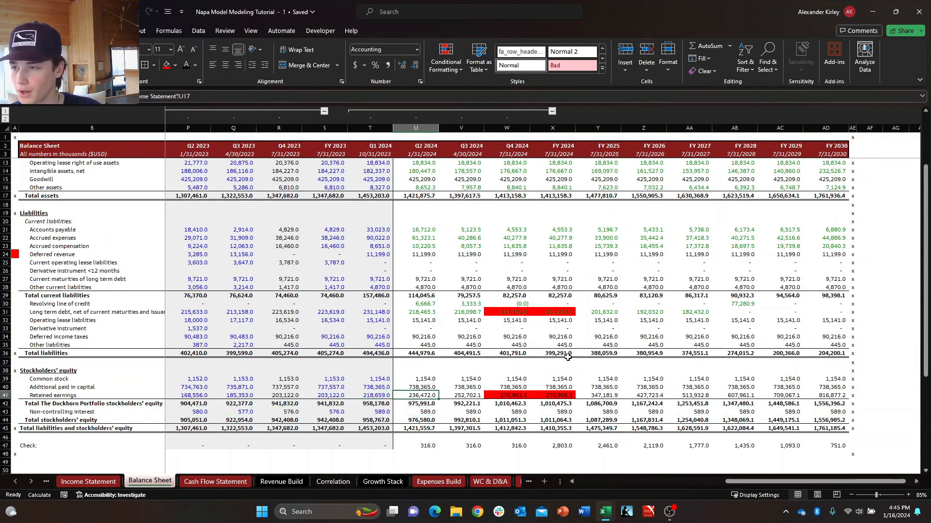
pyautogui.press('F2')
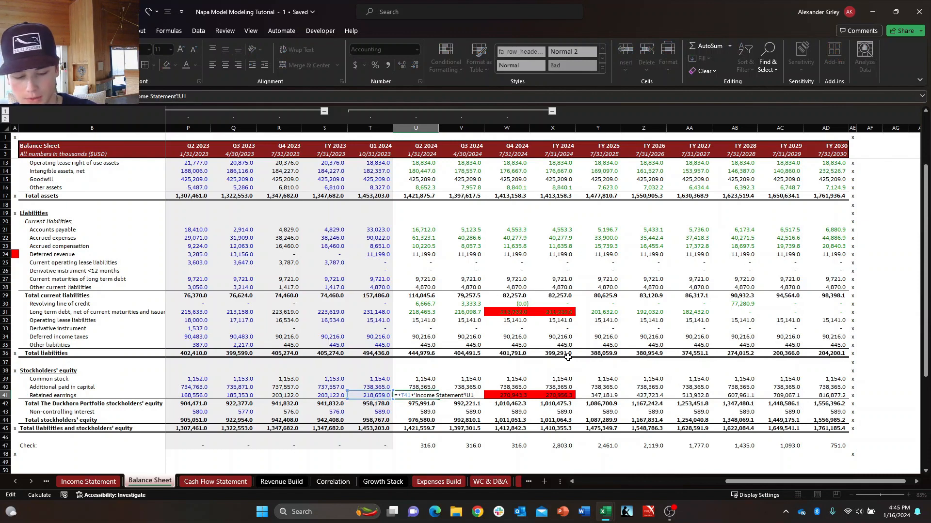
pyautogui.hotkey('ctrl', 'Return')
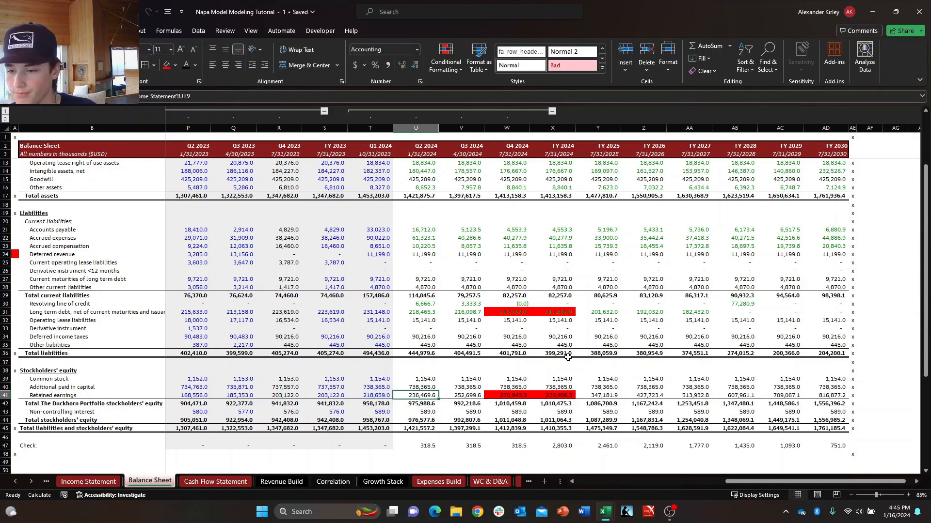
# Copy the Q2 2024 Retained earnings formula across to Q3 2024 and Q4 2024.
pyautogui.press('Right')
pyautogui.press('Right')
pyautogui.press('Right')
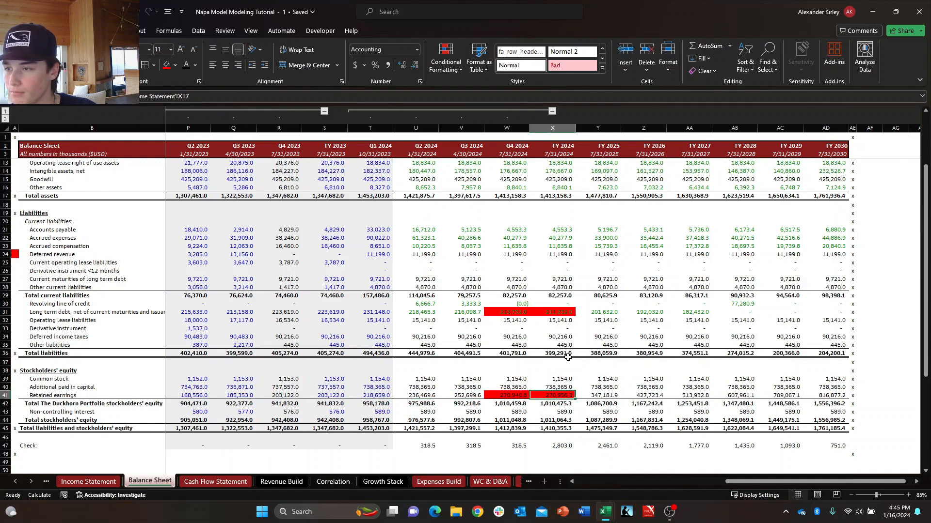
pyautogui.press('Left')
pyautogui.hotkey('shift', 'Left')
pyautogui.hotkey('shift', 'Left')
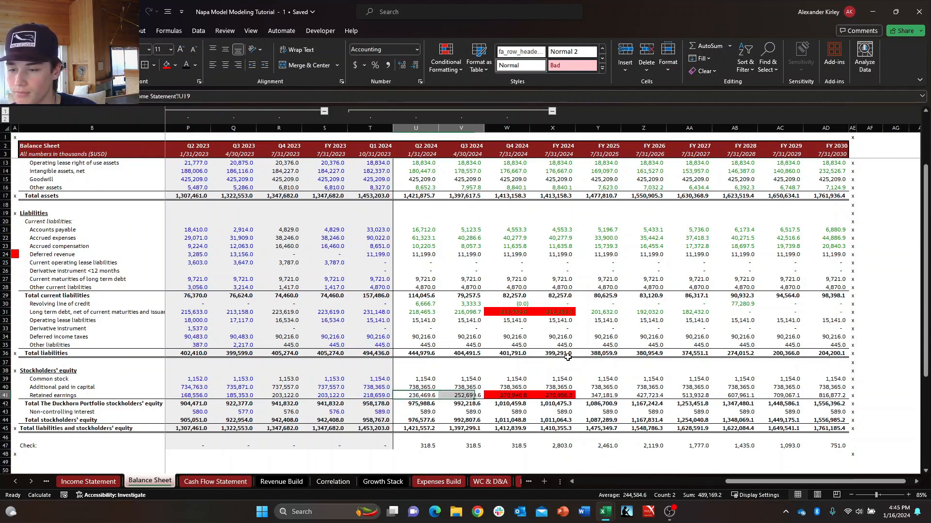
pyautogui.hotkey('ctrl', 'v')
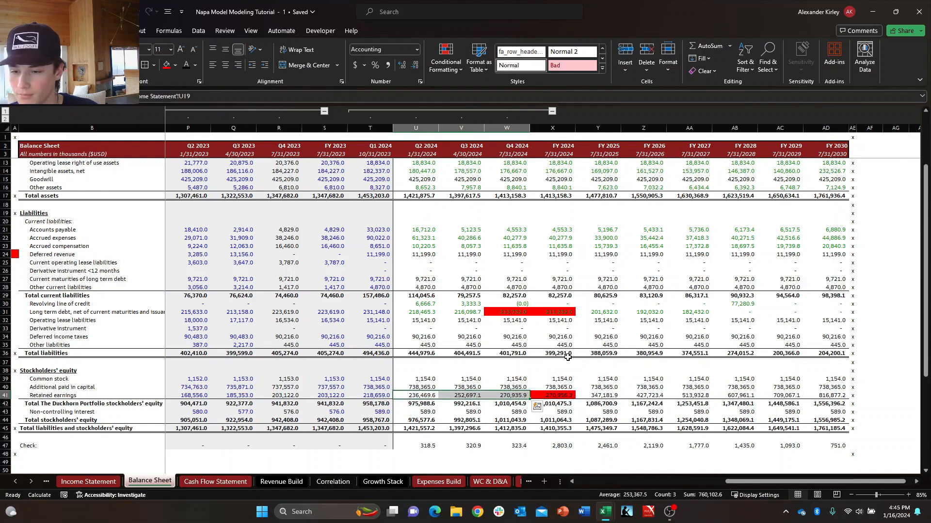
# Change the FY 2024 Retained earnings formula to reference row 19 of the Income Statement, Net income attributable to Duckhorn.
pyautogui.press('Down')
pyautogui.press('Down')
pyautogui.press('Right')
pyautogui.press('Up')
pyautogui.press('Up')
pyautogui.press('Up')
pyautogui.press('Right')
pyautogui.press('Right')
pyautogui.press('Down')
pyautogui.press('F2')
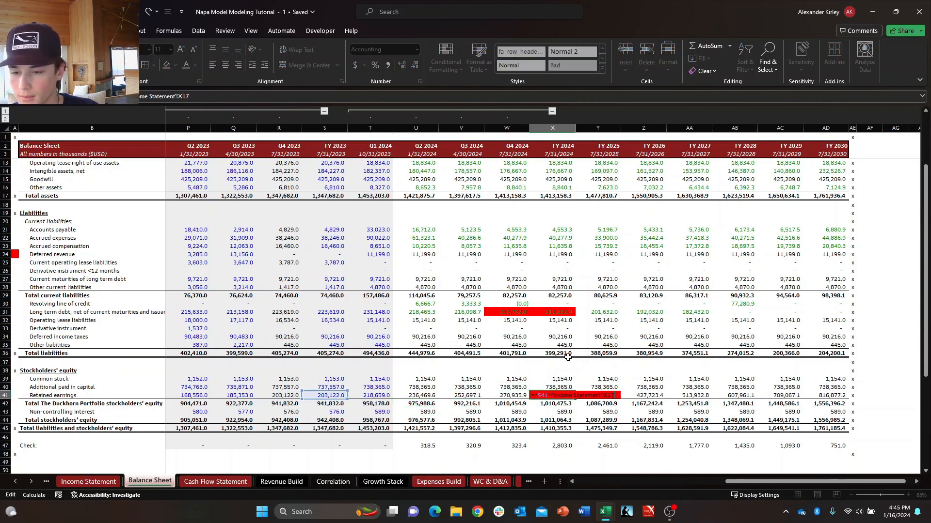
pyautogui.press('Return')
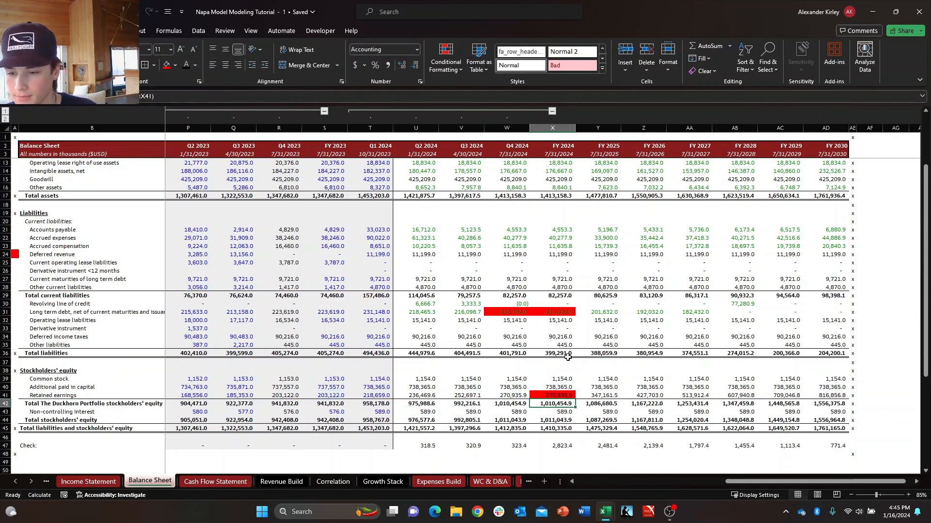
# Clear the red highlight from FY 2024 Retained earnings by carrying over the Q4 2024 cell's formatting.
pyautogui.press('Down')
pyautogui.press('Down')
pyautogui.press('Up')
pyautogui.press('Up')
pyautogui.press('Up')
pyautogui.press('Left')
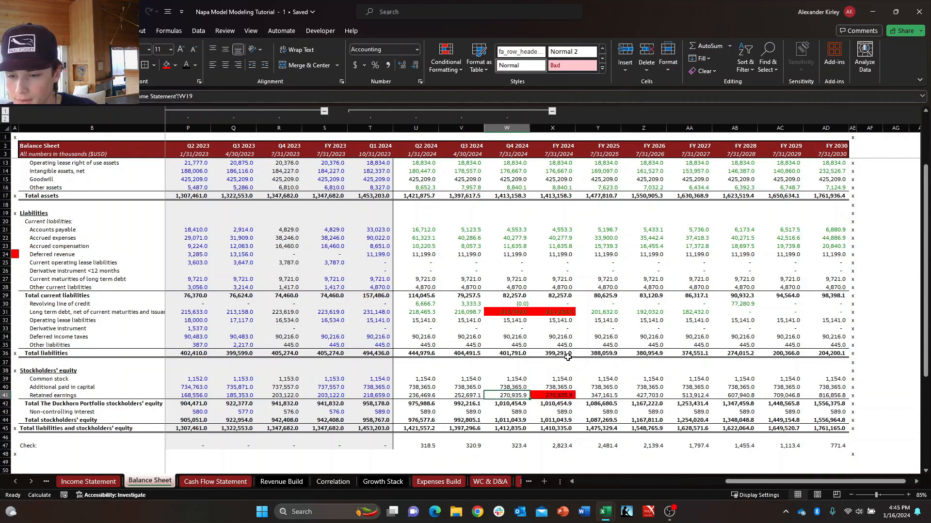
pyautogui.hotkey('shift', 'Right')
pyautogui.hotkey('ctrl', 'r')
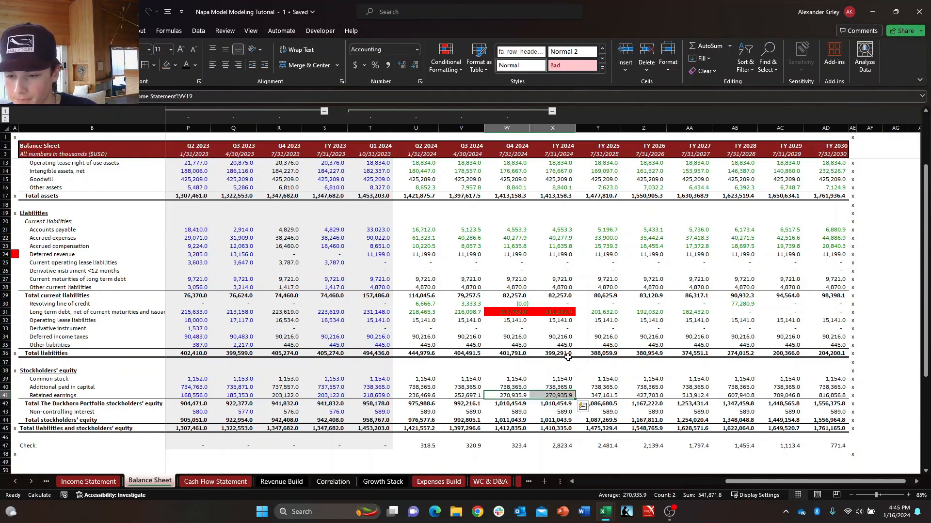
# Set Q2 2024 Non-controlling interest to the prior quarter's balance minus Income Statement cell U18, using =+T43-'Income Statement'!U18.
pyautogui.press('Left')
pyautogui.press('Left')
pyautogui.press('Down')
pyautogui.press('Down')
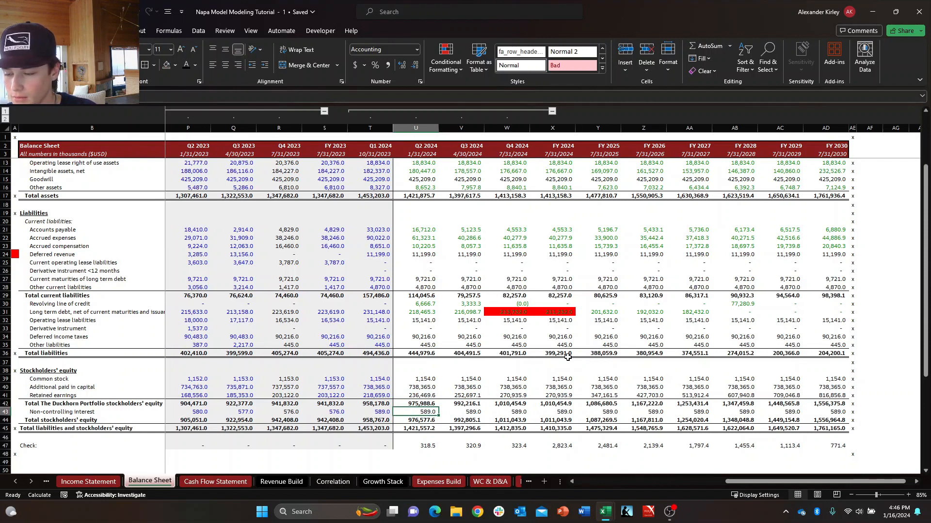
pyautogui.write('+')
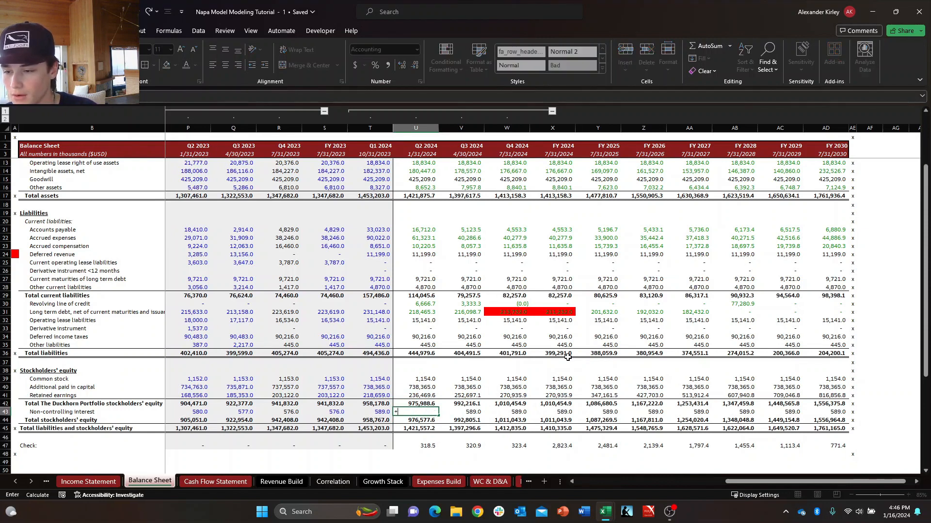
pyautogui.press('Left')
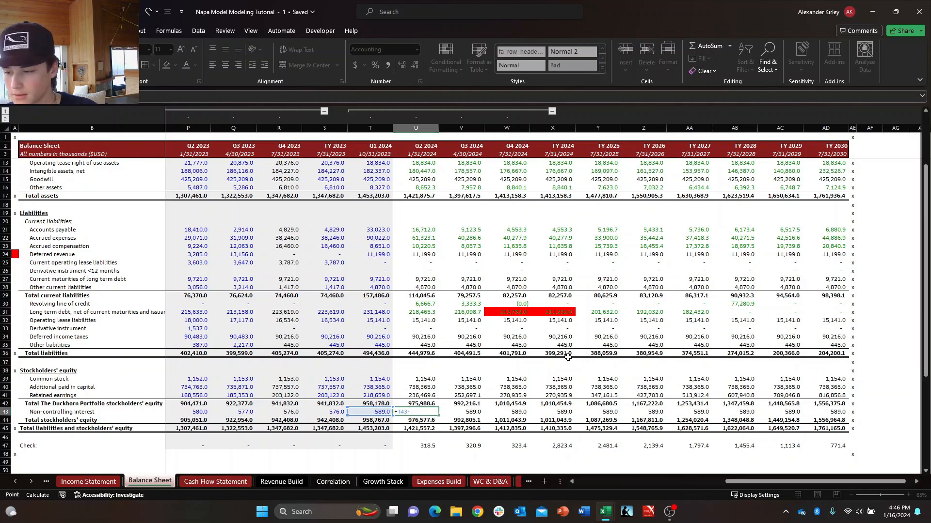
pyautogui.hotkey('ctrl', 'pageup')
pyautogui.press('Down')
pyautogui.press('Down')
pyautogui.press('Down')
pyautogui.press('Down')
pyautogui.press('Down')
pyautogui.press('Down')
pyautogui.press('Down')
pyautogui.press('Down')
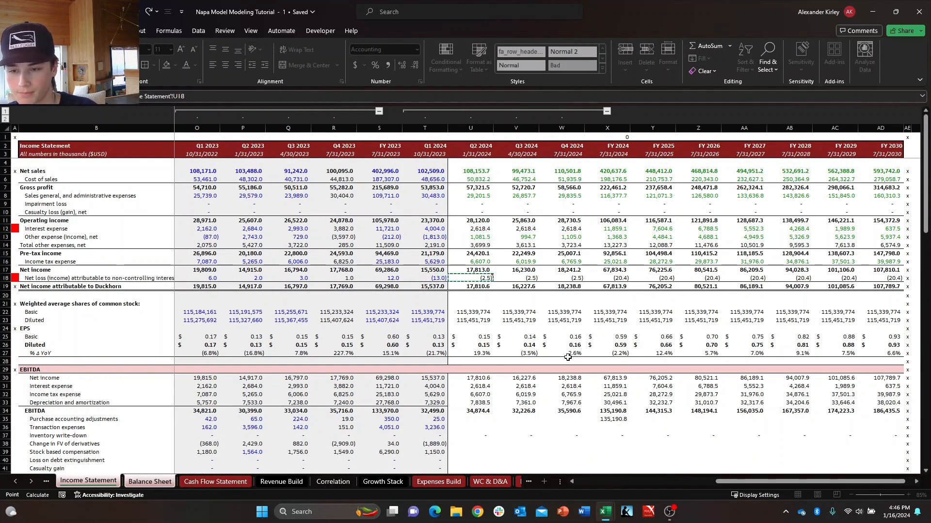
pyautogui.press('Return')
pyautogui.press('Up')
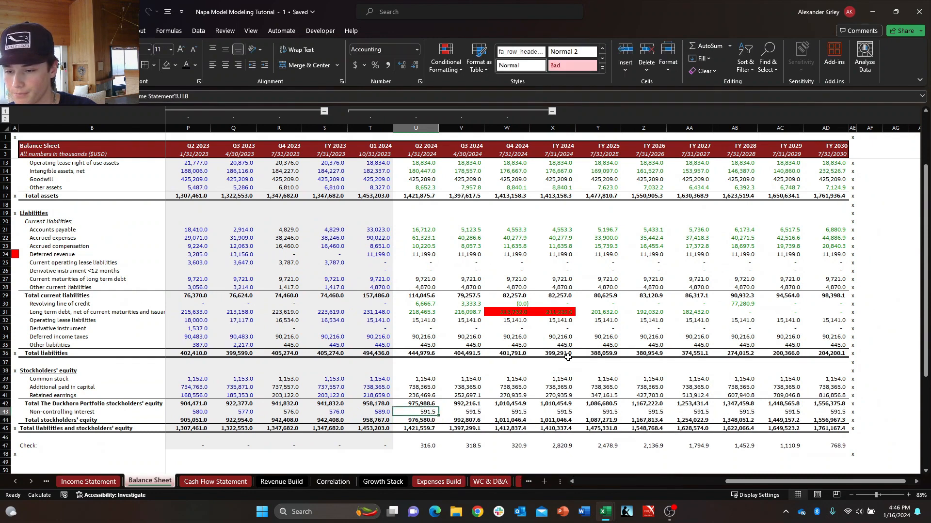
# Fill the Q2 2024 Non-controlling interest formula across to Q3 2024 and Q4 2024.
pyautogui.hotkey('shift', 'Right')
pyautogui.hotkey('shift', 'Right')
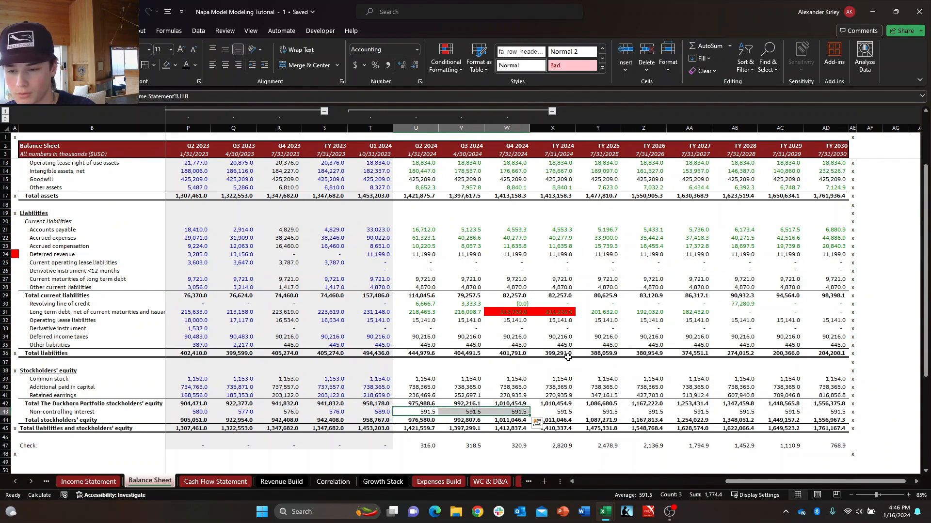
pyautogui.hotkey('ctrl', 'r')
pyautogui.hotkey('shift', 'Left')
pyautogui.hotkey('shift', 'Left')
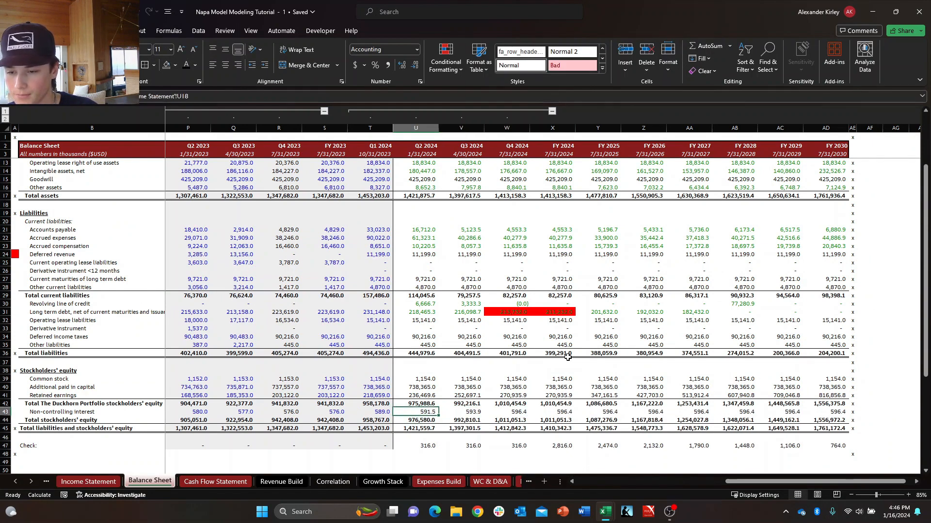
# Inspect the Q4 2024 and FY 2024 Non-controlling interest formulas in W43 and X43.
pyautogui.press('Right')
pyautogui.press('Right')
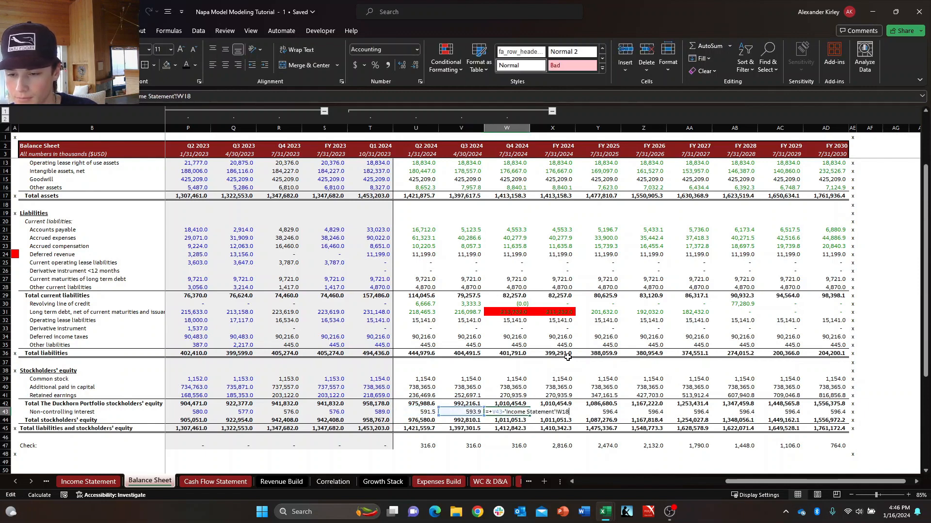
pyautogui.press('Right')
pyautogui.write('=+')
pyautogui.press('Left')
pyautogui.hotkey('ctrl', 'Return')
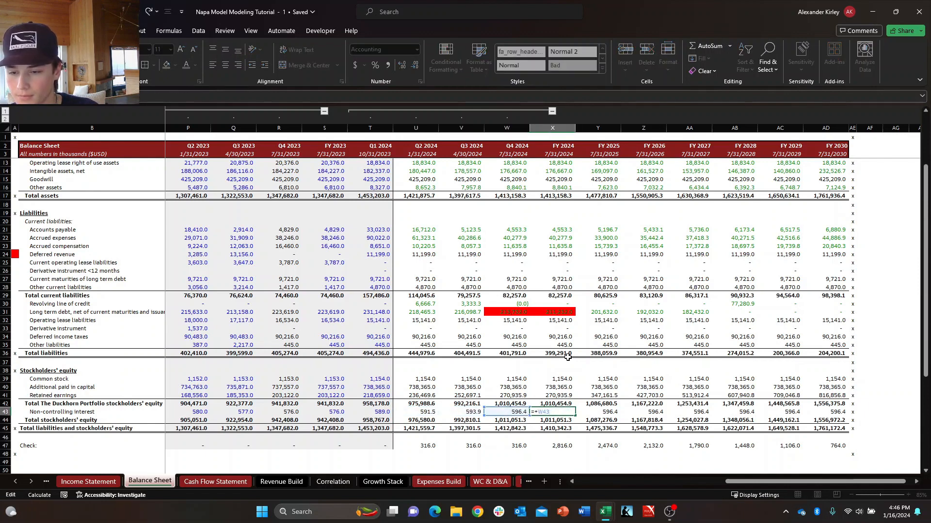
pyautogui.press('F2')
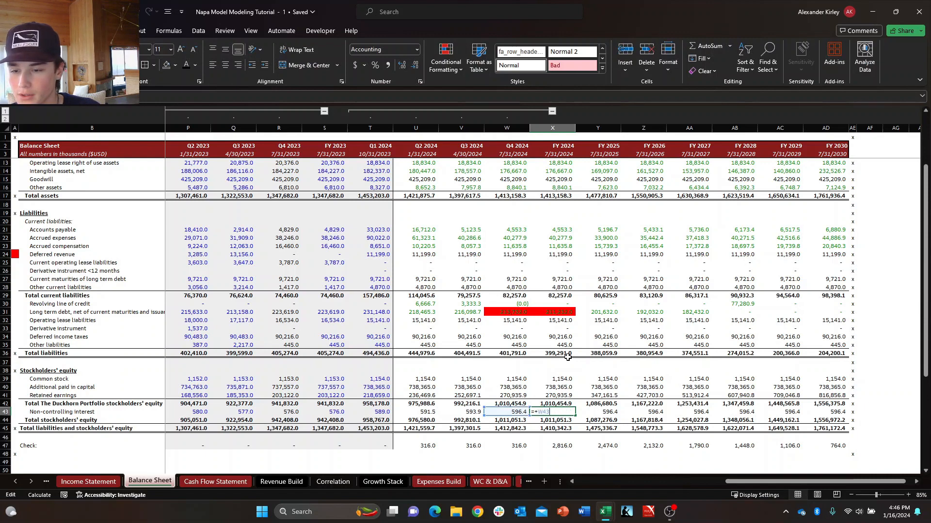
pyautogui.press('Escape')
pyautogui.press('Left')
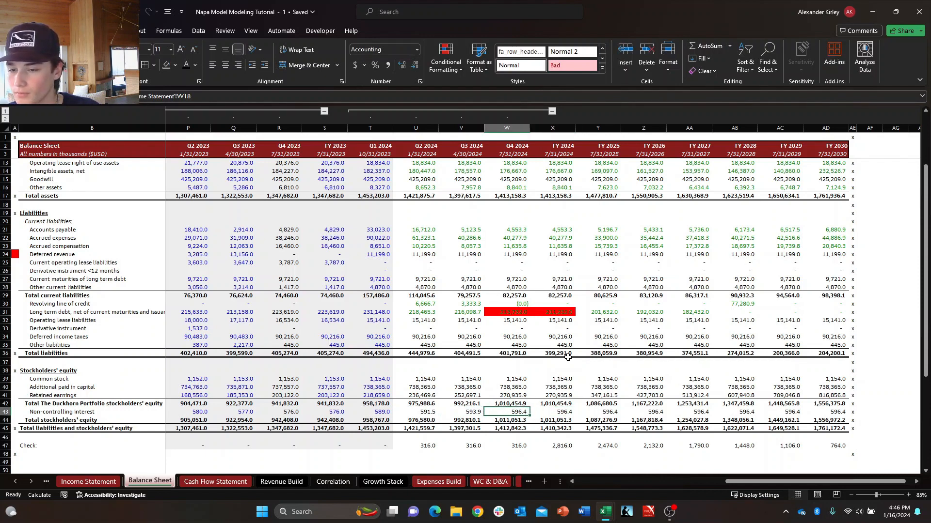
# Fill the Q4 2024 Non-controlling interest formula into FY 2024 and base it on the FY 2023 balance, giving =+S43-'Income Statement'!X18.
pyautogui.hotkey('shift', 'Right')
pyautogui.hotkey('ctrl', 'r')
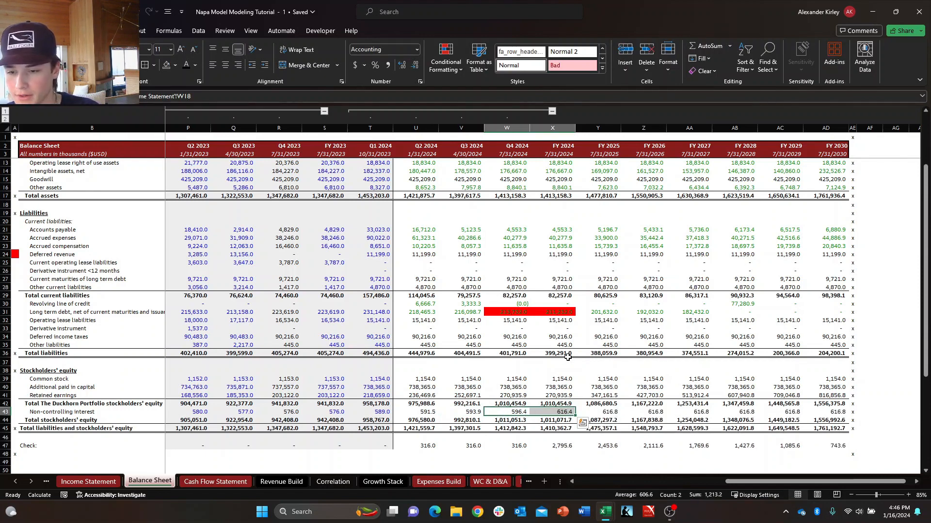
pyautogui.press('Right')
pyautogui.press('F2')
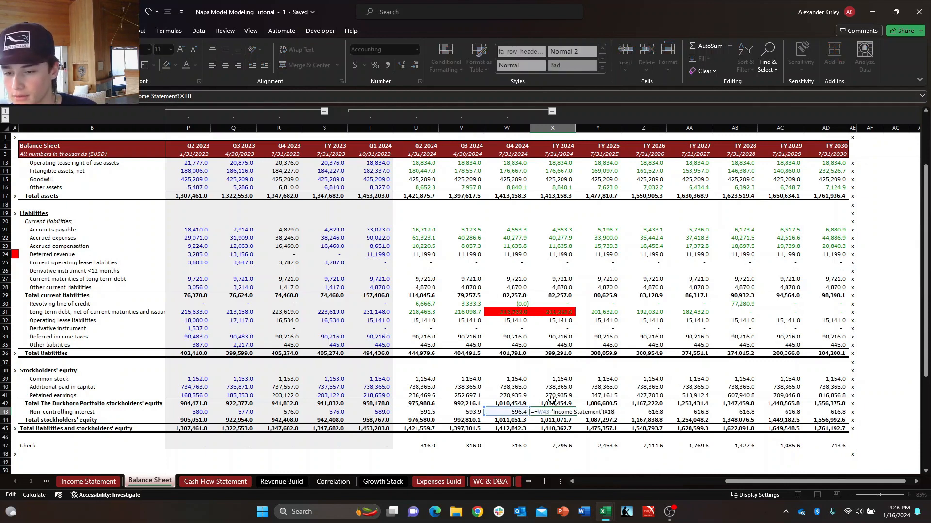
pyautogui.moveTo(515, 419); pyautogui.dragTo(320, 415)
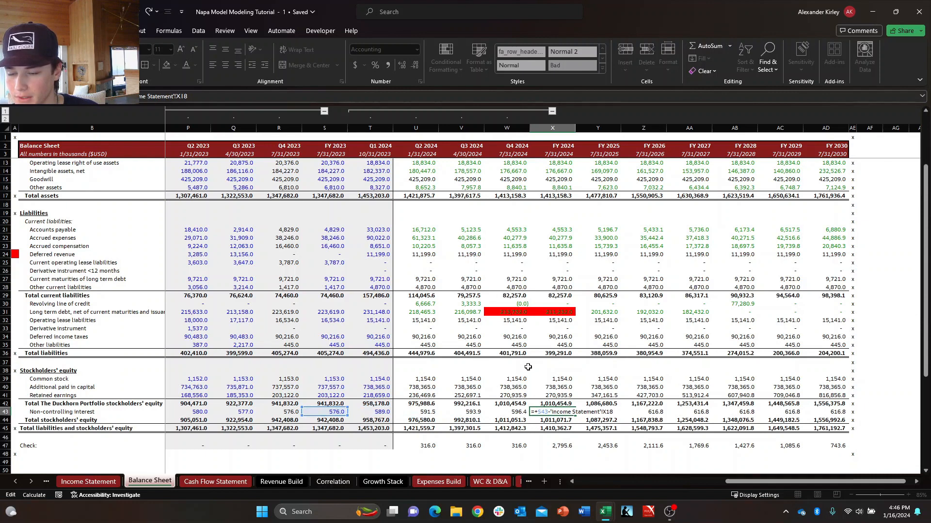
pyautogui.press('Return')
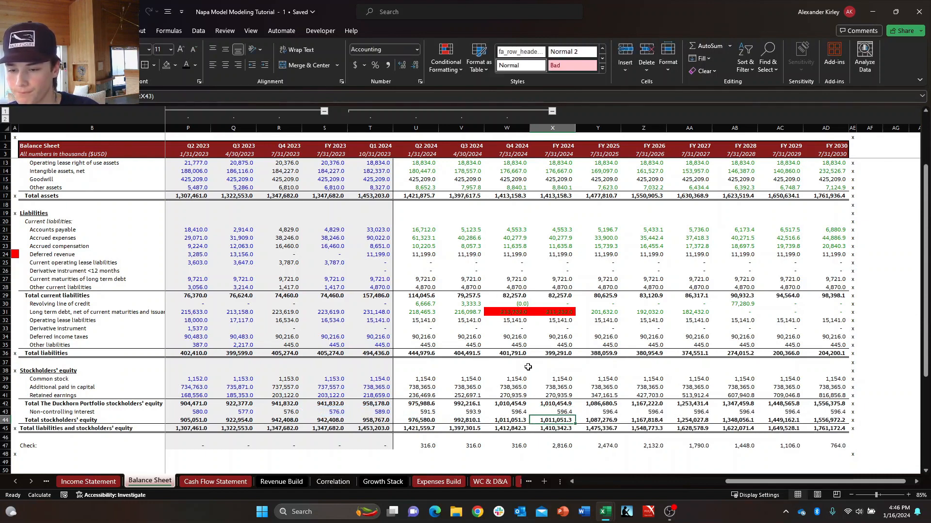
# Compare the Q4 2024 and FY 2024 Non-controlling interest balances in W43:X43.
pyautogui.press('Up')
pyautogui.press('Left')
pyautogui.hotkey('shift', 'Right')
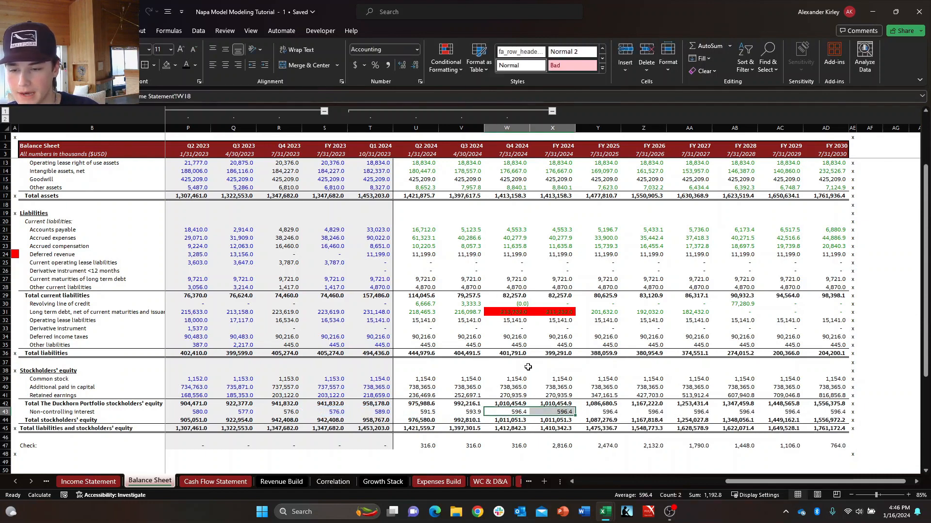
pyautogui.press('Right')
pyautogui.press('Right')
pyautogui.press('Left')
pyautogui.press('Left')
pyautogui.hotkey('shift', 'Right')
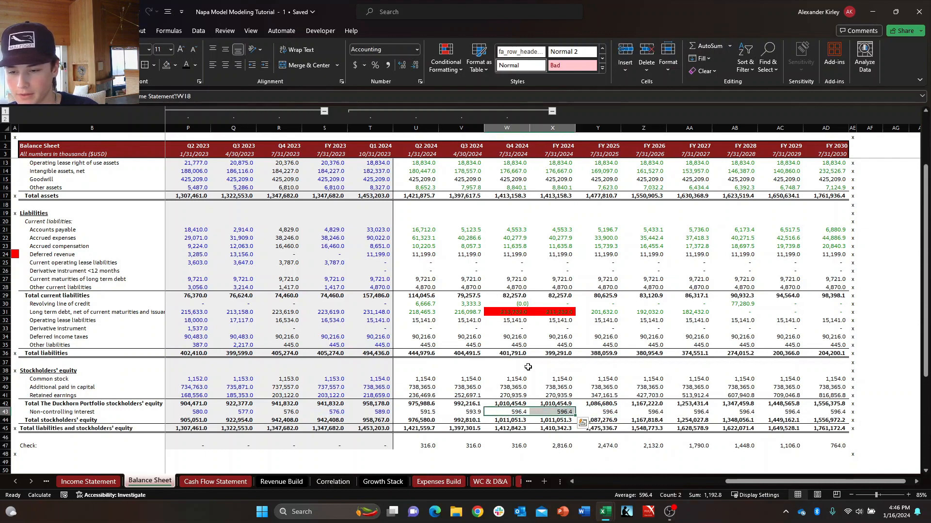
# Review the Q2 to Q4 2024 Non-controlling interest balances and the matching Check differences in U47:W47.
pyautogui.press('Left')
pyautogui.press('Left')
pyautogui.hotkey('shift', 'Right')
pyautogui.hotkey('shift', 'Right')
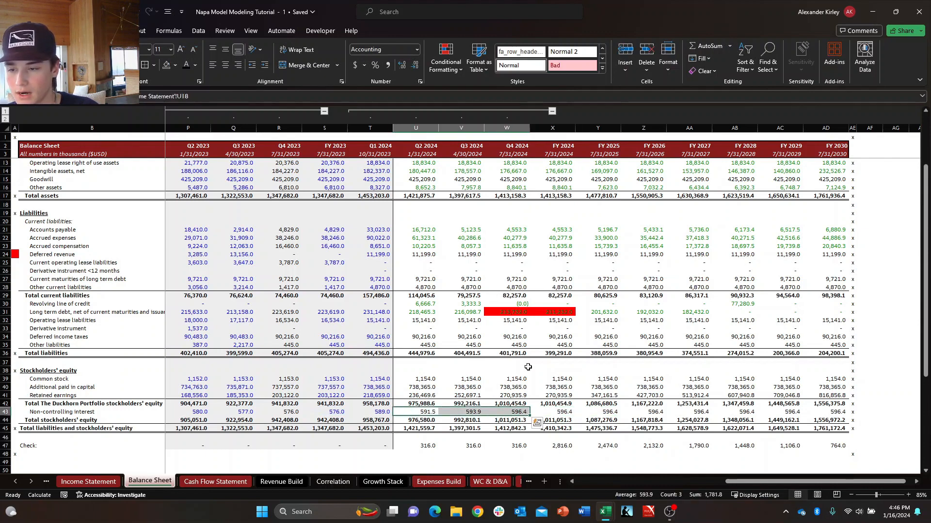
pyautogui.press('Down')
pyautogui.press('Down')
pyautogui.press('Down')
pyautogui.press('Down')
pyautogui.hotkey('shift', 'Right')
pyautogui.hotkey('shift', 'Right')
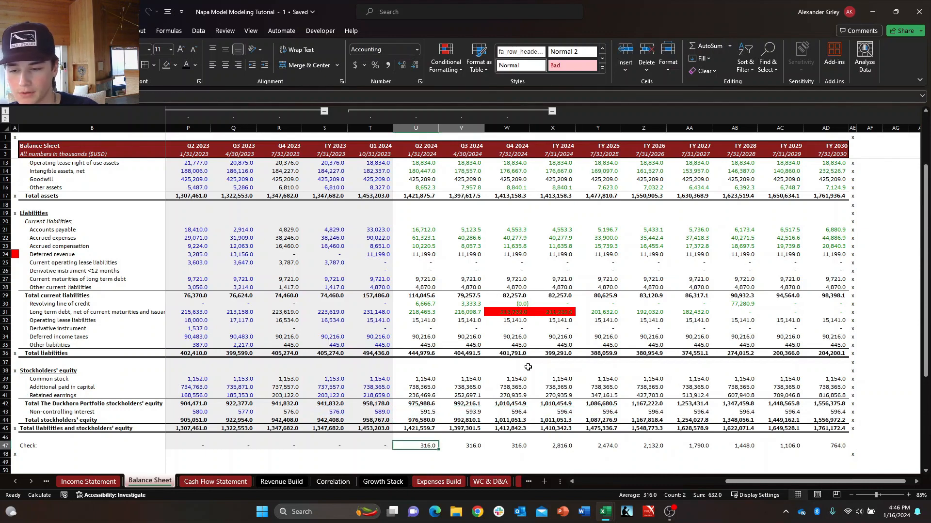
pyautogui.press('Right')
pyautogui.press('Left')
pyautogui.hotkey('shift', 'Right')
pyautogui.hotkey('shift', 'Right')
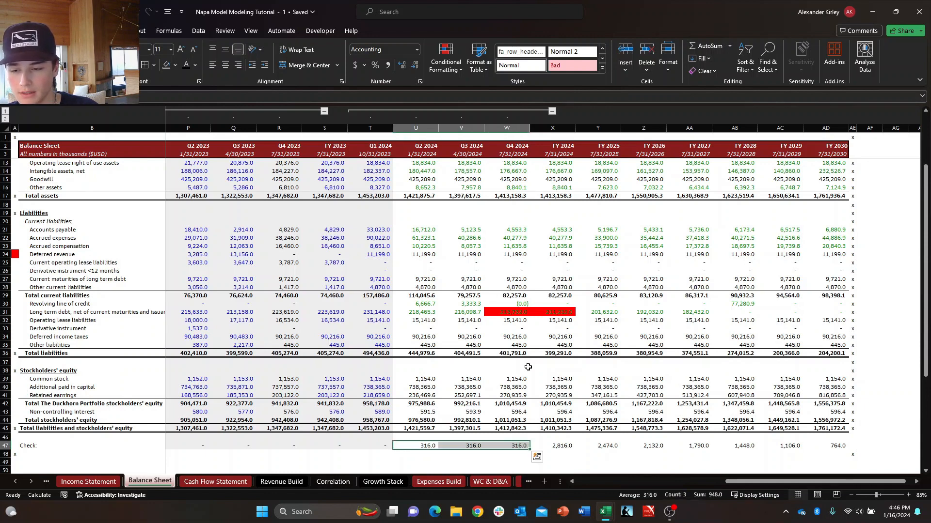
# Compare the Check differences from FY 2024 onward with the FY 2024 Total liabilities and stockholders' equity in X45.
pyautogui.press('Right')
pyautogui.press('Right')
pyautogui.press('Right')
pyautogui.press('Right')
pyautogui.press('Right')
pyautogui.press('Left')
pyautogui.press('Left')
pyautogui.press('Right')
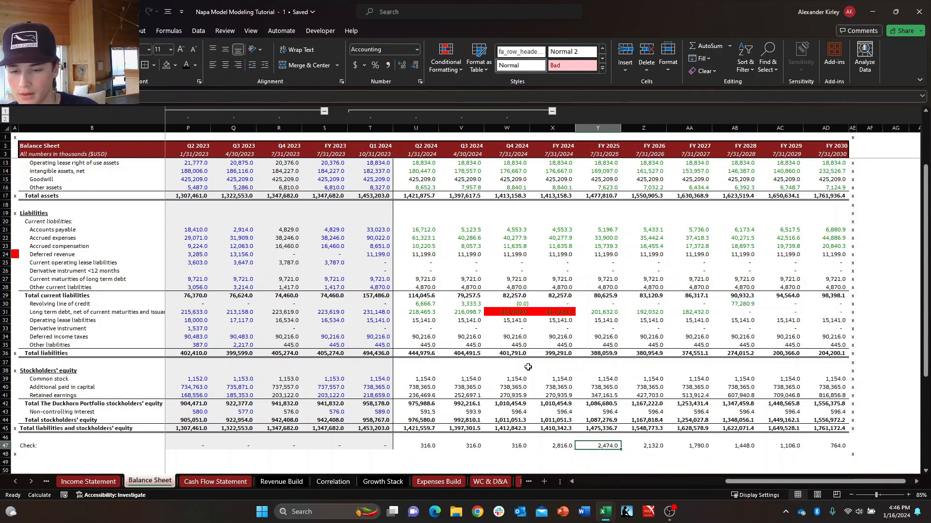
pyautogui.press('Right')
pyautogui.press('Right')
pyautogui.press('Right')
pyautogui.press('Right')
pyautogui.press('Down')
pyautogui.press('Left')
pyautogui.press('Up')
pyautogui.press('Up')
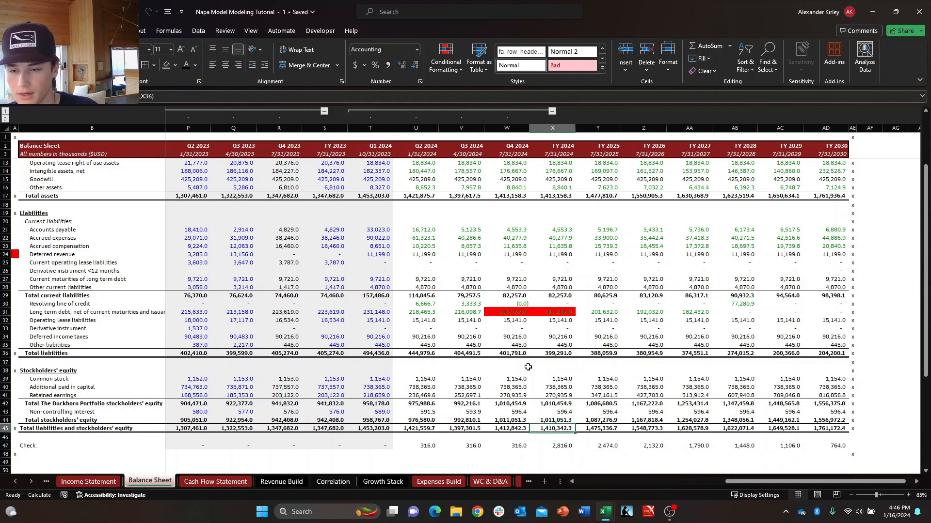
pyautogui.press('Right')
pyautogui.press('Down')
pyautogui.press('Down')
pyautogui.press('Left')
pyautogui.press('Down')
pyautogui.press('Up')
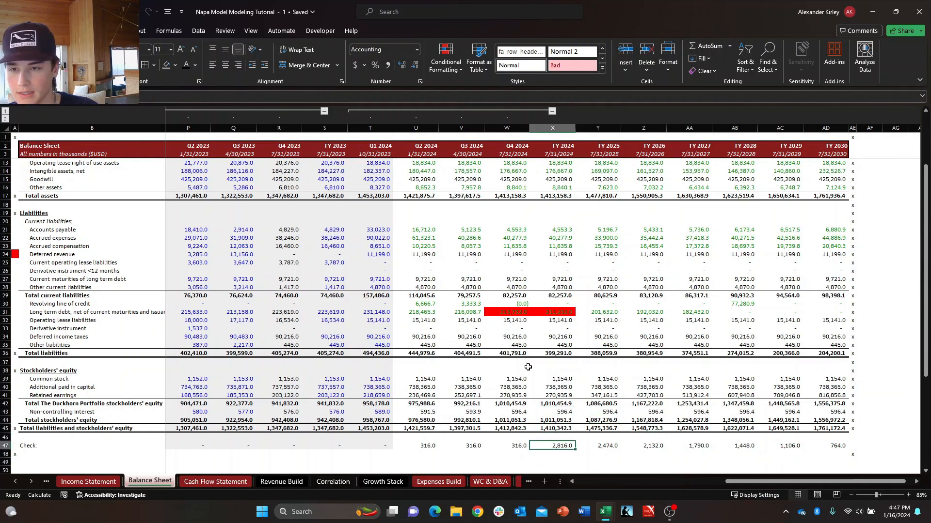
# Examine the pattern of annual Check differences across FY 2024 to FY 2030 in X47:AD47.
pyautogui.hotkey('ctrl', 'shift', 'Right')
pyautogui.hotkey('shift', 'Left')
pyautogui.hotkey('shift', 'Right')
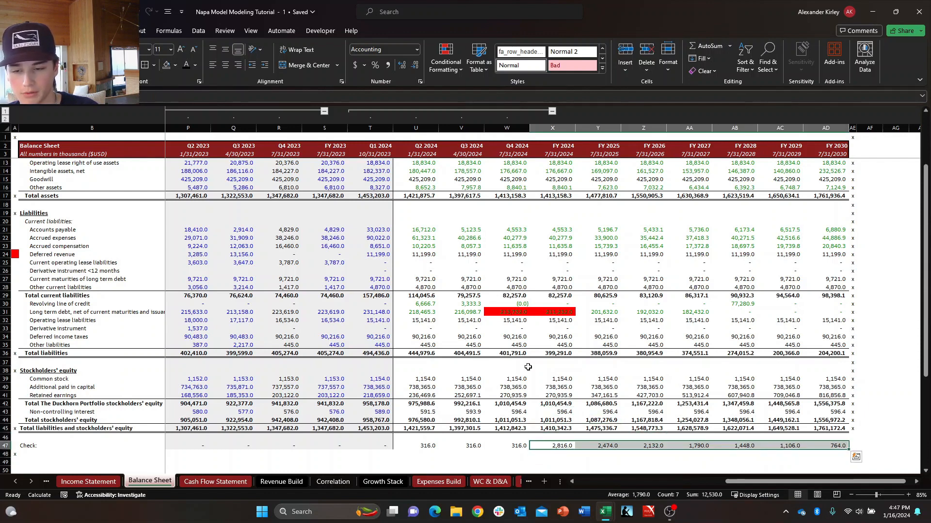
pyautogui.hotkey('shift', 'Left')
pyautogui.hotkey('shift', 'Left')
pyautogui.hotkey('shift', 'Left')
pyautogui.hotkey('shift', 'Left')
pyautogui.hotkey('shift', 'Left')
pyautogui.hotkey('shift', 'Left')
pyautogui.hotkey('ctrl', 'shift', 'Right')
pyautogui.hotkey('shift', 'Left')
pyautogui.hotkey('shift', 'Left')
pyautogui.hotkey('shift', 'Left')
pyautogui.hotkey('shift', 'Left')
pyautogui.hotkey('shift', 'Left')
pyautogui.hotkey('shift', 'Left')
pyautogui.hotkey('shift', 'Left')
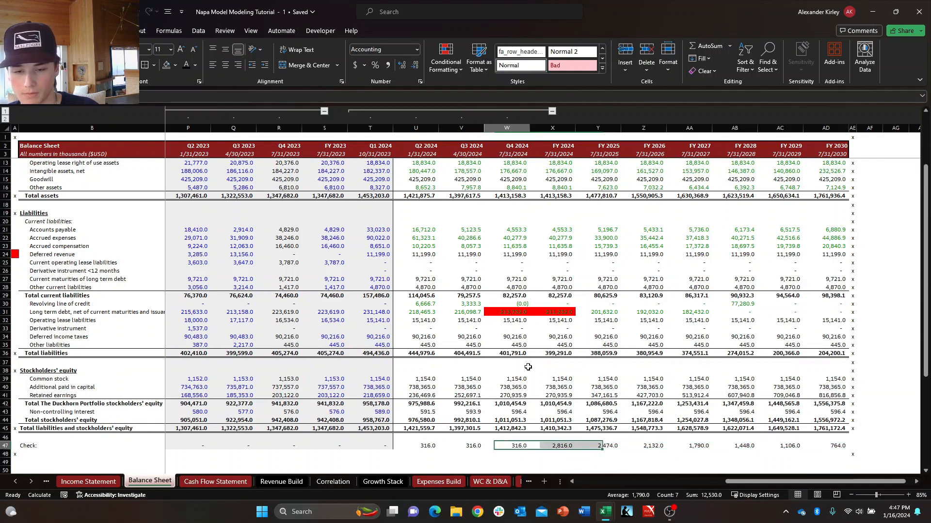
pyautogui.hotkey('shift', 'Right')
pyautogui.press('Right')
pyautogui.press('Left')
pyautogui.press('Right')
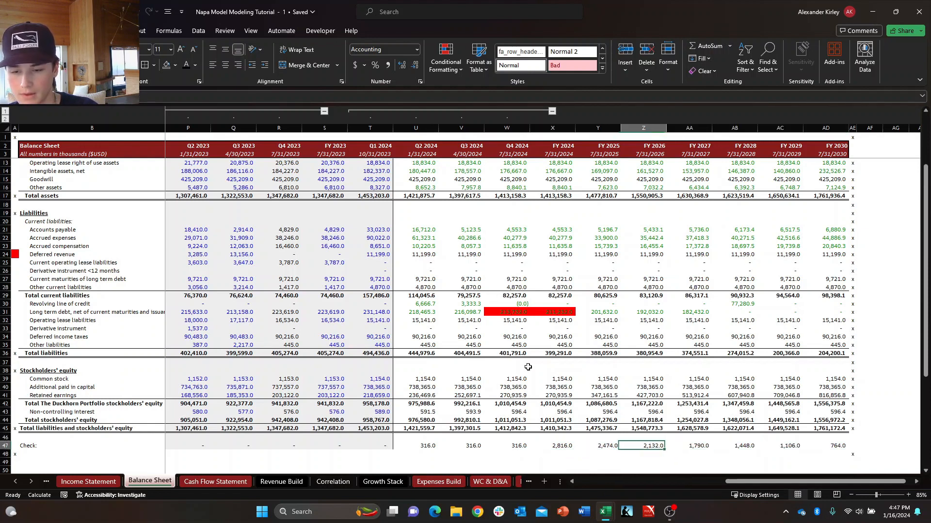
pyautogui.press('Right')
pyautogui.press('Right')
pyautogui.press('Right')
pyautogui.press('Right')
pyautogui.press('Right')
pyautogui.press('Left')
pyautogui.press('Left')
pyautogui.press('Left')
pyautogui.press('Left')
pyautogui.press('Left')
pyautogui.press('Left')
pyautogui.press('Left')
# Inspect the Q4 2024 and FY 2024 Long term debt cells W31 and X31 and the revolver and retained earnings formulas nearby.
pyautogui.press('Up')
pyautogui.press('Up')
pyautogui.press('Up')
pyautogui.press('Up')
pyautogui.press('Up')
pyautogui.press('Up')
pyautogui.press('Up')
pyautogui.press('Up')
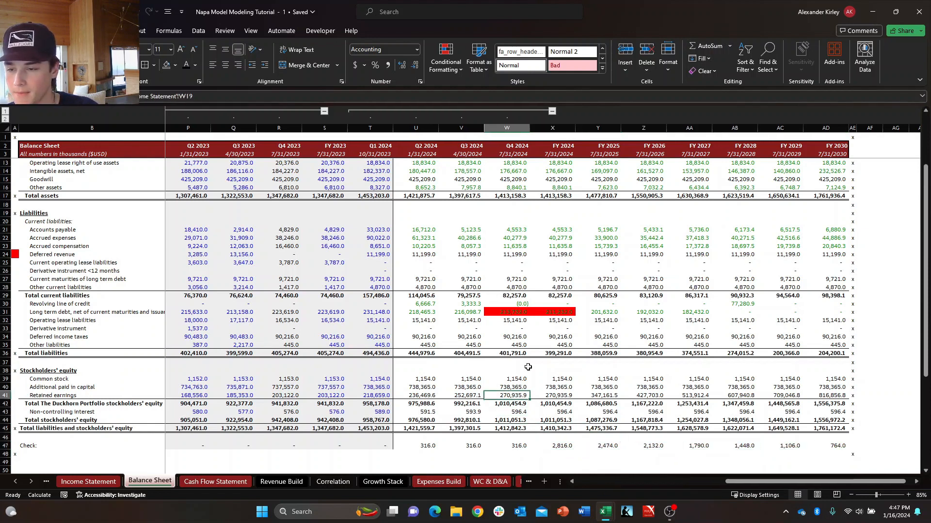
pyautogui.press('Right')
pyautogui.press('Up')
pyautogui.press('Up')
pyautogui.press('Up')
pyautogui.press('Up')
pyautogui.press('Up')
pyautogui.press('Up')
pyautogui.press('Up')
pyautogui.press('Up')
pyautogui.press('Up')
pyautogui.press('Down')
pyautogui.press('Left')
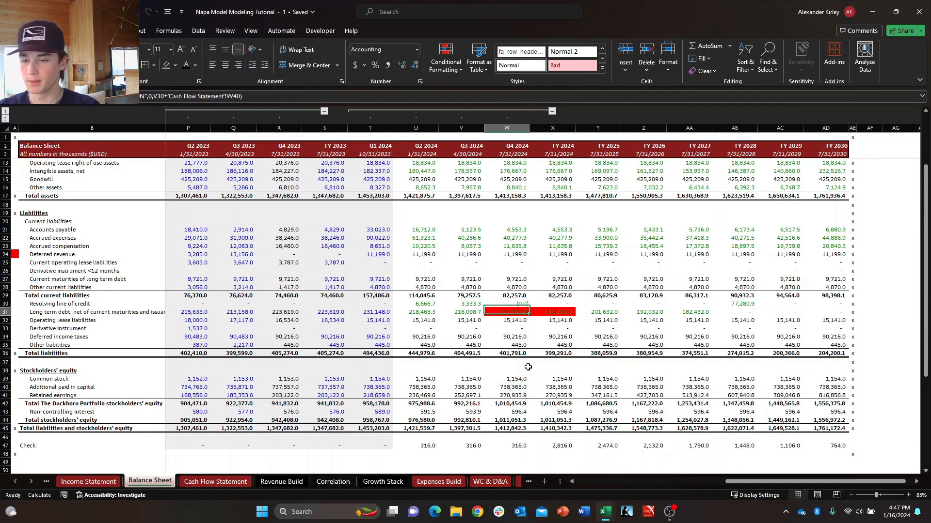
pyautogui.press('Right')
pyautogui.press('Left')
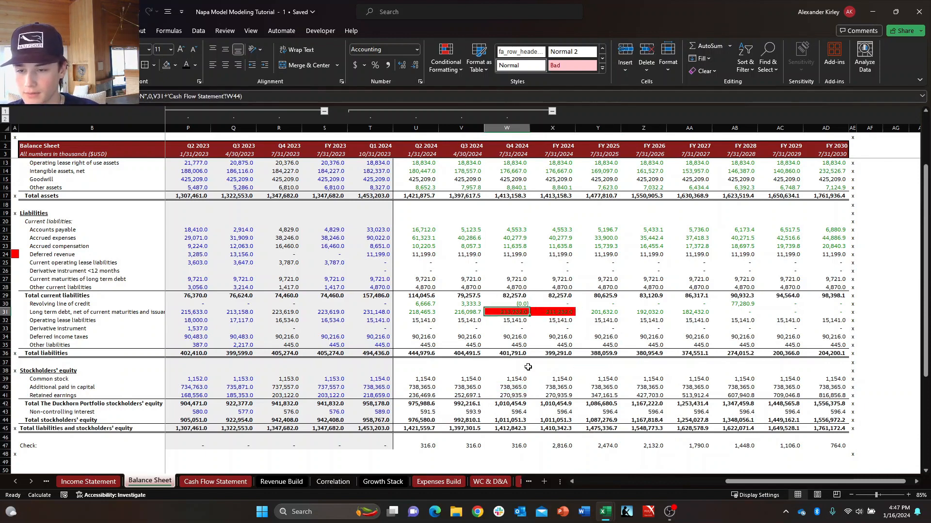
pyautogui.press('Right')
pyautogui.press('Down')
pyautogui.press('Down')
pyautogui.press('Down')
pyautogui.press('Down')
pyautogui.press('Down')
pyautogui.press('Down')
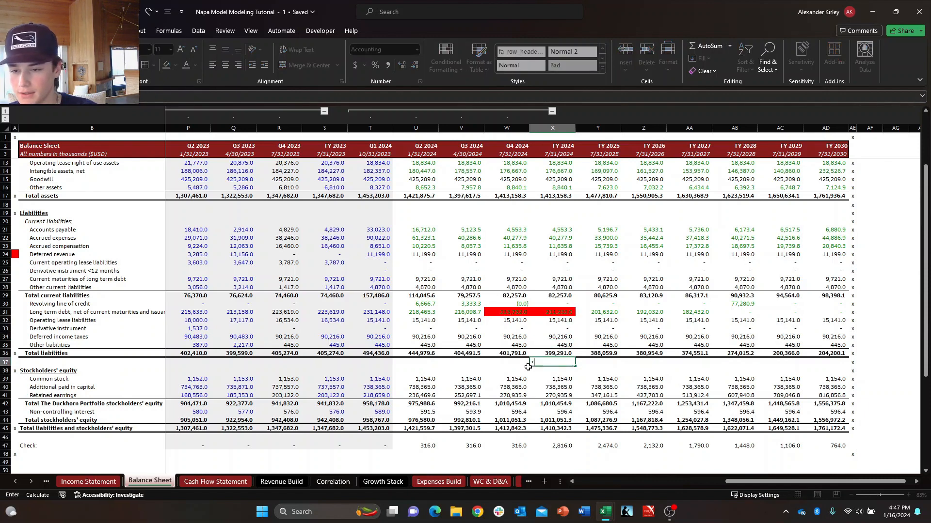
pyautogui.press('Up')
pyautogui.press('Up')
pyautogui.press('Up')
pyautogui.press('Up')
pyautogui.press('Up')
pyautogui.press('Down')
pyautogui.press('Down')
pyautogui.press('Down')
pyautogui.press('Down')
pyautogui.press('Down')
pyautogui.press('Down')
pyautogui.press('Down')
pyautogui.press('Down')
pyautogui.press('Down')
pyautogui.press('Down')
pyautogui.press('Down')
pyautogui.press('Down')
pyautogui.press('Down')
pyautogui.press('Down')
pyautogui.press('Down')
pyautogui.press('Down')
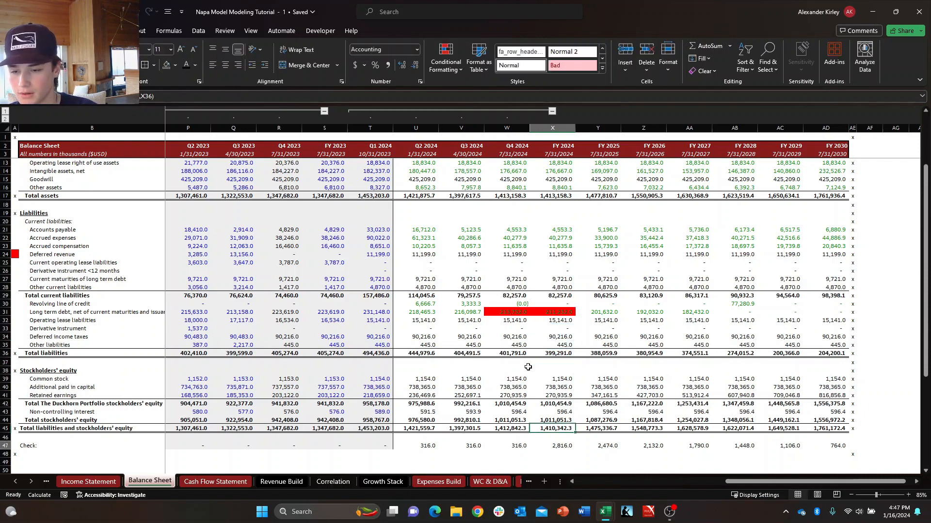
# Calculate the gap between Q4 2024 and FY 2024 Long term debt in X48 as W31 minus X31.
pyautogui.write('=')
pyautogui.press('Up')
pyautogui.press('Up')
pyautogui.press('Up')
pyautogui.hotkey('ctrl', 'Up')
pyautogui.hotkey('ctrl', 'Up')
pyautogui.hotkey('ctrl', 'Up')
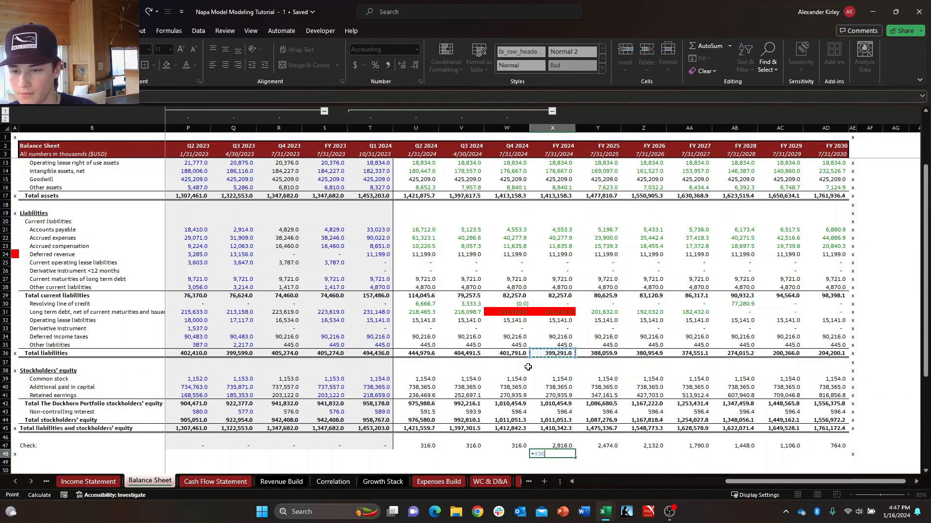
pyautogui.press('Down')
pyautogui.press('Down')
pyautogui.press('Down')
pyautogui.press('Down')
pyautogui.press('Down')
pyautogui.press('Down')
pyautogui.press('Down')
pyautogui.press('Down')
pyautogui.press('Down')
pyautogui.press('Down')
pyautogui.press('Left')
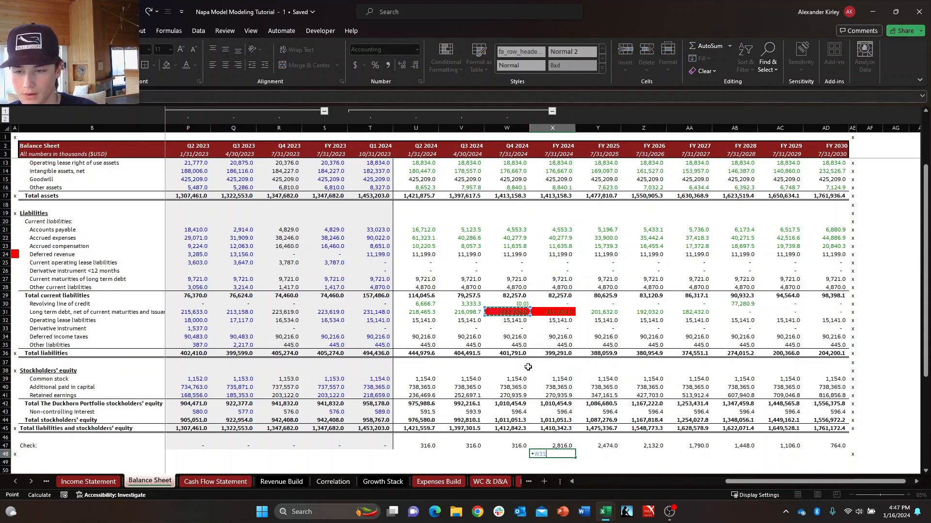
pyautogui.write('-')
pyautogui.press('Up')
pyautogui.press('Up')
pyautogui.press('Up')
pyautogui.press('Up')
pyautogui.press('Up')
pyautogui.press('Up')
pyautogui.press('Up')
pyautogui.press('Up')
pyautogui.press('Up')
pyautogui.press('Up')
pyautogui.press('Up')
pyautogui.press('Up')
pyautogui.press('Up')
pyautogui.press('Up')
pyautogui.press('Up')
pyautogui.press('Up')
pyautogui.press('Up')
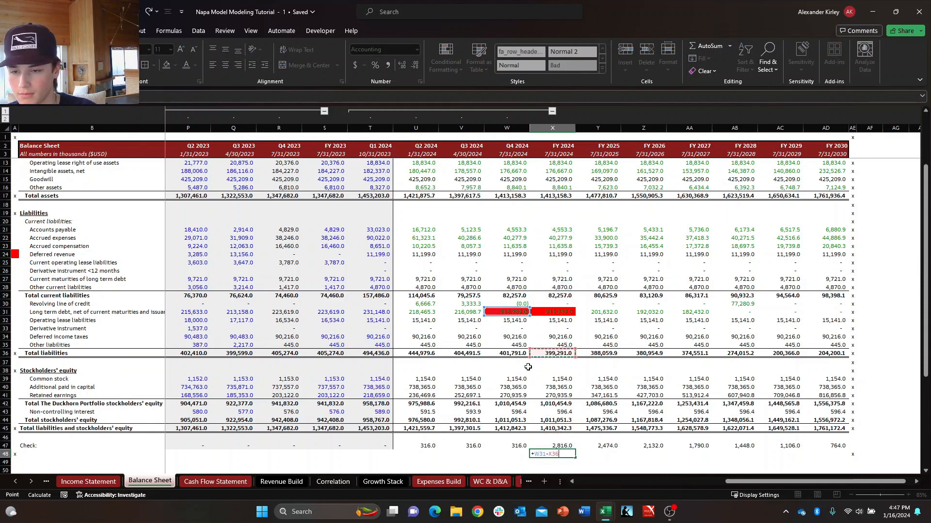
pyautogui.press('Return')
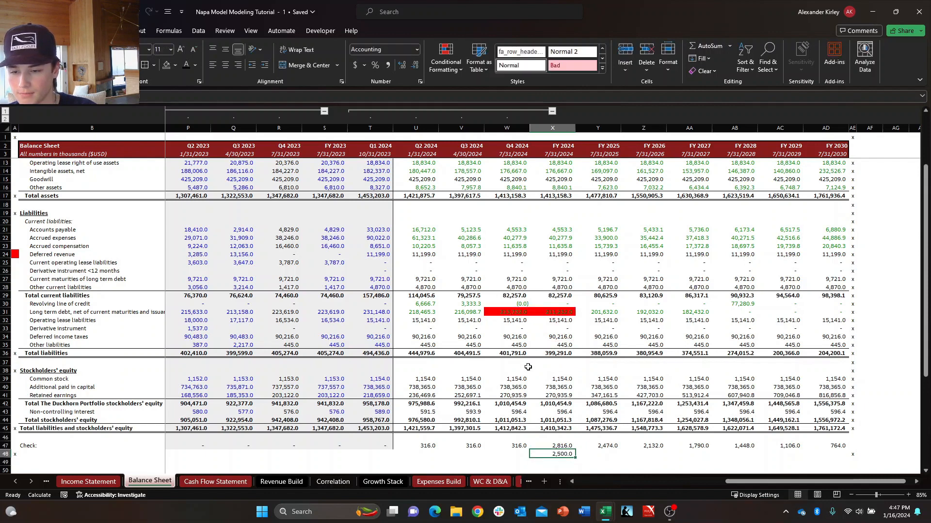
# Subtract the debt gap in X48 from the FY 2024 Check difference in X47, placing the formula in X49.
pyautogui.write('+')
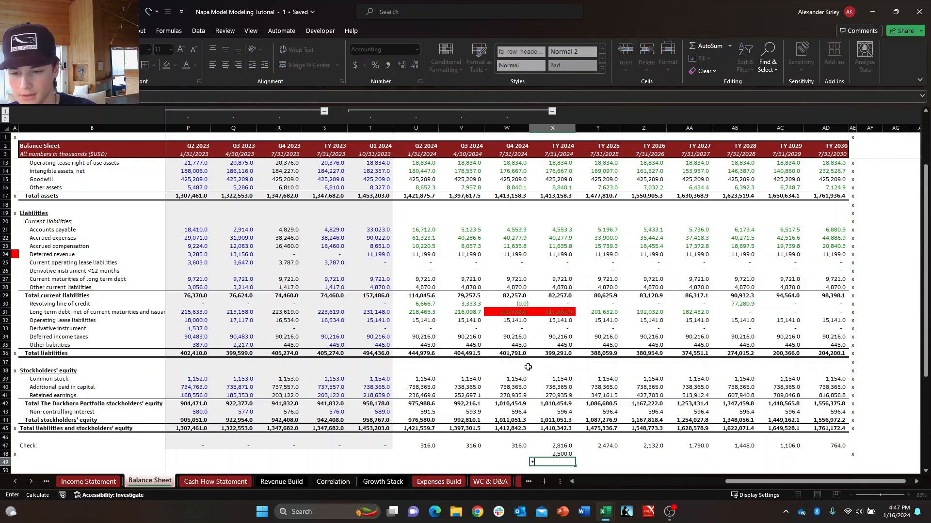
pyautogui.press('Up')
pyautogui.press('Up')
pyautogui.write('-')
pyautogui.press('Up')
pyautogui.press('Return')
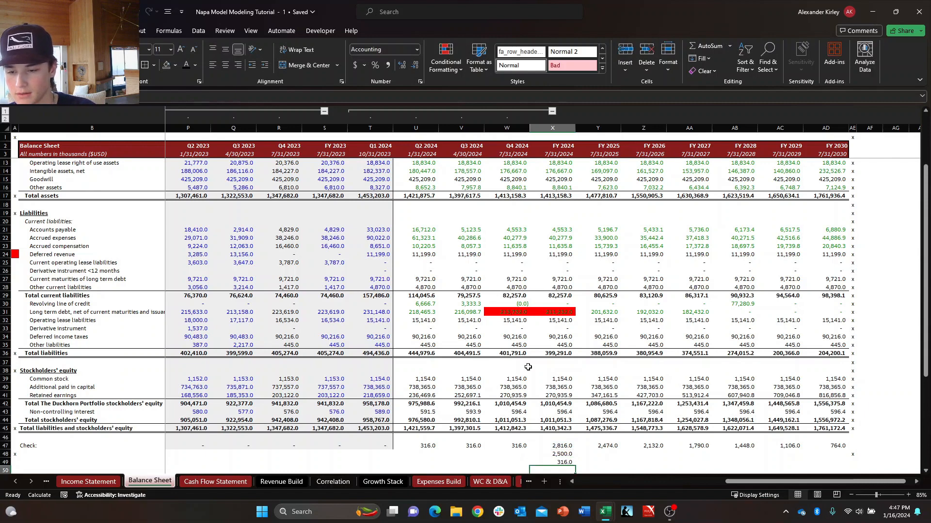
# Compare the two helper calculations in X48:X49 with the FY 2024 Check difference.
pyautogui.press('Up')
pyautogui.press('Up')
pyautogui.press('Down')
pyautogui.press('Up')
pyautogui.press('Right')
pyautogui.press('Left')
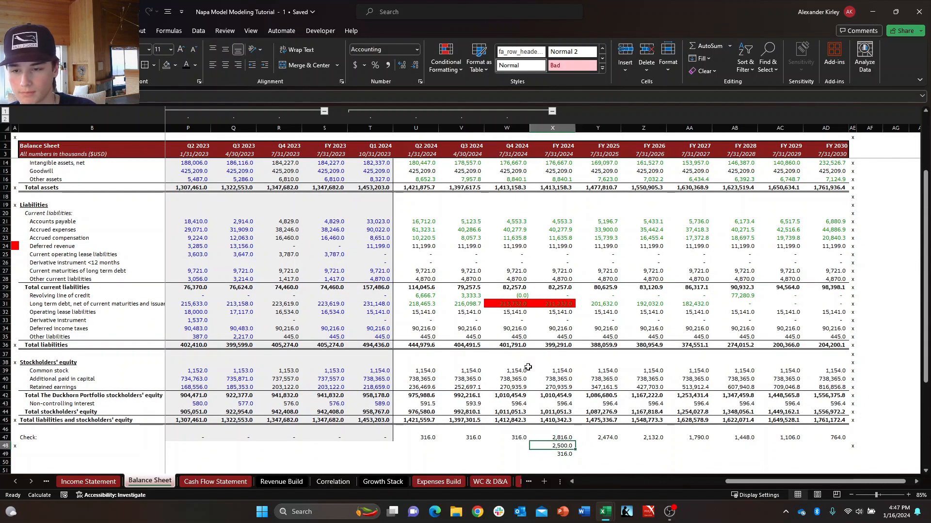
pyautogui.press('Down')
pyautogui.press('Up')
pyautogui.press('Down')
pyautogui.press('Up')
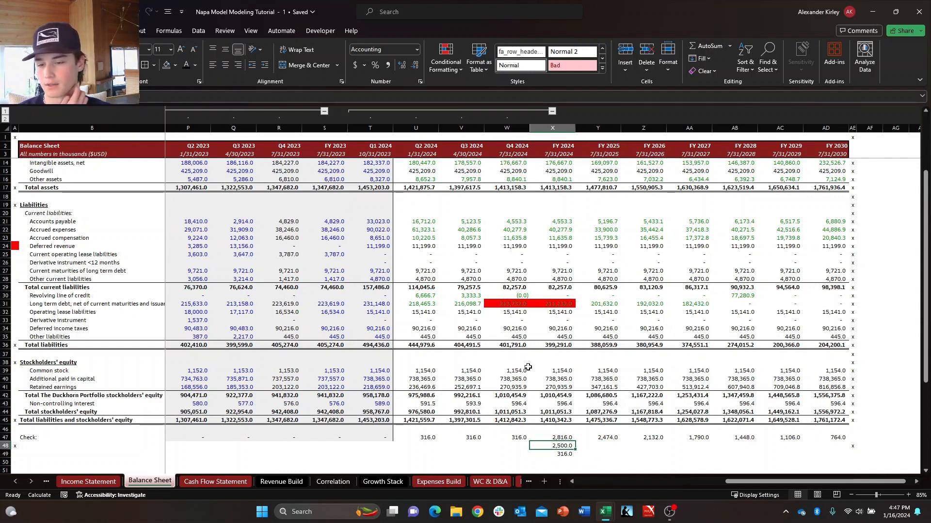
pyautogui.press('Right')
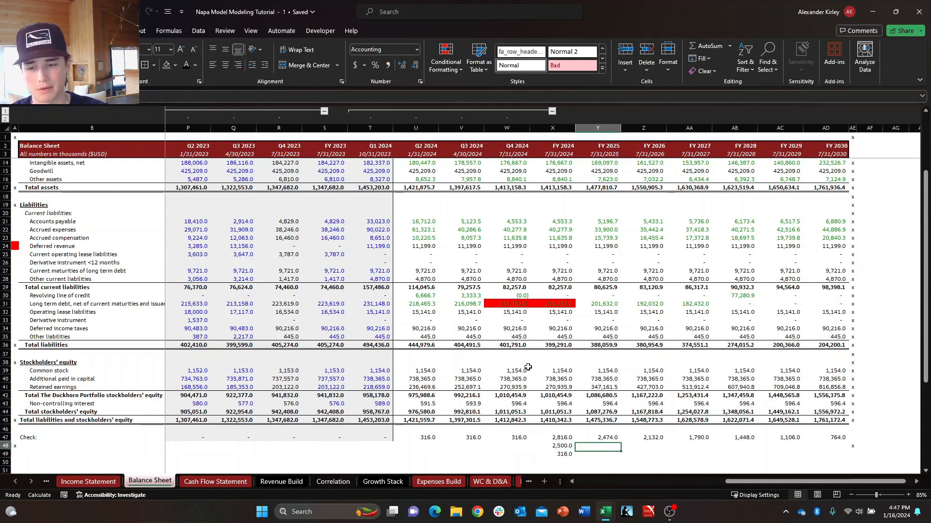
pyautogui.press('Left')
pyautogui.press('Right')
pyautogui.press('Left')
pyautogui.press('Right')
pyautogui.press('Left')
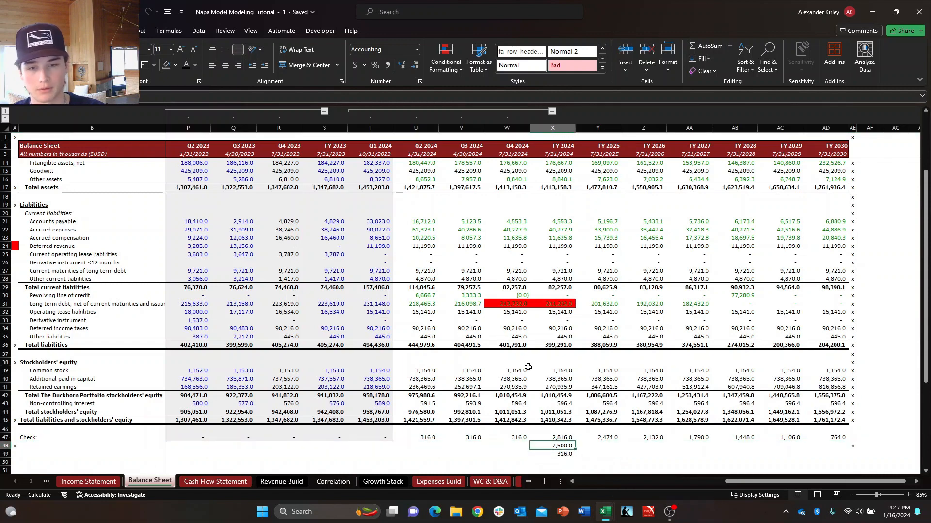
pyautogui.hotkey('shift', 'space')
pyautogui.press('Down')
pyautogui.press('Right')
pyautogui.press('Up')
pyautogui.press('Left')
pyautogui.hotkey('shift', 'space')
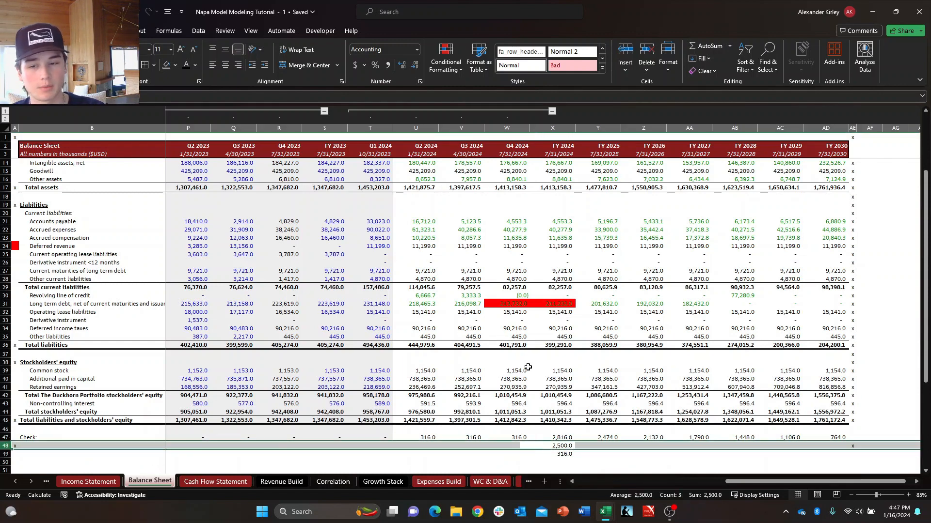
pyautogui.press('Down')
pyautogui.press('Right')
pyautogui.press('Up')
pyautogui.press('Left')
pyautogui.press('Down')
pyautogui.press('Right')
pyautogui.press('Up')
pyautogui.press('Left')
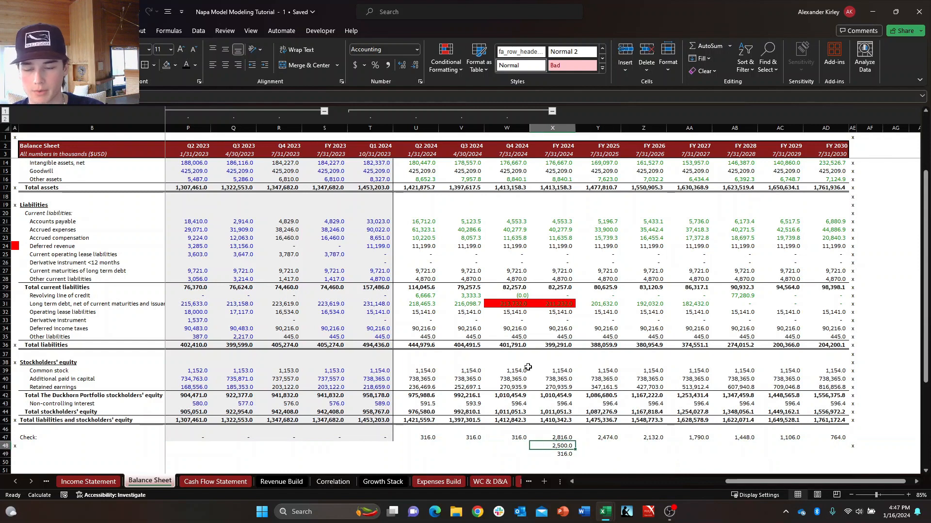
pyautogui.hotkey('shift', 'space')
pyautogui.press('Down')
pyautogui.press('Right')
pyautogui.press('Up')
pyautogui.press('Left')
pyautogui.hotkey('shift', 'space')
pyautogui.press('Down')
pyautogui.press('Up')
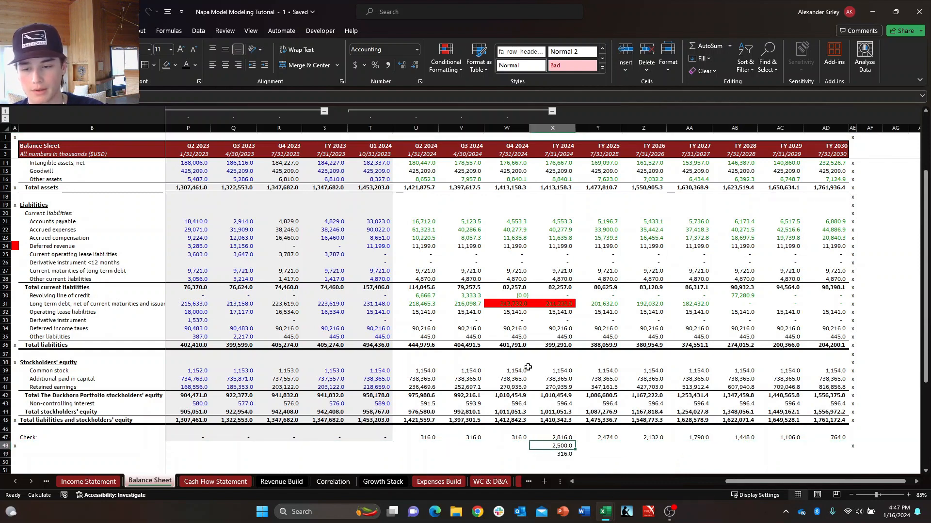
pyautogui.hotkey('ctrl', 'space')
pyautogui.press('Down')
pyautogui.press('Down')
pyautogui.press('Down')
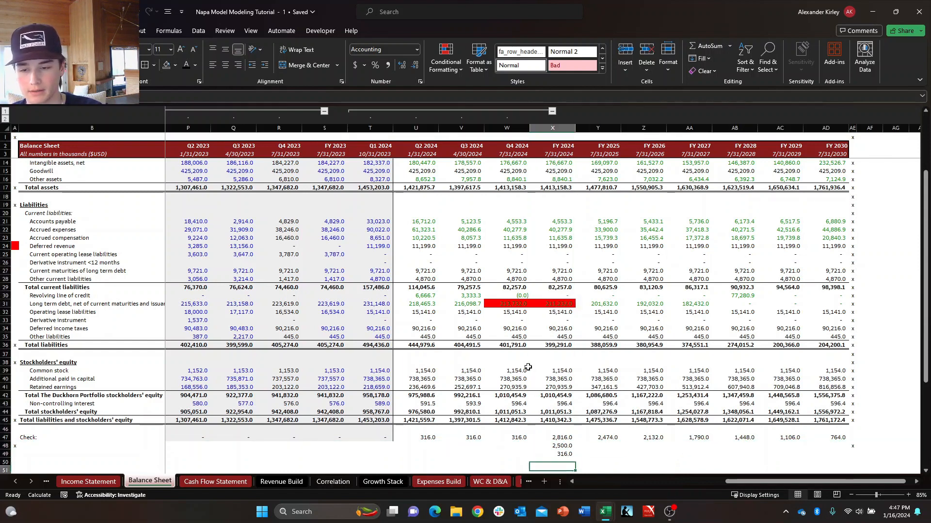
# Examine the year-to-year change in the Check differences through FY 2030 in row 47.
pyautogui.press('Up')
pyautogui.press('Up')
pyautogui.press('Up')
pyautogui.press('Up')
pyautogui.press('Left')
pyautogui.press('Right')
pyautogui.press('Right')
pyautogui.press('Right')
pyautogui.press('Right')
pyautogui.press('Right')
pyautogui.press('Right')
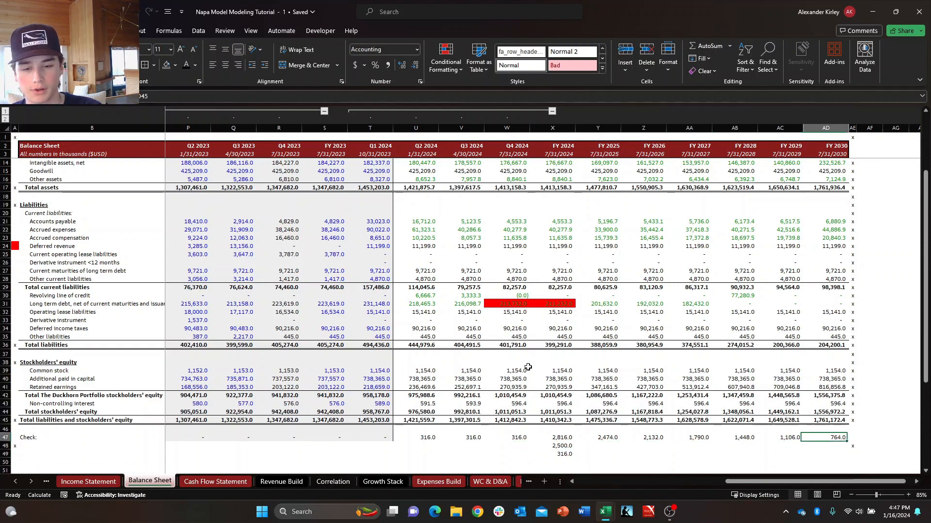
pyautogui.press('Left')
pyautogui.press('Left')
pyautogui.press('Left')
pyautogui.press('Left')
pyautogui.press('Left')
pyautogui.press('Right')
pyautogui.press('Right')
pyautogui.press('Right')
pyautogui.press('Right')
pyautogui.press('Right')
pyautogui.press('Right')
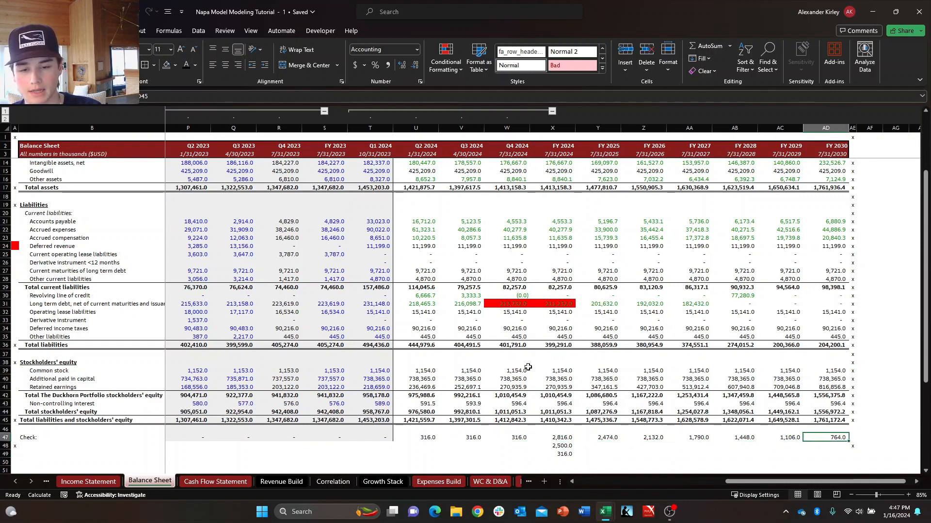
# Review the FY 2024 Check cell on the Balance Sheet together with the helper calculations below it in X48:X49.
pyautogui.press('Left')
pyautogui.press('Left')
pyautogui.press('Left')
pyautogui.press('Left')
pyautogui.press('Left')
pyautogui.press('Left')
pyautogui.press('Left')
pyautogui.press('Right')
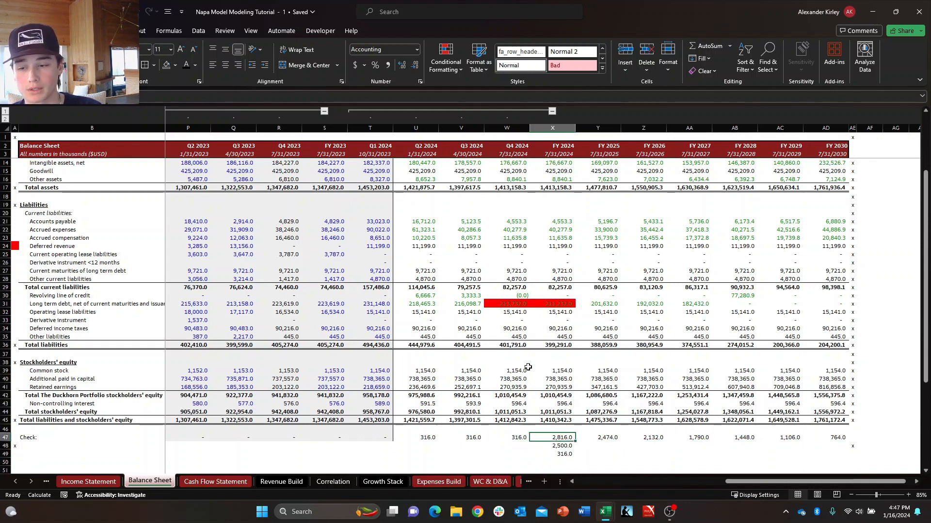
pyautogui.press('Down')
pyautogui.press('Down')
pyautogui.press('Up')
pyautogui.press('Up')
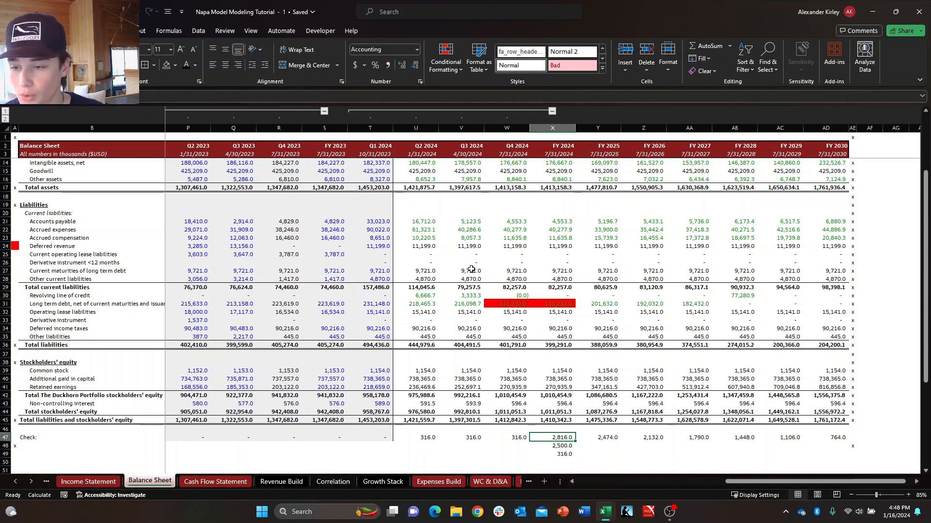
pyautogui.scroll(4, 471, 268)
pyautogui.scroll(-2, 518, 334)
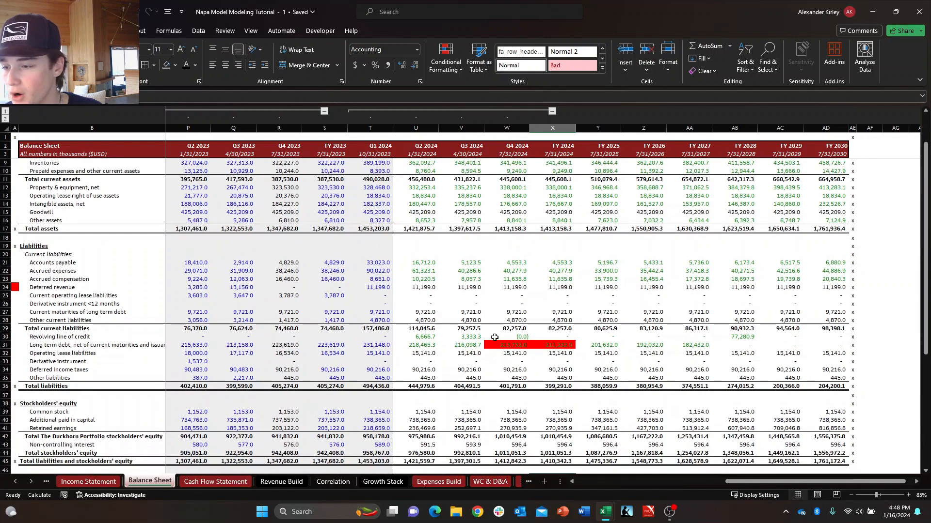
# Examine the operating, investing and financing lines of the Cash Flow Statement for a source of the gap, focusing on Q1 2024.
pyautogui.click(216, 482)
pyautogui.click(522, 223)
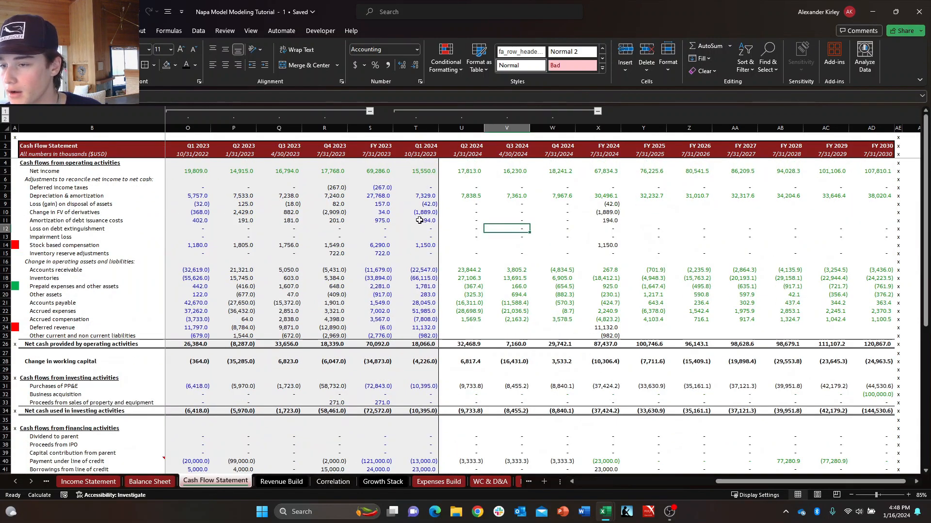
pyautogui.press('Left')
pyautogui.press('Left')
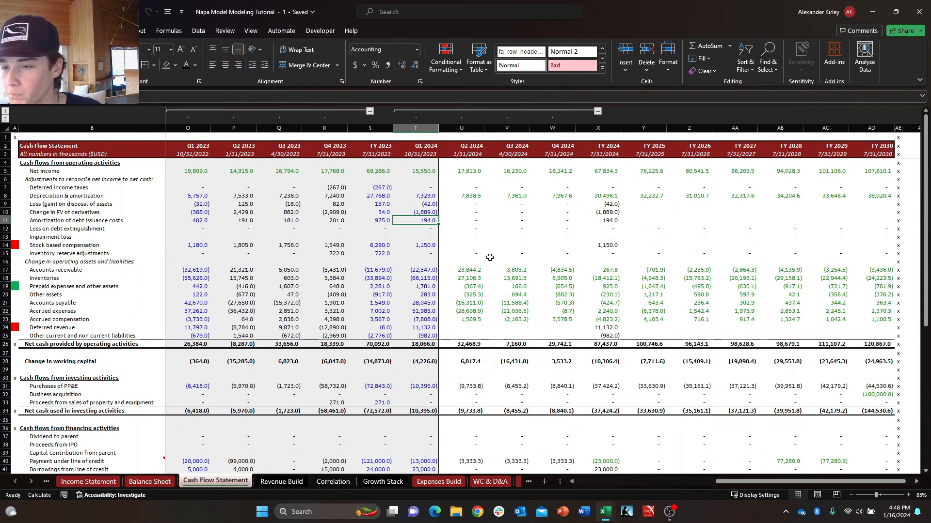
pyautogui.scroll(-2, 496, 270)
pyautogui.scroll(-2, 614, 383)
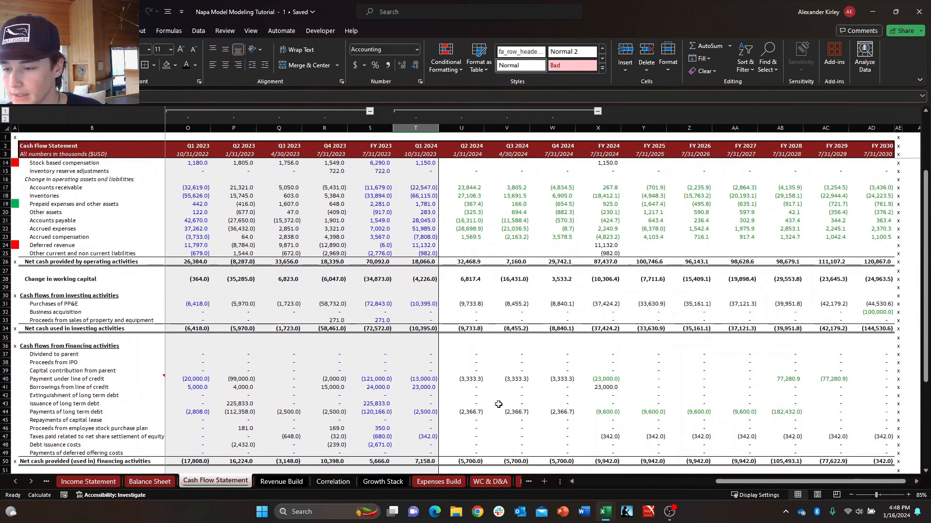
pyautogui.scroll(4, 465, 383)
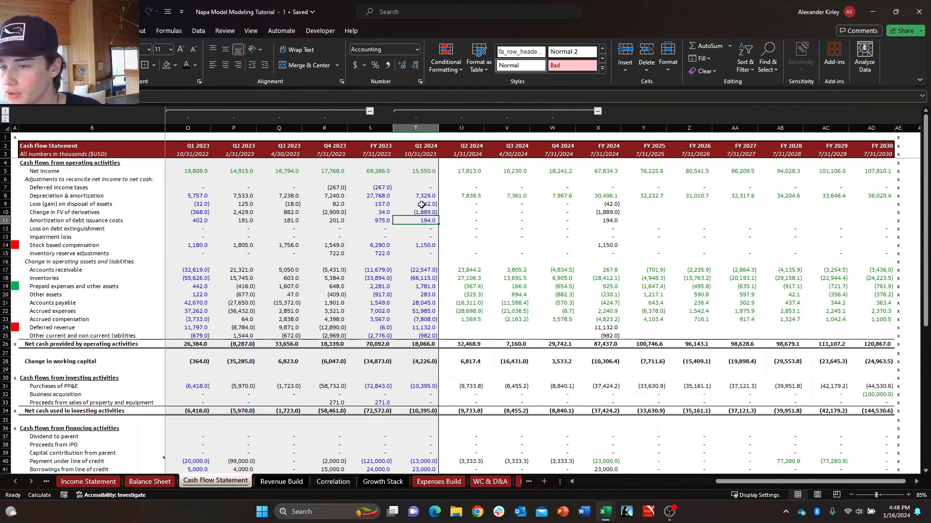
pyautogui.press('Up')
pyautogui.press('Up')
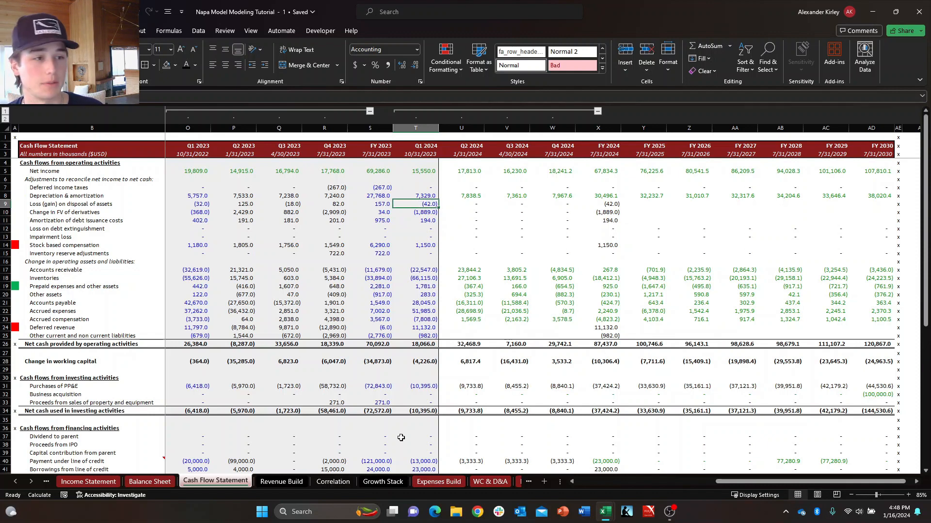
# Search the Balance Sheet for 2500, then repeat the search matching entire cell contents.
pyautogui.click(150, 481)
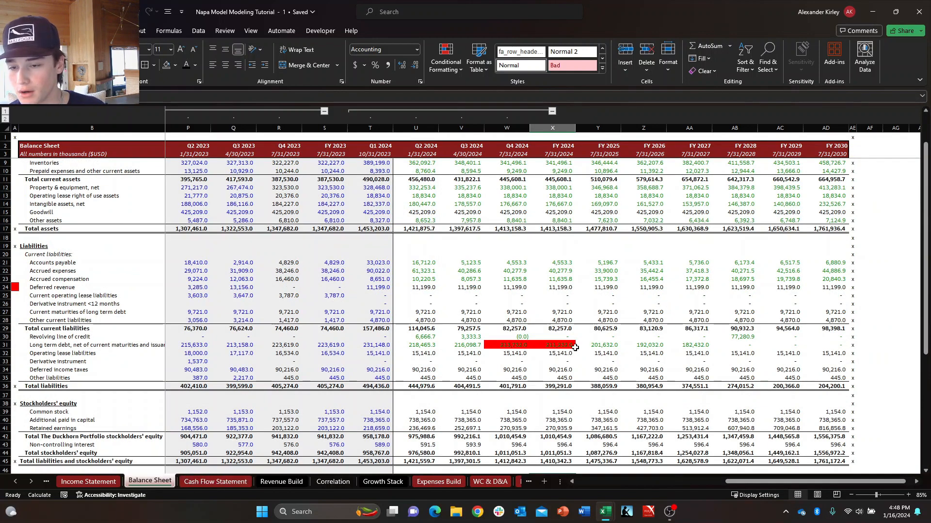
pyautogui.press('Left')
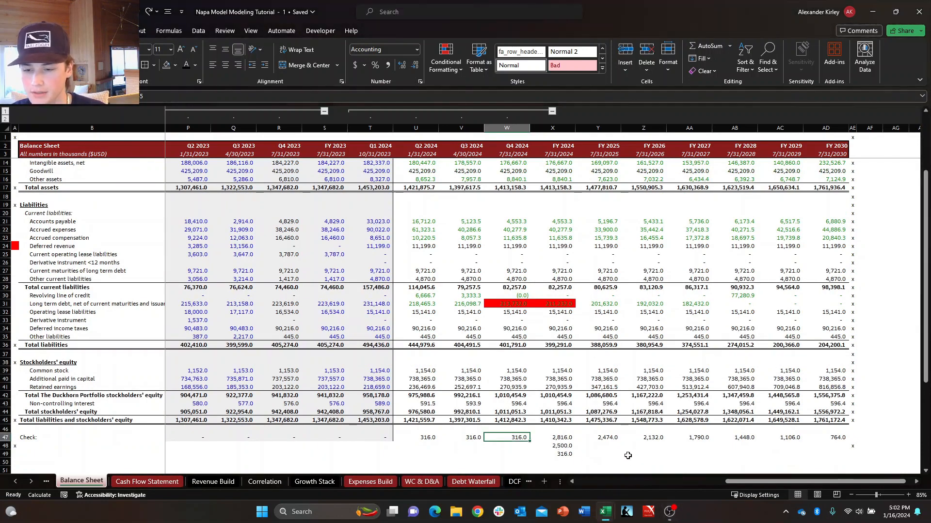
pyautogui.click(560, 446)
pyautogui.press('Down')
pyautogui.press('Down')
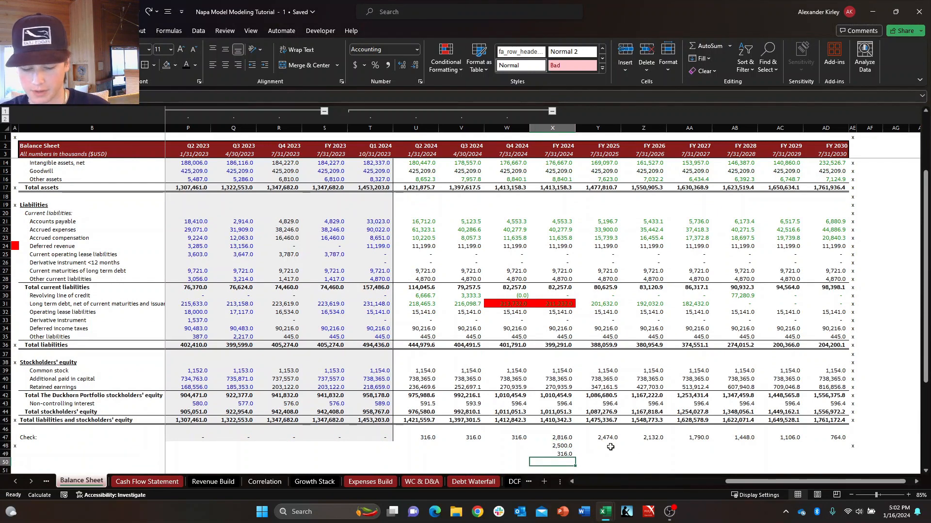
pyautogui.hotkey('ctrl', 'f')
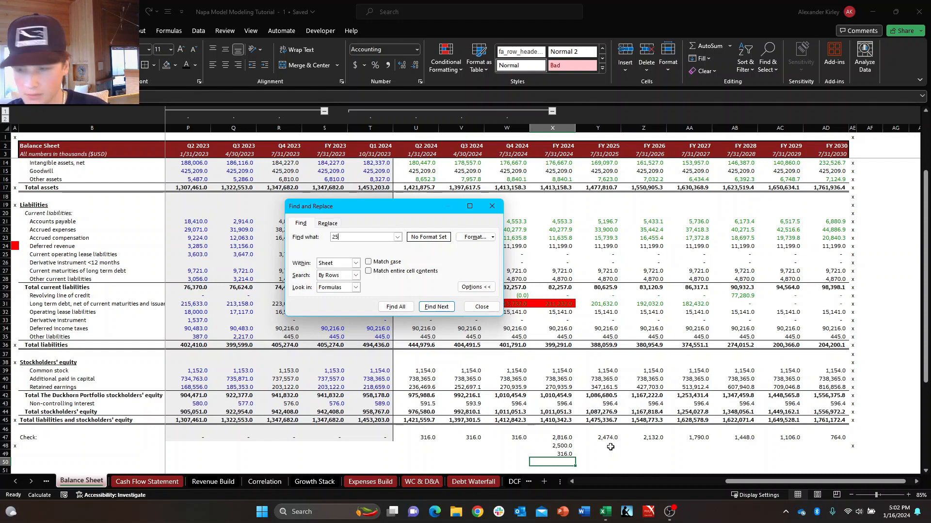
pyautogui.press('Return')
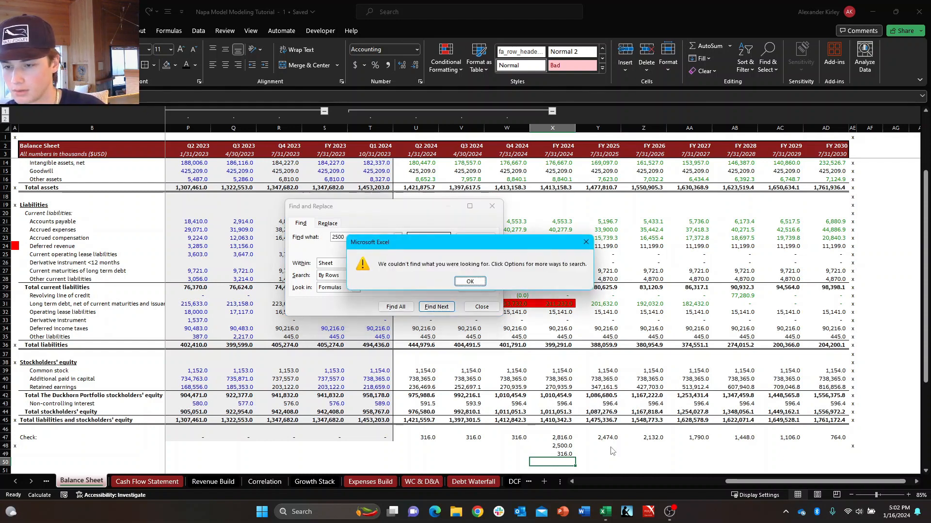
pyautogui.press('Return')
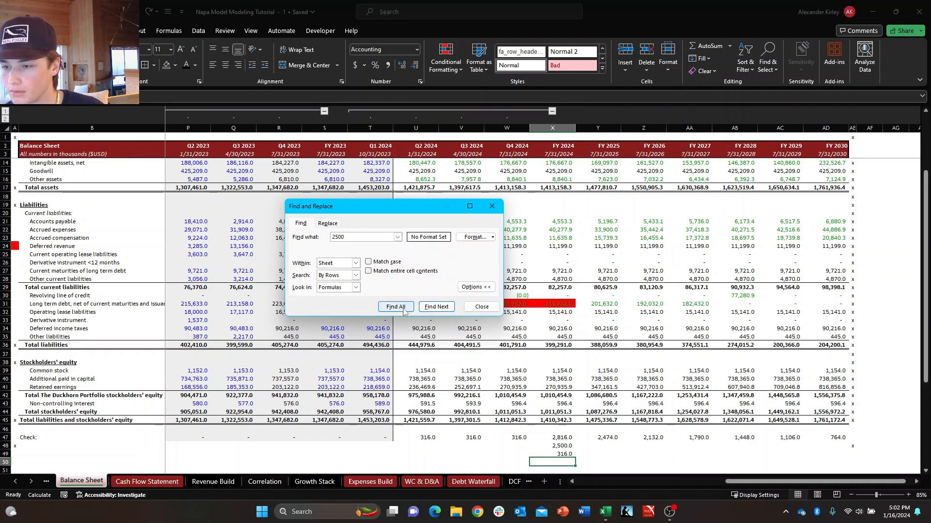
pyautogui.click(369, 271)
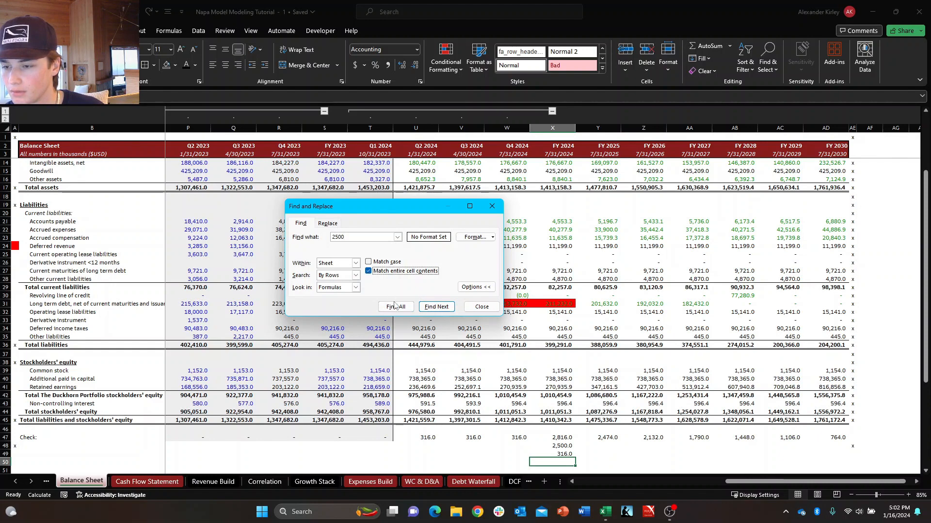
pyautogui.click(397, 307)
pyautogui.click(470, 281)
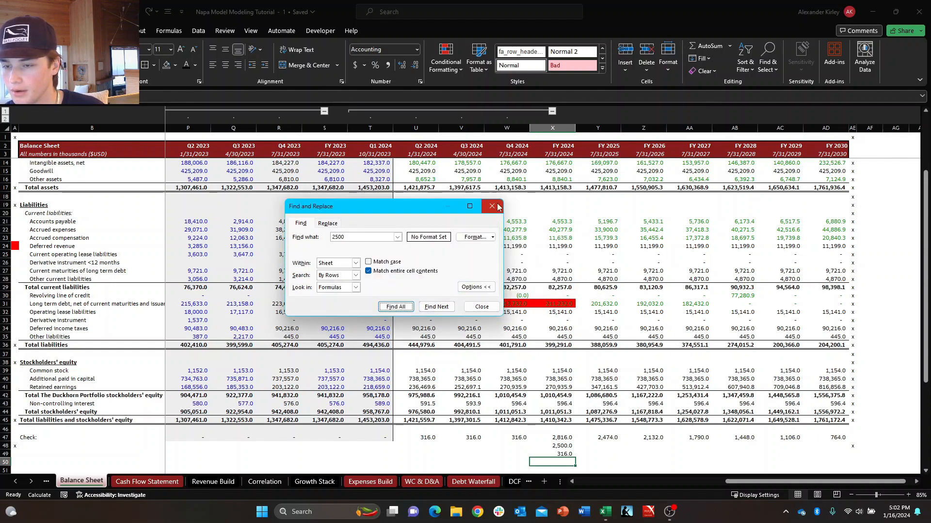
pyautogui.click(492, 206)
# Search the Cash Flow Statement for 2500 without whole-cell matching and go to the Q1 2024 Payments of long term debt match.
pyautogui.click(147, 481)
pyautogui.hotkey('ctrl', 'f')
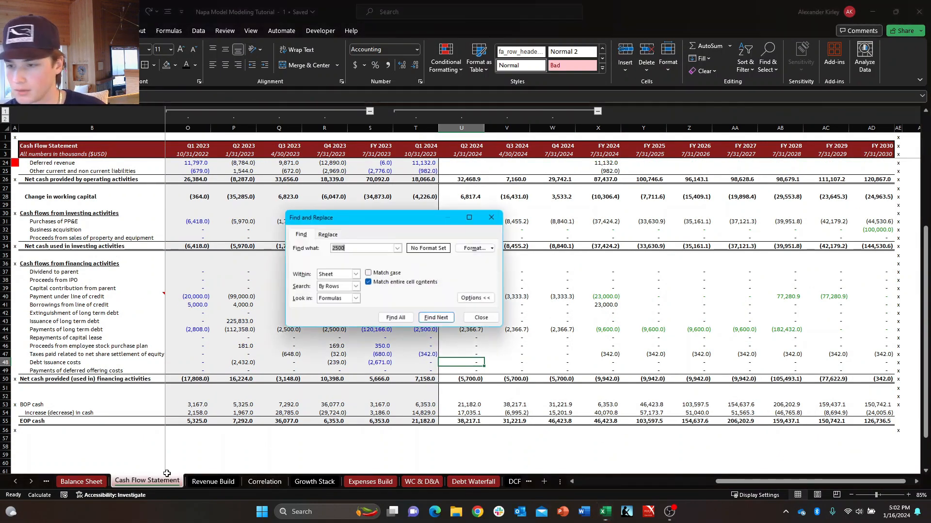
pyautogui.click(396, 322)
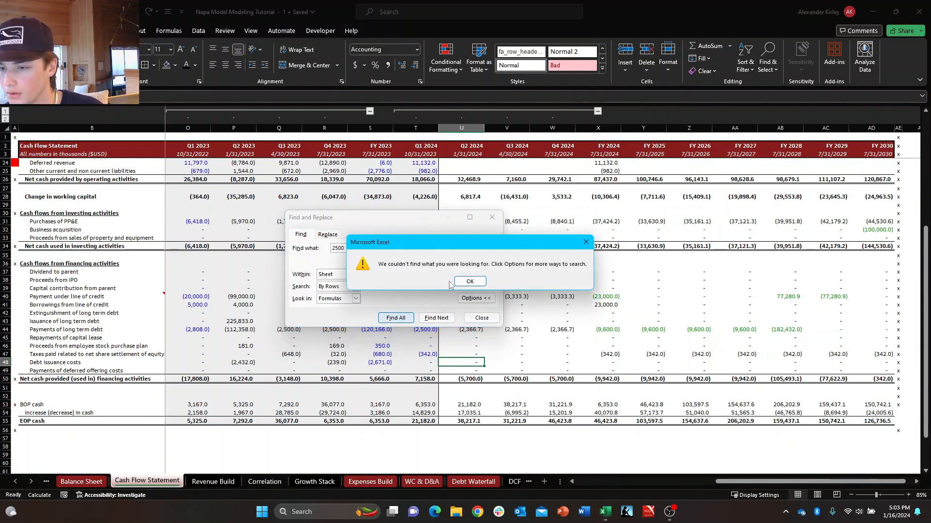
pyautogui.click(453, 286)
pyautogui.click(382, 283)
pyautogui.click(396, 318)
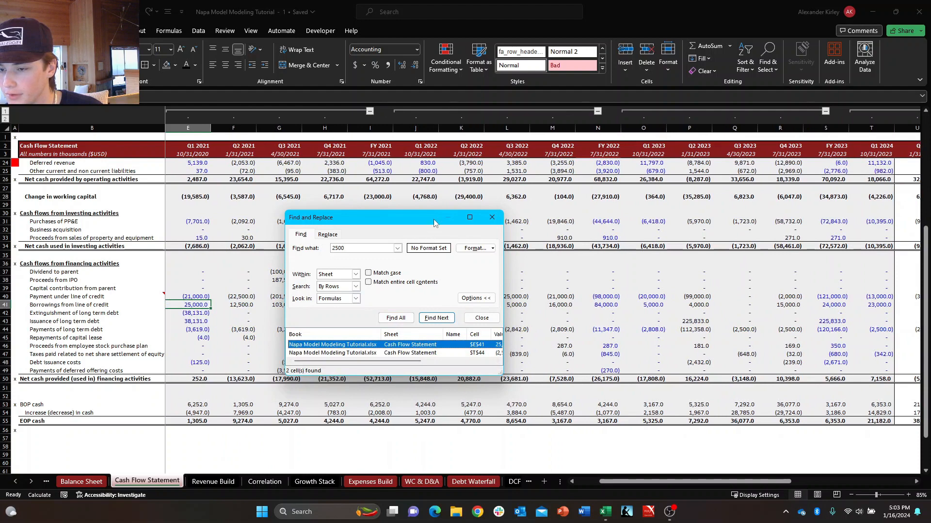
pyautogui.moveTo(434, 222); pyautogui.dragTo(671, 178)
pyautogui.click(671, 307)
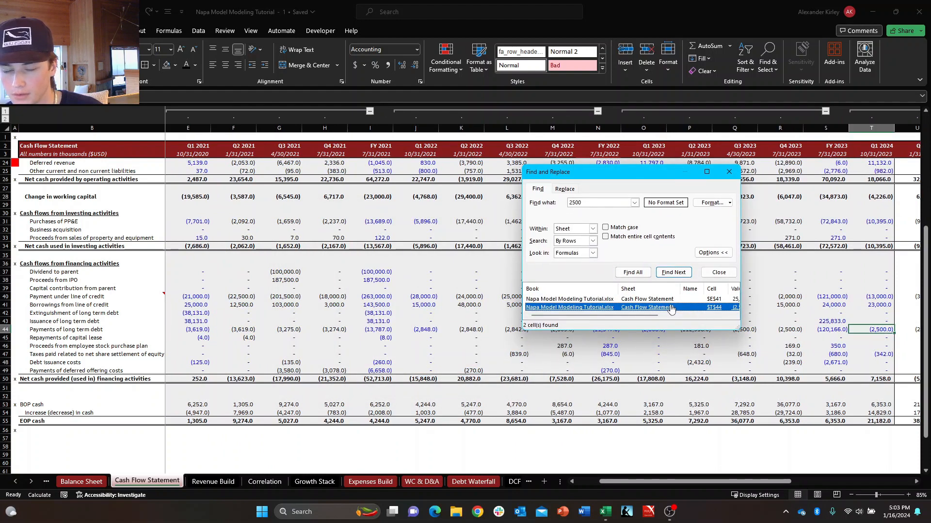
pyautogui.click(728, 172)
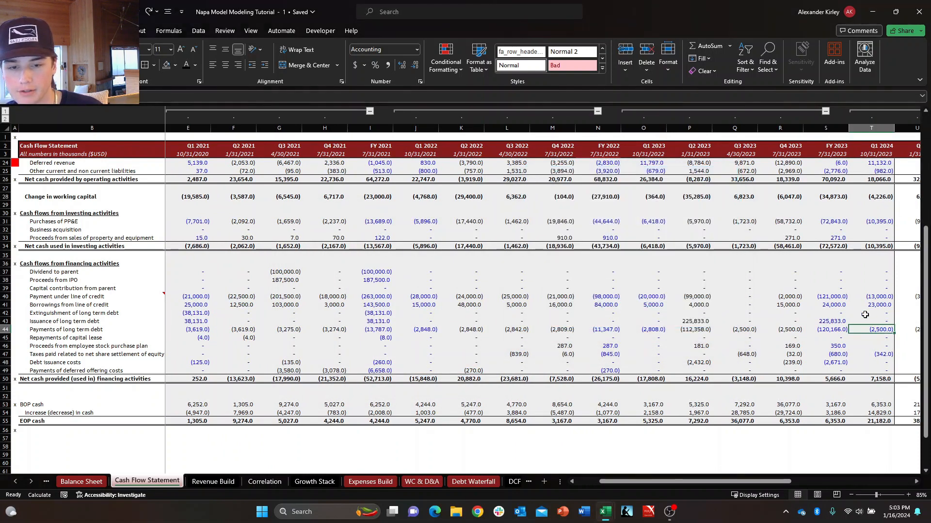
# Compare the Q1 2024 Payments of long term debt with the forecast payments through FY 2024 in row 44.
pyautogui.hscroll(5, 888, 329)
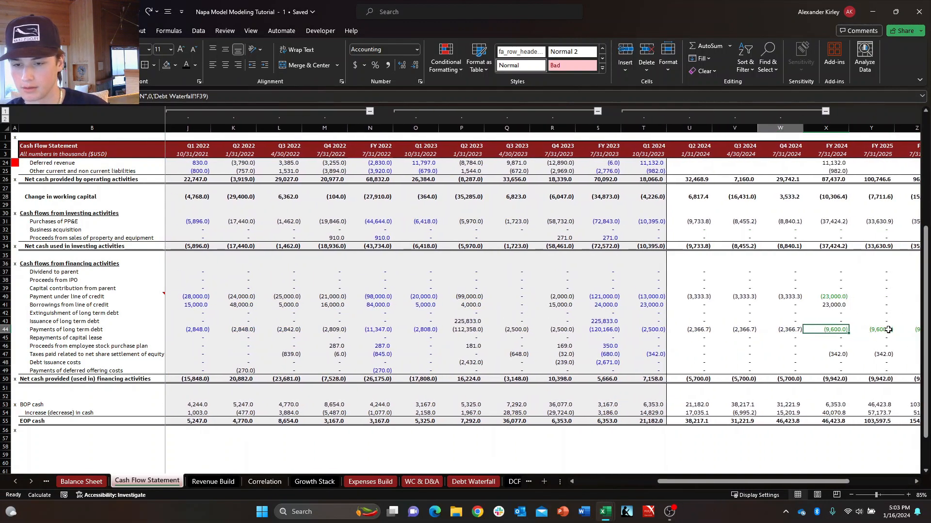
pyautogui.press('Right')
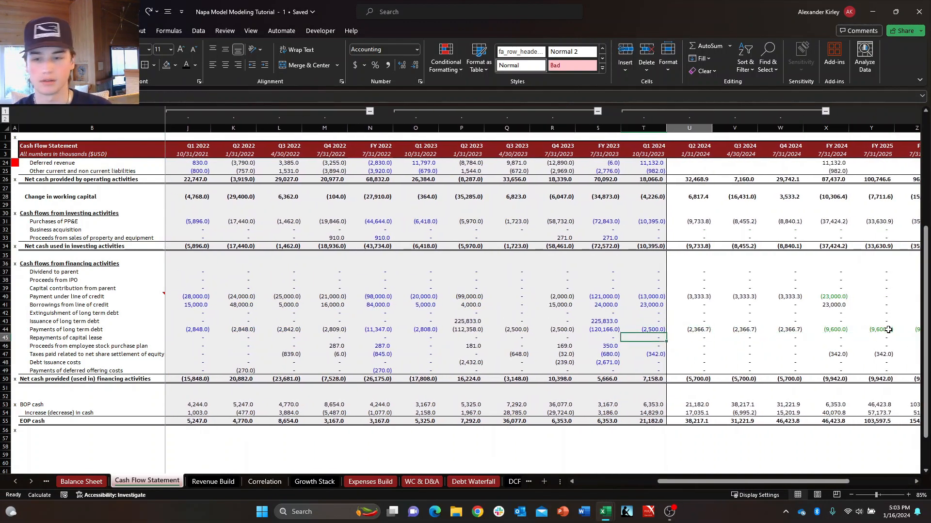
pyautogui.press('Left')
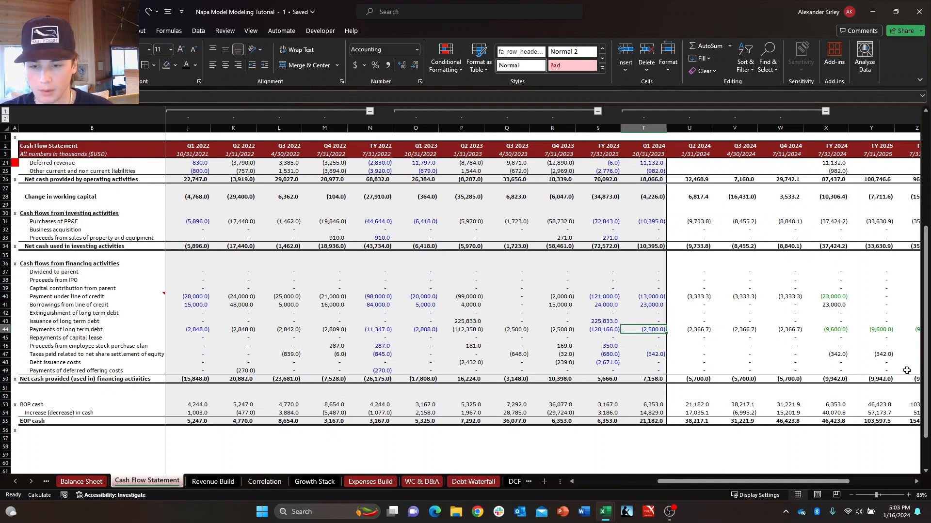
pyautogui.click(681, 328)
pyautogui.click(652, 331)
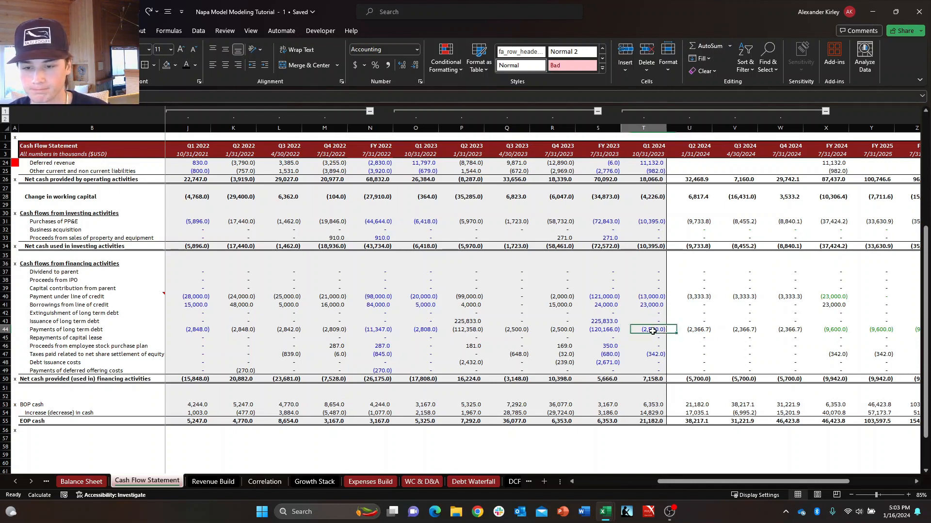
pyautogui.click(671, 331)
pyautogui.click(663, 331)
# Try removing the FY 2024 term $X44 from the Q2 2024 debt payment formula in U44, leaving ($T44)/3.
pyautogui.click(681, 331)
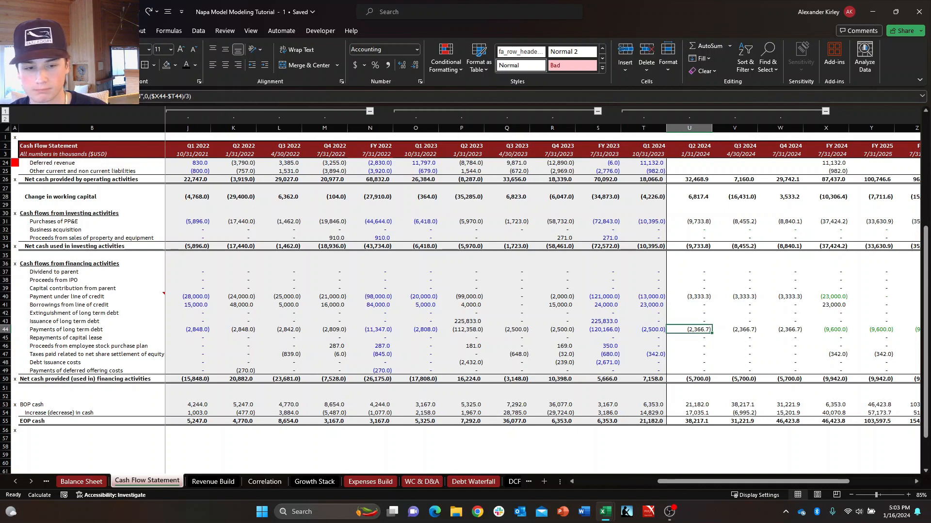
pyautogui.click(697, 331)
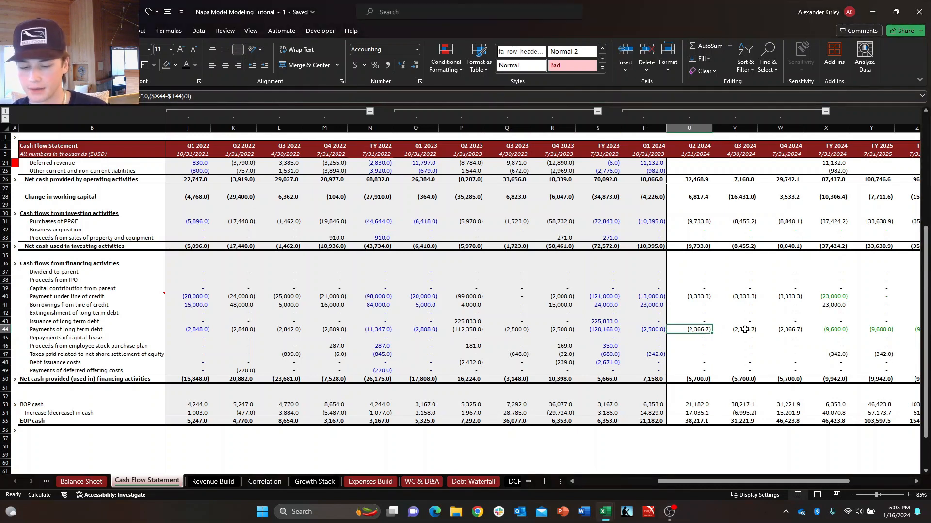
pyautogui.press('F2')
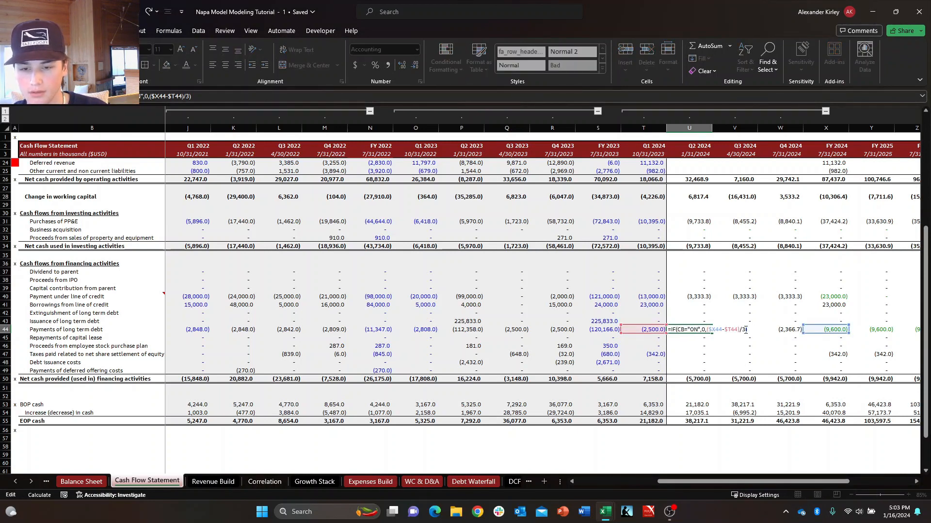
pyautogui.click(745, 330)
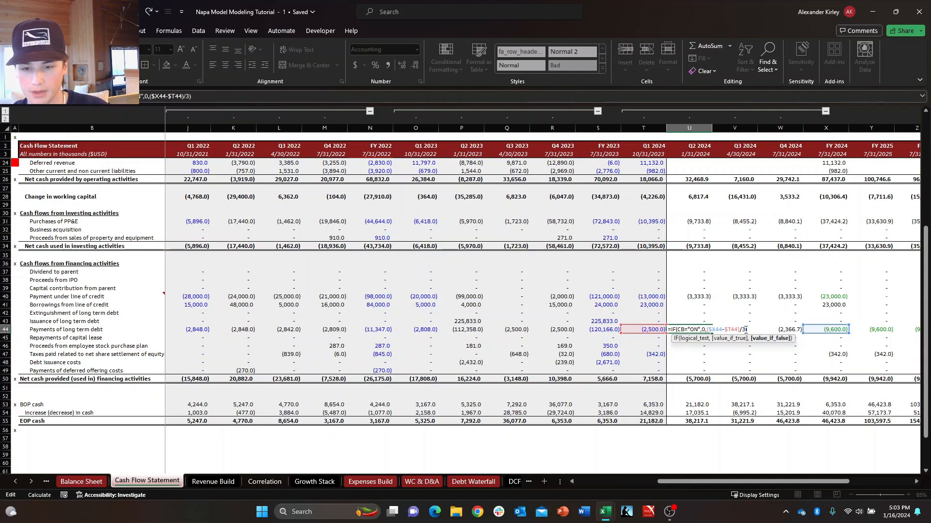
pyautogui.press('BackSpace')
pyautogui.press('BackSpace')
pyautogui.press('BackSpace')
pyautogui.press('BackSpace')
pyautogui.press('BackSpace')
pyautogui.hotkey('ctrl', 'Return')
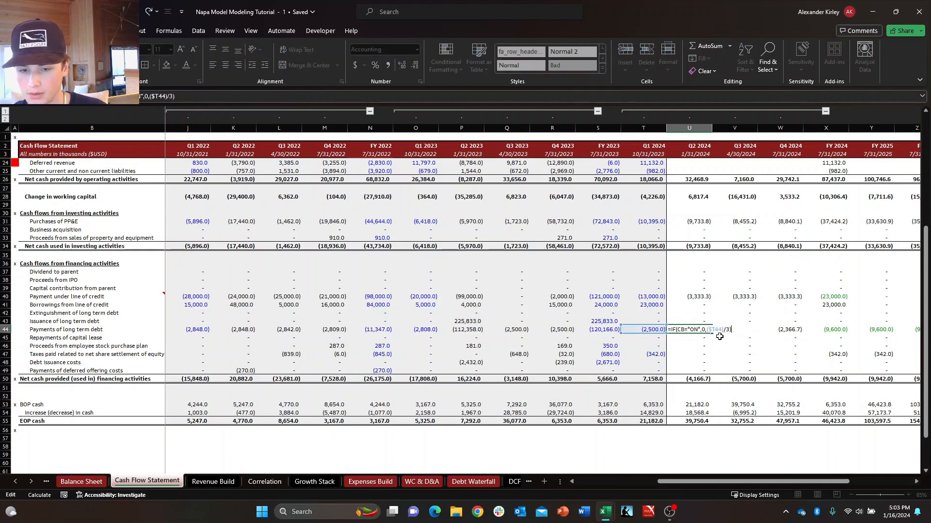
# Inspect the Long term debt formulas on the Balance Sheet from Q2 2024 through FY 2024 in row 31.
pyautogui.click(81, 481)
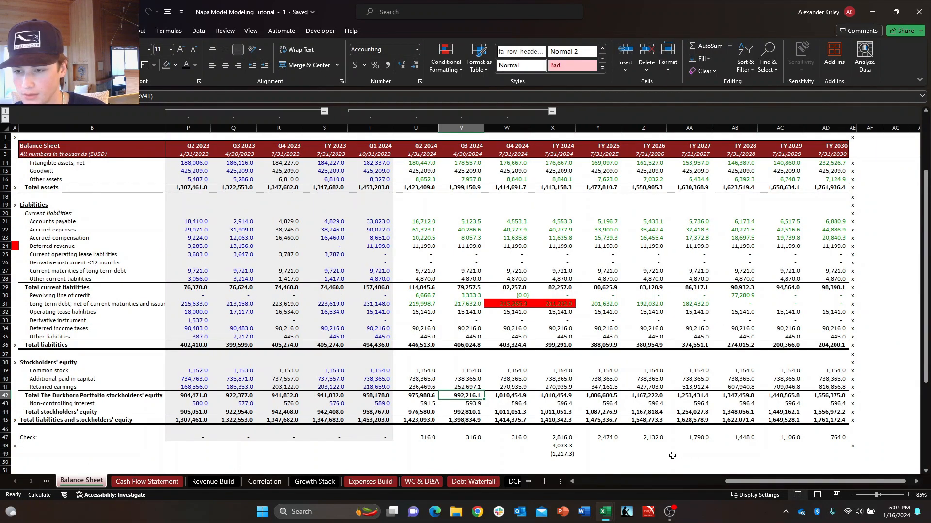
pyautogui.click(456, 305)
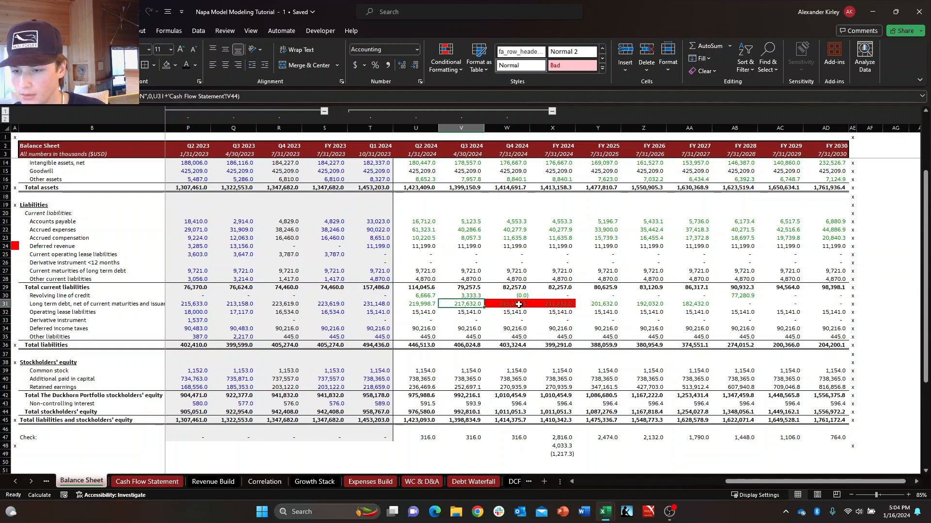
pyautogui.click(518, 304)
pyautogui.click(442, 305)
pyautogui.click(429, 305)
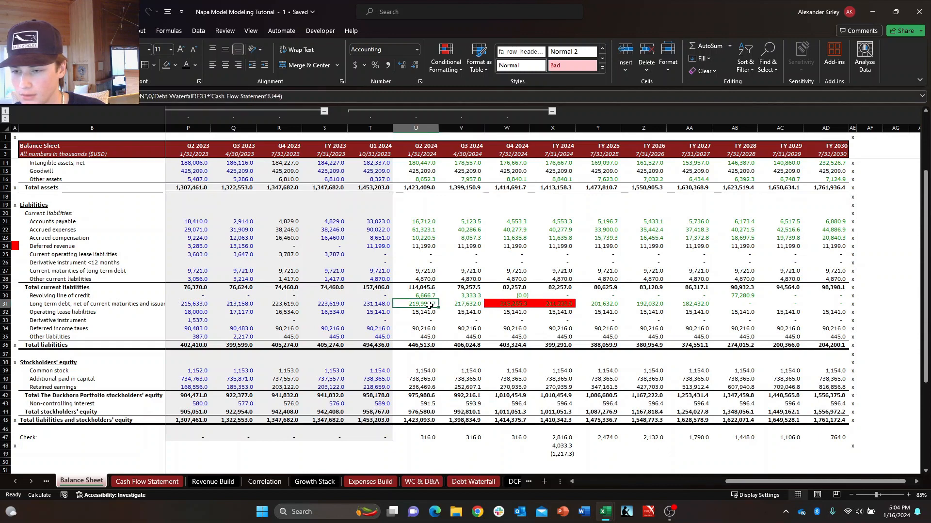
pyautogui.click(525, 306)
pyautogui.click(558, 306)
pyautogui.click(427, 305)
pyautogui.click(458, 304)
pyautogui.click(505, 305)
# Check the Q4 2024, FY 2024 and Q1 2024 Payments of long term debt on the Cash Flow Statement.
pyautogui.click(150, 482)
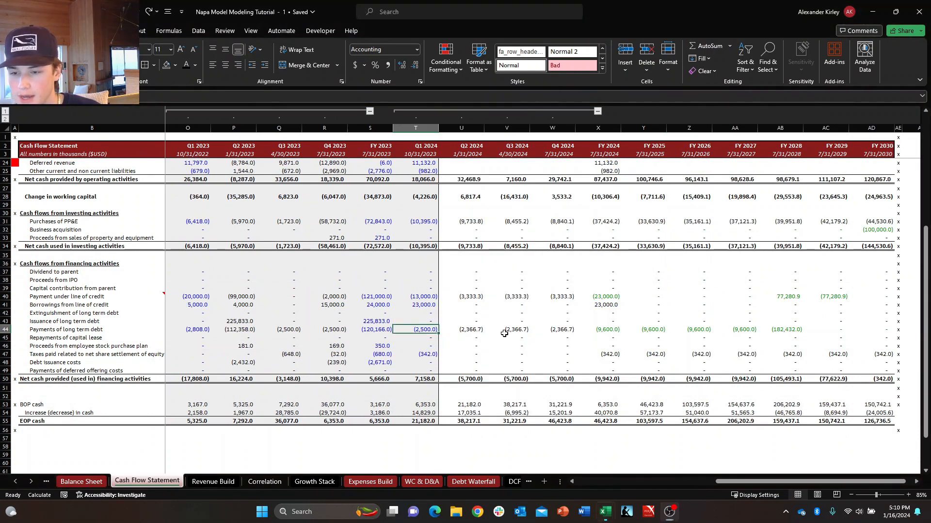
pyautogui.click(558, 329)
pyautogui.click(606, 329)
pyautogui.click(424, 330)
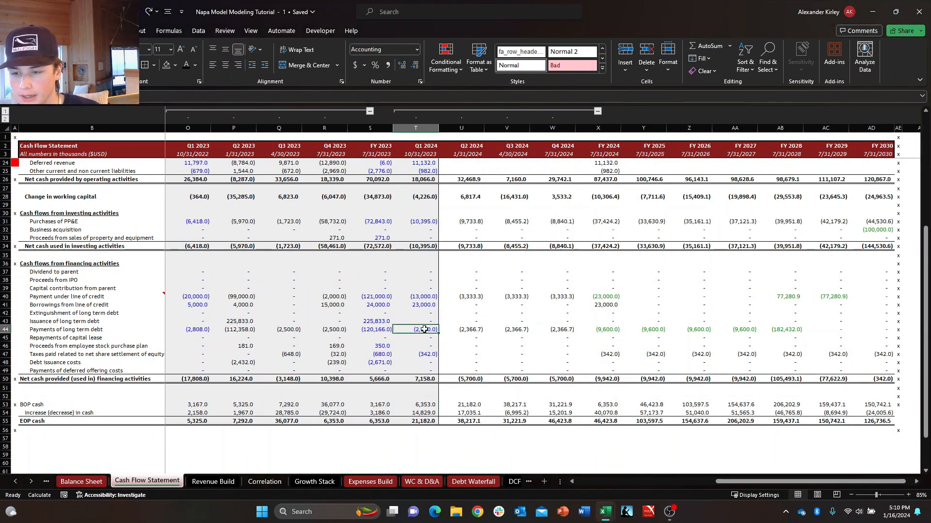
# Add the Q1 2024 Payments of long term debt ('Cash Flow Statement'!T44) to the FY 2024 Long term debt formula on the Balance Sheet.
pyautogui.click(605, 332)
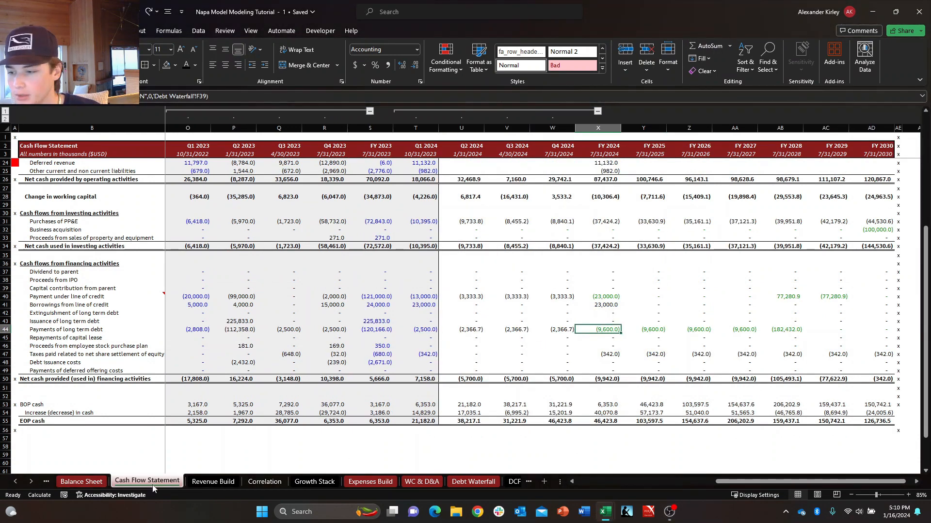
pyautogui.click(101, 484)
pyautogui.click(571, 301)
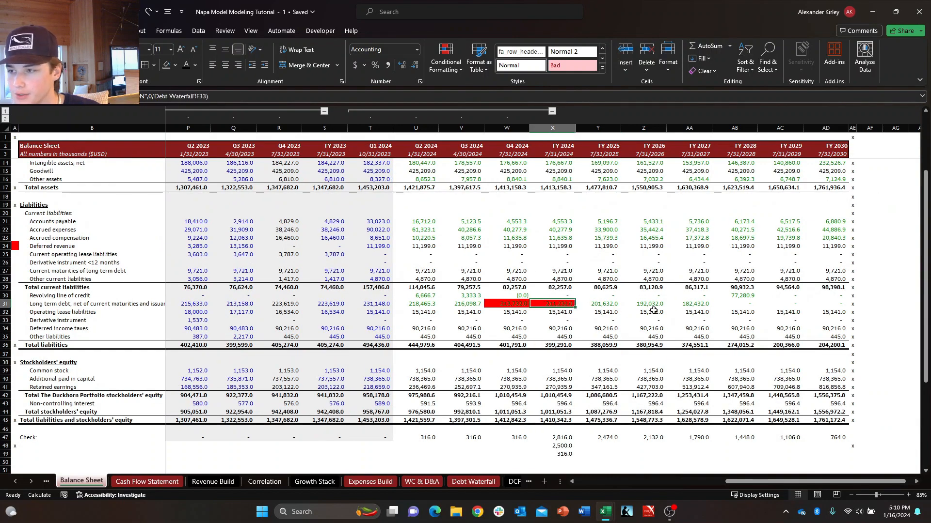
pyautogui.click(208, 96)
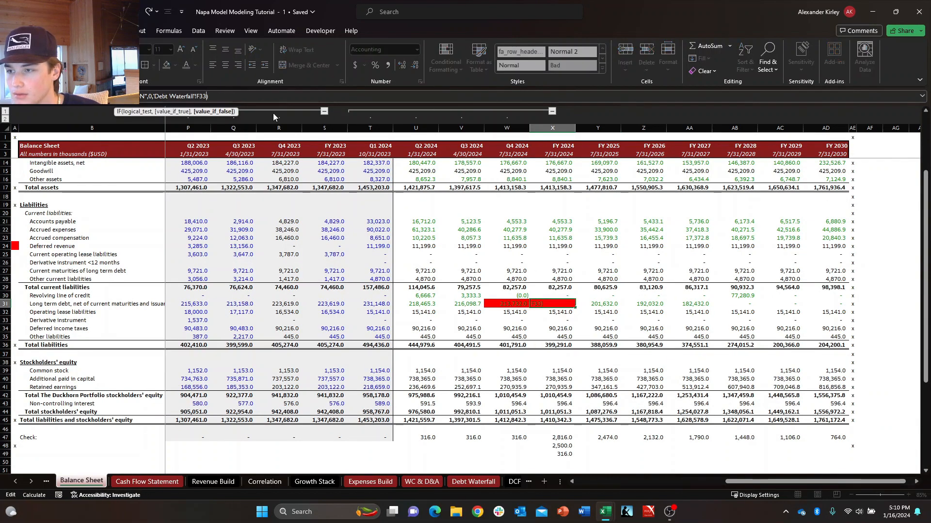
pyautogui.write('+')
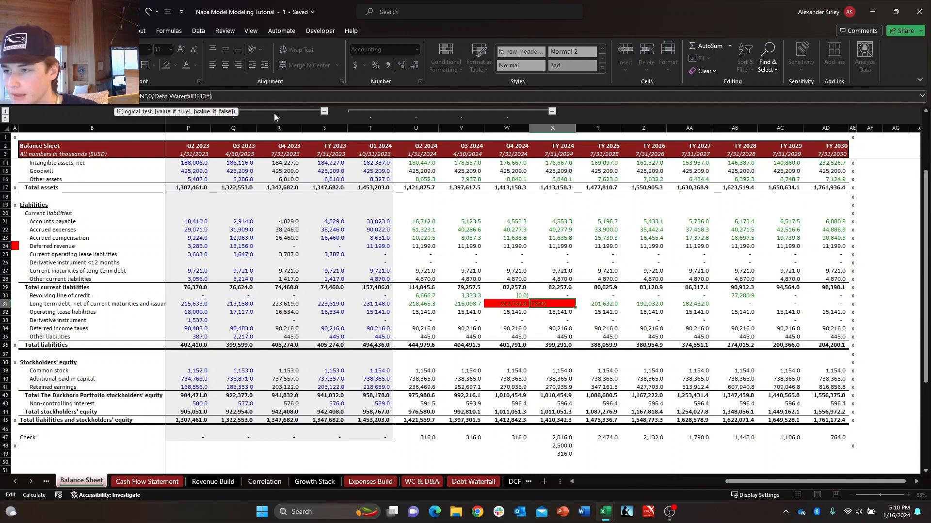
pyautogui.click(162, 482)
pyautogui.click(429, 332)
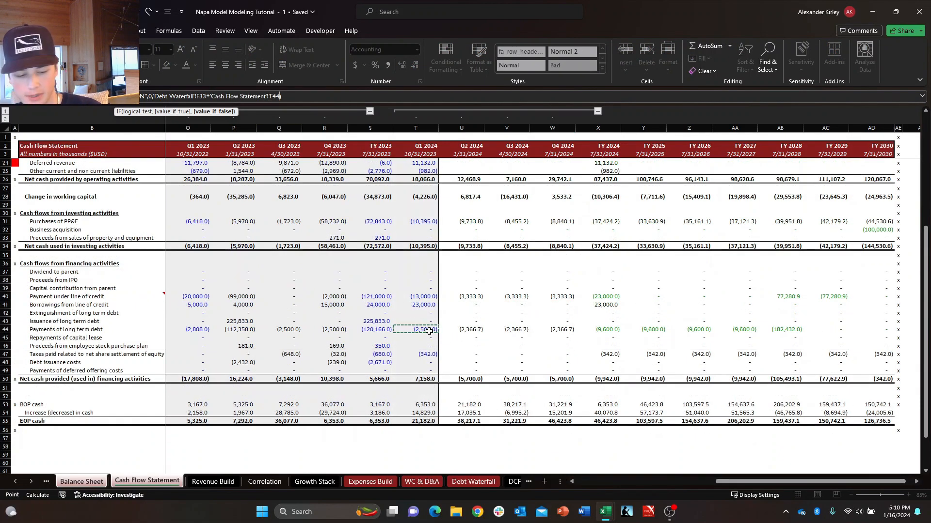
pyautogui.press('Return')
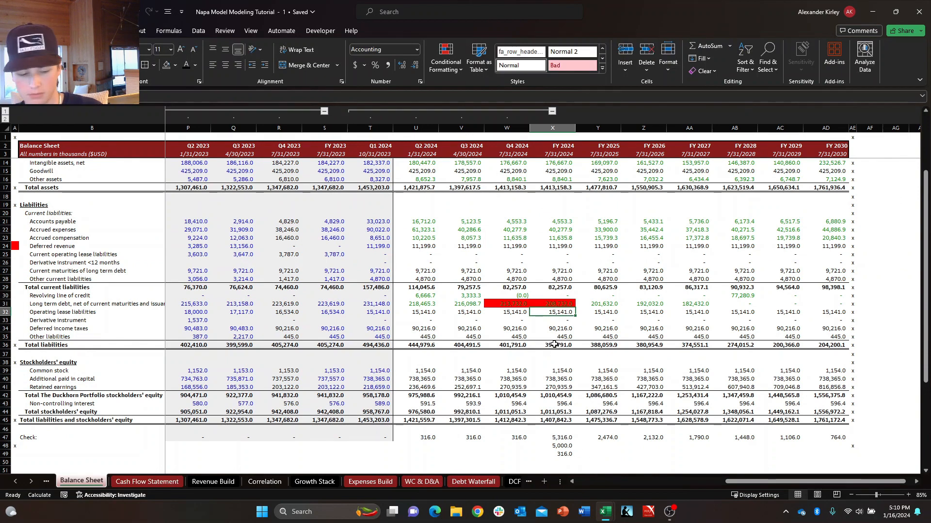
# Change the FY 2024 Long term debt formula to subtract 'Cash Flow Statement'!T44 instead of adding it.
pyautogui.press('Up')
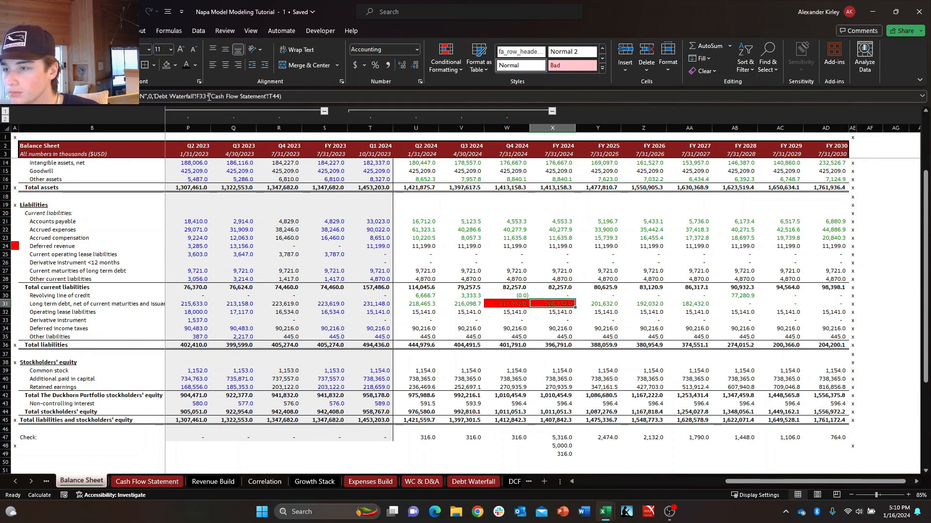
pyautogui.click(212, 96)
pyautogui.press('BackSpace')
pyautogui.write('-')
pyautogui.press('Return')
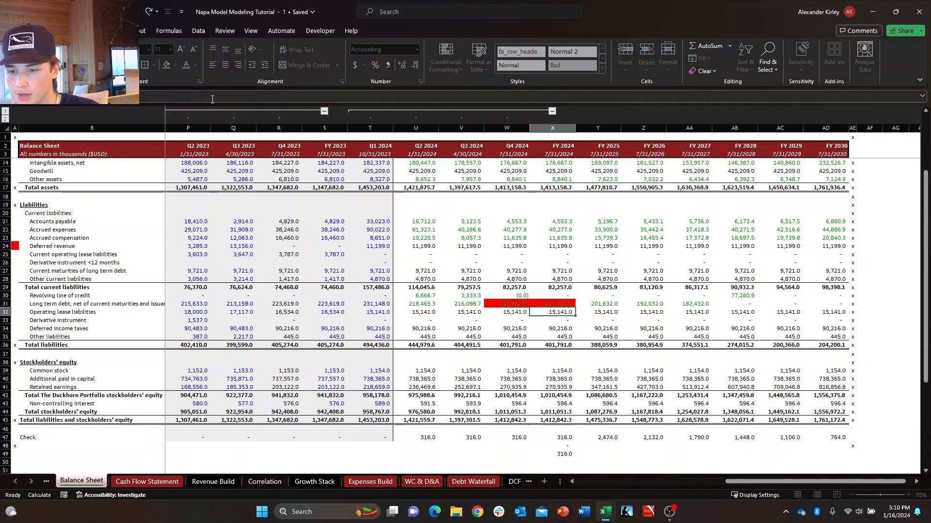
# Compare the Balance Sheet Check values from Q2 2024 through FY 2024 in row 47.
pyautogui.press('Down')
pyautogui.press('Down')
pyautogui.hotkey('ctrl', 'Down')
pyautogui.hotkey('ctrl', 'Down')
pyautogui.hotkey('ctrl', 'Down')
pyautogui.hotkey('ctrl', 'Down')
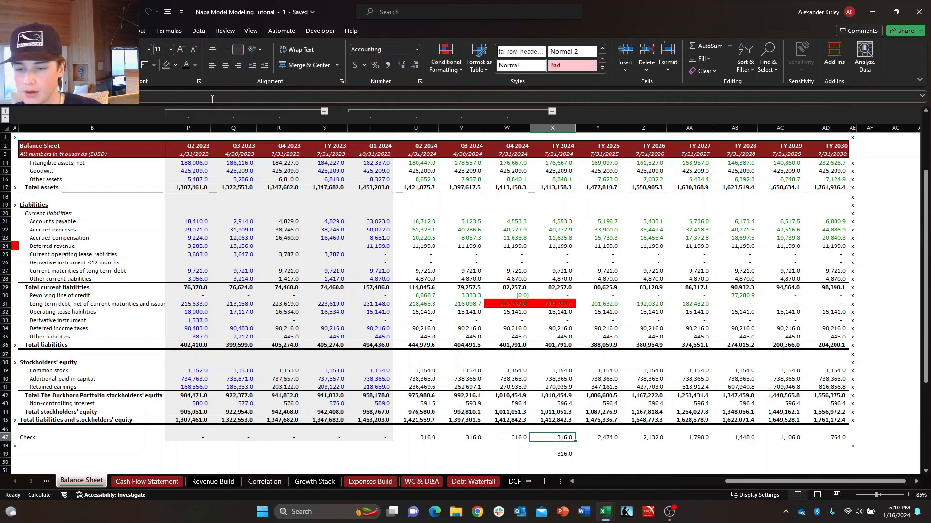
pyautogui.hotkey('shift', 'Left')
pyautogui.hotkey('shift', 'Left')
pyautogui.hotkey('shift', 'Left')
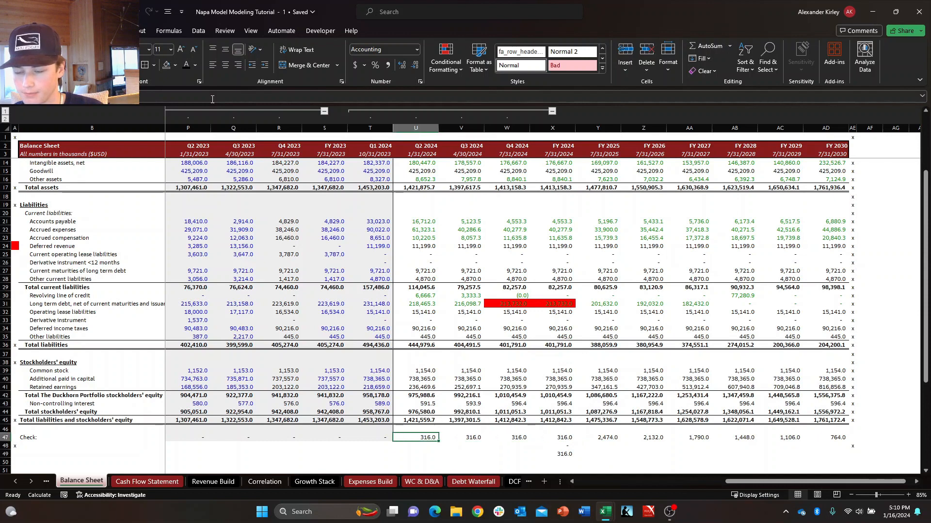
pyautogui.press('Down')
pyautogui.press('Up')
pyautogui.hotkey('shift', 'Right')
pyautogui.hotkey('shift', 'Right')
pyautogui.hotkey('shift', 'Right')
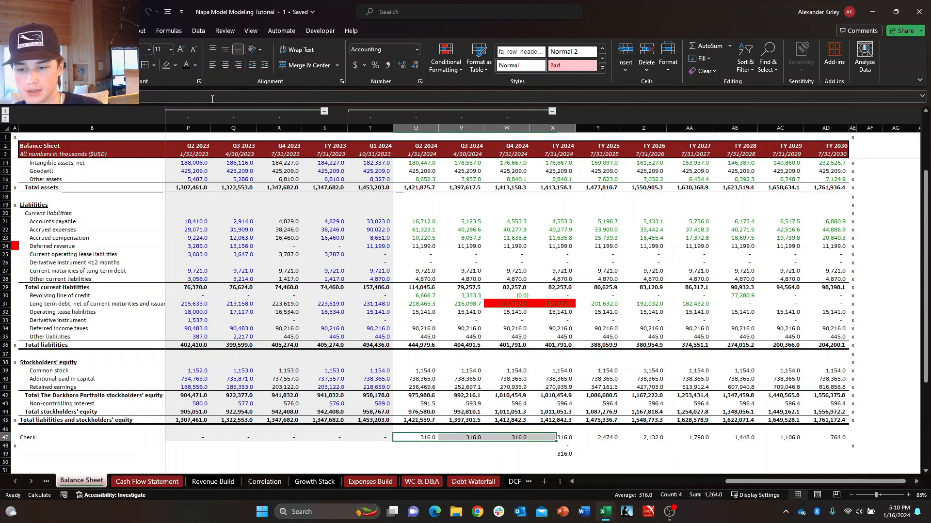
pyautogui.press('Left')
pyautogui.hotkey('shift', 'Right')
pyautogui.press('Right')
pyautogui.hotkey('shift', 'Right')
pyautogui.hotkey('shift', 'Right')
pyautogui.hotkey('shift', 'Right')
pyautogui.press('Down')
pyautogui.press('Up')
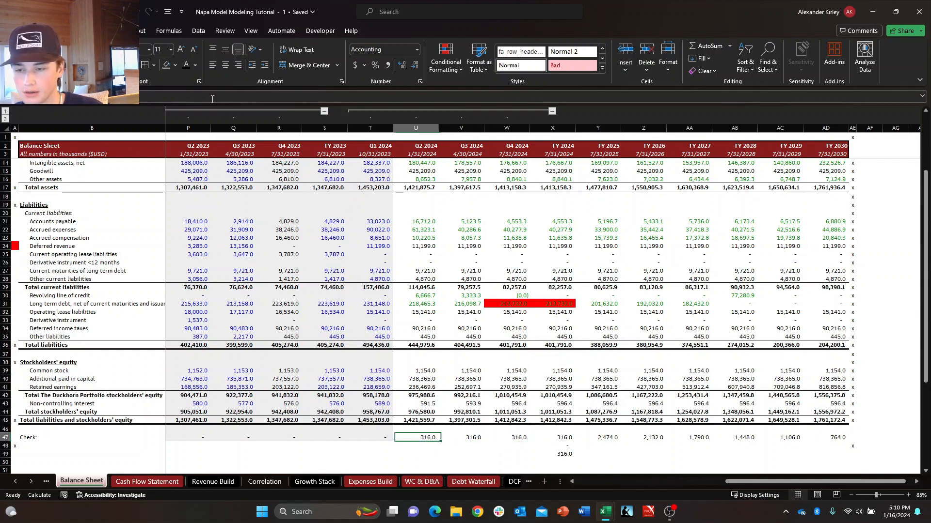
pyautogui.press('Down')
pyautogui.press('Up')
pyautogui.press('Down')
pyautogui.press('Up')
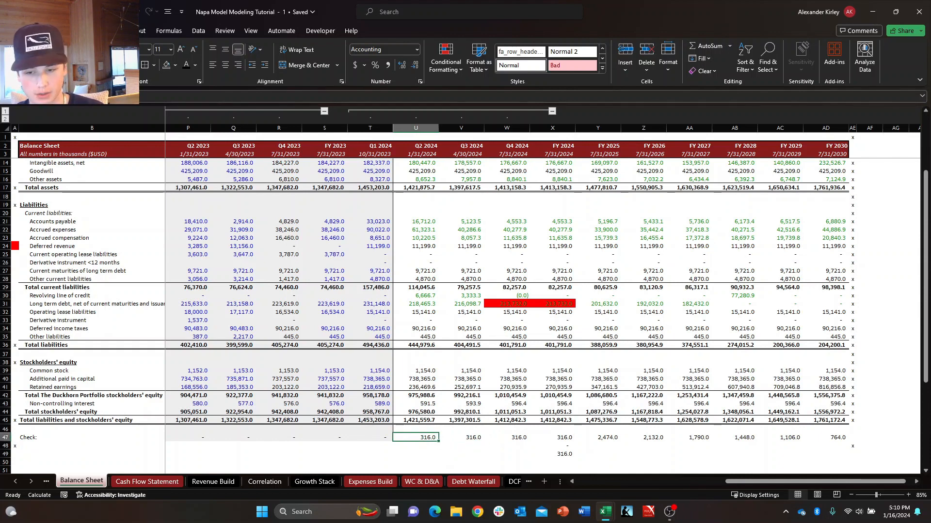
# Compare the annual Check differences in row 47 from FY 2025 onward with the FY 2024 difference.
pyautogui.click(654, 434)
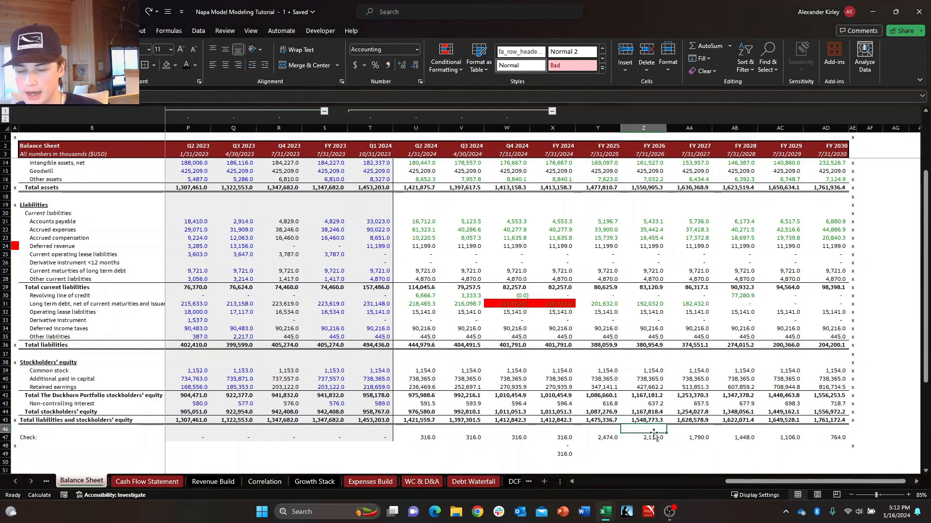
pyautogui.press('Down')
pyautogui.press('Left')
pyautogui.press('Up')
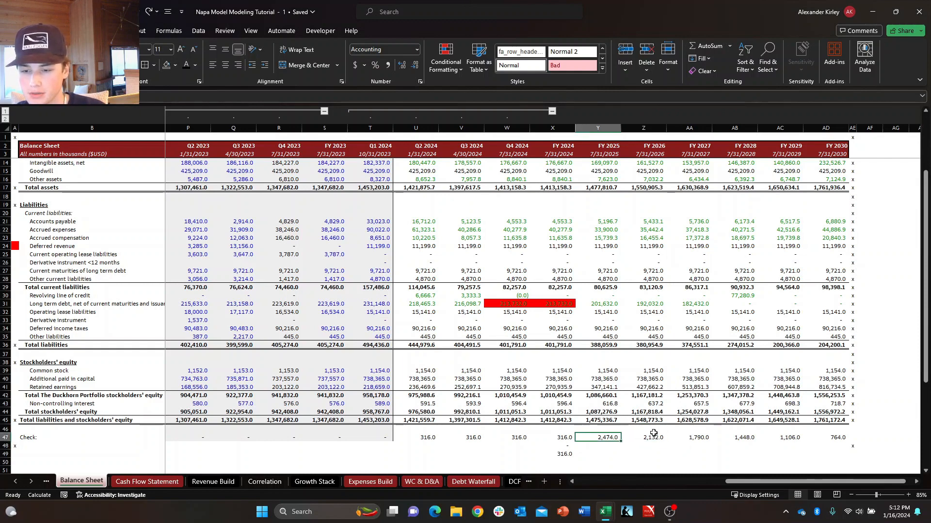
pyautogui.press('Left')
pyautogui.press('Right')
pyautogui.press('Down')
pyautogui.click(654, 434)
pyautogui.press('Left')
pyautogui.press('Right')
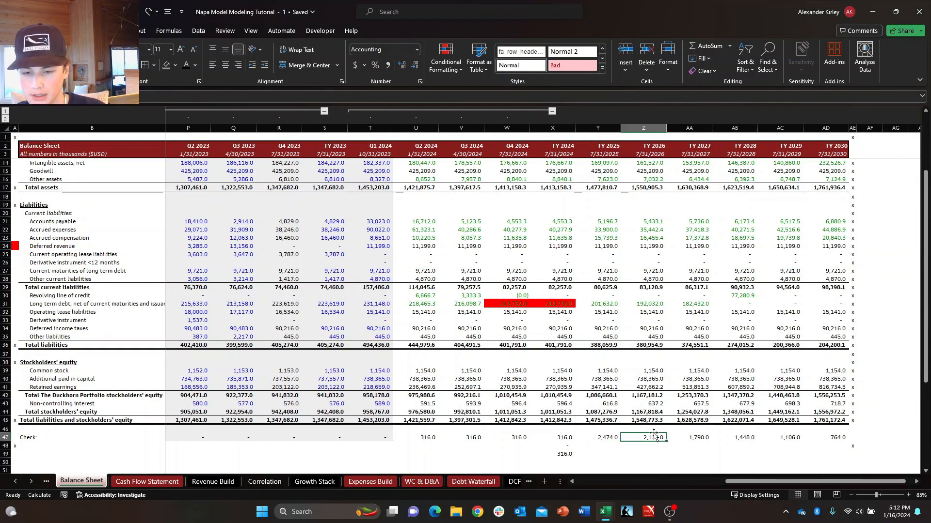
pyautogui.press('Right')
pyautogui.press('Right')
pyautogui.press('Right')
pyautogui.press('Right')
pyautogui.press('Left')
pyautogui.press('Left')
pyautogui.press('Left')
pyautogui.press('Left')
pyautogui.press('Left')
# Calculate each year's Check minus the prior year's Check in row 48, from FY 2026 through FY 2030.
pyautogui.press('Down')
pyautogui.press('Right')
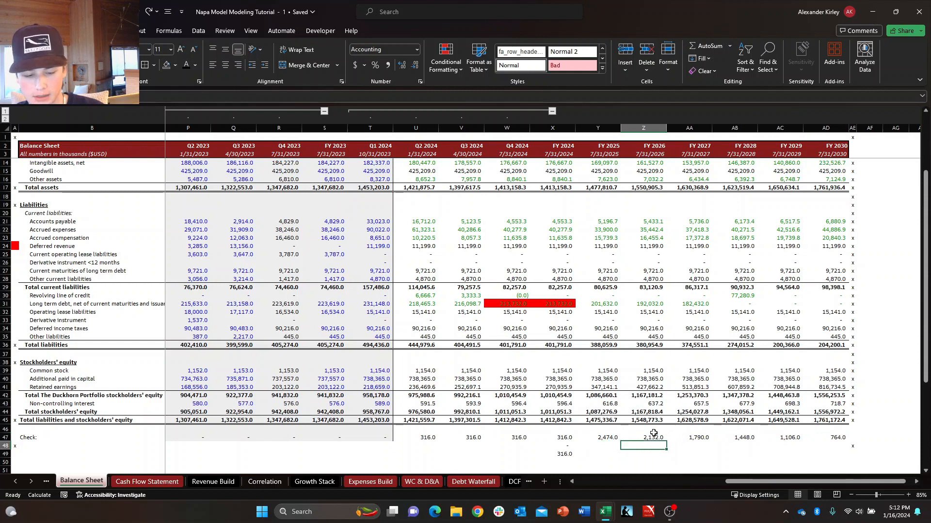
pyautogui.write('+Z47-')
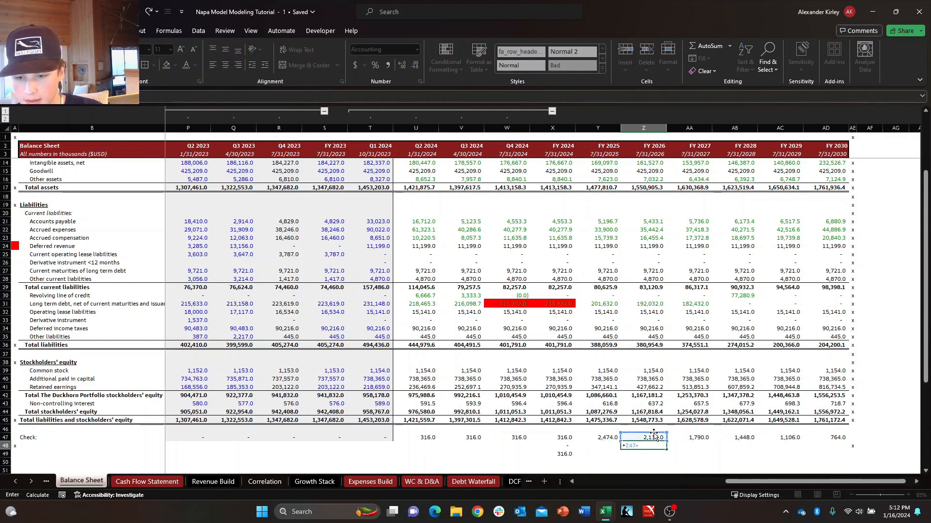
pyautogui.hotkey('ctrl', 'Return')
pyautogui.hotkey('shift', 'Right')
pyautogui.hotkey('shift', 'Right')
pyautogui.hotkey('shift', 'Right')
pyautogui.hotkey('shift', 'Right')
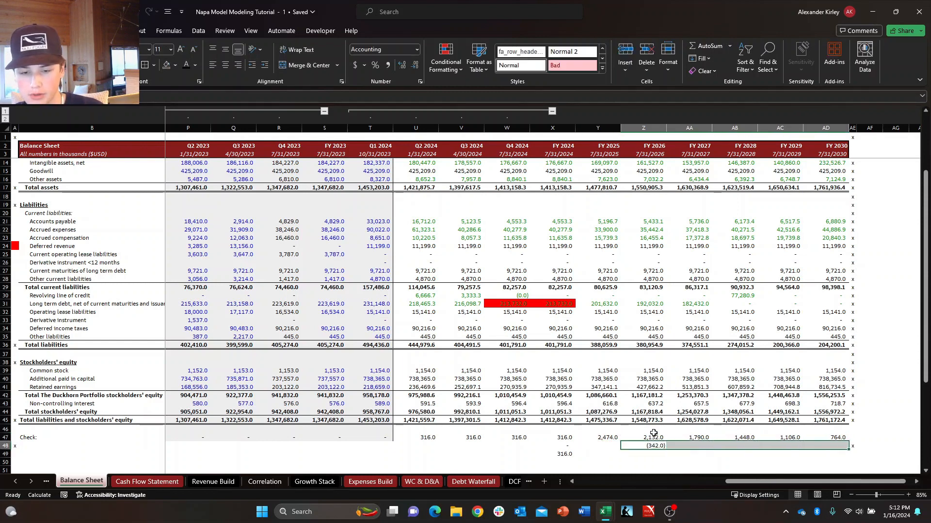
pyautogui.hotkey('ctrl', 'r')
pyautogui.hotkey('shift', 'Left')
pyautogui.hotkey('shift', 'Left')
pyautogui.hotkey('shift', 'Left')
pyautogui.hotkey('shift', 'Left')
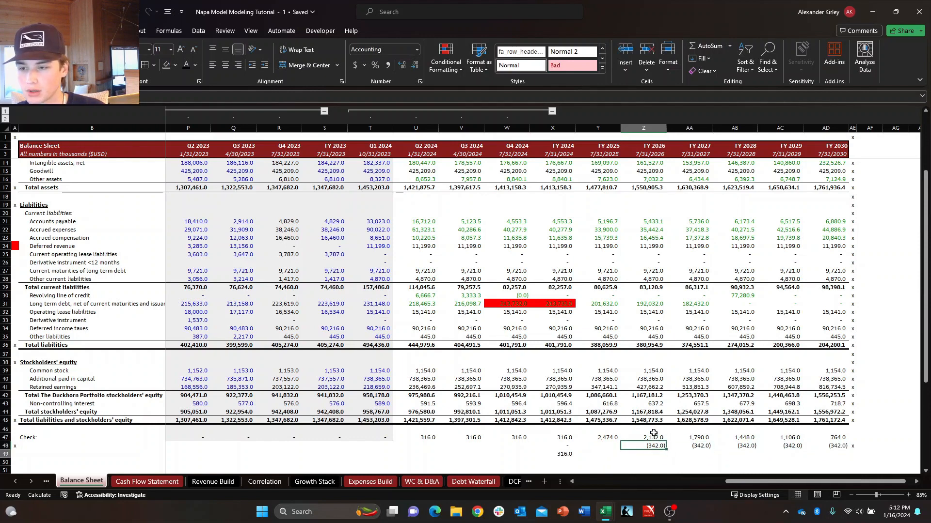
pyautogui.press('Down')
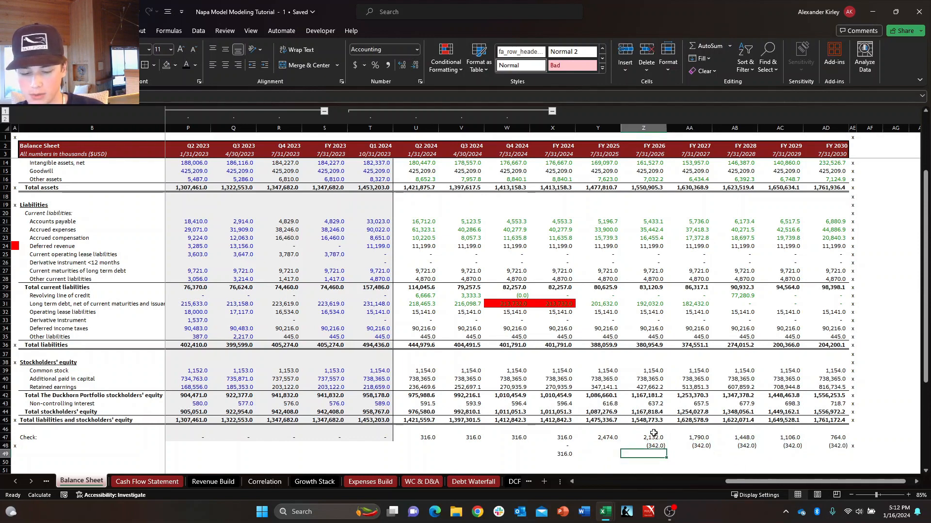
# Search the sheet for 342, then the entire workbook for -342.
pyautogui.hotkey('ctrl', 'f')
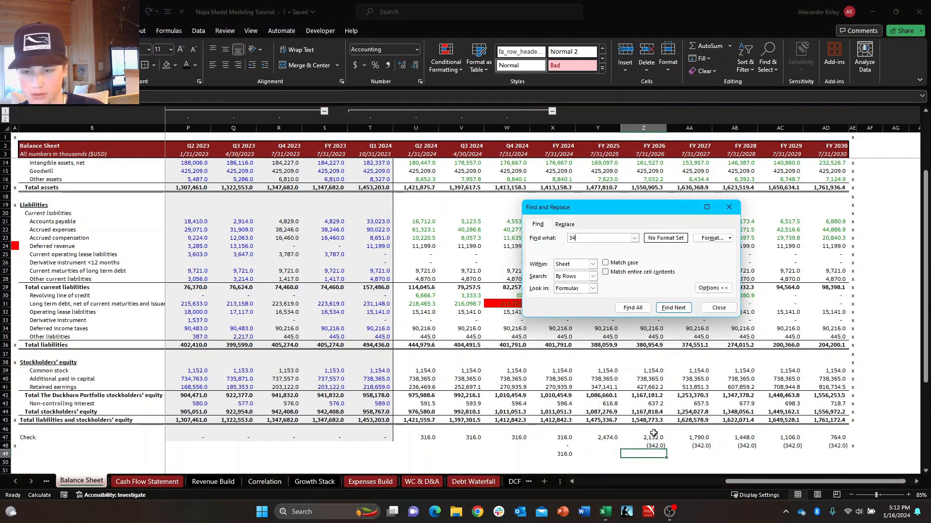
pyautogui.press('Return')
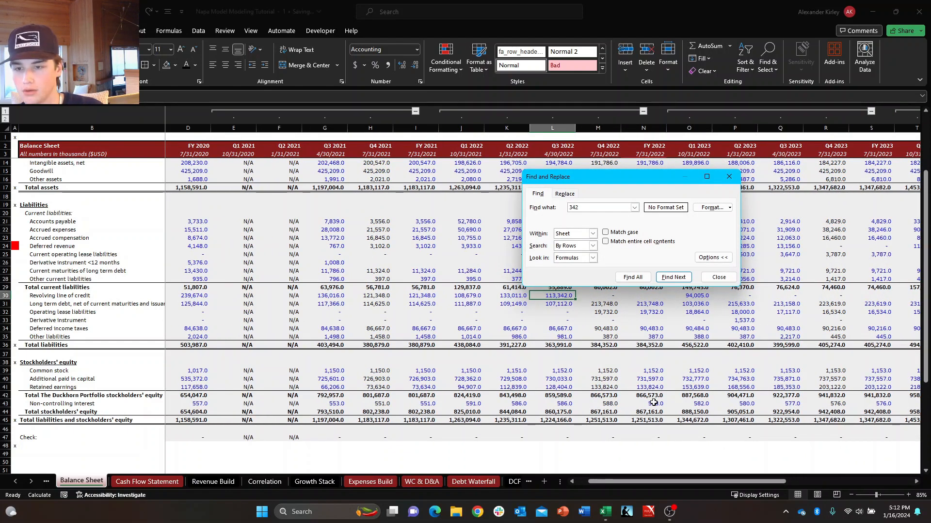
pyautogui.press('Return')
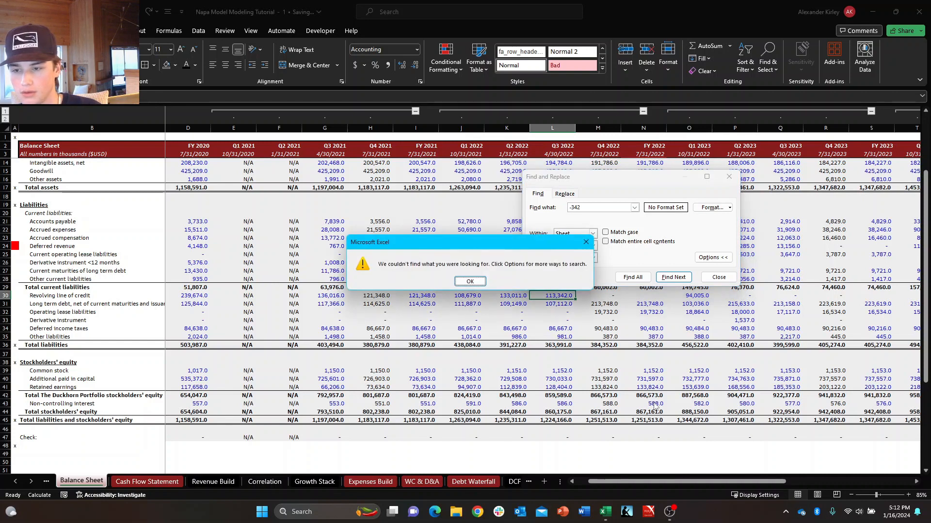
pyautogui.press('Return')
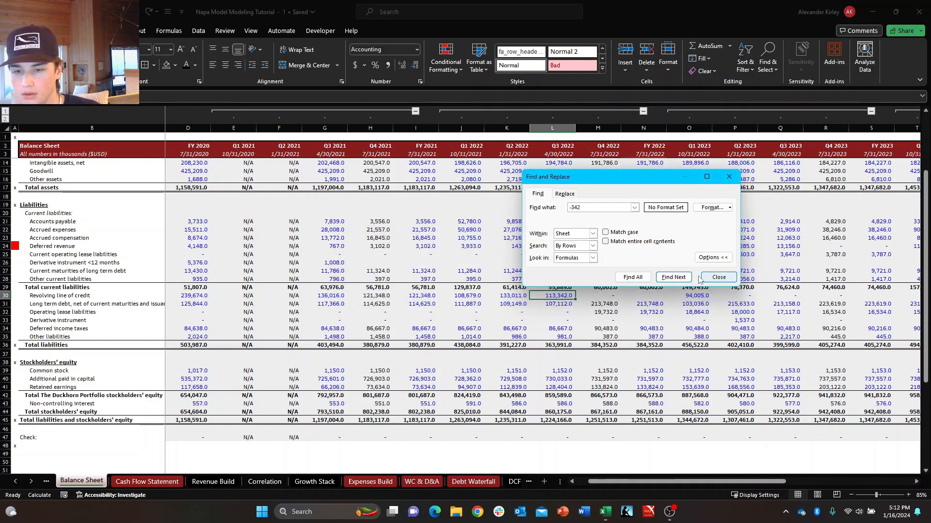
pyautogui.click(673, 277)
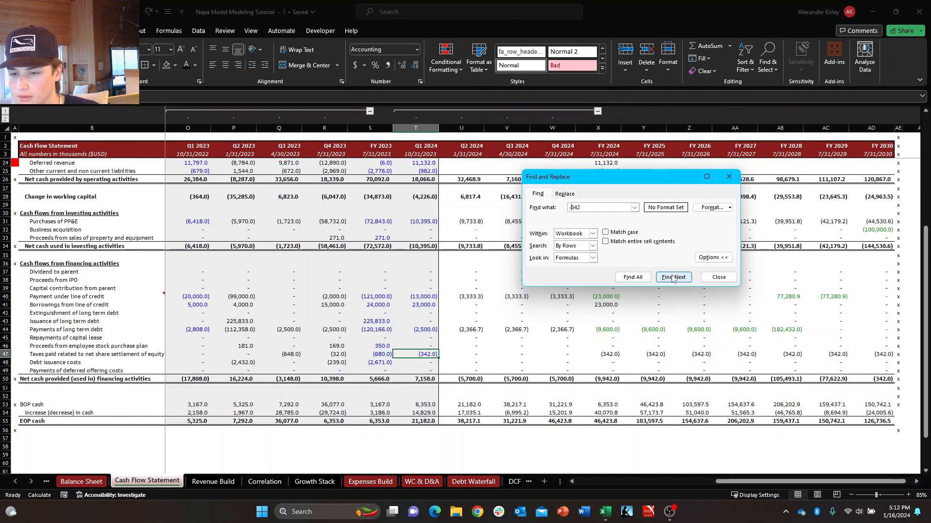
pyautogui.press('Escape')
# Inspect the formulas for Taxes paid related to net share settlement of equity in FY 2024 and FY 2025 on the Cash Flow Statement.
pyautogui.click(680, 354)
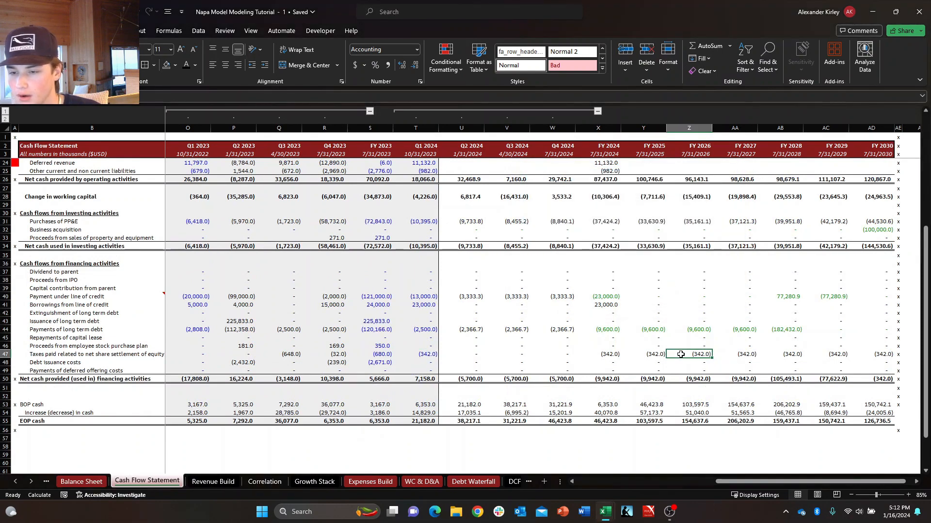
pyautogui.press('Left')
pyautogui.press('Left')
pyautogui.press('Left')
pyautogui.press('Left')
pyautogui.press('Left')
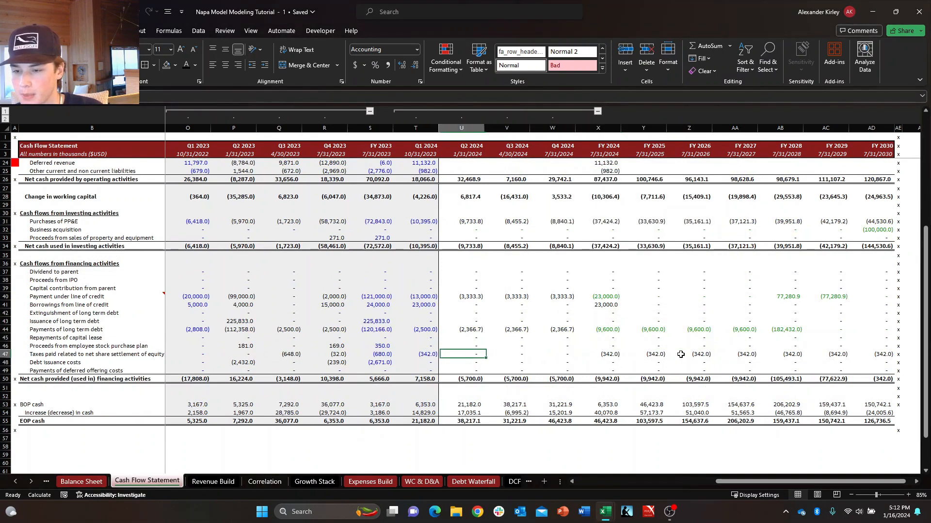
pyautogui.press('Right')
pyautogui.press('Right')
pyautogui.press('Right')
pyautogui.press('F2')
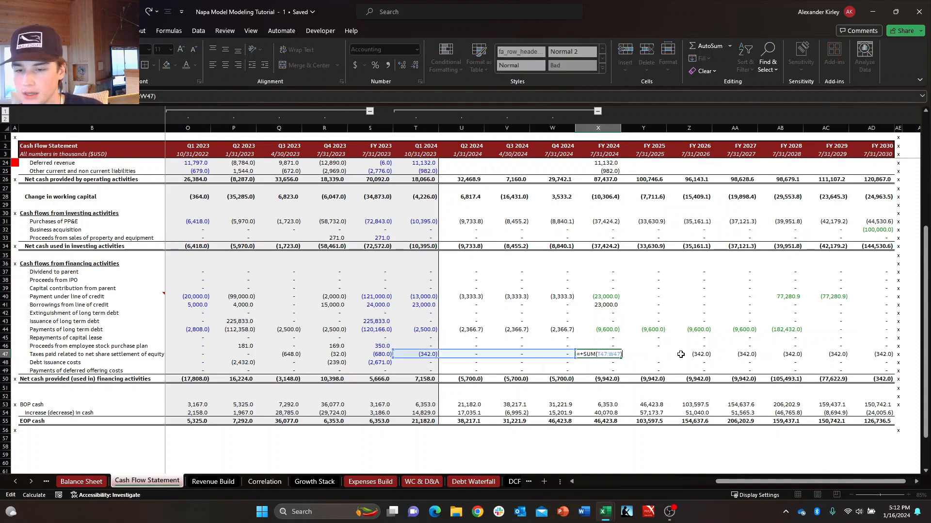
pyautogui.press('Escape')
pyautogui.press('Right')
pyautogui.press('F2')
pyautogui.press('Escape')
pyautogui.press('F2')
pyautogui.press('Escape')
pyautogui.press('Down')
pyautogui.press('Up')
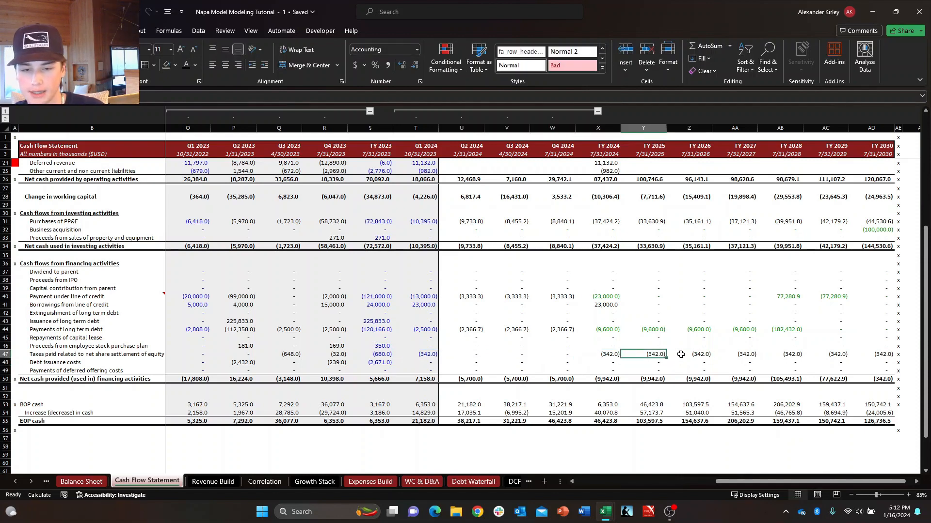
# Compare the forecast taxes paid on net share settlement in row 47 with the Q1 2024 to FY 2024 amounts.
pyautogui.hotkey('ctrl', 'shift', 'Right')
pyautogui.hotkey('shift', 'Left')
pyautogui.press('Down')
pyautogui.press('Right')
pyautogui.press('Up')
pyautogui.press('Left')
pyautogui.press('Left')
pyautogui.press('Right')
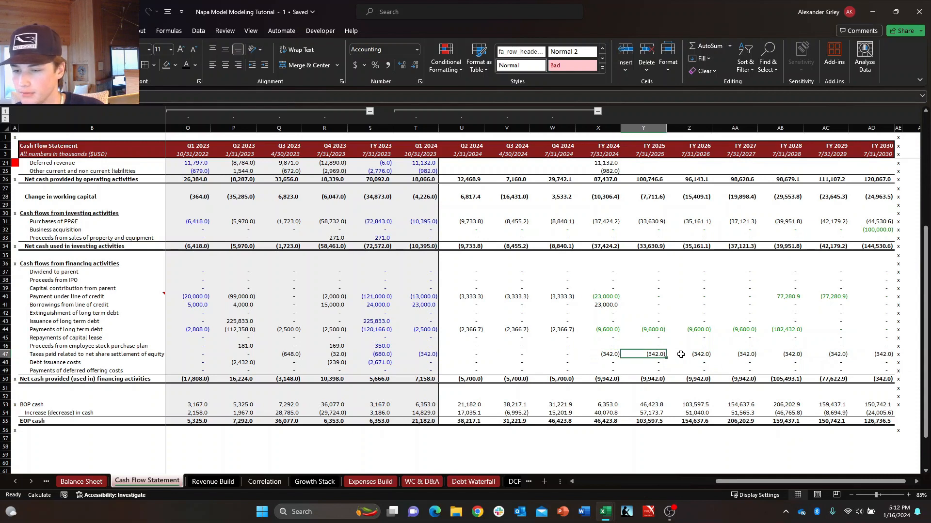
pyautogui.press('Right')
pyautogui.press('Left')
pyautogui.press('Left')
pyautogui.press('Left')
pyautogui.press('Left')
pyautogui.press('Down')
pyautogui.press('Up')
pyautogui.press('Right')
# Set the FY 2025 Taxes paid related to net share settlement of equity in Y47 to zero.
pyautogui.press('Right')
pyautogui.press('Right')
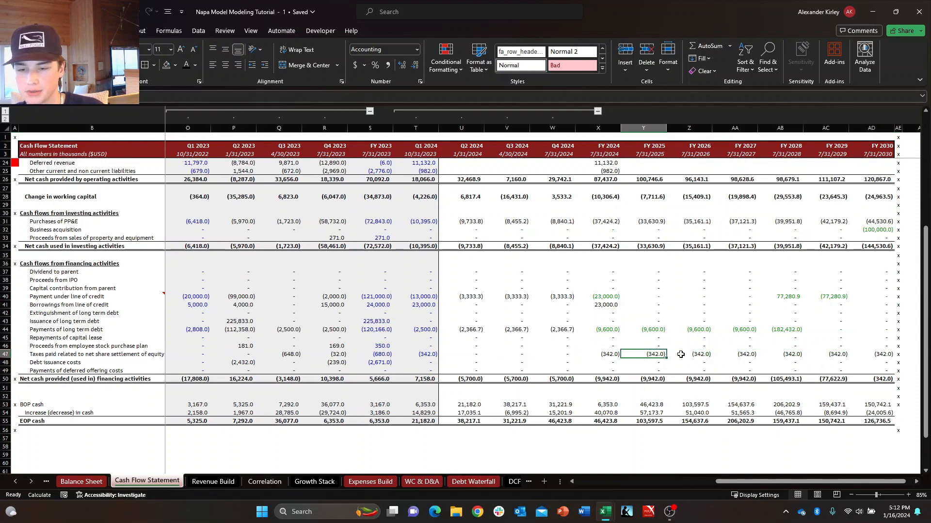
pyautogui.press('Right')
pyautogui.press('Left')
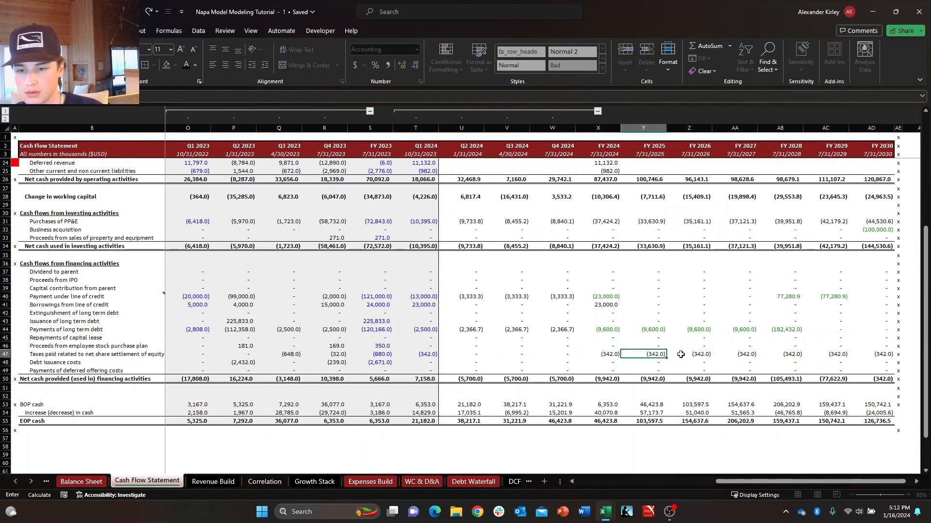
pyautogui.press('Delete')
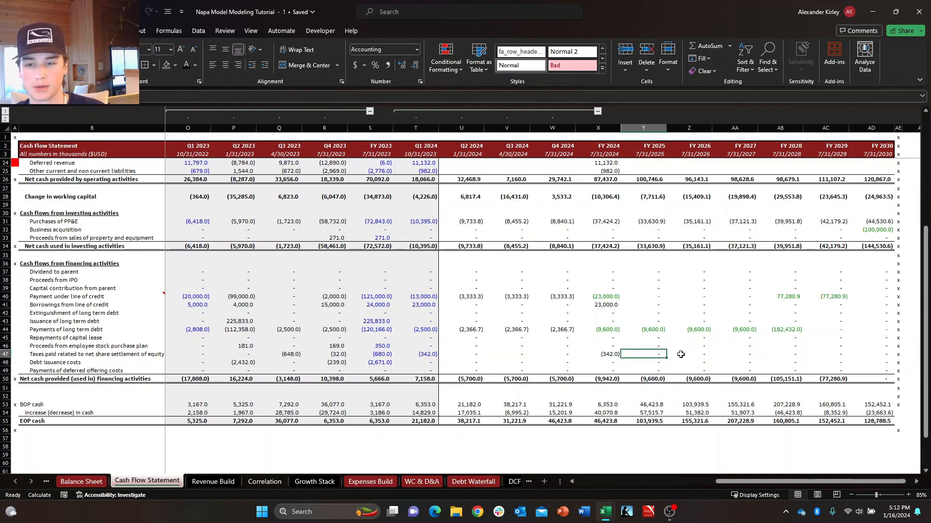
pyautogui.press('Left')
pyautogui.press('super')
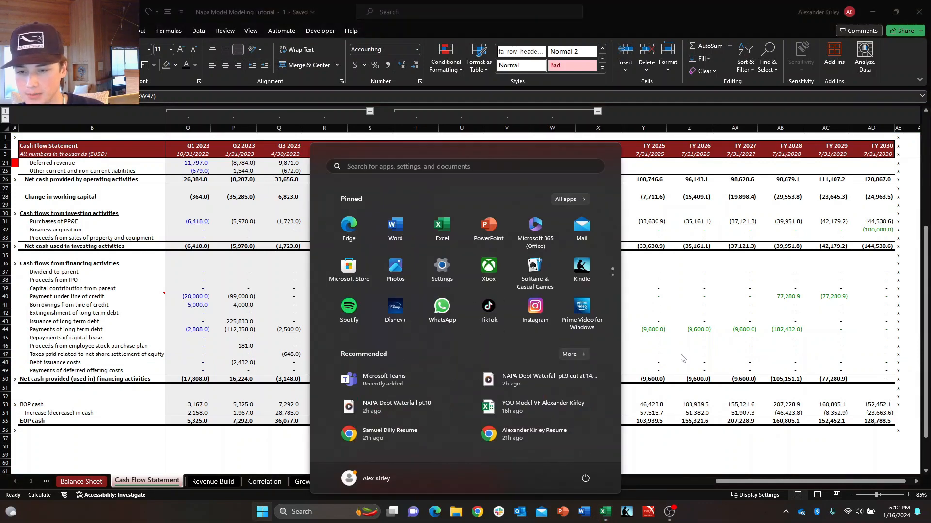
# Inspect the formula behind the FY 2024 Taxes paid related to net share settlement of equity in X47.
pyautogui.press('super')
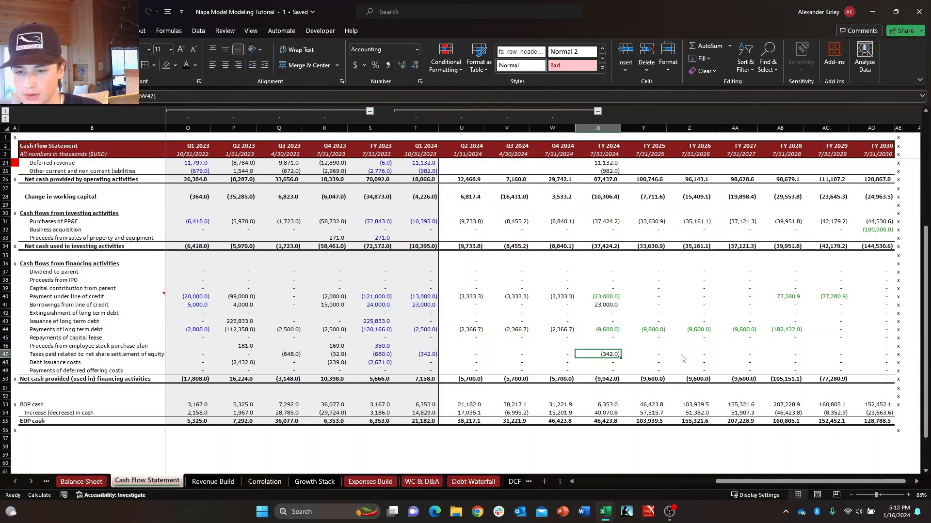
pyautogui.press('F2')
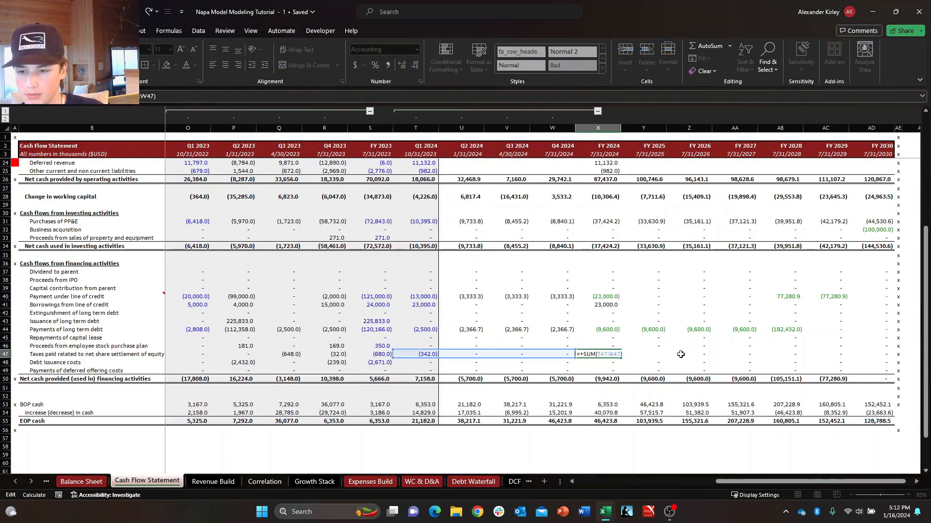
pyautogui.press('Escape')
pyautogui.press('F2')
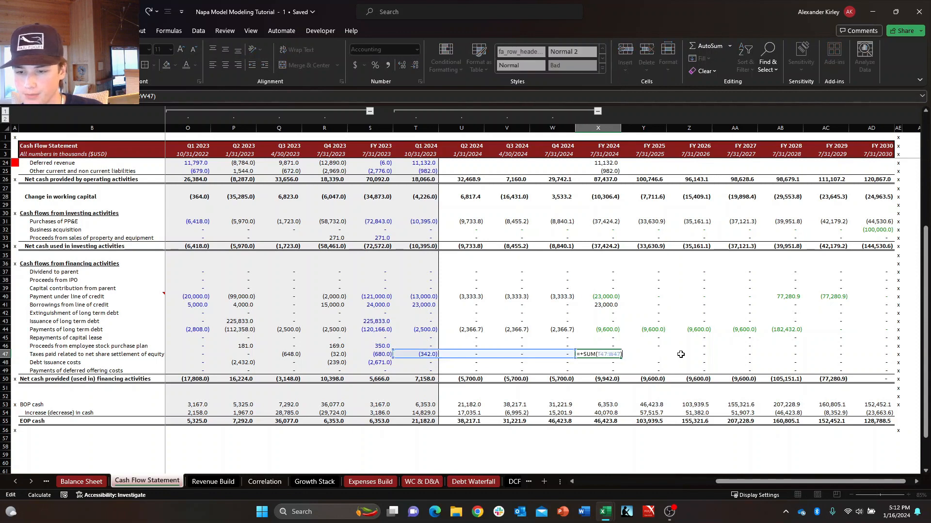
pyautogui.press('Escape')
# Review the forecast Taxes paid related to net share settlement of equity in row 47 from FY 2025 onward.
pyautogui.press('Right')
pyautogui.press('Right')
pyautogui.press('Right')
pyautogui.press('Left')
pyautogui.press('Left')
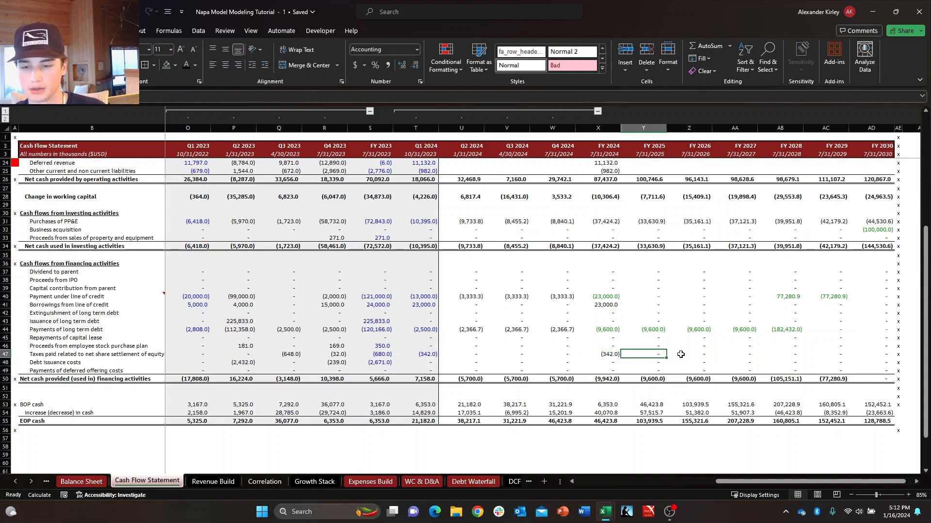
pyautogui.press('Down')
pyautogui.press('Up')
pyautogui.press('Down')
pyautogui.press('Right')
pyautogui.press('Up')
pyautogui.press('Left')
pyautogui.press('Right')
pyautogui.press('Right')
pyautogui.press('Right')
pyautogui.press('Right')
pyautogui.press('Right')
pyautogui.press('Left')
pyautogui.press('Left')
pyautogui.press('Left')
pyautogui.press('Left')
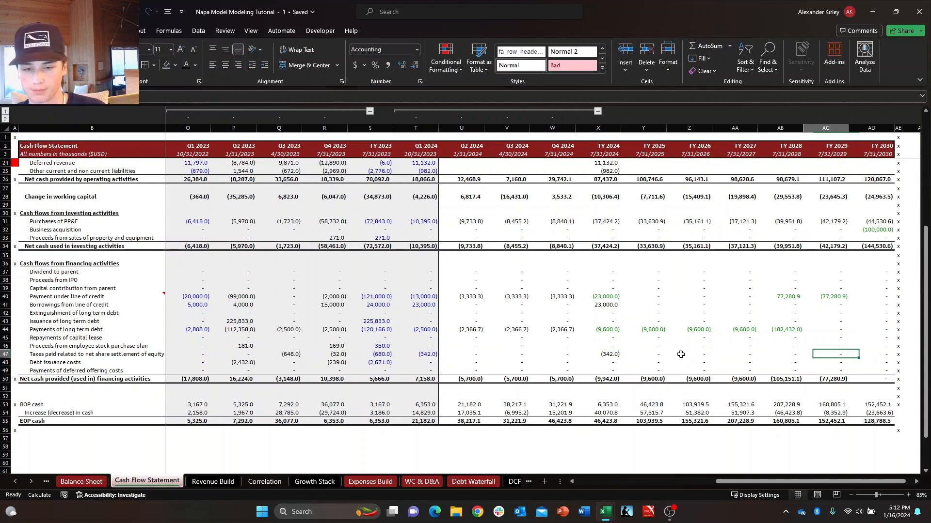
pyautogui.press('Right')
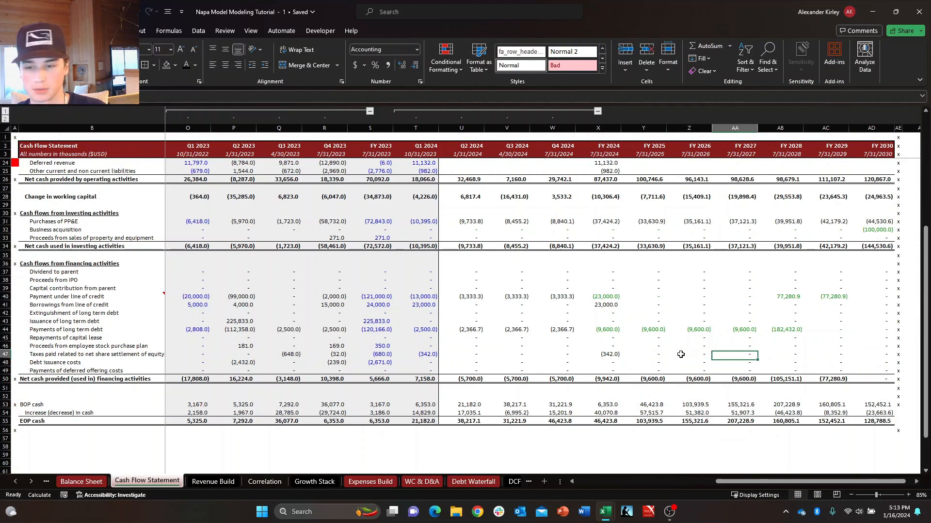
pyautogui.press('Left')
pyautogui.press('Left')
# Return to the Balance Sheet and examine the forecast Check row and the difference formulas beneath it.
pyautogui.hotkey('ctrl', 'pageup')
pyautogui.press('Right')
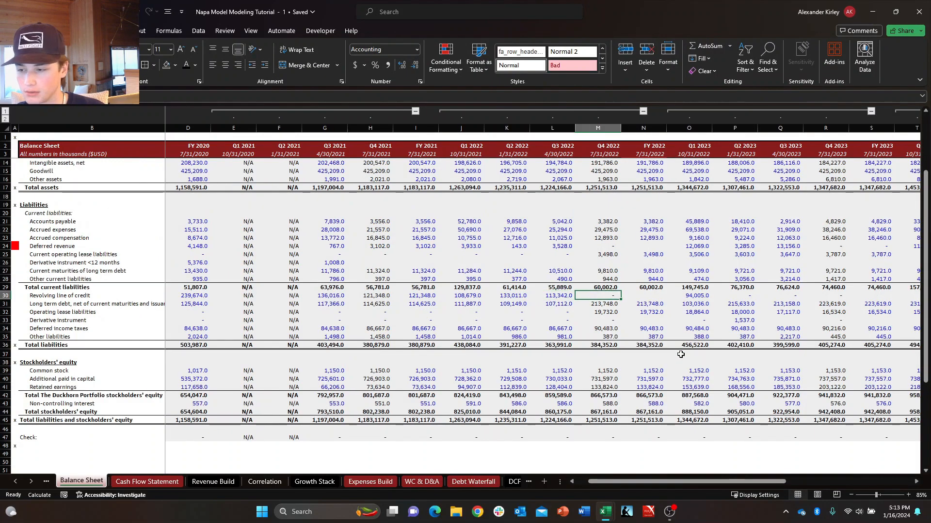
pyautogui.press('Right')
pyautogui.press('Down')
pyautogui.press('Down')
pyautogui.press('Down')
pyautogui.press('Down')
pyautogui.press('Down')
pyautogui.press('Down')
pyautogui.press('Right')
pyautogui.press('Right')
pyautogui.press('Right')
pyautogui.press('Right')
pyautogui.press('Right')
pyautogui.press('Right')
pyautogui.press('Right')
pyautogui.press('Right')
pyautogui.press('Right')
pyautogui.press('Right')
pyautogui.press('Right')
pyautogui.press('Right')
pyautogui.press('Right')
pyautogui.press('Right')
pyautogui.press('Right')
pyautogui.press('Right')
pyautogui.press('Right')
pyautogui.press('Right')
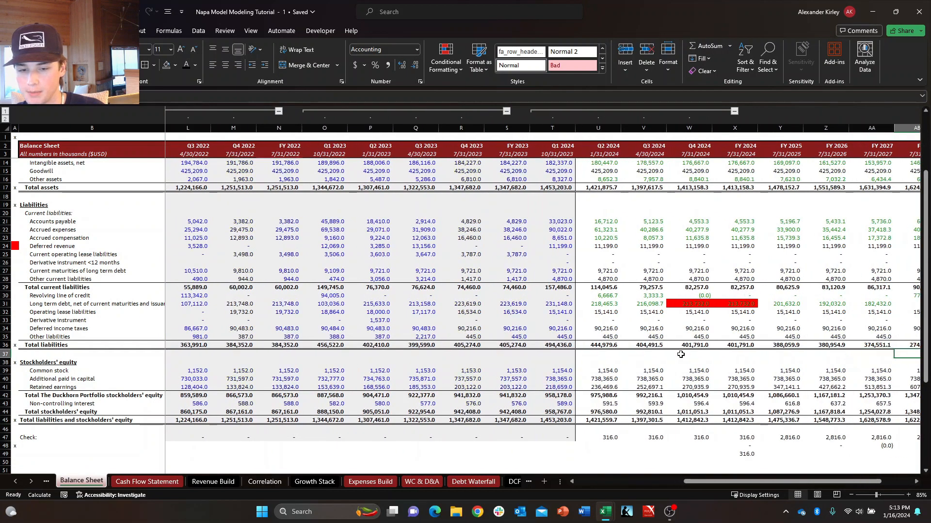
pyautogui.press('Down')
pyautogui.press('Down')
pyautogui.press('Down')
pyautogui.press('Left')
pyautogui.press('Left')
pyautogui.press('Left')
pyautogui.press('Down')
pyautogui.press('Down')
pyautogui.press('Down')
pyautogui.press('Down')
pyautogui.press('Left')
pyautogui.press('Left')
pyautogui.press('Down')
pyautogui.press('Down')
pyautogui.press('Down')
pyautogui.press('Down')
pyautogui.press('Down')
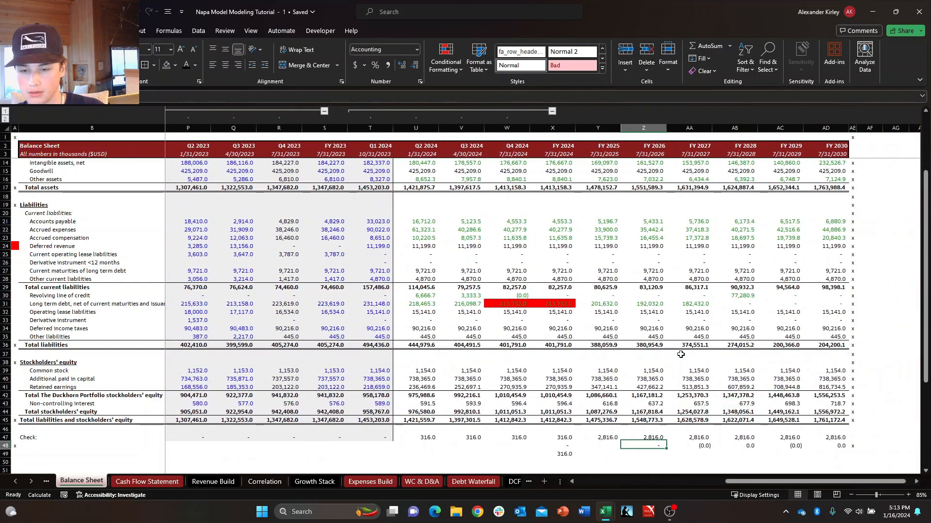
# Clear the year-over-year difference formulas below the Check row in row 48 for FY 2026 through FY 2030.
pyautogui.press('Right')
pyautogui.press('Up')
pyautogui.press('Down')
pyautogui.hotkey('ctrl', 'shift', 'Right')
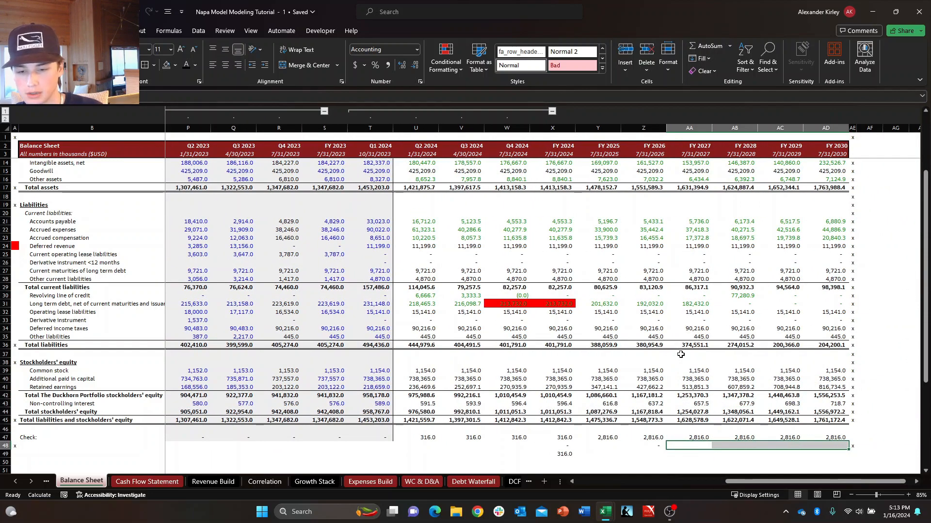
pyautogui.press('Left')
pyautogui.press('Delete')
pyautogui.press('Left')
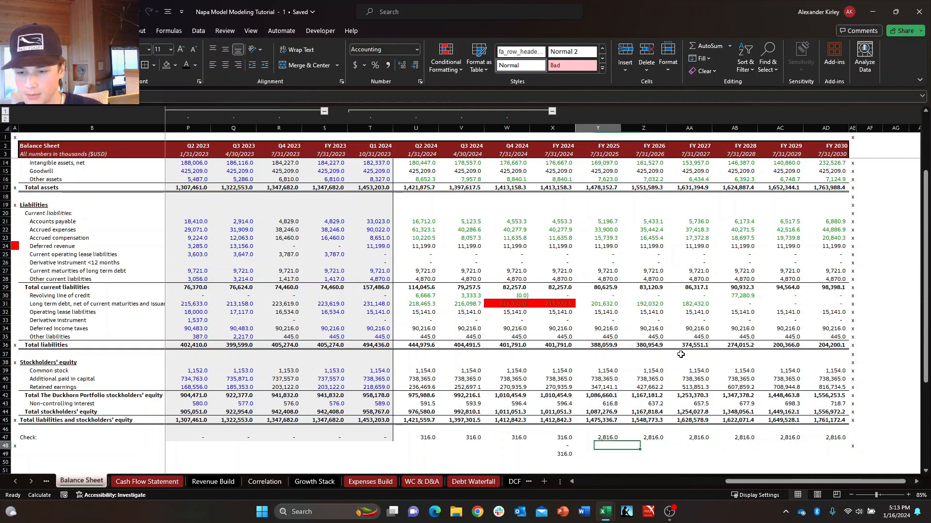
pyautogui.press('Left')
pyautogui.press('Left')
pyautogui.press('Down')
pyautogui.press('Right')
pyautogui.press('Up')
pyautogui.press('Right')
pyautogui.press('Down')
pyautogui.press('Right')
pyautogui.press('Up')
pyautogui.press('Left')
pyautogui.press('Up')
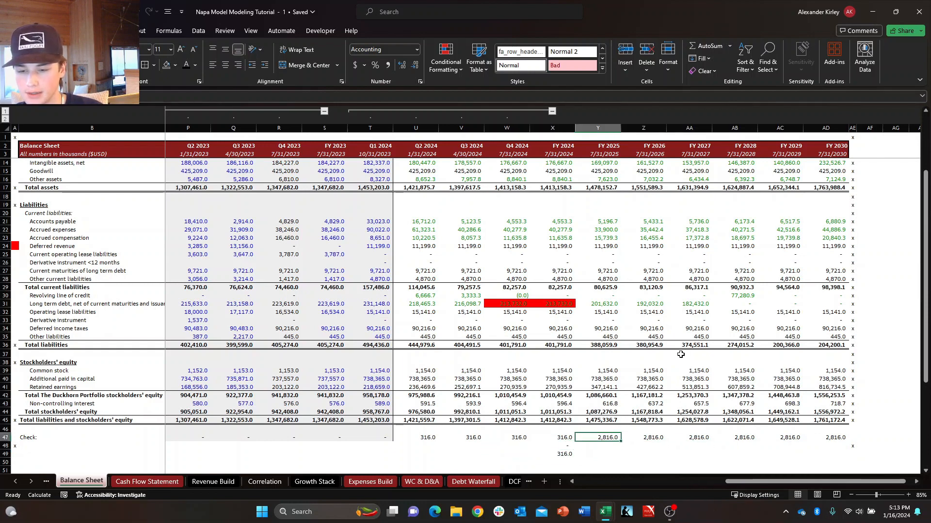
pyautogui.write('+Y47')
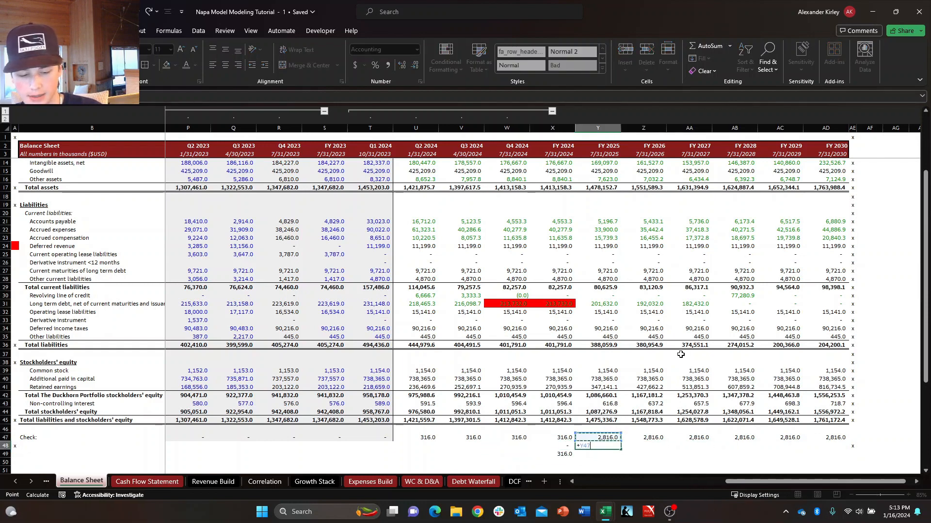
pyautogui.press('Escape')
# Enter a formula in Y49 that subtracts the FY 2024 Check in X47 from the FY 2025 Check in Y47.
pyautogui.press('Down')
pyautogui.press('Up')
pyautogui.press('Down')
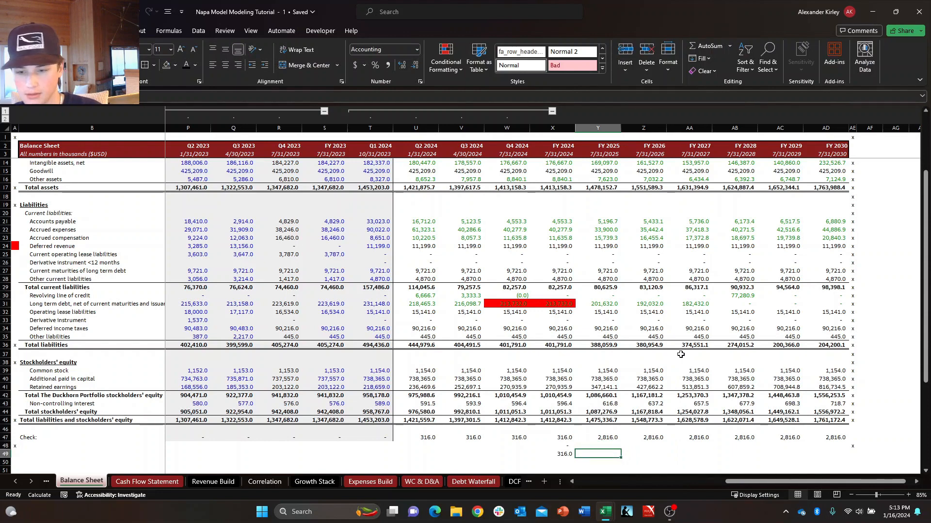
pyautogui.write('+')
pyautogui.press('Up')
pyautogui.press('Up')
pyautogui.press('Left')
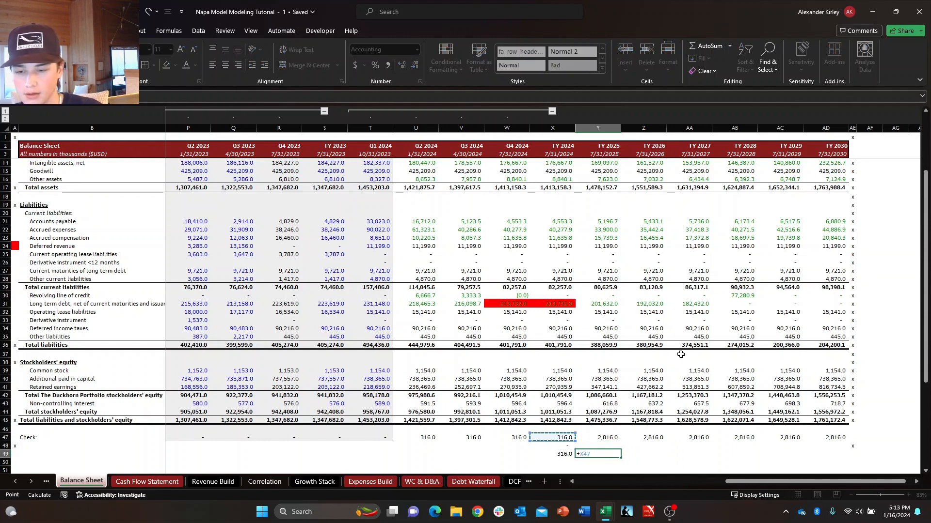
pyautogui.press('Right')
pyautogui.press('Up')
pyautogui.press('Up')
pyautogui.press('Left')
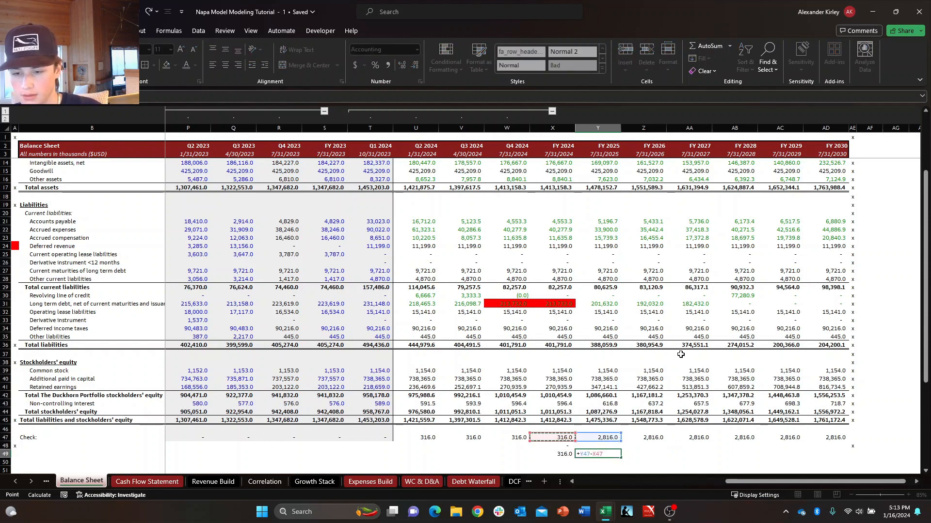
pyautogui.press('Return')
pyautogui.press('Up')
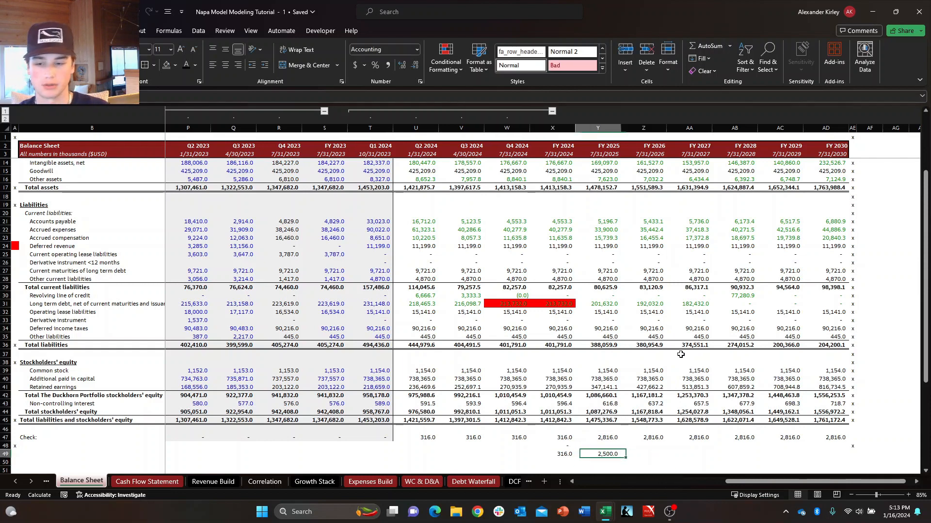
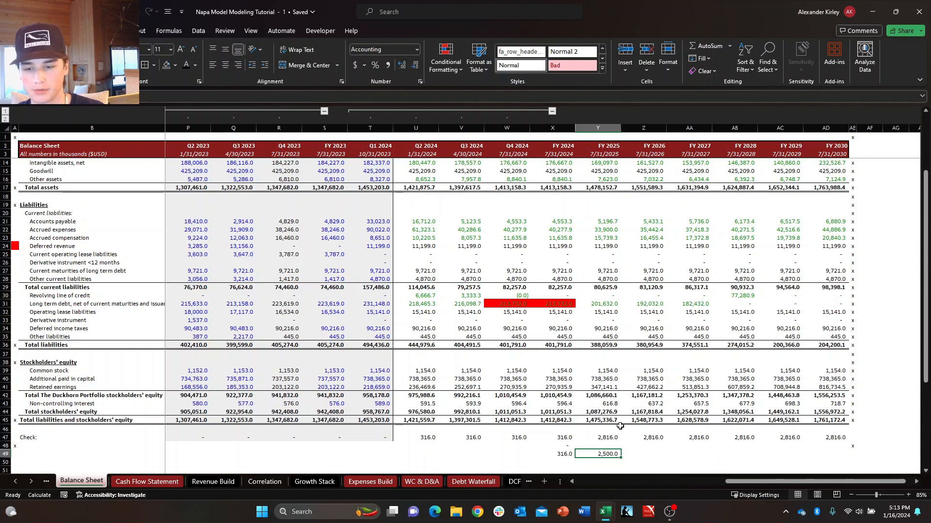
# Compare the FY 2025 and FY 2026 balance checks, then inspect the highlighted FY 2024 long-term debt formula.
pyautogui.click(611, 438)
pyautogui.click(643, 439)
pyautogui.click(616, 445)
pyautogui.click(625, 439)
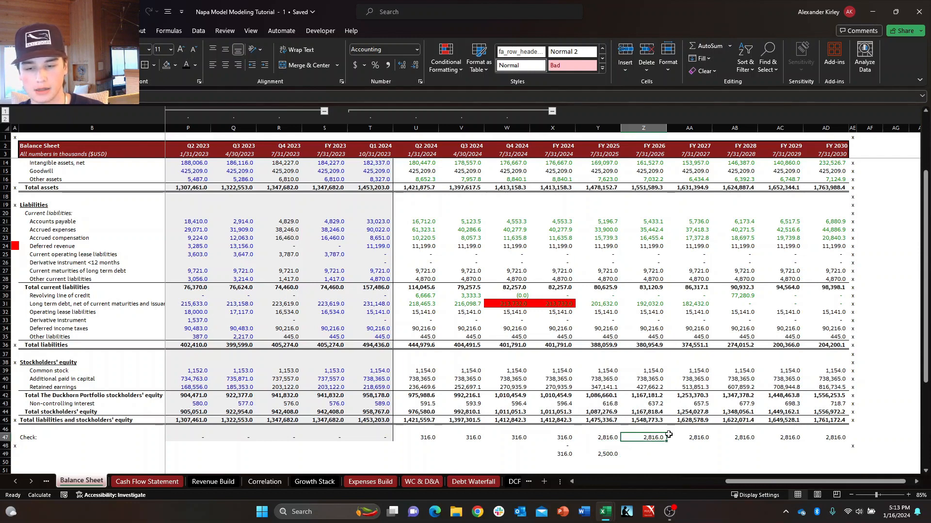
pyautogui.click(610, 452)
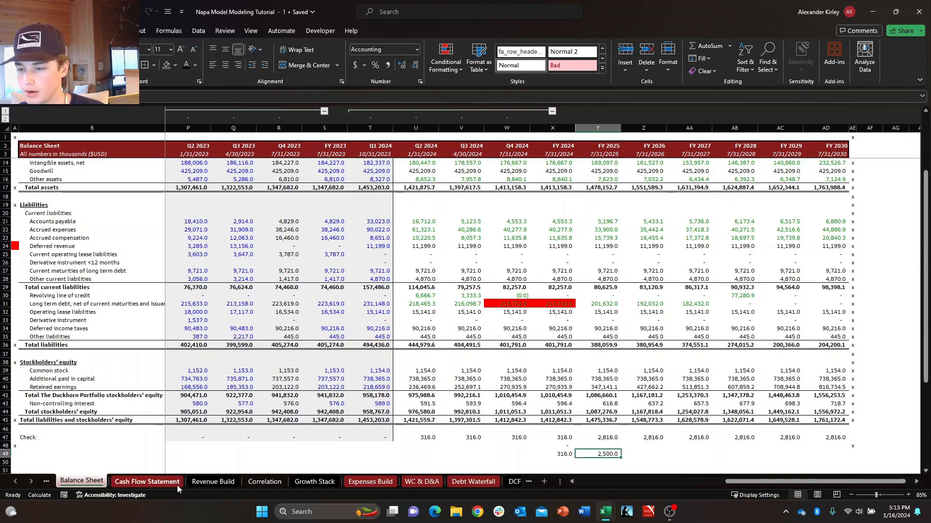
pyautogui.click(596, 312)
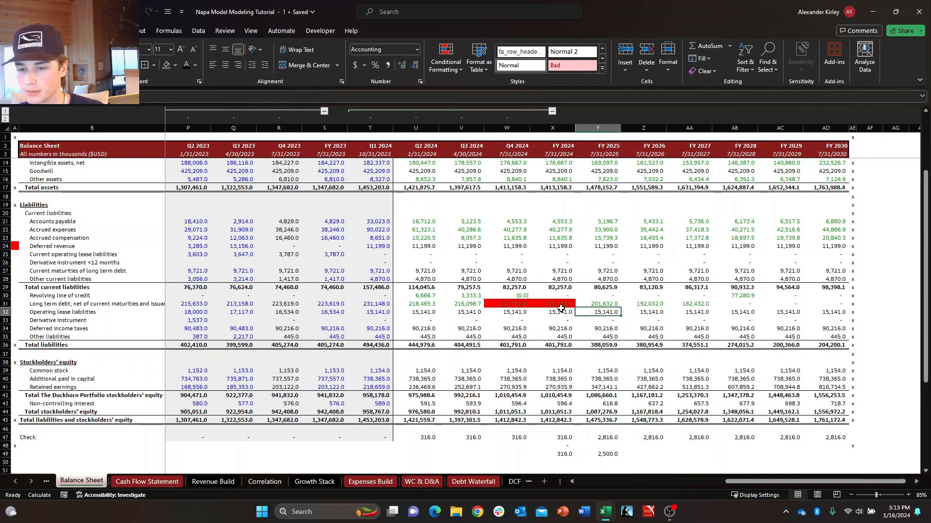
pyautogui.click(560, 304)
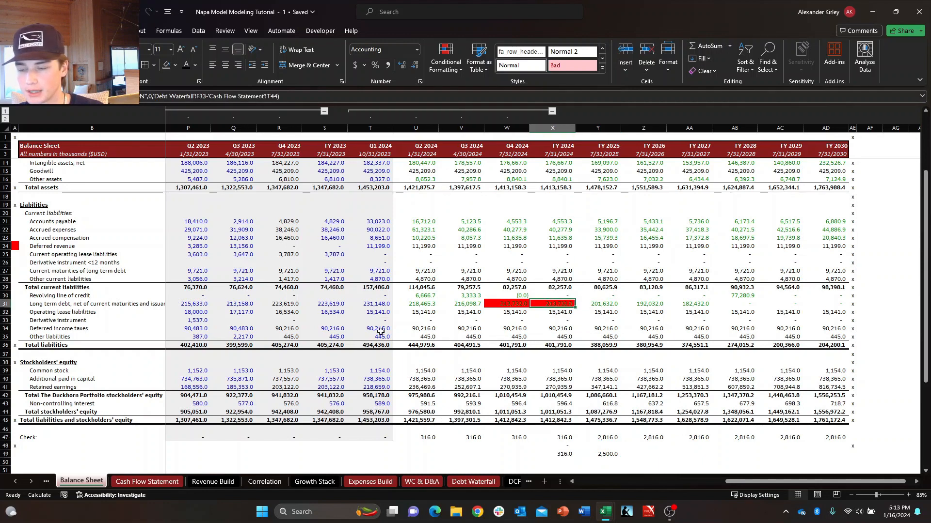
# Review the Payments of long term debt row on the Cash Flow Statement from Q1 2024 into the forecast years.
pyautogui.click(162, 484)
pyautogui.click(421, 361)
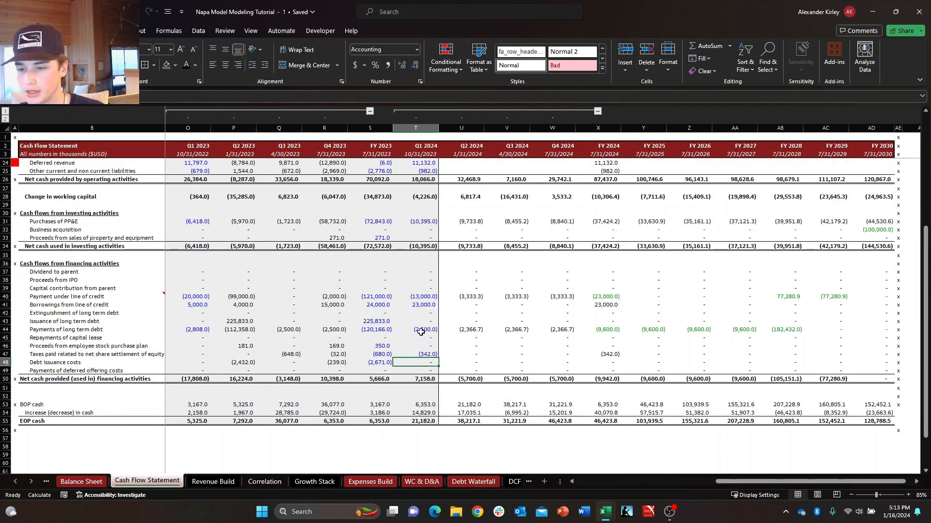
pyautogui.click(420, 330)
pyautogui.click(608, 329)
pyautogui.click(639, 328)
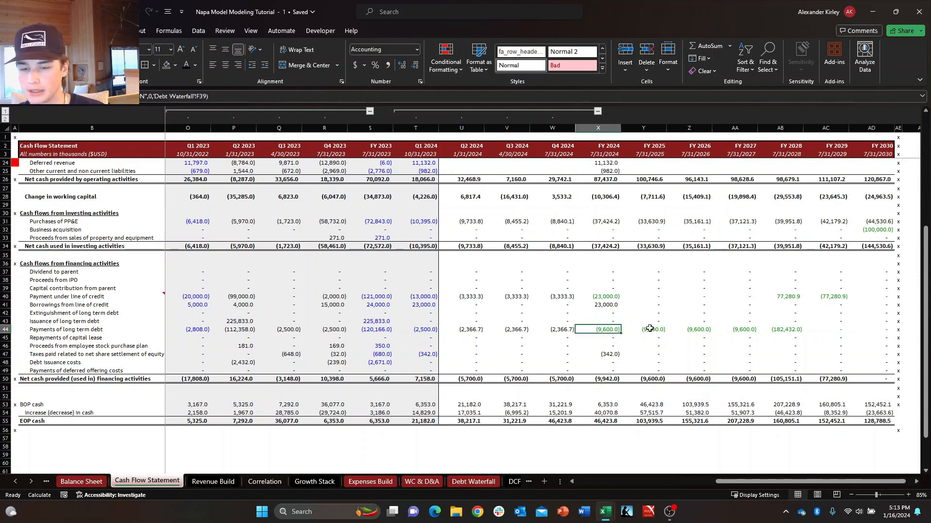
pyautogui.press('Right')
pyautogui.press('Right')
pyautogui.press('Right')
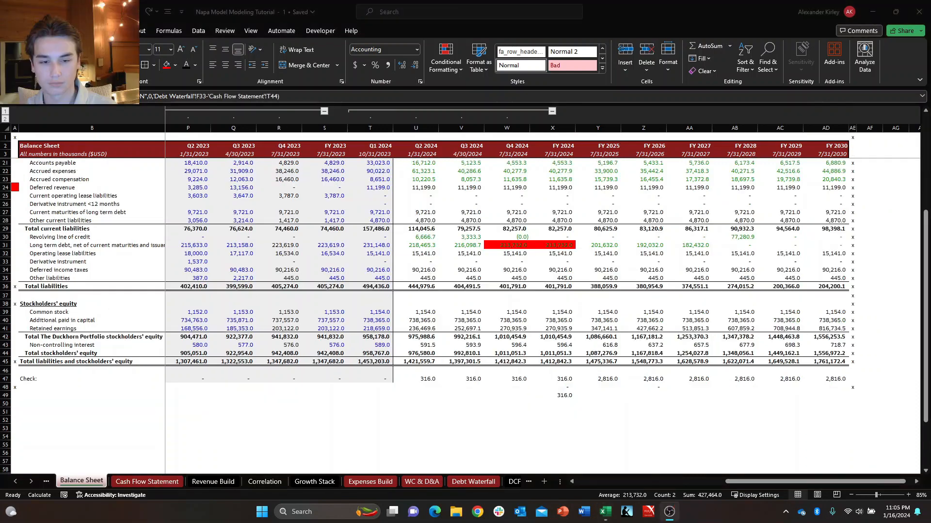
# Examine the FY 2025 balance check on the Balance Sheet against the neighbouring fiscal years.
pyautogui.press('Down')
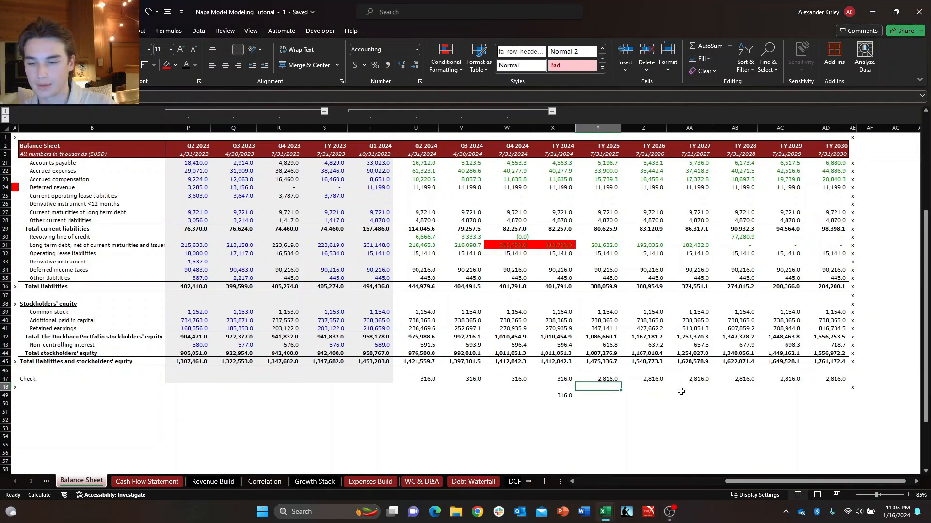
pyautogui.press('Left')
pyautogui.press('Up')
pyautogui.press('Right')
pyautogui.press('Down')
pyautogui.press('Right')
pyautogui.press('Right')
pyautogui.press('Up')
pyautogui.press('Left')
pyautogui.press('Left')
pyautogui.press('Left')
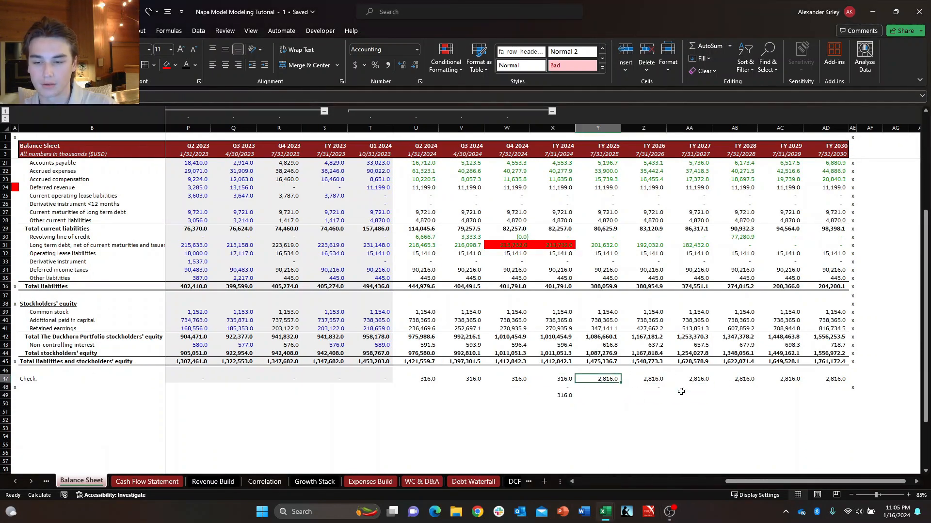
pyautogui.press('Down')
pyautogui.press('Up')
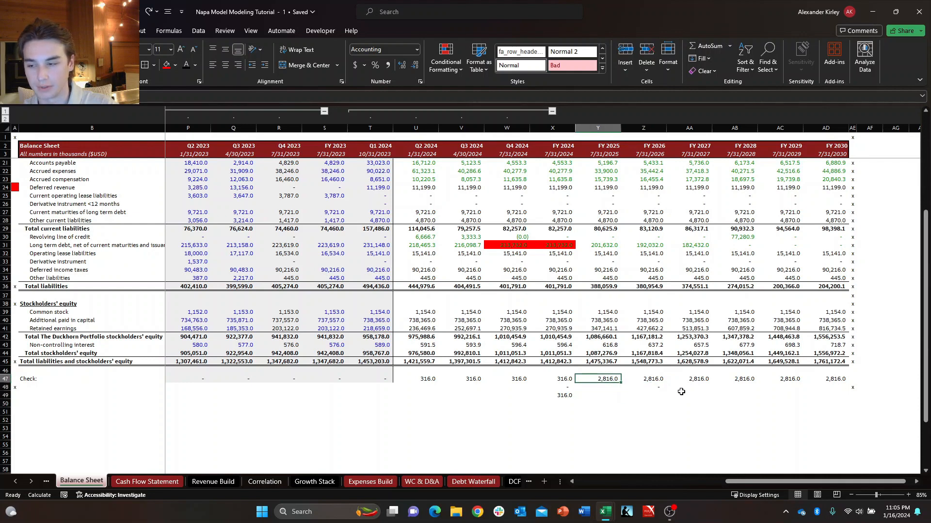
pyautogui.press('Left')
pyautogui.press('Right')
pyautogui.press('Down')
pyautogui.press('Right')
pyautogui.press('Up')
pyautogui.press('Left')
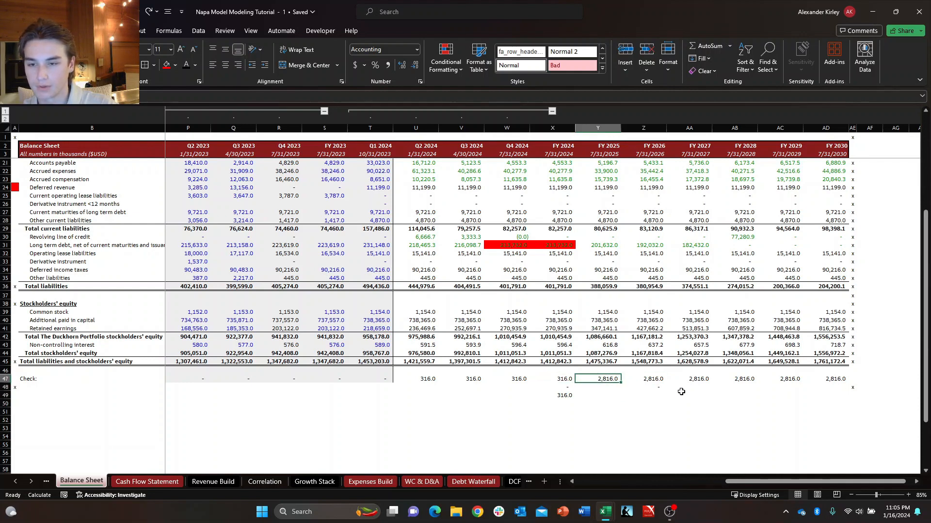
pyautogui.press('Down')
pyautogui.press('Right')
pyautogui.press('Up')
pyautogui.press('Left')
# Look along the Balance Sheet's Check row from the projected FY 2024 quarters through FY 2030.
pyautogui.hotkey('ctrl', 'Left')
pyautogui.hotkey('ctrl', 'Right')
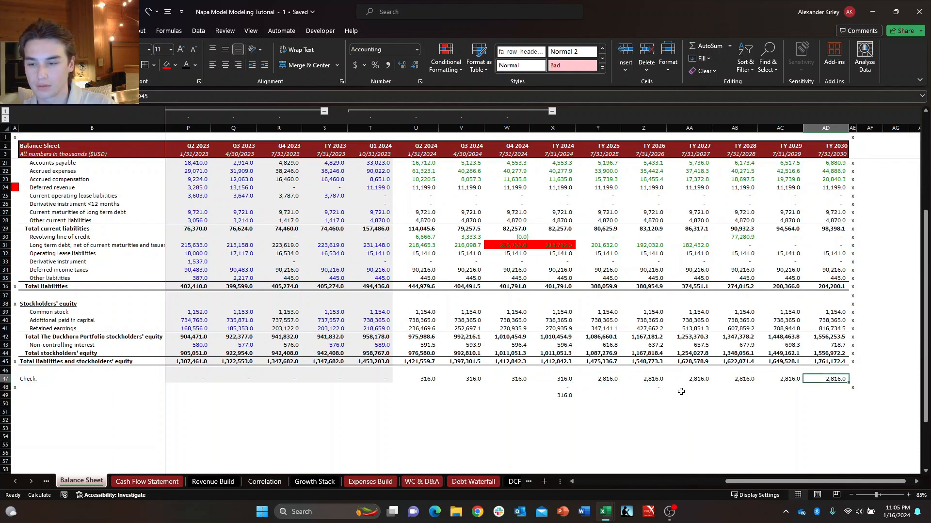
pyautogui.press('Left')
pyautogui.press('Left')
pyautogui.press('Left')
pyautogui.press('Left')
pyautogui.press('Left')
pyautogui.press('Left')
pyautogui.press('Left')
pyautogui.press('Left')
pyautogui.press('Left')
pyautogui.press('Left')
pyautogui.press('Right')
pyautogui.press('Right')
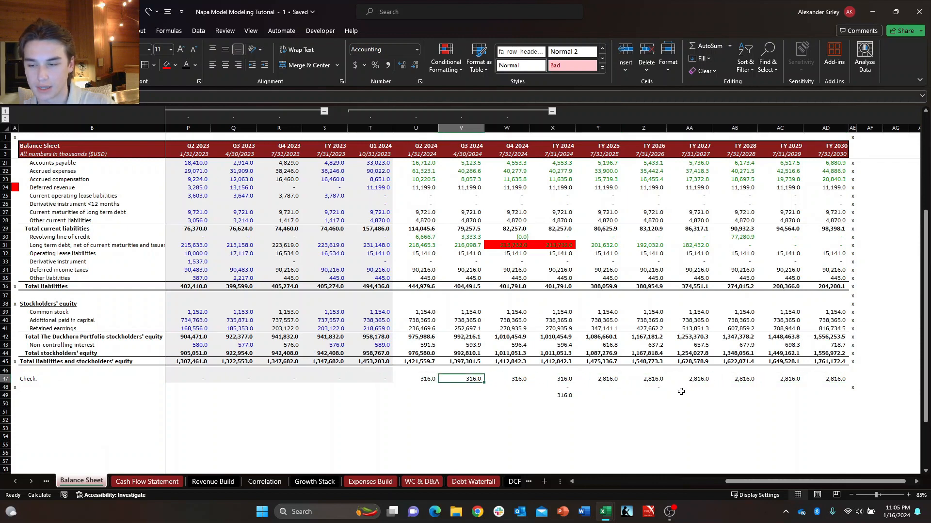
pyautogui.press('Down')
pyautogui.press('Right')
pyautogui.press('Right')
pyautogui.press('Up')
pyautogui.press('Right')
pyautogui.press('Right')
pyautogui.press('Left')
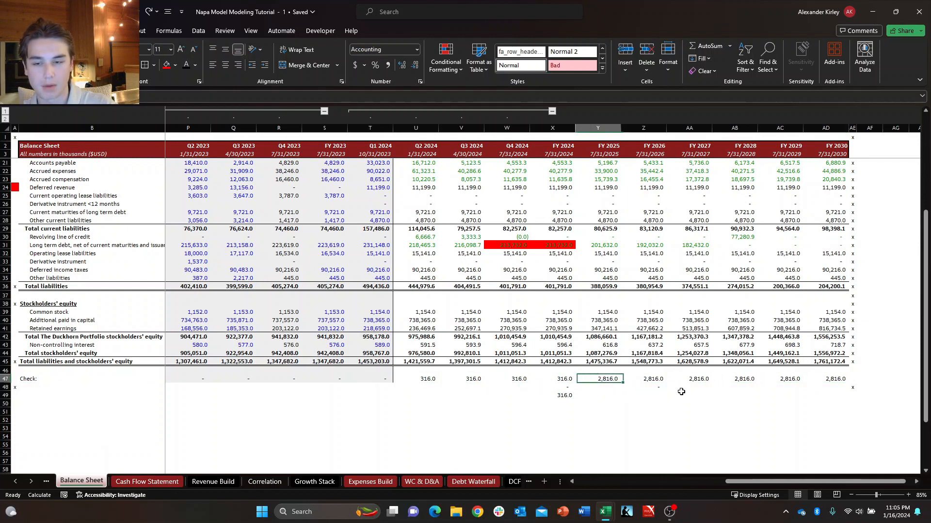
# Select the FY 2025 through FY 2030 check values to compare them across the forecast years.
pyautogui.hotkey('ctrl', 'shift', 'Right')
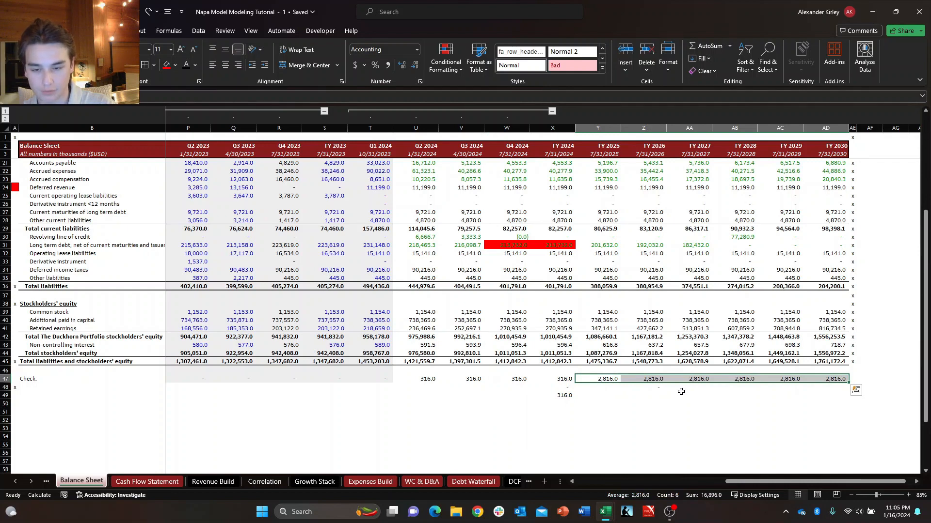
pyautogui.press('Down')
pyautogui.press('Right')
pyautogui.press('Up')
pyautogui.press('Left')
pyautogui.hotkey('ctrl', 'shift', 'Right')
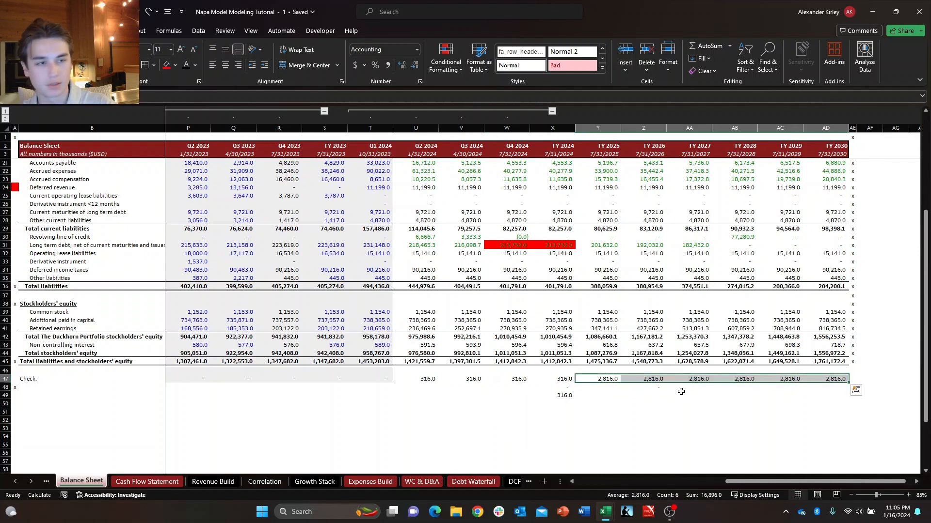
pyautogui.hotkey('shift', 'Left')
pyautogui.hotkey('shift', 'Right')
pyautogui.press('Left')
pyautogui.press('Left')
pyautogui.press('Right')
pyautogui.press('Right')
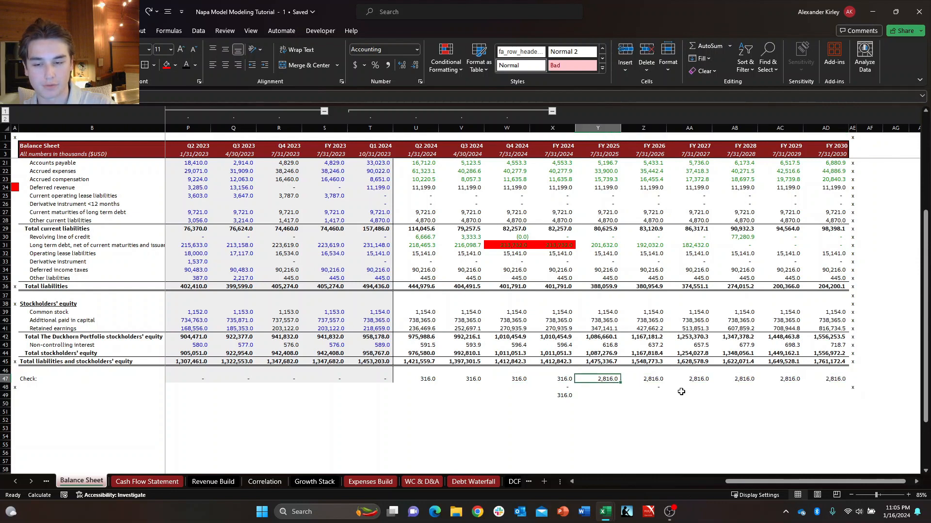
pyautogui.hotkey('ctrl', 'shift', 'Right')
# Compare the FY 2024 quarterly check values with the FY 2025 check on the Balance Sheet.
pyautogui.press('Left')
pyautogui.press('Left')
pyautogui.press('Left')
pyautogui.press('Left')
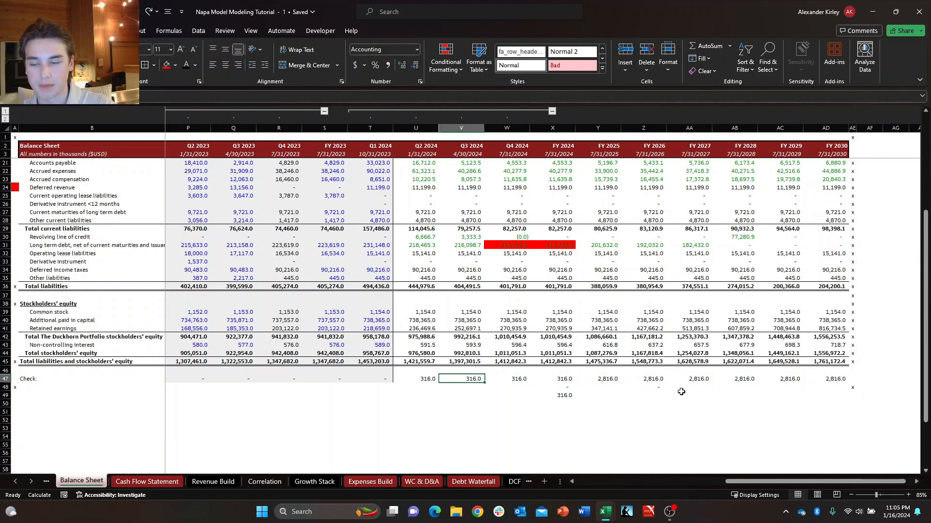
pyautogui.press('Right')
pyautogui.press('Right')
pyautogui.press('Right')
pyautogui.press('Right')
pyautogui.press('Left')
pyautogui.press('Left')
pyautogui.press('Left')
pyautogui.press('Left')
pyautogui.press('Right')
pyautogui.press('Right')
pyautogui.press('Right')
pyautogui.press('Right')
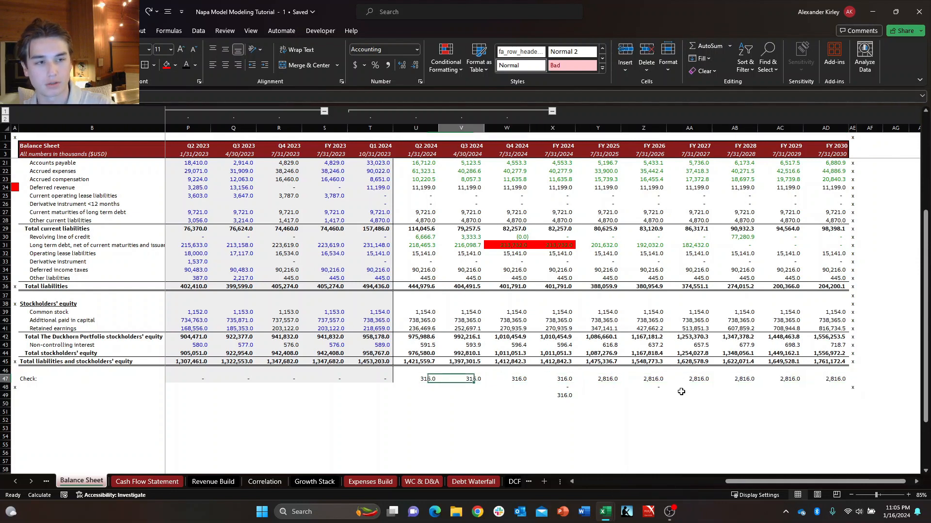
pyautogui.press('Down')
pyautogui.press('Right')
pyautogui.press('Up')
pyautogui.press('Left')
pyautogui.press('Down')
pyautogui.press('Right')
pyautogui.press('Up')
pyautogui.press('Left')
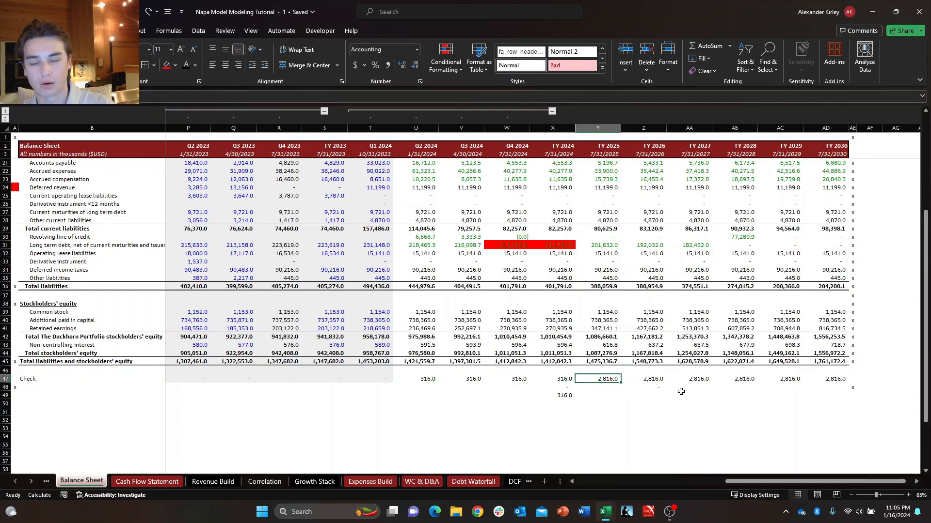
pyautogui.press('Down')
pyautogui.press('Right')
pyautogui.press('Up')
pyautogui.press('Left')
pyautogui.press('Down')
pyautogui.press('Right')
pyautogui.press('Up')
pyautogui.press('Left')
pyautogui.press('Right')
pyautogui.press('Down')
pyautogui.press('Right')
pyautogui.press('Up')
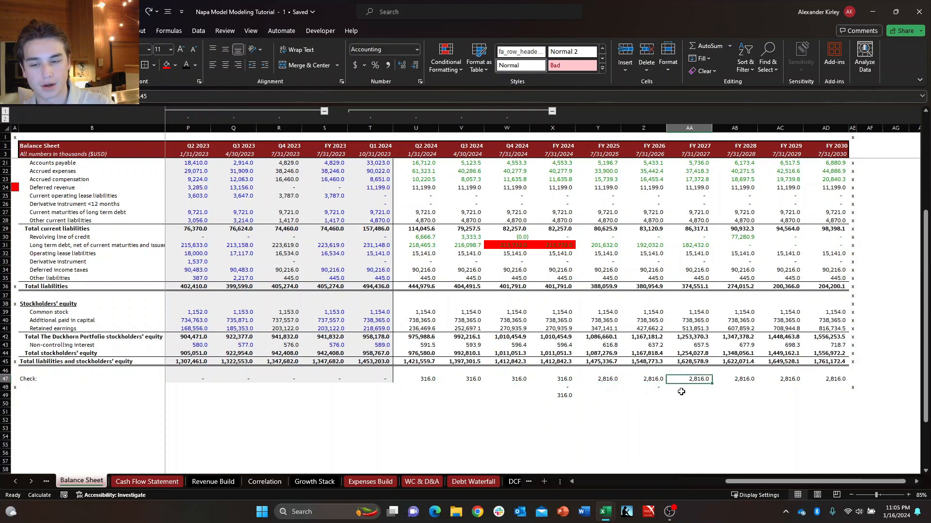
pyautogui.press('Left')
pyautogui.press('Left')
pyautogui.press('Down')
pyautogui.press('Right')
pyautogui.press('Up')
pyautogui.press('Left')
pyautogui.press('Down')
pyautogui.press('Up')
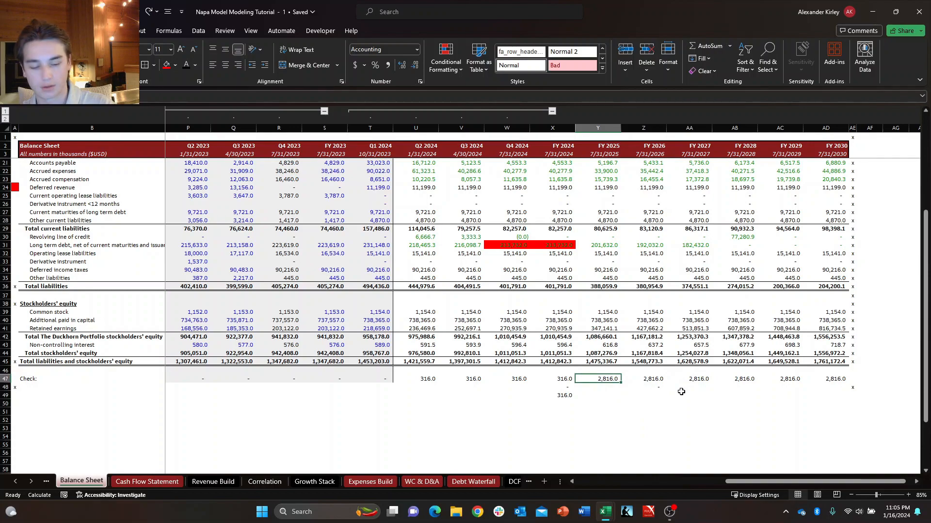
# Go to the Debt Waterfall sheet and look over its revolver and term loan schedules.
pyautogui.hotkey('ctrl', 'pagedown')
pyautogui.hotkey('ctrl', 'pagedown')
pyautogui.hotkey('ctrl', 'pagedown')
pyautogui.hotkey('ctrl', 'pagedown')
pyautogui.hotkey('ctrl', 'pagedown')
pyautogui.hotkey('ctrl', 'pagedown')
pyautogui.hotkey('ctrl', 'pagedown')
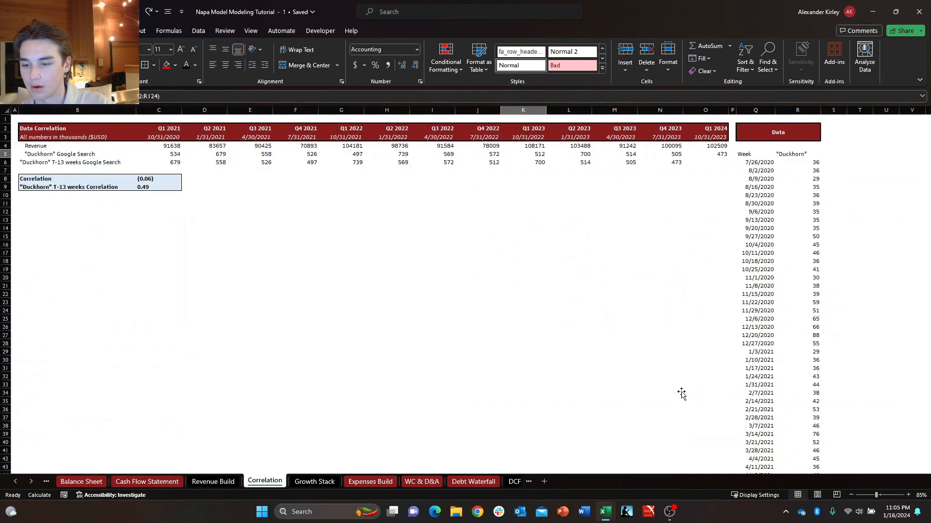
pyautogui.hotkey('ctrl', 'pagedown')
pyautogui.hotkey('ctrl', 'pageup')
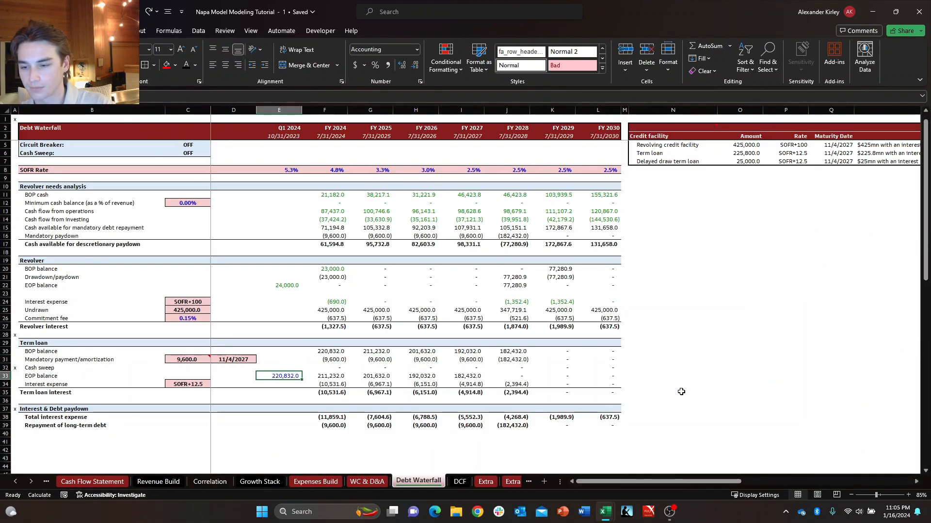
pyautogui.press('Right')
pyautogui.press('Down')
pyautogui.press('Up')
pyautogui.press('Up')
pyautogui.press('Up')
pyautogui.press('Right')
pyautogui.press('Right')
pyautogui.press('Up')
pyautogui.press('Up')
pyautogui.press('Up')
pyautogui.press('Up')
pyautogui.press('Left')
# Inspect the term loan's Q1 2024 EOP balance and its FY 2024 interest expense formula.
pyautogui.press('Left')
pyautogui.press('Left')
pyautogui.press('Up')
pyautogui.press('Up')
pyautogui.press('Down')
pyautogui.press('Down')
pyautogui.press('Down')
pyautogui.press('Down')
pyautogui.press('Down')
pyautogui.press('Down')
pyautogui.press('Down')
pyautogui.press('Down')
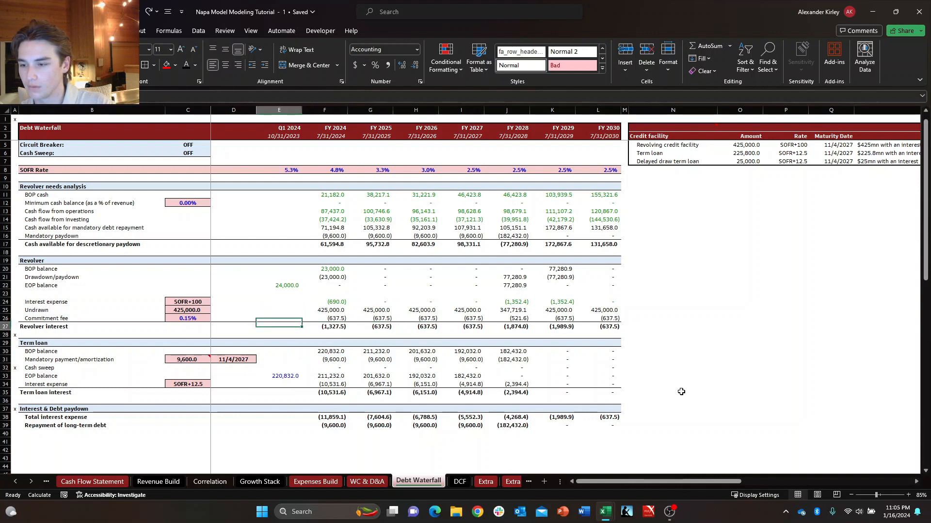
pyautogui.press('Right')
pyautogui.press('Left')
pyautogui.press('Down')
pyautogui.press('Right')
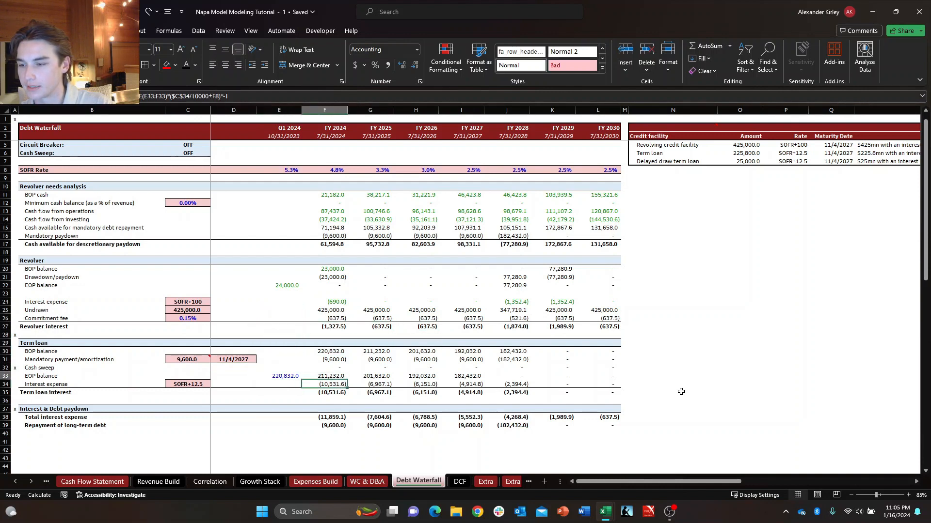
pyautogui.press('Up')
pyautogui.press('Left')
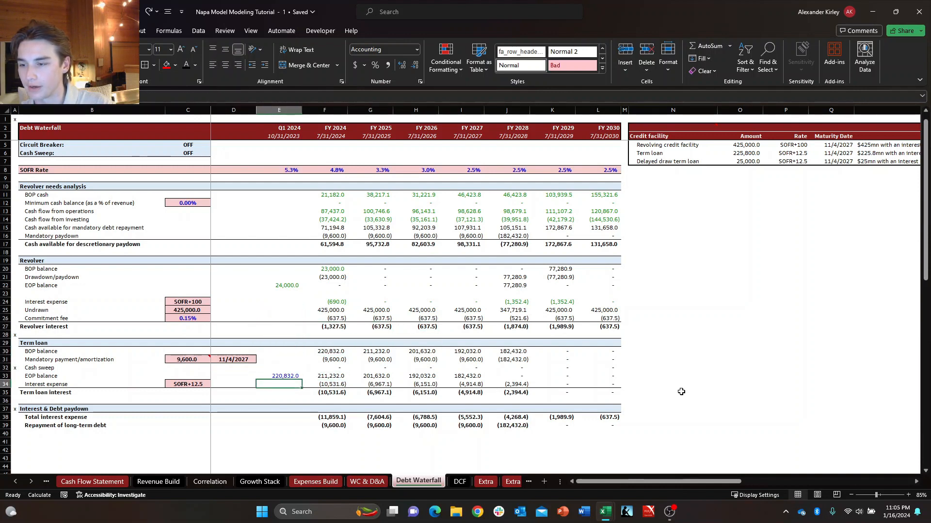
pyautogui.press('F2')
pyautogui.press('Down')
pyautogui.press('Right')
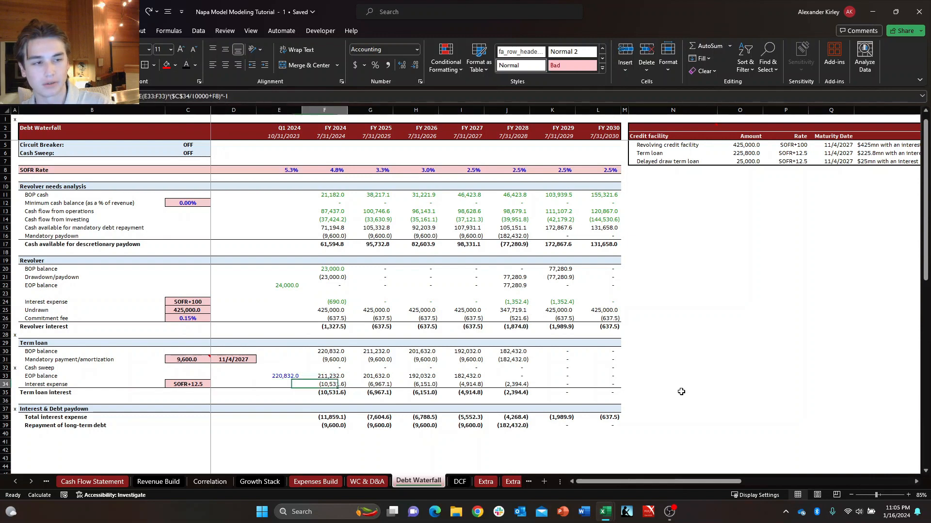
pyautogui.press('Up')
pyautogui.press('Left')
pyautogui.press('Down')
pyautogui.press('Right')
# Inspect the term loan's FY 2024 mandatory payment formula and return to the Q1 2024 EOP balance.
pyautogui.press('Up')
pyautogui.press('Up')
pyautogui.press('Up')
pyautogui.press('Up')
pyautogui.press('Down')
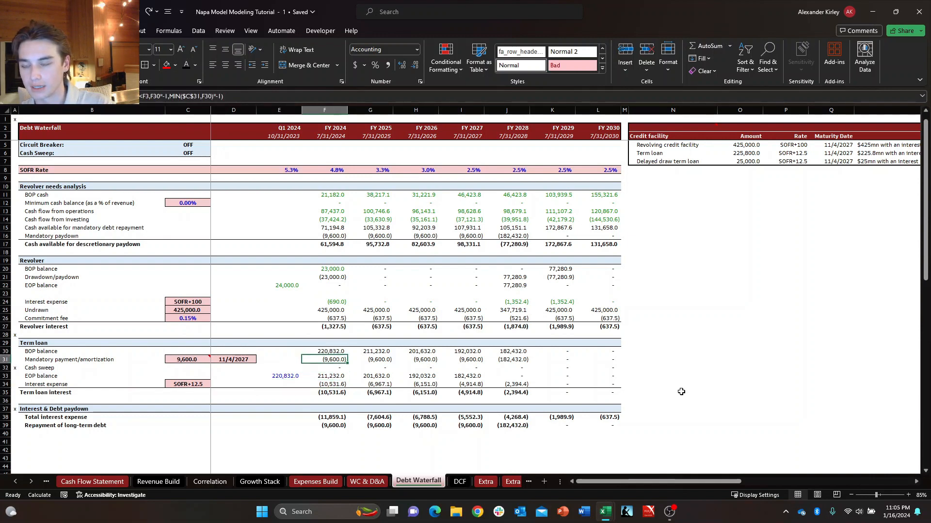
pyautogui.press('Down')
pyautogui.press('Right')
pyautogui.press('Up')
pyautogui.press('Left')
pyautogui.press('Up')
pyautogui.press('Down')
pyautogui.press('Down')
pyautogui.press('Down')
pyautogui.press('Left')
pyautogui.press('Down')
pyautogui.press('Up')
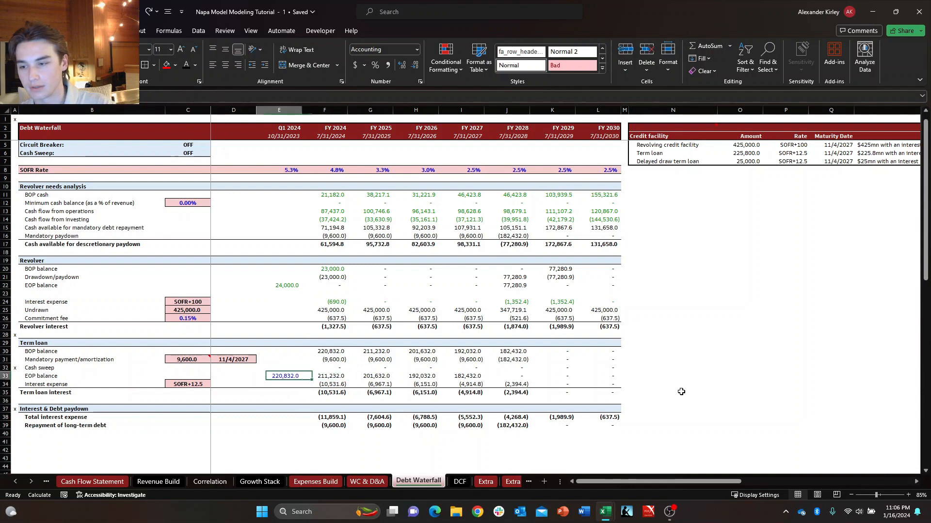
pyautogui.press('Right')
pyautogui.press('Up')
pyautogui.press('Up')
pyautogui.press('Up')
pyautogui.press('Down')
pyautogui.press('Down')
pyautogui.press('Down')
pyautogui.press('Left')
pyautogui.press('Down')
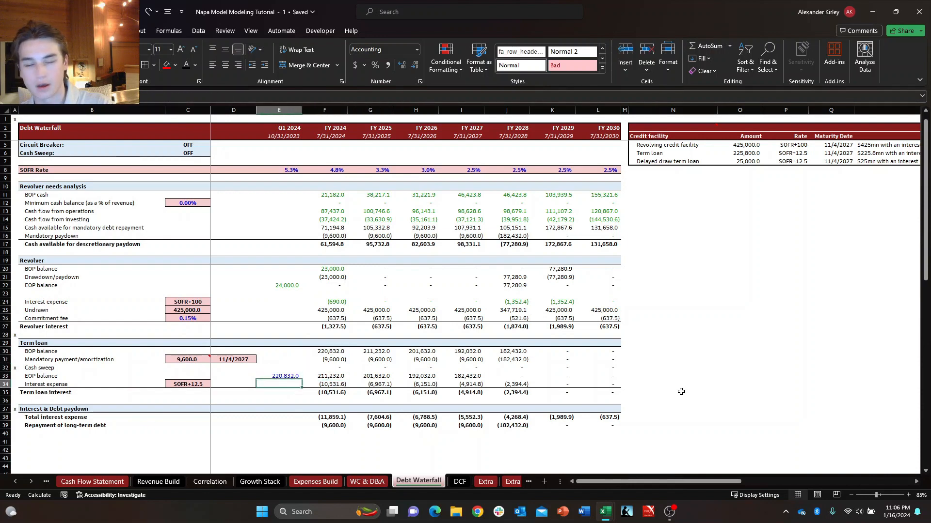
pyautogui.press('Right')
pyautogui.press('Up')
pyautogui.press('Left')
pyautogui.press('Down')
pyautogui.press('Right')
pyautogui.press('Up')
pyautogui.press('Left')
pyautogui.press('Down')
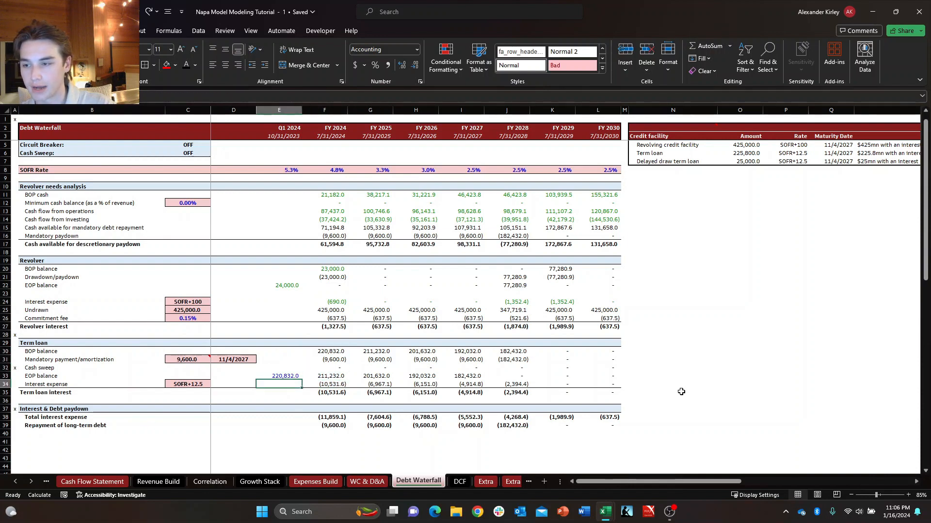
# Link the term loan's Q1 2024 EOP balance on the Debt Waterfall to the Balance Sheet's FY 2023 long-term debt (S31).
pyautogui.press('Up')
pyautogui.write('+')
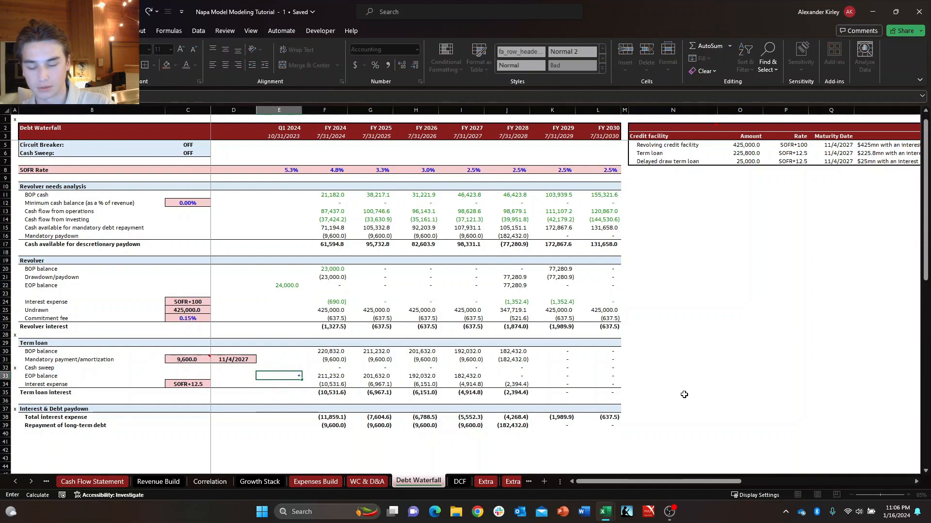
pyautogui.hotkey('ctrl', 'pageup')
pyautogui.hotkey('ctrl', 'pageup')
pyautogui.hotkey('ctrl', 'pageup')
pyautogui.hotkey('ctrl', 'pageup')
pyautogui.hotkey('ctrl', 'pageup')
pyautogui.hotkey('ctrl', 'pageup')
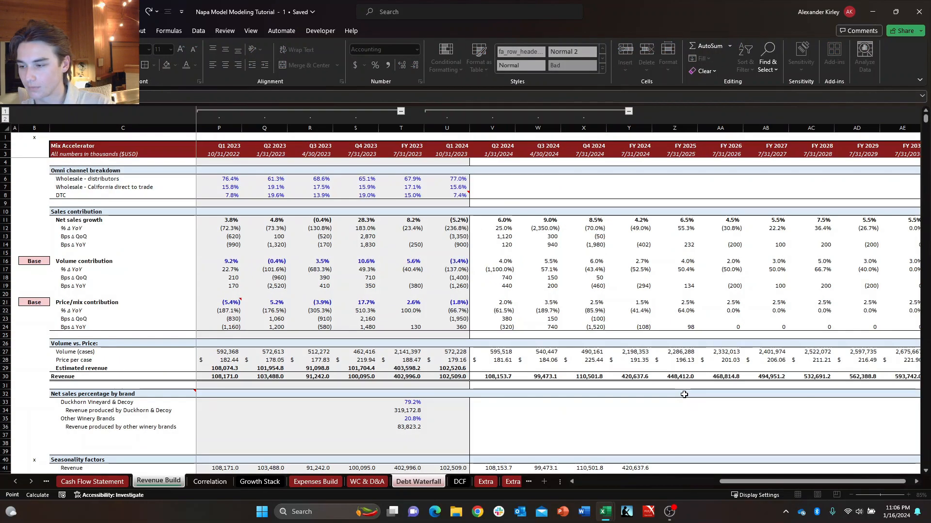
pyautogui.hotkey('ctrl', 'pageup')
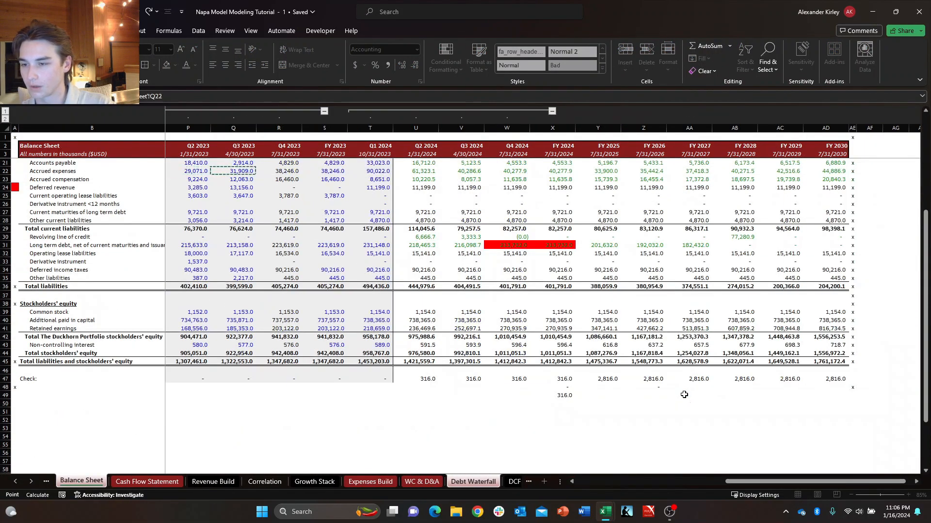
pyautogui.press('Return')
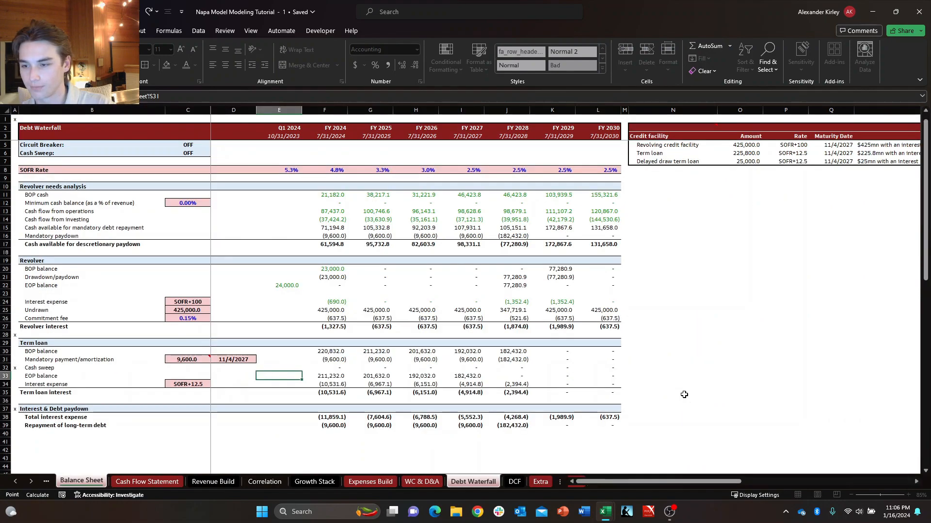
# Return to the Balance Sheet and review the check row from FY 2025 through FY 2030.
pyautogui.hotkey('ctrl', 'pageup')
pyautogui.hotkey('ctrl', 'pageup')
pyautogui.hotkey('ctrl', 'pageup')
pyautogui.hotkey('ctrl', 'pageup')
pyautogui.hotkey('ctrl', 'pageup')
pyautogui.hotkey('ctrl', 'pageup')
pyautogui.hotkey('ctrl', 'pageup')
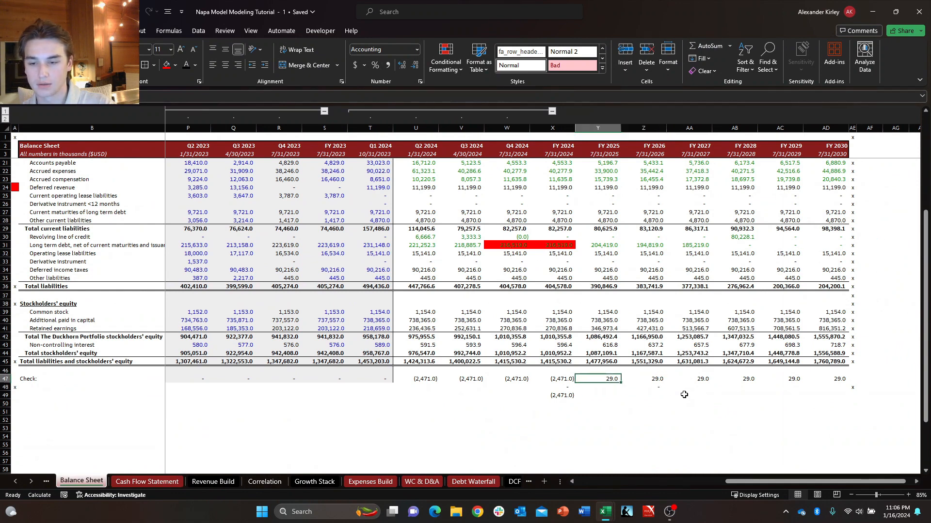
pyautogui.hotkey('ctrl', 'shift', 'Right')
pyautogui.press('Right')
pyautogui.press('Down')
pyautogui.press('Right')
pyautogui.press('Up')
pyautogui.press('Left')
pyautogui.press('Left')
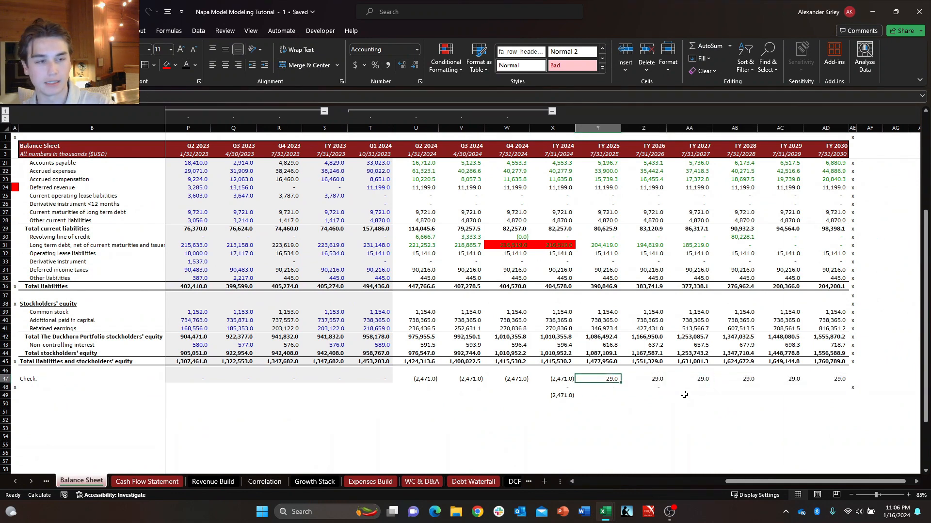
pyautogui.hotkey('ctrl', 'shift', 'Right')
pyautogui.press('Left')
pyautogui.press('Right')
pyautogui.hotkey('ctrl', 'shift', 'Right')
# Compare the check values of the FY 2024 quarters and full year with the FY 2025 check.
pyautogui.press('Left')
pyautogui.press('Right')
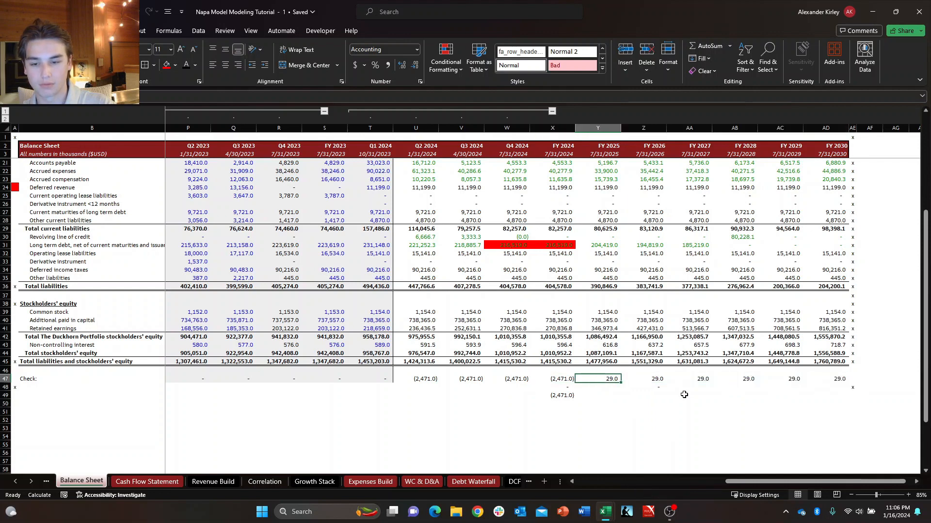
pyautogui.hotkey('ctrl', 'shift', 'Right')
pyautogui.press('Left')
pyautogui.press('Right')
pyautogui.press('Left')
pyautogui.press('Left')
pyautogui.press('Left')
pyautogui.press('Left')
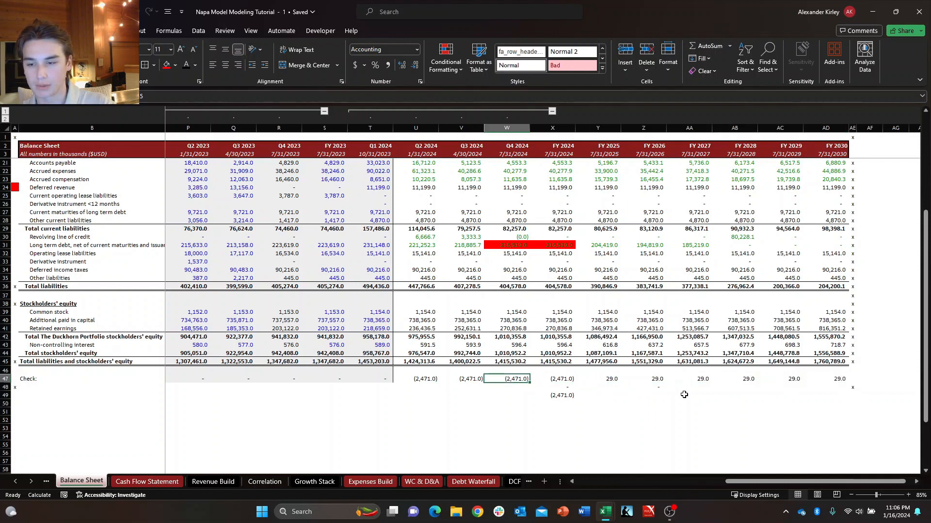
pyautogui.hotkey('shift', 'Right')
pyautogui.hotkey('shift', 'Right')
pyautogui.hotkey('shift', 'Right')
pyautogui.hotkey('shift', 'Left')
pyautogui.hotkey('shift', 'Left')
pyautogui.hotkey('shift', 'Left')
# Inspect the Q2 2024 formulas for long-term debt and the revolving line of credit on the Balance Sheet.
pyautogui.press('Up')
pyautogui.press('Up')
pyautogui.press('Up')
pyautogui.press('Up')
pyautogui.press('Up')
pyautogui.press('Up')
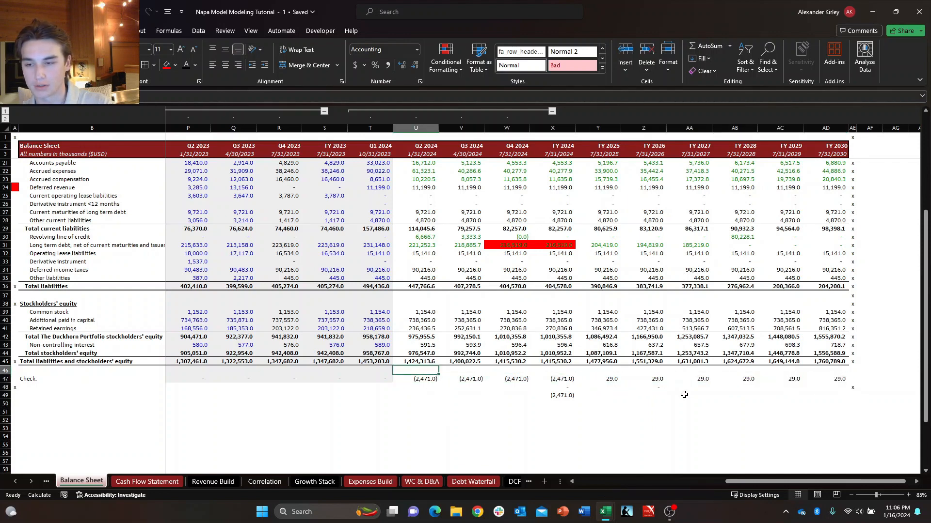
pyautogui.press('Up')
pyautogui.press('Up')
pyautogui.press('Up')
pyautogui.press('Up')
pyautogui.press('Up')
pyautogui.press('Up')
pyautogui.press('Up')
pyautogui.press('Up')
pyautogui.press('Up')
pyautogui.press('Up')
pyautogui.press('Up')
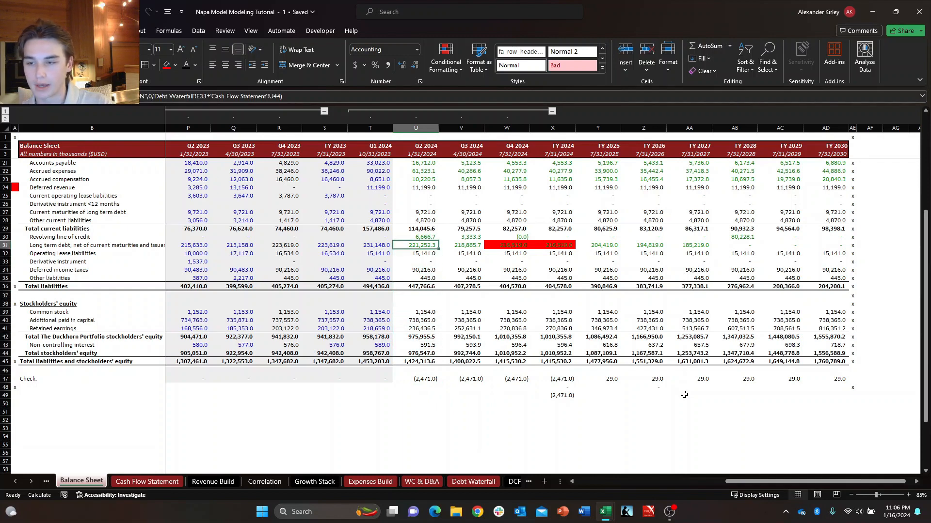
pyautogui.press('Down')
pyautogui.press('Right')
pyautogui.press('Up')
pyautogui.press('Left')
pyautogui.press('Down')
pyautogui.press('Right')
pyautogui.press('Up')
pyautogui.press('Left')
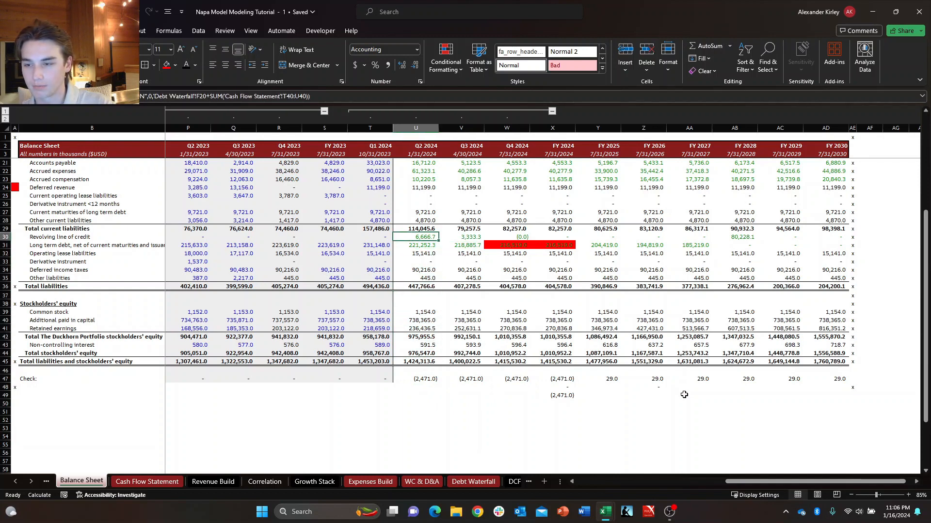
pyautogui.press('Down')
pyautogui.press('Right')
pyautogui.press('Up')
pyautogui.press('Left')
pyautogui.press('Down')
pyautogui.press('Right')
pyautogui.press('Up')
pyautogui.press('Left')
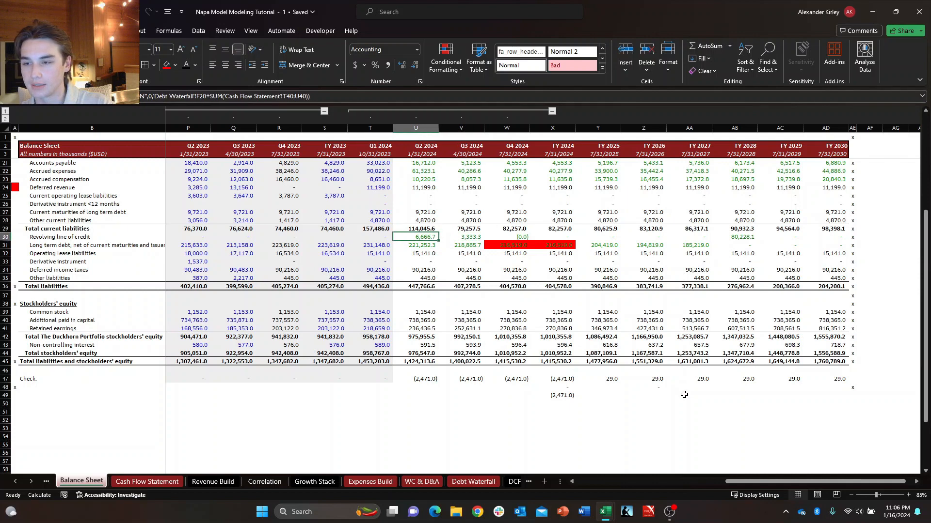
# Add the Q1 2024 long-term debt payment, 'Cash Flow Statement'!T44, to the Q2 2024 long-term debt formula.
pyautogui.press('Down')
pyautogui.press('Down')
pyautogui.press('Right')
pyautogui.press('Up')
pyautogui.press('Left')
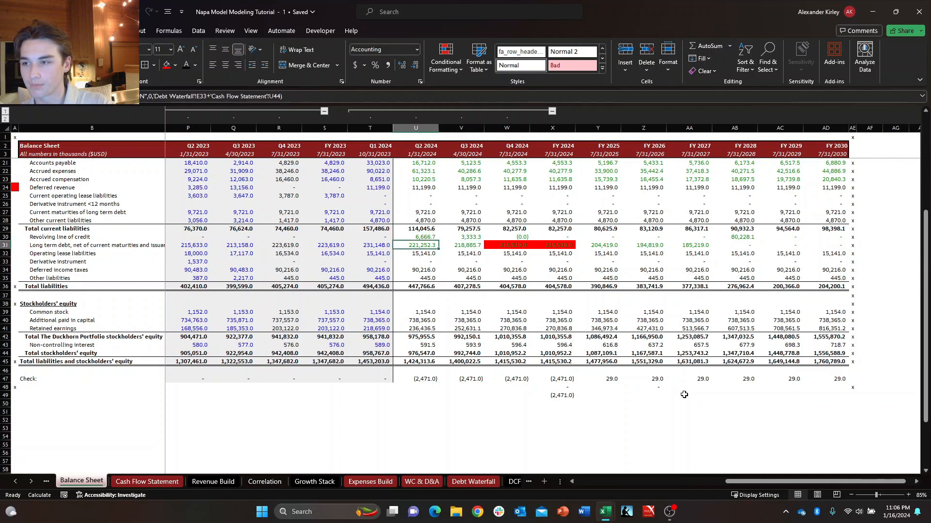
pyautogui.press('F2')
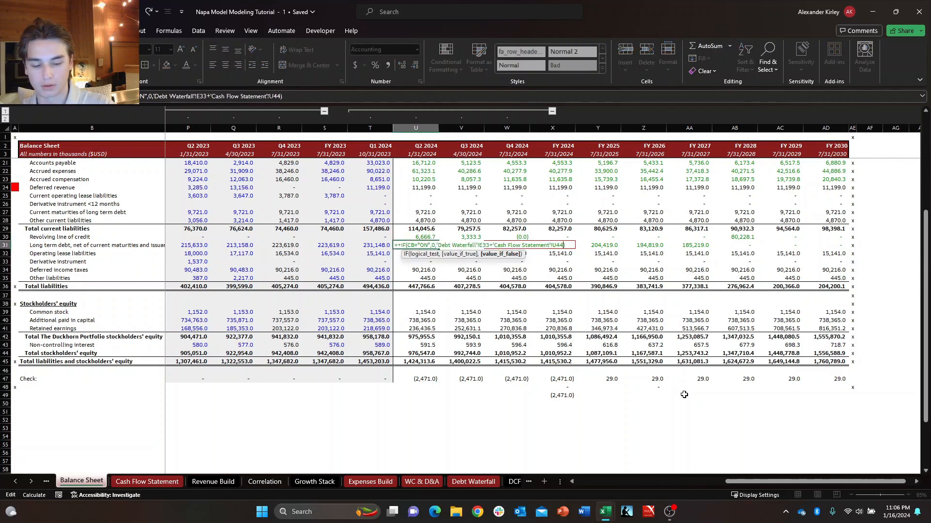
pyautogui.click(180, 482)
pyautogui.press('Return')
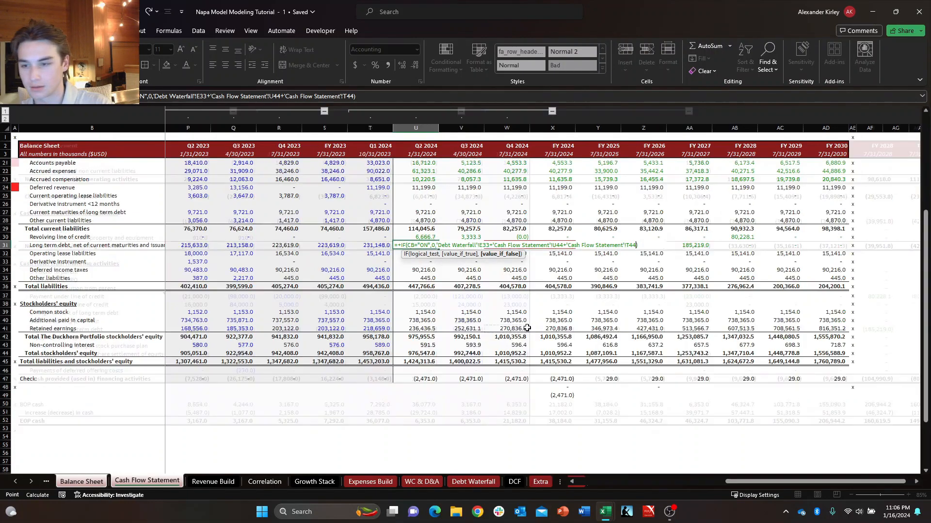
# Remove the 'Cash Flow Statement'!T44 term from the FY 2024 long-term debt formula so it references only 'Debt Waterfall'!F33.
pyautogui.press('Up')
pyautogui.press('Right')
pyautogui.press('Right')
pyautogui.press('Right')
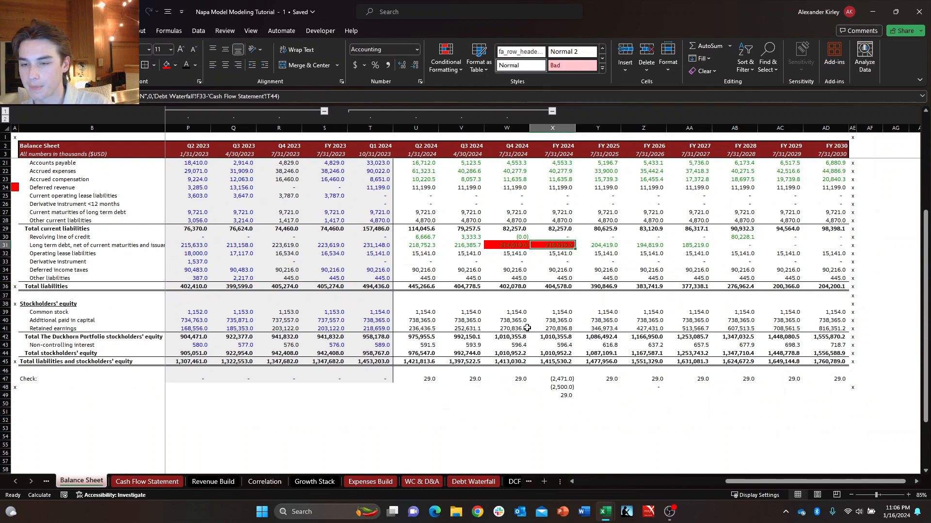
pyautogui.press('F2')
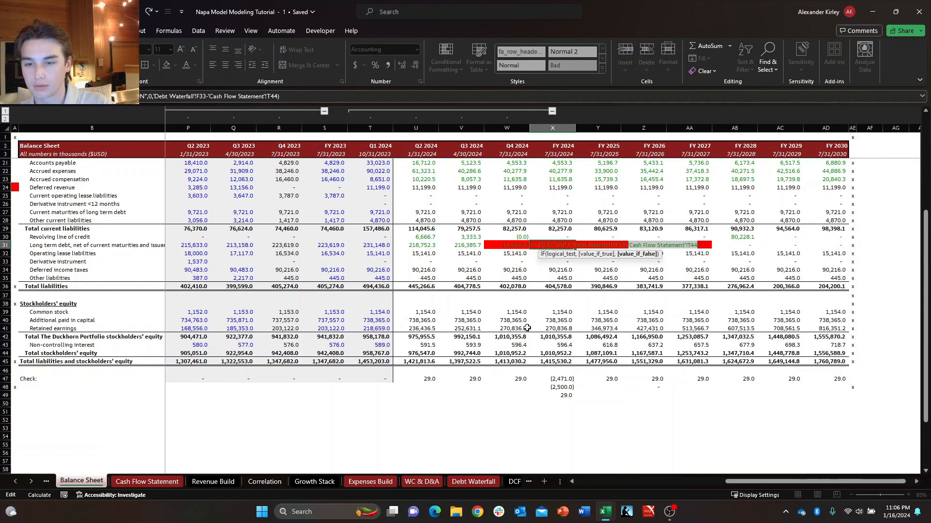
pyautogui.press('Return')
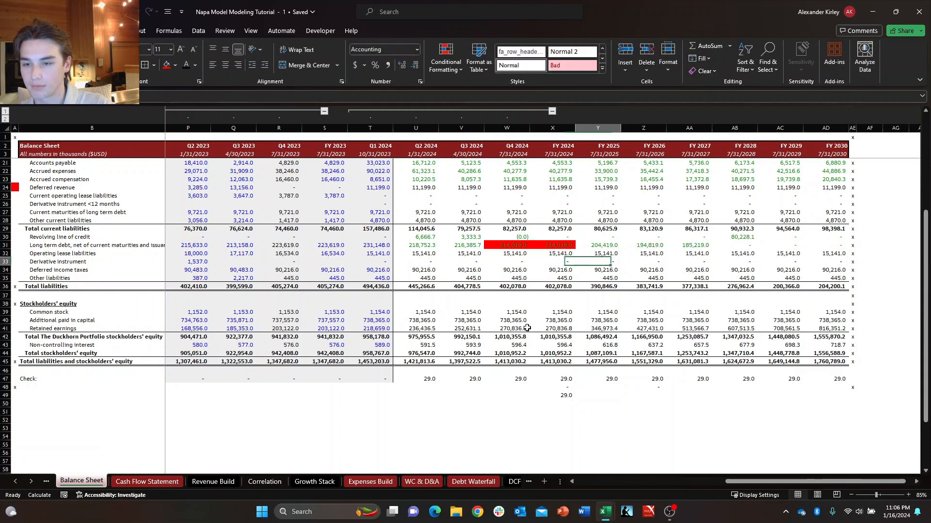
# Clear the two helper calculations beneath the FY 2024 check on the Balance Sheet.
pyautogui.press('Down')
pyautogui.press('Down')
pyautogui.press('Down')
pyautogui.press('Down')
pyautogui.press('Down')
pyautogui.press('Down')
pyautogui.press('Down')
pyautogui.press('Down')
pyautogui.press('Down')
pyautogui.press('Down')
pyautogui.press('Down')
pyautogui.press('Down')
pyautogui.press('Down')
pyautogui.press('Down')
pyautogui.press('Down')
pyautogui.press('Down')
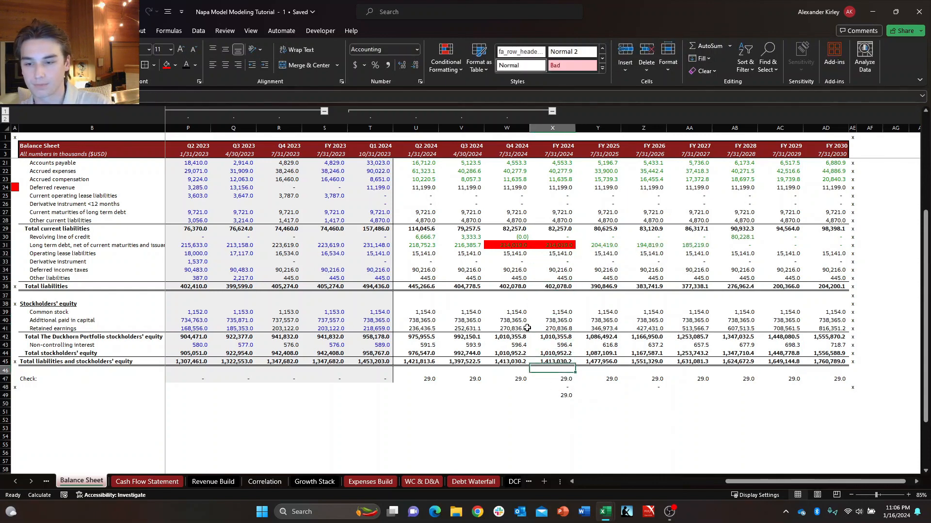
pyautogui.press('Delete')
pyautogui.press('Up')
pyautogui.press('Up')
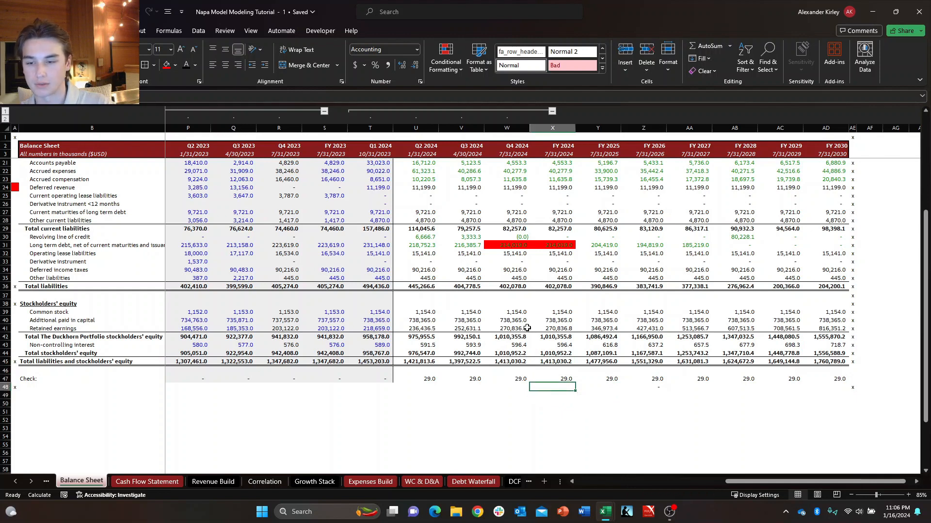
# Review the check row across all projected periods from Q2 2024 through FY 2030.
pyautogui.press('Left')
pyautogui.press('Left')
pyautogui.press('Left')
pyautogui.press('Down')
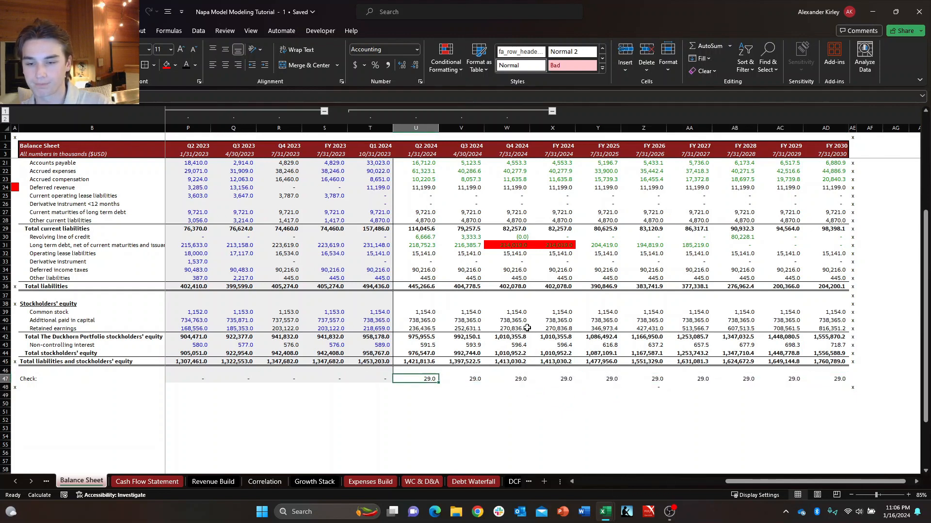
pyautogui.hotkey('ctrl', 'shift', 'Right')
pyautogui.hotkey('ctrl', 'shift', 'Left')
pyautogui.hotkey('ctrl', 'shift', 'Right')
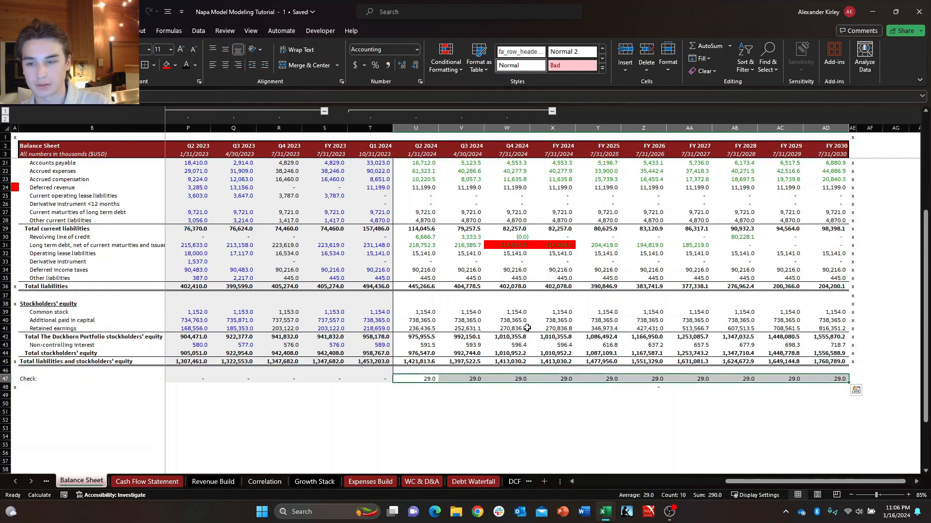
# Go to the Income Statement and examine the FY 2024 non-controlling interest and net income attributable to Duckhorn.
pyautogui.press('Up')
pyautogui.press('Up')
pyautogui.hotkey('ctrl', 'pageup')
pyautogui.hotkey('ctrl', 'pageup')
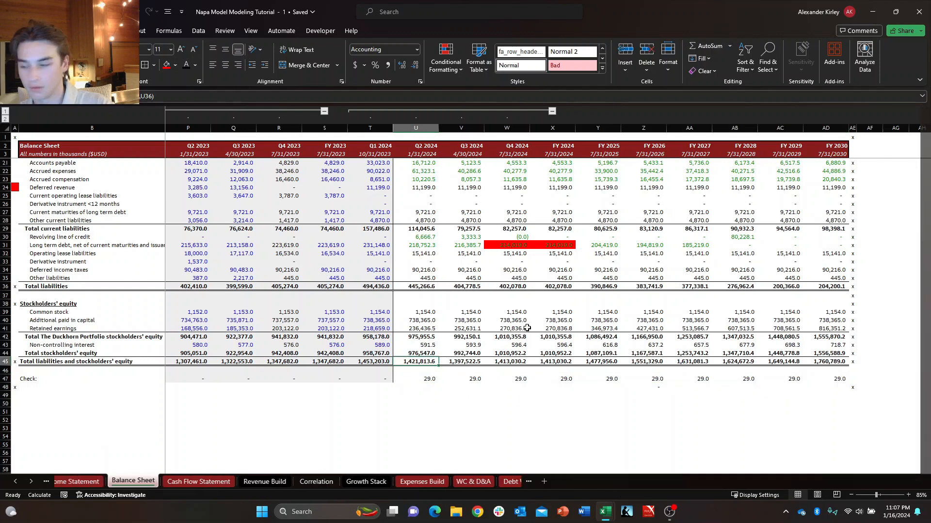
pyautogui.hotkey('ctrl', 'pagedown')
pyautogui.press('Right')
pyautogui.press('Right')
pyautogui.press('Right')
pyautogui.press('Right')
pyautogui.press('Right')
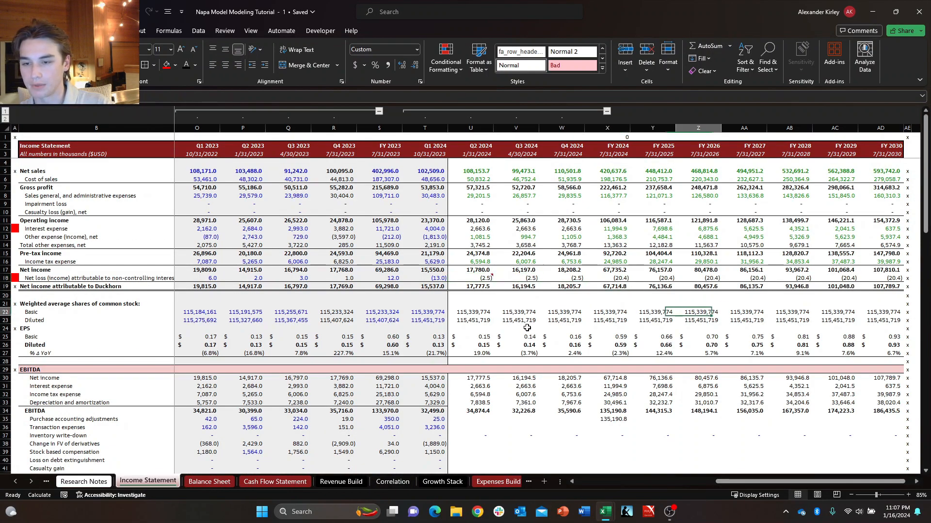
pyautogui.press('Left')
pyautogui.press('Left')
pyautogui.press('Left')
pyautogui.press('Left')
pyautogui.press('Left')
pyautogui.press('Right')
pyautogui.press('Right')
pyautogui.press('Up')
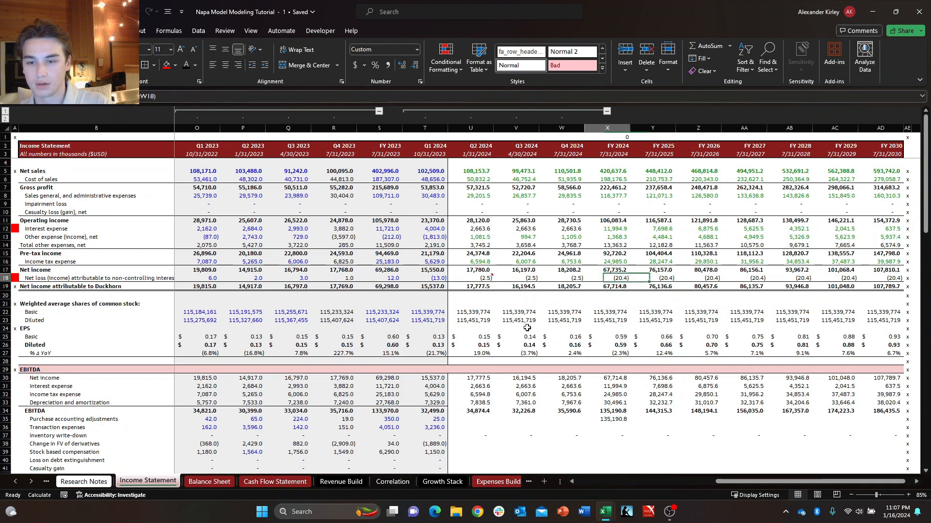
pyautogui.press('Right')
pyautogui.press('Left')
pyautogui.press('Down')
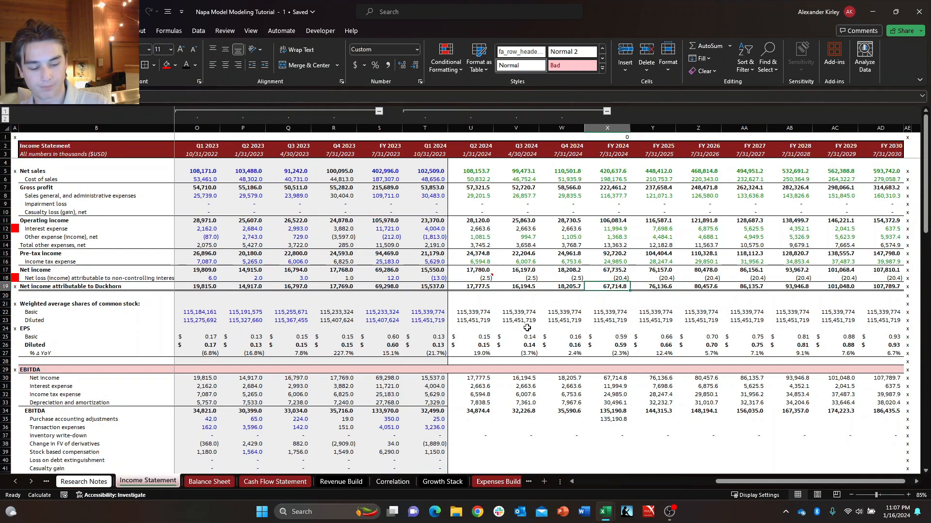
pyautogui.hotkey('ctrl', 'pagedown')
pyautogui.hotkey('ctrl', 'pagedown')
pyautogui.hotkey('ctrl', 'pagedown')
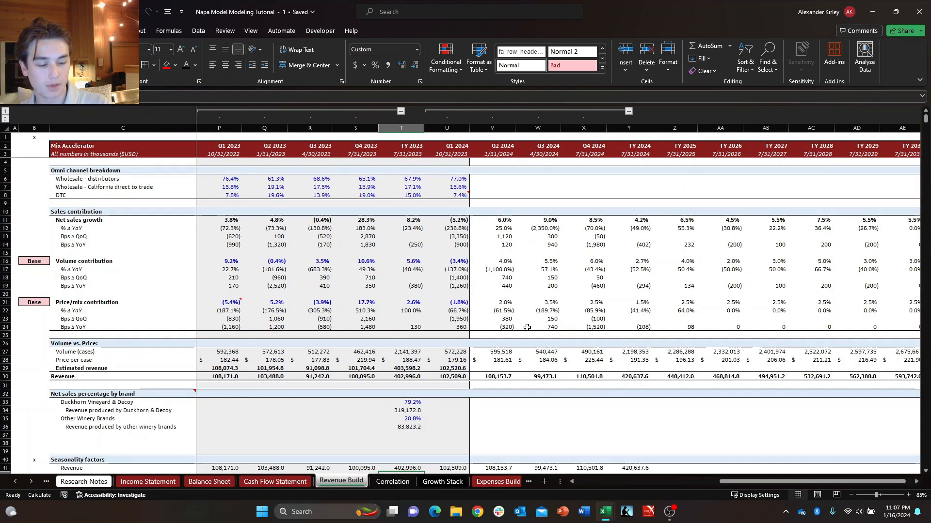
pyautogui.hotkey('ctrl', 'pageup')
pyautogui.hotkey('ctrl', 'pagedown')
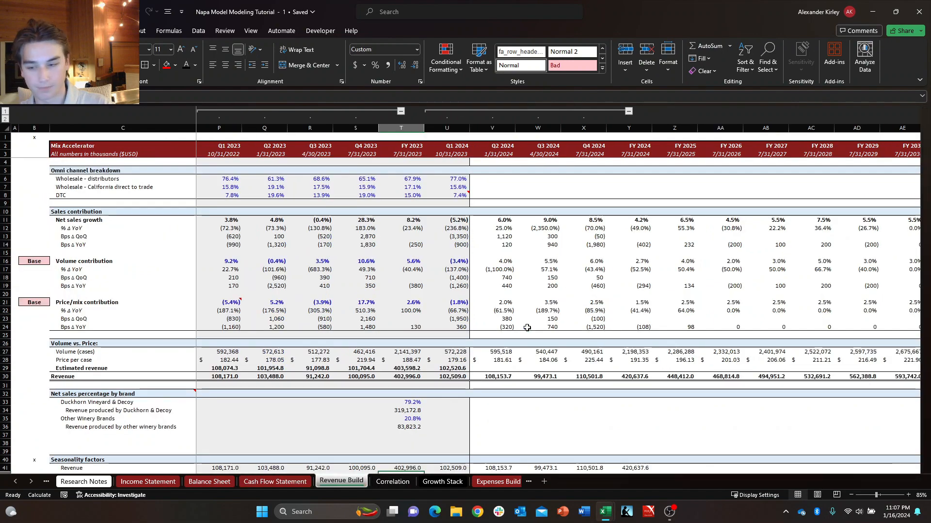
pyautogui.hotkey('ctrl', 'pagedown')
pyautogui.hotkey('ctrl', 'pagedown')
pyautogui.hotkey('ctrl', 'pagedown')
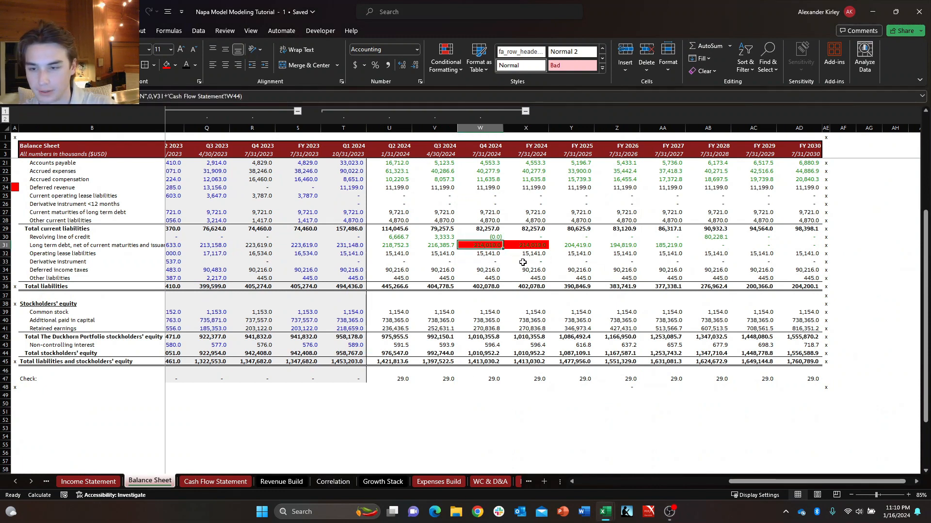
# Remove the red fill from the Q4 2024 and FY 2024 long-term debt cells on the Balance Sheet.
pyautogui.hotkey('shift', 'Right')
pyautogui.hotkey('alt', 'h')
pyautogui.press('h')
pyautogui.press('n')
pyautogui.press('Down')
# Clear the projected other current liabilities from Q2 2024 through FY 2030 on the Balance Sheet.
pyautogui.press('Up')
pyautogui.press('Up')
pyautogui.press('Left')
pyautogui.press('Left')
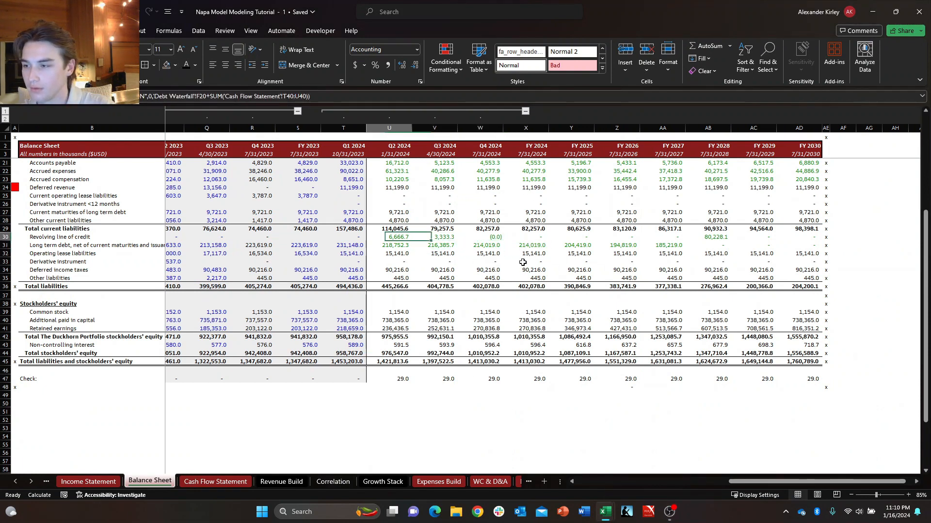
pyautogui.press('Left')
pyautogui.press('Left')
pyautogui.press('Up')
pyautogui.press('Up')
pyautogui.press('Down')
pyautogui.press('Right')
pyautogui.press('Up')
pyautogui.press('Right')
pyautogui.press('Down')
pyautogui.press('Right')
pyautogui.press('Right')
pyautogui.press('Left')
pyautogui.press('Left')
pyautogui.press('Up')
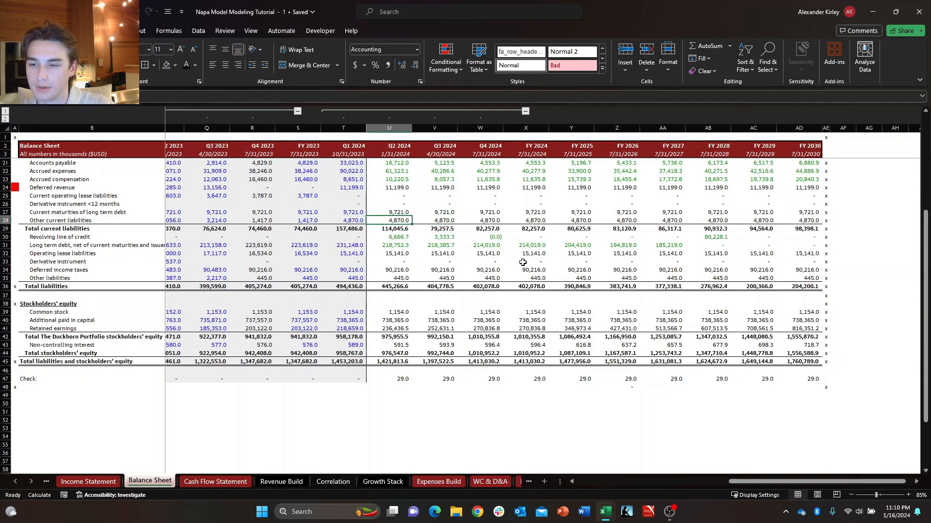
pyautogui.hotkey('ctrl', 'shift', 'Right')
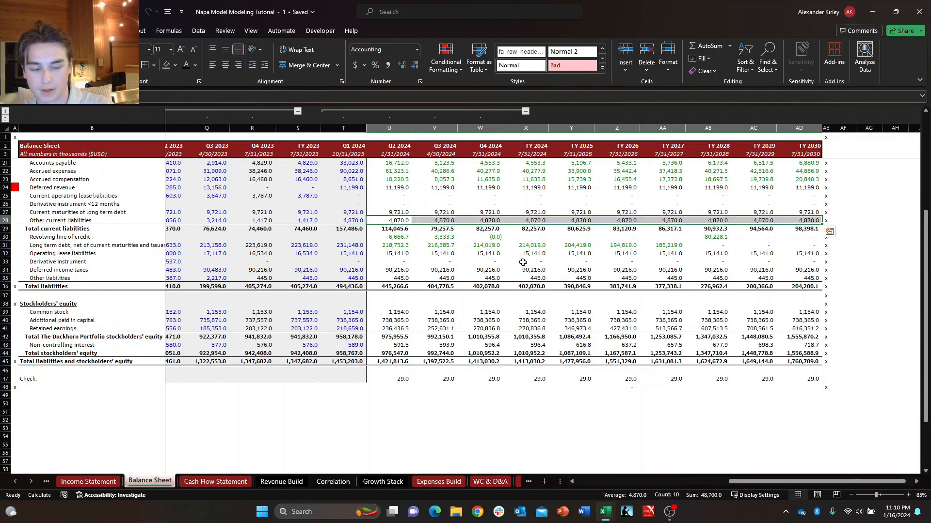
pyautogui.press('Delete')
pyautogui.press('Up')
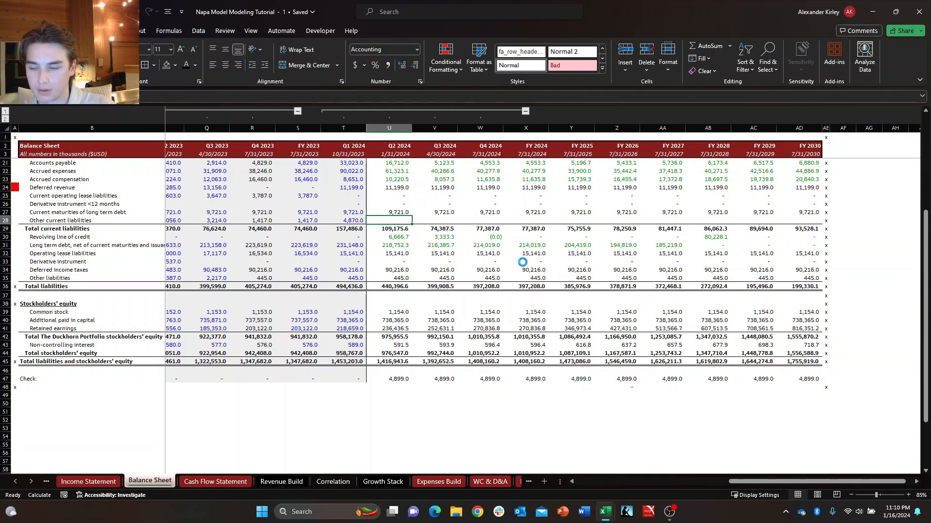
# Undo clearing the projected other current liabilities and check the Q2 2024 other current and non current liabilities on the Cash Flow Statement.
pyautogui.hotkey('ctrl', 'z')
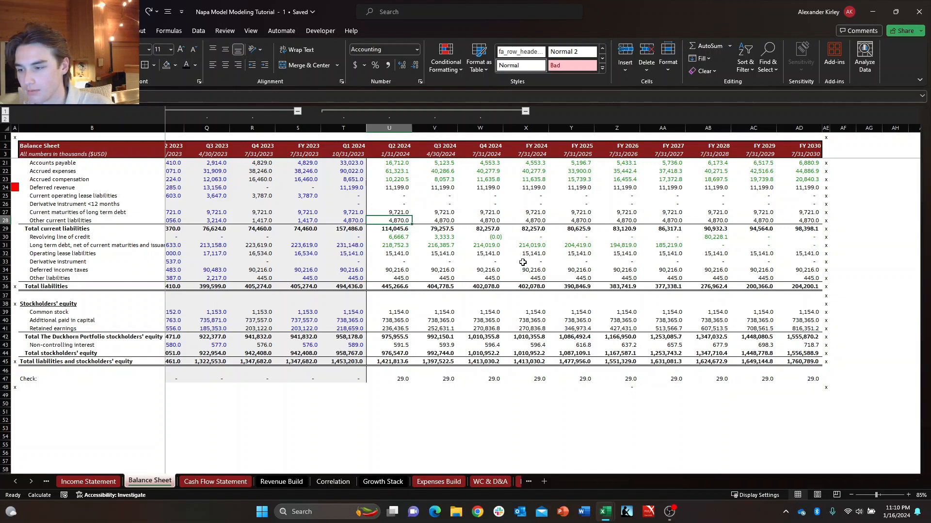
pyautogui.hotkey('ctrl', 'pagedown')
pyautogui.press('Up')
pyautogui.press('Right')
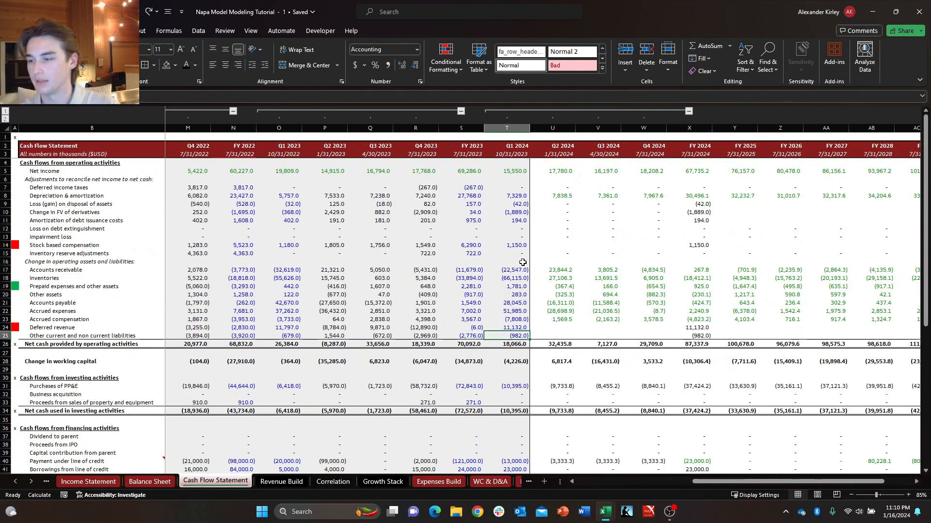
pyautogui.press('Right')
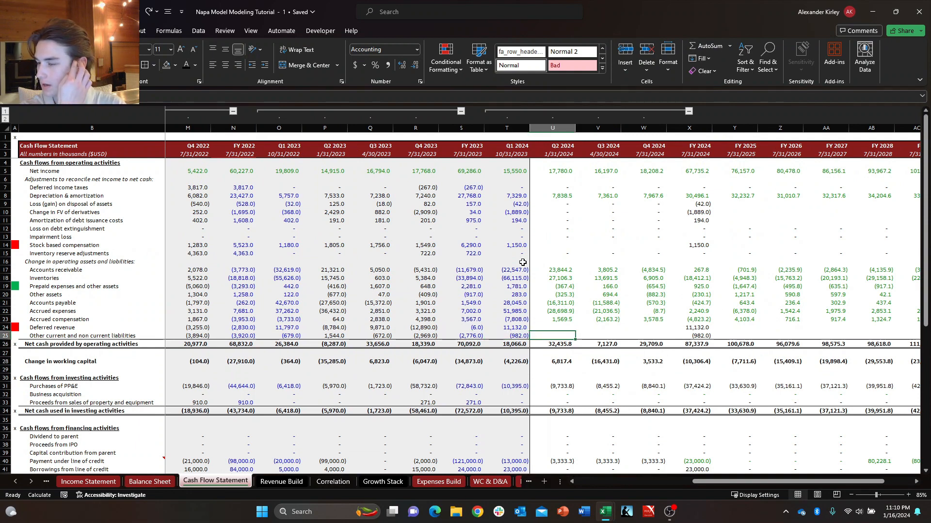
pyautogui.press('Down')
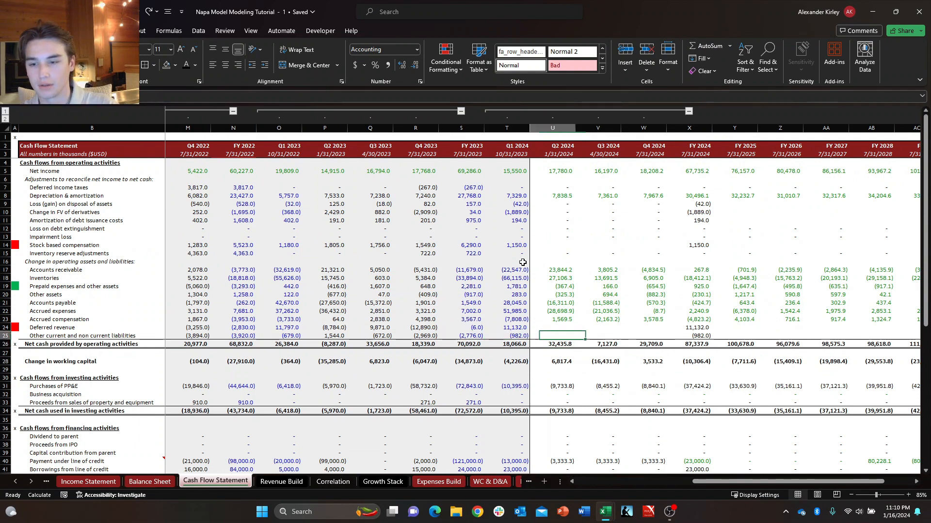
# Look through the Expenses Build and WC & D&A sheets for the other current and non current liabilities projections.
pyautogui.click(441, 479)
pyautogui.moveTo(787, 480); pyautogui.dragTo(835, 480)
pyautogui.click(583, 369)
pyautogui.scroll(-3, 554, 385)
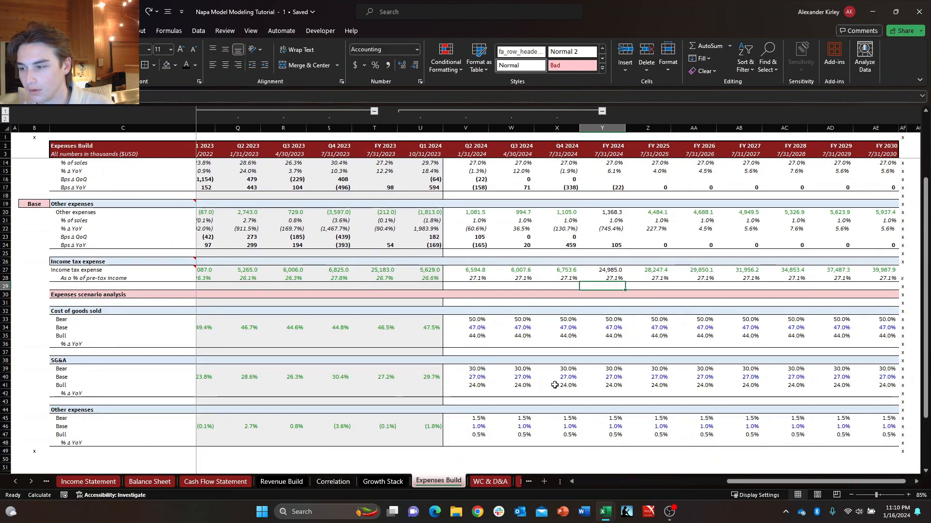
pyautogui.scroll(3, 555, 385)
pyautogui.click(191, 311)
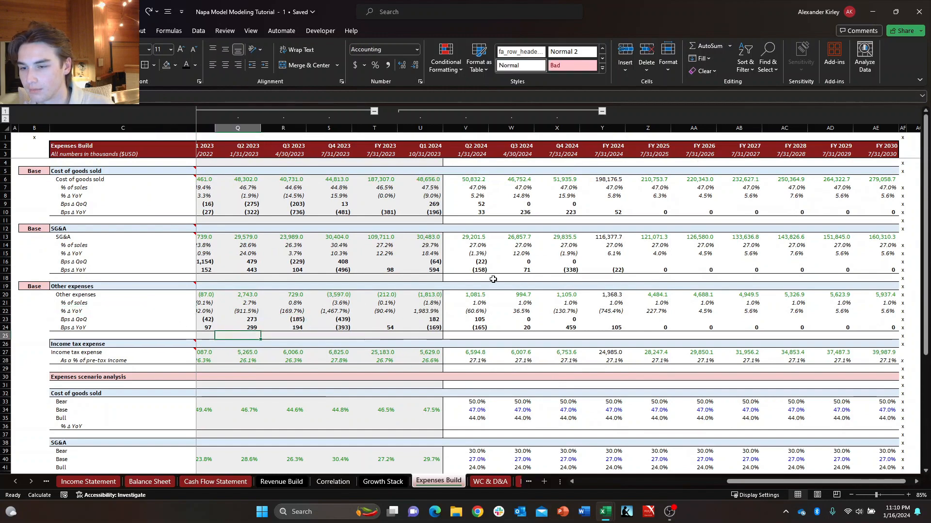
pyautogui.click(470, 295)
pyautogui.click(489, 483)
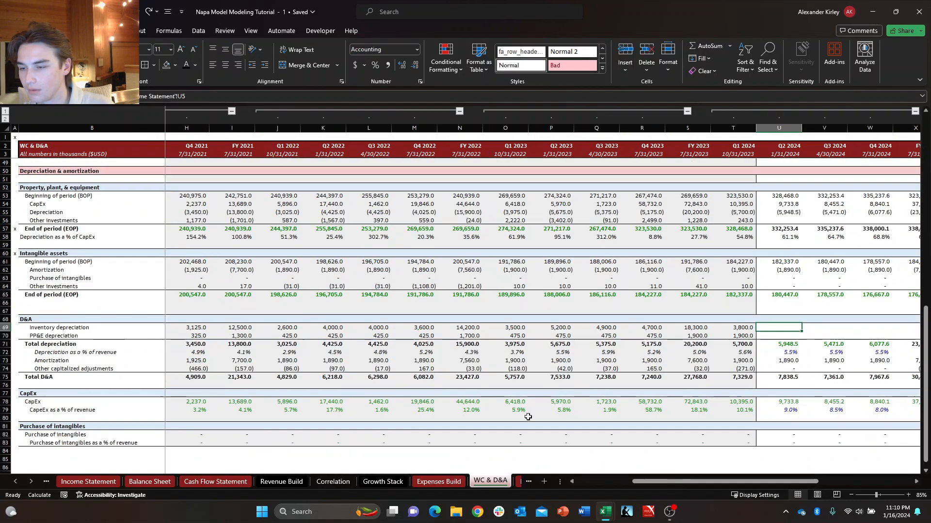
pyautogui.scroll(-3, 554, 387)
pyautogui.scroll(12, 554, 386)
pyautogui.scroll(4, 548, 395)
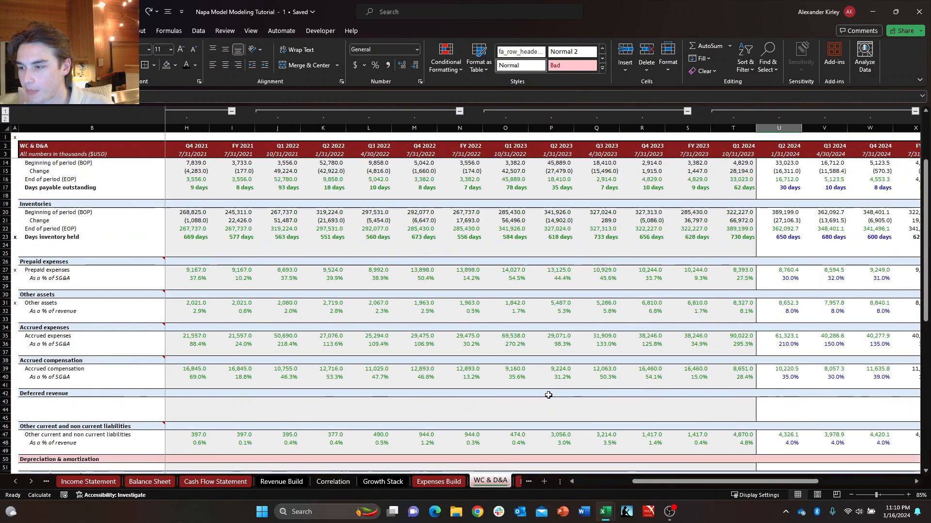
pyautogui.scroll(-2, 457, 442)
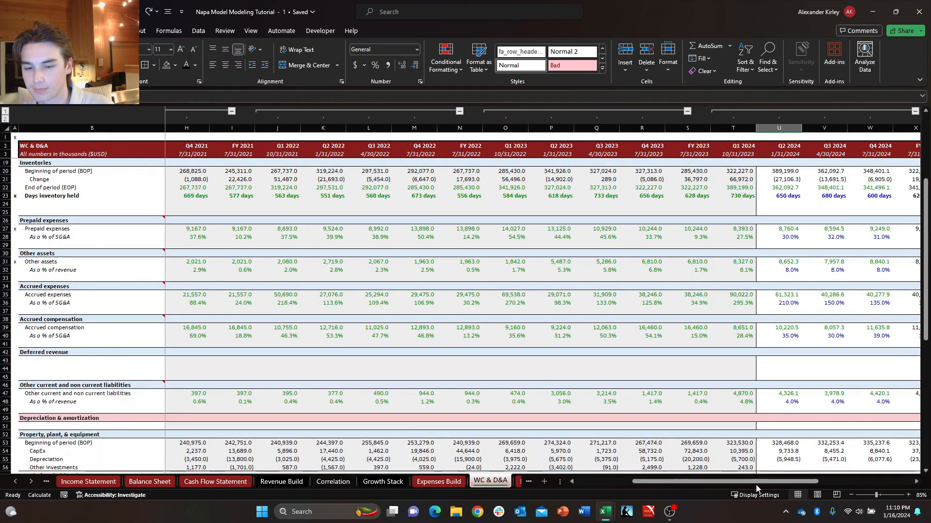
pyautogui.moveTo(759, 481); pyautogui.dragTo(811, 484)
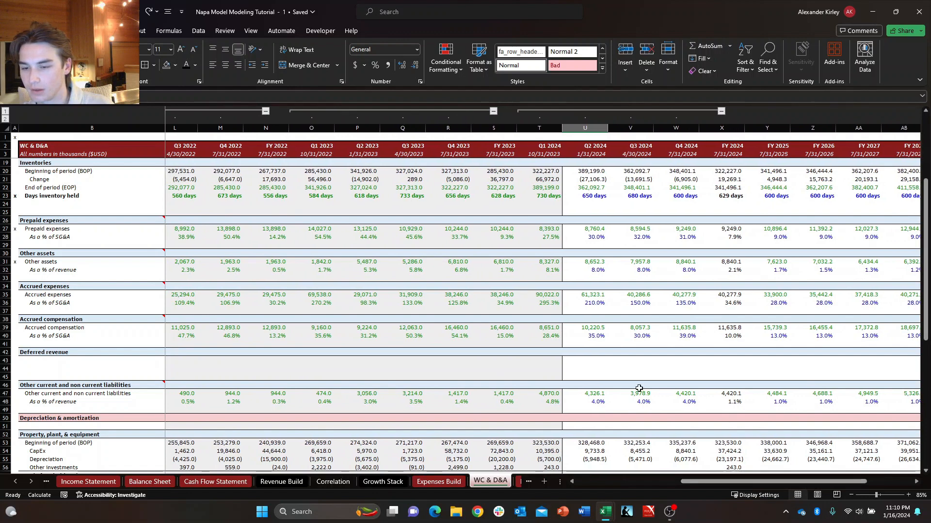
# Examine the Q2 to Q4 2024 other current and non current liabilities and their percentages of revenue on WC & D&A.
pyautogui.click(637, 392)
pyautogui.click(603, 394)
pyautogui.click(664, 394)
pyautogui.click(592, 394)
pyautogui.click(668, 401)
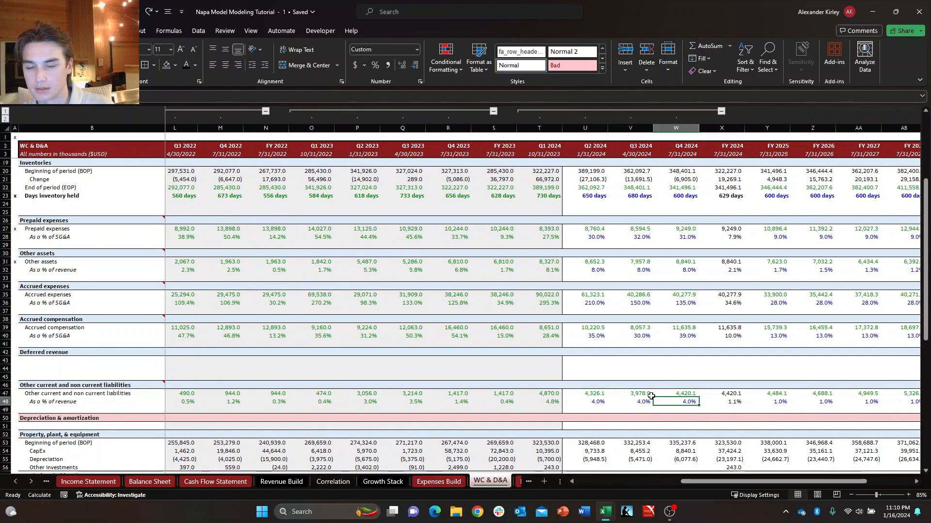
pyautogui.click(648, 395)
pyautogui.click(599, 394)
pyautogui.click(641, 393)
pyautogui.click(666, 393)
pyautogui.click(597, 394)
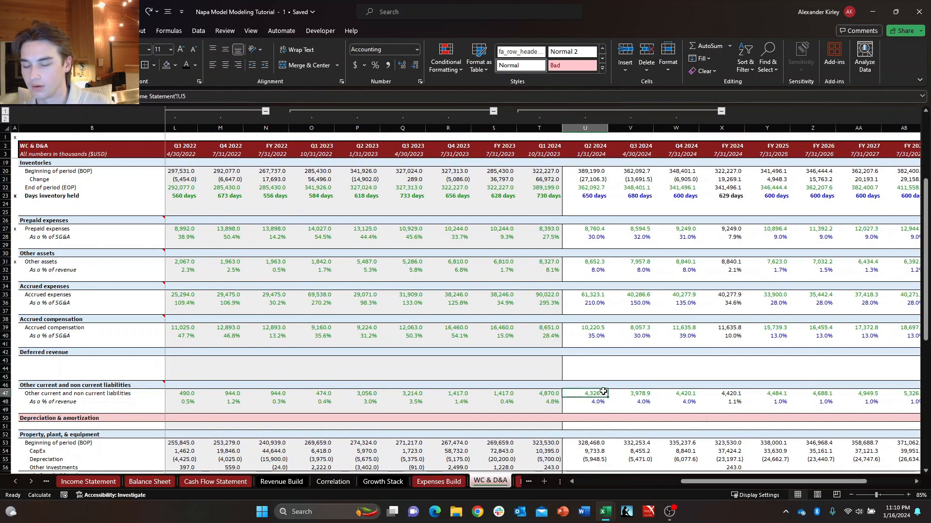
pyautogui.hotkey('shift', 'Down')
pyautogui.press('Down')
pyautogui.press('Up')
pyautogui.hotkey('shift', 'Down')
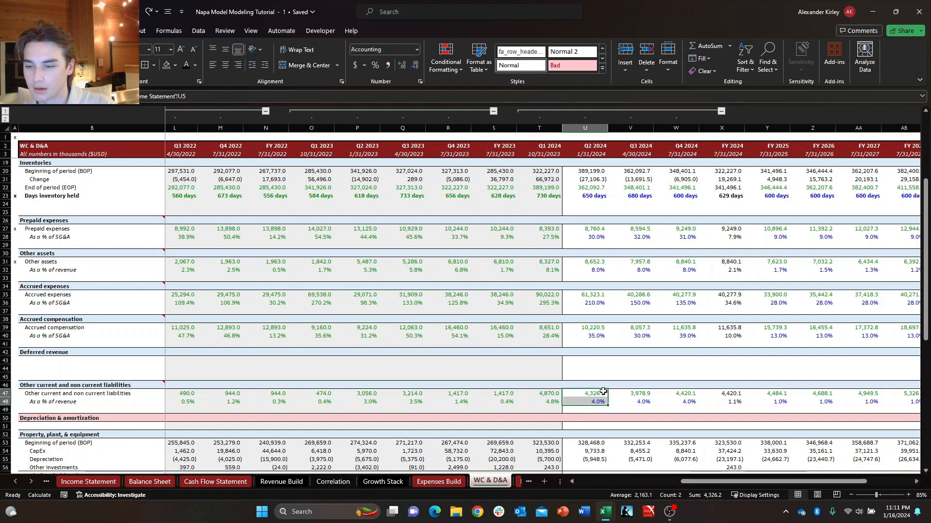
pyautogui.hotkey('shift', 'space')
pyautogui.press('Down')
pyautogui.press('Up')
pyautogui.hotkey('shift', 'space')
pyautogui.press('Down')
pyautogui.press('Up')
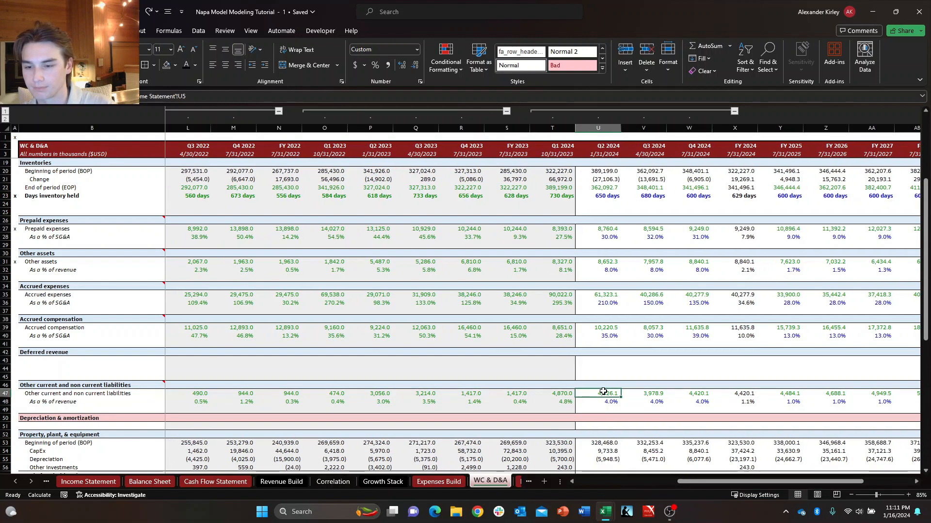
pyautogui.hotkey('shift', 'space')
pyautogui.press('Down')
pyautogui.press('Up')
pyautogui.hotkey('shift', 'Down')
pyautogui.press('Up')
pyautogui.press('Up')
pyautogui.press('Up')
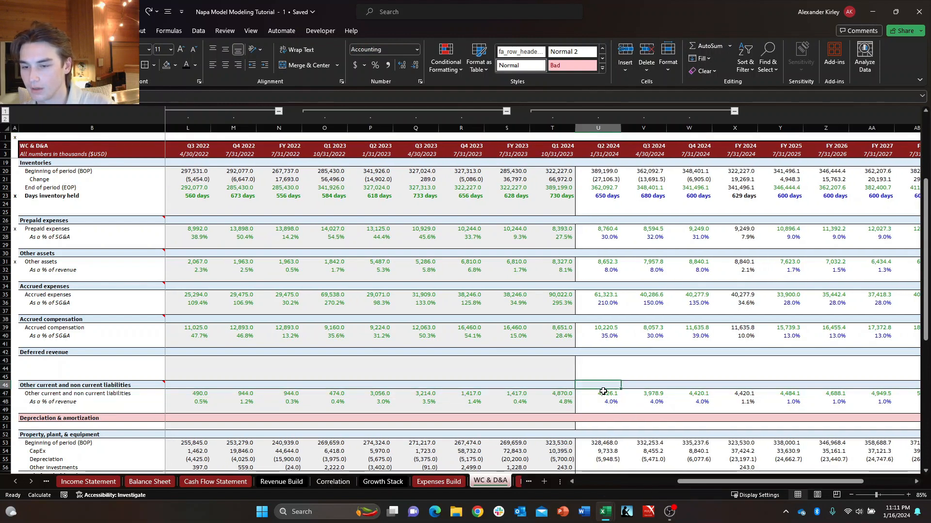
pyautogui.press('Left')
pyautogui.press('Left')
pyautogui.press('Left')
pyautogui.press('Left')
pyautogui.press('Up')
pyautogui.press('Up')
pyautogui.press('Up')
pyautogui.press('Down')
pyautogui.press('Right')
pyautogui.press('Up')
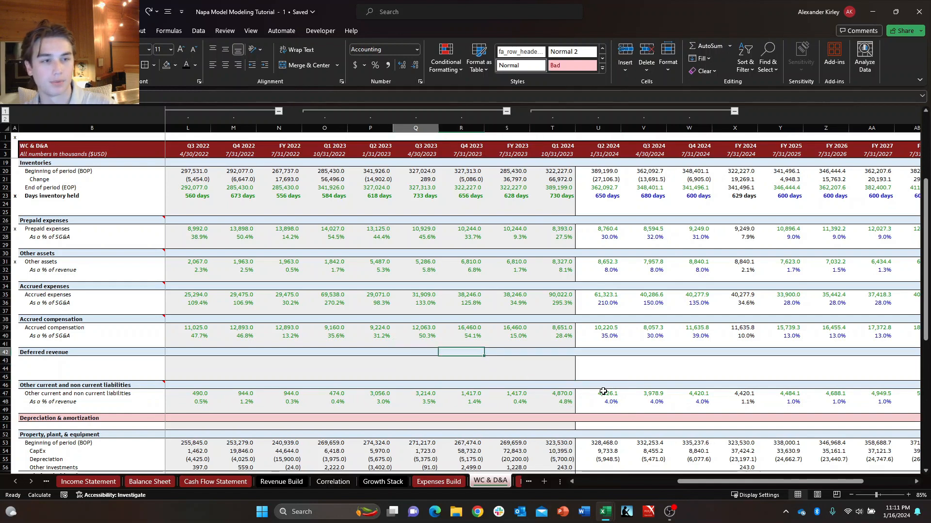
pyautogui.press('Left')
pyautogui.press('Down')
pyautogui.press('Down')
pyautogui.press('Right')
pyautogui.press('Up')
# Rename the Other current and non current liabilities section heading on WC & D&A to "Other current liabilities".
pyautogui.press('Left')
pyautogui.press('Left')
pyautogui.press('Left')
pyautogui.press('Left')
pyautogui.press('Left')
pyautogui.press('Left')
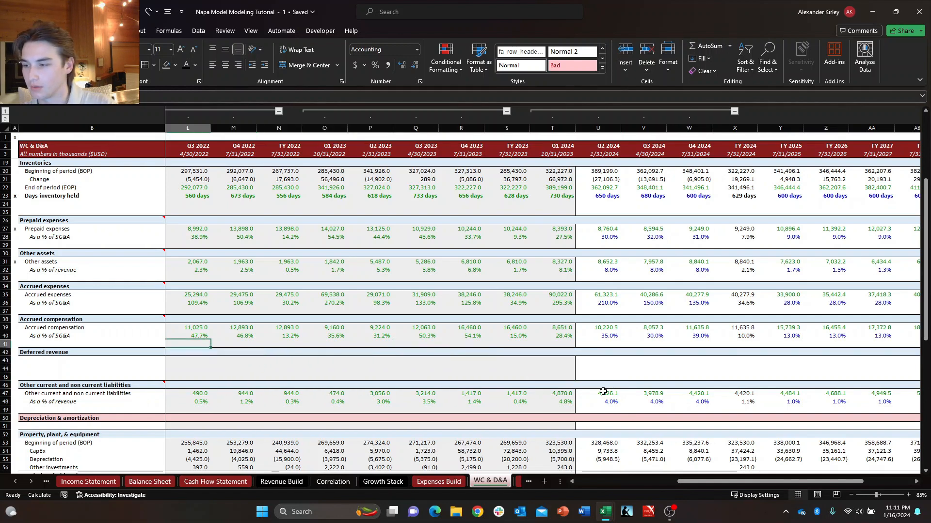
pyautogui.press('Left')
pyautogui.press('Up')
pyautogui.press('Left')
pyautogui.press('Down')
pyautogui.press('Down')
pyautogui.press('Down')
pyautogui.press('Down')
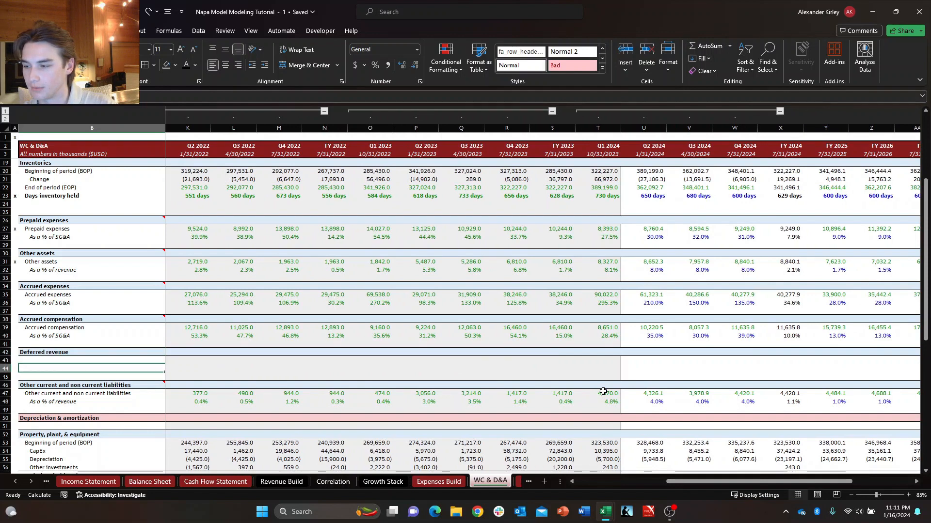
pyautogui.write('Other Cur')
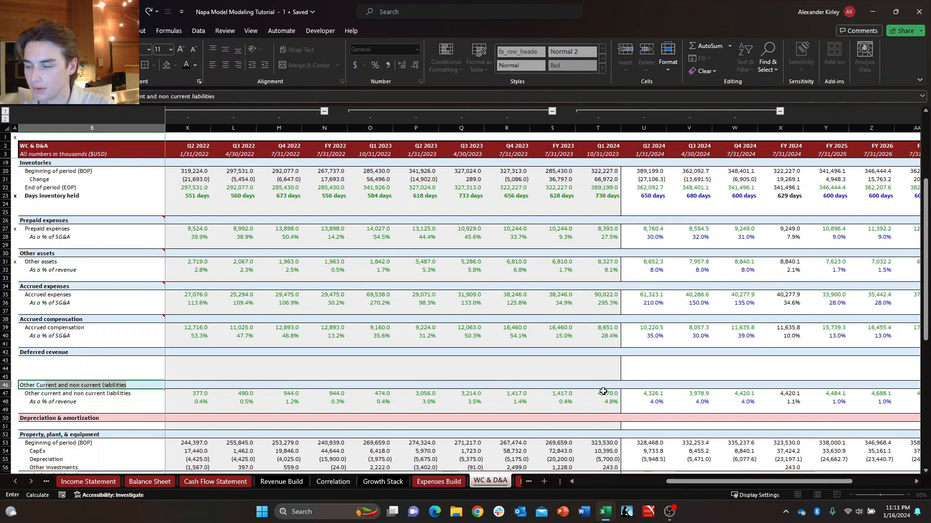
pyautogui.press('BackSpace')
pyautogui.press('BackSpace')
pyautogui.press('BackSpace')
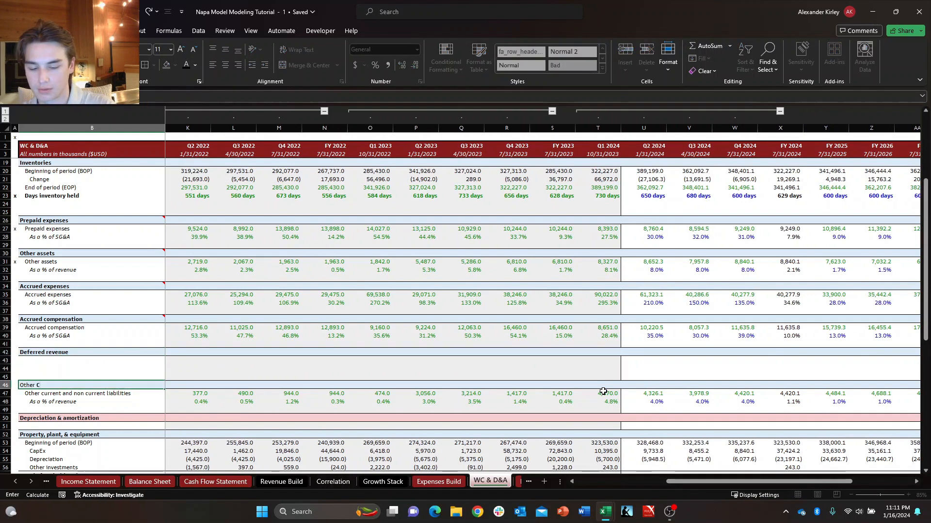
pyautogui.write('u')
pyautogui.press('BackSpace')
pyautogui.press('BackSpace')
pyautogui.press('BackSpace')
pyautogui.write('cur')
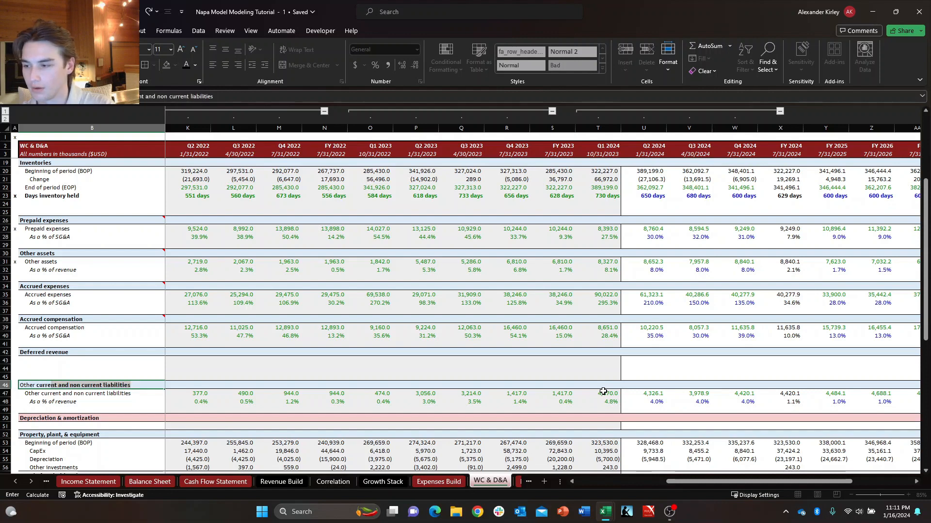
pyautogui.write('rent liabil')
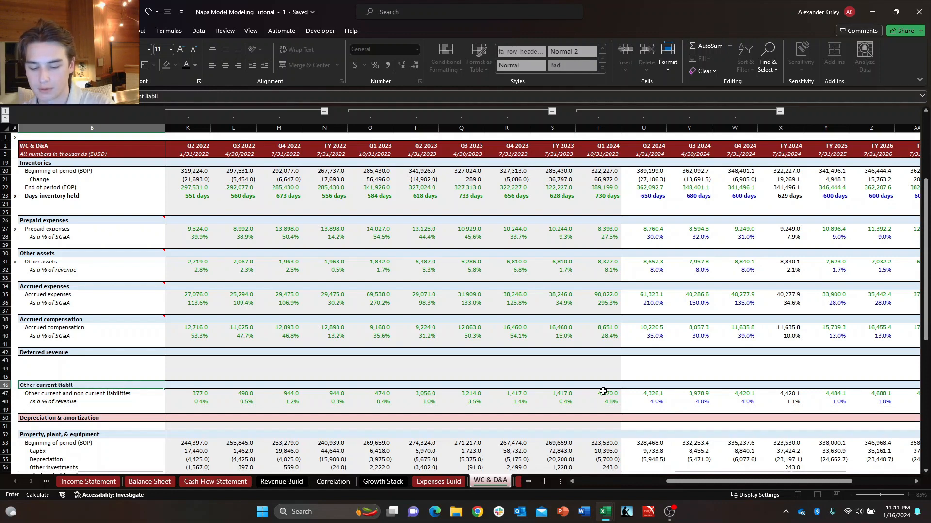
pyautogui.write('ities')
pyautogui.press('Return')
# Check the liability line items on the Balance Sheet and return to WC & D&A.
pyautogui.hotkey('ctrl', 'pageup')
pyautogui.hotkey('ctrl', 'pageup')
pyautogui.hotkey('ctrl', 'pageup')
pyautogui.hotkey('ctrl', 'pageup')
pyautogui.hotkey('ctrl', 'pageup')
pyautogui.hotkey('ctrl', 'pageup')
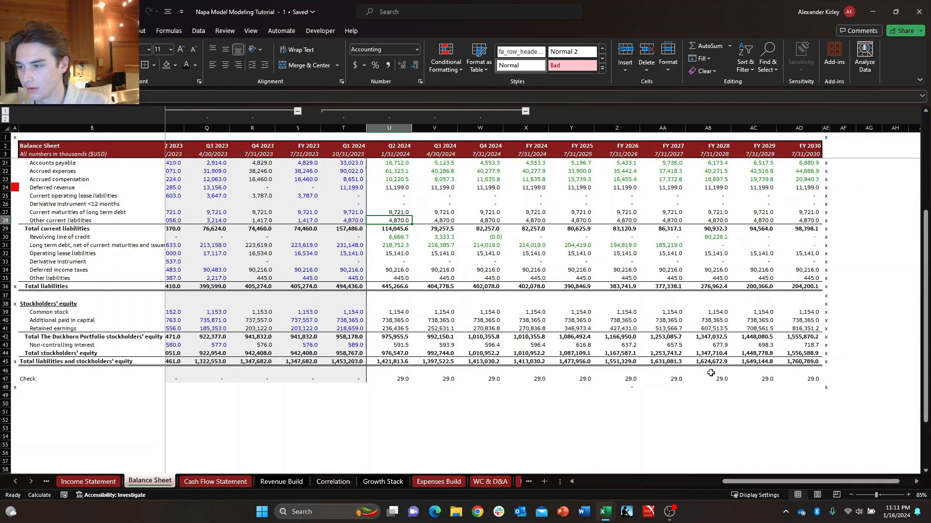
pyautogui.hotkey('ctrl', 'pagedown')
pyautogui.hotkey('ctrl', 'pagedown')
pyautogui.hotkey('ctrl', 'pagedown')
pyautogui.hotkey('ctrl', 'pagedown')
pyautogui.hotkey('ctrl', 'pagedown')
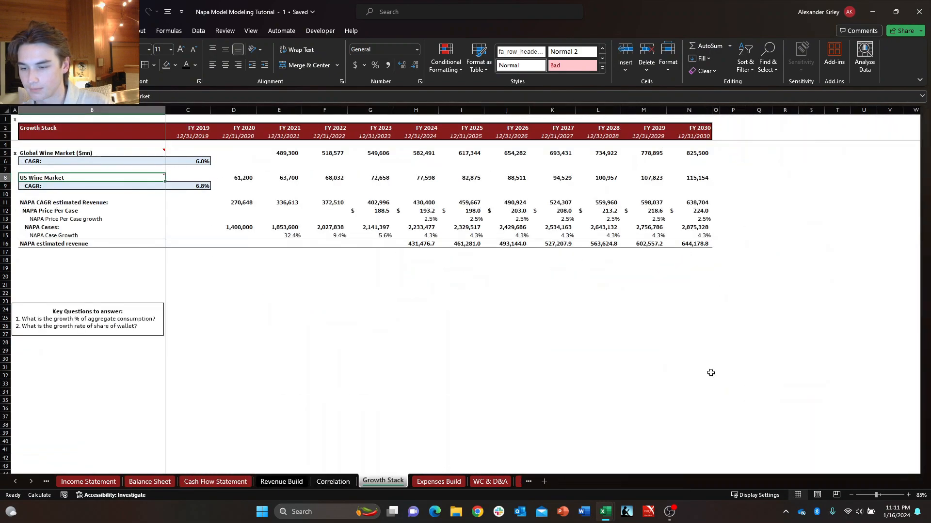
pyautogui.hotkey('ctrl', 'pagedown')
# Rename the empty Deferred revenue section heading to "Other liabilities".
pyautogui.press('Up')
pyautogui.press('Up')
pyautogui.press('Up')
pyautogui.press('Up')
pyautogui.press('Up')
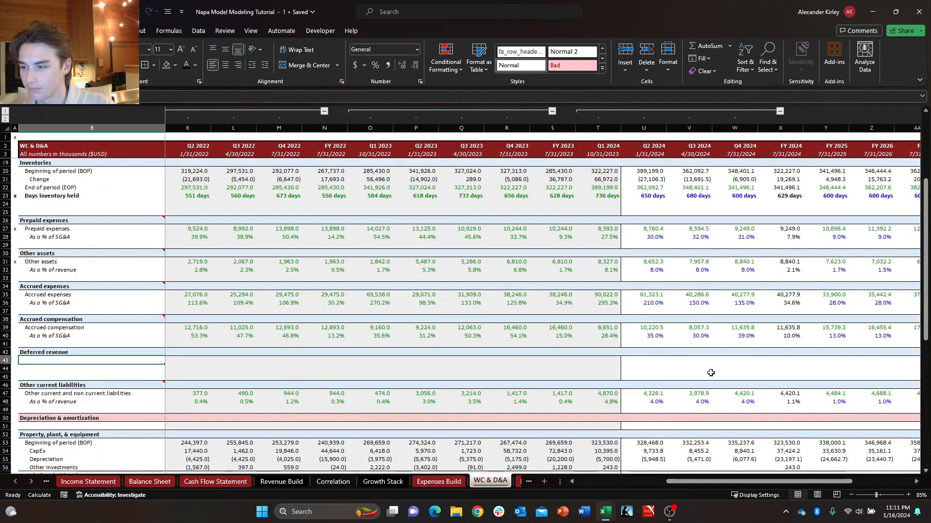
pyautogui.write('Other lia')
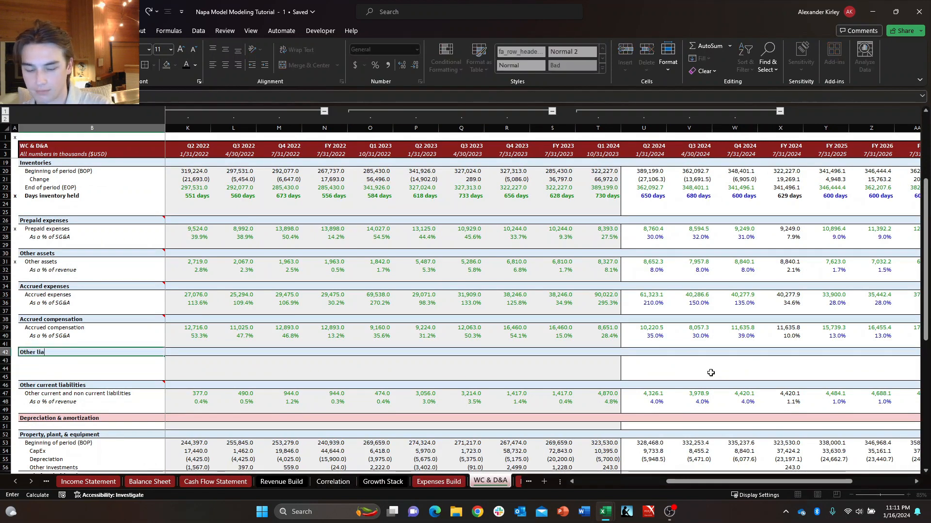
pyautogui.write('bilities')
pyautogui.press('Return')
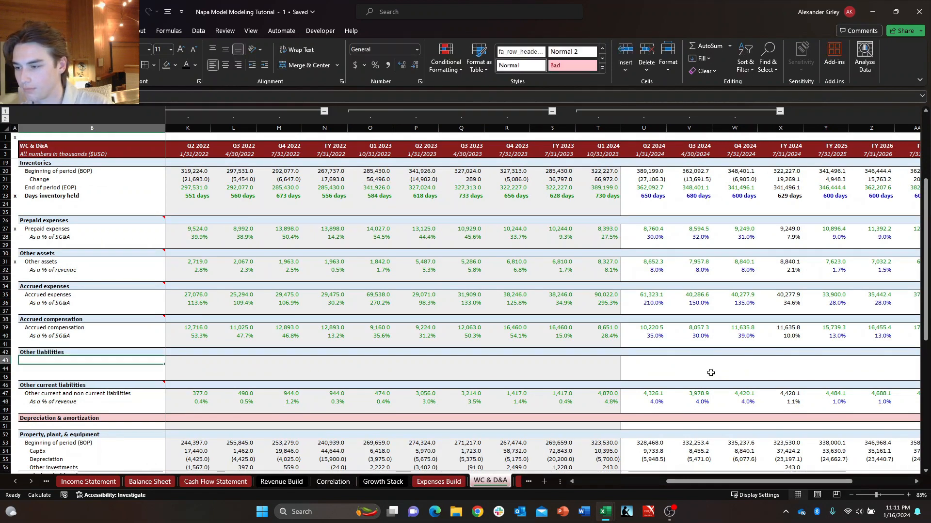
pyautogui.press('Down')
pyautogui.press('Down')
pyautogui.press('Down')
pyautogui.press('Right')
pyautogui.press('Right')
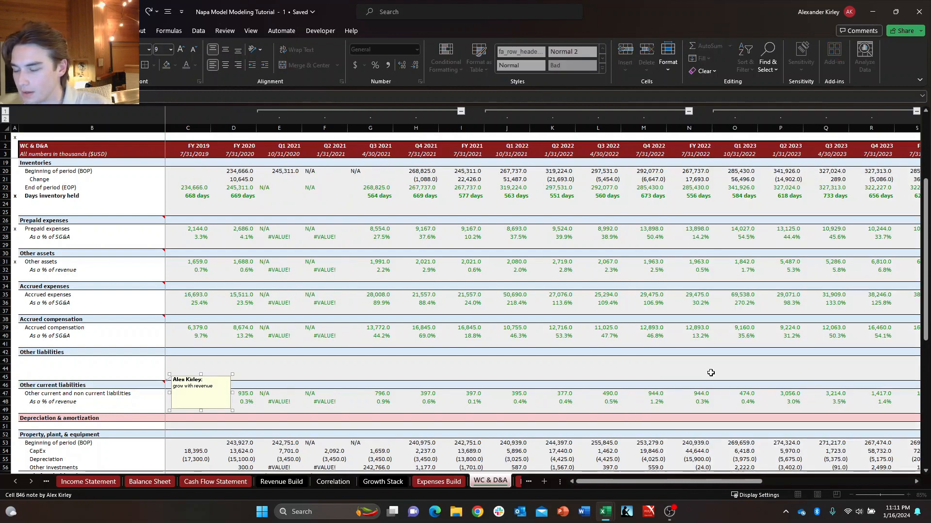
pyautogui.press('Left')
pyautogui.press('Left')
pyautogui.press('Up')
pyautogui.press('Up')
pyautogui.press('Up')
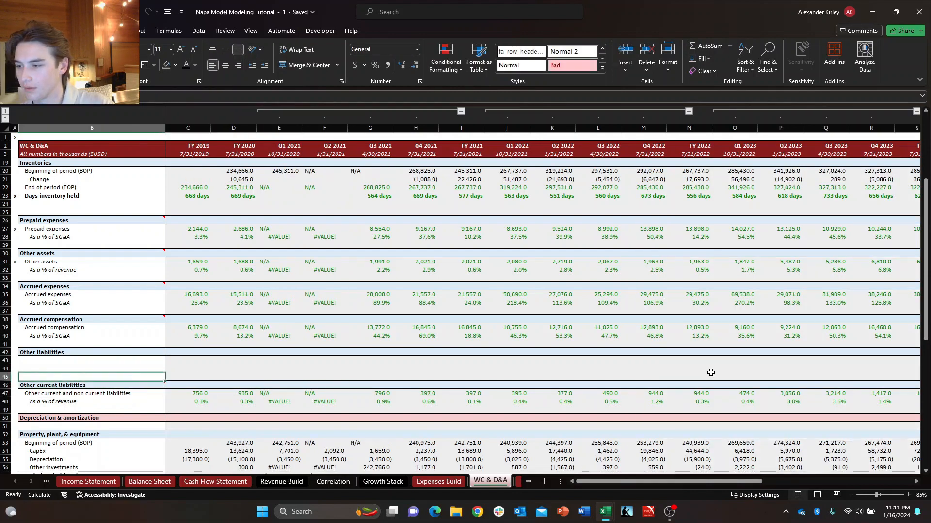
pyautogui.press('Down')
pyautogui.press('Down')
pyautogui.press('Right')
pyautogui.press('Right')
pyautogui.press('Right')
pyautogui.press('Right')
pyautogui.press('Right')
pyautogui.press('Right')
pyautogui.press('Right')
pyautogui.press('Right')
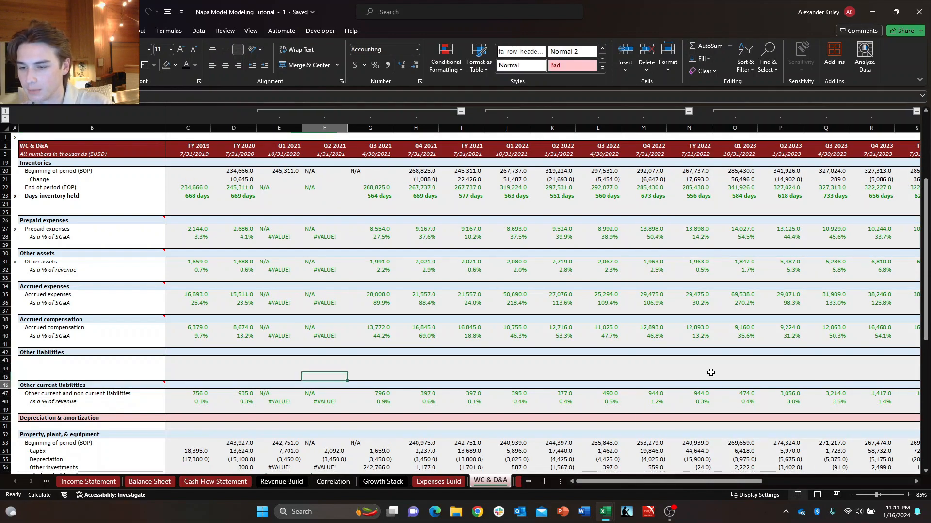
pyautogui.press('Down')
pyautogui.press('Down')
pyautogui.press('Down')
pyautogui.press('Right')
pyautogui.press('Right')
pyautogui.press('Left')
pyautogui.press('Left')
pyautogui.press('Left')
pyautogui.press('Left')
pyautogui.press('Left')
pyautogui.press('Left')
pyautogui.press('Left')
pyautogui.press('Left')
pyautogui.press('Left')
pyautogui.press('Left')
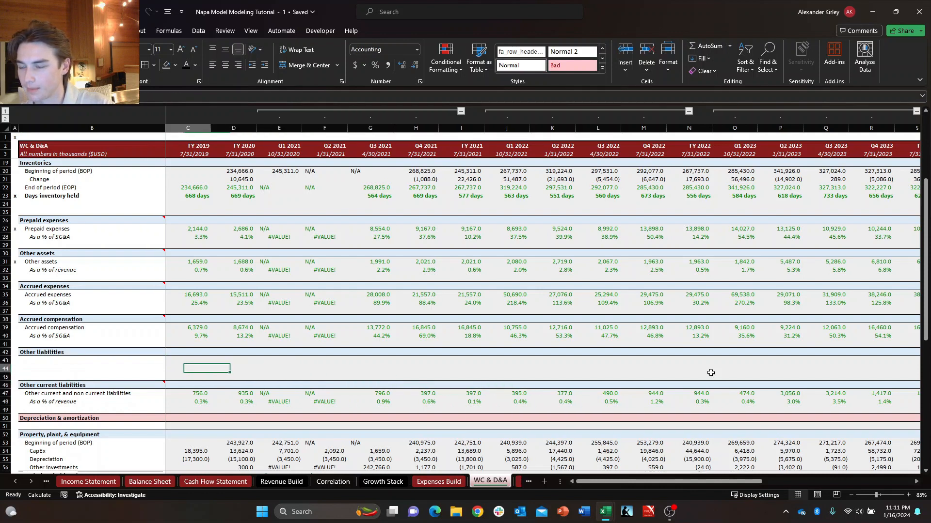
# Insert one more blank row in the Other liabilities section, above the Other current liabilities heading.
pyautogui.press('Up')
pyautogui.press('Up')
pyautogui.press('Up')
pyautogui.press('Right')
pyautogui.press('Up')
pyautogui.press('Left')
pyautogui.press('Down')
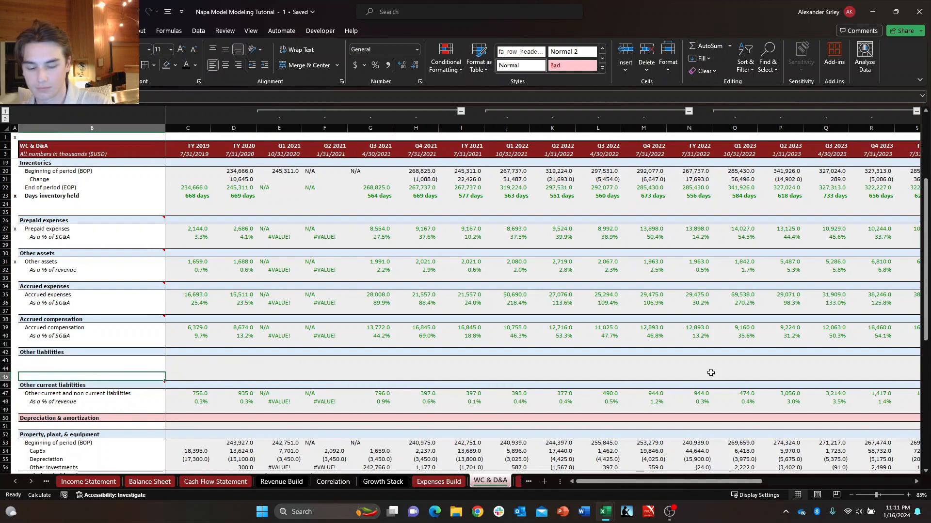
pyautogui.hotkey('alt', 'h')
pyautogui.press('i')
pyautogui.press('r')
pyautogui.press('Up')
pyautogui.press('Up')
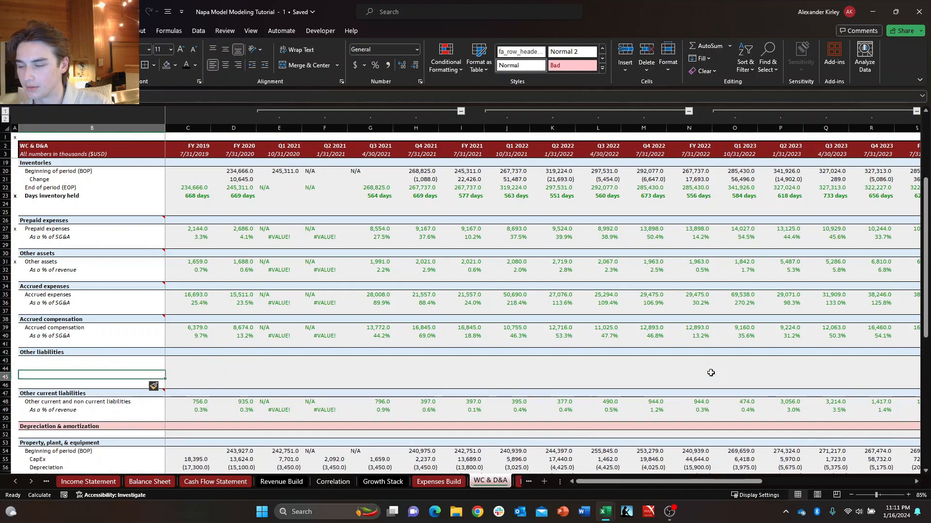
# Label the first two rows of the Other liabilities section "Beginning of period (BOP)" and "Change".
pyautogui.write('Beginning of period (BOP')
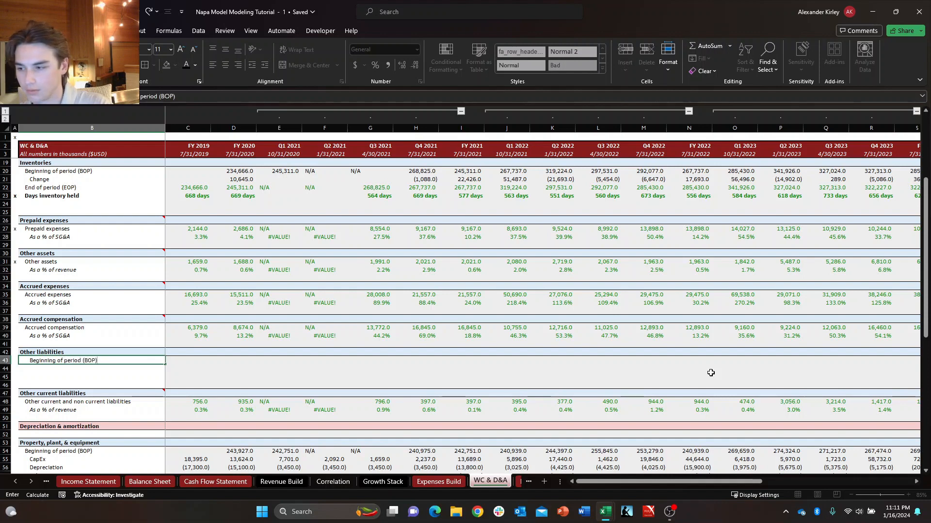
pyautogui.press('Return')
pyautogui.write('Change')
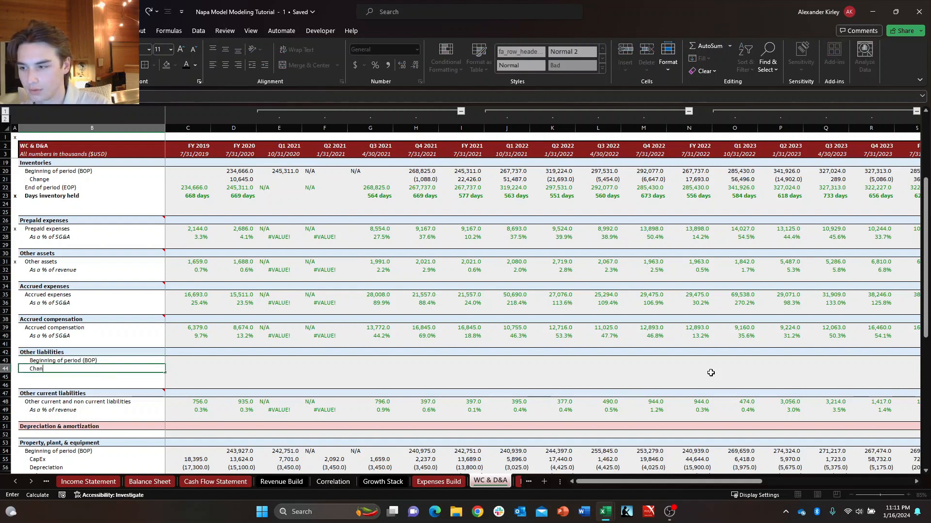
pyautogui.press('Return')
# Copy the "End of period (EOP)" label from the Inventories section into the row below Change in Other liabilities.
pyautogui.press('Up')
pyautogui.press('Up')
pyautogui.press('Up')
pyautogui.press('Up')
pyautogui.press('Up')
pyautogui.press('Up')
pyautogui.press('Up')
pyautogui.press('Up')
pyautogui.press('Up')
pyautogui.press('Up')
pyautogui.press('Up')
pyautogui.press('Up')
pyautogui.press('Up')
pyautogui.press('Up')
pyautogui.press('Up')
pyautogui.press('Up')
pyautogui.press('Up')
pyautogui.press('Up')
pyautogui.press('Up')
pyautogui.press('Up')
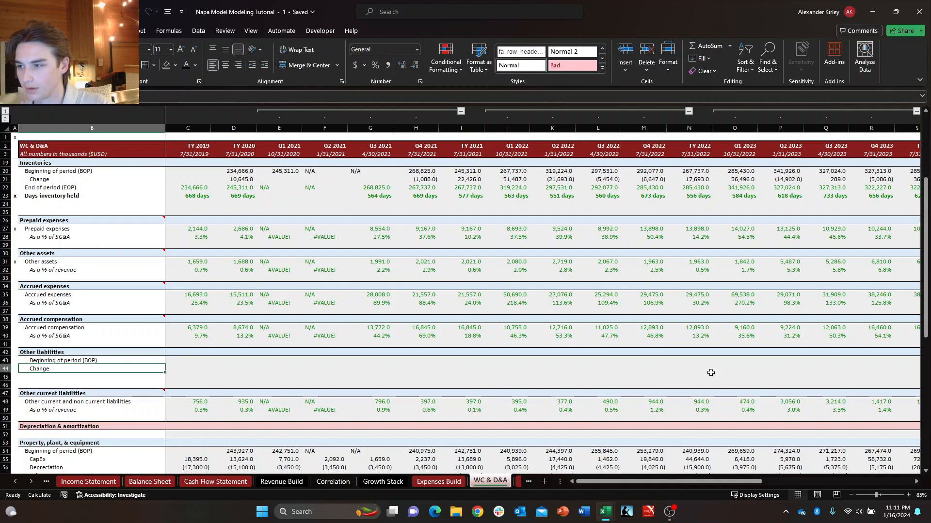
pyautogui.press('Up')
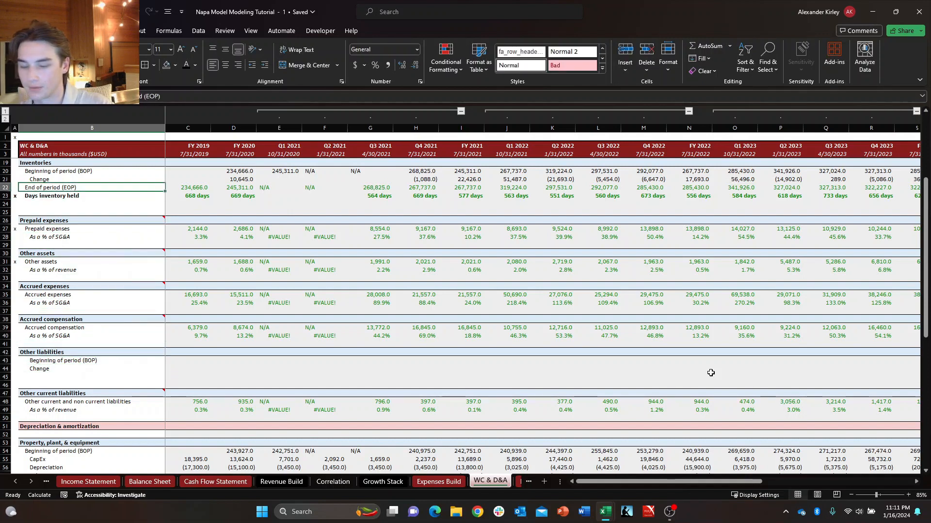
pyautogui.hotkey('ctrl', 'c')
pyautogui.press('Down')
pyautogui.press('Down')
pyautogui.press('Down')
pyautogui.press('Down')
pyautogui.press('Down')
pyautogui.press('Down')
pyautogui.press('Down')
pyautogui.press('Down')
pyautogui.press('Down')
pyautogui.press('Down')
pyautogui.press('Down')
pyautogui.press('Down')
pyautogui.press('Down')
pyautogui.press('Down')
pyautogui.press('Down')
pyautogui.press('Down')
pyautogui.press('Down')
pyautogui.press('Down')
pyautogui.press('Down')
pyautogui.press('Down')
pyautogui.press('Down')
pyautogui.press('Down')
pyautogui.press('Down')
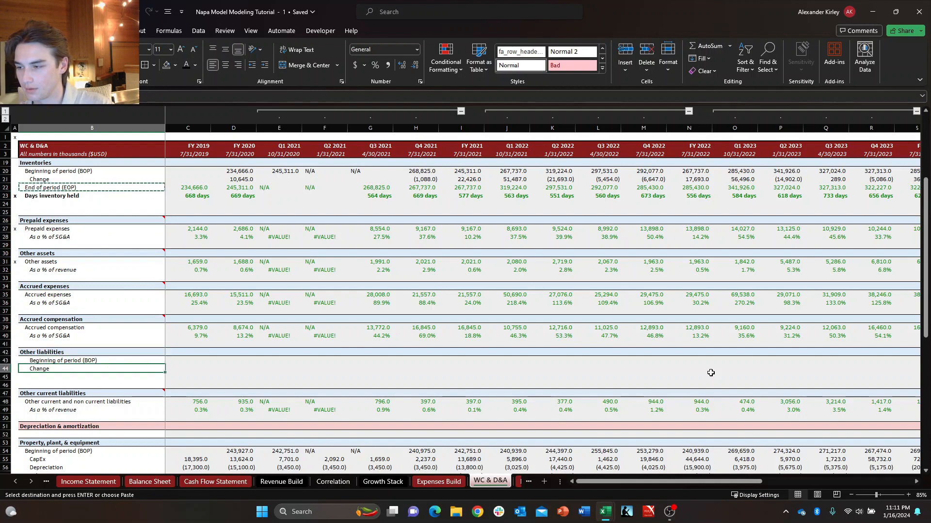
pyautogui.press('Return')
# Reduce the indent of the Beginning of period (BOP) label in Other liabilities to match the End of period (EOP) label.
pyautogui.press('Up')
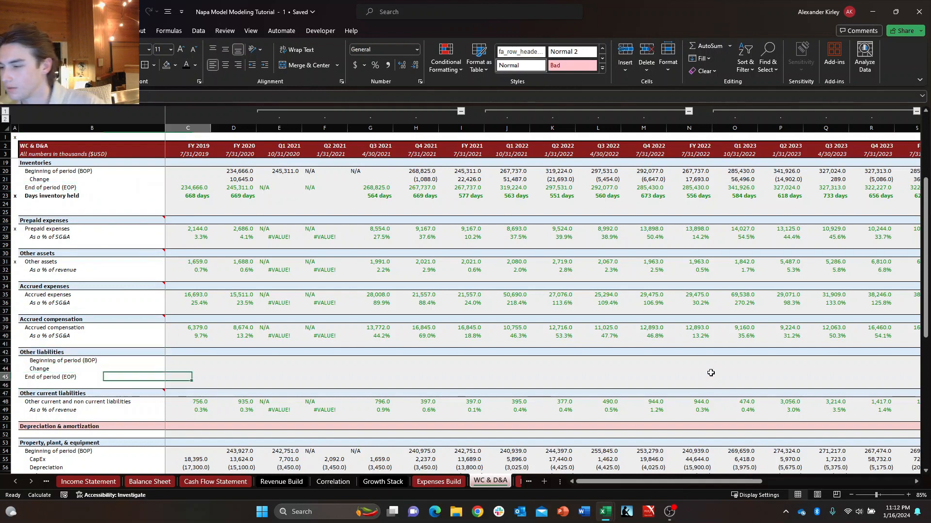
pyautogui.press('Up')
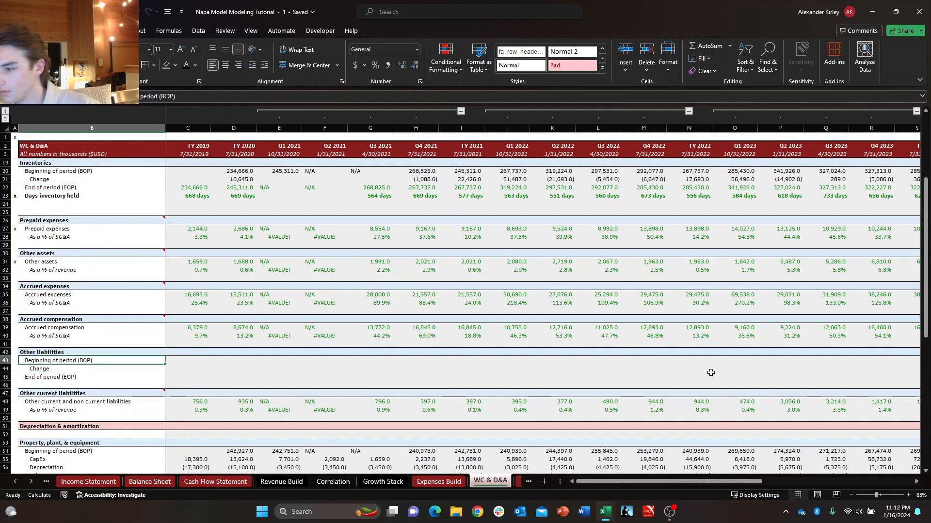
pyautogui.press('Down')
pyautogui.press('Down')
pyautogui.press('Down')
pyautogui.press('Up')
pyautogui.press('Up')
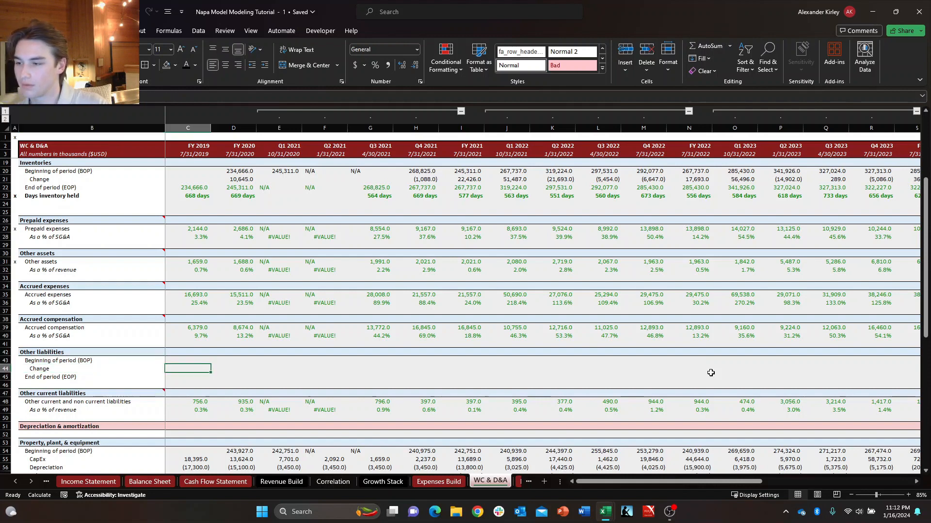
pyautogui.press('Up')
pyautogui.press('Right')
pyautogui.write('+')
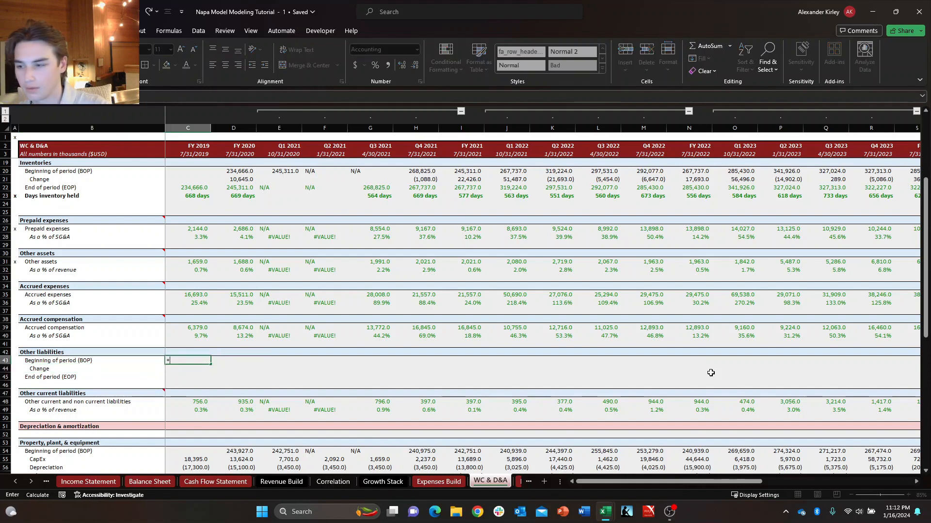
pyautogui.press('Escape')
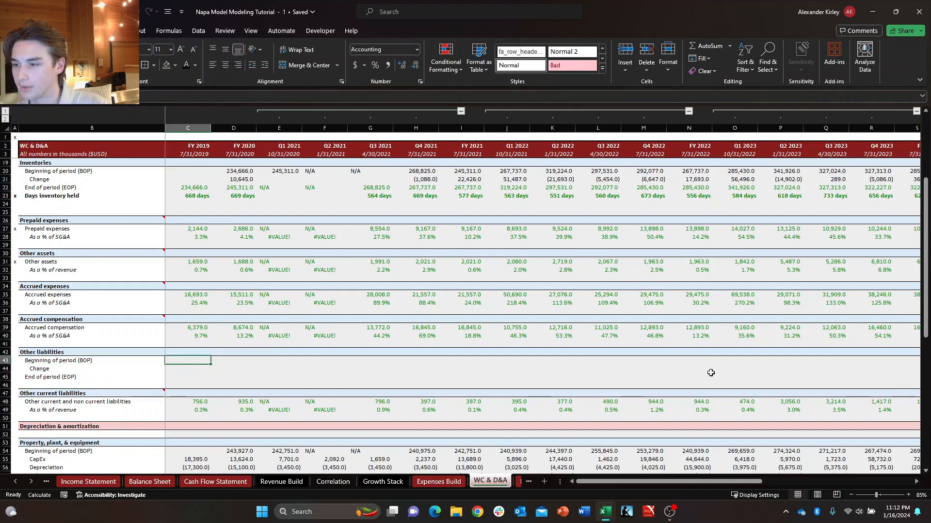
# Link the FY 2019 End of period (EOP) cell of Other liabilities to FY 2019 Other liabilities on the Balance Sheet, cell C35.
pyautogui.press('Down')
pyautogui.press('Down')
pyautogui.write('+')
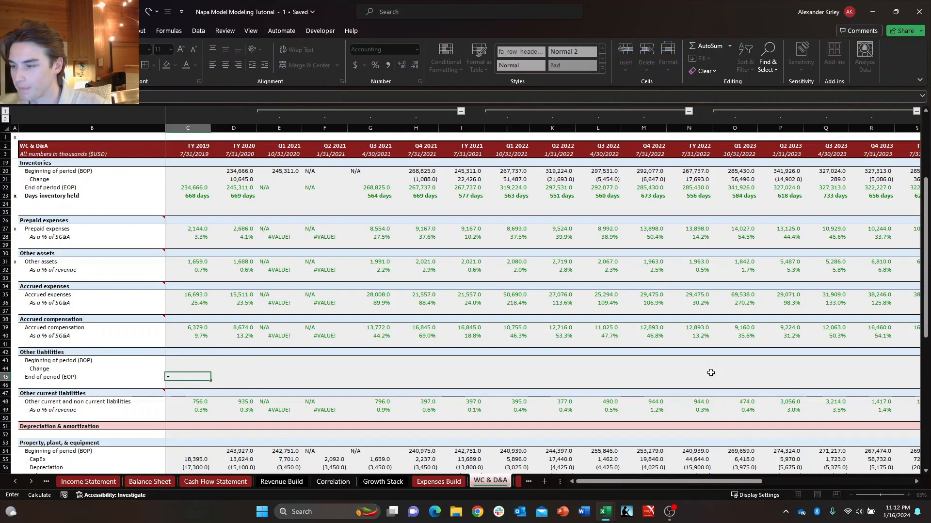
pyautogui.hotkey('ctrl', 'pageup')
pyautogui.hotkey('ctrl', 'pageup')
pyautogui.hotkey('ctrl', 'pageup')
pyautogui.hotkey('ctrl', 'pageup')
pyautogui.hotkey('ctrl', 'pageup')
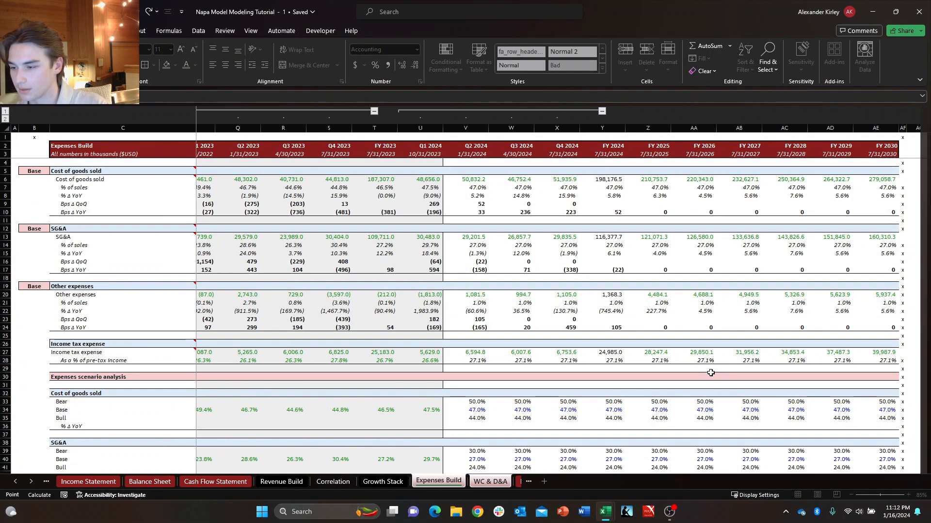
pyautogui.hotkey('ctrl', 'pageup')
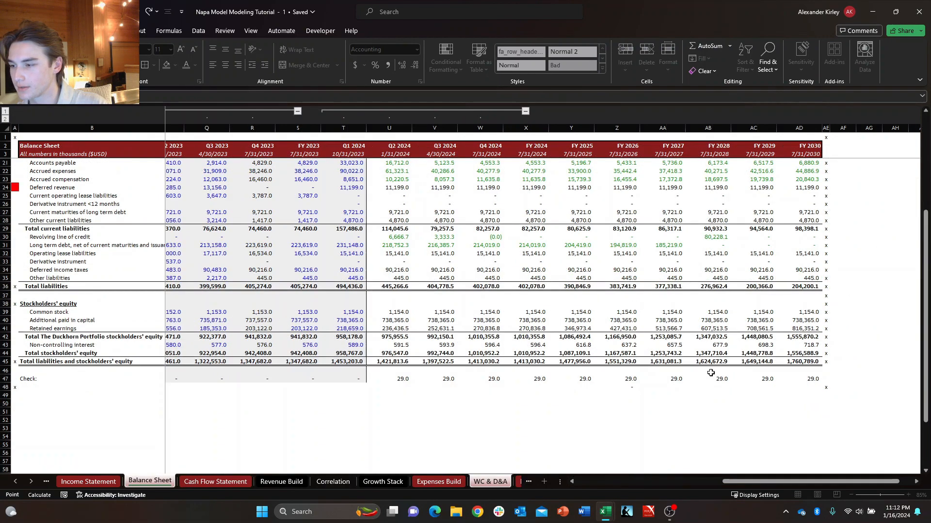
pyautogui.press('Down')
pyautogui.press('Down')
pyautogui.press('Down')
pyautogui.press('Down')
pyautogui.press('Down')
pyautogui.press('Down')
pyautogui.press('Down')
pyautogui.press('Down')
pyautogui.press('Down')
pyautogui.press('Left')
pyautogui.press('Left')
pyautogui.press('Left')
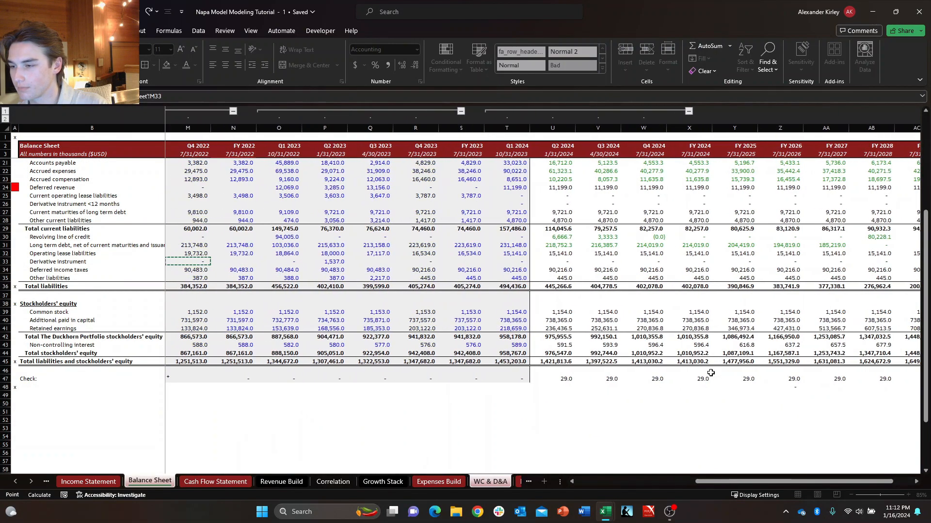
pyautogui.press('Left')
pyautogui.hotkey('ctrl', 'Left')
pyautogui.press('Right')
pyautogui.press('Right')
pyautogui.press('Right')
pyautogui.press('Right')
pyautogui.press('Down')
pyautogui.press('Down')
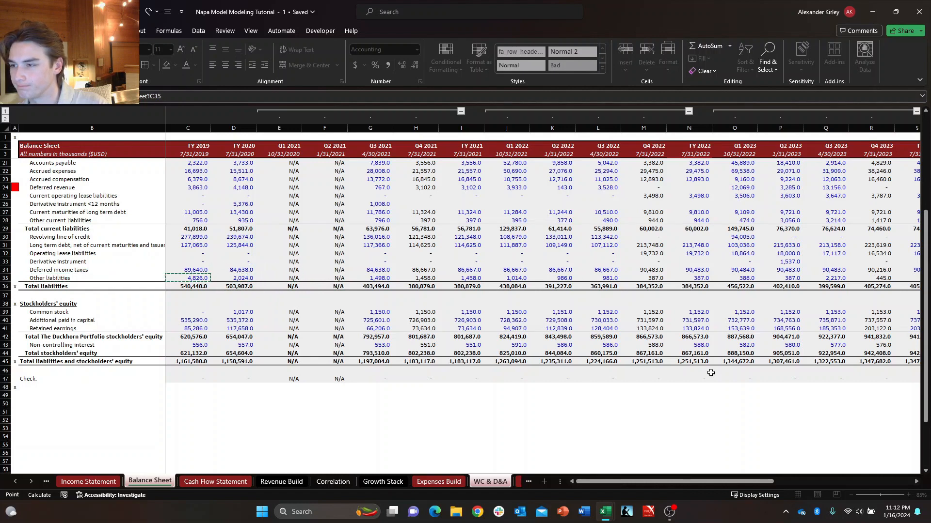
pyautogui.press('Return')
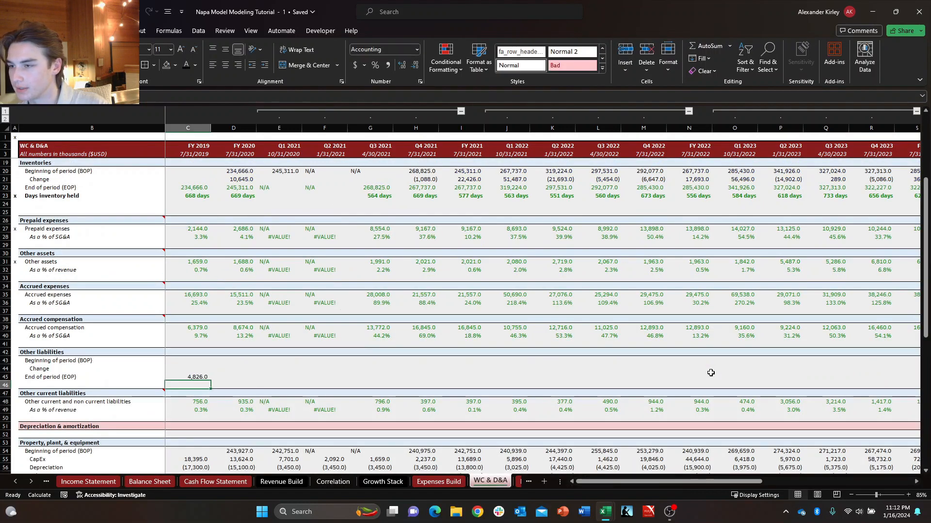
# Set the FY 2020 Beginning of period (BOP) of Other liabilities equal to the FY 2019 End of period, cell C45.
pyautogui.press('Up')
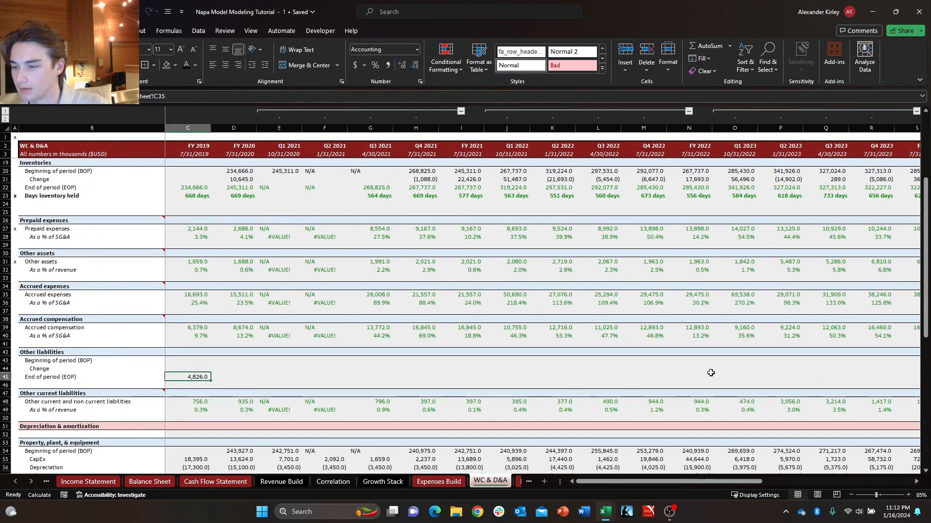
pyautogui.press('Right')
pyautogui.press('Up')
pyautogui.press('Up')
pyautogui.write('+')
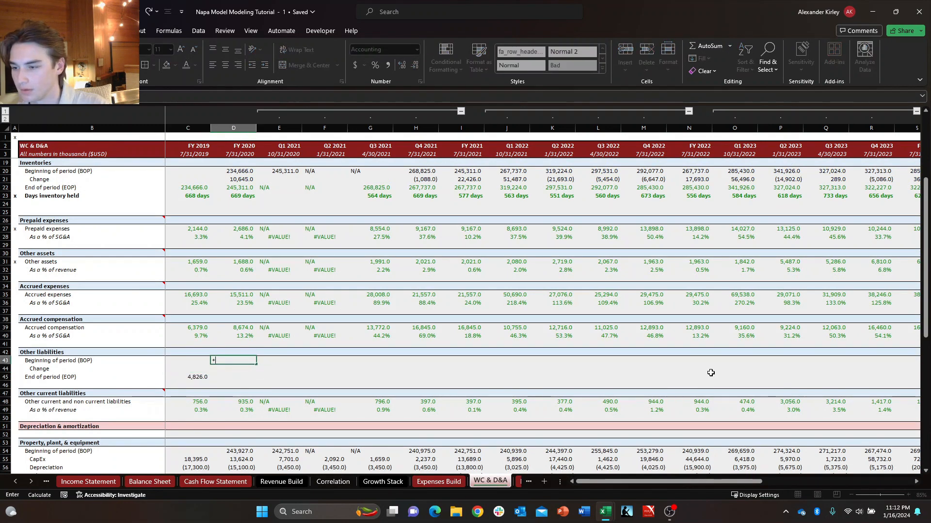
pyautogui.press('Left')
pyautogui.press('Down')
pyautogui.press('Down')
pyautogui.press('Return')
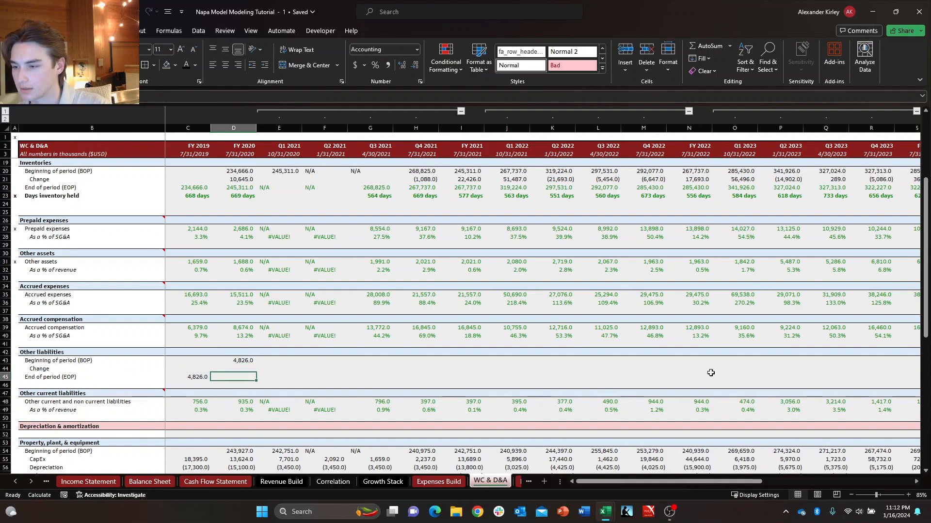
# Fill the Other liabilities End of period (EOP) link across to FY 2020 and check its source on the Balance Sheet.
pyautogui.press('Left')
pyautogui.press('Right')
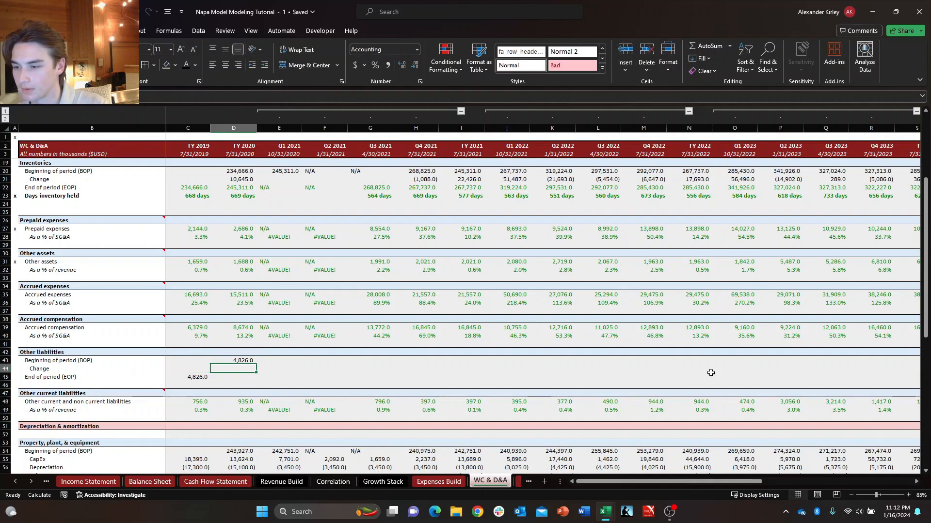
pyautogui.press('Left')
pyautogui.hotkey('shift', 'Right')
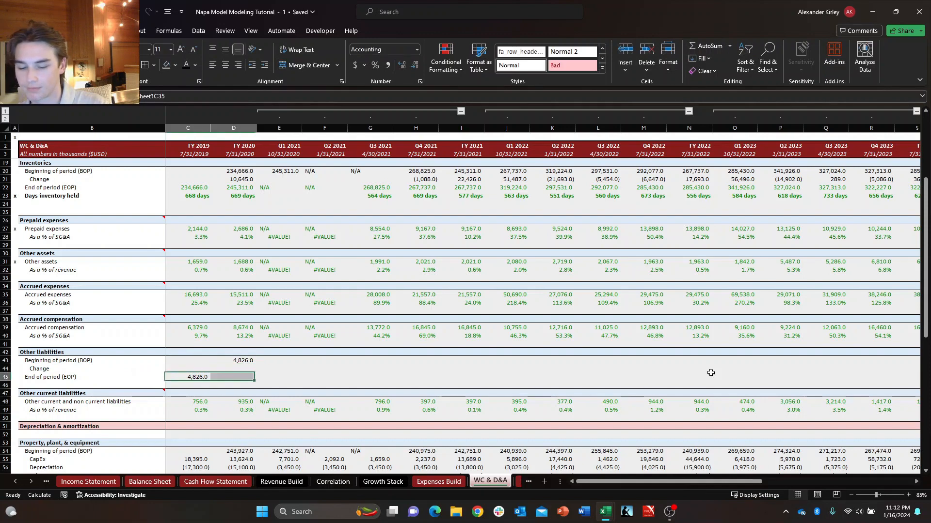
pyautogui.hotkey('ctrl', 'r')
pyautogui.press('Right')
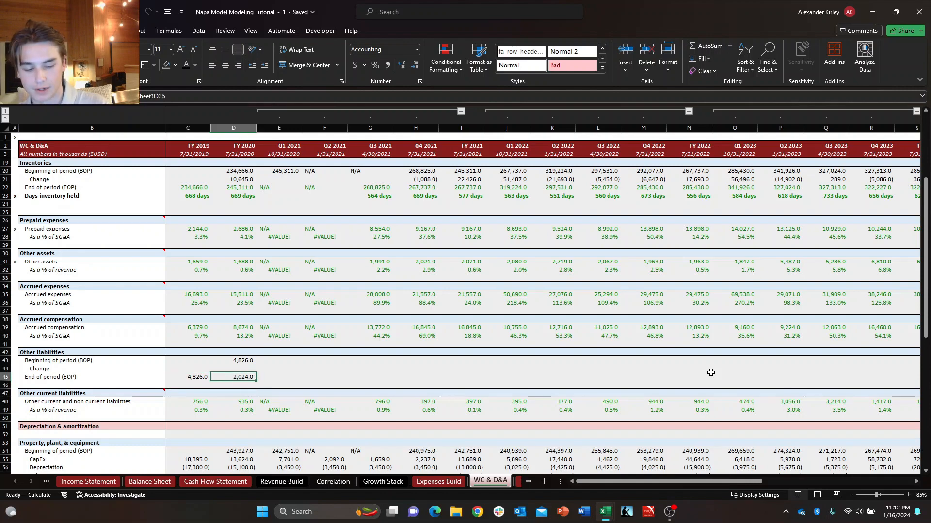
pyautogui.hotkey('ctrl', '[')
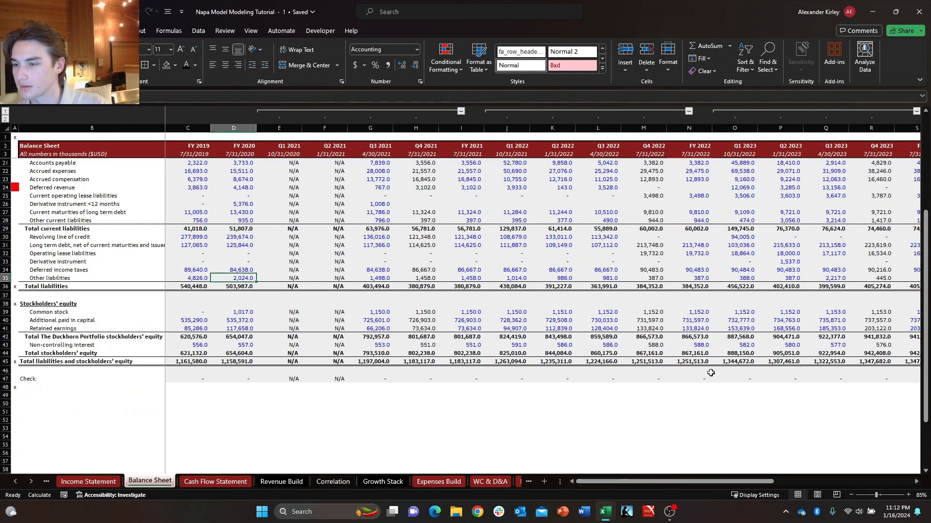
pyautogui.hotkey('ctrl', 'pagedown')
pyautogui.hotkey('ctrl', 'pagedown')
pyautogui.hotkey('ctrl', 'pagedown')
pyautogui.hotkey('ctrl', 'pagedown')
pyautogui.hotkey('ctrl', 'pagedown')
pyautogui.hotkey('ctrl', 'pagedown')
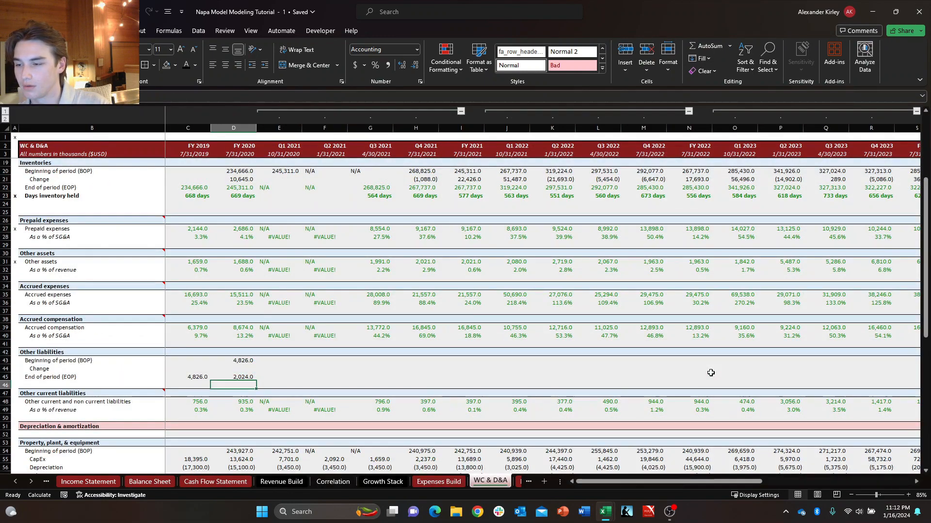
# Calculate the FY 2020 Change in Other liabilities as End of period minus Beginning of period.
pyautogui.press('Up')
pyautogui.write('+')
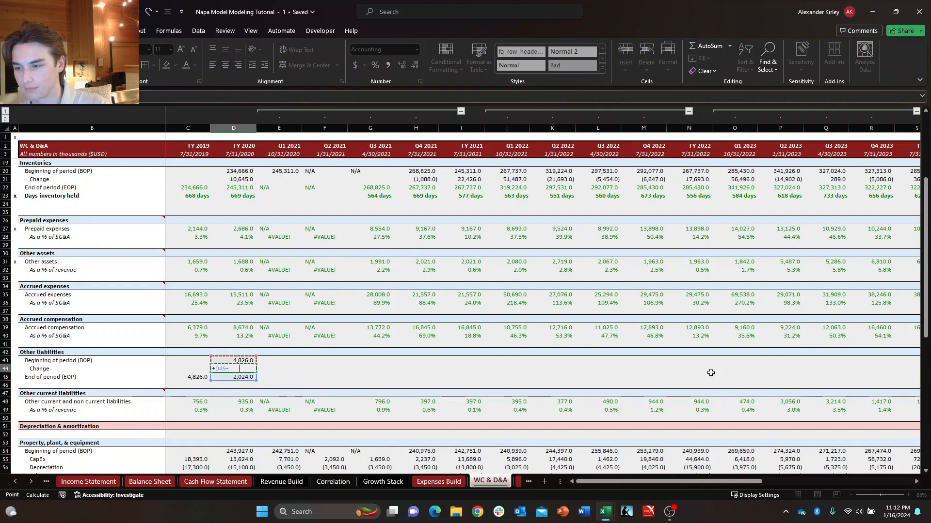
pyautogui.press('Return')
# Fill the FY 2020 BOP, Change and EOP formulas of Other liabilities across through Q4 2021.
pyautogui.press('Up')
pyautogui.press('Up')
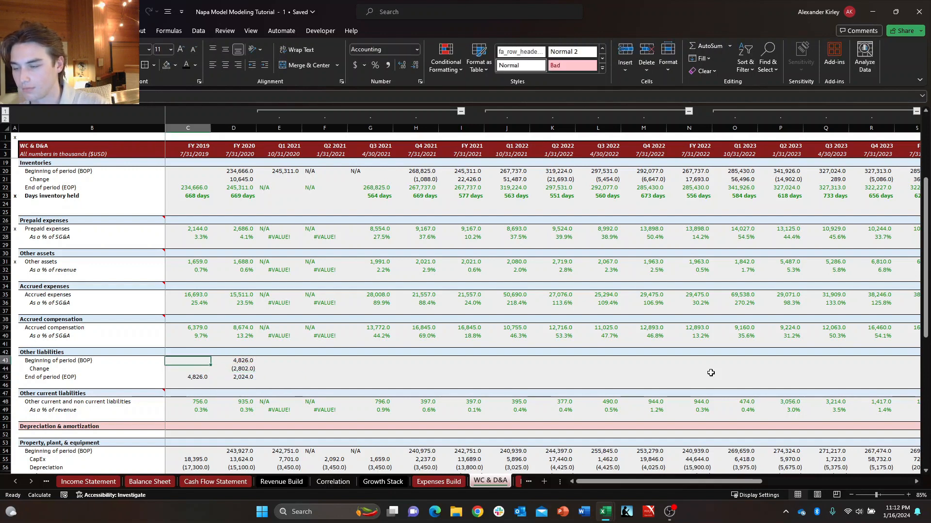
pyautogui.hotkey('shift', 'Down')
pyautogui.hotkey('shift', 'Down')
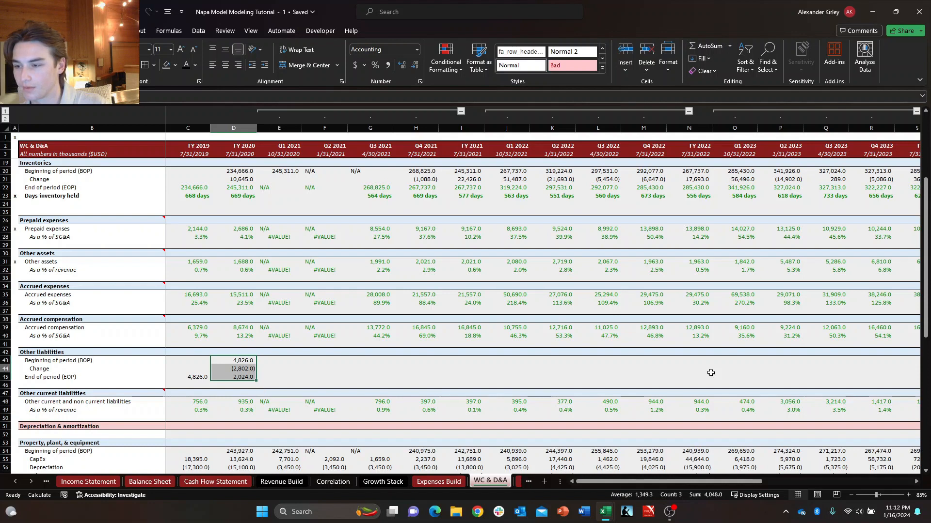
pyautogui.hotkey('shift', 'Right')
pyautogui.hotkey('shift', 'Right')
pyautogui.hotkey('shift', 'Right')
pyautogui.hotkey('shift', 'Right')
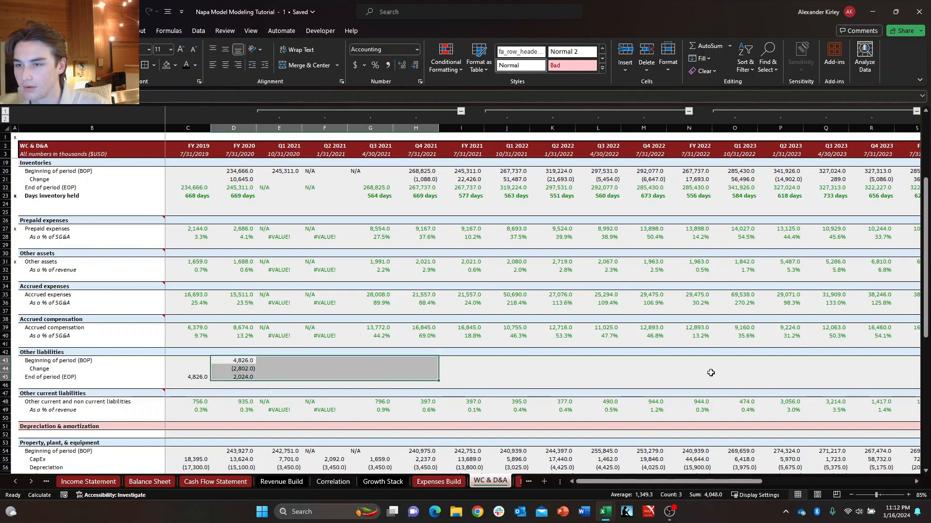
pyautogui.hotkey('ctrl', 'r')
# Fill the Q4 2021 Change and End of period (EOP) formulas of Other liabilities across into FY 2021.
pyautogui.press('Right')
pyautogui.press('Right')
pyautogui.press('Right')
pyautogui.press('Right')
pyautogui.press('Right')
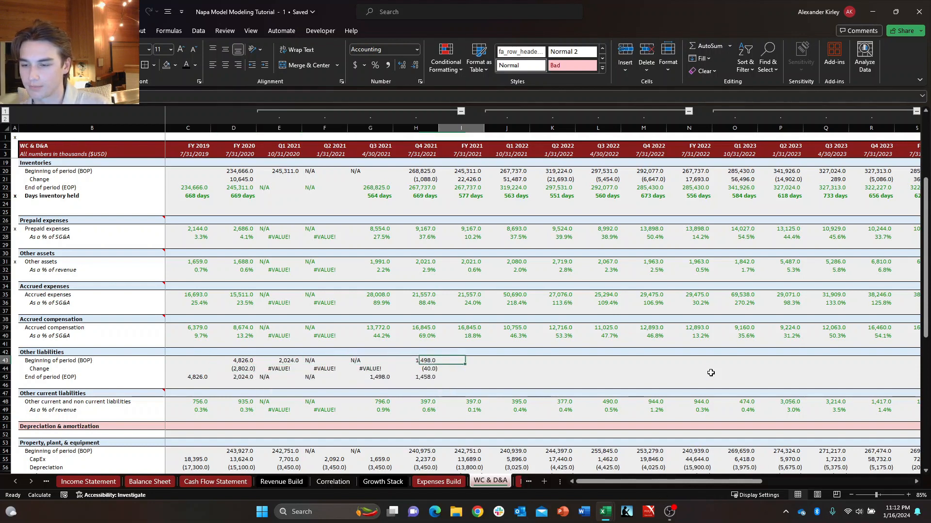
pyautogui.press('Left')
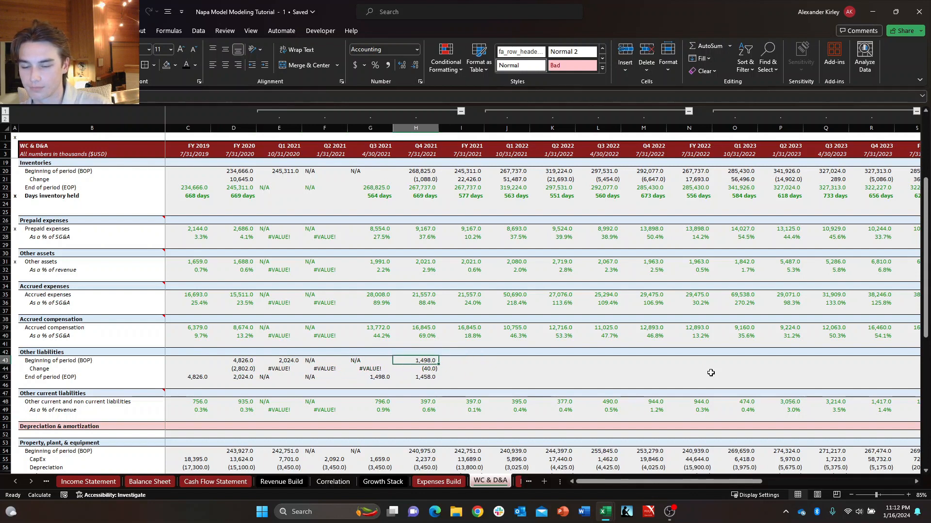
pyautogui.press('Right')
pyautogui.press('Left')
pyautogui.press('Down')
pyautogui.hotkey('shift', 'Down')
pyautogui.hotkey('shift', 'Right')
pyautogui.hotkey('ctrl', 'r')
# Set the FY 2021 Beginning of period (BOP) of Other liabilities equal to the FY 2020 End of period, cell D45.
pyautogui.press('Down')
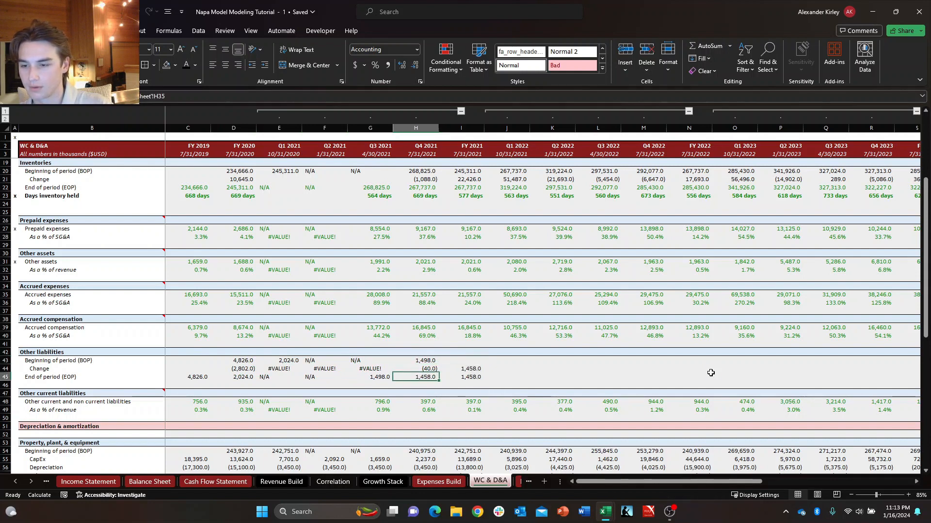
pyautogui.press('Right')
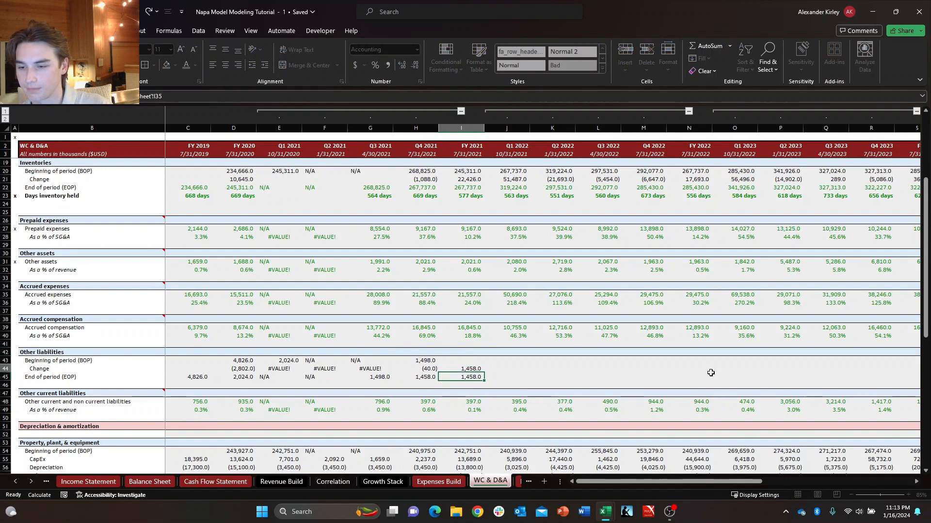
pyautogui.press('Up')
pyautogui.press('Up')
pyautogui.write('+')
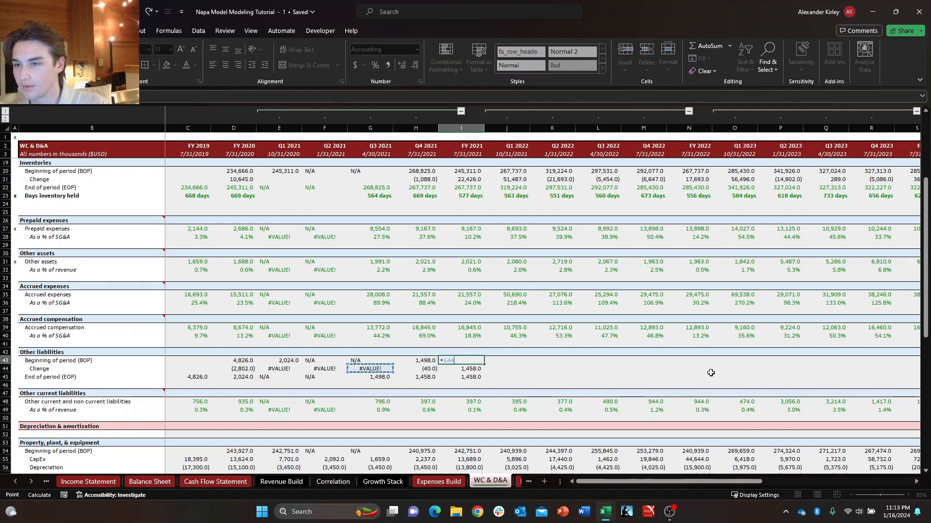
pyautogui.press('Left')
pyautogui.press('Left')
pyautogui.press('Left')
pyautogui.press('Left')
pyautogui.press('Right')
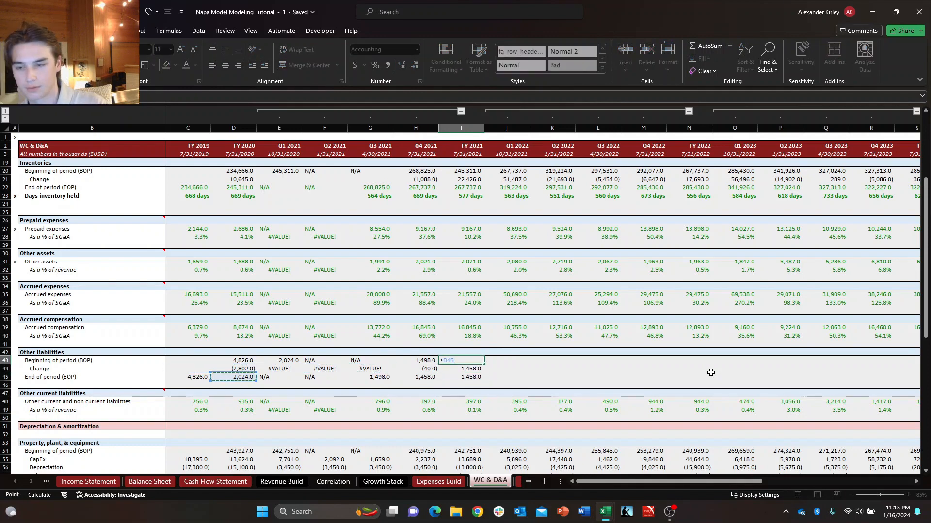
pyautogui.press('Return')
pyautogui.press('Down')
pyautogui.press('Right')
pyautogui.press('Up')
pyautogui.press('Up')
pyautogui.press('Left')
pyautogui.press('Left')
pyautogui.press('Left')
pyautogui.press('Left')
pyautogui.press('Left')
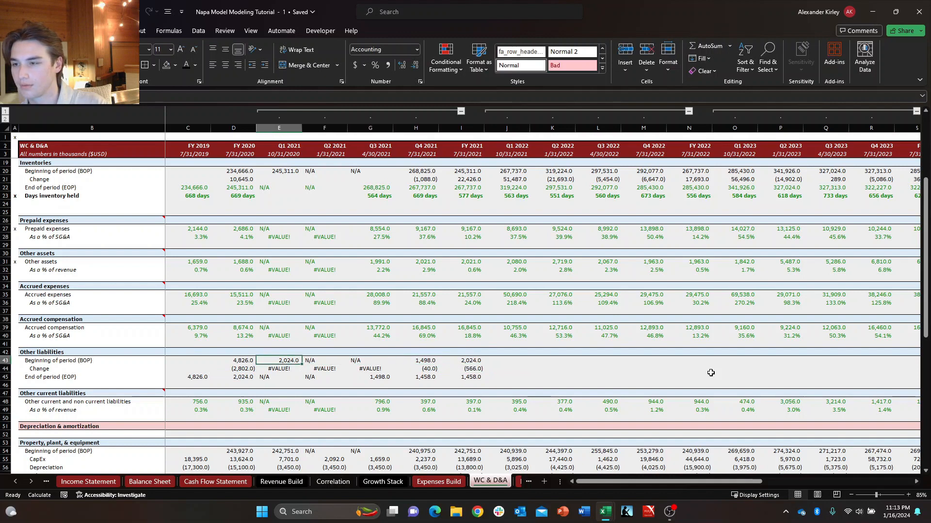
# Copy the Other liabilities BOP, Change and EOP formulas from Q1 2021 through FY 2021 into the 2022 and 2023 columns.
pyautogui.hotkey('shift', 'Down')
pyautogui.hotkey('shift', 'Down')
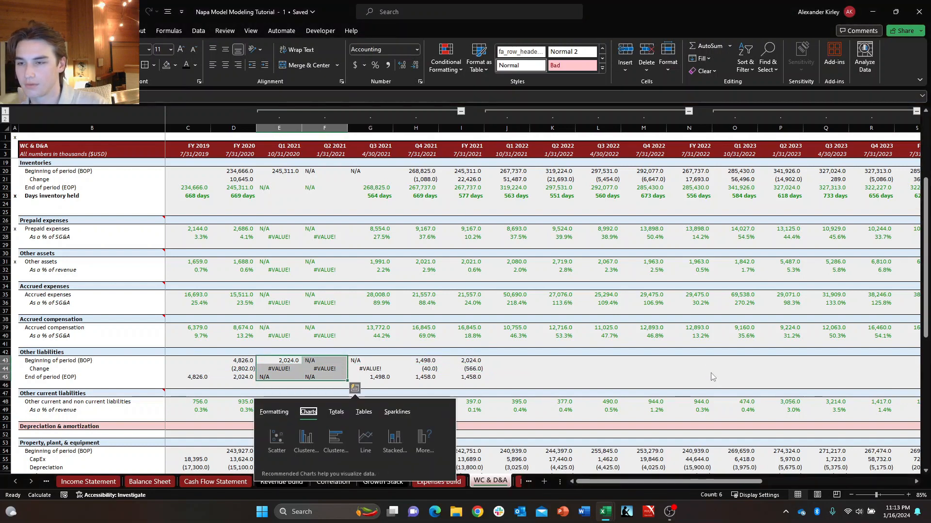
pyautogui.press('Escape')
pyautogui.hotkey('shift', 'Right')
pyautogui.hotkey('shift', 'Right')
pyautogui.hotkey('shift', 'Right')
pyautogui.hotkey('ctrl', 'c')
pyautogui.press('Right')
pyautogui.press('Right')
pyautogui.press('Right')
pyautogui.press('Right')
pyautogui.press('Right')
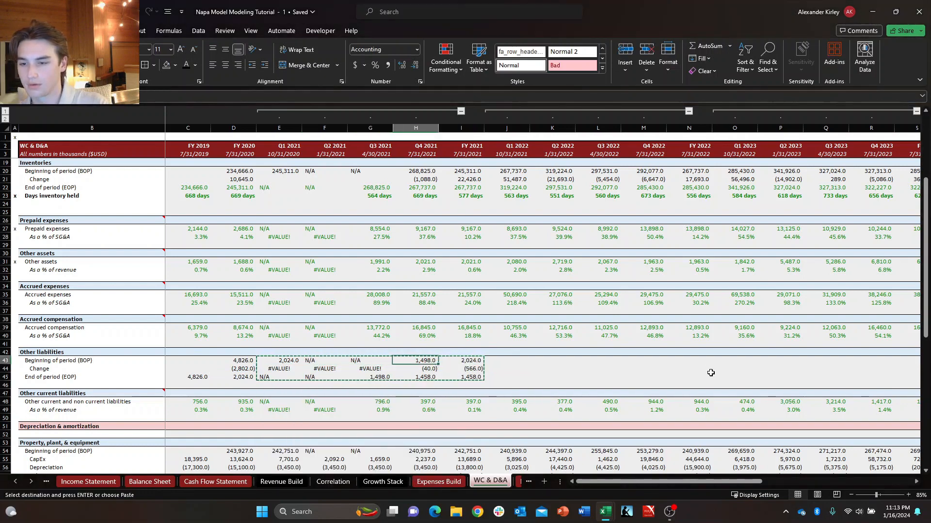
pyautogui.hotkey('ctrl', 'v')
pyautogui.press('Right')
pyautogui.press('Right')
pyautogui.press('Right')
pyautogui.press('Right')
pyautogui.press('Right')
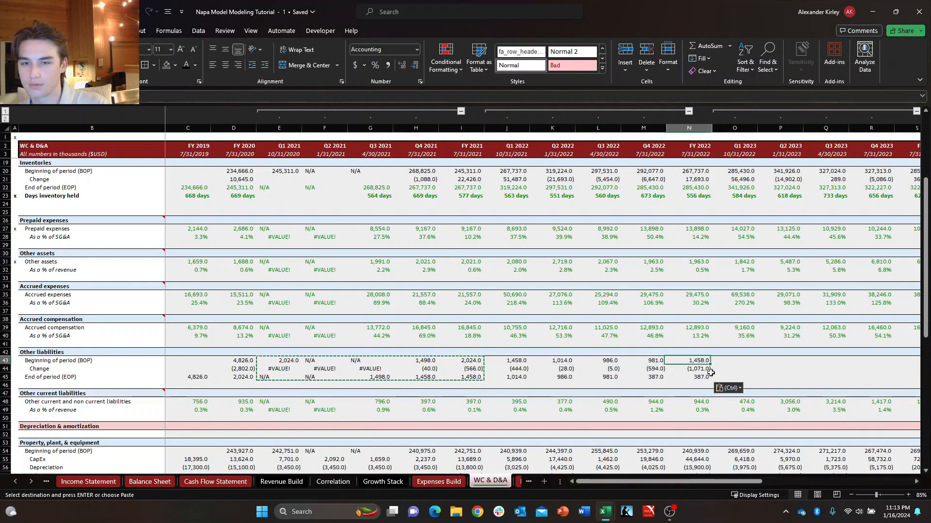
pyautogui.hotkey('ctrl', 'v')
pyautogui.press('Escape')
# Copy the Q1 2023 BOP, Change and EOP cells of Other liabilities into Q1 2024, pasting formulas only.
pyautogui.press('Right')
pyautogui.press('Right')
pyautogui.press('Right')
pyautogui.press('Right')
pyautogui.press('Right')
pyautogui.press('Right')
pyautogui.press('Right')
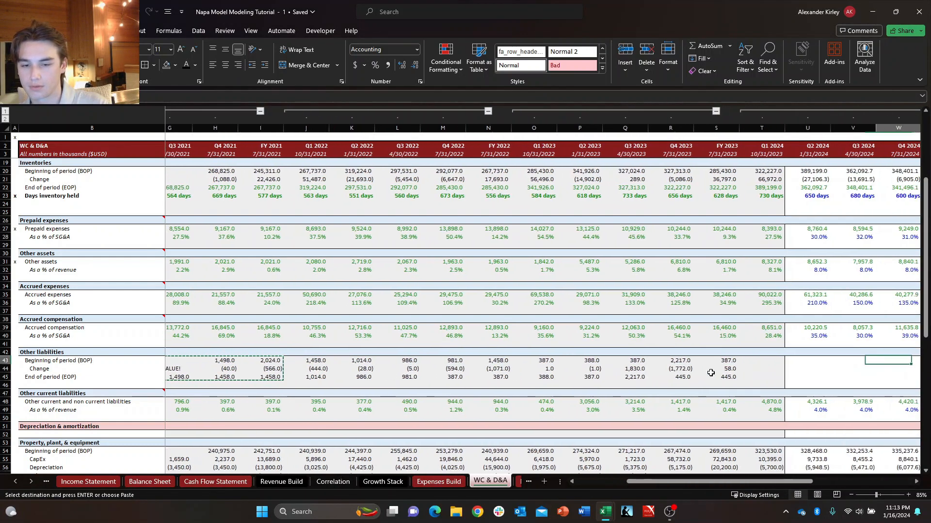
pyautogui.press('Left')
pyautogui.press('Left')
pyautogui.press('Left')
pyautogui.press('Left')
pyautogui.press('Left')
pyautogui.press('Left')
pyautogui.press('Left')
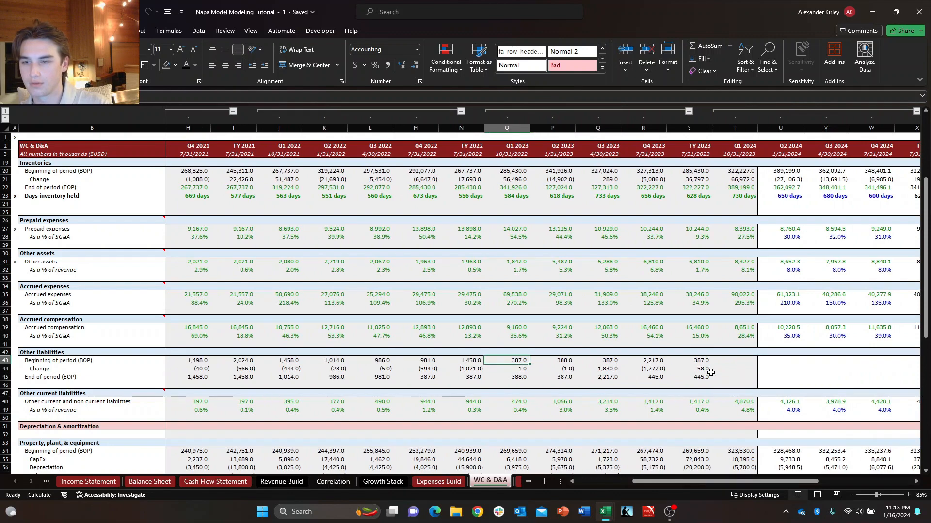
pyautogui.hotkey('shift', 'Down')
pyautogui.hotkey('shift', 'Down')
pyautogui.hotkey('ctrl', 'c')
pyautogui.press('Right')
pyautogui.press('Right')
pyautogui.press('Right')
pyautogui.press('Right')
pyautogui.press('Right')
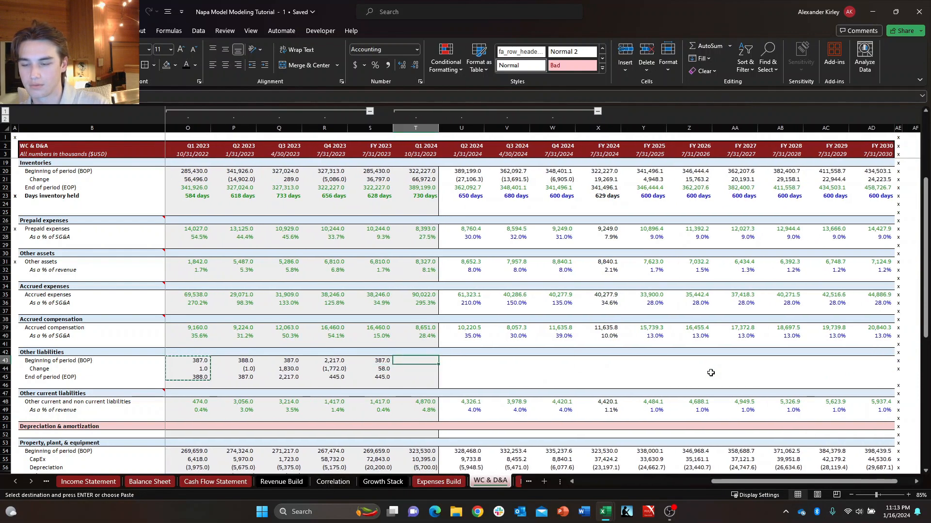
pyautogui.hotkey('ctrl', 'v')
pyautogui.hotkey('ctrl', 'z')
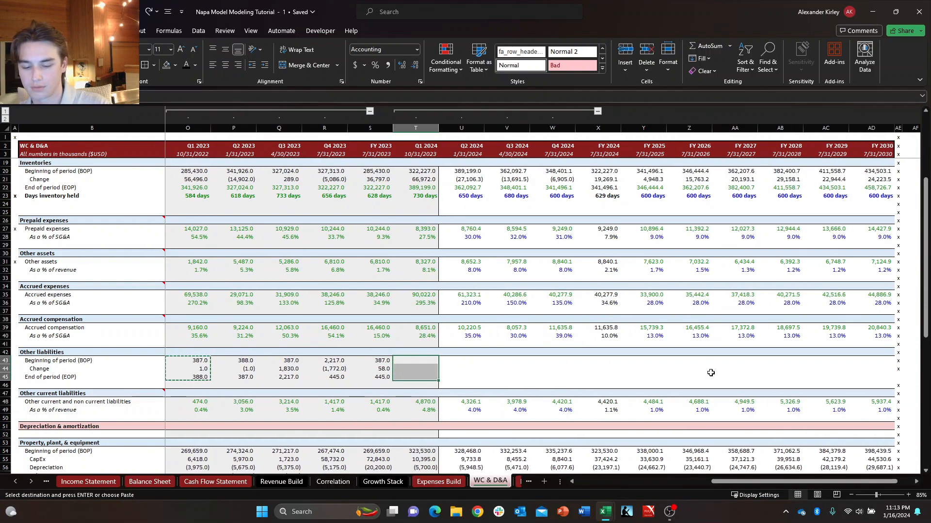
pyautogui.hotkey('alt', 'h')
pyautogui.press('v')
pyautogui.press('f')
pyautogui.press('Down')
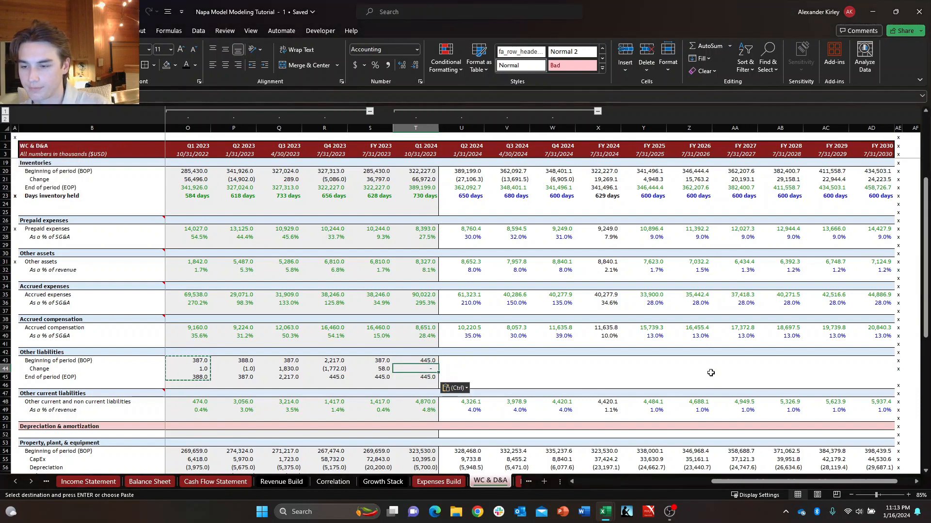
# Review the Q1 2024 Beginning of period, Change and End of period formulas of Other liabilities.
pyautogui.press('Down')
pyautogui.press('Left')
pyautogui.press('Up')
pyautogui.press('Right')
pyautogui.write('=+')
pyautogui.press('Down')
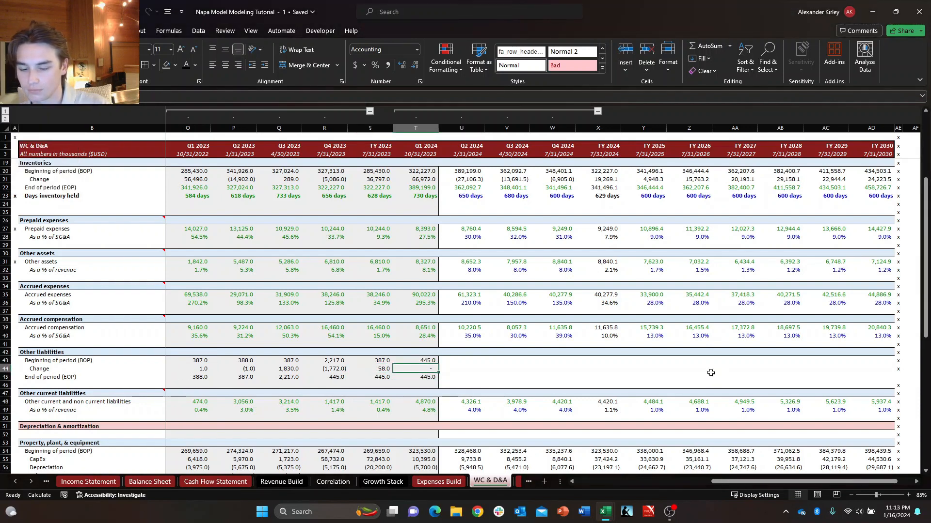
pyautogui.write('-')
pyautogui.press('Up')
pyautogui.press('Up')
pyautogui.press('Return')
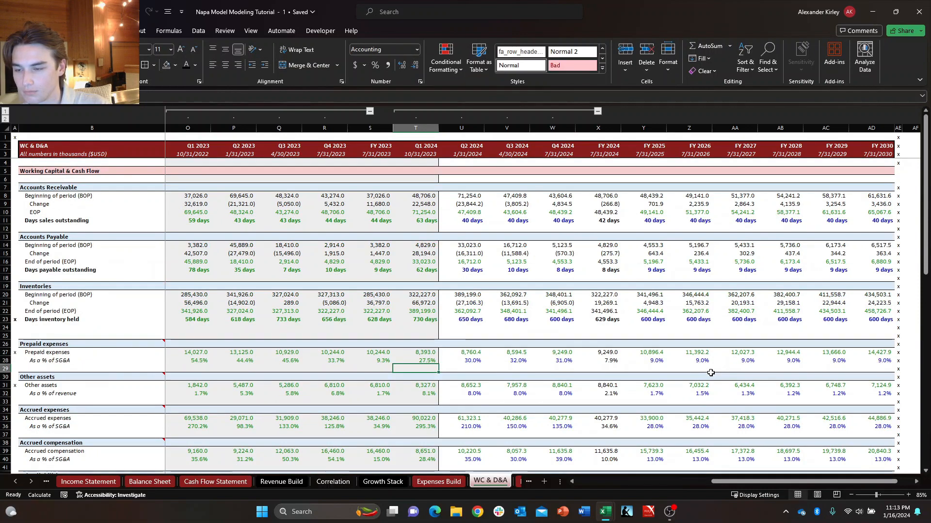
pyautogui.scroll(5, 710, 373)
pyautogui.scroll(-6, 710, 373)
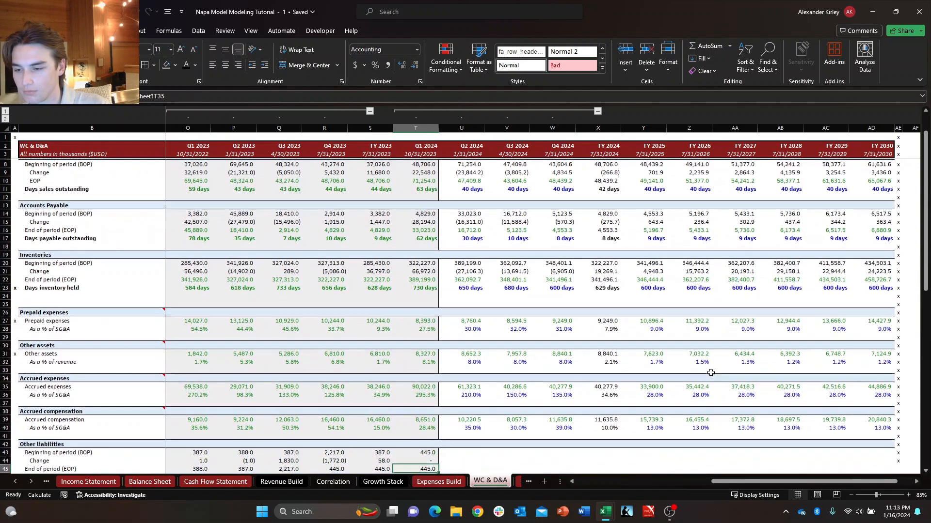
pyautogui.press('Up')
pyautogui.press('Up')
pyautogui.press('Up')
pyautogui.press('Up')
pyautogui.press('Up')
pyautogui.press('Up')
pyautogui.press('Up')
pyautogui.press('Up')
pyautogui.press('Up')
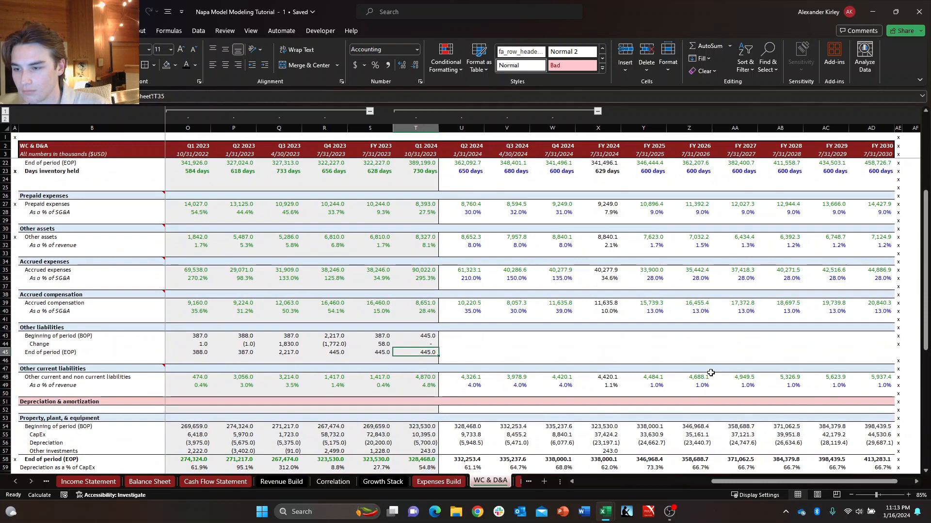
pyautogui.press('Left')
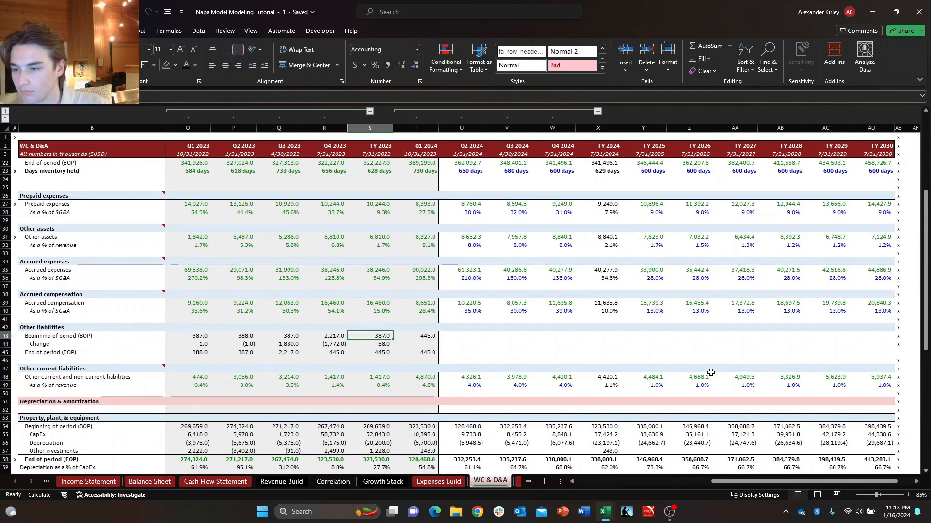
pyautogui.press('Tab')
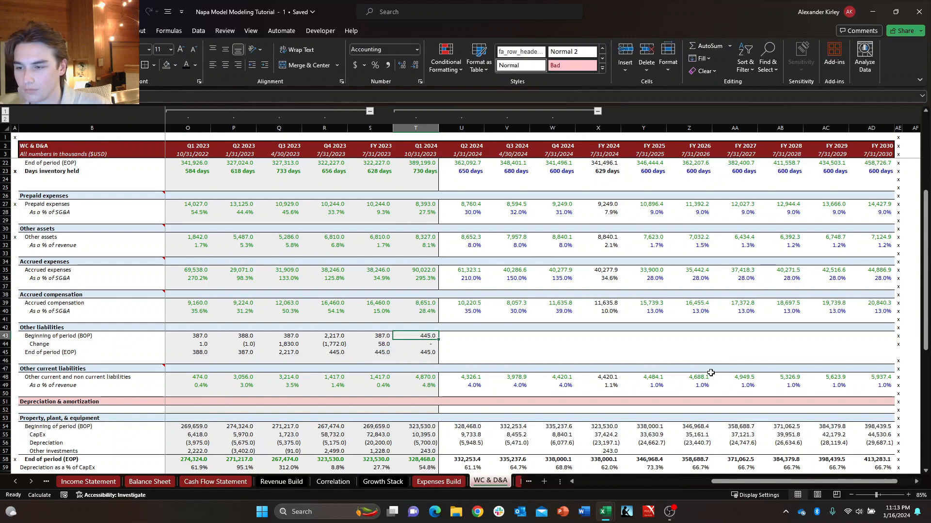
pyautogui.hotkey('ctrl', 'pageup')
pyautogui.hotkey('ctrl', 'pageup')
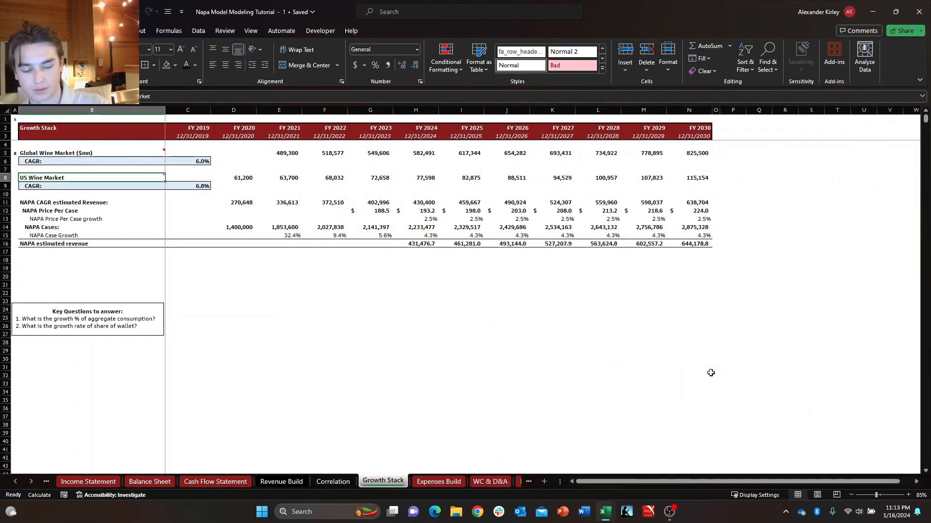
pyautogui.hotkey('ctrl', 'pagedown')
pyautogui.hotkey('ctrl', 'pagedown')
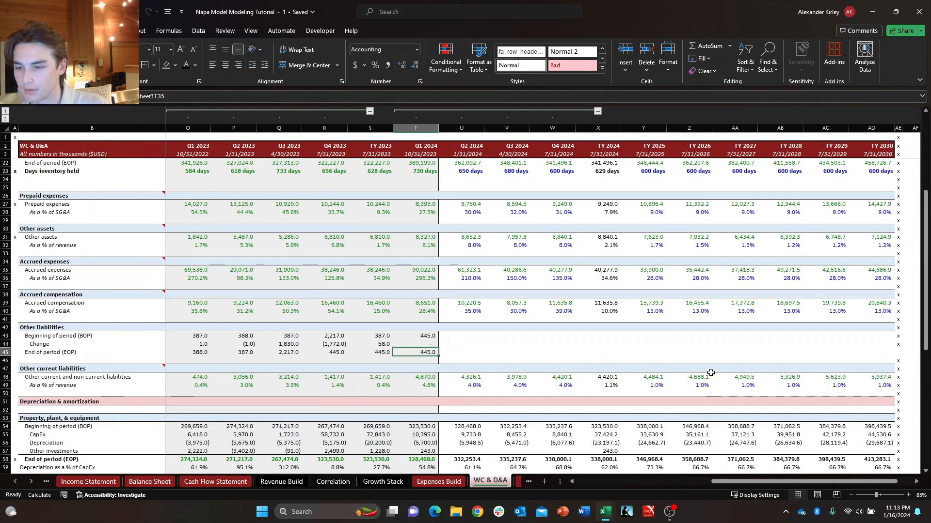
pyautogui.hotkey('ctrl', 'Return')
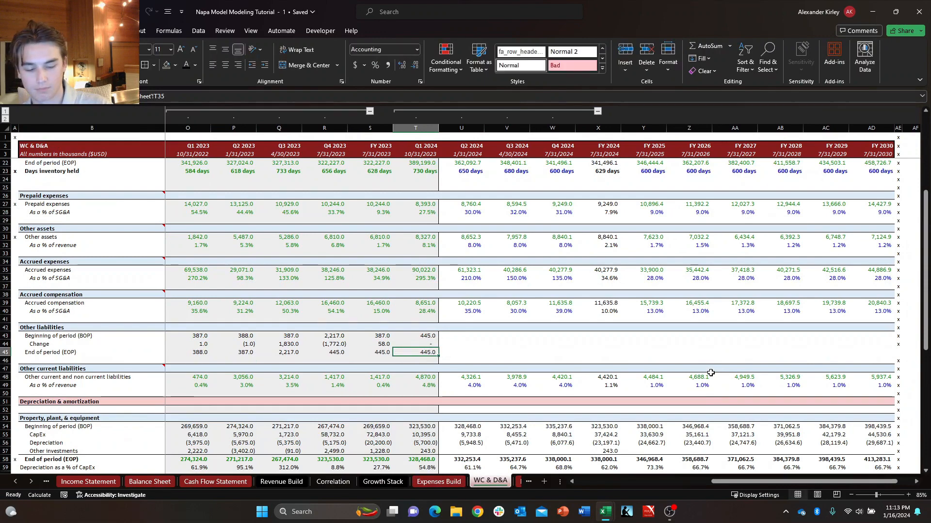
# Trace the Q1 2024 Other liabilities End of period to its source on the Balance Sheet, and return to WC & D&A.
pyautogui.hotkey('ctrl', '[')
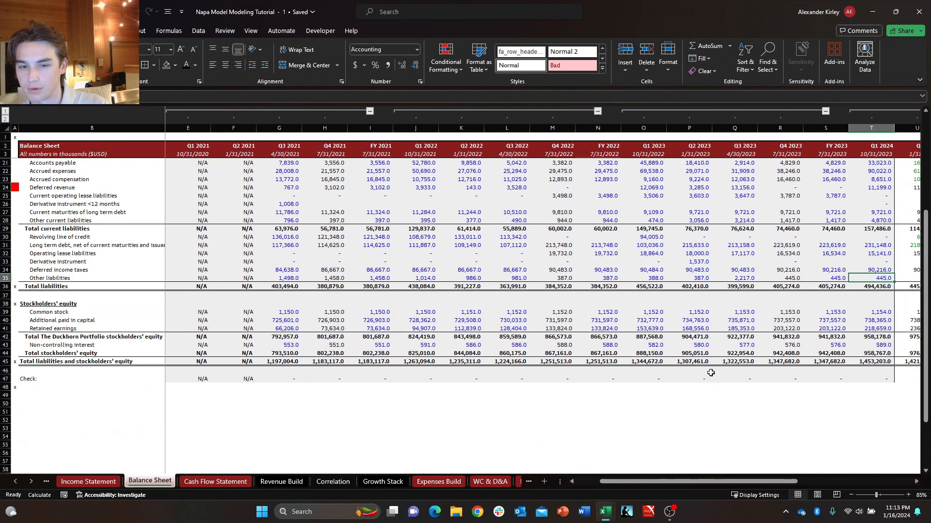
pyautogui.hotkey('ctrl', ']')
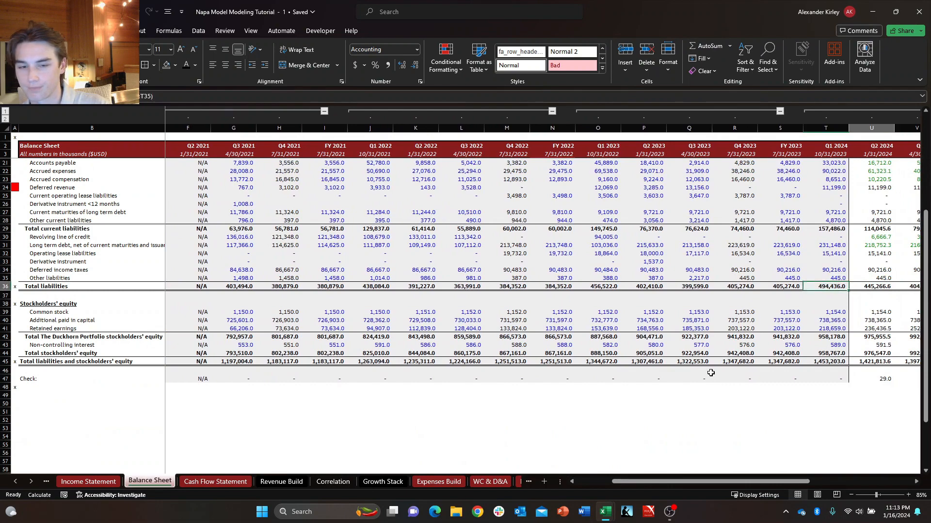
pyautogui.press('Up')
pyautogui.press('Right')
pyautogui.press('Down')
pyautogui.press('Left')
pyautogui.press('Up')
pyautogui.press('Left')
pyautogui.press('Right')
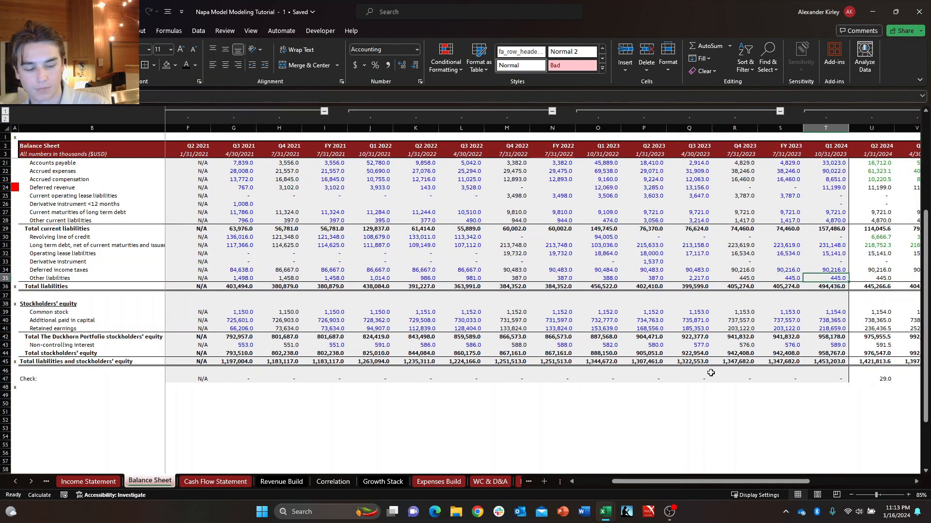
pyautogui.hotkey('ctrl', 'pagedown')
pyautogui.hotkey('ctrl', 'pagedown')
pyautogui.hotkey('ctrl', 'pagedown')
pyautogui.hotkey('ctrl', 'pagedown')
pyautogui.hotkey('ctrl', 'pagedown')
pyautogui.hotkey('ctrl', 'pagedown')
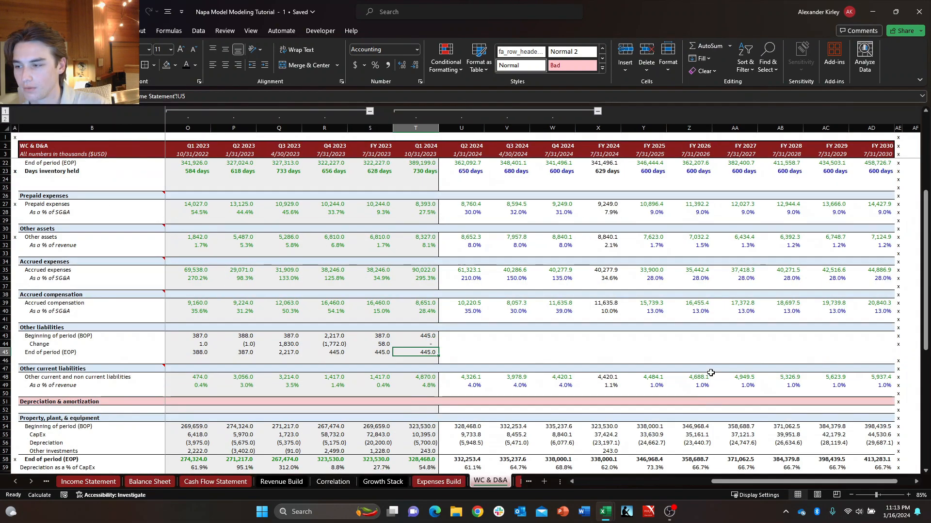
# Examine the Other expenses and Income tax expense formulas on the Expenses Build sheet.
pyautogui.hotkey('ctrl', 'pagedown')
pyautogui.hotkey('ctrl', 'pageup')
pyautogui.hotkey('ctrl', 'pageup')
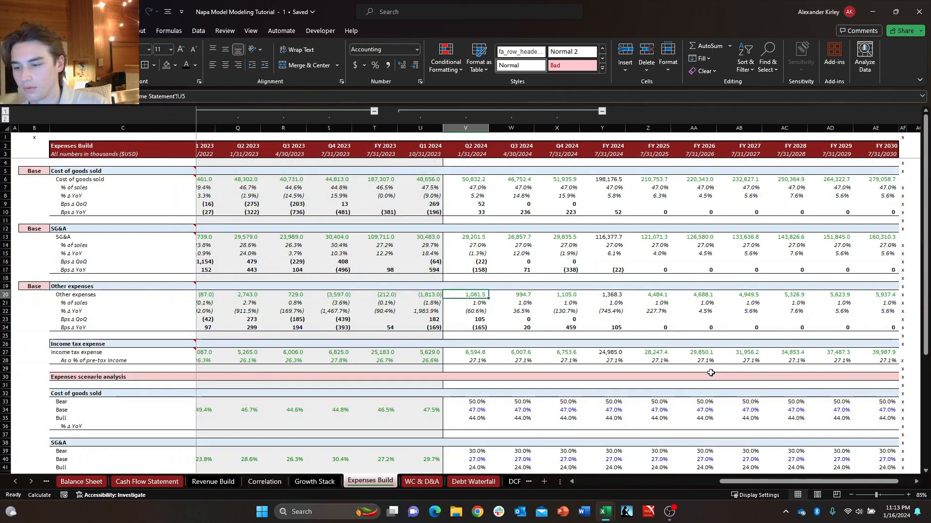
pyautogui.press('Left')
pyautogui.press('Left')
pyautogui.press('Left')
pyautogui.press('Left')
pyautogui.press('Left')
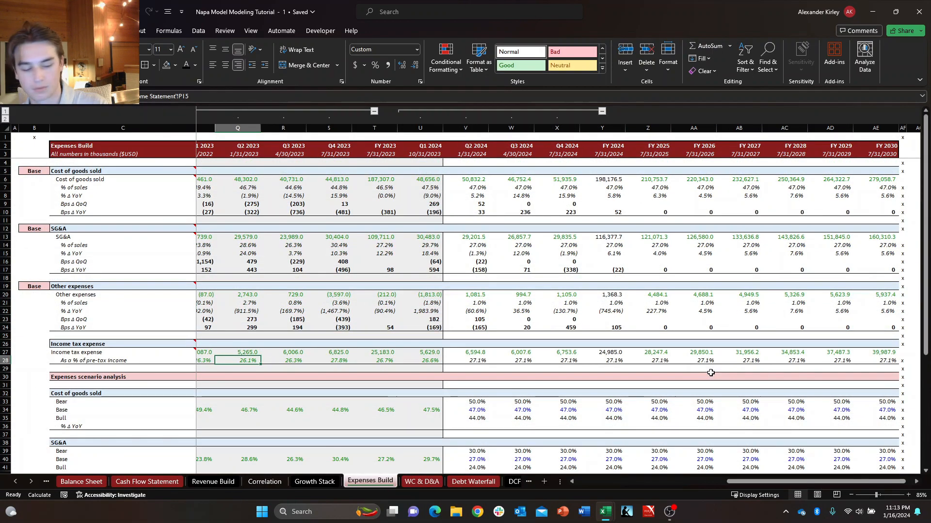
pyautogui.hotkey('ctrl', 'pagedown')
# Insert a blank row above As a % of revenue in the Other current liabilities schedule on WC & D&A.
pyautogui.press('Left')
pyautogui.press('Left')
pyautogui.press('Left')
pyautogui.press('Left')
pyautogui.press('Left')
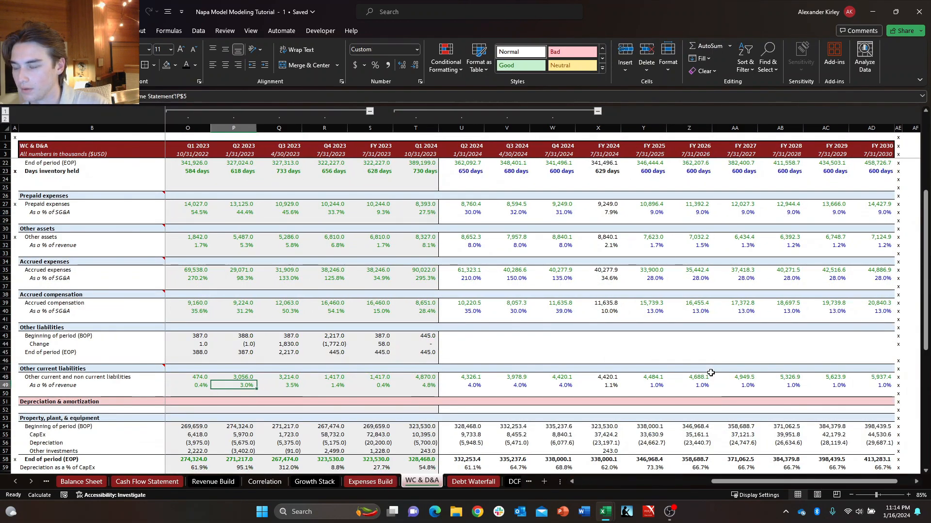
pyautogui.press('Left')
pyautogui.press('Left')
pyautogui.press('Left')
pyautogui.press('Left')
pyautogui.press('Left')
pyautogui.press('Left')
pyautogui.press('Left')
pyautogui.press('Left')
pyautogui.press('Left')
pyautogui.press('Left')
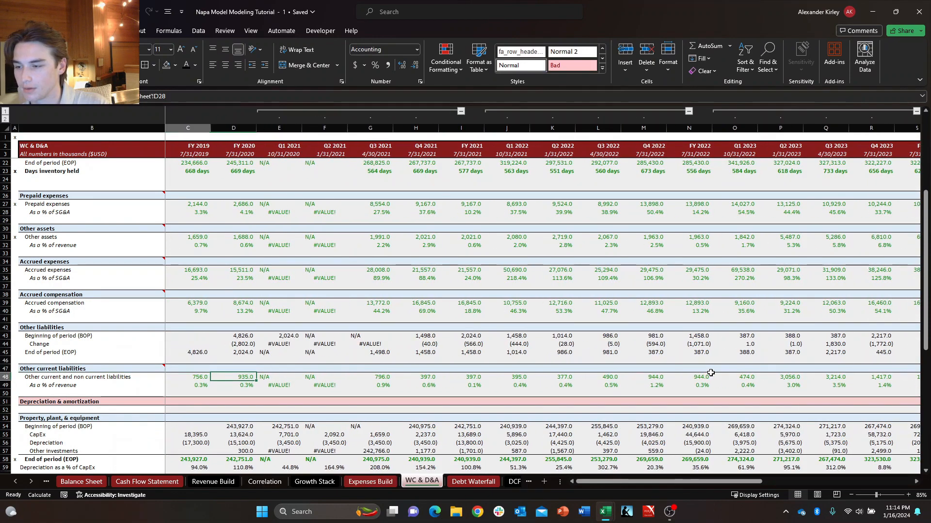
pyautogui.press('Down')
pyautogui.press('Left')
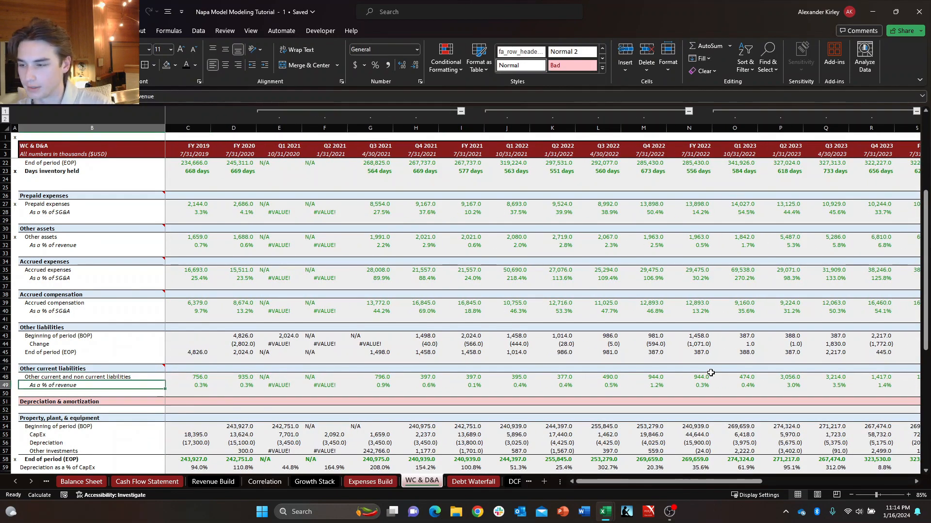
pyautogui.press('Down')
pyautogui.press('Right')
pyautogui.press('Left')
pyautogui.press('Up')
pyautogui.press('Up')
pyautogui.press('Up')
pyautogui.press('Up')
pyautogui.press('Up')
pyautogui.press('Down')
pyautogui.press('Down')
pyautogui.press('Down')
pyautogui.press('Down')
pyautogui.press('Down')
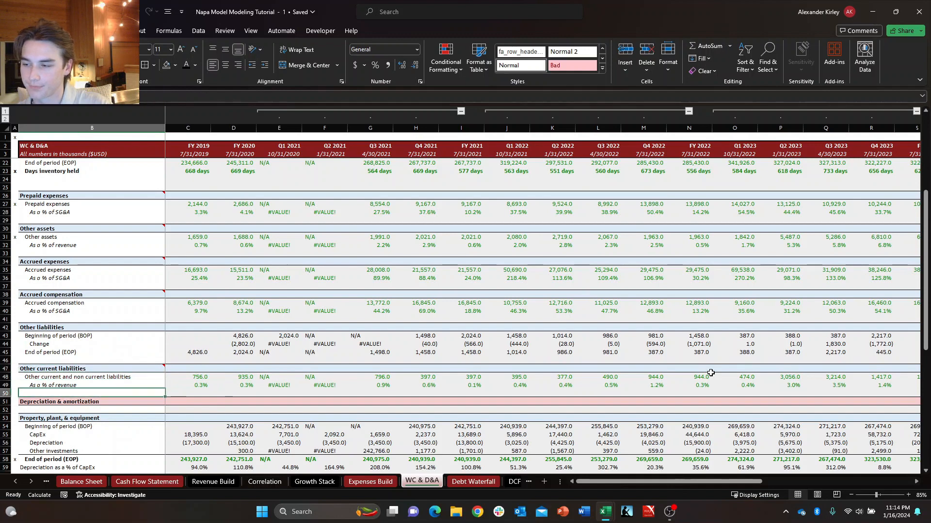
pyautogui.press('Up')
pyautogui.hotkey('alt', 'i')
pyautogui.press('r')
# Set the font colour of the Other liabilities End of period (EOP) values from FY 2019 through Q1 2024 to green.
pyautogui.press('Up')
pyautogui.press('Up')
pyautogui.press('Right')
pyautogui.press('Right')
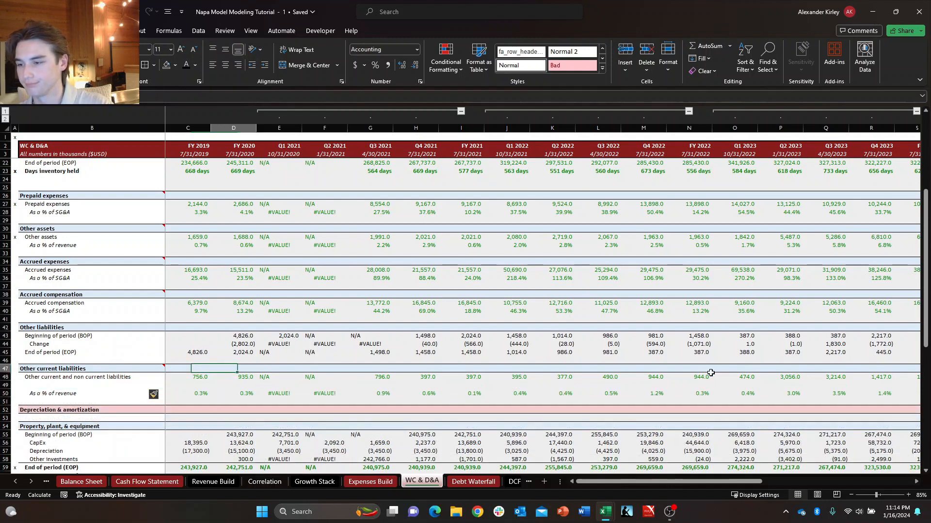
pyautogui.press('Right')
pyautogui.press('Right')
pyautogui.press('Right')
pyautogui.press('Right')
pyautogui.press('Right')
pyautogui.press('Right')
pyautogui.press('Right')
pyautogui.press('Right')
pyautogui.press('Right')
pyautogui.press('Right')
pyautogui.press('Right')
pyautogui.press('Right')
pyautogui.press('Right')
pyautogui.press('Right')
pyautogui.press('Right')
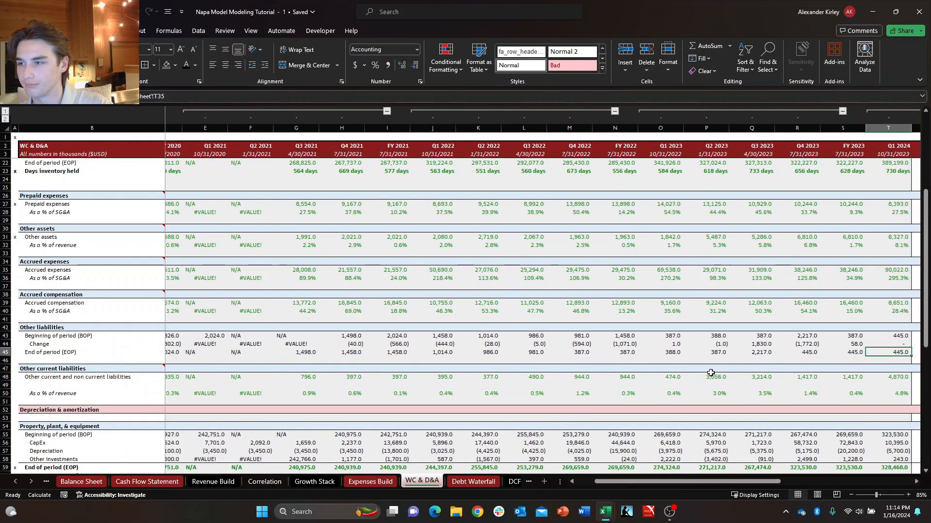
pyautogui.press('Up')
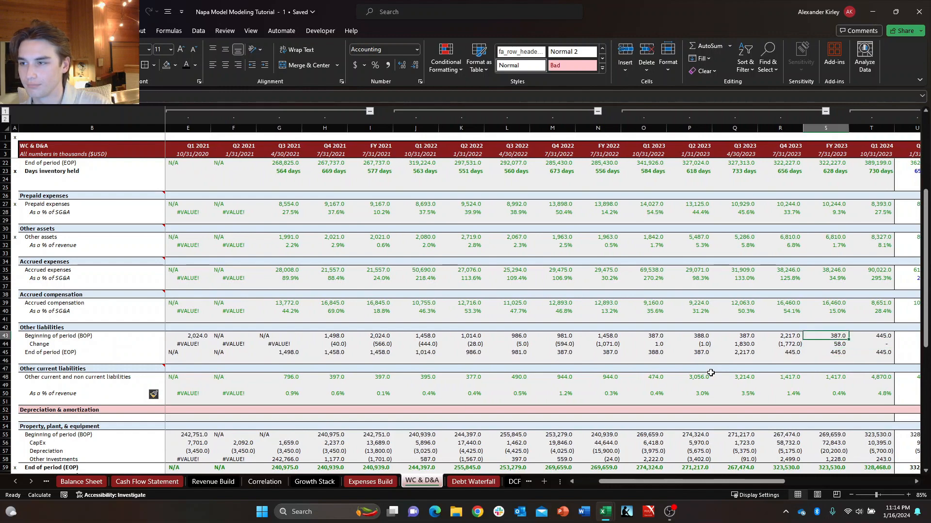
pyautogui.press('Down')
pyautogui.press('Right')
pyautogui.hotkey('ctrl', 'shift', 'Left')
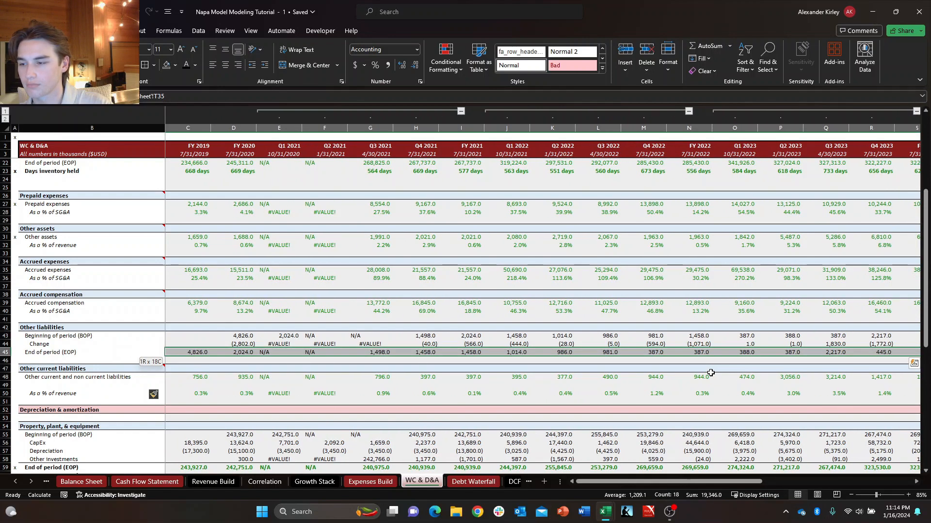
pyautogui.hotkey('alt', 'h')
pyautogui.press('f')
pyautogui.press('c')
pyautogui.press('Up')
pyautogui.press('Up')
pyautogui.press('Left')
pyautogui.press('Left')
pyautogui.press('Left')
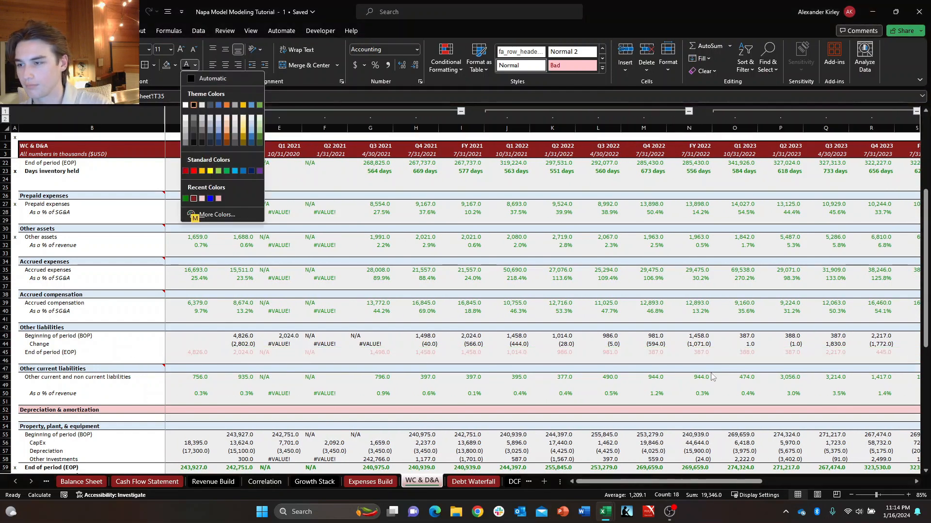
pyautogui.press('Return')
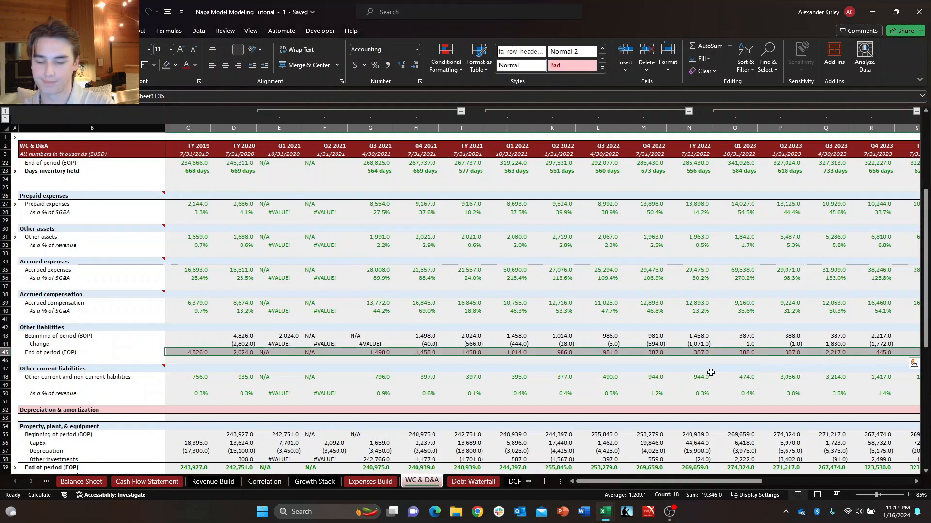
pyautogui.hotkey('alt', 'h')
pyautogui.press('f')
pyautogui.press('c')
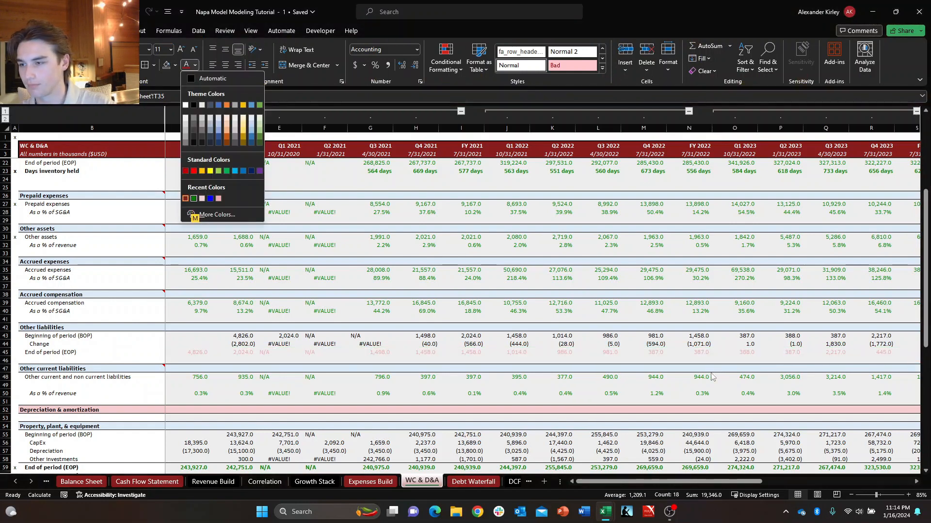
pyautogui.press('Return')
pyautogui.press('Down')
pyautogui.press('Down')
pyautogui.press('Down')
pyautogui.press('Down')
pyautogui.press('Right')
pyautogui.press('Left')
pyautogui.press('Left')
pyautogui.press('Up')
pyautogui.press('Up')
pyautogui.press('Up')
pyautogui.press('Up')
pyautogui.press('Up')
pyautogui.press('Left')
pyautogui.press('Left')
pyautogui.press('Left')
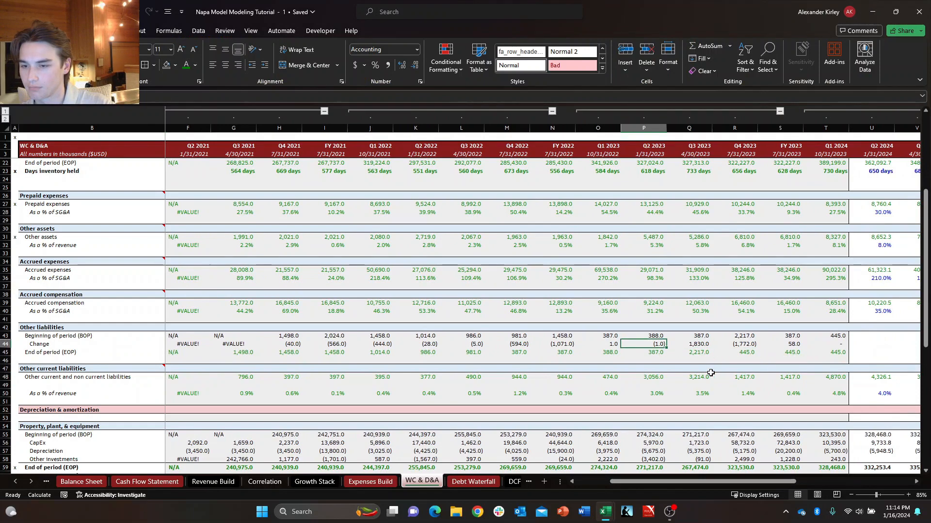
pyautogui.hotkey('ctrl', 'Left')
pyautogui.hotkey('ctrl', 'Left')
pyautogui.press('Right')
pyautogui.press('Right')
pyautogui.press('Down')
pyautogui.press('Down')
pyautogui.press('Left')
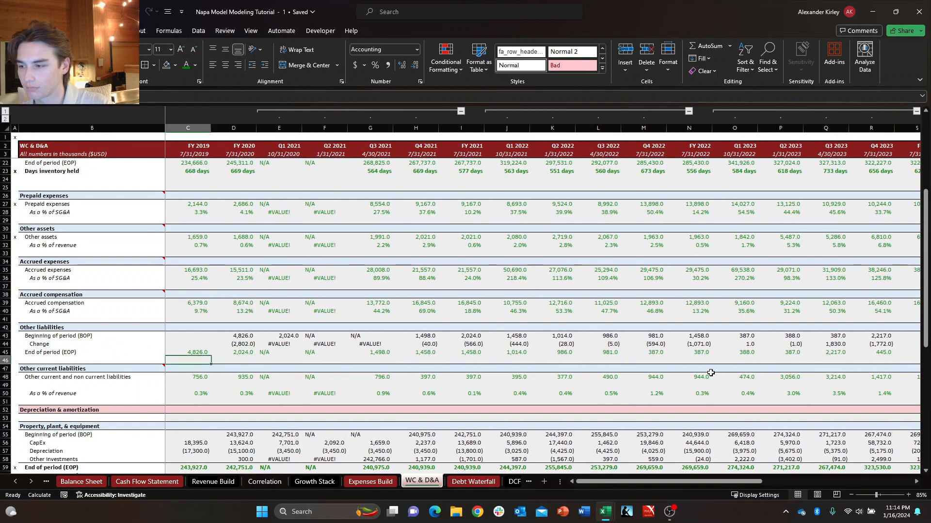
pyautogui.press('Right')
pyautogui.press('Right')
pyautogui.press('Down')
pyautogui.press('Down')
pyautogui.press('Right')
pyautogui.press('Down')
pyautogui.press('Right')
pyautogui.press('Left')
pyautogui.press('Up')
pyautogui.press('Left')
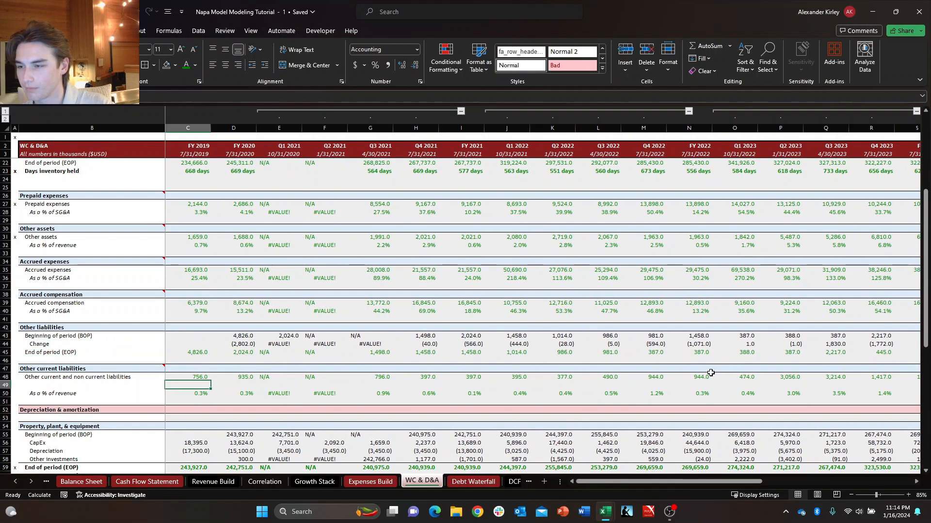
pyautogui.press('Up')
pyautogui.press('Up')
pyautogui.press('Left')
pyautogui.press('Left')
pyautogui.press('Right')
pyautogui.press('Right')
pyautogui.press('Down')
pyautogui.press('Down')
pyautogui.press('Right')
pyautogui.press('Down')
pyautogui.press('Up')
pyautogui.press('Left')
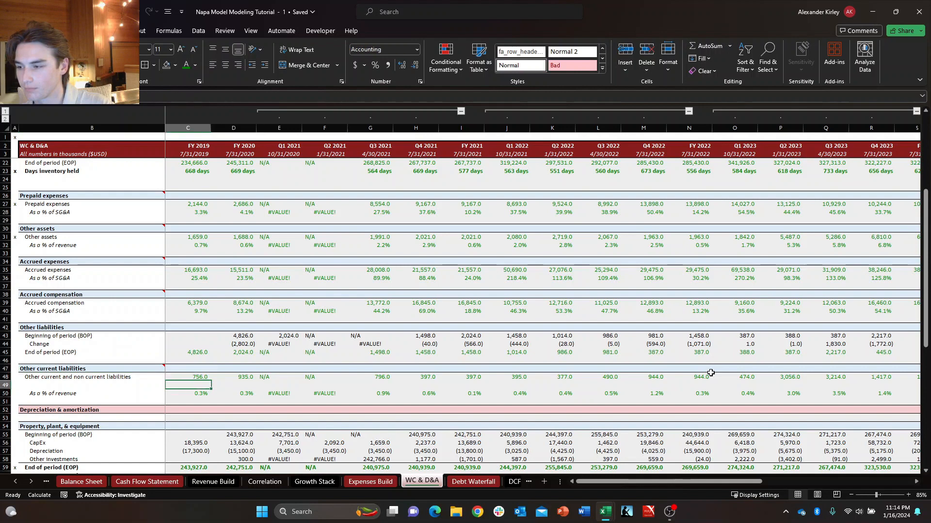
pyautogui.press('Left')
pyautogui.press('Down')
pyautogui.press('Down')
pyautogui.press('Up')
pyautogui.press('Right')
pyautogui.press('Left')
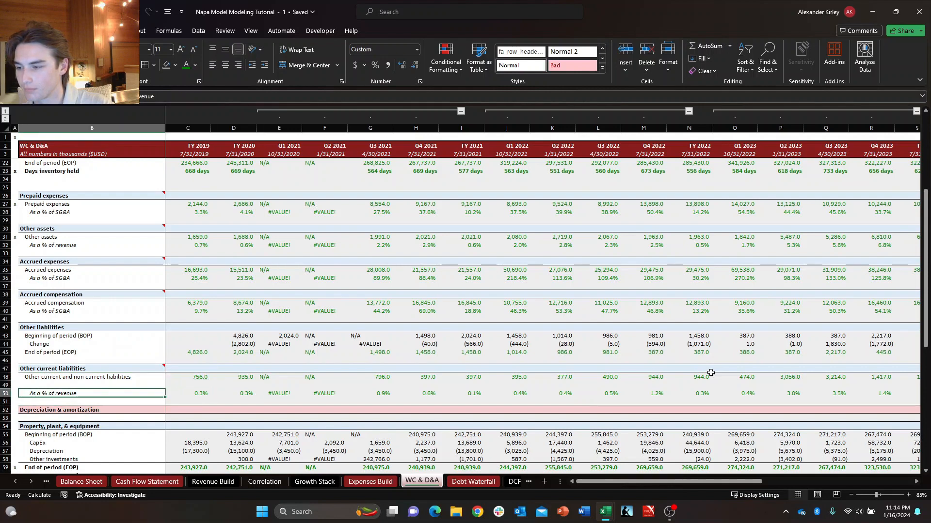
pyautogui.press('Up')
pyautogui.press('Right')
pyautogui.press('Up')
pyautogui.press('Left')
pyautogui.press('Down')
pyautogui.press('Right')
pyautogui.press('Left')
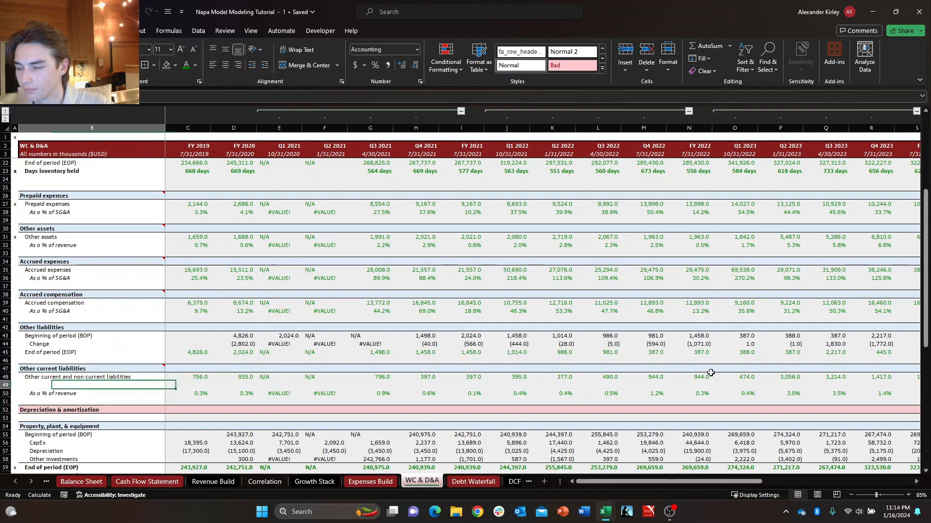
# Rename the Other current and non current liabilities row label in the Other current liabilities schedule as Other current liabilities.
pyautogui.press('Up')
pyautogui.press('F2')
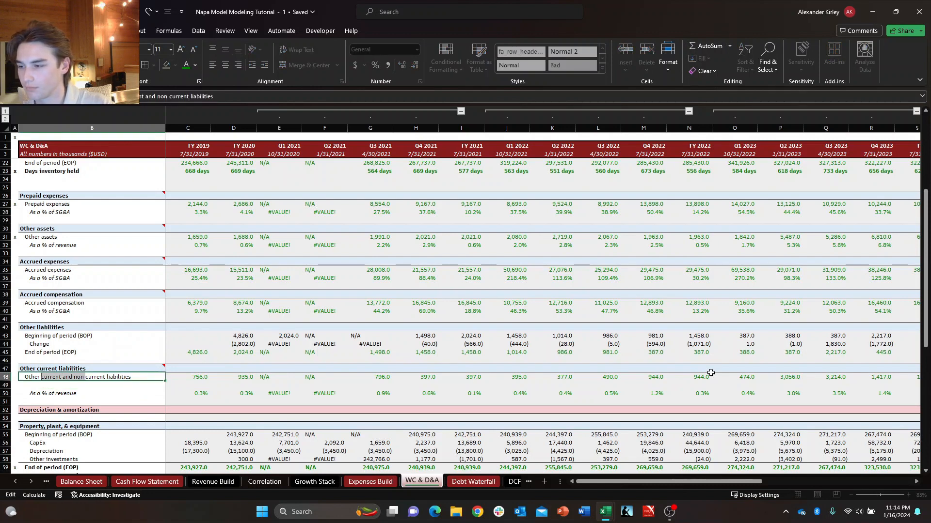
pyautogui.press('Return')
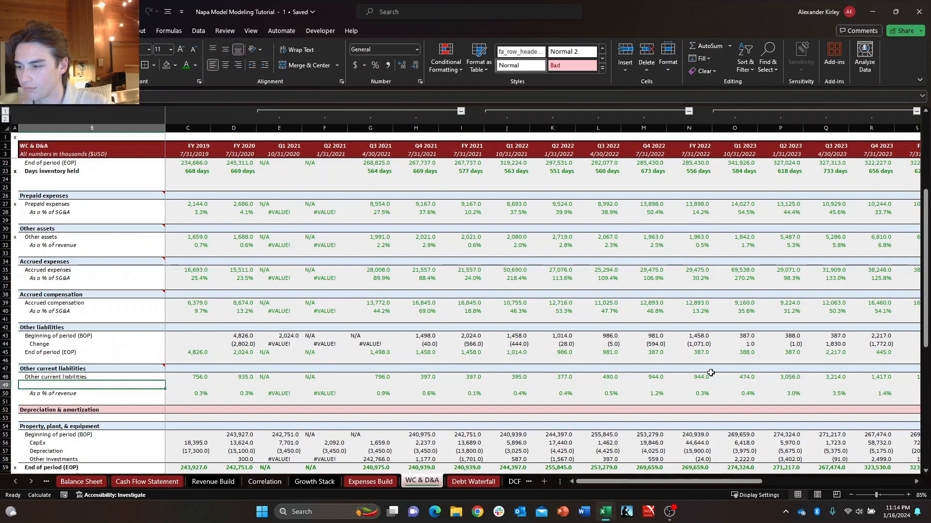
pyautogui.press('Down')
pyautogui.press('Up')
pyautogui.press('Right')
pyautogui.press('Up')
pyautogui.press('Left')
pyautogui.press('Right')
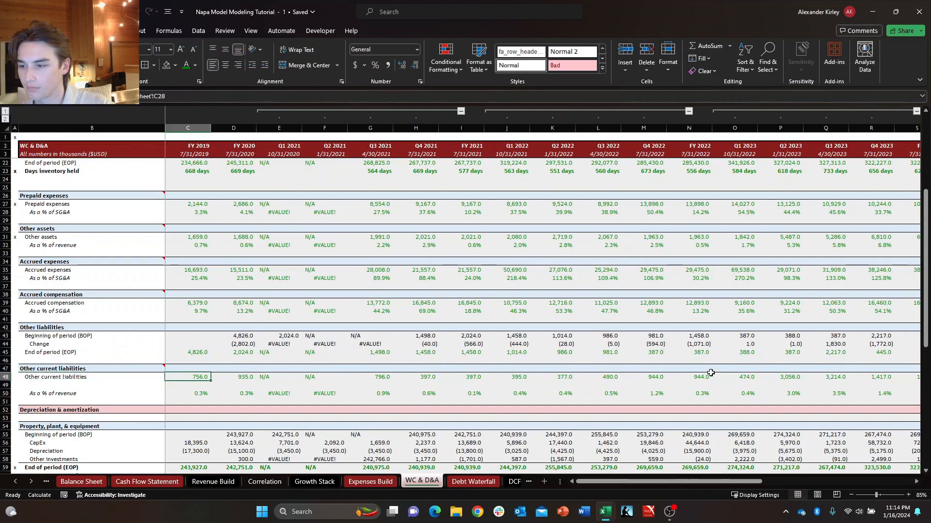
pyautogui.hotkey('ctrl', 'pageup')
pyautogui.hotkey('ctrl', 'pageup')
pyautogui.hotkey('ctrl', 'pageup')
pyautogui.hotkey('ctrl', 'pageup')
pyautogui.hotkey('ctrl', 'pageup')
pyautogui.hotkey('ctrl', 'pageup')
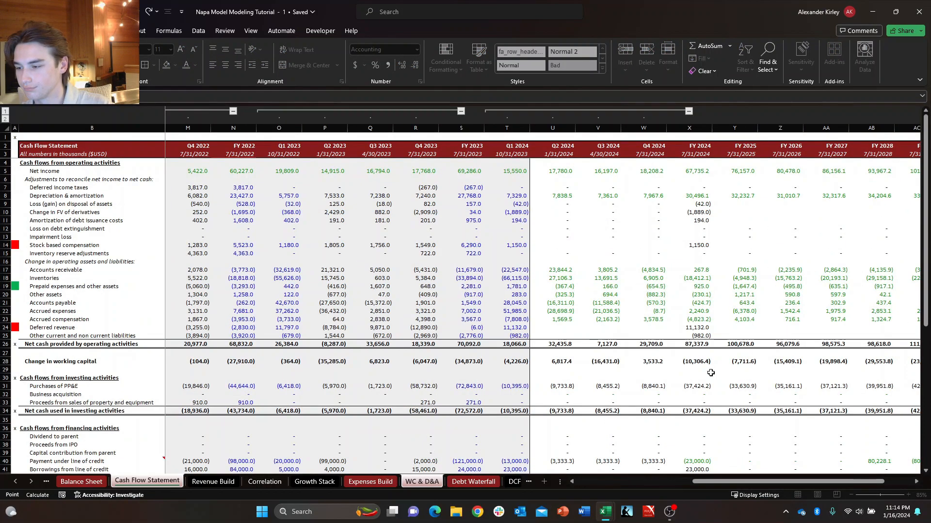
pyautogui.press('Return')
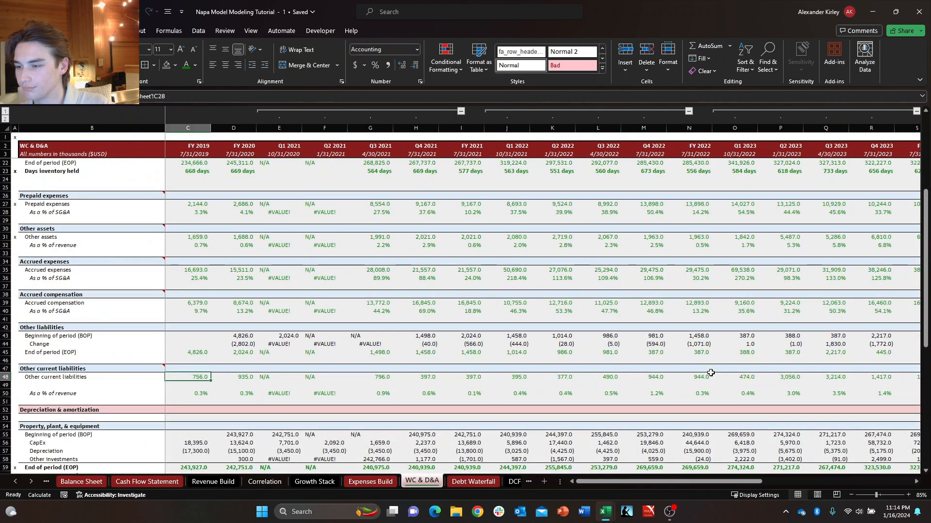
# Insert a second blank row above As a % of revenue in the Other current liabilities schedule.
pyautogui.press('Left')
pyautogui.press('Up')
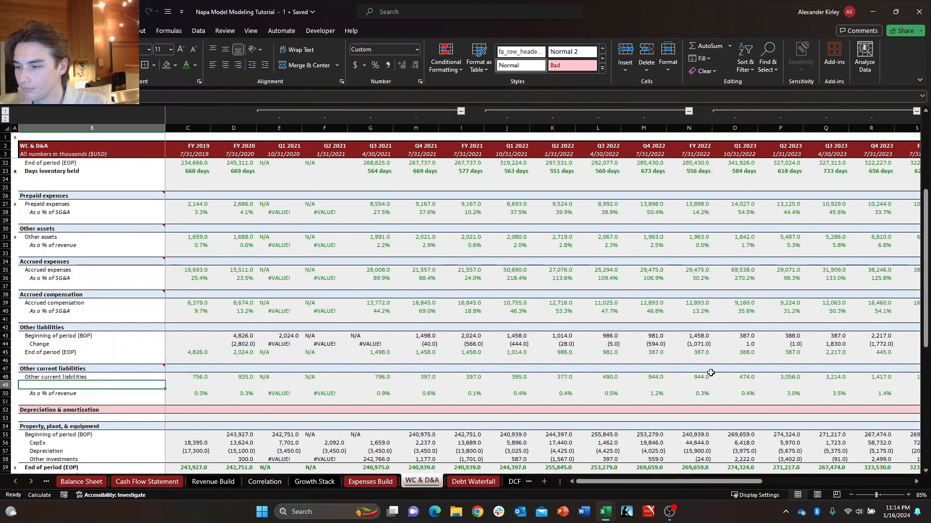
pyautogui.hotkey('alt', 'h')
pyautogui.press('i')
pyautogui.press('r')
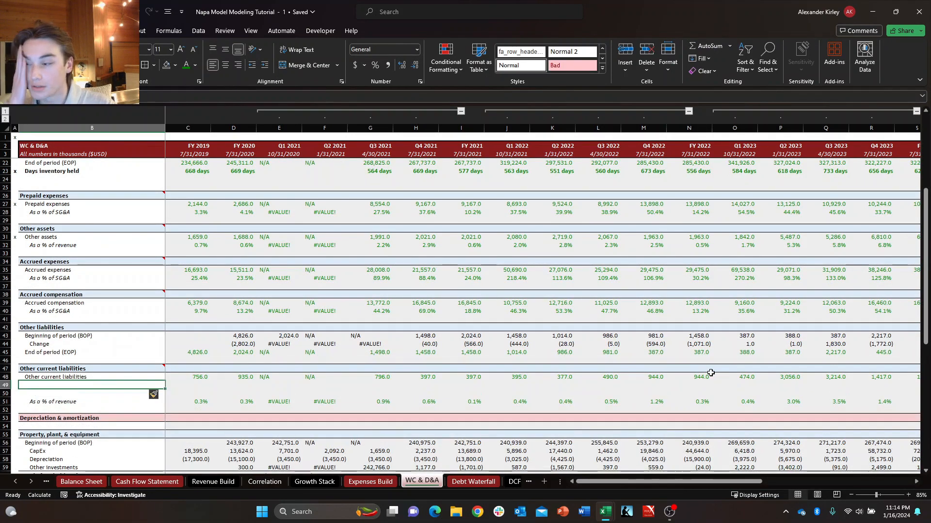
# Copy the Beginning of period (BOP), Change and End of period (EOP) labels from Other liabilities into the Other current liabilities schedule.
pyautogui.press('Up')
pyautogui.press('Up')
pyautogui.press('Up')
pyautogui.press('Up')
pyautogui.press('Up')
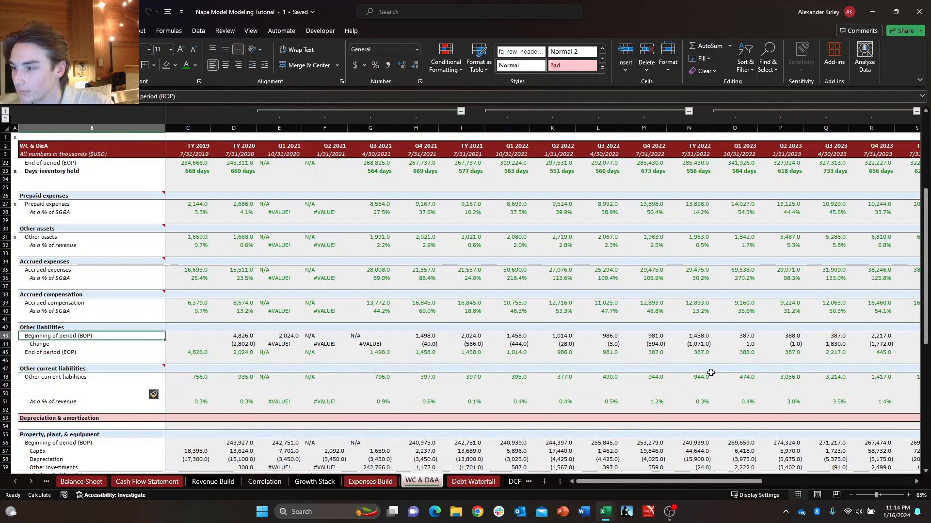
pyautogui.hotkey('shift', 'Up')
pyautogui.hotkey('shift', 'Up')
pyautogui.hotkey('ctrl', 'c')
pyautogui.press('Down')
pyautogui.press('Down')
pyautogui.press('Down')
pyautogui.hotkey('ctrl', 'v')
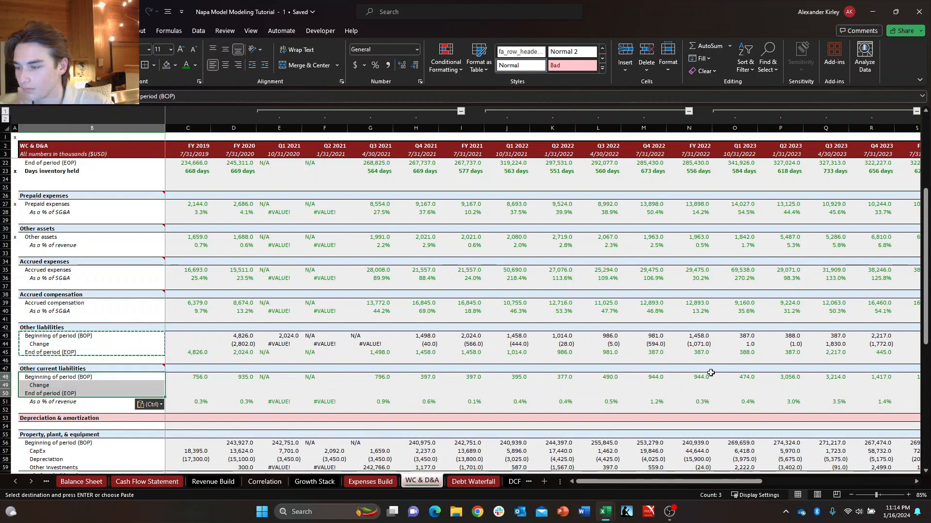
pyautogui.press('Escape')
# Link the FY 2019 End of period (EOP) of Other current liabilities to Other current liabilities on the Balance Sheet (C28).
pyautogui.press('Right')
pyautogui.press('Left')
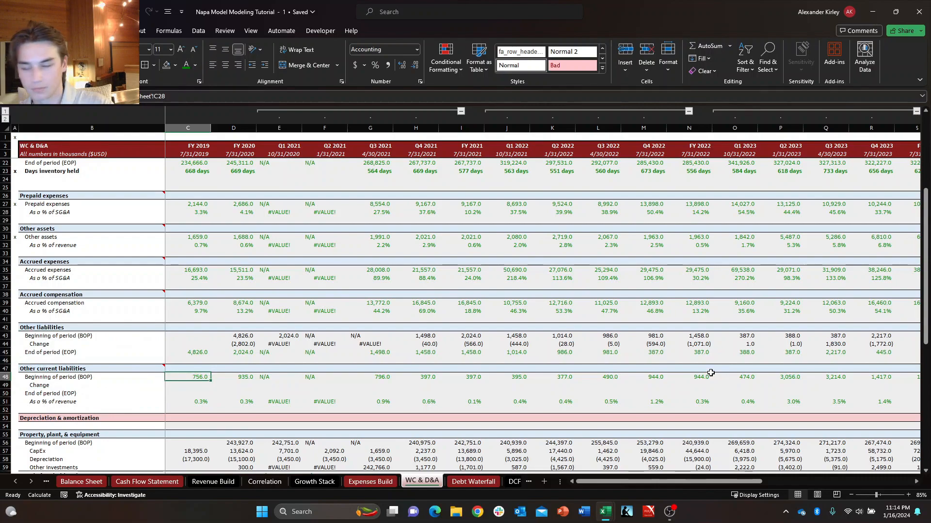
pyautogui.press('Down')
pyautogui.press('Down')
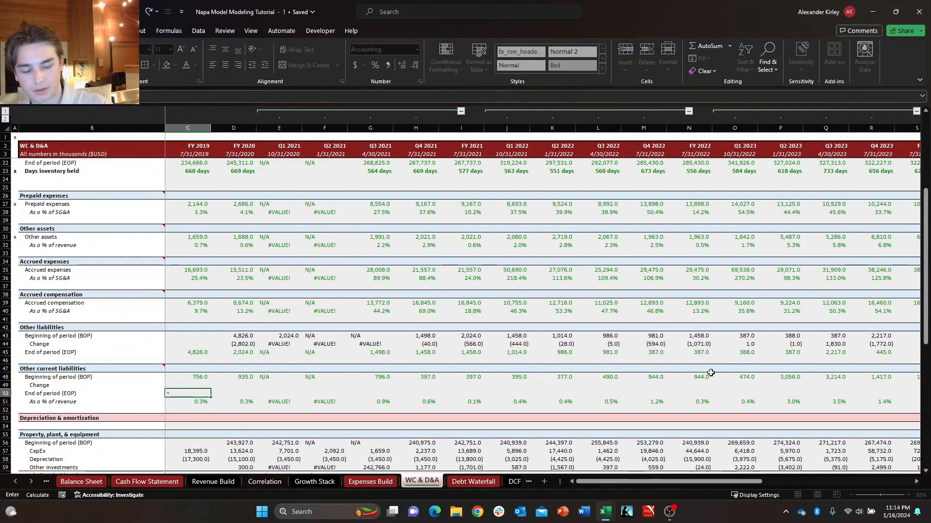
pyautogui.hotkey('ctrl', 'pageup')
pyautogui.hotkey('ctrl', 'pageup')
pyautogui.hotkey('ctrl', 'pageup')
pyautogui.hotkey('ctrl', 'pageup')
pyautogui.hotkey('ctrl', 'pageup')
pyautogui.hotkey('ctrl', 'pageup')
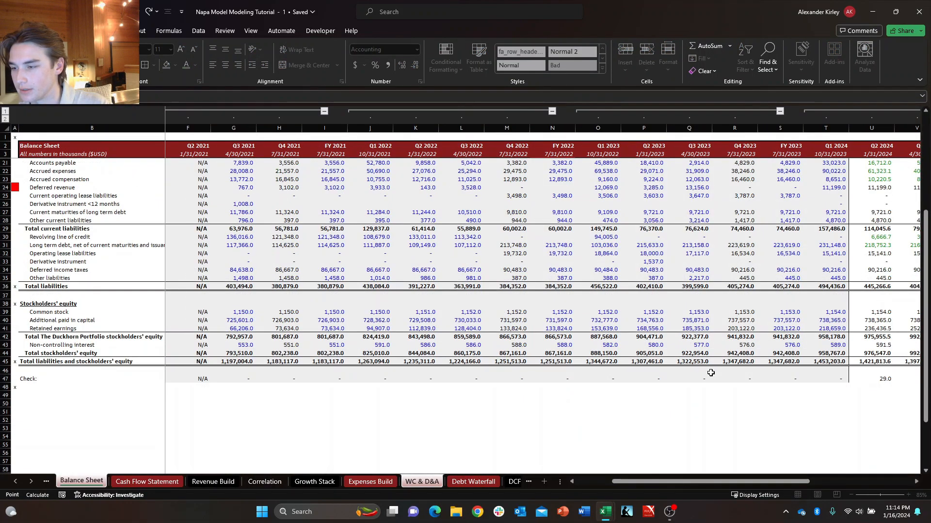
pyautogui.press('Down')
pyautogui.press('Left')
pyautogui.press('Left')
pyautogui.press('Left')
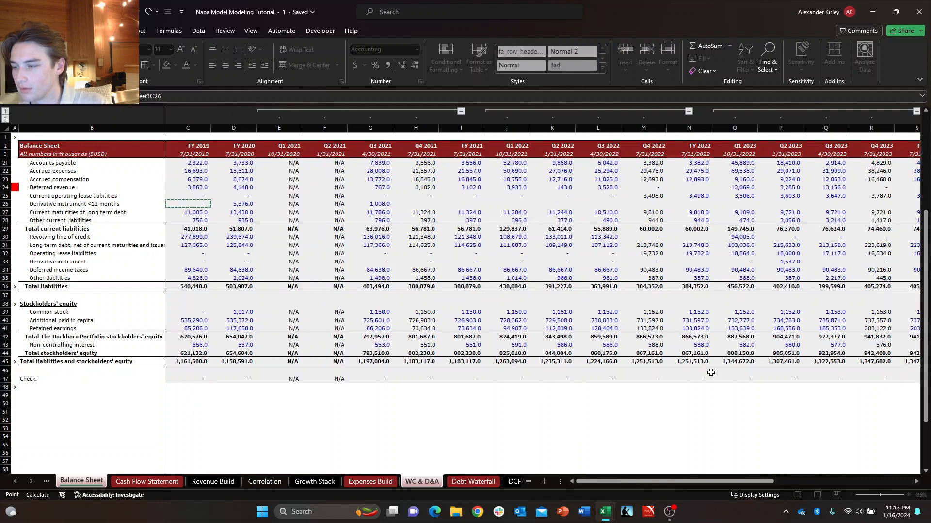
pyautogui.press('Right')
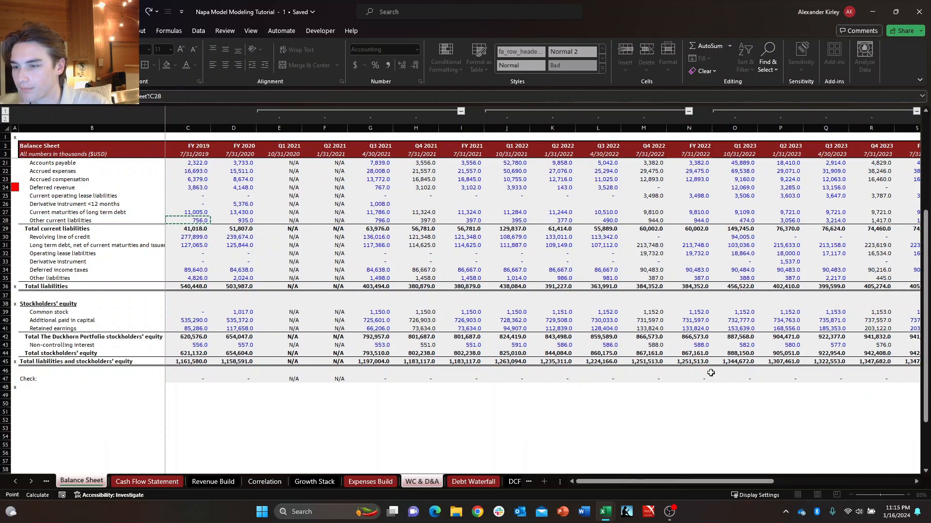
pyautogui.press('Return')
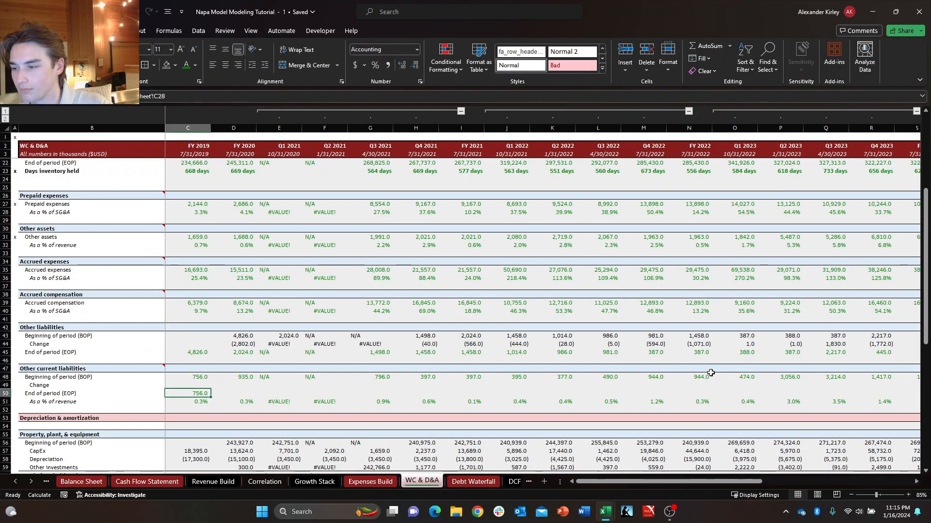
# Set the font colour of the Other current liabilities Beginning of period and Change rows to black and clear their values from FY 2019 through FY 2030.
pyautogui.press('Up')
pyautogui.hotkey('ctrl', 'shift', 'Right')
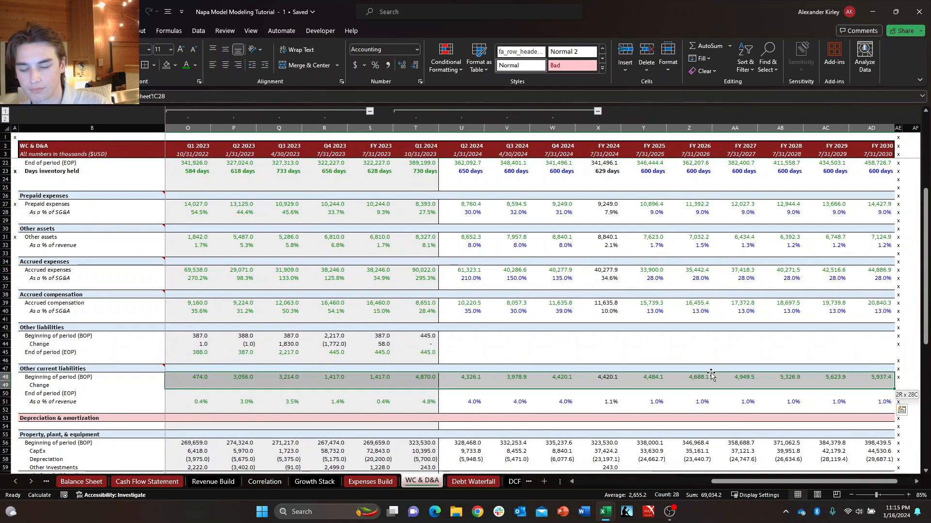
pyautogui.hotkey('alt', 'h')
pyautogui.press('f')
pyautogui.press('c')
pyautogui.press('Return')
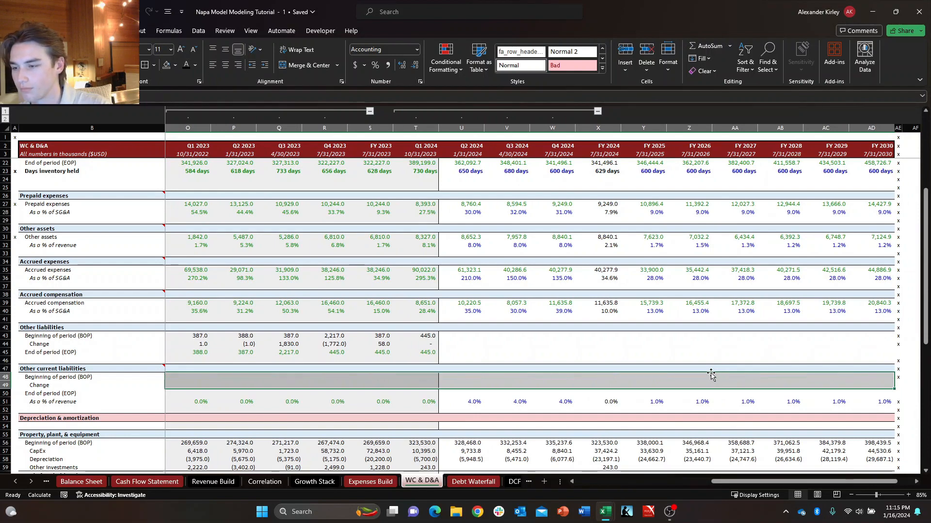
pyautogui.press('Delete')
# Link the FY 2020 Beginning of period (BOP) of Other current liabilities to the FY 2019 End of period with =C50.
pyautogui.press('Right')
pyautogui.press('Down')
pyautogui.press('Up')
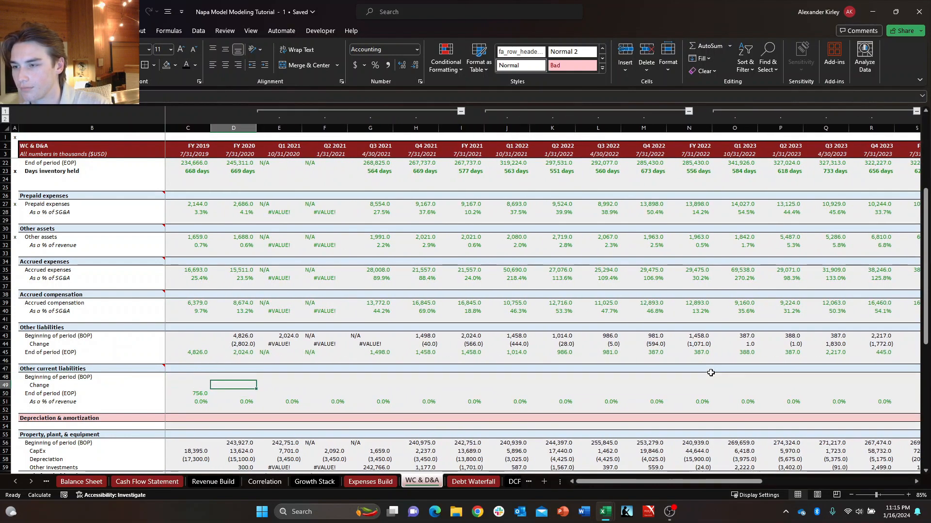
pyautogui.write('=')
pyautogui.press('Left')
pyautogui.press('Down')
pyautogui.press('Down')
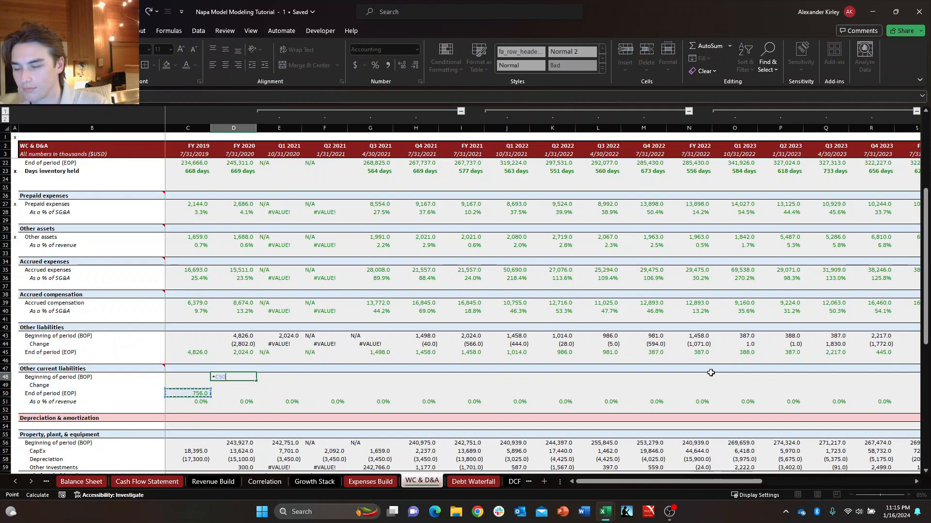
pyautogui.press('Return')
# Copy the Other liabilities Change formulas from FY 2020 through Q1 2024 into the Other current liabilities Change row.
pyautogui.press('Down')
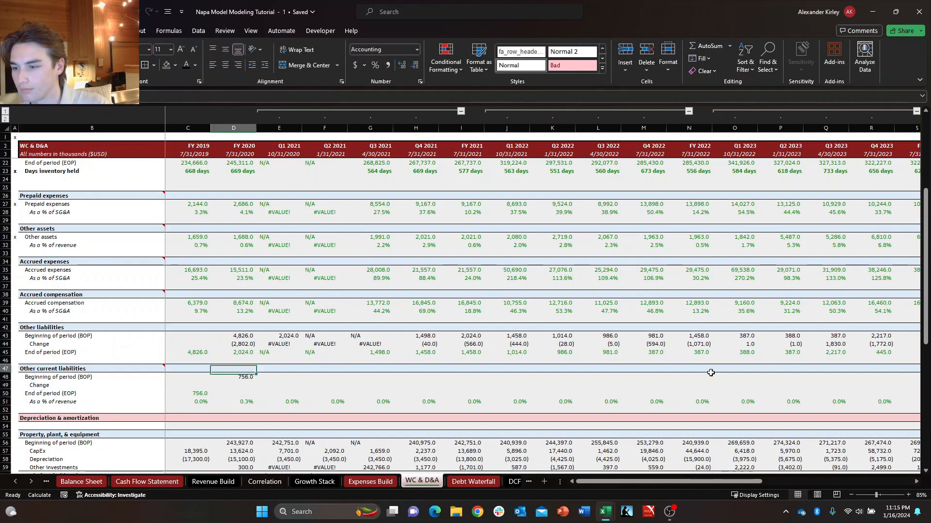
pyautogui.hotkey('ctrl', 'shift', 'Right')
pyautogui.hotkey('ctrl', 'c')
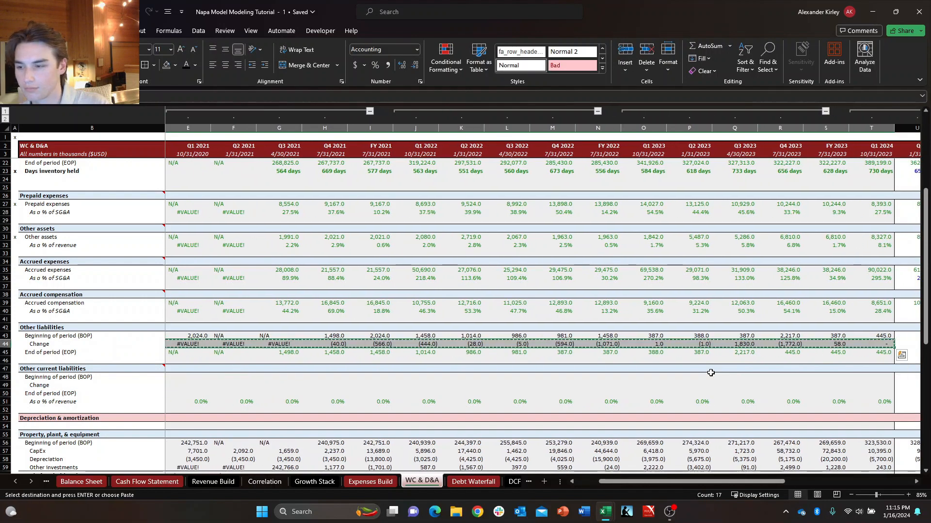
pyautogui.press('Down')
pyautogui.press('Down')
pyautogui.press('Down')
pyautogui.press('Down')
pyautogui.press('Down')
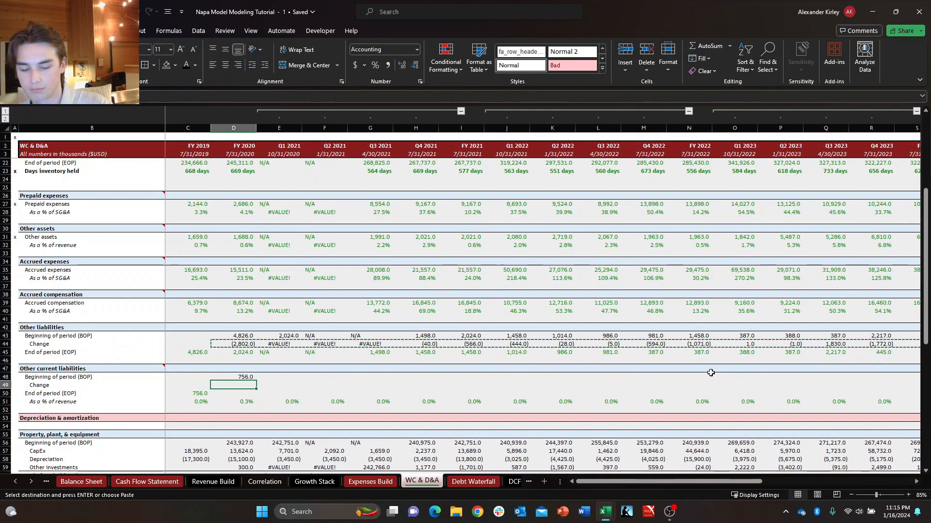
pyautogui.hotkey('ctrl', 'v')
pyautogui.press('Down')
pyautogui.press('Up')
pyautogui.press('Escape')
# Fill the Other current liabilities End of period (EOP) link from FY 2019 into FY 2020.
pyautogui.press('Down')
pyautogui.press('Down')
pyautogui.press('Up')
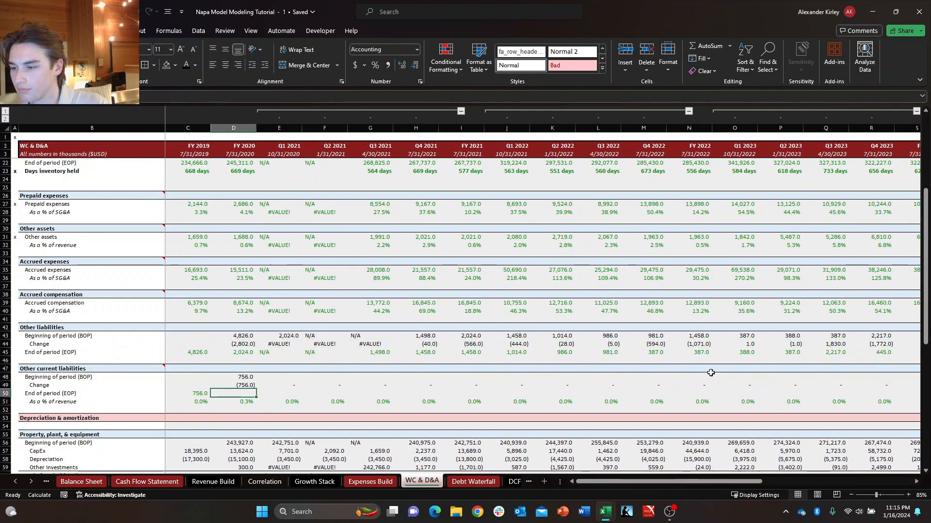
pyautogui.press('Left')
pyautogui.hotkey('shift', 'Right')
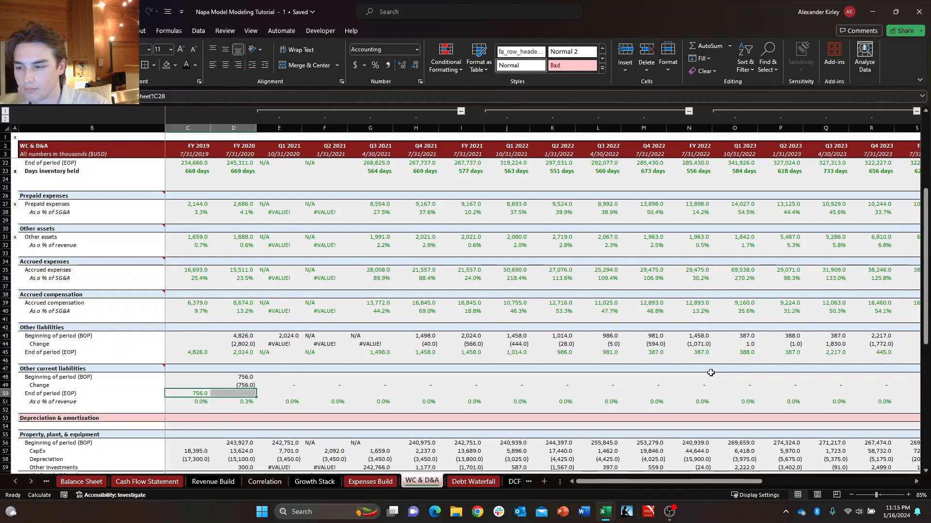
pyautogui.hotkey('shift', 'Right')
pyautogui.hotkey('shift', 'Right')
pyautogui.hotkey('shift', 'Right')
pyautogui.hotkey('shift', 'Right')
pyautogui.hotkey('shift', 'Right')
pyautogui.hotkey('shift', 'Right')
pyautogui.hotkey('shift', 'Right')
pyautogui.hotkey('shift', 'Right')
pyautogui.hotkey('shift', 'Right')
pyautogui.hotkey('shift', 'Right')
pyautogui.hotkey('shift', 'Right')
pyautogui.hotkey('shift', 'Right')
pyautogui.hotkey('shift', 'Right')
pyautogui.hotkey('shift', 'Right')
pyautogui.hotkey('shift', 'Right')
pyautogui.hotkey('shift', 'Right')
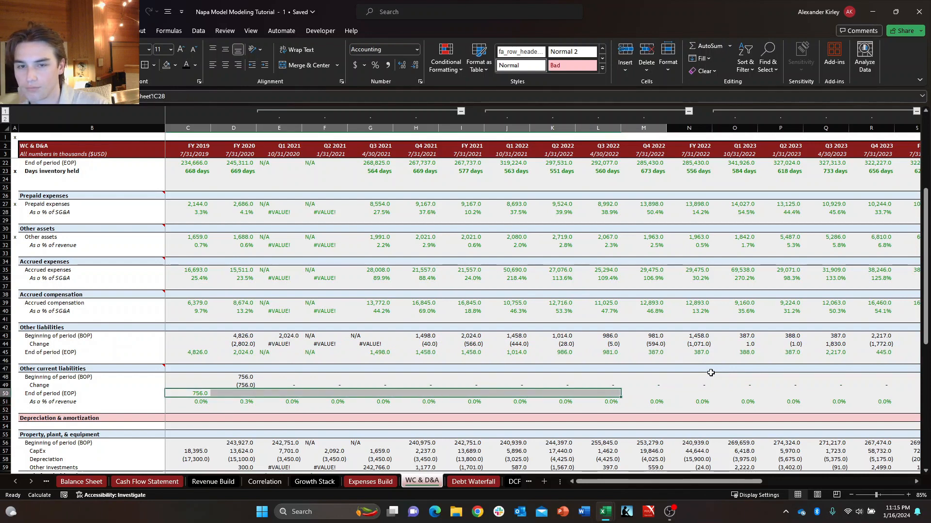
pyautogui.hotkey('shift', 'Left')
pyautogui.hotkey('shift', 'Left')
pyautogui.hotkey('shift', 'Left')
pyautogui.hotkey('shift', 'Left')
pyautogui.hotkey('shift', 'Left')
pyautogui.hotkey('shift', 'Left')
pyautogui.hotkey('shift', 'Left')
pyautogui.hotkey('shift', 'Left')
pyautogui.hotkey('shift', 'Left')
pyautogui.hotkey('shift', 'Left')
pyautogui.hotkey('shift', 'Left')
pyautogui.hotkey('shift', 'Left')
pyautogui.hotkey('shift', 'Left')
pyautogui.hotkey('shift', 'Left')
pyautogui.hotkey('shift', 'Left')
pyautogui.hotkey('shift', 'Left')
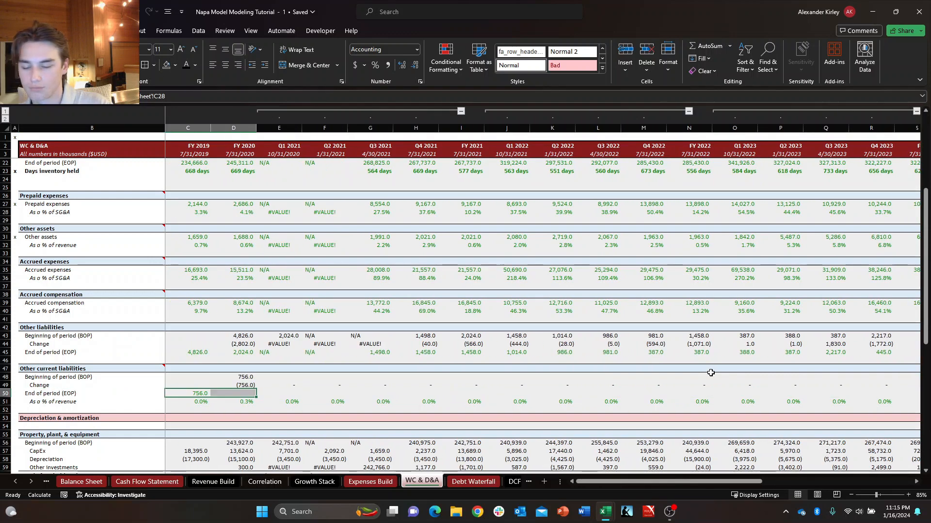
pyautogui.hotkey('ctrl', 'r')
# Examine the FY 2020 Change formula in the Other current liabilities schedule.
pyautogui.press('Down')
pyautogui.press('Right')
pyautogui.press('Up')
pyautogui.press('Left')
pyautogui.press('Right')
pyautogui.press('Up')
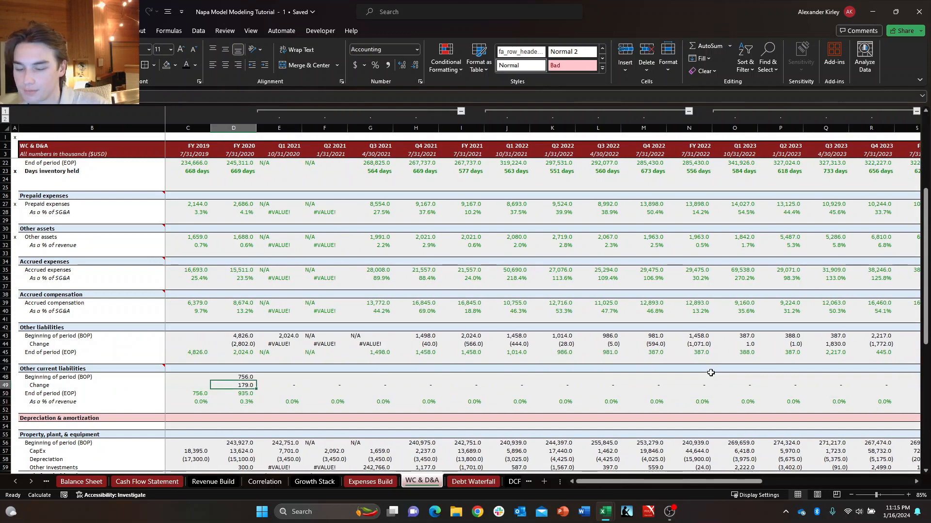
pyautogui.press('F2')
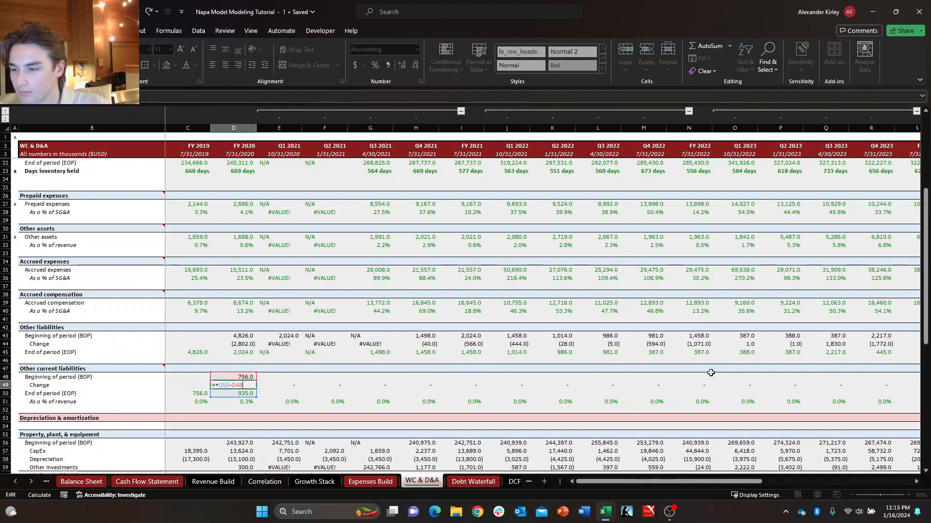
pyautogui.press('Escape')
# Fill the FY 2020 Beginning of period, Change and End of period formulas of Other current liabilities across through Q4 2021.
pyautogui.press('Up')
pyautogui.hotkey('shift', 'Down')
pyautogui.hotkey('shift', 'Down')
pyautogui.hotkey('shift', 'Right')
pyautogui.hotkey('shift', 'Right')
pyautogui.hotkey('shift', 'Right')
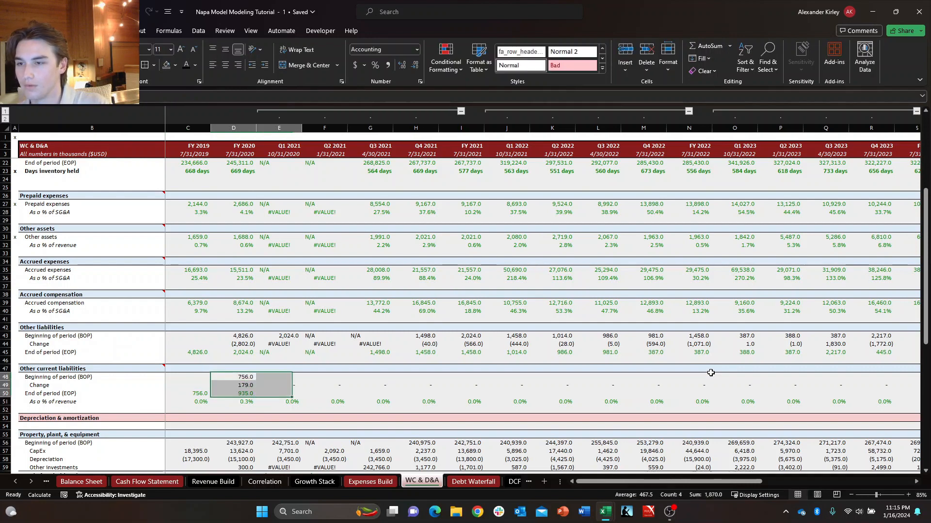
pyautogui.press('Down')
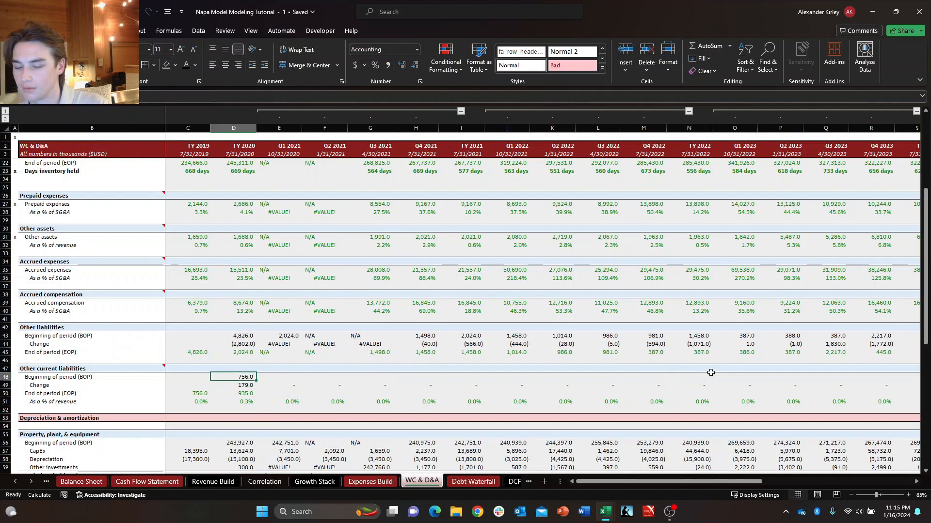
pyautogui.press('Down')
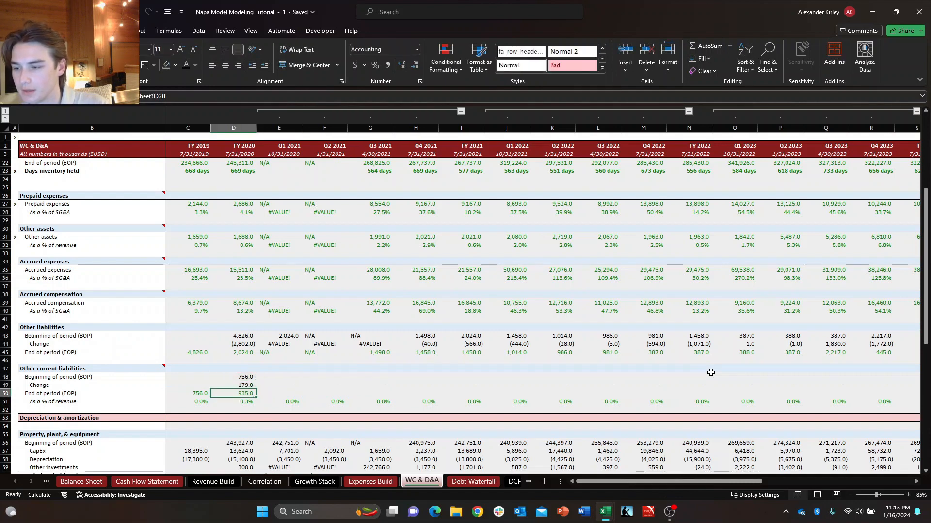
pyautogui.hotkey('shift', 'Up')
pyautogui.hotkey('shift', 'Up')
pyautogui.hotkey('shift', 'Right')
pyautogui.hotkey('shift', 'Right')
pyautogui.hotkey('shift', 'Right')
pyautogui.hotkey('shift', 'Right')
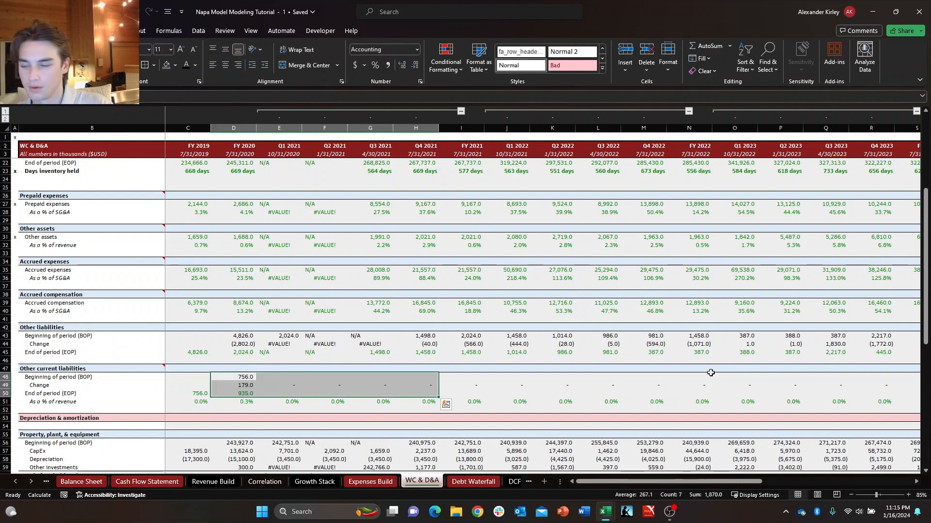
pyautogui.hotkey('ctrl', 'r')
# Extend the Q4 2021 Change and End of period formulas of Other current liabilities into FY 2021.
pyautogui.press('Right')
pyautogui.press('Right')
pyautogui.press('Right')
pyautogui.press('Up')
pyautogui.press('Up')
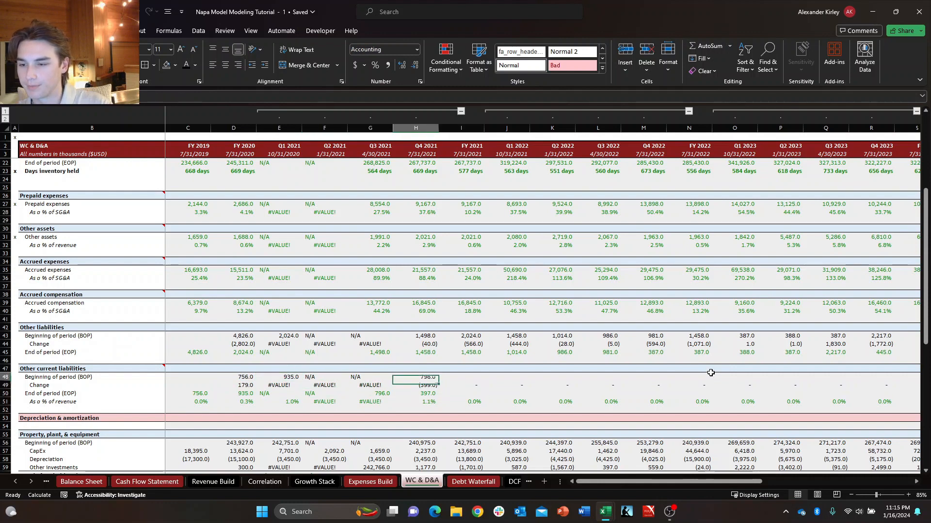
pyautogui.press('Left')
pyautogui.press('Left')
pyautogui.press('Left')
pyautogui.press('Right')
pyautogui.press('Right')
pyautogui.press('Right')
pyautogui.press('Up')
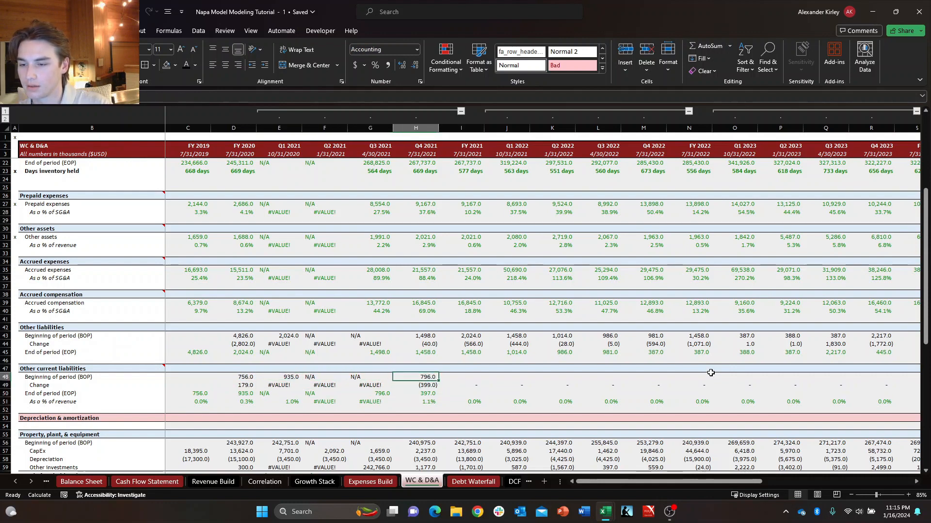
pyautogui.hotkey('shift', 'Right')
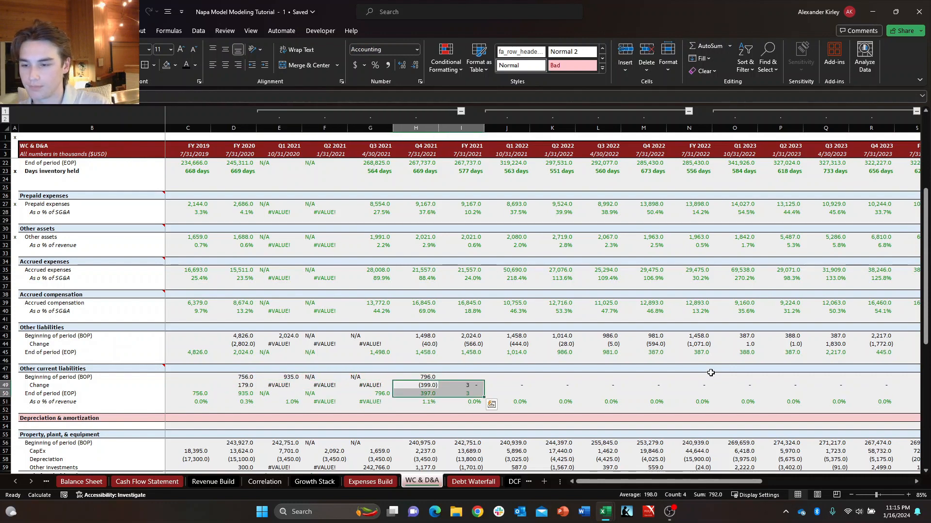
# Link the FY 2021 Beginning of period of Other current liabilities to the FY 2020 End of period.
pyautogui.press('Up')
pyautogui.press('Right')
pyautogui.write('+')
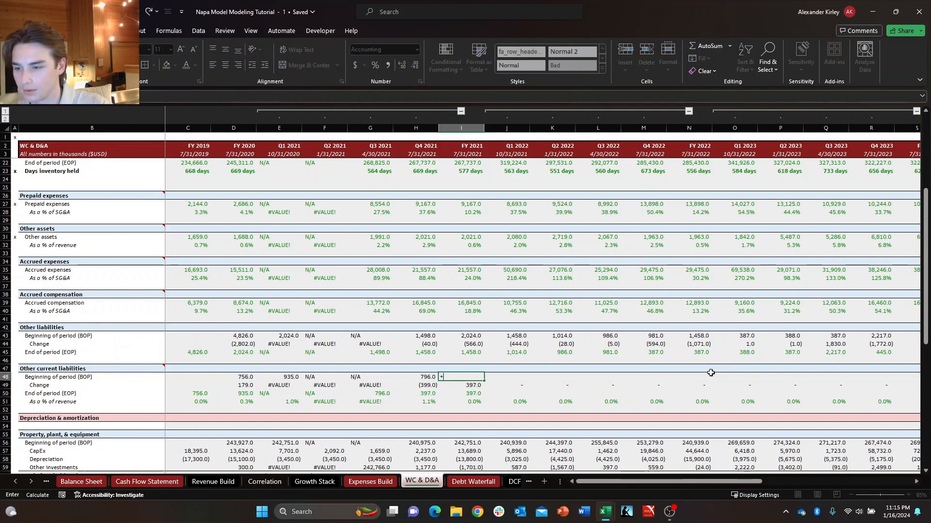
pyautogui.press('Down')
pyautogui.press('Down')
pyautogui.press('Down')
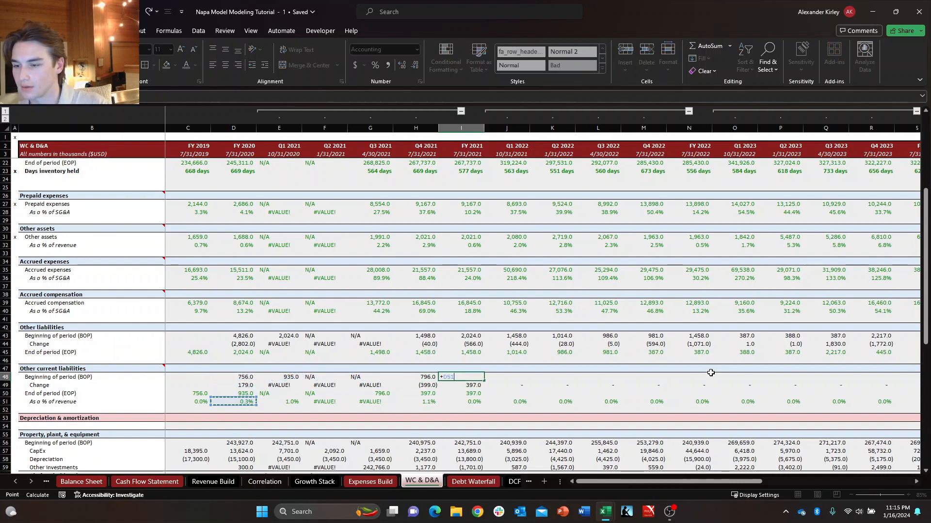
pyautogui.press('Return')
pyautogui.press('Right')
pyautogui.press('Left')
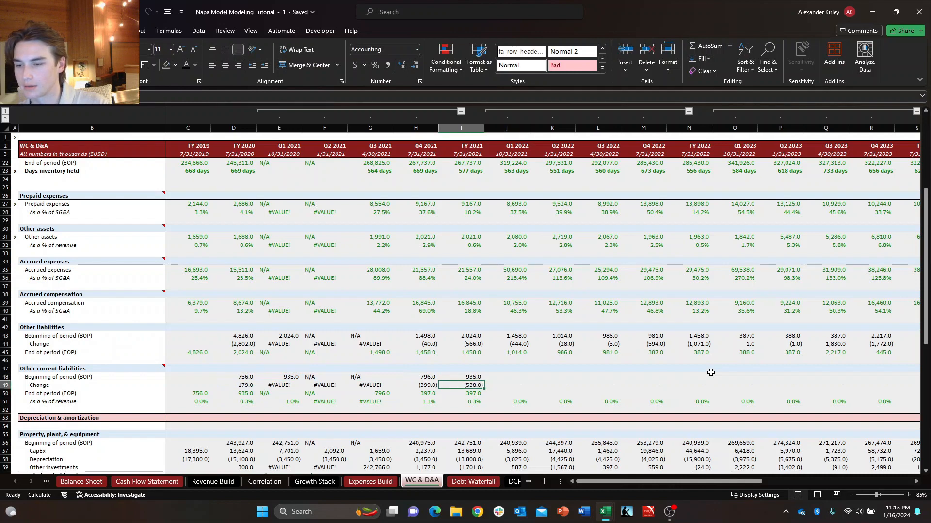
# Copy the Other current liabilities roll-forward block for Q1 2021 through FY 2021 into Q1 2022 through FY 2022.
pyautogui.press('Up')
pyautogui.press('Left')
pyautogui.press('Left')
pyautogui.press('Left')
pyautogui.press('Left')
pyautogui.hotkey('shift', 'Down')
pyautogui.hotkey('shift', 'Down')
pyautogui.hotkey('shift', 'Down')
pyautogui.hotkey('shift', 'Up')
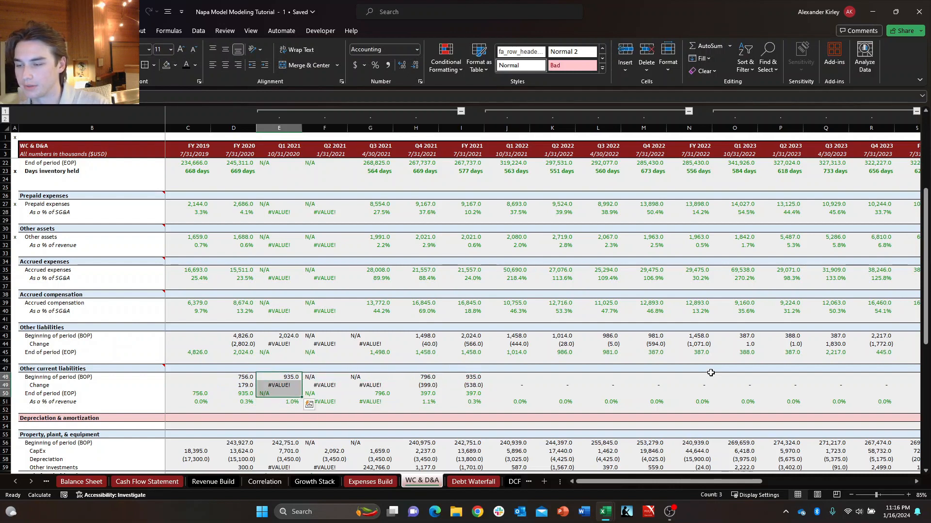
pyautogui.hotkey('shift', 'Right')
pyautogui.hotkey('shift', 'Right')
pyautogui.hotkey('shift', 'Right')
pyautogui.hotkey('shift', 'Right')
pyautogui.hotkey('ctrl', 'c')
pyautogui.hotkey('ctrl', 'Right')
pyautogui.press('Right')
pyautogui.press('Right')
pyautogui.press('Right')
pyautogui.press('Left')
pyautogui.press('Left')
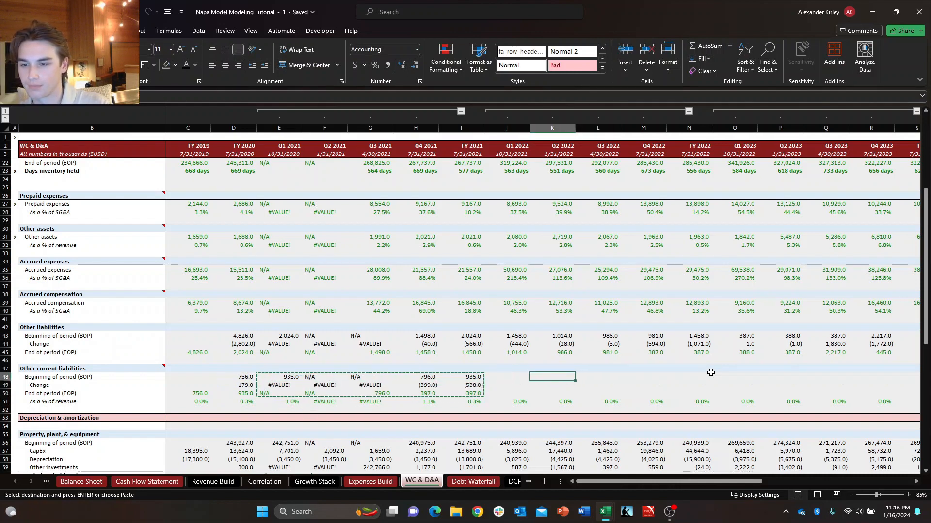
pyautogui.hotkey('ctrl', 'v')
# Paste the same copied roll-forward block into Q1 2023 through FY 2023 of Other current liabilities.
pyautogui.press('Right')
pyautogui.press('Right')
pyautogui.press('Right')
pyautogui.press('Right')
pyautogui.press('Right')
pyautogui.hotkey('ctrl', 'v')
pyautogui.press('Right')
pyautogui.press('Right')
pyautogui.press('Right')
pyautogui.press('Right')
pyautogui.press('Right')
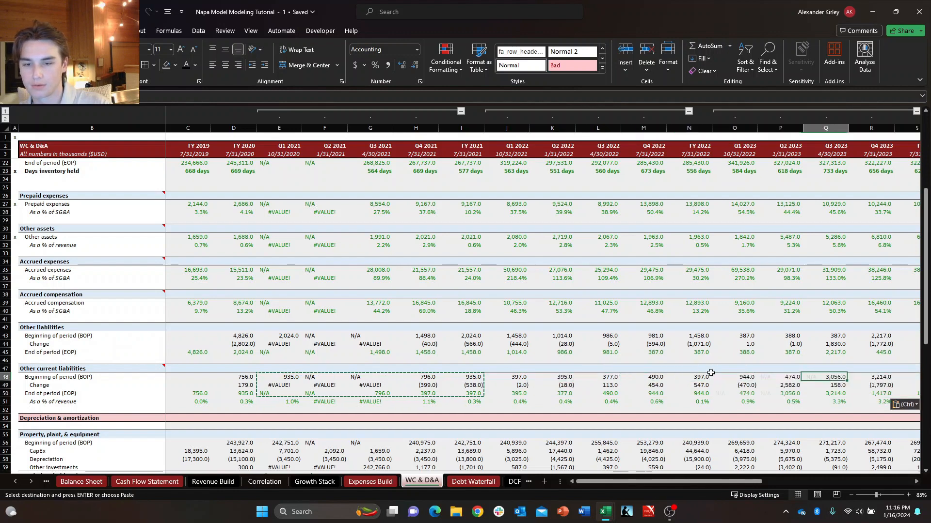
pyautogui.press('Escape')
# Copy the Q1 2023 Beginning of period, Change and End of period formulas of Other current liabilities into Q1 2024.
pyautogui.press('Left')
pyautogui.press('Left')
pyautogui.press('Left')
pyautogui.press('Left')
pyautogui.press('Left')
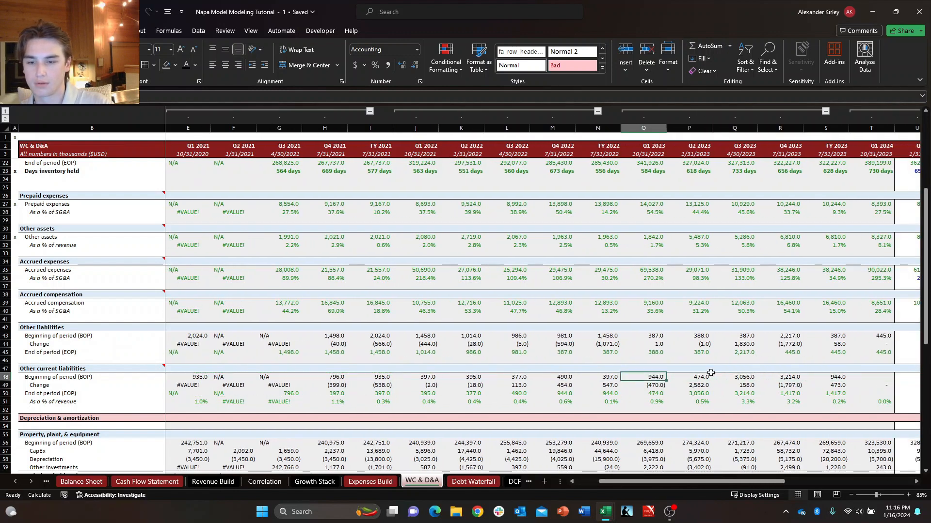
pyautogui.hotkey('shift', 'Down')
pyautogui.hotkey('shift', 'Down')
pyautogui.hotkey('ctrl', 'c')
pyautogui.press('Right')
pyautogui.press('Right')
pyautogui.press('Right')
pyautogui.press('Right')
pyautogui.press('Right')
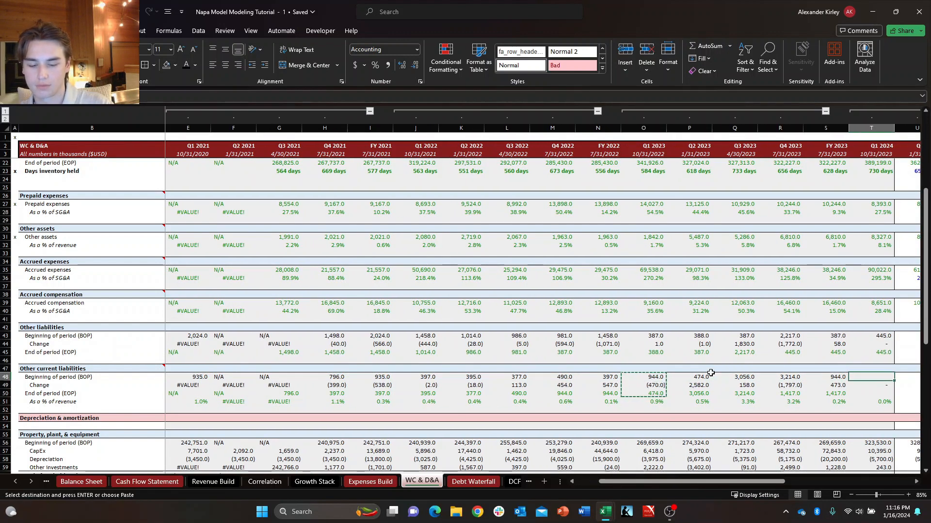
pyautogui.hotkey('shift', 'Down')
pyautogui.hotkey('shift', 'Down')
pyautogui.press('Return')
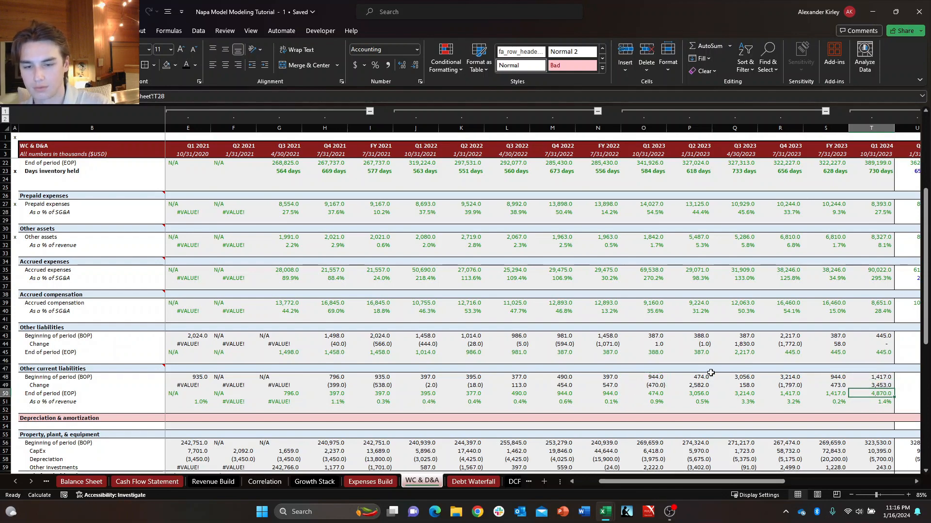
# Correct the FY 2019 As a % of revenue formula of Other current liabilities to divide End of period (C50) by 'Income Statement'!C$5.
pyautogui.hotkey('ctrl', 'shift', 'Left')
pyautogui.hotkey('shift', 'Right')
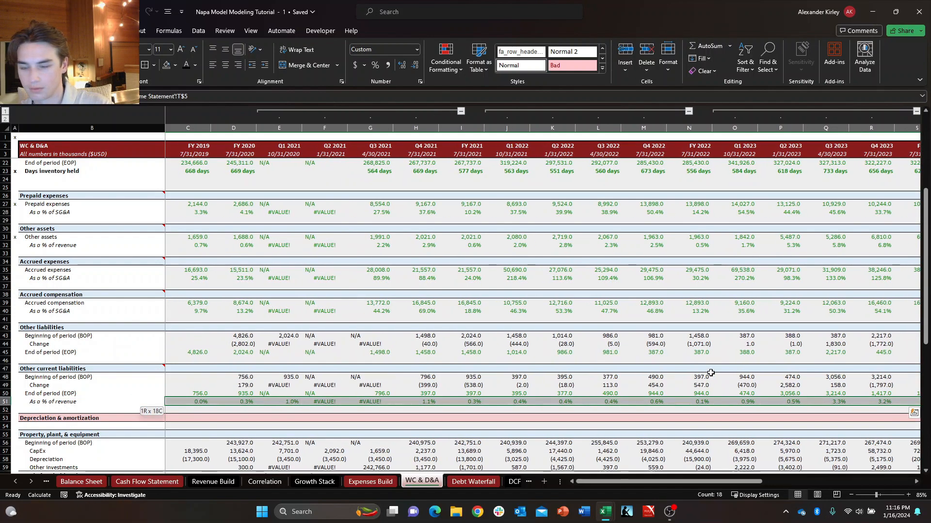
pyautogui.press('Right')
pyautogui.press('Left')
pyautogui.hotkey('ctrl', 'Left')
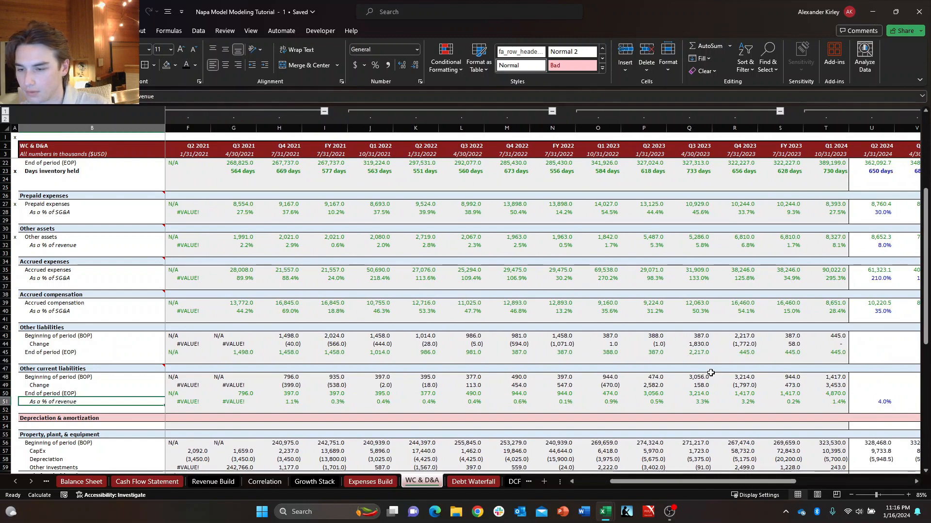
pyautogui.press('Right')
pyautogui.press('Right')
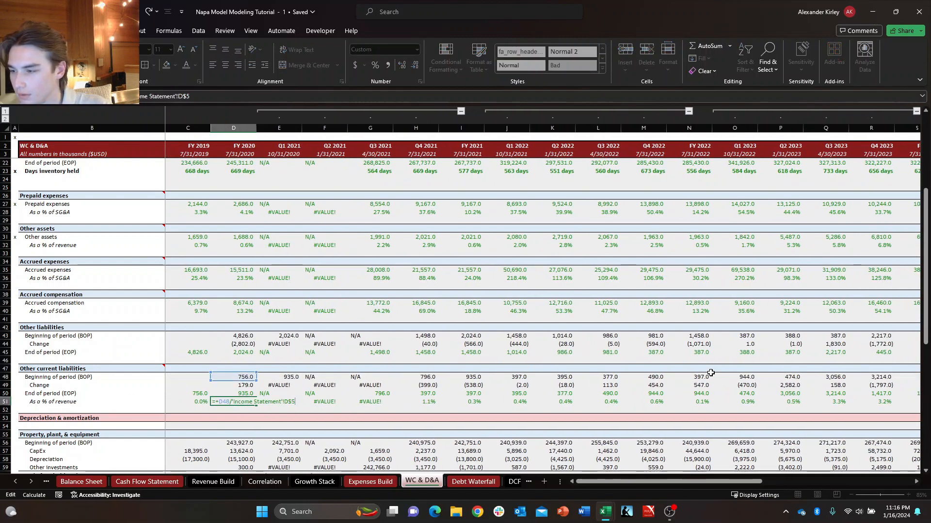
pyautogui.press('Left')
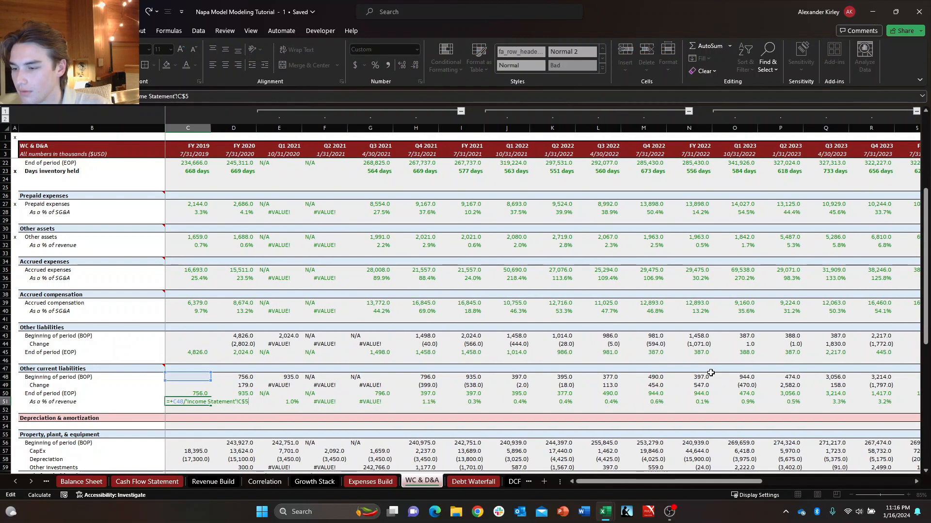
pyautogui.press('Right')
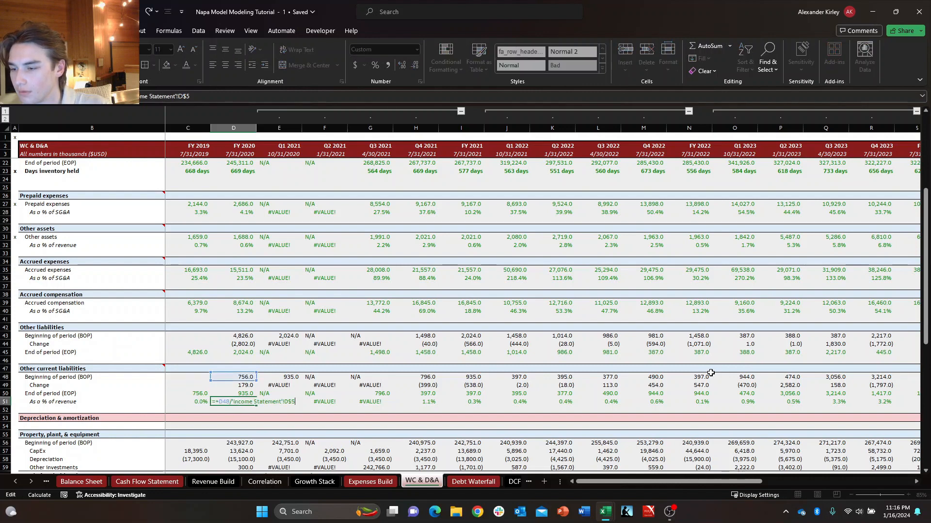
pyautogui.press('Left')
pyautogui.press('F2')
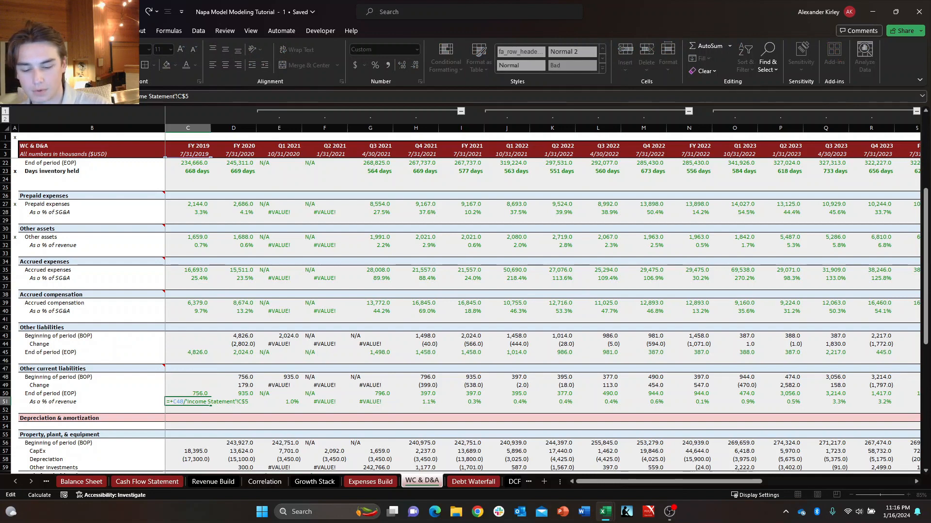
pyautogui.hotkey('ctrl', 'Return')
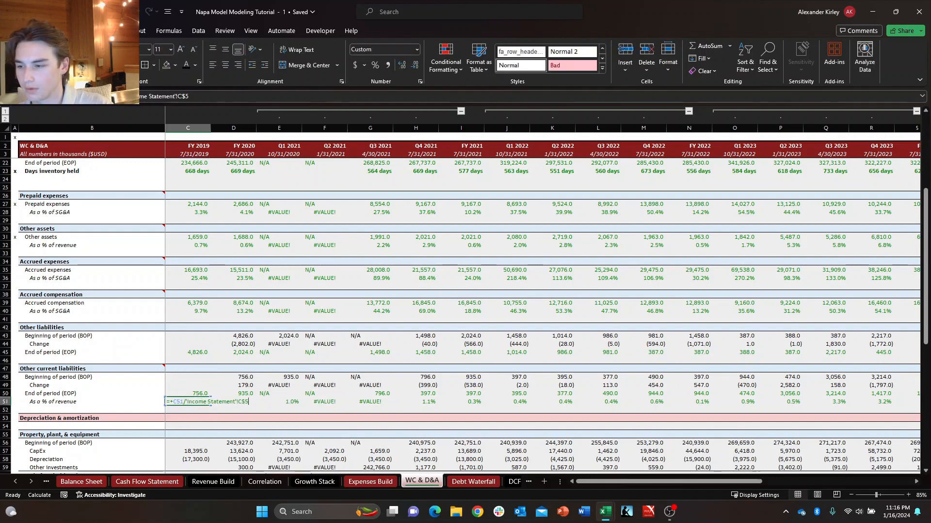
pyautogui.press('F2')
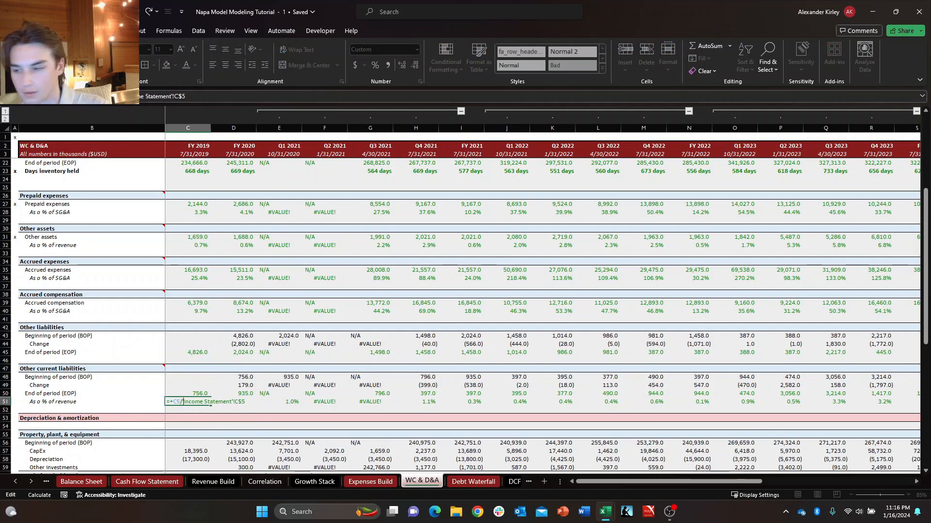
pyautogui.hotkey('ctrl', 'Return')
# Copy the corrected As a % of revenue formula of Other current liabilities from FY 2019 across through Q1 2024.
pyautogui.hotkey('ctrl', 'c')
pyautogui.hotkey('ctrl', 'shift', 'Right')
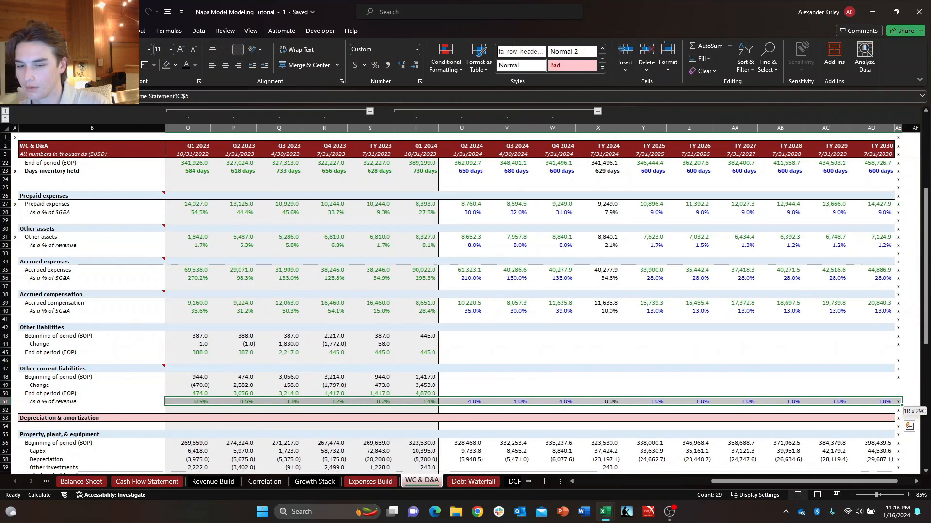
pyautogui.hotkey('ctrl', 'v')
pyautogui.hotkey('ctrl', 'shift', 'Left')
pyautogui.hotkey('shift', 'Right')
pyautogui.hotkey('shift', 'Right')
pyautogui.hotkey('shift', 'Right')
pyautogui.hotkey('shift', 'Right')
pyautogui.hotkey('shift', 'Right')
pyautogui.hotkey('shift', 'Right')
pyautogui.hotkey('shift', 'Right')
pyautogui.hotkey('shift', 'Right')
pyautogui.hotkey('shift', 'Right')
pyautogui.hotkey('shift', 'Right')
pyautogui.hotkey('shift', 'Right')
pyautogui.hotkey('shift', 'Right')
pyautogui.hotkey('shift', 'Right')
pyautogui.hotkey('shift', 'Right')
pyautogui.hotkey('shift', 'Right')
pyautogui.hotkey('shift', 'Right')
pyautogui.hotkey('shift', 'Right')
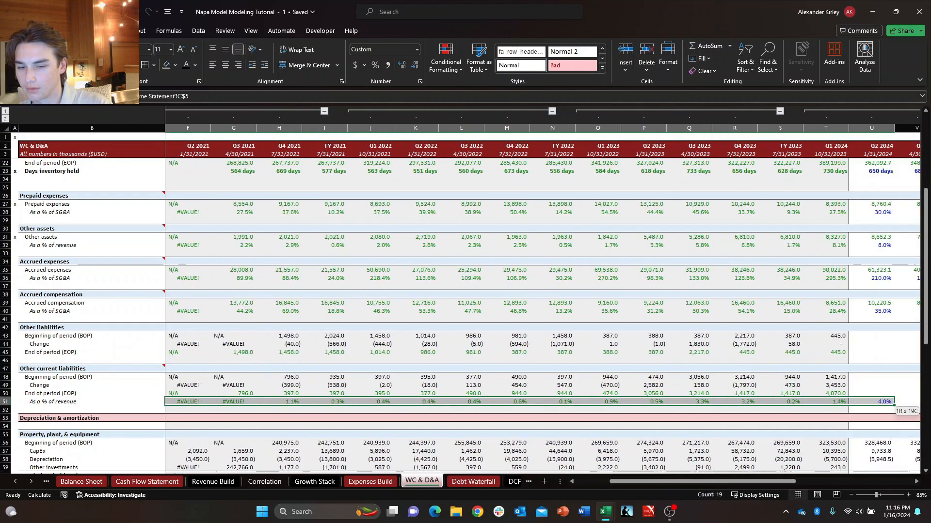
pyautogui.hotkey('ctrl', 'v')
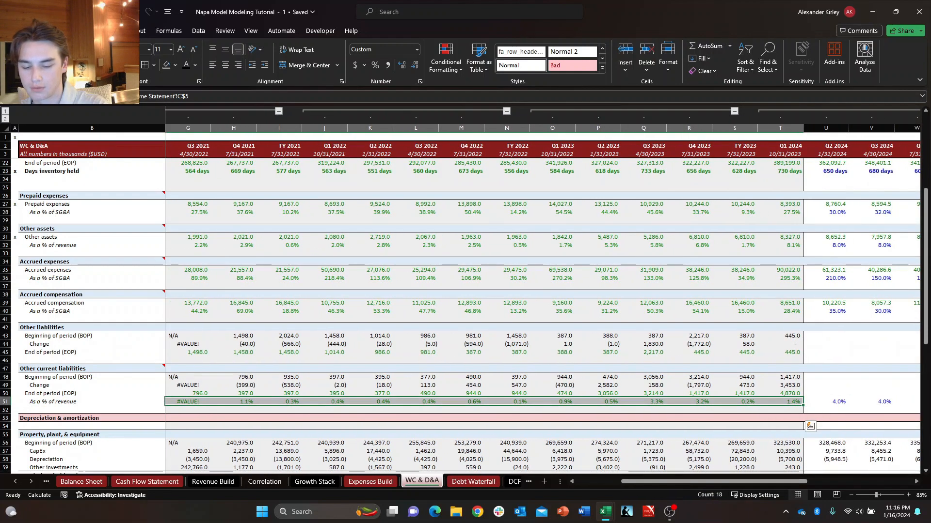
pyautogui.hotkey('ctrl', 'z')
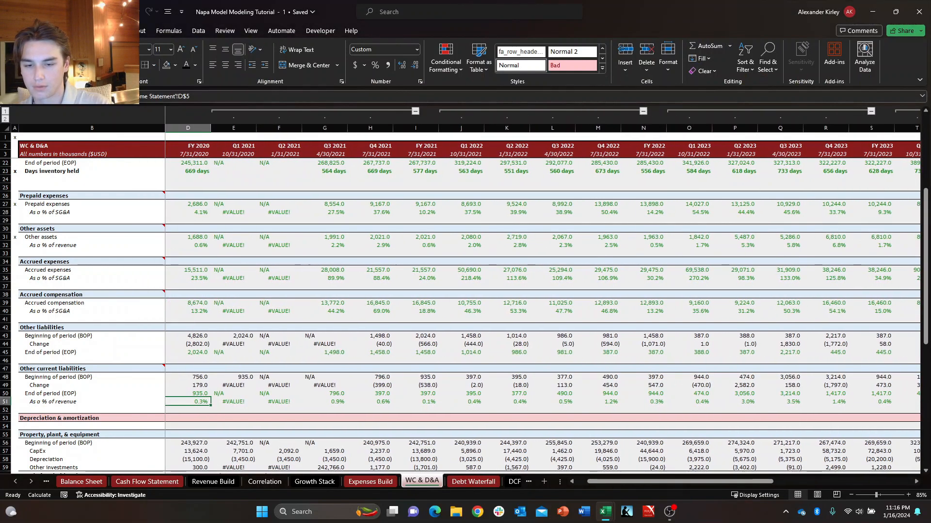
# Examine the historical Other current liabilities roll-forward from FY 2020 onward for consistent balances and changes.
pyautogui.press('Left')
pyautogui.press('Right')
pyautogui.press('Left')
pyautogui.press('Up')
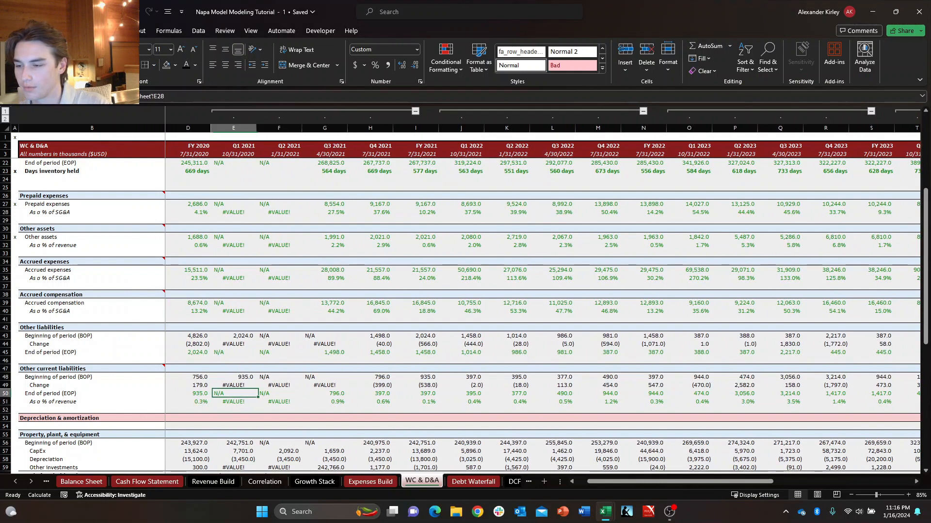
pyautogui.press('Up')
pyautogui.press('Right')
pyautogui.press('Left')
pyautogui.press('Right')
pyautogui.press('Right')
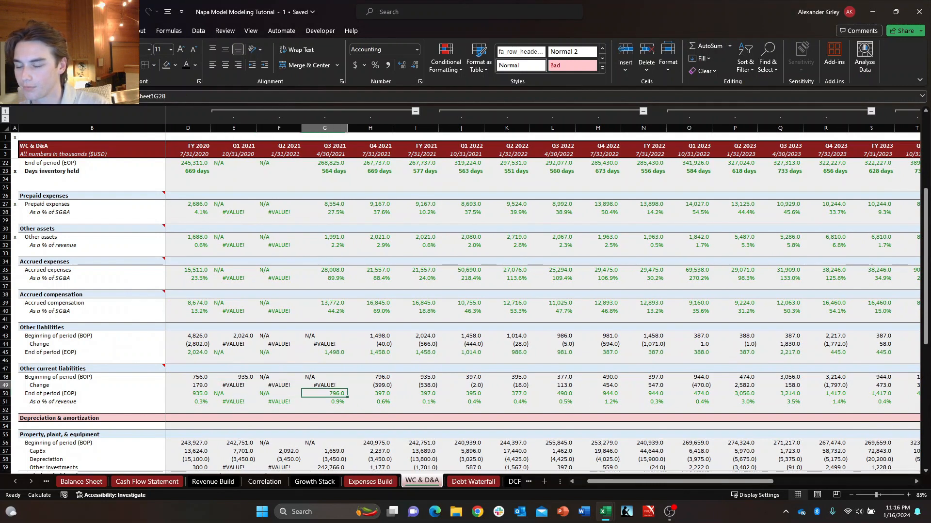
pyautogui.press('Left')
pyautogui.press('Left')
pyautogui.press('Right')
pyautogui.press('Right')
pyautogui.press('Up')
pyautogui.press('Right')
pyautogui.press('Right')
pyautogui.press('Right')
pyautogui.press('Right')
pyautogui.press('Right')
pyautogui.press('Right')
pyautogui.press('Right')
pyautogui.press('Right')
pyautogui.press('Right')
pyautogui.press('Right')
pyautogui.press('Right')
pyautogui.press('Right')
pyautogui.press('Right')
pyautogui.press('Right')
pyautogui.press('Right')
pyautogui.press('Right')
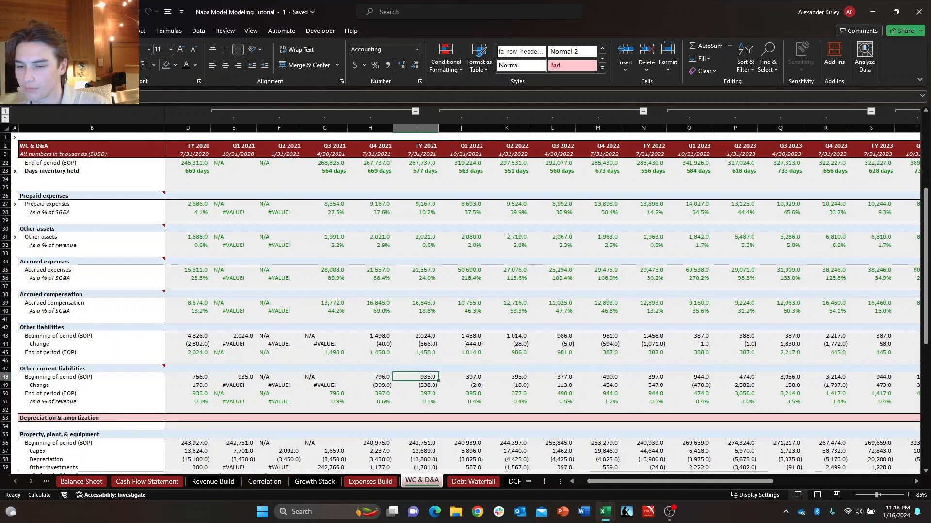
pyautogui.press('Left')
pyautogui.press('Left')
pyautogui.press('Left')
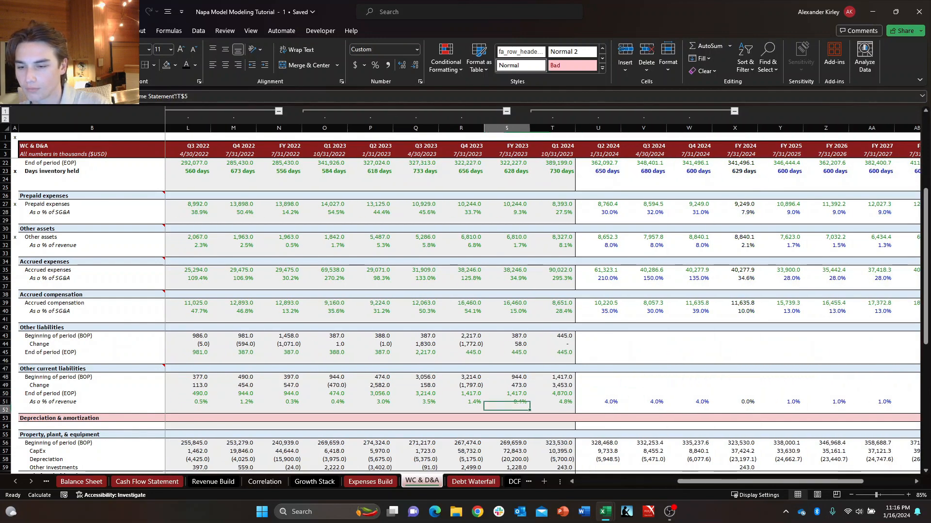
# Review the As a % of revenue ratios of Other current liabilities in FY 2023 and Q1 2024 against the Q2 2024 assumption.
pyautogui.press('Down')
pyautogui.press('Down')
pyautogui.press('Down')
pyautogui.press('Left')
pyautogui.press('Left')
pyautogui.press('Left')
pyautogui.press('Left')
pyautogui.press('Left')
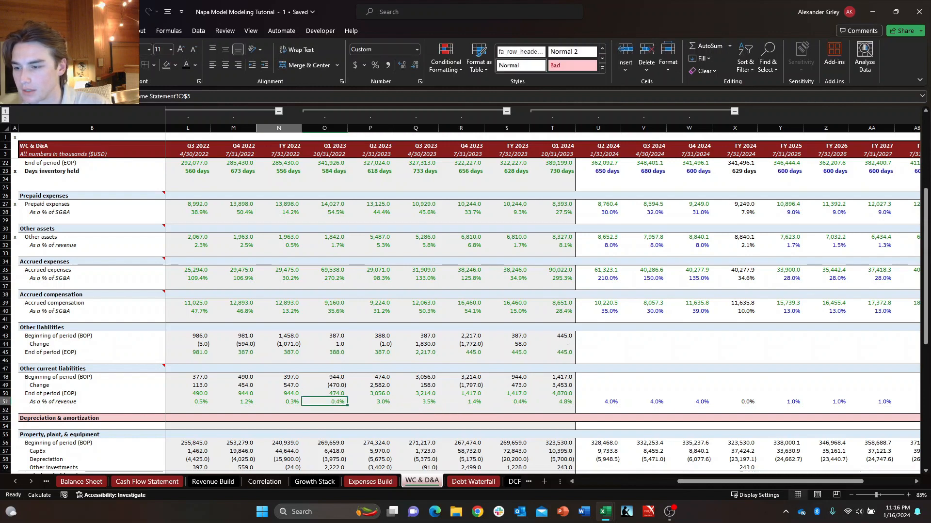
pyautogui.press('Left')
pyautogui.press('Right')
pyautogui.press('Right')
pyautogui.press('Right')
pyautogui.press('Right')
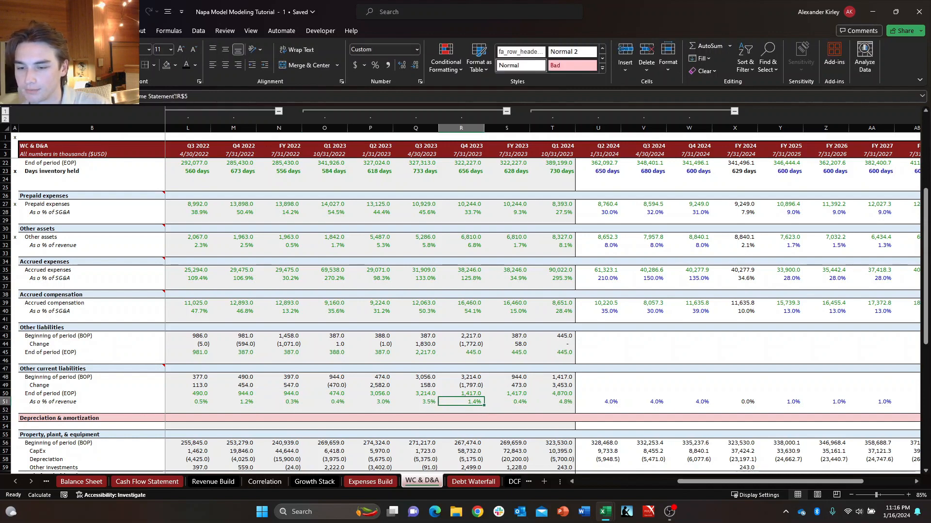
pyautogui.press('Right')
pyautogui.press('Right')
pyautogui.press('Right')
pyautogui.press('Left')
pyautogui.press('Right')
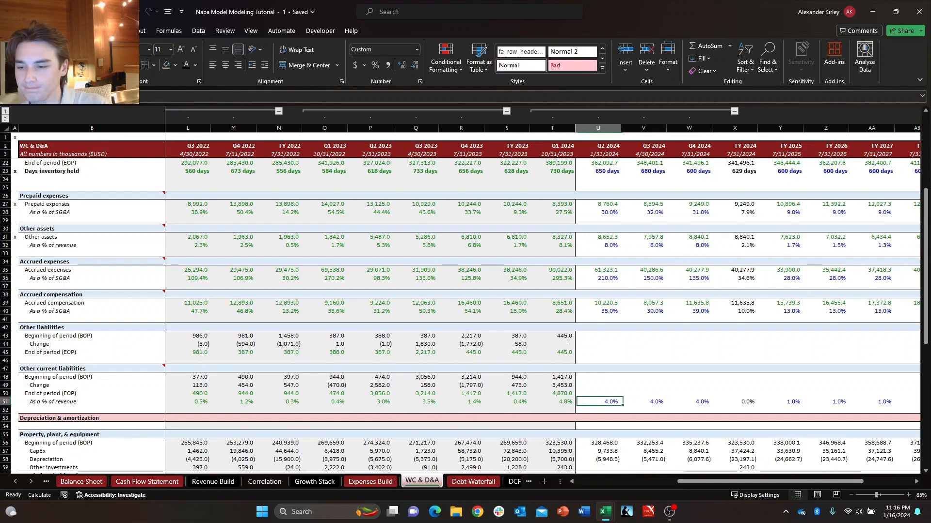
# Set the As a % of revenue assumption of Other current liabilities to 4.2% for Q2 2024 and Q3 2024.
pyautogui.press('Left')
pyautogui.press('Left')
pyautogui.press('Left')
pyautogui.press('Left')
pyautogui.press('Right')
pyautogui.press('Right')
pyautogui.press('Right')
pyautogui.press('Right')
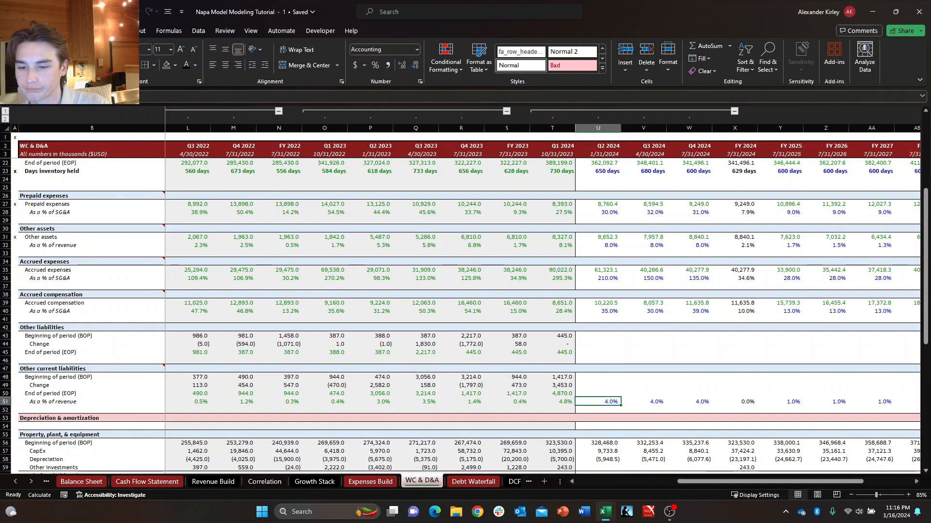
pyautogui.write('4.2')
pyautogui.press('Right')
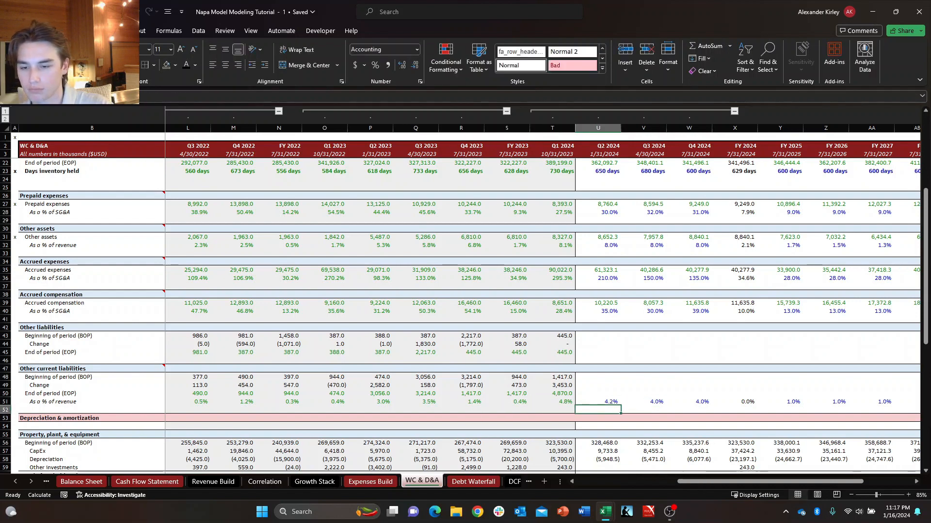
pyautogui.write('4.')
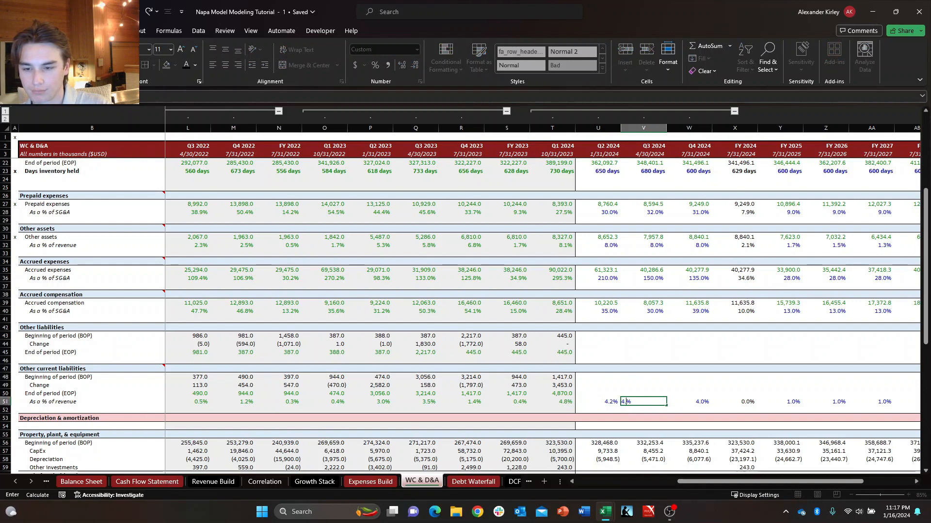
pyautogui.write('2')
pyautogui.hotkey('ctrl', 'Return')
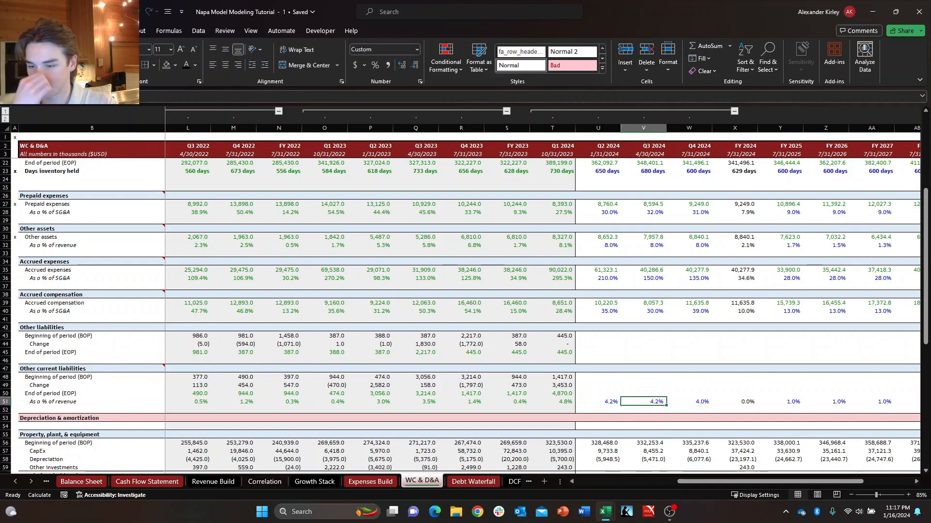
# Copy the Q3 2024 As a % of revenue assumption of Other current liabilities across to Q4 2024.
pyautogui.hotkey('shift', 'Right')
pyautogui.hotkey('shift', 'Left')
pyautogui.hotkey('shift', 'Right')
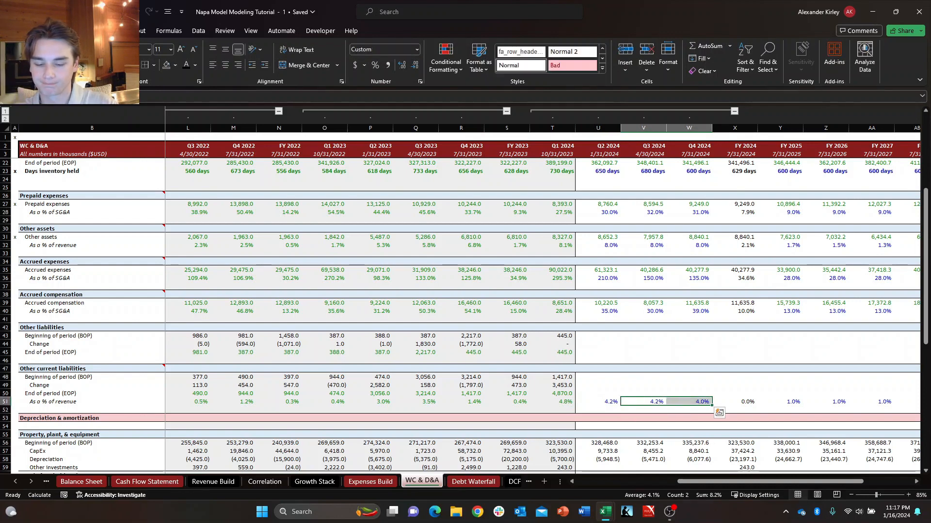
pyautogui.hotkey('ctrl', 'r')
pyautogui.press('Right')
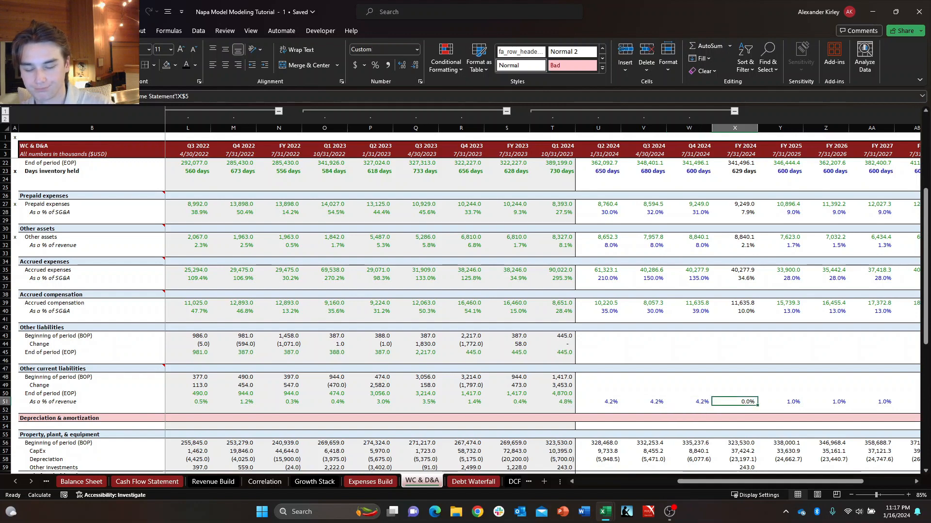
# Link the Q2 2024 Beginning of period of Other current liabilities to the Q1 2024 End of period (T50) and fill it through Q4 2024.
pyautogui.press('Left')
pyautogui.press('Left')
pyautogui.press('Left')
pyautogui.press('Up')
pyautogui.press('Up')
pyautogui.press('Up')
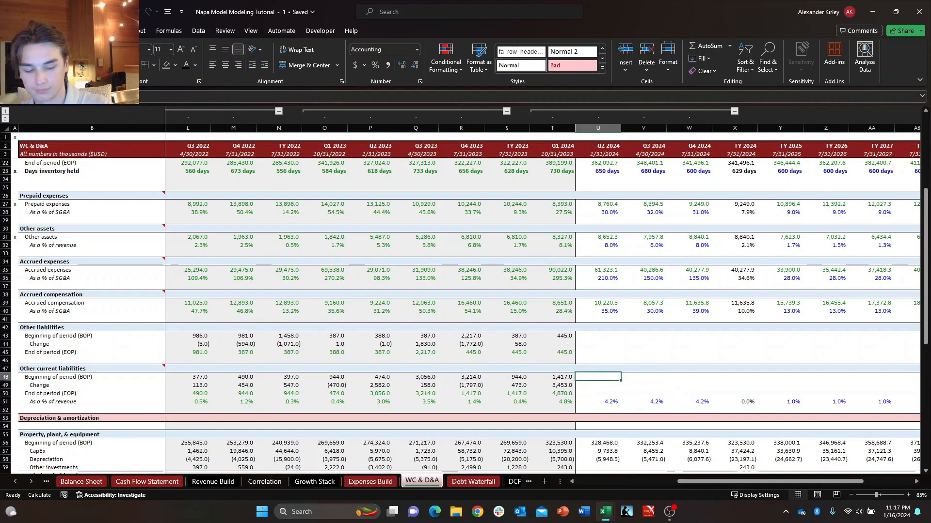
pyautogui.write('+T49')
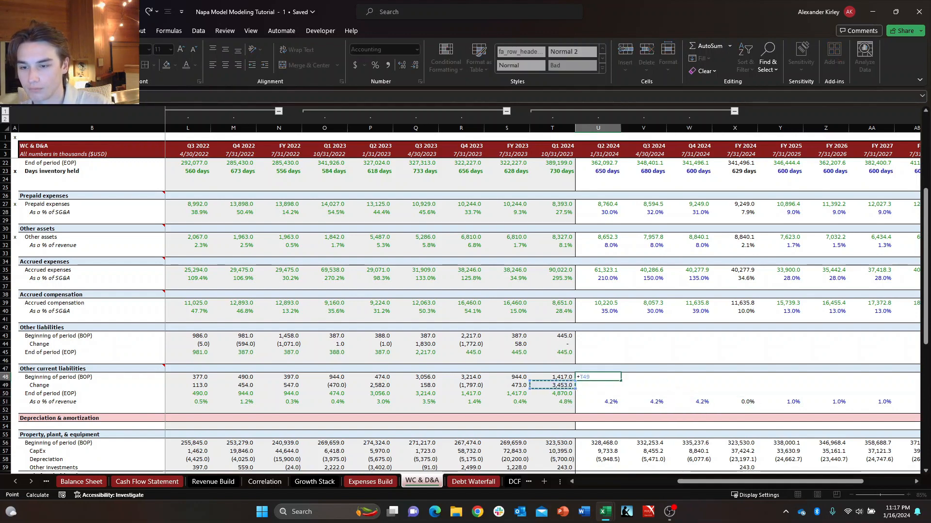
pyautogui.press('Down')
pyautogui.press('Down')
pyautogui.press('Return')
pyautogui.press('Up')
pyautogui.hotkey('shift', 'Right')
pyautogui.hotkey('shift', 'Right')
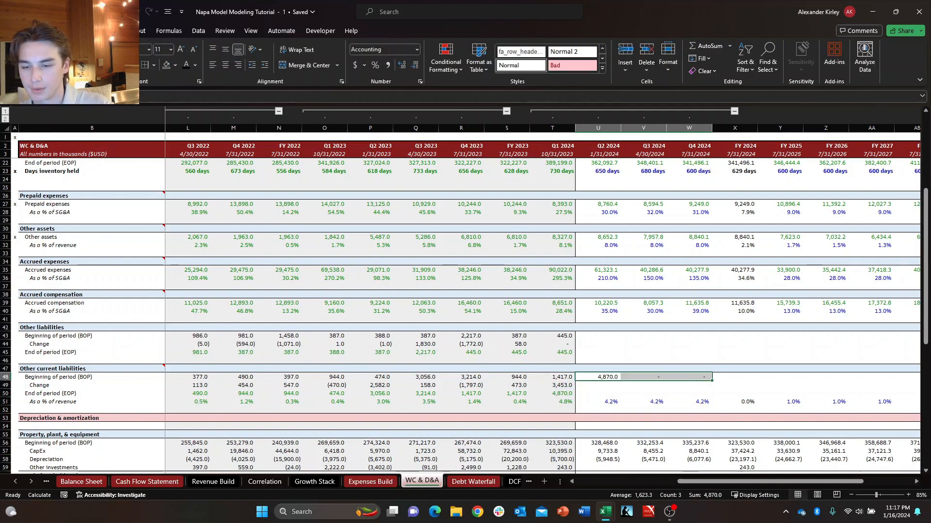
# Build the Q2 2024 End of period formula of Other current liabilities, multiplying As a % of revenue (U51) by Q2 2024 net sales on the Income Statement.
pyautogui.press('Left')
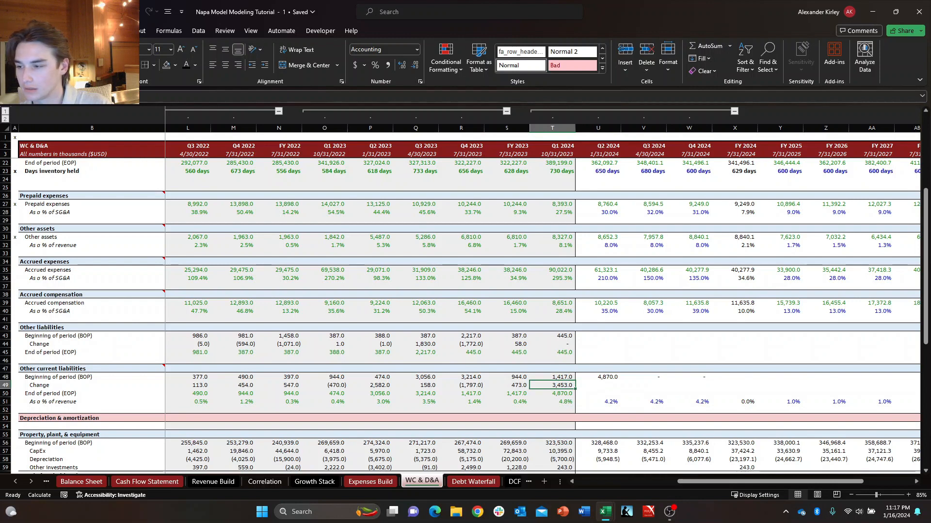
pyautogui.press('Left')
pyautogui.press('Left')
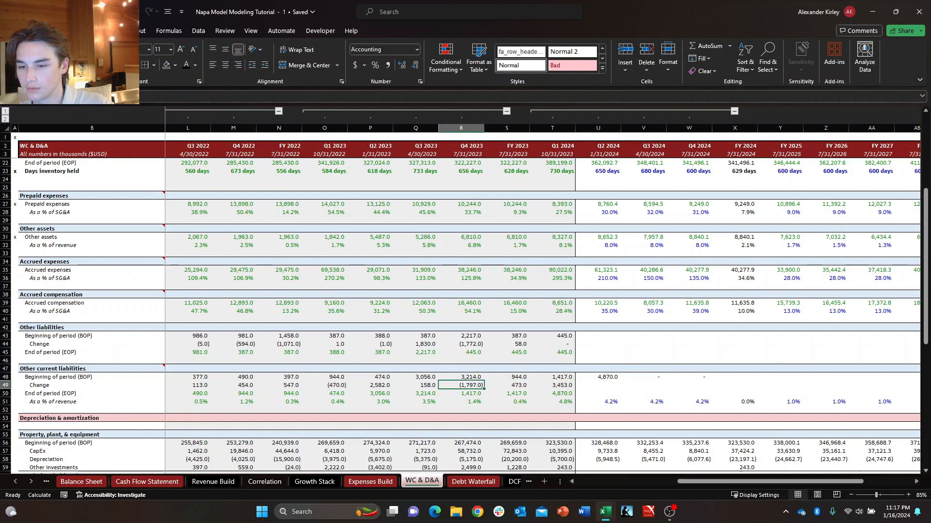
pyautogui.press('Right')
pyautogui.press('Right')
pyautogui.press('Right')
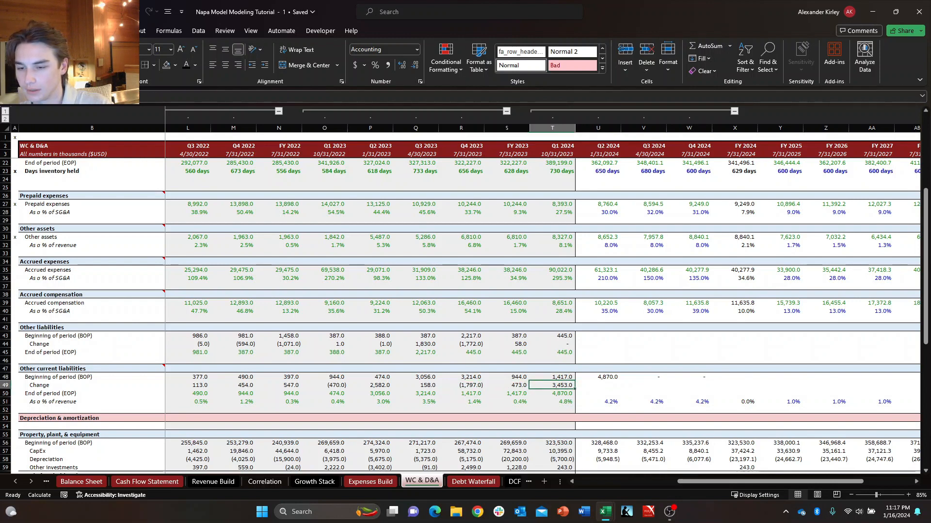
pyautogui.write('+U51*')
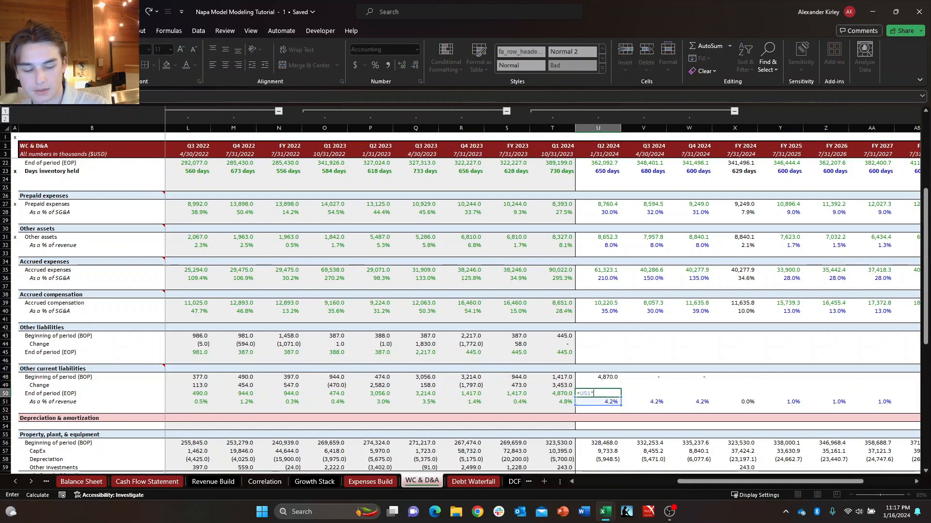
pyautogui.hotkey('ctrl', 'pageup')
pyautogui.hotkey('ctrl', 'pageup')
pyautogui.hotkey('ctrl', 'pageup')
pyautogui.hotkey('ctrl', 'pageup')
pyautogui.hotkey('ctrl', 'pageup')
pyautogui.hotkey('ctrl', 'pageup')
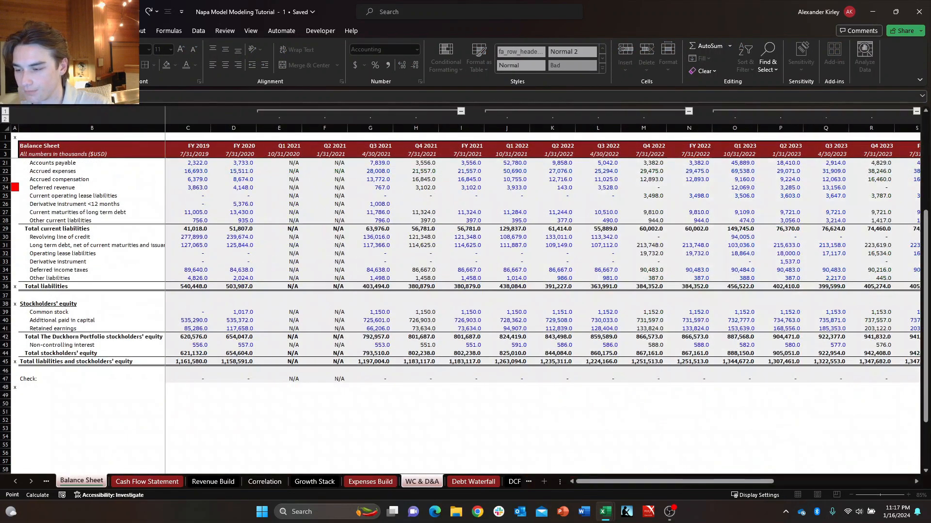
pyautogui.hotkey('ctrl', 'pageup')
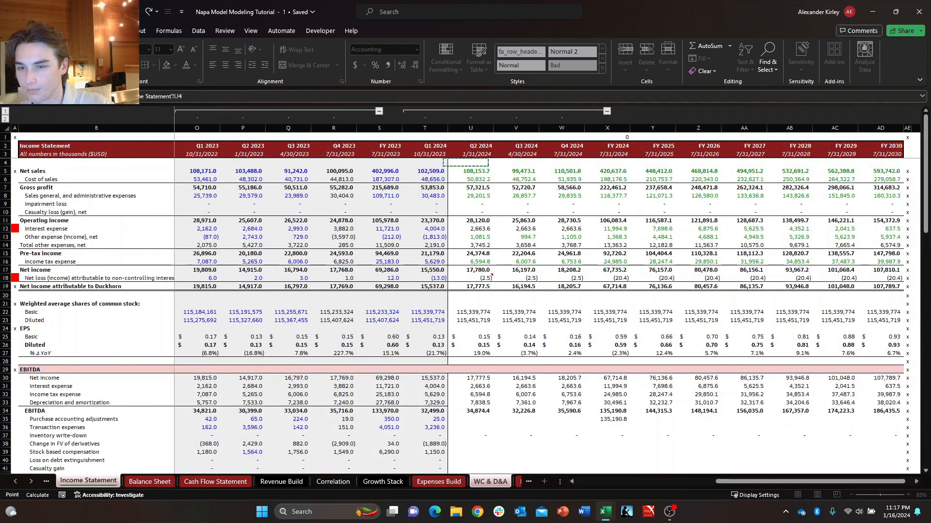
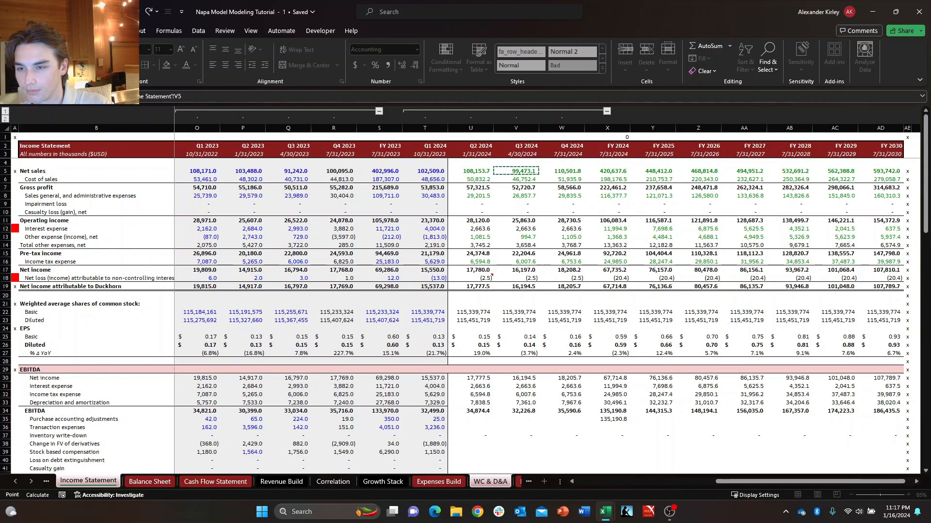
# Re-enter the Q2 2024 End of period of Other current liabilities as U51 multiplied by Q2 2024 net sales (U5) on the Income Statement.
pyautogui.press('Escape')
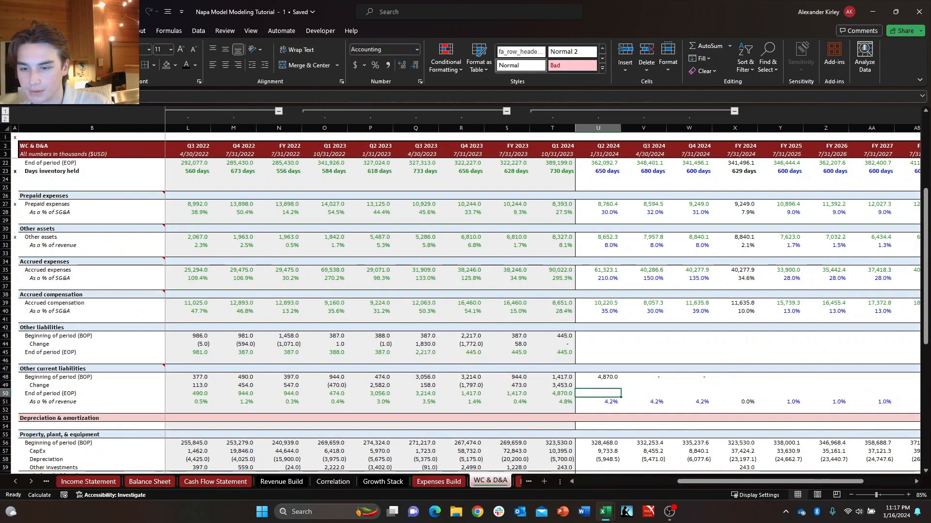
pyautogui.write('+')
pyautogui.press('Down')
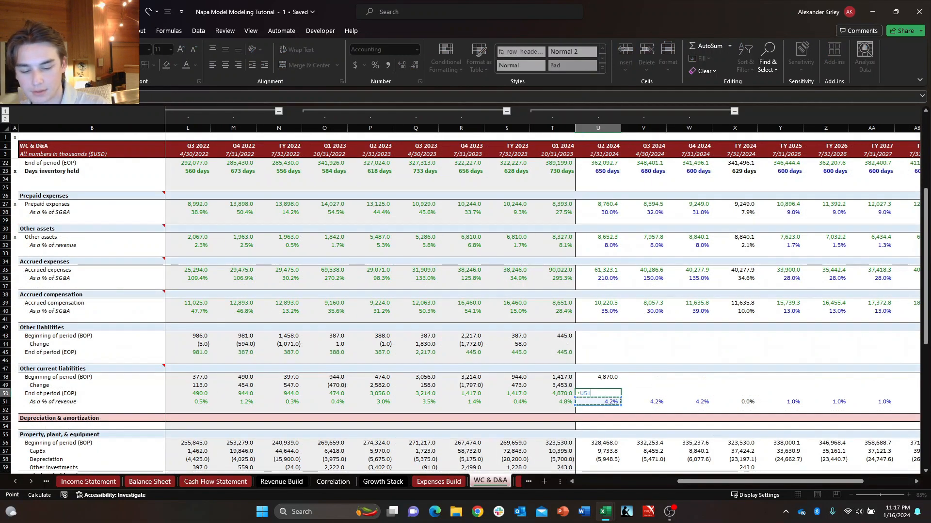
pyautogui.hotkey('ctrl', 'pageup')
pyautogui.hotkey('ctrl', 'pageup')
pyautogui.hotkey('ctrl', 'pageup')
pyautogui.hotkey('ctrl', 'pageup')
pyautogui.hotkey('ctrl', 'pageup')
pyautogui.hotkey('ctrl', 'pageup')
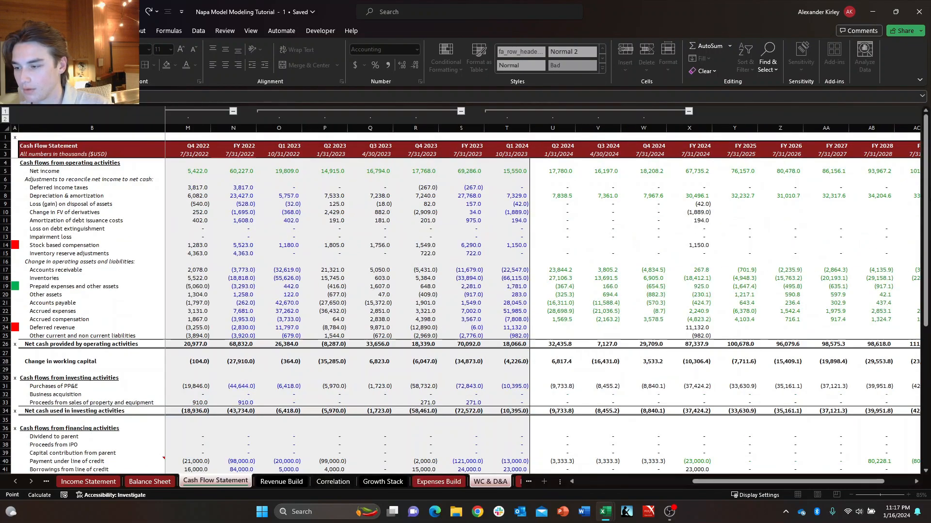
pyautogui.hotkey('ctrl', 'pageup')
pyautogui.press('Right')
pyautogui.press('Right')
pyautogui.press('Right')
pyautogui.press('Right')
pyautogui.press('Up')
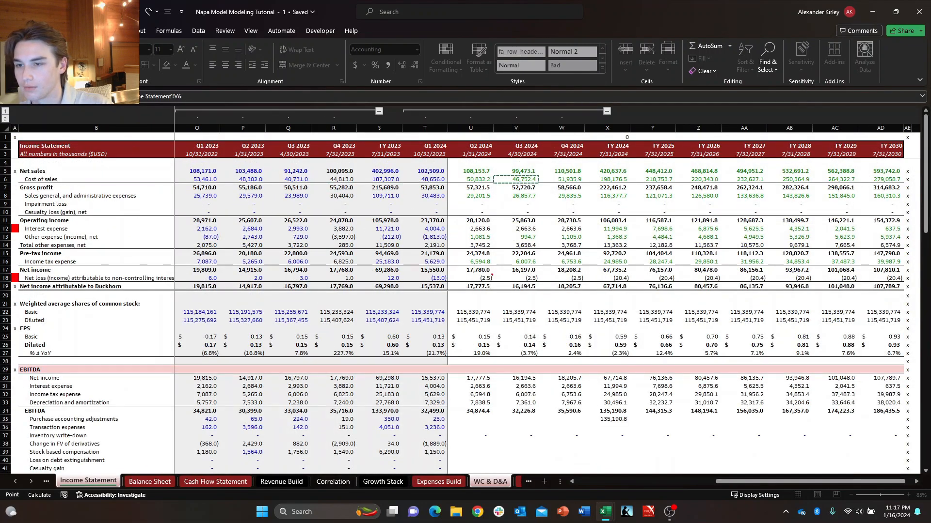
pyautogui.press('Return')
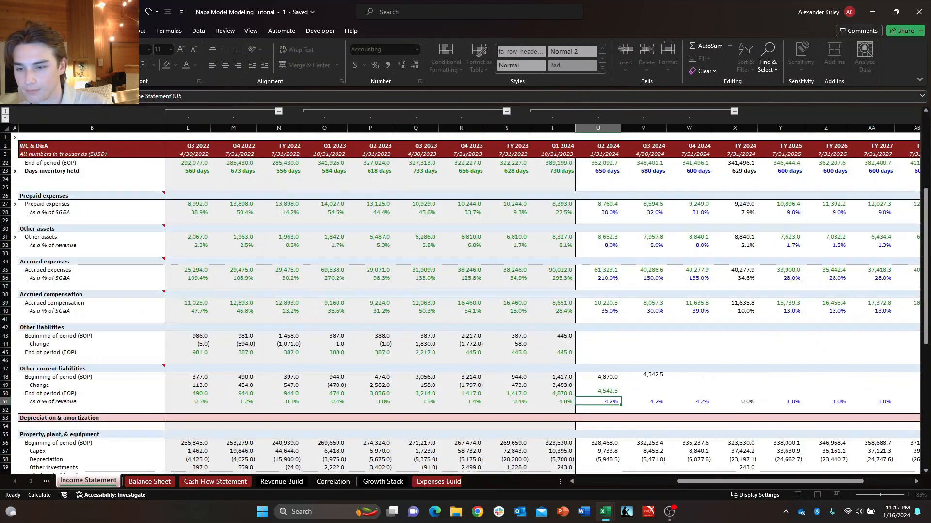
# Copy the FY 2023 Change formula of Other current liabilities (S49) into the Q2 2024 Change cell (U49).
pyautogui.press('Right')
pyautogui.press('Up')
pyautogui.press('Left')
pyautogui.press('Down')
pyautogui.press('Right')
pyautogui.press('Up')
pyautogui.press('Left')
pyautogui.press('Up')
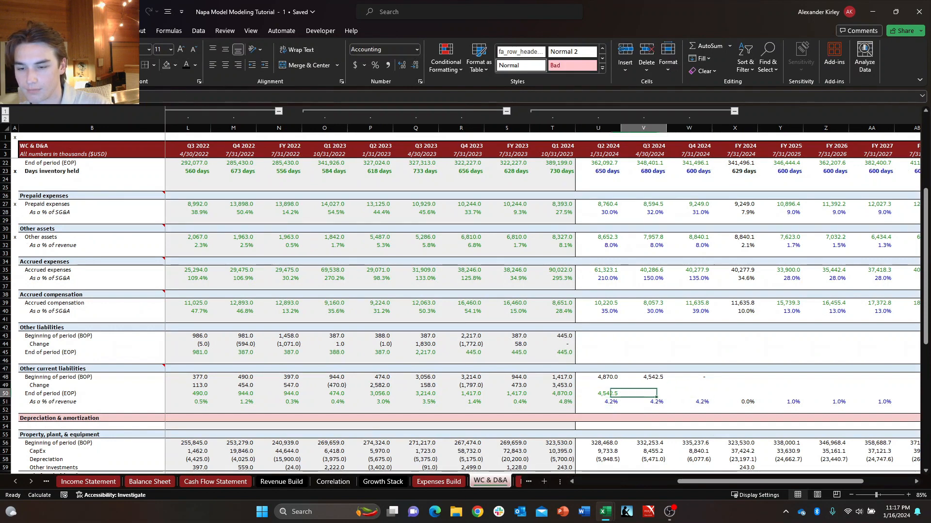
pyautogui.press('Left')
pyautogui.press('Left')
pyautogui.hotkey('ctrl', 'c')
pyautogui.press('Right')
pyautogui.press('Right')
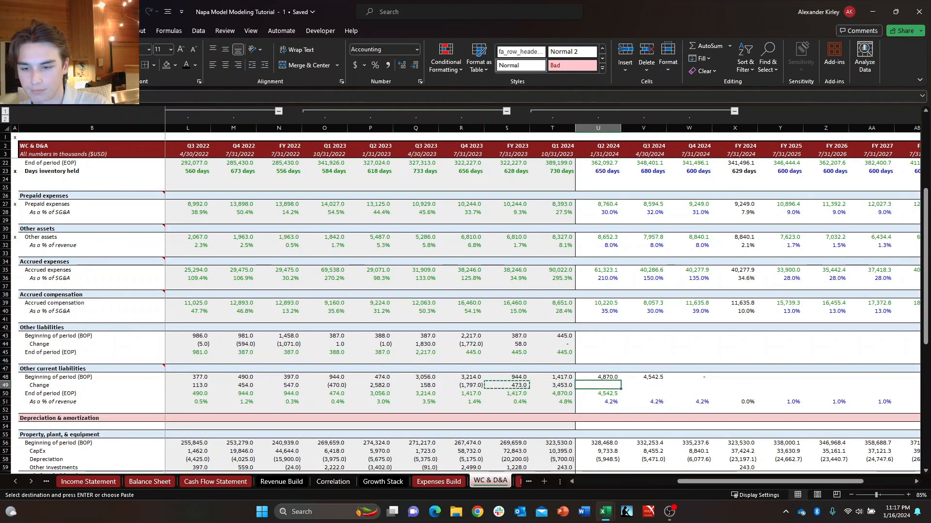
pyautogui.press('Return')
# Fill the Q2 2024 Beginning of period, Change and End of period formulas of Other current liabilities across through Q4 2024.
pyautogui.press('Up')
pyautogui.hotkey('shift', 'Down')
pyautogui.hotkey('shift', 'Down')
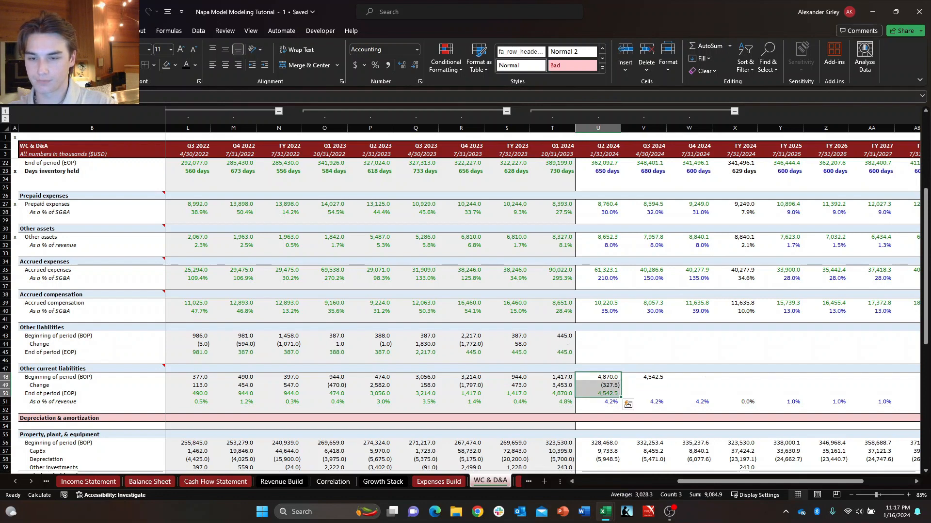
pyautogui.hotkey('shift', 'Right')
pyautogui.hotkey('shift', 'Right')
pyautogui.press('Right')
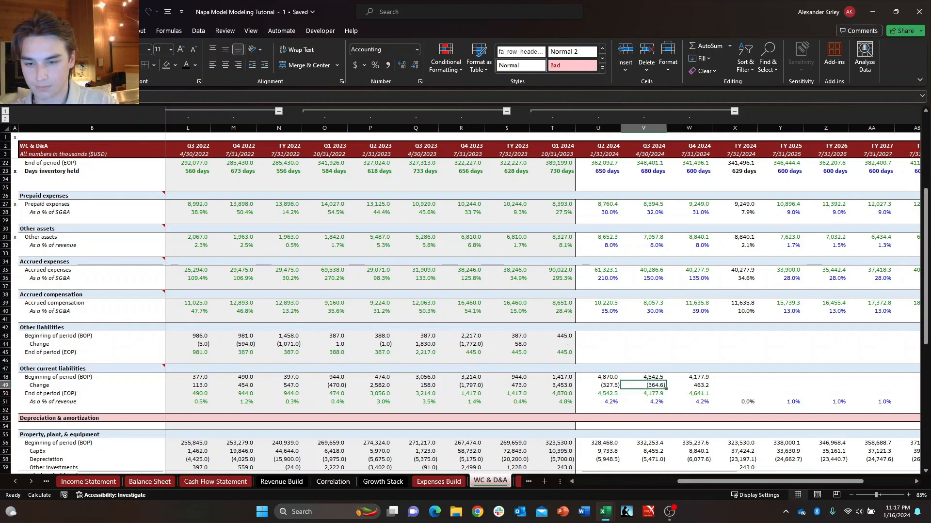
# Link the FY 2024 End of period of Other current liabilities to the Q4 2024 End of period (W50).
pyautogui.press('Right')
pyautogui.press('Right')
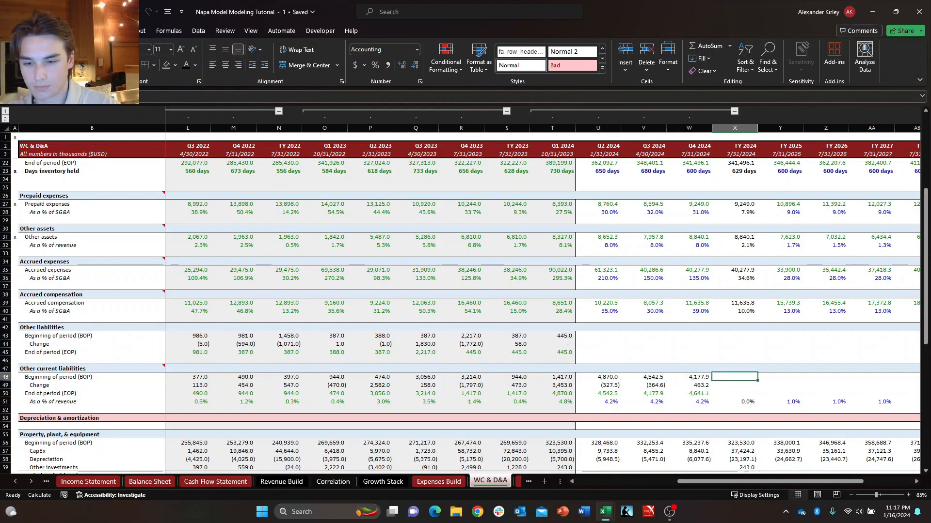
pyautogui.press('XF86AudioRaiseVolume')
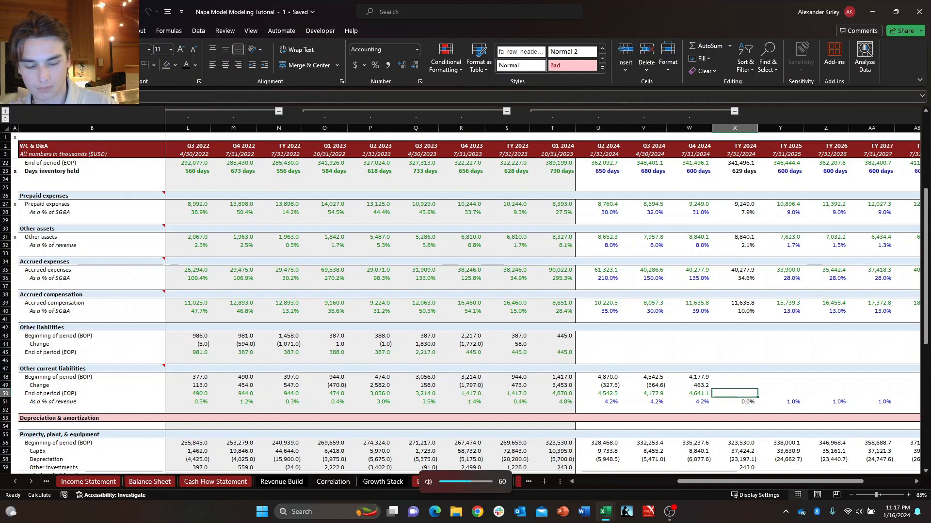
pyautogui.write('=')
pyautogui.press('Left')
pyautogui.press('Return')
# Link the FY 2024 Beginning of period of Other current liabilities to the FY 2023 End of period (S50).
pyautogui.press('Up')
pyautogui.press('Up')
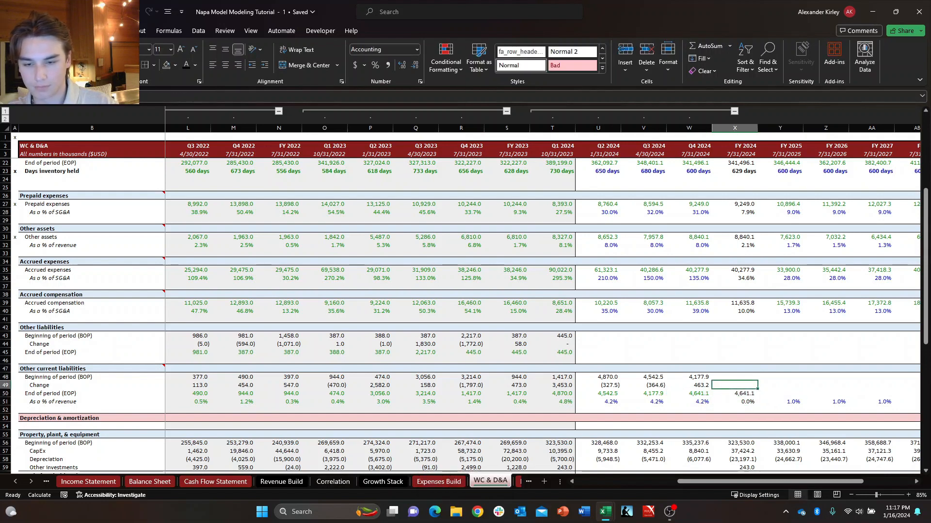
pyautogui.write('+')
pyautogui.press('Left')
pyautogui.press('Left')
pyautogui.press('Left')
pyautogui.press('Left')
pyautogui.press('Left')
pyautogui.press('Down')
pyautogui.press('Down')
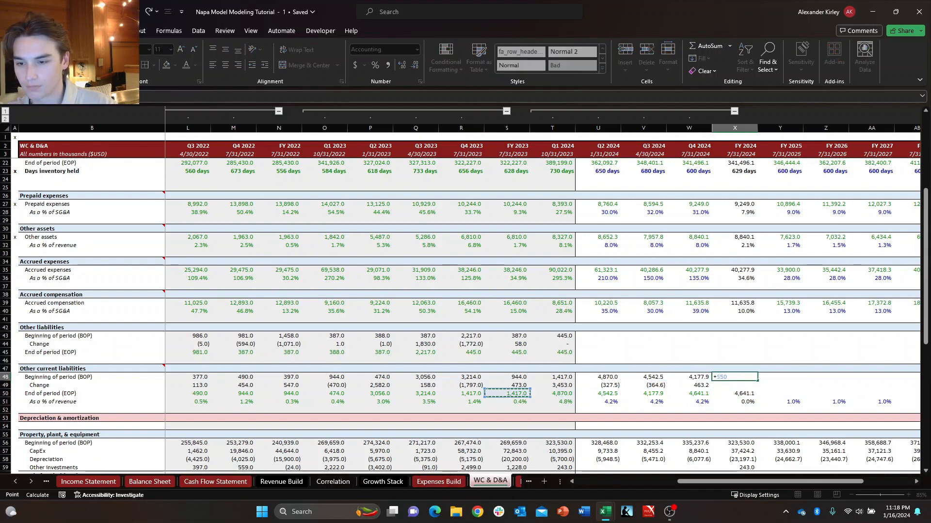
pyautogui.press('Return')
# Fill the Q4 2024 Change formula of Other current liabilities across into FY 2024.
pyautogui.press('Down')
pyautogui.press('Up')
pyautogui.press('Left')
pyautogui.hotkey('shift', 'Right')
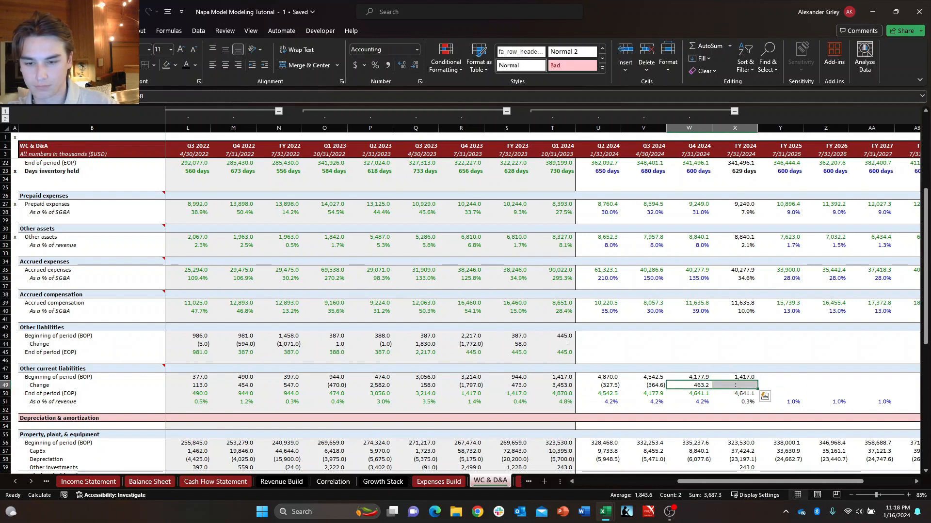
pyautogui.hotkey('ctrl', 'r')
pyautogui.press('Right')
# Review the FY 2024 End of period link and the neighbouring roll-forward cells of Other current liabilities.
pyautogui.press('Down')
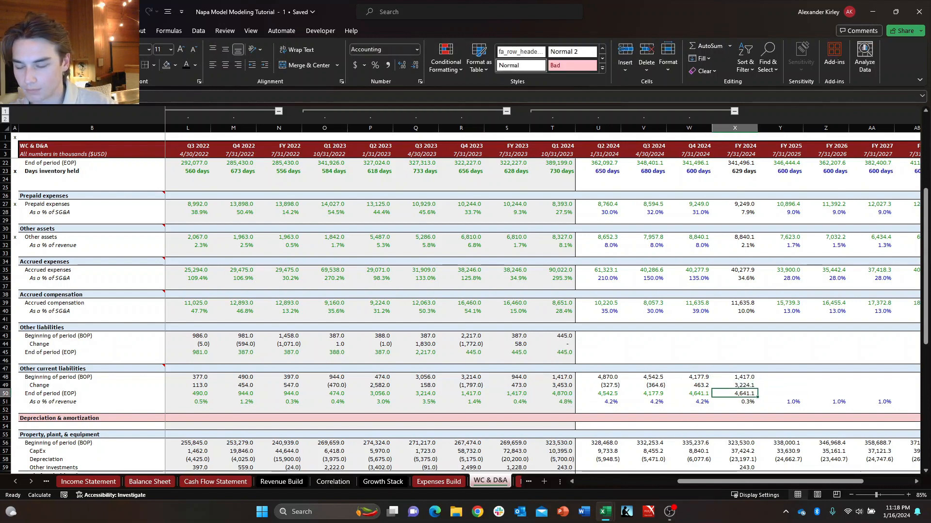
pyautogui.write('=+')
pyautogui.press('Left')
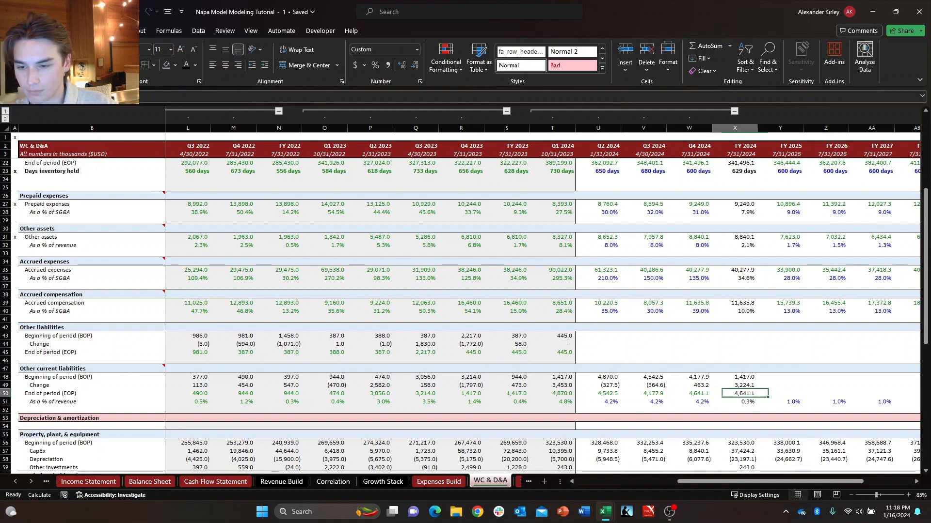
pyautogui.press('Return')
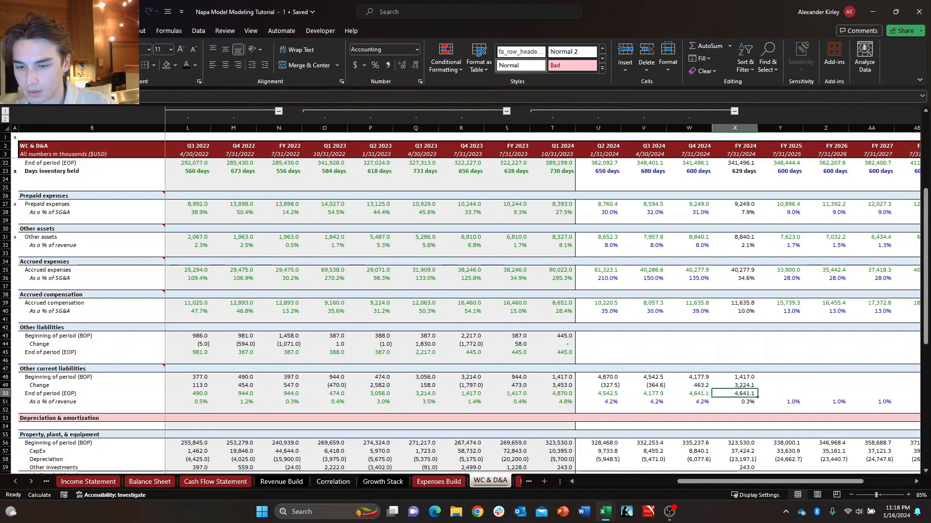
pyautogui.press('Down')
pyautogui.press('Up')
pyautogui.press('Right')
pyautogui.press('Up')
pyautogui.press('Up')
pyautogui.press('Left')
pyautogui.press('Left')
pyautogui.press('Right')
pyautogui.press('Right')
pyautogui.press('Right')
pyautogui.press('Right')
pyautogui.press('Right')
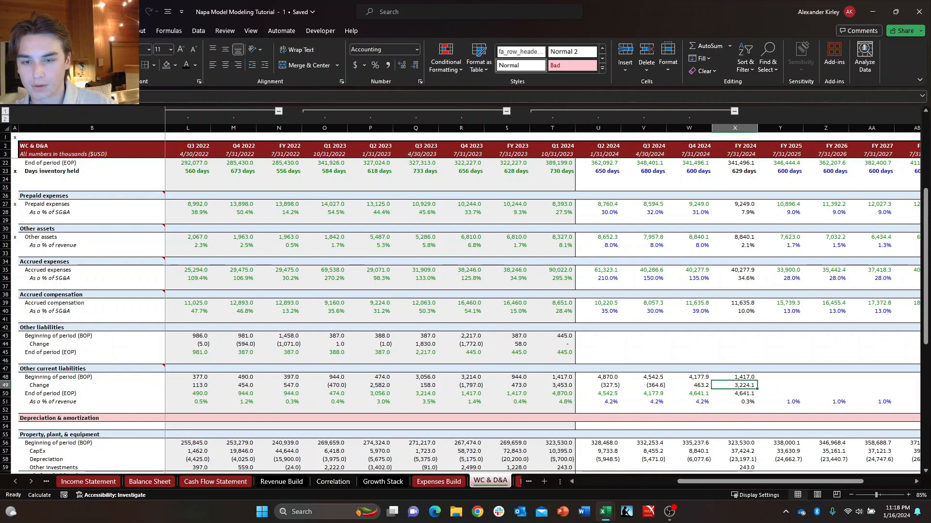
# Set the FY 2025 As a % of revenue assumption of Other current liabilities to 0.3%.
pyautogui.press('Right')
pyautogui.press('Right')
pyautogui.press('Down')
pyautogui.press('Down')
pyautogui.press('Left')
pyautogui.press('Left')
pyautogui.press('Left')
pyautogui.press('Left')
pyautogui.press('Left')
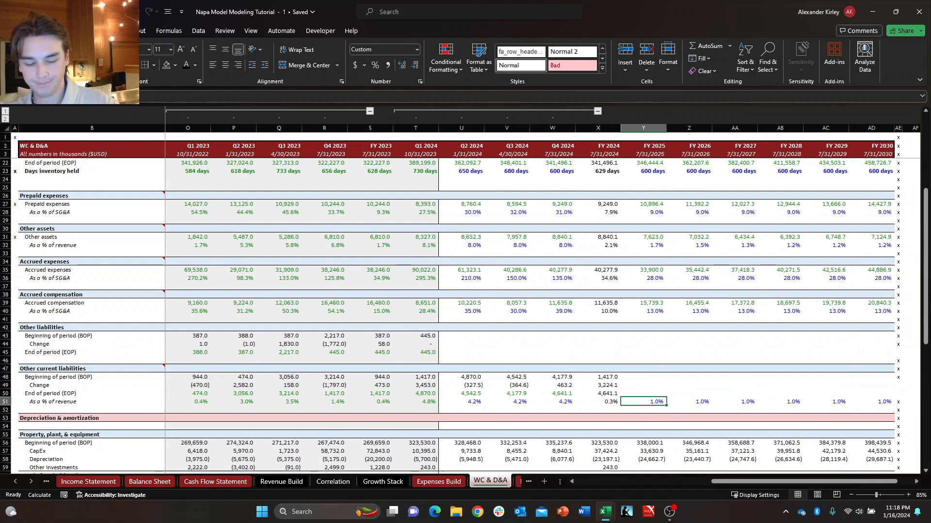
pyautogui.write('.1')
pyautogui.press('Right')
pyautogui.press('Left')
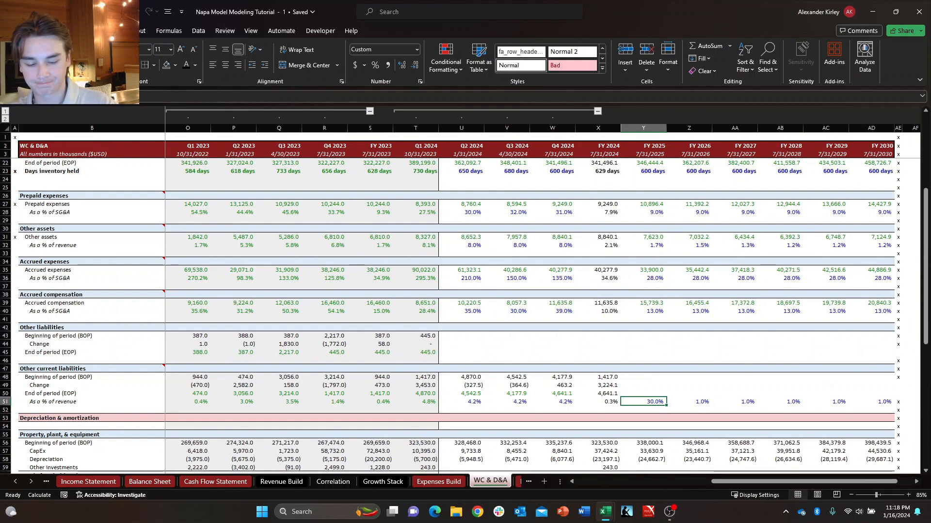
pyautogui.write('.003')
pyautogui.press('Return')
# Fill the FY 2025 As a % of revenue assumption of Other current liabilities across through FY 2030.
pyautogui.press('Up')
pyautogui.hotkey('ctrl', 'shift', 'Right')
pyautogui.hotkey('shift', 'Left')
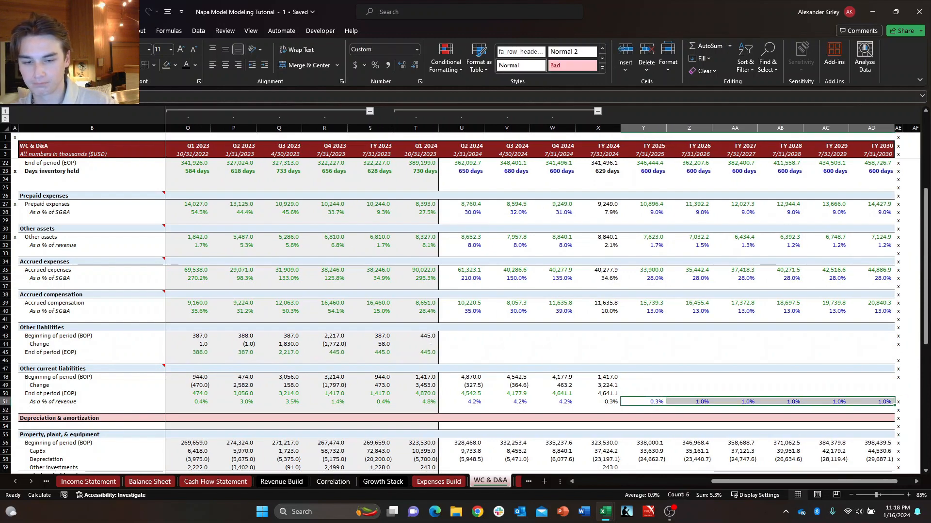
pyautogui.hotkey('ctrl', 'r')
# Check the Q4 2024 roll-forward of Other current liabilities, including its End of period formula.
pyautogui.press('Up')
pyautogui.press('Left')
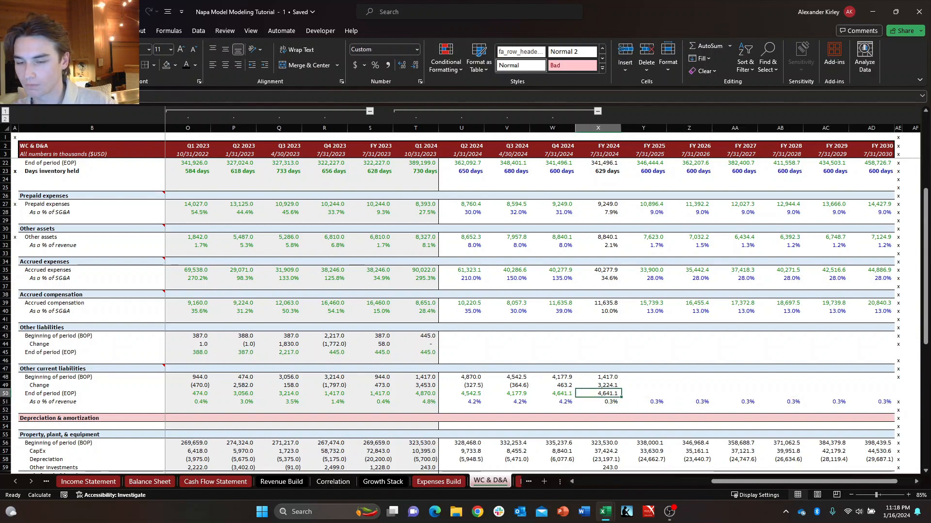
pyautogui.press('Up')
pyautogui.press('Up')
pyautogui.press('Left')
pyautogui.press('Up')
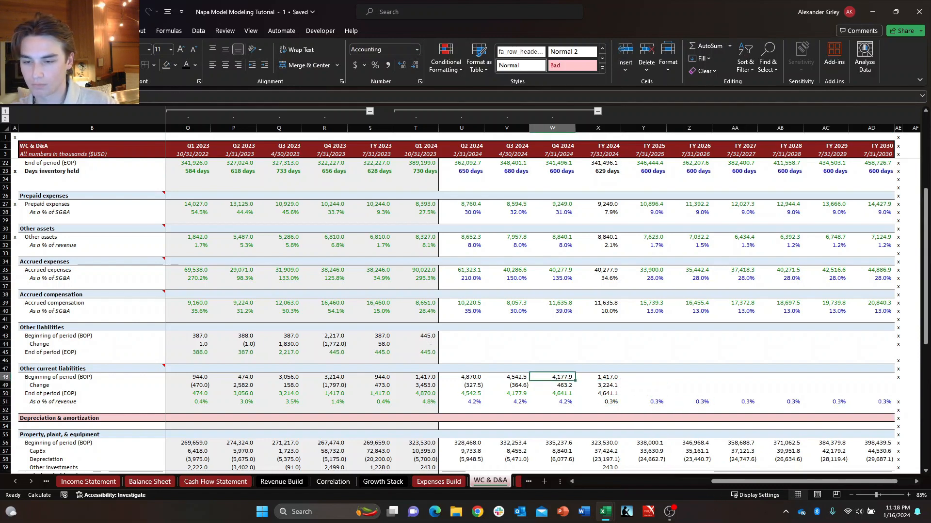
pyautogui.hotkey('shift', 'Down')
pyautogui.hotkey('shift', 'Down')
pyautogui.press('Down')
pyautogui.press('Down')
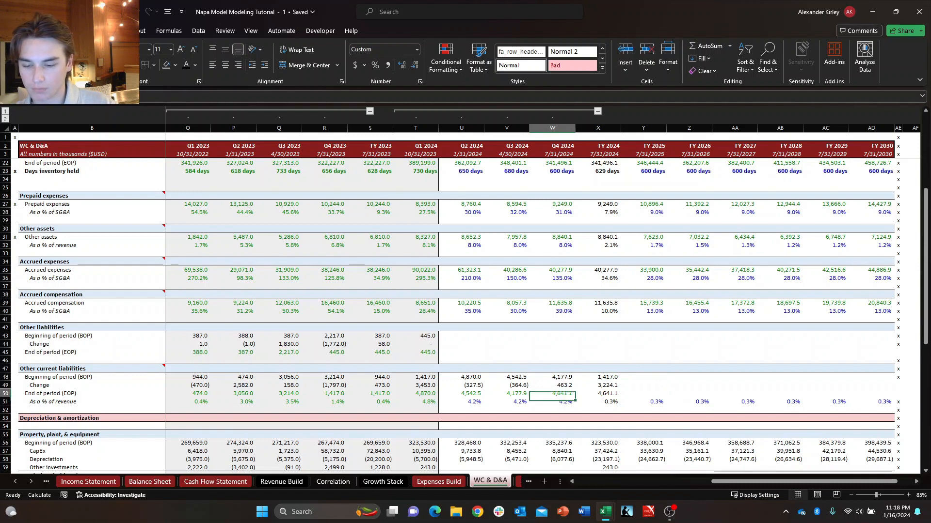
pyautogui.press('F2')
pyautogui.press('Escape')
# Copy the Q4 2024 Beginning of period, Change and End of period formulas of Other current liabilities into FY 2025 through FY 2030.
pyautogui.press('Up')
pyautogui.press('Up')
pyautogui.hotkey('shift', 'Down')
pyautogui.hotkey('shift', 'Down')
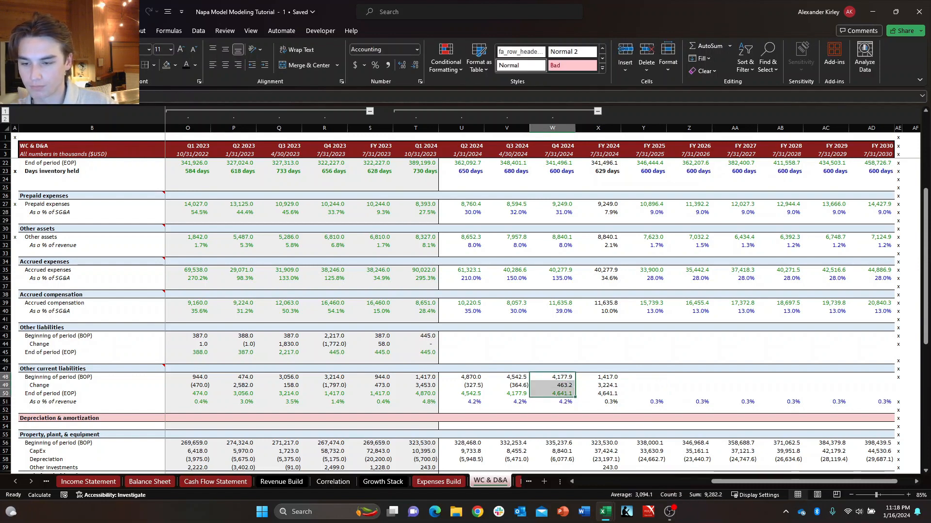
pyautogui.hotkey('ctrl', 'c')
pyautogui.press('Right')
pyautogui.press('Right')
pyautogui.hotkey('shift', 'Right')
pyautogui.hotkey('shift', 'Right')
pyautogui.hotkey('shift', 'Right')
pyautogui.hotkey('shift', 'Right')
pyautogui.hotkey('shift', 'Right')
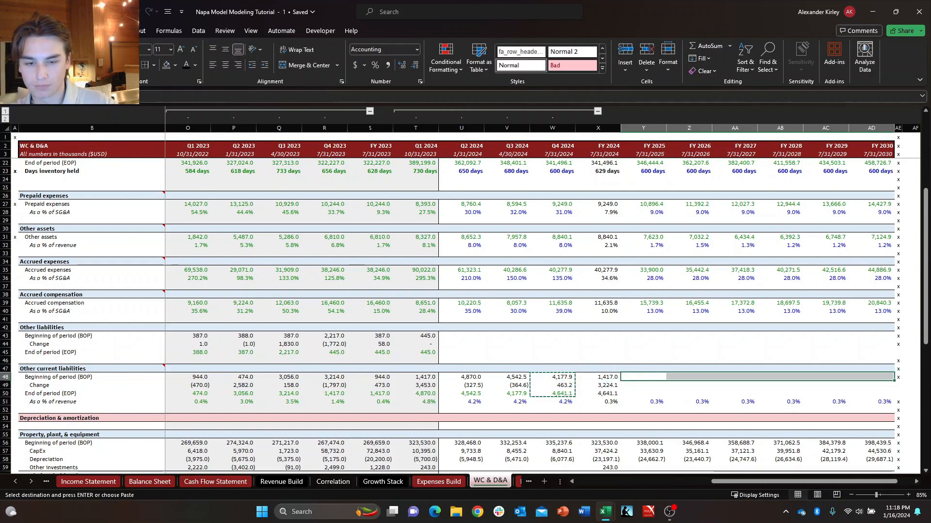
pyautogui.hotkey('shift', 'Down')
pyautogui.hotkey('shift', 'Down')
pyautogui.press('Return')
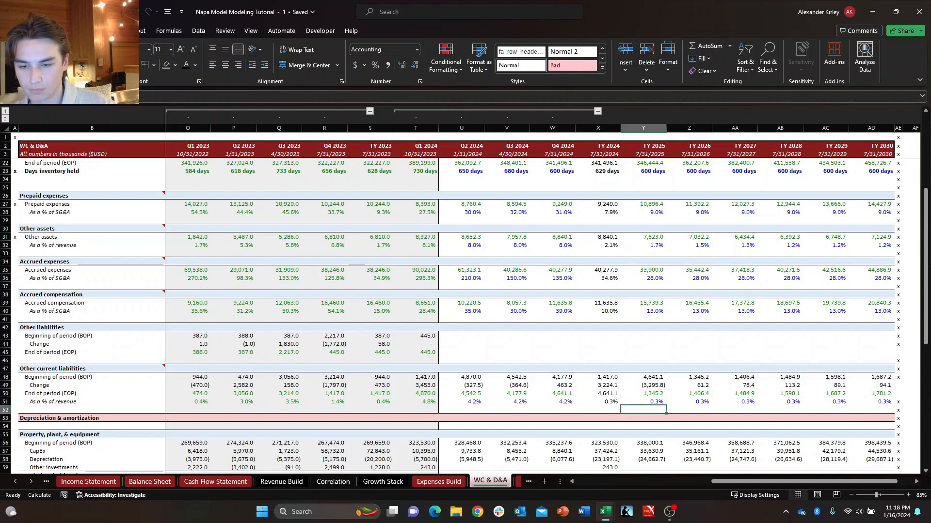
# Examine the FY 2025 and FY 2024 End of period formulas and the FY 2024 As a % of revenue formula of Other current liabilities.
pyautogui.press('Up')
pyautogui.press('Up')
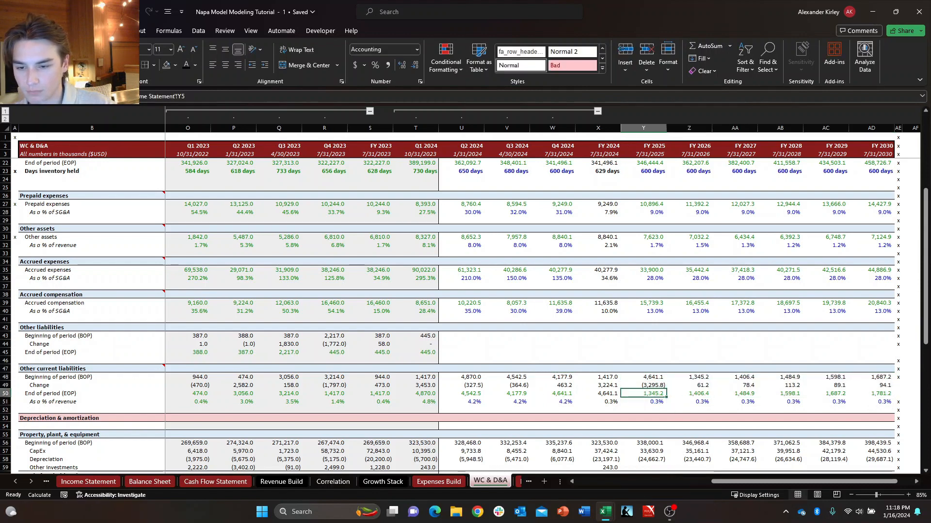
pyautogui.press('Left')
pyautogui.write('=+')
pyautogui.press('Left')
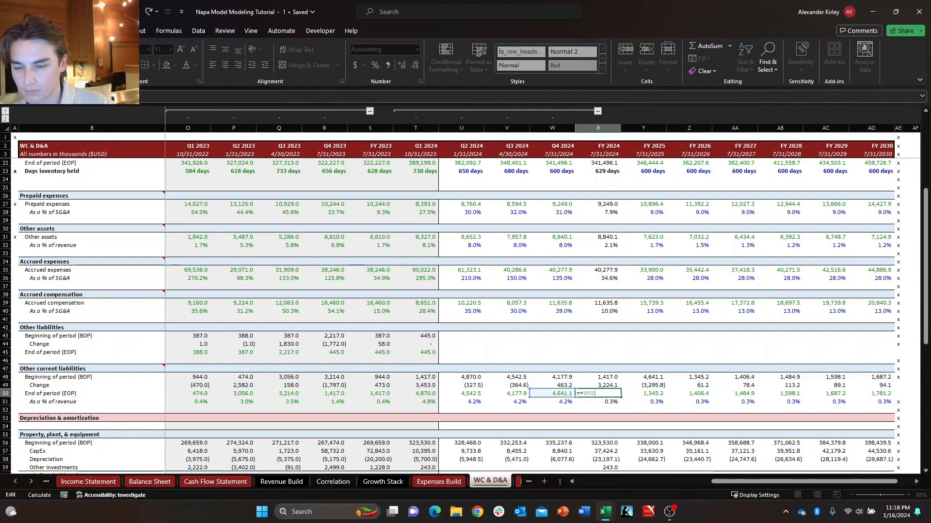
pyautogui.press('Return')
pyautogui.press('Right')
pyautogui.press('Left')
pyautogui.press('Up')
pyautogui.press('Down')
pyautogui.press('Up')
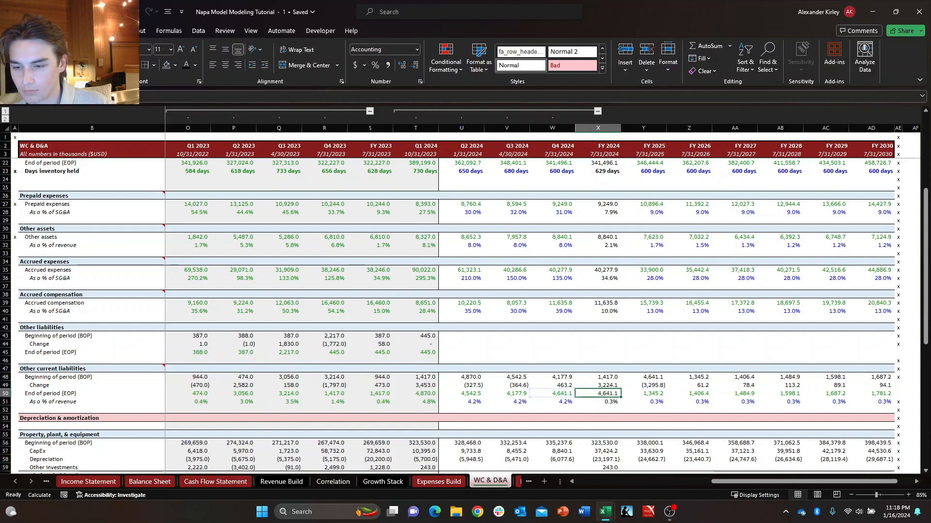
pyautogui.press('Return')
pyautogui.press('Up')
pyautogui.press('Return')
pyautogui.press('Up')
pyautogui.press('Up')
pyautogui.press('Up')
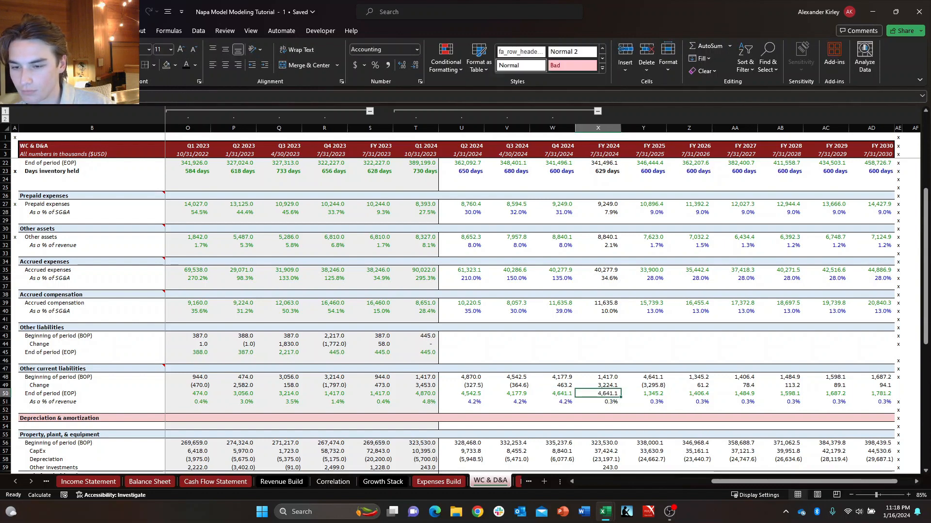
pyautogui.press('Down')
pyautogui.press('Down')
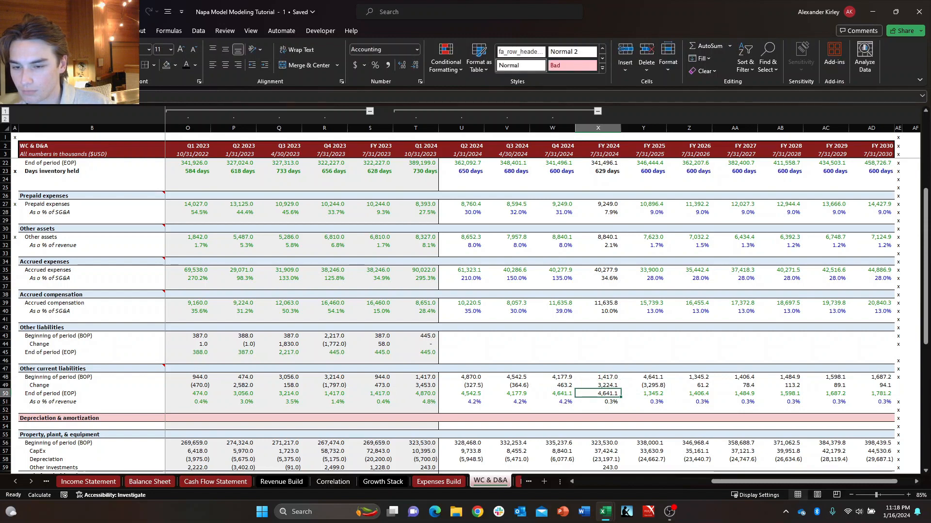
pyautogui.press('F2')
pyautogui.press('Return')
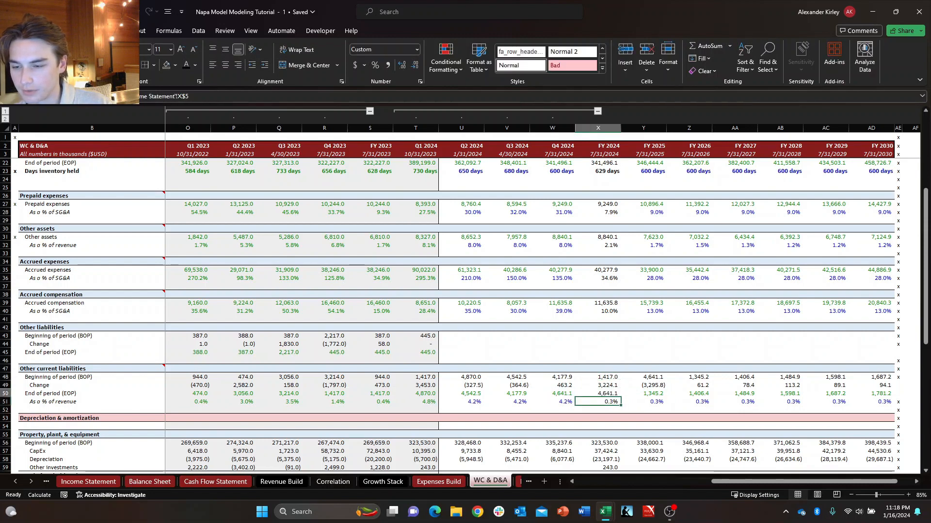
# Set the Q2 2024 As a % of revenue assumption of Other current liabilities to 2.0%.
pyautogui.press('Up')
pyautogui.press('Left')
pyautogui.press('Left')
pyautogui.press('Left')
pyautogui.press('Down')
pyautogui.press('Down')
pyautogui.press('Right')
pyautogui.press('Left')
pyautogui.press('Up')
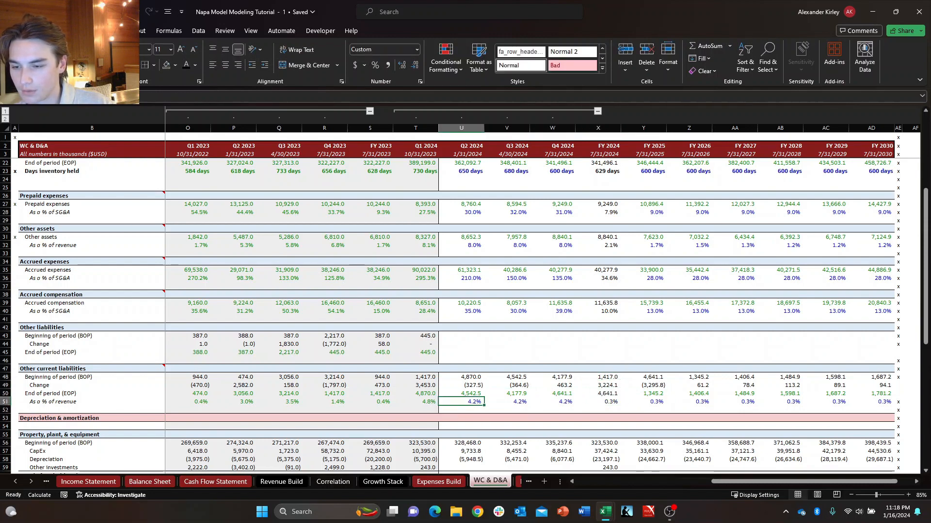
pyautogui.write('2')
pyautogui.press('Return')
pyautogui.press('Up')
pyautogui.press('Right')
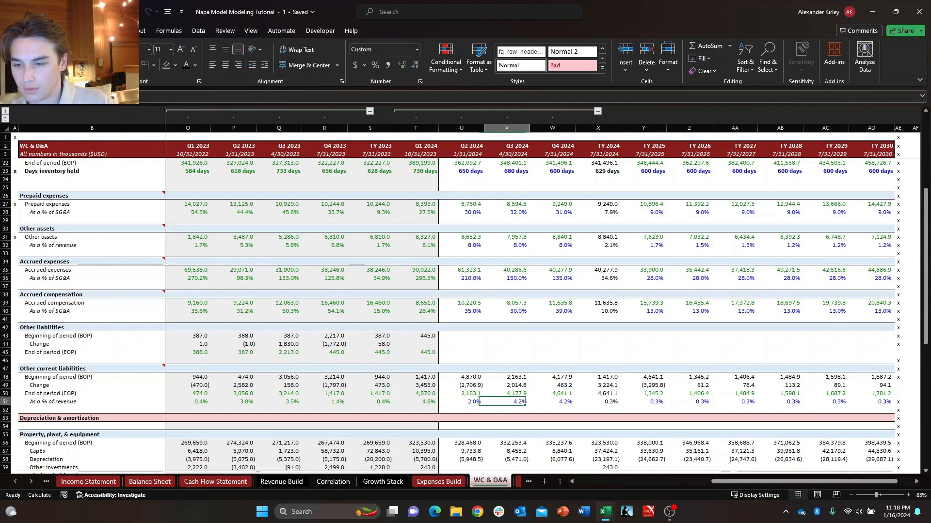
# Set the Q3 2024 and Q4 2024 As a % of revenue assumptions of Other current liabilities to 2.0%.
pyautogui.write('2')
pyautogui.press('Right')
pyautogui.write('22')
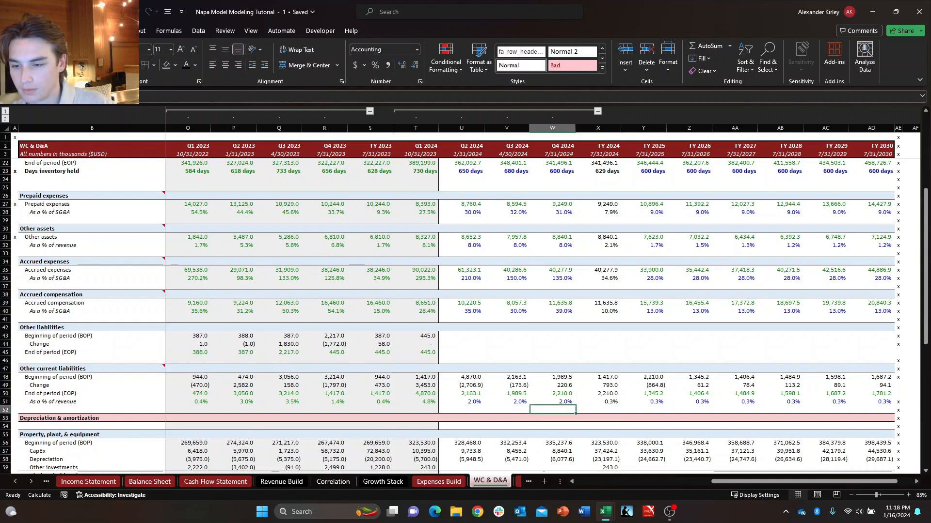
pyautogui.press('Left')
pyautogui.press('Left')
pyautogui.press('Down')
pyautogui.press('Up')
pyautogui.press('Down')
pyautogui.press('Up')
pyautogui.press('Right')
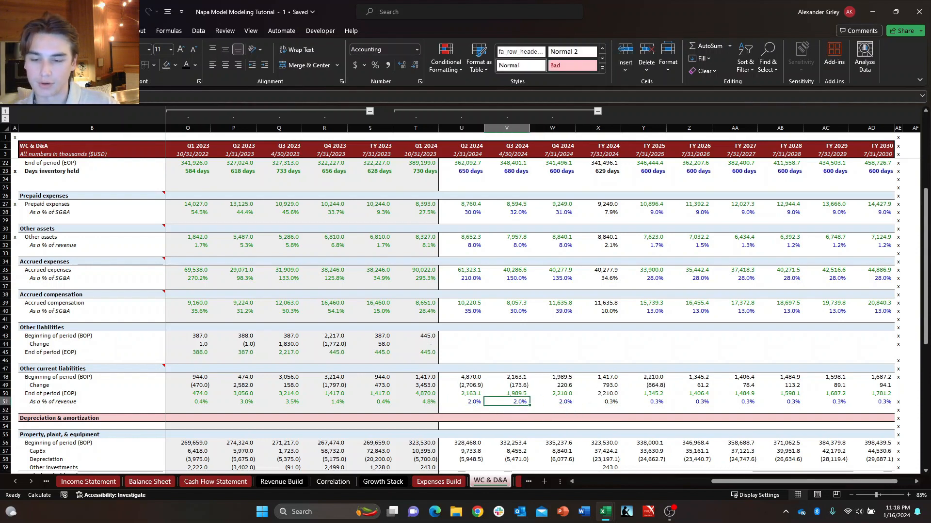
pyautogui.press('Down')
pyautogui.press('Up')
pyautogui.press('Left')
pyautogui.press('Down')
pyautogui.press('Up')
pyautogui.press('Down')
pyautogui.press('Up')
pyautogui.press('Right')
pyautogui.press('Left')
pyautogui.press('Down')
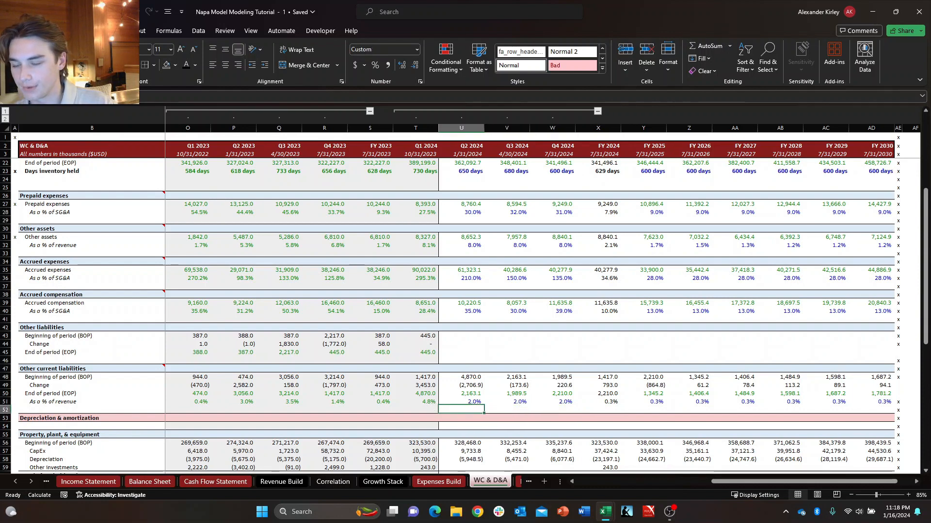
pyautogui.press('Up')
pyautogui.press('Right')
pyautogui.press('Left')
pyautogui.press('Down')
pyautogui.press('Right')
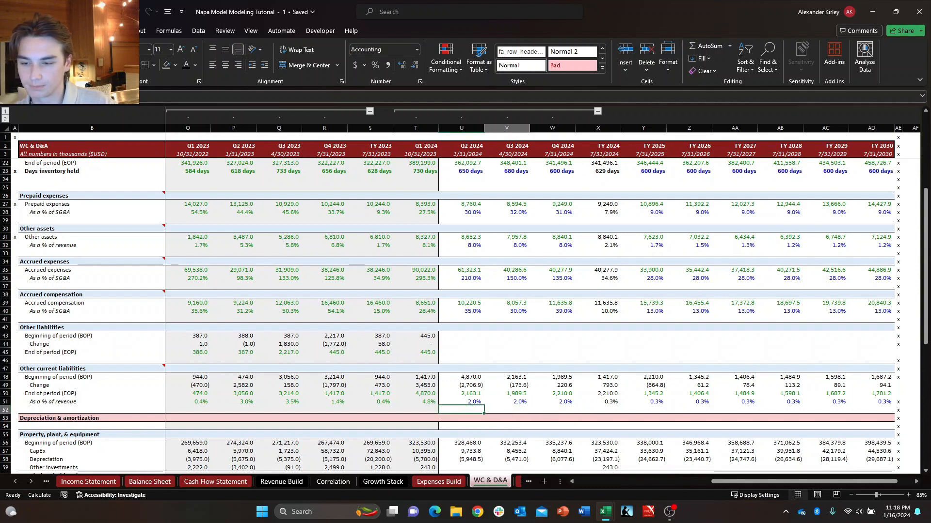
pyautogui.press('Up')
pyautogui.press('Left')
pyautogui.press('Down')
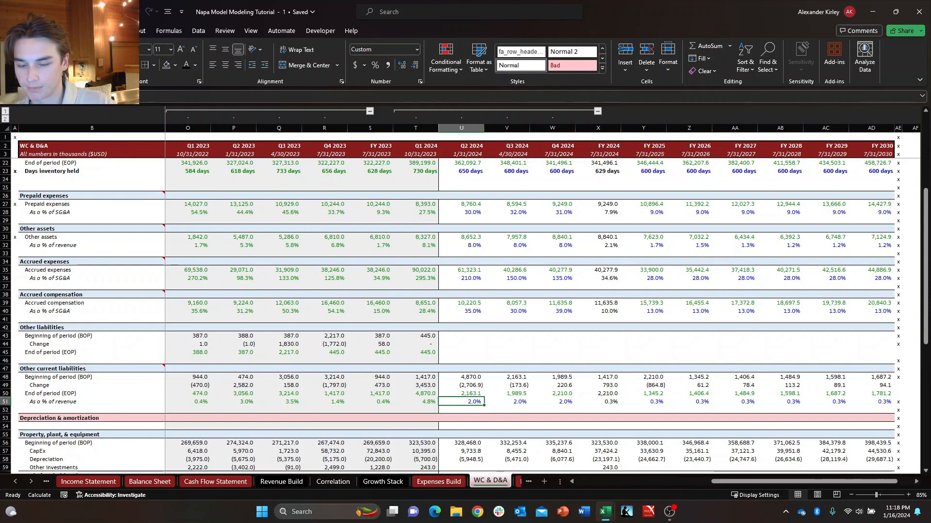
# Try 30.0% and 0.3% as the Q2 2024 As a % of revenue assumption of Other current liabilities, and set it back to 2.0%.
pyautogui.write('.3')
pyautogui.press('Return')
pyautogui.press('Up')
pyautogui.press('Right')
pyautogui.press('Left')
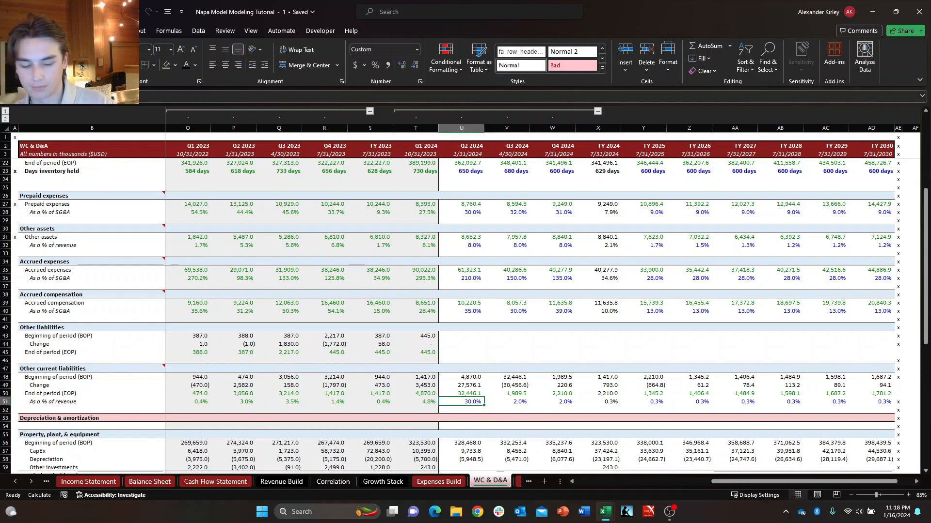
pyautogui.write('.003')
pyautogui.press('Return')
pyautogui.press('Down')
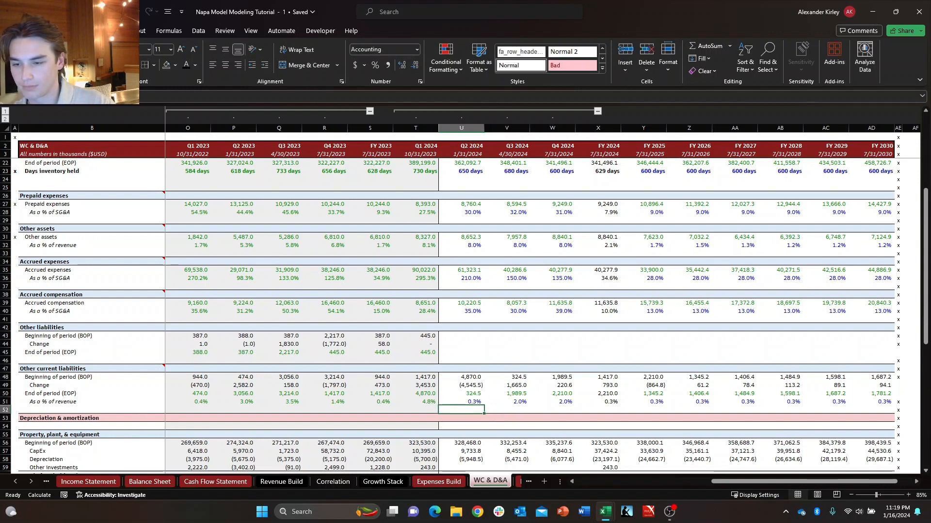
pyautogui.hotkey('ctrl', 'z')
pyautogui.write('.02')
pyautogui.press('Return')
pyautogui.press('Up')
pyautogui.press('Right')
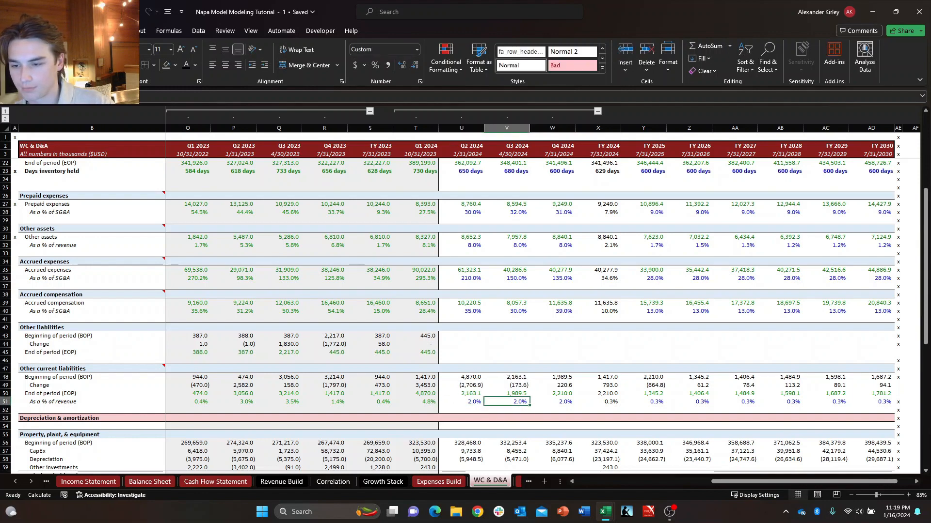
# Examine the historical End of period balances of Other current liabilities from FY 2021 through Q1 2024.
pyautogui.press('Up')
pyautogui.press('Left')
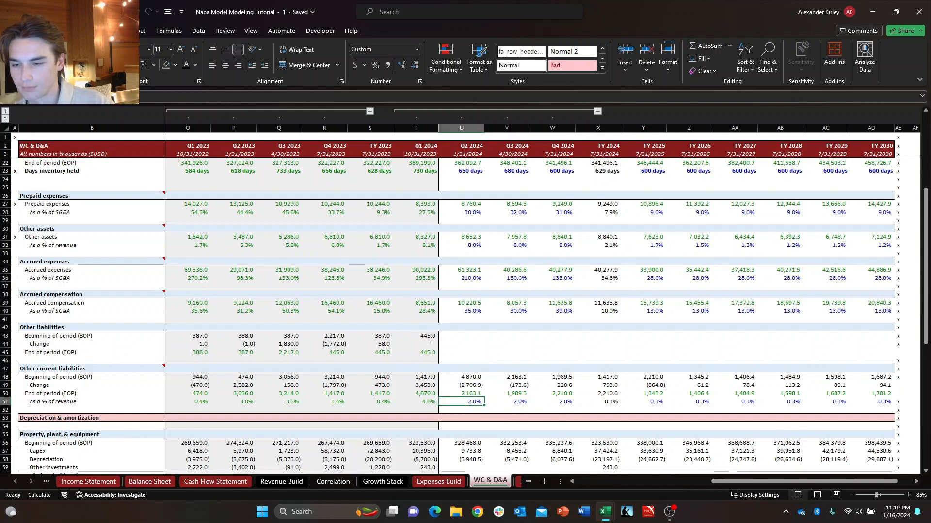
pyautogui.hotkey('ctrl', 'c')
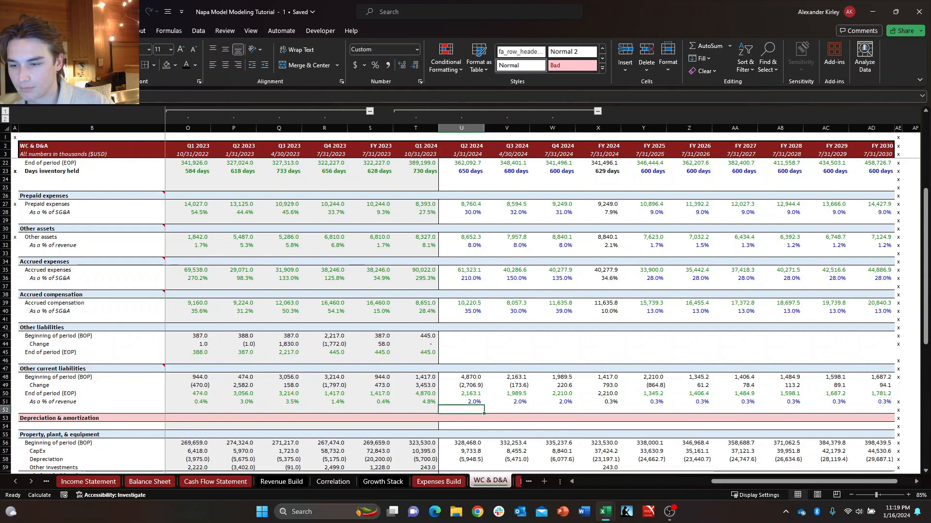
pyautogui.press('Up')
pyautogui.press('Left')
pyautogui.press('Left')
pyautogui.press('Left')
pyautogui.press('Left')
pyautogui.press('Left')
pyautogui.press('Left')
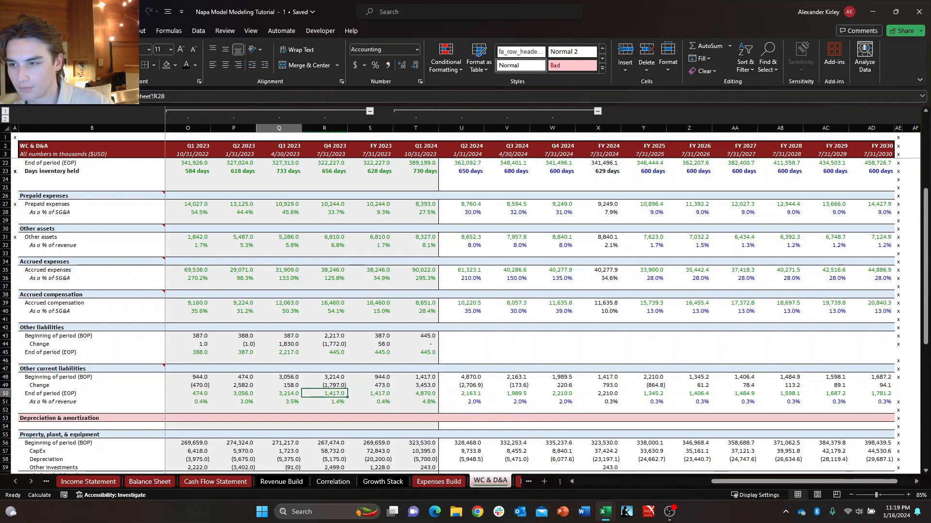
pyautogui.press('Left')
pyautogui.press('Left')
pyautogui.press('Left')
pyautogui.press('Left')
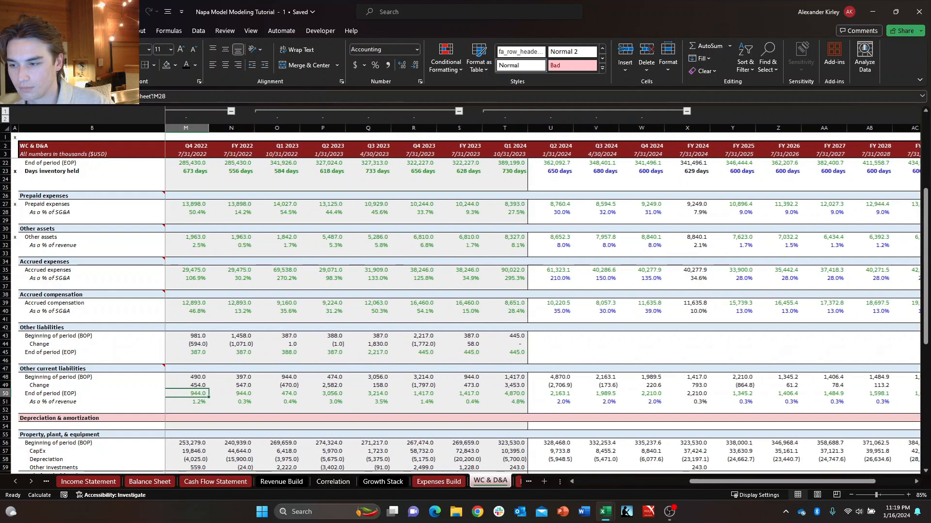
pyautogui.press('Right')
pyautogui.press('Right')
pyautogui.press('Right')
pyautogui.press('Down')
pyautogui.press('Up')
pyautogui.press('Right')
pyautogui.press('Left')
pyautogui.press('Left')
pyautogui.press('Left')
pyautogui.press('Left')
pyautogui.press('Left')
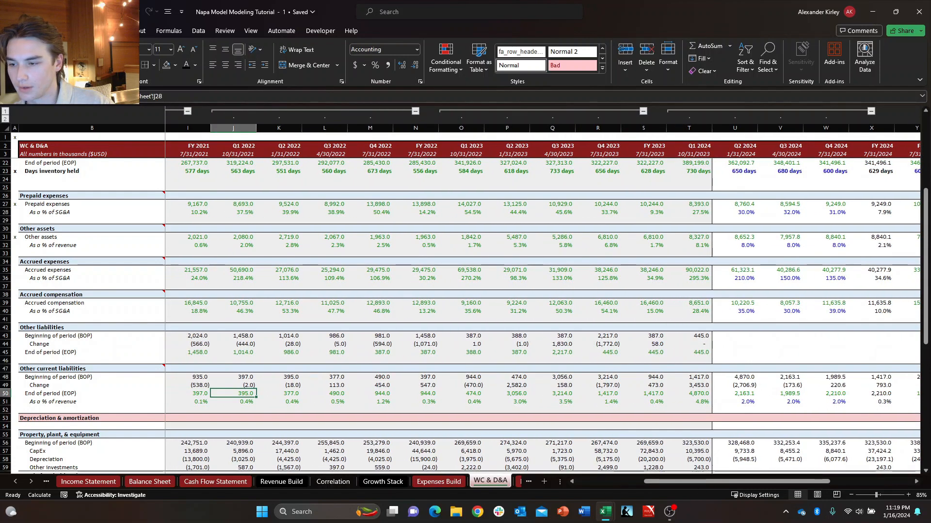
pyautogui.press('Right')
pyautogui.press('Right')
pyautogui.press('Right')
pyautogui.press('Right')
pyautogui.press('Right')
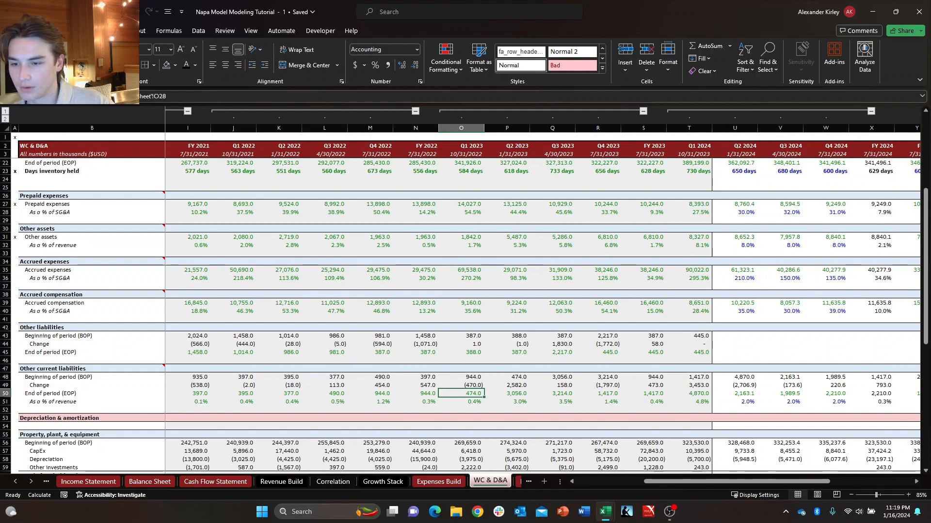
pyautogui.press('Right')
pyautogui.press('Right')
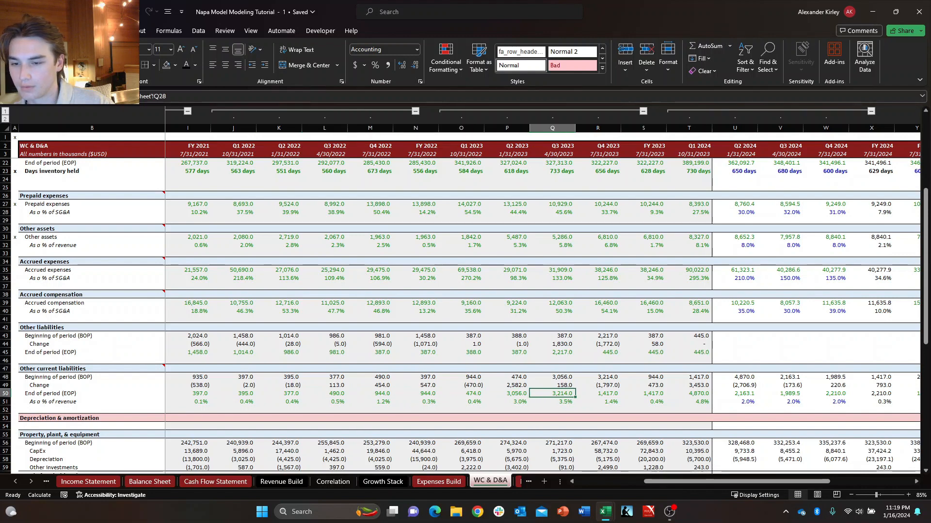
pyautogui.press('Right')
pyautogui.press('Right')
pyautogui.press('Right')
pyautogui.press('Right')
pyautogui.press('Right')
pyautogui.press('Right')
pyautogui.press('Right')
pyautogui.press('Right')
pyautogui.press('Right')
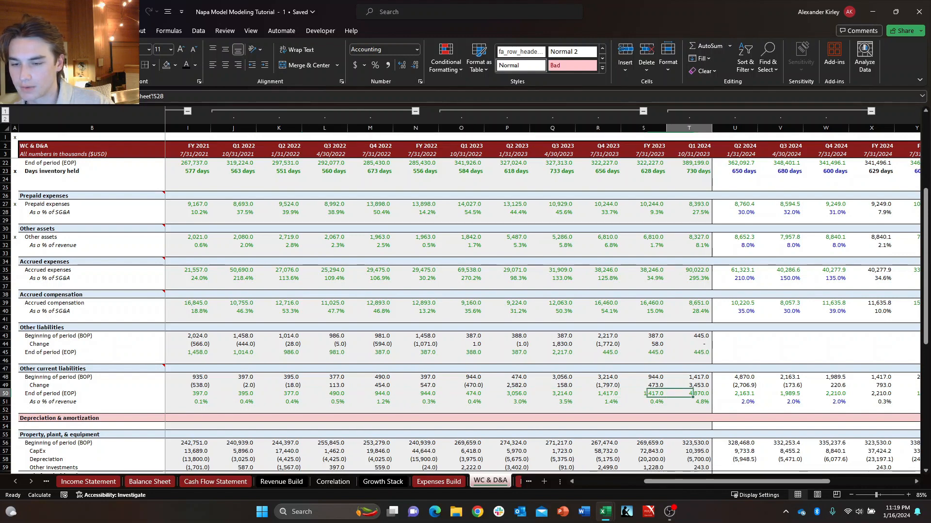
pyautogui.press('Left')
pyautogui.press('Left')
pyautogui.press('Left')
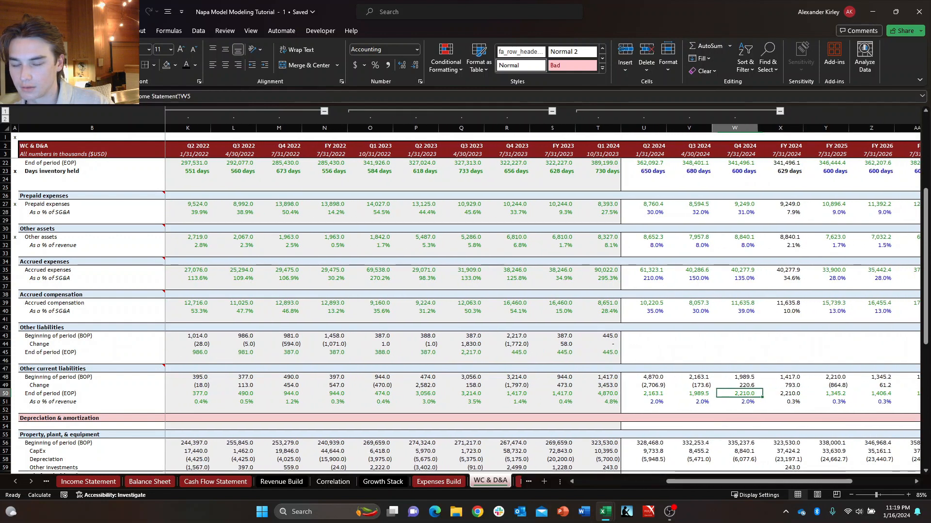
# Compare the projected End of period balances and As a % of revenue values of Other current liabilities from Q2 2024 through FY 2025.
pyautogui.press('Left')
pyautogui.press('Left')
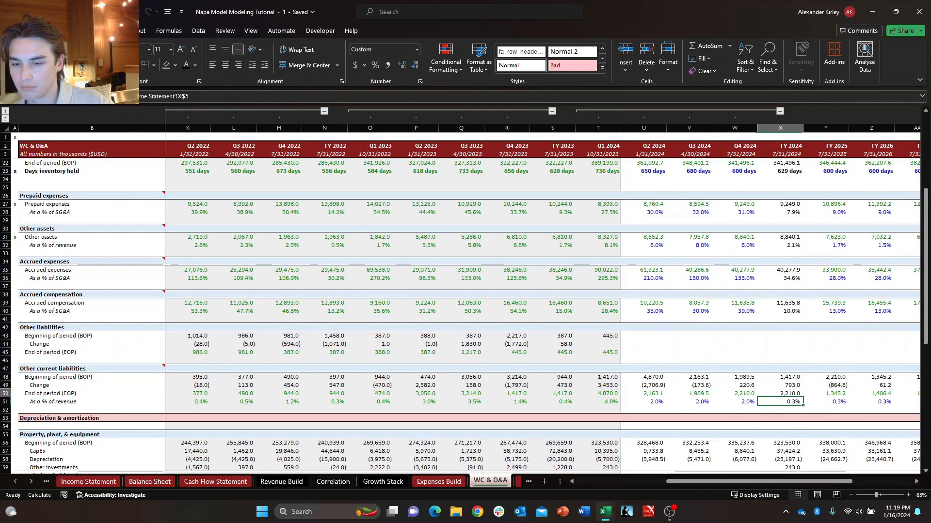
pyautogui.press('Right')
pyautogui.press('Right')
pyautogui.press('Right')
pyautogui.press('Right')
pyautogui.press('Right')
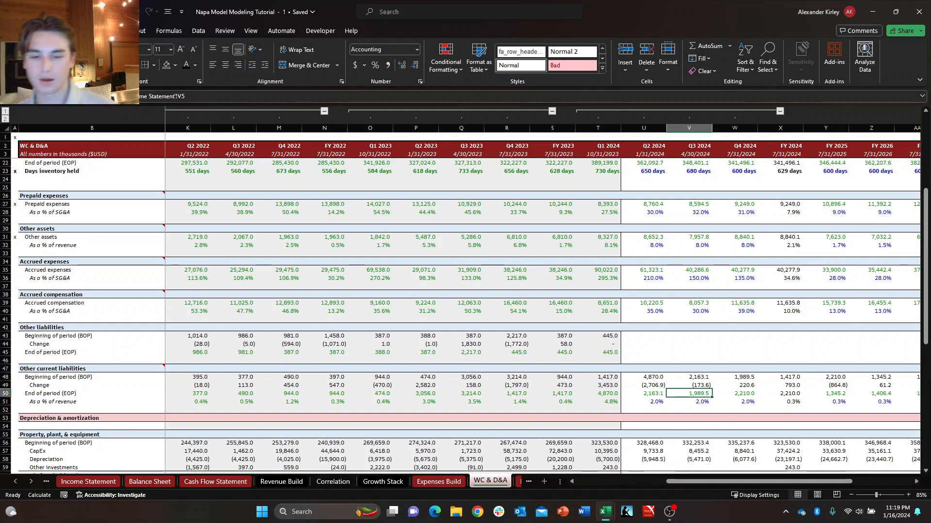
pyautogui.press('Down')
pyautogui.press('Left')
pyautogui.press('Left')
pyautogui.press('Right')
pyautogui.press('Right')
pyautogui.press('Right')
pyautogui.press('Right')
pyautogui.press('Right')
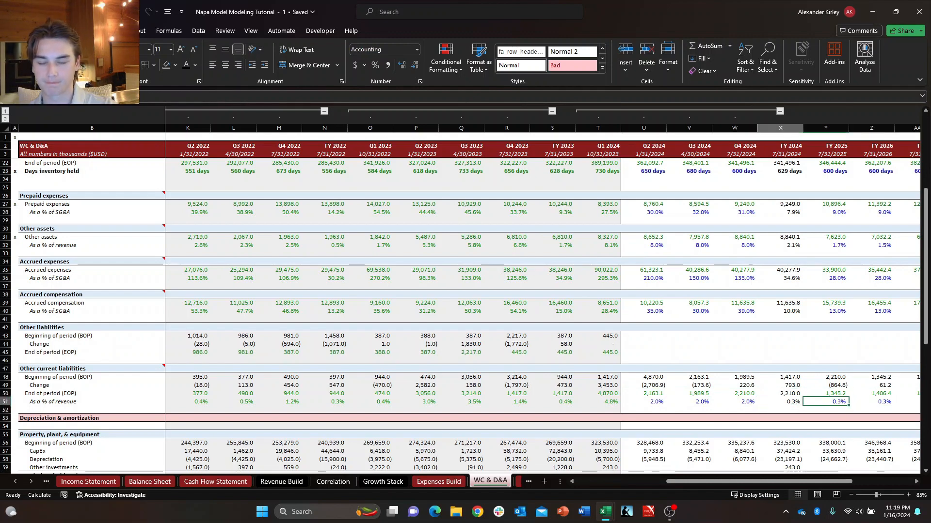
pyautogui.press('Left')
pyautogui.press('Left')
pyautogui.press('Left')
pyautogui.press('Left')
pyautogui.press('Left')
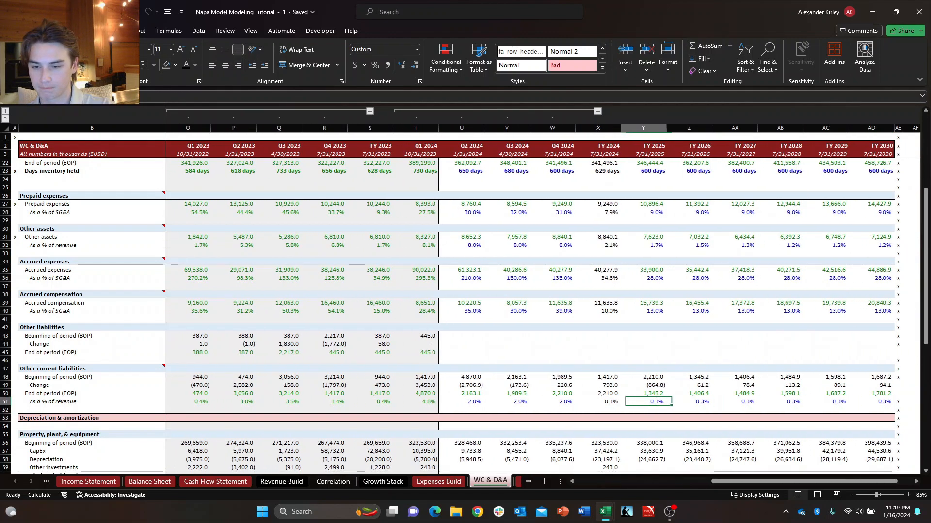
# Check the cell contents behind the FY 2025, FY 2024 and Q4 2024 As a % of revenue values of Other current liabilities.
pyautogui.press('F2')
pyautogui.press('Escape')
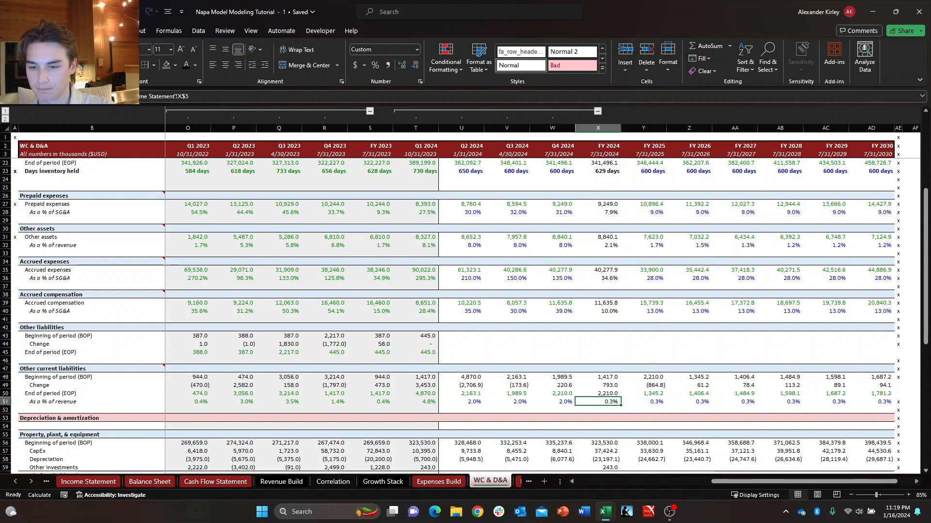
pyautogui.press('F2')
pyautogui.press('Escape')
pyautogui.press('Left')
pyautogui.press('F2')
pyautogui.press('Escape')
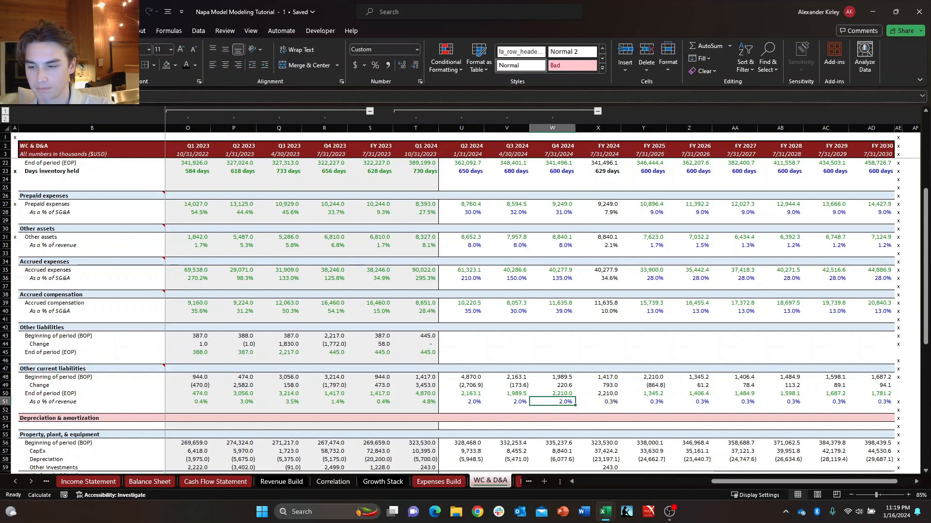
# Copy the FY 2023 As a % of revenue formula of Other current liabilities into FY 2024, keeping the FY 2024 cell's black formatting.
pyautogui.press('Left')
pyautogui.press('Left')
pyautogui.press('Left')
pyautogui.press('Left')
pyautogui.hotkey('ctrl', 'c')
pyautogui.press('Right')
pyautogui.press('Right')
pyautogui.press('Right')
pyautogui.press('Right')
pyautogui.press('Right')
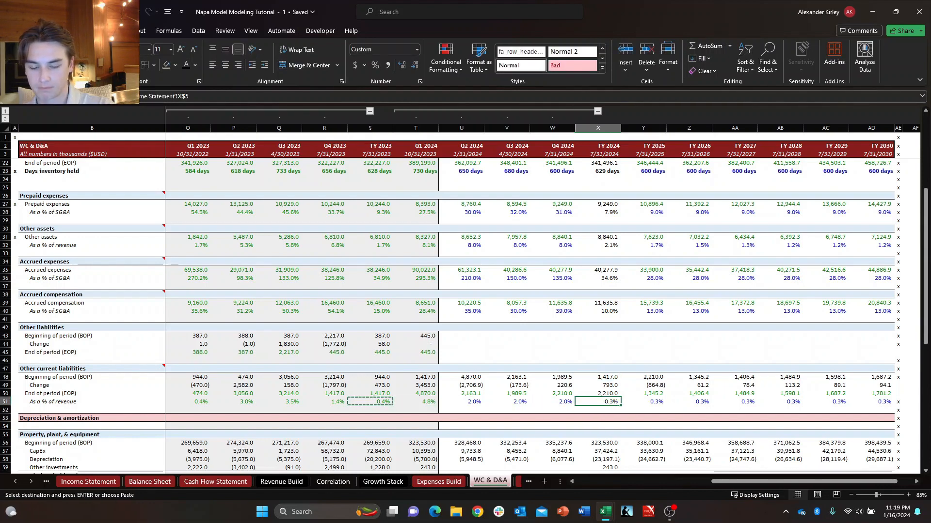
pyautogui.press('Escape')
pyautogui.press('Right')
pyautogui.press('Left')
pyautogui.press('Right')
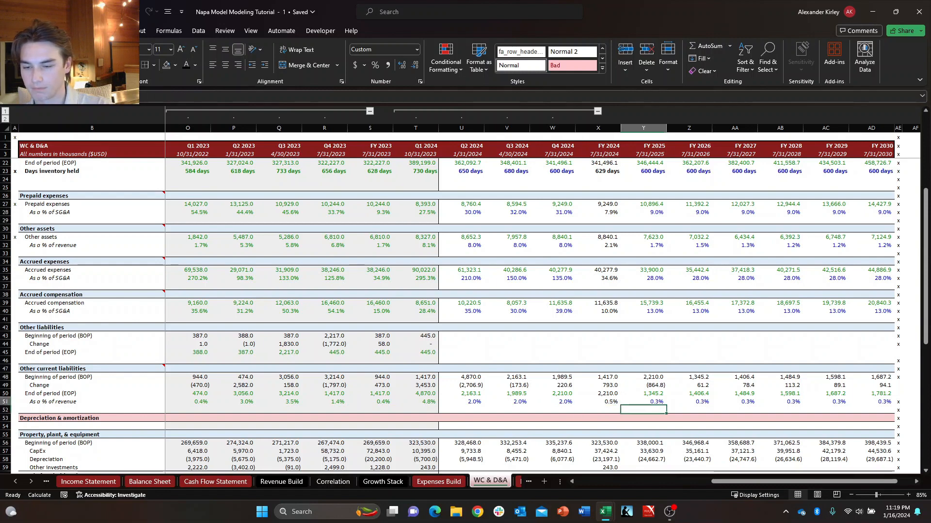
# Set the FY 2025 As a % of revenue assumption of Other current liabilities to 0.4% and fill it across through FY 2030.
pyautogui.press('Left')
pyautogui.press('Right')
pyautogui.press('Right')
pyautogui.press('Left')
pyautogui.press('Left')
pyautogui.press('Right')
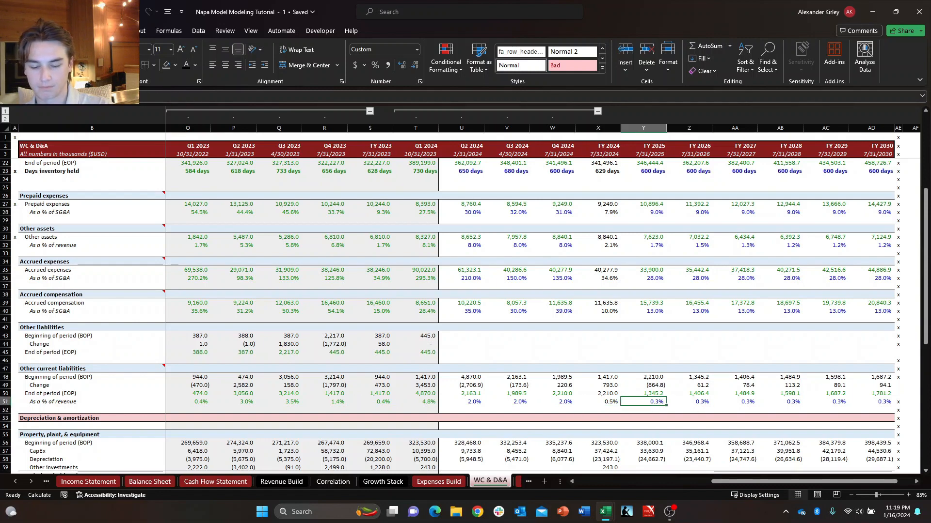
pyautogui.press('BackSpace')
pyautogui.write('.004')
pyautogui.press('Return')
pyautogui.press('Up')
pyautogui.hotkey('shift', 'Right')
pyautogui.hotkey('shift', 'Right')
pyautogui.hotkey('shift', 'Right')
pyautogui.hotkey('shift', 'Right')
pyautogui.hotkey('shift', 'Right')
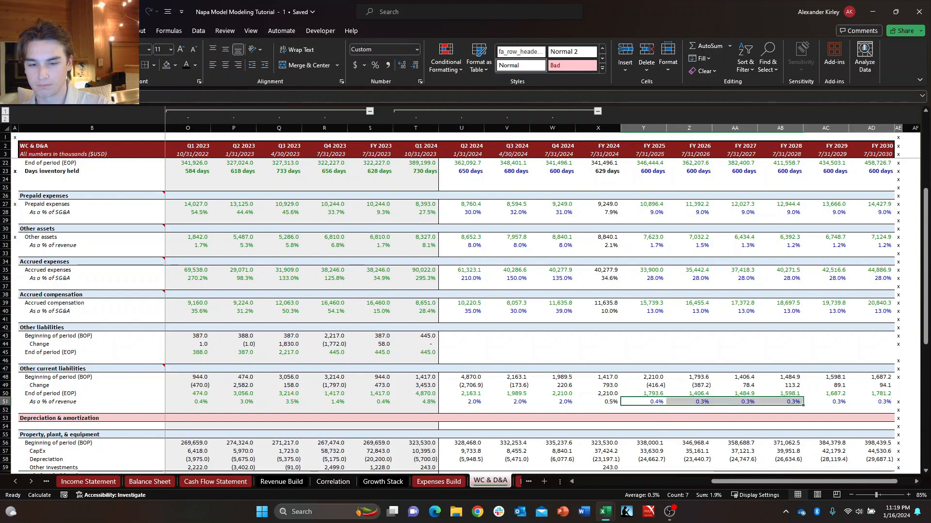
pyautogui.hotkey('ctrl', 'r')
pyautogui.press('Down')
pyautogui.press('Up')
pyautogui.press('Left')
pyautogui.press('Left')
pyautogui.press('Left')
pyautogui.press('Left')
pyautogui.press('Left')
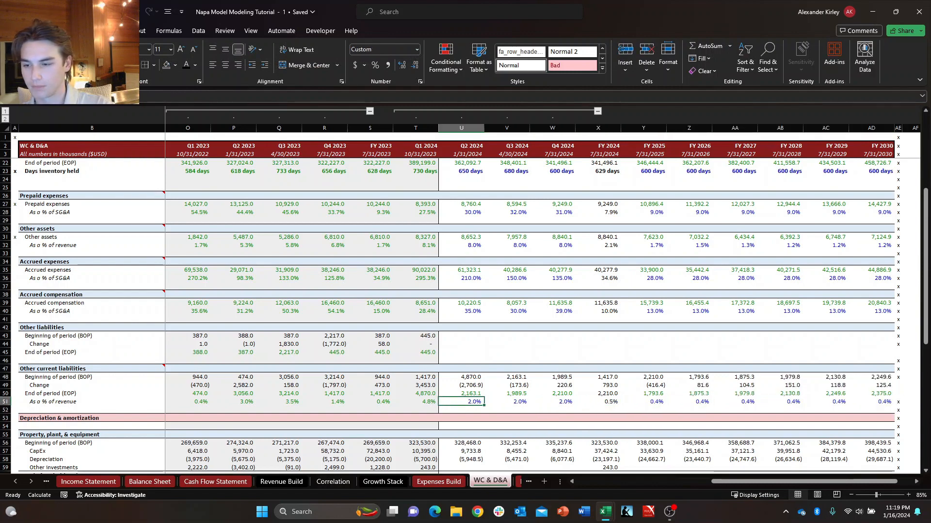
pyautogui.press('Down')
pyautogui.press('Right')
pyautogui.press('Up')
pyautogui.press('Up')
pyautogui.press('Up')
pyautogui.press('Up')
pyautogui.press('Up')
pyautogui.press('Left')
pyautogui.press('Left')
pyautogui.press('Up')
pyautogui.press('Up')
pyautogui.press('Right')
pyautogui.press('Right')
pyautogui.press('Right')
pyautogui.press('Down')
pyautogui.press('Down')
pyautogui.press('Down')
pyautogui.press('Down')
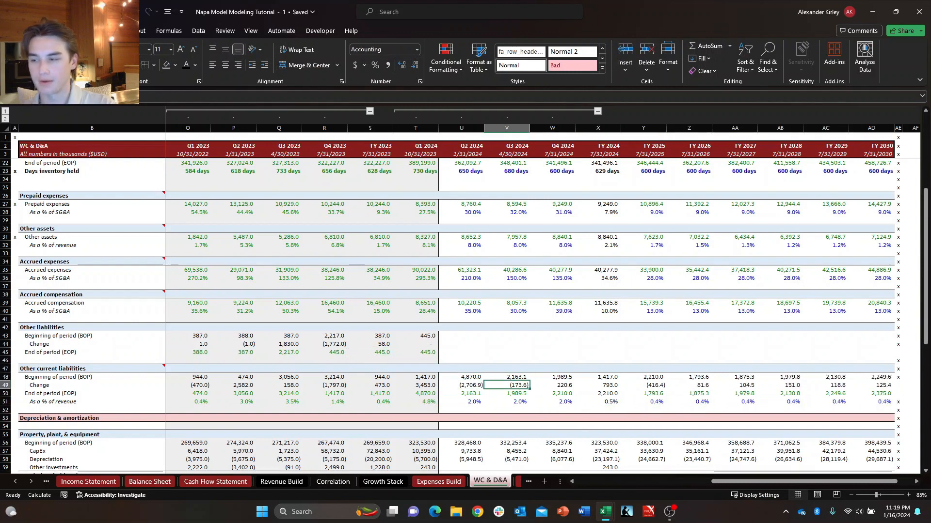
pyautogui.press('Left')
pyautogui.press('Left')
pyautogui.press('Left')
pyautogui.press('Left')
pyautogui.press('Up')
pyautogui.press('Up')
pyautogui.press('Up')
pyautogui.press('Up')
pyautogui.press('Right')
pyautogui.press('Up')
pyautogui.press('Right')
pyautogui.press('Right')
pyautogui.press('Down')
pyautogui.press('Down')
pyautogui.press('Down')
pyautogui.press('Down')
pyautogui.press('Down')
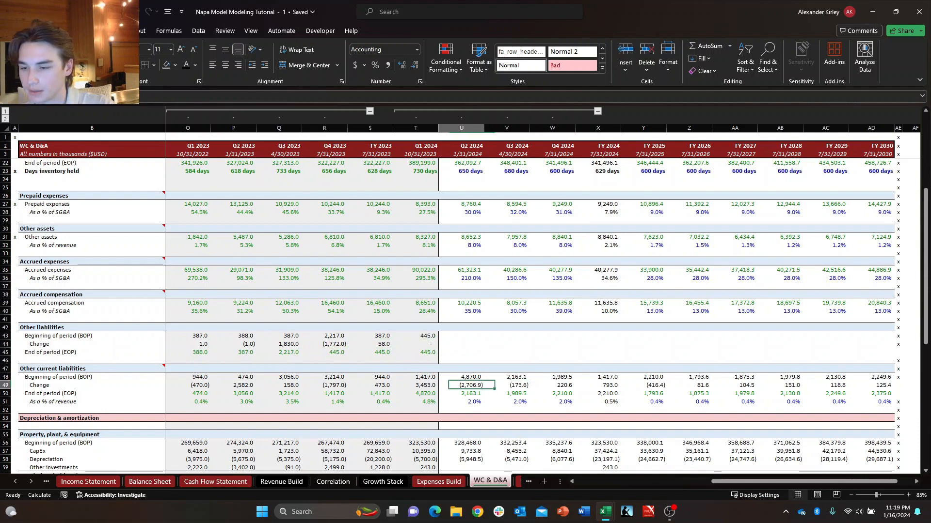
pyautogui.press('Right')
pyautogui.press('Return')
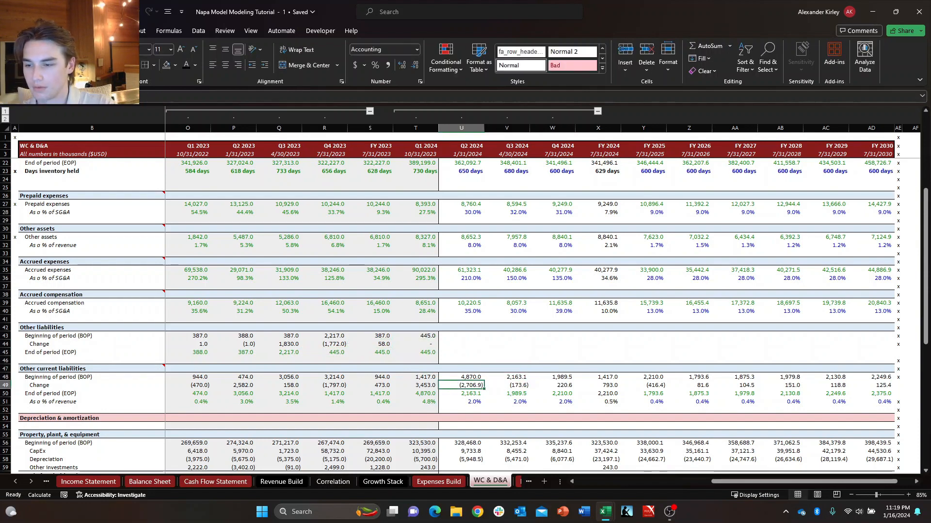
# Copy the Change formulas of Other current liabilities for Q2 2024 through FY 2030 into the Change row of Other liabilities.
pyautogui.press('Up')
pyautogui.hotkey('shift', 'Right')
pyautogui.hotkey('shift', 'Right')
pyautogui.hotkey('shift', 'Right')
pyautogui.hotkey('shift', 'Right')
pyautogui.hotkey('shift', 'Right')
pyautogui.hotkey('shift', 'Right')
pyautogui.hotkey('shift', 'Right')
pyautogui.hotkey('shift', 'Right')
pyautogui.hotkey('ctrl', 'c')
pyautogui.press('Up')
pyautogui.press('Up')
pyautogui.press('Up')
pyautogui.press('Up')
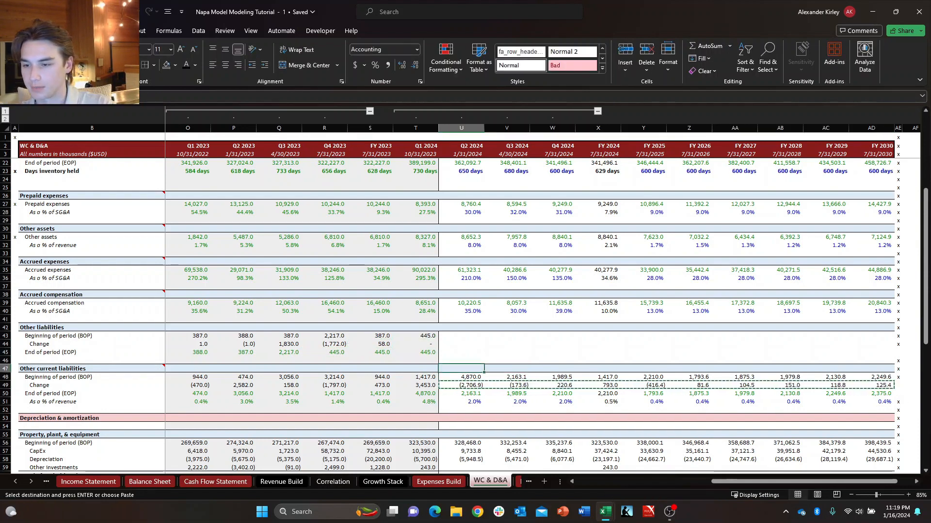
pyautogui.hotkey('ctrl', 'v')
pyautogui.press('Right')
pyautogui.press('Escape')
pyautogui.press('Left')
# Insert a new row between the Other liabilities schedule and the Other current liabilities header.
pyautogui.press('Down')
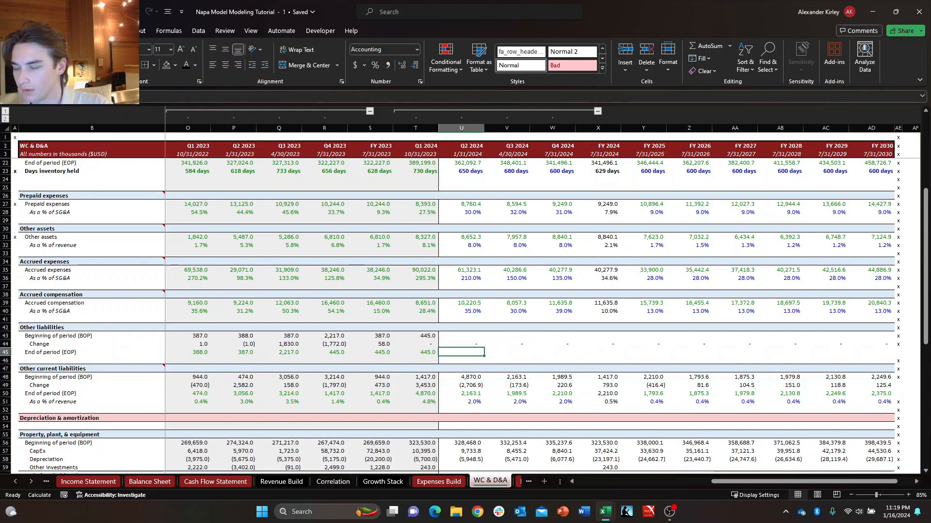
pyautogui.press('Left')
pyautogui.press('Down')
pyautogui.press('Down')
pyautogui.press('Down')
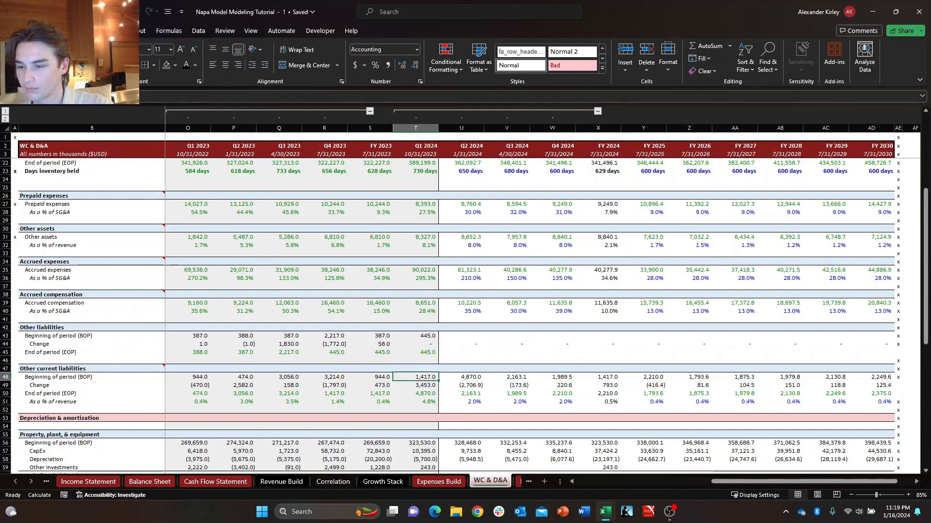
pyautogui.hotkey('ctrl', 'shift', '+')
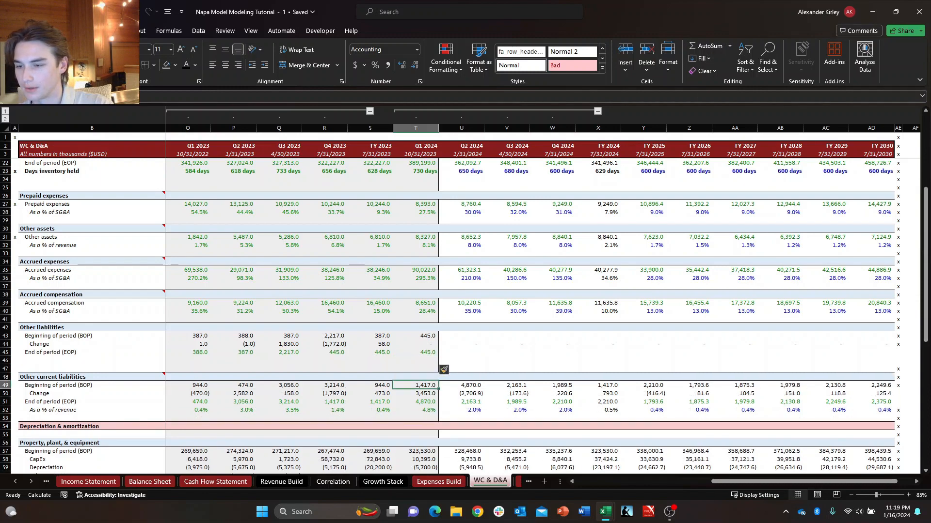
# Copy the entire As a % of revenue row of Other current liabilities, label through FY 2030, beneath End of period of Other liabilities.
pyautogui.press('Down')
pyautogui.press('Down')
pyautogui.press('Down')
pyautogui.press('Down')
pyautogui.press('Down')
pyautogui.press('Down')
pyautogui.press('Home')
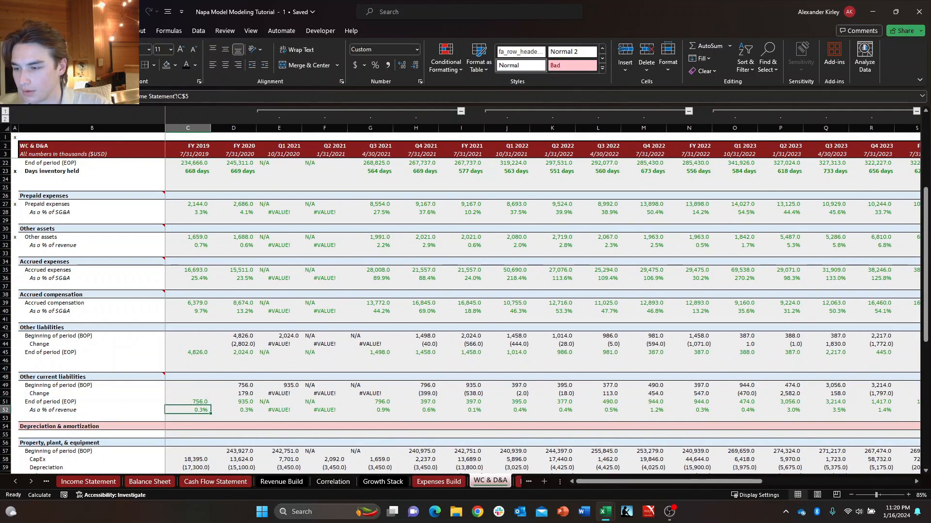
pyautogui.press('Left')
pyautogui.hotkey('ctrl', 'shift', 'Right')
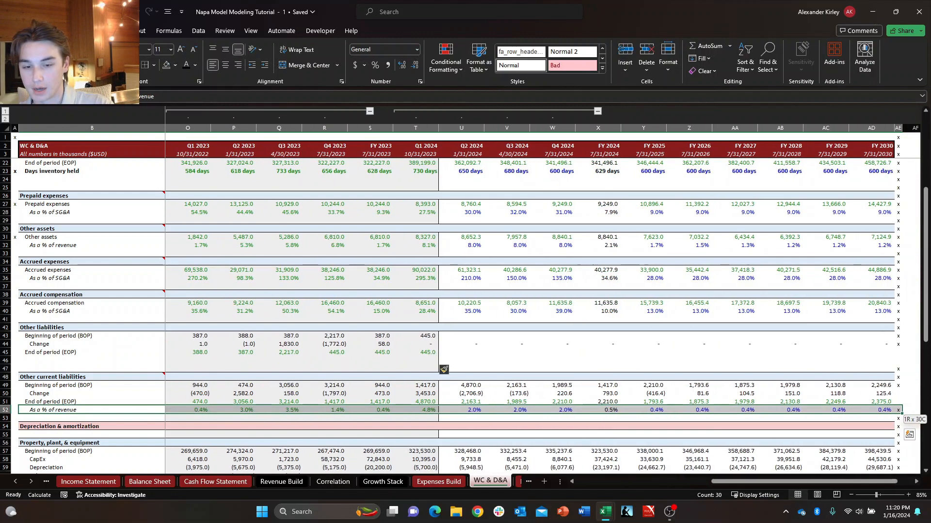
pyautogui.hotkey('shift', 'Left')
pyautogui.hotkey('ctrl', 'c')
pyautogui.press('Up')
pyautogui.press('Up')
pyautogui.press('Up')
pyautogui.press('Up')
pyautogui.press('Up')
pyautogui.press('Up')
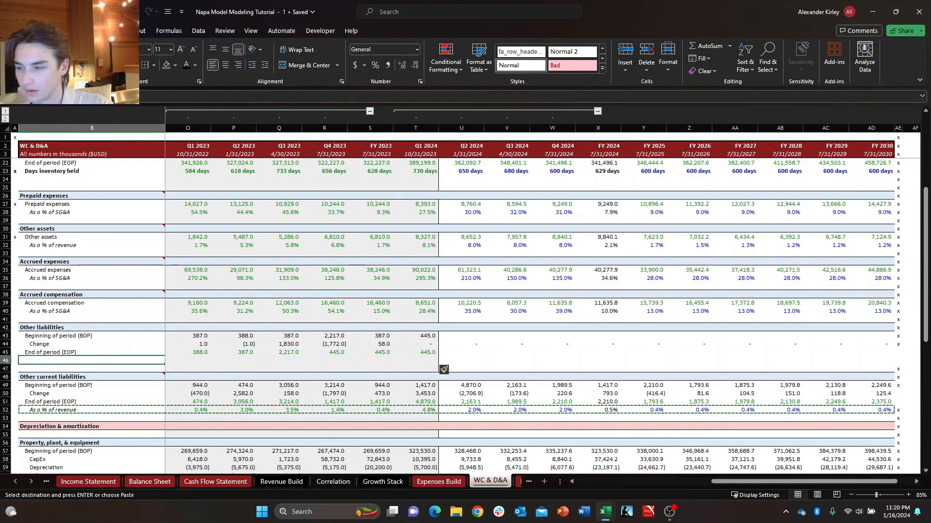
pyautogui.hotkey('ctrl', 'v')
pyautogui.press('Escape')
pyautogui.press('Right')
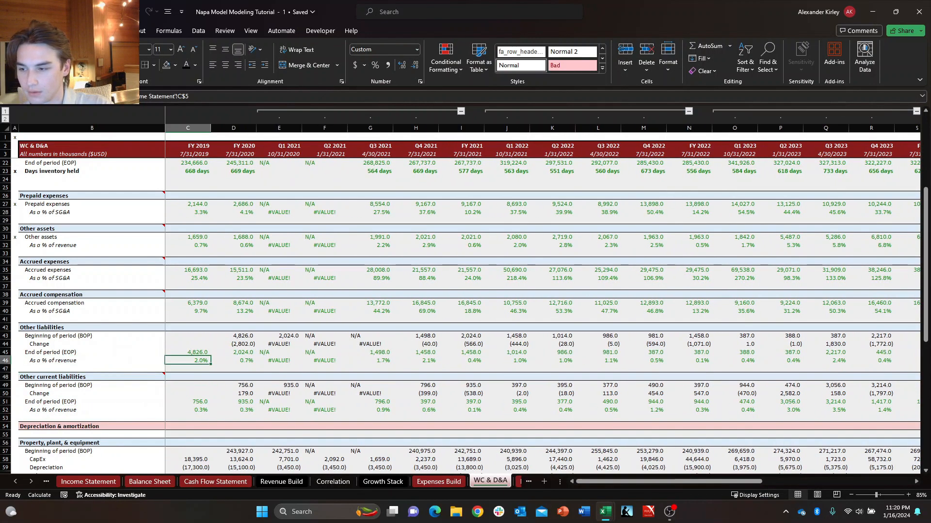
# Check the FY 2019 and FY 2020 As a % of revenue formulas of Other liabilities for correct cell references.
pyautogui.press('F2')
pyautogui.press('Tab')
pyautogui.press('F2')
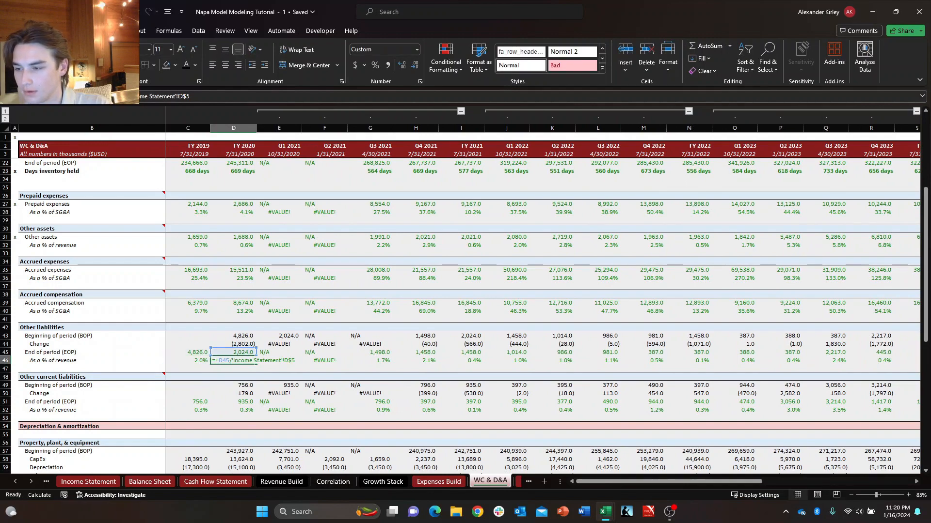
pyautogui.press('Tab')
pyautogui.press('Left')
pyautogui.press('Up')
pyautogui.press('Down')
# Compare the historical As a % of revenue values of Other liabilities with the projected Q2 2024 through FY 2024 values.
pyautogui.press('Right')
pyautogui.press('Right')
pyautogui.press('Right')
pyautogui.press('Right')
pyautogui.press('Right')
pyautogui.press('Right')
pyautogui.press('Right')
pyautogui.press('Right')
pyautogui.press('Right')
pyautogui.press('Right')
pyautogui.press('Right')
pyautogui.press('Right')
pyautogui.press('Right')
pyautogui.press('Right')
pyautogui.press('Right')
pyautogui.press('Right')
pyautogui.press('Right')
pyautogui.press('Right')
pyautogui.press('Right')
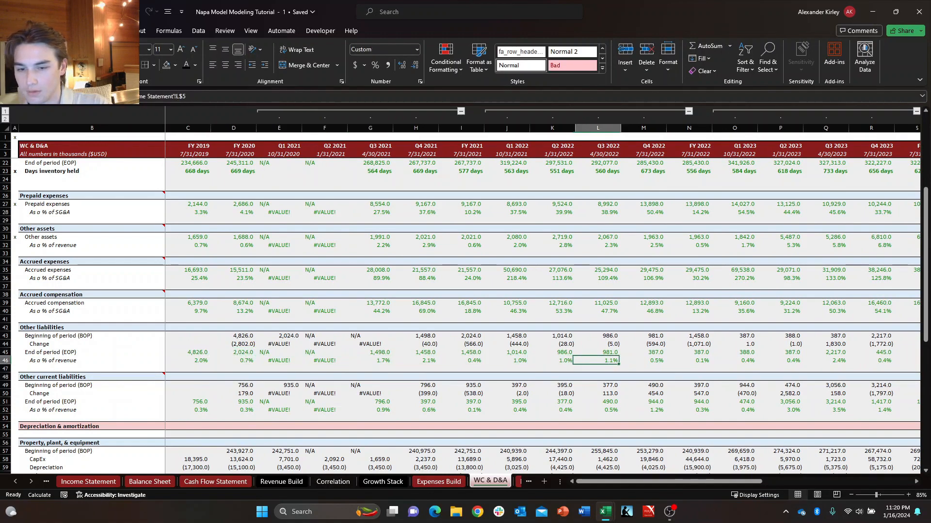
pyautogui.press('Right')
pyautogui.press('Left')
pyautogui.press('Left')
pyautogui.press('Left')
pyautogui.press('Left')
pyautogui.press('Left')
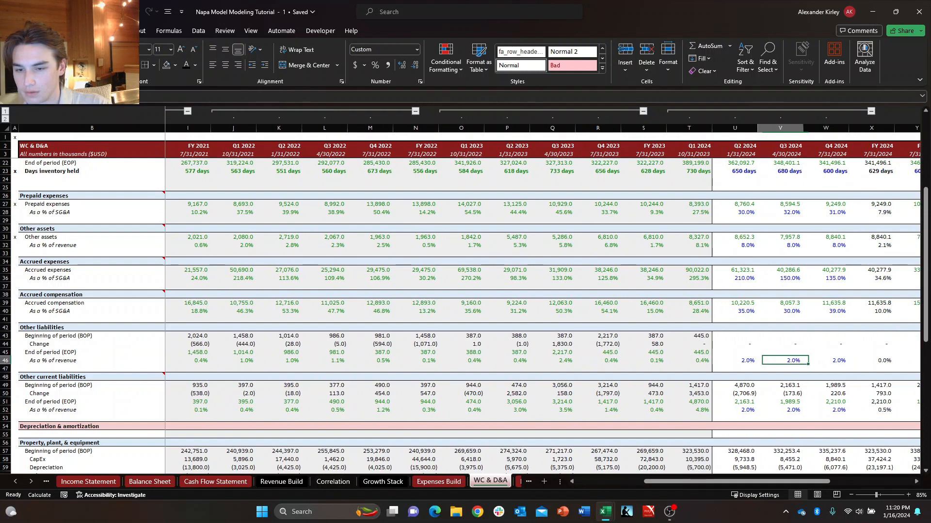
pyautogui.press('Down')
pyautogui.press('Right')
pyautogui.press('Up')
pyautogui.press('Right')
pyautogui.press('Down')
pyautogui.press('Right')
pyautogui.press('Left')
pyautogui.press('Left')
pyautogui.press('Left')
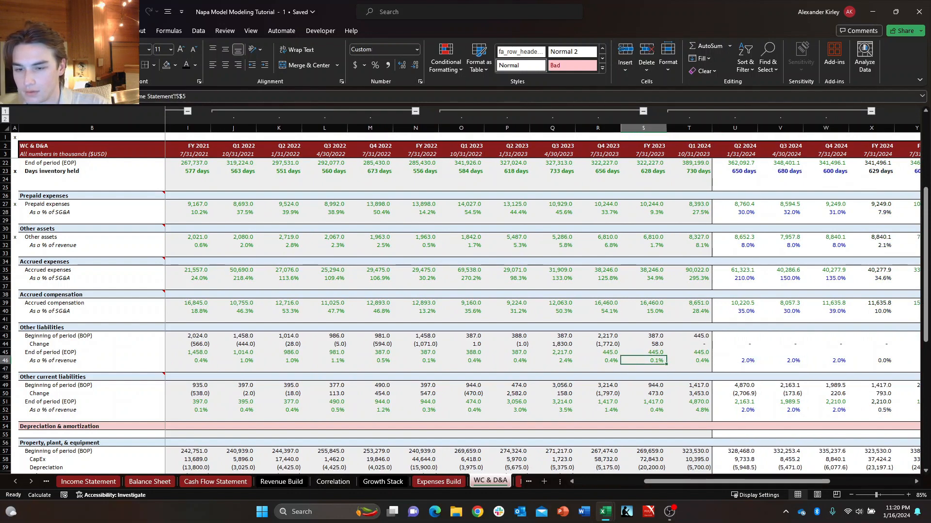
pyautogui.press('Up')
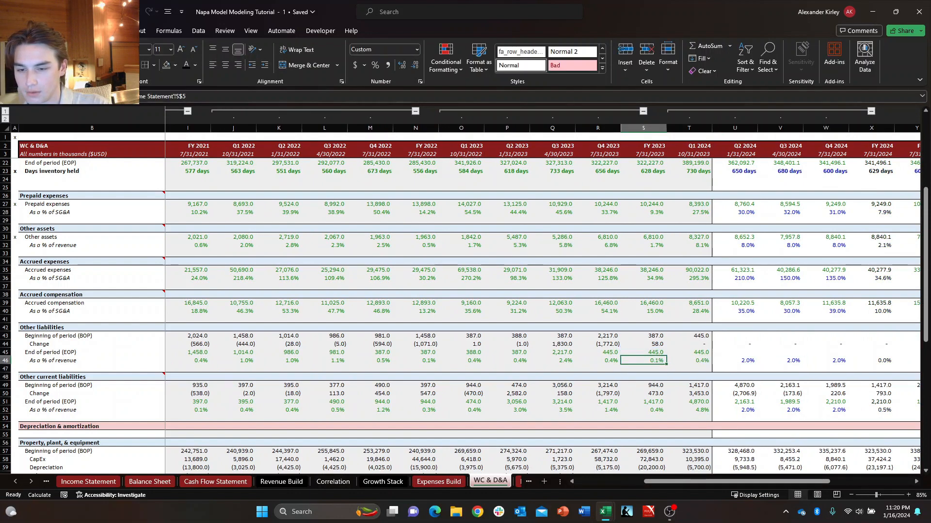
pyautogui.press('Right')
pyautogui.press('Right')
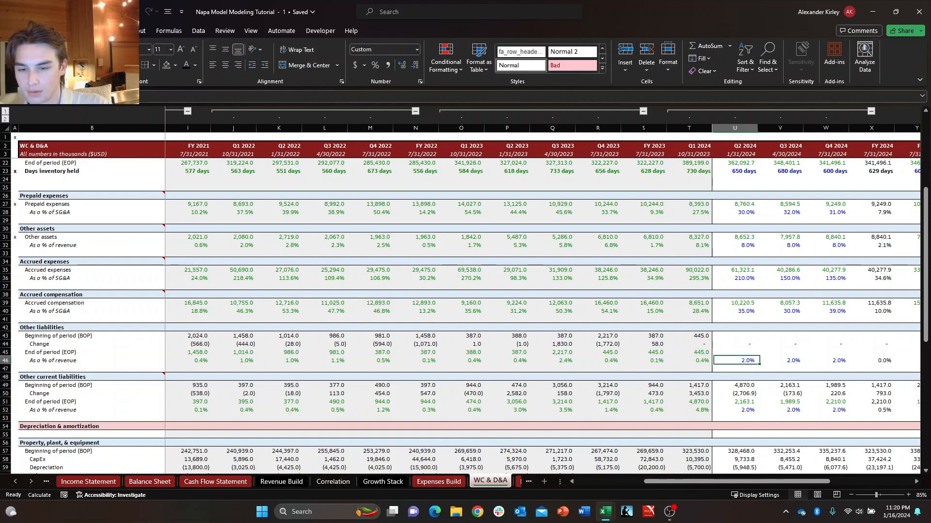
# Copy the Beginning of period formulas of Other current liabilities for Q2 2024 through FY 2024 into Other liabilities.
pyautogui.press('Left')
pyautogui.press('Up')
pyautogui.press('Up')
pyautogui.press('Right')
pyautogui.press('Up')
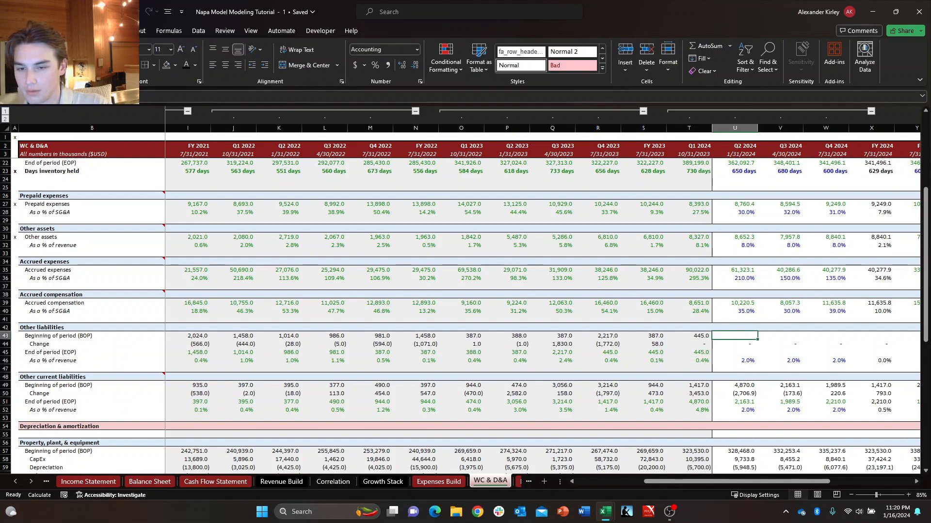
pyautogui.press('Down')
pyautogui.press('Down')
pyautogui.press('Down')
pyautogui.press('Down')
pyautogui.press('Down')
pyautogui.press('Down')
pyautogui.hotkey('shift', 'Right')
pyautogui.hotkey('shift', 'Right')
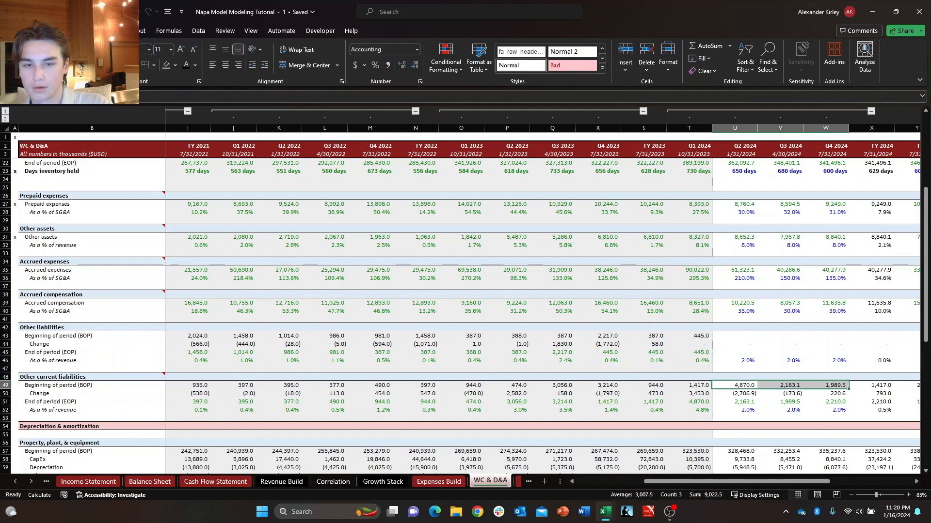
pyautogui.hotkey('shift', 'Right')
pyautogui.hotkey('ctrl', 'c')
pyautogui.press('Up')
pyautogui.press('Up')
pyautogui.press('Up')
pyautogui.press('Up')
pyautogui.press('Up')
pyautogui.press('Up')
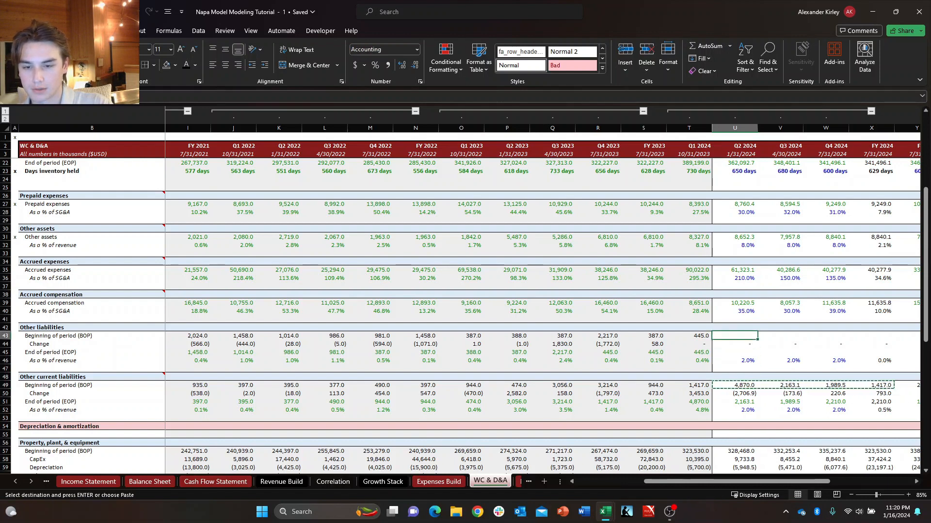
pyautogui.hotkey('ctrl', 'v')
pyautogui.press('Down')
pyautogui.press('Up')
pyautogui.press('Escape')
# Examine the projected Beginning of period, Change and End of period cells of Other liabilities from Q2 2024 to FY 2028.
pyautogui.press('Right')
pyautogui.press('Right')
pyautogui.press('Right')
pyautogui.press('Right')
pyautogui.press('Right')
pyautogui.press('Right')
pyautogui.press('Right')
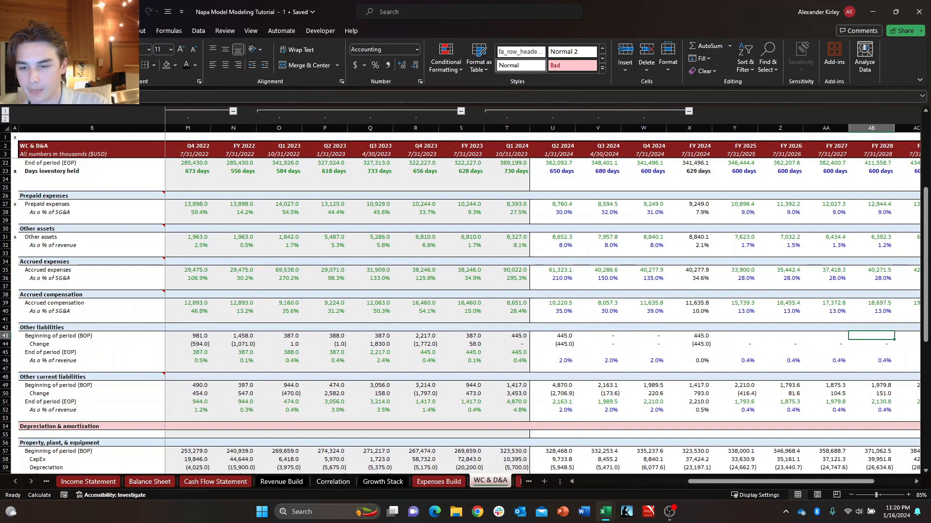
pyautogui.press('Left')
pyautogui.press('Left')
pyautogui.press('Left')
pyautogui.press('Left')
pyautogui.press('Down')
pyautogui.press('Down')
pyautogui.press('Down')
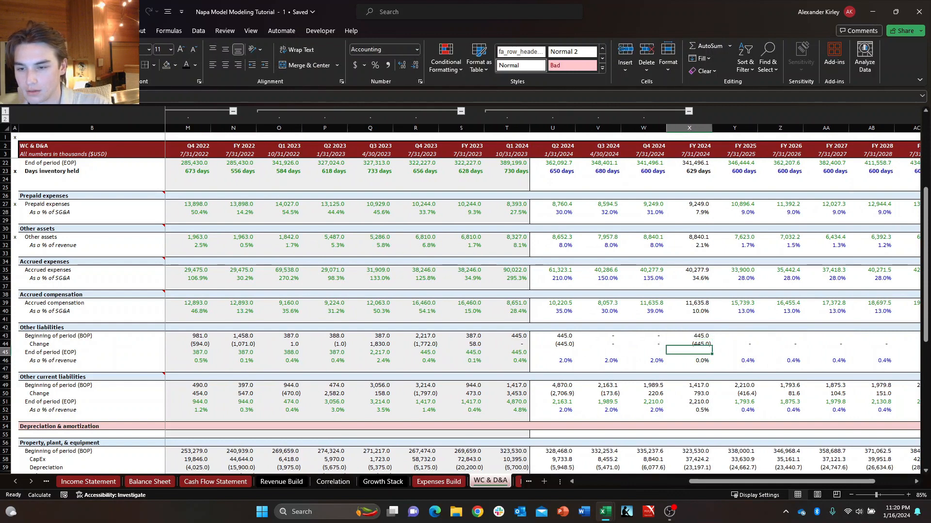
pyautogui.press('Left')
pyautogui.press('Left')
pyautogui.press('Left')
pyautogui.press('Up')
pyautogui.press('Down')
pyautogui.press('Up')
pyautogui.press('Right')
pyautogui.press('Down')
pyautogui.press('Left')
pyautogui.press('Up')
pyautogui.press('Right')
pyautogui.press('Left')
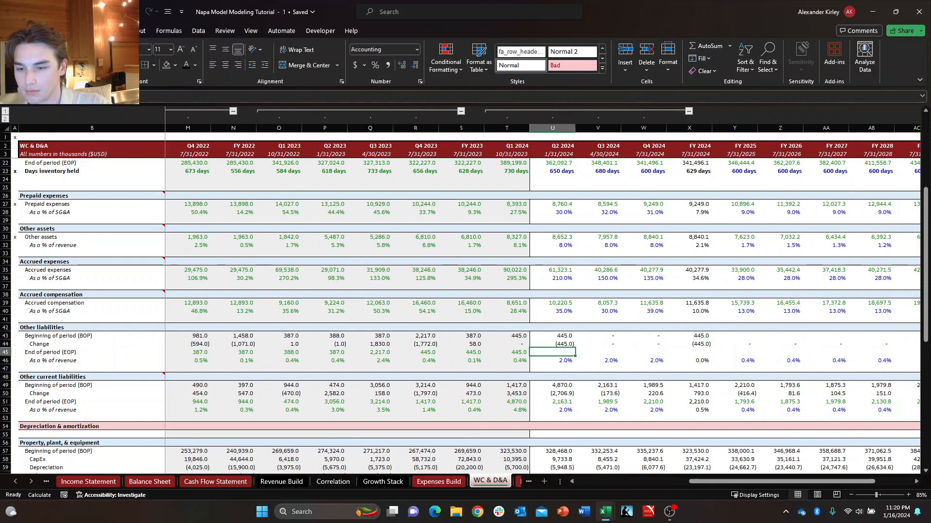
# Lock the Income Statement revenue row in the Q2 2024 End of period formula of Other current liabilities, making the reference U$5.
pyautogui.press('Down')
pyautogui.press('Down')
pyautogui.press('Down')
pyautogui.press('Down')
pyautogui.press('Down')
pyautogui.press('Down')
pyautogui.press('Down')
pyautogui.press('F2')
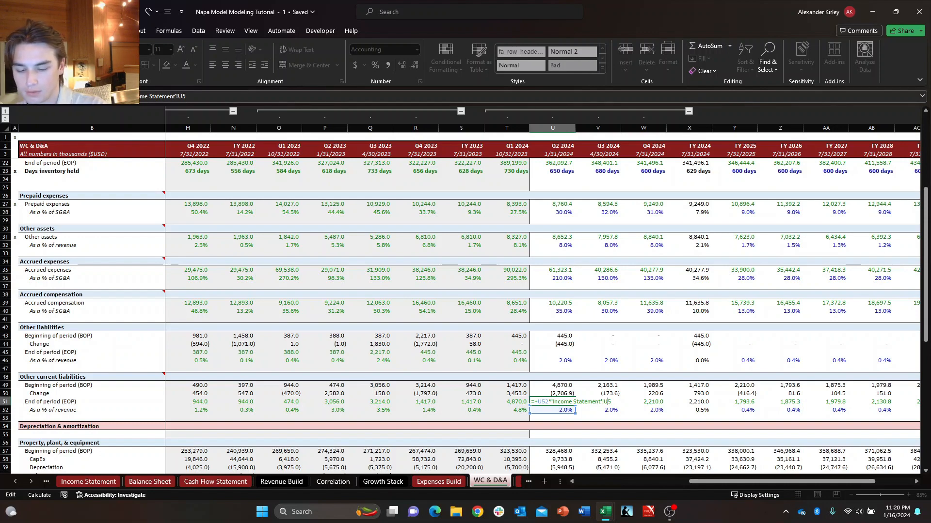
pyautogui.press('Escape')
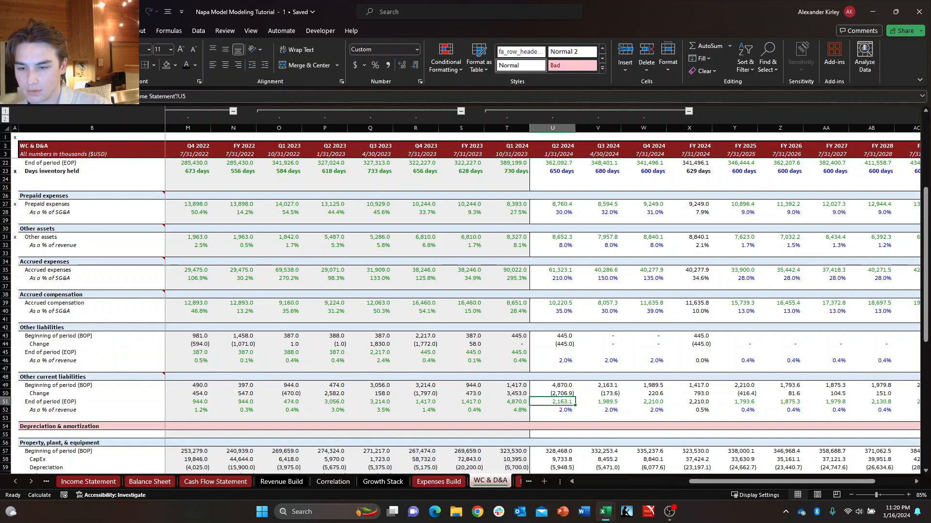
pyautogui.press('F2')
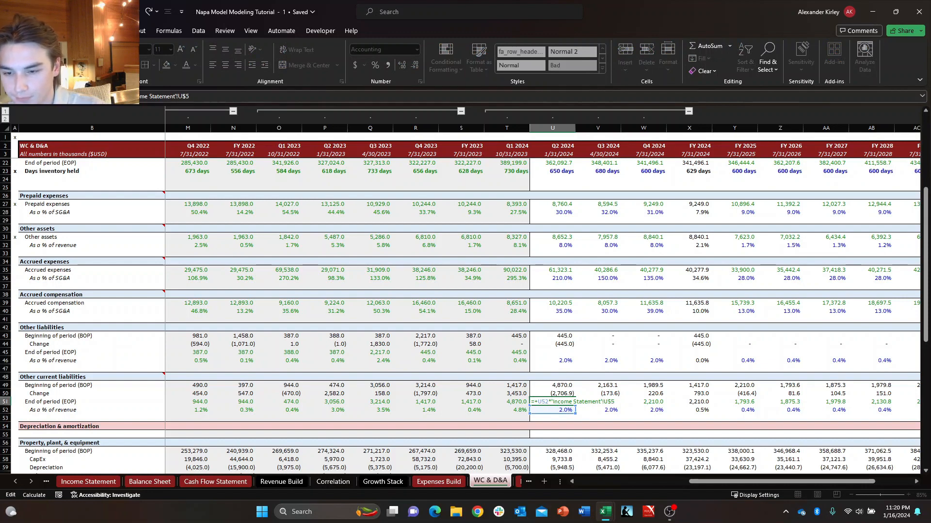
pyautogui.press('Return')
# Compare the End of period formulas of Other current liabilities from Q2 2024 to FY 2025 for consistent revenue references.
pyautogui.press('Right')
pyautogui.press('Up')
pyautogui.press('Left')
pyautogui.press('Down')
pyautogui.press('Right')
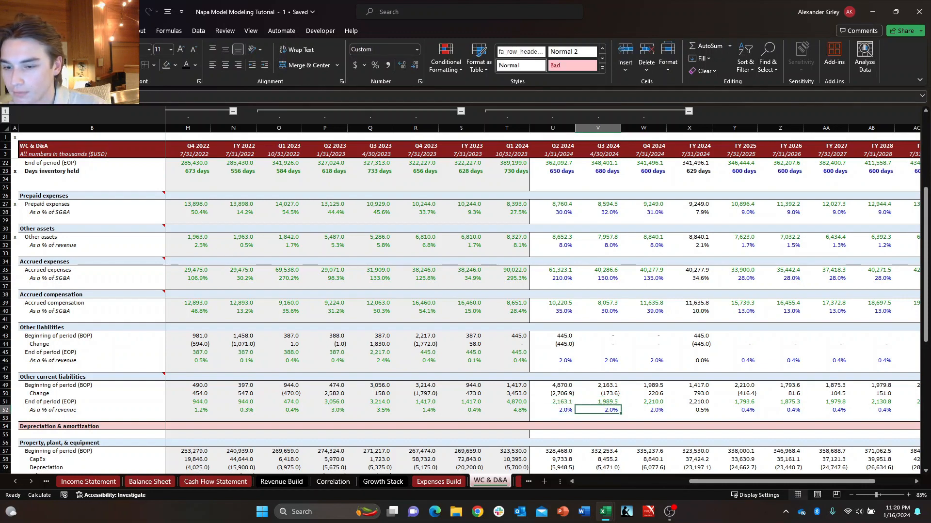
pyautogui.press('Left')
pyautogui.press('Up')
pyautogui.press('Right')
pyautogui.press('Left')
pyautogui.press('Right')
pyautogui.press('Right')
pyautogui.press('Right')
pyautogui.press('Right')
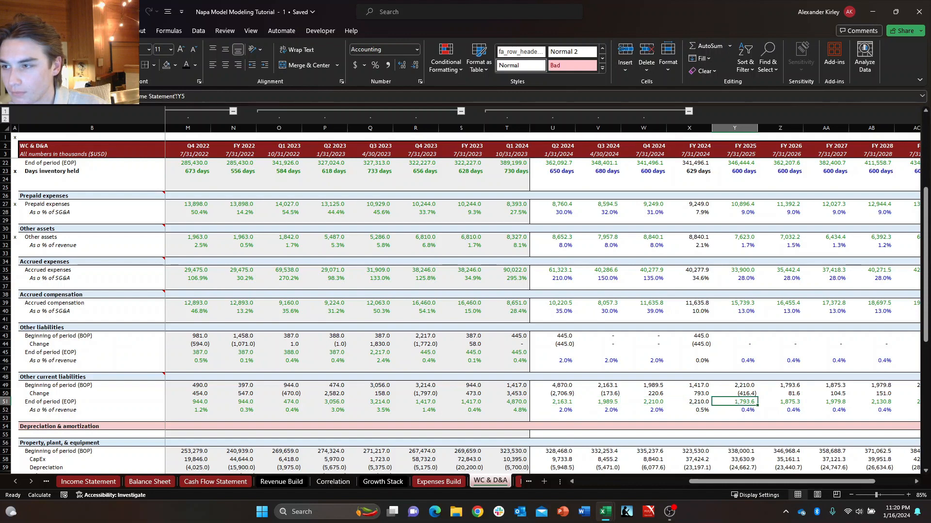
# Review the End of period range of Other current liabilities from Q2 2024 through FY 2030, including the FY 2024 percentage cell.
pyautogui.press('Left')
pyautogui.press('Left')
pyautogui.press('Left')
pyautogui.press('Left')
pyautogui.hotkey('ctrl', 'shift', 'Right')
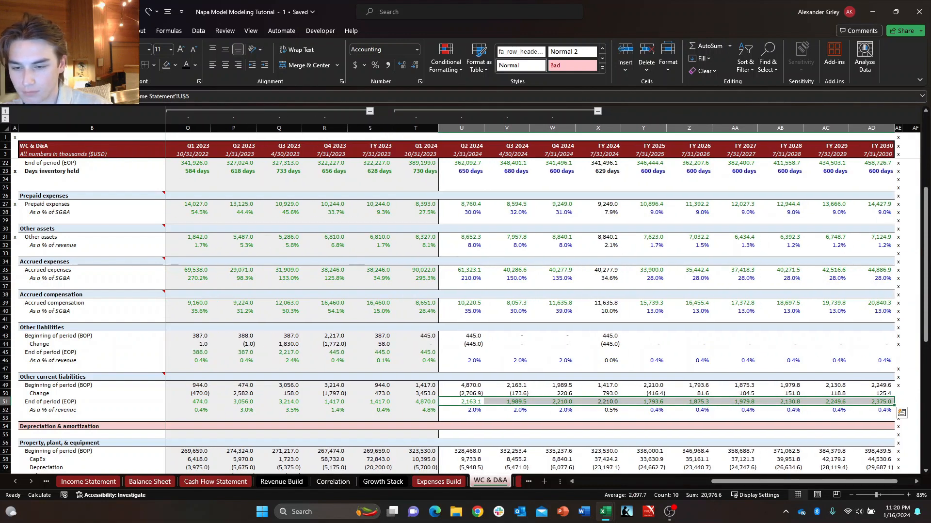
pyautogui.press('Down')
pyautogui.press('Right')
pyautogui.press('Right')
pyautogui.press('Right')
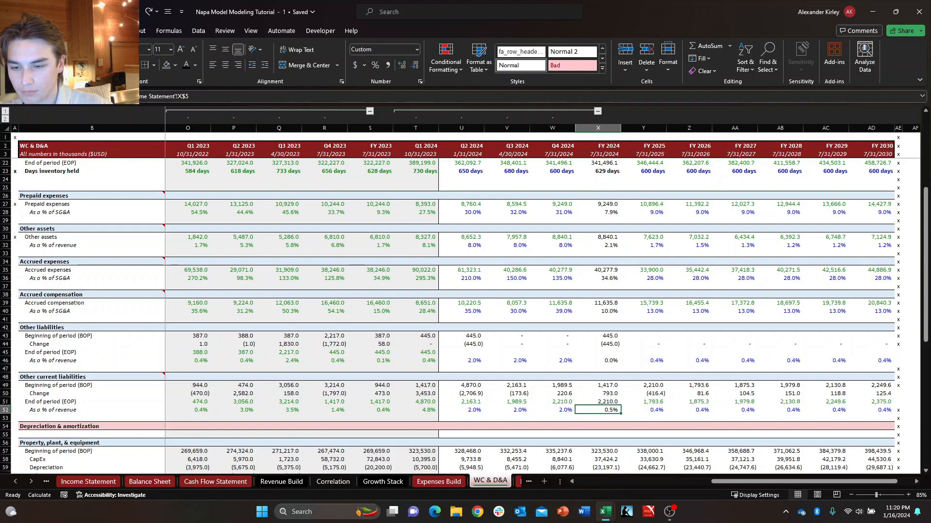
pyautogui.press('Up')
pyautogui.press('Right')
pyautogui.press('Left')
pyautogui.press('Left')
pyautogui.press('Left')
pyautogui.press('Left')
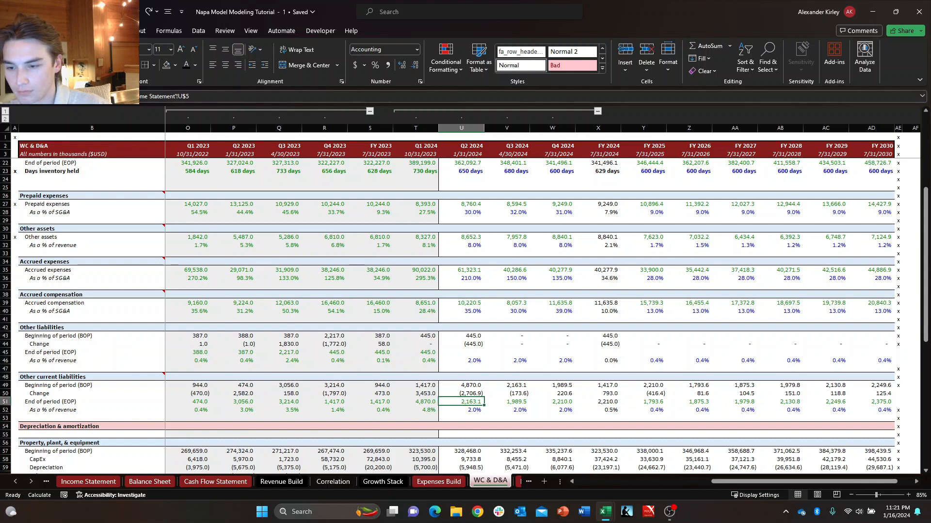
pyautogui.hotkey('ctrl', 'shift', 'Right')
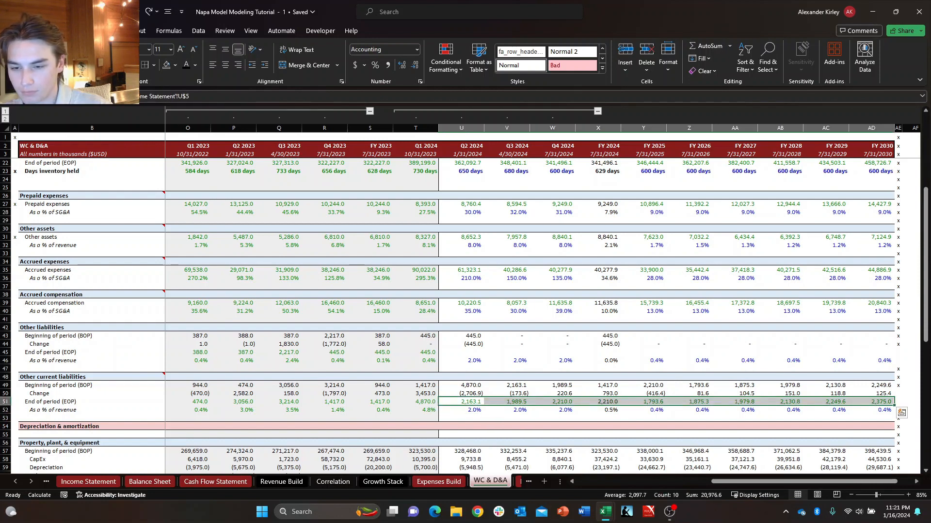
pyautogui.press('Right')
pyautogui.press('Right')
pyautogui.press('Right')
pyautogui.press('Right')
pyautogui.press('Right')
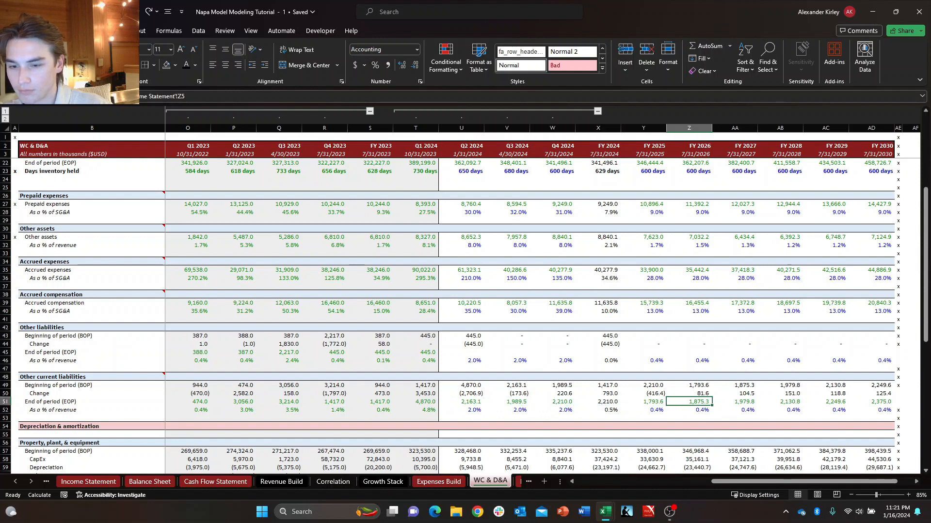
pyautogui.press('Left')
pyautogui.press('Left')
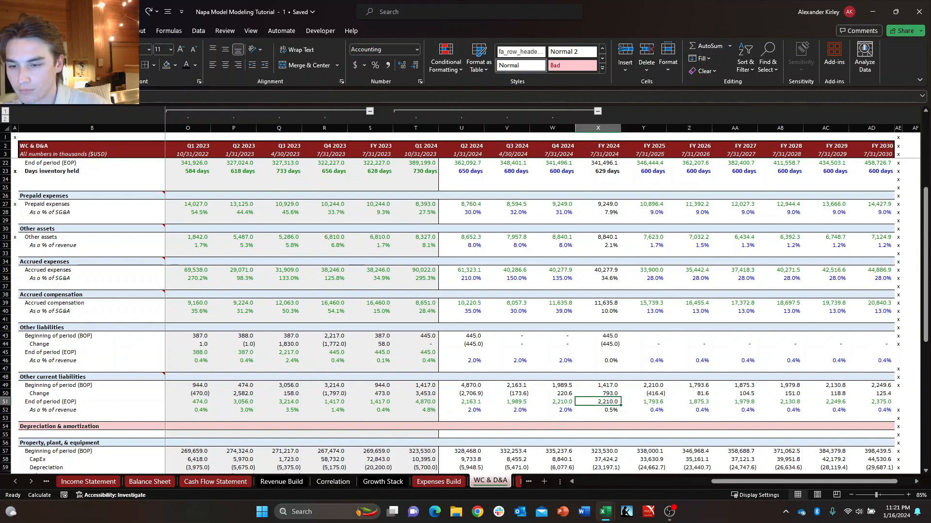
# Inspect the cell references in the FY 2024 and FY 2025 End of period formulas of Other current liabilities.
pyautogui.press('Down')
pyautogui.press('Up')
pyautogui.press('Right')
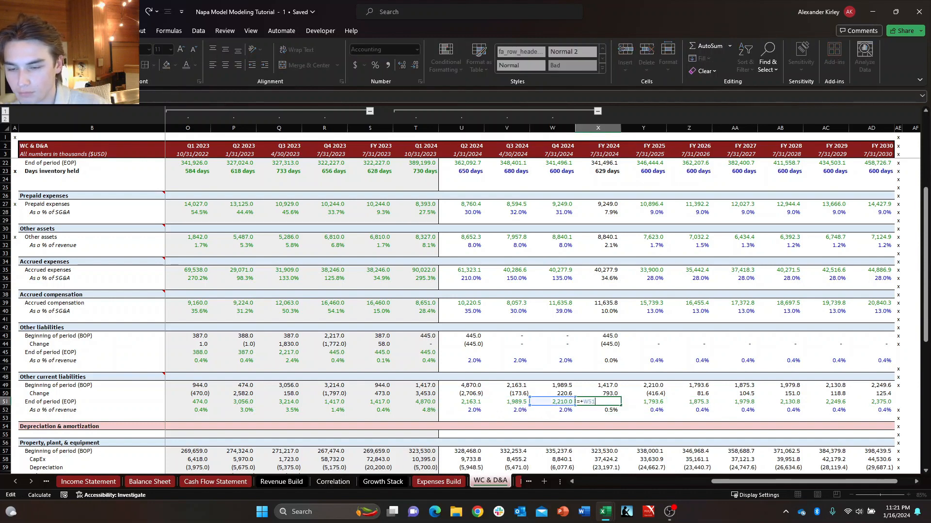
pyautogui.press('Right')
pyautogui.hotkey('shift', 'Down')
pyautogui.press('F2')
pyautogui.press('Escape')
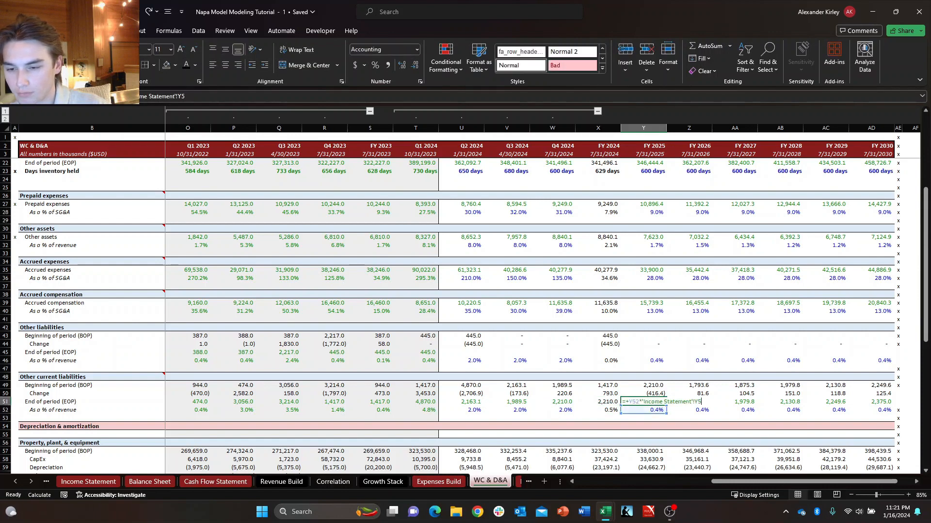
pyautogui.press('F2')
pyautogui.press('Escape')
pyautogui.press('Left')
pyautogui.press('Left')
pyautogui.press('Left')
pyautogui.press('Up')
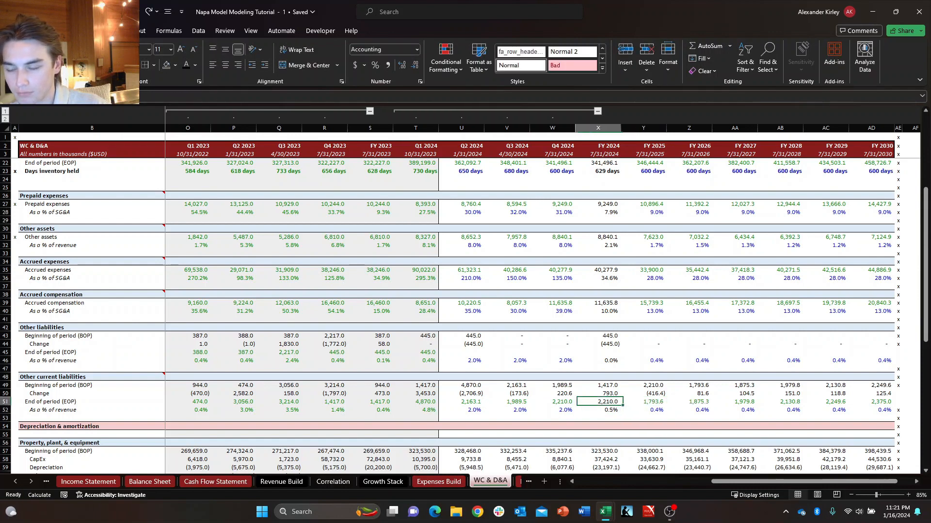
# Copy the Beginning of period formulas for Q2 2024 through FY 2024 from Other current liabilities into the same periods of Other liabilities.
pyautogui.press('Left')
pyautogui.press('Down')
pyautogui.press('Right')
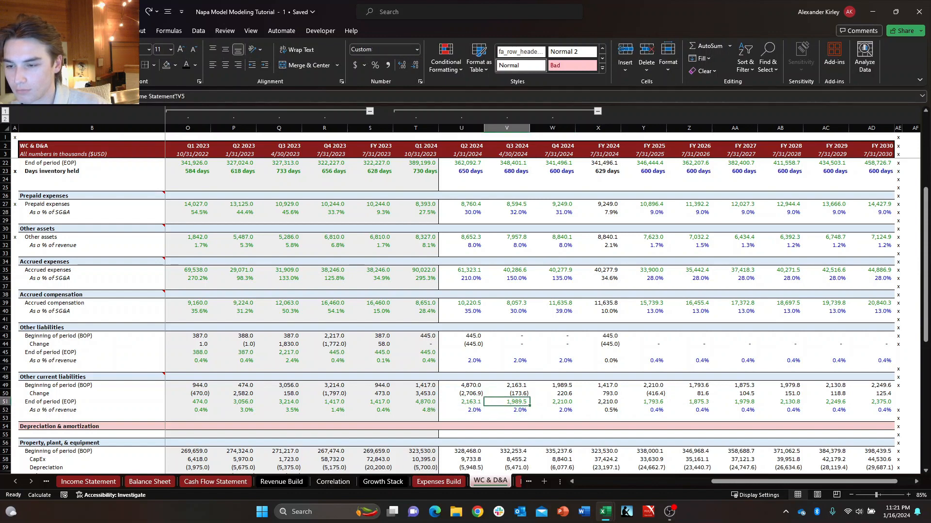
pyautogui.press('Left')
pyautogui.press('Up')
pyautogui.press('Up')
pyautogui.hotkey('shift', 'Right')
pyautogui.hotkey('shift', 'Right')
pyautogui.hotkey('shift', 'Right')
pyautogui.hotkey('ctrl', 'c')
pyautogui.hotkey('ctrl', 'Up')
pyautogui.hotkey('ctrl', 'Up')
pyautogui.hotkey('ctrl', 'Up')
pyautogui.hotkey('ctrl', 'v')
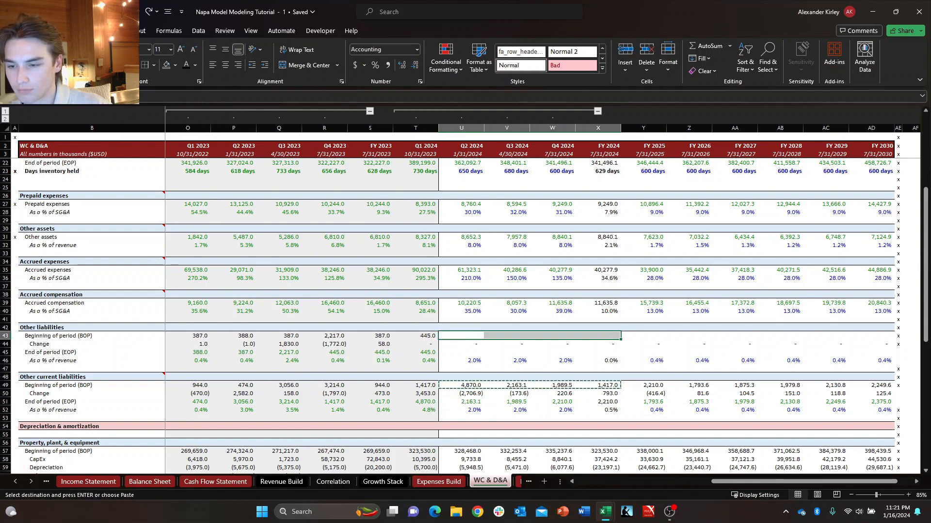
pyautogui.press('Escape')
# Enter the Q2 2024 End of period formula of Other liabilities as its percentage of revenue times Income Statement net sales, U46*'Income Statement'!U5.
pyautogui.press('Down')
pyautogui.press('Down')
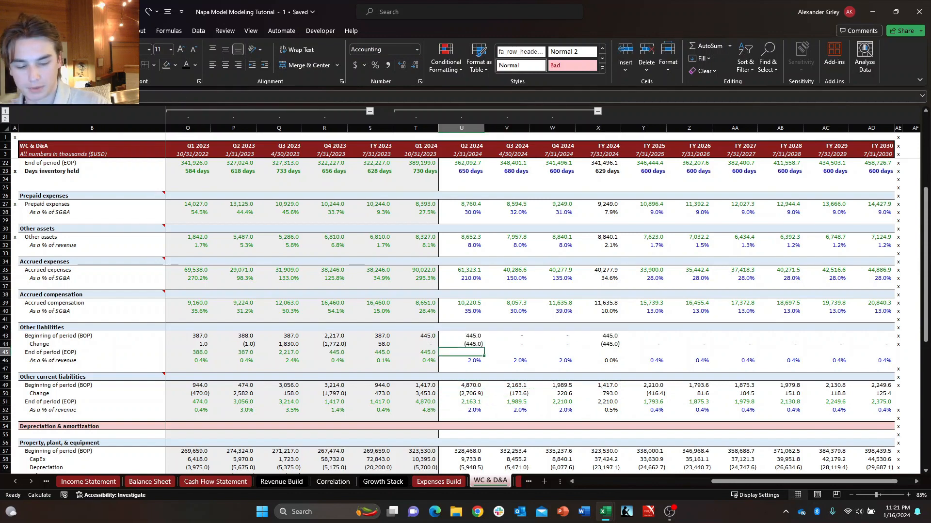
pyautogui.write('+U46*')
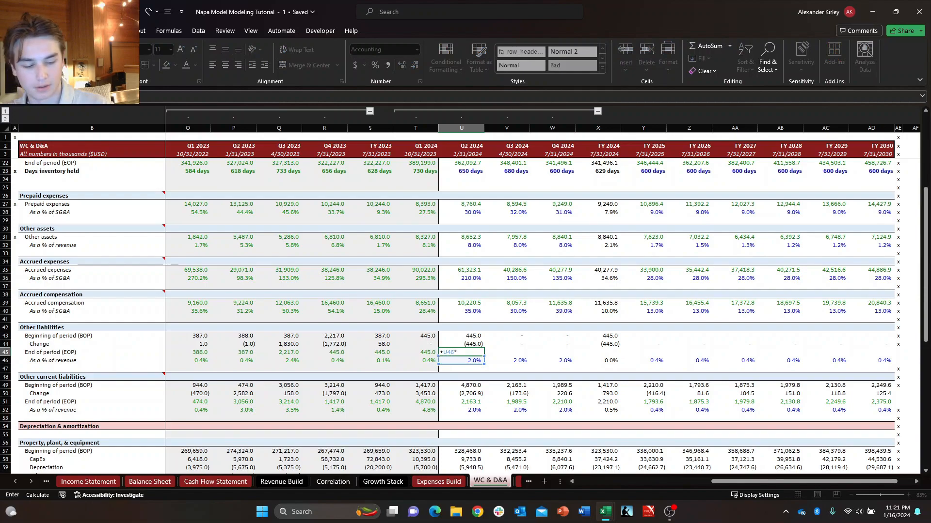
pyautogui.hotkey('ctrl', 'pageup')
pyautogui.hotkey('ctrl', 'pageup')
pyautogui.hotkey('ctrl', 'pageup')
pyautogui.hotkey('ctrl', 'pageup')
pyautogui.hotkey('ctrl', 'pageup')
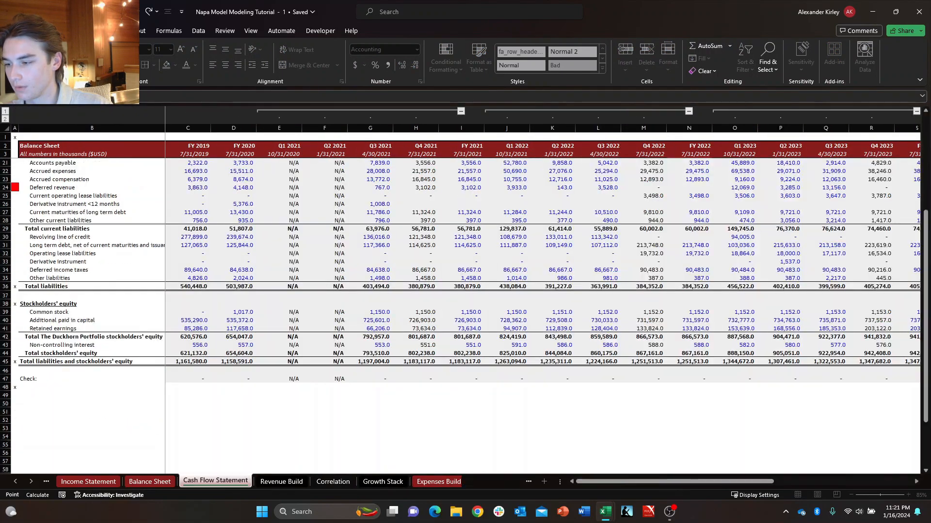
pyautogui.hotkey('ctrl', 'pageup')
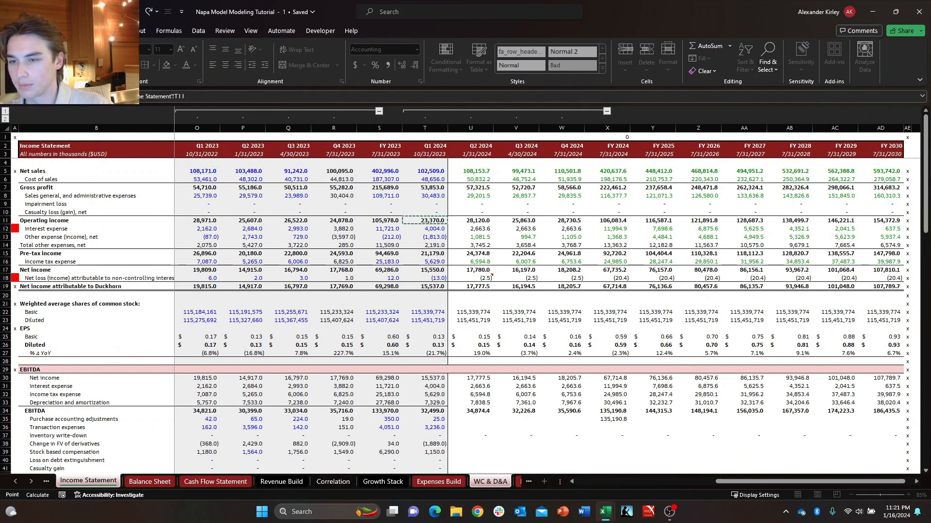
pyautogui.press('Return')
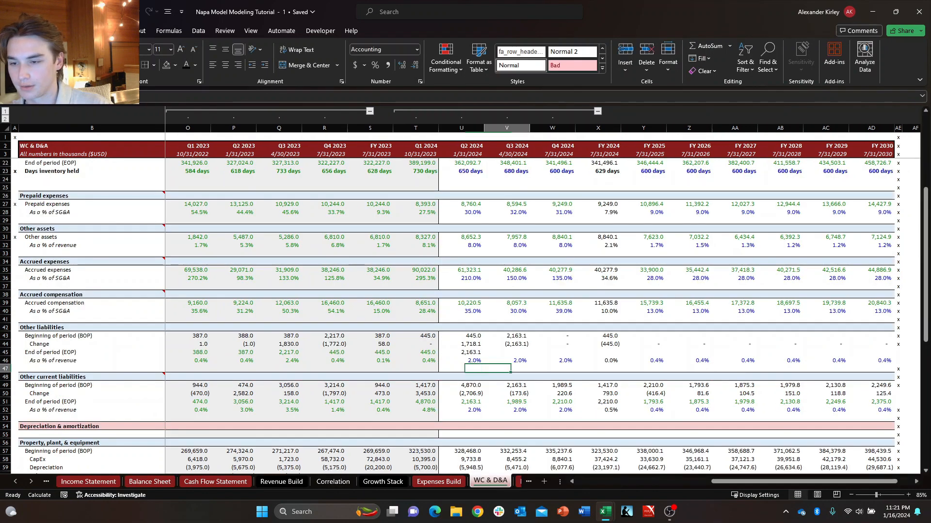
# Fill the Q2 2024 End of period formula of Other liabilities across through Q4 2024.
pyautogui.hotkey('shift', 'Right')
pyautogui.hotkey('shift', 'Right')
pyautogui.hotkey('shift', 'Right')
pyautogui.hotkey('shift', 'Left')
pyautogui.hotkey('ctrl', 'r')
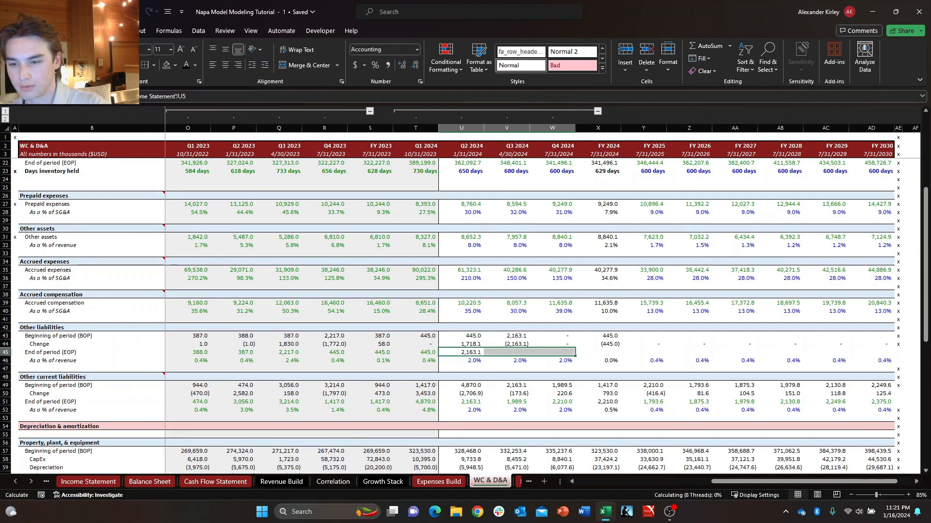
# Link the FY 2024 End of period balance of Other liabilities to its Q4 2024 balance.
pyautogui.hotkey('ctrl', 'Right')
pyautogui.press('Right')
pyautogui.write('=')
pyautogui.press('Left')
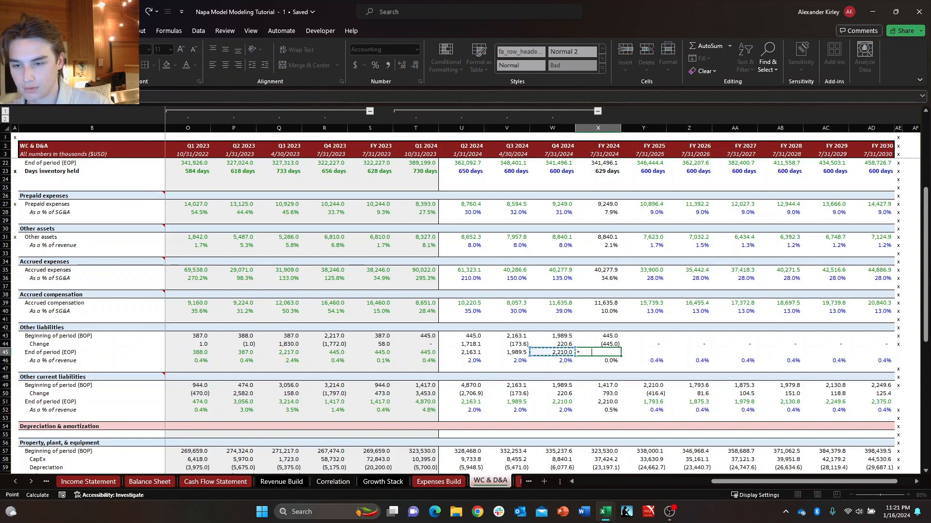
pyautogui.press('Return')
# Check the FY 2024 Change and percentage-of-revenue formulas of Other liabilities.
pyautogui.press('Right')
pyautogui.press('Down')
pyautogui.press('Up')
pyautogui.press('Left')
pyautogui.press('Up')
pyautogui.press('Up')
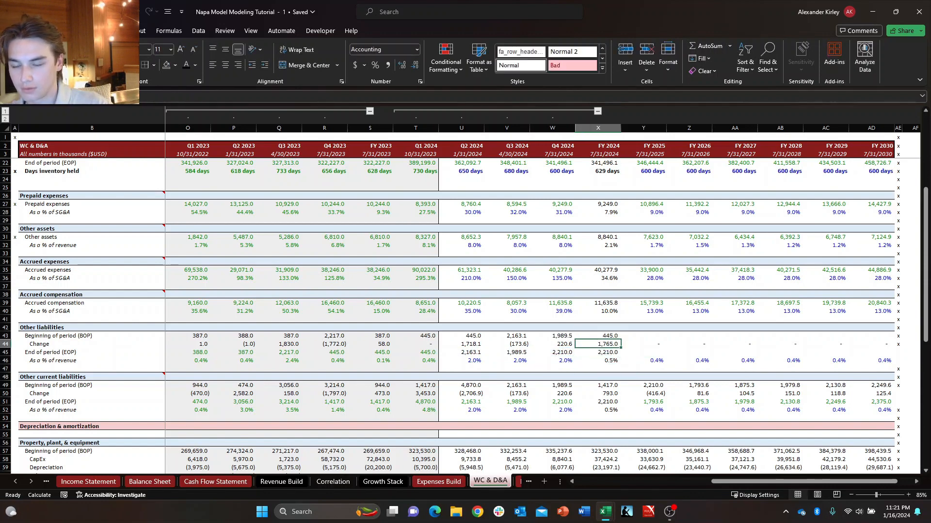
pyautogui.press('Down')
pyautogui.press('Down')
pyautogui.press('F2')
pyautogui.press('Escape')
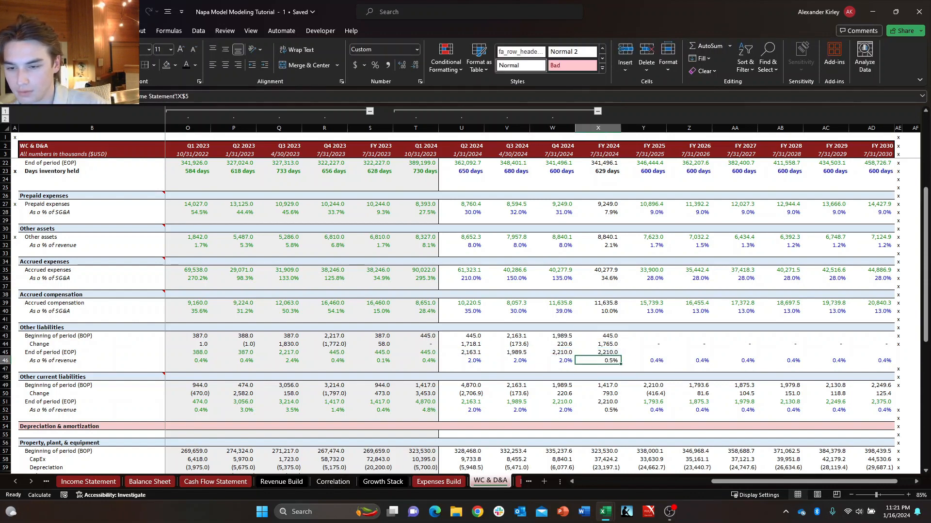
pyautogui.press('F2')
pyautogui.press('Escape')
# Try a 4% of revenue assumption for Other liabilities in Q2 2024.
pyautogui.press('Left')
pyautogui.press('Left')
pyautogui.press('Left')
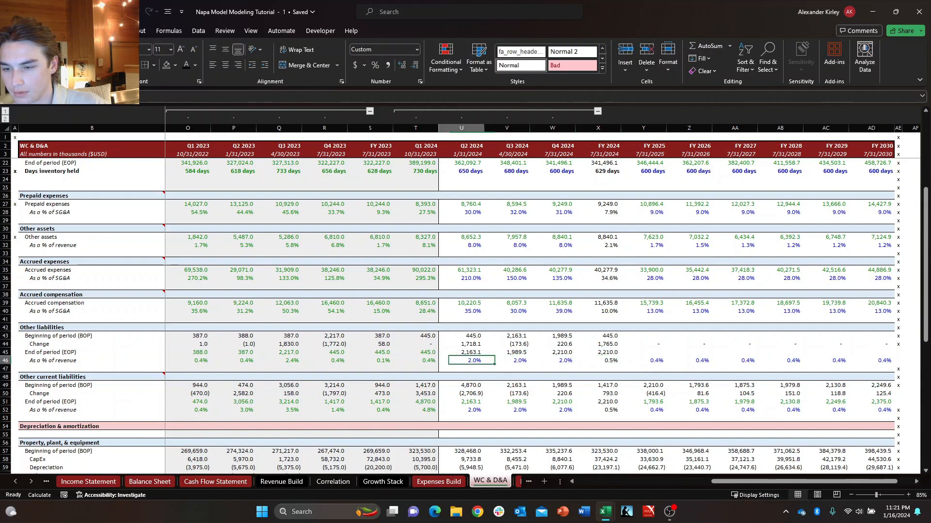
pyautogui.press('Right')
pyautogui.press('Left')
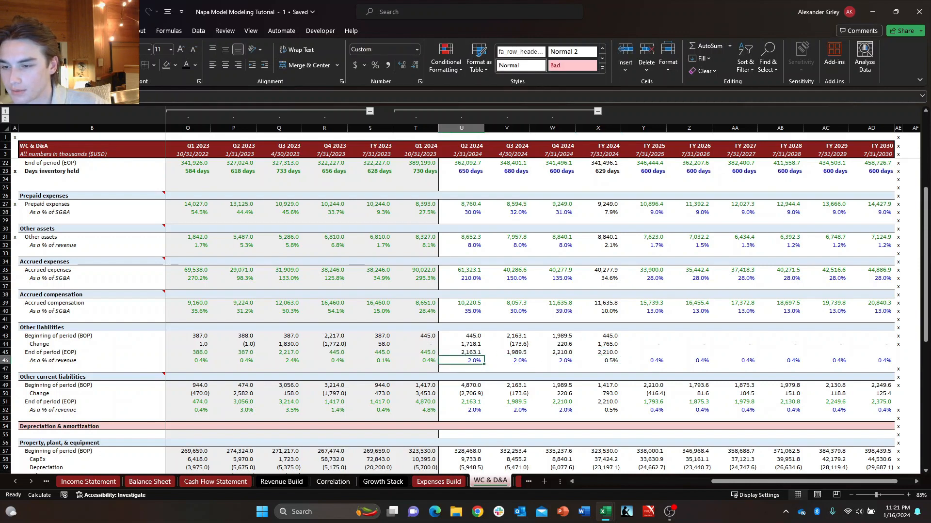
pyautogui.write('4%')
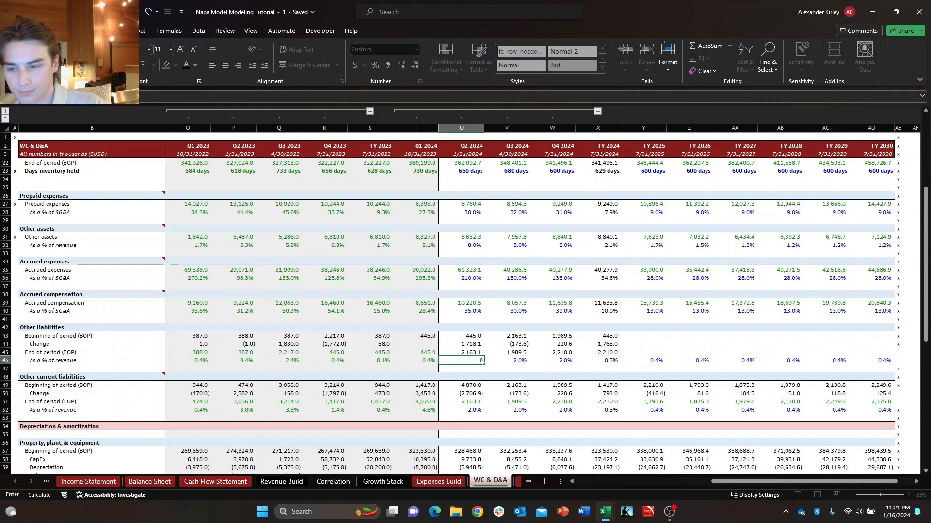
pyautogui.hotkey('ctrl', 'Return')
# Set the Q2 2024 percentage of revenue for Other liabilities to 0.4% and fill it through Q4 2024.
pyautogui.press('Right')
pyautogui.press('Left')
pyautogui.write('.4%')
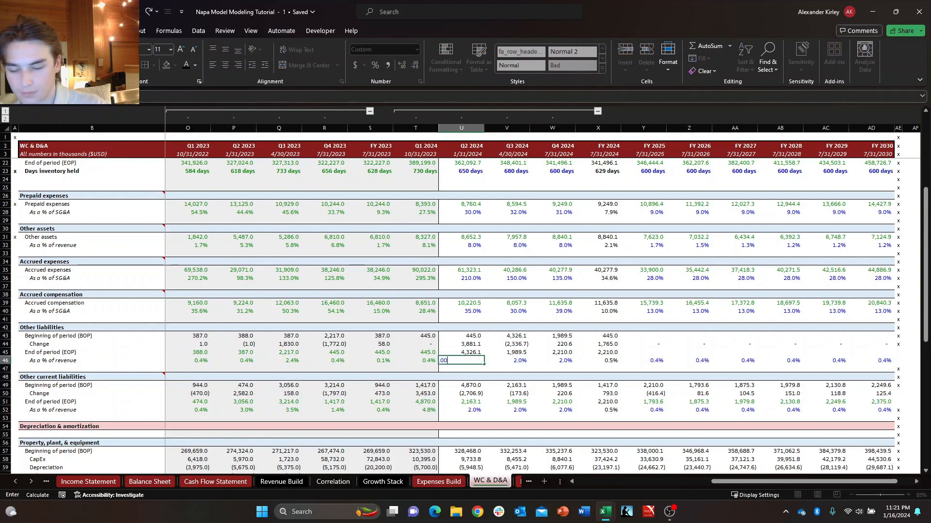
pyautogui.press('Return')
pyautogui.press('Right')
pyautogui.press('Left')
pyautogui.press('Up')
pyautogui.hotkey('shift', 'Right')
pyautogui.hotkey('shift', 'Right')
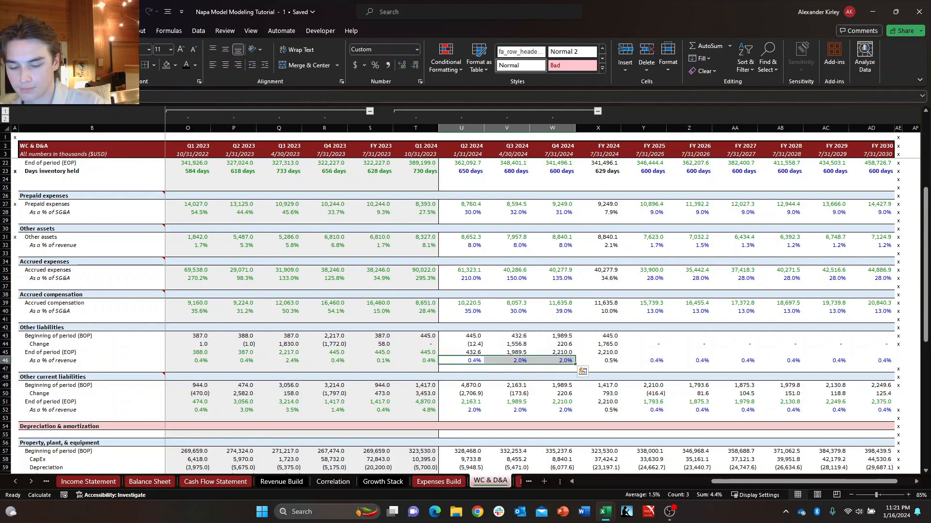
# Examine the FY 2024 percentage of revenue and the FY 2024 and FY 2025 End of period cells of Other liabilities.
pyautogui.press('Down')
pyautogui.press('Right')
pyautogui.press('Right')
pyautogui.press('Down')
pyautogui.press('Up')
pyautogui.press('Up')
pyautogui.press('Right')
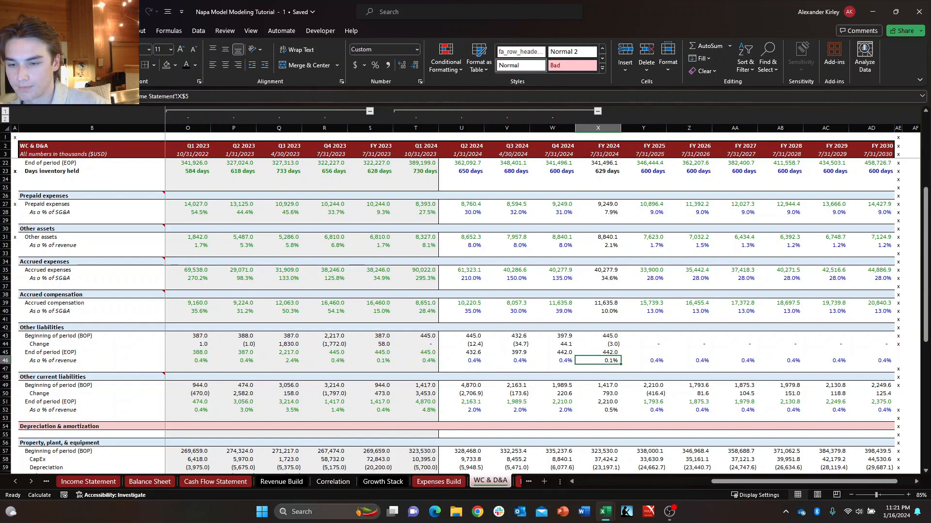
pyautogui.press('Up')
pyautogui.press('Left')
pyautogui.press('Right')
pyautogui.press('Right')
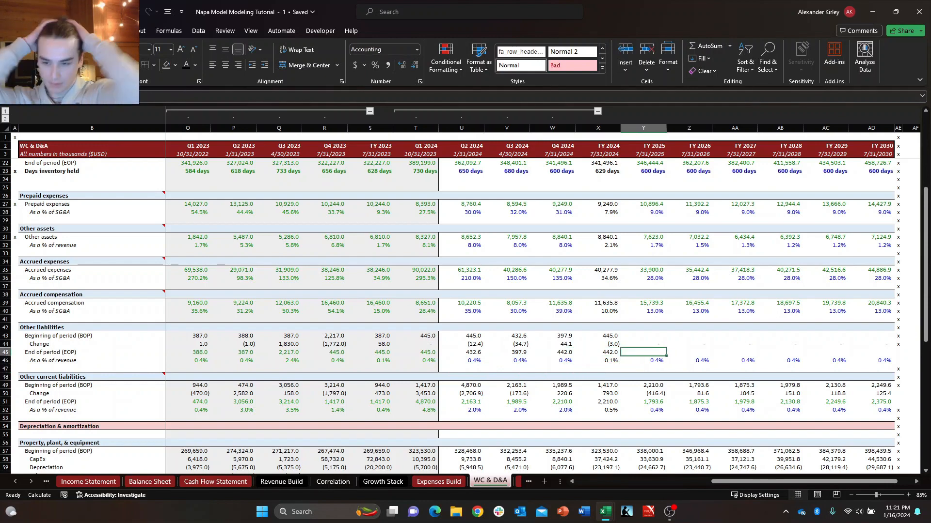
pyautogui.press('Right')
pyautogui.press('Left')
pyautogui.press('Left')
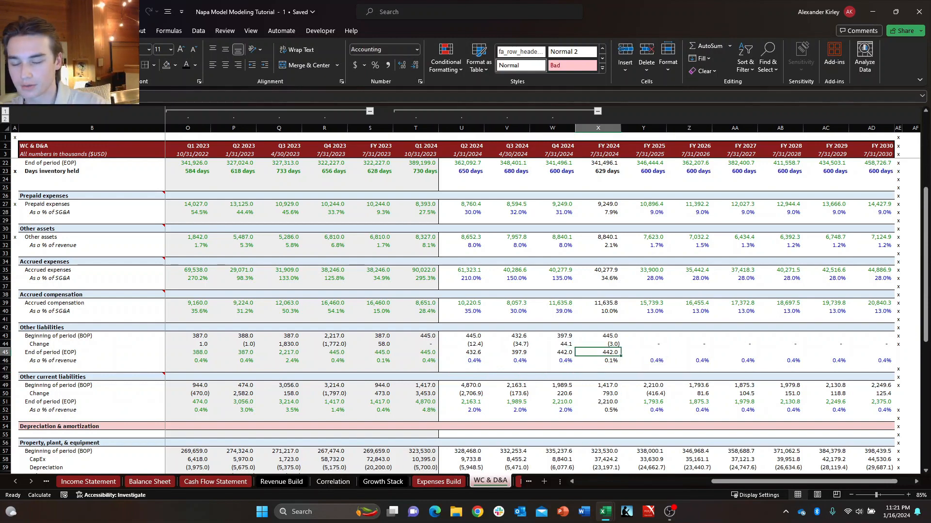
# Copy the Q4 2024 End of period formula of Other liabilities into FY 2025 through FY 2030.
pyautogui.press('Down')
pyautogui.press('Up')
pyautogui.press('Right')
pyautogui.press('Left')
pyautogui.press('Left')
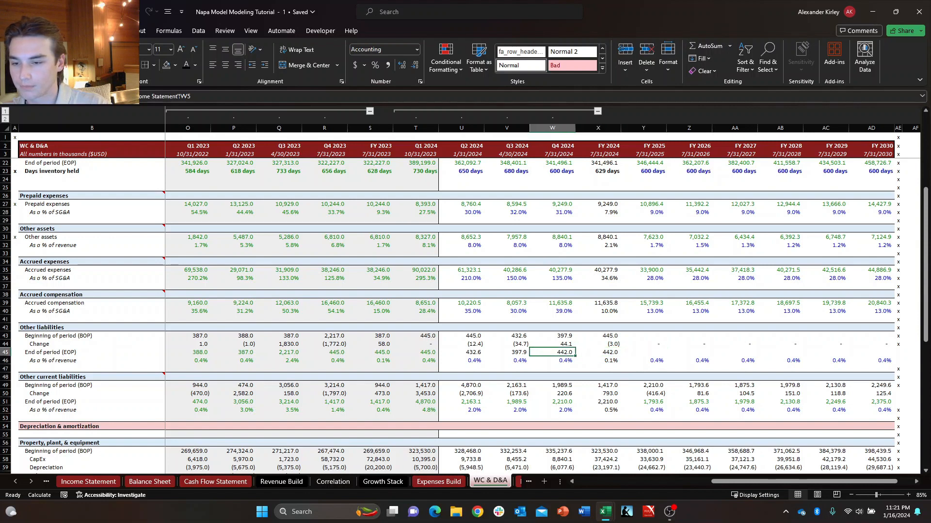
pyautogui.press('Right')
pyautogui.press('Right')
pyautogui.hotkey('shift', 'Right')
pyautogui.hotkey('shift', 'Right')
pyautogui.hotkey('shift', 'Right')
pyautogui.hotkey('shift', 'Right')
pyautogui.hotkey('shift', 'Right')
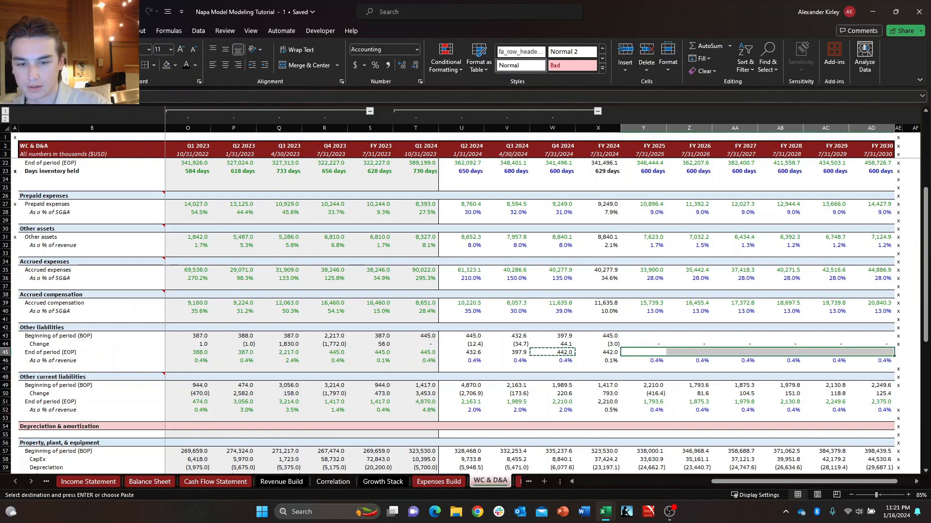
pyautogui.hotkey('ctrl', 'v')
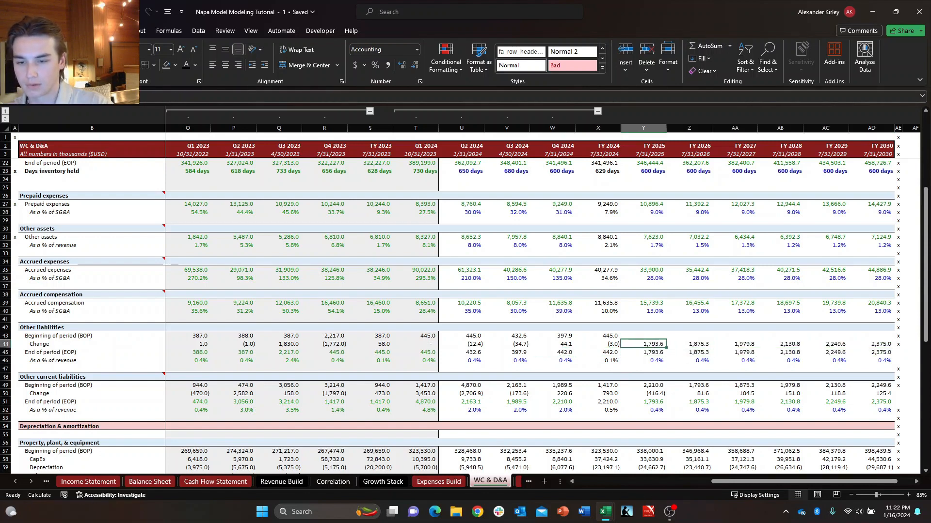
# Copy the Q4 2024 Beginning of period formula of Other liabilities into FY 2025 and fill it through FY 2030.
pyautogui.press('Up')
pyautogui.press('Up')
pyautogui.press('Left')
pyautogui.press('Left')
pyautogui.hotkey('ctrl', 'c')
pyautogui.press('Right')
pyautogui.press('Right')
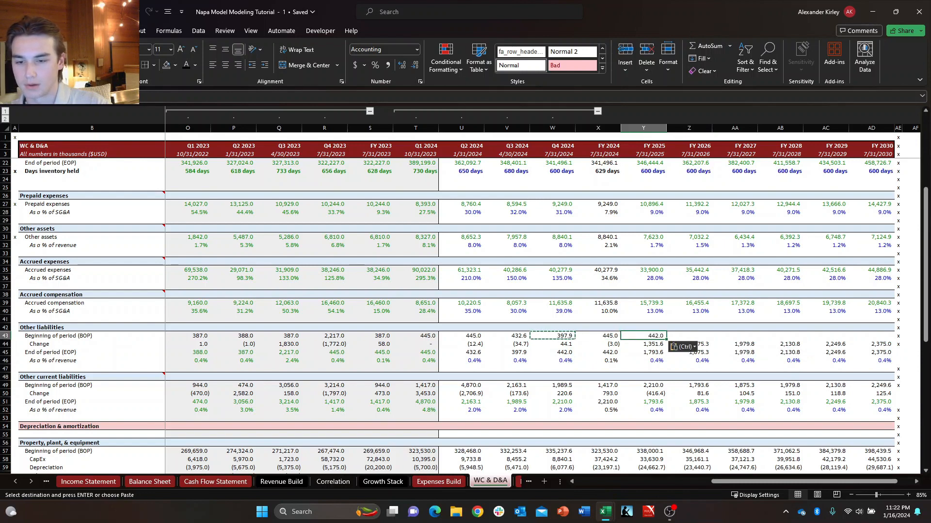
pyautogui.press('Escape')
pyautogui.hotkey('shift', 'Right')
pyautogui.hotkey('shift', 'Right')
pyautogui.hotkey('shift', 'Right')
pyautogui.hotkey('shift', 'Right')
pyautogui.hotkey('shift', 'Right')
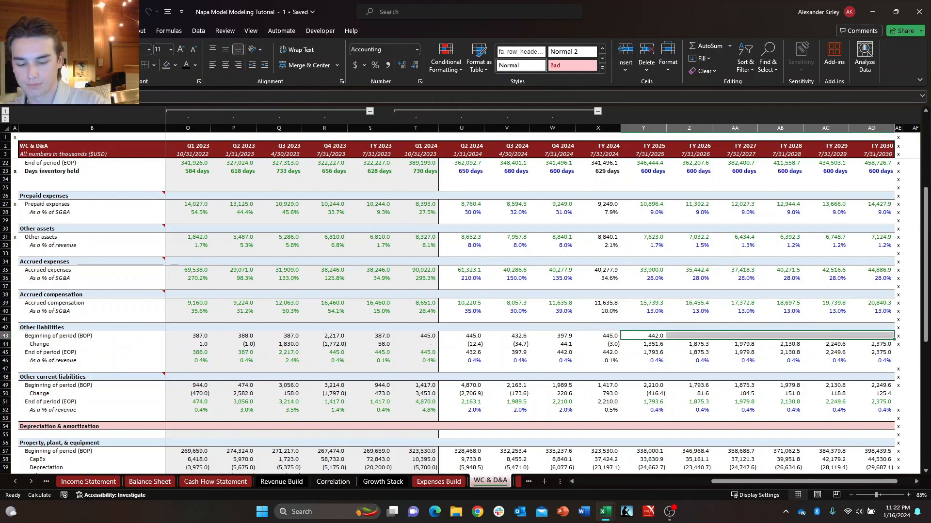
pyautogui.hotkey('ctrl', 'r')
# Inspect the FY 2025 Beginning of period, Change, End of period and percentage-of-revenue cells of Other liabilities for correct references.
pyautogui.press('Down')
pyautogui.press('Right')
pyautogui.press('Left')
pyautogui.press('Up')
pyautogui.press('F2')
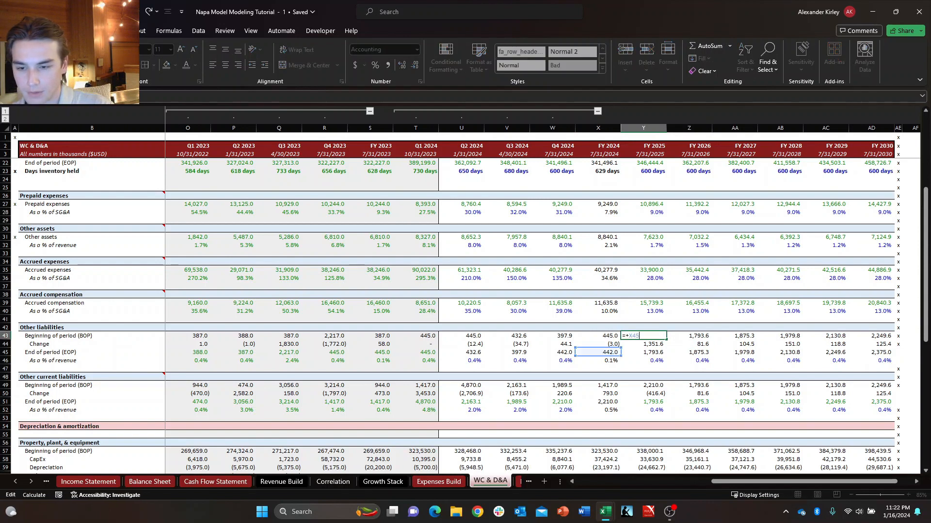
pyautogui.press('Escape')
pyautogui.press('Down')
pyautogui.press('F2')
pyautogui.press('Escape')
pyautogui.press('Down')
pyautogui.press('F2')
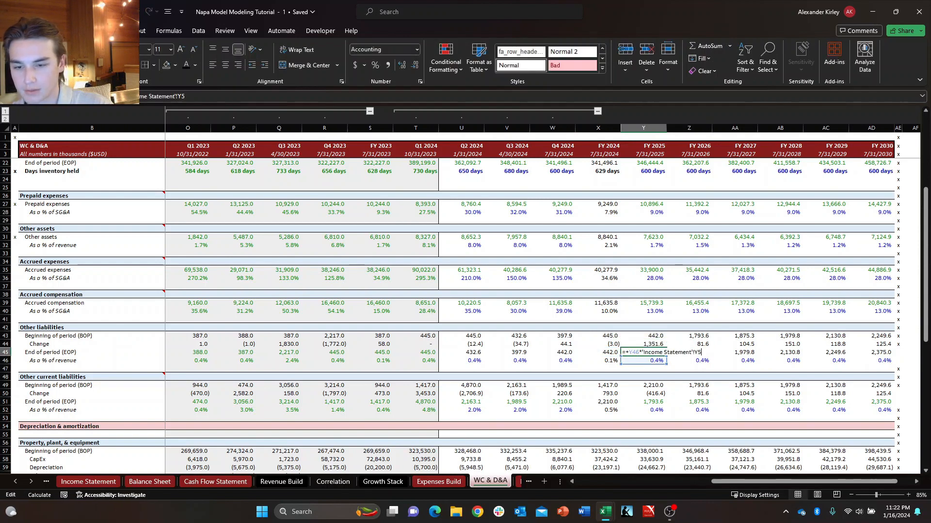
pyautogui.press('Escape')
pyautogui.press('Down')
pyautogui.press('F2')
pyautogui.press('Escape')
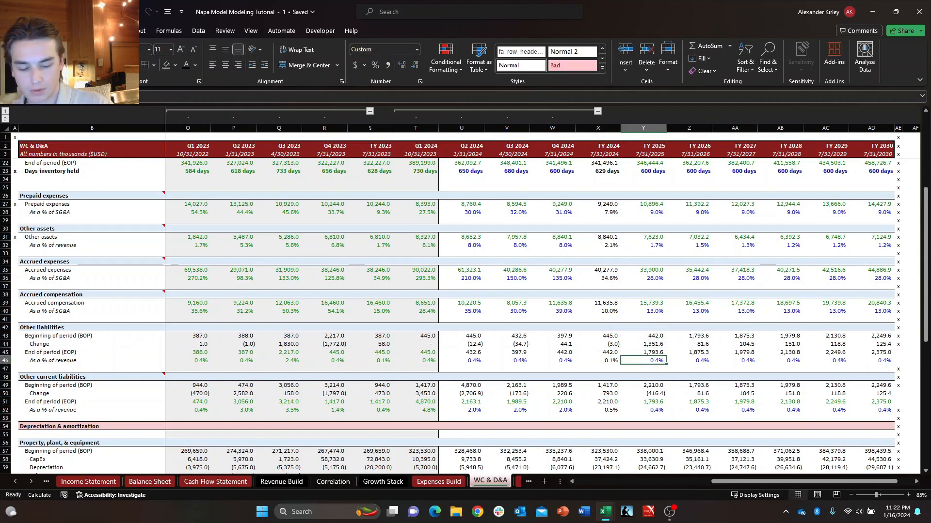
# Set the FY 2025 percentage of revenue for Other liabilities to 0.1% and fill it through FY 2030.
pyautogui.write('001')
pyautogui.press('Return')
pyautogui.press('Up')
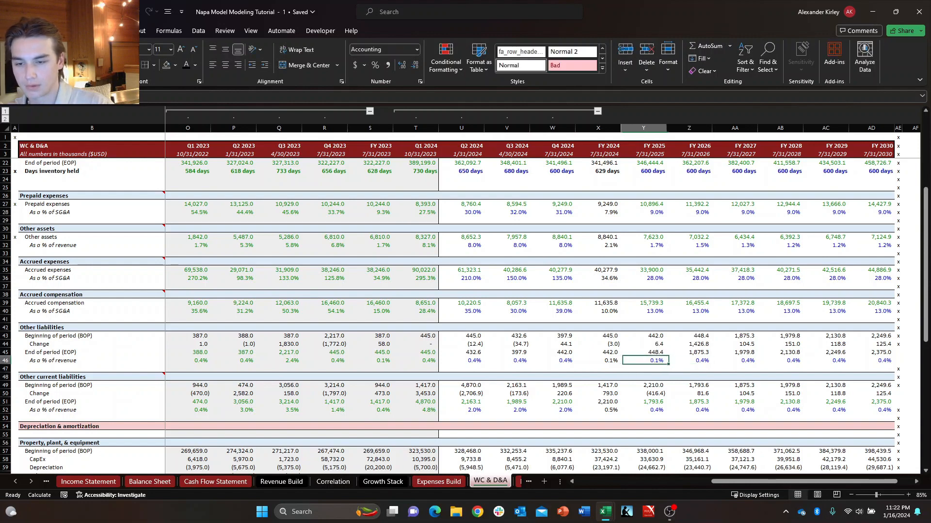
pyautogui.hotkey('ctrl', 'shift', 'Right')
pyautogui.hotkey('shift', 'Left')
pyautogui.hotkey('shift', 'Right')
pyautogui.hotkey('ctrl', 'r')
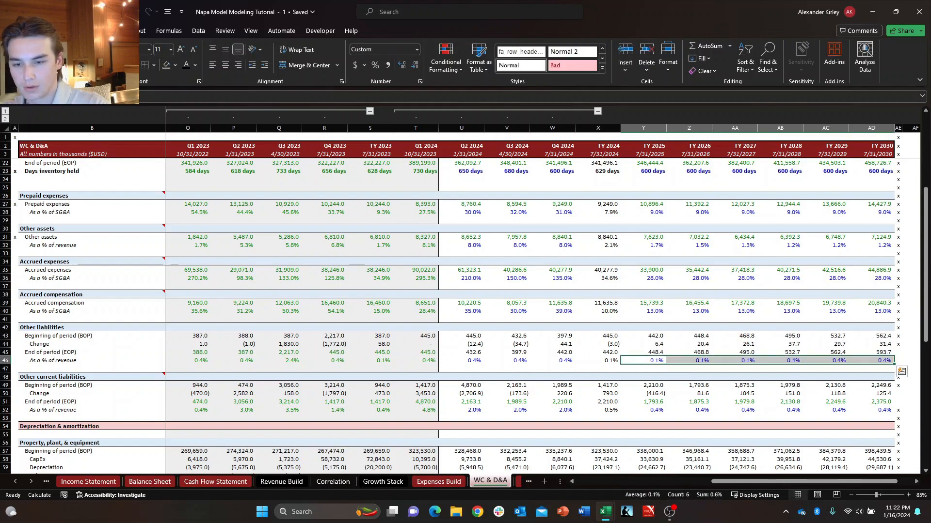
pyautogui.press('Down')
pyautogui.press('Up')
pyautogui.press('Left')
pyautogui.press('Left')
pyautogui.press('Right')
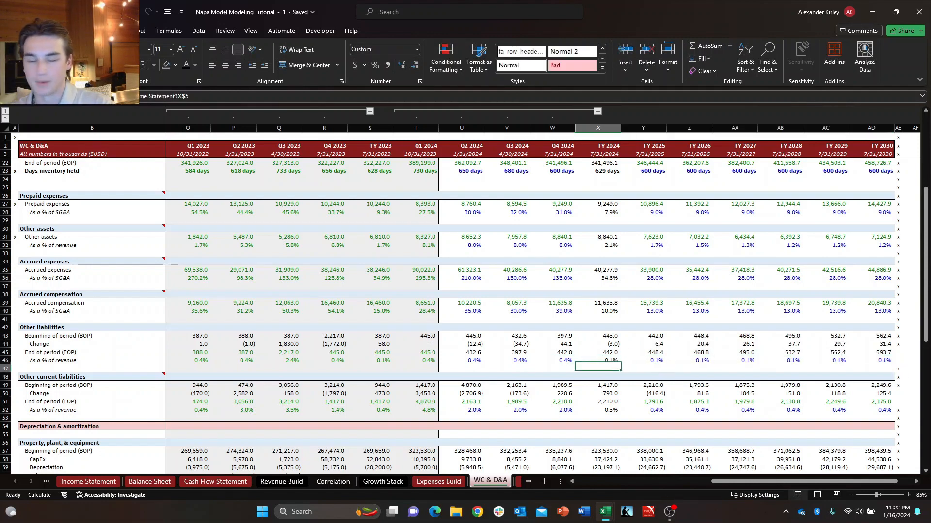
pyautogui.press('Right')
pyautogui.press('Left')
pyautogui.press('Right')
pyautogui.press('Right')
pyautogui.press('Left')
pyautogui.press('Left')
pyautogui.press('Left')
pyautogui.press('Left')
pyautogui.press('Left')
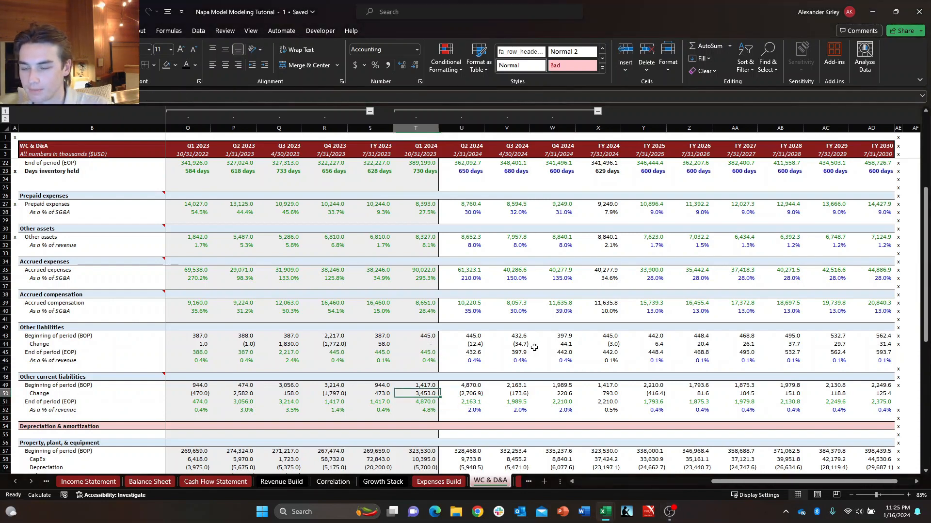
# Review the Q2 and Q3 2024 End of period formulas of Other current liabilities and Other liabilities.
pyautogui.press('Right')
pyautogui.hotkey('shift', 'Up')
pyautogui.press('Down')
pyautogui.press('Down')
pyautogui.press('Right')
pyautogui.press('Up')
pyautogui.press('Up')
pyautogui.press('Up')
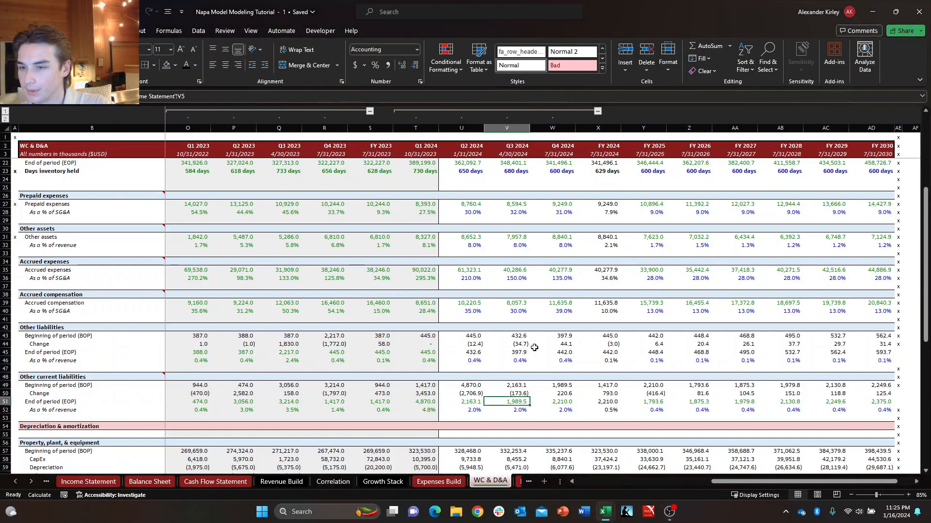
pyautogui.press('Left')
pyautogui.press('Up')
pyautogui.press('Up')
pyautogui.press('Down')
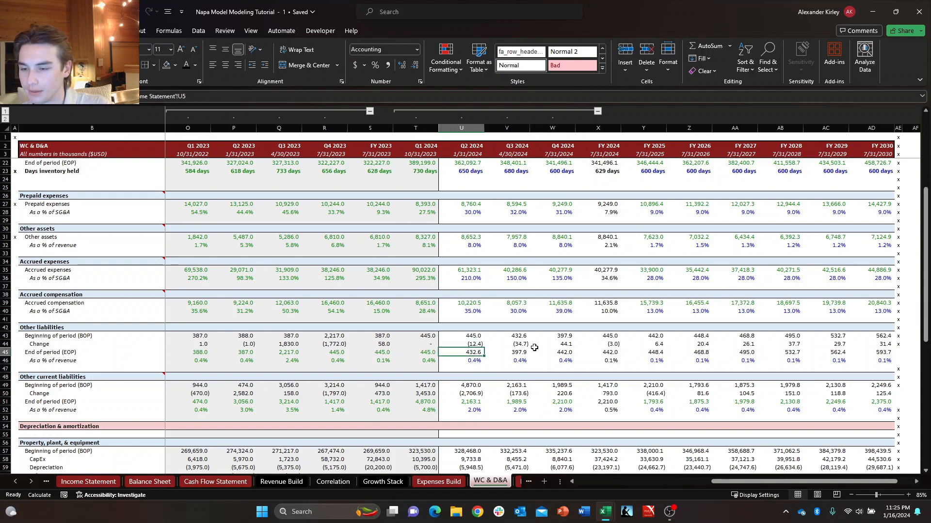
pyautogui.press('Down')
pyautogui.press('Up')
pyautogui.press('Down')
pyautogui.press('Up')
pyautogui.press('Right')
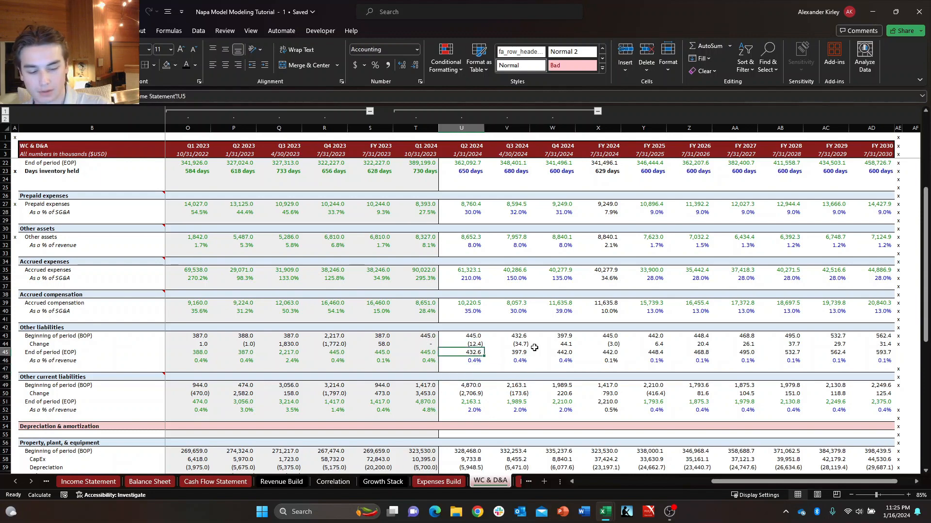
# Link Q2 2024 Other liabilities on the Balance Sheet to its Q2 2024 End of period value on WC & D&A.
pyautogui.hotkey('ctrl', 'pageup')
pyautogui.hotkey('ctrl', 'pageup')
pyautogui.hotkey('ctrl', 'pageup')
pyautogui.hotkey('ctrl', 'pageup')
pyautogui.hotkey('ctrl', 'pageup')
pyautogui.hotkey('ctrl', 'pageup')
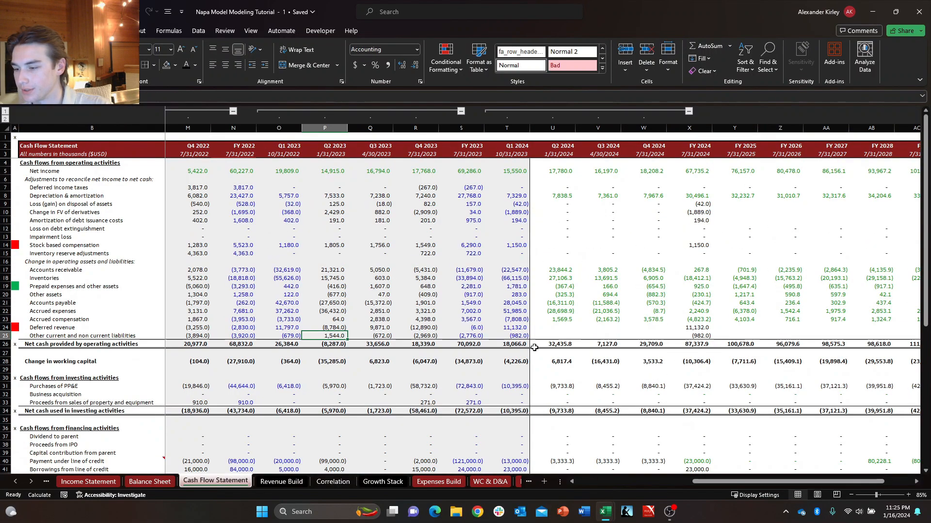
pyautogui.press('Down')
pyautogui.press('Down')
pyautogui.press('Down')
pyautogui.press('Down')
pyautogui.press('Down')
pyautogui.press('Down')
pyautogui.press('Down')
pyautogui.press('Down')
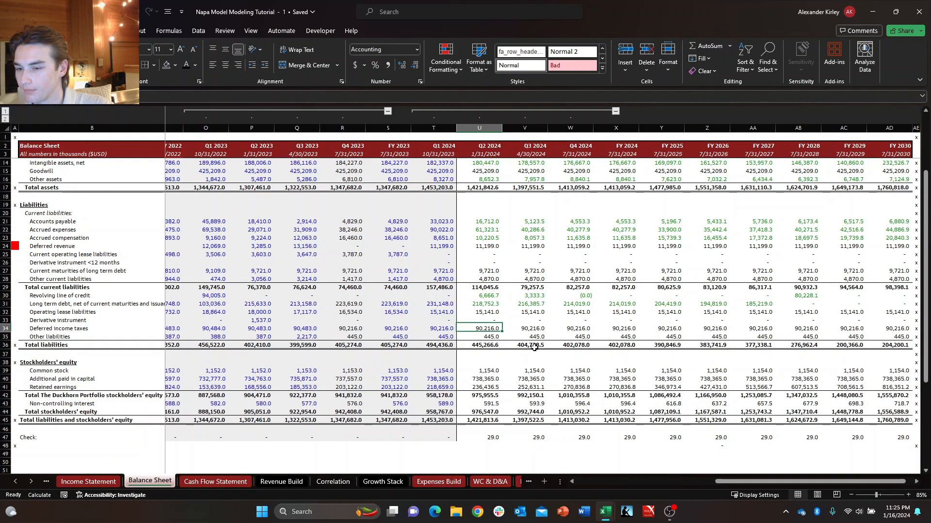
pyautogui.press('Right')
pyautogui.press('Left')
pyautogui.press('Up')
pyautogui.write('=')
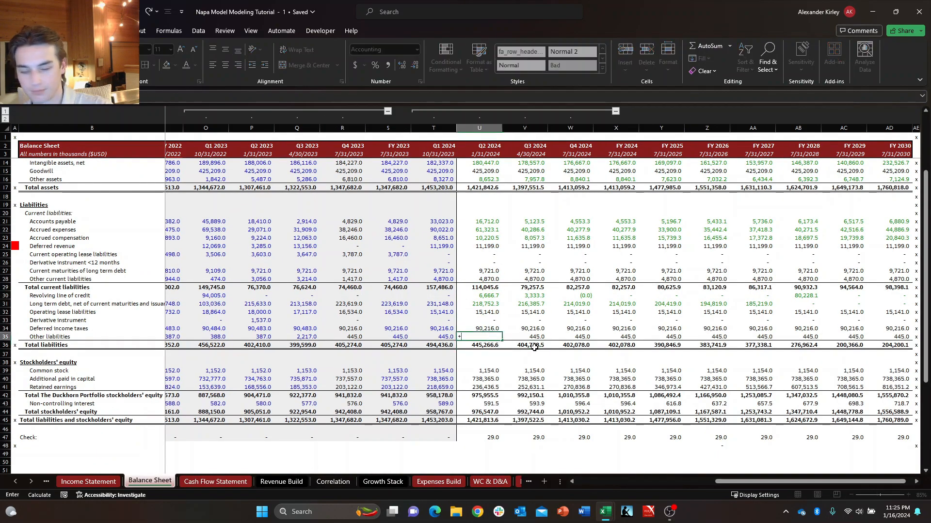
pyautogui.hotkey('ctrl', 'pagedown')
pyautogui.hotkey('ctrl', 'pagedown')
pyautogui.hotkey('ctrl', 'pagedown')
pyautogui.hotkey('ctrl', 'pagedown')
pyautogui.hotkey('ctrl', 'pagedown')
pyautogui.hotkey('ctrl', 'pagedown')
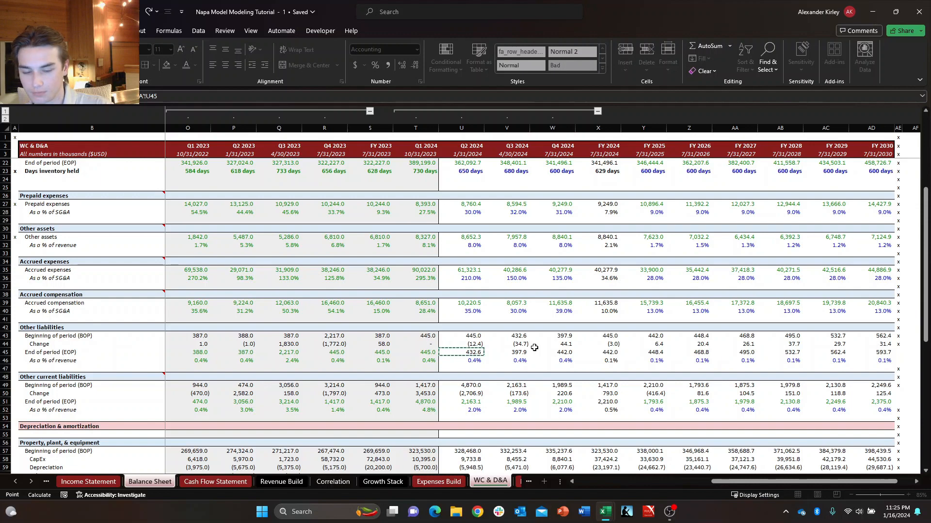
pyautogui.press('Return')
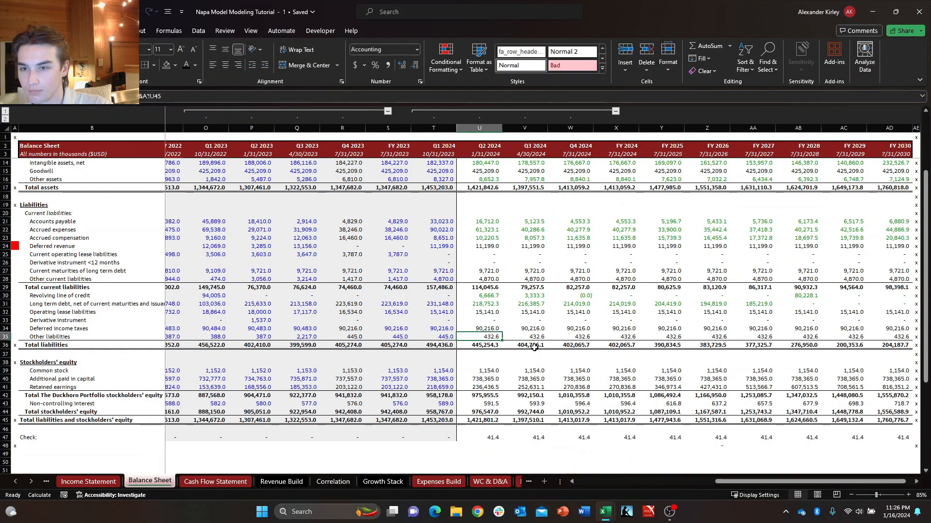
# Fill the Q2 2024 Other liabilities link on the Balance Sheet across through FY 2024.
pyautogui.hotkey('shift', 'Right')
pyautogui.hotkey('shift', 'Right')
pyautogui.hotkey('ctrl', 'r')
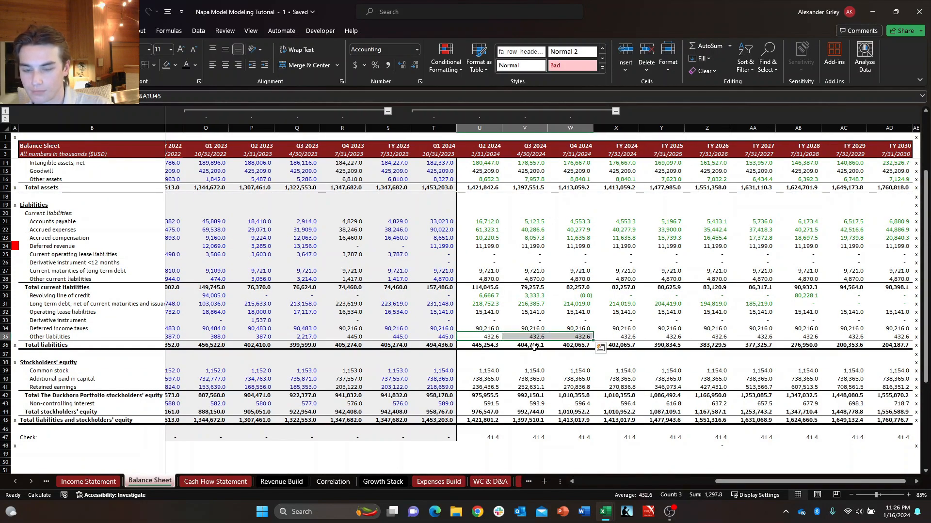
pyautogui.hotkey('shift', 'Right')
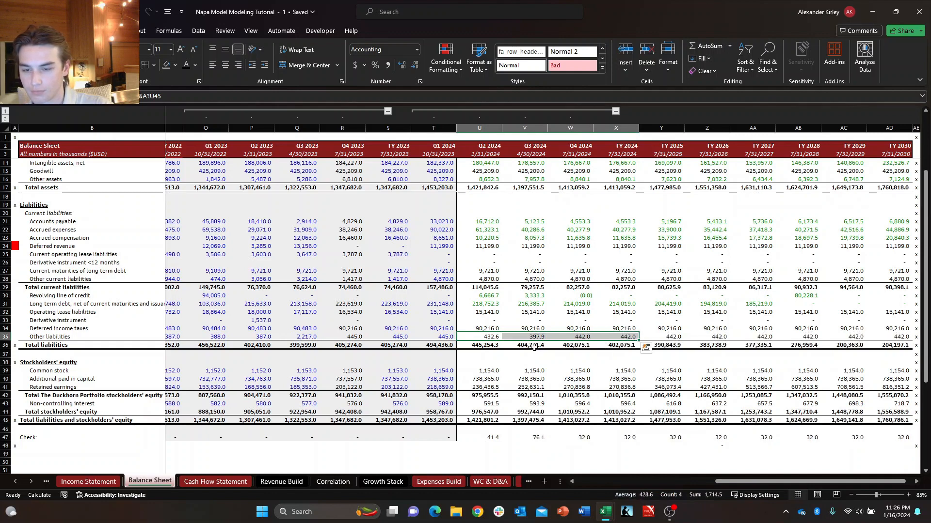
# Inspect the Q3 2024, Q4 2024 and FY 2024 Other liabilities formulas on the Balance Sheet for correct WC & D&A references.
pyautogui.press('Right')
pyautogui.press('Right')
pyautogui.press('Right')
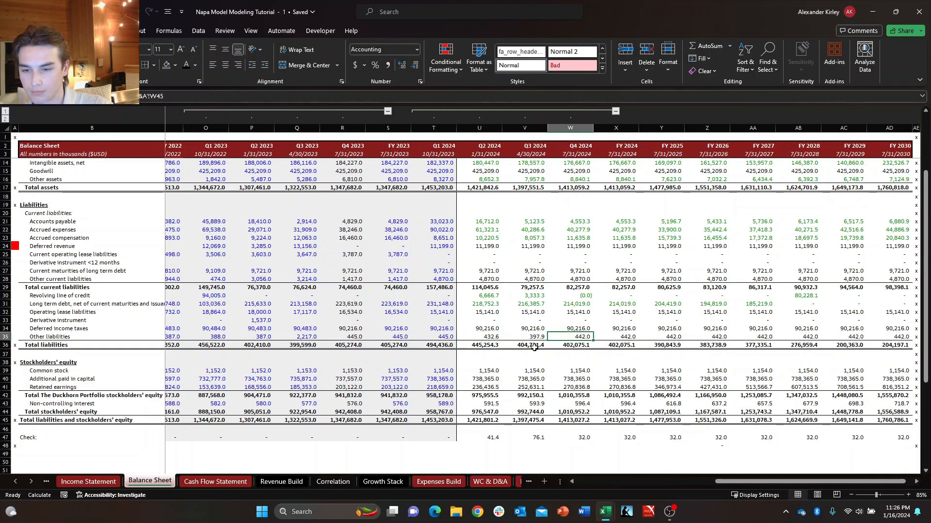
pyautogui.press('F2')
pyautogui.press('Escape')
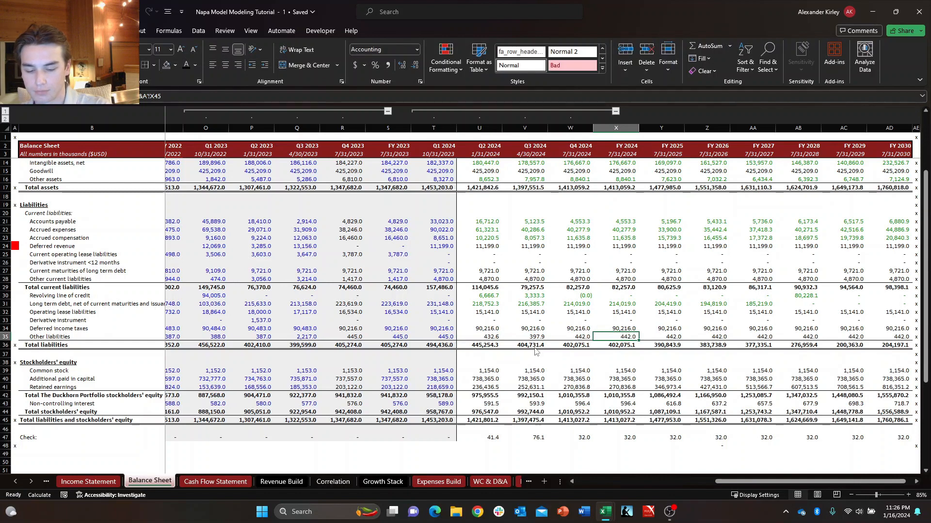
pyautogui.hotkey('alt', 'h')
pyautogui.press('f')
pyautogui.press('c')
pyautogui.press('Escape')
pyautogui.press('Left')
pyautogui.press('Left')
pyautogui.press('Left')
pyautogui.press('Right')
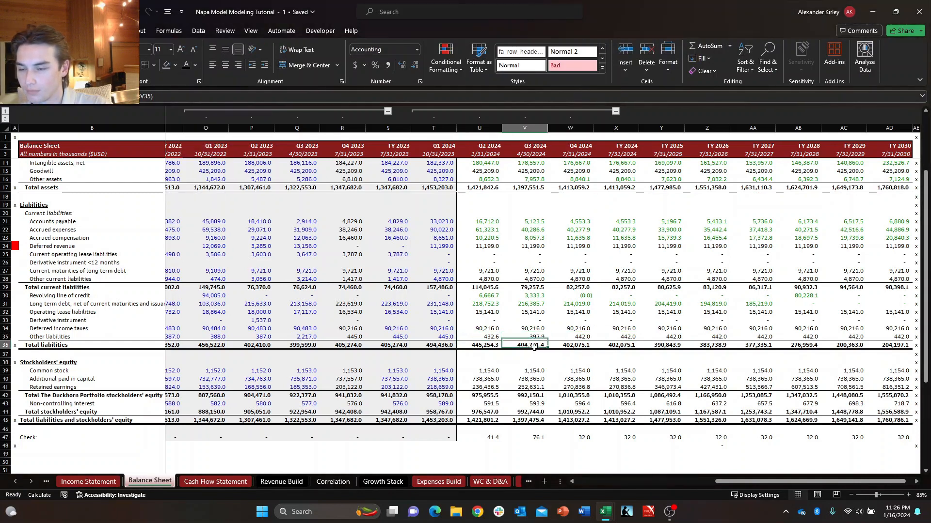
pyautogui.press('Right')
pyautogui.press('Right')
pyautogui.press('Right')
pyautogui.press('Left')
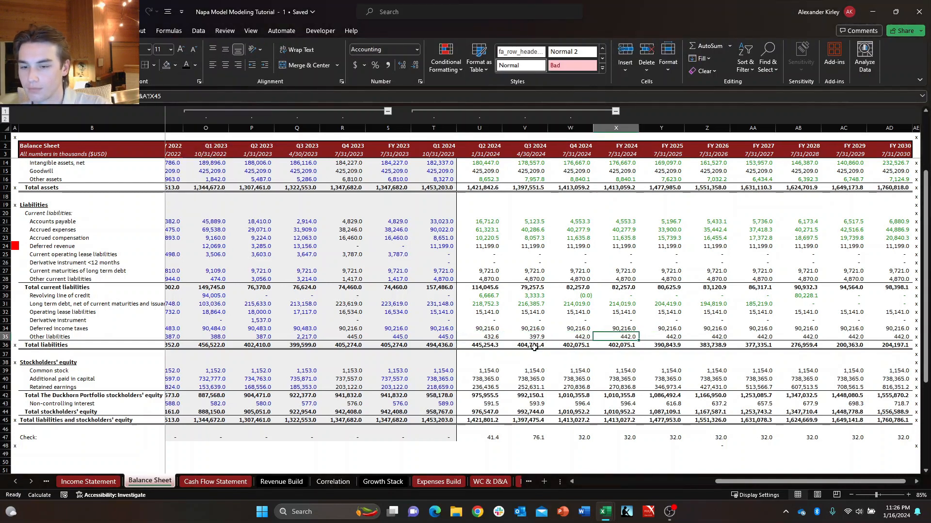
pyautogui.press('Left')
pyautogui.press('Left')
pyautogui.press('Right')
# Fill the FY 2024 Other liabilities link on the Balance Sheet across through FY 2030.
pyautogui.press('Right')
pyautogui.press('Left')
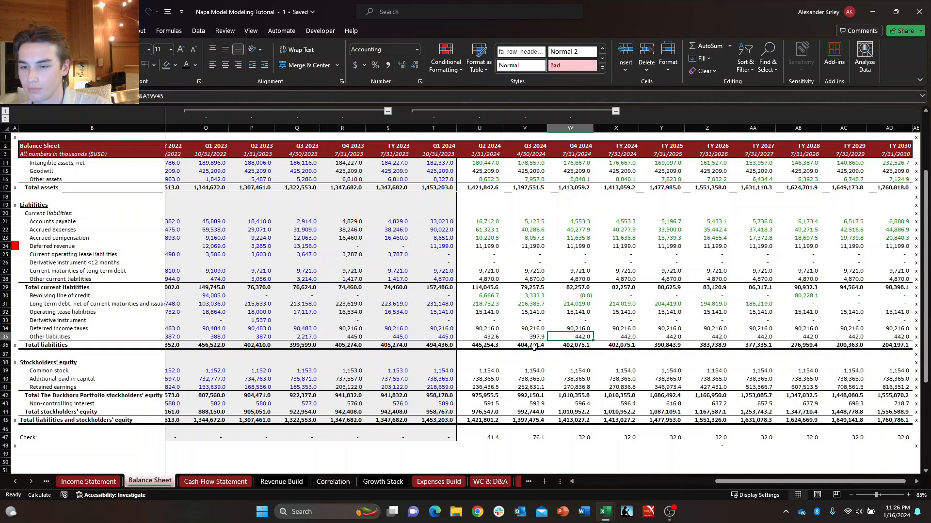
pyautogui.press('Right')
pyautogui.hotkey('ctrl', 'shift', 'Right')
pyautogui.hotkey('ctrl', 'r')
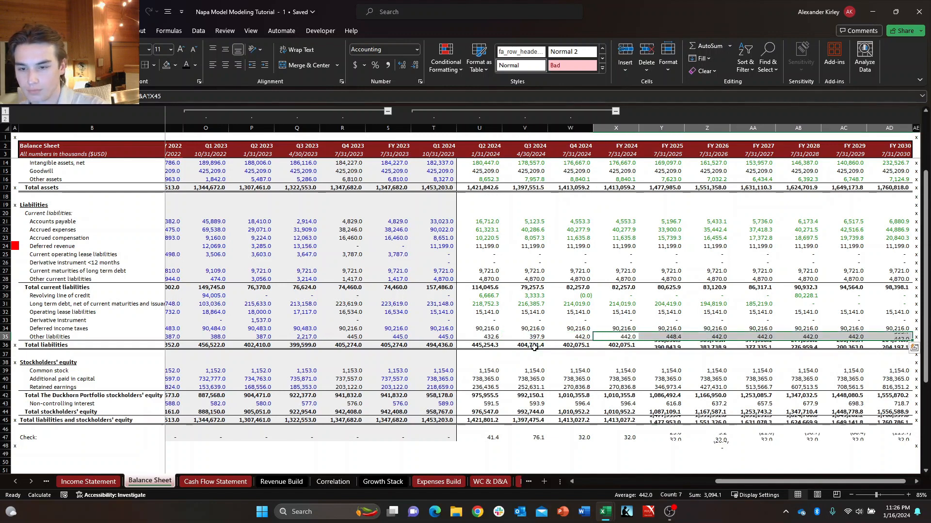
# Review the projected Other liabilities and Total liabilities formulas on the Balance Sheet, from Q2 2024 onward.
pyautogui.press('Down')
pyautogui.press('Up')
pyautogui.press('Down')
pyautogui.press('Down')
pyautogui.press('Right')
pyautogui.press('Up')
pyautogui.press('Left')
pyautogui.press('Left')
pyautogui.press('Left')
pyautogui.press('Left')
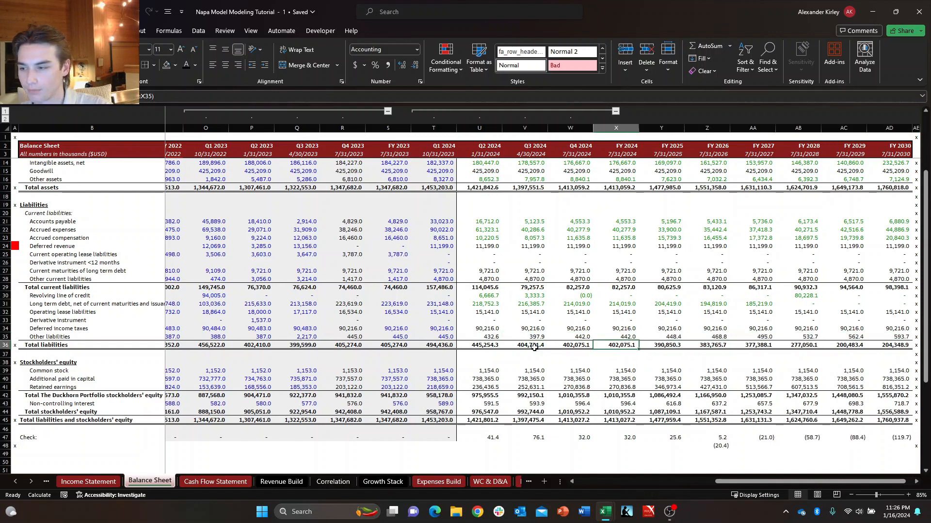
pyautogui.press('Up')
pyautogui.press('Right')
pyautogui.press('Left')
pyautogui.press('Down')
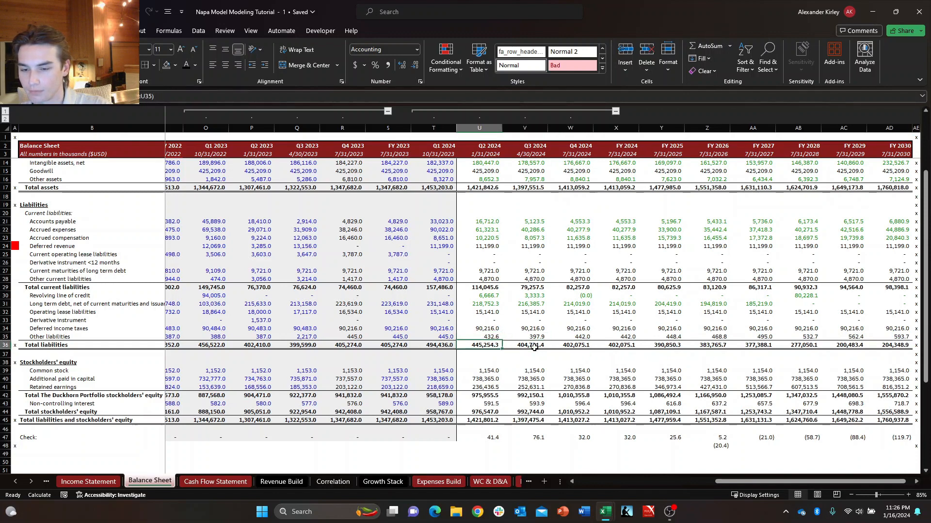
pyautogui.press('Up')
pyautogui.press('Up')
pyautogui.press('Right')
pyautogui.press('Left')
pyautogui.press('Down')
pyautogui.press('Up')
pyautogui.press('Right')
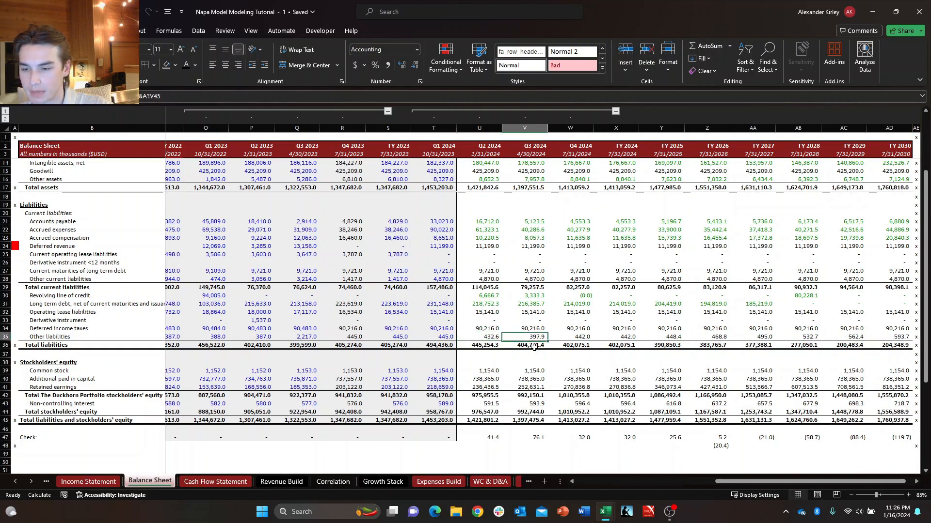
pyautogui.press('Left')
pyautogui.press('Down')
pyautogui.press('Right')
pyautogui.press('Up')
pyautogui.press('Right')
pyautogui.press('Left')
pyautogui.press('Up')
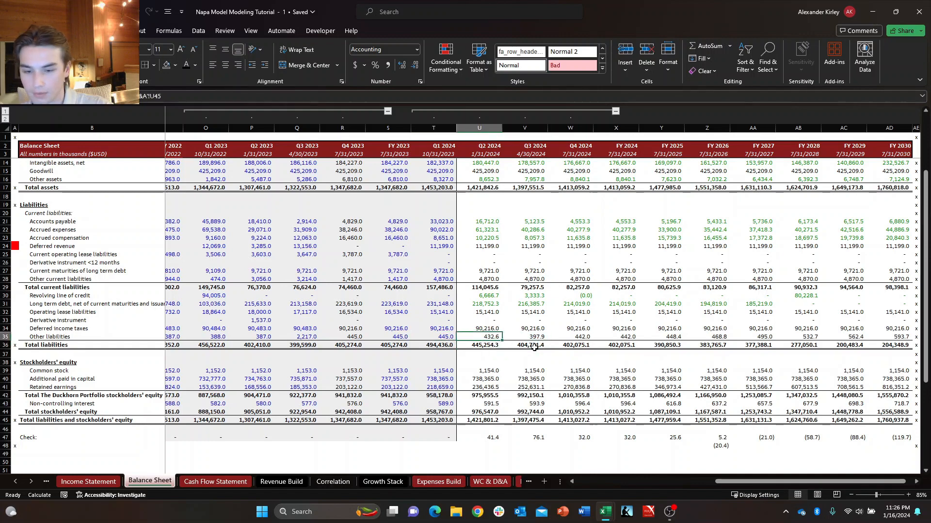
# Examine the Other liabilities schedule on WC & D&A and the Other current and non current liabilities row on the Cash Flow Statement.
pyautogui.hotkey('ctrl', 'pagedown')
pyautogui.hotkey('ctrl', 'pagedown')
pyautogui.hotkey('ctrl', 'pagedown')
pyautogui.hotkey('ctrl', 'pagedown')
pyautogui.hotkey('ctrl', 'pagedown')
pyautogui.hotkey('ctrl', 'pagedown')
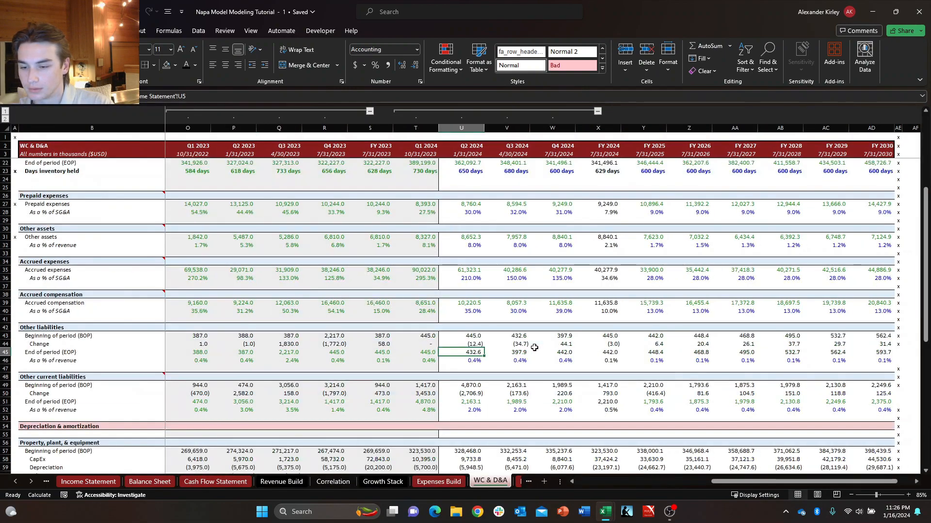
pyautogui.hotkey('ctrl', 'pageup')
pyautogui.hotkey('ctrl', 'pageup')
pyautogui.hotkey('ctrl', 'pageup')
pyautogui.hotkey('ctrl', 'pageup')
pyautogui.hotkey('ctrl', 'pageup')
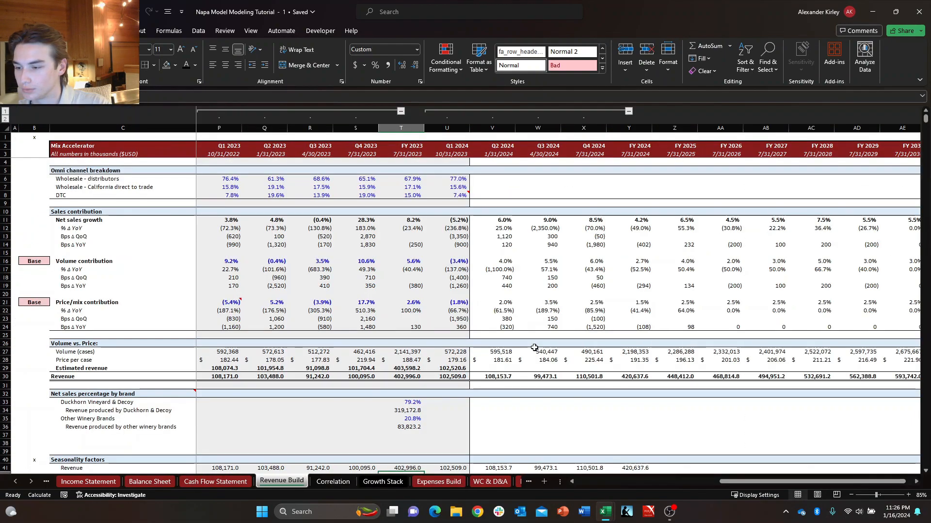
pyautogui.press('Right')
pyautogui.press('Right')
pyautogui.press('Right')
pyautogui.press('Right')
pyautogui.press('Right')
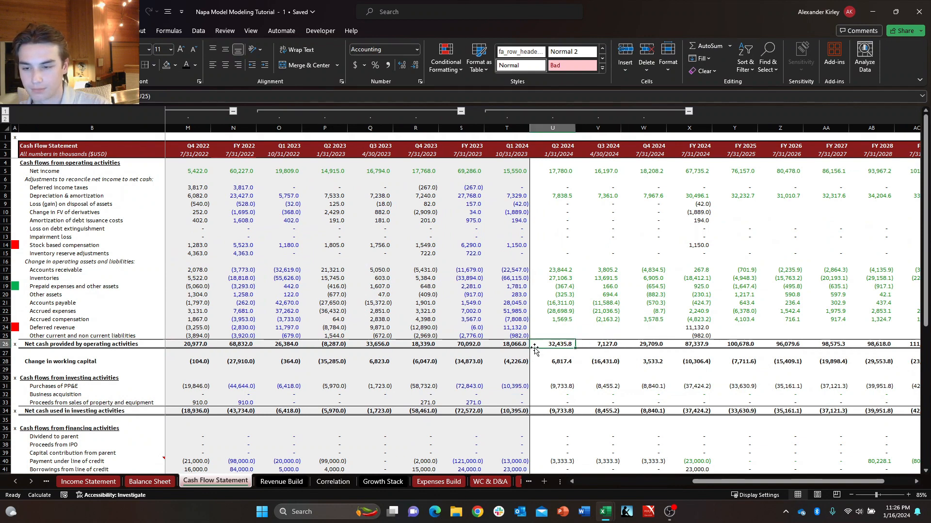
pyautogui.press('Up')
pyautogui.press('Down')
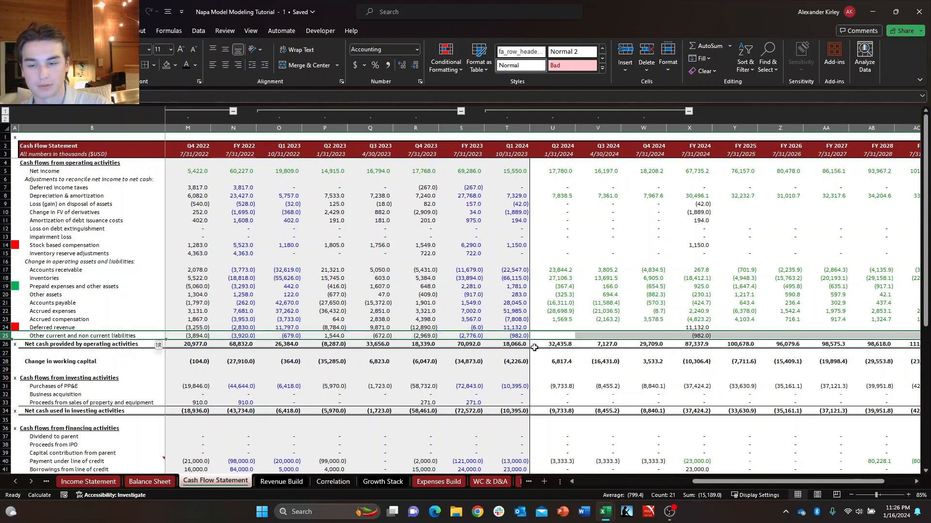
pyautogui.press('Right')
pyautogui.press('Left')
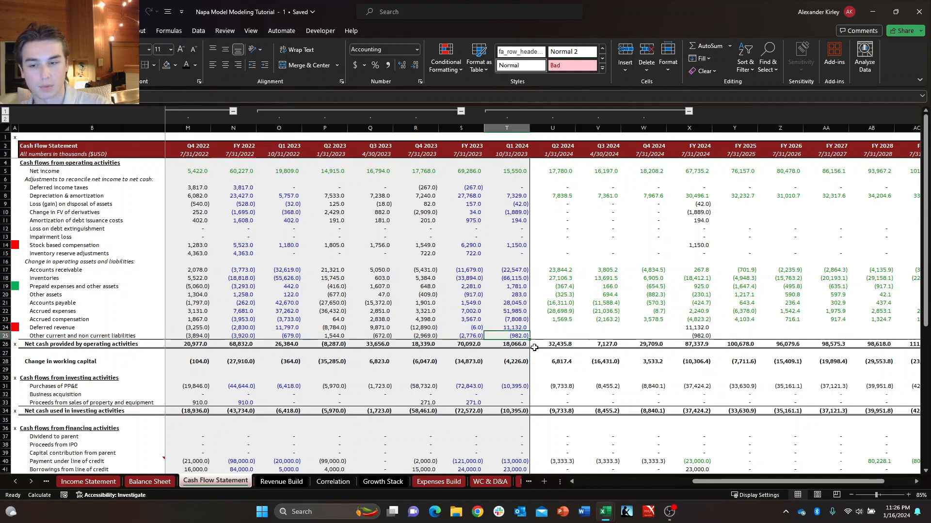
# Link Q2 2024 Other current liabilities on the Balance Sheet to its Q2 2024 End of period value on WC & D&A.
pyautogui.hotkey('ctrl', 'pageup')
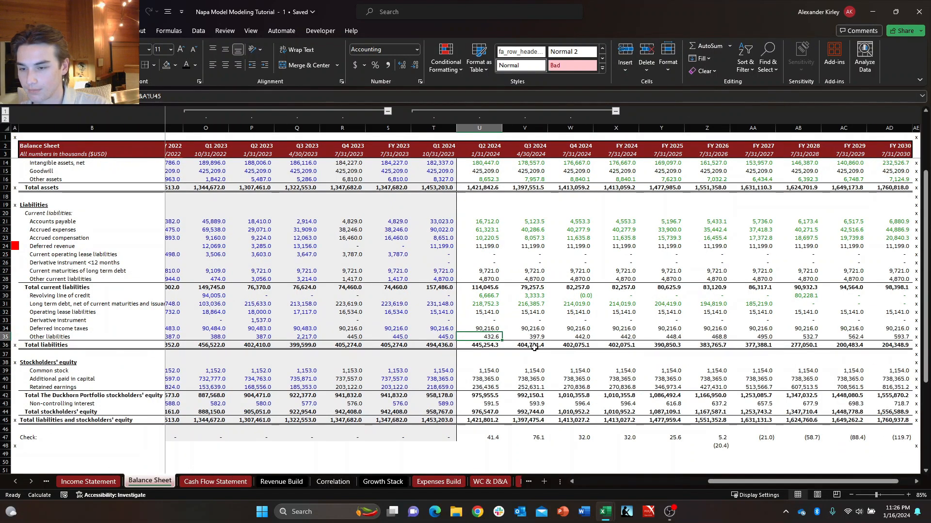
pyautogui.press('Down')
pyautogui.press('Right')
pyautogui.press('Down')
pyautogui.press('Left')
pyautogui.press('Left')
pyautogui.press('Up')
pyautogui.press('Up')
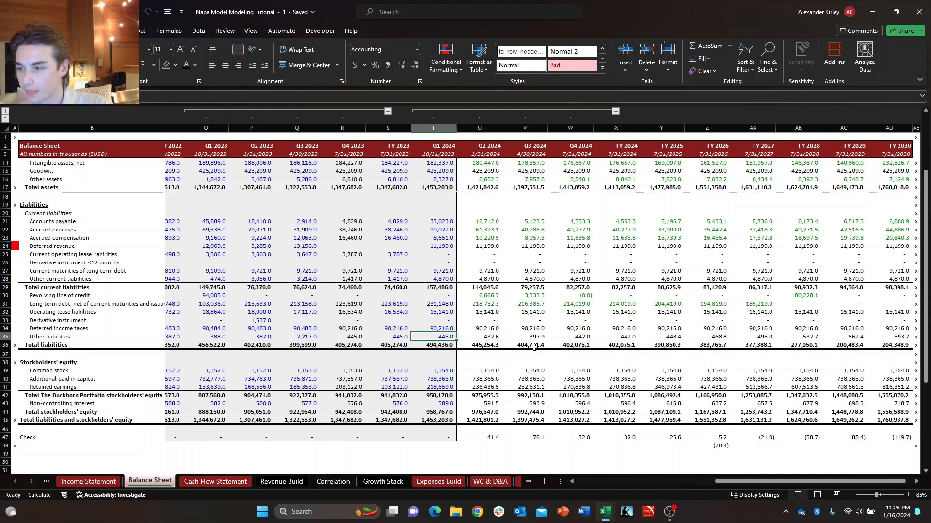
pyautogui.press('Right')
pyautogui.press('Down')
pyautogui.press('Up')
pyautogui.press('Left')
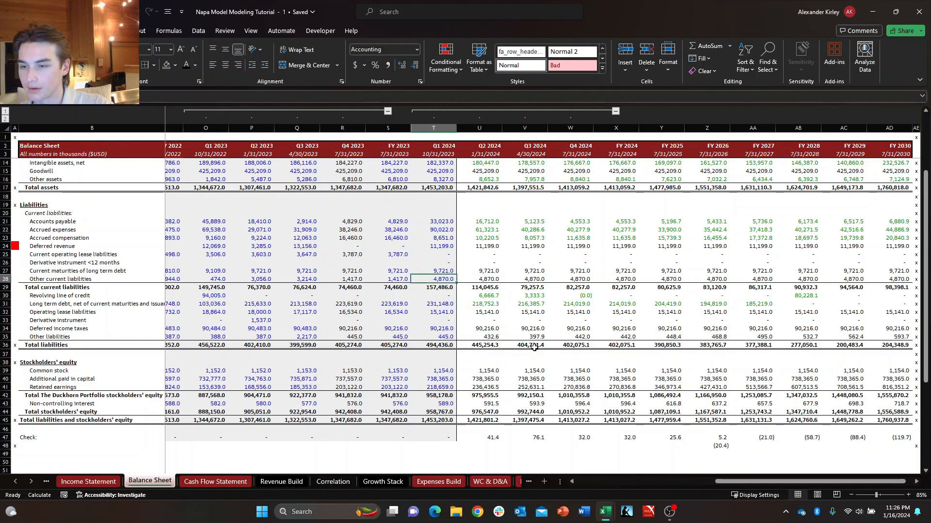
pyautogui.press('Right')
pyautogui.write('=+')
pyautogui.hotkey('ctrl', 'pagedown')
pyautogui.hotkey('ctrl', 'pagedown')
pyautogui.hotkey('ctrl', 'pagedown')
pyautogui.hotkey('ctrl', 'pagedown')
pyautogui.hotkey('ctrl', 'pagedown')
pyautogui.hotkey('ctrl', 'pagedown')
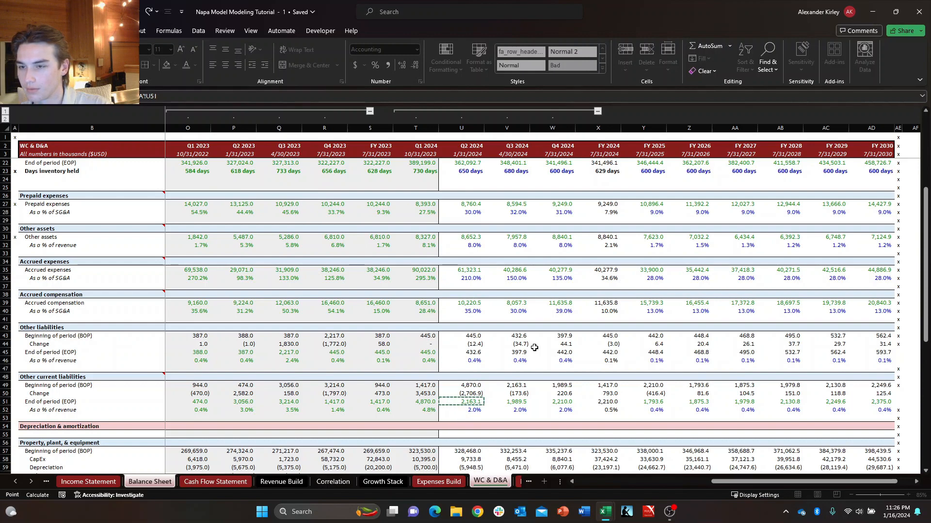
pyautogui.press('Return')
# Fill the Q2 2024 Other current liabilities link on the Balance Sheet across through FY 2030.
pyautogui.press('Up')
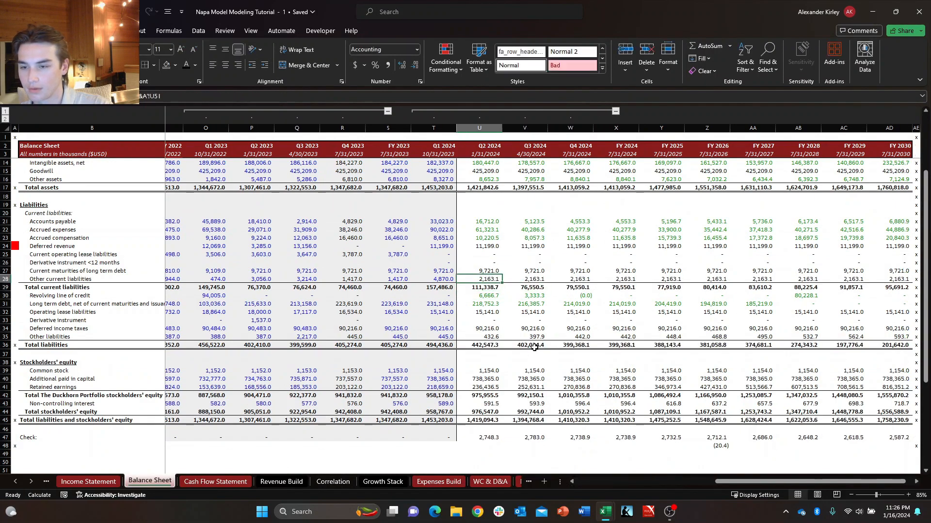
pyautogui.hotkey('ctrl', 'shift', 'Right')
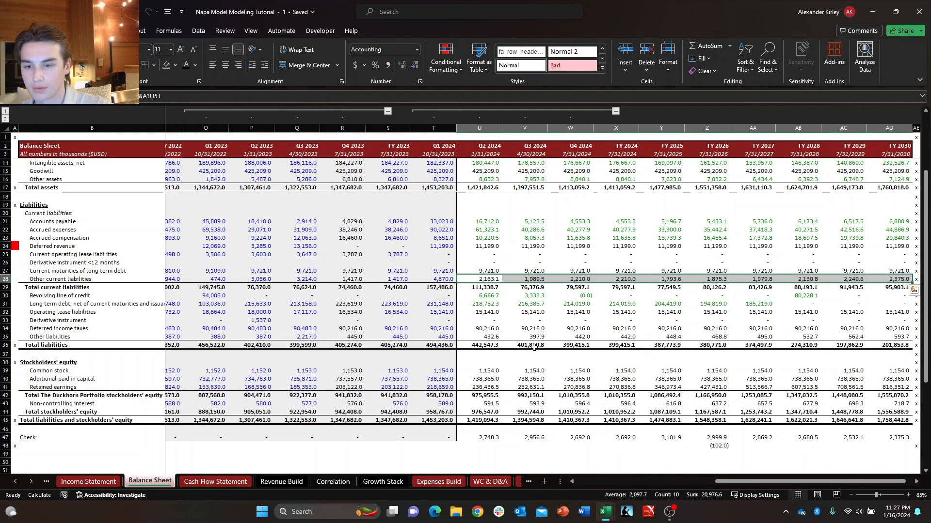
pyautogui.press('Right')
pyautogui.press('Right')
pyautogui.press('Right')
pyautogui.press('Left')
pyautogui.press('Left')
pyautogui.press('Left')
# Set the font colour of Other current liabilities from Q2 2024 through FY 2030 to green.
pyautogui.hotkey('ctrl', 'shift', 'Right')
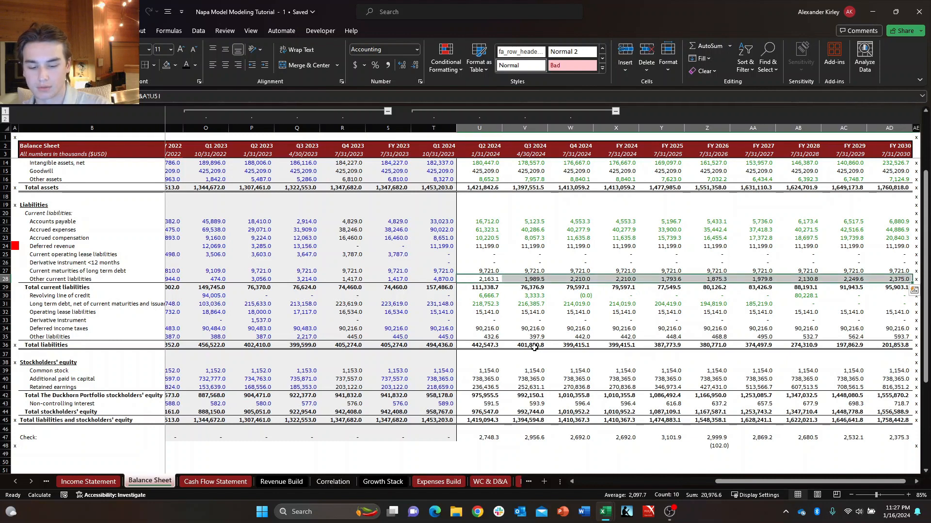
pyautogui.hotkey('alt', 'h')
pyautogui.press('f')
pyautogui.press('c')
pyautogui.press('Up')
pyautogui.press('Up')
pyautogui.press('Right')
pyautogui.press('Return')
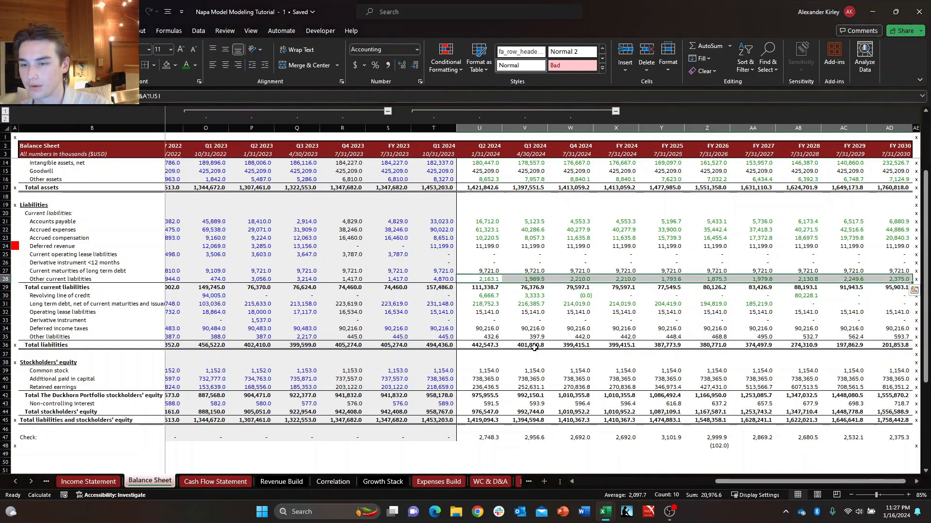
# Set the font colour of the projected Other liabilities cells, starting at Q2 2024, to green.
pyautogui.press('Down')
pyautogui.press('Down')
pyautogui.press('Down')
pyautogui.press('Down')
pyautogui.press('Down')
pyautogui.press('Down')
pyautogui.press('Down')
pyautogui.hotkey('ctrl', 'shift', 'Right')
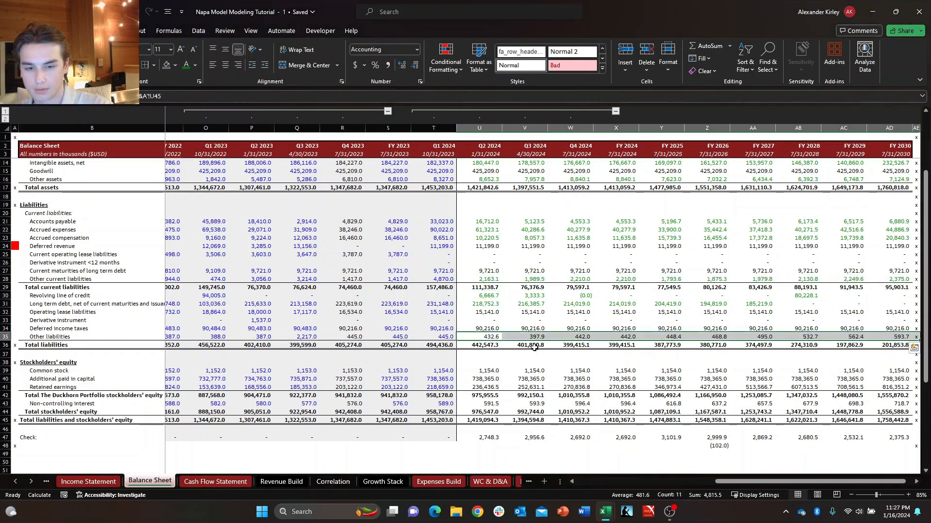
pyautogui.hotkey('alt', 'h')
pyautogui.press('f')
pyautogui.press('c')
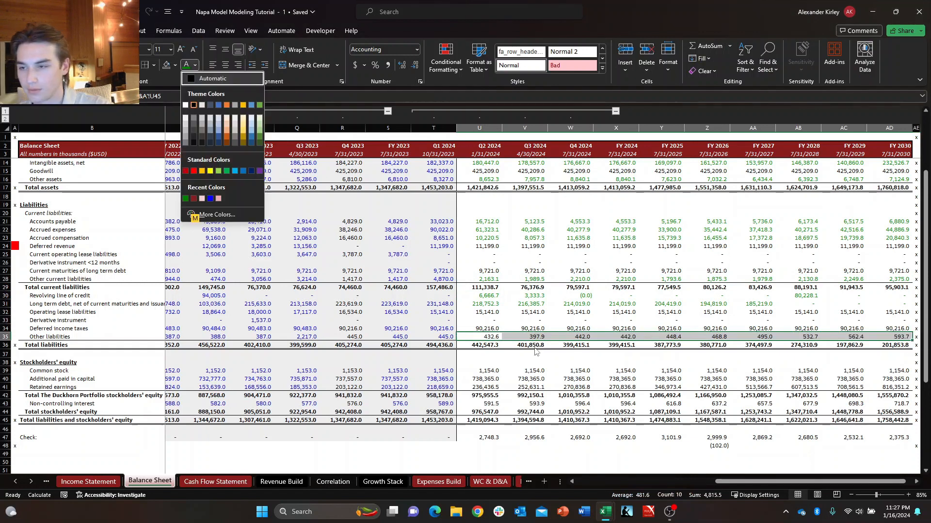
pyautogui.press('Down')
pyautogui.press('Return')
pyautogui.press('Down')
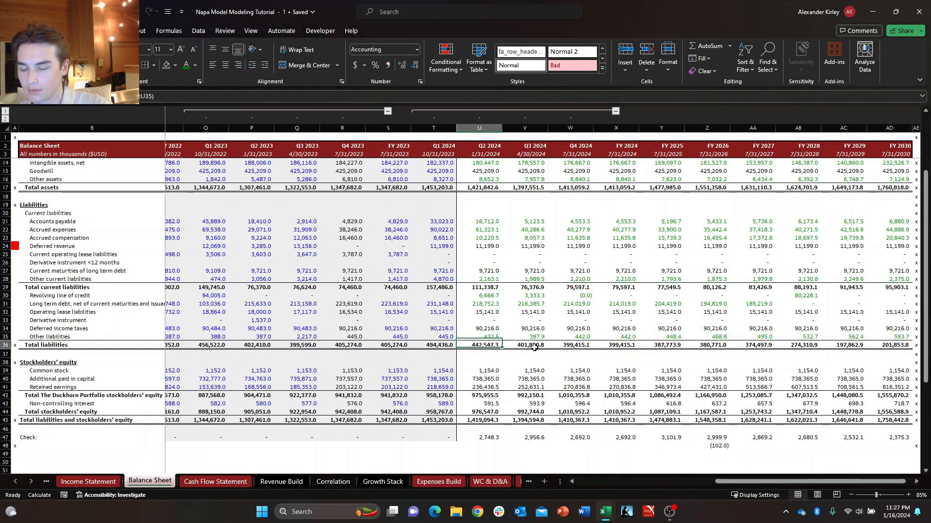
# Review the Balance Sheet from Total liabilities down to the Check row around Q1 and Q2 2024.
pyautogui.press('Right')
pyautogui.press('Left')
pyautogui.press('Down')
pyautogui.press('Right')
pyautogui.press('Right')
pyautogui.press('Right')
pyautogui.press('Down')
pyautogui.press('Down')
pyautogui.press('Down')
pyautogui.press('Down')
pyautogui.press('Left')
pyautogui.press('Left')
pyautogui.press('Left')
pyautogui.press('Down')
pyautogui.press('Down')
pyautogui.press('Down')
pyautogui.press('Down')
pyautogui.press('Left')
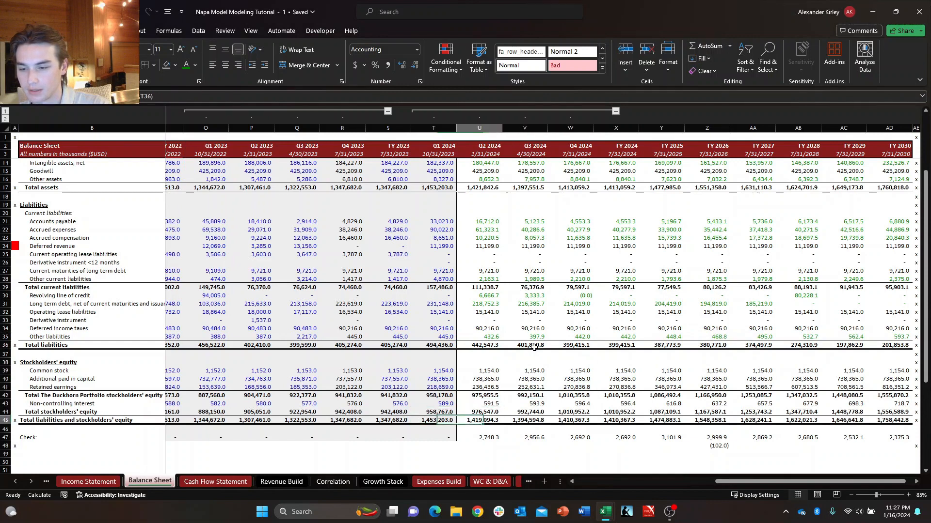
pyautogui.press('Right')
pyautogui.press('Down')
pyautogui.press('Down')
pyautogui.press('Left')
pyautogui.press('Left')
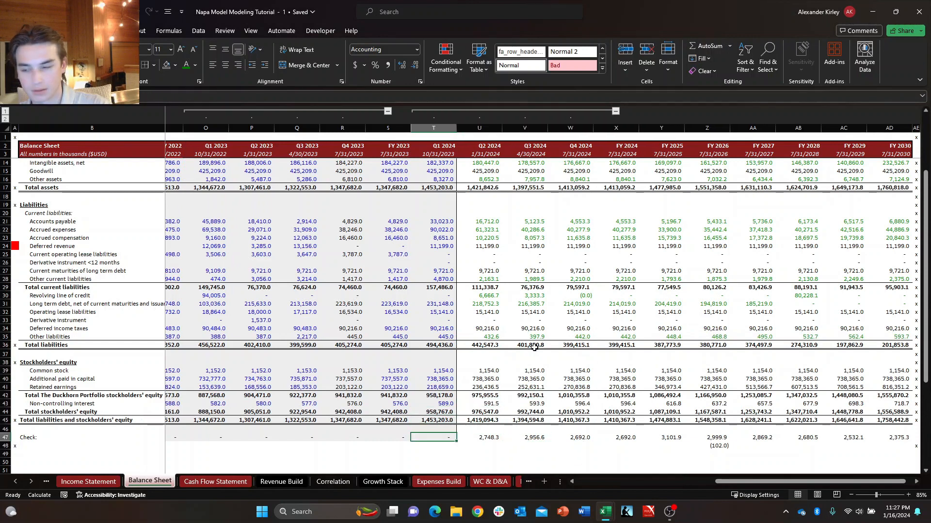
# Link Q2 2024 Other current and non current liabilities on the Cash Flow Statement to the sum of WC & D&A cells U44 and U50.
pyautogui.hotkey('ctrl', 'pagedown')
pyautogui.press('Right')
pyautogui.press('Right')
pyautogui.press('Up')
pyautogui.press('Left')
pyautogui.press('Up')
pyautogui.press('Up')
pyautogui.press('Left')
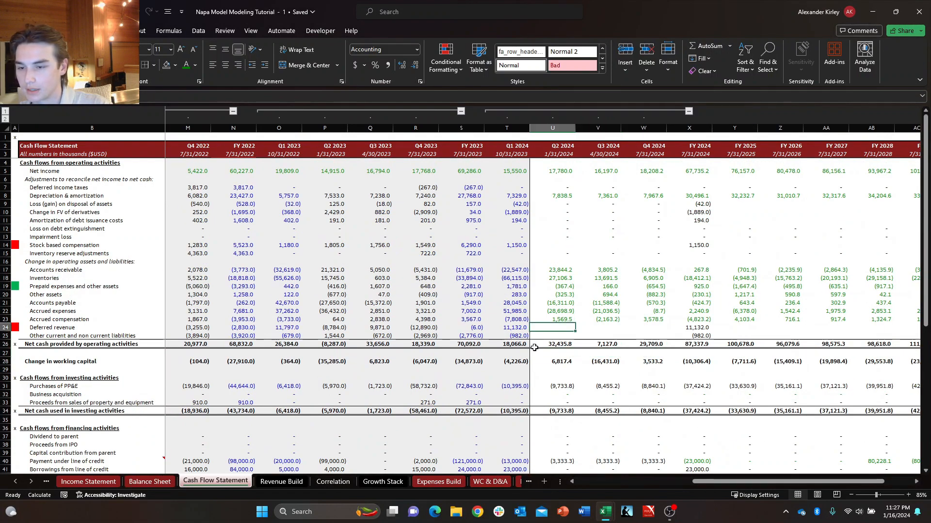
pyautogui.press('Down')
pyautogui.press('Right')
pyautogui.press('Left')
pyautogui.write('+')
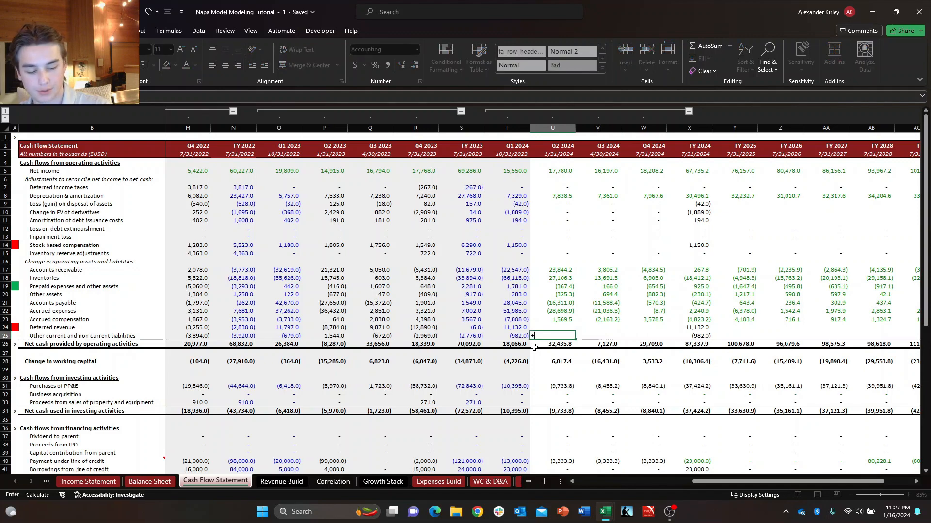
pyautogui.hotkey('ctrl', 'pagedown')
pyautogui.hotkey('ctrl', 'pagedown')
pyautogui.hotkey('ctrl', 'pagedown')
pyautogui.hotkey('ctrl', 'pagedown')
pyautogui.hotkey('ctrl', 'pagedown')
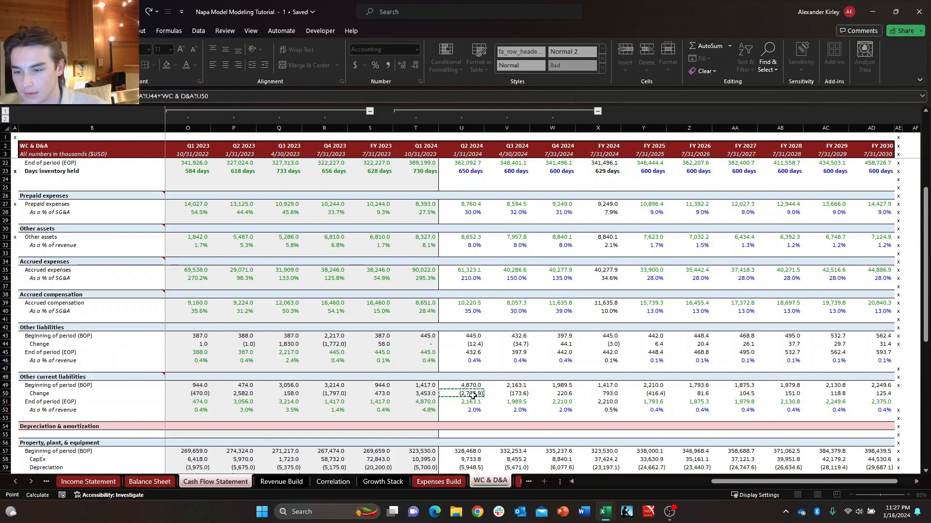
pyautogui.press('Return')
# Fill the Q2 2024 Other current and non current liabilities formula on the Cash Flow Statement across through Q4 2024.
pyautogui.hotkey('ctrl', 'pageup')
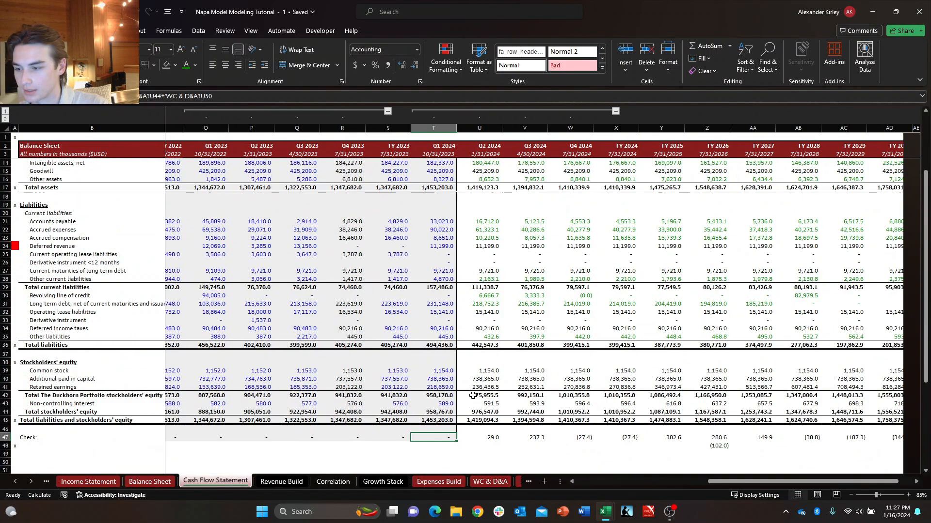
pyautogui.hotkey('ctrl', 'pagedown')
pyautogui.press('Left')
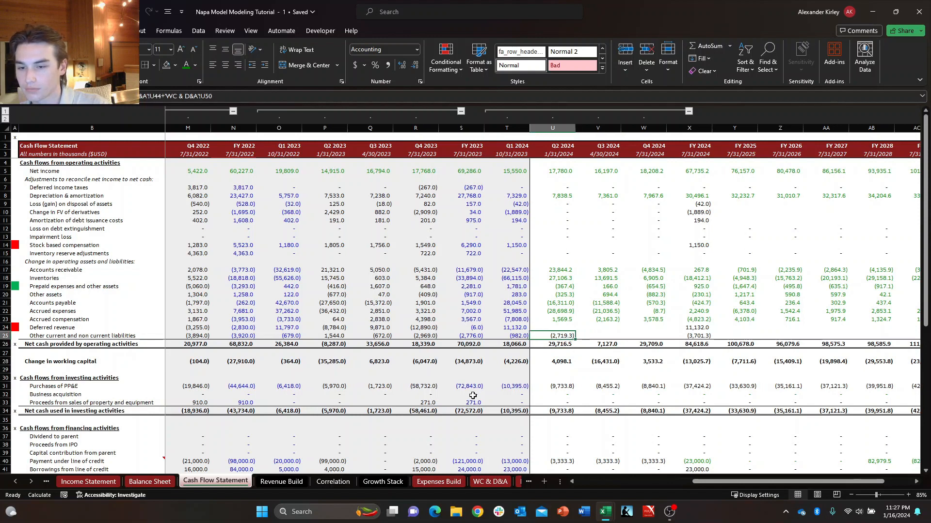
pyautogui.hotkey('shift', 'Right')
pyautogui.hotkey('shift', 'Right')
pyautogui.hotkey('ctrl', 'r')
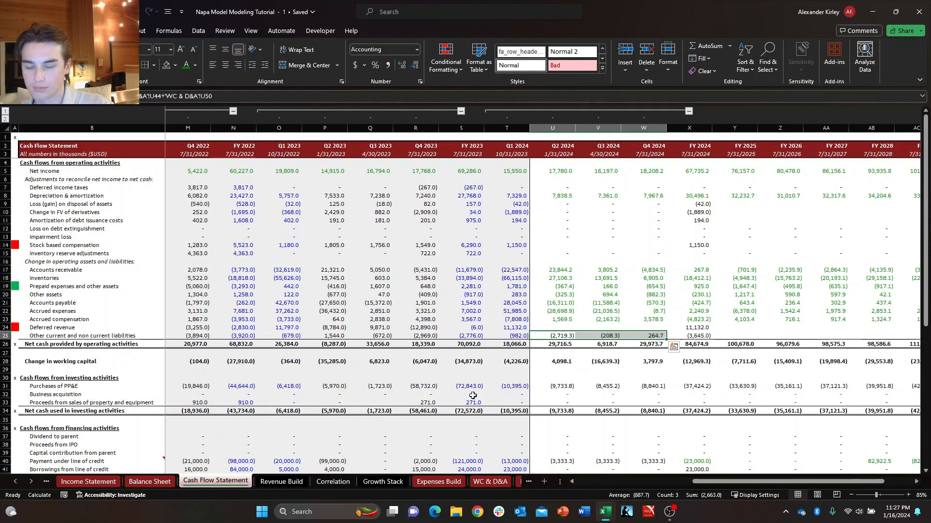
# Copy the Q4 2024 Other current and non current liabilities formula into FY 2025 through FY 2030, pasting formulas only.
pyautogui.press('Right')
pyautogui.press('Right')
pyautogui.hotkey('ctrl', 'c')
pyautogui.press('Right')
pyautogui.press('Right')
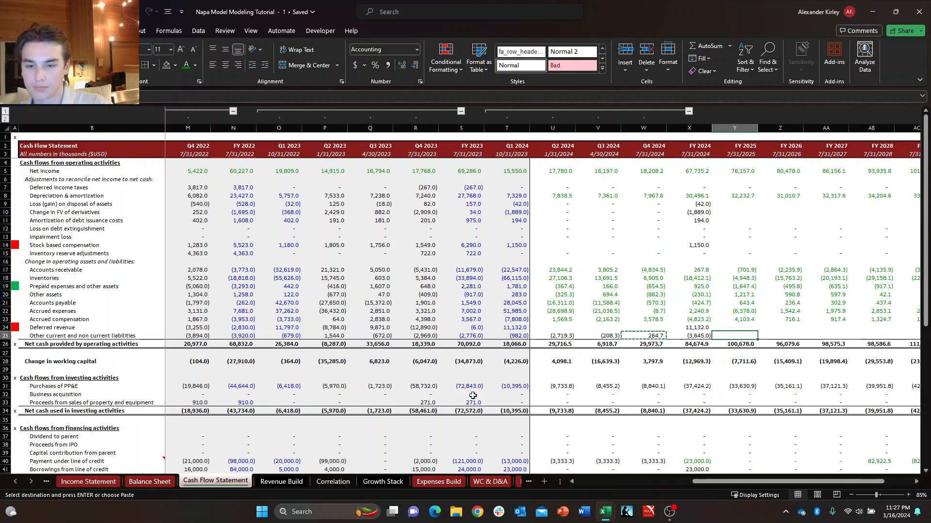
pyautogui.hotkey('shift', 'Right')
pyautogui.hotkey('shift', 'Right')
pyautogui.hotkey('shift', 'Right')
pyautogui.hotkey('shift', 'Right')
pyautogui.hotkey('shift', 'Right')
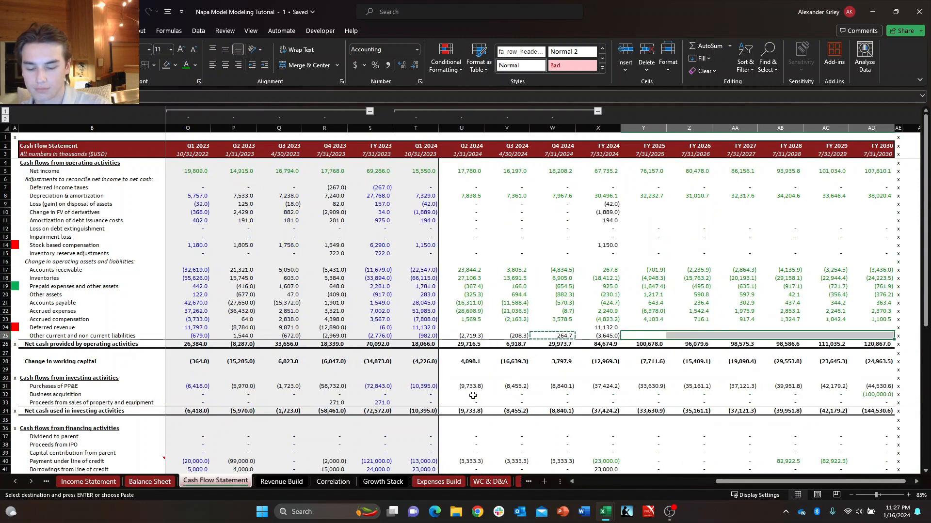
pyautogui.hotkey('alt', 'h')
pyautogui.press('v')
pyautogui.press('f')
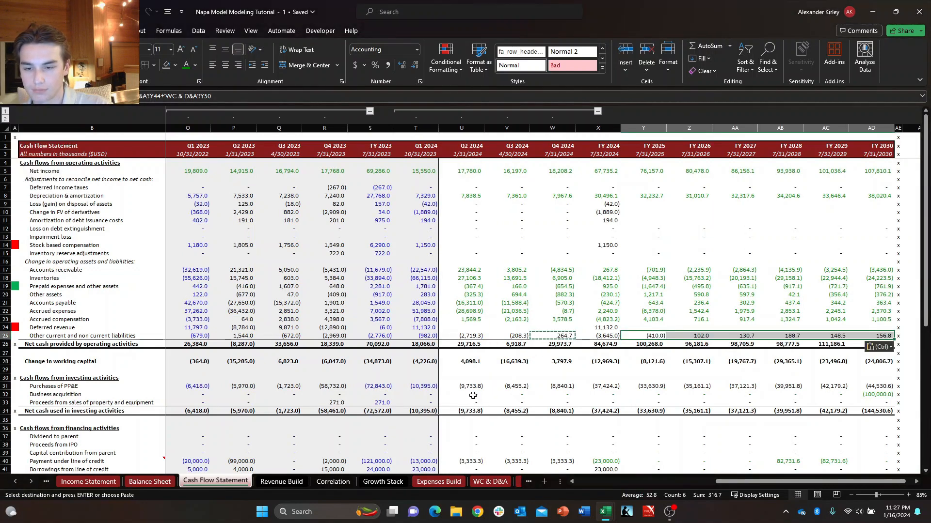
pyautogui.press('Escape')
pyautogui.press('Down')
pyautogui.press('Up')
# Review the Balance Sheet Check row from Q2 2024 through FY 2030 and the Q2 2024 equity lines above it.
pyautogui.hotkey('ctrl', 'pageup')
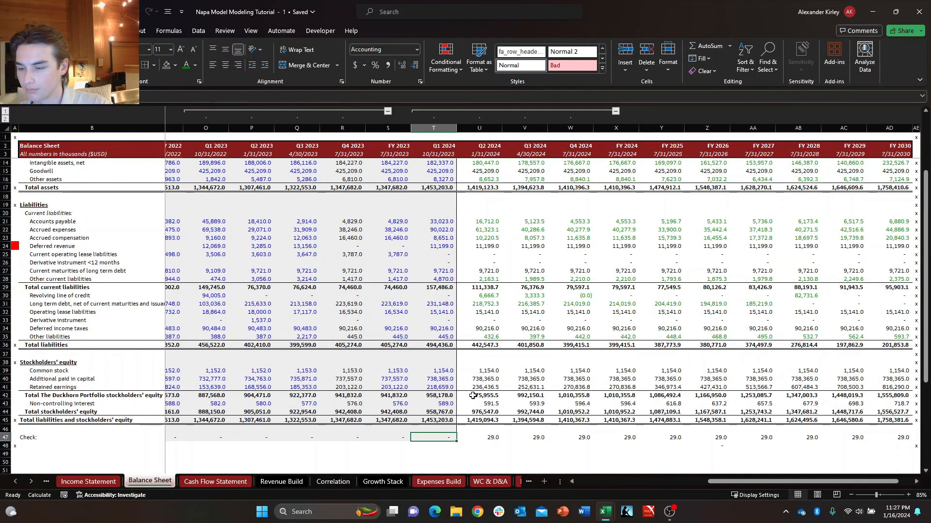
pyautogui.press('Right')
pyautogui.hotkey('ctrl', 'Right')
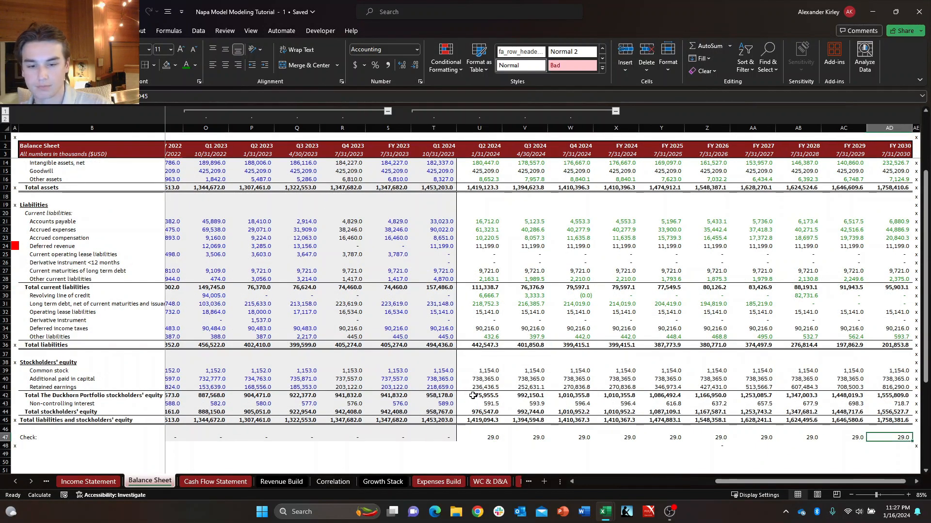
pyautogui.press('Left')
pyautogui.press('Left')
pyautogui.press('Left')
pyautogui.press('Left')
pyautogui.press('Left')
pyautogui.press('Left')
pyautogui.press('Left')
pyautogui.press('Left')
pyautogui.press('Left')
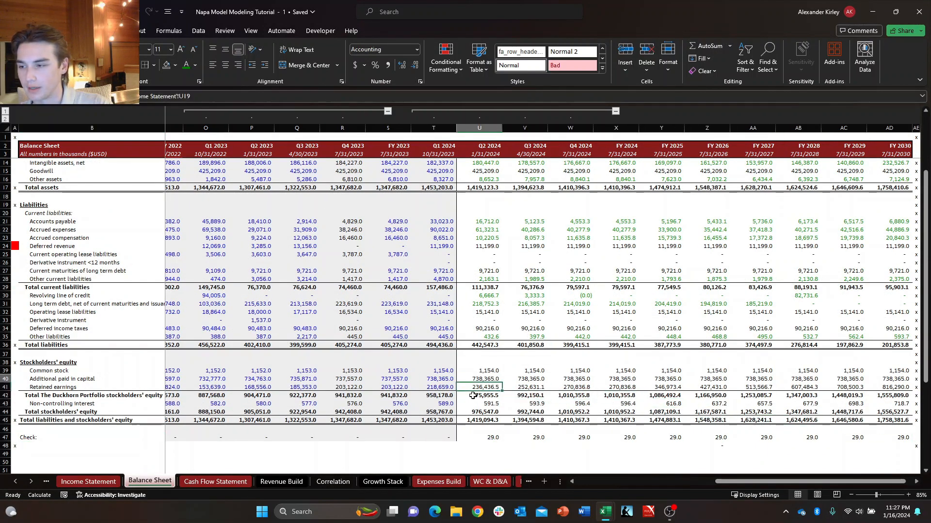
pyautogui.press('Up')
pyautogui.press('Up')
pyautogui.press('Up')
pyautogui.press('Up')
pyautogui.press('Up')
pyautogui.press('Up')
pyautogui.press('Up')
pyautogui.press('Up')
pyautogui.press('Up')
pyautogui.press('Up')
pyautogui.press('Up')
pyautogui.press('Up')
# Set the font colour of Other current and non current liabilities for Q2 through Q4 2024 on the Cash Flow Statement to green.
pyautogui.hotkey('ctrl', 'pagedown')
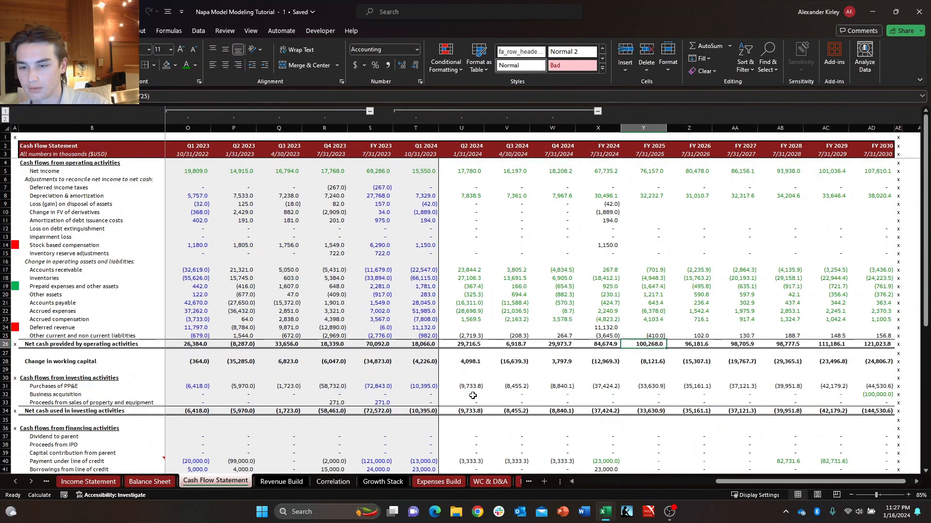
pyautogui.press('Up')
pyautogui.press('Left')
pyautogui.press('Left')
pyautogui.press('Left')
pyautogui.press('Right')
pyautogui.press('Left')
pyautogui.press('Left')
pyautogui.hotkey('shift', 'Right')
pyautogui.hotkey('shift', 'Right')
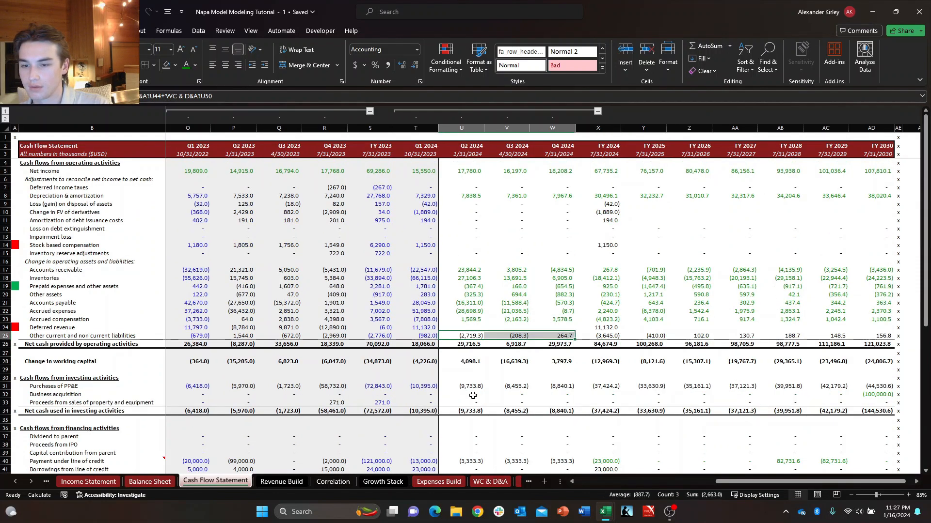
pyautogui.hotkey('alt', 'h')
pyautogui.press('f')
pyautogui.press('c')
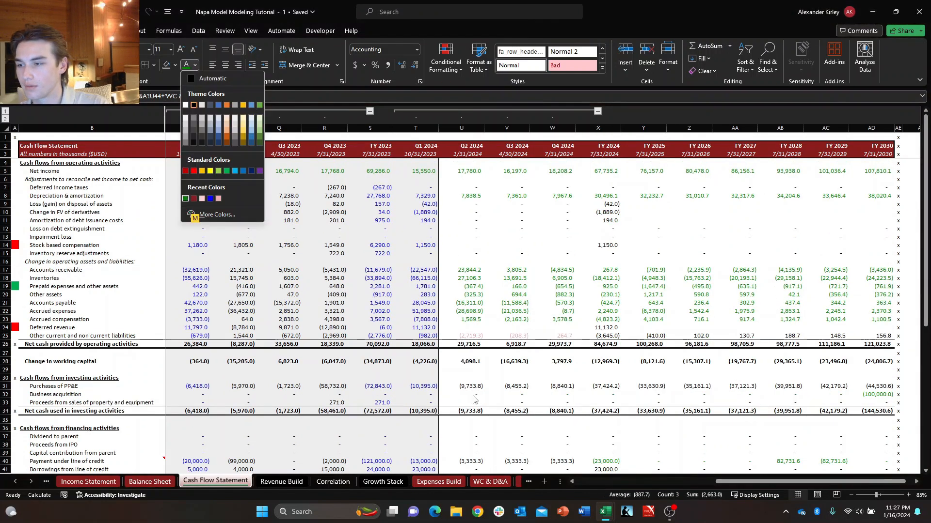
pyautogui.press('a')
# Set the font colour of Other current and non current liabilities from FY 2025 through FY 2030 to green.
pyautogui.press('Right')
pyautogui.press('Right')
pyautogui.press('Right')
pyautogui.press('Right')
pyautogui.hotkey('shift', 'Right')
pyautogui.hotkey('shift', 'Right')
pyautogui.hotkey('shift', 'Right')
pyautogui.hotkey('shift', 'Right')
pyautogui.hotkey('shift', 'Right')
pyautogui.hotkey('shift', 'Right')
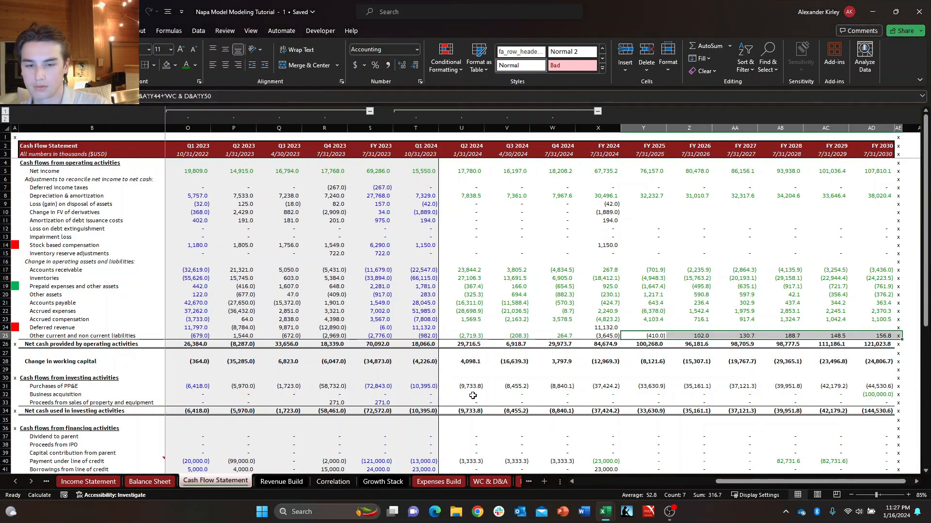
pyautogui.hotkey('alt', 'h')
pyautogui.press('f')
pyautogui.press('c')
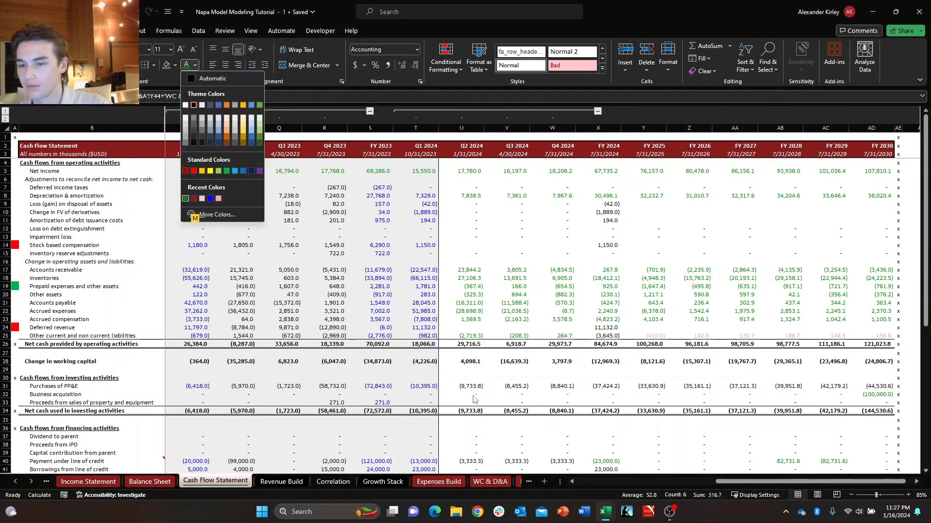
pyautogui.press('a')
pyautogui.press('Down')
pyautogui.press('Left')
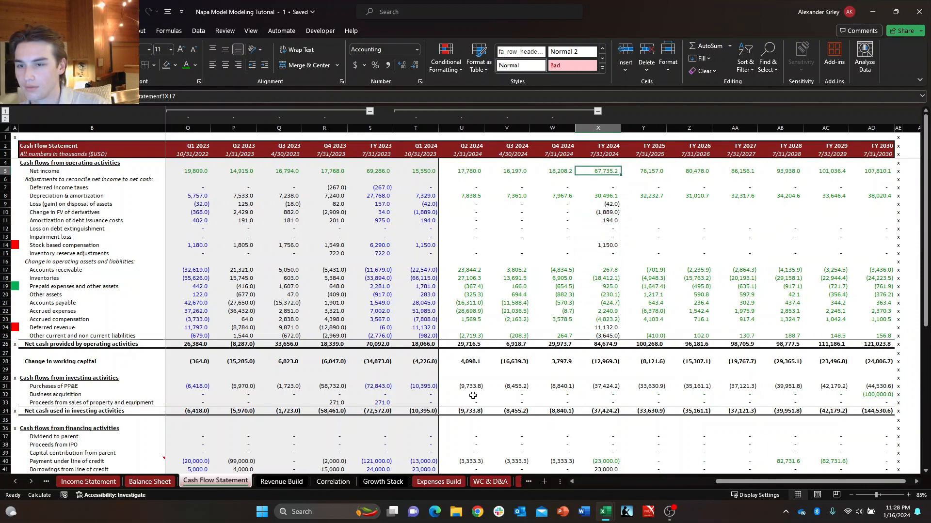
# Review the FY 2024 column of the Cash Flow Statement from Net income down to net cash from financing activities.
pyautogui.press('Up')
pyautogui.press('Up')
pyautogui.press('Left')
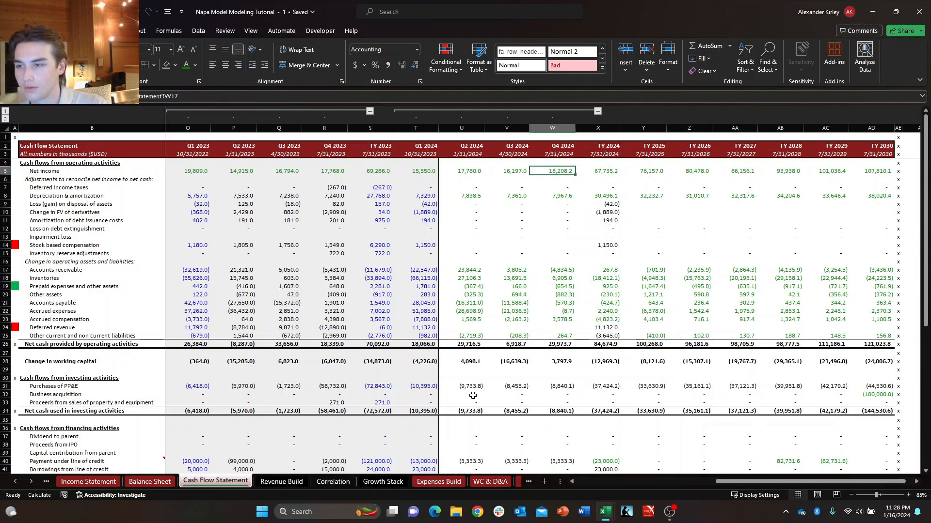
pyautogui.press('Right')
pyautogui.press('Left')
pyautogui.press('Right')
pyautogui.press('Down')
pyautogui.press('Down')
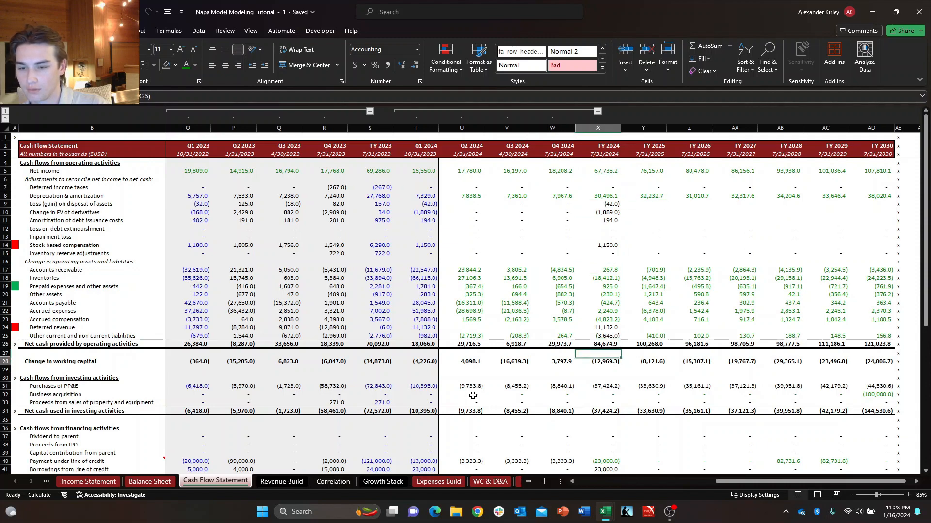
pyautogui.press('Down')
pyautogui.press('Down')
pyautogui.press('Down')
pyautogui.press('Down')
pyautogui.press('Down')
pyautogui.press('Down')
pyautogui.press('Down')
pyautogui.press('Down')
pyautogui.press('Down')
pyautogui.press('Down')
pyautogui.press('Down')
pyautogui.press('Down')
pyautogui.press('Down')
pyautogui.press('Down')
pyautogui.press('Down')
pyautogui.press('Down')
pyautogui.press('Down')
pyautogui.press('Down')
pyautogui.press('Down')
pyautogui.press('Down')
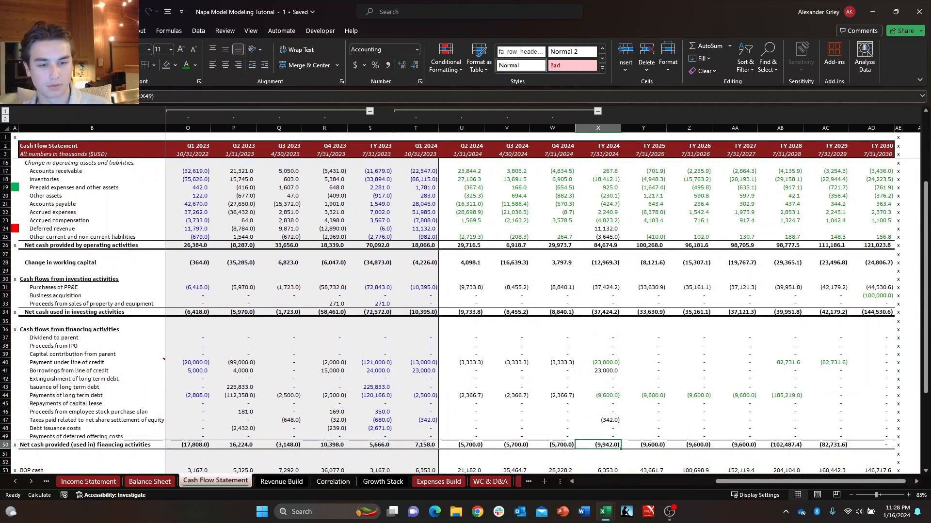
pyautogui.hotkey('alt', 'Tab')
pyautogui.hotkey('alt', 'Tab')
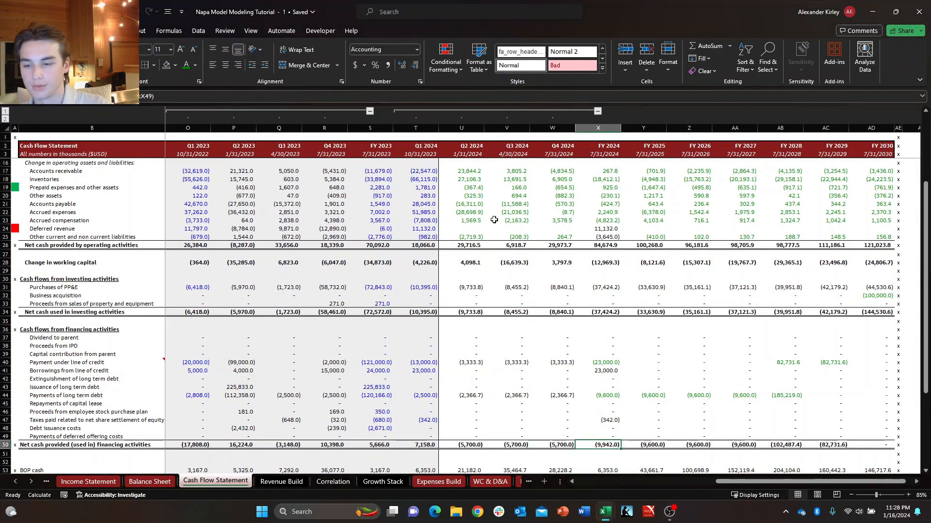
# Enter 0 for Q2 2024 Deferred revenue on the Cash Flow Statement and fill it across through Q4 2024.
pyautogui.press('Up')
pyautogui.press('Up')
pyautogui.press('Left')
pyautogui.press('Left')
pyautogui.press('Left')
pyautogui.press('Up')
pyautogui.press('Up')
pyautogui.press('Up')
pyautogui.press('Up')
pyautogui.press('Up')
pyautogui.press('Up')
pyautogui.press('Up')
pyautogui.press('Up')
pyautogui.press('Up')
pyautogui.press('Up')
pyautogui.press('Up')
pyautogui.press('Up')
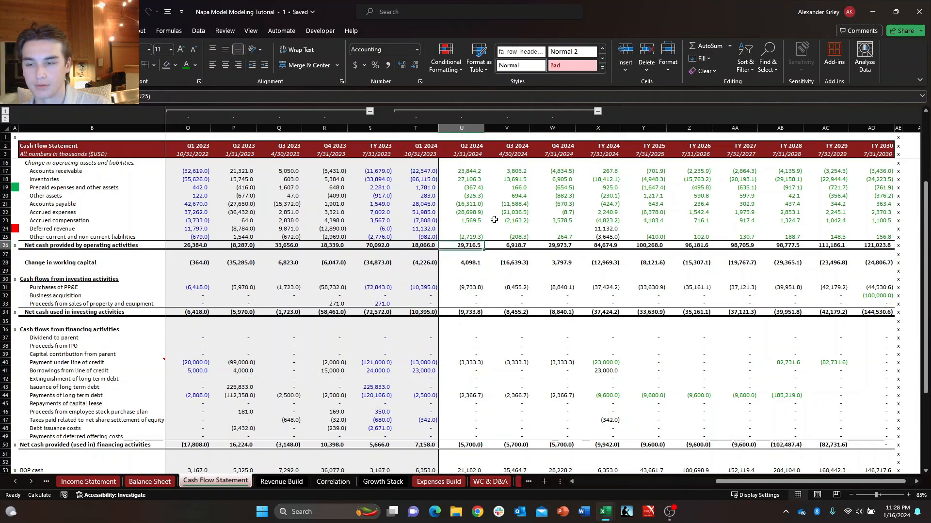
pyautogui.press('Up')
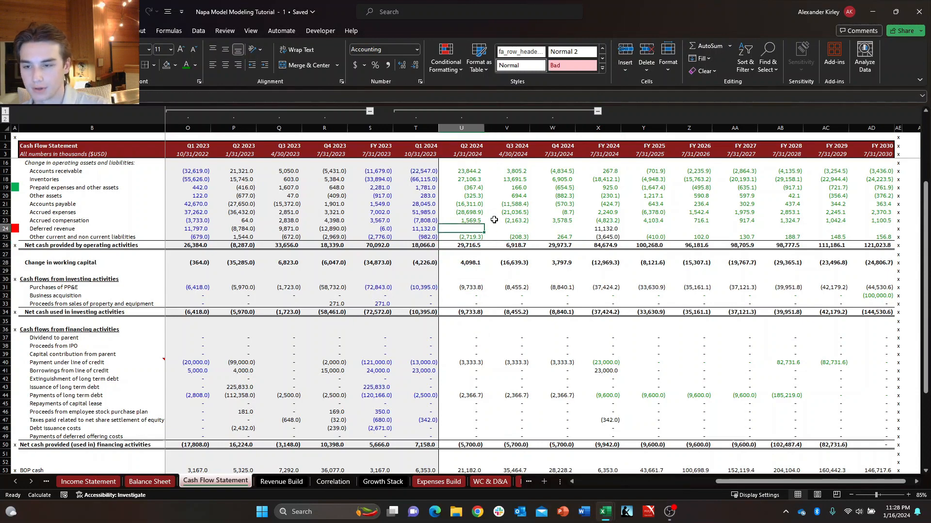
pyautogui.write('+')
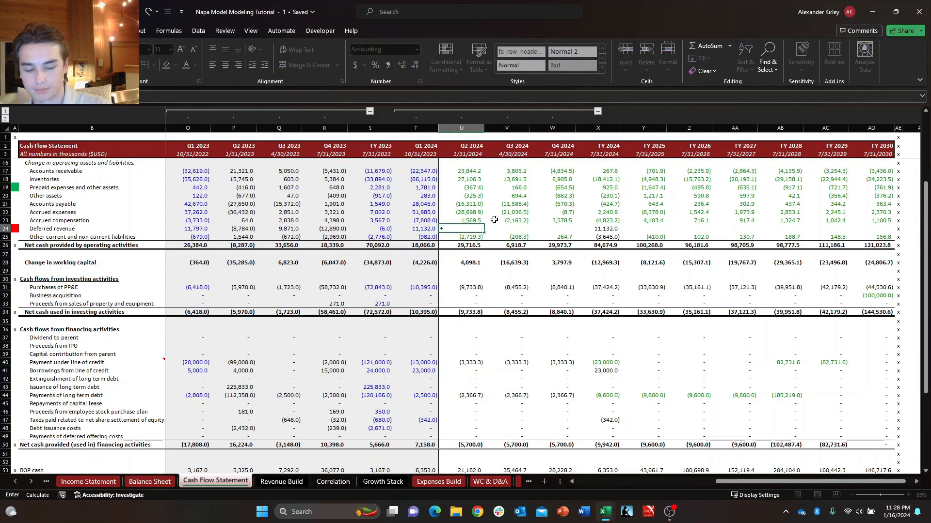
pyautogui.press('Escape')
pyautogui.write('0')
pyautogui.press('Return')
pyautogui.press('Up')
pyautogui.hotkey('shift', 'Right')
pyautogui.hotkey('shift', 'Right')
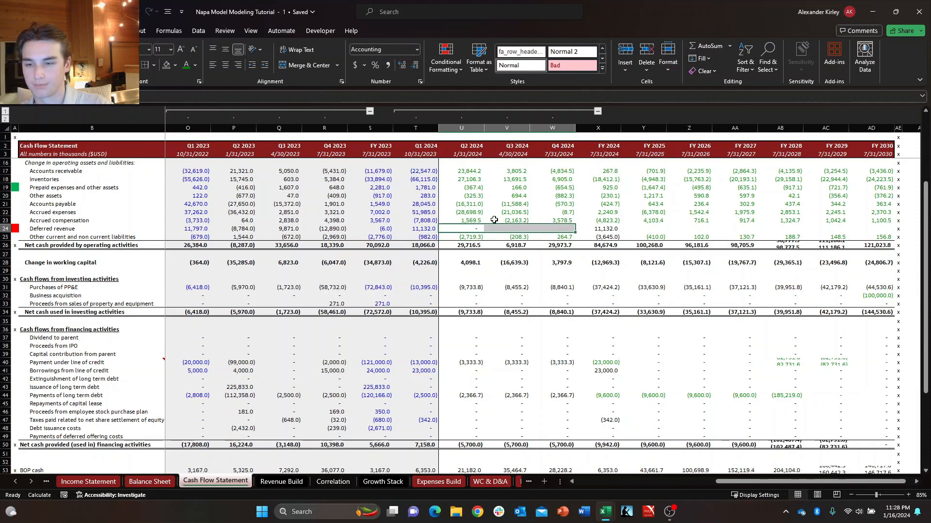
pyautogui.hotkey('ctrl', 'r')
# Enter 0 for FY 2025 Deferred revenue and fill it across through FY 2030.
pyautogui.press('Right')
pyautogui.press('Right')
pyautogui.press('Right')
pyautogui.press('Right')
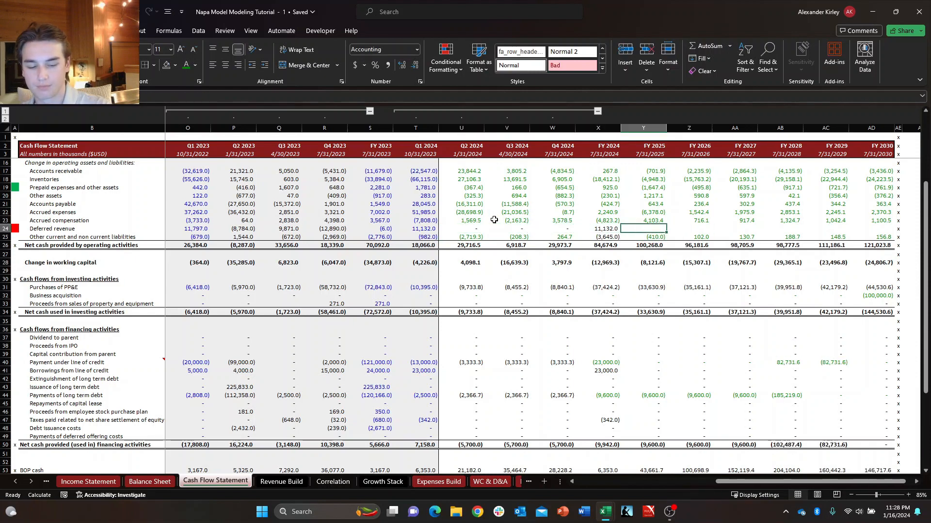
pyautogui.write('0')
pyautogui.press('Right')
pyautogui.press('Up')
pyautogui.press('Left')
pyautogui.hotkey('shift', 'Right')
pyautogui.press('Down')
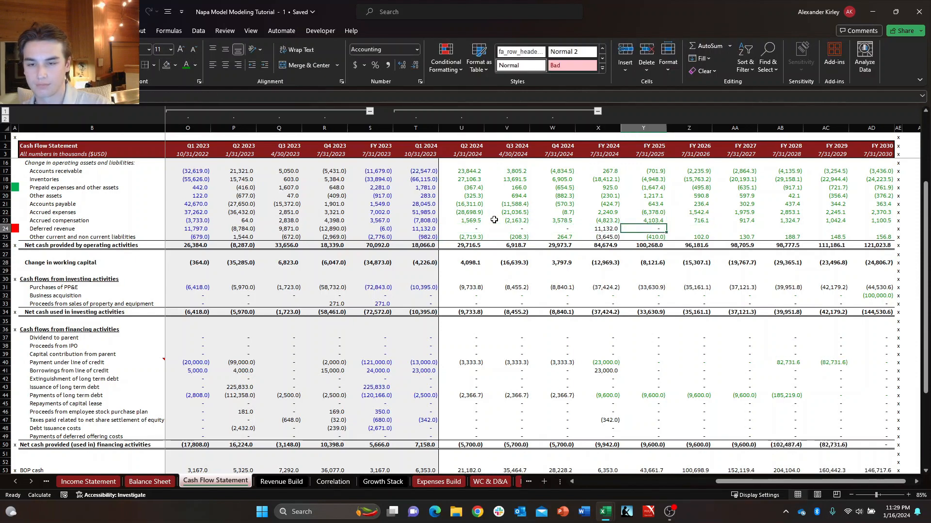
pyautogui.hotkey('shift', 'Right')
pyautogui.hotkey('shift', 'Right')
pyautogui.hotkey('shift', 'Right')
pyautogui.hotkey('shift', 'Right')
pyautogui.hotkey('shift', 'Right')
pyautogui.hotkey('ctrl', 'r')
# Compare the projected Deferred revenue cells on the Cash Flow Statement with Deferred revenue on the Balance Sheet.
pyautogui.press('Down')
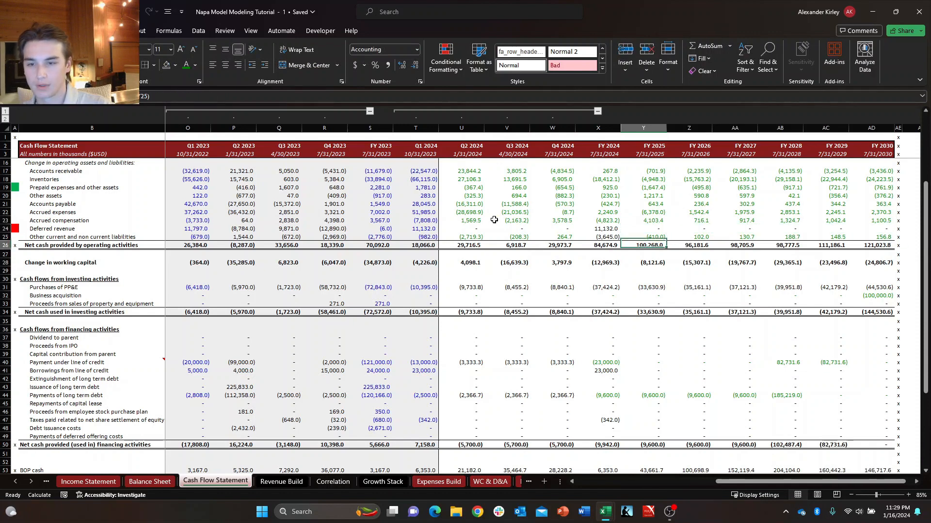
pyautogui.press('Left')
pyautogui.press('Left')
pyautogui.press('Left')
pyautogui.press('Up')
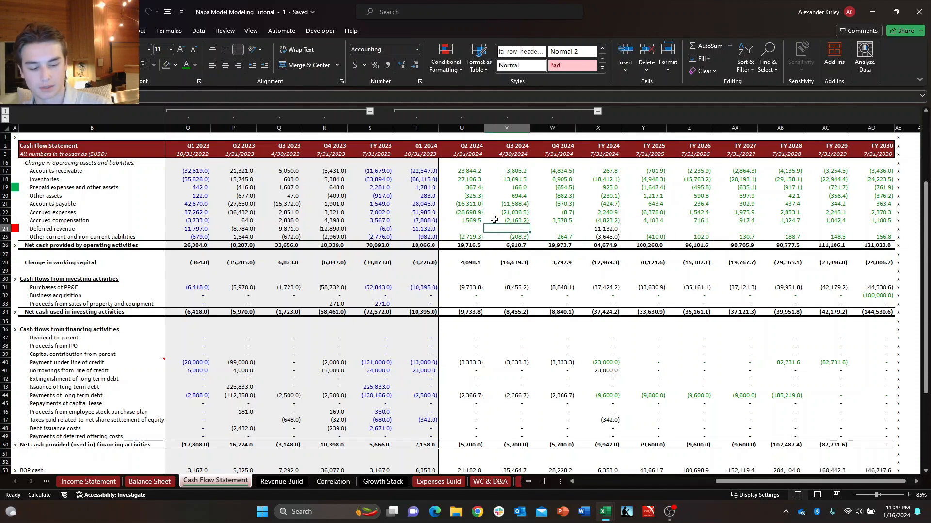
pyautogui.hotkey('ctrl', 'pageup')
pyautogui.press('Right')
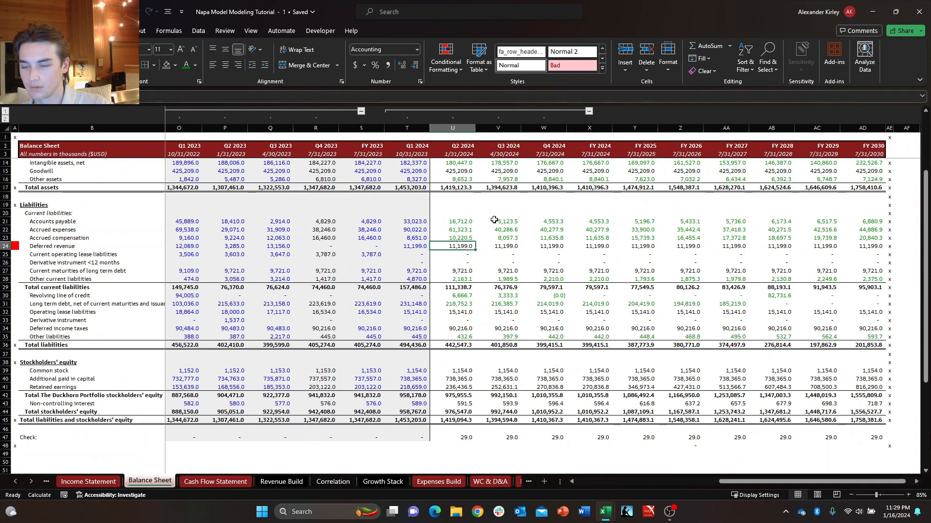
pyautogui.hotkey('ctrl', 'Down')
# Review the projected 2024 operating cash flow rows on the Cash Flow Statement from Other current and non current liabilities up to Inventory reserve adjustments.
pyautogui.hotkey('ctrl', 'pagedown')
pyautogui.press('Down')
pyautogui.press('Right')
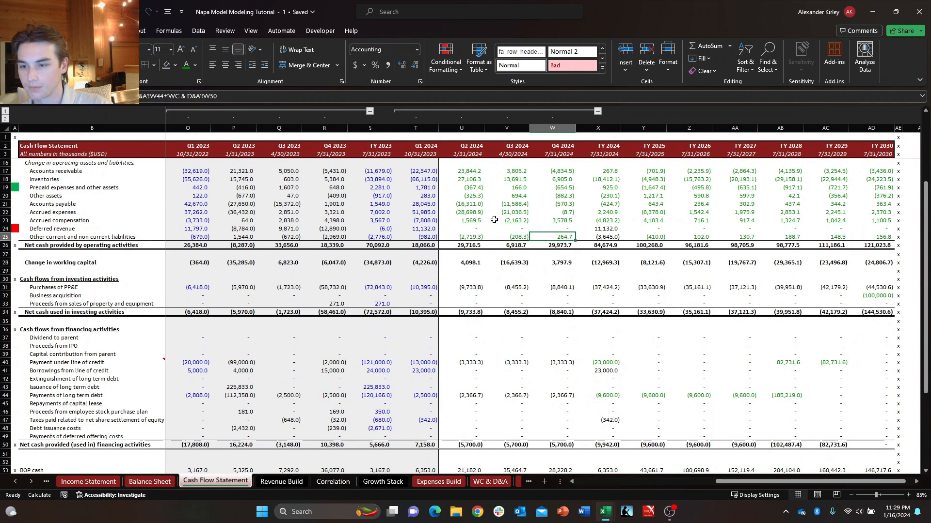
pyautogui.press('Down')
pyautogui.press('Down')
pyautogui.press('Down')
pyautogui.press('Down')
pyautogui.press('Down')
pyautogui.press('Left')
pyautogui.press('Left')
pyautogui.press('Left')
pyautogui.press('Right')
pyautogui.press('Up')
pyautogui.press('Up')
pyautogui.hotkey('ctrl', 'Up')
pyautogui.hotkey('ctrl', 'Up')
pyautogui.hotkey('ctrl', 'Up')
pyautogui.hotkey('ctrl', 'Up')
pyautogui.hotkey('ctrl', 'Up')
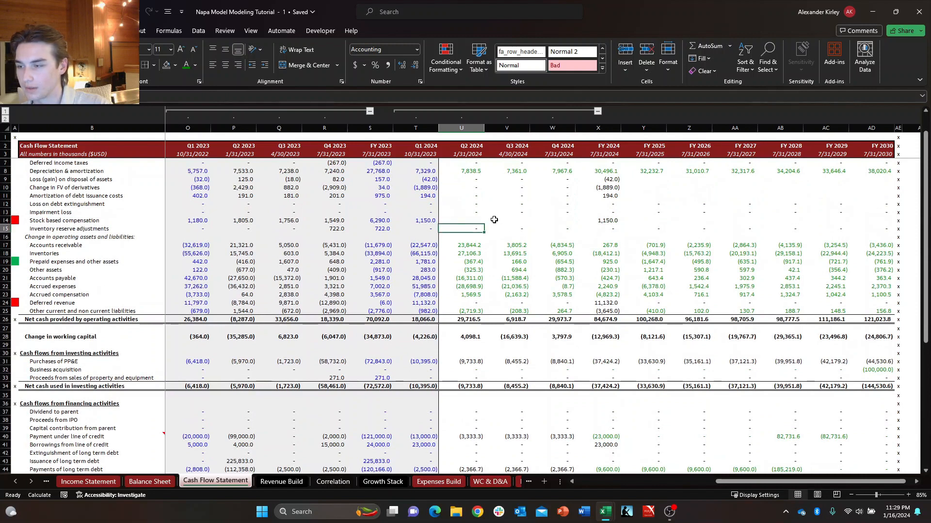
# Examine the Stock based compensation and Inventory reserve adjustments rows around Q2 2024.
pyautogui.press('Up')
pyautogui.press('Right')
pyautogui.press('Left')
pyautogui.hotkey('shift', 'space')
pyautogui.press('Up')
pyautogui.press('Right')
pyautogui.press('Left')
pyautogui.hotkey('shift', 'space')
pyautogui.press('Down')
pyautogui.hotkey('shift', 'space')
pyautogui.press('Down')
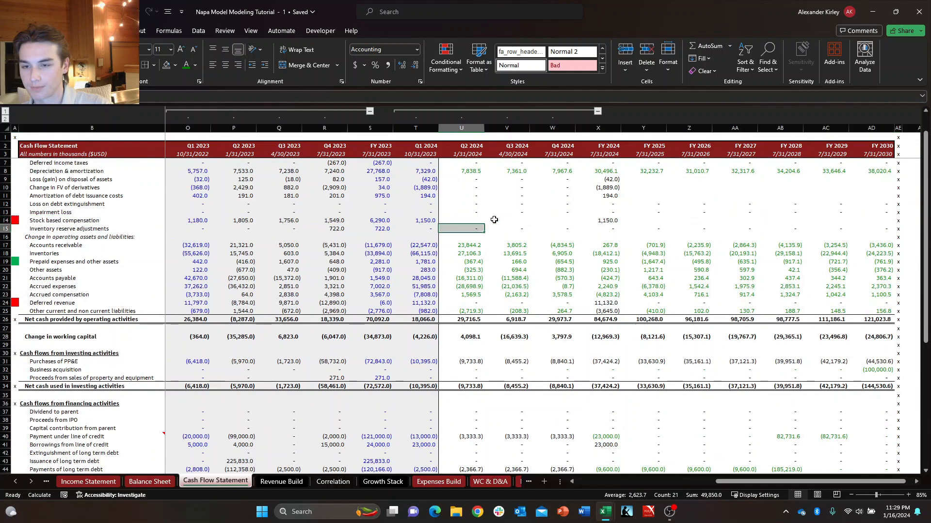
pyautogui.press('Right')
pyautogui.press('Left')
pyautogui.press('Up')
pyautogui.press('Down')
pyautogui.press('Up')
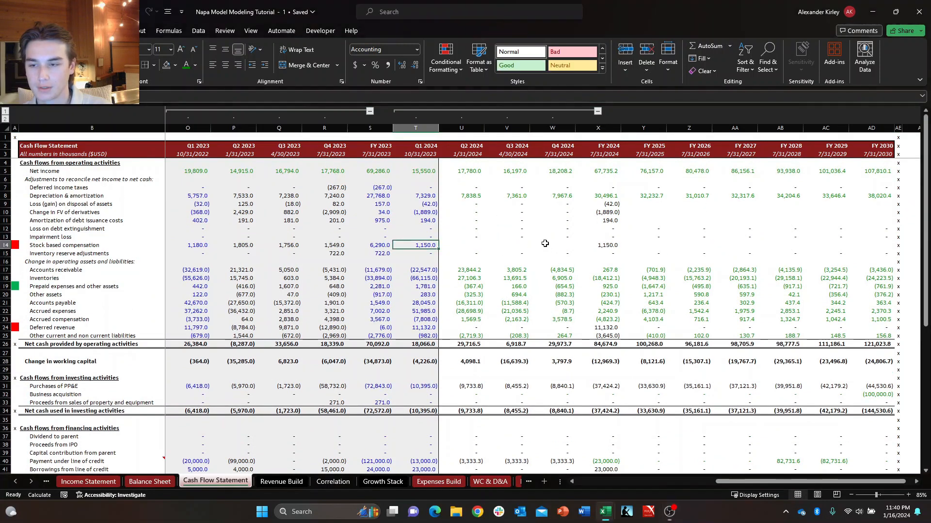
# Insert four blank rows above the Other current liabilities section on the WC & D&A sheet.
pyautogui.press('Right')
pyautogui.press('Right')
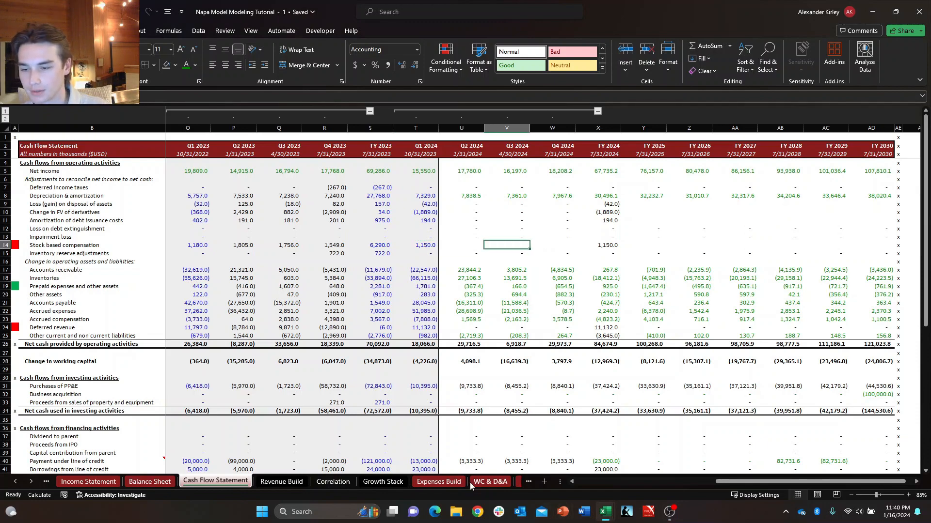
pyautogui.hotkey('ctrl', 'pagedown')
pyautogui.hotkey('ctrl', 'pagedown')
pyautogui.hotkey('ctrl', 'pagedown')
pyautogui.hotkey('ctrl', 'pagedown')
pyautogui.hotkey('ctrl', 'pagedown')
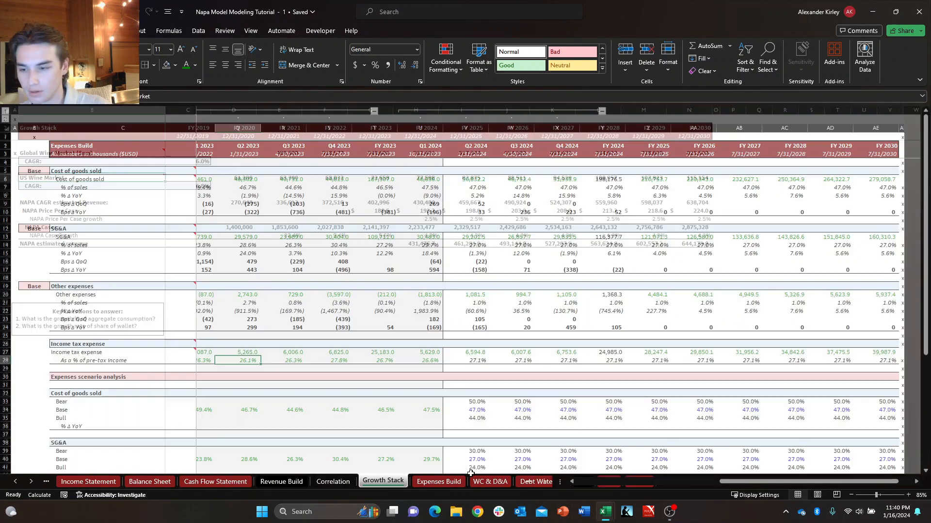
pyautogui.press('Right')
pyautogui.press('Down')
pyautogui.press('Down')
pyautogui.press('Right')
pyautogui.press('Right')
pyautogui.press('Down')
pyautogui.press('Down')
pyautogui.press('Left')
pyautogui.press('Left')
pyautogui.press('Left')
pyautogui.press('Left')
pyautogui.press('Up')
pyautogui.press('Up')
pyautogui.press('Up')
pyautogui.press('Up')
pyautogui.press('Right')
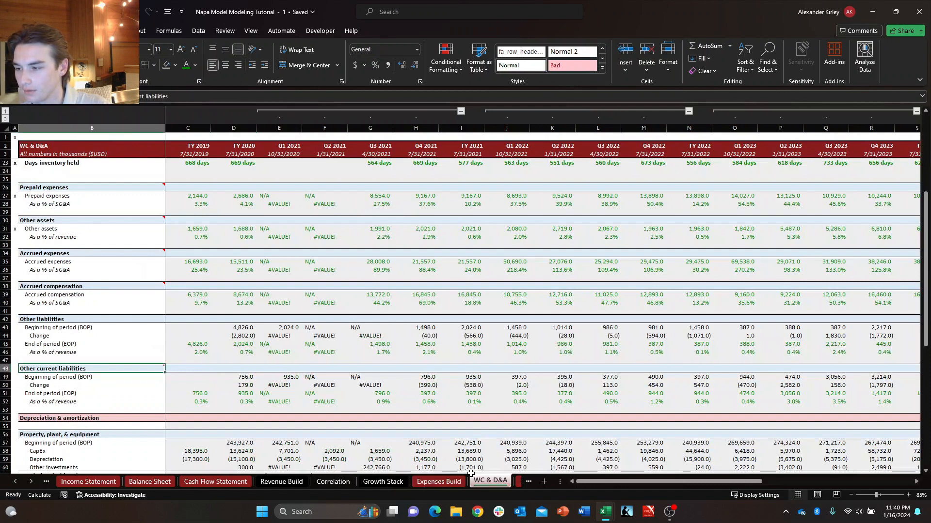
pyautogui.hotkey('ctrl', 'shift', '=')
pyautogui.hotkey('ctrl', 'shift', '=')
pyautogui.hotkey('ctrl', 'shift', '=')
pyautogui.hotkey('ctrl', 'shift', '=')
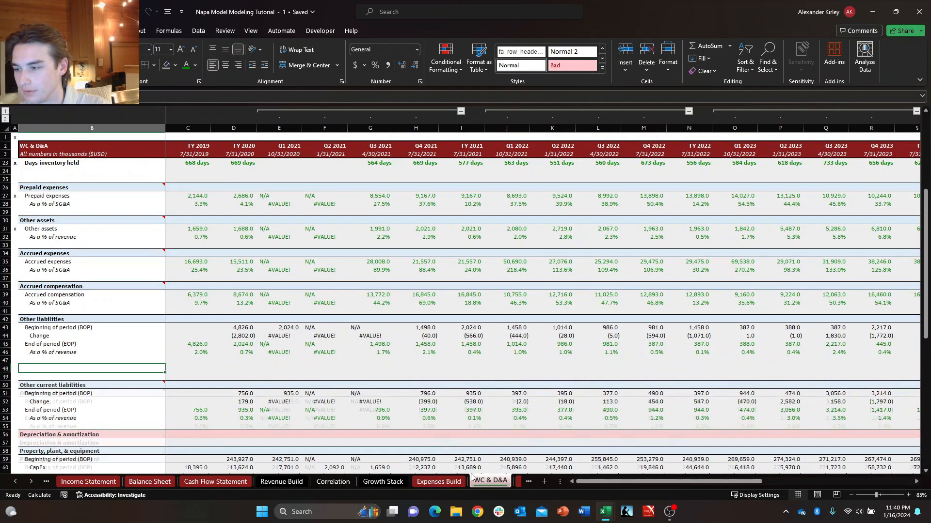
# Copy only the formatting of the Other assets block, from its header to its percentage row through FY 2030, onto the new blank rows.
pyautogui.press('Up')
pyautogui.press('Up')
pyautogui.press('Up')
pyautogui.press('Up')
pyautogui.press('Up')
pyautogui.press('Up')
pyautogui.press('Up')
pyautogui.press('Up')
pyautogui.press('Up')
pyautogui.press('Up')
pyautogui.press('Up')
pyautogui.press('Up')
pyautogui.press('Up')
pyautogui.press('Up')
pyautogui.press('Up')
pyautogui.press('Up')
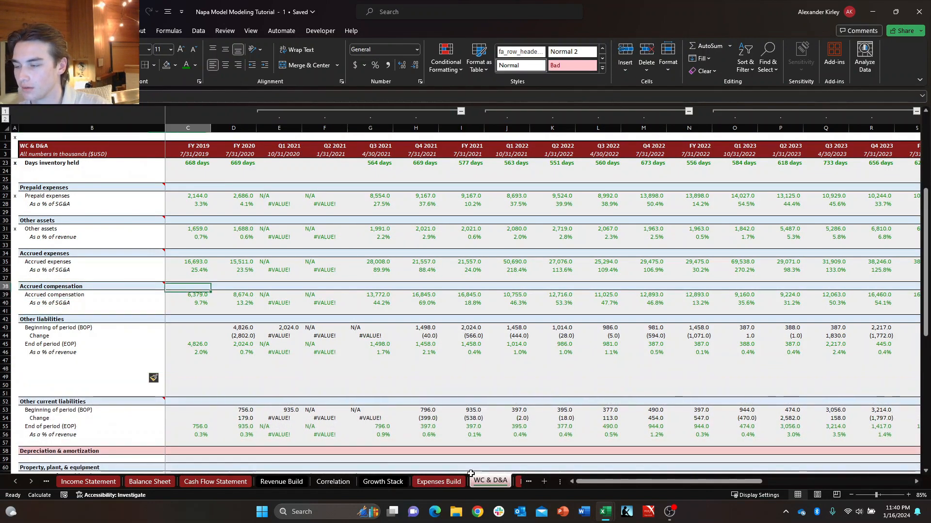
pyautogui.press('Up')
pyautogui.press('Up')
pyautogui.hotkey('shift', 'Down')
pyautogui.hotkey('shift', 'Down')
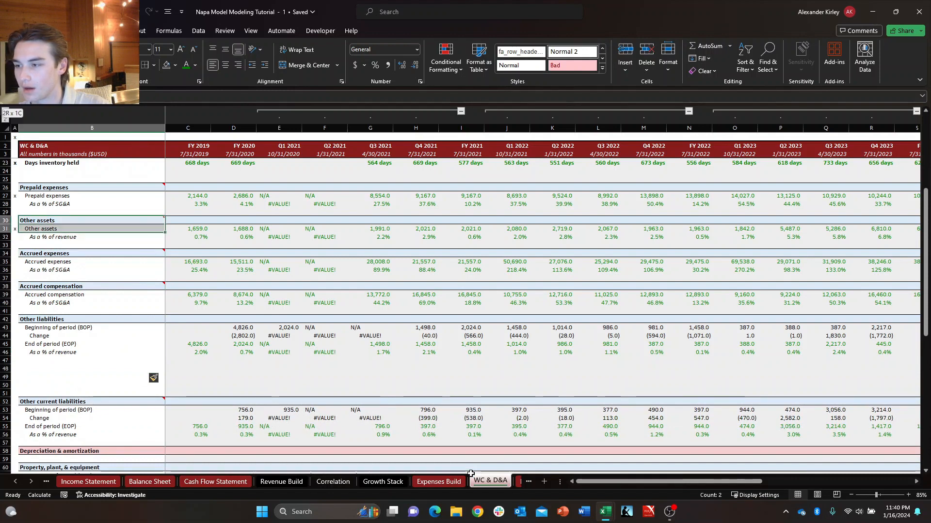
pyautogui.press('Down')
pyautogui.press('Up')
pyautogui.hotkey('shift', 'Down')
pyautogui.hotkey('shift', 'Down')
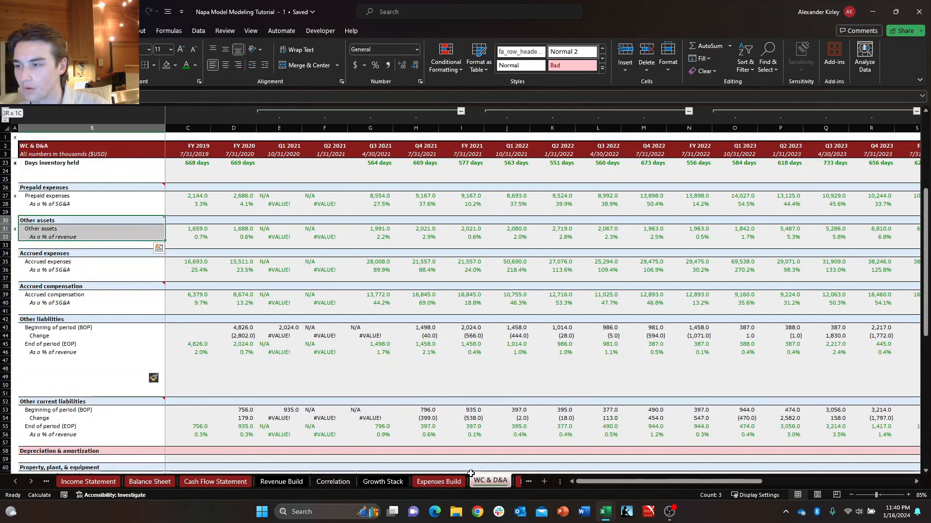
pyautogui.hotkey('ctrl', 'shift', 'Right')
pyautogui.press('Down')
pyautogui.press('Down')
pyautogui.press('Down')
pyautogui.press('Down')
pyautogui.press('Down')
pyautogui.press('Down')
pyautogui.press('Down')
pyautogui.press('Down')
pyautogui.press('Down')
pyautogui.press('Down')
pyautogui.press('Down')
pyautogui.press('Down')
pyautogui.press('Down')
pyautogui.press('Down')
pyautogui.press('Down')
pyautogui.press('Down')
pyautogui.press('Down')
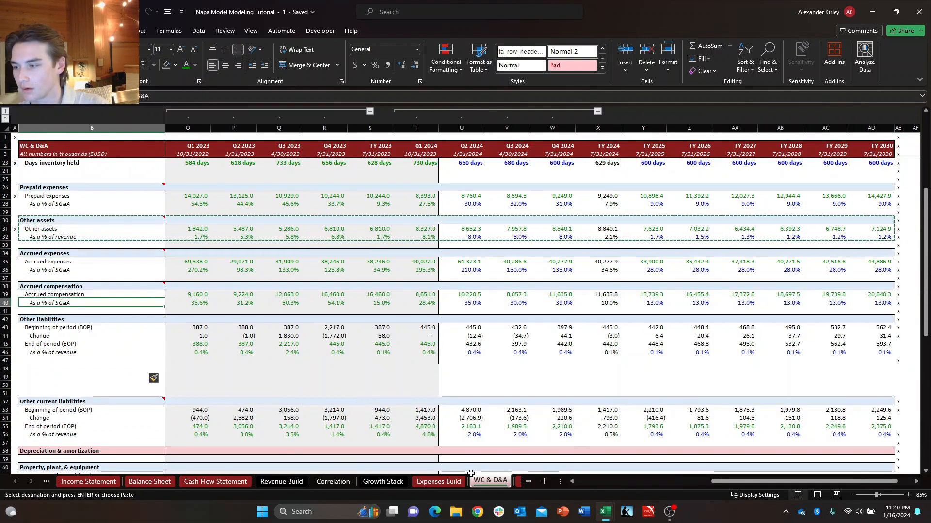
pyautogui.press('Down')
pyautogui.press('Down')
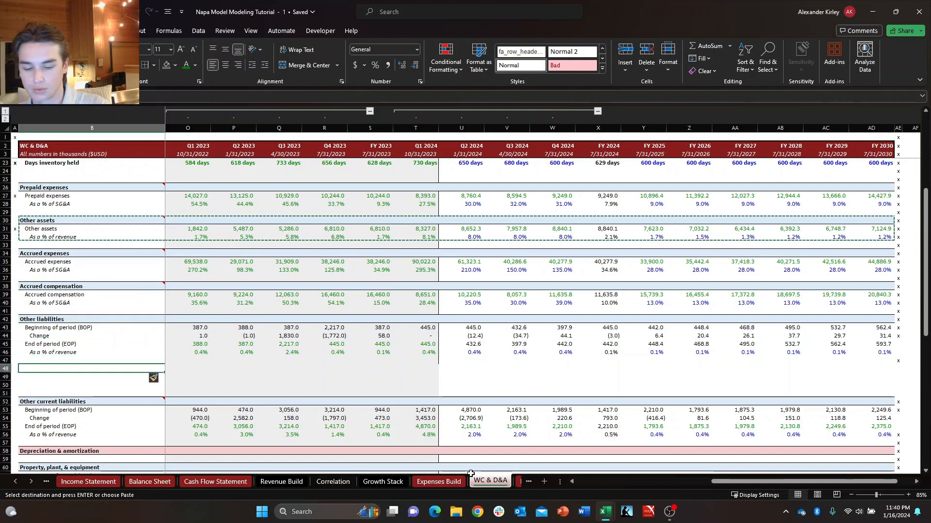
pyautogui.hotkey('ctrl', 'v')
pyautogui.press('Right')
pyautogui.press('Left')
pyautogui.press('Up')
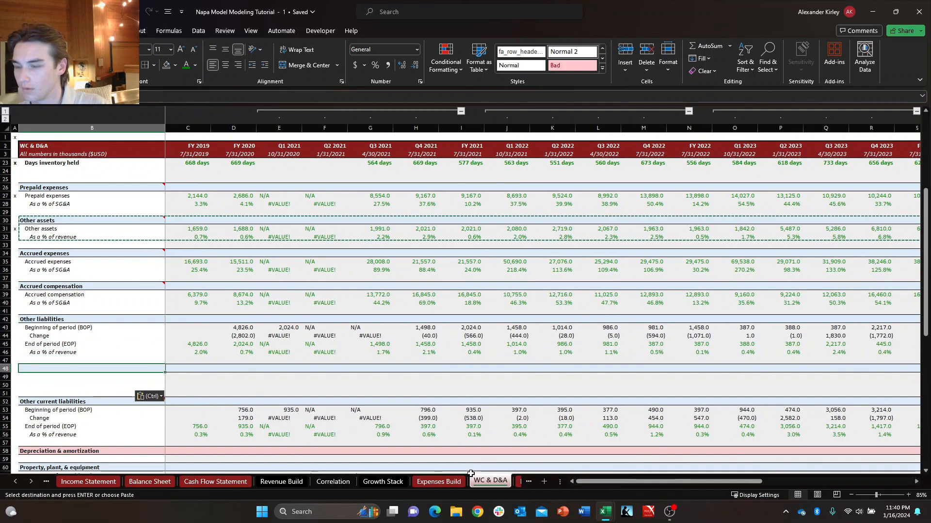
pyautogui.press('Escape')
# Title the new section "Stock based compensation" and label its first row "Stock based compensation".
pyautogui.write('S')
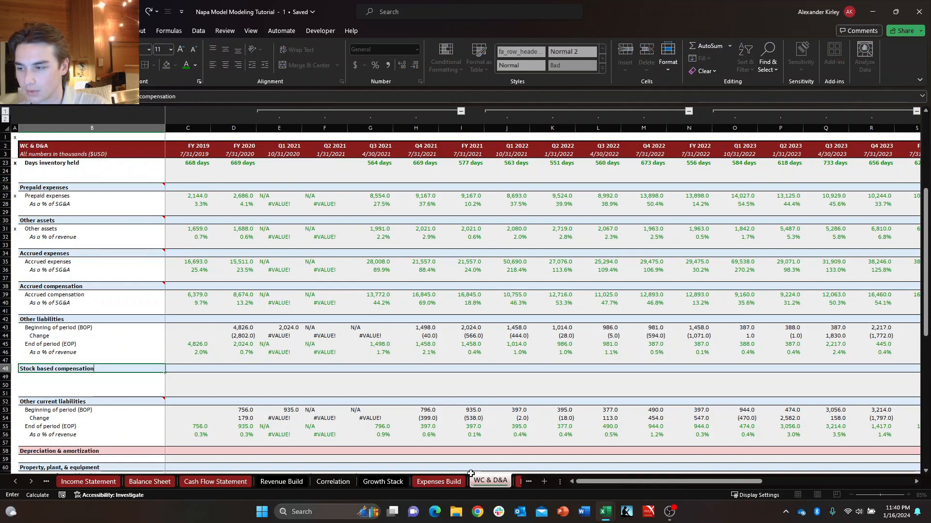
pyautogui.write('tock based compensation')
pyautogui.press('Return')
pyautogui.write('Stock based compensation')
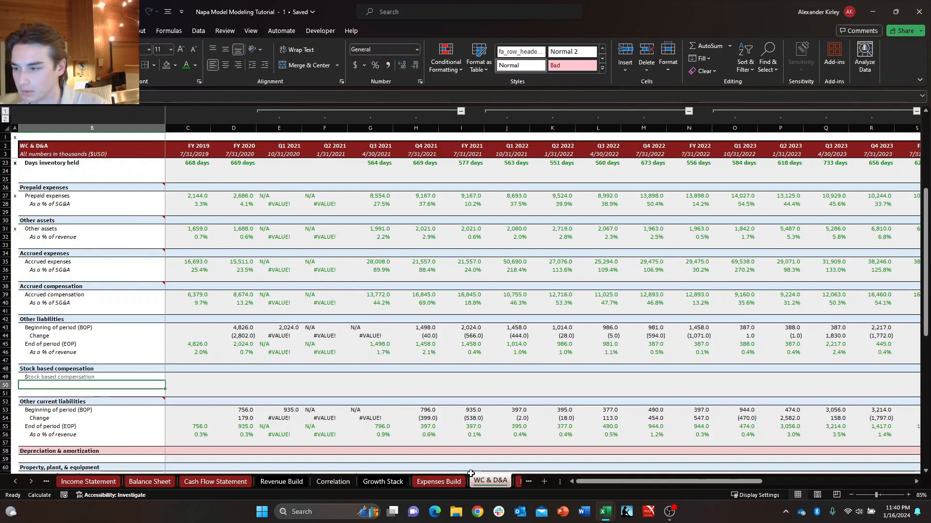
pyautogui.press('Return')
# Copy the Other assets "As a % of revenue" row, including its values through FY 2030, to the row beneath the Stock based compensation line.
pyautogui.press('Up')
pyautogui.press('Up')
pyautogui.press('Up')
pyautogui.press('Up')
pyautogui.press('Up')
pyautogui.press('Up')
pyautogui.press('Up')
pyautogui.press('Up')
pyautogui.press('Up')
pyautogui.press('Up')
pyautogui.press('Up')
pyautogui.press('Up')
pyautogui.press('Up')
pyautogui.press('Up')
pyautogui.press('Up')
pyautogui.press('Up')
pyautogui.press('Up')
pyautogui.press('Up')
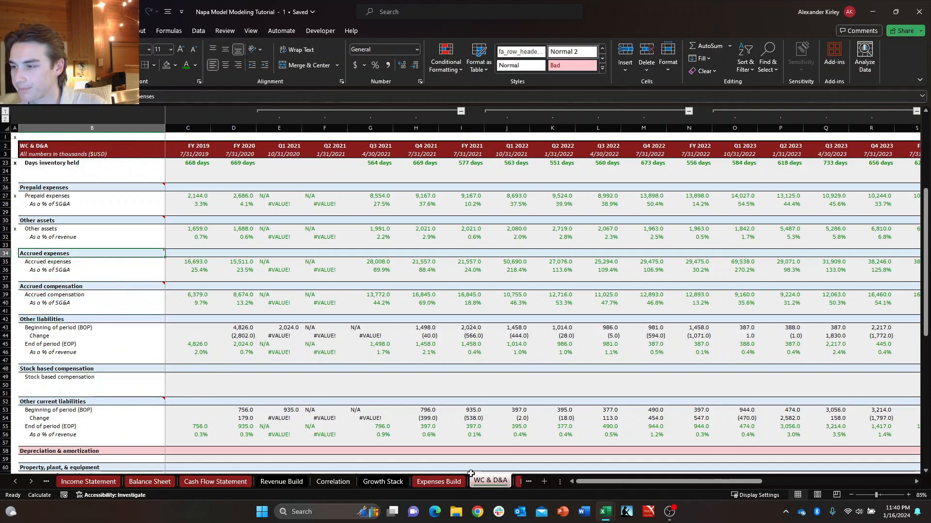
pyautogui.hotkey('ctrl', 'shift', 'Right')
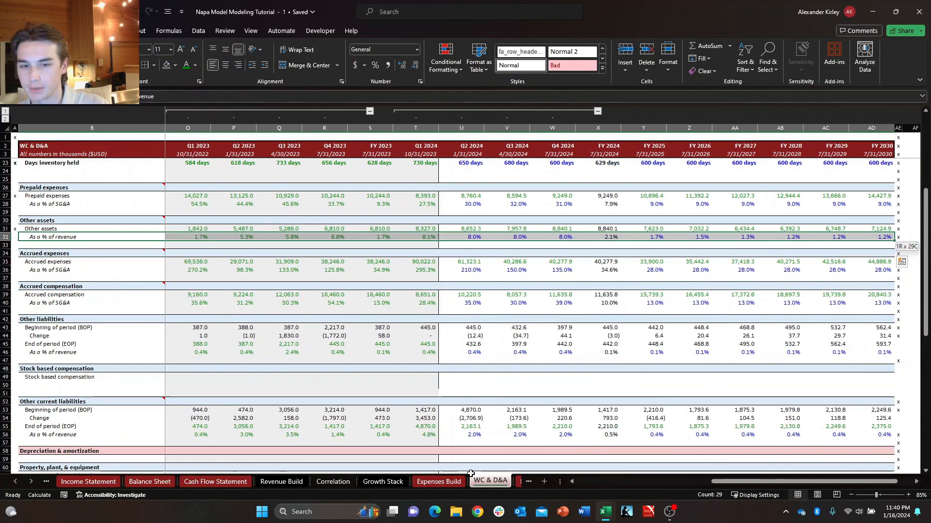
pyautogui.hotkey('ctrl', 'c')
pyautogui.press('Down')
pyautogui.press('Down')
pyautogui.press('Down')
pyautogui.press('Down')
pyautogui.press('Down')
pyautogui.press('Down')
pyautogui.press('Down')
pyautogui.press('Down')
pyautogui.press('Down')
pyautogui.press('Down')
pyautogui.press('Down')
pyautogui.press('Down')
pyautogui.press('Down')
pyautogui.press('Down')
pyautogui.press('Down')
pyautogui.press('Down')
pyautogui.press('Down')
pyautogui.press('Down')
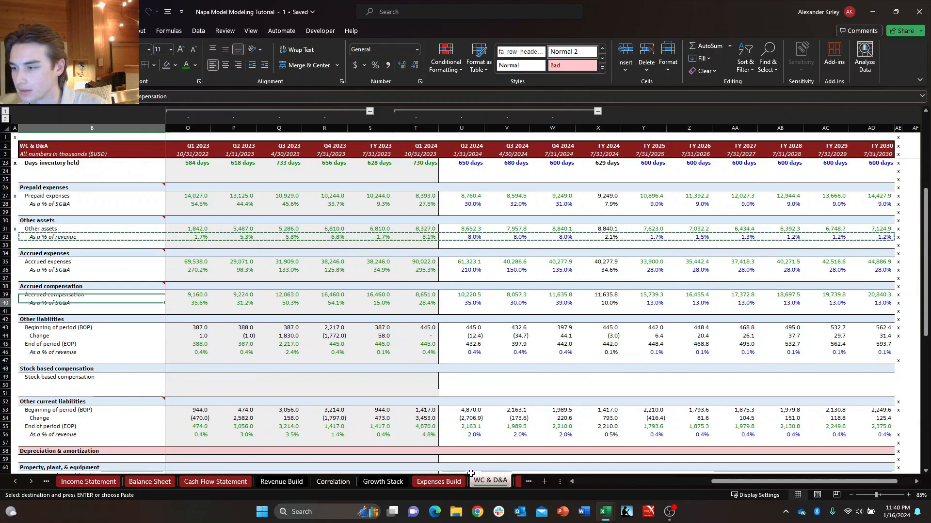
pyautogui.press('Return')
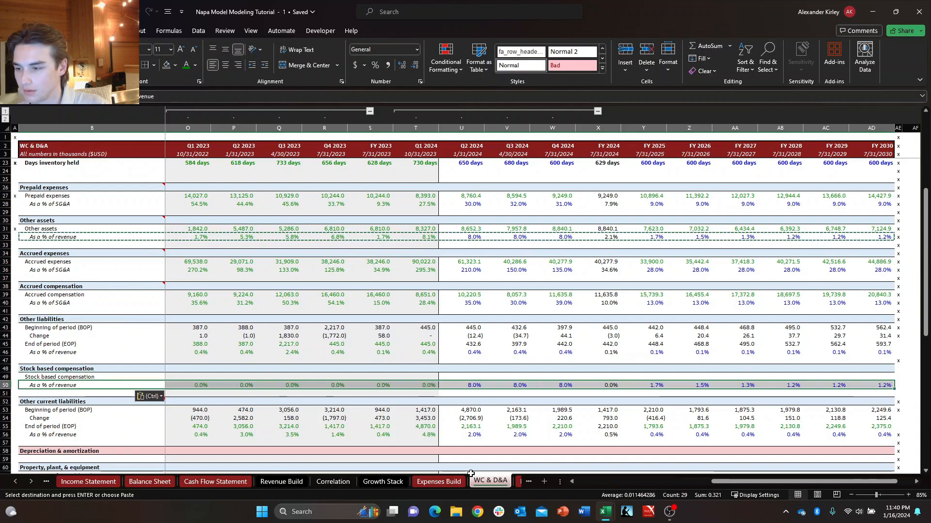
# Link FY 2019 Stock based compensation on WC & D&A to the FY 2019 Stock based compensation cell (C14) on the Cash Flow Statement.
pyautogui.press('Home')
pyautogui.press('Right')
pyautogui.press('Right')
pyautogui.hotkey('ctrl', 'Right')
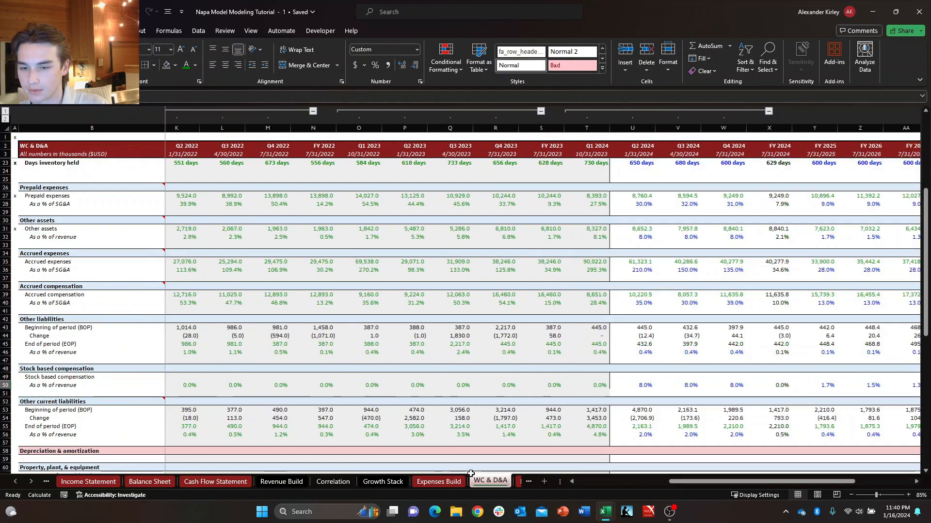
pyautogui.press('Left')
pyautogui.press('Left')
pyautogui.press('Left')
pyautogui.press('Left')
pyautogui.press('Left')
pyautogui.press('Left')
pyautogui.press('Left')
pyautogui.press('Left')
pyautogui.press('Left')
pyautogui.press('Left')
pyautogui.press('Down')
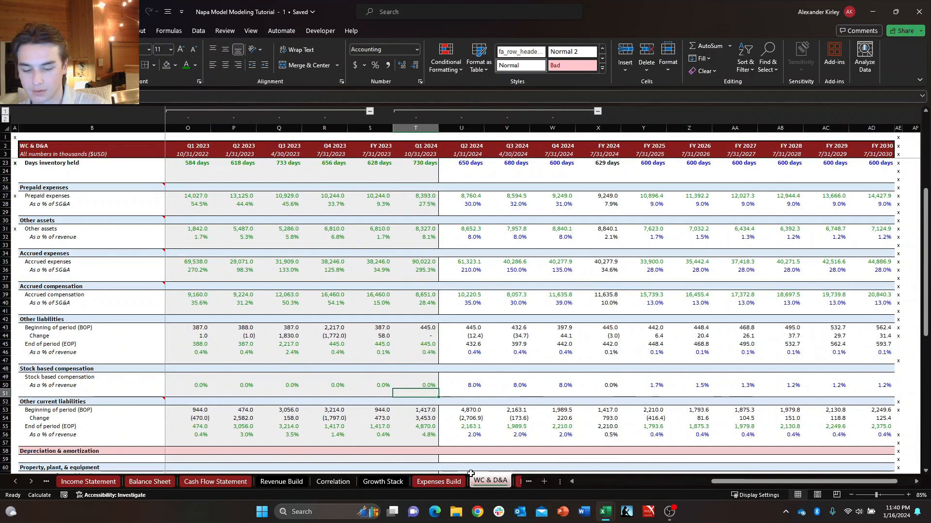
pyautogui.press('Left')
pyautogui.press('Left')
pyautogui.press('Left')
pyautogui.press('Left')
pyautogui.press('Left')
pyautogui.press('Left')
pyautogui.press('Left')
pyautogui.press('Left')
pyautogui.press('Left')
pyautogui.press('Left')
pyautogui.press('Left')
pyautogui.press('Left')
pyautogui.press('Left')
pyautogui.press('Left')
pyautogui.press('Left')
pyautogui.press('Left')
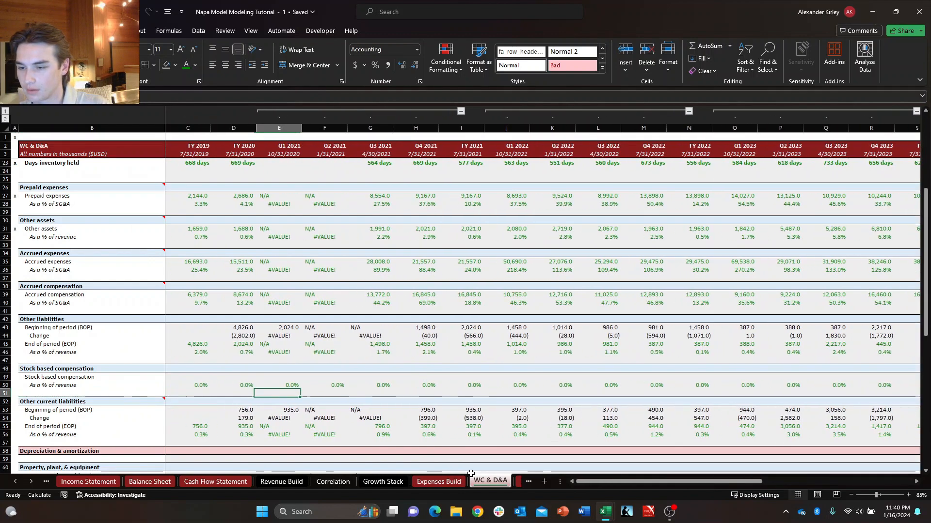
pyautogui.press('Left')
pyautogui.press('Up')
pyautogui.press('Up')
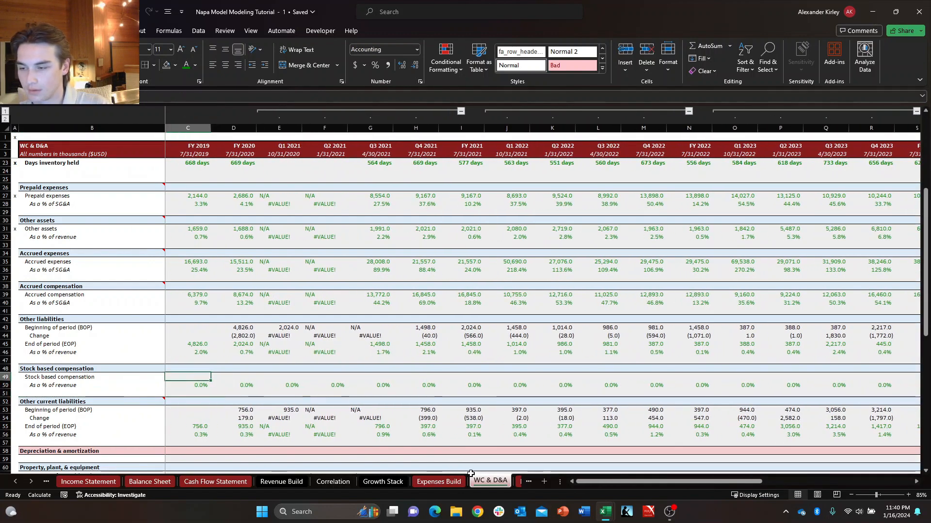
pyautogui.write('=')
pyautogui.hotkey('ctrl', 'pageup')
pyautogui.hotkey('ctrl', 'pageup')
pyautogui.hotkey('ctrl', 'pageup')
pyautogui.hotkey('ctrl', 'pageup')
pyautogui.hotkey('ctrl', 'pageup')
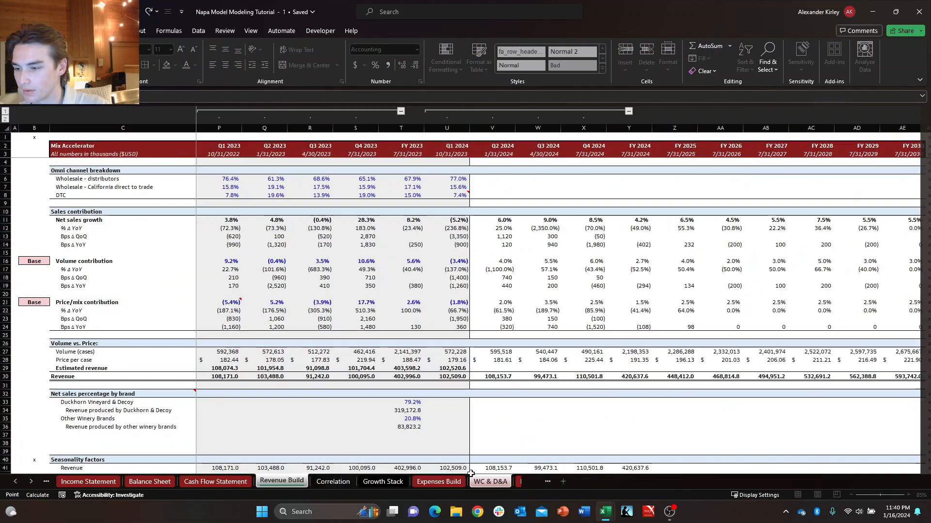
pyautogui.press('Left')
pyautogui.press('Left')
pyautogui.press('Left')
pyautogui.press('Left')
pyautogui.press('Left')
pyautogui.press('Left')
pyautogui.press('Left')
pyautogui.press('Left')
pyautogui.press('Left')
pyautogui.press('Left')
pyautogui.press('Left')
pyautogui.press('Left')
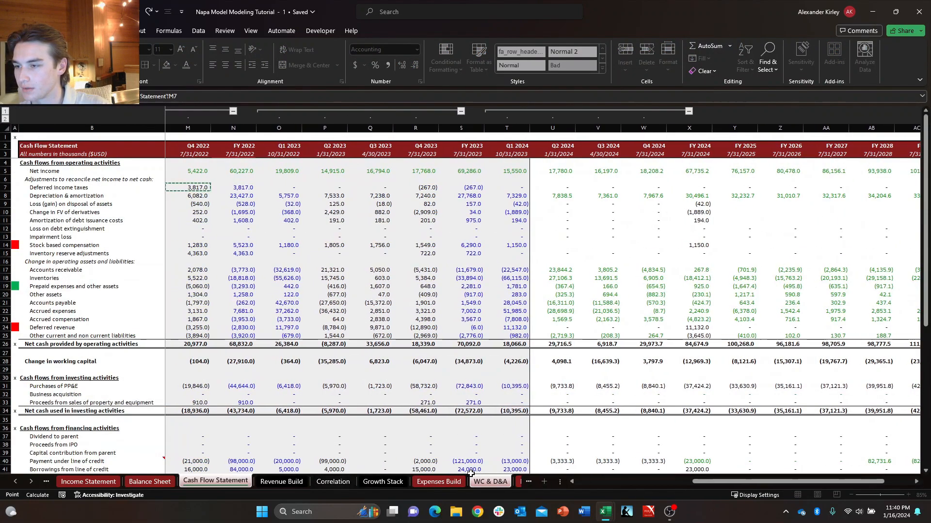
pyautogui.press('Down')
pyautogui.press('Down')
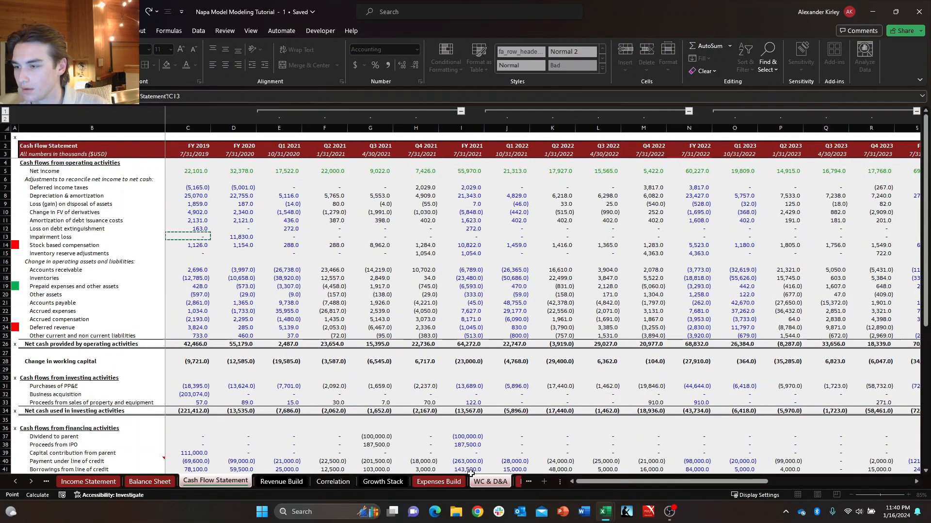
pyautogui.press('Return')
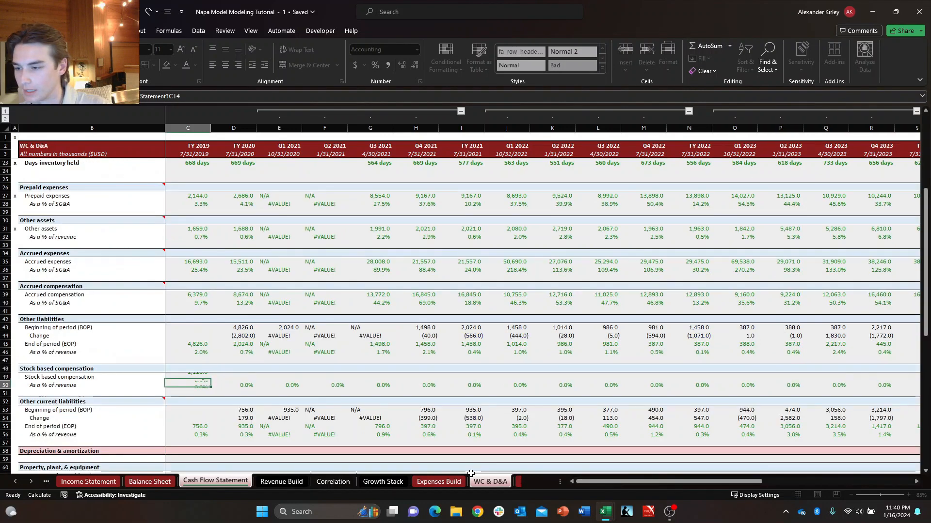
# Fill the Stock based compensation link across from FY 2019 through Q1 2024.
pyautogui.hotkey('shift', 'Right')
pyautogui.hotkey('shift', 'Right')
pyautogui.hotkey('shift', 'Right')
pyautogui.hotkey('shift', 'Right')
pyautogui.hotkey('shift', 'Right')
pyautogui.hotkey('shift', 'Right')
pyautogui.hotkey('shift', 'Right')
pyautogui.hotkey('shift', 'Right')
pyautogui.hotkey('shift', 'Right')
pyautogui.hotkey('shift', 'Right')
pyautogui.hotkey('shift', 'Right')
pyautogui.hotkey('shift', 'Right')
pyautogui.hotkey('shift', 'Right')
pyautogui.hotkey('shift', 'Right')
pyautogui.hotkey('shift', 'Right')
pyautogui.hotkey('shift', 'Right')
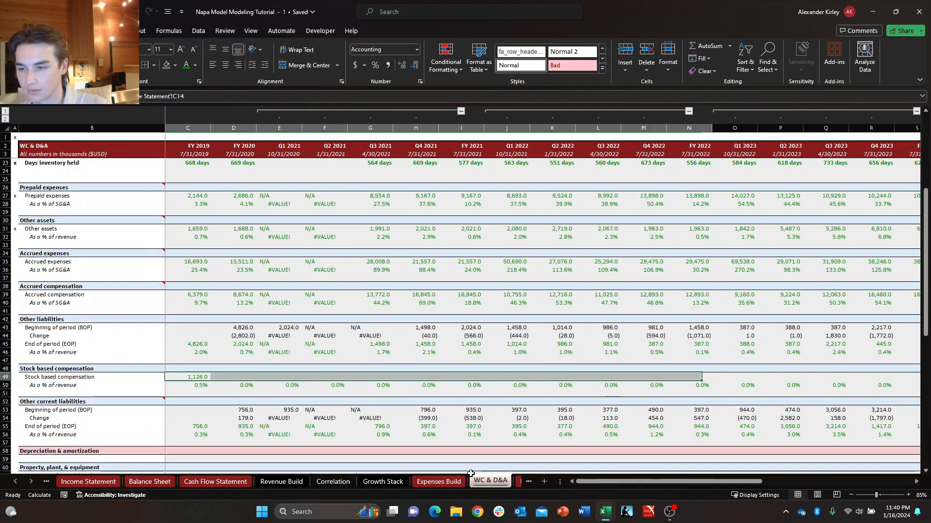
pyautogui.hotkey('shift', 'Right')
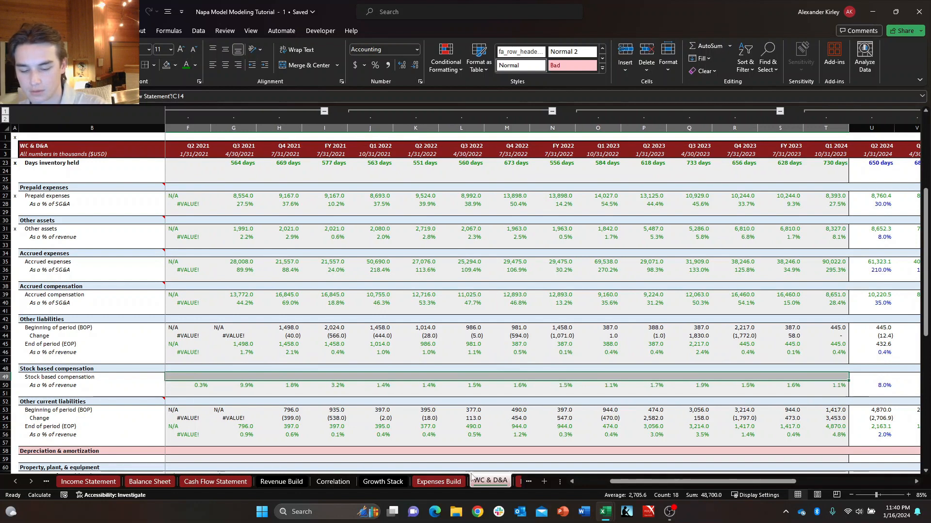
pyautogui.hotkey('ctrl', 'r')
# Check the Stock based compensation "As a % of revenue" formulas from FY 2020 through Q3 2021.
pyautogui.press('Left')
pyautogui.press('Left')
pyautogui.press('Left')
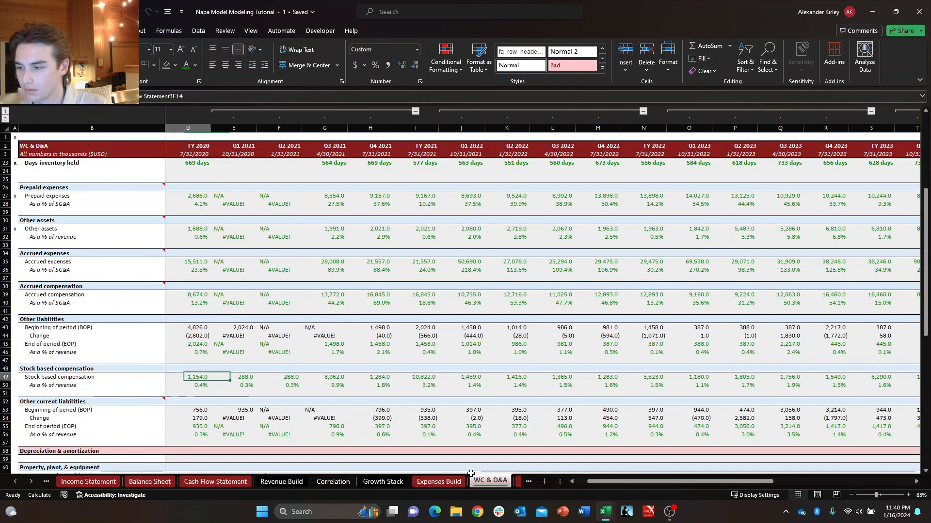
pyautogui.press('Down')
pyautogui.press('Right')
pyautogui.press('Left')
pyautogui.press('F2')
pyautogui.press('Escape')
pyautogui.press('Right')
pyautogui.press('F2')
pyautogui.press('Escape')
pyautogui.press('Right')
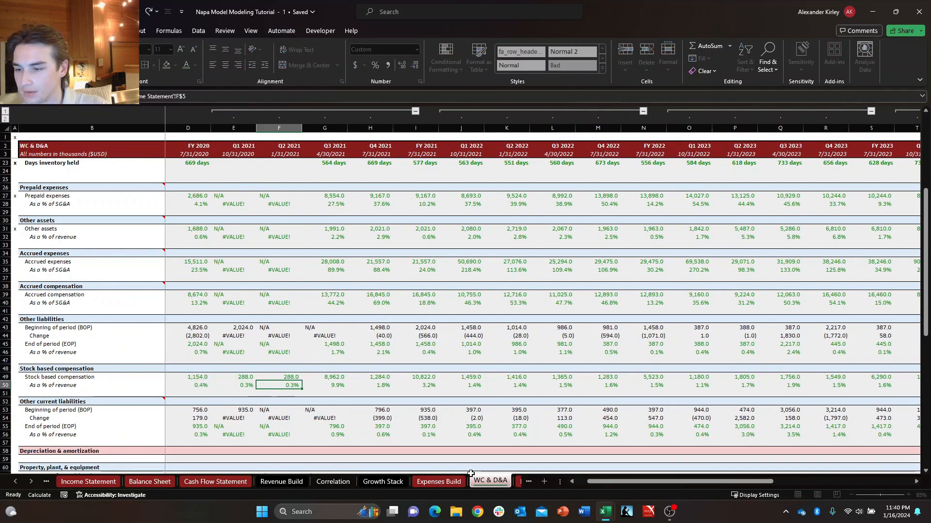
pyautogui.press('Escape')
pyautogui.press('Right')
pyautogui.press('F2')
pyautogui.press('Escape')
# Inspect the Q1 2024 formulas for Stock based compensation and its percentage of revenue.
pyautogui.press('Right')
pyautogui.press('Right')
pyautogui.press('Right')
pyautogui.press('Right')
pyautogui.press('Right')
pyautogui.press('Right')
pyautogui.press('Right')
pyautogui.press('Right')
pyautogui.press('Right')
pyautogui.press('Right')
pyautogui.press('Right')
pyautogui.press('Right')
pyautogui.press('Right')
pyautogui.press('Right')
pyautogui.press('Right')
pyautogui.press('Right')
pyautogui.press('Right')
pyautogui.press('Right')
pyautogui.press('Right')
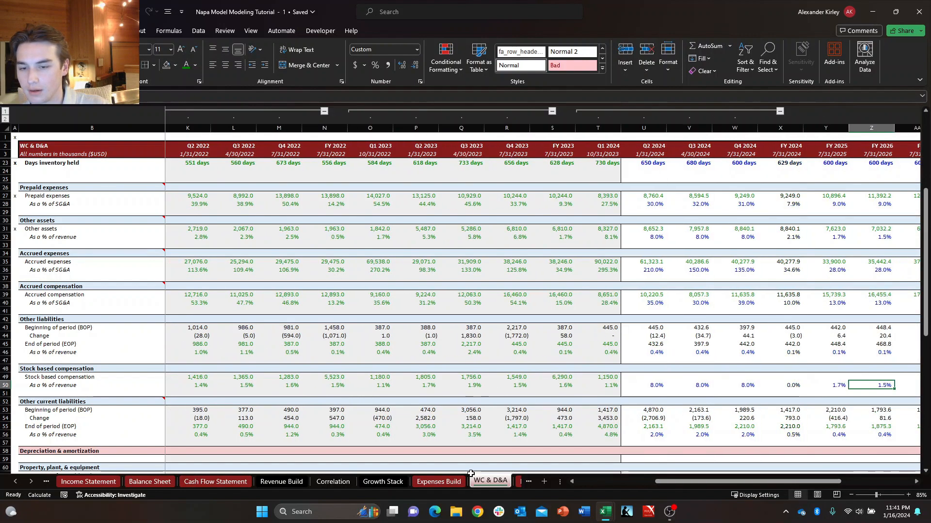
pyautogui.press('Left')
pyautogui.press('Left')
pyautogui.press('Left')
pyautogui.press('Left')
pyautogui.press('Left')
pyautogui.press('Left')
pyautogui.press('Down')
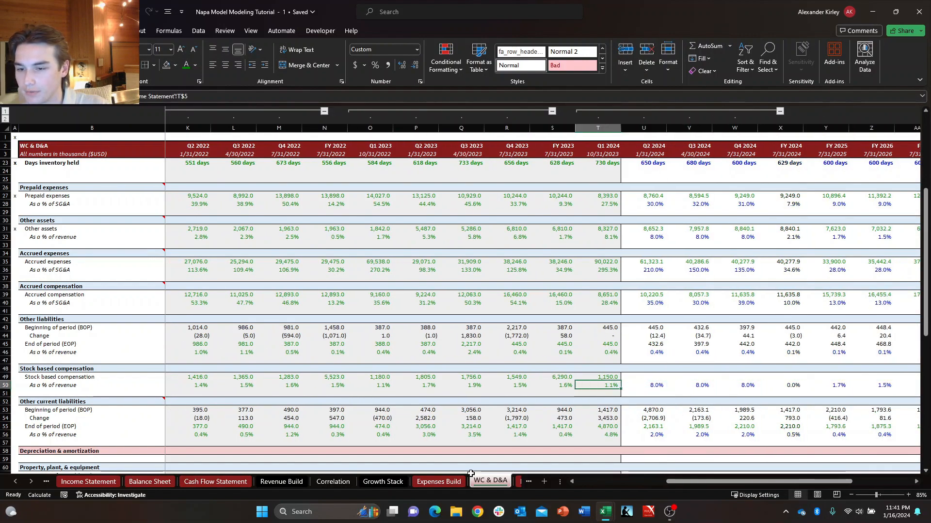
pyautogui.press('F2')
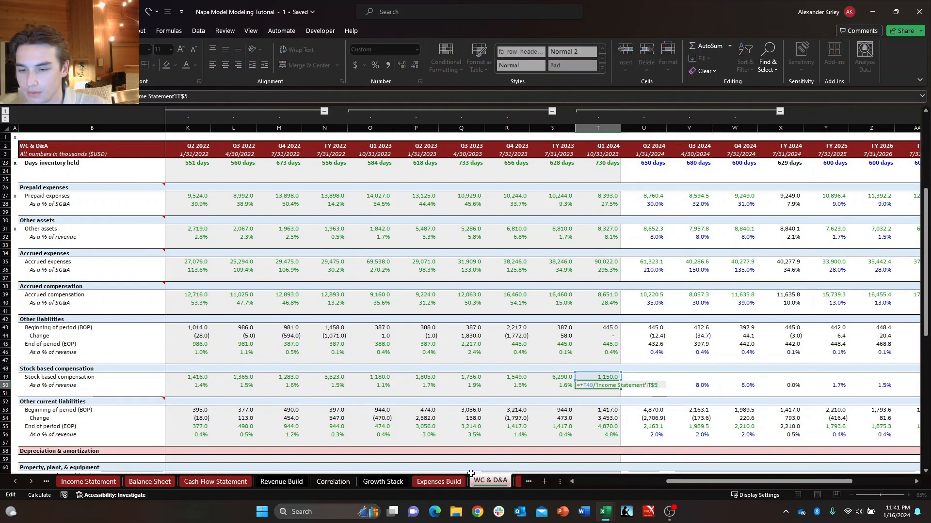
pyautogui.hotkey('shift', 'Return')
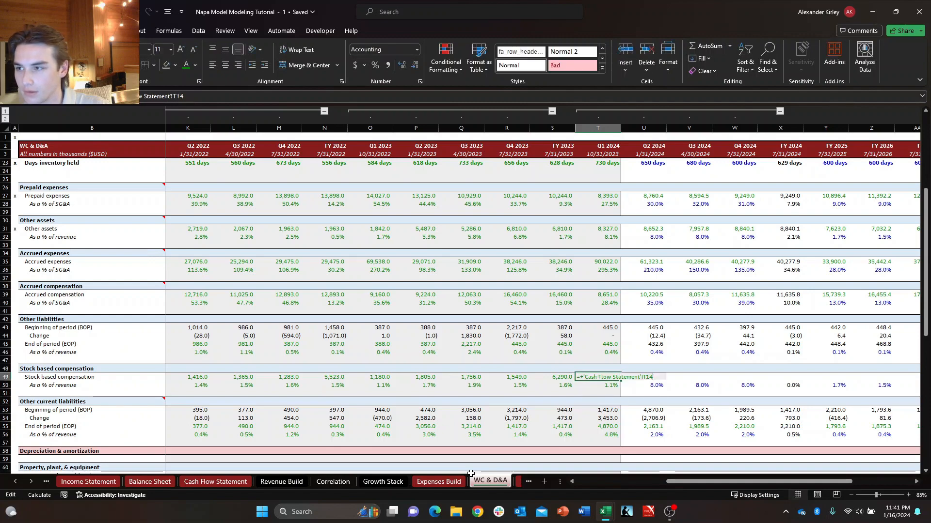
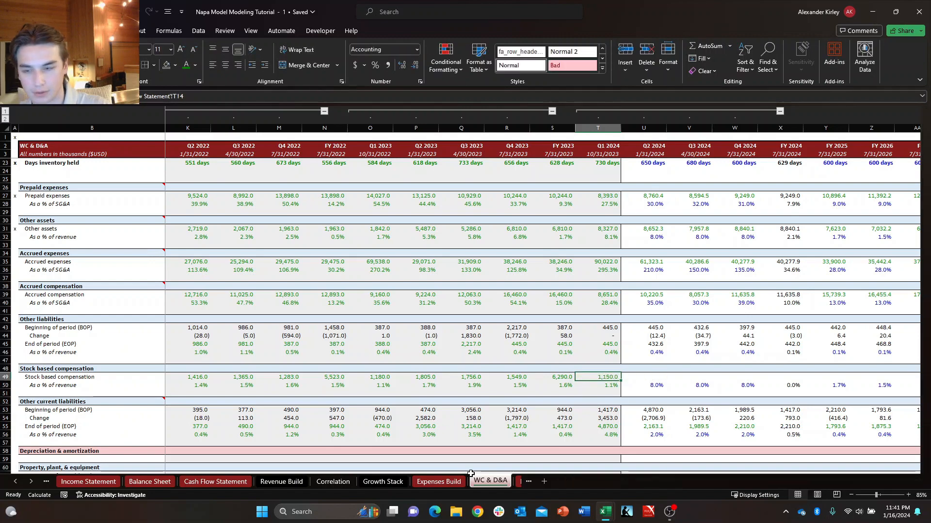
# Trace the Q1 2024 Stock based compensation link back to its source row on the Cash Flow Statement.
pyautogui.hotkey('ctrl', '[')
pyautogui.hotkey('shift', 'space')
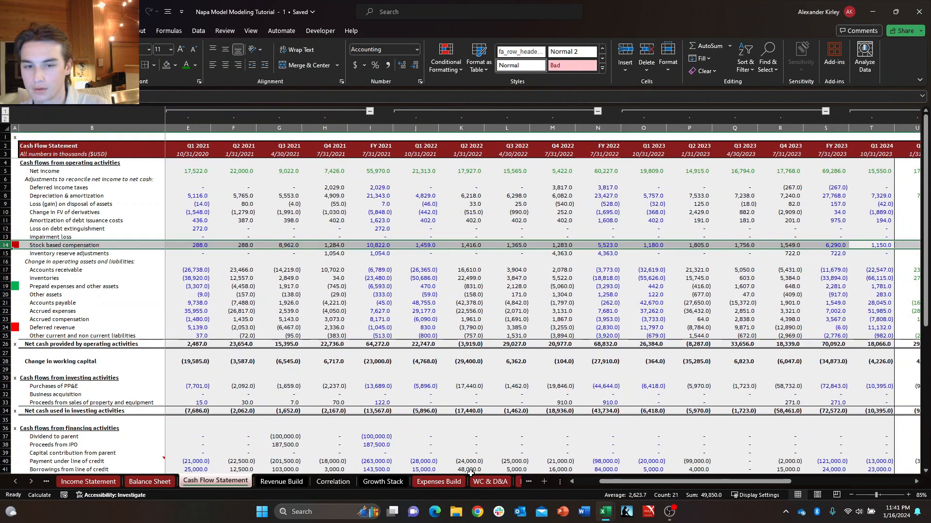
pyautogui.hotkey('ctrl', 'pagedown')
pyautogui.hotkey('ctrl', 'pagedown')
pyautogui.hotkey('ctrl', 'pagedown')
pyautogui.hotkey('ctrl', 'pagedown')
pyautogui.hotkey('ctrl', 'pagedown')
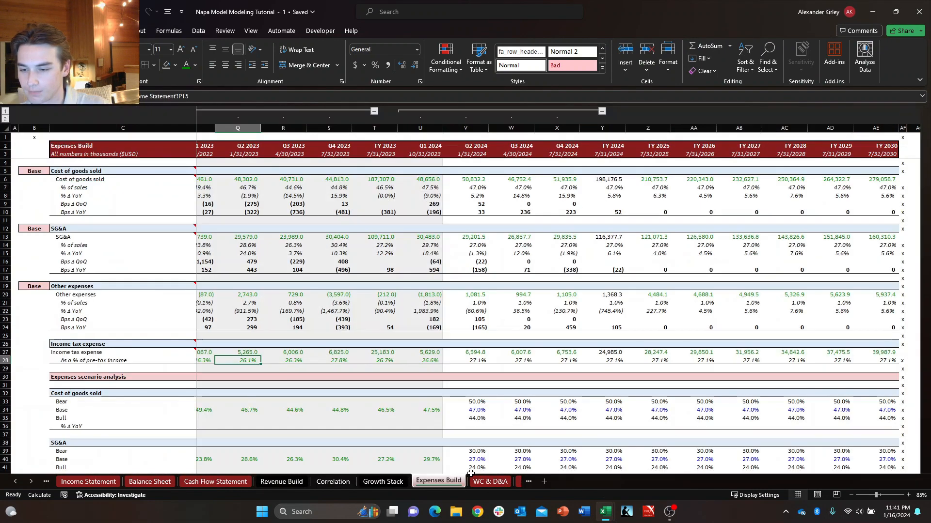
# Review the Stock based compensation percentages of revenue for the FY 2023 quarters on WC & D&A.
pyautogui.press('Left')
pyautogui.press('Left')
pyautogui.press('Left')
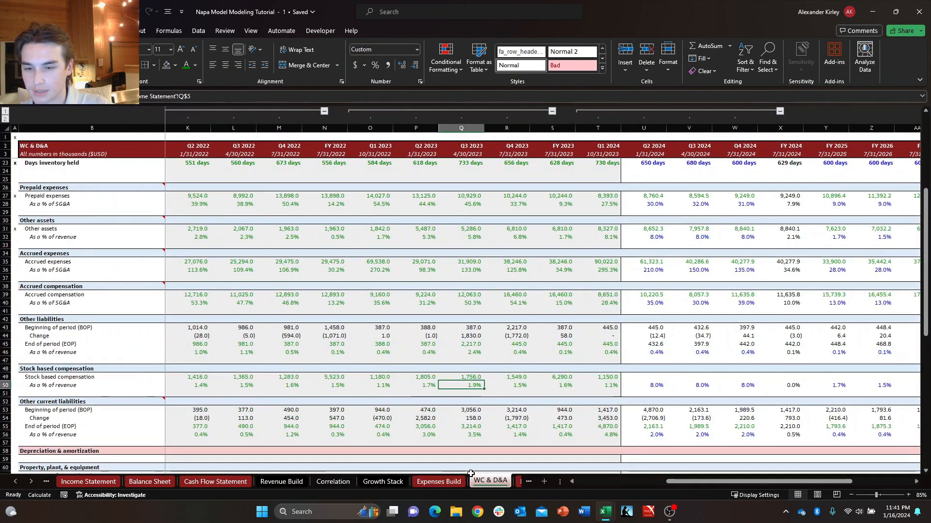
pyautogui.press('Right')
pyautogui.press('Right')
pyautogui.press('Down')
pyautogui.press('Left')
pyautogui.press('Left')
pyautogui.press('Left')
pyautogui.press('Left')
pyautogui.press('Left')
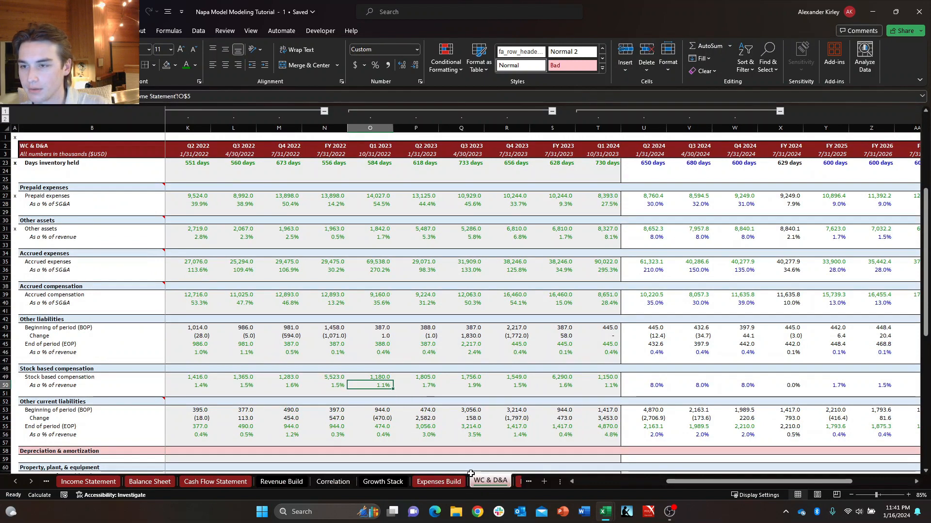
pyautogui.press('Left')
pyautogui.press('Right')
pyautogui.press('Right')
pyautogui.press('Right')
pyautogui.press('Right')
pyautogui.press('Right')
pyautogui.press('Right')
pyautogui.press('Right')
pyautogui.press('Right')
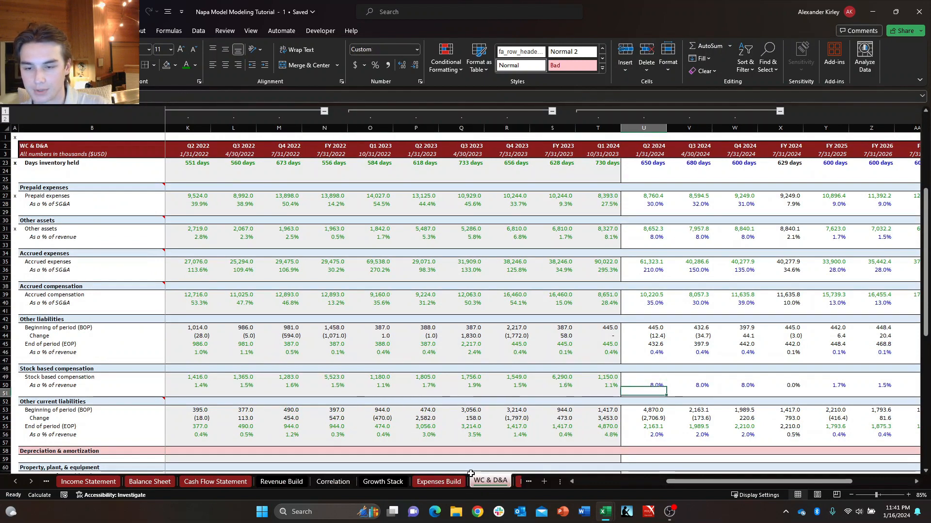
# Set the Q2 2024 Stock based compensation percentage of revenue equal to the prior quarter's and fill it through Q4 2024.
pyautogui.write('+')
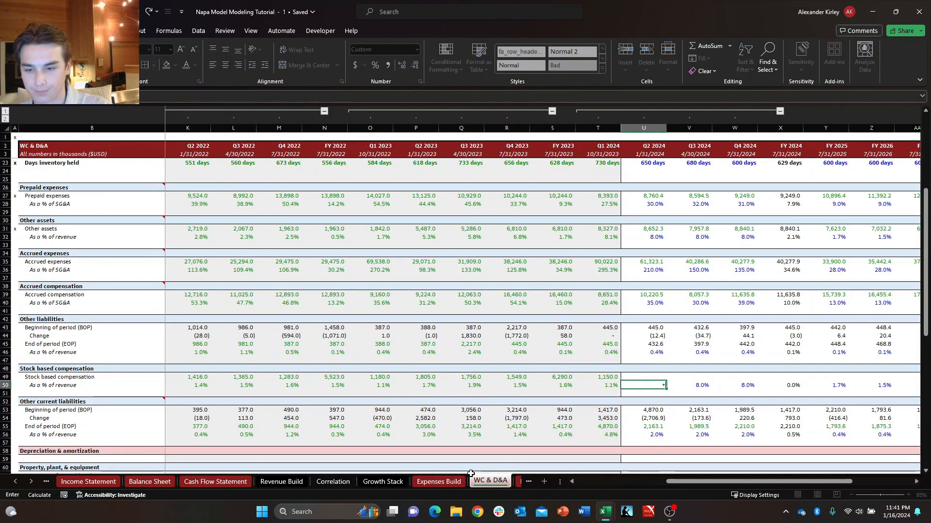
pyautogui.press('Left')
pyautogui.press('Return')
pyautogui.press('Up')
pyautogui.hotkey('shift', 'Right')
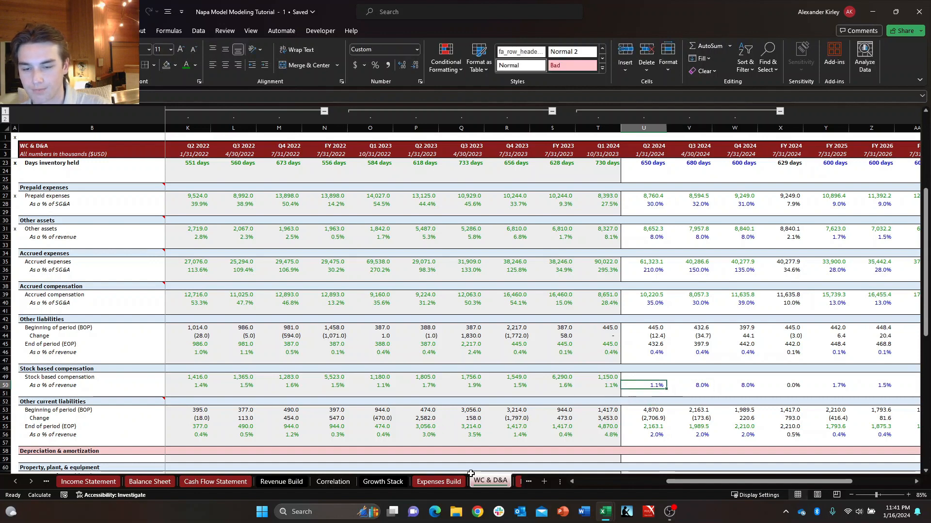
pyautogui.hotkey('shift', 'Right')
pyautogui.hotkey('ctrl', 'r')
# Inspect the FY 2024 Stock based compensation "As a % of revenue" formula.
pyautogui.press('Right')
pyautogui.press('Right')
pyautogui.press('Right')
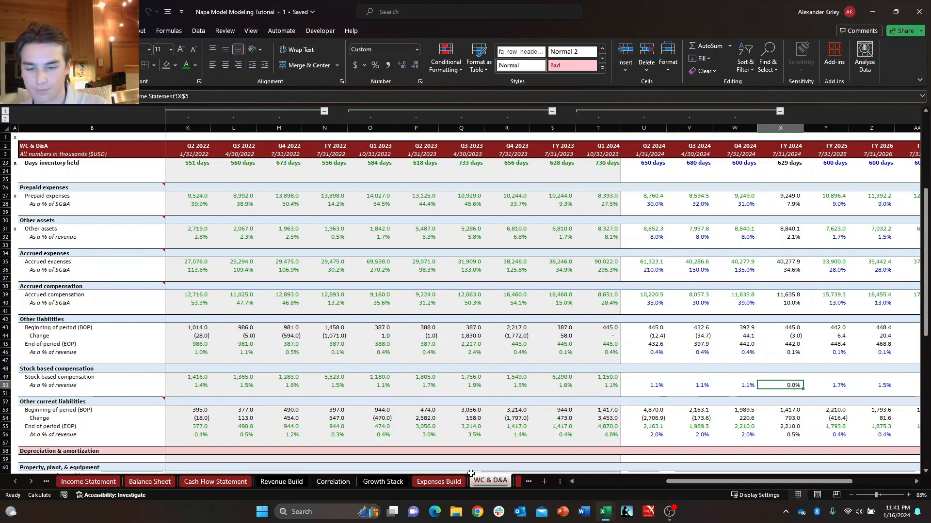
pyautogui.press('Left')
pyautogui.press('Left')
pyautogui.press('Right')
pyautogui.press('Right')
pyautogui.press('F2')
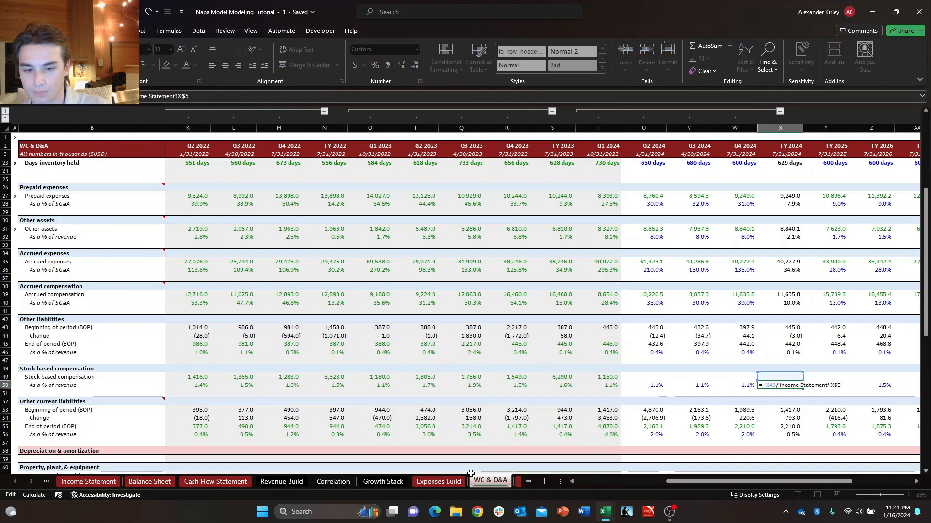
pyautogui.press('Escape')
pyautogui.press('Left')
pyautogui.press('Left')
pyautogui.press('Left')
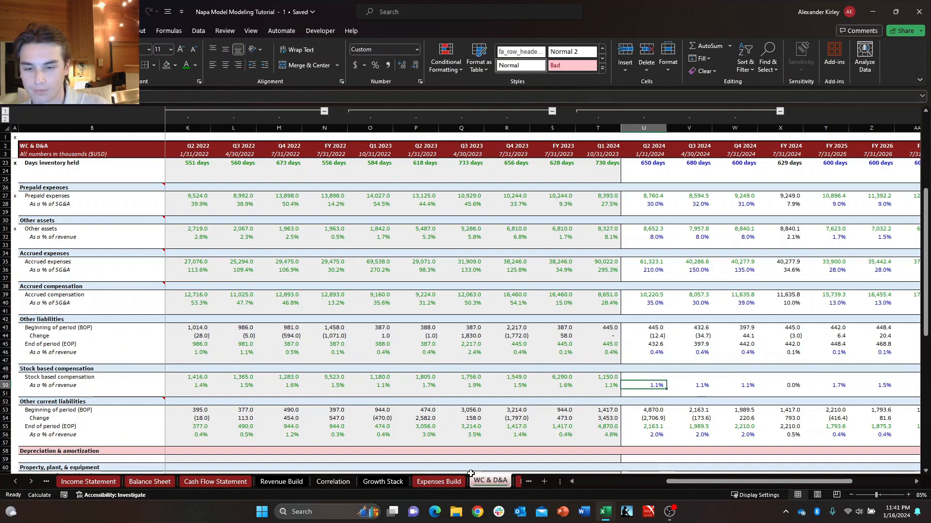
# Paste the Q4 2024 Stock based compensation percentage formula across FY 2025 through FY 2030.
pyautogui.press('Right')
pyautogui.press('Right')
pyautogui.press('Right')
pyautogui.press('Right')
pyautogui.press('Left')
pyautogui.press('Left')
pyautogui.hotkey('ctrl', 'c')
pyautogui.press('Right')
pyautogui.press('Right')
pyautogui.press('Right')
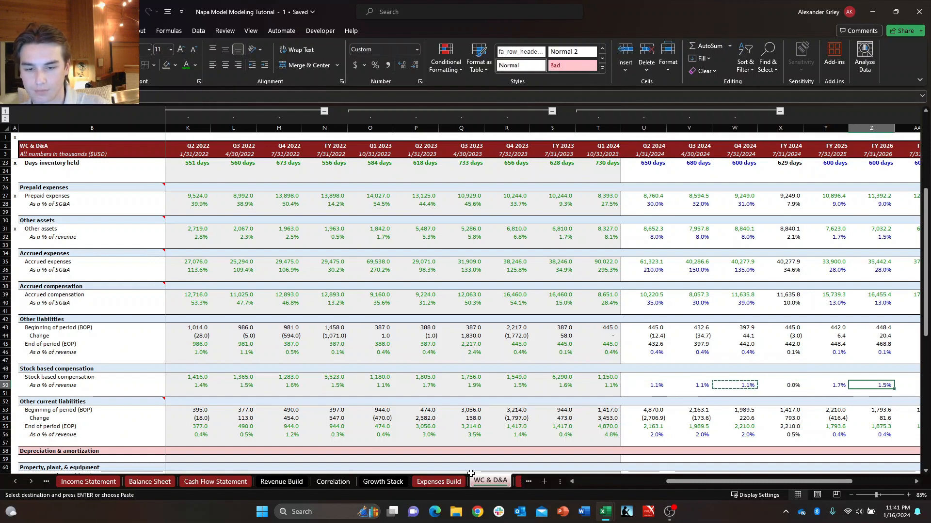
pyautogui.press('Left')
pyautogui.hotkey('ctrl', 'shift', 'Right')
pyautogui.hotkey('ctrl', 'v')
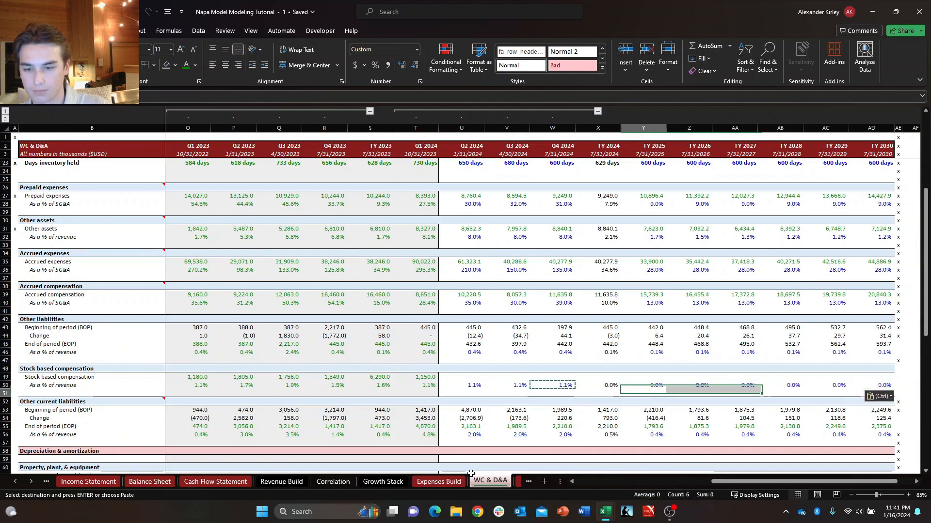
pyautogui.press('Escape')
# Check the Q4 2024 percentage formula and the neighbouring Stock based compensation forecast cells from Q2 2024 to FY 2025.
pyautogui.press('Left')
pyautogui.press('Left')
pyautogui.write('=+')
pyautogui.press('Left')
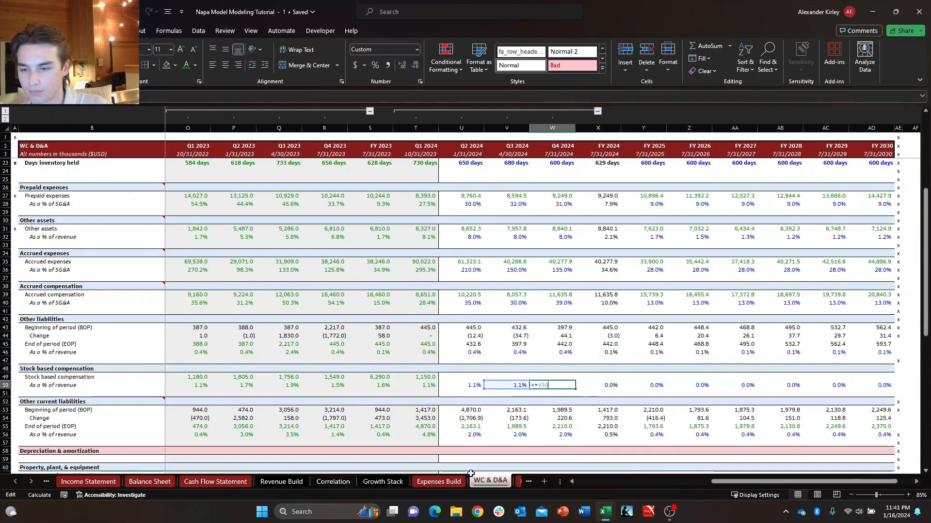
pyautogui.hotkey('ctrl', 'Return')
pyautogui.press('Left')
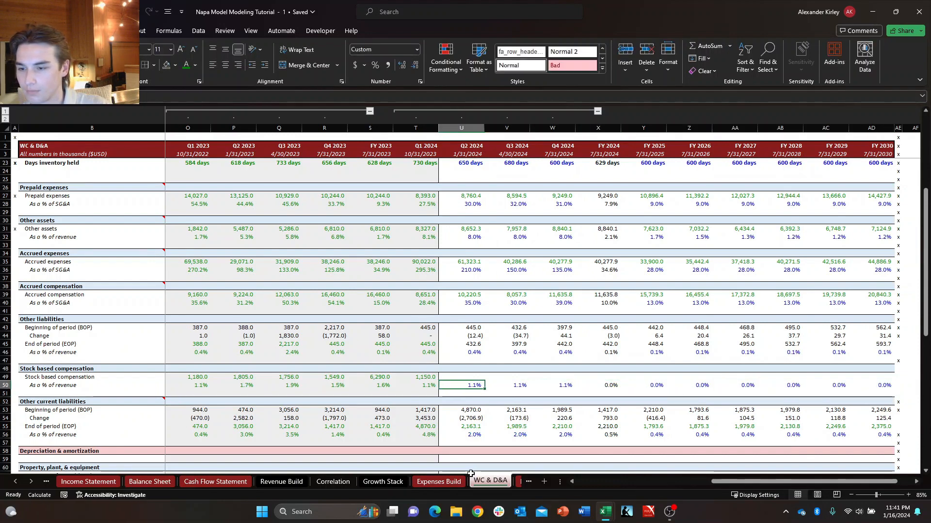
pyautogui.press('Left')
pyautogui.press('Up')
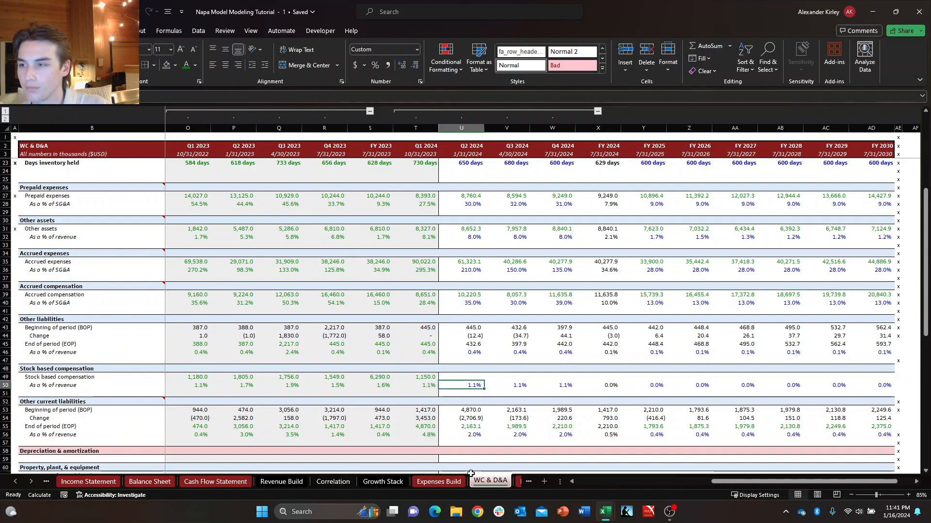
pyautogui.press('Right')
pyautogui.press('Right')
pyautogui.press('Right')
pyautogui.press('Right')
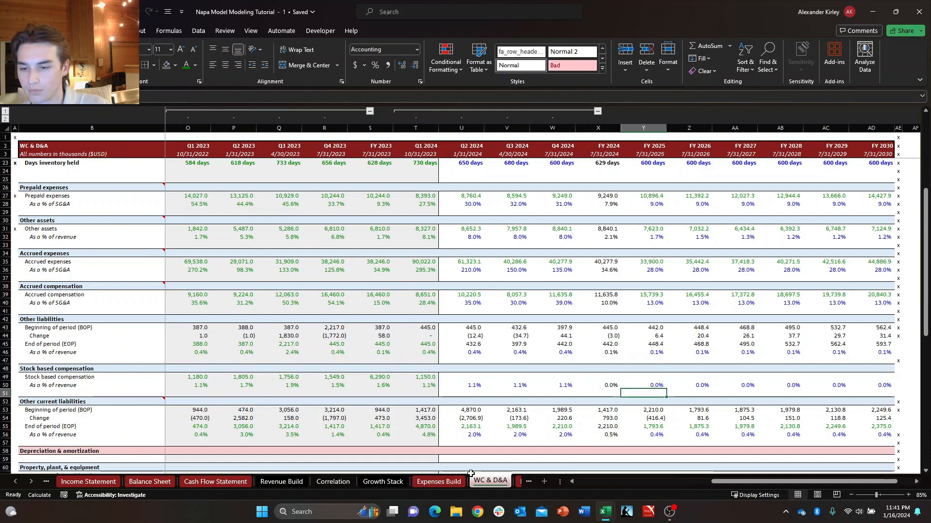
pyautogui.press('Left')
pyautogui.press('Left')
pyautogui.press('Left')
pyautogui.press('Left')
pyautogui.press('Up')
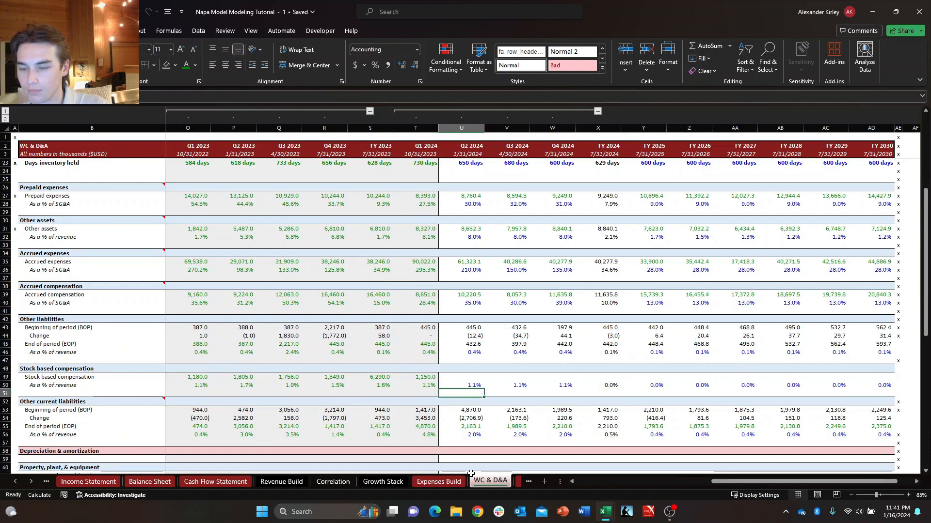
pyautogui.press('Right')
pyautogui.press('Right')
pyautogui.press('Right')
pyautogui.press('Right')
pyautogui.press('Left')
pyautogui.press('Left')
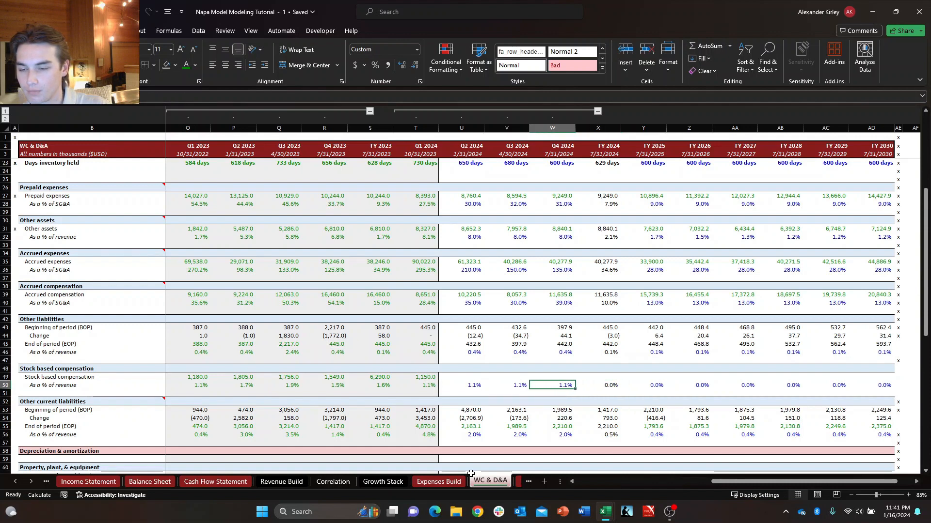
pyautogui.press('Left')
pyautogui.press('Left')
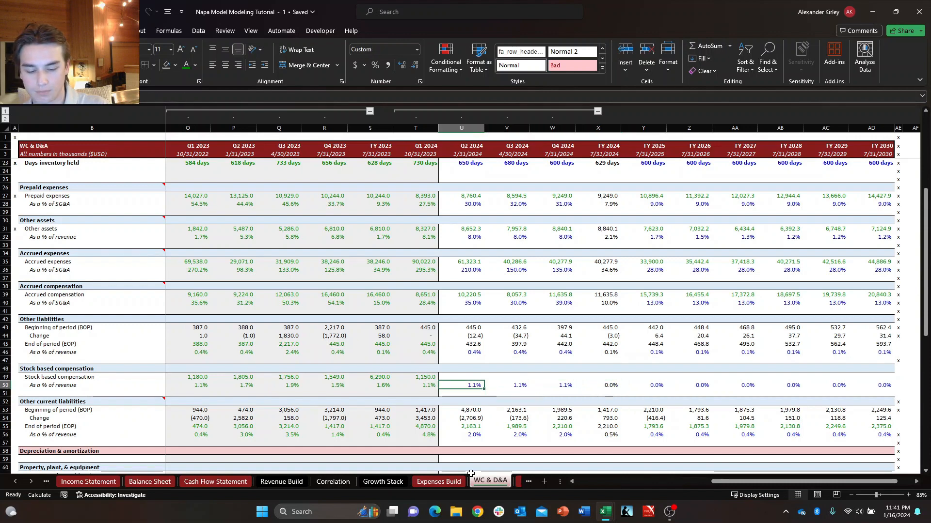
# Set the Q2 2024 Stock based compensation percentage of revenue to a hardcoded 1.1%.
pyautogui.write('1.1')
pyautogui.press('Return')
pyautogui.press('Right')
pyautogui.press('Up')
pyautogui.press('Left')
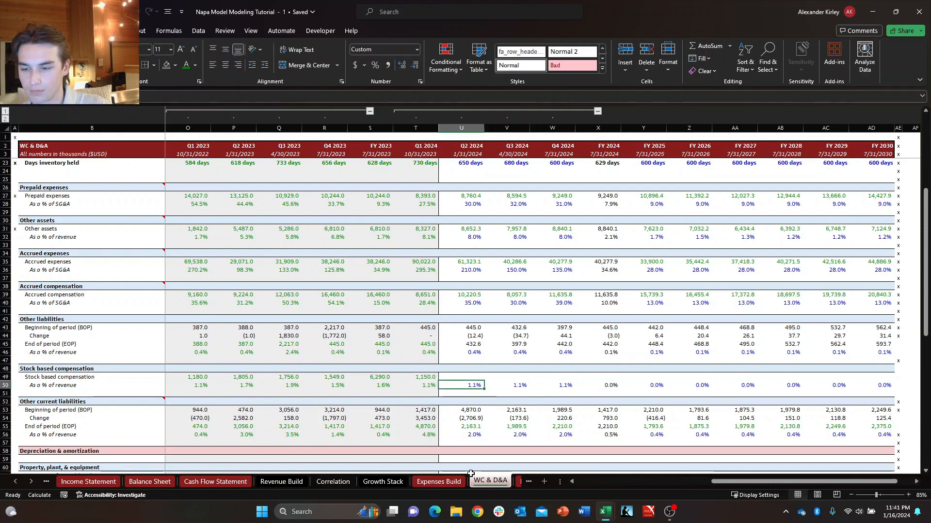
pyautogui.press('Right')
pyautogui.press('Left')
# Copy the Q4 2024 Stock based compensation percentage of revenue as a value into FY 2025 through FY 2030.
pyautogui.hotkey('shift', 'Right')
pyautogui.hotkey('shift', 'Right')
pyautogui.press('Right')
pyautogui.press('Right')
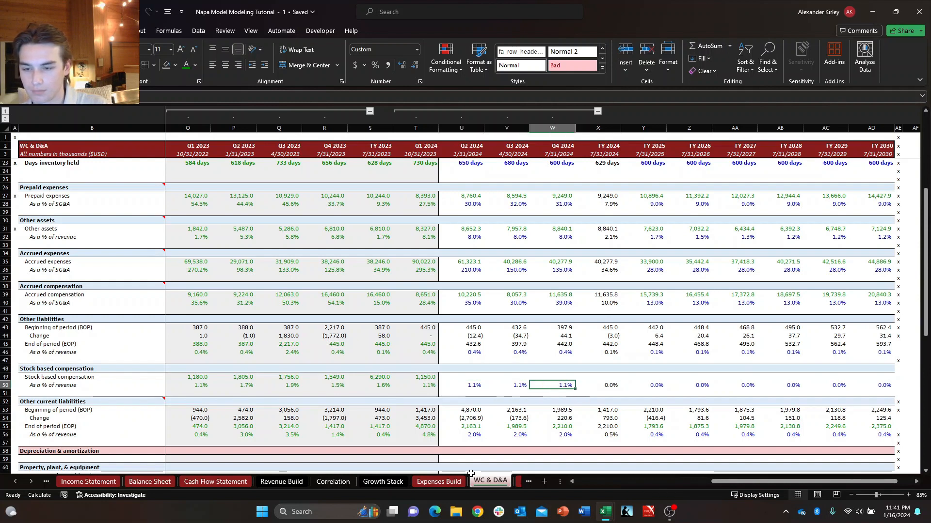
pyautogui.hotkey('ctrl', 'c')
pyautogui.press('Right')
pyautogui.press('Right')
pyautogui.hotkey('ctrl', 'shift', 'Right')
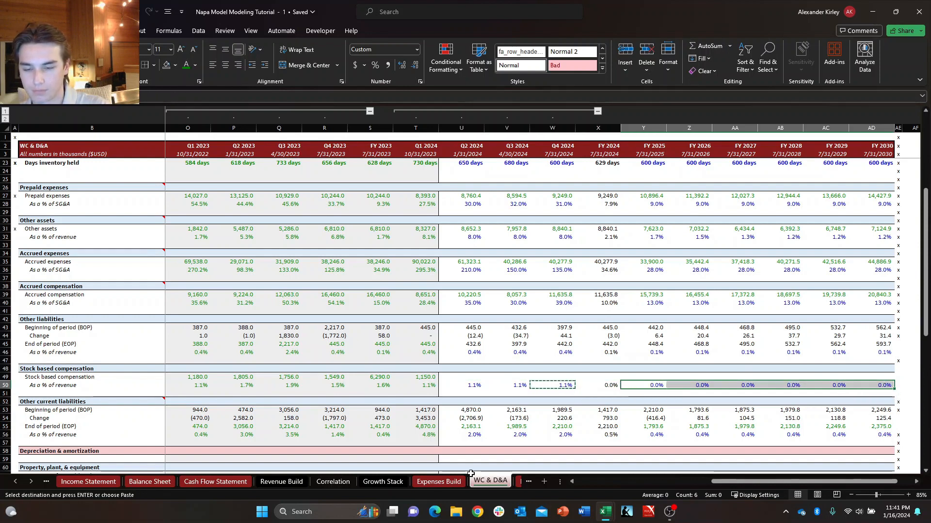
pyautogui.hotkey('alt', 'h')
pyautogui.press('v')
pyautogui.press('v')
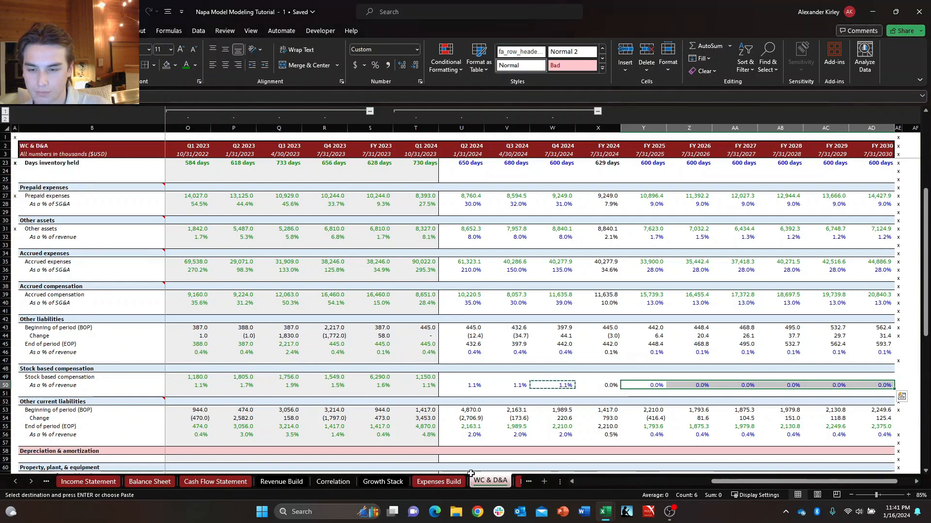
pyautogui.hotkey('ctrl', 'v')
pyautogui.press('Down')
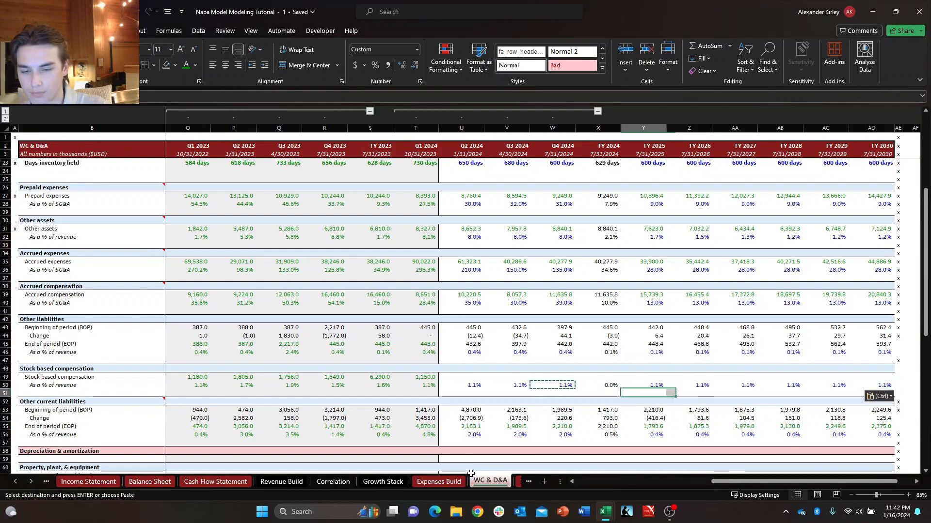
pyautogui.press('Up')
pyautogui.press('Escape')
pyautogui.press('Left')
pyautogui.press('Left')
pyautogui.press('Left')
pyautogui.press('Left')
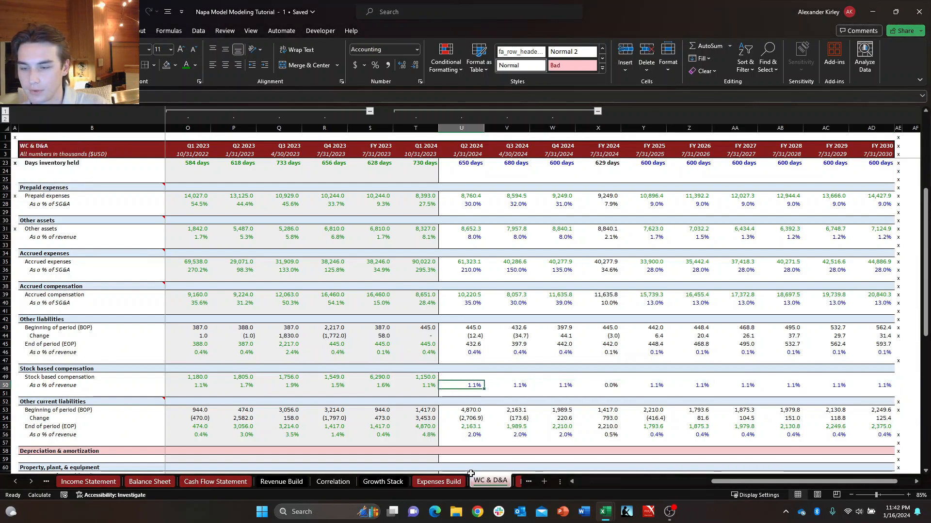
pyautogui.press('Up')
pyautogui.write('+')
pyautogui.press('Down')
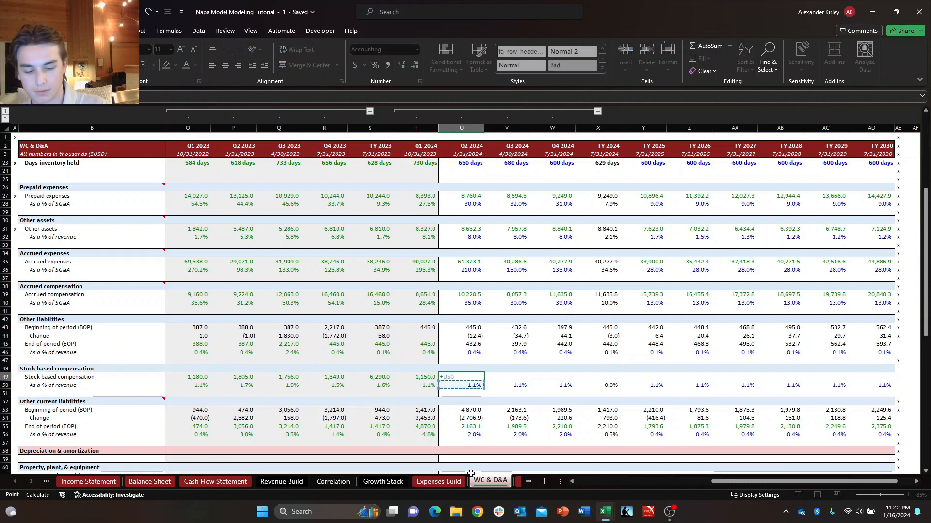
pyautogui.press('Escape')
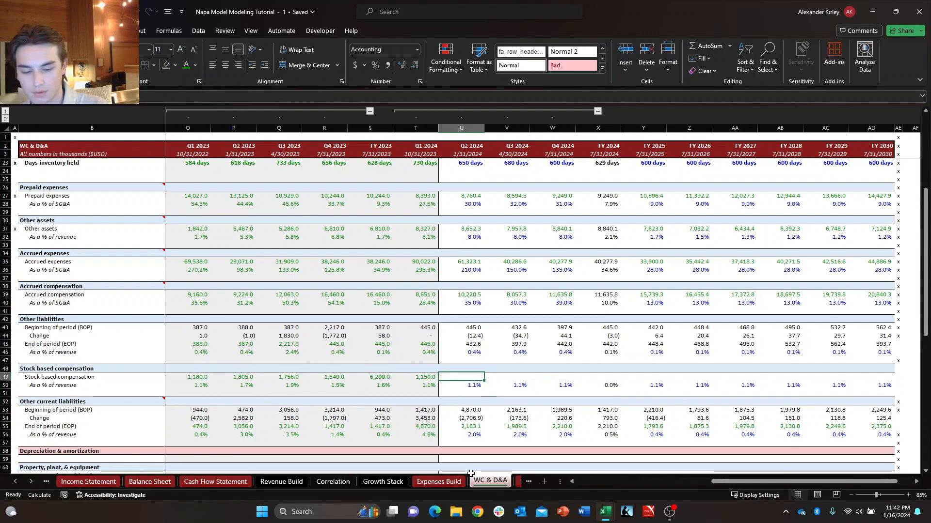
# Calculate Q2 2024 Stock based compensation as its percentage of revenue multiplied by Q2 2024 Net sales (U5) on the Income Statement.
pyautogui.write('+')
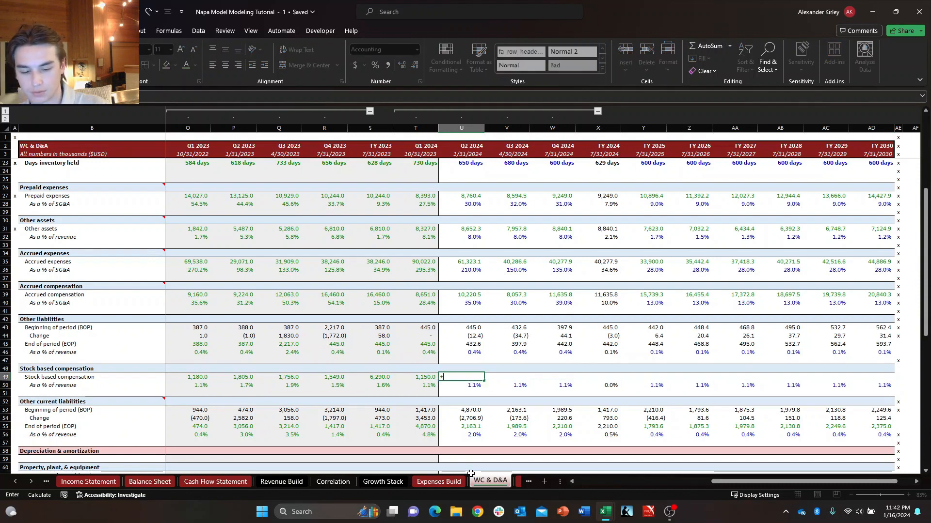
pyautogui.write('*')
pyautogui.hotkey('ctrl', 'pageup')
pyautogui.hotkey('ctrl', 'pageup')
pyautogui.hotkey('ctrl', 'pageup')
pyautogui.hotkey('ctrl', 'pageup')
pyautogui.hotkey('ctrl', 'pageup')
pyautogui.hotkey('ctrl', 'pageup')
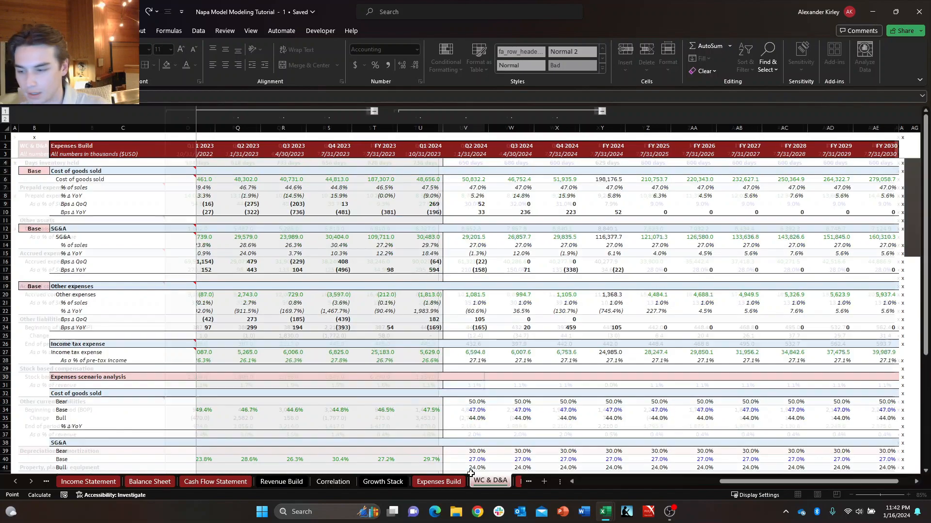
pyautogui.hotkey('ctrl', 'pageup')
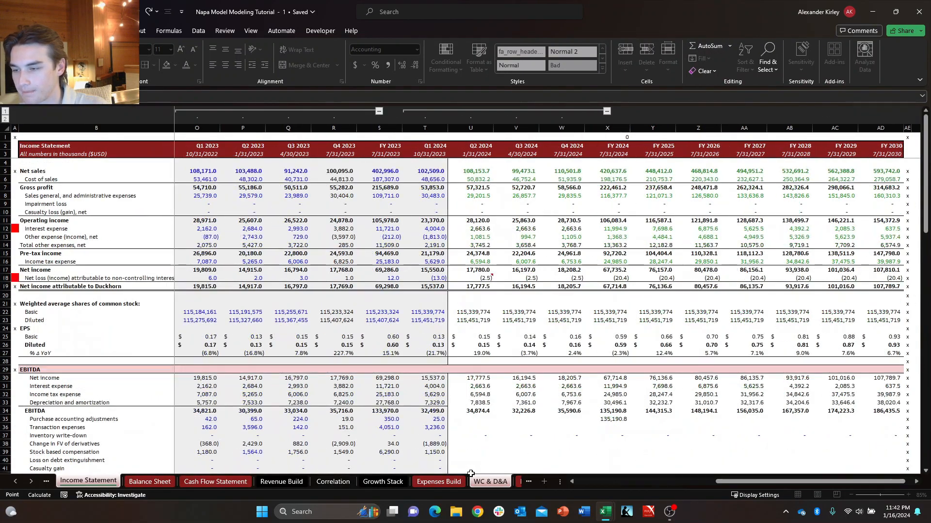
pyautogui.press('Down')
pyautogui.press('Right')
pyautogui.press('Return')
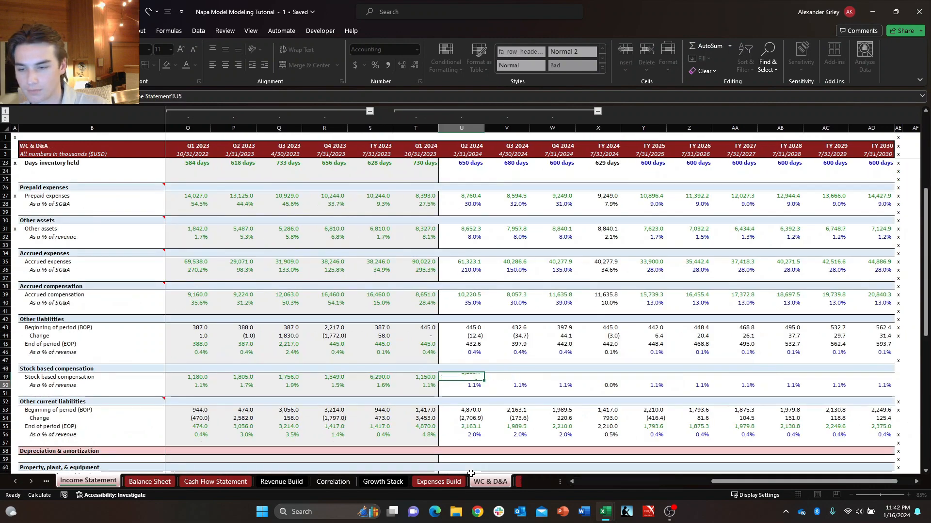
# Fill the Q2 2024 Stock based compensation formula across Q3 2024 and Q4 2024.
pyautogui.press('Up')
pyautogui.hotkey('shift', 'Right')
pyautogui.hotkey('shift', 'Right')
pyautogui.hotkey('ctrl', 'r')
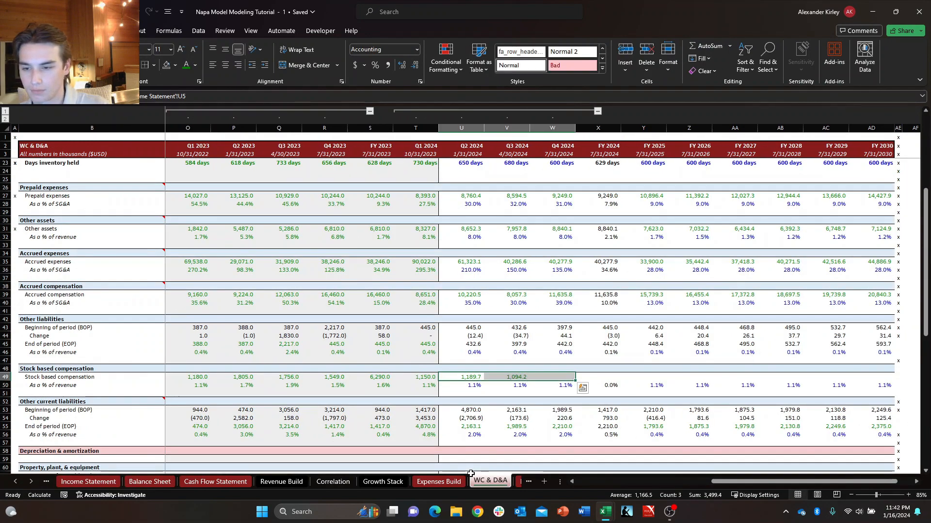
# Calculate FY 2024 Stock based compensation as the SUM of Q1 2024 through Q4 2024.
pyautogui.press('Right')
pyautogui.press('Right')
pyautogui.press('Right')
pyautogui.press('Down')
pyautogui.press('Up')
pyautogui.press('Down')
pyautogui.press('Up')
pyautogui.press('Up')
pyautogui.press('Up')
pyautogui.press('Up')
pyautogui.press('Up')
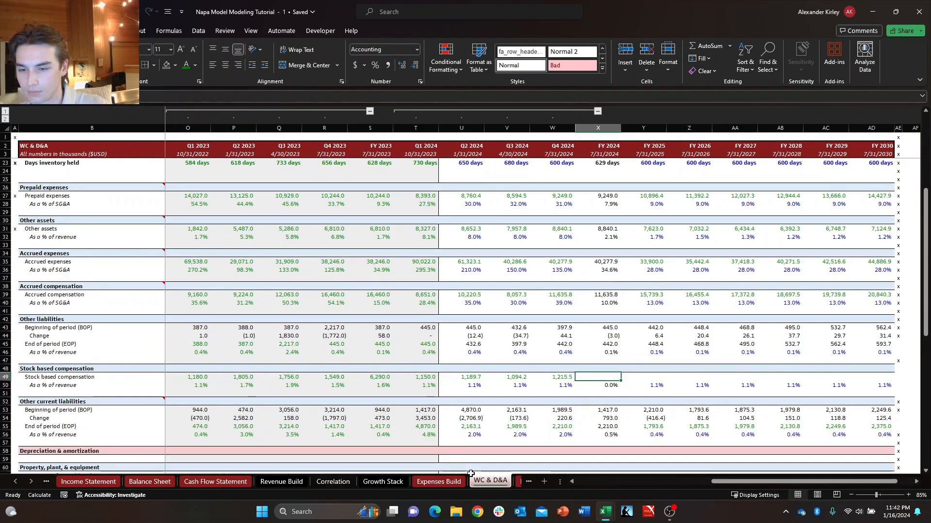
pyautogui.press('Down')
pyautogui.press('Down')
pyautogui.press('Down')
pyautogui.press('Down')
pyautogui.write('+SUM(')
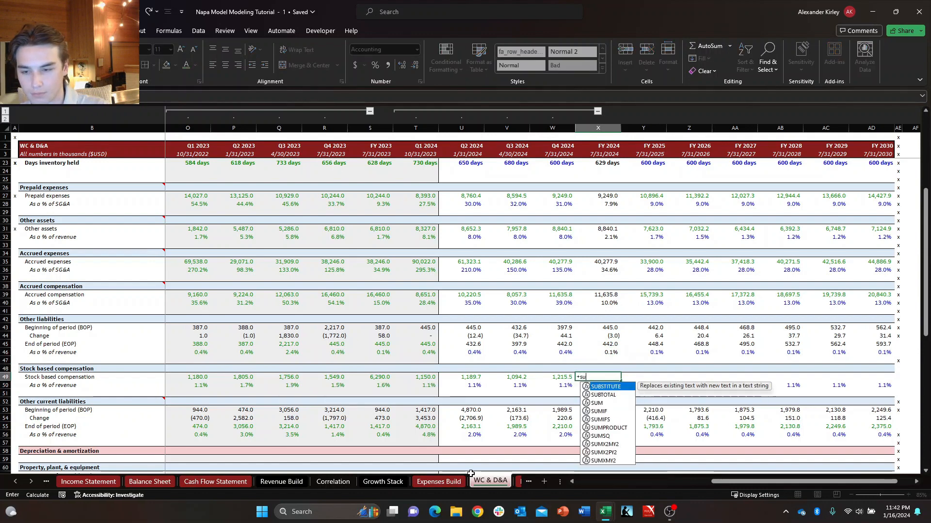
pyautogui.press('Left')
pyautogui.hotkey('shift', 'Left')
pyautogui.hotkey('shift', 'Left')
pyautogui.hotkey('shift', 'Left')
pyautogui.write(')')
pyautogui.press('Return')
pyautogui.press('Up')
pyautogui.press('Right')
pyautogui.press('Left')
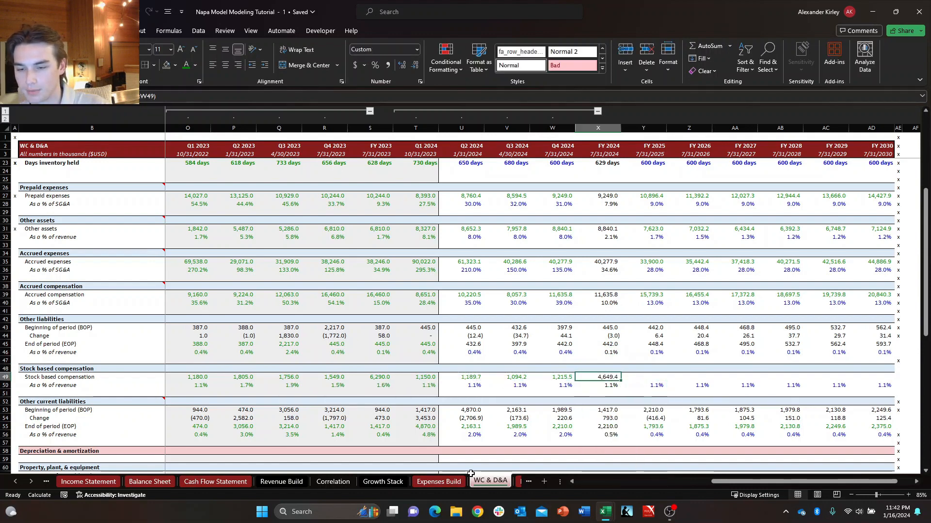
# Copy the Q4 2024 Stock based compensation formula on WC & D&A into FY 2025 through FY 2030.
pyautogui.press('Down')
pyautogui.press('Up')
pyautogui.press('Right')
pyautogui.press('F2')
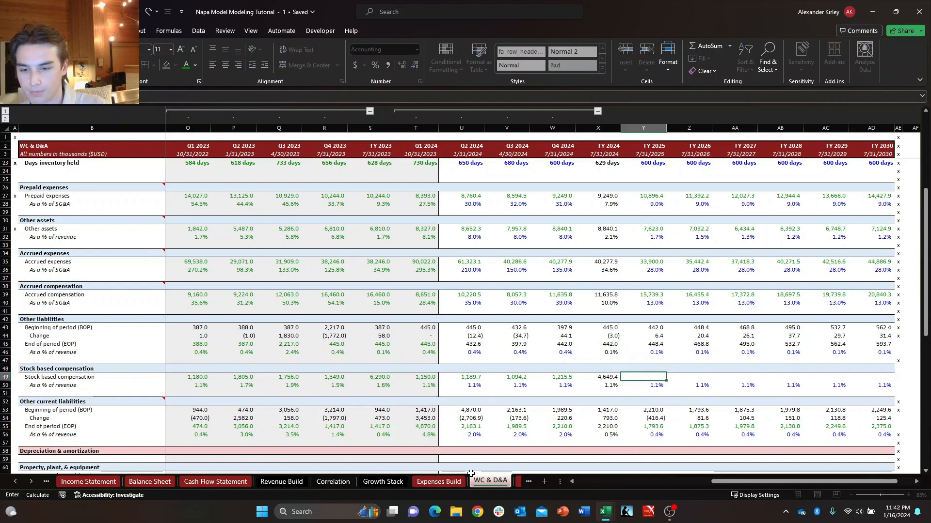
pyautogui.press('Left')
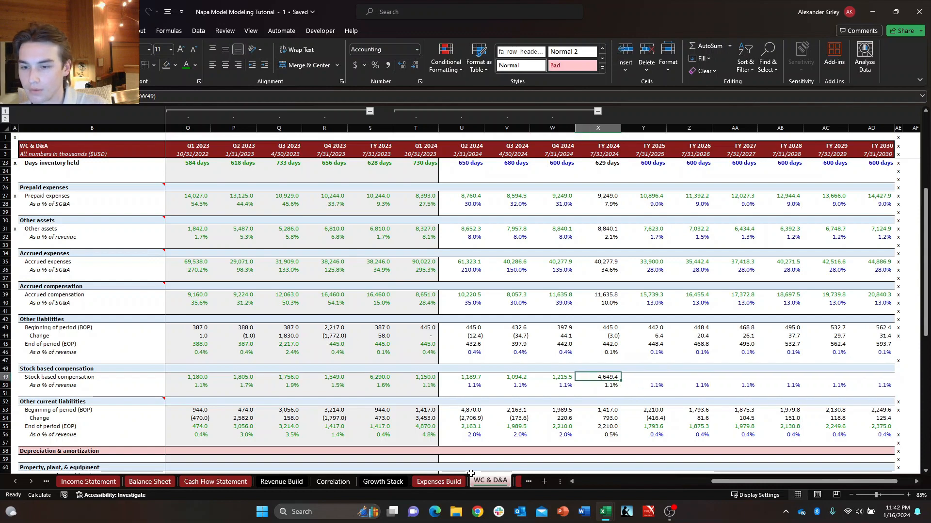
pyautogui.press('Left')
pyautogui.hotkey('ctrl', 'c')
pyautogui.press('Right')
pyautogui.press('Right')
pyautogui.hotkey('ctrl', 'shift', 'Right')
pyautogui.hotkey('ctrl', 'shift', 'Left')
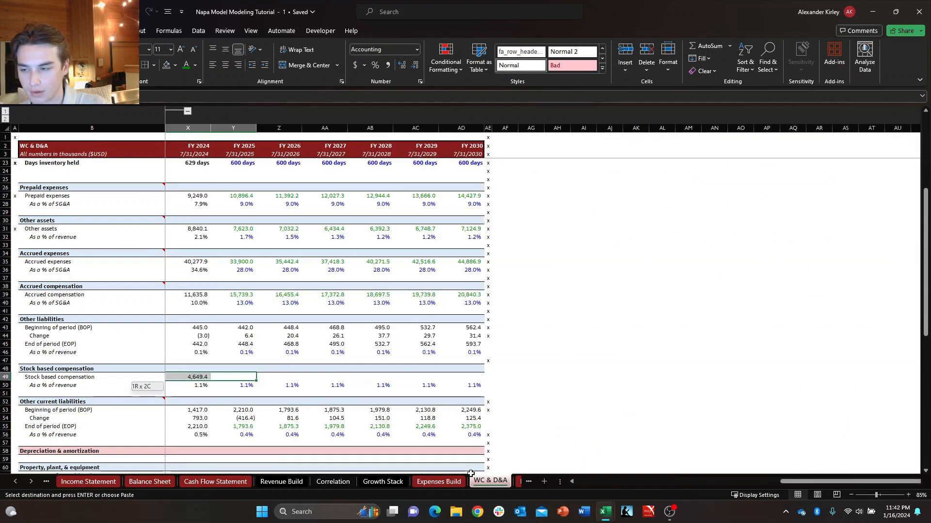
pyautogui.hotkey('shift', 'Right')
pyautogui.hotkey('shift', 'Right')
pyautogui.hotkey('shift', 'Right')
pyautogui.hotkey('shift', 'Right')
pyautogui.hotkey('shift', 'Right')
pyautogui.hotkey('shift', 'Right')
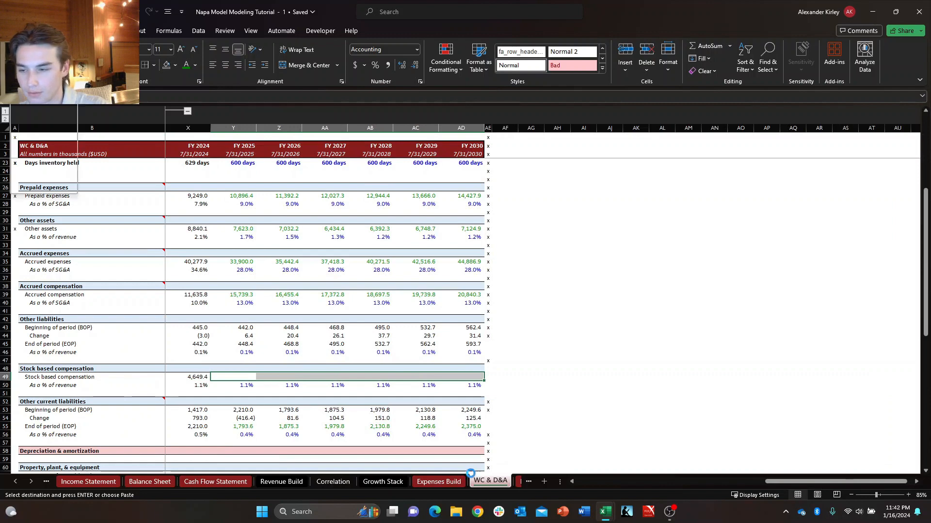
pyautogui.hotkey('ctrl', 'v')
pyautogui.press('Down')
pyautogui.press('Escape')
# Review the Stock based compensation amounts and percentages of revenue across the historical and projected periods on WC & D&A.
pyautogui.press('Right')
pyautogui.press('Right')
pyautogui.press('Right')
pyautogui.press('Right')
pyautogui.press('Right')
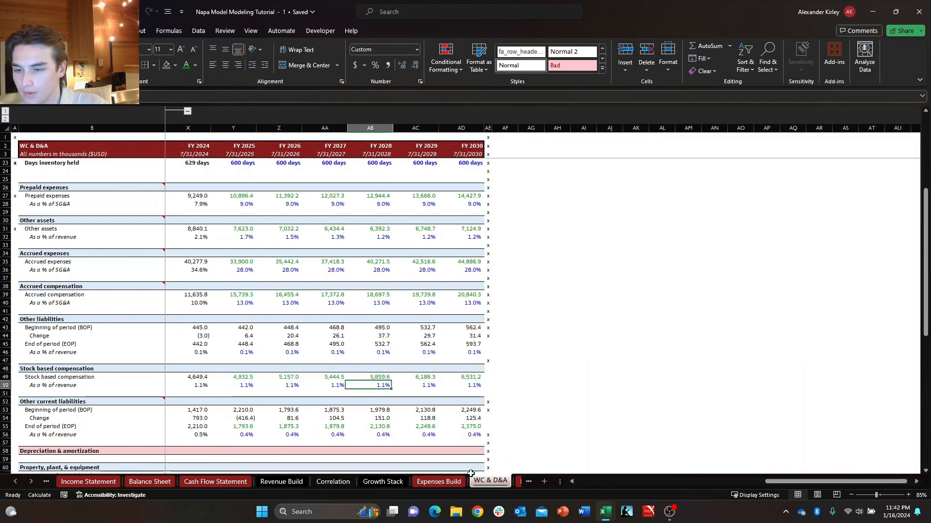
pyautogui.press('Up')
pyautogui.press('Up')
pyautogui.press('Up')
pyautogui.press('Up')
pyautogui.press('Right')
pyautogui.hotkey('shift', 'Down')
pyautogui.hotkey('shift', 'Down')
pyautogui.hotkey('shift', 'Down')
pyautogui.hotkey('shift', 'Down')
pyautogui.hotkey('shift', 'Down')
pyautogui.hotkey('shift', 'Down')
pyautogui.hotkey('shift', 'Down')
pyautogui.hotkey('shift', 'Down')
pyautogui.hotkey('shift', 'Down')
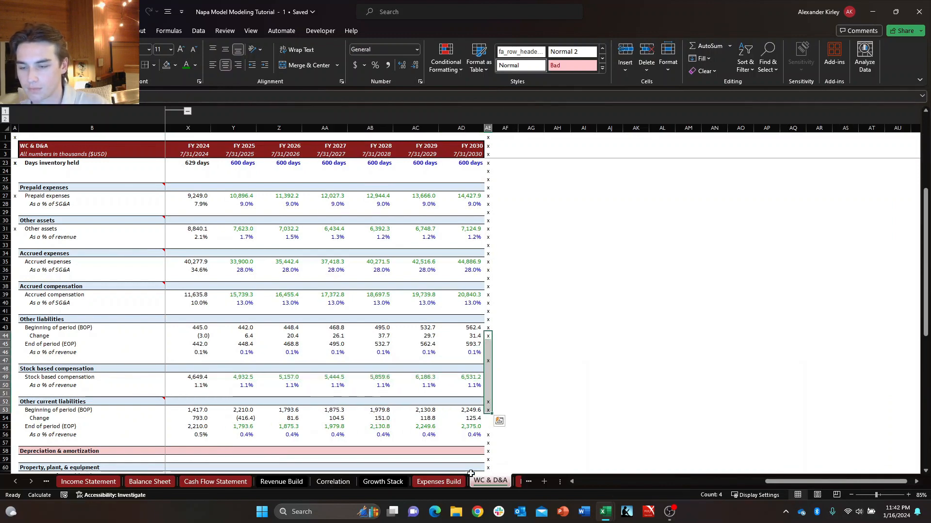
pyautogui.hotkey('ctrl', 'Left')
pyautogui.hotkey('ctrl', 'Left')
pyautogui.press('Down')
pyautogui.press('Down')
pyautogui.press('Right')
pyautogui.press('Right')
pyautogui.press('Right')
pyautogui.press('Right')
pyautogui.press('Right')
pyautogui.press('Down')
pyautogui.press('Down')
pyautogui.press('Down')
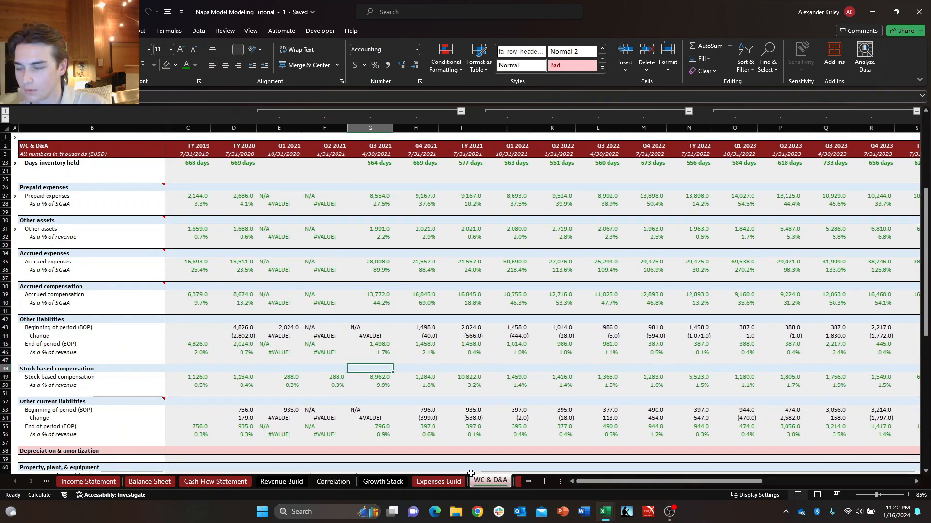
pyautogui.hotkey('ctrl', 'Right')
pyautogui.press('Left')
pyautogui.press('Left')
pyautogui.press('Left')
pyautogui.press('Left')
pyautogui.press('Left')
pyautogui.press('Left')
pyautogui.press('Left')
pyautogui.press('Left')
pyautogui.press('Left')
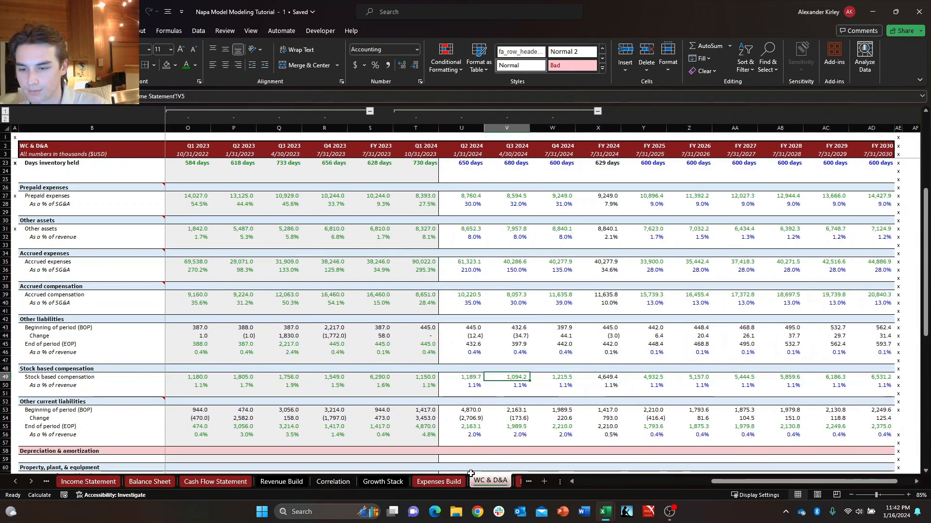
pyautogui.press('Down')
pyautogui.press('Right')
pyautogui.press('Right')
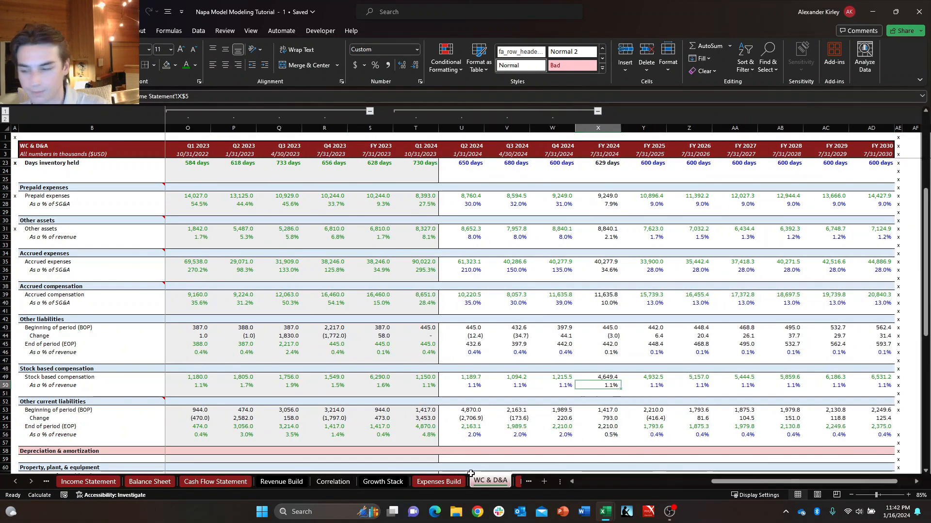
# Examine the Stock based compensation row and its neighbouring adjustments on the Cash Flow Statement.
pyautogui.hotkey('ctrl', 'pageup')
pyautogui.hotkey('ctrl', 'pageup')
pyautogui.hotkey('ctrl', 'pageup')
pyautogui.hotkey('ctrl', 'pageup')
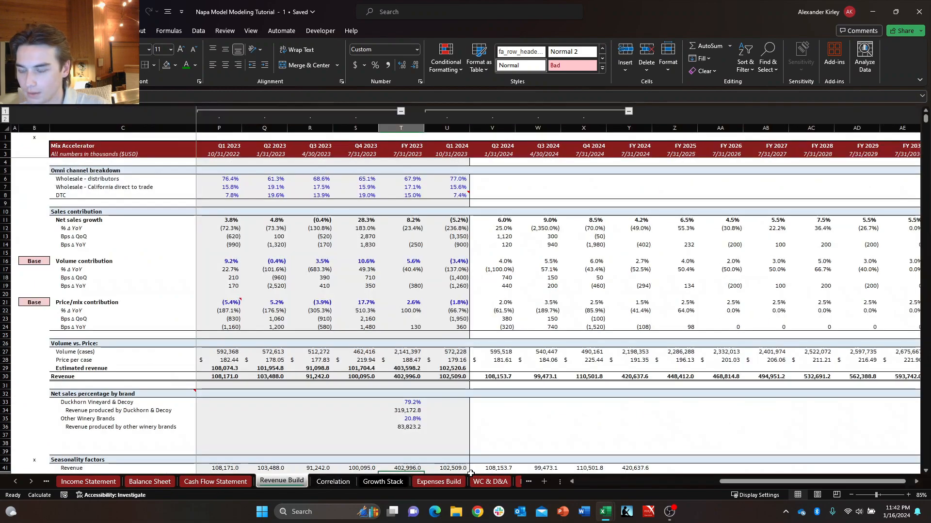
pyautogui.hotkey('ctrl', 'pageup')
pyautogui.press('Right')
pyautogui.press('Right')
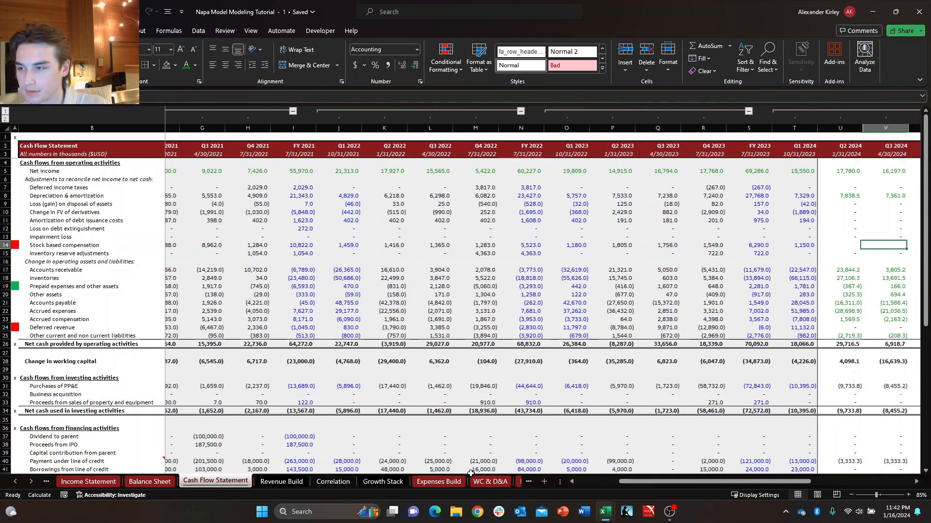
pyautogui.press('Left')
pyautogui.press('Up')
pyautogui.hotkey('ctrl', 'Left')
pyautogui.hotkey('ctrl', 'Left')
pyautogui.press('Right')
pyautogui.press('Right')
pyautogui.press('Right')
pyautogui.press('Right')
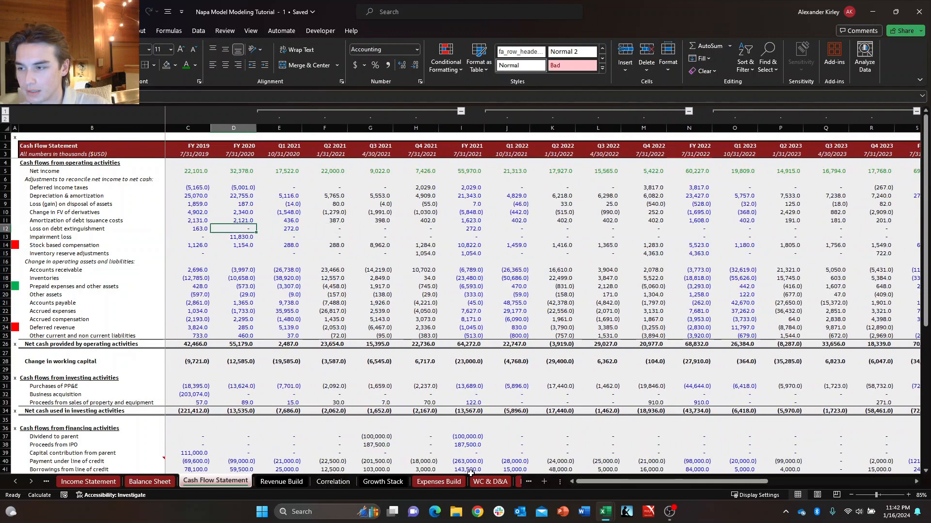
pyautogui.press('Down')
pyautogui.press('Right')
pyautogui.press('Right')
pyautogui.press('Right')
pyautogui.press('Right')
pyautogui.press('Right')
pyautogui.press('Right')
pyautogui.press('Right')
pyautogui.press('Right')
pyautogui.press('Right')
pyautogui.press('Right')
pyautogui.press('Right')
pyautogui.press('Right')
pyautogui.press('Right')
pyautogui.press('Right')
pyautogui.press('Right')
pyautogui.press('Right')
pyautogui.press('Right')
pyautogui.press('Right')
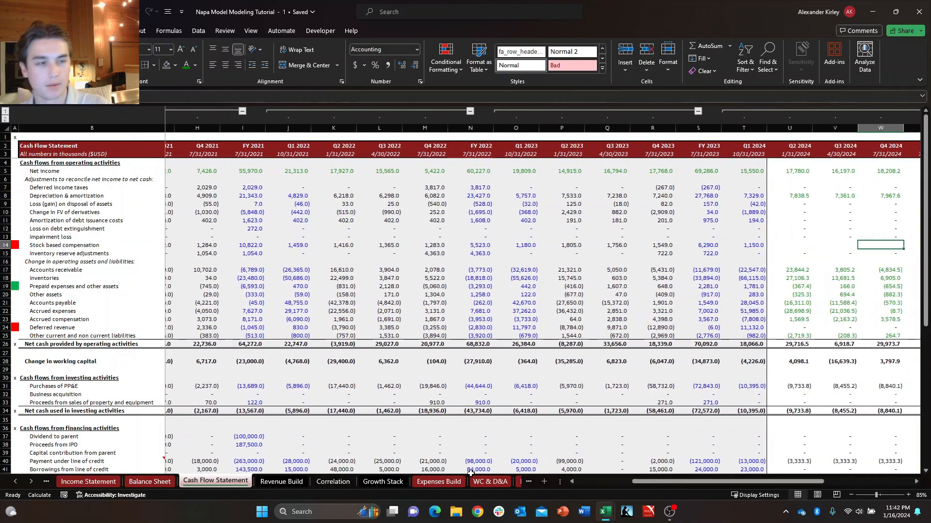
pyautogui.press('Down')
pyautogui.press('Right')
pyautogui.press('Right')
pyautogui.press('Up')
pyautogui.press('Left')
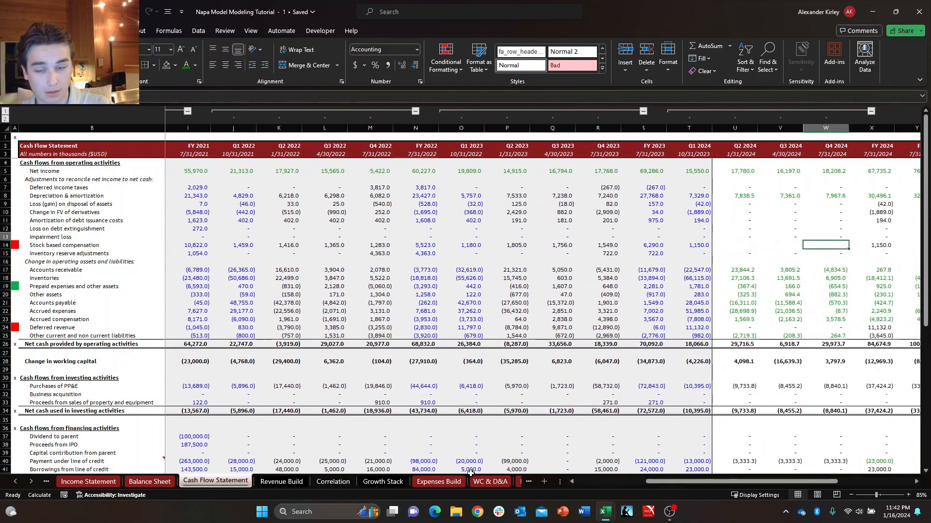
# Link Q2 2024 Stock based compensation on the Cash Flow Statement to Q2 2024 Stock based compensation (U49) on WC & D&A.
pyautogui.press('Left')
pyautogui.press('Left')
pyautogui.press('Up')
pyautogui.press('Down')
pyautogui.write('+')
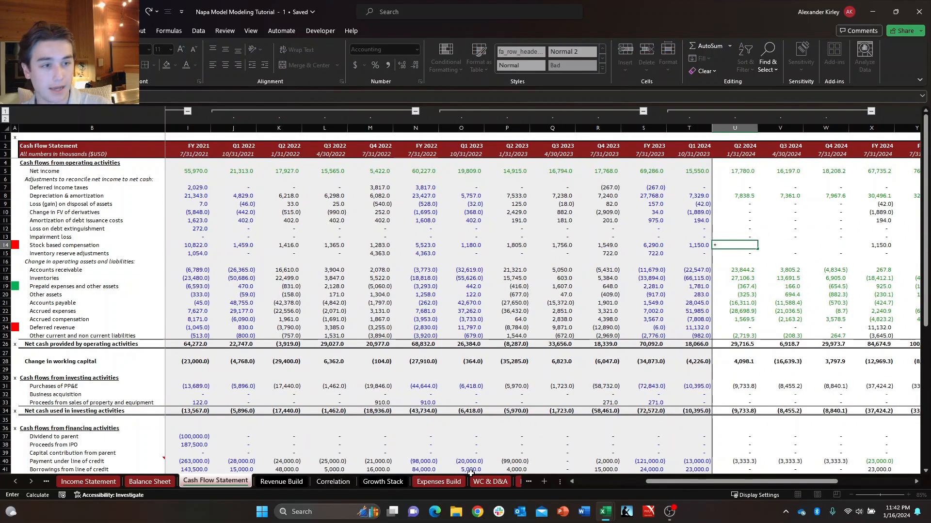
pyautogui.hotkey('ctrl', 'pagedown')
pyautogui.hotkey('ctrl', 'pagedown')
pyautogui.hotkey('ctrl', 'pagedown')
pyautogui.hotkey('ctrl', 'pagedown')
pyautogui.hotkey('ctrl', 'pagedown')
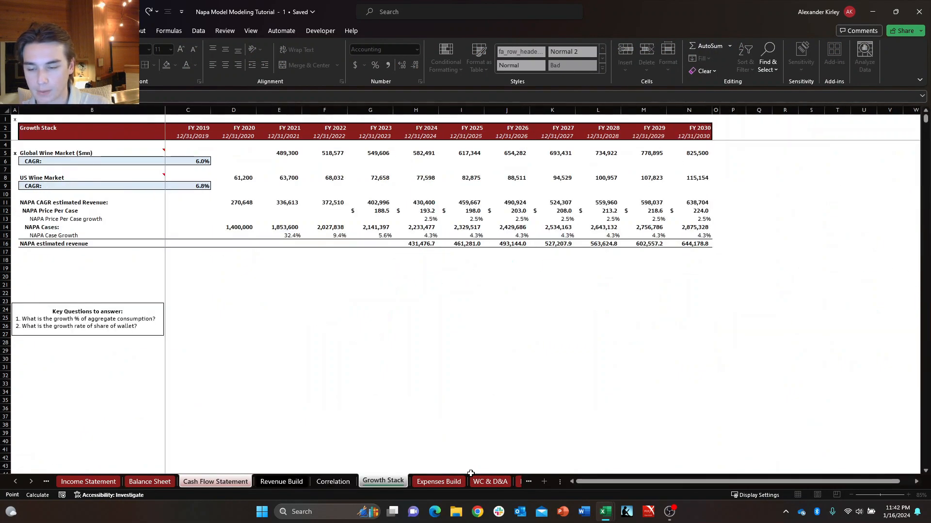
pyautogui.hotkey('ctrl', 'pagedown')
pyautogui.hotkey('ctrl', 'pagedown')
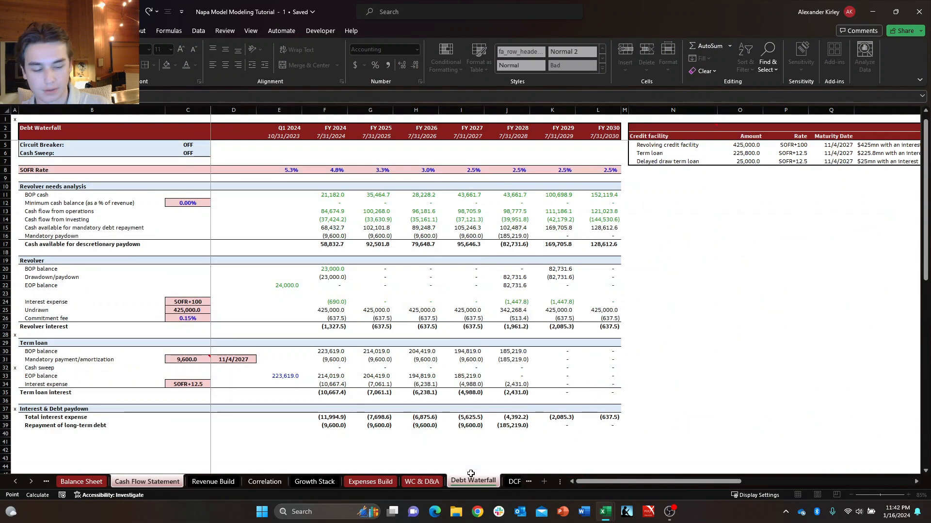
pyautogui.hotkey('ctrl', 'pageup')
pyautogui.hotkey('ctrl', 'pageup')
pyautogui.press('Right')
pyautogui.press('Right')
pyautogui.press('Down')
pyautogui.press('Right')
pyautogui.press('Right')
pyautogui.press('Down')
pyautogui.press('Down')
pyautogui.press('Down')
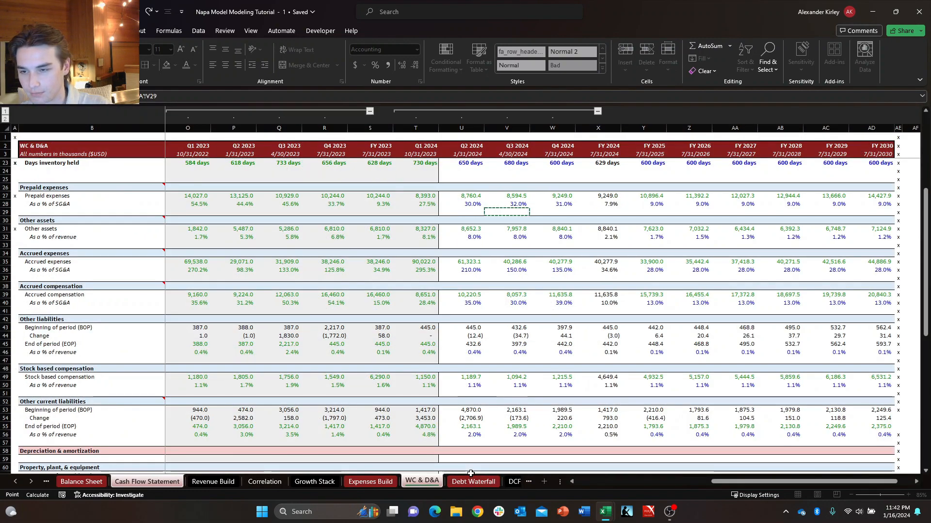
pyautogui.press('Left')
pyautogui.press('Down')
pyautogui.press('Down')
pyautogui.press('Down')
pyautogui.press('Down')
pyautogui.press('Down')
pyautogui.press('Down')
pyautogui.press('Down')
pyautogui.press('Down')
pyautogui.press('Down')
pyautogui.press('Down')
pyautogui.press('Down')
pyautogui.press('Down')
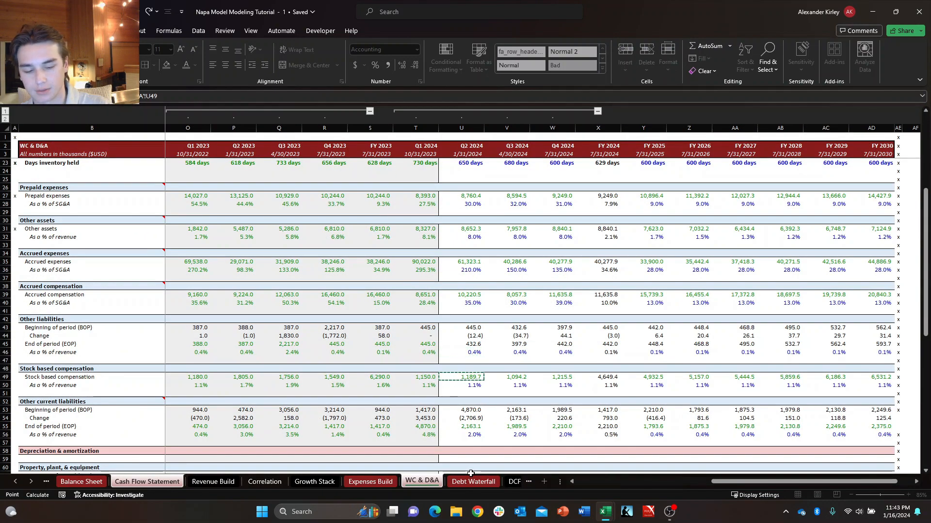
pyautogui.press('Return')
# Fill the Q2 2024 Stock based compensation link on the Cash Flow Statement across Q3 2024 and Q4 2024.
pyautogui.press('Left')
pyautogui.press('Up')
pyautogui.hotkey('shift', 'Right')
pyautogui.hotkey('shift', 'Right')
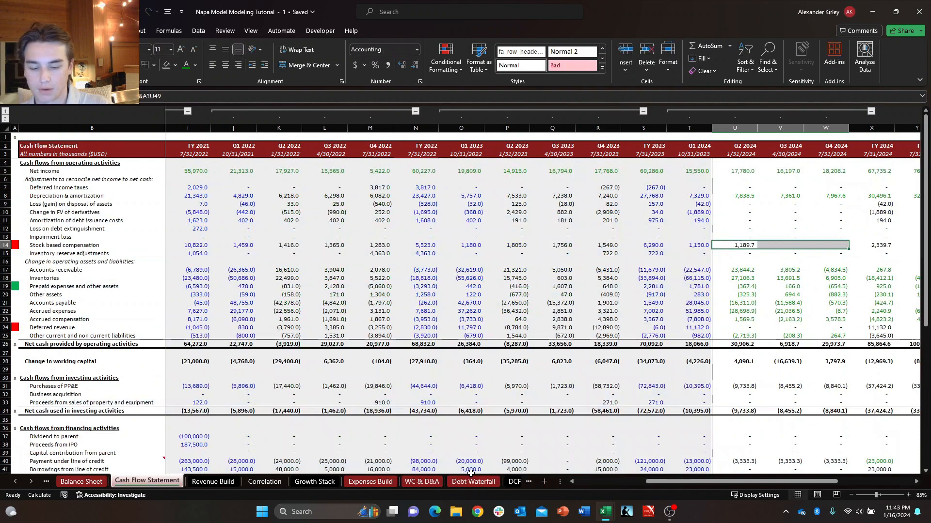
pyautogui.hotkey('ctrl', 'r')
pyautogui.press('Down')
# Check the Cash Flow Statement's Stock based compensation formulas from Q2 2024 through FY 2024.
pyautogui.press('Up')
pyautogui.hotkey('shift', 'Right')
pyautogui.hotkey('shift', 'Right')
pyautogui.press('Down')
pyautogui.press('Up')
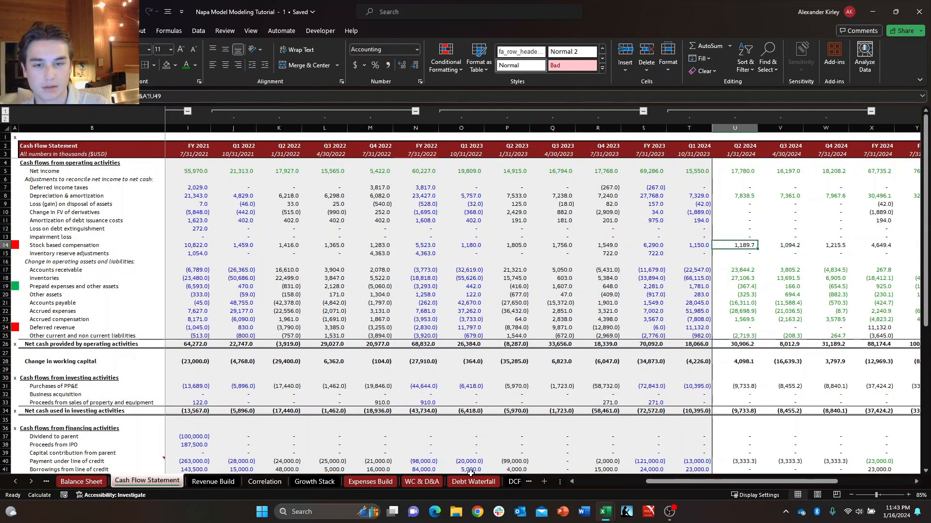
pyautogui.hotkey('shift', 'Right')
pyautogui.hotkey('shift', 'Right')
pyautogui.press('Right')
pyautogui.press('Left')
pyautogui.hotkey('shift', 'Right')
pyautogui.hotkey('shift', 'Right')
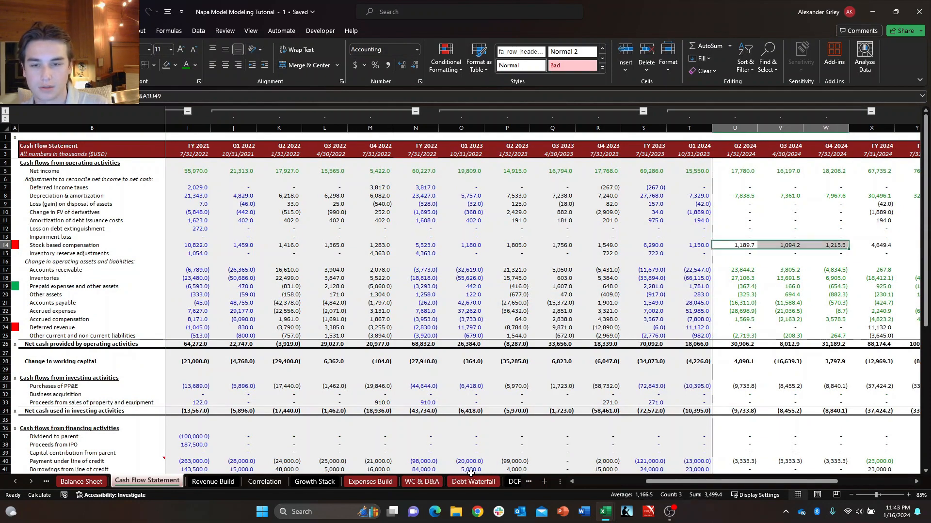
pyautogui.press('Down')
pyautogui.press('Up')
pyautogui.hotkey('shift', 'Right')
pyautogui.hotkey('shift', 'Right')
pyautogui.press('Right')
pyautogui.press('Right')
pyautogui.press('Right')
pyautogui.press('Right')
pyautogui.press('Right')
pyautogui.press('Right')
pyautogui.press('Right')
pyautogui.press('Right')
pyautogui.press('Right')
pyautogui.press('Right')
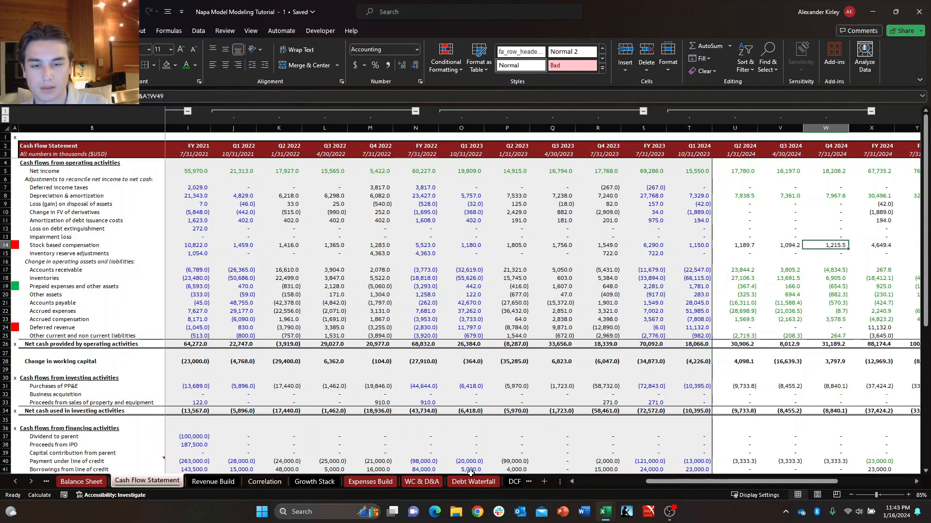
pyautogui.press('Left')
pyautogui.press('Left')
pyautogui.press('Left')
pyautogui.press('Left')
pyautogui.press('Left')
pyautogui.press('Left')
pyautogui.press('Left')
pyautogui.press('Left')
pyautogui.press('Left')
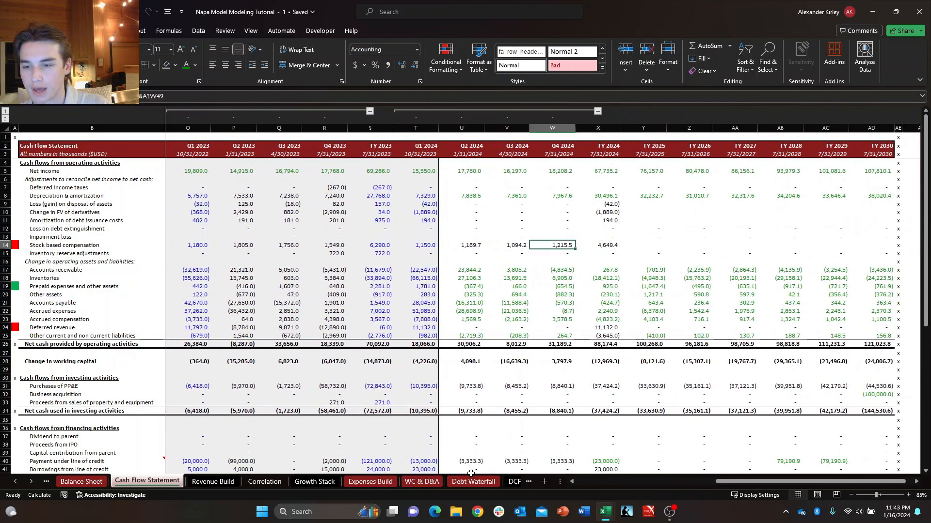
pyautogui.press('Right')
pyautogui.press('Right')
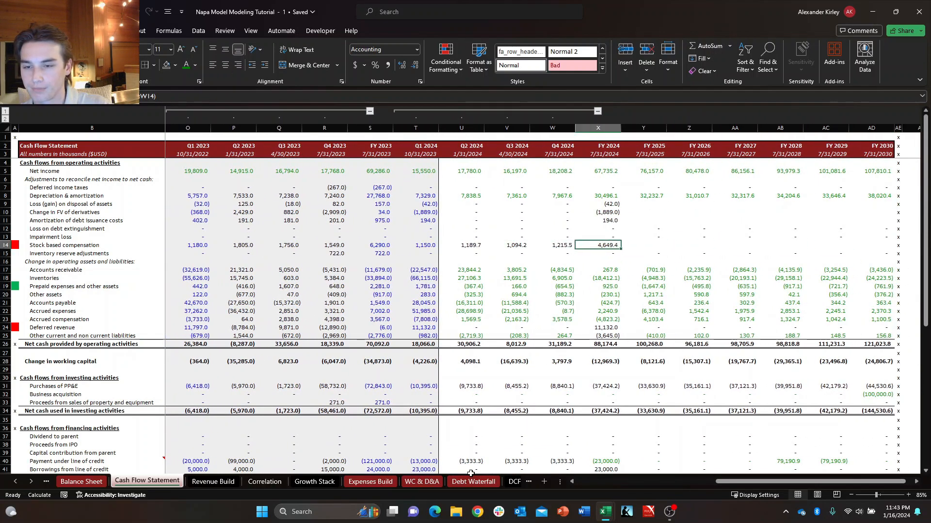
# Copy the Q4 2024 Stock based compensation link on the Cash Flow Statement into FY 2025 through FY 2030.
pyautogui.press('Left')
pyautogui.hotkey('shift', 'Right')
pyautogui.hotkey('shift', 'Left')
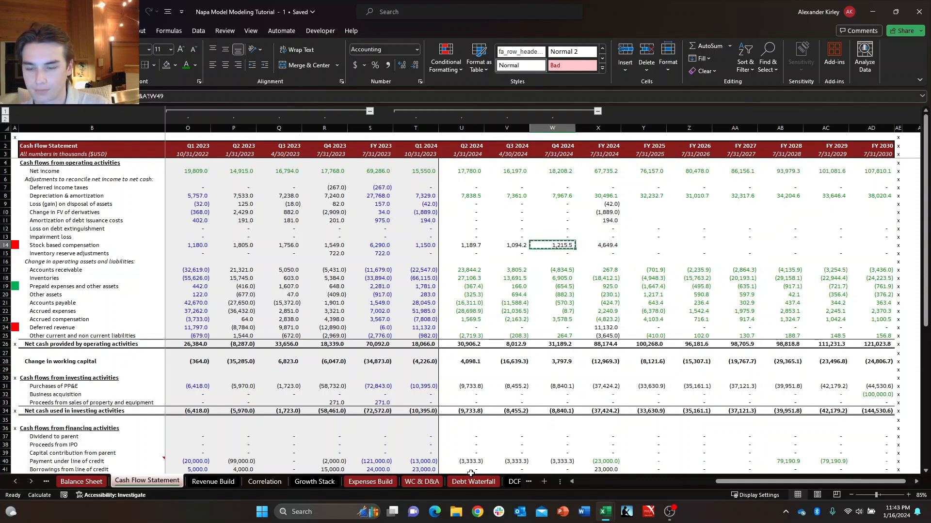
pyautogui.press('Right')
pyautogui.press('Right')
pyautogui.hotkey('shift', 'Right')
pyautogui.hotkey('shift', 'Right')
pyautogui.hotkey('shift', 'Right')
pyautogui.hotkey('shift', 'Right')
pyautogui.hotkey('shift', 'Right')
pyautogui.hotkey('shift', 'Right')
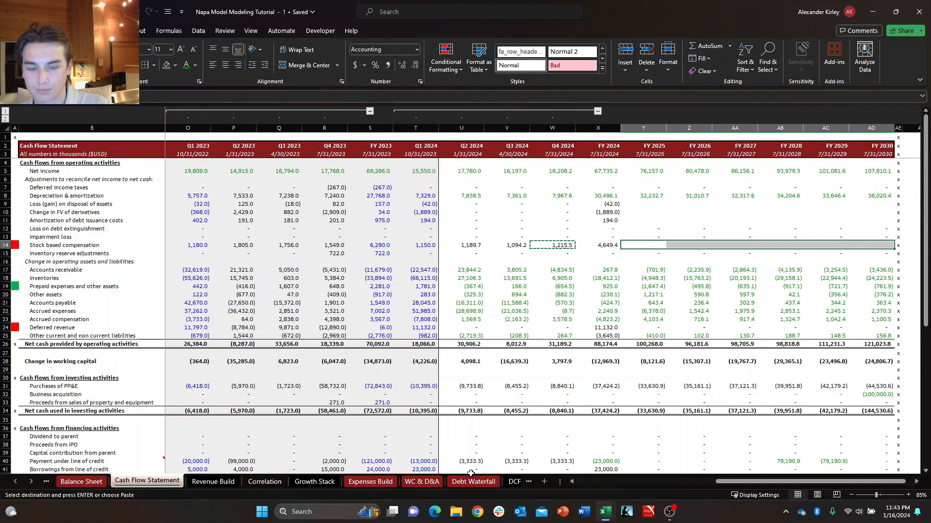
pyautogui.press('Return')
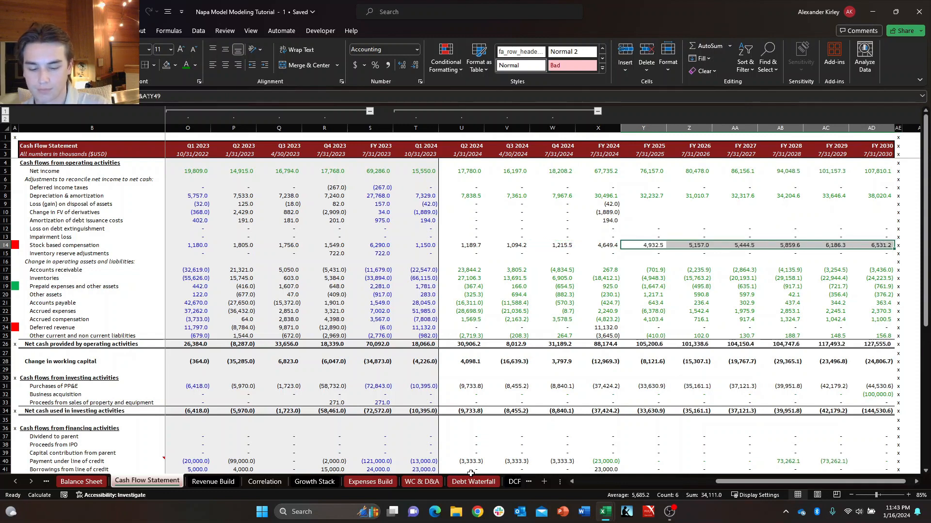
# Set the font color of Stock based compensation for FY 2025 through FY 2030 to green.
pyautogui.hotkey('alt', 'h')
pyautogui.press('f')
pyautogui.press('c')
pyautogui.press('Up')
pyautogui.press('Up')
pyautogui.press('Left')
pyautogui.press('Left')
pyautogui.press('Left')
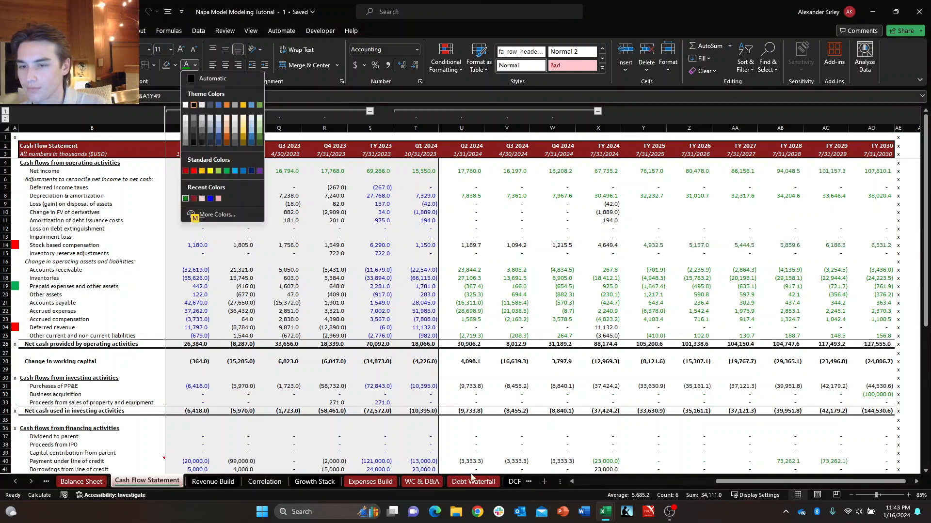
pyautogui.press('Escape')
# Link FY 2024 Stock based compensation to X49 on WC & D&A and set the Q2 2024 through FY 2024 font color to green.
pyautogui.press('Left')
pyautogui.hotkey('shift', 'Left')
pyautogui.hotkey('shift', 'Left')
pyautogui.hotkey('shift', 'Left')
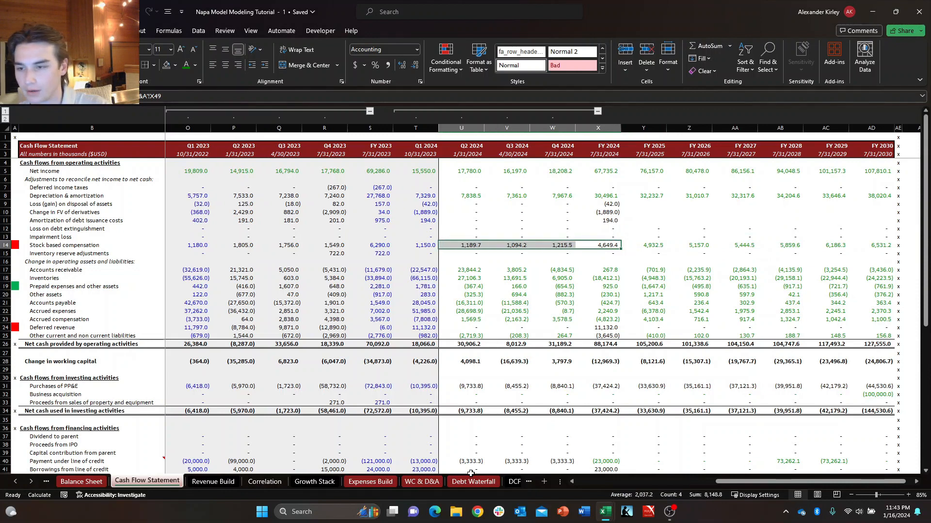
pyautogui.hotkey('alt', 'h')
pyautogui.press('f')
pyautogui.press('c')
pyautogui.press('Up')
pyautogui.press('Up')
pyautogui.press('Left')
pyautogui.press('Left')
pyautogui.press('Left')
pyautogui.press('Return')
pyautogui.press('Right')
pyautogui.press('Left')
pyautogui.press('Left')
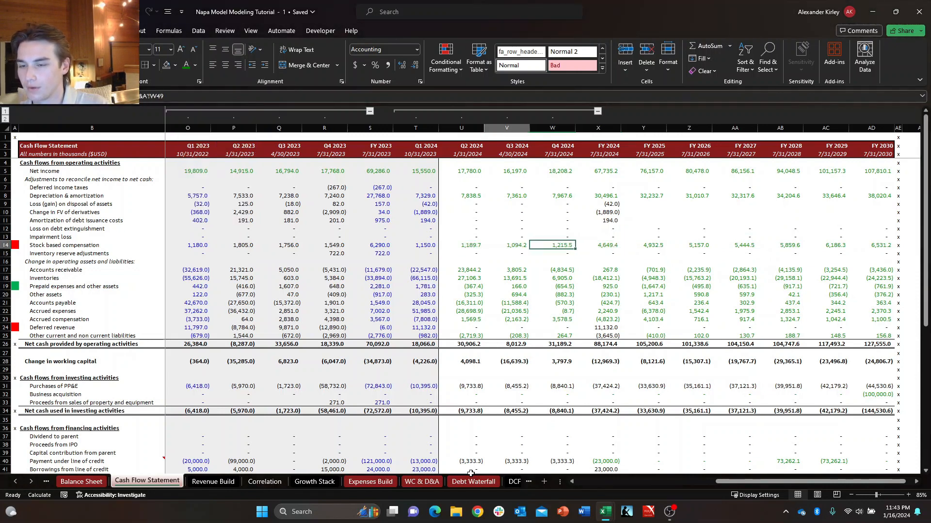
pyautogui.press('Left')
pyautogui.press('Left')
pyautogui.press('Left')
pyautogui.press('Left')
pyautogui.press('Right')
pyautogui.press('Right')
pyautogui.press('Down')
pyautogui.press('Left')
pyautogui.press('Up')
pyautogui.press('Right')
pyautogui.press('Down')
pyautogui.press('Left')
pyautogui.press('Up')
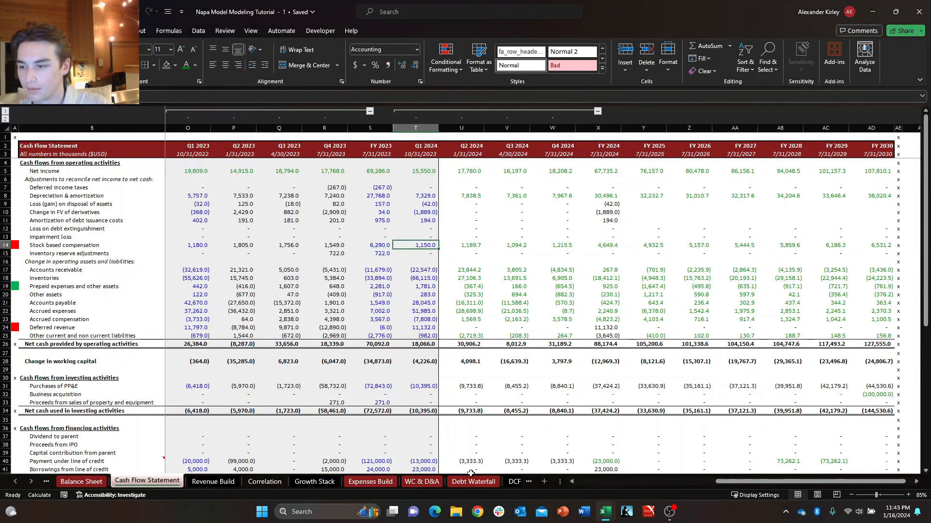
# Open the Balance Sheet and go to the start of its Q2 2024 column.
pyautogui.hotkey('ctrl', 'pageup')
pyautogui.press('Down')
pyautogui.press('Right')
pyautogui.press('Right')
pyautogui.press('Down')
pyautogui.press('Down')
pyautogui.press('Right')
pyautogui.press('Up')
pyautogui.press('Left')
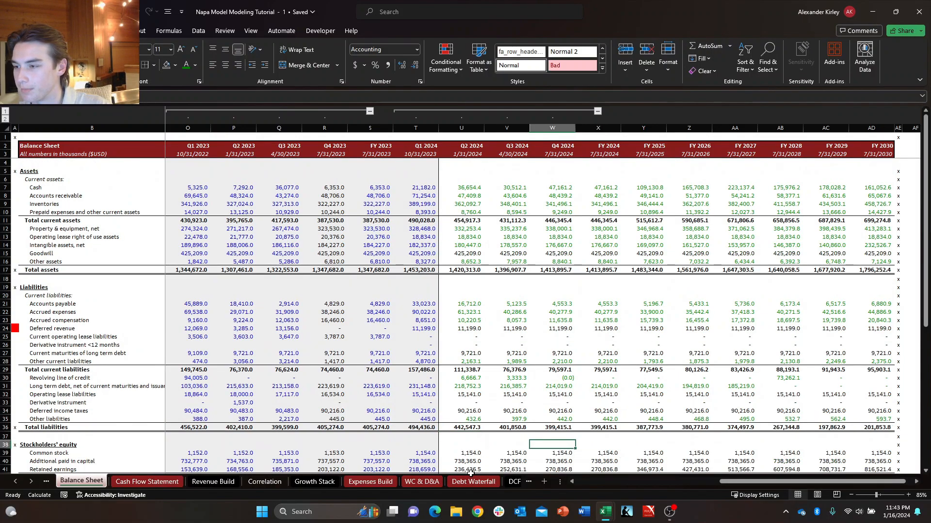
pyautogui.press('Up')
pyautogui.press('Left')
pyautogui.press('Left')
pyautogui.scroll(-20, 470, 472)
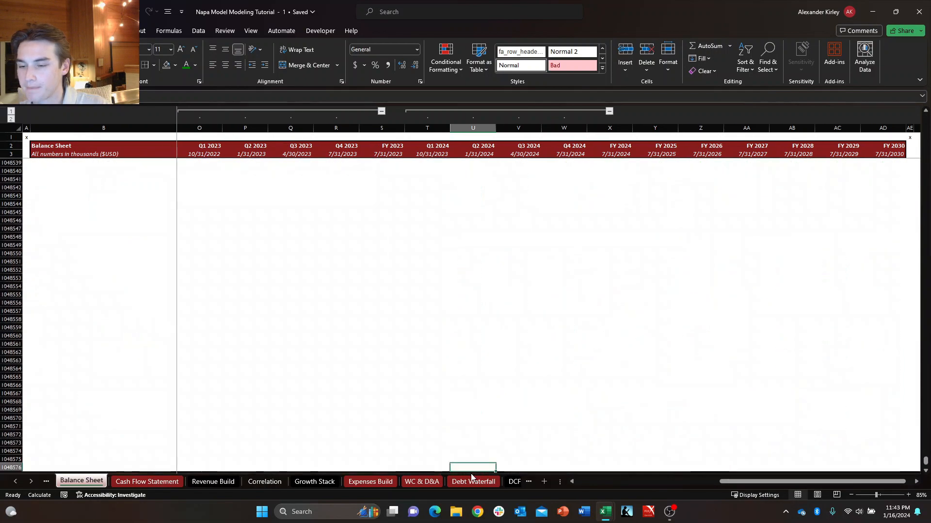
pyautogui.scroll(8, 471, 472)
pyautogui.hotkey('ctrl', 'Up')
pyautogui.hotkey('ctrl', 'Up')
pyautogui.hotkey('ctrl', 'Up')
pyautogui.hotkey('ctrl', 'Up')
pyautogui.hotkey('ctrl', 'Up')
pyautogui.hotkey('ctrl', 'Up')
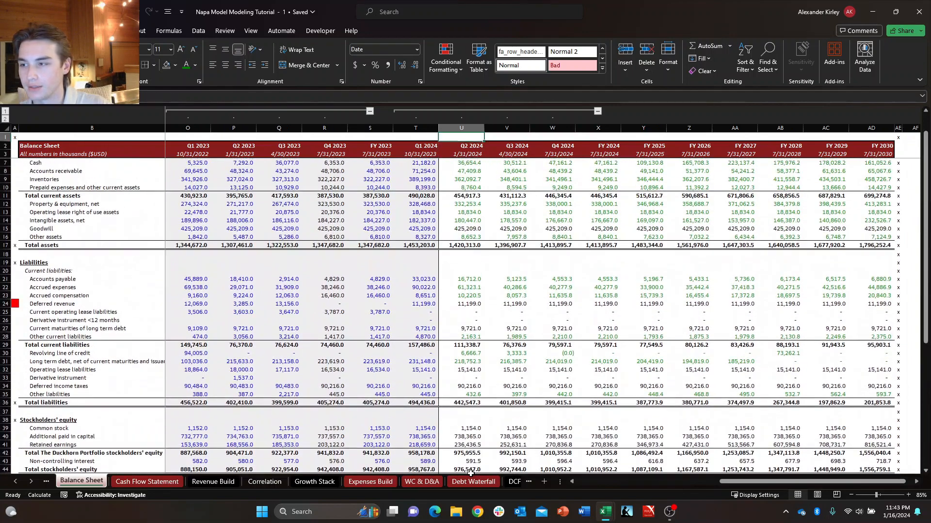
# Examine the Balance Sheet's Q2 2024 assets, liabilities and stockholders' equity lines to trace the remaining imbalance.
pyautogui.press('Down')
pyautogui.press('Down')
pyautogui.press('Down')
pyautogui.press('Down')
pyautogui.press('Down')
pyautogui.press('Down')
pyautogui.press('Down')
pyautogui.press('Down')
pyautogui.press('Down')
pyautogui.press('Down')
pyautogui.press('Down')
pyautogui.press('Down')
pyautogui.press('Down')
pyautogui.press('Down')
pyautogui.press('Down')
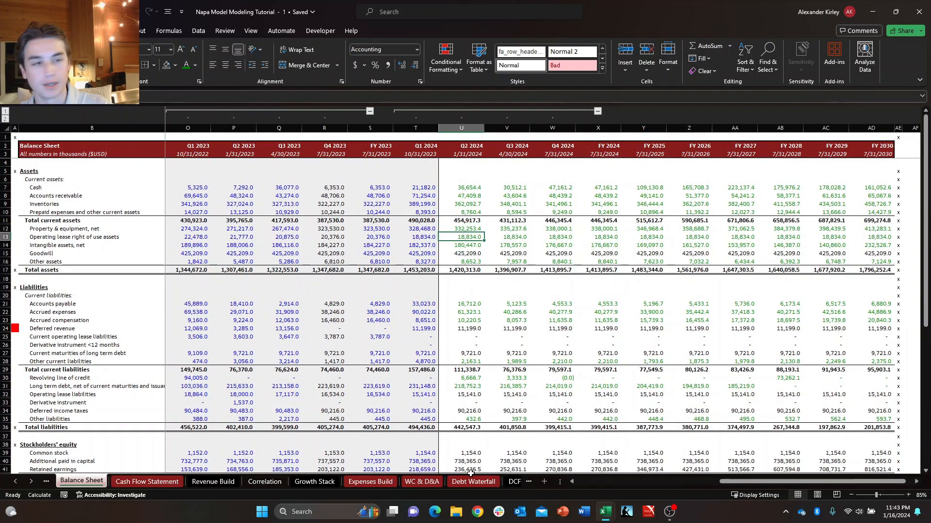
pyautogui.press('Down')
pyautogui.press('Down')
pyautogui.press('Up')
pyautogui.press('Up')
pyautogui.press('Up')
pyautogui.press('Up')
pyautogui.press('Up')
pyautogui.press('Up')
pyautogui.press('Up')
pyautogui.press('Up')
pyautogui.press('Up')
pyautogui.press('Up')
pyautogui.press('Up')
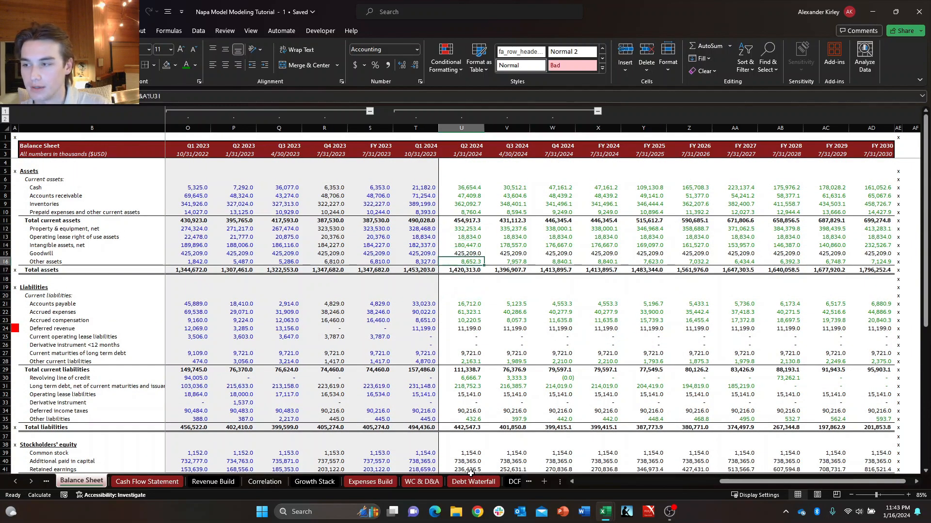
pyautogui.press('Down')
pyautogui.press('Down')
pyautogui.press('Down')
pyautogui.press('Down')
pyautogui.press('Down')
pyautogui.press('Down')
pyautogui.press('Down')
pyautogui.press('Down')
pyautogui.press('Down')
pyautogui.press('Down')
pyautogui.press('Down')
pyautogui.press('Down')
pyautogui.press('Down')
pyautogui.press('Down')
pyautogui.press('Down')
pyautogui.press('Down')
pyautogui.press('Down')
pyautogui.press('Down')
pyautogui.press('Down')
pyautogui.press('Down')
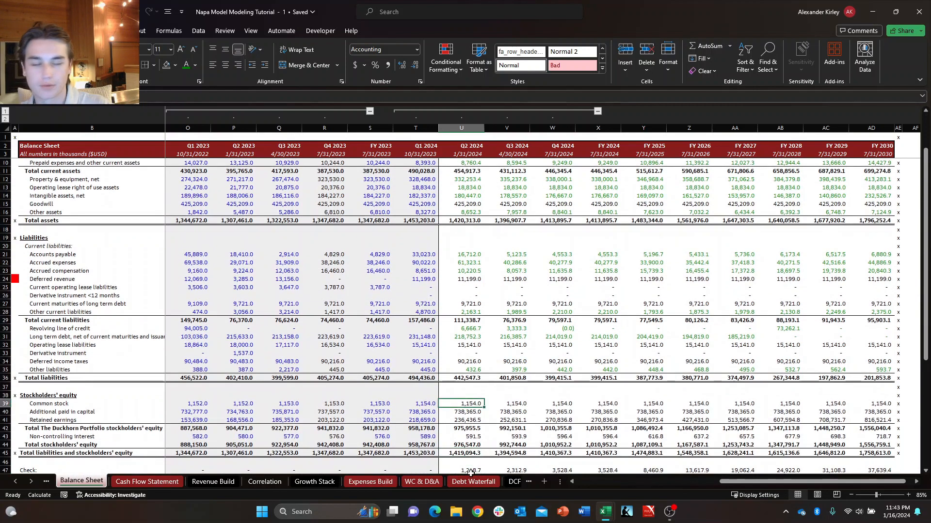
pyautogui.press('Up')
pyautogui.press('Up')
pyautogui.press('Up')
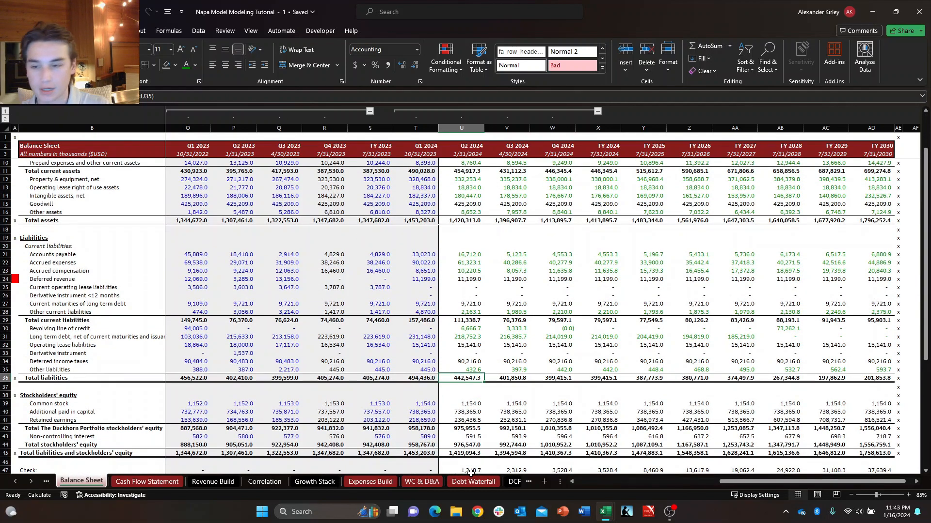
pyautogui.press('Down')
pyautogui.press('Down')
pyautogui.press('Down')
pyautogui.press('Down')
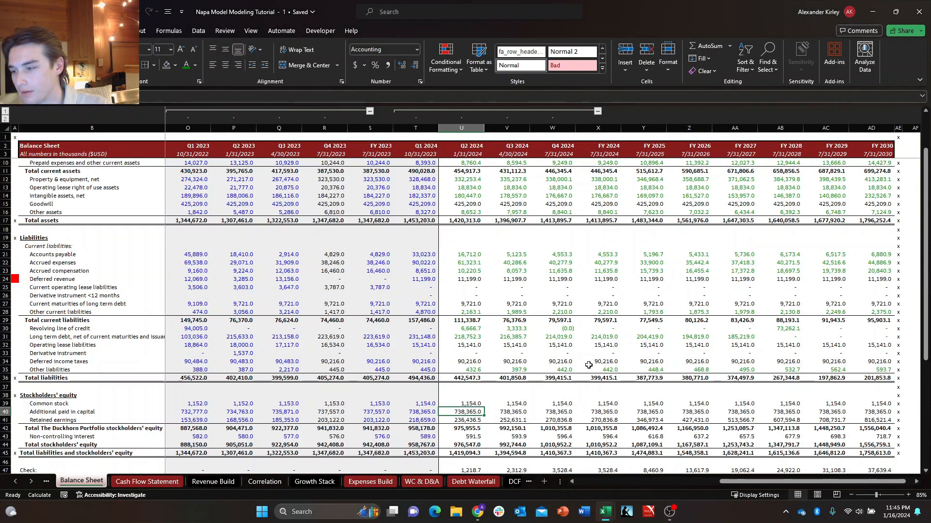
# Add a note beginning "Includes" to the Additional paid in capital label on the Balance Sheet.
pyautogui.press('Down')
pyautogui.press('Left')
pyautogui.press('Left')
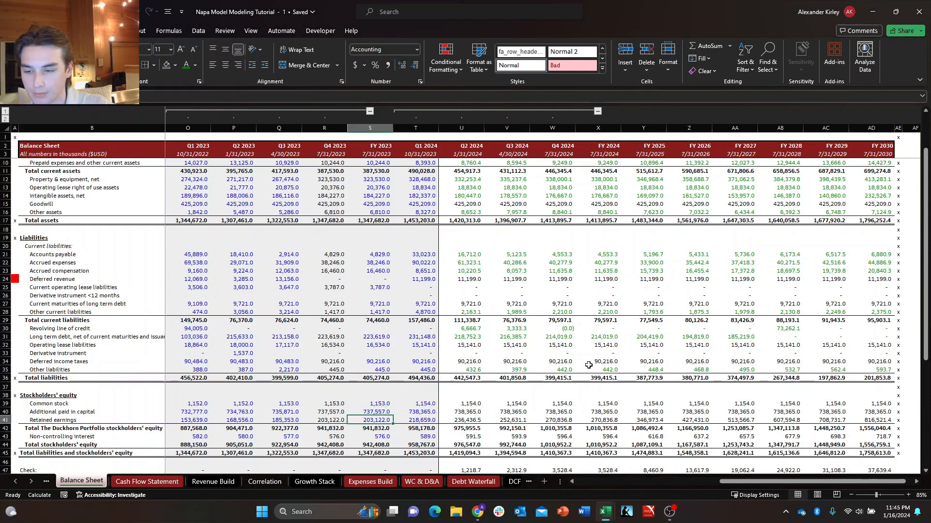
pyautogui.press('Up')
pyautogui.press('Right')
pyautogui.press('Right')
pyautogui.hotkey('ctrl', 'Left')
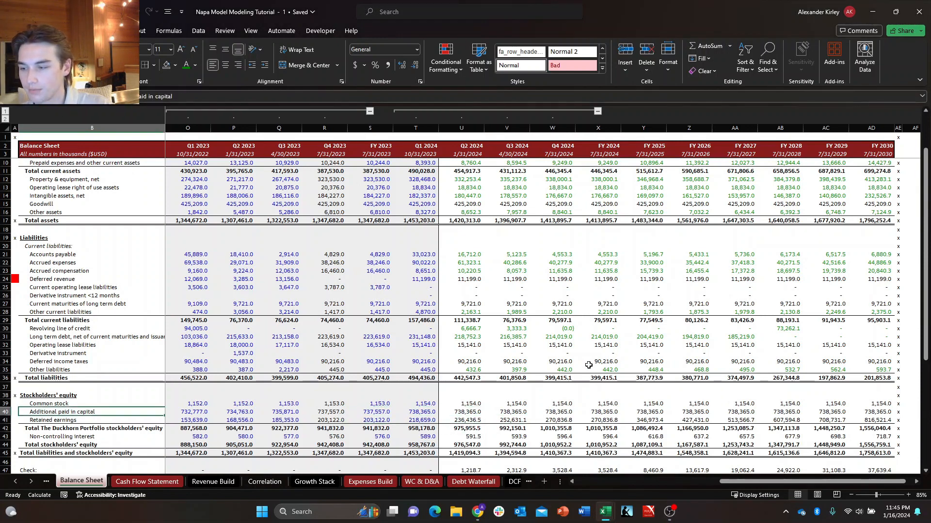
pyautogui.hotkey('shift', 'F2')
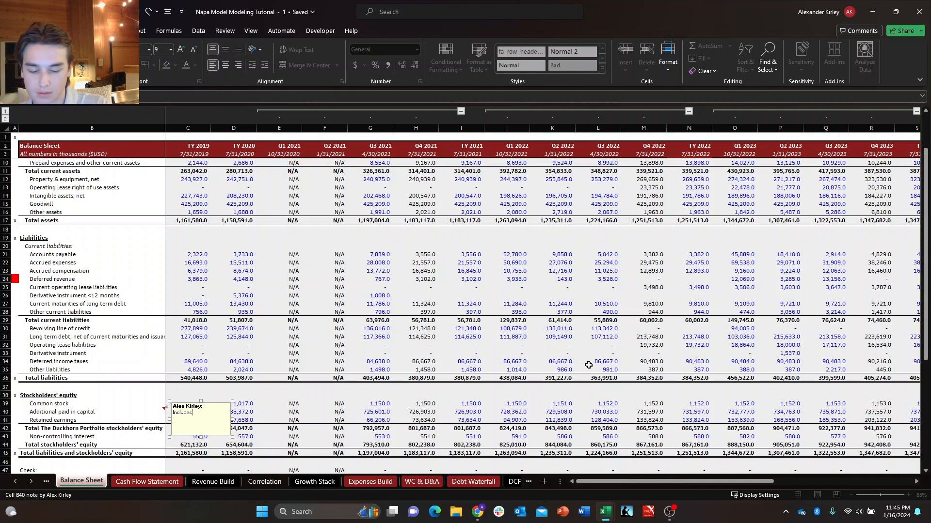
pyautogui.press('Escape')
pyautogui.press('Escape')
# Set Q2 2024 Additional paid in capital to the Q1 2024 balance plus stock based compensation from U49 on WC & D&A.
pyautogui.press('Right')
pyautogui.press('Right')
pyautogui.press('Right')
pyautogui.press('Right')
pyautogui.press('Right')
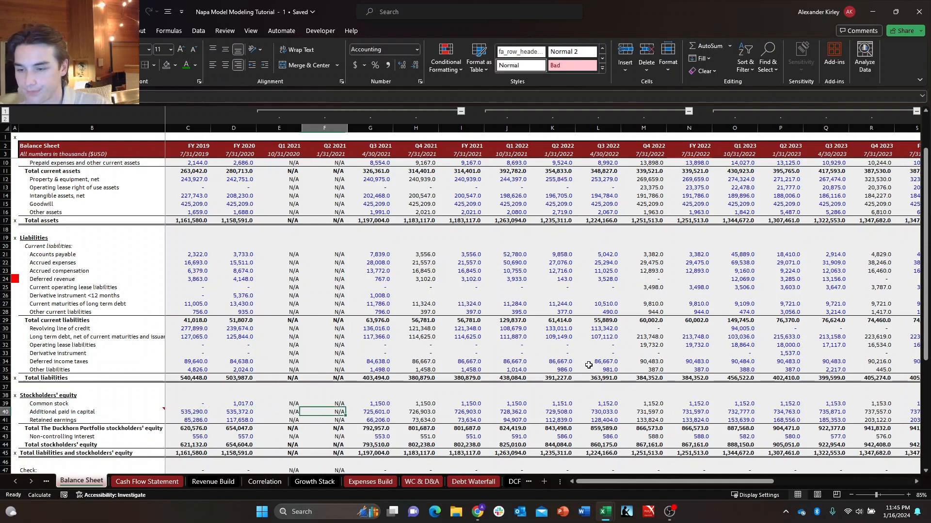
pyautogui.hotkey('ctrl', 'Right')
pyautogui.press('Left')
pyautogui.press('Left')
pyautogui.press('Left')
pyautogui.press('Left')
pyautogui.press('Left')
pyautogui.press('Left')
pyautogui.press('Left')
pyautogui.press('Left')
pyautogui.press('Left')
pyautogui.press('Left')
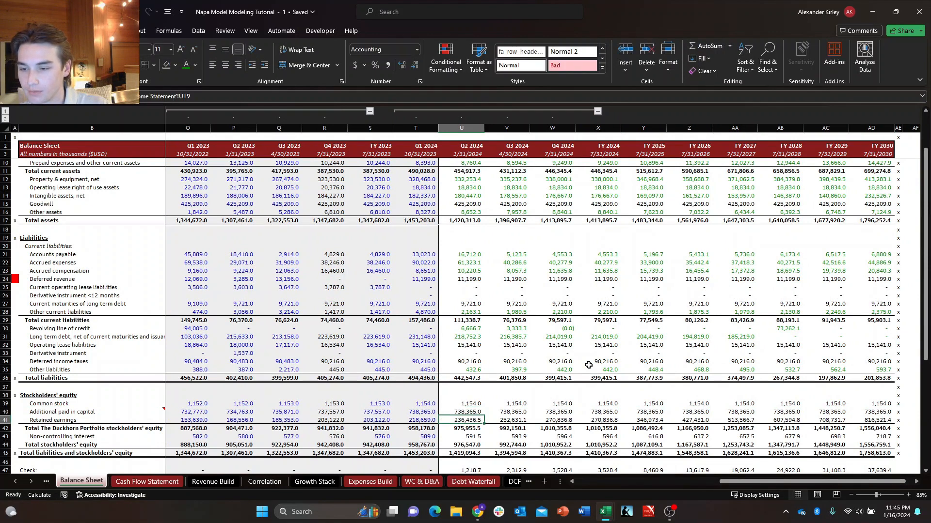
pyautogui.write('+T40+')
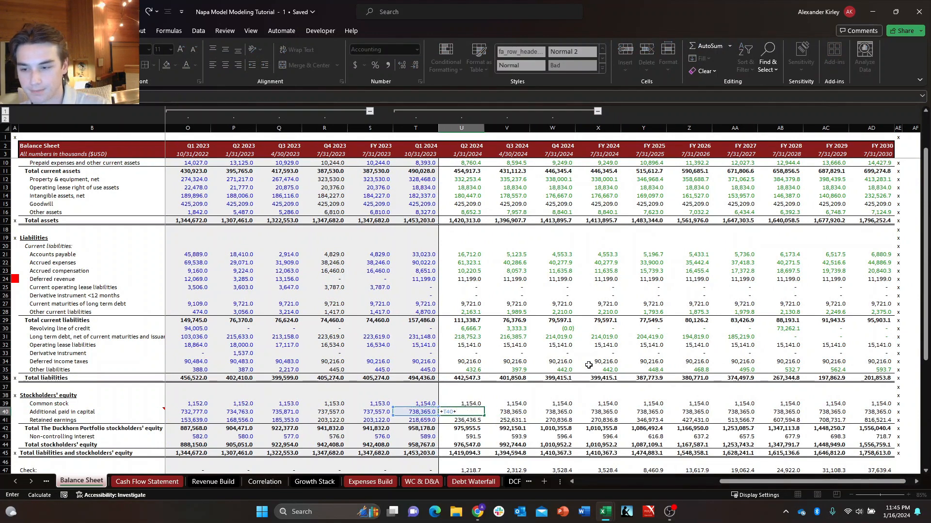
pyautogui.hotkey('ctrl', 'pagedown')
pyautogui.hotkey('ctrl', 'pagedown')
pyautogui.hotkey('ctrl', 'pagedown')
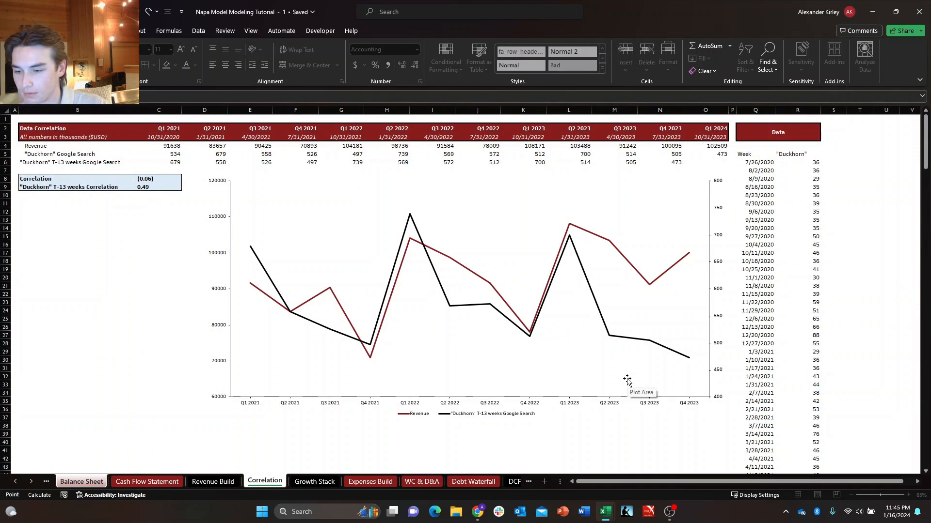
pyautogui.hotkey('ctrl', 'pagedown')
pyautogui.hotkey('ctrl', 'pagedown')
pyautogui.hotkey('ctrl', 'pagedown')
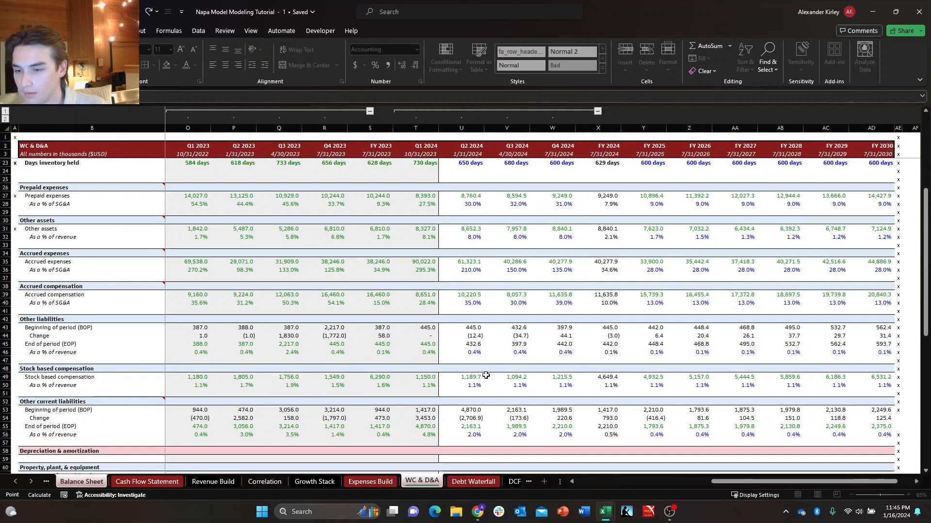
pyautogui.press('Return')
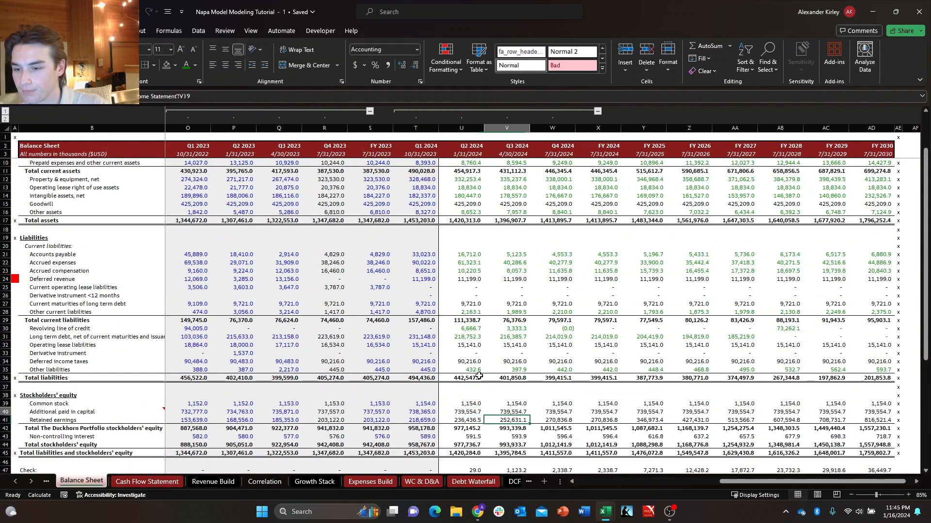
# Fill the Q2 2024 Additional paid in capital formula across through Q4 2024 and check the FY 2024 reference.
pyautogui.press('Up')
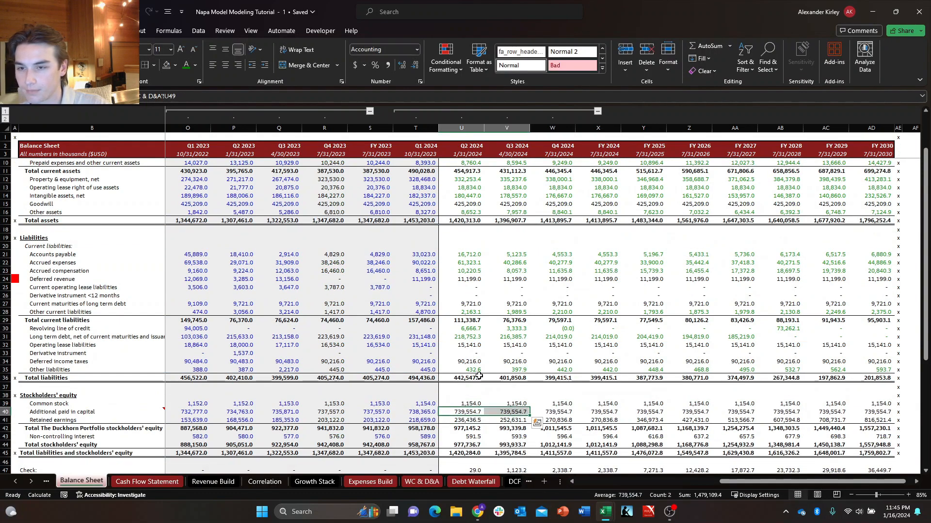
pyautogui.hotkey('shift', 'Right')
pyautogui.hotkey('ctrl', 'r')
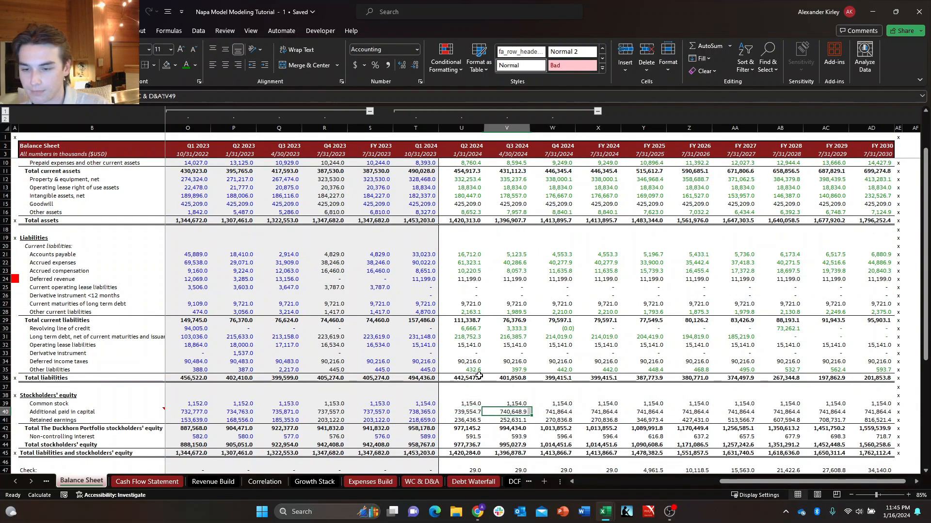
pyautogui.press('Right')
pyautogui.press('Right')
pyautogui.press('Right')
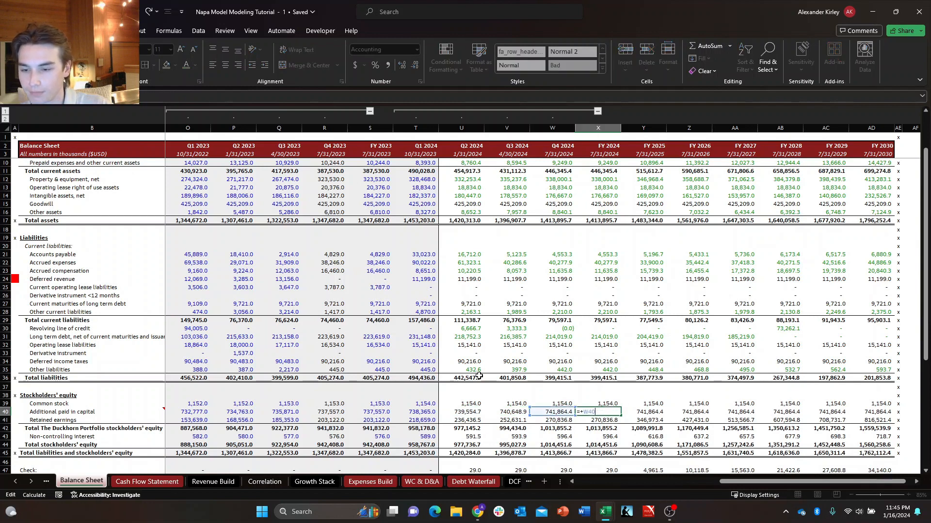
# Copy the Q4 2024 Additional paid in capital formula into FY 2025 through FY 2030.
pyautogui.press('Left')
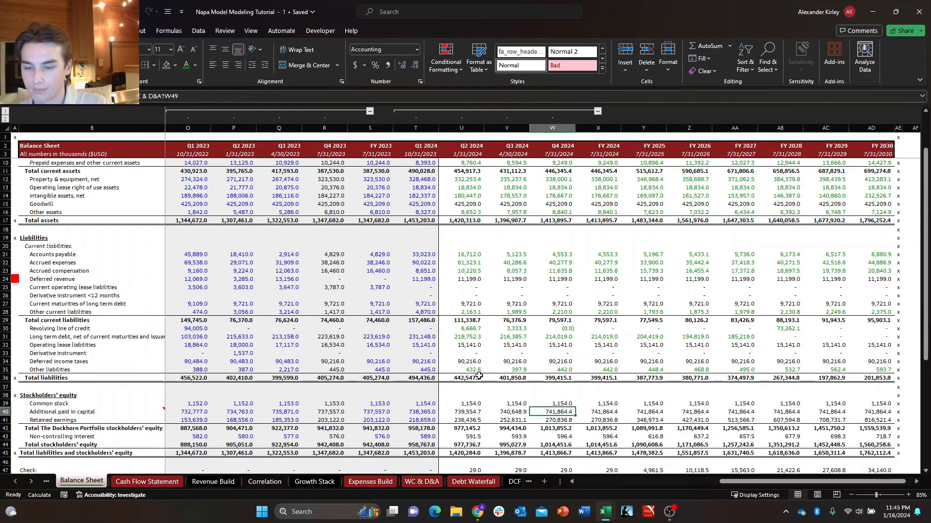
pyautogui.hotkey('ctrl', 'c')
pyautogui.press('Right')
pyautogui.press('Right')
pyautogui.hotkey('shift', 'Right')
pyautogui.hotkey('shift', 'Right')
pyautogui.hotkey('shift', 'Right')
pyautogui.hotkey('shift', 'Right')
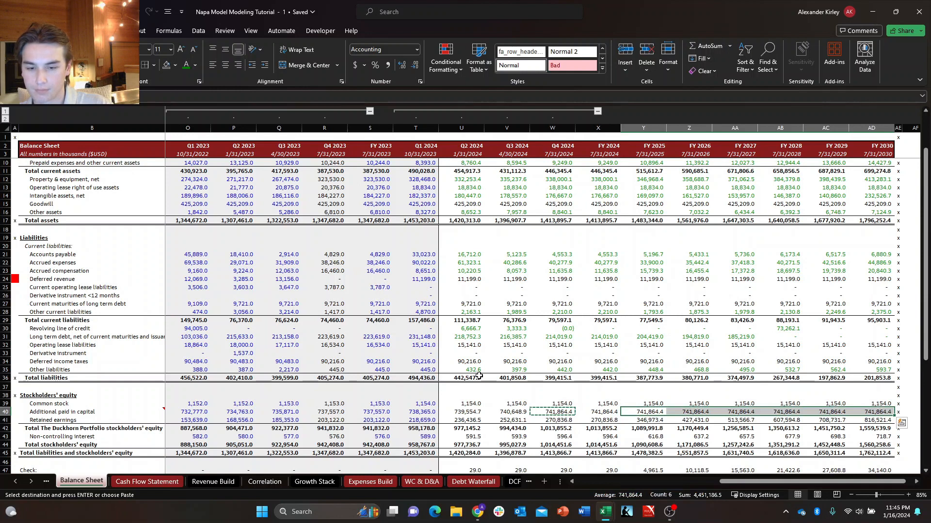
pyautogui.press('Return')
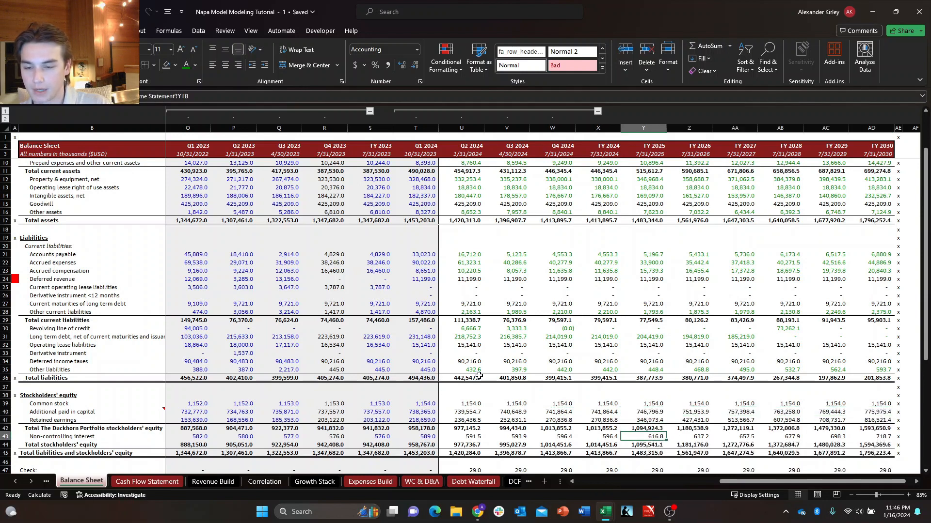
# Check the Additional paid in capital formulas from Q2 2024 through FY 2024.
pyautogui.press('Left')
pyautogui.press('Left')
pyautogui.press('Left')
pyautogui.press('Left')
pyautogui.press('Up')
pyautogui.press('Up')
pyautogui.press('Up')
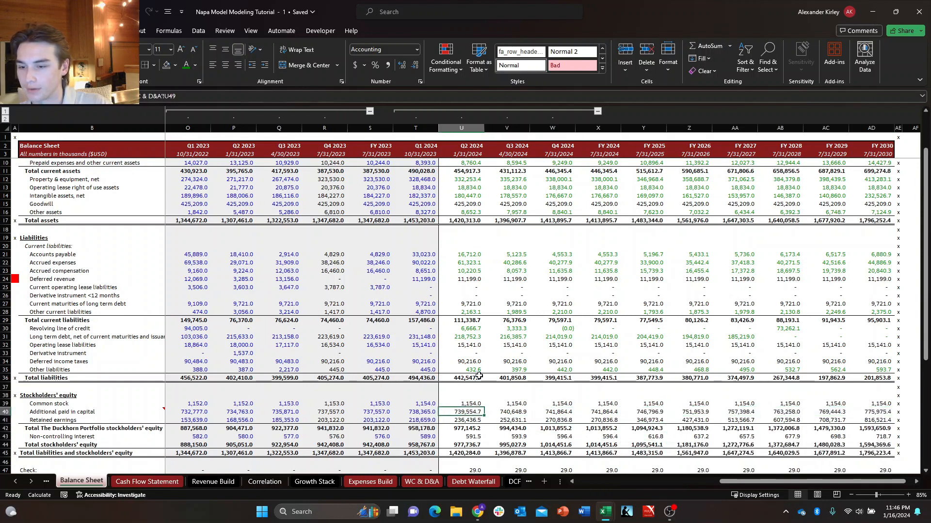
pyautogui.press('Right')
pyautogui.press('Right')
pyautogui.press('Right')
pyautogui.press('Left')
# Try filling the Q4 2024 Additional paid in capital formula into FY 2024.
pyautogui.hotkey('shift', 'Right')
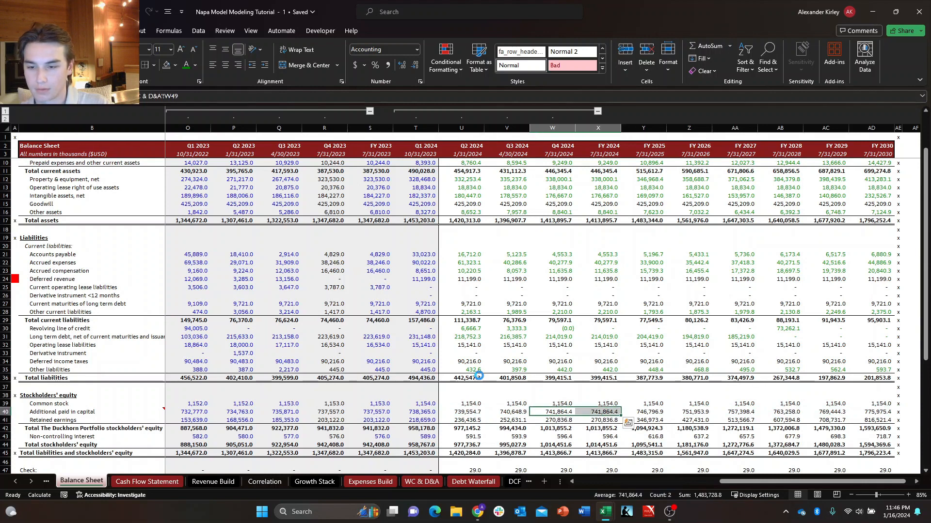
pyautogui.hotkey('ctrl', 'r')
pyautogui.hotkey('ctrl', 'z')
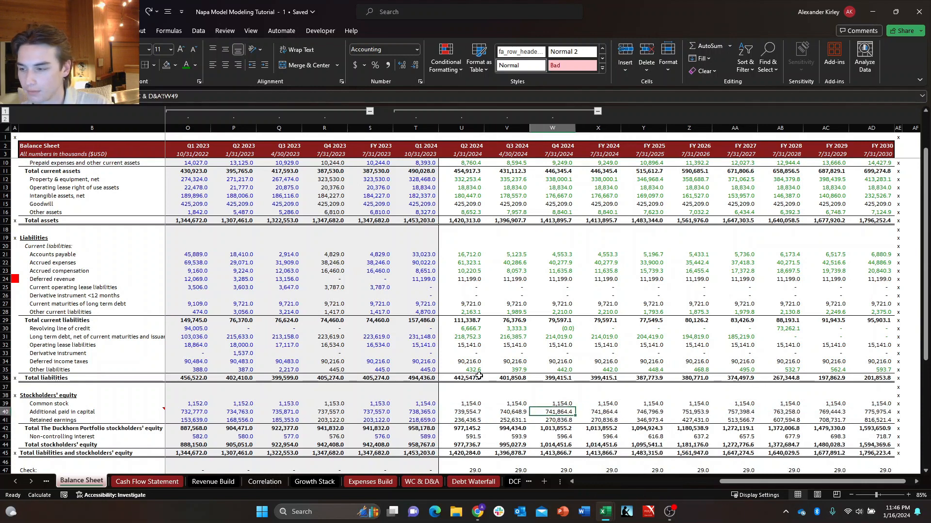
pyautogui.press('Left')
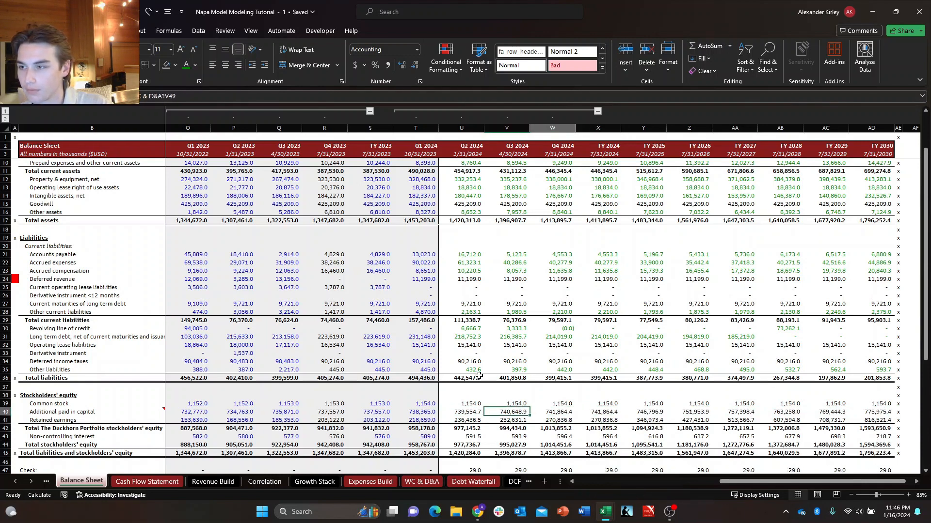
pyautogui.press('Escape')
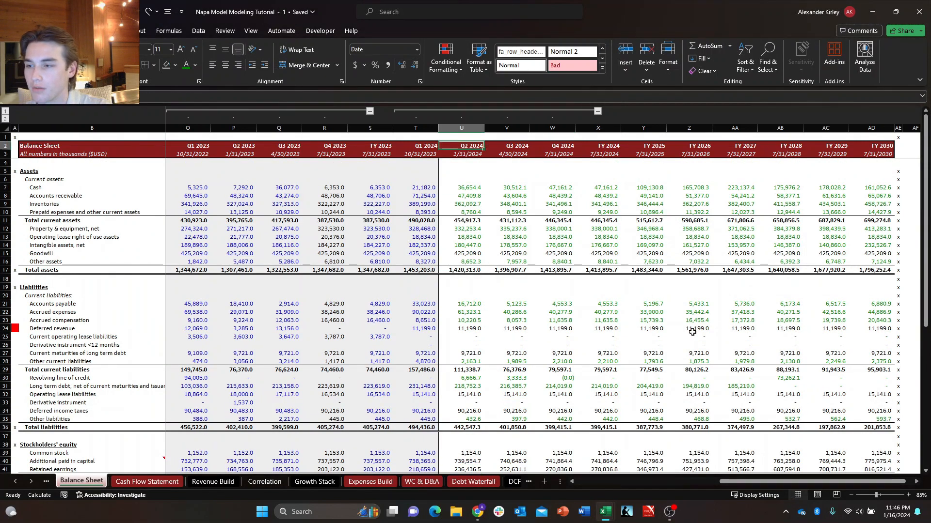
# Display the Balance Sheet's formulas in the cells and examine the projected columns from Q4 2024 through FY 2030.
pyautogui.press('Up')
pyautogui.press('Right')
pyautogui.press('Right')
pyautogui.press('Right')
pyautogui.press('Right')
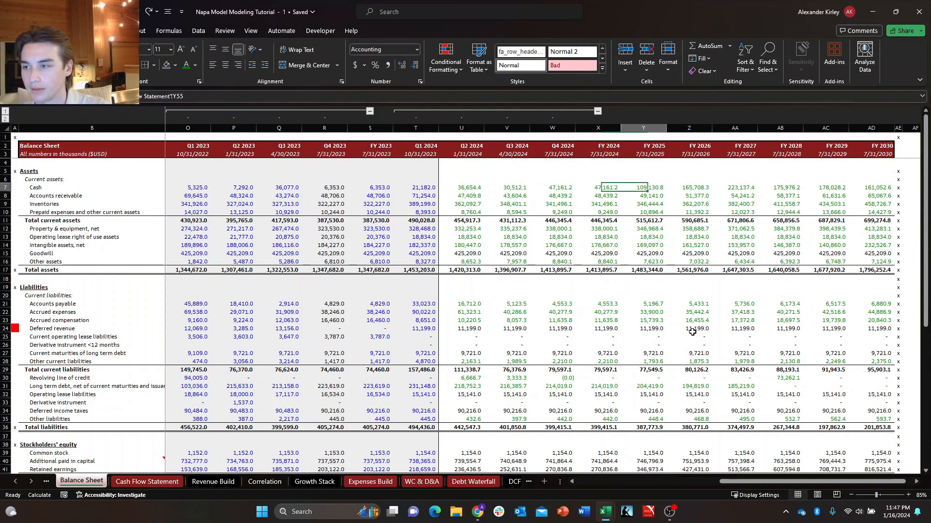
pyautogui.hotkey('ctrl', '`')
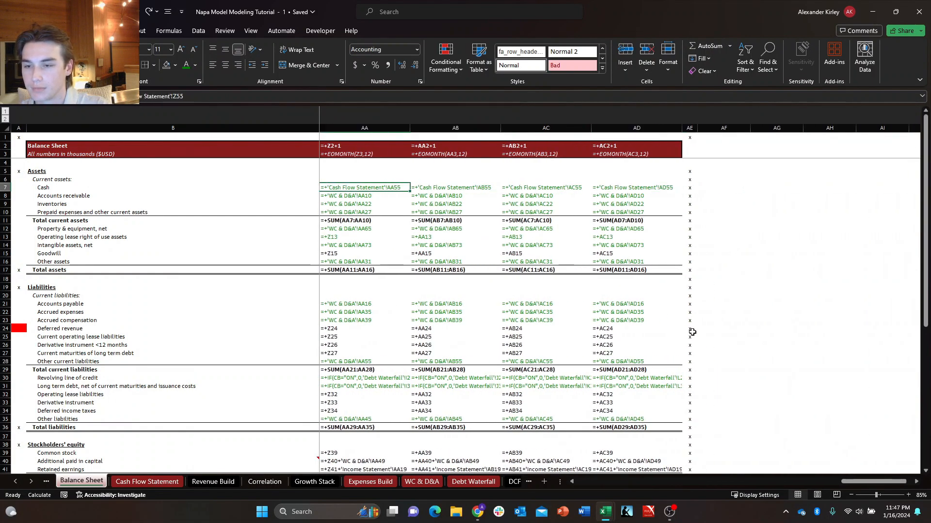
pyautogui.press('Left')
pyautogui.press('Left')
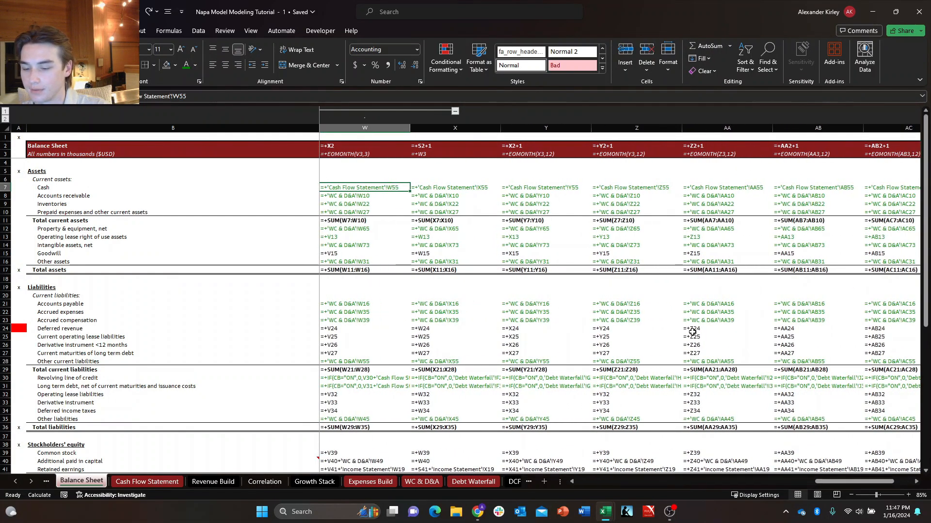
pyautogui.hotkey('ctrl', '`')
# Redisplay the Balance Sheet's formulas and examine its columns from the historical periods through the projections.
pyautogui.press('Home')
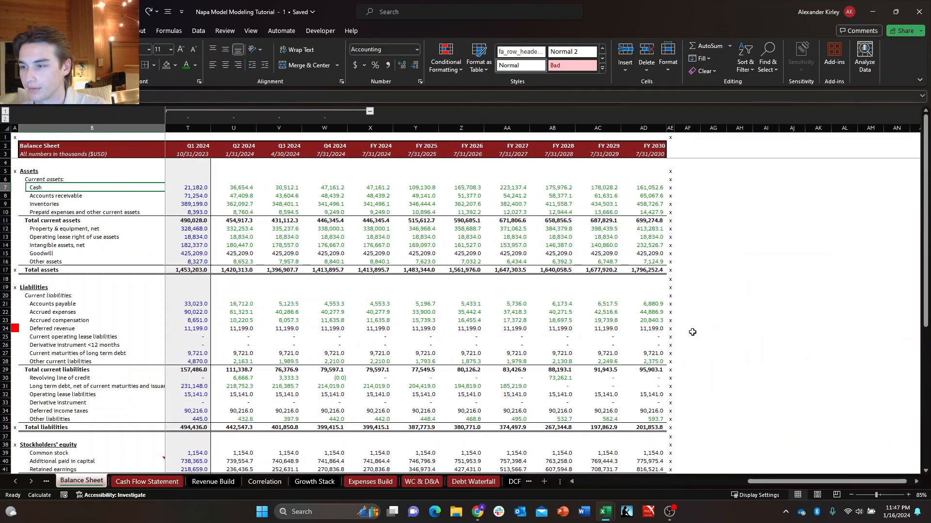
pyautogui.press('Down')
pyautogui.press('Left')
pyautogui.hotkey('ctrl', '`')
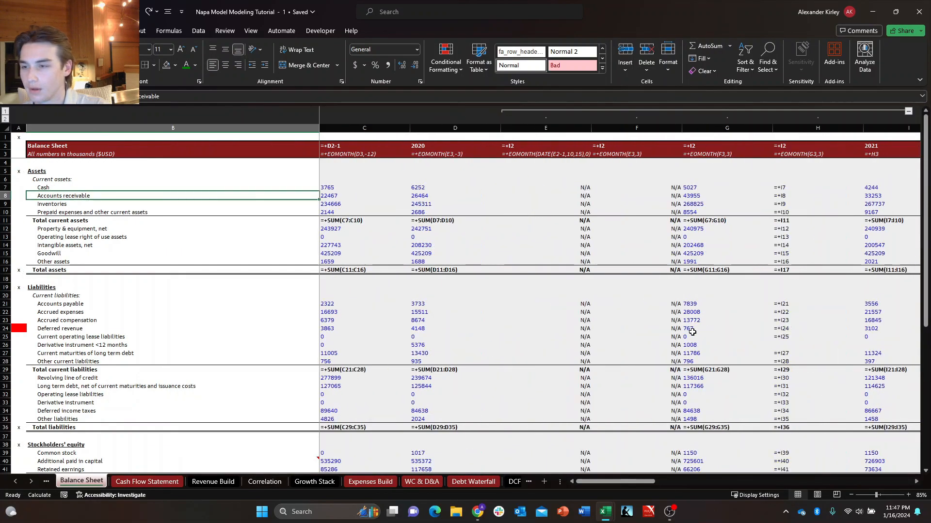
pyautogui.press('Right')
pyautogui.press('Right')
pyautogui.press('Right')
pyautogui.press('Right')
pyautogui.press('Right')
pyautogui.press('Right')
pyautogui.press('Right')
pyautogui.press('Right')
pyautogui.press('Right')
pyautogui.press('Right')
pyautogui.press('Right')
pyautogui.press('Right')
pyautogui.press('Right')
pyautogui.press('Right')
pyautogui.press('Right')
pyautogui.press('Right')
pyautogui.press('Right')
pyautogui.press('Right')
pyautogui.press('Right')
pyautogui.press('Right')
pyautogui.press('Right')
pyautogui.press('Right')
pyautogui.press('Right')
pyautogui.press('Right')
pyautogui.press('Right')
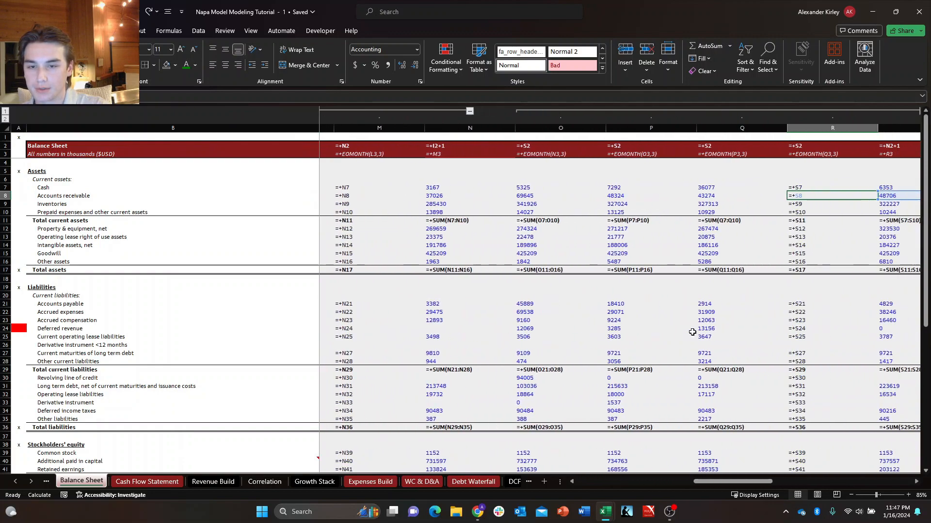
pyautogui.press('Left')
pyautogui.press('Left')
pyautogui.press('Left')
pyautogui.press('Left')
pyautogui.press('Left')
pyautogui.press('Left')
pyautogui.press('Left')
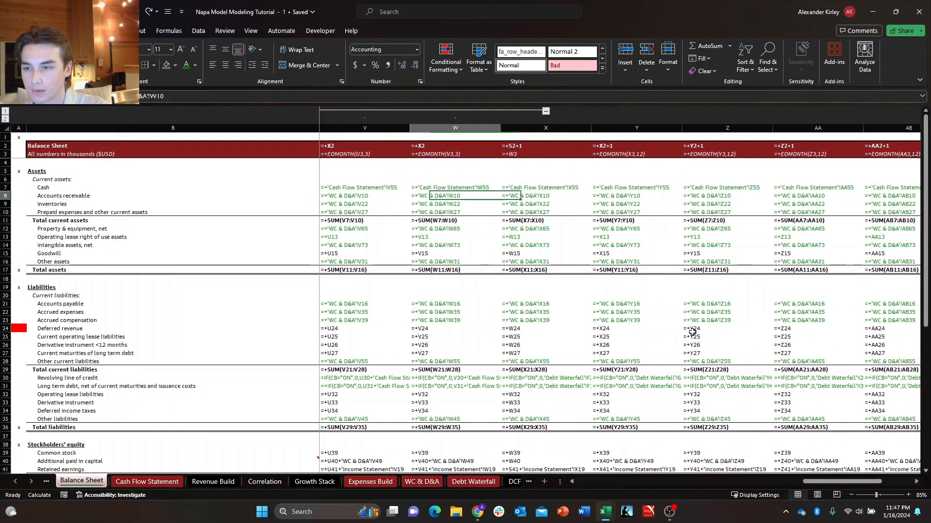
pyautogui.press('Right')
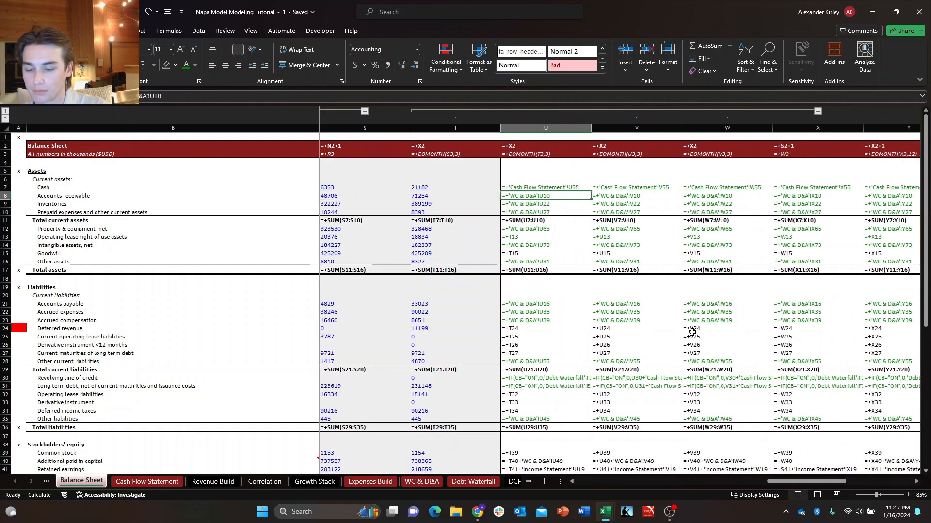
# Examine the projected asset formulas from Accounts receivable down, comparing the roll-forward references across periods.
pyautogui.press('Down')
pyautogui.press('Down')
pyautogui.press('Down')
pyautogui.press('Down')
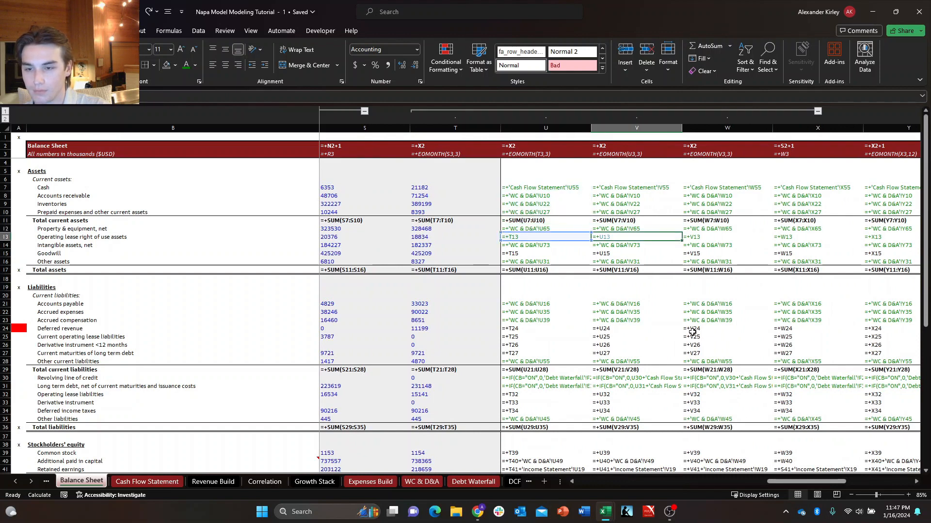
pyautogui.press('Right')
pyautogui.press('Right')
pyautogui.press('Right')
pyautogui.press('Right')
pyautogui.press('Right')
pyautogui.press('Right')
pyautogui.press('Left')
pyautogui.press('Left')
pyautogui.press('Left')
pyautogui.press('Left')
pyautogui.press('Left')
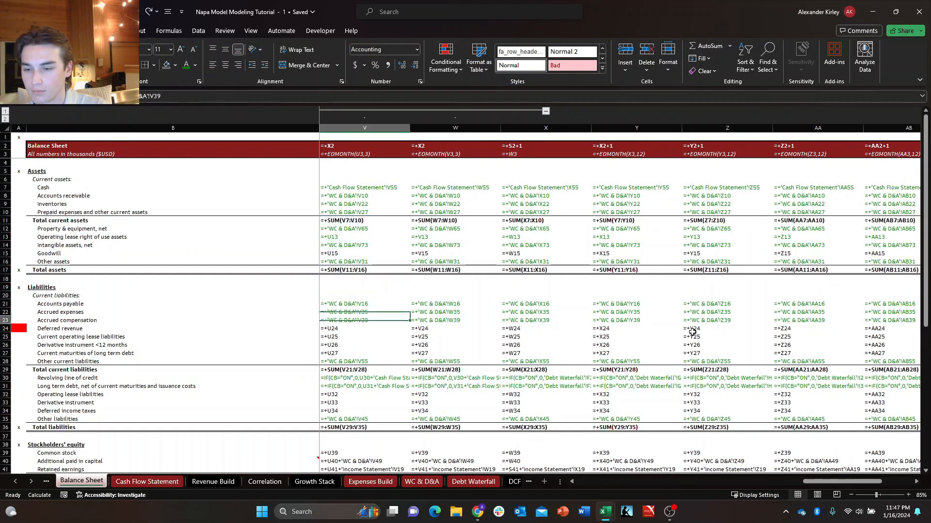
# Examine the projected liability formulas down to Other liabilities and across to FY 2030.
pyautogui.press('Down')
pyautogui.press('Down')
pyautogui.press('Down')
pyautogui.press('Down')
pyautogui.press('Down')
pyautogui.press('Down')
pyautogui.press('Down')
pyautogui.press('Down')
pyautogui.press('Down')
pyautogui.press('Down')
pyautogui.press('Down')
pyautogui.press('Down')
pyautogui.press('Down')
pyautogui.press('Down')
pyautogui.press('Down')
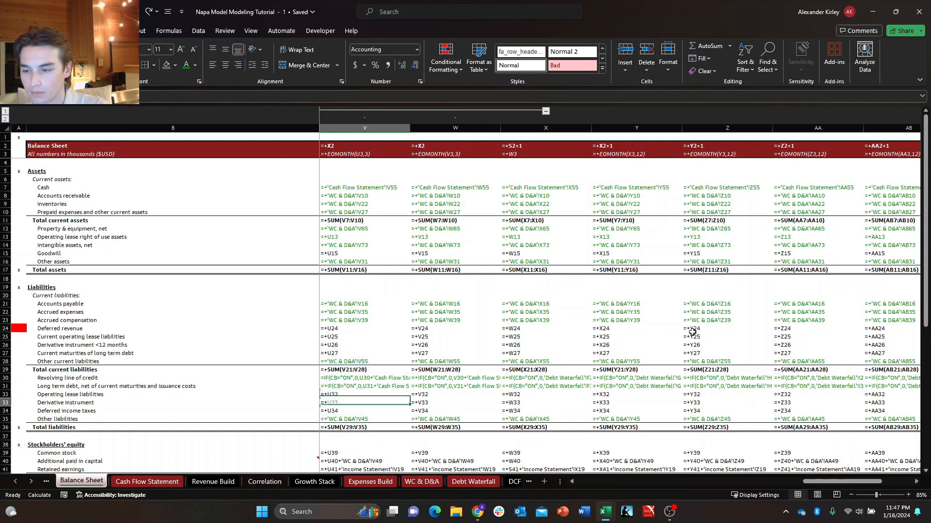
pyautogui.press('Up')
pyautogui.press('Right')
pyautogui.press('Right')
pyautogui.press('Right')
pyautogui.press('Right')
pyautogui.press('Right')
pyautogui.press('Right')
pyautogui.press('Right')
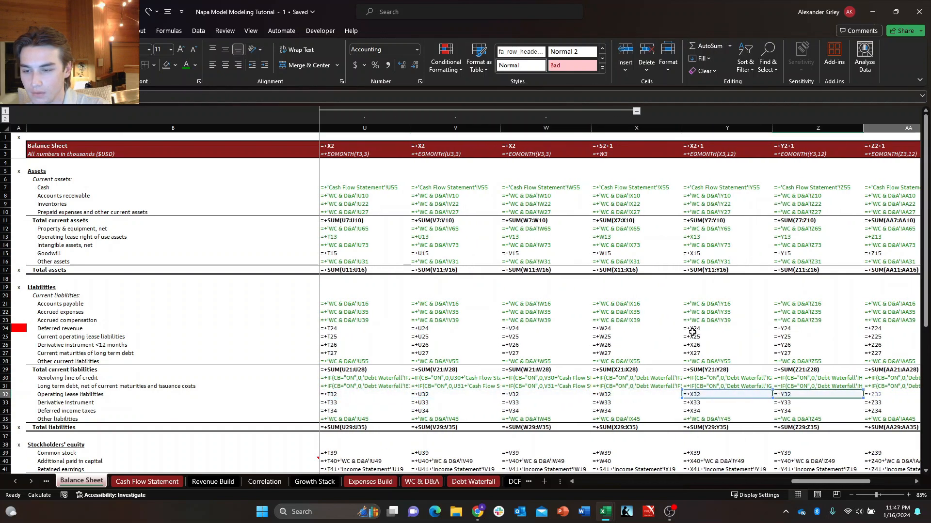
pyautogui.press('Right')
pyautogui.press('Down')
pyautogui.press('Down')
pyautogui.press('Down')
pyautogui.press('Down')
pyautogui.press('Down')
pyautogui.press('Down')
pyautogui.press('Down')
pyautogui.press('Down')
pyautogui.press('Down')
pyautogui.press('Down')
pyautogui.press('Down')
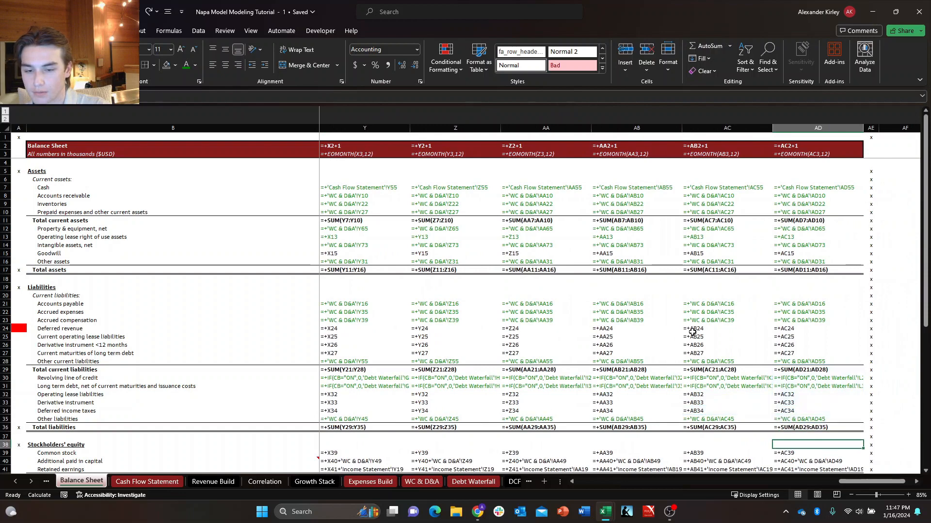
# Set the font color of the Additional paid in capital and Retained earnings formulas to green from Q2 2024 through FY 2030.
pyautogui.press('Up')
pyautogui.press('Up')
pyautogui.press('Up')
pyautogui.press('F2')
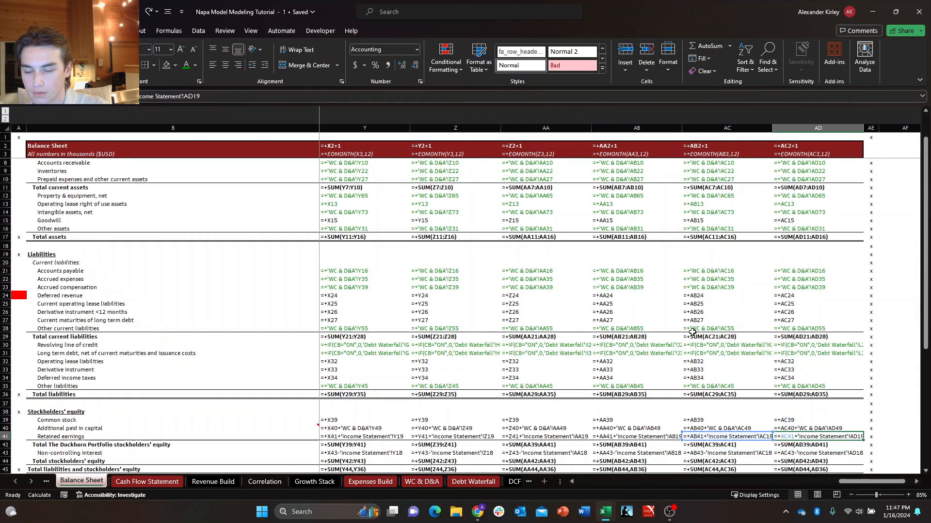
pyautogui.press('Escape')
pyautogui.hotkey('shift', 'Down')
pyautogui.hotkey('shift', 'Left')
pyautogui.hotkey('shift', 'Left')
pyautogui.hotkey('shift', 'Left')
pyautogui.hotkey('shift', 'Left')
pyautogui.hotkey('shift', 'Left')
pyautogui.hotkey('shift', 'Left')
pyautogui.hotkey('shift', 'Left')
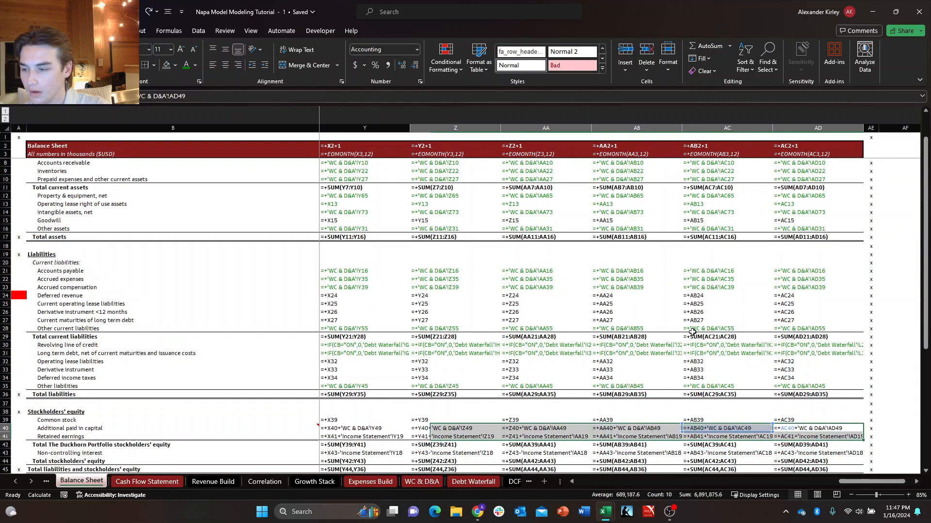
pyautogui.hotkey('shift', 'Left')
pyautogui.hotkey('shift', 'Left')
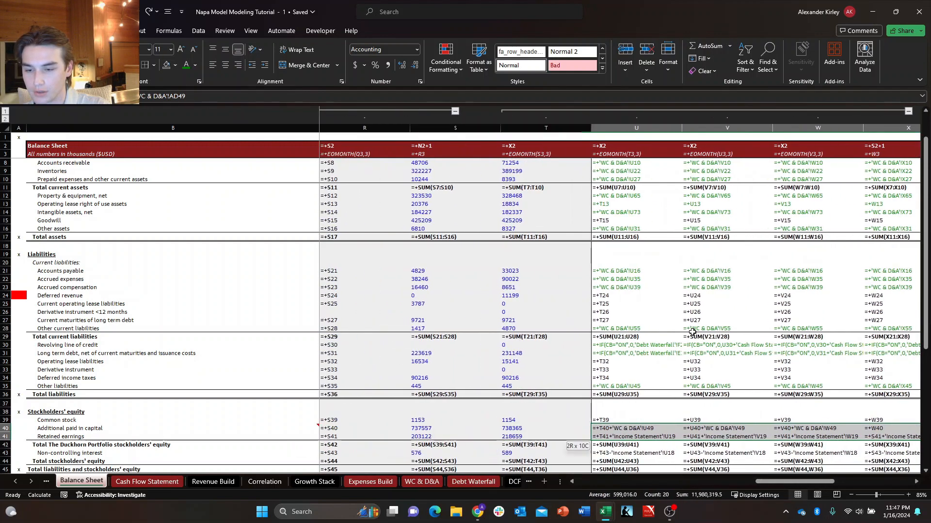
pyautogui.hotkey('alt', 'h')
pyautogui.press('f')
pyautogui.press('c')
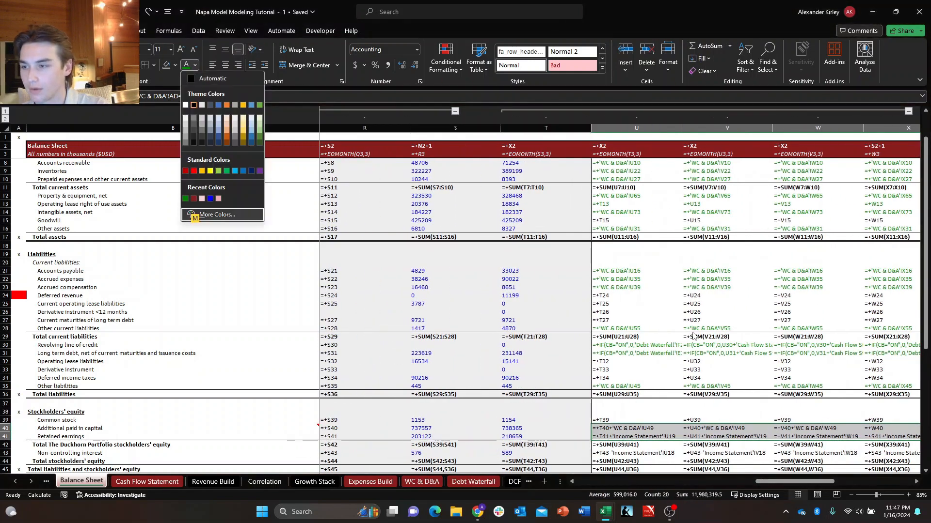
pyautogui.press('Return')
# Set the font color of the Non-controlling interest formulas to green from Q2 2024 through FY 2030.
pyautogui.press('Down')
pyautogui.press('Down')
pyautogui.press('Down')
pyautogui.press('Down')
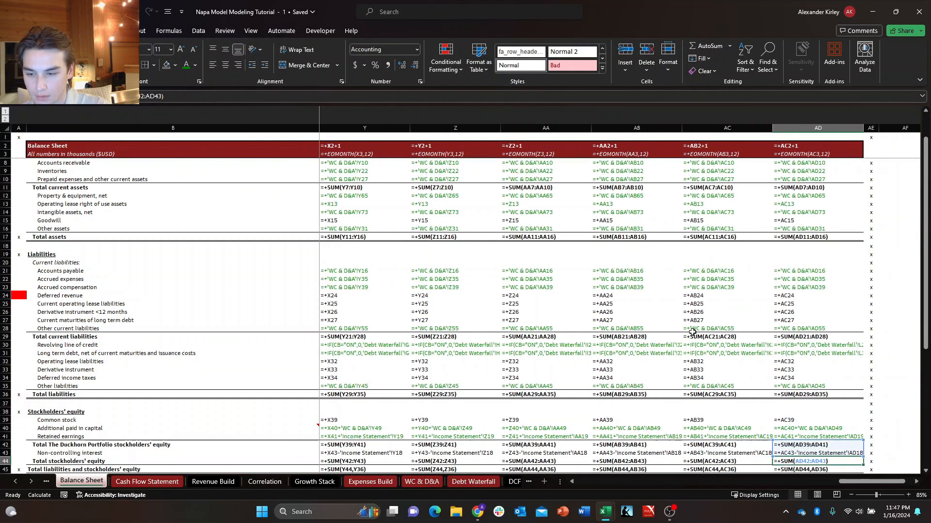
pyautogui.hotkey('shift', 'Left')
pyautogui.hotkey('shift', 'Left')
pyautogui.hotkey('shift', 'Left')
pyautogui.hotkey('shift', 'Left')
pyautogui.hotkey('shift', 'Left')
pyautogui.hotkey('shift', 'Left')
pyautogui.hotkey('shift', 'Left')
pyautogui.hotkey('shift', 'Left')
pyautogui.hotkey('shift', 'Left')
pyautogui.hotkey('shift', 'Left')
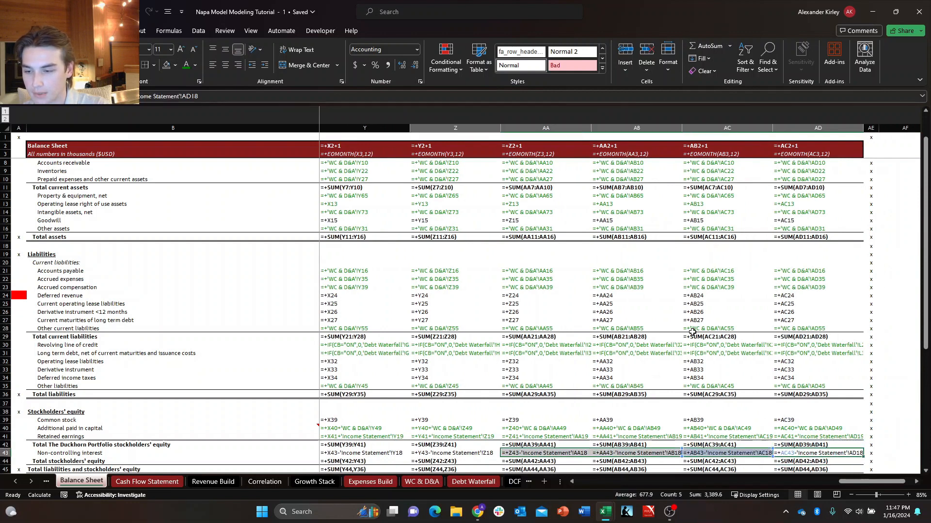
pyautogui.hotkey('shift', 'Right')
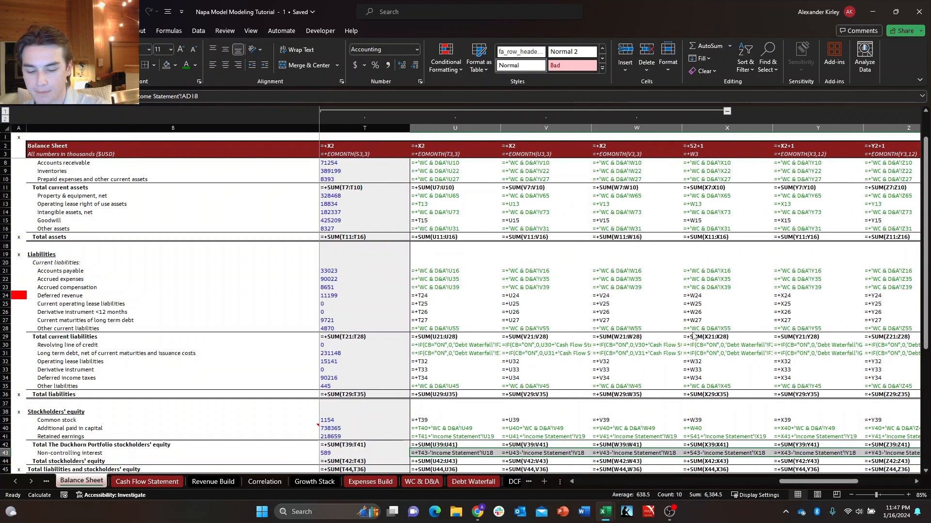
pyautogui.hotkey('alt', 'h')
pyautogui.press('f')
pyautogui.press('c')
pyautogui.press('Return')
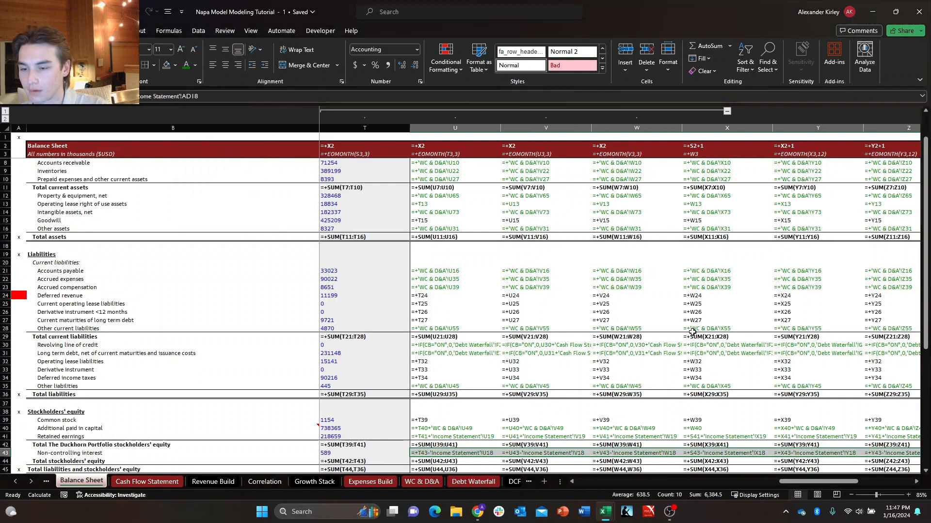
# Examine the FY 2030 Balance Sheet formulas from the headers down to the check row, and return the sheet to showing values.
pyautogui.press('Down')
pyautogui.press('Down')
pyautogui.press('Down')
pyautogui.press('Down')
pyautogui.hotkey('ctrl', 'Up')
pyautogui.hotkey('ctrl', 'Up')
pyautogui.hotkey('ctrl', 'Up')
pyautogui.hotkey('ctrl', 'Up')
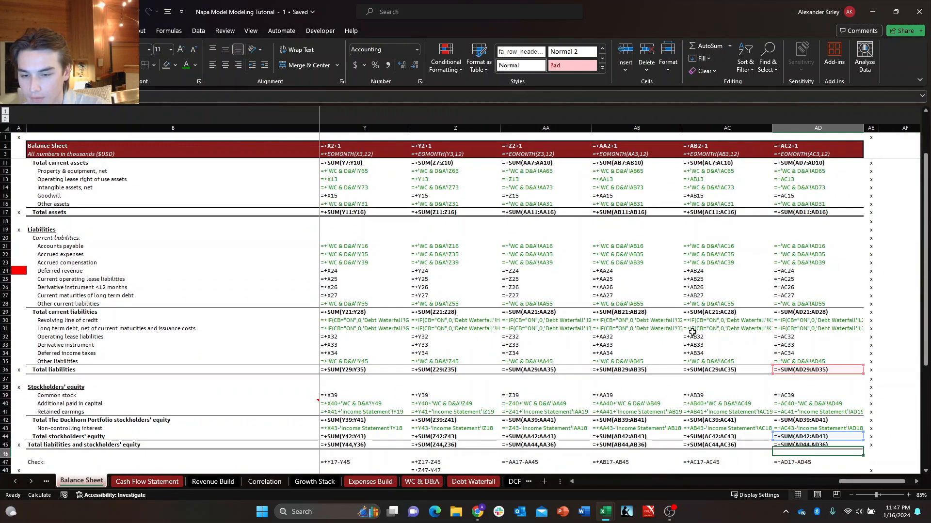
pyautogui.hotkey('ctrl', 'Up')
pyautogui.hotkey('ctrl', 'Up')
pyautogui.hotkey('ctrl', 'Up')
pyautogui.hotkey('ctrl', 'Up')
pyautogui.hotkey('ctrl', 'Up')
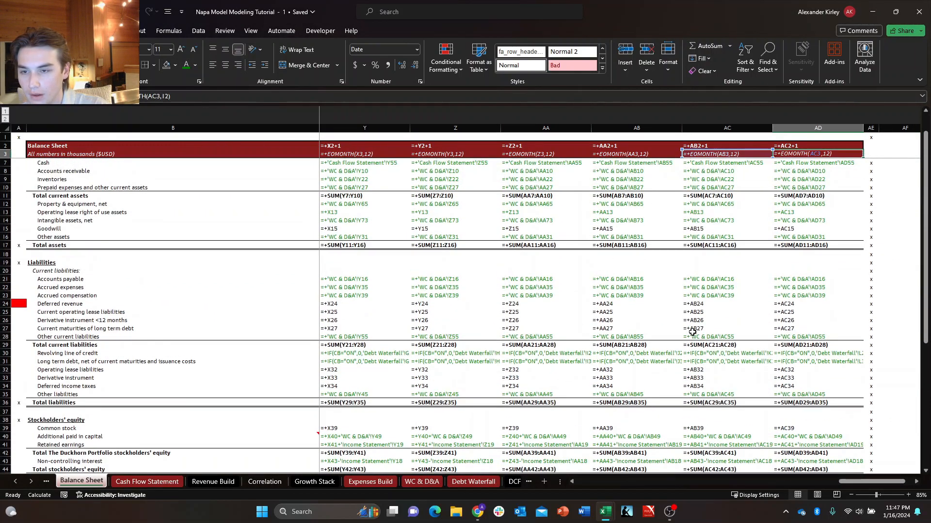
pyautogui.press('Down')
pyautogui.press('Down')
pyautogui.press('Down')
pyautogui.press('Down')
pyautogui.press('Down')
pyautogui.press('Down')
pyautogui.press('Down')
pyautogui.press('Down')
pyautogui.press('Down')
pyautogui.press('Down')
pyautogui.press('Down')
pyautogui.press('Down')
pyautogui.press('Down')
pyautogui.press('Down')
pyautogui.press('Down')
pyautogui.press('Down')
pyautogui.press('Down')
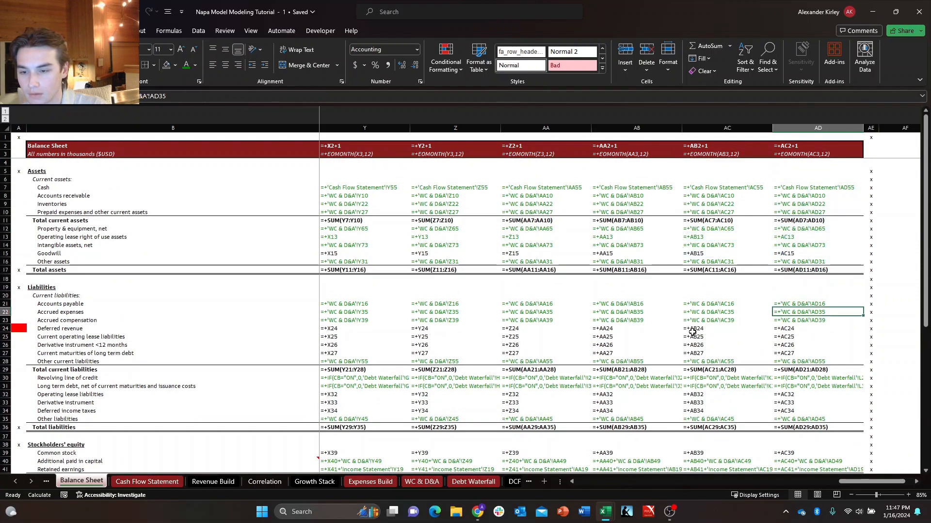
pyautogui.press('Down')
pyautogui.press('Down')
pyautogui.press('Down')
pyautogui.press('Down')
pyautogui.press('Down')
pyautogui.press('Down')
pyautogui.press('Down')
pyautogui.press('Down')
pyautogui.press('Down')
pyautogui.press('Down')
pyautogui.press('Down')
pyautogui.press('Down')
pyautogui.press('Down')
pyautogui.press('Down')
pyautogui.press('Down')
pyautogui.press('Down')
pyautogui.press('Down')
pyautogui.press('Down')
pyautogui.press('Down')
pyautogui.press('Down')
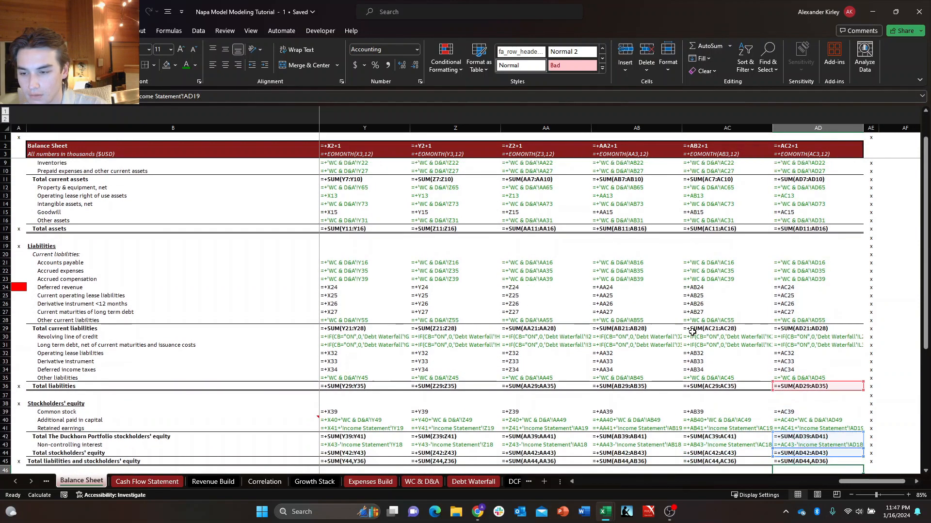
pyautogui.press('Down')
pyautogui.press('Down')
pyautogui.press('Down')
pyautogui.press('Down')
pyautogui.press('Down')
pyautogui.press('Down')
pyautogui.press('Down')
pyautogui.press('Down')
pyautogui.press('Down')
pyautogui.press('Down')
pyautogui.press('Down')
pyautogui.hotkey('ctrl', '`')
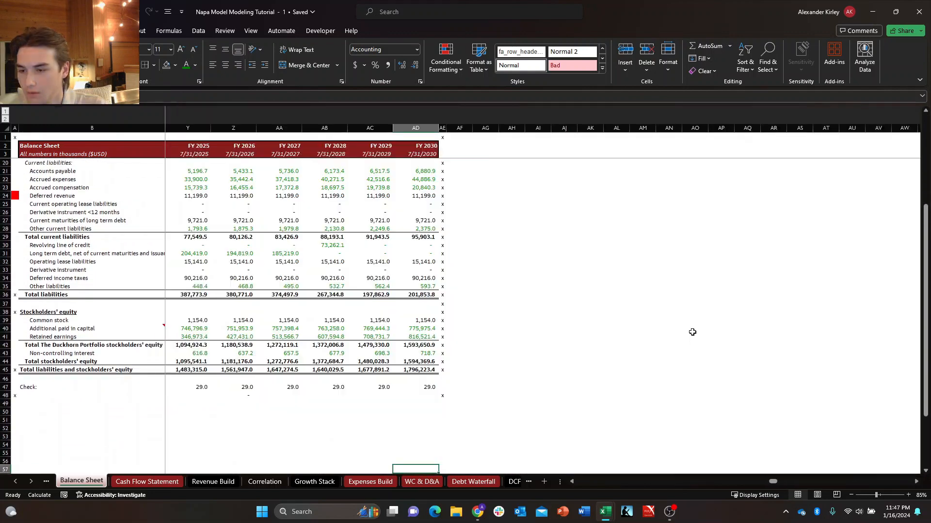
# Display the Cash Flow Statement's formulas and examine the Impairment loss row from Q1 2024 to FY 2026.
pyautogui.hotkey('ctrl', 'pagedown')
pyautogui.hotkey('ctrl', '`')
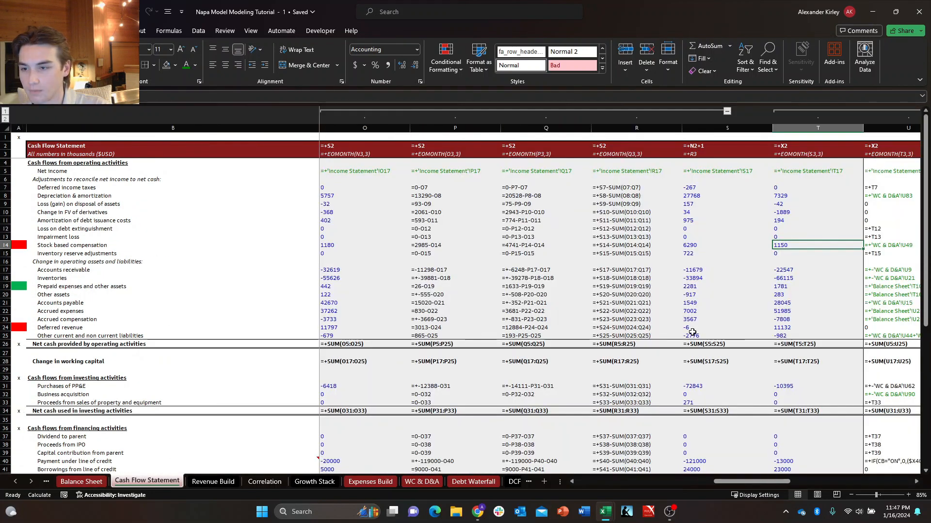
pyautogui.press('Left')
pyautogui.press('Left')
pyautogui.press('Left')
pyautogui.press('Right')
pyautogui.press('Right')
pyautogui.press('Right')
pyautogui.press('Right')
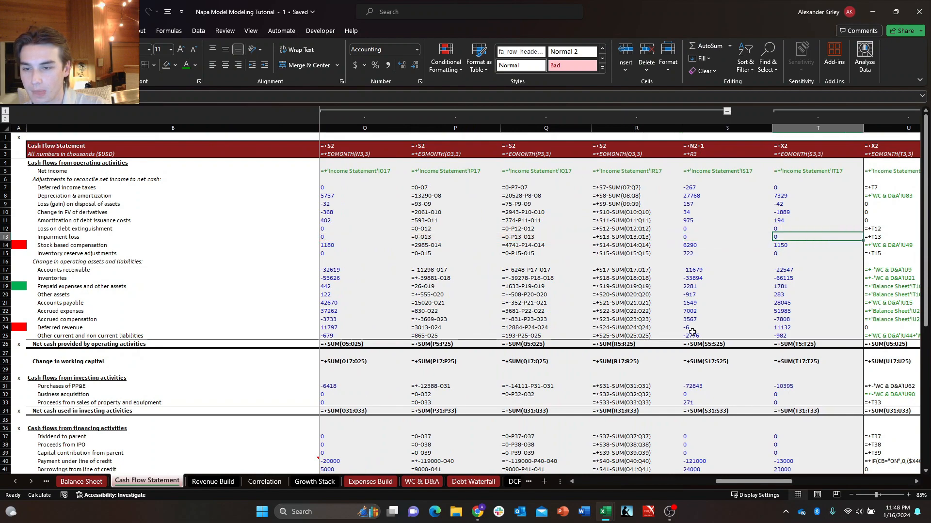
pyautogui.press('Right')
pyautogui.press('Right')
pyautogui.press('Right')
pyautogui.press('Right')
pyautogui.press('Right')
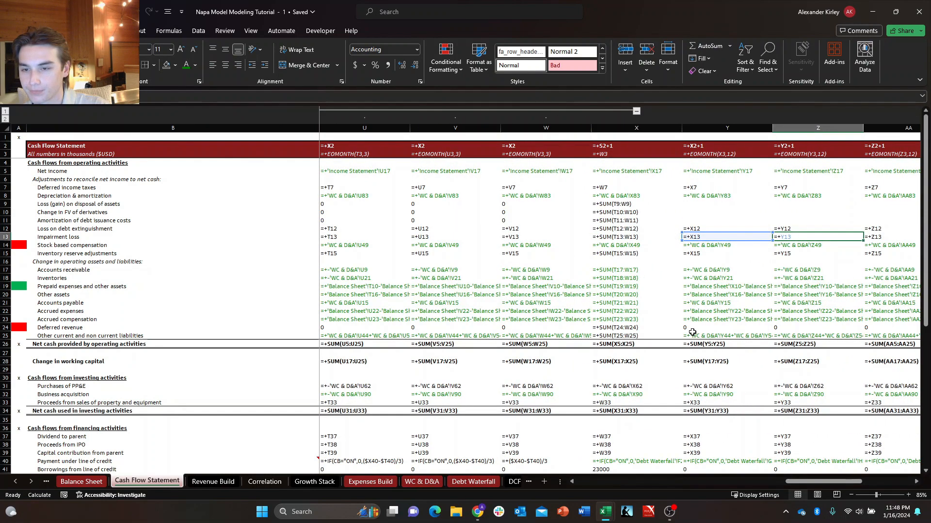
# Examine the projected Deferred income taxes and Depreciation & amortization formulas across to FY 2030.
pyautogui.press('Left')
pyautogui.press('Up')
pyautogui.press('Up')
pyautogui.press('Up')
pyautogui.press('Up')
pyautogui.press('Left')
pyautogui.press('Up')
pyautogui.press('Left')
pyautogui.press('Down')
pyautogui.press('Right')
pyautogui.press('Up')
pyautogui.press('Left')
pyautogui.press('Right')
pyautogui.press('Up')
pyautogui.press('Left')
pyautogui.press('Down')
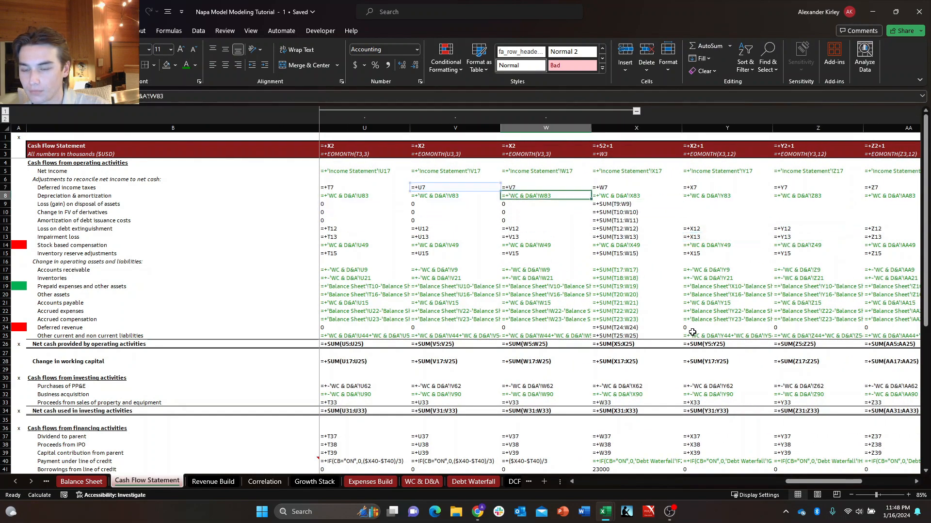
pyautogui.press('Right')
pyautogui.press('Right')
pyautogui.press('Right')
pyautogui.press('Right')
pyautogui.press('Right')
pyautogui.press('Right')
pyautogui.press('Right')
pyautogui.press('Right')
pyautogui.press('Down')
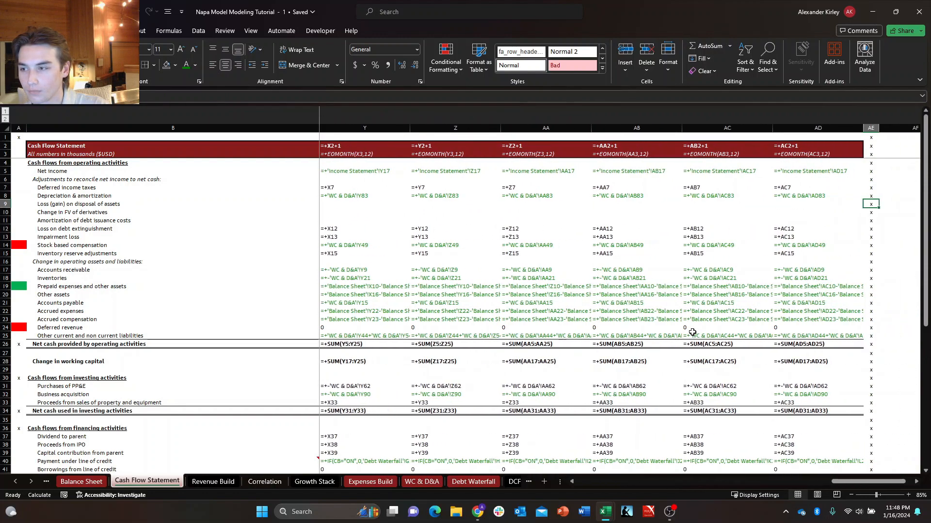
# Examine the projected adjustments from Loss (gain) on disposal of assets to Loss on debt extinguishment back to Q2 2024.
pyautogui.press('Left')
pyautogui.press('Left')
pyautogui.press('Left')
pyautogui.press('Left')
pyautogui.press('Left')
pyautogui.press('Left')
pyautogui.press('Left')
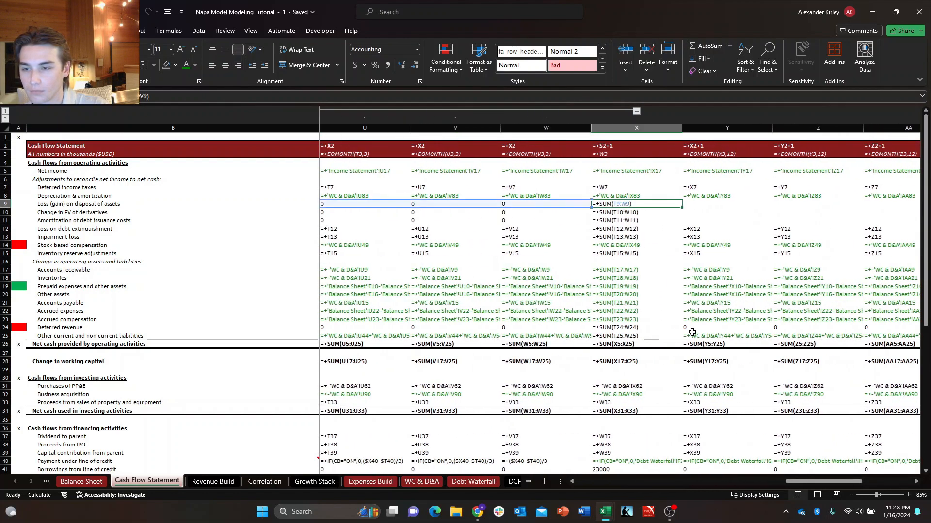
pyautogui.press('Left')
pyautogui.press('Left')
pyautogui.press('Left')
pyautogui.press('Left')
pyautogui.press('Right')
pyautogui.press('Down')
pyautogui.press('Down')
pyautogui.press('Down')
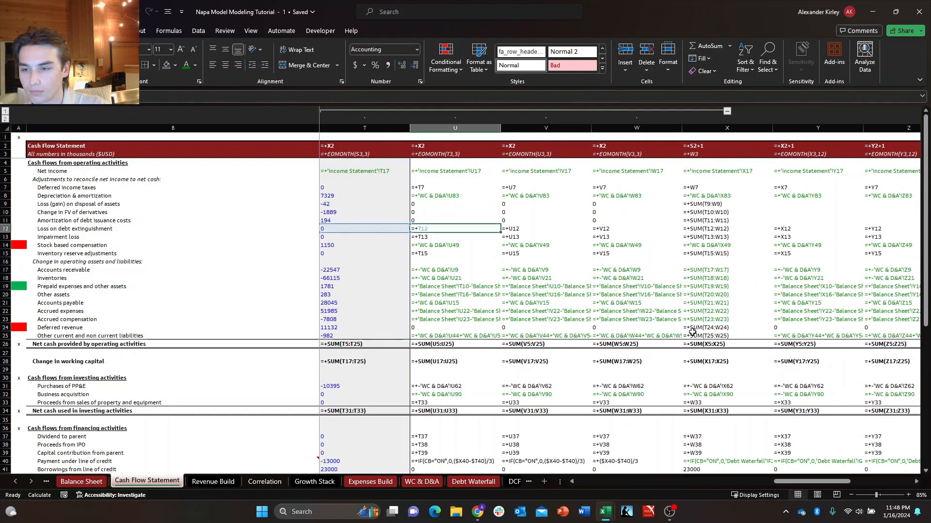
pyautogui.press('Return')
pyautogui.press('Up')
pyautogui.press('Up')
pyautogui.press('Up')
pyautogui.press('Up')
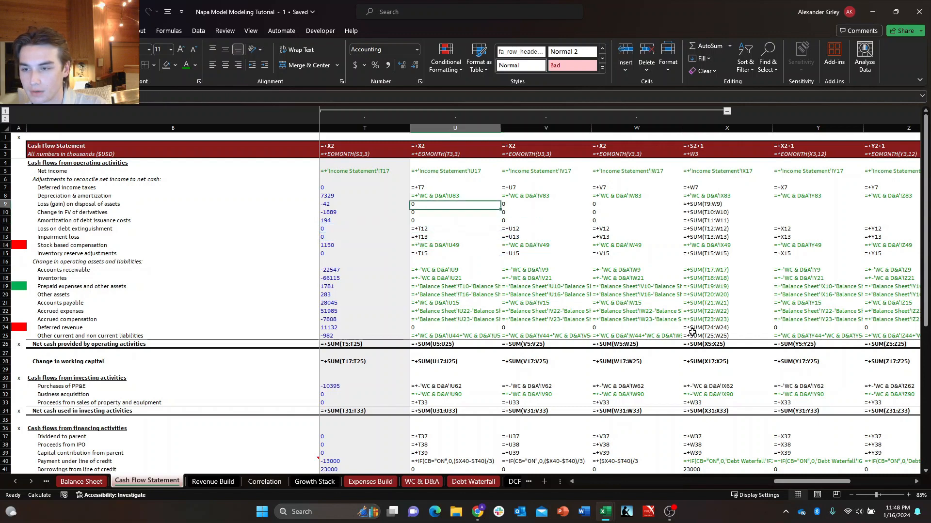
# Check the cell reference in the FY 2026 Loss on debt extinguishment formula.
pyautogui.press('Right')
pyautogui.press('Right')
pyautogui.press('Right')
pyautogui.press('Right')
pyautogui.press('Right')
pyautogui.press('Down')
pyautogui.press('Down')
pyautogui.press('Down')
pyautogui.press('F2')
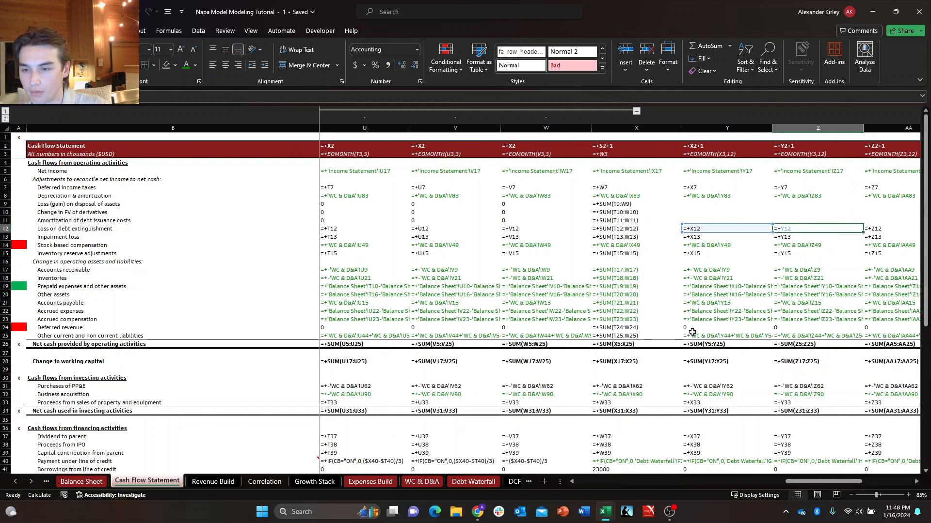
pyautogui.press('Return')
# Examine the formulas for changes in operating assets and liabilities from FY 2026 onward.
pyautogui.press('Down')
pyautogui.press('Down')
pyautogui.press('Down')
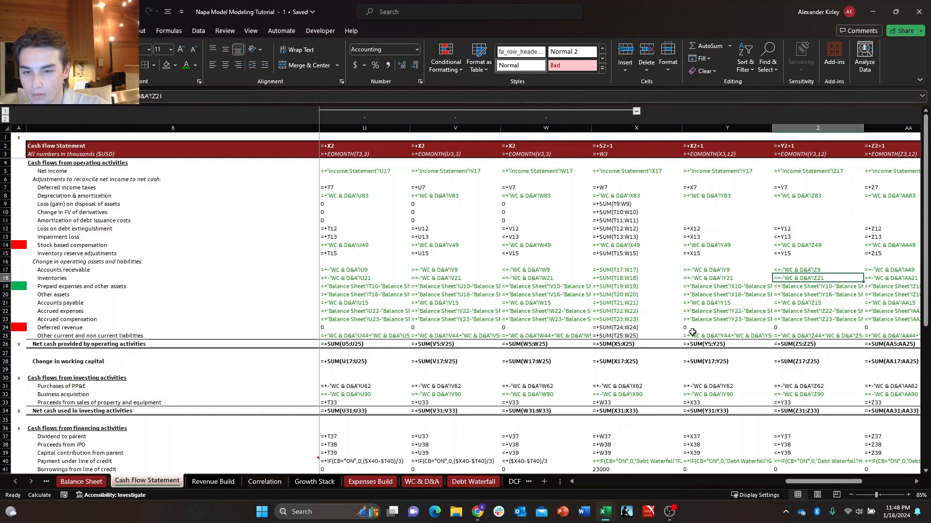
pyautogui.press('Down')
pyautogui.press('Down')
pyautogui.press('Down')
pyautogui.press('Down')
pyautogui.press('Down')
pyautogui.press('Down')
pyautogui.press('Down')
pyautogui.press('Down')
pyautogui.press('Down')
pyautogui.press('Down')
pyautogui.press('Down')
pyautogui.press('Down')
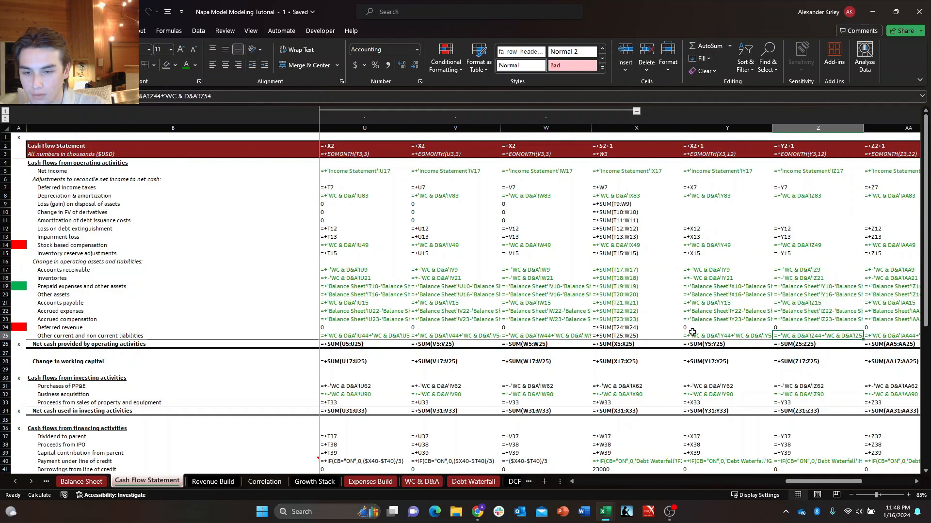
pyautogui.press('Right')
pyautogui.press('Right')
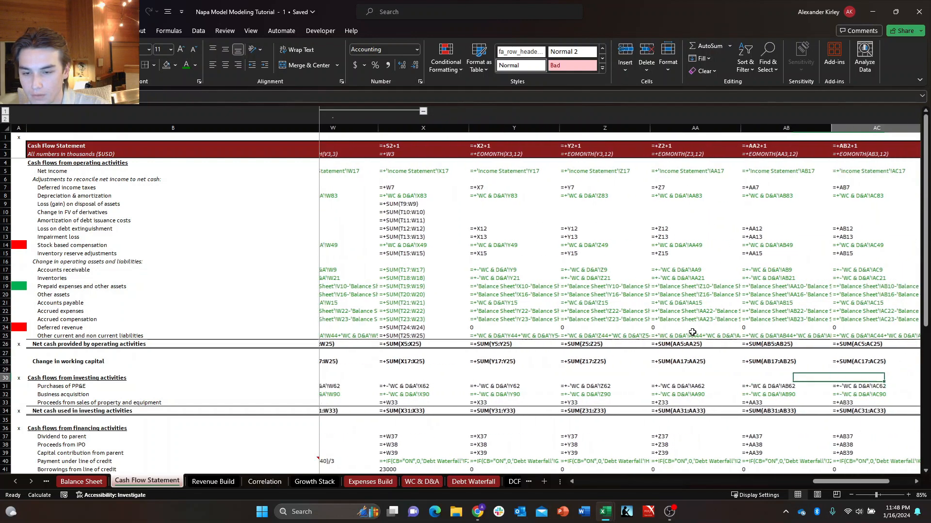
# Color the projected Purchases of PP&E formulas green from Q2 2024 through FY 2030.
pyautogui.press('Down')
pyautogui.press('Right')
pyautogui.press('Right')
pyautogui.hotkey('ctrl', 'shift', 'Left')
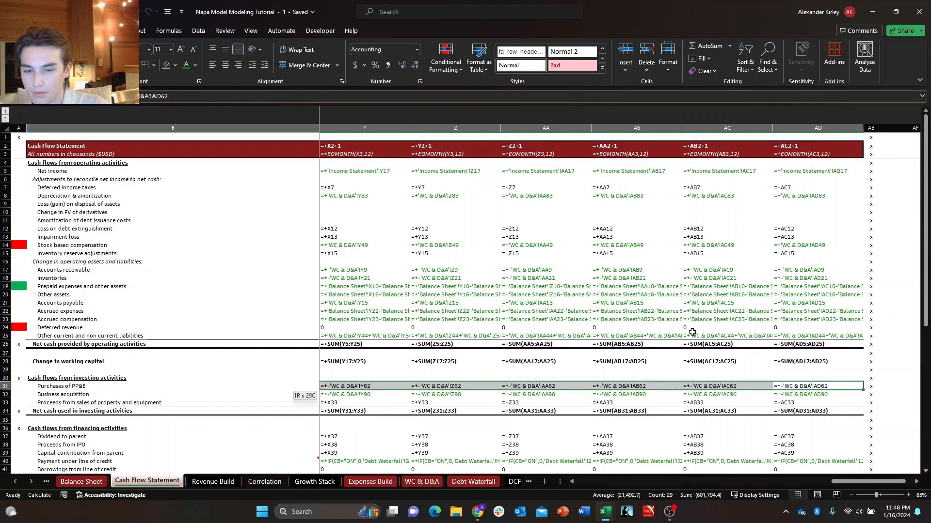
pyautogui.hotkey('shift', 'Right')
pyautogui.hotkey('shift', 'Right')
pyautogui.hotkey('shift', 'Right')
pyautogui.hotkey('shift', 'Right')
pyautogui.hotkey('shift', 'Right')
pyautogui.hotkey('shift', 'Right')
pyautogui.hotkey('shift', 'Right')
pyautogui.hotkey('shift', 'Right')
pyautogui.hotkey('shift', 'Right')
pyautogui.hotkey('shift', 'Right')
pyautogui.hotkey('shift', 'Right')
pyautogui.hotkey('shift', 'Right')
pyautogui.hotkey('shift', 'Right')
pyautogui.hotkey('shift', 'Right')
pyautogui.hotkey('shift', 'Right')
pyautogui.hotkey('shift', 'Right')
pyautogui.hotkey('shift', 'Right')
pyautogui.hotkey('shift', 'Right')
pyautogui.hotkey('shift', 'Right')
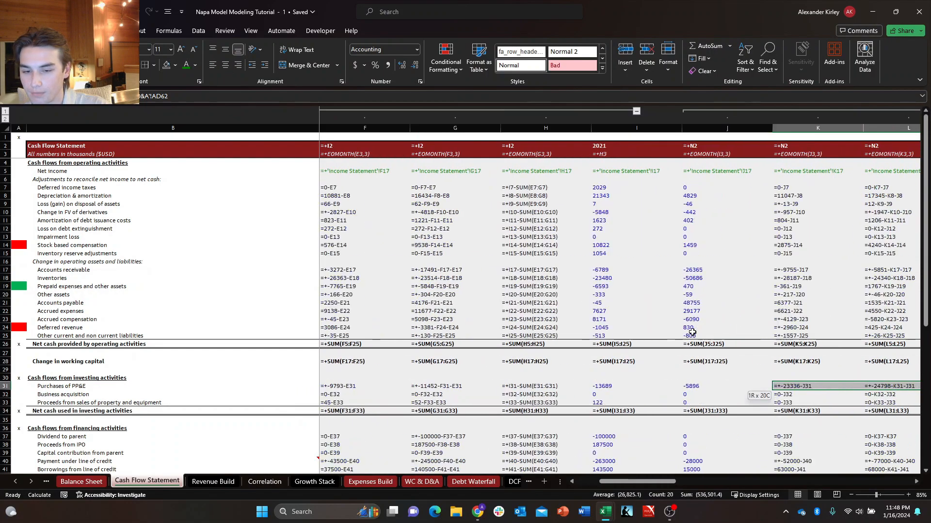
pyautogui.hscroll(3, 692, 332)
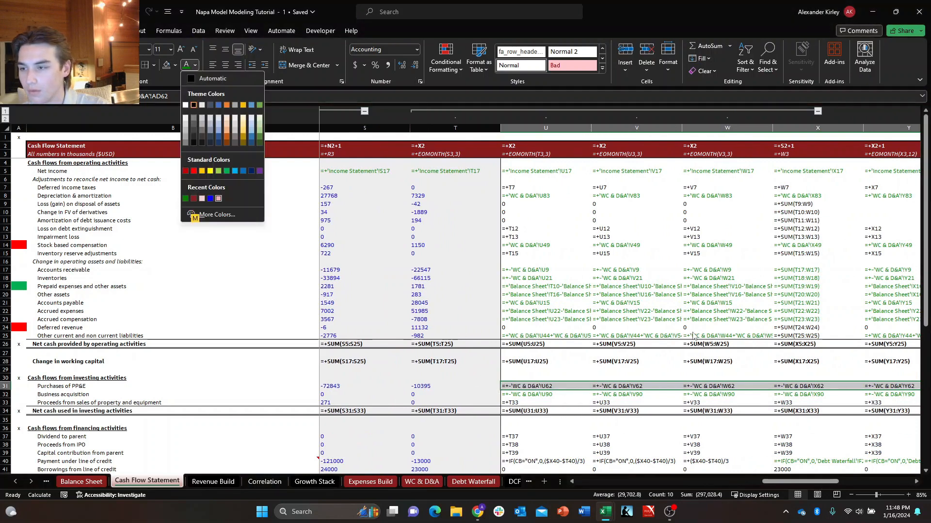
pyautogui.press('Return')
# Check the projected Business acquisition formulas through FY 2030, then return to the earliest historical periods.
pyautogui.press('Down')
pyautogui.press('Down')
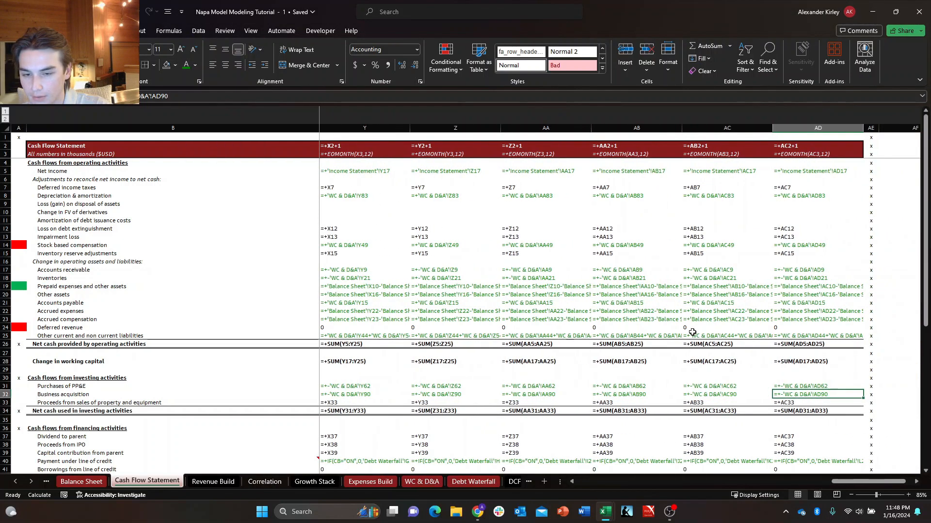
pyautogui.press('Up')
pyautogui.press('Up')
pyautogui.press('Up')
pyautogui.hotkey('ctrl', 'Left')
pyautogui.press('Right')
pyautogui.press('Right')
pyautogui.press('Right')
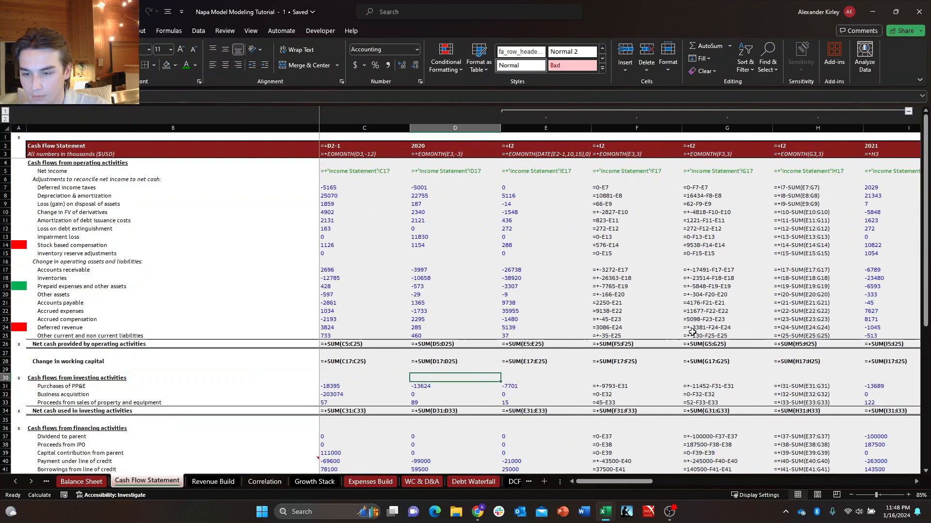
# Examine the Proceeds from sales of property and equipment and Net cash used in investing activities formulas across to Q4 2024.
pyautogui.press('Down')
pyautogui.press('Down')
pyautogui.press('Down')
pyautogui.press('Right')
pyautogui.press('Right')
pyautogui.press('Right')
pyautogui.press('Right')
pyautogui.press('Right')
pyautogui.press('Right')
pyautogui.press('Right')
pyautogui.press('Right')
pyautogui.press('Right')
pyautogui.press('Right')
pyautogui.press('Right')
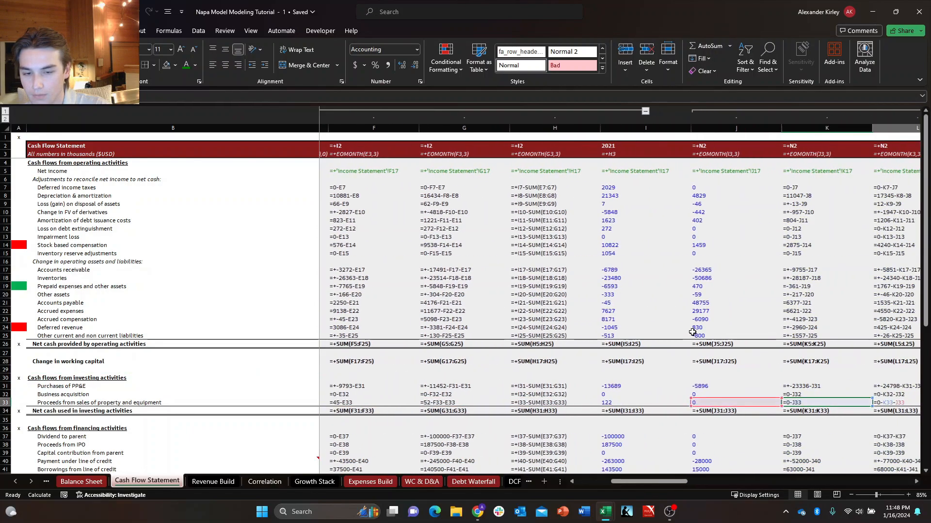
pyautogui.press('Right')
pyautogui.press('Right')
pyautogui.press('Right')
pyautogui.press('Right')
pyautogui.press('Right')
pyautogui.press('Right')
pyautogui.press('Right')
pyautogui.press('Down')
pyautogui.press('Down')
pyautogui.press('Down')
pyautogui.press('Down')
pyautogui.press('Down')
pyautogui.press('Down')
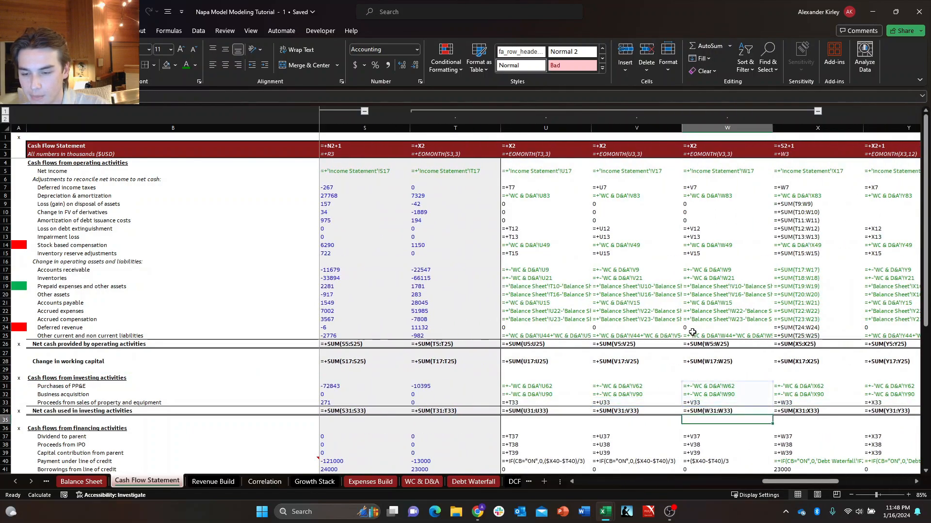
# Color the Payment under line of credit formulas green from Q2 2024 through FY 2030.
pyautogui.press('Down')
pyautogui.press('Down')
pyautogui.press('Down')
pyautogui.press('Down')
pyautogui.press('Down')
pyautogui.press('Down')
pyautogui.press('Down')
pyautogui.press('Down')
pyautogui.press('Up')
pyautogui.press('Left')
pyautogui.press('Left')
pyautogui.press('Left')
pyautogui.press('Up')
pyautogui.press('Up')
pyautogui.press('Up')
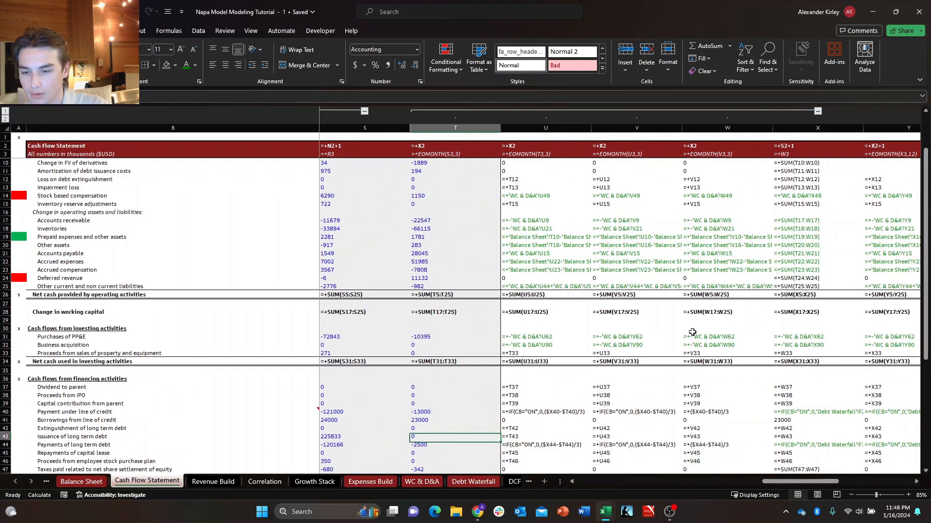
pyautogui.press('Up')
pyautogui.hotkey('shift', 'Right')
pyautogui.hotkey('shift', 'Right')
pyautogui.hotkey('shift', 'Right')
pyautogui.hotkey('shift', 'Right')
pyautogui.hotkey('shift', 'Right')
pyautogui.hotkey('shift', 'Right')
pyautogui.hotkey('shift', 'Right')
pyautogui.hotkey('shift', 'Right')
pyautogui.hotkey('shift', 'Right')
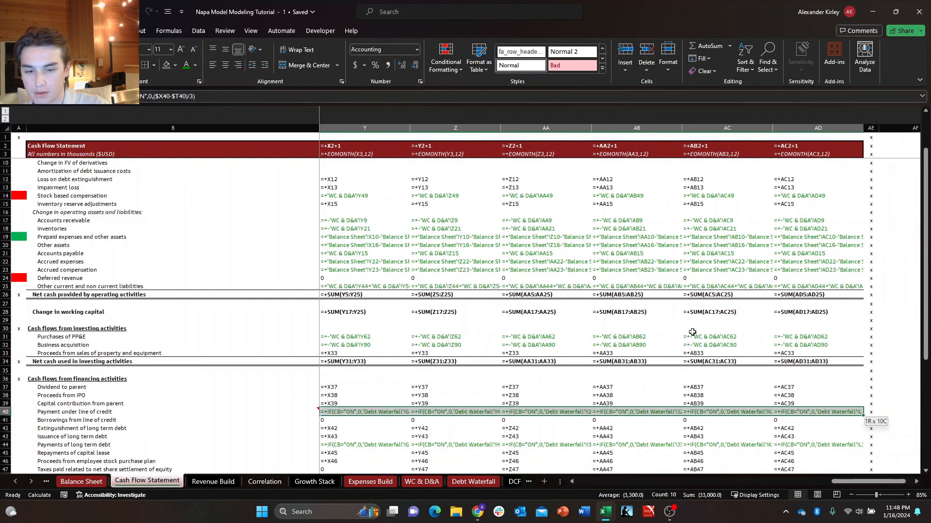
pyautogui.hotkey('alt', 'h')
pyautogui.press('f')
pyautogui.press('c')
pyautogui.press('m')
pyautogui.press('Return')
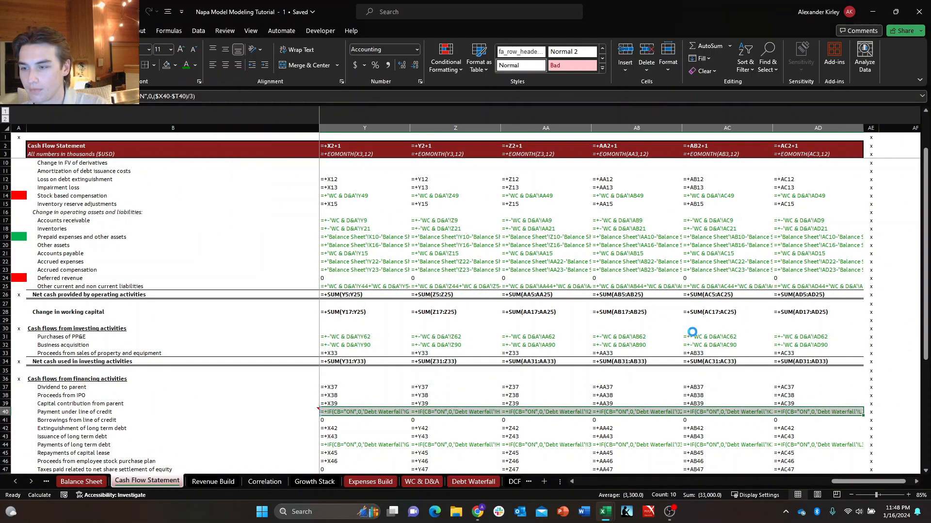
# Color the Payments of long term debt formulas green from Q2 2024 through FY 2030.
pyautogui.press('Down')
pyautogui.press('Down')
pyautogui.press('Down')
pyautogui.press('Down')
pyautogui.press('Down')
pyautogui.press('Down')
pyautogui.press('Up')
pyautogui.press('Up')
pyautogui.hotkey('shift', 'Right')
pyautogui.hotkey('shift', 'Right')
pyautogui.hotkey('shift', 'Right')
pyautogui.hotkey('shift', 'Right')
pyautogui.hotkey('shift', 'Right')
pyautogui.hotkey('shift', 'Right')
pyautogui.hotkey('shift', 'Right')
pyautogui.hotkey('shift', 'Right')
pyautogui.hotkey('shift', 'Right')
pyautogui.hotkey('shift', 'Right')
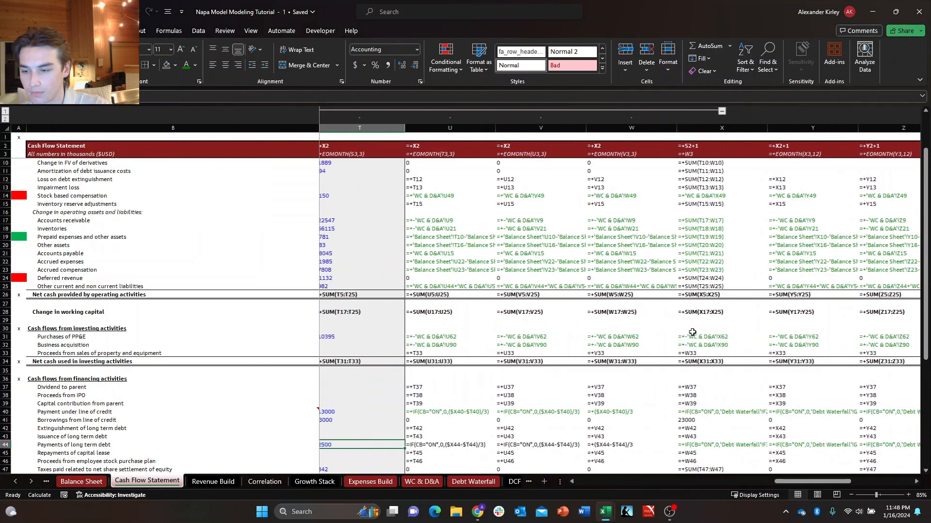
pyautogui.hotkey('shift', 'Left')
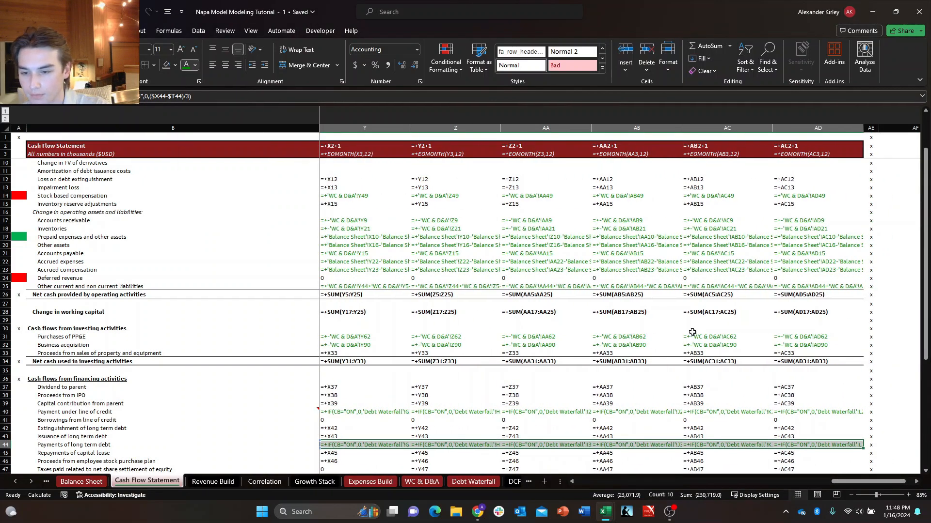
pyautogui.hotkey('alt', 'h')
pyautogui.press('f')
pyautogui.press('c')
pyautogui.press('Return')
# Examine the remaining financing formulas and the BOP cash, Increase (decrease) in cash and EOP cash formulas through FY 2030.
pyautogui.press('Down')
pyautogui.press('Down')
pyautogui.press('Down')
pyautogui.press('Down')
pyautogui.press('Down')
pyautogui.press('Down')
pyautogui.press('Down')
pyautogui.press('Down')
pyautogui.press('Down')
pyautogui.press('Down')
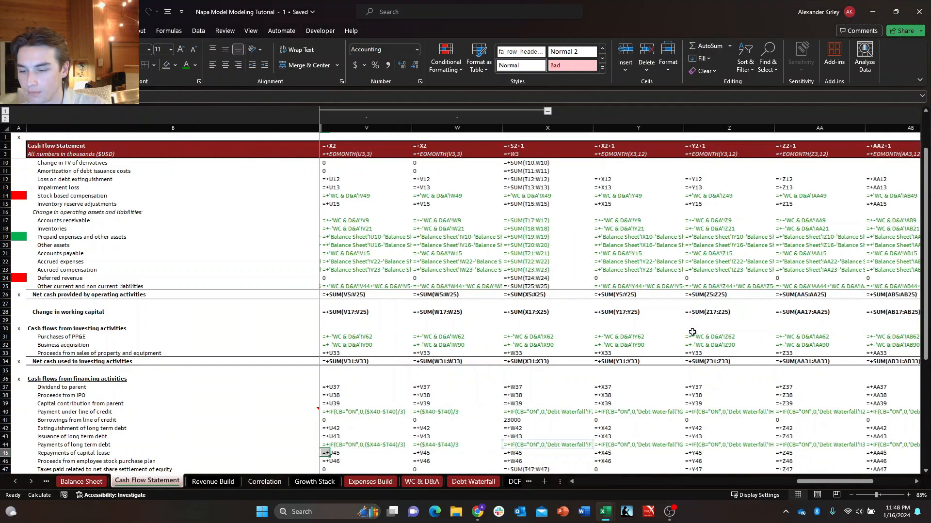
pyautogui.press('Down')
pyautogui.press('Down')
pyautogui.press('Down')
pyautogui.press('Down')
pyautogui.press('Down')
pyautogui.press('Down')
pyautogui.press('Down')
pyautogui.press('Down')
pyautogui.press('Down')
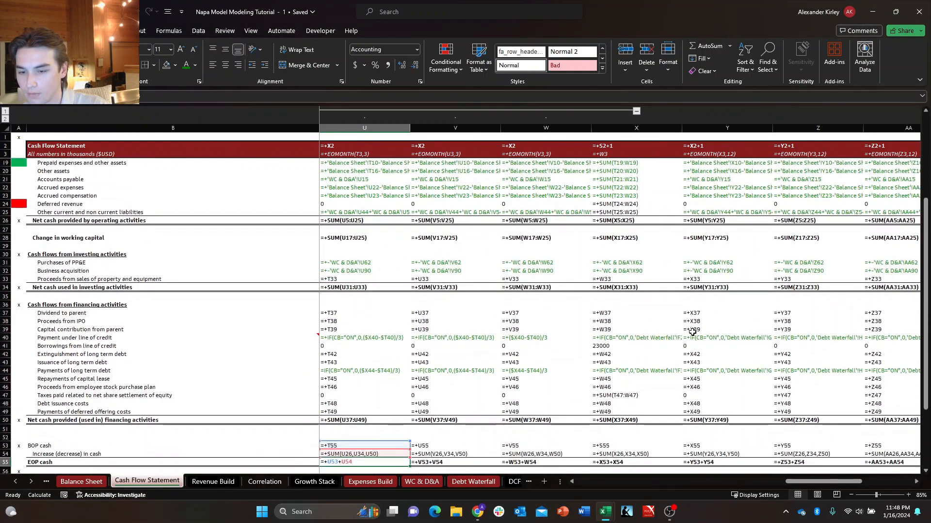
pyautogui.press('Up')
pyautogui.press('Up')
pyautogui.press('Up')
pyautogui.press('Up')
pyautogui.press('Up')
pyautogui.press('Up')
pyautogui.press('Up')
pyautogui.press('Up')
pyautogui.press('Up')
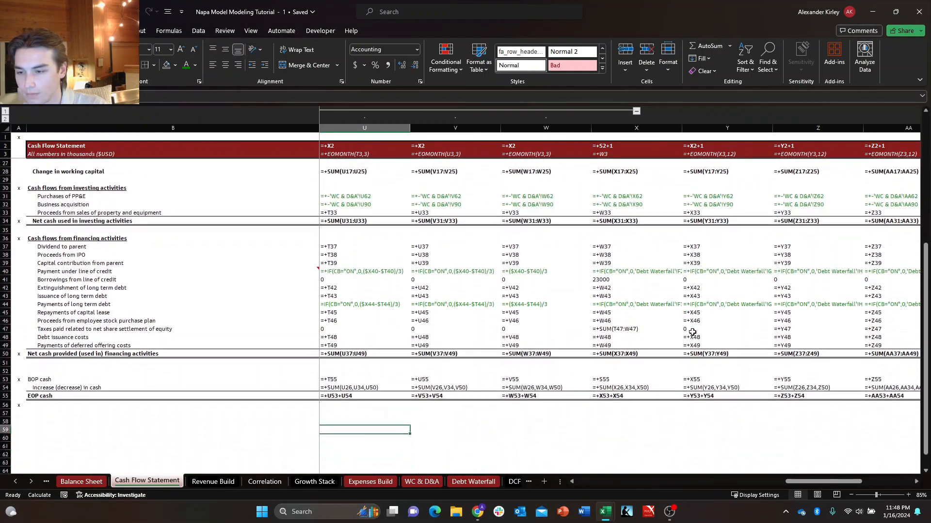
pyautogui.press('Right')
pyautogui.press('Right')
pyautogui.press('Right')
pyautogui.press('Right')
pyautogui.press('Right')
pyautogui.press('Right')
pyautogui.press('Right')
pyautogui.press('Right')
pyautogui.press('Right')
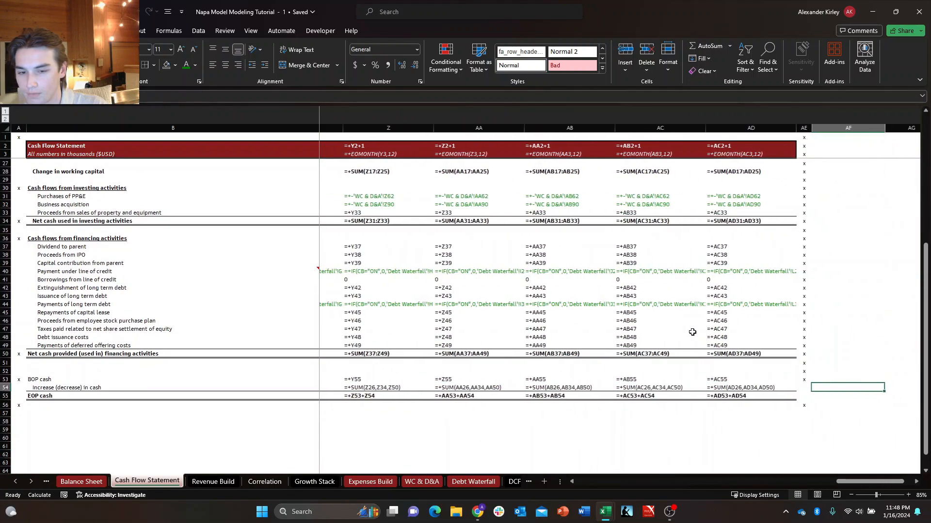
# Switch the Cash Flow Statement from displaying formulas back to calculated values.
pyautogui.hotkey('ctrl', '`')
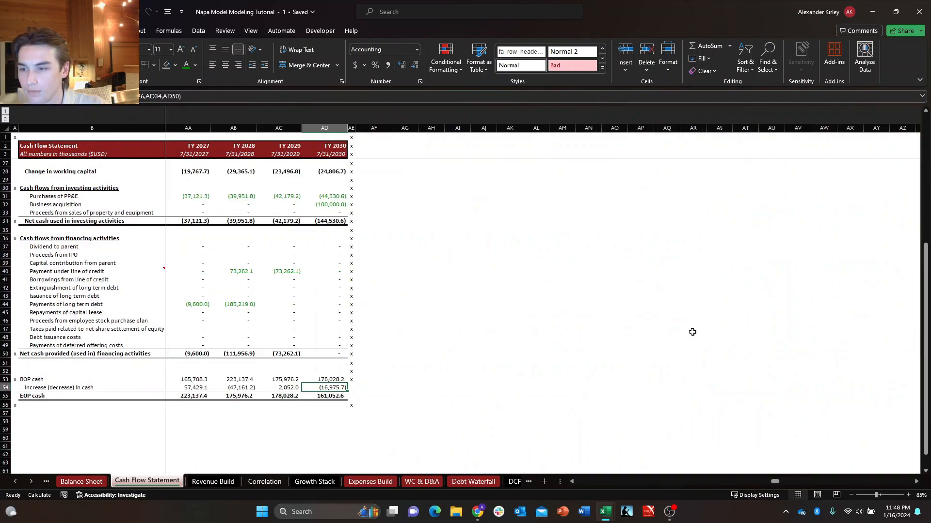
pyautogui.press('Right')
pyautogui.press('Right')
pyautogui.press('Right')
pyautogui.press('Right')
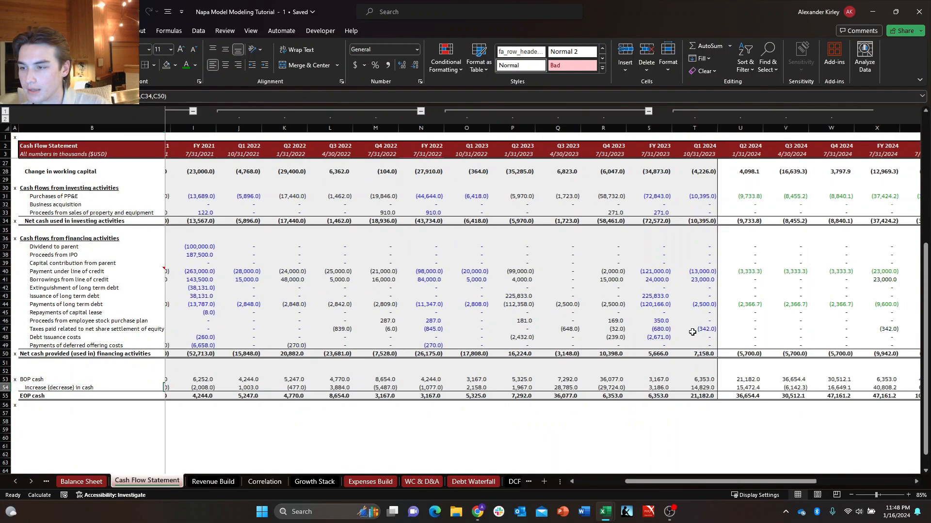
# Clear the red and green fill markers from column A of the Cash Flow Statement.
pyautogui.press('Up')
pyautogui.press('Up')
pyautogui.press('Up')
pyautogui.press('Up')
pyautogui.press('Up')
pyautogui.press('Up')
pyautogui.press('Up')
pyautogui.press('Up')
pyautogui.press('Up')
pyautogui.press('Up')
pyautogui.press('Up')
pyautogui.press('Up')
pyautogui.press('Up')
pyautogui.press('Up')
pyautogui.press('Up')
pyautogui.press('Up')
pyautogui.press('Up')
pyautogui.press('Up')
pyautogui.press('Up')
pyautogui.press('Up')
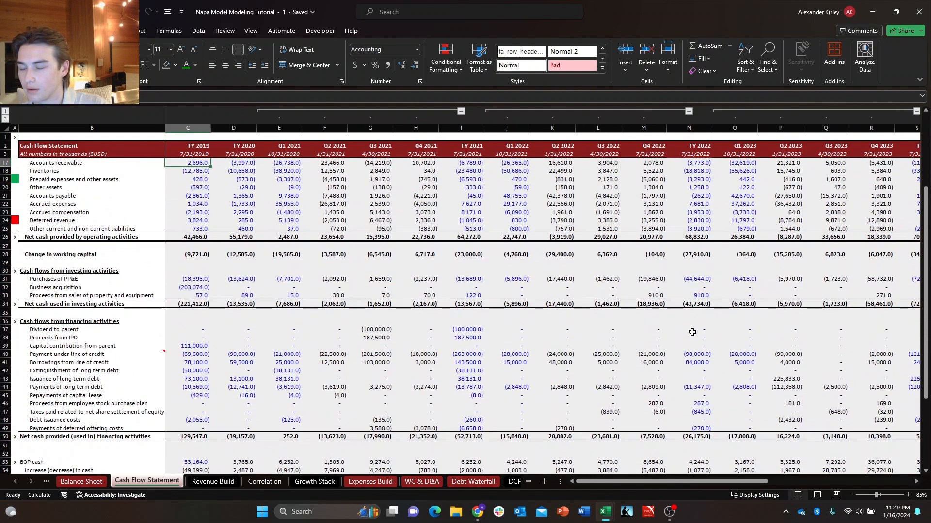
pyautogui.press('Down')
pyautogui.press('Down')
pyautogui.press('Left')
pyautogui.press('Left')
pyautogui.press('Down')
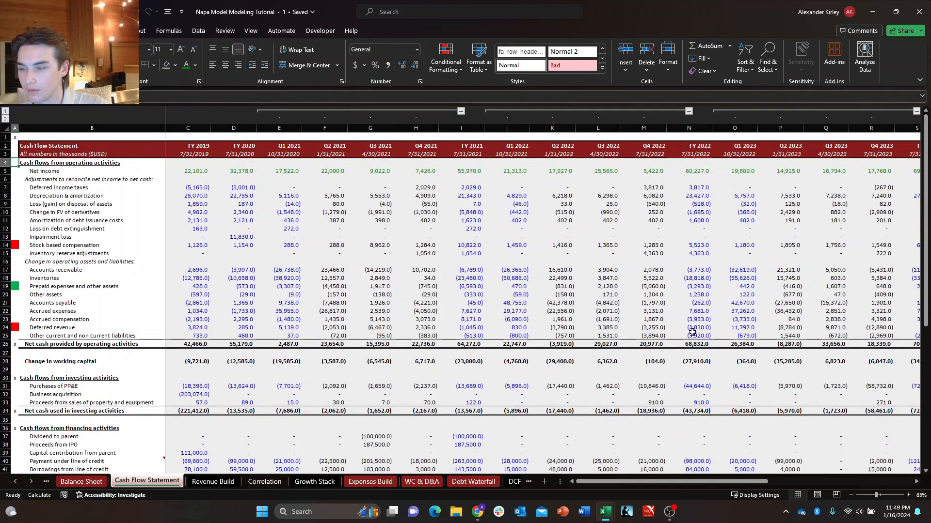
pyautogui.hotkey('ctrl', 'space')
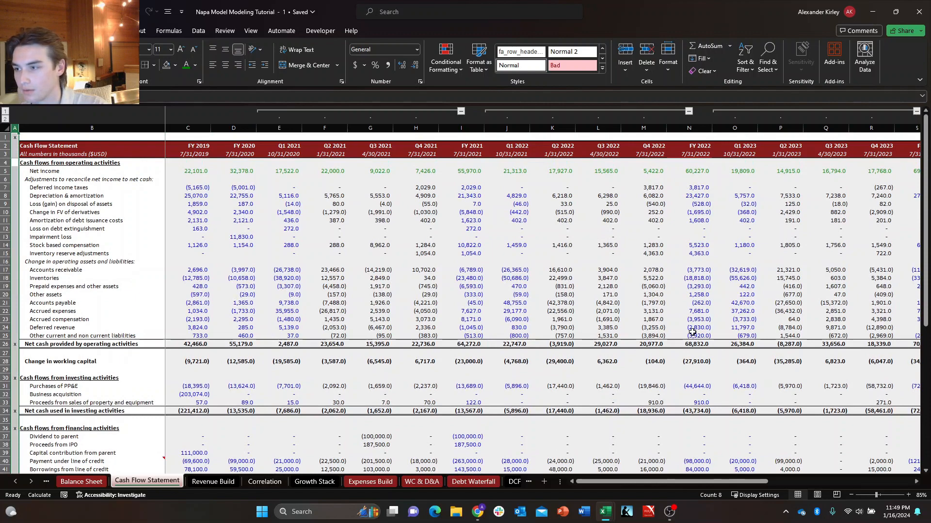
# Select the Cash Flow Statement data from FY 2019 Net income down to EOP cash and across all periods.
pyautogui.press('Right')
pyautogui.press('Right')
pyautogui.press('Right')
pyautogui.press('Down')
pyautogui.hotkey('shift', 'Down')
pyautogui.hotkey('shift', 'Down')
pyautogui.hotkey('shift', 'Down')
pyautogui.hotkey('shift', 'Down')
pyautogui.hotkey('shift', 'Down')
pyautogui.hotkey('shift', 'Down')
pyautogui.hotkey('shift', 'Down')
pyautogui.hotkey('shift', 'Down')
pyautogui.hotkey('shift', 'Down')
pyautogui.hotkey('shift', 'Down')
pyautogui.hotkey('shift', 'Down')
pyautogui.hotkey('shift', 'Down')
pyautogui.hotkey('shift', 'Down')
pyautogui.hotkey('shift', 'Down')
pyautogui.hotkey('shift', 'Down')
pyautogui.hotkey('shift', 'Down')
pyautogui.hotkey('shift', 'Down')
pyautogui.hotkey('shift', 'Down')
pyautogui.hotkey('shift', 'Down')
pyautogui.hotkey('shift', 'Down')
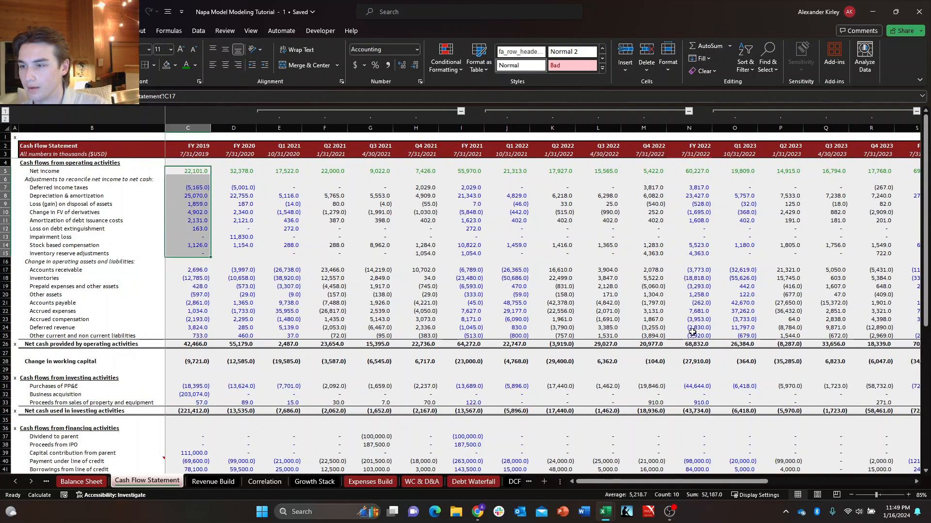
pyautogui.hotkey('ctrl', 'shift', 'Down')
pyautogui.hotkey('ctrl', 'shift', 'Down')
pyautogui.hotkey('ctrl', 'shift', 'Down')
pyautogui.hotkey('ctrl', 'shift', 'Up')
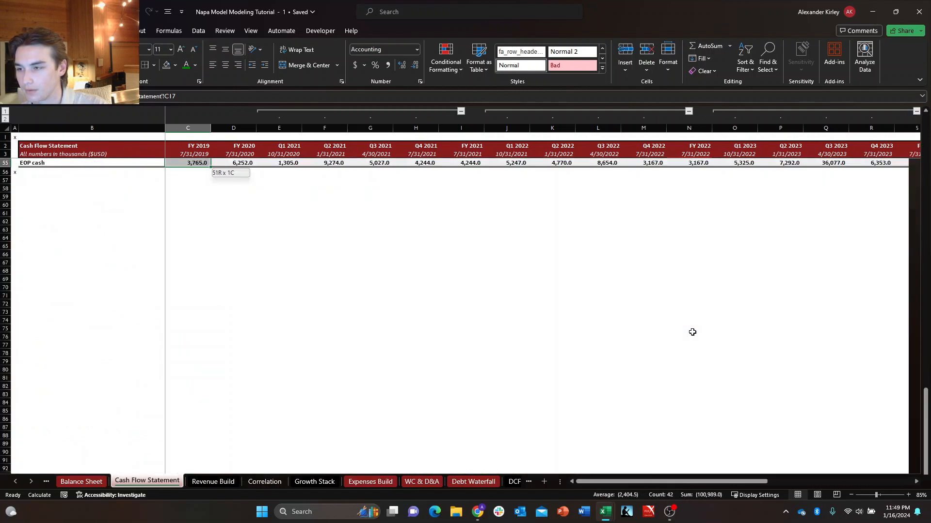
pyautogui.hotkey('ctrl', 'shift', 'Right')
pyautogui.hotkey('ctrl', 'shift', 'Right')
pyautogui.hotkey('ctrl', 'shift', 'Left')
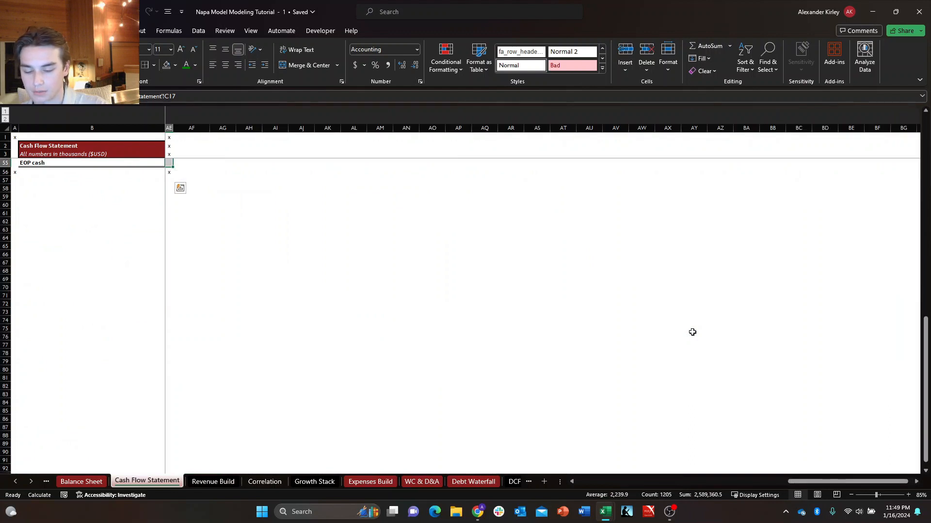
# Narrow the selection to numeric constants with Go To Special and color their font blue.
pyautogui.press('F5')
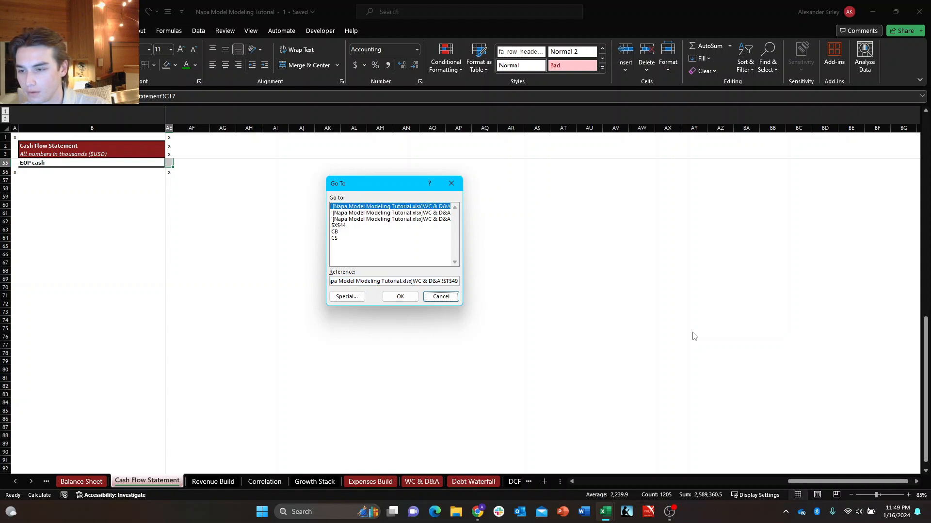
pyautogui.press('Down')
pyautogui.press('Down')
pyautogui.press('Up')
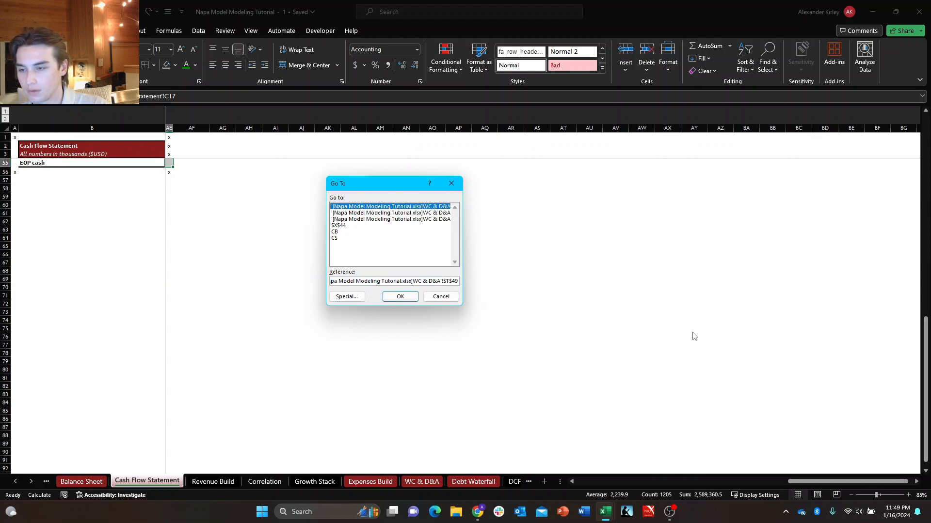
pyautogui.press('Return')
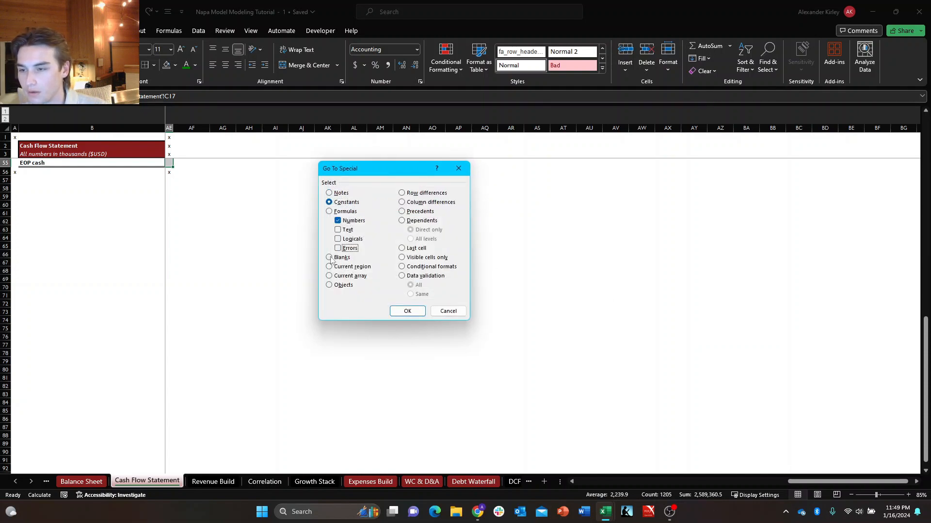
pyautogui.click(410, 318)
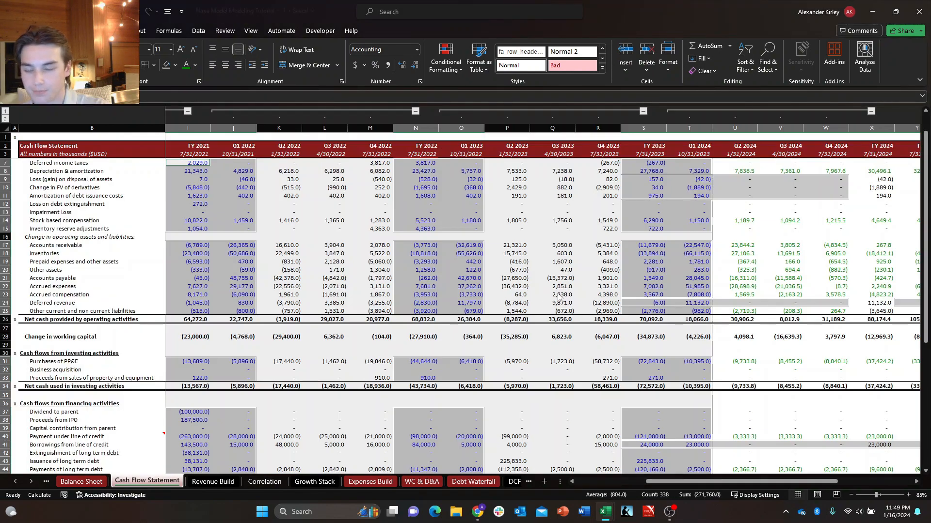
pyautogui.hotkey('alt', 'h')
pyautogui.press('f')
pyautogui.press('c')
pyautogui.press('Left')
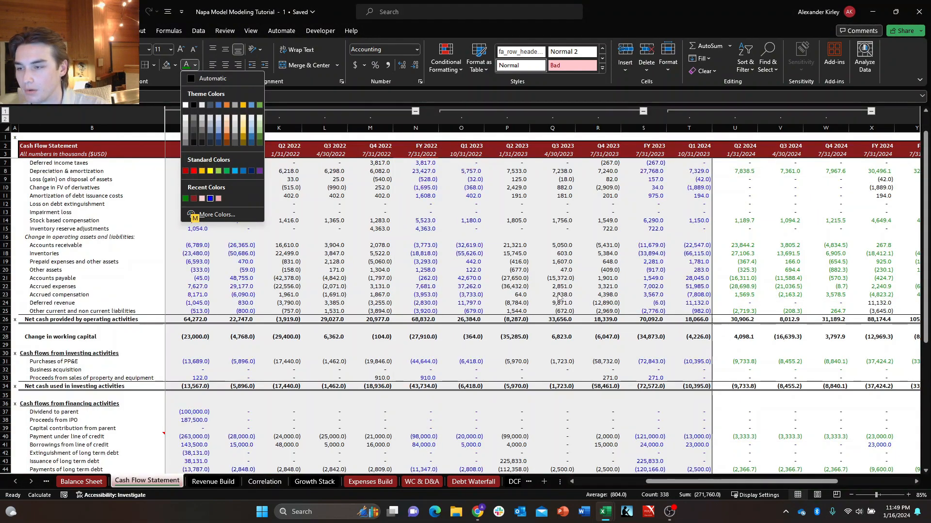
pyautogui.press('Return')
# Review the font colors across the historical and projected periods along the Depreciation & amortization row.
pyautogui.press('Right')
pyautogui.press('Right')
pyautogui.press('Right')
pyautogui.press('Right')
pyautogui.press('Right')
pyautogui.press('Right')
pyautogui.press('Down')
pyautogui.hotkey('ctrl', 'Right')
pyautogui.hotkey('ctrl', 'Right')
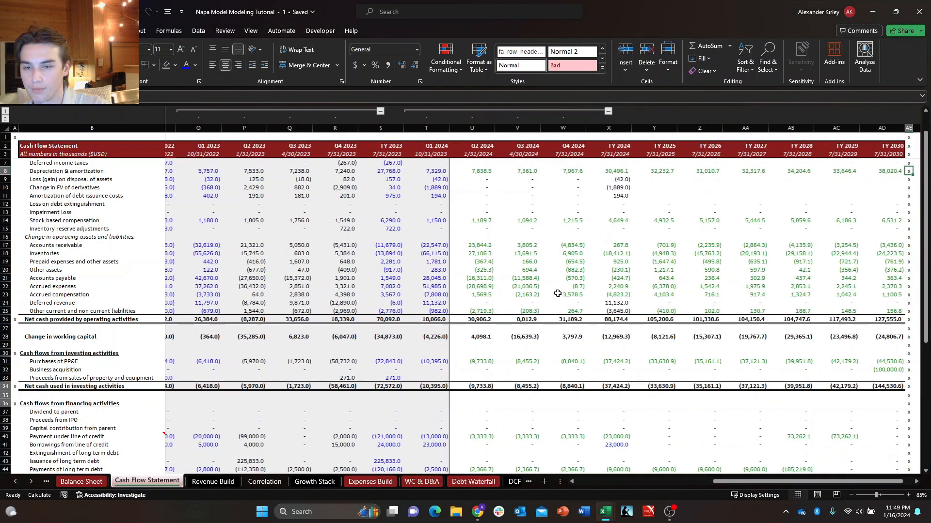
pyautogui.hotkey('ctrl', 'Left')
pyautogui.hotkey('ctrl', 'Left')
pyautogui.hotkey('ctrl', 'Left')
pyautogui.press('Right')
pyautogui.press('Right')
pyautogui.press('Right')
pyautogui.press('Right')
pyautogui.press('Right')
pyautogui.press('Right')
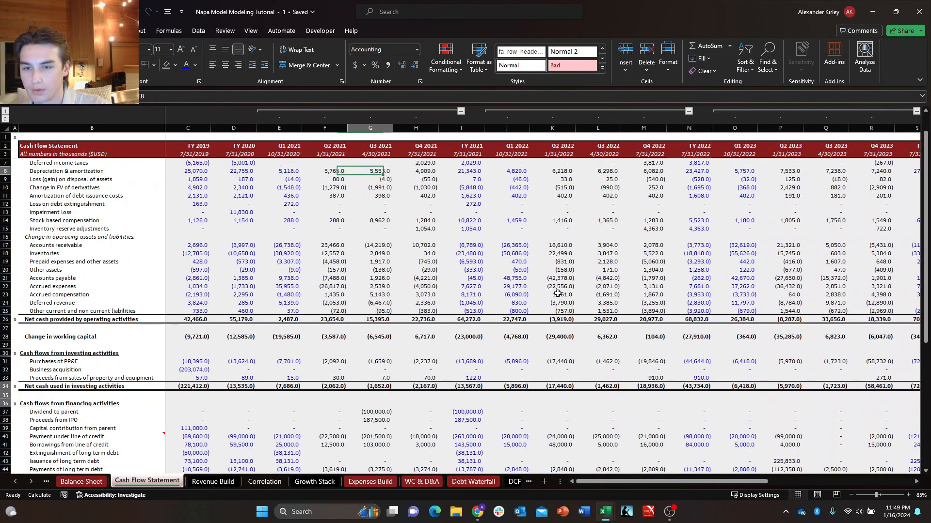
pyautogui.press('Right')
pyautogui.press('Right')
pyautogui.press('Right')
pyautogui.press('Right')
pyautogui.press('Right')
pyautogui.press('Right')
pyautogui.press('Right')
pyautogui.press('Right')
pyautogui.press('Right')
pyautogui.press('Right')
pyautogui.press('Right')
pyautogui.press('Right')
pyautogui.press('Right')
pyautogui.press('Right')
pyautogui.press('Right')
pyautogui.press('Right')
pyautogui.press('Right')
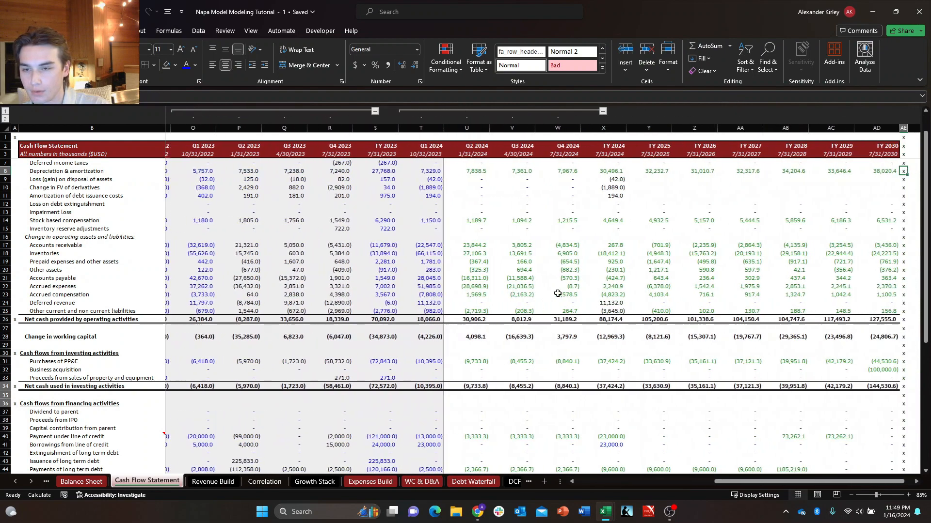
# Examine the projected cells for Loss (gain) on disposal of assets and Change in FV of derivatives back to Q2 2024.
pyautogui.press('Down')
pyautogui.press('Down')
pyautogui.press('Left')
pyautogui.press('Left')
pyautogui.press('Left')
pyautogui.press('Left')
pyautogui.press('Left')
pyautogui.press('Left')
pyautogui.press('Left')
pyautogui.press('Left')
pyautogui.press('Left')
pyautogui.press('Down')
pyautogui.press('Down')
pyautogui.press('Down')
pyautogui.press('Left')
pyautogui.press('Left')
pyautogui.press('Left')
pyautogui.press('Left')
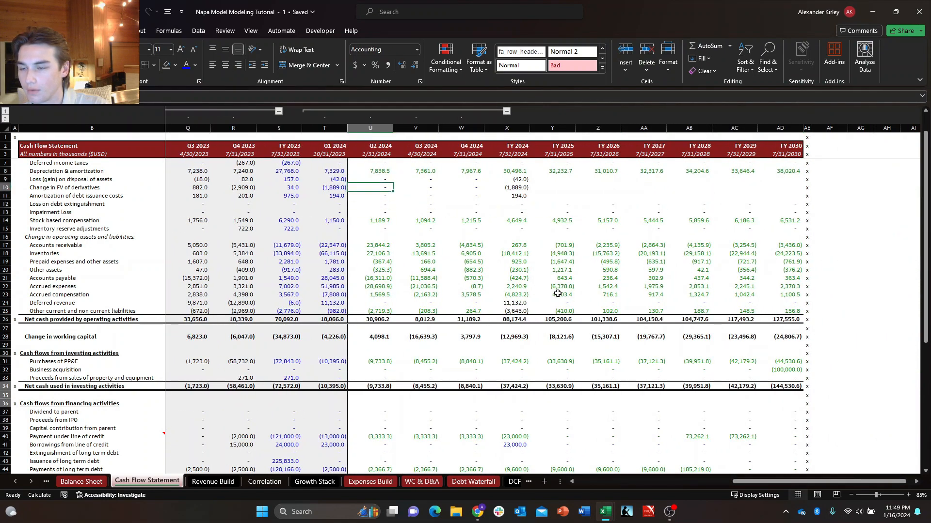
# Fill the FY 2025 formulas for disposal loss, change in FV of derivatives and debt issuance cost amortization across through FY 2030.
pyautogui.press('Up')
pyautogui.press('Right')
pyautogui.press('Right')
pyautogui.press('Right')
pyautogui.press('Right')
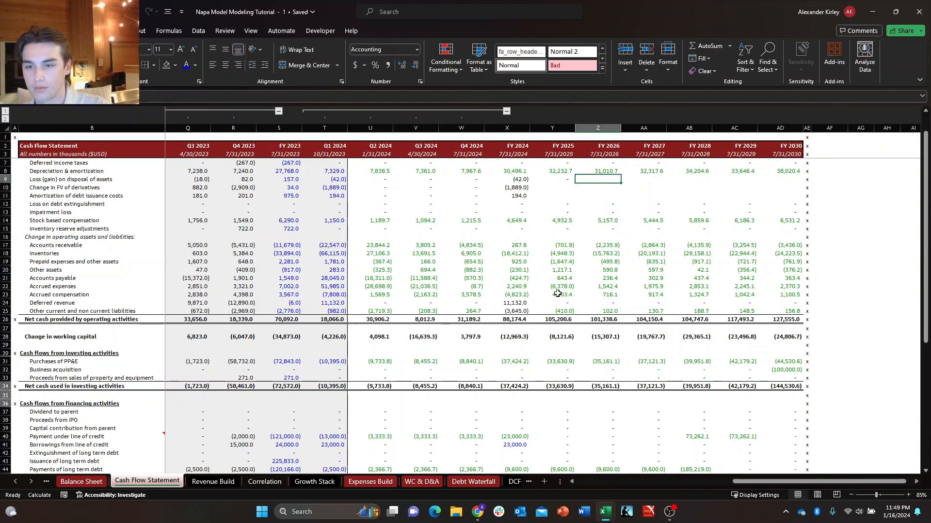
pyautogui.press('Left')
pyautogui.press('Down')
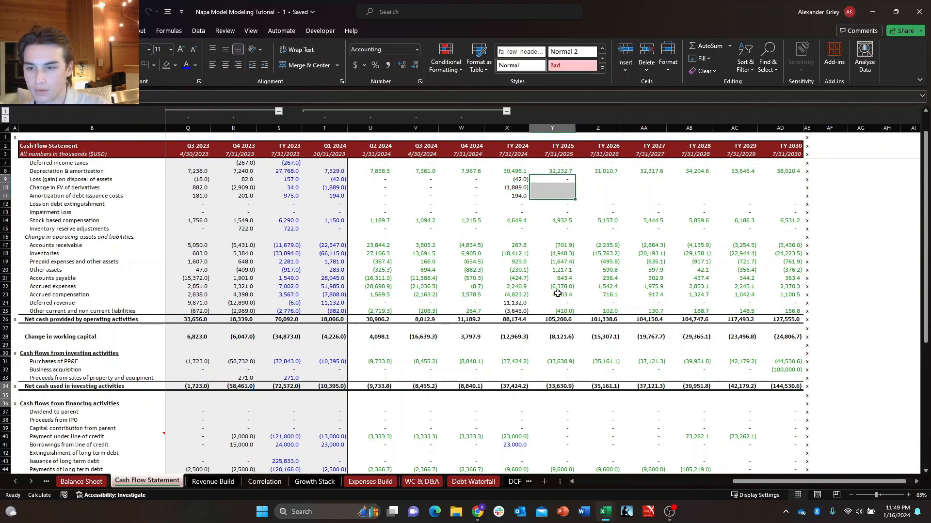
pyautogui.hotkey('shift', 'Right')
pyautogui.hotkey('shift', 'Right')
pyautogui.hotkey('shift', 'Right')
pyautogui.hotkey('shift', 'Right')
pyautogui.hotkey('shift', 'Right')
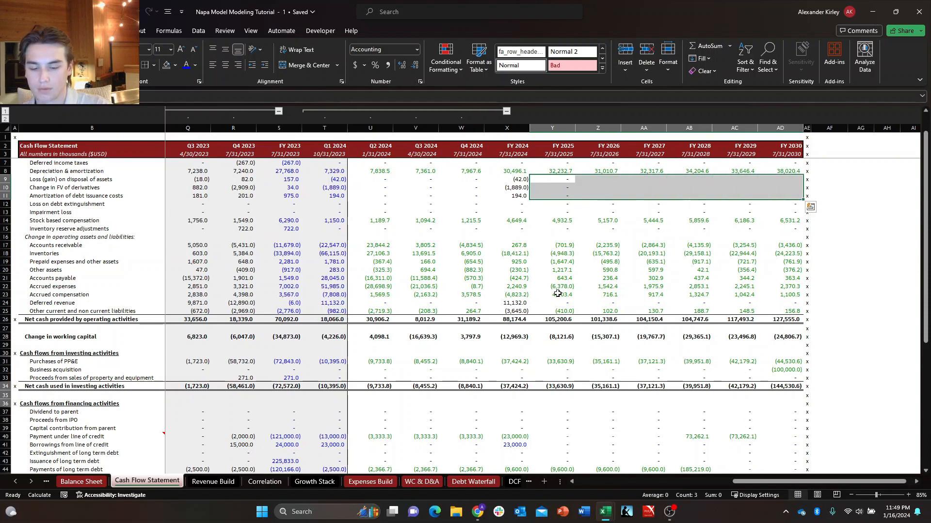
pyautogui.hotkey('ctrl', 'r')
# Examine the projected working capital and investing cells, including Business acquisition and Proceeds from sales of property and equipment.
pyautogui.press('Down')
pyautogui.press('Down')
pyautogui.press('Down')
pyautogui.press('Down')
pyautogui.press('Down')
pyautogui.press('Down')
pyautogui.press('Down')
pyautogui.press('Down')
pyautogui.press('Down')
pyautogui.press('Down')
pyautogui.press('Down')
pyautogui.press('Down')
pyautogui.press('Down')
pyautogui.press('Down')
pyautogui.press('Down')
pyautogui.press('Down')
pyautogui.press('Down')
pyautogui.press('Down')
pyautogui.press('Down')
pyautogui.press('Down')
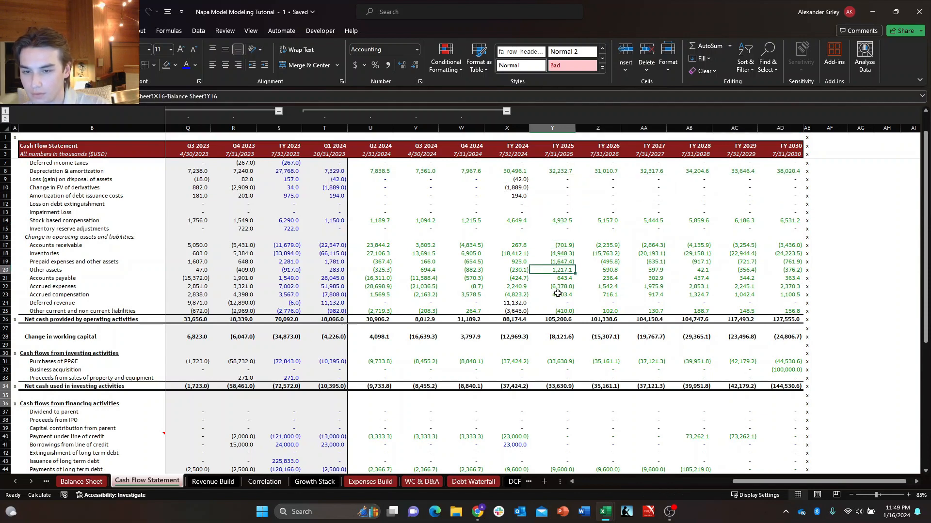
pyautogui.press('Down')
pyautogui.press('Down')
pyautogui.press('Down')
pyautogui.press('Down')
pyautogui.press('Left')
pyautogui.press('Left')
pyautogui.press('Left')
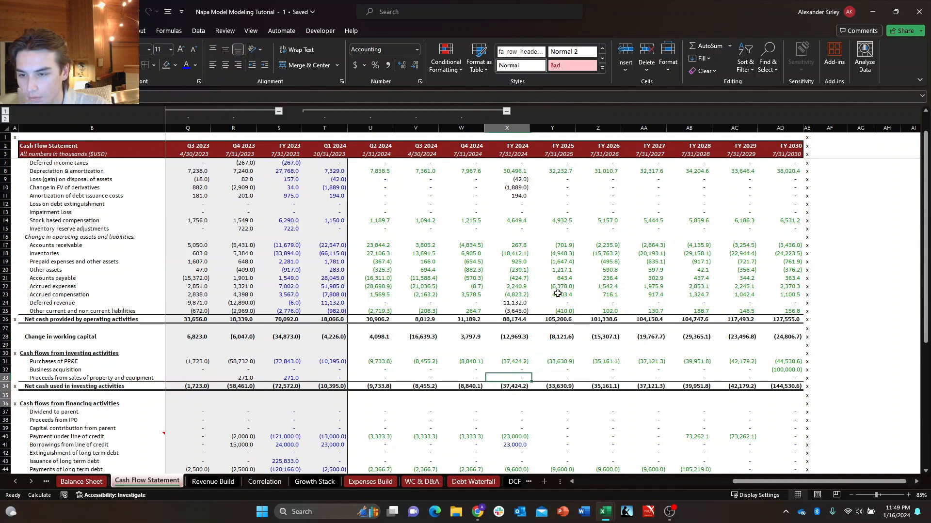
pyautogui.press('Right')
pyautogui.press('Left')
pyautogui.press('Left')
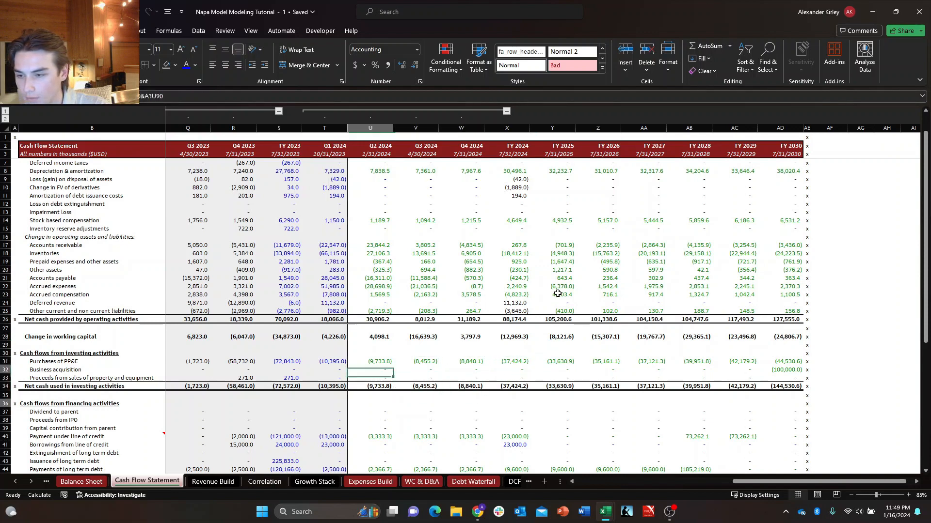
pyautogui.press('Right')
pyautogui.press('Left')
pyautogui.press('Down')
pyautogui.press('Down')
pyautogui.press('Down')
pyautogui.press('Down')
pyautogui.press('Down')
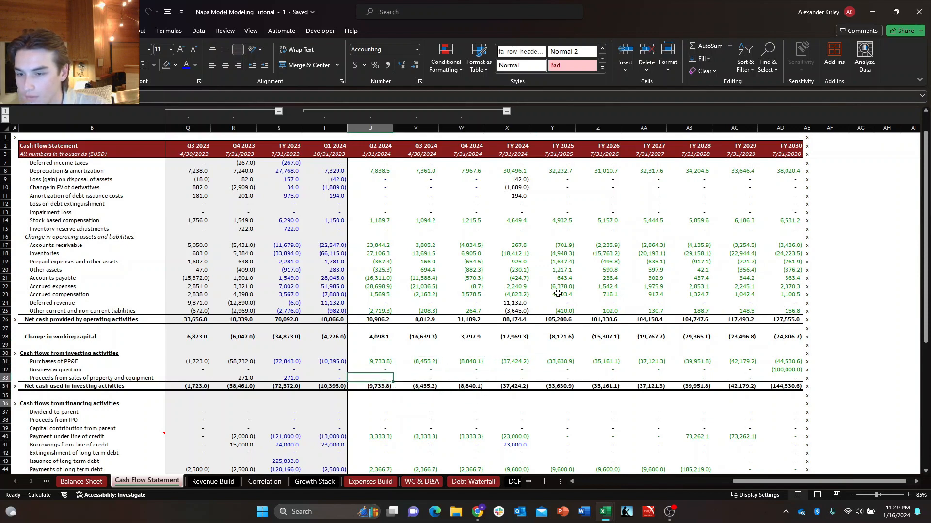
# Check the projected financing activities and the BOP-to-EOP cash rows through FY 2030 for blanks and font colors.
pyautogui.press('Right')
pyautogui.press('Right')
pyautogui.press('Right')
pyautogui.press('Right')
pyautogui.press('Right')
pyautogui.press('Right')
pyautogui.press('Right')
pyautogui.press('Right')
pyautogui.press('Down')
pyautogui.press('Down')
pyautogui.press('Down')
pyautogui.press('Down')
pyautogui.press('Down')
pyautogui.press('Down')
pyautogui.press('Down')
pyautogui.press('Down')
pyautogui.press('Down')
pyautogui.press('Down')
pyautogui.press('Down')
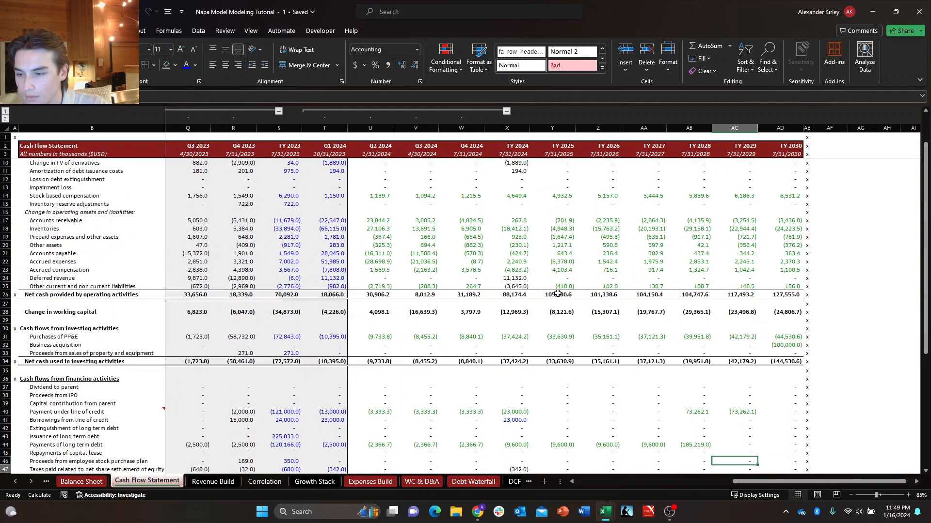
pyautogui.scroll(-2, 558, 293)
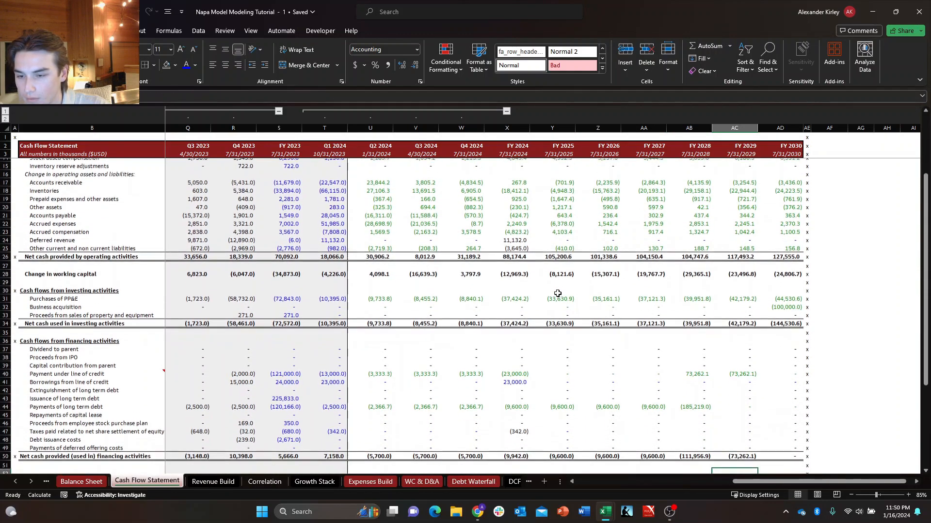
pyautogui.press('Left')
pyautogui.press('Left')
pyautogui.press('Left')
pyautogui.press('Down')
pyautogui.press('Down')
pyautogui.press('Down')
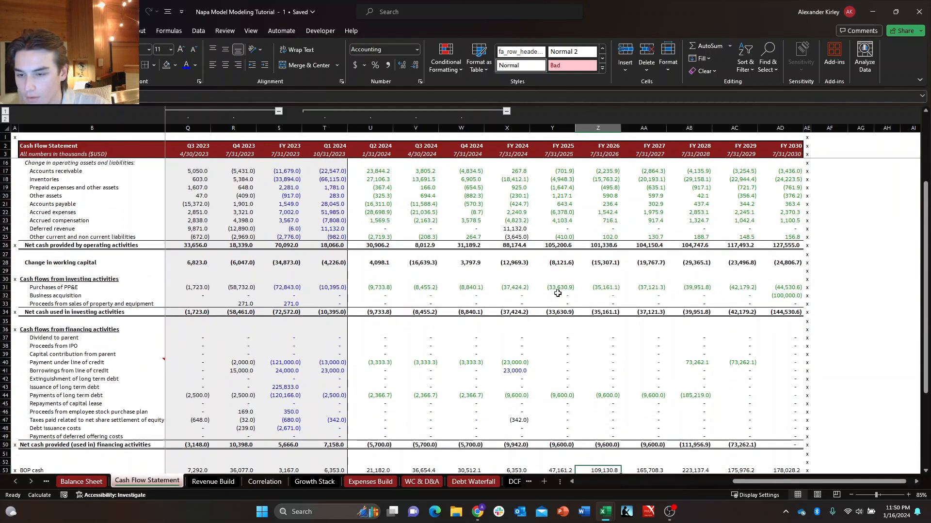
pyautogui.scroll(-3, 557, 294)
pyautogui.press('Down')
pyautogui.press('Down')
pyautogui.press('Down')
pyautogui.press('Down')
pyautogui.press('Down')
pyautogui.press('Left')
pyautogui.press('Right')
pyautogui.press('Right')
pyautogui.press('Right')
pyautogui.press('Right')
pyautogui.press('Right')
pyautogui.press('Right')
pyautogui.press('Up')
pyautogui.press('Up')
pyautogui.press('Up')
pyautogui.press('Up')
pyautogui.press('Up')
pyautogui.press('Up')
pyautogui.press('Up')
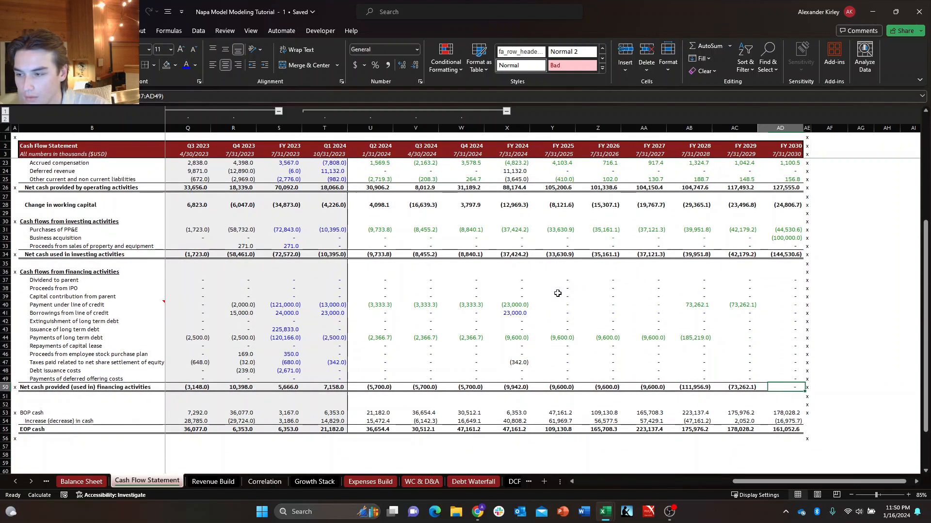
# Look over the Revenue Build sheet's Q1 2024 inputs, followed by the Income Statement and Research Notes sheets.
pyautogui.hotkey('ctrl', 'pagedown')
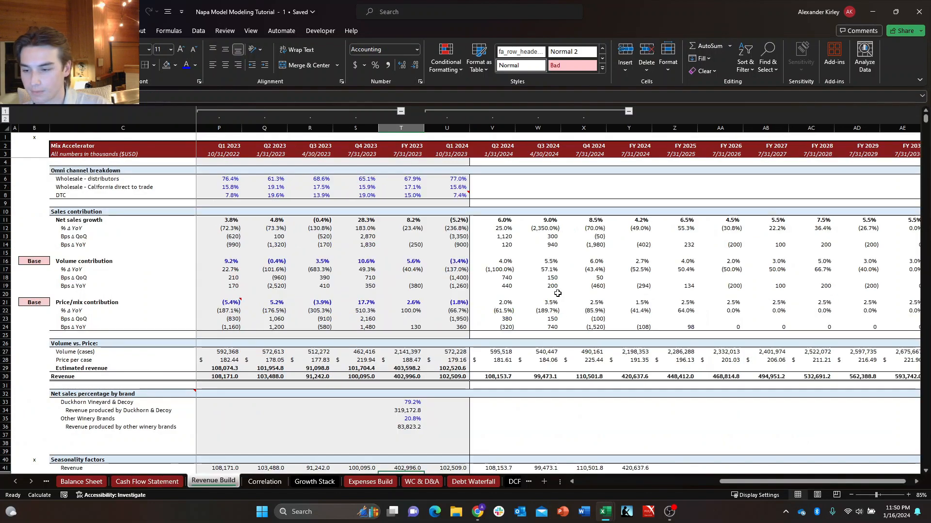
pyautogui.press('Right')
pyautogui.press('Up')
pyautogui.press('Up')
pyautogui.press('Up')
pyautogui.press('Up')
pyautogui.press('Up')
pyautogui.press('Up')
pyautogui.press('Up')
pyautogui.press('Up')
pyautogui.press('Up')
pyautogui.press('Up')
pyautogui.press('Up')
pyautogui.press('Up')
pyautogui.press('Up')
pyautogui.press('Up')
pyautogui.press('Up')
pyautogui.press('Up')
pyautogui.press('Up')
pyautogui.press('Up')
pyautogui.press('Up')
pyautogui.press('Up')
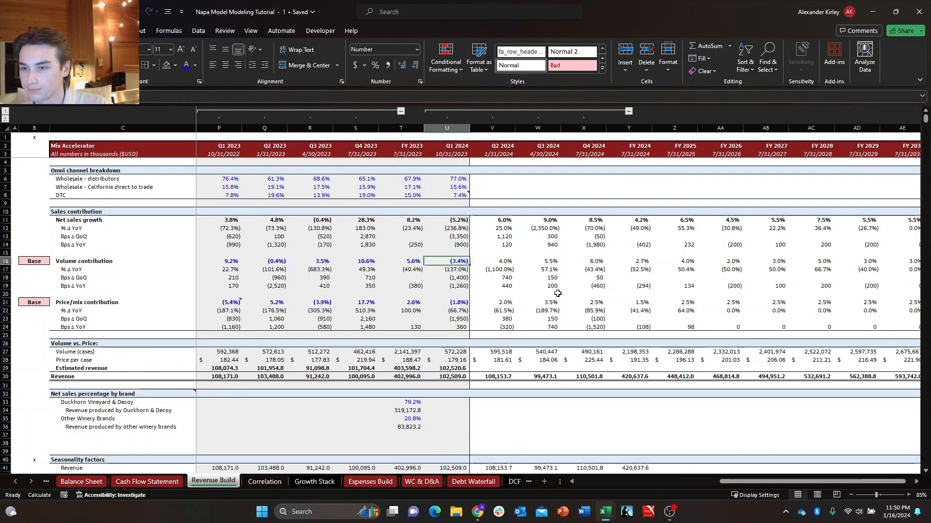
pyautogui.press('Down')
pyautogui.press('Down')
pyautogui.press('Down')
pyautogui.press('Down')
pyautogui.press('Down')
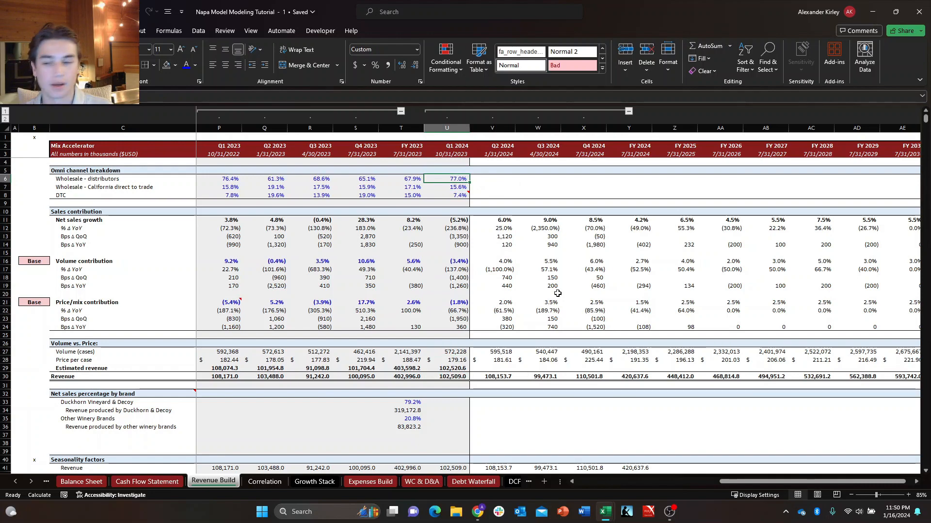
pyautogui.click(47, 482)
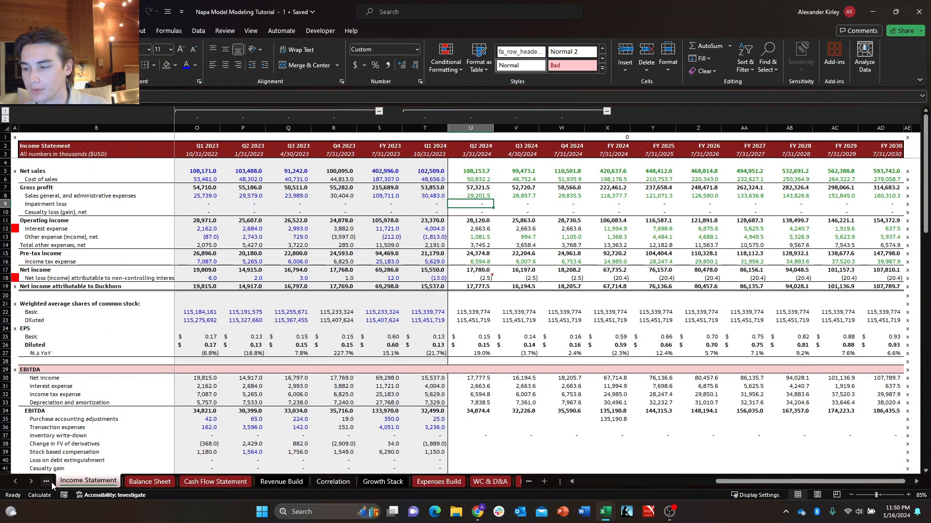
pyautogui.click(46, 482)
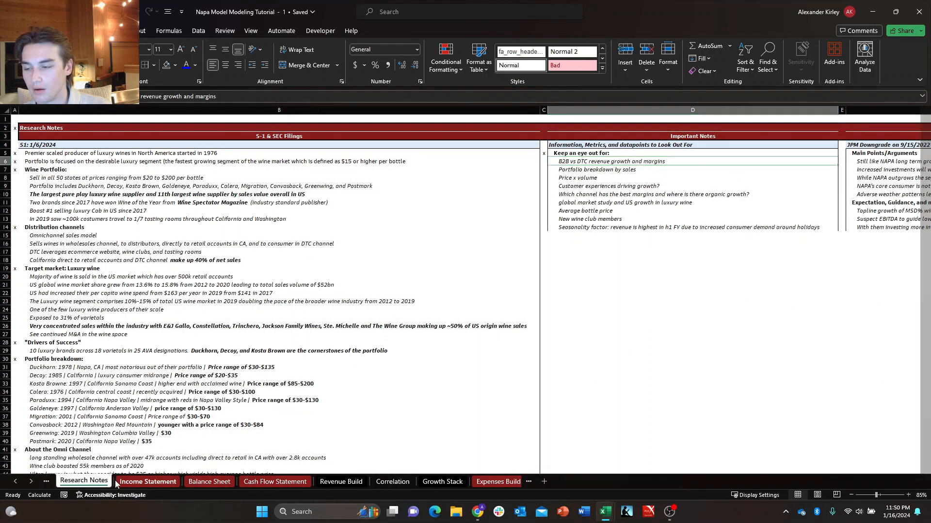
pyautogui.click(148, 482)
pyautogui.click(84, 481)
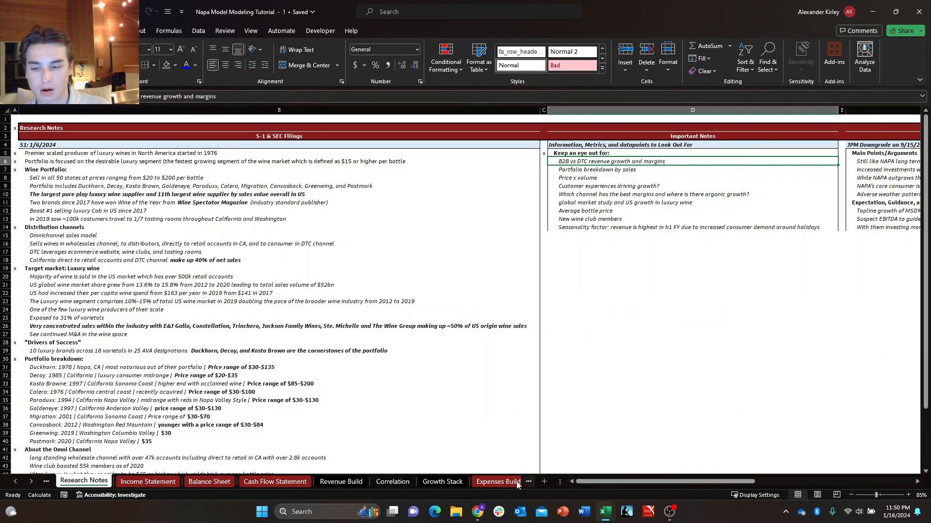
pyautogui.click(498, 482)
pyautogui.click(473, 481)
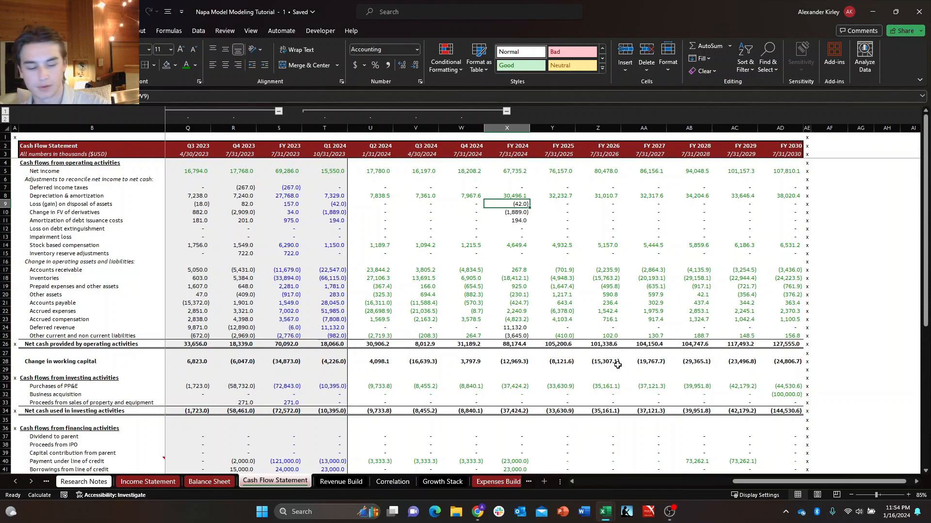
# Add a top border to the Income Statement's EBITDA row from Q2 2024 through FY 2030.
pyautogui.hotkey('ctrl', 'pageup')
pyautogui.hotkey('ctrl', 'pageup')
pyautogui.hotkey('ctrl', 'pageup')
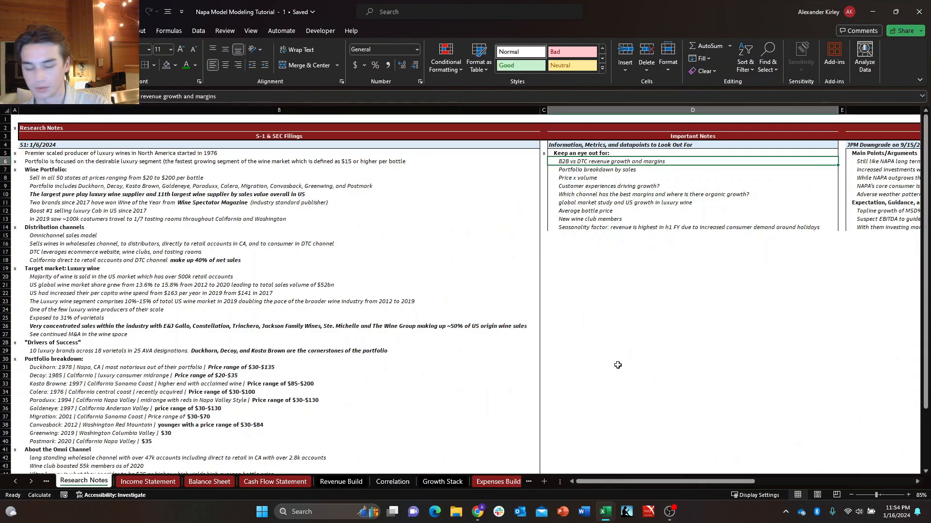
pyautogui.hotkey('ctrl', 'pagedown')
pyautogui.press('Right')
pyautogui.press('Down')
pyautogui.press('Down')
pyautogui.press('Down')
pyautogui.press('Down')
pyautogui.press('Up')
pyautogui.press('Left')
pyautogui.press('Down')
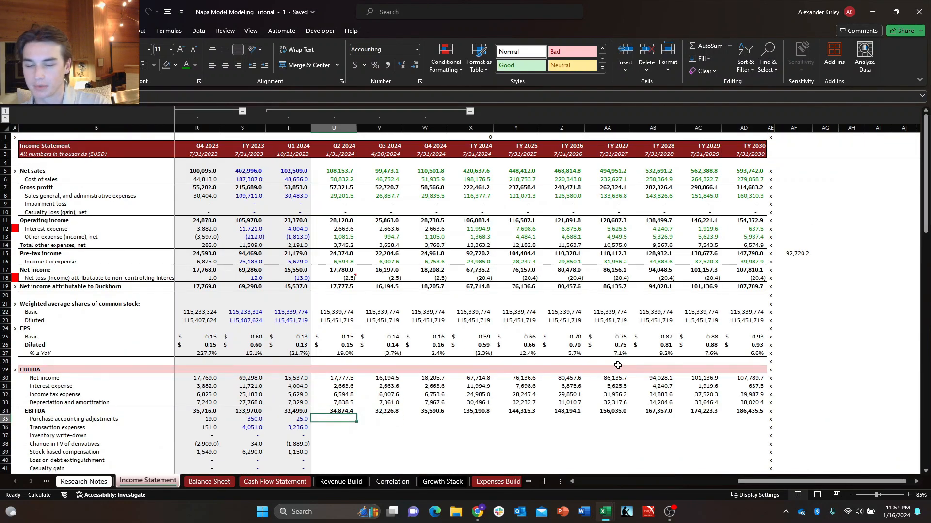
pyautogui.press('Up')
pyautogui.hotkey('ctrl', 'shift', 'Right')
pyautogui.hotkey('alt', 'h')
pyautogui.press('b')
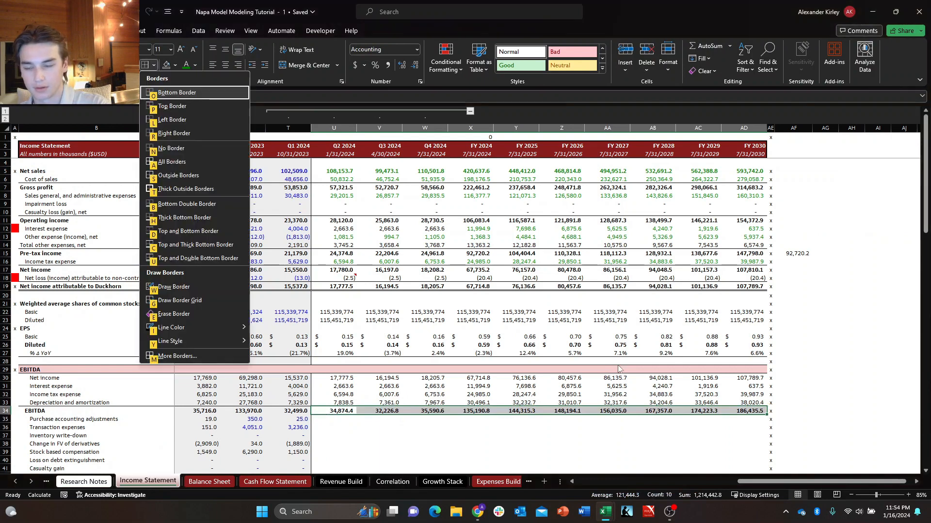
pyautogui.press('p')
# Examine the blank projected add-back rows between EBITDA and Adjusted EBITDA on the Income Statement.
pyautogui.press('Down')
pyautogui.press('Down')
pyautogui.press('Left')
pyautogui.press('Left')
pyautogui.press('Down')
pyautogui.press('Down')
pyautogui.press('Right')
pyautogui.press('Right')
pyautogui.press('Down')
pyautogui.press('Down')
pyautogui.press('Down')
pyautogui.press('Down')
pyautogui.press('Down')
pyautogui.press('Down')
pyautogui.press('Down')
pyautogui.press('Down')
pyautogui.press('Down')
pyautogui.press('Down')
pyautogui.press('Down')
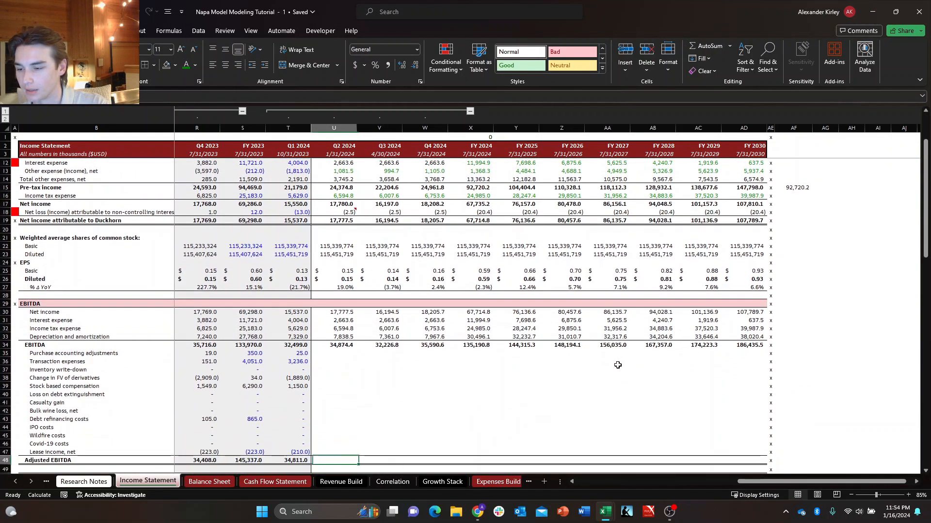
# Enter 0 for Purchase accounting adjustments in Q2 2024.
pyautogui.press('Up')
pyautogui.press('Up')
pyautogui.press('Up')
pyautogui.press('Up')
pyautogui.press('Up')
pyautogui.press('Up')
pyautogui.press('Up')
pyautogui.press('Up')
pyautogui.press('Up')
pyautogui.press('Up')
pyautogui.press('Up')
pyautogui.press('Up')
pyautogui.press('Up')
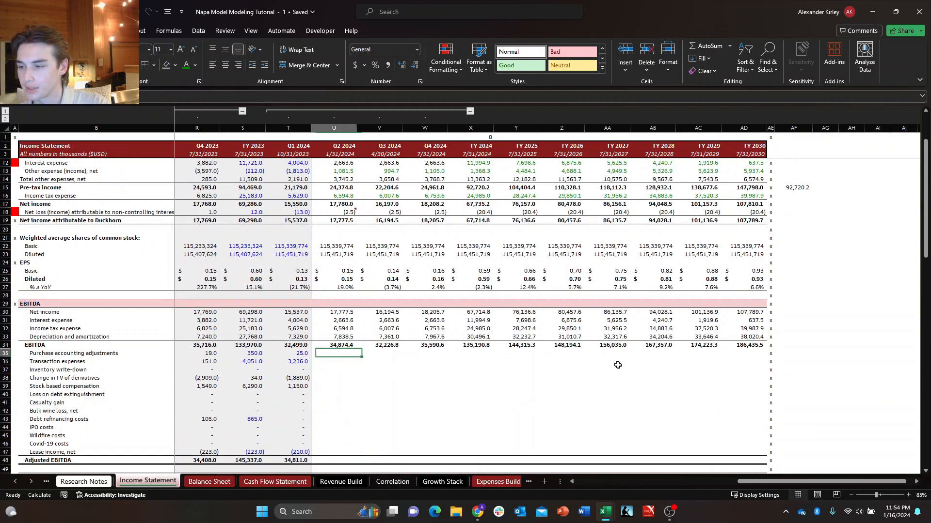
pyautogui.press('Right')
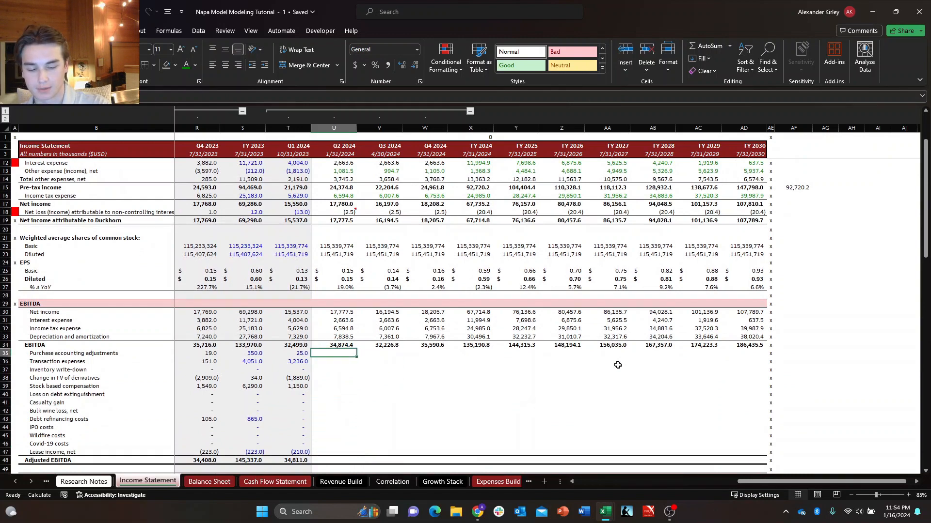
pyautogui.write('0')
pyautogui.press('Right')
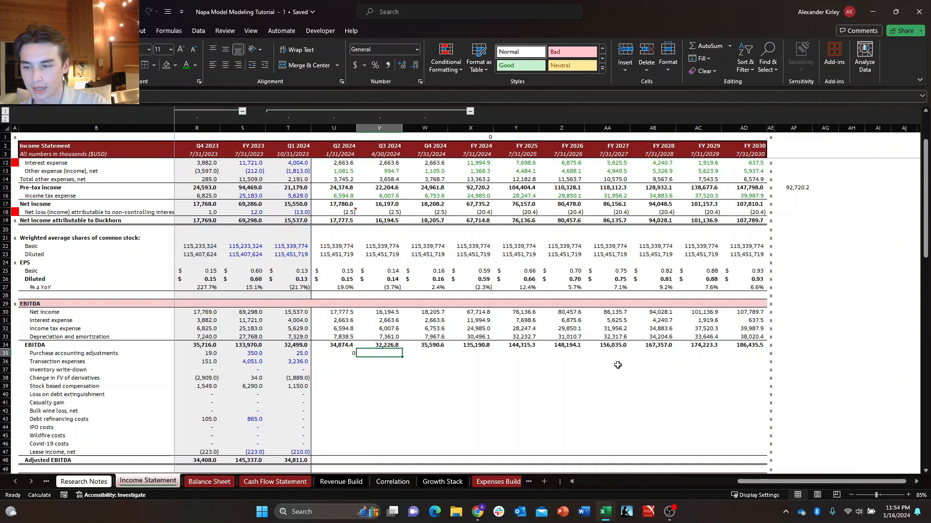
# Link the Q3 2024 Purchase accounting adjustments cell to the prior quarter with a reference to U35.
pyautogui.press('Left')
pyautogui.press('Down')
pyautogui.press('Down')
pyautogui.press('Down')
pyautogui.press('Down')
pyautogui.press('Right')
pyautogui.press('Up')
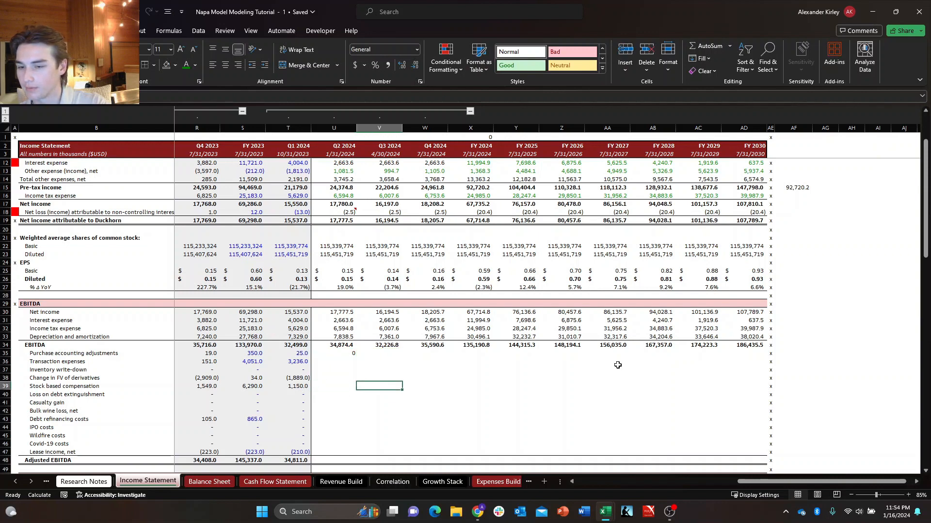
pyautogui.press('Left')
pyautogui.press('Up')
pyautogui.press('Up')
pyautogui.press('Up')
pyautogui.press('Up')
pyautogui.press('Right')
pyautogui.write('=U35')
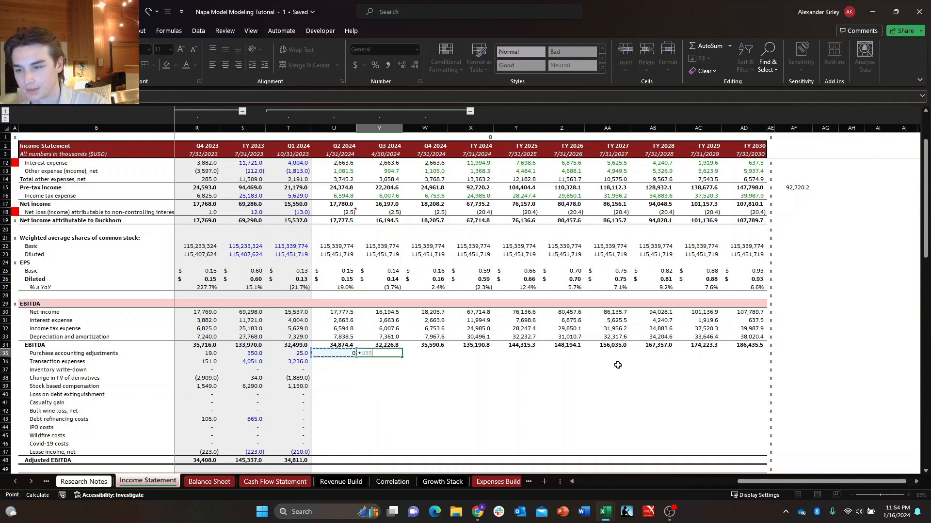
pyautogui.hotkey('ctrl', 'Return')
# Fill the Q3 2024 Purchase accounting adjustments formula across through FY 2030.
pyautogui.hotkey('shift', 'Right')
pyautogui.hotkey('shift', 'Right')
pyautogui.hotkey('shift', 'Right')
pyautogui.hotkey('shift', 'Left')
pyautogui.hotkey('shift', 'Left')
pyautogui.hotkey('shift', 'Left')
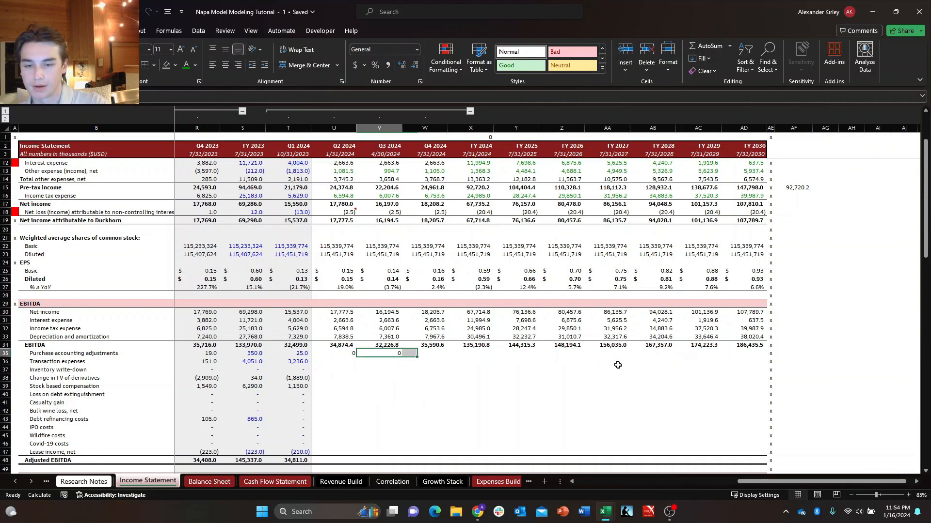
pyautogui.hotkey('ctrl', 'shift', 'Right')
pyautogui.hotkey('ctrl', 'r')
pyautogui.press('Down')
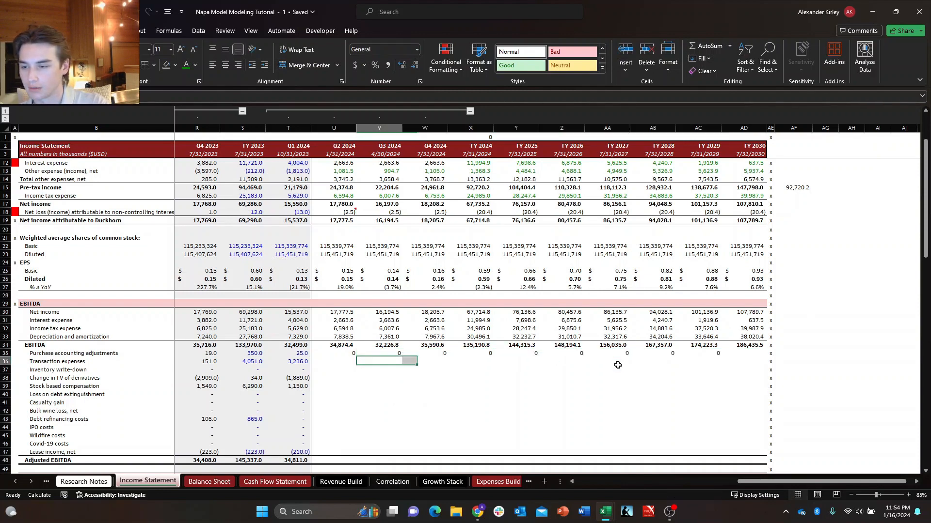
# Copy the projected Purchase accounting adjustments row down through Transaction expenses, Inventory write-down and Change in FV of derivatives.
pyautogui.press('Left')
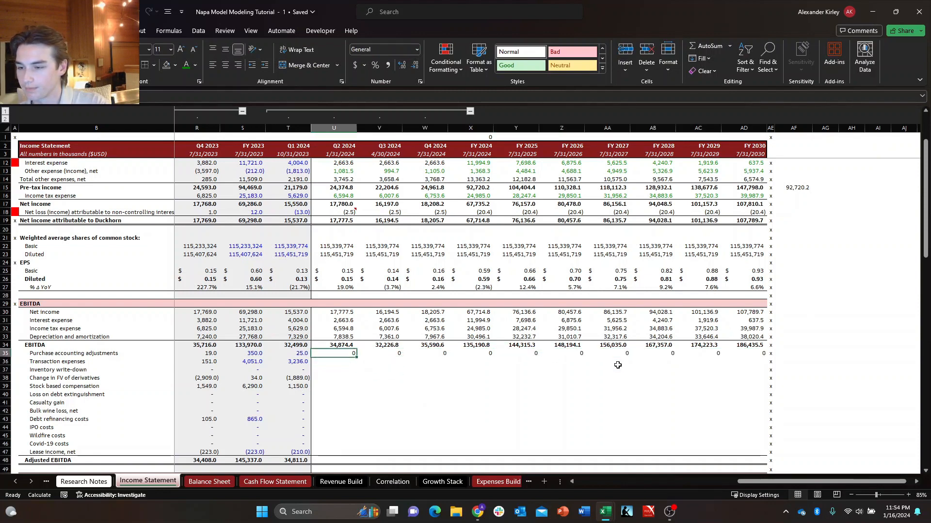
pyautogui.hotkey('ctrl', 'shift', 'Right')
pyautogui.hotkey('shift', 'Down')
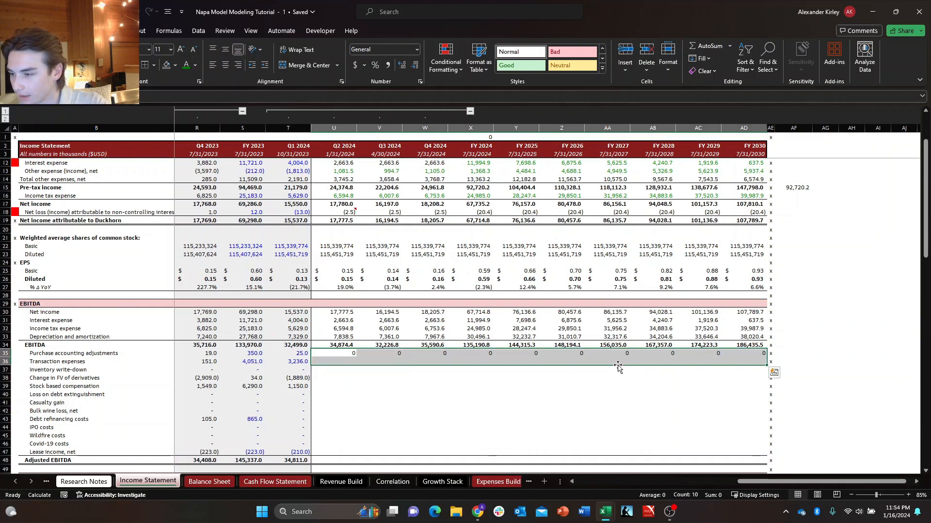
pyautogui.hotkey('shift', 'Down')
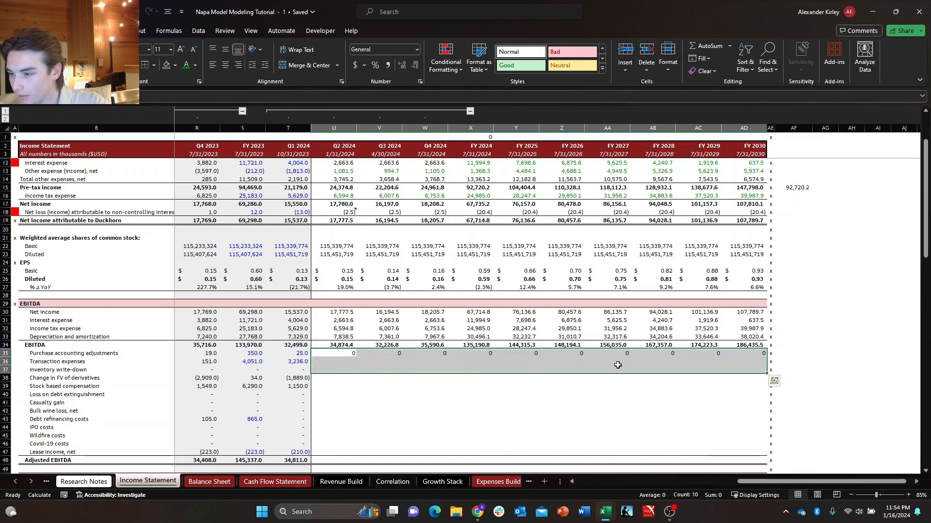
pyautogui.hotkey('shift', 'Down')
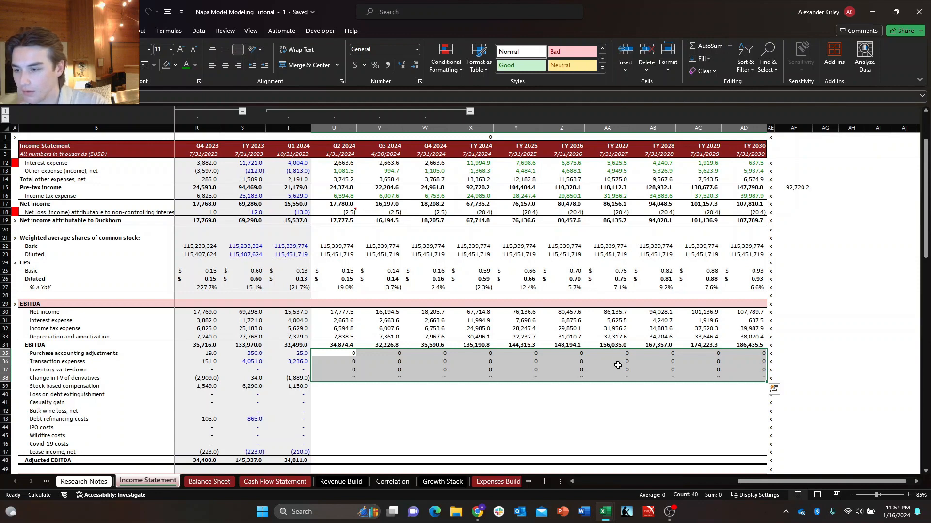
# Link Q2 2024 Stock based compensation in the add-backs to the Stock based compensation line (U49) on the WC & D&A sheet.
pyautogui.press('Down')
pyautogui.press('Down')
pyautogui.press('Down')
pyautogui.press('Down')
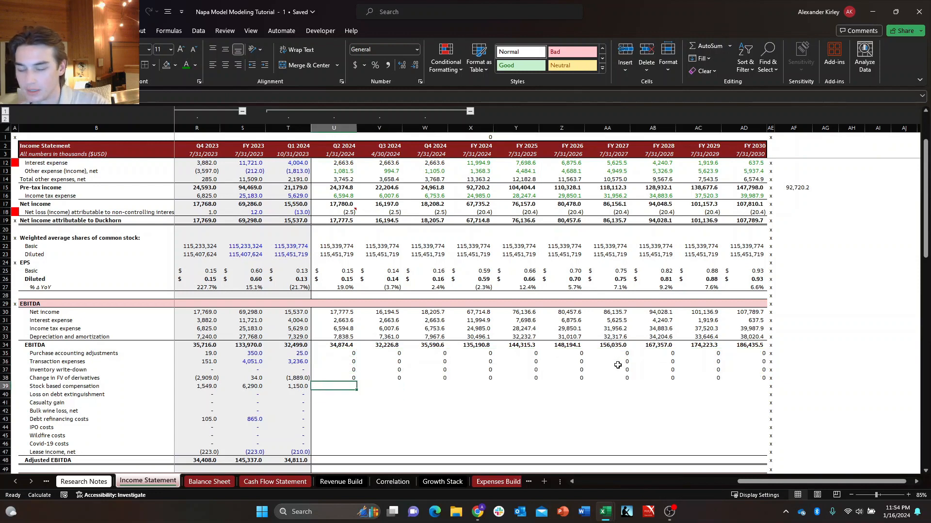
pyautogui.write('+')
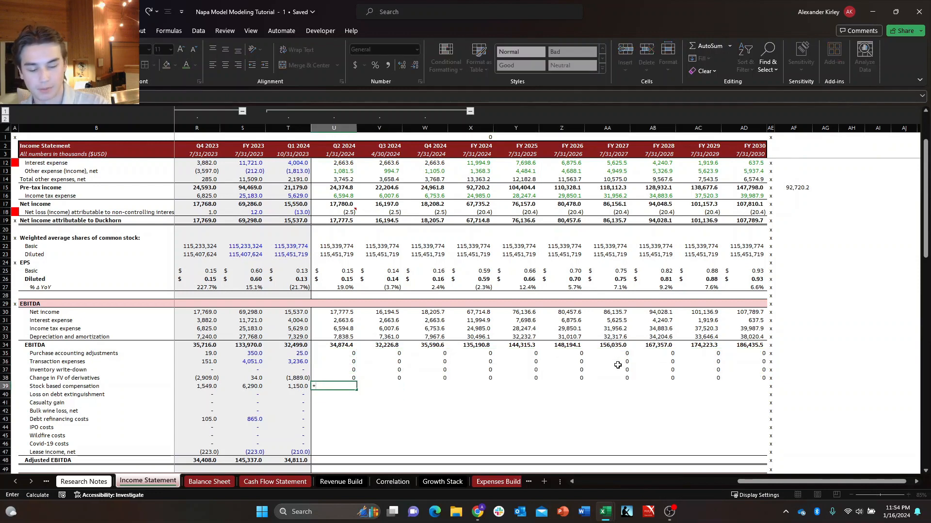
pyautogui.hotkey('ctrl', 'pagedown')
pyautogui.hotkey('ctrl', 'pagedown')
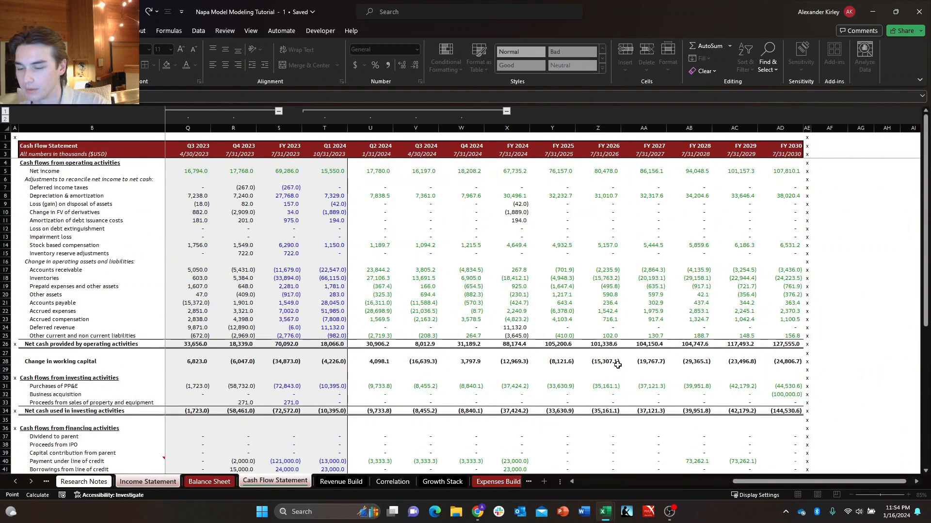
pyautogui.hotkey('ctrl', 'pagedown')
pyautogui.hotkey('ctrl', 'pagedown')
pyautogui.hotkey('ctrl', 'pagedown')
pyautogui.hotkey('ctrl', 'pagedown')
pyautogui.hotkey('ctrl', 'pagedown')
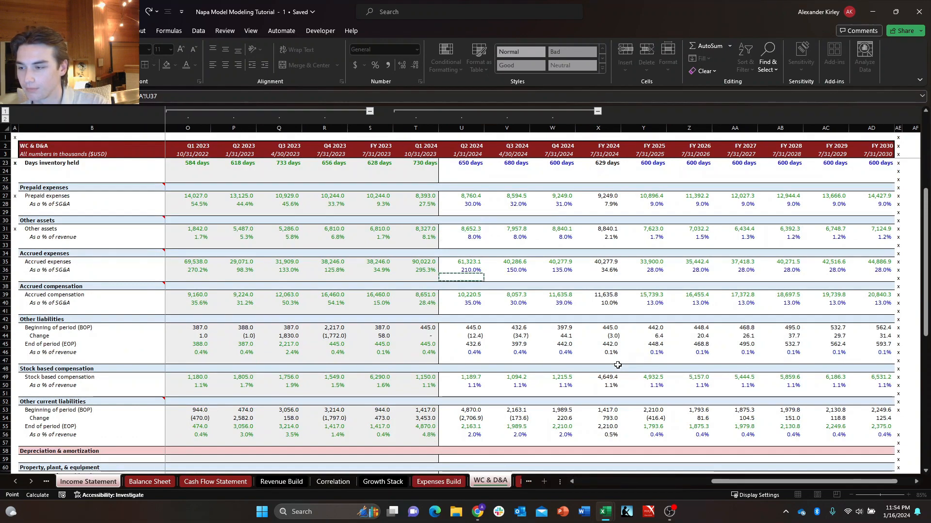
pyautogui.press('Down')
pyautogui.press('Down')
pyautogui.press('Down')
pyautogui.press('Down')
pyautogui.press('Down')
pyautogui.press('Down')
pyautogui.press('Down')
pyautogui.press('Down')
pyautogui.press('Down')
pyautogui.press('Down')
pyautogui.press('Down')
pyautogui.press('Down')
pyautogui.press('Left')
pyautogui.press('Return')
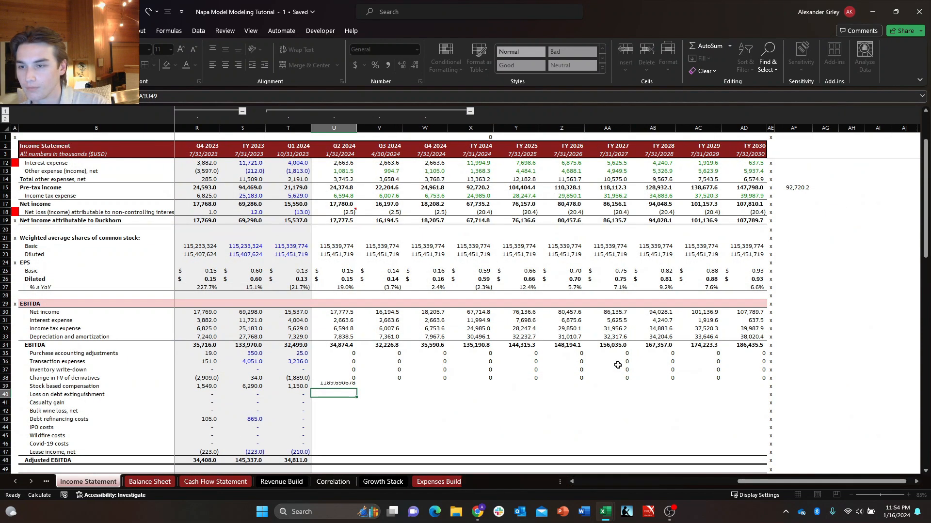
# Fill the Q2 2024 Stock based compensation link across through FY 2030.
pyautogui.press('Up')
pyautogui.hotkey('ctrl', 'shift', 'Right')
pyautogui.hotkey('shift', 'Left')
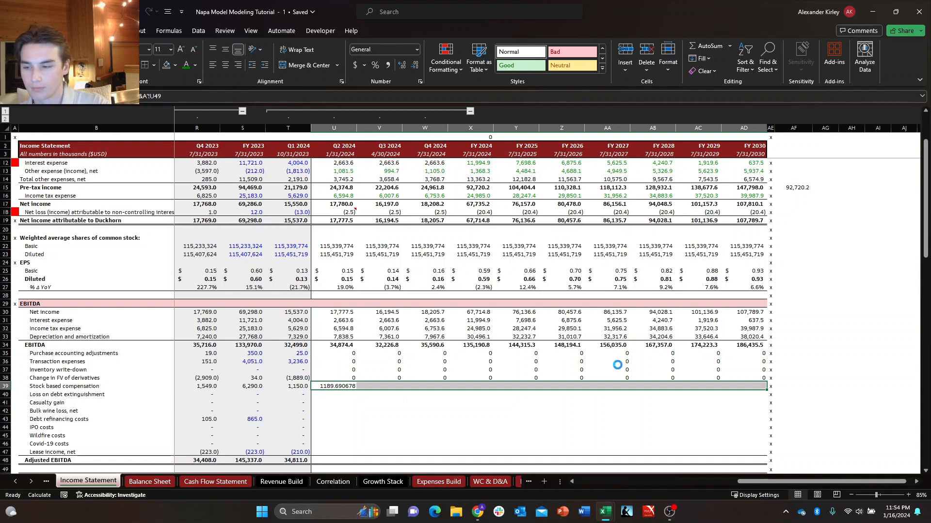
pyautogui.hotkey('ctrl', 'r')
# Link the Q2 2024 Loss on debt extinguishment cell to the prior quarter's value.
pyautogui.press('Down')
pyautogui.press('Down')
pyautogui.press('Right')
pyautogui.press('Up')
pyautogui.press('Up')
pyautogui.press('Left')
pyautogui.press('Down')
pyautogui.press('Down')
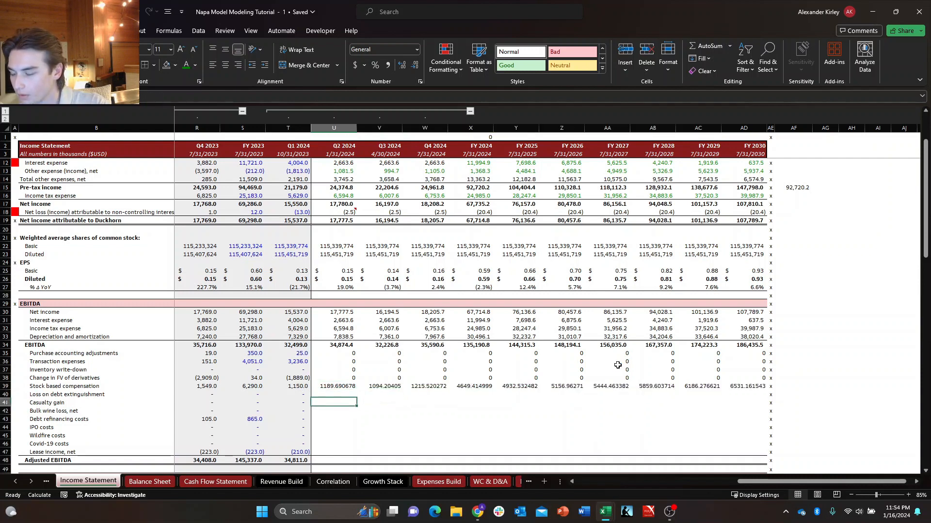
pyautogui.press('Up')
pyautogui.press('Up')
pyautogui.press('Up')
pyautogui.press('Up')
pyautogui.press('Up')
pyautogui.press('Up')
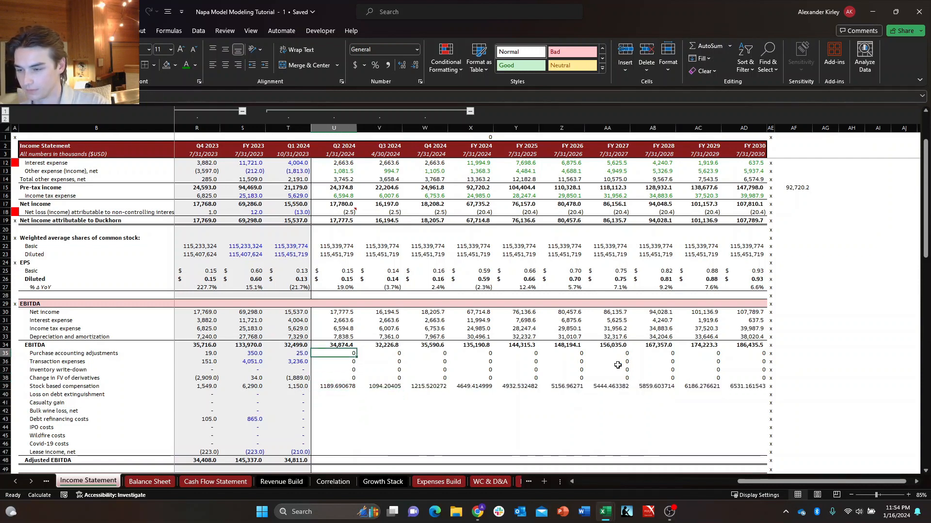
pyautogui.press('Down')
pyautogui.press('Down')
pyautogui.press('Down')
pyautogui.press('Down')
pyautogui.press('Down')
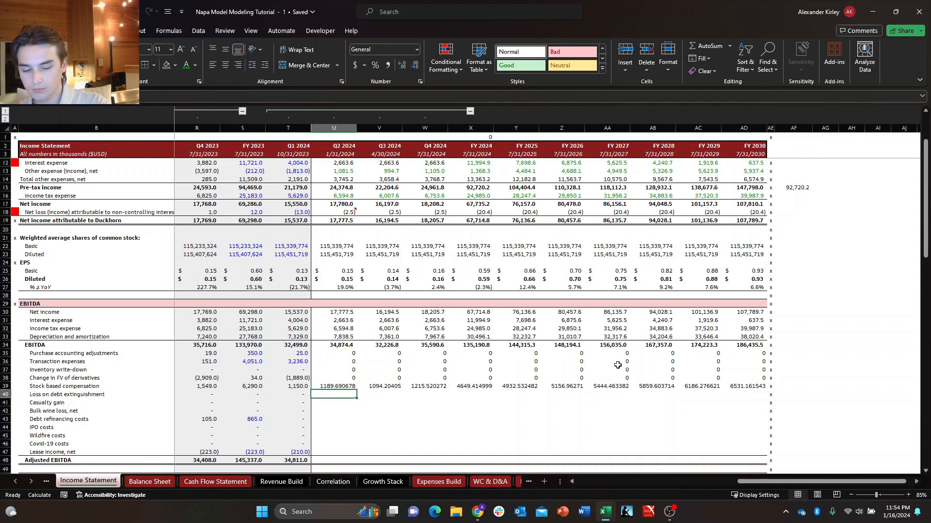
pyautogui.write('=')
pyautogui.press('Left')
pyautogui.press('Return')
# Fill the Q2 2024 Loss on debt extinguishment formula down the remaining add-back lines through Lease income, net.
pyautogui.press('Up')
pyautogui.hotkey('shift', 'Down')
pyautogui.hotkey('shift', 'Down')
pyautogui.hotkey('shift', 'Down')
pyautogui.hotkey('shift', 'Down')
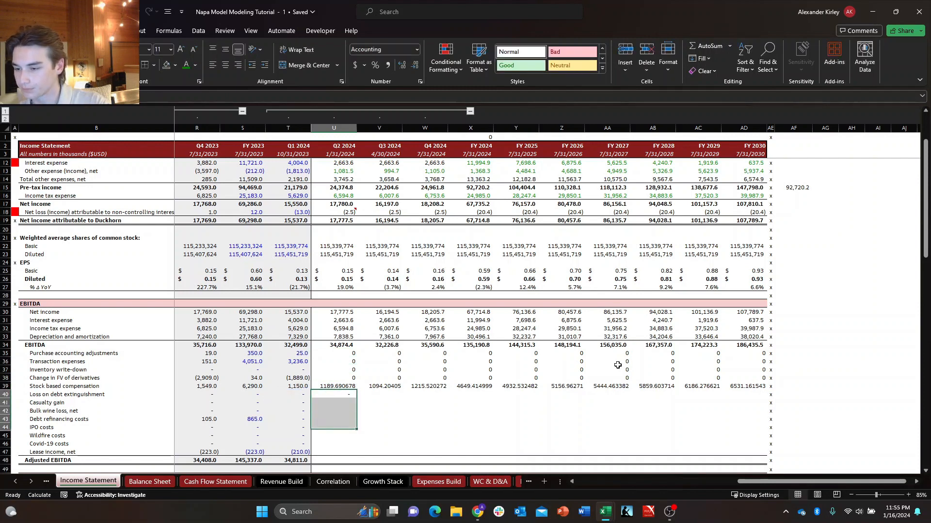
pyautogui.hotkey('shift', 'Down')
pyautogui.hotkey('shift', 'Down')
pyautogui.hotkey('shift', 'Down')
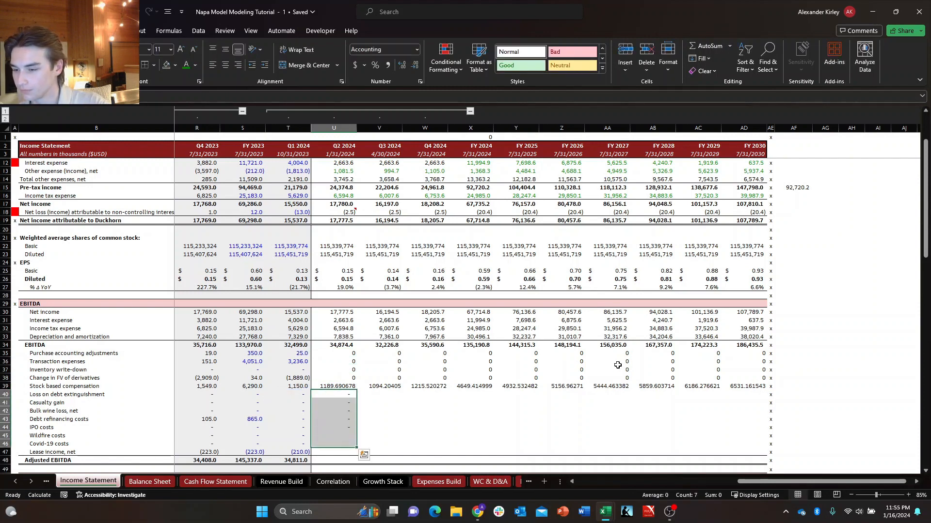
pyautogui.hotkey('ctrl', 'd')
# Copy the projected Purchase accounting adjustments row into Lease income, net for Q2 2024 through FY 2030.
pyautogui.press('Down')
pyautogui.press('Down')
pyautogui.press('Down')
pyautogui.press('Down')
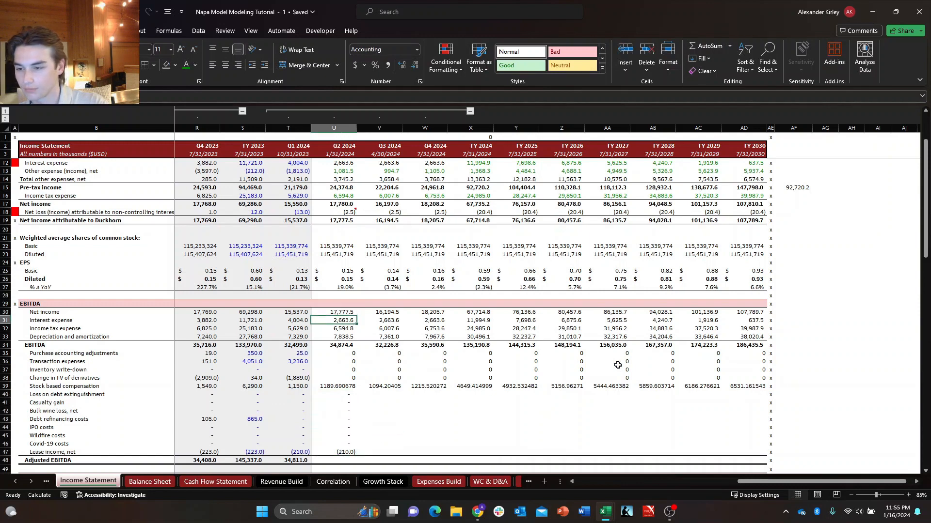
pyautogui.press('Down')
pyautogui.press('Down')
pyautogui.press('Down')
pyautogui.press('Down')
pyautogui.hotkey('ctrl', 'shift', 'Right')
pyautogui.hotkey('shift', 'Left')
pyautogui.hotkey('ctrl', 'c')
pyautogui.hotkey('ctrl', 'Down')
pyautogui.hotkey('ctrl', 'Down')
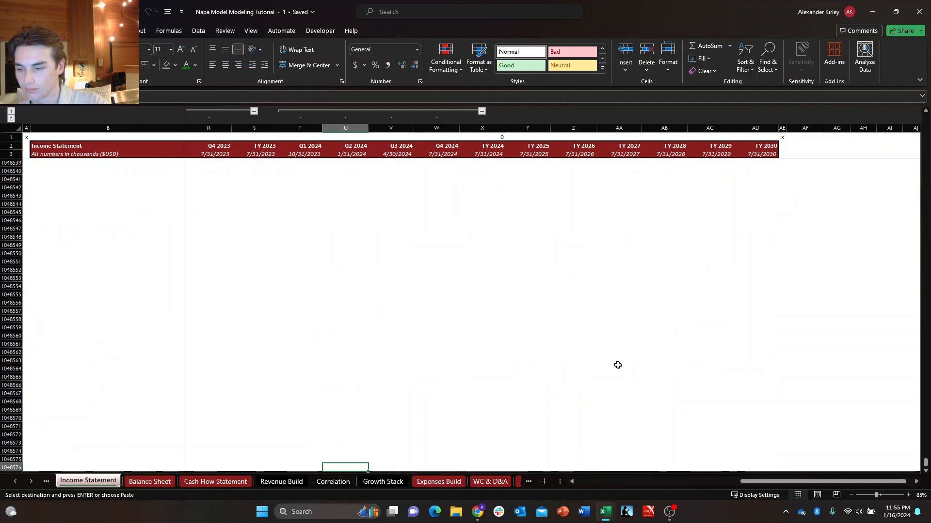
pyautogui.hotkey('ctrl', 'Up')
pyautogui.hotkey('ctrl', 'v')
pyautogui.press('Down')
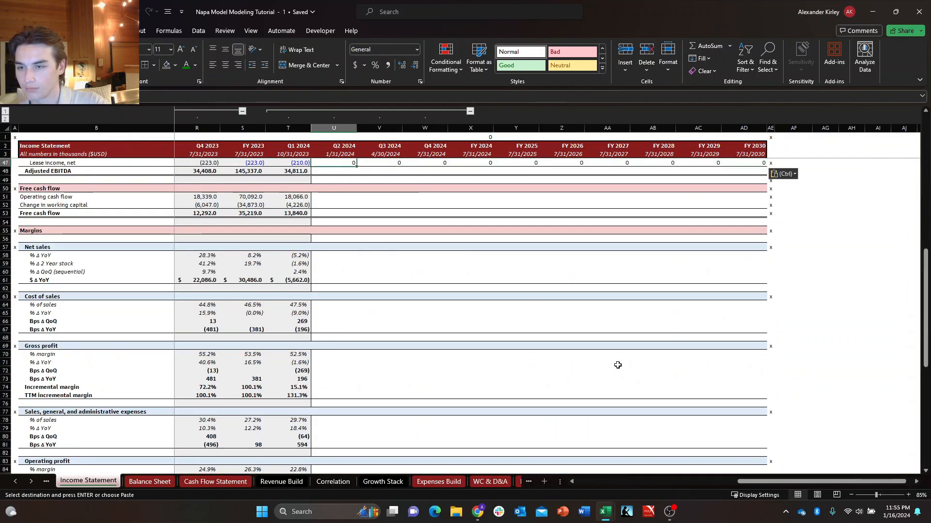
pyautogui.press('Escape')
# Review the projected EBITDA section and its add-back rows for remaining gaps and inconsistent number formatting.
pyautogui.press('Up')
pyautogui.press('Up')
pyautogui.press('Up')
pyautogui.press('Up')
pyautogui.press('Up')
pyautogui.press('Up')
pyautogui.press('Up')
pyautogui.press('Up')
pyautogui.press('Up')
pyautogui.press('Up')
pyautogui.press('Up')
pyautogui.press('Up')
pyautogui.press('Up')
pyautogui.press('Up')
pyautogui.press('Up')
pyautogui.press('Up')
pyautogui.press('Up')
pyautogui.press('Down')
pyautogui.press('Down')
pyautogui.press('Down')
pyautogui.press('Down')
pyautogui.press('Down')
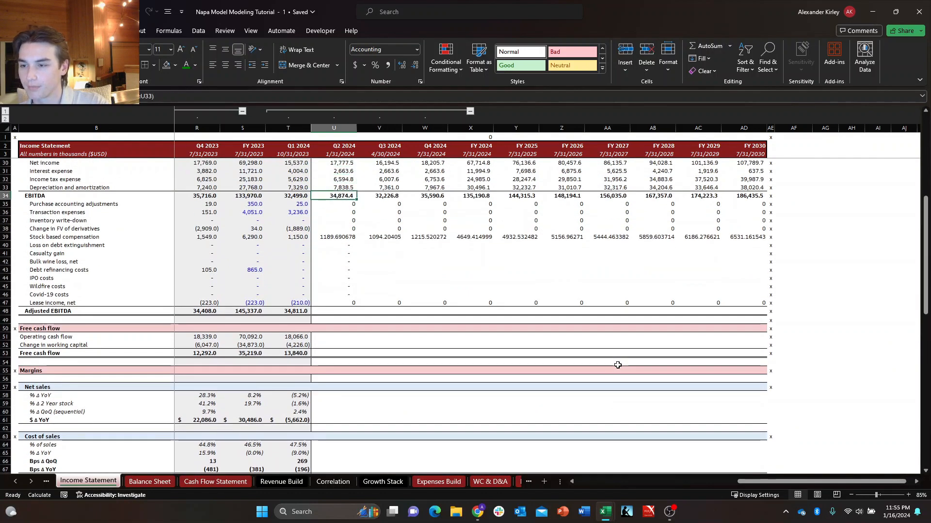
pyautogui.press('Right')
pyautogui.press('Left')
pyautogui.press('Up')
pyautogui.hotkey('ctrl', 'Up')
pyautogui.hotkey('ctrl', 'Up')
pyautogui.hotkey('ctrl', 'Up')
pyautogui.press('Down')
pyautogui.press('Down')
pyautogui.press('Down')
pyautogui.press('Down')
pyautogui.press('Down')
pyautogui.press('Down')
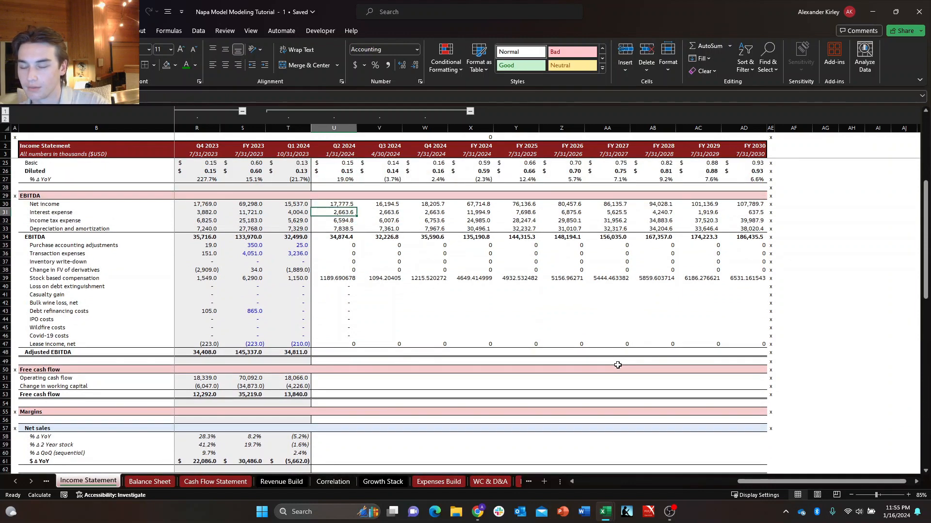
pyautogui.press('Down')
pyautogui.press('Down')
pyautogui.press('Down')
pyautogui.press('Down')
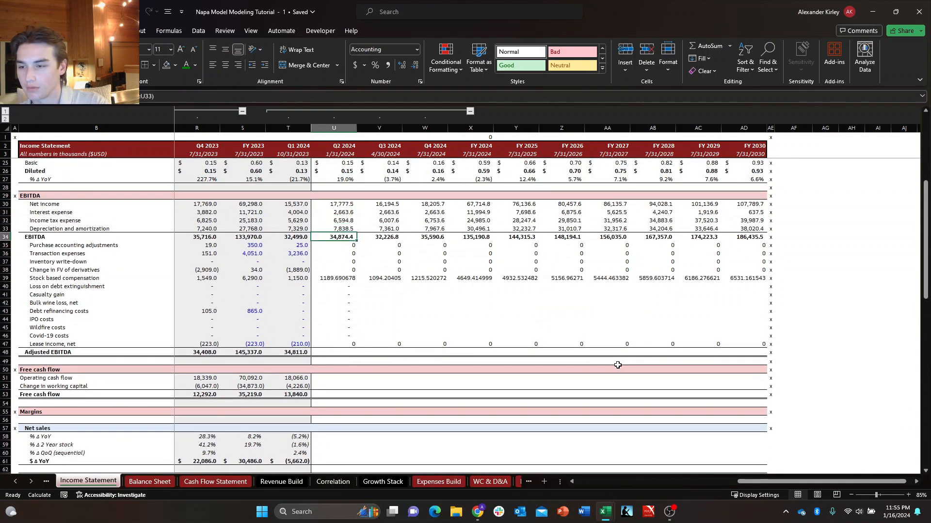
# Apply the custom one-decimal accounting format with dashes for zeros to the projected cells from Purchase accounting adjustments through the Margins heading.
pyautogui.hotkey('ctrl', 'shift', 'Down')
pyautogui.hotkey('shift', 'Down')
pyautogui.hotkey('shift', 'Down')
pyautogui.hotkey('shift', 'Down')
pyautogui.hotkey('shift', 'Down')
pyautogui.hotkey('shift', 'Down')
pyautogui.hotkey('shift', 'Down')
pyautogui.hotkey('shift', 'Down')
pyautogui.hotkey('shift', 'Down')
pyautogui.hotkey('shift', 'Down')
pyautogui.hotkey('shift', 'Down')
pyautogui.hotkey('shift', 'Down')
pyautogui.hotkey('shift', 'Down')
pyautogui.hotkey('shift', 'Down')
pyautogui.hotkey('shift', 'Down')
pyautogui.hotkey('shift', 'Down')
pyautogui.hotkey('shift', 'Down')
pyautogui.hotkey('shift', 'Down')
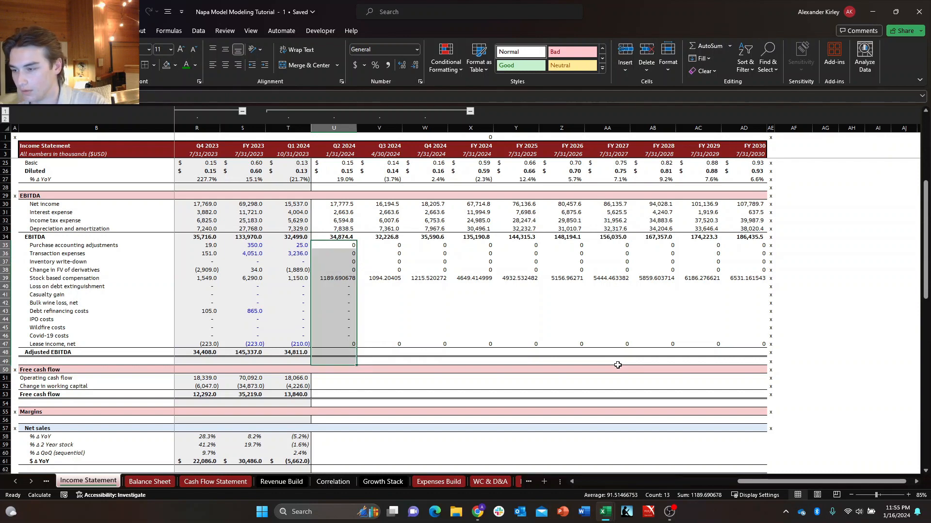
pyautogui.hotkey('shift', 'Up')
pyautogui.hotkey('shift', 'Up')
pyautogui.hotkey('shift', 'Up')
pyautogui.hotkey('shift', 'Up')
pyautogui.hotkey('shift', 'Up')
pyautogui.hotkey('shift', 'Up')
pyautogui.hotkey('shift', 'Up')
pyautogui.hotkey('shift', 'Up')
pyautogui.hotkey('shift', 'Up')
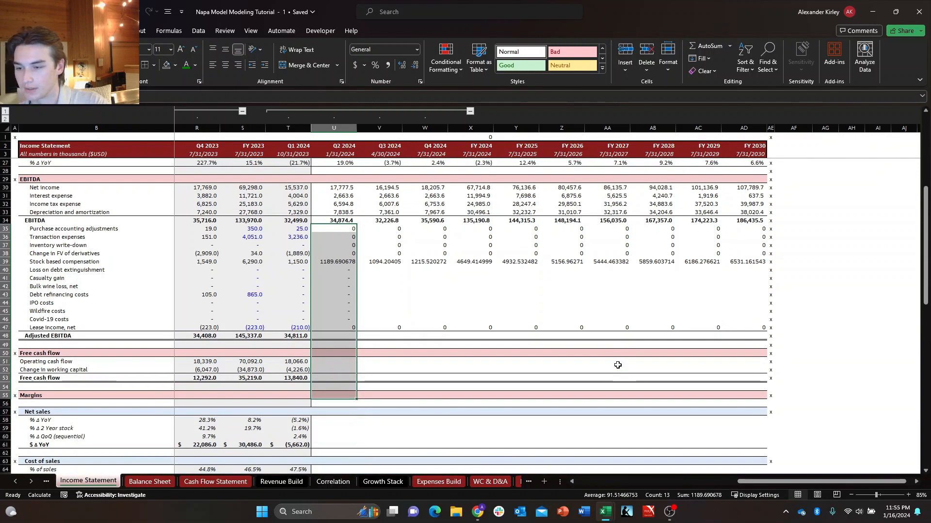
pyautogui.hotkey('shift', 'Right')
pyautogui.hotkey('shift', 'Right')
pyautogui.hotkey('shift', 'Right')
pyautogui.hotkey('shift', 'Right')
pyautogui.hotkey('shift', 'Right')
pyautogui.hotkey('shift', 'Right')
pyautogui.hotkey('shift', 'Right')
pyautogui.hotkey('shift', 'Right')
pyautogui.hotkey('shift', 'Right')
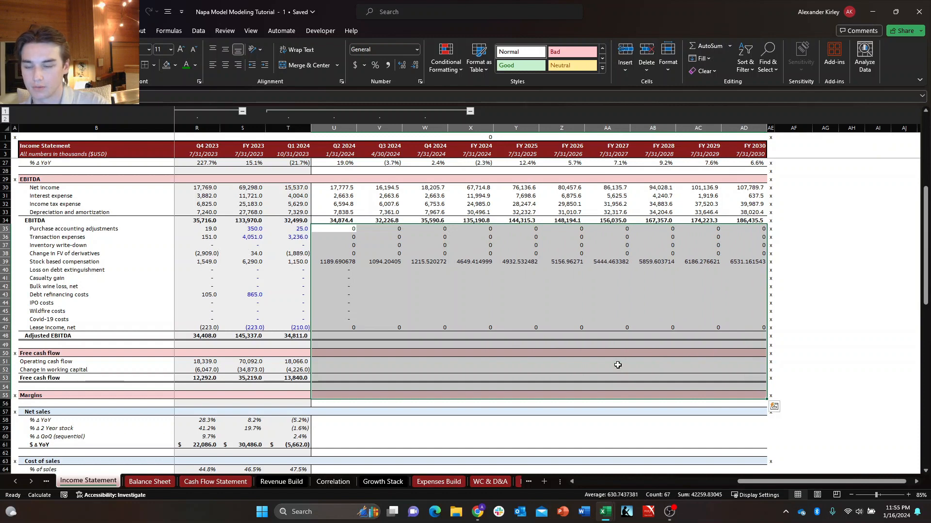
pyautogui.hotkey('ctrl', '1')
pyautogui.press('Down')
pyautogui.press('Down')
pyautogui.press('Down')
pyautogui.press('Down')
pyautogui.press('Down')
pyautogui.press('Down')
pyautogui.press('Down')
pyautogui.press('Down')
pyautogui.press('Down')
pyautogui.press('Down')
pyautogui.press('Down')
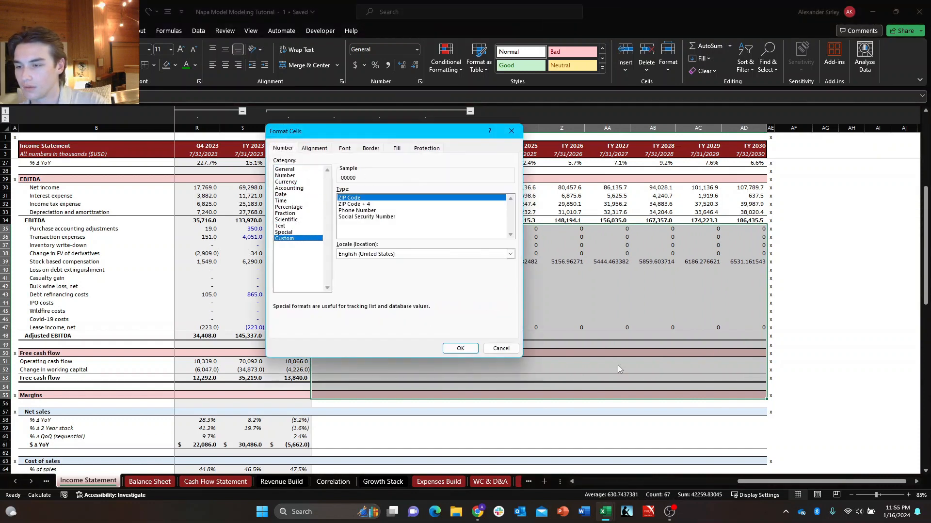
pyautogui.click(420, 259)
pyautogui.scroll(-12, 421, 260)
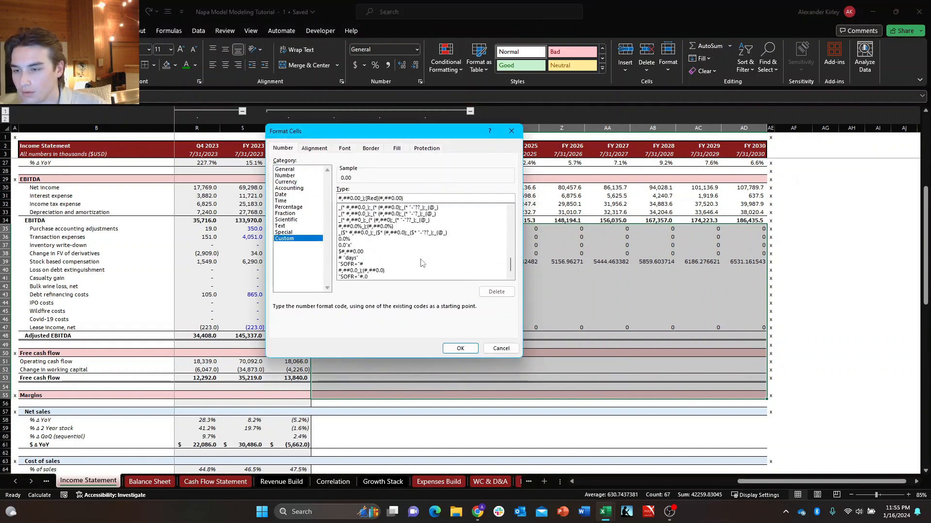
pyautogui.click(407, 215)
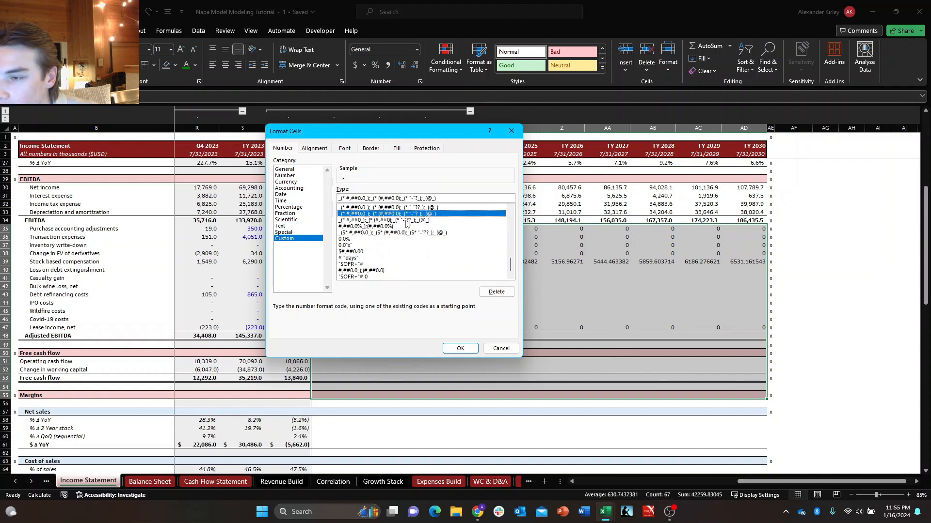
pyautogui.press('Return')
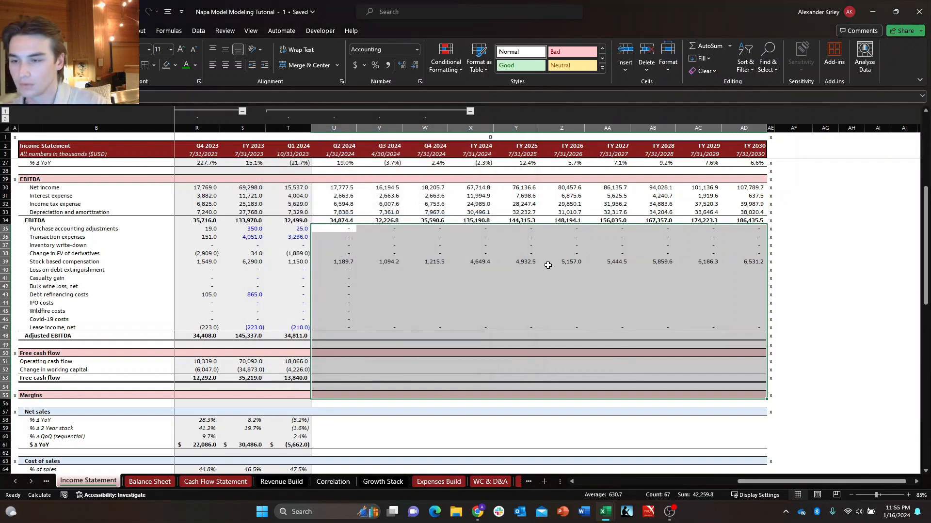
# Fill the Q2 2024 formulas from Loss on debt extinguishment through Covid-19 costs across to FY 2030.
pyautogui.press('Down')
pyautogui.press('Down')
pyautogui.press('Down')
pyautogui.press('Down')
pyautogui.press('Down')
pyautogui.hotkey('shift', 'Down')
pyautogui.hotkey('shift', 'Down')
pyautogui.hotkey('shift', 'Down')
pyautogui.hotkey('shift', 'Down')
pyautogui.hotkey('shift', 'Down')
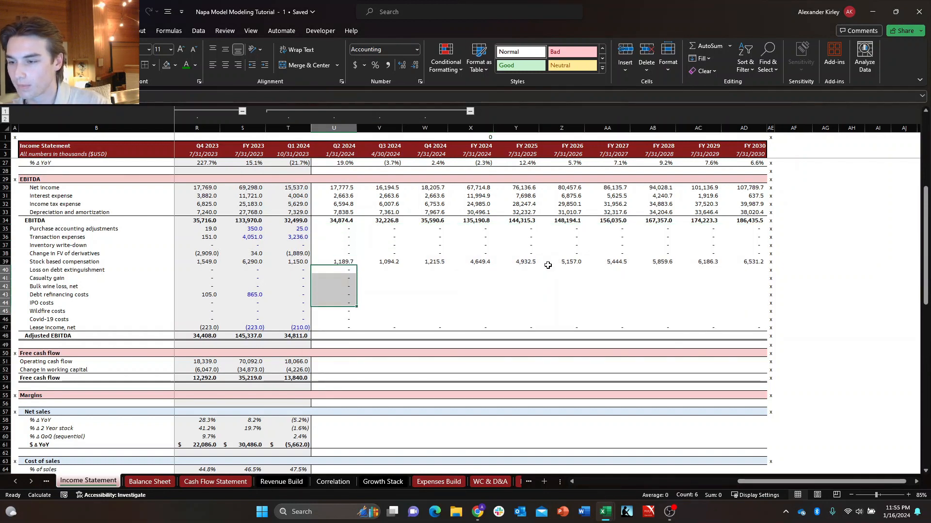
pyautogui.hotkey('shift', 'Right')
pyautogui.hotkey('shift', 'Right')
pyautogui.hotkey('shift', 'Right')
pyautogui.hotkey('shift', 'Right')
pyautogui.hotkey('shift', 'Right')
pyautogui.hotkey('shift', 'Right')
pyautogui.hotkey('shift', 'Right')
pyautogui.hotkey('shift', 'Right')
pyautogui.hotkey('shift', 'Right')
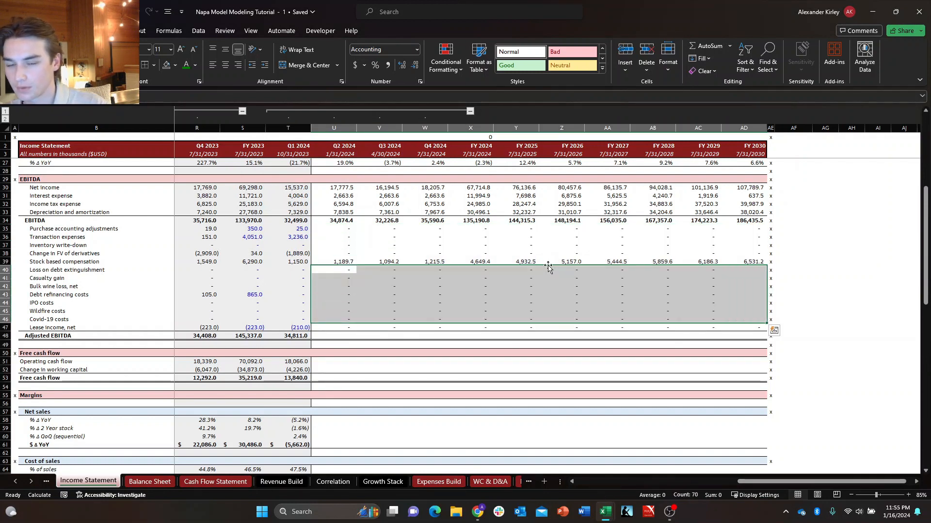
# Set the font colour of the projected Stock based compensation row to green from Q2 2024 through FY 2030.
pyautogui.press('Up')
pyautogui.hotkey('shift', 'Right')
pyautogui.hotkey('shift', 'Right')
pyautogui.hotkey('shift', 'Right')
pyautogui.hotkey('shift', 'Right')
pyautogui.hotkey('shift', 'Right')
pyautogui.hotkey('shift', 'Right')
pyautogui.hotkey('shift', 'Right')
pyautogui.hotkey('shift', 'Right')
pyautogui.hotkey('shift', 'Right')
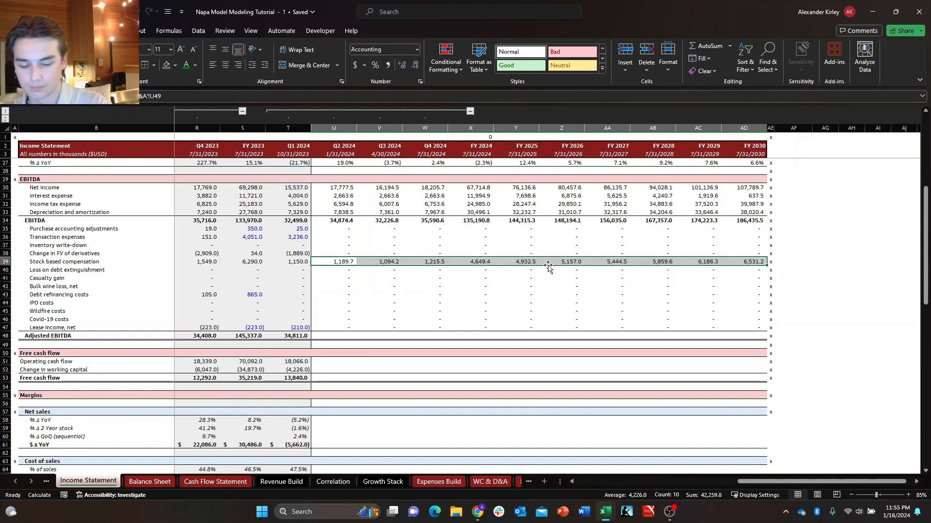
pyautogui.hotkey('alt', 'h')
pyautogui.press('f')
pyautogui.press('c')
pyautogui.press('Return')
pyautogui.press('Down')
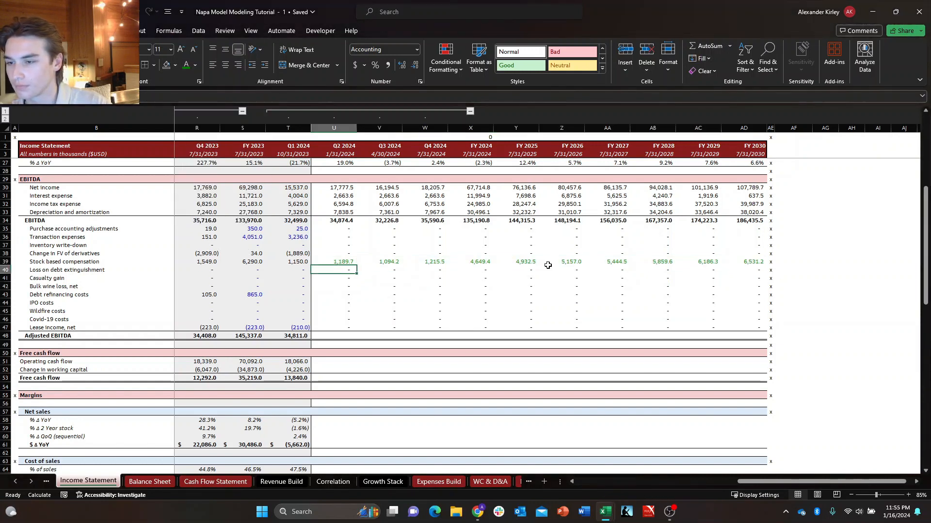
# Check the Q1 2024 Adjusted EBITDA SUM formula and copy it across Q2 2024 through FY 2030.
pyautogui.press('Up')
pyautogui.press('Up')
pyautogui.press('Up')
pyautogui.press('Up')
pyautogui.press('Down')
pyautogui.press('Left')
pyautogui.press('Down')
pyautogui.press('Down')
pyautogui.press('Down')
pyautogui.press('Down')
pyautogui.press('Down')
pyautogui.press('Down')
pyautogui.press('Down')
pyautogui.press('Down')
pyautogui.press('Down')
pyautogui.press('Down')
pyautogui.press('Down')
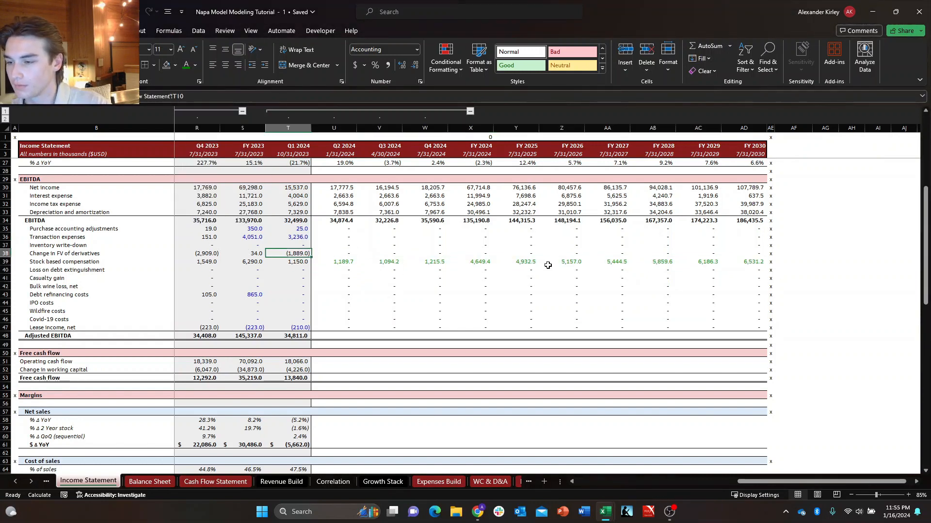
pyautogui.press('F2')
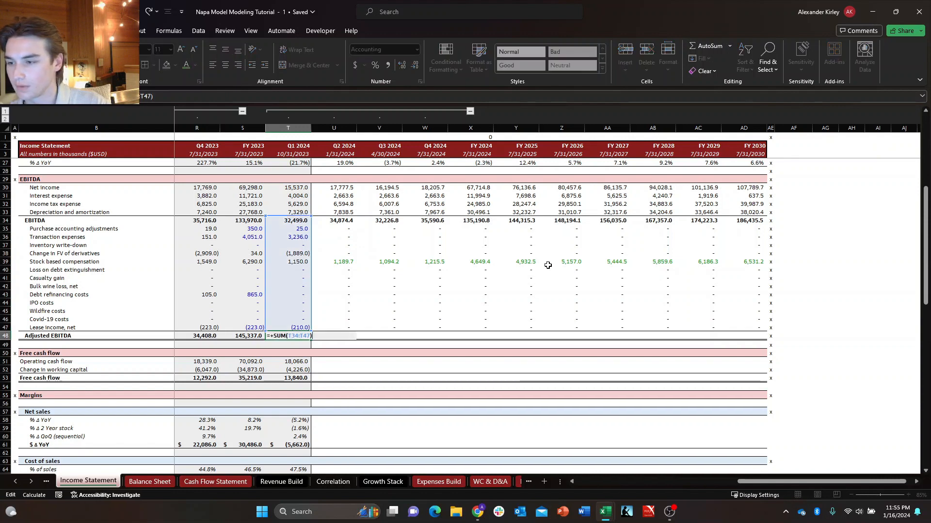
pyautogui.press('Escape')
pyautogui.press('F2')
pyautogui.press('Escape')
pyautogui.hotkey('ctrl', 'c')
pyautogui.press('Right')
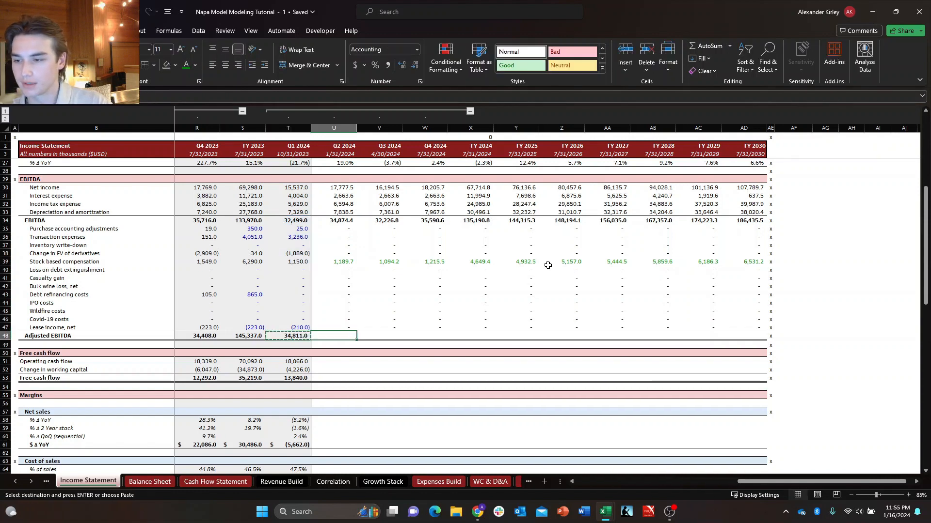
pyautogui.hotkey('shift', 'Right')
pyautogui.hotkey('shift', 'Right')
pyautogui.hotkey('shift', 'Right')
pyautogui.hotkey('shift', 'Right')
pyautogui.hotkey('shift', 'Right')
pyautogui.hotkey('shift', 'Right')
pyautogui.hotkey('shift', 'Right')
pyautogui.hotkey('shift', 'Right')
pyautogui.hotkey('shift', 'Right')
pyautogui.hotkey('shift', 'Right')
pyautogui.hotkey('shift', 'Left')
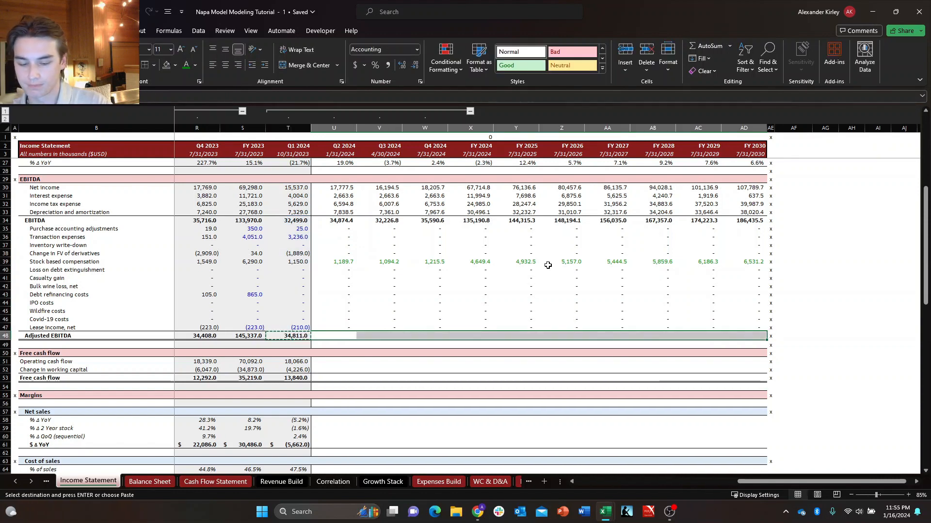
pyautogui.hotkey('ctrl', 'v')
pyautogui.press('Escape')
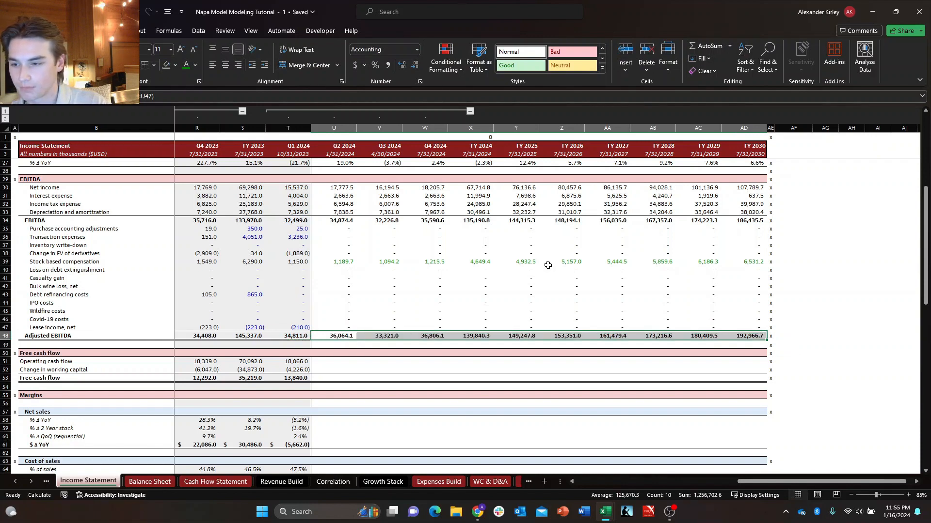
# Examine the Q1 2024 formulas behind Operating cash flow, Change in working capital and Free cash flow.
pyautogui.press('Down')
pyautogui.press('Down')
pyautogui.press('Right')
pyautogui.press('Right')
pyautogui.press('Right')
pyautogui.press('Right')
pyautogui.press('Right')
pyautogui.press('Right')
pyautogui.press('Right')
pyautogui.press('Right')
pyautogui.press('Right')
pyautogui.press('Right')
pyautogui.press('Right')
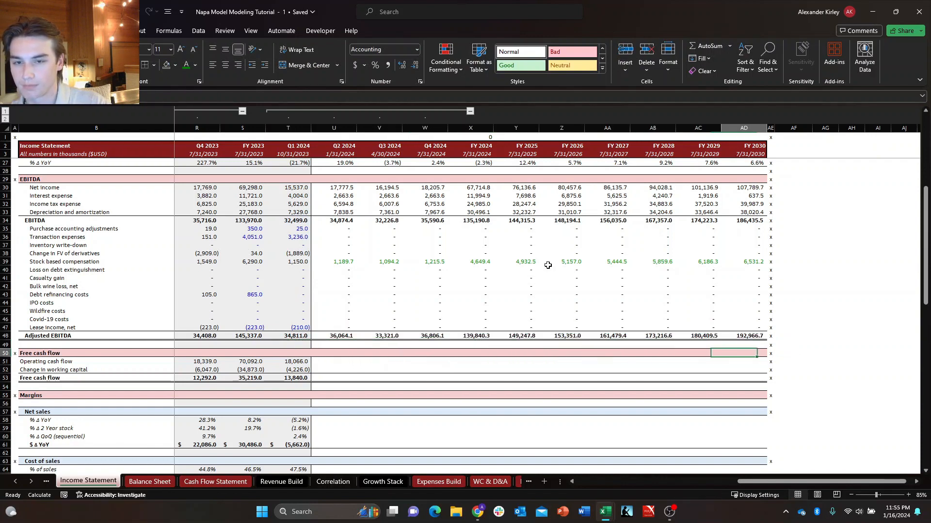
pyautogui.press('Down')
pyautogui.press('Left')
pyautogui.press('Left')
pyautogui.press('Left')
pyautogui.press('Left')
pyautogui.press('Left')
pyautogui.press('Left')
pyautogui.press('Left')
pyautogui.press('Left')
pyautogui.press('Left')
pyautogui.press('Left')
pyautogui.press('Left')
pyautogui.press('Left')
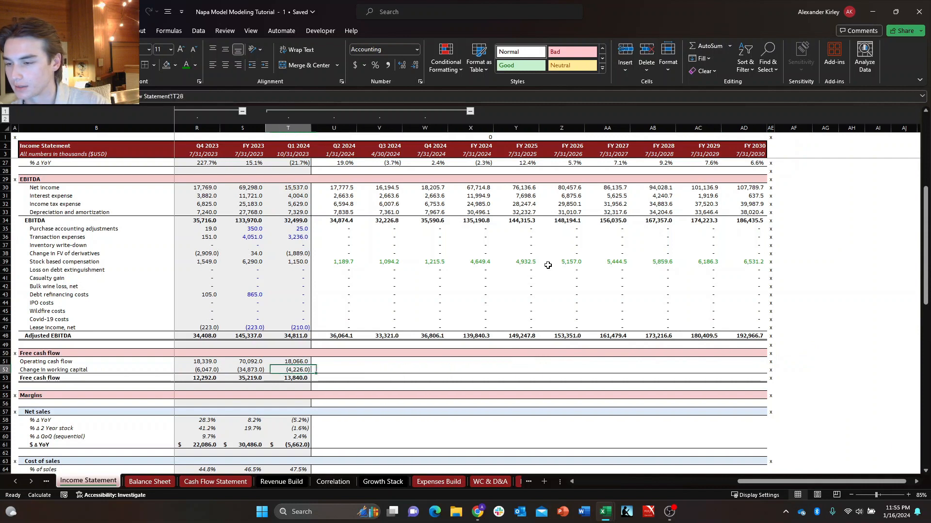
pyautogui.press('Down')
pyautogui.press('Right')
pyautogui.press('Left')
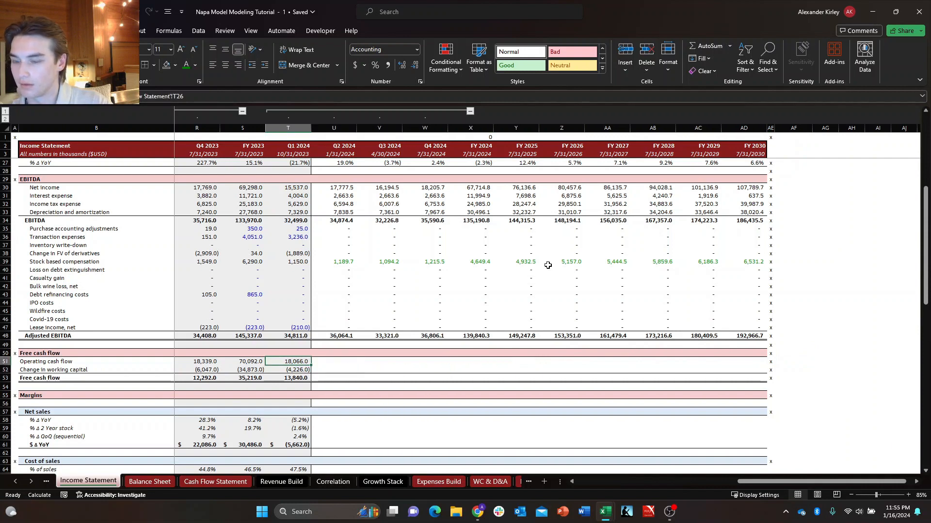
pyautogui.press('F2')
pyautogui.press('Escape')
pyautogui.press('F2')
pyautogui.press('Escape')
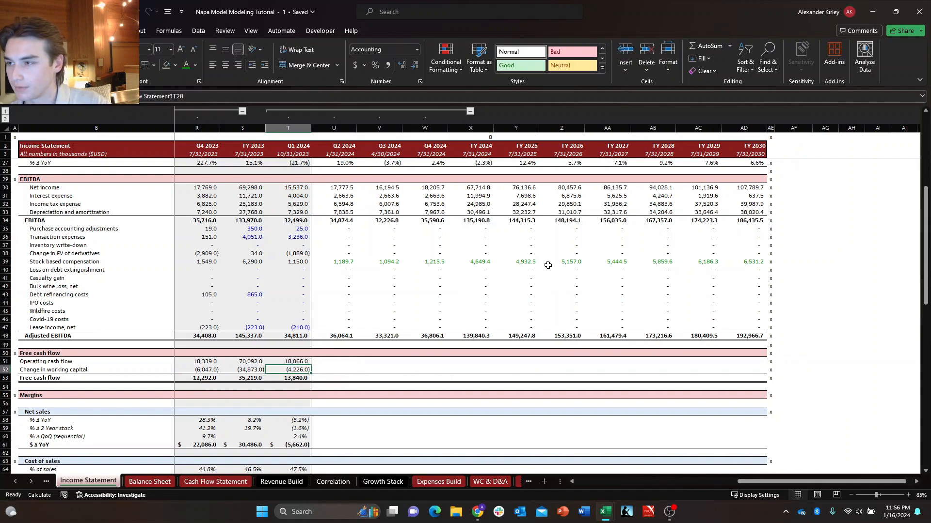
pyautogui.press('F2')
pyautogui.press('Escape')
pyautogui.press('Down')
pyautogui.press('Up')
pyautogui.press('Up')
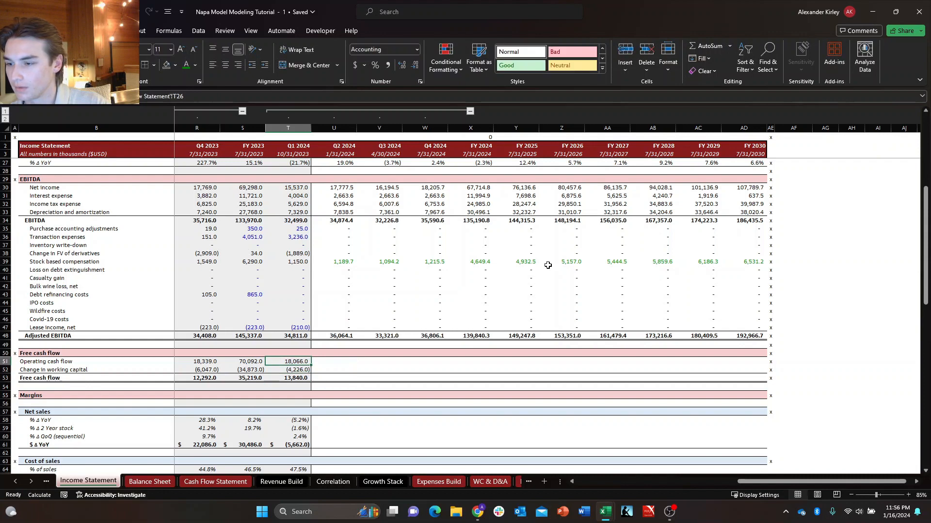
# Copy the Q1 2024 formulas for Operating cash flow, Change in working capital and Free cash flow across Q2 2024 through FY 2030.
pyautogui.hotkey('shift', 'Down')
pyautogui.hotkey('shift', 'Down')
pyautogui.hotkey('ctrl', 'c')
pyautogui.press('Right')
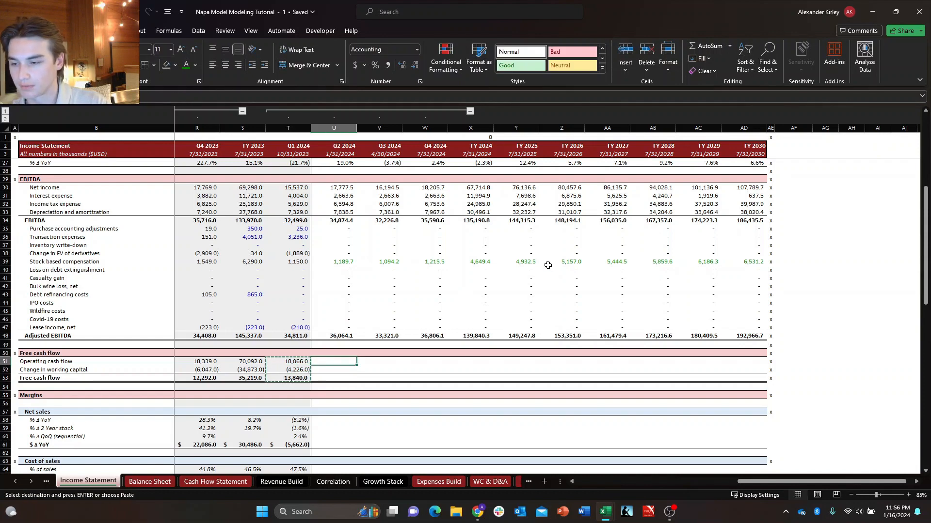
pyautogui.hotkey('shift', 'Down')
pyautogui.hotkey('shift', 'Right')
pyautogui.hotkey('shift', 'Left')
pyautogui.hotkey('shift', 'Up')
pyautogui.hotkey('ctrl', 'shift', 'Right')
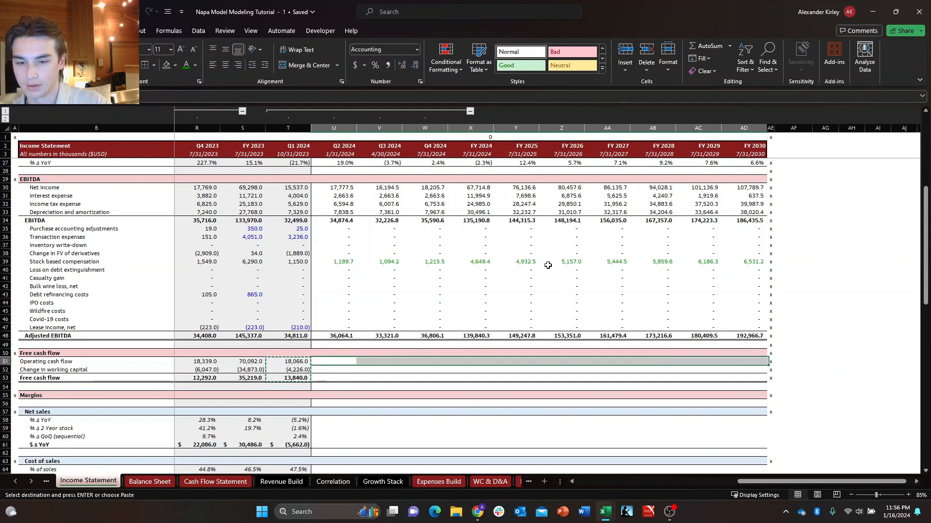
pyautogui.hotkey('shift', 'Left')
pyautogui.hotkey('ctrl', 'v')
pyautogui.press('Escape')
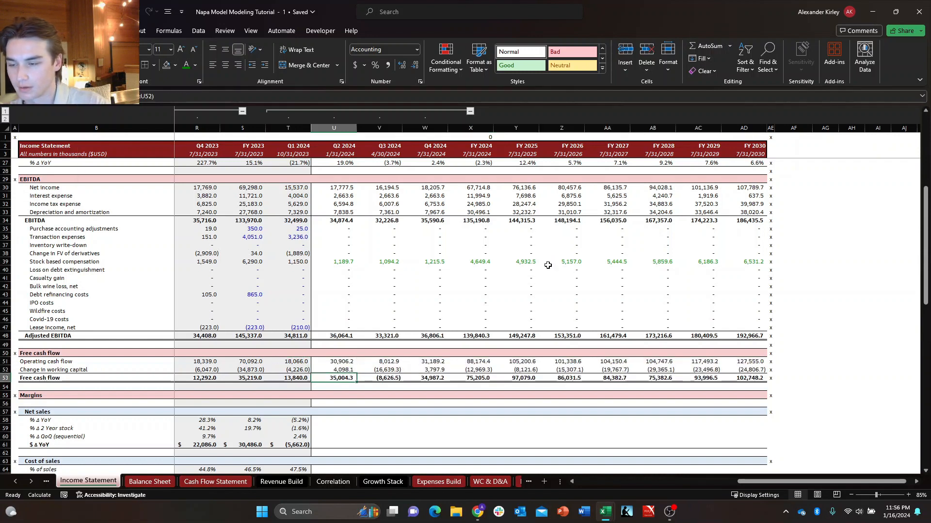
# Check the copied free cash flow formulas in Q2 and Q3 2024 against the Q1 2024 column.
pyautogui.press('Right')
pyautogui.press('Right')
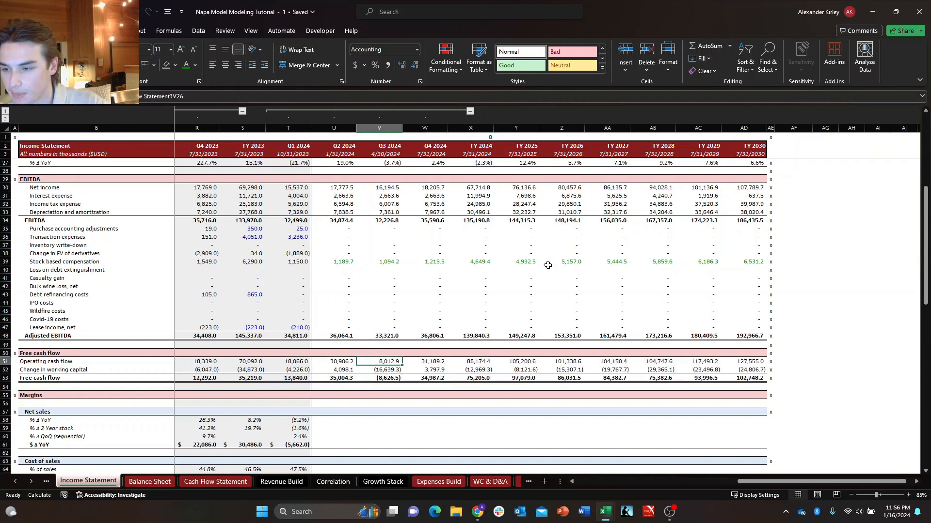
pyautogui.press('Down')
pyautogui.press('Left')
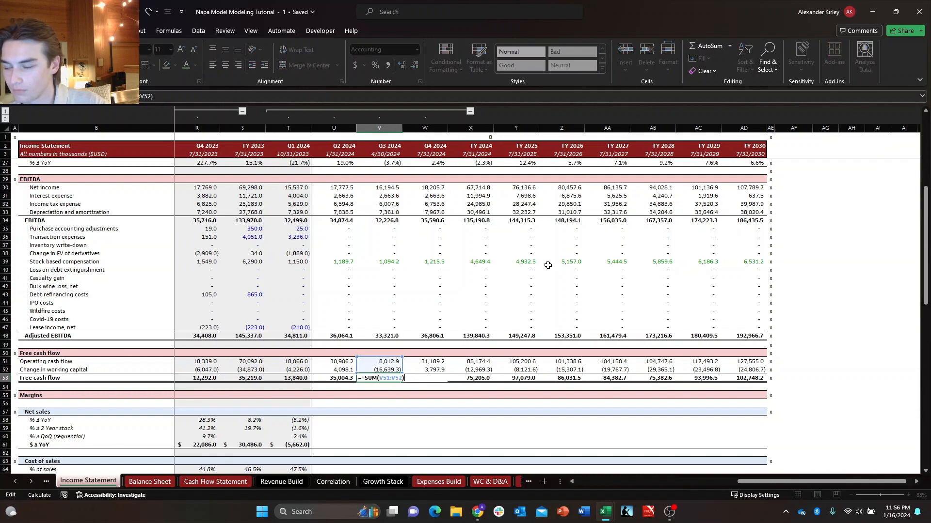
pyautogui.press('Right')
pyautogui.press('Left')
pyautogui.press('Up')
pyautogui.press('Left')
pyautogui.press('Up')
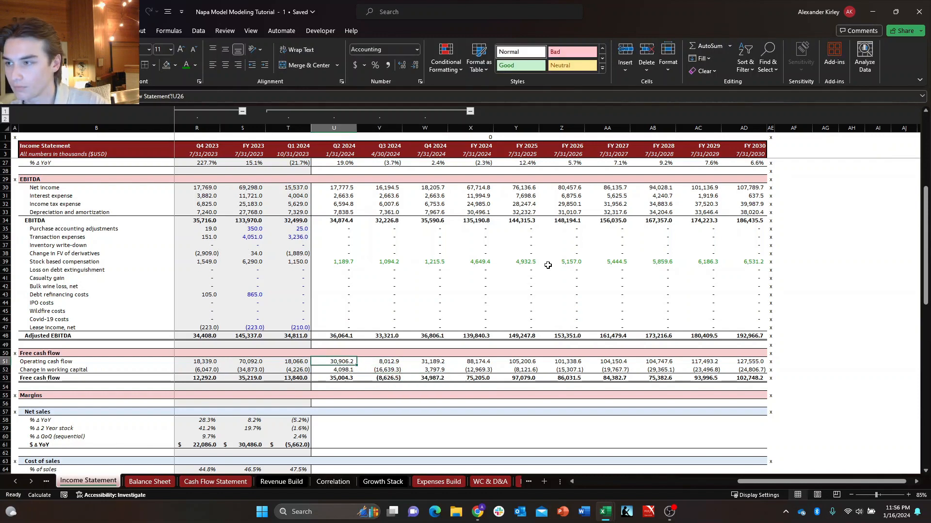
pyautogui.press('Down')
pyautogui.press('Up')
pyautogui.press('Up')
pyautogui.press('Left')
pyautogui.press('Down')
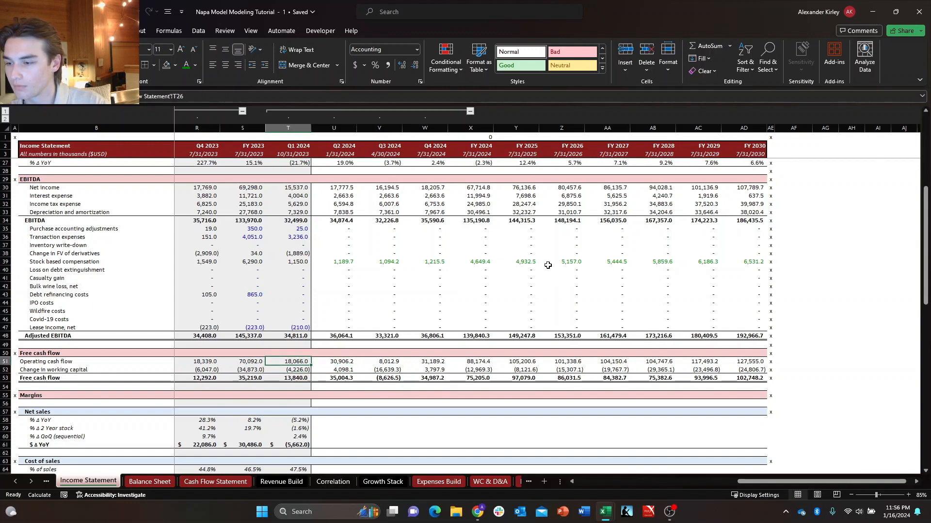
# Set the font colour of the Operating cash flow and Change in working capital rows to green from FY 2019 through FY 2030.
pyautogui.hotkey('ctrl', 'Left')
pyautogui.press('Right')
pyautogui.hotkey('shift', 'Down')
pyautogui.hotkey('ctrl', 'shift', 'Right')
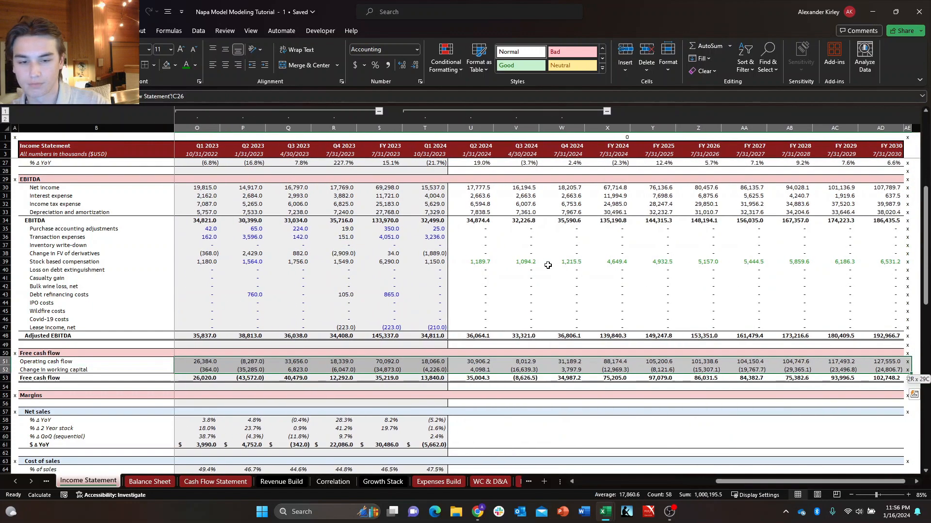
pyautogui.hotkey('shift', 'Left')
pyautogui.hotkey('alt', 'h')
pyautogui.press('f')
pyautogui.press('c')
pyautogui.press('Up')
pyautogui.press('Up')
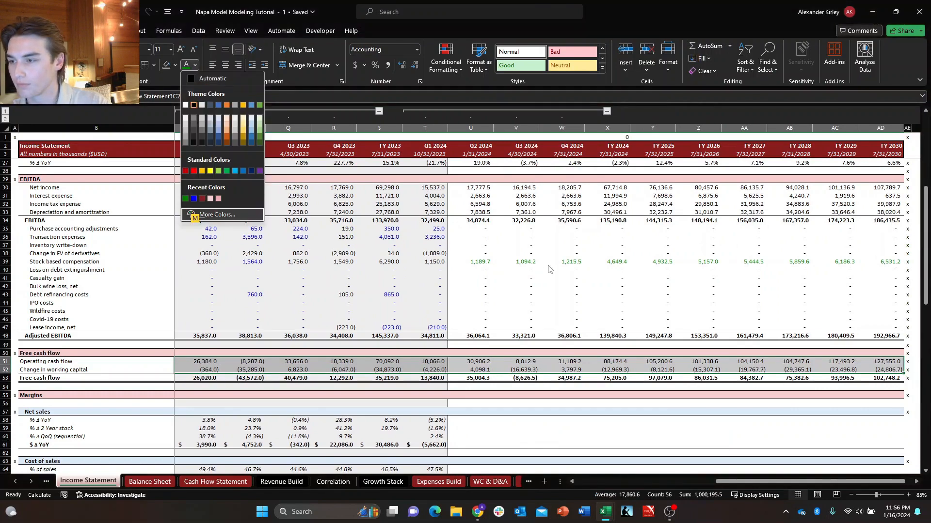
pyautogui.press('Right')
pyautogui.press('Right')
pyautogui.press('Return')
pyautogui.press('Down')
pyautogui.press('Down')
pyautogui.press('Down')
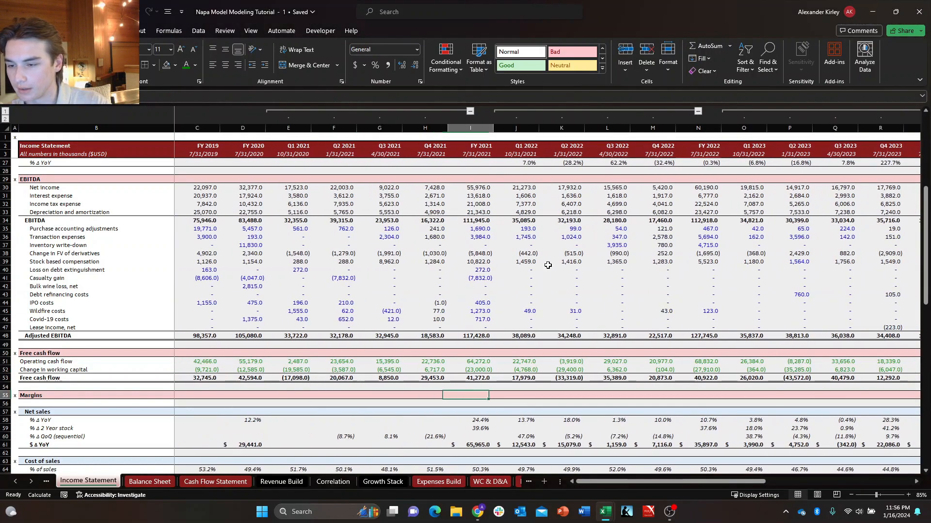
# Look over the projected share count, EPS, EBITDA and free cash flow rows of the Income Statement.
pyautogui.hotkey('ctrl', 'Right')
pyautogui.hotkey('ctrl', 'Left')
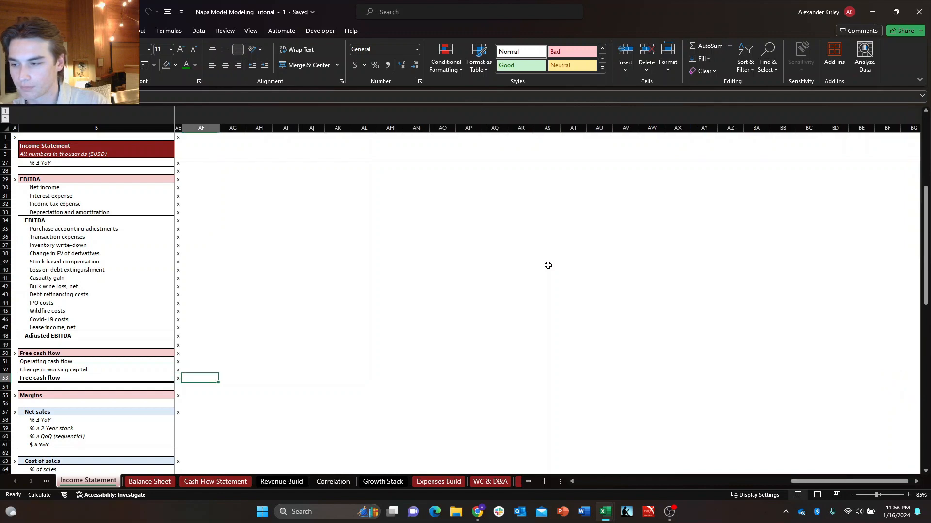
pyautogui.press('Down')
pyautogui.hotkey('ctrl', 'Left')
pyautogui.press('Right')
pyautogui.press('Up')
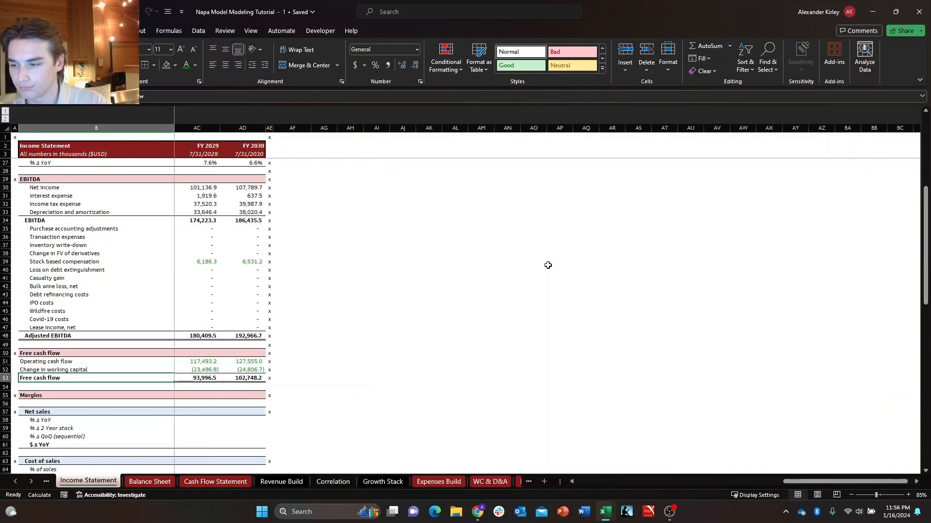
pyautogui.hotkey('ctrl', 'Right')
pyautogui.press('Left')
pyautogui.press('Left')
pyautogui.press('Left')
pyautogui.press('Left')
pyautogui.press('Left')
pyautogui.press('Left')
pyautogui.press('Left')
pyautogui.press('Left')
pyautogui.press('Left')
pyautogui.press('Left')
pyautogui.press('Left')
pyautogui.press('Left')
pyautogui.press('Left')
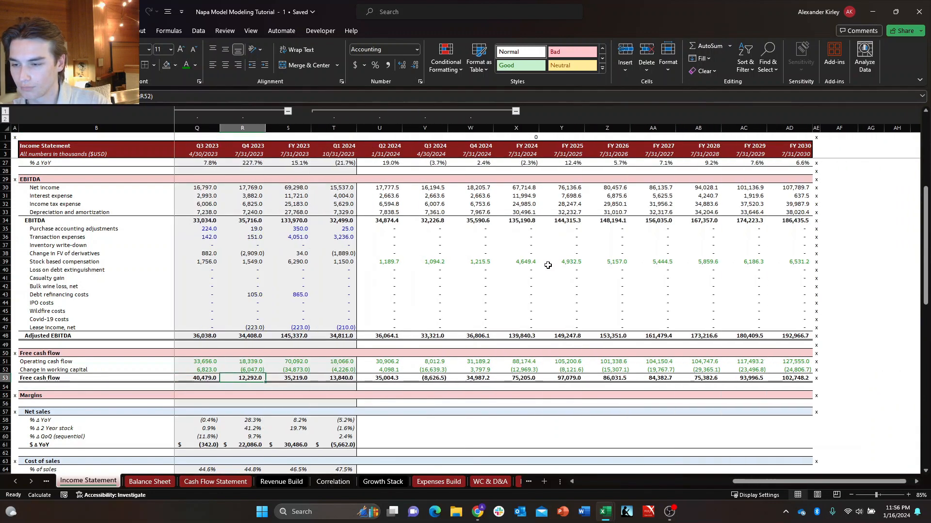
pyautogui.press('Right')
pyautogui.press('Right')
pyautogui.press('Right')
pyautogui.hotkey('ctrl', 'Up')
pyautogui.hotkey('ctrl', 'Up')
pyautogui.press('Right')
pyautogui.press('Right')
pyautogui.press('Left')
pyautogui.press('Left')
pyautogui.press('Left')
pyautogui.press('Up')
pyautogui.press('Up')
pyautogui.press('Right')
pyautogui.press('Right')
pyautogui.press('Down')
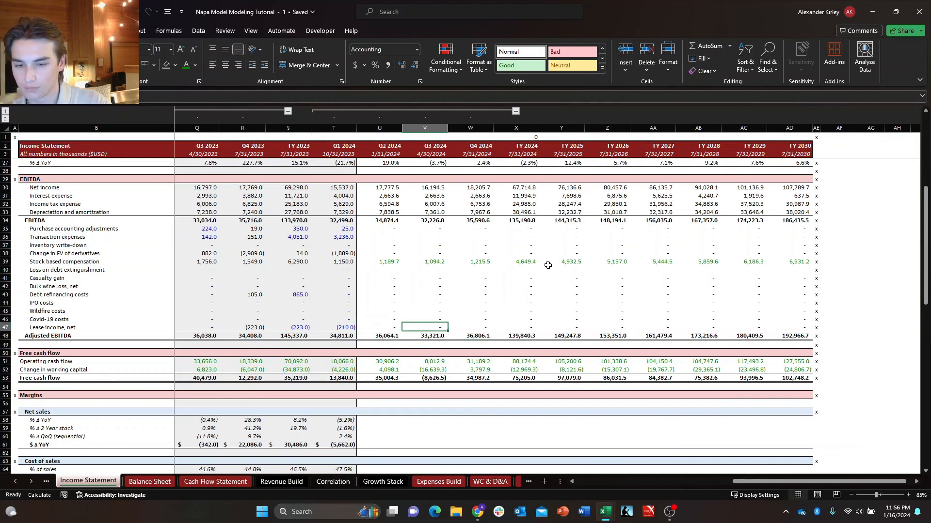
pyautogui.press('Right')
pyautogui.press('Right')
pyautogui.press('Right')
pyautogui.hotkey('ctrl', 'Down')
pyautogui.hotkey('ctrl', 'Down')
pyautogui.hotkey('ctrl', 'Up')
pyautogui.hotkey('ctrl', 'Up')
pyautogui.hotkey('ctrl', 'Up')
pyautogui.press('Up')
pyautogui.press('Up')
pyautogui.press('Up')
pyautogui.press('Up')
pyautogui.press('Up')
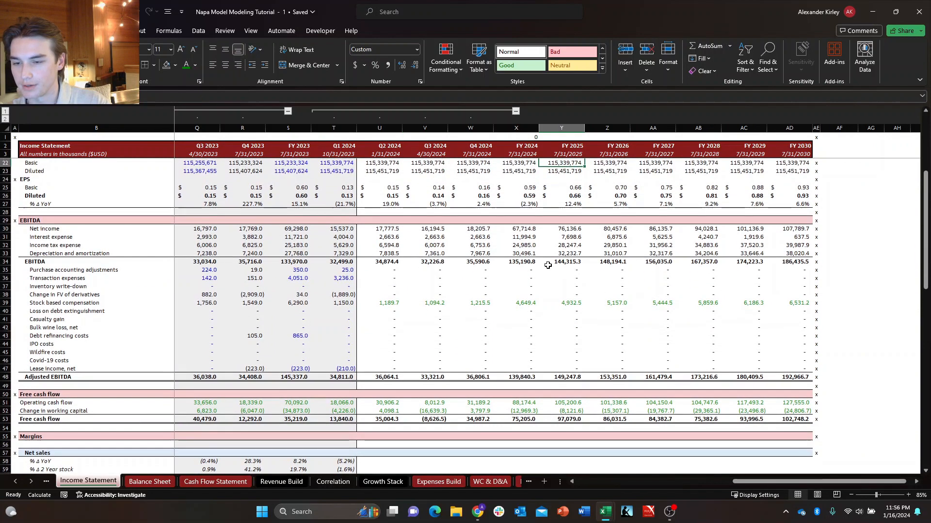
pyautogui.hotkey('ctrl', 'Down')
pyautogui.hotkey('ctrl', 'Down')
pyautogui.hotkey('ctrl', 'Down')
pyautogui.hotkey('ctrl', 'Down')
pyautogui.hotkey('ctrl', 'Down')
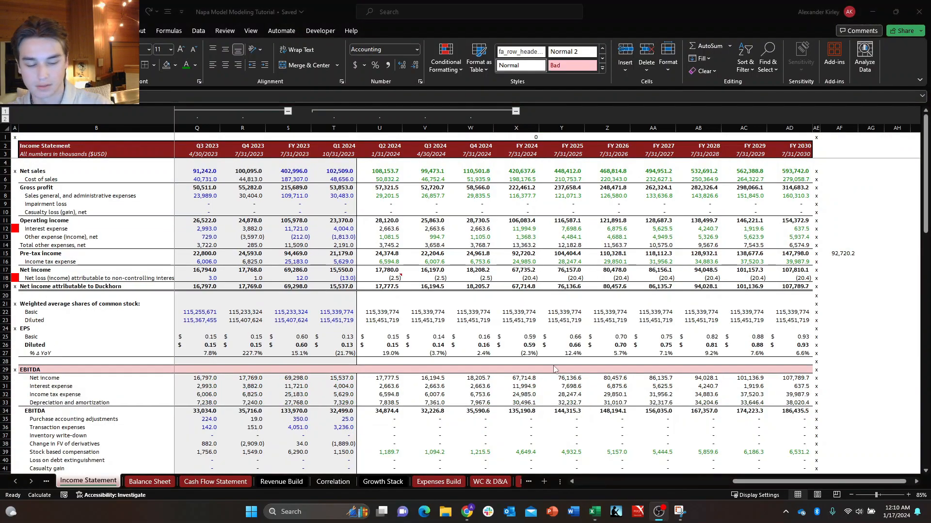
# Switch from the Income Statement to the blank DCF sheet.
pyautogui.click(554, 366)
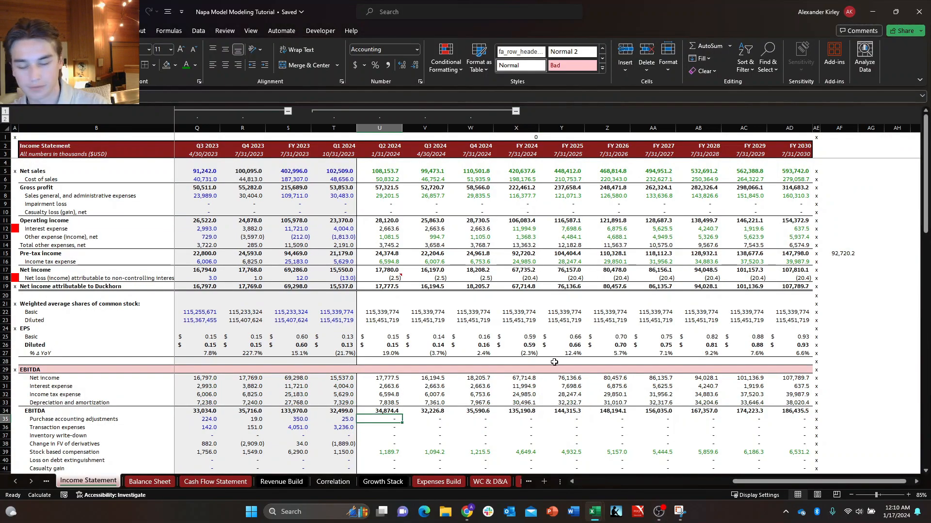
pyautogui.hotkey('ctrl', 'pagedown')
pyautogui.hotkey('ctrl', 'pagedown')
pyautogui.hotkey('ctrl', 'pagedown')
pyautogui.hotkey('ctrl', 'pagedown')
pyautogui.hotkey('ctrl', 'pagedown')
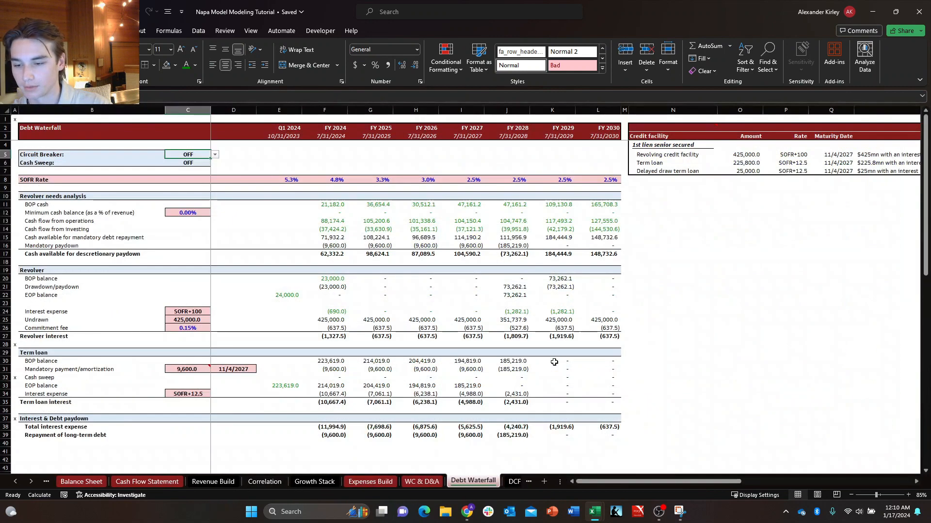
pyautogui.hotkey('ctrl', 'pagedown')
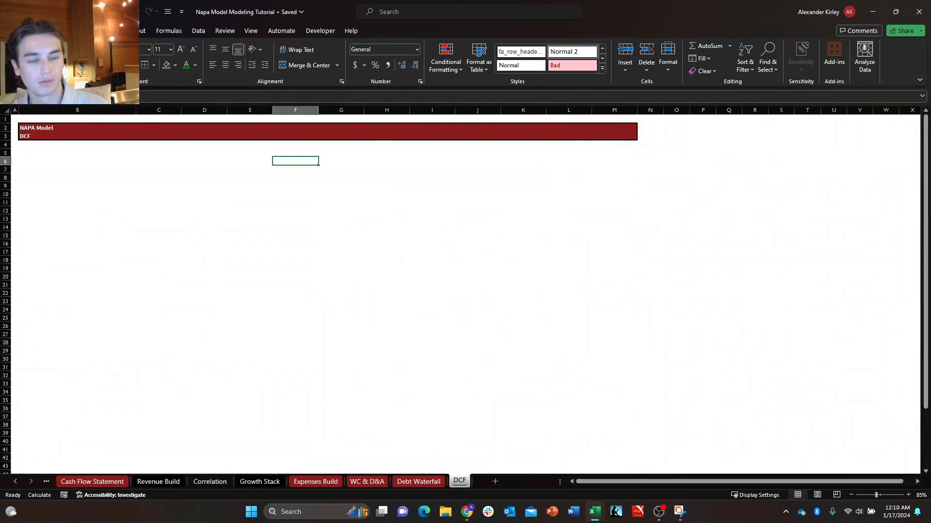
pyautogui.click(432, 293)
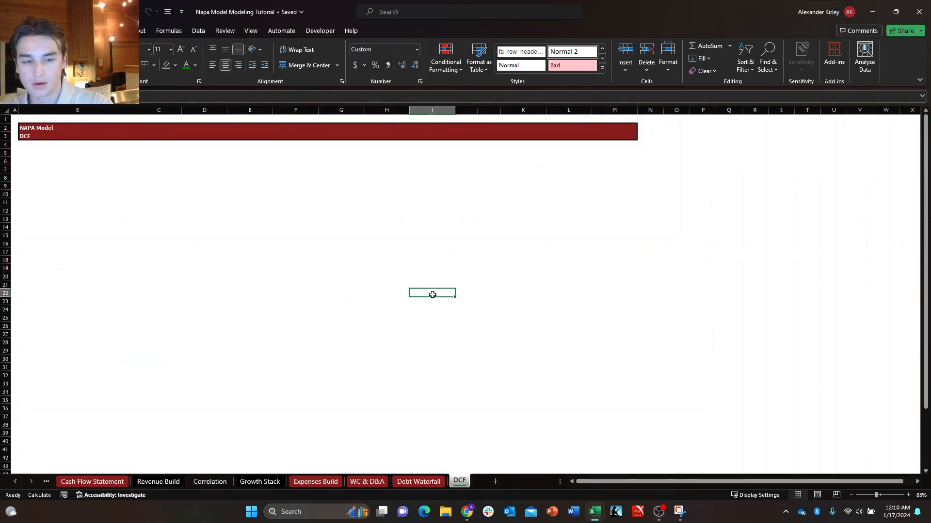
pyautogui.press('Left')
pyautogui.press('Left')
pyautogui.press('Left')
pyautogui.press('Left')
pyautogui.press('Up')
pyautogui.press('Up')
pyautogui.press('Up')
pyautogui.press('Left')
pyautogui.press('Up')
pyautogui.press('Up')
pyautogui.press('Up')
pyautogui.press('Up')
pyautogui.press('Up')
pyautogui.press('Left')
pyautogui.press('Left')
pyautogui.press('Up')
pyautogui.press('Up')
pyautogui.press('Up')
pyautogui.press('Up')
pyautogui.press('Up')
pyautogui.press('Up')
pyautogui.press('Up')
pyautogui.press('Up')
pyautogui.press('Up')
pyautogui.press('Up')
pyautogui.press('Up')
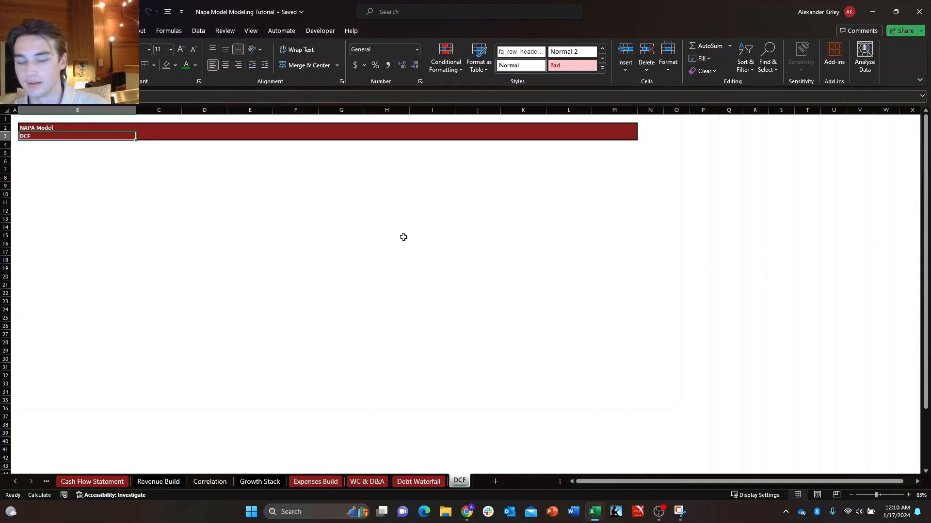
pyautogui.press('Down')
pyautogui.press('Down')
pyautogui.press('Right')
pyautogui.press('Left')
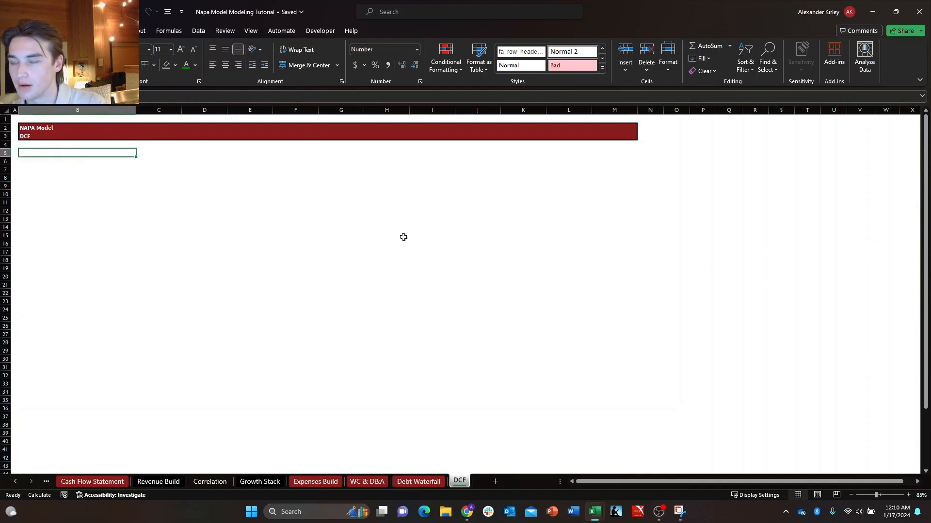
pyautogui.press('Down')
pyautogui.press('Up')
pyautogui.press('Down')
pyautogui.press('Right')
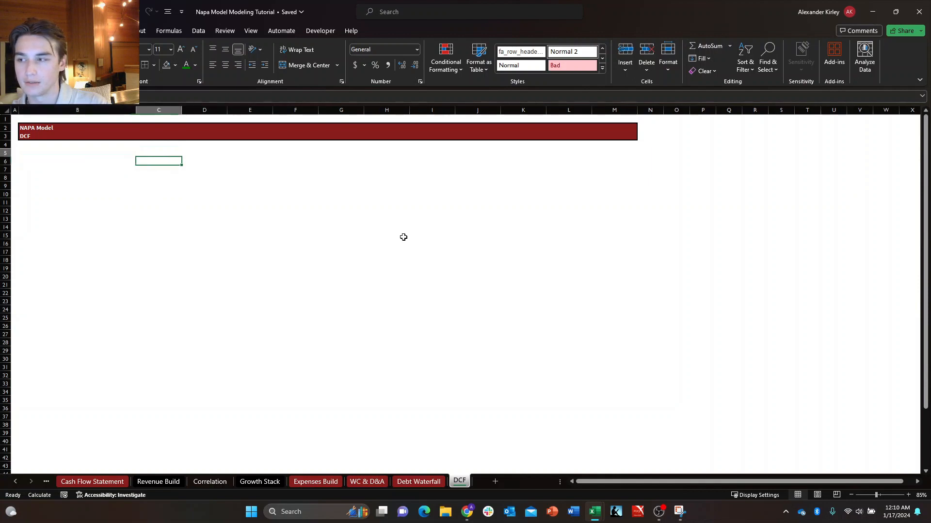
# Set the width of column N, just past the end of the DCF header band, to 2.
pyautogui.press('Left')
pyautogui.press('Up')
pyautogui.press('Up')
pyautogui.press('Up')
pyautogui.press('Right')
pyautogui.press('Right')
pyautogui.press('Right')
pyautogui.press('Right')
pyautogui.press('Right')
pyautogui.press('Right')
pyautogui.press('Right')
pyautogui.press('Right')
pyautogui.press('Right')
pyautogui.press('Right')
pyautogui.press('Right')
pyautogui.press('Right')
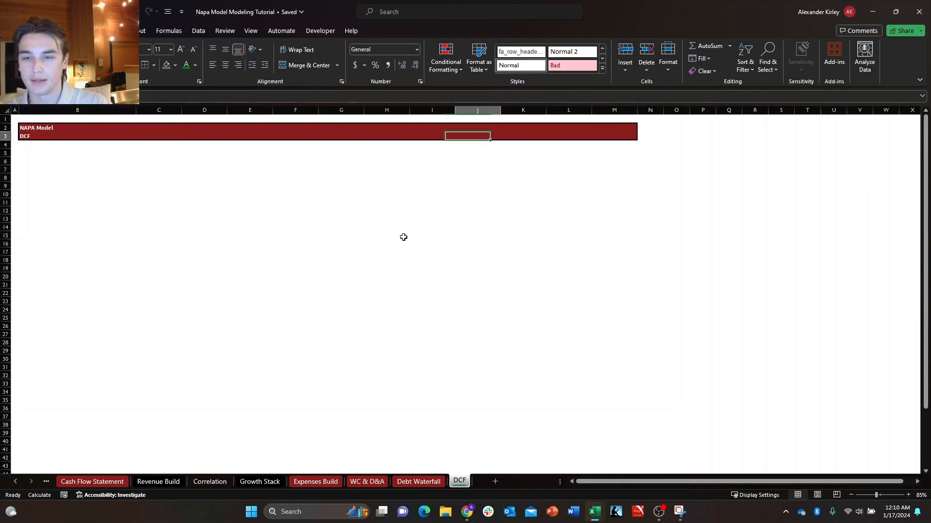
pyautogui.hotkey('alt', 'h')
pyautogui.write('ow2')
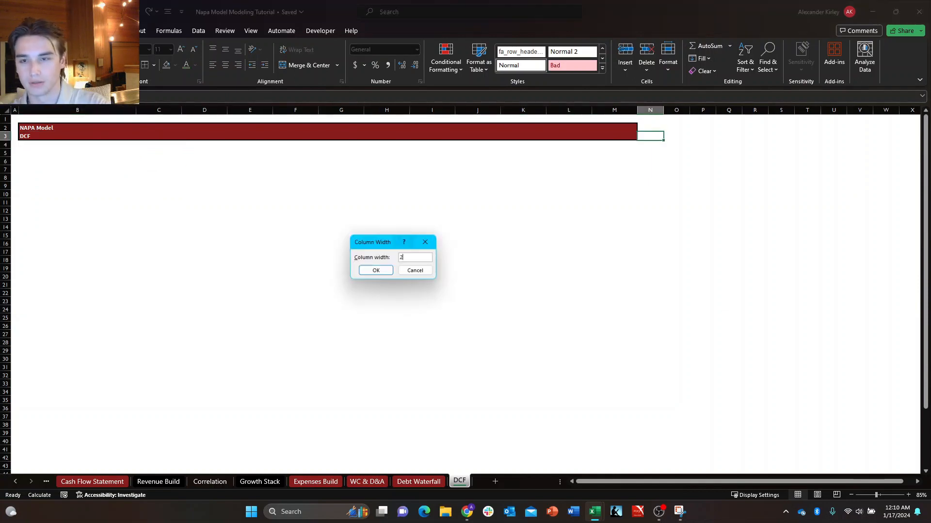
pyautogui.press('Return')
# Enter an "x" marker in cell N3 at the end of the DCF header band.
pyautogui.press('Down')
pyautogui.press('Right')
pyautogui.press('Up')
pyautogui.press('Left')
pyautogui.write('x')
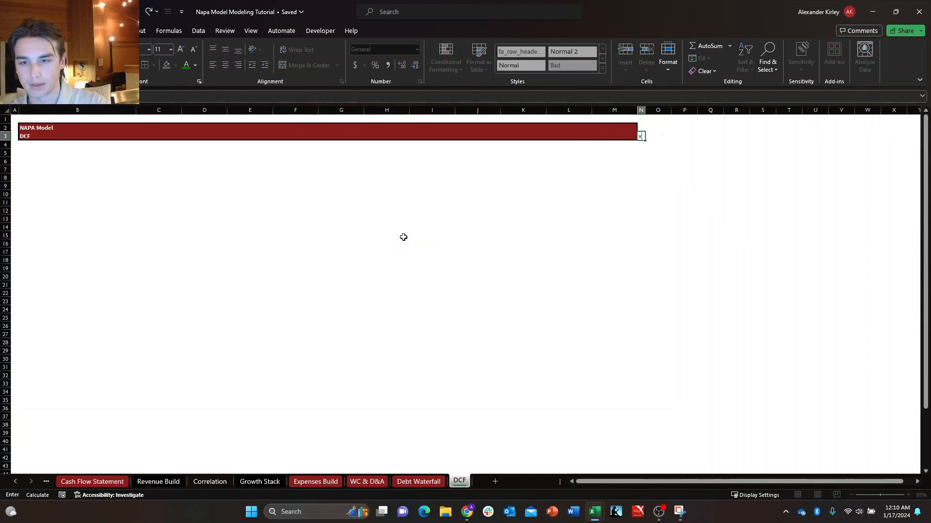
pyautogui.press('Return')
pyautogui.press('Up')
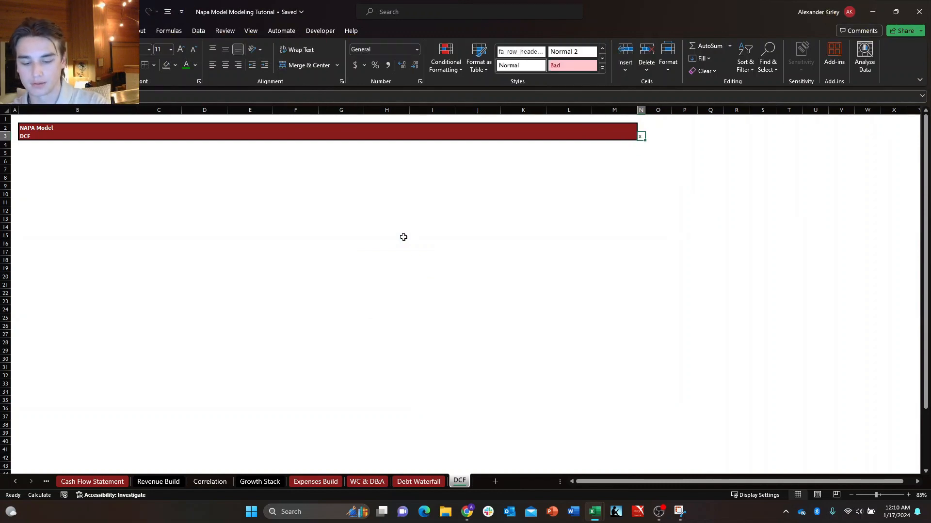
# Center the "x" marker in cell N3 horizontally and fill it down column N through row 42.
pyautogui.hotkey('alt', 'h')
pyautogui.press('a')
pyautogui.press('c')
pyautogui.hotkey('shift', 'Down')
pyautogui.hotkey('shift', 'Down')
pyautogui.hotkey('shift', 'Down')
pyautogui.hotkey('shift', 'Down')
pyautogui.hotkey('shift', 'Down')
pyautogui.hotkey('shift', 'Down')
pyautogui.hotkey('shift', 'Down')
pyautogui.hotkey('shift', 'Down')
pyautogui.hotkey('shift', 'Down')
pyautogui.hotkey('shift', 'Down')
pyautogui.hotkey('shift', 'Down')
pyautogui.hotkey('shift', 'Down')
pyautogui.hotkey('shift', 'Down')
pyautogui.hotkey('shift', 'Down')
pyautogui.hotkey('shift', 'Down')
pyautogui.hotkey('shift', 'Down')
pyautogui.hotkey('shift', 'Down')
pyautogui.hotkey('shift', 'Down')
pyautogui.hotkey('shift', 'Down')
pyautogui.hotkey('shift', 'Down')
pyautogui.hotkey('shift', 'Down')
pyautogui.hotkey('shift', 'Down')
pyautogui.hotkey('shift', 'Down')
pyautogui.hotkey('shift', 'Down')
pyautogui.hotkey('shift', 'Down')
pyautogui.hotkey('shift', 'Down')
pyautogui.hotkey('shift', 'Down')
pyautogui.hotkey('shift', 'Down')
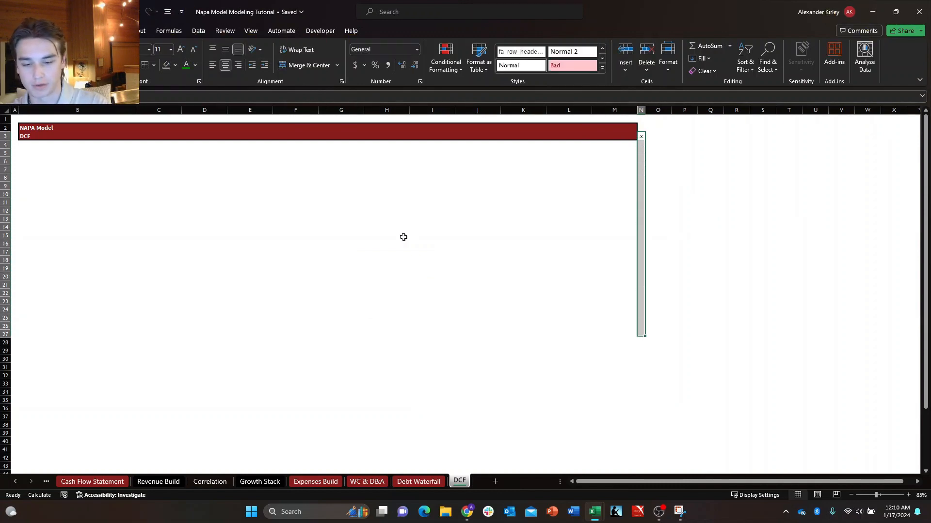
pyautogui.hotkey('ctrl', 'd')
pyautogui.press('Down')
pyautogui.press('Down')
pyautogui.press('Right')
pyautogui.press('Left')
pyautogui.press('Up')
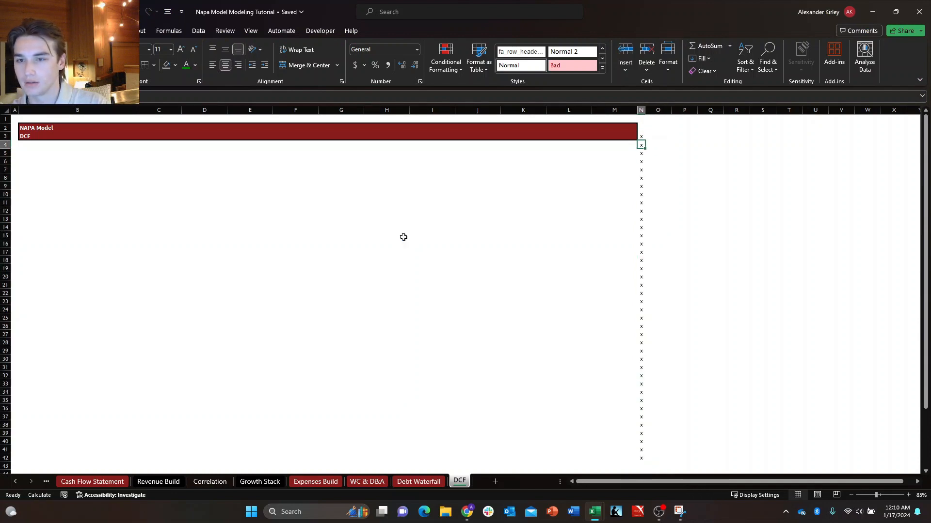
pyautogui.hotkey('ctrl', 'Left')
pyautogui.press('Right')
pyautogui.hotkey('ctrl', 'Right')
pyautogui.hotkey('ctrl', 'Left')
pyautogui.hotkey('ctrl', 'Right')
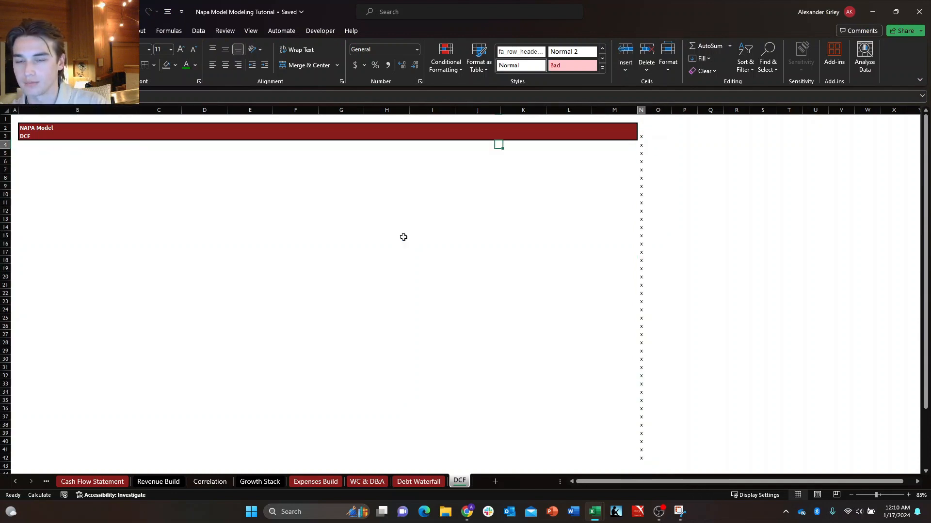
pyautogui.hotkey('ctrl', 'Left')
pyautogui.hotkey('ctrl', 'Right')
pyautogui.hotkey('ctrl', 'Left')
pyautogui.hotkey('ctrl', 'Right')
pyautogui.hotkey('ctrl', 'Left')
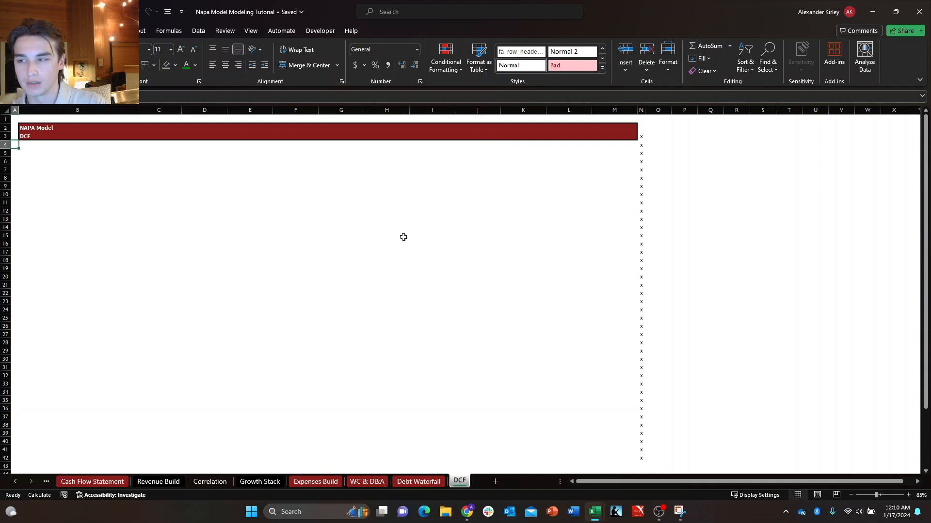
pyautogui.hotkey('ctrl', 'Right')
pyautogui.hotkey('ctrl', 'Left')
pyautogui.hotkey('ctrl', 'Right')
pyautogui.hotkey('ctrl', 'Left')
pyautogui.hotkey('ctrl', 'Right')
pyautogui.hotkey('ctrl', 'Left')
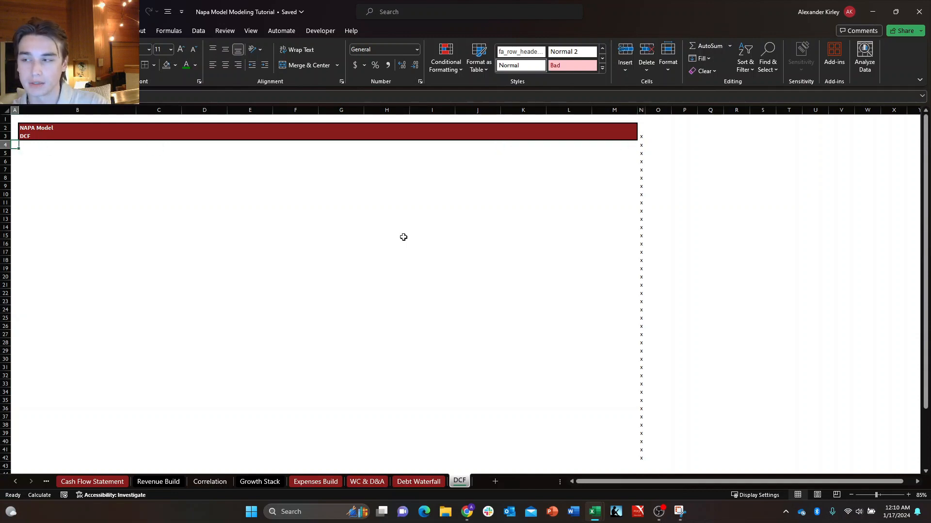
pyautogui.hotkey('ctrl', 'Right')
pyautogui.hotkey('ctrl', 'Left')
pyautogui.hotkey('ctrl', 'Right')
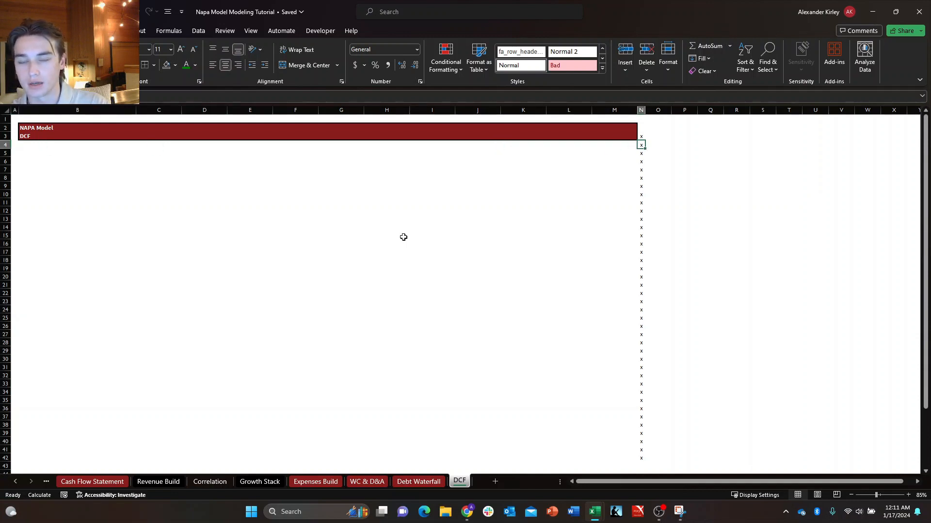
pyautogui.hotkey('ctrl', 'Left')
pyautogui.hotkey('ctrl', 'Right')
pyautogui.hotkey('ctrl', 'Left')
pyautogui.hotkey('ctrl', 'Right')
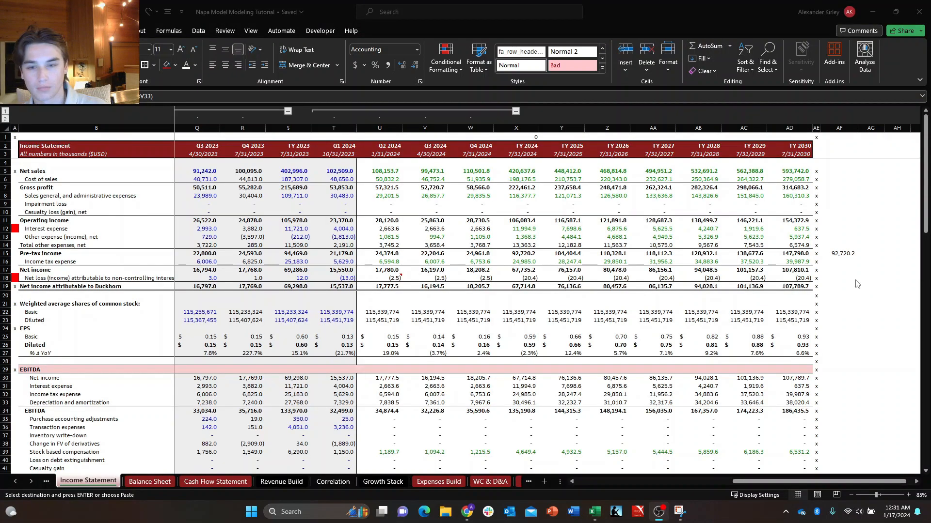
# Switch from the Income Statement to the DCF sheet and cancel the pending copy of cells B5:C5.
pyautogui.click(410, 444)
pyautogui.scroll(-2, 409, 423)
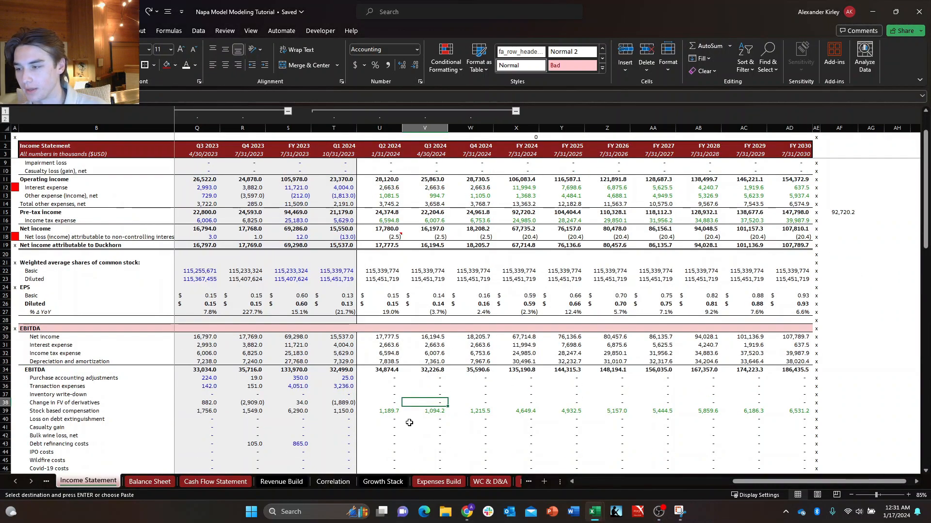
pyautogui.scroll(-3, 409, 424)
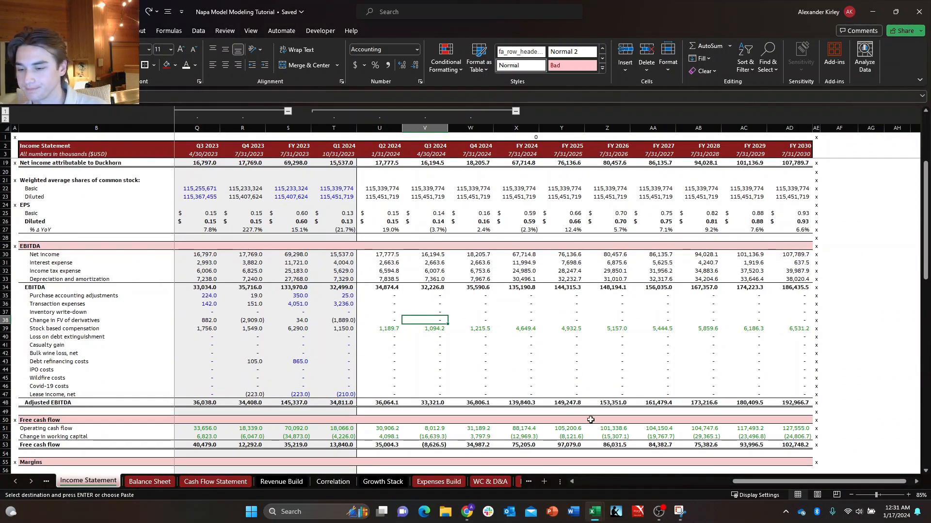
pyautogui.hotkey('ctrl', 'pagedown')
pyautogui.hotkey('ctrl', 'pagedown')
pyautogui.hotkey('ctrl', 'pagedown')
pyautogui.hotkey('ctrl', 'pagedown')
pyautogui.hotkey('ctrl', 'pagedown')
pyautogui.hotkey('ctrl', 'pagedown')
pyautogui.hotkey('ctrl', 'pagedown')
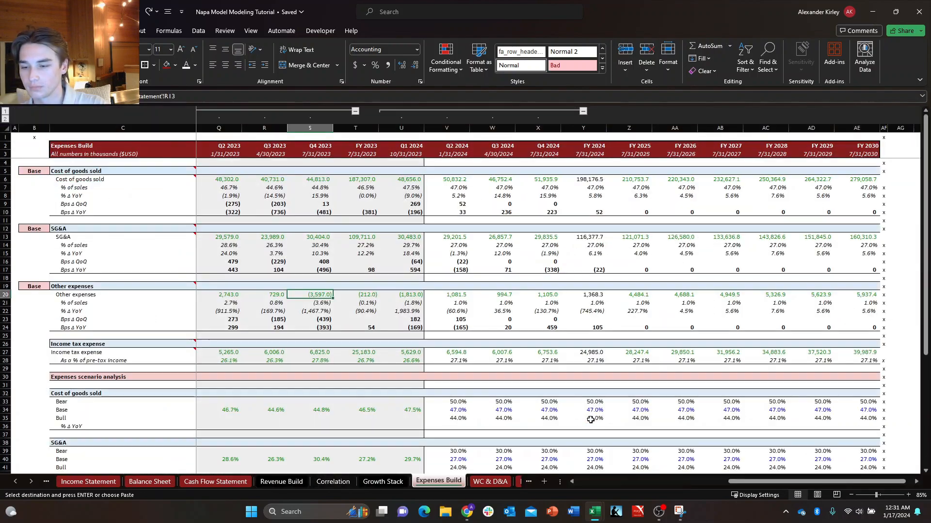
pyautogui.hotkey('ctrl', 'pagedown')
pyautogui.hotkey('ctrl', 'pagedown')
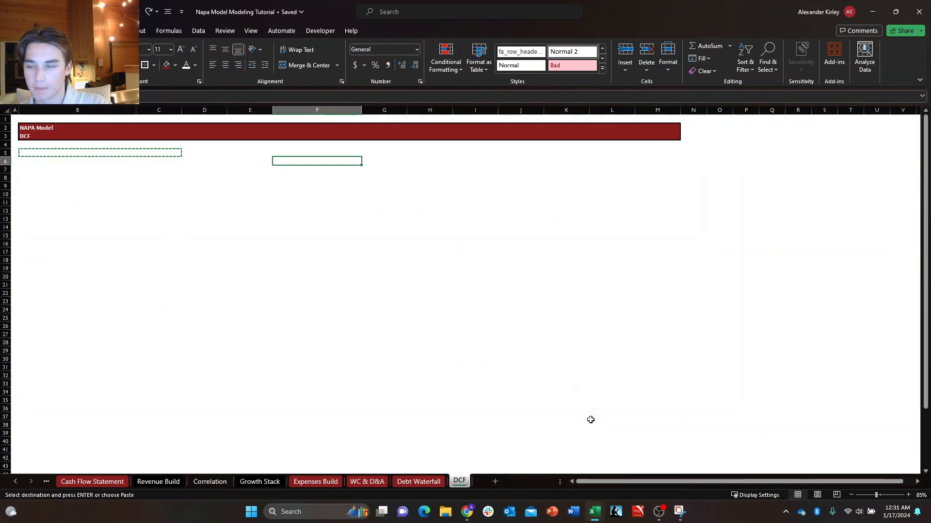
pyautogui.press('Left')
pyautogui.press('Escape')
pyautogui.press('Down')
pyautogui.press('Right')
pyautogui.press('Up')
pyautogui.press('Left')
pyautogui.press('Left')
pyautogui.press('Up')
pyautogui.press('Up')
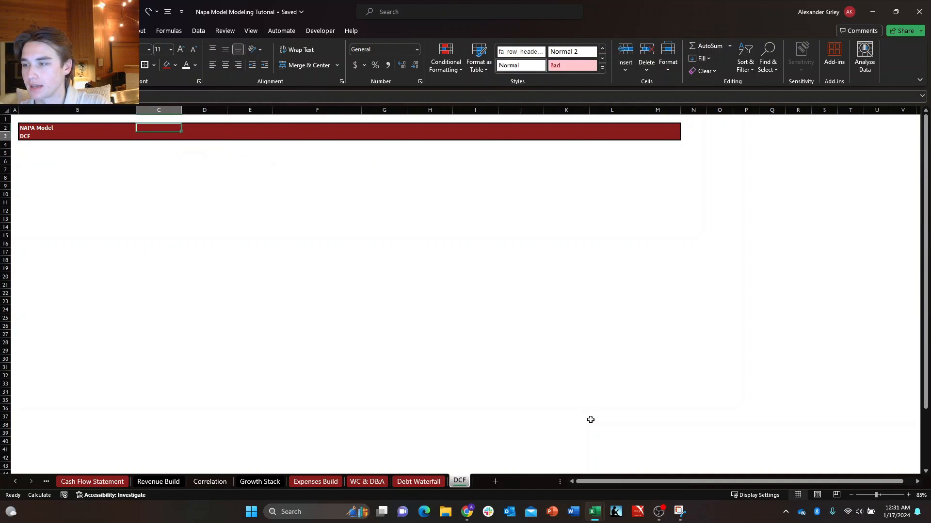
pyautogui.press('Down')
pyautogui.press('Down')
pyautogui.press('Up')
pyautogui.press('Left')
pyautogui.press('Left')
pyautogui.press('Down')
pyautogui.press('Right')
pyautogui.press('Right')
pyautogui.press('Right')
pyautogui.press('Down')
pyautogui.press('Left')
pyautogui.press('Left')
pyautogui.press('Up')
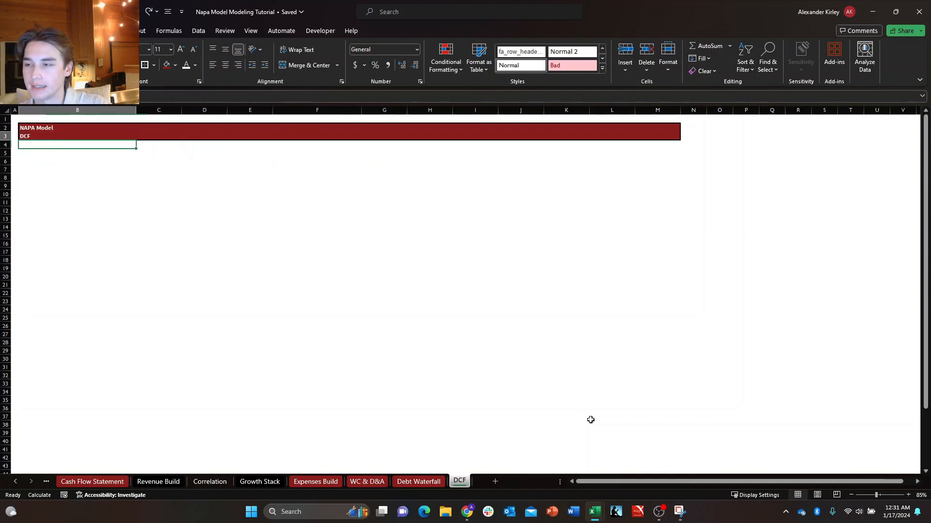
pyautogui.press('Up')
pyautogui.press('Right')
pyautogui.press('Down')
pyautogui.press('Up')
pyautogui.press('Left')
pyautogui.press('Right')
pyautogui.press('Down')
pyautogui.press('Up')
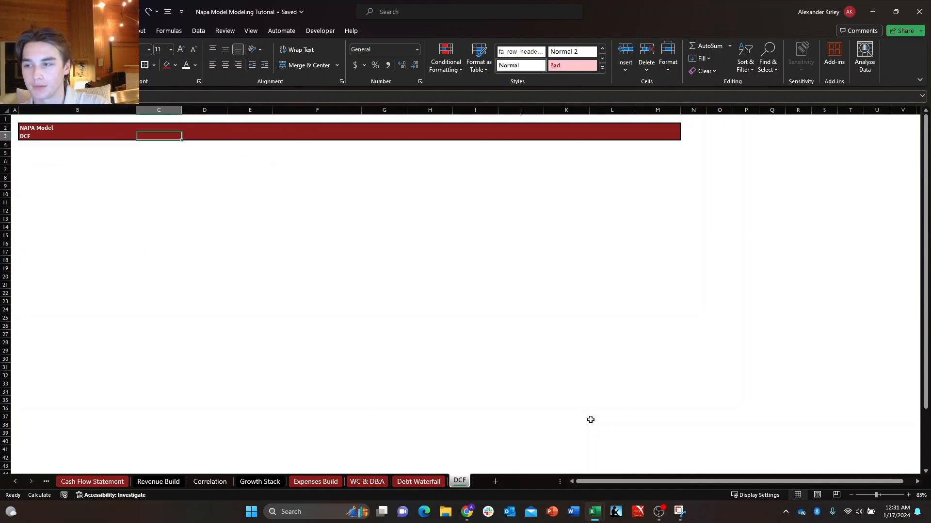
pyautogui.press('Left')
pyautogui.press('Down')
pyautogui.press('Up')
pyautogui.press('Right')
pyautogui.press('Down')
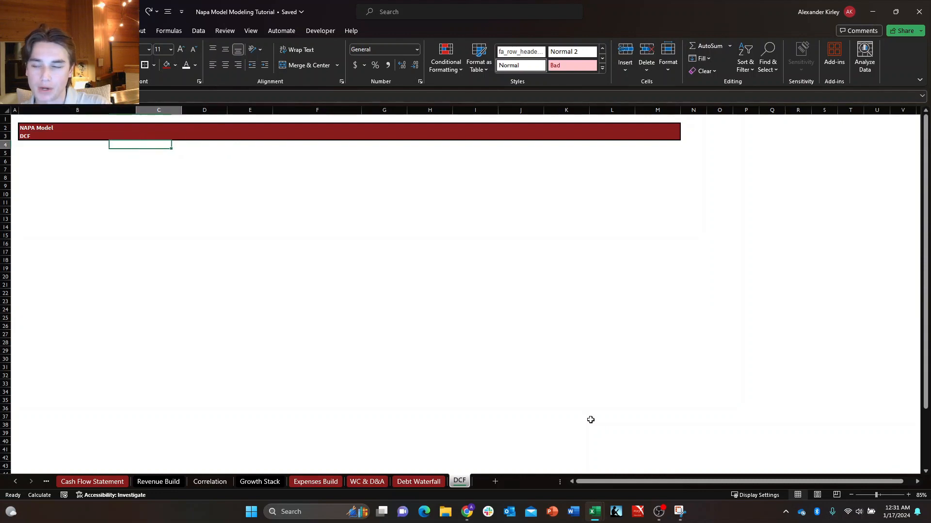
pyautogui.press('Up')
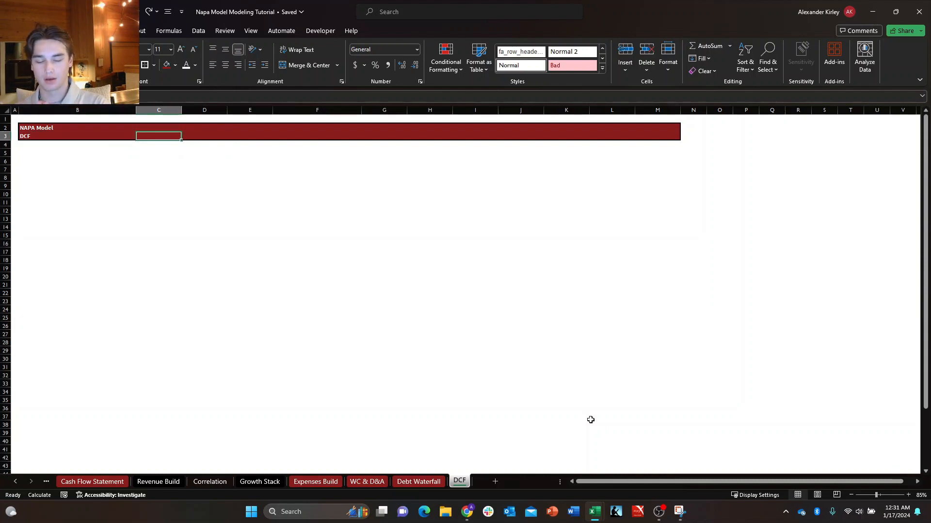
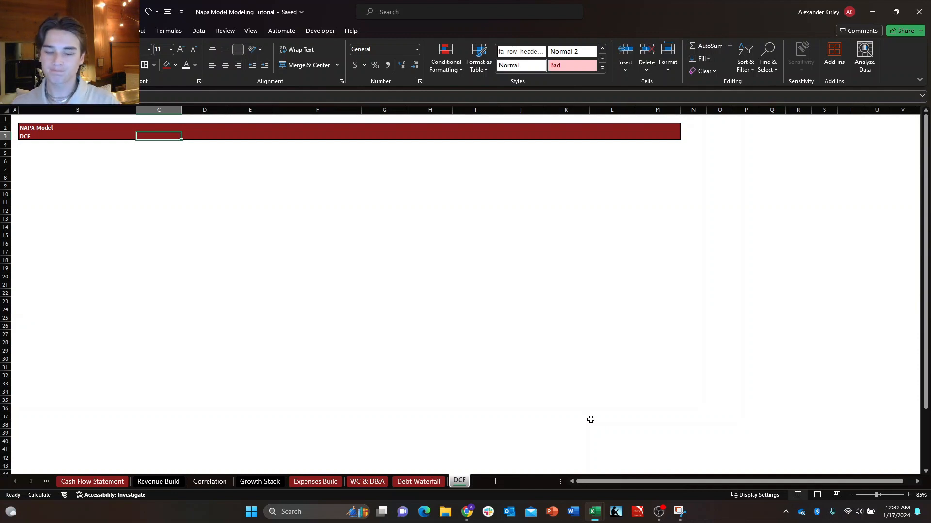
# Select cell B5, two rows below the DCF title in the header band.
pyautogui.click(172, 235)
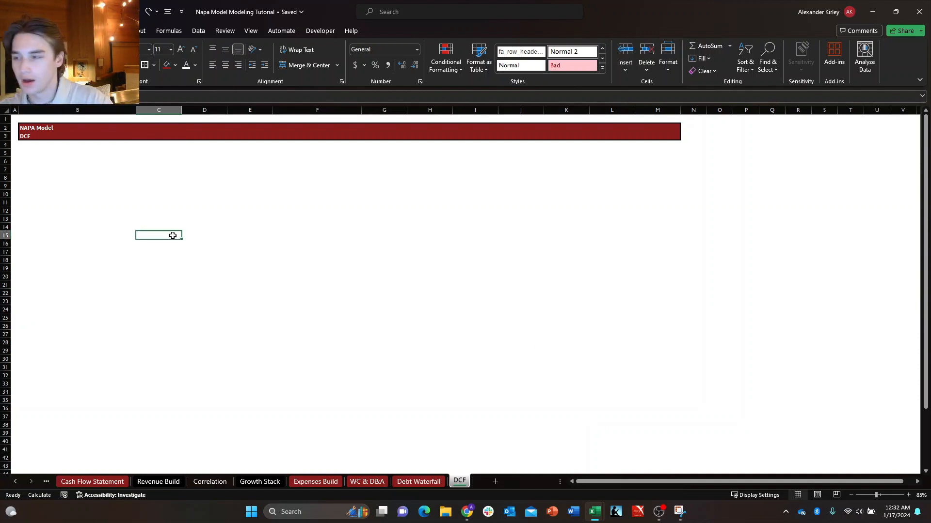
pyautogui.hotkey('ctrl', 'Left')
pyautogui.press('Right')
pyautogui.hotkey('ctrl', 'Up')
pyautogui.press('Down')
pyautogui.press('Down')
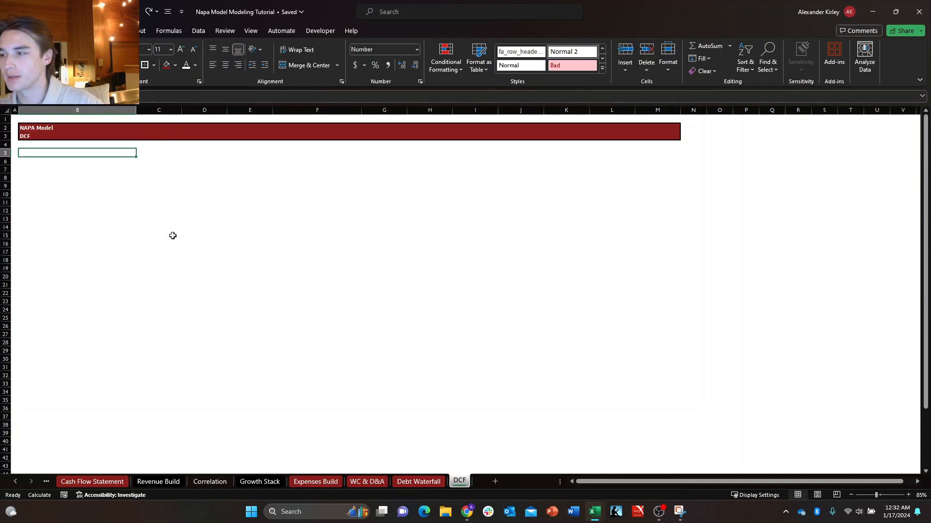
pyautogui.press('Down')
pyautogui.press('Right')
pyautogui.press('Up')
pyautogui.press('Left')
pyautogui.press('Down')
pyautogui.press('Right')
pyautogui.press('Up')
pyautogui.press('Left')
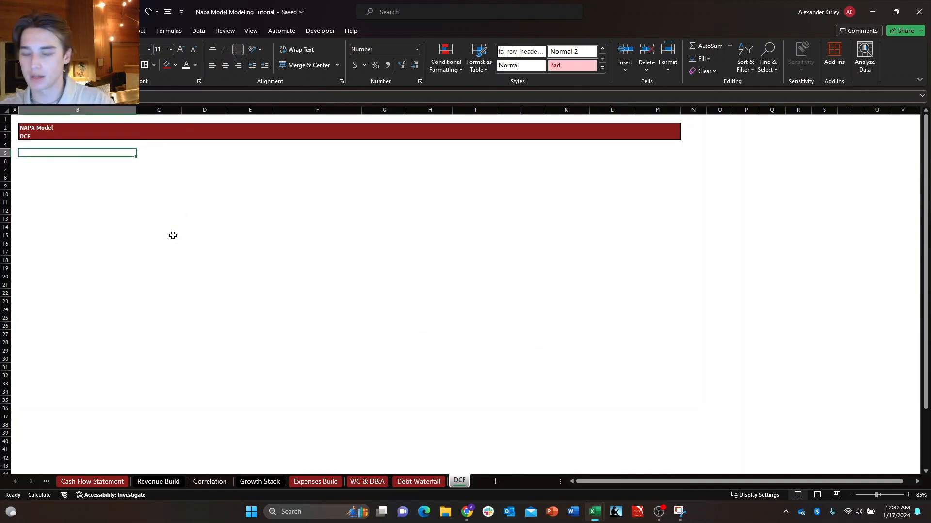
# Enter the heading "Assumptions" in cell B5 of the DCF sheet.
pyautogui.write('Assumption')
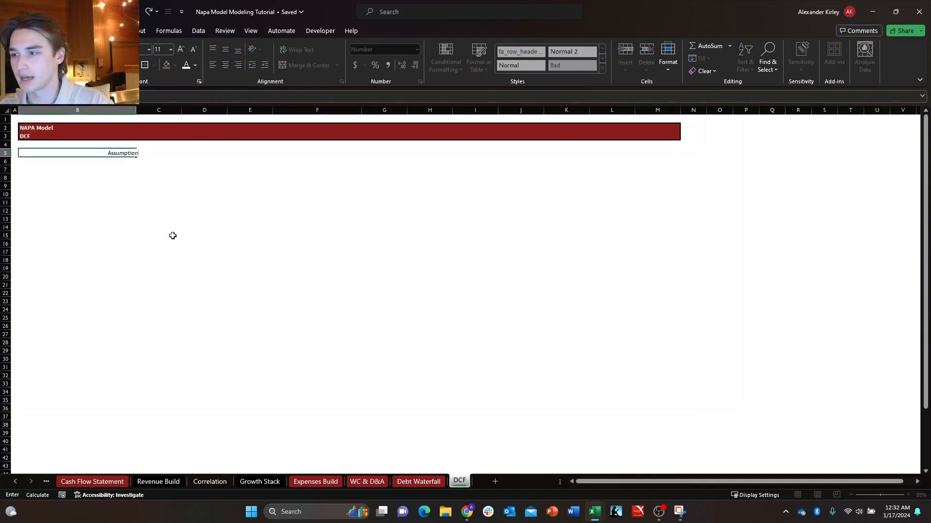
pyautogui.press('Return')
pyautogui.press('Up')
pyautogui.press('F2')
pyautogui.write('s')
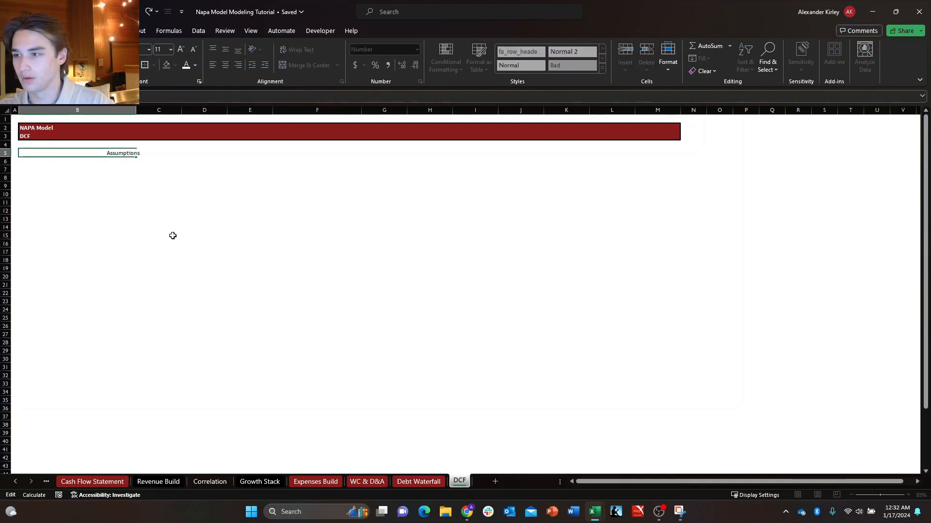
pyautogui.press('Return')
pyautogui.press('alt')
pyautogui.press('alt')
pyautogui.write('ha')
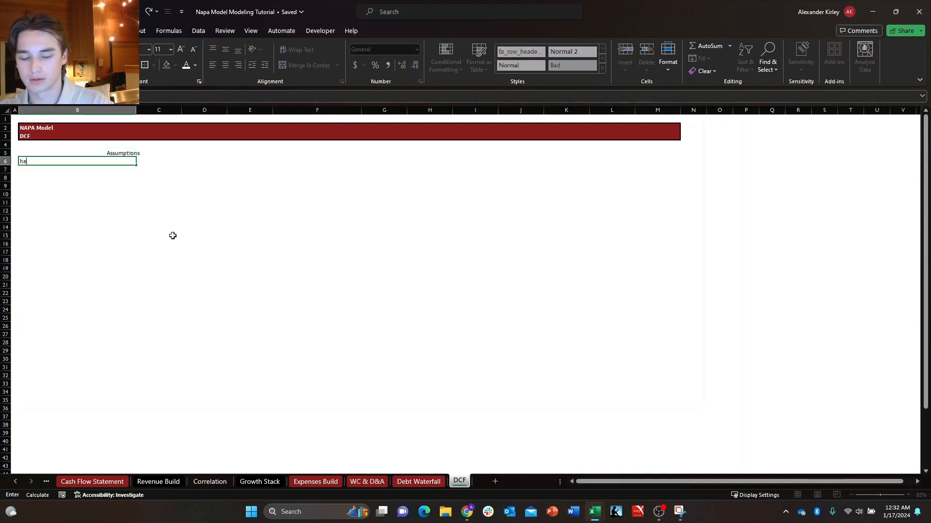
pyautogui.write('l')
pyautogui.press('Escape')
# Left-align the "Assumptions" heading in cell B5.
pyautogui.press('Up')
pyautogui.hotkey('alt', 'h')
pyautogui.press('a')
pyautogui.press('l')
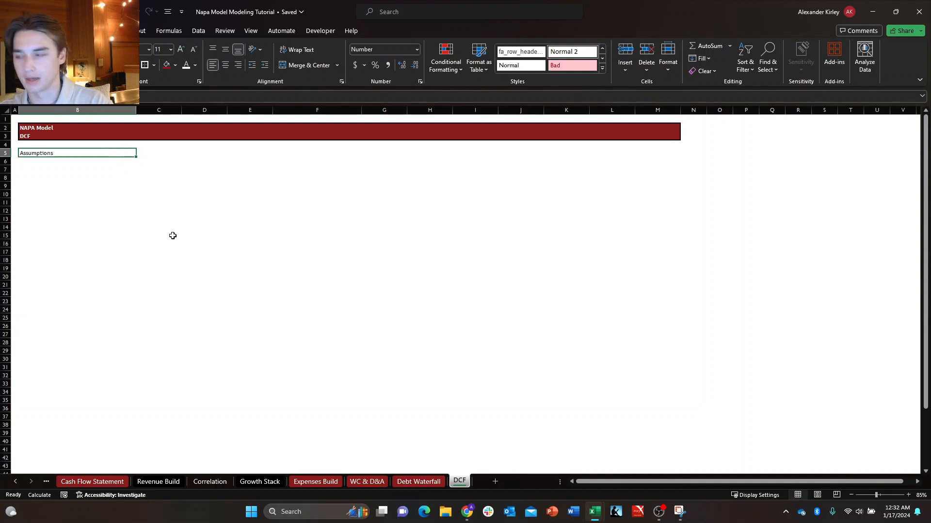
# Enter the labels "Tax rate" in B6 and "Discount rate (WACC)" in B7 under the Assumptions heading.
pyautogui.press('Down')
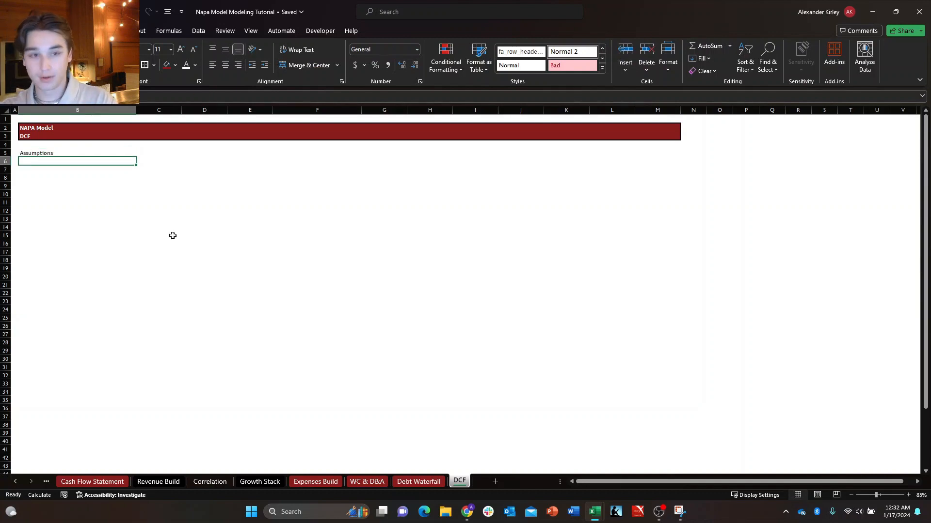
pyautogui.write('Tax ra')
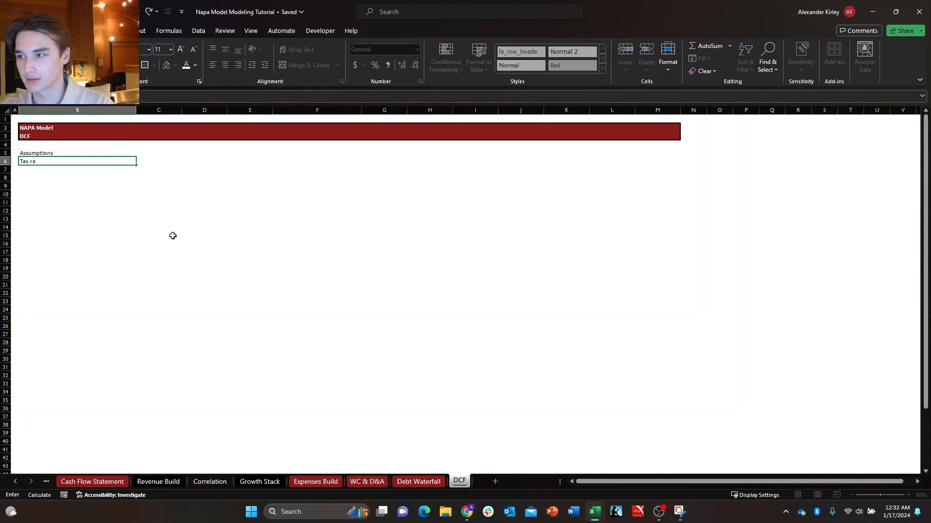
pyautogui.write('te')
pyautogui.press('Return')
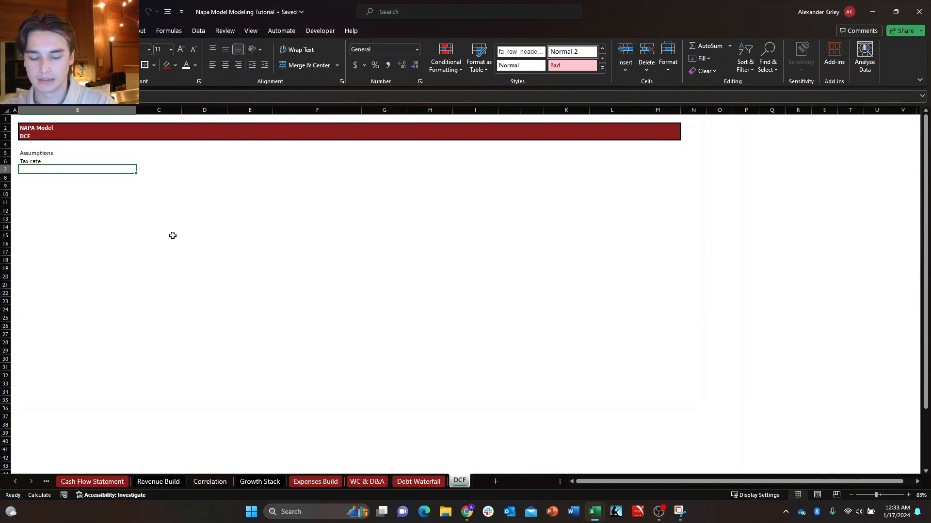
pyautogui.write('Discount rate')
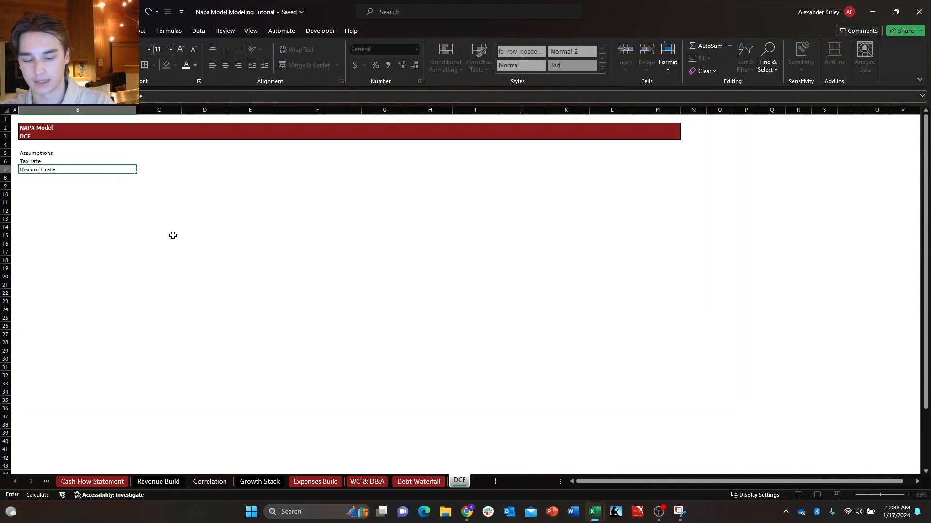
pyautogui.write(' (WACC')
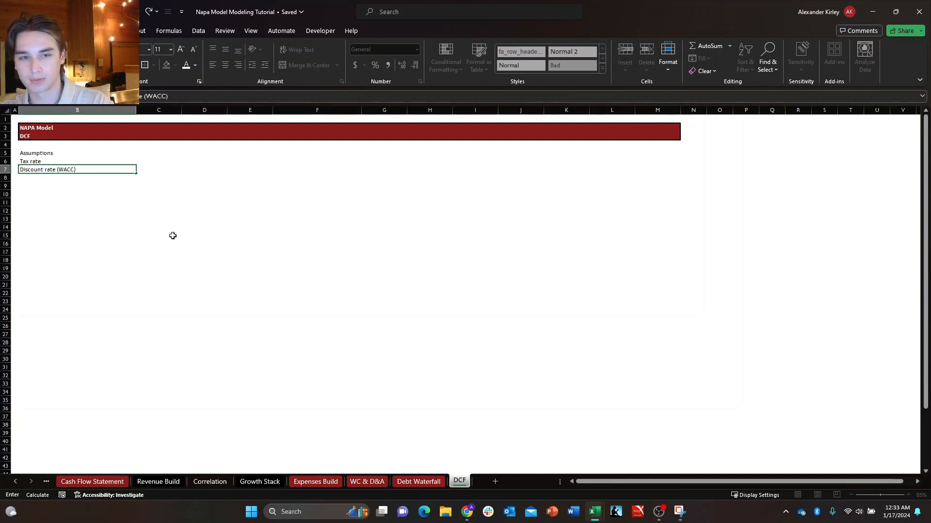
pyautogui.press('Return')
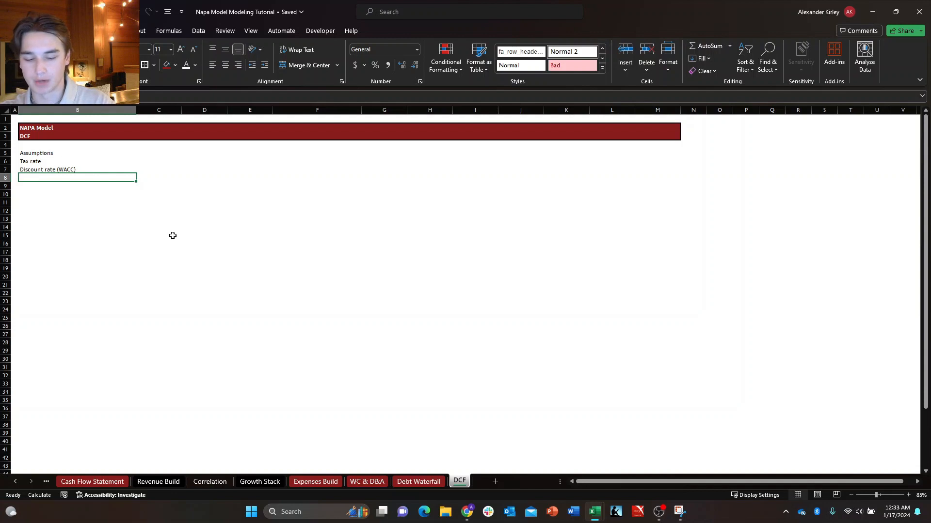
# Add the assumption labels "Perpetual growth rate" in B8 and "EV/EBITDA multiple" in B9.
pyautogui.write('Perp')
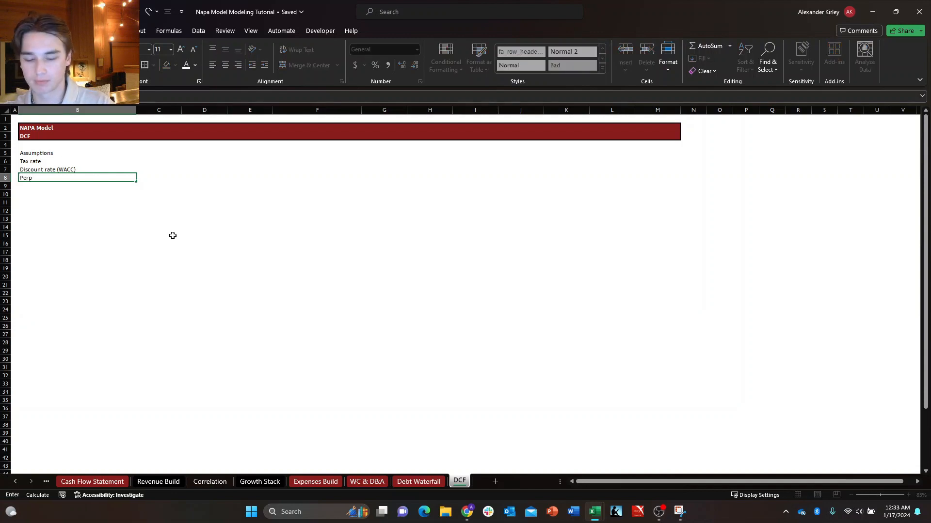
pyautogui.write('etual growth rate')
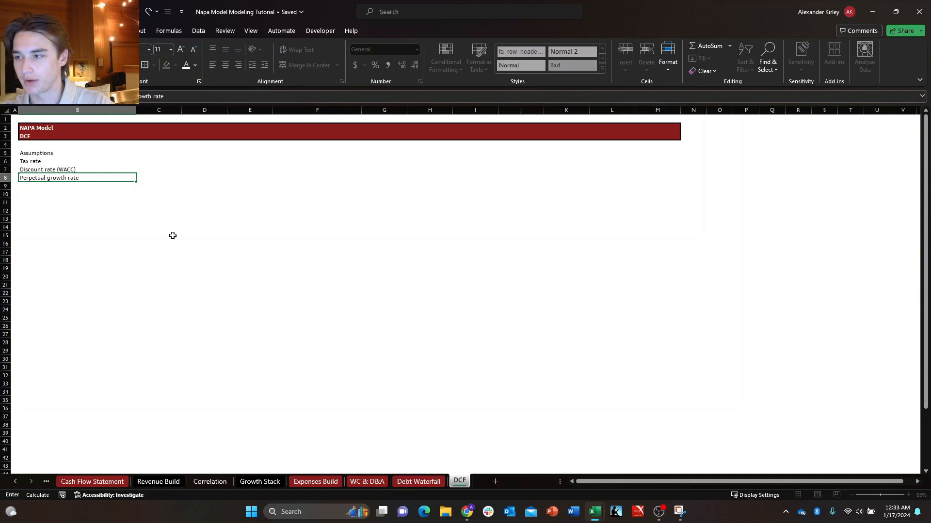
pyautogui.press('Return')
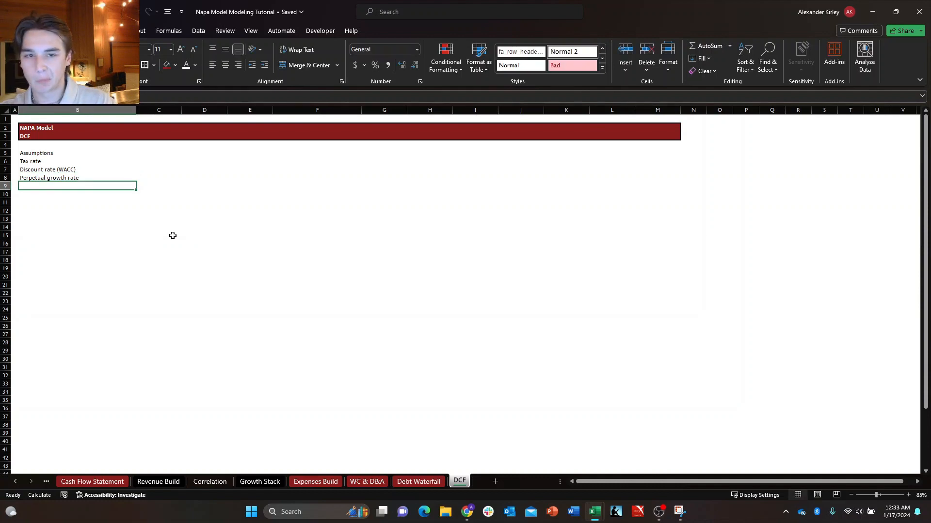
pyautogui.write('EV')
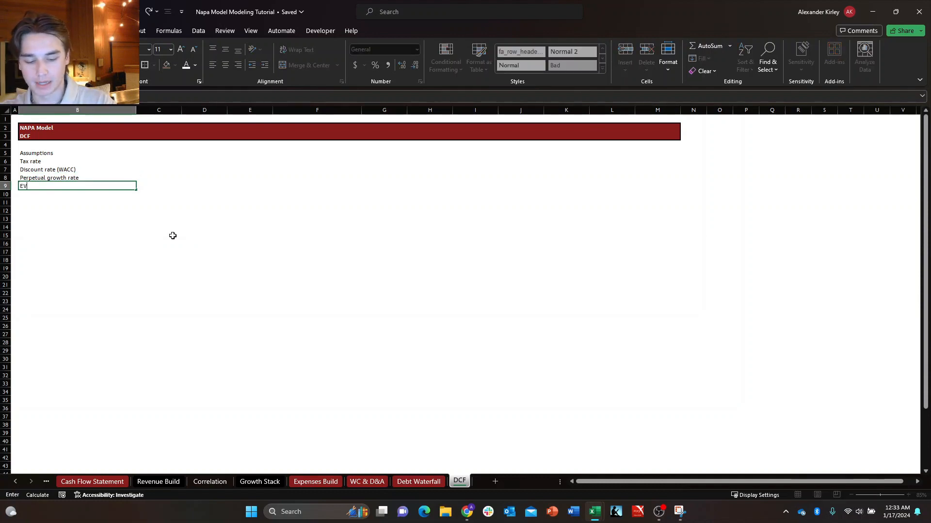
pyautogui.write('/EBITDA')
pyautogui.press('BackSpace')
pyautogui.press('BackSpace')
pyautogui.press('BackSpace')
pyautogui.press('BackSpace')
pyautogui.press('BackSpace')
pyautogui.press('BackSpace')
pyautogui.press('BackSpace')
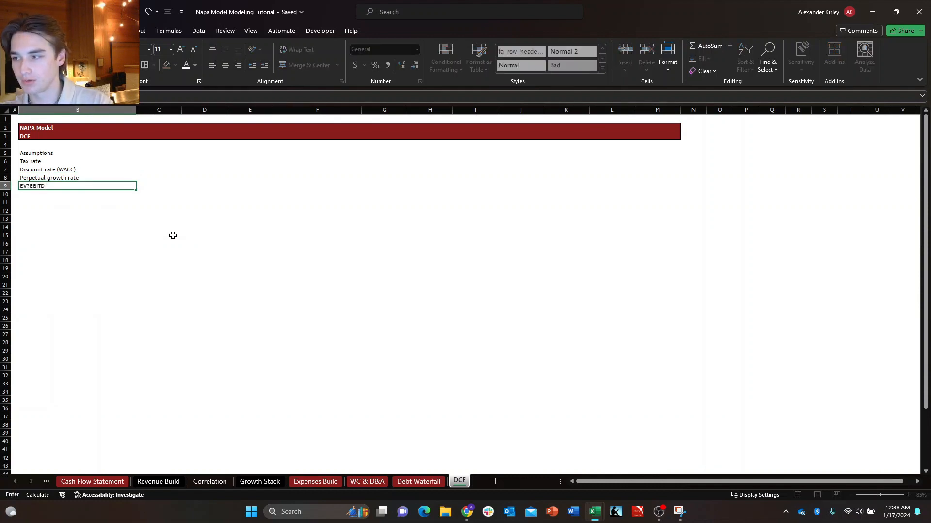
pyautogui.write('/E')
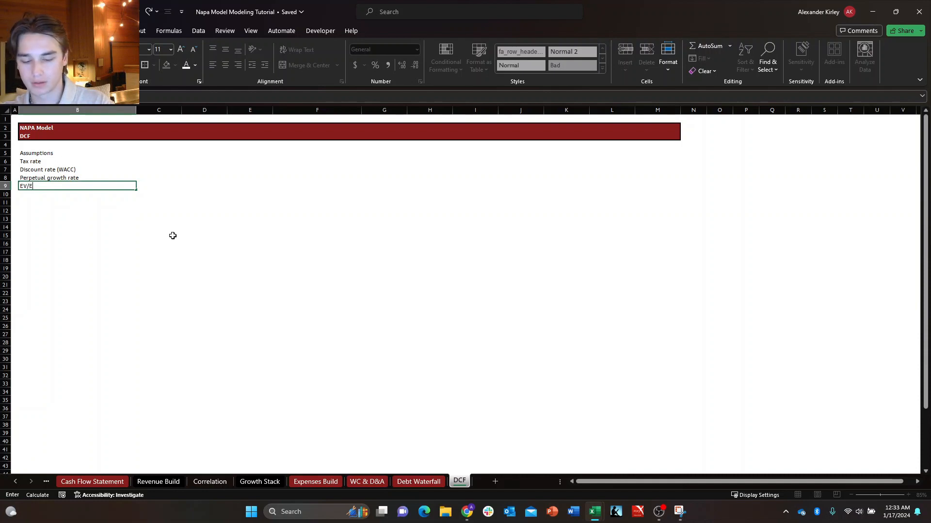
pyautogui.write('BITDA')
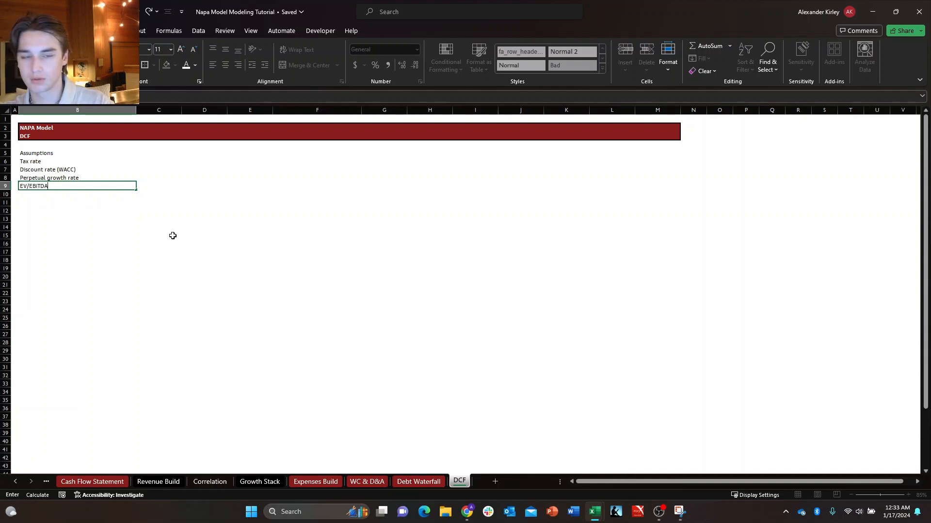
pyautogui.press('F2')
pyautogui.write('m')
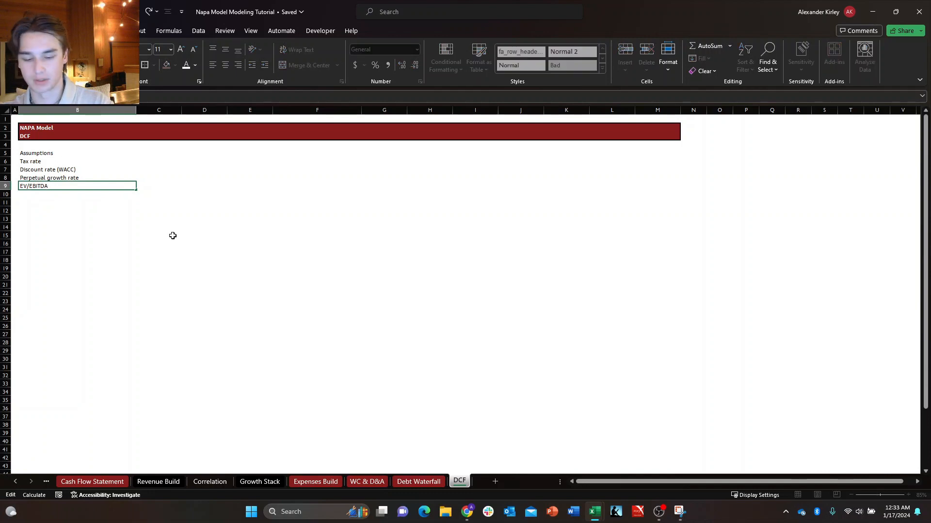
pyautogui.write('ultiple')
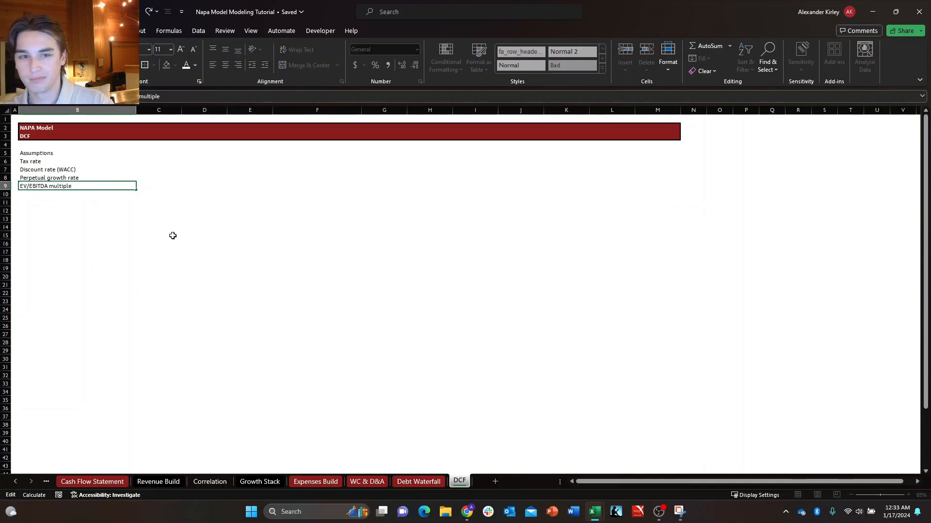
pyautogui.press('Return')
# Add the assumption labels "Transaction date" in B10 and "Fiscal year end date" in B11.
pyautogui.write('Transac')
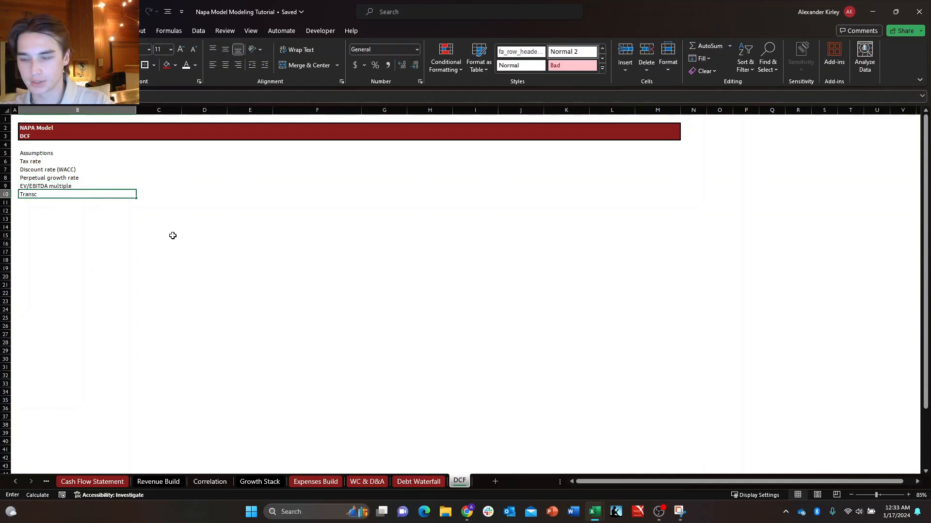
pyautogui.press('BackSpace')
pyautogui.write('action date')
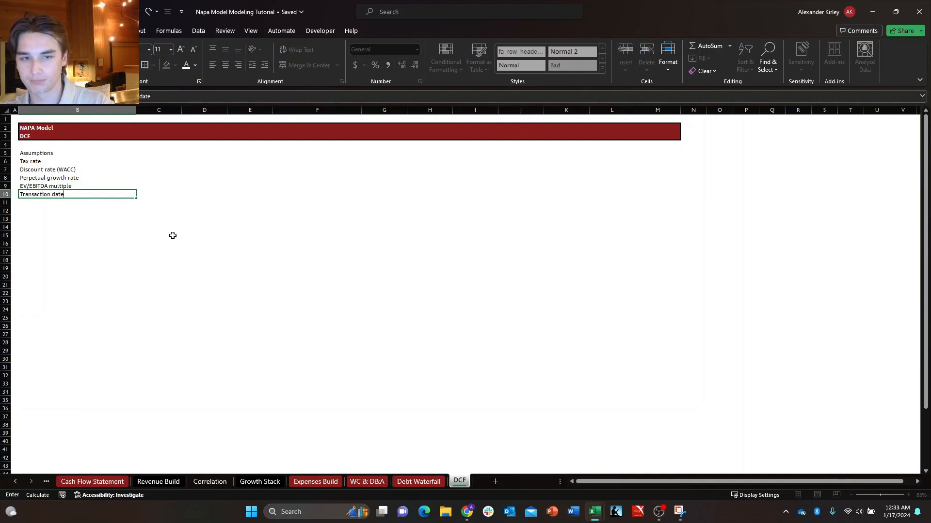
pyautogui.press('Return')
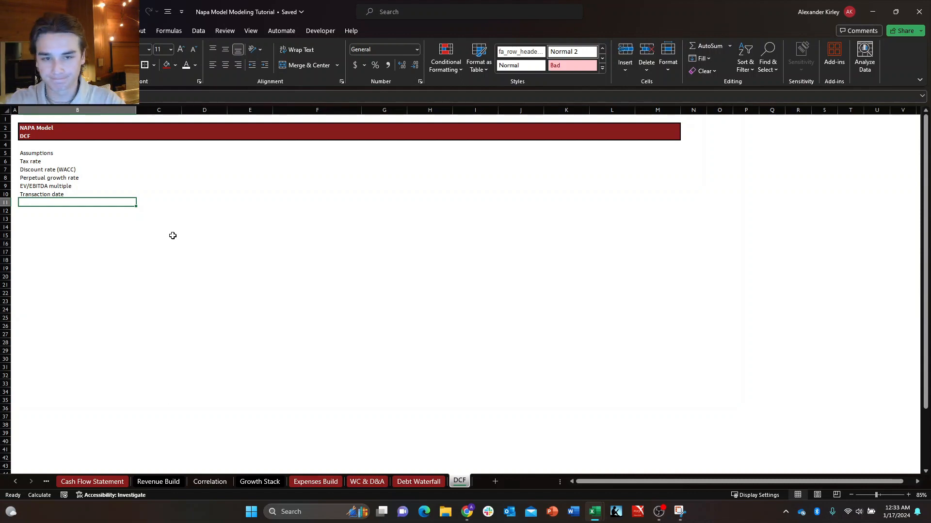
pyautogui.press('Left')
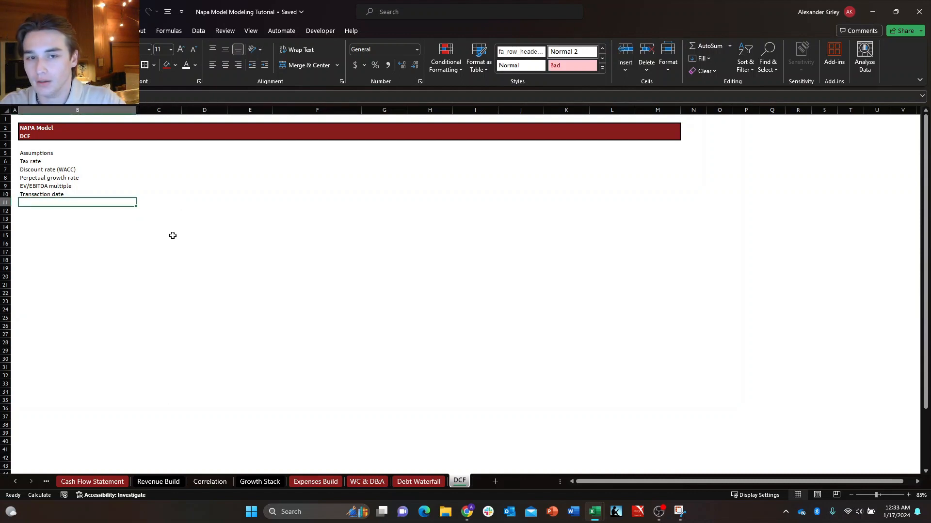
pyautogui.write('Fios')
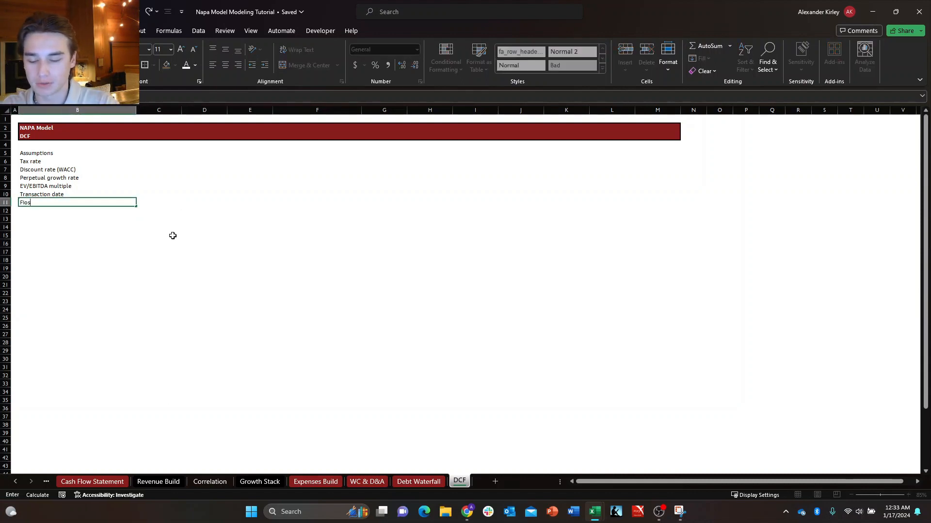
pyautogui.write('scal ye')
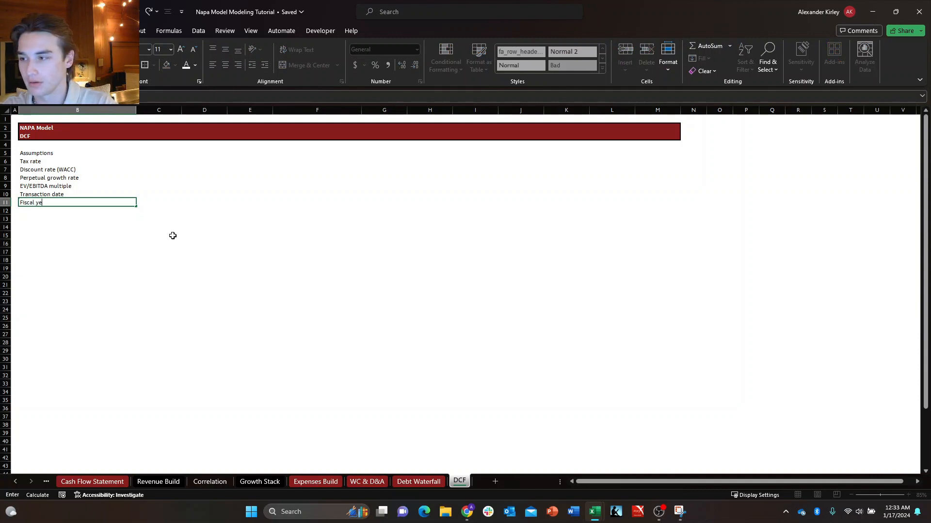
pyautogui.write('ar end dat')
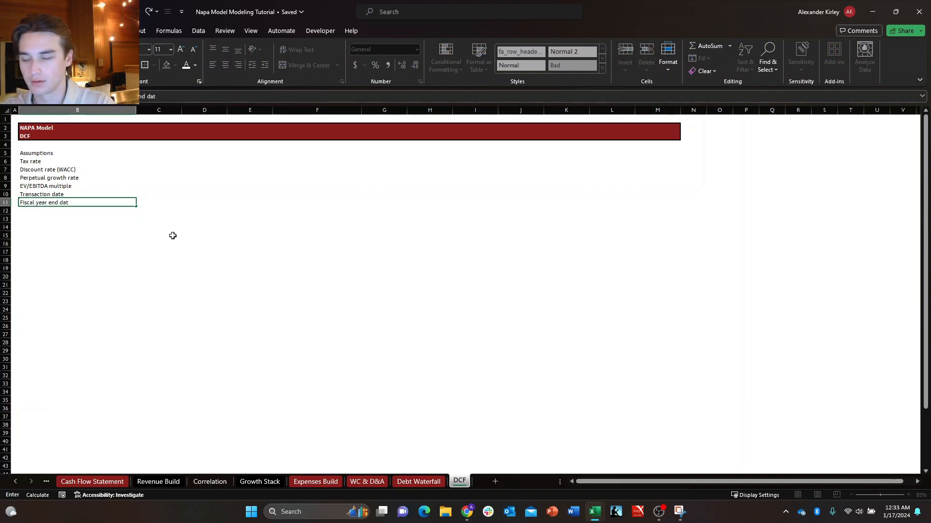
pyautogui.write('e')
pyautogui.press('Return')
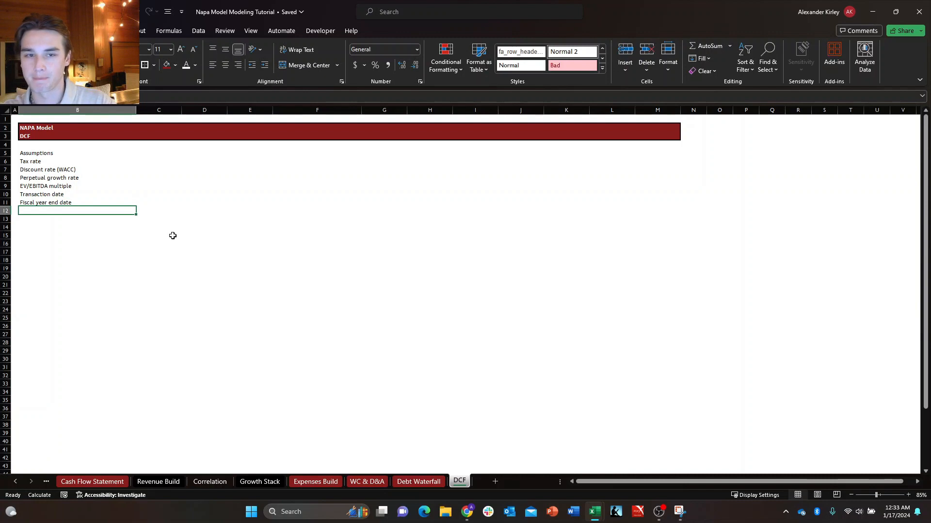
# Add the assumption labels "Current price" in B12 and "Diluted number of shares outstanding" in B13.
pyautogui.write('Current price')
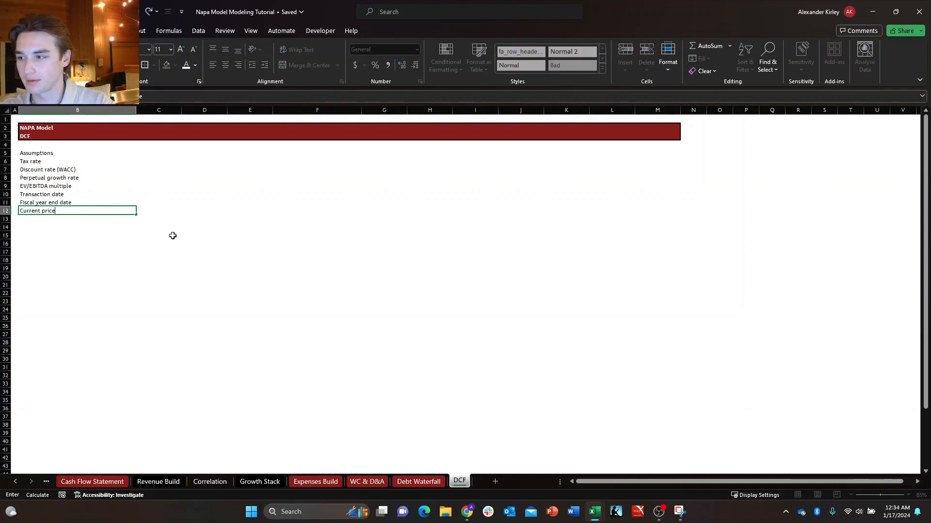
pyautogui.press('Return')
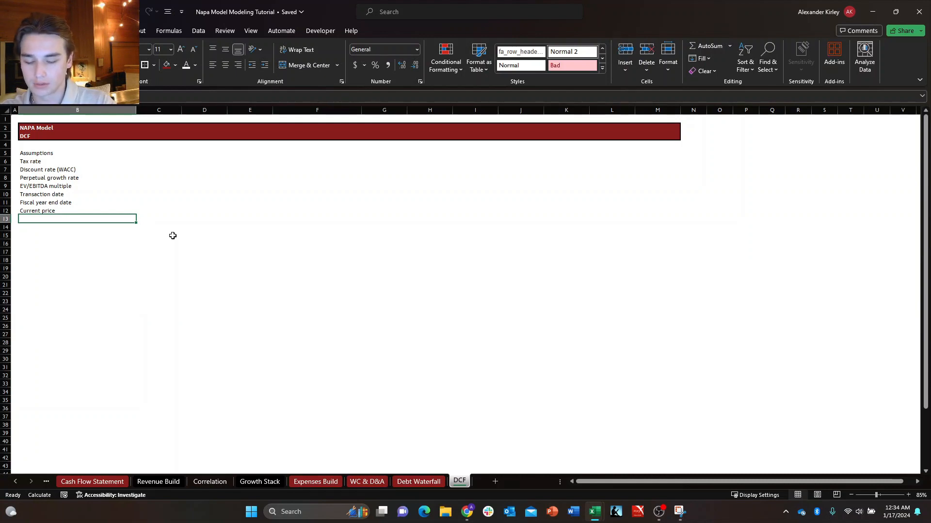
pyautogui.write('Dil')
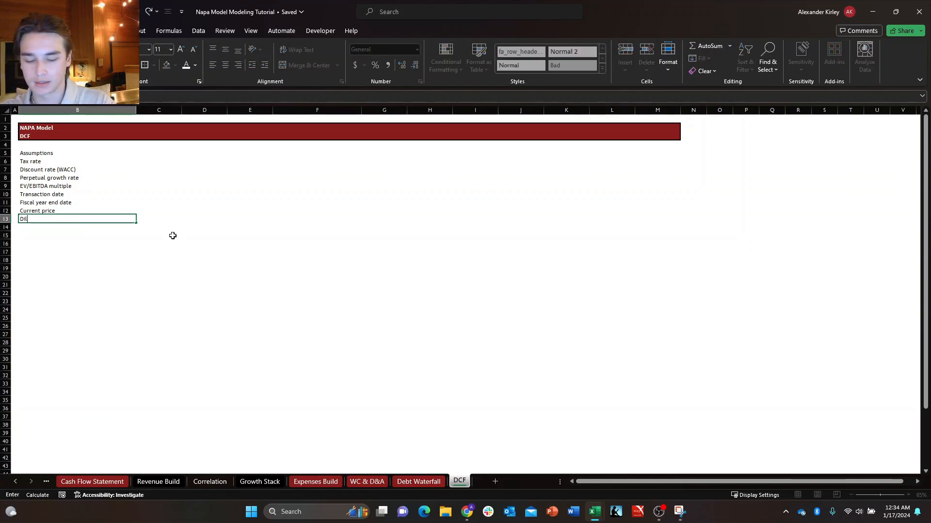
pyautogui.write('uted numbr of')
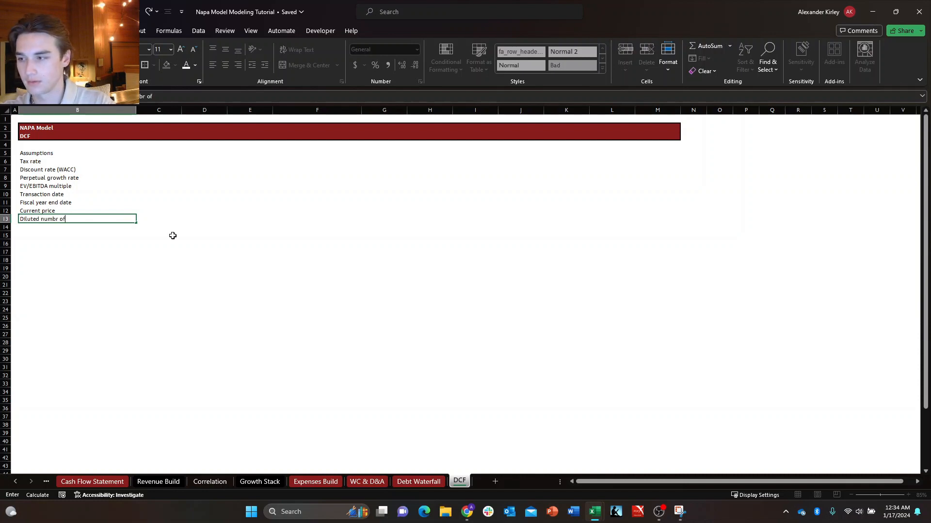
pyautogui.press('BackSpace')
pyautogui.press('BackSpace')
pyautogui.press('BackSpace')
pyautogui.press('BackSpace')
pyautogui.write('er of sahres')
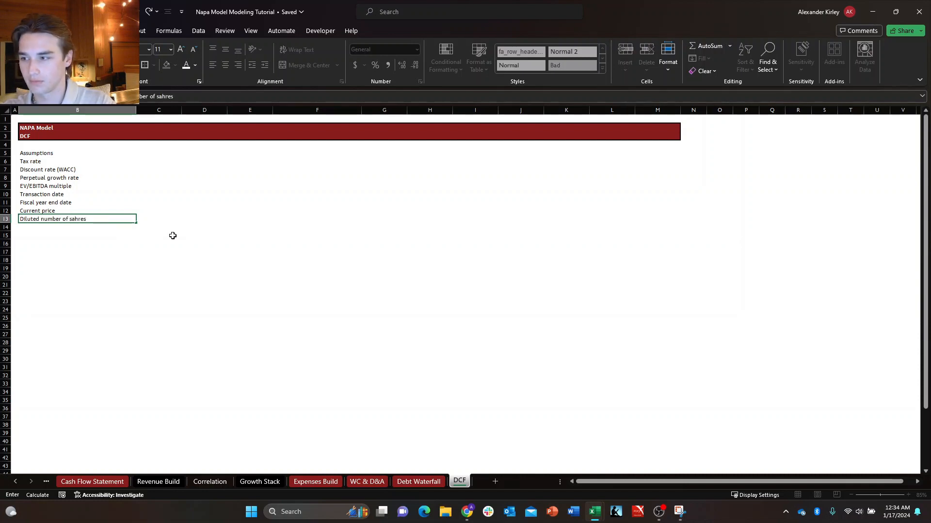
pyautogui.press('BackSpace')
pyautogui.press('BackSpace')
pyautogui.press('BackSpace')
pyautogui.press('BackSpace')
pyautogui.press('BackSpace')
pyautogui.write('ha')
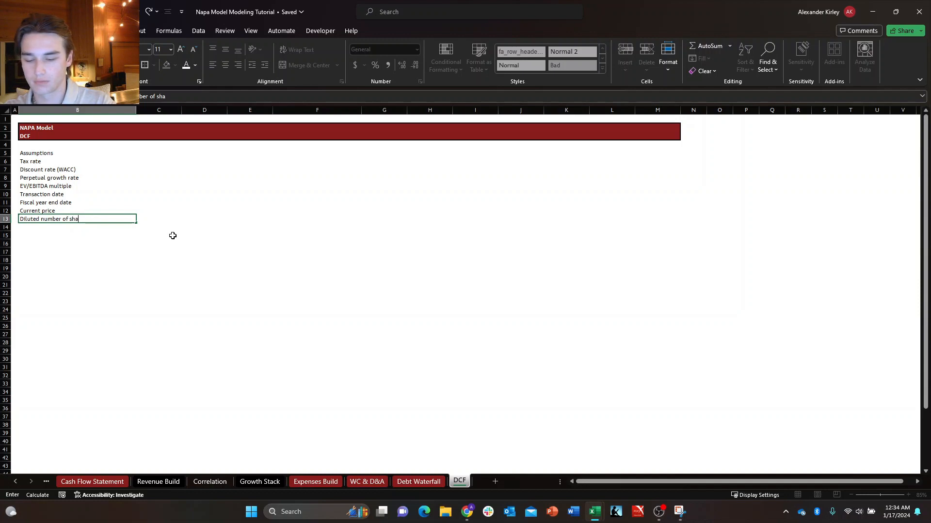
pyautogui.write('res outstanding')
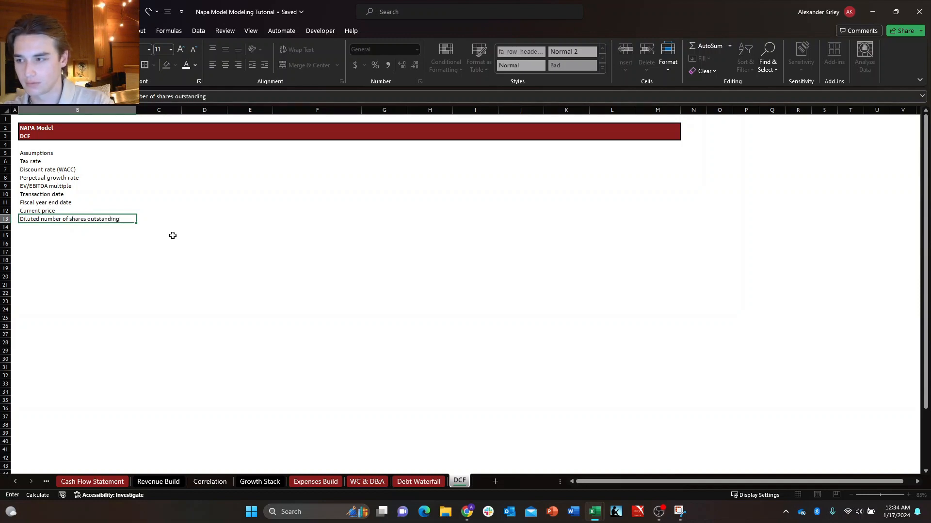
pyautogui.press('Return')
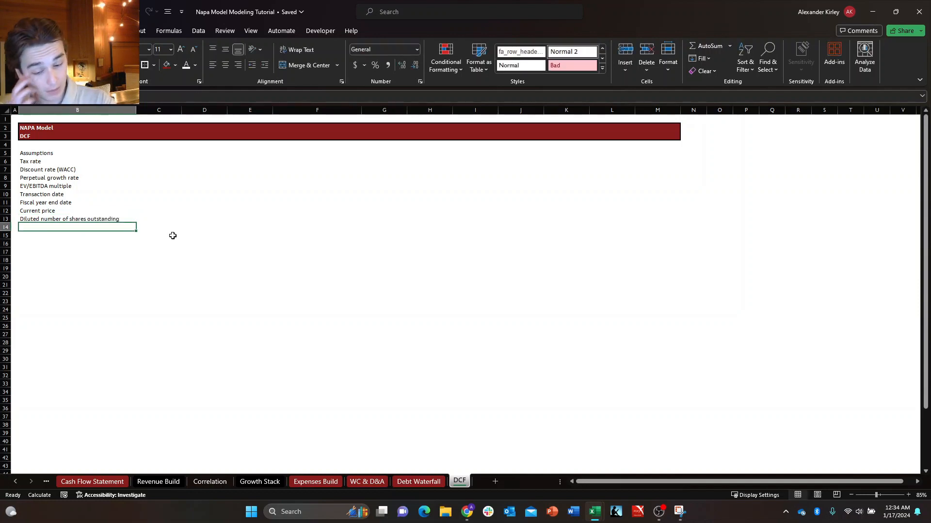
# Add the assumption label "Debt & long term liabilities" in B14.
pyautogui.write('Debt &')
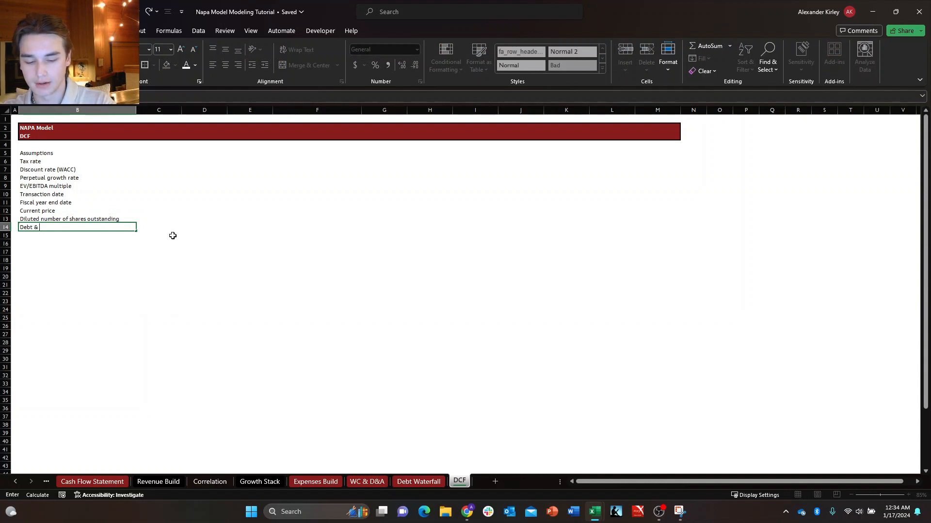
pyautogui.write(' LT li')
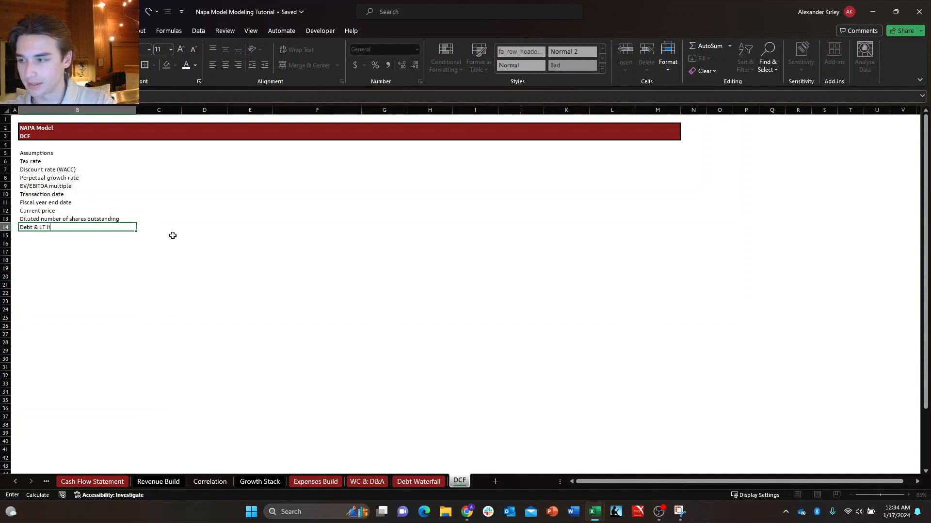
pyautogui.write(' l')
pyautogui.press('BackSpace')
pyautogui.press('BackSpace')
pyautogui.press('BackSpace')
pyautogui.press('BackSpace')
pyautogui.write('lo')
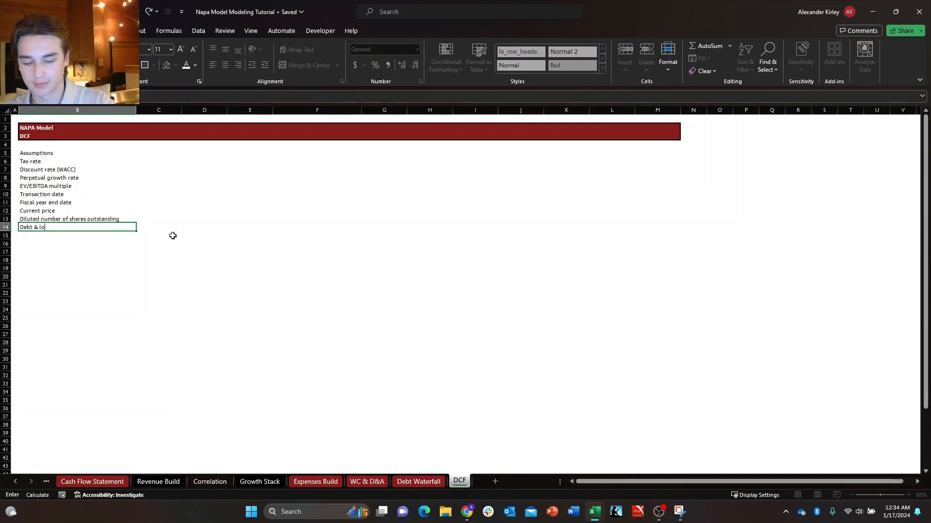
pyautogui.write('ng term liab')
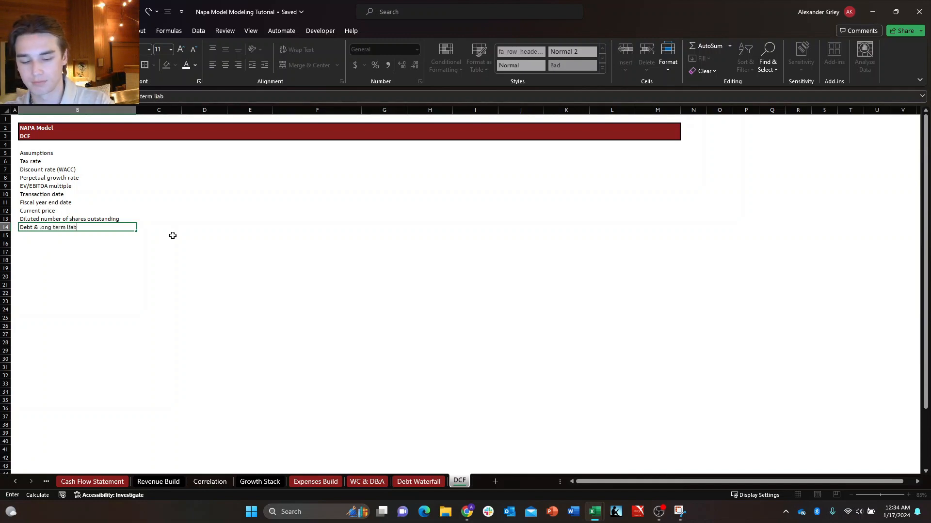
pyautogui.write('ilities')
pyautogui.press('Return')
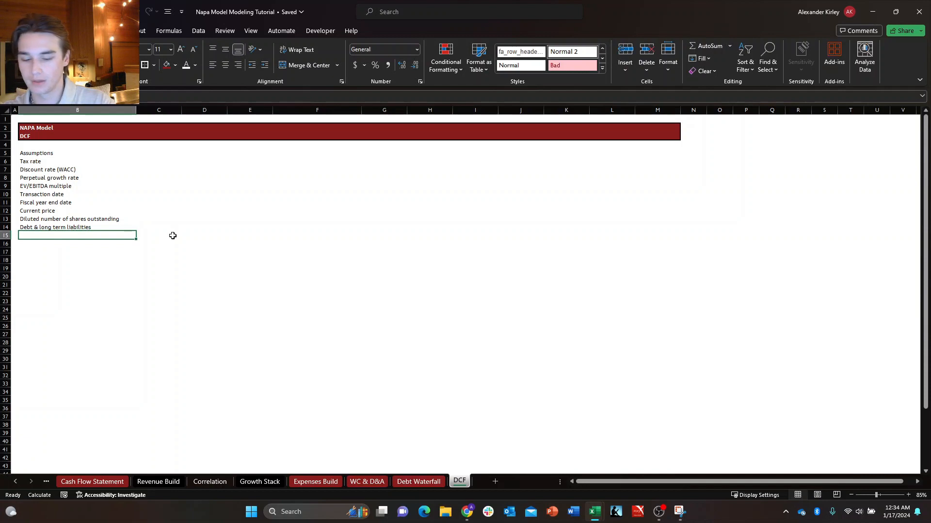
# Add the assumption label "Cash & cash equivalents" in B15.
pyautogui.write('Cash & ca')
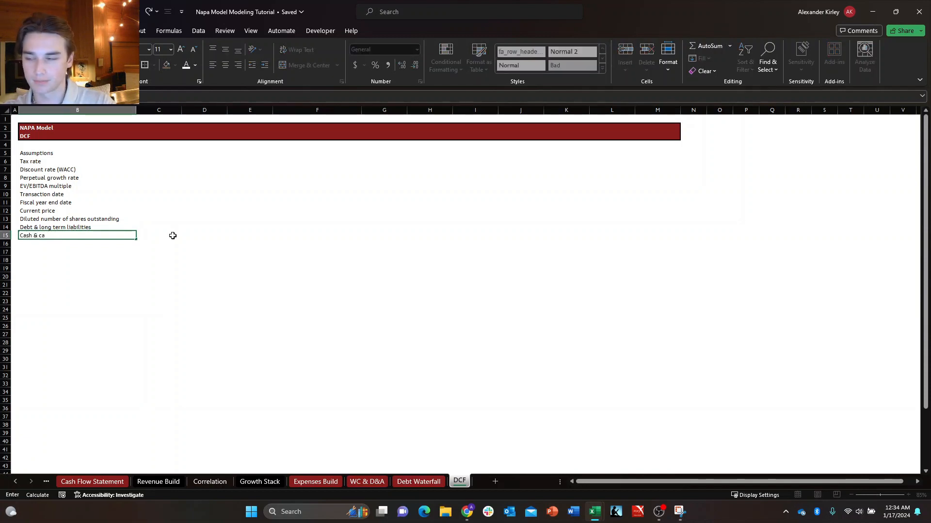
pyautogui.write('sh equivalents')
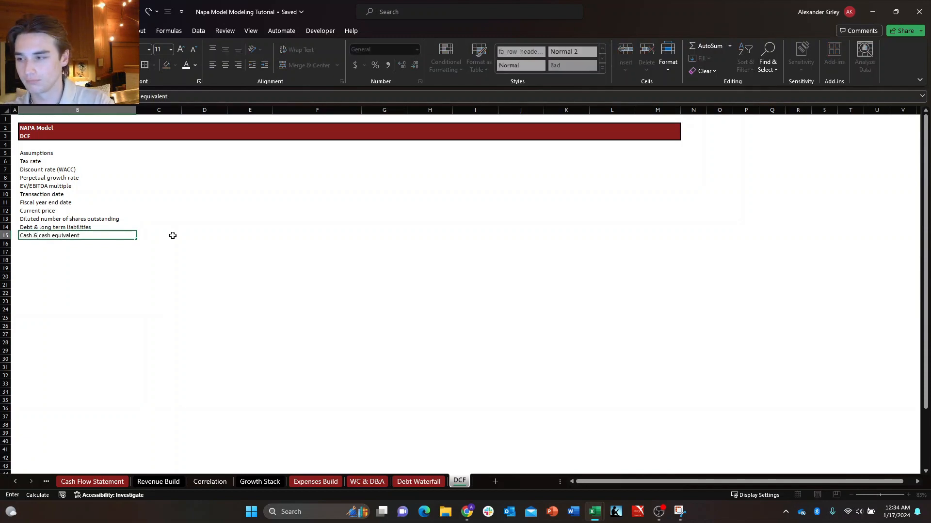
pyautogui.press('Return')
pyautogui.press('Up')
pyautogui.press('Down')
pyautogui.press('Down')
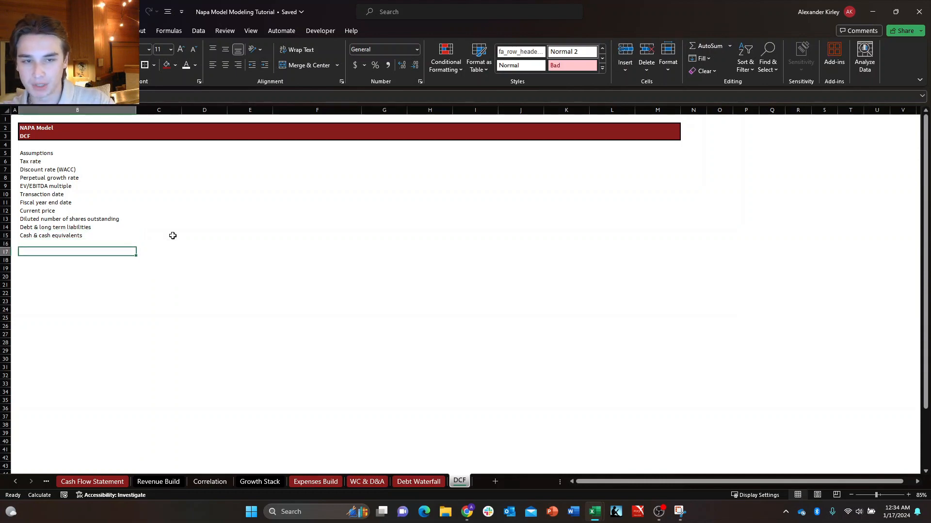
pyautogui.press('Right')
pyautogui.press('Up')
pyautogui.press('Left')
pyautogui.press('Up')
pyautogui.hotkey('ctrl', 'Up')
pyautogui.hotkey('ctrl', 'Down')
pyautogui.hotkey('ctrl', 'Up')
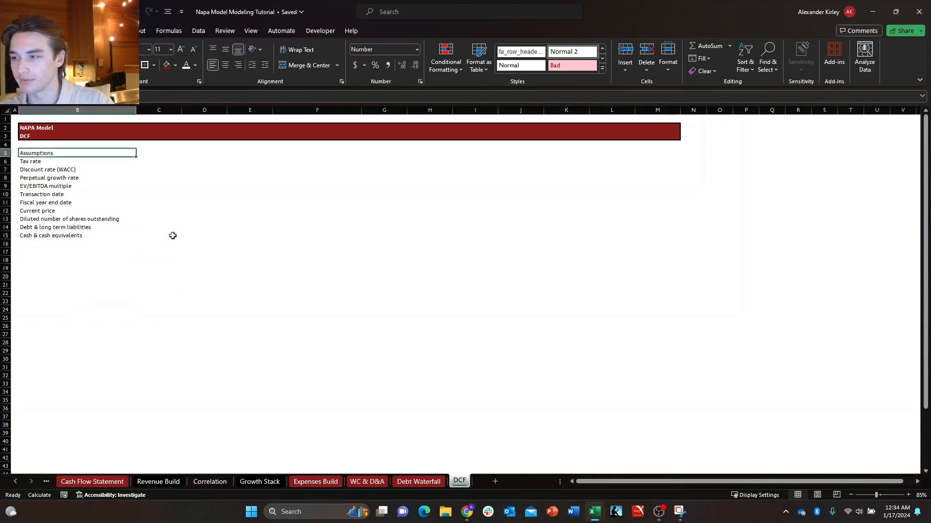
pyautogui.hotkey('ctrl', 'Down')
pyautogui.hotkey('ctrl', 'Up')
pyautogui.hotkey('ctrl', 'Down')
pyautogui.hotkey('ctrl', 'Up')
pyautogui.hotkey('ctrl', 'Down')
pyautogui.hotkey('ctrl', 'Up')
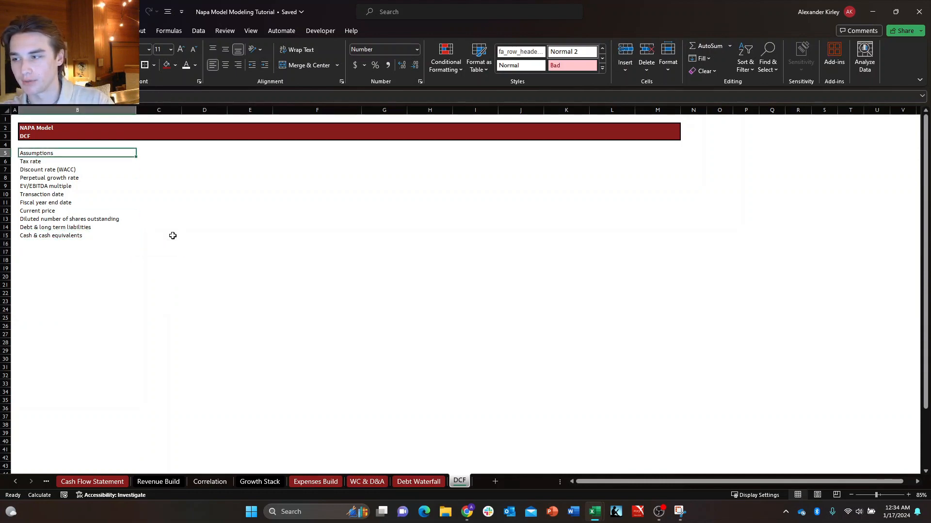
pyautogui.hotkey('shift', 'Right')
pyautogui.hotkey('shift', 'Right')
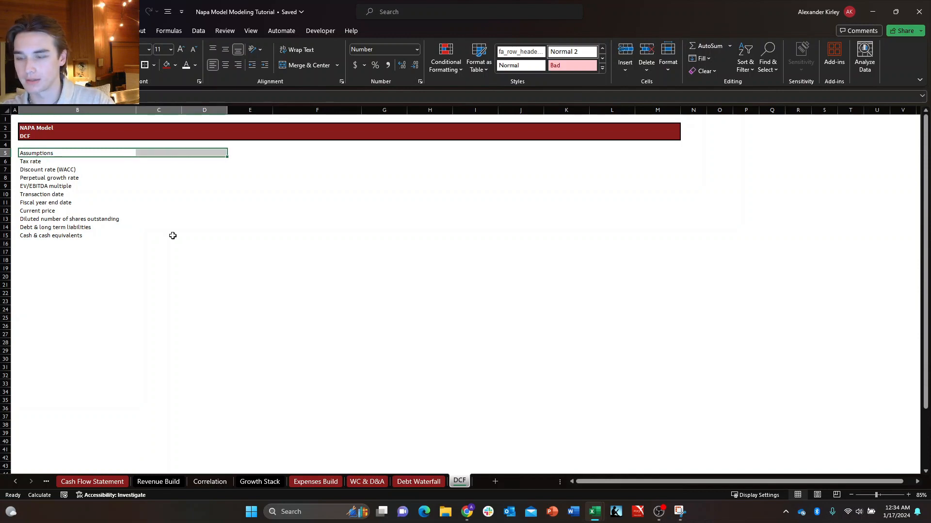
pyautogui.hotkey('alt', 'h')
pyautogui.press('Escape')
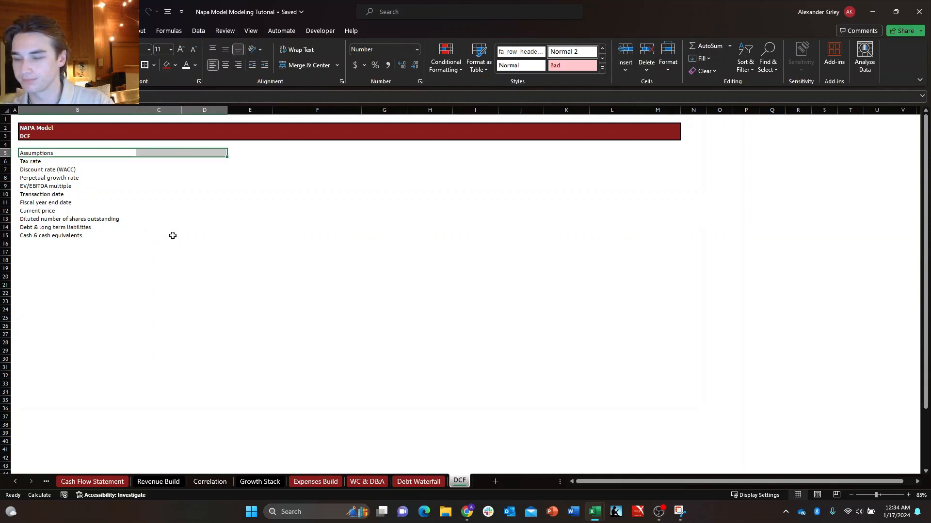
pyautogui.write('a')
pyautogui.press('Escape')
pyautogui.press('Left')
# Fill the Assumptions heading cells B5:C5 with the same dark red as the title band.
pyautogui.press('Right')
pyautogui.hotkey('shift', 'Right')
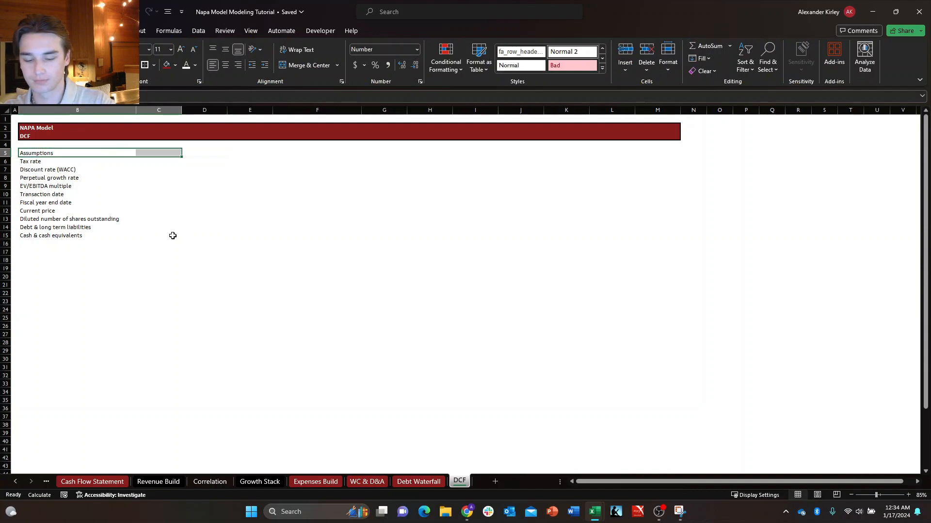
pyautogui.hotkey('alt', 'h')
pyautogui.press('h')
pyautogui.press('Up')
pyautogui.press('Up')
pyautogui.press('Up')
pyautogui.press('Left')
pyautogui.press('Left')
pyautogui.press('Left')
pyautogui.press('Left')
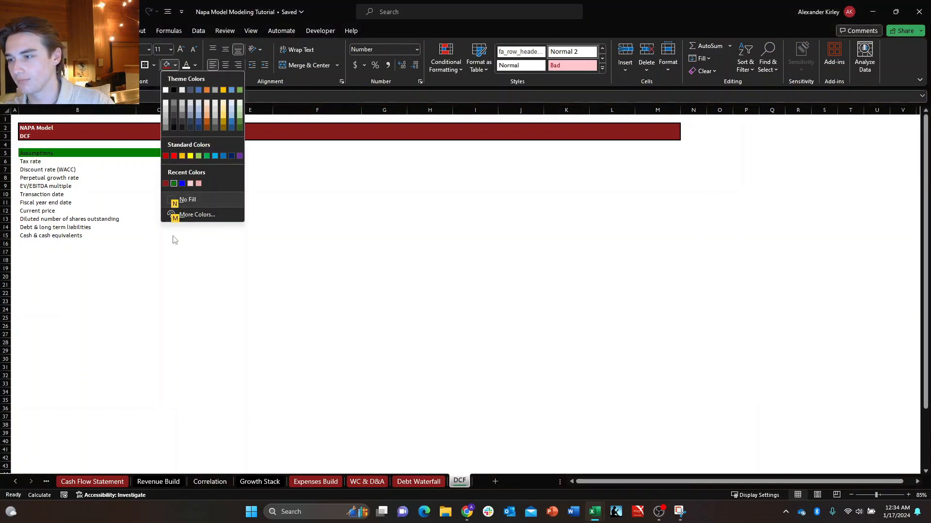
pyautogui.press('Return')
# Make the text of the Assumptions heading in B5:C5 white and bold.
pyautogui.hotkey('alt', 'h')
pyautogui.press('f')
pyautogui.press('c')
pyautogui.press('Down')
pyautogui.press('Return')
pyautogui.hotkey('ctrl', 'b')
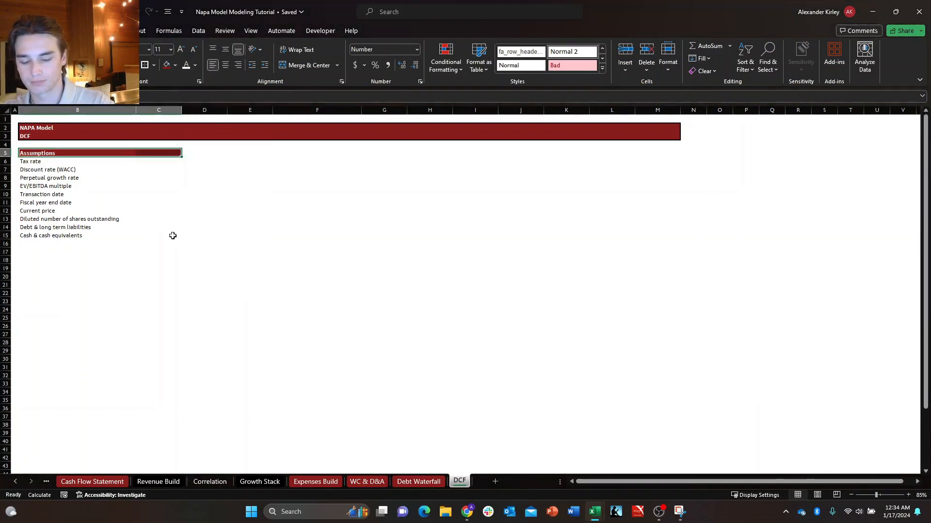
# Apply a thick outside border around the Assumptions heading cells B5:C5.
pyautogui.hotkey('alt', 'h')
pyautogui.press('b')
pyautogui.press('t')
pyautogui.press('Down')
pyautogui.press('Up')
pyautogui.hotkey('shift', 'Right')
pyautogui.hotkey('shift', 'Right')
pyautogui.hotkey('shift', 'Right')
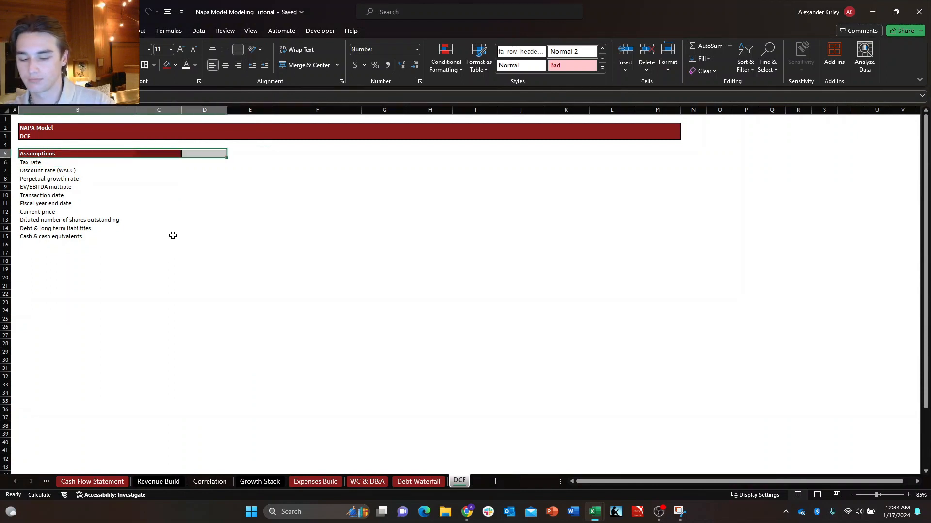
pyautogui.hotkey('ctrl', '1')
pyautogui.hotkey('ctrl', 'Tab')
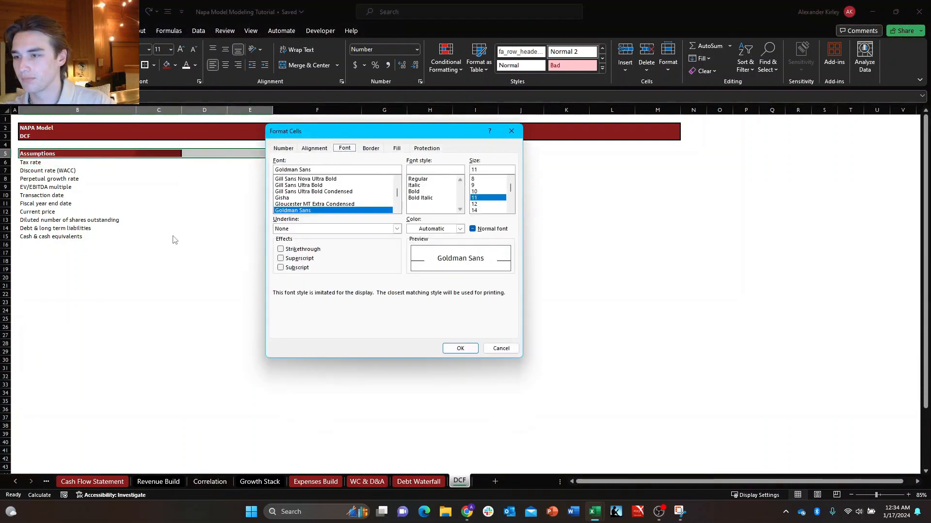
pyautogui.hotkey('ctrl', 'shift', 'Tab')
pyautogui.hotkey('alt', 'h')
pyautogui.hotkey('alt', 'Down')
pyautogui.press('Escape')
pyautogui.press('Escape')
pyautogui.hotkey('shift', 'Left')
pyautogui.hotkey('shift', 'Left')
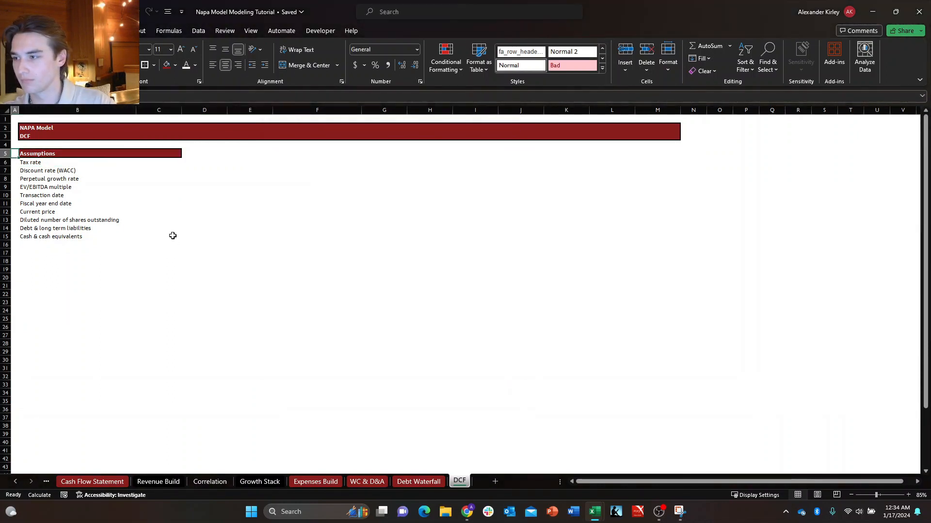
# Set the horizontal alignment of the Assumptions heading in B5:C5 to Center Across Selection.
pyautogui.hotkey('ctrl', '1')
pyautogui.hotkey('alt', 'h')
pyautogui.hotkey('alt', 'Down')
pyautogui.press('Down')
pyautogui.press('Down')
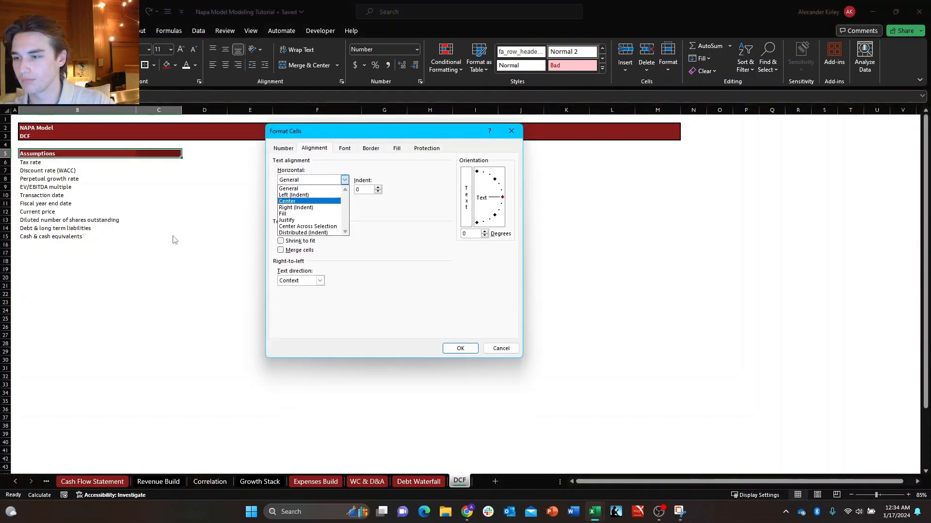
pyautogui.press('Down')
pyautogui.press('Down')
pyautogui.press('Down')
pyautogui.press('Down')
pyautogui.press('Return')
pyautogui.press('Return')
# Put an outline border around the whole Assumptions block, B5:C15.
pyautogui.hotkey('shift', 'Down')
pyautogui.hotkey('shift', 'Down')
pyautogui.hotkey('shift', 'Down')
pyautogui.hotkey('shift', 'Down')
pyautogui.hotkey('shift', 'Down')
pyautogui.hotkey('shift', 'Down')
pyautogui.hotkey('shift', 'Down')
pyautogui.hotkey('shift', 'Down')
pyautogui.hotkey('shift', 'Down')
pyautogui.hotkey('shift', 'Down')
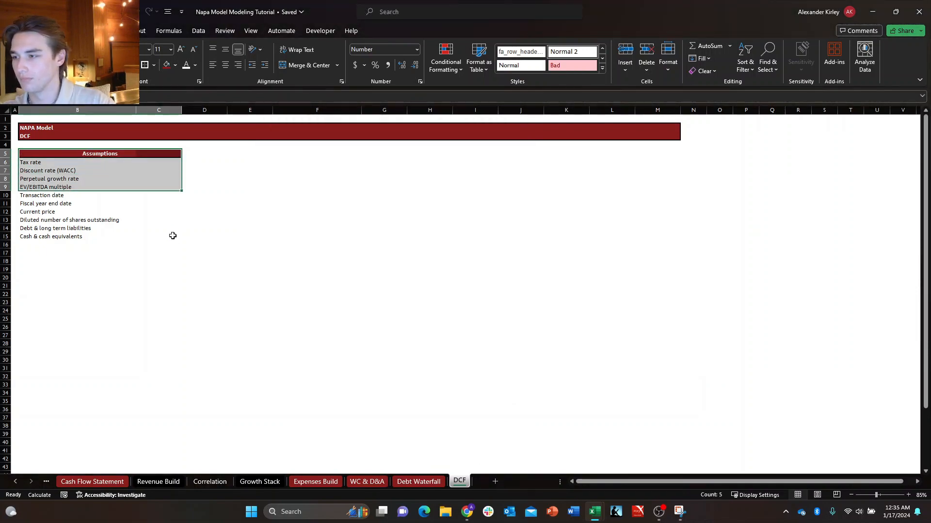
pyautogui.hotkey('ctrl', 'shift', '7')
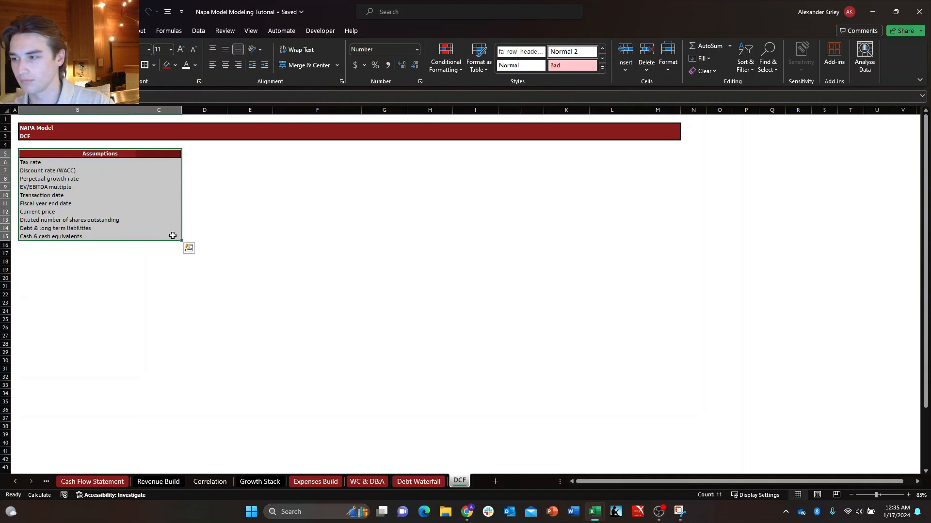
# Enter the heading "Intrinsic Value" in B17, one blank row below the Assumptions block.
pyautogui.press('Down')
pyautogui.press('Down')
pyautogui.press('Down')
pyautogui.press('Down')
pyautogui.press('Down')
pyautogui.press('Down')
pyautogui.press('Down')
pyautogui.press('Down')
pyautogui.press('Down')
pyautogui.press('Down')
pyautogui.press('Down')
pyautogui.press('Down')
pyautogui.press('Down')
pyautogui.press('Down')
pyautogui.press('Up')
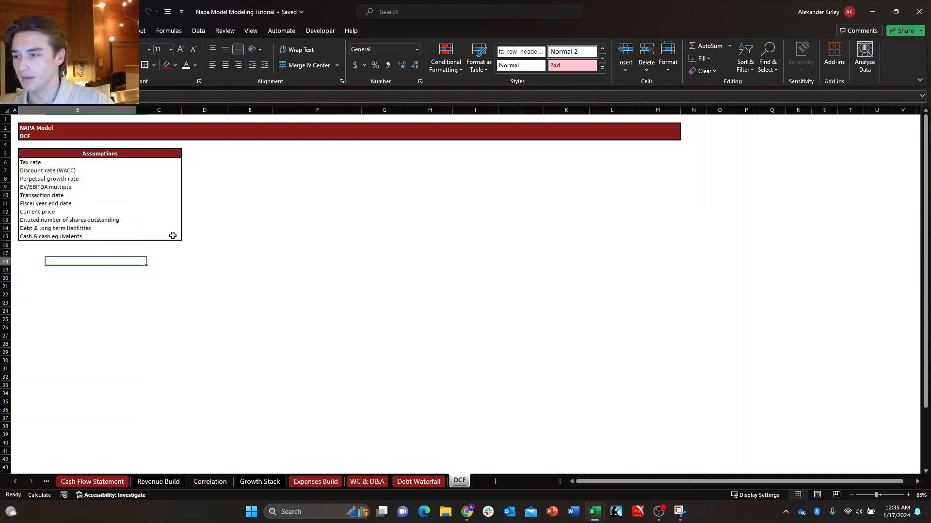
pyautogui.press('Up')
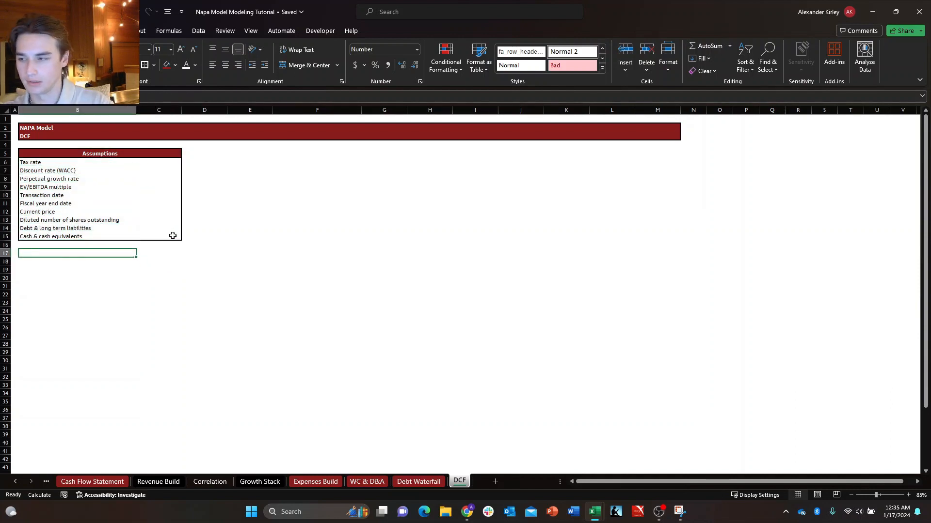
pyautogui.write('Intrin')
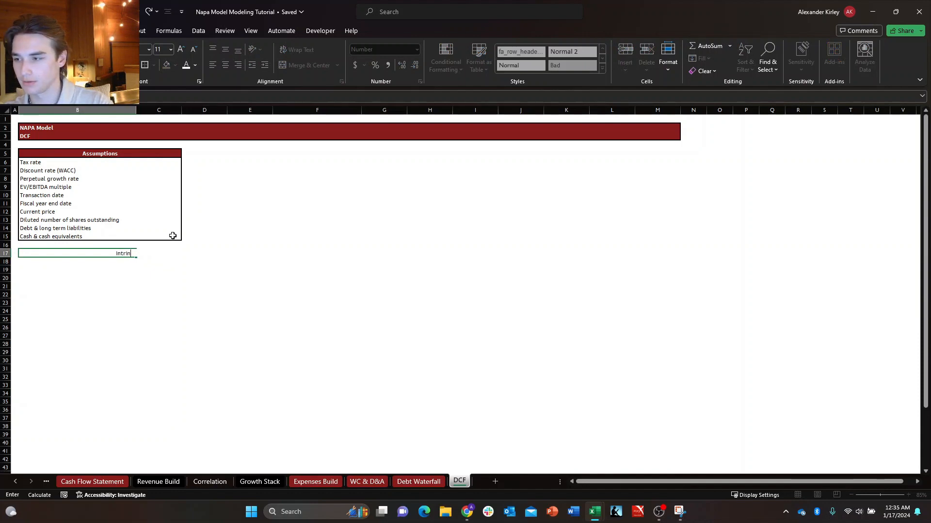
pyautogui.write('sic value')
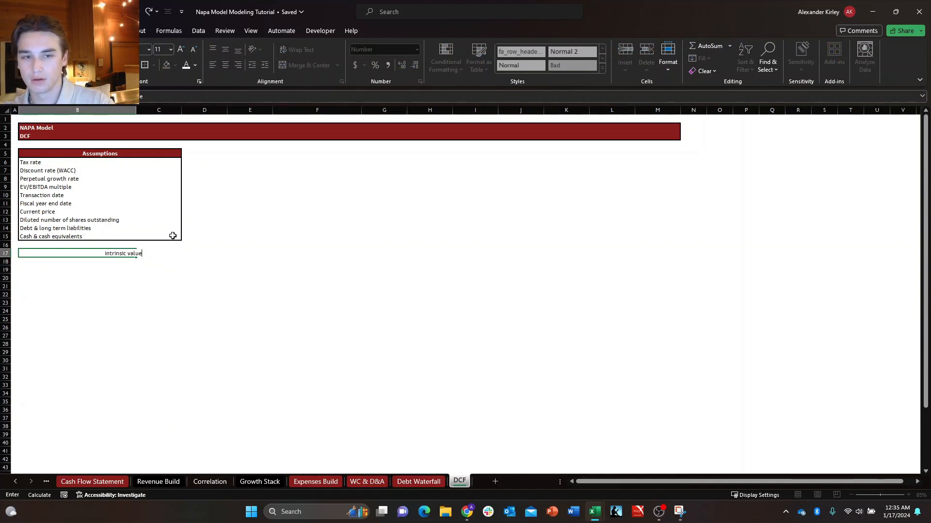
pyautogui.press('BackSpace')
pyautogui.press('BackSpace')
pyautogui.press('BackSpace')
pyautogui.press('BackSpace')
pyautogui.press('BackSpace')
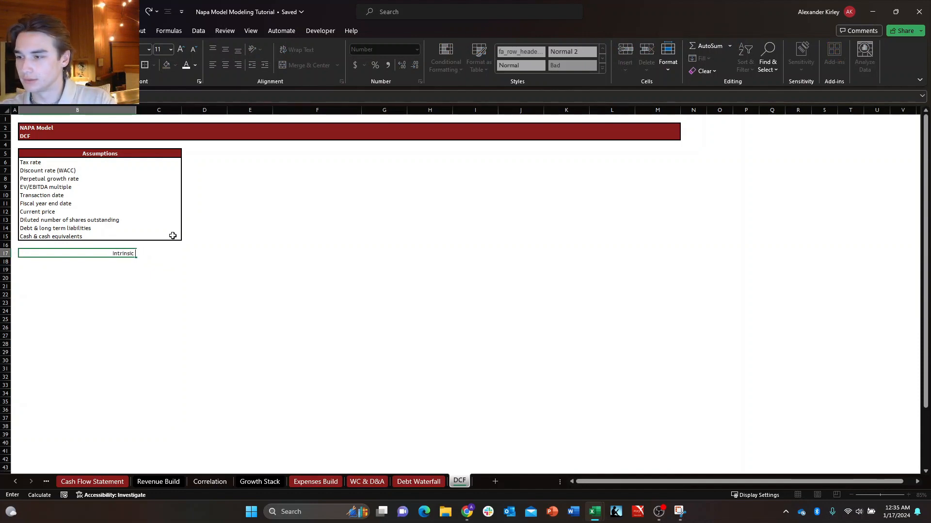
pyautogui.write('Value')
pyautogui.press('Return')
pyautogui.press('Up')
pyautogui.press('Right')
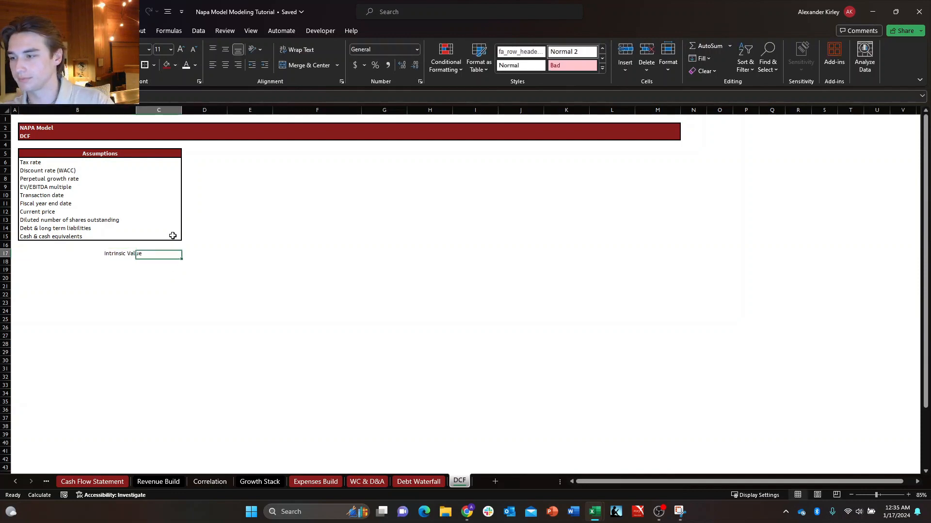
# Reset the horizontal alignment of B17:D17, starting at the Intrinsic Value heading, to General.
pyautogui.press('Left')
pyautogui.hotkey('shift', 'Right')
pyautogui.hotkey('shift', 'Right')
pyautogui.hotkey('ctrl', '1')
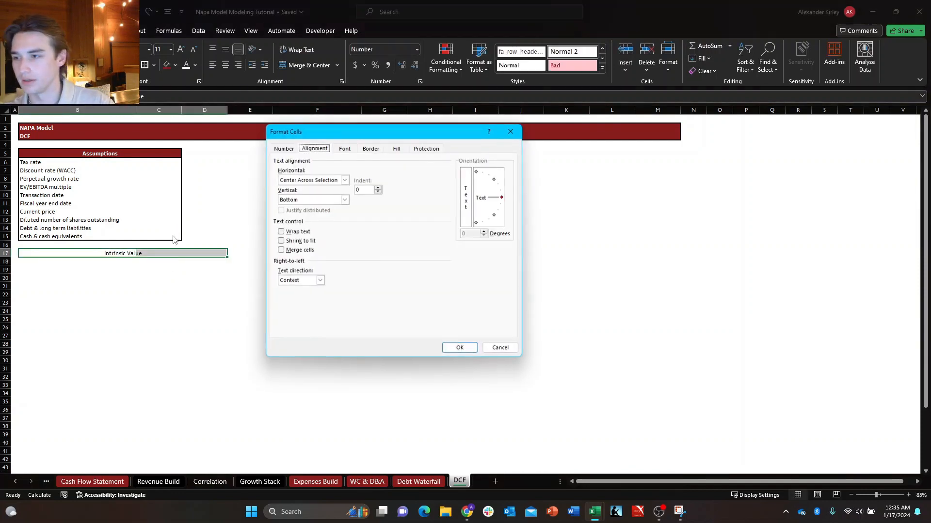
pyautogui.press('Tab')
pyautogui.hotkey('alt', 'Down')
pyautogui.press('Up')
pyautogui.press('Up')
pyautogui.press('Up')
pyautogui.press('Up')
pyautogui.press('Up')
pyautogui.press('Return')
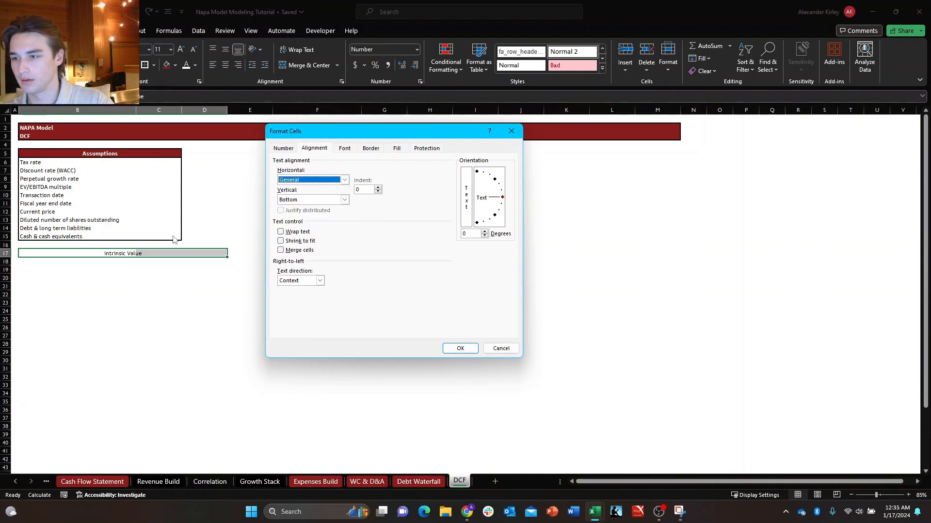
pyautogui.press('Return')
pyautogui.hotkey('shift', 'Left')
pyautogui.hotkey('shift', 'Left')
# Enter the row labels "Enterprise value", "Cash" and "Debt" in B18:B20 under the Intrinsic Value heading.
pyautogui.press('Down')
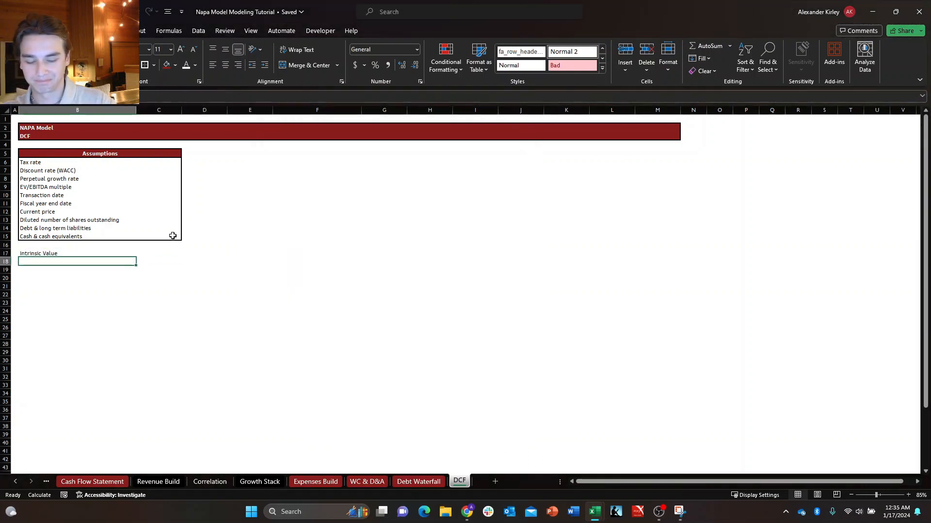
pyautogui.write('Ent')
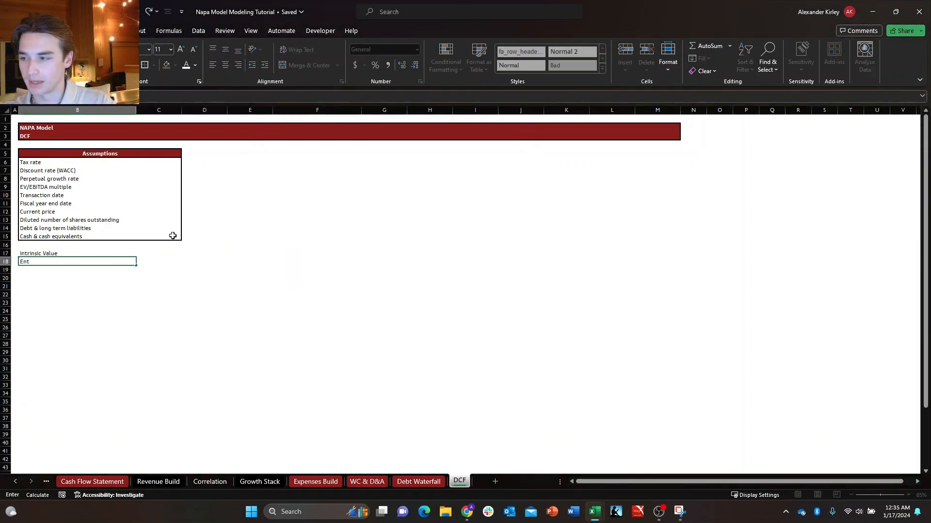
pyautogui.write('erprise value')
pyautogui.press('Return')
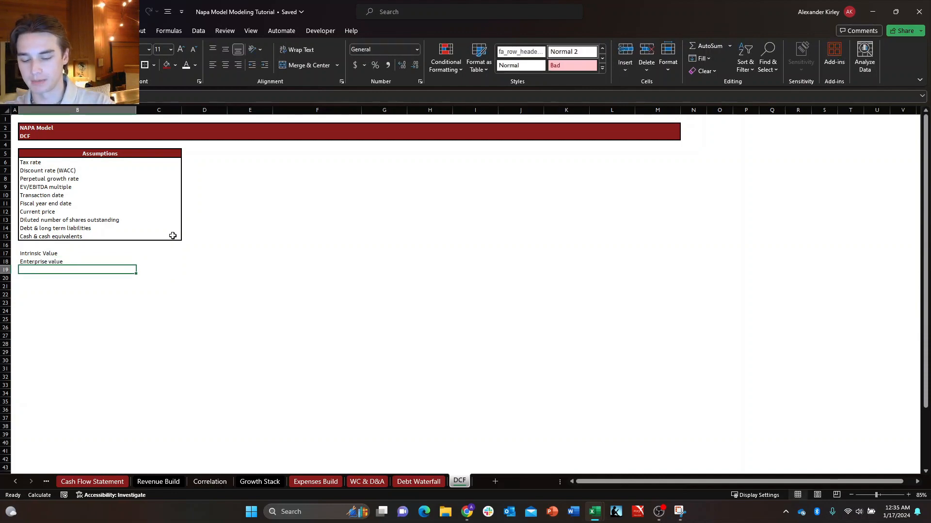
pyautogui.write('Cash')
pyautogui.press('Return')
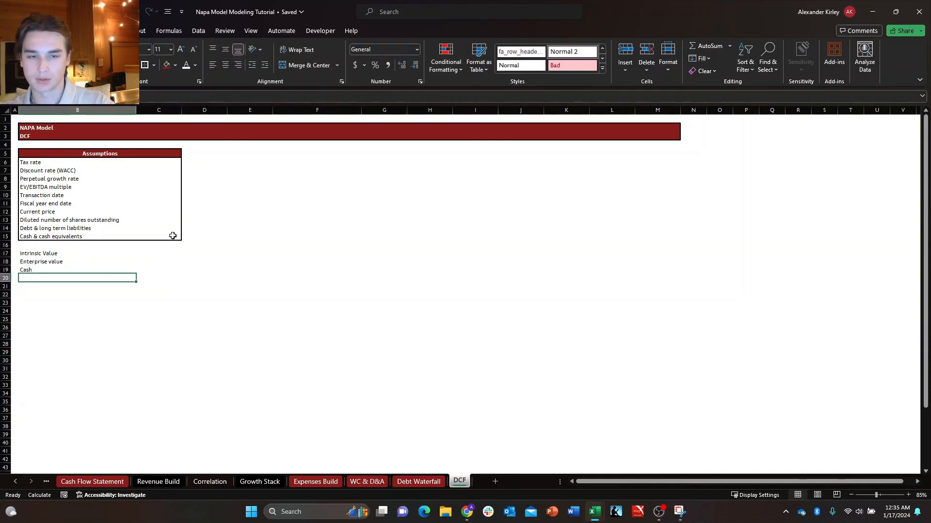
pyautogui.write('Debt')
pyautogui.press('Return')
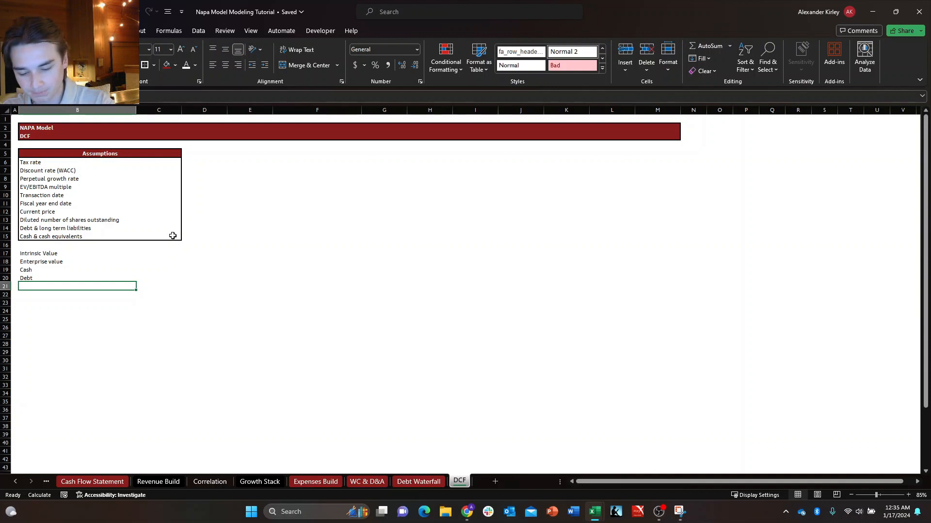
# Enter the row label "Preferred equity" in B21, below Debt.
pyautogui.write('Pre')
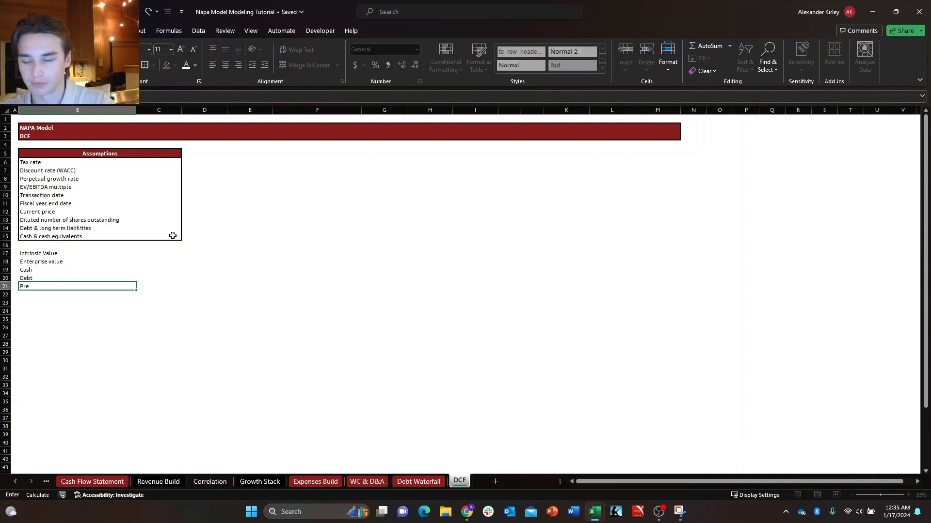
pyautogui.write('ferred equ')
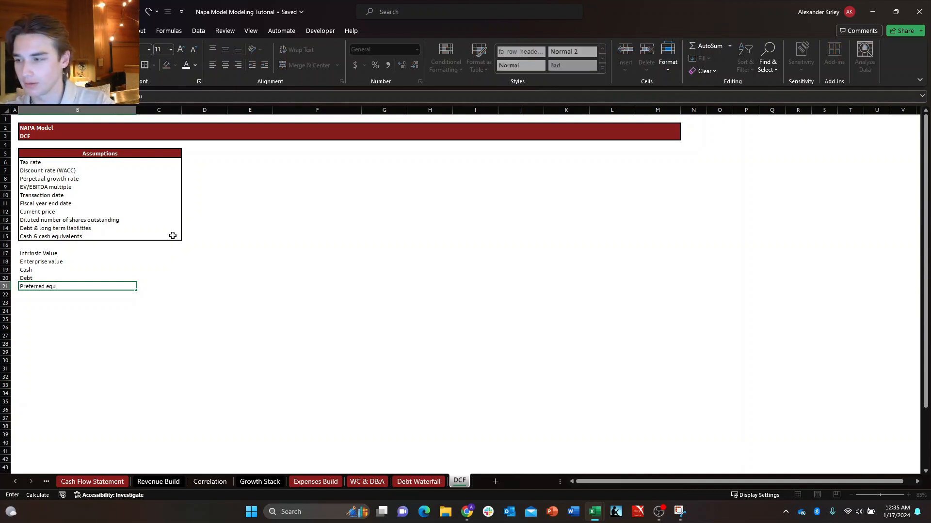
pyautogui.press('BackSpace')
pyautogui.press('BackSpace')
pyautogui.press('BackSpace')
pyautogui.press('BackSpace')
pyautogui.press('BackSpace')
pyautogui.press('BackSpace')
pyautogui.press('BackSpace')
pyautogui.press('BackSpace')
pyautogui.press('BackSpace')
pyautogui.press('BackSpace')
pyautogui.press('BackSpace')
pyautogui.press('BackSpace')
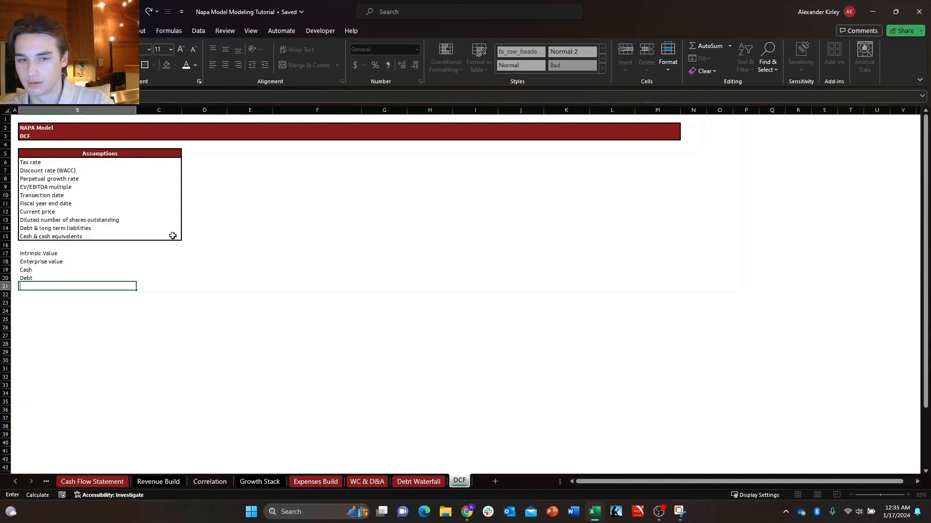
pyautogui.write('Preferr')
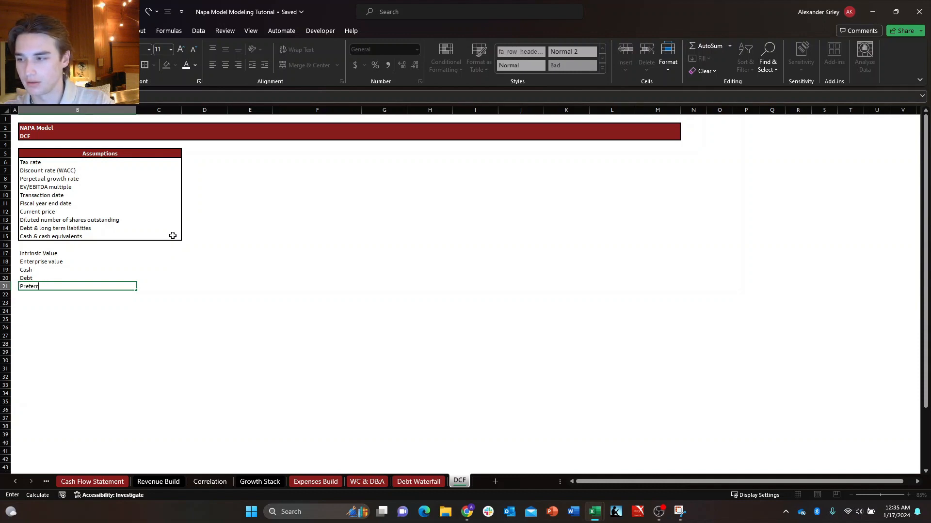
pyautogui.write('ed equity')
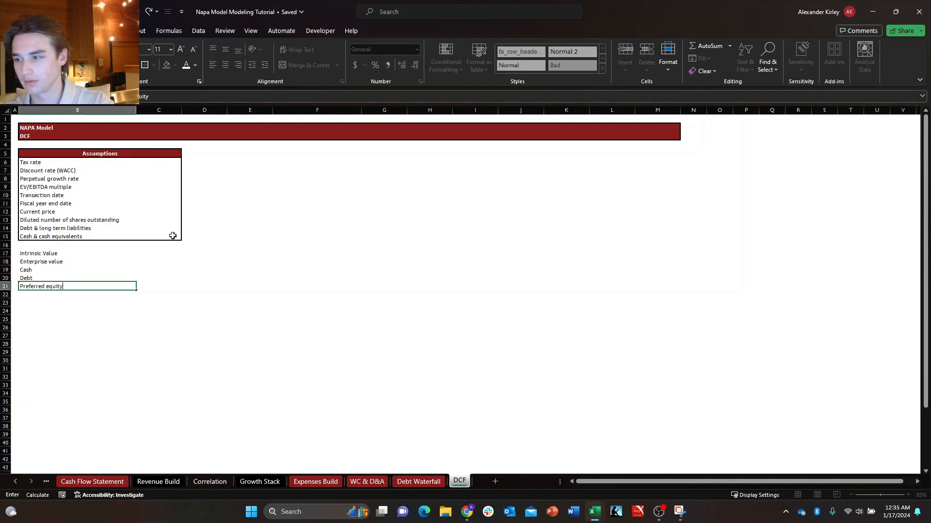
pyautogui.press('Return')
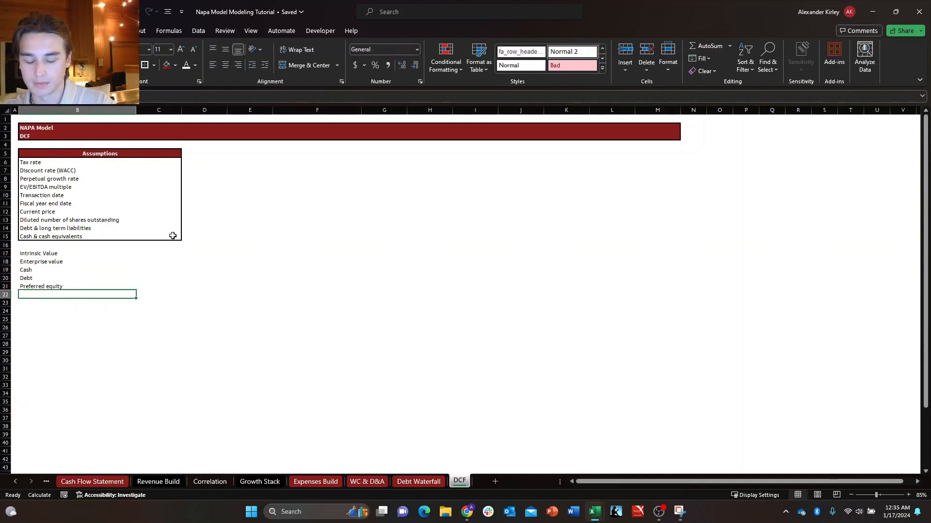
# Replace the label in B21 with "Minority interest/NCI".
pyautogui.press('Up')
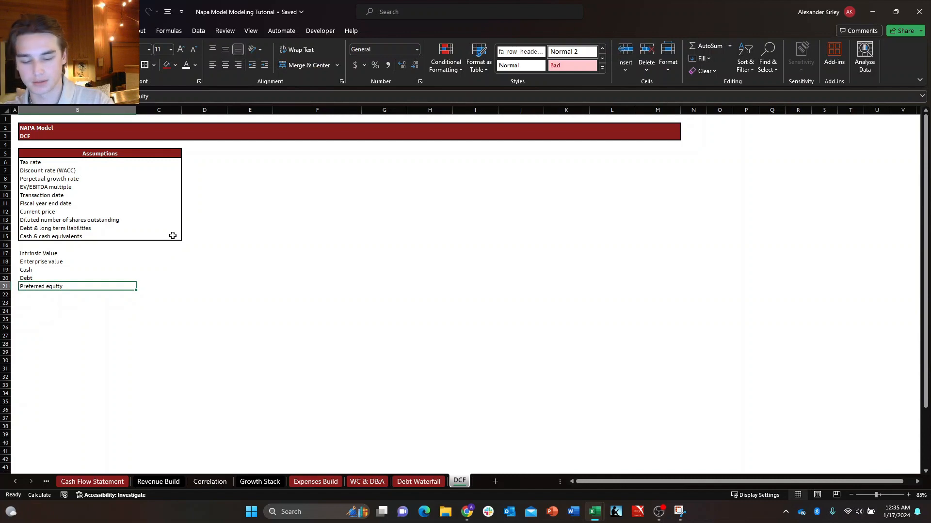
pyautogui.write('Minro')
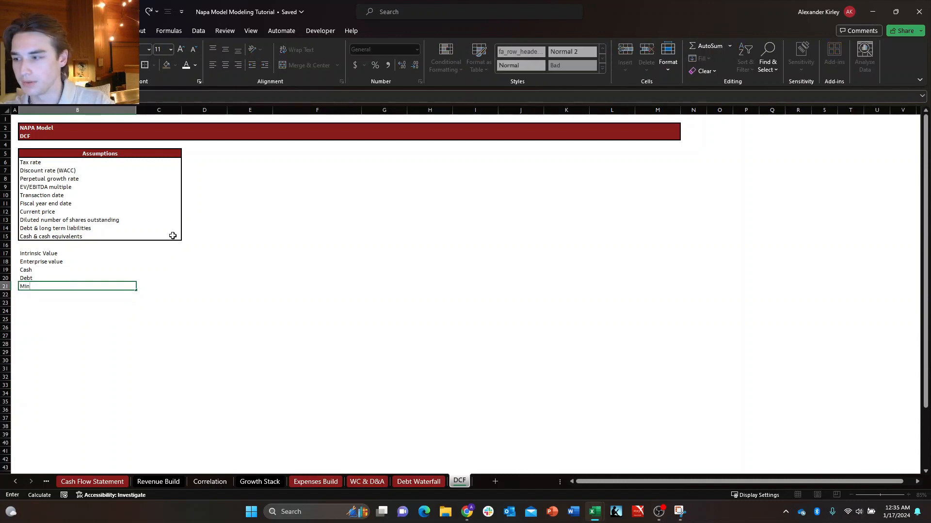
pyautogui.press('BackSpace')
pyautogui.press('BackSpace')
pyautogui.write('ority')
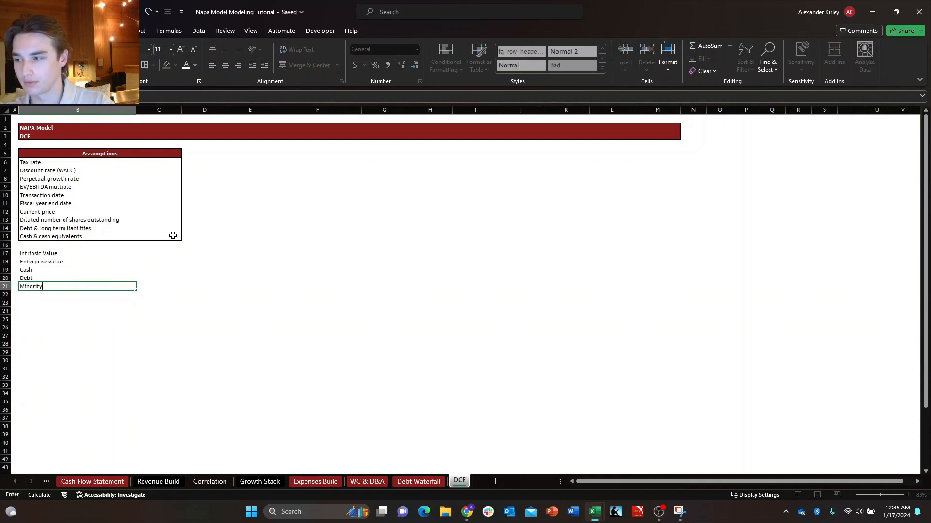
pyautogui.write(' interest/')
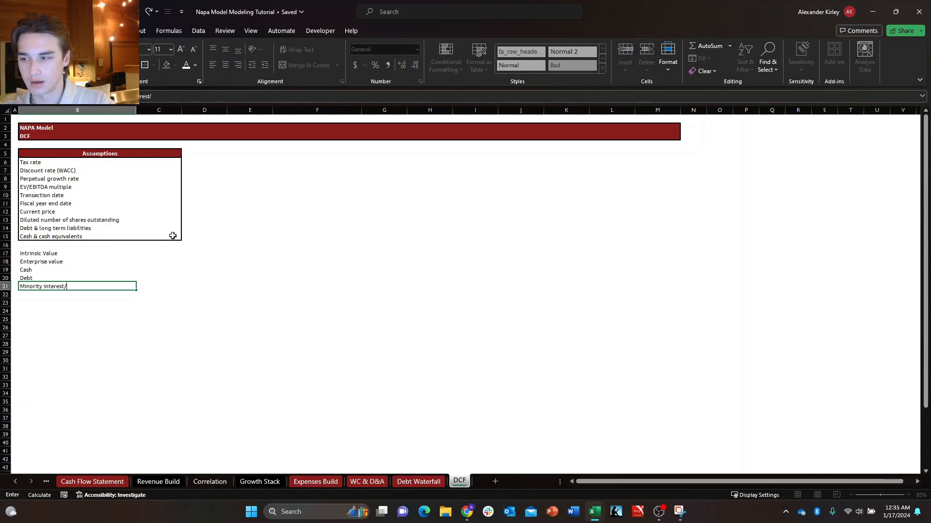
pyautogui.write('NCI')
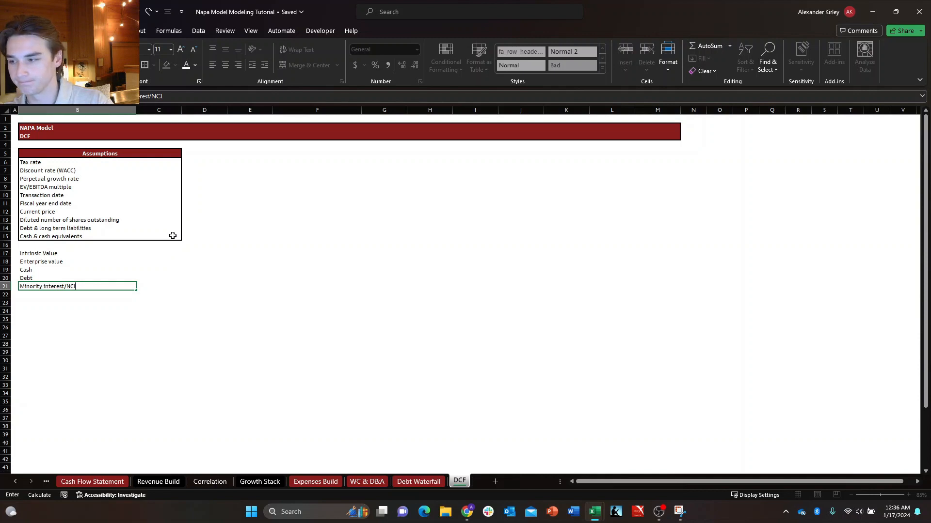
pyautogui.press('Return')
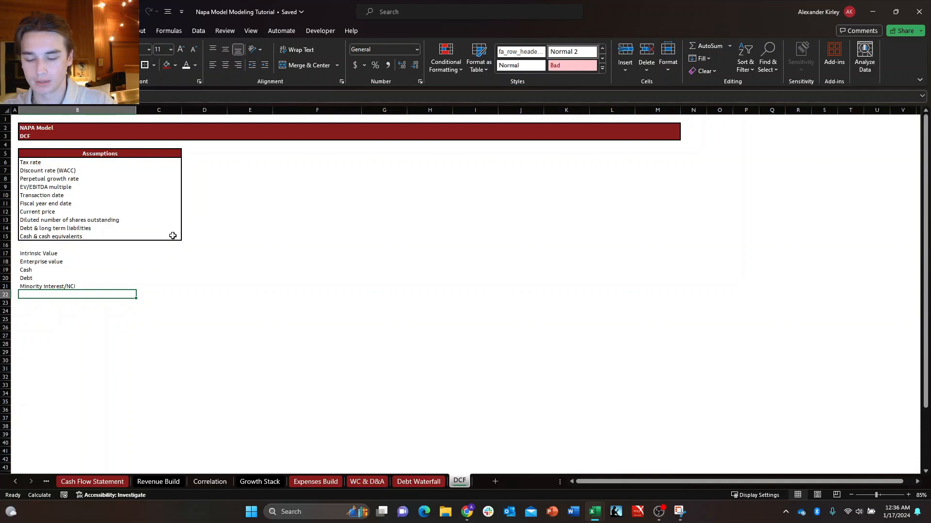
# Enter the row labels "Equity value" and "Equity value per share" in B22 and B23.
pyautogui.write('Equity value')
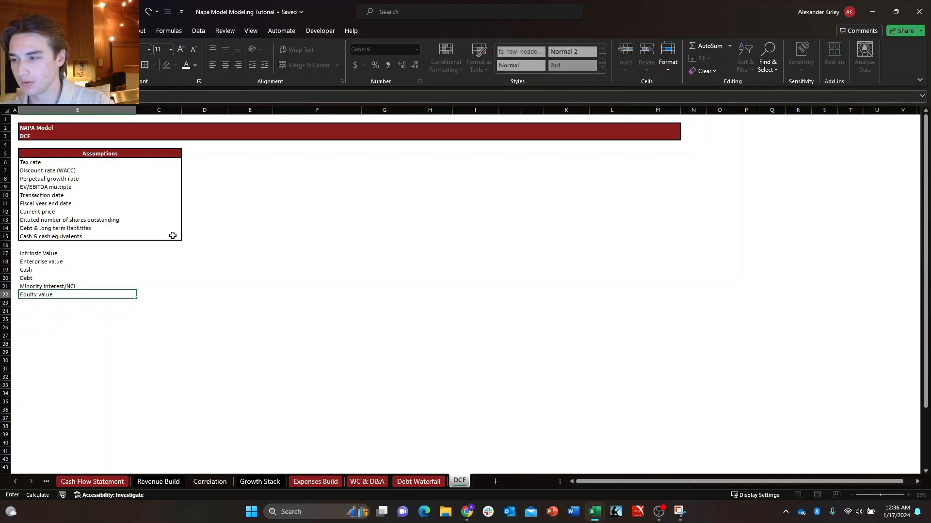
pyautogui.press('Return')
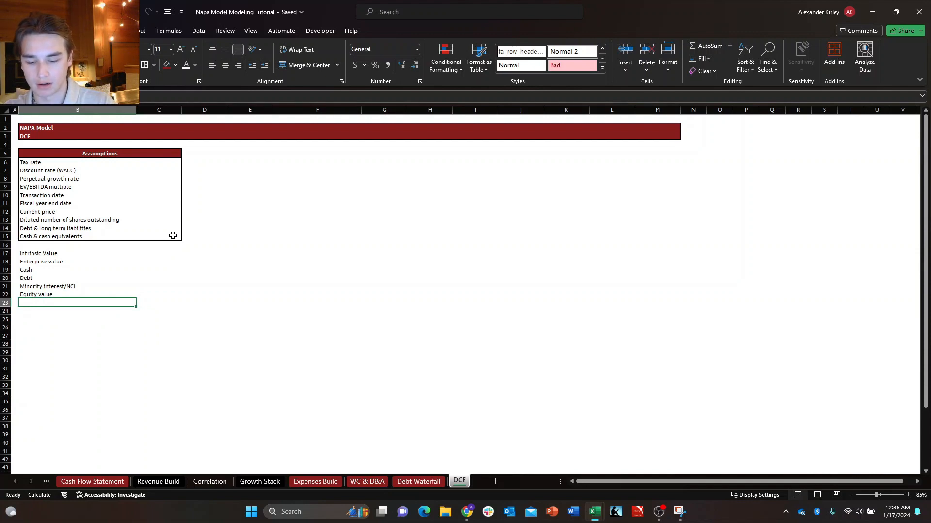
pyautogui.write('Equity value per')
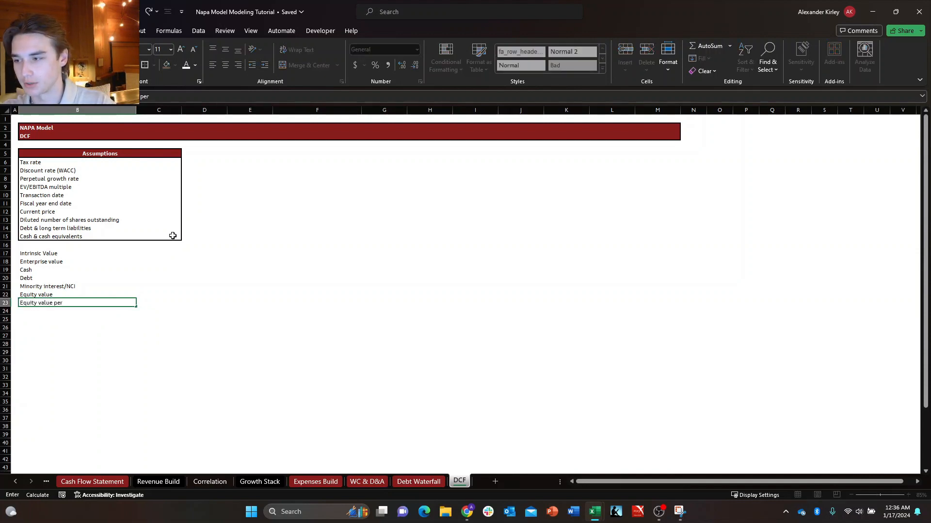
pyautogui.write(' share')
pyautogui.press('BackSpace')
pyautogui.press('BackSpace')
pyautogui.press('BackSpace')
pyautogui.press('BackSpace')
pyautogui.write('hare')
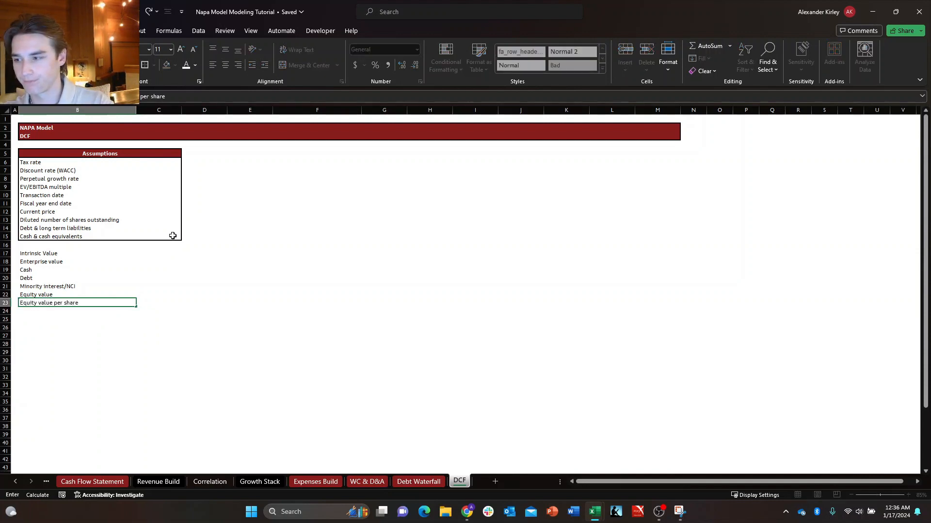
pyautogui.press('Return')
# Copy the Assumptions heading cells B5:C5 and paste only their formats onto the Intrinsic Value heading in B17:C17.
pyautogui.hotkey('ctrl', 'Up')
pyautogui.hotkey('ctrl', 'Up')
pyautogui.hotkey('ctrl', 'Up')
pyautogui.hotkey('ctrl', 'Up')
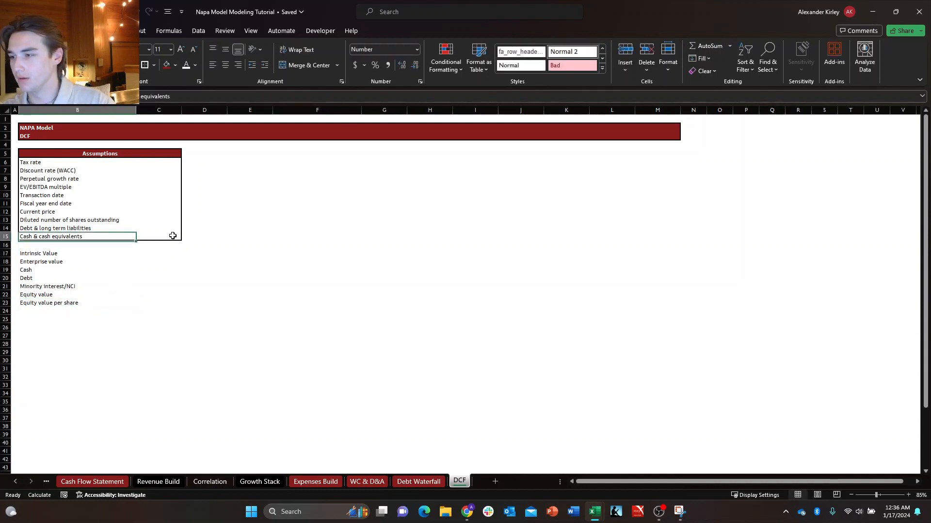
pyautogui.hotkey('ctrl', 'c')
pyautogui.hotkey('ctrl', 'Down')
pyautogui.hotkey('ctrl', 'Down')
pyautogui.hotkey('ctrl', 'Down')
pyautogui.hotkey('ctrl', 'Up')
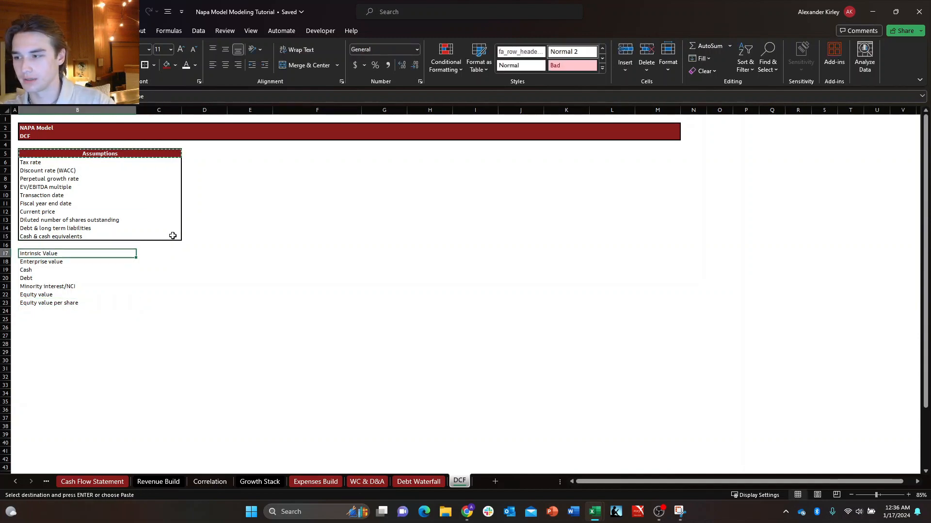
pyautogui.hotkey('alt', 'e')
pyautogui.press('s')
pyautogui.press('t')
pyautogui.press('Return')
pyautogui.press('Escape')
pyautogui.press('Down')
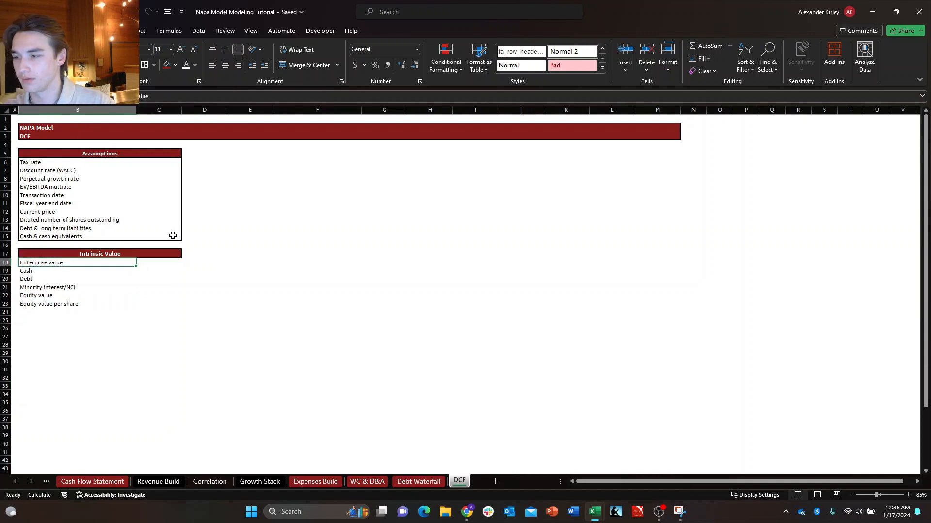
# Put an outline border around the whole Intrinsic Value block, B17:C23.
pyautogui.press('Up')
pyautogui.hotkey('shift', 'Down')
pyautogui.hotkey('shift', 'Down')
pyautogui.hotkey('shift', 'Down')
pyautogui.hotkey('shift', 'Down')
pyautogui.hotkey('shift', 'Down')
pyautogui.hotkey('shift', 'Down')
pyautogui.hotkey('shift', 'Right')
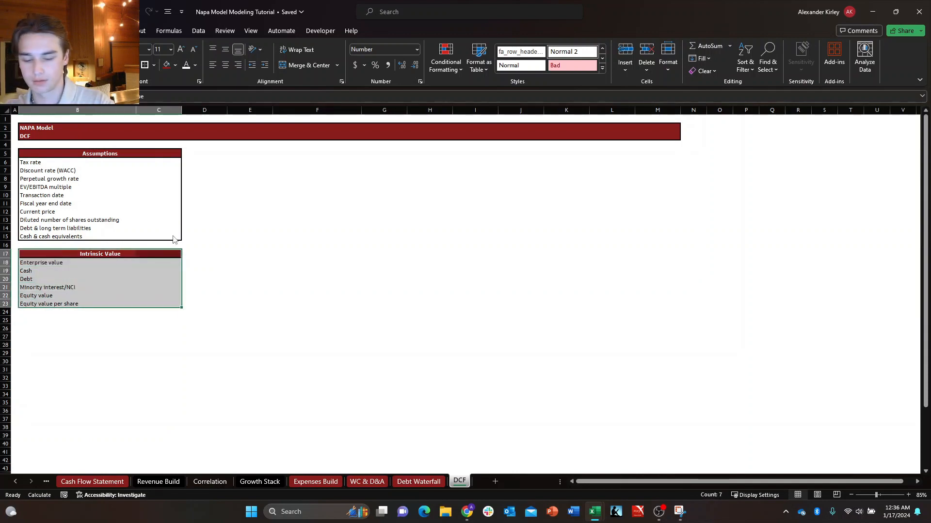
pyautogui.hotkey('ctrl', 'shift', '7')
pyautogui.press('Down')
pyautogui.press('Down')
# Enter the heading "Terminal value" in B25, one blank row below the Intrinsic Value block.
pyautogui.press('Down')
pyautogui.press('Down')
pyautogui.press('Down')
pyautogui.press('Down')
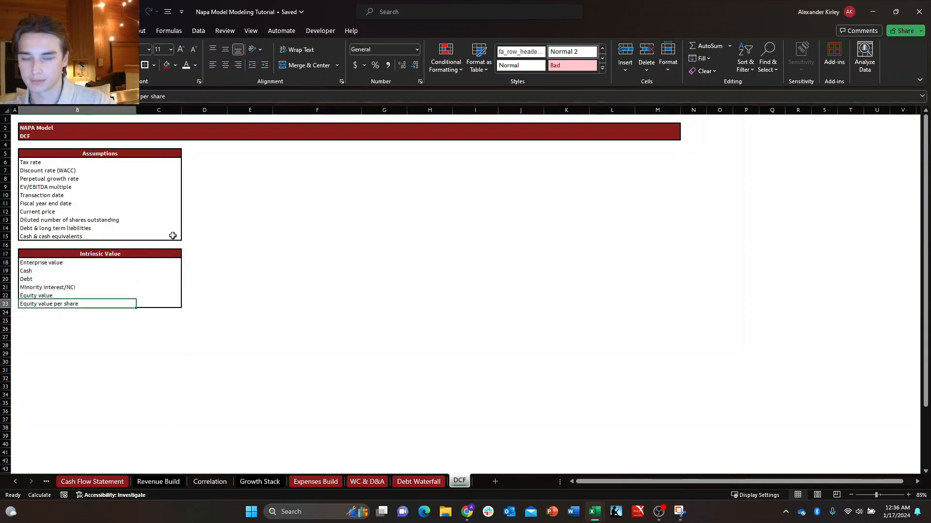
pyautogui.press('Right')
pyautogui.press('Up')
pyautogui.press('Up')
pyautogui.press('Up')
pyautogui.press('Right')
pyautogui.press('Down')
pyautogui.press('Left')
pyautogui.press('Down')
pyautogui.press('Left')
pyautogui.press('Down')
pyautogui.press('Left')
pyautogui.press('Down')
pyautogui.press('Right')
pyautogui.press('Down')
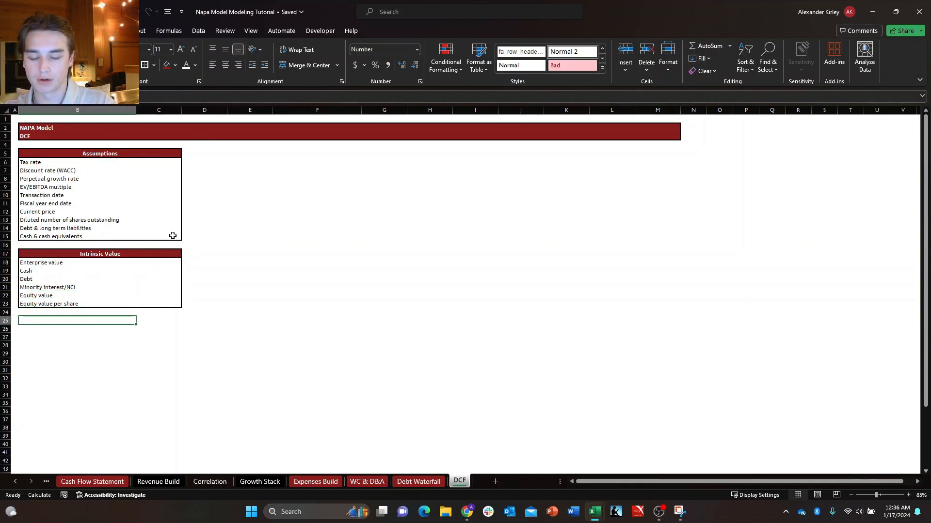
pyautogui.write('Ter')
pyautogui.press('BackSpace')
pyautogui.press('BackSpace')
pyautogui.press('BackSpace')
pyautogui.write('T')
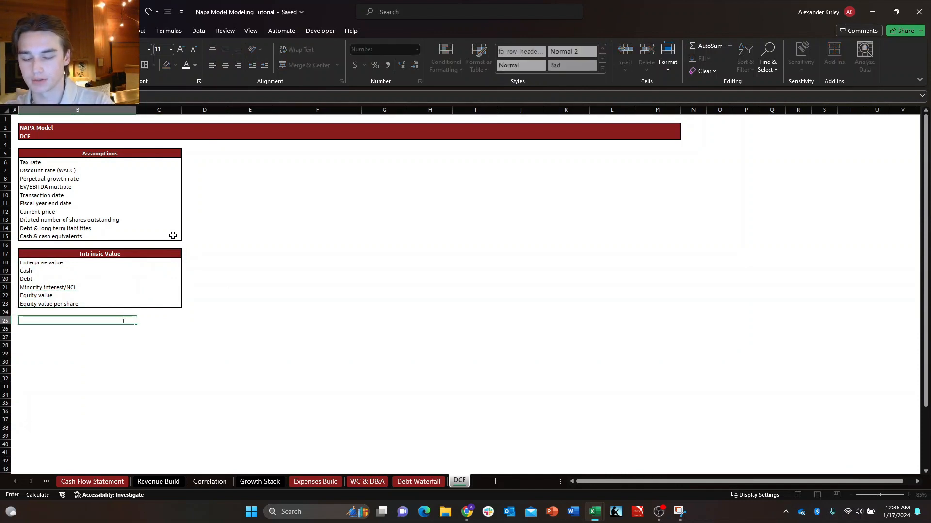
pyautogui.write('erminal value')
pyautogui.press('Return')
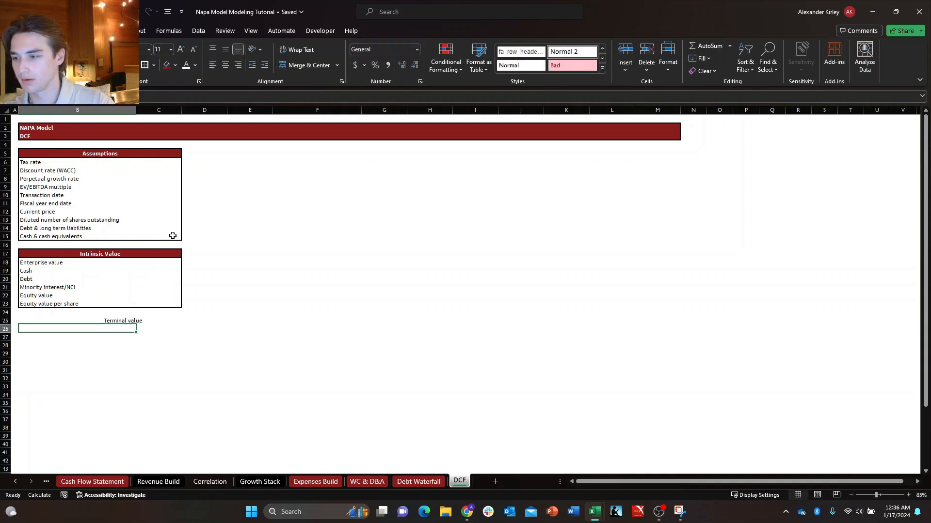
# Reset the horizontal alignment of B25:D25, starting at the Terminal value heading, to General.
pyautogui.press('Up')
pyautogui.hotkey('shift', 'Right')
pyautogui.hotkey('shift', 'Right')
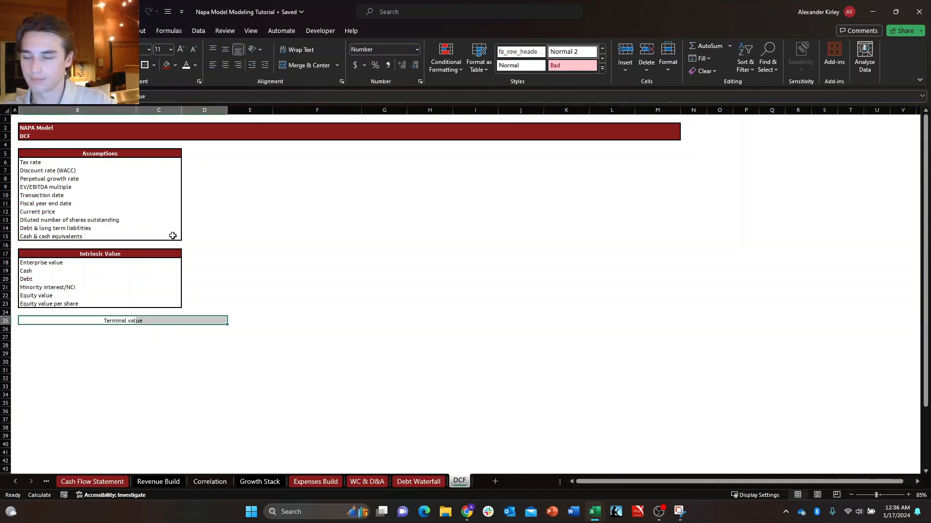
pyautogui.hotkey('ctrl', '1')
pyautogui.hotkey('alt', 'Down')
pyautogui.press('Up')
pyautogui.press('Up')
pyautogui.press('Up')
pyautogui.press('Up')
pyautogui.press('Up')
pyautogui.press('Up')
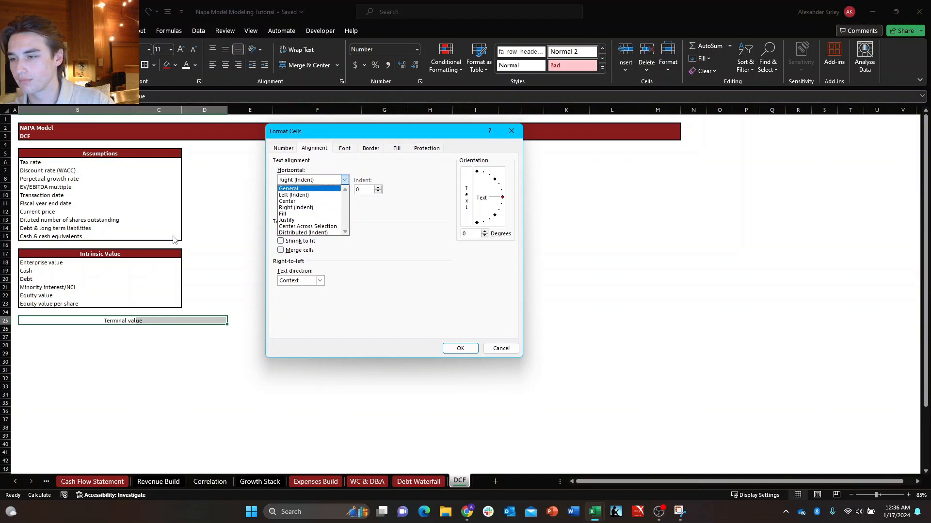
pyautogui.press('Return')
pyautogui.press('Return')
pyautogui.hotkey('shift', 'Left')
pyautogui.hotkey('shift', 'Left')
# Enter the labels "Perpetual growth" in B26 and "Multiple valuation" in B27, under the Terminal value heading.
pyautogui.press('Down')
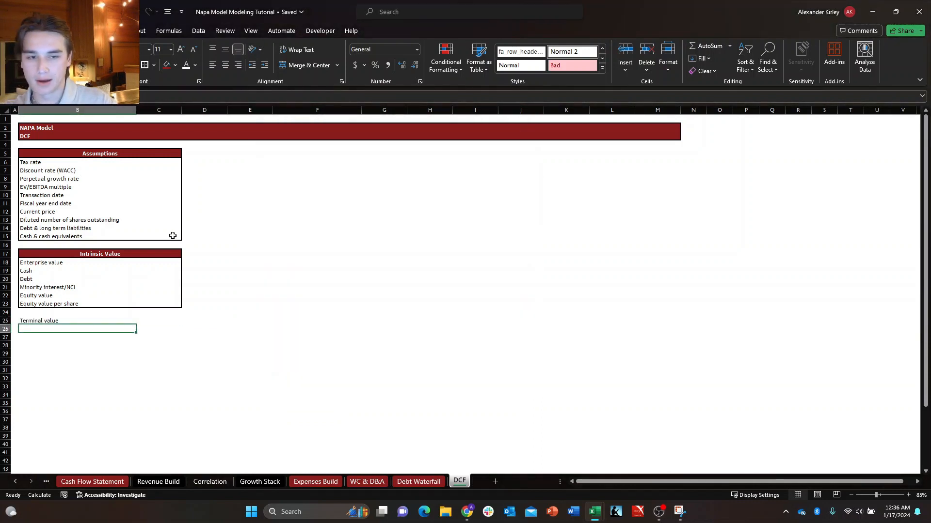
pyautogui.write('Perpetual gr')
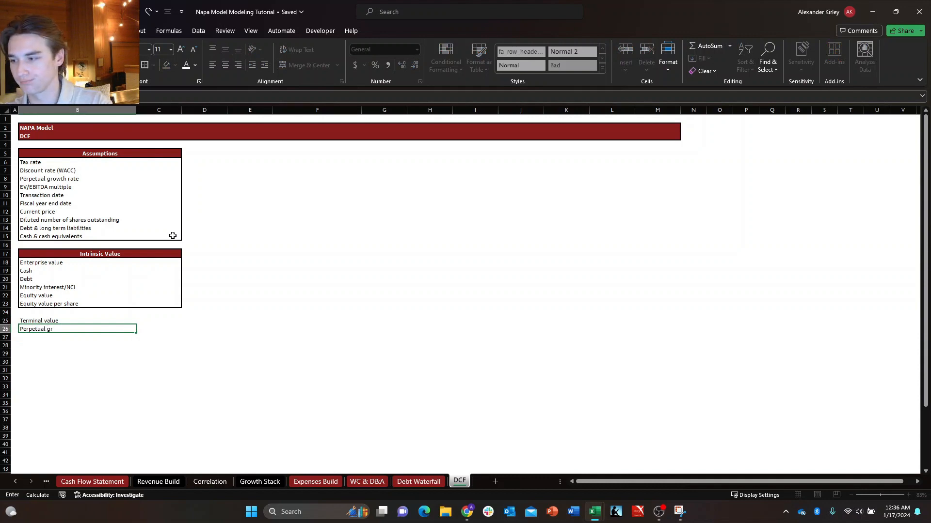
pyautogui.write('owth')
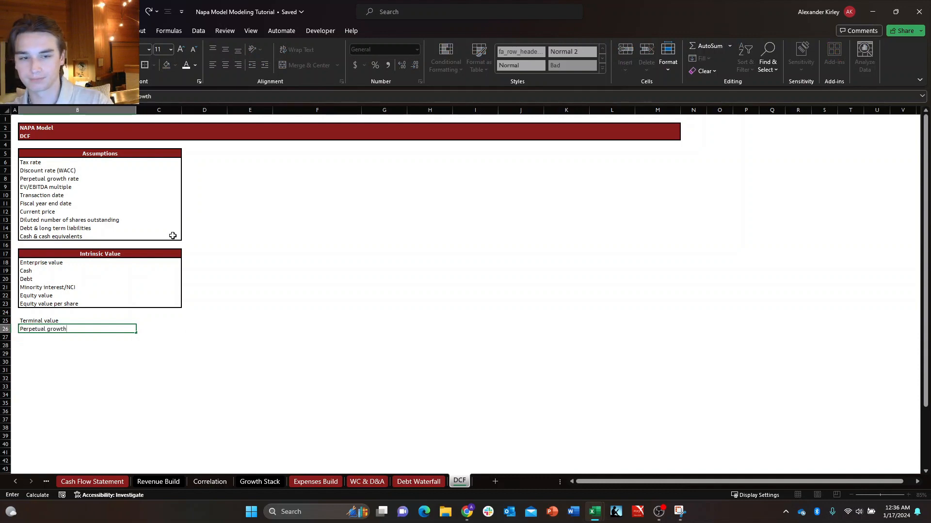
pyautogui.press('Return')
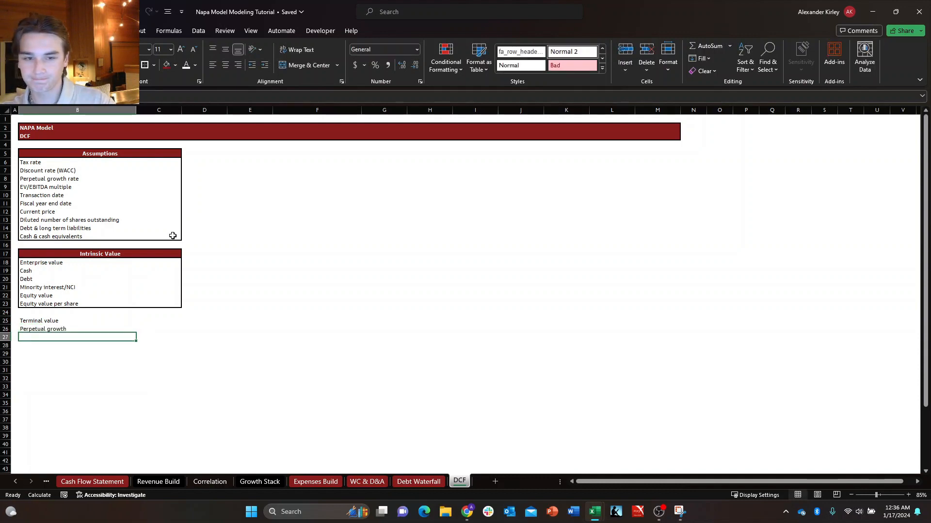
pyautogui.write('Multiple')
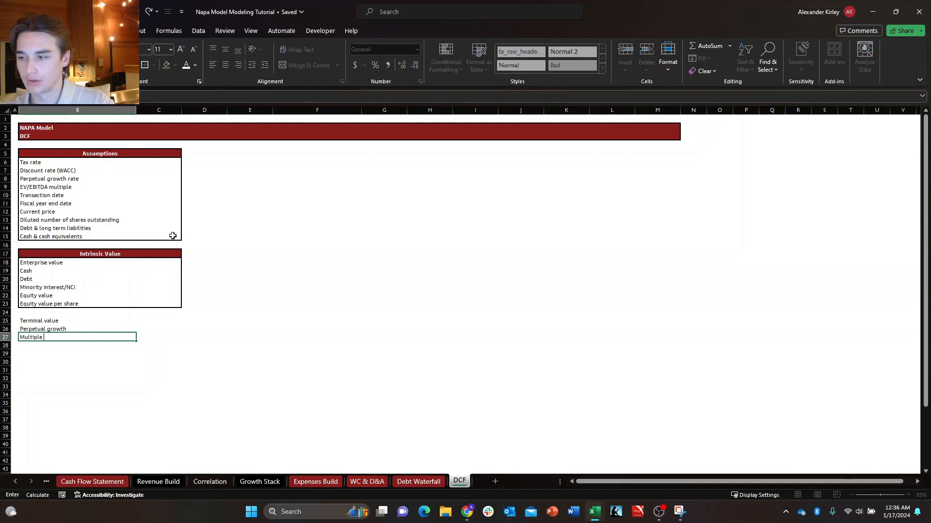
pyautogui.write(' valuat')
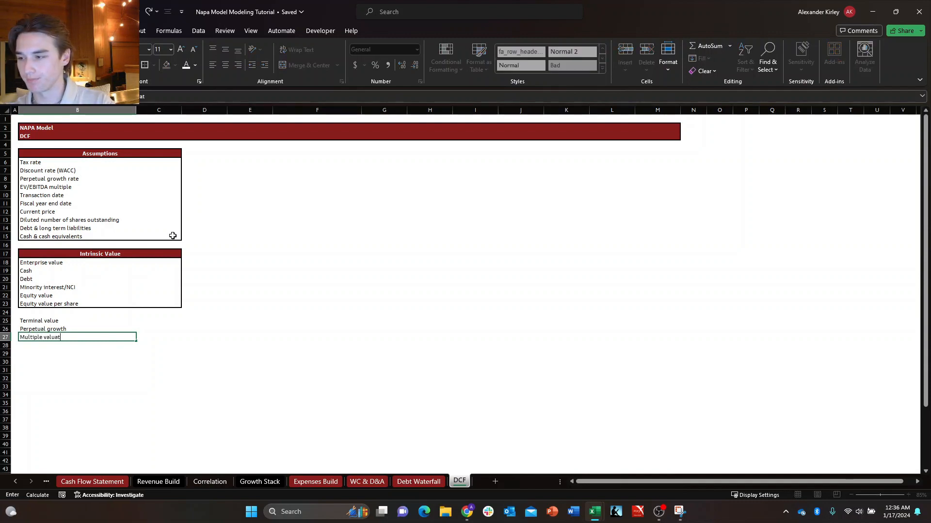
pyautogui.write('ion')
pyautogui.press('Return')
pyautogui.press('Up')
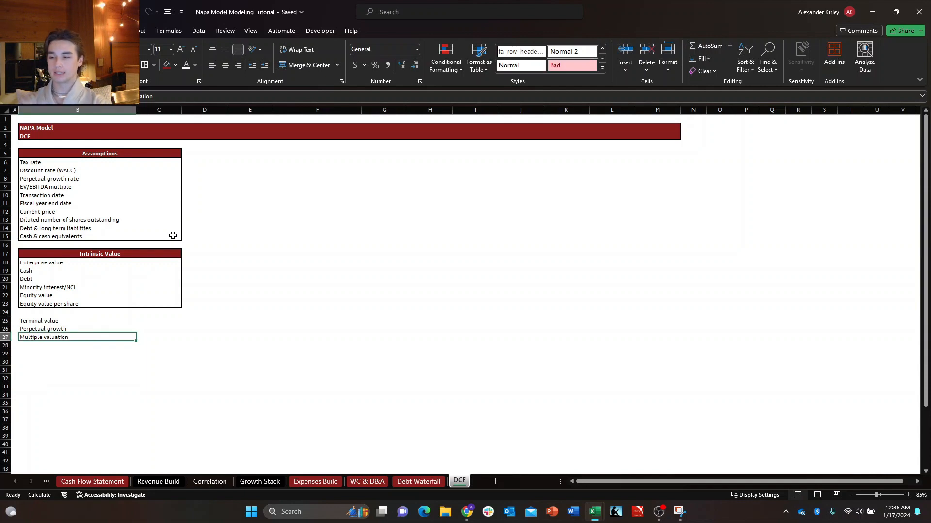
pyautogui.press('Up')
pyautogui.press('Up')
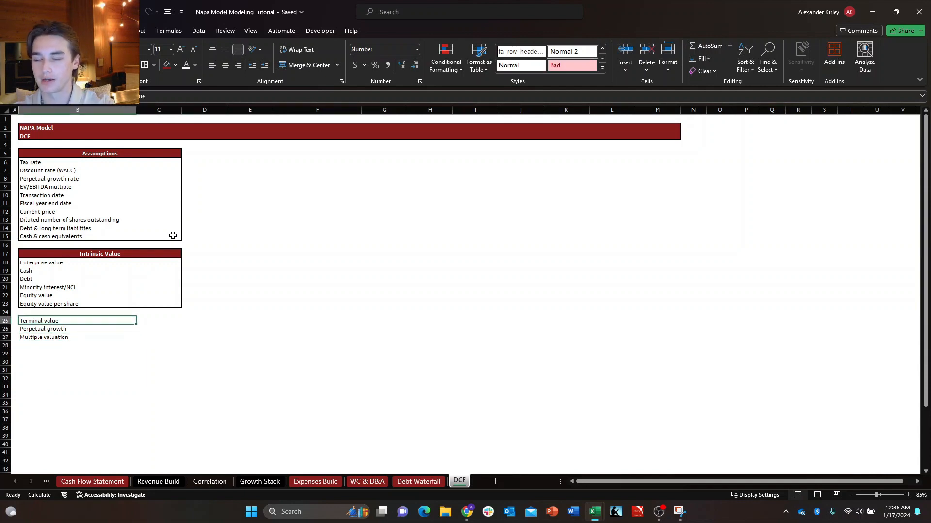
pyautogui.press('Down')
pyautogui.press('Down')
pyautogui.press('Right')
pyautogui.press('Left')
pyautogui.press('Up')
pyautogui.press('Up')
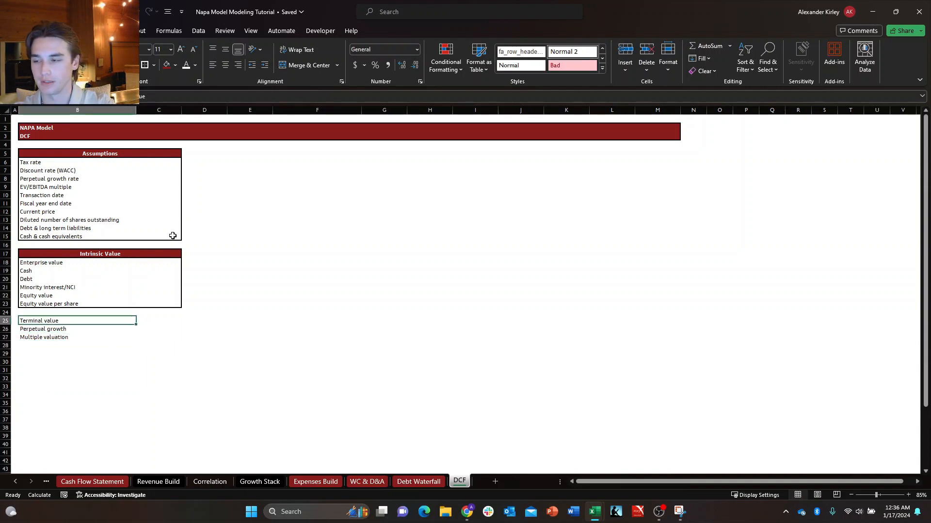
pyautogui.press('Down')
pyautogui.press('Down')
pyautogui.press('Right')
pyautogui.press('Up')
pyautogui.press('Left')
pyautogui.press('Down')
pyautogui.press('Right')
pyautogui.press('Up')
pyautogui.press('Left')
pyautogui.press('Down')
pyautogui.press('Right')
pyautogui.press('Up')
pyautogui.press('Left')
pyautogui.press('Down')
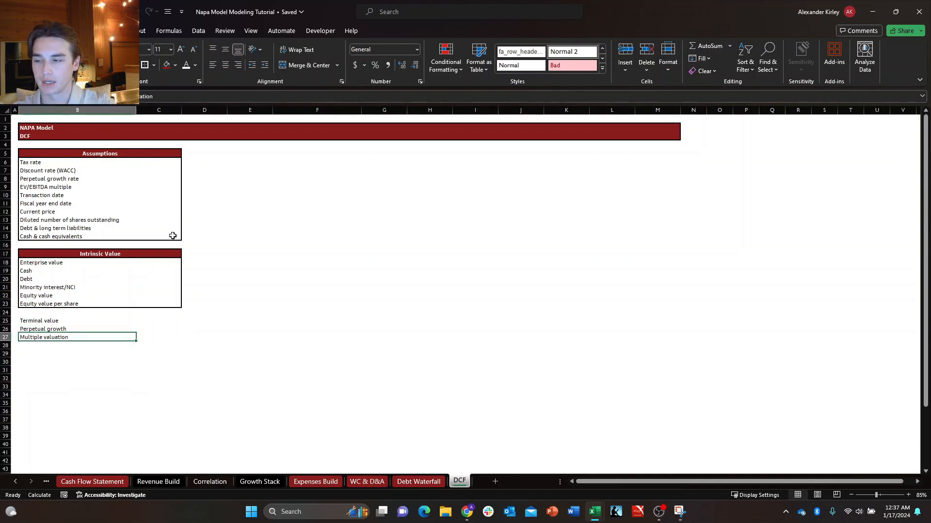
pyautogui.press('Right')
pyautogui.press('Up')
pyautogui.press('Left')
pyautogui.press('Down')
pyautogui.press('Right')
pyautogui.press('Up')
pyautogui.press('Left')
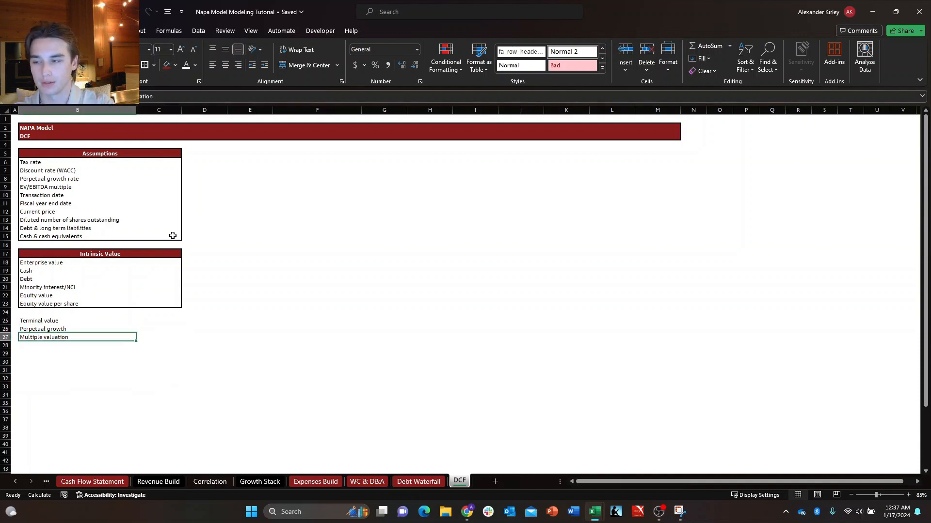
pyautogui.press('Right')
pyautogui.press('Up')
pyautogui.press('Left')
pyautogui.press('Down')
pyautogui.press('Right')
pyautogui.press('Left')
pyautogui.press('Right')
pyautogui.press('Up')
pyautogui.press('Left')
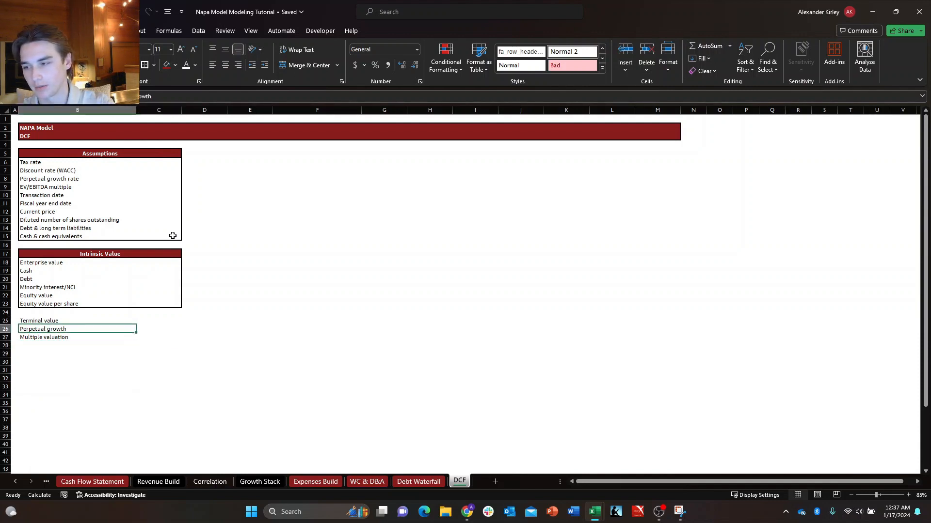
pyautogui.press('Down')
pyautogui.press('Right')
pyautogui.press('Up')
pyautogui.press('Left')
pyautogui.press('Down')
pyautogui.press('Right')
pyautogui.press('Up')
pyautogui.press('Left')
pyautogui.press('Down')
pyautogui.press('Right')
pyautogui.press('Up')
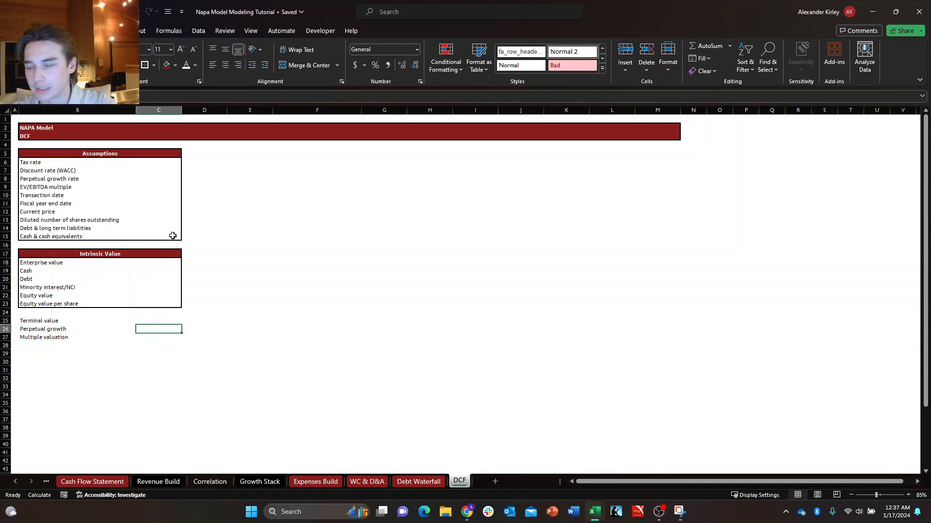
pyautogui.press('Left')
pyautogui.press('Right')
pyautogui.press('Up')
pyautogui.press('Left')
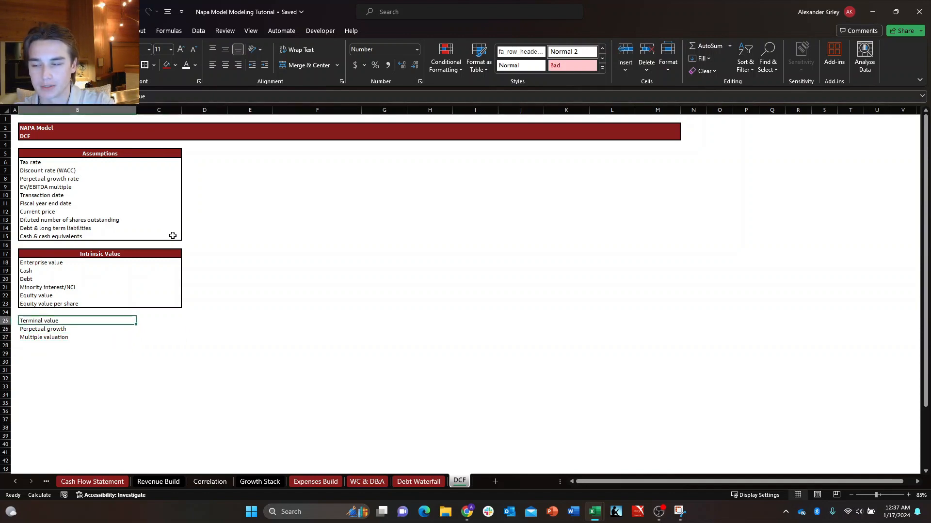
# Copy the Intrinsic Value heading cells B17:C17 and paste only their formats onto the Terminal value heading in B25:C25.
pyautogui.press('Up')
pyautogui.press('Up')
pyautogui.hotkey('shift', 'Right')
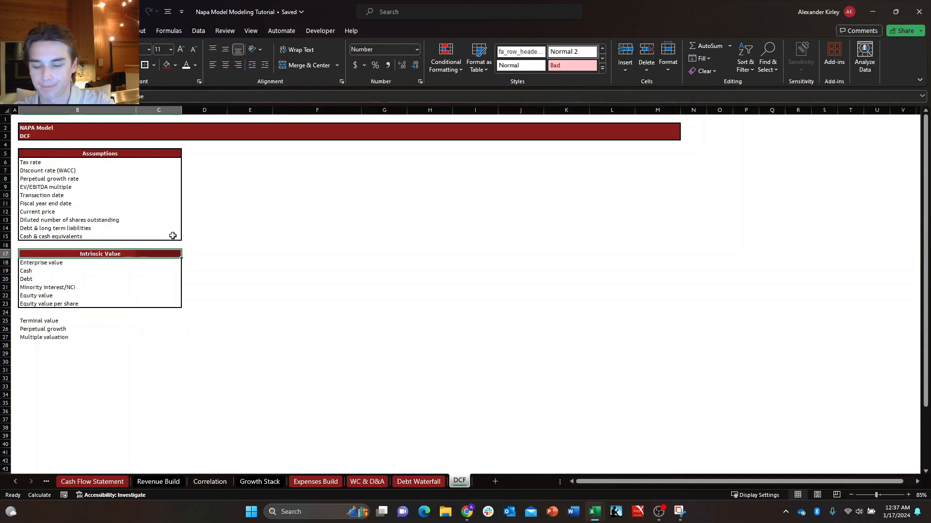
pyautogui.hotkey('ctrl', 'c')
pyautogui.hotkey('ctrl', 'Down')
pyautogui.hotkey('ctrl', 'Down')
pyautogui.hotkey('alt', 'h')
pyautogui.press('v')
pyautogui.press('r')
pyautogui.press('Escape')
pyautogui.press('Down')
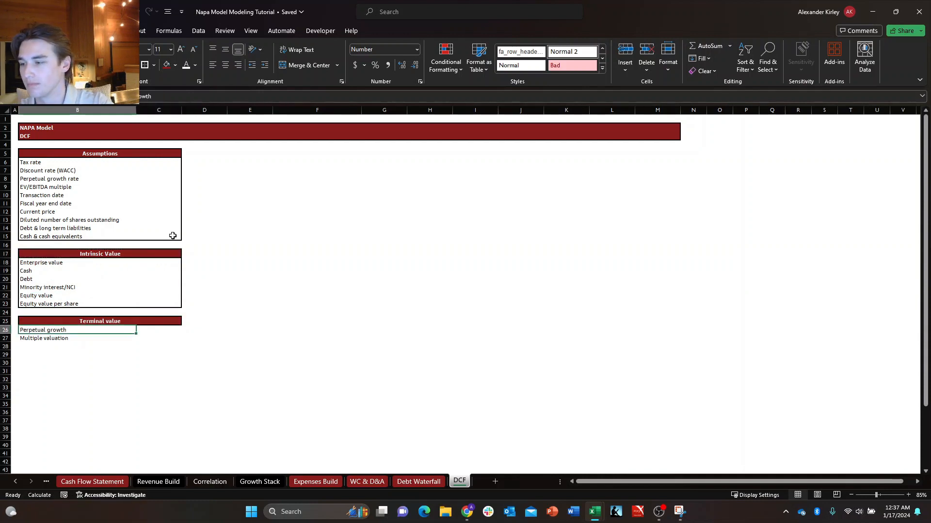
# Put an outline border around the two rows under the Terminal value heading, B26:C27.
pyautogui.hotkey('shift', 'Down')
pyautogui.hotkey('shift', 'Right')
pyautogui.hotkey('ctrl', 'shift', '7')
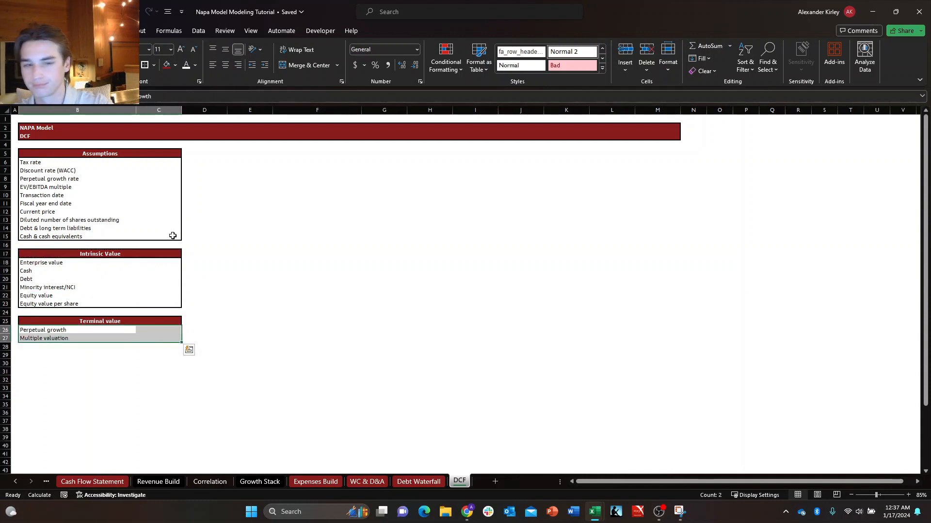
# Enter the label "Average" in B28, directly below Multiple valuation.
pyautogui.press('Down')
pyautogui.press('Down')
pyautogui.write('A')
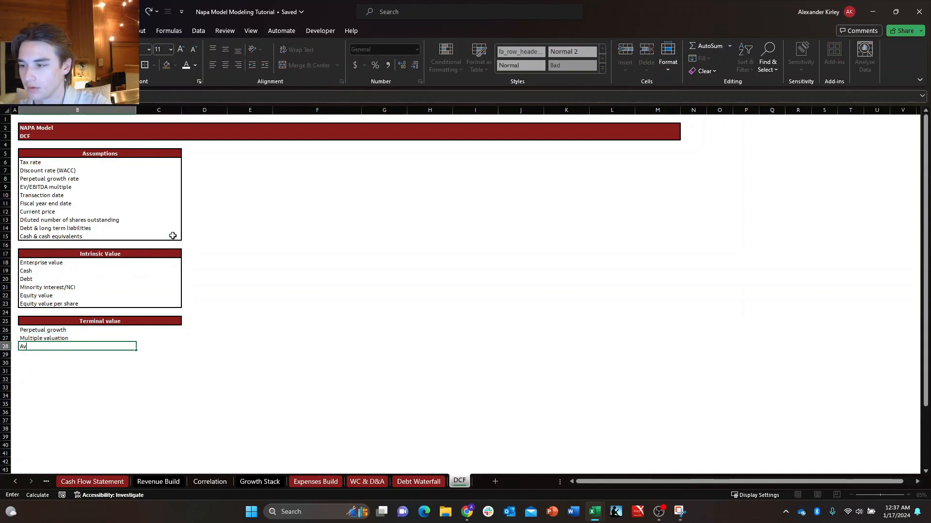
pyautogui.write('verage')
pyautogui.press('Return')
# Put an outline border around the three rows of the Terminal value block, B26:C28.
pyautogui.press('Up')
pyautogui.press('Up')
pyautogui.press('Up')
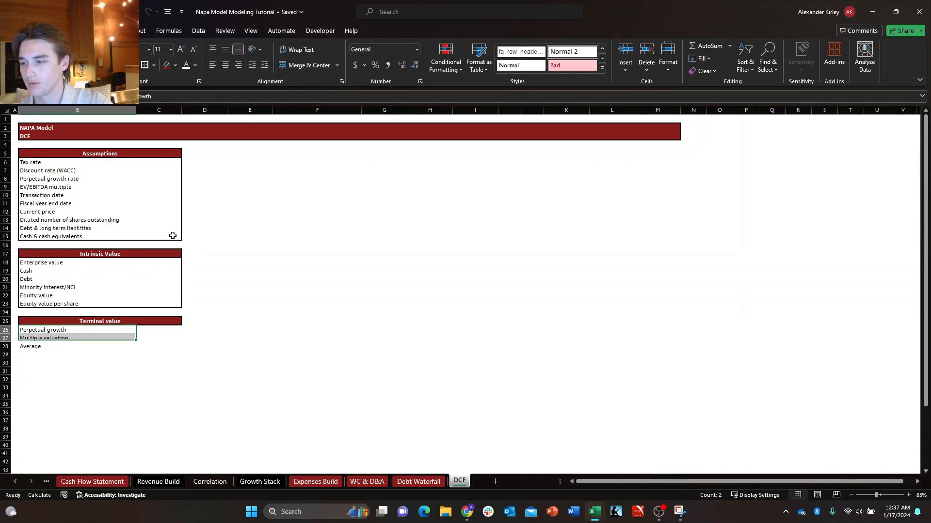
pyautogui.hotkey('shift', 'Down')
pyautogui.hotkey('shift', 'Down')
pyautogui.hotkey('shift', 'Right')
pyautogui.hotkey('ctrl', 'shift', '7')
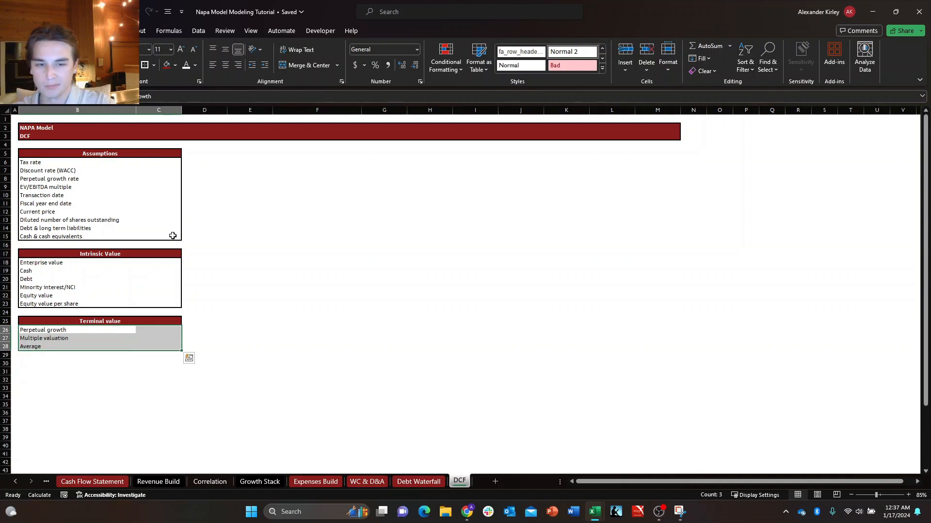
pyautogui.press('Down')
pyautogui.press('Down')
pyautogui.press('Down')
pyautogui.press('Right')
pyautogui.press('Right')
pyautogui.press('Right')
pyautogui.press('Right')
pyautogui.press('Up')
pyautogui.press('Up')
pyautogui.press('Up')
pyautogui.press('Up')
pyautogui.press('Left')
pyautogui.press('Up')
pyautogui.press('Up')
pyautogui.press('Up')
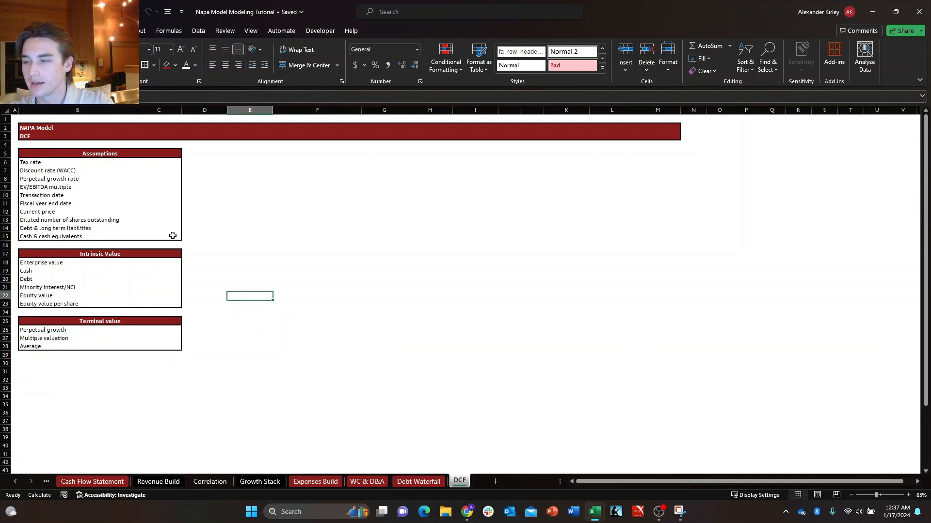
# Set the width of column D, the spacer beside the Assumptions block, to 2.
pyautogui.press('Left')
pyautogui.press('Left')
pyautogui.press('Right')
pyautogui.press('Up')
pyautogui.press('Up')
pyautogui.press('Up')
pyautogui.press('Up')
pyautogui.press('Up')
pyautogui.press('Up')
pyautogui.press('Up')
pyautogui.press('Up')
pyautogui.press('Up')
pyautogui.press('Up')
pyautogui.press('Up')
pyautogui.press('Up')
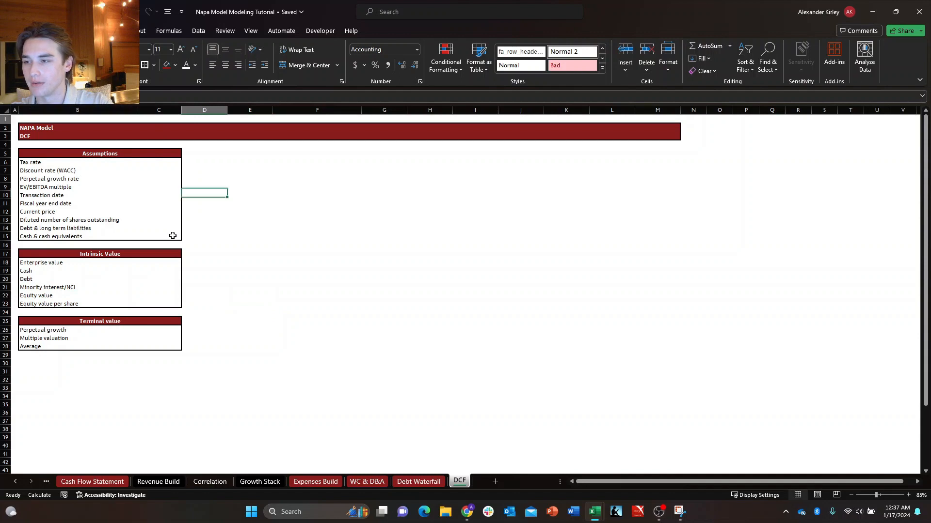
pyautogui.press('Up')
pyautogui.press('Up')
pyautogui.press('Up')
pyautogui.press('Up')
pyautogui.press('Up')
pyautogui.press('Up')
pyautogui.press('Up')
pyautogui.press('Down')
pyautogui.press('Down')
pyautogui.hotkey('alt', 'h')
pyautogui.write('ow2')
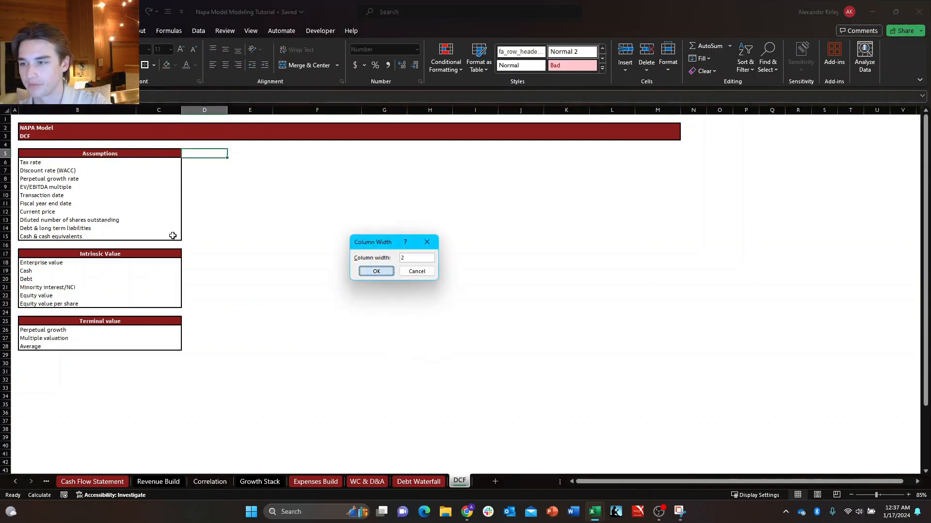
pyautogui.press('Return')
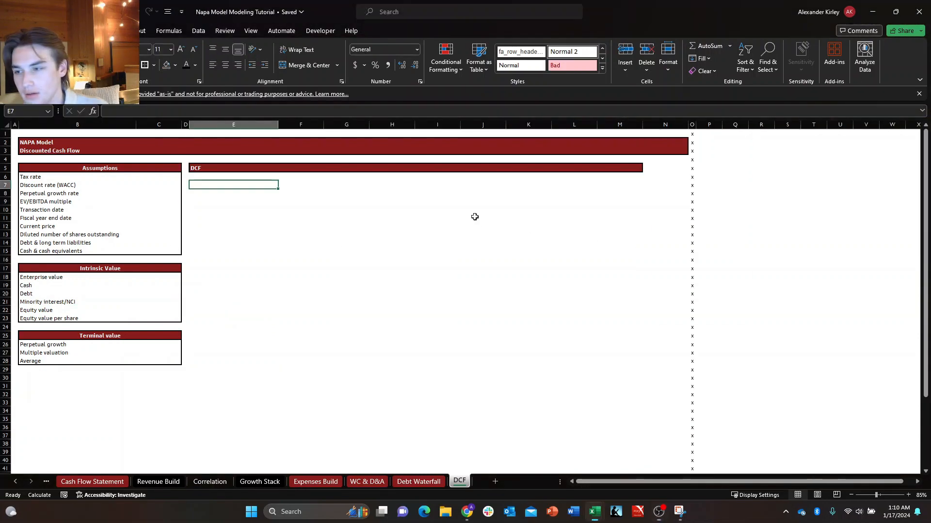
pyautogui.press('Up')
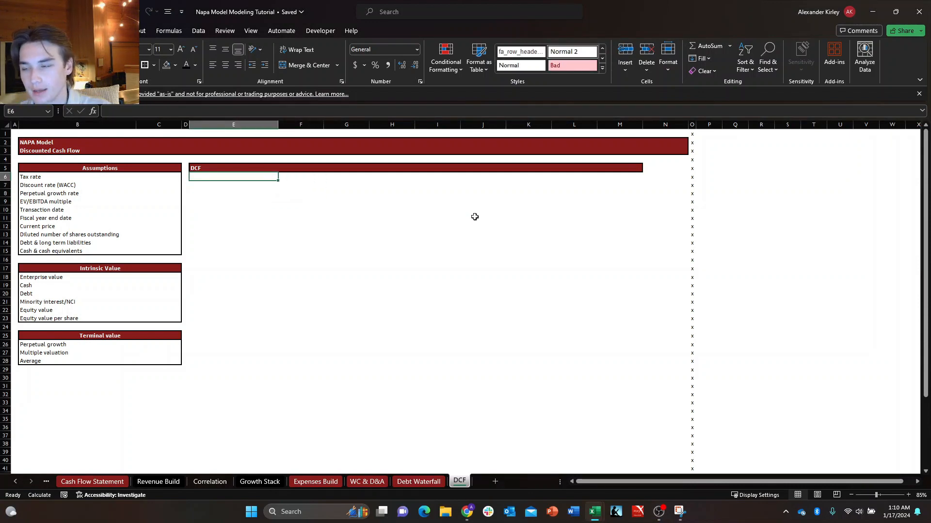
pyautogui.press('Down')
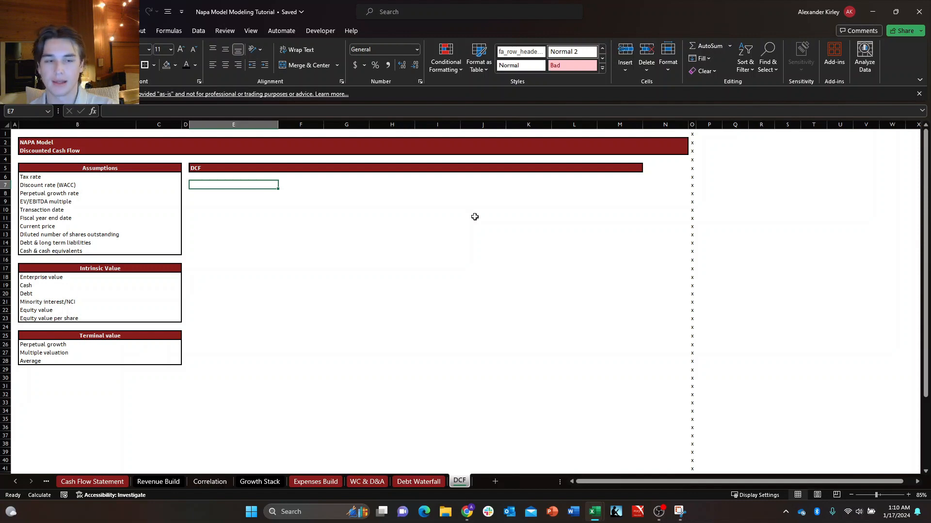
pyautogui.press('Up')
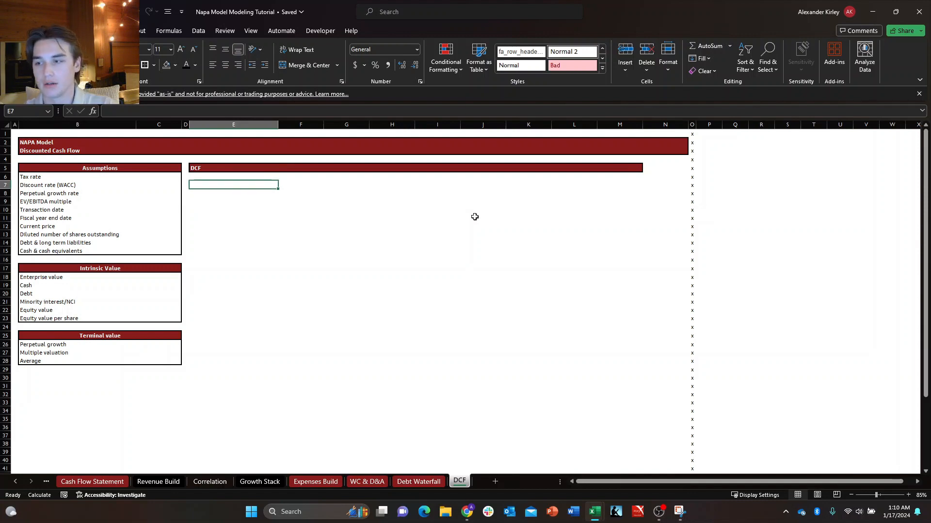
pyautogui.press('Up')
pyautogui.press('Right')
pyautogui.press('Right')
pyautogui.press('Left')
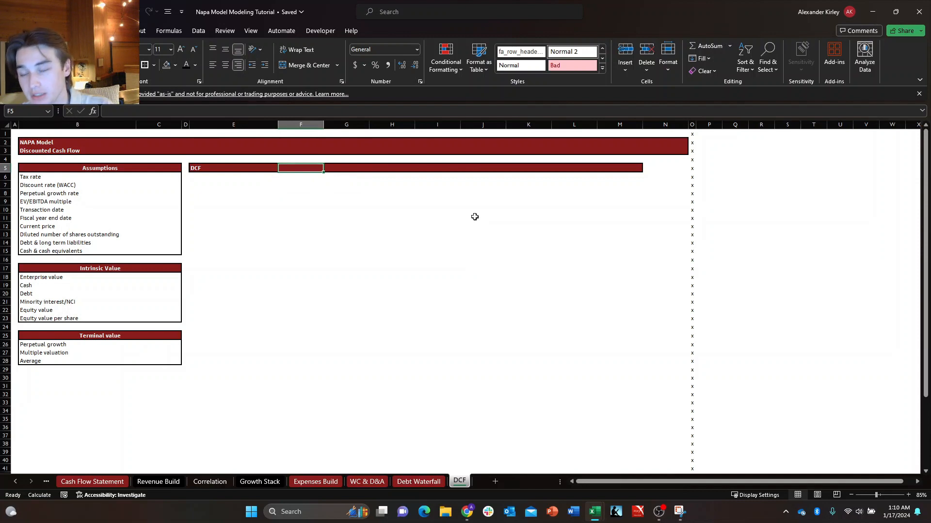
pyautogui.press('Left')
pyautogui.press('Down')
pyautogui.press('Down')
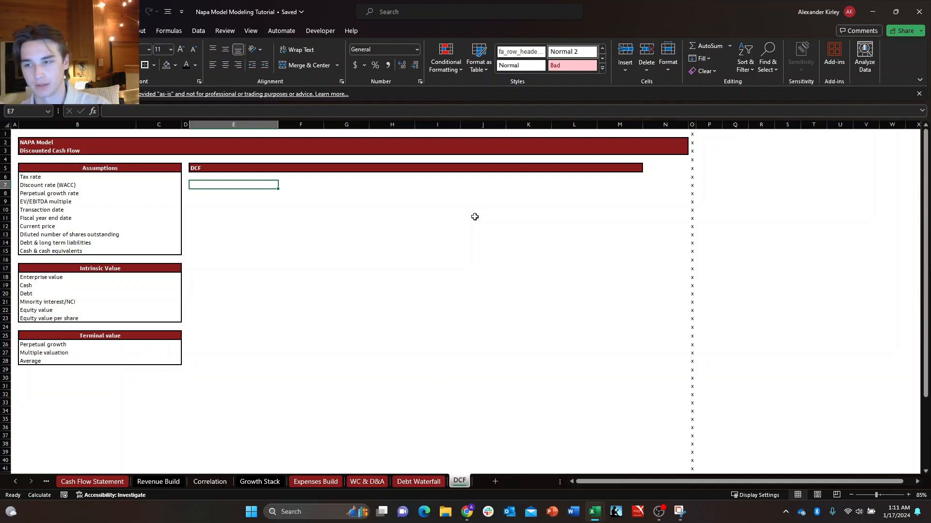
pyautogui.press('Up')
pyautogui.press('Right')
pyautogui.press('Right')
pyautogui.press('Up')
pyautogui.press('Left')
pyautogui.press('Left')
pyautogui.press('Down')
pyautogui.press('Down')
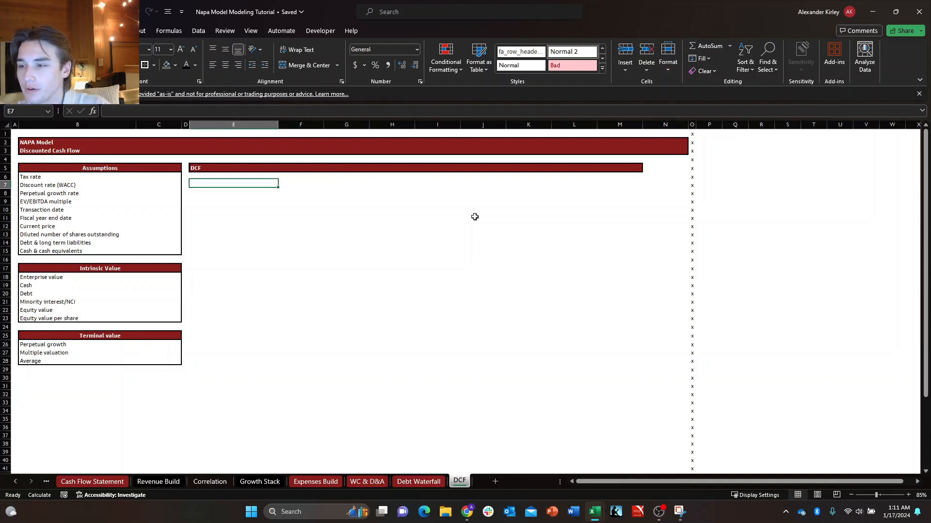
pyautogui.press('Left')
pyautogui.press('Up')
pyautogui.press('Up')
pyautogui.press('Right')
pyautogui.press('Right')
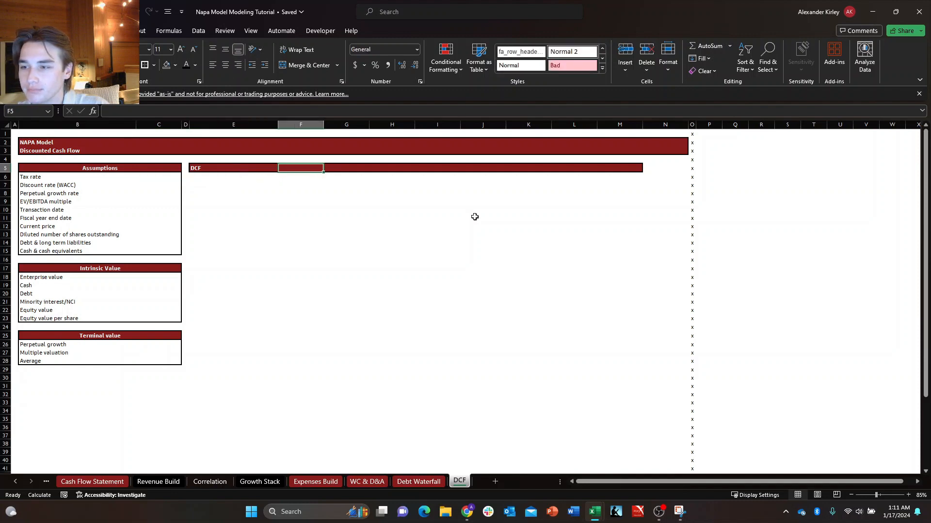
pyautogui.press('Down')
pyautogui.press('Right')
pyautogui.press('Up')
pyautogui.press('Left')
pyautogui.press('Down')
pyautogui.press('Right')
pyautogui.press('Up')
pyautogui.press('Left')
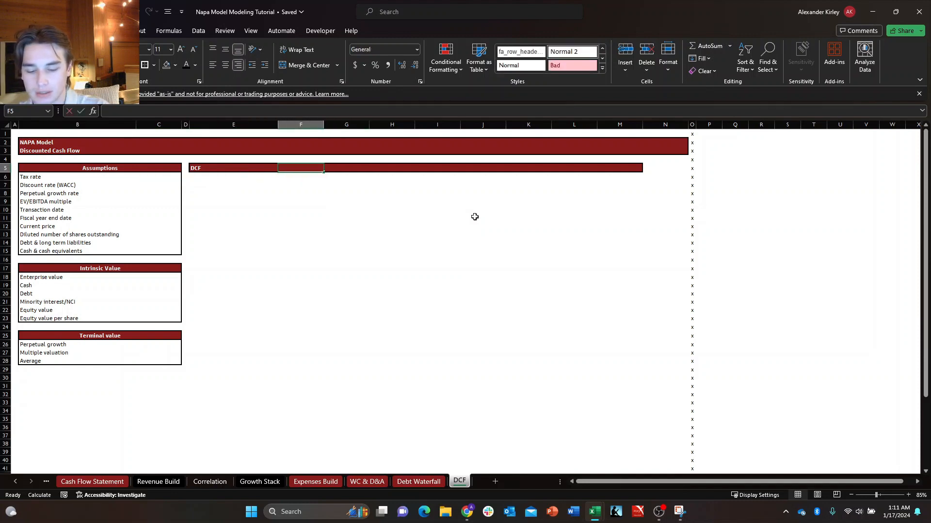
# Enter the column headings "Entry" in F5 and 2025 in G5 of the DCF header row.
pyautogui.write('Entry')
pyautogui.press('Right')
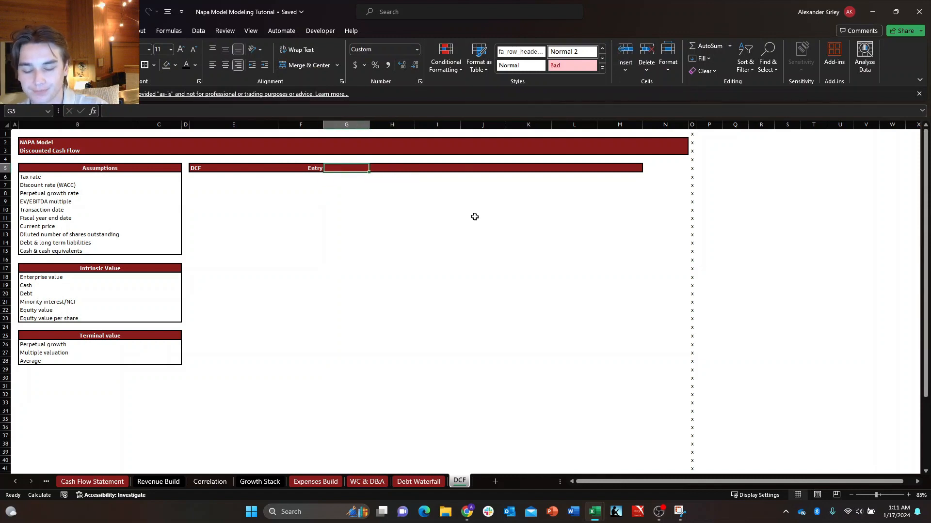
pyautogui.write('202')
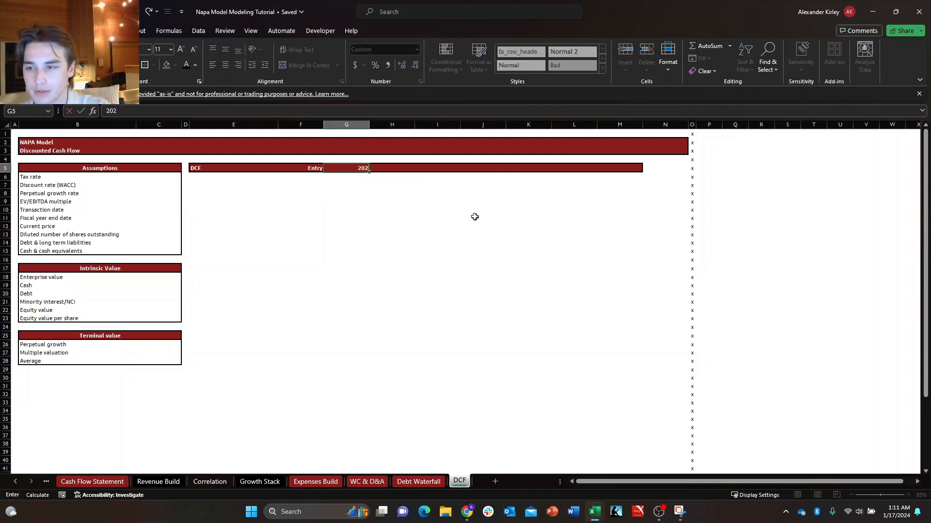
pyautogui.write('5')
pyautogui.hotkey('ctrl', 'Return')
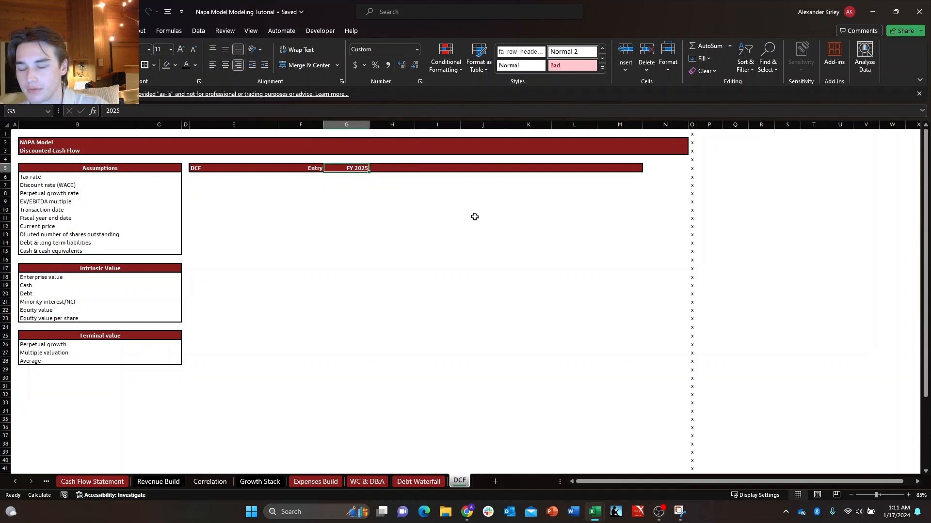
# Fill the FY 2025 heading from G5 across the DCF header row through M5.
pyautogui.hotkey('shift', 'Right')
pyautogui.hotkey('shift', 'Right')
pyautogui.hotkey('shift', 'Right')
pyautogui.hotkey('shift', 'Right')
pyautogui.hotkey('shift', 'Right')
pyautogui.hotkey('shift', 'Right')
pyautogui.hotkey('ctrl', 'r')
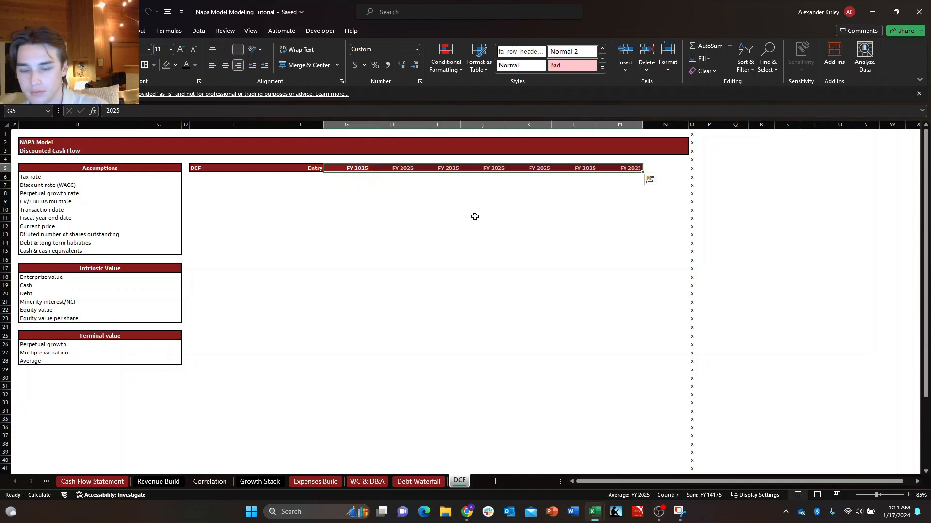
# Apply a thick outside border to the DCF header row, E5:M5.
pyautogui.press('Left')
pyautogui.press('Left')
pyautogui.hotkey('ctrl', 'shift', 'Right')
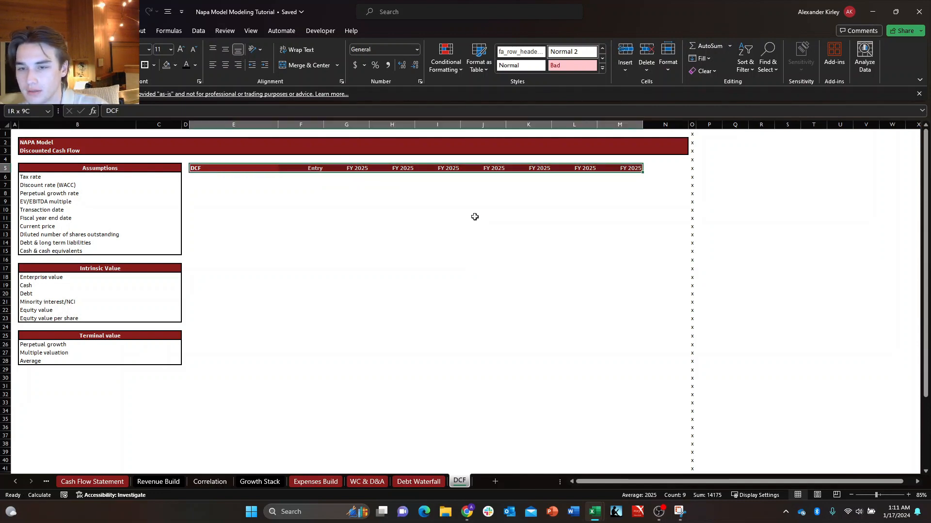
pyautogui.hotkey('alt', 'j')
pyautogui.press('i')
pyautogui.press('Escape')
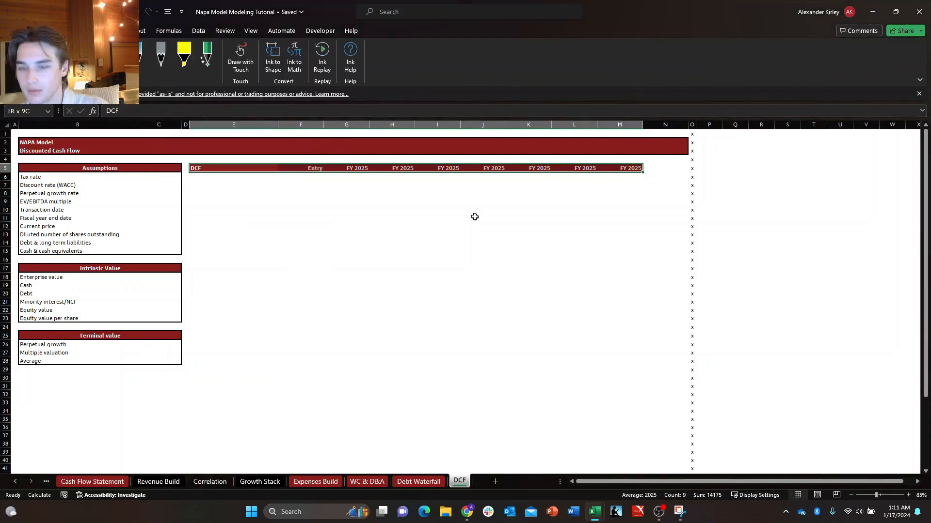
pyautogui.hotkey('alt', 'h')
pyautogui.press('b')
pyautogui.press('t')
pyautogui.press('Down')
pyautogui.press('Down')
pyautogui.press('Down')
pyautogui.press('Up')
pyautogui.press('Left')
pyautogui.press('Left')
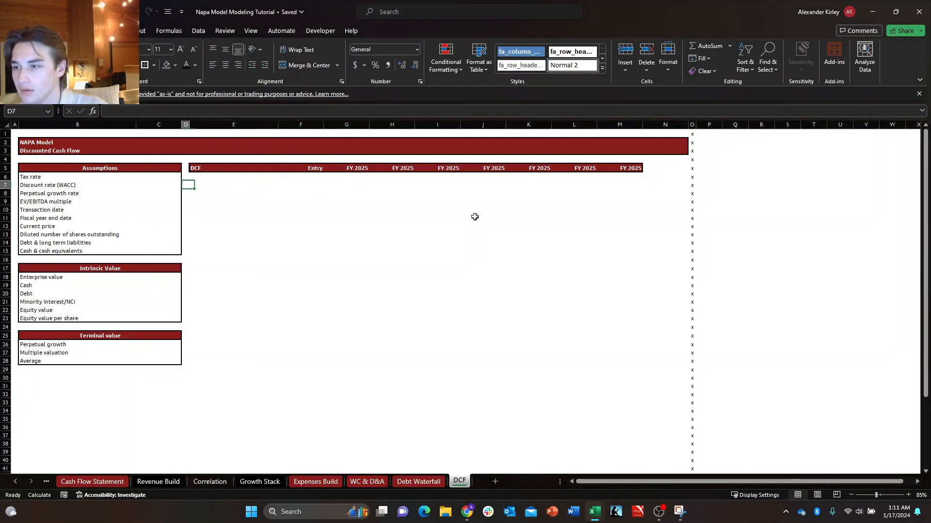
# Enter the row label "Date" in E6, directly below the DCF heading.
pyautogui.press('Right')
pyautogui.press('Right')
pyautogui.press('Up')
pyautogui.press('Right')
pyautogui.press('Left')
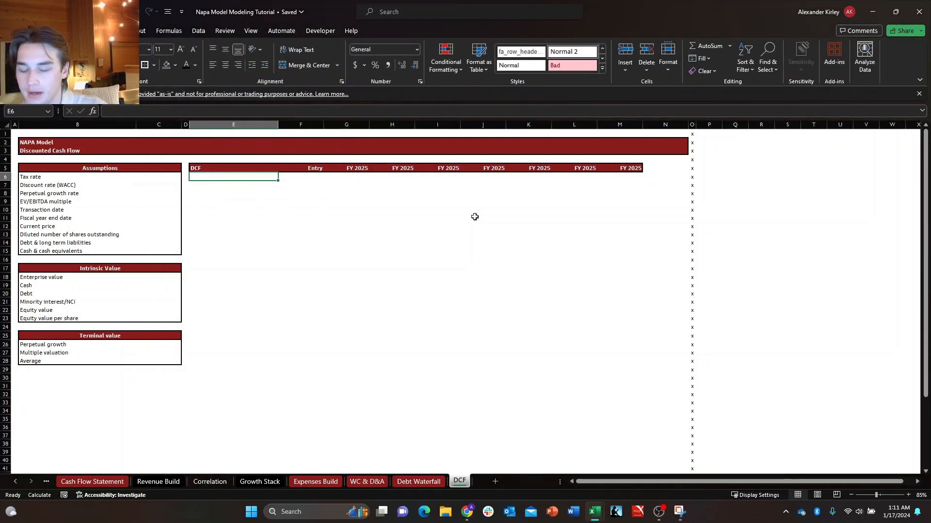
pyautogui.write('Date')
pyautogui.press('Right')
pyautogui.press('Left')
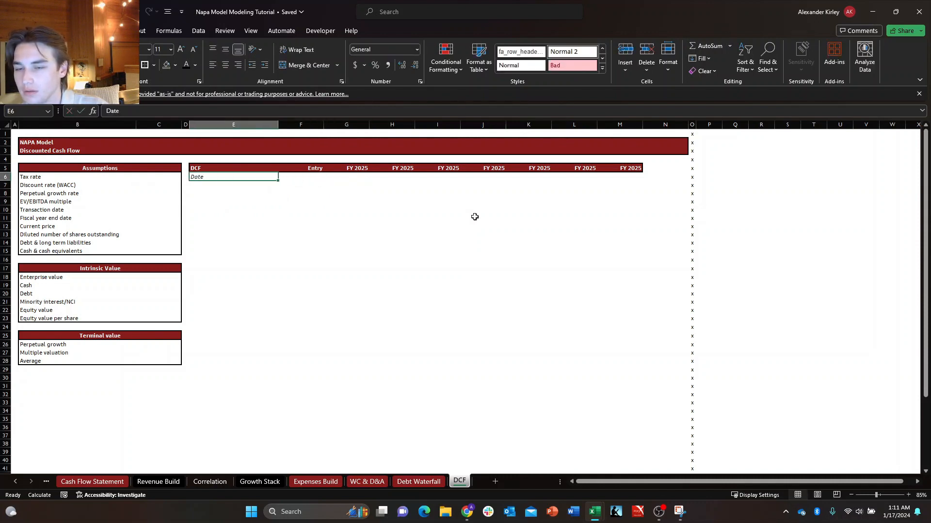
# Remove the italic formatting from the body of the DCF table, E6:M19.
pyautogui.hotkey('shift', 'Down')
pyautogui.hotkey('shift', 'Down')
pyautogui.hotkey('shift', 'Down')
pyautogui.hotkey('shift', 'Down')
pyautogui.hotkey('shift', 'Down')
pyautogui.hotkey('shift', 'Down')
pyautogui.hotkey('shift', 'Down')
pyautogui.hotkey('shift', 'Down')
pyautogui.hotkey('shift', 'Down')
pyautogui.hotkey('shift', 'Down')
pyautogui.hotkey('shift', 'Down')
pyautogui.hotkey('shift', 'Down')
pyautogui.hotkey('shift', 'Down')
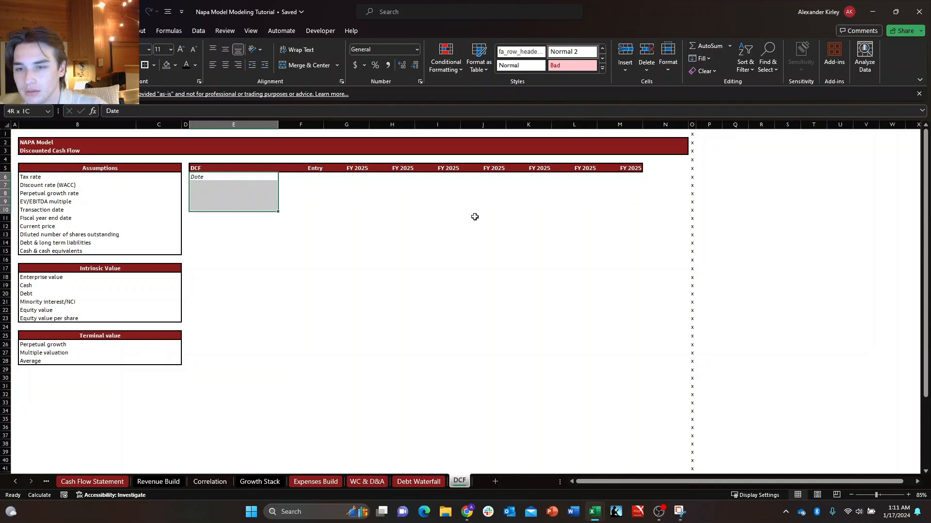
pyautogui.hotkey('shift', 'Right')
pyautogui.hotkey('shift', 'Right')
pyautogui.hotkey('shift', 'Right')
pyautogui.hotkey('shift', 'Right')
pyautogui.hotkey('shift', 'Right')
pyautogui.hotkey('shift', 'Right')
pyautogui.hotkey('shift', 'Right')
pyautogui.hotkey('shift', 'Right')
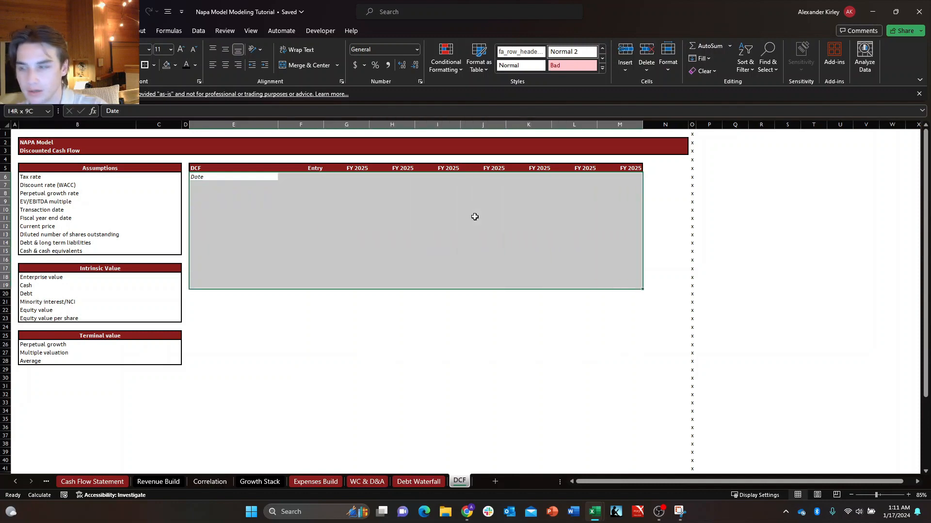
pyautogui.hotkey('ctrl', 'h')
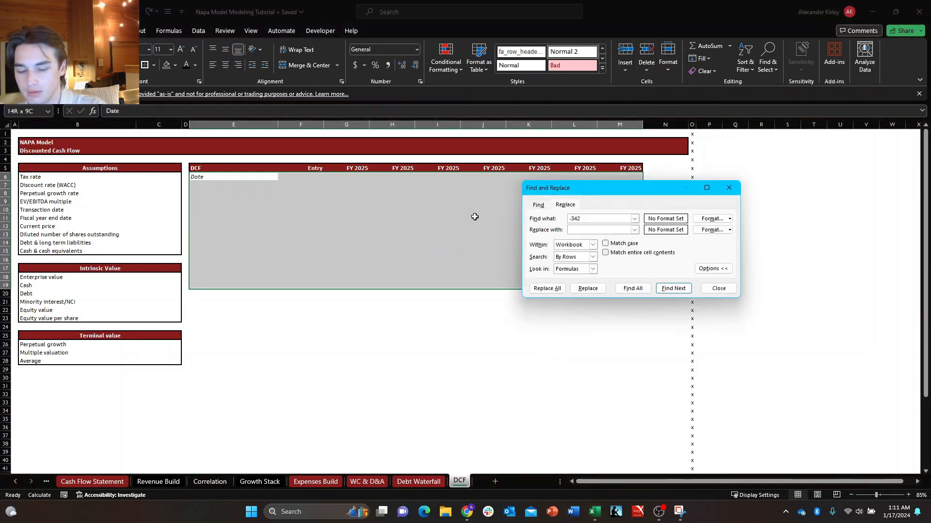
pyautogui.press('Escape')
pyautogui.press('Down')
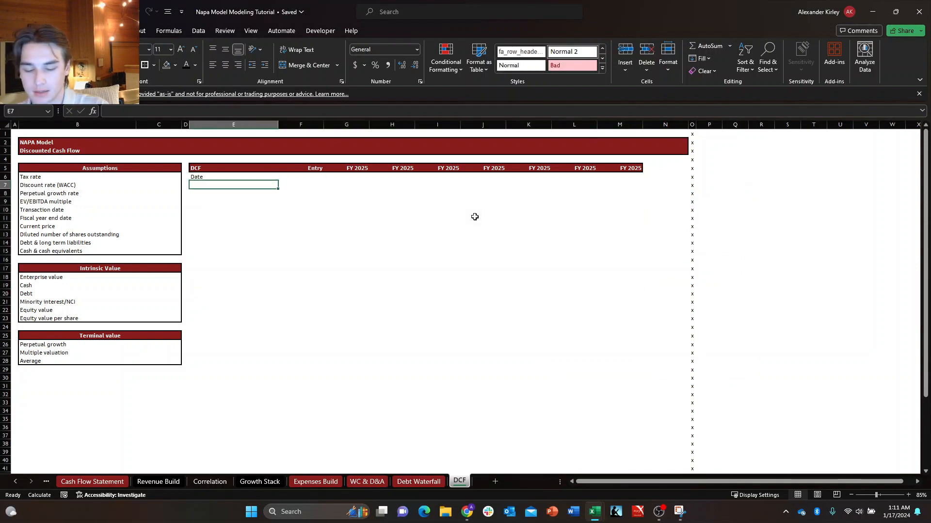
# Enter the row label "Year fraction" in E7, directly below Date.
pyautogui.write('Year f')
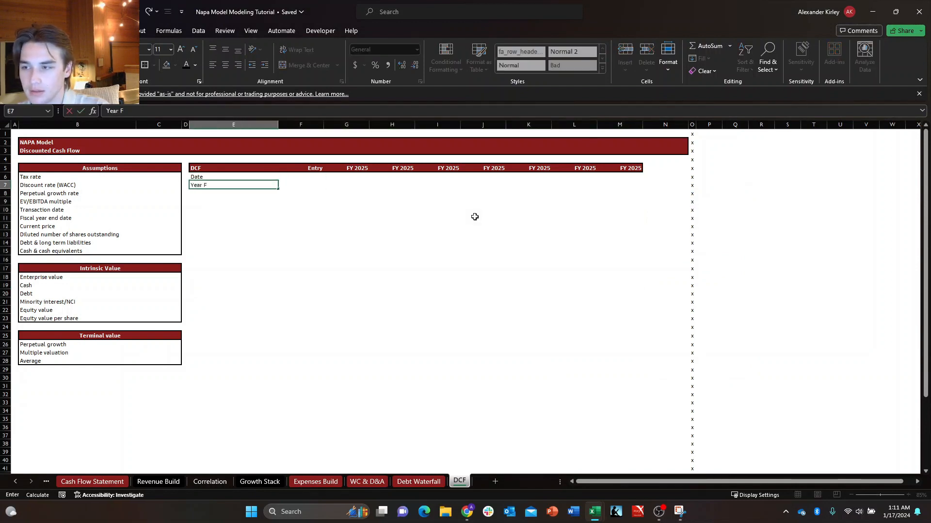
pyautogui.write('raction')
pyautogui.press('Tab')
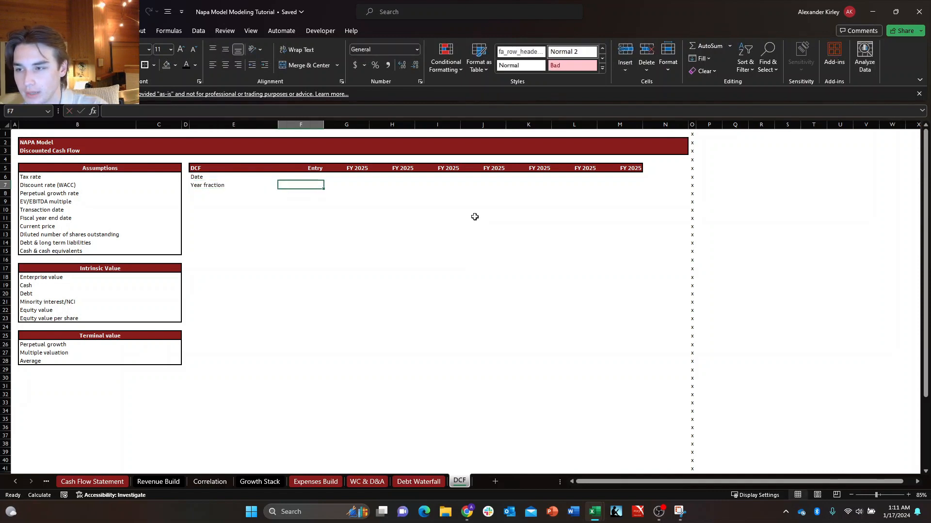
pyautogui.press('Return')
pyautogui.press('Down')
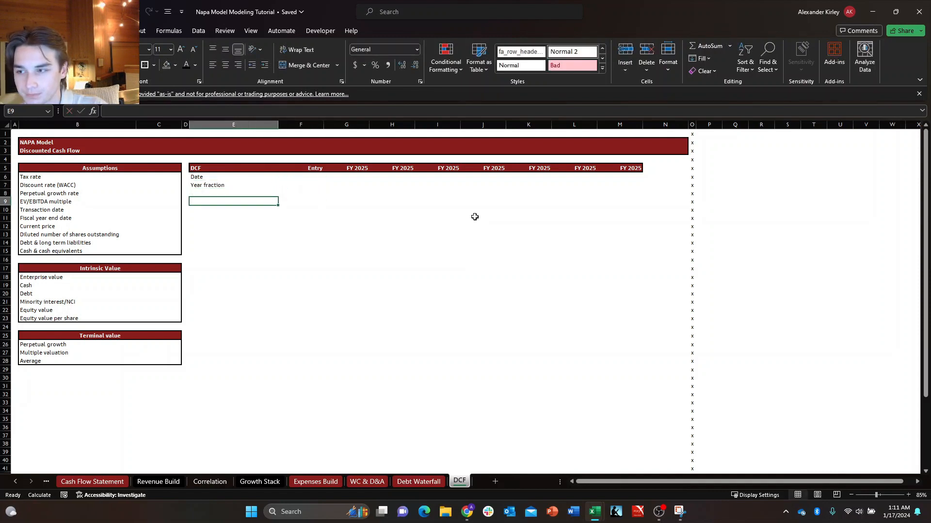
# Enter the row labels "Adjusted EBITDA" in E8 and "CapEx" in E9 of the DCF table.
pyautogui.press('Up')
pyautogui.press('Down')
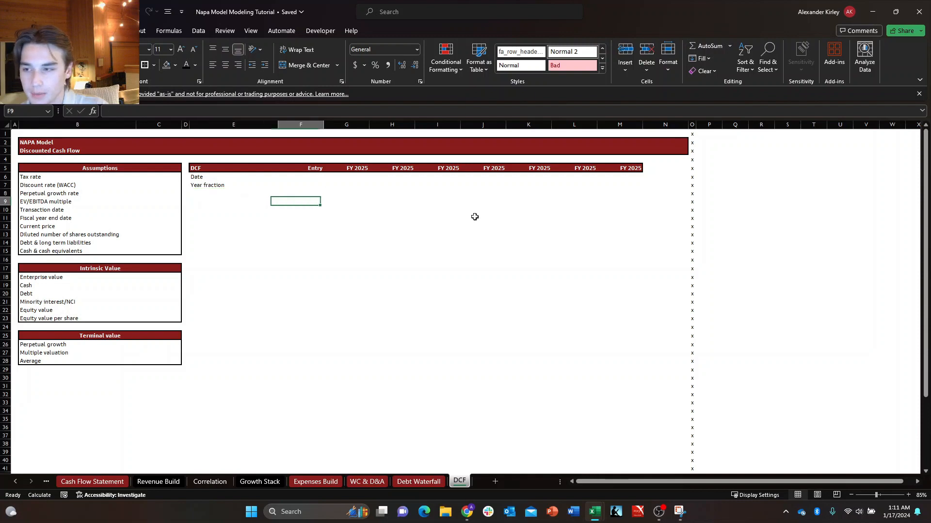
pyautogui.press('Up')
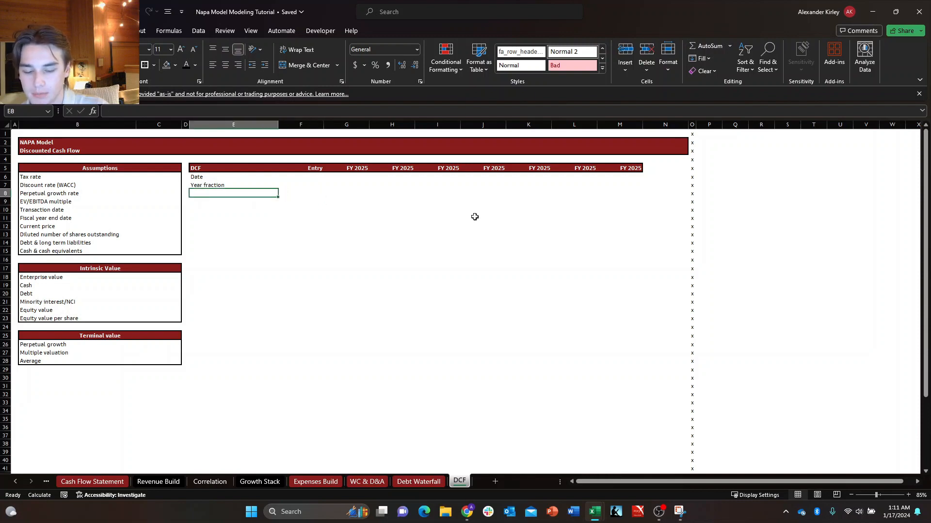
pyautogui.write('Adju')
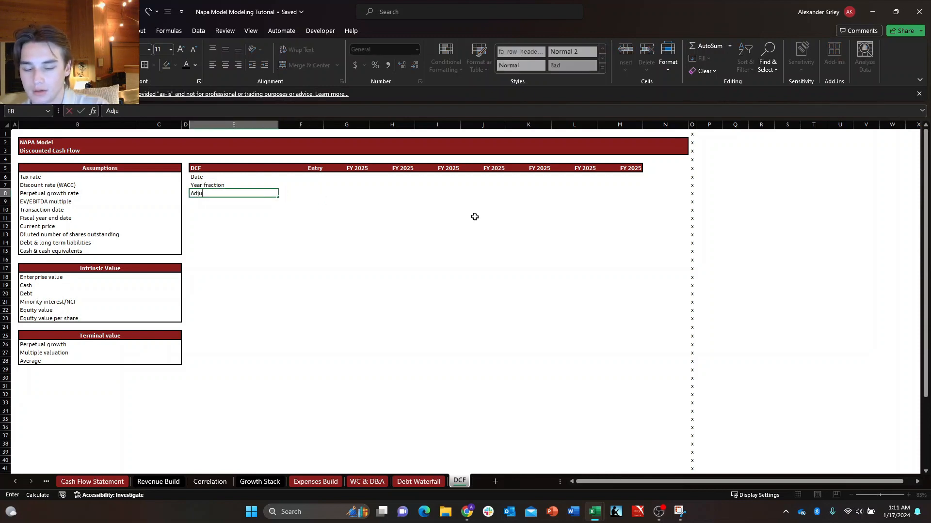
pyautogui.write('sted EBITDA')
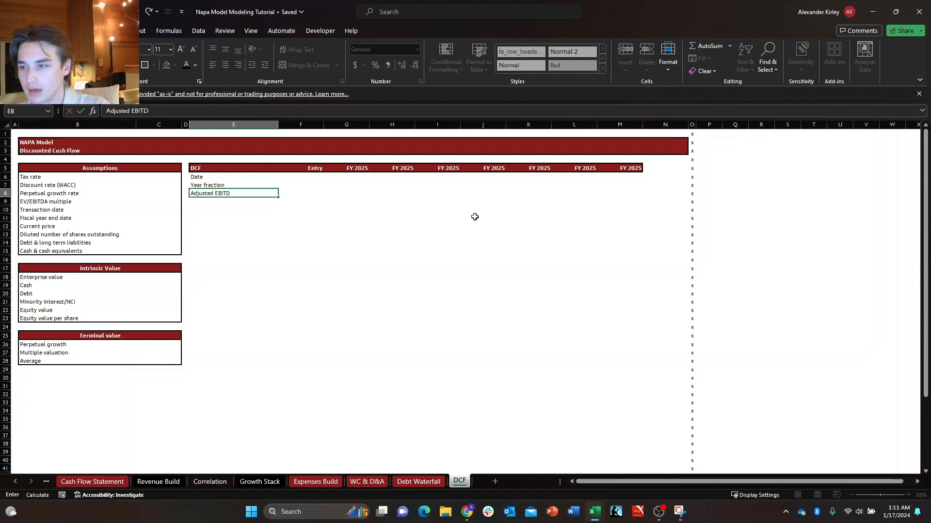
pyautogui.press('Return')
pyautogui.press('Right')
pyautogui.press('Left')
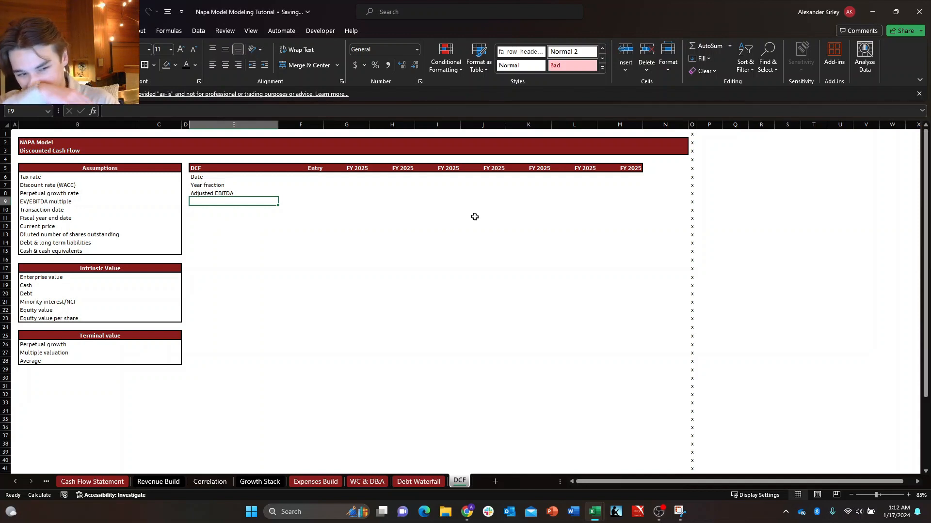
pyautogui.write('Cape')
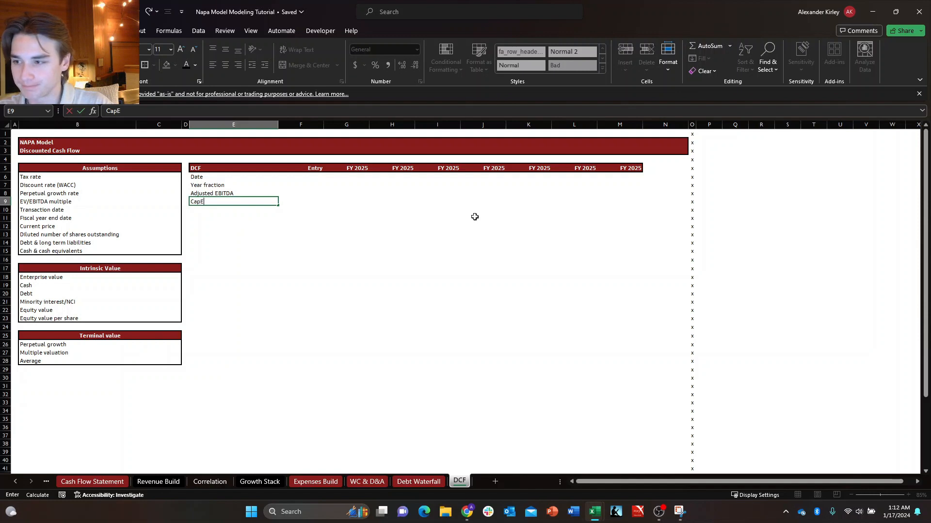
pyautogui.write('x')
pyautogui.press('Return')
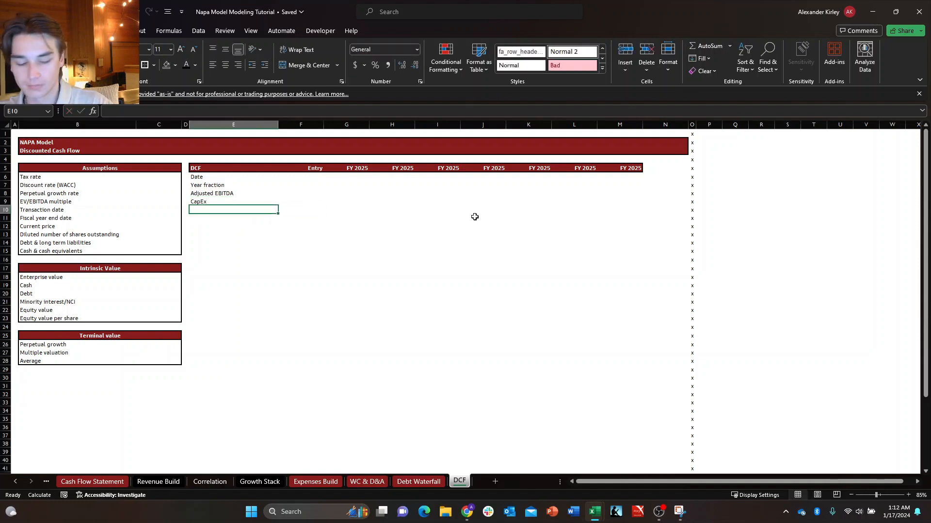
# Enter the row label "Changes in net working capital" in E10, directly below CapEx.
pyautogui.write('Net')
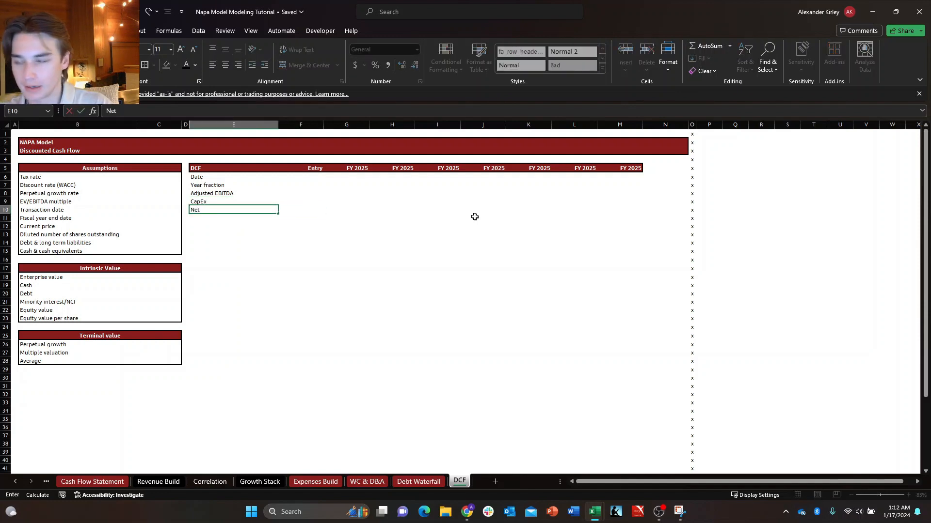
pyautogui.press('BackSpace')
pyautogui.press('BackSpace')
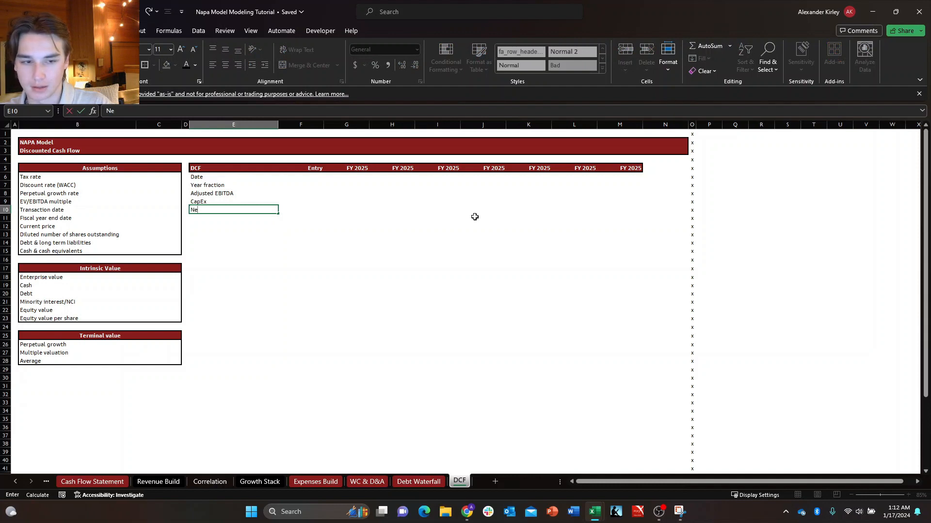
pyautogui.write('Change')
pyautogui.press('BackSpace')
pyautogui.write('ges in ne')
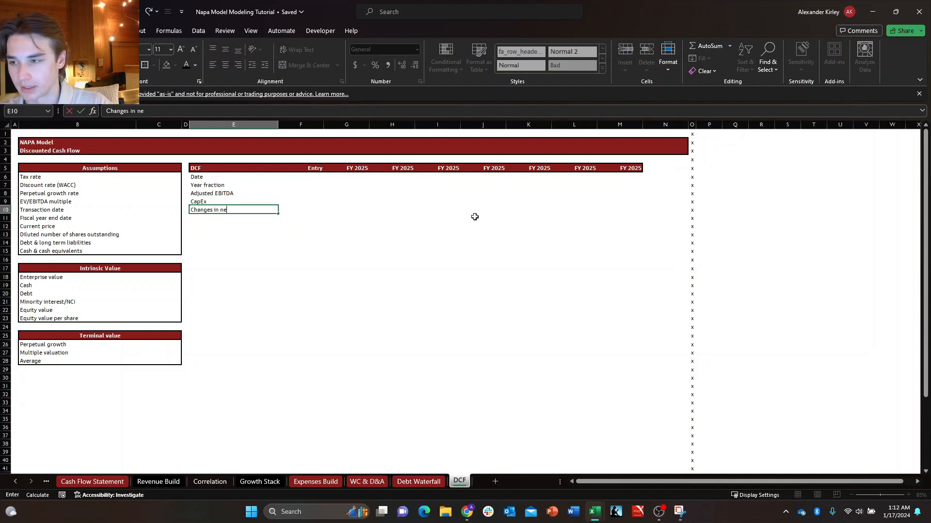
pyautogui.write('t working ')
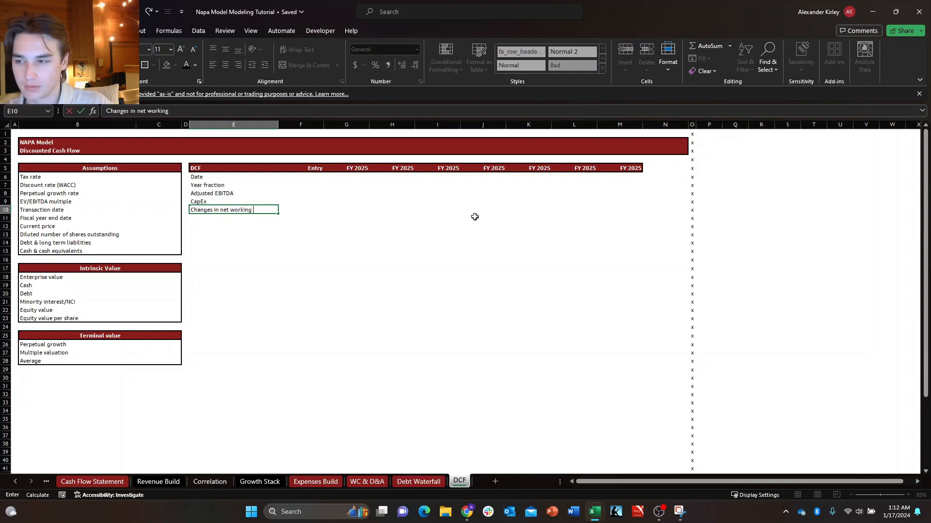
pyautogui.write('capital')
pyautogui.press('Return')
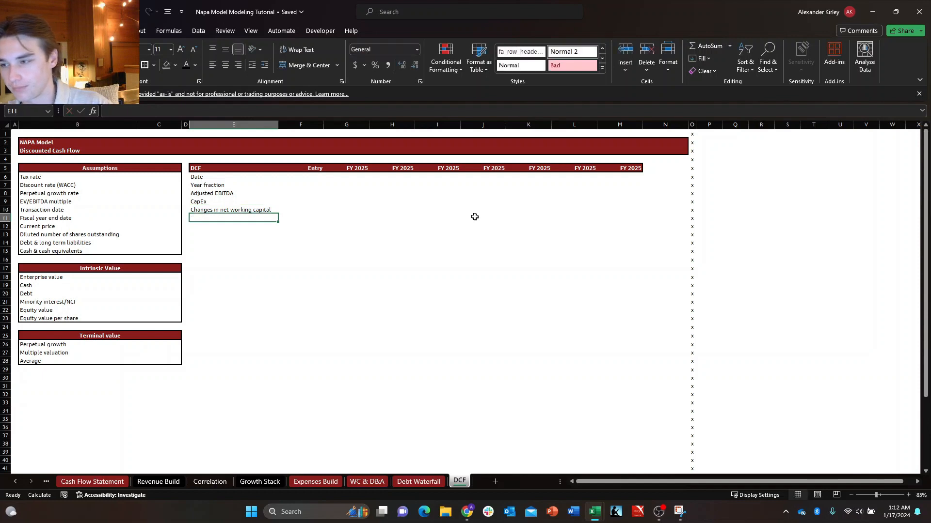
pyautogui.press('Up')
pyautogui.press('Down')
pyautogui.press('Up')
pyautogui.press('Right')
pyautogui.press('Left')
pyautogui.press('Right')
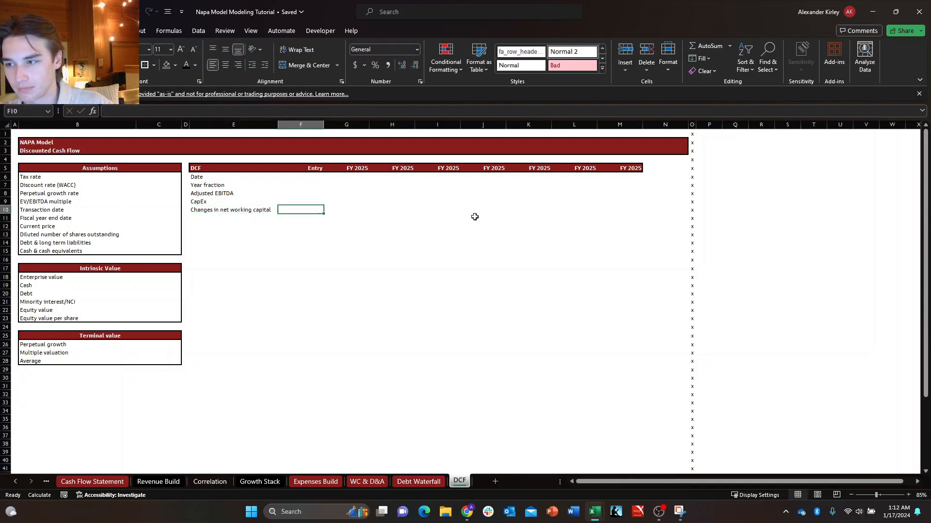
pyautogui.press('Left')
pyautogui.press('Right')
pyautogui.press('Left')
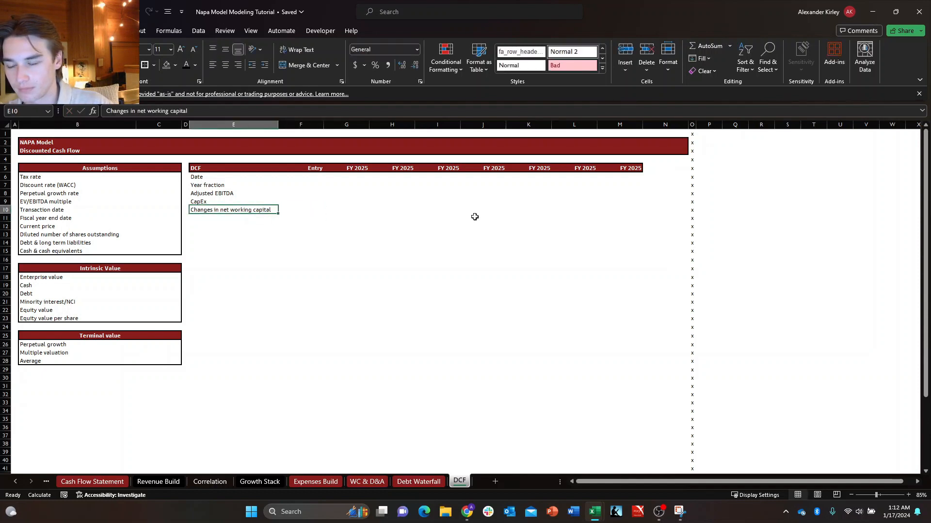
pyautogui.press('Right')
pyautogui.press('Left')
pyautogui.press('Down')
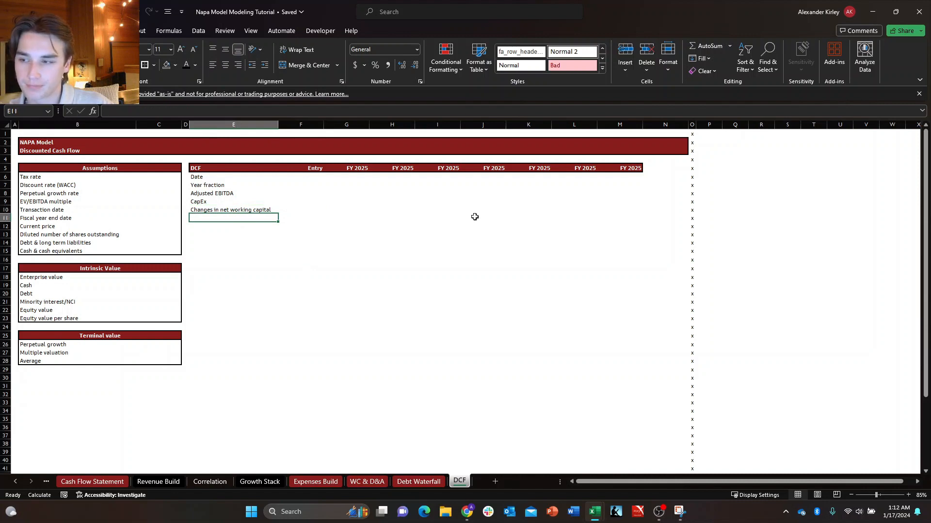
pyautogui.press('Up')
pyautogui.press('Right')
pyautogui.press('Down')
pyautogui.press('Left')
pyautogui.press('Up')
pyautogui.press('Right')
pyautogui.press('Down')
pyautogui.press('Left')
pyautogui.press('Up')
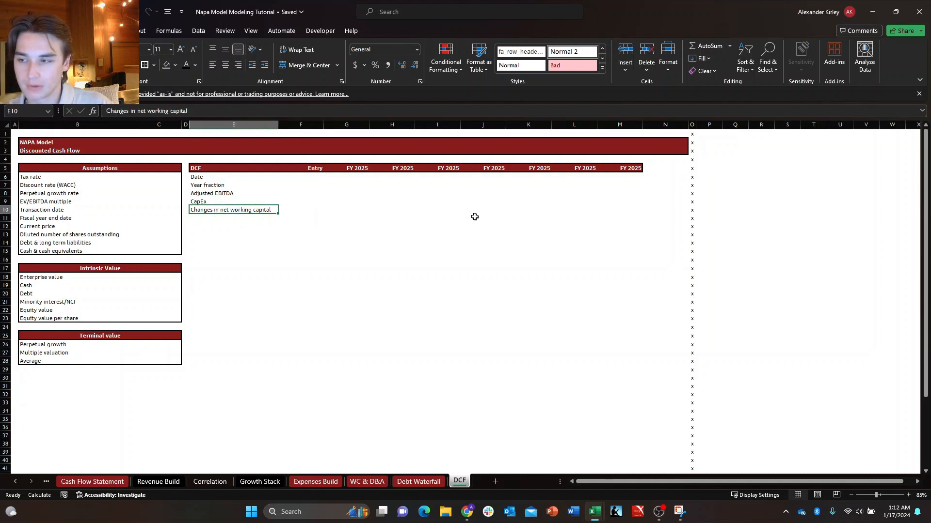
# Enter the row label "Free cash flow" in E11 of the DCF table.
pyautogui.press('Down')
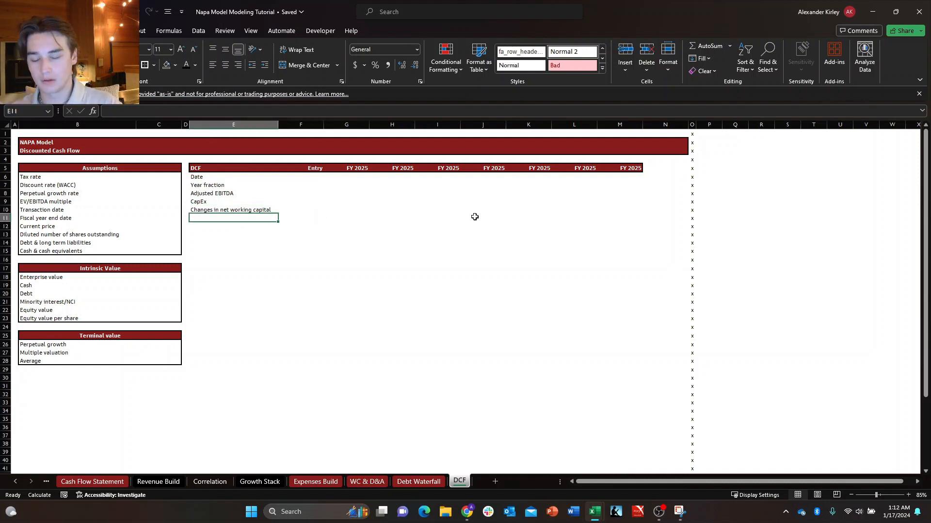
pyautogui.write('Fv')
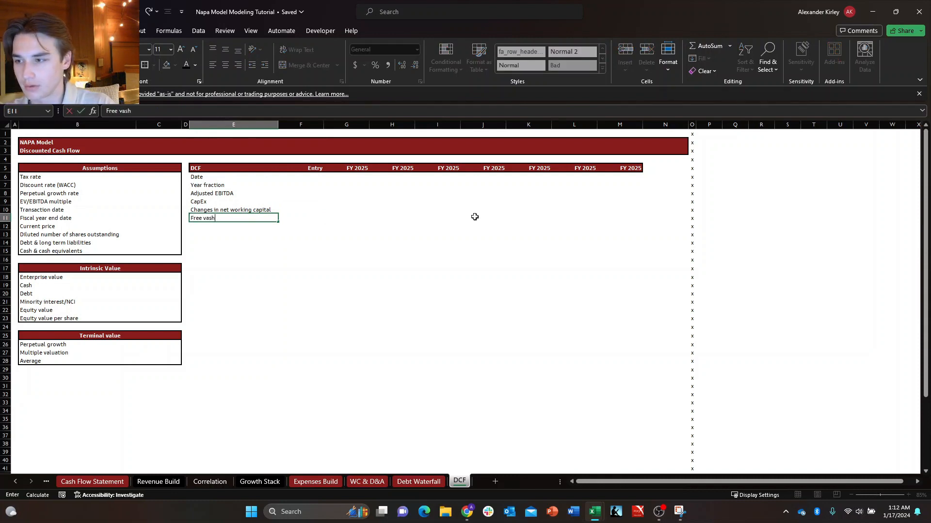
pyautogui.write('ee cah')
pyautogui.press('BackSpace')
pyautogui.write('sh flow')
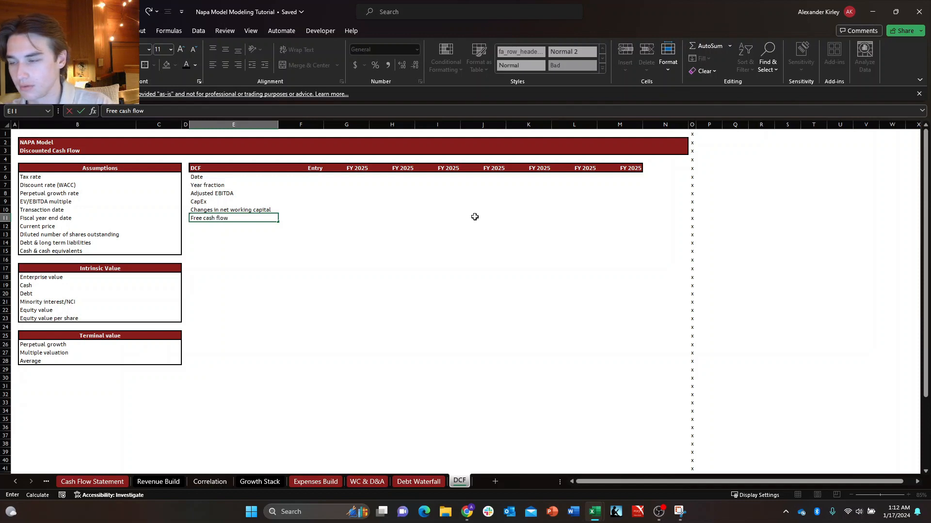
pyautogui.press('Return')
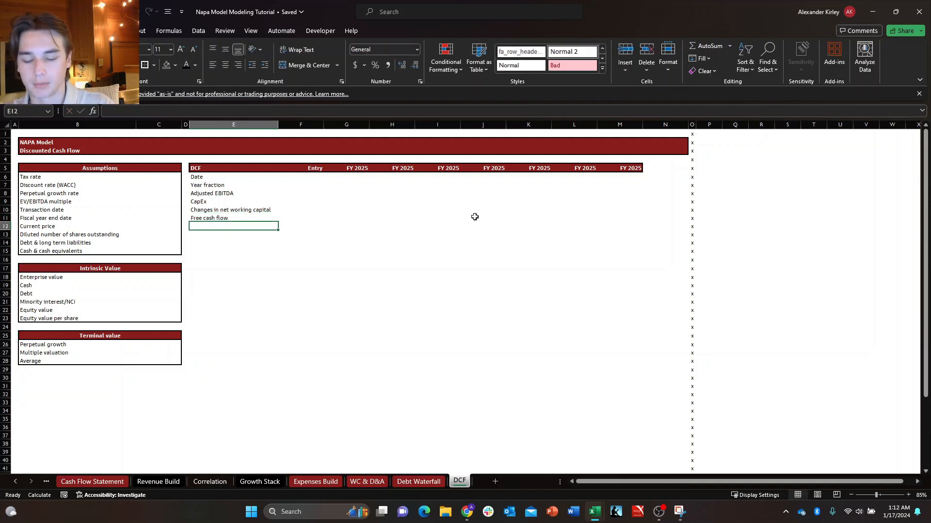
# Enter the row label "transaction free cash flow" in E12, directly below Free cash flow.
pyautogui.write('tran')
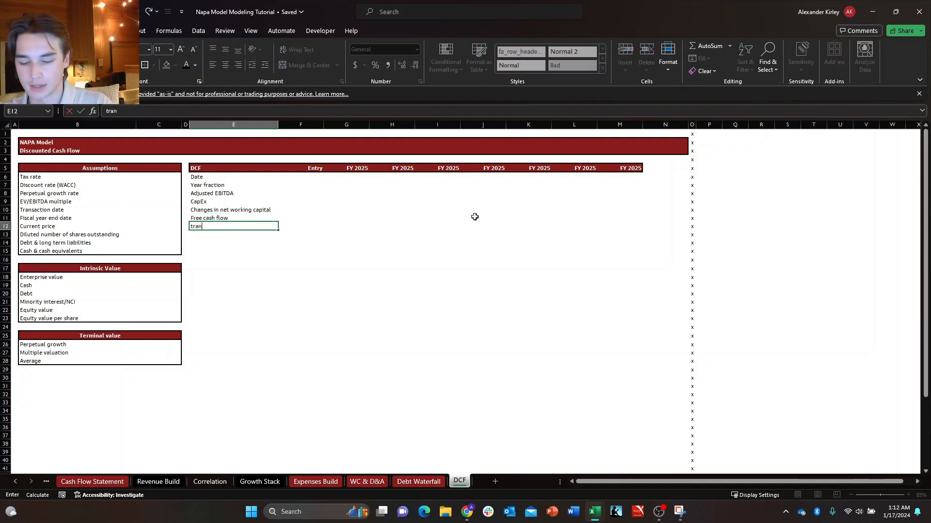
pyautogui.write('sact')
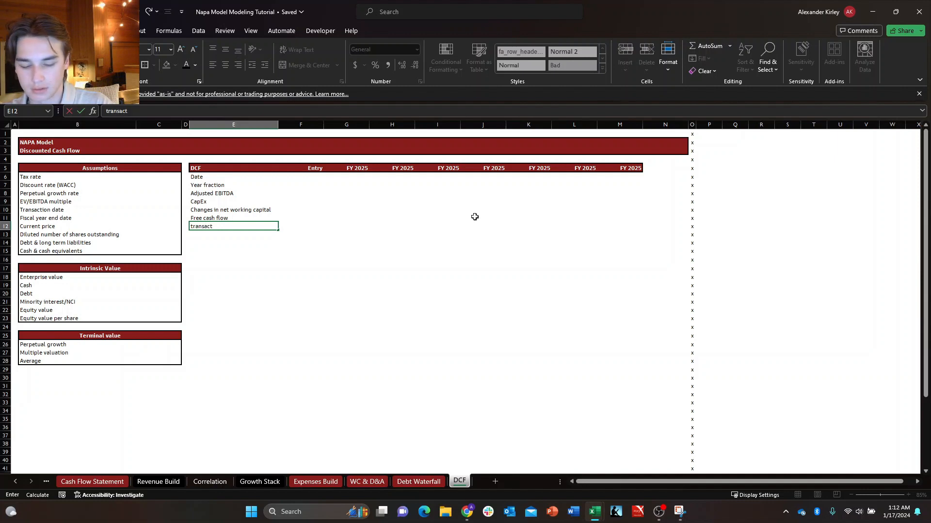
pyautogui.write('ion free cash flow')
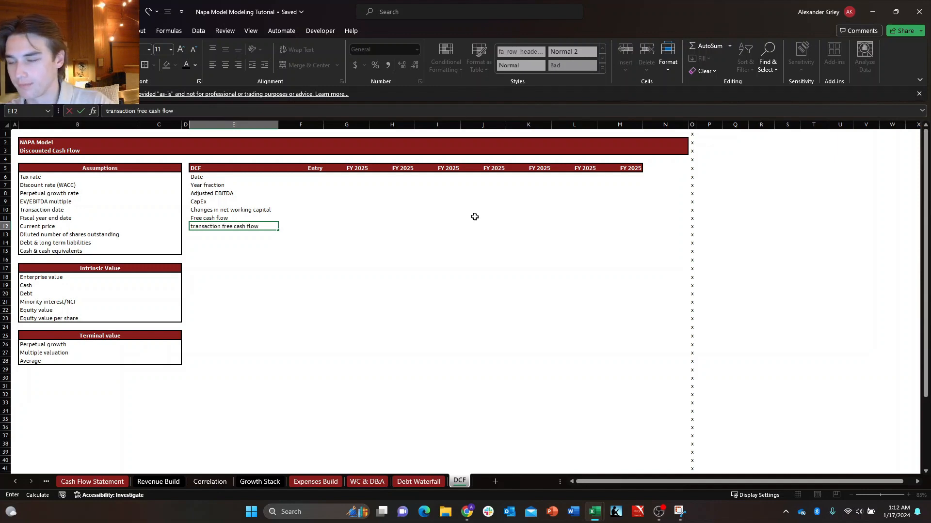
pyautogui.press('Return')
# Apply an outside border around the DCF table body E6:M12, from the Date row through the transaction free cash flow row.
pyautogui.press('Up')
pyautogui.press('Up')
pyautogui.press('Up')
pyautogui.press('Up')
pyautogui.press('Up')
pyautogui.press('Up')
pyautogui.press('Up')
pyautogui.hotkey('ctrl', 'shift', 'Down')
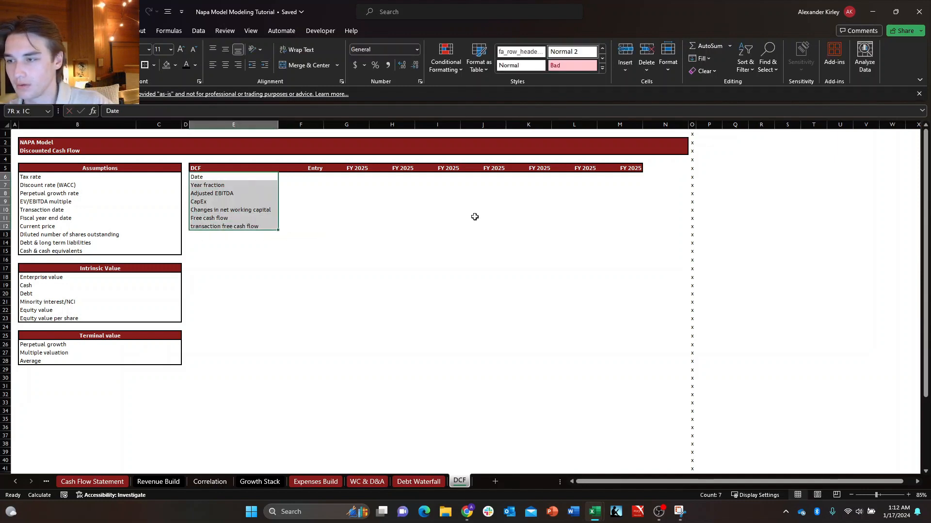
pyautogui.hotkey('ctrl', 'shift', 'Right')
pyautogui.hotkey('ctrl', 'shift', 'Left')
pyautogui.hotkey('ctrl', 'shift', 'Right')
pyautogui.hotkey('shift', 'Left')
pyautogui.hotkey('shift', 'Left')
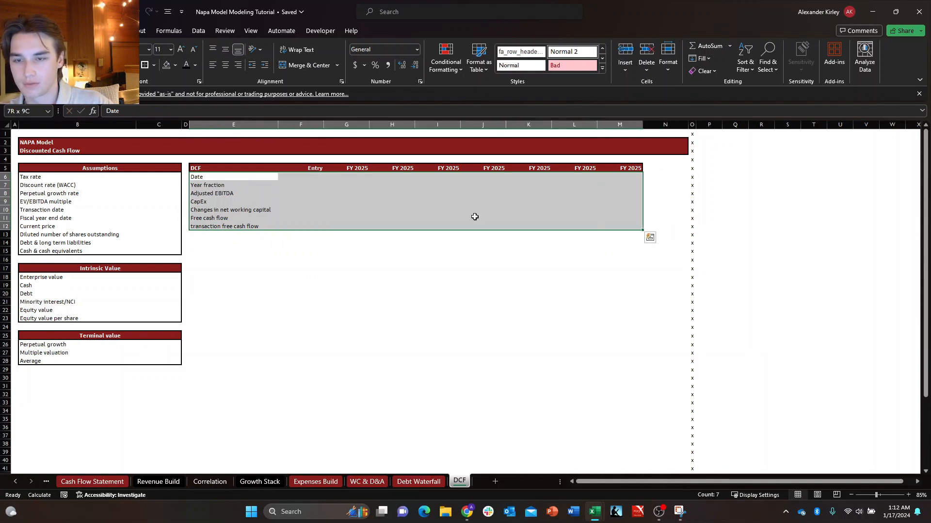
pyautogui.hotkey('ctrl', 'shift', '7')
# Italicize the Date and Year fraction rows of the DCF table across E6:M7.
pyautogui.press('Down')
pyautogui.press('Up')
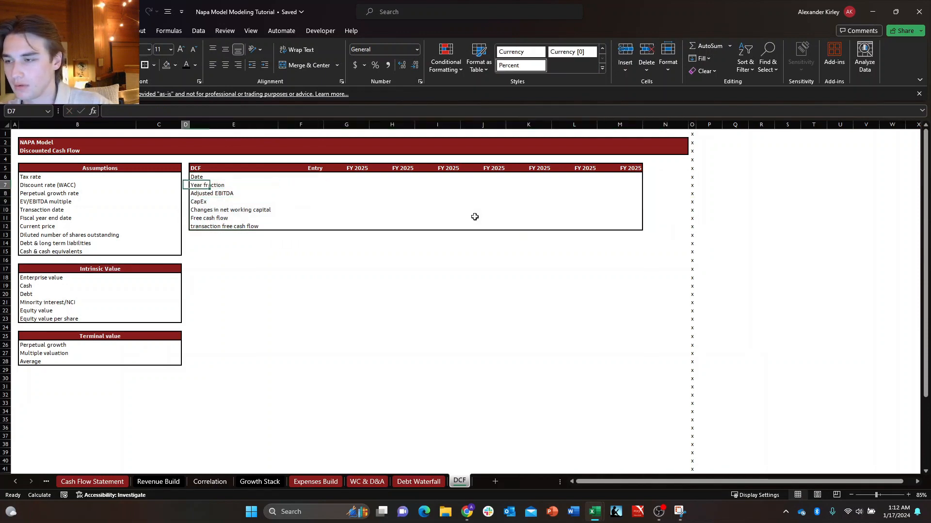
pyautogui.hotkey('shift', 'Down')
pyautogui.hotkey('shift', 'Right')
pyautogui.hotkey('ctrl', 'shift', 'Right')
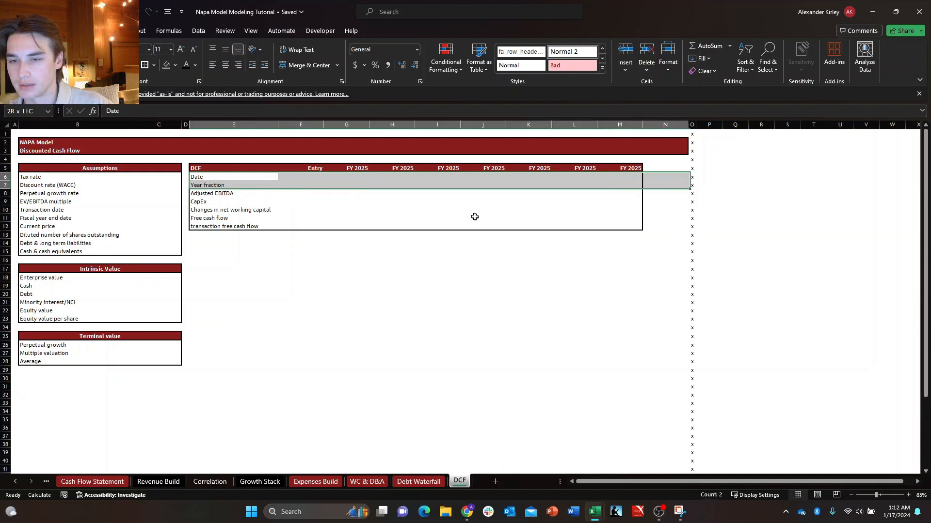
pyautogui.hotkey('shift', 'Left')
pyautogui.hotkey('shift', 'Left')
pyautogui.hotkey('ctrl', 'i')
pyautogui.press('Down')
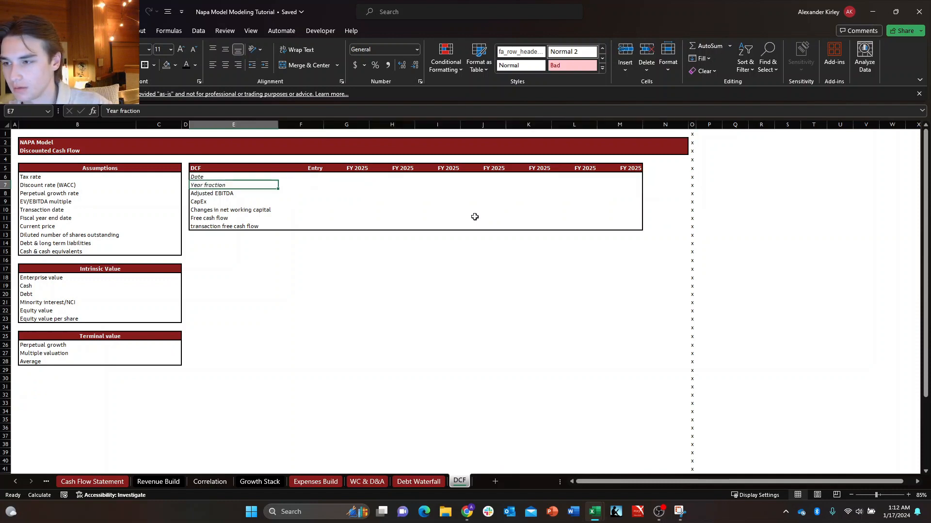
pyautogui.press('Down')
pyautogui.press('Down')
pyautogui.press('Up')
pyautogui.press('Up')
pyautogui.press('Up')
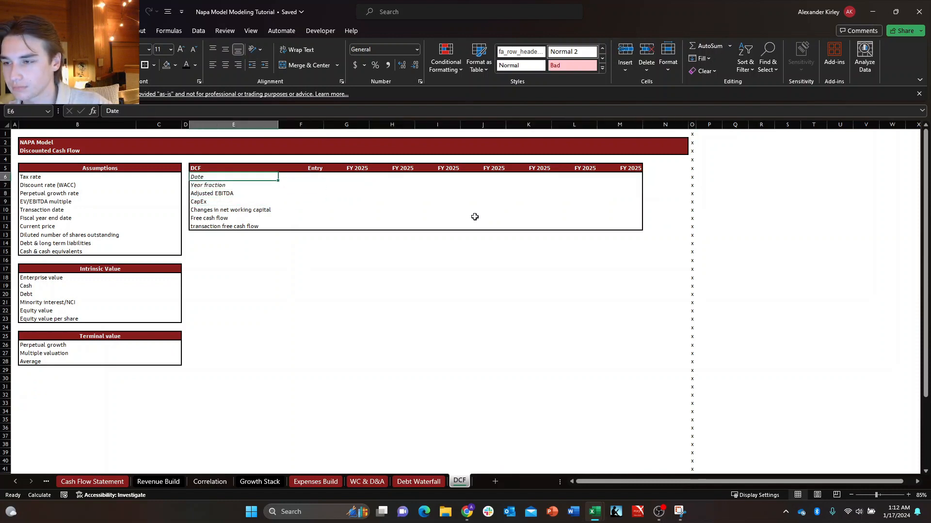
pyautogui.press('Down')
pyautogui.press('Up')
pyautogui.press('Left')
pyautogui.press('Left')
pyautogui.press('Down')
pyautogui.press('Up')
pyautogui.press('Left')
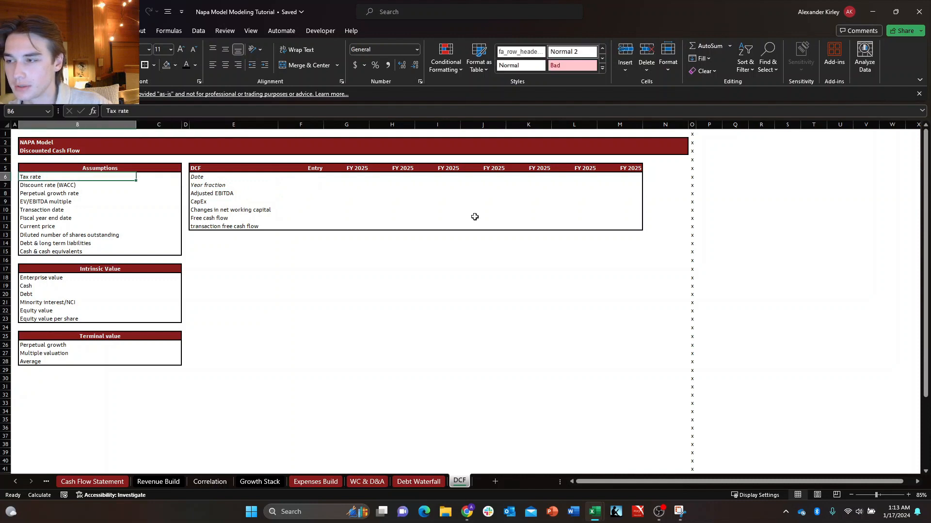
pyautogui.press('Right')
pyautogui.press('Down')
pyautogui.press('Left')
pyautogui.press('Up')
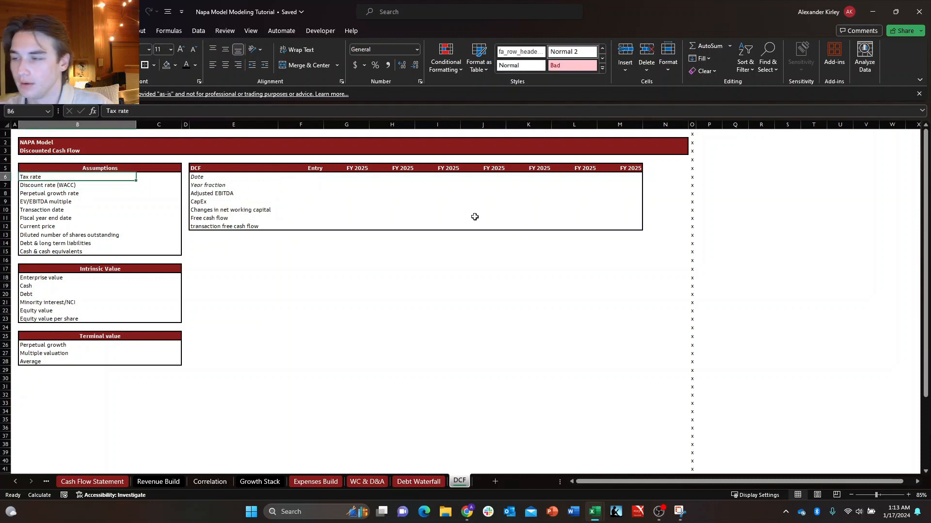
pyautogui.press('Down')
pyautogui.press('Up')
pyautogui.press('Right')
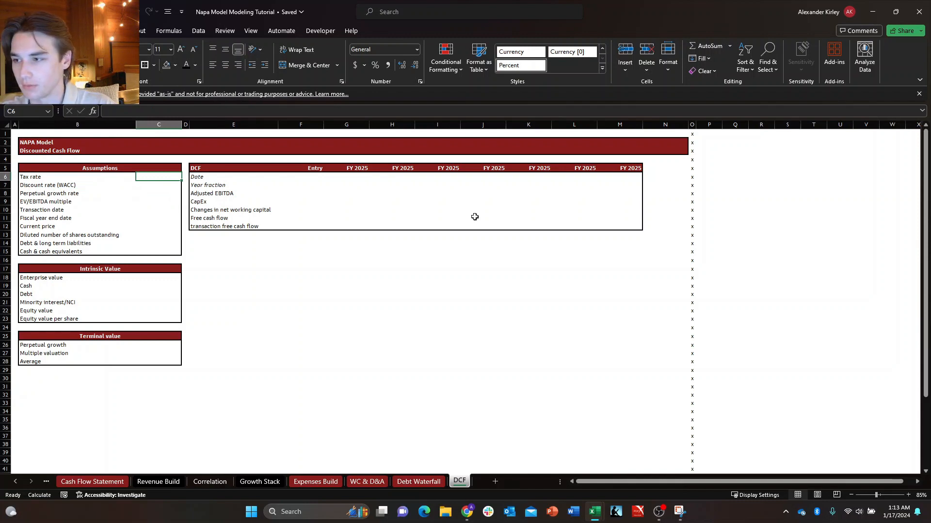
pyautogui.press('Down')
pyautogui.press('Up')
pyautogui.press('Right')
pyautogui.press('Left')
pyautogui.press('Right')
pyautogui.press('Left')
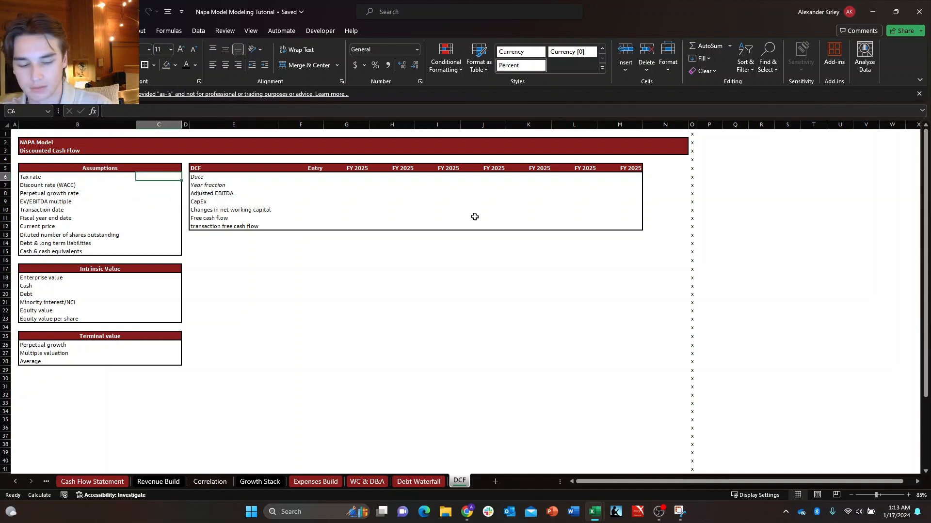
# Link the tax rate in C6 to a forecast-period cell of the "As a % of pre-tax income" row on the Expenses Build sheet.
pyautogui.press('Right')
pyautogui.press('Left')
pyautogui.write('+')
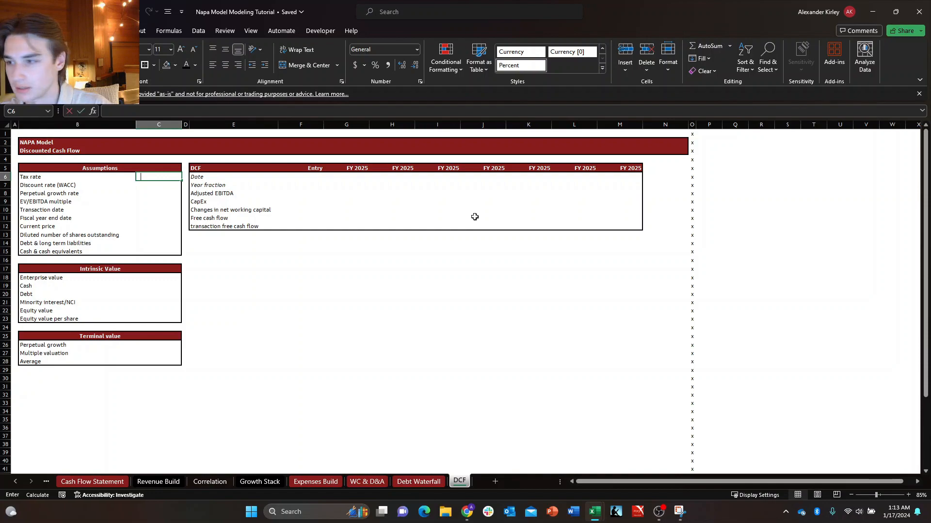
pyautogui.hotkey('ctrl', 'pageup')
pyautogui.hotkey('ctrl', 'pageup')
pyautogui.hotkey('ctrl', 'pageup')
pyautogui.hotkey('ctrl', 'pageup')
pyautogui.hotkey('ctrl', 'pageup')
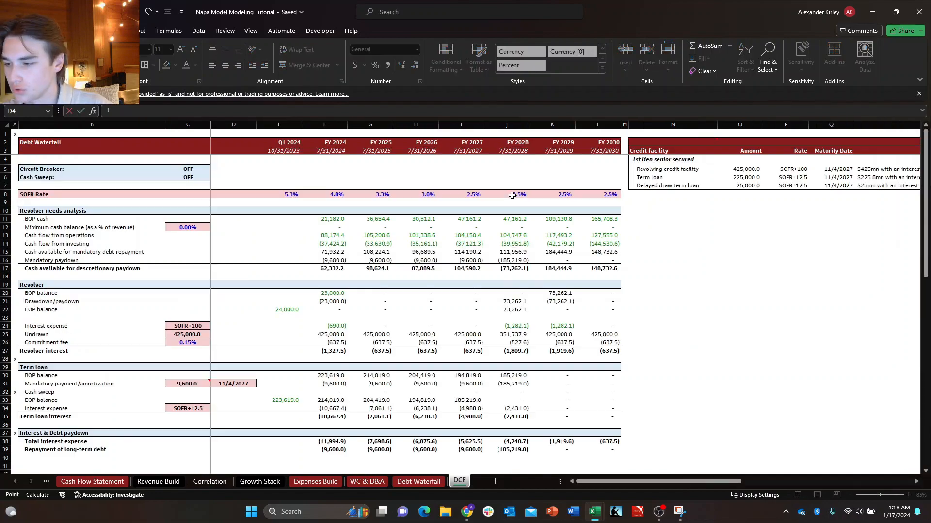
pyautogui.hotkey('ctrl', 'pageup')
pyautogui.hotkey('ctrl', 'pageup')
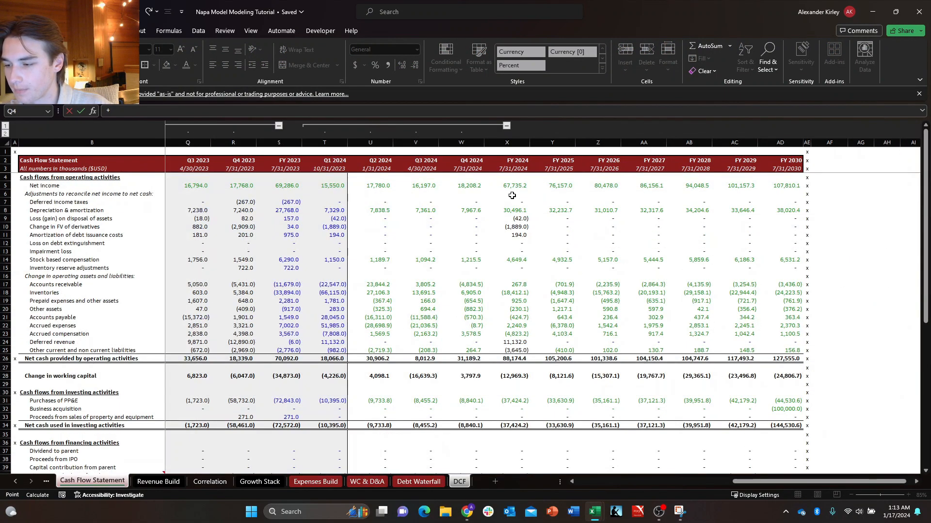
pyautogui.hotkey('ctrl', 'pagedown')
pyautogui.hotkey('ctrl', 'pagedown')
pyautogui.hotkey('ctrl', 'pagedown')
pyautogui.hotkey('ctrl', 'pagedown')
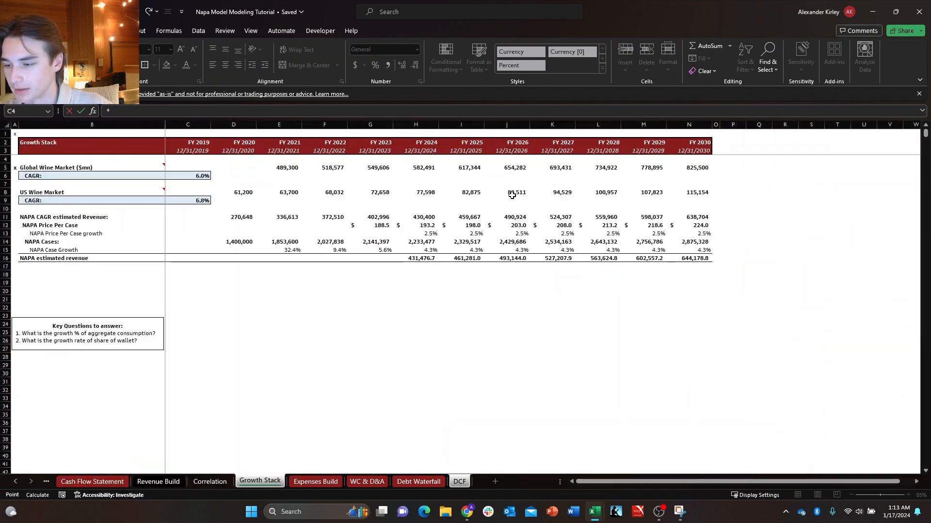
pyautogui.press('Right')
pyautogui.press('Right')
pyautogui.press('Right')
pyautogui.press('Right')
pyautogui.press('Right')
pyautogui.press('Down')
pyautogui.press('Down')
pyautogui.press('Down')
pyautogui.press('Down')
pyautogui.press('Down')
pyautogui.press('Down')
pyautogui.press('Down')
pyautogui.press('Down')
pyautogui.press('Down')
pyautogui.press('Down')
pyautogui.press('Down')
pyautogui.press('Down')
pyautogui.press('Down')
pyautogui.press('Down')
pyautogui.press('Down')
pyautogui.press('Down')
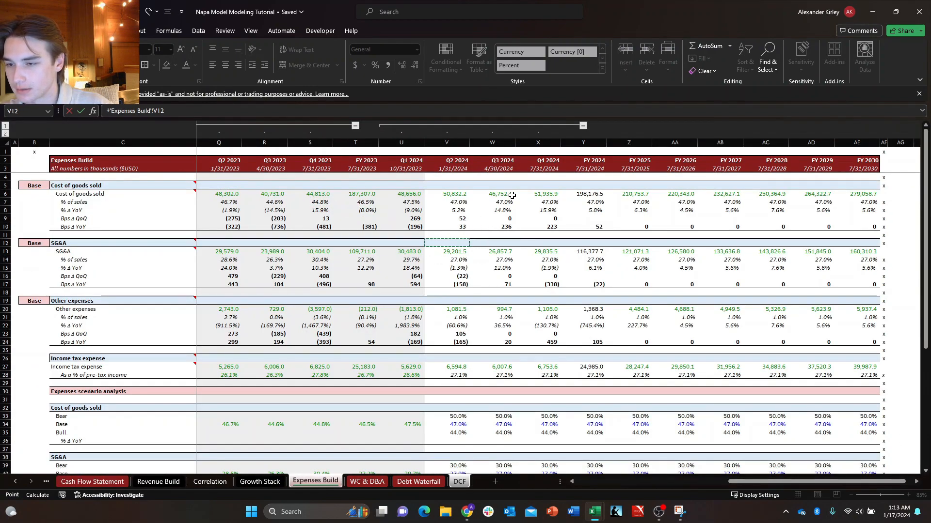
pyautogui.press('Down')
pyautogui.press('Down')
pyautogui.press('Down')
pyautogui.press('Down')
pyautogui.press('Down')
pyautogui.press('Down')
pyautogui.press('Down')
pyautogui.press('Down')
pyautogui.press('Right')
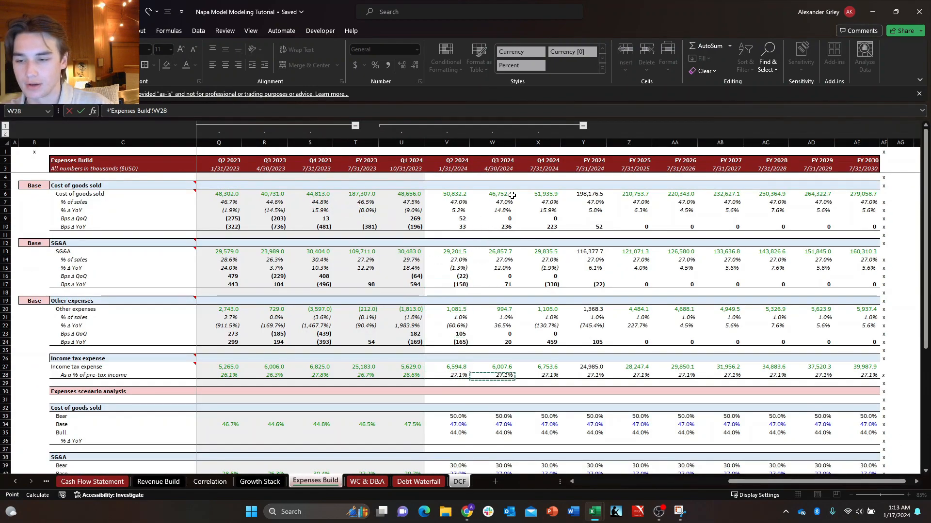
pyautogui.press('Left')
pyautogui.press('Left')
pyautogui.press('Left')
pyautogui.press('Left')
pyautogui.press('Left')
pyautogui.press('Left')
pyautogui.press('Left')
pyautogui.press('Left')
pyautogui.press('Left')
pyautogui.press('Left')
pyautogui.press('Left')
pyautogui.press('Left')
pyautogui.press('Left')
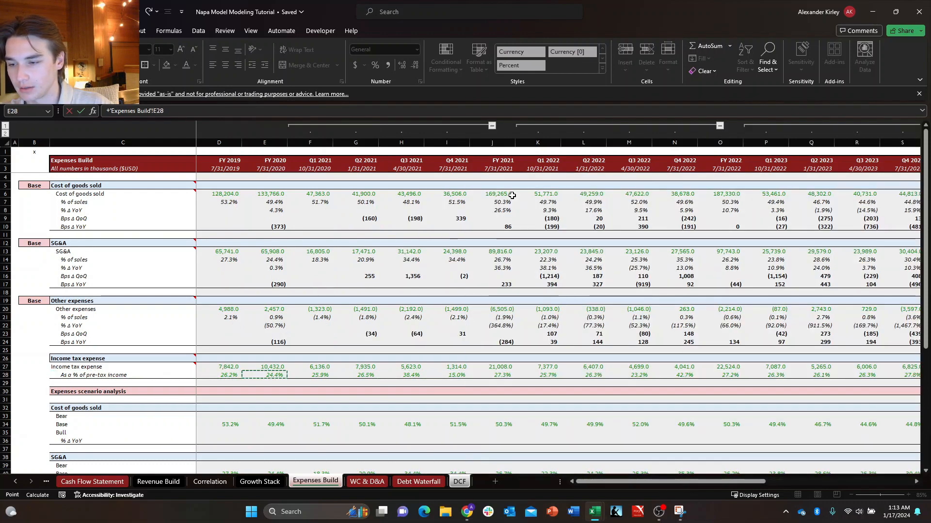
pyautogui.press('Right')
pyautogui.press('Right')
pyautogui.press('Right')
pyautogui.press('Right')
pyautogui.press('Right')
pyautogui.press('Right')
pyautogui.press('Right')
pyautogui.press('Right')
pyautogui.press('Right')
pyautogui.press('Right')
pyautogui.press('Right')
pyautogui.press('Right')
pyautogui.press('Right')
pyautogui.press('Right')
pyautogui.press('Right')
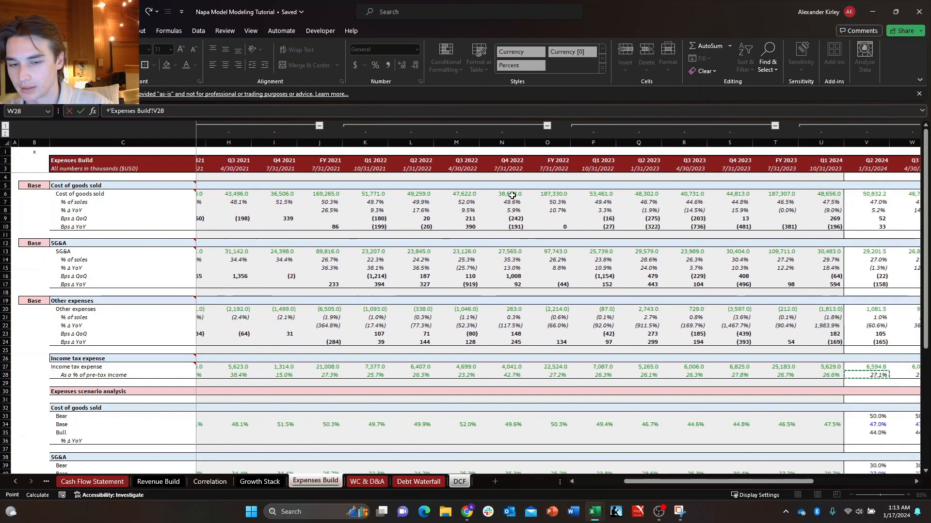
pyautogui.press('Left')
pyautogui.press('Left')
pyautogui.press('Left')
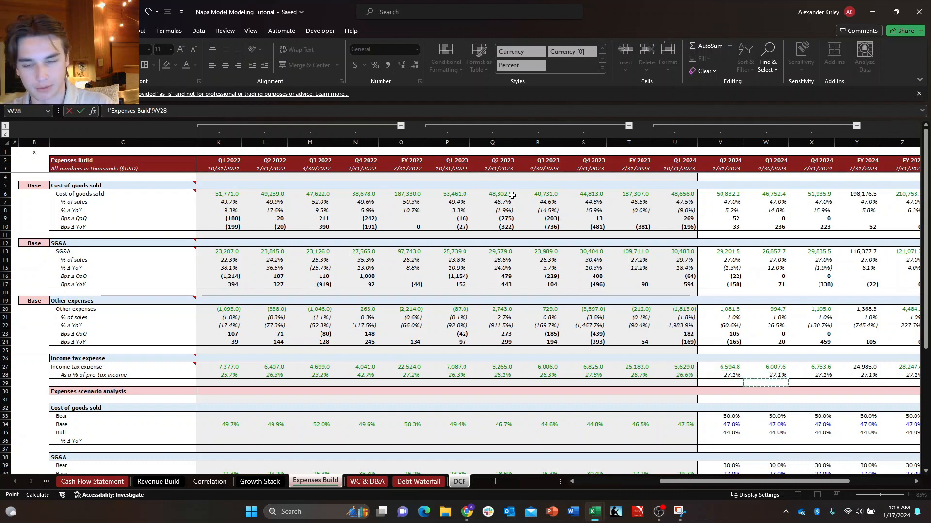
pyautogui.press('Return')
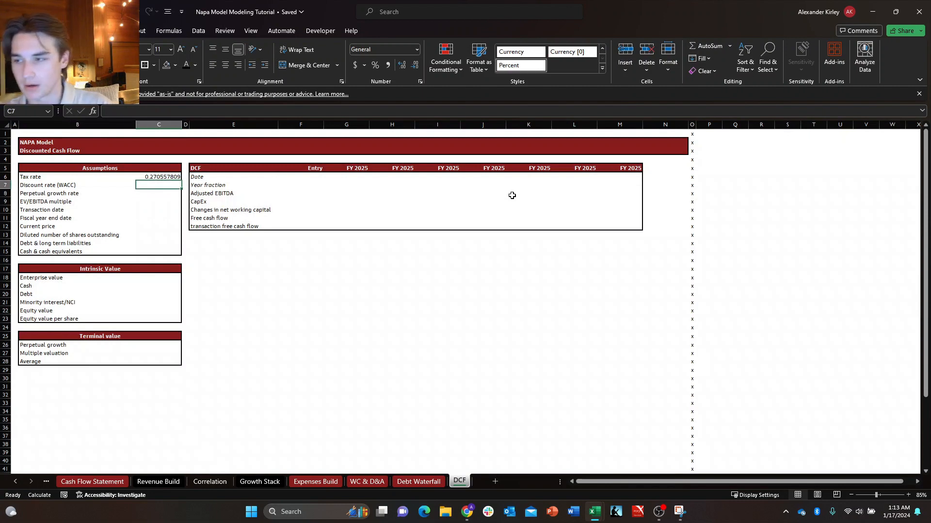
pyautogui.press('Left')
pyautogui.press('Right')
pyautogui.press('Left')
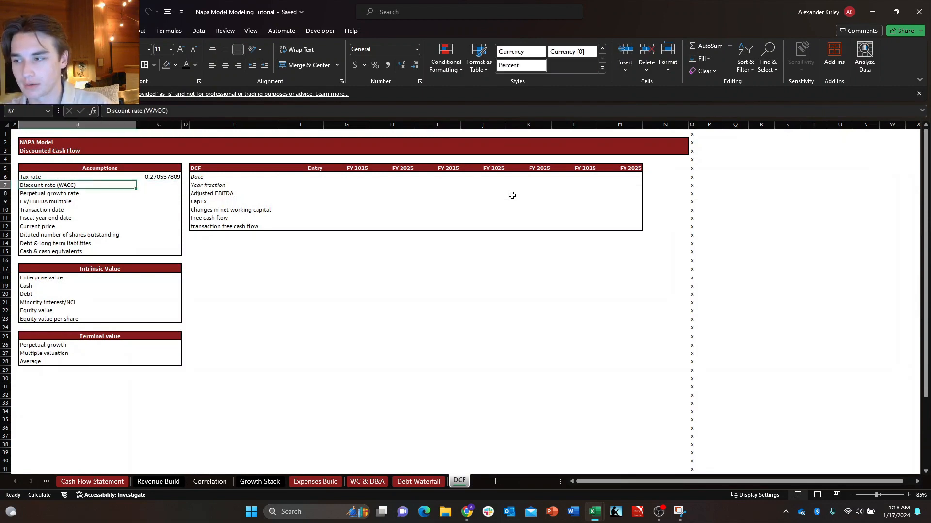
pyautogui.press('Right')
pyautogui.press('Left')
pyautogui.press('Right')
pyautogui.press('Left')
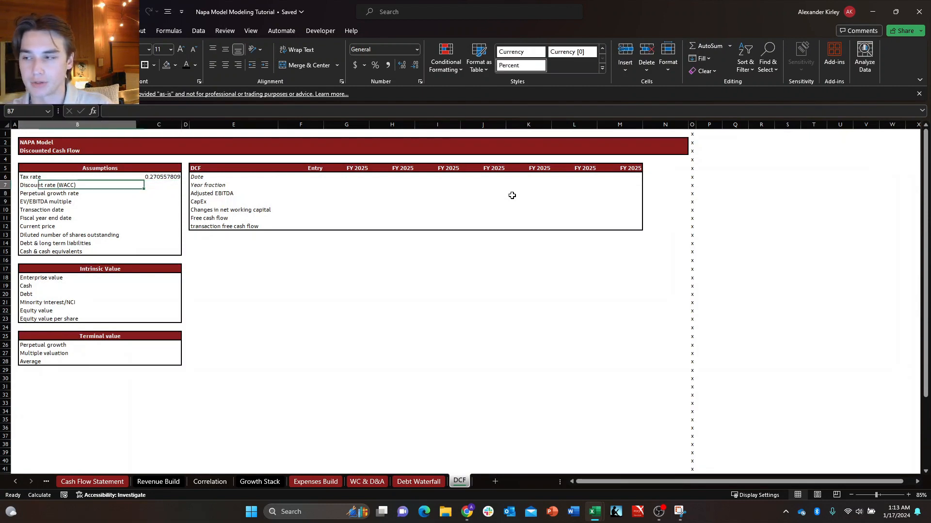
pyautogui.press('Right')
pyautogui.press('Left')
pyautogui.press('Right')
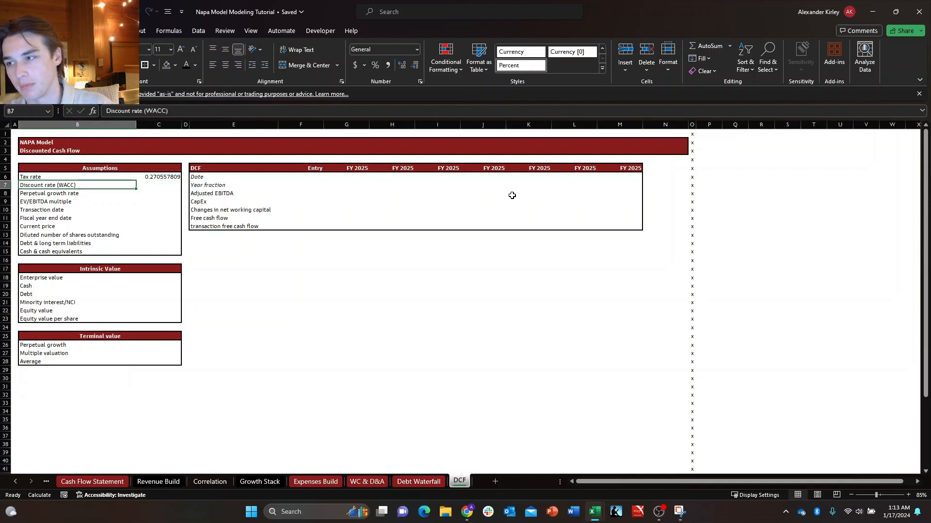
pyautogui.press('Left')
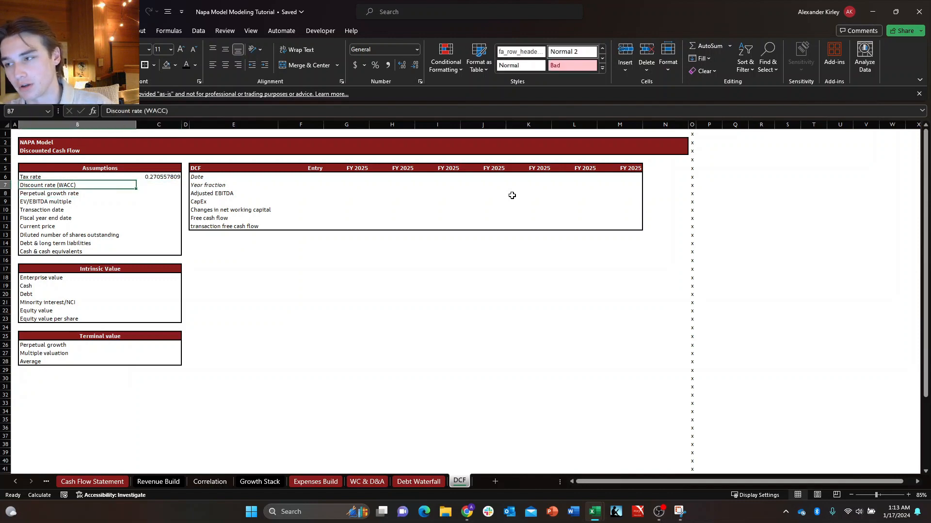
pyautogui.press('Right')
pyautogui.press('Left')
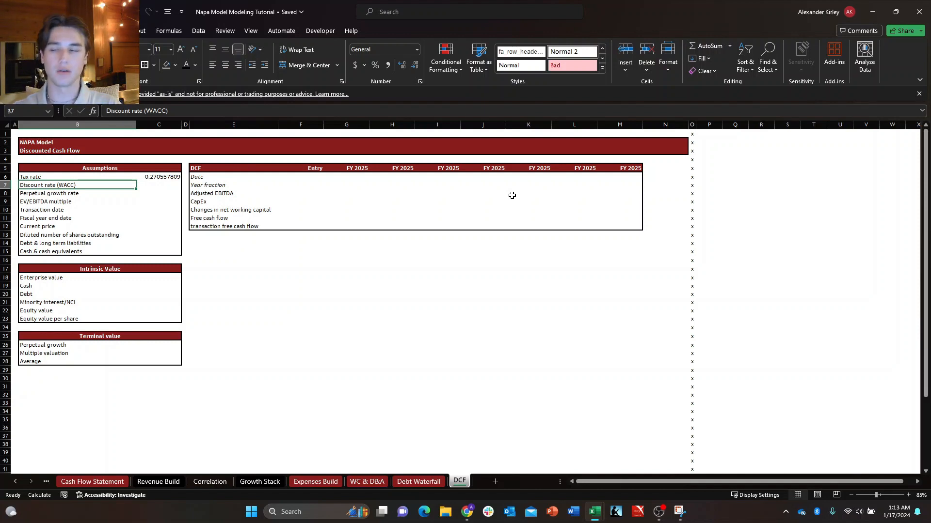
pyautogui.press('Right')
pyautogui.press('Down')
pyautogui.press('Left')
pyautogui.press('Up')
pyautogui.press('Right')
pyautogui.press('Down')
pyautogui.press('Left')
pyautogui.press('Up')
pyautogui.press('Right')
pyautogui.press('Down')
pyautogui.press('Left')
pyautogui.press('Up')
pyautogui.press('Right')
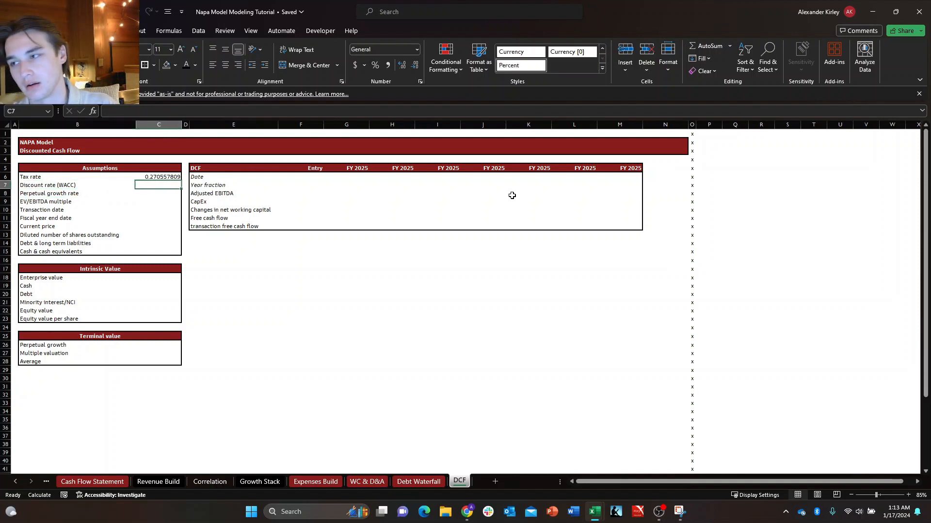
pyautogui.press('Up')
pyautogui.press('Left')
pyautogui.press('Down')
pyautogui.press('Down')
pyautogui.press('Right')
pyautogui.press('Up')
pyautogui.press('Left')
pyautogui.press('Right')
pyautogui.press('Down')
pyautogui.press('Left')
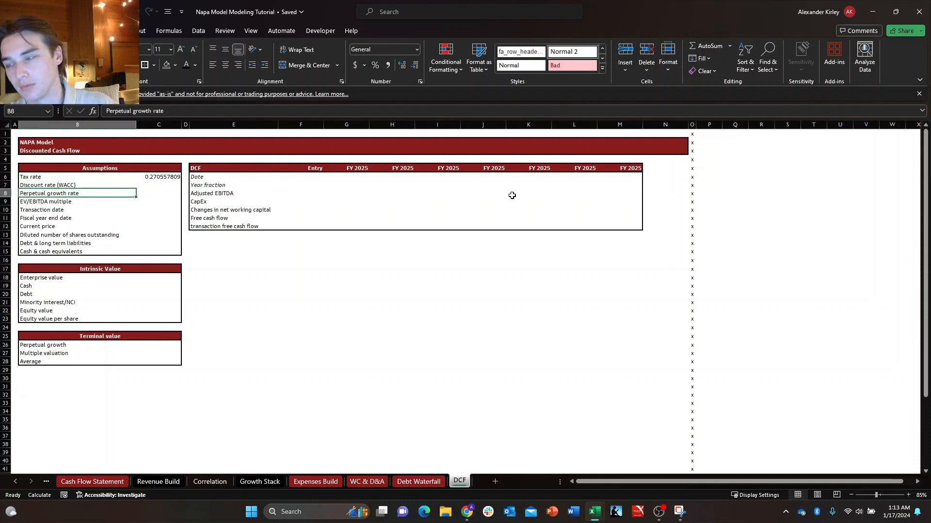
pyautogui.press('Up')
pyautogui.press('Down')
pyautogui.press('Down')
pyautogui.press('Up')
pyautogui.press('Up')
pyautogui.press('Right')
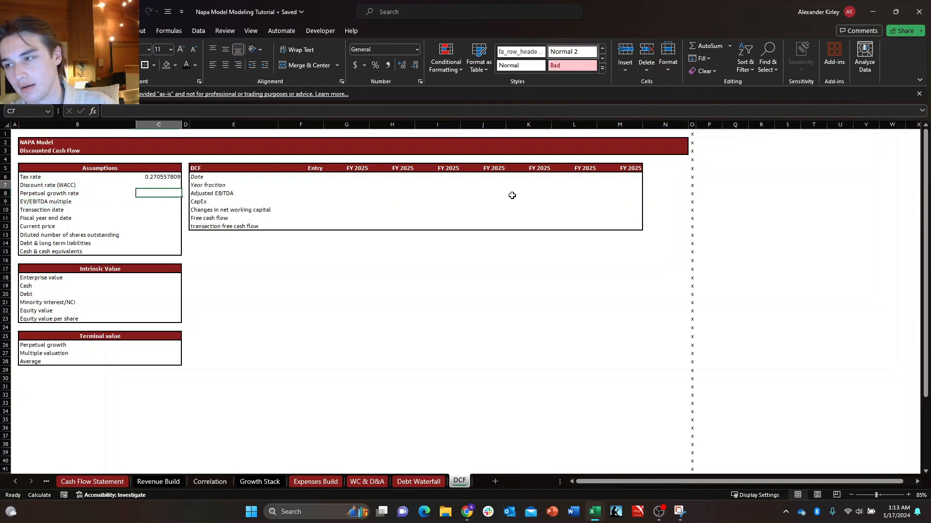
pyautogui.press('Left')
pyautogui.press('Up')
pyautogui.press('Right')
pyautogui.press('Down')
pyautogui.press('Left')
pyautogui.press('Up')
pyautogui.press('Right')
pyautogui.press('Down')
pyautogui.press('Left')
pyautogui.press('Up')
pyautogui.press('Down')
pyautogui.press('Up')
pyautogui.press('Right')
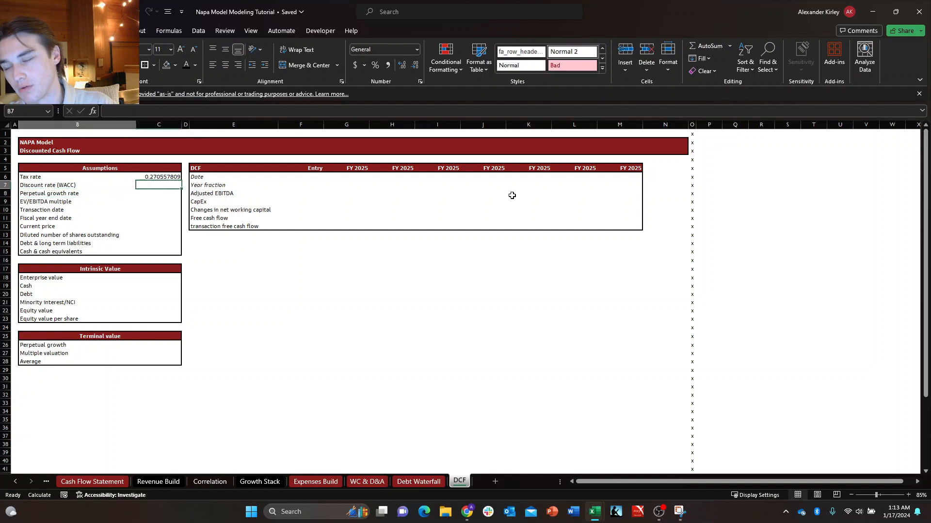
pyautogui.press('Left')
pyautogui.press('Right')
pyautogui.press('Down')
pyautogui.press('Up')
pyautogui.press('Down')
pyautogui.press('Left')
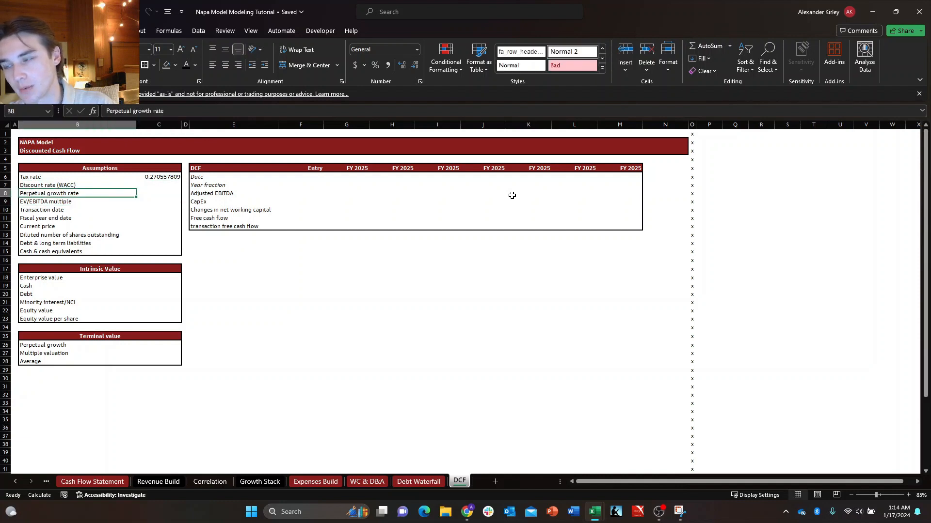
pyautogui.press('Up')
pyautogui.press('Right')
pyautogui.press('Down')
pyautogui.press('Left')
pyautogui.press('Right')
pyautogui.press('Down')
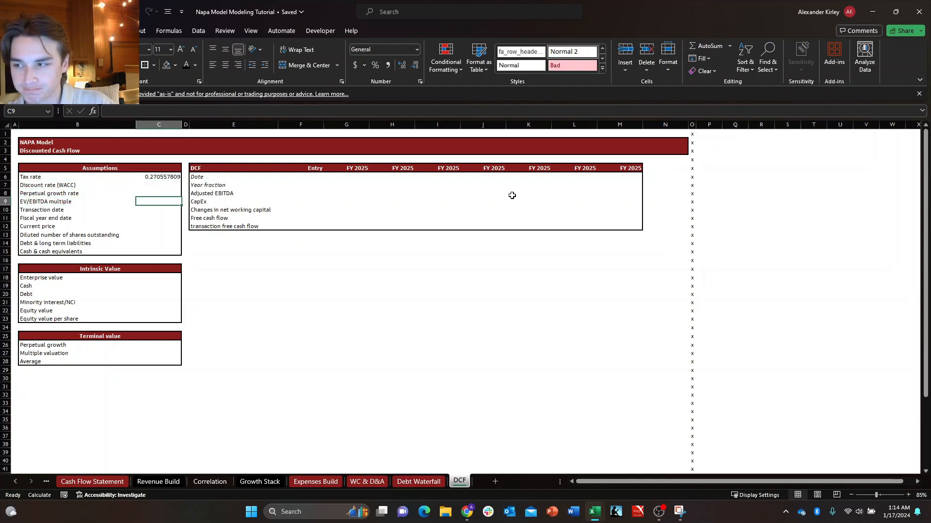
pyautogui.press('Up')
pyautogui.press('Up')
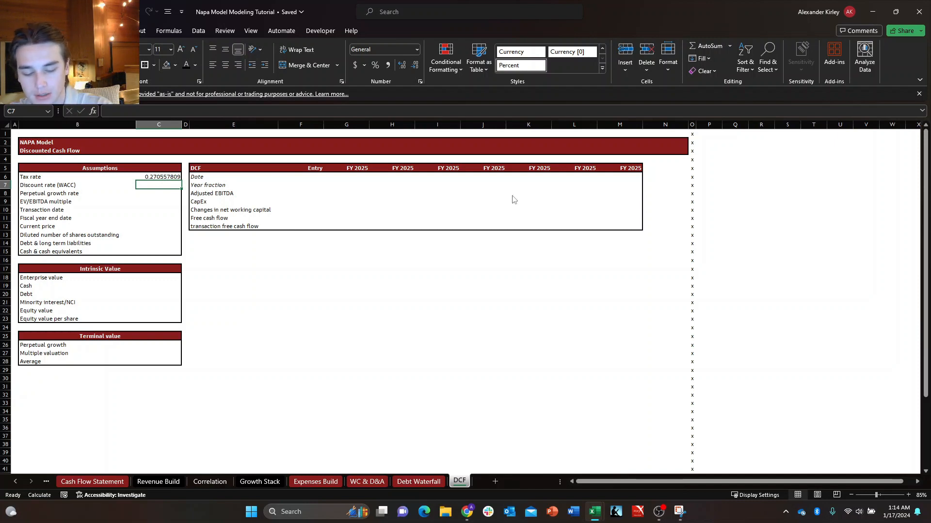
# Enter 10% as the discount rate (WACC) in C7 of the Assumptions block.
pyautogui.write('10%')
pyautogui.press('Return')
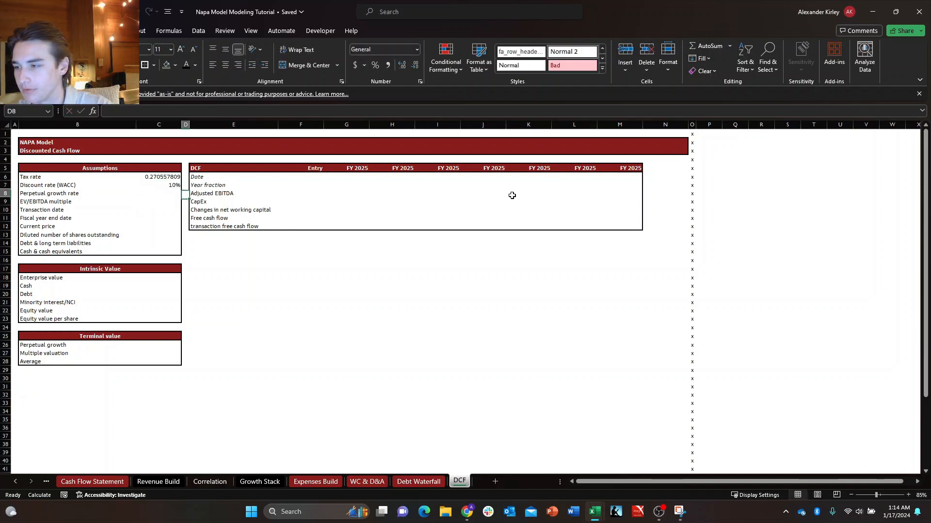
pyautogui.press('Down')
pyautogui.press('Right')
pyautogui.press('Up')
pyautogui.press('Left')
pyautogui.press('Left')
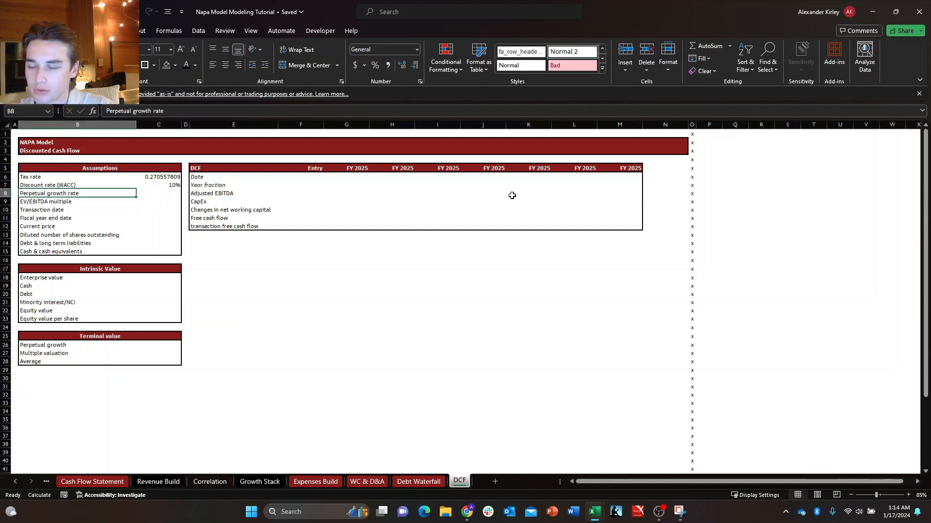
pyautogui.hotkey('shift', 'Right')
pyautogui.press('Down')
pyautogui.press('Right')
pyautogui.press('Up')
pyautogui.press('Left')
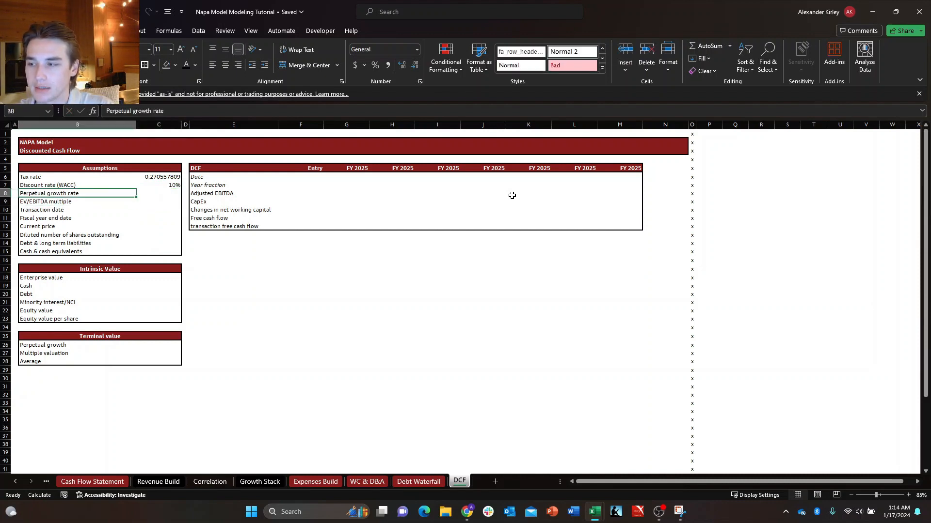
pyautogui.press('Right')
pyautogui.press('Right')
pyautogui.press('Right')
pyautogui.press('Right')
pyautogui.press('Right')
pyautogui.press('Left')
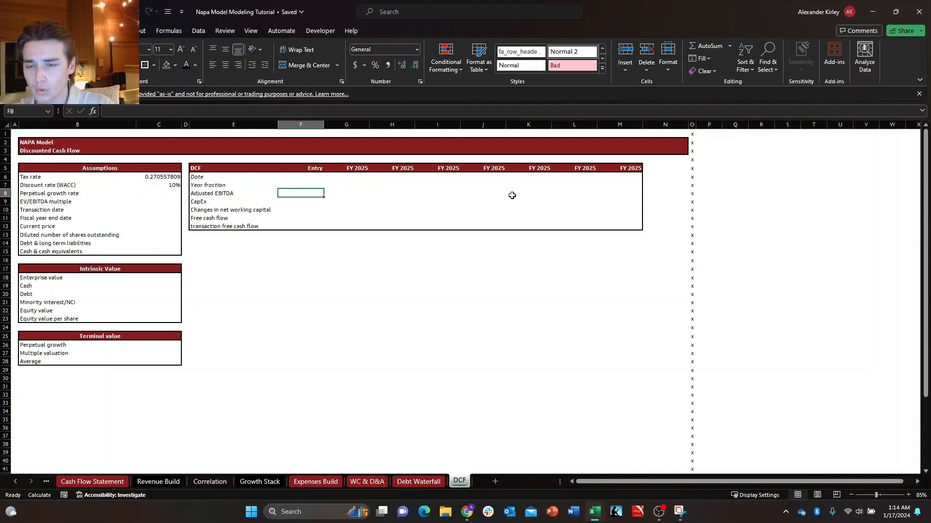
pyautogui.press('Left')
pyautogui.press('Left')
pyautogui.press('Left')
pyautogui.press('Left')
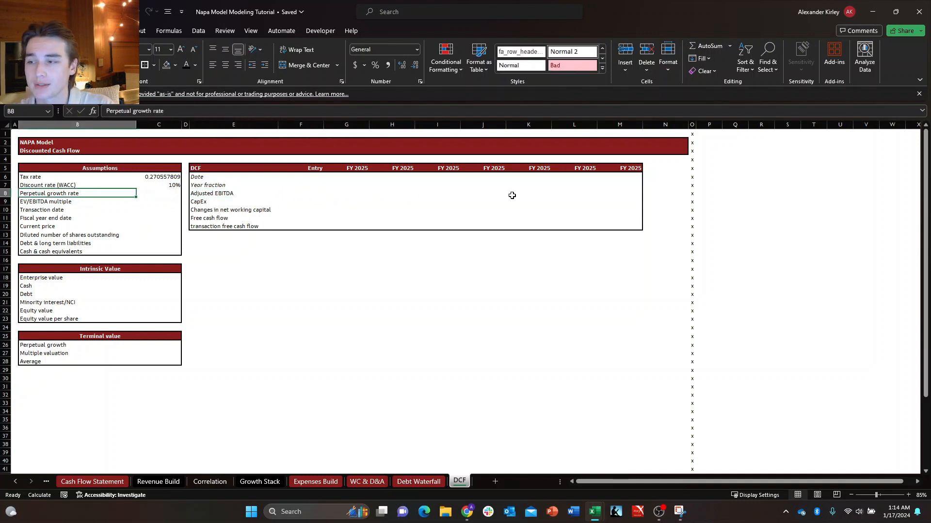
pyautogui.press('Right')
pyautogui.press('Right')
pyautogui.press('Right')
pyautogui.press('Right')
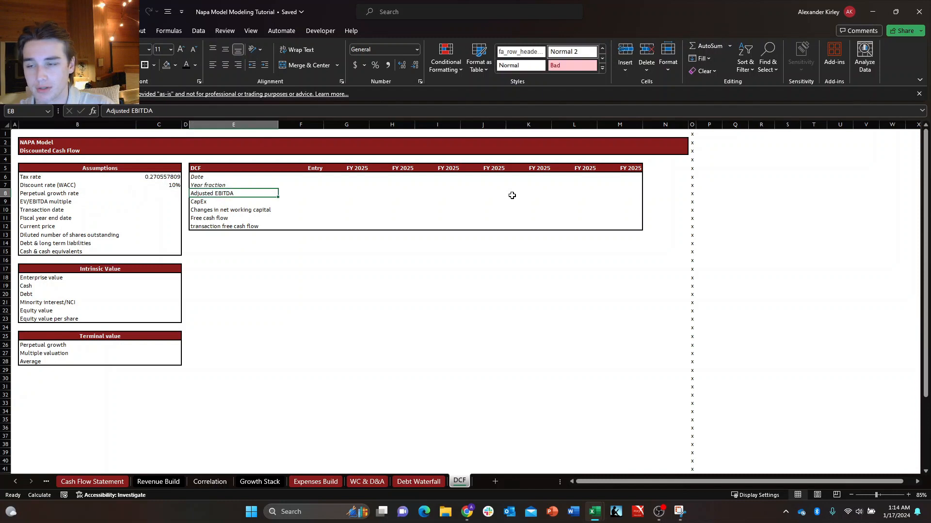
pyautogui.press('Right')
pyautogui.press('Left')
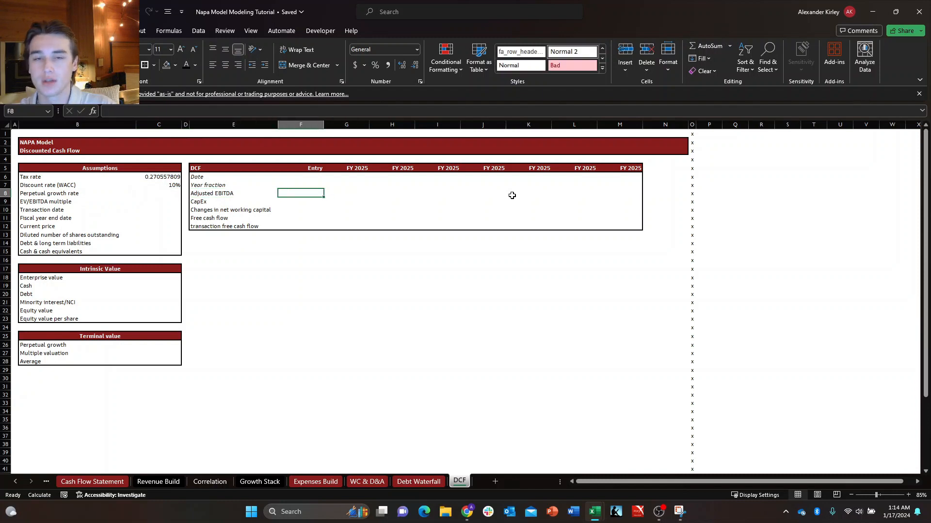
pyautogui.hotkey('shift', 'Right')
pyautogui.hotkey('shift', 'Right')
pyautogui.hotkey('shift', 'Right')
pyautogui.hotkey('shift', 'Right')
pyautogui.hotkey('shift', 'Right')
pyautogui.hotkey('shift', 'Right')
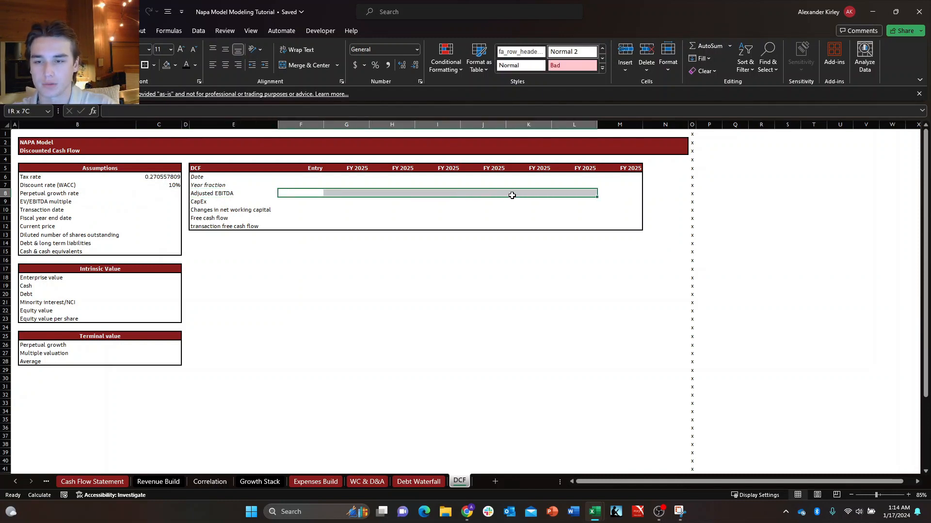
pyautogui.hotkey('shift', 'Right')
# Enter the formula =+G5+1 in H5 and fill it across to M5 so the DCF year headers increase by one year each.
pyautogui.press('Right')
pyautogui.press('Up')
pyautogui.press('Up')
pyautogui.press('Right')
pyautogui.press('Up')
pyautogui.press('Left')
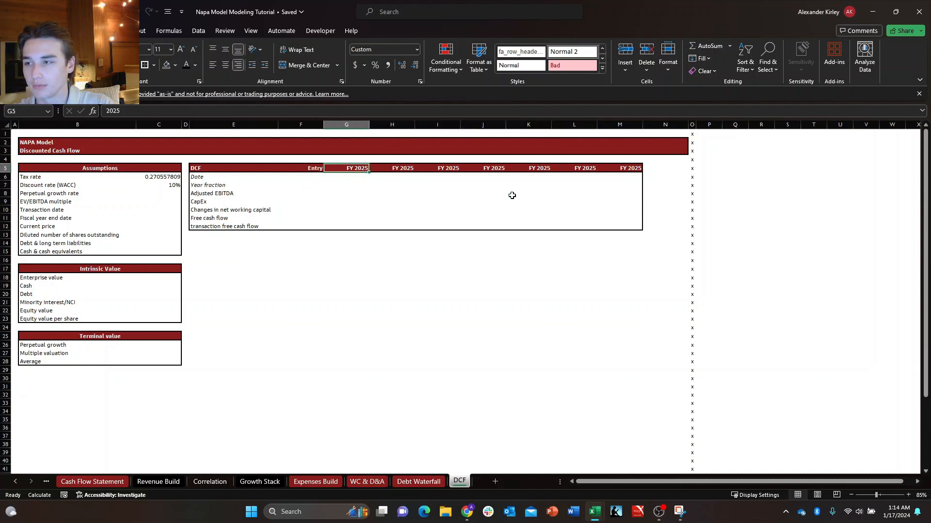
pyautogui.press('Down')
pyautogui.press('Right')
pyautogui.press('Up')
pyautogui.write('+')
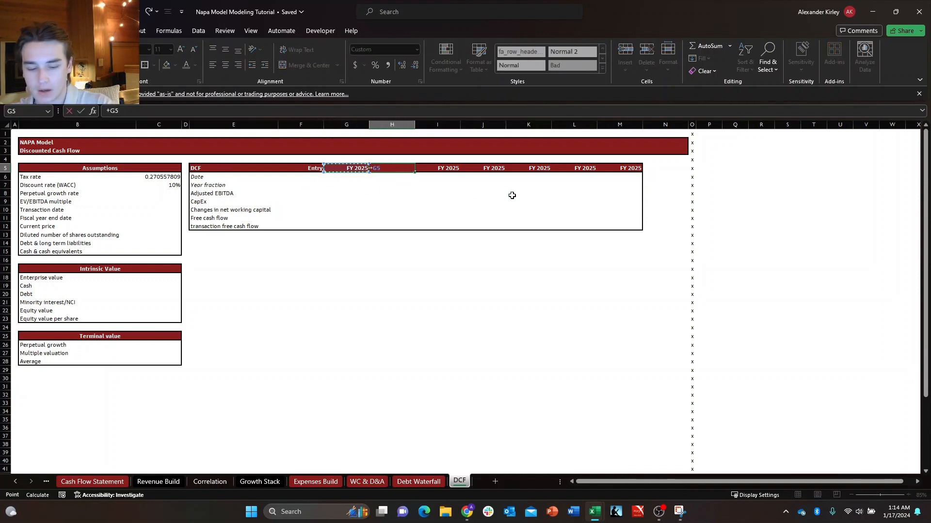
pyautogui.press('Left')
pyautogui.write('+')
pyautogui.hotkey('ctrl', 'Return')
pyautogui.hotkey('shift', 'Right')
pyautogui.hotkey('shift', 'Right')
pyautogui.hotkey('shift', 'Right')
pyautogui.hotkey('shift', 'Right')
pyautogui.hotkey('shift', 'Right')
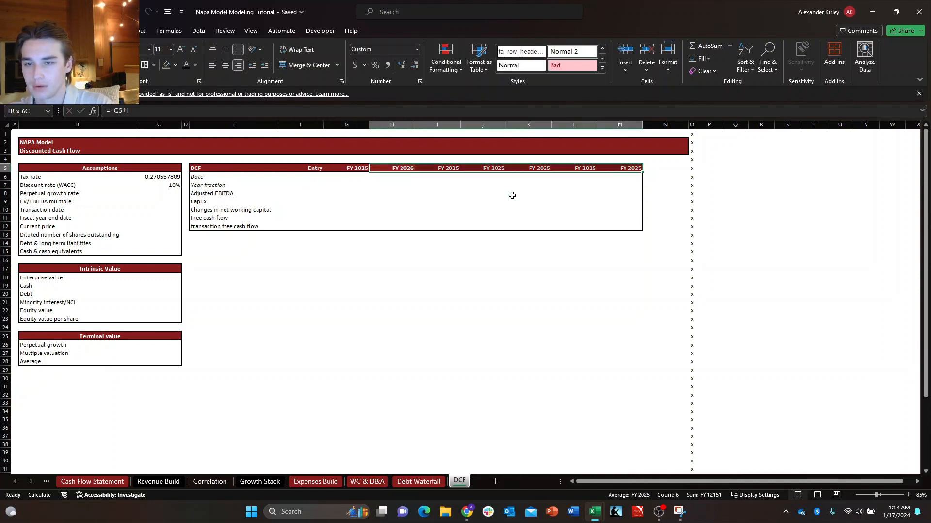
pyautogui.hotkey('ctrl', 'r')
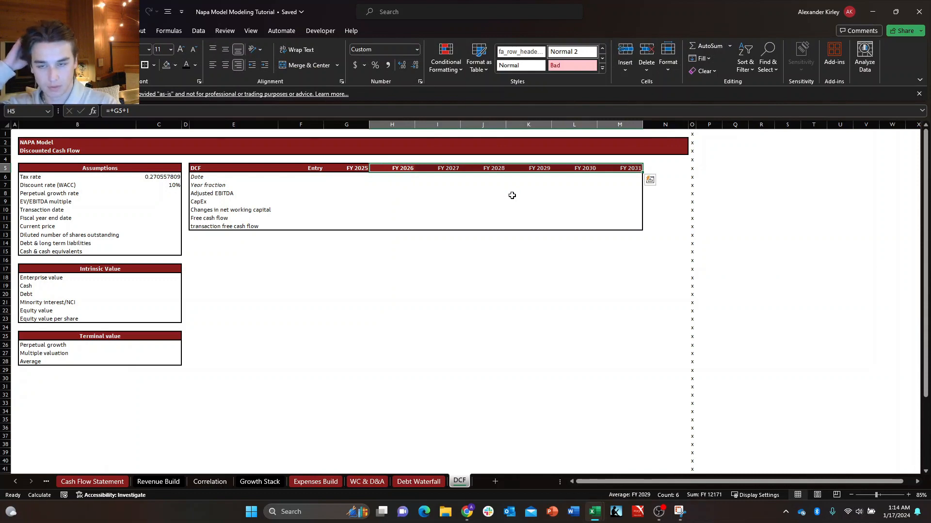
pyautogui.press('Left')
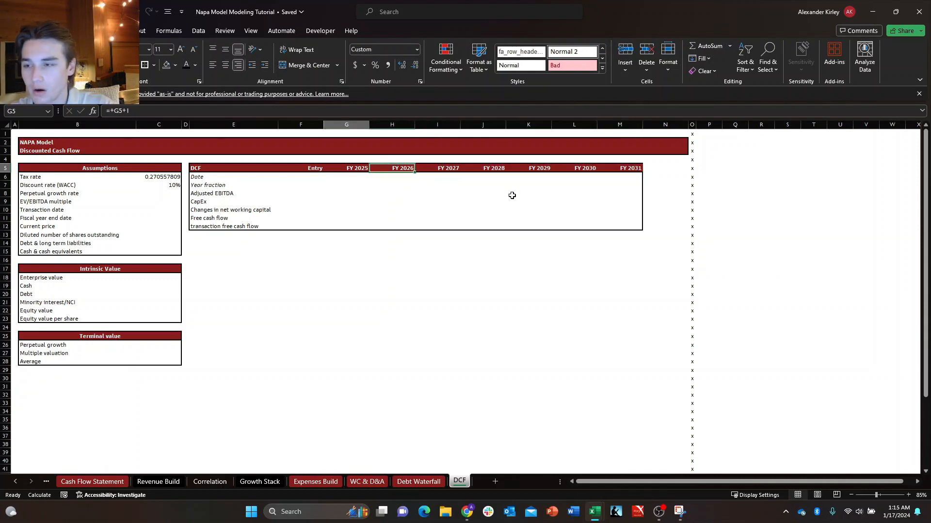
pyautogui.press('Down')
pyautogui.press('Left')
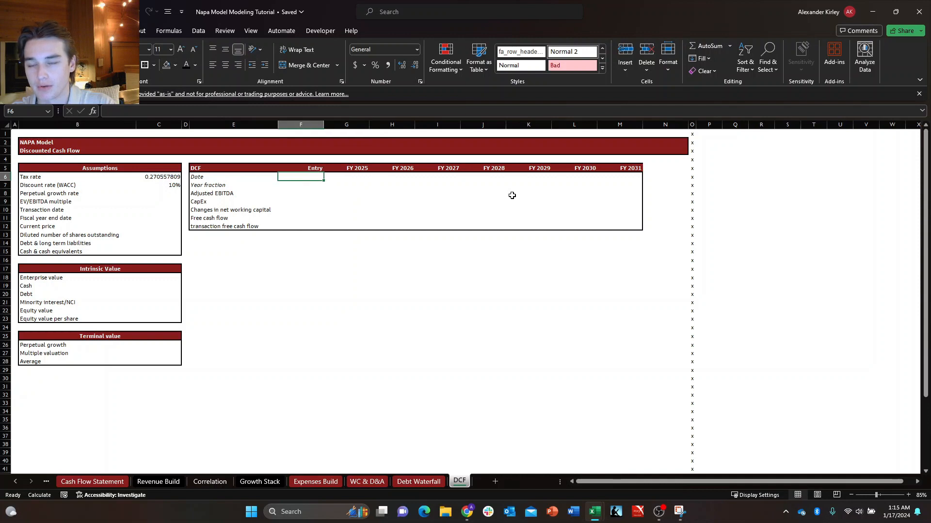
pyautogui.hotkey('shift', 'Right')
pyautogui.hotkey('shift', 'Right')
pyautogui.hotkey('shift', 'Right')
pyautogui.hotkey('shift', 'Right')
pyautogui.hotkey('shift', 'Right')
pyautogui.hotkey('shift', 'Right')
pyautogui.hotkey('shift', 'Right')
pyautogui.press('Right')
pyautogui.press('Right')
pyautogui.press('Right')
pyautogui.press('Right')
pyautogui.press('Right')
pyautogui.press('Right')
pyautogui.press('Right')
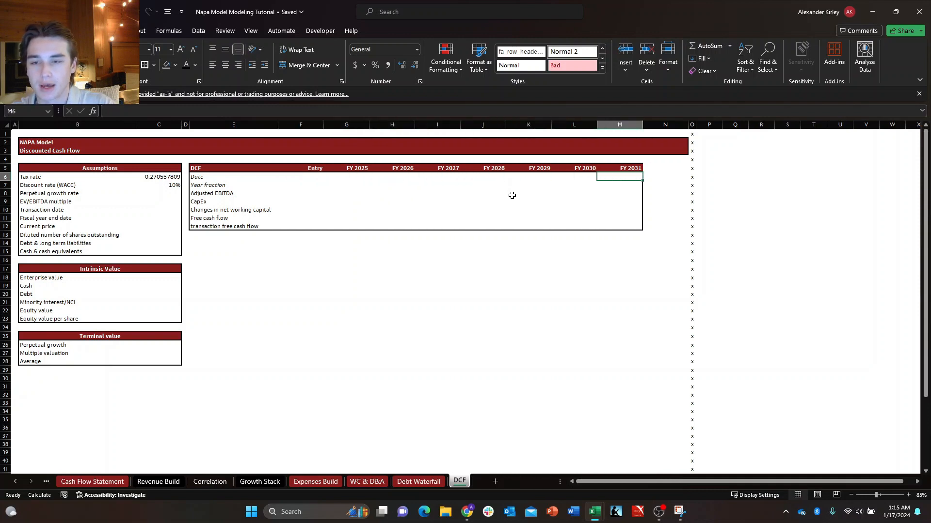
pyautogui.hotkey('shift', 'Right')
pyautogui.hotkey('shift', 'Left')
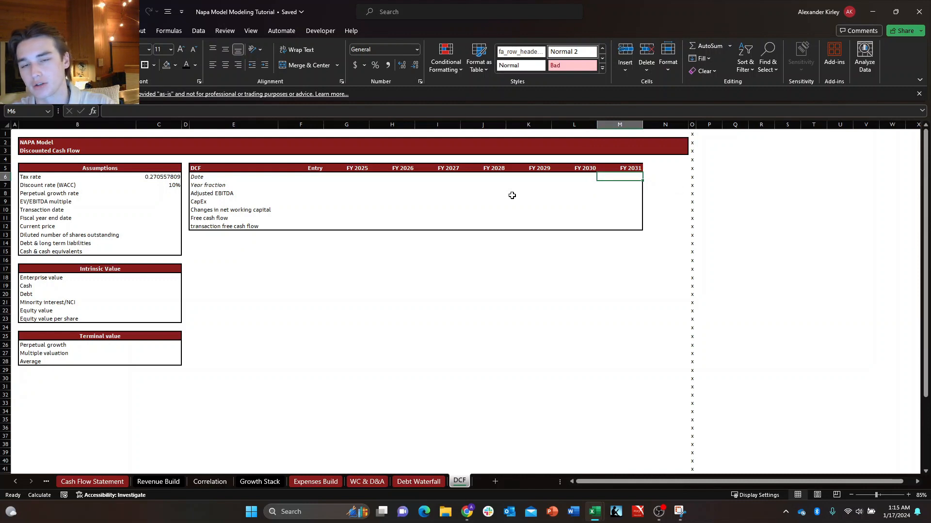
pyautogui.press('Up')
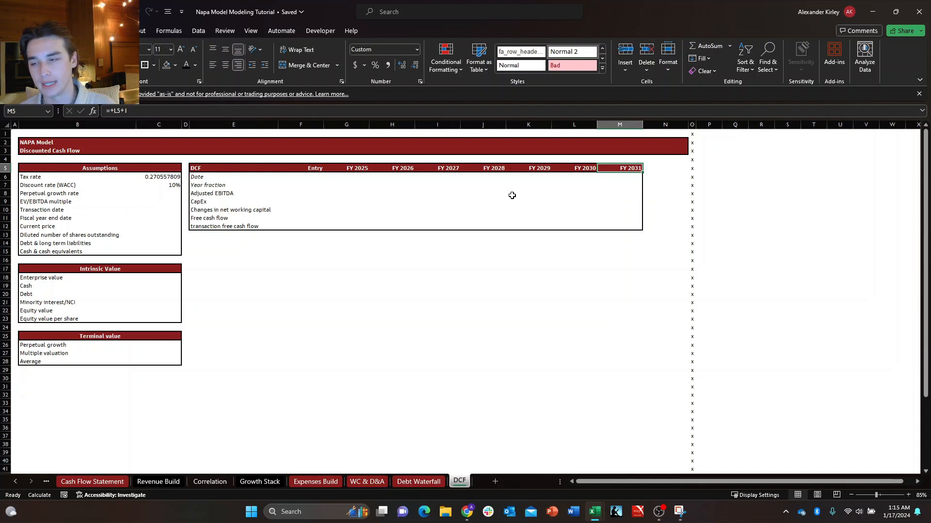
pyautogui.press('Down')
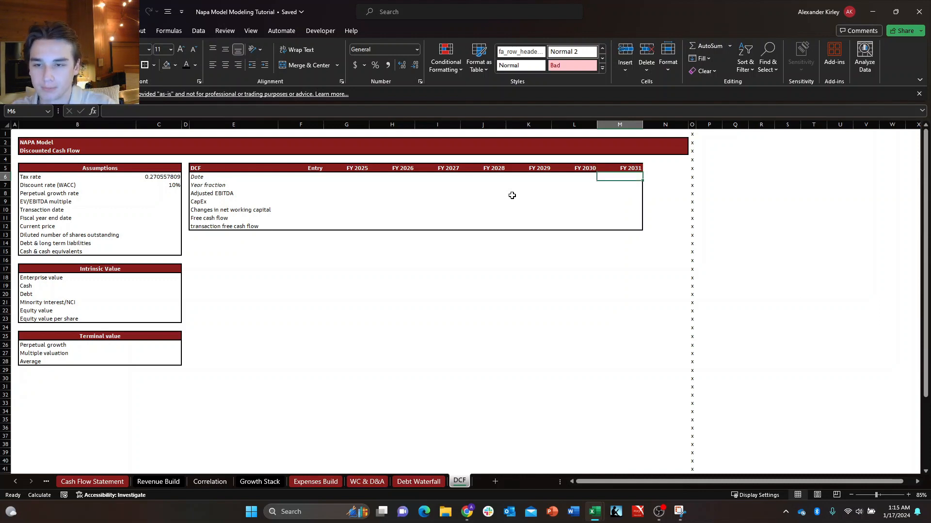
# Clear the FY 2031 header in M5 so the last column of the DCF table has no year label.
pyautogui.press('Up')
pyautogui.press('Delete')
pyautogui.press('Down')
pyautogui.hotkey('ctrl', 'Left')
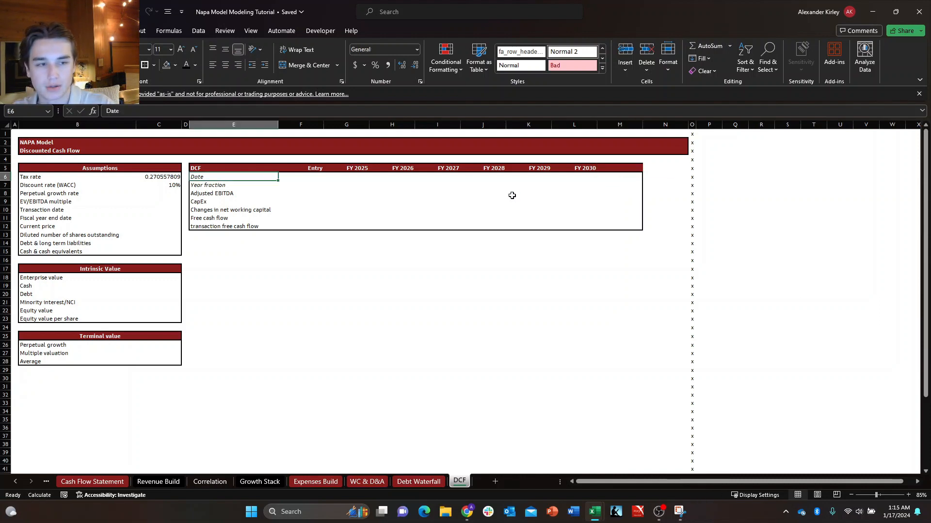
pyautogui.press('Left')
pyautogui.press('Down')
pyautogui.press('Down')
pyautogui.press('Right')
pyautogui.press('Right')
pyautogui.press('Right')
pyautogui.press('Up')
pyautogui.press('Up')
pyautogui.press('Left')
pyautogui.press('Left')
pyautogui.press('Left')
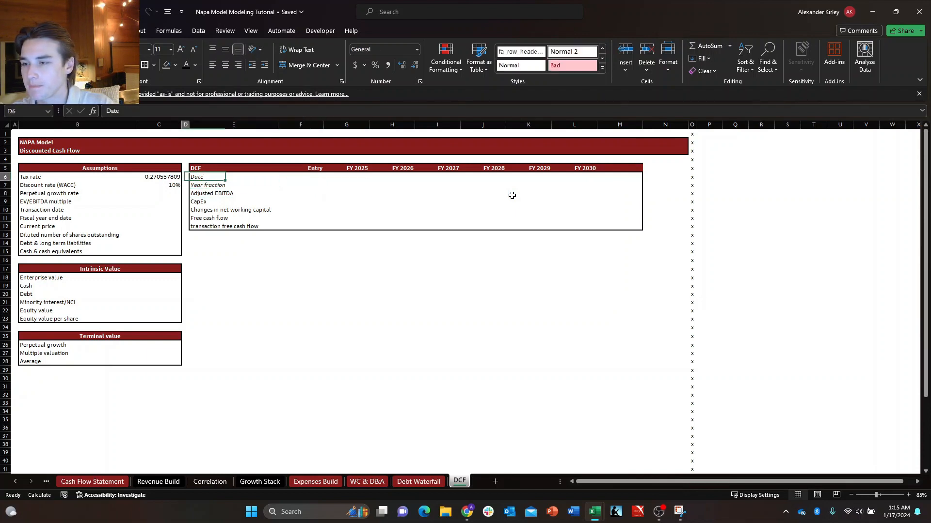
# Enter 2.5% as the perpetual growth rate in C8 of the Assumptions block.
pyautogui.press('Down')
pyautogui.press('Left')
pyautogui.press('Down')
pyautogui.press('Down')
pyautogui.press('Up')
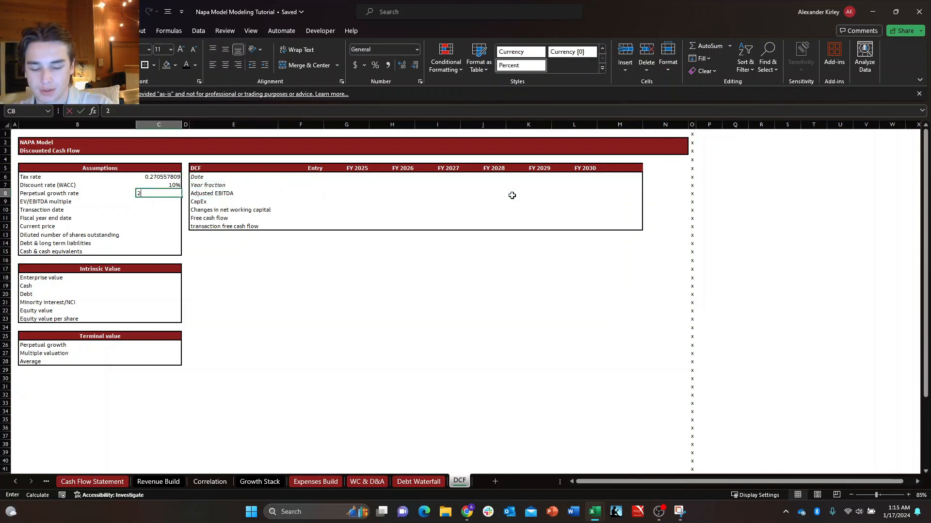
pyautogui.write('2.5')
pyautogui.hotkey('ctrl', 'Return')
pyautogui.press('Delete')
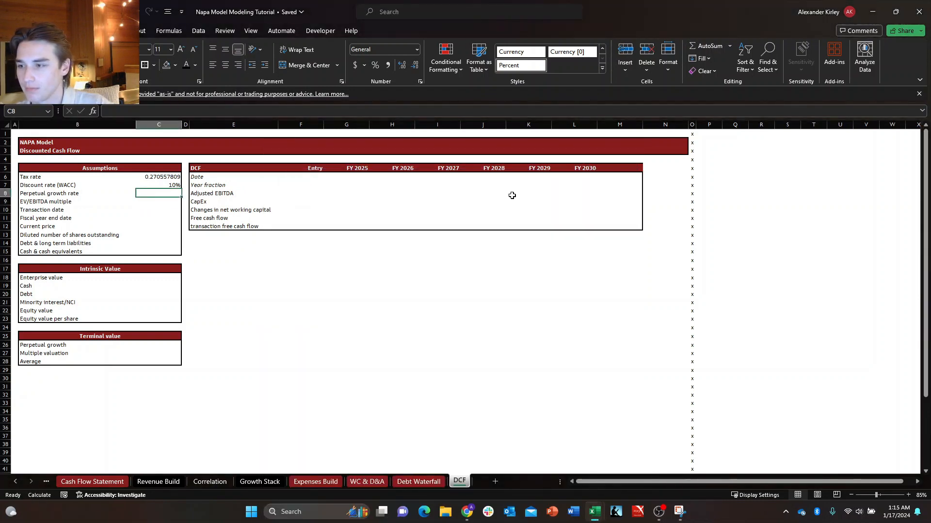
pyautogui.write('2.5%')
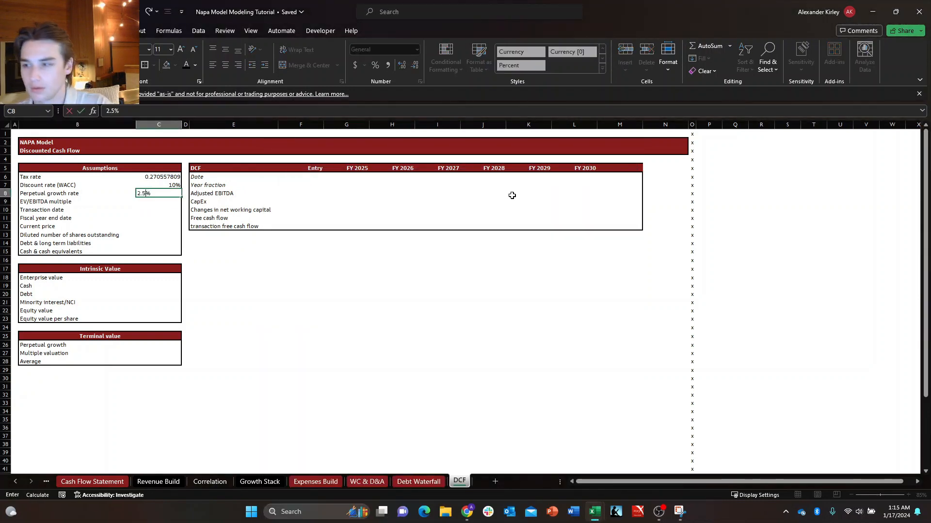
pyautogui.hotkey('ctrl', 'Return')
pyautogui.press('Down')
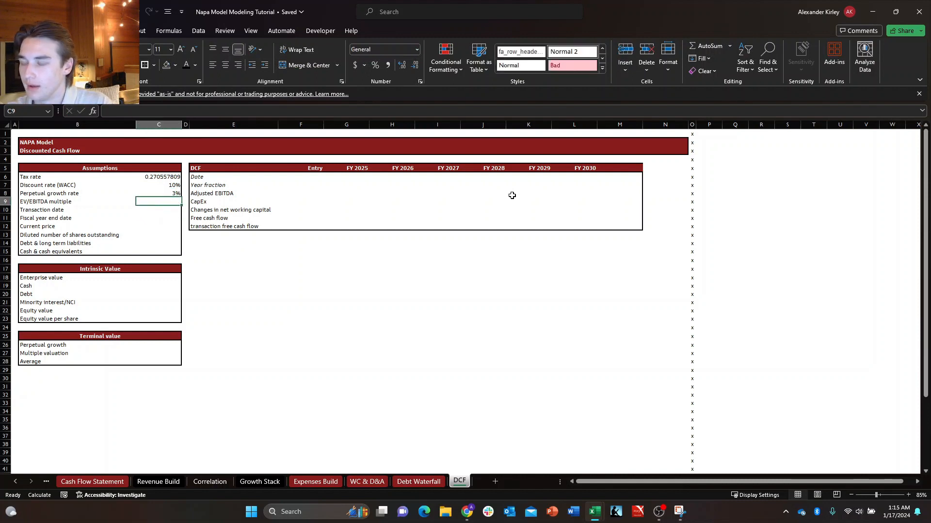
pyautogui.press('Left')
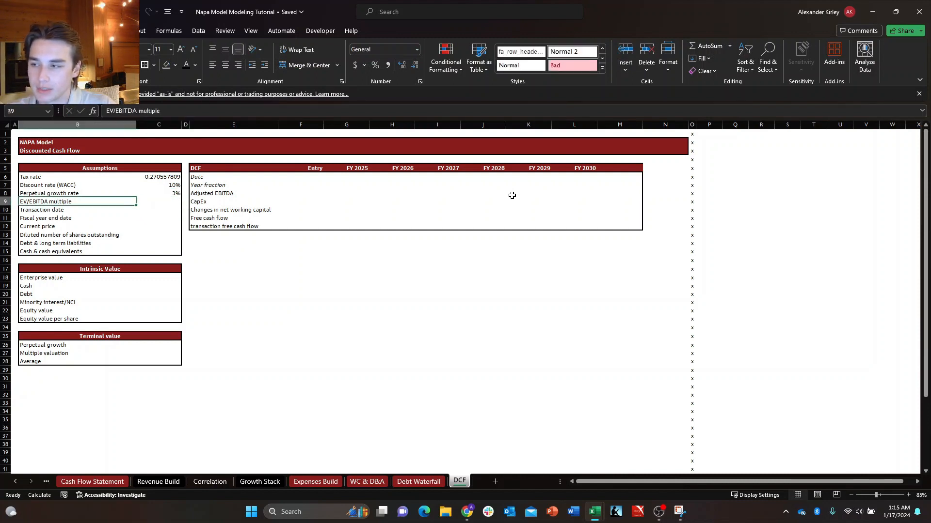
pyautogui.press('Right')
pyautogui.press('Left')
pyautogui.press('Right')
pyautogui.press('Left')
pyautogui.press('Right')
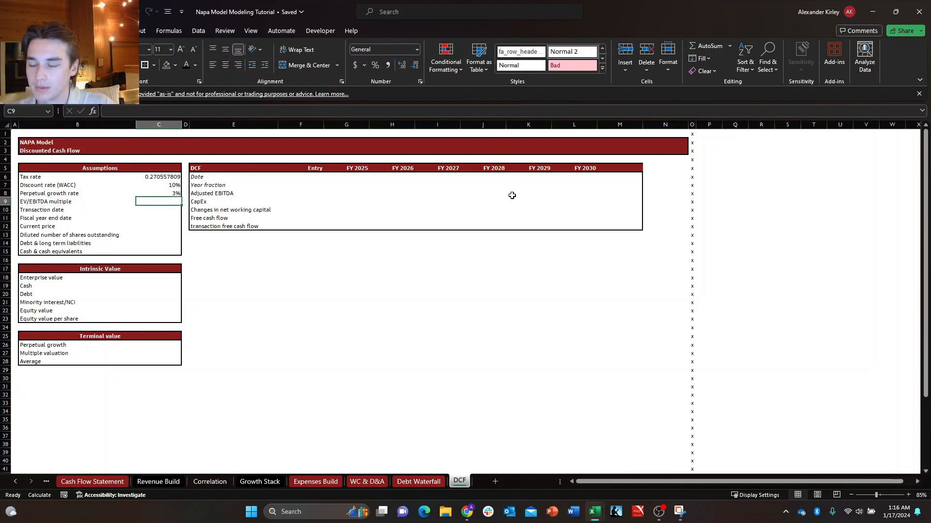
pyautogui.press('Left')
pyautogui.press('Right')
pyautogui.press('Left')
pyautogui.press('Right')
pyautogui.press('Left')
pyautogui.press('Right')
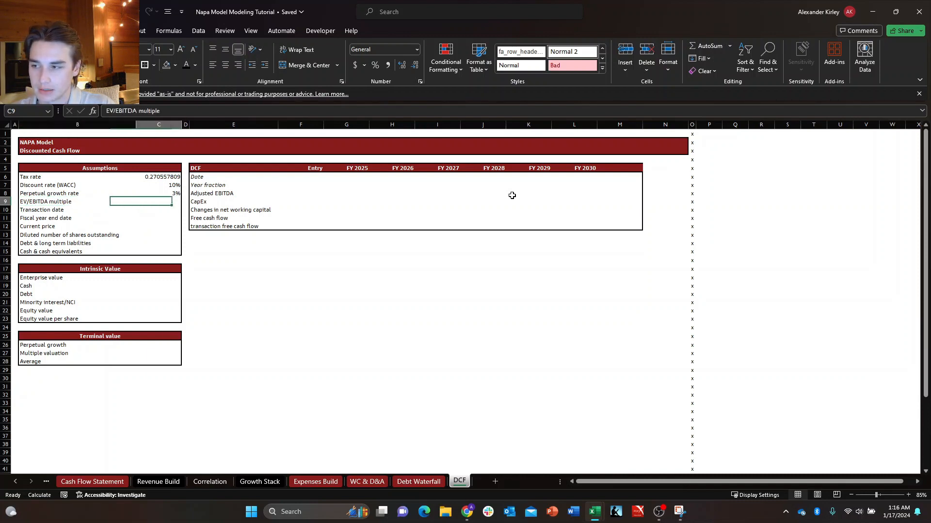
pyautogui.press('Left')
pyautogui.press('Down')
pyautogui.press('Right')
pyautogui.press('Up')
pyautogui.press('Left')
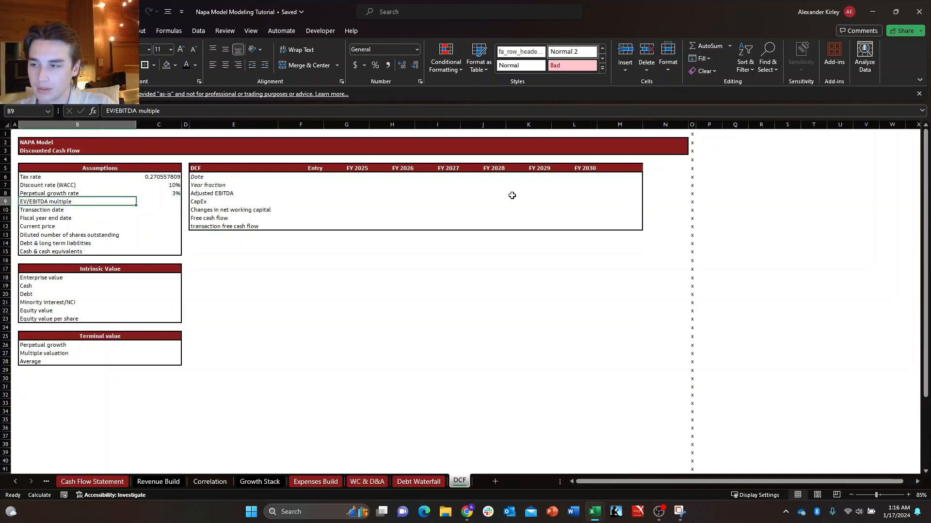
pyautogui.press('Down')
pyautogui.press('Right')
pyautogui.press('Up')
pyautogui.press('Left')
pyautogui.press('Down')
pyautogui.press('Right')
pyautogui.press('Up')
pyautogui.press('Left')
pyautogui.press('Down')
pyautogui.press('Right')
pyautogui.press('Up')
pyautogui.press('Left')
pyautogui.press('Down')
pyautogui.press('Right')
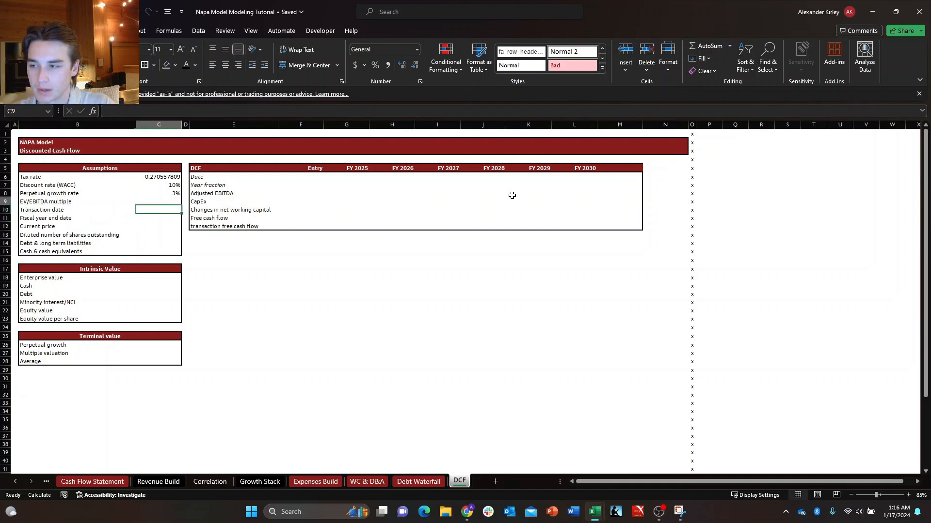
pyautogui.press('Up')
pyautogui.press('Left')
pyautogui.press('Down')
pyautogui.press('Right')
pyautogui.press('Up')
pyautogui.press('Left')
pyautogui.press('Down')
pyautogui.press('Up')
pyautogui.press('Down')
pyautogui.press('Right')
pyautogui.press('Up')
pyautogui.press('Left')
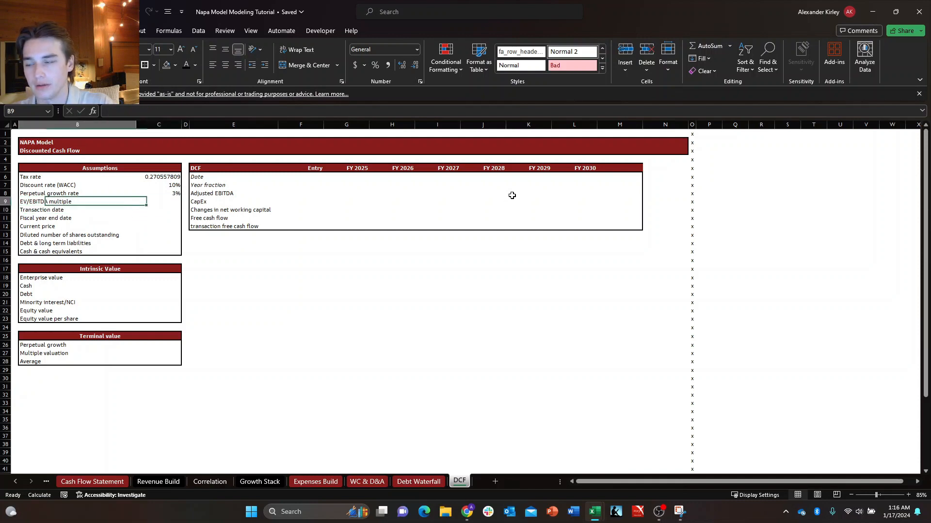
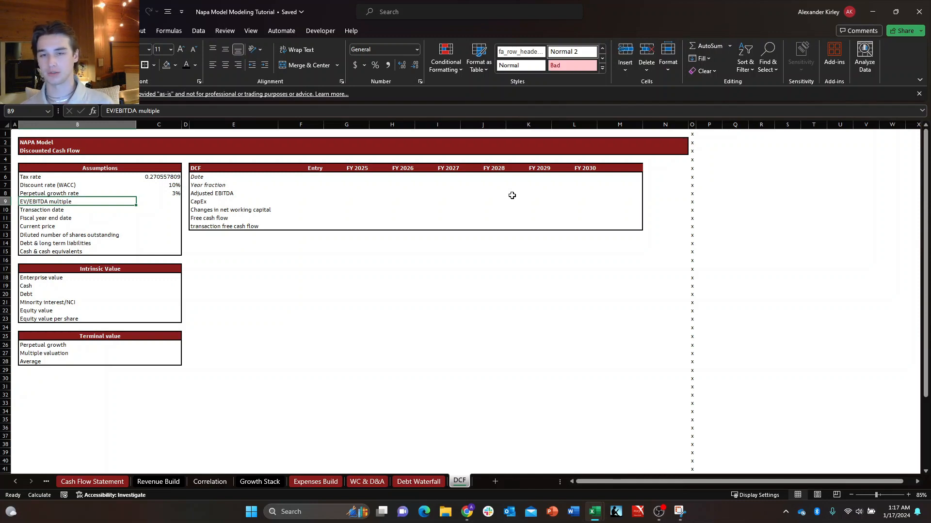
# Enter 14 as the EV/EBITDA multiple in the DCF assumptions.
pyautogui.press('Right')
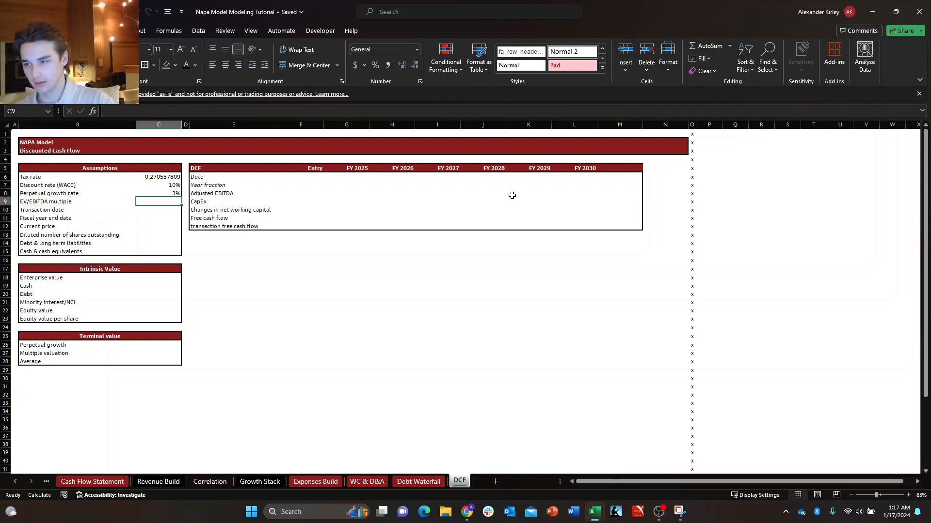
pyautogui.write('14')
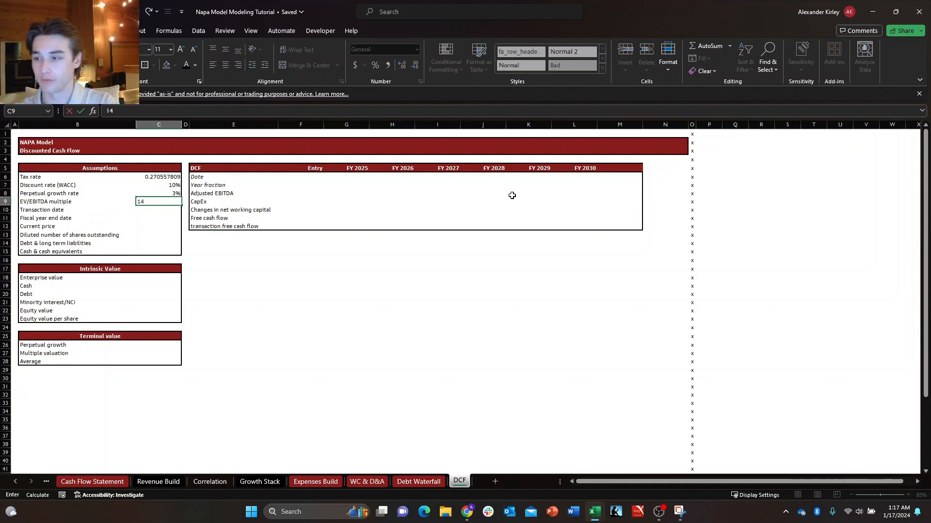
pyautogui.press('Return')
pyautogui.press('Up')
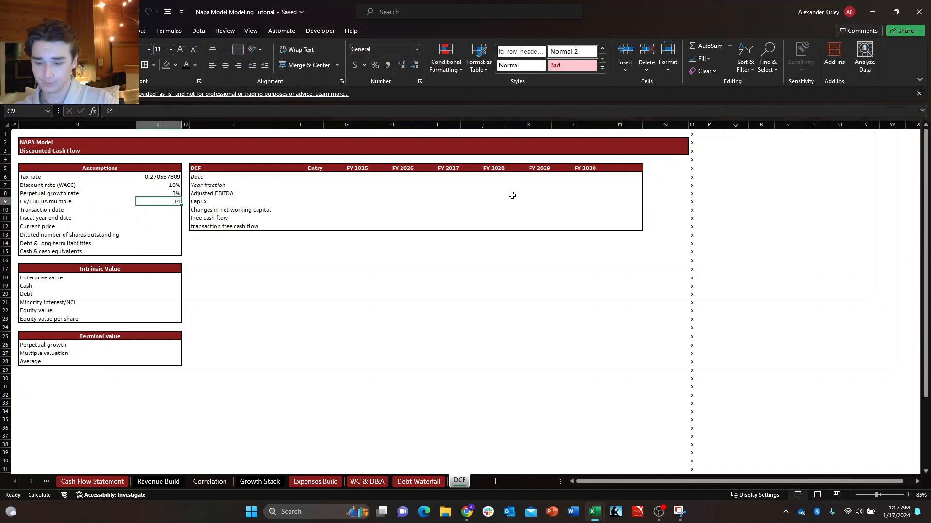
# Apply the custom number format #"x" to the EV/EBITDA multiple value.
pyautogui.hotkey('ctrl', '1')
pyautogui.press('Down')
pyautogui.press('Down')
pyautogui.press('Down')
pyautogui.press('Down')
pyautogui.press('Down')
pyautogui.press('Down')
pyautogui.press('Down')
pyautogui.press('Down')
pyautogui.press('Down')
pyautogui.press('Down')
pyautogui.press('Down')
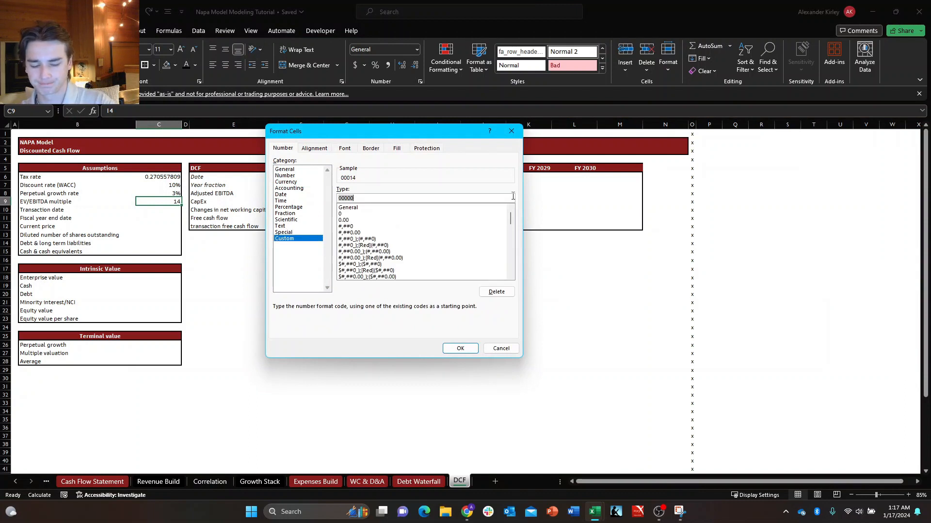
pyautogui.press('BackSpace')
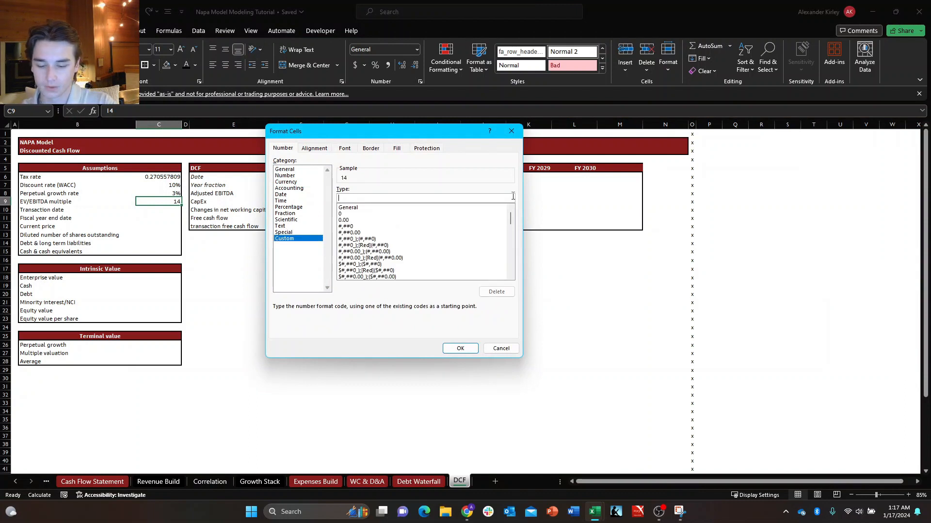
pyautogui.write('#"x')
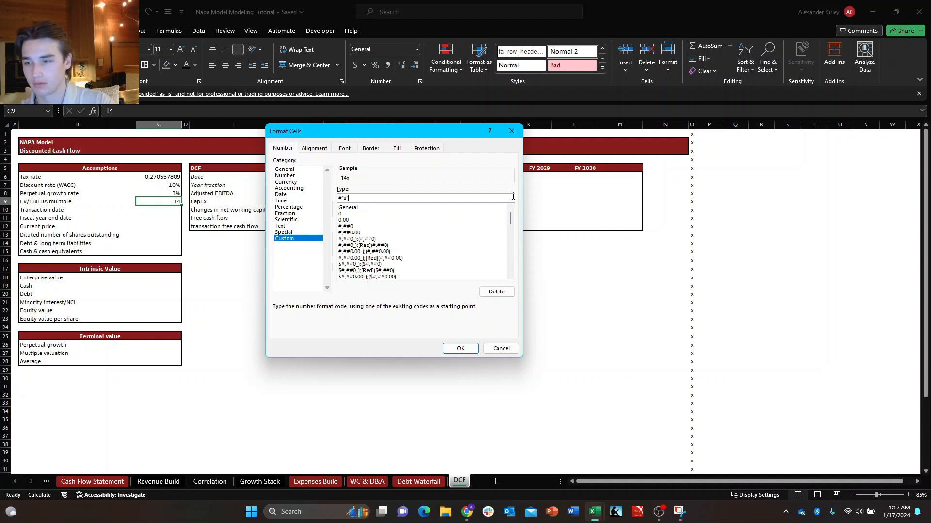
pyautogui.press('Return')
pyautogui.press('Return')
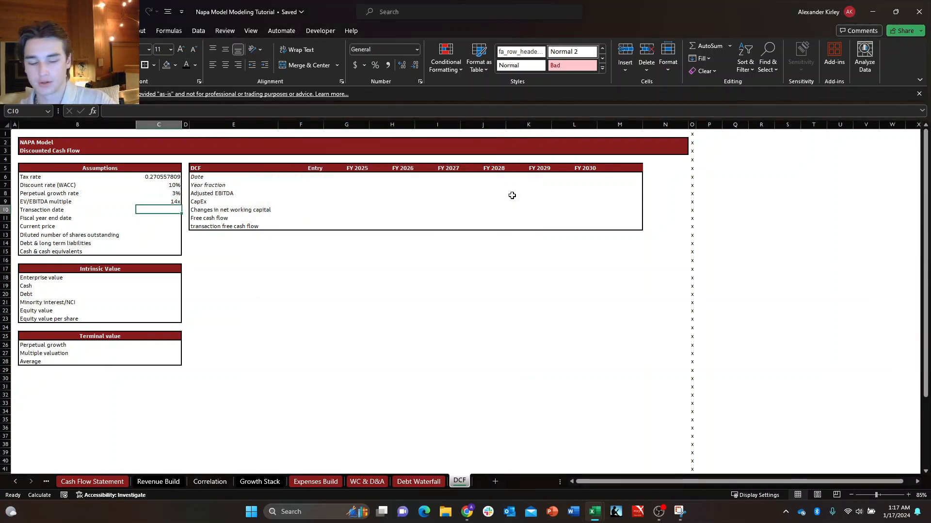
# Set the transaction date with the formula +TODAY().
pyautogui.write('+today')
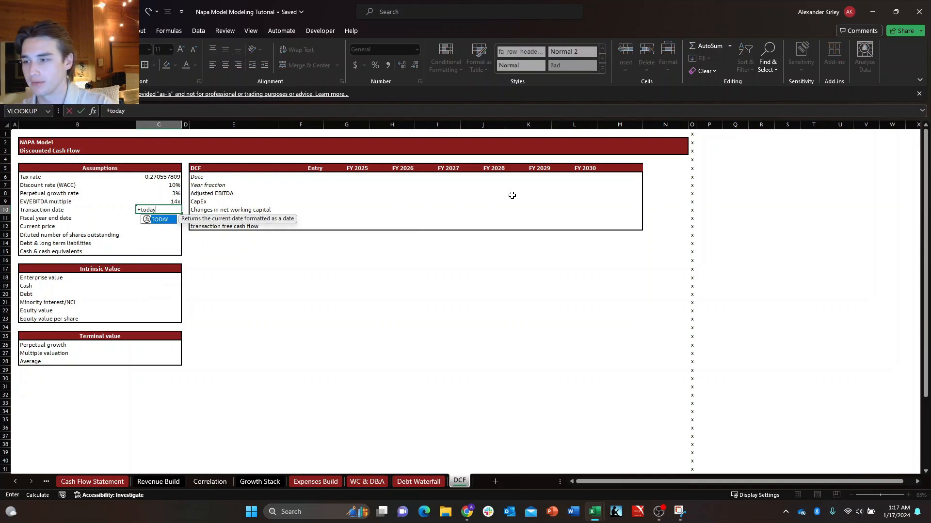
pyautogui.press('Tab')
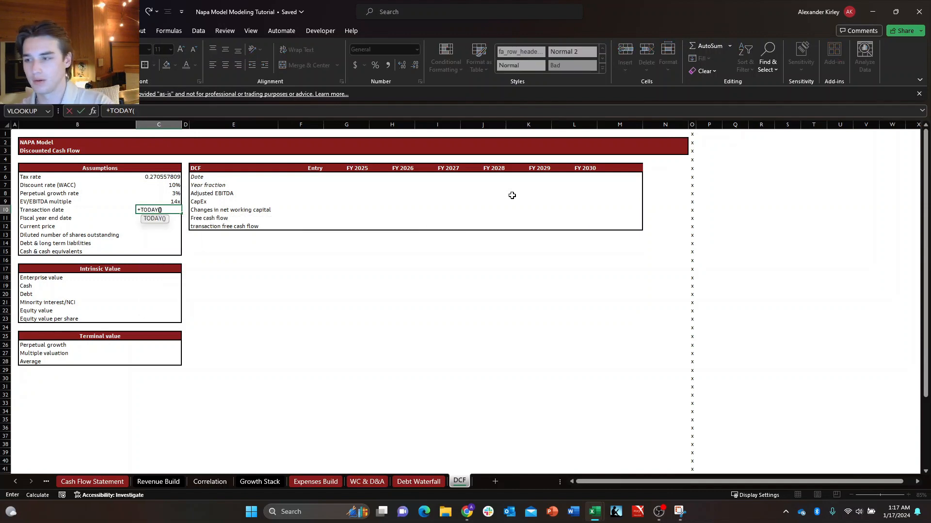
pyautogui.hotkey('ctrl', 'Return')
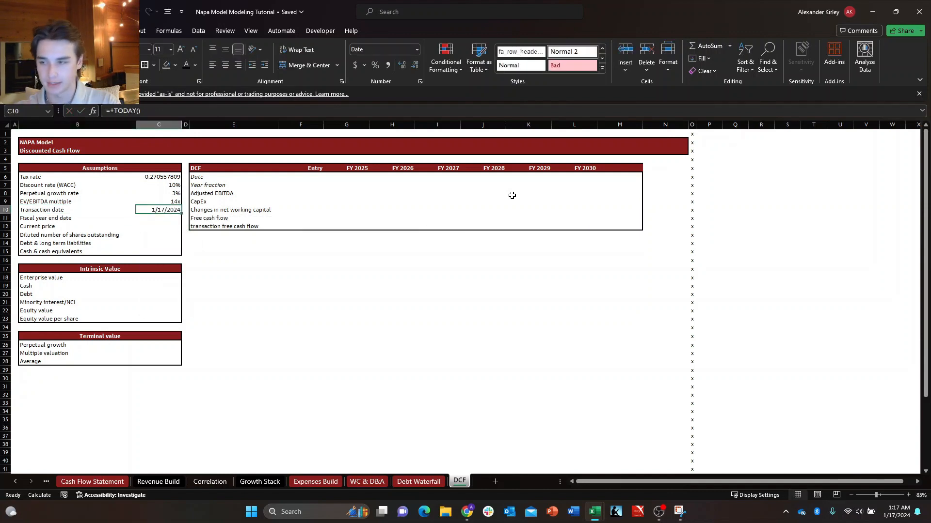
# Set the fiscal year end date with the formula +DATE(2024,7,31).
pyautogui.press('Down')
pyautogui.write('+')
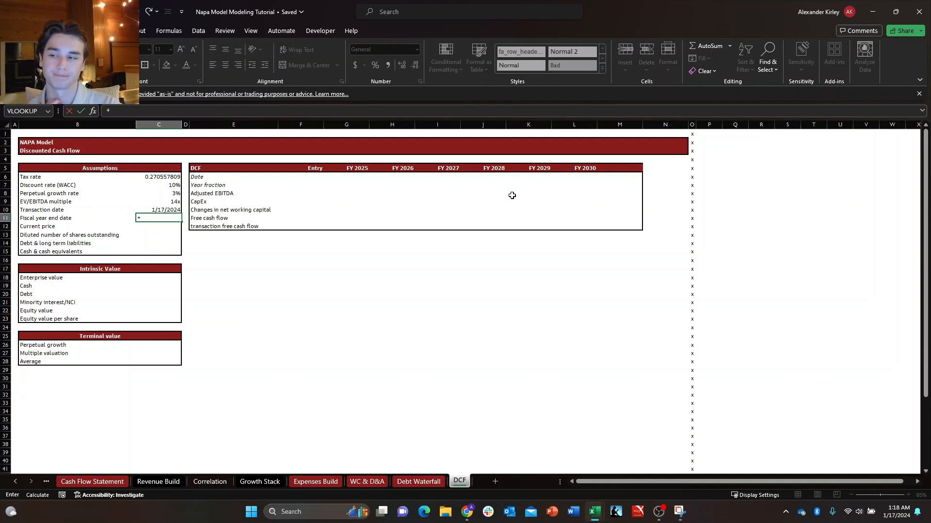
pyautogui.write('date')
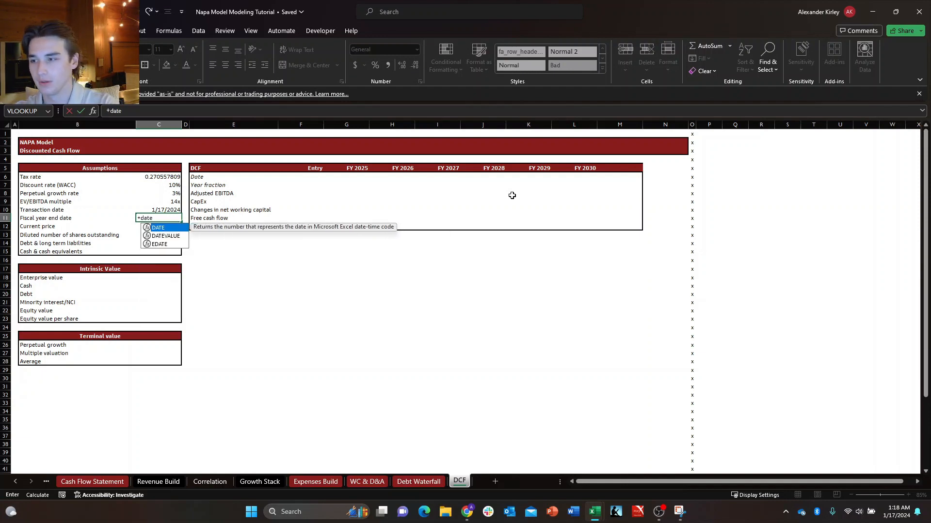
pyautogui.press('Tab')
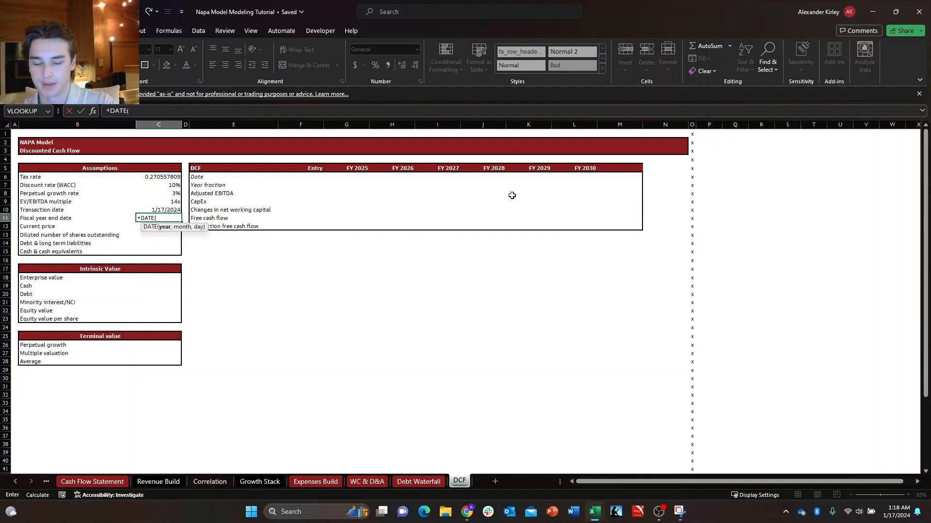
pyautogui.write('2024')
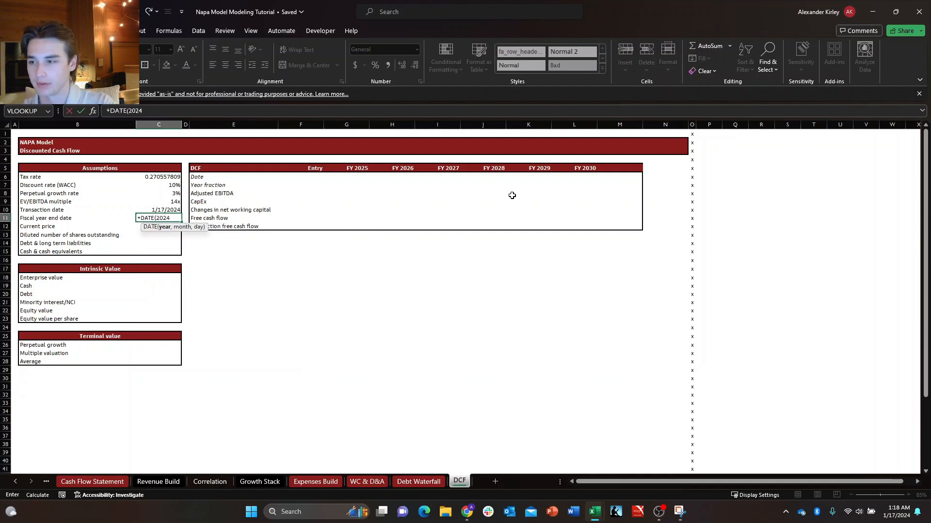
pyautogui.write(',')
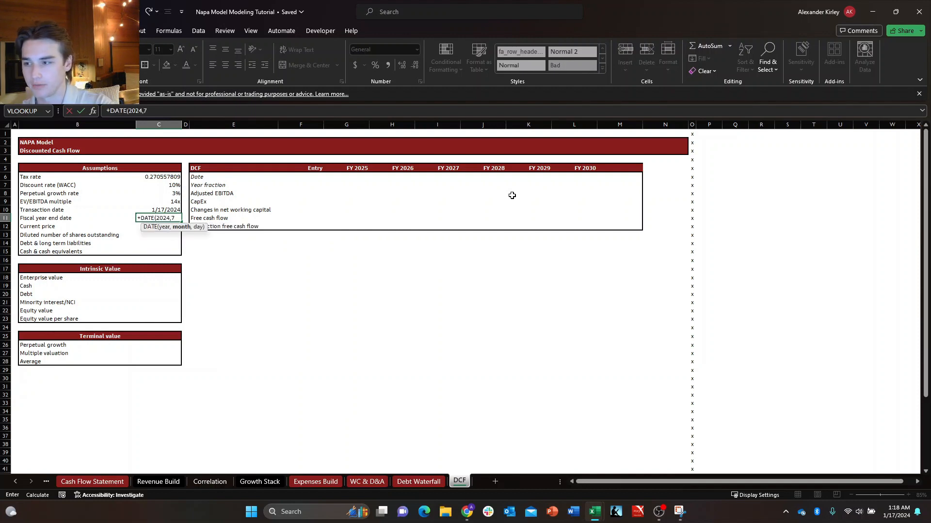
pyautogui.write('7,31)')
pyautogui.press('Return')
pyautogui.press('Down')
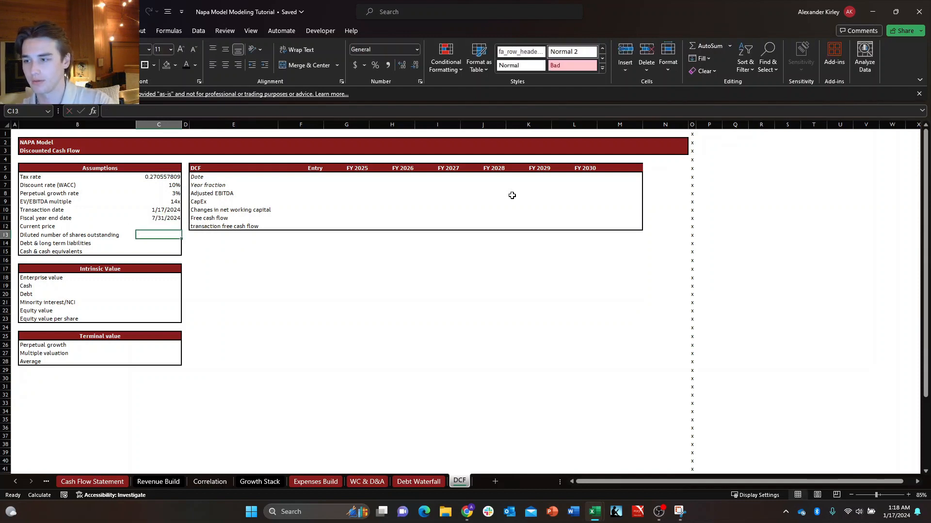
# Enter the stock ticker NAPA in empty cell Q2, outside the model area.
pyautogui.press('Up')
pyautogui.press('Up')
pyautogui.press('Down')
pyautogui.press('Down')
pyautogui.press('Up')
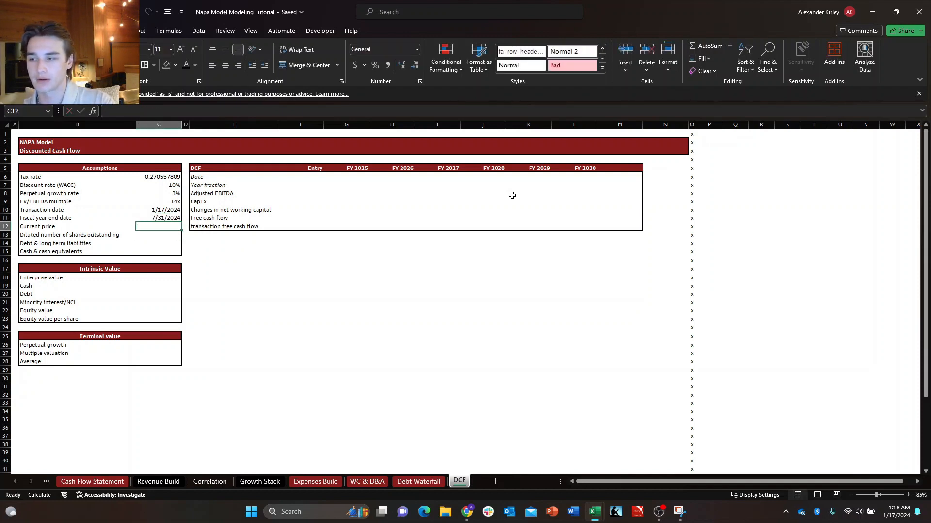
pyautogui.press('Down')
pyautogui.press('Right')
pyautogui.press('Up')
pyautogui.press('Right')
pyautogui.press('Right')
pyautogui.press('Right')
pyautogui.press('Right')
pyautogui.press('Right')
pyautogui.press('Right')
pyautogui.press('Up')
pyautogui.press('Right')
pyautogui.press('Right')
pyautogui.press('Right')
pyautogui.press('Right')
pyautogui.press('Right')
pyautogui.press('Right')
pyautogui.press('Up')
pyautogui.press('Up')
pyautogui.press('Up')
pyautogui.press('Up')
pyautogui.press('Up')
pyautogui.press('Up')
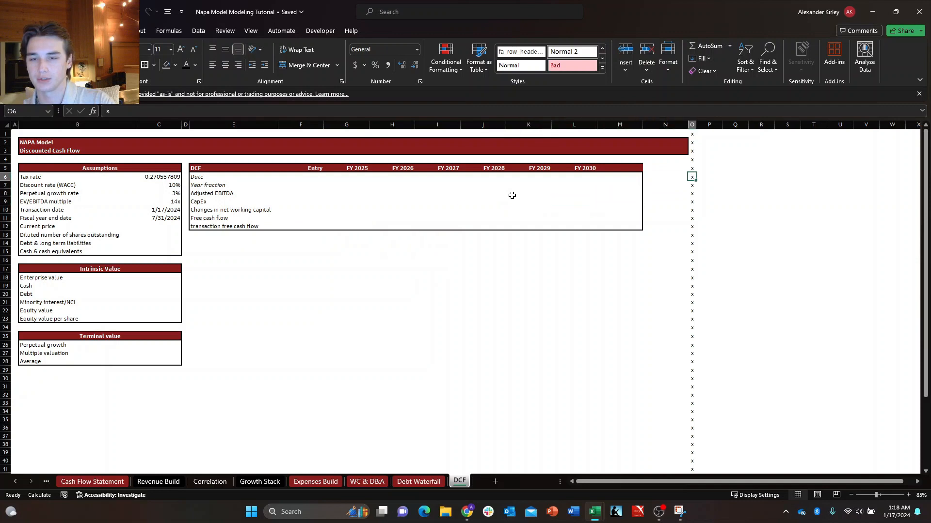
pyautogui.press('Up')
pyautogui.press('Up')
pyautogui.press('Up')
pyautogui.press('Right')
pyautogui.press('Left')
pyautogui.press('Right')
pyautogui.press('Down')
pyautogui.press('Up')
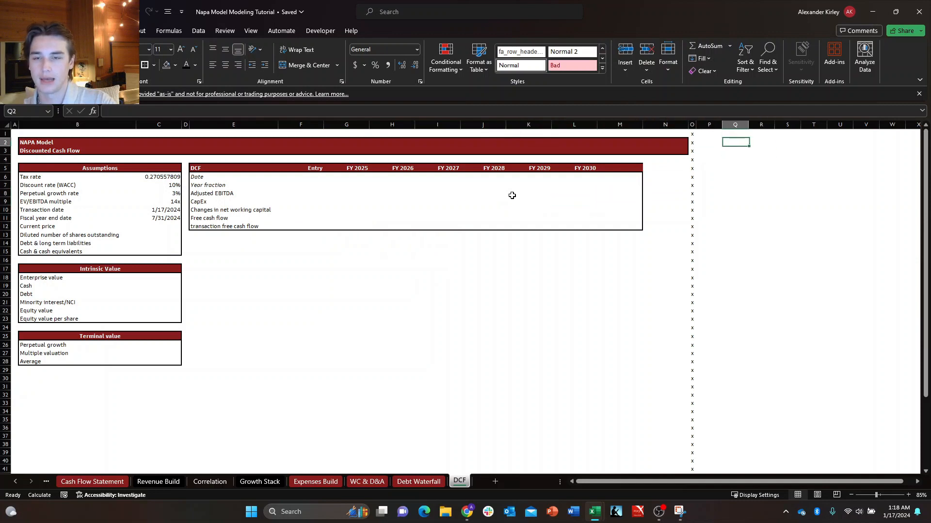
pyautogui.press('Down')
pyautogui.press('Up')
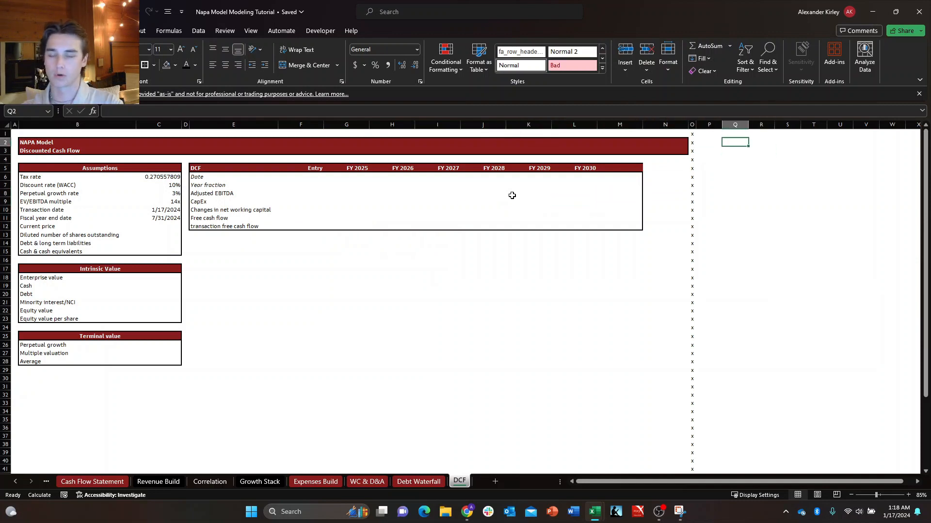
pyautogui.press('Down')
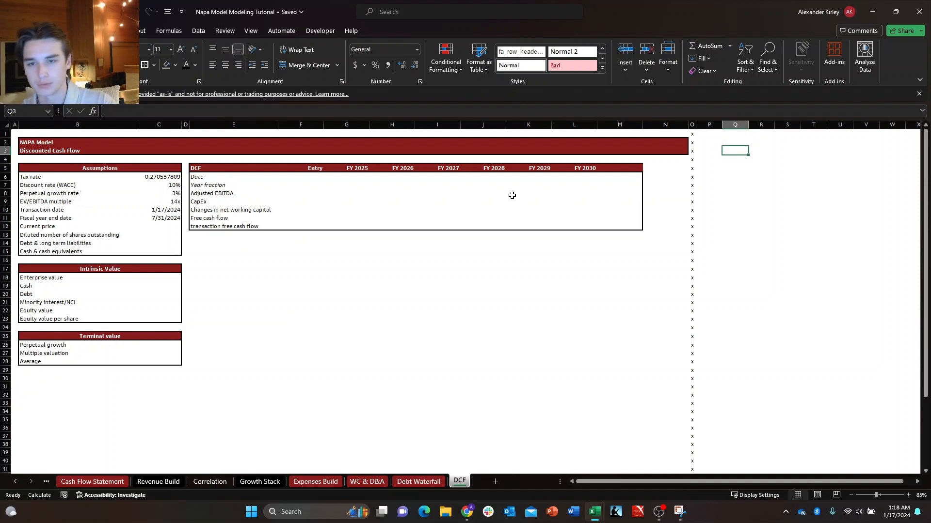
pyautogui.press('Up')
pyautogui.write('NAPA')
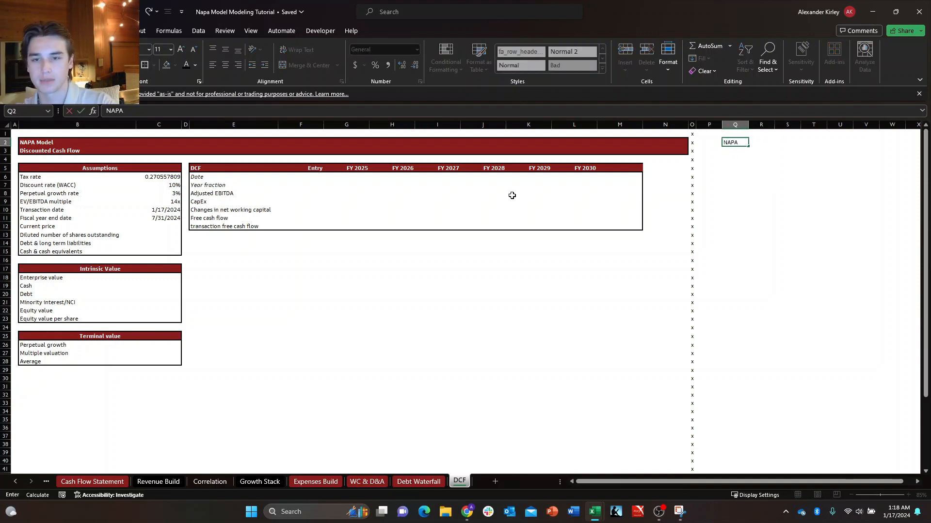
pyautogui.press('Return')
pyautogui.press('Down')
pyautogui.press('Up')
pyautogui.press('Up')
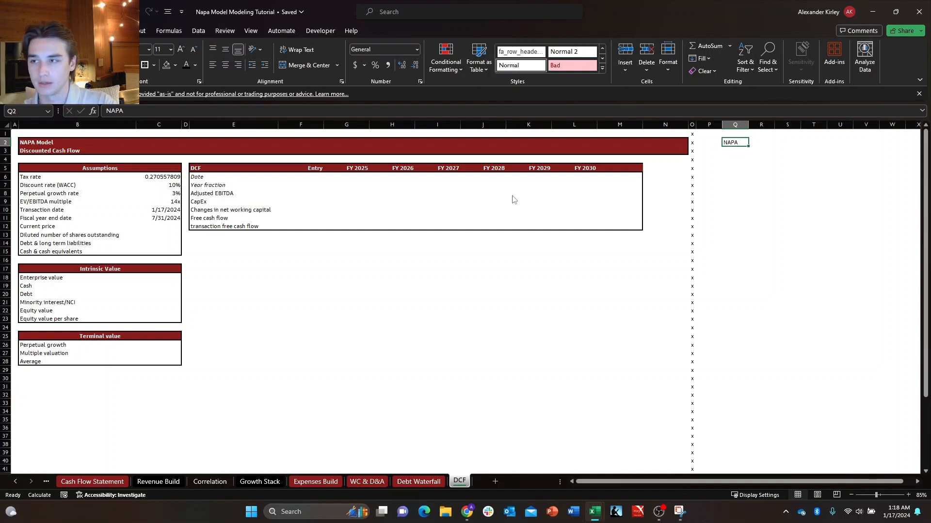
# Convert the NAPA ticker in Q2 to the Stocks data type, matching it to The Duckhorn Portfolio, Inc. on the New York Stock Exchange.
pyautogui.press('alt')
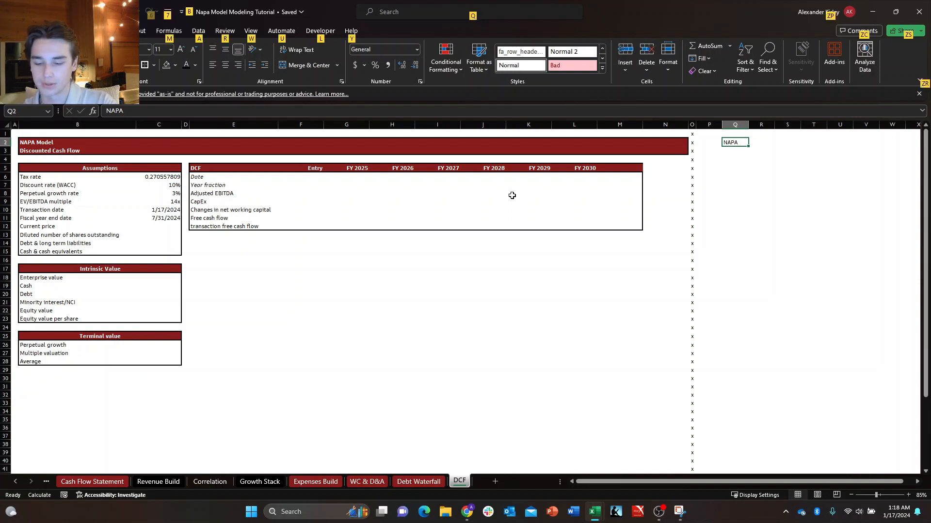
pyautogui.press('a')
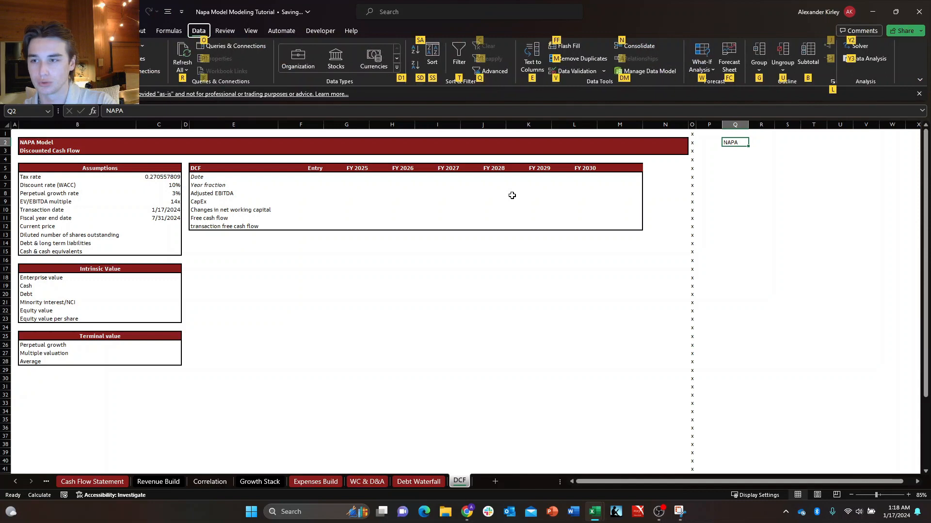
pyautogui.click(339, 59)
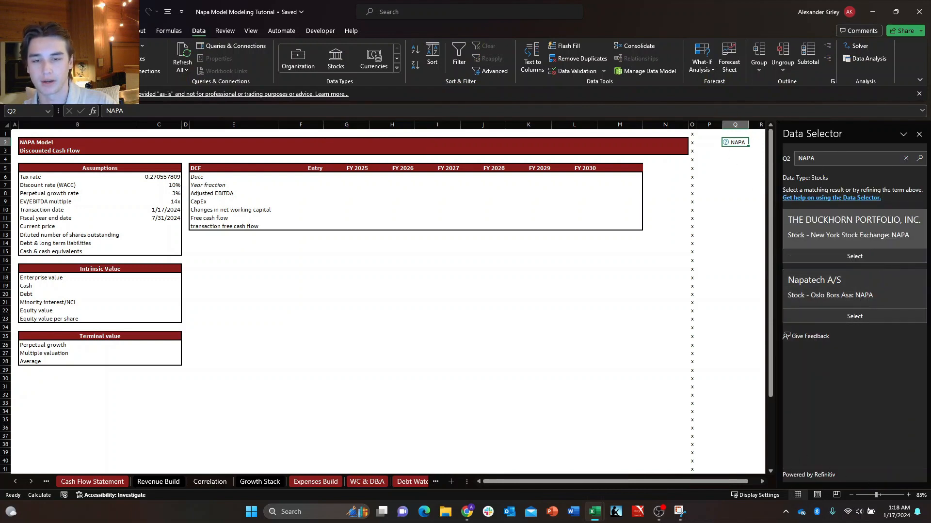
pyautogui.click(854, 255)
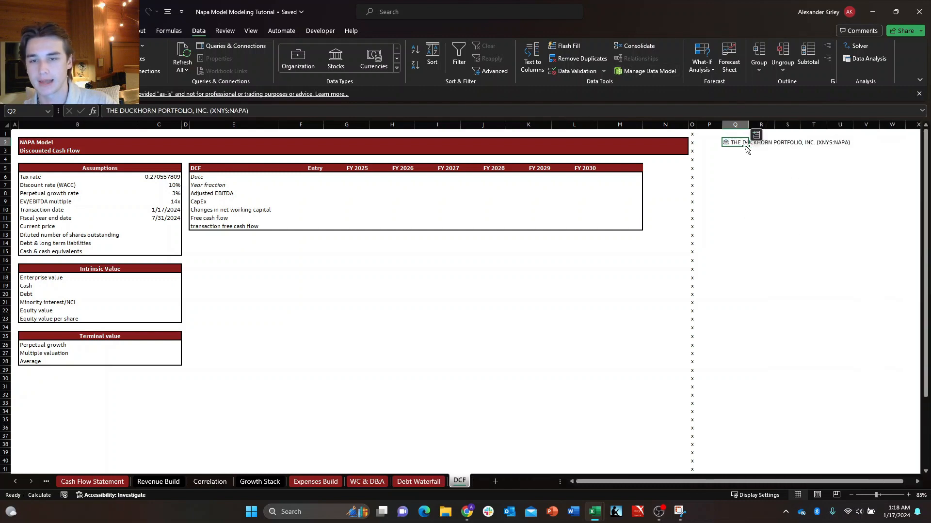
# Fill the Current price assumption in C12 with the stock's price, using the formula +Q2.Price.
pyautogui.click(232, 243)
pyautogui.press('Left')
pyautogui.press('Left')
pyautogui.press('Up')
pyautogui.press('Up')
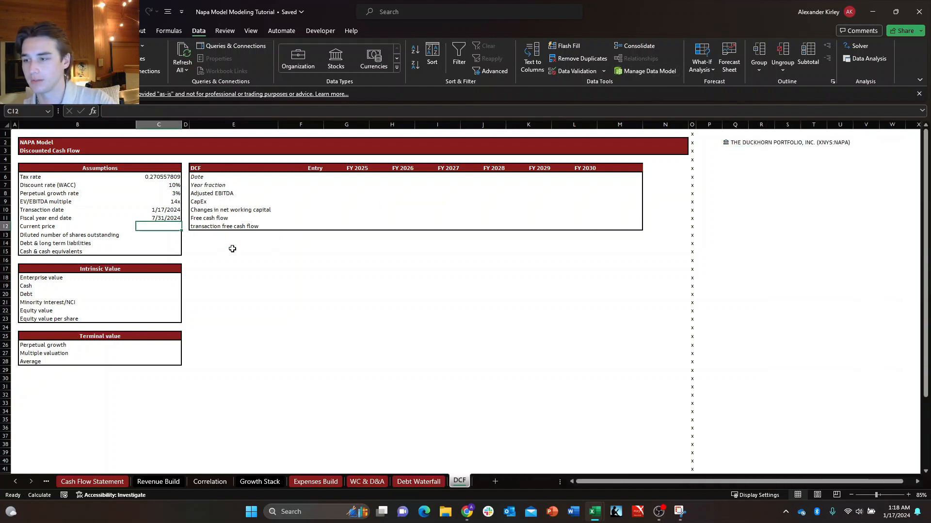
pyautogui.write('+')
pyautogui.press('Up')
pyautogui.press('Up')
pyautogui.press('Up')
pyautogui.press('Up')
pyautogui.press('Up')
pyautogui.press('Up')
pyautogui.press('Up')
pyautogui.press('Up')
pyautogui.press('Up')
pyautogui.press('Up')
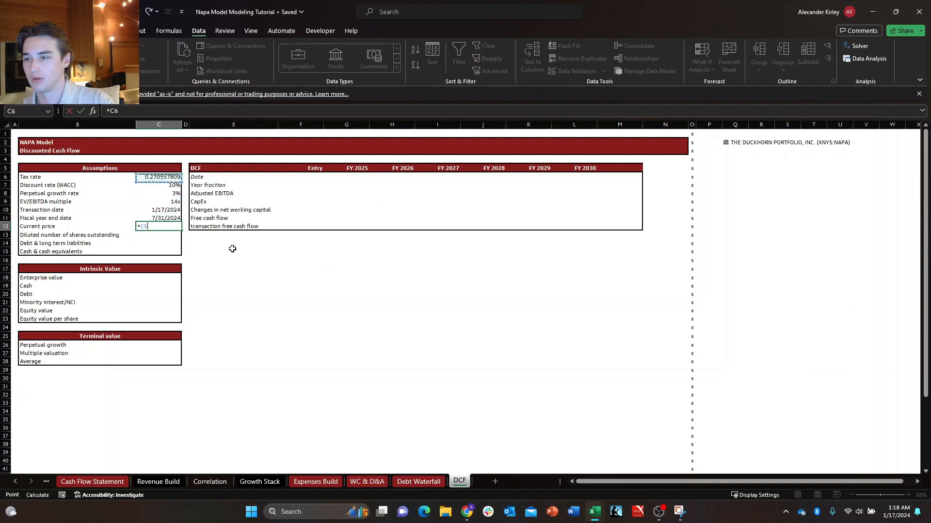
pyautogui.press('Right')
pyautogui.press('Right')
pyautogui.press('Right')
pyautogui.press('Right')
pyautogui.press('Right')
pyautogui.press('Right')
pyautogui.press('Right')
pyautogui.press('Right')
pyautogui.press('Right')
pyautogui.press('Right')
pyautogui.press('Right')
pyautogui.press('Right')
pyautogui.press('Right')
pyautogui.press('Right')
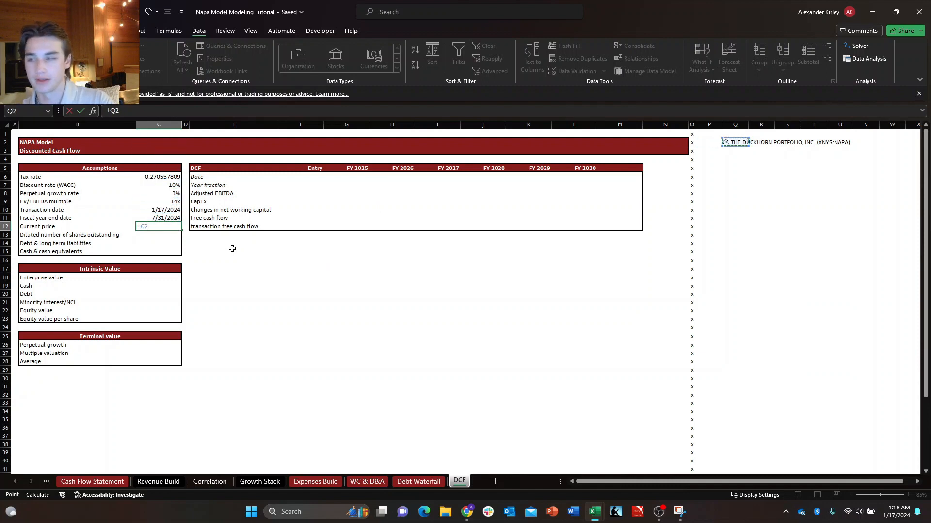
pyautogui.write('.')
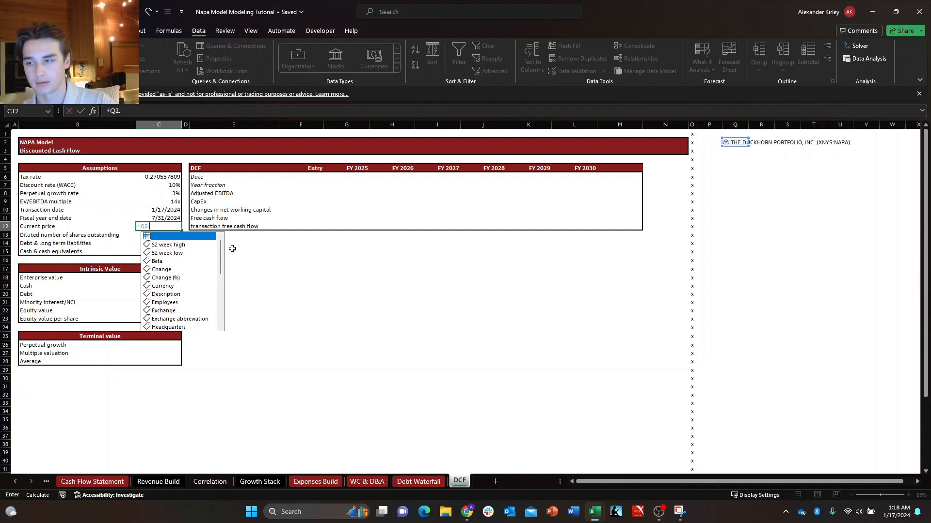
pyautogui.write('price')
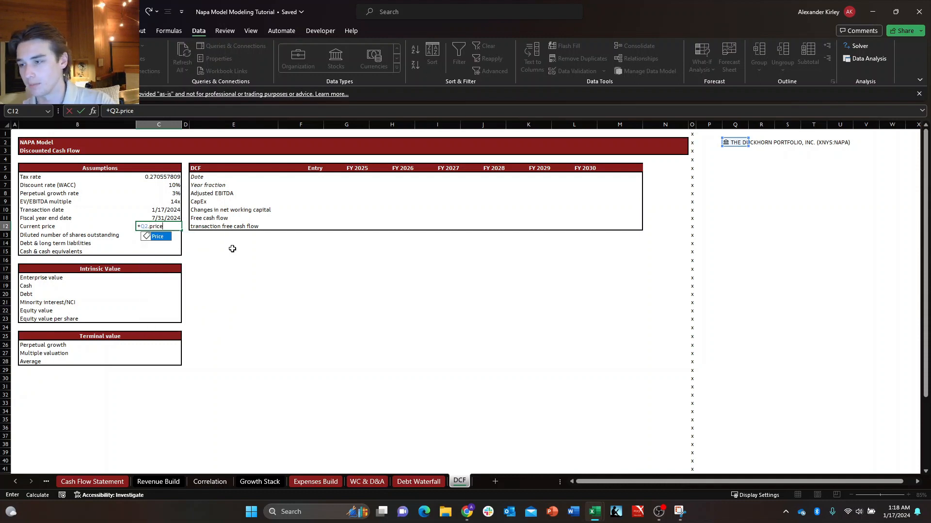
pyautogui.press('Tab')
pyautogui.hotkey('ctrl', 'Return')
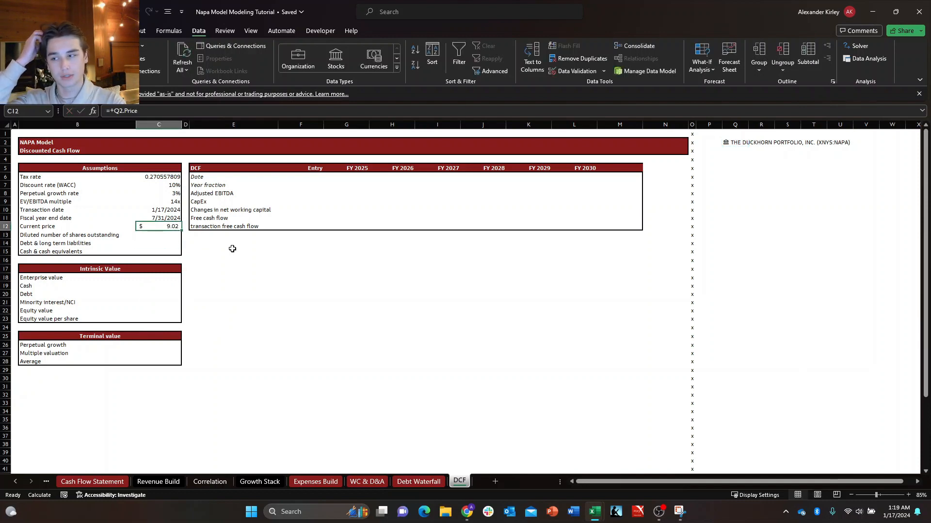
# Link the Diluted number of shares outstanding in C13 to the Q1 2024 diluted share count, cell T23 of the Income Statement.
pyautogui.press('Down')
pyautogui.write('+')
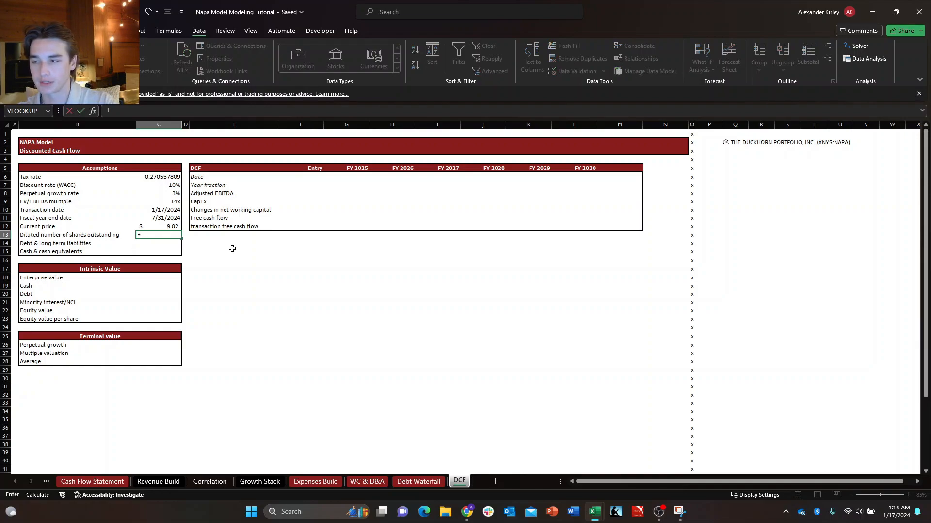
pyautogui.moveTo(232, 248); pyautogui.dragTo(346, 269)
pyautogui.hotkey('ctrl', 'pageup')
pyautogui.hotkey('ctrl', 'pageup')
pyautogui.hotkey('ctrl', 'pageup')
pyautogui.hotkey('ctrl', 'pageup')
pyautogui.hotkey('ctrl', 'pageup')
pyautogui.hotkey('ctrl', 'pageup')
pyautogui.hotkey('ctrl', 'pageup')
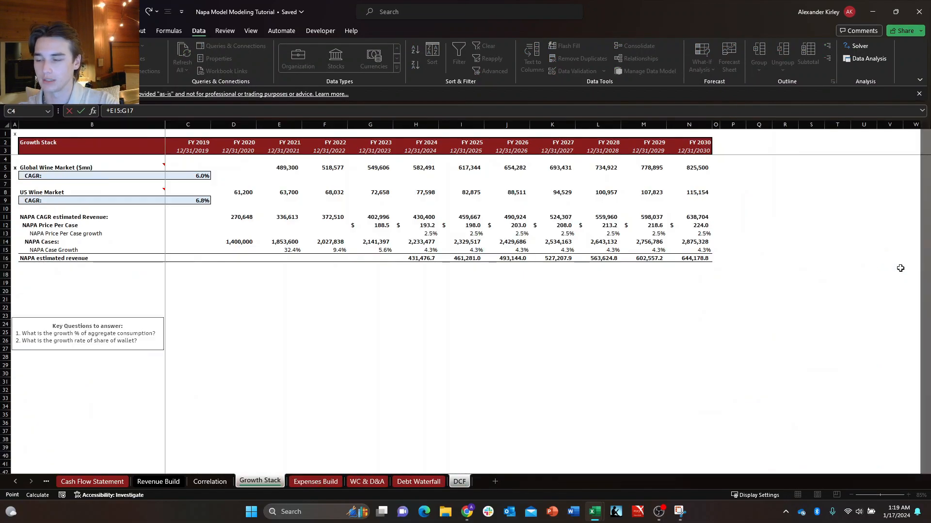
pyautogui.hotkey('ctrl', 'pageup')
pyautogui.hotkey('ctrl', 'pageup')
pyautogui.hotkey('ctrl', 'pageup')
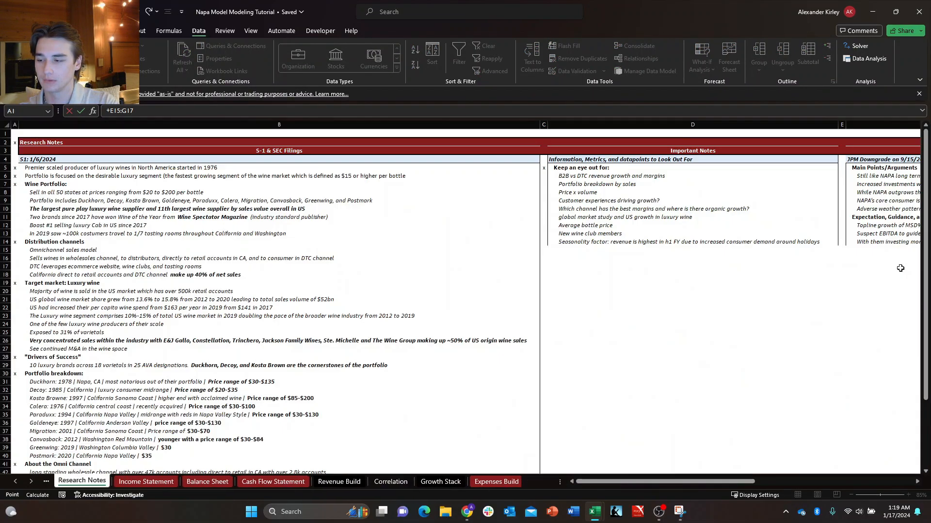
pyautogui.hotkey('ctrl', 'pagedown')
pyautogui.press('Right')
pyautogui.press('Right')
pyautogui.press('Down')
pyautogui.press('Down')
pyautogui.press('Right')
pyautogui.press('Right')
pyautogui.press('Down')
pyautogui.press('Down')
pyautogui.press('Down')
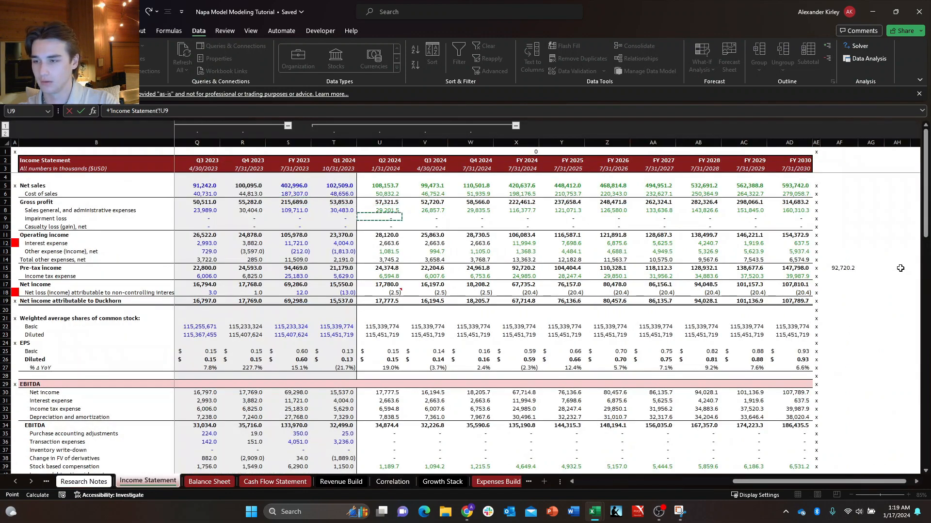
pyautogui.press('Left')
pyautogui.press('Left')
pyautogui.press('Right')
pyautogui.hotkey('ctrl', 'Down')
pyautogui.hotkey('ctrl', 'Down')
pyautogui.press('Down')
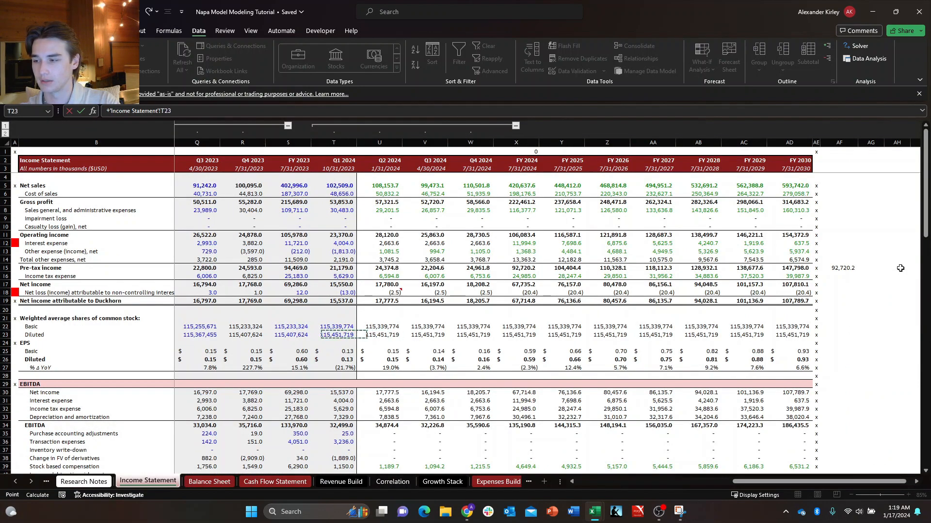
pyautogui.press('Down')
pyautogui.press('Up')
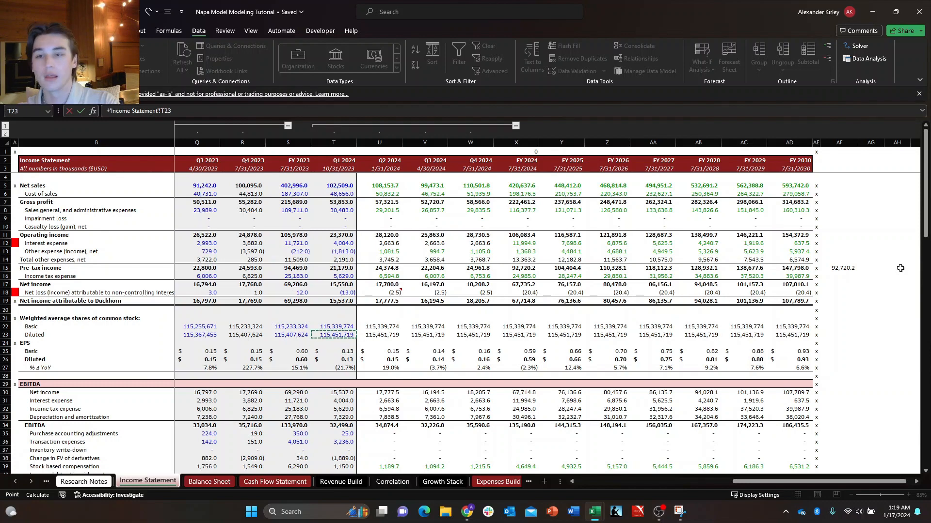
pyautogui.press('Return')
pyautogui.press('Left')
pyautogui.press('Up')
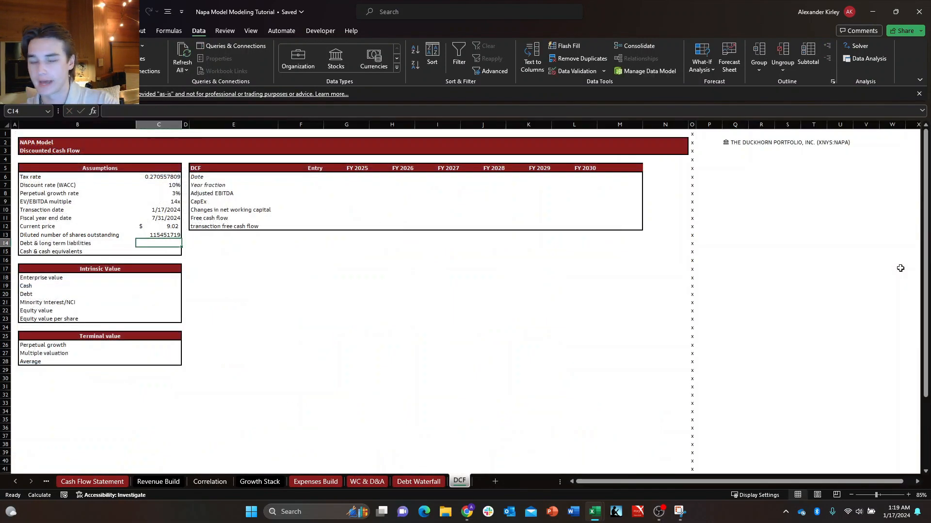
# Link Debt & long term liabilities in C14 to the Q1 2024 long term debt, cell T31 of the Balance Sheet.
pyautogui.write('+')
pyautogui.hotkey('ctrl', 'pageup')
pyautogui.hotkey('ctrl', 'pageup')
pyautogui.hotkey('ctrl', 'pageup')
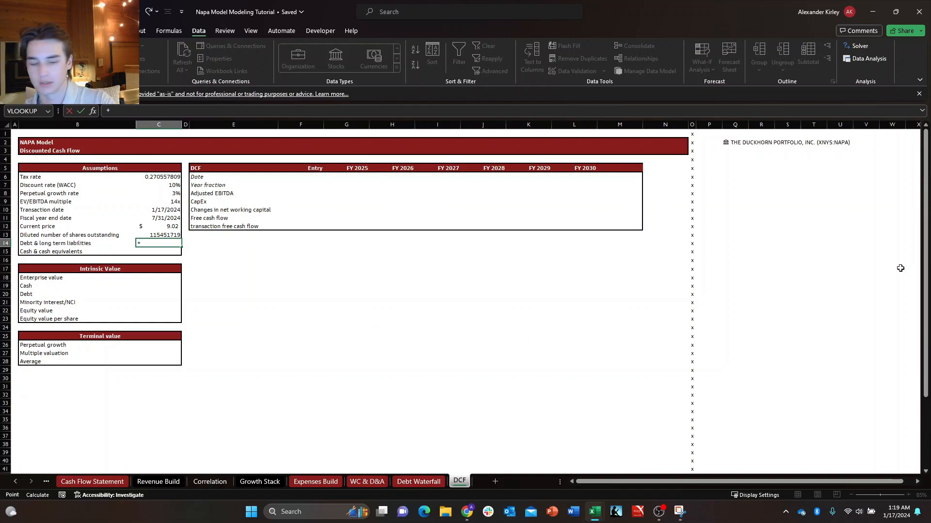
pyautogui.hotkey('ctrl', 'pageup')
pyautogui.hotkey('ctrl', 'pageup')
pyautogui.hotkey('ctrl', 'pageup')
pyautogui.hotkey('ctrl', 'pageup')
pyautogui.hotkey('ctrl', 'pageup')
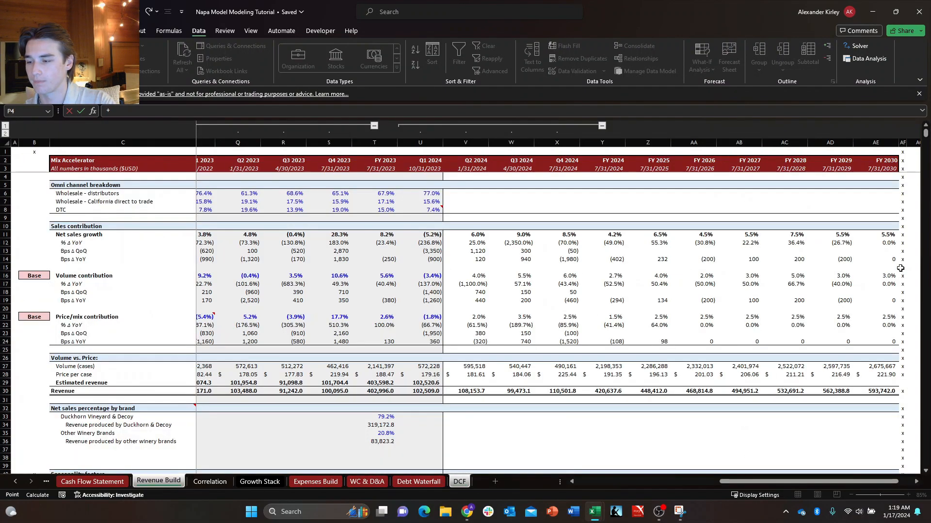
pyautogui.press('Right')
pyautogui.press('Down')
pyautogui.press('Right')
pyautogui.press('Down')
pyautogui.press('Right')
pyautogui.press('Down')
pyautogui.press('Down')
pyautogui.press('Right')
pyautogui.press('Down')
pyautogui.press('Right')
pyautogui.press('Down')
pyautogui.press('Right')
pyautogui.press('Down')
pyautogui.press('Right')
pyautogui.press('Down')
pyautogui.press('Right')
pyautogui.press('Down')
pyautogui.press('Left')
pyautogui.press('Left')
pyautogui.press('Down')
pyautogui.press('Down')
pyautogui.press('Down')
pyautogui.press('Down')
pyautogui.press('Down')
pyautogui.press('Down')
pyautogui.press('Down')
pyautogui.press('Down')
pyautogui.press('Down')
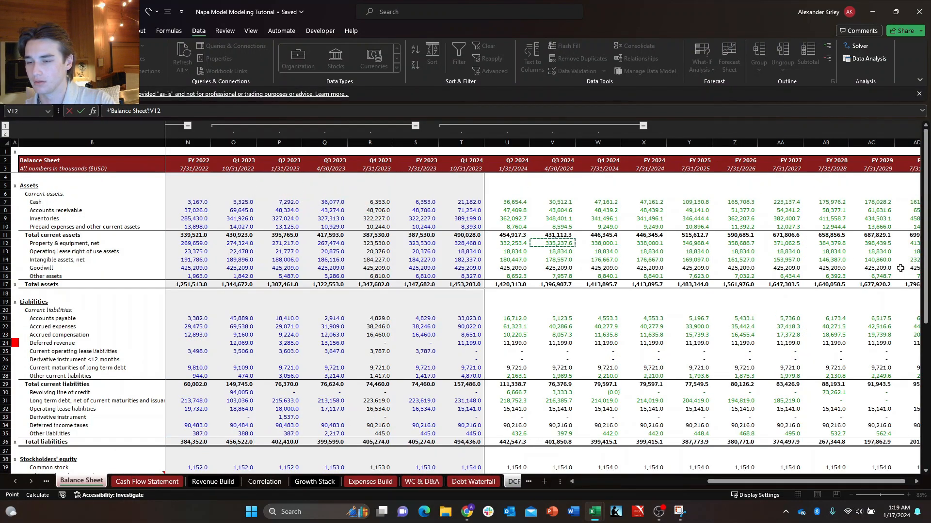
pyautogui.hotkey('ctrl', 'Down')
pyautogui.press('Up')
pyautogui.press('Up')
pyautogui.press('Up')
pyautogui.press('Up')
pyautogui.press('Up')
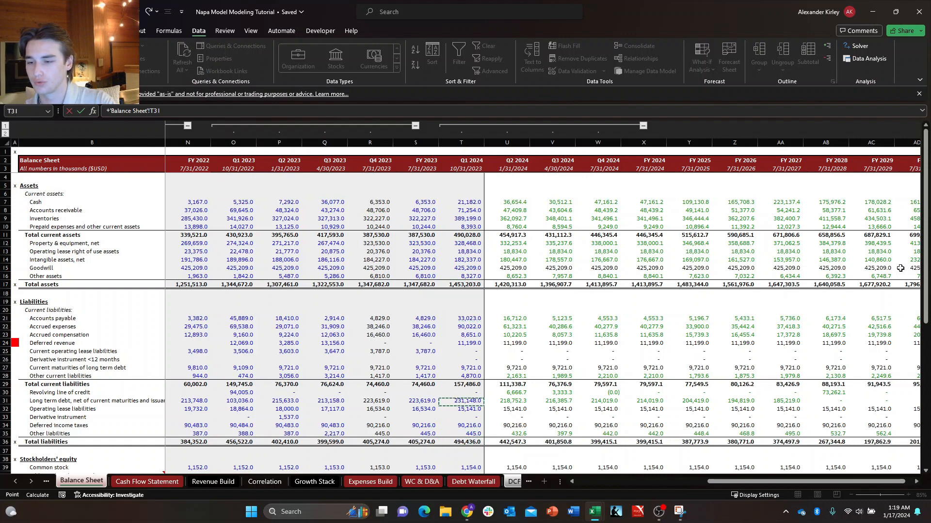
pyautogui.press('Escape')
# Link Cash & cash equivalents in C15 to the Q1 2024 cash balance, cell T7 of the Balance Sheet.
pyautogui.write('+')
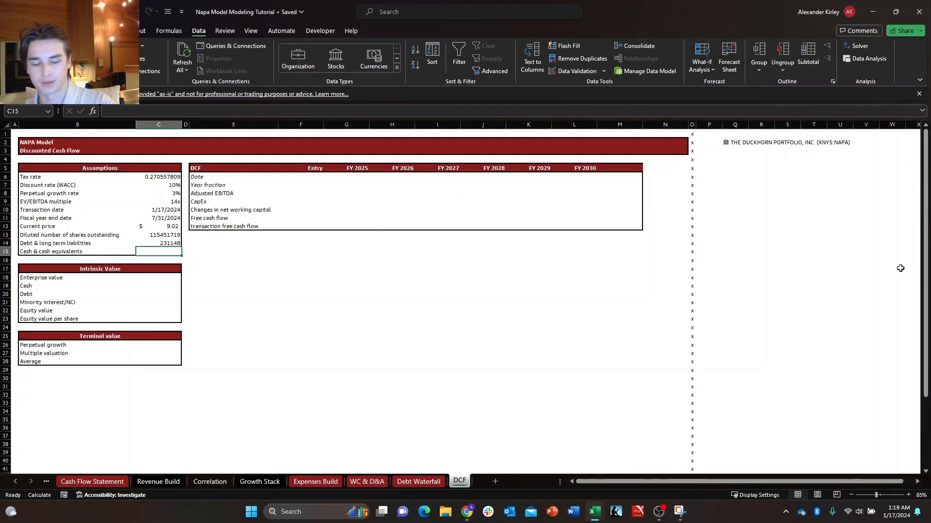
pyautogui.hotkey('ctrl', 'pageup')
pyautogui.hotkey('ctrl', 'pageup')
pyautogui.hotkey('ctrl', 'pageup')
pyautogui.hotkey('ctrl', 'pageup')
pyautogui.hotkey('ctrl', 'pageup')
pyautogui.hotkey('ctrl', 'pageup')
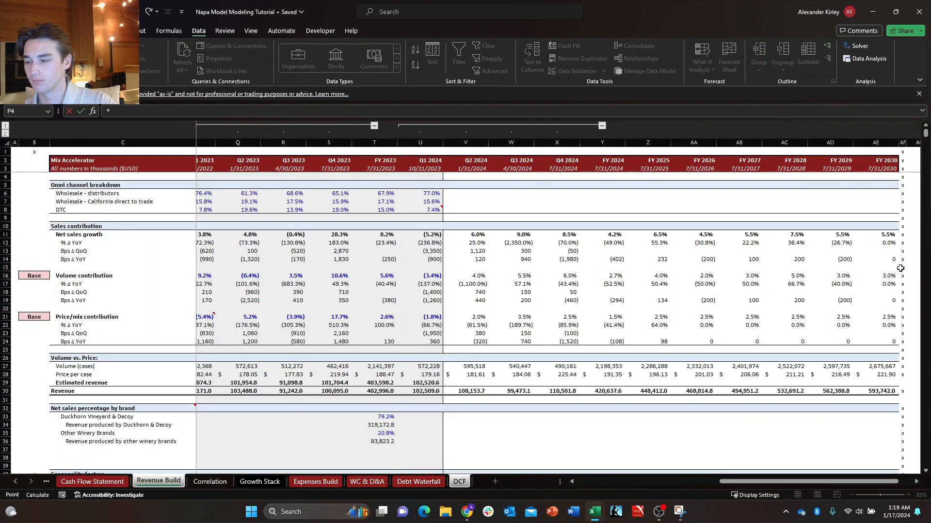
pyautogui.hotkey('ctrl', 'pageup')
pyautogui.hotkey('ctrl', 'pageup')
pyautogui.press('Down')
pyautogui.press('Right')
pyautogui.press('Right')
pyautogui.press('Down')
pyautogui.press('Down')
pyautogui.press('Right')
pyautogui.press('Right')
pyautogui.press('Down')
pyautogui.press('Right')
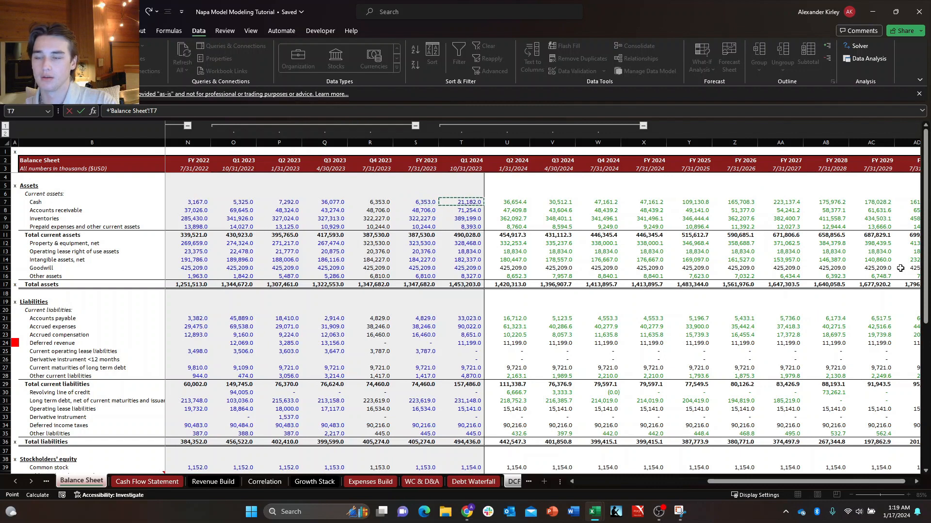
pyautogui.press('Down')
pyautogui.press('Right')
pyautogui.press('Up')
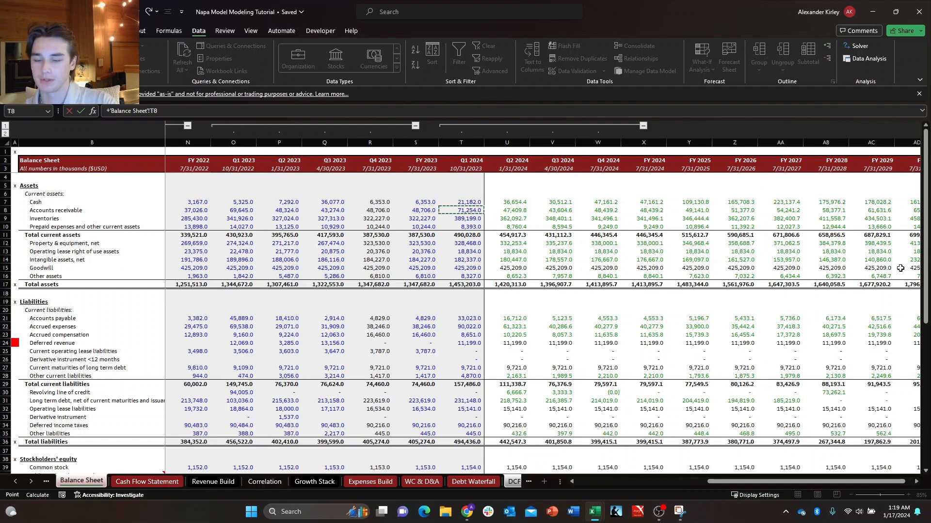
pyautogui.hotkey('shift', 'space')
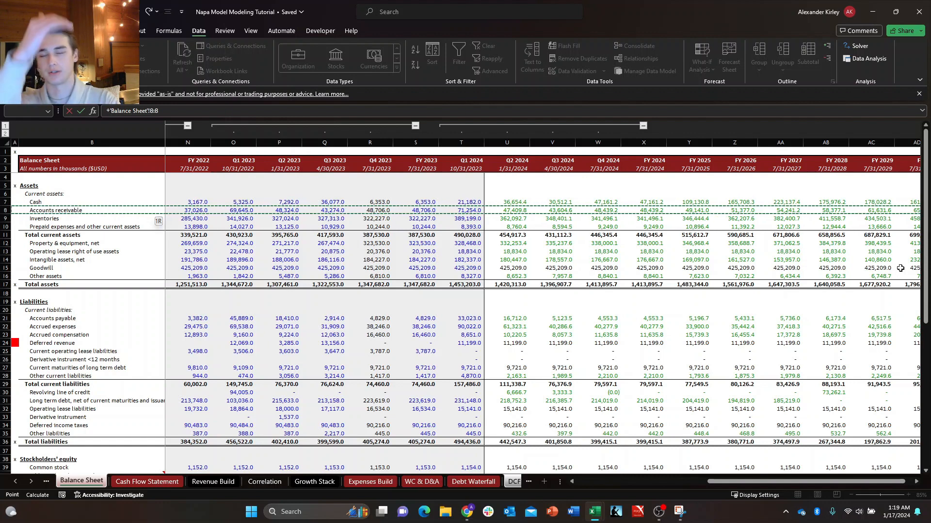
pyautogui.press('Down')
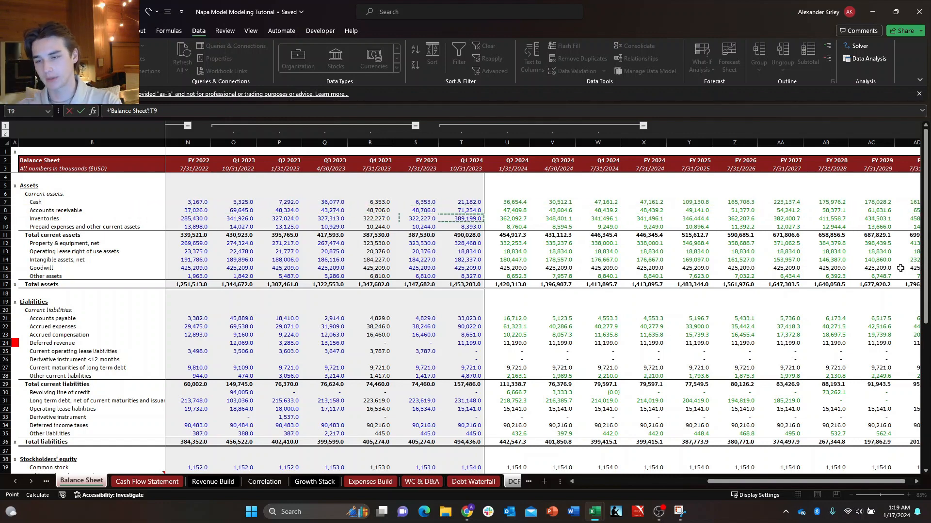
pyautogui.press('Up')
pyautogui.press('Right')
pyautogui.press('Left')
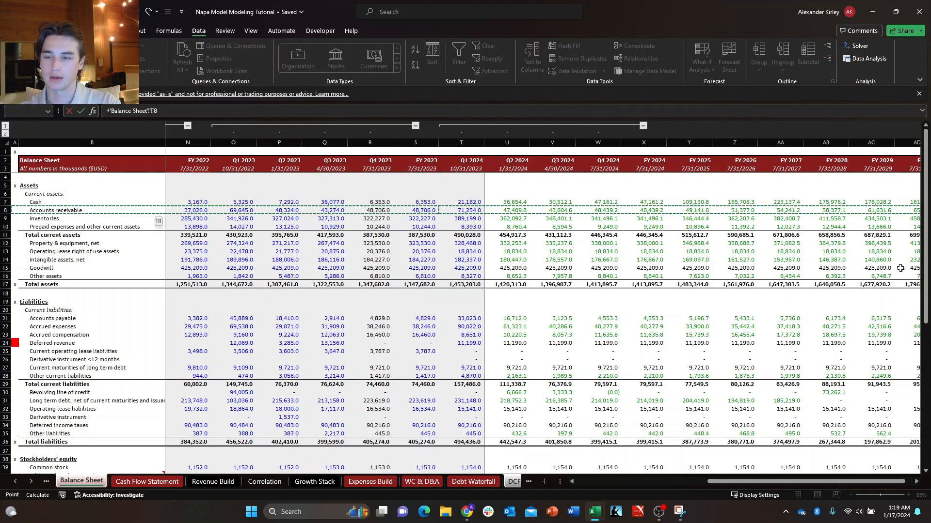
pyautogui.press('Right')
pyautogui.press('Left')
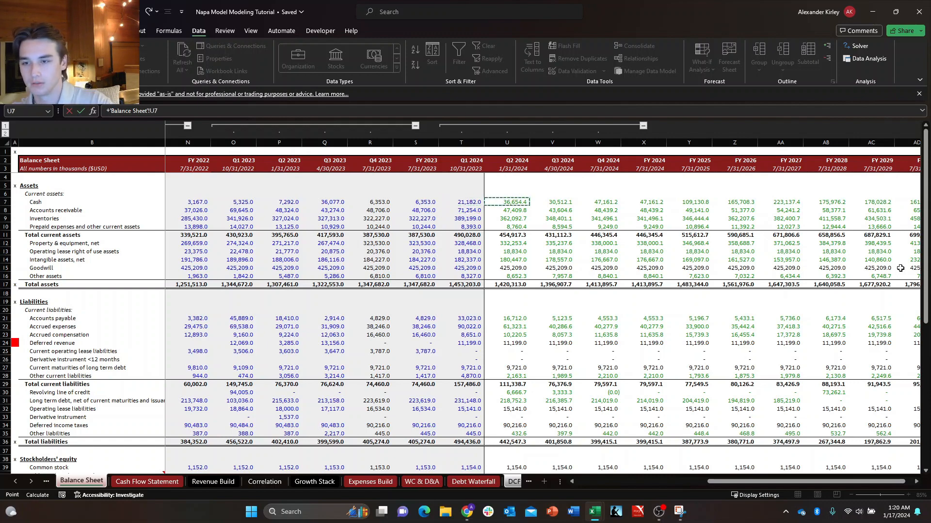
pyautogui.press('Return')
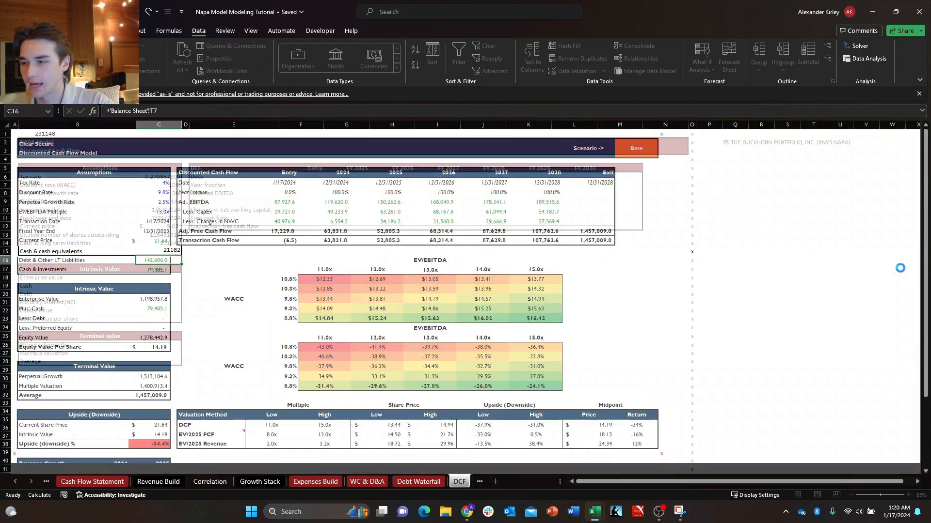
# Format the tax rate, discount rate and perpetual growth rate (C6:C8) with the custom one-decimal percentage format #,##0.0%_);(#,##0.0%).
pyautogui.press('Up')
pyautogui.press('Up')
pyautogui.press('Up')
pyautogui.press('Up')
pyautogui.press('Up')
pyautogui.press('Up')
pyautogui.press('Up')
pyautogui.press('Up')
pyautogui.press('Up')
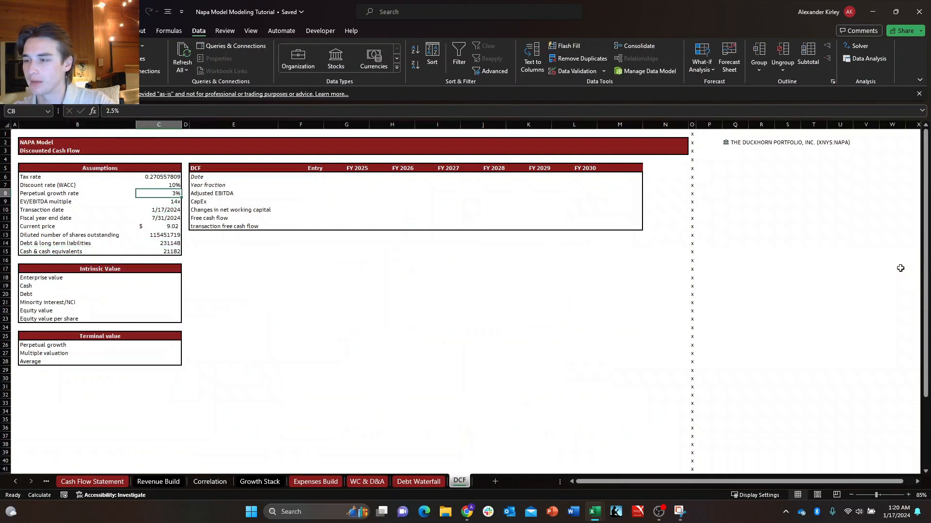
pyautogui.press('Right')
pyautogui.press('Up')
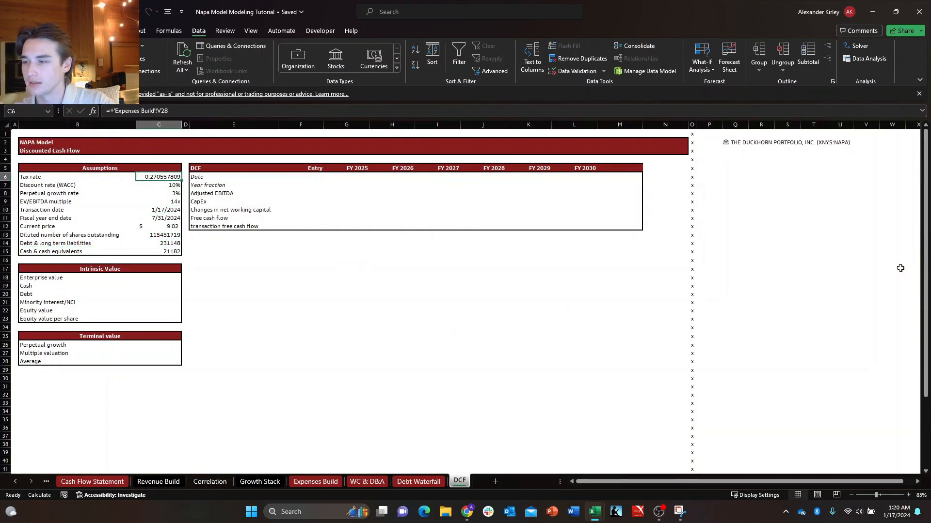
pyautogui.hotkey('shift', 'Down')
pyautogui.hotkey('shift', 'Down')
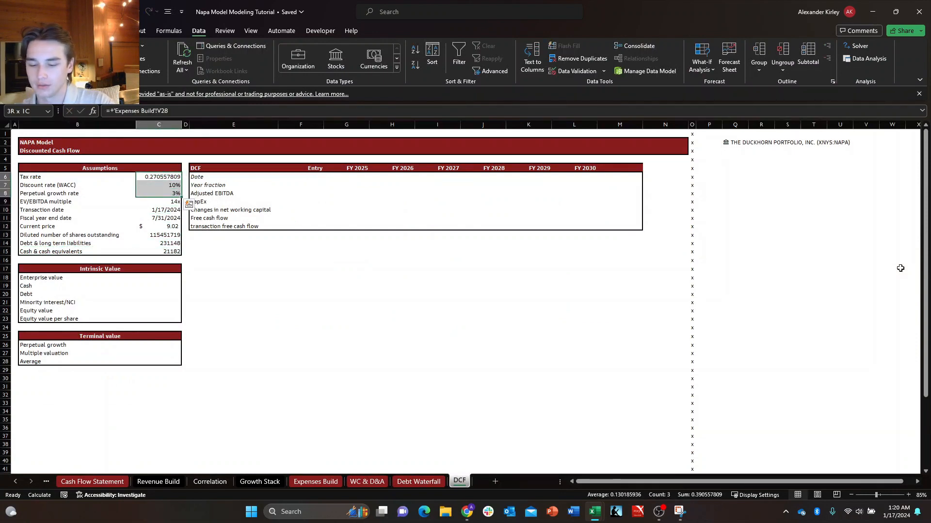
pyautogui.hotkey('ctrl', '1')
pyautogui.press('Down')
pyautogui.press('Down')
pyautogui.press('Down')
pyautogui.press('Down')
pyautogui.press('Down')
pyautogui.press('Down')
pyautogui.press('Down')
pyautogui.press('Down')
pyautogui.press('Down')
pyautogui.press('Down')
pyautogui.press('Down')
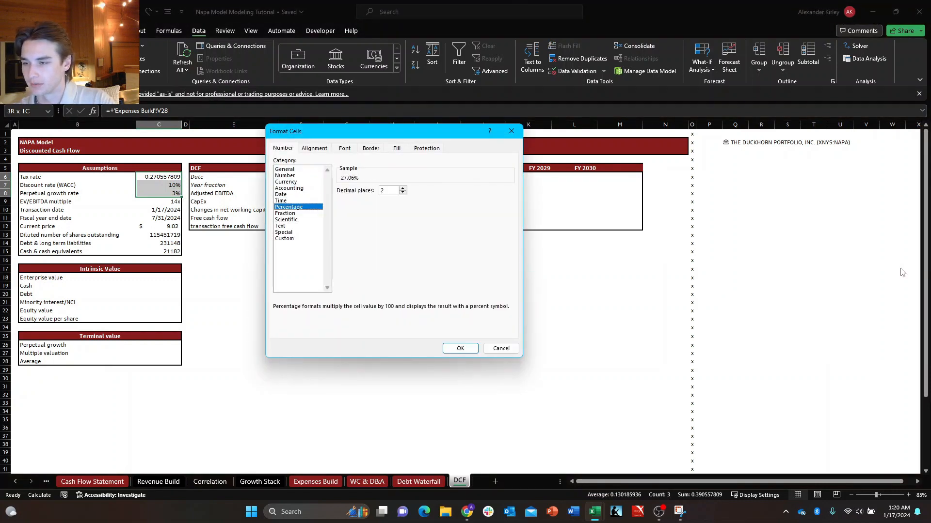
pyautogui.click(504, 258)
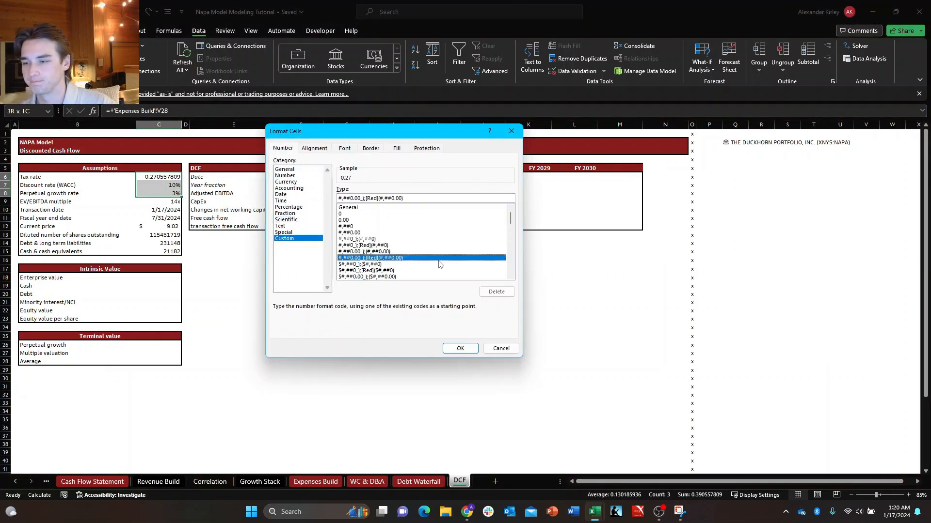
pyautogui.scroll(-15, 445, 267)
pyautogui.click(380, 245)
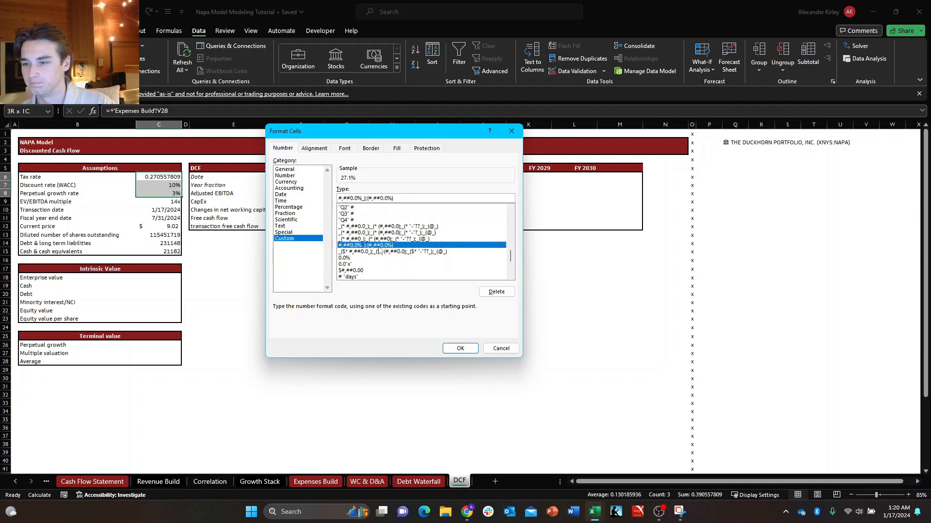
pyautogui.press('Return')
# Set the font colour of the tax rate in C6 to the recently used green, marking it as a cross-sheet link.
pyautogui.press('Up')
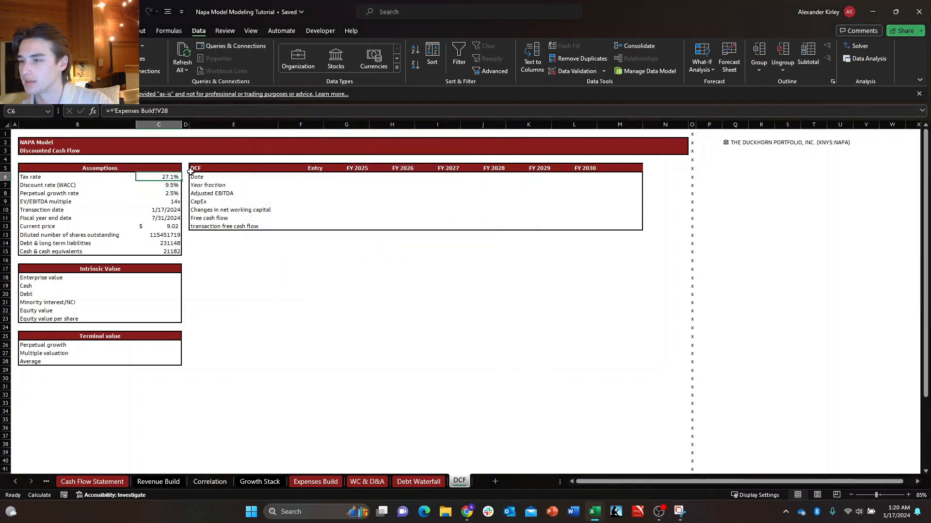
pyautogui.press('Down')
pyautogui.press('Down')
pyautogui.press('Up')
pyautogui.press('Up')
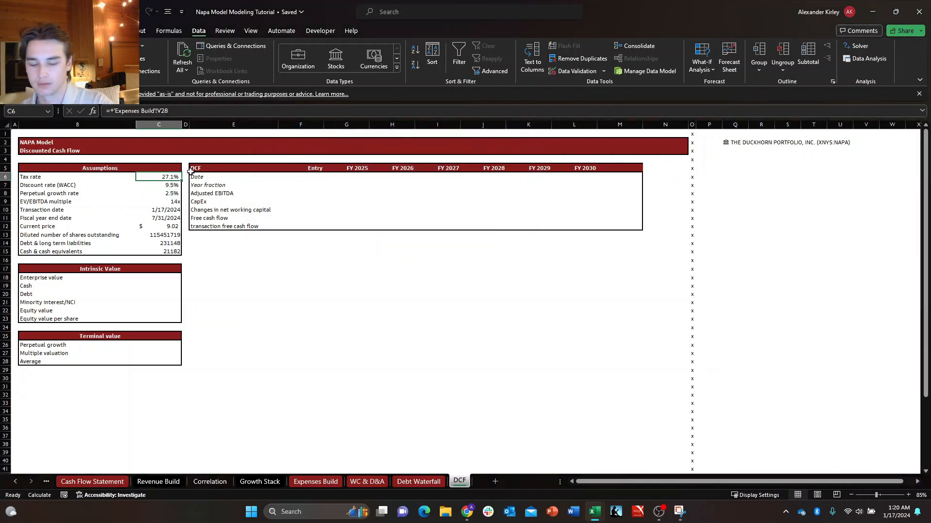
pyautogui.hotkey('alt', 'h')
pyautogui.press('f')
pyautogui.press('c')
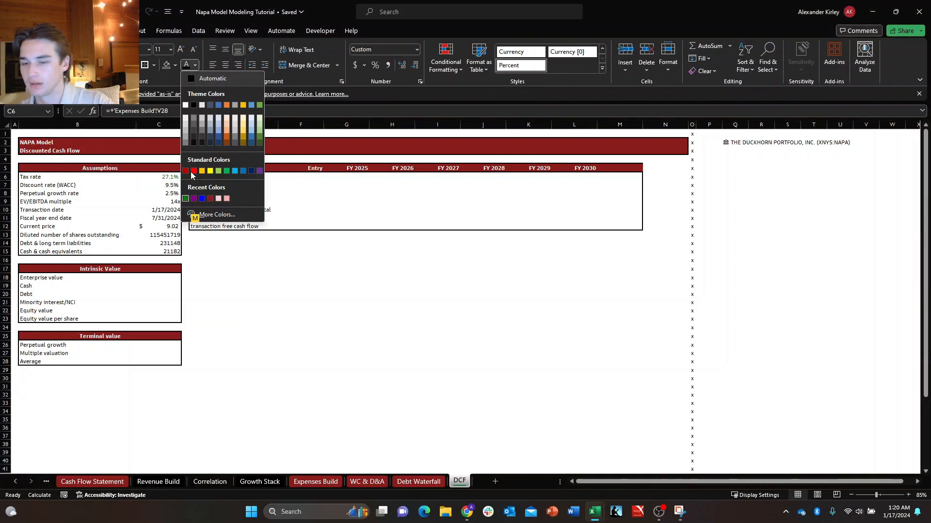
pyautogui.press('Return')
# Set the font colour of the discount rate and perpetual growth rate in C7:C8 to the recently used blue.
pyautogui.press('Down')
pyautogui.hotkey('shift', 'Down')
pyautogui.hotkey('alt', 'h')
pyautogui.press('f')
pyautogui.press('c')
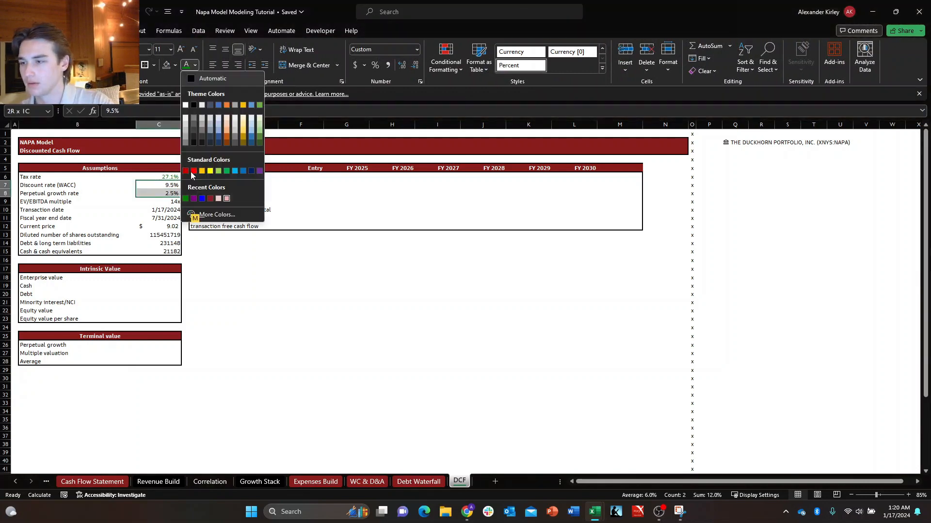
pyautogui.press('Right')
pyautogui.press('Return')
# Set the font colour of the EV/EBITDA multiple in C9 to the same blue.
pyautogui.press('Down')
pyautogui.press('Down')
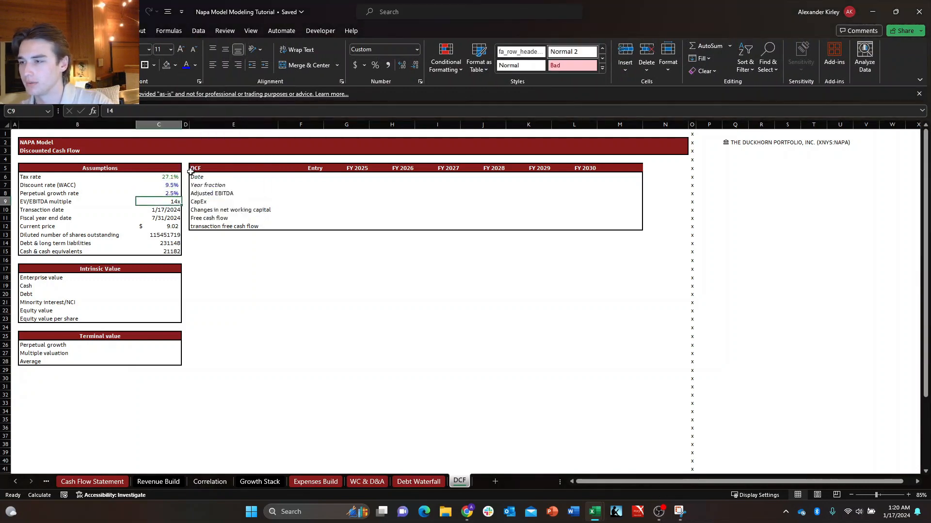
pyautogui.hotkey('alt', 'h')
pyautogui.press('f')
pyautogui.press('c')
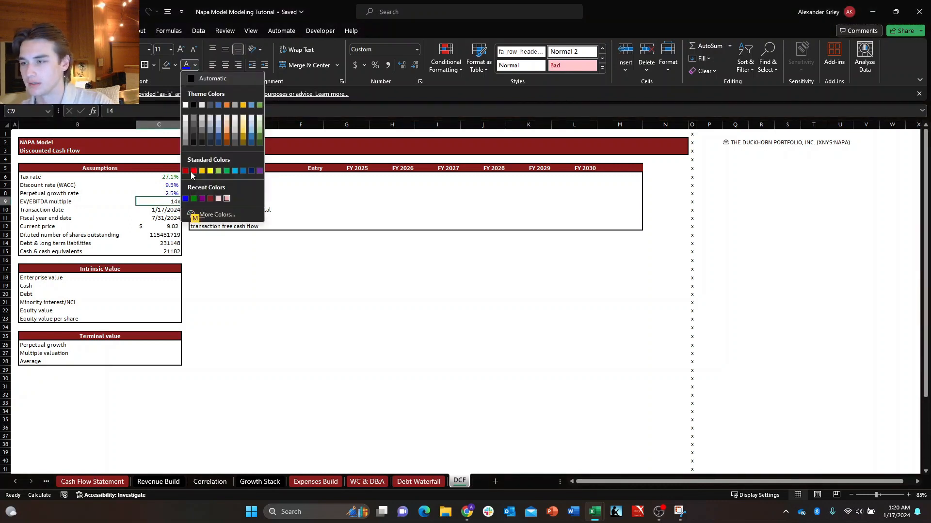
pyautogui.press('Right')
pyautogui.press('Return')
# Set the font colour of the current price in C12 to a custom purple with RGB 131, 0, 131.
pyautogui.press('Down')
pyautogui.press('Down')
pyautogui.press('Down')
pyautogui.press('Down')
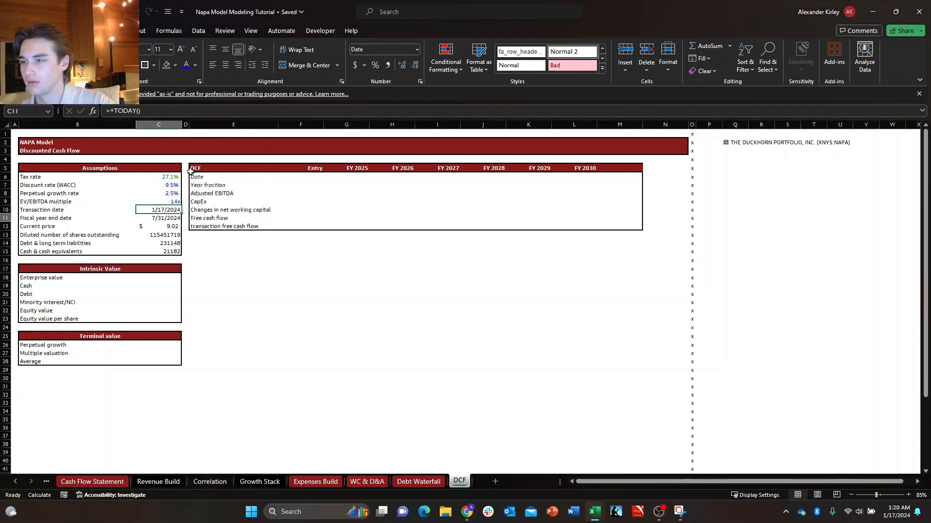
pyautogui.press('Up')
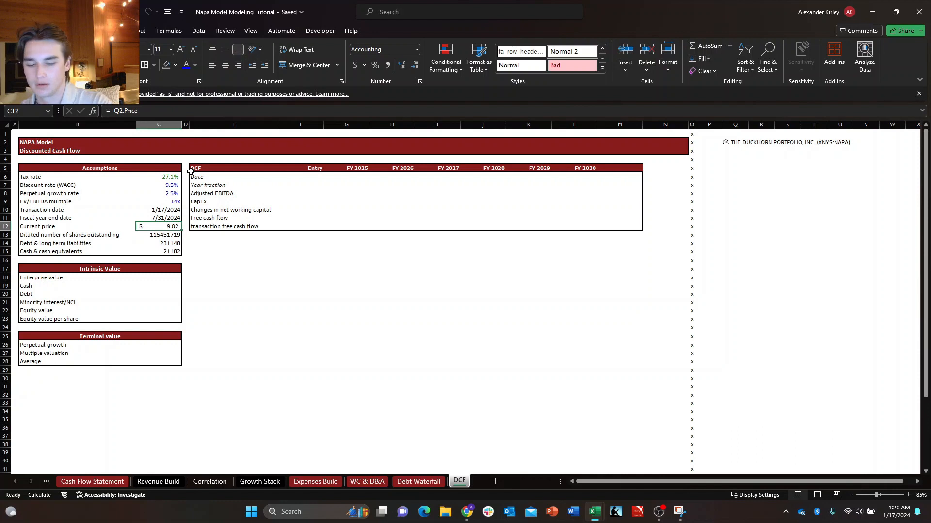
pyautogui.hotkey('alt', 'h')
pyautogui.press('f')
pyautogui.press('c')
pyautogui.press('m')
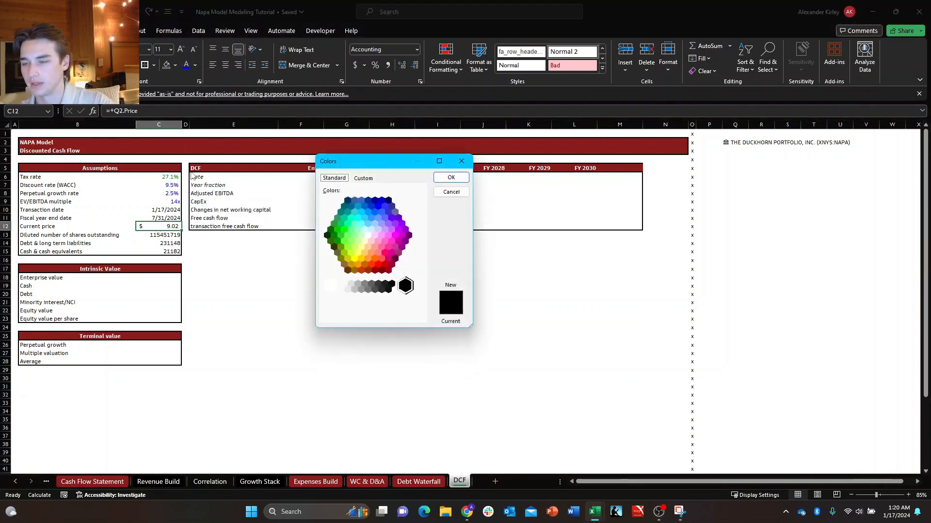
pyautogui.hotkey('ctrl', 'Tab')
pyautogui.press('Tab')
pyautogui.press('Tab')
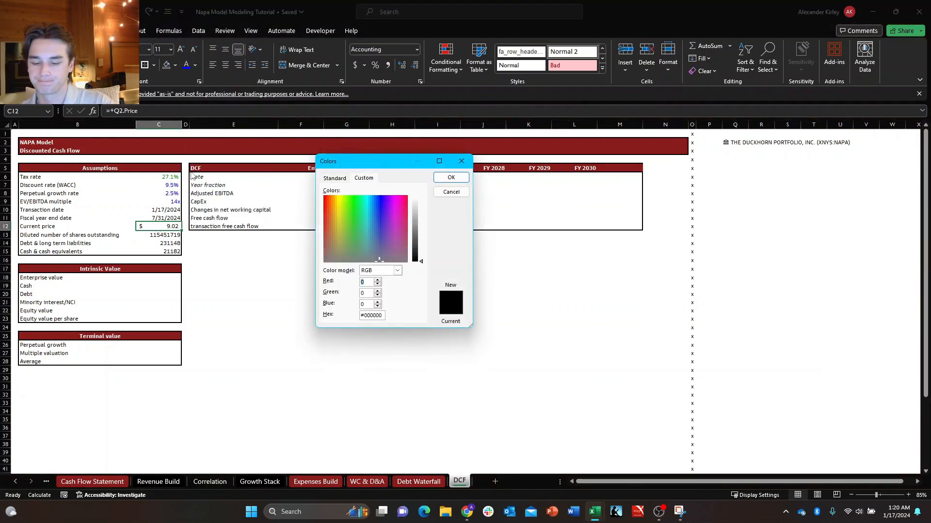
pyautogui.write('131')
pyautogui.press('Tab')
pyautogui.press('Tab')
pyautogui.write('131')
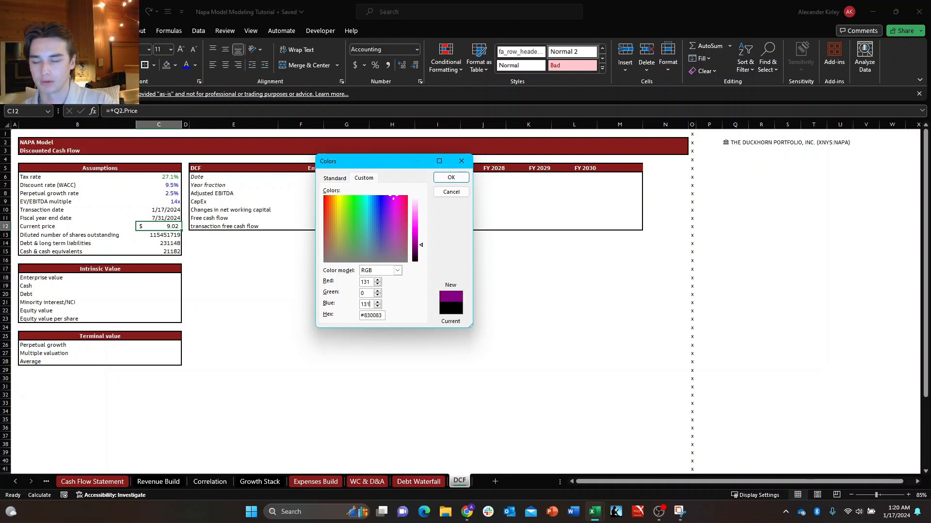
pyautogui.press('Return')
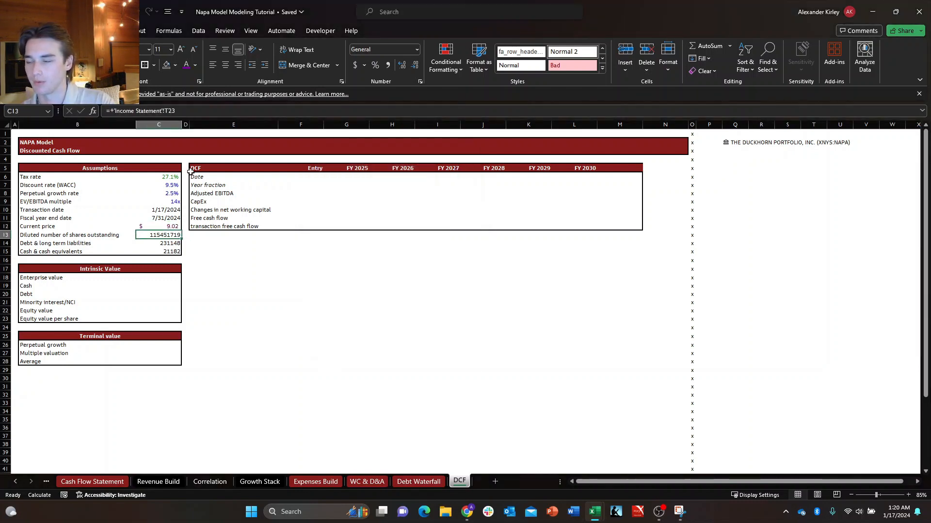
# Set the font colour of the diluted number of shares outstanding in C13 to the recently used green.
pyautogui.press('Down')
pyautogui.press('Down')
pyautogui.press('Up')
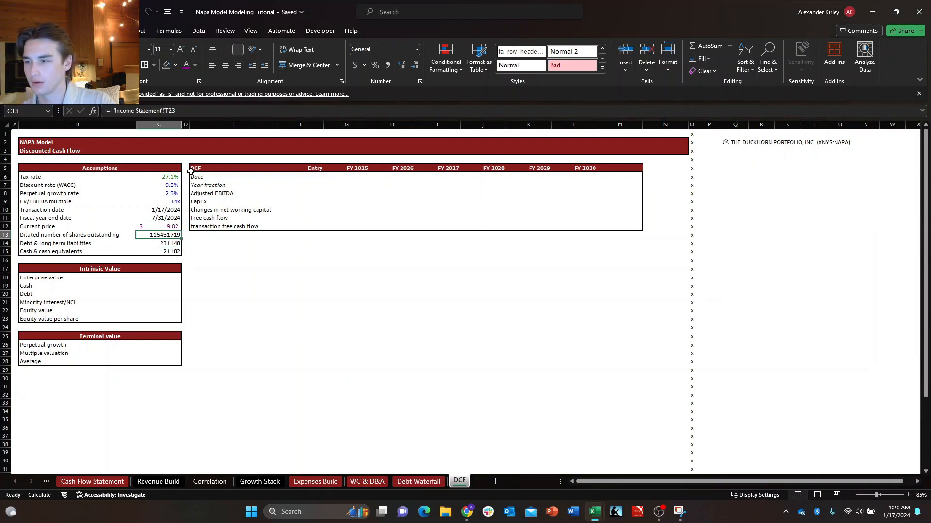
pyautogui.hotkey('alt', 'h')
pyautogui.press('f')
pyautogui.press('c')
pyautogui.press('Up')
pyautogui.press('Up')
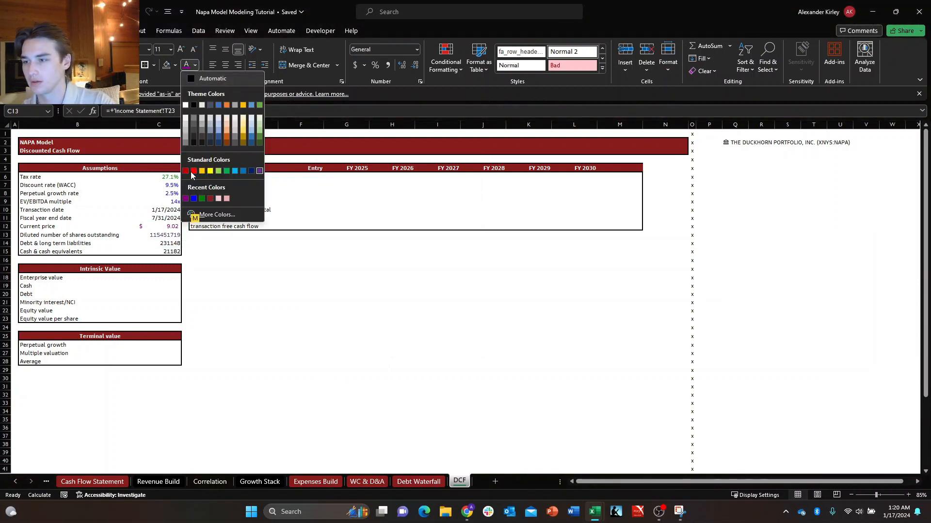
pyautogui.press('Right')
pyautogui.press('Right')
pyautogui.press('Return')
# Set the font colour of the debt and cash values in C14:C15 to the recently used green.
pyautogui.press('Down')
pyautogui.hotkey('shift', 'Down')
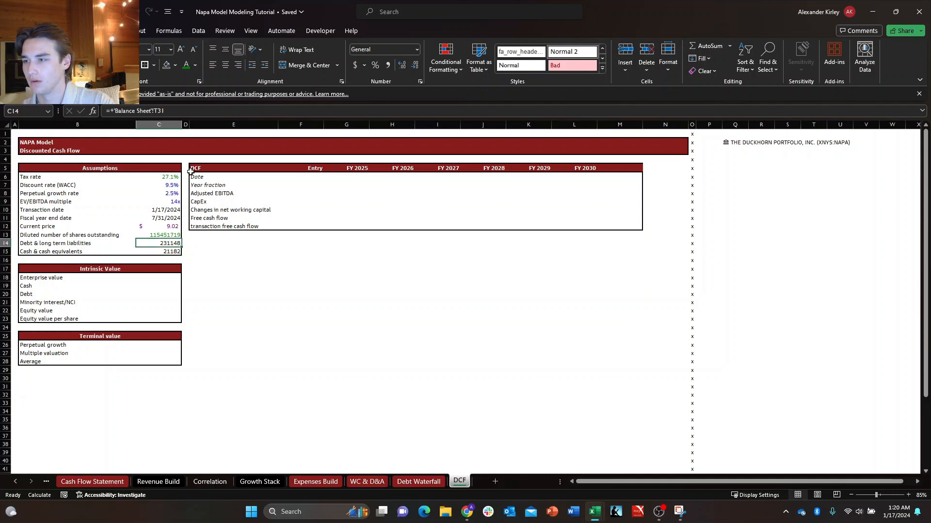
pyautogui.hotkey('alt', 'h')
pyautogui.press('f')
pyautogui.press('c')
pyautogui.press('Up')
pyautogui.press('Up')
pyautogui.press('Right')
pyautogui.press('Right')
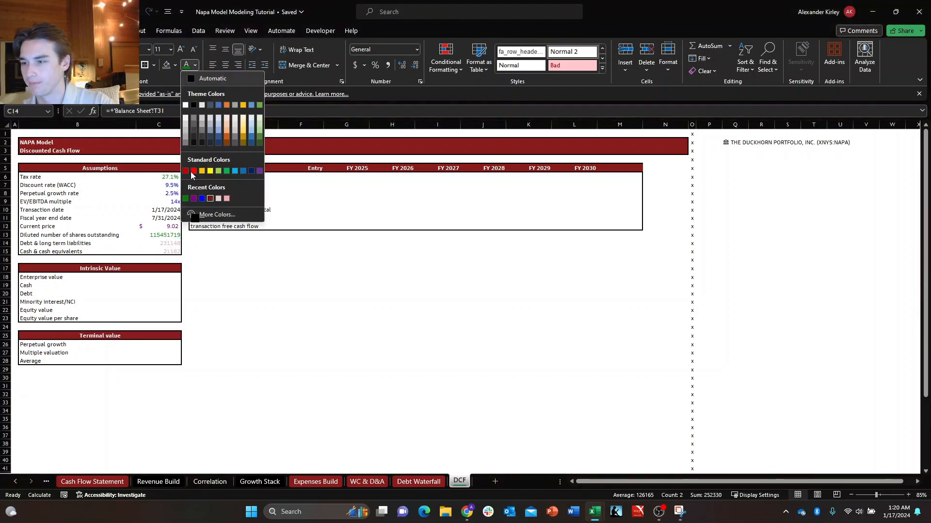
pyautogui.press('Return')
pyautogui.press('Down')
pyautogui.press('Right')
pyautogui.press('Left')
pyautogui.press('Up')
pyautogui.press('Up')
pyautogui.press('Up')
pyautogui.press('Up')
pyautogui.press('Up')
pyautogui.press('Right')
pyautogui.press('Right')
pyautogui.press('Up')
pyautogui.press('Up')
pyautogui.press('Right')
pyautogui.press('Right')
pyautogui.press('Right')
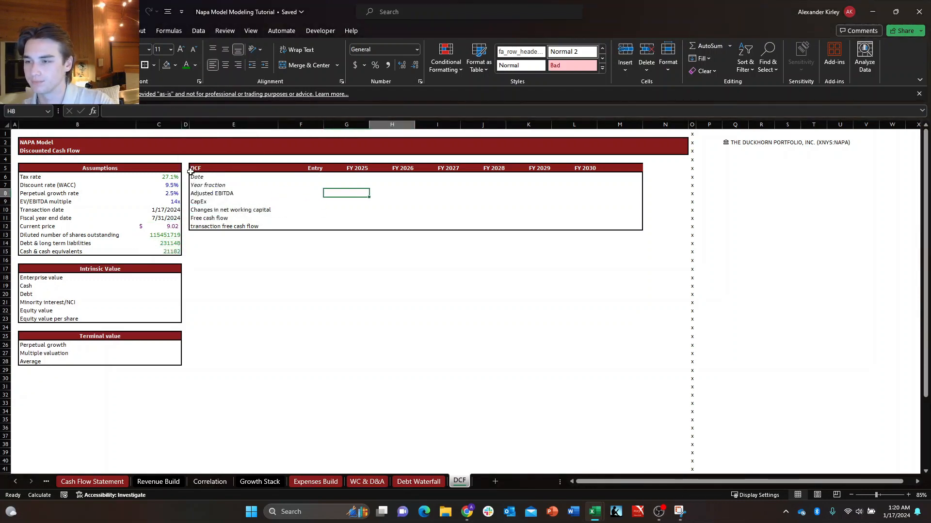
pyautogui.press('Up')
pyautogui.press('Up')
pyautogui.press('Up')
pyautogui.press('Left')
pyautogui.press('Left')
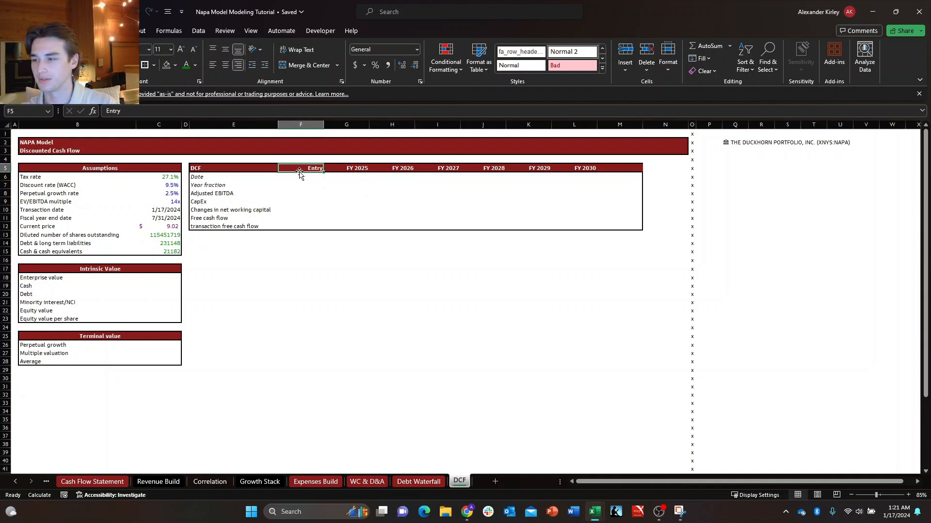
pyautogui.press('Down')
pyautogui.press('Down')
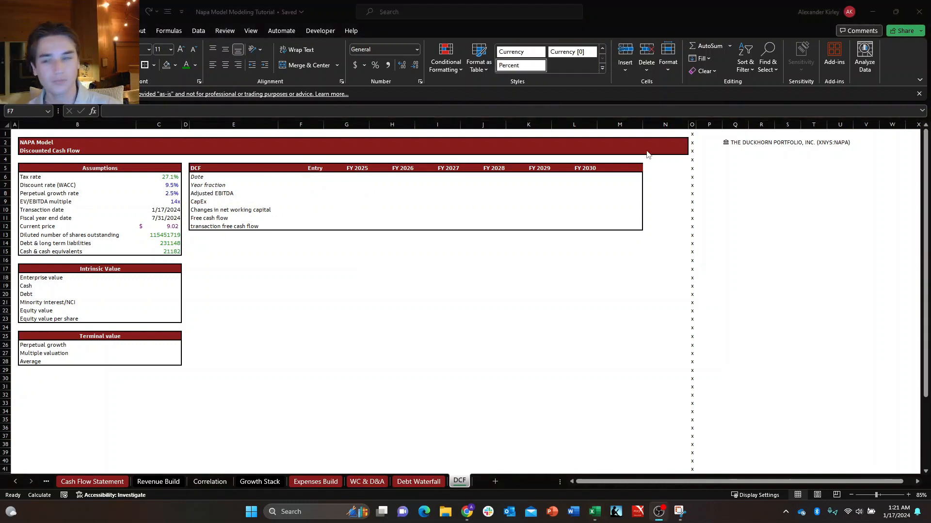
pyautogui.press('Right')
pyautogui.press('Up')
pyautogui.press('Left')
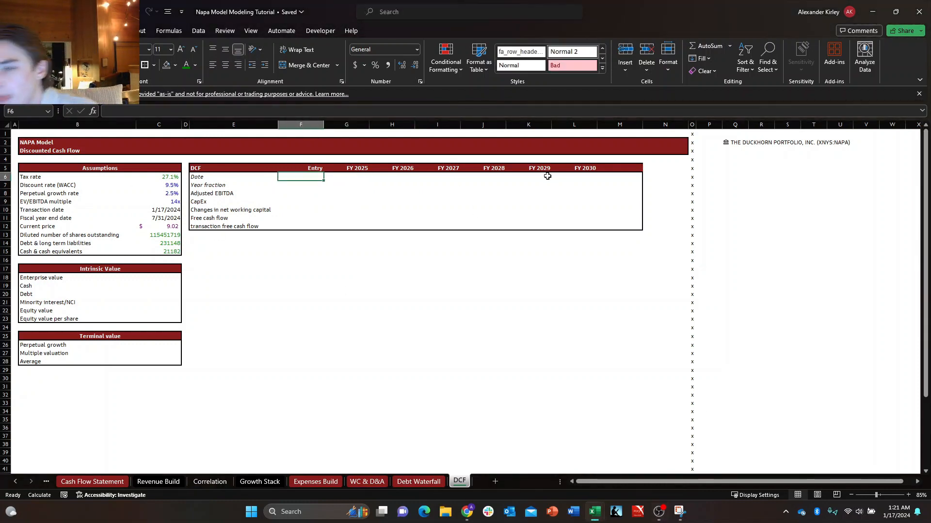
pyautogui.press('Down')
pyautogui.press('Right')
pyautogui.press('Up')
pyautogui.press('Left')
pyautogui.press('Down')
pyautogui.press('Right')
pyautogui.press('Up')
pyautogui.press('Left')
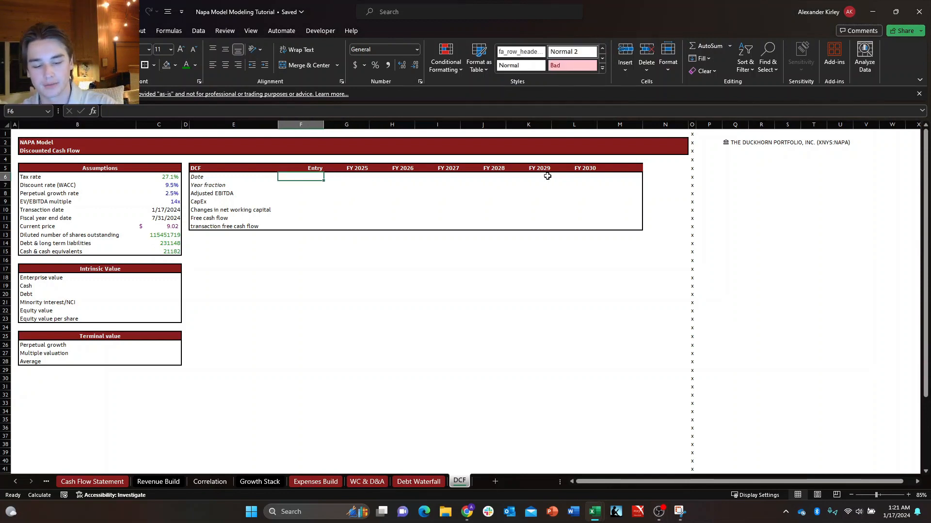
# Link the Entry date in F6 of the DCF table to the transaction date in C10.
pyautogui.write('+')
pyautogui.press('Left')
pyautogui.press('Left')
pyautogui.press('Left')
pyautogui.press('Down')
pyautogui.press('Down')
pyautogui.press('Down')
pyautogui.press('Down')
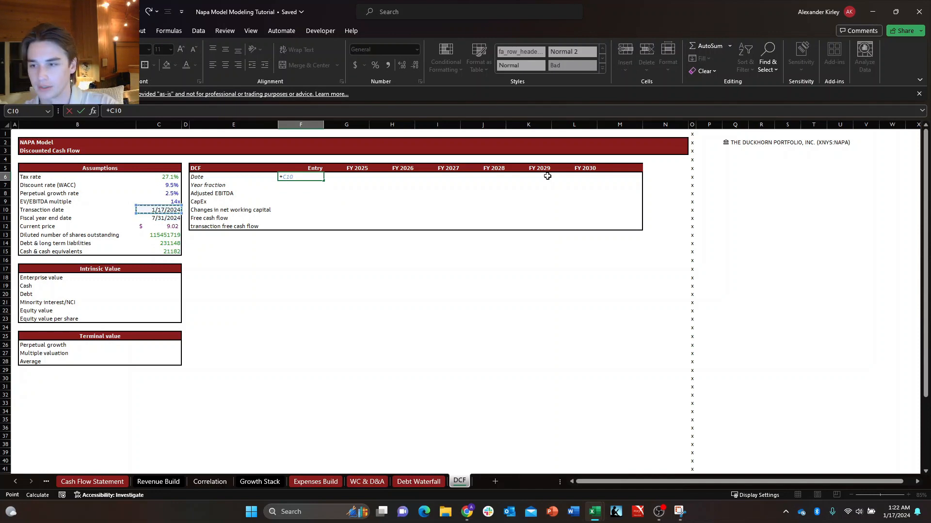
pyautogui.press('Return')
pyautogui.press('Up')
pyautogui.press('Right')
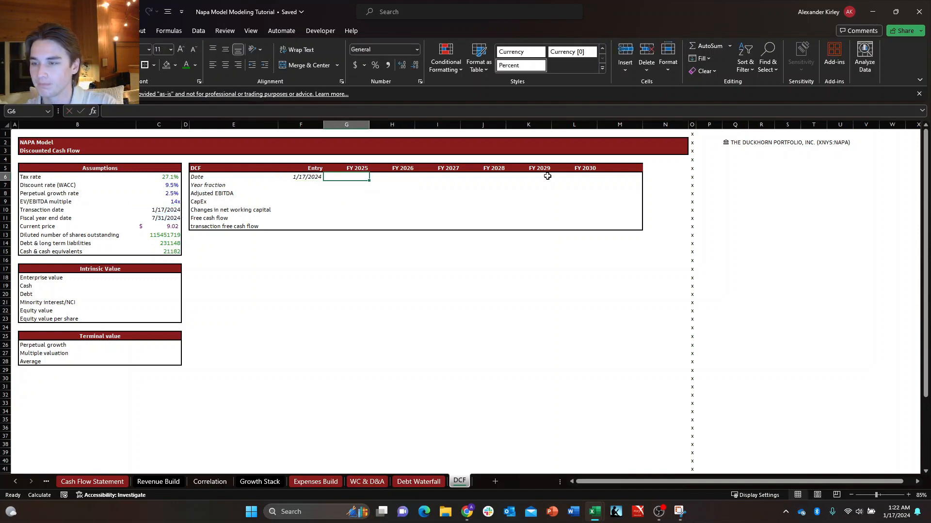
pyautogui.press('Left')
pyautogui.press('Down')
pyautogui.press('Down')
pyautogui.press('Up')
pyautogui.press('Right')
pyautogui.press('Left')
pyautogui.press('Up')
pyautogui.press('Right')
pyautogui.press('Right')
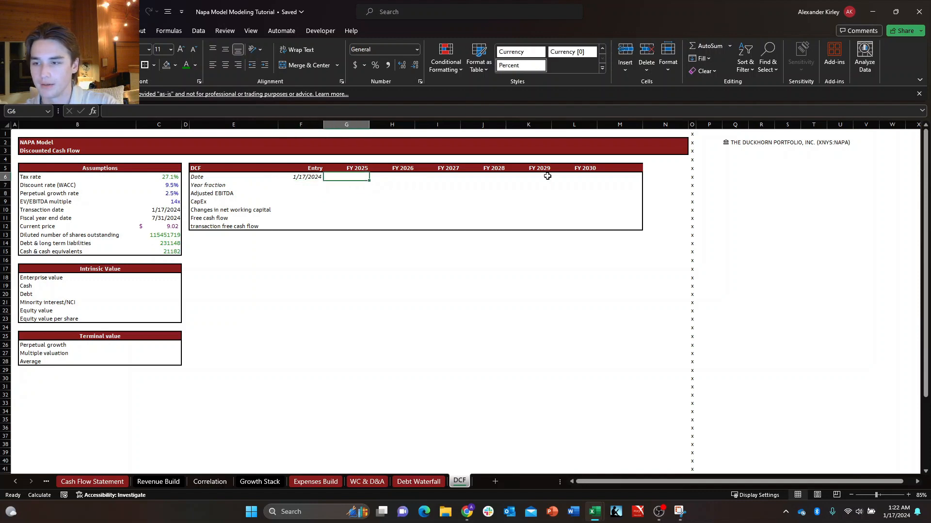
pyautogui.press('Left')
pyautogui.press('Down')
pyautogui.press('Up')
pyautogui.press('Right')
pyautogui.press('Left')
pyautogui.press('Down')
pyautogui.press('Up')
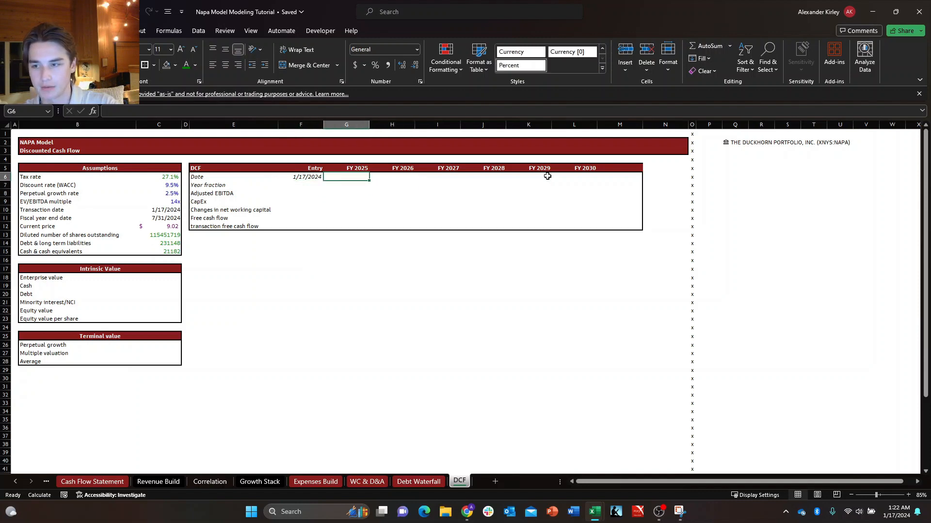
pyautogui.press('Down')
pyautogui.press('Up')
pyautogui.press('Down')
pyautogui.press('Up')
pyautogui.press('Down')
pyautogui.press('Up')
pyautogui.press('Right')
pyautogui.press('Left')
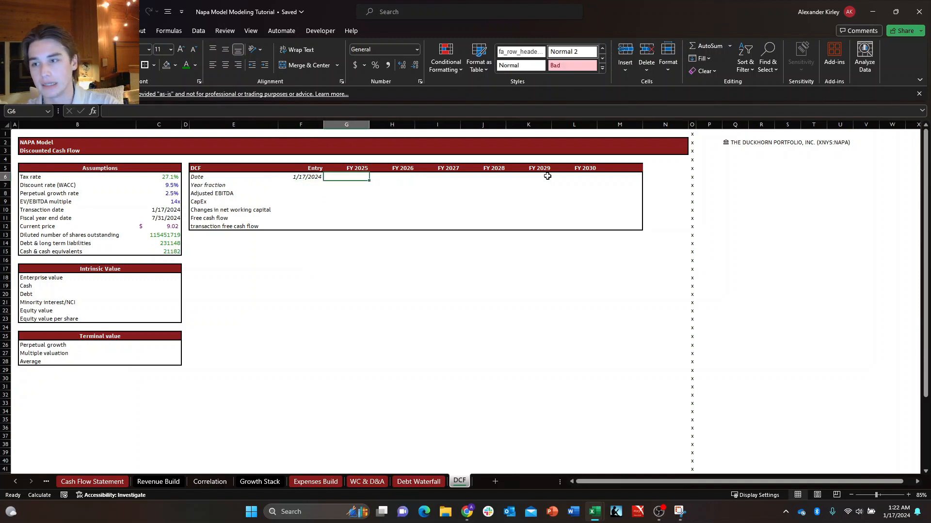
pyautogui.press('Right')
pyautogui.press('Down')
pyautogui.press('Up')
pyautogui.press('Left')
pyautogui.press('Left')
pyautogui.press('Right')
pyautogui.press('Down')
pyautogui.press('Up')
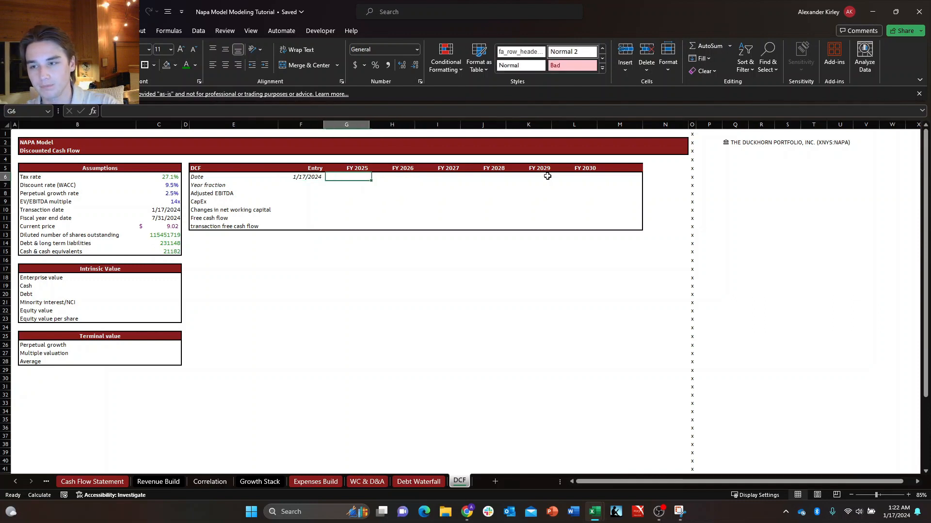
pyautogui.press('Down')
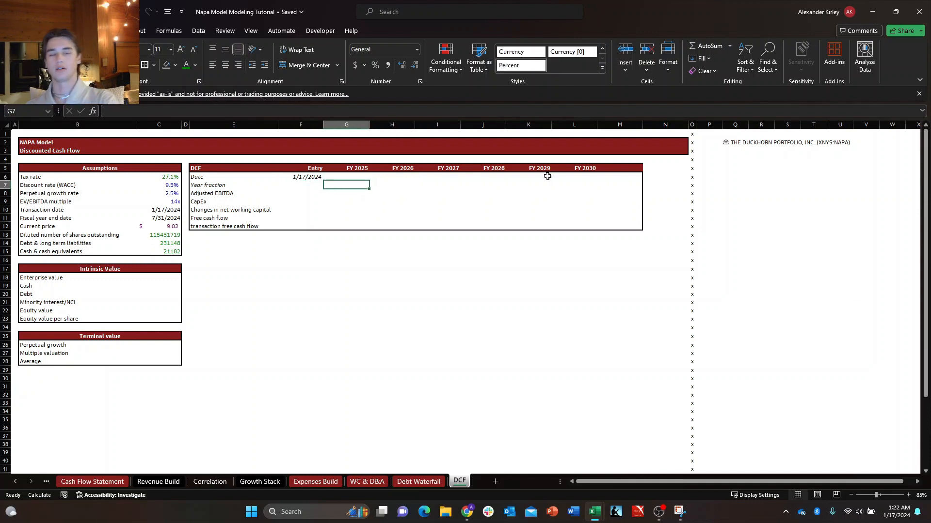
pyautogui.press('Up')
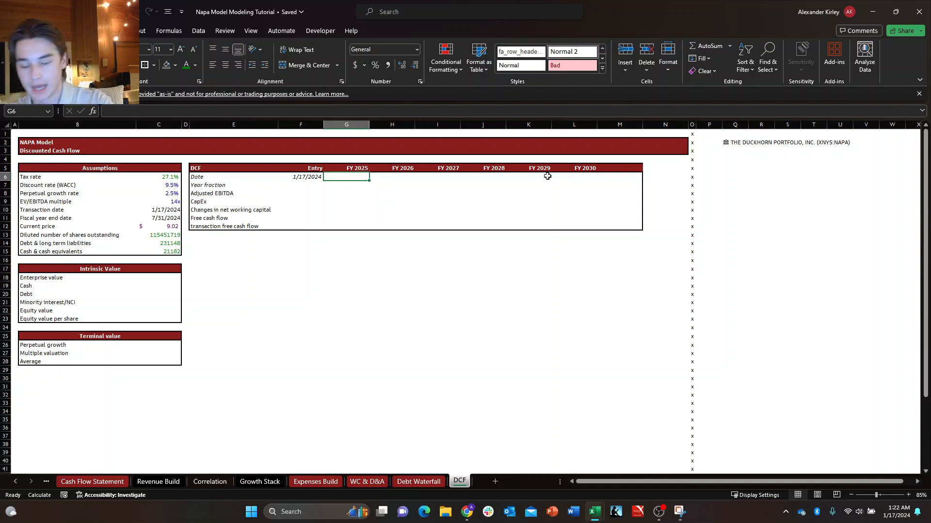
pyautogui.write('+')
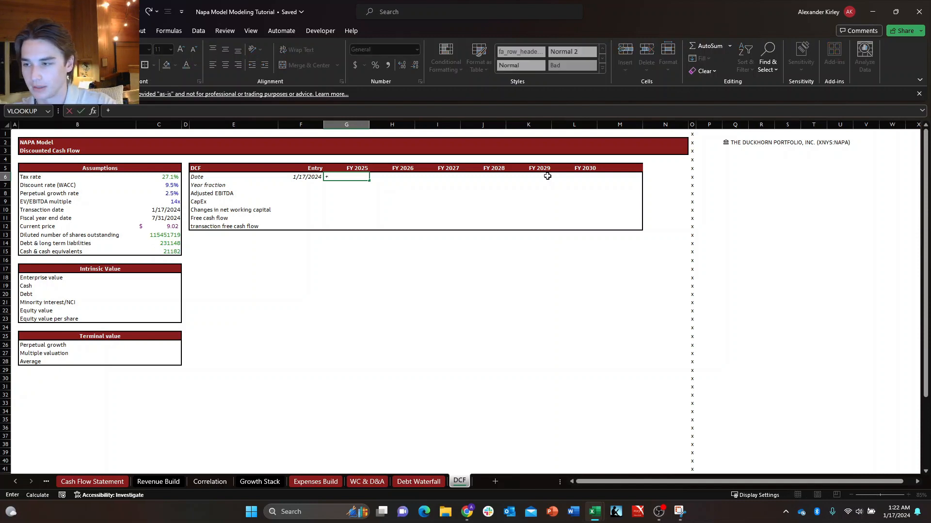
pyautogui.write('eo')
pyautogui.press('Tab')
pyautogui.write('da')
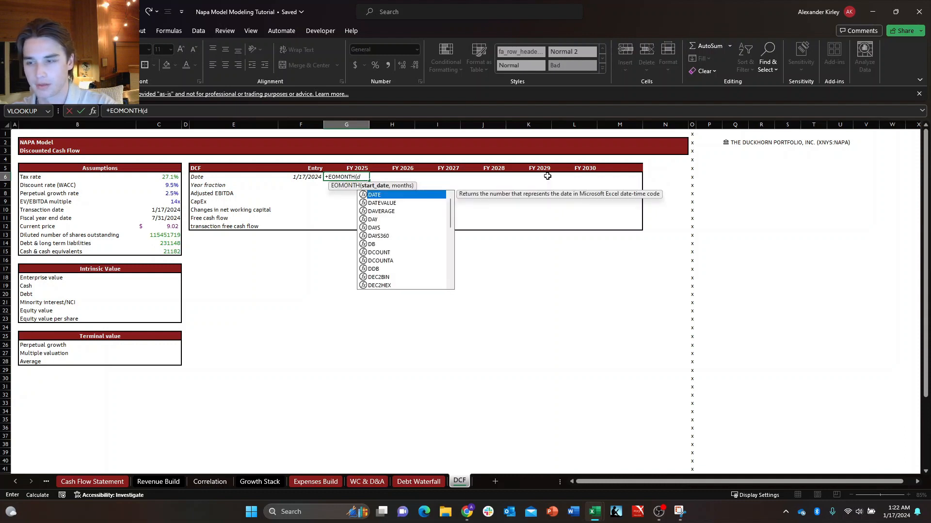
pyautogui.press('Tab')
pyautogui.press('Left')
pyautogui.press('Left')
pyautogui.press('Left')
pyautogui.press('Down')
pyautogui.press('Down')
pyautogui.press('Down')
pyautogui.press('Down')
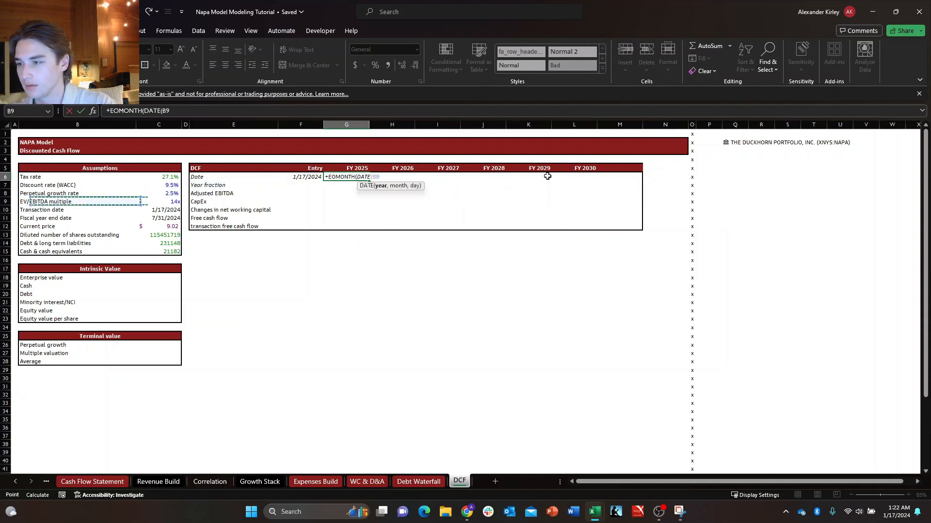
pyautogui.press('Up')
pyautogui.press('Up')
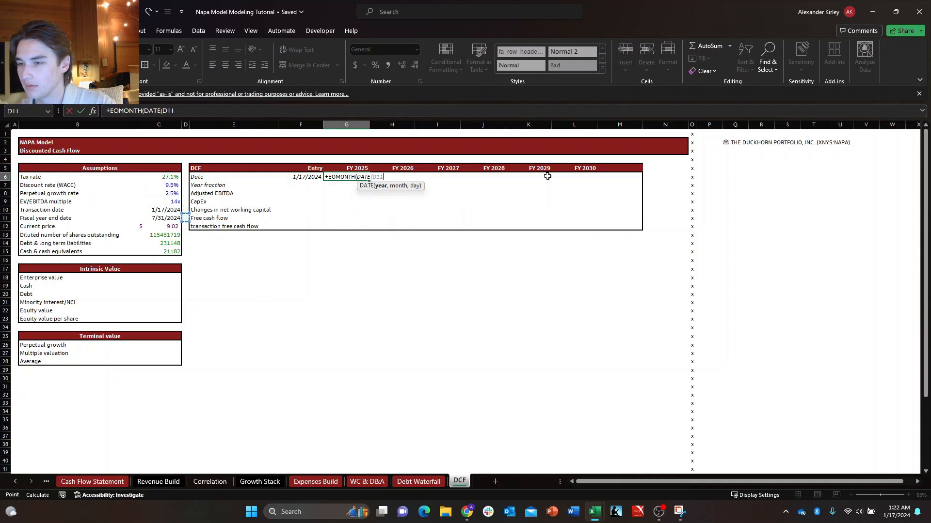
pyautogui.press('Escape')
# Calculate the FY 2025 date in G6 from the fiscal year end date with the formula +EOMONTH(C11,12).
pyautogui.write('+e')
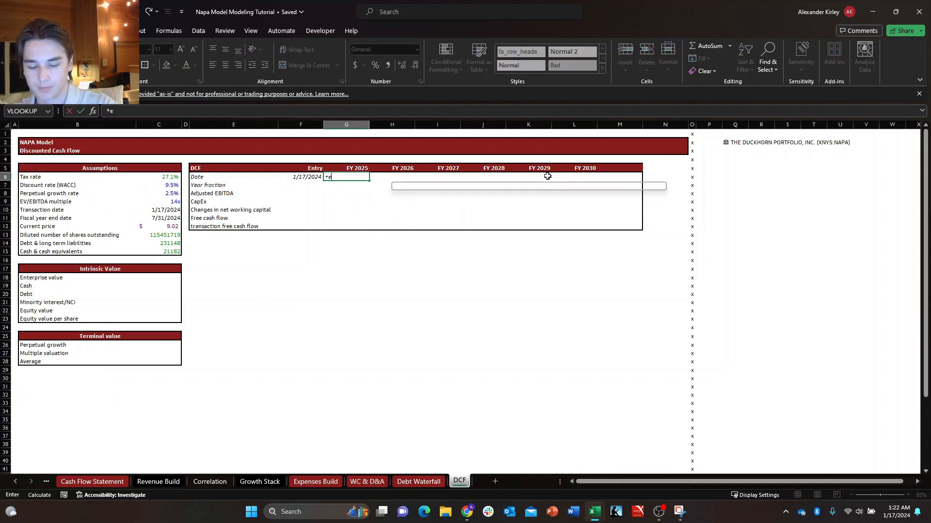
pyautogui.write('om')
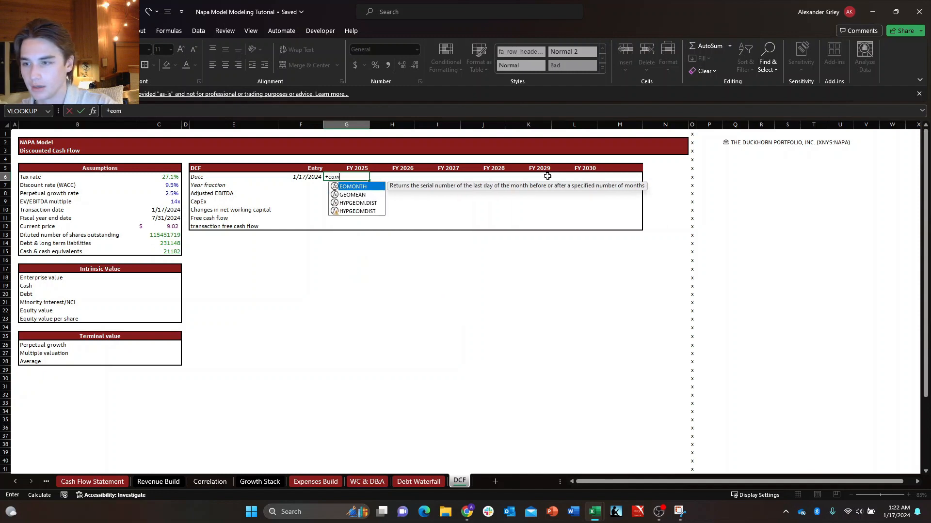
pyautogui.press('Tab')
pyautogui.press('Left')
pyautogui.press('Left')
pyautogui.press('Left')
pyautogui.press('Left')
pyautogui.press('Down')
pyautogui.press('Down')
pyautogui.press('Down')
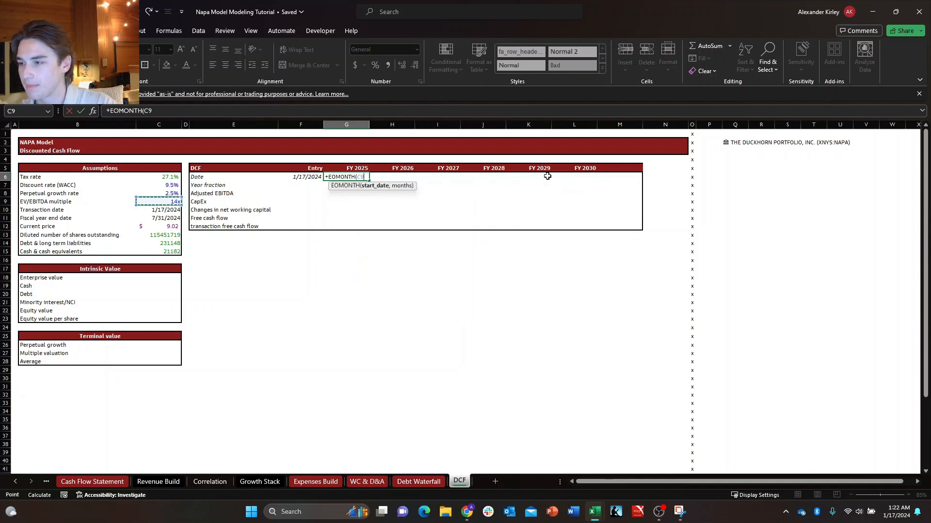
pyautogui.press('Down')
pyautogui.press('Down')
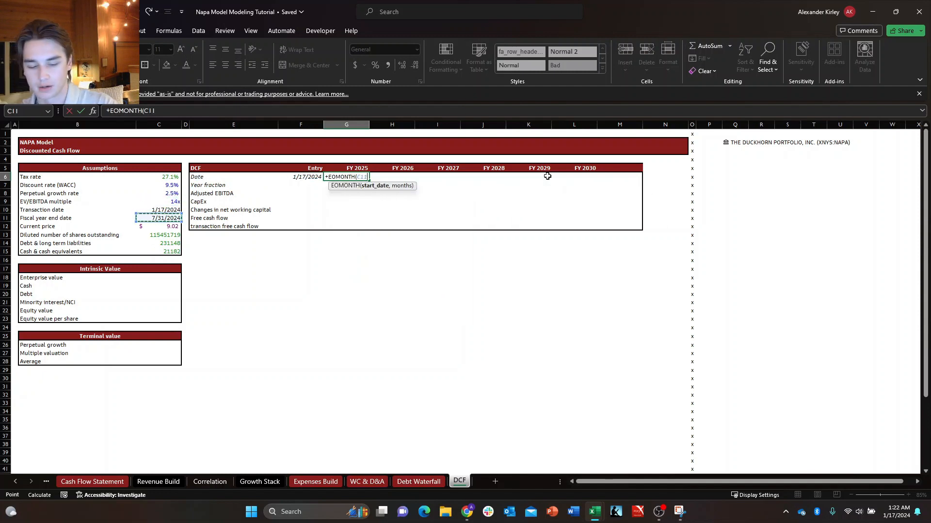
pyautogui.write(',')
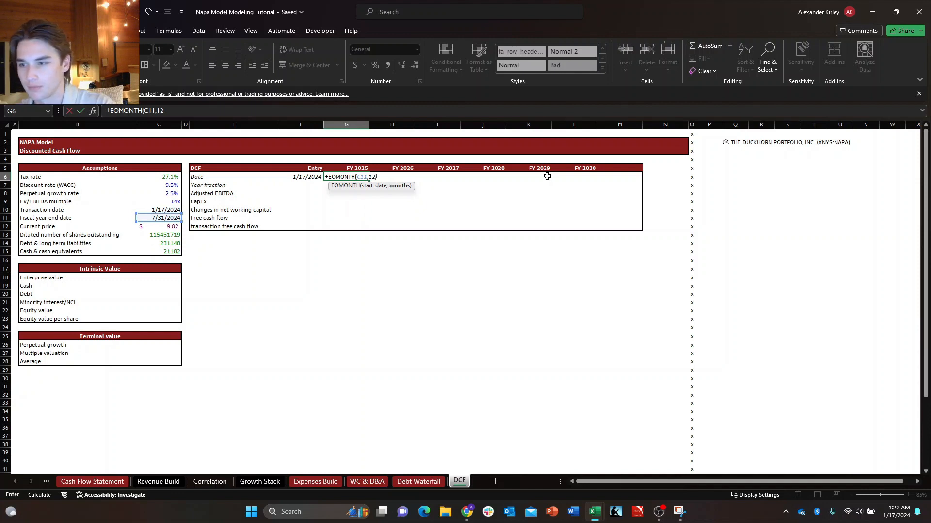
pyautogui.write('12')
pyautogui.press('Return')
# Copy the date formatting of the Entry date in F6 onto the FY 2025 date in G6.
pyautogui.press('Up')
pyautogui.press('Left')
pyautogui.hotkey('ctrl', 'c')
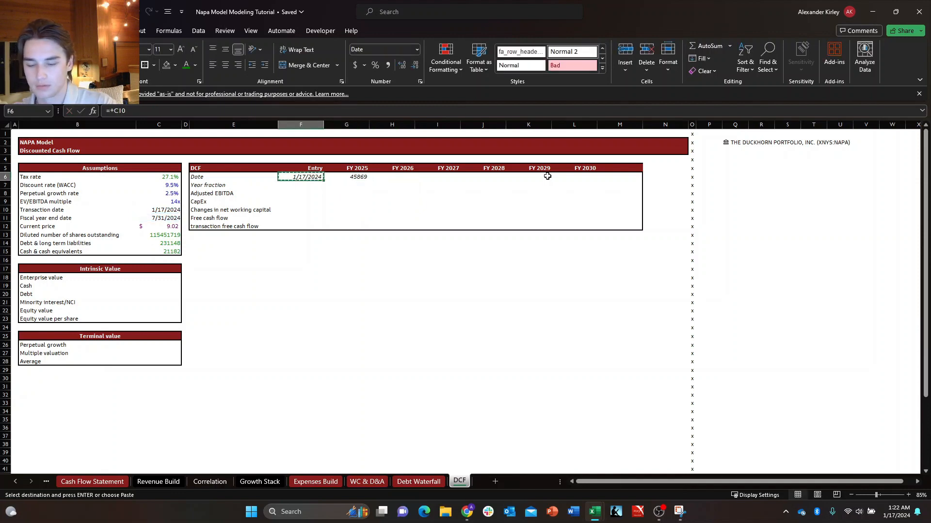
pyautogui.press('Right')
pyautogui.hotkey('alt', 'h')
pyautogui.press('v')
pyautogui.press('r')
pyautogui.press('Escape')
pyautogui.press('Down')
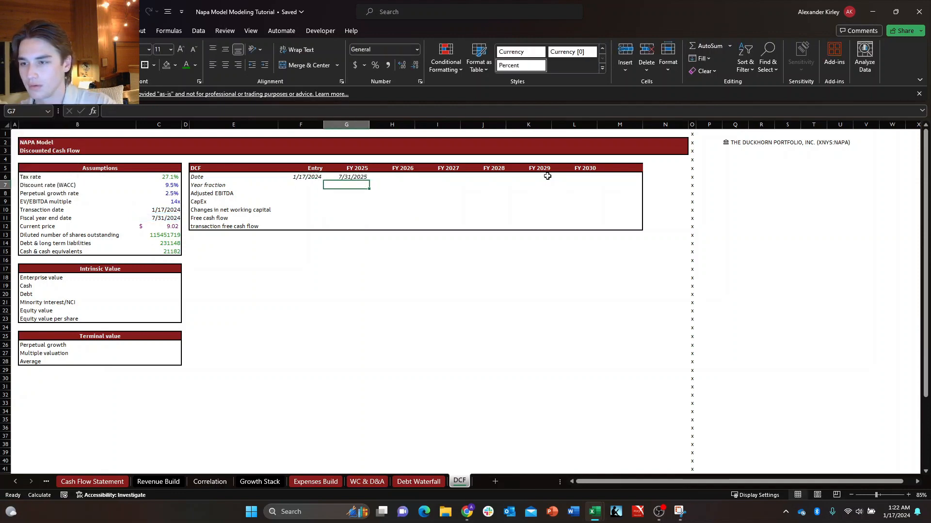
# Calculate the FY 2026 date in H6 from the FY 2025 date with the formula +EOMONTH(G6,12).
pyautogui.press('Up')
pyautogui.press('Right')
pyautogui.write('+')
pyautogui.press('Left')
pyautogui.press('Left')
pyautogui.press('Right')
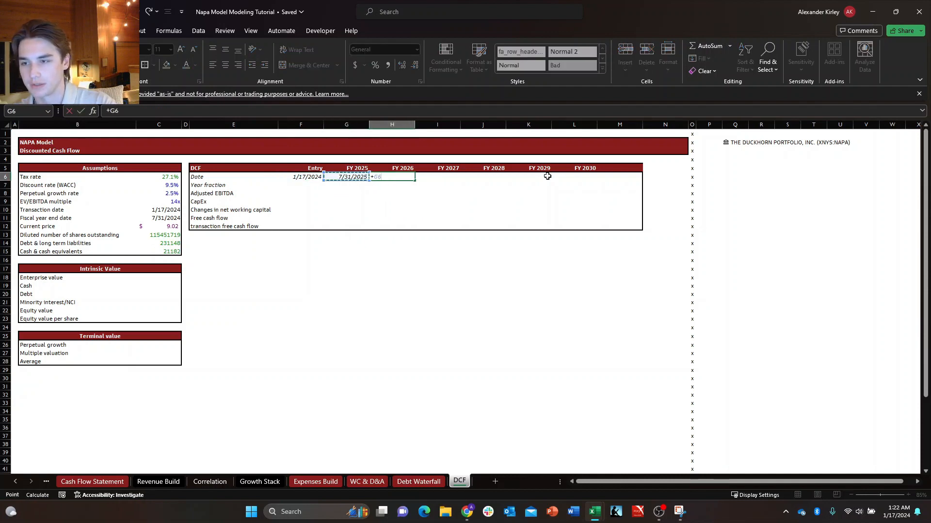
pyautogui.press('BackSpace')
pyautogui.press('BackSpace')
pyautogui.write('EOMONTH(')
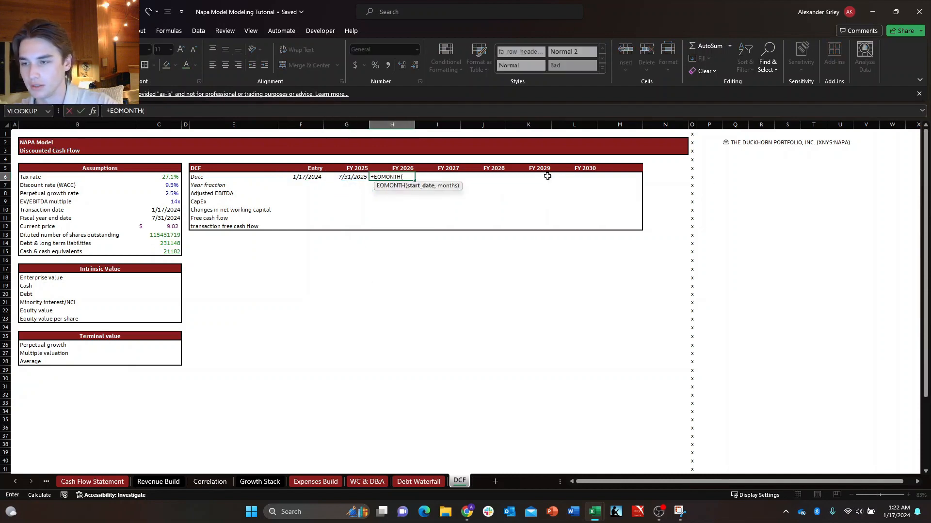
pyautogui.press('Left')
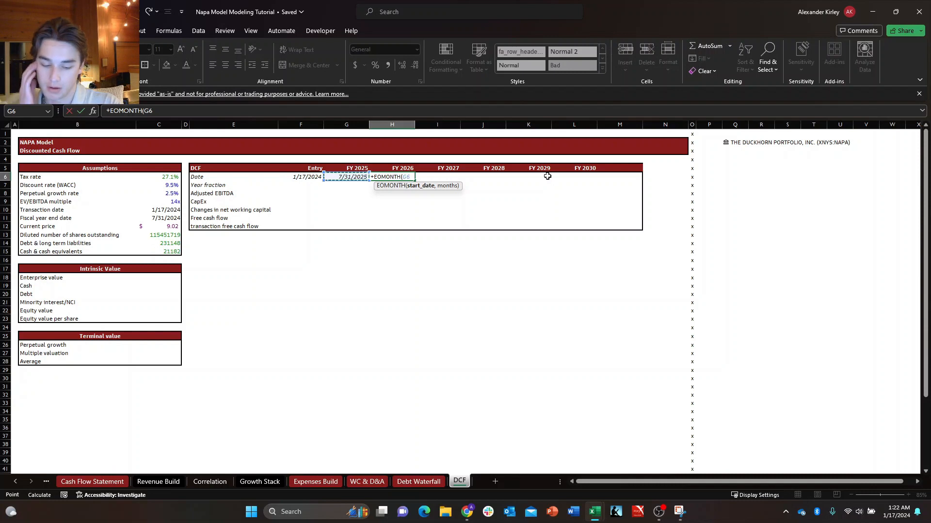
pyautogui.write(',12)')
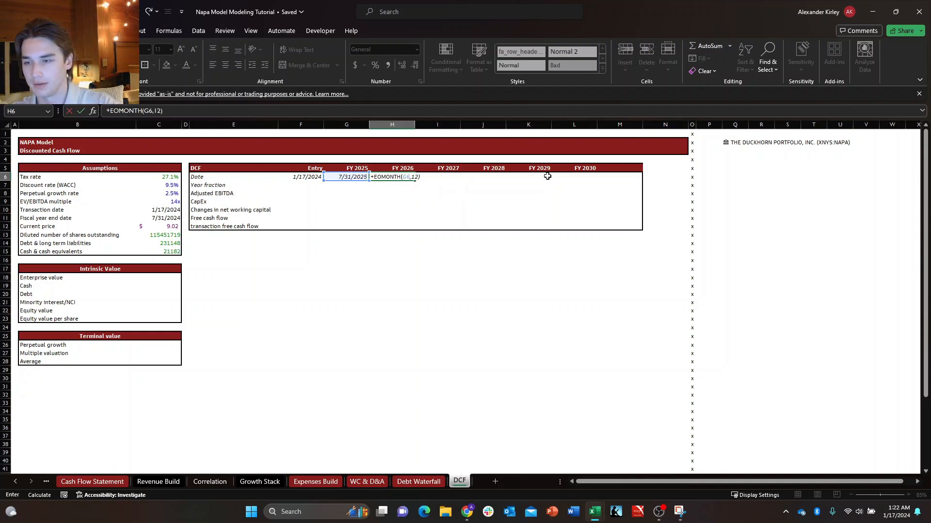
pyautogui.press('Return')
# Fill the FY 2026 date formula across the date row through FY 2030 in L6.
pyautogui.press('Up')
pyautogui.hotkey('shift', 'Right')
pyautogui.hotkey('shift', 'Right')
pyautogui.hotkey('shift', 'Right')
pyautogui.hotkey('shift', 'Right')
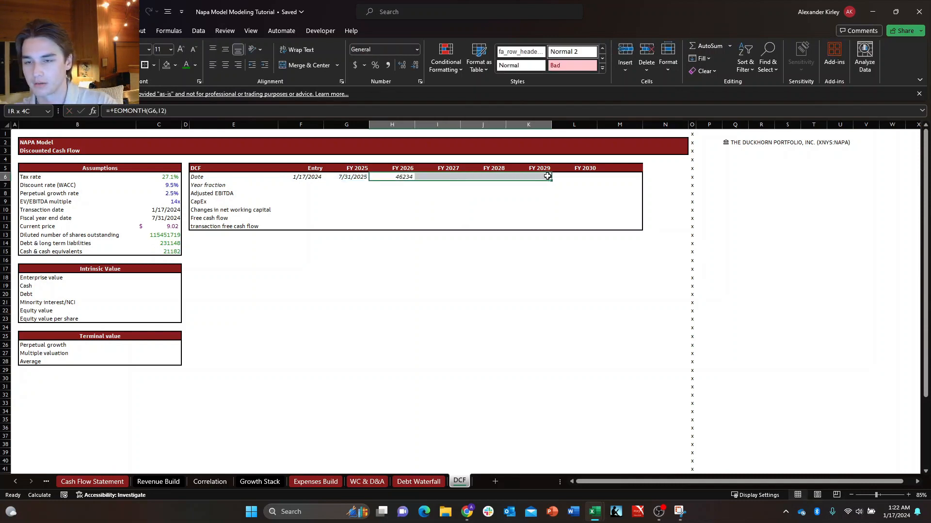
pyautogui.hotkey('ctrl', 'r')
# Copy the date formatting of the FY 2025 date in G6 onto the FY 2026 to FY 2030 dates in H6:L6.
pyautogui.press('Left')
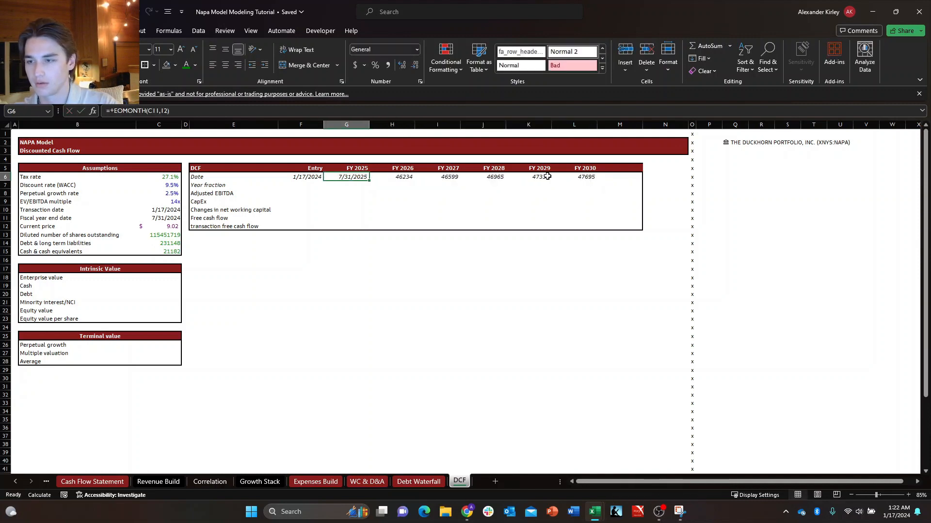
pyautogui.hotkey('ctrl', 'c')
pyautogui.press('Right')
pyautogui.hotkey('shift', 'Right')
pyautogui.hotkey('shift', 'Right')
pyautogui.hotkey('shift', 'Right')
pyautogui.hotkey('shift', 'Right')
pyautogui.hotkey('ctrl', 'alt', 'v')
pyautogui.press('t')
pyautogui.press('Return')
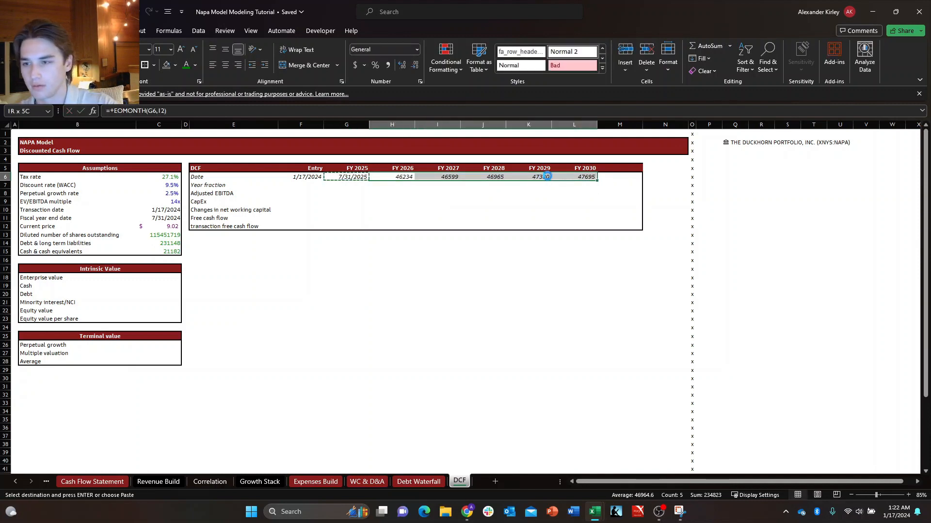
pyautogui.press('Escape')
pyautogui.press('Down')
pyautogui.press('Right')
pyautogui.press('Up')
pyautogui.press('Left')
pyautogui.press('Left')
pyautogui.press('Left')
pyautogui.press('Down')
pyautogui.press('Down')
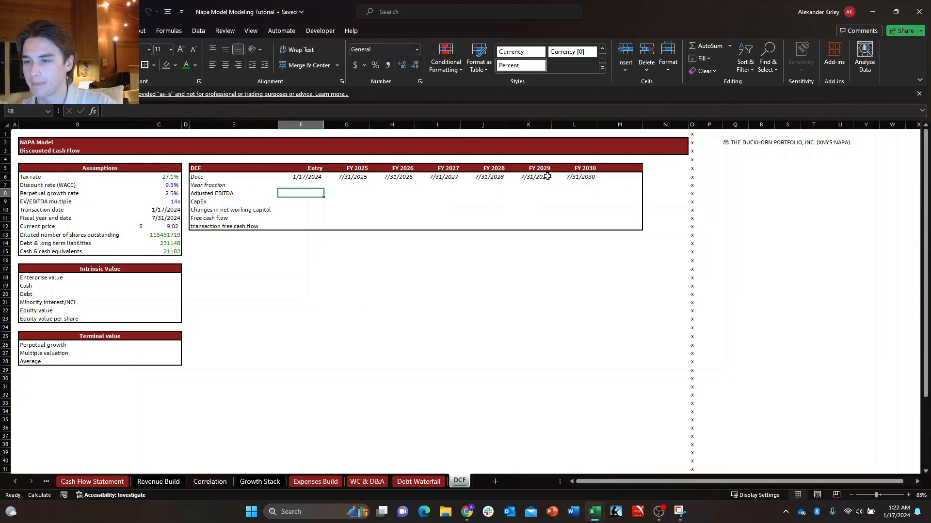
# Enter the column header Exit in M5 of the DCF table, beside FY 2030.
pyautogui.press('Up')
pyautogui.press('Up')
pyautogui.press('Up')
pyautogui.press('Right')
pyautogui.press('Right')
pyautogui.press('Right')
pyautogui.press('Right')
pyautogui.press('Right')
pyautogui.press('Right')
pyautogui.press('Right')
pyautogui.press('Right')
pyautogui.press('Right')
pyautogui.press('Left')
pyautogui.press('Left')
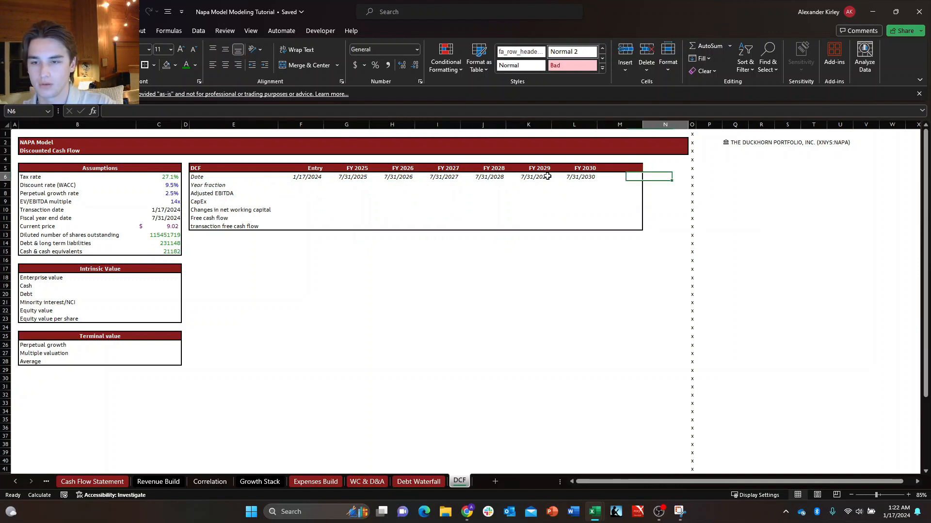
pyautogui.write('Exit')
pyautogui.press('Return')
pyautogui.press('Left')
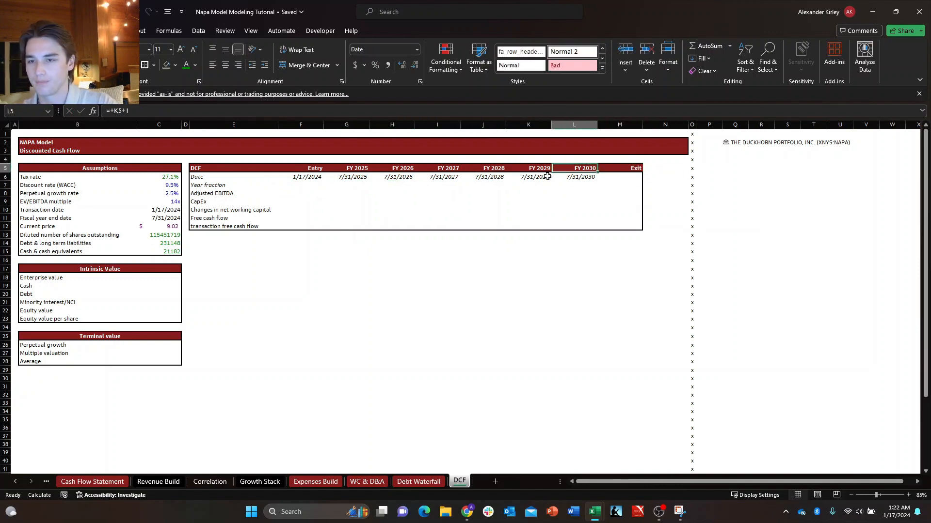
pyautogui.press('Left')
pyautogui.press('Left')
pyautogui.press('Down')
pyautogui.press('Left')
pyautogui.press('Left')
pyautogui.press('Left')
pyautogui.press('Down')
pyautogui.press('Left')
pyautogui.press('Up')
pyautogui.press('Right')
pyautogui.press('Down')
pyautogui.press('Left')
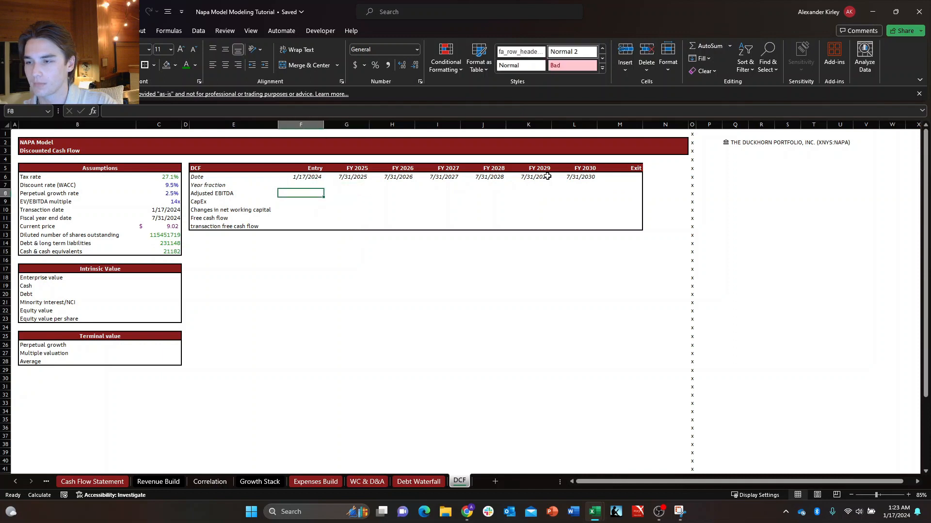
pyautogui.press('Up')
pyautogui.press('Down')
pyautogui.press('Up')
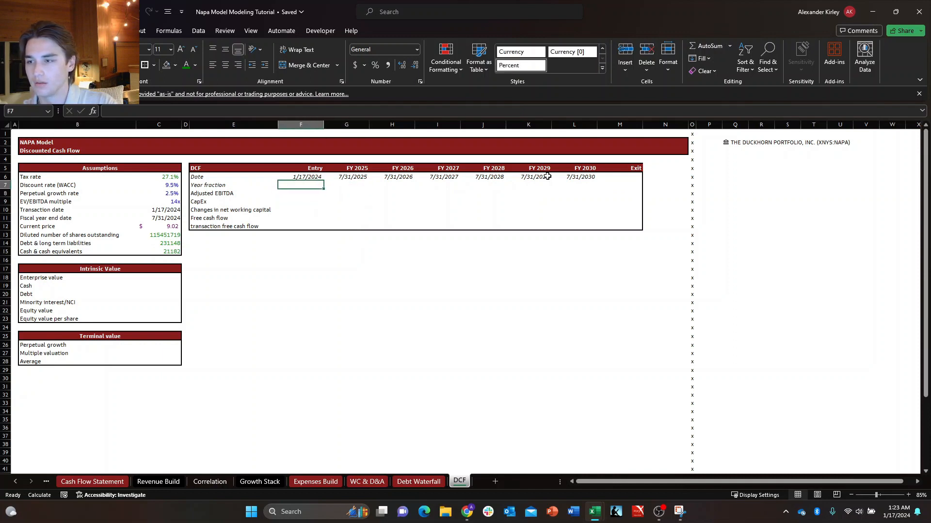
pyautogui.press('Down')
pyautogui.press('Right')
pyautogui.press('Up')
pyautogui.press('Left')
pyautogui.press('Down')
pyautogui.press('Right')
pyautogui.press('Up')
pyautogui.press('Left')
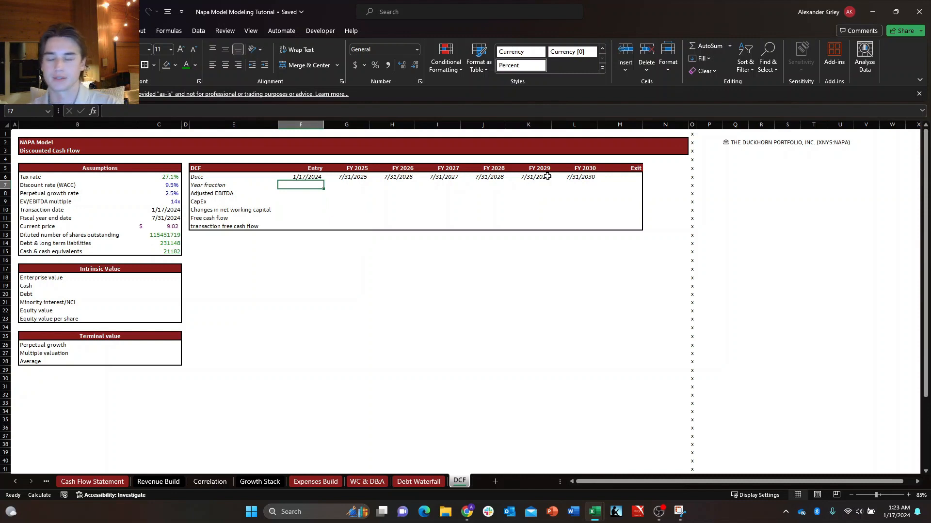
pyautogui.press('Up')
pyautogui.press('Down')
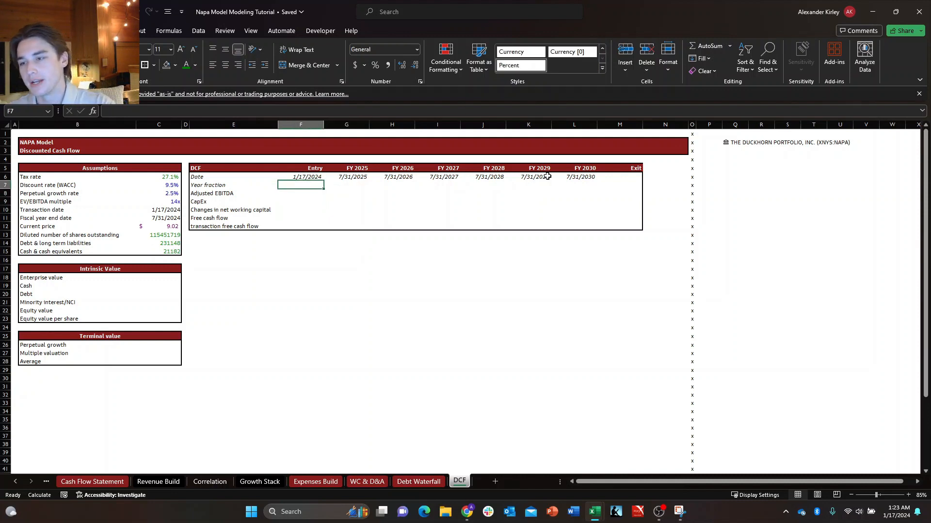
pyautogui.press('Up')
pyautogui.press('Left')
pyautogui.press('Right')
pyautogui.press('Down')
pyautogui.press('Up')
pyautogui.press('Down')
pyautogui.press('Right')
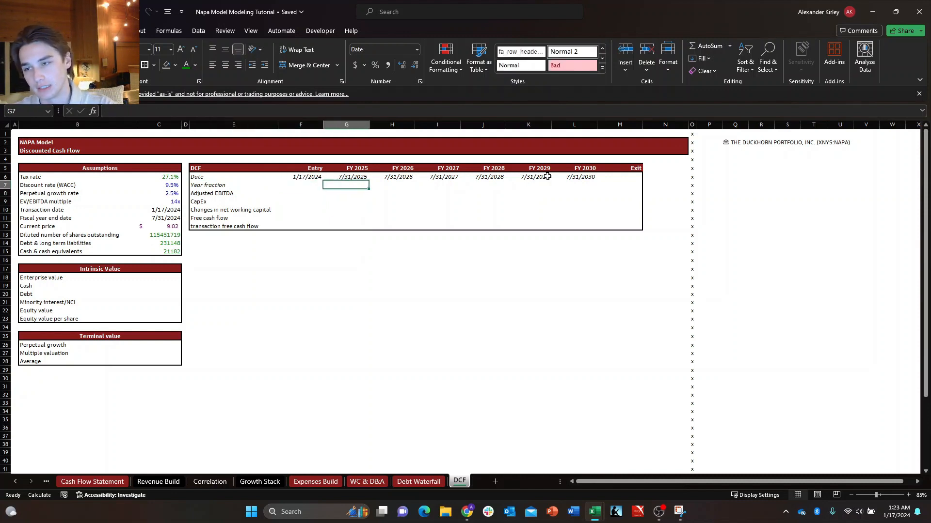
pyautogui.press('Up')
pyautogui.press('Left')
pyautogui.press('Down')
pyautogui.press('Down')
pyautogui.press('Down')
pyautogui.press('Right')
pyautogui.press('Right')
pyautogui.press('Up')
pyautogui.press('Up')
pyautogui.press('Up')
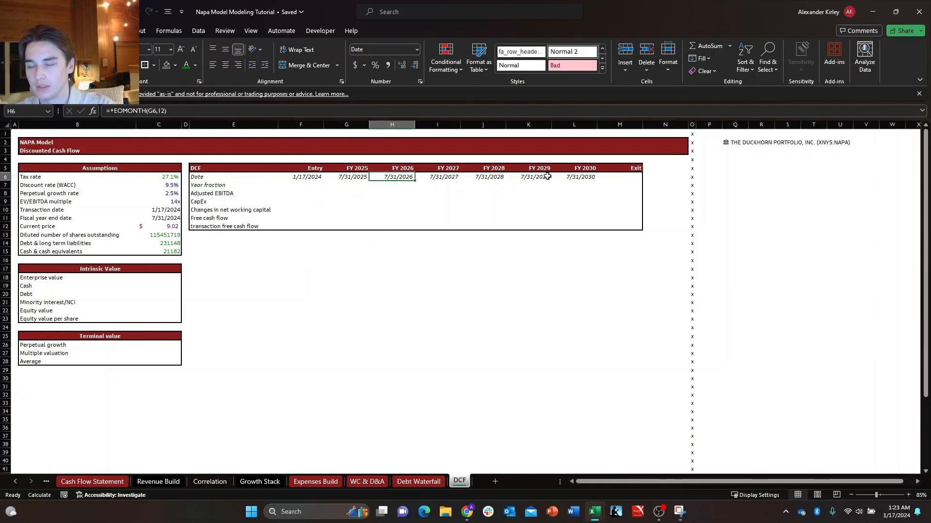
pyautogui.press('Left')
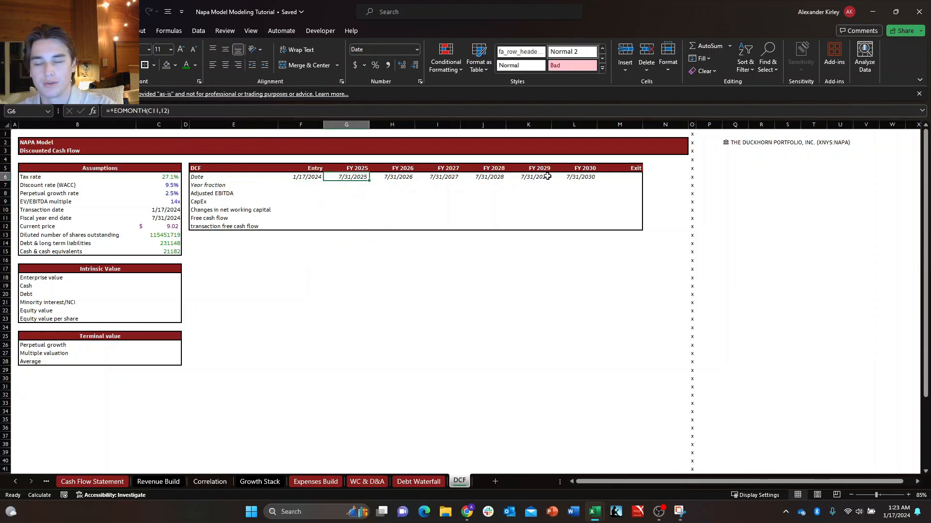
pyautogui.press('Down')
pyautogui.press('Up')
pyautogui.press('Down')
pyautogui.press('Right')
pyautogui.press('Up')
pyautogui.press('Left')
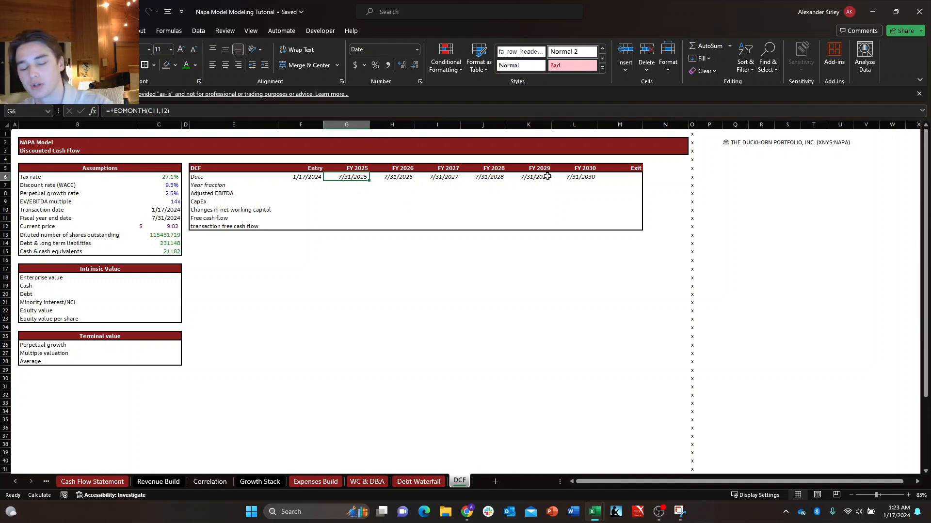
pyautogui.press('Down')
pyautogui.press('Left')
pyautogui.press('Up')
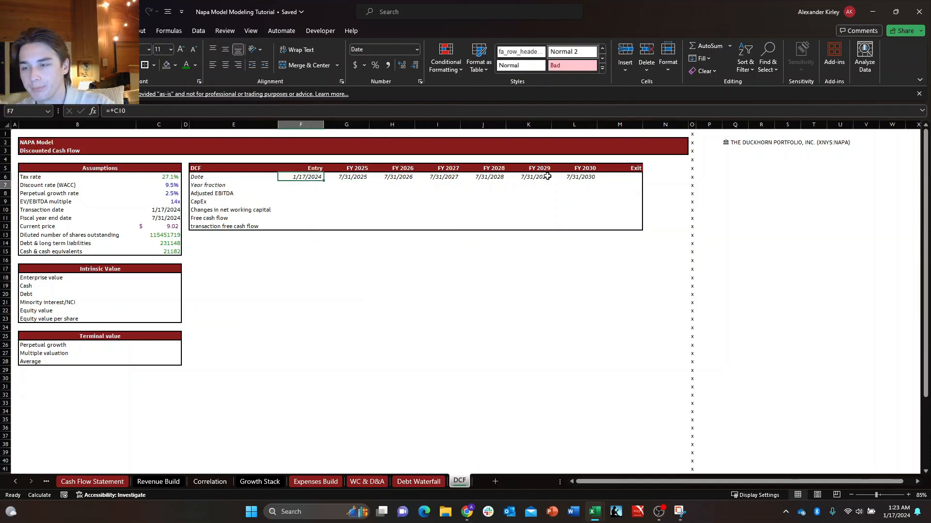
pyautogui.press('Down')
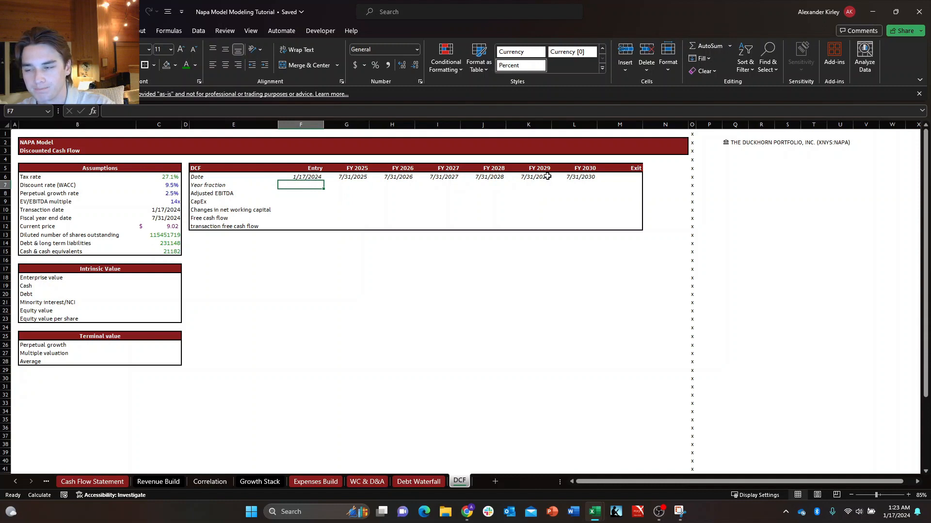
pyautogui.press('Up')
pyautogui.press('Down')
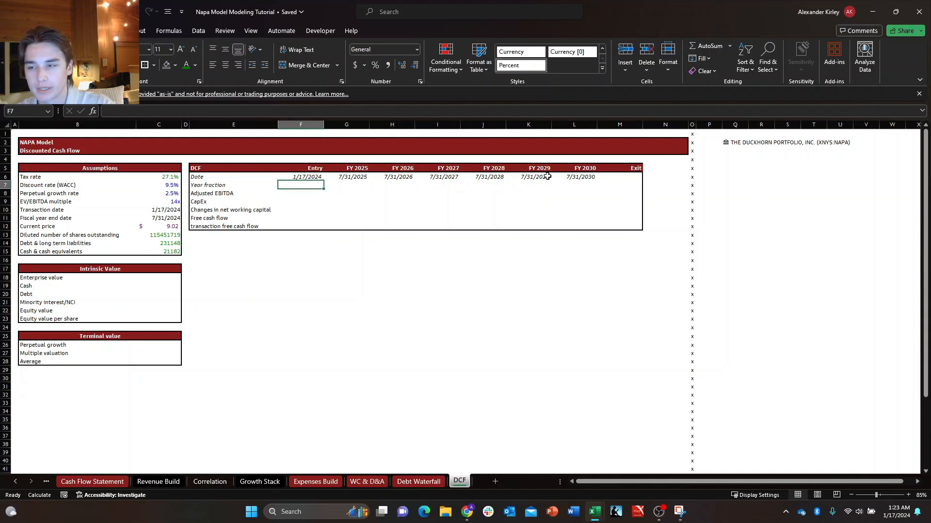
pyautogui.press('Down')
pyautogui.press('Up')
pyautogui.press('Left')
pyautogui.press('Right')
pyautogui.press('Up')
pyautogui.press('Down')
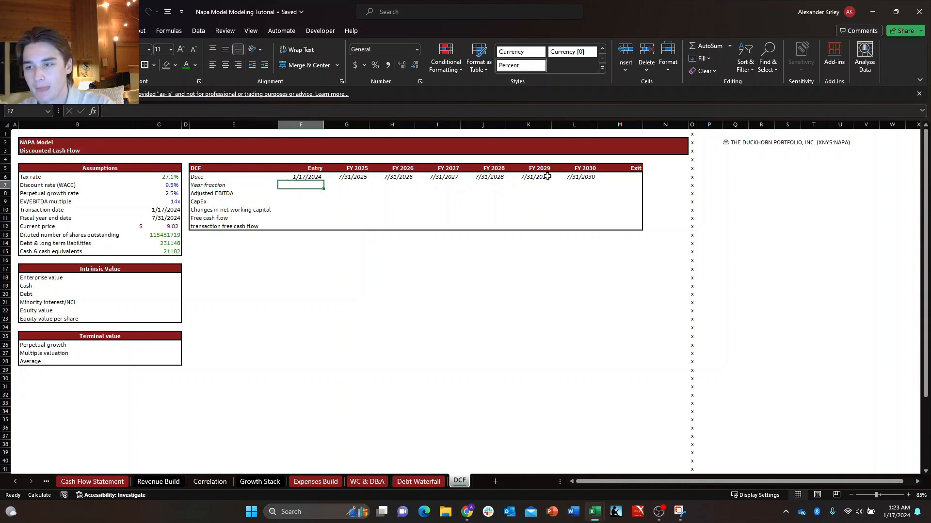
pyautogui.press('Down')
pyautogui.press('Up')
pyautogui.press('Up')
pyautogui.press('Down')
# Capitalize the first letter of the row label in E12 so it reads Transaction free cash flow.
pyautogui.press('Down')
pyautogui.press('Left')
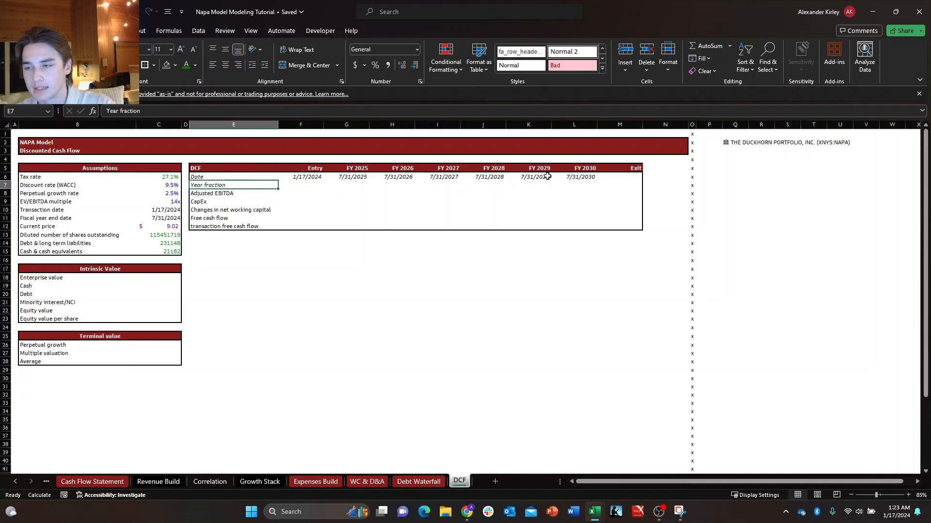
pyautogui.press('Right')
pyautogui.press('Left')
pyautogui.press('Right')
pyautogui.press('Left')
pyautogui.press('Right')
pyautogui.press('Down')
pyautogui.press('Down')
pyautogui.press('Down')
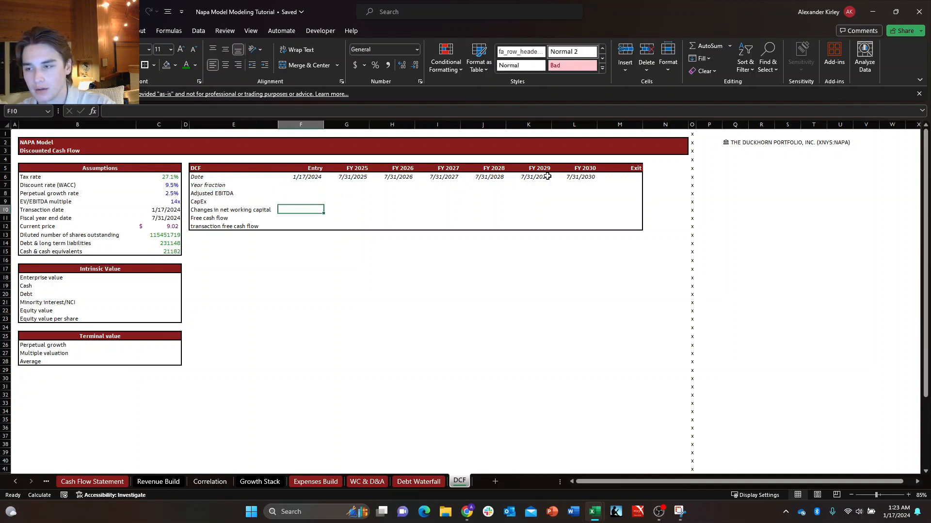
pyautogui.press('Down')
pyautogui.press('Down')
pyautogui.press('Left')
pyautogui.press('F2')
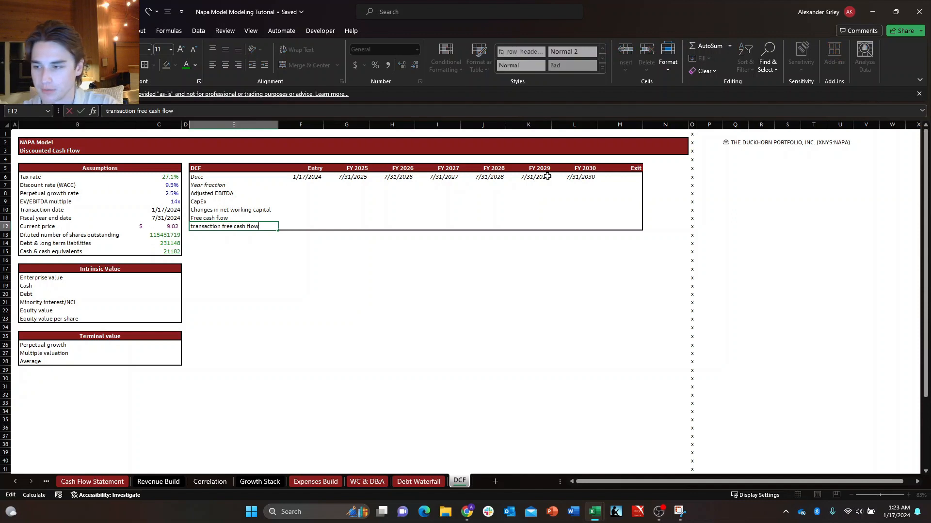
pyautogui.press('Home')
pyautogui.press('Delete')
pyautogui.write('T')
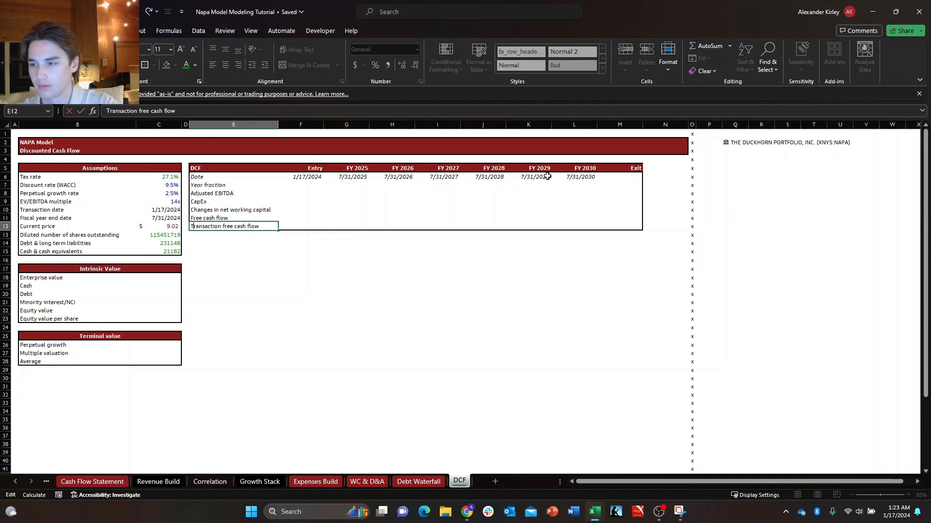
pyautogui.press('Return')
# Calculate the Entry year fraction in F7 with the formula +YEARFRAC(F6,C11) and format it as a percentage.
pyautogui.press('Right')
pyautogui.press('Up')
pyautogui.press('Up')
pyautogui.press('Up')
pyautogui.press('Up')
pyautogui.press('Up')
pyautogui.press('Up')
pyautogui.press('Up')
pyautogui.press('Down')
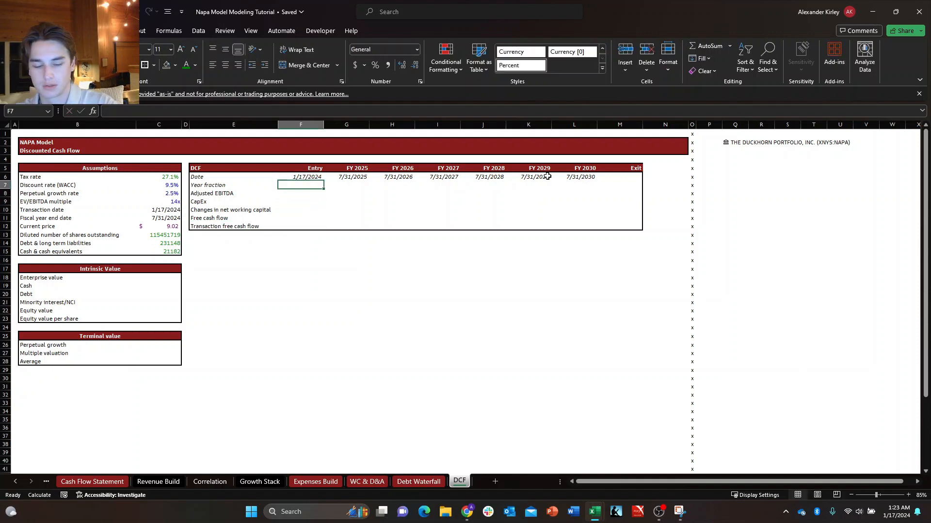
pyautogui.write('+')
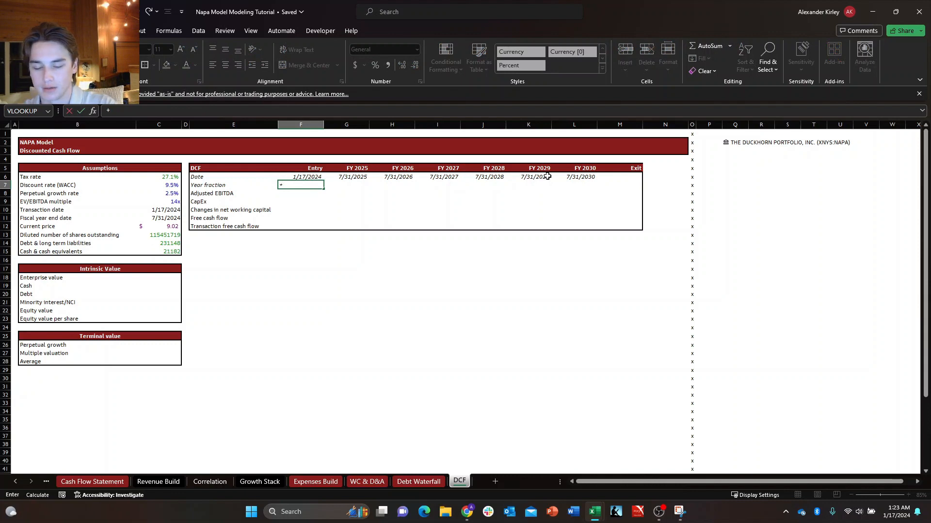
pyautogui.write('yearf')
pyautogui.press('Tab')
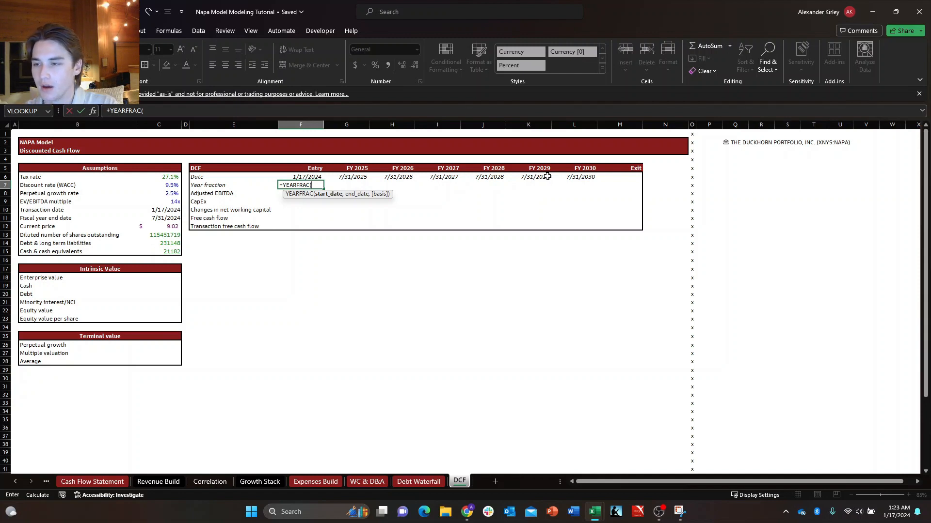
pyautogui.press('Up')
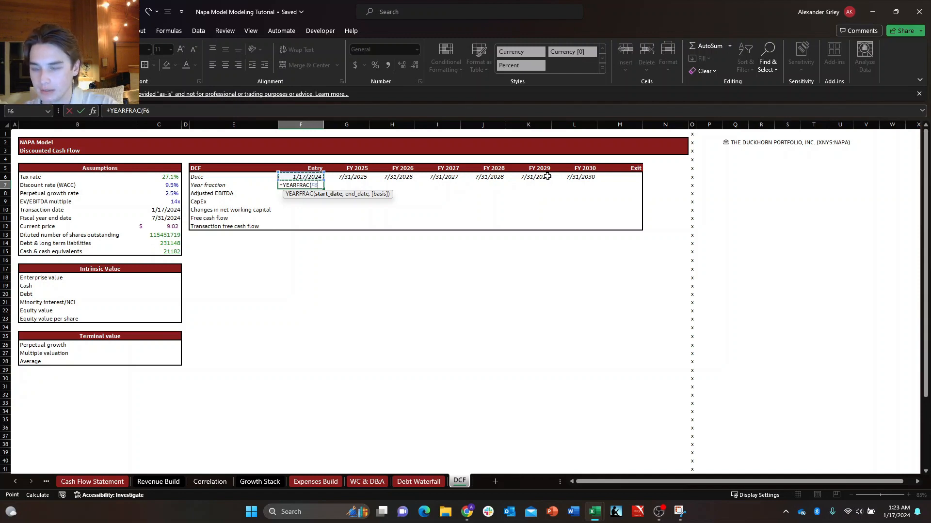
pyautogui.write(',')
pyautogui.press('Left')
pyautogui.press('Left')
pyautogui.press('Left')
pyautogui.press('Down')
pyautogui.press('Down')
pyautogui.press('Down')
pyautogui.press('Down')
pyautogui.press('Down')
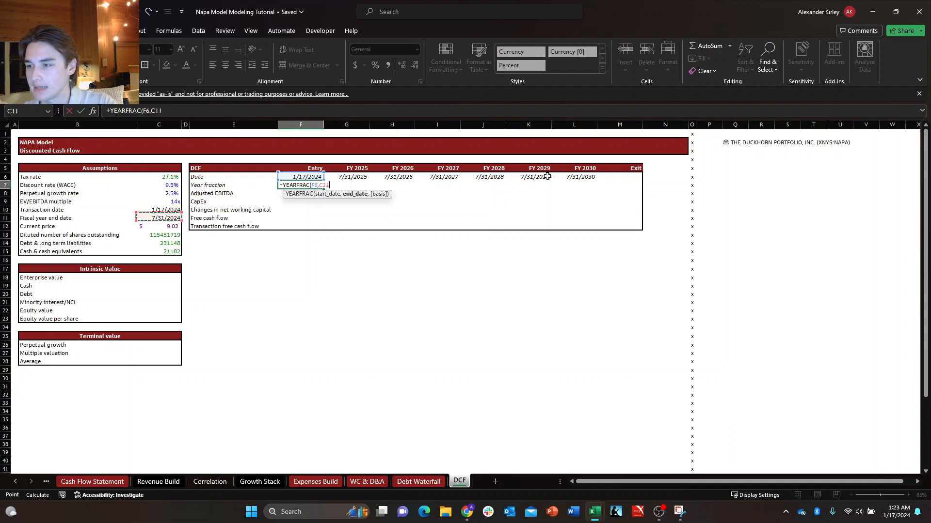
pyautogui.press('Up')
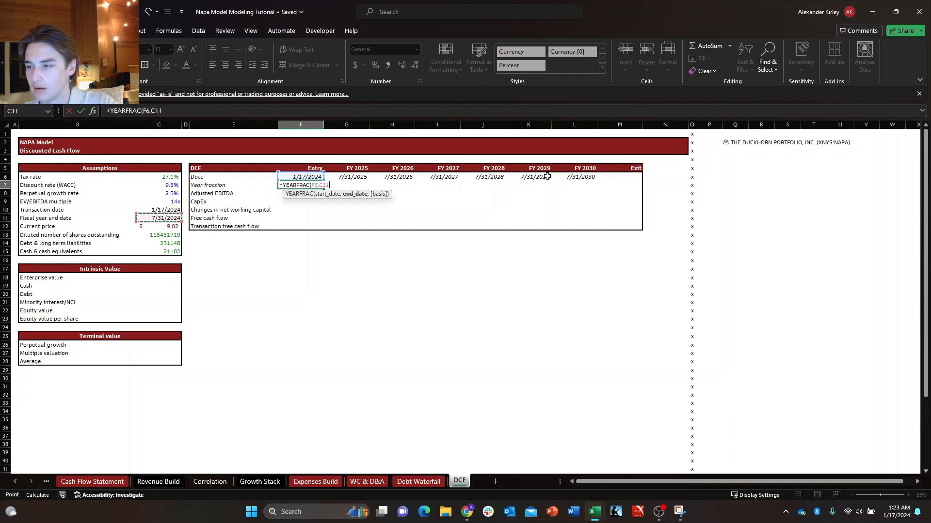
pyautogui.write(')')
pyautogui.press('Return')
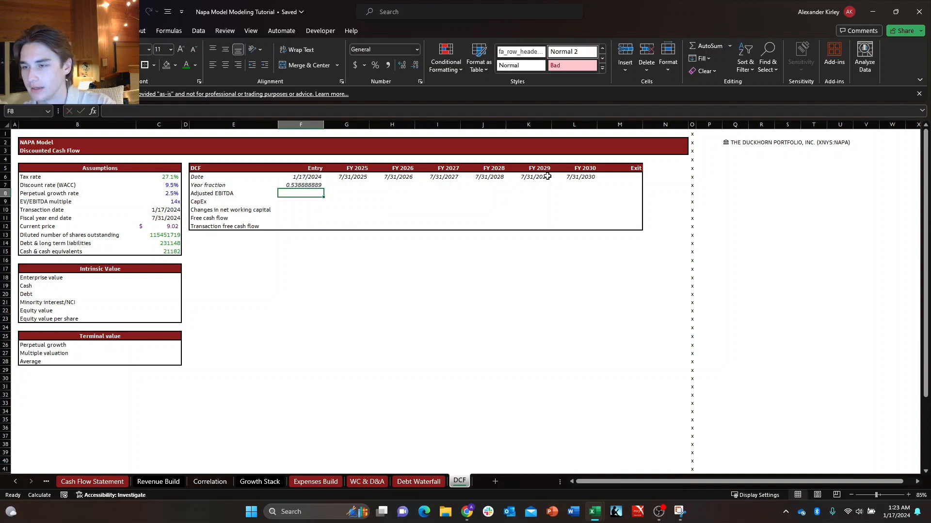
pyautogui.press('Up')
pyautogui.hotkey('ctrl', 'shift', '5')
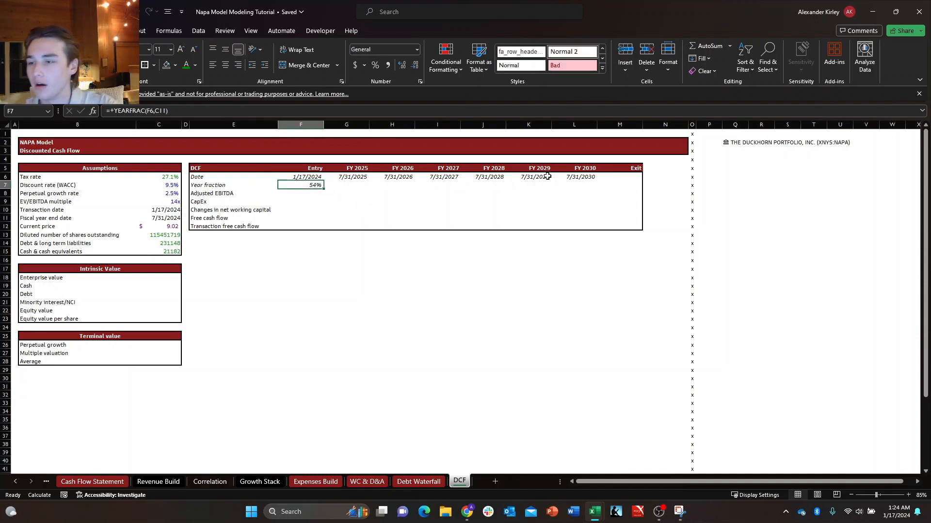
pyautogui.press('Right')
pyautogui.press('Down')
pyautogui.press('Right')
pyautogui.press('Left')
pyautogui.press('Up')
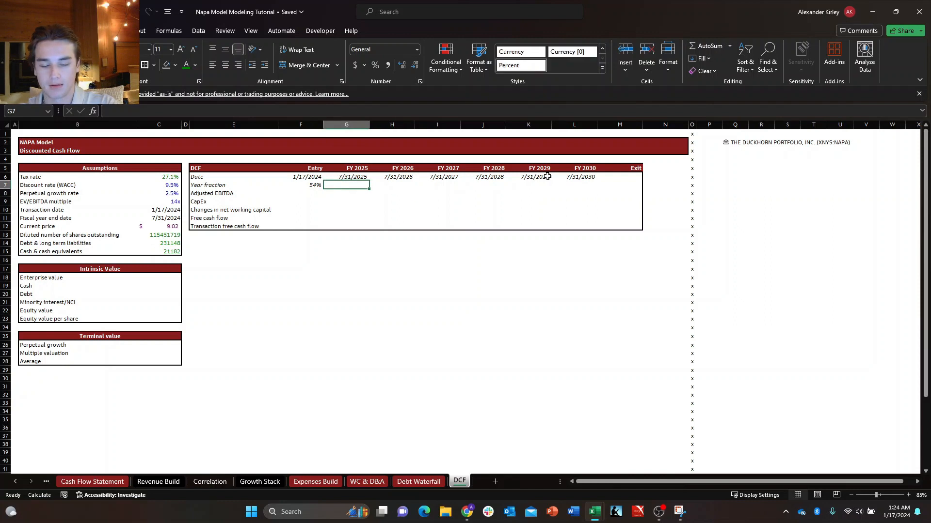
pyautogui.write('+yea')
pyautogui.press('Tab')
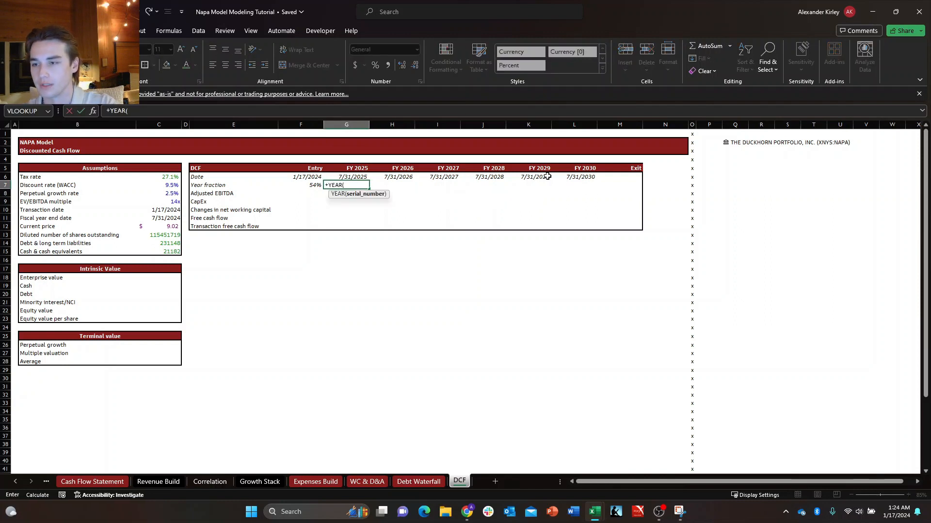
pyautogui.press('Escape')
# Calculate the FY 2025 year fraction in G7 with the formula +YEARFRAC(C11,G6).
pyautogui.write('+yearf')
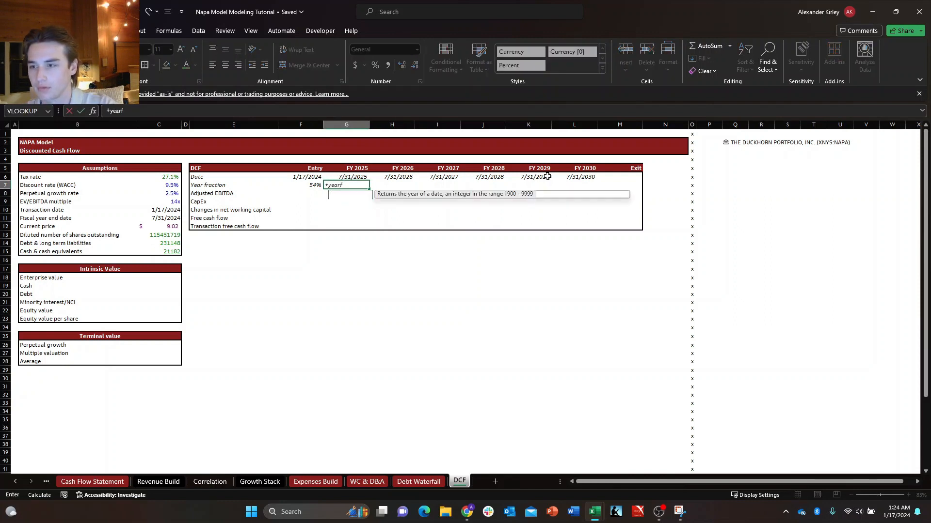
pyautogui.press('Tab')
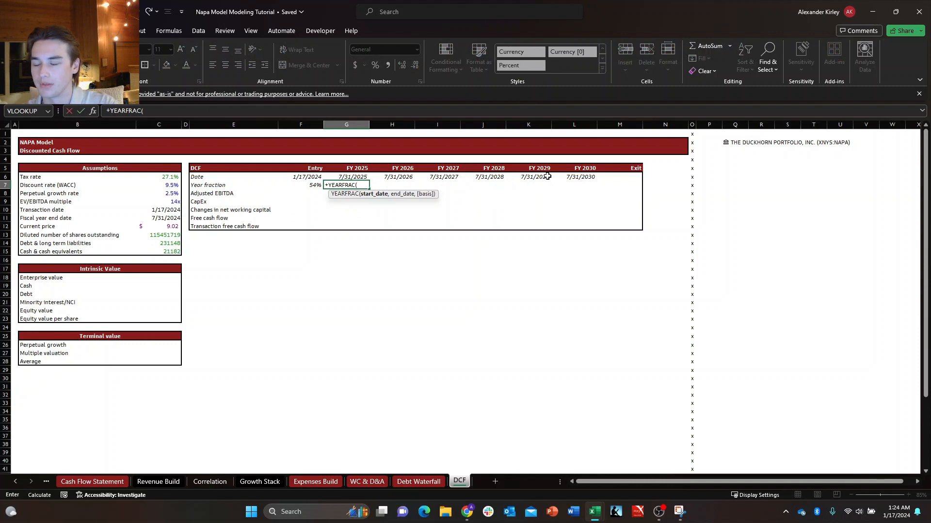
pyautogui.press('Up')
pyautogui.press('Down')
pyautogui.press('Left')
pyautogui.press('Left')
pyautogui.press('Left')
pyautogui.press('Left')
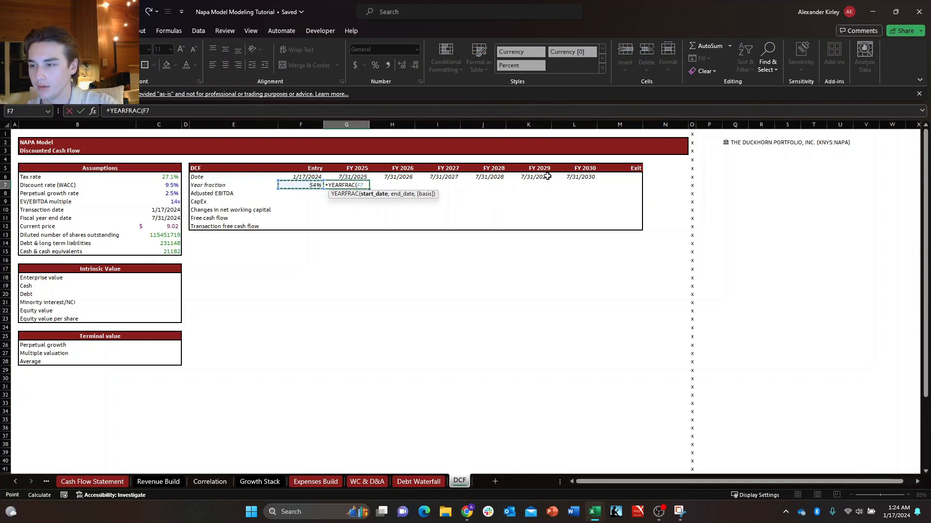
pyautogui.press('Down')
pyautogui.press('Down')
pyautogui.press('Down')
pyautogui.press('Left')
pyautogui.press('Right')
pyautogui.press('Down')
pyautogui.press('Down')
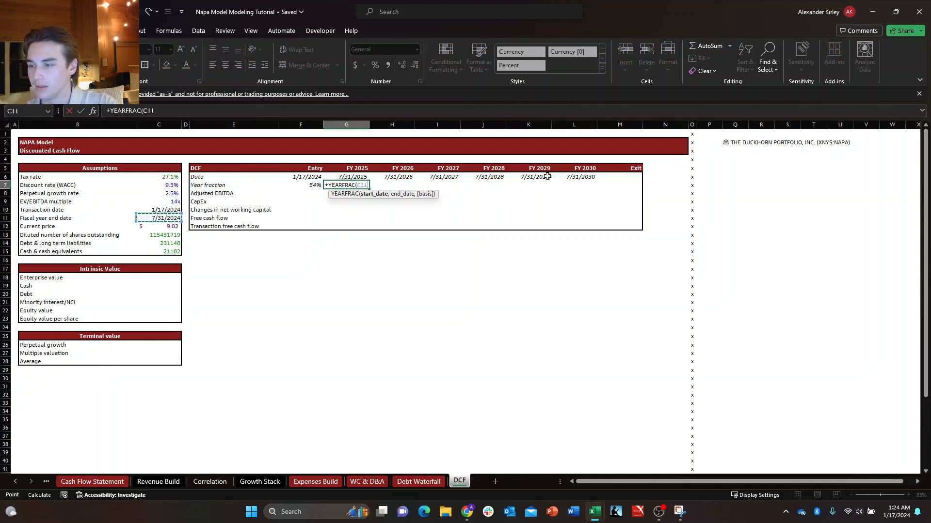
pyautogui.press('Up')
pyautogui.write(',')
pyautogui.press('Up')
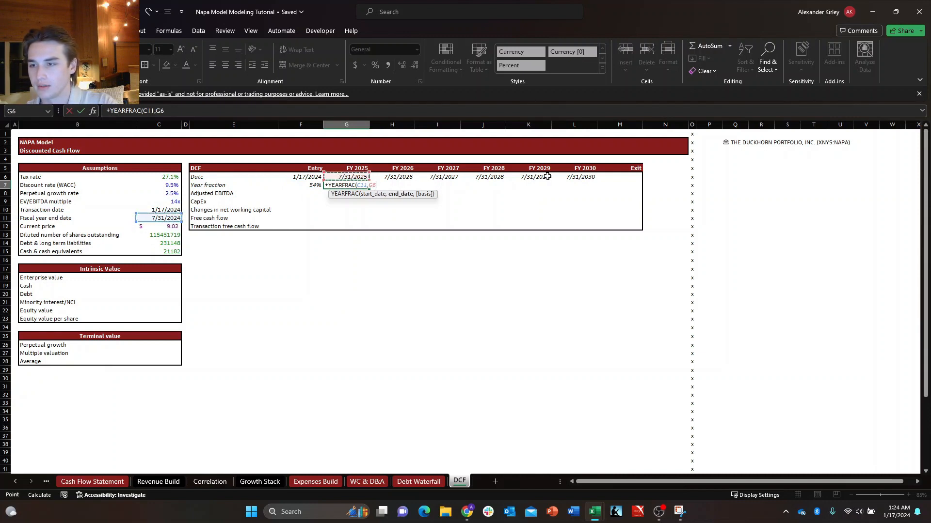
pyautogui.press('Up')
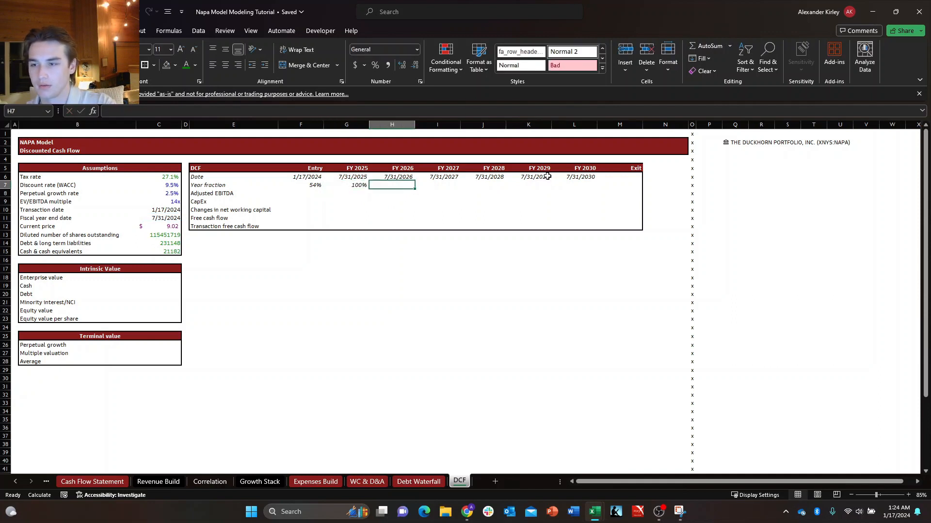
# Copy the year fraction formula from G7 into H7 and change its start date so it reads YEARFRAC(G6,H6).
pyautogui.press('Right')
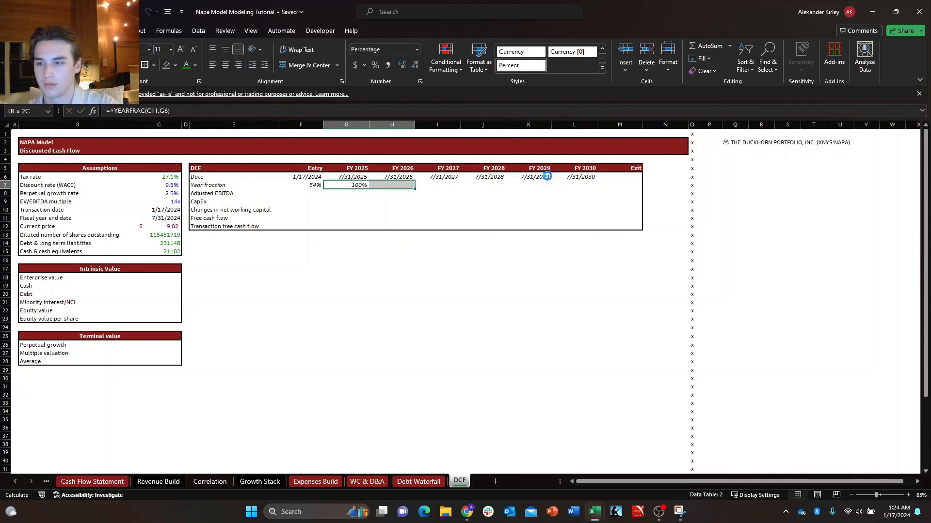
pyautogui.hotkey('ctrl', 'r')
pyautogui.press('F2')
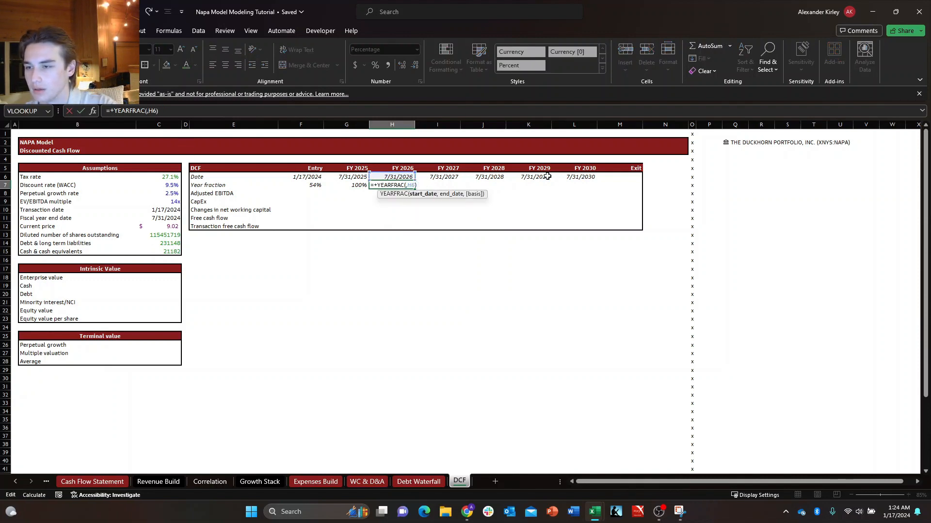
pyautogui.write('G6')
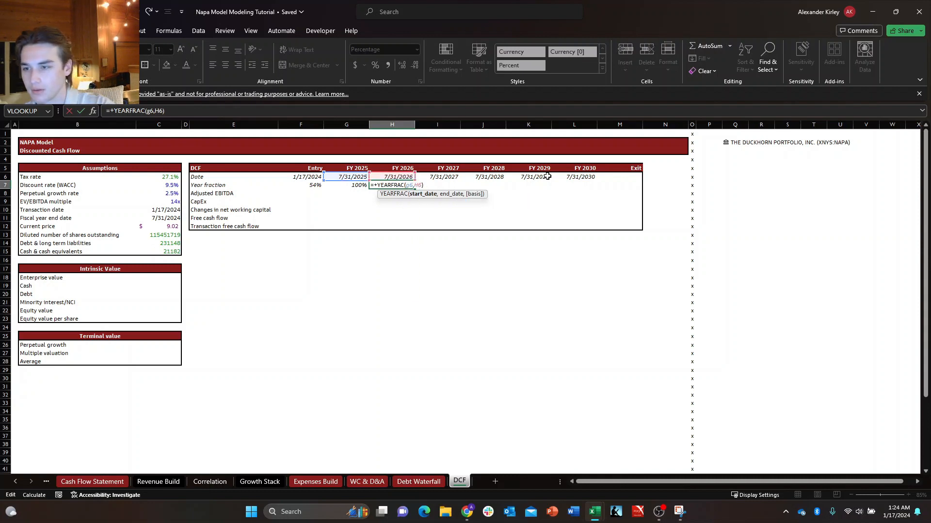
pyautogui.hotkey('ctrl', 'Return')
# Fill the FY 2026 year fraction formula in H7 across FY 2027 to FY 2030 in I7:L7.
pyautogui.hotkey('shift', 'Right')
pyautogui.hotkey('shift', 'Right')
pyautogui.hotkey('shift', 'Right')
pyautogui.hotkey('shift', 'Right')
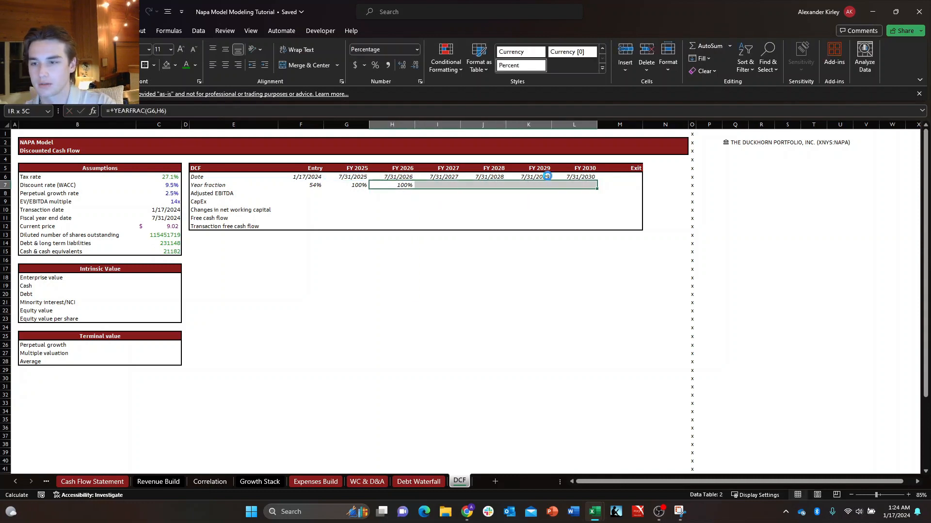
pyautogui.hotkey('ctrl', 'r')
# Try linking the Exit year fraction in M7 to the FY 2030 value with +L7, and clear the cell.
pyautogui.press('Right')
pyautogui.press('Right')
pyautogui.press('Right')
pyautogui.press('Right')
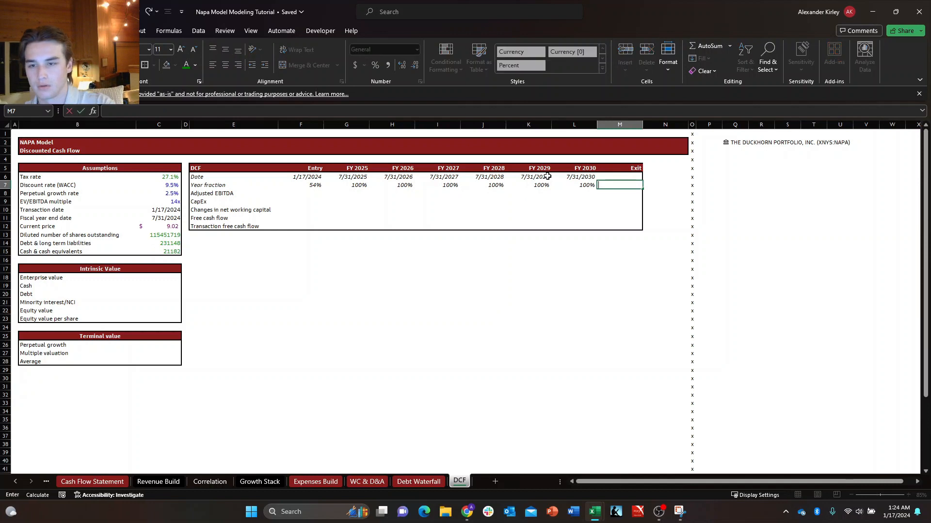
pyautogui.hotkey('ctrl', 'c')
pyautogui.press('Right')
pyautogui.write('+')
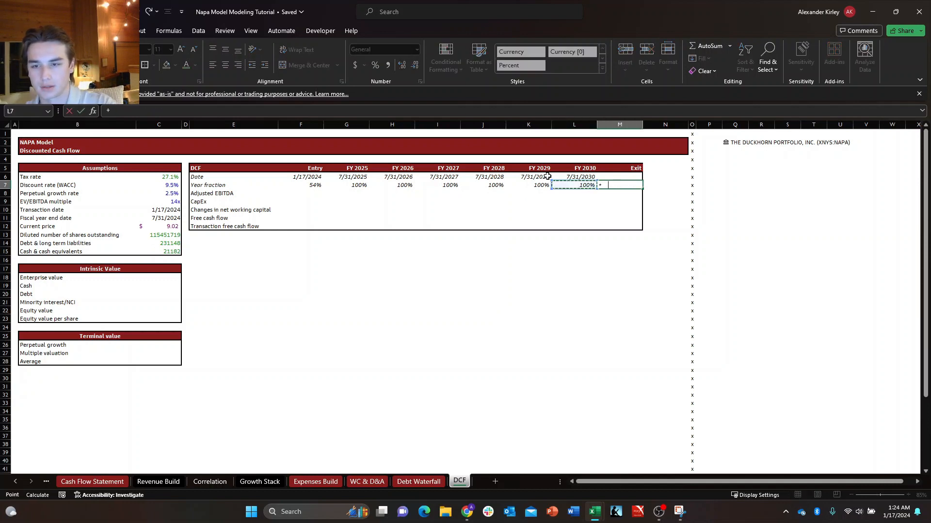
pyautogui.hotkey('ctrl', 'Return')
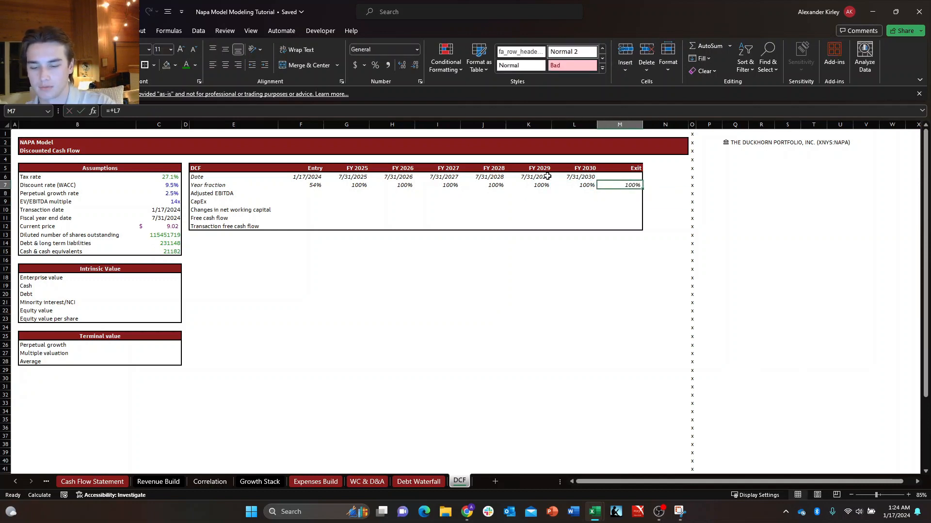
pyautogui.press('Delete')
# Link the Exit date in M6 to the FY 2030 date with the formula +L6.
pyautogui.press('Up')
pyautogui.write('+')
pyautogui.press('Left')
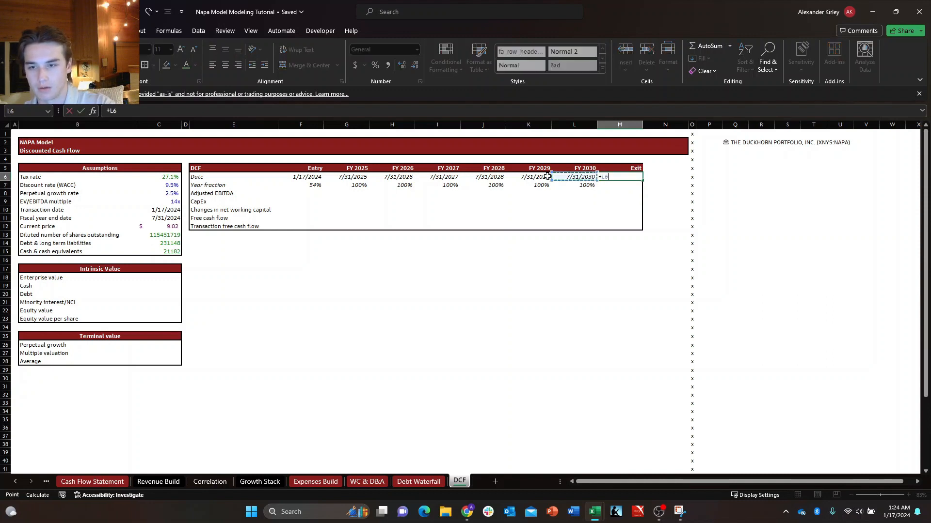
pyautogui.press('Return')
pyautogui.press('Up')
pyautogui.press('Left')
pyautogui.press('Left')
pyautogui.press('Left')
pyautogui.press('Left')
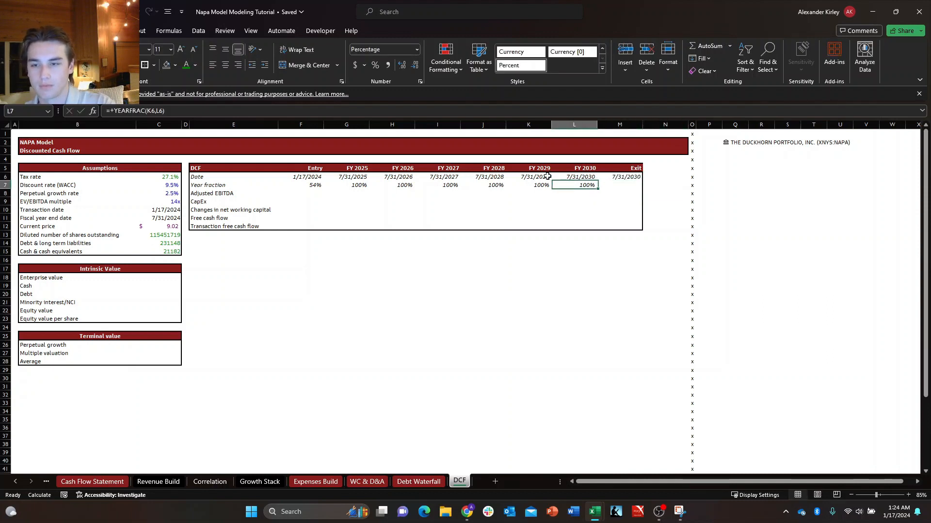
pyautogui.press('Down')
pyautogui.press('Down')
pyautogui.press('Down')
pyautogui.press('Left')
pyautogui.press('Right')
pyautogui.press('Up')
pyautogui.press('Up')
pyautogui.press('Left')
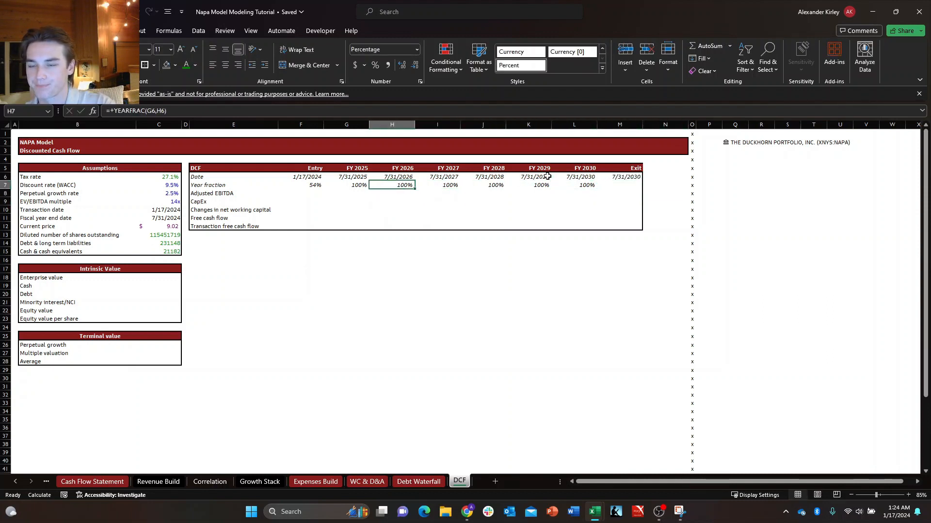
pyautogui.press('Right')
pyautogui.press('Right')
pyautogui.press('Up')
pyautogui.press('Up')
pyautogui.press('Down')
pyautogui.press('Right')
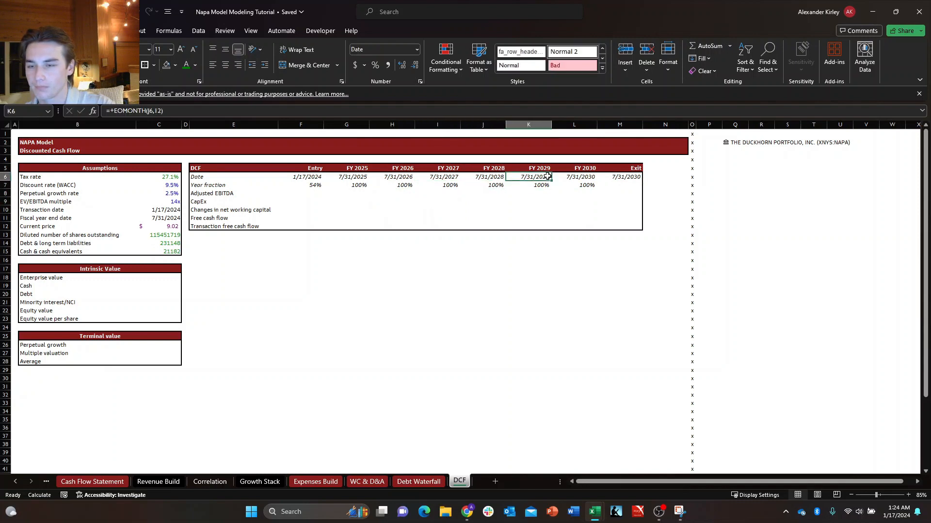
pyautogui.press('Up')
pyautogui.press('Left')
pyautogui.press('Left')
pyautogui.press('Left')
pyautogui.press('Left')
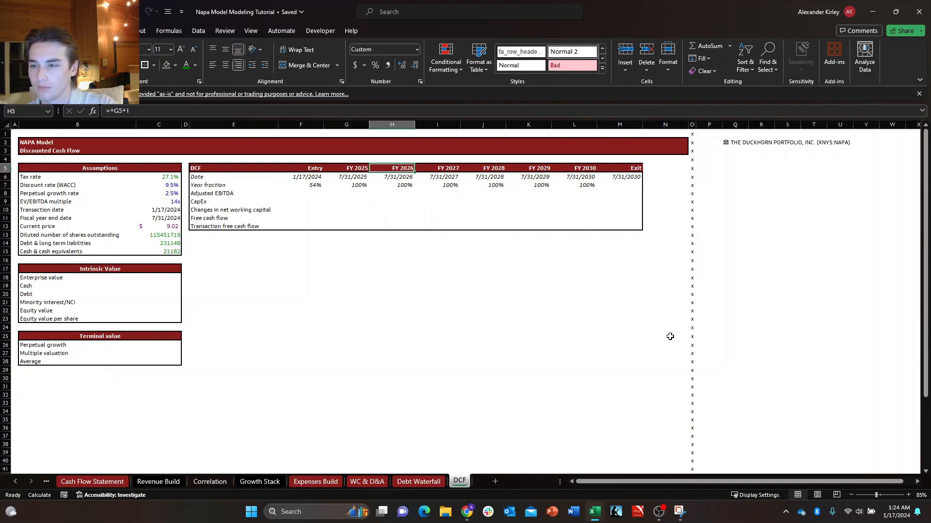
pyautogui.press('Right')
pyautogui.press('Up')
pyautogui.press('Left')
pyautogui.press('Down')
pyautogui.press('Right')
pyautogui.press('Up')
pyautogui.press('Left')
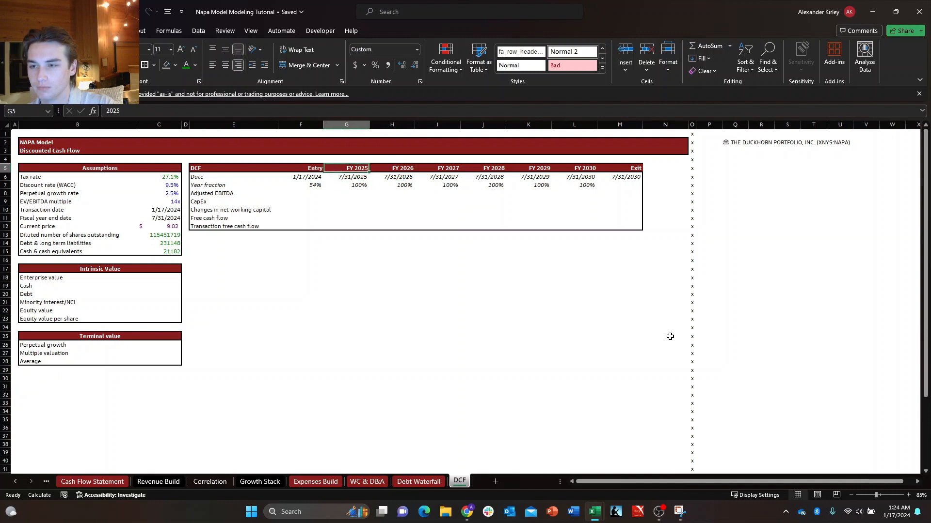
pyautogui.press('Down')
pyautogui.press('Right')
pyautogui.press('Up')
pyautogui.press('Left')
pyautogui.press('Down')
pyautogui.press('Right')
pyautogui.press('Right')
pyautogui.press('Right')
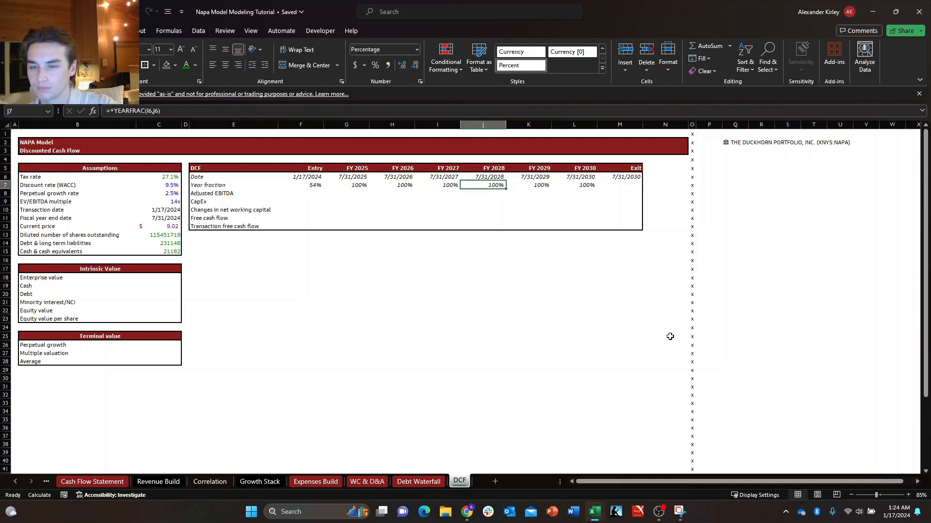
pyautogui.press('Right')
pyautogui.press('Right')
pyautogui.press('Right')
pyautogui.press('Left')
pyautogui.press('Left')
pyautogui.press('Left')
pyautogui.press('Left')
pyautogui.press('Left')
pyautogui.press('Down')
pyautogui.press('Down')
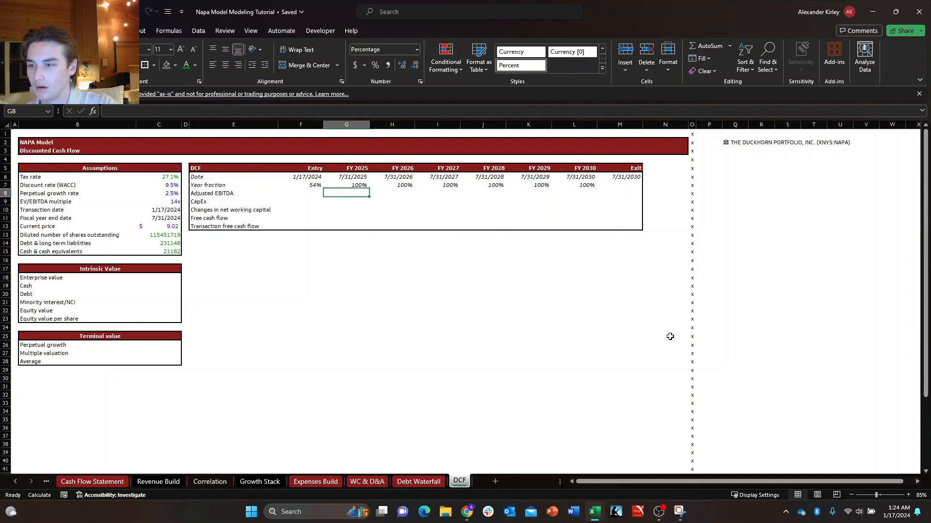
pyautogui.press('Left')
pyautogui.press('Right')
pyautogui.press('Left')
pyautogui.press('Right')
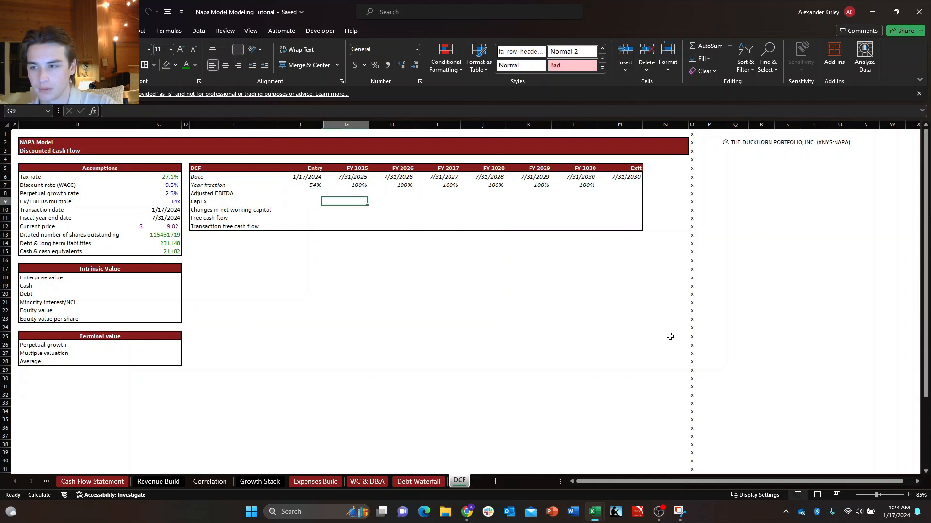
pyautogui.press('Left')
pyautogui.write('+')
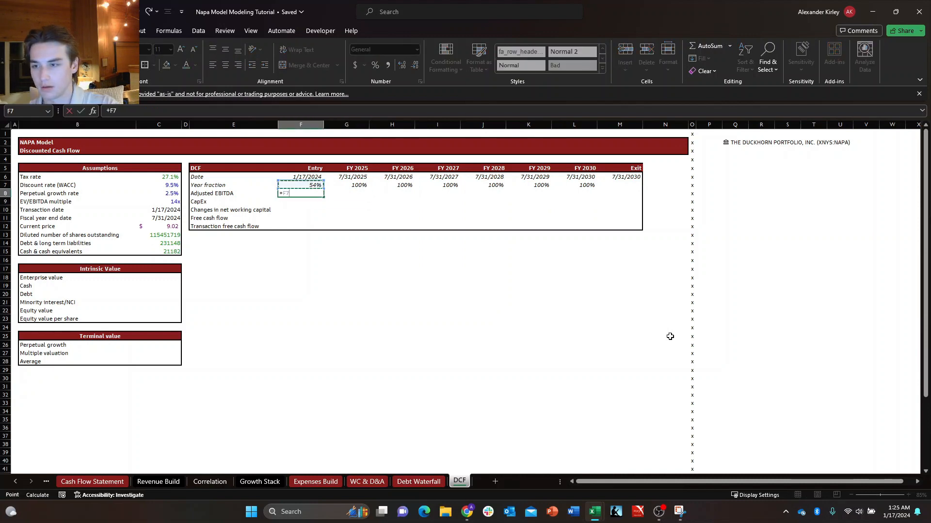
pyautogui.press('Escape')
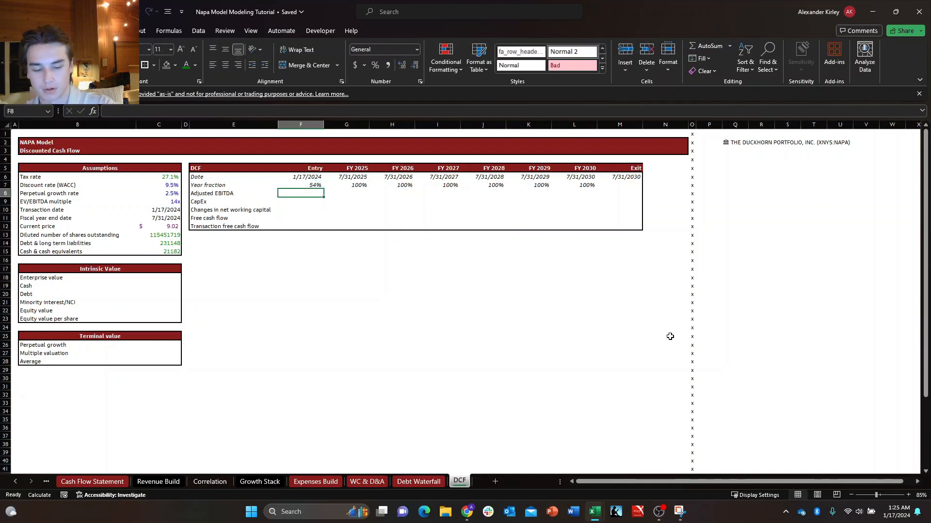
# Link the Entry adjusted EBITDA in F8 to the FY 2024 adjusted EBITDA in cell X48 of the Income Statement sheet.
pyautogui.write('+')
pyautogui.hotkey('ctrl', 'pageup')
pyautogui.hotkey('ctrl', 'pageup')
pyautogui.hotkey('ctrl', 'pageup')
pyautogui.hotkey('ctrl', 'pageup')
pyautogui.hotkey('ctrl', 'pageup')
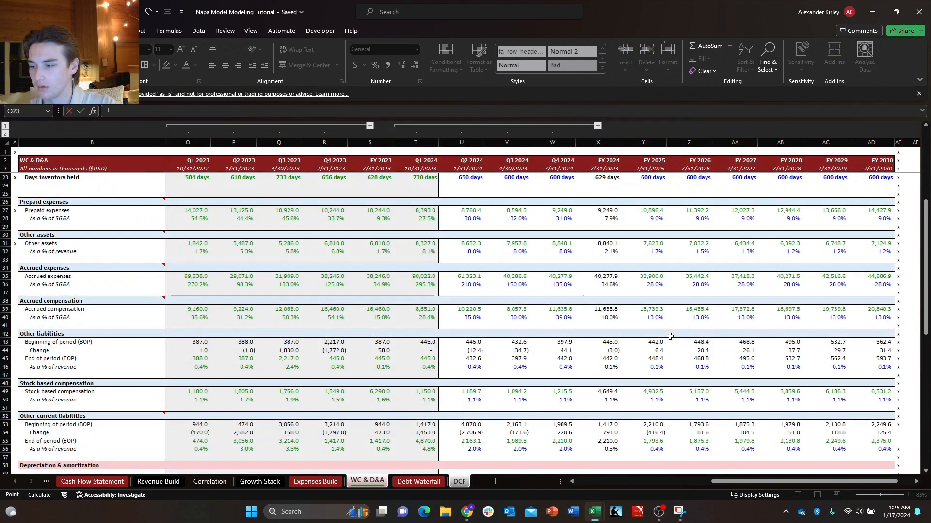
pyautogui.hotkey('ctrl', 'pageup')
pyautogui.hotkey('ctrl', 'pageup')
pyautogui.hotkey('ctrl', 'pageup')
pyautogui.hotkey('ctrl', 'pageup')
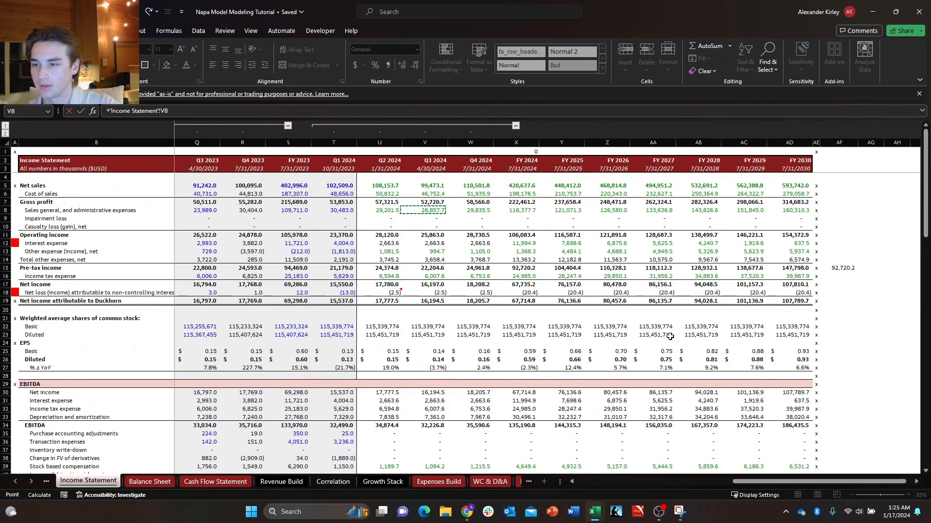
pyautogui.press('Left')
pyautogui.press('Down')
pyautogui.press('Down')
pyautogui.press('Down')
pyautogui.press('Down')
pyautogui.press('Down')
pyautogui.press('Down')
pyautogui.press('Down')
pyautogui.press('Down')
pyautogui.press('Down')
pyautogui.press('Down')
pyautogui.press('Down')
pyautogui.press('Down')
pyautogui.press('Down')
pyautogui.press('Down')
pyautogui.press('Down')
pyautogui.press('Down')
pyautogui.press('Down')
pyautogui.press('Down')
pyautogui.press('Down')
pyautogui.press('Down')
pyautogui.press('Down')
pyautogui.press('Down')
pyautogui.press('Right')
pyautogui.press('Right')
pyautogui.press('Right')
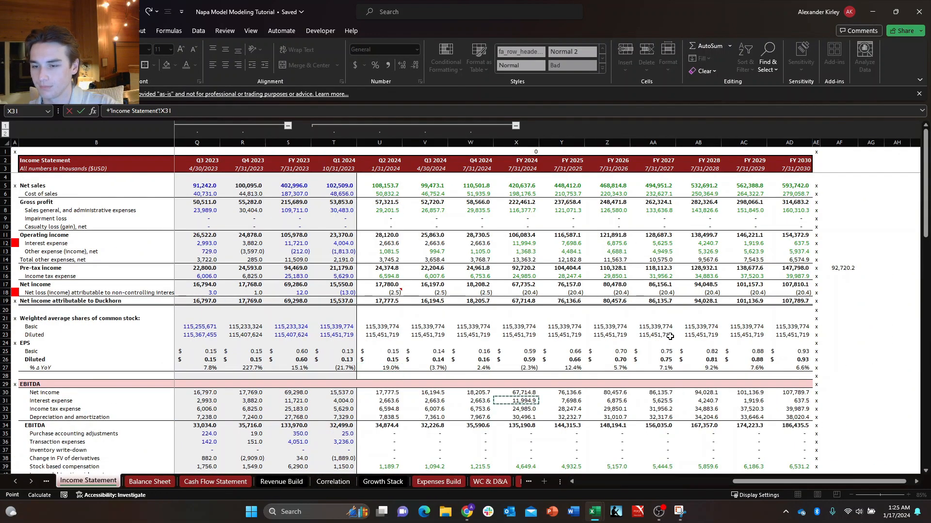
pyautogui.press('Down')
pyautogui.press('Down')
pyautogui.press('Down')
pyautogui.press('Down')
pyautogui.press('Down')
pyautogui.press('Down')
pyautogui.press('Down')
pyautogui.press('Down')
pyautogui.press('Down')
pyautogui.press('Down')
pyautogui.press('Down')
pyautogui.press('Down')
pyautogui.press('Down')
pyautogui.press('Down')
pyautogui.press('Down')
pyautogui.press('Down')
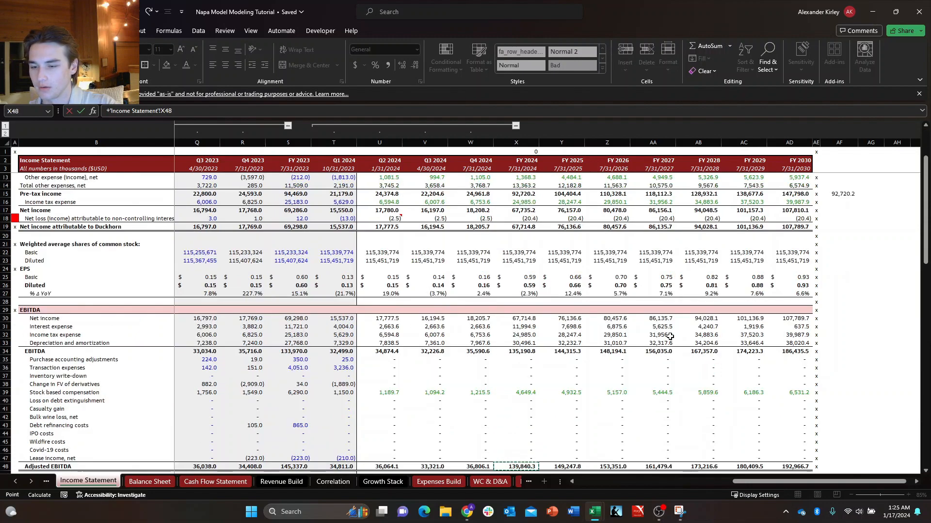
pyautogui.press('Down')
pyautogui.press('Up')
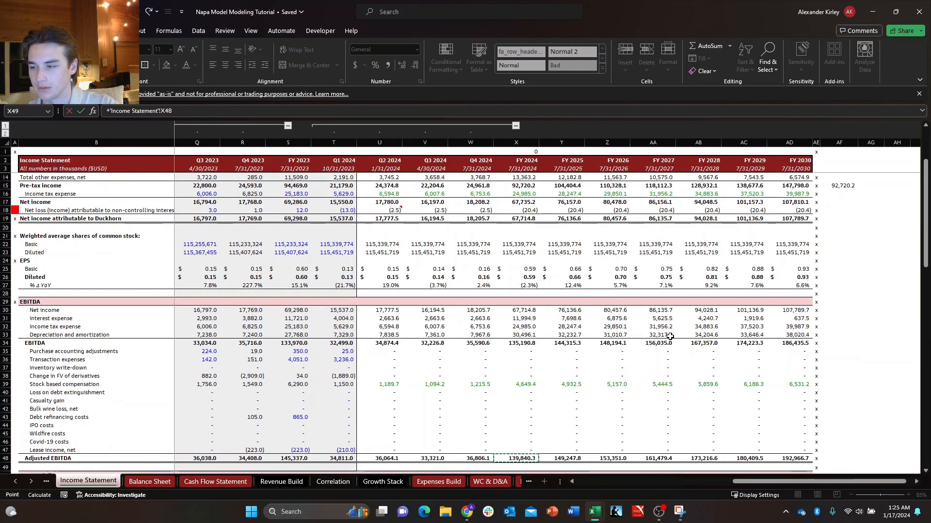
pyautogui.press('Right')
pyautogui.press('Left')
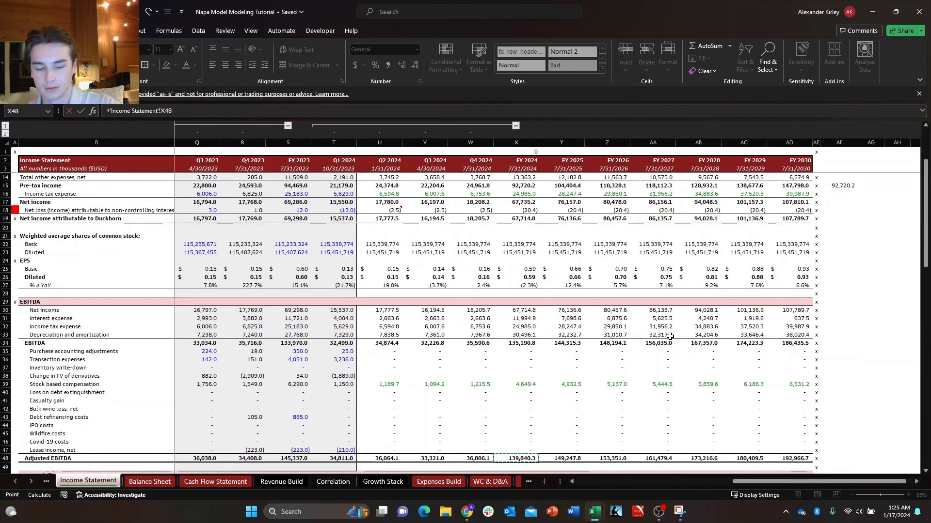
pyautogui.press('Return')
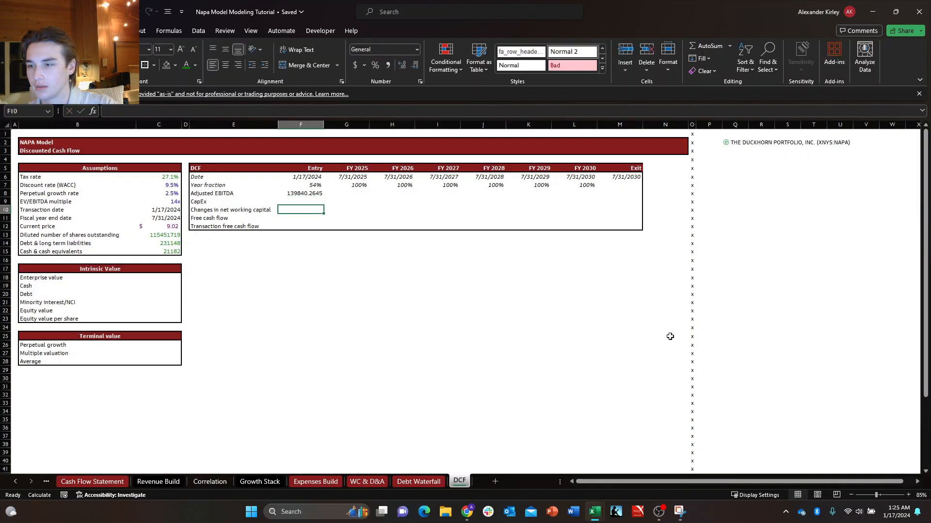
# Fill the adjusted EBITDA link in F8 across the FY 2025 to Exit columns in G8:M8.
pyautogui.press('Up')
pyautogui.hotkey('shift', 'Right')
pyautogui.hotkey('shift', 'Right')
pyautogui.hotkey('shift', 'Right')
pyautogui.hotkey('shift', 'Right')
pyautogui.hotkey('shift', 'Right')
pyautogui.hotkey('shift', 'Right')
pyautogui.hotkey('shift', 'Right')
pyautogui.hotkey('shift', 'Right')
pyautogui.hotkey('shift', 'Left')
pyautogui.hotkey('shift', 'Left')
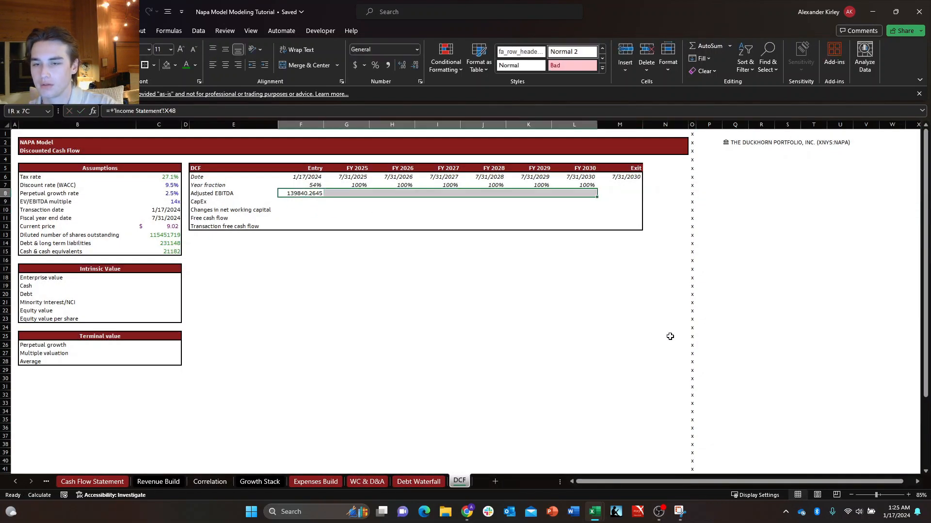
pyautogui.hotkey('shift', 'Right')
pyautogui.hotkey('ctrl', 'r')
pyautogui.press('Down')
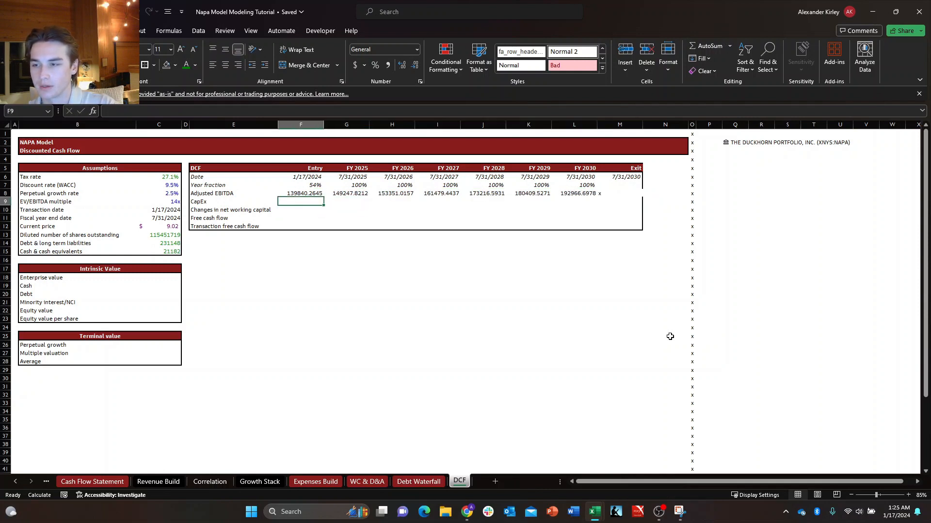
pyautogui.hotkey('shift', 'Down')
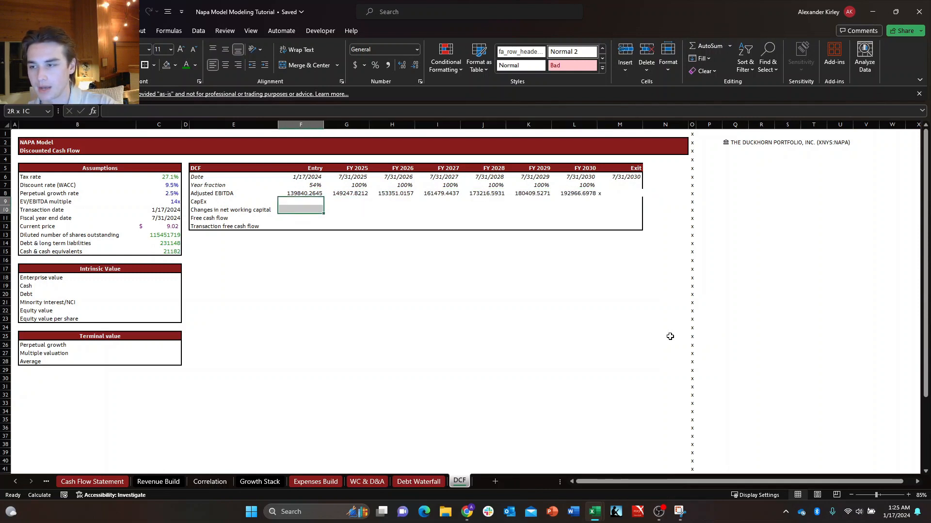
# Link the Entry CapEx in F9 to the FY 2024 purchases of PP&E in cell X31 of the Cash Flow Statement sheet.
pyautogui.press('Right')
pyautogui.press('Left')
pyautogui.hotkey('shift', 'Down')
pyautogui.press('Down')
pyautogui.press('Up')
pyautogui.press('Right')
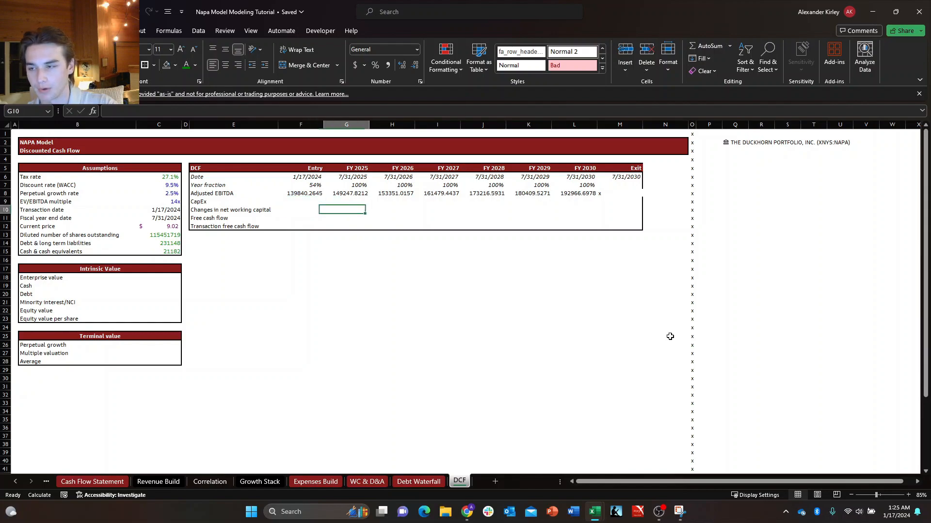
pyautogui.press('Left')
pyautogui.write('+')
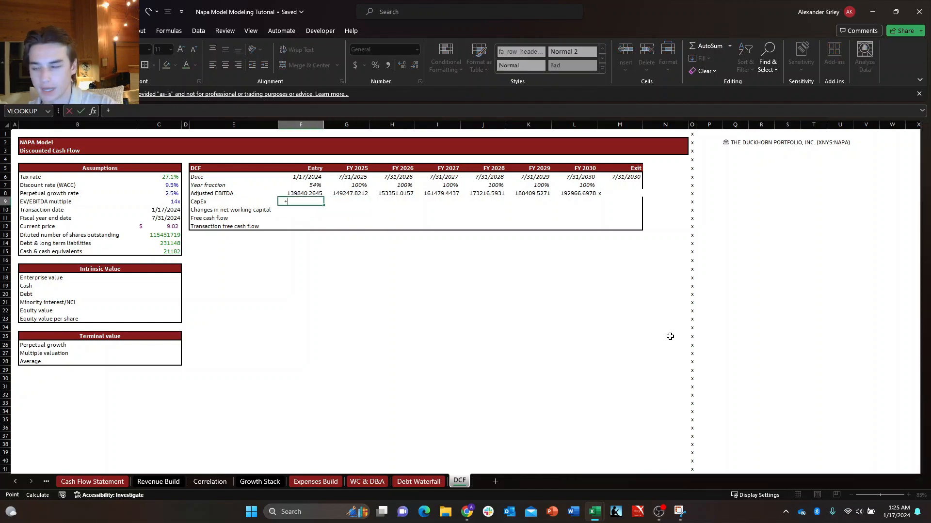
pyautogui.hotkey('ctrl', 'pageup')
pyautogui.hotkey('ctrl', 'pageup')
pyautogui.hotkey('ctrl', 'pageup')
pyautogui.hotkey('ctrl', 'pageup')
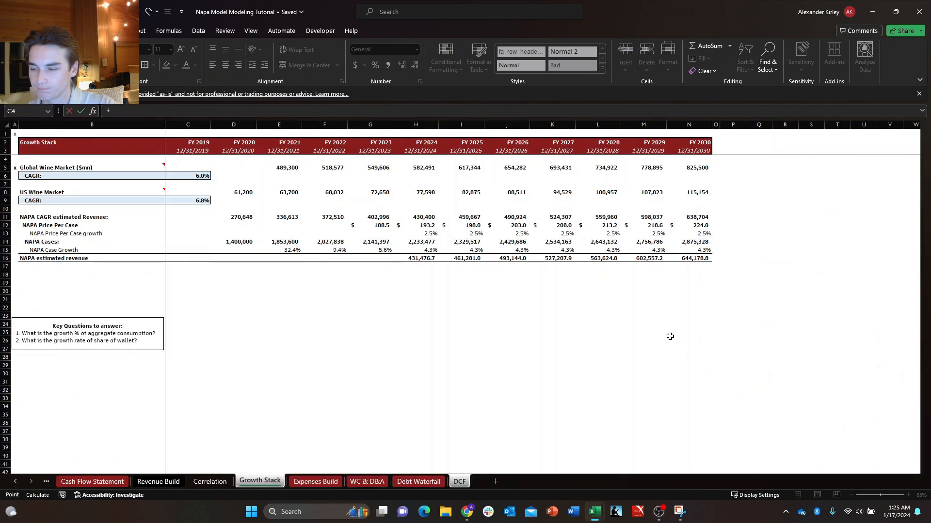
pyautogui.hotkey('ctrl', 'pageup')
pyautogui.hotkey('ctrl', 'pageup')
pyautogui.hotkey('ctrl', 'pageup')
pyautogui.press('Right')
pyautogui.press('Down')
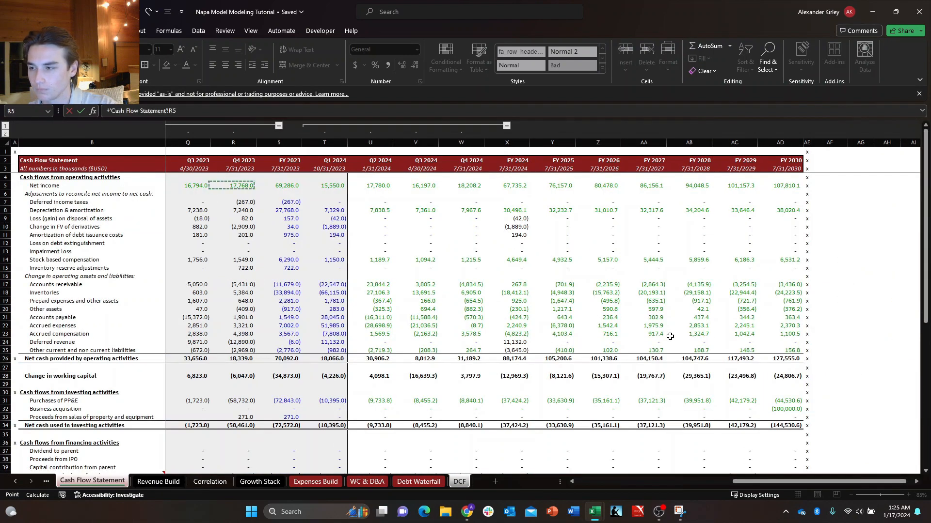
pyautogui.press('Right')
pyautogui.press('Right')
pyautogui.press('Down')
pyautogui.press('Down')
pyautogui.press('Right')
pyautogui.press('Right')
pyautogui.press('Down')
pyautogui.press('Down')
pyautogui.press('Right')
pyautogui.press('Right')
pyautogui.press('Down')
pyautogui.press('Down')
pyautogui.press('Right')
pyautogui.press('Down')
pyautogui.press('Down')
pyautogui.press('Down')
pyautogui.press('Down')
pyautogui.press('Down')
pyautogui.press('Left')
pyautogui.press('Left')
pyautogui.press('Down')
pyautogui.press('Left')
pyautogui.press('Down')
pyautogui.press('Down')
pyautogui.press('Down')
pyautogui.press('Down')
pyautogui.press('Down')
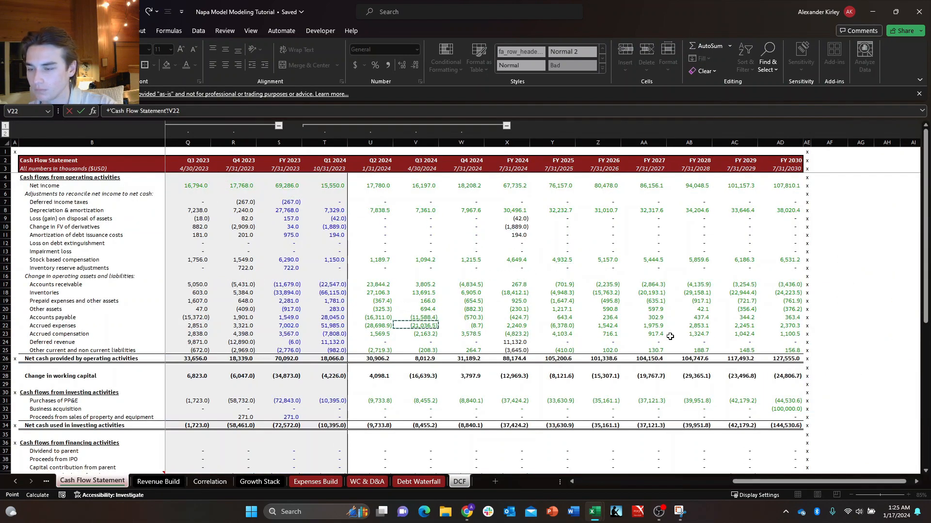
pyautogui.press('Down')
pyautogui.press('Down')
pyautogui.press('Down')
pyautogui.press('Down')
pyautogui.press('Down')
pyautogui.press('Down')
pyautogui.press('Down')
pyautogui.press('Down')
pyautogui.press('Right')
pyautogui.press('Right')
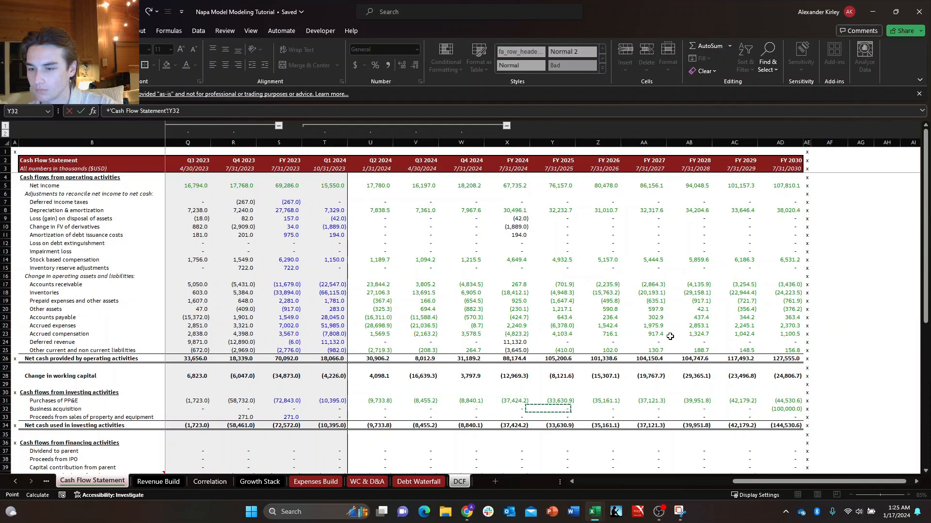
# Reverse the sign of the Entry CapEx link in F9 by adding a minus in front of the Cash Flow Statement reference.
pyautogui.press('F2')
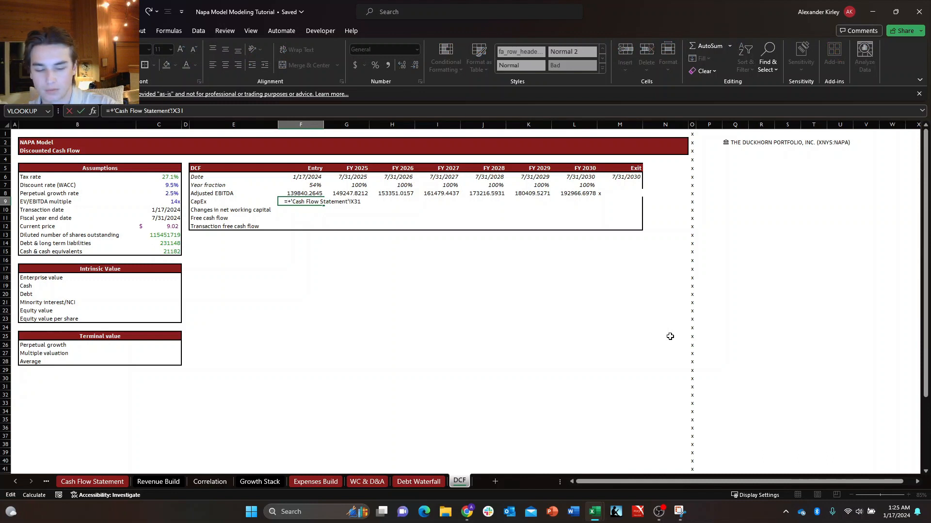
pyautogui.press('Home')
pyautogui.press('Right')
pyautogui.write('-')
pyautogui.hotkey('ctrl', 'Return')
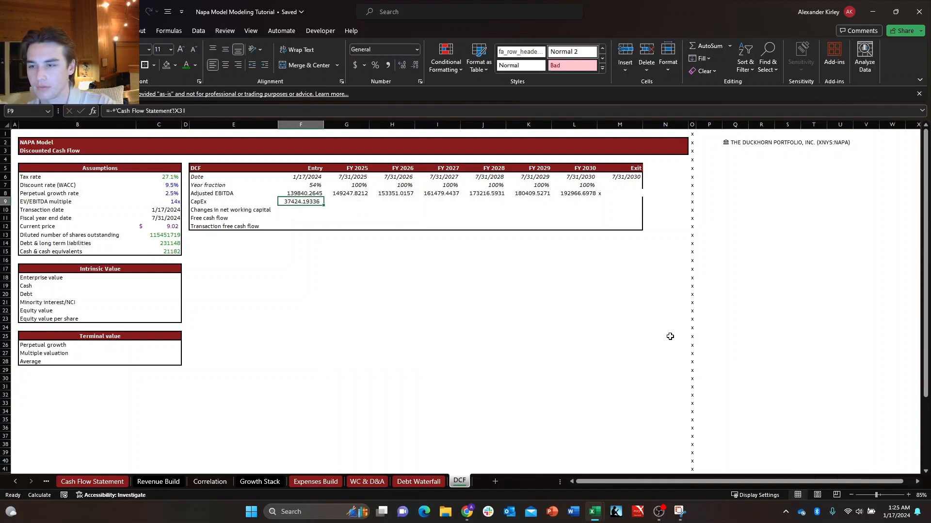
# Fill the CapEx formula in F9 across the FY 2025 to FY 2030 columns in G9:L9.
pyautogui.hotkey('shift', 'Right')
pyautogui.hotkey('shift', 'Right')
pyautogui.hotkey('shift', 'Right')
pyautogui.hotkey('shift', 'Right')
pyautogui.hotkey('shift', 'Right')
pyautogui.hotkey('shift', 'Right')
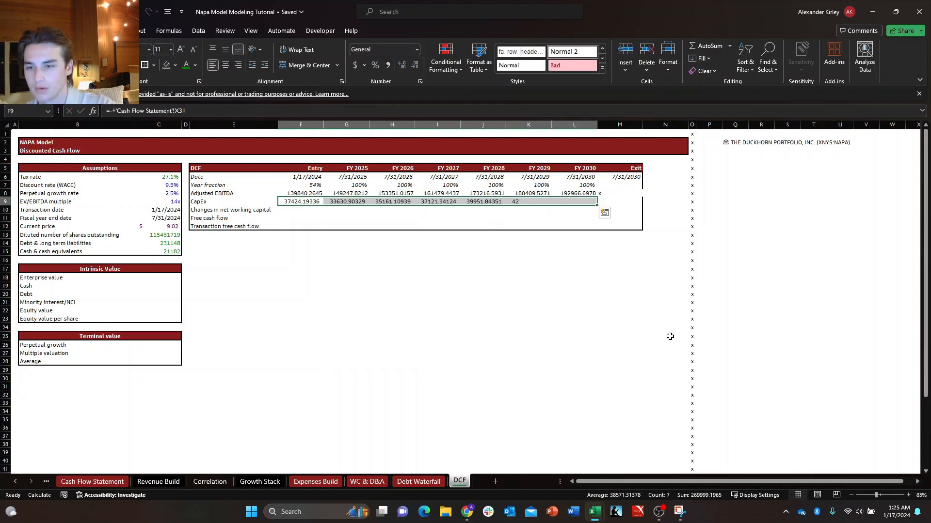
pyautogui.hotkey('ctrl', 'r')
# Clear the stray x from the Exit column's adjusted EBITDA cell M8.
pyautogui.press('Right')
pyautogui.press('Right')
pyautogui.press('Right')
pyautogui.press('Right')
pyautogui.press('Right')
pyautogui.press('Right')
pyautogui.press('Right')
pyautogui.press('Up')
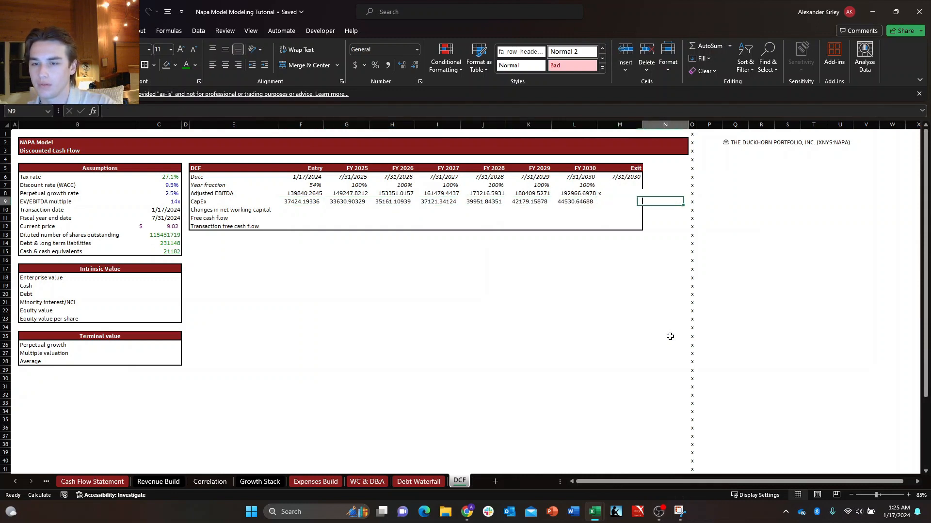
pyautogui.press('Delete')
pyautogui.press('Up')
pyautogui.press('Up')
pyautogui.press('Right')
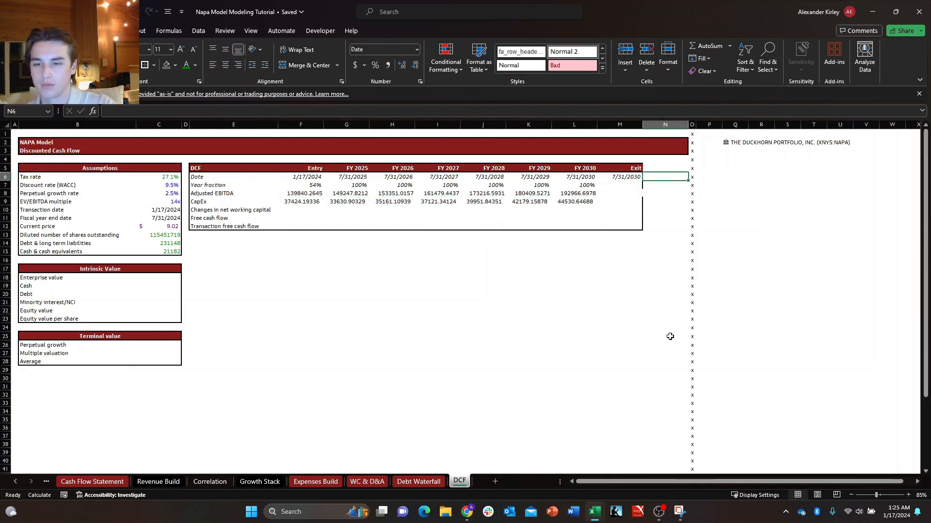
# Link the Entry changes in net working capital in F10 to the FY 2024 change in working capital in cell X28 of the Cash Flow Statement sheet.
pyautogui.press('Down')
pyautogui.press('Down')
pyautogui.press('Down')
pyautogui.press('Left')
pyautogui.press('Left')
pyautogui.press('Left')
pyautogui.press('Left')
pyautogui.press('Left')
pyautogui.press('Left')
pyautogui.press('Left')
pyautogui.press('Left')
pyautogui.press('Left')
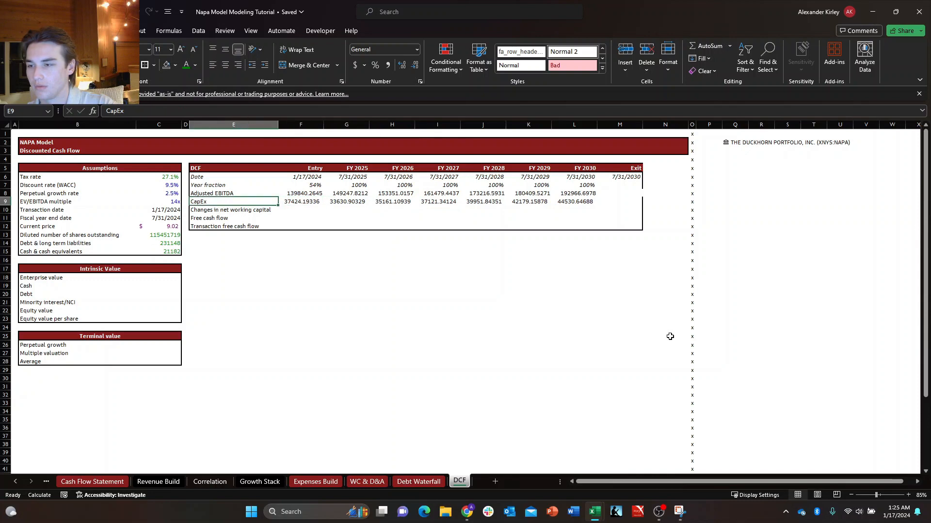
pyautogui.press('Down')
pyautogui.press('Down')
pyautogui.press('Up')
pyautogui.press('Down')
pyautogui.press('Up')
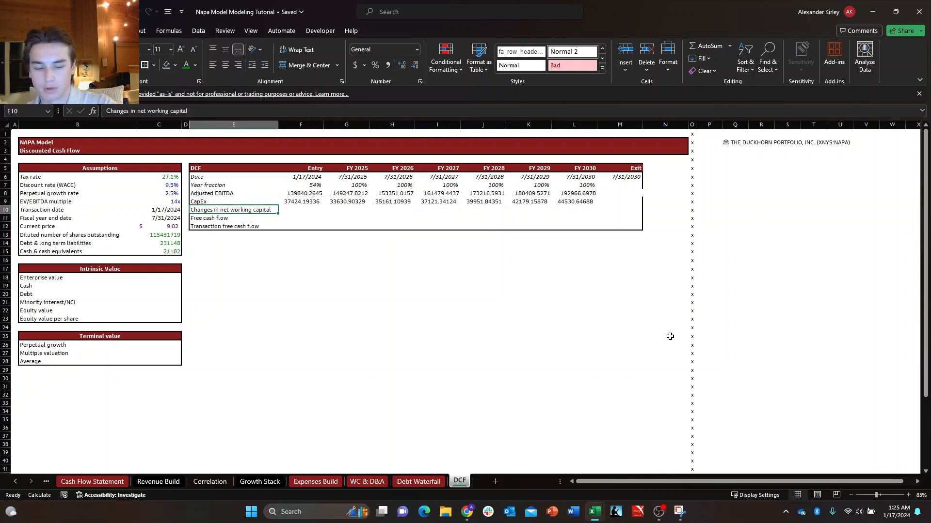
pyautogui.press('Right')
pyautogui.write('+')
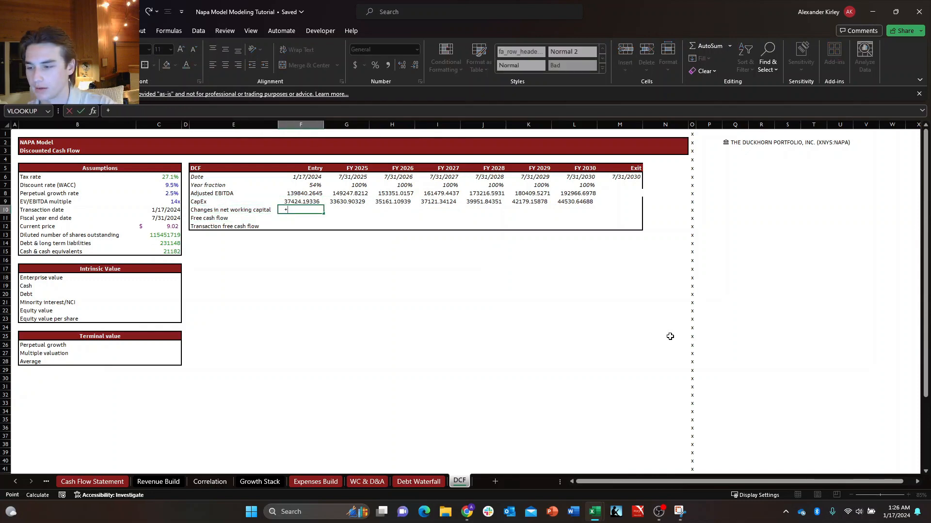
pyautogui.hotkey('ctrl', 'pageup')
pyautogui.hotkey('ctrl', 'pageup')
pyautogui.hotkey('ctrl', 'pageup')
pyautogui.hotkey('ctrl', 'pageup')
pyautogui.hotkey('ctrl', 'pageup')
pyautogui.hotkey('ctrl', 'pageup')
pyautogui.hotkey('ctrl', 'pageup')
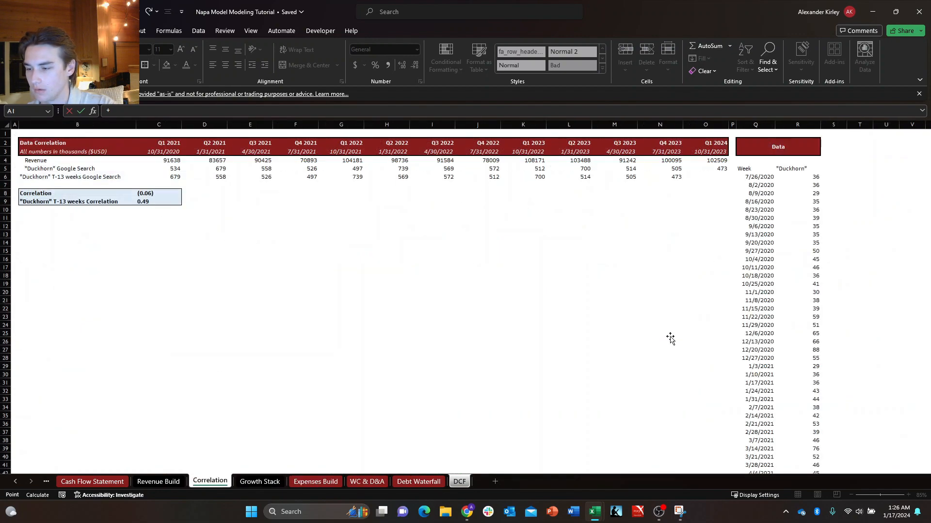
pyautogui.hotkey('ctrl', 'pageup')
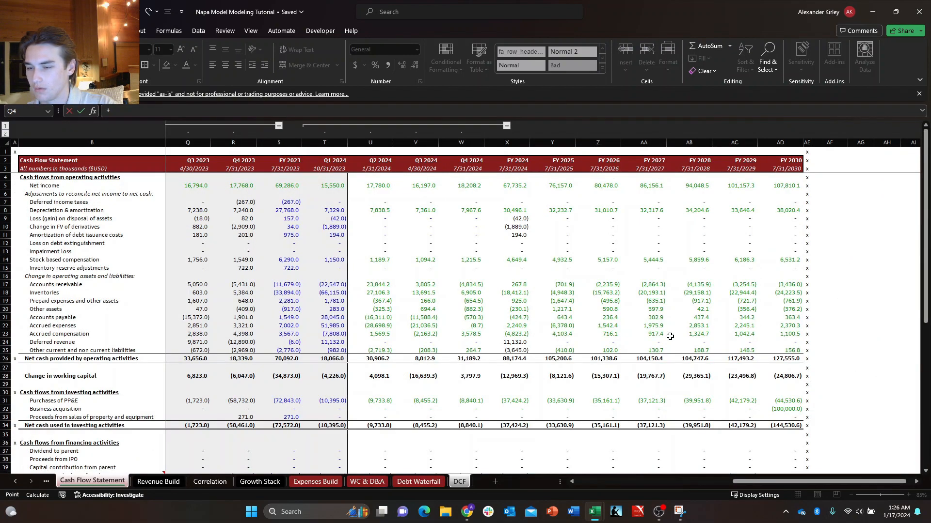
pyautogui.press('Down')
pyautogui.press('Right')
pyautogui.press('Right')
pyautogui.press('Right')
pyautogui.press('Down')
pyautogui.press('Down')
pyautogui.press('Down')
pyautogui.press('Right')
pyautogui.press('Right')
pyautogui.press('Right')
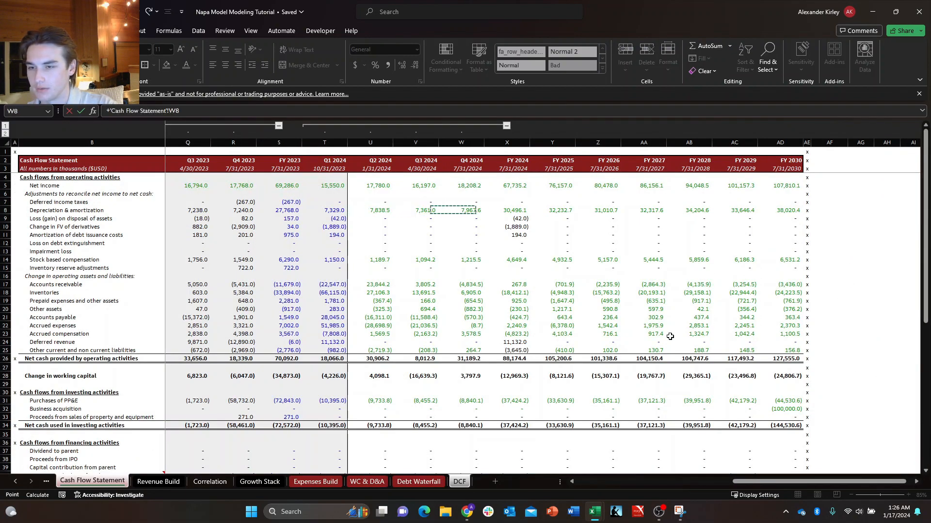
pyautogui.press('Right')
pyautogui.press('Down')
pyautogui.press('Down')
pyautogui.press('Down')
pyautogui.press('Down')
pyautogui.press('Down')
pyautogui.press('Down')
pyautogui.press('Down')
pyautogui.press('Down')
pyautogui.press('Down')
pyautogui.press('Down')
pyautogui.press('Down')
pyautogui.press('Down')
pyautogui.press('Down')
pyautogui.press('Down')
pyautogui.press('Down')
pyautogui.press('Down')
pyautogui.press('Down')
pyautogui.press('Down')
pyautogui.press('Down')
pyautogui.press('Down')
pyautogui.press('Up')
pyautogui.press('Up')
pyautogui.press('Up')
pyautogui.hotkey('shift', 'space')
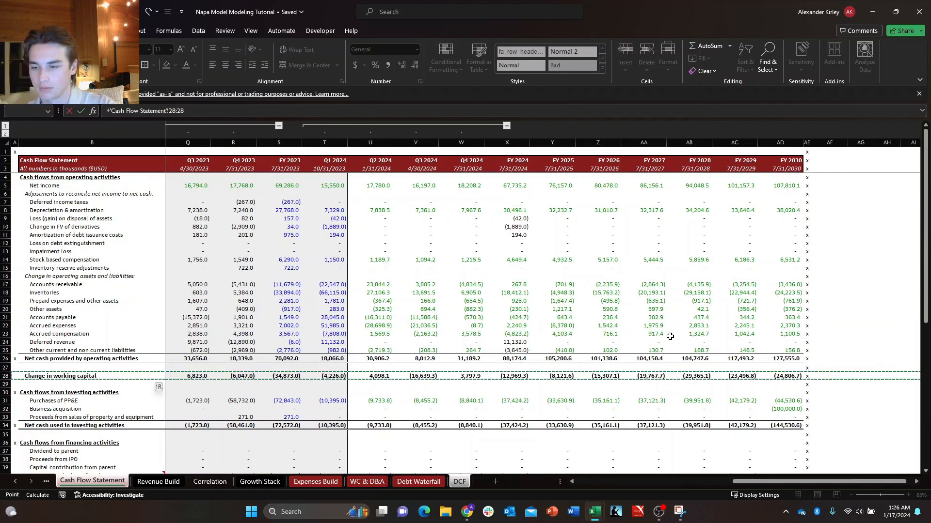
pyautogui.press('Down')
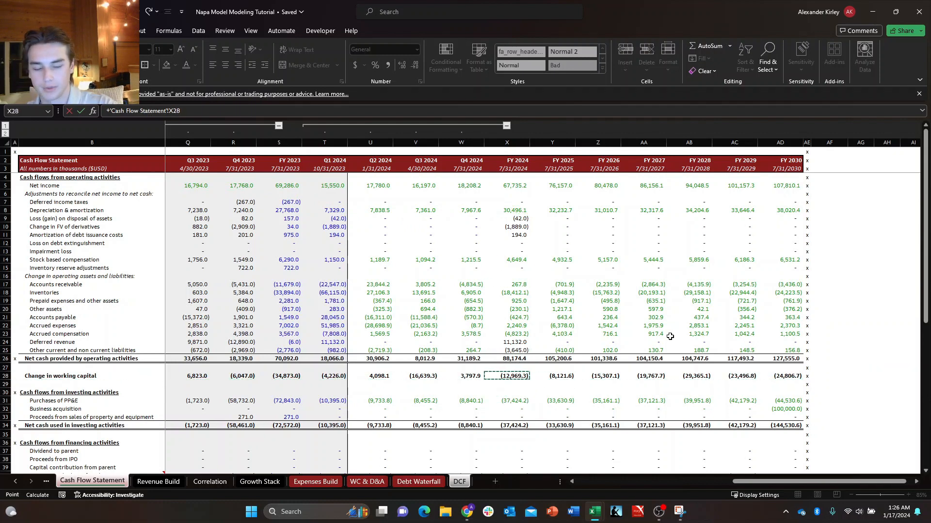
pyautogui.press('Return')
# Fill the changes in net working capital link in F10 across the FY 2025 to FY 2030 columns in G10:L10.
pyautogui.press('Up')
pyautogui.hotkey('ctrl', 'shift', 'Right')
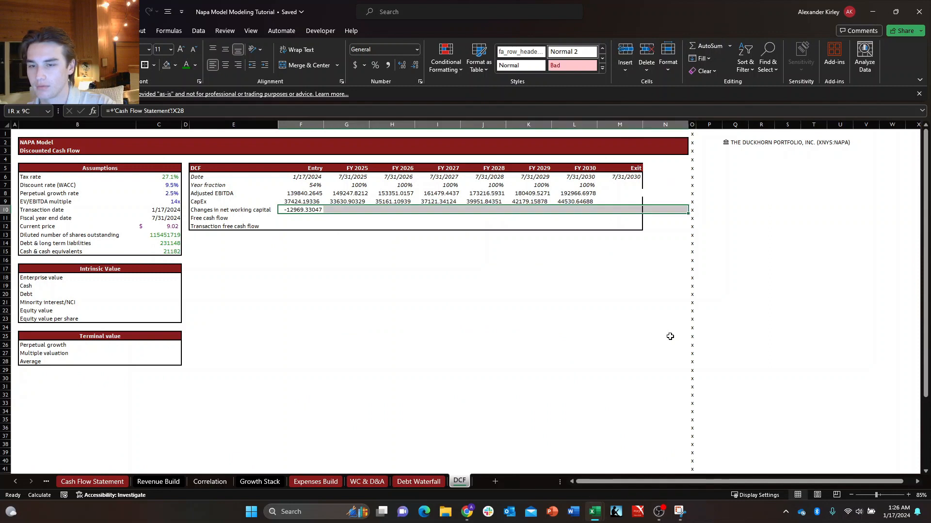
pyautogui.hotkey('shift', 'Left')
pyautogui.hotkey('shift', 'Left')
pyautogui.hotkey('ctrl', 'r')
pyautogui.press('Down')
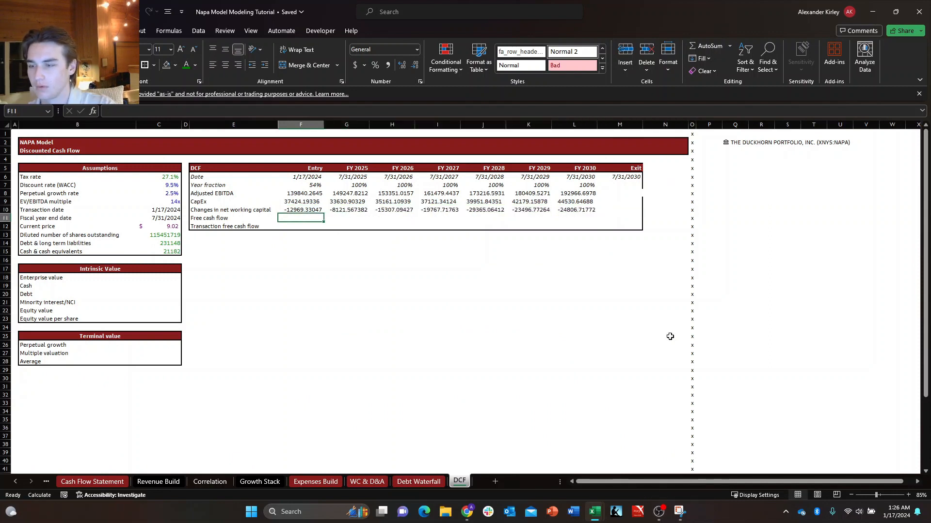
# Format the cash flow cells F8:M12 with the custom accounting number format showing one decimal place and negatives in parentheses.
pyautogui.press('Up')
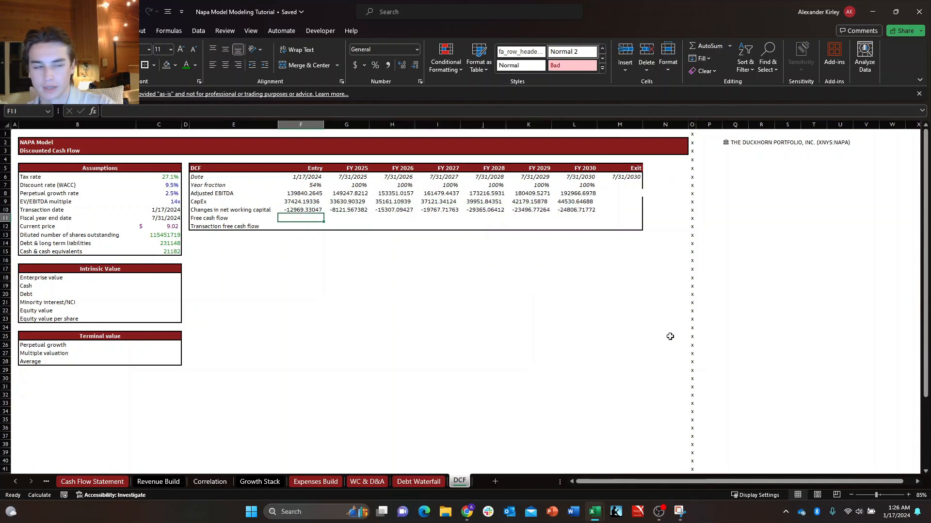
pyautogui.press('Right')
pyautogui.press('Right')
pyautogui.press('Left')
pyautogui.press('Left')
pyautogui.press('Up')
pyautogui.press('Up')
pyautogui.press('Up')
pyautogui.press('Right')
pyautogui.press('Down')
pyautogui.press('Left')
pyautogui.press('Up')
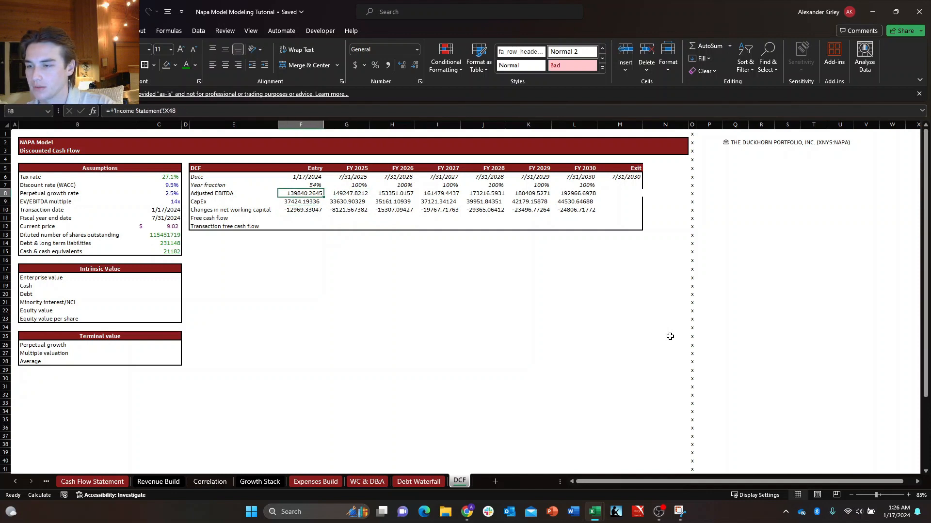
pyautogui.hotkey('shift', 'Down')
pyautogui.hotkey('shift', 'Down')
pyautogui.hotkey('shift', 'Down')
pyautogui.hotkey('shift', 'Down')
pyautogui.hotkey('shift', 'Right')
pyautogui.hotkey('shift', 'Right')
pyautogui.hotkey('shift', 'Right')
pyautogui.hotkey('shift', 'Right')
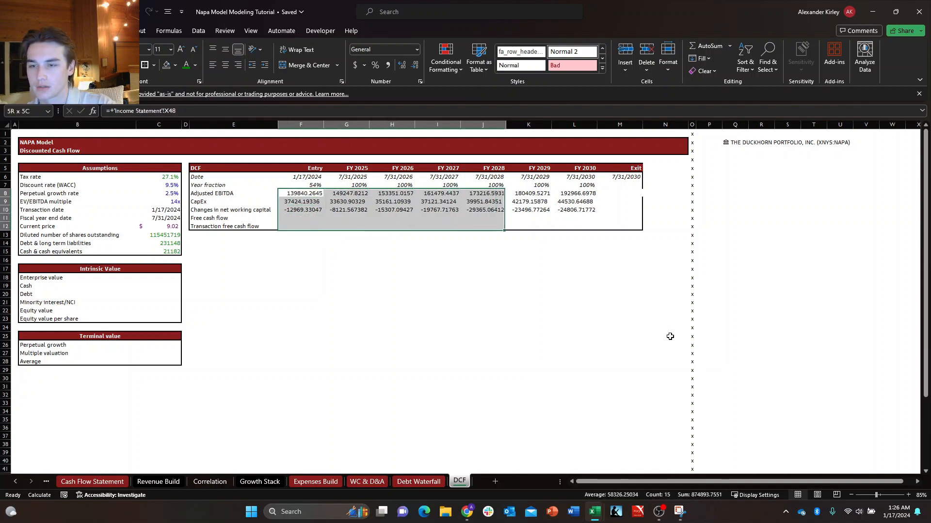
pyautogui.hotkey('shift', 'Right')
pyautogui.hotkey('shift', 'Right')
pyautogui.hotkey('shift', 'Right')
pyautogui.hotkey('ctrl', '1')
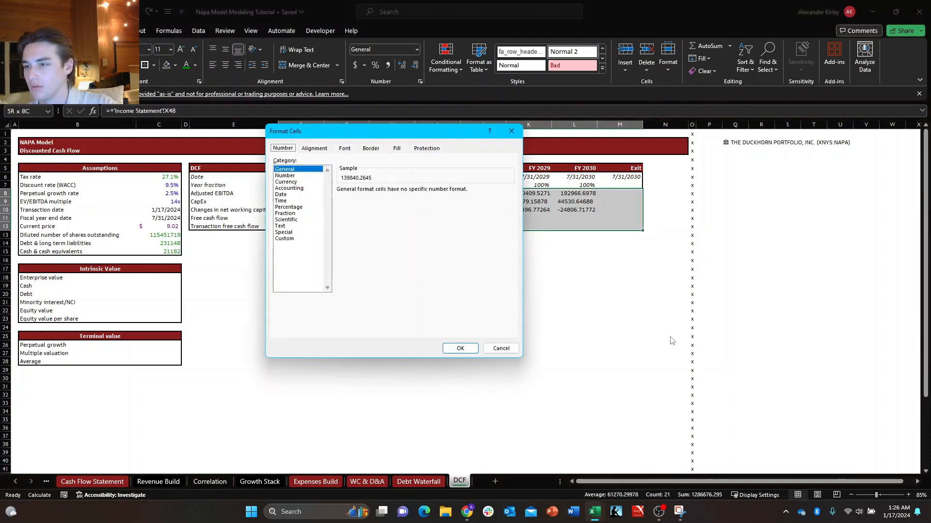
pyautogui.press('Down')
pyautogui.press('Down')
pyautogui.press('Down')
pyautogui.press('Down')
pyautogui.press('Down')
pyautogui.press('Down')
pyautogui.press('Down')
pyautogui.press('Down')
pyautogui.press('Down')
pyautogui.press('Down')
pyautogui.press('Down')
pyautogui.press('Tab')
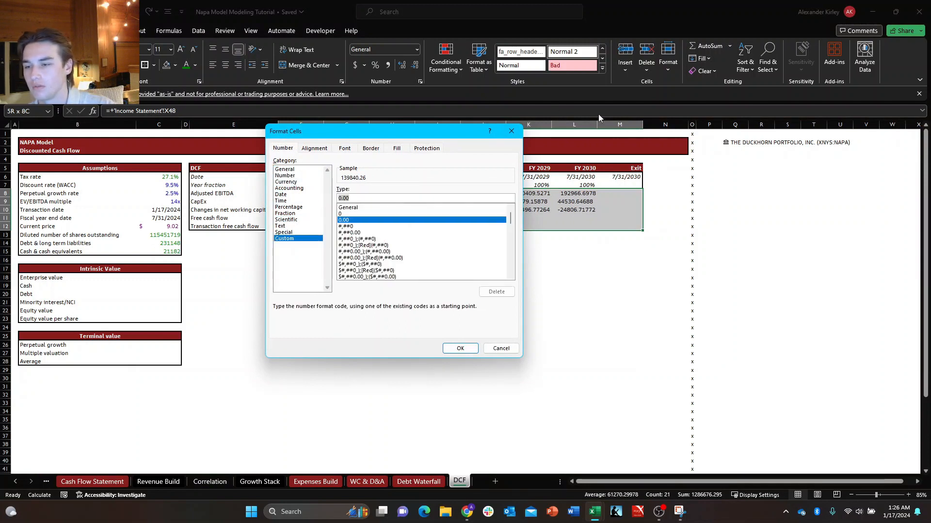
pyautogui.click(372, 246)
pyautogui.scroll(-6, 369, 244)
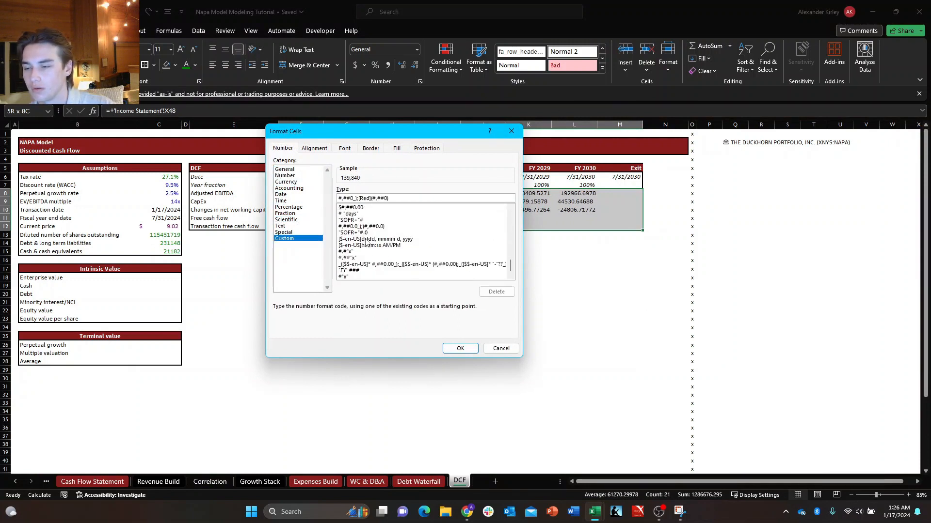
pyautogui.scroll(3, 368, 242)
pyautogui.click(399, 239)
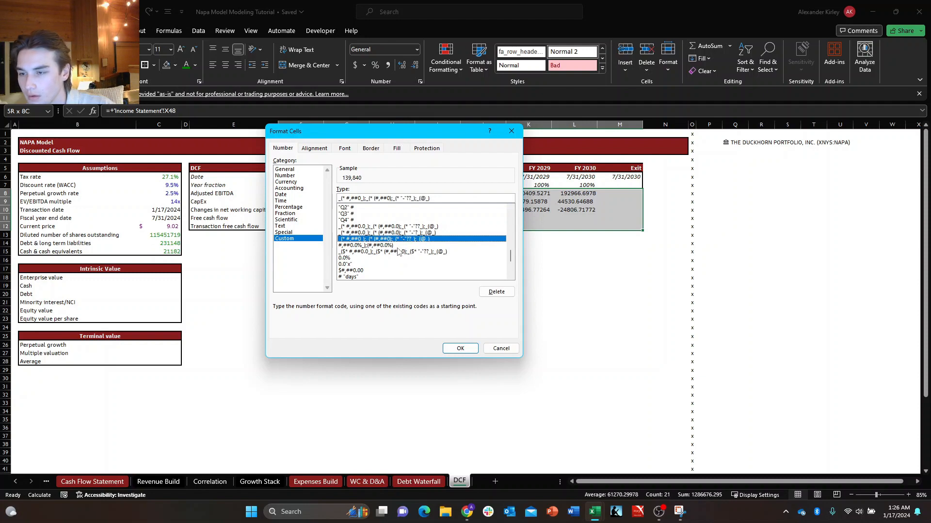
pyautogui.click(401, 233)
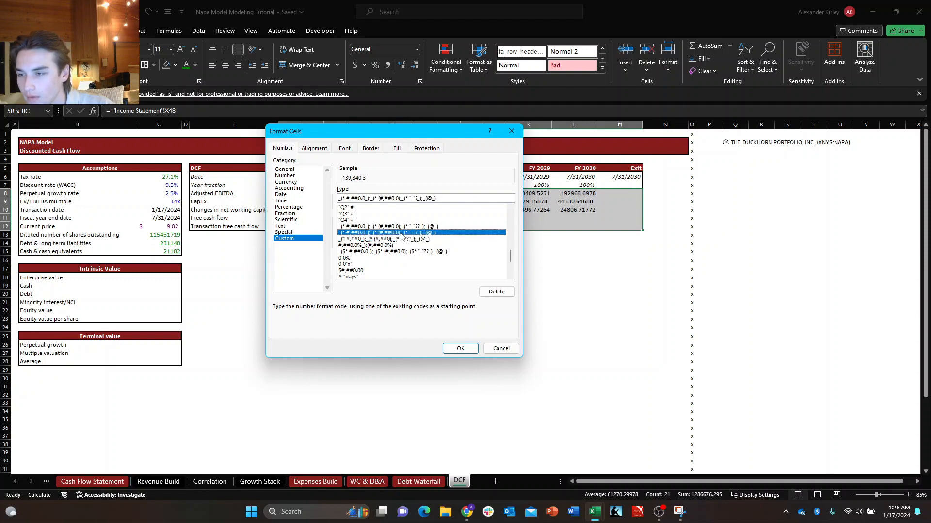
pyautogui.press('Return')
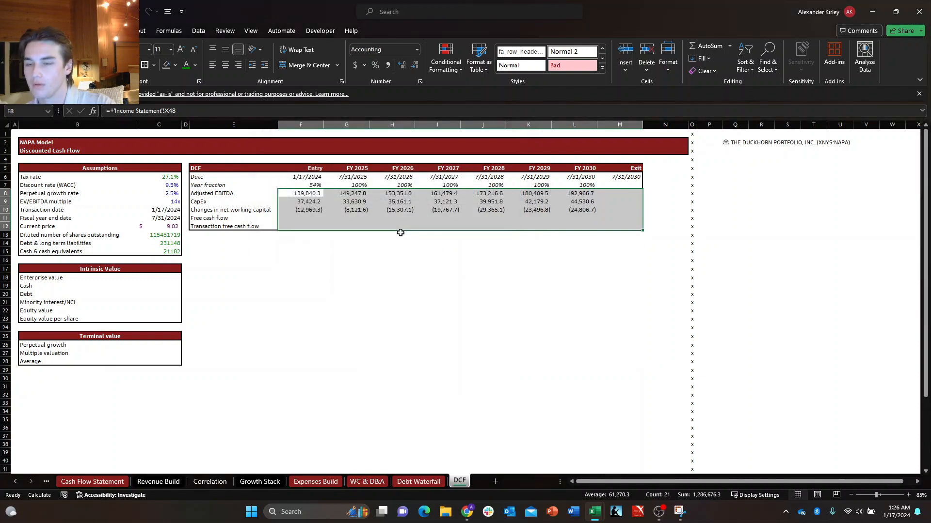
# Calculate the Entry free cash flow in F11 with the formula +F8-F9+F10.
pyautogui.press('Down')
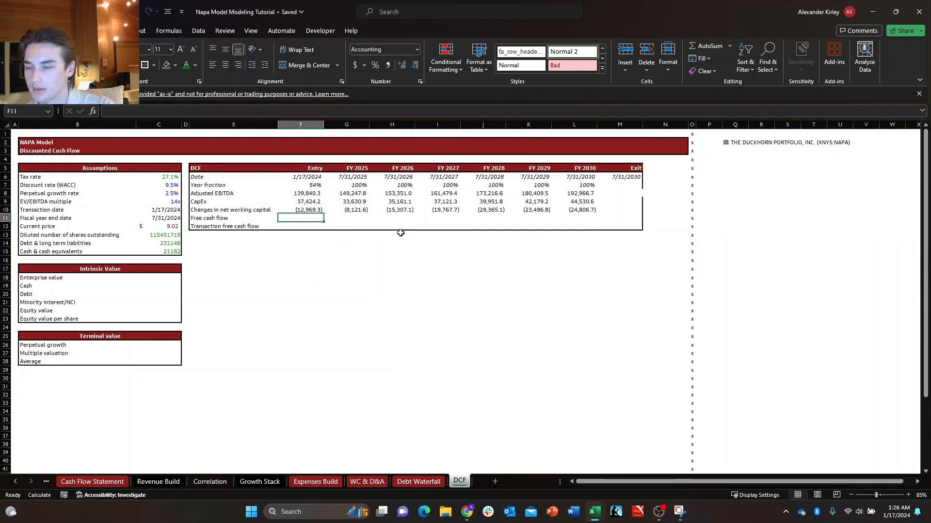
pyautogui.write('+F9')
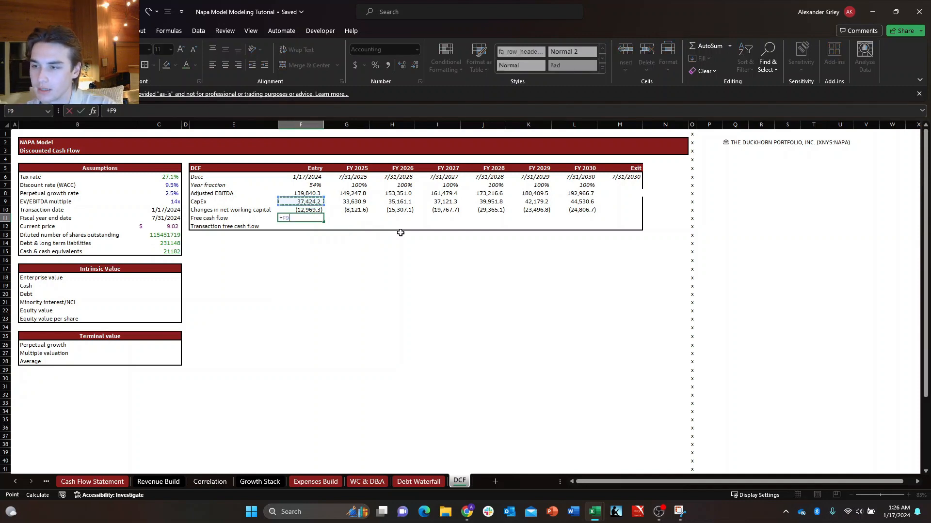
pyautogui.press('Up')
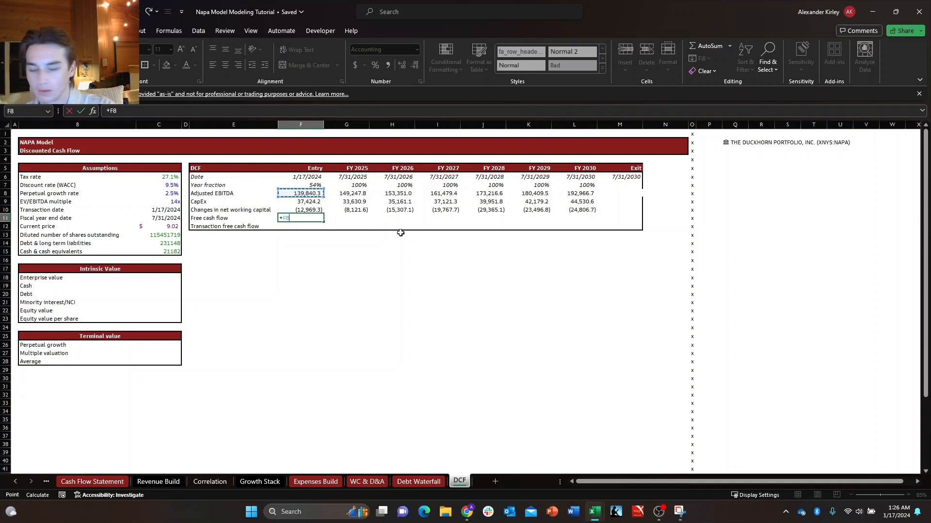
pyautogui.write('-')
pyautogui.press('Up')
pyautogui.press('Up')
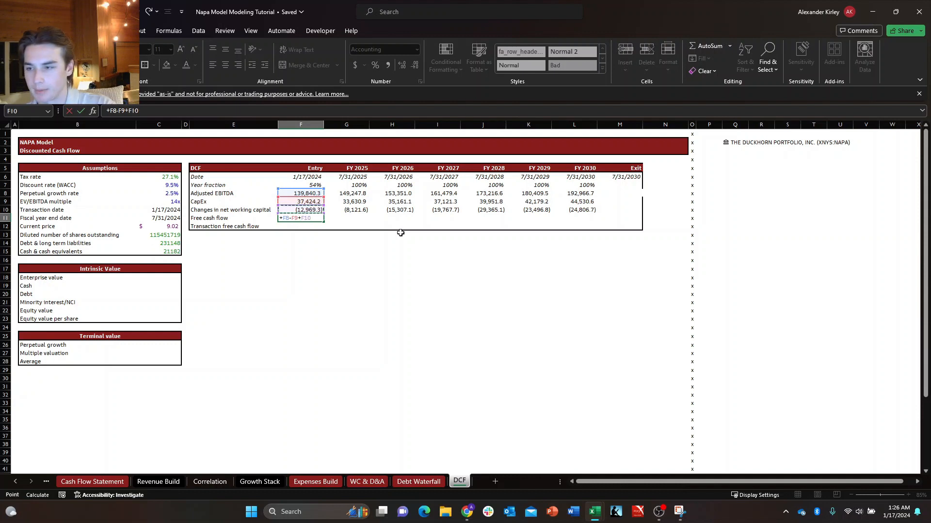
pyautogui.hotkey('ctrl', 'Return')
# Fill the free cash flow formula in F11 across the FY 2025 to FY 2030 columns in G11:L11.
pyautogui.hotkey('shift', 'Right')
pyautogui.hotkey('shift', 'Right')
pyautogui.hotkey('shift', 'Right')
pyautogui.hotkey('shift', 'Right')
pyautogui.hotkey('shift', 'Right')
pyautogui.hotkey('shift', 'Right')
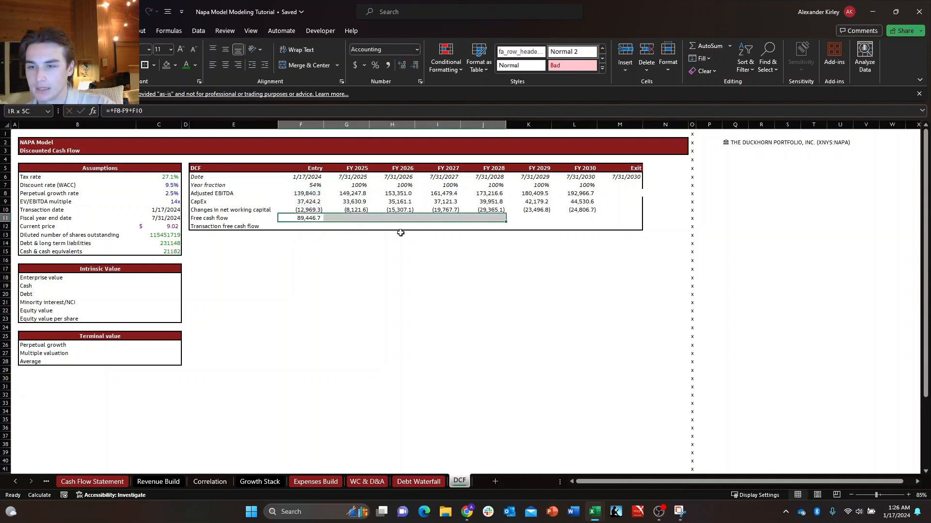
pyautogui.hotkey('ctrl', 'r')
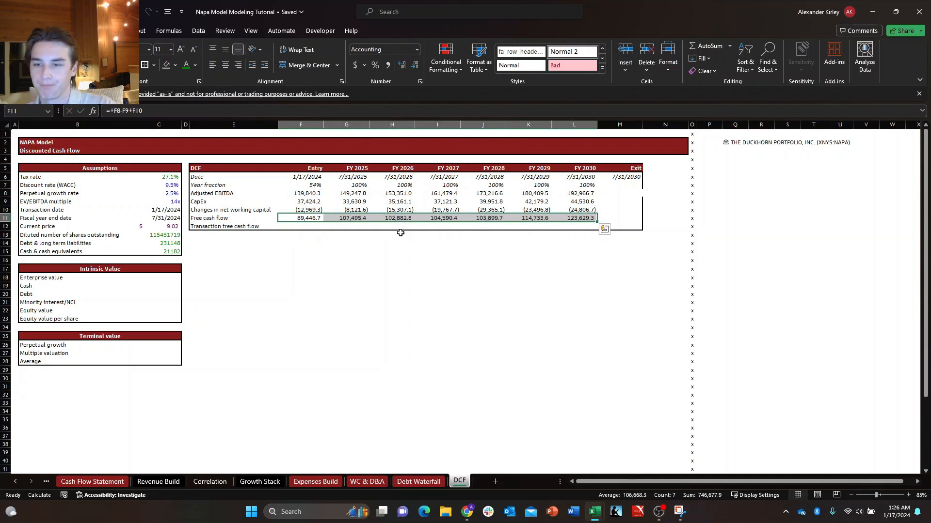
# Calculate the Entry transaction free cash flow in F12 by multiplying free cash flow by the year fraction with +F11*F7.
pyautogui.hotkey('shift', 'Left')
pyautogui.hotkey('shift', 'Left')
pyautogui.hotkey('shift', 'Left')
pyautogui.hotkey('shift', 'Left')
pyautogui.hotkey('shift', 'Left')
pyautogui.hotkey('shift', 'Left')
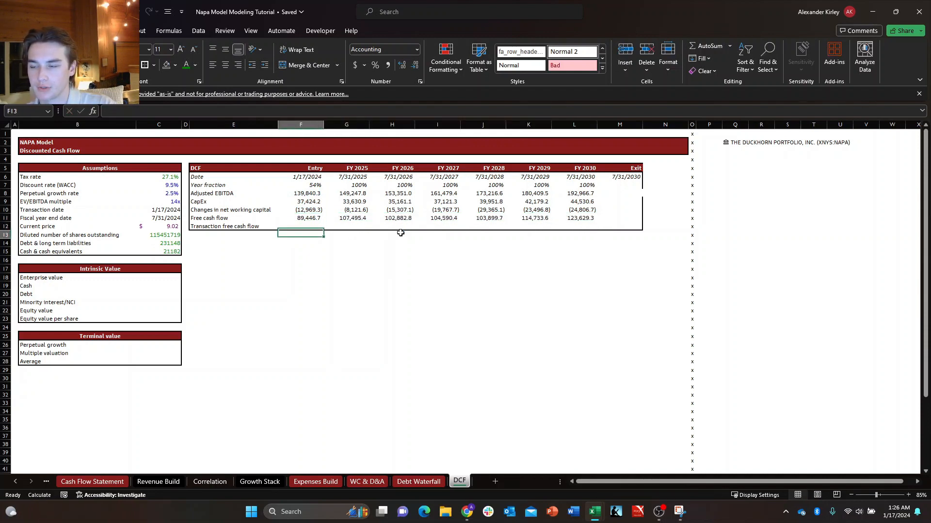
pyautogui.write('+')
pyautogui.press('Up')
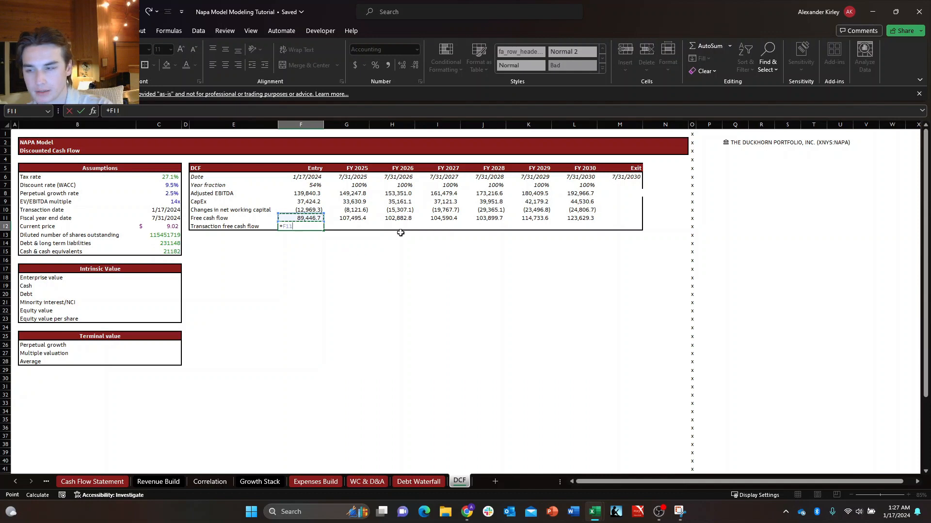
pyautogui.press('Up')
pyautogui.press('Up')
pyautogui.press('Up')
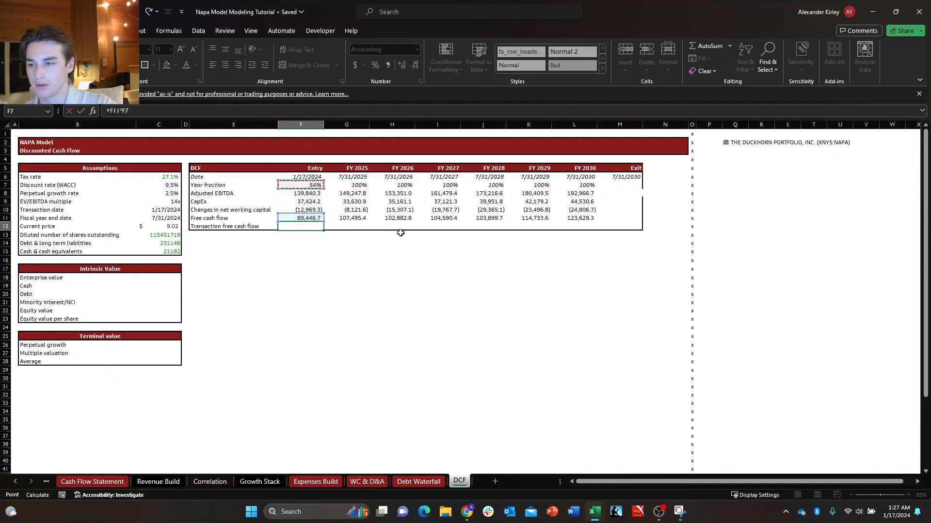
pyautogui.press('Tab')
# Fill the transaction free cash flow formula in F12 across the FY 2025 to FY 2030 columns in G12:L12.
pyautogui.press('Left')
pyautogui.hotkey('ctrl', 'shift', 'Right')
pyautogui.hotkey('shift', 'Left')
pyautogui.hotkey('shift', 'Left')
pyautogui.hotkey('shift', 'Left')
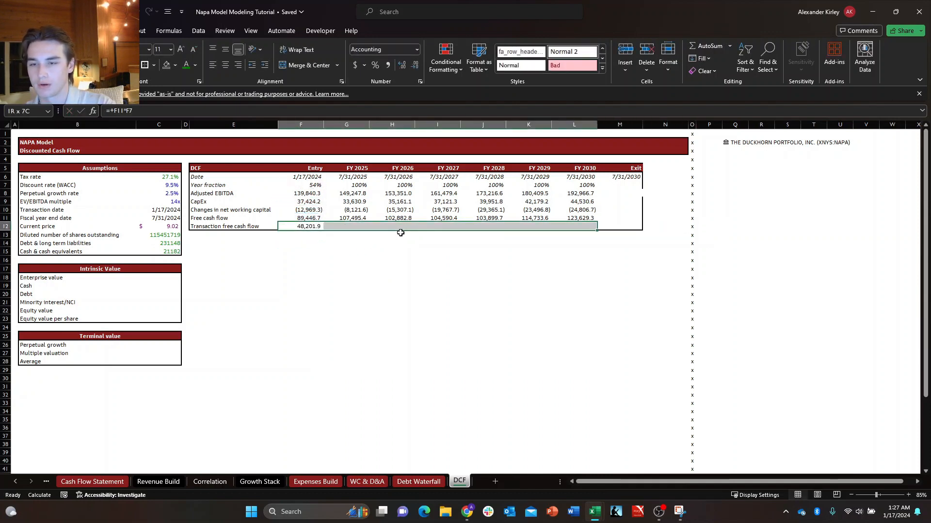
pyautogui.hotkey('ctrl', 'r')
pyautogui.press('Up')
pyautogui.press('Up')
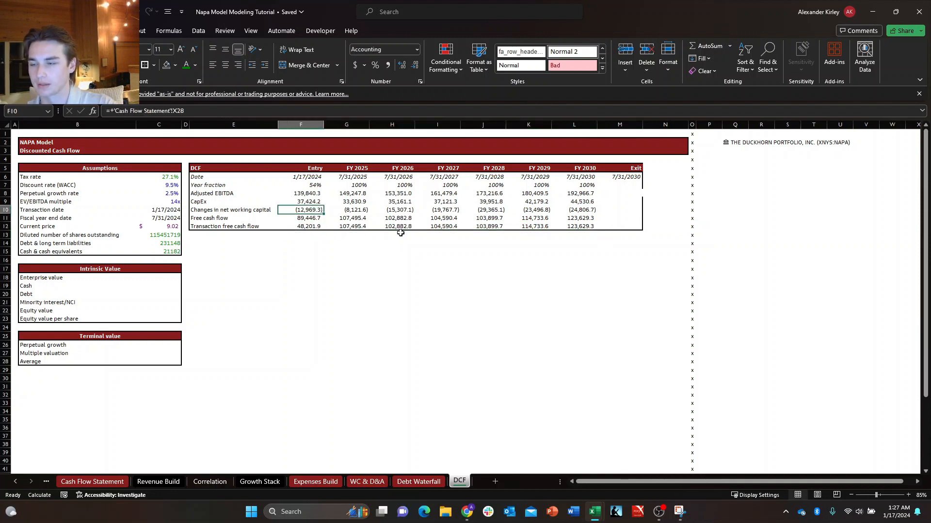
pyautogui.press('Down')
pyautogui.press('Left')
pyautogui.press('Up')
pyautogui.press('Right')
pyautogui.press('Down')
pyautogui.press('Down')
pyautogui.press('Left')
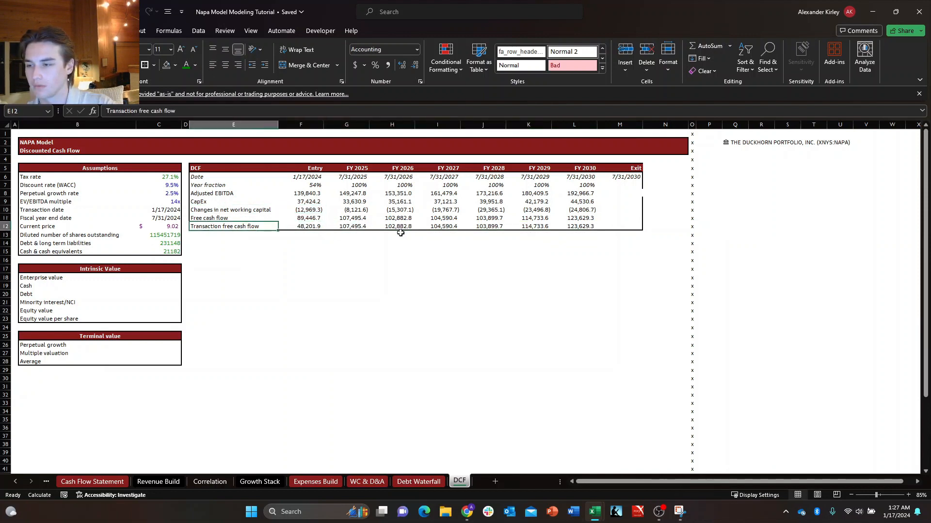
pyautogui.press('Right')
pyautogui.press('Left')
pyautogui.press('Up')
pyautogui.press('Up')
pyautogui.press('Up')
pyautogui.press('Up')
pyautogui.press('Down')
pyautogui.press('Up')
pyautogui.press('Right')
pyautogui.press('Left')
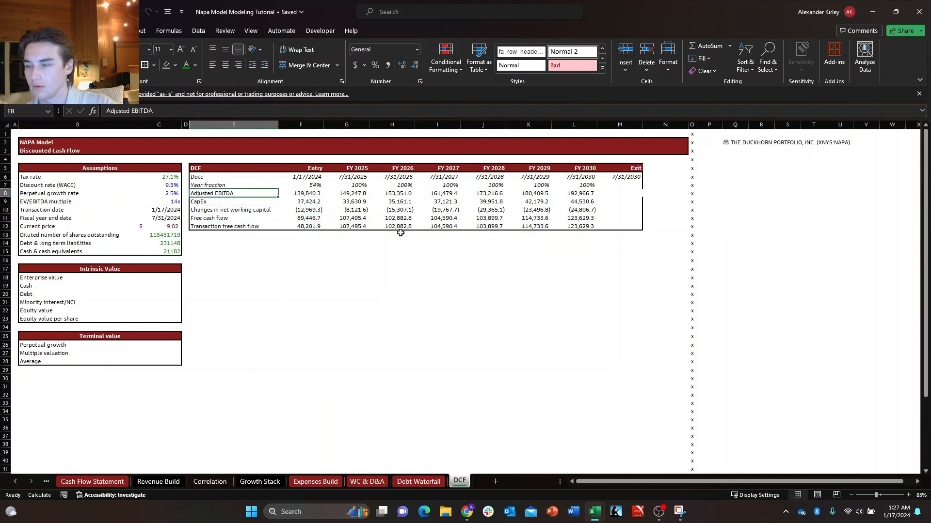
pyautogui.press('Down')
pyautogui.press('Down')
pyautogui.press('Right')
pyautogui.press('Left')
pyautogui.press('Up')
pyautogui.press('Down')
pyautogui.press('Down')
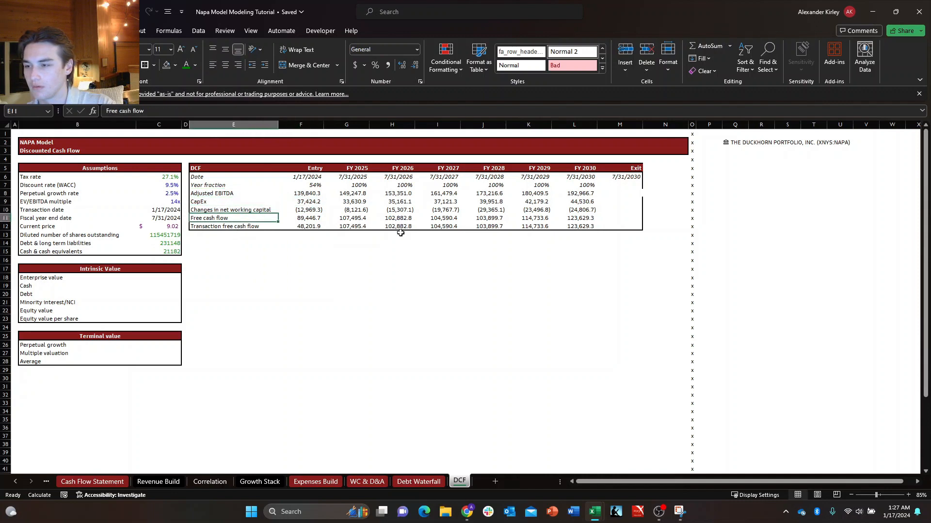
pyautogui.press('Right')
pyautogui.press('Left')
pyautogui.press('Up')
pyautogui.press('Up')
# Make the Free cash flow and Transaction free cash flow rows bold from column E to the Exit column (E11:M12).
pyautogui.press('Down')
pyautogui.press('Right')
pyautogui.press('Down')
pyautogui.press('Down')
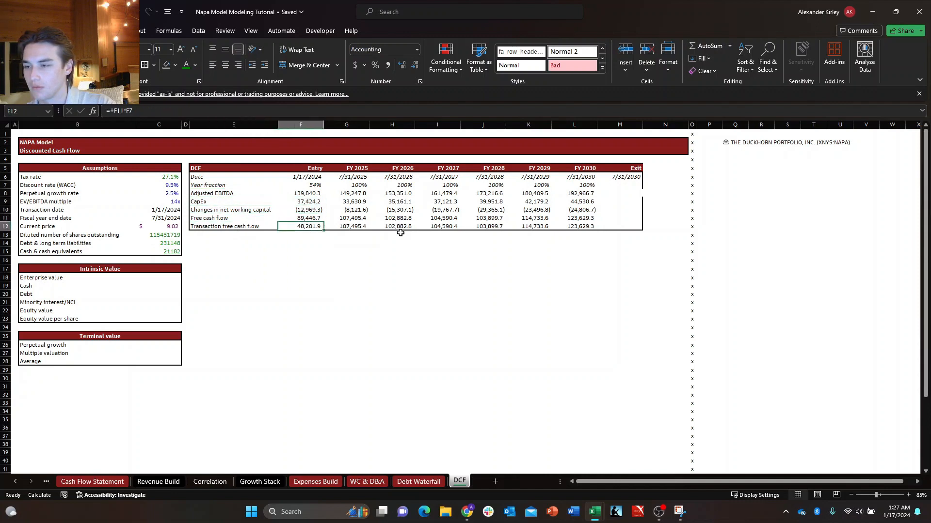
pyautogui.press('Right')
pyautogui.press('Up')
pyautogui.press('Up')
pyautogui.press('Left')
pyautogui.press('Left')
pyautogui.press('Down')
pyautogui.hotkey('shift', 'Down')
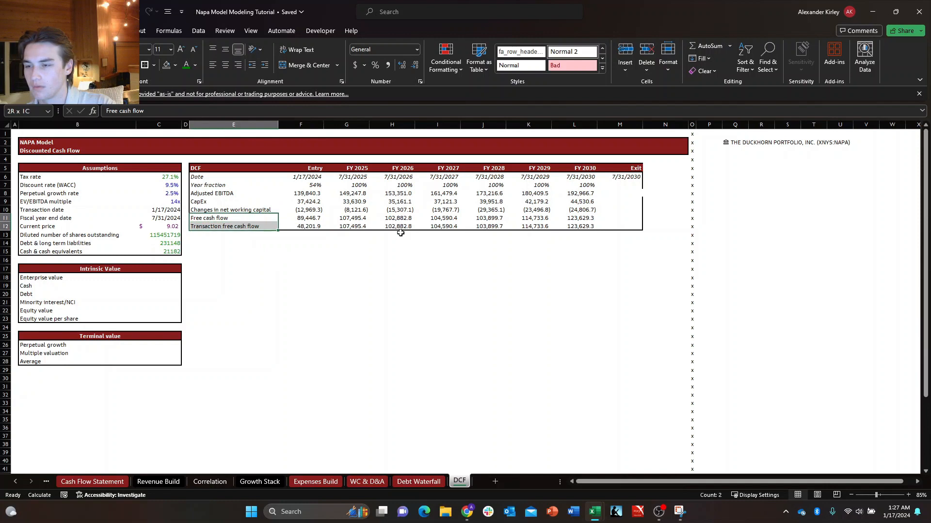
pyautogui.hotkey('shift', 'Right')
pyautogui.hotkey('ctrl', 'shift', 'Right')
pyautogui.hotkey('shift', 'Right')
pyautogui.hotkey('ctrl', 'b')
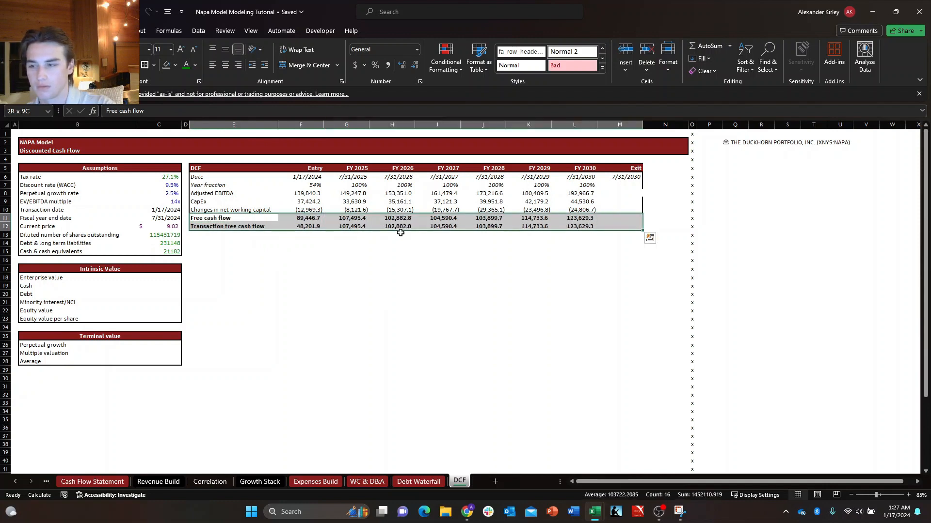
# Add a top border to the Free cash flow row across E11:M11.
pyautogui.press('Down')
pyautogui.press('Right')
pyautogui.press('Up')
pyautogui.press('Left')
pyautogui.hotkey('ctrl', 'shift', 'Right')
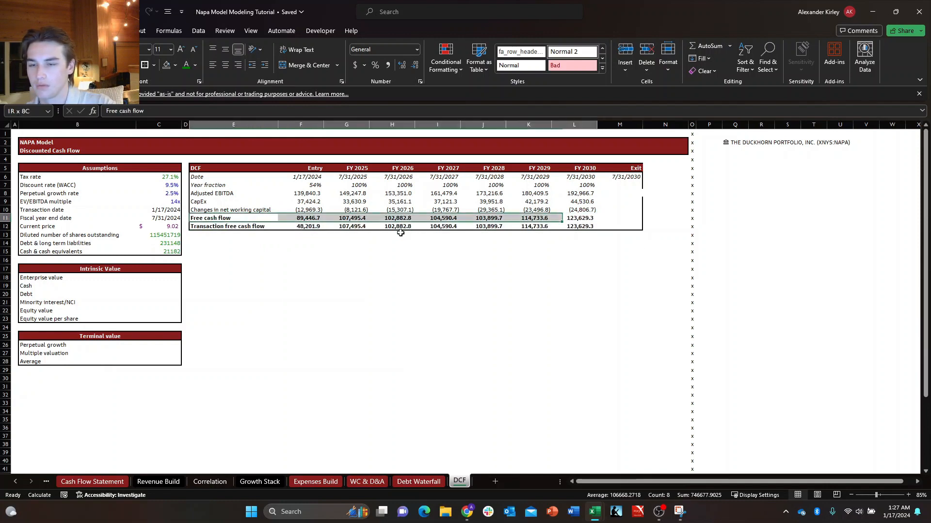
pyautogui.hotkey('shift', 'Right')
pyautogui.press('super+b')
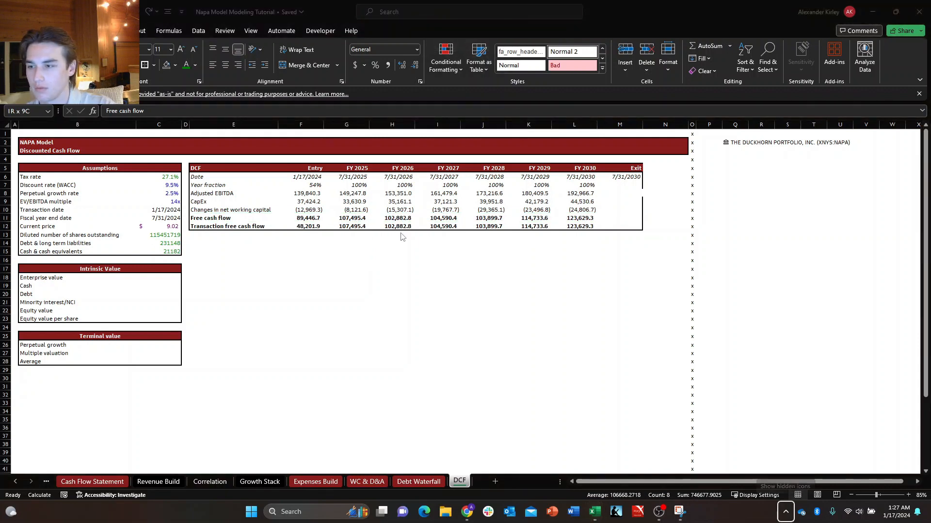
pyautogui.press('Escape')
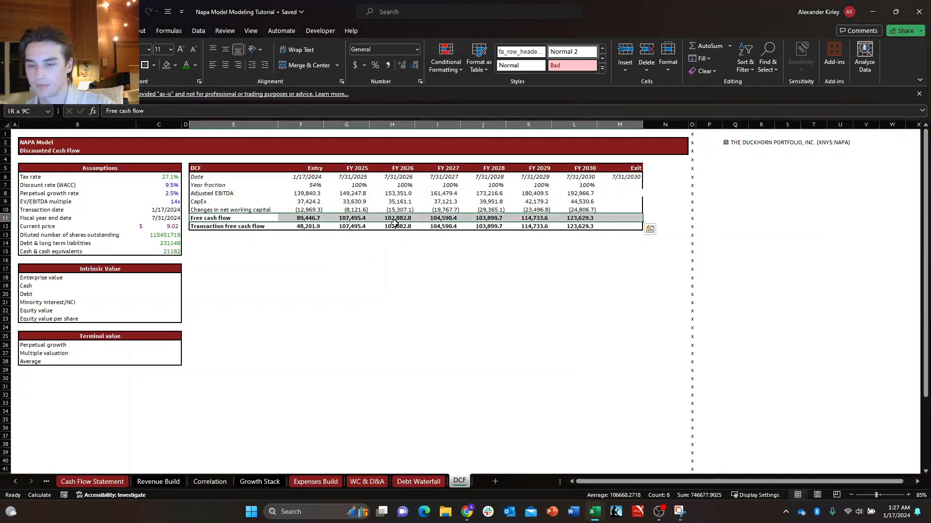
pyautogui.press('Down')
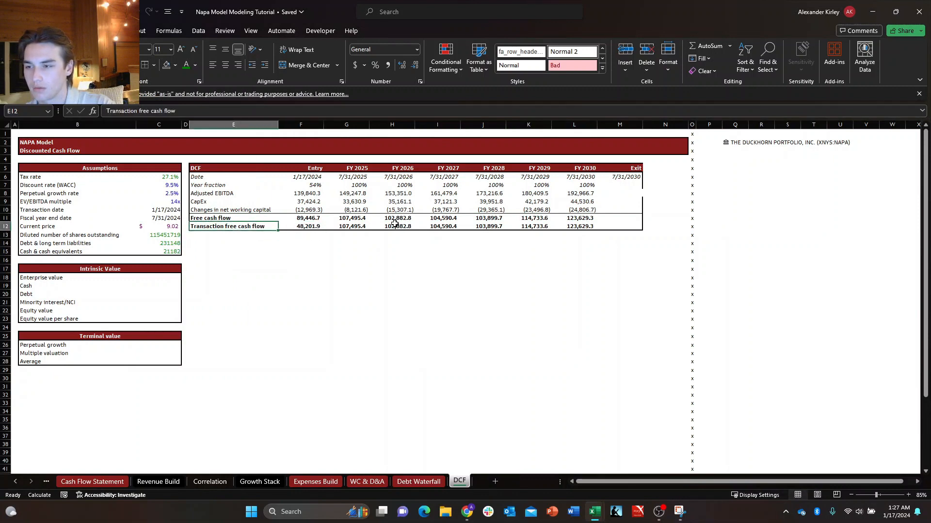
# Add a top border to the Transaction free cash flow row across E12:M12.
pyautogui.hotkey('shift', 'Right')
pyautogui.hotkey('shift', 'Right')
pyautogui.hotkey('shift', 'Right')
pyautogui.hotkey('shift', 'Right')
pyautogui.hotkey('shift', 'Right')
pyautogui.hotkey('shift', 'Right')
pyautogui.hotkey('shift', 'Right')
pyautogui.hotkey('shift', 'Right')
pyautogui.hotkey('alt', 'h')
pyautogui.press('b')
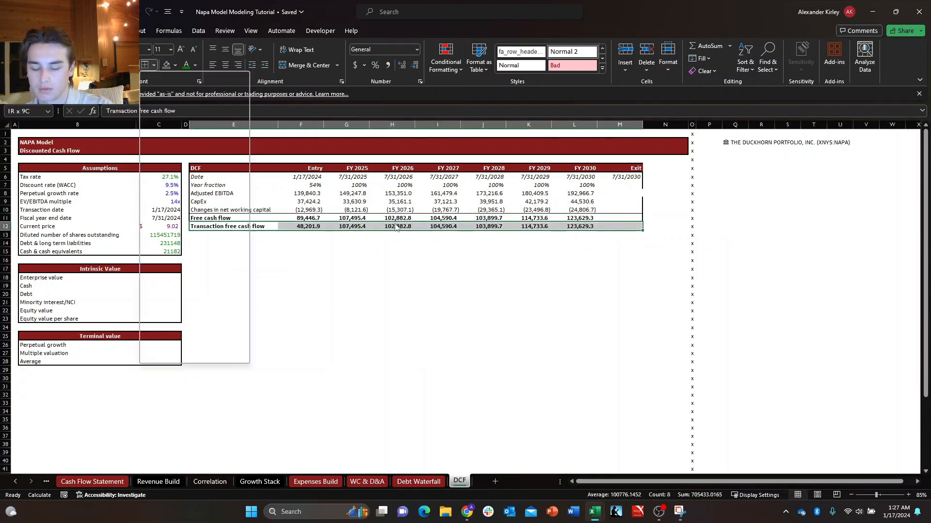
pyautogui.press('p')
# Restore the outside border around the DCF table in E5:M12, closing the gap beside the Exit column.
pyautogui.press('Down')
pyautogui.press('Down')
pyautogui.press('Down')
pyautogui.press('Right')
pyautogui.press('Up')
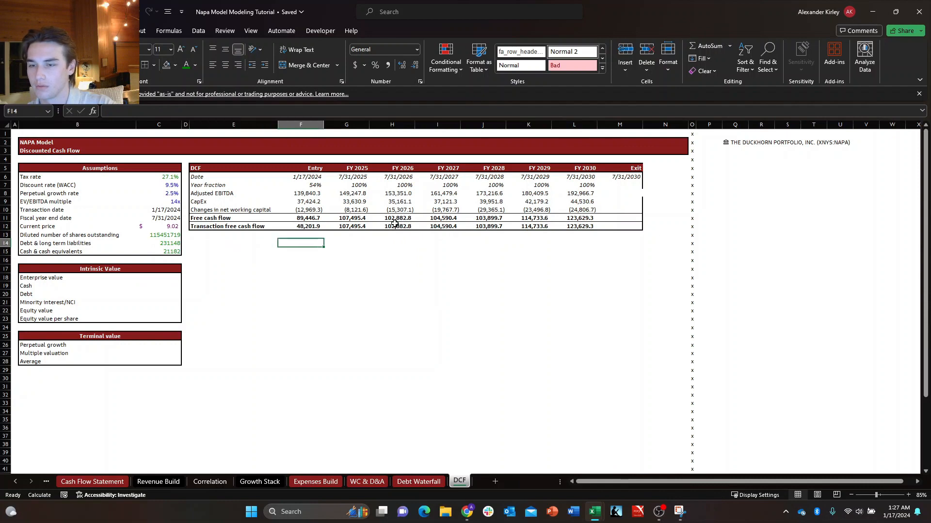
pyautogui.press('Up')
pyautogui.press('Right')
pyautogui.press('Up')
pyautogui.press('Right')
pyautogui.press('Up')
pyautogui.press('Right')
pyautogui.press('Up')
pyautogui.press('Right')
pyautogui.press('Up')
pyautogui.press('Right')
pyautogui.press('Up')
pyautogui.press('Right')
pyautogui.press('Up')
pyautogui.press('Right')
pyautogui.press('Up')
pyautogui.press('Up')
pyautogui.hotkey('shift', 'Down')
pyautogui.hotkey('shift', 'Down')
pyautogui.hotkey('shift', 'Down')
pyautogui.hotkey('shift', 'Down')
pyautogui.hotkey('shift', 'Down')
pyautogui.hotkey('shift', 'Down')
pyautogui.hotkey('shift', 'Down')
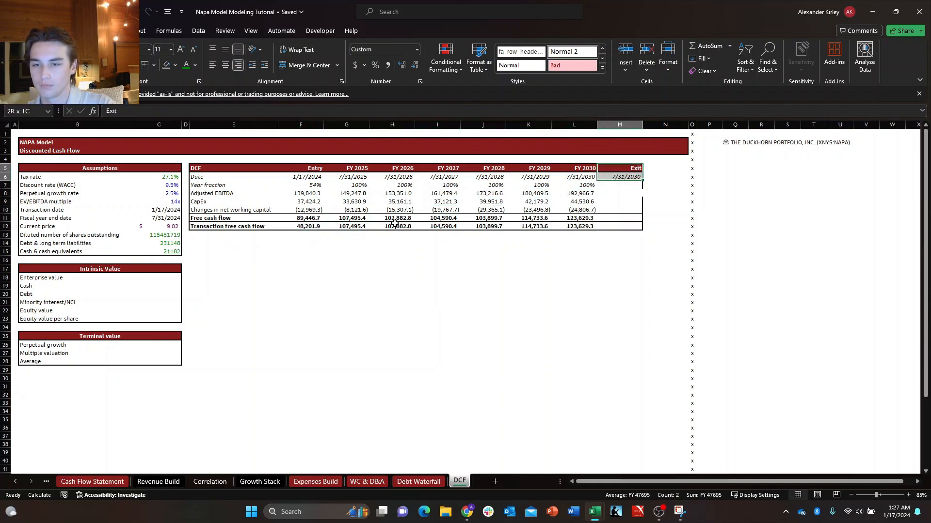
pyautogui.hotkey('ctrl', 'shift', 'Left')
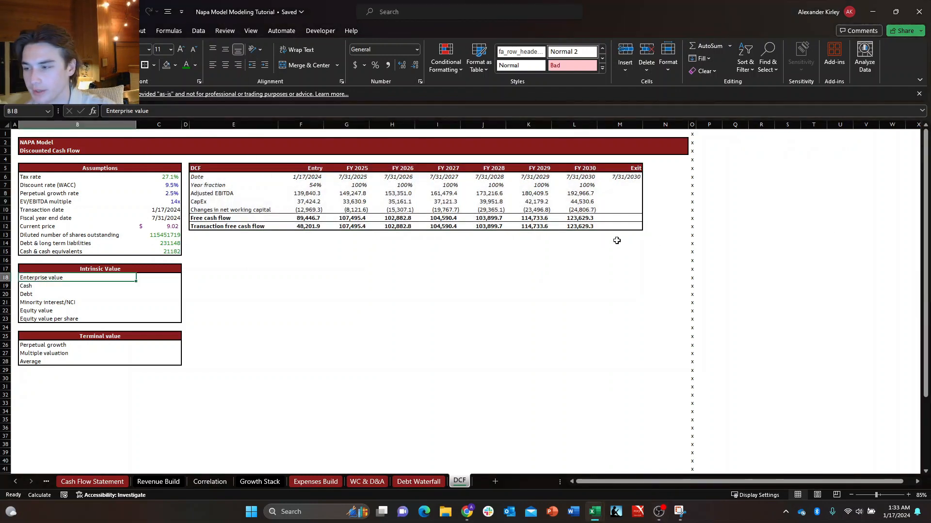
# Review the Entry to FY 2030 columns of the DCF table in F5:L12, apart from the Exit column.
pyautogui.press('Right')
pyautogui.press('Right')
pyautogui.press('Right')
pyautogui.press('Up')
pyautogui.press('Up')
pyautogui.press('Up')
pyautogui.press('Up')
pyautogui.press('Up')
pyautogui.press('Up')
pyautogui.press('Up')
pyautogui.press('Right')
pyautogui.press('Right')
pyautogui.press('Right')
pyautogui.press('Right')
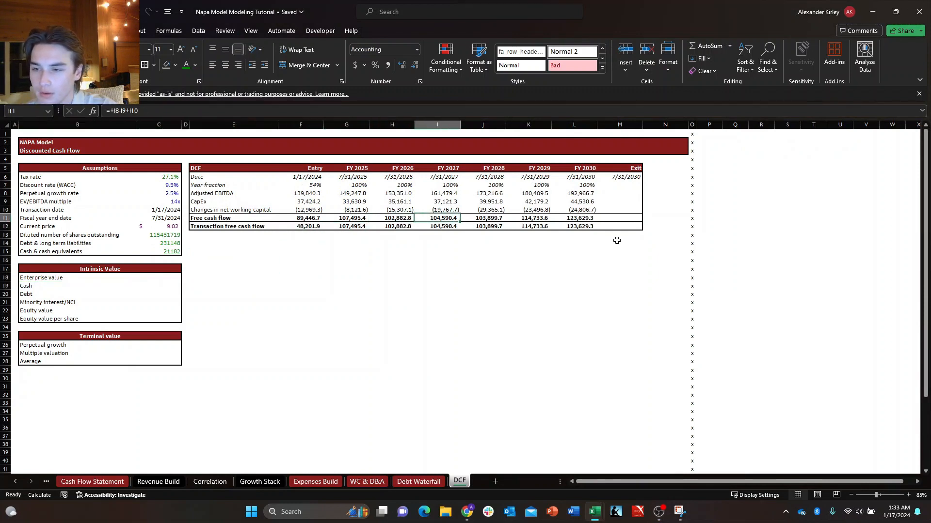
pyautogui.press('Left')
pyautogui.press('Left')
pyautogui.press('Left')
pyautogui.press('Up')
pyautogui.press('Up')
pyautogui.press('Up')
pyautogui.press('Up')
pyautogui.press('Up')
pyautogui.press('Up')
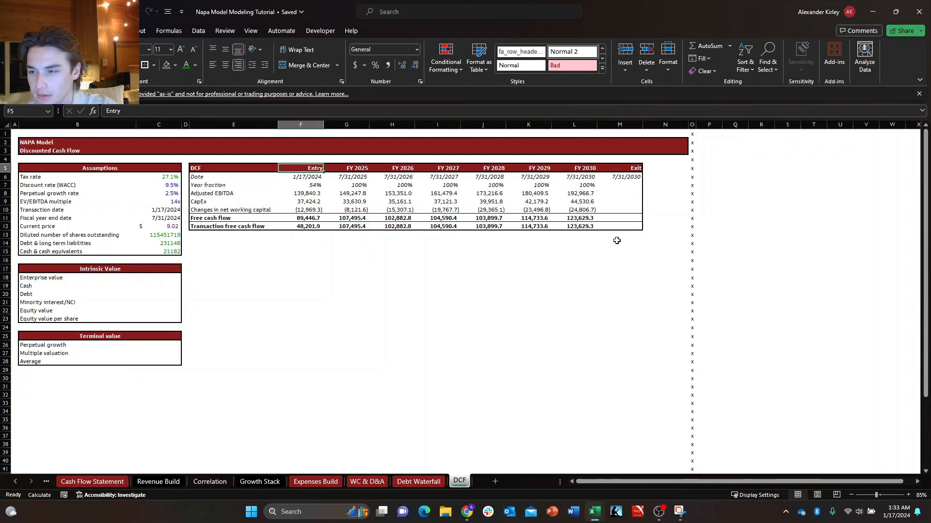
pyautogui.hotkey('ctrl', 'shift', 'Down')
pyautogui.hotkey('ctrl', 'shift', 'Right')
pyautogui.hotkey('shift', 'Left')
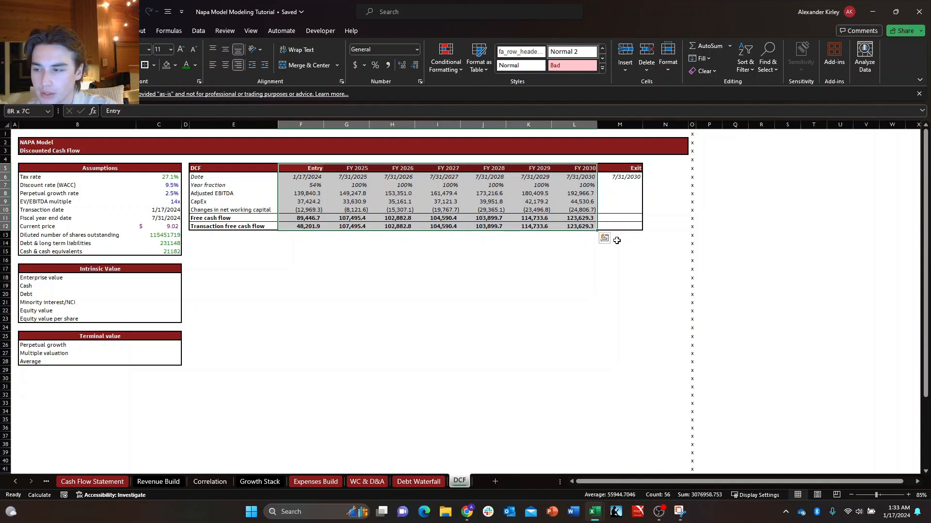
pyautogui.hotkey('shift', 'Right')
pyautogui.hotkey('shift', 'Left')
pyautogui.hotkey('shift', 'Right')
pyautogui.hotkey('shift', 'Left')
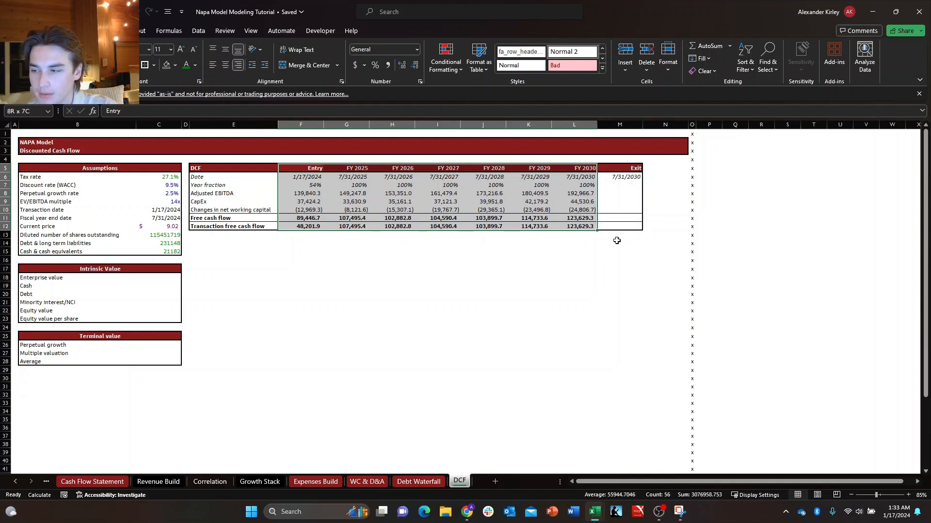
# Examine the Exit column's free cash flow and transaction free cash flow cells in M11:M12.
pyautogui.press('Right')
pyautogui.press('Right')
pyautogui.press('Right')
pyautogui.press('Right')
pyautogui.press('Right')
pyautogui.press('Right')
pyautogui.press('Right')
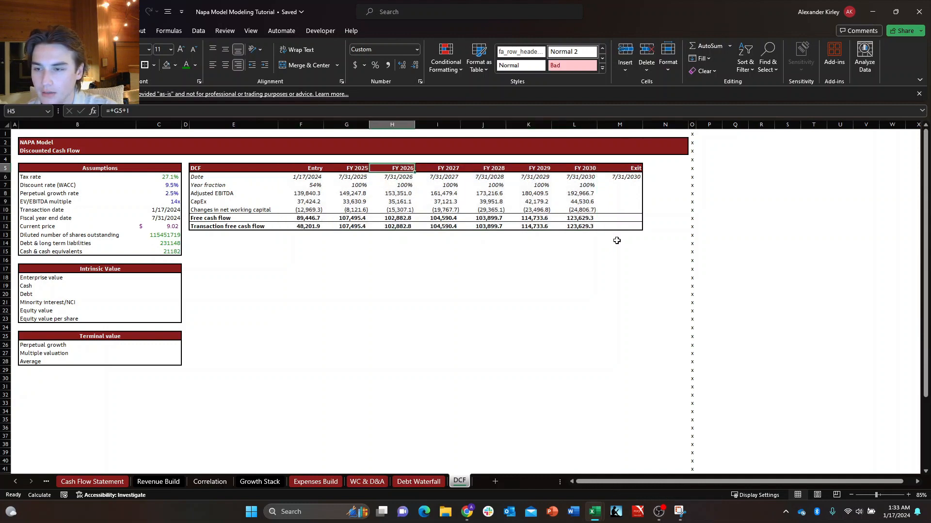
pyautogui.press('Down')
pyautogui.press('Down')
pyautogui.press('Down')
pyautogui.press('Down')
pyautogui.press('Down')
pyautogui.press('Down')
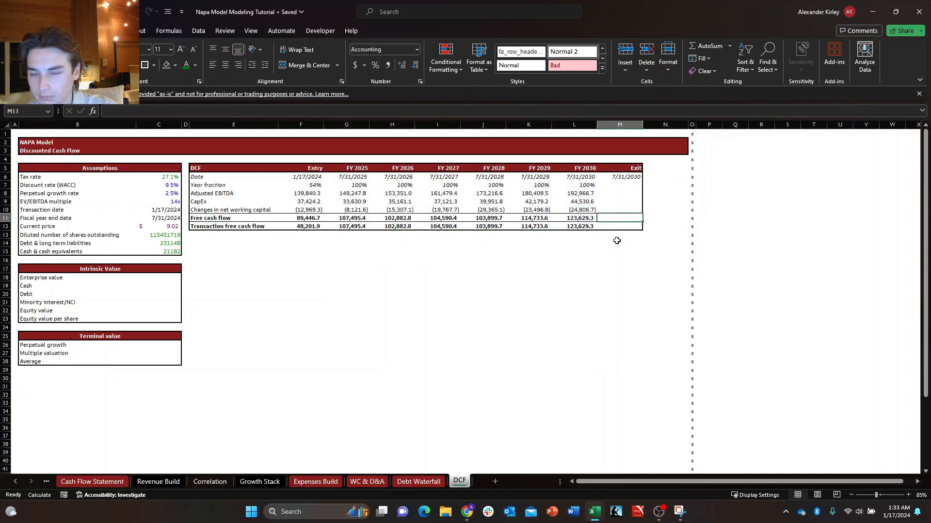
pyautogui.press('Down')
pyautogui.press('Right')
pyautogui.press('Up')
pyautogui.press('Left')
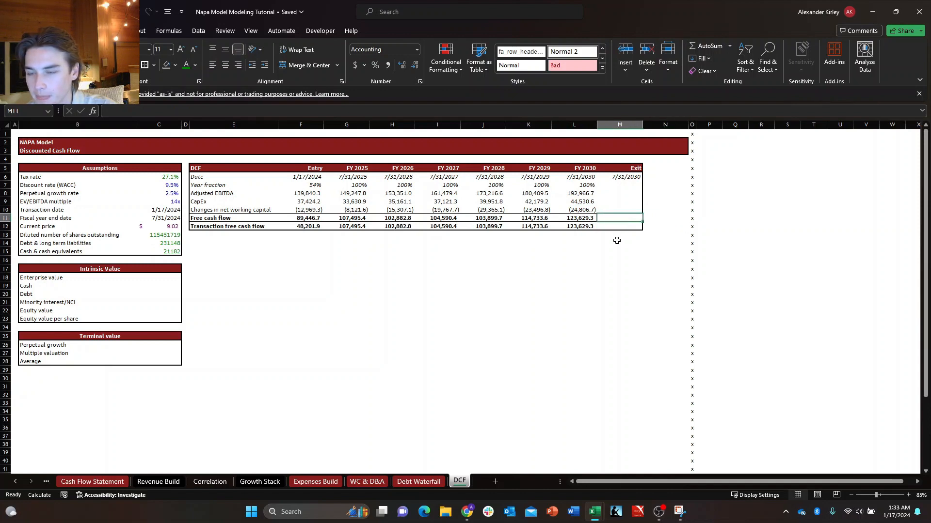
pyautogui.press('Left')
pyautogui.press('Down')
pyautogui.press('Right')
pyautogui.press('Up')
pyautogui.press('Down')
pyautogui.press('Up')
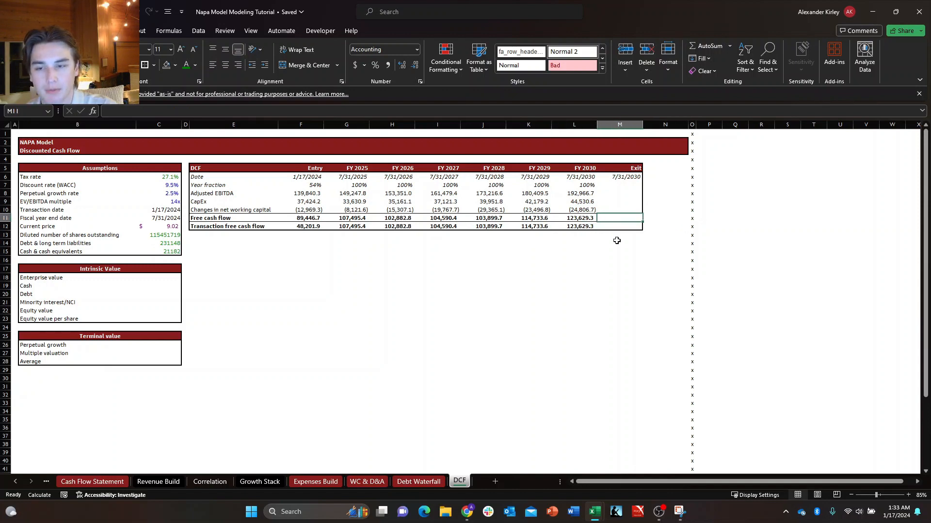
# Compare the Exit date in M6 with the FY 2030 date in L6.
pyautogui.click(613, 179)
pyautogui.click(583, 180)
pyautogui.click(616, 177)
pyautogui.click(594, 177)
pyautogui.click(611, 176)
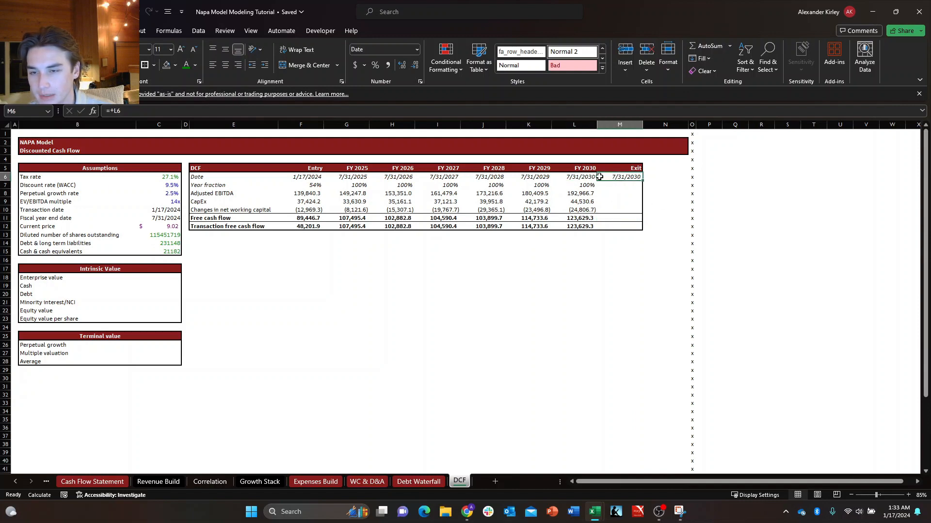
pyautogui.click(585, 177)
pyautogui.click(613, 177)
pyautogui.click(578, 177)
pyautogui.click(617, 177)
pyautogui.click(587, 177)
pyautogui.click(611, 177)
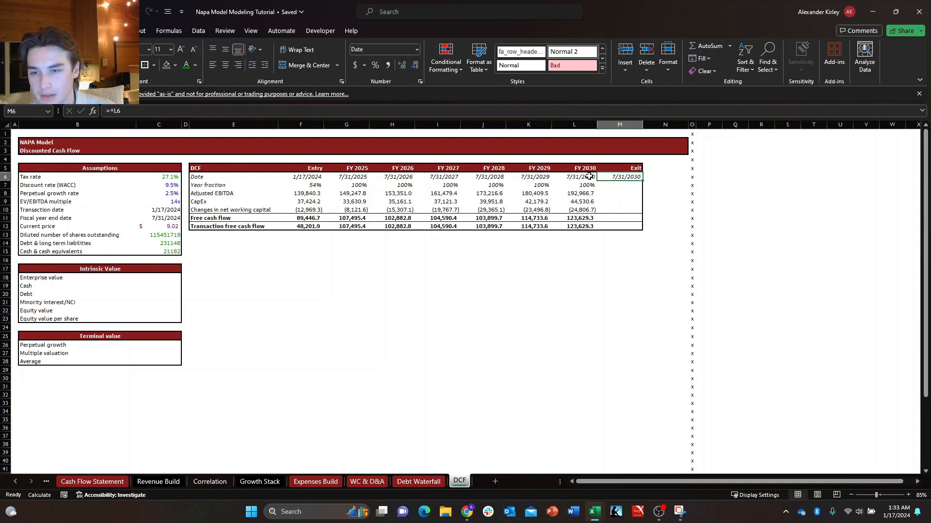
pyautogui.click(590, 176)
# Examine the Exit transaction free cash flow cell M12 and the perpetual growth, multiple valuation and average terminal value cells in C26:C28.
pyautogui.click(615, 227)
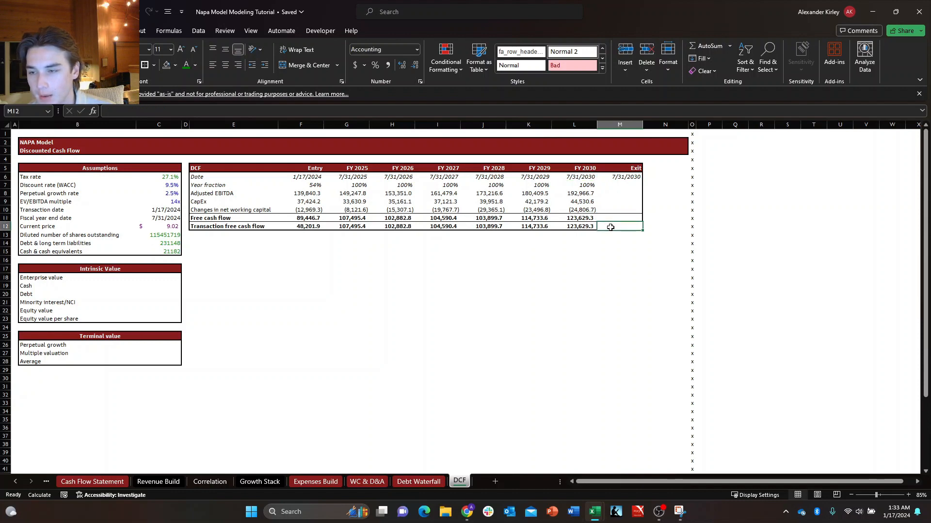
pyautogui.click(161, 344)
pyautogui.click(151, 353)
pyautogui.click(153, 362)
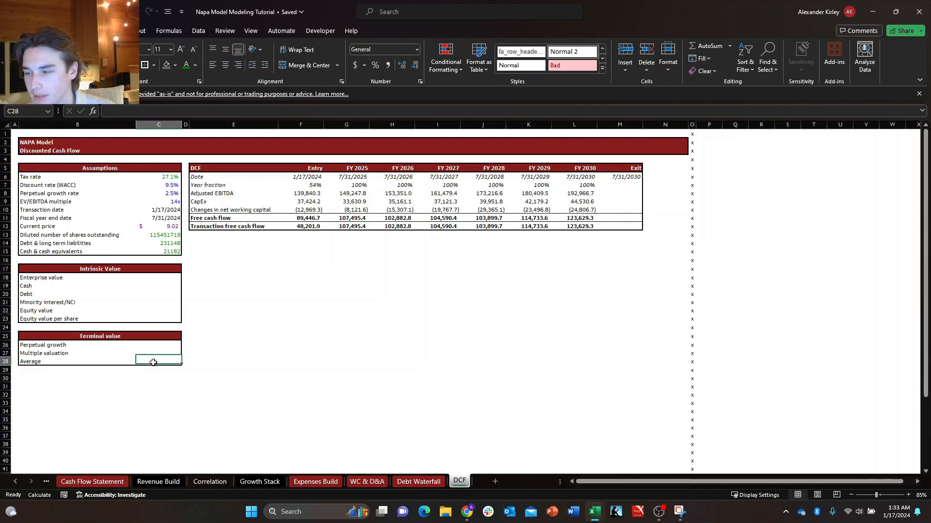
pyautogui.click(157, 346)
pyautogui.click(155, 354)
pyautogui.click(156, 363)
pyautogui.click(155, 353)
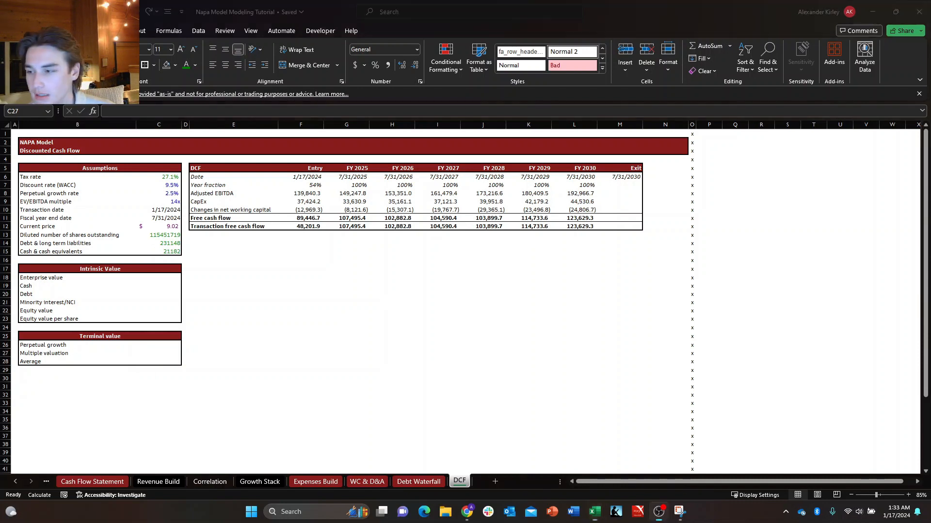
# Calculate the perpetual growth terminal value in C26 with the formula +L12*(1+C8)/(C7-C8).
pyautogui.press('Down')
pyautogui.press('Up')
pyautogui.press('Up')
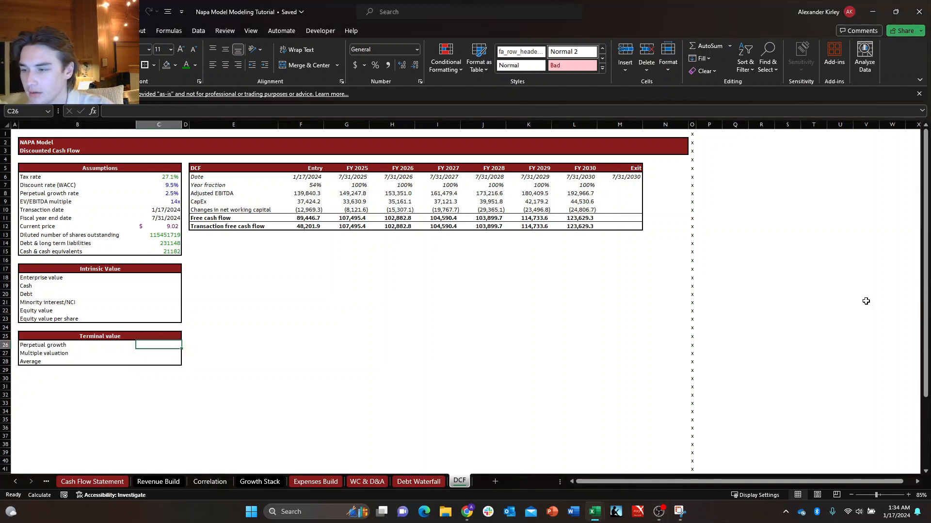
pyautogui.press('Down')
pyautogui.press('Up')
pyautogui.write('+')
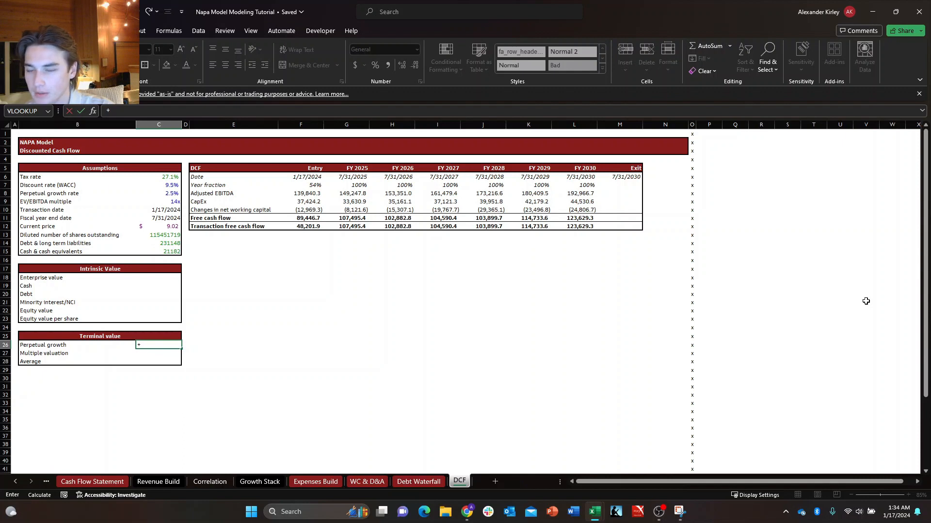
pyautogui.press('Right')
pyautogui.press('Up')
pyautogui.press('Right')
pyautogui.press('Up')
pyautogui.press('Right')
pyautogui.press('Up')
pyautogui.press('Up')
pyautogui.press('Right')
pyautogui.press('Up')
pyautogui.press('Right')
pyautogui.press('Up')
pyautogui.press('Right')
pyautogui.press('Up')
pyautogui.press('Right')
pyautogui.press('Up')
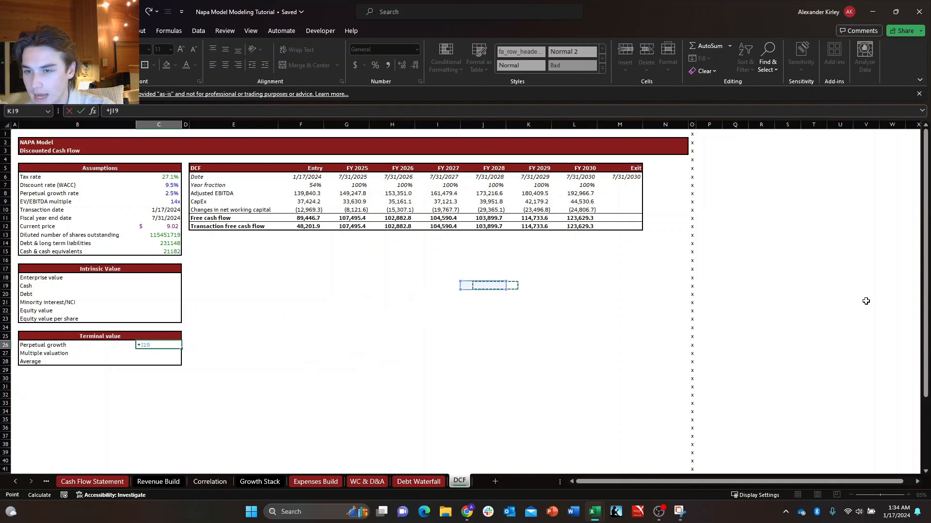
pyautogui.press('Right')
pyautogui.press('Up')
pyautogui.press('Right')
pyautogui.press('Up')
pyautogui.press('Right')
pyautogui.press('Up')
pyautogui.press('Up')
pyautogui.press('Left')
pyautogui.press('Up')
pyautogui.press('Up')
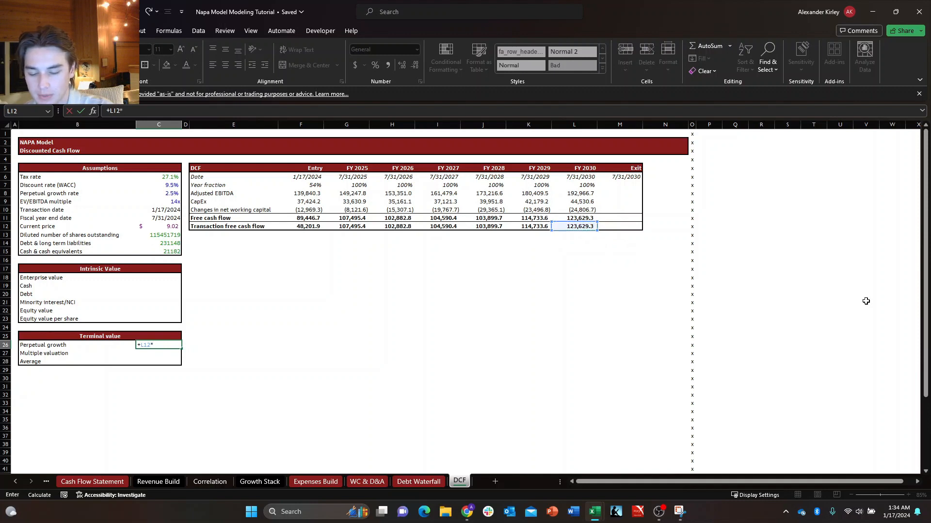
pyautogui.write('*(1+')
pyautogui.press('Up')
pyautogui.press('Up')
pyautogui.press('Up')
pyautogui.press('Up')
pyautogui.press('Up')
pyautogui.press('Up')
pyautogui.press('Up')
pyautogui.press('Up')
pyautogui.press('Up')
pyautogui.press('Up')
pyautogui.press('Up')
pyautogui.press('Up')
pyautogui.press('Up')
pyautogui.press('Up')
pyautogui.press('Up')
pyautogui.press('Up')
pyautogui.press('Up')
pyautogui.press('Up')
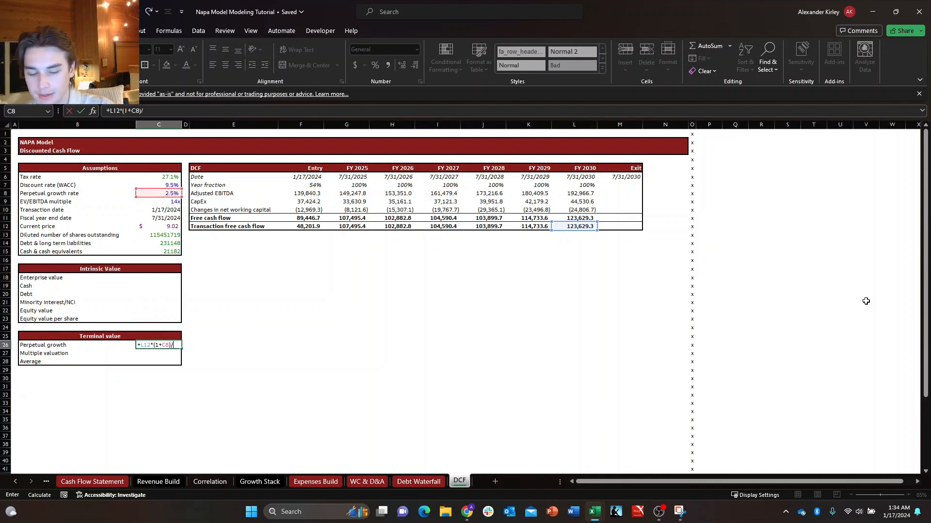
pyautogui.write(')/(')
pyautogui.press('Up')
pyautogui.press('Up')
pyautogui.press('Up')
pyautogui.press('Up')
pyautogui.press('Up')
pyautogui.press('Up')
pyautogui.press('Up')
pyautogui.press('Up')
pyautogui.press('Up')
pyautogui.press('Up')
pyautogui.press('Up')
pyautogui.press('Up')
pyautogui.press('Up')
pyautogui.press('Up')
pyautogui.press('Up')
pyautogui.press('Up')
pyautogui.press('Up')
pyautogui.press('Up')
pyautogui.press('Up')
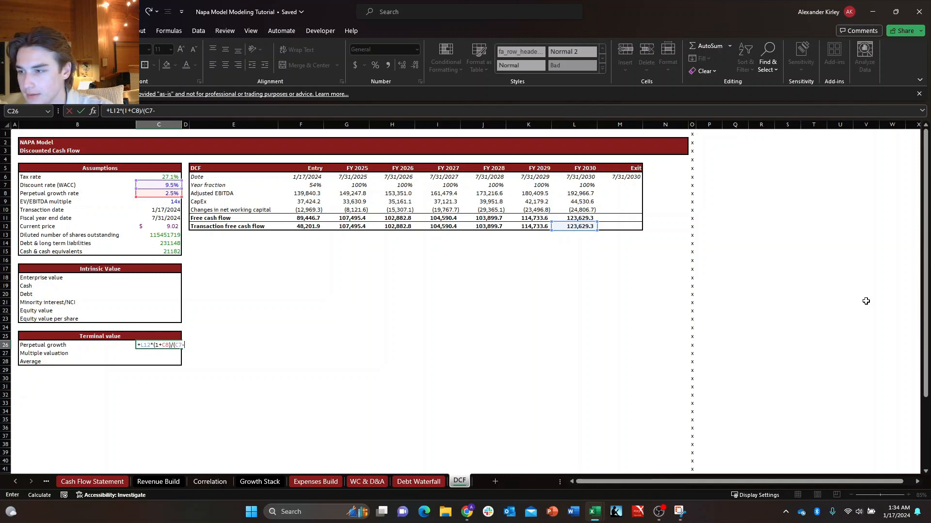
pyautogui.write('-')
pyautogui.press('Up')
pyautogui.press('Up')
pyautogui.press('Up')
pyautogui.press('Up')
pyautogui.press('Up')
pyautogui.press('Up')
pyautogui.press('Up')
pyautogui.press('Up')
pyautogui.press('Up')
pyautogui.press('Up')
pyautogui.press('Up')
pyautogui.press('Up')
pyautogui.press('Up')
pyautogui.press('Up')
pyautogui.press('Up')
pyautogui.press('Up')
pyautogui.press('Up')
pyautogui.press('Up')
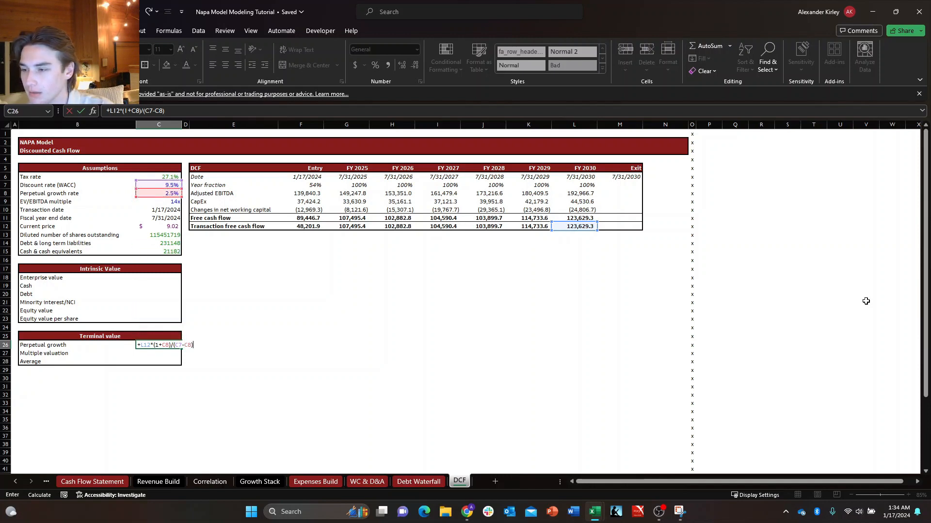
pyautogui.press('Return')
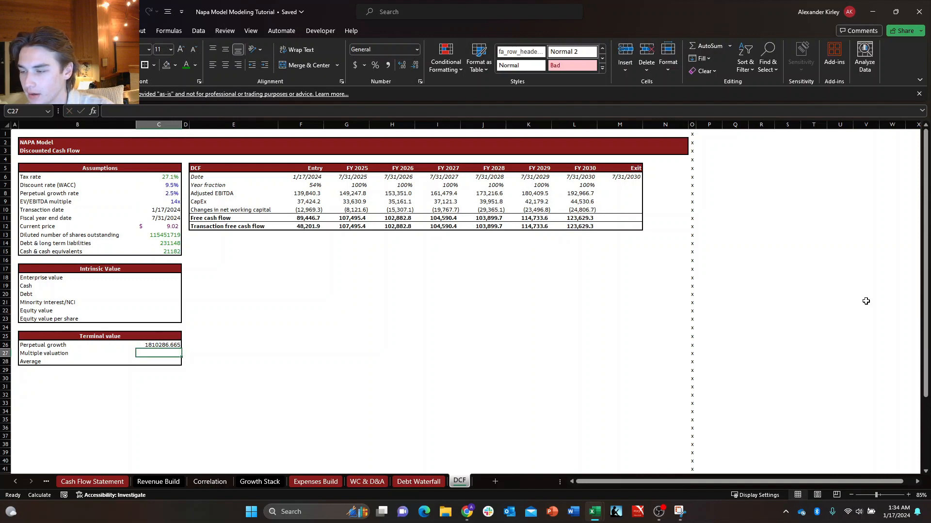
# Calculate the multiple valuation terminal value in C27 by multiplying L12 by the EV/EBITDA multiple in C9.
pyautogui.write('+')
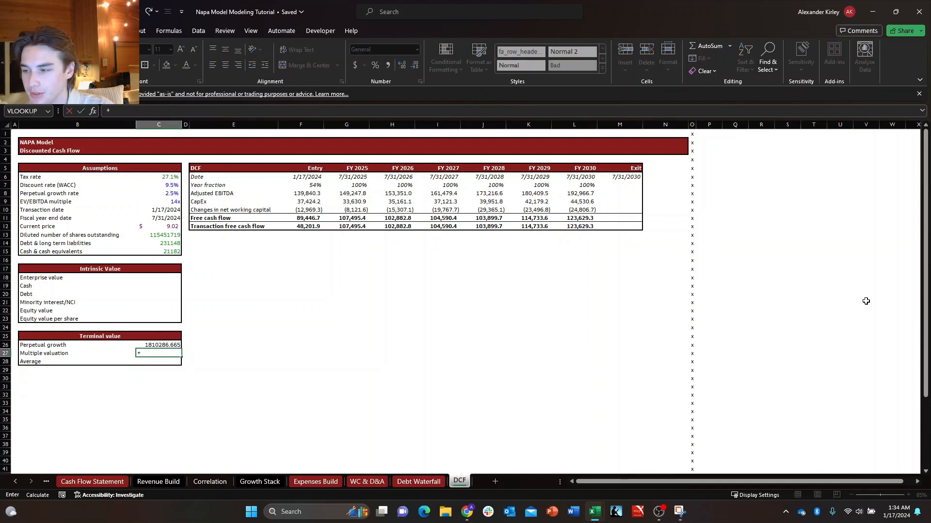
pyautogui.press('Right')
pyautogui.press('Up')
pyautogui.press('Right')
pyautogui.press('Up')
pyautogui.press('Right')
pyautogui.press('Up')
pyautogui.press('Right')
pyautogui.press('Up')
pyautogui.press('Up')
pyautogui.press('Right')
pyautogui.press('Up')
pyautogui.press('Up')
pyautogui.press('Right')
pyautogui.press('Up')
pyautogui.press('Up')
pyautogui.press('Right')
pyautogui.press('Up')
pyautogui.press('Up')
pyautogui.press('Up')
pyautogui.press('Right')
pyautogui.press('Up')
pyautogui.press('Up')
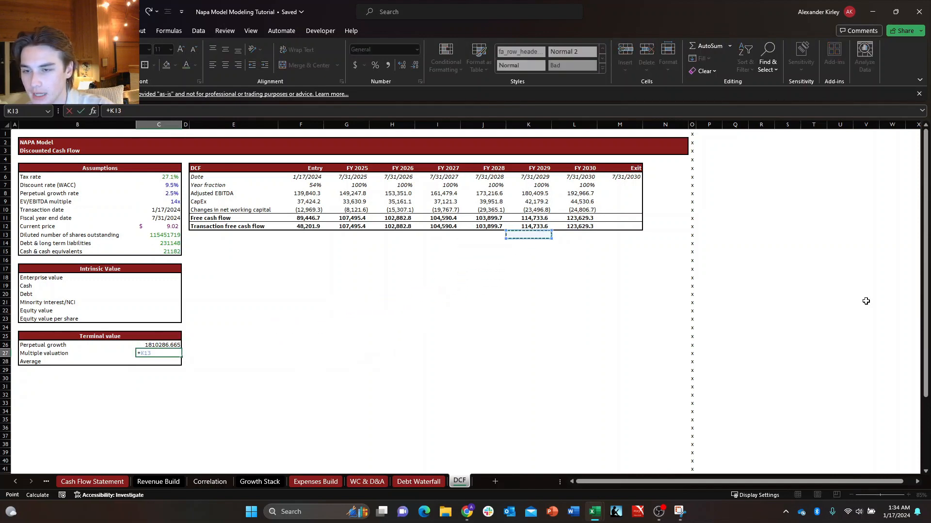
pyautogui.press('Right')
pyautogui.press('Up')
pyautogui.press('Down')
pyautogui.press('Up')
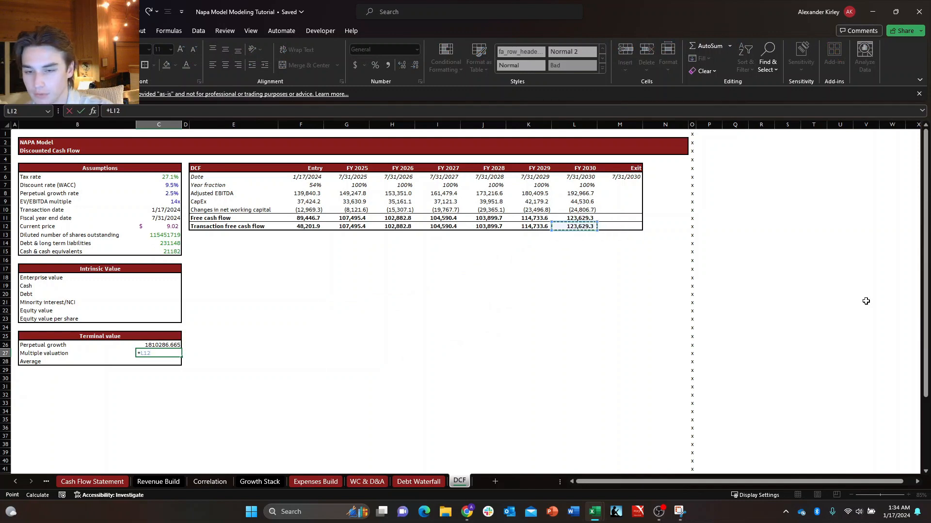
pyautogui.write('*')
pyautogui.press('Left')
pyautogui.press('Up')
pyautogui.press('Up')
pyautogui.press('Up')
pyautogui.press('Up')
pyautogui.press('Up')
pyautogui.press('Up')
pyautogui.press('Right')
pyautogui.press('Up')
pyautogui.press('Up')
pyautogui.press('Up')
pyautogui.press('Up')
pyautogui.press('Up')
pyautogui.press('Up')
pyautogui.press('Up')
pyautogui.press('Up')
pyautogui.press('Up')
pyautogui.press('Up')
pyautogui.press('Up')
pyautogui.press('Up')
pyautogui.press('Up')
pyautogui.press('Up')
pyautogui.press('Up')
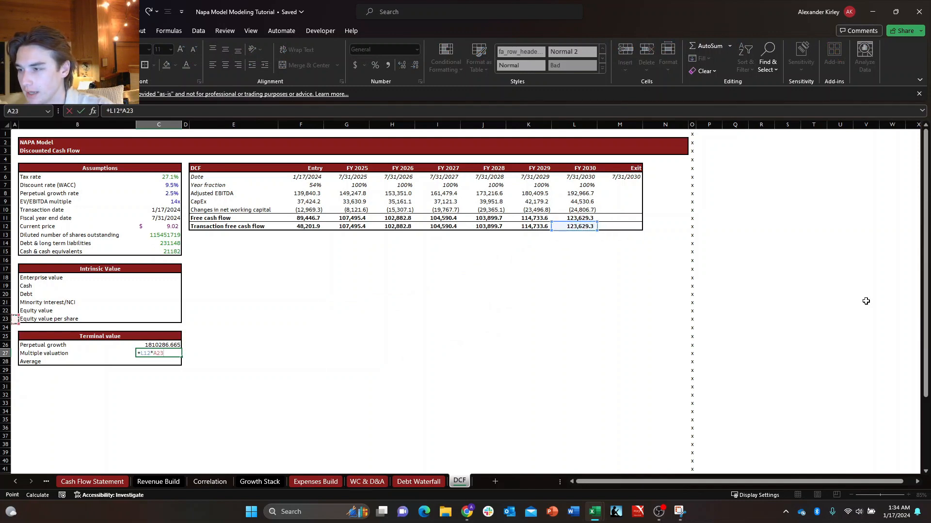
pyautogui.press('Down')
pyautogui.press('Down')
pyautogui.press('Down')
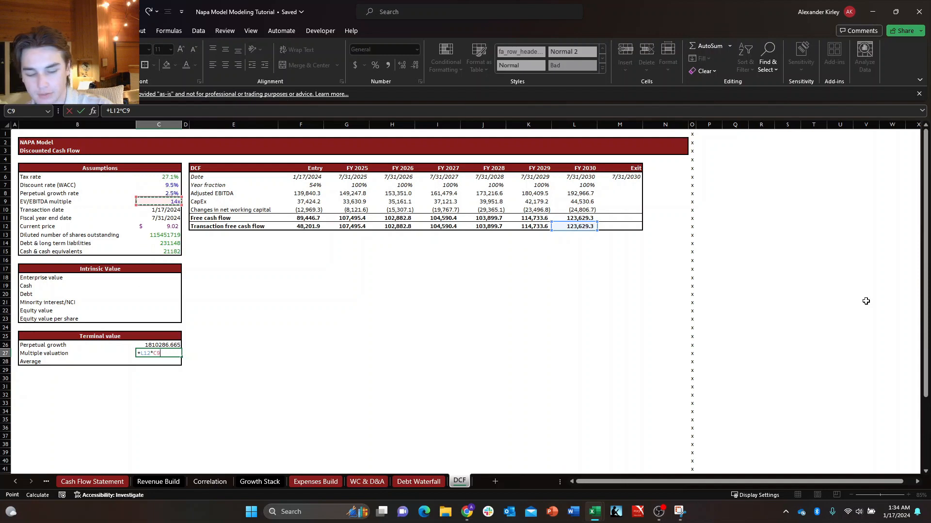
pyautogui.press('Return')
# Average the perpetual growth and multiple valuation terminal values in C28 using AVERAGE over C26:C27.
pyautogui.press('Right')
pyautogui.press('Down')
pyautogui.press('Left')
pyautogui.press('Up')
pyautogui.press('Up')
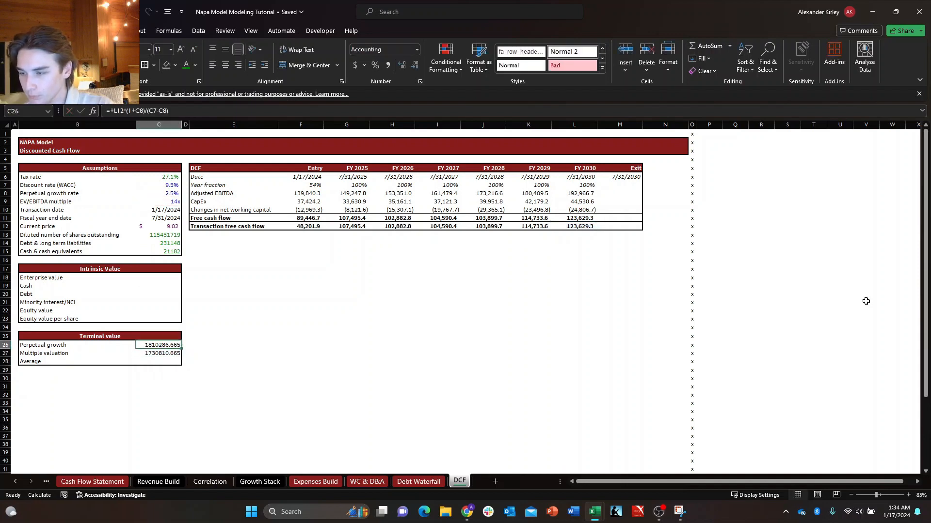
pyautogui.press('Up')
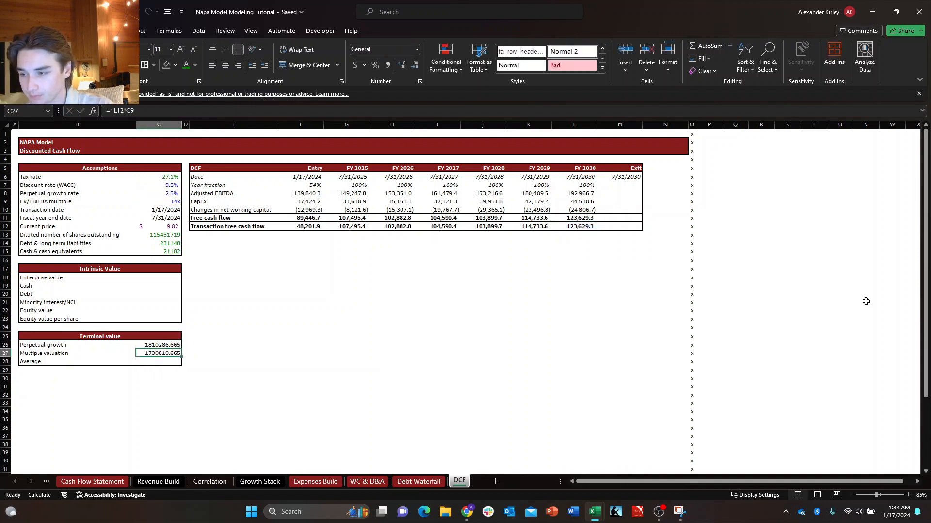
pyautogui.press('Down')
pyautogui.press('Down')
pyautogui.write('+')
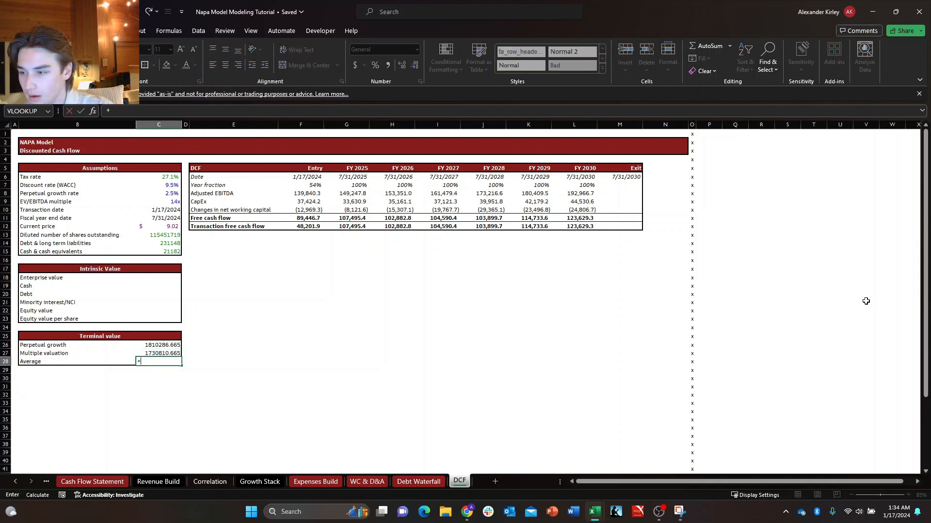
pyautogui.write('av')
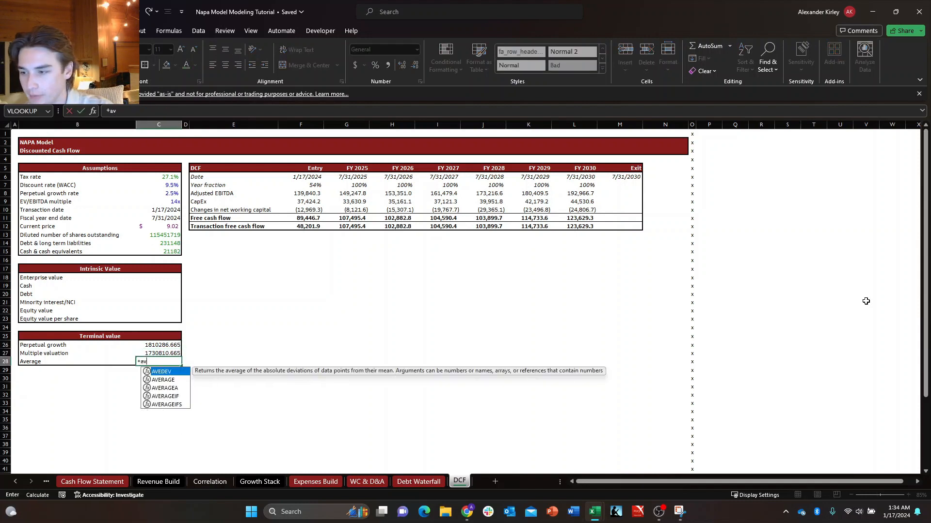
pyautogui.press('Down')
pyautogui.press('Tab')
pyautogui.press('Up')
pyautogui.hotkey('shift', 'Up')
pyautogui.press('Return')
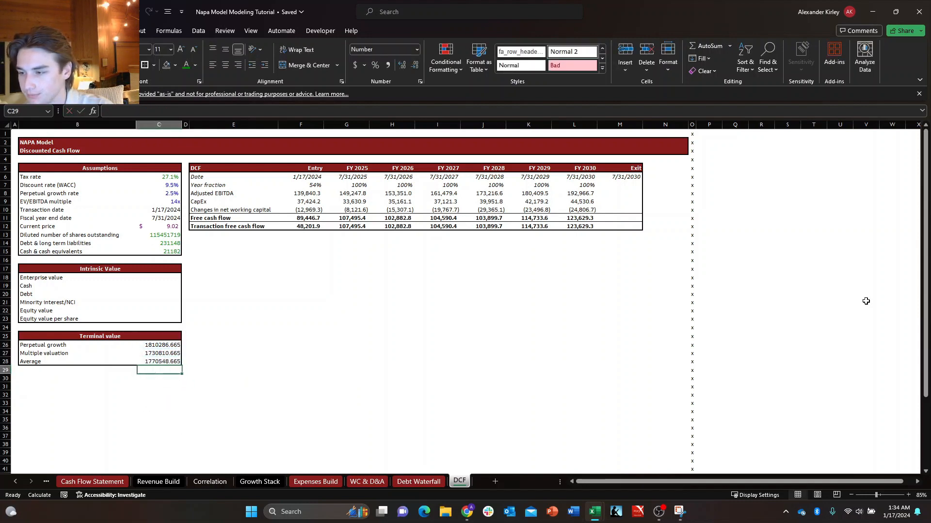
# Make the Average row of the Terminal value table, B28:C28, bold.
pyautogui.press('Up')
pyautogui.press('Left')
pyautogui.hotkey('shift', 'Right')
pyautogui.hotkey('ctrl', 'b')
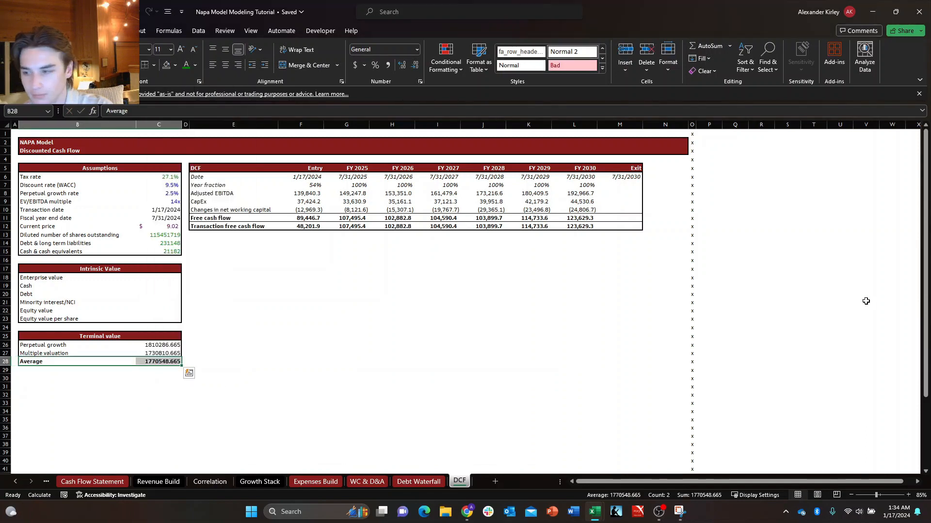
pyautogui.press('Right')
pyautogui.press('Left')
pyautogui.press('Right')
pyautogui.press('Up')
pyautogui.press('Up')
pyautogui.press('Down')
pyautogui.press('Right')
pyautogui.press('Left')
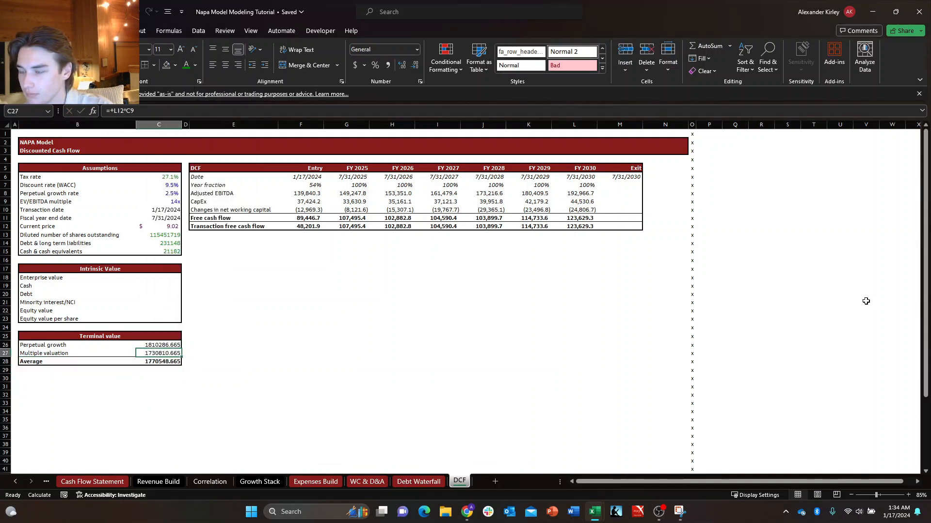
pyautogui.press('Up')
pyautogui.press('Down')
pyautogui.press('Right')
pyautogui.press('Left')
pyautogui.press('Up')
pyautogui.press('Down')
# Format the terminal values in C26:C28 with the custom one-decimal accounting format _(* #,##0.0_);_(* (#,##0.0);_(* "-"?_);_(@_).
pyautogui.press('Up')
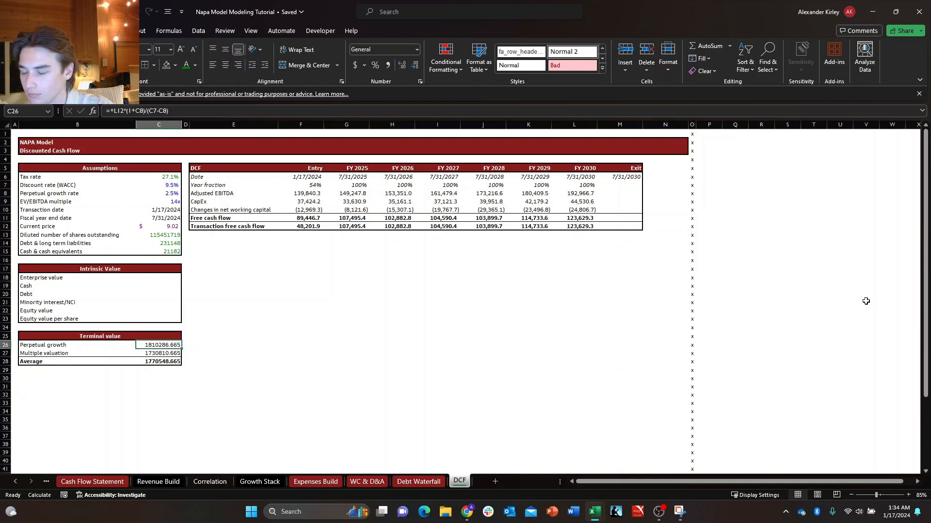
pyautogui.hotkey('shift', 'Down')
pyautogui.hotkey('shift', 'Down')
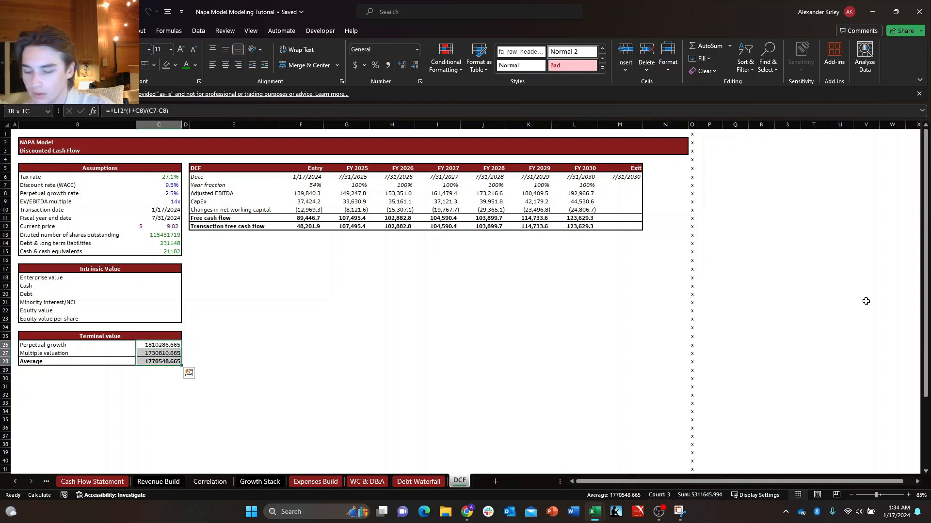
pyautogui.hotkey('ctrl', '1')
pyautogui.press('Tab')
pyautogui.press('Down')
pyautogui.press('Down')
pyautogui.press('Down')
pyautogui.press('Down')
pyautogui.press('Down')
pyautogui.press('Down')
pyautogui.press('Down')
pyautogui.press('Down')
pyautogui.press('Down')
pyautogui.press('Down')
pyautogui.press('Down')
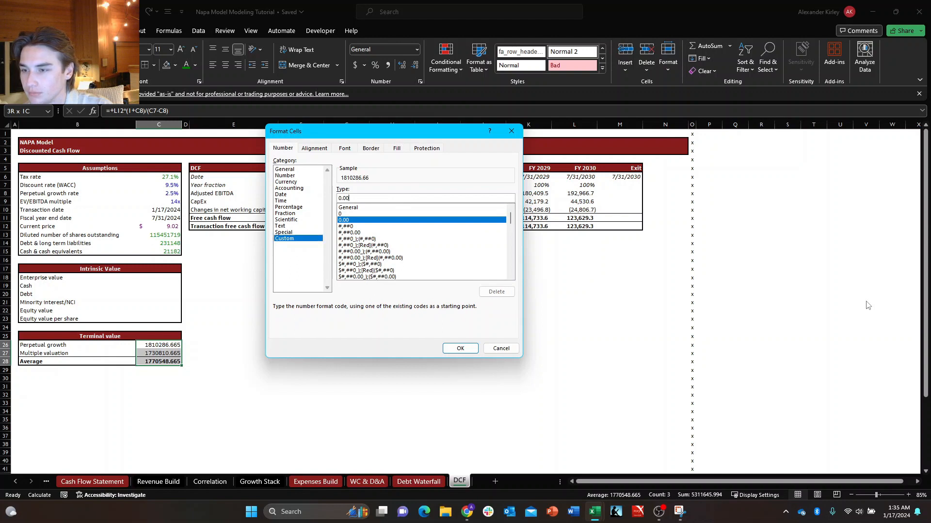
pyautogui.click(436, 257)
pyautogui.scroll(-10, 411, 262)
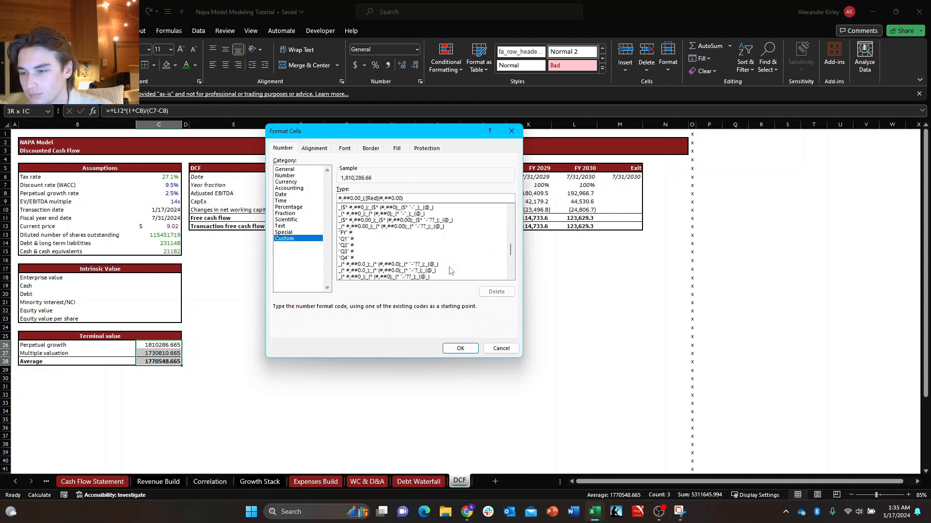
pyautogui.click(405, 239)
pyautogui.click(404, 234)
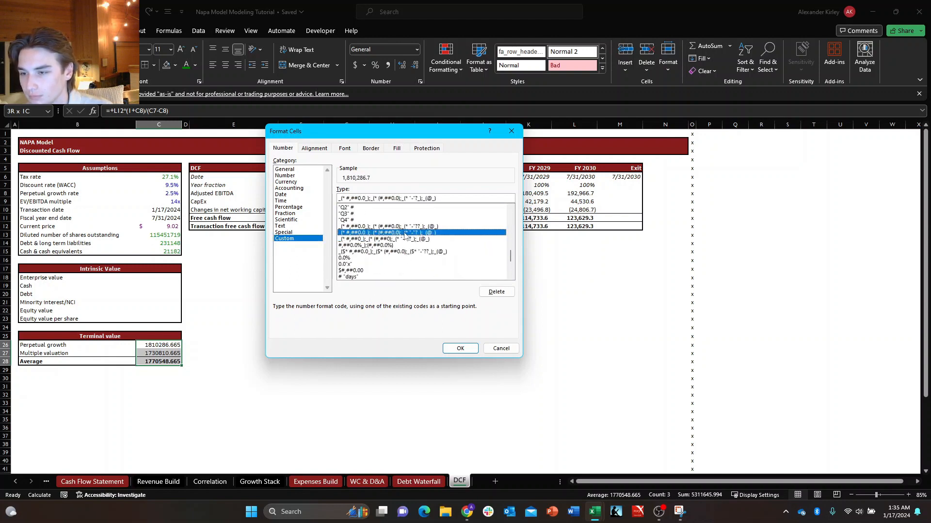
pyautogui.press('Return')
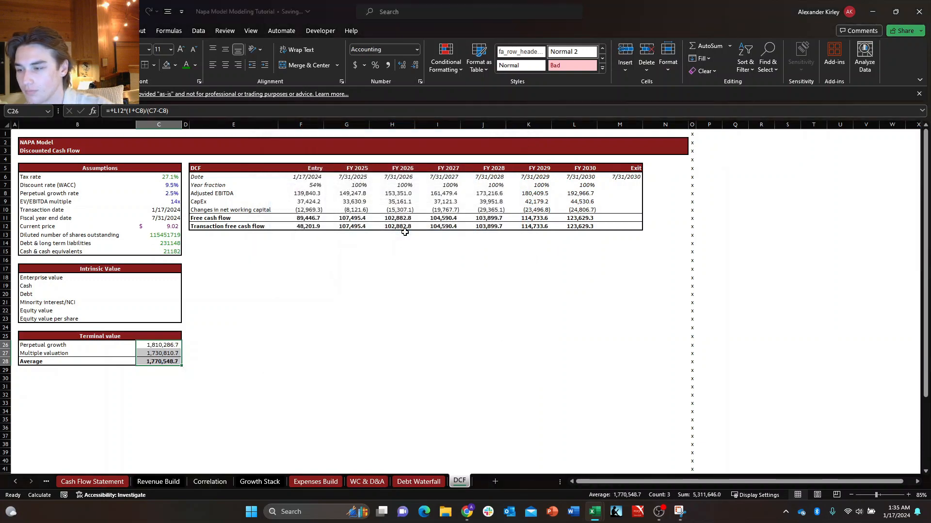
pyautogui.press('Right')
pyautogui.press('Up')
pyautogui.press('Right')
pyautogui.press('Right')
pyautogui.press('Up')
pyautogui.press('Up')
pyautogui.press('Up')
pyautogui.press('Up')
# Link the Exit column's transaction free cash flow in M12 to the average terminal value in C28.
pyautogui.press('Up')
pyautogui.press('Up')
pyautogui.press('Left')
pyautogui.press('Left')
pyautogui.press('Left')
pyautogui.press('Down')
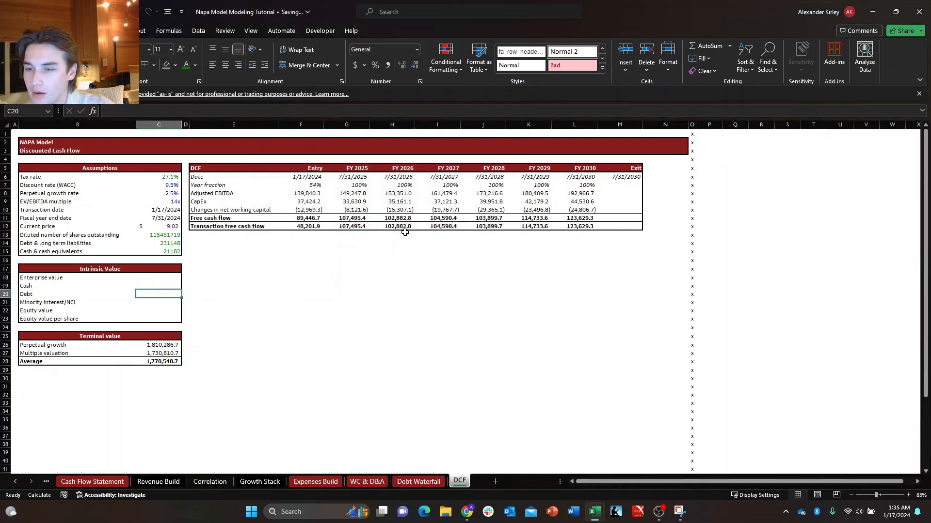
pyautogui.press('Up')
pyautogui.press('Up')
pyautogui.press('Up')
pyautogui.press('Right')
pyautogui.press('Right')
pyautogui.press('Up')
pyautogui.press('Right')
pyautogui.press('Right')
pyautogui.press('Right')
pyautogui.press('Down')
pyautogui.press('Right')
pyautogui.press('Right')
pyautogui.press('Right')
pyautogui.press('Up')
pyautogui.press('Up')
pyautogui.press('Up')
pyautogui.press('Up')
pyautogui.press('Right')
pyautogui.press('Right')
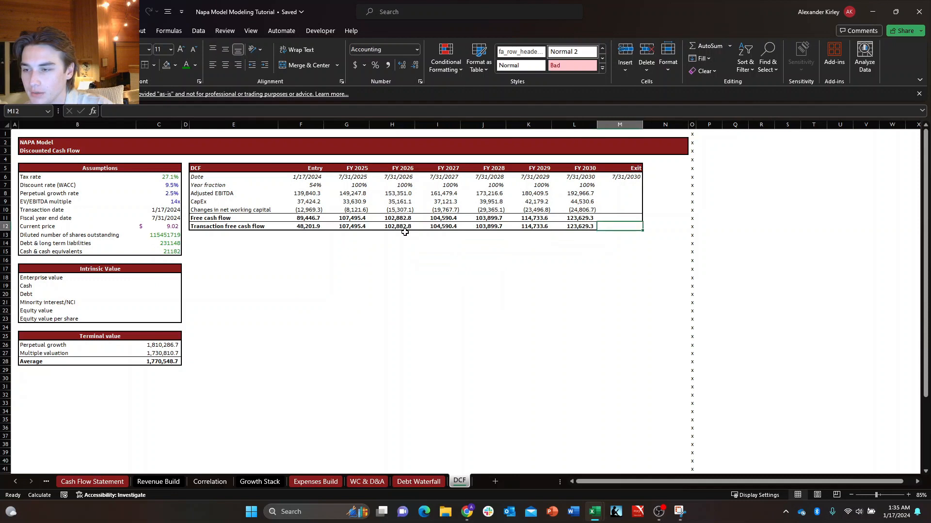
pyautogui.press('Right')
pyautogui.press('Up')
pyautogui.press('Left')
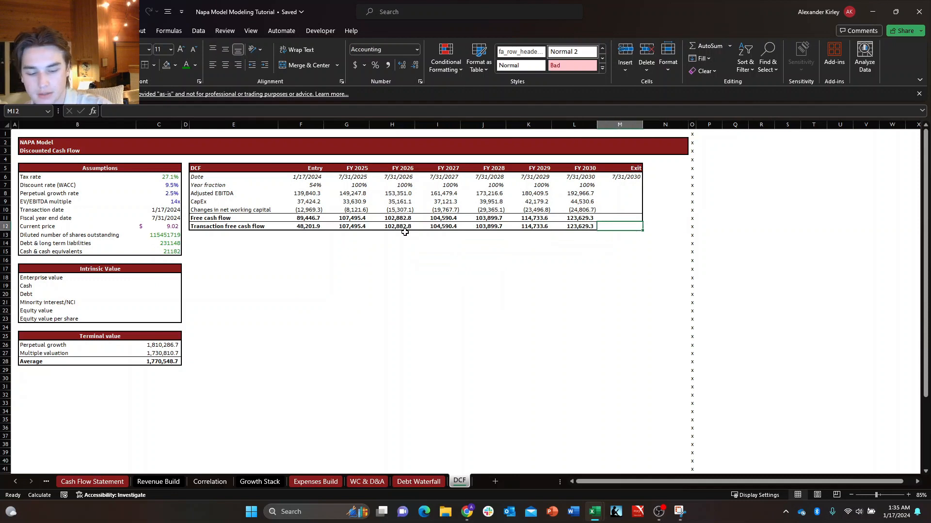
pyautogui.write('+')
pyautogui.press('Left')
pyautogui.press('Down')
pyautogui.press('Left')
pyautogui.press('Left')
pyautogui.press('Left')
pyautogui.press('Left')
pyautogui.press('Left')
pyautogui.press('Left')
pyautogui.press('Left')
pyautogui.press('Left')
pyautogui.press('Left')
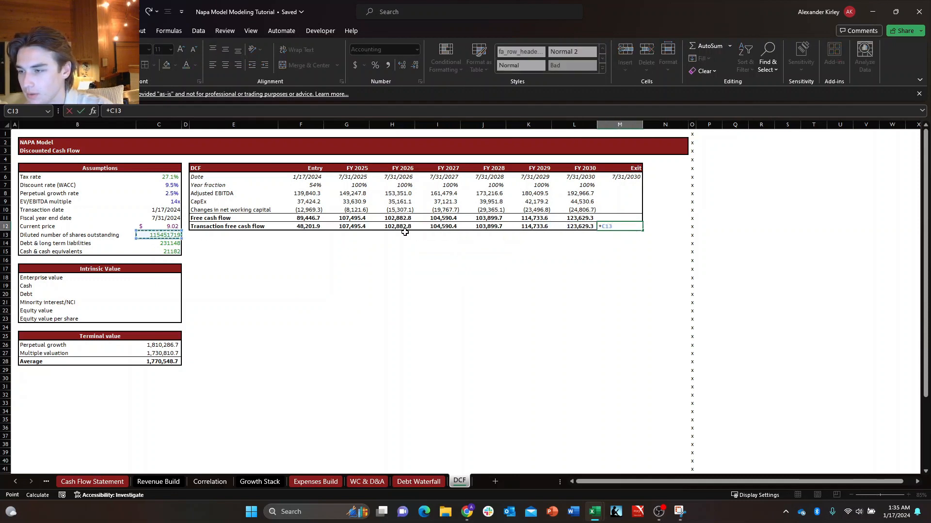
pyautogui.press('Down')
pyautogui.press('Down')
pyautogui.press('Down')
pyautogui.press('Down')
pyautogui.press('Down')
pyautogui.press('Down')
pyautogui.press('Down')
pyautogui.press('Down')
pyautogui.press('Down')
pyautogui.press('Down')
pyautogui.press('Down')
pyautogui.press('Down')
pyautogui.press('Down')
pyautogui.press('Down')
pyautogui.press('Down')
pyautogui.press('Return')
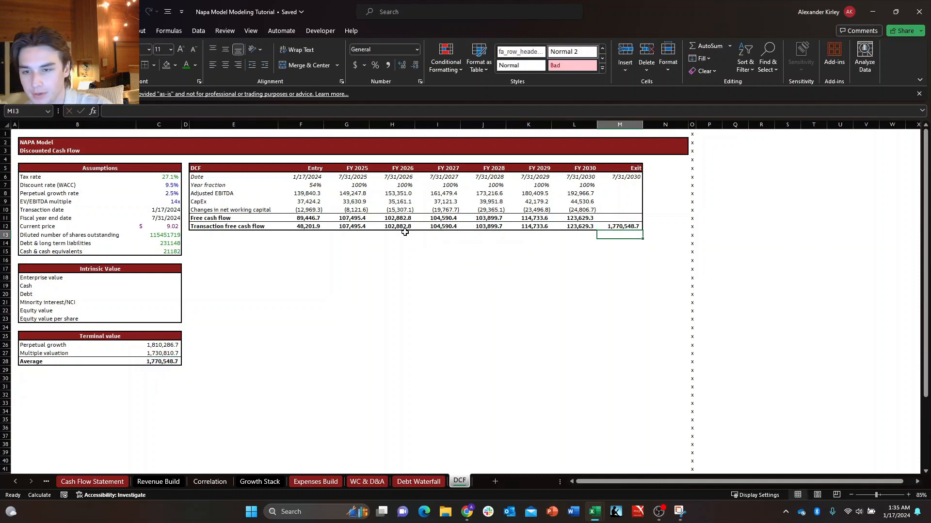
# Rename the Exit column header in M5 as Exit/TV.
pyautogui.press('Up')
pyautogui.press('Up')
pyautogui.press('Up')
pyautogui.press('Up')
pyautogui.press('Up')
pyautogui.press('Up')
pyautogui.press('Up')
pyautogui.press('Up')
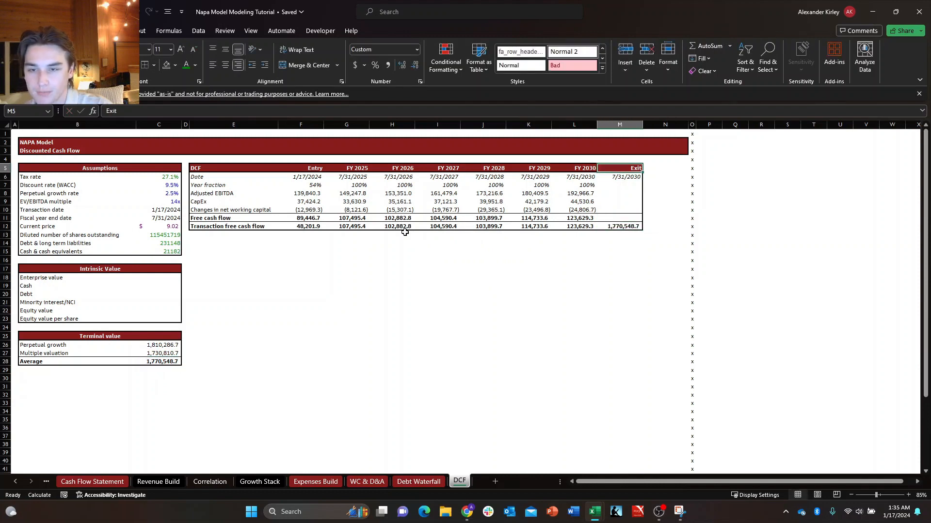
pyautogui.press('F2')
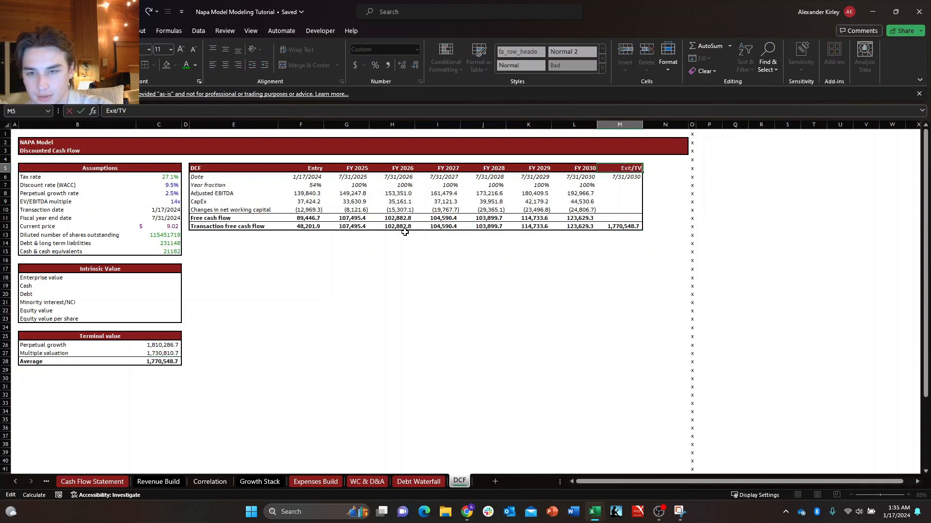
pyautogui.press('Return')
pyautogui.press('Right')
pyautogui.press('Left')
pyautogui.press('Up')
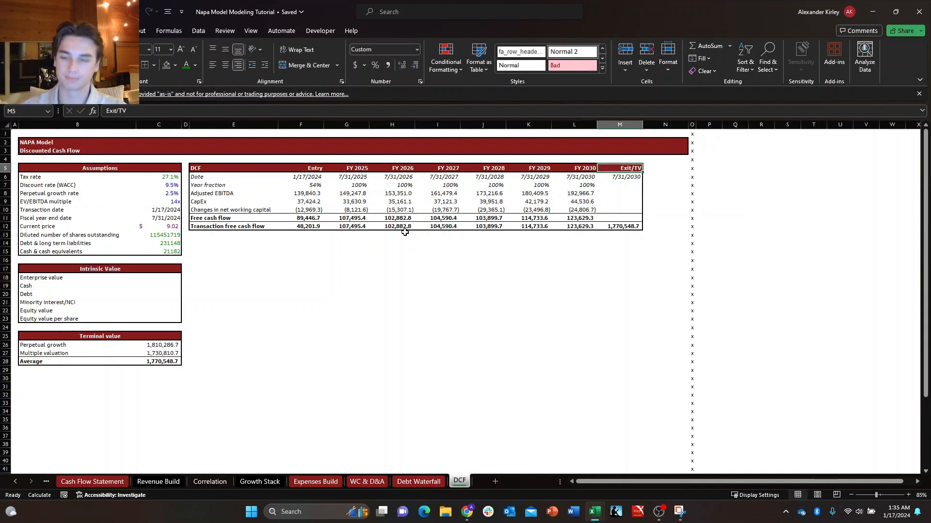
# Review the DCF table's dates, year fractions and transaction free cash flows from Entry through Exit/TV.
pyautogui.press('Down')
pyautogui.press('Down')
pyautogui.press('Down')
pyautogui.press('Down')
pyautogui.press('Down')
pyautogui.press('Down')
pyautogui.press('Left')
pyautogui.press('Left')
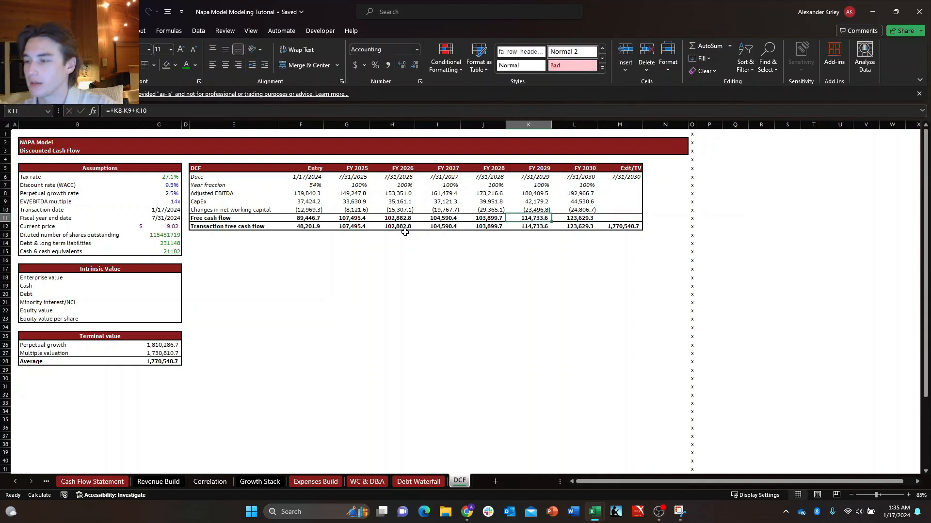
pyautogui.press('Down')
pyautogui.press('Down')
pyautogui.press('Down')
pyautogui.press('Down')
pyautogui.press('Left')
pyautogui.press('Left')
pyautogui.press('Left')
pyautogui.press('Down')
pyautogui.press('Down')
pyautogui.press('Down')
pyautogui.press('Left')
pyautogui.press('Left')
pyautogui.press('Left')
pyautogui.press('Left')
pyautogui.press('Left')
pyautogui.press('Up')
pyautogui.press('Up')
pyautogui.press('Up')
pyautogui.press('Up')
pyautogui.press('Right')
pyautogui.press('Right')
pyautogui.press('Right')
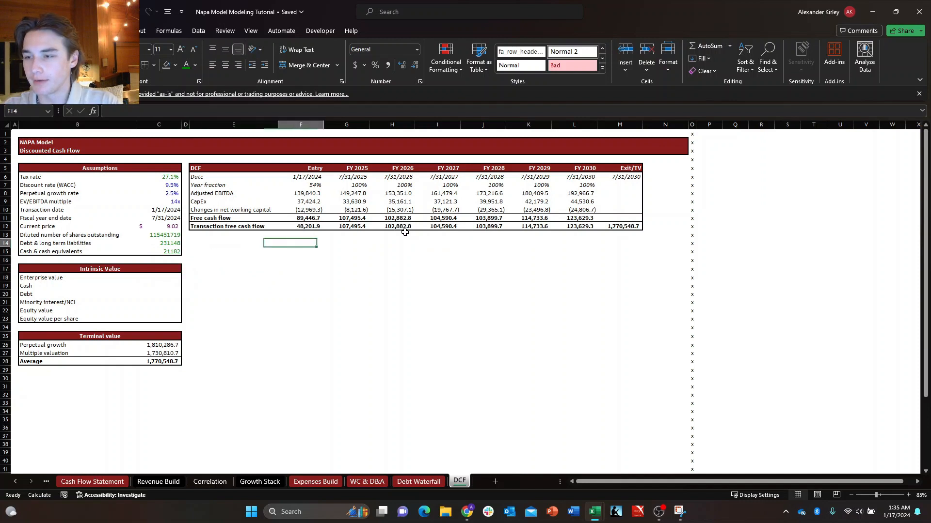
pyautogui.press('Left')
pyautogui.press('Up')
pyautogui.press('Up')
pyautogui.press('Up')
pyautogui.press('Up')
pyautogui.press('Up')
pyautogui.press('Right')
pyautogui.press('Up')
pyautogui.press('Up')
pyautogui.press('Up')
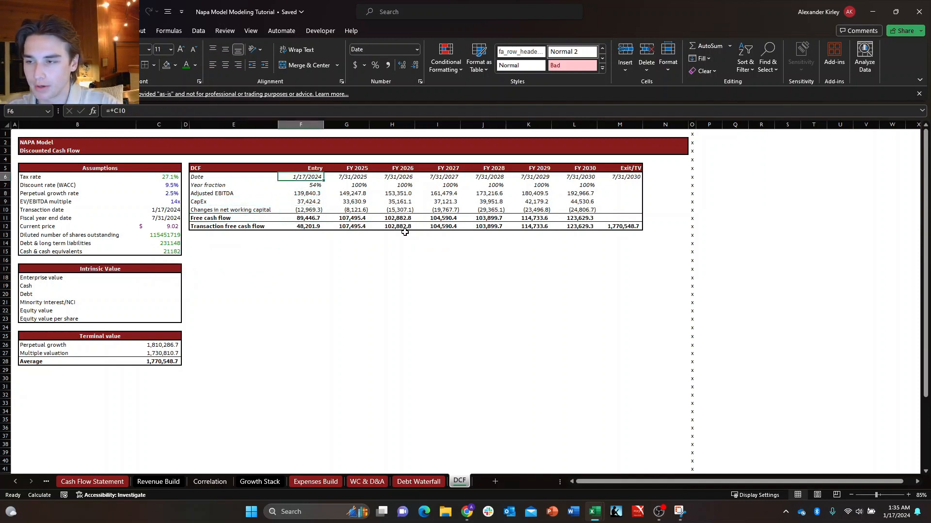
pyautogui.hotkey('ctrl', 'shift', 'Down')
pyautogui.hotkey('ctrl', 'shift', 'Right')
pyautogui.press('Down')
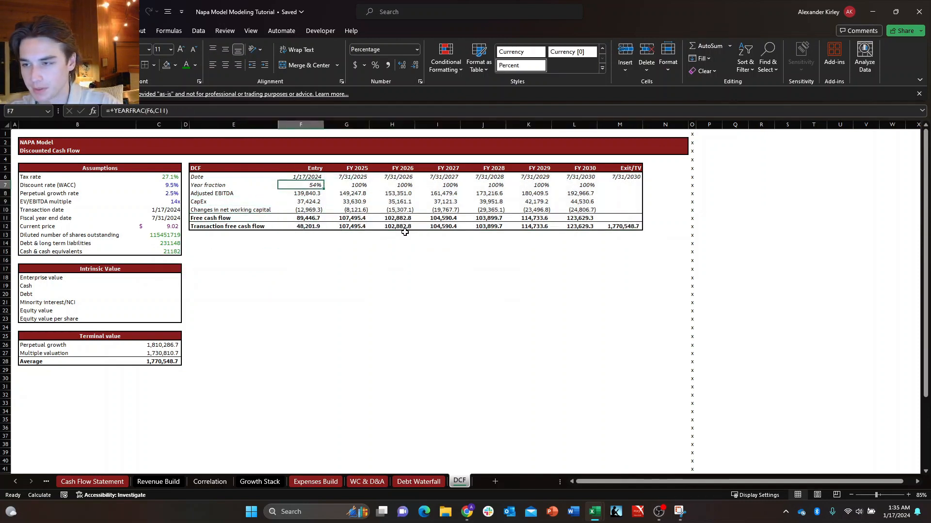
# Note the function name XNPV in E18, beside the Enterprise value row.
pyautogui.press('Left')
pyautogui.press('Down')
pyautogui.press('Left')
pyautogui.press('Left')
pyautogui.press('Down')
pyautogui.press('Down')
pyautogui.press('Left')
pyautogui.press('Down')
pyautogui.press('Down')
pyautogui.press('Down')
pyautogui.press('Down')
pyautogui.press('Down')
pyautogui.press('Right')
pyautogui.press('Down')
pyautogui.press('Down')
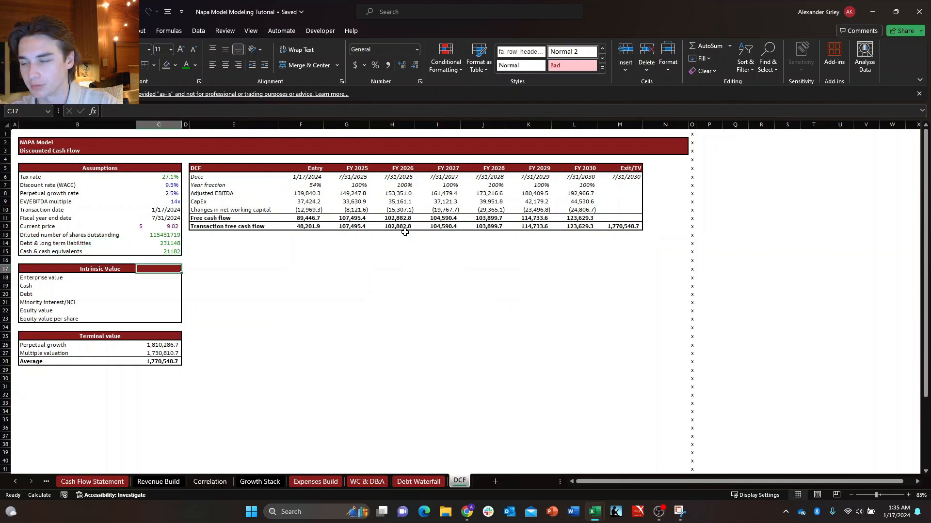
pyautogui.press('Down')
pyautogui.press('Right')
pyautogui.press('Right')
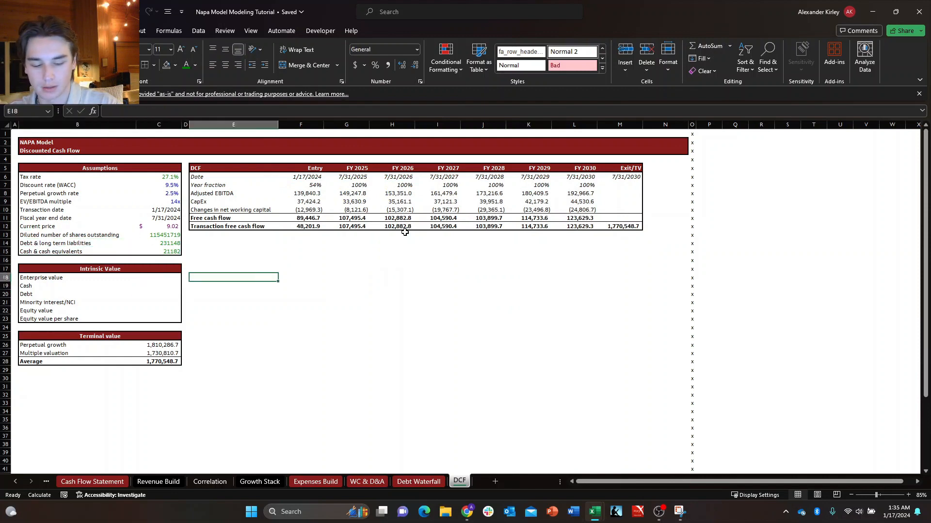
pyautogui.write('+')
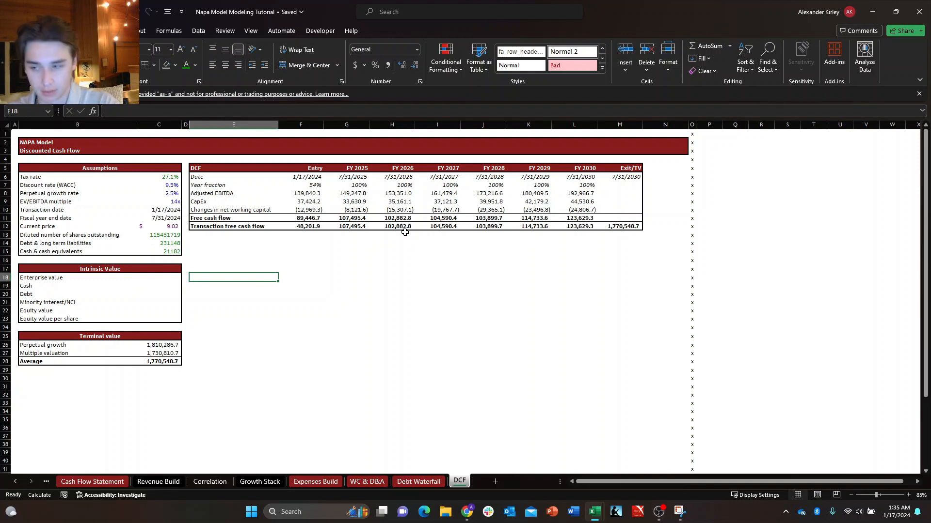
pyautogui.write('XNPV')
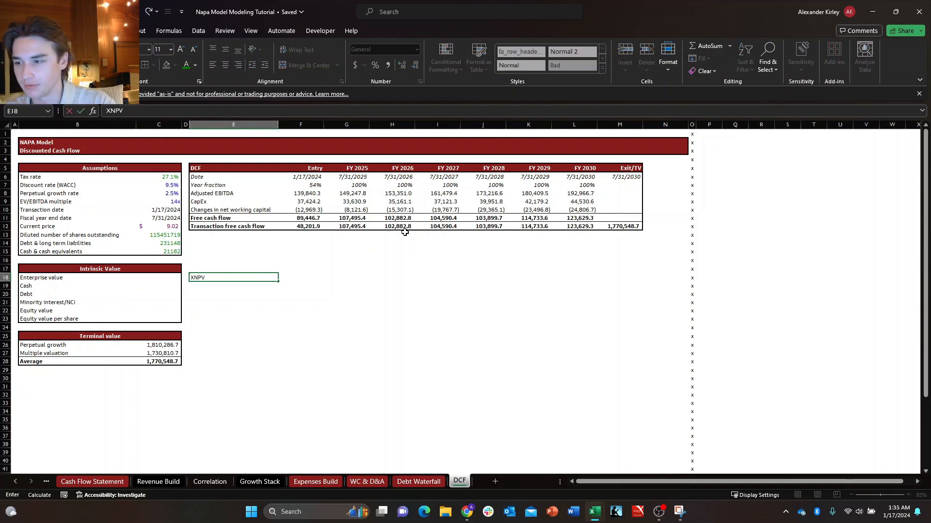
# Begin an XNPV formula for Enterprise value in C18, using the discount rate in C7 as the rate.
pyautogui.press('Left')
pyautogui.press('Left')
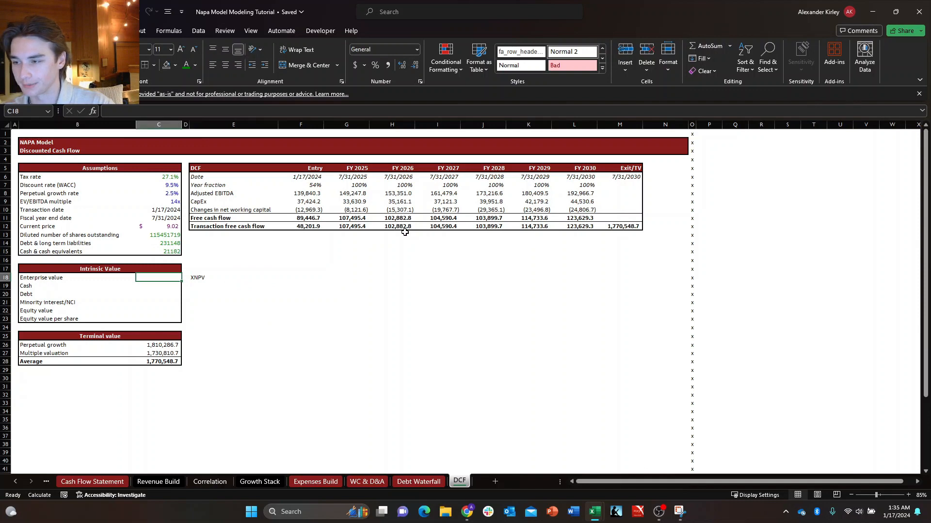
pyautogui.write('+')
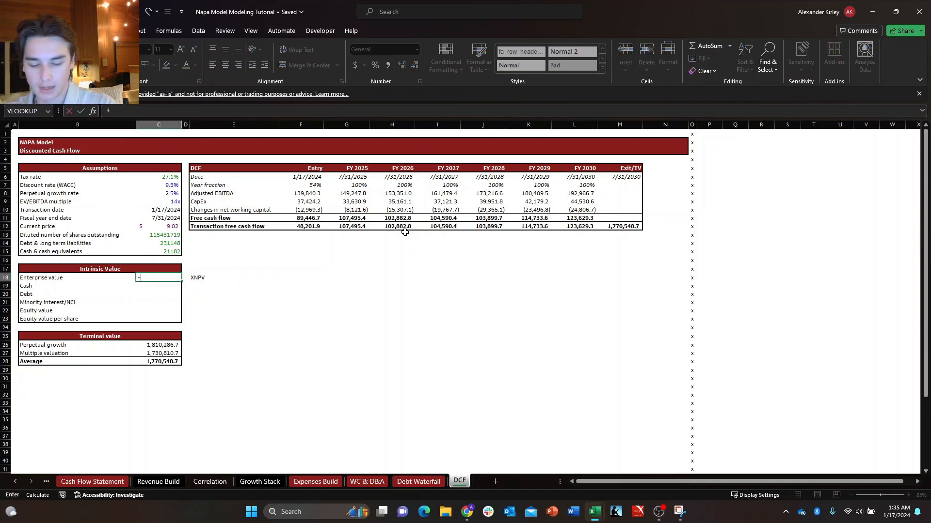
pyautogui.write('xnp')
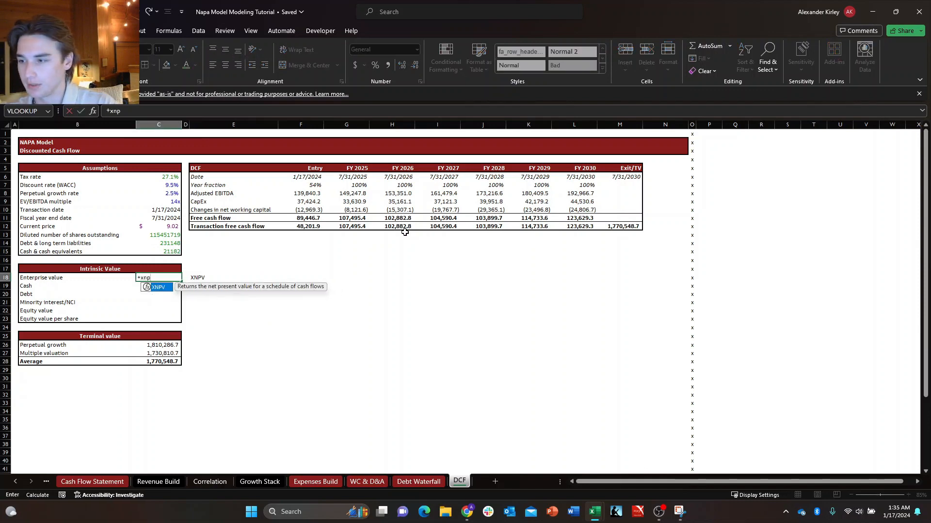
pyautogui.press('Tab')
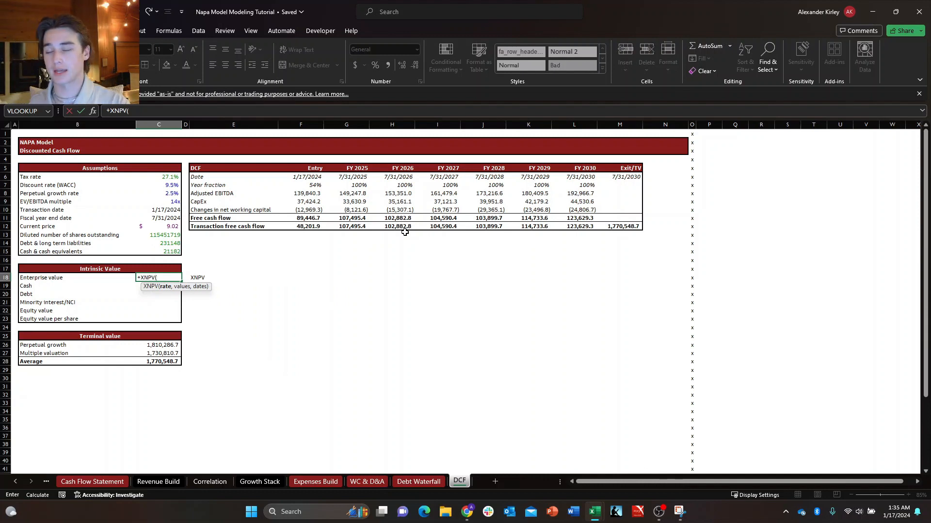
pyautogui.press('Up')
pyautogui.press('Up')
pyautogui.press('Up')
pyautogui.press('Up')
pyautogui.press('Up')
pyautogui.press('Up')
pyautogui.press('Up')
pyautogui.press('Up')
pyautogui.press('Up')
pyautogui.press('Up')
pyautogui.press('Up')
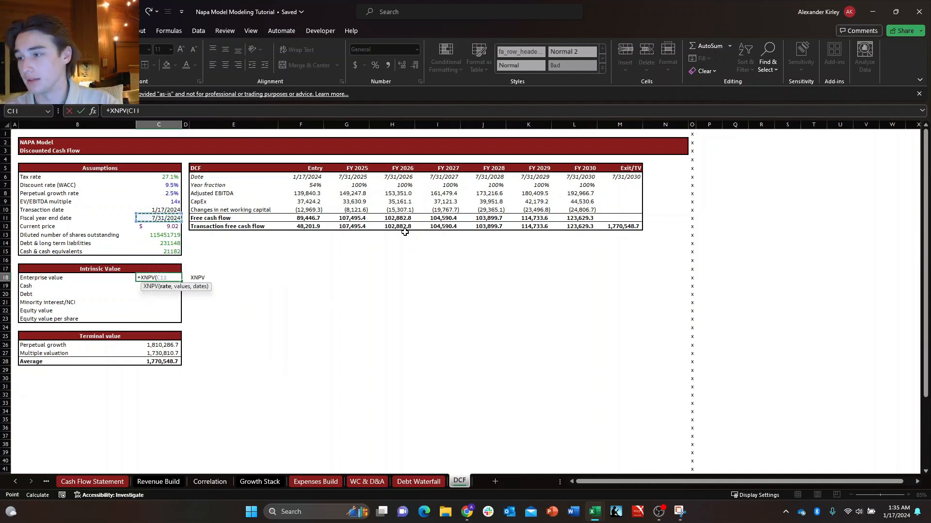
pyautogui.write(',')
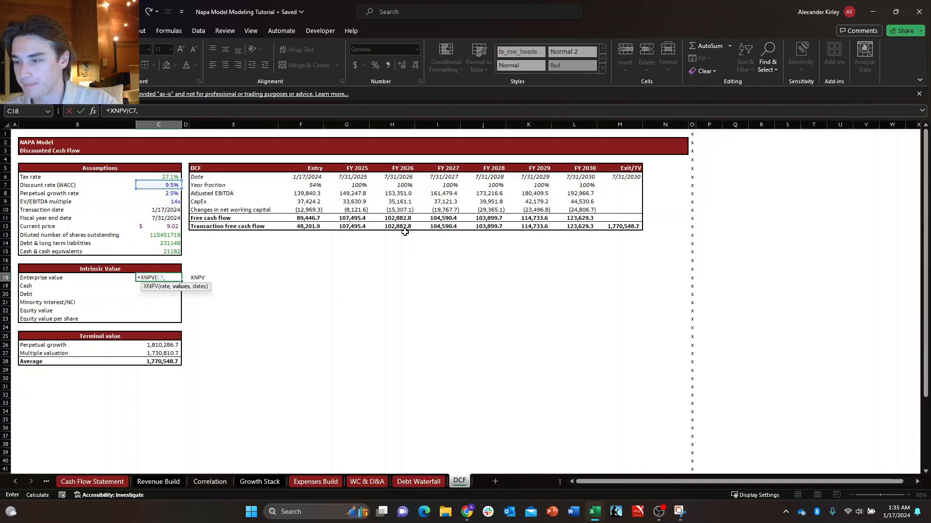
# Use the transaction free cash flows F12:M12 as the values argument of the XNPV formula.
pyautogui.press('Down')
pyautogui.press('Down')
pyautogui.press('Right')
pyautogui.press('Right')
pyautogui.press('Right')
pyautogui.press('Up')
pyautogui.press('Up')
pyautogui.press('Up')
pyautogui.press('Up')
pyautogui.press('Up')
pyautogui.press('Up')
pyautogui.press('Up')
pyautogui.press('Up')
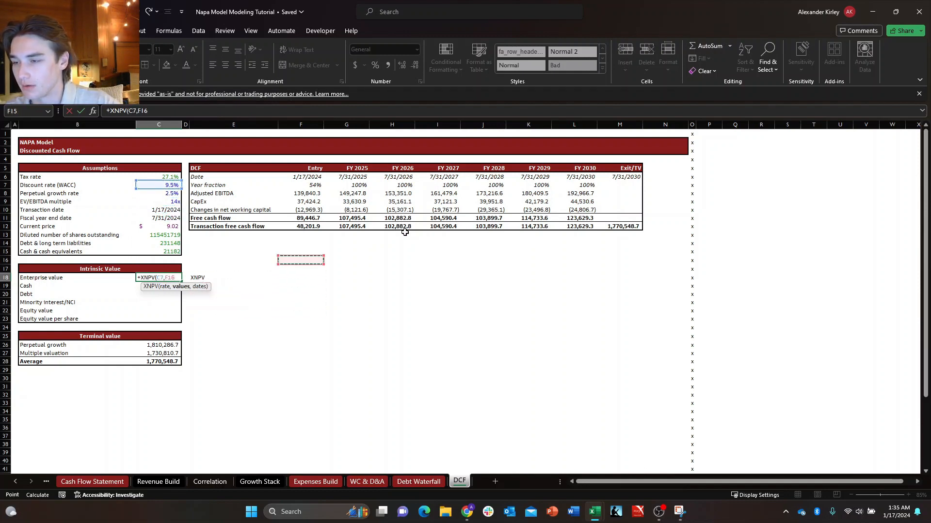
pyautogui.hotkey('ctrl', 'shift', 'Right')
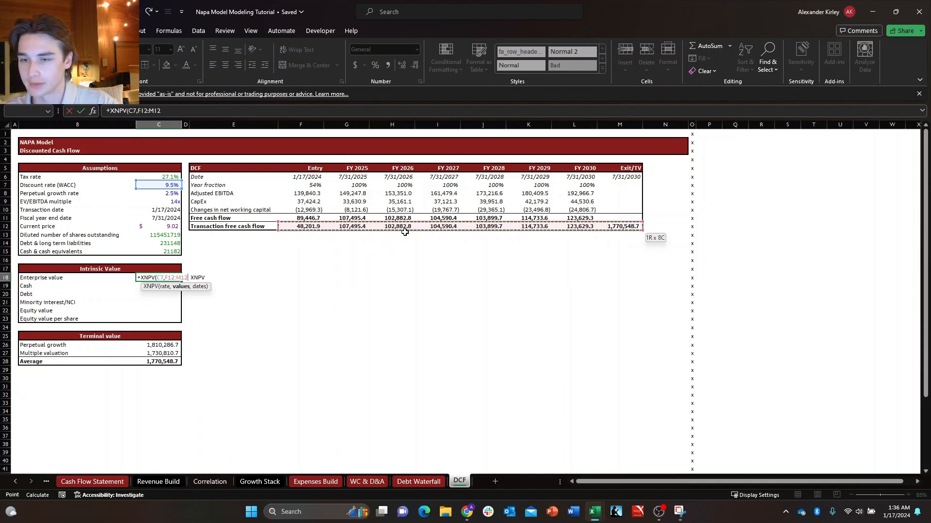
# Supply the dates F6:M6 as the last XNPV argument and complete the Enterprise value formula.
pyautogui.write(',')
pyautogui.press('Up')
pyautogui.press('Up')
pyautogui.press('Up')
pyautogui.press('Up')
pyautogui.press('Right')
pyautogui.press('Right')
pyautogui.press('Right')
pyautogui.press('Right')
pyautogui.press('Up')
pyautogui.press('Up')
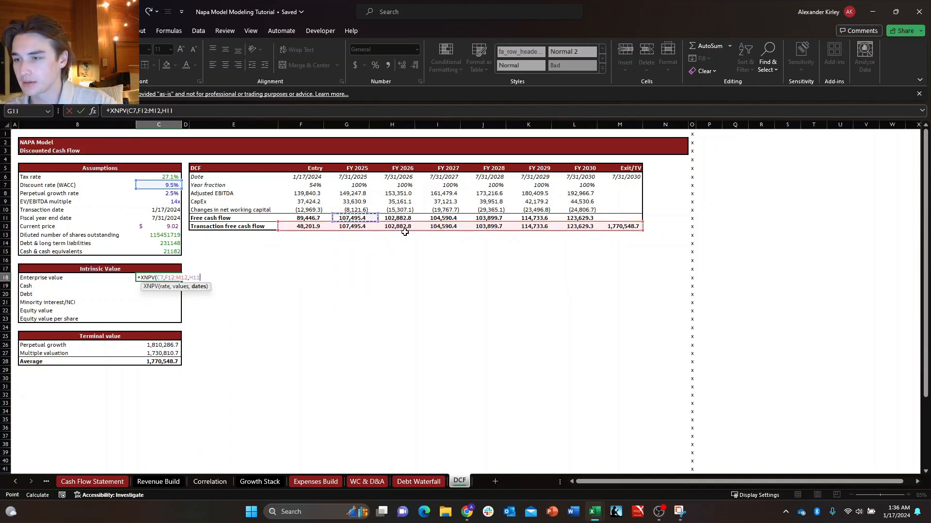
pyautogui.press('Left')
pyautogui.press('Up')
pyautogui.press('Up')
pyautogui.press('Up')
pyautogui.press('Up')
pyautogui.press('Up')
pyautogui.press('Up')
pyautogui.hotkey('ctrl', 'shift', 'Right')
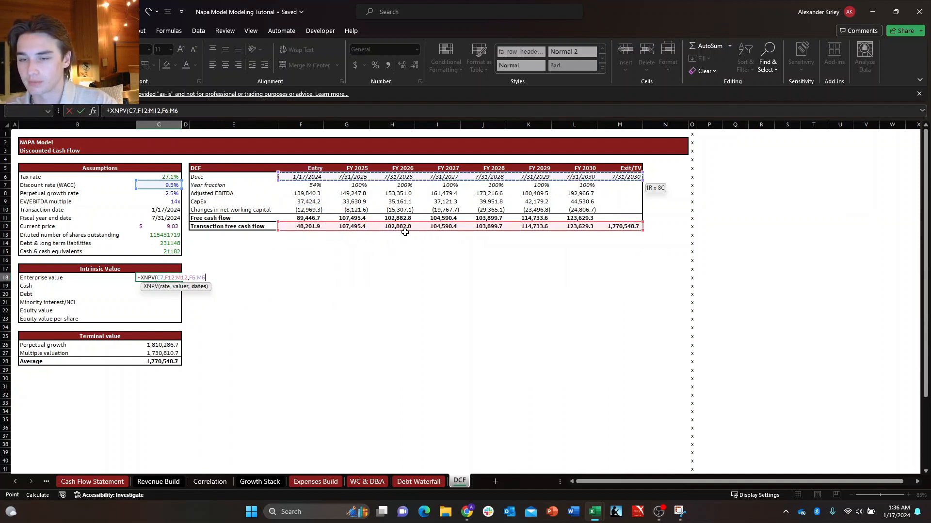
pyautogui.press('Return')
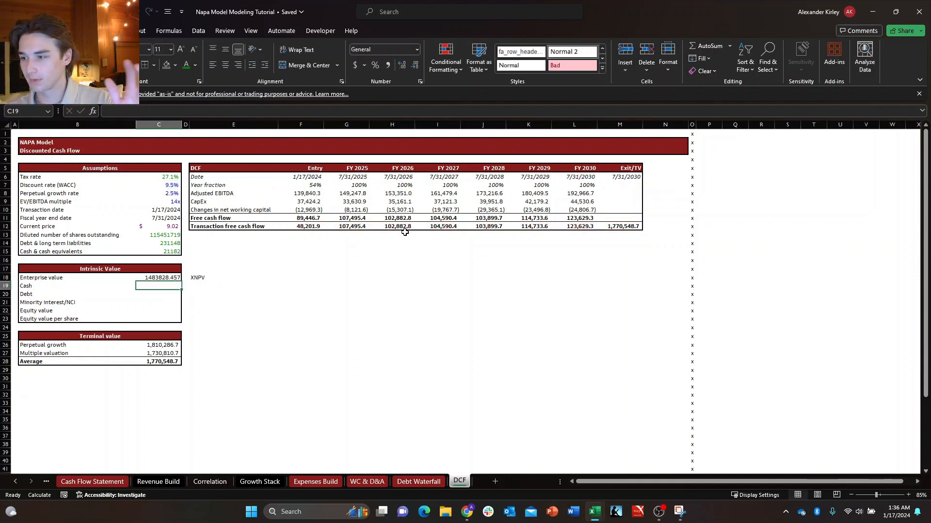
# Clear the XNPV note from E18.
pyautogui.press('Up')
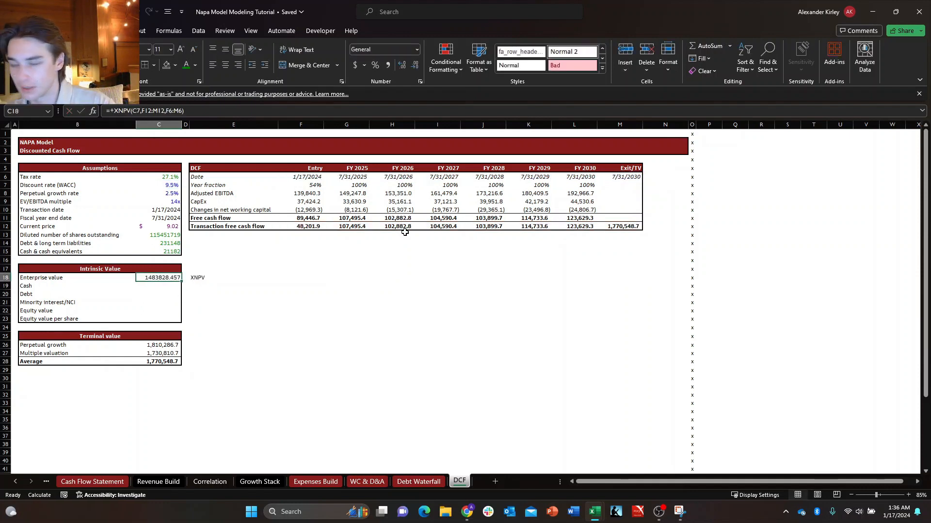
pyautogui.press('Right')
pyautogui.hotkey('shift', 'Right')
pyautogui.press('Delete')
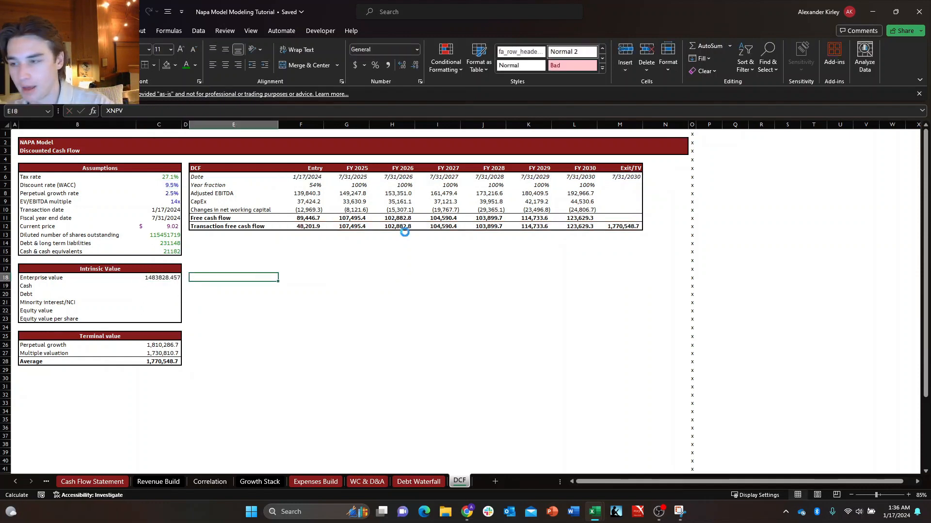
pyautogui.press('Left')
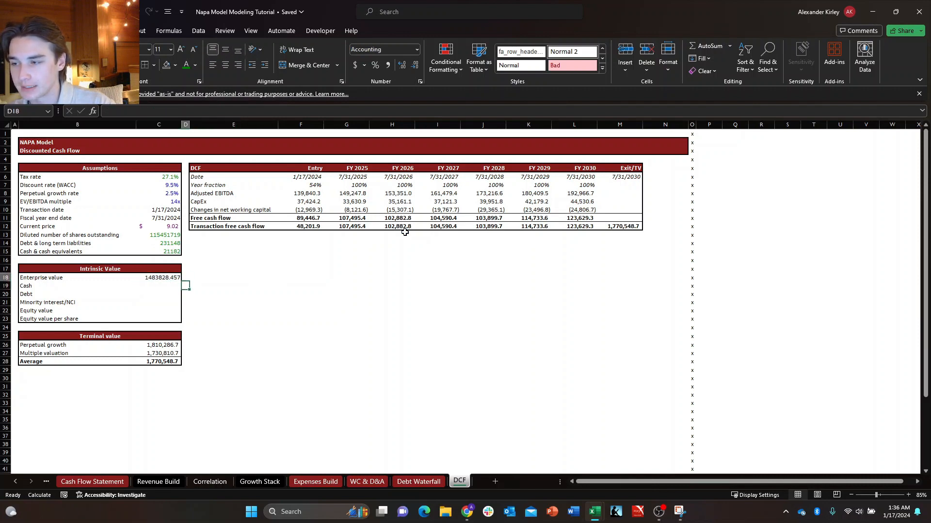
# Review the Intrinsic Value rows from Enterprise value through Cash, Debt, Minority interest/NCI and Equity value.
pyautogui.press('Left')
pyautogui.hotkey('shift', 'Right')
pyautogui.press('Down')
pyautogui.press('Up')
pyautogui.hotkey('shift', 'Right')
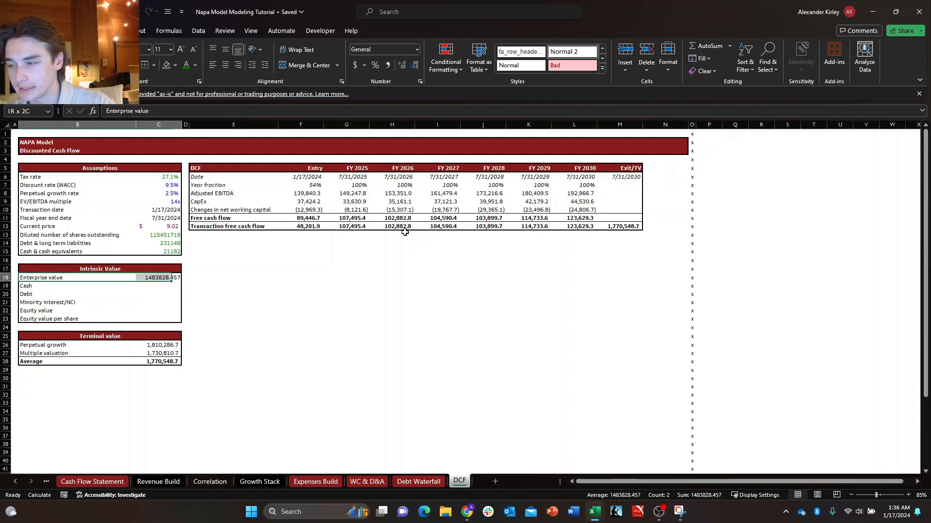
pyautogui.press('Down')
pyautogui.press('Down')
pyautogui.press('Down')
pyautogui.press('Down')
pyautogui.press('Up')
pyautogui.press('Down')
pyautogui.press('Up')
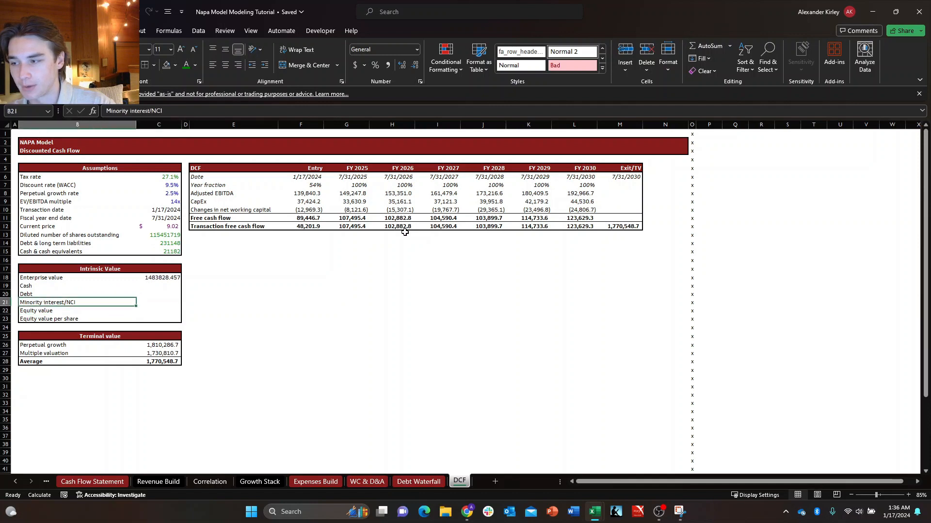
pyautogui.press('Down')
pyautogui.press('Up')
pyautogui.press('Down')
pyautogui.press('Up')
pyautogui.press('Up')
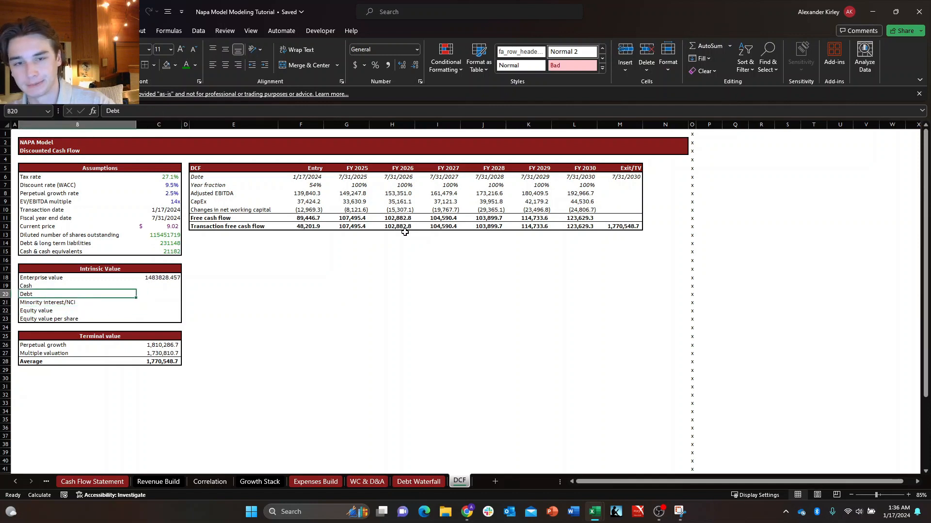
pyautogui.press('Down')
pyautogui.press('Up')
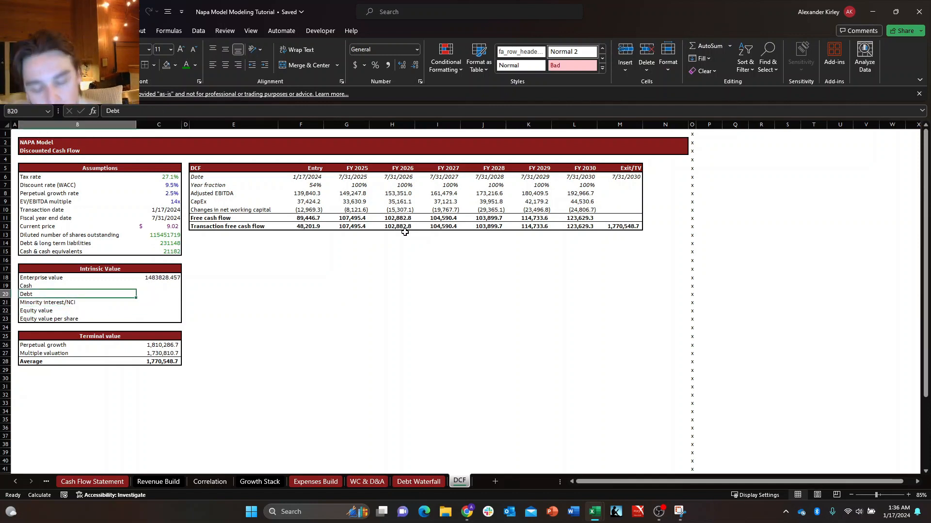
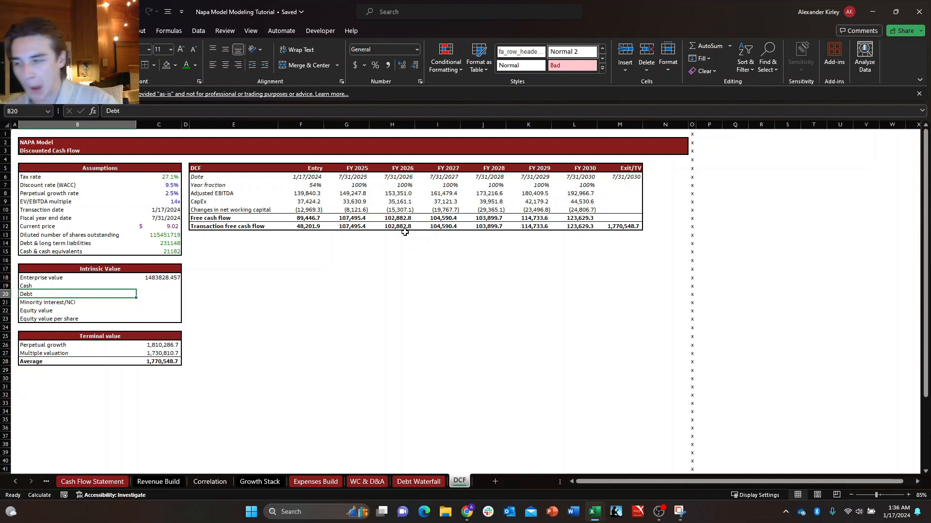
# Copy the Perpetual growth cell C26 and paste only its formatting onto the Enterprise value cell C18.
pyautogui.press('Up')
pyautogui.press('Up')
pyautogui.press('Right')
pyautogui.press('Down')
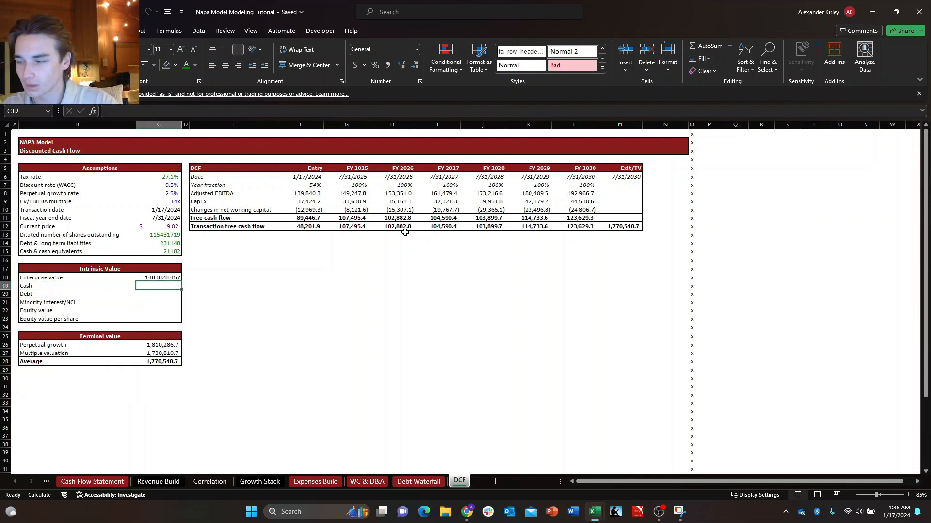
pyautogui.hotkey('ctrl', 'Down')
pyautogui.hotkey('ctrl', 'c')
pyautogui.hotkey('ctrl', 'Up')
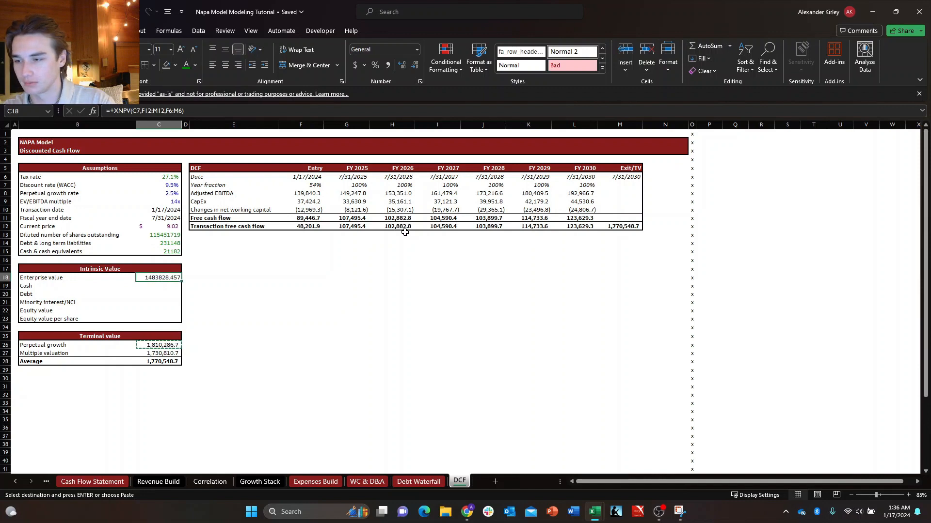
pyautogui.hotkey('shift', 'Down')
pyautogui.hotkey('shift', 'Down')
pyautogui.hotkey('shift', 'Down')
pyautogui.hotkey('shift', 'Down')
pyautogui.hotkey('shift', 'Down')
pyautogui.hotkey('ctrl', 'shift', 'Up')
pyautogui.press('Down')
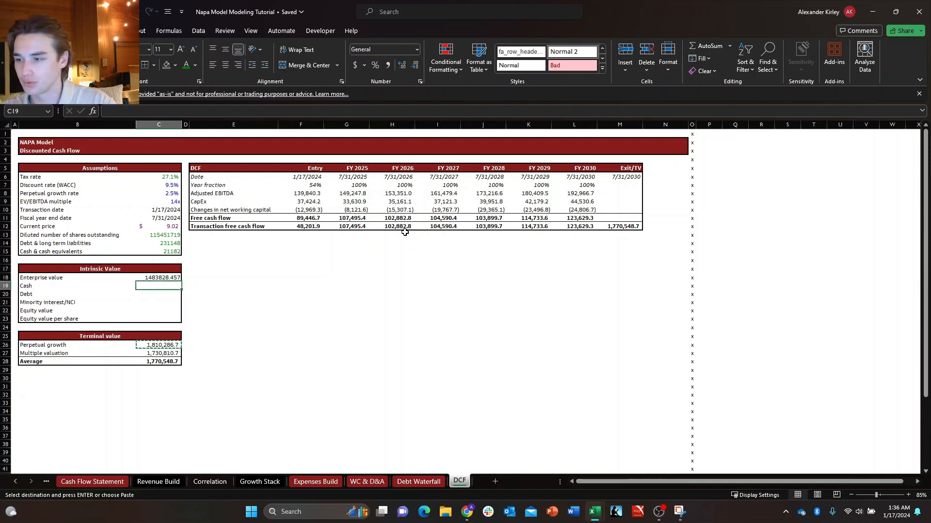
pyautogui.press('Up')
pyautogui.hotkey('ctrl', 'alt', 'v')
pyautogui.press('t')
pyautogui.press('Return')
pyautogui.press('Escape')
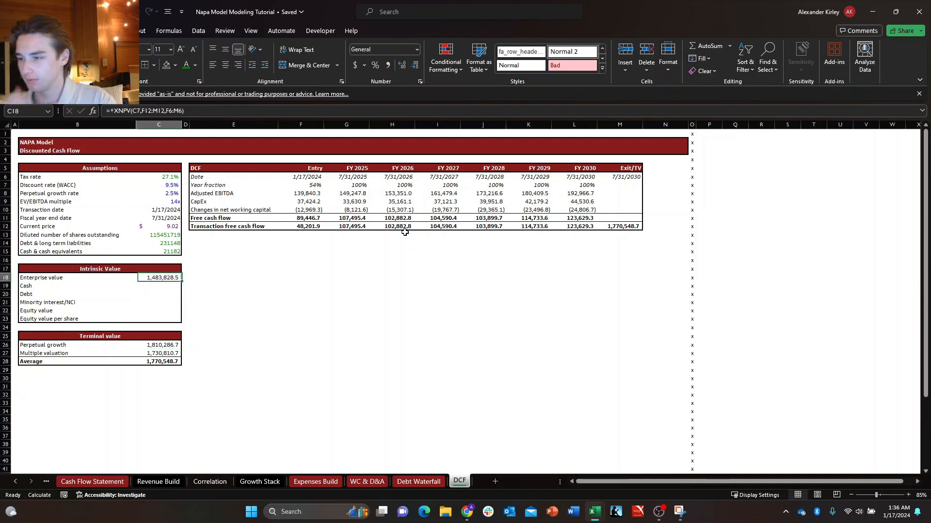
# Link Cash in C19 to Cash & cash equivalents in C15.
pyautogui.press('Down')
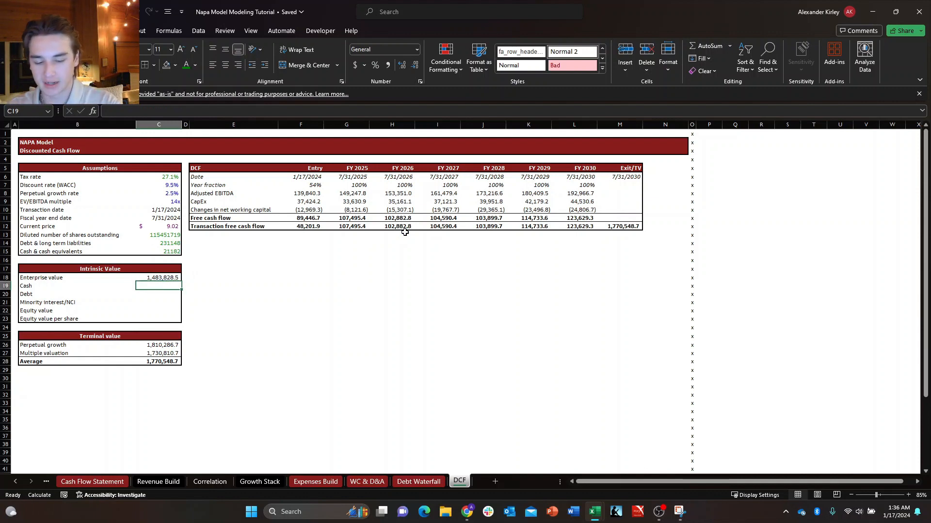
pyautogui.write('+')
pyautogui.press('Up')
pyautogui.press('Up')
pyautogui.press('Up')
pyautogui.press('Up')
pyautogui.press('Up')
pyautogui.press('Up')
pyautogui.press('Up')
pyautogui.press('Up')
pyautogui.press('Up')
pyautogui.press('Up')
pyautogui.press('Up')
pyautogui.press('Up')
pyautogui.press('Up')
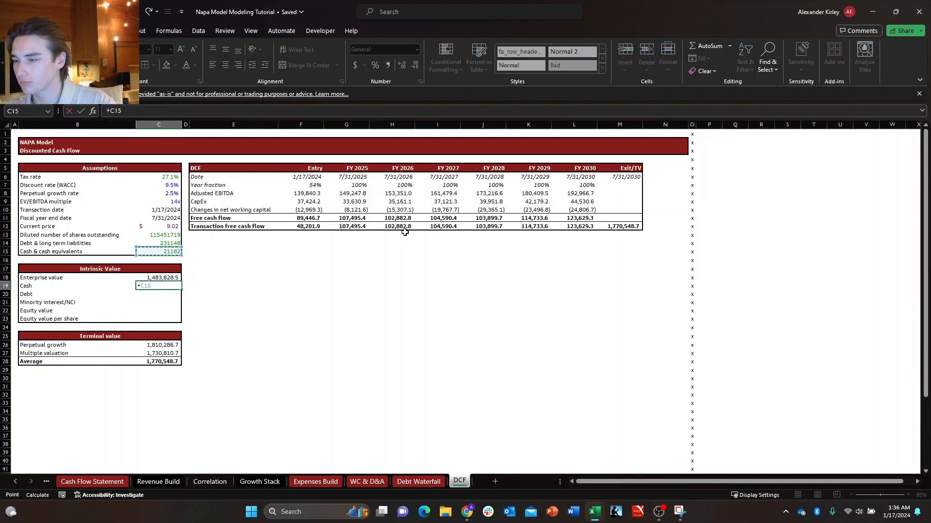
pyautogui.hotkey('ctrl', 'Down')
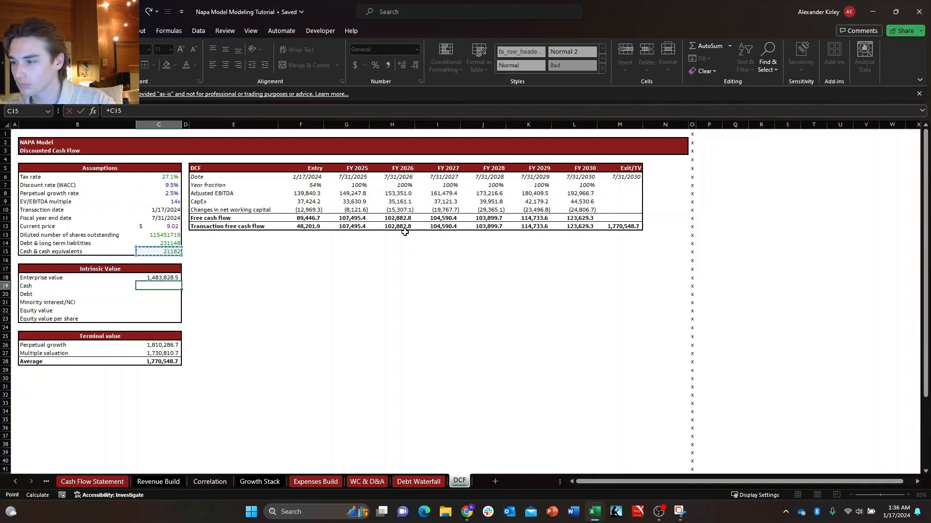
pyautogui.press('Return')
# Link Debt in C20 to Debt & long term liabilities in C14.
pyautogui.write('+')
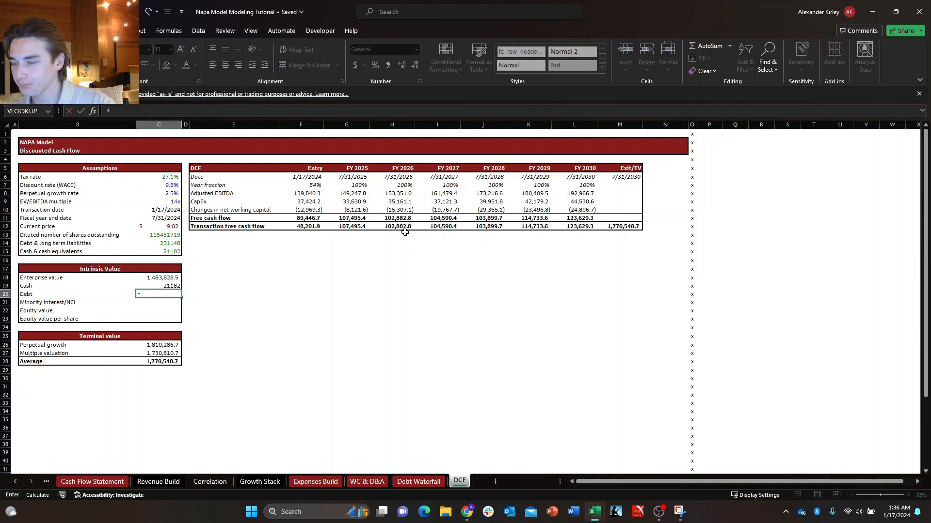
pyautogui.press('Up')
pyautogui.press('Up')
pyautogui.press('Up')
pyautogui.press('Up')
pyautogui.press('Up')
pyautogui.press('Up')
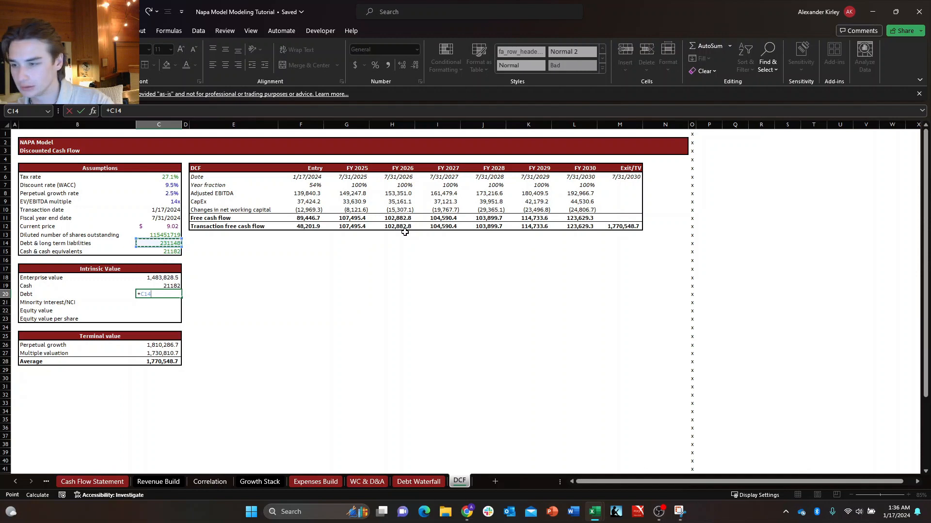
pyautogui.press('Return')
# Begin the Minority interest/NCI formula in C21 and point it to the Q1 2024 column of the Balance Sheet.
pyautogui.write('+')
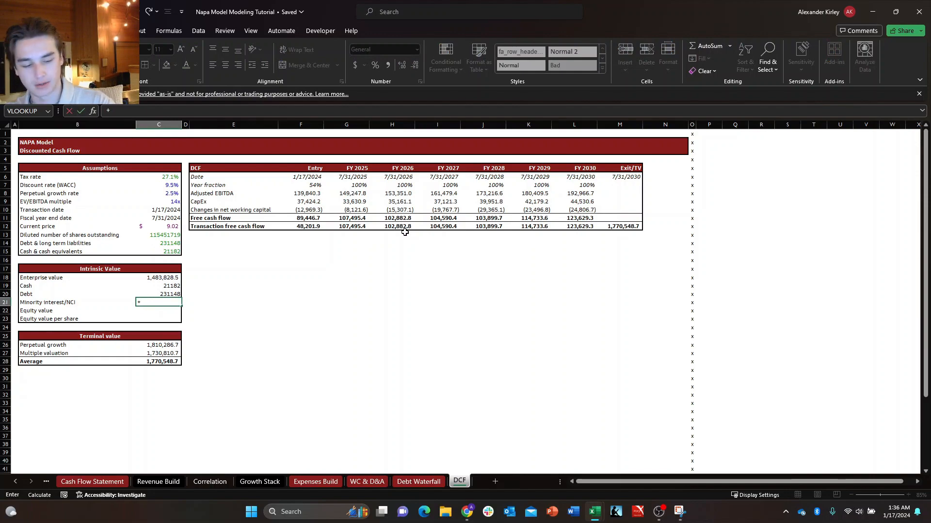
pyautogui.hotkey('ctrl', 'pageup')
pyautogui.hotkey('ctrl', 'pageup')
pyautogui.hotkey('ctrl', 'pageup')
pyautogui.hotkey('ctrl', 'pageup')
pyautogui.hotkey('ctrl', 'pageup')
pyautogui.hotkey('ctrl', 'pageup')
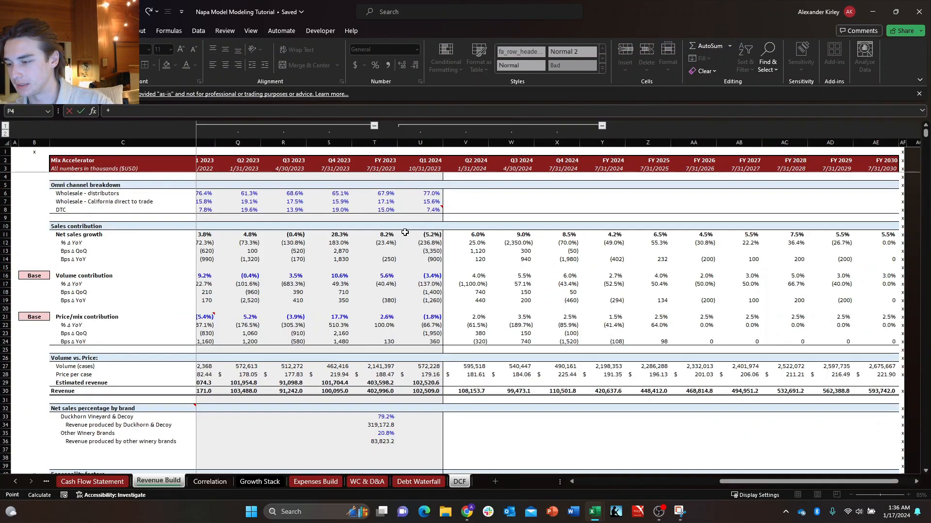
pyautogui.hotkey('ctrl', 'pageup')
pyautogui.hotkey('ctrl', 'pageup')
pyautogui.hotkey('ctrl', 'pageup')
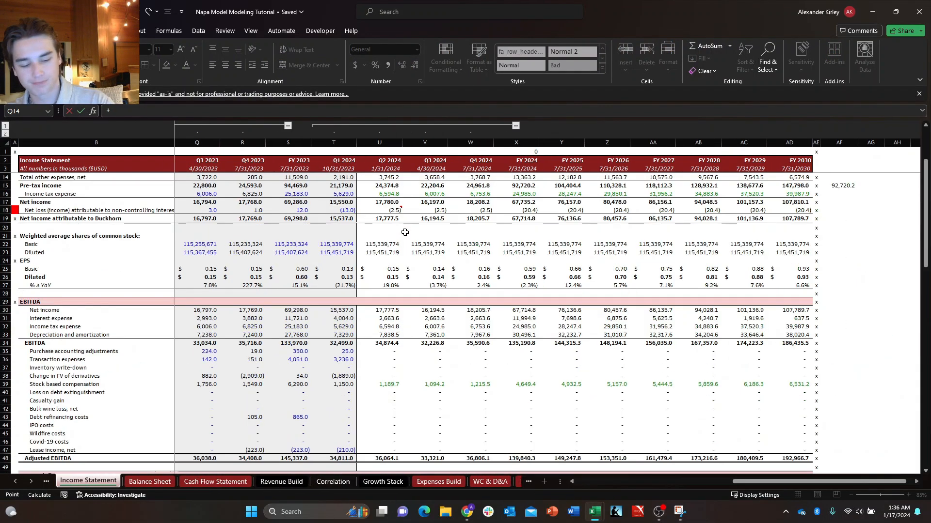
pyautogui.hotkey('ctrl', 'pagedown')
pyautogui.press('Right')
pyautogui.press('Down')
pyautogui.press('Right')
pyautogui.press('Down')
pyautogui.press('Right')
pyautogui.press('Down')
pyautogui.press('Right')
pyautogui.press('Down')
pyautogui.press('Right')
pyautogui.press('Down')
pyautogui.press('Down')
pyautogui.press('Right')
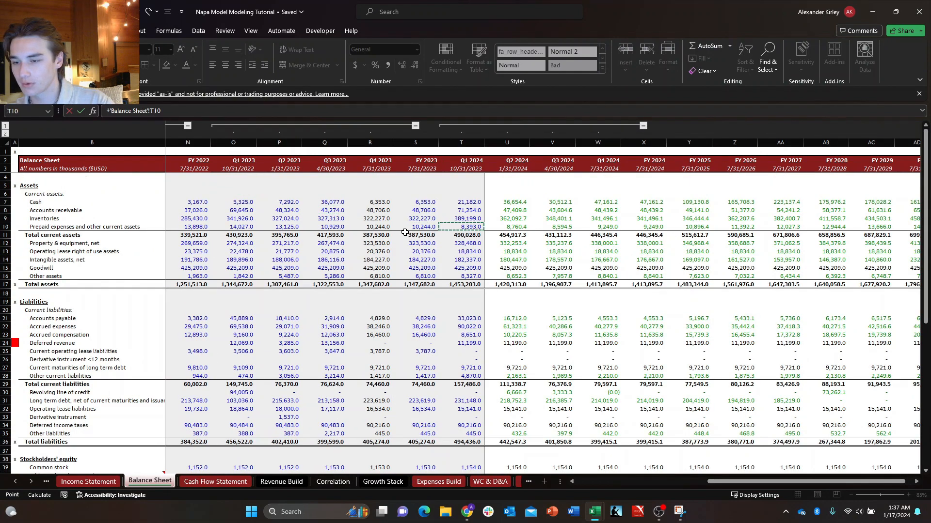
# Reference the Q1 2024 Non-controlling interest, Balance Sheet cell T43, and complete the Minority interest/NCI formula.
pyautogui.hotkey('ctrl', 'Down')
pyautogui.hotkey('ctrl', 'Down')
pyautogui.hotkey('ctrl', 'Down')
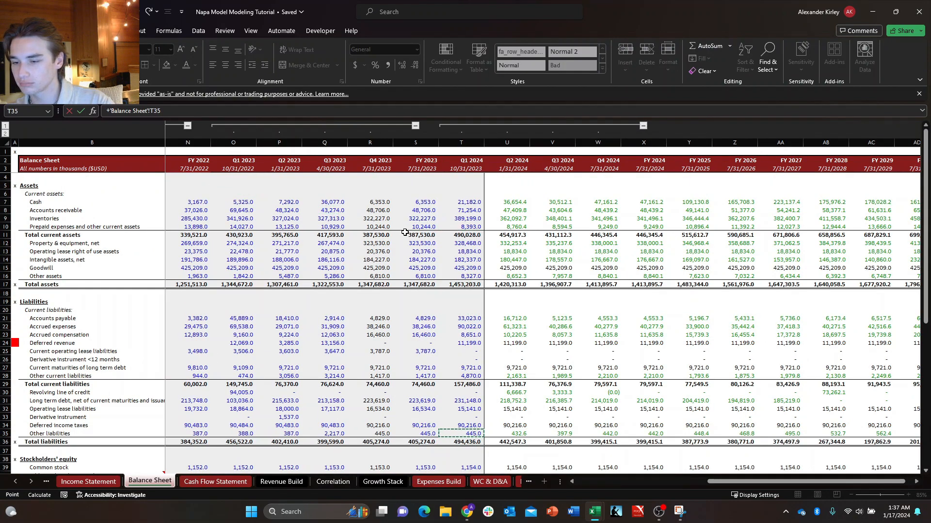
pyautogui.press('Down')
pyautogui.press('Down')
pyautogui.press('Down')
pyautogui.press('Down')
pyautogui.press('Down')
pyautogui.press('Down')
pyautogui.press('Down')
pyautogui.press('Down')
pyautogui.press('Down')
pyautogui.press('Down')
pyautogui.press('Down')
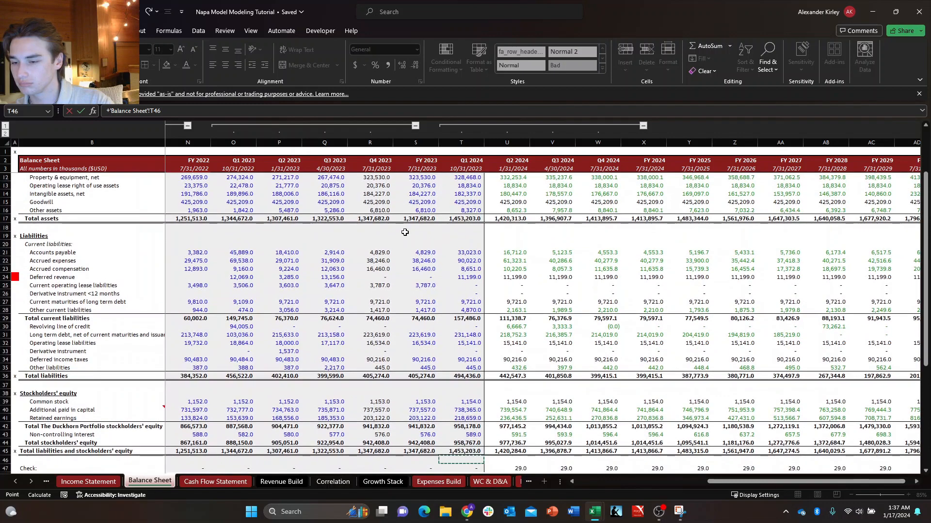
pyautogui.press('Up')
pyautogui.press('Up')
pyautogui.press('Up')
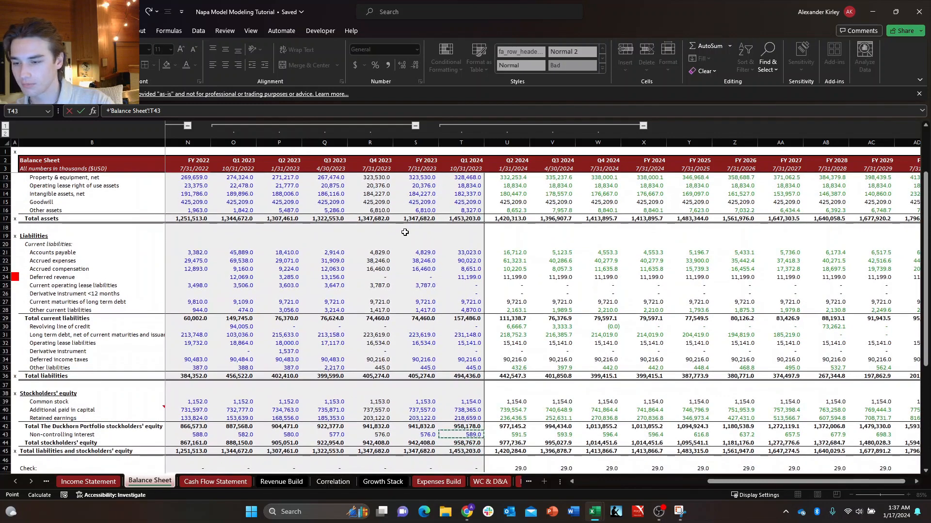
pyautogui.press('Return')
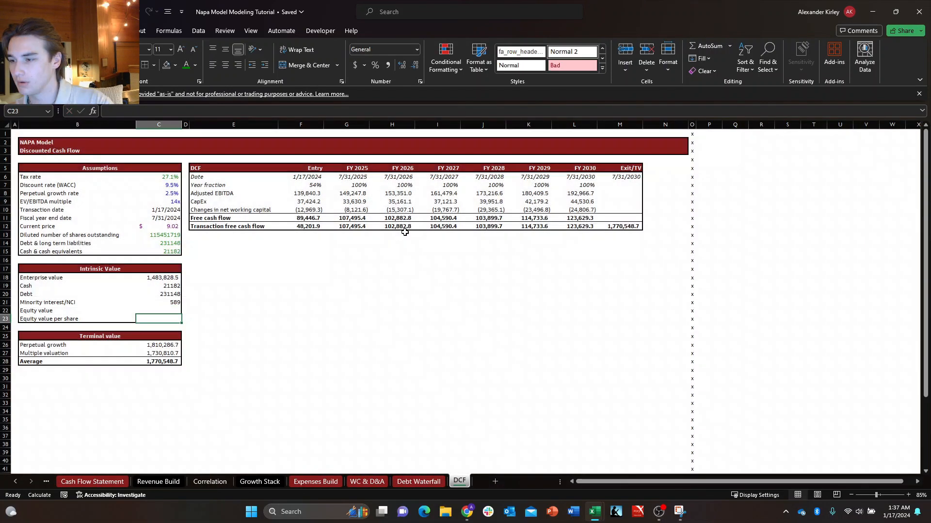
pyautogui.press('Left')
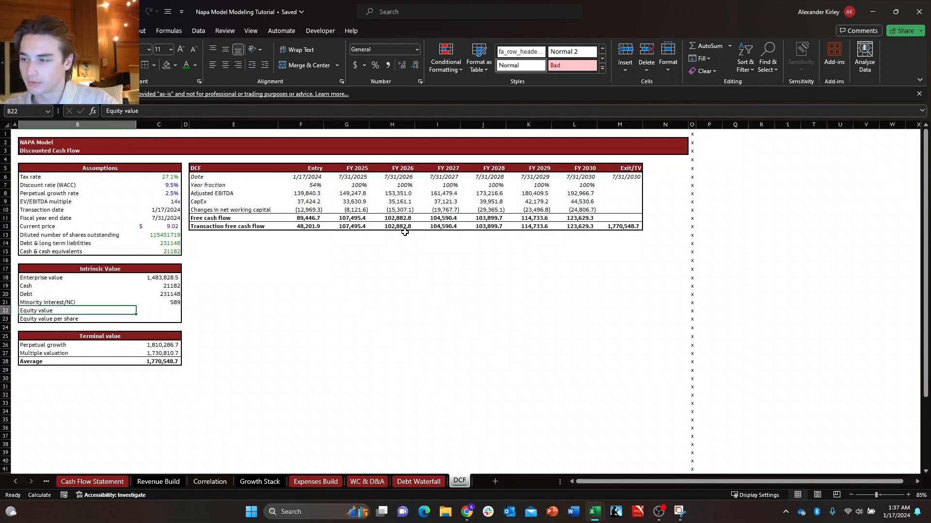
pyautogui.press('Right')
pyautogui.press('Up')
pyautogui.press('Up')
pyautogui.press('Down')
pyautogui.press('Down')
pyautogui.press('Left')
pyautogui.press('Right')
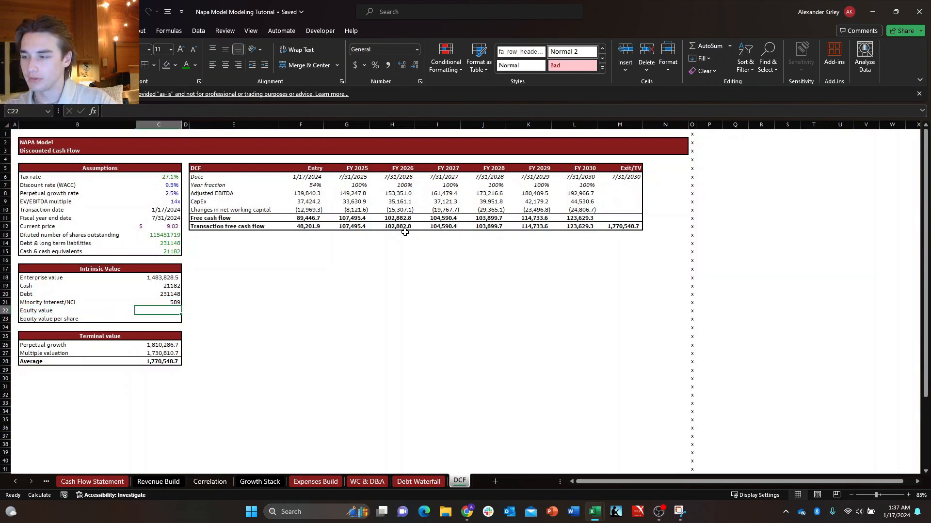
# Make the Equity value and Equity value per share rows B22:C23 bold.
pyautogui.press('Left')
pyautogui.press('Down')
pyautogui.press('Up')
pyautogui.hotkey('shift', 'Down')
pyautogui.hotkey('shift', 'Right')
pyautogui.hotkey('ctrl', 'b')
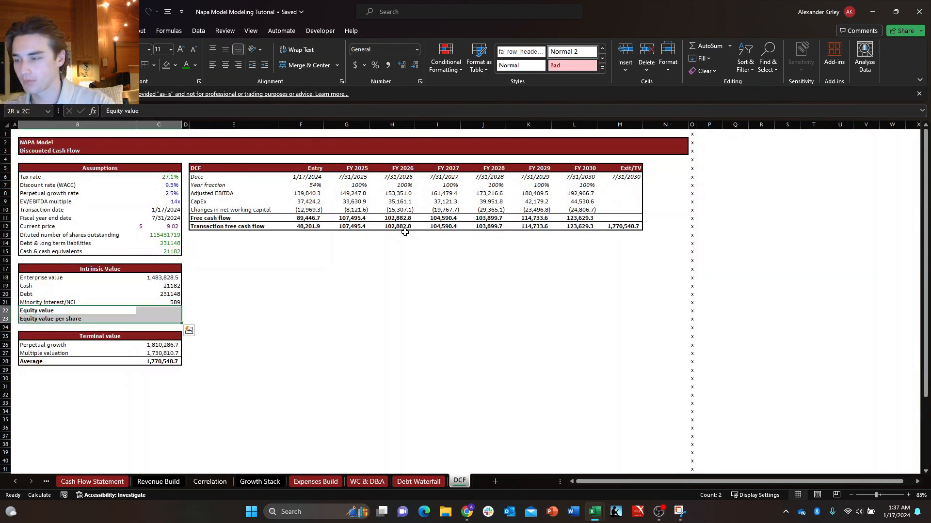
# Format C19:C23 with the custom one-decimal accounting number format with thousands separators and negatives in parentheses.
pyautogui.press('Right')
pyautogui.press('Up')
pyautogui.press('Up')
pyautogui.press('Up')
pyautogui.press('Up')
pyautogui.press('Down')
pyautogui.hotkey('shift', 'Down')
pyautogui.hotkey('shift', 'Down')
pyautogui.hotkey('shift', 'Down')
pyautogui.hotkey('shift', 'Down')
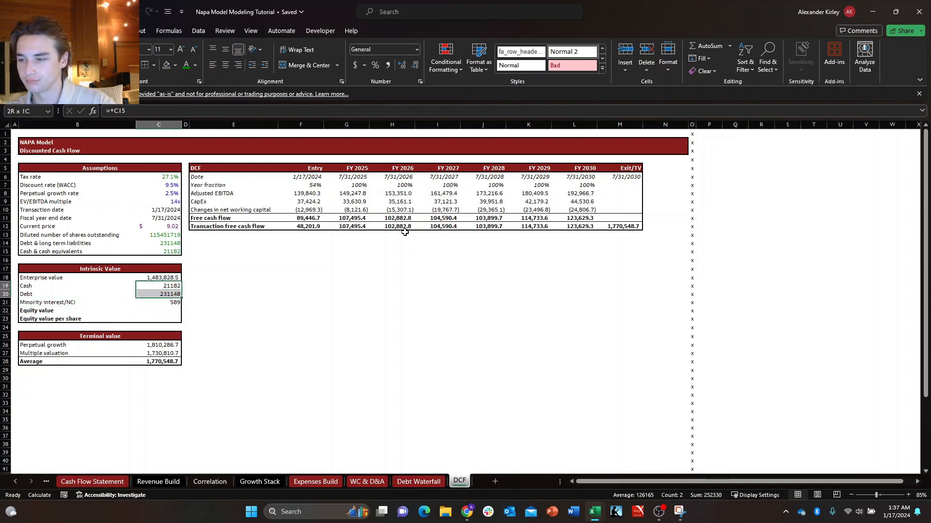
pyautogui.hotkey('ctrl', '1')
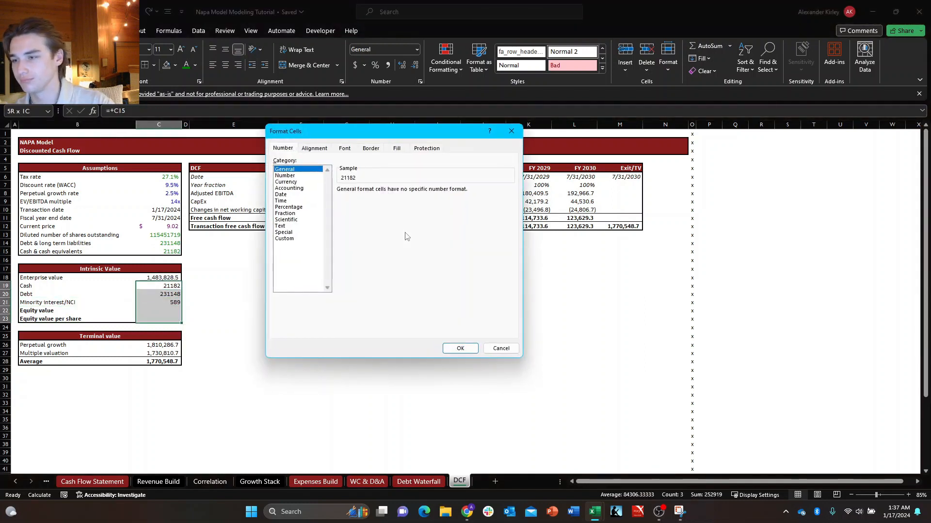
pyautogui.click(311, 232)
pyautogui.click(316, 239)
pyautogui.scroll(-2, 359, 226)
pyautogui.click(358, 227)
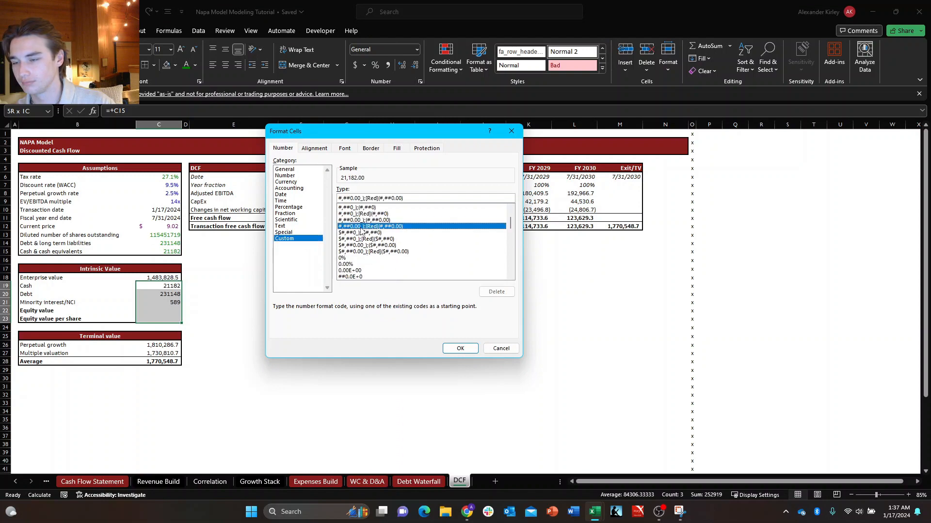
pyautogui.scroll(-10, 359, 234)
pyautogui.scroll(3, 359, 238)
pyautogui.doubleClick(359, 233)
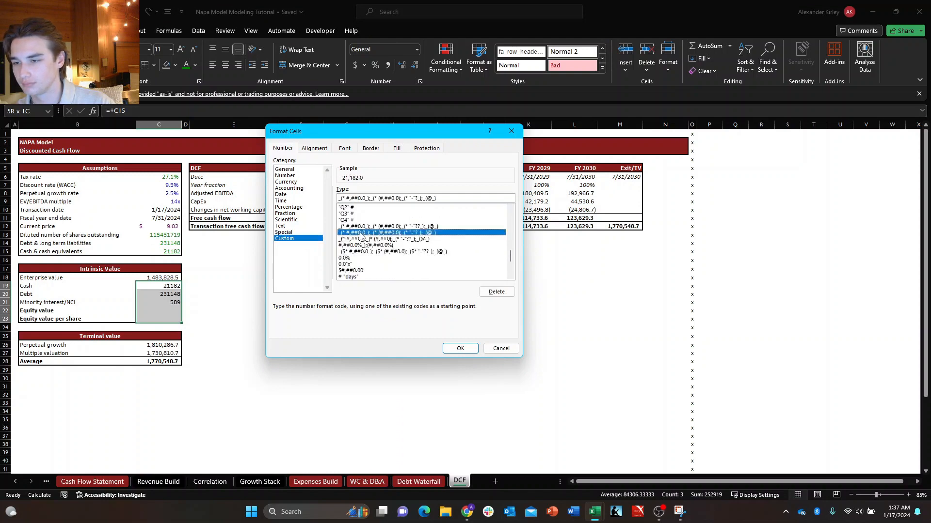
pyautogui.press('Down')
pyautogui.press('Down')
pyautogui.press('Down')
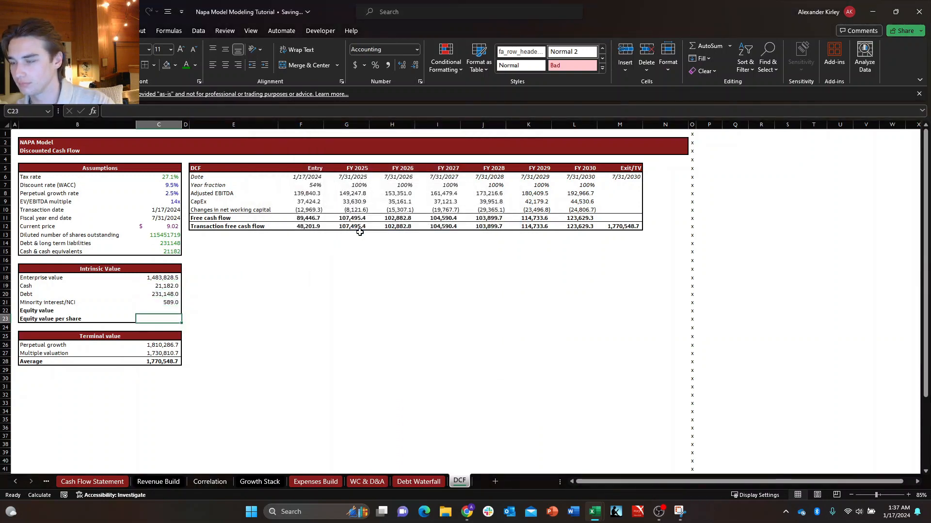
# Begin the Equity value formula in C22 by adding Cash C19 to Enterprise value C18.
pyautogui.press('Right')
pyautogui.press('Left')
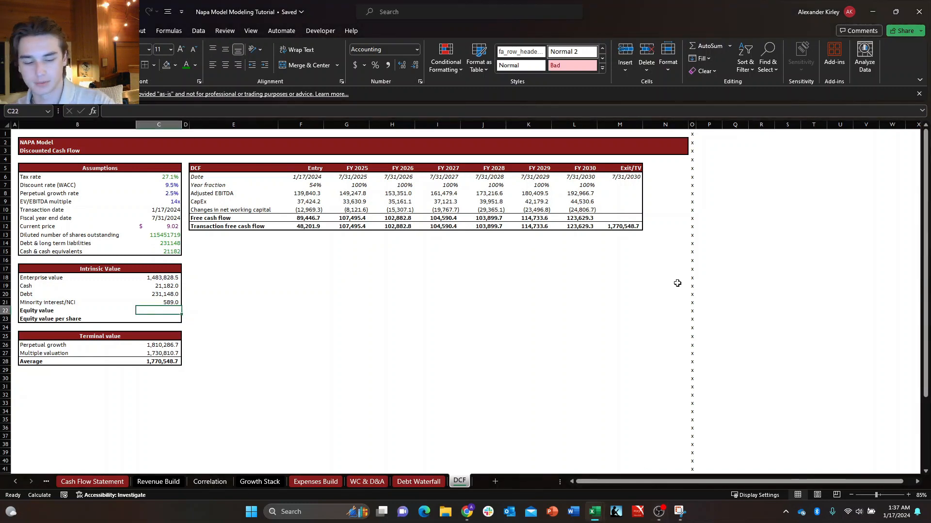
pyautogui.write('+')
pyautogui.press('Up')
pyautogui.press('Up')
pyautogui.press('Up')
pyautogui.press('Up')
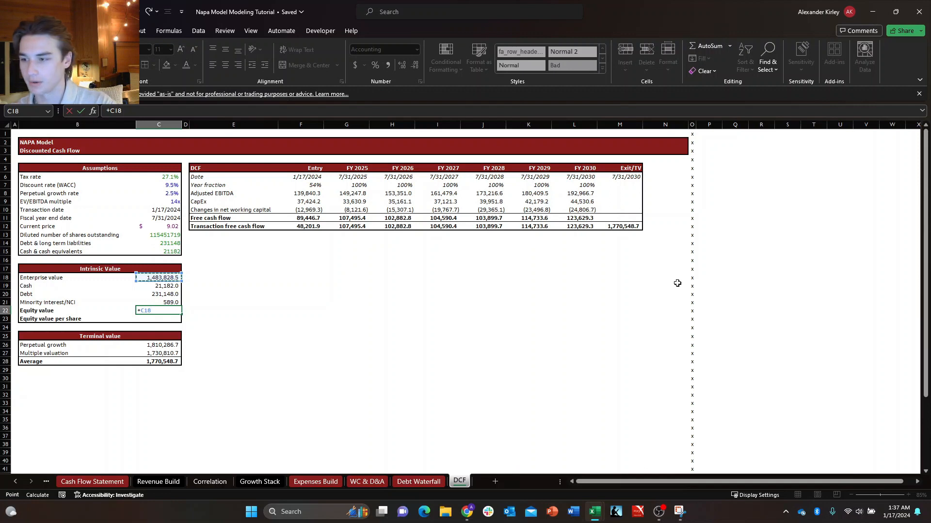
pyautogui.write('+')
pyautogui.press('Up')
pyautogui.press('Up')
pyautogui.press('Up')
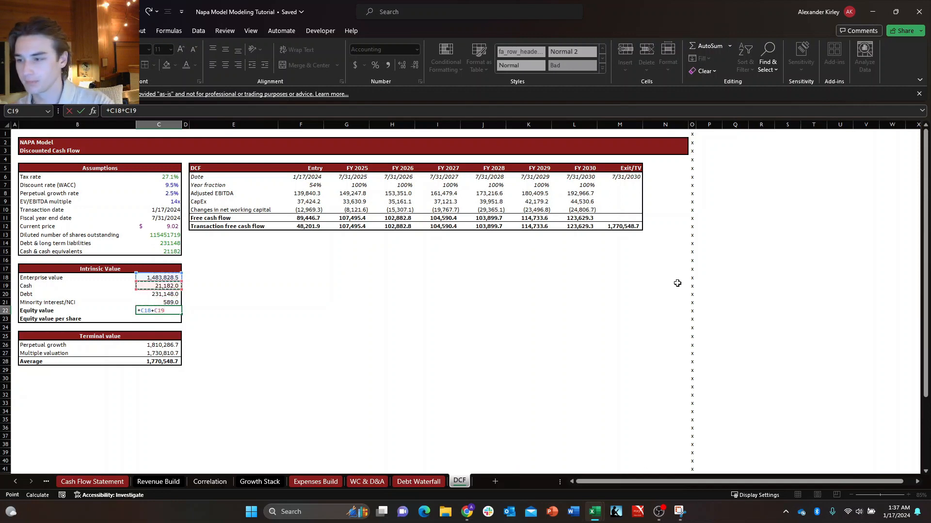
# Subtract Debt C20 and Minority interest/NCI C21 in the Equity value formula and complete it.
pyautogui.write('-')
pyautogui.press('Up')
pyautogui.press('Up')
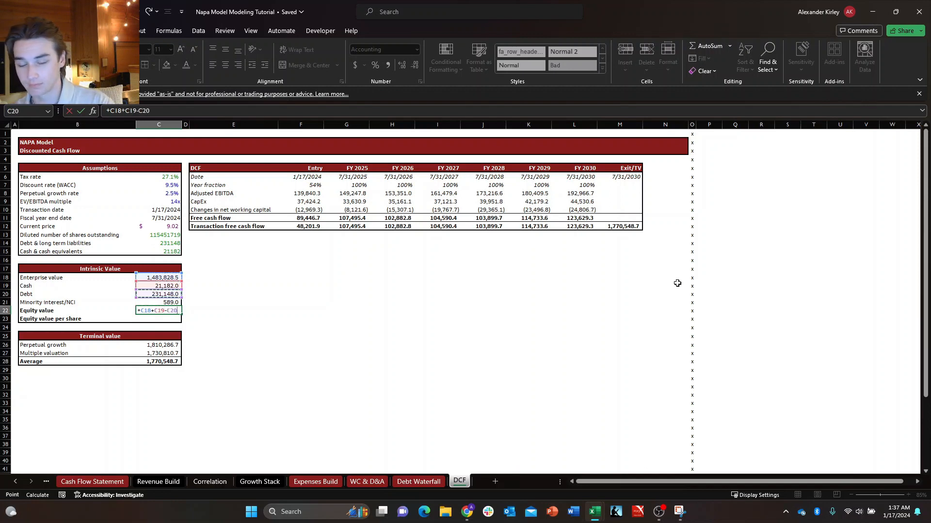
pyautogui.write('-')
pyautogui.press('Up')
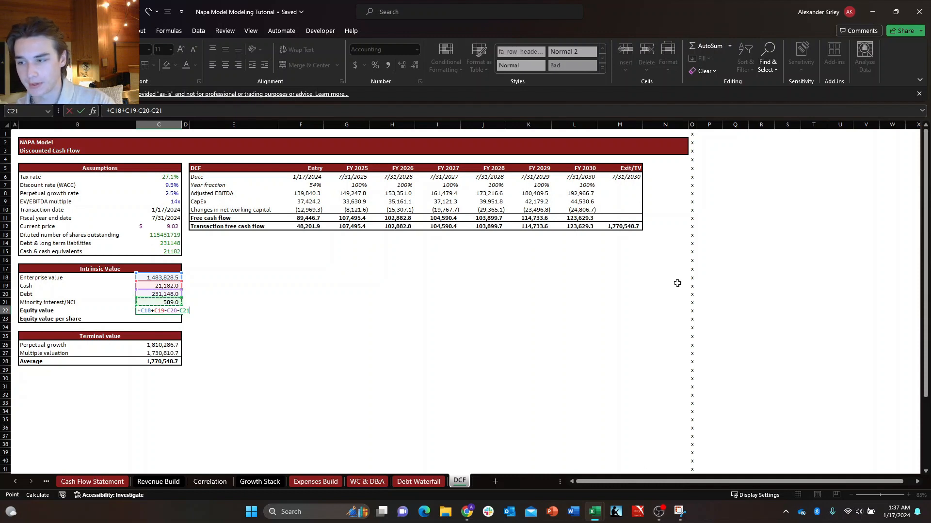
pyautogui.press('Return')
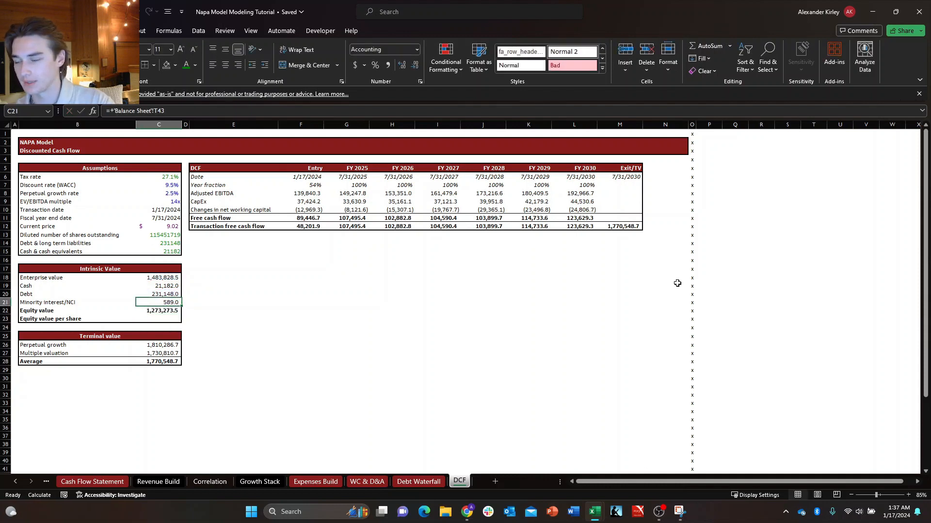
# Review the Equity value and Equity value per share rows of the Intrinsic Value block.
pyautogui.press('Up')
pyautogui.press('Down')
pyautogui.press('Left')
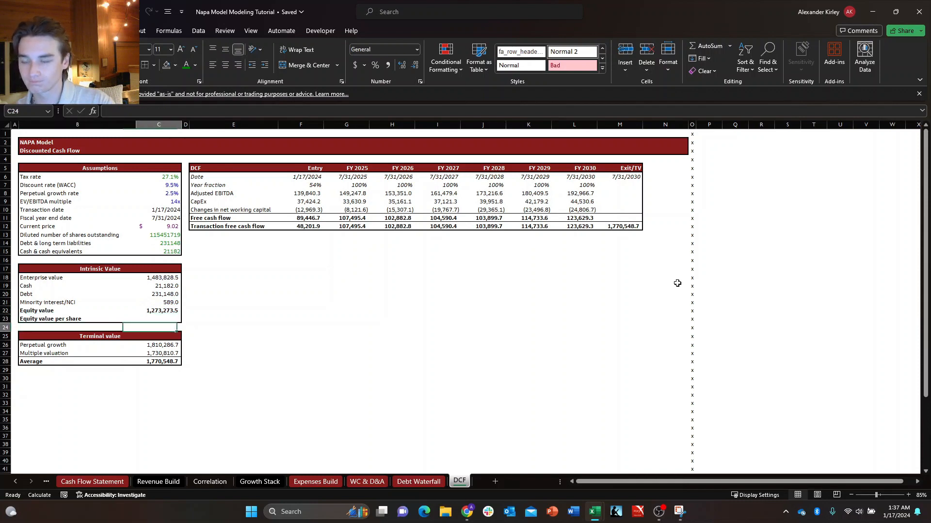
pyautogui.press('Down')
pyautogui.press('Up')
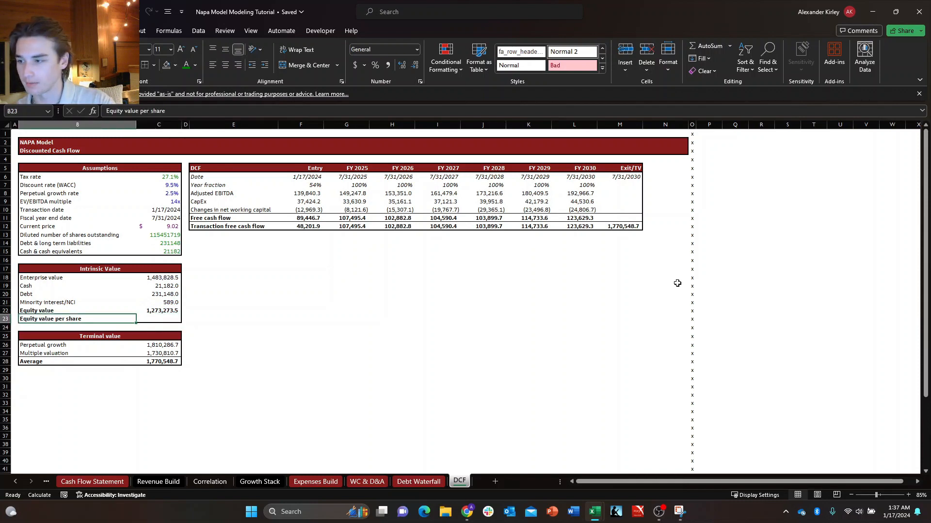
pyautogui.press('Right')
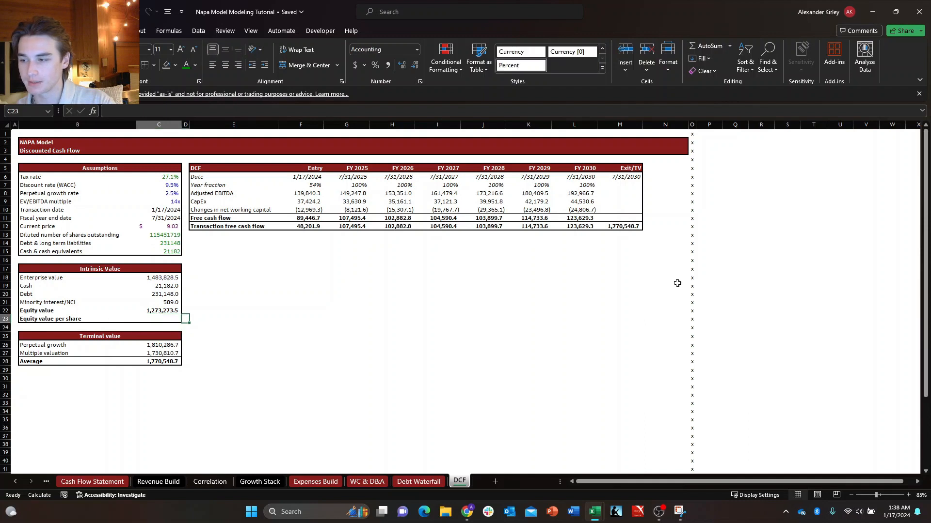
pyautogui.press('Up')
pyautogui.press('Left')
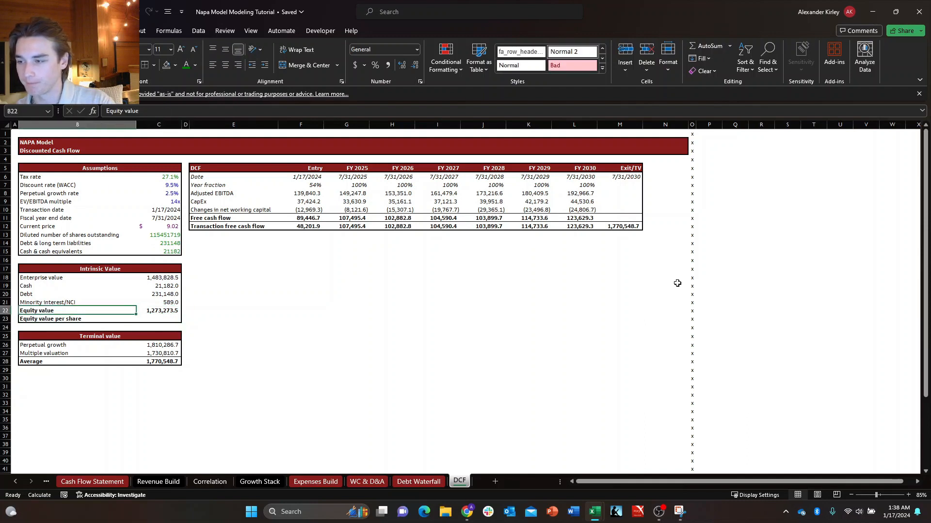
pyautogui.hotkey('shift', 'Right')
pyautogui.write('o')
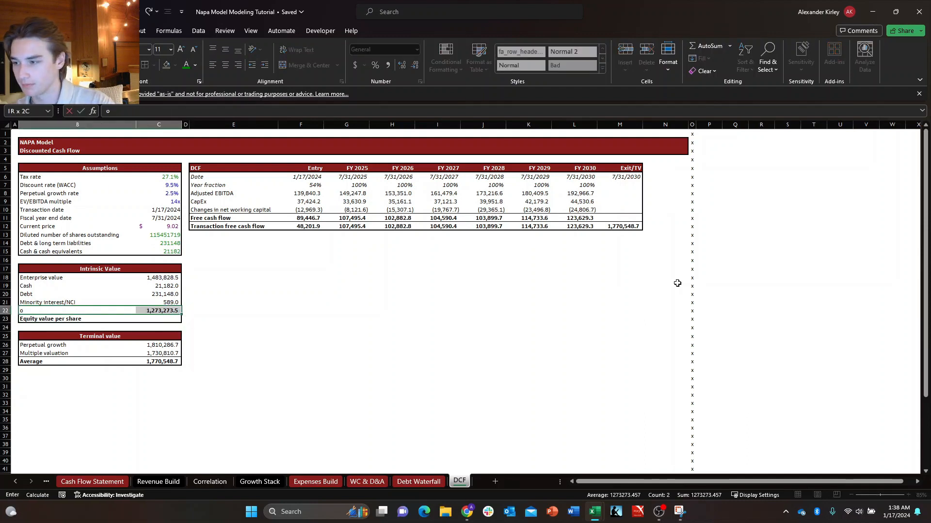
pyautogui.press('Down')
pyautogui.press('Up')
pyautogui.hotkey('ctrl', 'c')
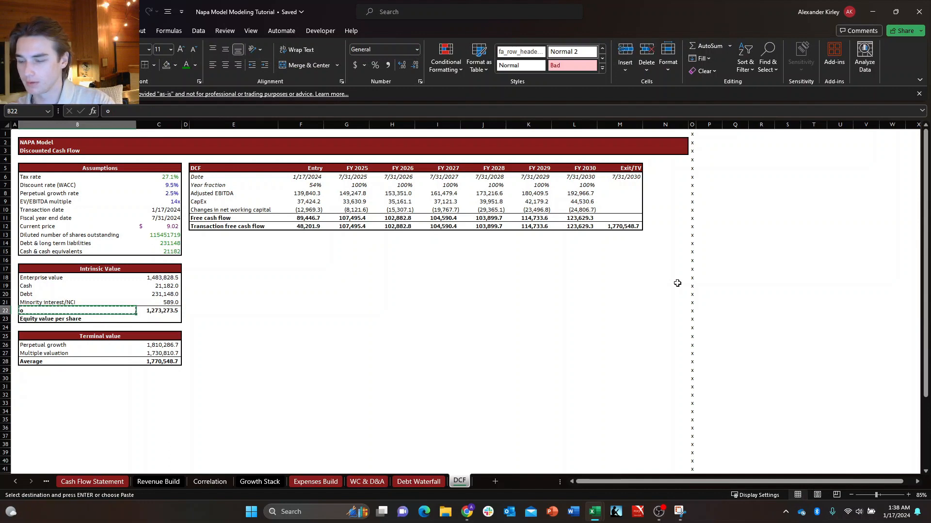
pyautogui.press('Escape')
pyautogui.hotkey('ctrl', 'z')
pyautogui.press('Down')
pyautogui.press('Up')
# Add a bottom border to the Equity value row B22:C22.
pyautogui.hotkey('shift', 'Right')
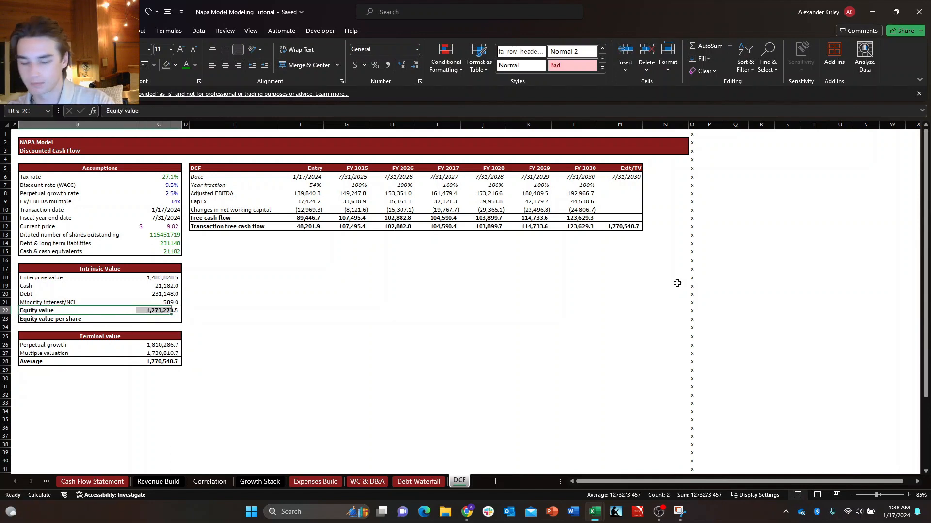
pyautogui.hotkey('ctrl', '1')
pyautogui.press('Return')
pyautogui.press('Down')
pyautogui.press('Right')
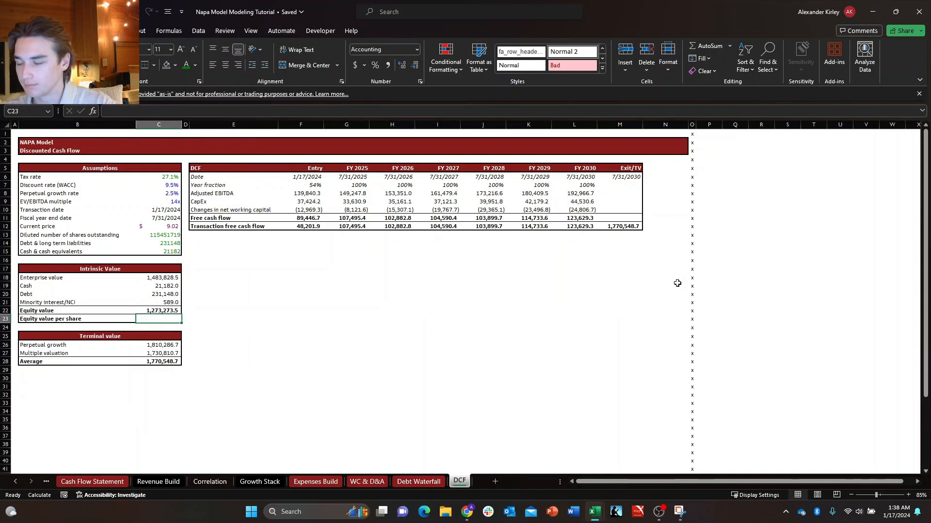
pyautogui.write('+')
pyautogui.press('Up')
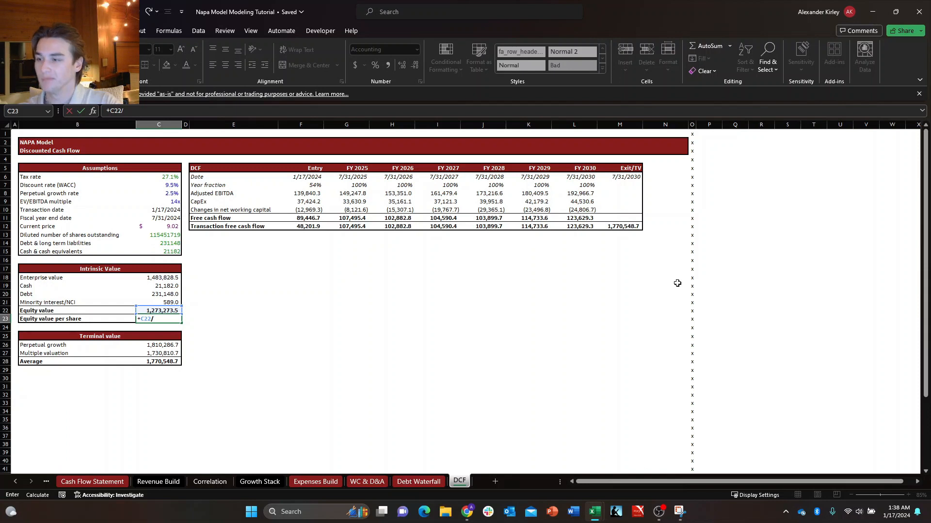
pyautogui.write('/')
pyautogui.press('Up')
pyautogui.press('Up')
pyautogui.press('Up')
pyautogui.press('Up')
pyautogui.press('Up')
pyautogui.press('Up')
pyautogui.press('Up')
pyautogui.press('Up')
pyautogui.press('Up')
pyautogui.press('Up')
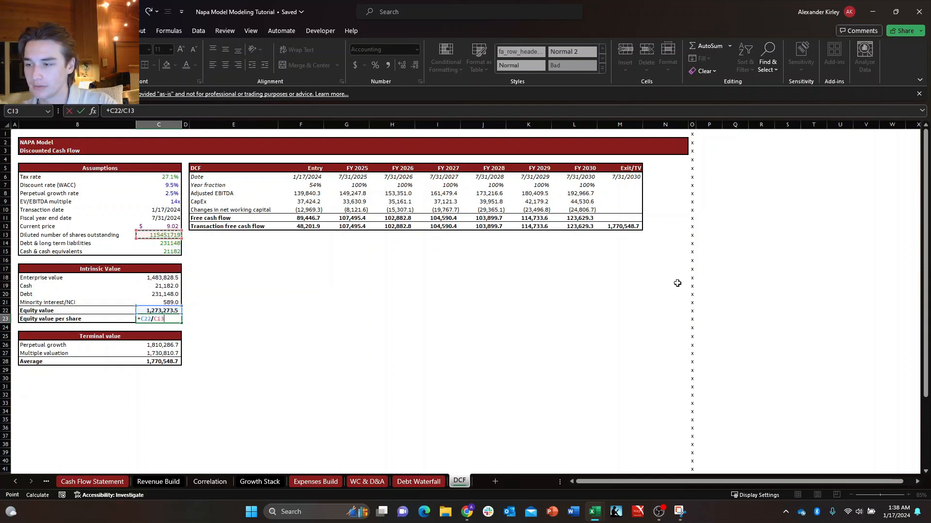
pyautogui.press('Tab')
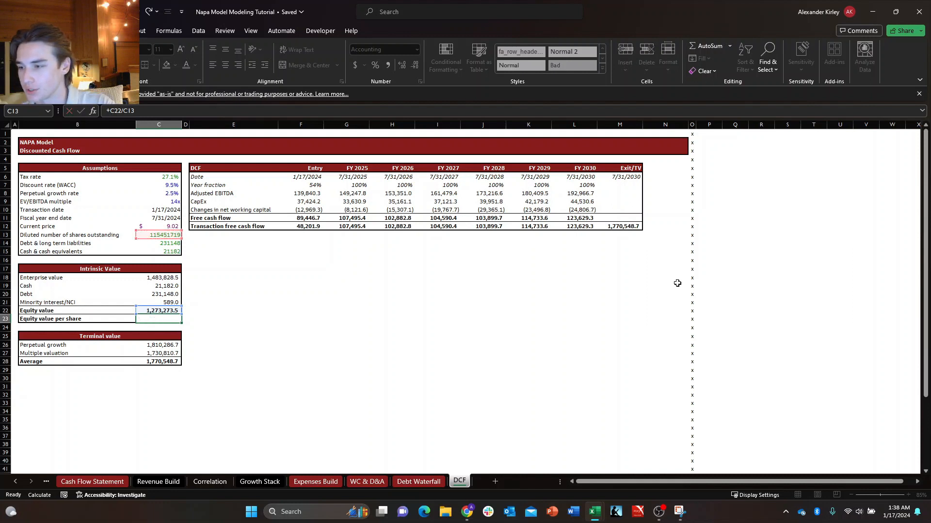
pyautogui.press('Left')
# Calculate Equity value per share in C23 as Equity value C22 divided by diluted shares in thousands, +C22/(C13/1000).
pyautogui.write('+C22')
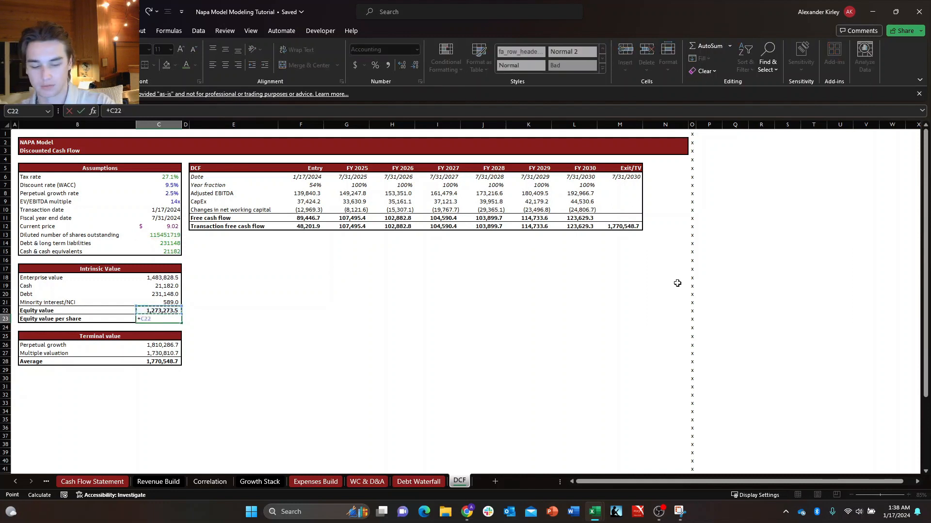
pyautogui.write('/(')
pyautogui.press('Up')
pyautogui.press('Up')
pyautogui.press('Up')
pyautogui.press('Up')
pyautogui.press('Up')
pyautogui.press('Up')
pyautogui.press('Up')
pyautogui.press('Up')
pyautogui.press('Up')
pyautogui.press('Up')
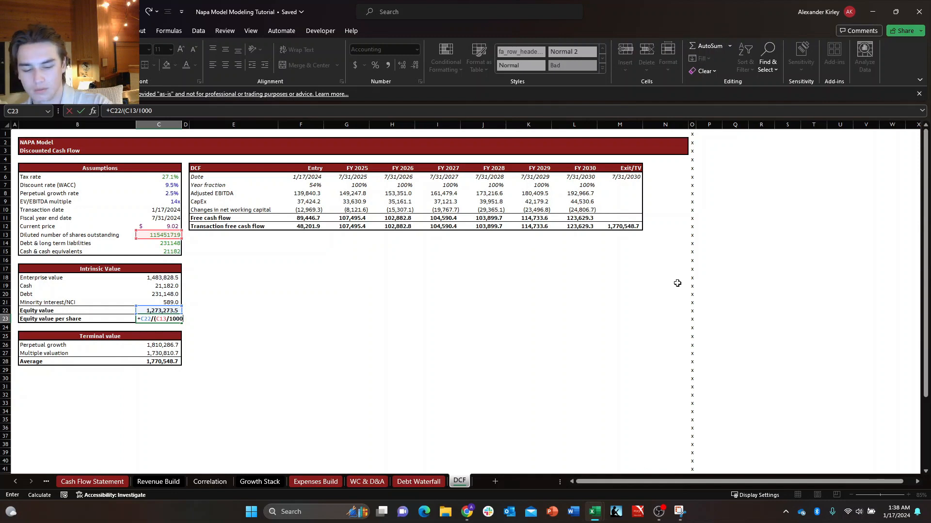
pyautogui.press('Return')
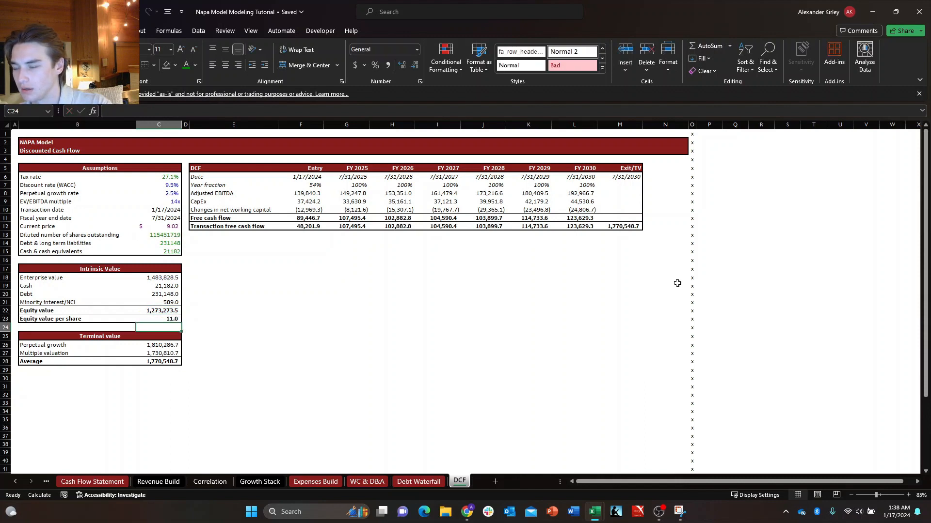
# Format Equity value per share C23 as Accounting with two decimal places and the $ symbol.
pyautogui.press('Up')
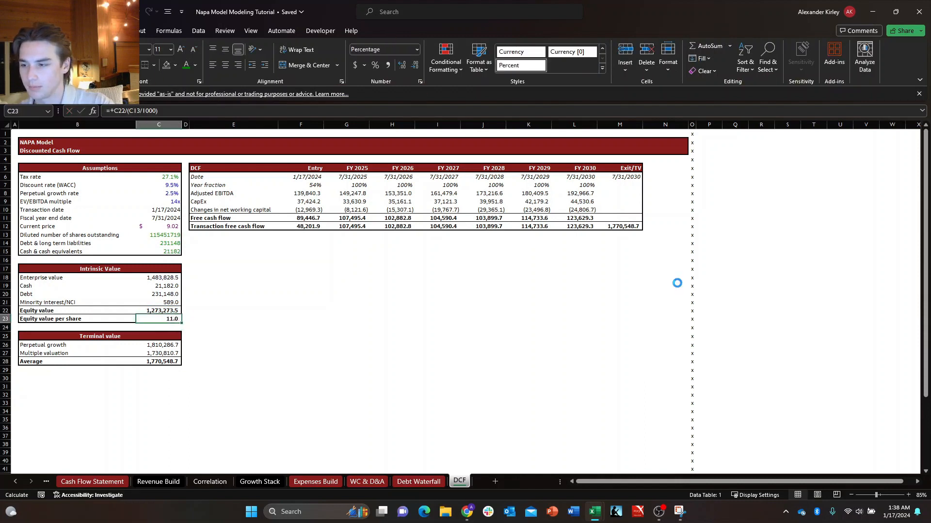
pyautogui.hotkey('ctrl', 'z')
pyautogui.hotkey('ctrl', '1')
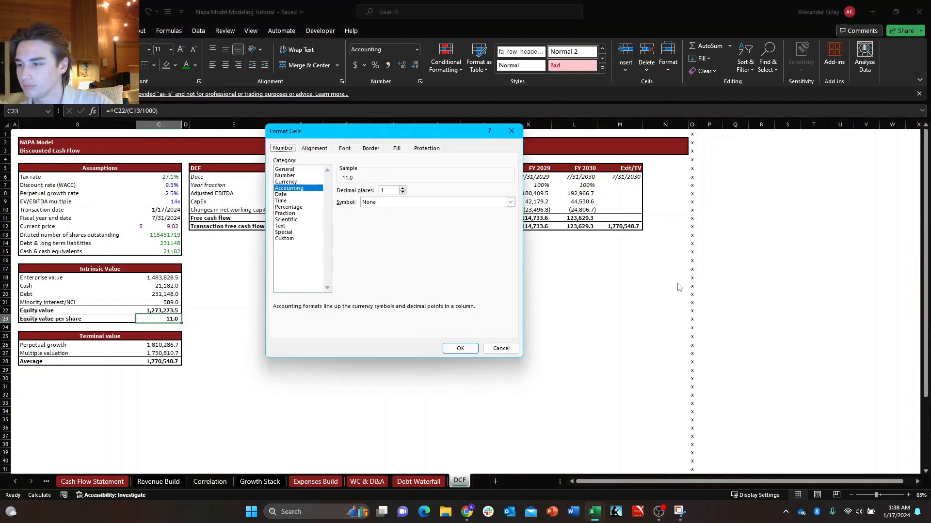
pyautogui.press('Up')
pyautogui.press('Up')
pyautogui.press('Down')
pyautogui.press('Down')
pyautogui.press('Down')
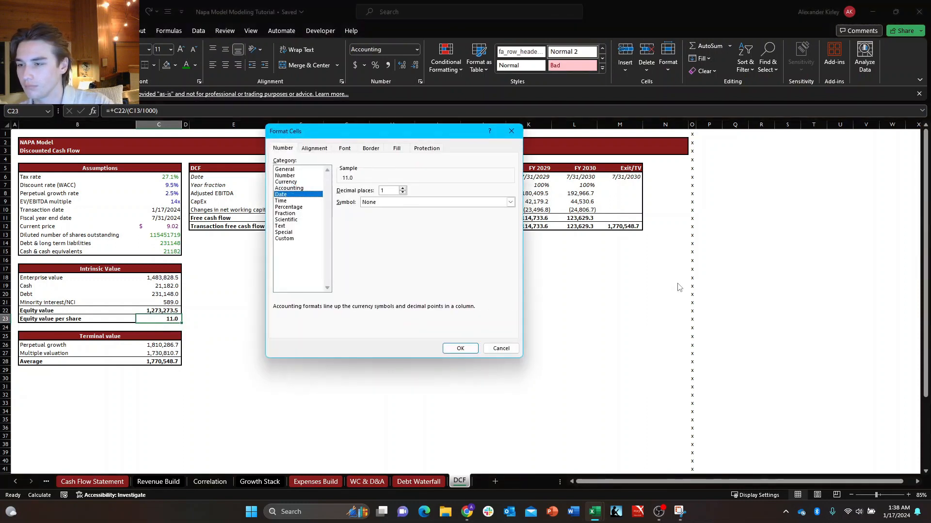
pyautogui.press('Up')
pyautogui.press('Up')
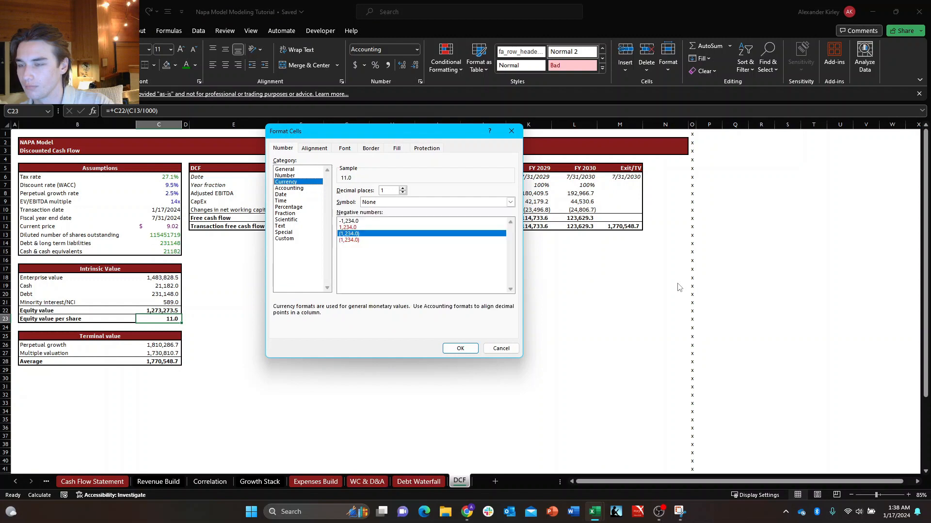
pyautogui.press('Down')
pyautogui.write('2')
pyautogui.press('Tab')
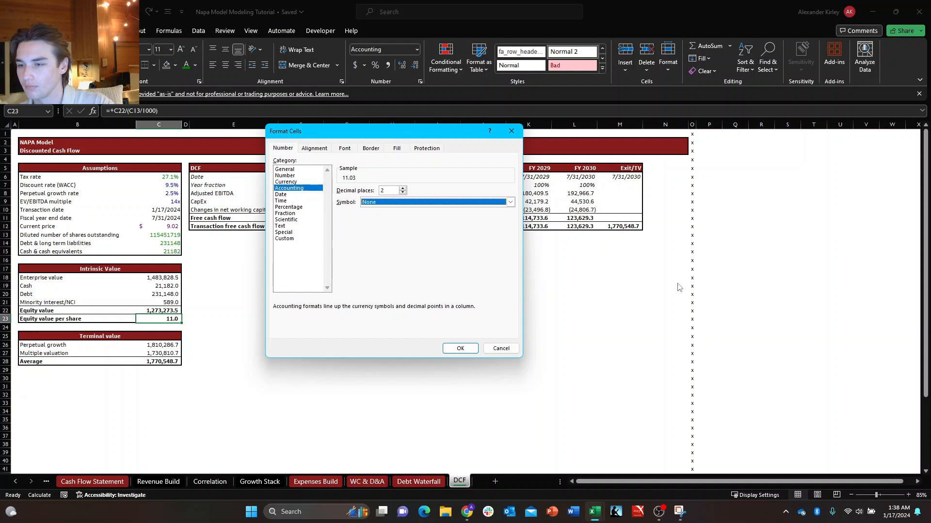
pyautogui.press('Down')
pyautogui.press('Down')
pyautogui.press('Return')
pyautogui.press('Return')
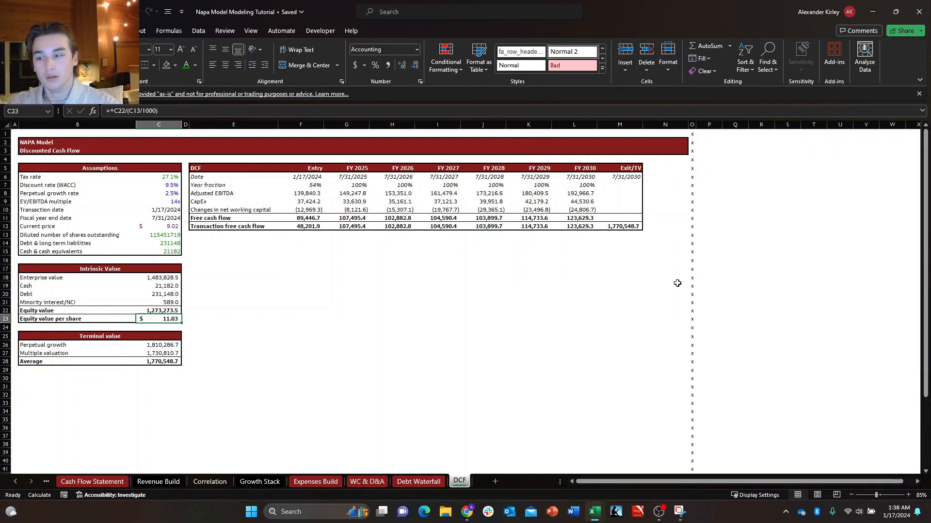
# Review the Equity value per share row B23:C23 of the Intrinsic Value block.
pyautogui.press('Left')
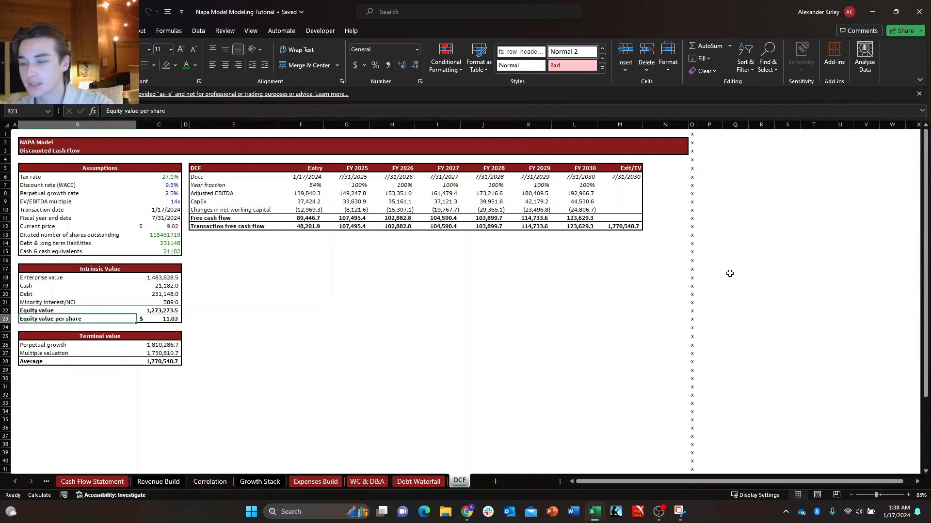
pyautogui.hotkey('shift', 'Right')
pyautogui.hotkey('shift', 'Down')
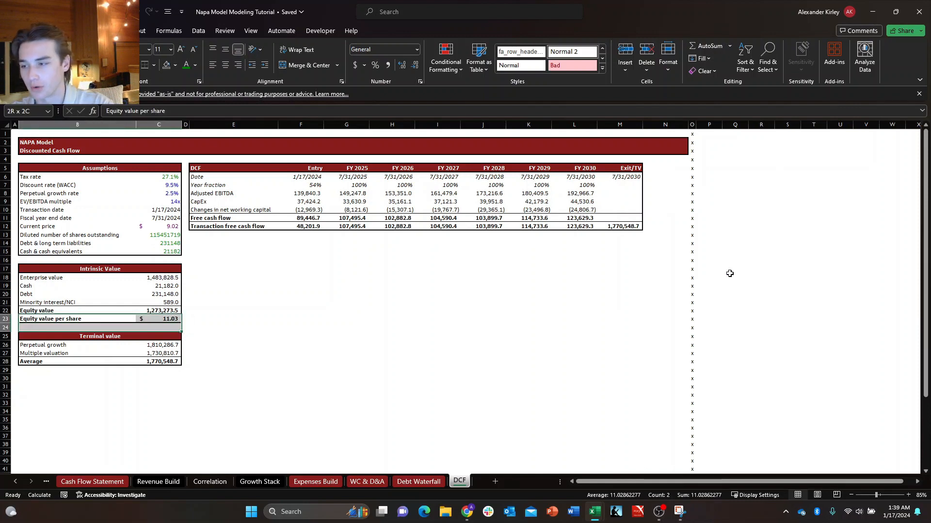
pyautogui.hotkey('shift', 'Up')
pyautogui.hotkey('shift', 'Down')
pyautogui.hotkey('shift', 'Up')
pyautogui.hotkey('shift', 'Down')
pyautogui.hotkey('shift', 'Up')
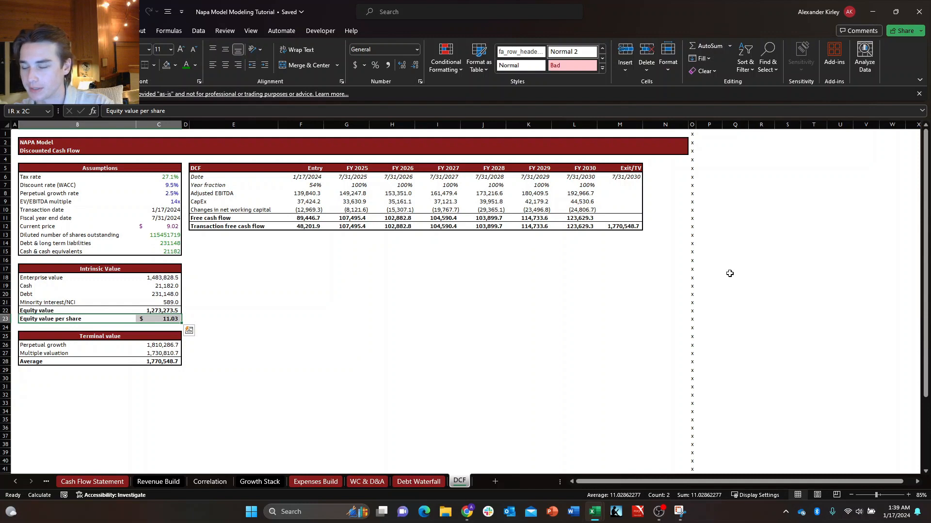
# Examine the empty range E15:M28 beneath the DCF table.
pyautogui.click(245, 275)
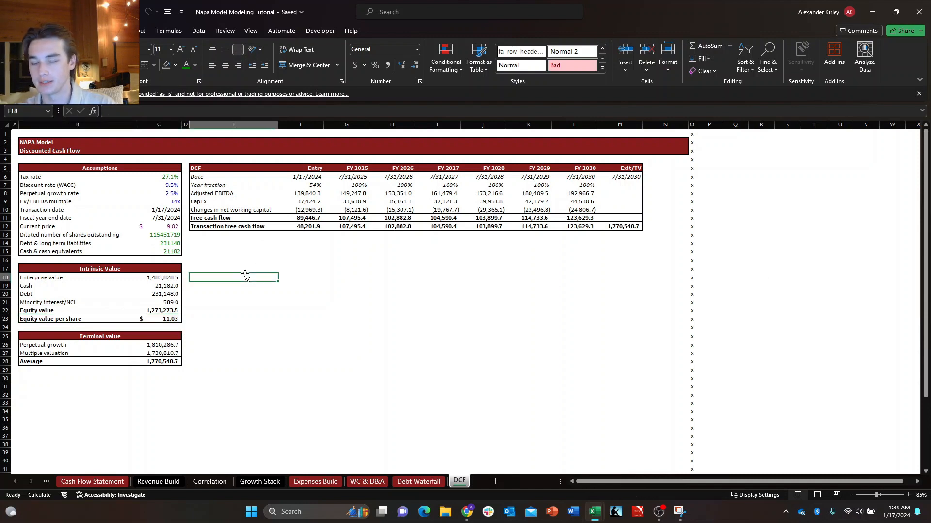
pyautogui.press('Up')
pyautogui.press('Up')
pyautogui.press('Up')
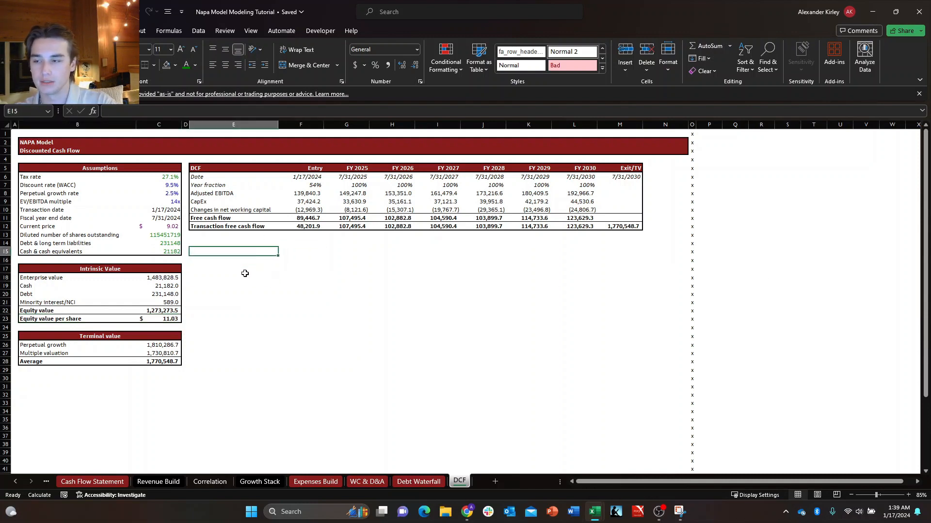
pyautogui.hotkey('shift', 'Down')
pyautogui.hotkey('shift', 'Down')
pyautogui.hotkey('shift', 'Down')
pyautogui.hotkey('shift', 'Down')
pyautogui.hotkey('shift', 'Down')
pyautogui.hotkey('shift', 'Down')
pyautogui.hotkey('shift', 'Down')
pyautogui.hotkey('shift', 'Down')
pyautogui.hotkey('shift', 'Down')
pyautogui.hotkey('shift', 'Down')
pyautogui.hotkey('shift', 'Down')
pyautogui.hotkey('shift', 'Down')
pyautogui.hotkey('shift', 'Down')
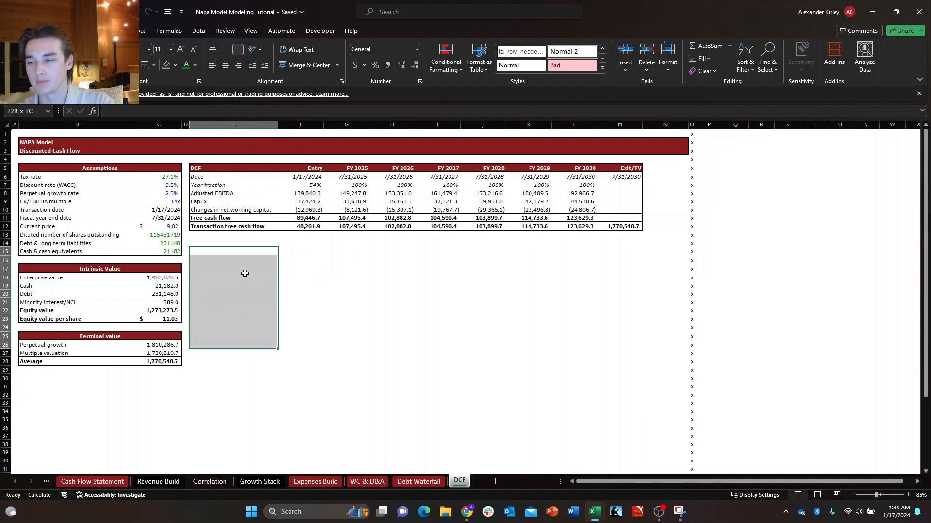
pyautogui.hotkey('shift', 'Right')
pyautogui.hotkey('shift', 'Right')
pyautogui.hotkey('shift', 'Right')
pyautogui.hotkey('shift', 'Right')
pyautogui.hotkey('shift', 'Right')
pyautogui.hotkey('shift', 'Right')
pyautogui.hotkey('shift', 'Right')
pyautogui.hotkey('shift', 'Right')
pyautogui.press('Right')
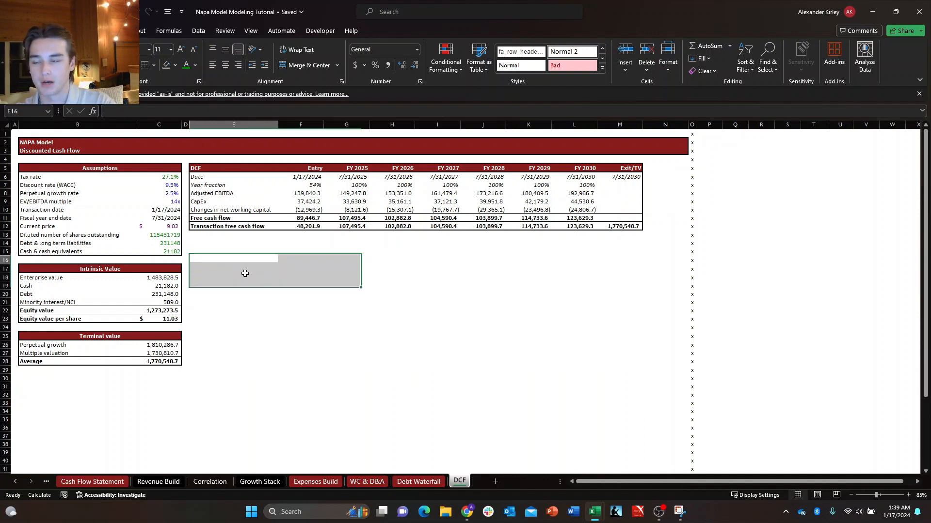
pyautogui.press('Left')
pyautogui.hotkey('shift', 'Right')
pyautogui.hotkey('shift', 'Right')
pyautogui.hotkey('shift', 'Right')
pyautogui.hotkey('shift', 'Right')
pyautogui.hotkey('shift', 'Right')
pyautogui.hotkey('shift', 'Right')
pyautogui.hotkey('shift', 'Right')
pyautogui.hotkey('shift', 'Right')
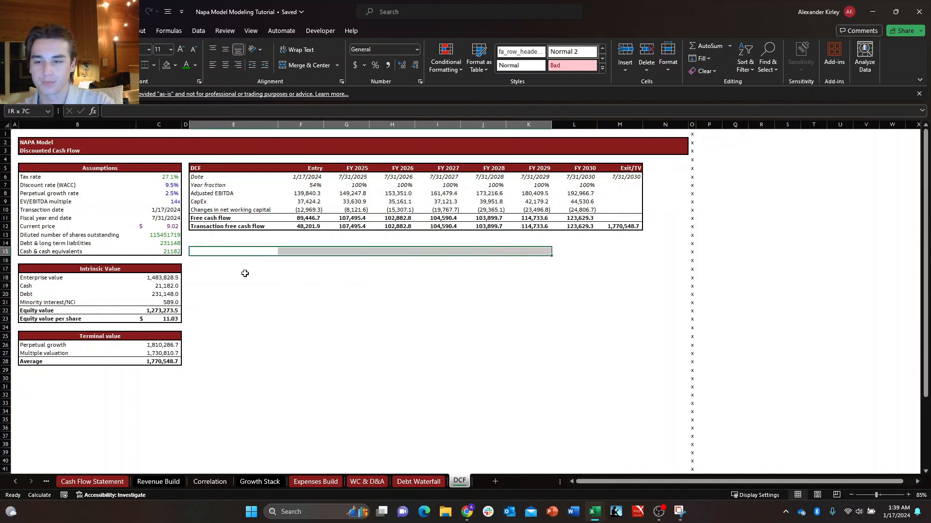
pyautogui.hotkey('shift', 'Down')
pyautogui.hotkey('shift', 'Down')
pyautogui.hotkey('shift', 'Down')
pyautogui.hotkey('shift', 'Down')
pyautogui.hotkey('shift', 'Down')
pyautogui.hotkey('shift', 'Down')
pyautogui.hotkey('shift', 'Down')
pyautogui.hotkey('shift', 'Down')
pyautogui.hotkey('shift', 'Down')
pyautogui.hotkey('shift', 'Down')
pyautogui.hotkey('shift', 'Down')
pyautogui.hotkey('shift', 'Down')
pyautogui.hotkey('shift', 'Down')
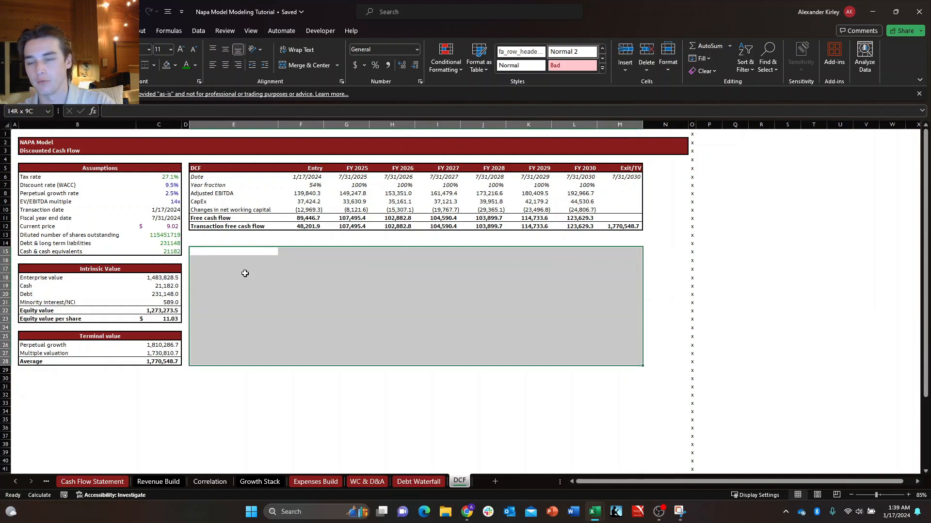
pyautogui.press('Down')
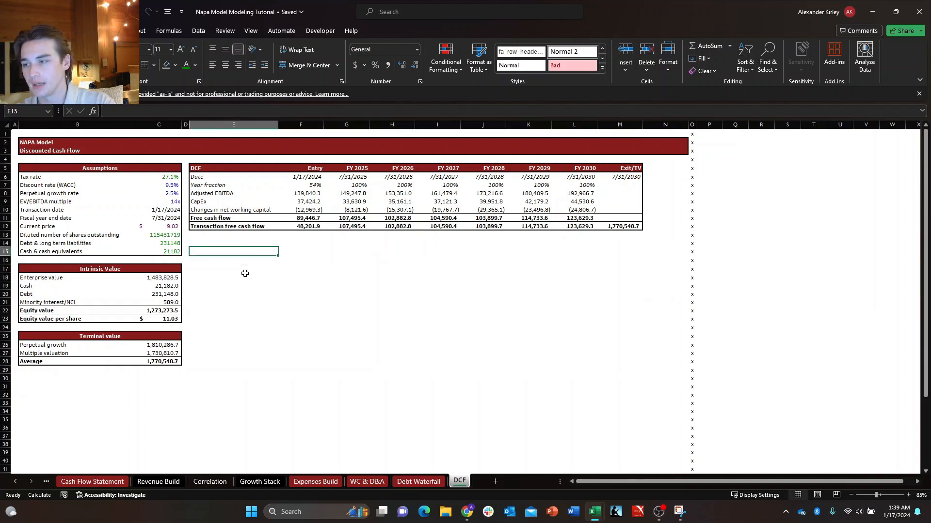
pyautogui.press('Up')
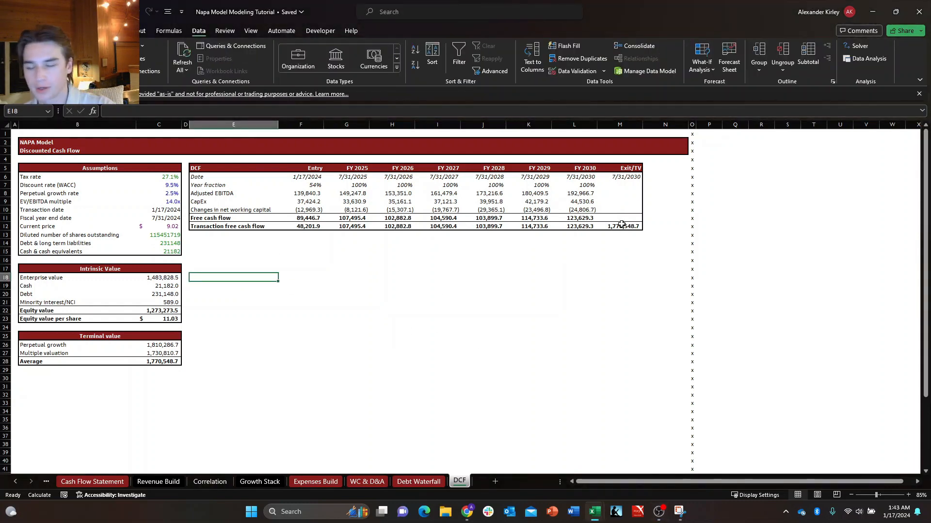
pyautogui.press('Up')
pyautogui.press('Up')
pyautogui.press('Up')
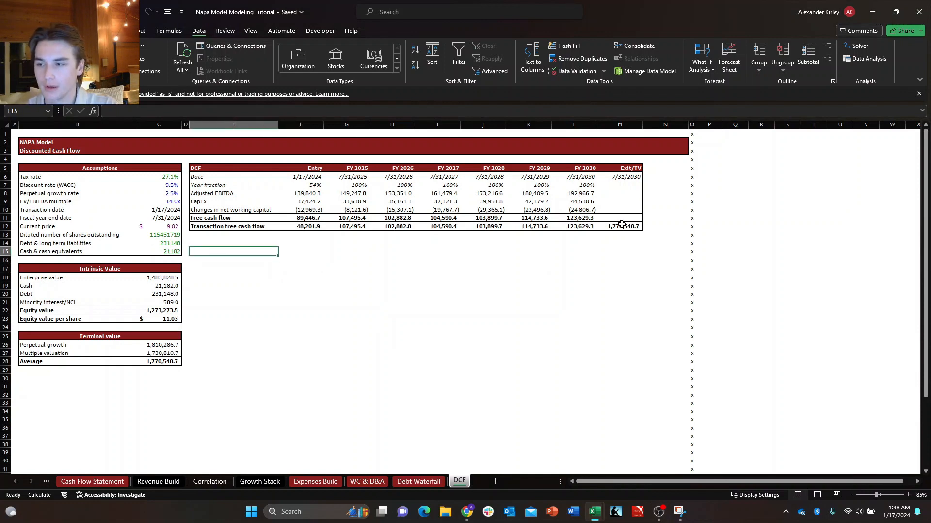
pyautogui.press('Down')
pyautogui.press('Up')
pyautogui.press('Up')
pyautogui.press('Down')
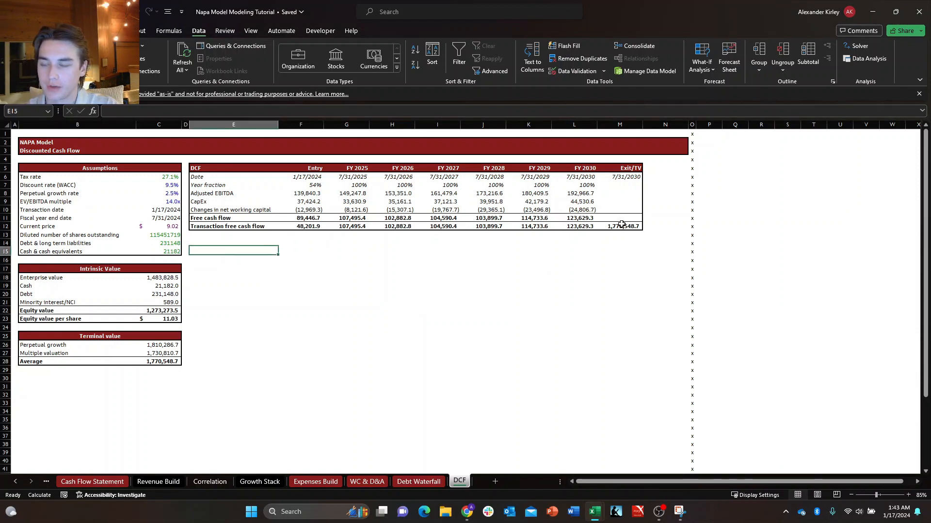
pyautogui.press('Down')
pyautogui.press('Up')
pyautogui.press('Down')
# Review the Perpetual growth rate and EV/EBITDA multiple inputs in the Assumptions block.
pyautogui.press('Down')
pyautogui.press('Down')
pyautogui.press('Right')
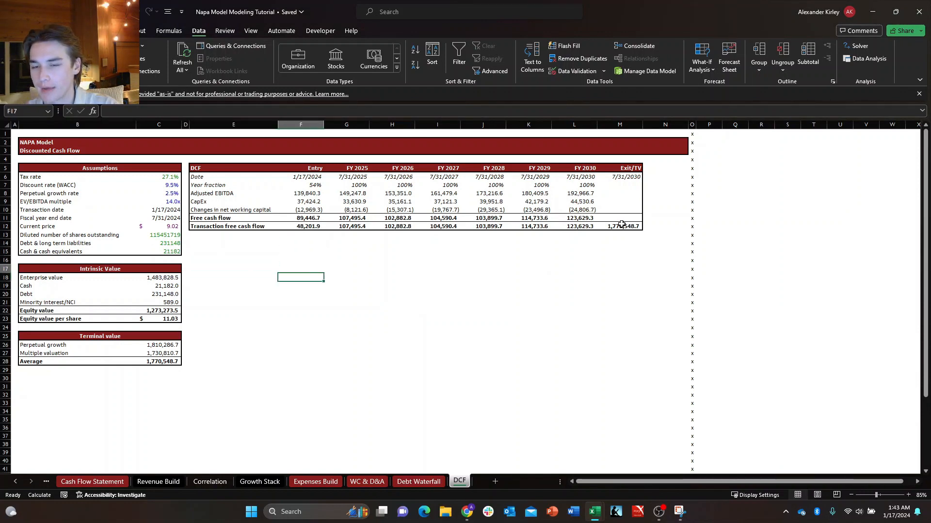
pyautogui.press('Left')
pyautogui.press('Up')
pyautogui.press('Down')
pyautogui.press('Down')
pyautogui.press('Up')
pyautogui.press('Left')
pyautogui.press('Up')
pyautogui.press('Up')
pyautogui.press('Up')
pyautogui.press('Up')
pyautogui.press('Up')
pyautogui.press('Up')
pyautogui.press('Left')
pyautogui.press('Left')
pyautogui.press('Up')
pyautogui.press('Up')
pyautogui.press('Up')
pyautogui.press('Up')
pyautogui.press('Up')
pyautogui.press('Up')
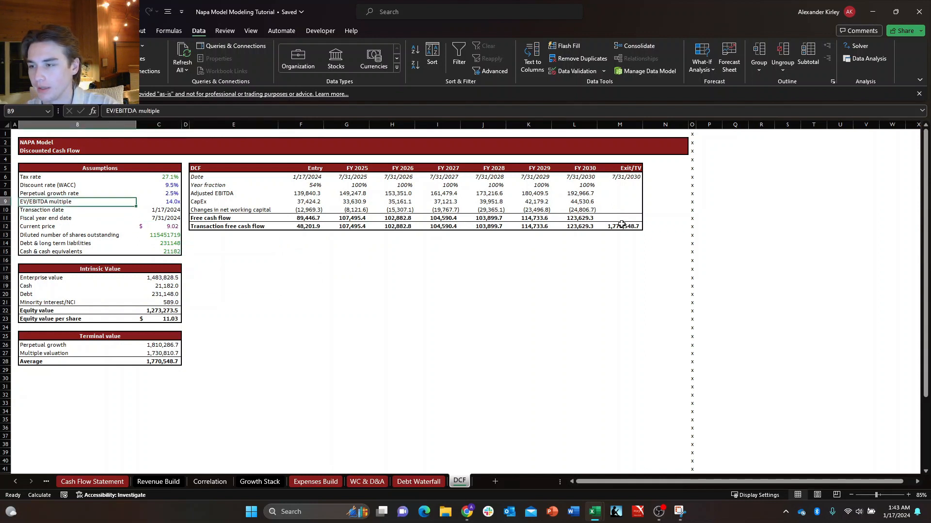
pyautogui.press('Right')
pyautogui.press('Down')
pyautogui.press('Down')
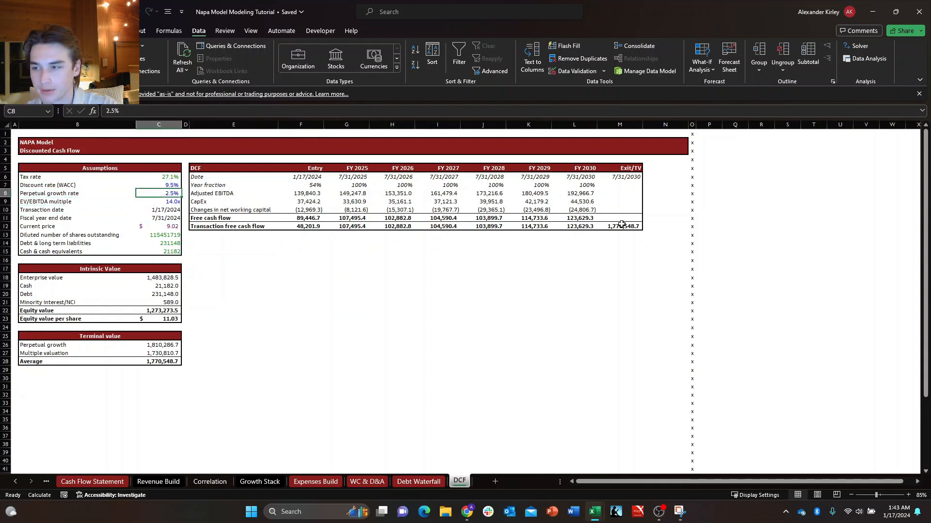
pyautogui.press('Down')
pyautogui.press('Right')
pyautogui.press('Left')
pyautogui.press('Up')
pyautogui.press('Up')
pyautogui.press('Left')
pyautogui.press('Right')
pyautogui.press('Down')
pyautogui.press('Down')
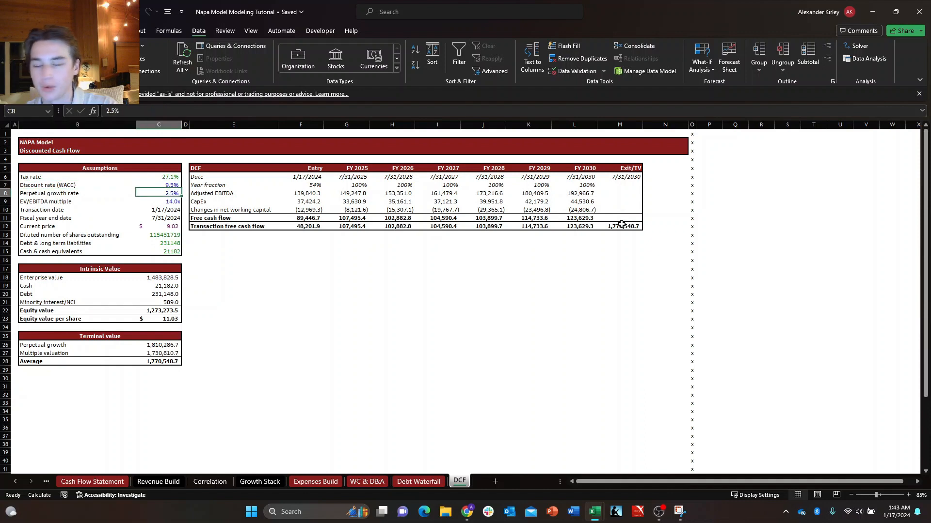
pyautogui.press('Right')
pyautogui.press('Right')
pyautogui.press('Down')
pyautogui.press('Right')
pyautogui.press('Right')
pyautogui.press('Right')
pyautogui.press('Right')
pyautogui.press('Down')
pyautogui.press('Down')
pyautogui.press('Down')
pyautogui.press('Down')
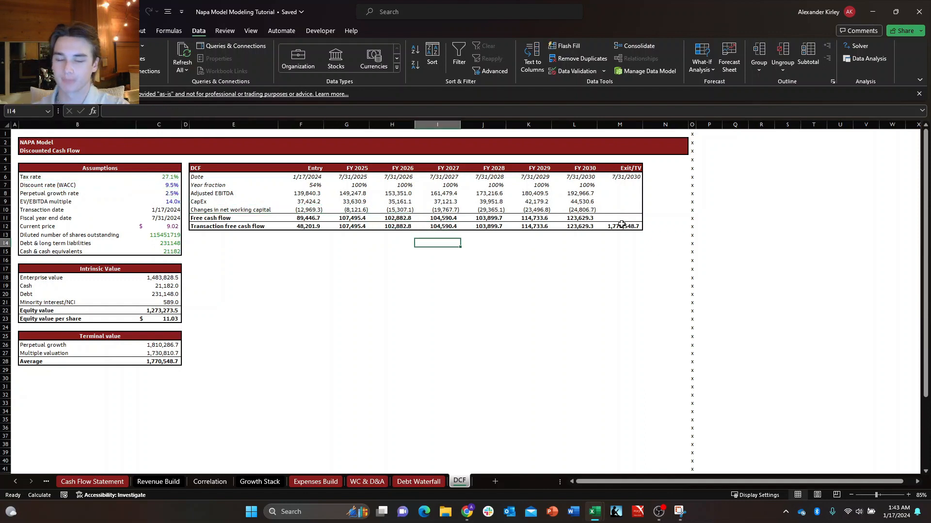
pyautogui.press('Left')
pyautogui.press('Left')
pyautogui.press('Left')
pyautogui.press('Left')
pyautogui.press('Left')
pyautogui.press('Left')
pyautogui.press('Up')
pyautogui.press('Up')
pyautogui.press('Up')
pyautogui.press('Up')
pyautogui.press('Up')
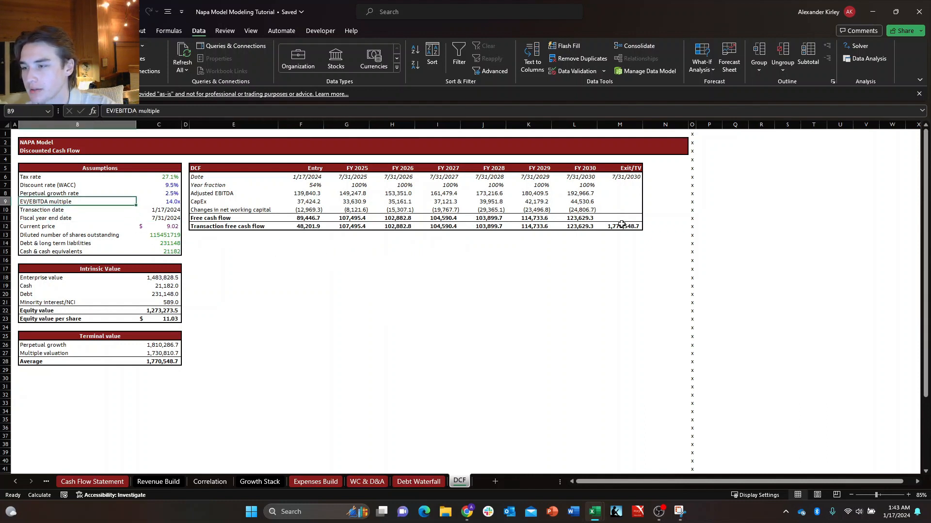
pyautogui.press('Down')
pyautogui.press('Up')
pyautogui.press('Down')
pyautogui.press('Up')
pyautogui.press('Left')
pyautogui.press('Down')
pyautogui.press('Right')
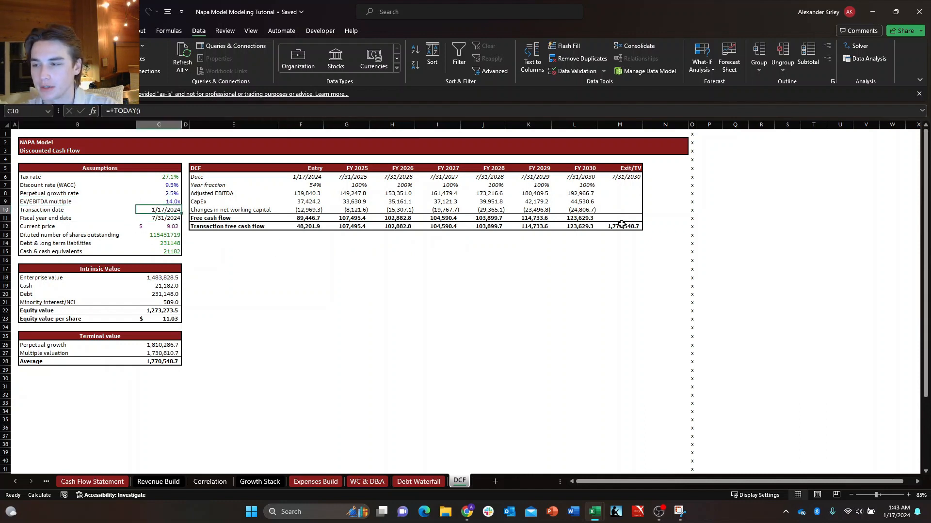
pyautogui.press('Up')
pyautogui.press('Left')
pyautogui.press('Down')
pyautogui.press('Up')
pyautogui.press('Down')
pyautogui.press('Right')
pyautogui.press('Up')
pyautogui.press('Left')
pyautogui.press('Down')
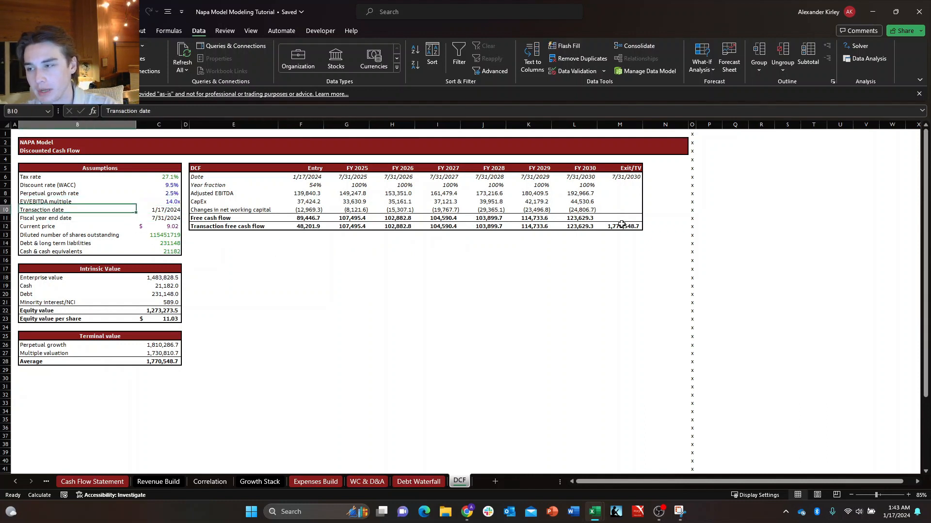
pyautogui.press('Right')
pyautogui.press('Up')
# Enter the row label WACC in E18, beneath the DCF table.
pyautogui.press('Left')
pyautogui.press('Down')
pyautogui.press('Down')
pyautogui.press('Right')
pyautogui.press('Right')
pyautogui.press('Right')
pyautogui.press('Right')
pyautogui.press('Down')
pyautogui.press('Down')
pyautogui.press('Down')
pyautogui.press('Down')
pyautogui.press('Down')
pyautogui.press('Left')
pyautogui.press('Up')
pyautogui.press('Down')
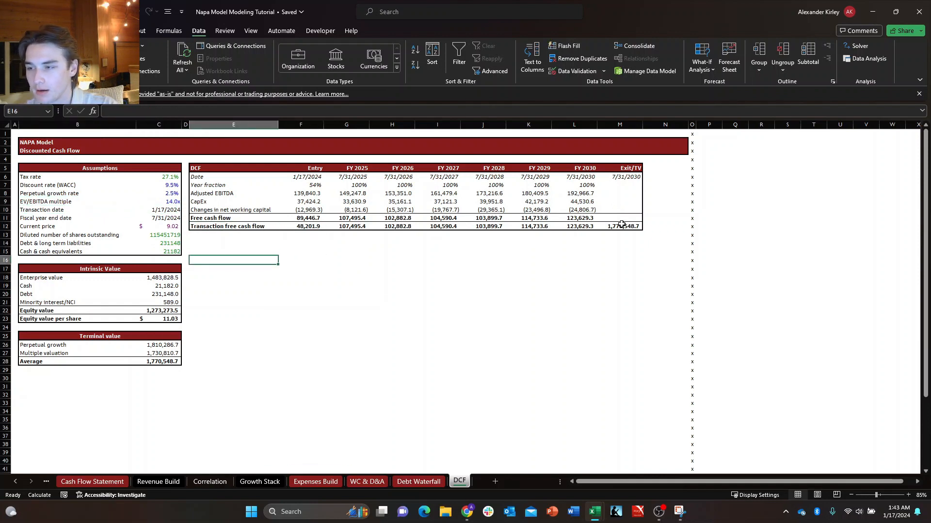
pyautogui.press('Up')
pyautogui.press('Down')
pyautogui.press('Down')
pyautogui.press('Down')
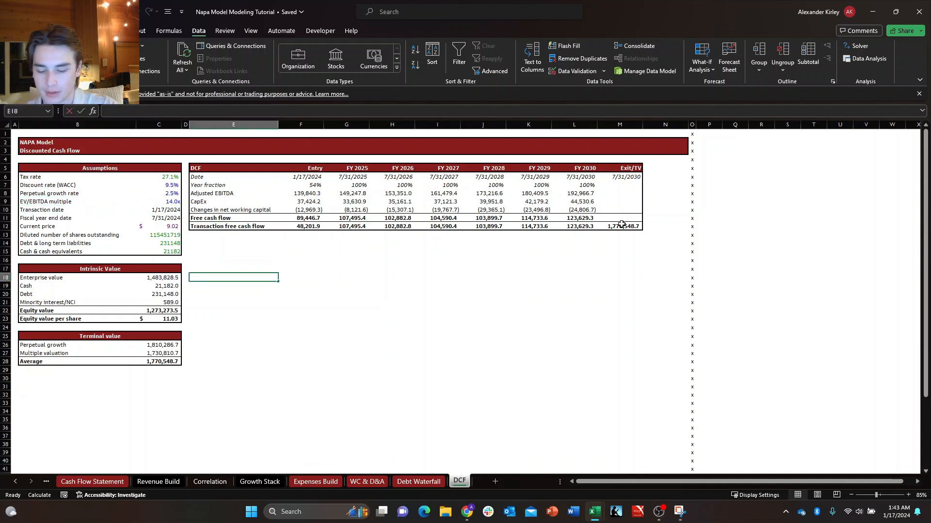
pyautogui.write('W')
pyautogui.press('Up')
pyautogui.press('Right')
pyautogui.press('Right')
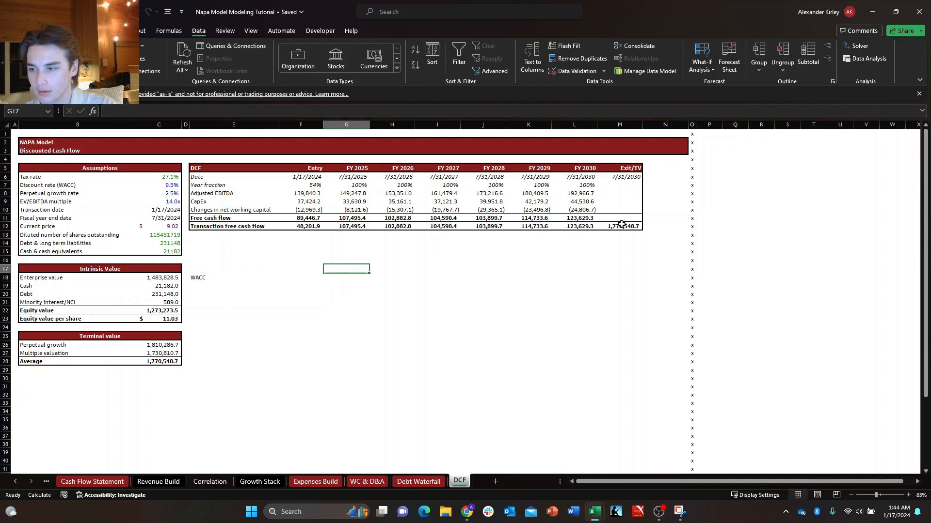
pyautogui.press('Right')
pyautogui.press('Up')
pyautogui.press('Up')
pyautogui.press('Up')
pyautogui.press('Left')
pyautogui.press('Left')
pyautogui.press('Left')
pyautogui.press('Down')
pyautogui.press('Down')
pyautogui.press('Down')
pyautogui.press('Left')
pyautogui.press('Down')
pyautogui.press('Right')
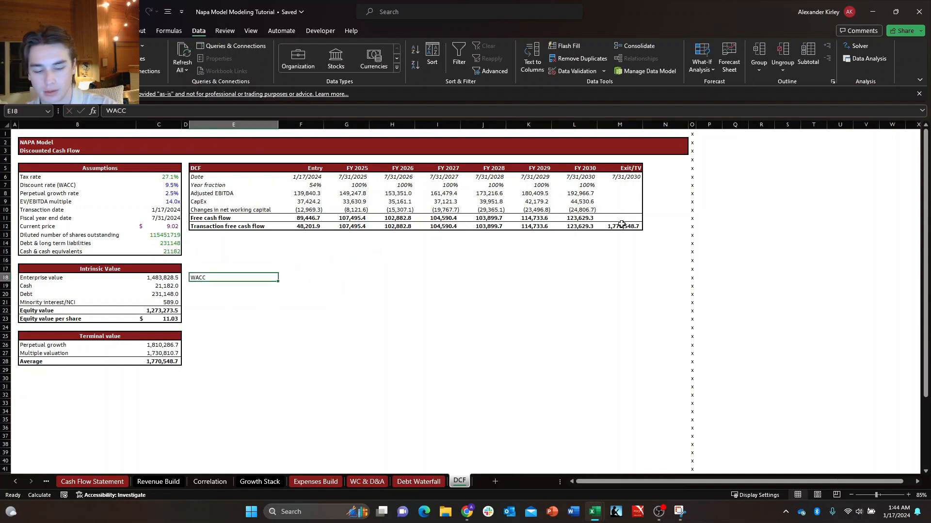
# Re-enter the WACC label in E18 and enter EV/EBITDA as the column heading in I15.
pyautogui.write('WACC')
pyautogui.press('Right')
pyautogui.press('Right')
pyautogui.press('Right')
pyautogui.press('Up')
pyautogui.press('Up')
pyautogui.press('Up')
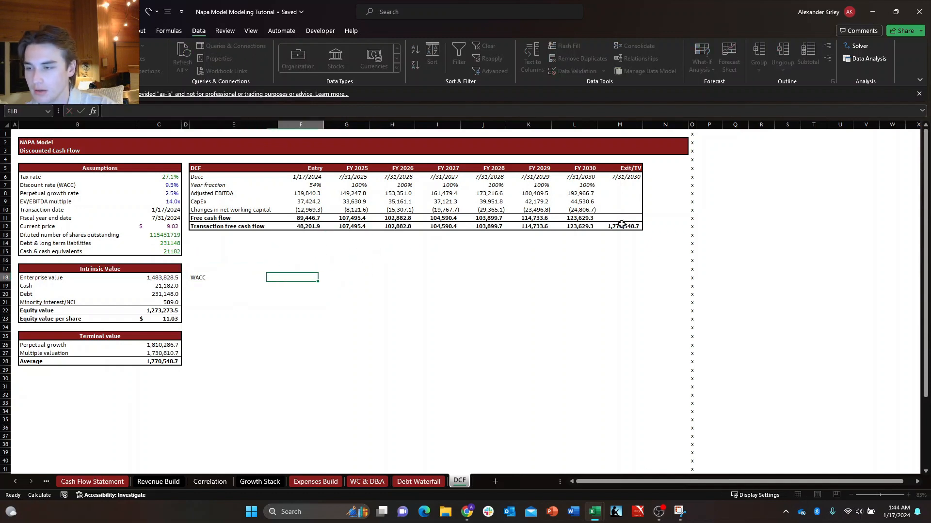
pyautogui.press('Left')
pyautogui.press('Up')
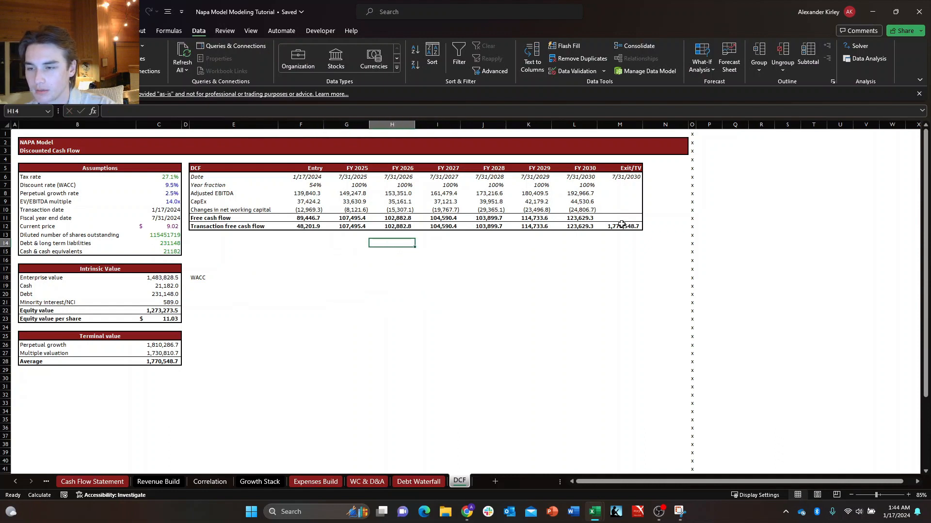
pyautogui.press('Down')
pyautogui.press('Right')
pyautogui.write('EV')
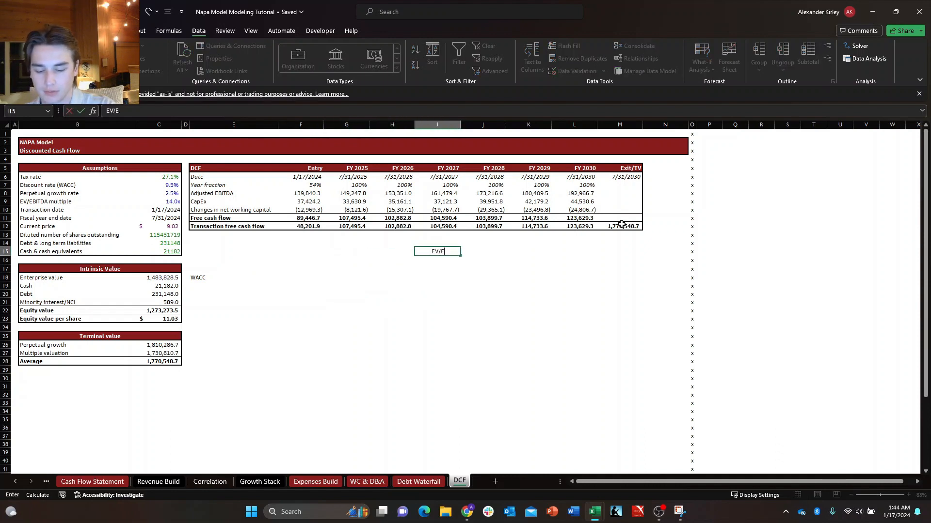
pyautogui.press('Return')
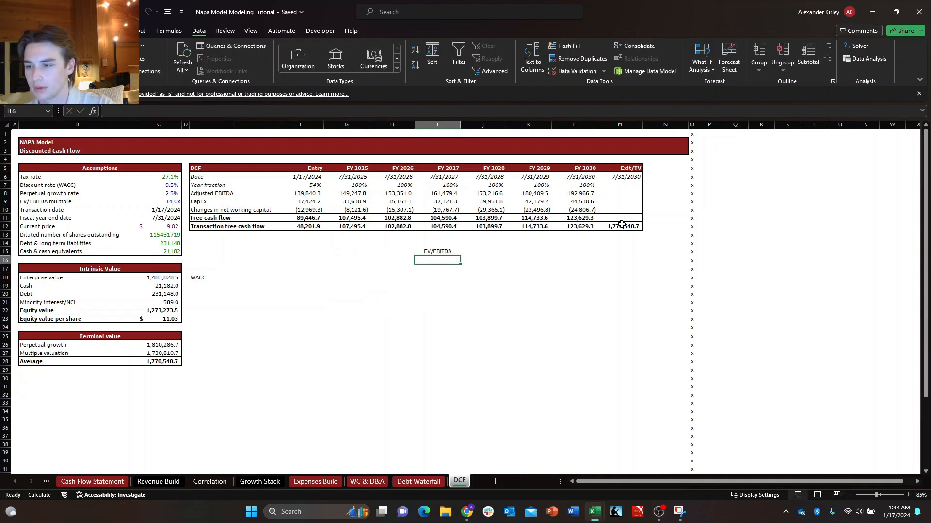
# Examine the Discount rate (WACC) input in C7 and the empty cells around the WACC label.
pyautogui.press('Left')
pyautogui.press('Left')
pyautogui.press('Left')
pyautogui.press('Left')
pyautogui.press('Right')
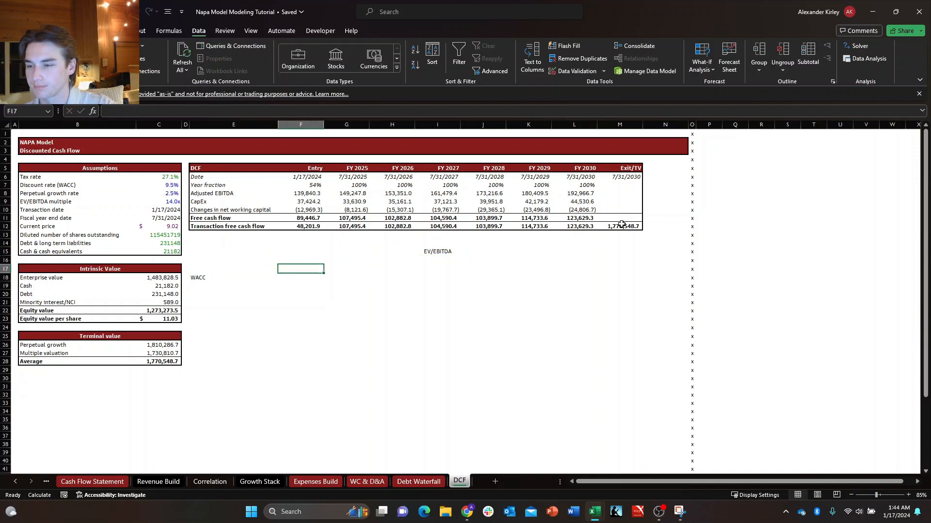
pyautogui.press('Right')
pyautogui.press('Left')
pyautogui.press('Left')
pyautogui.press('Right')
pyautogui.press('Down')
pyautogui.press('Down')
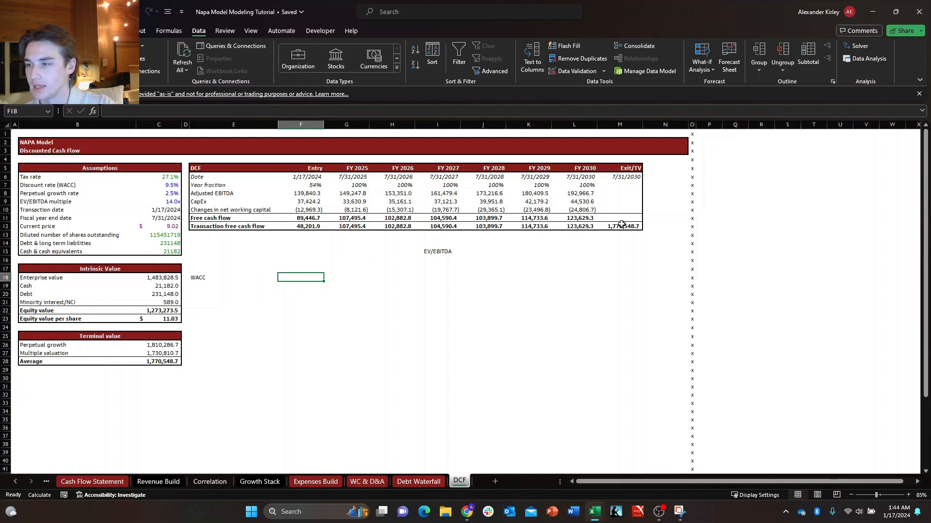
pyautogui.press('Left')
pyautogui.press('Left')
pyautogui.press('Left')
pyautogui.press('Up')
pyautogui.press('Up')
pyautogui.press('Up')
pyautogui.press('Up')
pyautogui.press('Up')
pyautogui.press('Up')
pyautogui.press('Up')
pyautogui.press('Up')
pyautogui.press('Up')
pyautogui.press('Up')
pyautogui.press('Up')
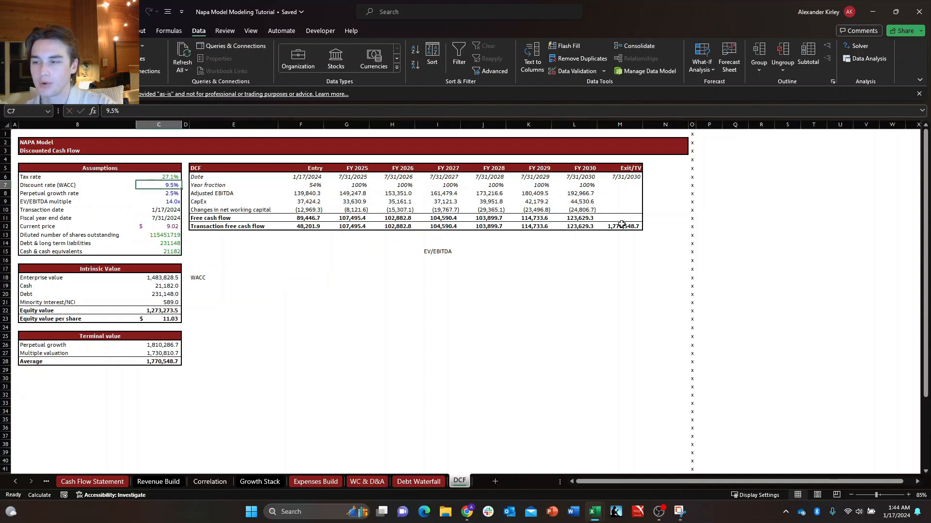
pyautogui.press('Right')
pyautogui.press('Right')
pyautogui.press('Down')
pyautogui.press('Down')
pyautogui.press('Right')
pyautogui.press('Right')
pyautogui.press('Right')
pyautogui.press('Down')
pyautogui.press('Down')
pyautogui.press('Down')
pyautogui.press('Down')
pyautogui.press('Down')
pyautogui.press('Left')
pyautogui.press('Left')
pyautogui.press('Down')
pyautogui.press('Down')
pyautogui.press('Down')
pyautogui.press('Down')
pyautogui.press('Left')
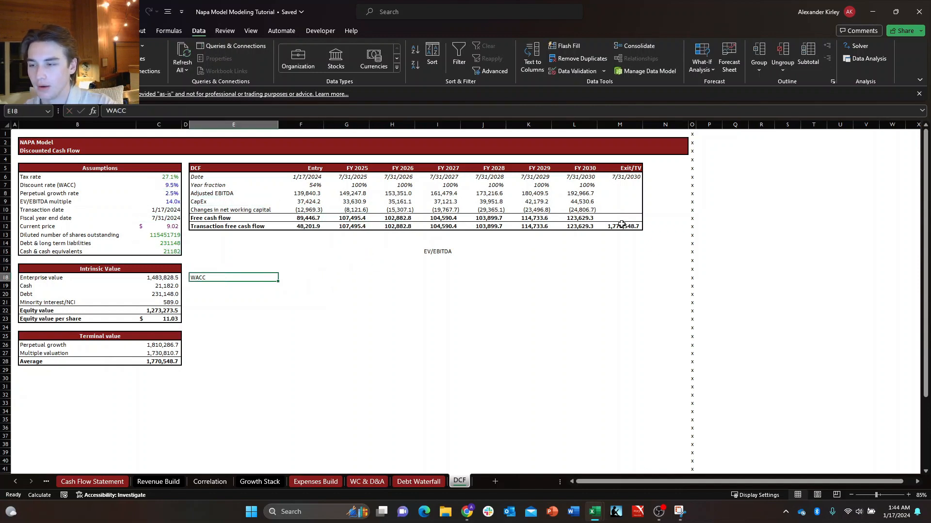
pyautogui.press('Right')
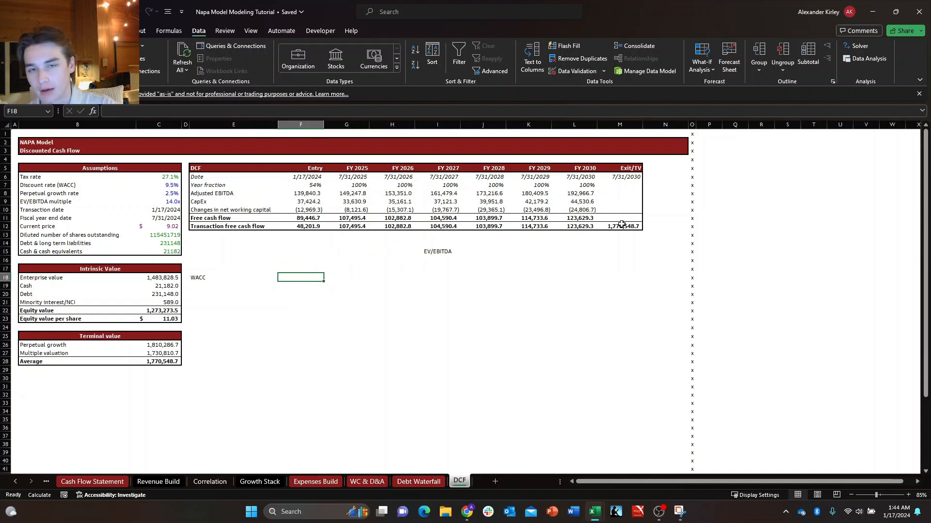
# Save the workbook.
pyautogui.hotkey('ctrl', 's')
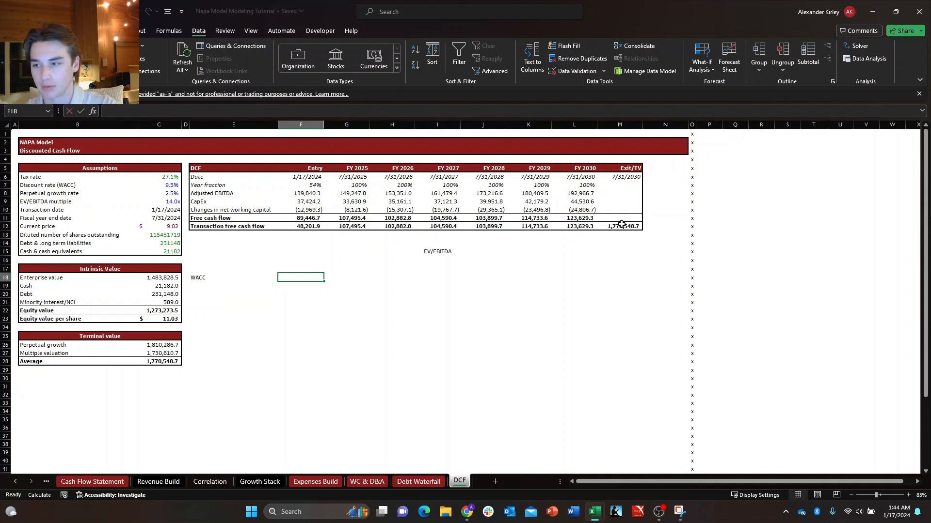
pyautogui.write('+')
pyautogui.press('Left')
pyautogui.press('Left')
pyautogui.press('Left')
pyautogui.press('Up')
pyautogui.press('Up')
pyautogui.press('Up')
pyautogui.press('Up')
pyautogui.press('Up')
pyautogui.press('Up')
pyautogui.press('Up')
pyautogui.press('Up')
pyautogui.press('Up')
pyautogui.press('Up')
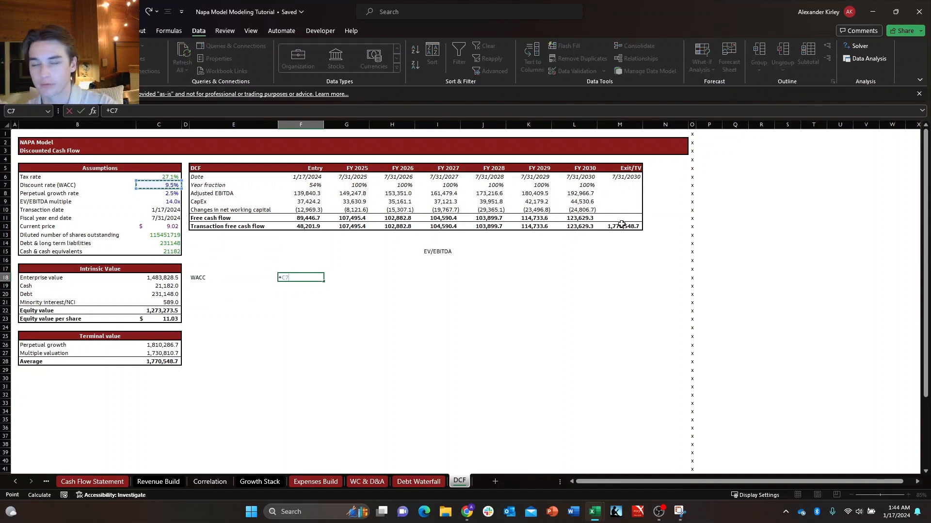
pyautogui.press('Escape')
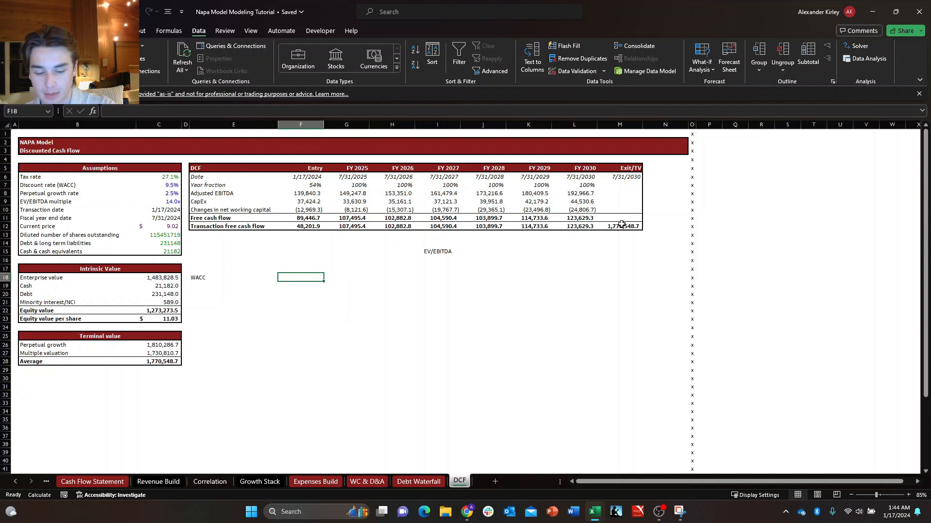
# Enter 9.5% as a percentage in F18, beside the WACC label.
pyautogui.hotkey('alt', 'h')
pyautogui.write('9.5')
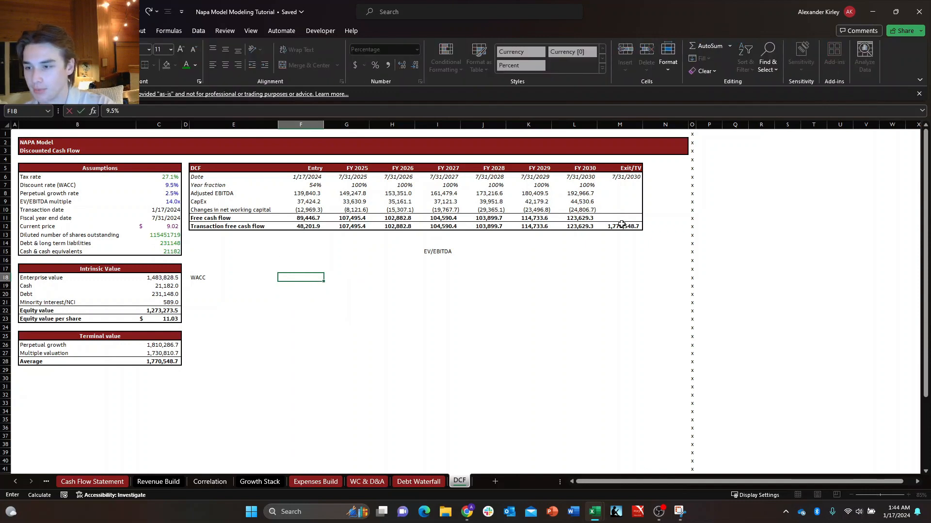
pyautogui.hotkey('ctrl', 'Return')
# Enter the formula =+F18+0.005 in F17 for the next higher WACC step.
pyautogui.press('Up')
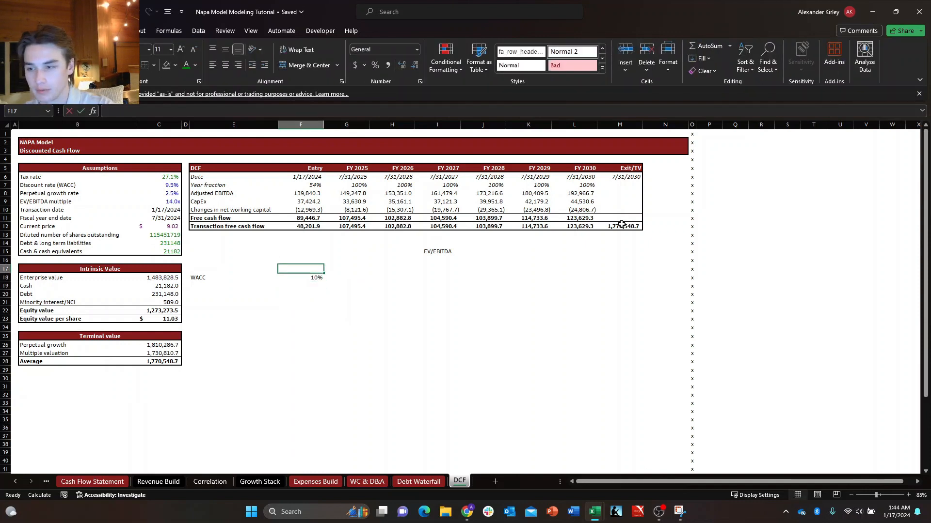
pyautogui.write('+')
pyautogui.press('Down')
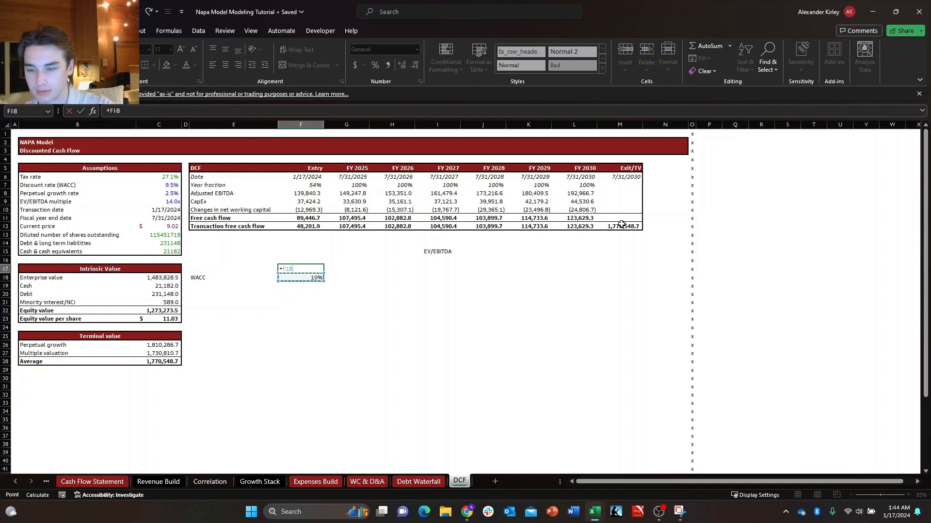
pyautogui.write('+0.005')
pyautogui.hotkey('ctrl', 'Return')
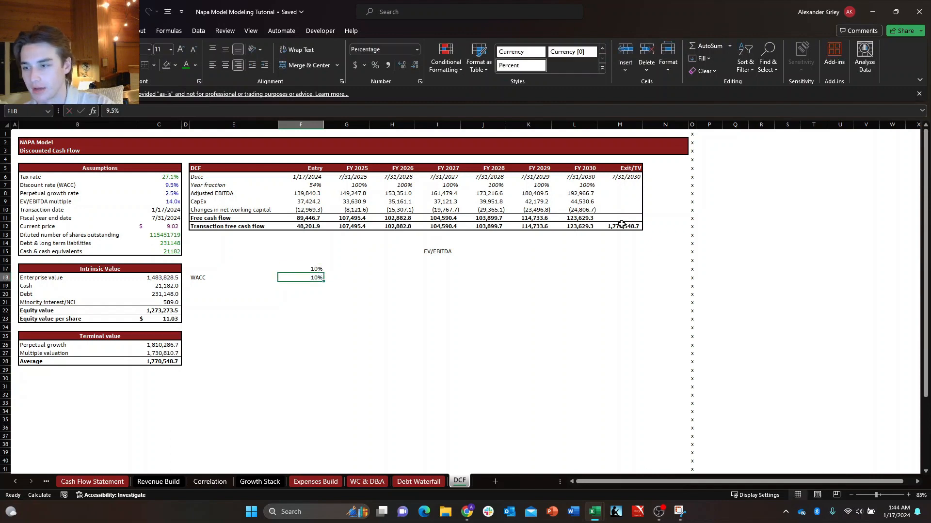
# Show the WACC rate in F18 with one decimal place.
pyautogui.press('Down')
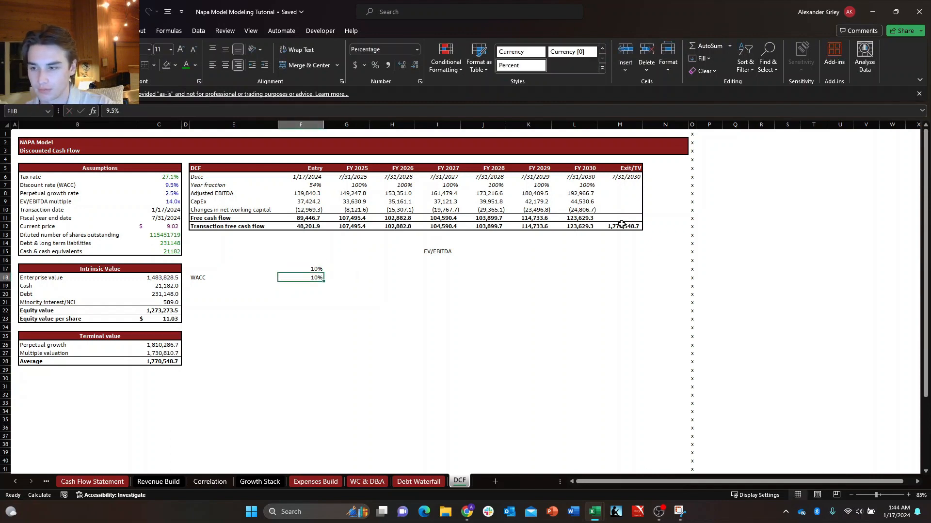
pyautogui.hotkey('alt', 'h')
pyautogui.press('0')
# Copy the F17 formula up to F16 to extend the WACC scale by another 0.005.
pyautogui.press('Up')
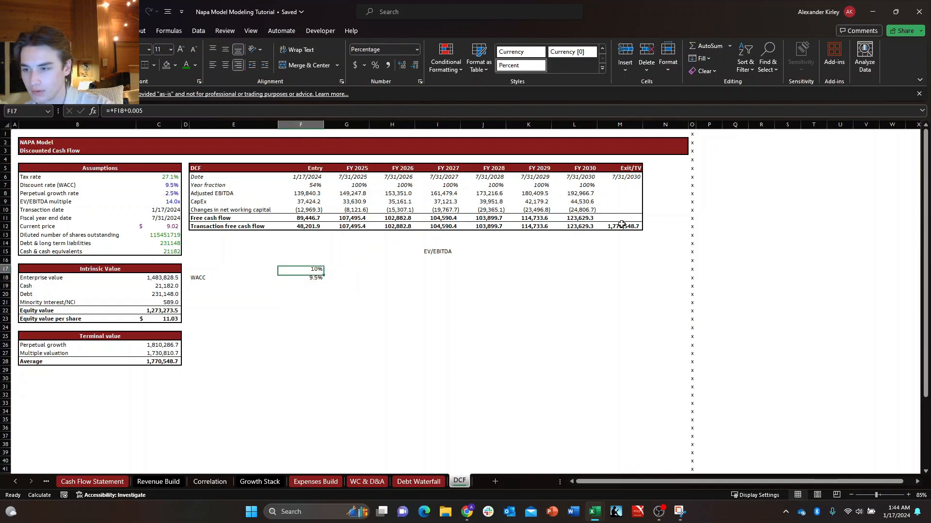
pyautogui.hotkey('shift', 'Up')
pyautogui.hotkey('ctrl', 'c')
pyautogui.press('Up')
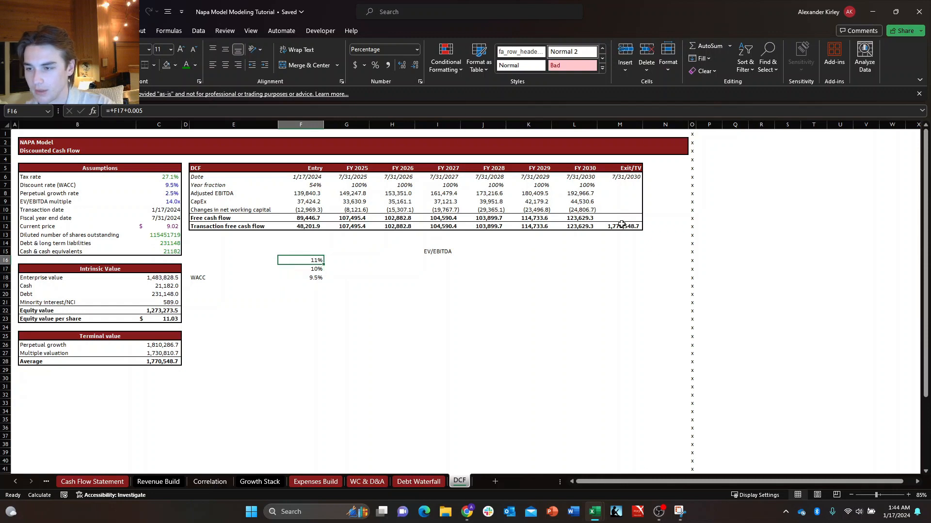
pyautogui.hotkey('shift', 'Down')
pyautogui.hotkey('ctrl', 'v')
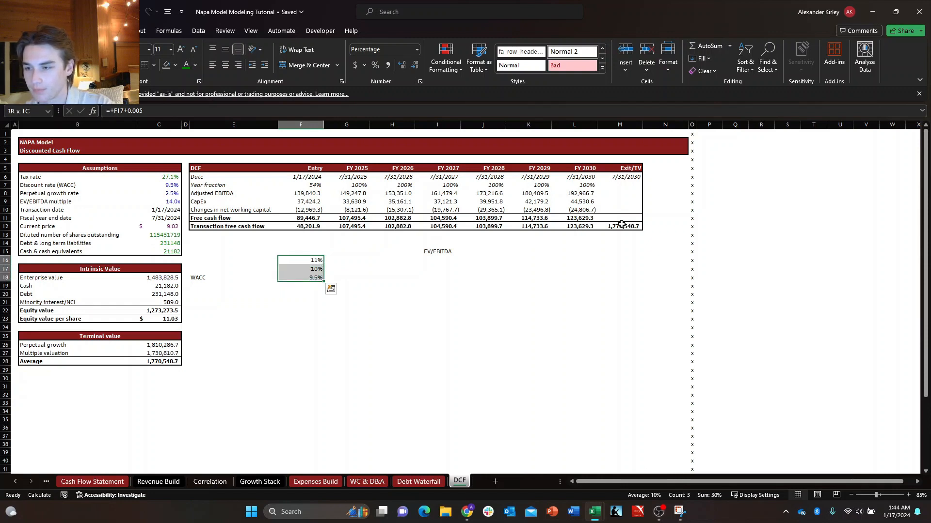
# Enter =+F18-0.005 in F19 and copy the formula down to F20 for the lower WACC rates.
pyautogui.hotkey('ctrl', 'Down')
pyautogui.press('Down')
pyautogui.write('+')
pyautogui.press('Up')
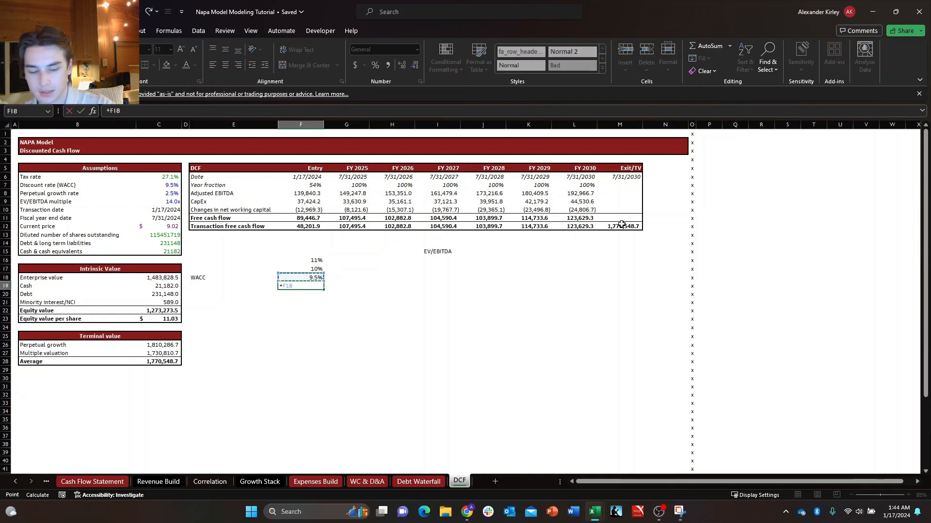
pyautogui.write('-.005')
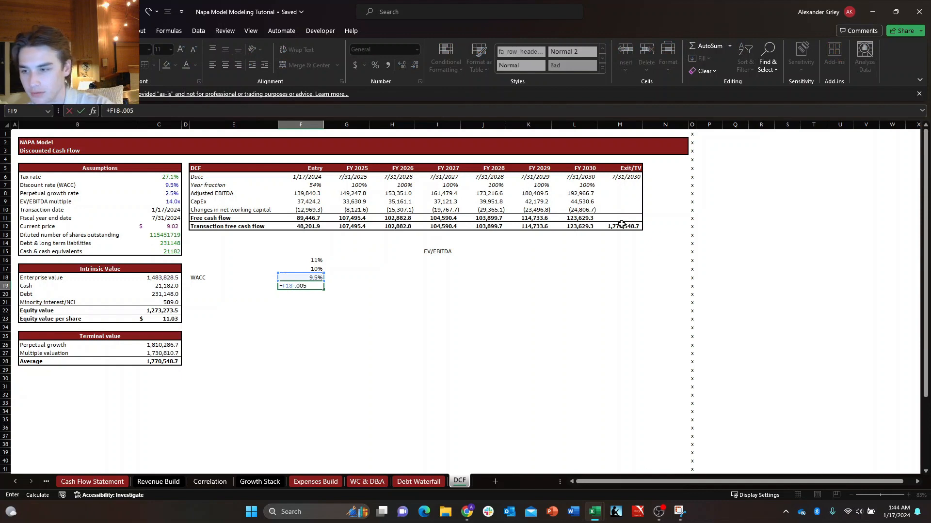
pyautogui.press('Return')
pyautogui.press('Up')
pyautogui.hotkey('ctrl', 'c')
pyautogui.press('Down')
pyautogui.hotkey('ctrl', 'v')
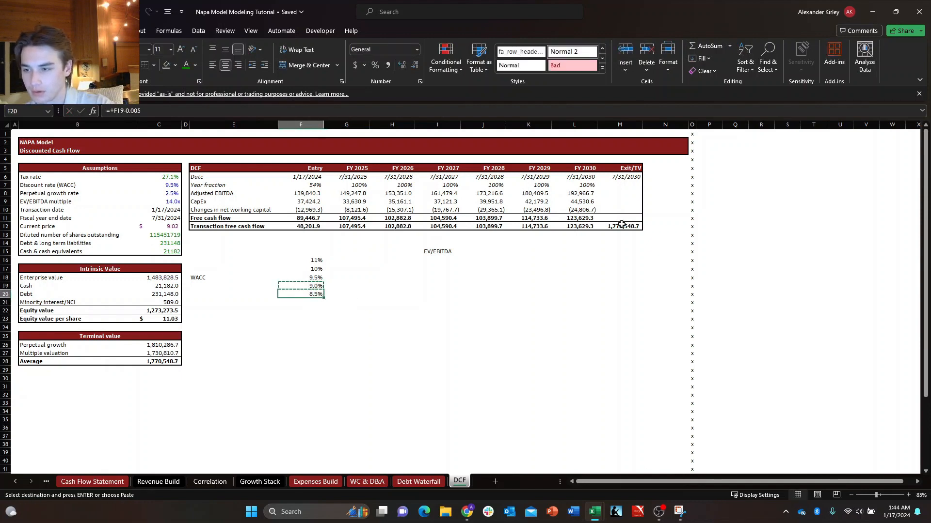
# Show the higher WACC rates in F16:F17 with one decimal place.
pyautogui.press('Escape')
pyautogui.press('Up')
pyautogui.press('Up')
pyautogui.press('Up')
pyautogui.hotkey('ctrl', 'c')
pyautogui.hotkey('shift', 'Up')
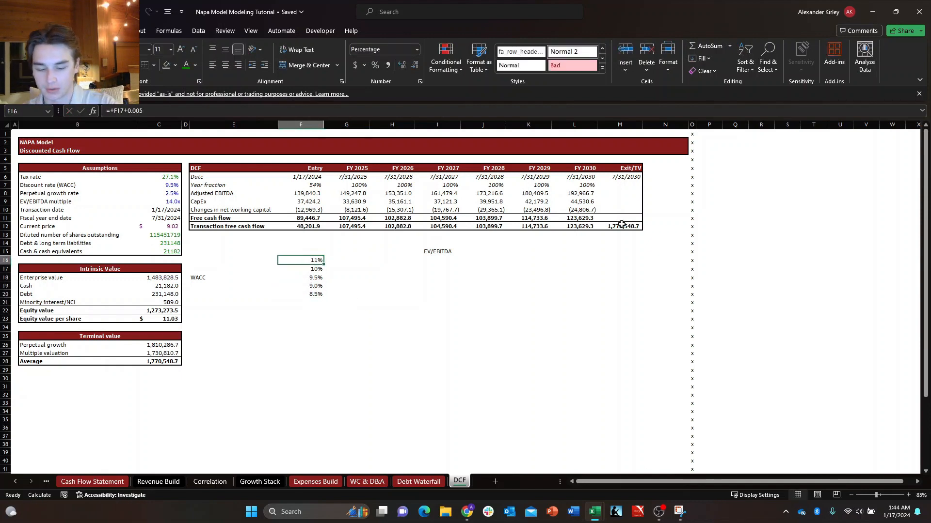
pyautogui.hotkey('ctrl', 'v')
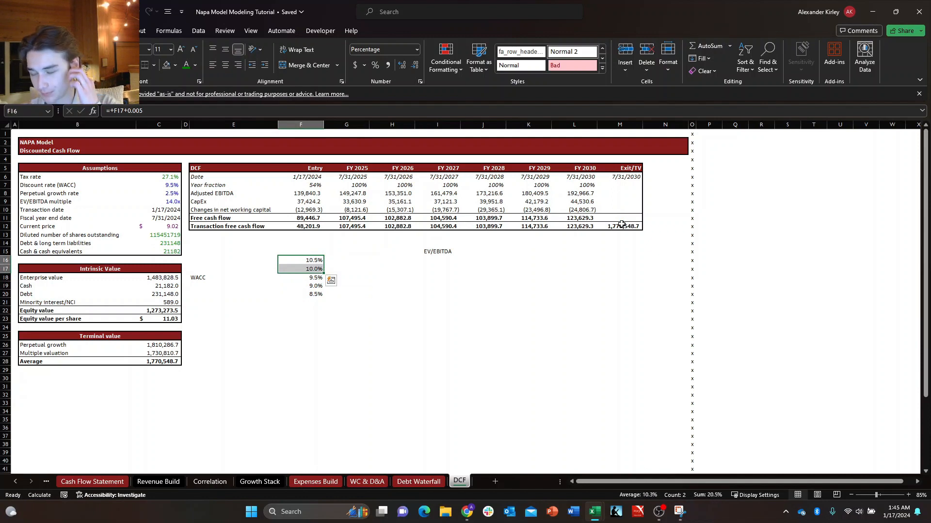
# Move the EV/EBITDA heading up from I15 to I14 by copying it and clearing I15.
pyautogui.press('Right')
pyautogui.press('Up')
pyautogui.press('Right')
pyautogui.press('Right')
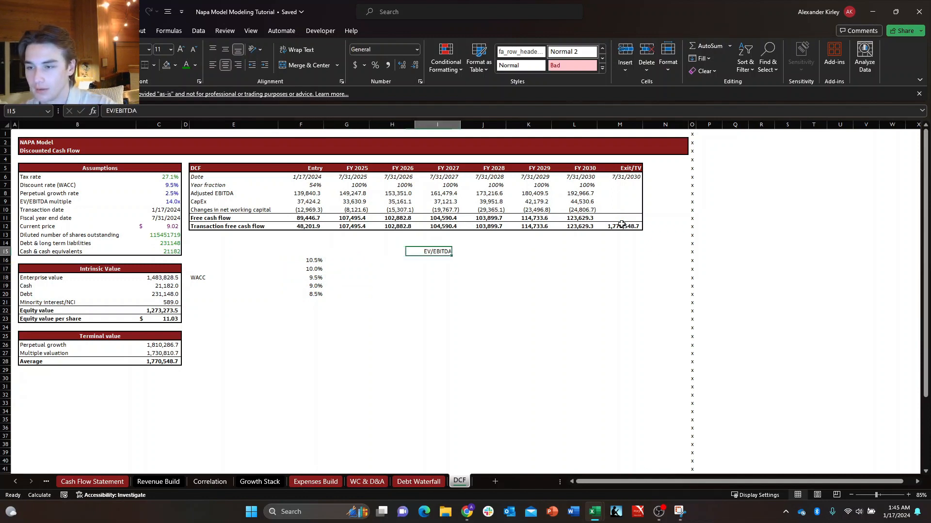
pyautogui.hotkey('ctrl', 'c')
pyautogui.press('Up')
pyautogui.hotkey('ctrl', 'v')
pyautogui.press('Escape')
pyautogui.press('Down')
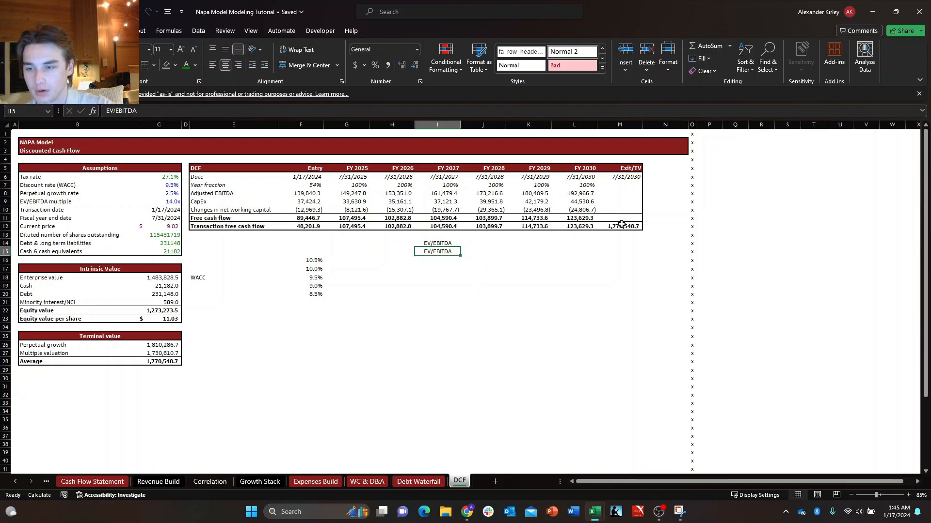
pyautogui.press('Delete')
pyautogui.press('Left')
pyautogui.press('Left')
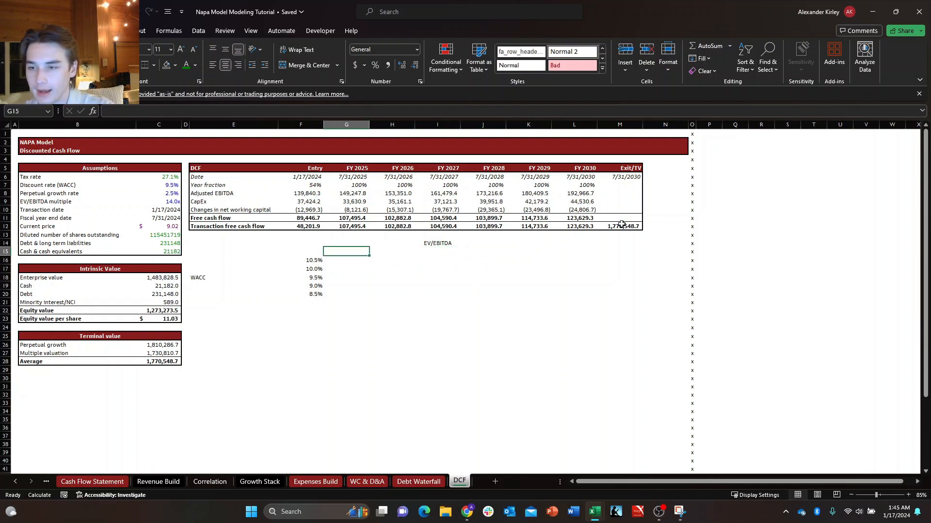
pyautogui.press('Right')
pyautogui.press('Right')
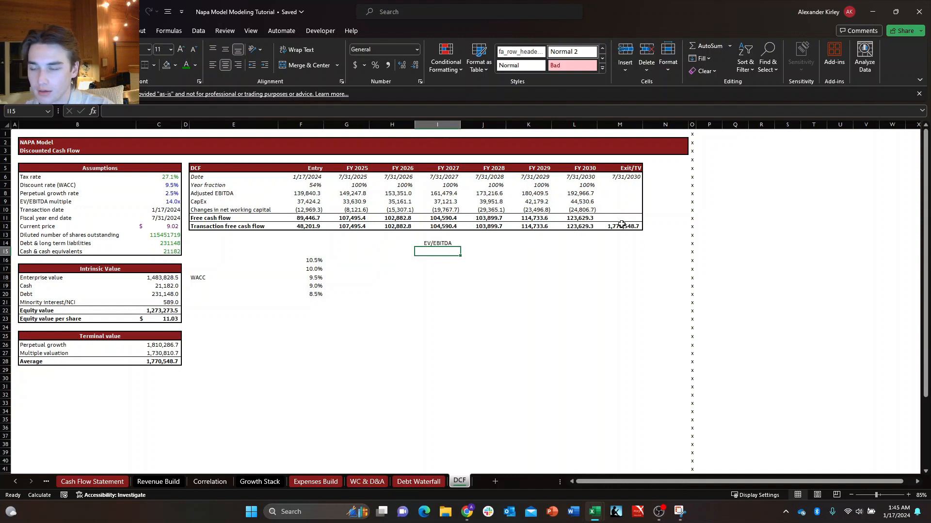
# Check the EV/EBITDA multiple assumption in C9 and how it is formatted.
pyautogui.press('Left')
pyautogui.press('Up')
pyautogui.press('Left')
pyautogui.press('Left')
pyautogui.press('Up')
pyautogui.press('Up')
pyautogui.press('Left')
pyautogui.press('Left')
pyautogui.press('Left')
pyautogui.press('Up')
pyautogui.press('Up')
pyautogui.press('Up')
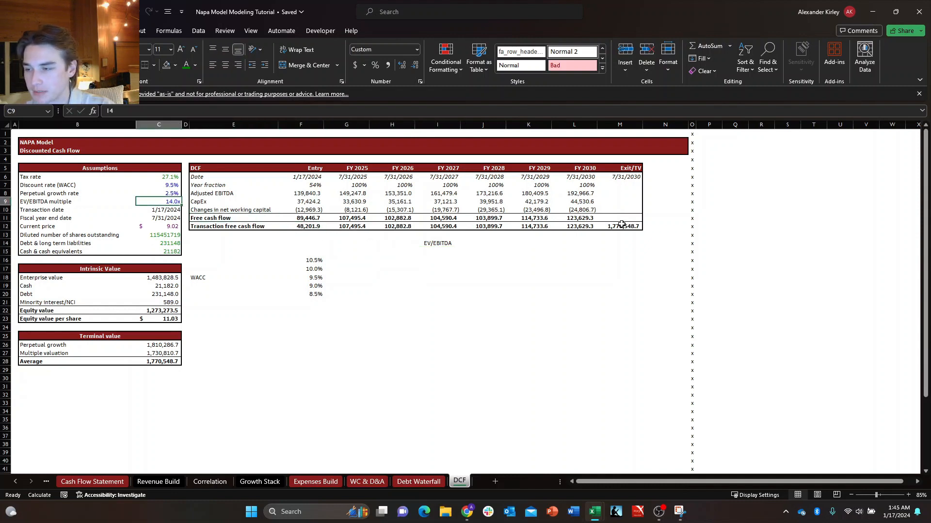
pyautogui.press('Right')
pyautogui.press('Right')
pyautogui.press('Down')
pyautogui.press('Down')
pyautogui.press('Down')
pyautogui.press('Right')
pyautogui.press('Right')
pyautogui.press('Right')
pyautogui.press('Down')
pyautogui.press('Down')
pyautogui.press('Down')
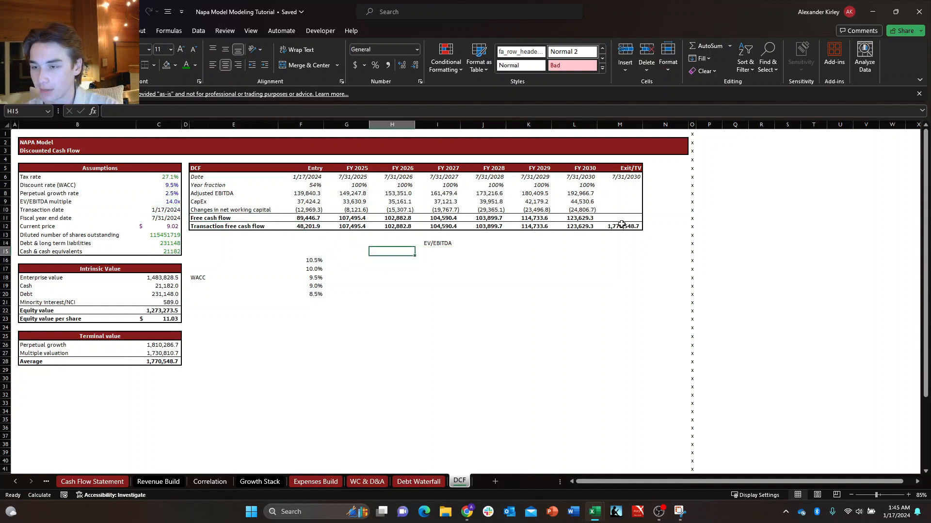
# Enter 14 in I15 as the central EV/EBITDA multiple of the sensitivity table.
pyautogui.press('Right')
pyautogui.write('14')
pyautogui.press('Escape')
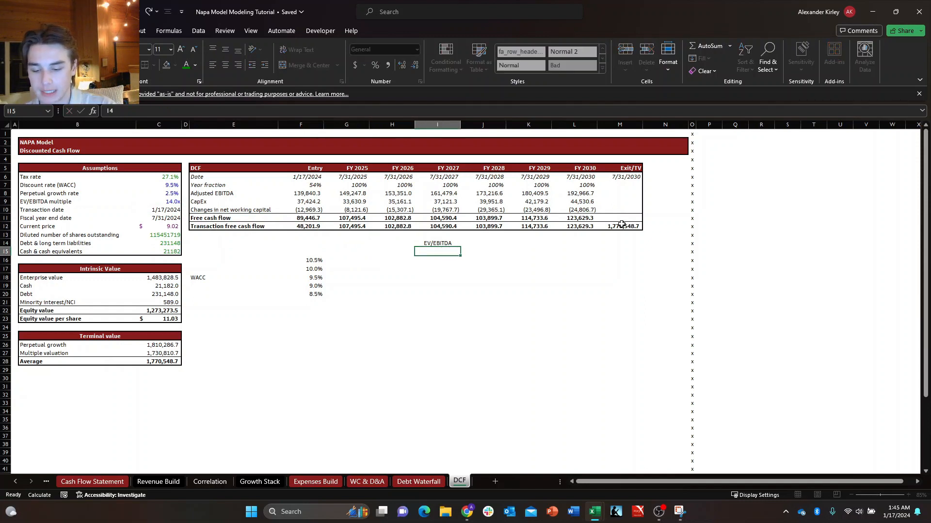
pyautogui.write('=1')
pyautogui.press('Escape')
pyautogui.write('=1')
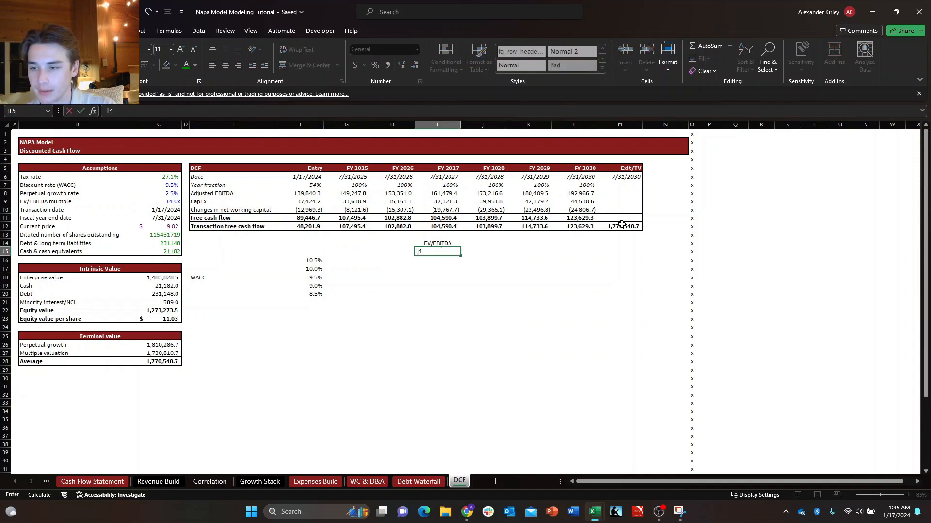
pyautogui.press('Escape')
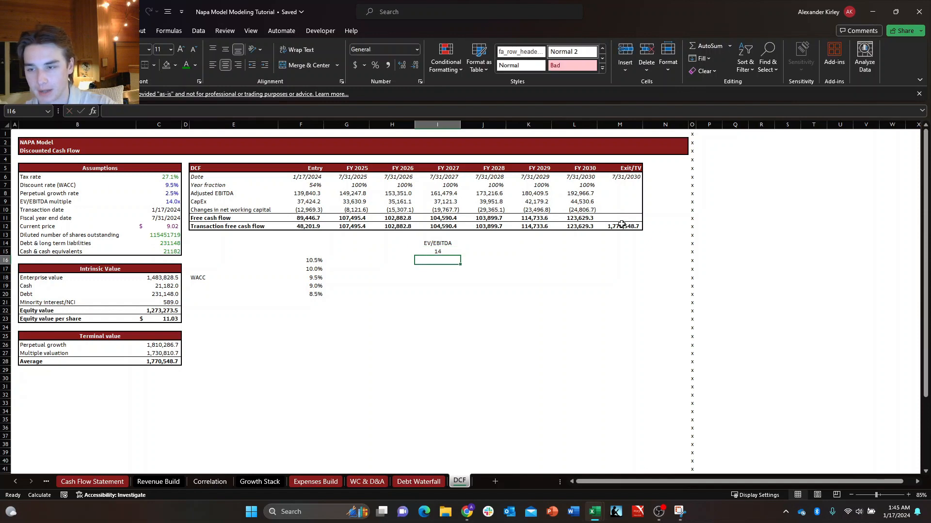
pyautogui.write('14')
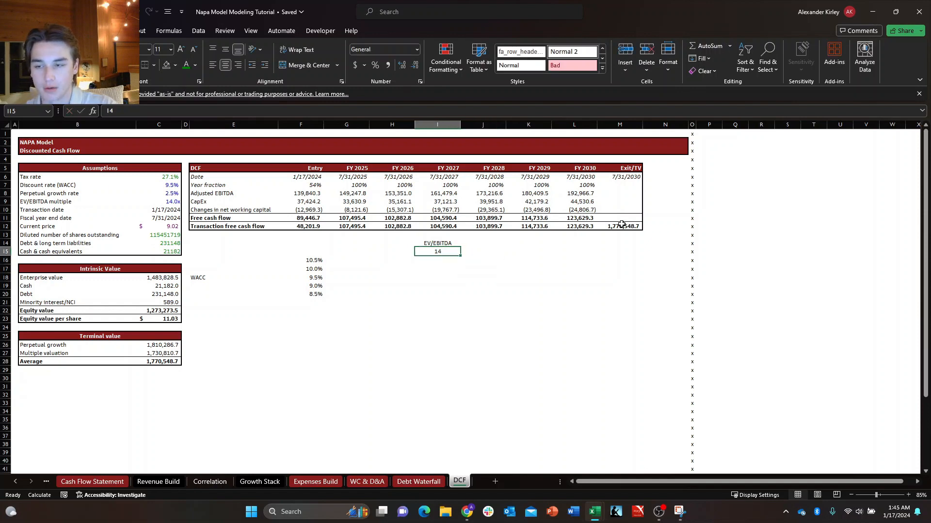
# Enter =+I15-1 in H15 for the multiple one step below the central one.
pyautogui.press('Left')
pyautogui.write('+')
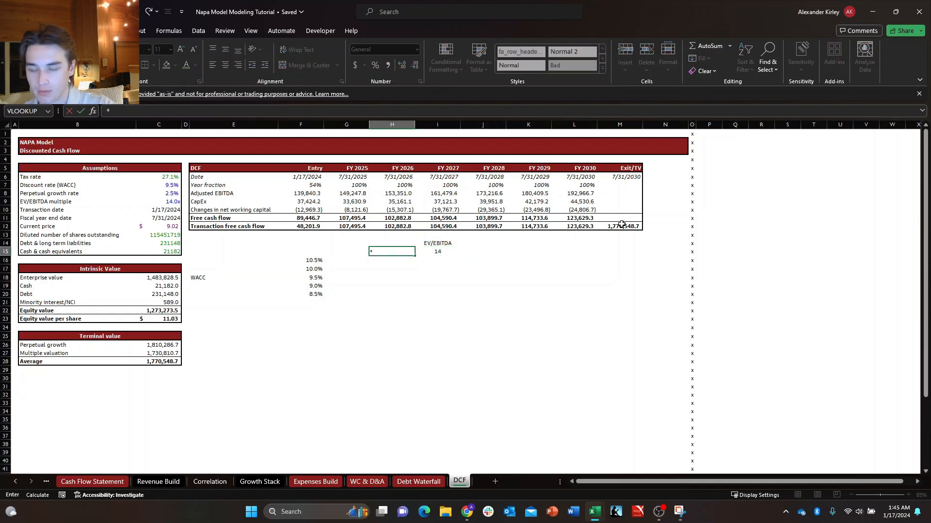
pyautogui.press('Right')
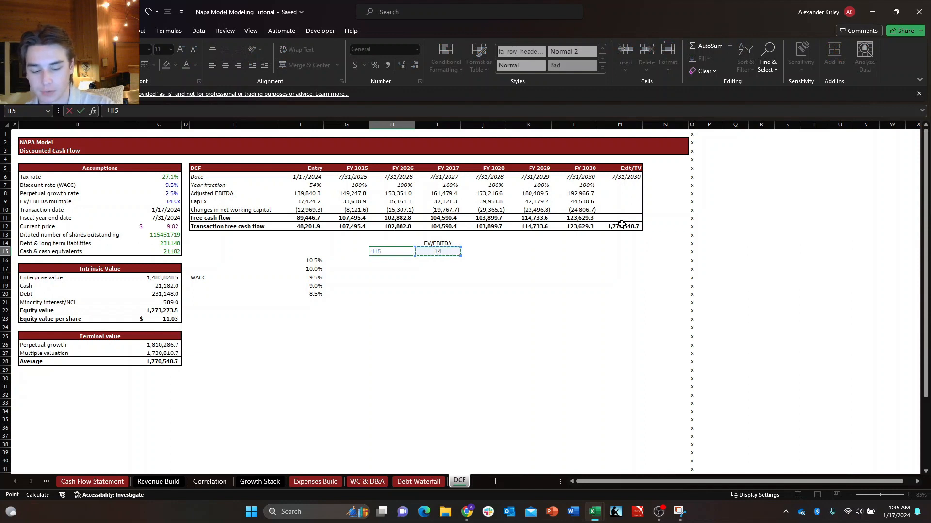
pyautogui.write('-')
pyautogui.write('1')
pyautogui.press('Return')
pyautogui.press('Up')
# Copy the H15 formula to G15 to extend the EV/EBITDA scale down by another 1.
pyautogui.press('Left')
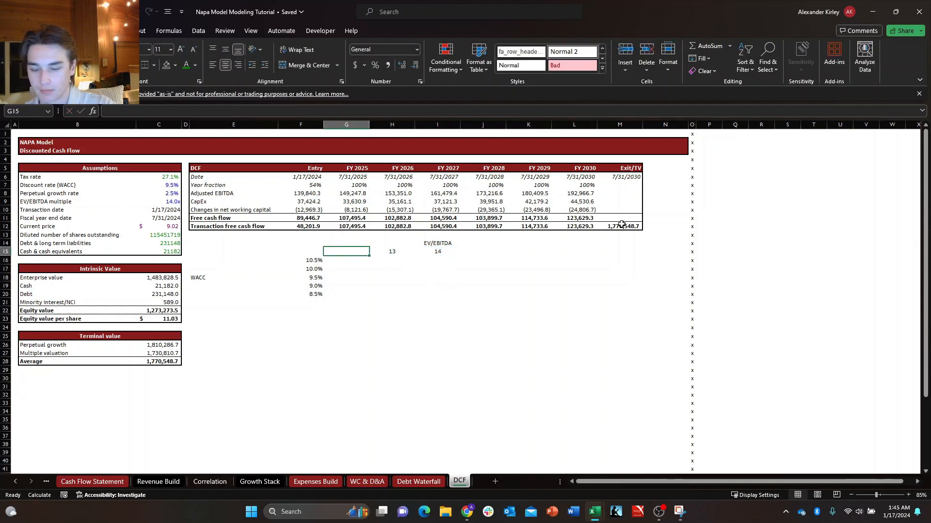
pyautogui.press('Right')
pyautogui.hotkey('ctrl', 'c')
pyautogui.press('Left')
pyautogui.hotkey('ctrl', 'v')
pyautogui.press('Escape')
# Enter =+I15+1 in J15 and fill the formula right to K15 for the higher EV/EBITDA multiples.
pyautogui.press('Right')
pyautogui.press('Right')
pyautogui.press('Right')
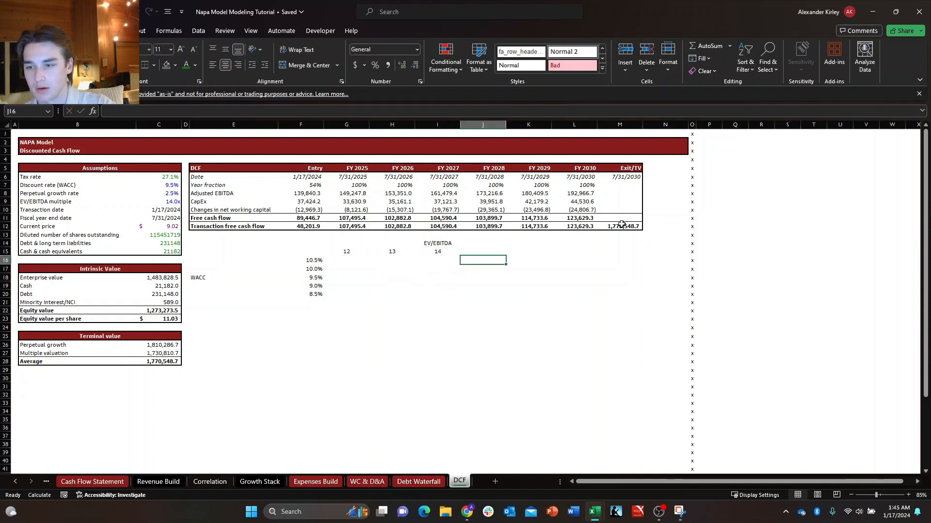
pyautogui.write('+')
pyautogui.press('Left')
pyautogui.write('+1')
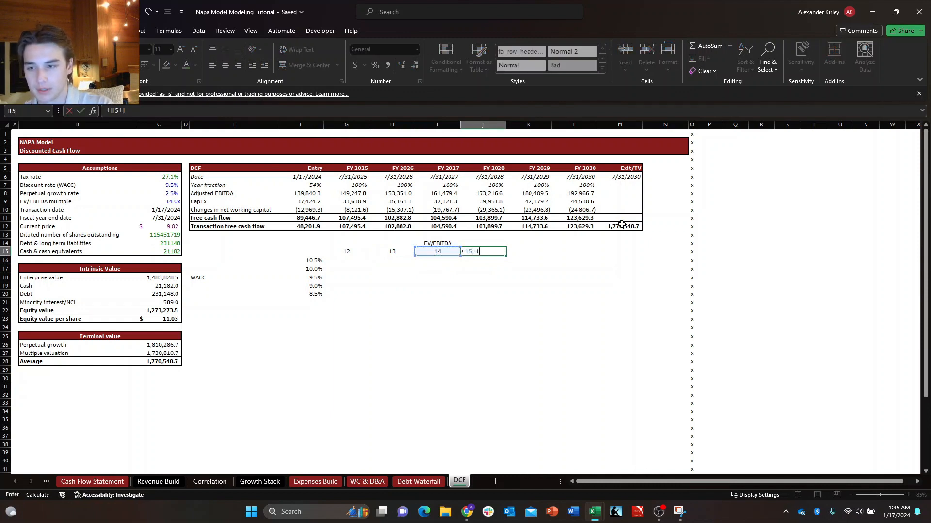
pyautogui.press('Return')
pyautogui.press('Up')
pyautogui.hotkey('shift', 'Right')
pyautogui.hotkey('ctrl', 'r')
# Apply the custom number format 0.0"x" to the EV/EBITDA multiples in G15:K15.
pyautogui.press('Left')
pyautogui.press('Left')
pyautogui.press('Left')
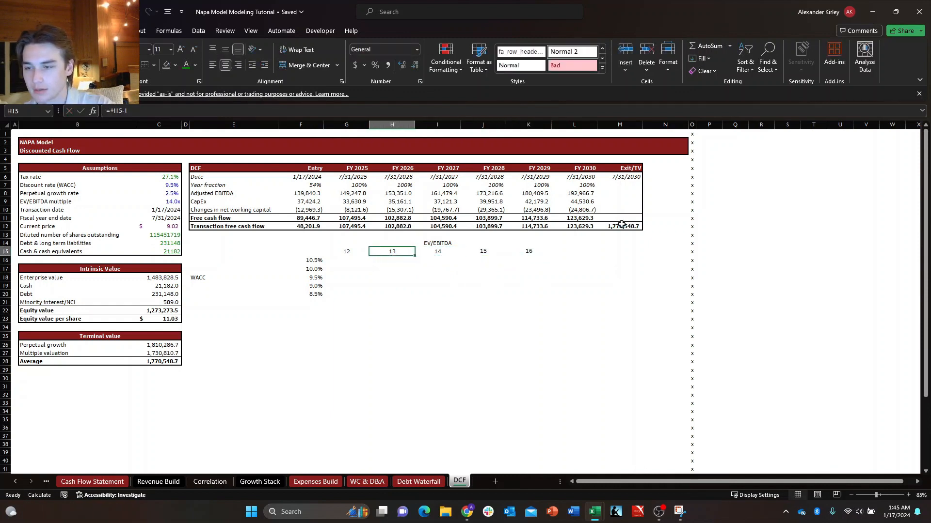
pyautogui.hotkey('shift', 'Right')
pyautogui.hotkey('shift', 'Right')
pyautogui.hotkey('shift', 'Right')
pyautogui.hotkey('shift', 'Right')
pyautogui.hotkey('ctrl', '1')
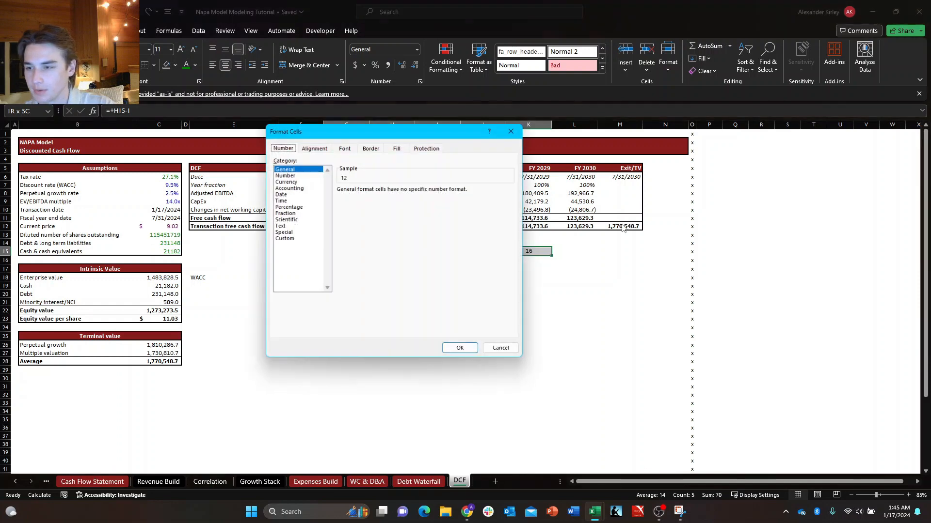
pyautogui.press('Down')
pyautogui.press('Down')
pyautogui.press('Down')
pyautogui.press('Down')
pyautogui.press('Down')
pyautogui.press('Down')
pyautogui.press('Down')
pyautogui.press('Down')
pyautogui.press('Down')
pyautogui.press('Down')
pyautogui.press('Down')
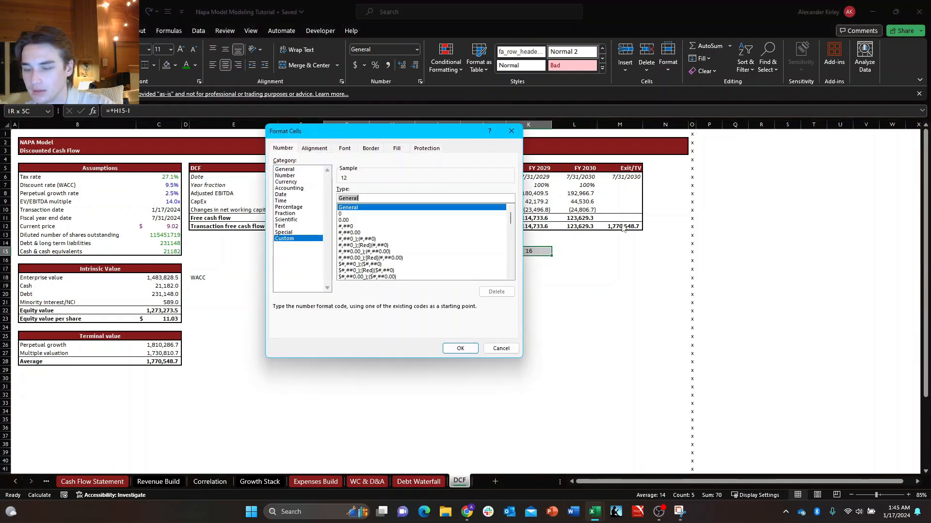
pyautogui.press('Tab')
pyautogui.write('0.')
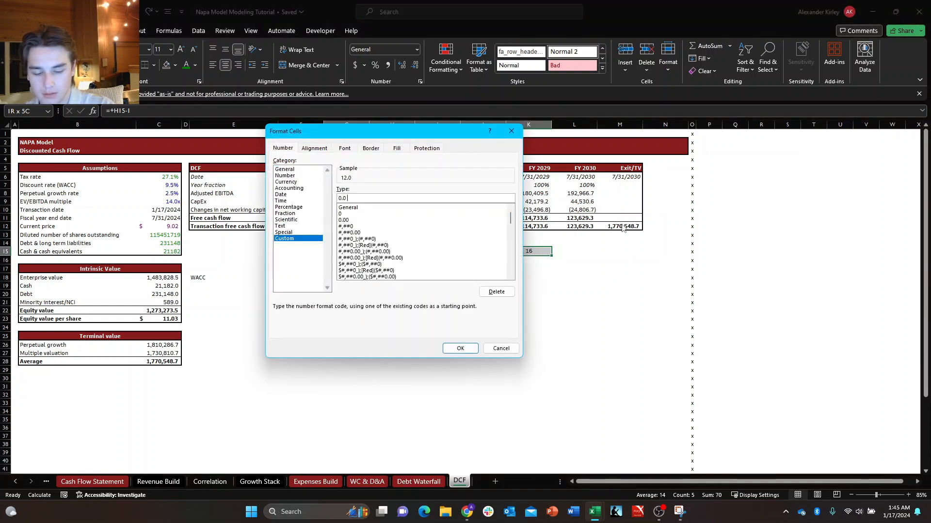
pyautogui.write('0"x')
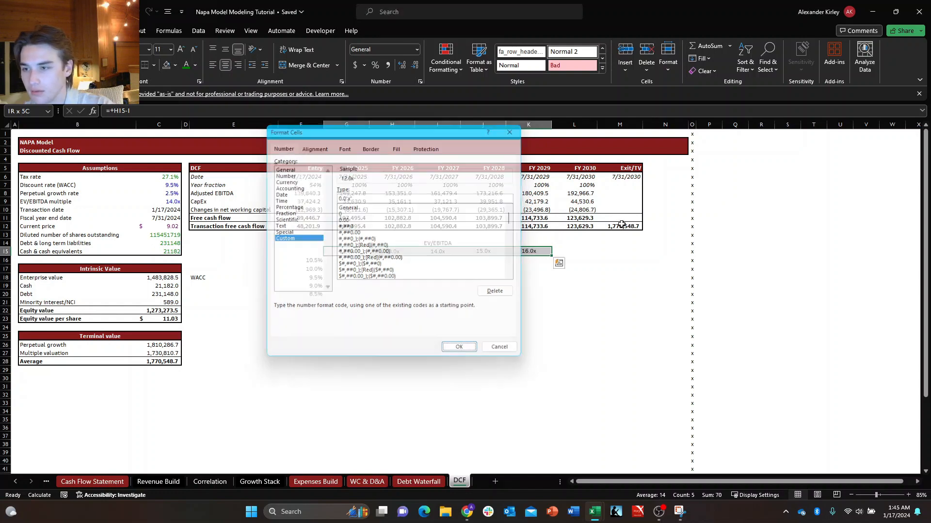
pyautogui.press('Return')
# Apply the custom number format #,##0.0%_);(#,##0.0%) to the WACC rates in F16:F20.
pyautogui.press('Down')
pyautogui.press('Up')
pyautogui.press('Down')
pyautogui.press('Left')
pyautogui.press('Down')
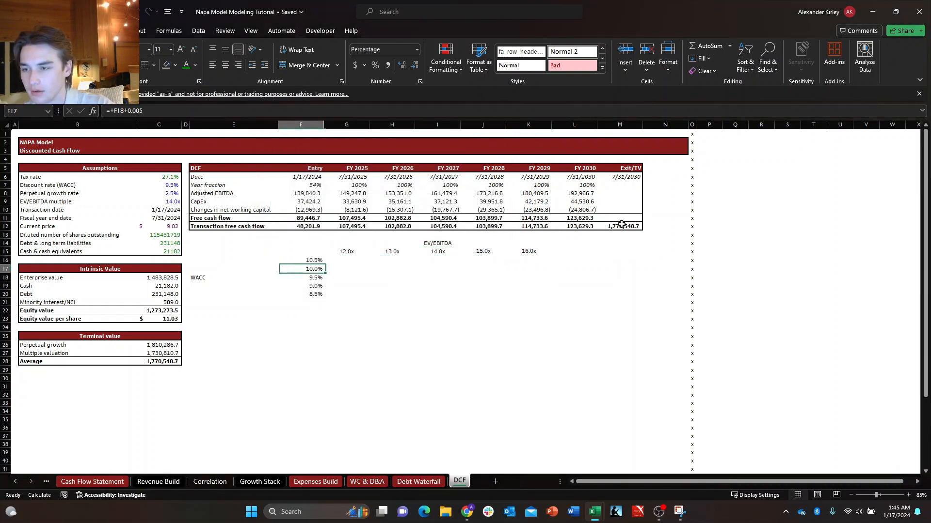
pyautogui.press('Up')
pyautogui.press('Down')
pyautogui.press('Up')
pyautogui.hotkey('shift', 'Down')
pyautogui.hotkey('shift', 'Down')
pyautogui.hotkey('shift', 'Down')
pyautogui.hotkey('shift', 'Down')
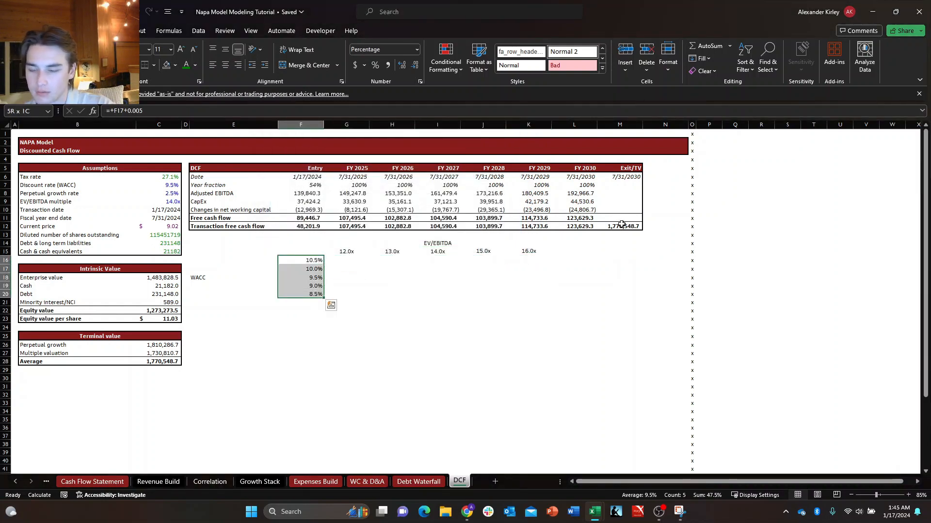
pyautogui.hotkey('ctrl', '1')
pyautogui.press('Down')
pyautogui.press('Down')
pyautogui.press('Down')
pyautogui.press('Down')
pyautogui.press('Down')
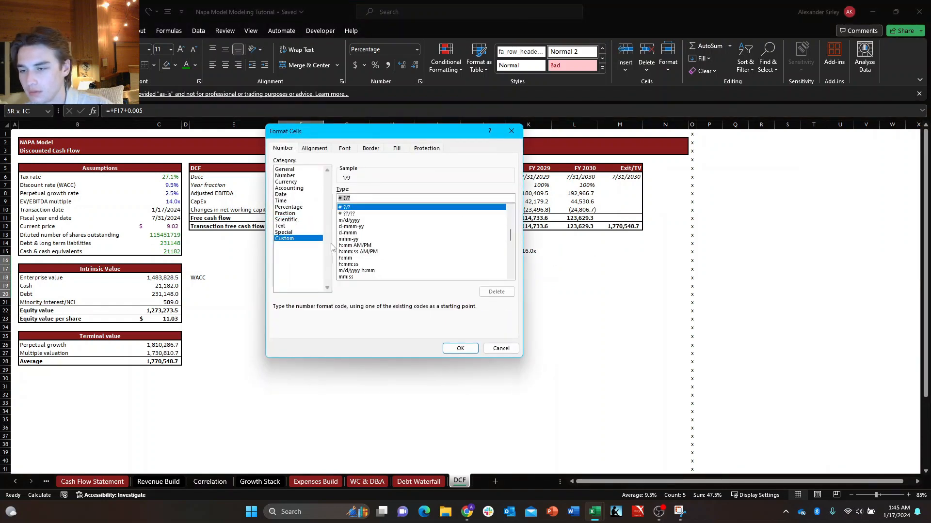
pyautogui.click(351, 240)
pyautogui.scroll(-10, 353, 243)
pyautogui.click(355, 246)
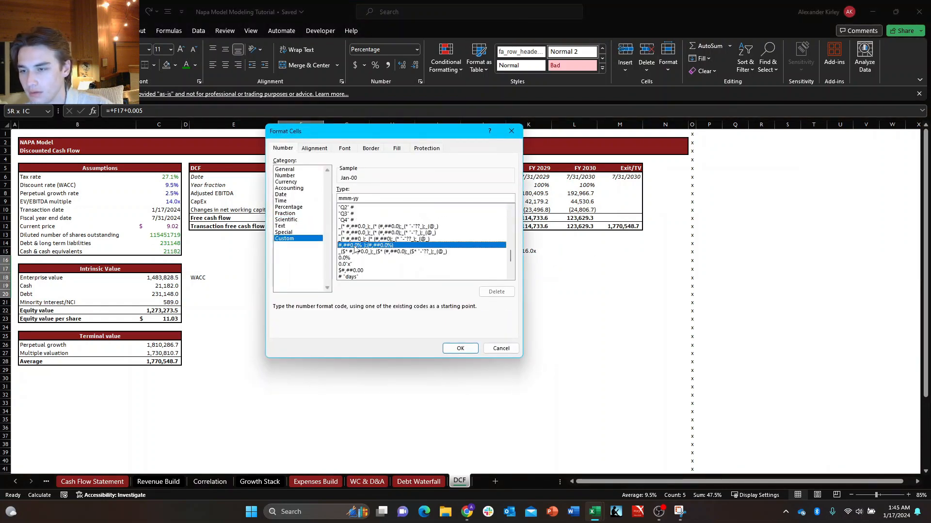
pyautogui.press('Return')
pyautogui.press('Up')
pyautogui.press('Right')
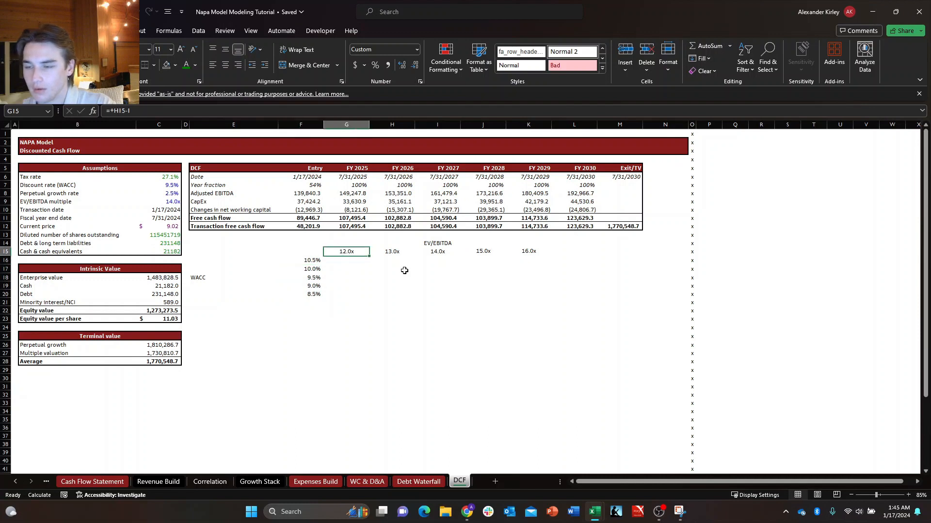
pyautogui.press('Left')
pyautogui.write('+')
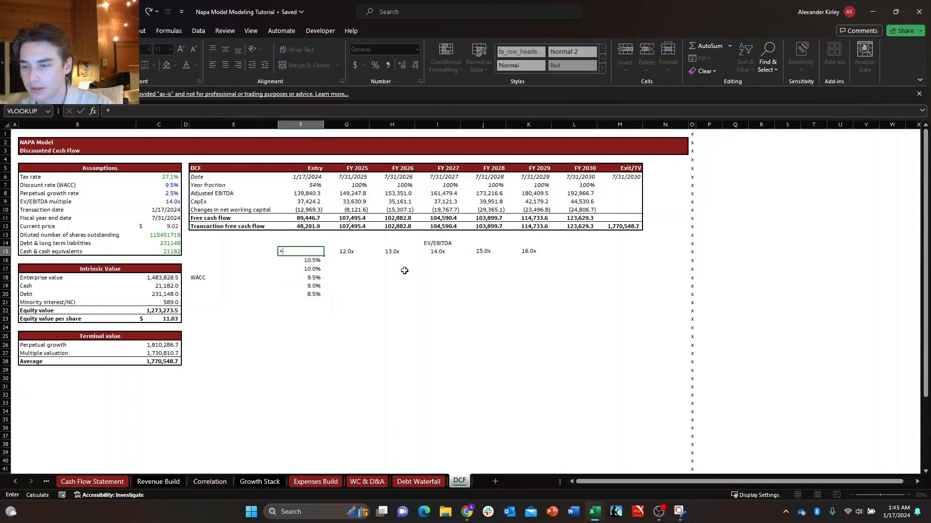
pyautogui.press('Left')
pyautogui.press('Left')
pyautogui.press('Left')
pyautogui.press('Down')
pyautogui.press('Down')
pyautogui.press('Down')
pyautogui.press('Down')
pyautogui.press('Down')
pyautogui.press('Down')
pyautogui.press('Down')
pyautogui.press('Down')
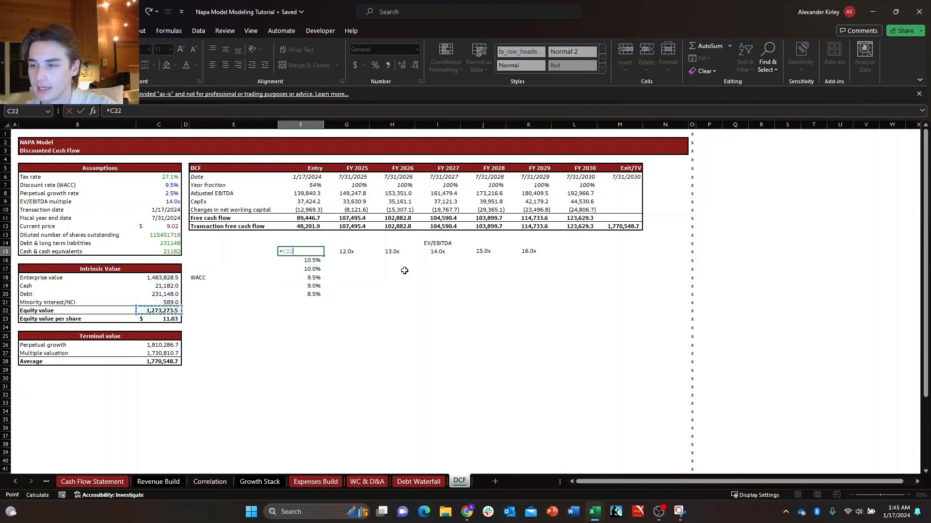
pyautogui.press('Escape')
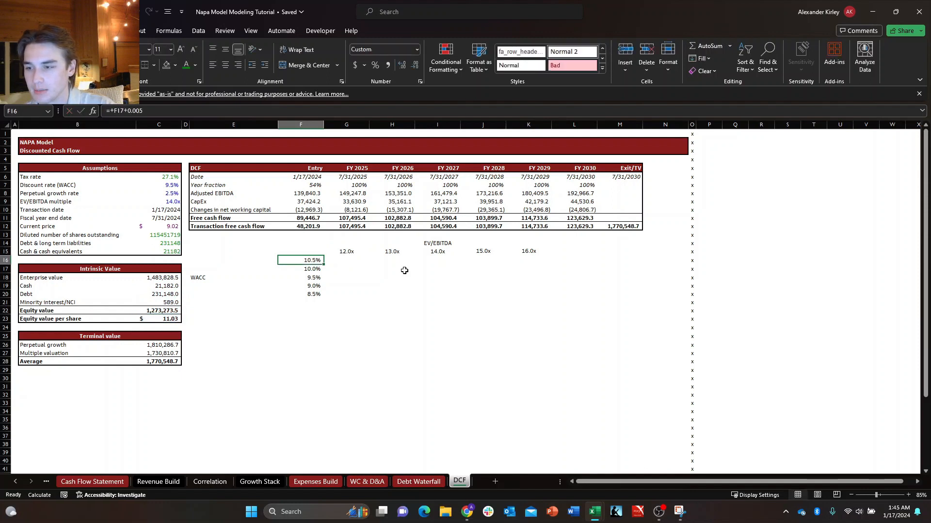
# Fill the sensitivity table's corner cell F15 with yellow.
pyautogui.hotkey('alt', 'h')
pyautogui.press('h')
pyautogui.press('Up')
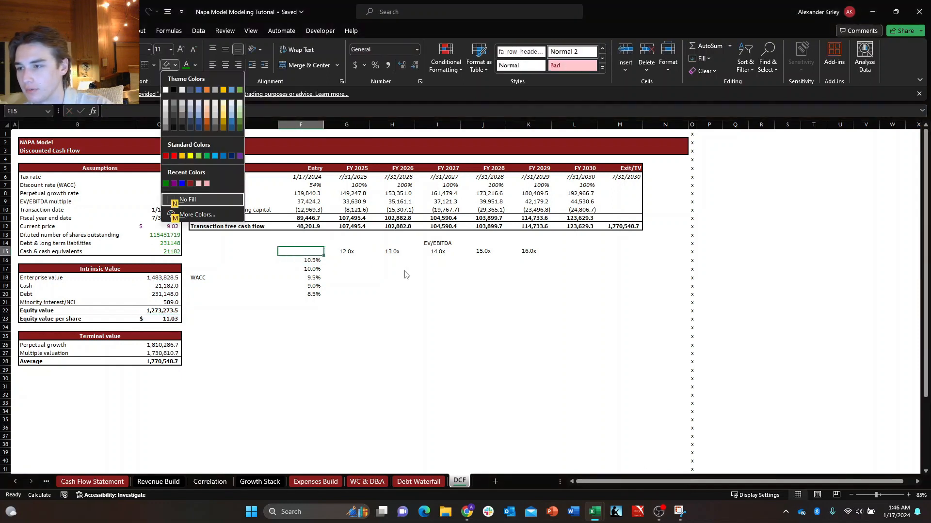
pyautogui.press('Up')
pyautogui.press('Left')
pyautogui.press('Left')
pyautogui.press('Return')
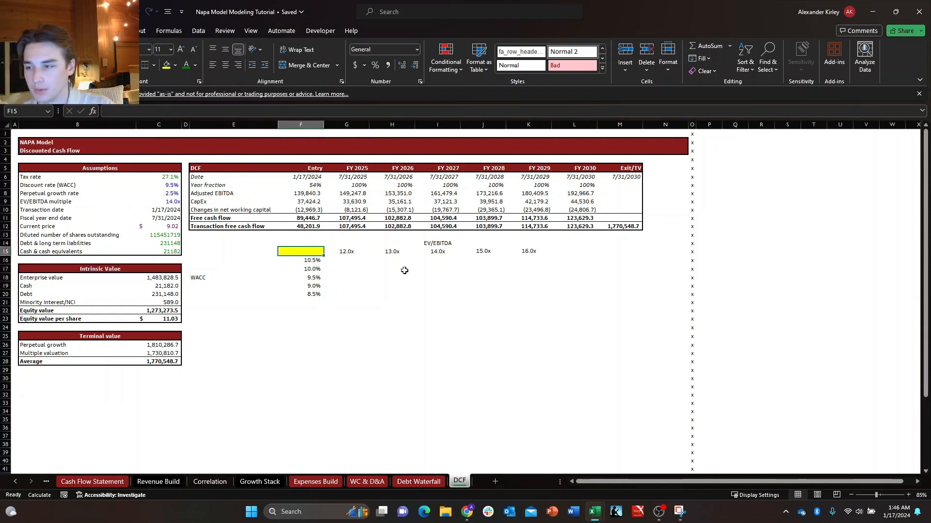
# Link the corner cell F15 to the equity value per share with =+C23.
pyautogui.write('+')
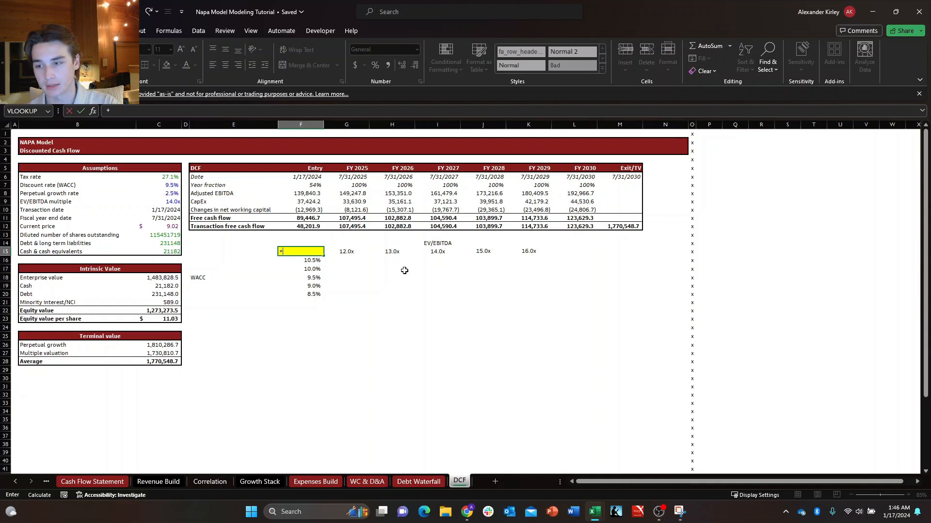
pyautogui.press('Left')
pyautogui.press('Left')
pyautogui.press('Left')
pyautogui.press('Down')
pyautogui.press('Down')
pyautogui.press('Down')
pyautogui.press('Down')
pyautogui.press('Down')
pyautogui.press('Down')
pyautogui.press('Down')
pyautogui.press('Down')
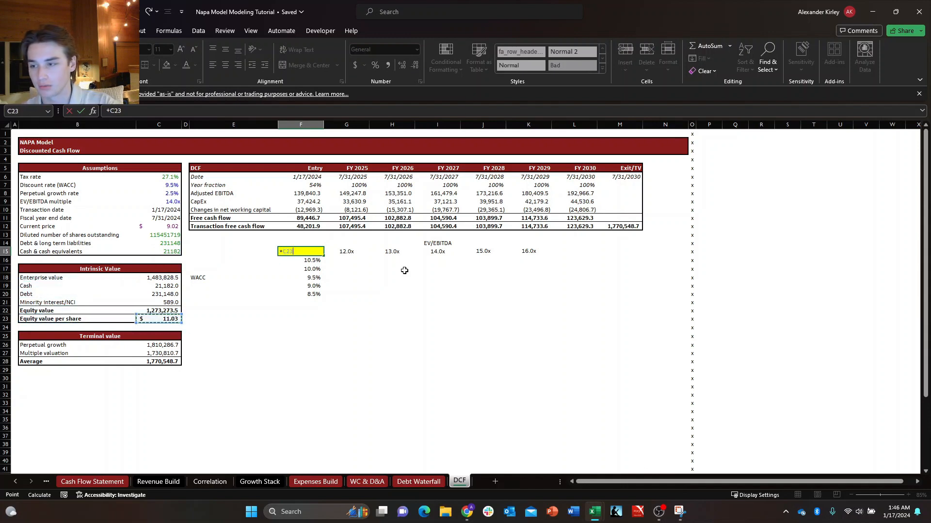
pyautogui.press('Down')
pyautogui.press('Right')
pyautogui.press('Left')
pyautogui.press('Up')
pyautogui.press('Return')
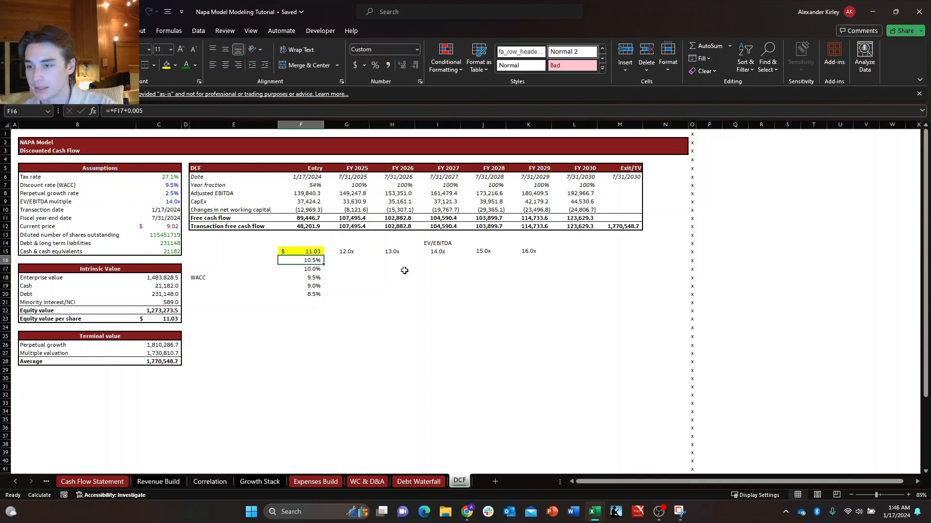
# Review the sensitivity table layout from the corner cell F15 across the WACC and EV/EBITDA scales and the empty grid G16:K20.
pyautogui.press('Up')
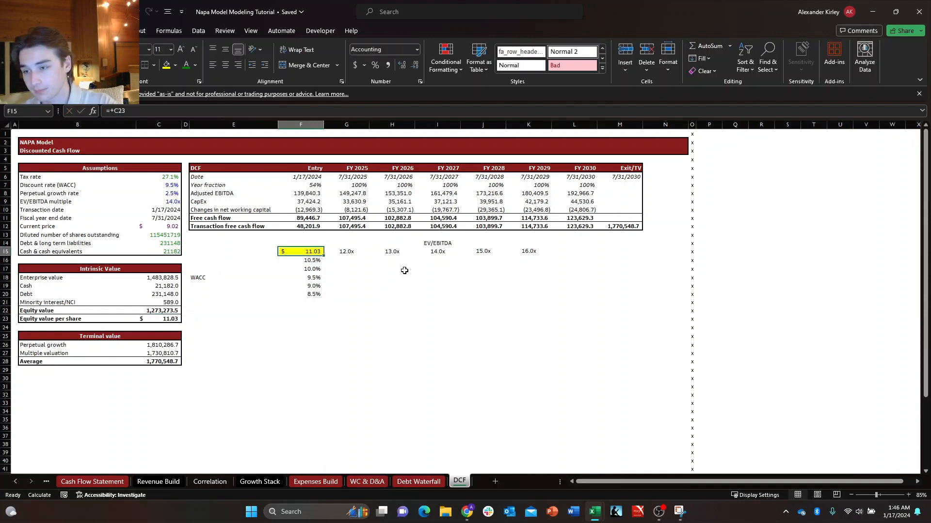
pyautogui.press('Left')
pyautogui.press('Right')
pyautogui.press('Down')
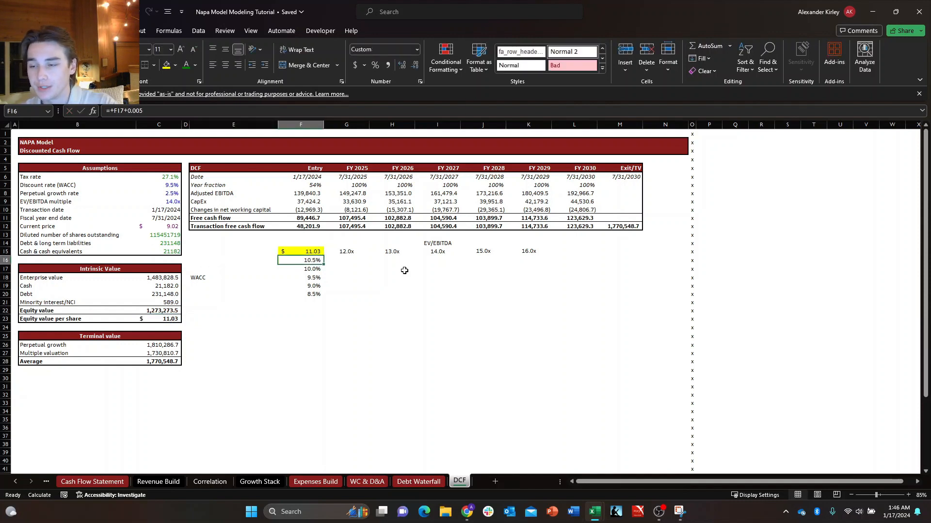
pyautogui.press('Up')
pyautogui.press('Right')
pyautogui.press('Left')
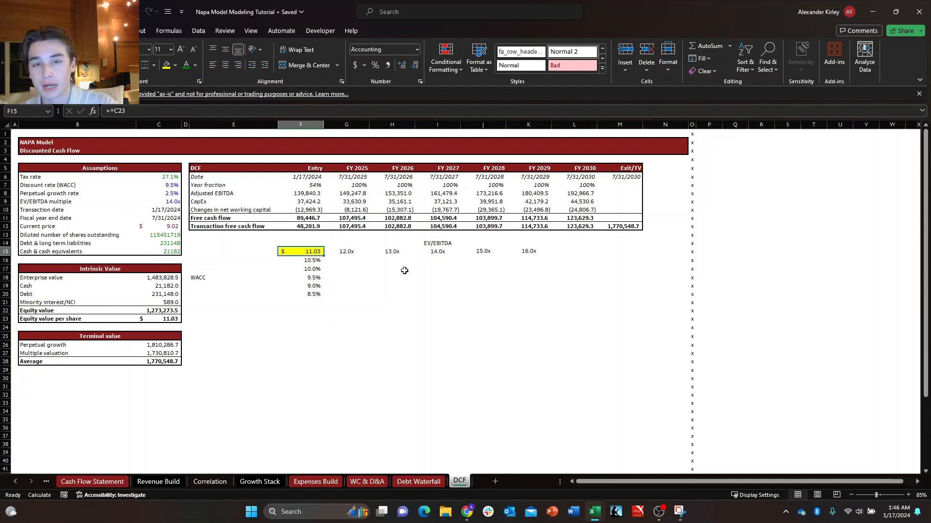
pyautogui.press('Right')
pyautogui.press('Right')
pyautogui.press('Right')
pyautogui.press('Down')
pyautogui.press('Down')
pyautogui.press('Right')
pyautogui.press('Right')
pyautogui.press('Down')
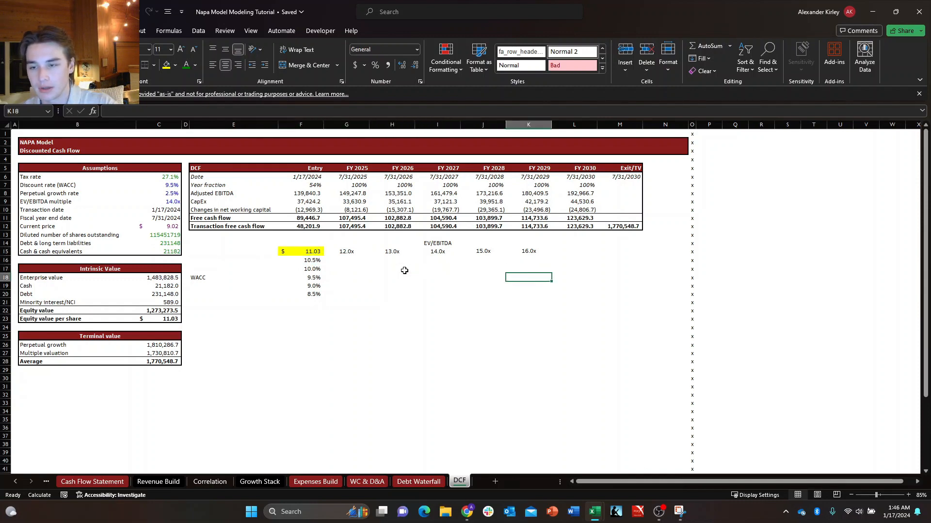
pyautogui.press('Down')
pyautogui.press('Down')
pyautogui.press('Left')
pyautogui.press('Left')
pyautogui.press('Up')
pyautogui.press('Up')
pyautogui.press('Up')
pyautogui.press('Left')
pyautogui.press('Left')
pyautogui.press('Up')
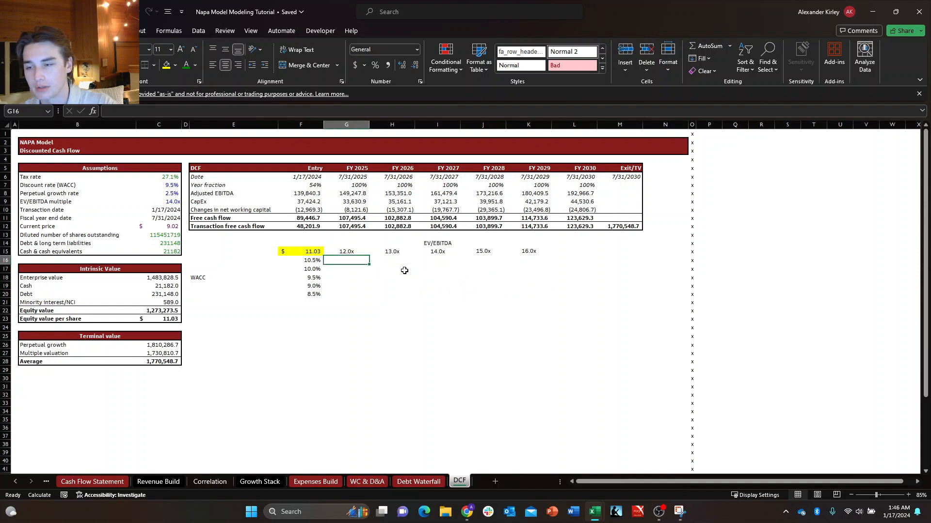
pyautogui.write('=+H15-I')
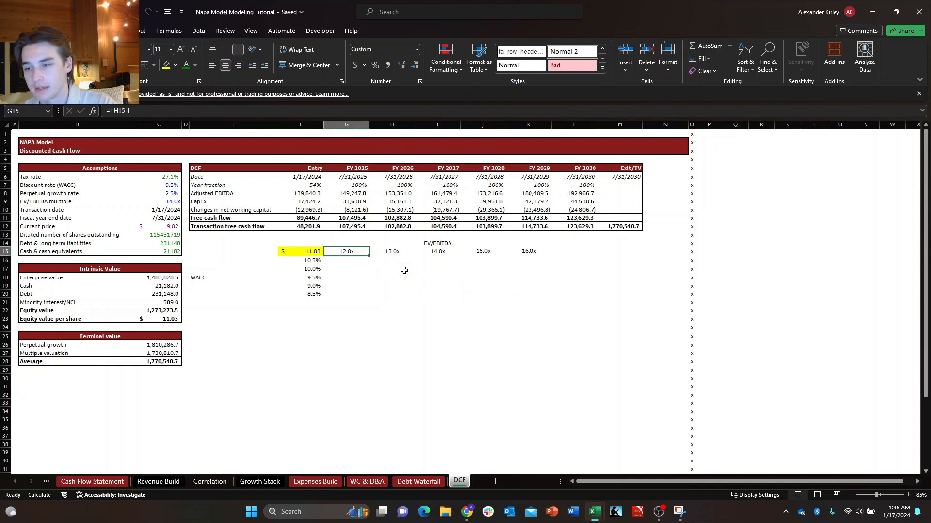
# Examine how the empty grid G16:K20 pairs each WACC rate with each EV/EBITDA multiple, starting from the corner cell F15.
pyautogui.press('Escape')
pyautogui.press('Left')
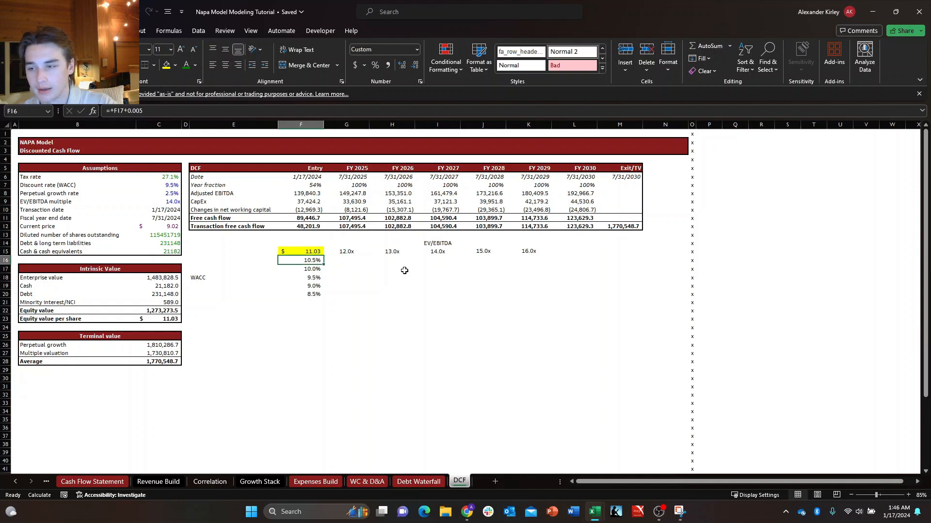
pyautogui.press('Right')
pyautogui.press('Left')
pyautogui.press('Right')
pyautogui.press('Left')
pyautogui.press('Right')
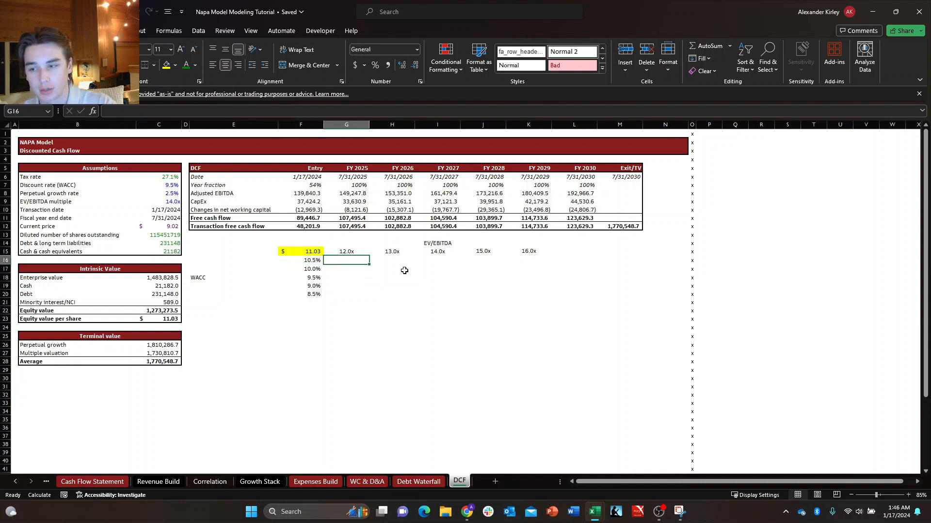
pyautogui.press('Right')
pyautogui.press('Right')
pyautogui.press('Right')
pyautogui.press('Down')
pyautogui.press('Right')
pyautogui.press('Down')
pyautogui.press('Down')
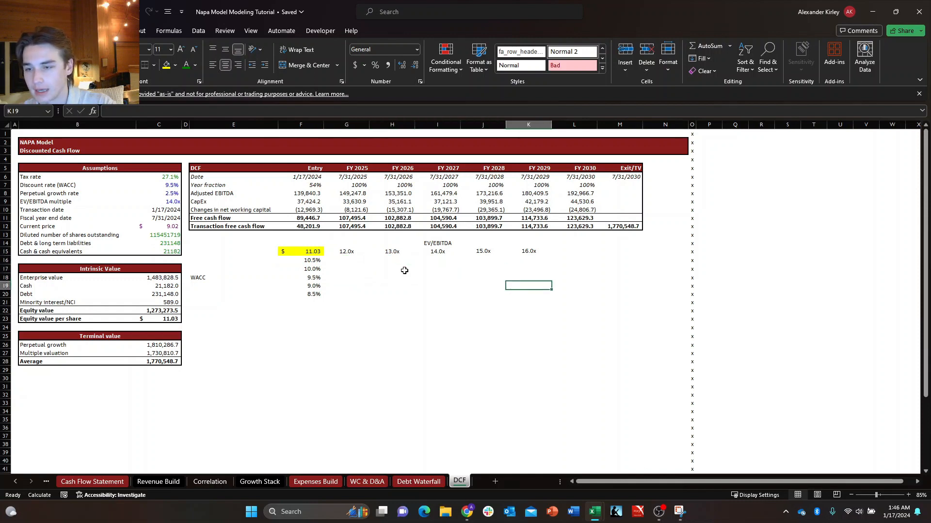
pyautogui.press('Down')
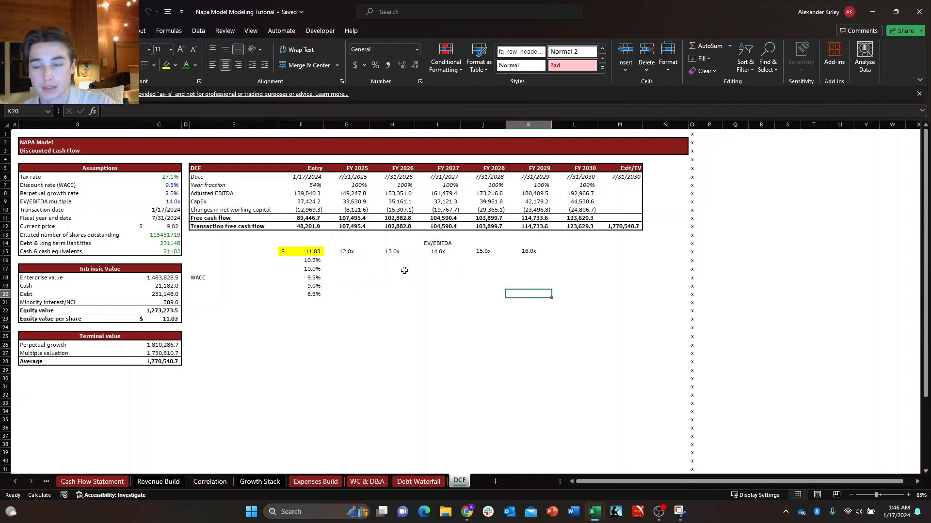
pyautogui.press('Left')
pyautogui.press('Left')
pyautogui.press('Left')
pyautogui.press('Left')
pyautogui.press('Left')
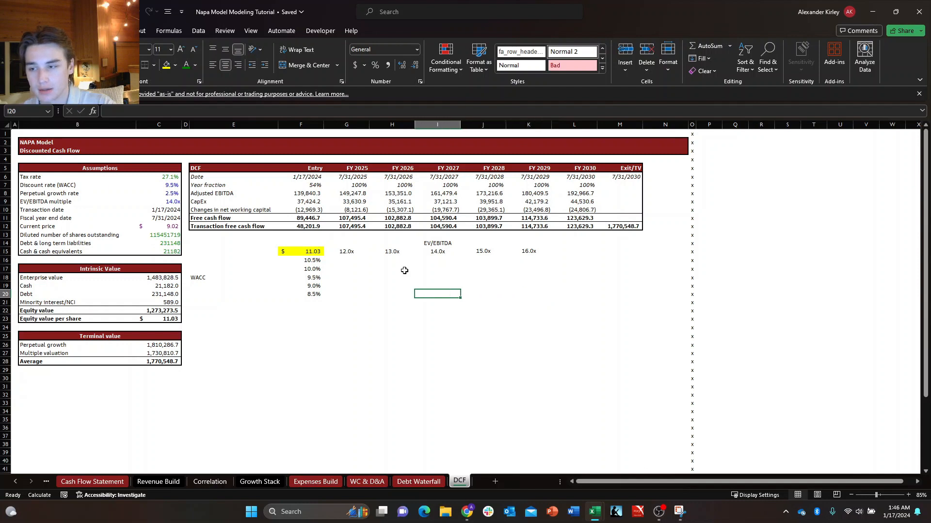
pyautogui.press('Right')
pyautogui.press('Right')
pyautogui.press('Right')
pyautogui.press('Right')
pyautogui.press('Right')
pyautogui.press('Left')
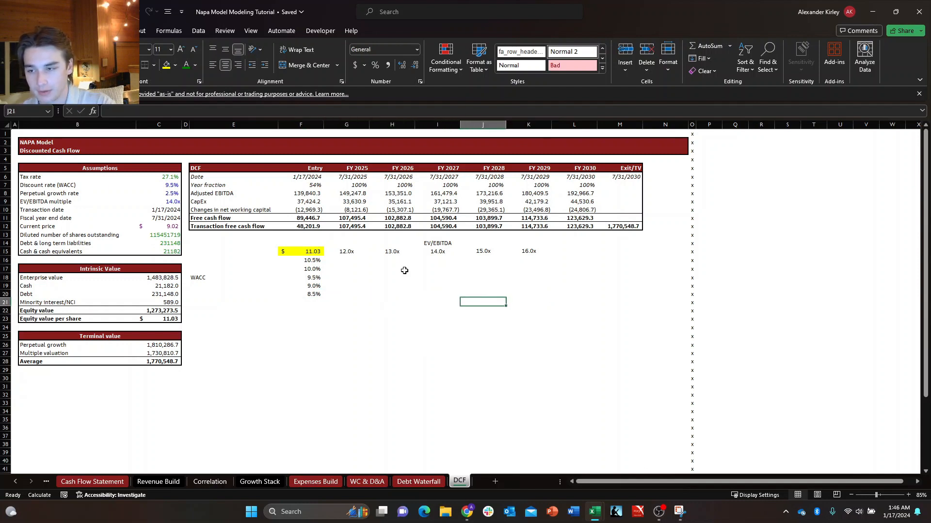
pyautogui.press('Right')
pyautogui.press('Left')
pyautogui.press('Left')
pyautogui.press('Up')
pyautogui.press('Left')
pyautogui.press('Up')
pyautogui.press('Left')
pyautogui.press('Up')
pyautogui.press('Left')
pyautogui.press('Up')
pyautogui.press('Up')
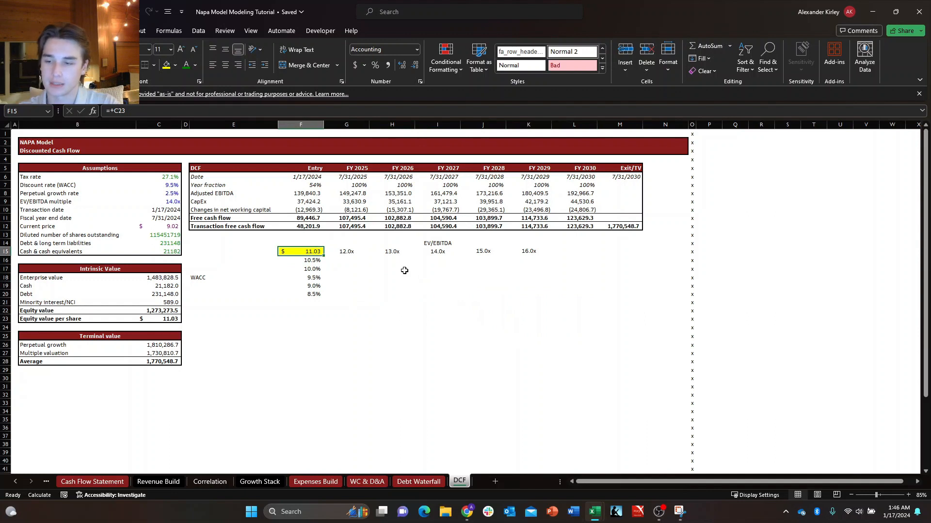
# Start a what-if Data Table on the sensitivity range F15:K20.
pyautogui.hotkey('shift', 'Down')
pyautogui.hotkey('shift', 'Down')
pyautogui.hotkey('shift', 'Down')
pyautogui.hotkey('shift', 'Down')
pyautogui.hotkey('shift', 'Down')
pyautogui.hotkey('shift', 'Right')
pyautogui.hotkey('shift', 'Right')
pyautogui.hotkey('shift', 'Right')
pyautogui.hotkey('shift', 'Right')
pyautogui.hotkey('shift', 'Right')
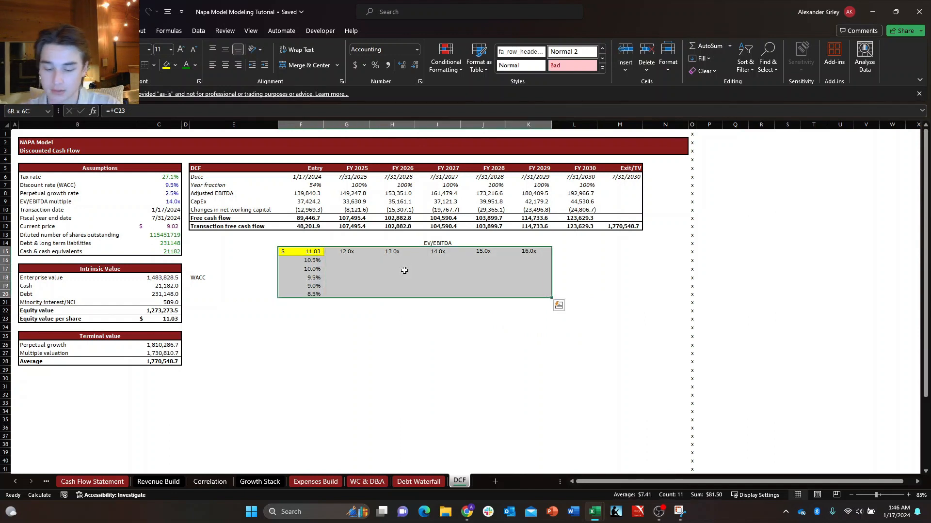
pyautogui.press('alt')
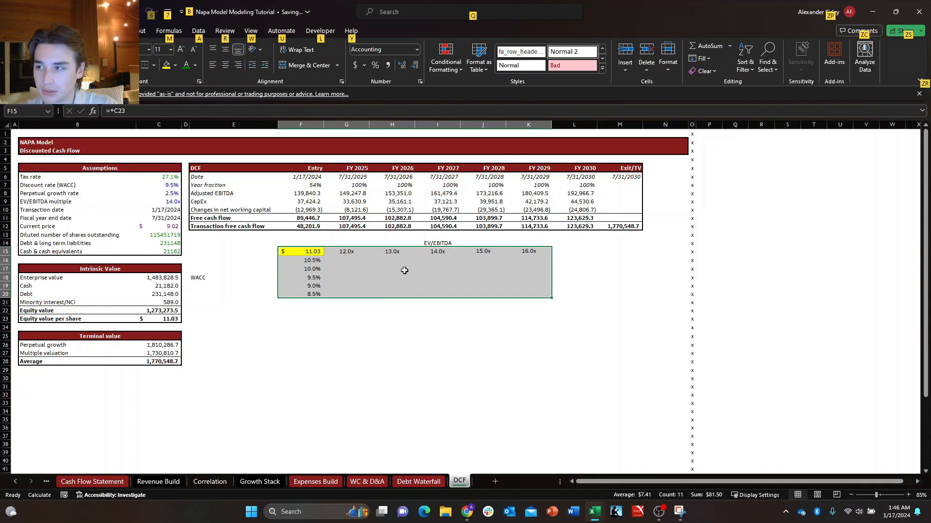
pyautogui.press('a')
pyautogui.press('w')
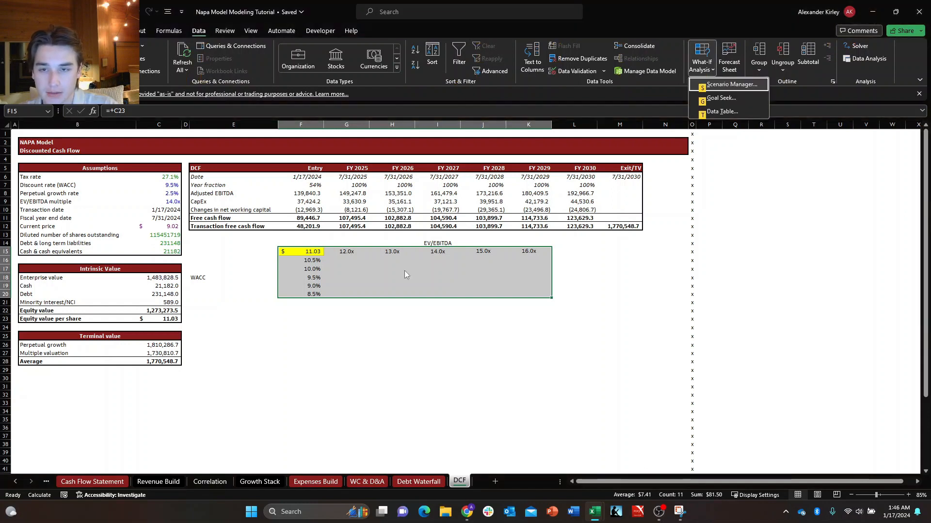
pyautogui.press('t')
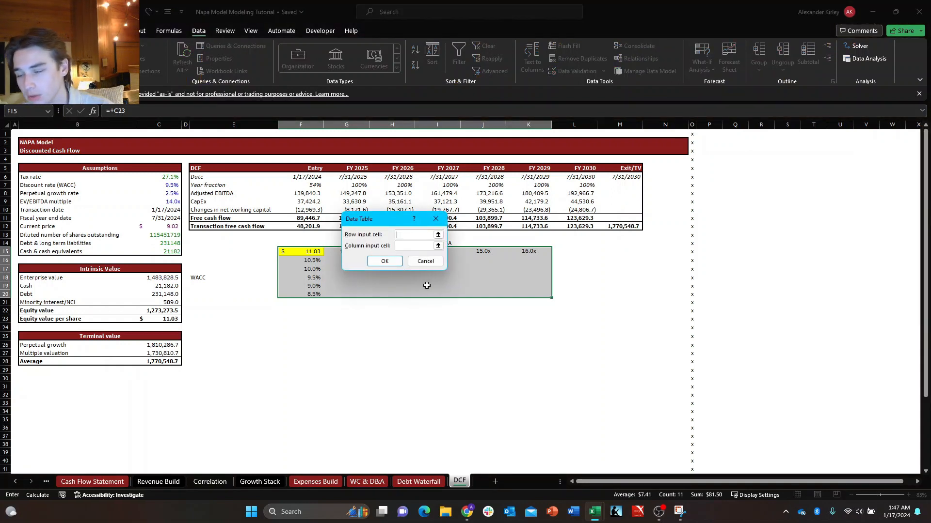
# Create the data table with the EV/EBITDA multiple C9 as row input cell and the WACC C7 as column input cell.
pyautogui.moveTo(372, 223); pyautogui.dragTo(223, 188)
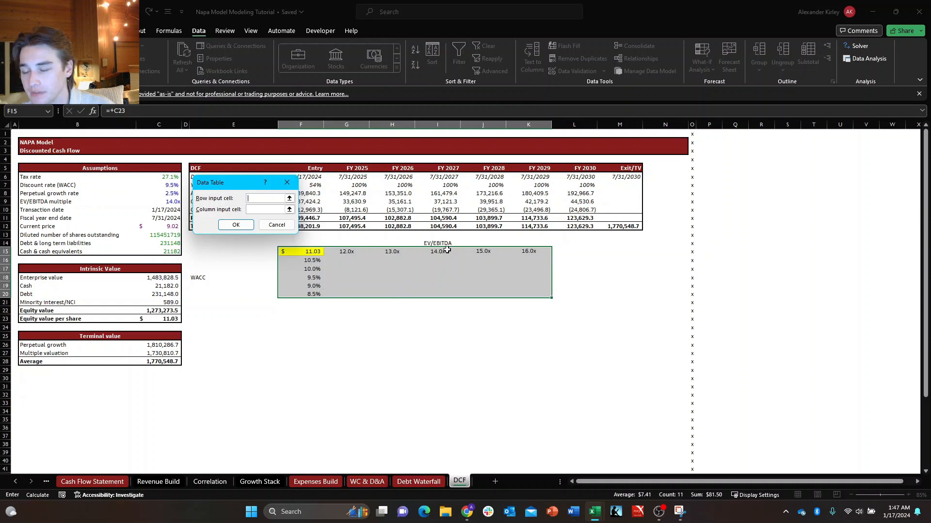
pyautogui.click(257, 198)
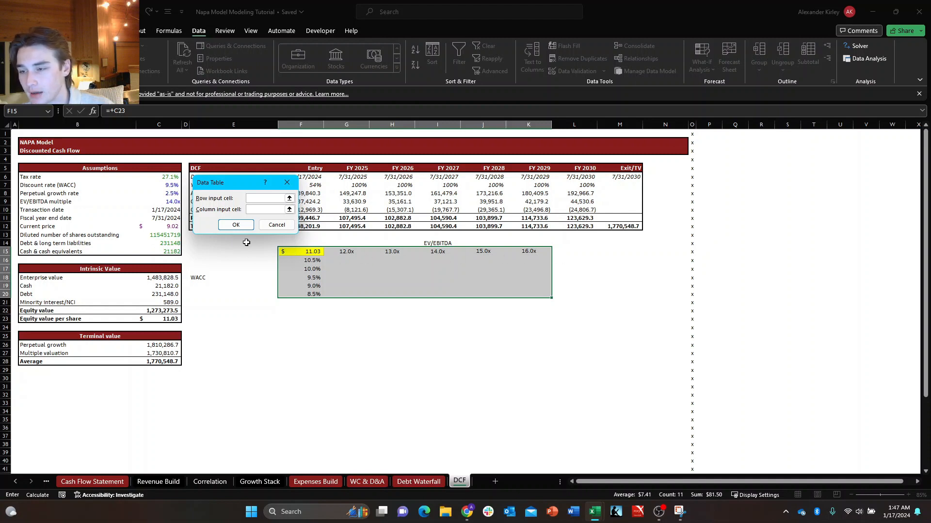
pyautogui.click(161, 201)
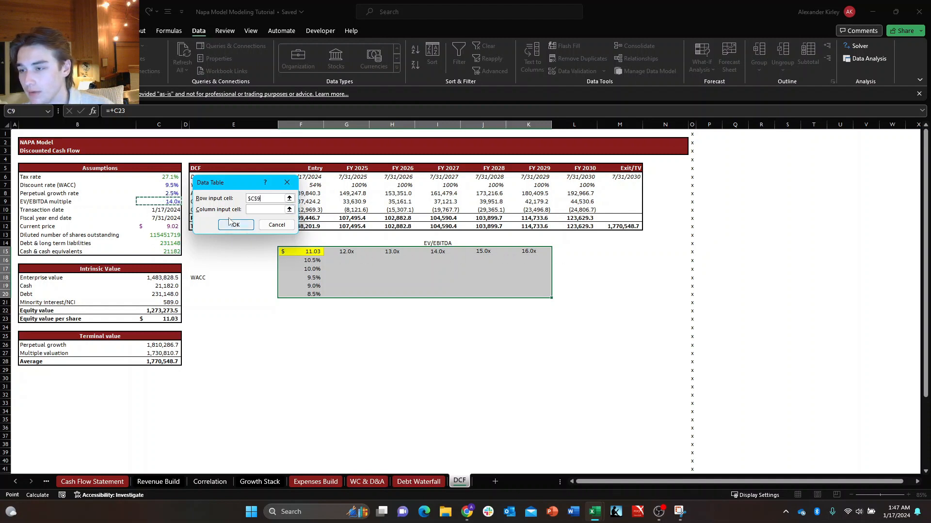
pyautogui.press('Tab')
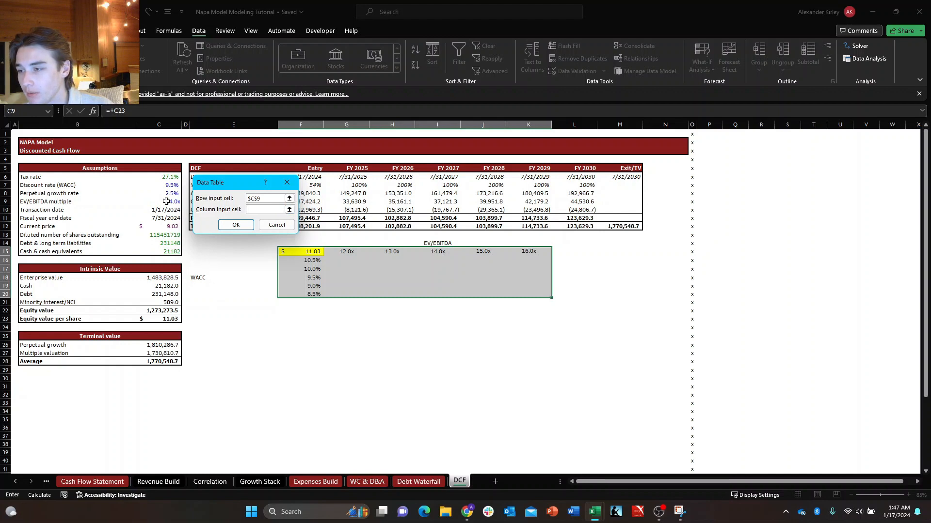
pyautogui.click(166, 185)
pyautogui.click(236, 225)
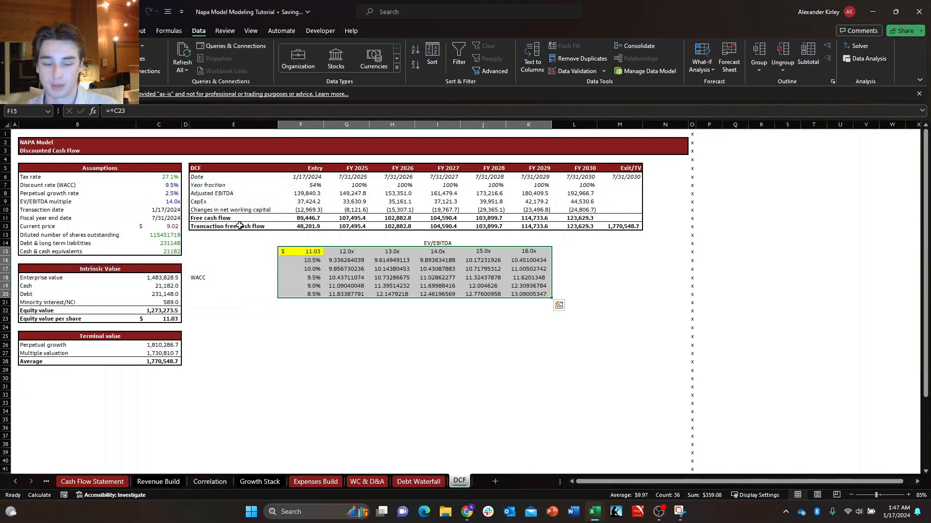
# Format the data table results in G16:K20 as Accounting with a dollar sign and two decimals.
pyautogui.press('Down')
pyautogui.press('Right')
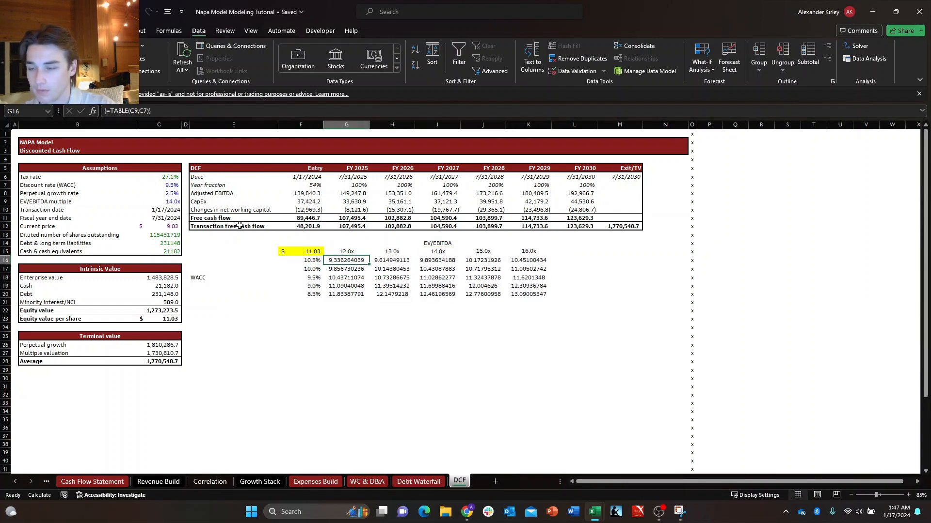
pyautogui.press('Down')
pyautogui.press('Up')
pyautogui.hotkey('shift', 'Down')
pyautogui.hotkey('shift', 'Down')
pyautogui.hotkey('shift', 'Down')
pyautogui.hotkey('shift', 'Down')
pyautogui.hotkey('shift', 'Right')
pyautogui.hotkey('shift', 'Right')
pyautogui.hotkey('shift', 'Right')
pyautogui.hotkey('shift', 'Right')
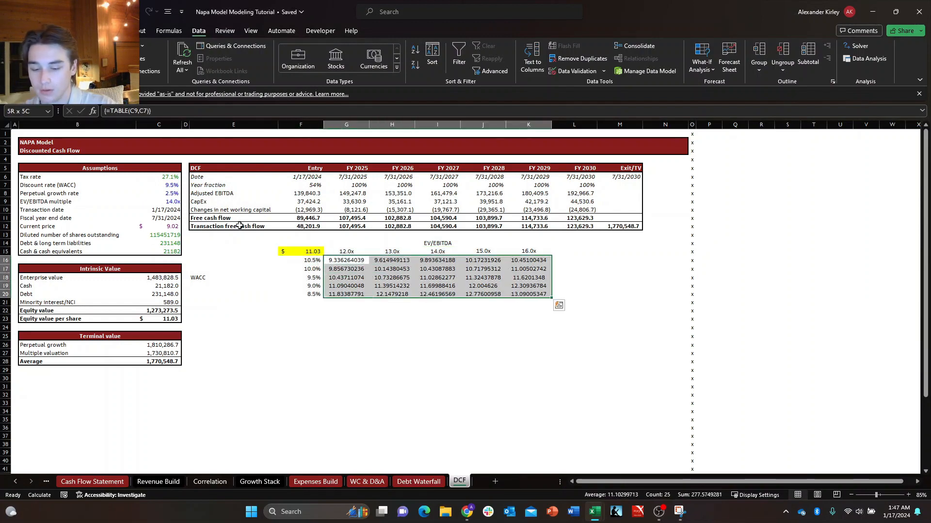
pyautogui.hotkey('ctrl', '1')
pyautogui.press('Down')
pyautogui.press('Down')
pyautogui.press('Down')
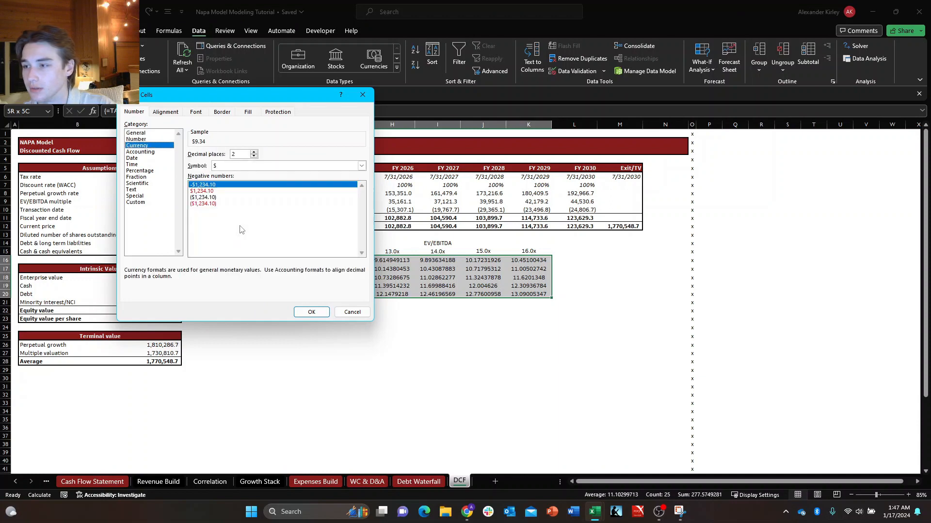
pyautogui.press('Return')
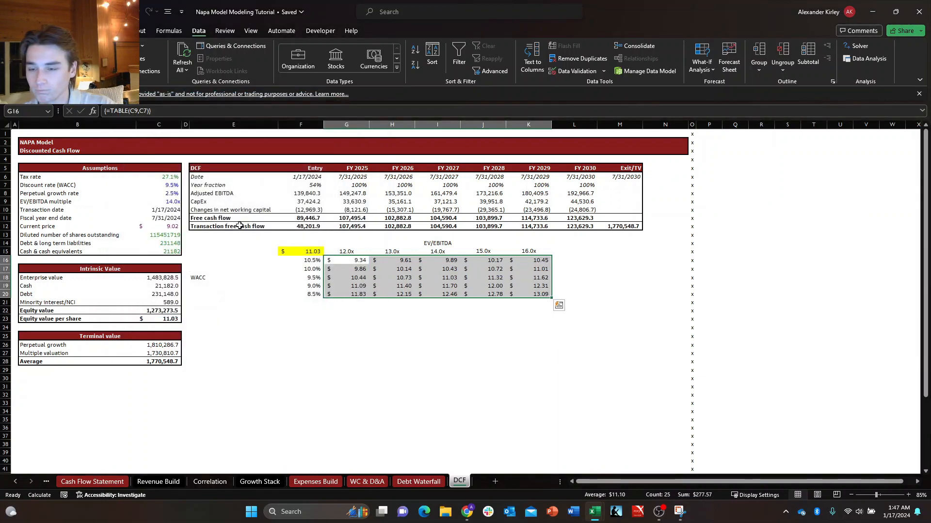
# Change the results in G16:K20 to Currency format with two decimals and negatives in parentheses, and center them.
pyautogui.hotkey('alt', 'h')
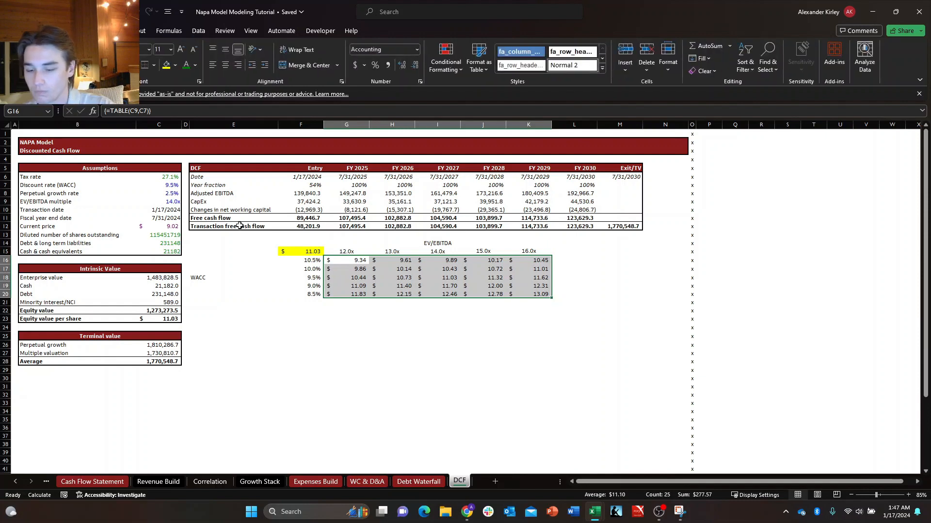
pyautogui.hotkey('ctrl', '1')
pyautogui.press('Up')
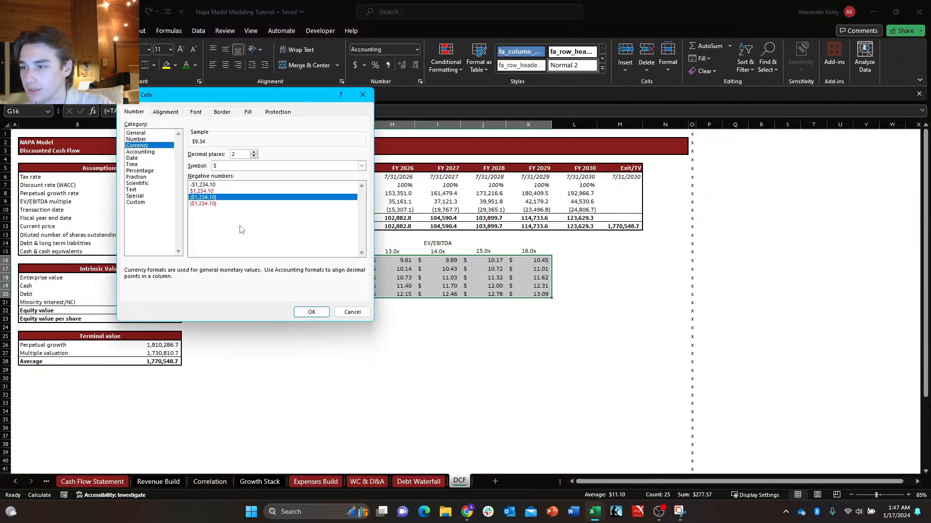
pyautogui.press('Return')
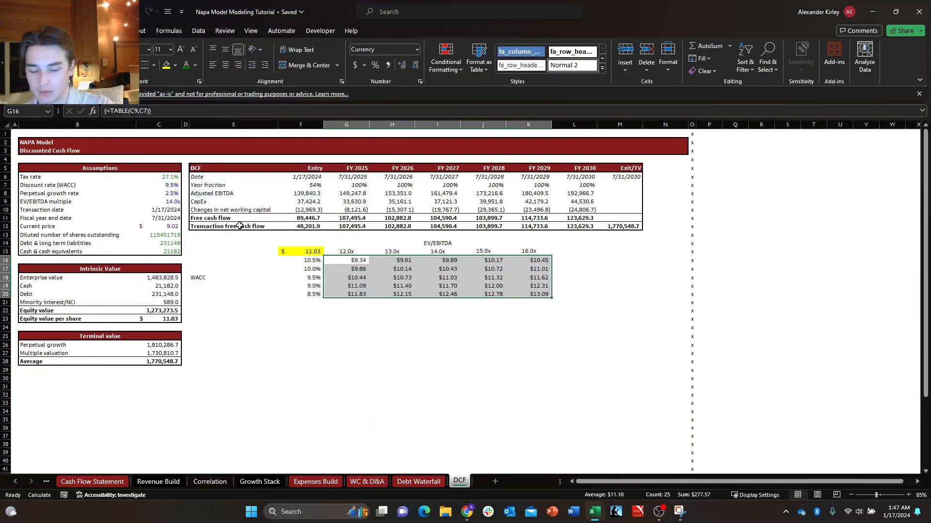
pyautogui.hotkey('alt', 'h')
pyautogui.press('a')
pyautogui.press('c')
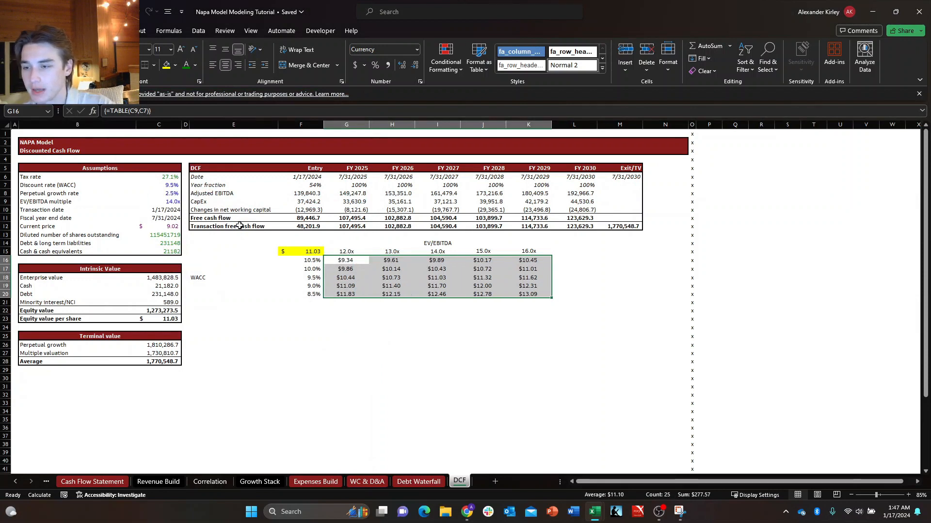
# Apply the green-yellow-red color scale as conditional formatting to the share values in G16:K20.
pyautogui.press('Down')
pyautogui.press('Down')
pyautogui.press('Right')
pyautogui.press('Up')
pyautogui.press('Left')
pyautogui.press('Up')
pyautogui.hotkey('ctrl', 'shift', 'Down')
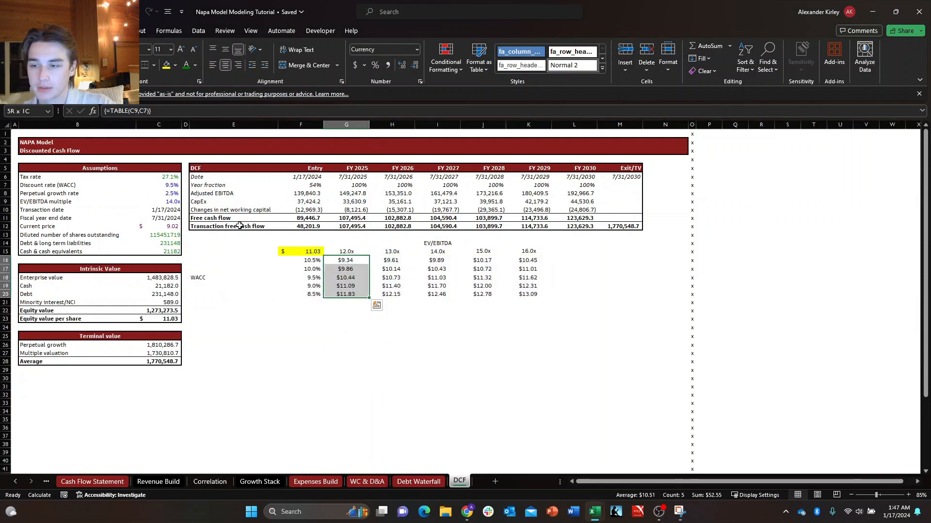
pyautogui.hotkey('ctrl', 'shift', 'Right')
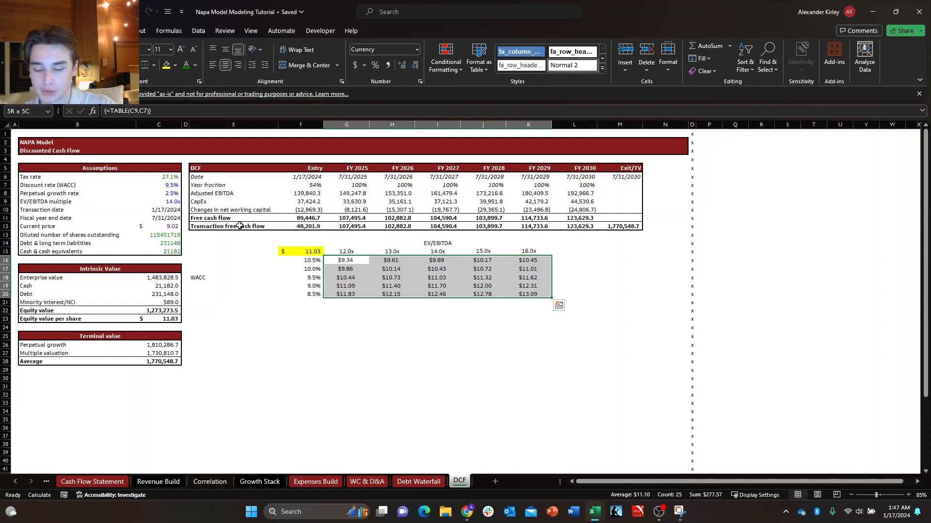
pyautogui.press('alt')
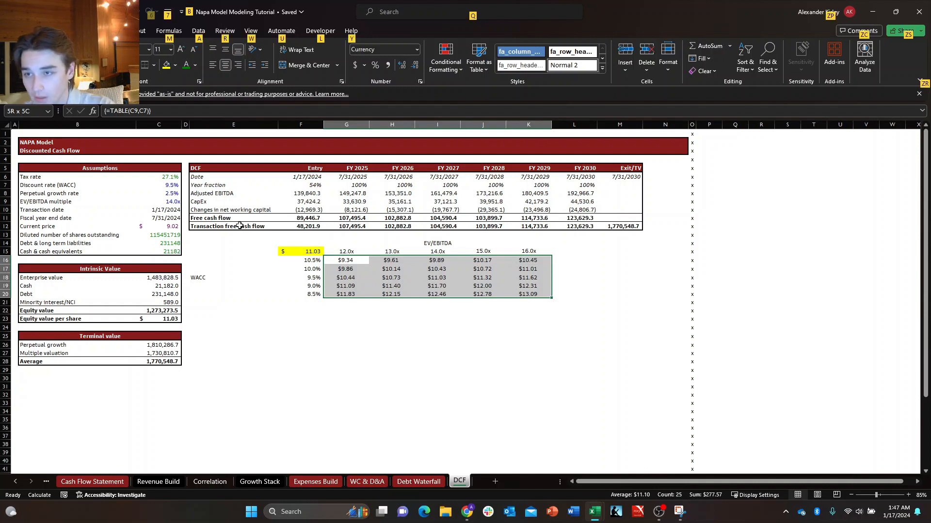
pyautogui.press('h')
pyautogui.press('l')
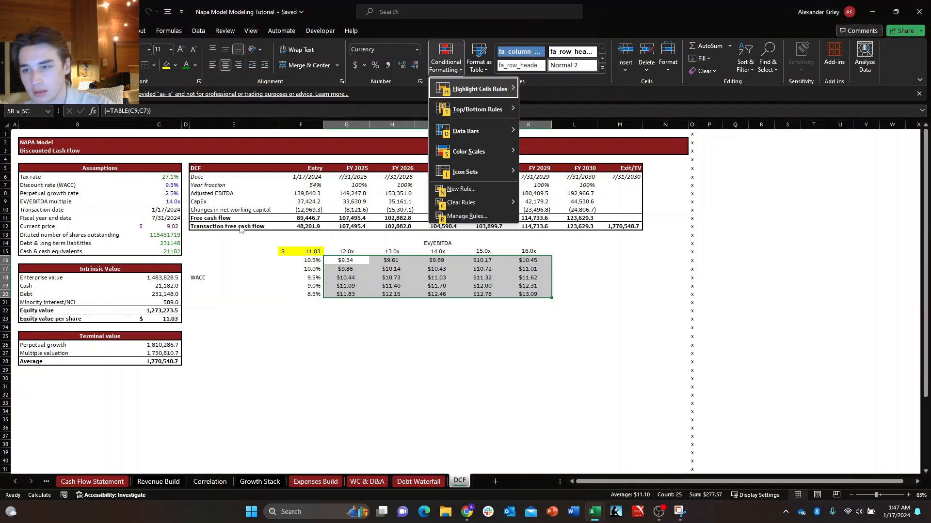
pyautogui.press('Down')
pyautogui.press('Down')
pyautogui.press('Down')
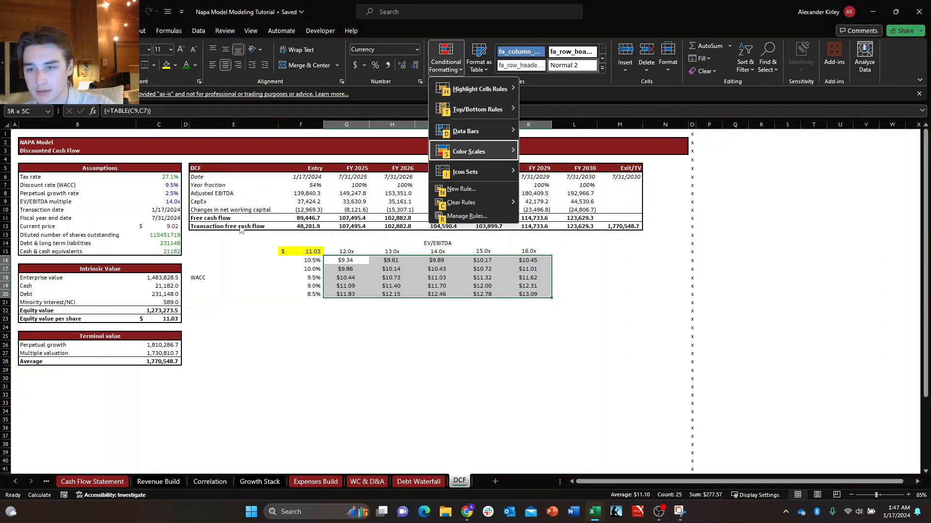
pyautogui.press('Right')
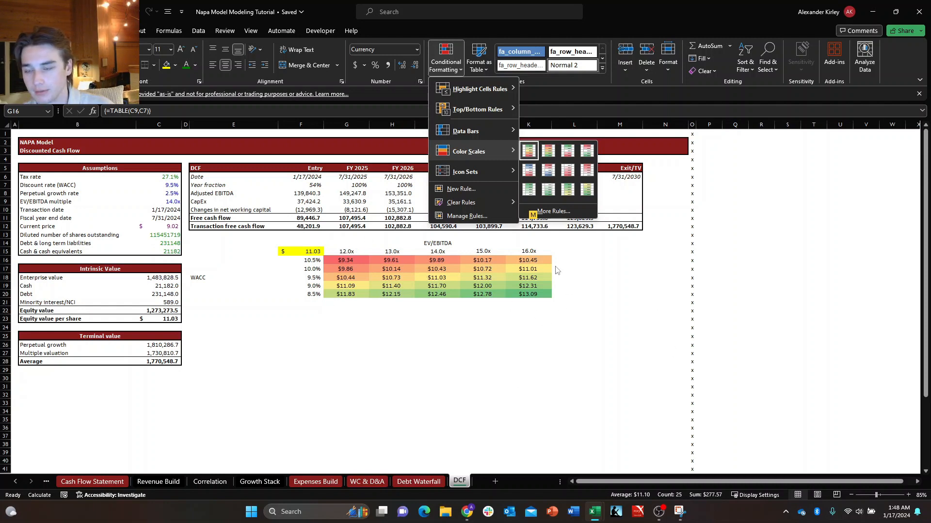
pyautogui.click(563, 241)
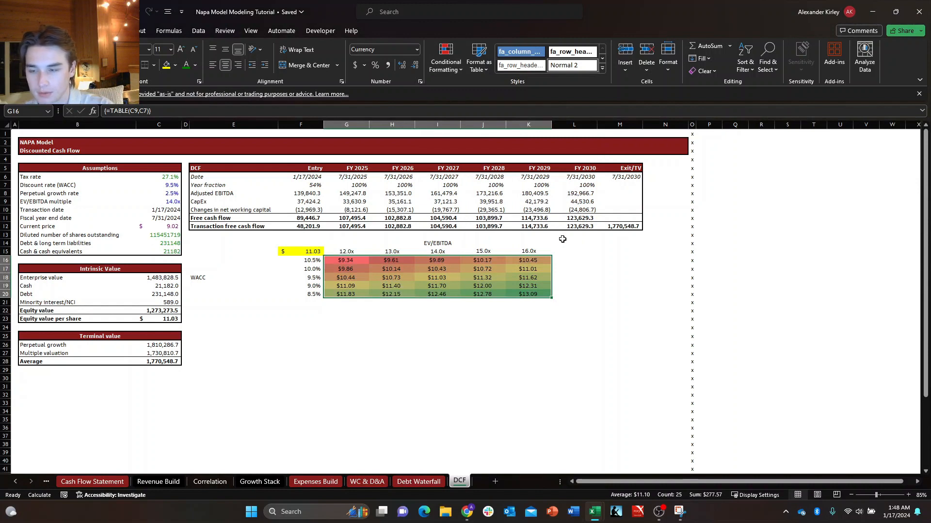
# Bold the corner cell and WACC rates in F15:F20 and the EV/EBITDA multiples in G15:K15.
pyautogui.press('Up')
pyautogui.press('Left')
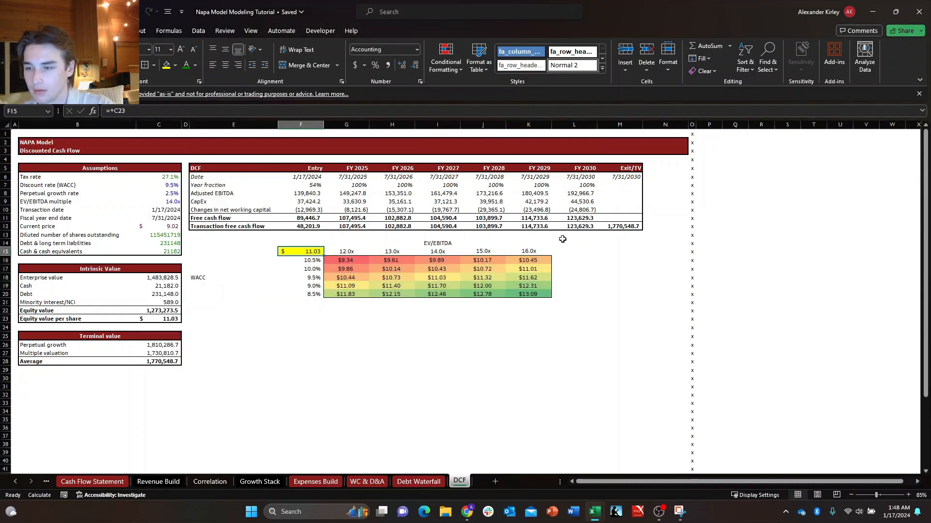
pyautogui.hotkey('ctrl', 'shift', 'Down')
pyautogui.hotkey('ctrl', 'b')
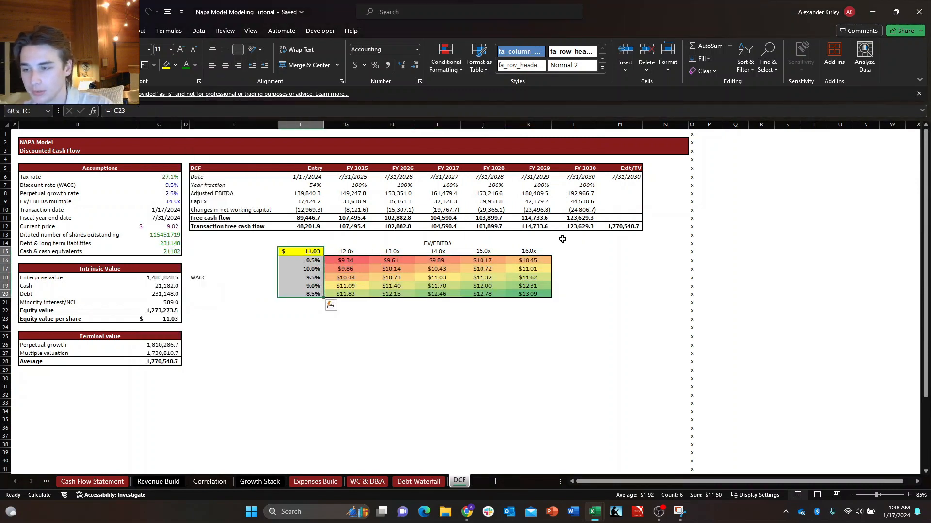
pyautogui.press('Right')
pyautogui.hotkey('ctrl', 'shift', 'Right')
pyautogui.hotkey('ctrl', 'b')
pyautogui.press('Left')
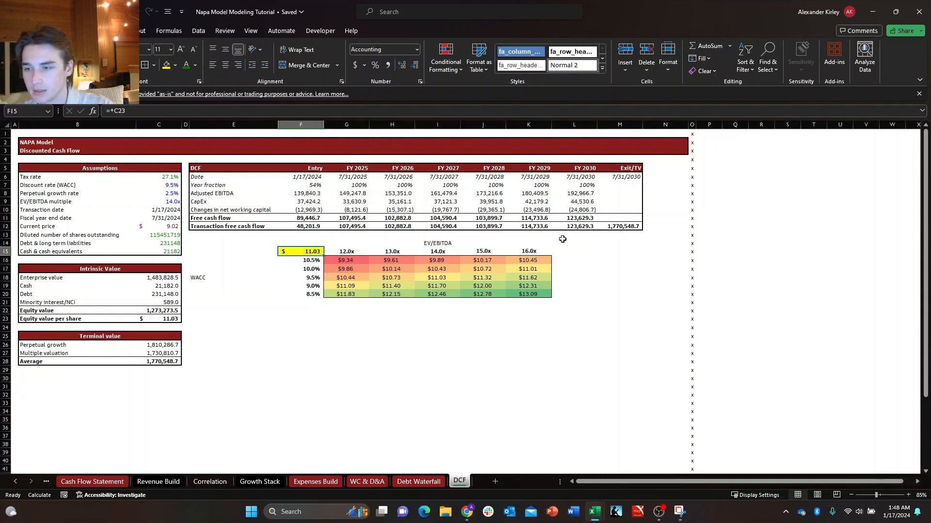
pyautogui.press('Down')
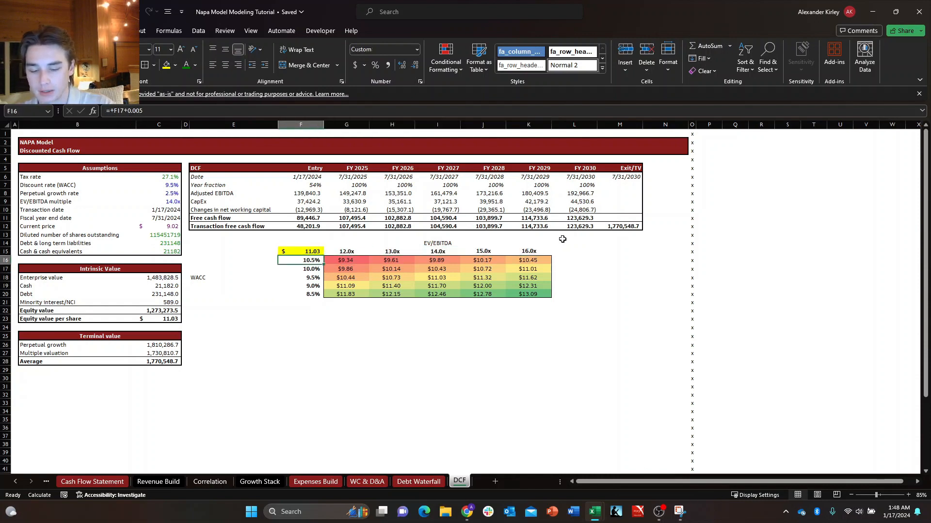
# Hide the corner cell F15 of the sensitivity table by clearing its yellow fill and outline and setting its font color to white.
pyautogui.press('Up')
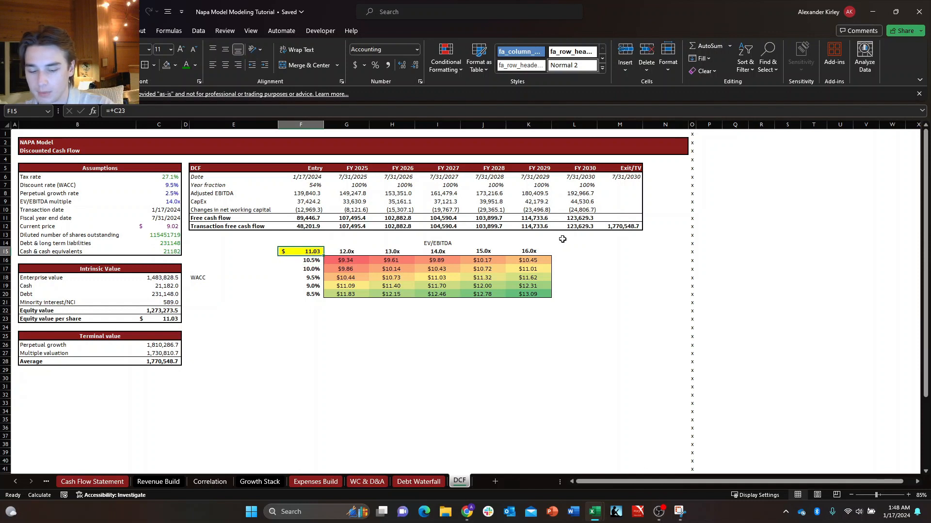
pyautogui.hotkey('ctrl', 'shift', 'k')
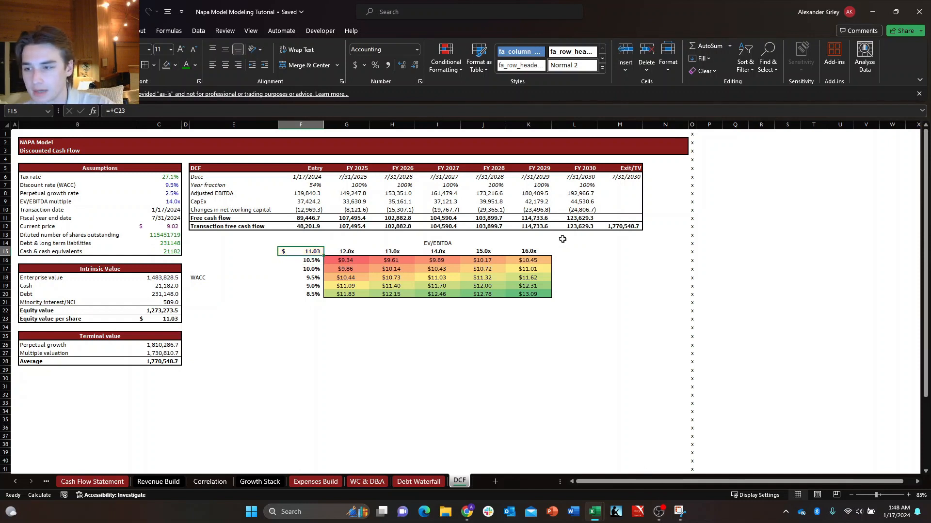
pyautogui.hotkey('alt', 'h')
pyautogui.press('f')
pyautogui.press('c')
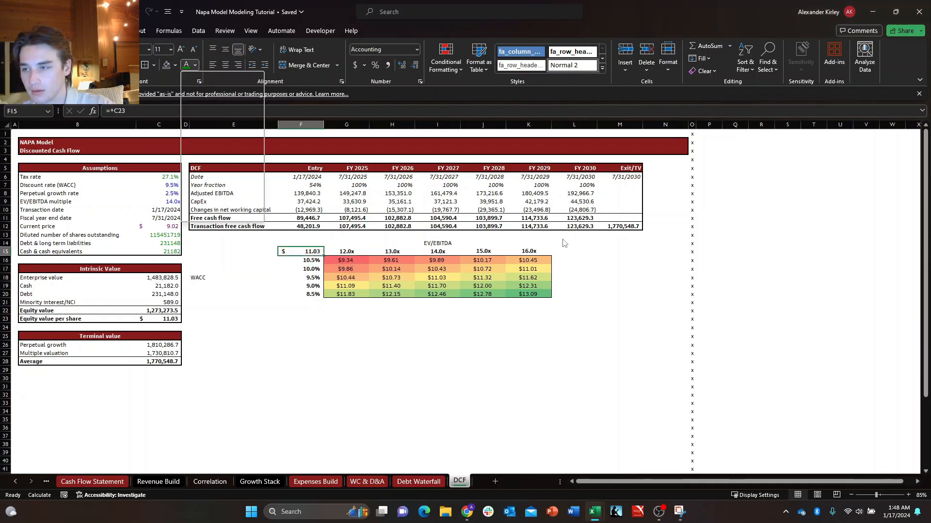
pyautogui.press('Down')
pyautogui.press('Return')
pyautogui.press('Down')
pyautogui.press('Right')
pyautogui.press('Left')
pyautogui.press('Up')
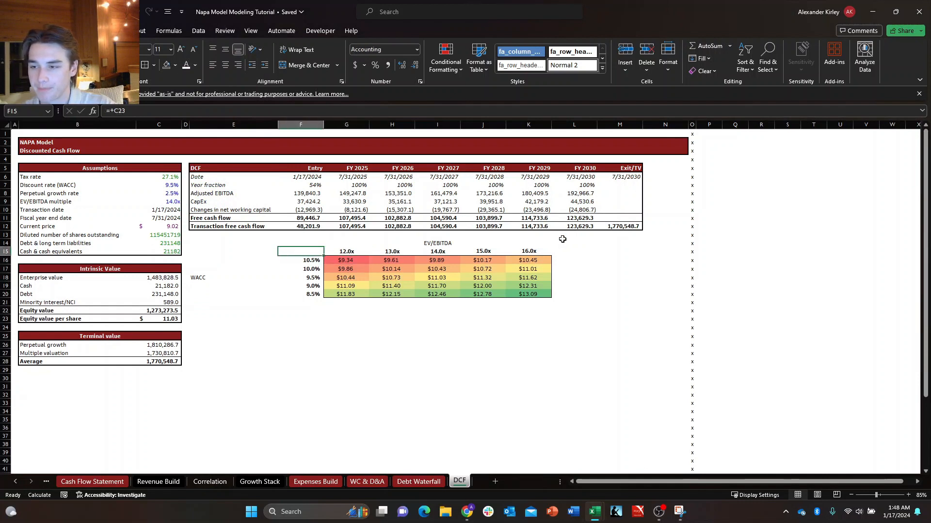
# Right-align and bold the WACC label in E18, and bold the EV/EBITDA heading above the multiples.
pyautogui.press('Left')
pyautogui.press('Down')
pyautogui.press('Down')
pyautogui.press('Down')
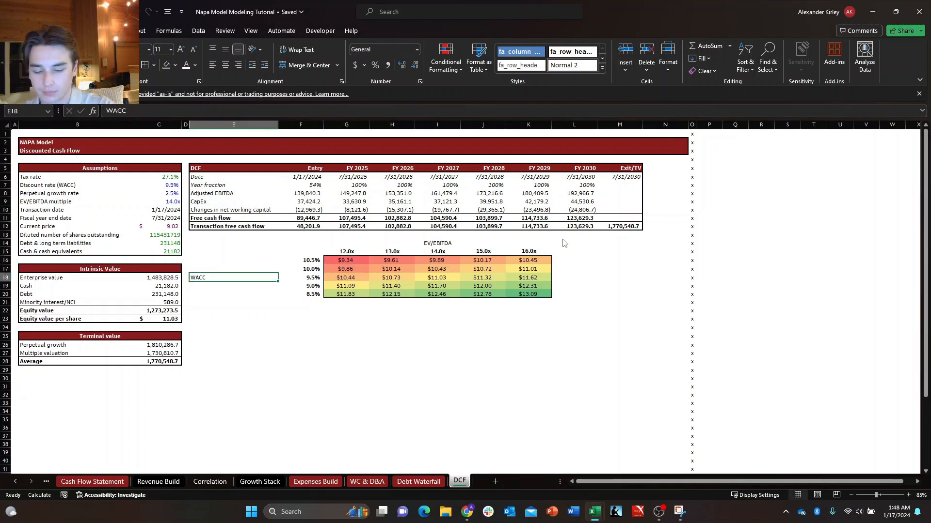
pyautogui.hotkey('alt', 'h')
pyautogui.press('a')
pyautogui.press('r')
pyautogui.press('Up')
pyautogui.press('Up')
pyautogui.press('Up')
pyautogui.press('Up')
pyautogui.press('Right')
pyautogui.press('Right')
pyautogui.press('Right')
pyautogui.press('Right')
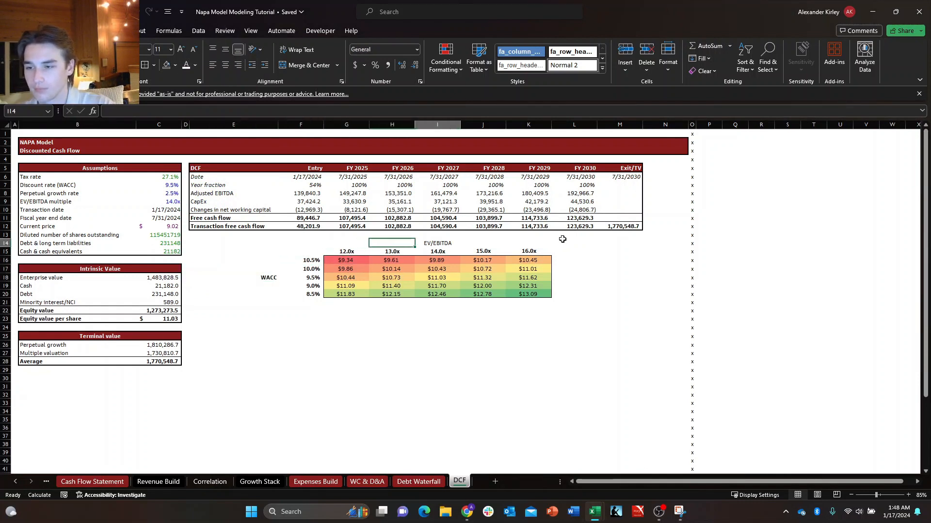
pyautogui.press('Down')
pyautogui.press('Left')
pyautogui.press('Left')
pyautogui.press('Left')
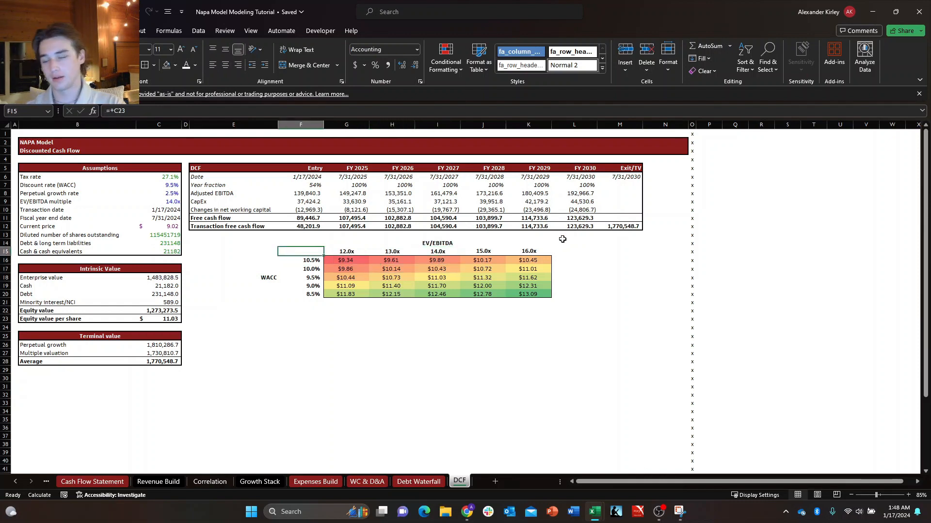
pyautogui.press('Right')
pyautogui.press('Down')
pyautogui.press('Right')
pyautogui.press('Right')
pyautogui.press('Right')
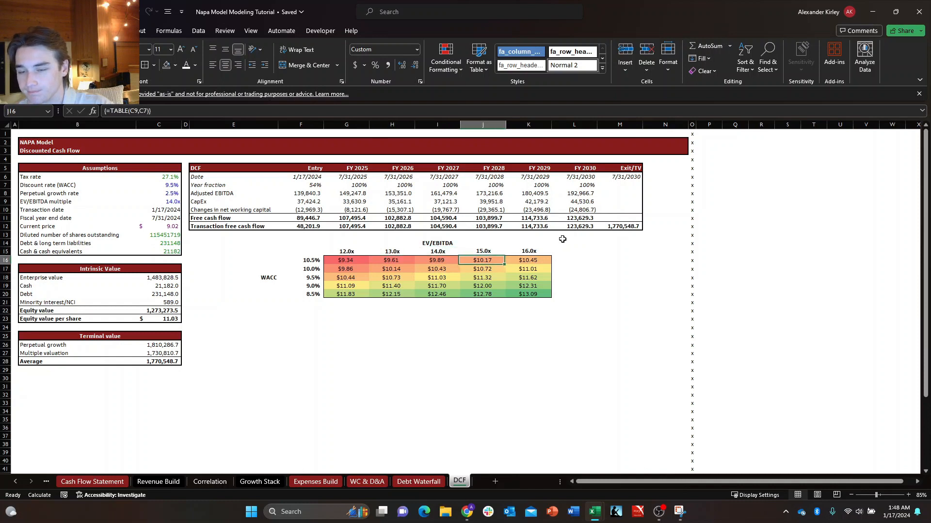
pyautogui.press('Up')
pyautogui.press('Up')
pyautogui.press('Left')
pyautogui.press('Left')
pyautogui.press('Left')
pyautogui.press('Down')
pyautogui.press('Down')
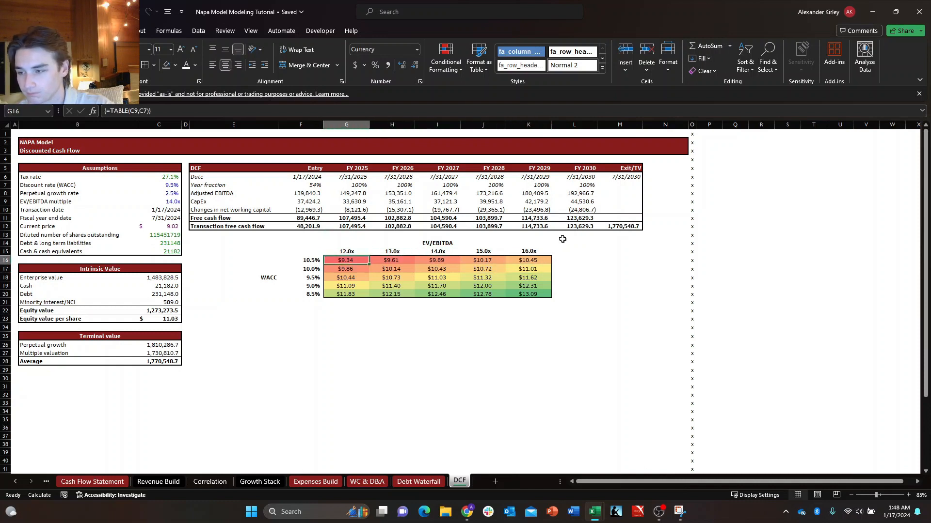
pyautogui.press('Down')
pyautogui.press('Down')
pyautogui.press('Right')
pyautogui.press('Up')
pyautogui.press('Left')
pyautogui.press('Down')
pyautogui.press('Right')
pyautogui.press('Up')
pyautogui.press('Left')
pyautogui.press('Left')
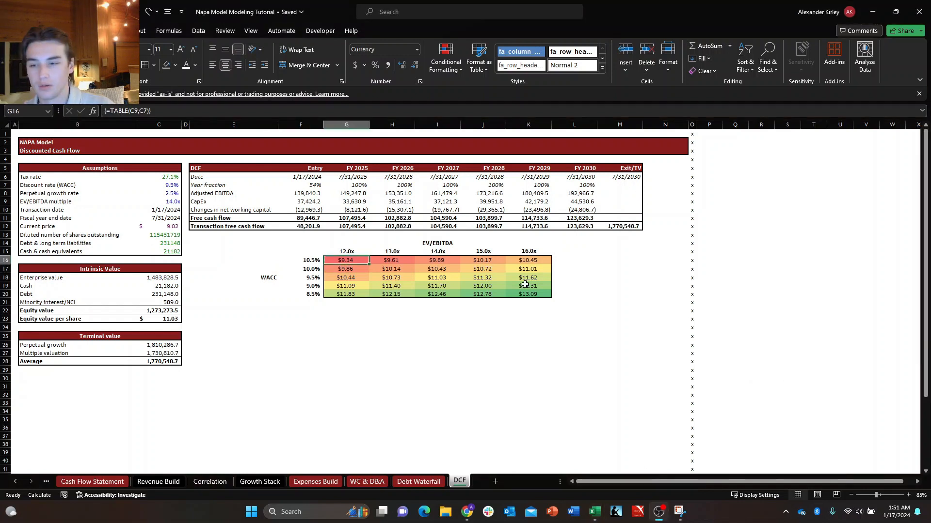
# Bold the base-case share value in I18 and outline the cell with an outside border.
pyautogui.press('Right')
pyautogui.press('Down')
pyautogui.press('Down')
pyautogui.press('Right')
pyautogui.press('Down')
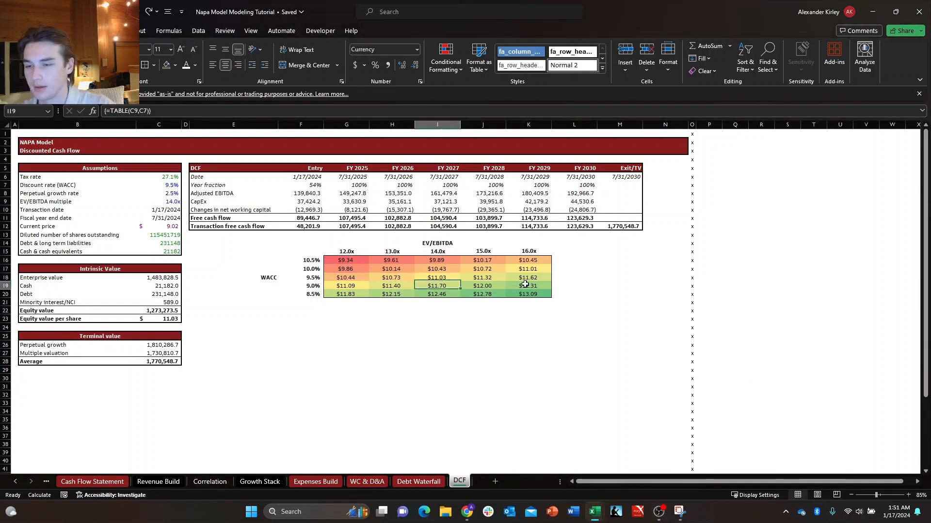
pyautogui.press('Up')
pyautogui.press('alt')
pyautogui.press('Escape')
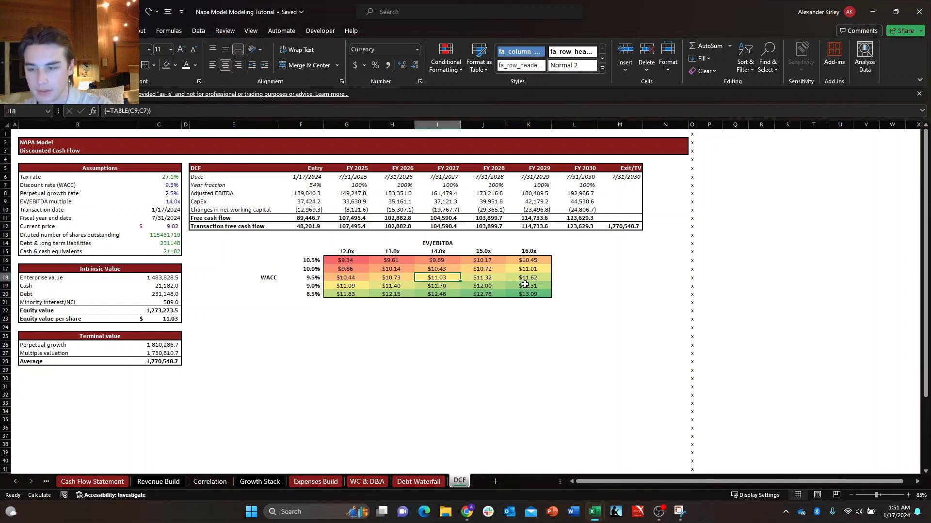
pyautogui.hotkey('ctrl', 'b')
pyautogui.hotkey('alt', 'h')
pyautogui.press('b')
pyautogui.press('s')
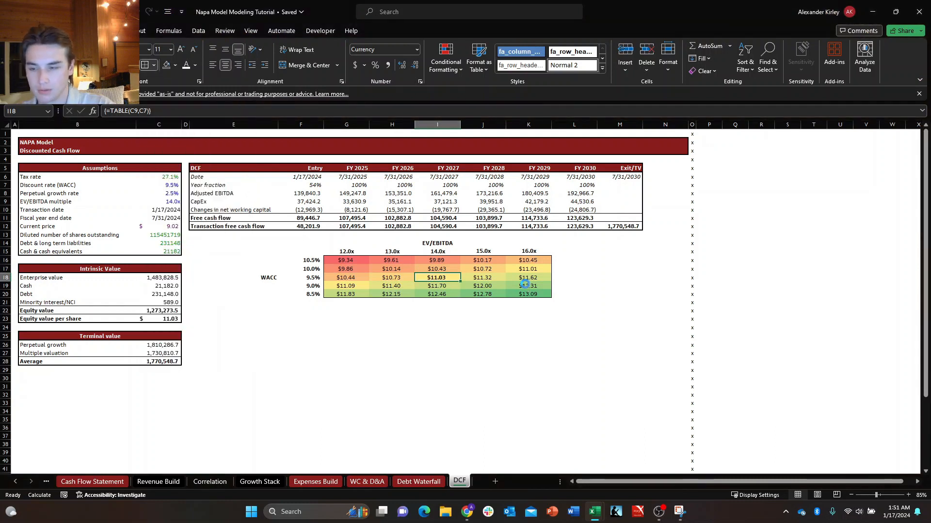
# Copy the Terminal value block B25:C28 and paste only its formatting at B30 to create an empty matching block.
pyautogui.press('Down')
pyautogui.press('Down')
pyautogui.press('Down')
pyautogui.press('Down')
pyautogui.press('Left')
pyautogui.press('Left')
pyautogui.press('Left')
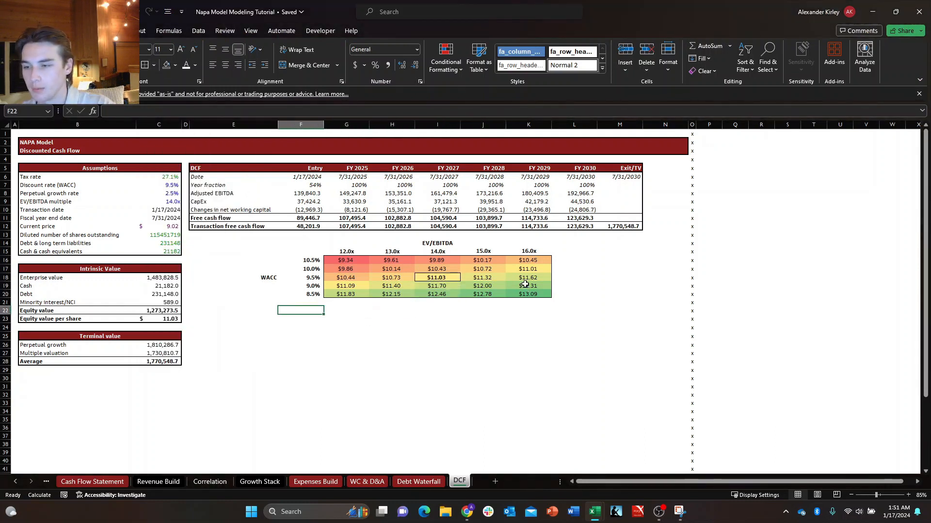
pyautogui.press('Down')
pyautogui.press('Down')
pyautogui.press('Down')
pyautogui.press('Down')
pyautogui.press('Down')
pyautogui.press('Down')
pyautogui.press('Down')
pyautogui.press('Left')
pyautogui.press('Left')
pyautogui.press('Left')
pyautogui.press('Left')
pyautogui.press('Left')
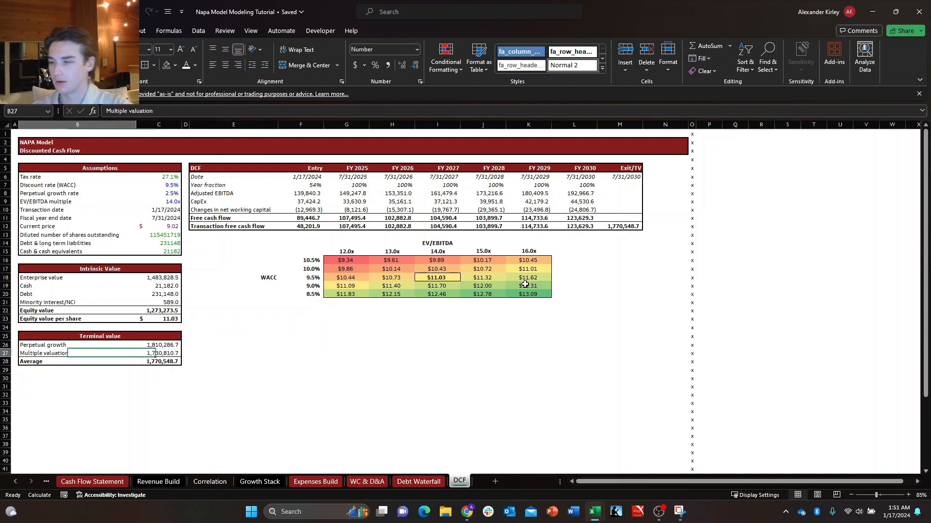
pyautogui.press('Right')
pyautogui.press('Down')
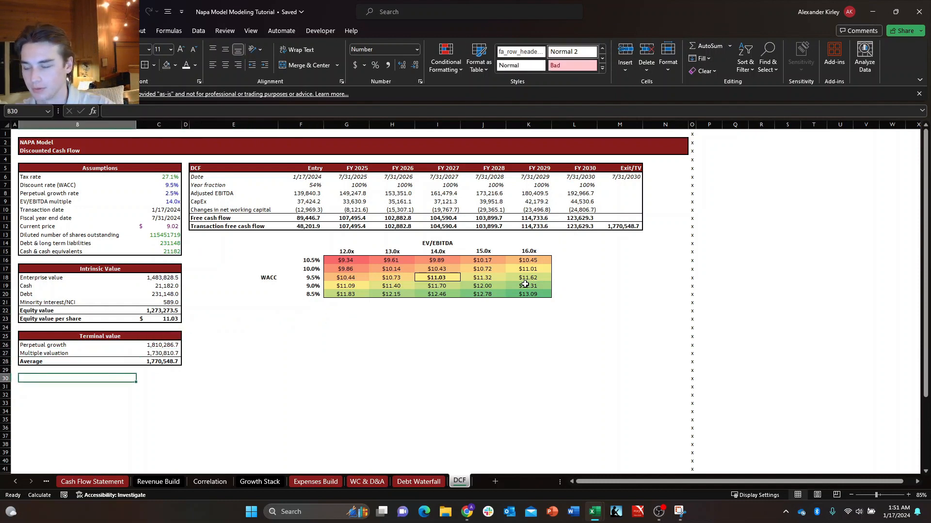
pyautogui.press('Up')
pyautogui.press('Up')
pyautogui.press('Up')
pyautogui.press('Up')
pyautogui.press('Up')
pyautogui.hotkey('shift', 'Down')
pyautogui.hotkey('shift', 'Down')
pyautogui.hotkey('shift', 'Down')
pyautogui.hotkey('ctrl', 'shift', 'Right')
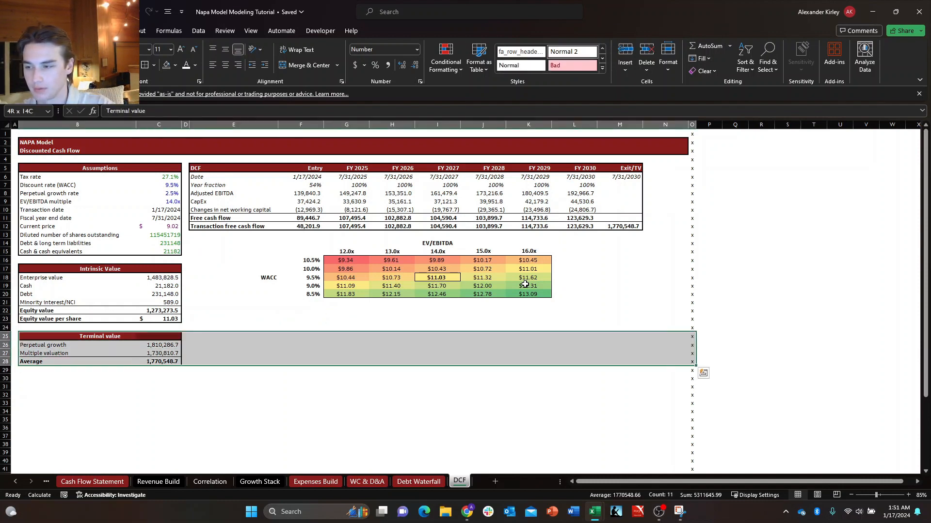
pyautogui.hotkey('ctrl', 'shift', 'Left')
pyautogui.hotkey('shift', 'Right')
pyautogui.hotkey('ctrl', 'c')
pyautogui.press('Down')
pyautogui.press('Down')
pyautogui.press('Down')
pyautogui.press('Down')
pyautogui.press('Down')
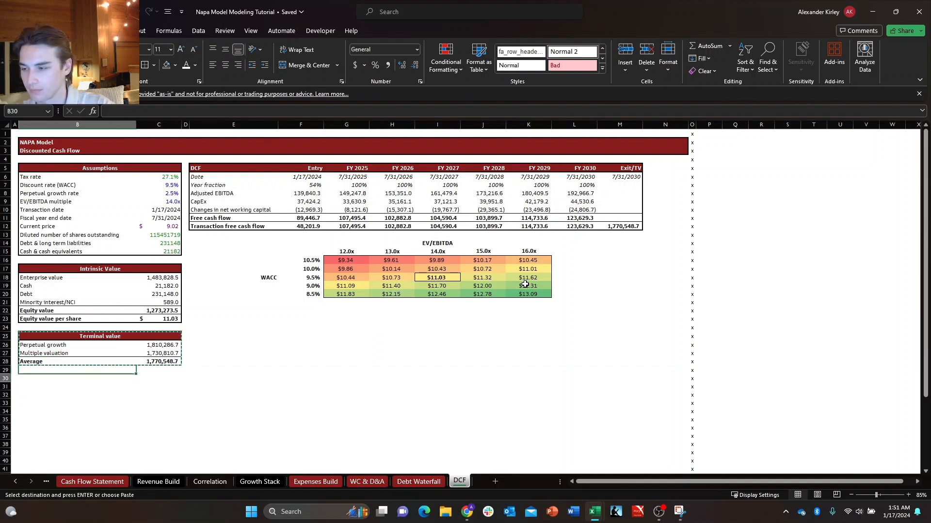
pyautogui.hotkey('ctrl', 'v')
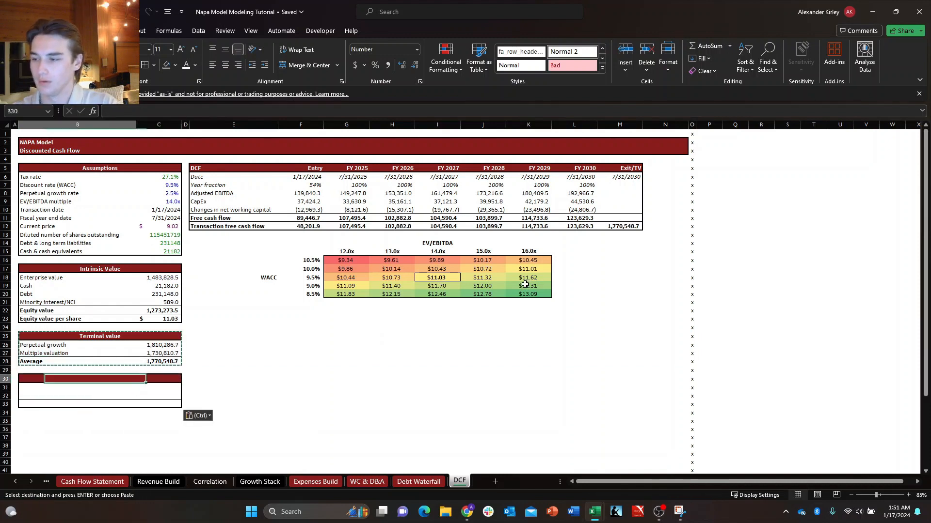
pyautogui.press('Escape')
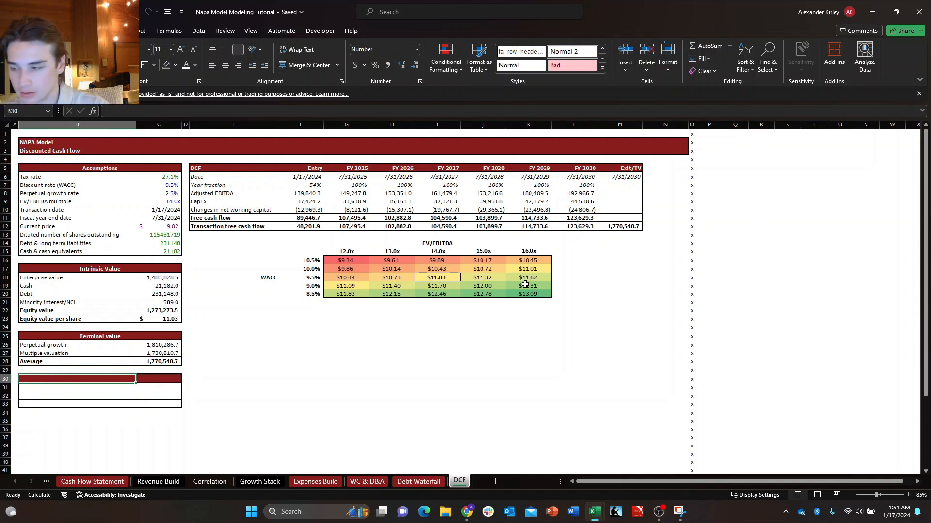
# Title the new block "Upside/Downside" in B30 and label its first two rows "Current share price" and "Price target".
pyautogui.write('Upside')
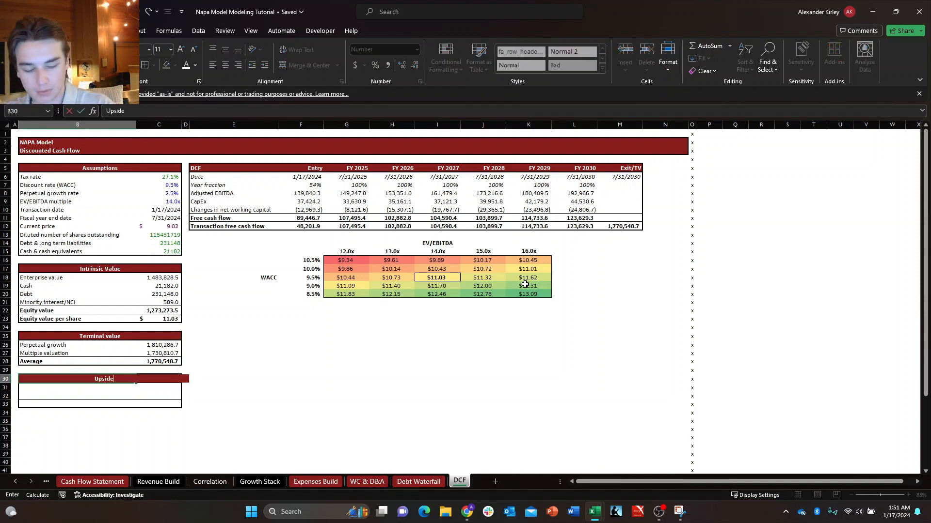
pyautogui.write('/Downside')
pyautogui.press('Return')
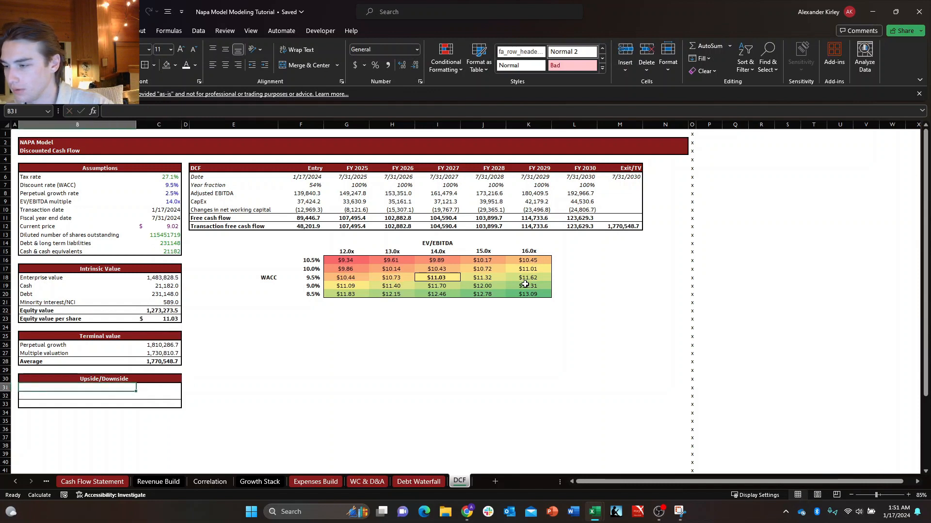
pyautogui.write('Cu')
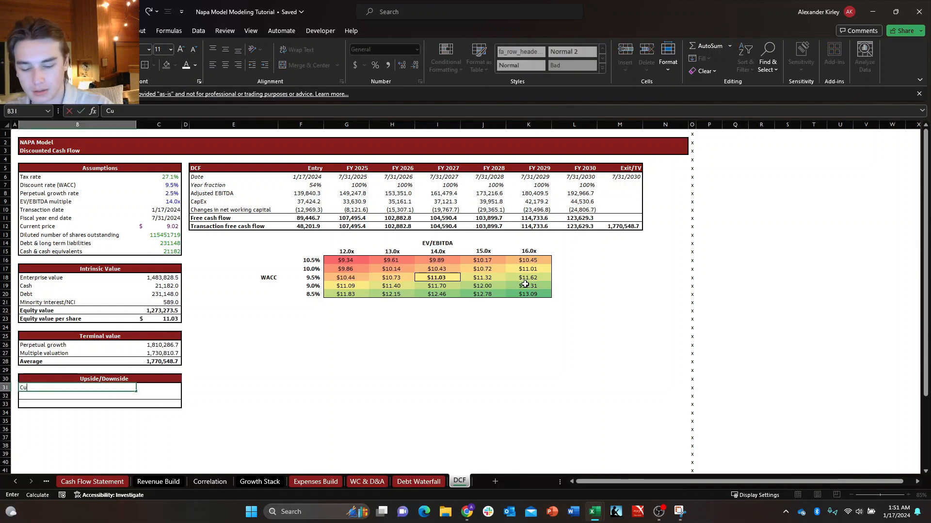
pyautogui.write('rrent share price')
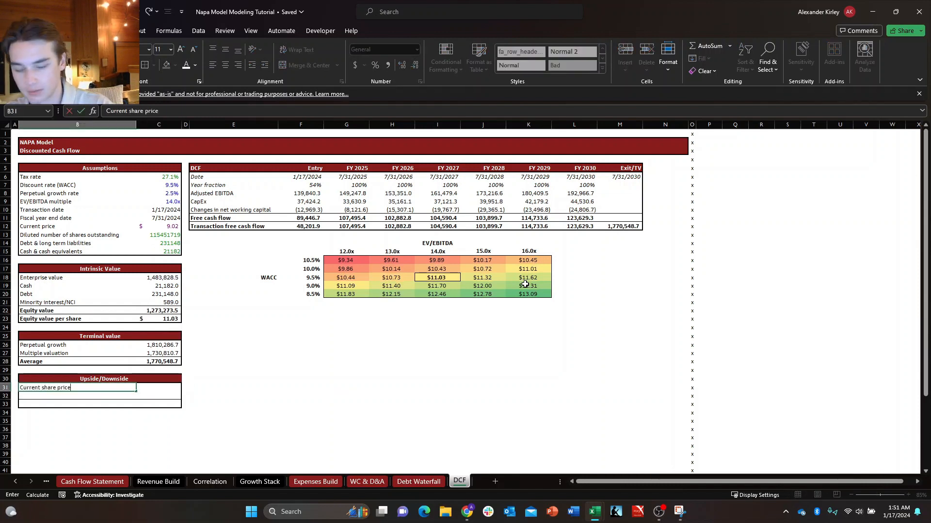
pyautogui.press('Return')
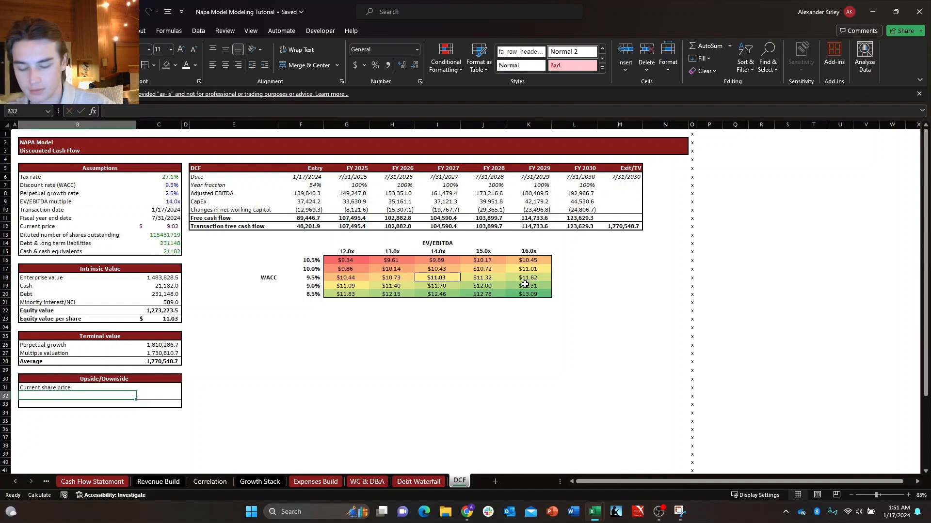
pyautogui.press('Return')
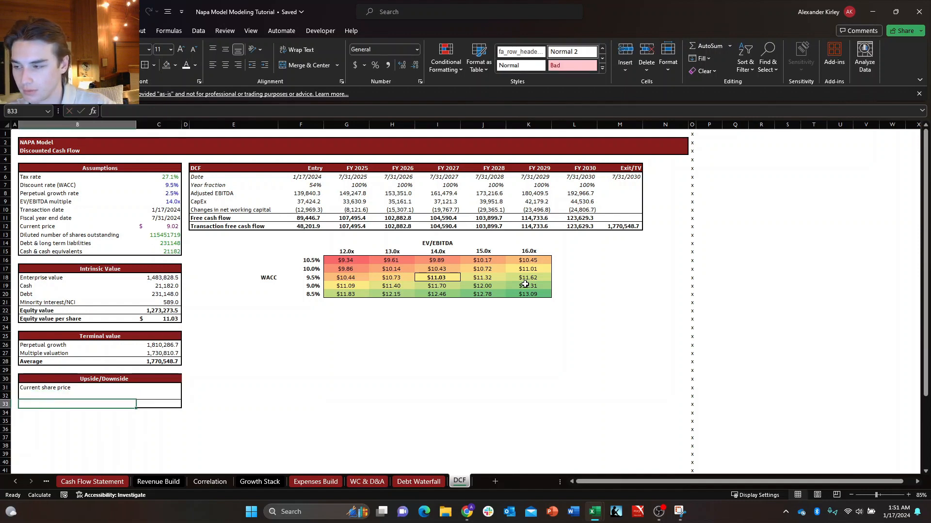
pyautogui.press('Up')
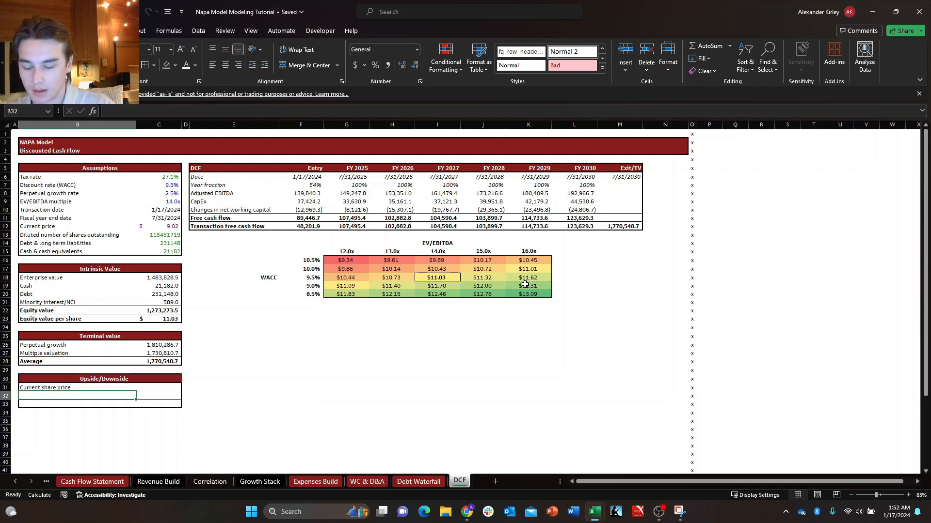
pyautogui.write('Price targ')
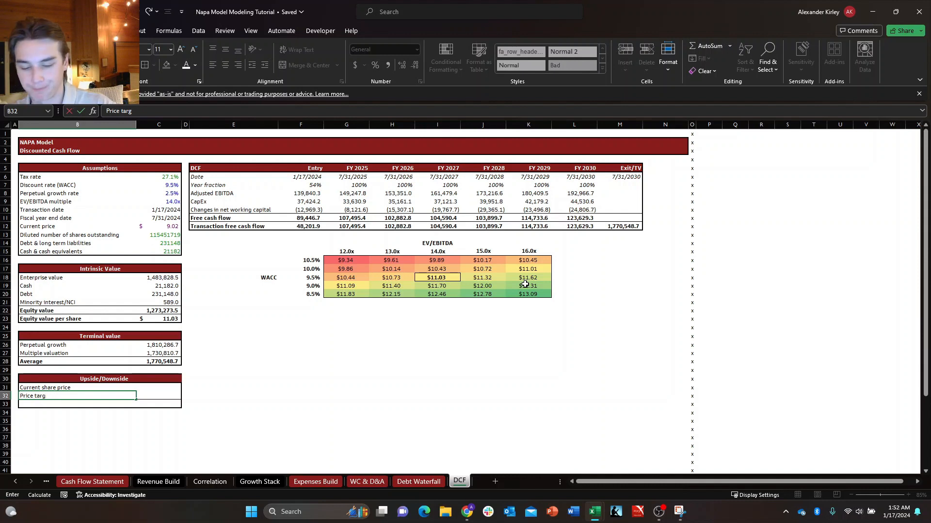
pyautogui.write('et')
pyautogui.hotkey('ctrl', 'Return')
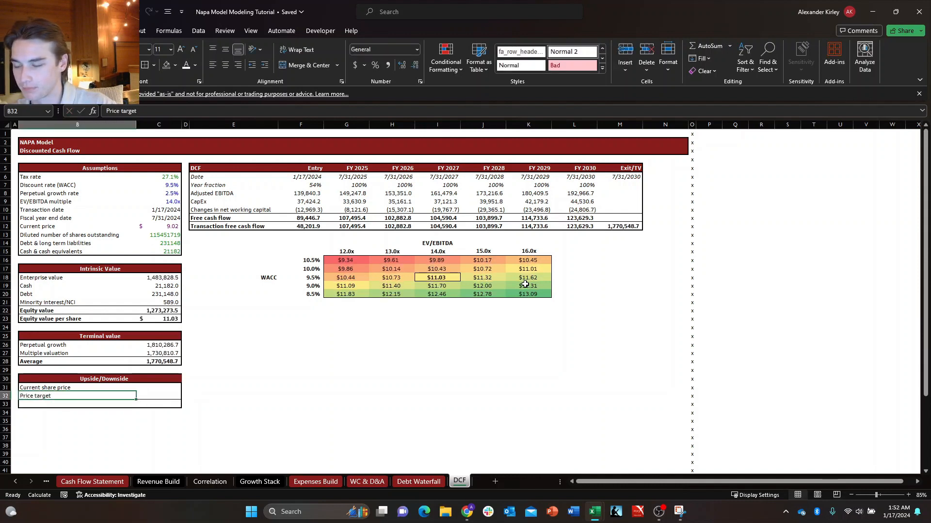
# Link the current share price in C31 to the Current price assumption in C12 and show it with two decimals.
pyautogui.press('Up')
pyautogui.press('Right')
pyautogui.write('+')
pyautogui.press('Up')
pyautogui.press('Up')
pyautogui.press('Up')
pyautogui.press('Up')
pyautogui.press('Up')
pyautogui.press('Up')
pyautogui.press('Up')
pyautogui.press('Up')
pyautogui.press('Up')
pyautogui.press('Up')
pyautogui.press('Up')
pyautogui.press('Up')
pyautogui.press('Up')
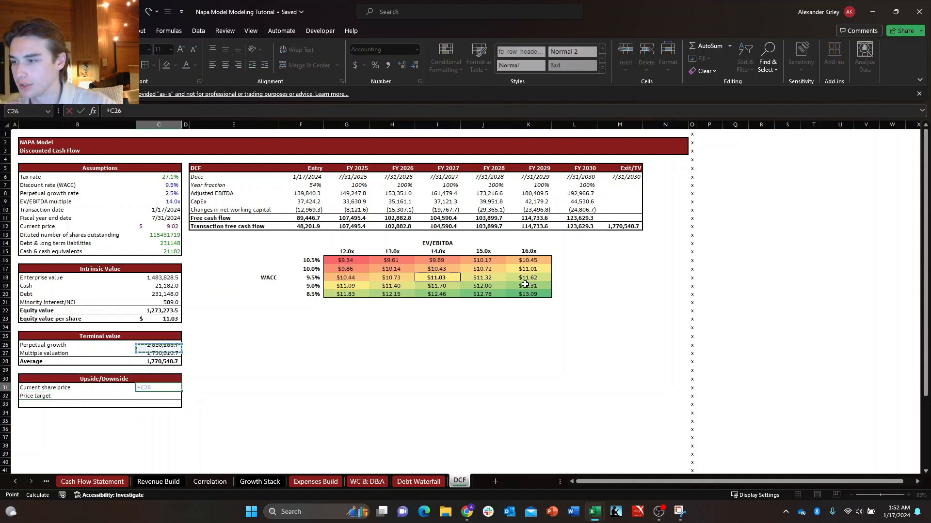
pyautogui.press('Up')
pyautogui.press('Up')
pyautogui.press('Up')
pyautogui.press('Up')
pyautogui.press('Up')
pyautogui.press('Up')
pyautogui.press('Return')
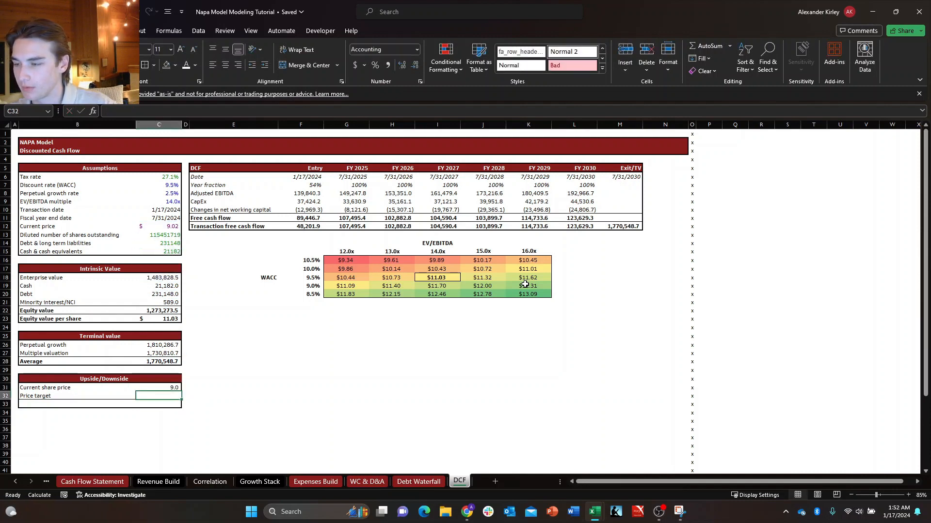
pyautogui.press('Up')
pyautogui.press('Down')
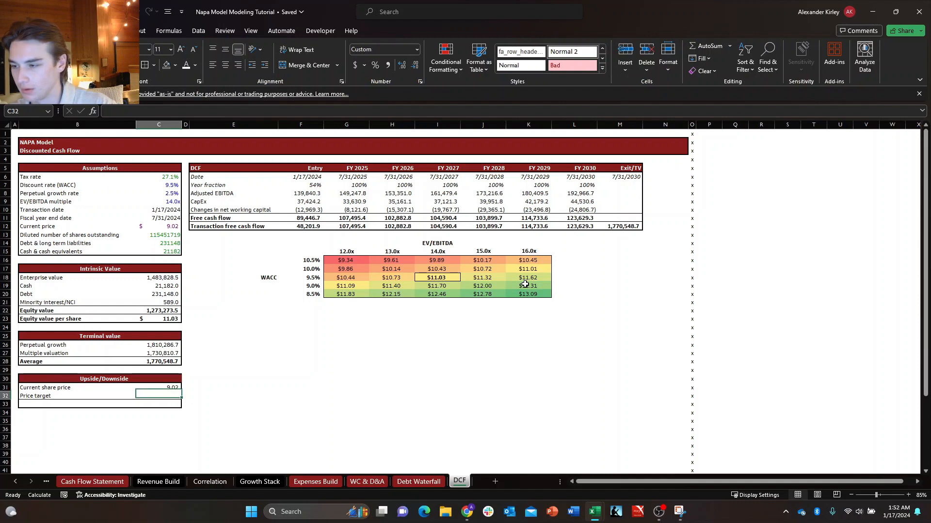
# Link the price target in C32 to the equity value per share in C23.
pyautogui.write('+')
pyautogui.press('Up')
pyautogui.press('Up')
pyautogui.press('Up')
pyautogui.press('Up')
pyautogui.press('Up')
pyautogui.press('Up')
pyautogui.press('Up')
pyautogui.press('Up')
pyautogui.press('Up')
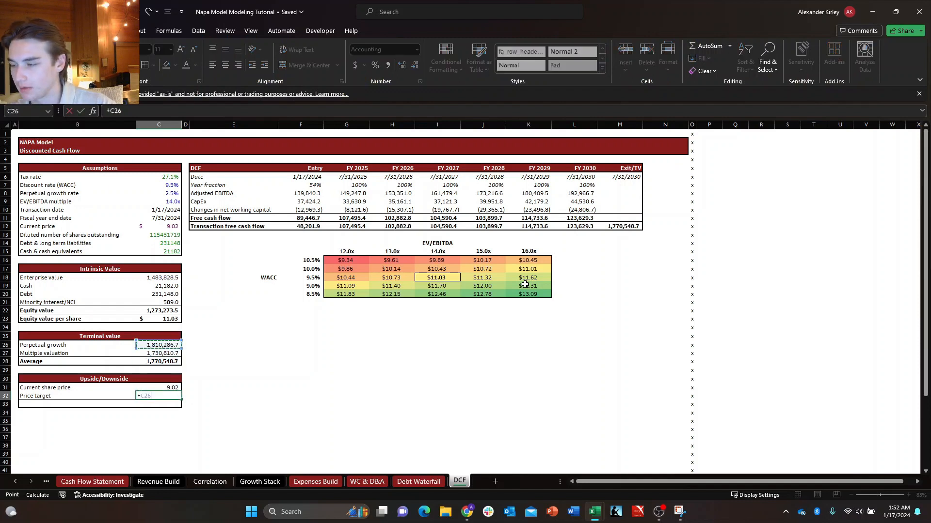
pyautogui.press('Return')
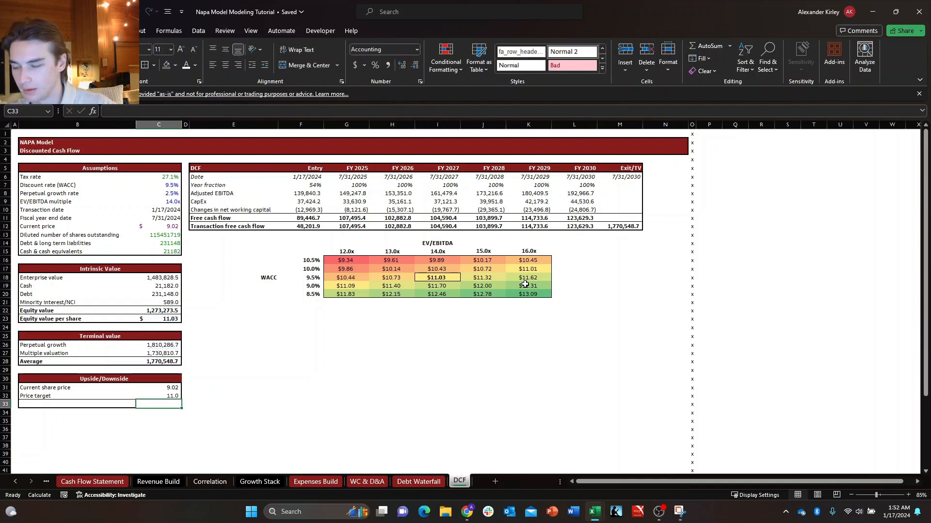
pyautogui.press('Left')
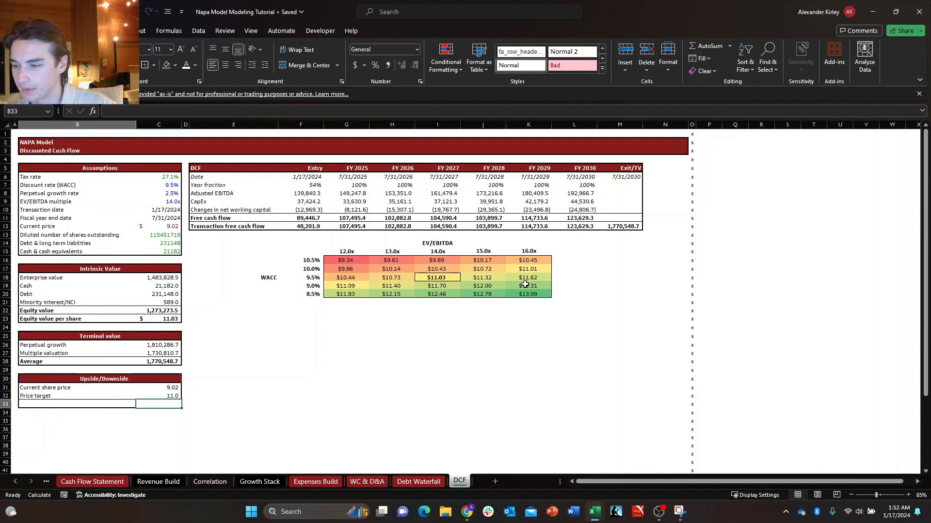
# Label the last row of the Upside/Downside block "Upside/(Downside)" in B33.
pyautogui.press('Right')
pyautogui.press('Left')
pyautogui.press('Down')
pyautogui.press('Up')
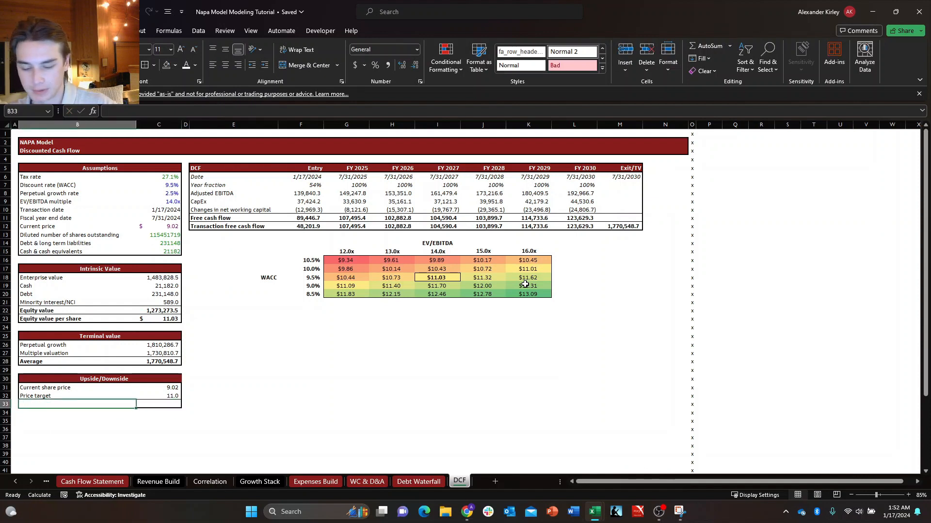
pyautogui.press('Down')
pyautogui.press('Right')
pyautogui.press('Up')
pyautogui.press('Left')
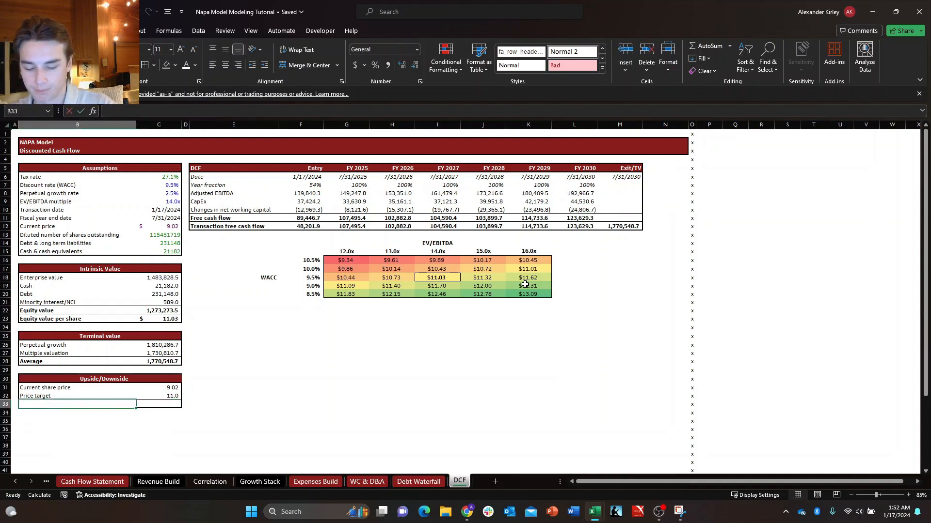
pyautogui.write('Upside/(Downside')
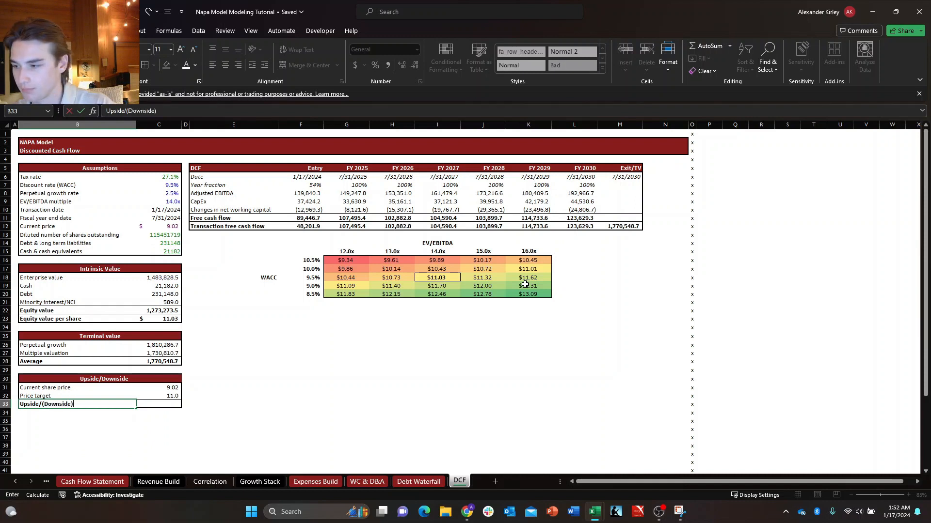
pyautogui.press('Tab')
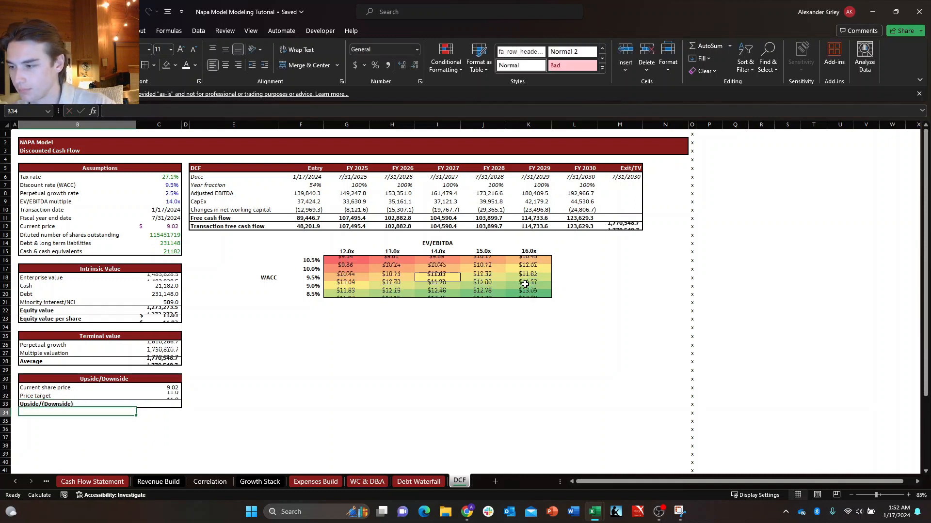
# Calculate the upside in C33 as price target minus current share price, divided by current share price: (C32-C31)/C31.
pyautogui.write('+')
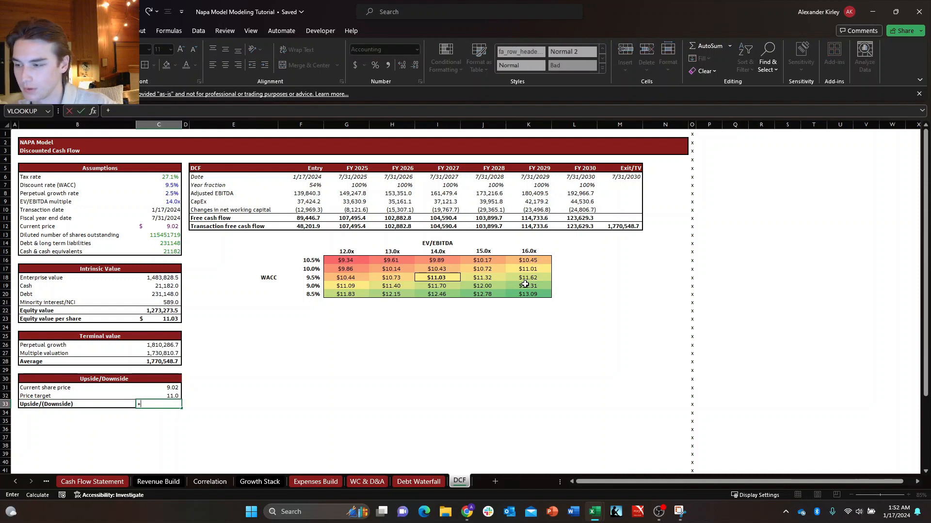
pyautogui.press('Escape')
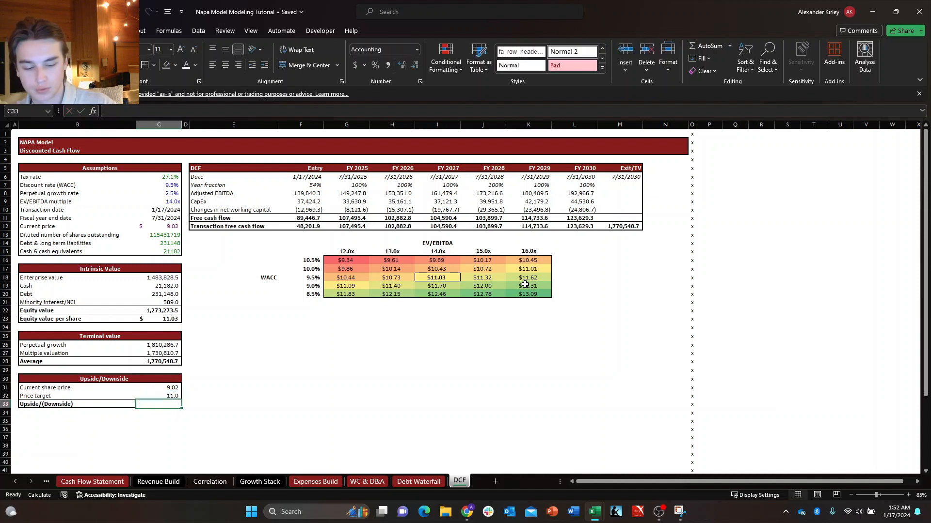
pyautogui.write('+(')
pyautogui.press('Up')
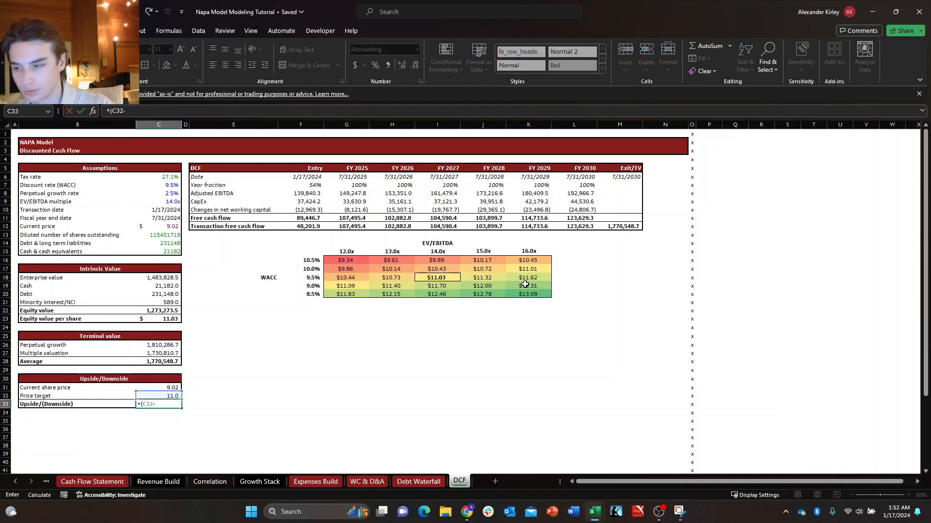
pyautogui.write('-')
pyautogui.press('Up')
pyautogui.press('Up')
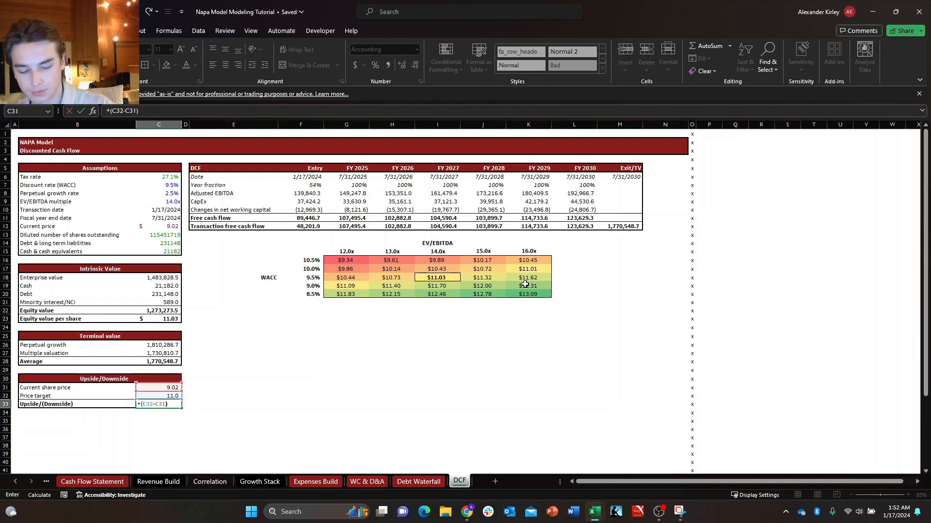
pyautogui.write(')/')
pyautogui.press('Up')
pyautogui.press('Up')
pyautogui.hotkey('ctrl', 'Return')
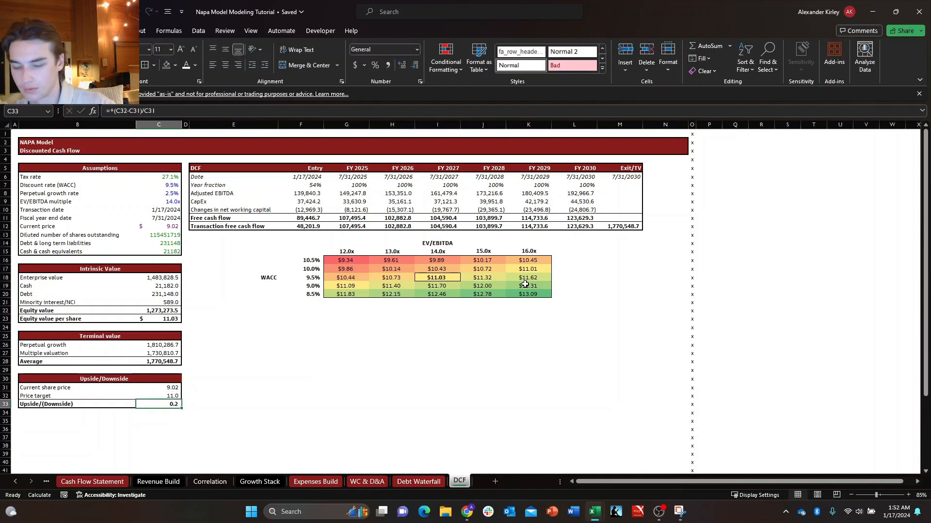
# Format the Upside/(Downside) result in C33 as a percentage with one decimal.
pyautogui.hotkey('ctrl', 'shift', '5')
pyautogui.hotkey('alt', 'h')
pyautogui.press('0')
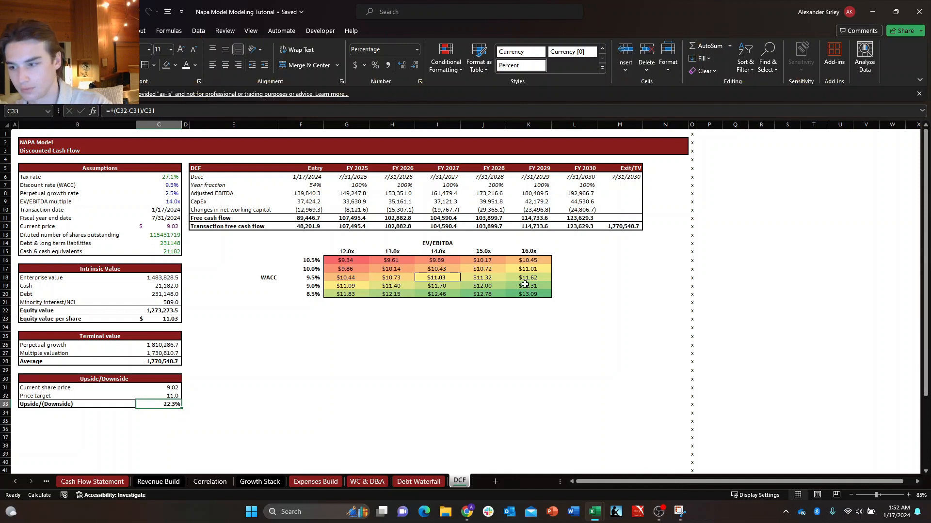
pyautogui.press('Down')
pyautogui.press('Up')
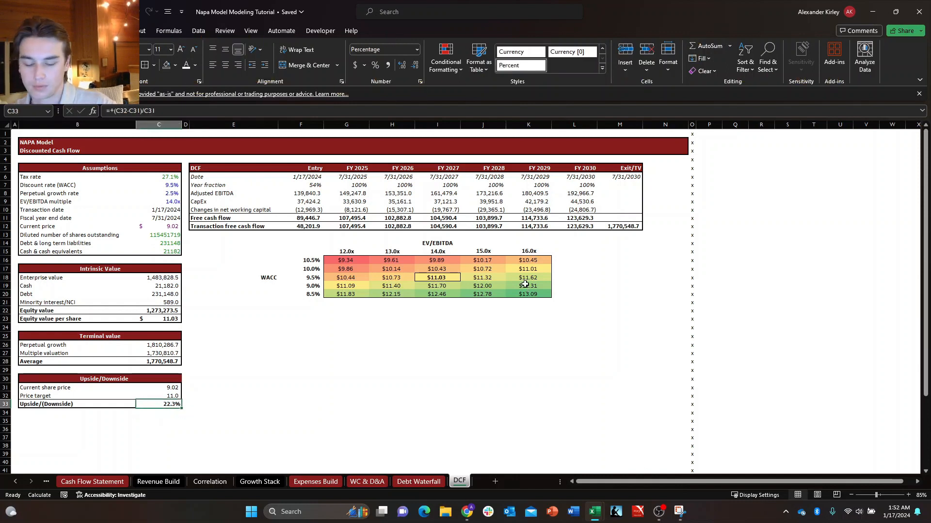
pyautogui.press('Down')
pyautogui.press('Right')
pyautogui.press('Up')
pyautogui.press('Left')
pyautogui.press('Down')
pyautogui.press('Right')
pyautogui.press('Up')
pyautogui.press('Left')
pyautogui.press('Left')
pyautogui.press('Left')
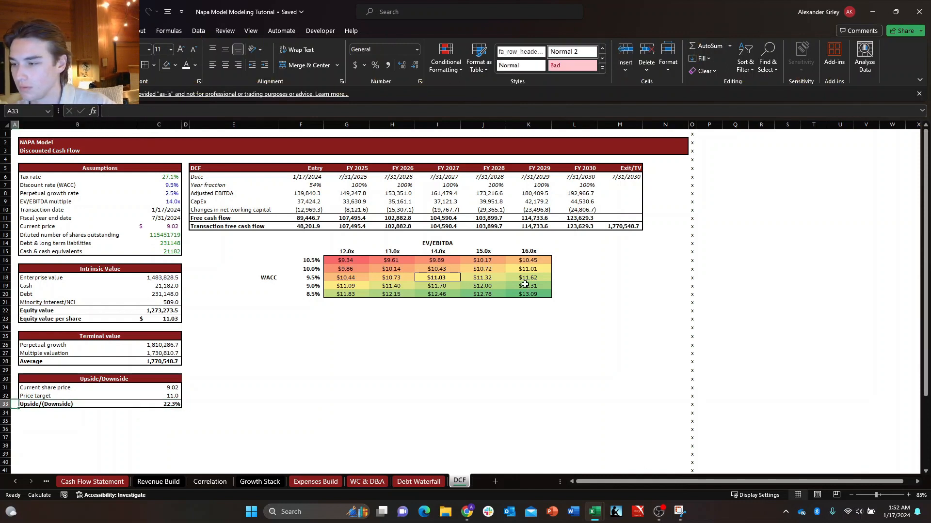
pyautogui.press('Right')
pyautogui.press('Right')
pyautogui.press('Right')
pyautogui.press('Right')
pyautogui.press('Right')
pyautogui.press('Up')
pyautogui.press('Up')
pyautogui.press('Up')
pyautogui.press('Up')
pyautogui.press('Left')
pyautogui.press('Down')
pyautogui.press('Left')
pyautogui.press('Down')
pyautogui.press('Down')
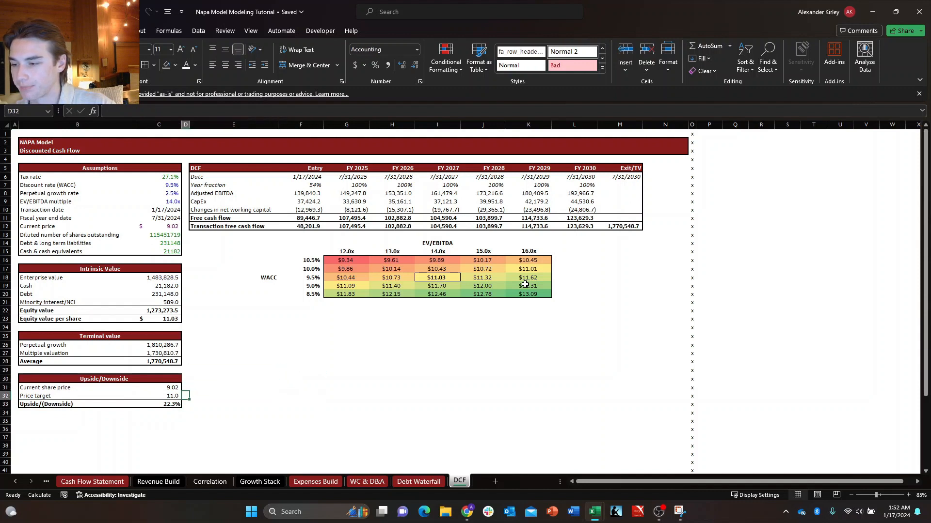
pyautogui.press('Down')
pyautogui.press('Right')
pyautogui.press('Right')
pyautogui.press('Up')
pyautogui.press('Up')
pyautogui.press('Up')
pyautogui.press('Right')
# Copy the WACC label and its rate column E16:F20 and paste them at E22 below the sensitivity table.
pyautogui.press('Left')
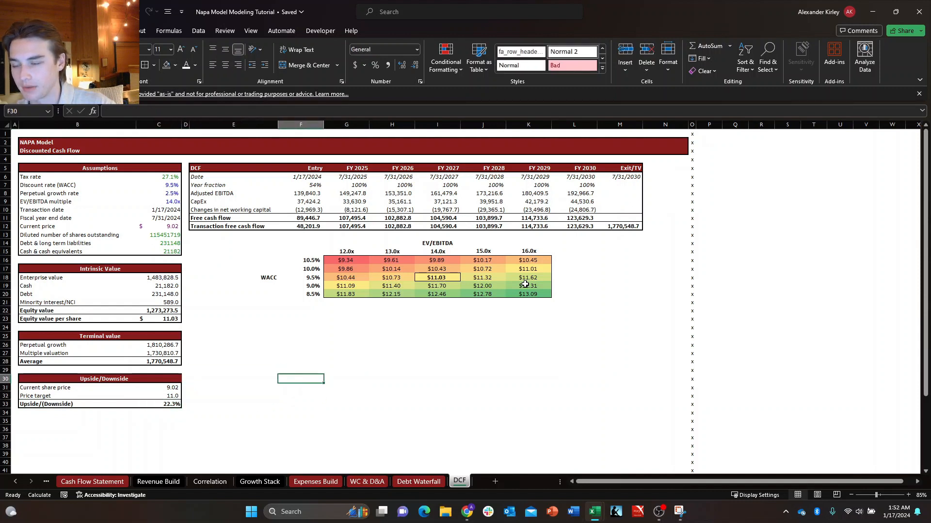
pyautogui.hotkey('ctrl', 'Up')
pyautogui.hotkey('ctrl', 'Up')
pyautogui.press('Down')
pyautogui.press('Left')
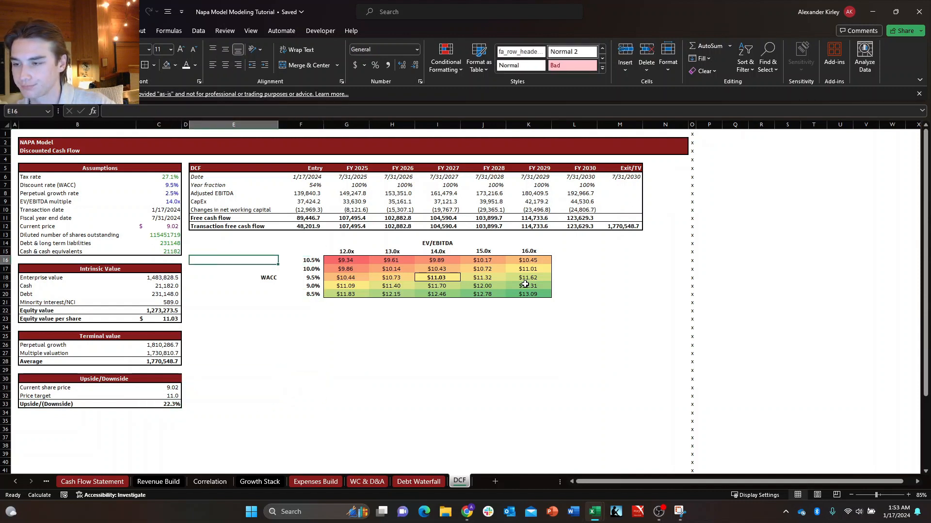
pyautogui.hotkey('shift', 'Down')
pyautogui.hotkey('shift', 'Down')
pyautogui.hotkey('shift', 'Down')
pyautogui.hotkey('shift', 'Down')
pyautogui.hotkey('shift', 'Right')
pyautogui.hotkey('ctrl', 'c')
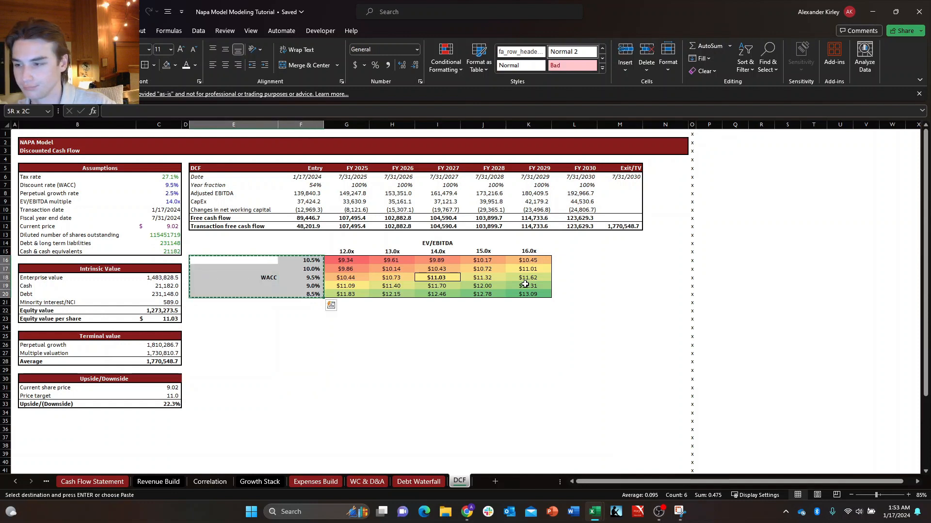
pyautogui.press('Down')
pyautogui.press('Down')
pyautogui.hotkey('ctrl', 'v')
pyautogui.press('Down')
pyautogui.press('Up')
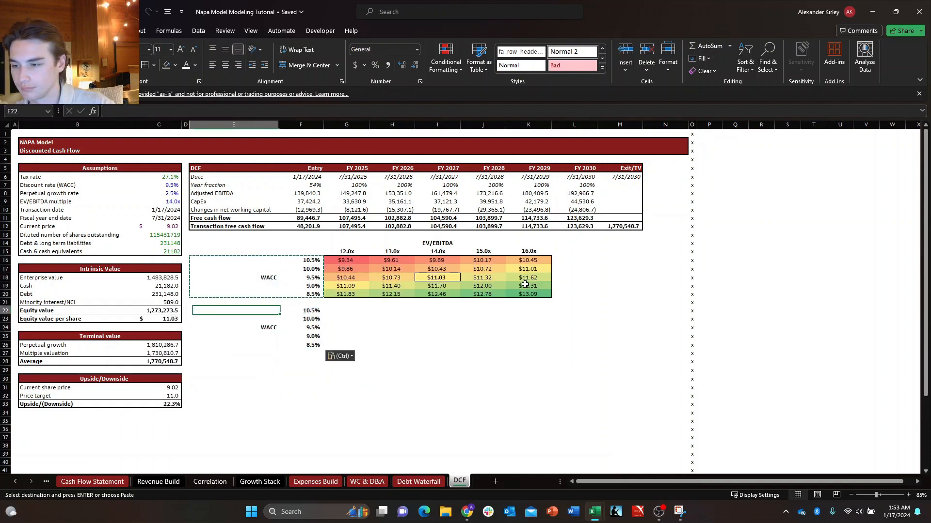
pyautogui.press('Escape')
# Copy the EV/EBITDA heading and its multiples G14:K15 and paste them at G27.
pyautogui.press('Right')
pyautogui.press('Up')
pyautogui.press('Up')
pyautogui.press('Up')
pyautogui.press('Right')
pyautogui.press('Right')
pyautogui.press('Up')
pyautogui.press('Up')
pyautogui.press('Left')
pyautogui.press('Up')
pyautogui.press('Up')
pyautogui.press('Left')
pyautogui.press('Up')
pyautogui.press('Right')
pyautogui.hotkey('shift', 'Down')
pyautogui.hotkey('shift', 'Right')
pyautogui.hotkey('shift', 'Right')
pyautogui.hotkey('shift', 'Right')
pyautogui.hotkey('shift', 'Right')
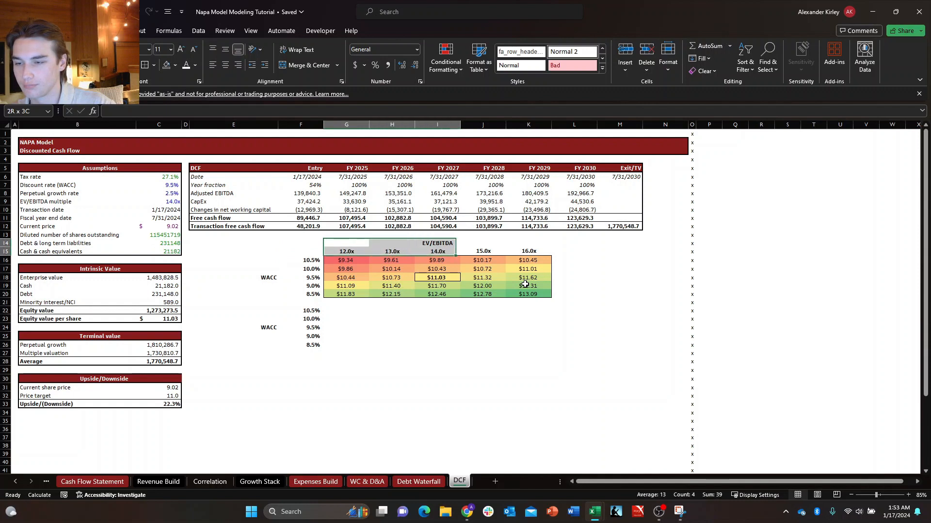
pyautogui.hotkey('ctrl', 'c')
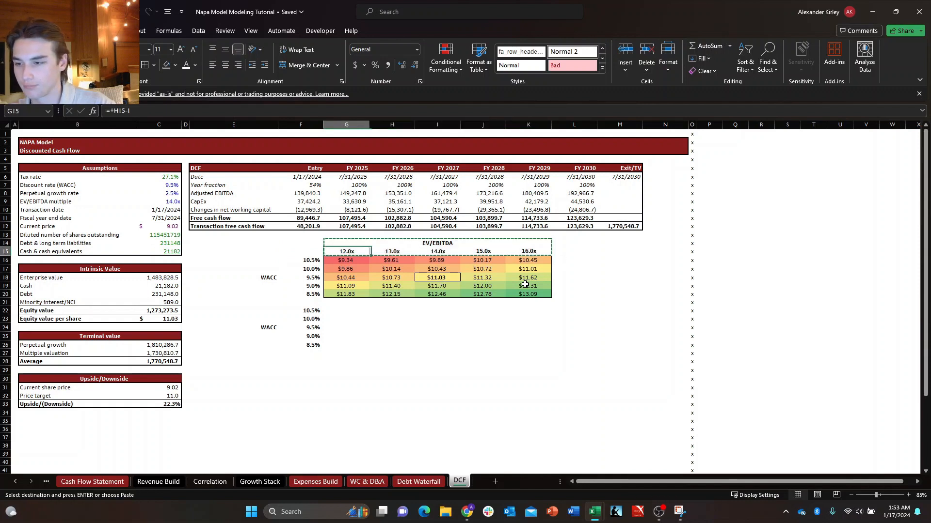
pyautogui.press('Down')
pyautogui.press('Down')
pyautogui.press('Down')
pyautogui.press('Down')
pyautogui.press('Down')
pyautogui.press('Down')
pyautogui.press('Down')
pyautogui.press('Down')
pyautogui.press('Down')
pyautogui.press('Down')
pyautogui.press('Down')
pyautogui.press('Down')
pyautogui.press('Down')
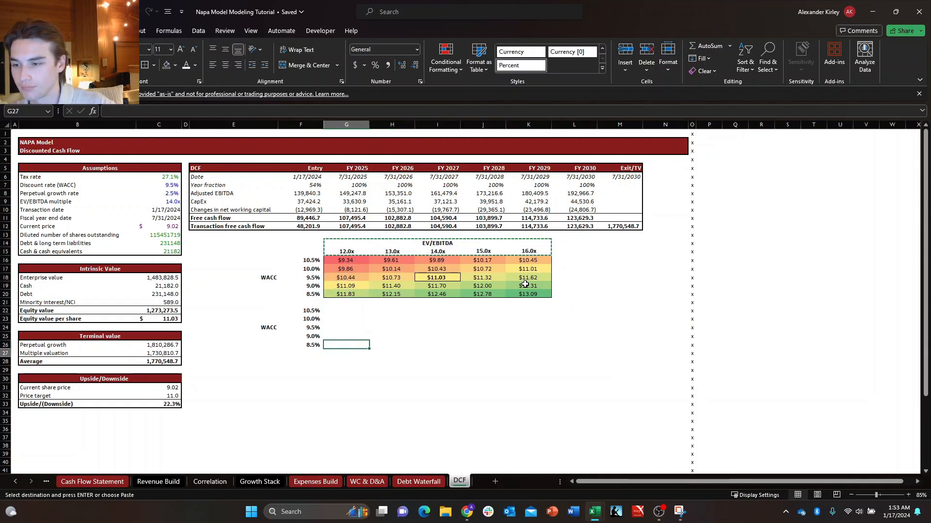
pyautogui.hotkey('ctrl', 'v')
pyautogui.press('Down')
pyautogui.press('Right')
pyautogui.press('Escape')
# Copy the WACC label and rates E22:F26 to E29 so they sit below the pasted EV/EBITDA header.
pyautogui.press('Left')
pyautogui.press('Left')
pyautogui.press('Left')
pyautogui.press('Up')
pyautogui.press('Up')
pyautogui.press('Up')
pyautogui.press('Up')
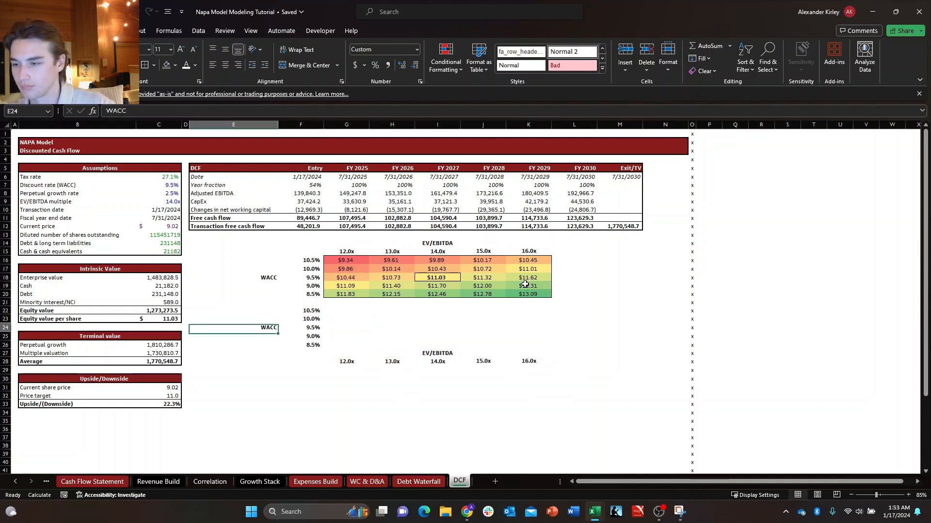
pyautogui.press('Up')
pyautogui.press('Right')
pyautogui.press('Up')
pyautogui.press('Left')
pyautogui.hotkey('shift', 'Down')
pyautogui.hotkey('shift', 'Down')
pyautogui.hotkey('shift', 'Down')
pyautogui.hotkey('shift', 'Down')
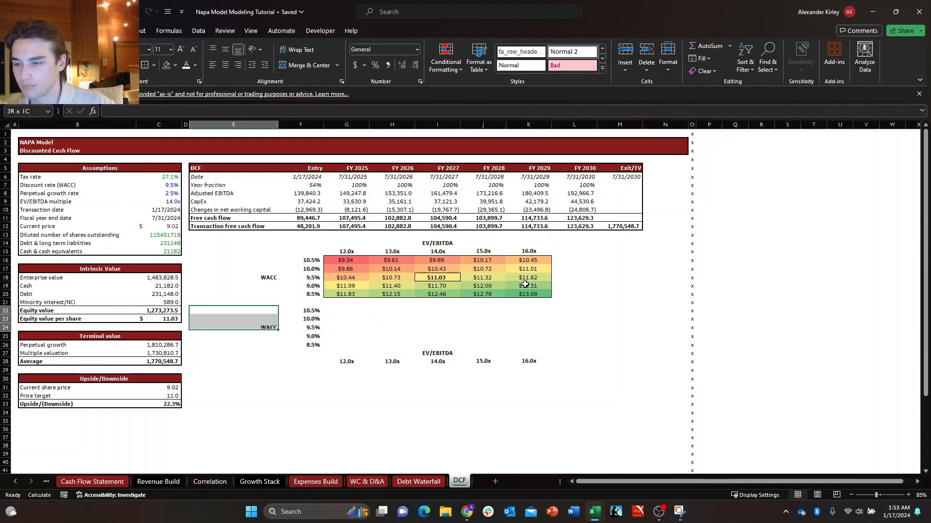
pyautogui.hotkey('shift', 'Right')
pyautogui.hotkey('ctrl', 'c')
pyautogui.press('Down')
pyautogui.press('Down')
pyautogui.press('Down')
pyautogui.press('Down')
pyautogui.press('Down')
pyautogui.press('Down')
pyautogui.press('Down')
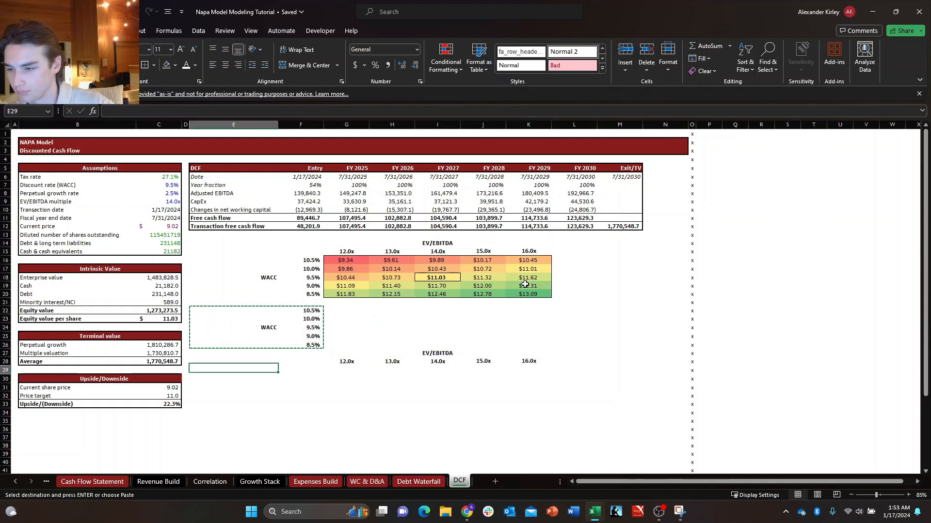
pyautogui.press('Return')
# Clear the surplus WACC label and rates in E22:F26.
pyautogui.press('Up')
pyautogui.press('Up')
pyautogui.press('Up')
pyautogui.press('Up')
pyautogui.press('Up')
pyautogui.press('Up')
pyautogui.press('Up')
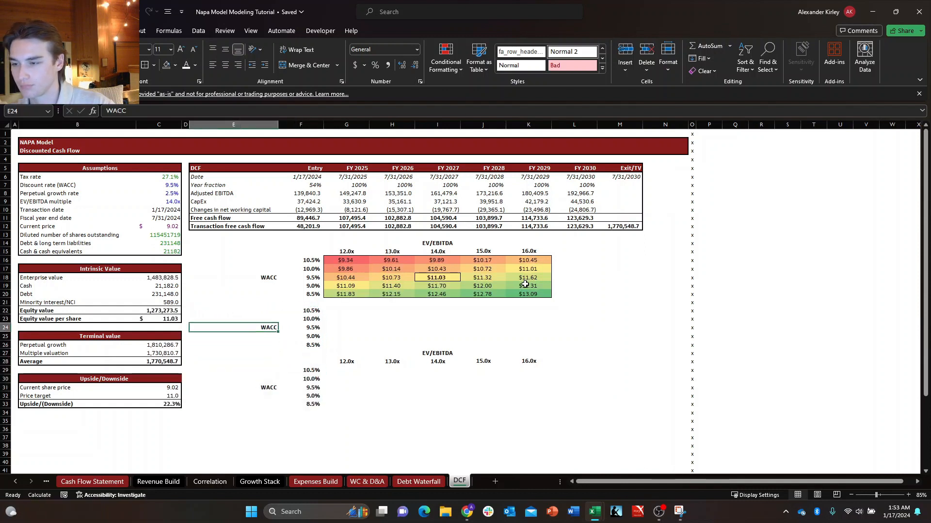
pyautogui.hotkey('shift', 'Right')
pyautogui.hotkey('shift', 'Down')
pyautogui.hotkey('shift', 'Down')
pyautogui.hotkey('shift', 'Down')
pyautogui.hotkey('shift', 'Down')
pyautogui.press('Delete')
# Move the assembled WACC and EV/EBITDA axis block E26:K33 up to start at E22.
pyautogui.press('Down')
pyautogui.press('Down')
pyautogui.press('Down')
pyautogui.press('Down')
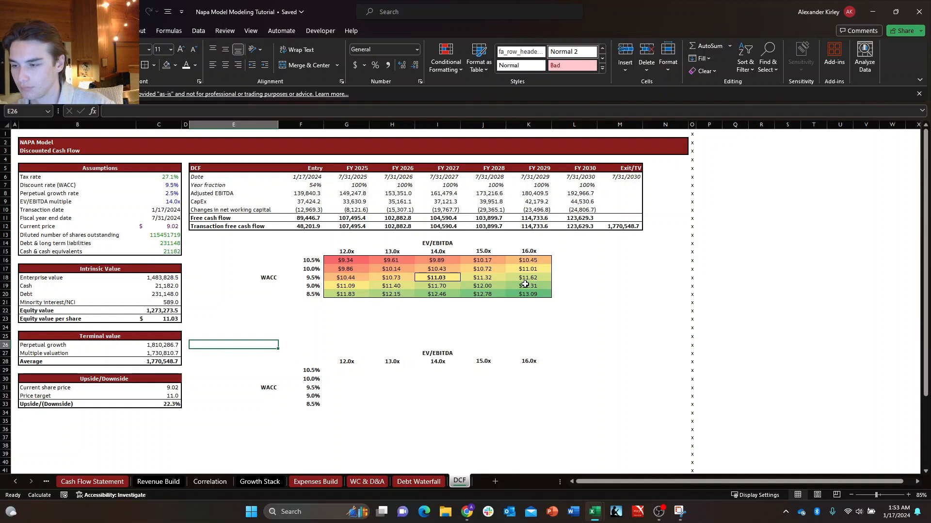
pyautogui.hotkey('shift', 'Down')
pyautogui.hotkey('shift', 'Down')
pyautogui.hotkey('shift', 'Down')
pyautogui.hotkey('shift', 'Down')
pyautogui.hotkey('shift', 'Down')
pyautogui.hotkey('shift', 'Down')
pyautogui.hotkey('shift', 'Down')
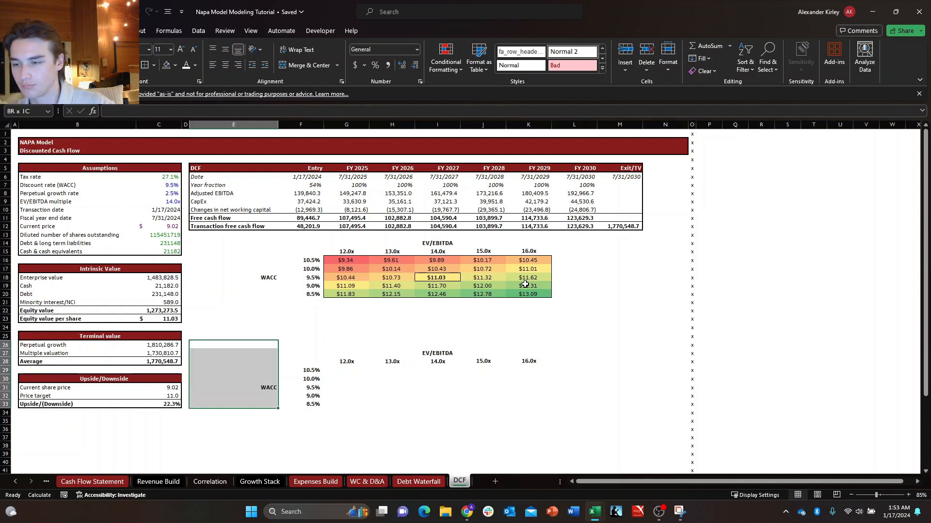
pyautogui.hotkey('shift', 'Right')
pyautogui.hotkey('shift', 'Right')
pyautogui.hotkey('shift', 'Right')
pyautogui.hotkey('shift', 'Right')
pyautogui.hotkey('shift', 'Right')
pyautogui.hotkey('shift', 'Right')
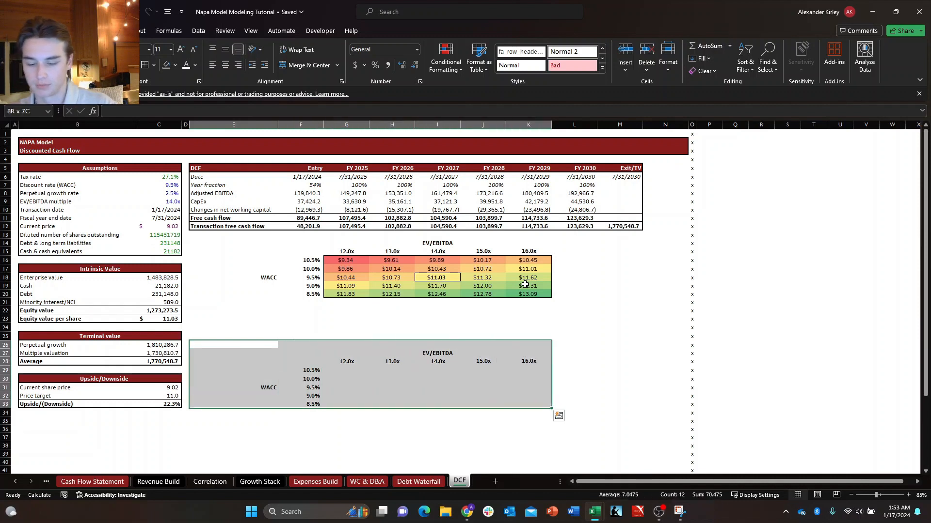
pyautogui.hotkey('ctrl', 'c')
pyautogui.press('Up')
pyautogui.press('Up')
pyautogui.press('Up')
pyautogui.press('Up')
pyautogui.press('Up')
pyautogui.press('Up')
pyautogui.press('Up')
pyautogui.press('Up')
pyautogui.press('Up')
pyautogui.press('Down')
pyautogui.press('Down')
pyautogui.press('Down')
pyautogui.press('Down')
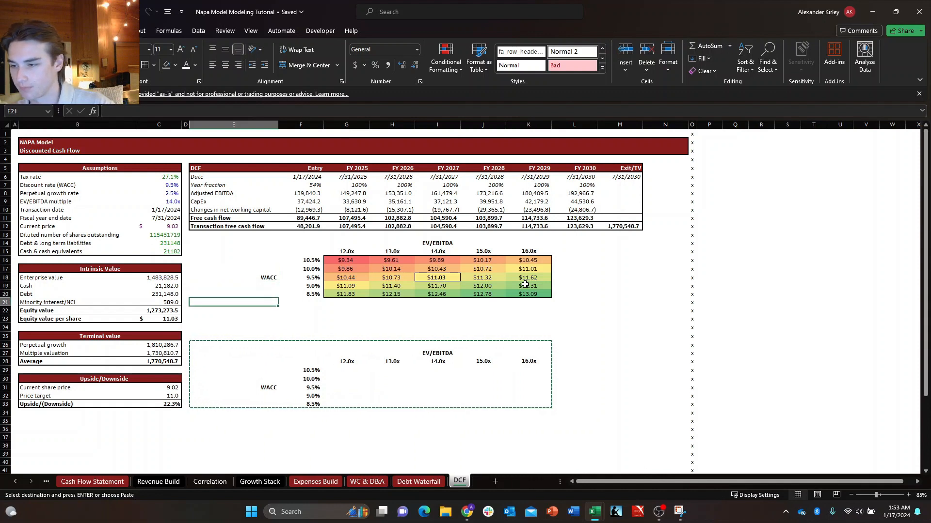
pyautogui.press('Down')
pyautogui.press('Return')
# Link the second sensitivity table's corner cell F24 to the Upside/(Downside) percentage in C33.
pyautogui.press('Down')
pyautogui.press('Down')
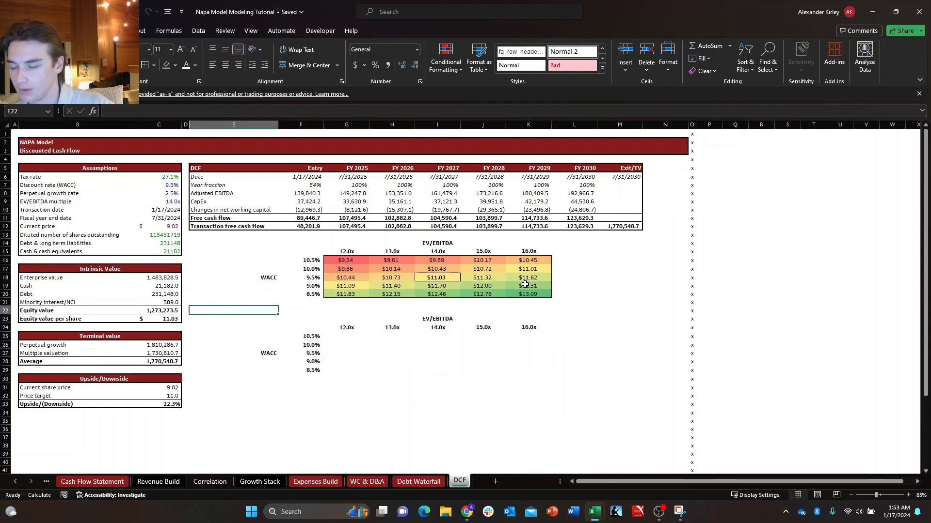
pyautogui.press('Right')
pyautogui.press('Right')
pyautogui.press('Left')
pyautogui.write('+')
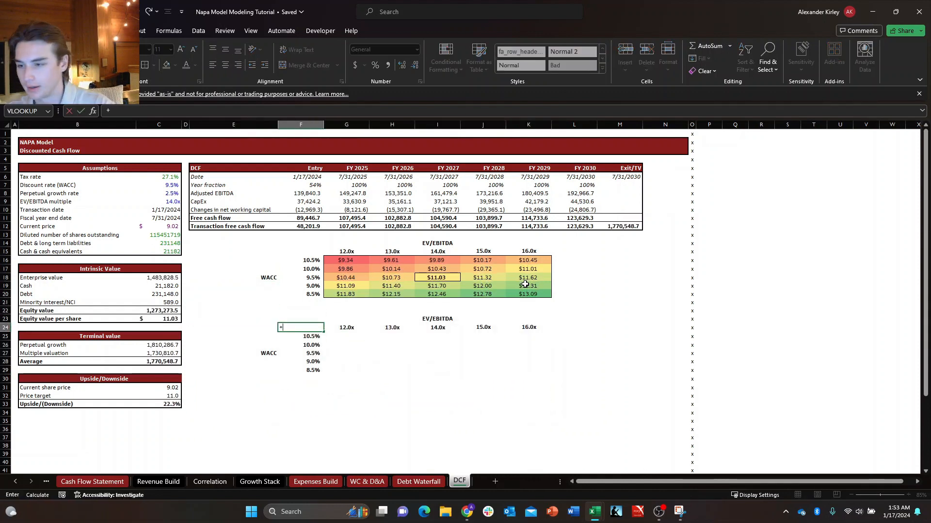
pyautogui.press('Left')
pyautogui.press('Left')
pyautogui.press('Left')
pyautogui.press('Down')
pyautogui.press('Down')
pyautogui.press('Down')
pyautogui.press('Down')
pyautogui.press('Down')
pyautogui.press('Down')
pyautogui.press('Down')
pyautogui.press('Down')
pyautogui.press('Down')
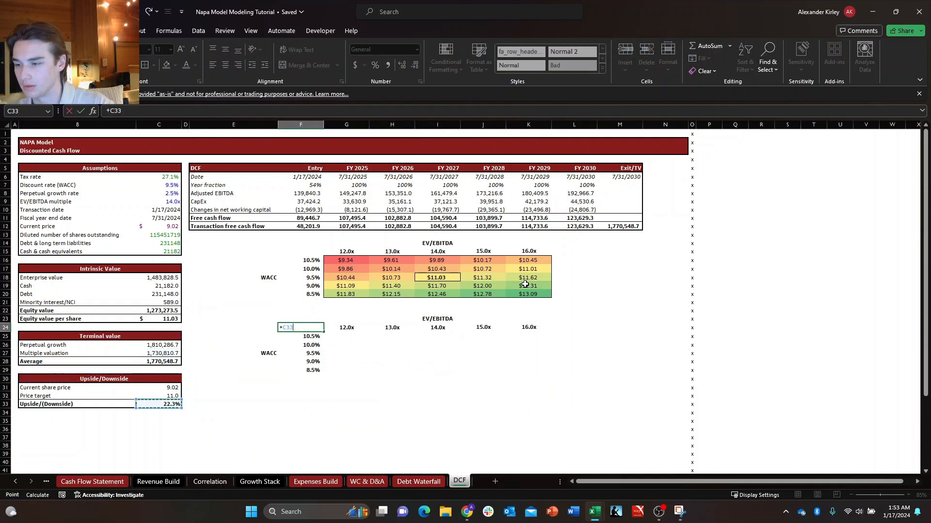
pyautogui.press('Return')
pyautogui.press('Up')
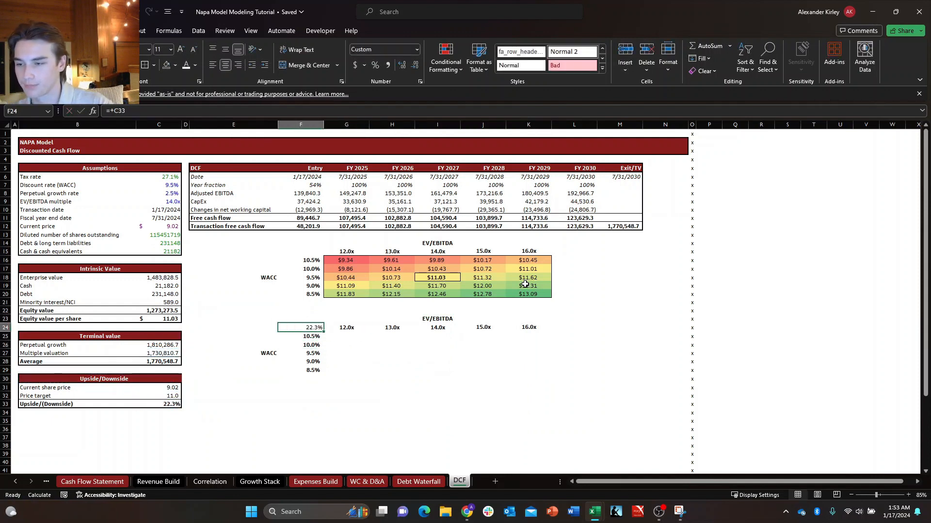
# Create a two-variable data table over F24:K29 with row input cell C9 and column input cell C7.
pyautogui.hotkey('shift', 'Down')
pyautogui.hotkey('shift', 'Down')
pyautogui.hotkey('shift', 'Down')
pyautogui.hotkey('shift', 'Down')
pyautogui.hotkey('shift', 'Down')
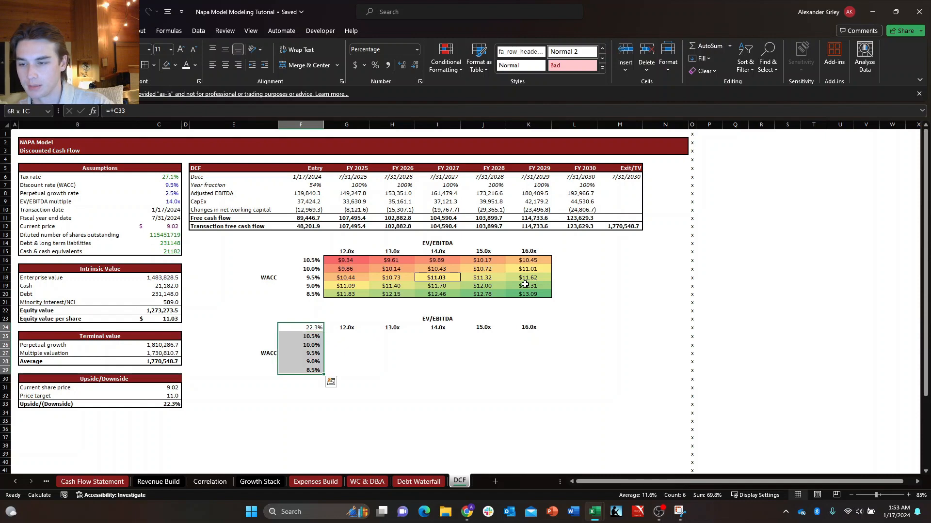
pyautogui.hotkey('shift', 'Right')
pyautogui.hotkey('shift', 'Right')
pyautogui.hotkey('shift', 'Right')
pyautogui.hotkey('shift', 'Right')
pyautogui.hotkey('shift', 'Right')
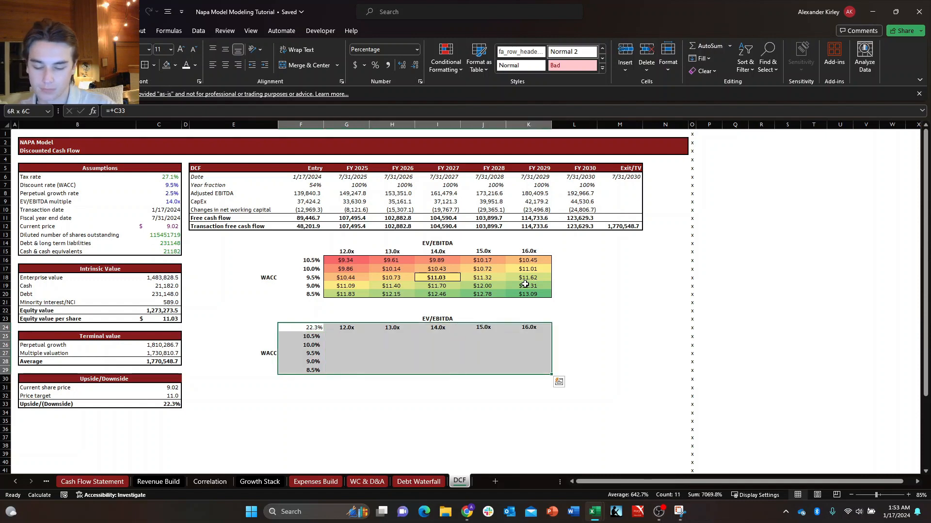
pyautogui.press('alt')
pyautogui.press('a')
pyautogui.press('w')
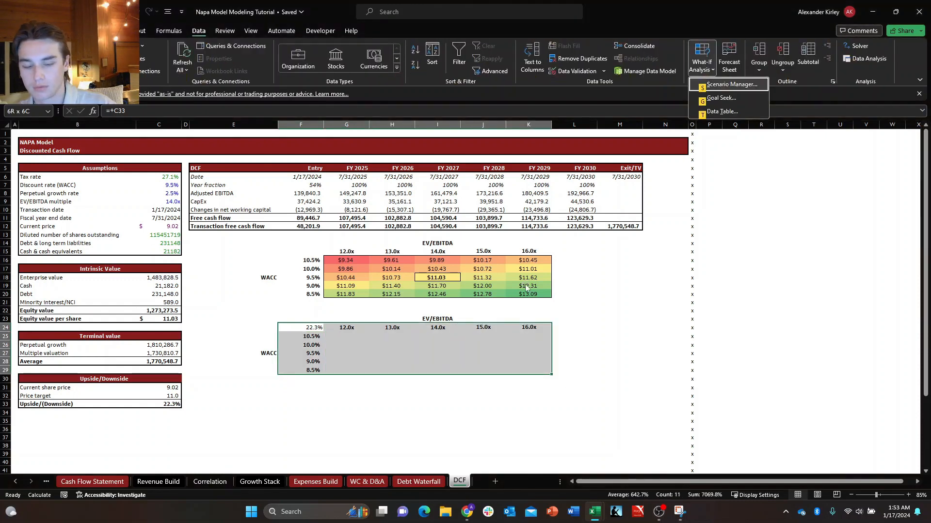
pyautogui.press('t')
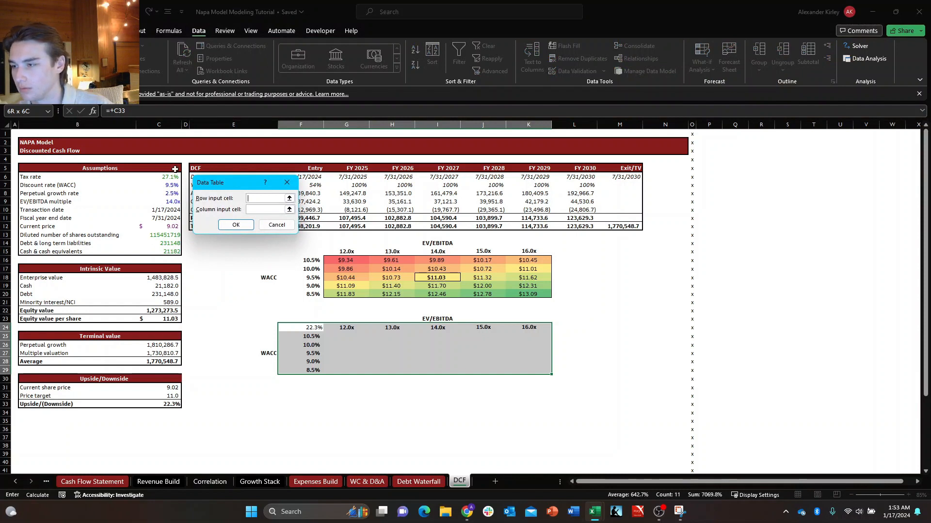
pyautogui.click(249, 210)
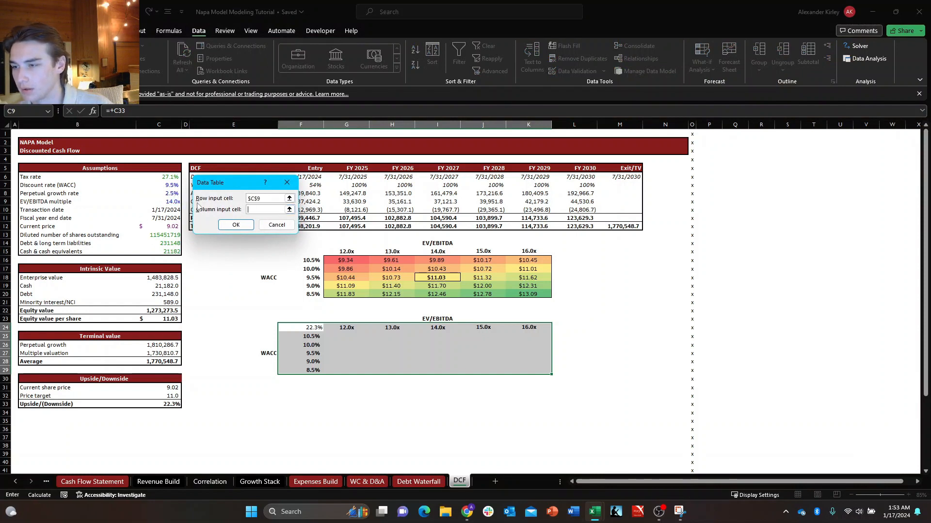
pyautogui.click(235, 224)
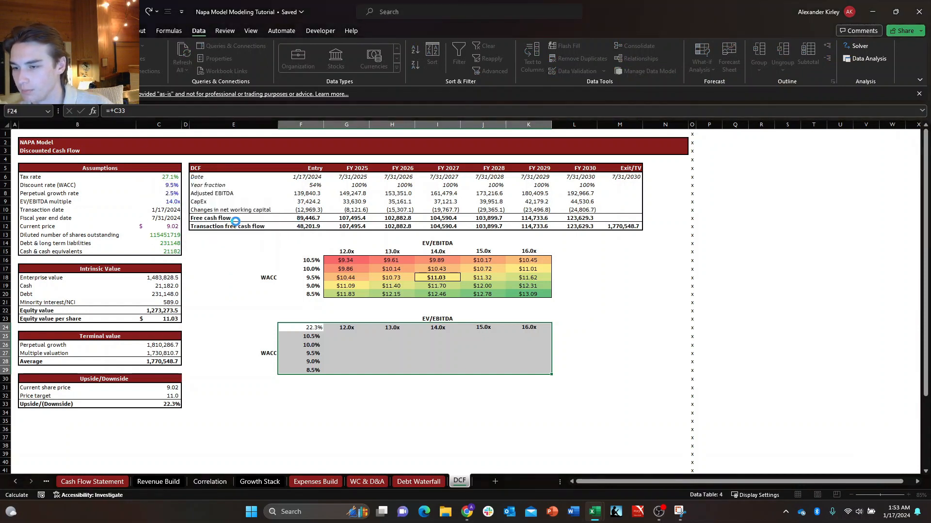
# Format the upside table results G25:K29 as whole percentages.
pyautogui.press('Down')
pyautogui.press('Right')
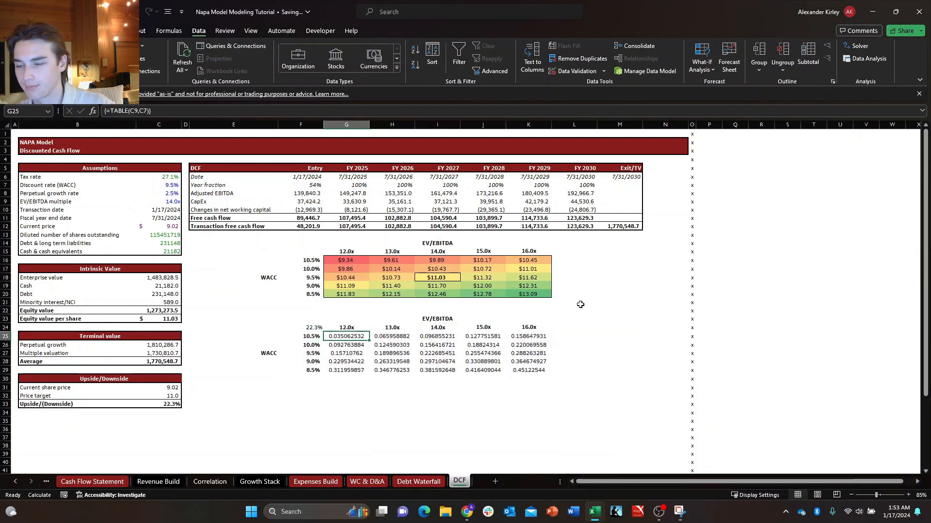
pyautogui.hotkey('ctrl', 'shift', 'Down')
pyautogui.hotkey('ctrl', 'shift', 'Right')
pyautogui.hotkey('alt', 'h')
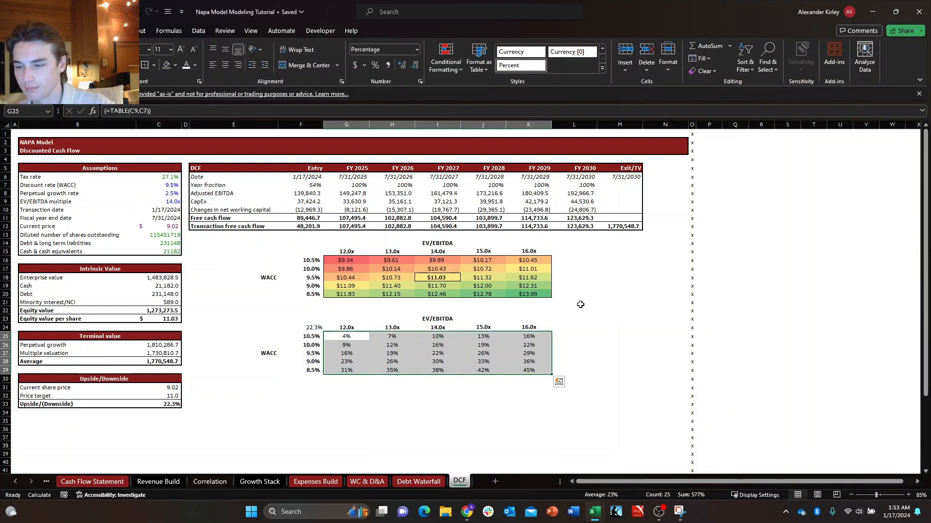
pyautogui.press('p')
pyautogui.hotkey('shift', 'BackSpace')
pyautogui.hotkey('ctrl', 'shift', 'Down')
pyautogui.hotkey('ctrl', 'shift', 'Right')
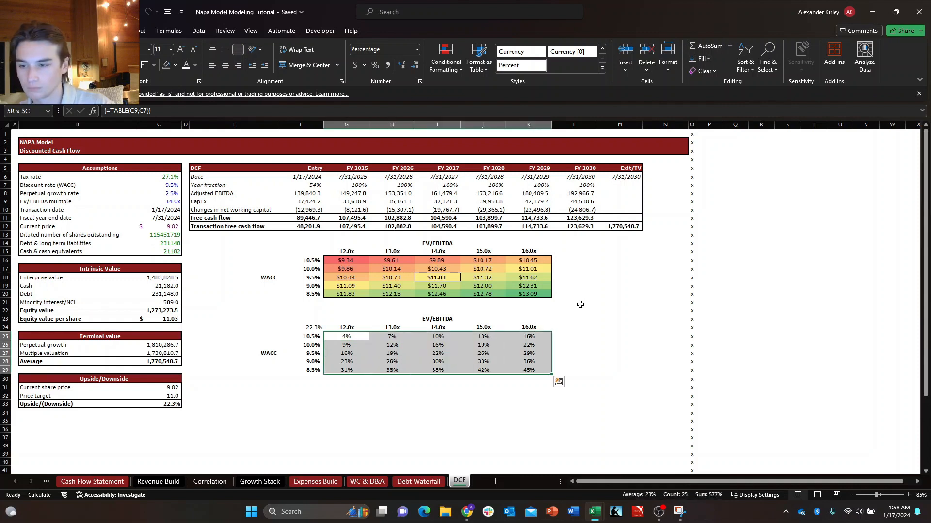
# Copy the share price table G16:K20 and paste only its formatting onto the upside results G25:K29.
pyautogui.press('Up')
pyautogui.press('Up')
pyautogui.press('Up')
pyautogui.press('Up')
pyautogui.press('Up')
pyautogui.press('Up')
pyautogui.press('Up')
pyautogui.press('Up')
pyautogui.press('Up')
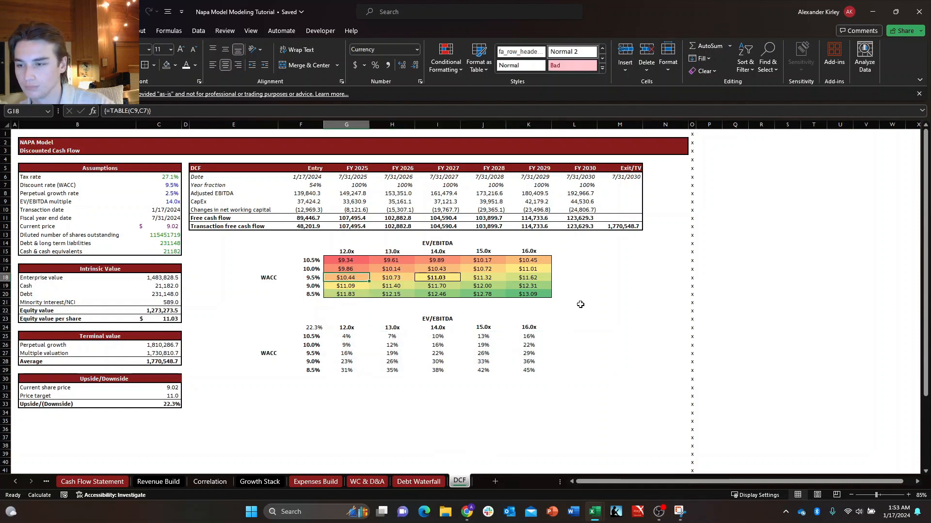
pyautogui.hotkey('ctrl', 'shift', 'Down')
pyautogui.hotkey('ctrl', 'shift', 'Right')
pyautogui.hotkey('ctrl', 'c')
pyautogui.press('Down')
pyautogui.press('Down')
pyautogui.press('Down')
pyautogui.press('Down')
pyautogui.press('Down')
pyautogui.press('Down')
pyautogui.press('Down')
pyautogui.press('Down')
pyautogui.press('Down')
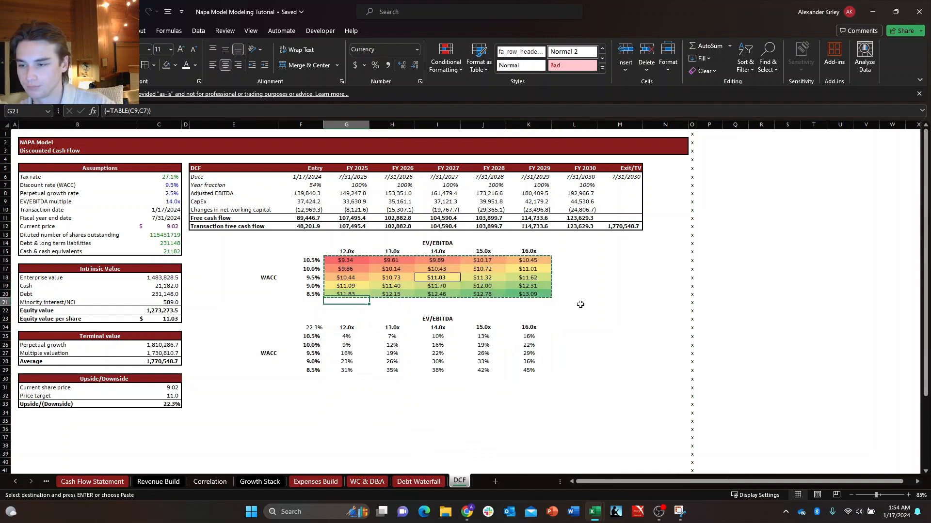
pyautogui.hotkey('ctrl', 'alt', 'v')
pyautogui.press('t')
pyautogui.press('Return')
pyautogui.press('Escape')
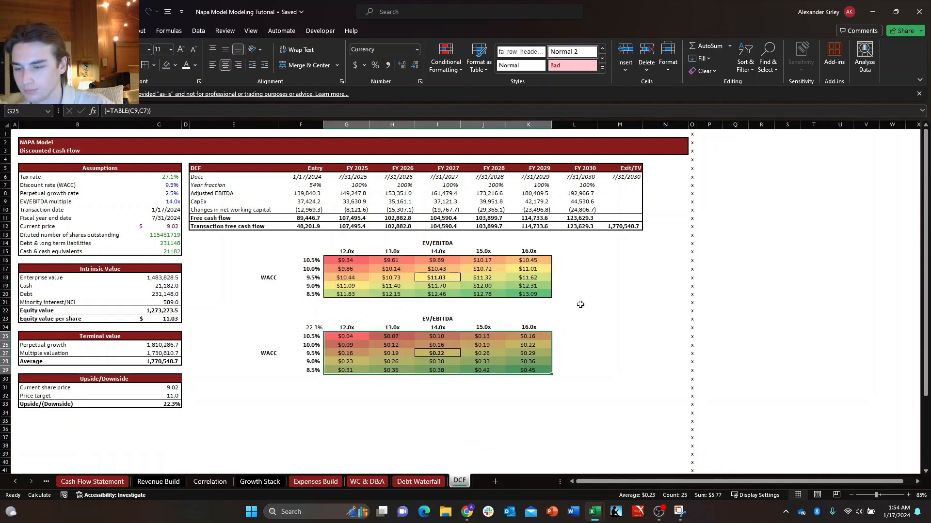
# Apply a custom percentage format with one decimal place to the upside results G25:K29.
pyautogui.press('Left')
pyautogui.press('Right')
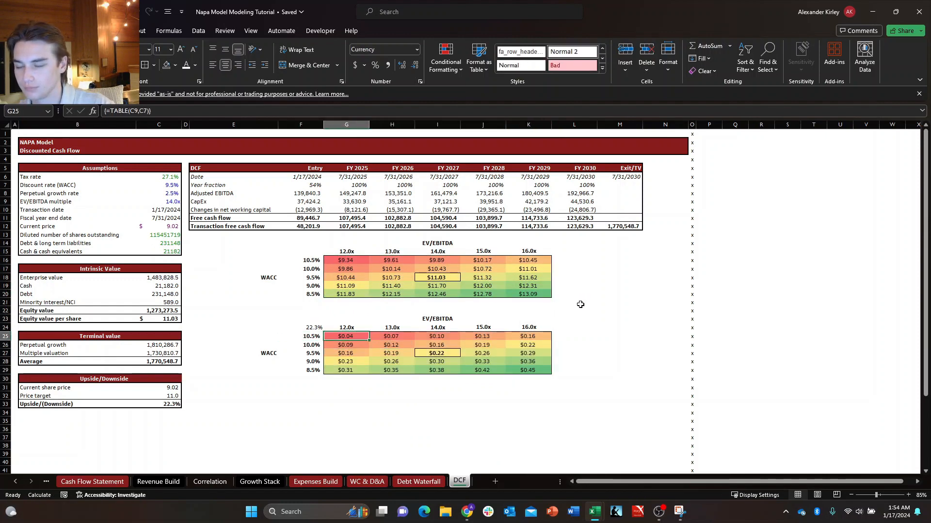
pyautogui.hotkey('ctrl', 'shift', 'Down')
pyautogui.hotkey('ctrl', 'shift', 'Right')
pyautogui.hotkey('ctrl', 'shift', '5')
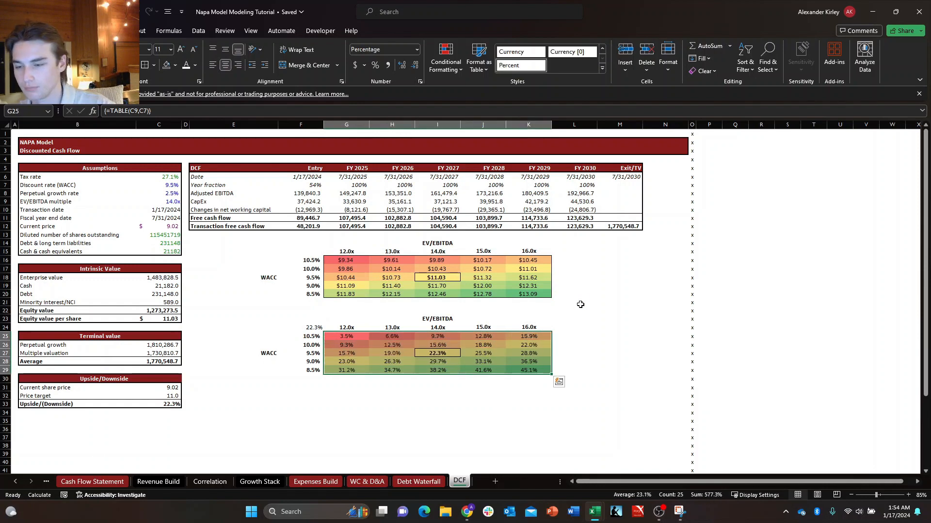
pyautogui.hotkey('ctrl', '1')
pyautogui.press('Down')
pyautogui.press('Down')
pyautogui.press('Down')
pyautogui.press('Down')
pyautogui.press('Down')
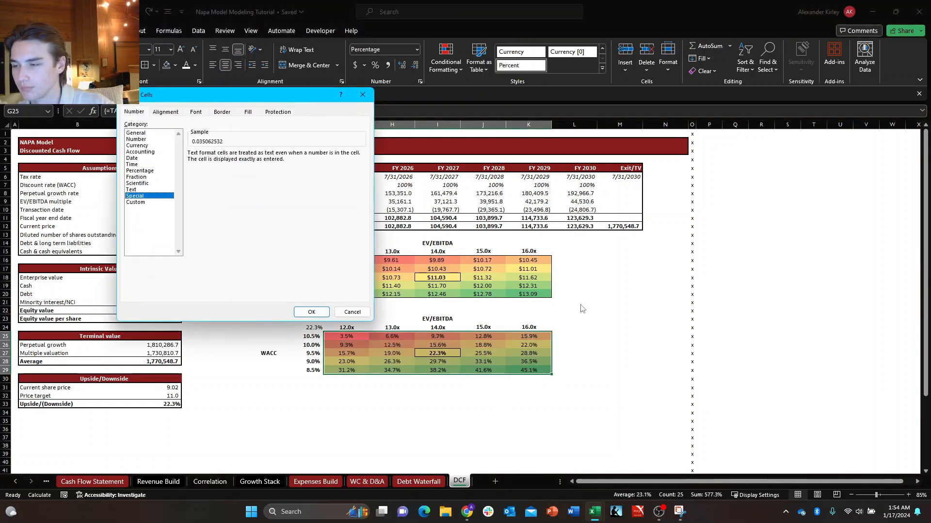
pyautogui.click(301, 227)
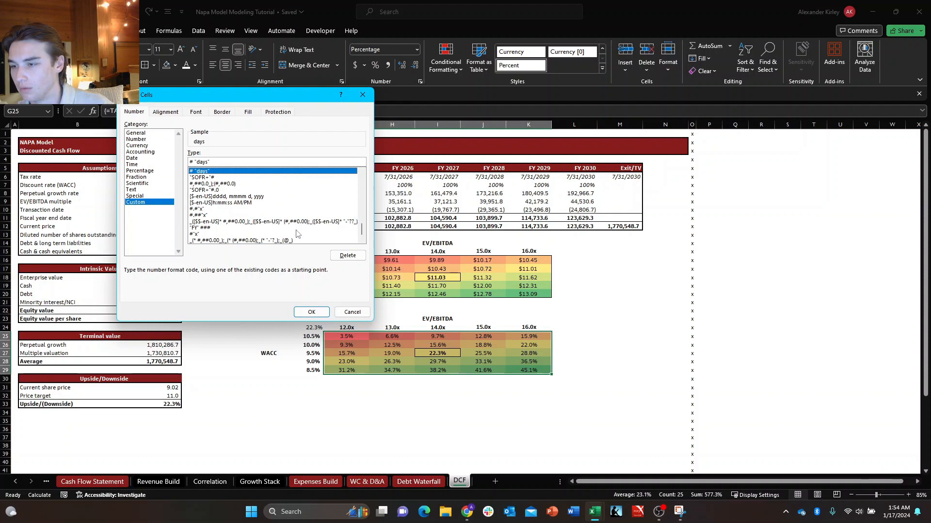
pyautogui.scroll(4, 297, 234)
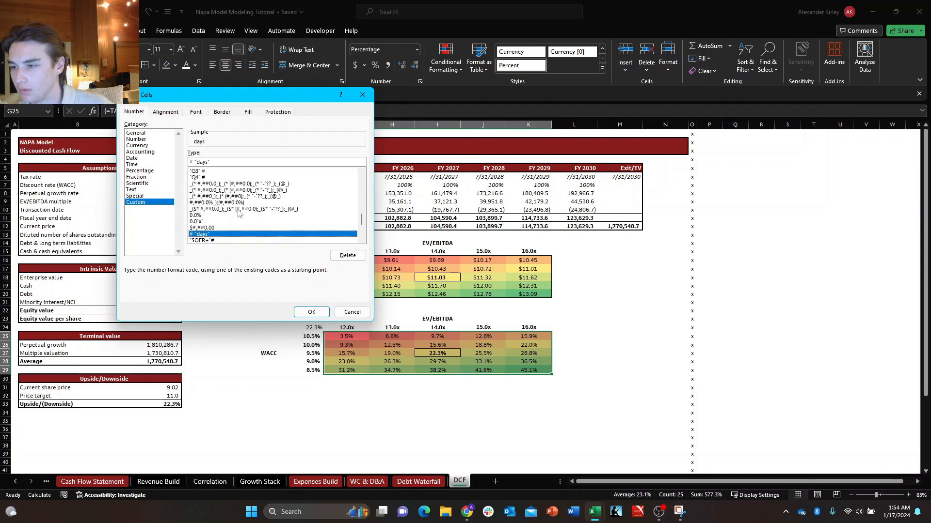
pyautogui.click(238, 212)
pyautogui.click(311, 311)
# Hide the linked upside value in corner cell F24 by setting its font colour to white.
pyautogui.press('Up')
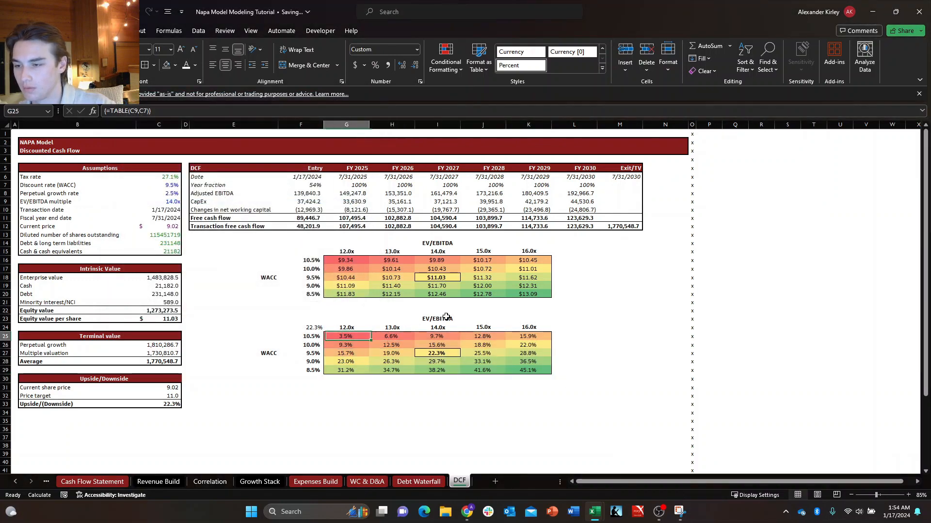
pyautogui.press('Left')
pyautogui.hotkey('alt', 'h')
pyautogui.press('h')
pyautogui.press('n')
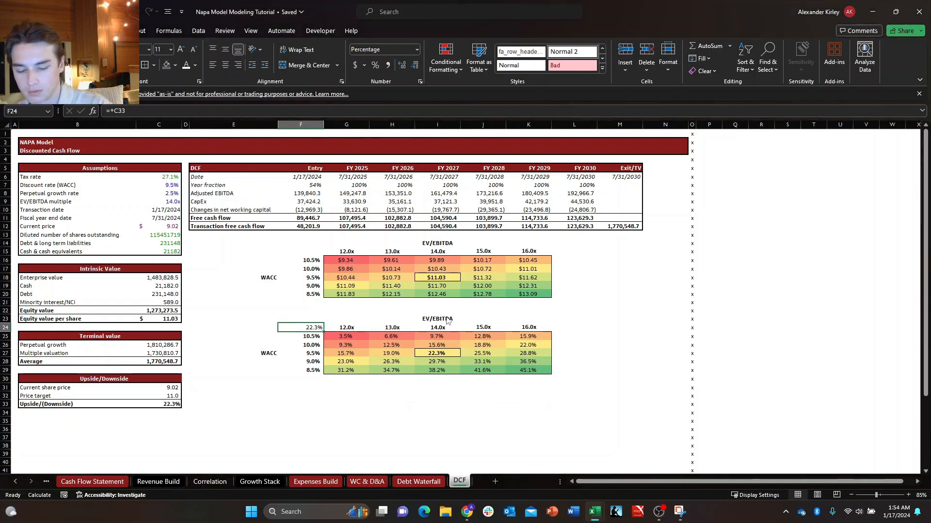
pyautogui.hotkey('alt', 'h')
pyautogui.press('h')
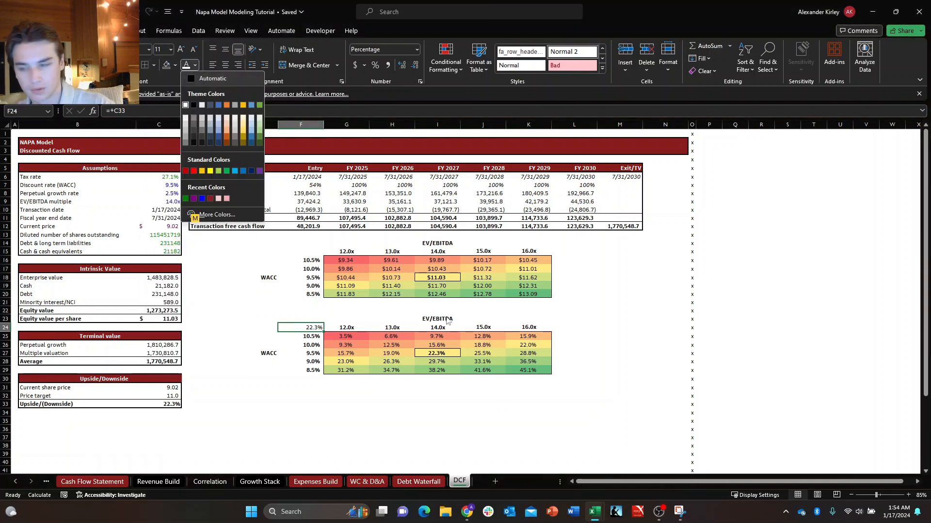
pyautogui.press('n')
pyautogui.press('Down')
pyautogui.press('Right')
pyautogui.press('Right')
pyautogui.press('Up')
pyautogui.press('Up')
pyautogui.press('Up')
pyautogui.press('Right')
pyautogui.press('Right')
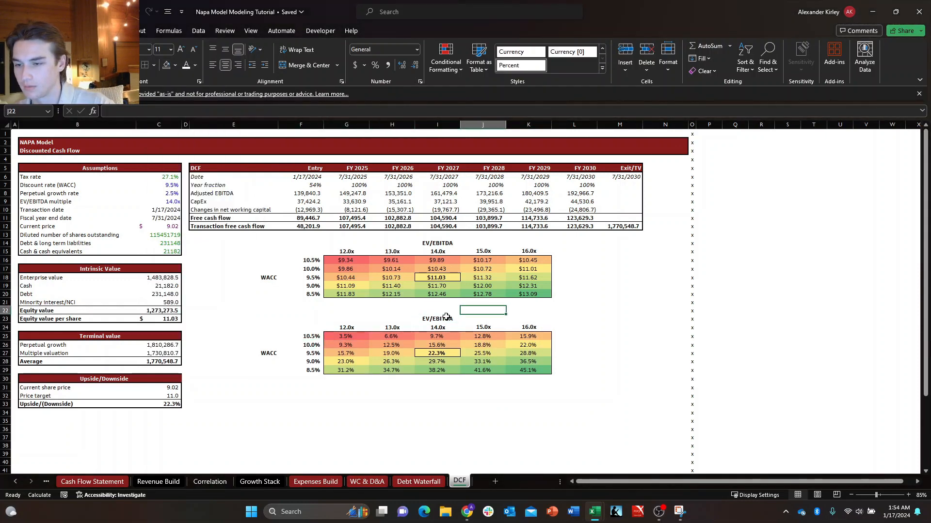
pyautogui.press('Left')
pyautogui.press('Up')
pyautogui.press('Down')
pyautogui.press('Left')
pyautogui.press('Left')
pyautogui.press('Left')
pyautogui.press('Left')
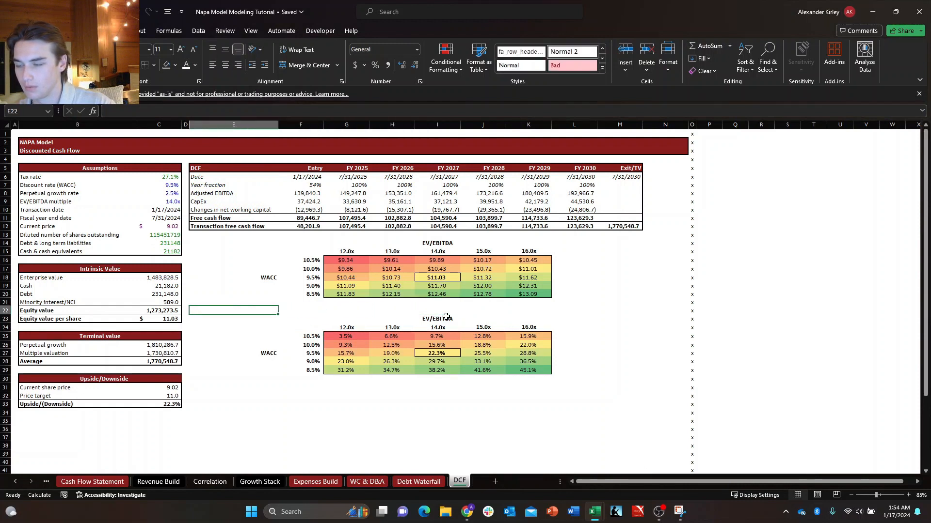
pyautogui.hotkey('shift', 'Down')
pyautogui.hotkey('shift', 'Down')
pyautogui.hotkey('shift', 'Down')
pyautogui.hotkey('shift', 'Down')
pyautogui.hotkey('shift', 'Down')
pyautogui.hotkey('shift', 'Down')
pyautogui.hotkey('shift', 'Down')
pyautogui.hotkey('shift', 'Down')
pyautogui.hotkey('shift', 'Right')
pyautogui.hotkey('shift', 'Right')
pyautogui.hotkey('shift', 'Right')
pyautogui.hotkey('shift', 'Right')
pyautogui.hotkey('shift', 'Right')
pyautogui.hotkey('shift', 'Right')
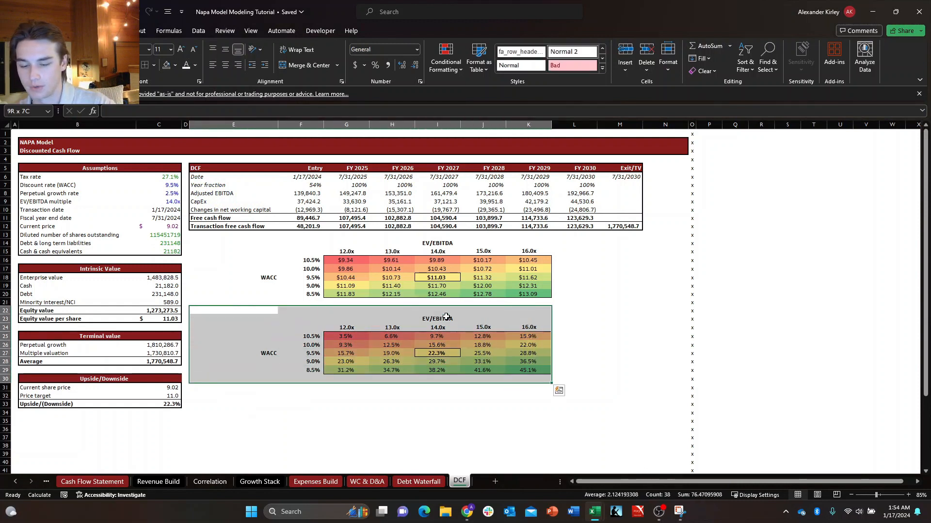
pyautogui.hotkey('ctrl', 'c')
pyautogui.press('Up')
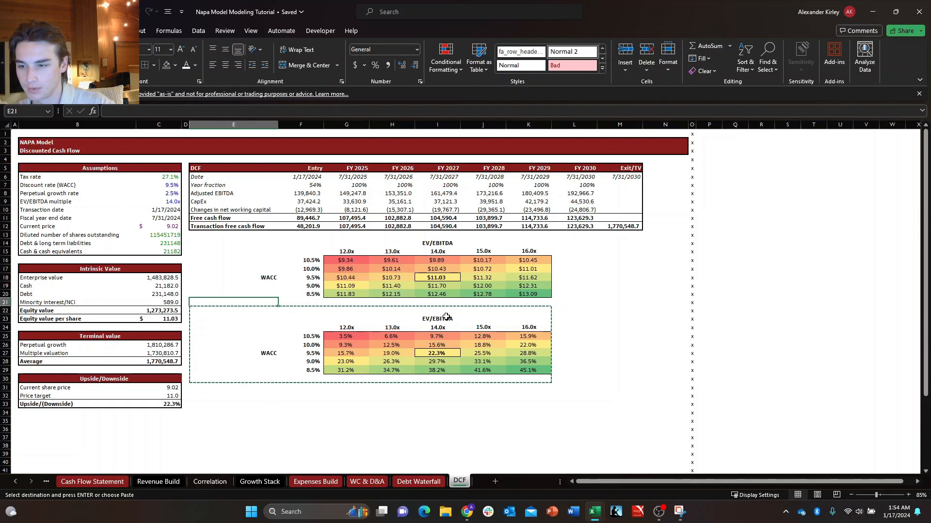
pyautogui.press('Down')
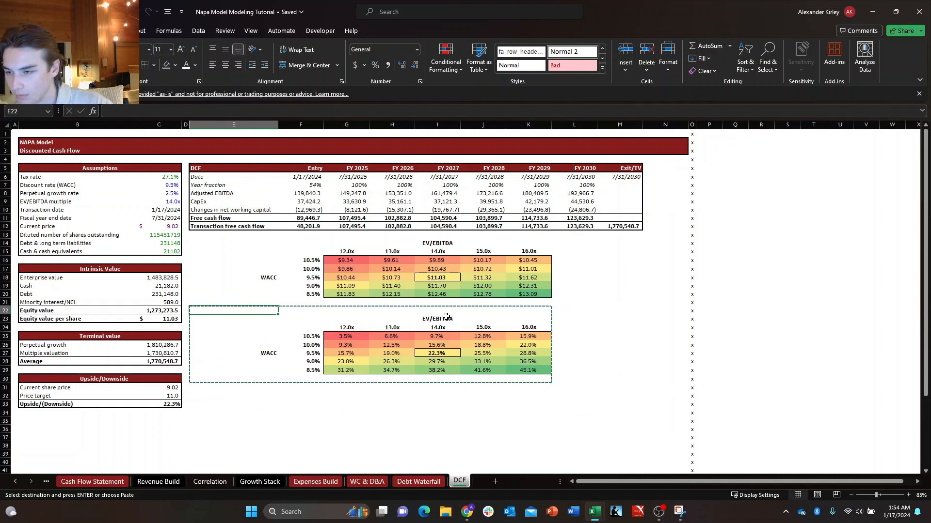
pyautogui.press('Escape')
# Move the whole upside sensitivity table E23:K29 up one row so that it starts at E22.
pyautogui.press('Down')
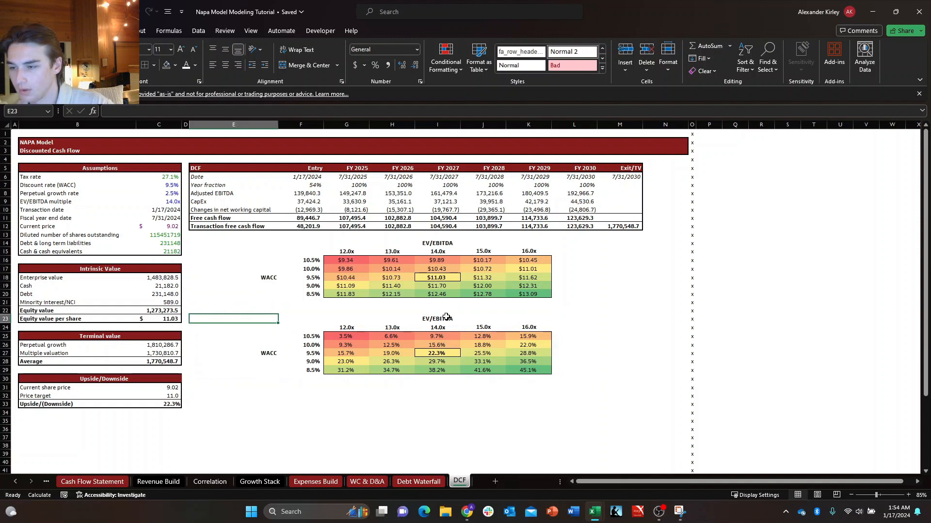
pyautogui.hotkey('shift', 'Right')
pyautogui.hotkey('shift', 'Right')
pyautogui.hotkey('shift', 'Down')
pyautogui.hotkey('shift', 'Right')
pyautogui.hotkey('shift', 'Down')
pyautogui.hotkey('shift', 'Right')
pyautogui.hotkey('shift', 'Down')
pyautogui.hotkey('shift', 'Right')
pyautogui.hotkey('shift', 'Down')
pyautogui.hotkey('shift', 'Right')
pyautogui.hotkey('shift', 'Down')
pyautogui.hotkey('shift', 'Right')
pyautogui.hotkey('shift', 'Down')
pyautogui.hotkey('shift', 'Left')
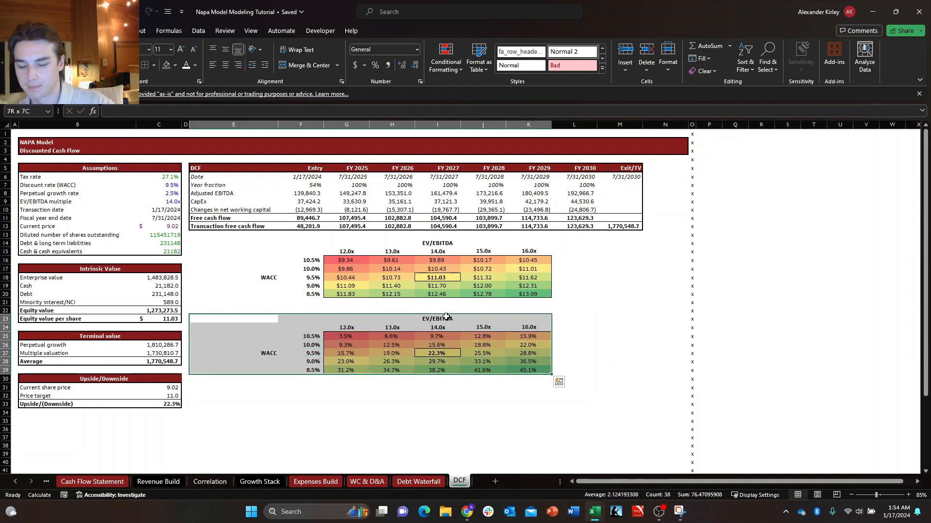
pyautogui.hotkey('ctrl', 'c')
pyautogui.press('Up')
pyautogui.press('Return')
pyautogui.press('Right')
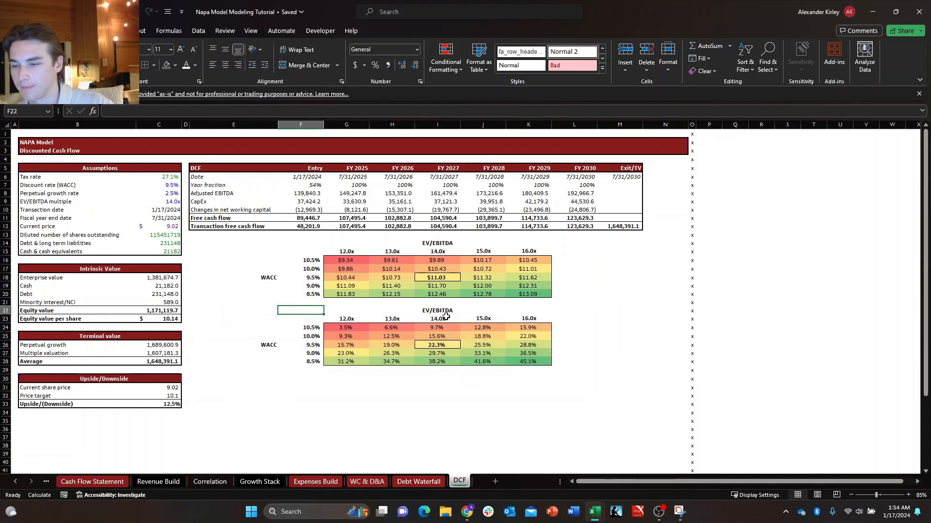
# Review the share price and upside sensitivity tables across the WACC rates and EV/EBITDA multiples.
pyautogui.press('Down')
pyautogui.press('Right')
pyautogui.press('Up')
pyautogui.press('Up')
pyautogui.press('Up')
pyautogui.press('Up')
pyautogui.press('Right')
pyautogui.press('Right')
pyautogui.press('Up')
pyautogui.press('Right')
pyautogui.press('Up')
pyautogui.press('Down')
pyautogui.press('Down')
pyautogui.press('Down')
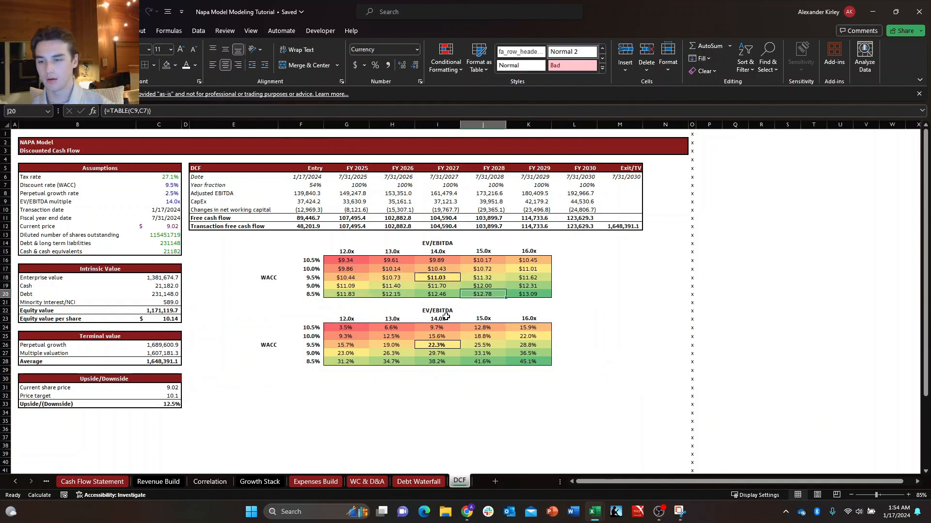
pyautogui.press('Left')
pyautogui.press('Down')
pyautogui.press('Down')
pyautogui.press('Down')
pyautogui.press('Down')
pyautogui.press('Down')
pyautogui.press('Down')
pyautogui.press('Right')
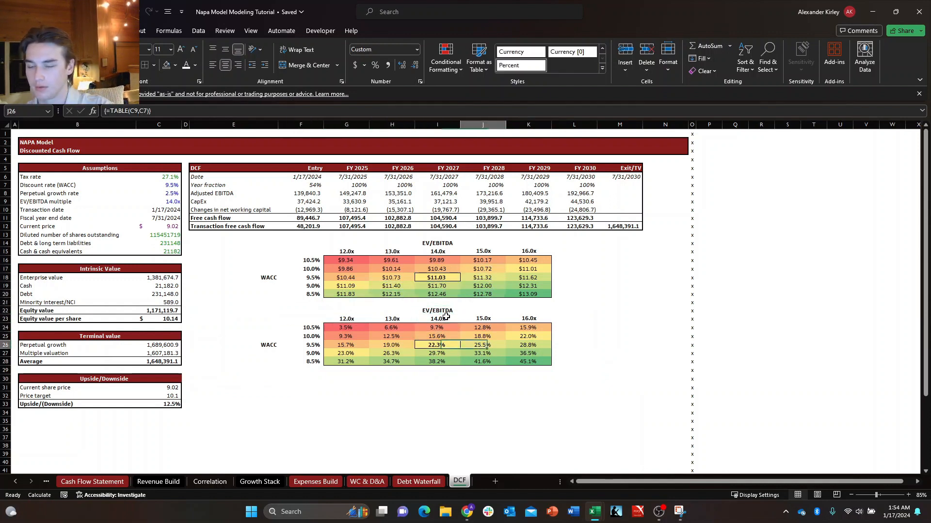
pyautogui.press('Left')
pyautogui.press('Up')
pyautogui.press('Up')
pyautogui.press('Up')
pyautogui.press('Left')
pyautogui.press('Down')
pyautogui.press('Right')
# Inspect the upside sensitivity table's linked corner cell F23 and its neighbouring data table results in column G.
pyautogui.press('Left')
pyautogui.press('Up')
pyautogui.press('Left')
pyautogui.press('Down')
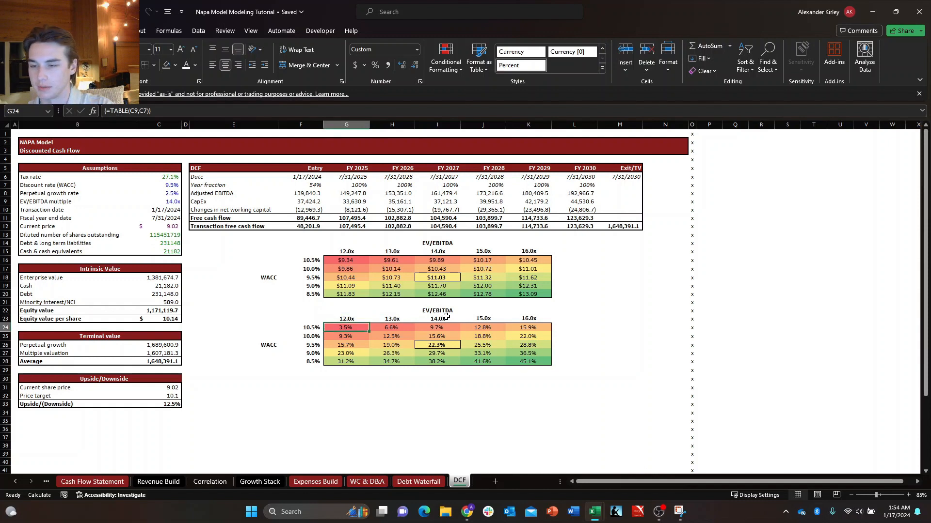
pyautogui.press('Right')
pyautogui.press('Down')
pyautogui.press('Right')
pyautogui.press('Down')
pyautogui.press('Right')
pyautogui.press('Down')
pyautogui.press('Right')
pyautogui.press('Down')
pyautogui.press('Up')
pyautogui.press('Up')
pyautogui.press('Up')
pyautogui.press('Left')
pyautogui.press('Up')
pyautogui.press('Left')
pyautogui.press('Left')
pyautogui.press('Left')
pyautogui.press('Left')
pyautogui.press('Up')
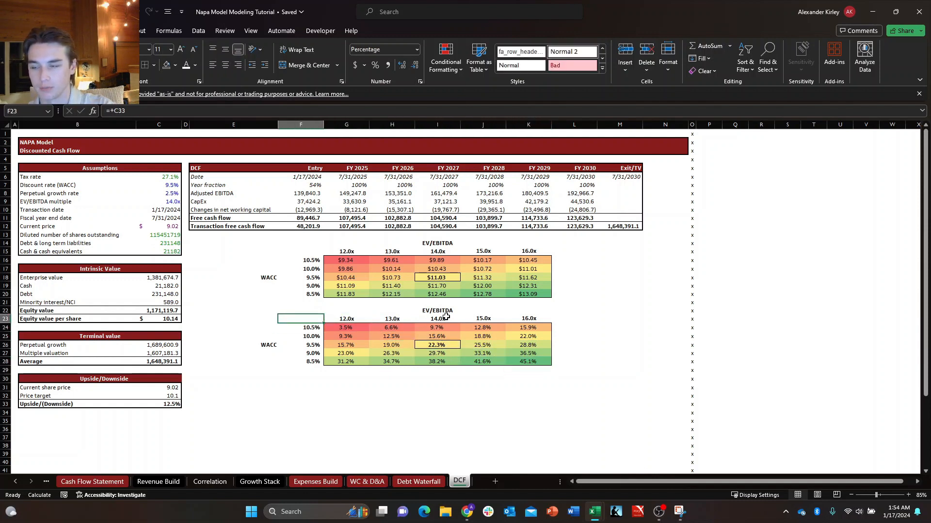
pyautogui.press('Down')
pyautogui.press('Right')
pyautogui.press('Up')
pyautogui.press('Down')
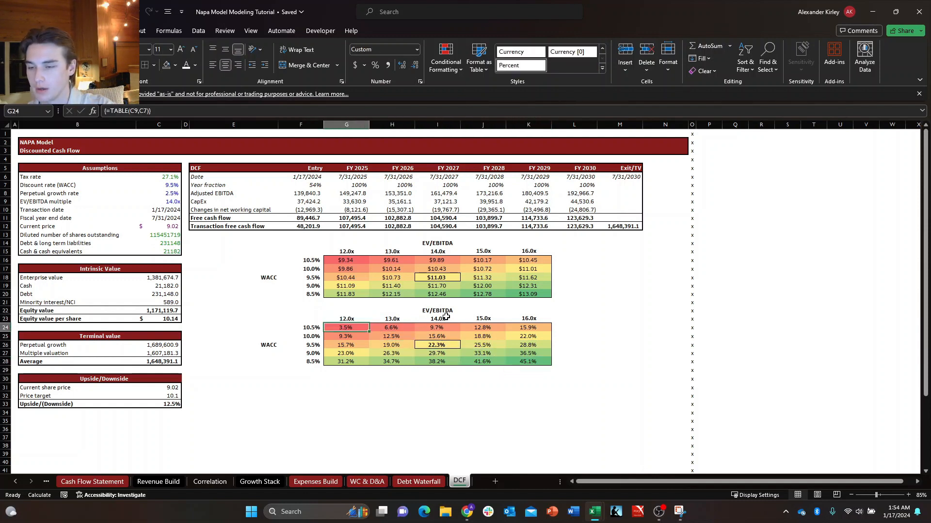
pyautogui.press('Down')
pyautogui.press('Down')
pyautogui.press('Down')
pyautogui.press('Down')
pyautogui.press('Left')
pyautogui.press('Left')
pyautogui.press('Down')
pyautogui.press('Down')
pyautogui.press('Down')
pyautogui.press('Left')
pyautogui.press('Left')
pyautogui.press('Down')
pyautogui.press('Up')
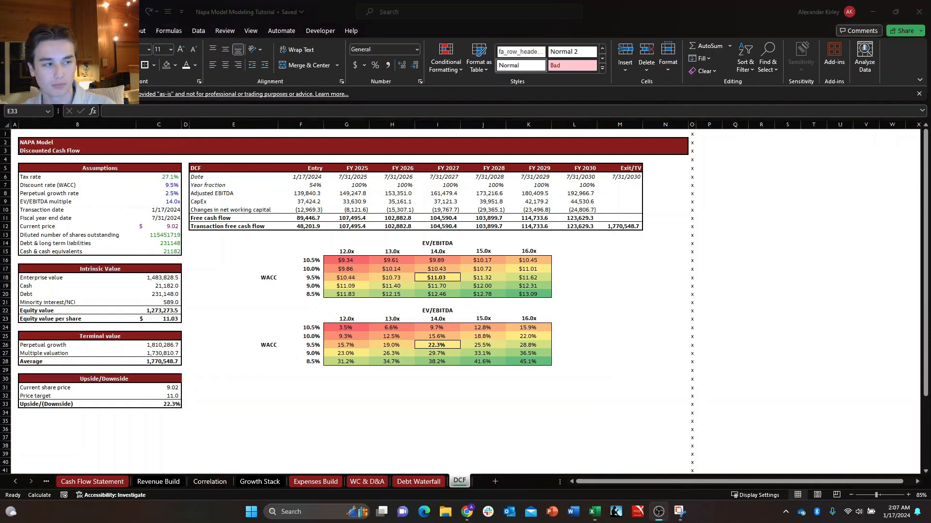
pyautogui.hotkey('alt', 'Tab')
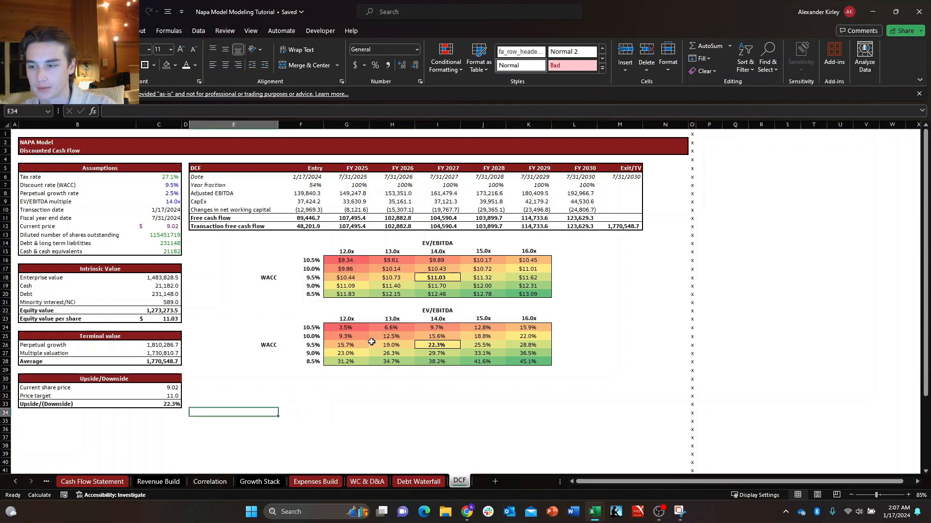
pyautogui.press('Down')
pyautogui.press('Up')
pyautogui.press('Up')
pyautogui.press('Up')
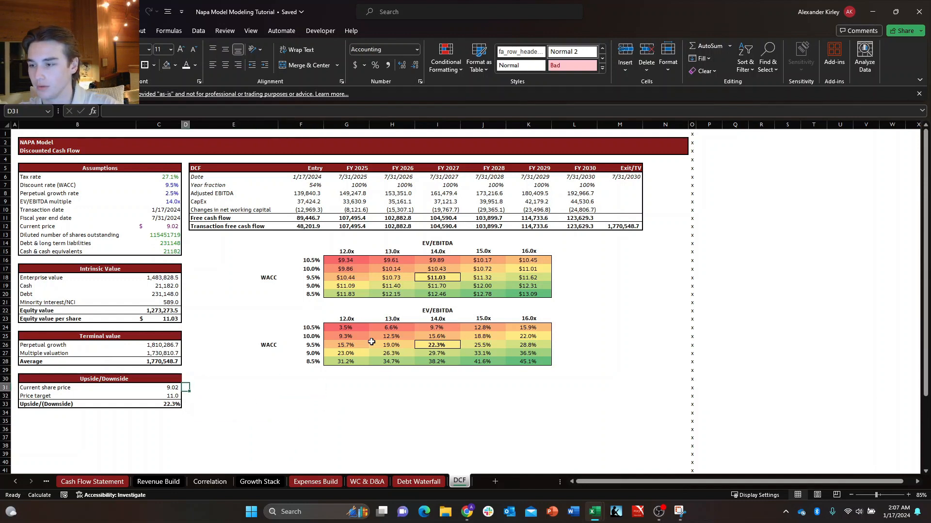
pyautogui.press('Down')
pyautogui.press('Down')
pyautogui.press('Down')
pyautogui.press('Down')
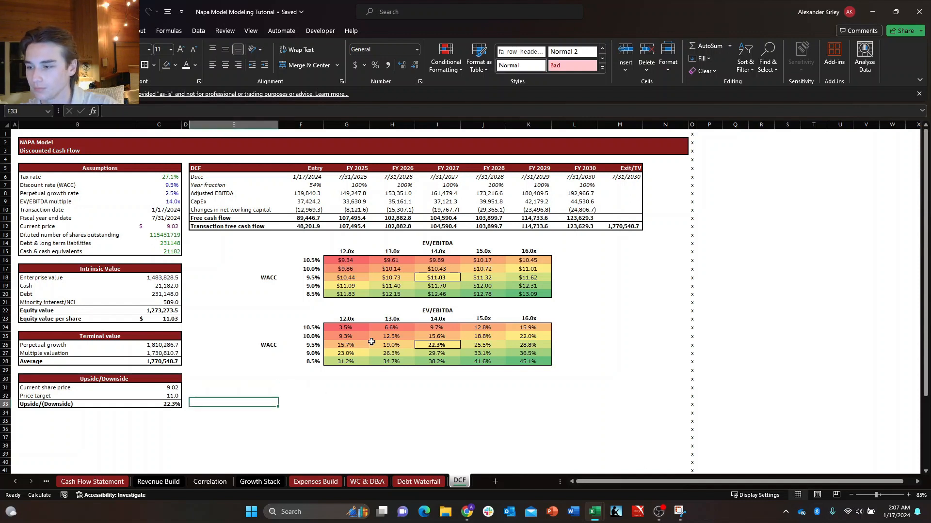
pyautogui.press('Left')
pyautogui.press('Left')
pyautogui.press('Left')
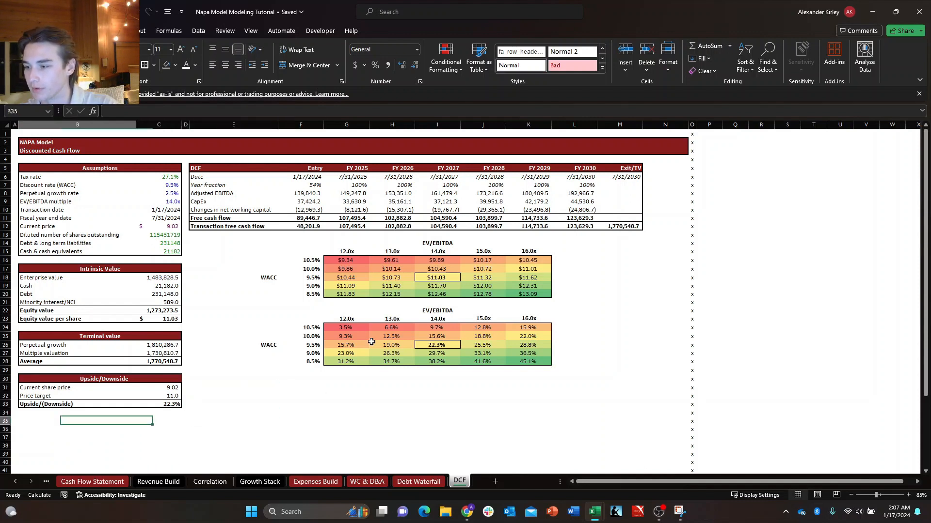
pyautogui.press('Down')
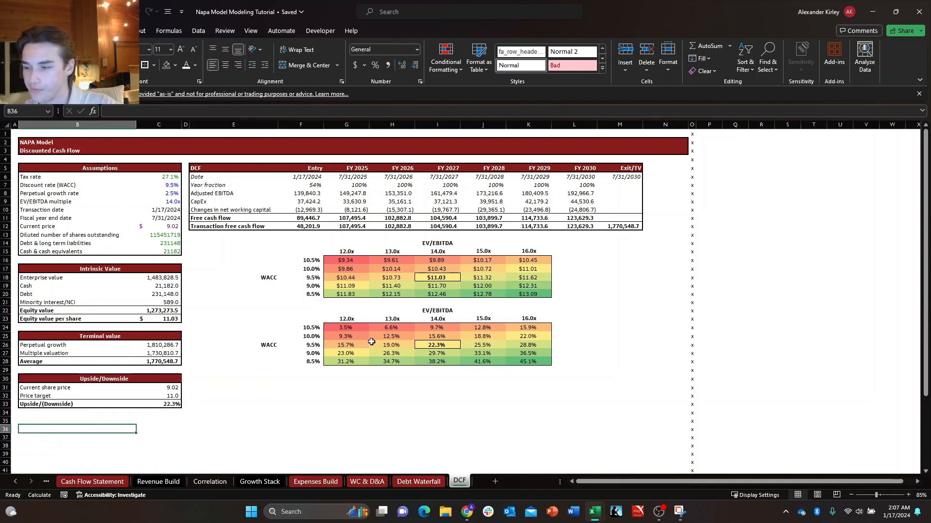
pyautogui.write('EPS')
pyautogui.press('Escape')
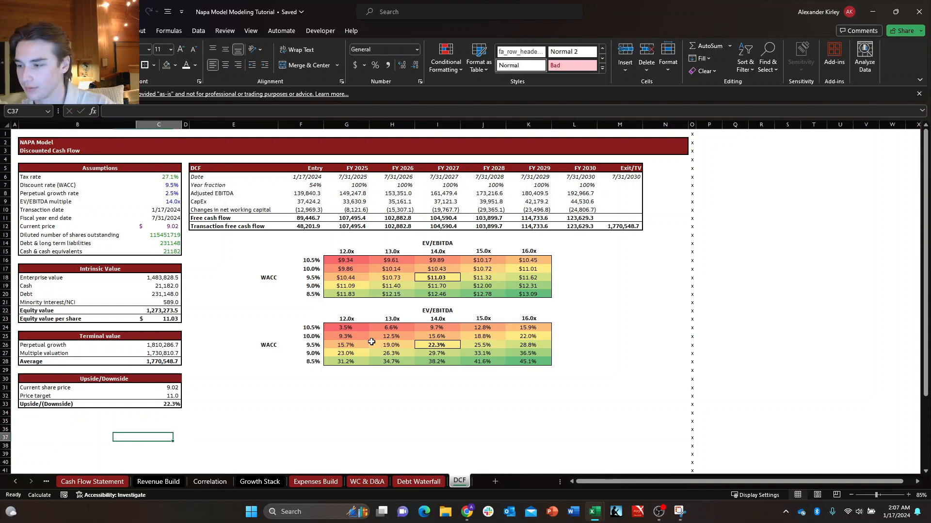
pyautogui.hotkey('shift', 'Right')
pyautogui.hotkey('shift', 'Right')
pyautogui.hotkey('shift', 'Right')
pyautogui.hotkey('shift', 'Right')
pyautogui.hotkey('shift', 'Right')
pyautogui.hotkey('shift', 'Right')
pyautogui.hotkey('shift', 'Right')
pyautogui.hotkey('shift', 'Right')
pyautogui.hotkey('shift', 'Right')
pyautogui.hotkey('shift', 'Right')
pyautogui.hotkey('shift', 'Right')
pyautogui.hotkey('shift', 'Down')
pyautogui.hotkey('shift', 'Down')
pyautogui.hotkey('shift', 'Down')
pyautogui.hotkey('shift', 'Down')
pyautogui.hotkey('shift', 'Down')
pyautogui.hotkey('shift', 'Down')
pyautogui.hotkey('shift', 'Down')
pyautogui.hotkey('shift', 'Down')
pyautogui.hotkey('shift', 'Down')
pyautogui.hotkey('shift', 'Down')
pyautogui.hotkey('shift', 'Down')
pyautogui.hotkey('shift', 'Down')
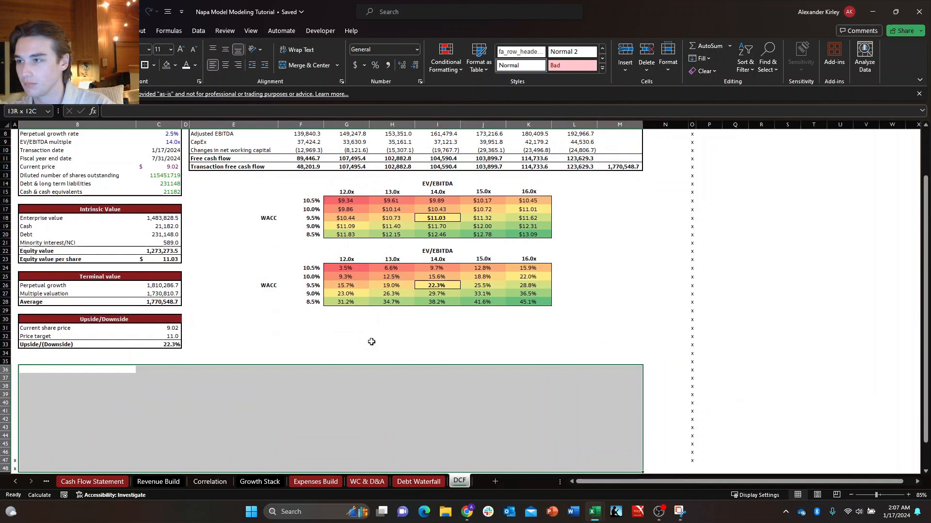
pyautogui.press('Down')
pyautogui.press('Right')
pyautogui.press('Up')
pyautogui.press('Left')
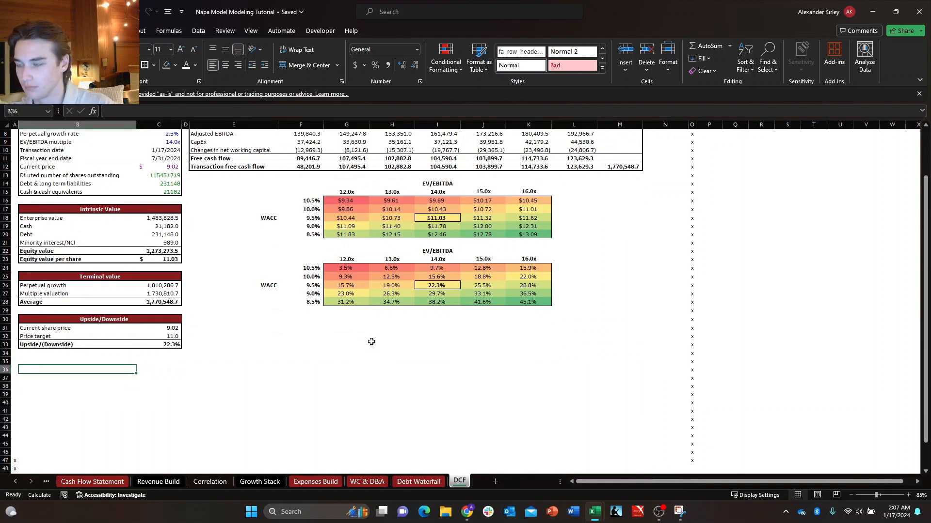
pyautogui.press('Down')
pyautogui.press('Up')
pyautogui.press('Down')
pyautogui.press('Right')
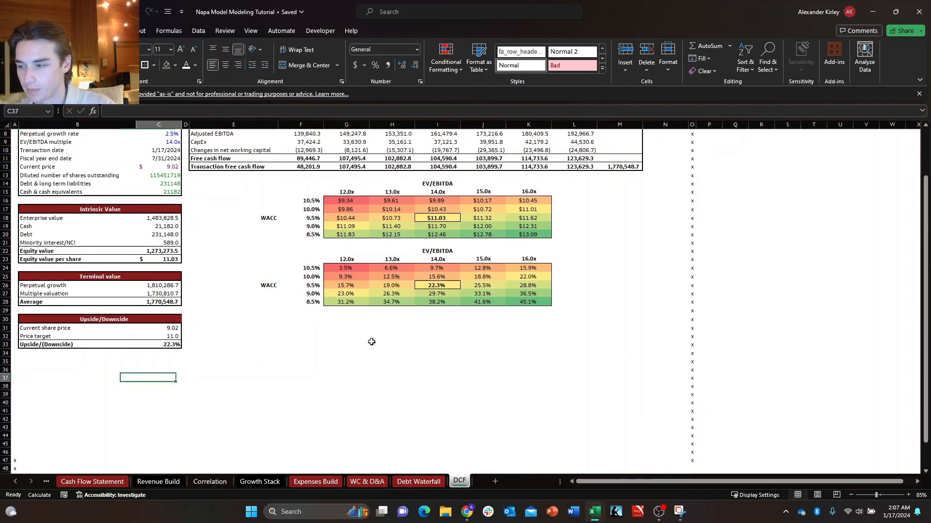
# Start a new label beginning with "Me" in cell B36, below the Upside/Downside block.
pyautogui.press('Up')
pyautogui.press('Left')
pyautogui.press('Down')
pyautogui.press('Right')
pyautogui.press('Up')
pyautogui.press('Left')
pyautogui.write('Me')
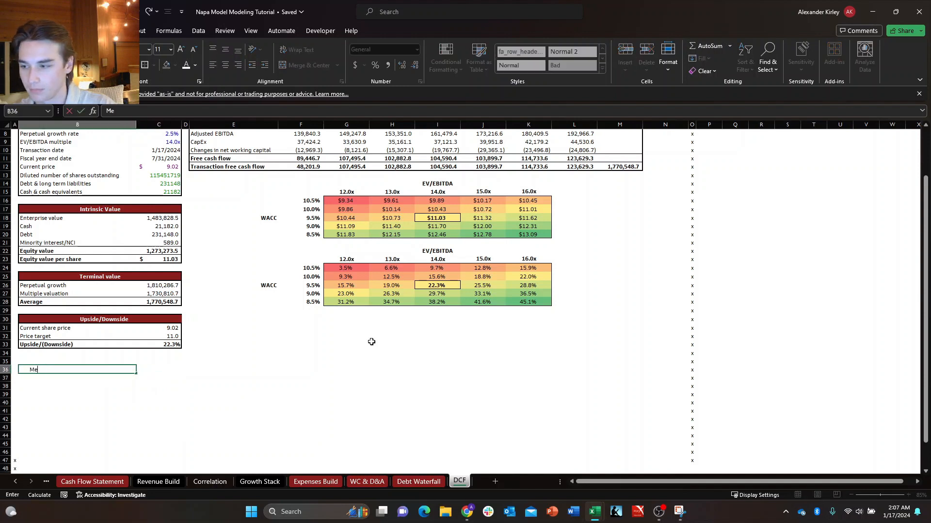
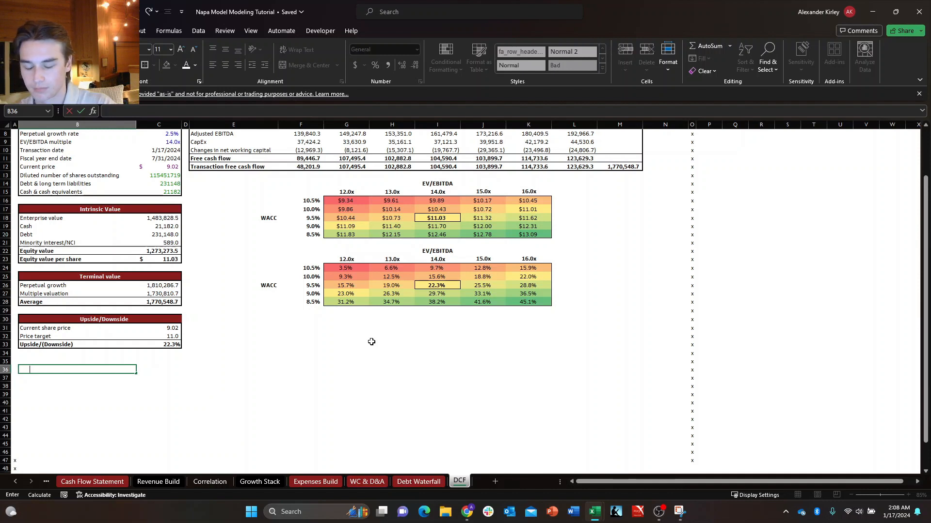
pyautogui.write('+')
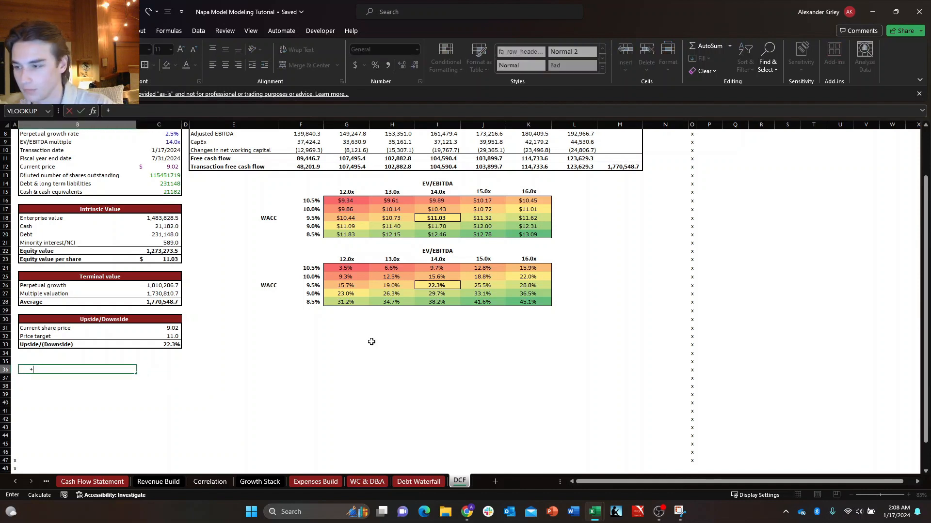
pyautogui.press('BackSpace')
pyautogui.press('Return')
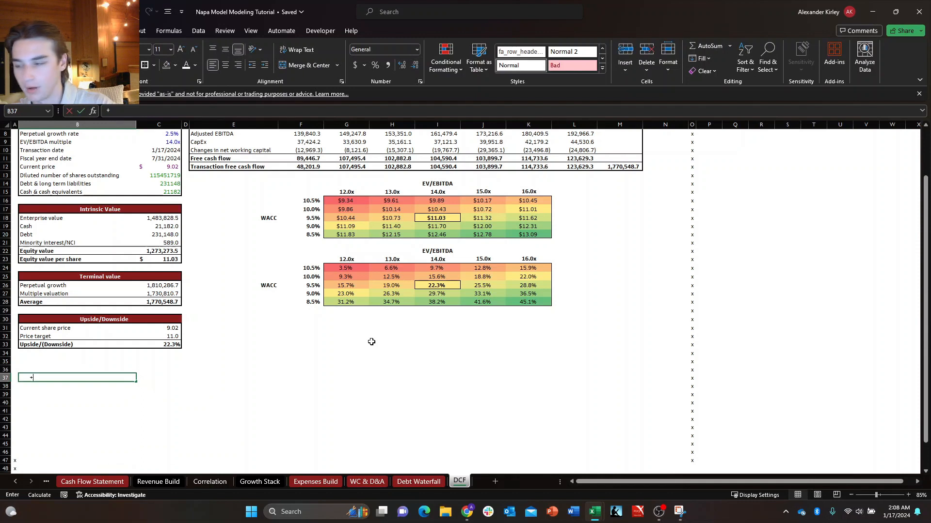
pyautogui.press('Escape')
pyautogui.press('Up')
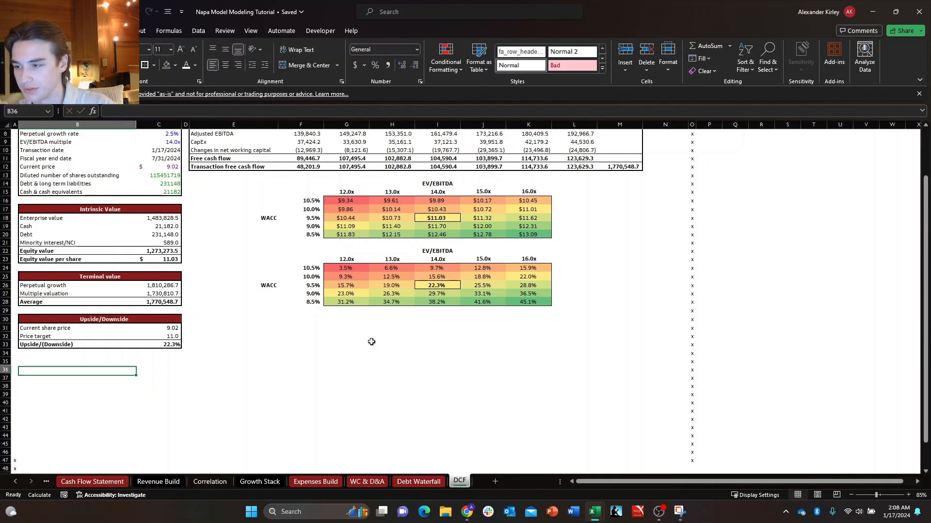
pyautogui.write('Metrics')
pyautogui.press('Escape')
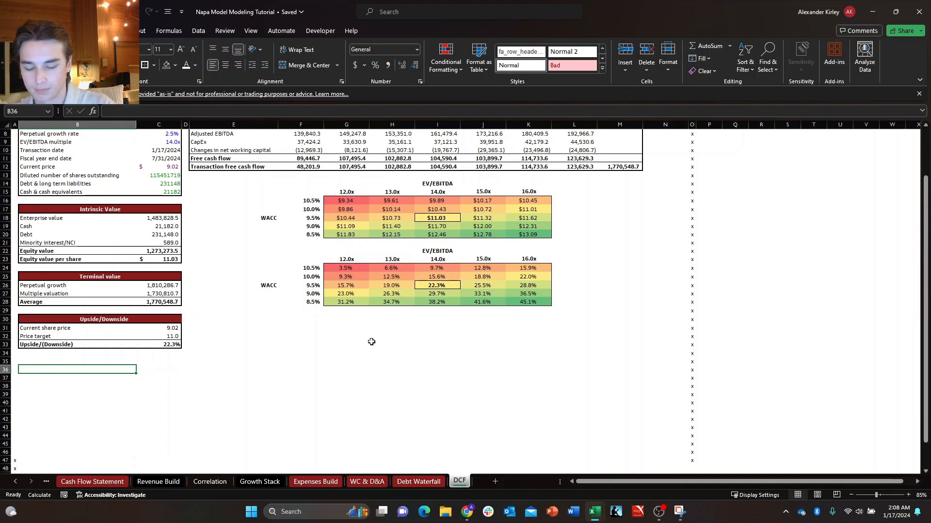
# Enter the label "Metrics" in B36 and "EBITDA" beneath it in B37.
pyautogui.write('Metri')
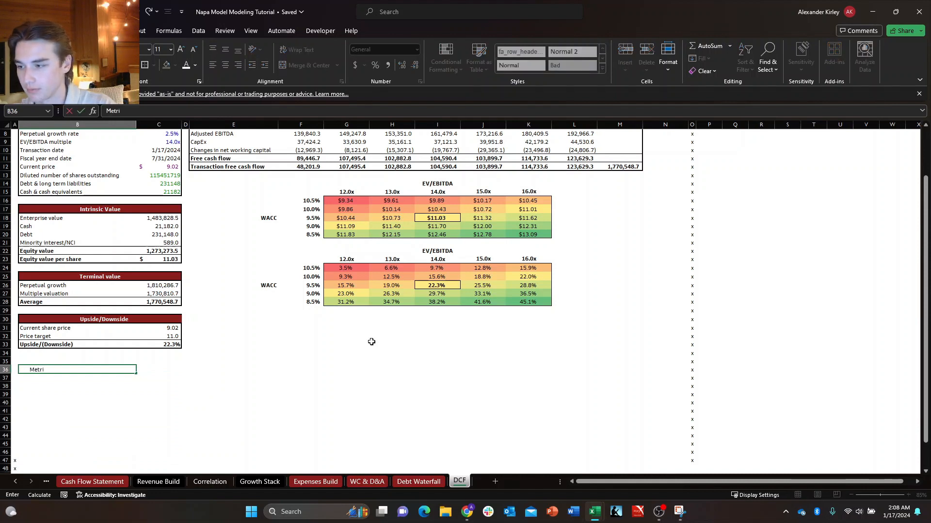
pyautogui.write('cs')
pyautogui.press('Return')
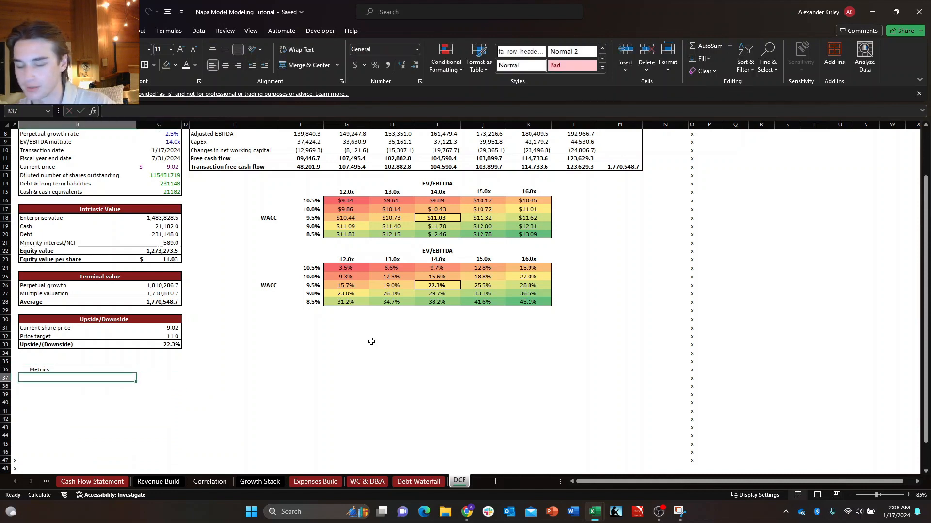
pyautogui.write('+')
pyautogui.press('Escape')
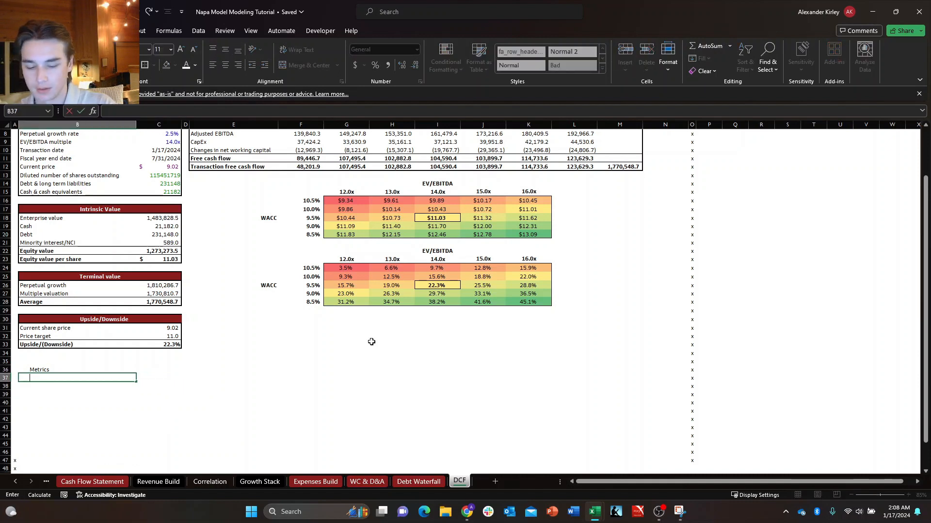
pyautogui.press('Return')
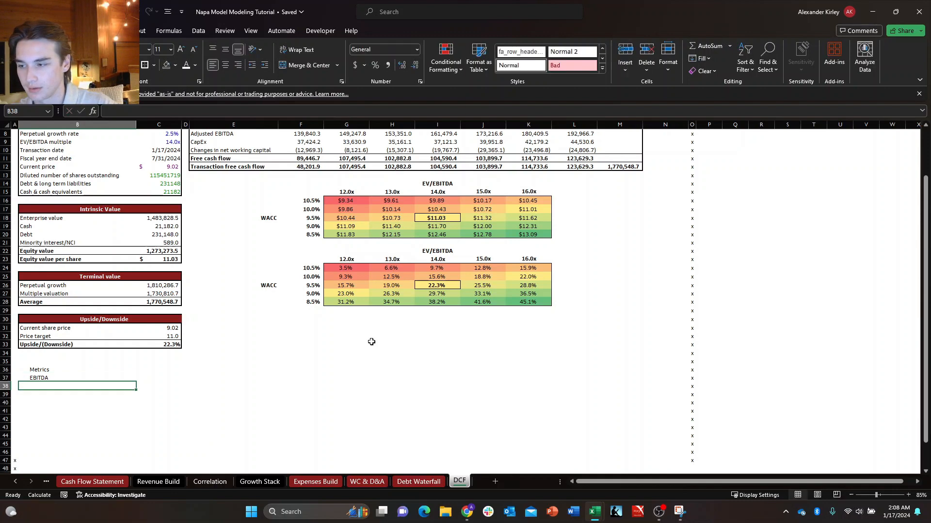
pyautogui.press('Down')
pyautogui.press('Right')
pyautogui.press('Up')
pyautogui.press('Left')
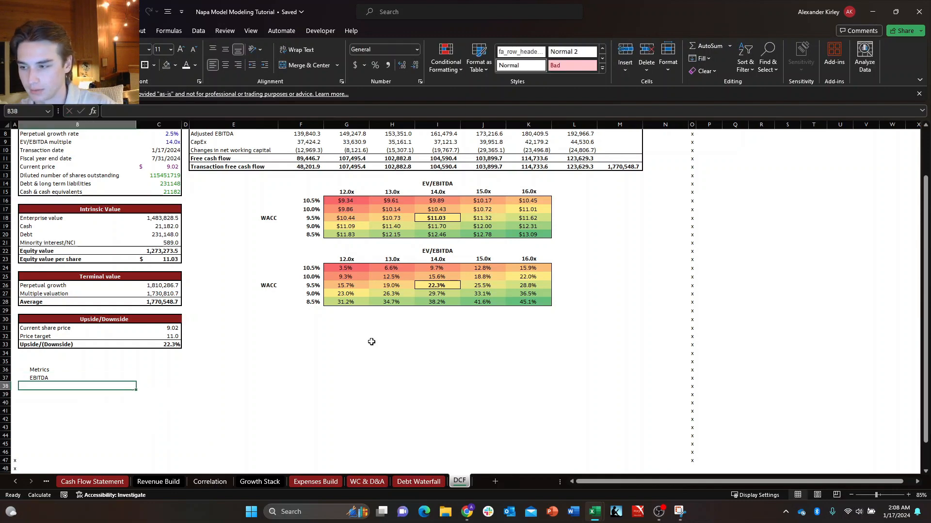
pyautogui.press('Down')
pyautogui.press('Right')
pyautogui.press('Up')
pyautogui.press('Left')
pyautogui.press('Down')
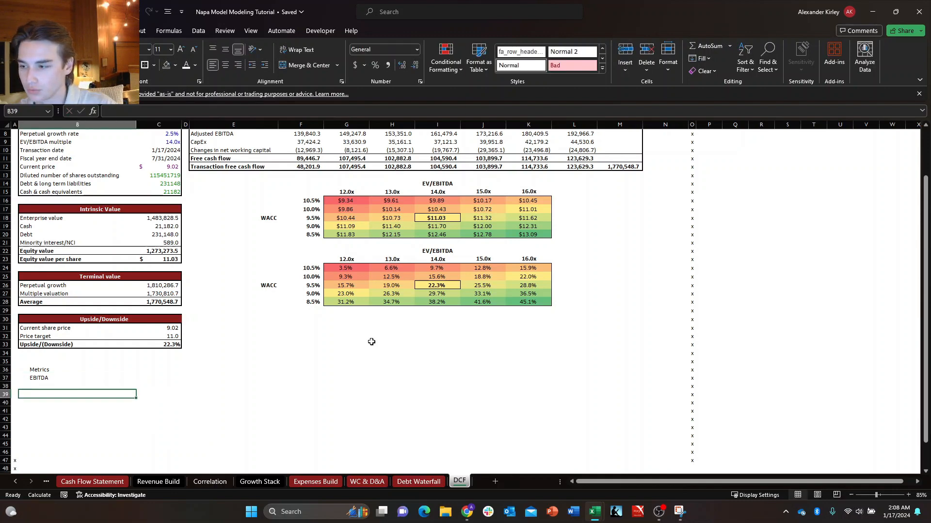
# Add the label "Free cash flow" in B38, directly below EBITDA.
pyautogui.press('Up')
pyautogui.write('FCF')
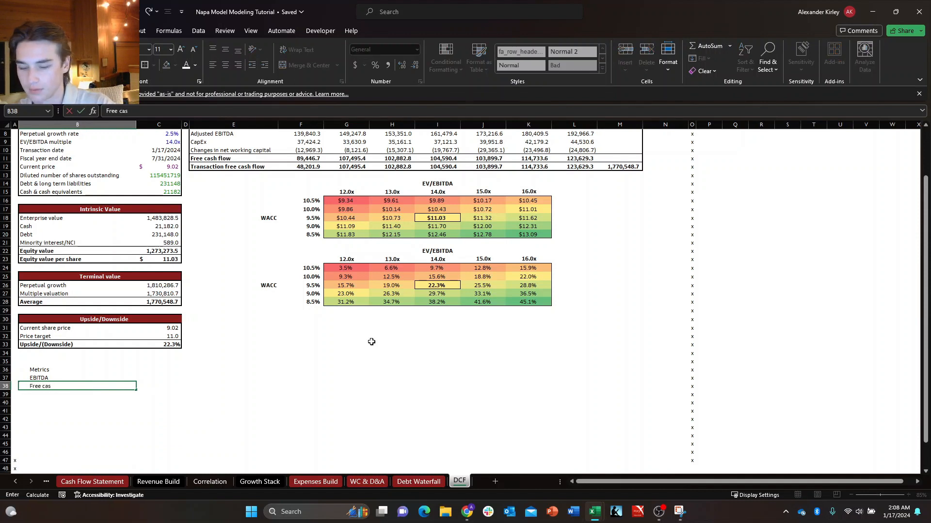
pyautogui.press('Return')
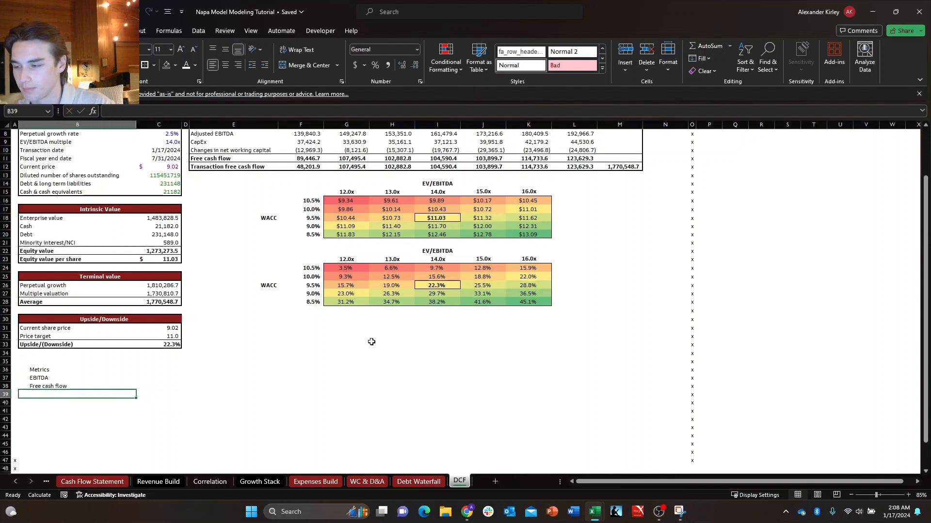
# Enter the heading "Per share metrics" in B40, leaving row 39 blank above it.
pyautogui.press('Up')
pyautogui.press('Down')
pyautogui.press('Up')
pyautogui.press('Down')
pyautogui.press('Down')
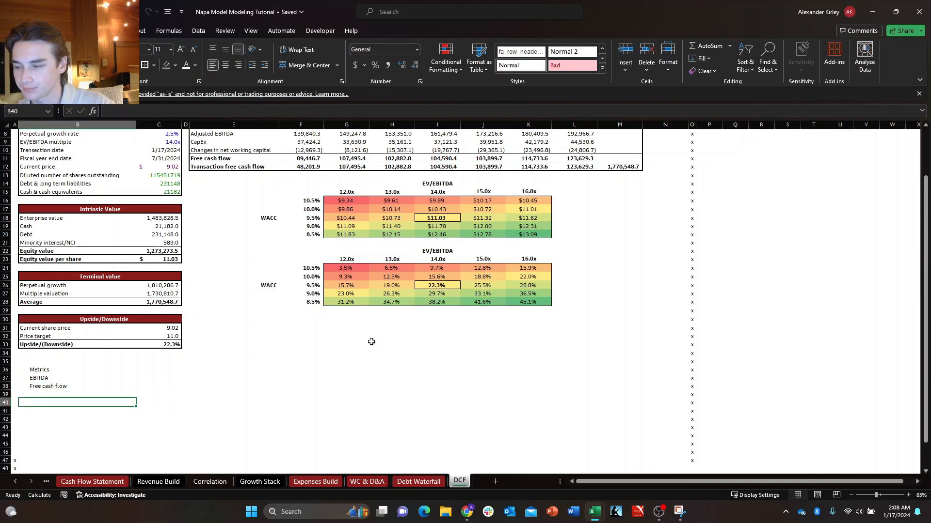
pyautogui.write('Per share me')
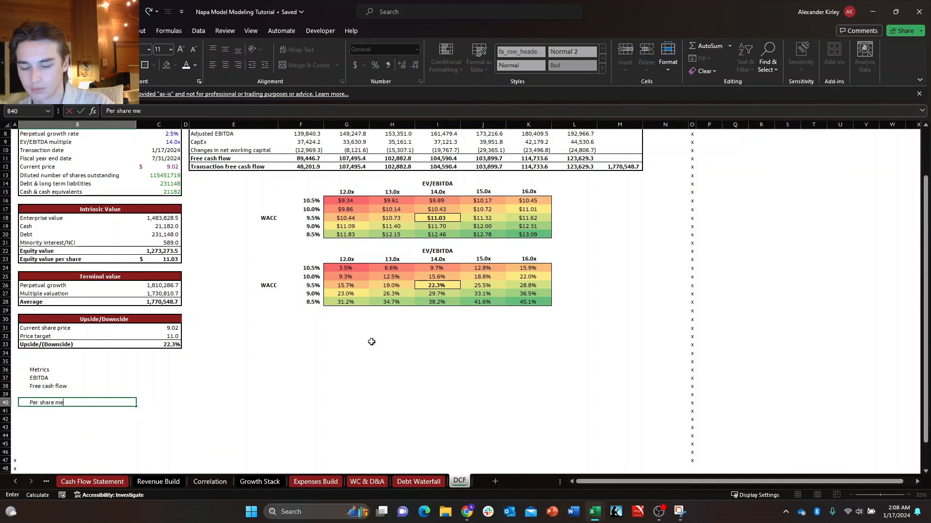
pyautogui.write('trics')
pyautogui.press('Return')
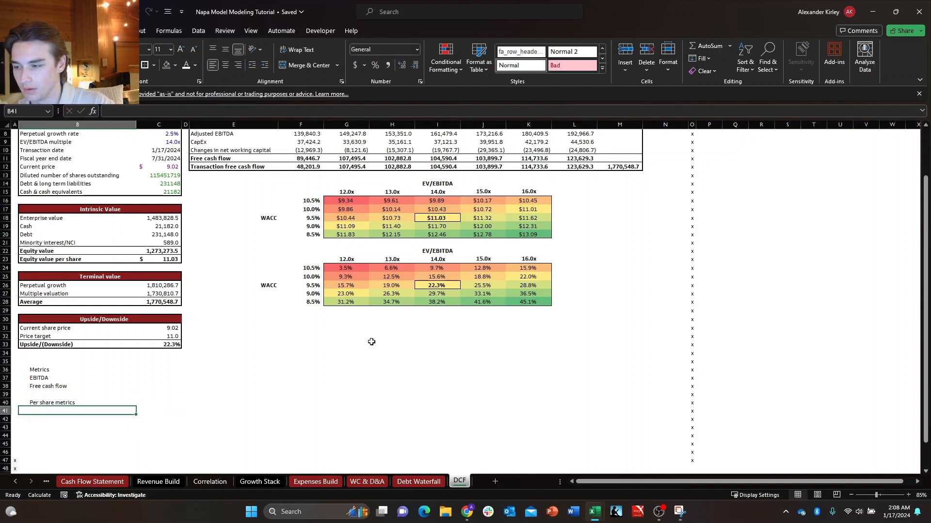
# Label B41 "EBITDA per share" and B42 "FCF per share" under the Per share metrics heading.
pyautogui.press('Up')
pyautogui.press('Down')
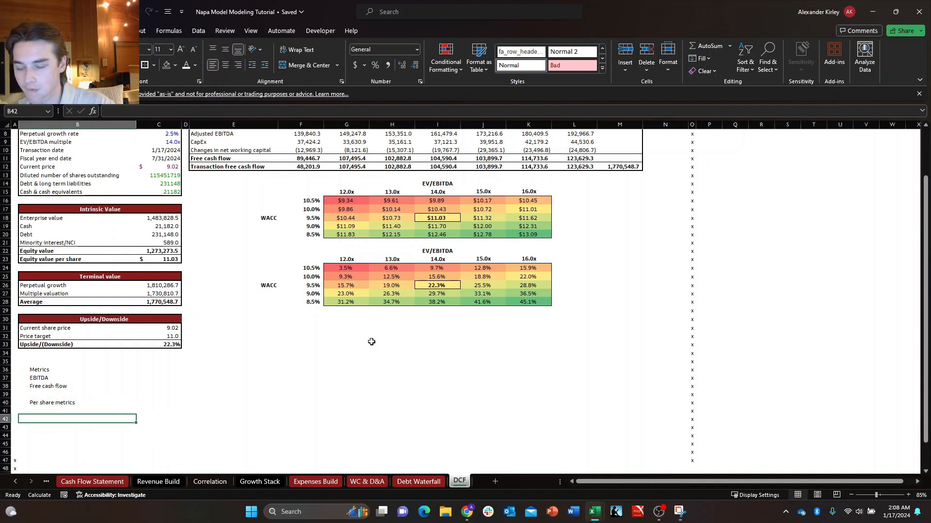
pyautogui.write('EBIOT')
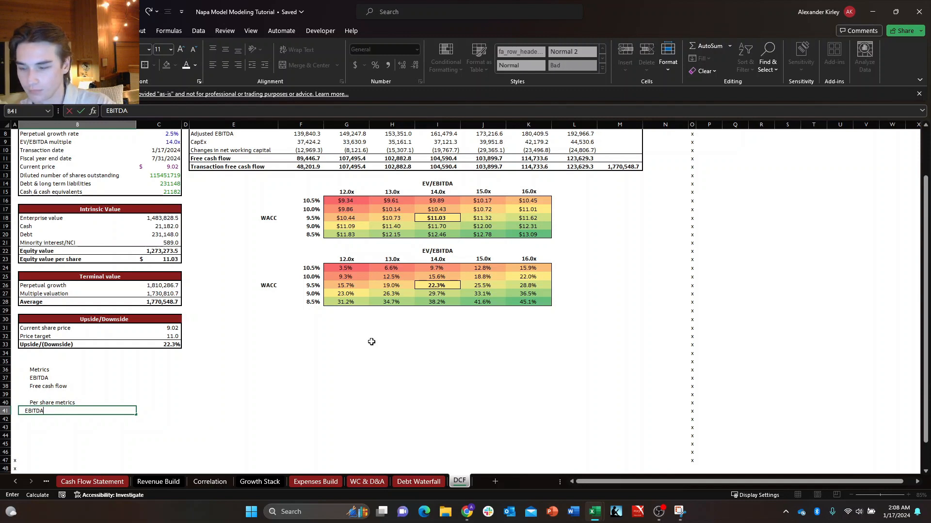
pyautogui.press('Return')
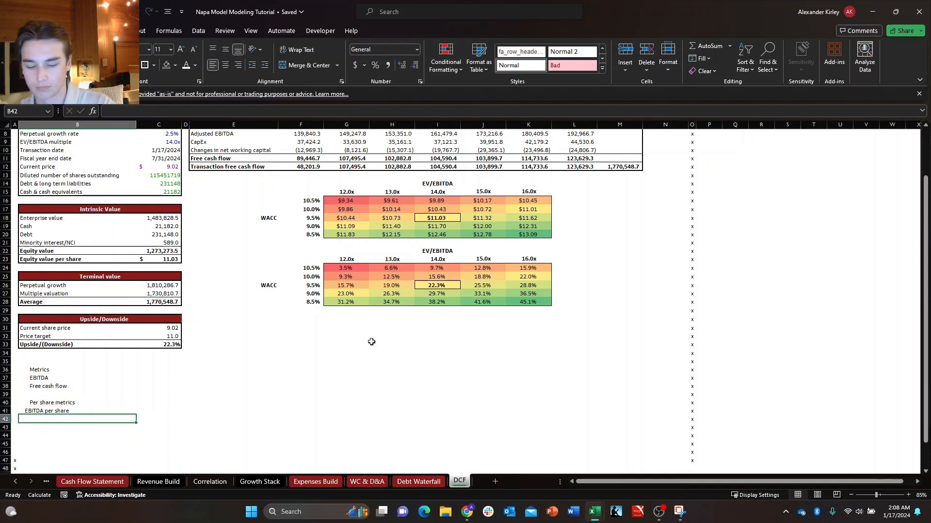
pyautogui.write('FCF per sahre')
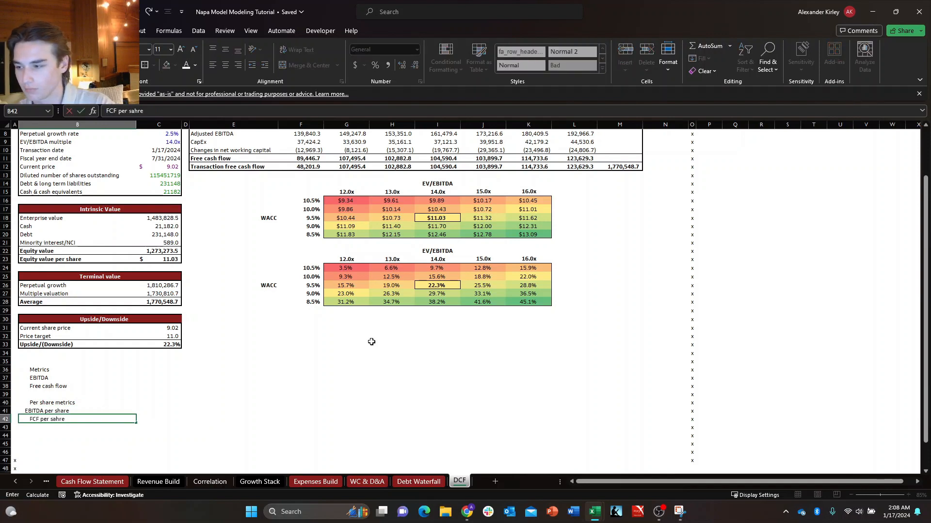
pyautogui.hotkey('ctrl', 'Return')
pyautogui.press('F2')
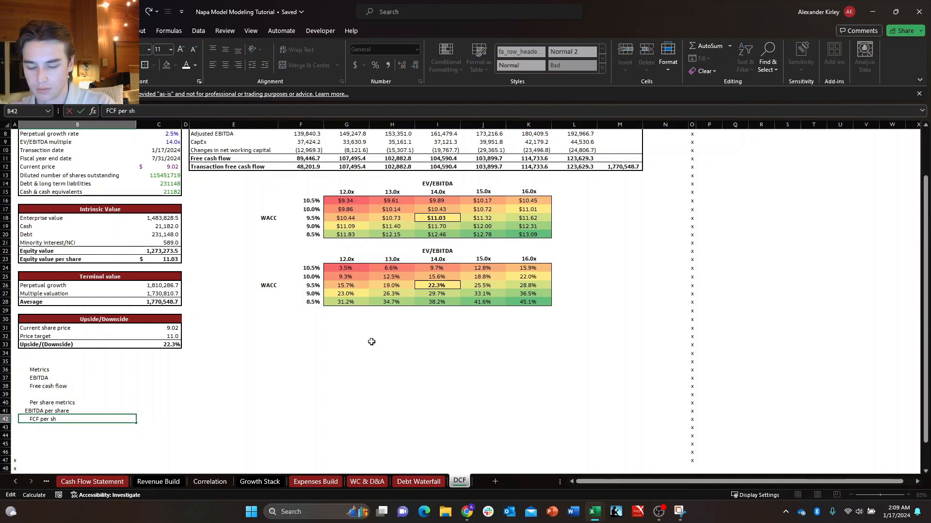
pyautogui.press('Return')
pyautogui.press('Up')
pyautogui.press('Up')
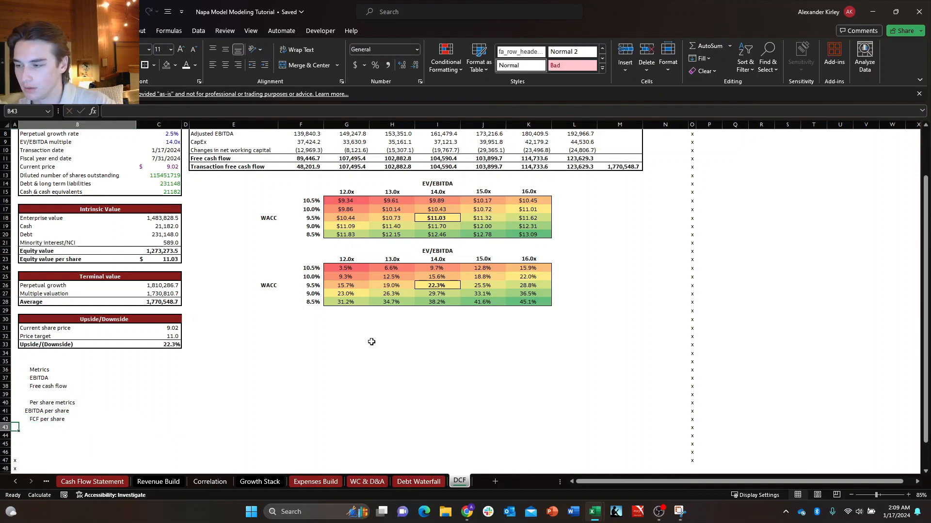
pyautogui.press('Down')
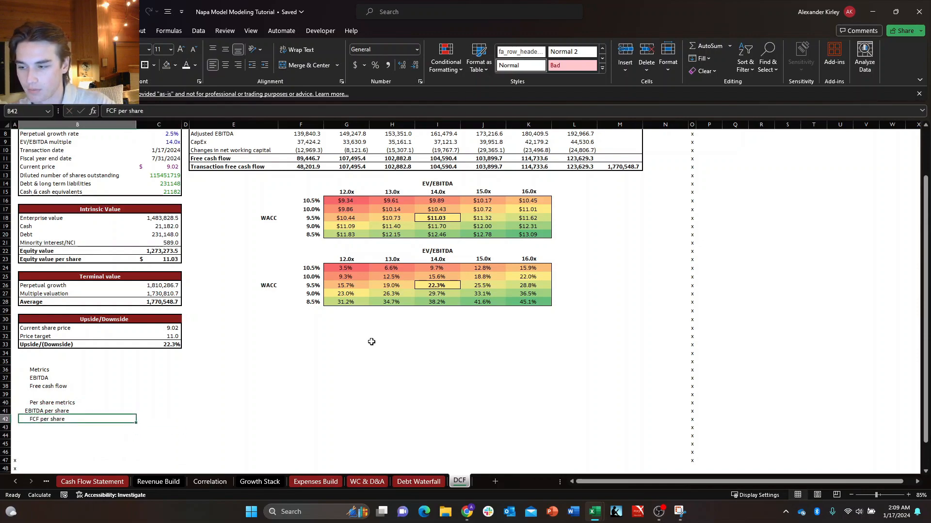
# Look through the EBITDA, adjusted EBITDA and free cash flow sections of the Income Statement sheet.
pyautogui.hotkey('ctrl', 'pageup')
pyautogui.hotkey('ctrl', 'pageup')
pyautogui.hotkey('ctrl', 'pageup')
pyautogui.hotkey('ctrl', 'pageup')
pyautogui.hotkey('ctrl', 'pageup')
pyautogui.hotkey('ctrl', 'pageup')
pyautogui.hotkey('ctrl', 'pageup')
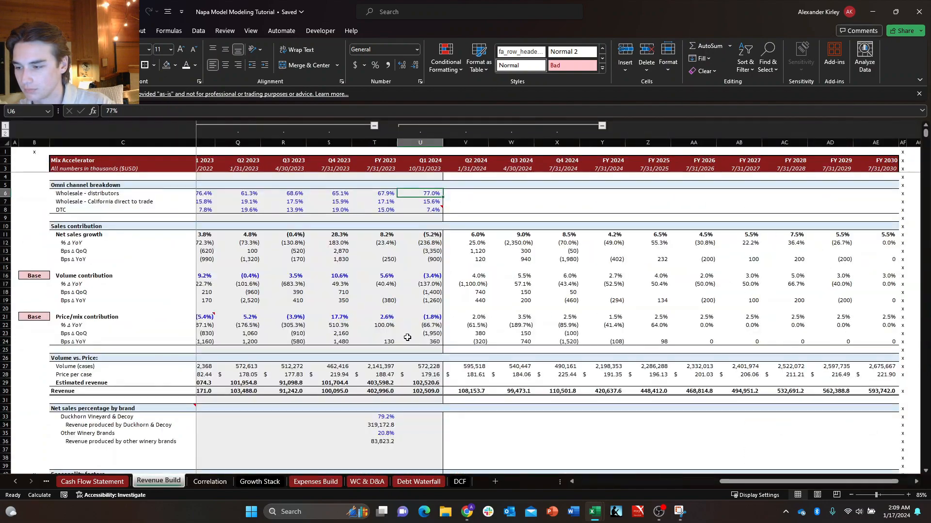
pyautogui.hotkey('ctrl', 'pageup')
pyautogui.hotkey('ctrl', 'pageup')
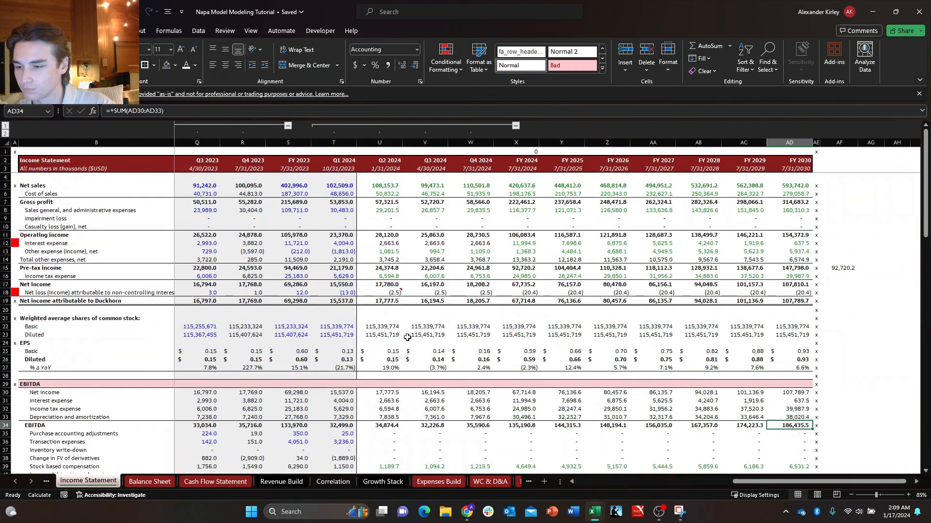
pyautogui.press('Left')
pyautogui.press('Left')
pyautogui.press('Left')
pyautogui.press('Left')
pyautogui.press('Left')
pyautogui.press('Left')
pyautogui.press('Left')
pyautogui.press('Left')
pyautogui.press('Left')
pyautogui.press('Left')
pyautogui.press('Left')
pyautogui.press('Left')
pyautogui.press('Left')
pyautogui.press('Down')
pyautogui.press('Down')
pyautogui.press('Down')
pyautogui.press('Down')
pyautogui.press('Down')
pyautogui.press('Down')
pyautogui.press('Down')
pyautogui.press('Down')
pyautogui.press('Down')
pyautogui.press('Down')
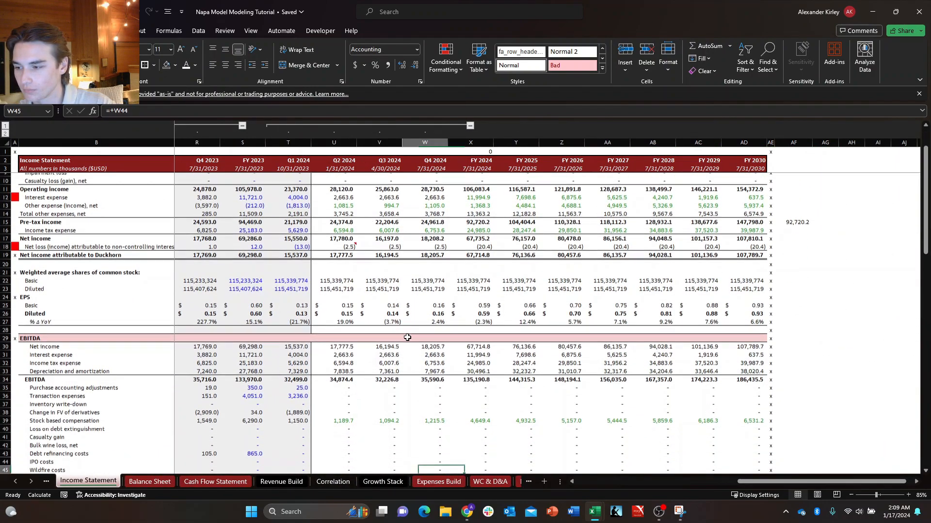
pyautogui.press('Down')
pyautogui.press('Down')
pyautogui.press('Down')
pyautogui.press('Down')
pyautogui.hotkey('ctrl', 'Down')
pyautogui.hotkey('ctrl', 'Up')
pyautogui.hotkey('ctrl', 'Up')
pyautogui.hotkey('ctrl', 'Up')
pyautogui.hotkey('ctrl', 'Up')
pyautogui.hotkey('ctrl', 'Up')
pyautogui.hotkey('ctrl', 'Up')
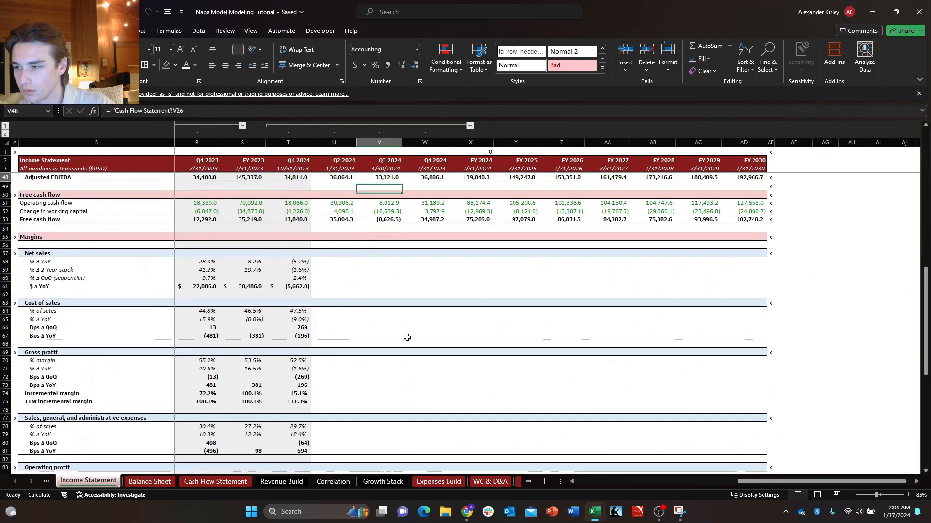
pyautogui.press('Left')
pyautogui.hotkey('ctrl', 'Down')
pyautogui.hotkey('ctrl', 'Down')
pyautogui.hotkey('ctrl', 'Down')
pyautogui.hotkey('ctrl', 'Down')
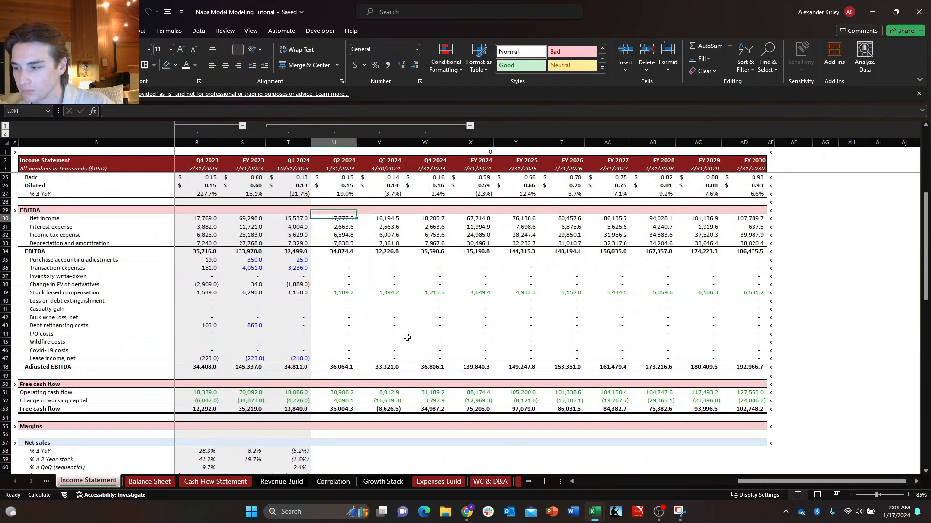
# Examine the Margins section of the Income Statement for FY 2023, then the diluted share and EPS rows.
pyautogui.hotkey('ctrl', 'Down')
pyautogui.press('Down')
pyautogui.press('Down')
pyautogui.press('Left')
pyautogui.press('Left')
pyautogui.press('Down')
pyautogui.hotkey('ctrl', 'Down')
pyautogui.hotkey('ctrl', 'Down')
pyautogui.hotkey('ctrl', 'Down')
pyautogui.hotkey('ctrl', 'Down')
pyautogui.hotkey('ctrl', 'Down')
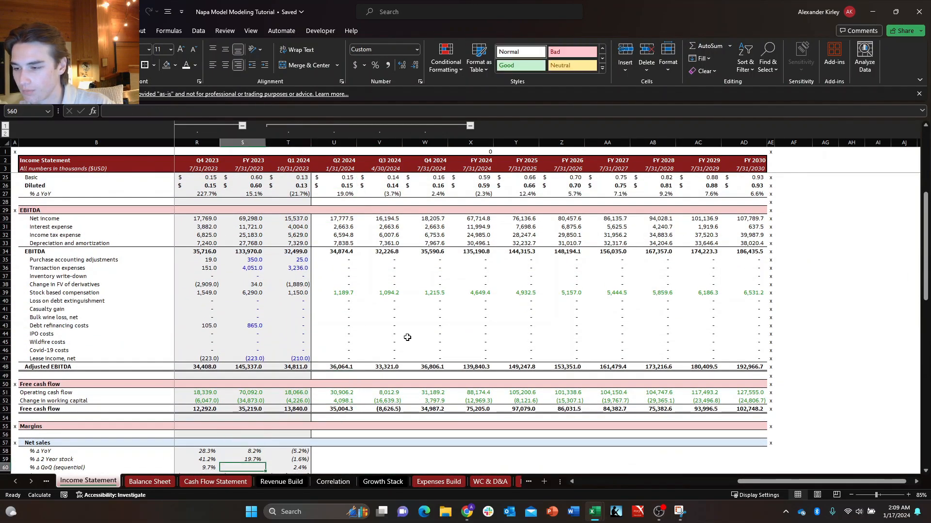
pyautogui.hotkey('ctrl', 'Down')
pyautogui.hotkey('ctrl', 'Down')
pyautogui.hotkey('ctrl', 'Down')
pyautogui.hotkey('ctrl', 'Down')
pyautogui.hotkey('ctrl', 'Down')
pyautogui.hotkey('ctrl', 'Down')
pyautogui.hotkey('ctrl', 'Down')
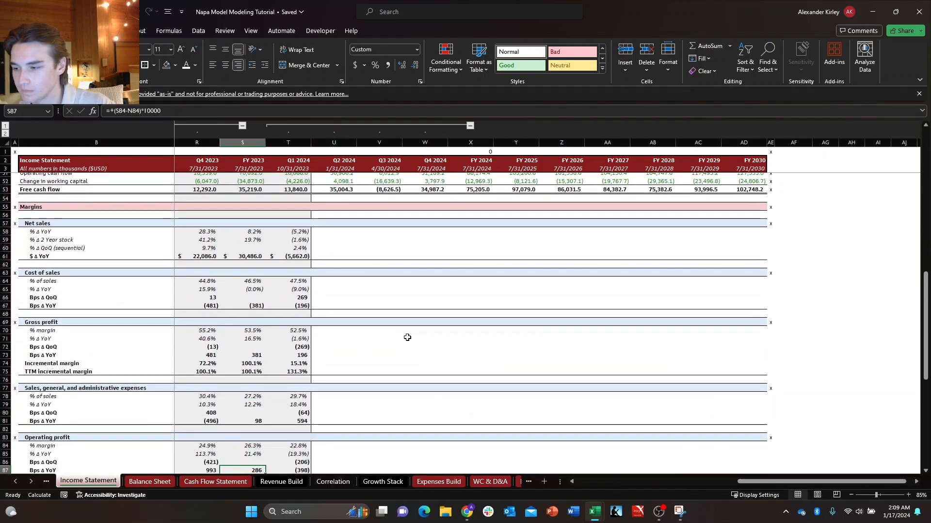
pyautogui.hotkey('ctrl', 'Up')
pyautogui.hotkey('ctrl', 'Up')
pyautogui.hotkey('ctrl', 'Up')
pyautogui.hotkey('ctrl', 'Up')
pyautogui.hotkey('ctrl', 'Up')
pyautogui.hotkey('ctrl', 'Up')
pyautogui.hotkey('ctrl', 'Up')
pyautogui.hotkey('ctrl', 'Up')
pyautogui.hotkey('ctrl', 'Up')
pyautogui.hotkey('ctrl', 'Up')
pyautogui.hotkey('ctrl', 'Up')
pyautogui.hotkey('ctrl', 'Up')
pyautogui.hotkey('ctrl', 'Up')
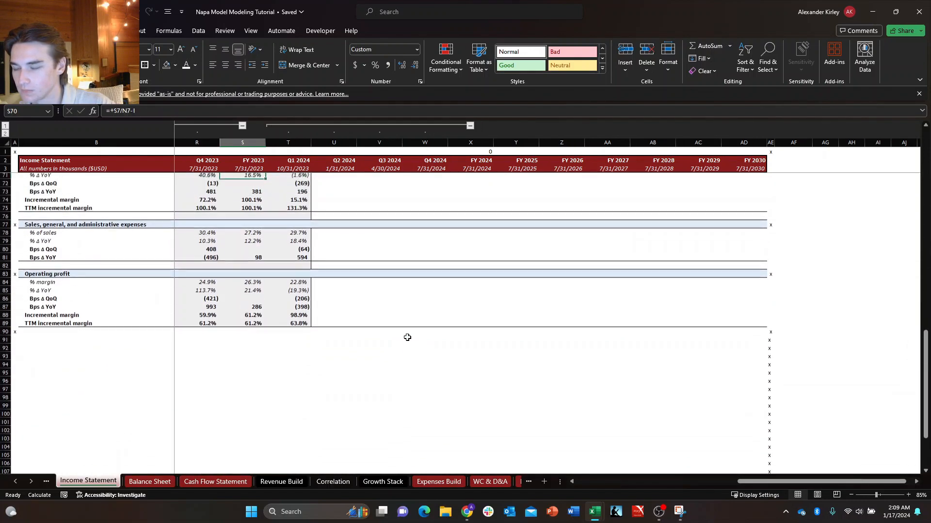
pyautogui.hotkey('ctrl', 'Up')
pyautogui.hotkey('ctrl', 'Up')
pyautogui.hotkey('ctrl', 'Up')
pyautogui.hotkey('ctrl', 'Up')
pyautogui.hotkey('ctrl', 'Up')
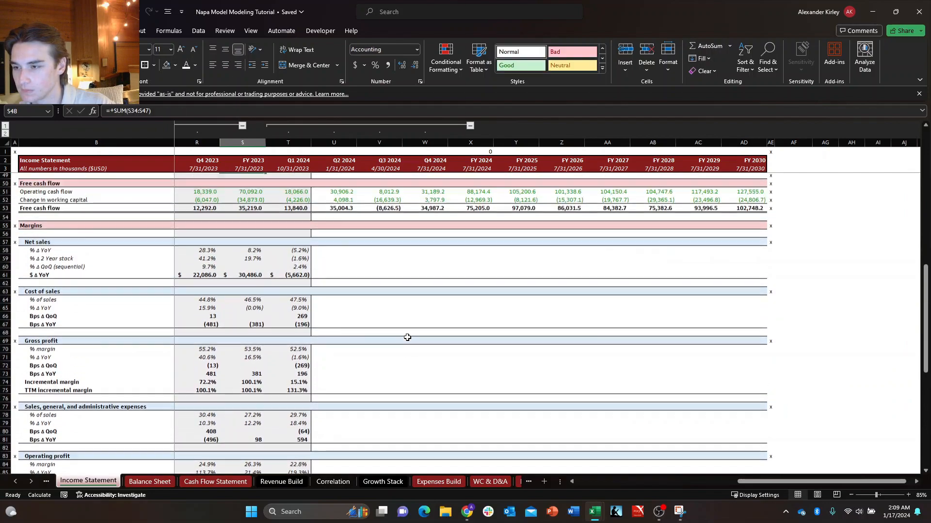
pyautogui.hotkey('ctrl', 'Up')
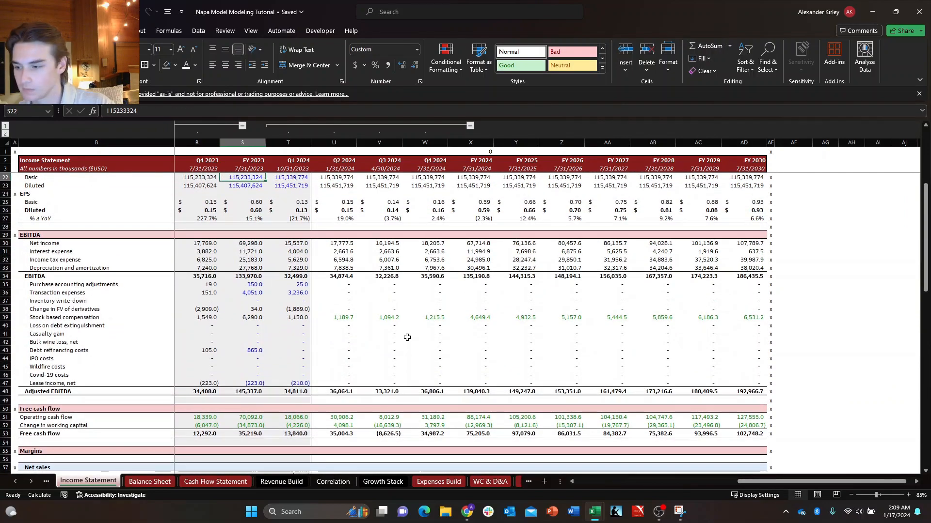
# Return to the DCF sheet and go to the Free cash flow label in the Metrics block.
pyautogui.hotkey('ctrl', 'pagedown')
pyautogui.hotkey('ctrl', 'pagedown')
pyautogui.hotkey('ctrl', 'pagedown')
pyautogui.hotkey('ctrl', 'pagedown')
pyautogui.hotkey('ctrl', 'pagedown')
pyautogui.hotkey('ctrl', 'pagedown')
pyautogui.hotkey('ctrl', 'pagedown')
pyautogui.hotkey('ctrl', 'pagedown')
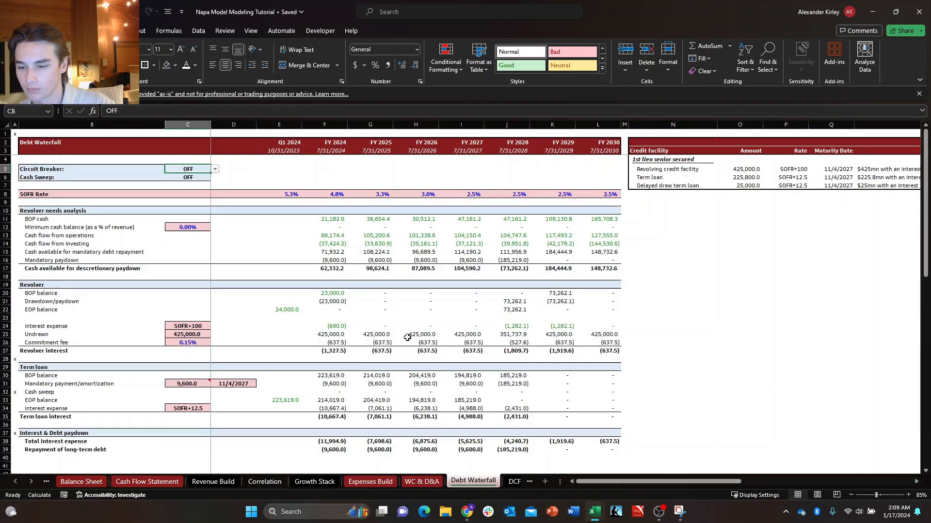
pyautogui.hotkey('ctrl', 'pagedown')
pyautogui.press('Up')
pyautogui.press('Up')
pyautogui.press('Up')
pyautogui.press('Up')
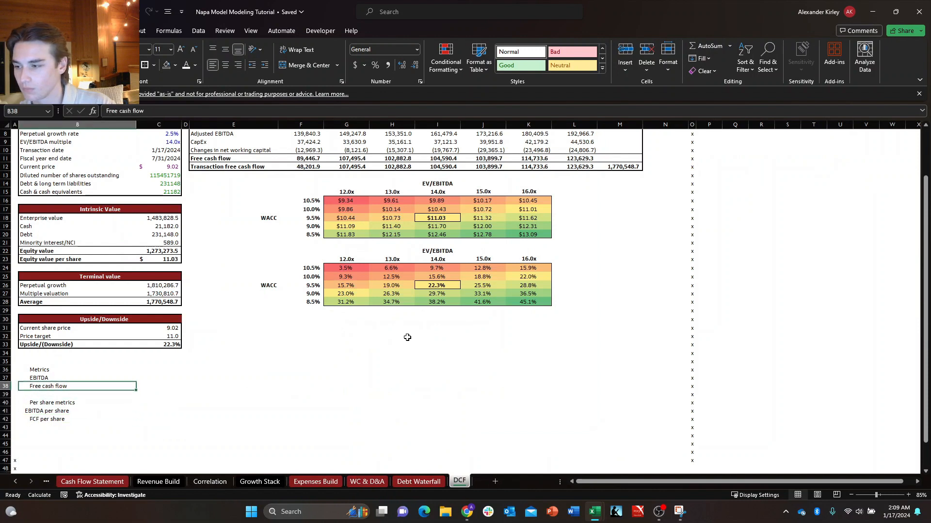
pyautogui.press('Right')
pyautogui.press('Down')
pyautogui.press('Down')
pyautogui.press('Down')
pyautogui.press('Down')
pyautogui.press('Left')
pyautogui.press('Down')
pyautogui.press('Left')
# Label B43 "EPS" below FCF per share in the Per share metrics block.
pyautogui.press('Down')
pyautogui.press('Right')
pyautogui.press('Right')
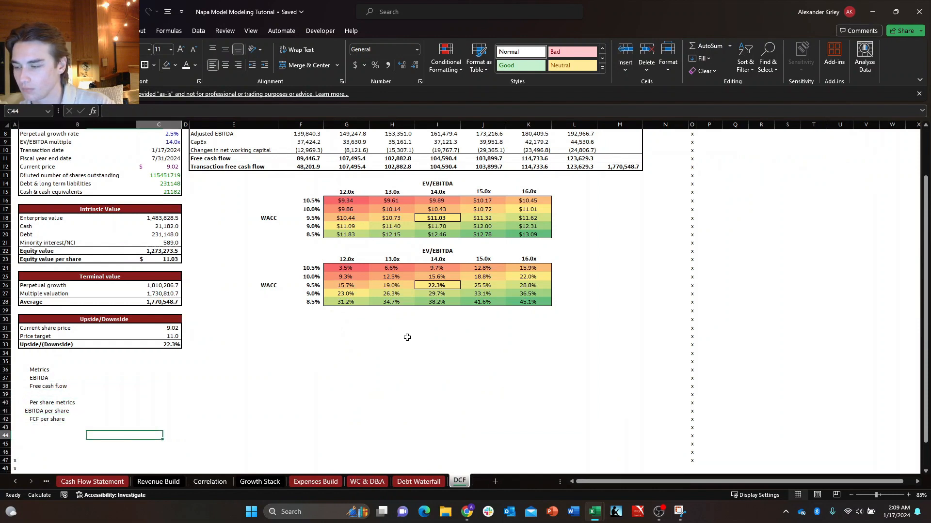
pyautogui.press('Up')
pyautogui.press('Left')
pyautogui.press('Right')
pyautogui.press('Up')
pyautogui.press('Up')
pyautogui.press('Up')
pyautogui.press('Left')
pyautogui.press('Down')
pyautogui.press('Right')
pyautogui.press('Up')
pyautogui.press('Left')
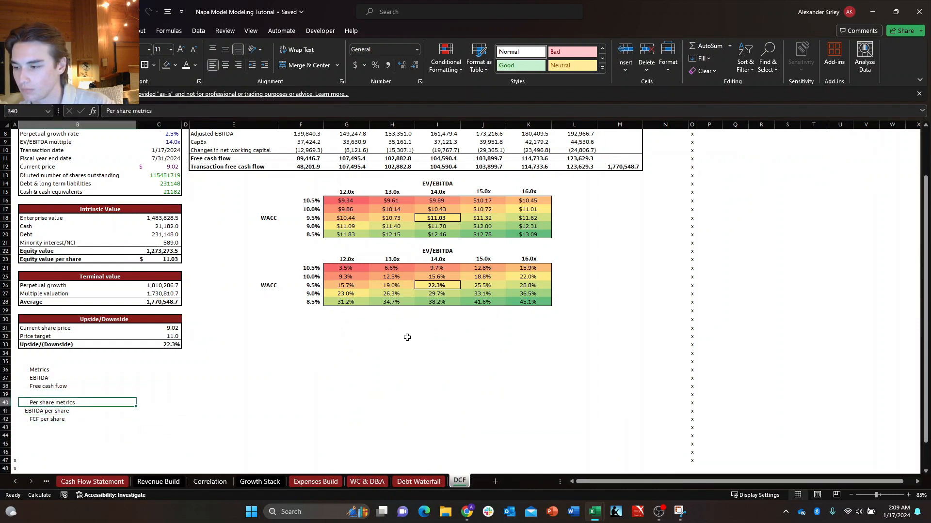
pyautogui.press('Down')
pyautogui.press('Down')
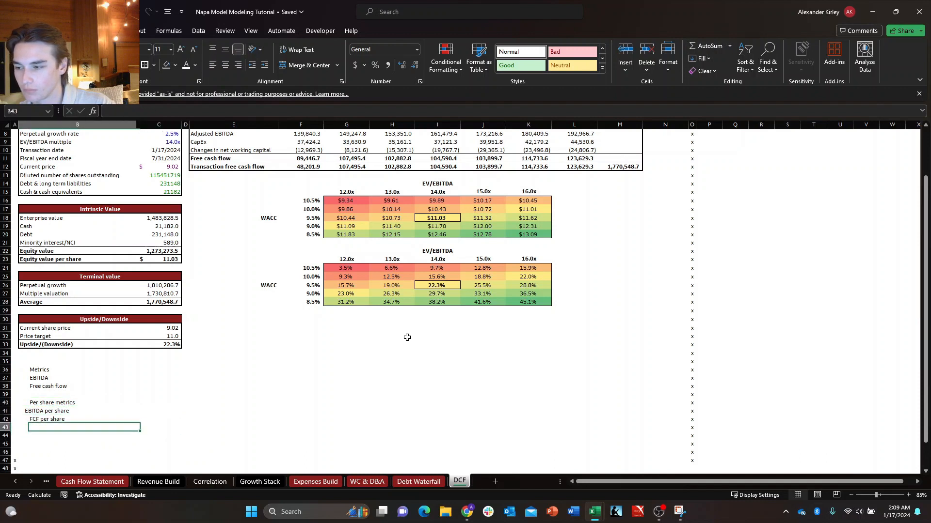
pyautogui.write('EP')
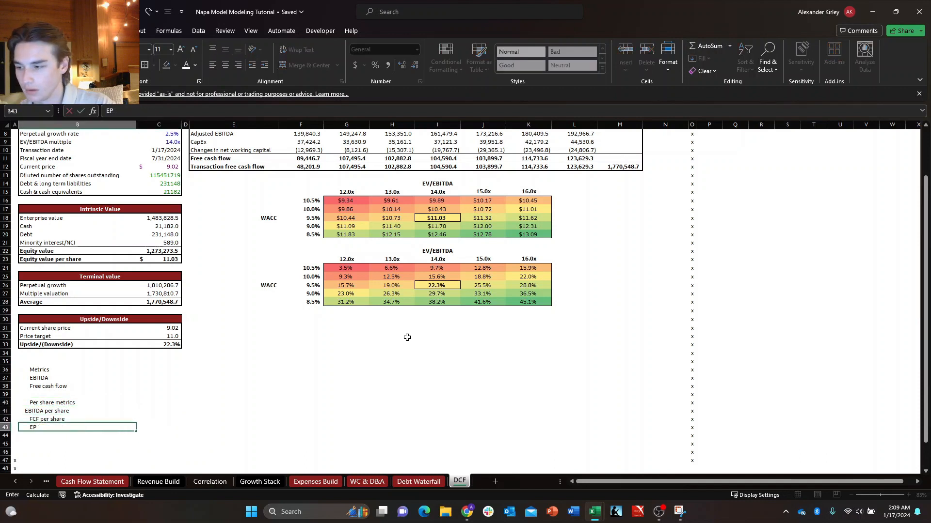
pyautogui.press('Return')
# Reduce the indent of the remaining Per share metrics labels and the Metrics block labels to match EBITDA per share.
pyautogui.press('Up')
pyautogui.press('Up')
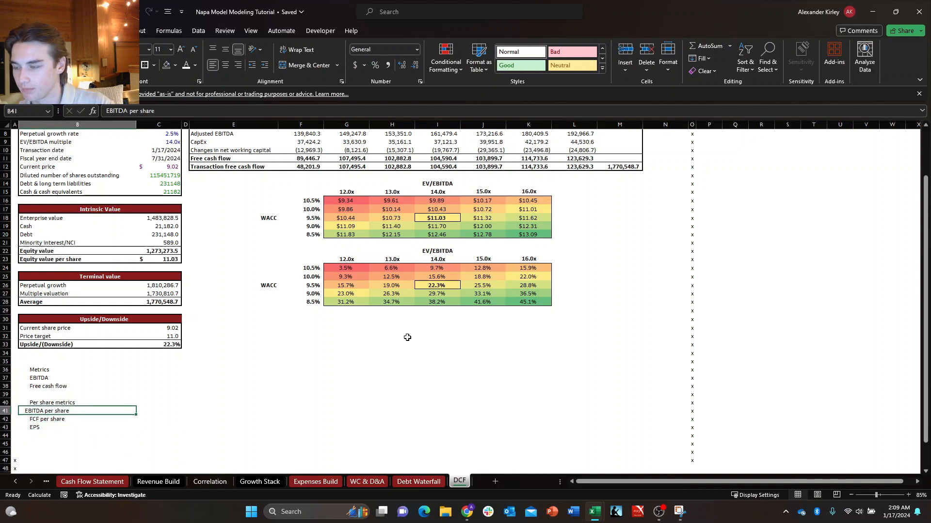
pyautogui.press('Down')
pyautogui.hotkey('shift', 'Down')
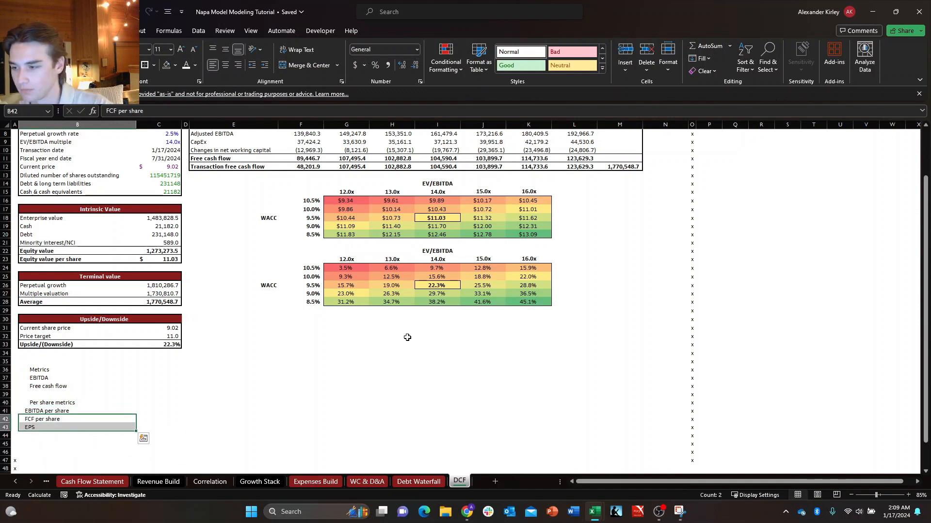
pyautogui.press('Up')
pyautogui.press('Up')
pyautogui.press('Up')
pyautogui.press('Up')
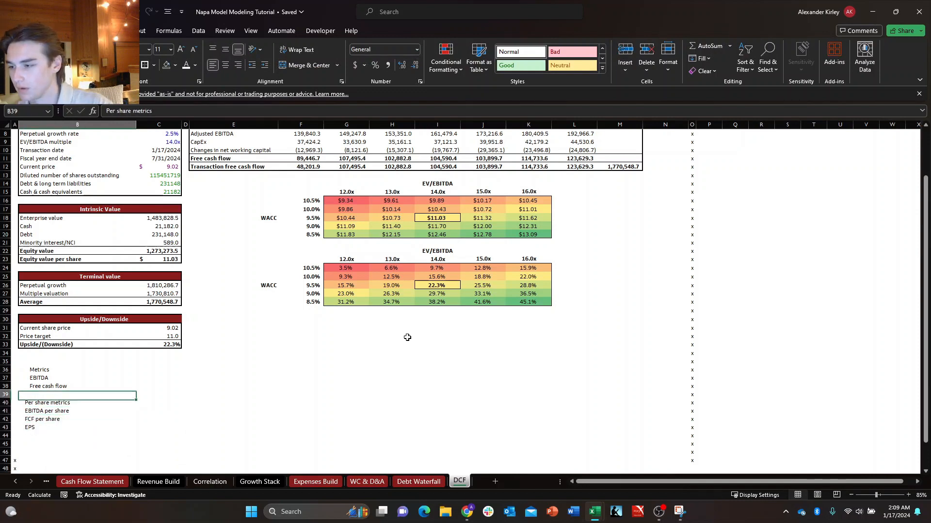
pyautogui.hotkey('shift', 'Up')
pyautogui.hotkey('shift', 'Up')
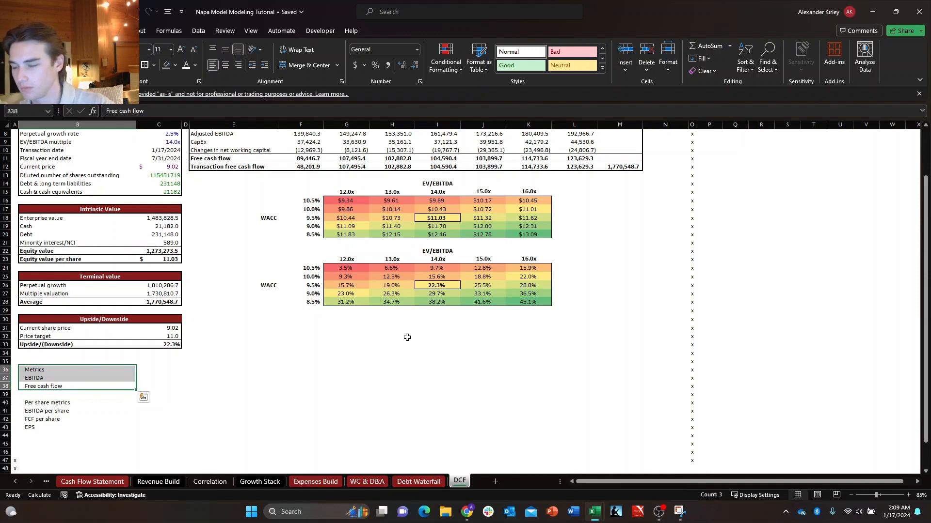
pyautogui.press('Right')
pyautogui.press('Right')
pyautogui.press('Right')
pyautogui.press('Down')
pyautogui.press('Down')
pyautogui.press('Down')
pyautogui.press('Left')
pyautogui.press('Left')
pyautogui.press('Left')
pyautogui.press('Up')
pyautogui.press('Right')
pyautogui.press('Down')
pyautogui.press('Right')
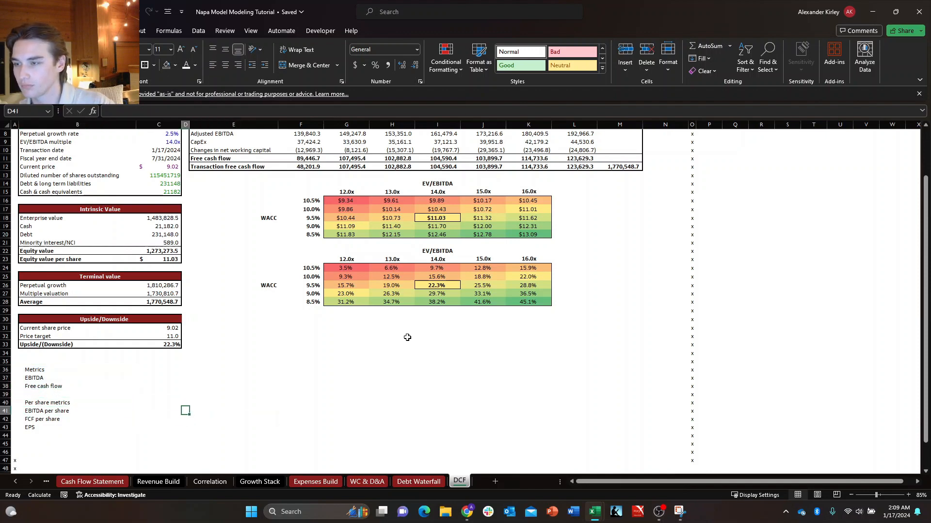
pyautogui.hotkey('ctrl', 'Up')
pyautogui.press('Right')
pyautogui.press('Down')
pyautogui.press('Down')
pyautogui.press('Left')
pyautogui.press('Left')
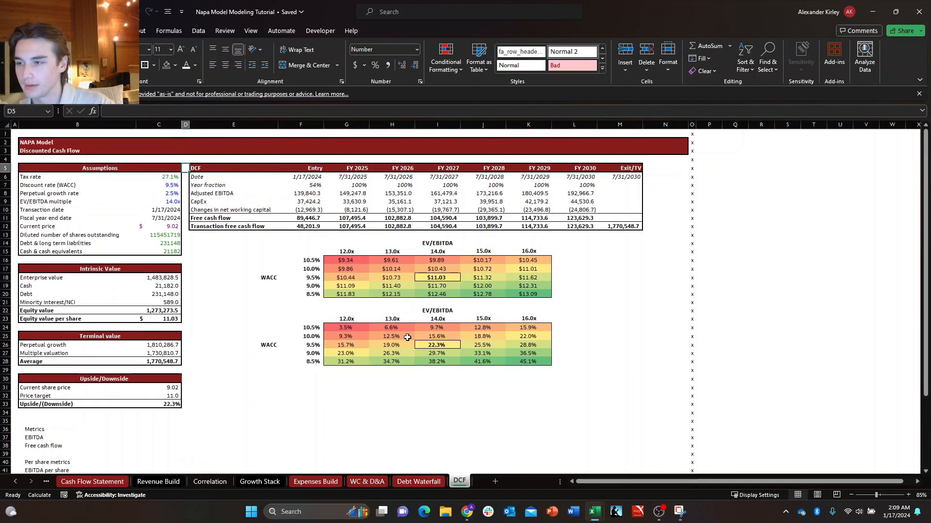
pyautogui.hotkey('ctrl', 'Down')
pyautogui.hotkey('ctrl', 'Down')
pyautogui.hotkey('ctrl', 'Down')
pyautogui.hotkey('ctrl', 'Down')
pyautogui.hotkey('ctrl', 'Down')
pyautogui.hotkey('ctrl', 'Down')
pyautogui.press('Down')
pyautogui.press('Down')
pyautogui.press('Down')
pyautogui.press('Down')
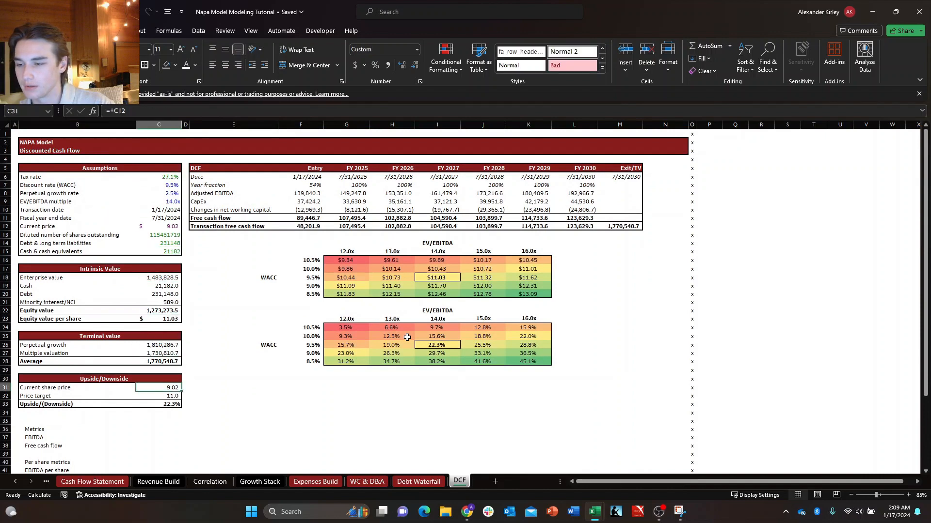
# Delete the new product development note in B52 below the Per share metrics block.
pyautogui.hotkey('ctrl', 'Down')
pyautogui.hotkey('ctrl', 'Up')
pyautogui.press('Up')
pyautogui.press('Up')
pyautogui.press('Up')
pyautogui.press('Up')
pyautogui.press('Up')
pyautogui.press('Up')
pyautogui.press('Up')
pyautogui.press('Down')
pyautogui.press('Down')
pyautogui.press('Down')
pyautogui.press('Down')
pyautogui.press('Down')
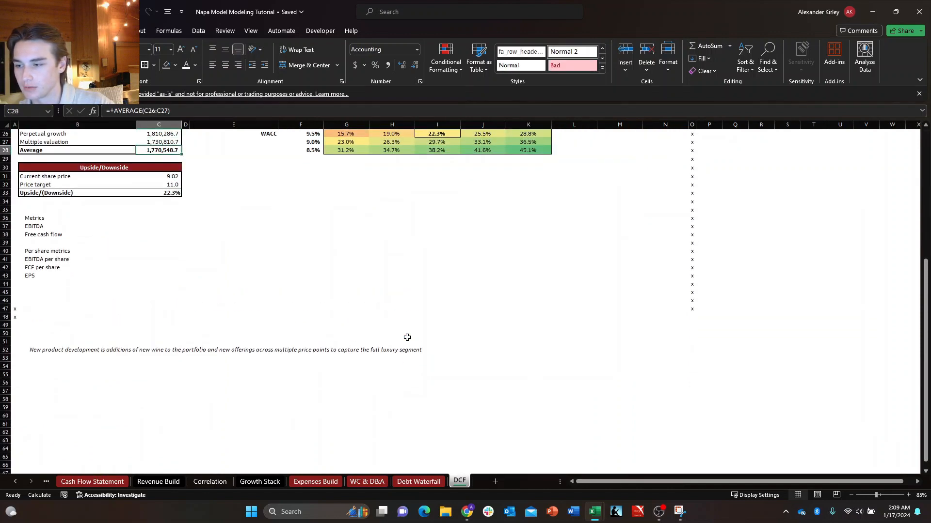
pyautogui.press('Right')
pyautogui.hotkey('ctrl', 'Down')
pyautogui.hotkey('ctrl', 'Down')
pyautogui.hotkey('ctrl', 'Down')
pyautogui.hotkey('ctrl', 'Down')
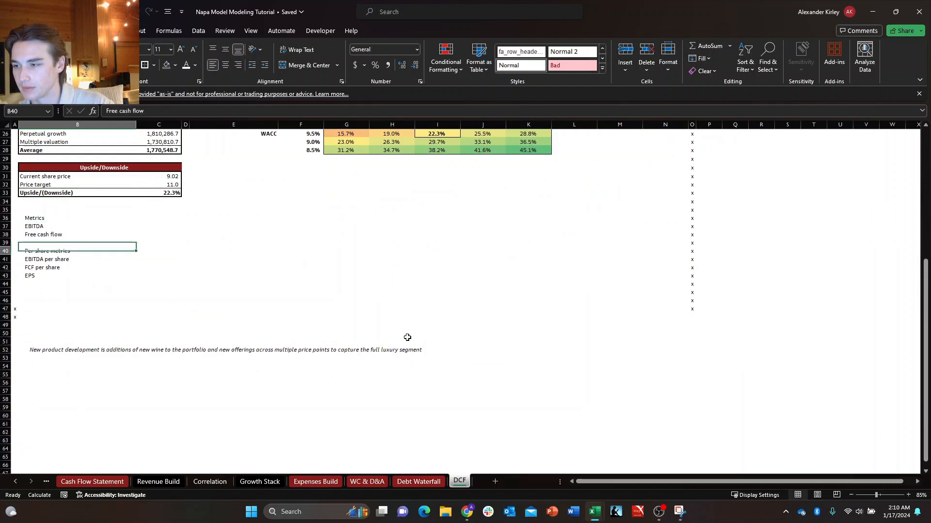
pyautogui.hotkey('ctrl', 'Down')
pyautogui.hotkey('ctrl', 'Down')
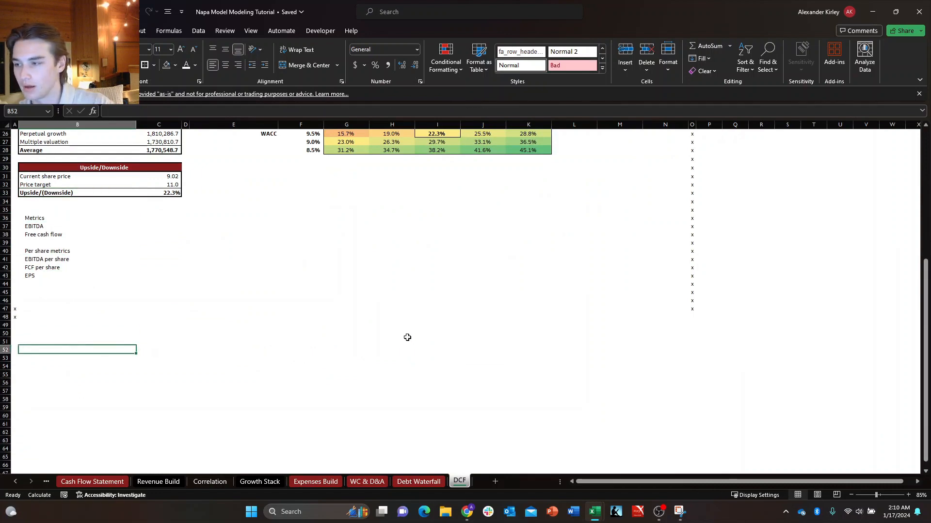
# Look over the DCF sheet from the Assumptions block down to the empty cells beside the Metrics heading.
pyautogui.hotkey('ctrl', 'Up')
pyautogui.hotkey('ctrl', 'Up')
pyautogui.hotkey('ctrl', 'Up')
pyautogui.hotkey('ctrl', 'Up')
pyautogui.hotkey('ctrl', 'Up')
pyautogui.hotkey('ctrl', 'Up')
pyautogui.hotkey('ctrl', 'Up')
pyautogui.hotkey('ctrl', 'Up')
pyautogui.hotkey('ctrl', 'Up')
pyautogui.hotkey('ctrl', 'Up')
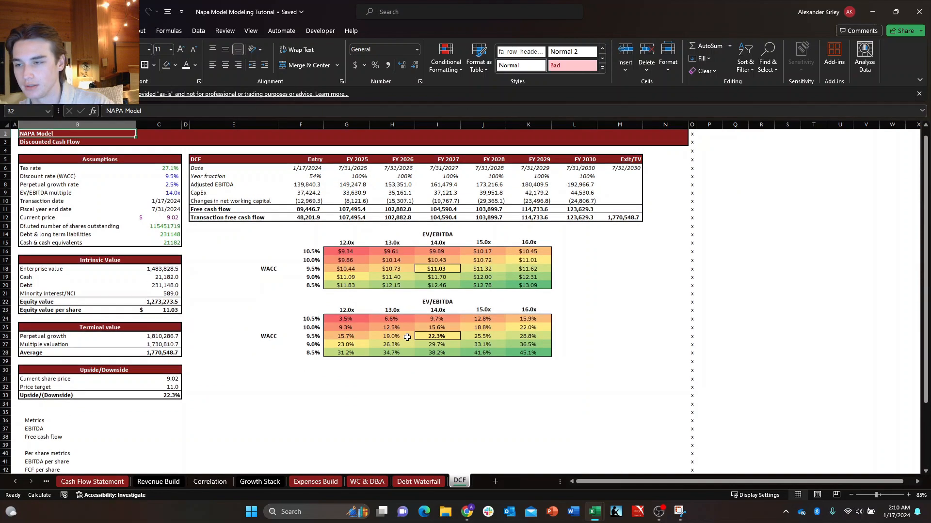
pyautogui.press('Right')
pyautogui.press('Right')
pyautogui.press('Down')
pyautogui.press('Down')
pyautogui.press('Down')
pyautogui.press('Down')
pyautogui.press('Down')
pyautogui.press('Left')
pyautogui.press('Left')
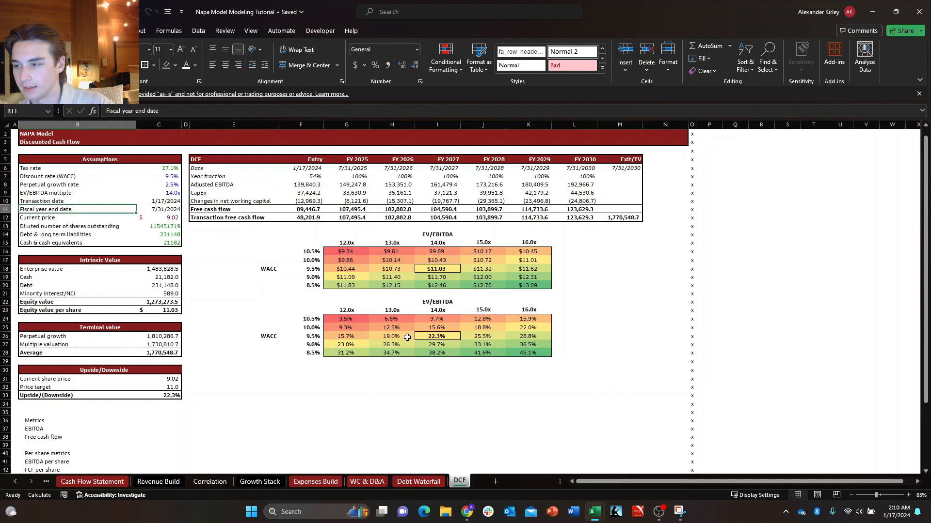
pyautogui.hotkey('ctrl', 'Down')
pyautogui.hotkey('ctrl', 'Down')
pyautogui.hotkey('ctrl', 'Down')
pyautogui.hotkey('ctrl', 'Down')
pyautogui.hotkey('ctrl', 'Down')
pyautogui.hotkey('ctrl', 'Down')
pyautogui.hotkey('ctrl', 'Down')
pyautogui.hotkey('ctrl', 'Down')
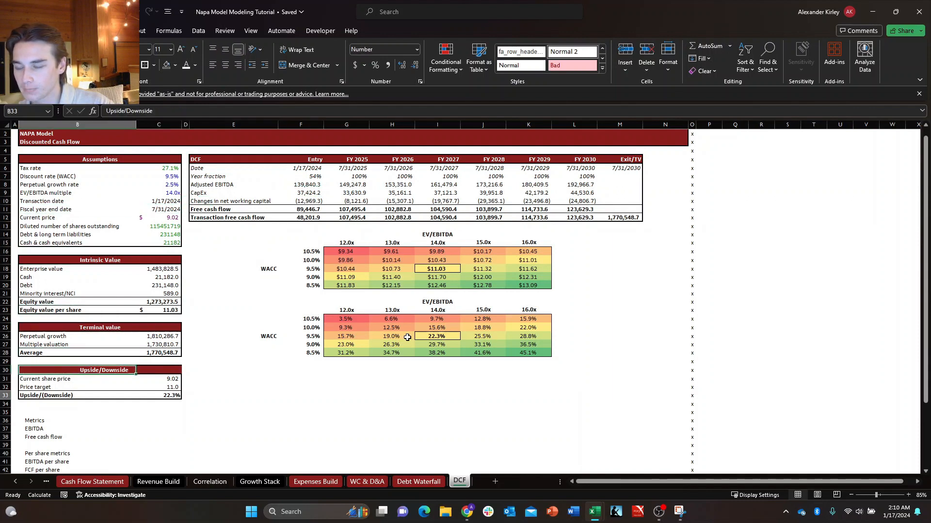
pyautogui.press('Right')
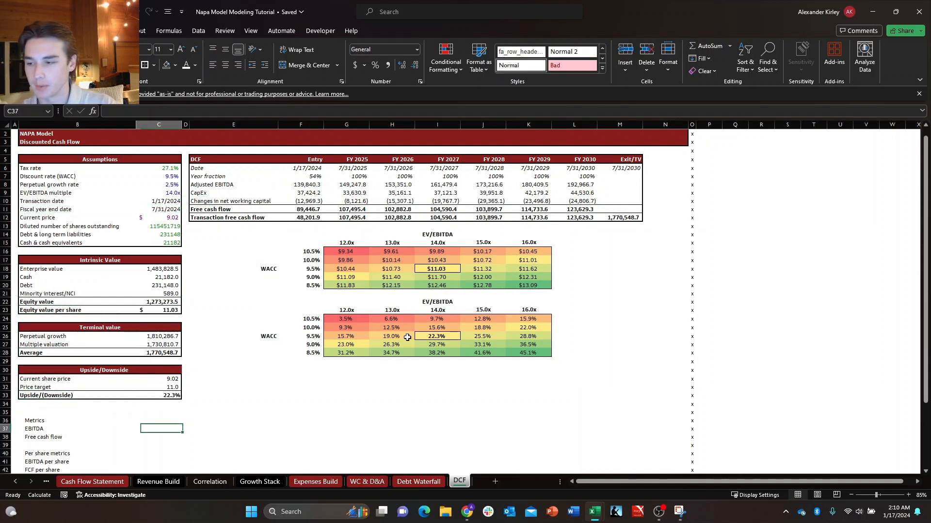
pyautogui.press('Up')
pyautogui.press('Right')
pyautogui.press('Right')
pyautogui.press('Right')
pyautogui.press('Left')
# Bold the Per share metrics heading in B40 and the Metrics heading in B36.
pyautogui.press('Left')
pyautogui.press('Left')
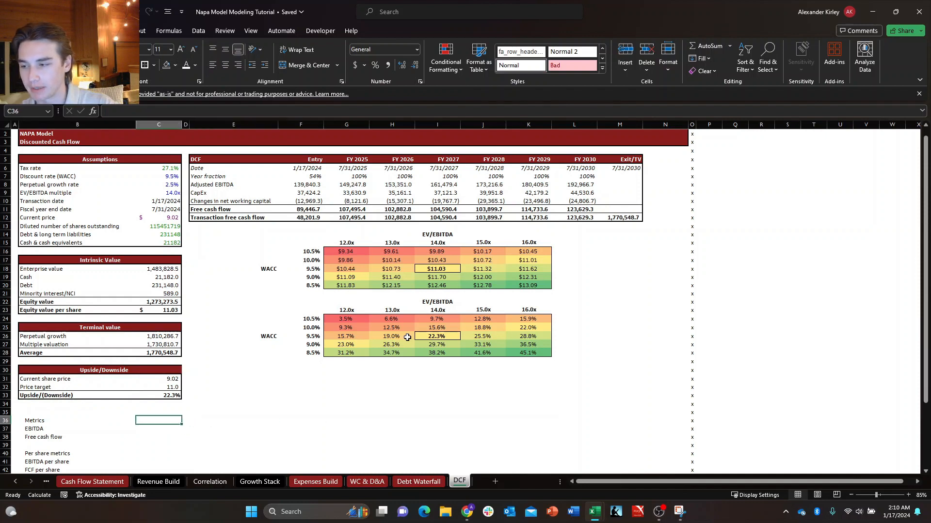
pyautogui.press('Left')
pyautogui.hotkey('ctrl', 'Down')
pyautogui.hotkey('ctrl', 'Down')
pyautogui.press('Down')
pyautogui.press('Down')
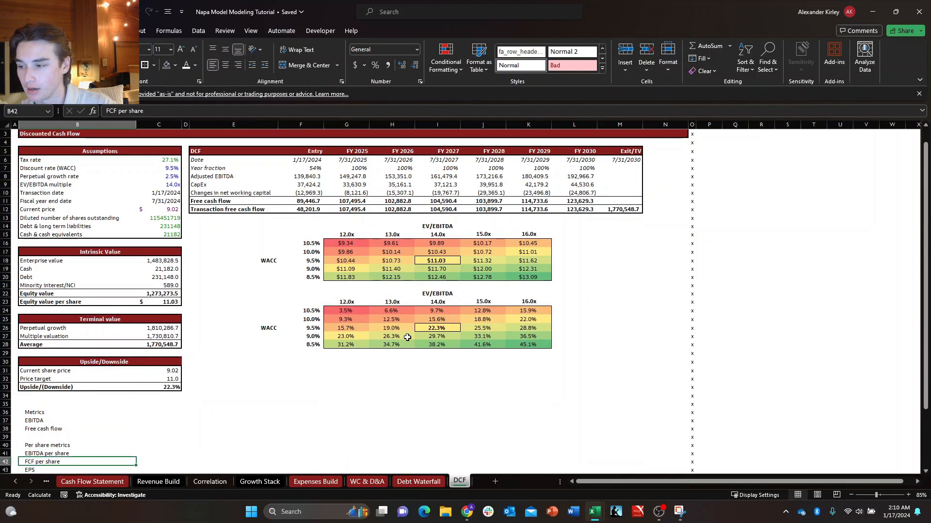
pyautogui.press('Up')
pyautogui.press('Up')
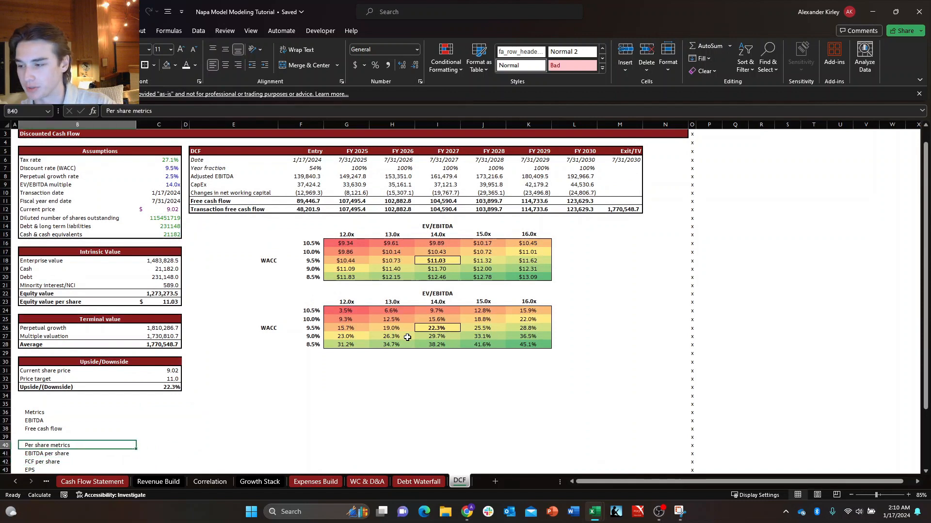
pyautogui.press('Up')
pyautogui.press('Up')
pyautogui.press('Up')
pyautogui.press('Up')
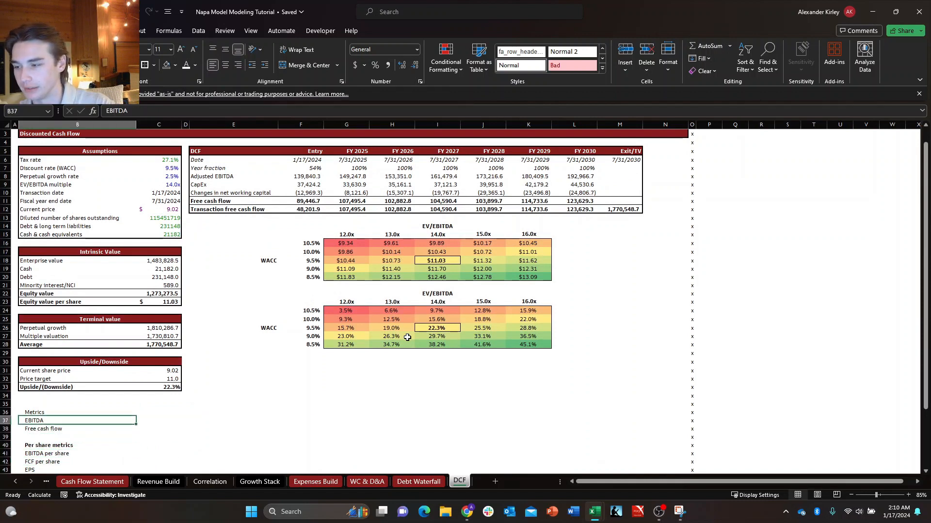
pyautogui.hotkey('shift', 'Right')
pyautogui.hotkey('shift', 'Right')
pyautogui.hotkey('shift', 'Right')
pyautogui.hotkey('shift', 'Right')
pyautogui.hotkey('shift', 'Right')
pyautogui.hotkey('shift', 'Right')
pyautogui.hotkey('shift', 'Right')
pyautogui.hotkey('shift', 'Right')
pyautogui.hotkey('shift', 'Right')
pyautogui.hotkey('shift', 'Right')
pyautogui.hotkey('shift', 'Right')
pyautogui.hotkey('shift', 'Right')
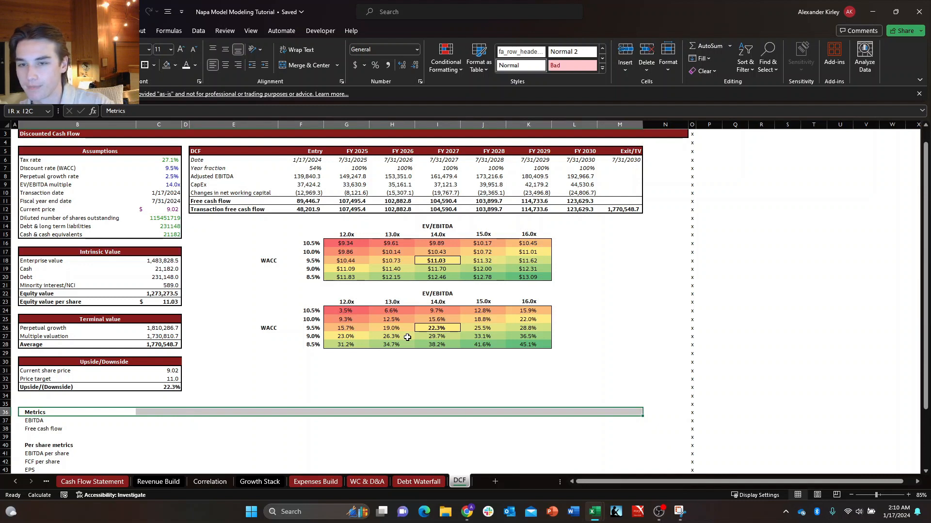
pyautogui.press('Right')
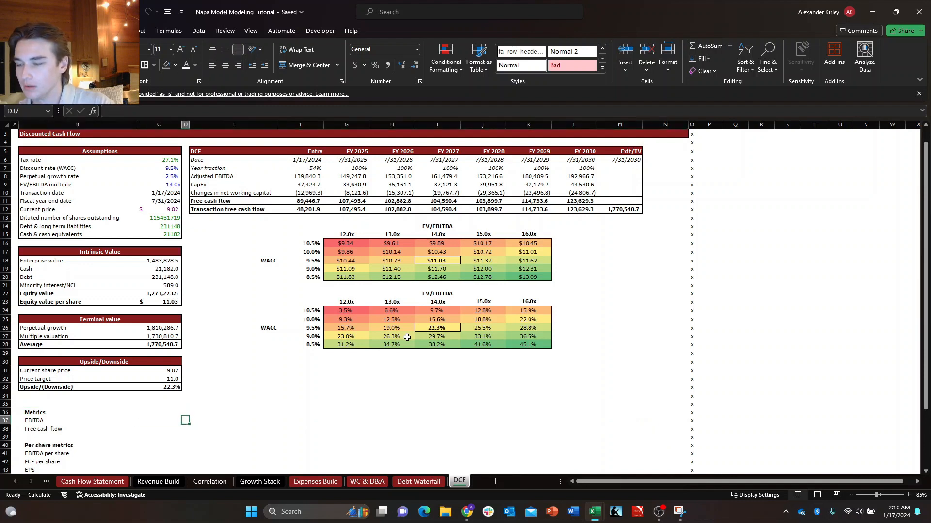
pyautogui.press('Up')
pyautogui.press('Right')
pyautogui.press('Left')
pyautogui.press('Left')
pyautogui.press('Up')
pyautogui.press('Right')
pyautogui.press('Right')
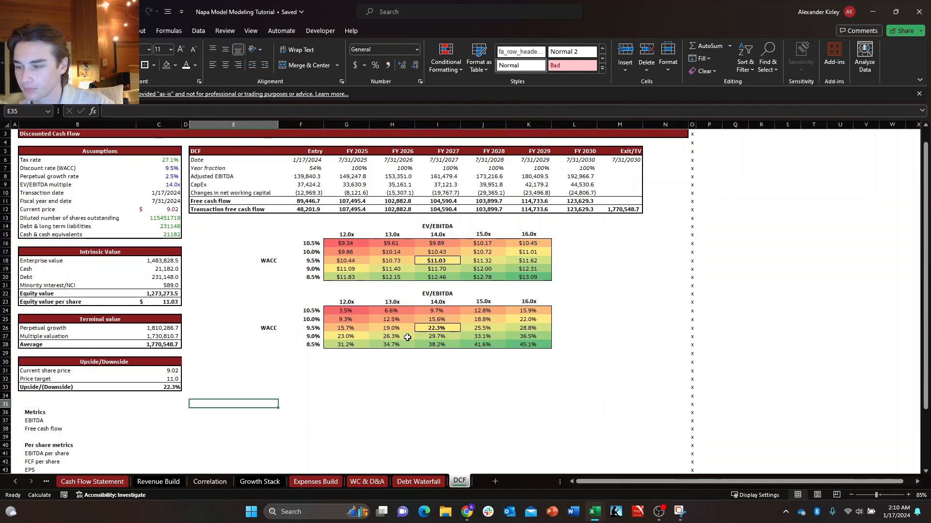
pyautogui.press('Down')
pyautogui.press('Down')
pyautogui.press('Down')
pyautogui.press('Down')
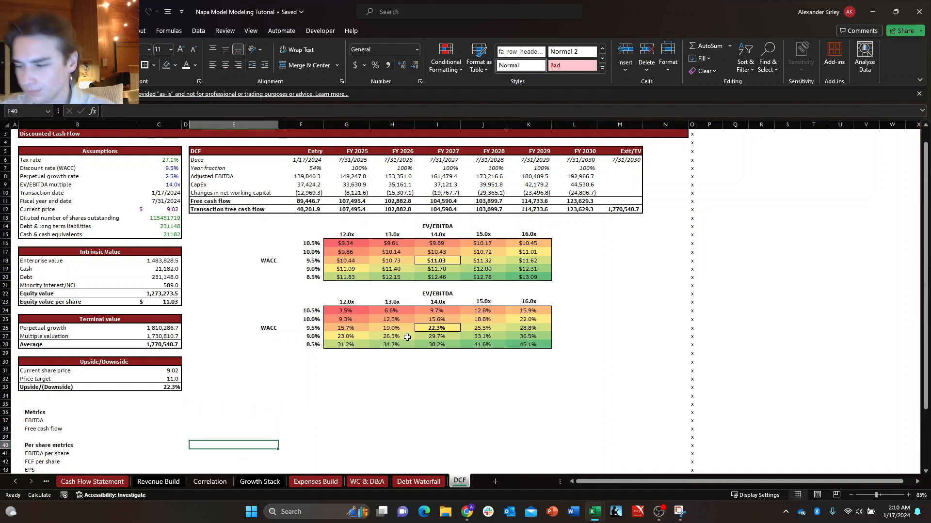
pyautogui.press('Up')
pyautogui.press('Up')
pyautogui.press('Up')
pyautogui.press('Up')
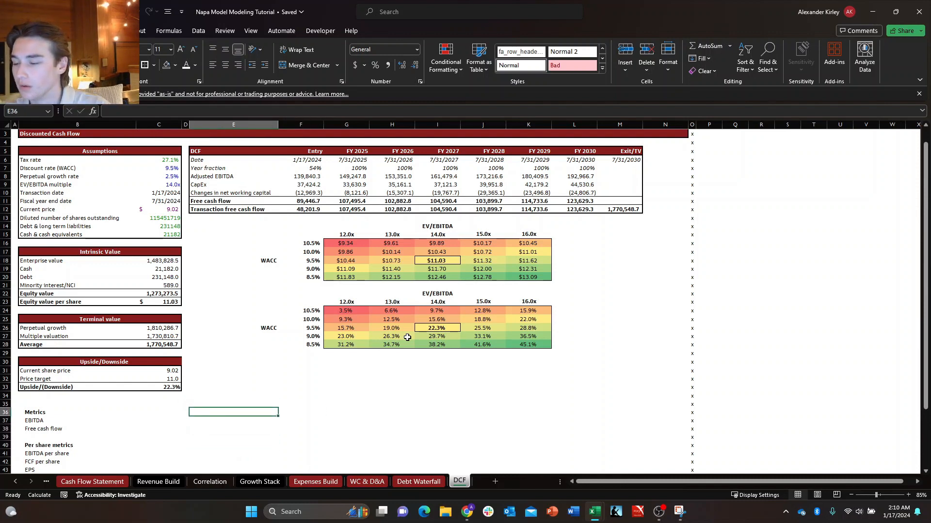
pyautogui.press('Down')
pyautogui.press('Right')
pyautogui.press('Left')
pyautogui.press('Left')
pyautogui.press('Up')
pyautogui.press('Up')
pyautogui.press('Right')
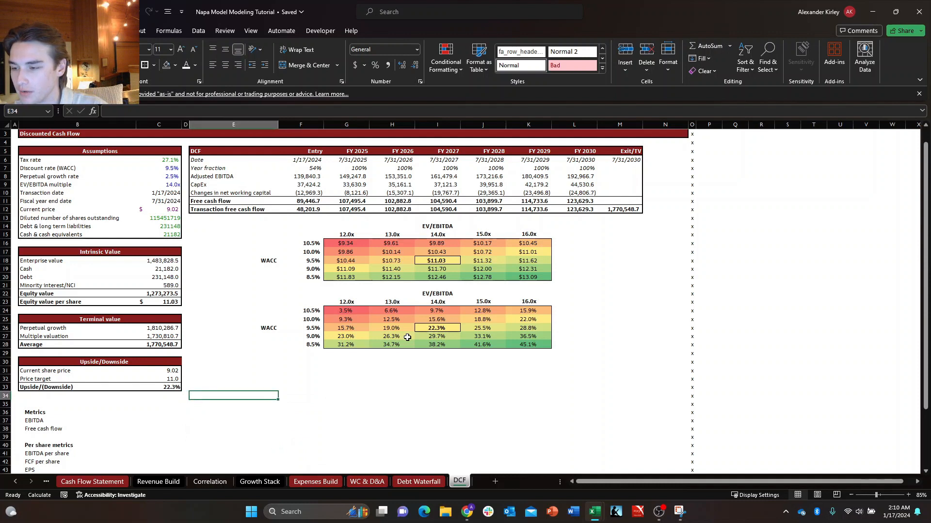
pyautogui.press('Down')
pyautogui.press('Up')
pyautogui.press('Down')
pyautogui.press('Right')
pyautogui.press('Up')
pyautogui.press('Left')
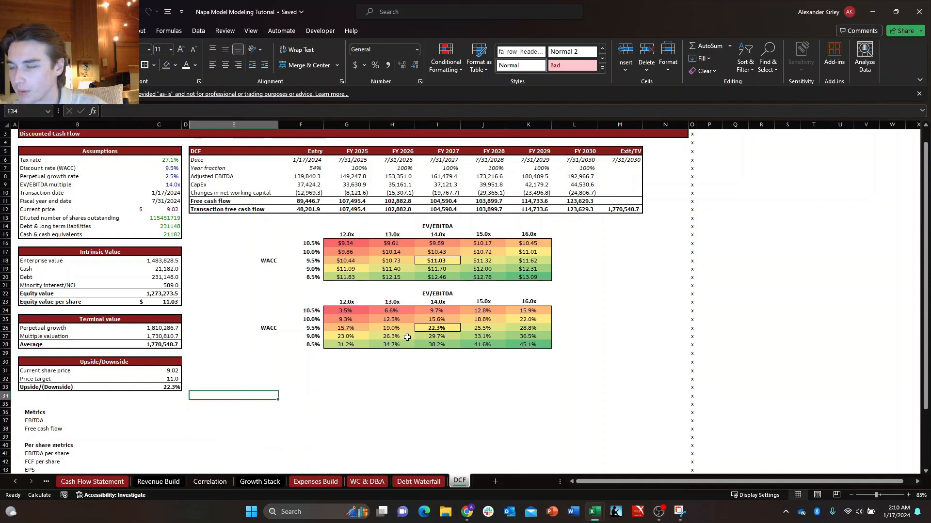
pyautogui.press('Left')
pyautogui.press('Right')
pyautogui.press('Left')
pyautogui.press('Left')
pyautogui.press('Right')
pyautogui.press('Right')
pyautogui.press('Right')
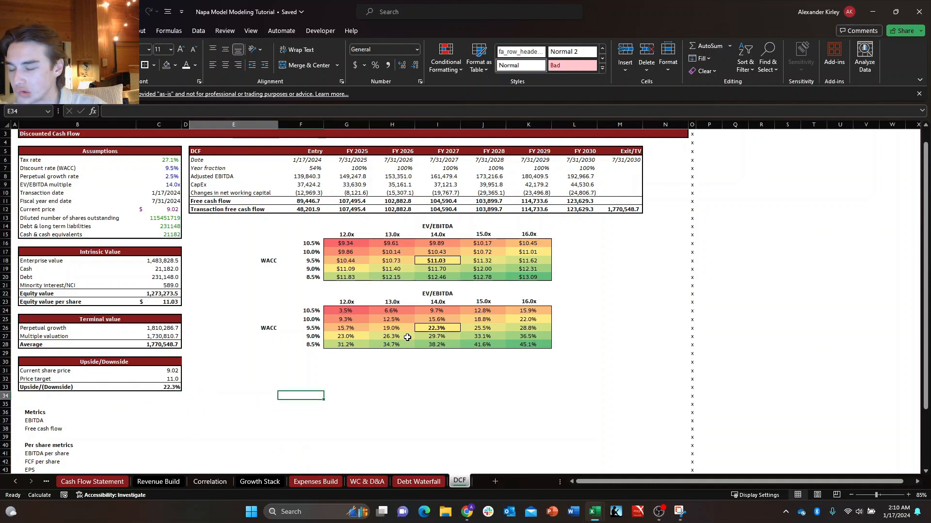
pyautogui.press('Left')
pyautogui.press('Right')
pyautogui.press('Down')
pyautogui.press('Left')
pyautogui.press('Up')
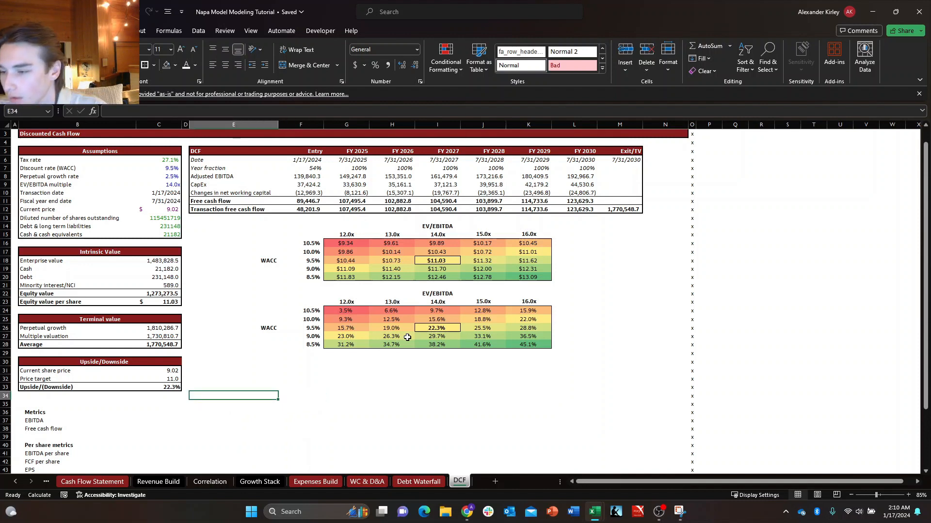
# Link E35 on the DCF sheet to the Q2 2024 period header in U2 of the Income Statement.
pyautogui.press('Down')
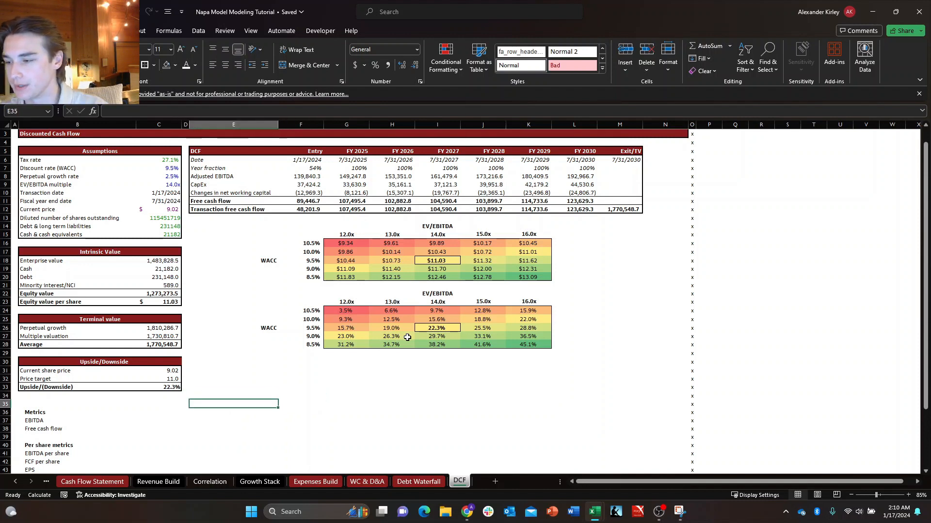
pyautogui.write('+')
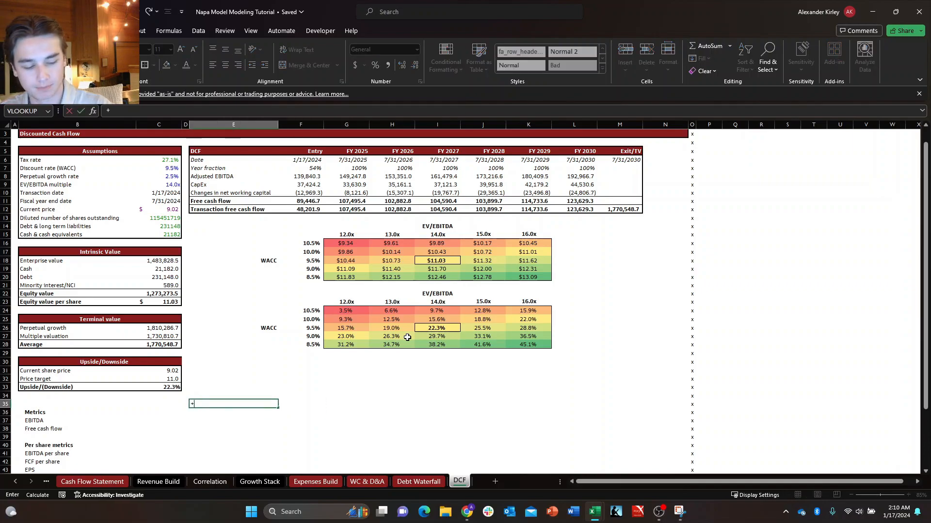
pyautogui.hotkey('ctrl', 'pageup')
pyautogui.hotkey('ctrl', 'pageup')
pyautogui.hotkey('ctrl', 'pageup')
pyautogui.hotkey('ctrl', 'pageup')
pyautogui.hotkey('ctrl', 'pageup')
pyautogui.hotkey('ctrl', 'pageup')
pyautogui.hotkey('ctrl', 'pageup')
pyautogui.hotkey('ctrl', 'pageup')
pyautogui.hotkey('ctrl', 'pageup')
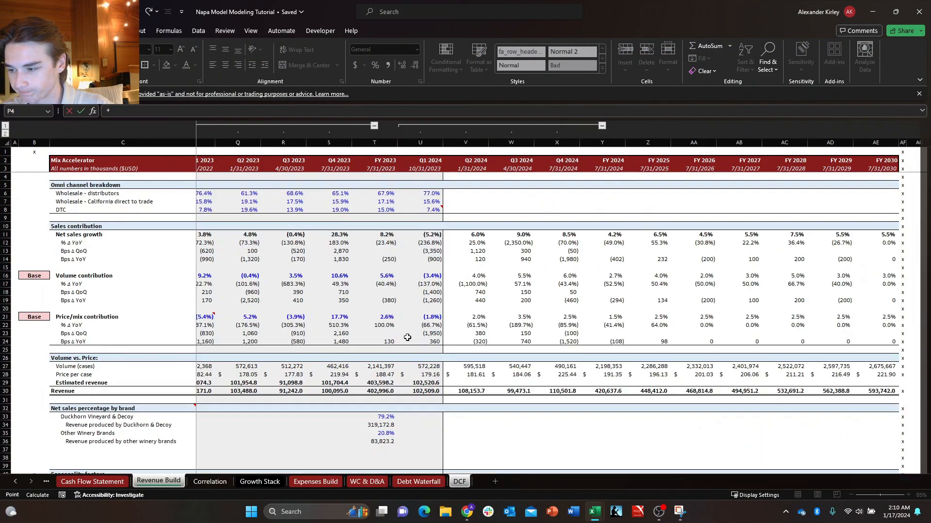
pyautogui.press('Right')
pyautogui.press('Right')
pyautogui.press('Right')
pyautogui.press('Right')
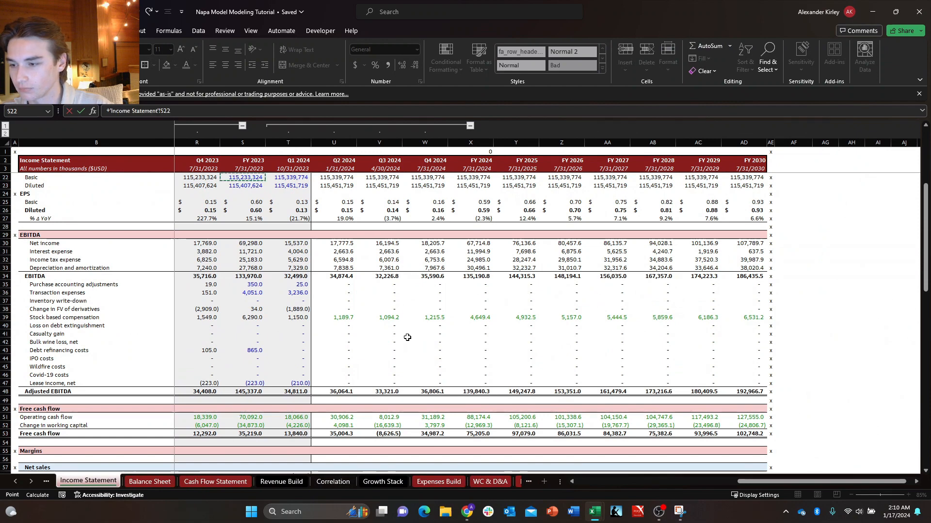
pyautogui.press('Up')
pyautogui.press('Up')
pyautogui.press('Up')
pyautogui.press('Up')
pyautogui.press('Up')
pyautogui.press('Up')
pyautogui.press('Up')
pyautogui.press('Up')
pyautogui.press('Up')
pyautogui.press('Up')
pyautogui.press('Up')
pyautogui.press('Up')
pyautogui.press('Up')
pyautogui.press('Up')
pyautogui.press('Up')
pyautogui.press('Up')
pyautogui.press('Up')
pyautogui.press('Up')
pyautogui.press('Up')
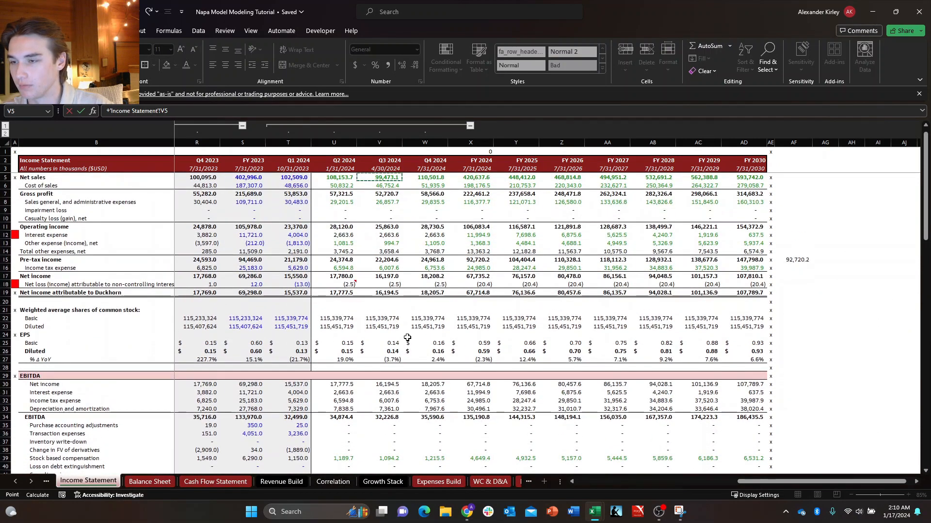
pyautogui.press('Left')
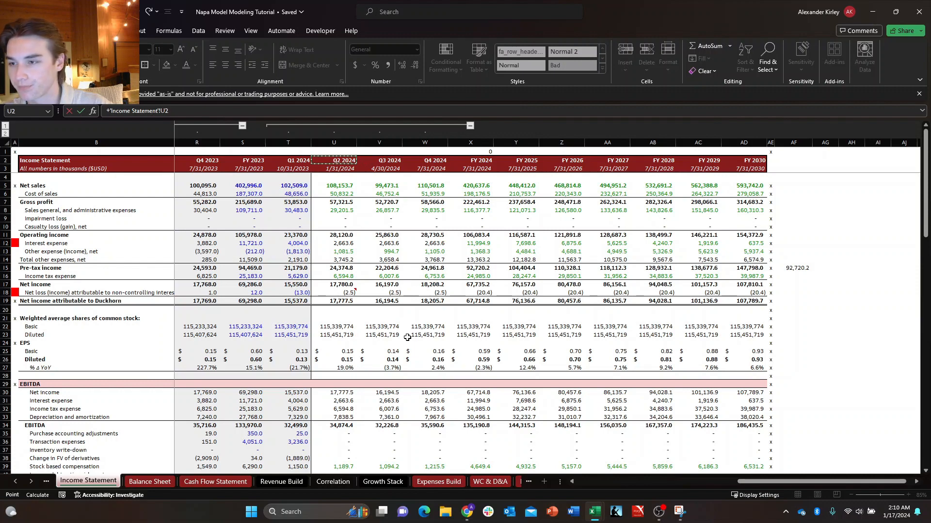
pyautogui.hotkey('ctrl', 'Return')
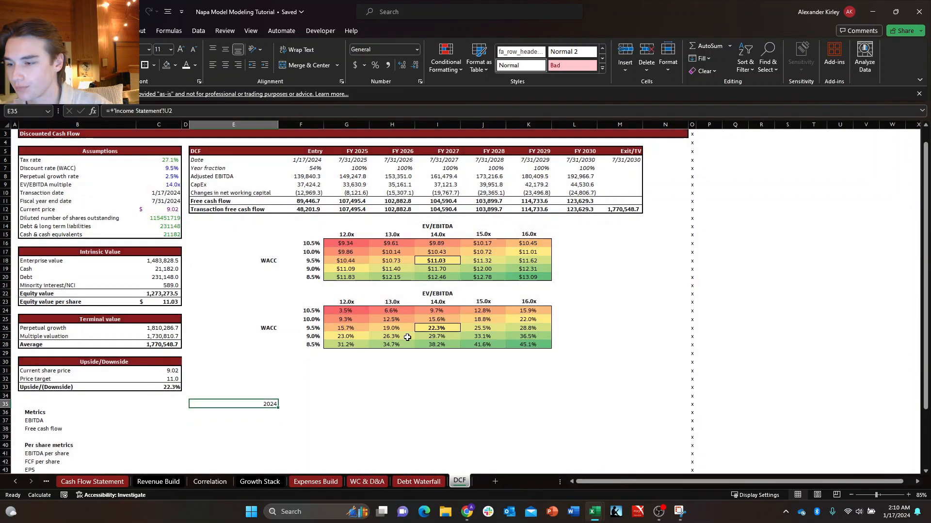
# Fill the period header link in E35 across row 35 through column N.
pyautogui.hotkey('shift', 'Right')
pyautogui.hotkey('shift', 'Right')
pyautogui.hotkey('shift', 'Right')
pyautogui.hotkey('shift', 'Right')
pyautogui.hotkey('shift', 'Right')
pyautogui.hotkey('shift', 'Right')
pyautogui.hotkey('shift', 'Right')
pyautogui.hotkey('shift', 'Right')
pyautogui.hotkey('shift', 'Right')
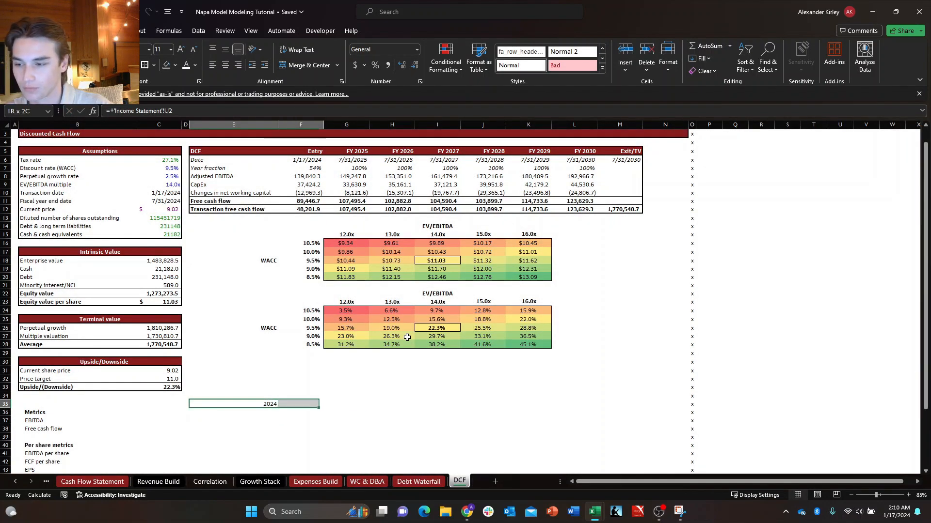
pyautogui.hotkey('ctrl', 'r')
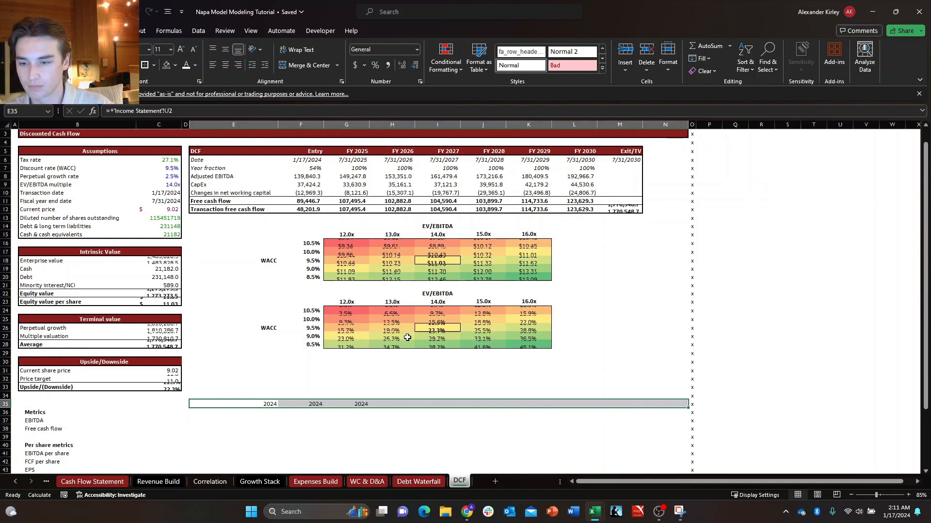
pyautogui.press('Down')
pyautogui.press('Right')
pyautogui.press('Up')
pyautogui.press('Left')
pyautogui.press('Down')
pyautogui.press('Right')
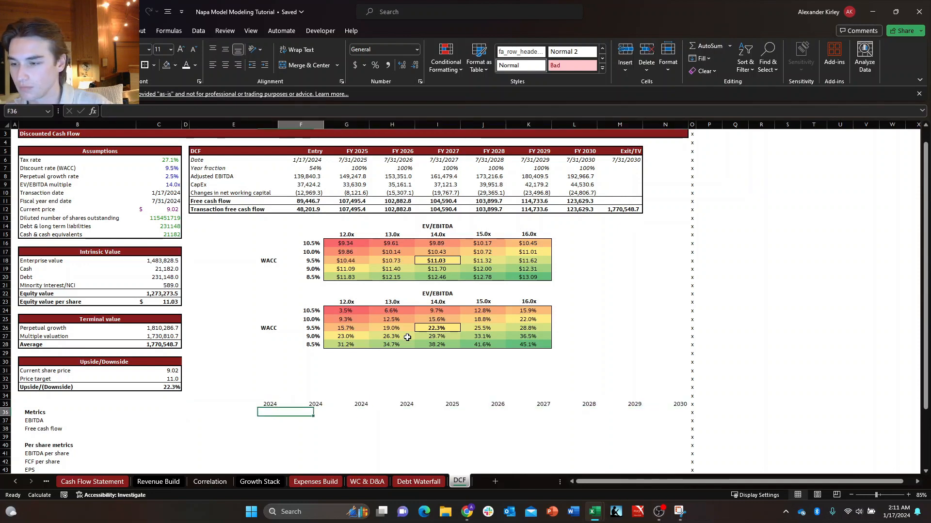
pyautogui.press('Up')
pyautogui.press('Left')
pyautogui.press('Right')
pyautogui.press('Right')
pyautogui.press('Right')
pyautogui.press('Left')
pyautogui.press('Left')
pyautogui.press('Left')
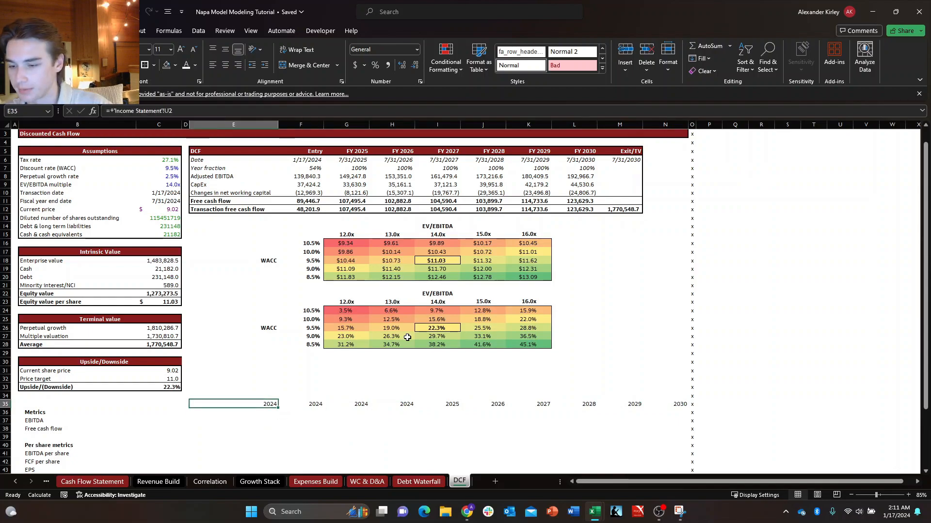
# Copy the Balance Sheet period header cells from Q2 2024 to FY 2030 in U2:AD2.
pyautogui.hotkey('ctrl', 'pageup')
pyautogui.hotkey('ctrl', 'pageup')
pyautogui.hotkey('ctrl', 'pageup')
pyautogui.hotkey('ctrl', 'pageup')
pyautogui.hotkey('ctrl', 'pageup')
pyautogui.hotkey('ctrl', 'pageup')
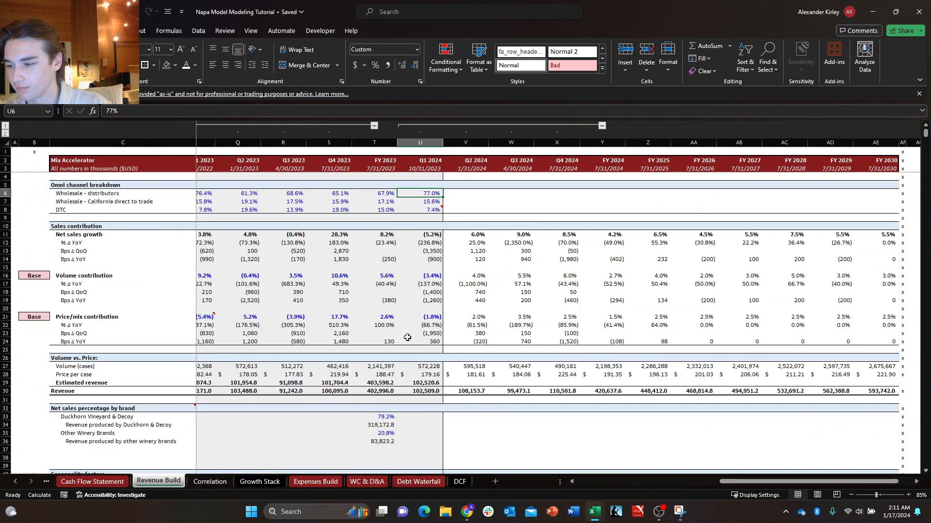
pyautogui.hotkey('ctrl', 'pageup')
pyautogui.hotkey('ctrl', 'pageup')
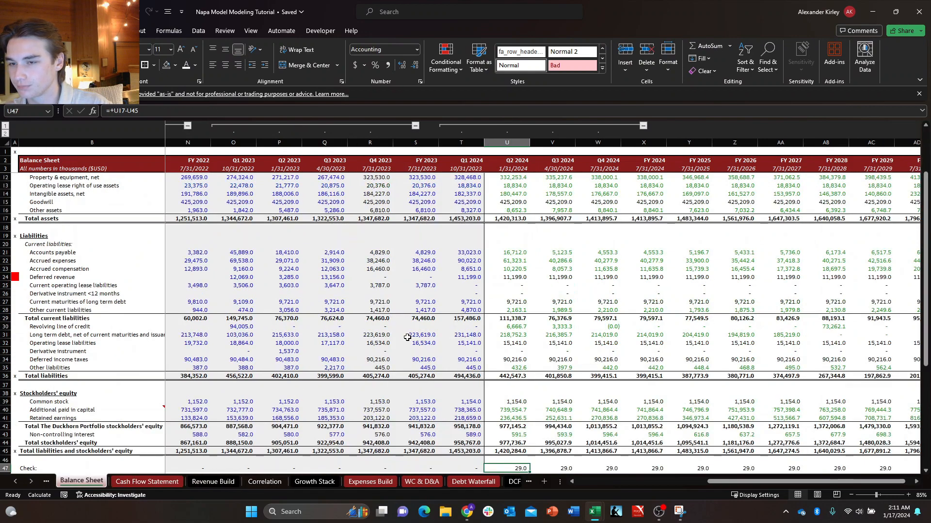
pyautogui.press('Right')
pyautogui.press('Right')
pyautogui.press('Right')
pyautogui.press('Right')
pyautogui.press('Up')
pyautogui.press('Up')
pyautogui.press('Up')
pyautogui.press('Up')
pyautogui.press('Left')
pyautogui.press('Left')
pyautogui.press('Left')
pyautogui.press('Left')
pyautogui.hotkey('ctrl', 'Up')
pyautogui.hotkey('ctrl', 'Up')
pyautogui.hotkey('ctrl', 'Up')
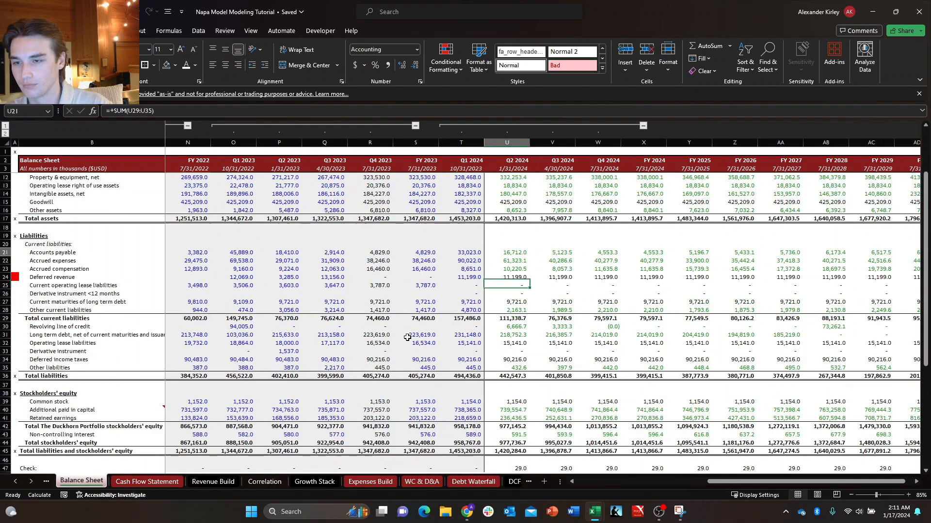
pyautogui.hotkey('ctrl', 'Up')
pyautogui.hotkey('ctrl', 'Up')
pyautogui.hotkey('ctrl', 'Up')
pyautogui.hotkey('ctrl', 'Up')
pyautogui.hotkey('ctrl', 'shift', 'Right')
pyautogui.hotkey('ctrl', 'c')
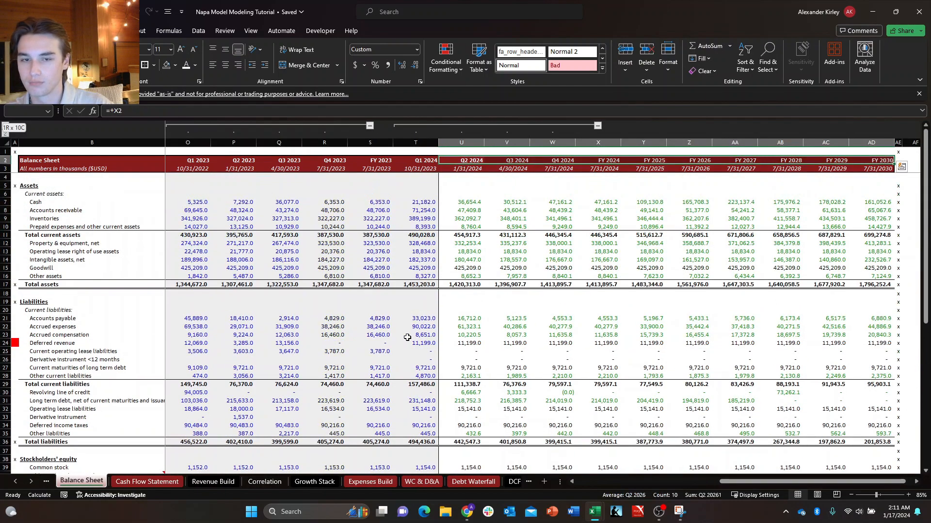
# Apply the copied Balance Sheet header formatting to E35:N35 on the DCF sheet, keeping the Income Statement links.
pyautogui.hotkey('ctrl', 'pagedown')
pyautogui.hotkey('ctrl', 'pagedown')
pyautogui.hotkey('ctrl', 'pagedown')
pyautogui.hotkey('ctrl', 'pagedown')
pyautogui.hotkey('ctrl', 'pagedown')
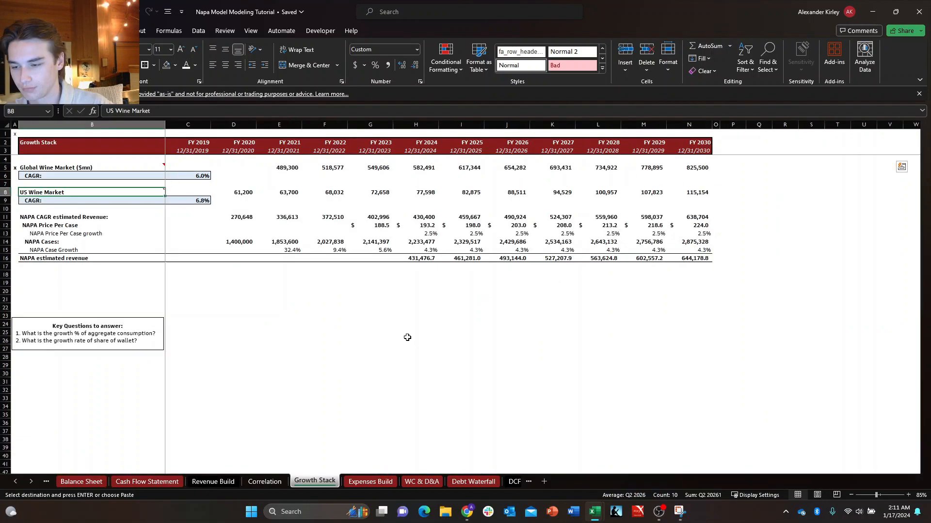
pyautogui.hotkey('ctrl', 'pagedown')
pyautogui.hotkey('ctrl', 'pagedown')
pyautogui.hotkey('ctrl', 'pagedown')
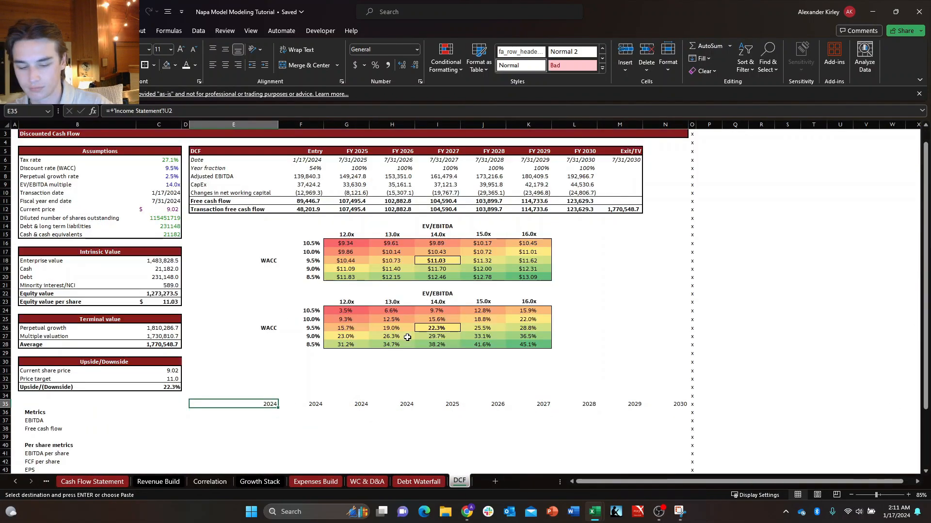
pyautogui.hotkey('ctrl', 'v')
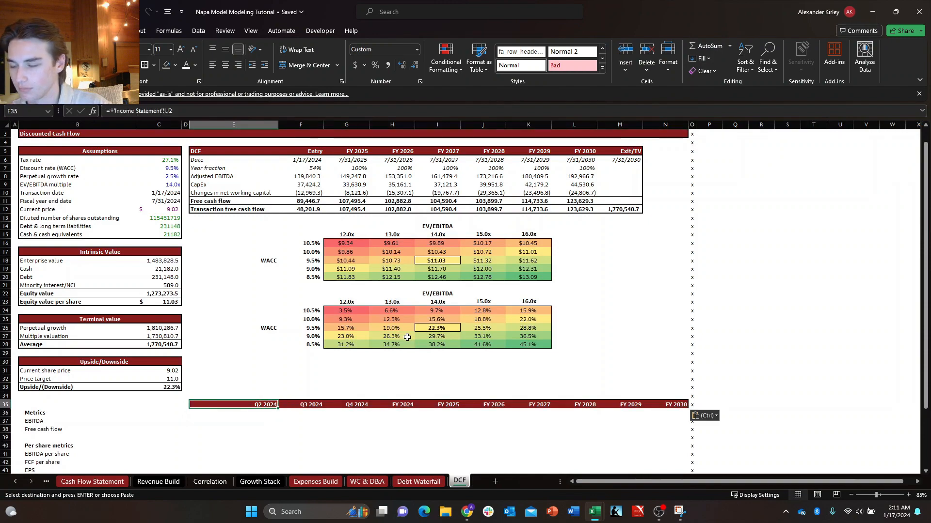
pyautogui.press('Down')
pyautogui.press('Right')
pyautogui.press('Escape')
pyautogui.press('Left')
pyautogui.press('Down')
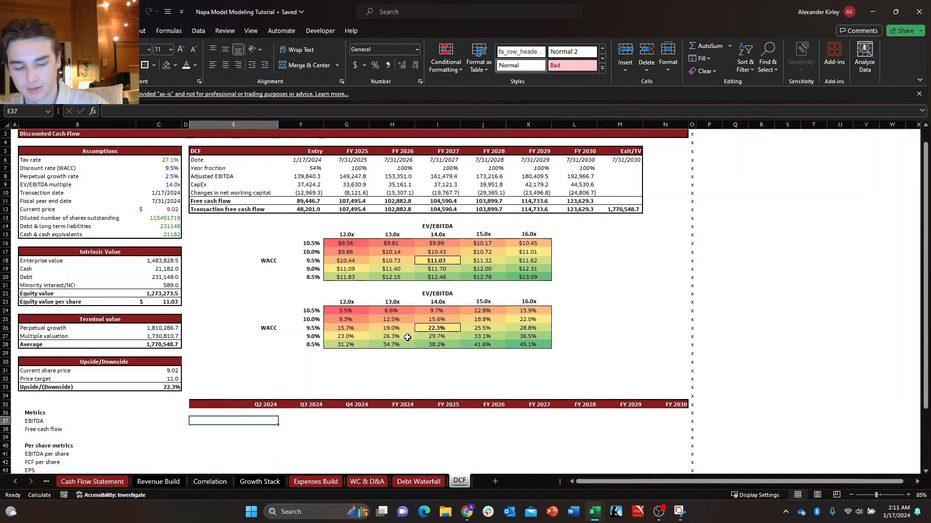
# Link the Q2 2024 EBITDA metric in E37 to the EBITDA total in U34 of the Income Statement.
pyautogui.write('+')
pyautogui.hotkey('ctrl', 'pageup')
pyautogui.hotkey('ctrl', 'pageup')
pyautogui.hotkey('ctrl', 'pageup')
pyautogui.hotkey('ctrl', 'pageup')
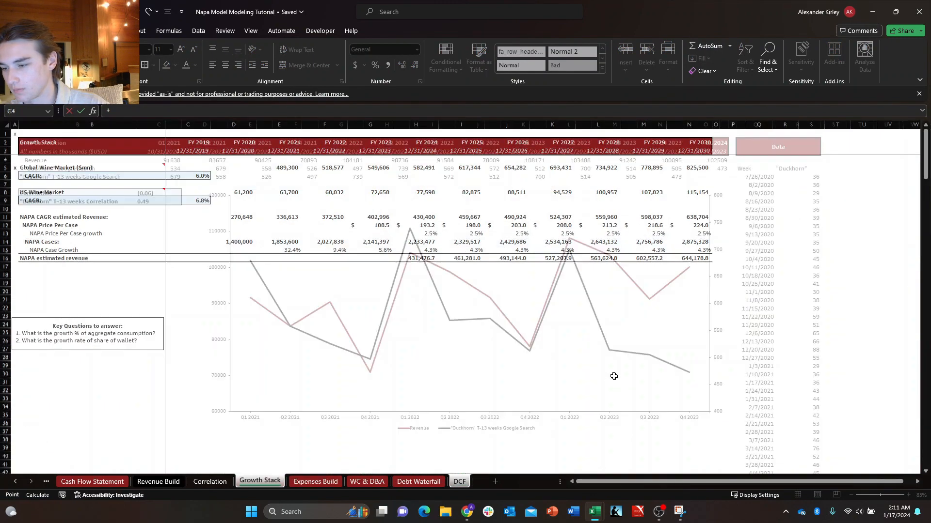
pyautogui.hotkey('ctrl', 'pageup')
pyautogui.hotkey('ctrl', 'pageup')
pyautogui.hotkey('ctrl', 'pageup')
pyautogui.hotkey('ctrl', 'pageup')
pyautogui.hotkey('ctrl', 'pageup')
pyautogui.hotkey('ctrl', 'pageup')
pyautogui.hotkey('ctrl', 'pageup')
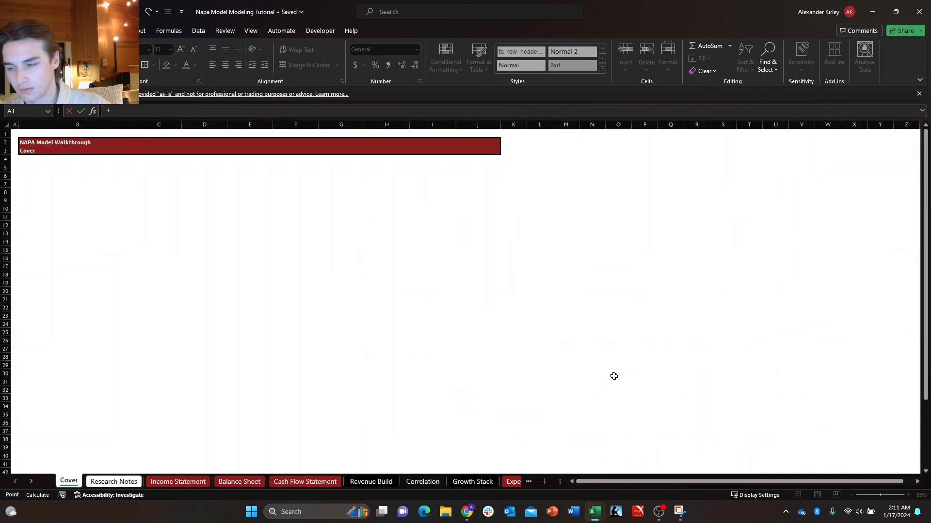
pyautogui.hotkey('ctrl', 'pagedown')
pyautogui.hotkey('ctrl', 'pagedown')
pyautogui.hotkey('ctrl', 'pagedown')
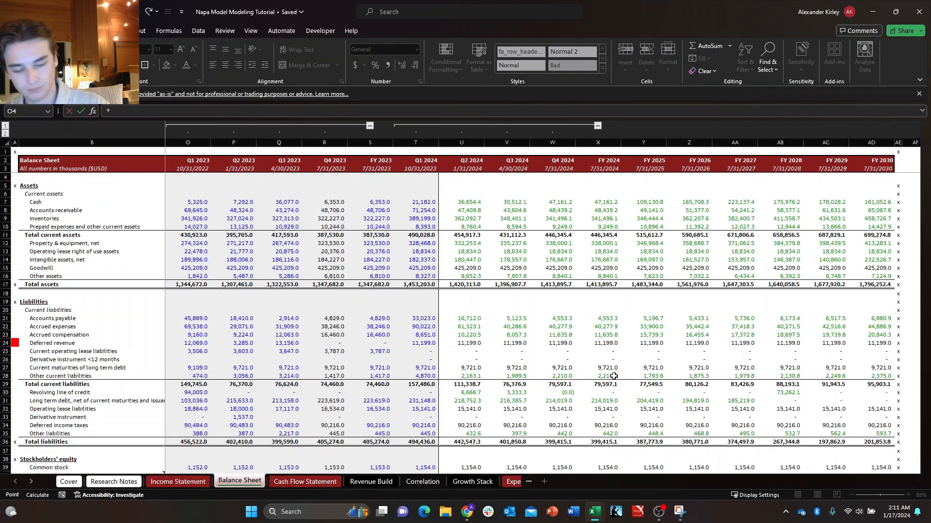
pyautogui.hotkey('ctrl', 'pageup')
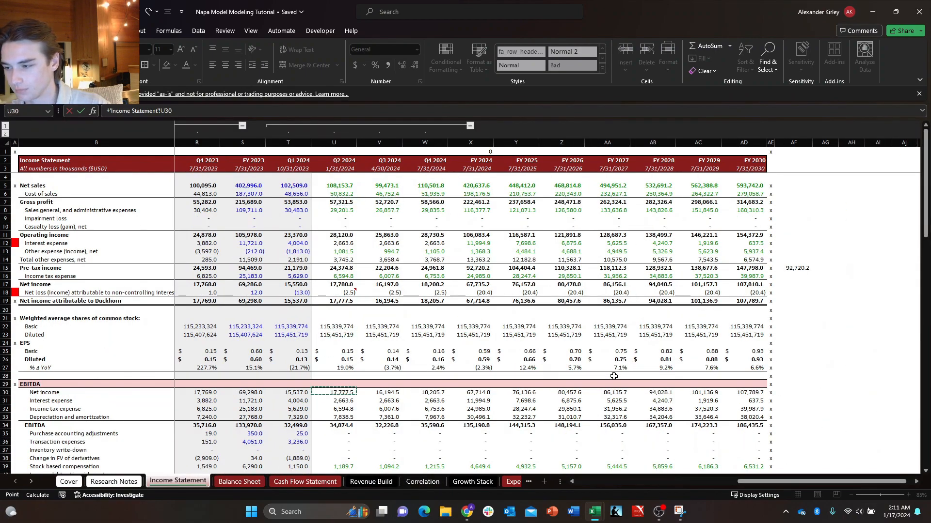
pyautogui.press('Down')
pyautogui.press('Down')
pyautogui.press('Down')
pyautogui.press('Down')
pyautogui.press('Down')
pyautogui.press('Down')
pyautogui.press('Down')
pyautogui.press('Down')
pyautogui.press('Down')
pyautogui.press('Down')
pyautogui.press('Down')
pyautogui.press('Down')
pyautogui.press('Down')
pyautogui.press('Down')
pyautogui.press('Down')
pyautogui.press('Down')
pyautogui.press('Down')
pyautogui.press('Down')
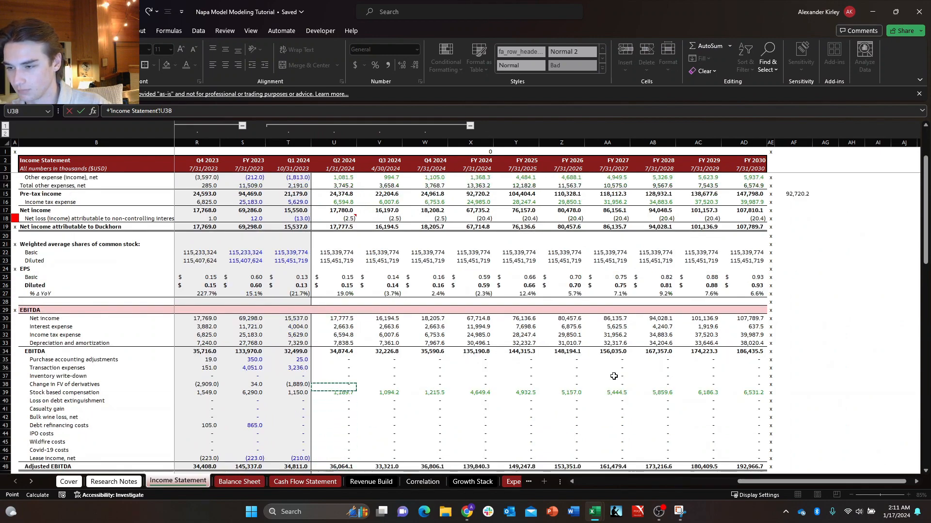
pyautogui.press('Return')
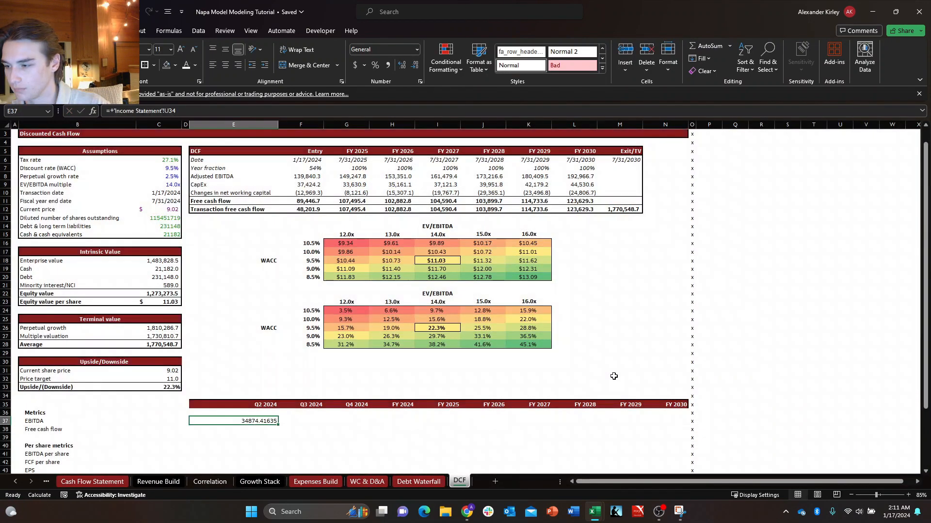
# Link the Q2 2024 free cash flow metric in E38 to the Free cash flow total in U53 of the Income Statement.
pyautogui.write('+')
pyautogui.hotkey('ctrl', 'pageup')
pyautogui.hotkey('ctrl', 'pageup')
pyautogui.hotkey('ctrl', 'pageup')
pyautogui.hotkey('ctrl', 'pageup')
pyautogui.hotkey('ctrl', 'pageup')
pyautogui.hotkey('ctrl', 'pageup')
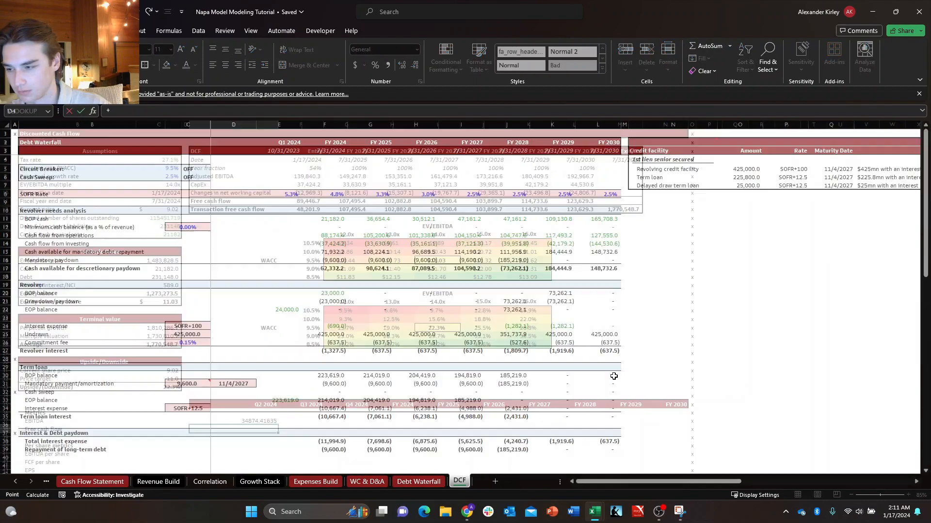
pyautogui.hotkey('ctrl', 'pageup')
pyautogui.hotkey('ctrl', 'pageup')
pyautogui.hotkey('ctrl', 'pageup')
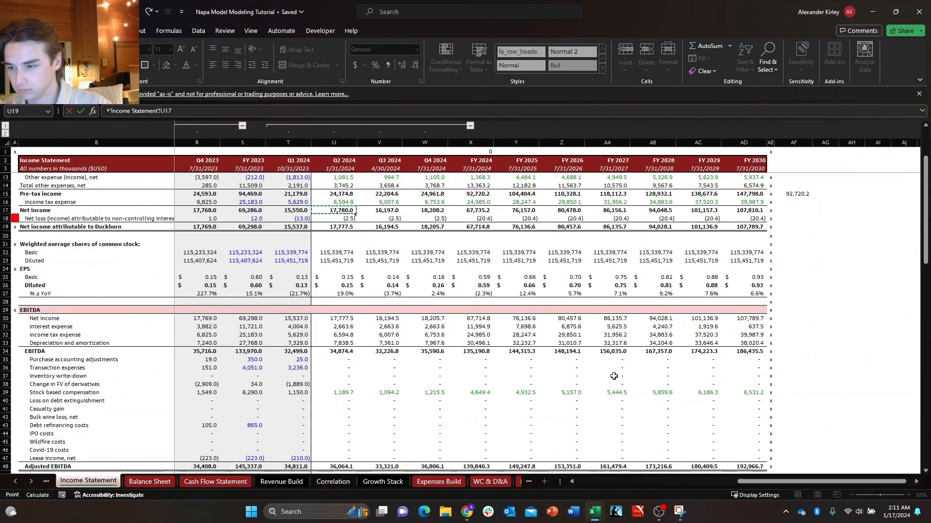
pyautogui.hotkey('ctrl', 'Down')
pyautogui.hotkey('ctrl', 'Down')
pyautogui.hotkey('ctrl', 'Down')
pyautogui.hotkey('ctrl', 'Down')
pyautogui.hotkey('ctrl', 'Down')
pyautogui.hotkey('ctrl', 'Up')
pyautogui.hotkey('ctrl', 'Up')
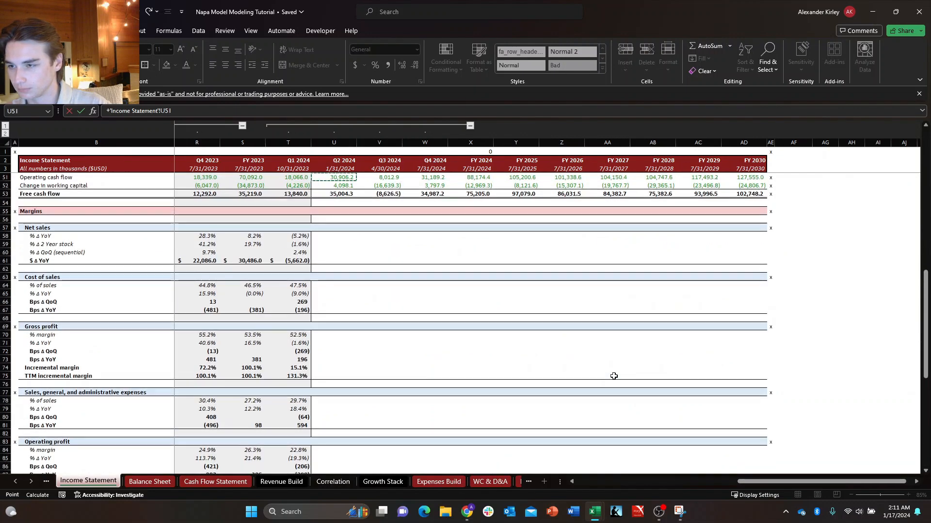
pyautogui.hotkey('ctrl', 'Down')
pyautogui.press('Return')
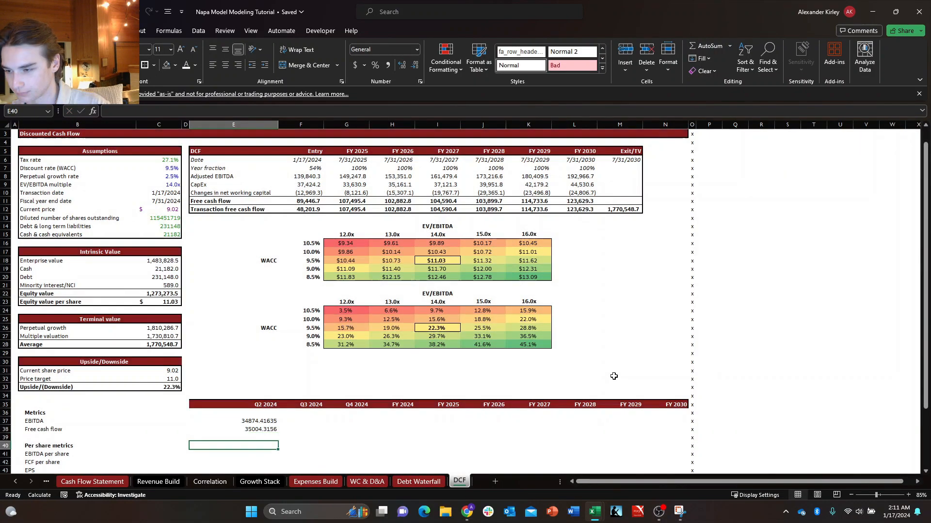
# Check the EBITDA and free cash flow link formulas in E37 and E38.
pyautogui.press('Up')
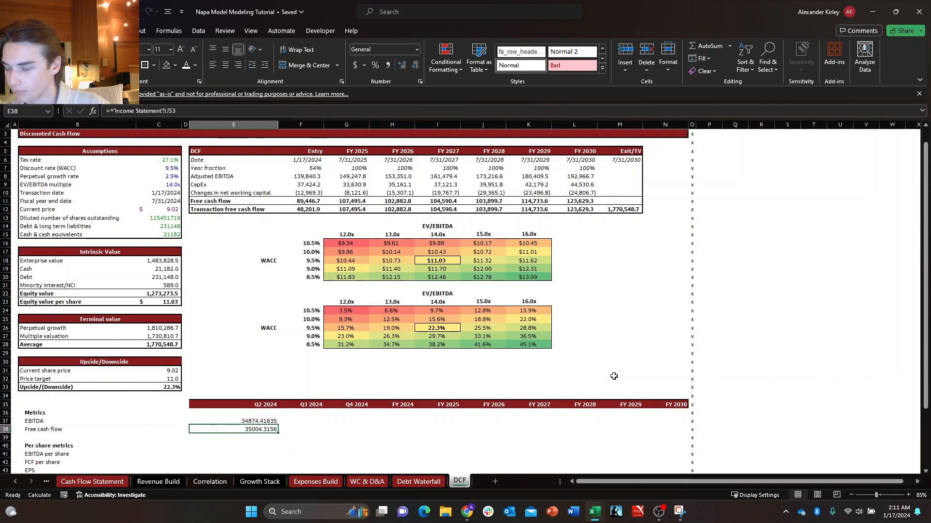
pyautogui.press('Up')
pyautogui.press('Down')
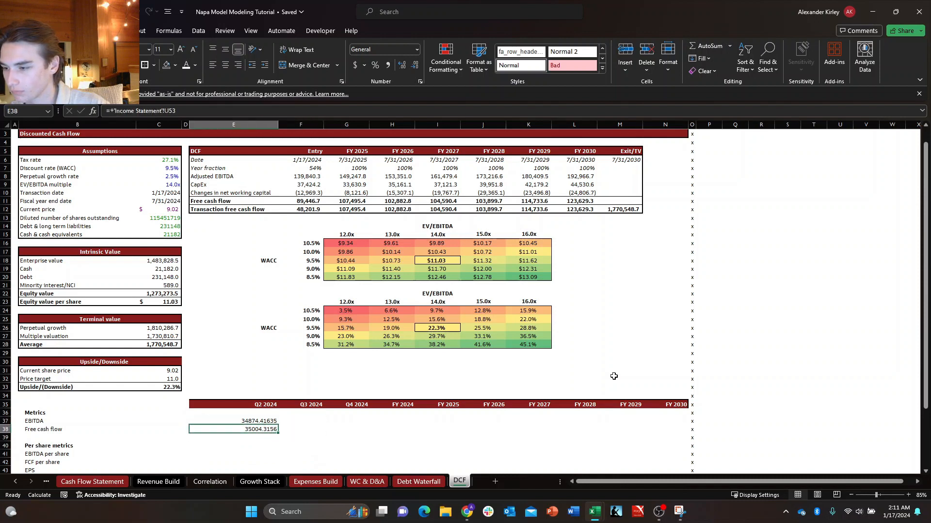
pyautogui.press('Up')
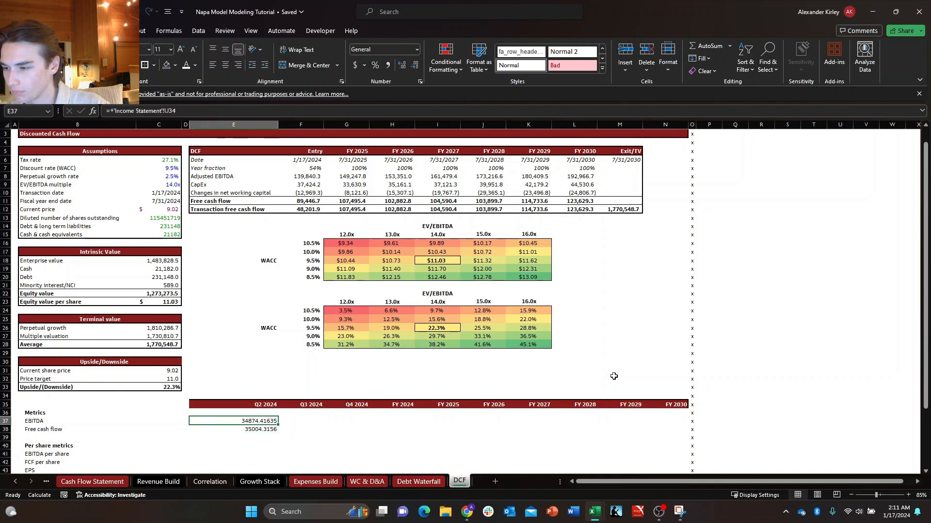
pyautogui.press('Up')
pyautogui.press('Right')
pyautogui.press('Left')
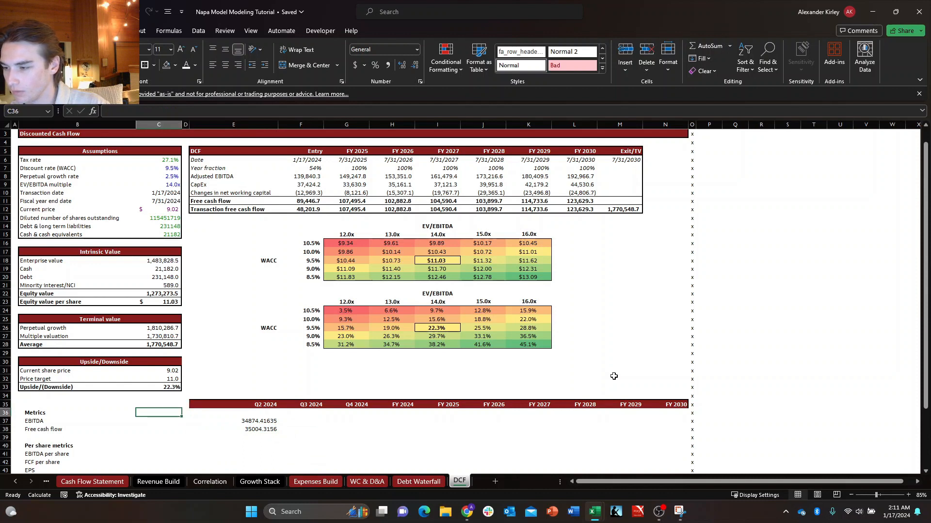
pyautogui.press('Down')
pyautogui.press('Down')
pyautogui.press('Right')
pyautogui.press('Up')
pyautogui.press('Left')
pyautogui.press('Down')
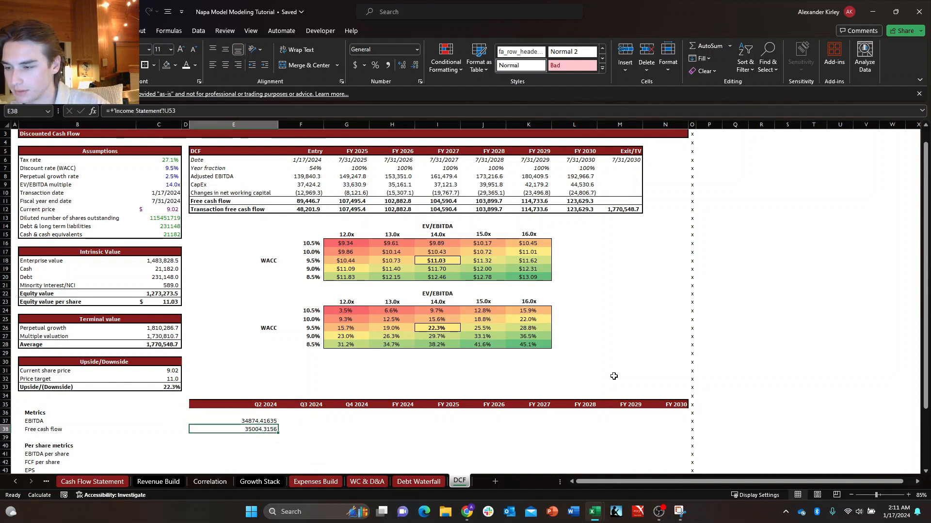
# Fill the Q2 2024 EBITDA and Free cash flow links in E37:E38 across to FY 2030 in column N.
pyautogui.press('Right')
pyautogui.press('Up')
pyautogui.press('Left')
pyautogui.press('Down')
pyautogui.press('Up')
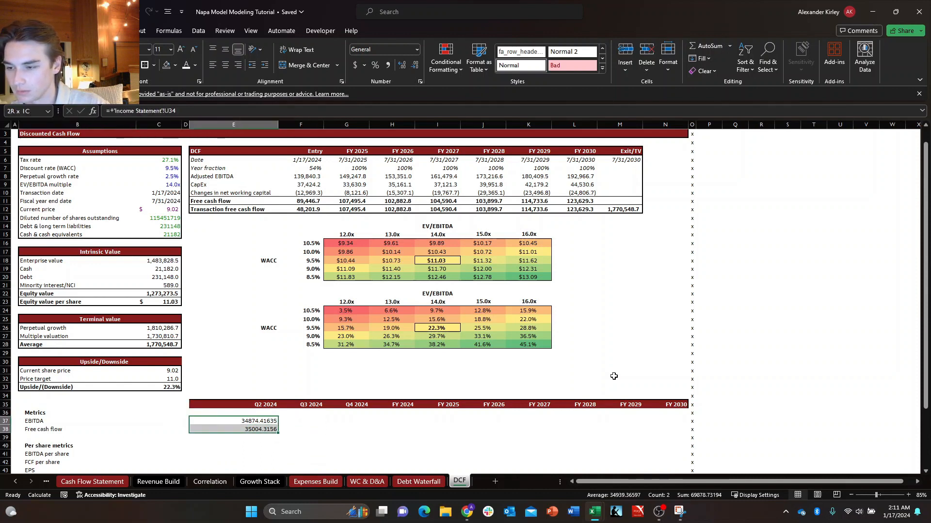
pyautogui.hotkey('shift', 'Down')
pyautogui.hotkey('ctrl', 'shift', 'Right')
pyautogui.hotkey('ctrl', 'r')
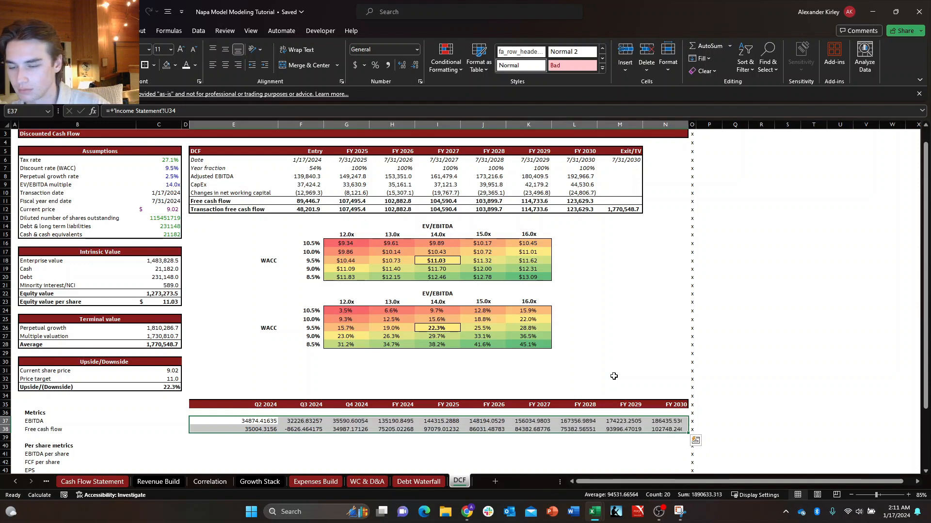
pyautogui.press('Down')
pyautogui.press('Right')
pyautogui.press('Up')
pyautogui.press('Left')
pyautogui.press('Down')
pyautogui.press('Right')
pyautogui.press('Up')
pyautogui.press('Left')
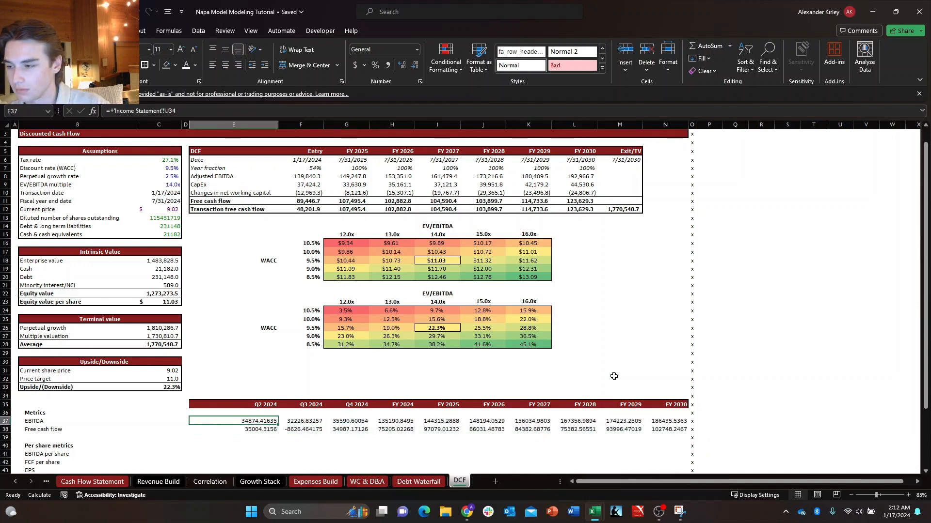
# Insert a row above Free cash flow in the Metrics section and label it "Adj. EBITDA" in B38.
pyautogui.press('Down')
pyautogui.press('Left')
pyautogui.press('Left')
pyautogui.press('Left')
pyautogui.press('Left')
pyautogui.press('Right')
pyautogui.press('Up')
pyautogui.press('Down')
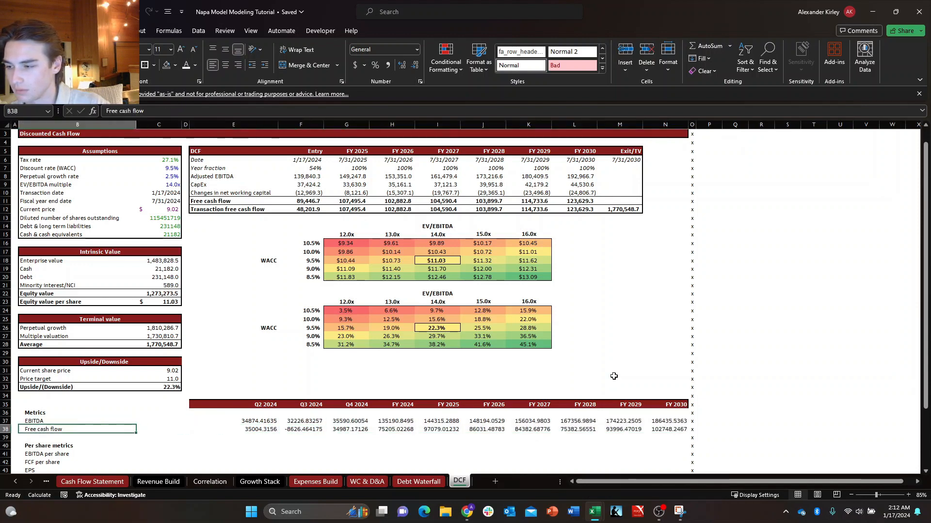
pyautogui.press('Down')
pyautogui.press('Up')
pyautogui.hotkey('alt', 'i')
pyautogui.write('r')
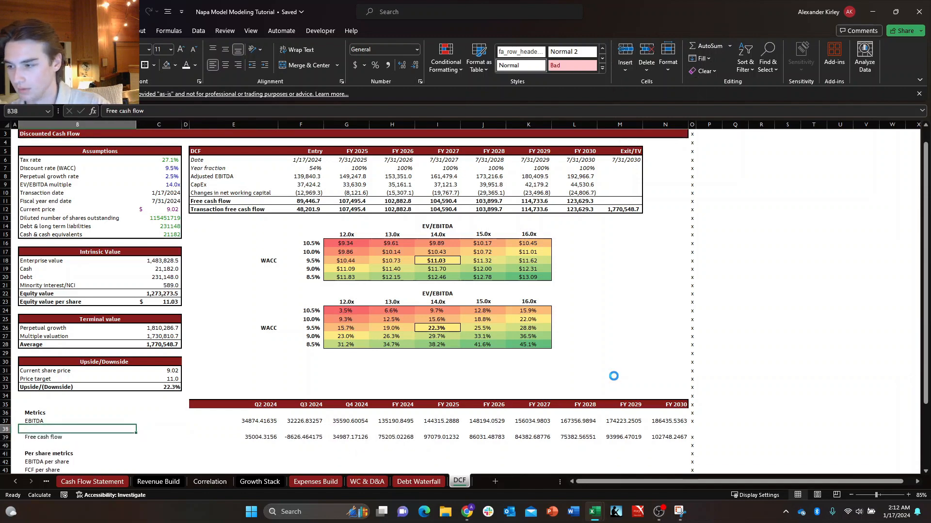
pyautogui.write('Edjus')
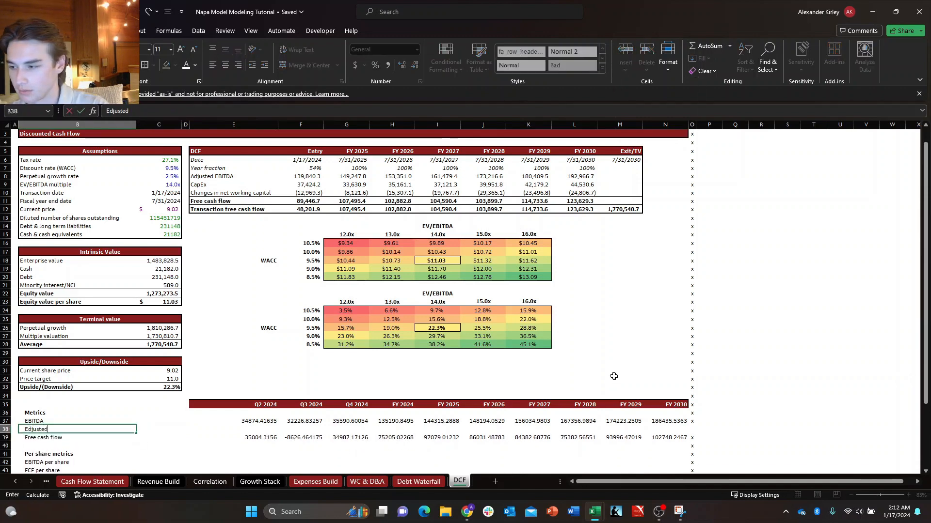
pyautogui.write('ted')
pyautogui.press('Escape')
pyautogui.write('Adj.')
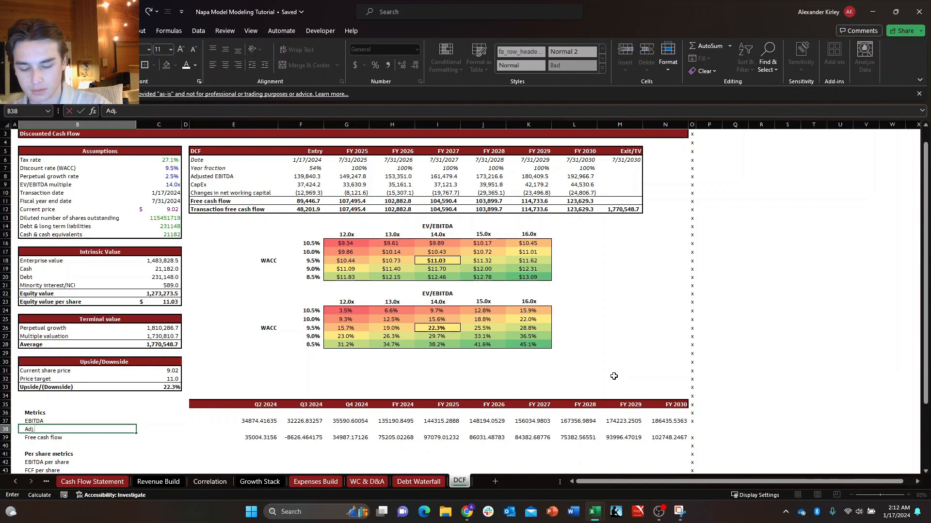
pyautogui.write(' EBITDA')
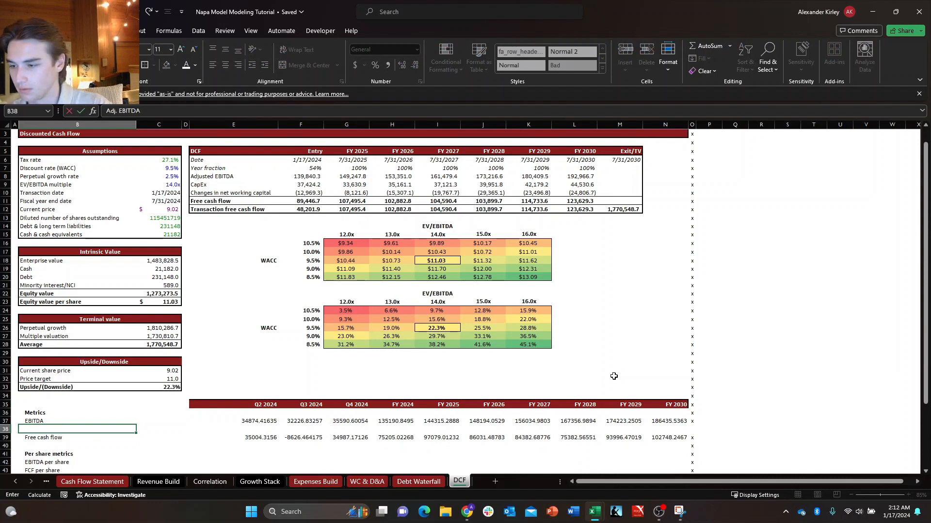
pyautogui.press('Tab')
pyautogui.press('Tab')
pyautogui.press('Tab')
# Link the Q2 2024 Adj. EBITDA metric in E38 to the Adjusted EBITDA total in U48 of the Income Statement.
pyautogui.write('+')
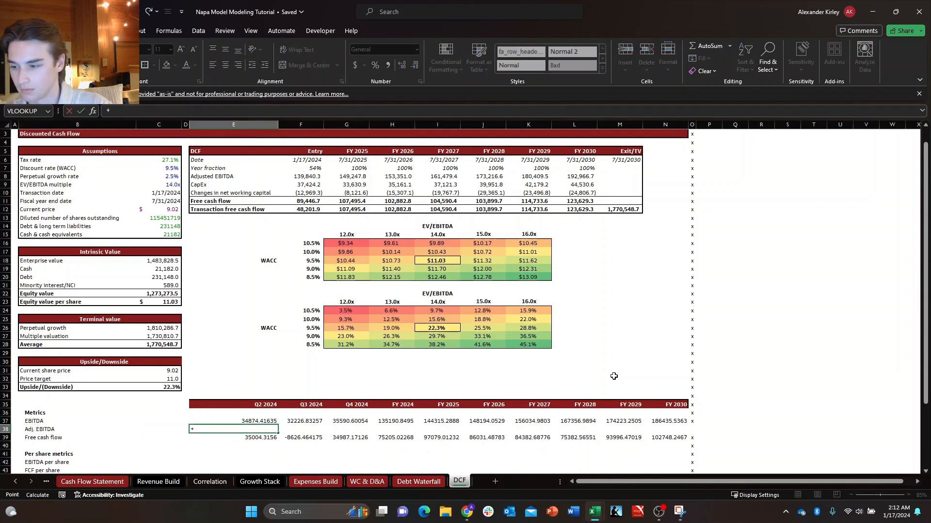
pyautogui.hotkey('ctrl', 'pageup')
pyautogui.hotkey('ctrl', 'pageup')
pyautogui.hotkey('ctrl', 'pageup')
pyautogui.hotkey('ctrl', 'pageup')
pyautogui.hotkey('ctrl', 'pageup')
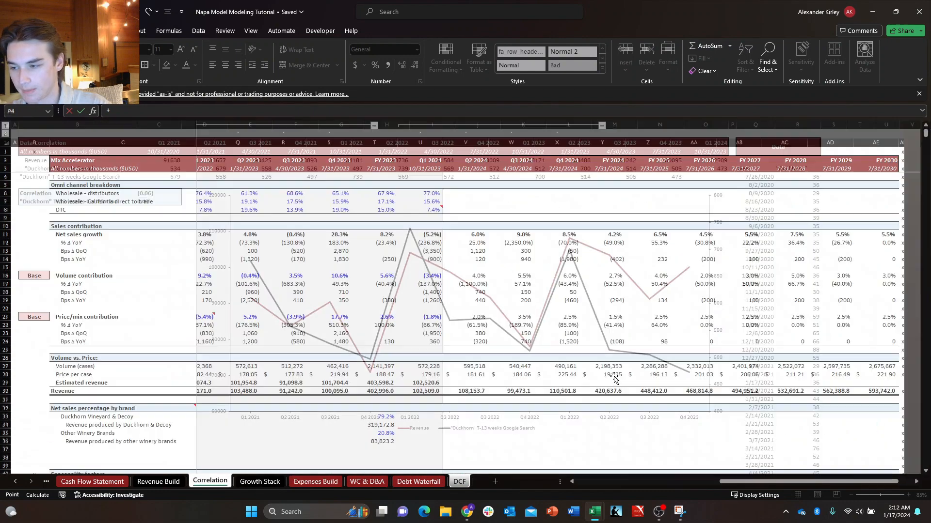
pyautogui.hotkey('ctrl', 'pageup')
pyautogui.hotkey('ctrl', 'pageup')
pyautogui.hotkey('ctrl', 'pageup')
pyautogui.hotkey('ctrl', 'pageup')
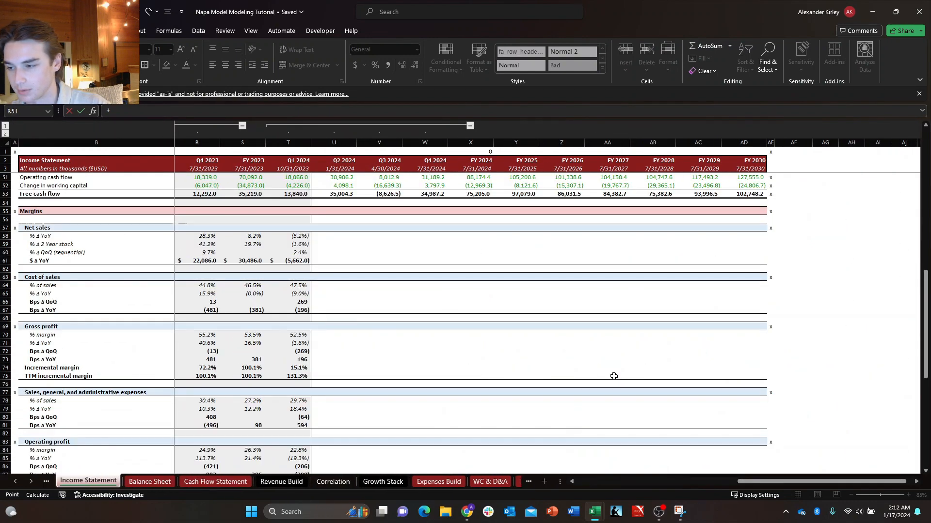
pyautogui.press('Right')
pyautogui.press('Right')
pyautogui.press('Down')
pyautogui.press('Down')
pyautogui.press('Left')
pyautogui.press('Left')
pyautogui.press('Up')
pyautogui.press('Up')
pyautogui.press('Up')
pyautogui.press('Up')
pyautogui.press('Up')
pyautogui.press('Up')
pyautogui.press('Up')
pyautogui.press('Up')
pyautogui.press('Up')
pyautogui.press('Up')
pyautogui.press('Up')
pyautogui.press('Up')
pyautogui.press('Up')
pyautogui.press('Up')
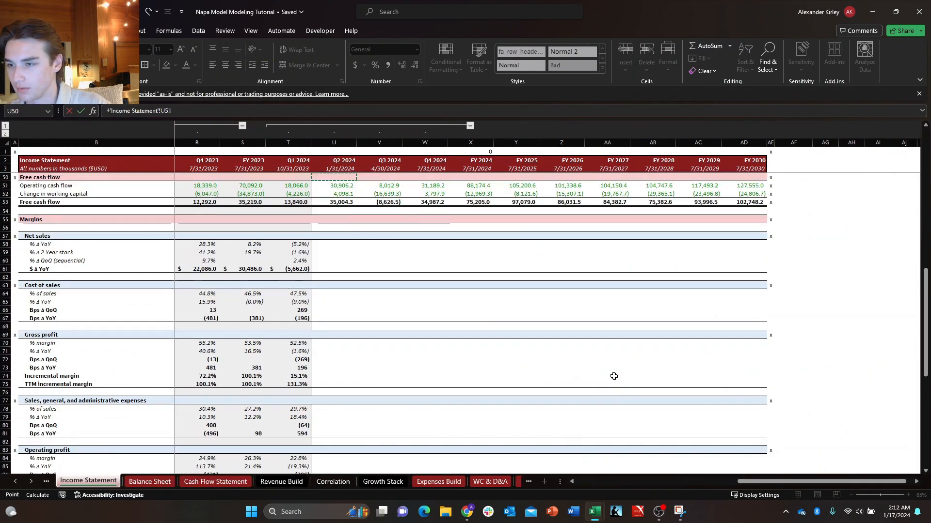
pyautogui.press('Down')
pyautogui.press('Down')
pyautogui.press('Down')
pyautogui.press('Down')
pyautogui.press('Down')
pyautogui.press('Down')
pyautogui.press('Up')
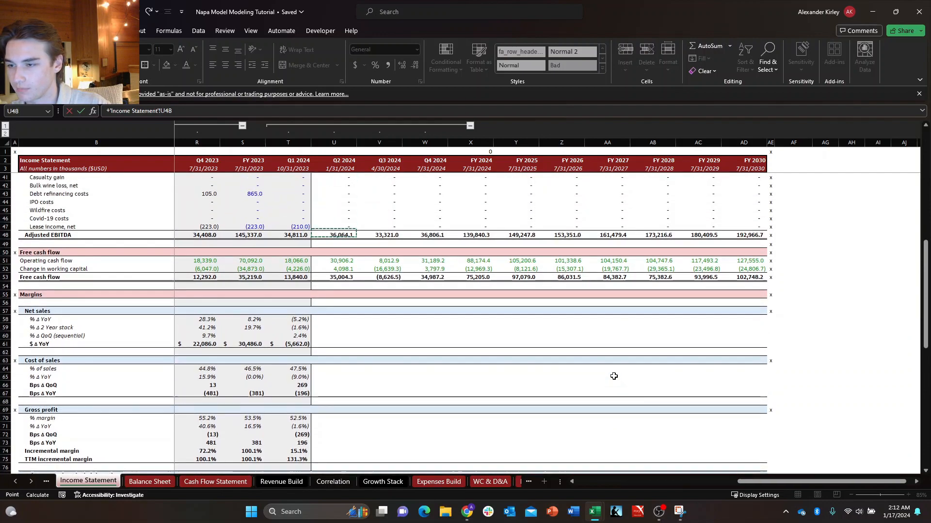
pyautogui.press('Up')
pyautogui.press('Up')
pyautogui.press('Up')
pyautogui.press('Up')
pyautogui.press('Up')
pyautogui.press('Up')
pyautogui.press('Up')
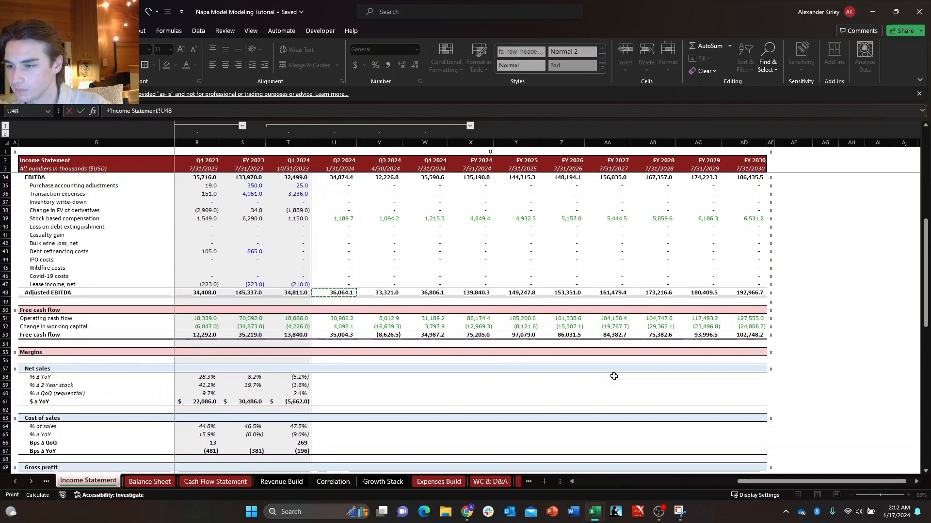
pyautogui.press('Return')
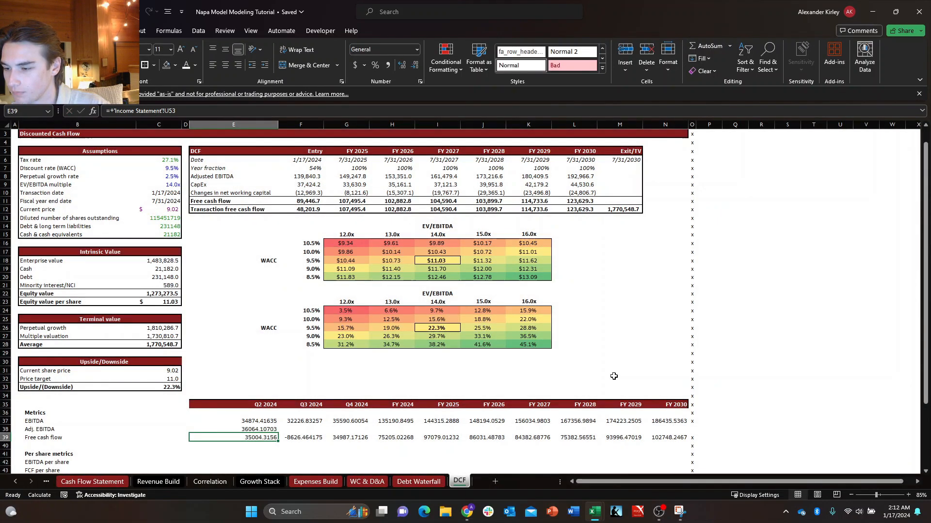
# Fill the Adj. EBITDA link in E38 across the row to FY 2030 in N38.
pyautogui.press('Up')
pyautogui.hotkey('ctrl', 'shift', 'Right')
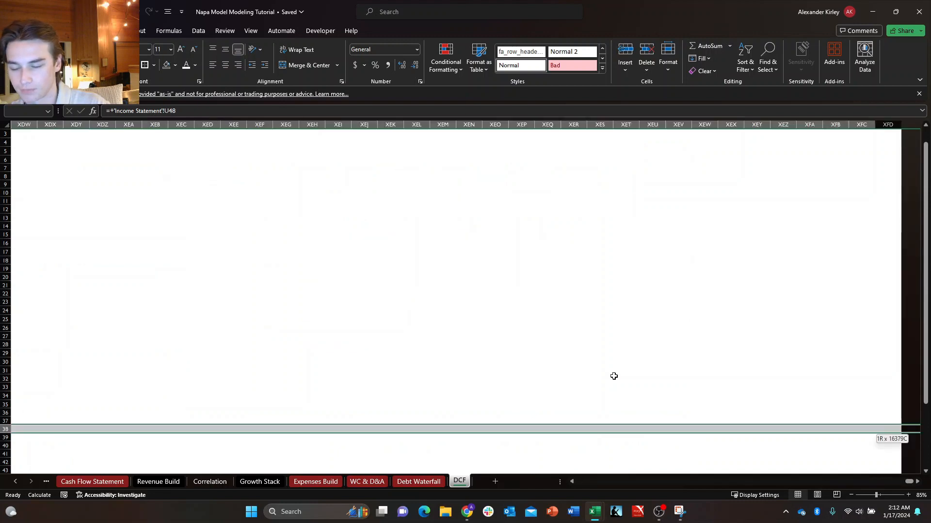
pyautogui.hotkey('ctrl', 'shift', 'Left')
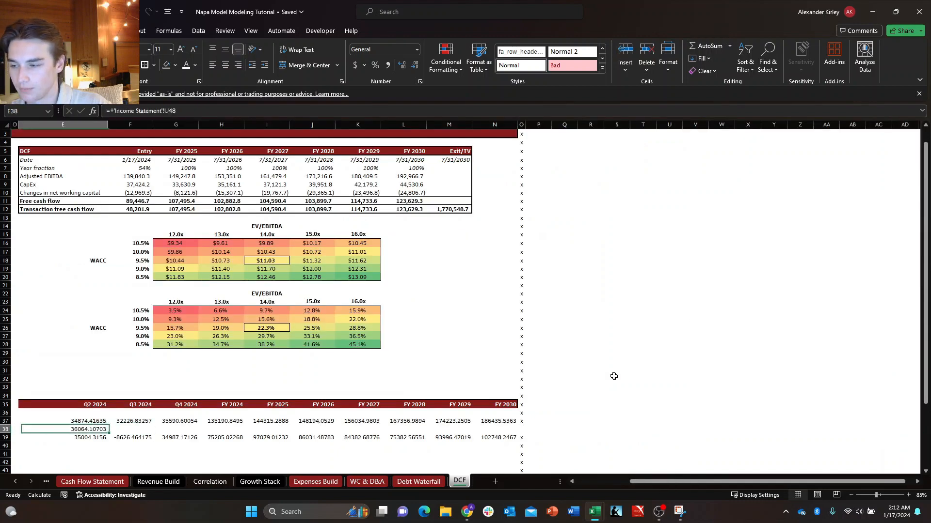
pyautogui.hotkey('shift', 'Right')
pyautogui.hotkey('shift', 'Right')
pyautogui.hotkey('shift', 'Right')
pyautogui.hotkey('shift', 'Right')
pyautogui.hotkey('shift', 'Right')
pyautogui.hotkey('shift', 'Right')
pyautogui.hotkey('shift', 'Right')
pyautogui.hotkey('shift', 'Right')
pyautogui.hotkey('shift', 'Right')
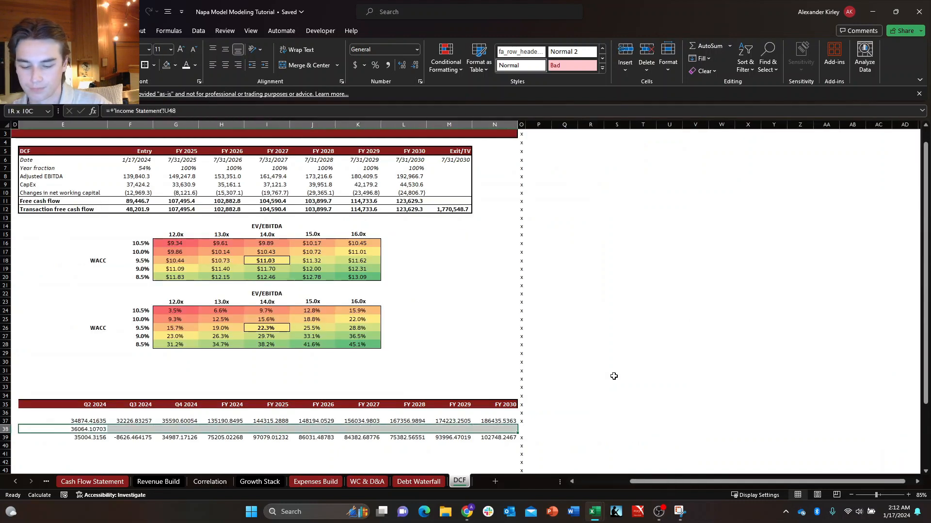
pyautogui.hotkey('ctrl', 'r')
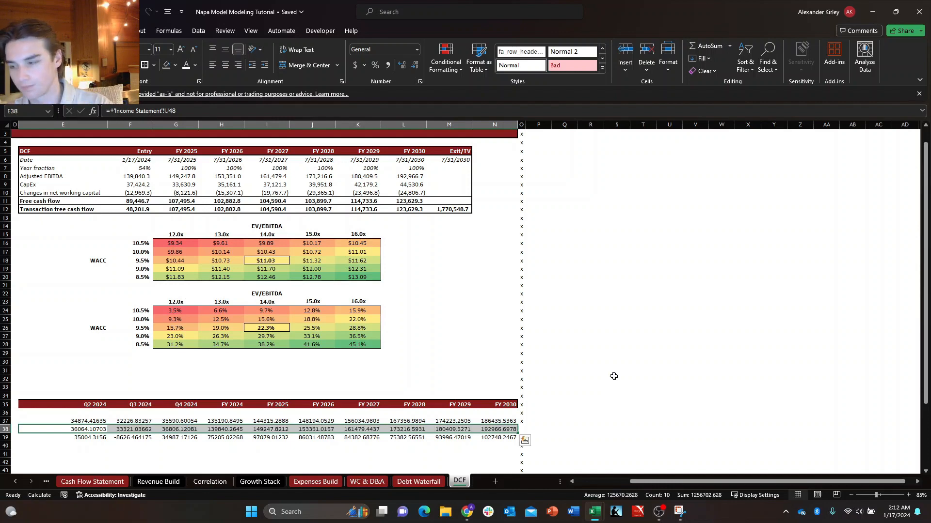
pyautogui.press('Home')
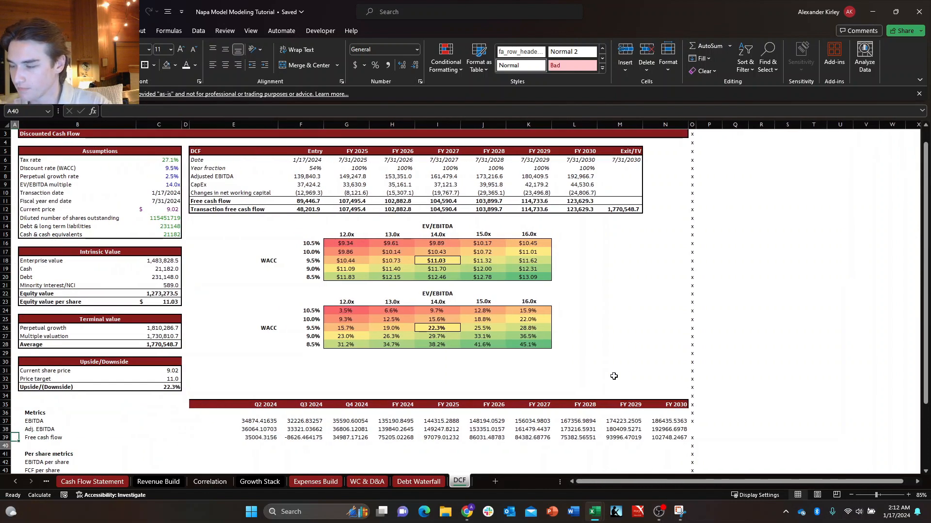
pyautogui.press('Right')
pyautogui.press('Right')
pyautogui.press('Up')
pyautogui.press('Left')
pyautogui.press('Down')
pyautogui.press('Right')
pyautogui.press('Left')
pyautogui.press('Down')
pyautogui.press('Up')
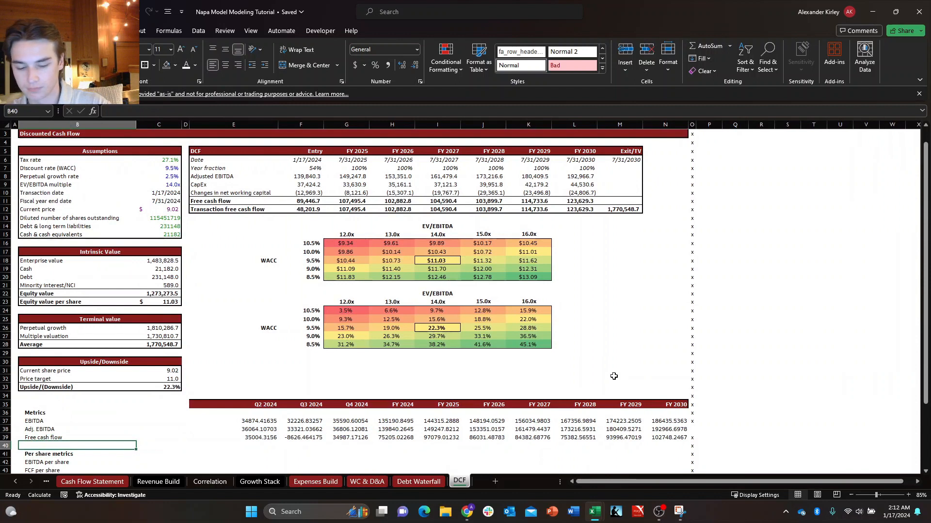
pyautogui.press('Up')
pyautogui.press('Up')
pyautogui.press('Up')
pyautogui.press('Down')
pyautogui.press('Down')
pyautogui.press('Right')
pyautogui.press('Left')
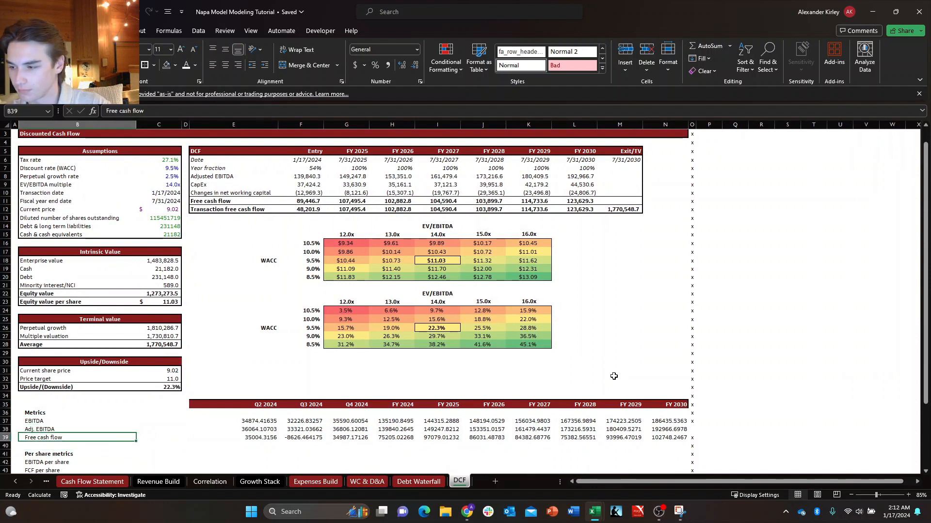
# Insert a row above EBITDA in the Metrics section and label it "Revenue" in B37.
pyautogui.press('Down')
pyautogui.press('Up')
pyautogui.press('Up')
pyautogui.press('Up')
pyautogui.press('Up')
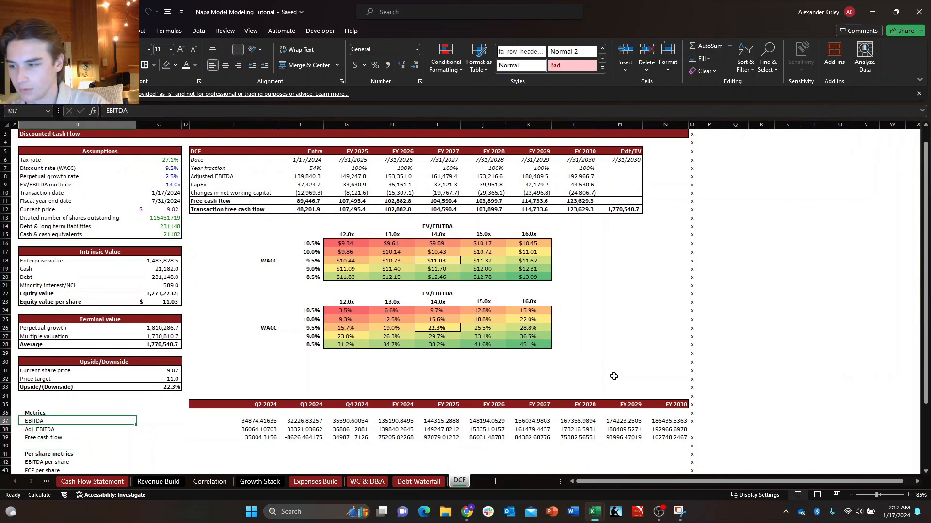
pyautogui.hotkey('alt', 'h')
pyautogui.write('ir')
pyautogui.write('Revenue')
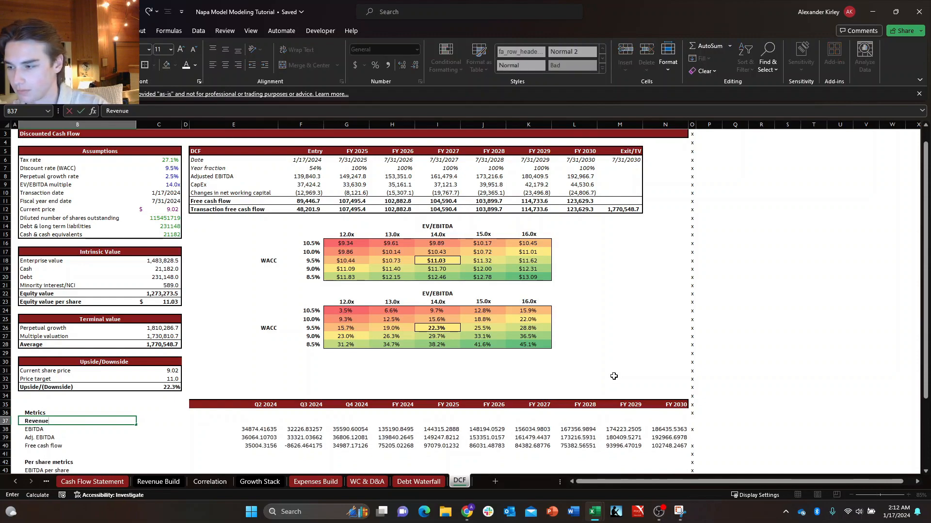
pyautogui.press('Tab')
# Link the Q2 2024 Revenue metric in E37 to the Net income cell U17 of the Income Statement.
pyautogui.press('Left')
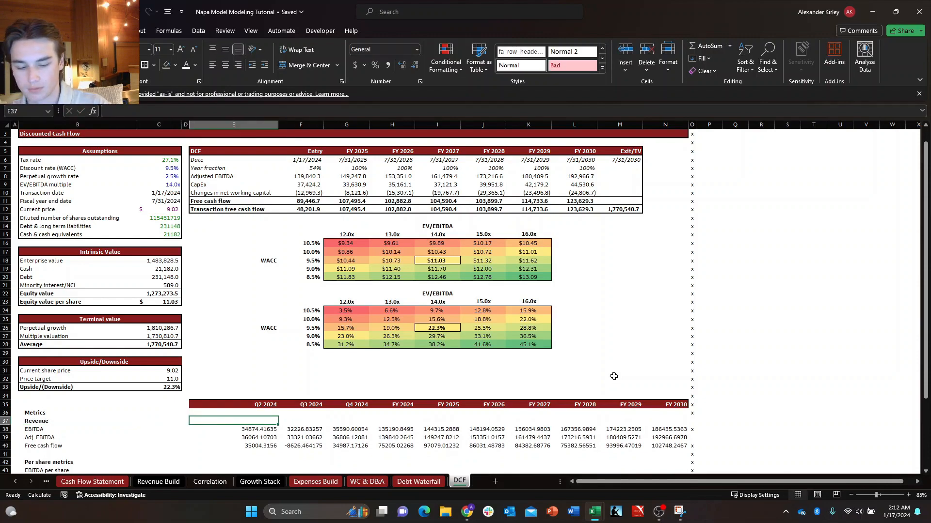
pyautogui.write('+')
pyautogui.hotkey('ctrl', 'pageup')
pyautogui.hotkey('ctrl', 'pageup')
pyautogui.hotkey('ctrl', 'pageup')
pyautogui.hotkey('ctrl', 'pageup')
pyautogui.hotkey('ctrl', 'pageup')
pyautogui.hotkey('ctrl', 'pageup')
pyautogui.hotkey('ctrl', 'pageup')
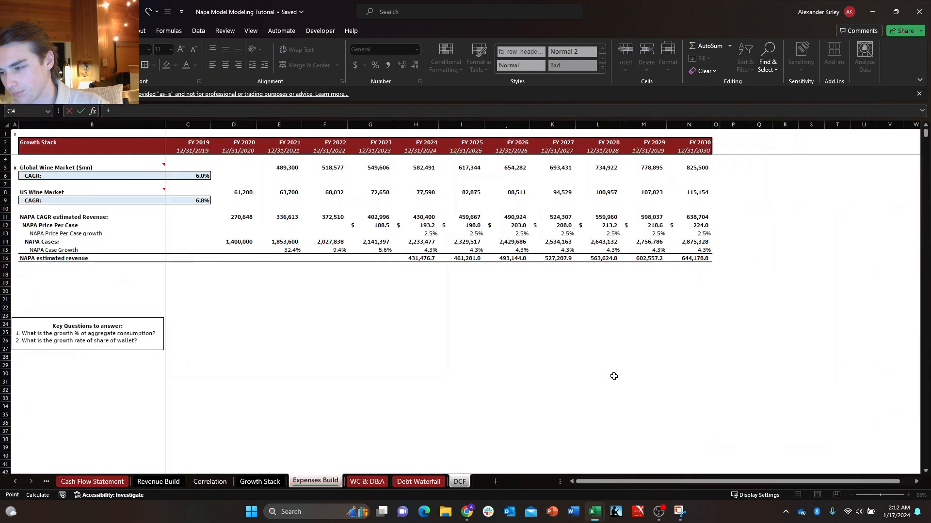
pyautogui.hotkey('ctrl', 'pageup')
pyautogui.hotkey('ctrl', 'pageup')
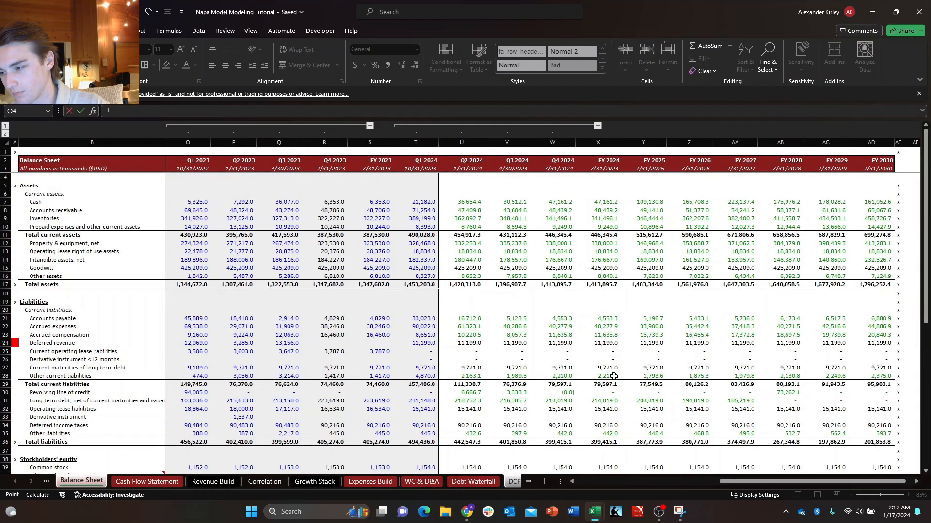
pyautogui.press('Up')
pyautogui.press('Up')
pyautogui.press('Up')
pyautogui.press('Up')
pyautogui.press('Up')
pyautogui.press('Up')
pyautogui.press('Up')
pyautogui.press('Up')
pyautogui.press('Up')
pyautogui.press('Up')
pyautogui.press('Up')
pyautogui.press('Up')
pyautogui.press('Up')
pyautogui.press('Up')
pyautogui.press('Up')
pyautogui.press('Up')
pyautogui.press('Up')
pyautogui.press('Up')
pyautogui.press('Up')
pyautogui.press('Up')
pyautogui.press('Up')
pyautogui.press('Up')
pyautogui.press('Up')
pyautogui.press('Up')
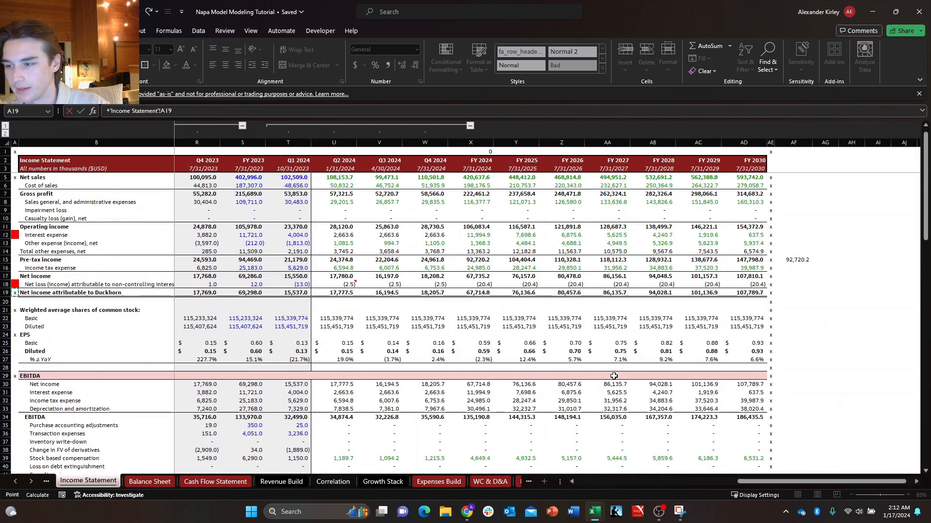
pyautogui.press('Right')
pyautogui.press('Right')
pyautogui.press('Up')
pyautogui.press('Up')
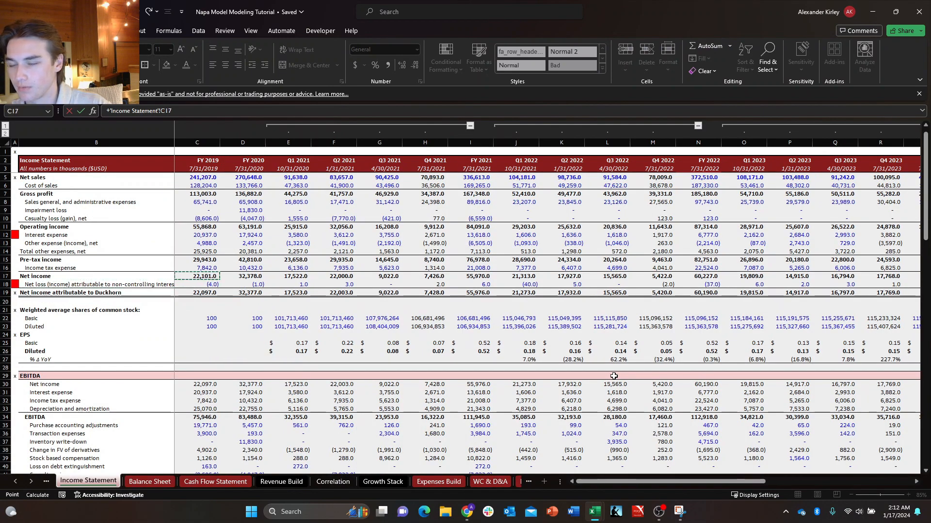
pyautogui.hotkey('ctrl', 'Right')
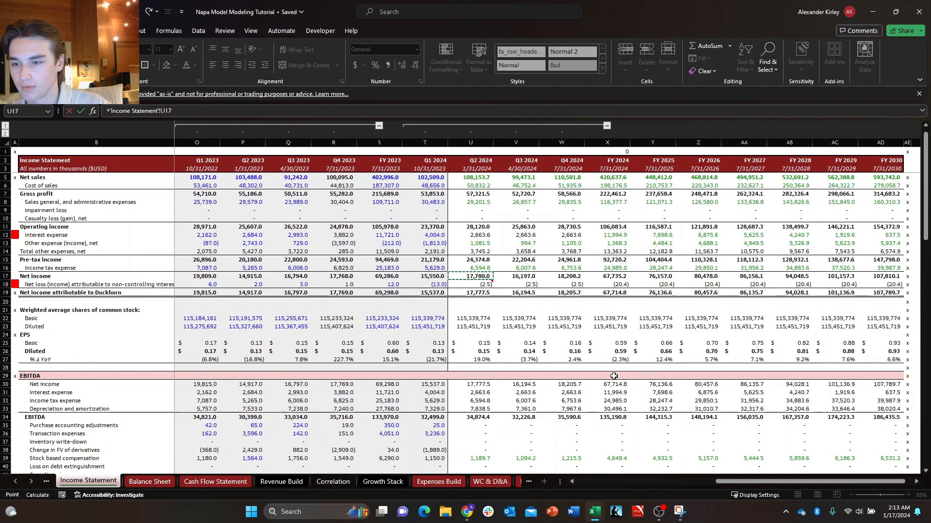
pyautogui.press('Return')
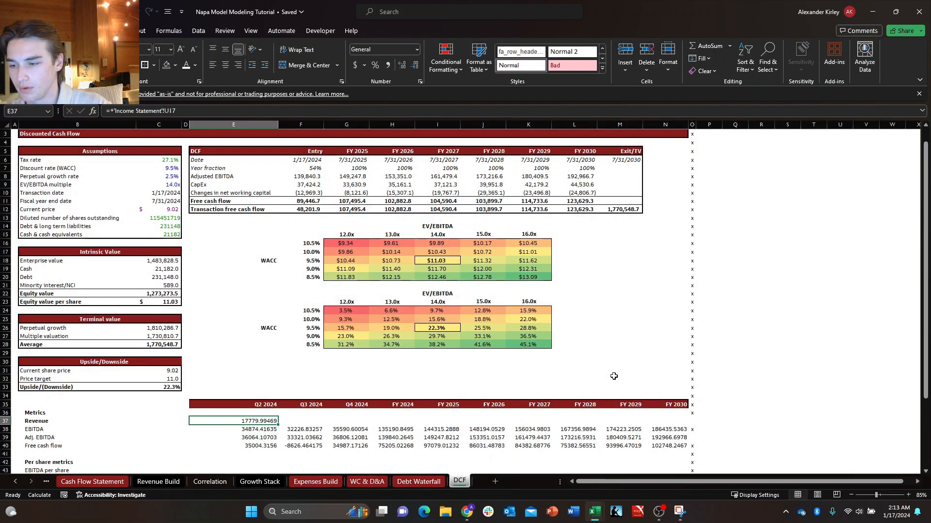
# Copy the x marker from O36 down into O37, and fill the Revenue link in E37 across to FY 2030 in N37.
pyautogui.press('Down')
pyautogui.hotkey('ctrl', 'Right')
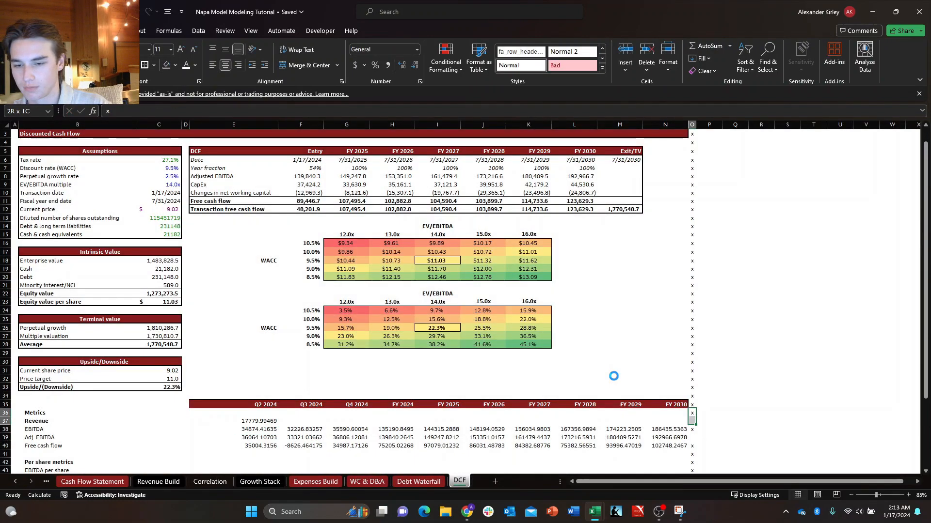
pyautogui.hotkey('ctrl', 'Left')
pyautogui.hotkey('shift', 'Right')
pyautogui.hotkey('ctrl', 'shift', 'Right')
pyautogui.hotkey('shift', 'Left')
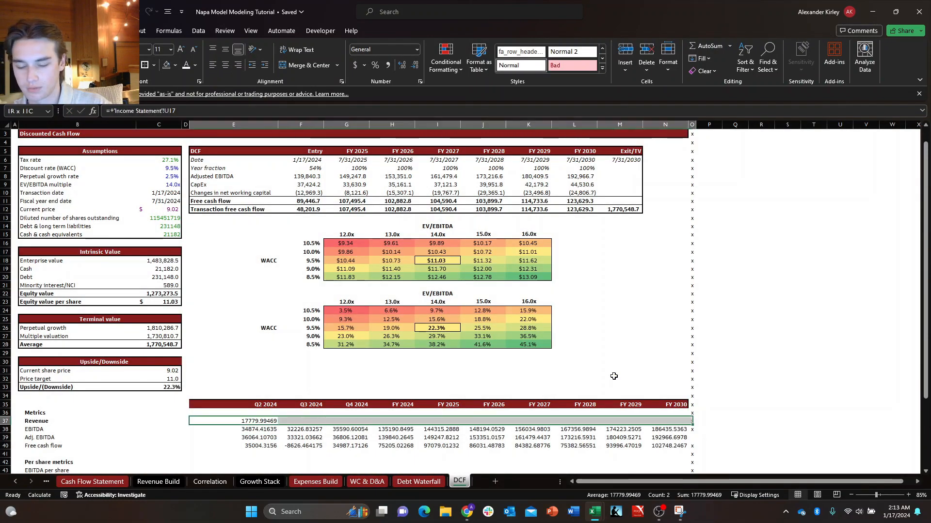
pyautogui.hotkey('ctrl', 'r')
pyautogui.press('Up')
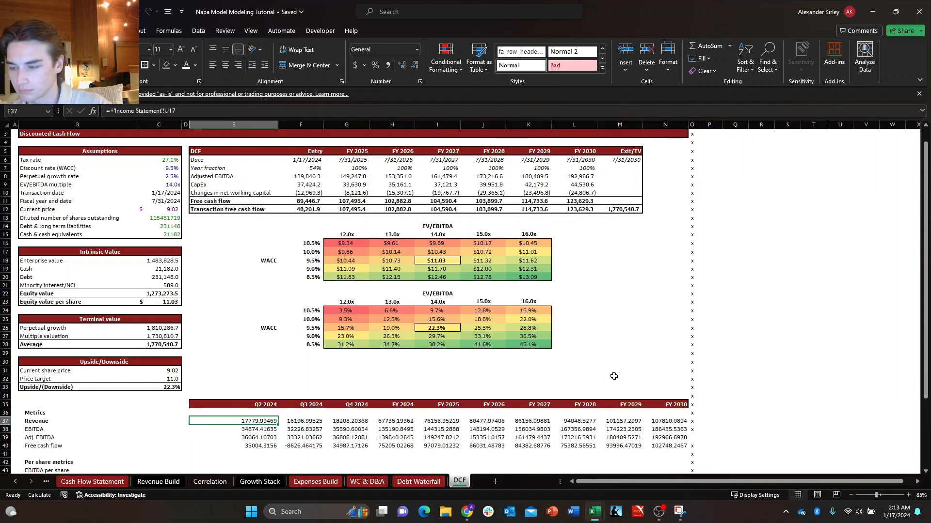
pyautogui.scroll(-14, 613, 376)
pyautogui.scroll(3, 613, 376)
pyautogui.scroll(2, 614, 376)
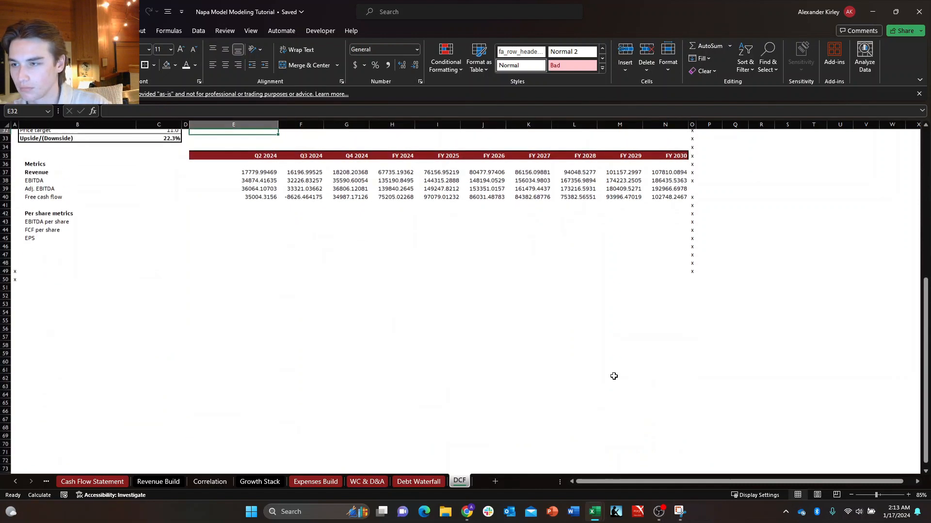
# Format the Metrics values in E37:N40 with the custom accounting-style number format using one decimal place and parentheses for negatives.
pyautogui.press('Down')
pyautogui.hotkey('ctrl', 'shift', 'Down')
pyautogui.hotkey('shift', 'Right')
pyautogui.hotkey('shift', 'Right')
pyautogui.hotkey('shift', 'Right')
pyautogui.hotkey('shift', 'Right')
pyautogui.hotkey('shift', 'Right')
pyautogui.hotkey('shift', 'Right')
pyautogui.hotkey('shift', 'Right')
pyautogui.hotkey('shift', 'Right')
pyautogui.hotkey('shift', 'Right')
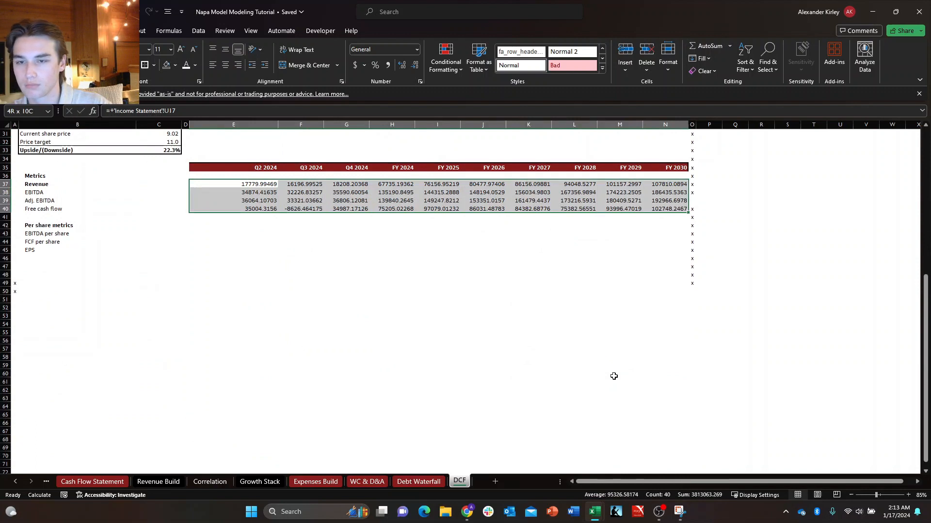
pyautogui.hotkey('ctrl', '1')
pyautogui.press('Down')
pyautogui.press('Down')
pyautogui.press('Down')
pyautogui.press('Down')
pyautogui.press('Down')
pyautogui.press('Down')
pyautogui.press('Down')
pyautogui.press('Down')
pyautogui.press('Down')
pyautogui.press('Down')
pyautogui.press('Down')
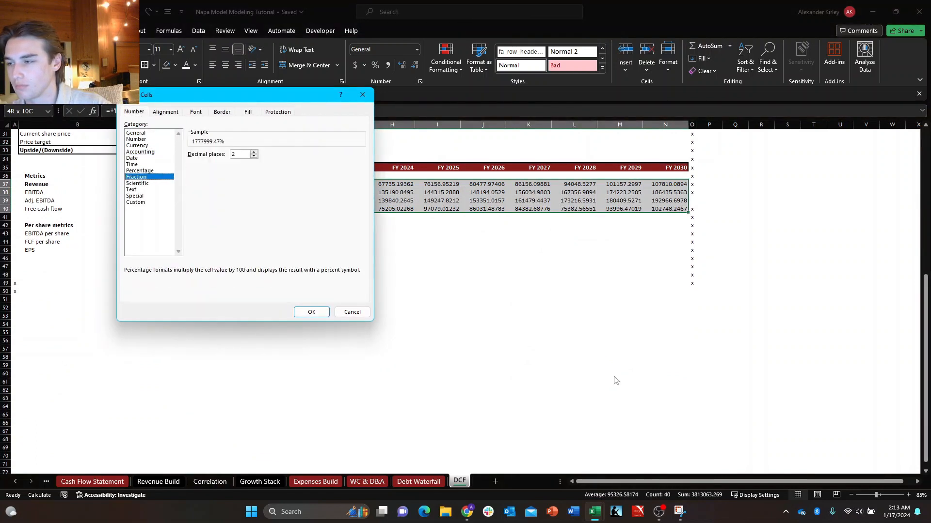
pyautogui.click(326, 192)
pyautogui.scroll(-8, 316, 205)
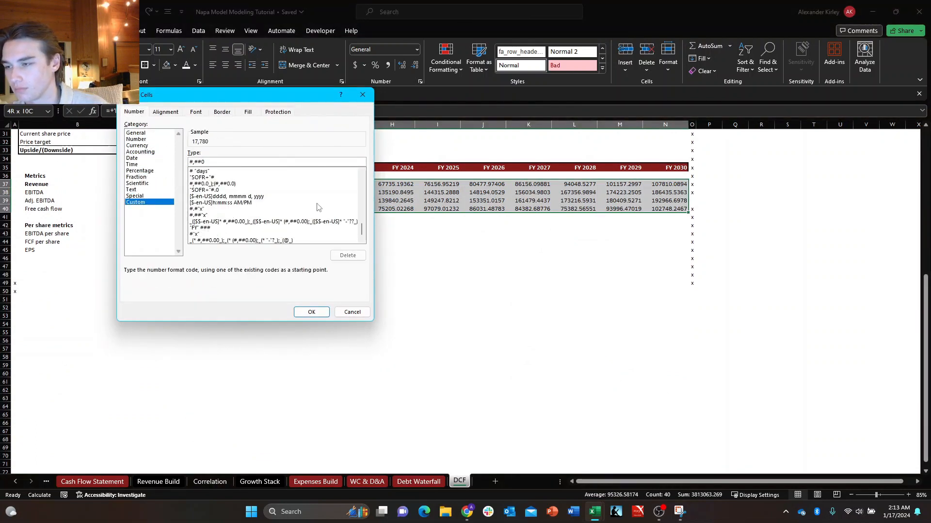
pyautogui.click(245, 190)
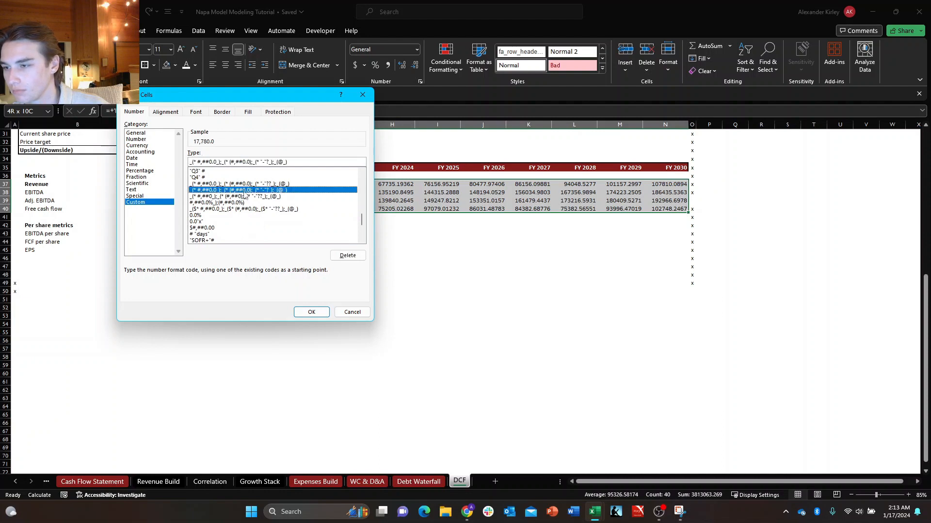
pyautogui.doubleClick(245, 189)
pyautogui.press('Down')
pyautogui.press('Down')
pyautogui.press('Down')
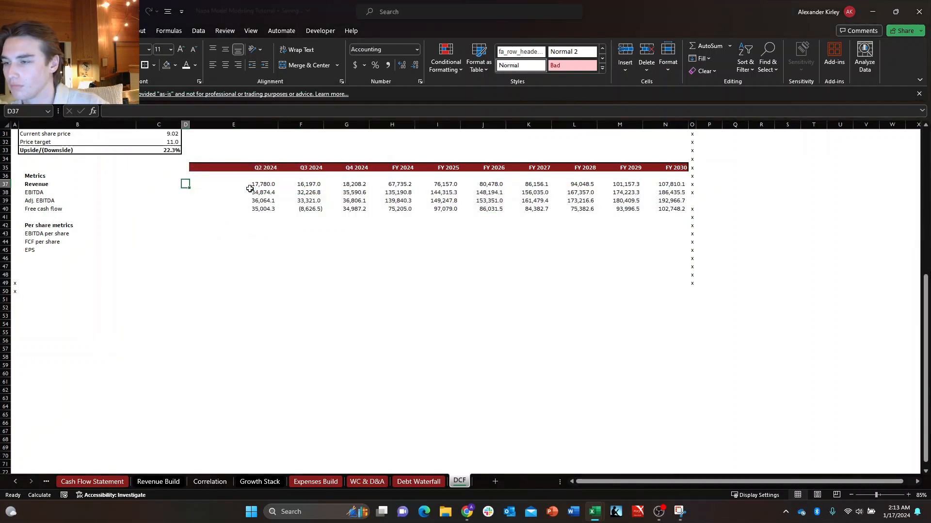
pyautogui.press('Right')
pyautogui.press('Right')
pyautogui.press('Right')
pyautogui.press('Right')
pyautogui.press('Right')
pyautogui.press('Right')
pyautogui.press('Right')
pyautogui.press('Right')
pyautogui.press('Right')
pyautogui.press('Right')
pyautogui.press('Right')
pyautogui.press('Right')
pyautogui.press('Right')
pyautogui.press('Up')
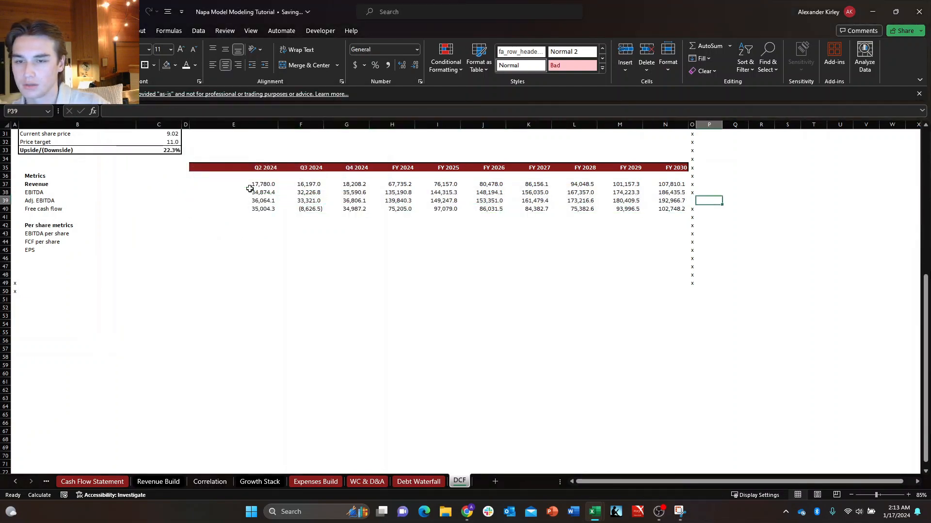
pyautogui.press('Left')
pyautogui.press('Left')
pyautogui.press('Left')
pyautogui.press('Left')
pyautogui.press('Left')
pyautogui.press('Left')
pyautogui.press('Left')
pyautogui.press('Down')
pyautogui.press('Down')
pyautogui.press('Down')
pyautogui.press('Left')
pyautogui.press('Left')
pyautogui.press('Left')
pyautogui.press('Left')
pyautogui.press('Left')
pyautogui.press('Down')
pyautogui.press('Left')
pyautogui.press('Left')
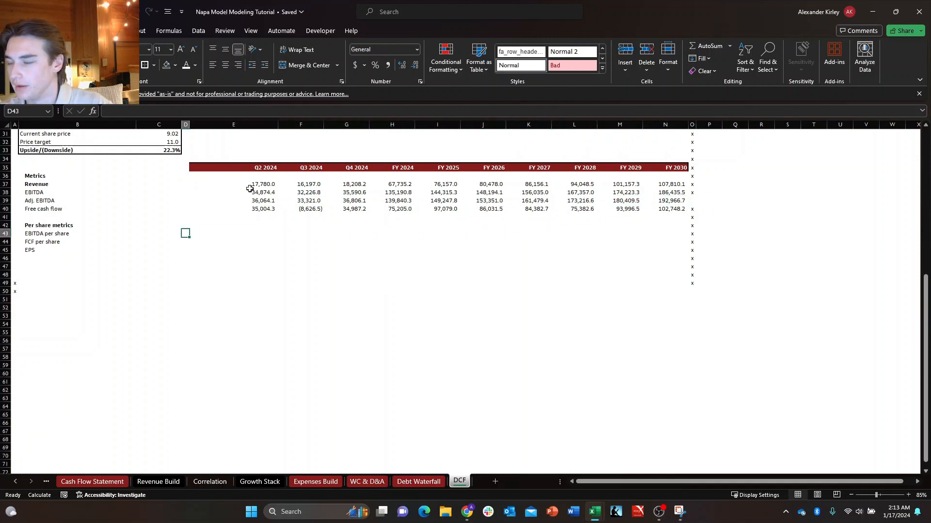
pyautogui.scroll(7, 381, 222)
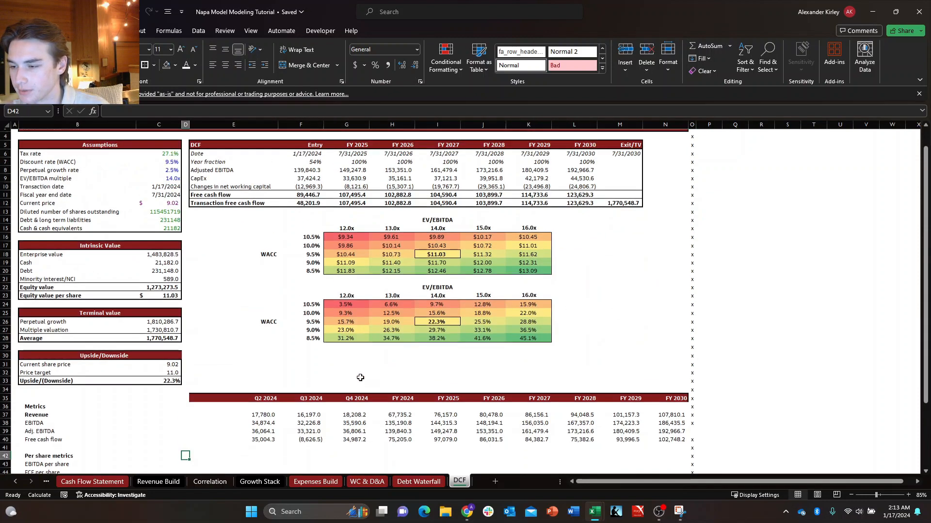
pyautogui.click(264, 388)
pyautogui.press('Down')
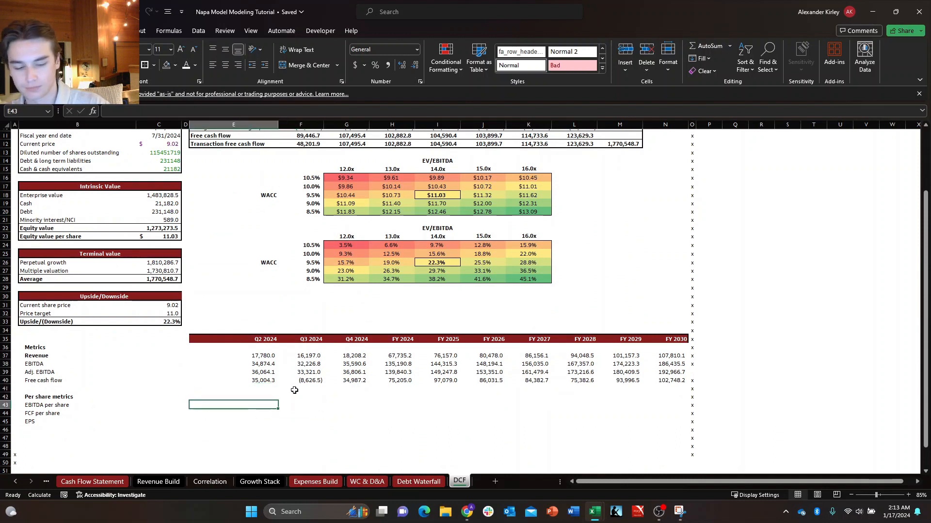
pyautogui.write('+')
pyautogui.press('Up')
pyautogui.press('Up')
pyautogui.press('Up')
pyautogui.press('Up')
pyautogui.press('Escape')
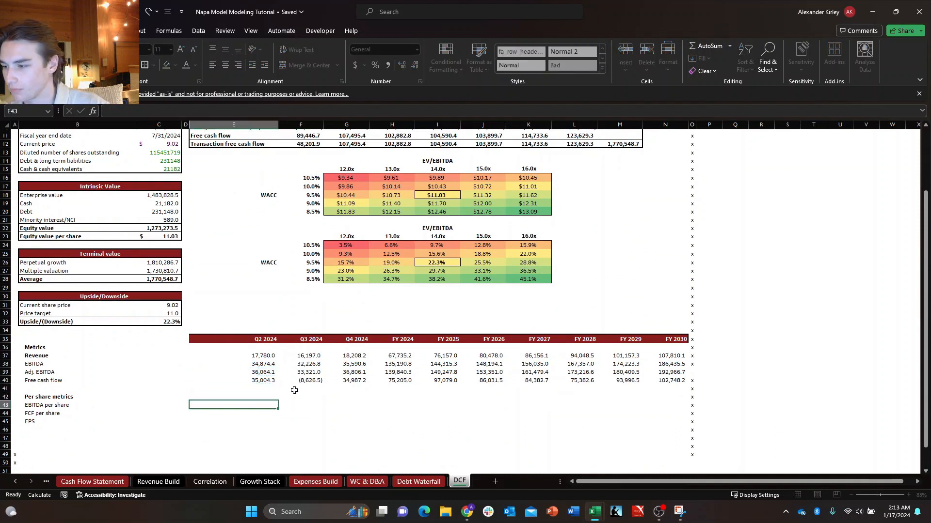
# Insert a row above FCF per share in the Per share metrics section and label it "Adj. EBITDA" in B44.
pyautogui.press('Down')
pyautogui.press('Left')
pyautogui.press('Left')
pyautogui.press('Left')
pyautogui.hotkey('shift', 'space')
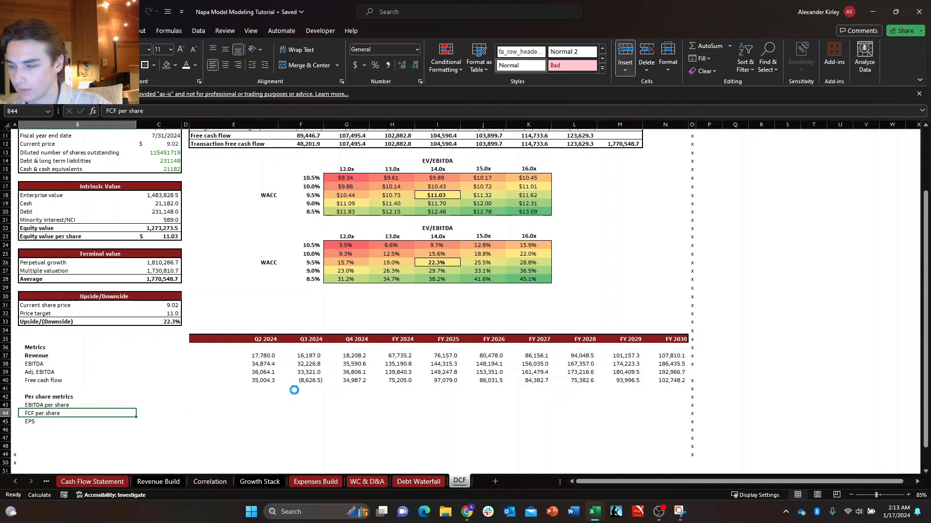
pyautogui.hotkey('ctrl', 'shift', '+')
pyautogui.write('Adj. EBITDA')
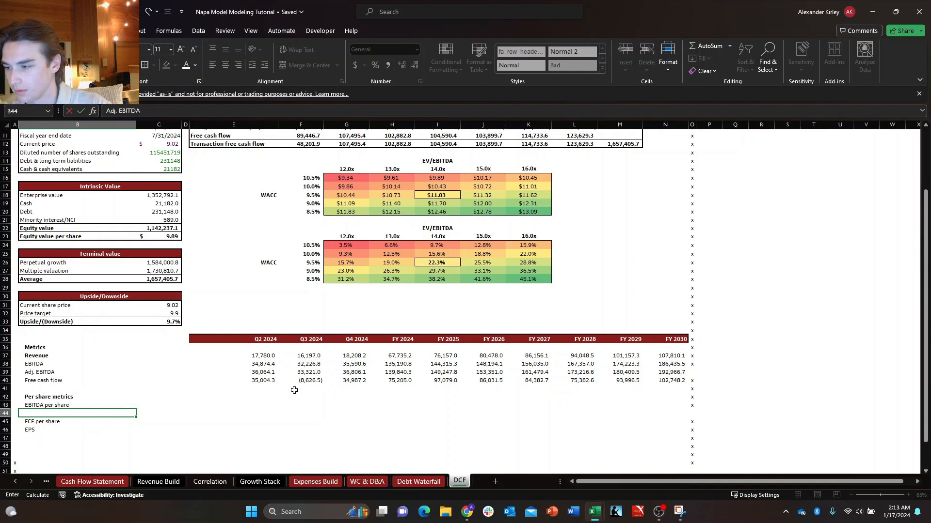
pyautogui.press('Right')
pyautogui.press('Right')
pyautogui.press('Right')
pyautogui.press('Right')
pyautogui.press('Left')
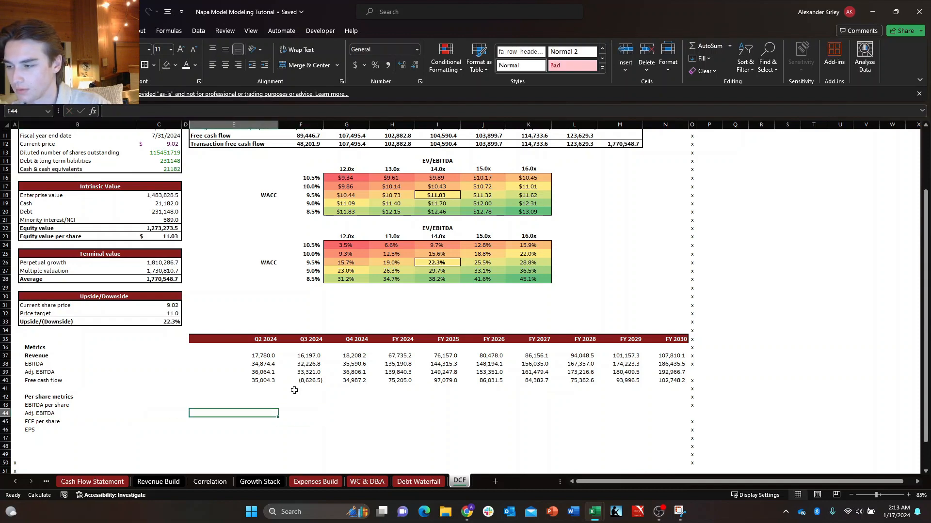
pyautogui.write('+')
pyautogui.press('Up')
pyautogui.press('Up')
pyautogui.press('Up')
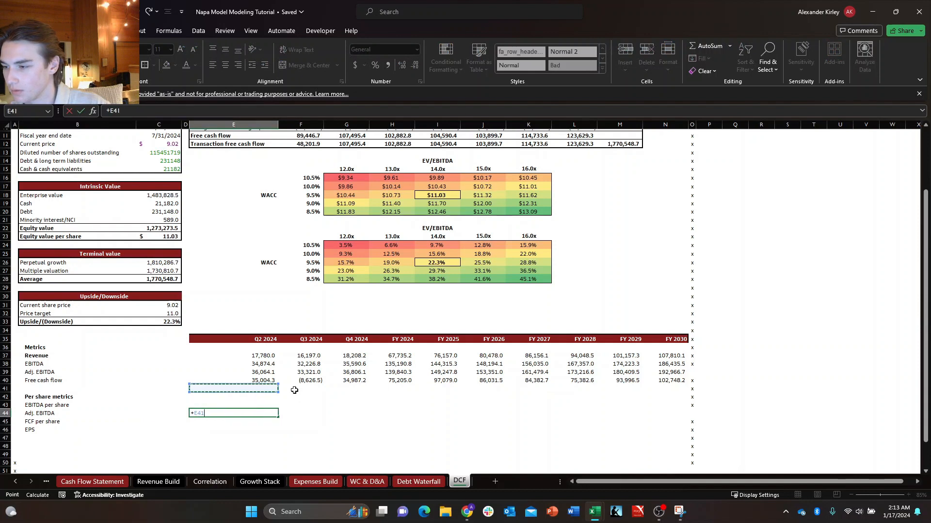
pyautogui.press('Escape')
# Enter a per share formula in E43 that divides E37 by the diluted share count in thousands, using ($C$13/1000).
pyautogui.press('Up')
pyautogui.write('+')
pyautogui.press('Up')
pyautogui.press('Up')
pyautogui.press('Up')
pyautogui.press('Up')
pyautogui.press('Up')
pyautogui.press('Up')
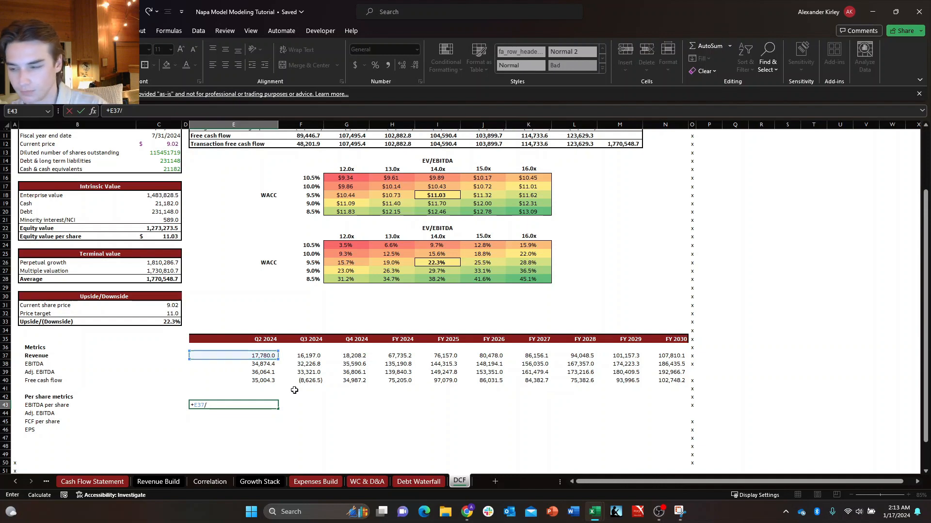
pyautogui.write('/(')
pyautogui.press('Left')
pyautogui.press('Left')
pyautogui.press('Up')
pyautogui.press('Up')
pyautogui.press('Up')
pyautogui.press('Up')
pyautogui.press('Up')
pyautogui.press('Up')
pyautogui.press('Up')
pyautogui.press('Up')
pyautogui.press('Up')
pyautogui.press('Up')
pyautogui.press('Up')
pyautogui.press('Up')
pyautogui.press('Up')
pyautogui.press('Up')
pyautogui.press('Up')
pyautogui.press('Up')
pyautogui.press('Up')
pyautogui.press('Up')
pyautogui.press('Up')
pyautogui.press('Up')
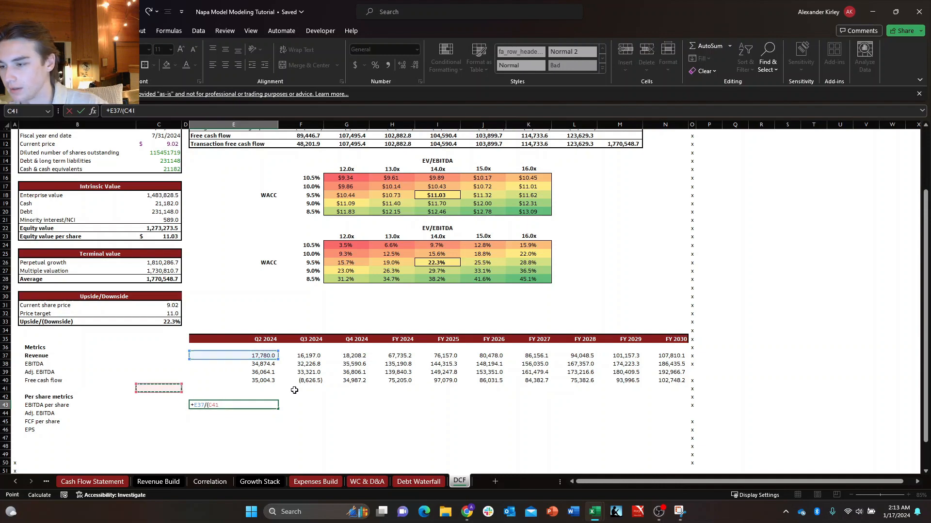
pyautogui.press('Up')
pyautogui.press('Up')
pyautogui.press('Up')
pyautogui.press('Up')
pyautogui.press('Up')
pyautogui.press('Up')
pyautogui.press('Up')
pyautogui.press('Up')
pyautogui.press('Up')
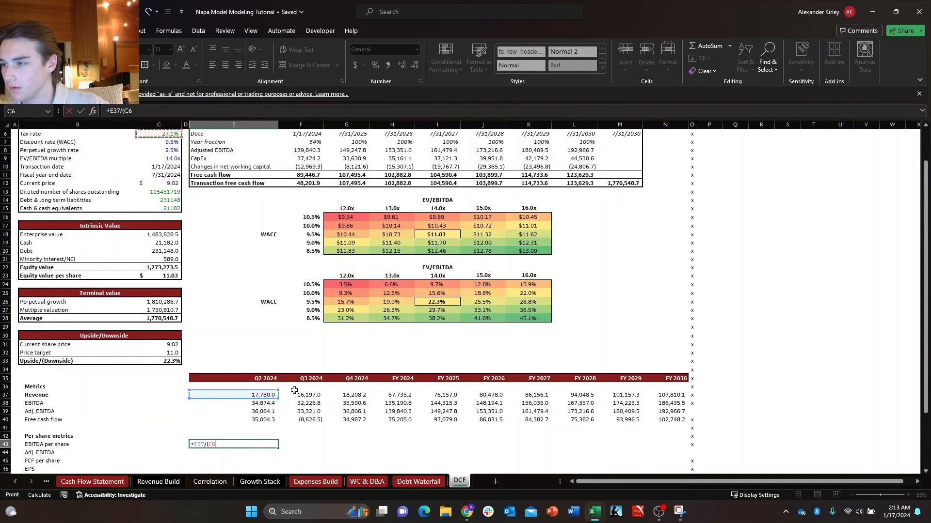
pyautogui.press('Down')
pyautogui.press('Down')
pyautogui.press('Down')
pyautogui.press('Down')
pyautogui.press('Down')
pyautogui.press('Down')
pyautogui.press('Down')
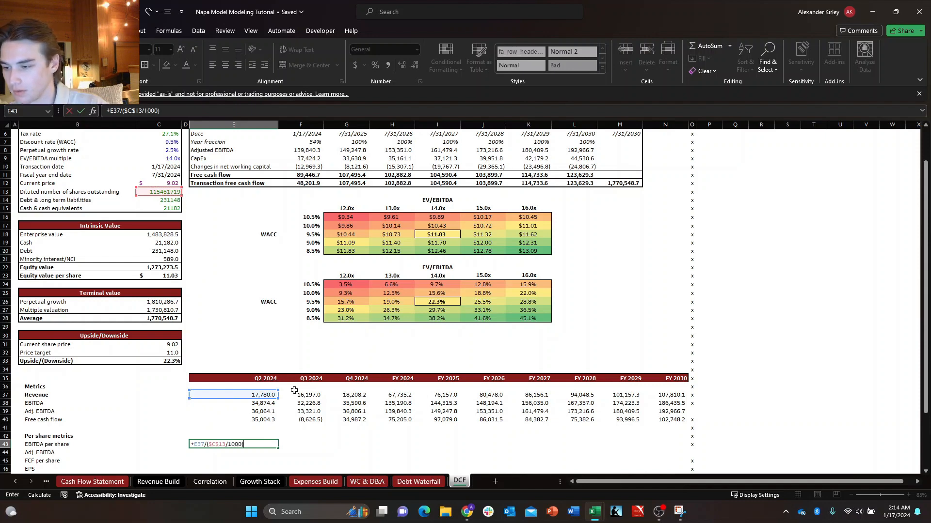
pyautogui.press('Return')
pyautogui.press('Up')
pyautogui.hotkey('ctrl', 'shift', 'Right')
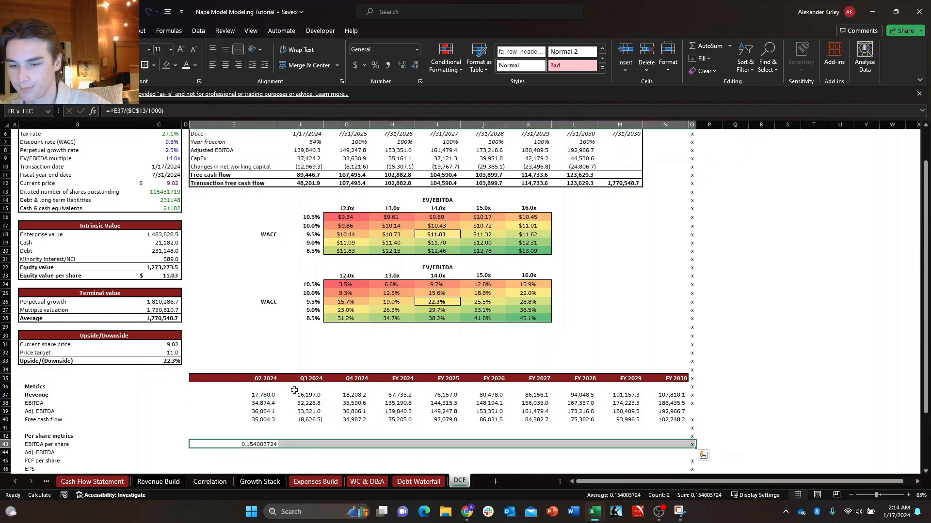
pyautogui.hotkey('shift', 'Left')
pyautogui.hotkey('ctrl', 'shift', 'Left')
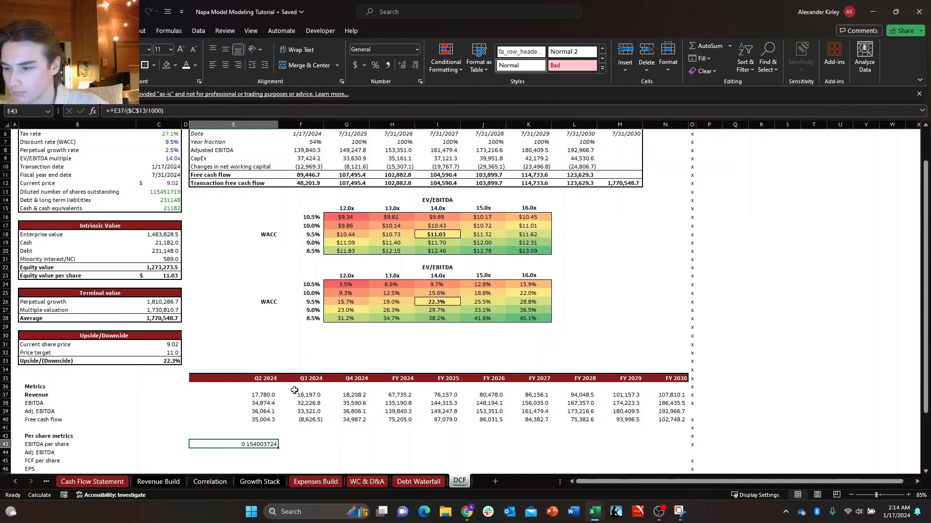
pyautogui.press('F2')
pyautogui.hotkey('ctrl', 'Return')
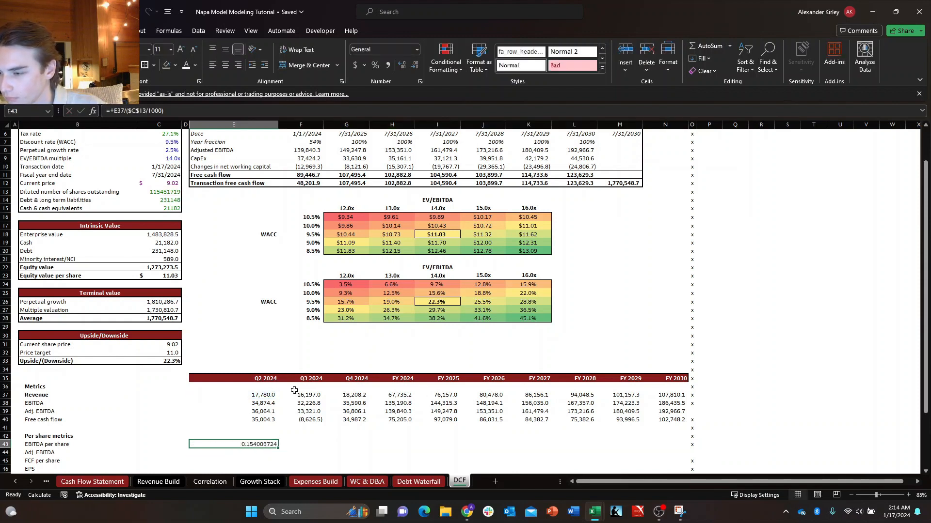
pyautogui.hotkey('shift', 'Down')
pyautogui.hotkey('shift', 'Down')
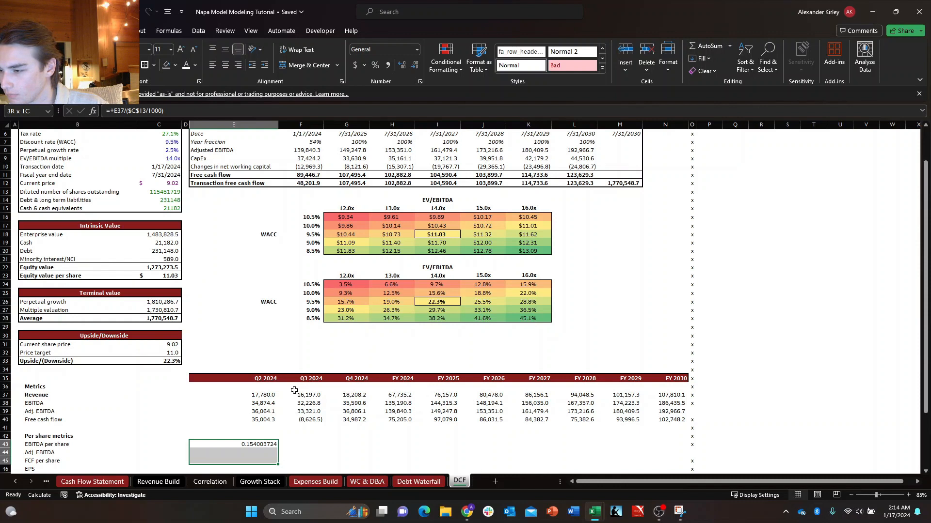
# Repoint the numerator of the EBITDA per share formula in E43 to the EBITDA cell E38.
pyautogui.press('F2')
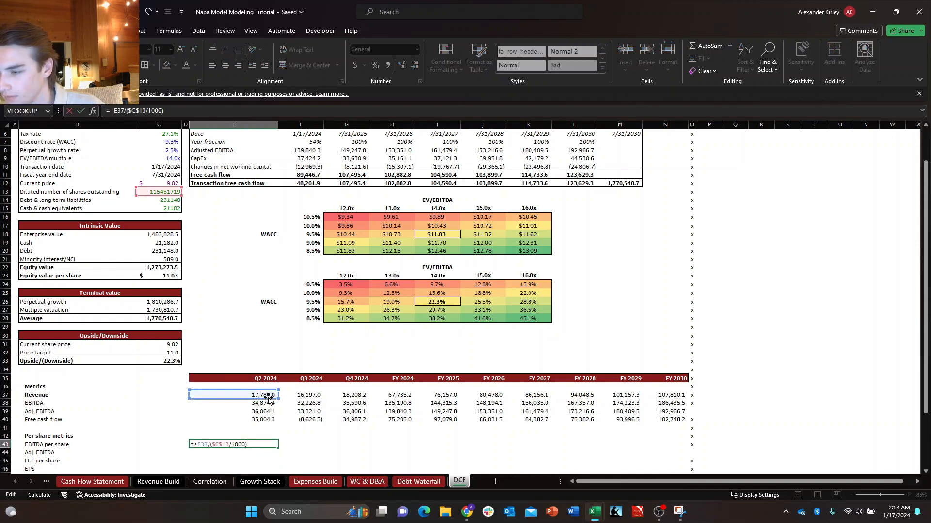
pyautogui.moveTo(268, 399); pyautogui.dragTo(268, 407)
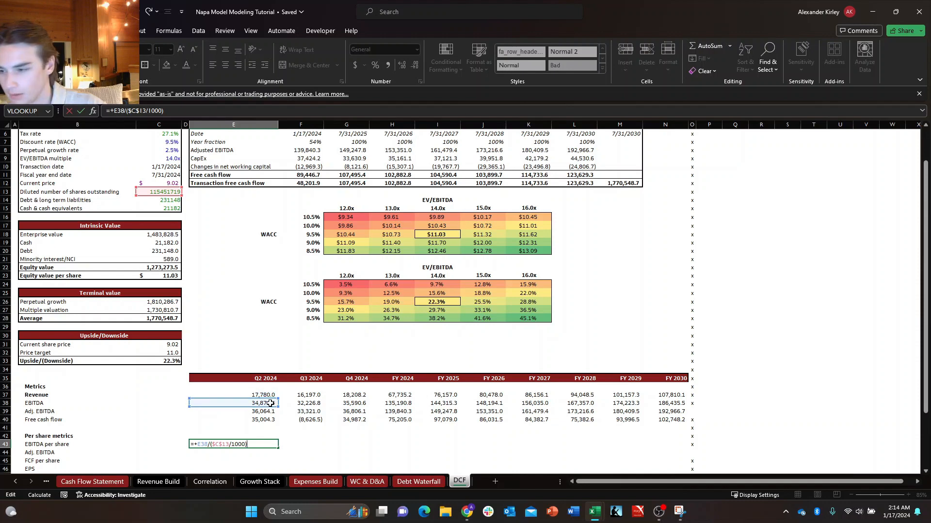
pyautogui.press('Return')
pyautogui.press('Down')
pyautogui.press('Down')
pyautogui.press('Down')
pyautogui.hotkey('ctrl', 'Left')
pyautogui.press('Up')
pyautogui.press('Up')
pyautogui.press('Up')
pyautogui.press('Up')
pyautogui.press('Right')
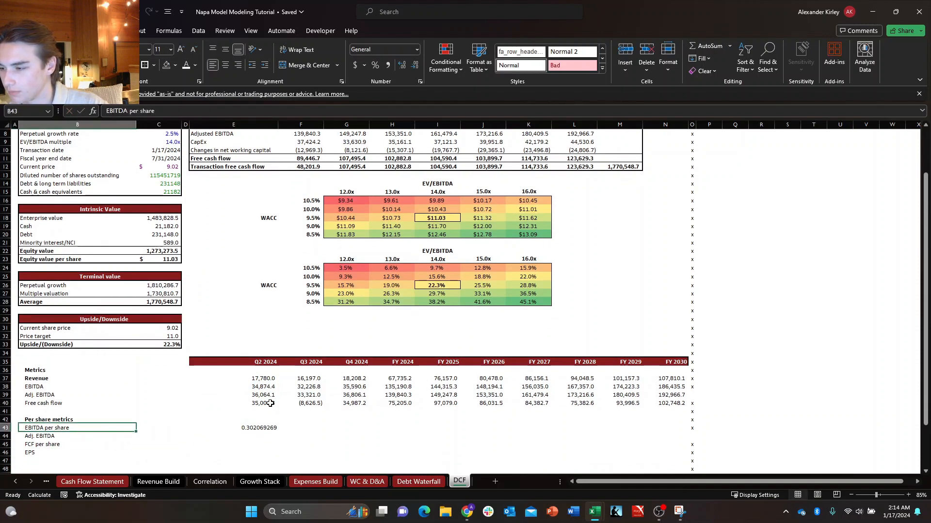
pyautogui.press('Down')
pyautogui.press('Down')
pyautogui.press('Down')
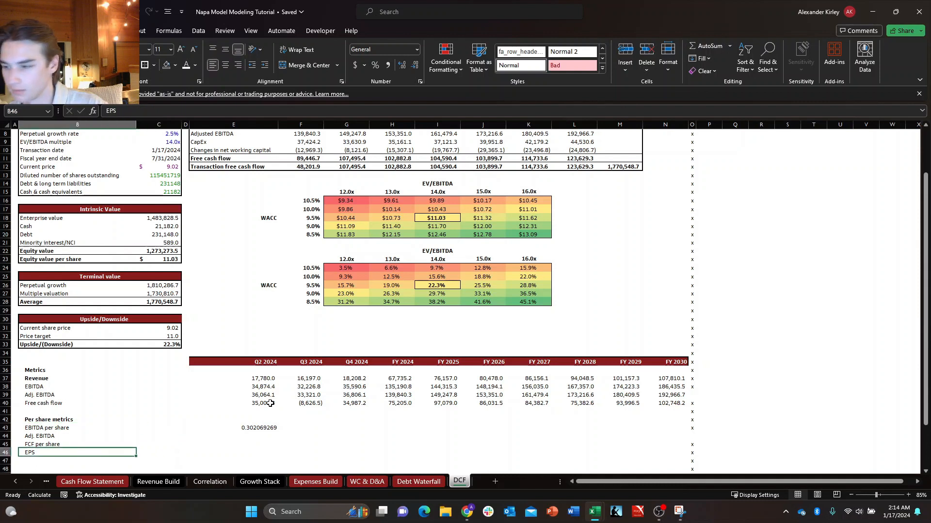
# Insert a row above EBITDA per share and move the EPS label from B47 into B43.
pyautogui.press('Up')
pyautogui.press('Up')
pyautogui.press('Up')
pyautogui.hotkey('alt', 'i')
pyautogui.press('r')
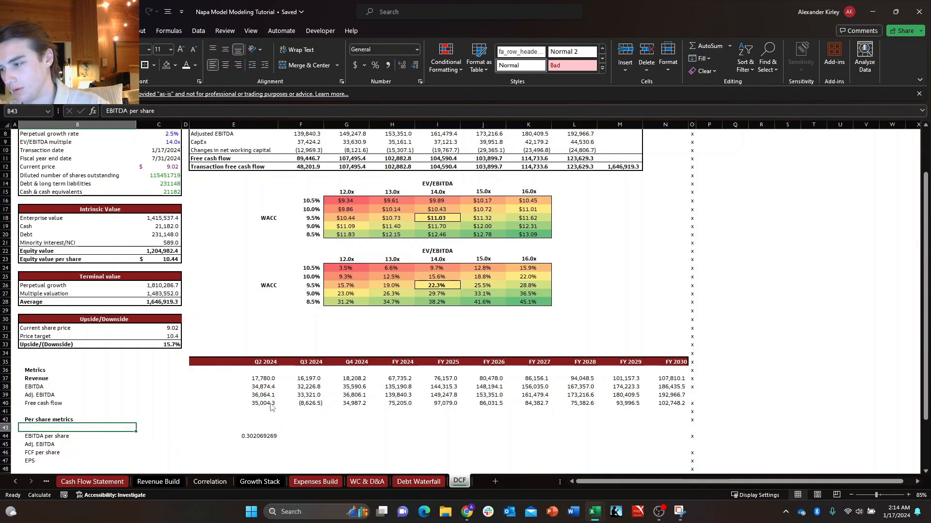
pyautogui.press('Down')
pyautogui.press('Down')
pyautogui.press('Down')
pyautogui.press('Down')
pyautogui.hotkey('ctrl', 'x')
pyautogui.press('Up')
pyautogui.press('Up')
pyautogui.press('Up')
pyautogui.press('Up')
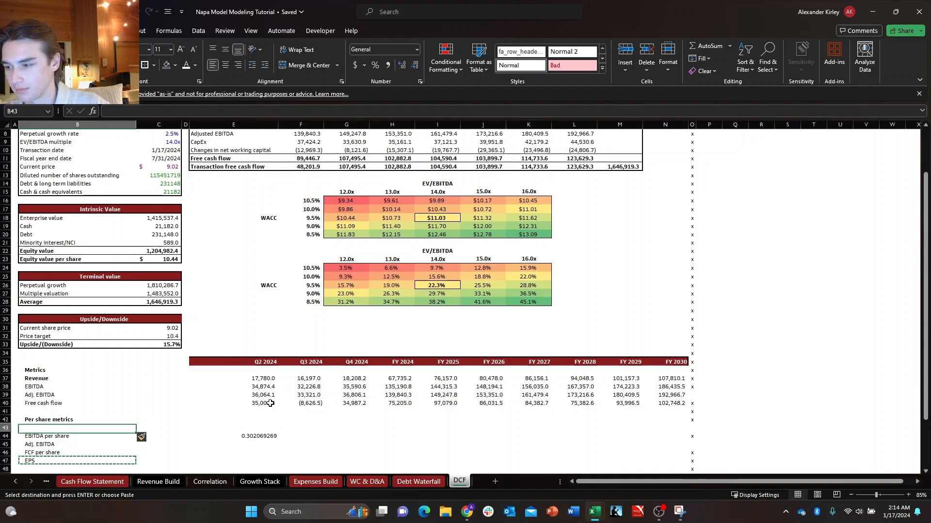
pyautogui.hotkey('ctrl', 'v')
# Copy the EBITDA per share formula from E44 up into the EPS cell E43.
pyautogui.press('Right')
pyautogui.press('Right')
pyautogui.press('Right')
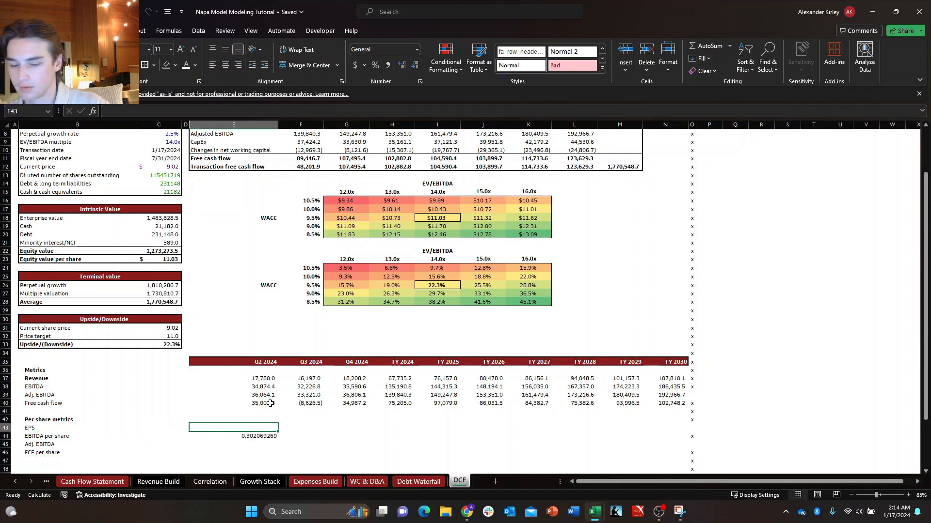
pyautogui.press('Down')
pyautogui.hotkey('ctrl', 'c')
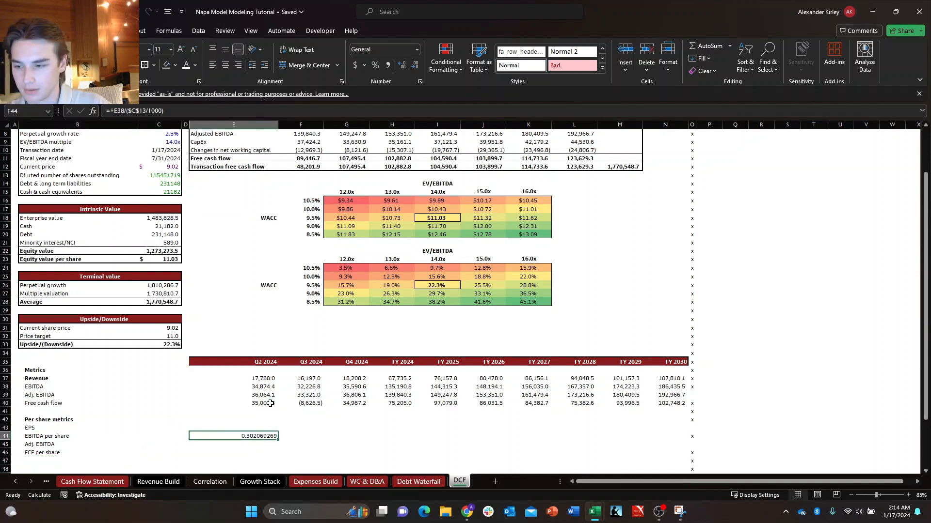
pyautogui.press('Up')
pyautogui.hotkey('ctrl', 'v')
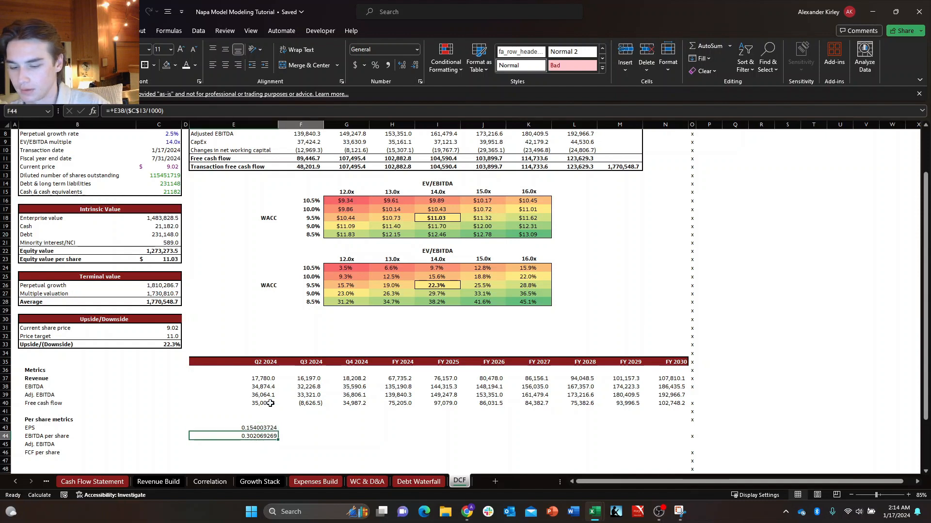
# Fill the Q2 2024 EBITDA per share formula down through the Adj. EBITDA and FCF per share rows to E46.
pyautogui.press('Down')
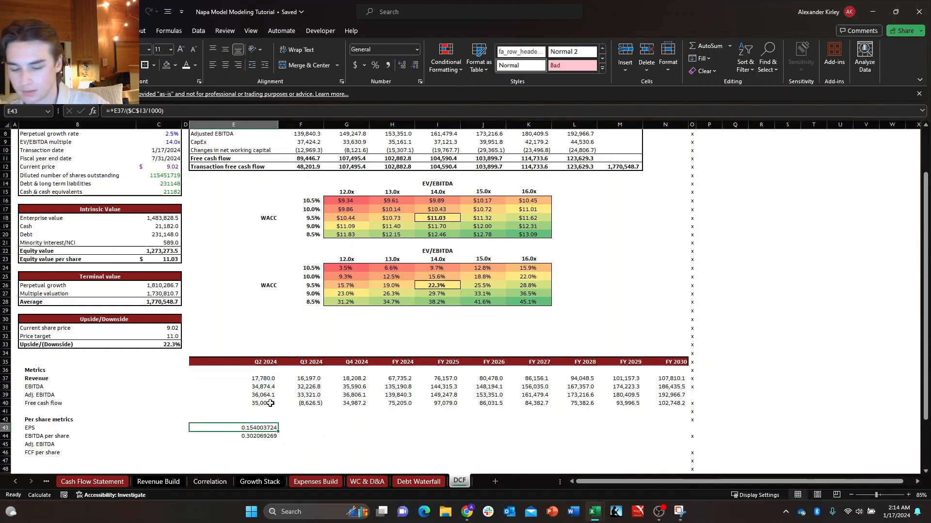
pyautogui.hotkey('shift', 'Down')
pyautogui.hotkey('shift', 'Down')
pyautogui.hotkey('ctrl', 'd')
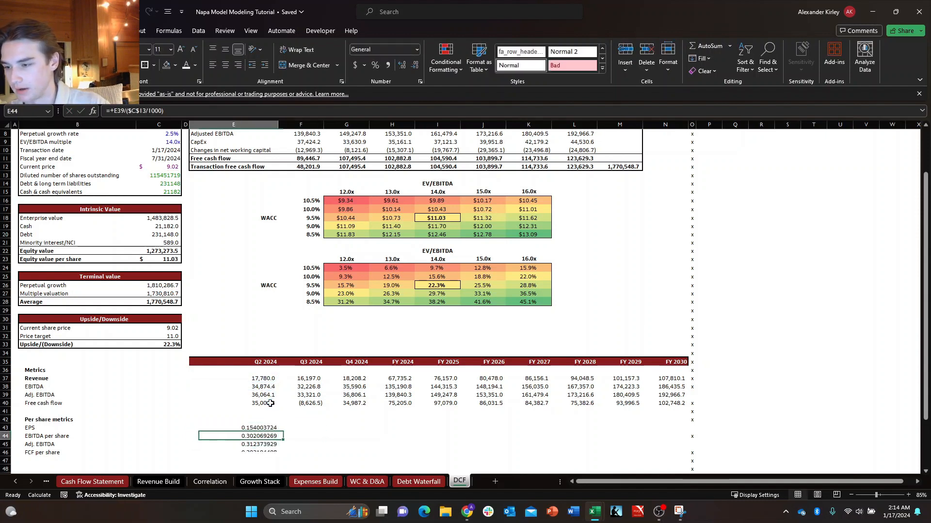
# Fill the Q2 2024 per share formulas in E43:E46 across through FY 2030 in column N.
pyautogui.press('Up')
pyautogui.hotkey('shift', 'Down')
pyautogui.hotkey('shift', 'Down')
pyautogui.hotkey('shift', 'Down')
pyautogui.hotkey('shift', 'Right')
pyautogui.hotkey('ctrl', 'shift', 'Right')
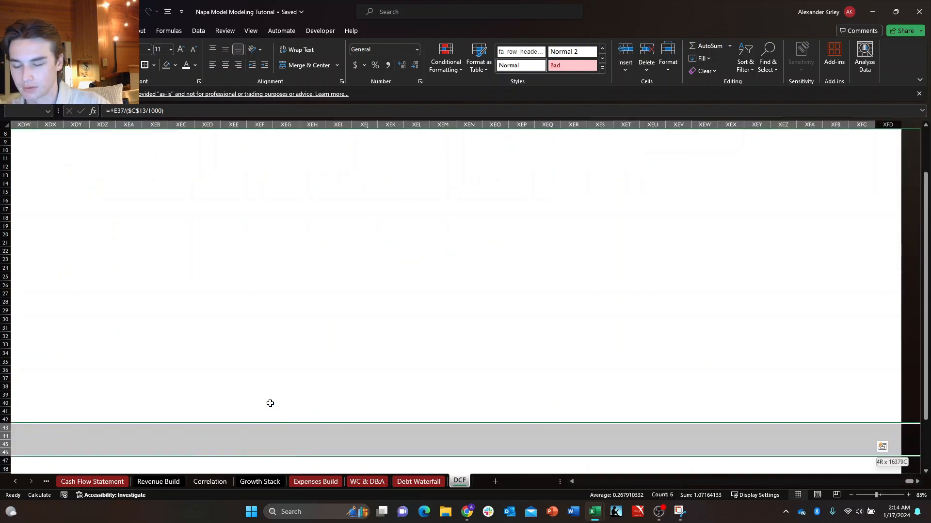
pyautogui.hotkey('ctrl', 'shift', 'Left')
pyautogui.hotkey('shift', 'Right')
pyautogui.hotkey('shift', 'Right')
pyautogui.hotkey('shift', 'Right')
pyautogui.hotkey('shift', 'Right')
pyautogui.hotkey('shift', 'Right')
pyautogui.hotkey('shift', 'Right')
pyautogui.hotkey('shift', 'Right')
pyautogui.hotkey('shift', 'Right')
pyautogui.hotkey('shift', 'Right')
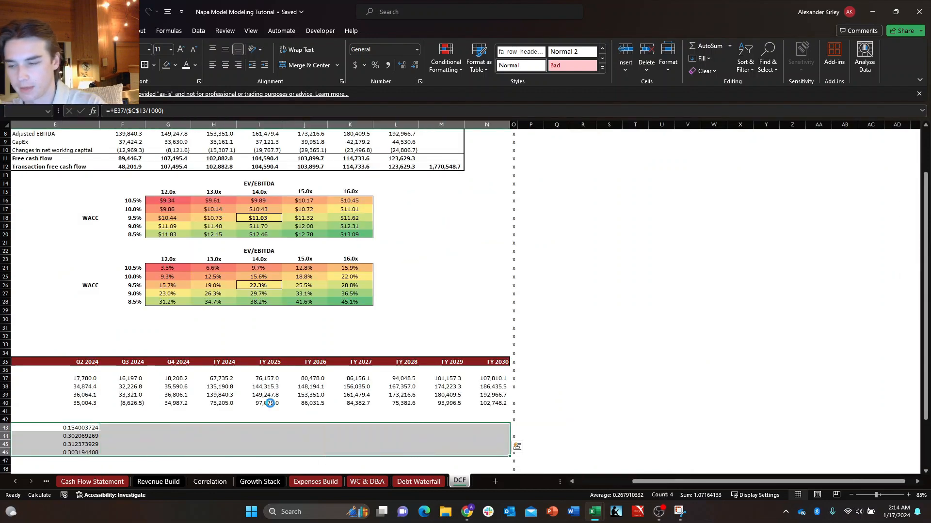
pyautogui.hotkey('ctrl', 'r')
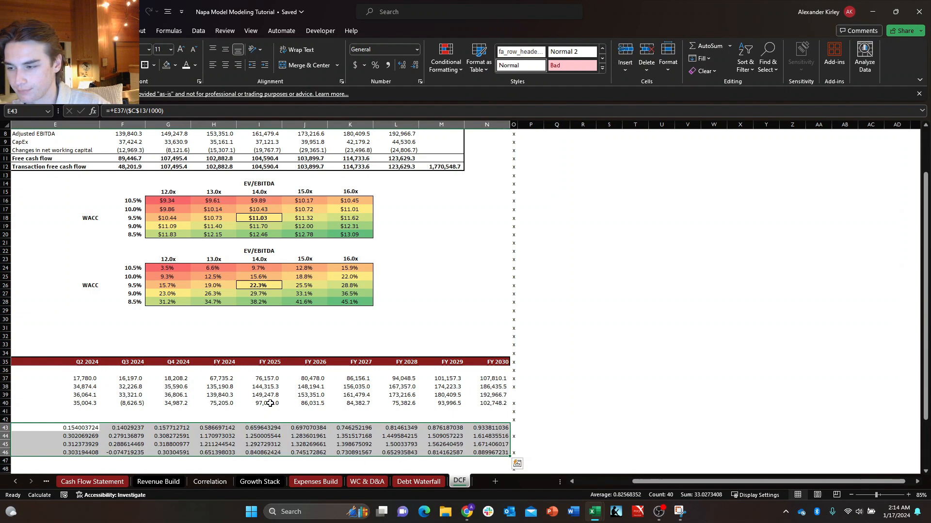
# Format the per share values E43:N46 as Currency with the $ symbol, two decimals and negatives in black parentheses.
pyautogui.press('Left')
pyautogui.press('Right')
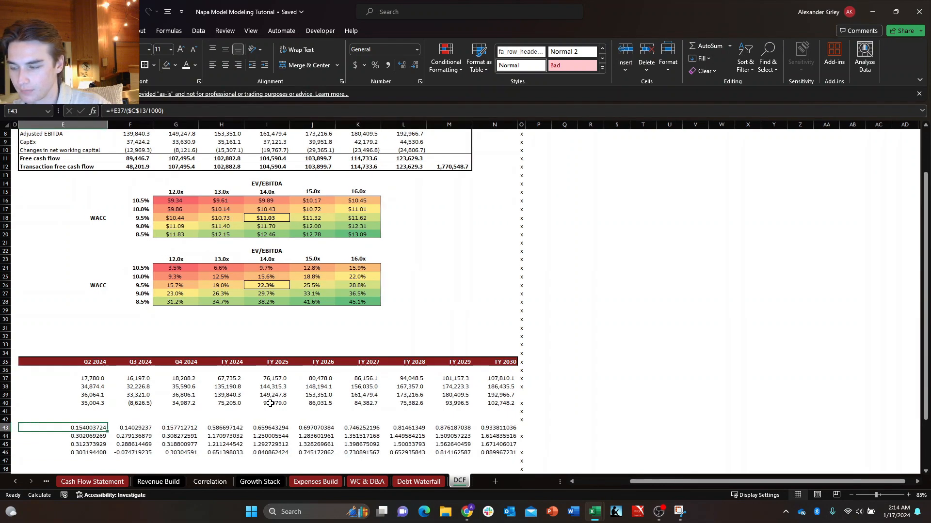
pyautogui.hotkey('shift', 'Down')
pyautogui.hotkey('shift', 'Down')
pyautogui.hotkey('shift', 'Down')
pyautogui.hotkey('shift', 'Right')
pyautogui.hotkey('shift', 'Right')
pyautogui.hotkey('shift', 'Right')
pyautogui.hotkey('shift', 'Right')
pyautogui.hotkey('shift', 'Right')
pyautogui.hotkey('shift', 'Right')
pyautogui.hotkey('shift', 'Right')
pyautogui.hotkey('shift', 'Right')
pyautogui.hotkey('shift', 'Right')
pyautogui.hotkey('ctrl', '1')
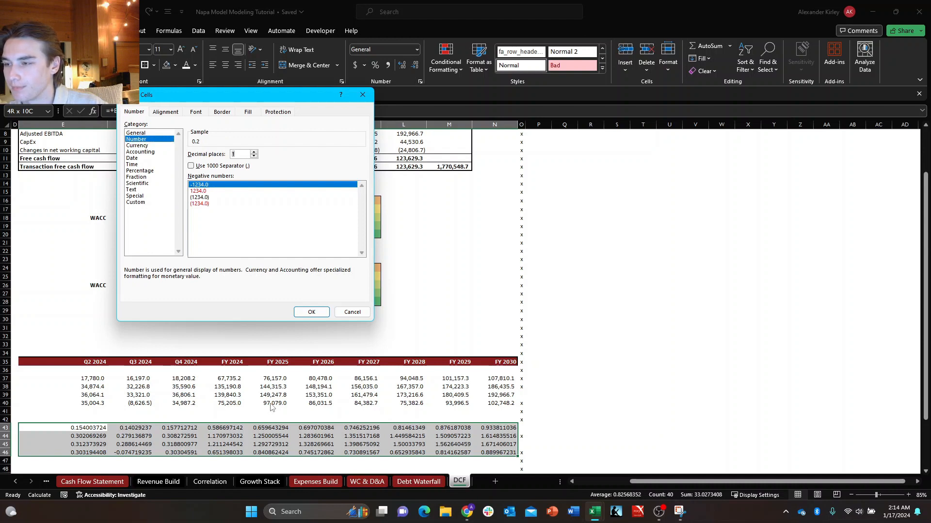
pyautogui.press('Down')
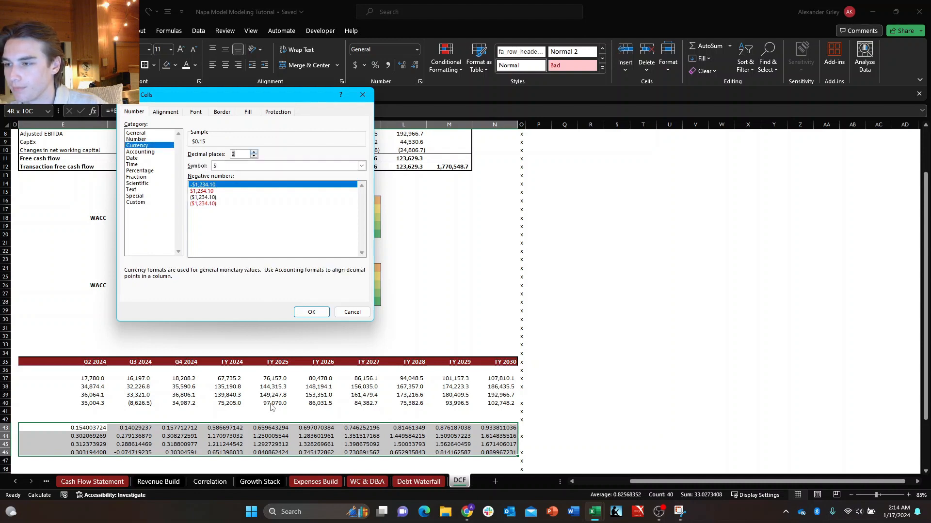
pyautogui.press('Tab')
pyautogui.press('Down')
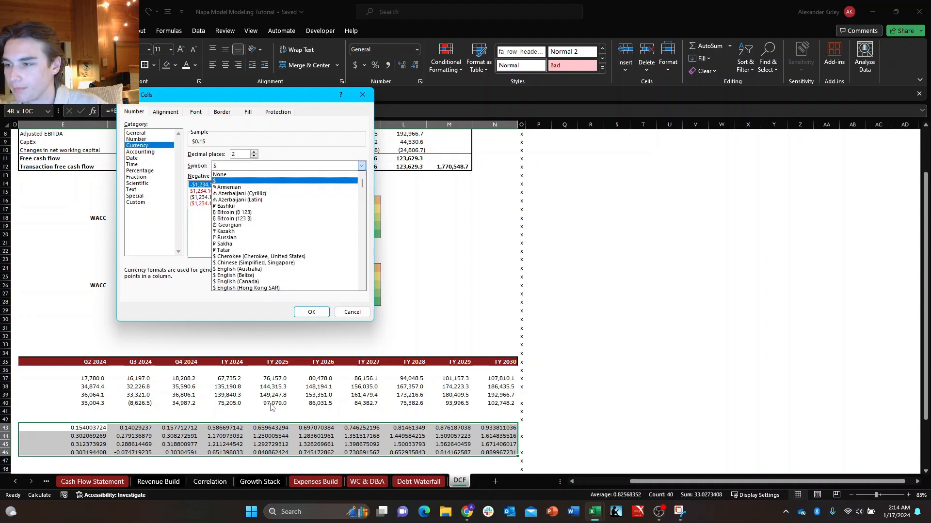
pyautogui.press('Tab')
pyautogui.press('Down')
pyautogui.press('Down')
pyautogui.press('Return')
pyautogui.press('Left')
pyautogui.press('Left')
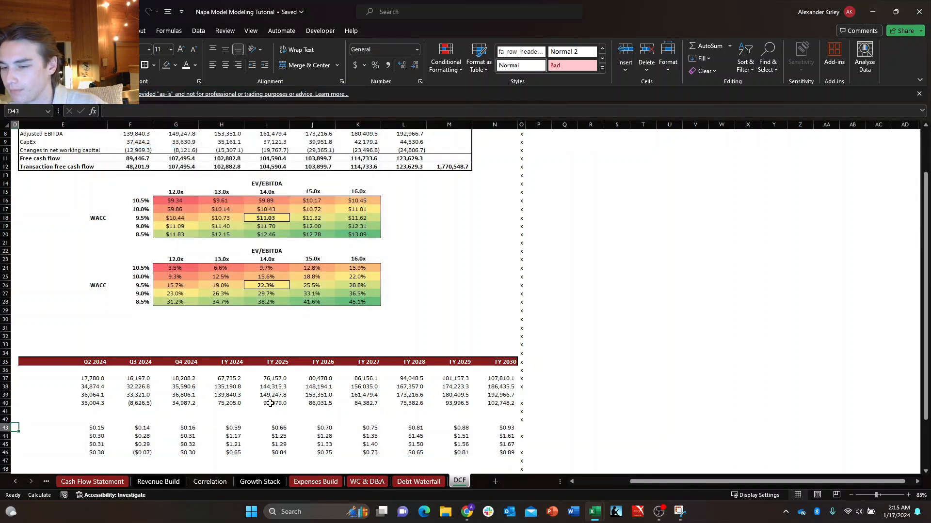
pyautogui.press('Left')
pyautogui.press('Left')
pyautogui.press('Right')
pyautogui.press('Right')
pyautogui.press('Down')
pyautogui.press('Down')
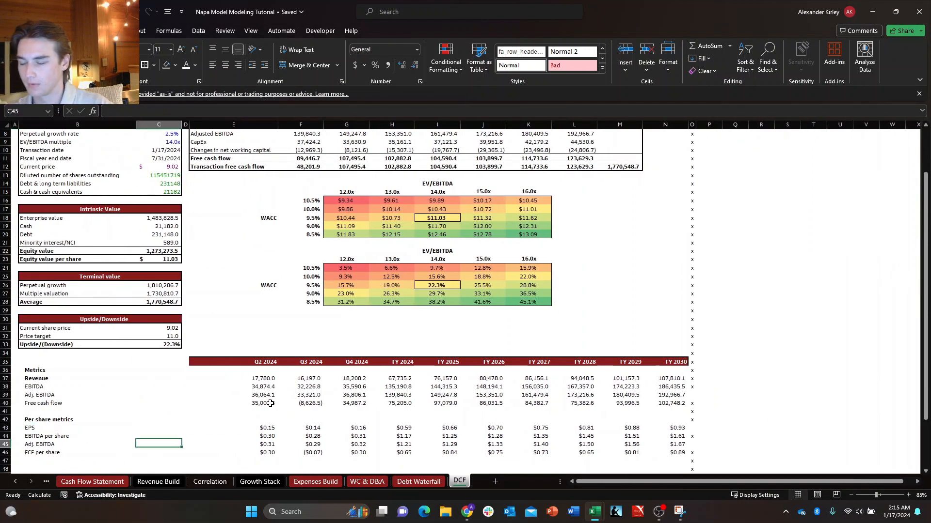
pyautogui.press('Up')
pyautogui.press('Right')
pyautogui.press('Up')
pyautogui.press('Right')
pyautogui.press('Down')
# Apply the Accounting number format with the $ symbol and two decimals to the per share values E43:N46.
pyautogui.click(270, 403)
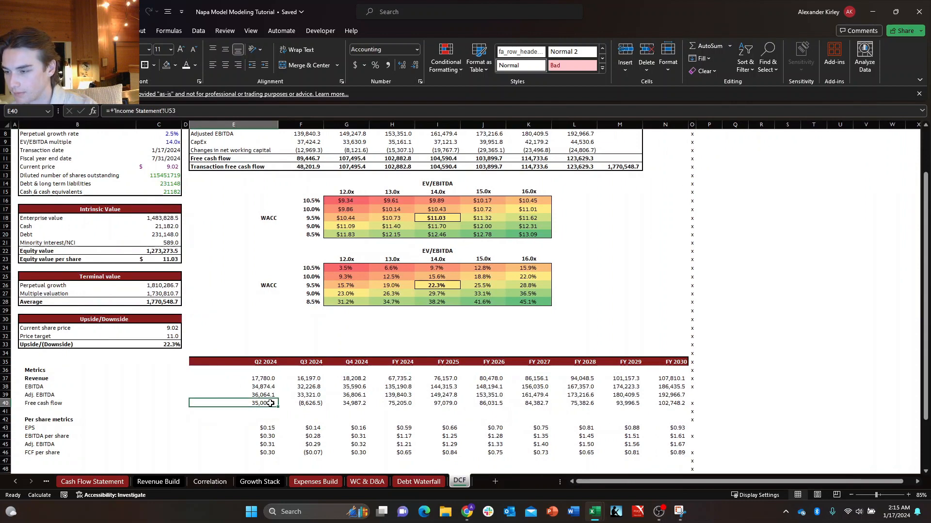
pyautogui.press('Down')
pyautogui.press('Down')
pyautogui.press('Down')
pyautogui.hotkey('shift', 'Down')
pyautogui.hotkey('shift', 'Down')
pyautogui.hotkey('shift', 'Down')
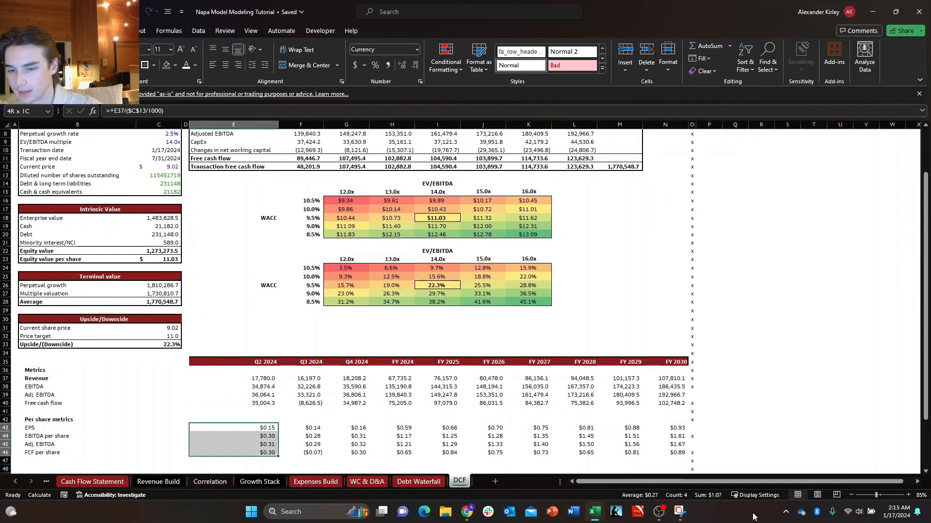
pyautogui.hotkey('ctrl', 'shift', 'Right')
pyautogui.hotkey('shift', 'Left')
pyautogui.hotkey('shift', 'Right')
pyautogui.hotkey('ctrl', '1')
pyautogui.press('Down')
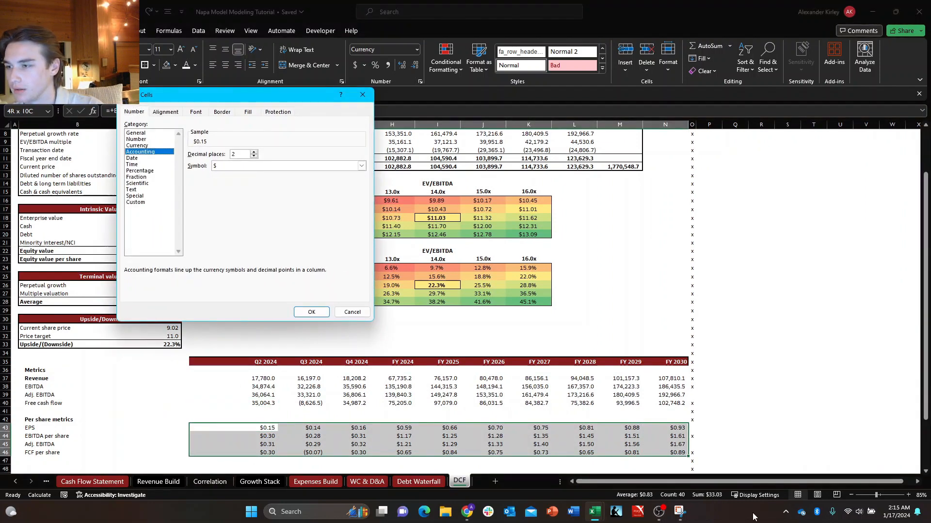
pyautogui.press('Up')
pyautogui.press('Up')
pyautogui.press('Down')
pyautogui.press('Down')
pyautogui.press('Return')
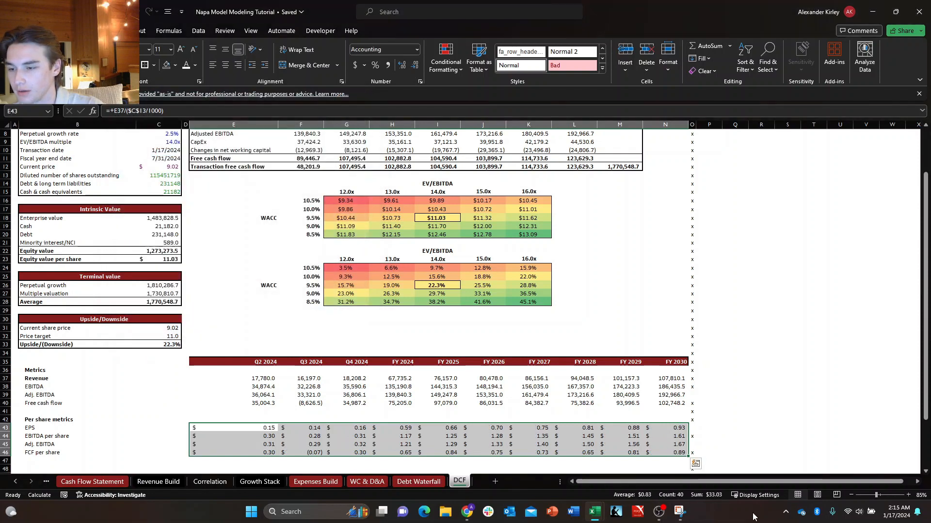
# Add a thick outside border around the period header cells E35:N35, from Q2 2024 to FY 2030.
pyautogui.press('Up')
pyautogui.press('Left')
pyautogui.press('Left')
pyautogui.press('Left')
pyautogui.press('Left')
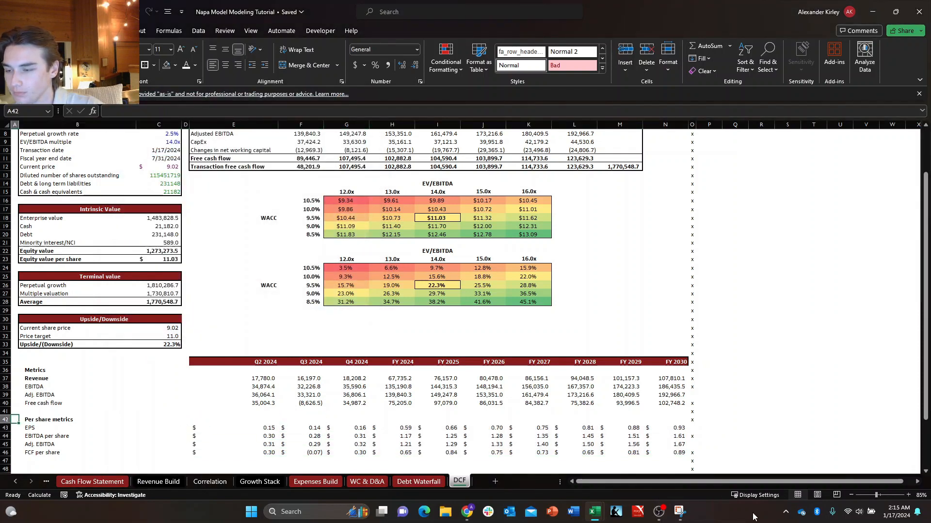
pyautogui.press('Right')
pyautogui.press('Down')
pyautogui.press('Right')
pyautogui.press('Up')
pyautogui.press('Right')
pyautogui.press('Right')
pyautogui.press('Up')
pyautogui.press('Up')
pyautogui.press('Up')
pyautogui.press('Up')
pyautogui.press('Up')
pyautogui.press('Up')
pyautogui.press('Up')
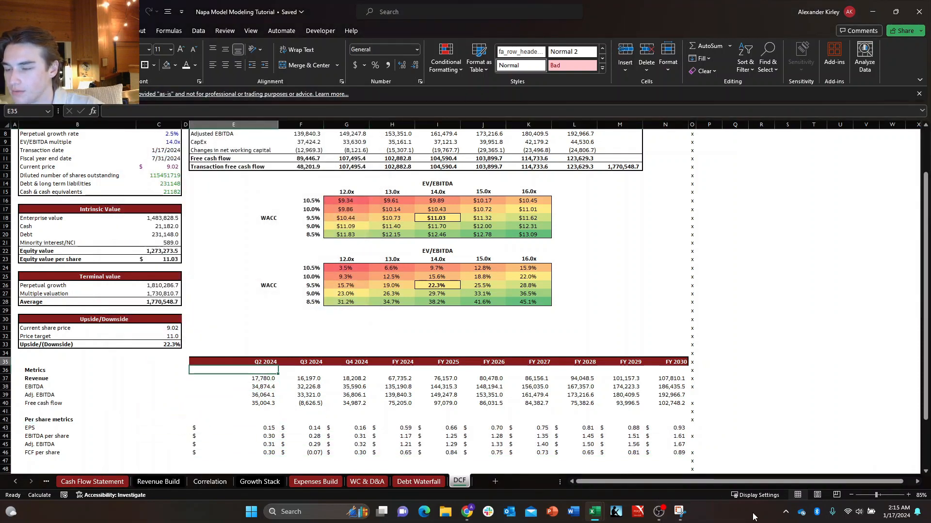
pyautogui.hotkey('ctrl', 'shift', 'Right')
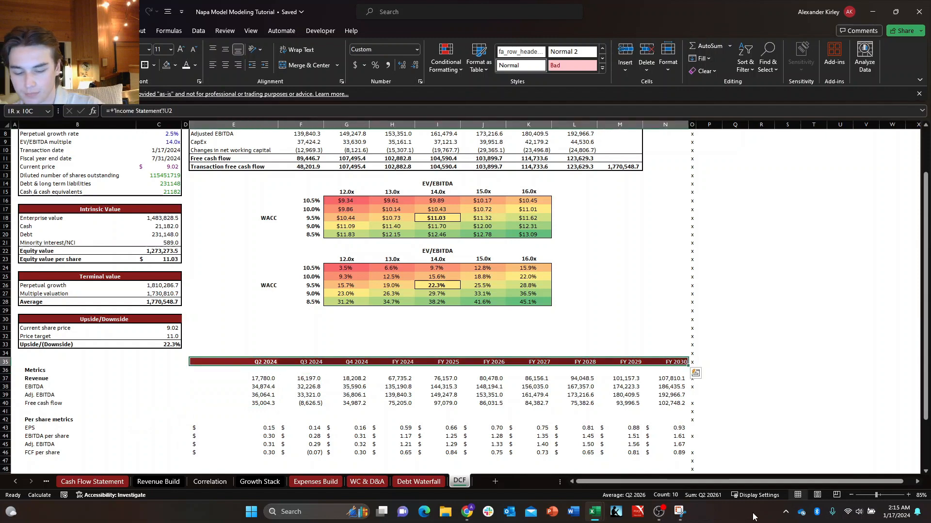
pyautogui.hotkey('alt', 'h')
pyautogui.press('b')
pyautogui.press('t')
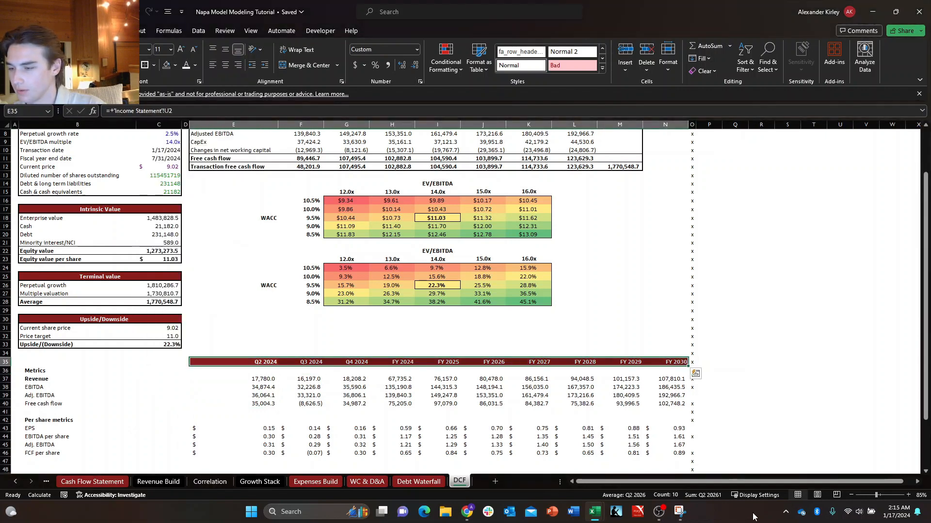
# Move the Metrics label from B36 up into B35 on the period header row.
pyautogui.press('Down')
pyautogui.press('Left')
pyautogui.press('Left')
pyautogui.press('Left')
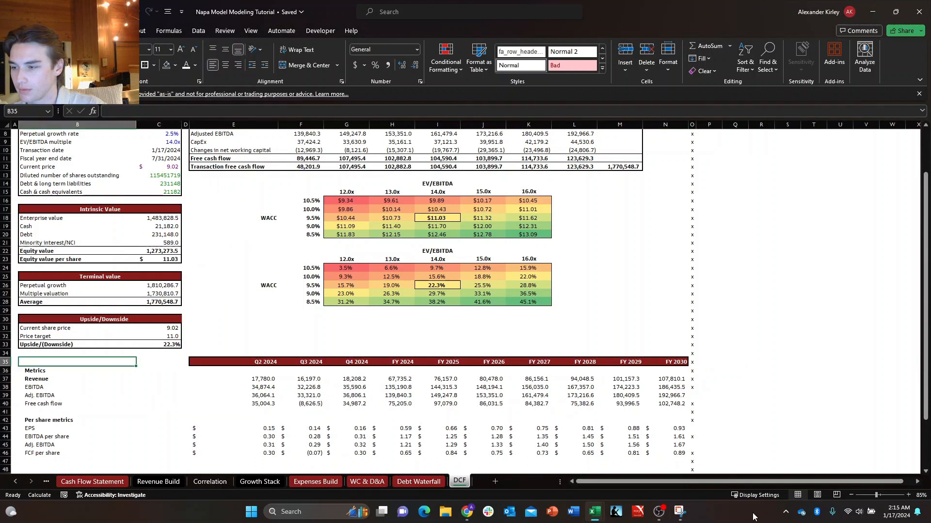
pyautogui.hotkey('ctrl', 'x')
pyautogui.press('Up')
pyautogui.press('Return')
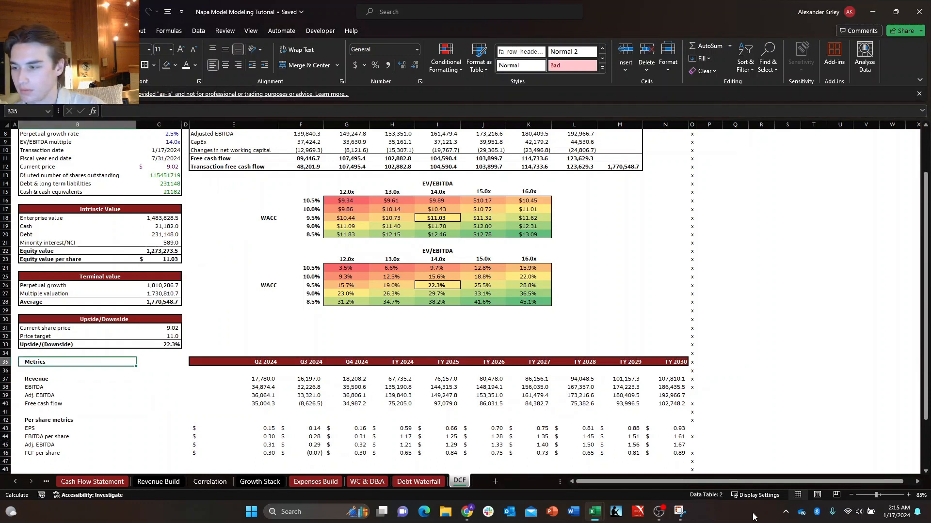
# Remove the bold formatting from the Revenue label in B37.
pyautogui.press('Down')
pyautogui.press('Down')
pyautogui.press('Down')
pyautogui.press('Down')
pyautogui.press('Down')
pyautogui.press('Down')
pyautogui.press('Down')
pyautogui.press('Up')
pyautogui.press('Up')
pyautogui.press('Up')
pyautogui.press('Up')
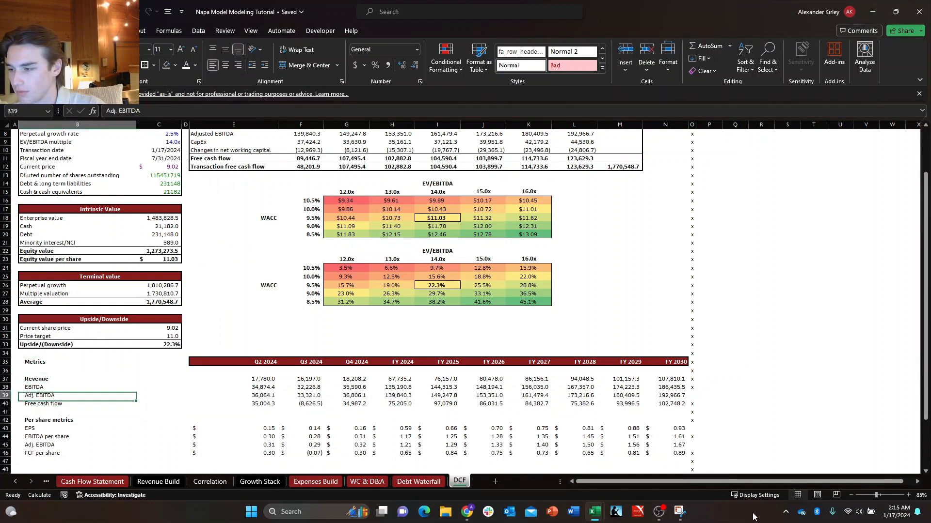
pyautogui.press('Up')
pyautogui.press('Up')
pyautogui.press('Up')
pyautogui.press('Down')
pyautogui.press('Down')
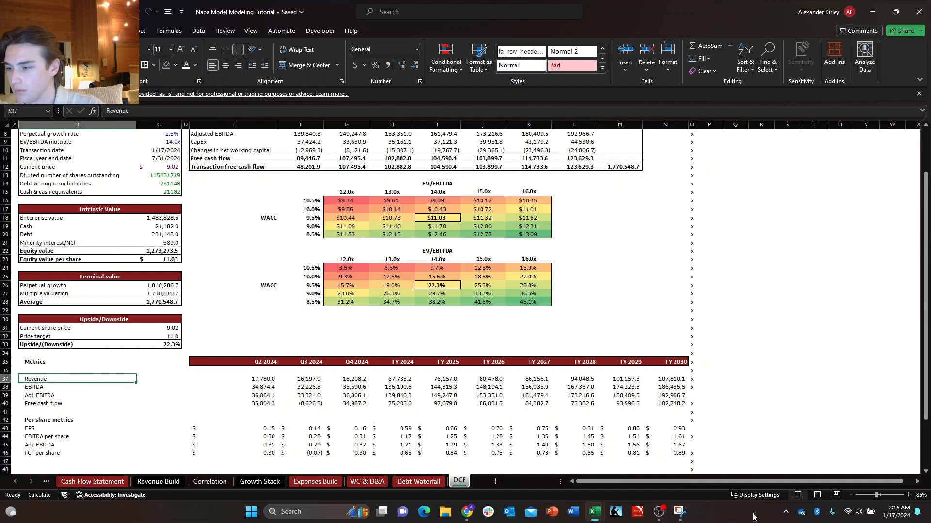
# Delete the blank row 36 between the Metrics header and Revenue.
pyautogui.press('Up')
pyautogui.hotkey('alt', 'h')
pyautogui.press('d')
pyautogui.press('r')
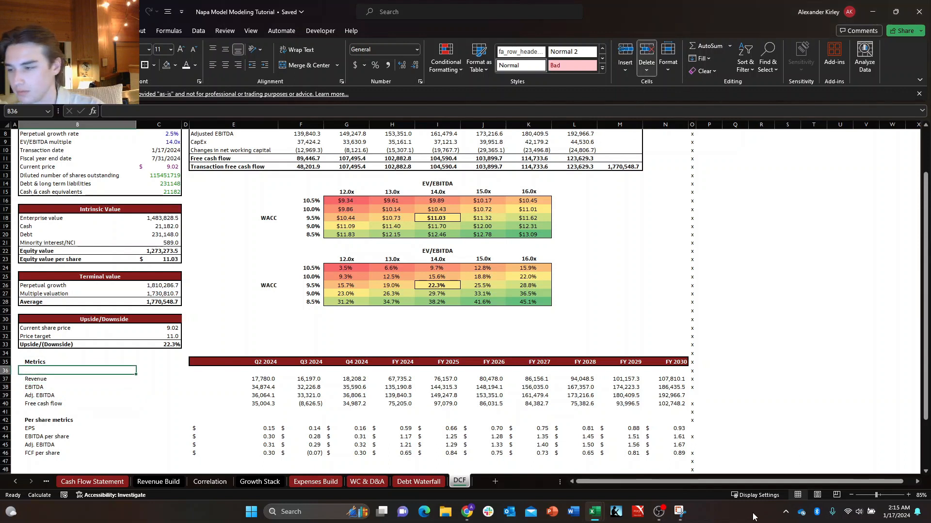
# Increase the indent of the Metrics labels in B36:B39 and the per share labels in B42:B45.
pyautogui.hotkey('ctrl', 'shift', 'Down')
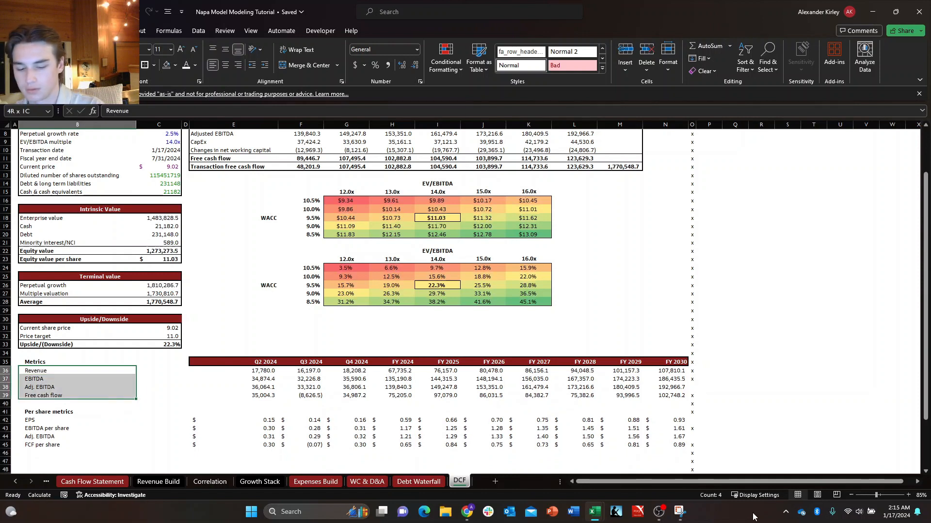
pyautogui.press('Down')
pyautogui.press('Down')
pyautogui.press('Down')
pyautogui.press('Down')
pyautogui.press('Down')
pyautogui.press('Down')
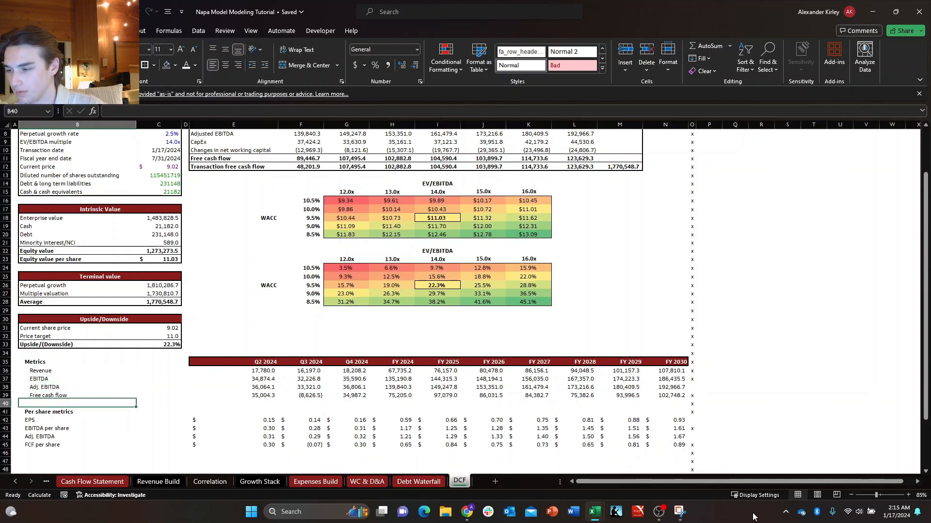
pyautogui.hotkey('ctrl', 'shift', 'Down')
pyautogui.hotkey('alt', 'h')
pyautogui.press('6')
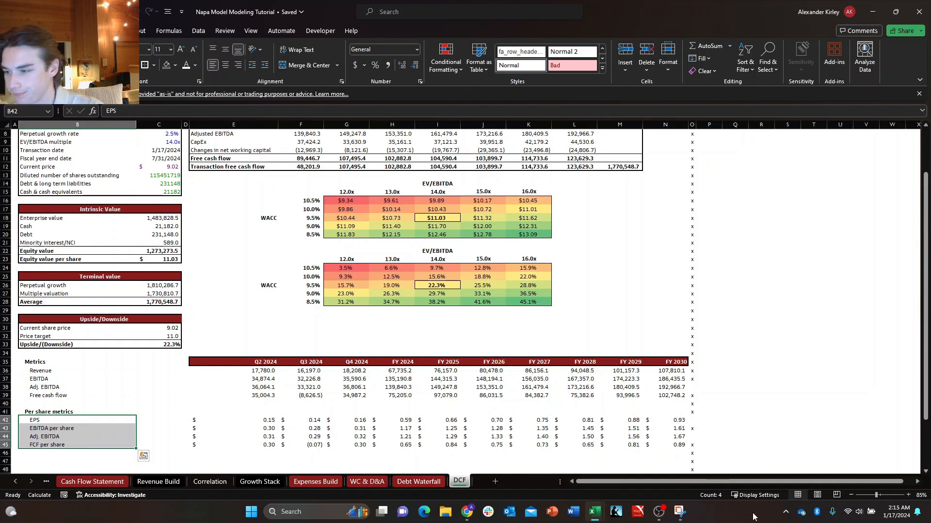
# Delete the blank row 40 above the Per share metrics heading.
pyautogui.press('Up')
pyautogui.press('Up')
pyautogui.hotkey('alt', 'h')
pyautogui.press('d')
pyautogui.press('r')
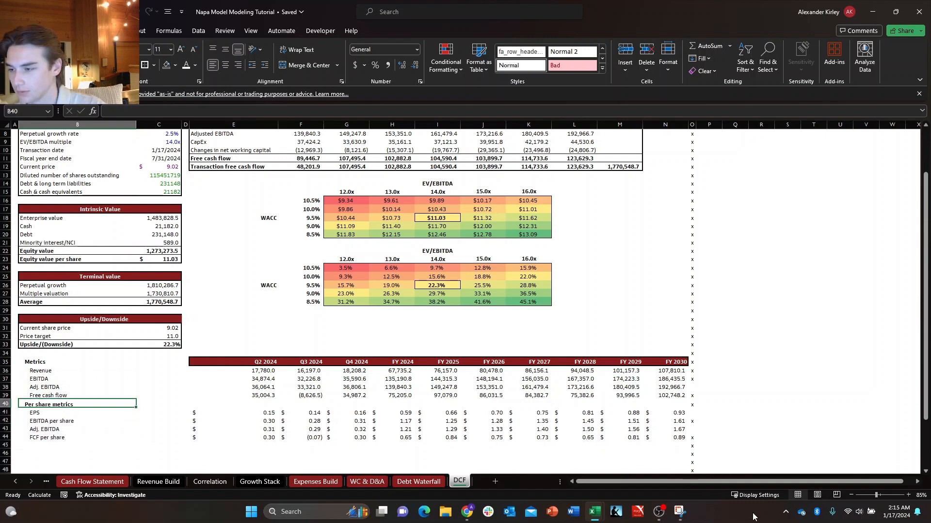
pyautogui.press('Down')
pyautogui.press('Right')
pyautogui.press('Right')
pyautogui.press('Up')
pyautogui.press('Right')
pyautogui.press('Right')
pyautogui.press('Right')
pyautogui.press('Right')
pyautogui.press('Right')
pyautogui.press('Right')
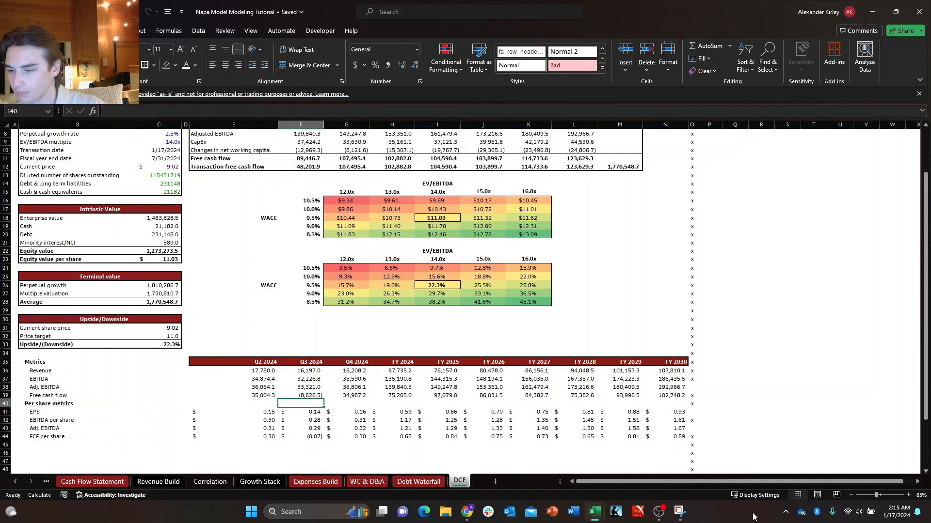
pyautogui.press('Down')
pyautogui.press('Down')
pyautogui.press('Up')
pyautogui.press('Up')
pyautogui.press('Up')
# Fill the Metrics header row B35:N35 with the recently used dark red color.
pyautogui.press('Left')
pyautogui.press('Left')
pyautogui.press('Left')
pyautogui.press('Left')
pyautogui.press('Left')
pyautogui.press('Left')
pyautogui.press('Up')
pyautogui.press('Up')
pyautogui.press('Up')
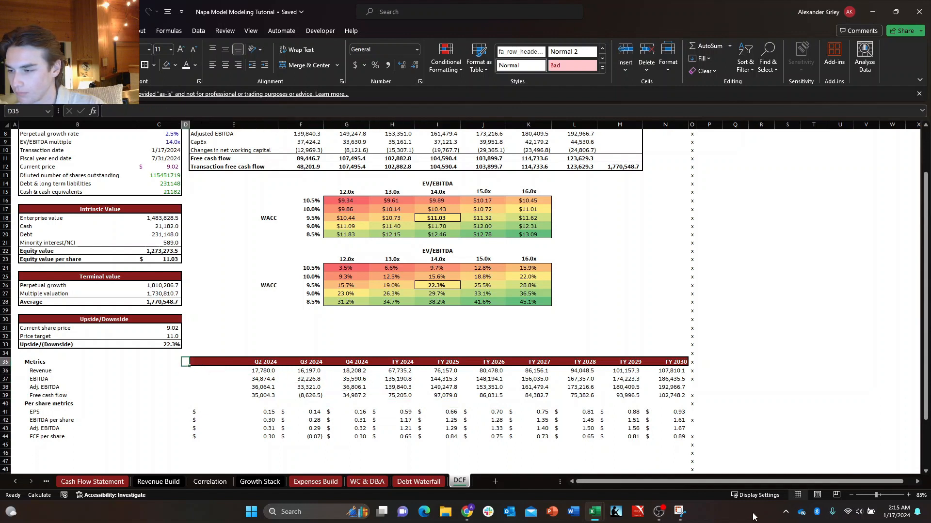
pyautogui.press('Right')
pyautogui.press('Left')
pyautogui.press('Left')
pyautogui.press('Left')
pyautogui.hotkey('ctrl', 'shift', 'Right')
pyautogui.hotkey('ctrl', 'shift', 'Right')
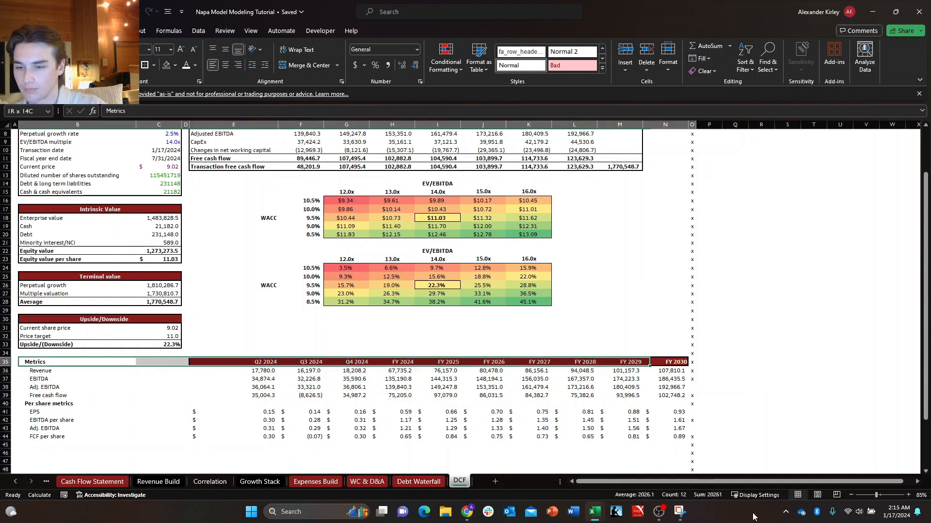
pyautogui.hotkey('ctrl', 'shift', 'Right')
pyautogui.press('alt')
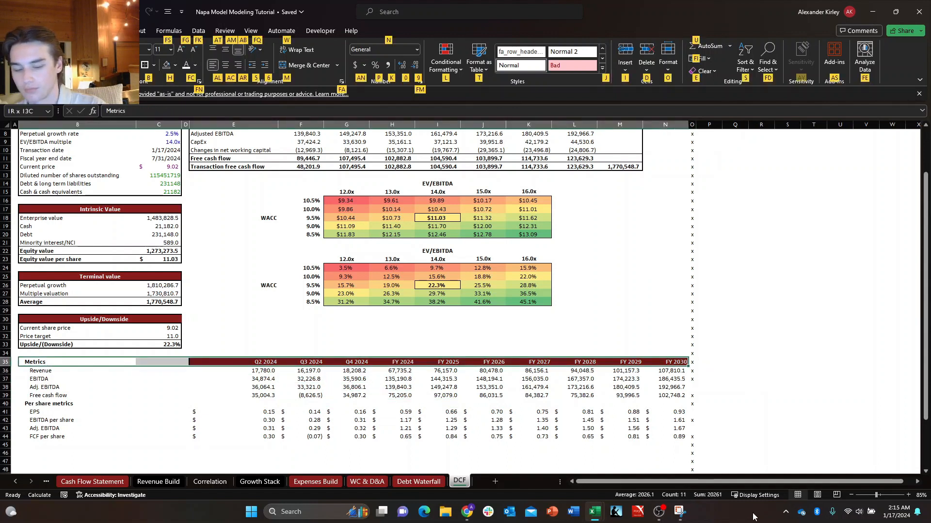
pyautogui.press('h')
pyautogui.press('Down')
pyautogui.press('Down')
pyautogui.press('Down')
pyautogui.press('Down')
pyautogui.press('Down')
pyautogui.press('Down')
pyautogui.press('Down')
pyautogui.press('Right')
pyautogui.press('Right')
pyautogui.press('Right')
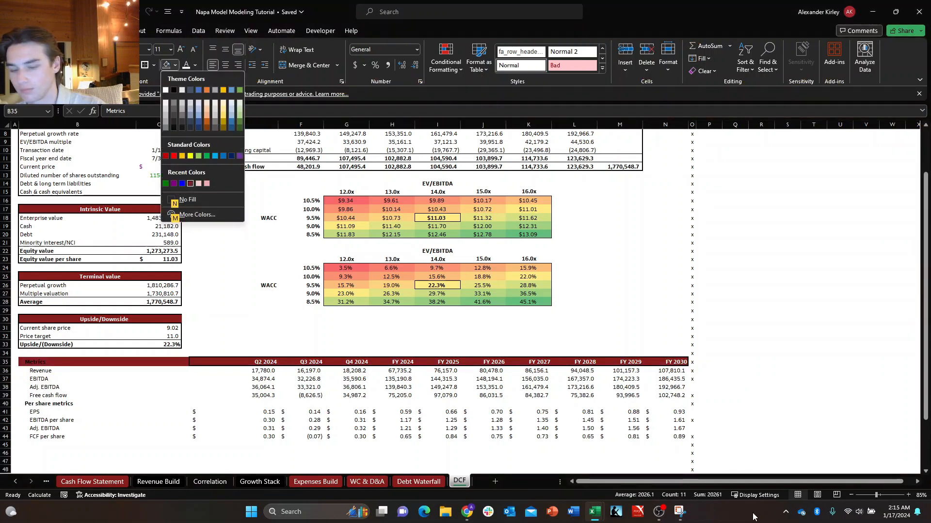
pyautogui.press('Return')
pyautogui.press('Right')
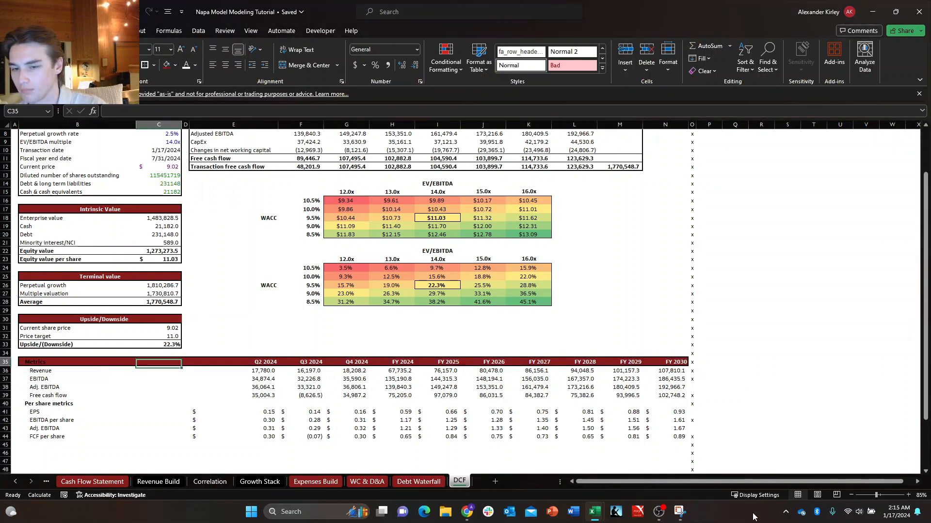
# Change the Metrics heading text in B35 to white.
pyautogui.press('Left')
pyautogui.press('Down')
pyautogui.press('Down')
pyautogui.press('Down')
pyautogui.press('Right')
pyautogui.press('Right')
pyautogui.press('Right')
pyautogui.press('Right')
pyautogui.press('Left')
pyautogui.press('Left')
pyautogui.press('Left')
pyautogui.press('Left')
pyautogui.press('Up')
pyautogui.press('Up')
pyautogui.press('Up')
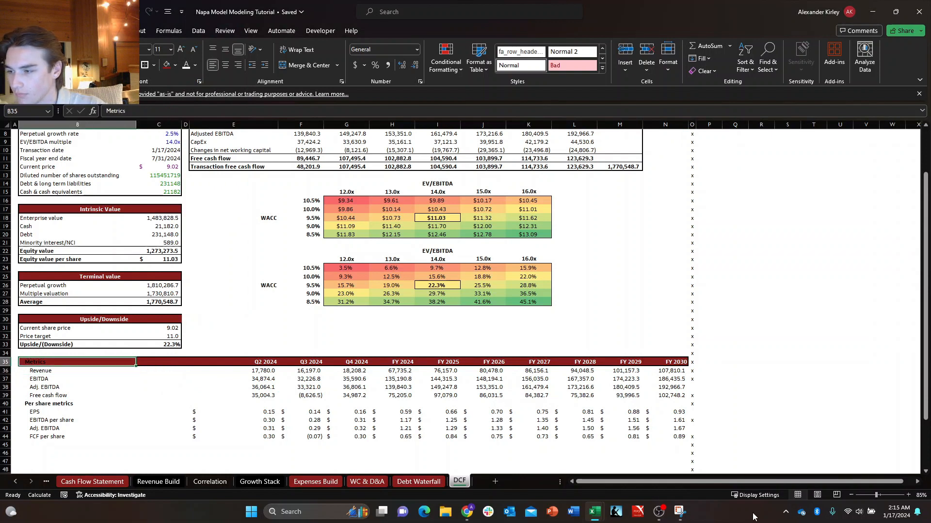
pyautogui.press('Right')
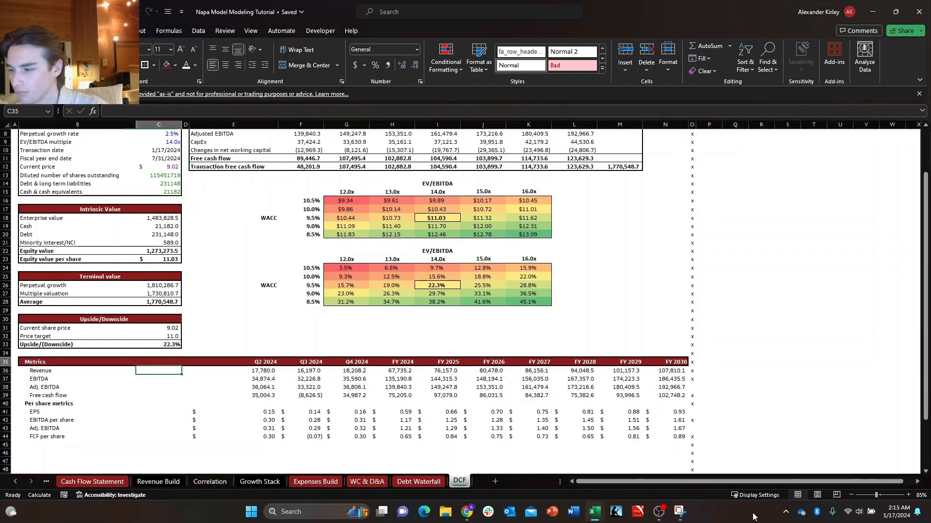
pyautogui.press('Left')
pyautogui.press('Down')
pyautogui.press('Down')
pyautogui.press('Right')
pyautogui.press('Up')
pyautogui.press('Left')
# Add a bottom border under the Free cash flow row, B39:N39.
pyautogui.press('Down')
pyautogui.press('Down')
pyautogui.press('Down')
pyautogui.press('Down')
pyautogui.press('Down')
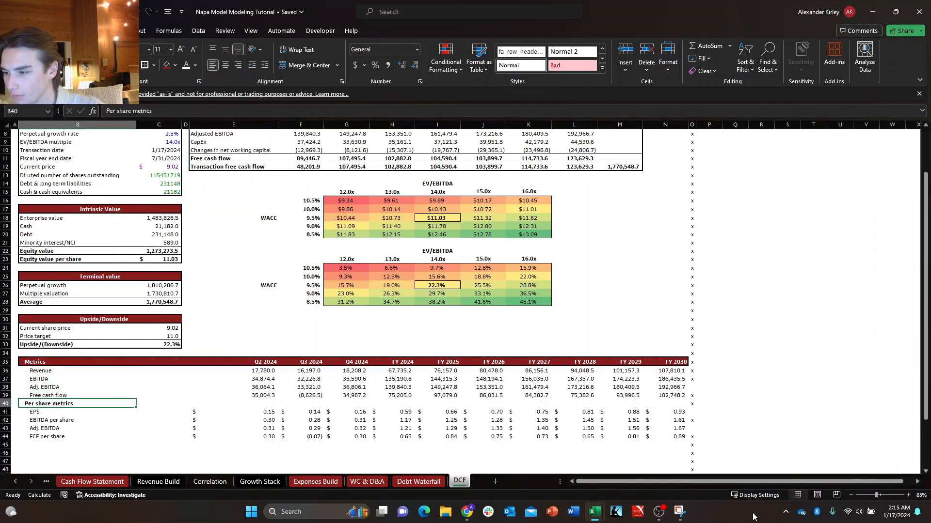
pyautogui.press('Up')
pyautogui.press('Up')
pyautogui.press('Up')
pyautogui.press('Down')
pyautogui.hotkey('shift', 'Right')
pyautogui.hotkey('shift', 'Right')
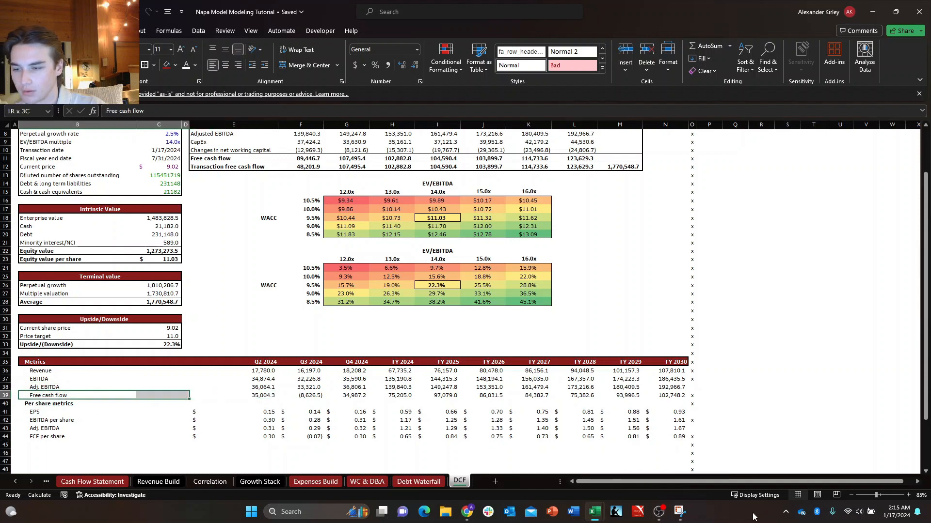
pyautogui.hotkey('shift', 'Right')
pyautogui.hotkey('ctrl', 'shift', 'Right')
pyautogui.hotkey('ctrl', 'shift', 'Right')
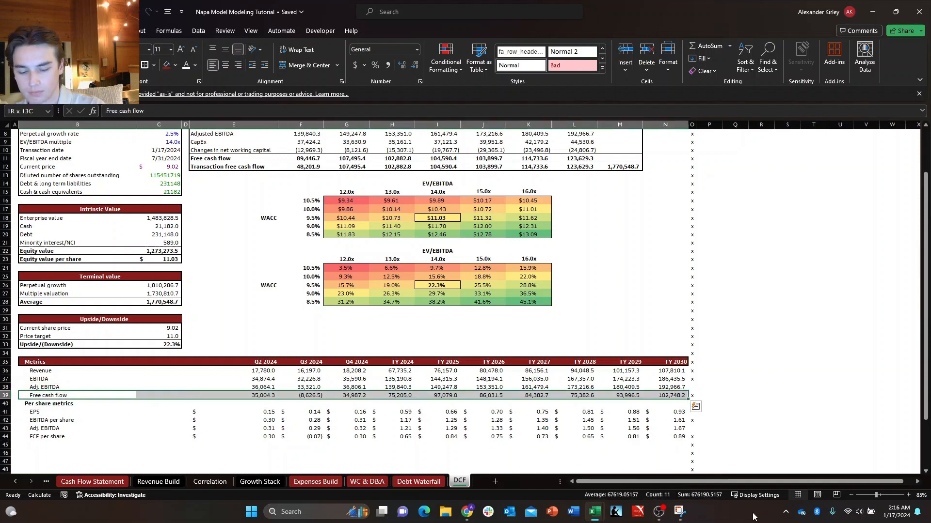
pyautogui.hotkey('alt', 'h')
pyautogui.press('b')
pyautogui.press('o')
# Add a bottom border under the FCF per share row, B44:N44.
pyautogui.press('Down')
pyautogui.press('Down')
pyautogui.press('Down')
pyautogui.press('Down')
pyautogui.press('Down')
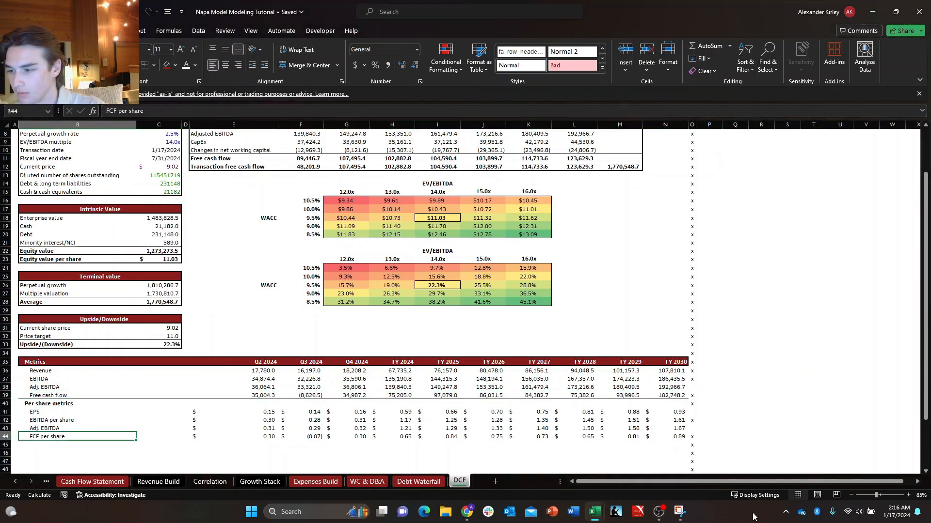
pyautogui.hotkey('ctrl', 'shift', 'Right')
pyautogui.hotkey('ctrl', 'shift', 'Right')
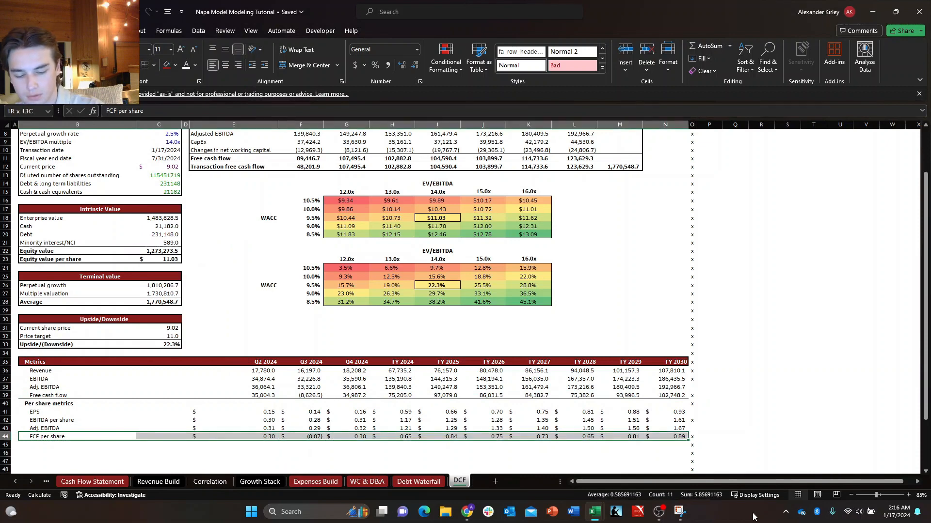
pyautogui.hotkey('alt', 'h')
pyautogui.press('b')
pyautogui.press('o')
# Review the Per share metrics rows 41 to 44 and their formulas across the first columns.
pyautogui.press('Left')
pyautogui.press('Up')
pyautogui.press('Up')
pyautogui.press('Up')
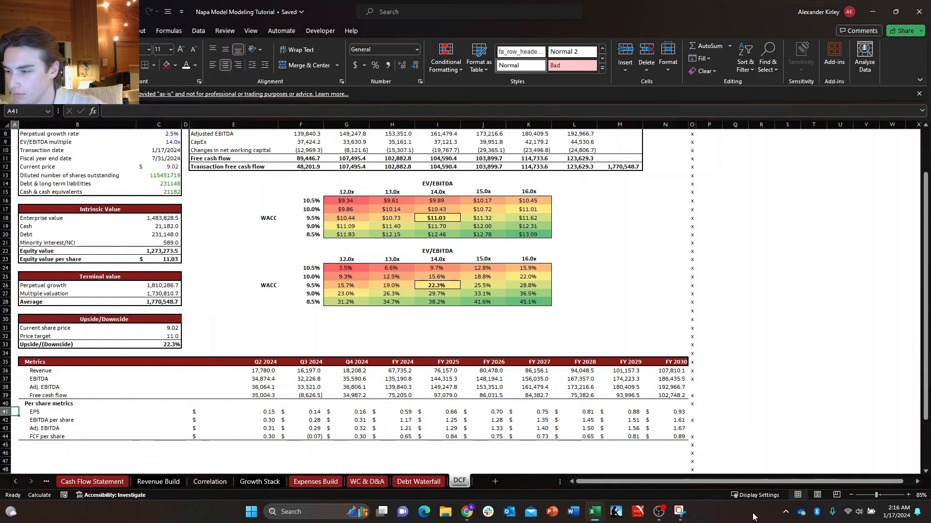
pyautogui.press('Right')
pyautogui.press('Down')
pyautogui.press('Down')
pyautogui.press('Down')
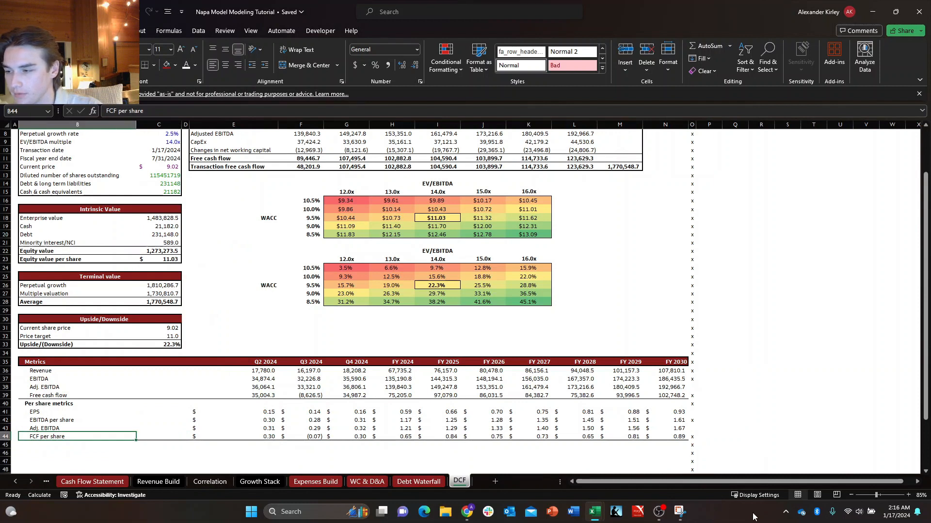
pyautogui.press('Up')
pyautogui.press('Up')
pyautogui.press('Up')
pyautogui.press('Right')
pyautogui.press('Right')
pyautogui.press('Right')
pyautogui.press('Right')
pyautogui.press('Right')
pyautogui.press('Right')
pyautogui.press('Right')
pyautogui.press('Left')
pyautogui.press('Left')
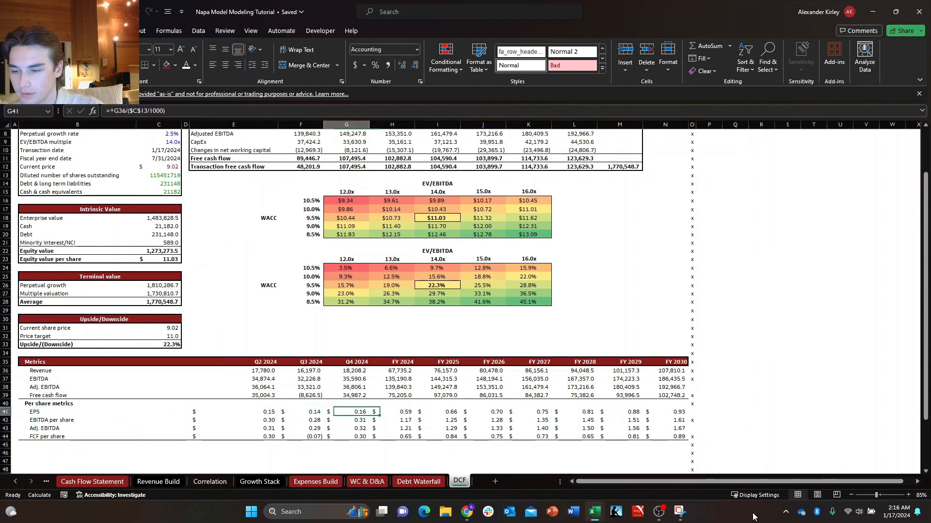
pyautogui.press('Right')
pyautogui.press('Right')
pyautogui.press('Right')
pyautogui.press('Right')
pyautogui.press('Right')
pyautogui.press('Right')
pyautogui.press('Left')
pyautogui.press('Left')
pyautogui.press('Left')
pyautogui.press('Left')
pyautogui.press('Left')
pyautogui.press('Left')
pyautogui.press('Left')
# Review the Metrics header and rows 36 to 39 across the quarterly columns.
pyautogui.press('Up')
pyautogui.press('Up')
pyautogui.press('Up')
pyautogui.press('Up')
pyautogui.press('Up')
pyautogui.press('Up')
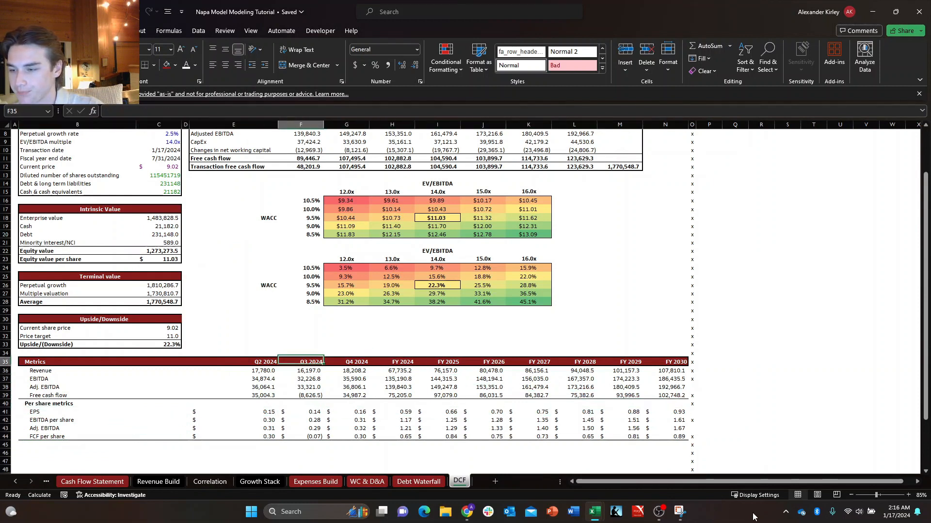
pyautogui.press('Down')
pyautogui.press('Down')
pyautogui.press('Left')
pyautogui.press('Left')
pyautogui.press('Right')
pyautogui.press('Right')
pyautogui.press('Right')
pyautogui.press('Right')
pyautogui.press('Down')
pyautogui.press('Down')
pyautogui.press('Up')
pyautogui.press('Up')
pyautogui.press('Left')
pyautogui.press('Left')
pyautogui.press('Left')
pyautogui.press('Up')
pyautogui.press('Up')
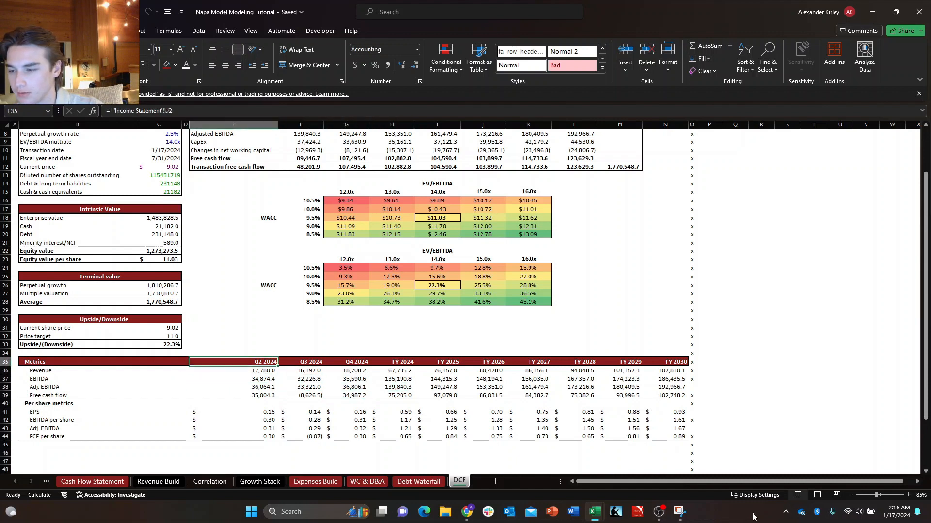
pyautogui.press('Down')
pyautogui.press('Down')
pyautogui.press('Down')
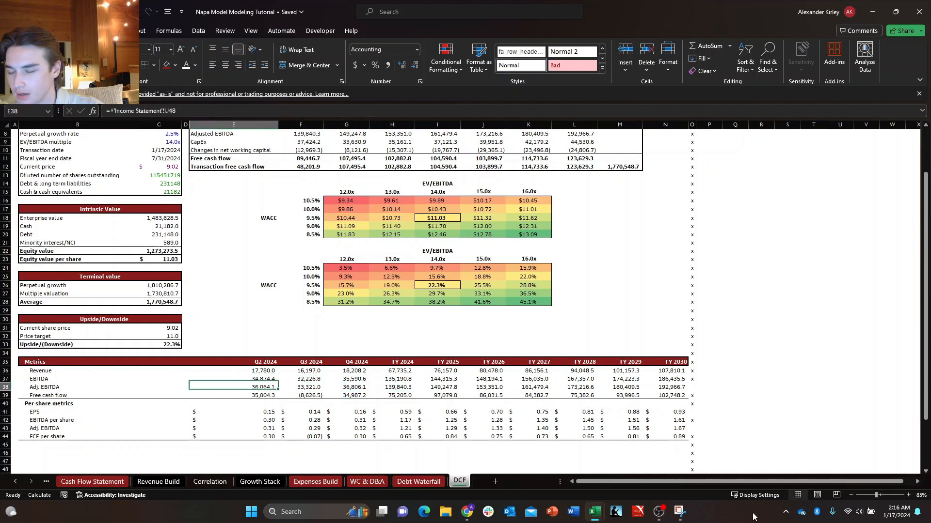
pyautogui.press('Down')
pyautogui.press('Right')
pyautogui.press('Left')
# Look over the DCF projection and the two WACC versus EV/EBITDA sensitivity tables.
pyautogui.press('Up')
pyautogui.press('Up')
pyautogui.press('Up')
pyautogui.press('Up')
pyautogui.press('Up')
pyautogui.press('Up')
pyautogui.press('Up')
pyautogui.press('Up')
pyautogui.press('Up')
pyautogui.press('Up')
pyautogui.press('Up')
pyautogui.press('Up')
pyautogui.press('Up')
pyautogui.press('Up')
pyautogui.press('Up')
pyautogui.press('Up')
pyautogui.press('Up')
pyautogui.press('Up')
pyautogui.press('Up')
pyautogui.press('Up')
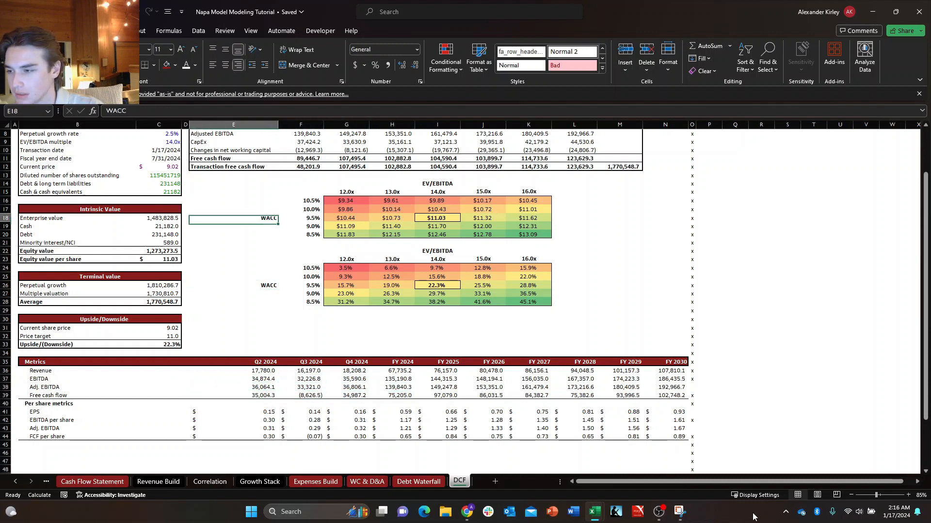
pyautogui.press('Down')
pyautogui.press('Down')
pyautogui.press('Right')
pyautogui.press('Right')
pyautogui.press('Down')
pyautogui.press('Down')
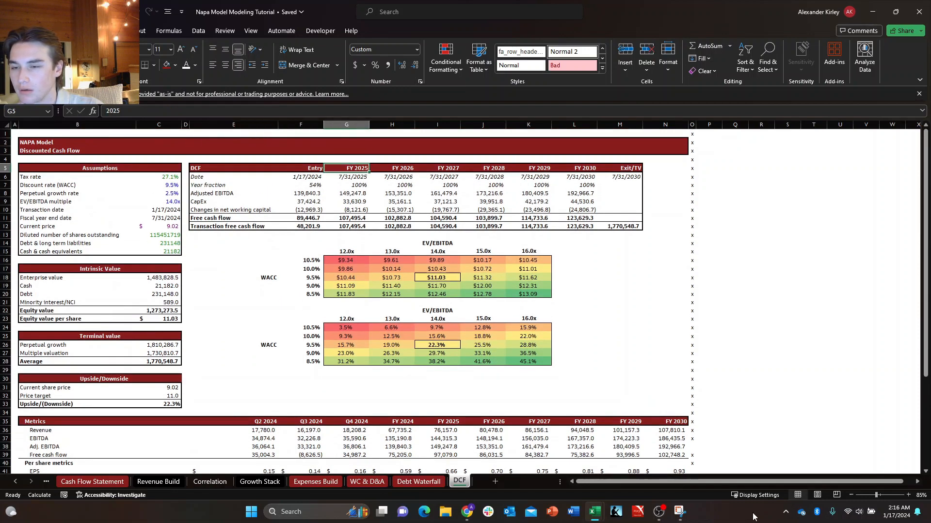
pyautogui.press('Right')
pyautogui.press('Right')
pyautogui.press('Right')
pyautogui.press('Down')
pyautogui.press('Down')
pyautogui.press('Down')
pyautogui.press('Down')
pyautogui.press('Down')
pyautogui.press('Down')
pyautogui.press('Down')
pyautogui.press('Down')
pyautogui.press('Down')
pyautogui.press('Left')
pyautogui.press('Left')
pyautogui.press('Left')
pyautogui.press('Left')
pyautogui.press('Down')
pyautogui.press('Down')
pyautogui.press('Down')
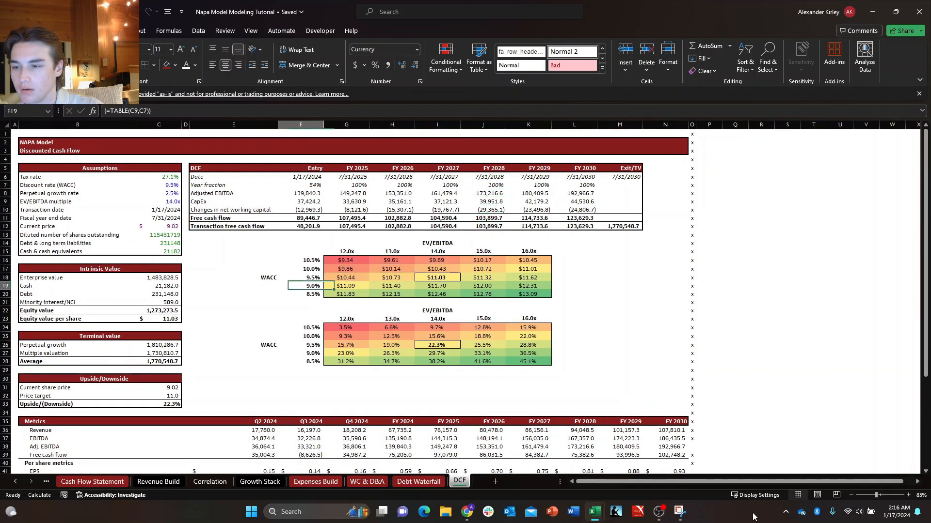
pyautogui.press('Left')
pyautogui.press('Down')
pyautogui.press('Down')
pyautogui.press('Down')
pyautogui.press('Down')
pyautogui.press('Down')
pyautogui.press('Down')
pyautogui.press('Down')
pyautogui.press('Down')
# Apply a thick outside border around the whole Metrics and Per share metrics table, B35:N44.
pyautogui.press('Down')
pyautogui.press('Down')
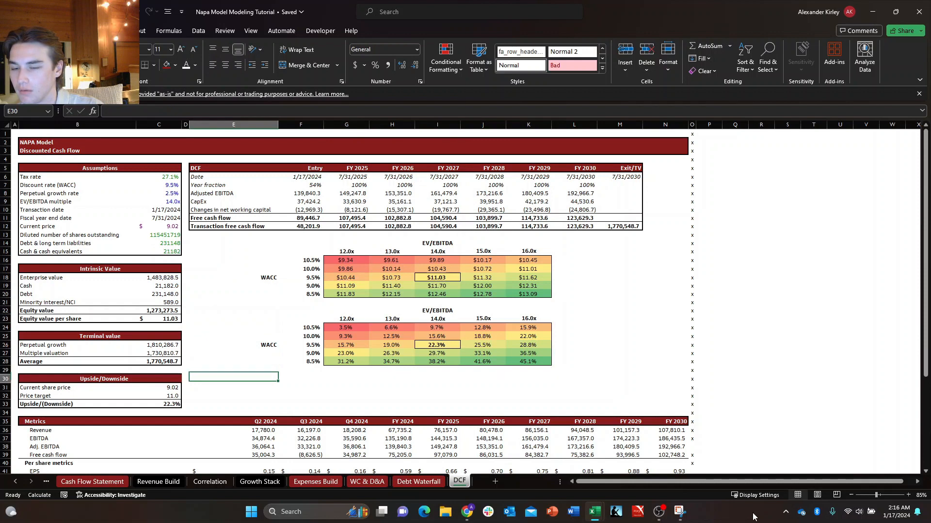
pyautogui.press('Right')
pyautogui.press('Down')
pyautogui.press('Down')
pyautogui.press('Down')
pyautogui.press('Down')
pyautogui.press('Down')
pyautogui.press('Left')
pyautogui.press('Left')
pyautogui.press('Left')
pyautogui.press('Left')
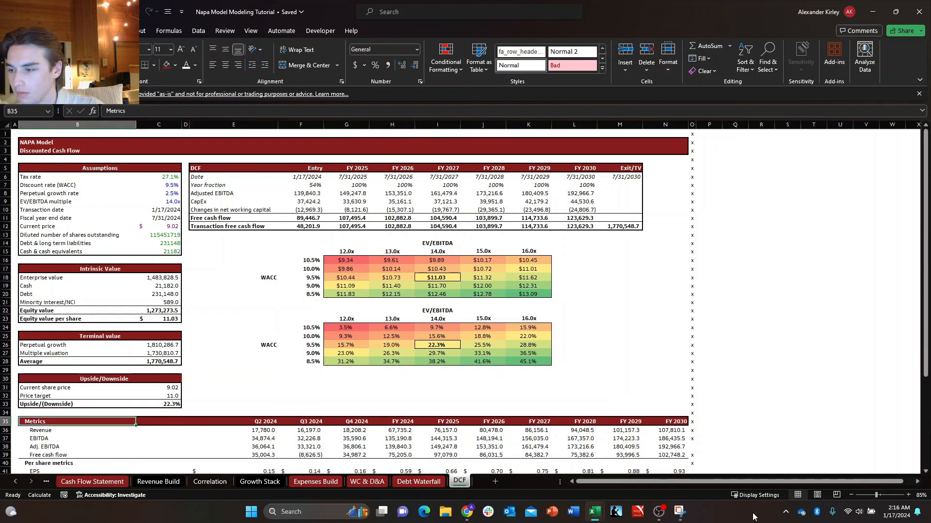
pyautogui.hotkey('shift', 'Down')
pyautogui.hotkey('shift', 'Down')
pyautogui.hotkey('shift', 'Down')
pyautogui.hotkey('shift', 'Down')
pyautogui.hotkey('shift', 'Down')
pyautogui.hotkey('shift', 'Down')
pyautogui.hotkey('shift', 'Down')
pyautogui.hotkey('shift', 'Down')
pyautogui.hotkey('shift', 'Down')
pyautogui.hotkey('shift', 'Right')
pyautogui.hotkey('shift', 'Right')
pyautogui.hotkey('shift', 'Right')
pyautogui.hotkey('ctrl', 'shift', 'Right')
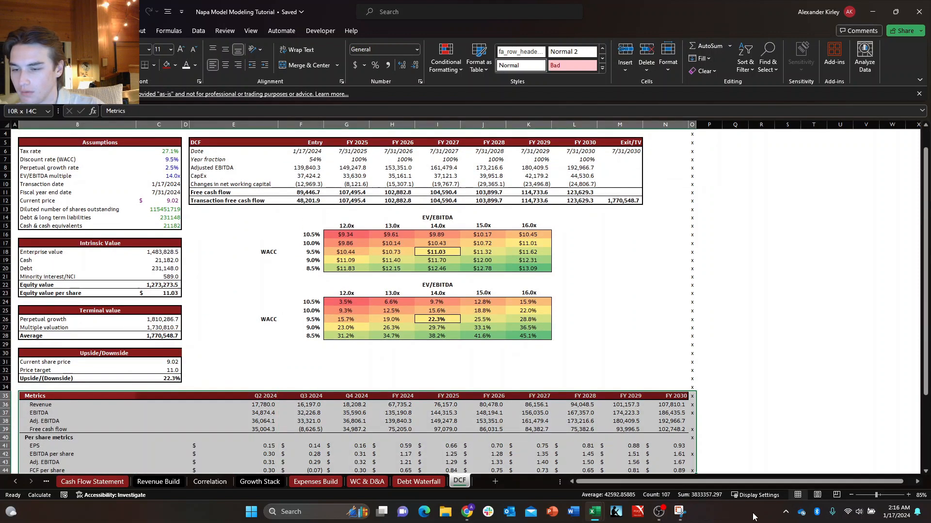
pyautogui.hotkey('shift', 'Left')
pyautogui.hotkey('alt', 'h')
pyautogui.press('b')
pyautogui.press('t')
# Check the layout and borders of the Metrics and Per share metrics table in rows 35 to 44.
pyautogui.press('Down')
pyautogui.press('Down')
pyautogui.press('Down')
pyautogui.press('Down')
pyautogui.press('Down')
pyautogui.press('Down')
pyautogui.press('Down')
pyautogui.press('Down')
pyautogui.press('Down')
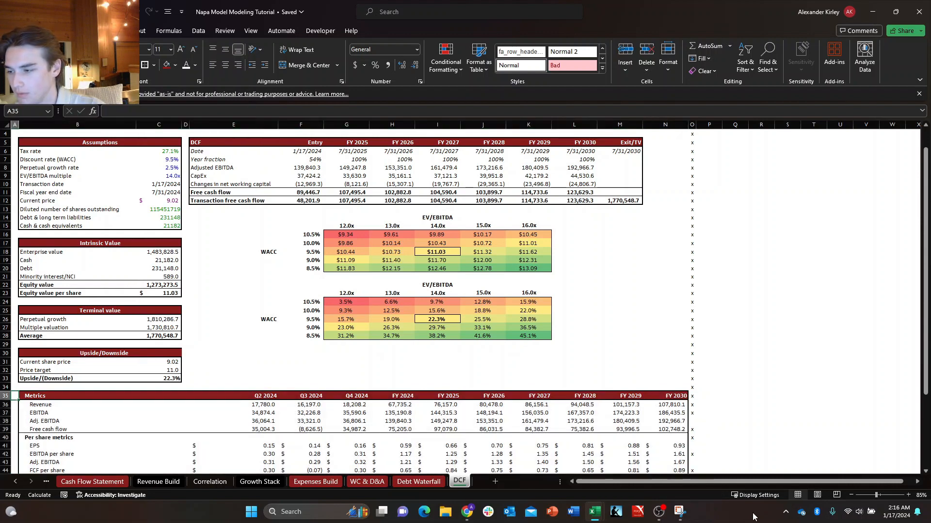
pyautogui.press('Right')
pyautogui.press('Left')
pyautogui.press('Up')
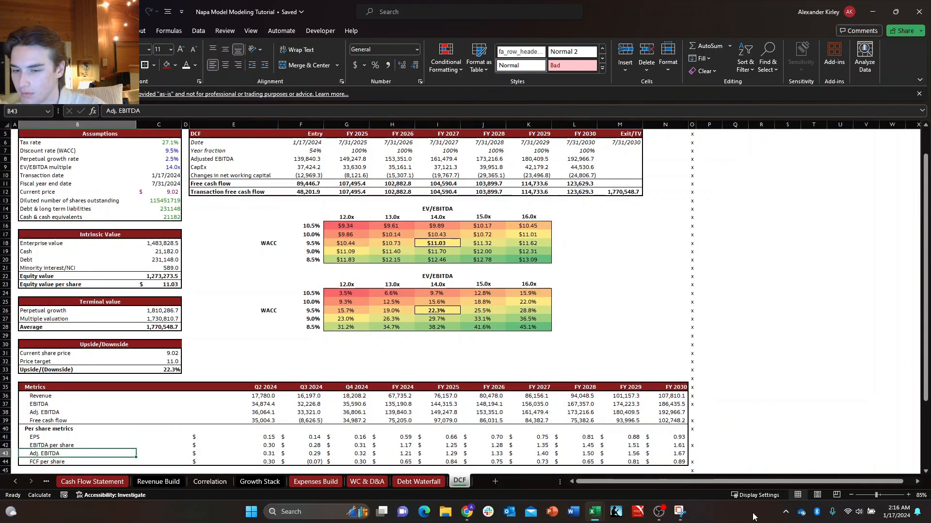
pyautogui.hotkey('ctrl', 'Up')
pyautogui.hotkey('ctrl', 'Up')
pyautogui.hotkey('ctrl', 'Down')
pyautogui.hotkey('ctrl', 'Down')
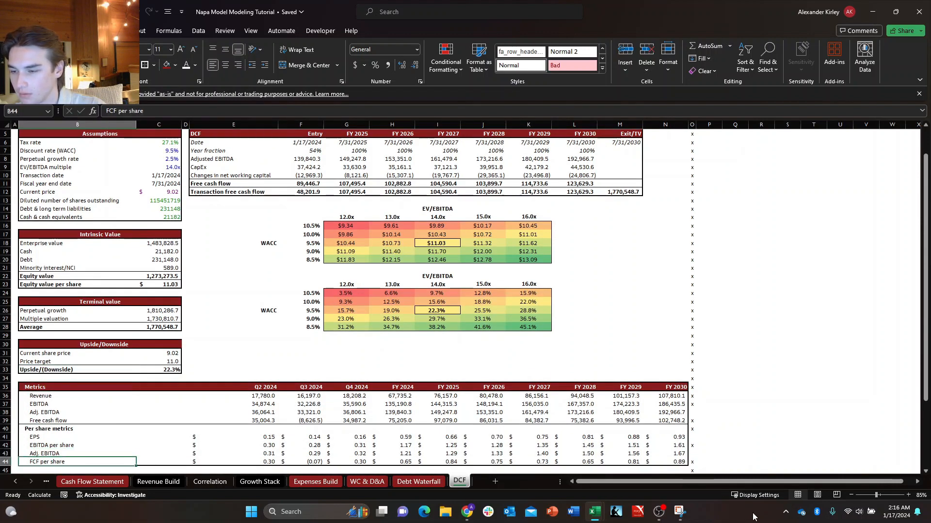
pyautogui.press('Up')
pyautogui.press('Up')
pyautogui.press('Up')
pyautogui.press('Up')
pyautogui.press('Up')
pyautogui.press('Up')
pyautogui.press('Up')
pyautogui.press('Up')
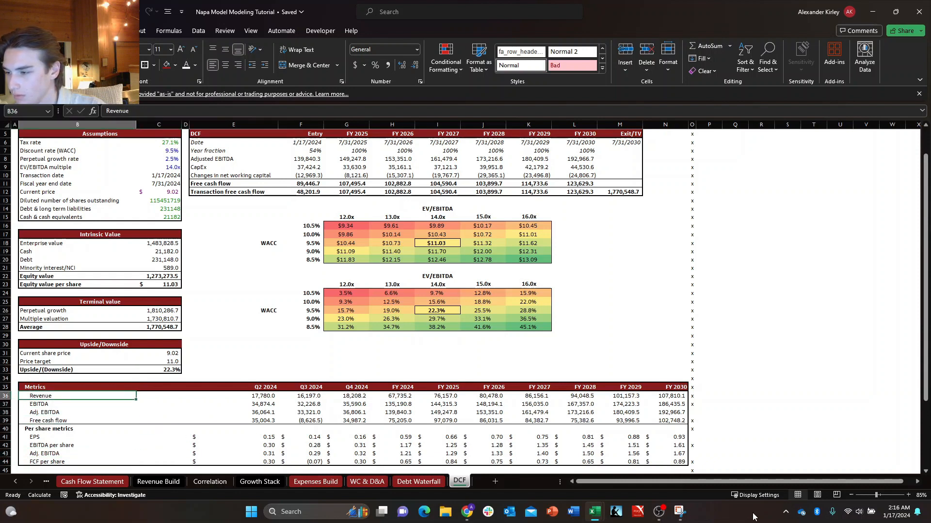
pyautogui.press('Down')
pyautogui.press('Down')
pyautogui.press('Down')
pyautogui.press('Down')
pyautogui.press('Left')
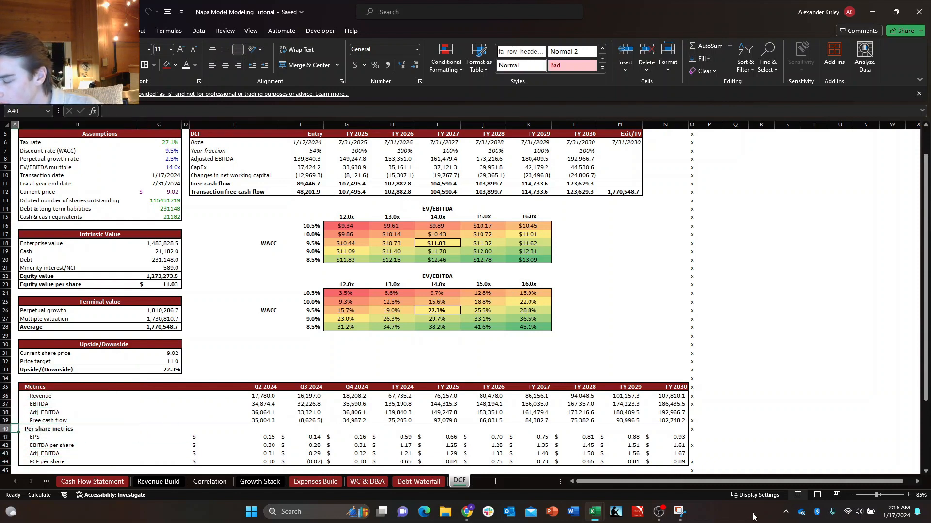
pyautogui.press('Right')
pyautogui.press('Up')
pyautogui.press('Up')
pyautogui.press('Up')
pyautogui.press('Up')
pyautogui.press('Up')
pyautogui.press('Up')
pyautogui.press('Up')
pyautogui.press('Up')
pyautogui.press('Up')
pyautogui.press('Up')
pyautogui.press('Up')
pyautogui.press('Up')
pyautogui.press('Up')
pyautogui.press('Up')
pyautogui.press('Up')
pyautogui.press('Right')
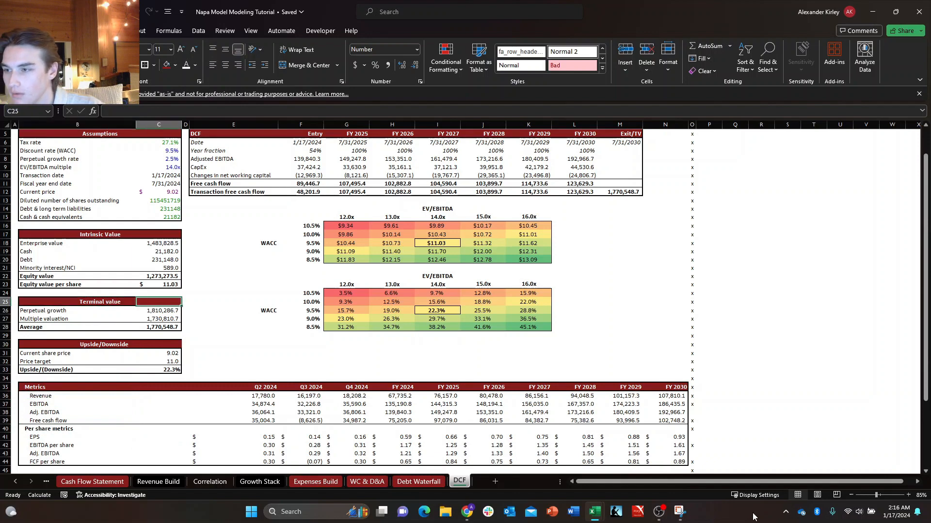
# Look over the Metrics header row and the DCF projection table for layout and empty space on the sheet.
pyautogui.press('Right')
pyautogui.press('Down')
pyautogui.press('Down')
pyautogui.press('Down')
pyautogui.press('Down')
pyautogui.press('Down')
pyautogui.press('Down')
pyautogui.press('Down')
pyautogui.press('Down')
pyautogui.press('Down')
pyautogui.press('Right')
pyautogui.press('Down')
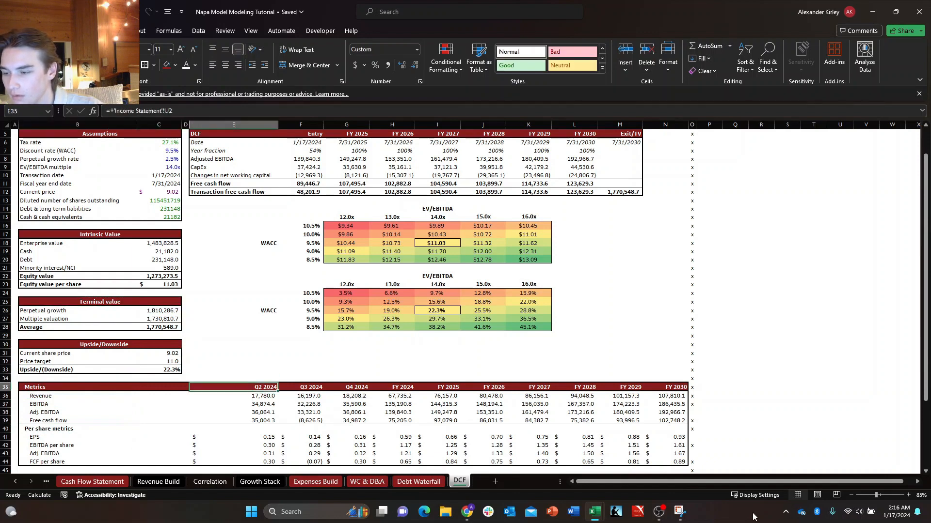
pyautogui.press('Up')
pyautogui.press('Up')
pyautogui.press('Up')
pyautogui.press('Up')
pyautogui.press('Up')
pyautogui.press('Up')
pyautogui.press('Up')
pyautogui.press('Up')
pyautogui.press('Up')
pyautogui.press('Up')
pyautogui.press('Up')
pyautogui.press('Up')
pyautogui.press('Up')
pyautogui.press('Up')
pyautogui.press('Up')
pyautogui.press('Up')
pyautogui.press('Up')
pyautogui.press('Up')
pyautogui.press('Up')
pyautogui.press('Up')
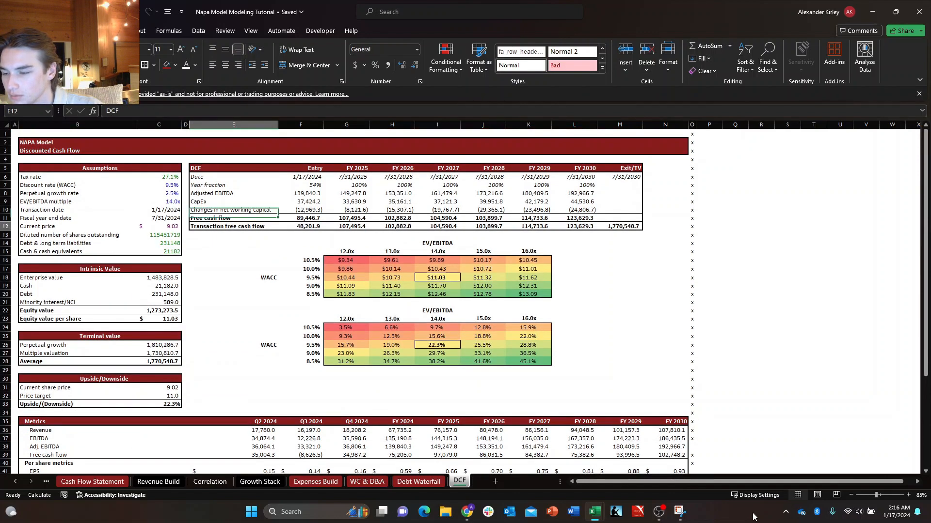
pyautogui.press('Up')
pyautogui.press('Up')
pyautogui.press('Up')
pyautogui.press('Up')
pyautogui.press('Up')
pyautogui.press('Up')
pyautogui.press('Up')
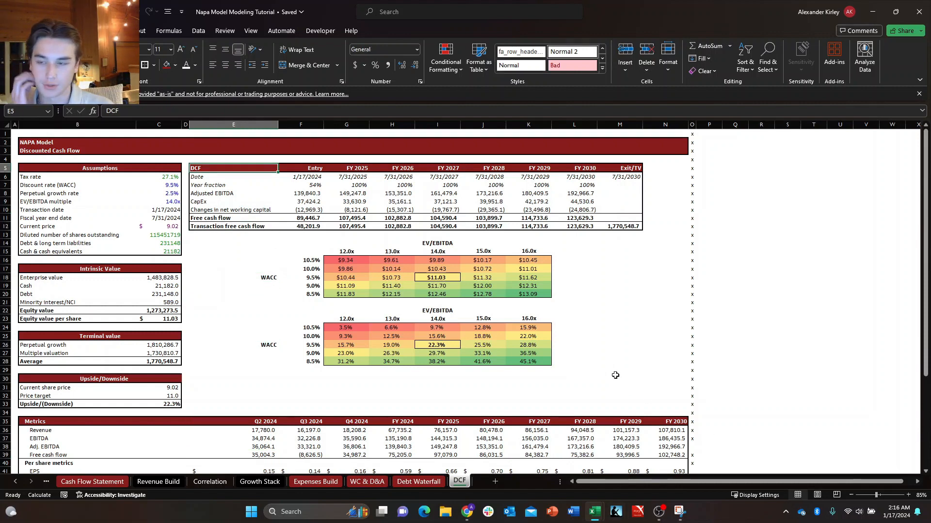
# Enter the heading Valuation Method in cell E30, beside the Upside/Downside block.
pyautogui.click(344, 386)
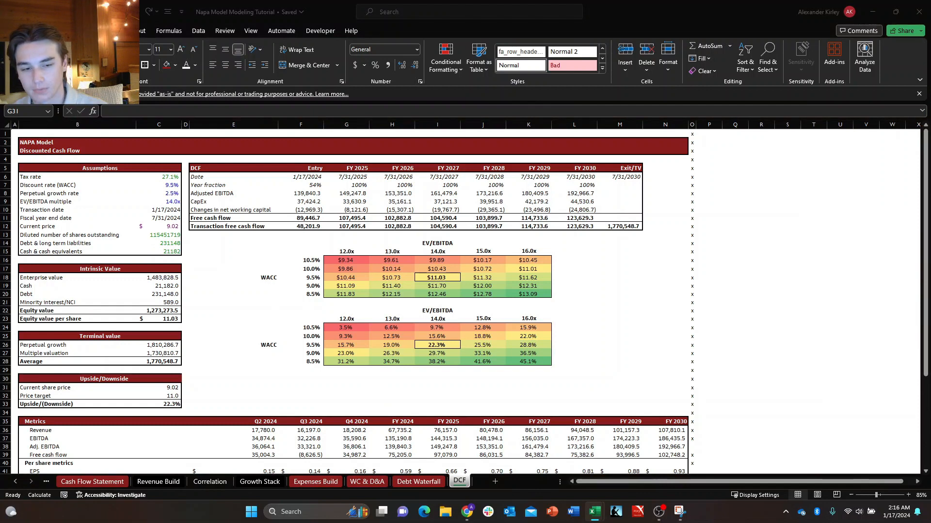
pyautogui.click(214, 378)
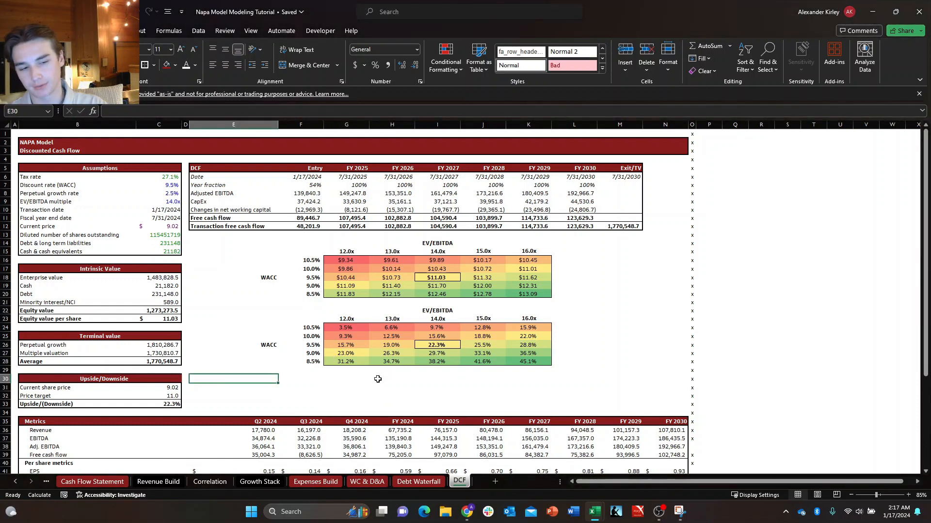
pyautogui.write('Valuation Method')
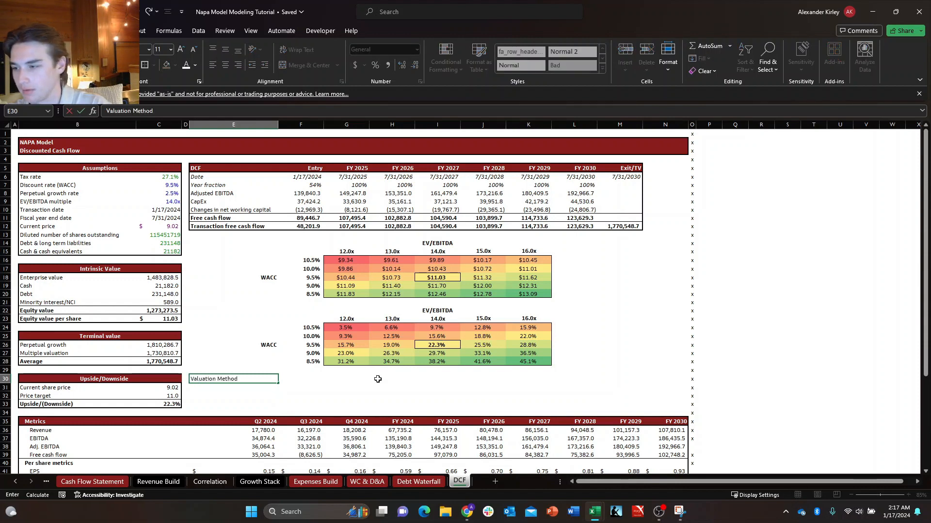
pyautogui.press('Left')
# Correct the capitalization of the heading in B25 so it reads Terminal Value.
pyautogui.press('Up')
pyautogui.press('Up')
pyautogui.press('Left')
pyautogui.press('Left')
pyautogui.press('Left')
pyautogui.press('Up')
pyautogui.press('Right')
pyautogui.press('Up')
pyautogui.press('Up')
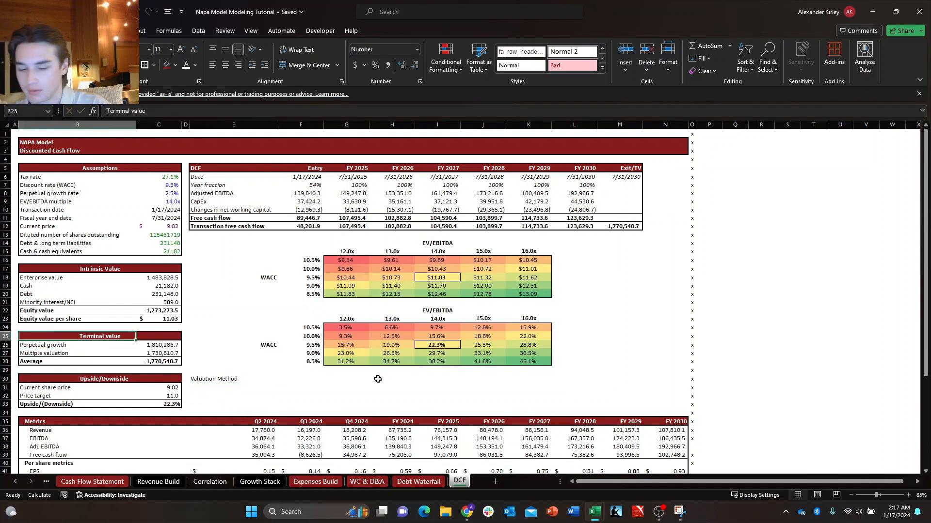
pyautogui.press('super')
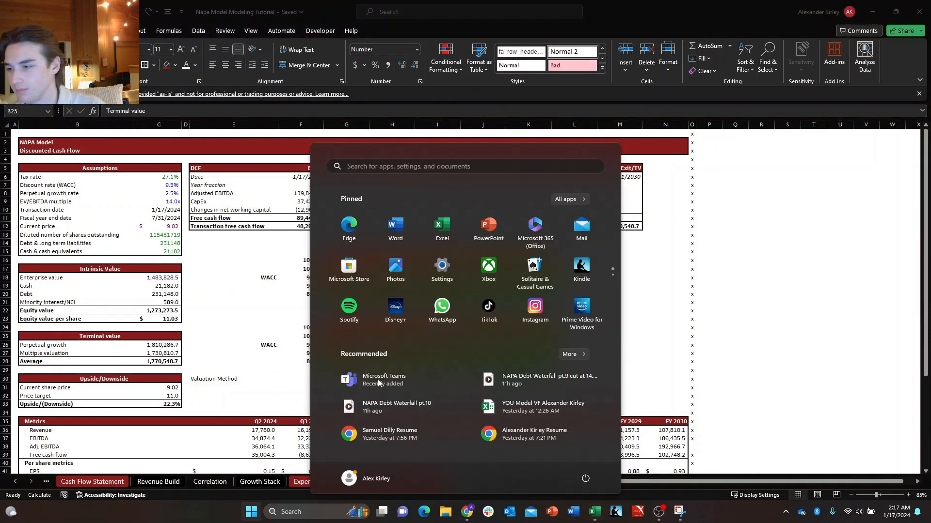
pyautogui.press('super')
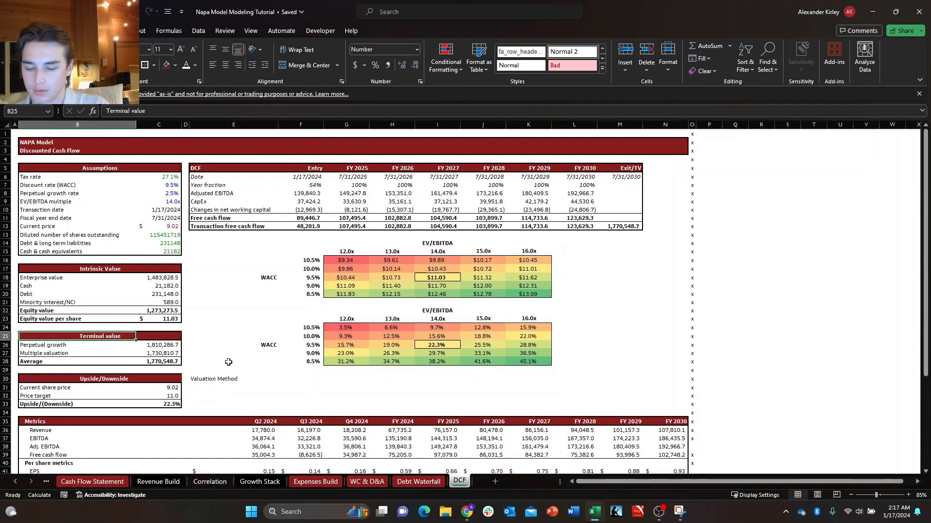
pyautogui.press('F2')
pyautogui.press('F2')
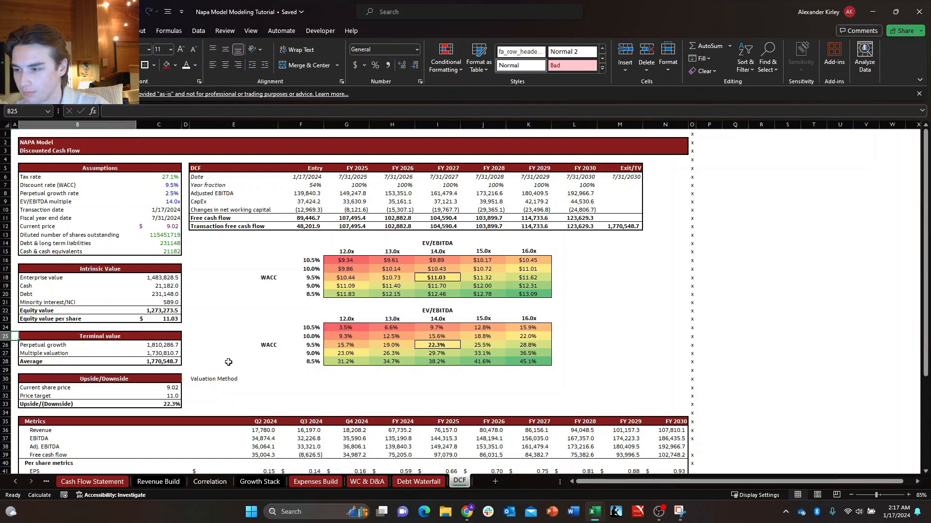
pyautogui.press('F2')
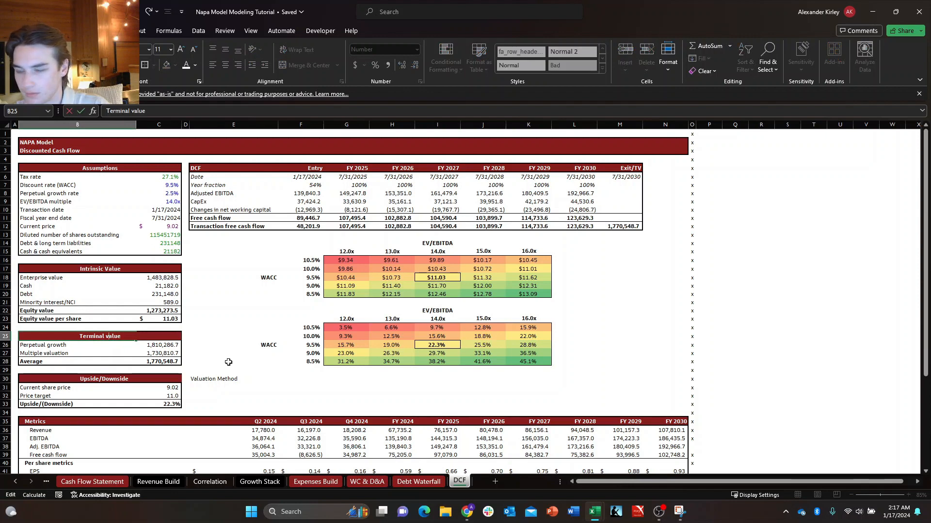
pyautogui.press('BackSpace')
pyautogui.press('BackSpace')
pyautogui.press('BackSpace')
pyautogui.press('BackSpace')
pyautogui.press('BackSpace')
pyautogui.write('Value')
pyautogui.press('Return')
# List the valuation methods under the Valuation Method heading, entering DCF in E31 and starting the E32 label with EV.
pyautogui.press('Right')
pyautogui.press('Right')
pyautogui.press('Right')
pyautogui.press('Down')
pyautogui.press('Down')
pyautogui.press('Down')
pyautogui.press('Down')
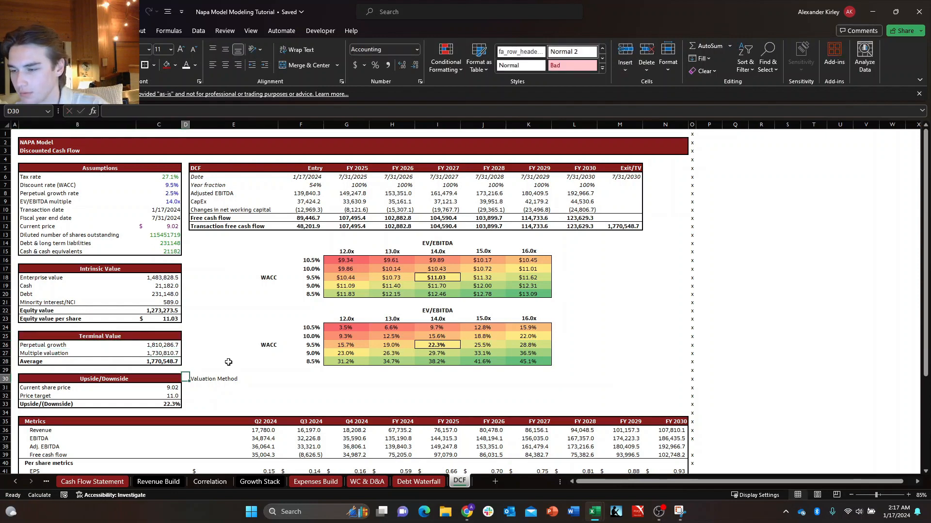
pyautogui.press('Down')
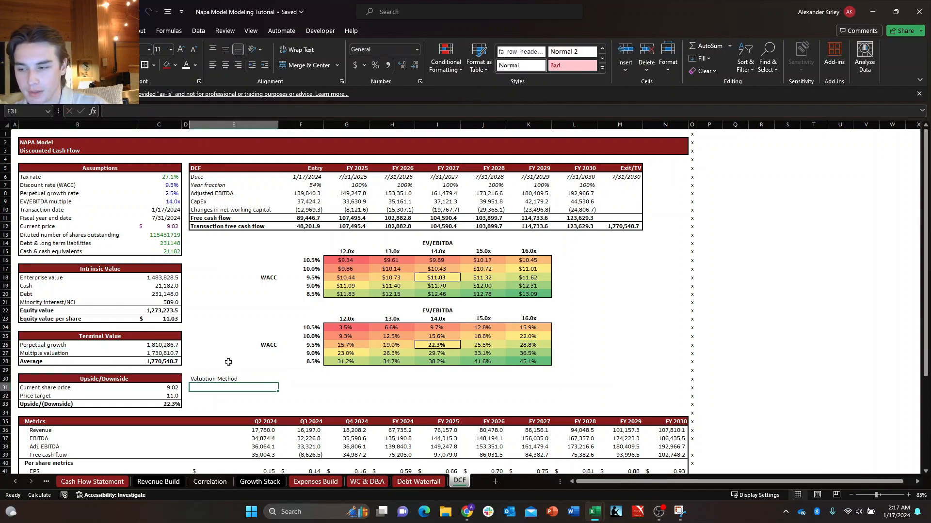
pyautogui.write('DCF')
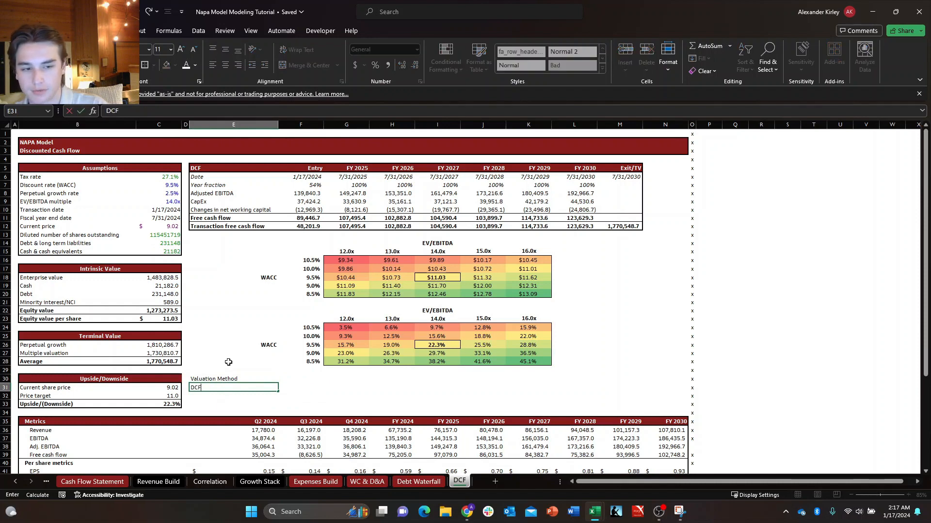
pyautogui.press('Return')
pyautogui.write('EV/2025 FCF')
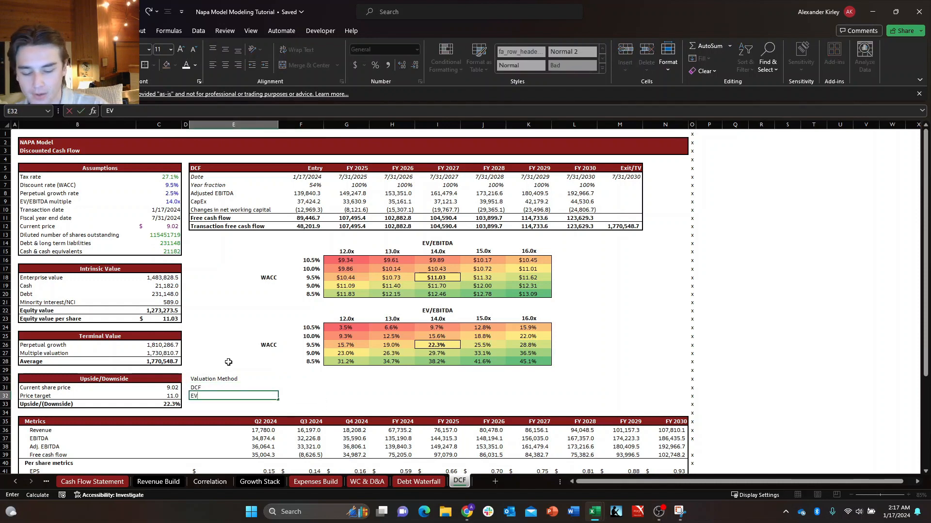
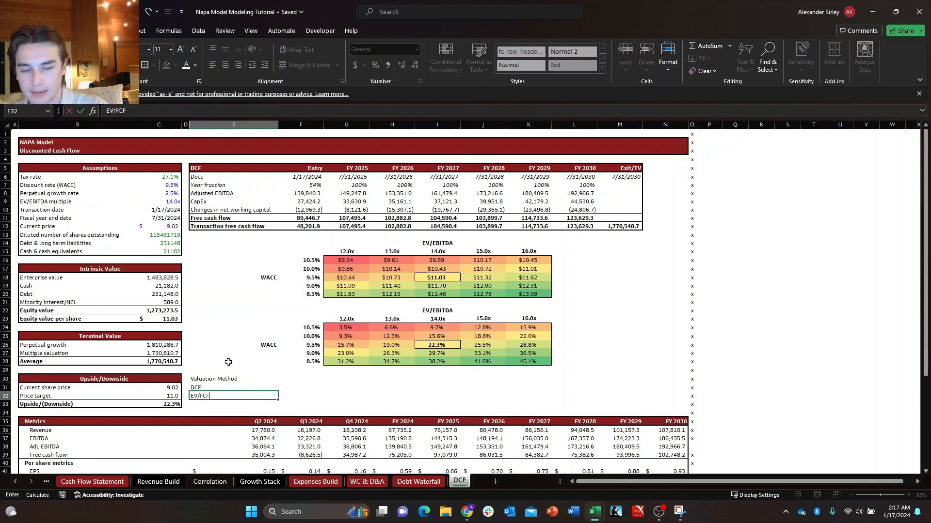
# Complete the label in E32 as EV/2025 FCF and enter EV/2025 Revenue in E33.
pyautogui.write('2025')
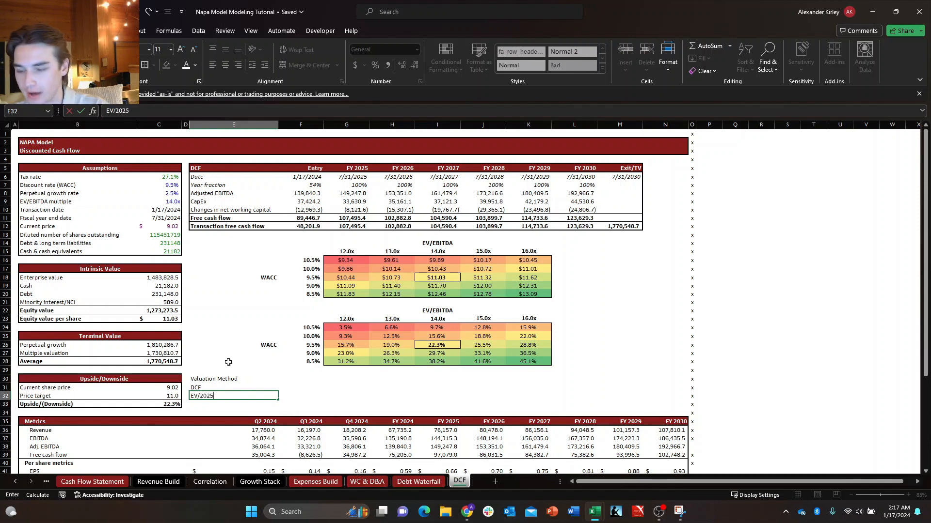
pyautogui.write(' FCF')
pyautogui.press('Return')
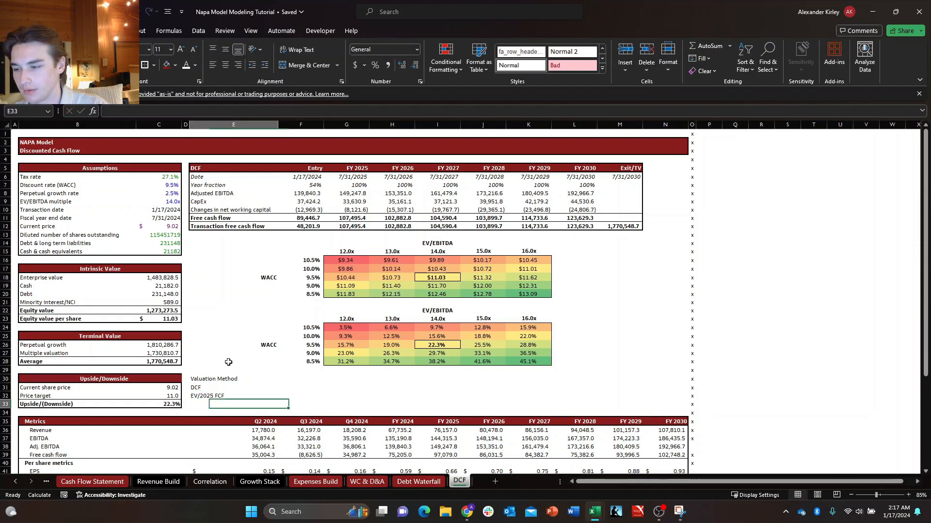
pyautogui.write('EV/2025 FCF')
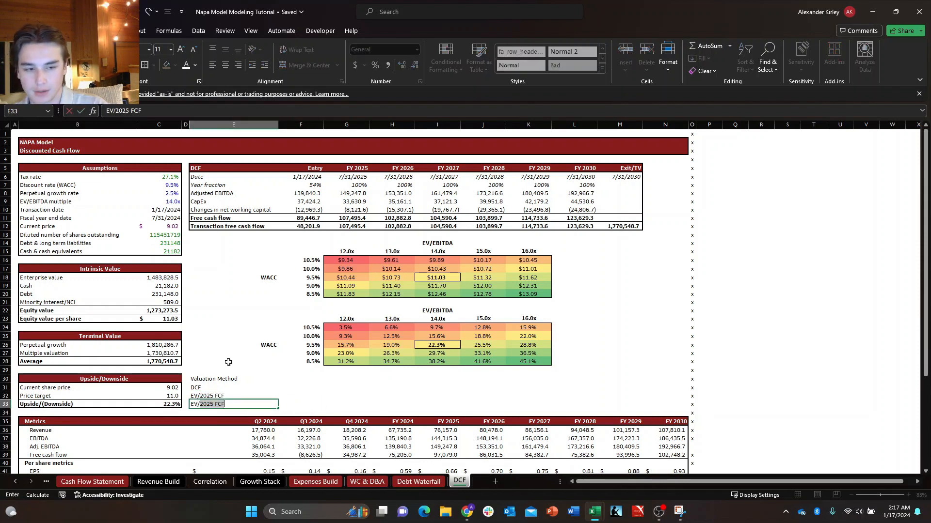
pyautogui.press('Right')
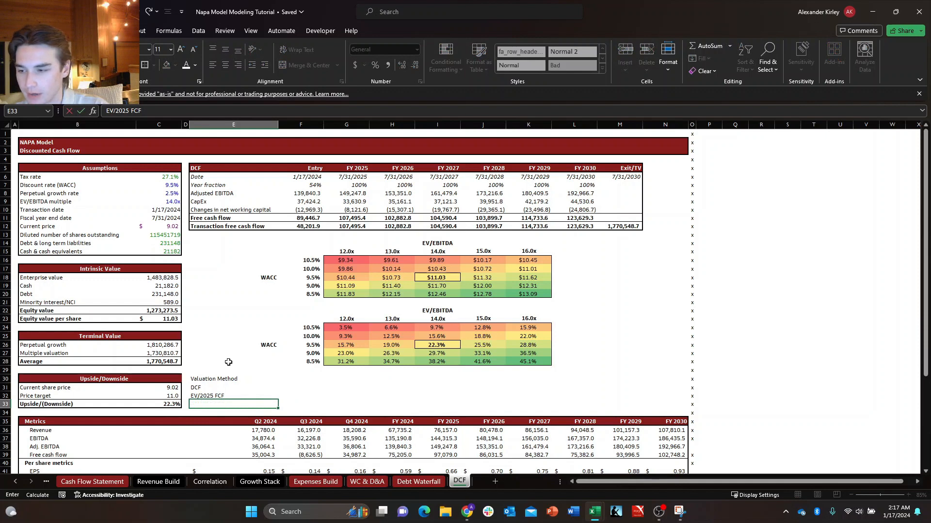
pyautogui.press('Left')
pyautogui.press('F2')
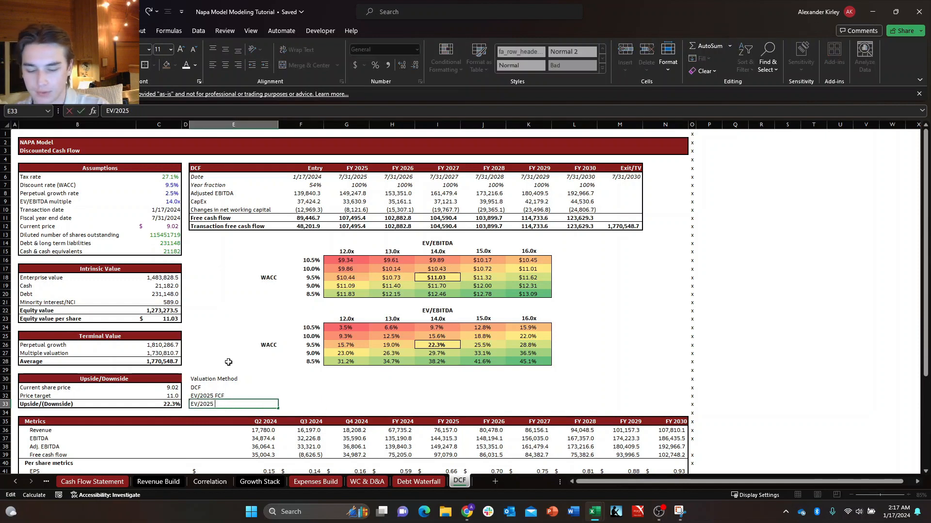
pyautogui.write('Revenmue')
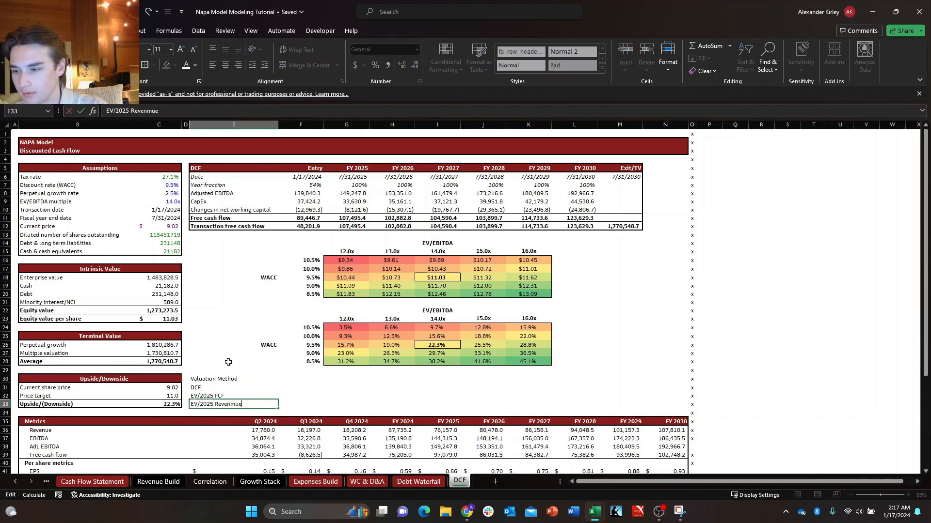
pyautogui.press('BackSpace')
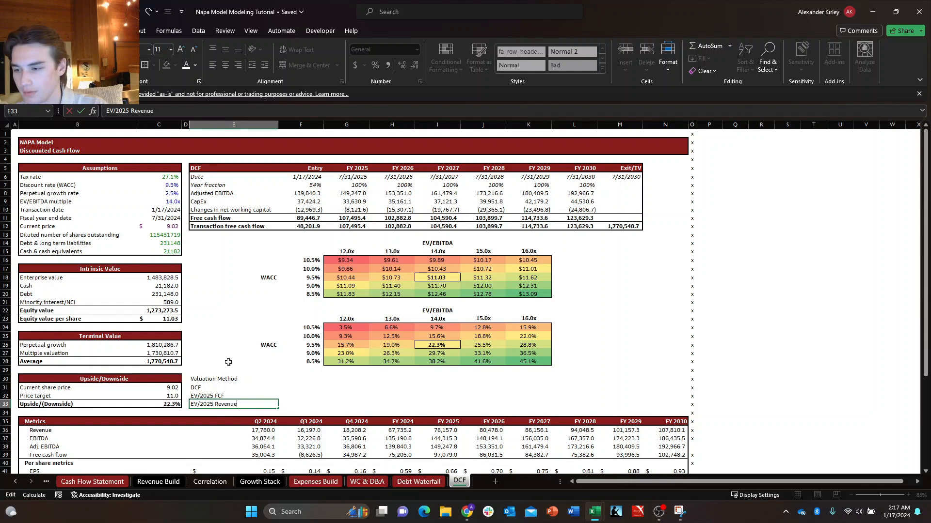
pyautogui.press('Tab')
pyautogui.press('Up')
pyautogui.press('Up')
pyautogui.press('Left')
pyautogui.press('Up')
pyautogui.hotkey('shift', 'Right')
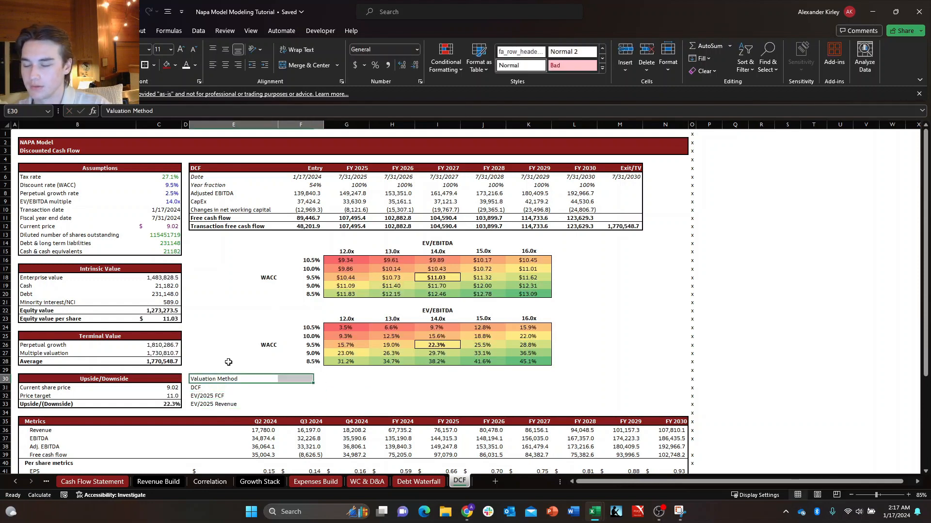
pyautogui.hotkey('shift', 'Right')
pyautogui.hotkey('shift', 'Right')
pyautogui.hotkey('shift', 'Right')
pyautogui.hotkey('shift', 'Right')
pyautogui.hotkey('shift', 'Right')
pyautogui.hotkey('shift', 'Right')
pyautogui.hotkey('shift', 'Right')
pyautogui.hotkey('shift', 'Left')
pyautogui.hotkey('shift', 'Left')
pyautogui.hotkey('shift', 'Left')
pyautogui.hotkey('shift', 'Left')
pyautogui.hotkey('shift', 'Left')
pyautogui.hotkey('shift', 'Left')
pyautogui.hotkey('shift', 'Left')
pyautogui.press('Left')
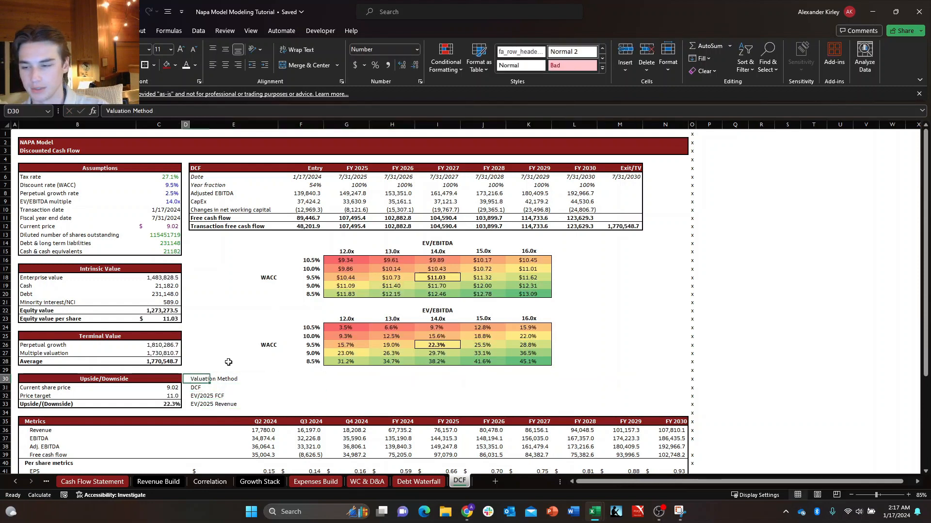
pyautogui.press('Left')
pyautogui.press('Down')
pyautogui.press('Right')
pyautogui.press('Right')
pyautogui.press('Down')
pyautogui.press('Up')
pyautogui.press('Up')
pyautogui.press('Up')
pyautogui.press('Down')
pyautogui.hotkey('shift', 'Right')
pyautogui.hotkey('shift', 'Right')
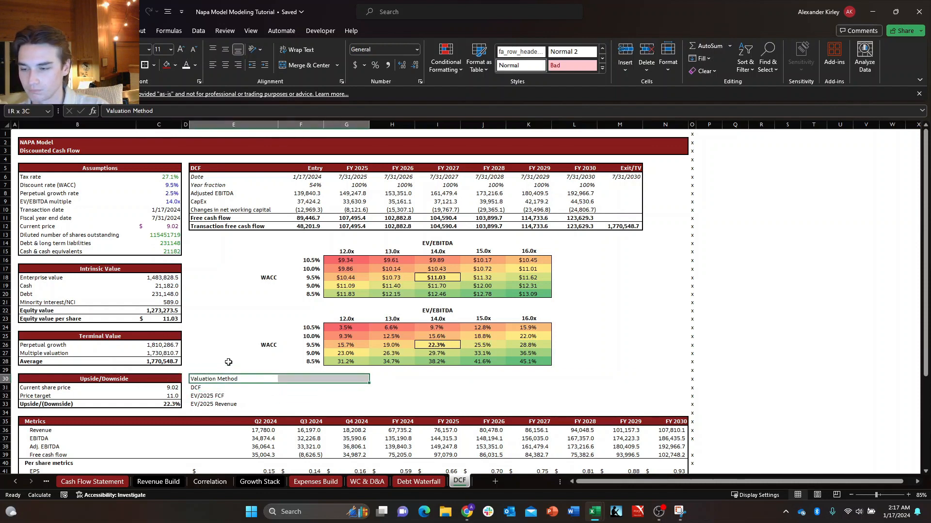
pyautogui.hotkey('shift', 'Right')
pyautogui.hotkey('shift', 'Right')
pyautogui.hotkey('shift', 'Right')
pyautogui.hotkey('shift', 'Right')
pyautogui.hotkey('shift', 'Right')
pyautogui.hotkey('shift', 'Right')
pyautogui.press('Right')
pyautogui.press('Right')
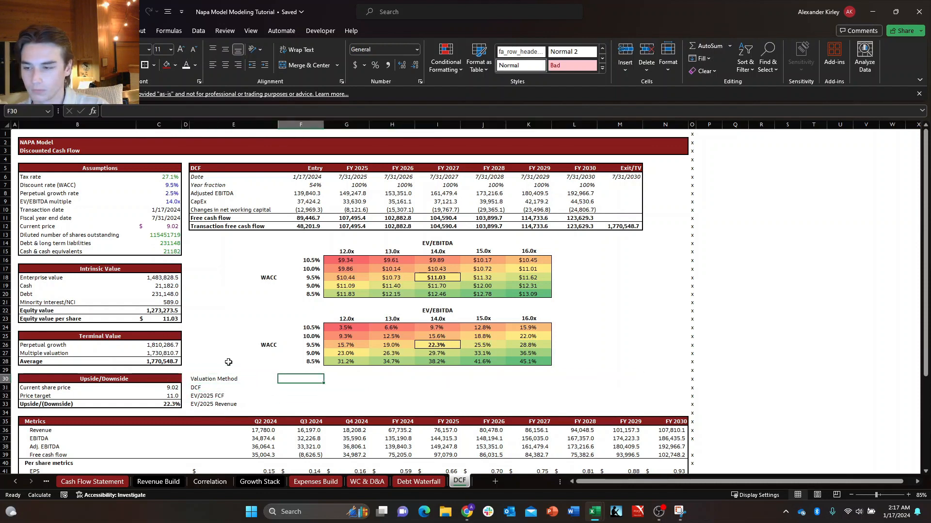
pyautogui.press('Left')
pyautogui.press('Left')
pyautogui.press('Right')
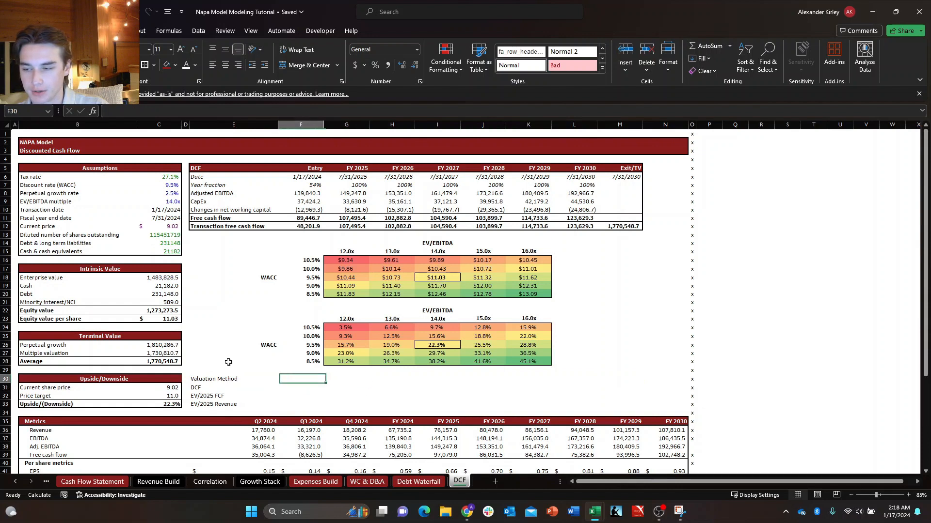
pyautogui.press('Right')
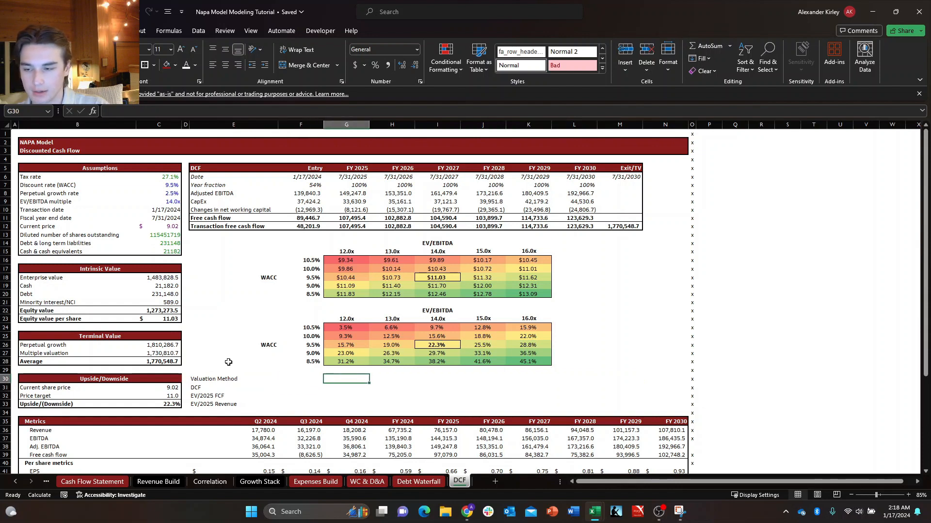
pyautogui.press('Right')
pyautogui.press('Left')
pyautogui.press('Right')
pyautogui.press('Right')
pyautogui.press('Right')
pyautogui.press('Right')
pyautogui.press('Right')
pyautogui.press('Right')
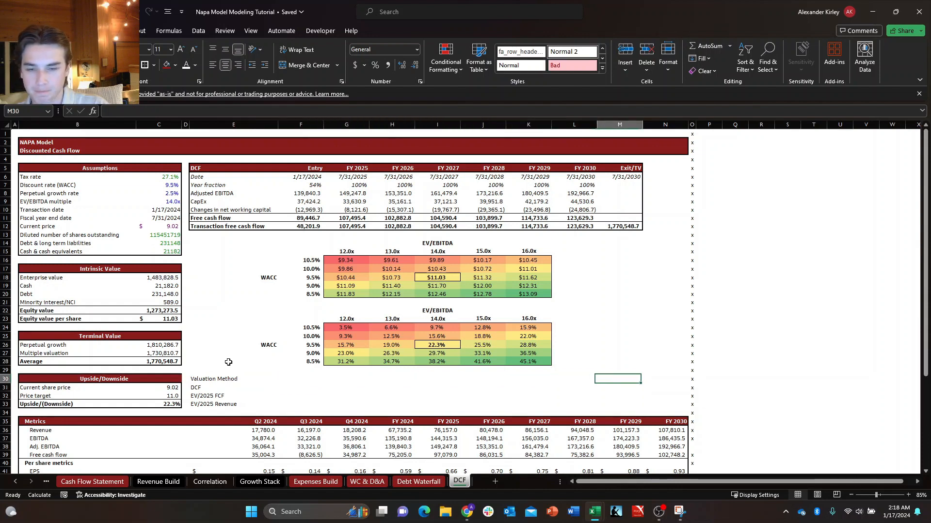
pyautogui.press('Left')
pyautogui.press('Left')
pyautogui.press('Down')
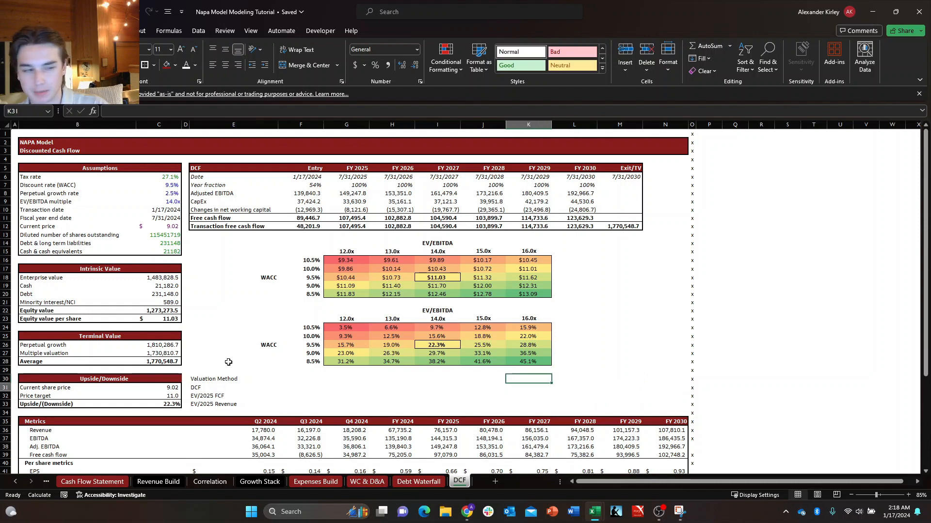
pyautogui.press('Left')
pyautogui.press('Left')
pyautogui.press('Left')
pyautogui.press('Left')
pyautogui.press('Left')
pyautogui.press('Right')
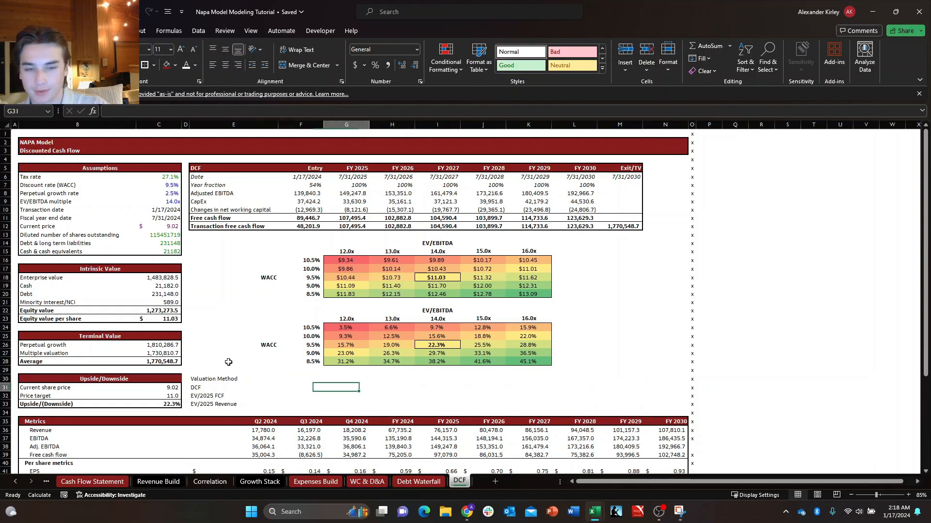
pyautogui.press('Left')
pyautogui.press('Up')
pyautogui.press('Right')
pyautogui.press('Left')
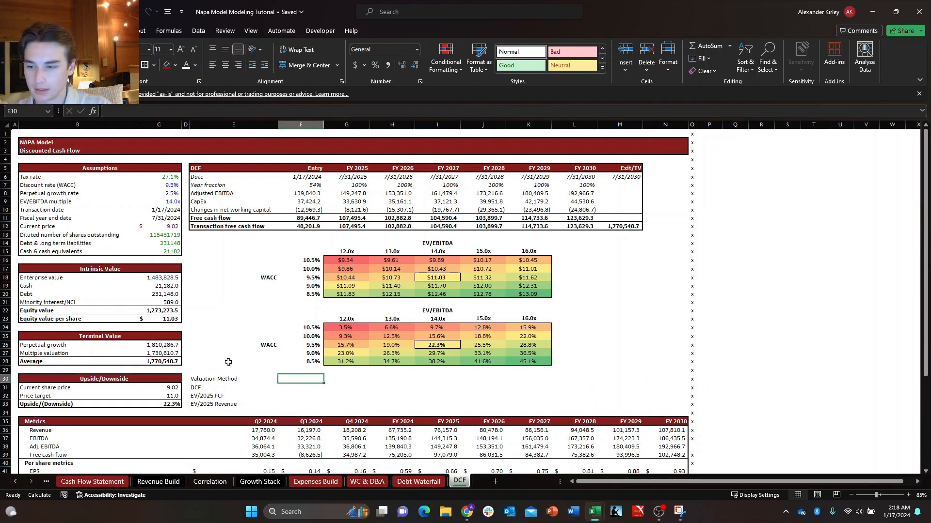
pyautogui.press('Left')
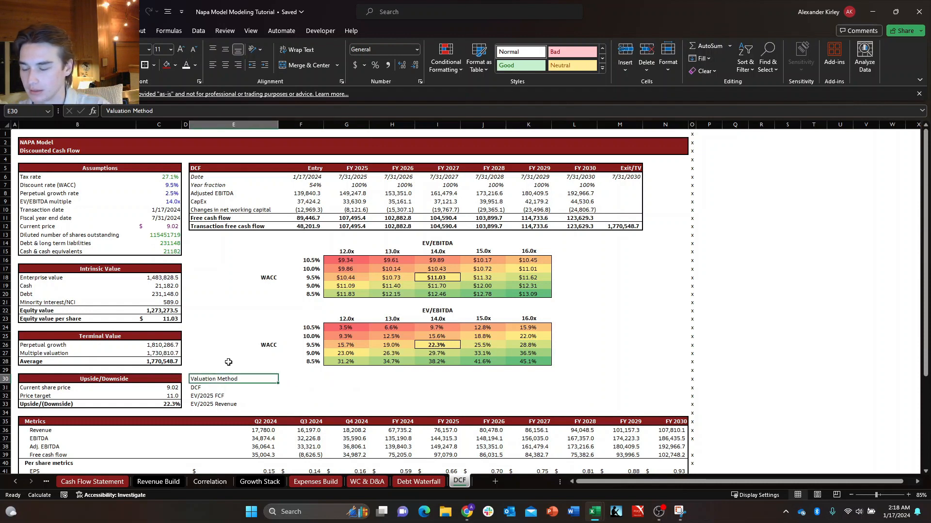
# Insert a blank sheet row above the Metrics header row.
pyautogui.press('Down')
pyautogui.press('Down')
pyautogui.press('Down')
pyautogui.press('Down')
pyautogui.press('Down')
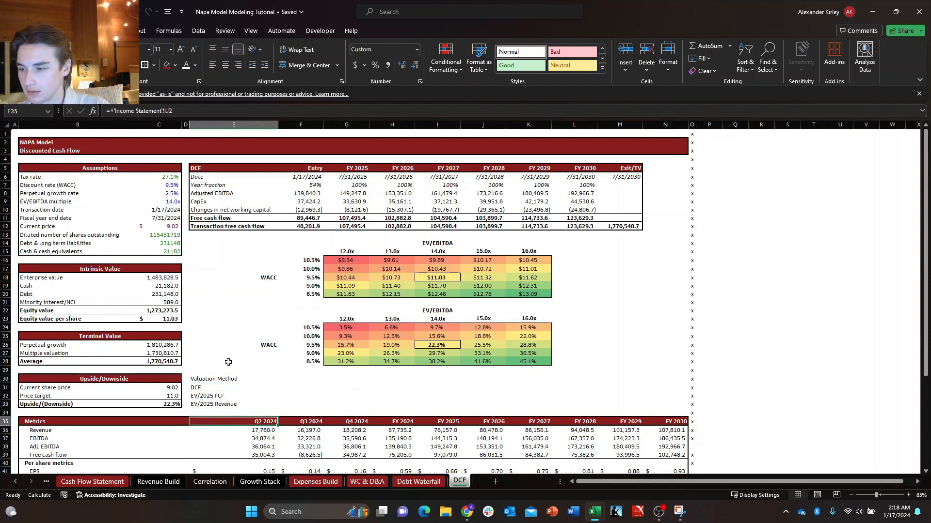
pyautogui.hotkey('alt', 'h')
pyautogui.press('i')
pyautogui.press('r')
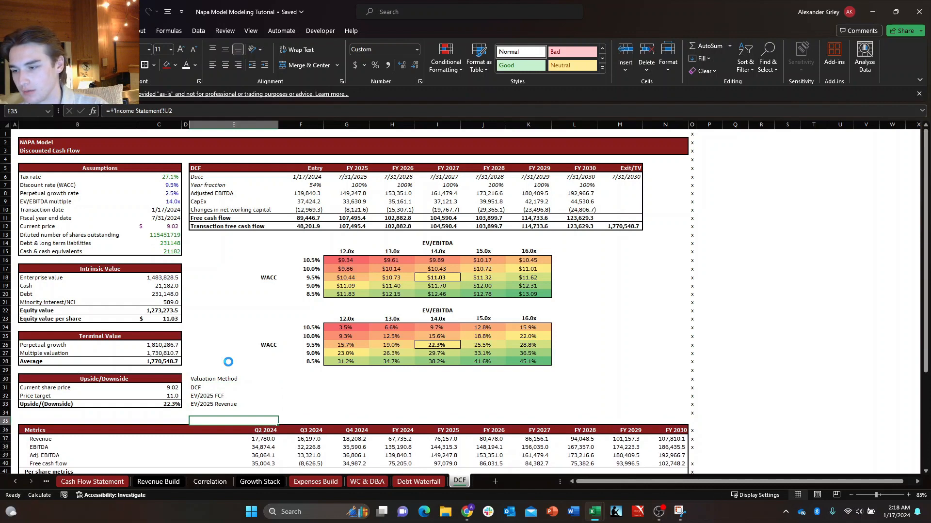
# Move the Valuation Method heading and its three method labels from E30:E33 down one row to E31:E34.
pyautogui.press('Up')
pyautogui.press('Up')
pyautogui.press('Up')
pyautogui.press('Up')
pyautogui.press('Up')
pyautogui.hotkey('shift', 'Down')
pyautogui.hotkey('shift', 'Down')
pyautogui.hotkey('shift', 'Down')
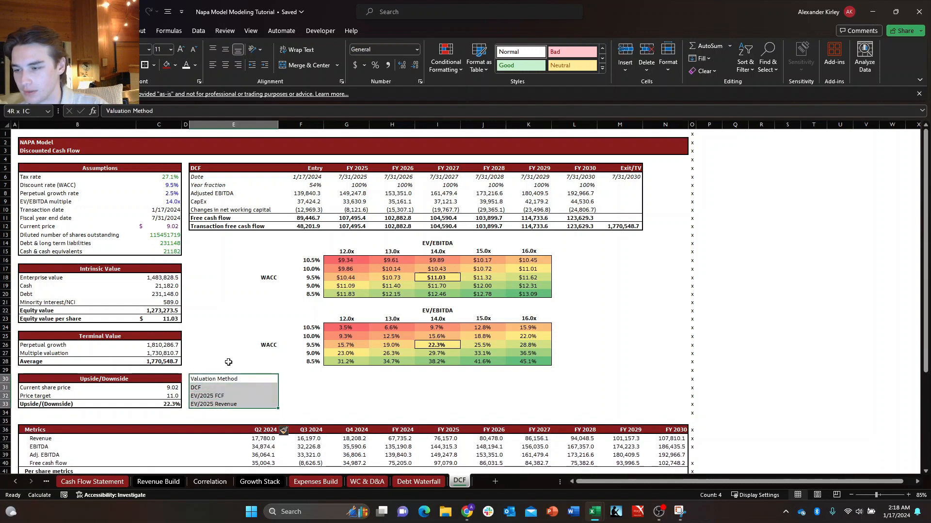
pyautogui.hotkey('ctrl', 'x')
pyautogui.press('Down')
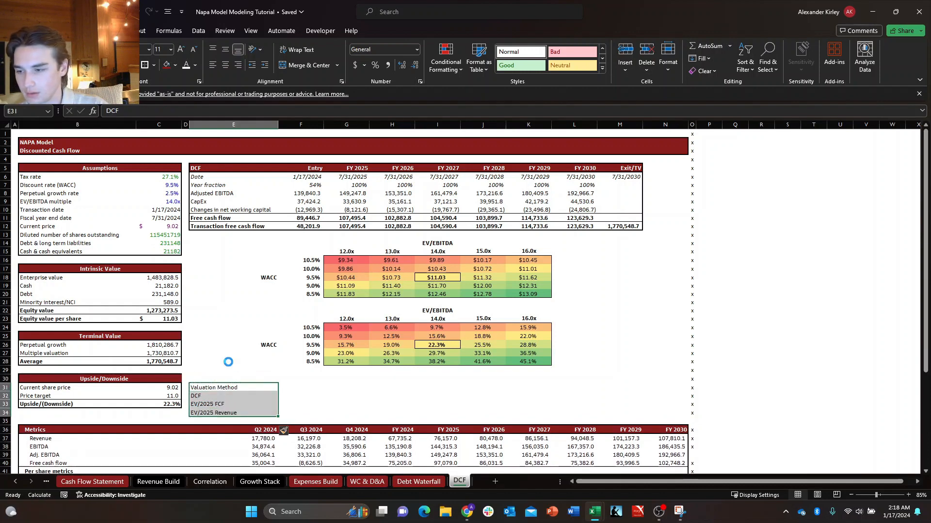
pyautogui.press('Return')
# Enter the column headings Low in F31 and High in G31 beside Valuation Method.
pyautogui.hotkey('ctrl', 'shift', 'Right')
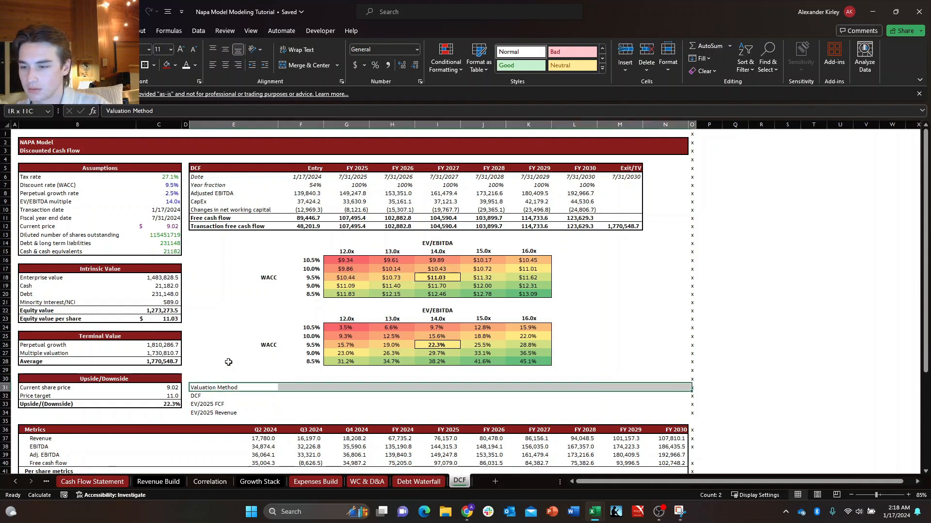
pyautogui.hotkey('shift', 'Left')
pyautogui.press('Right')
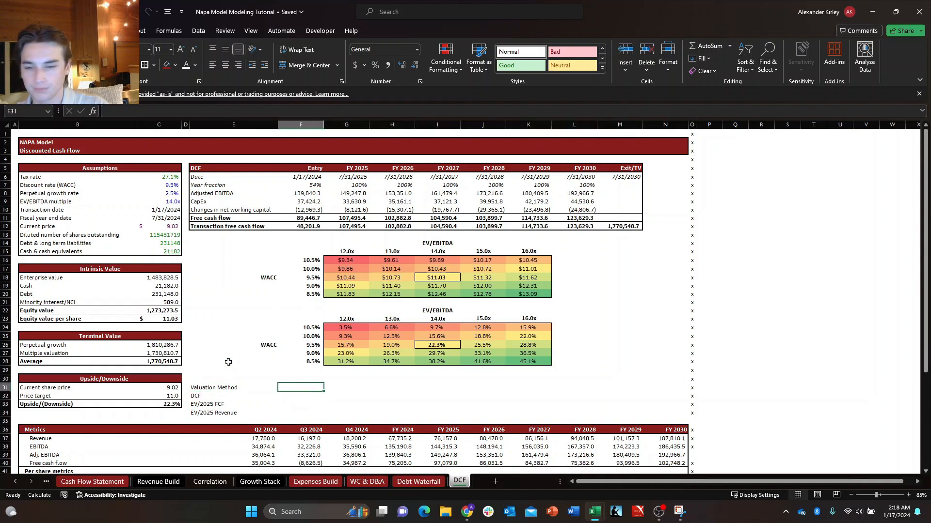
pyautogui.write('Low')
pyautogui.press('Tab')
pyautogui.write('High')
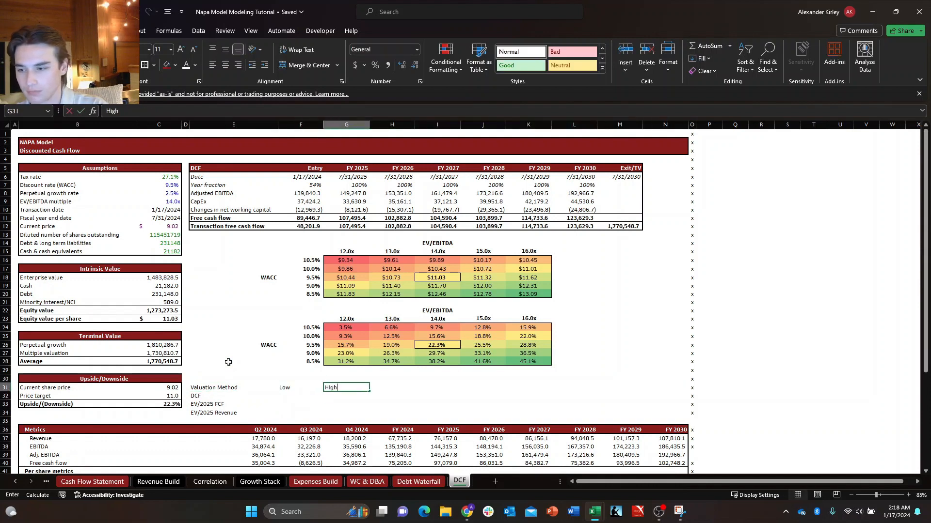
# Copy the Low and High headings across row 31 three more times, filling H31 to M31.
pyautogui.press('Left')
pyautogui.hotkey('shift', 'Right')
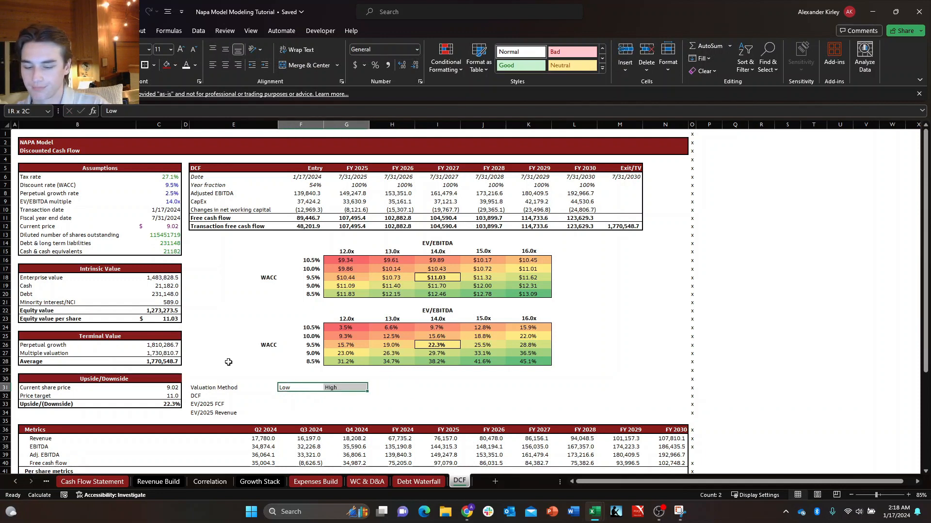
pyautogui.hotkey('ctrl', 'c')
pyautogui.press('Right')
pyautogui.press('Right')
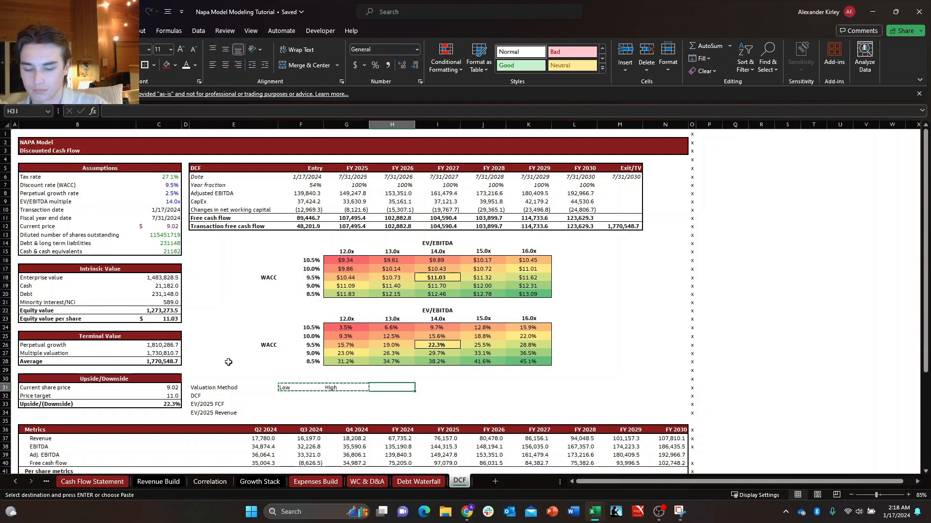
pyautogui.hotkey('ctrl', 'v')
pyautogui.press('Right')
pyautogui.press('Right')
pyautogui.hotkey('ctrl', 'v')
pyautogui.press('Right')
pyautogui.press('Right')
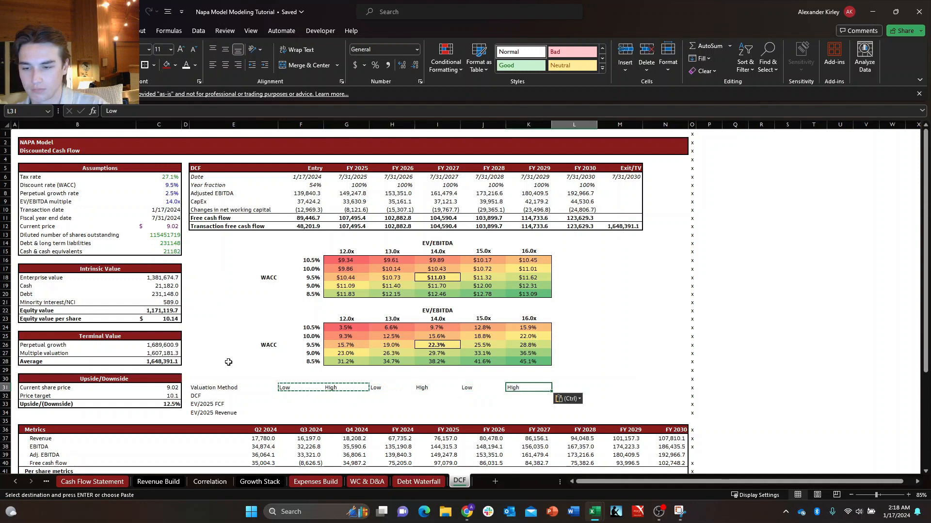
pyautogui.hotkey('ctrl', 'v')
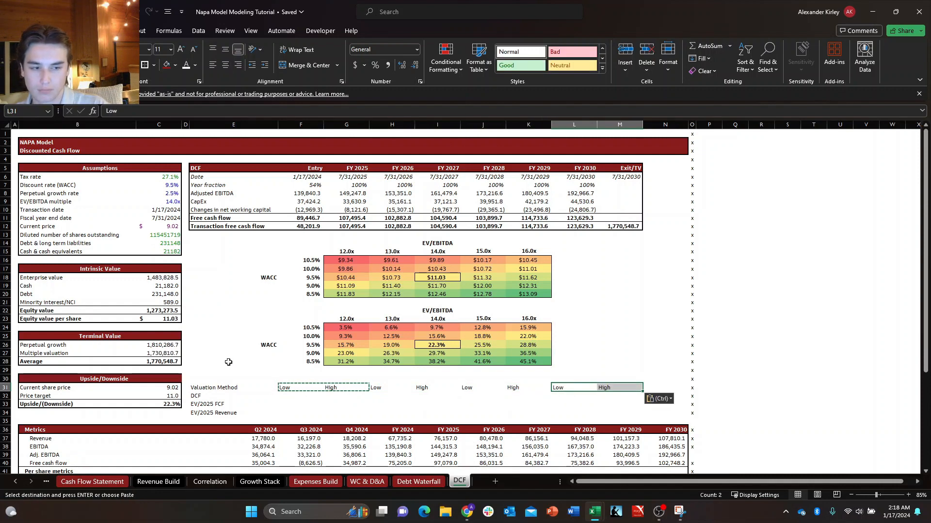
pyautogui.press('Escape')
pyautogui.press('Left')
pyautogui.press('Left')
pyautogui.press('Left')
pyautogui.press('Left')
pyautogui.press('Left')
pyautogui.press('Left')
pyautogui.press('Left')
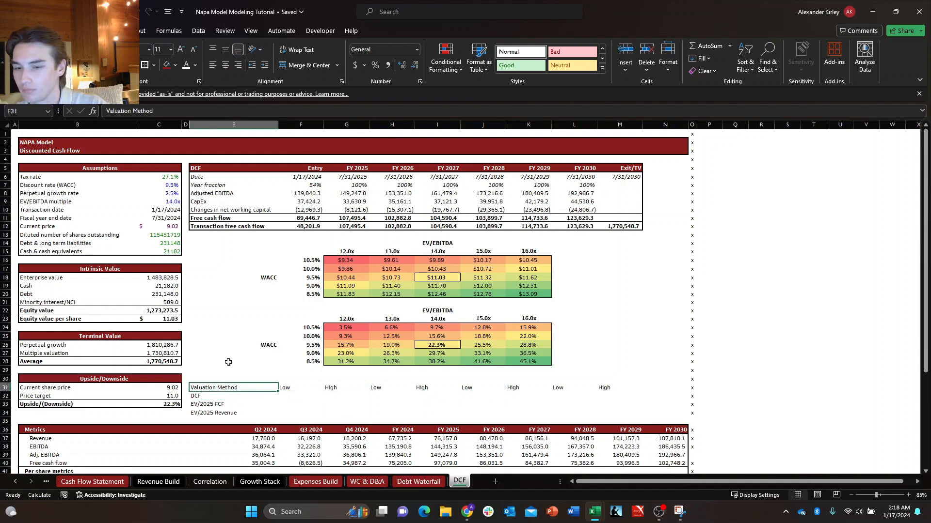
pyautogui.hotkey('ctrl', 'shift', 'Right')
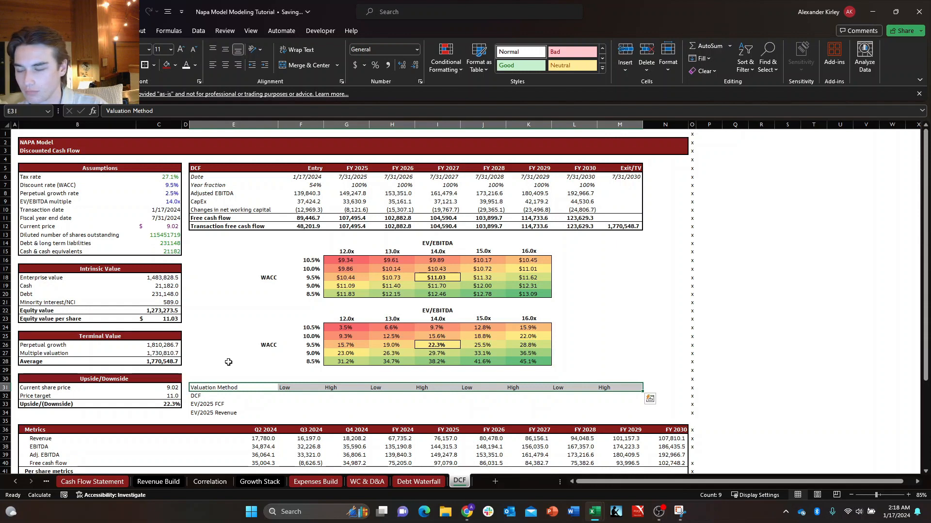
pyautogui.press('Down')
pyautogui.press('Down')
pyautogui.press('Down')
pyautogui.press('Down')
pyautogui.press('Down')
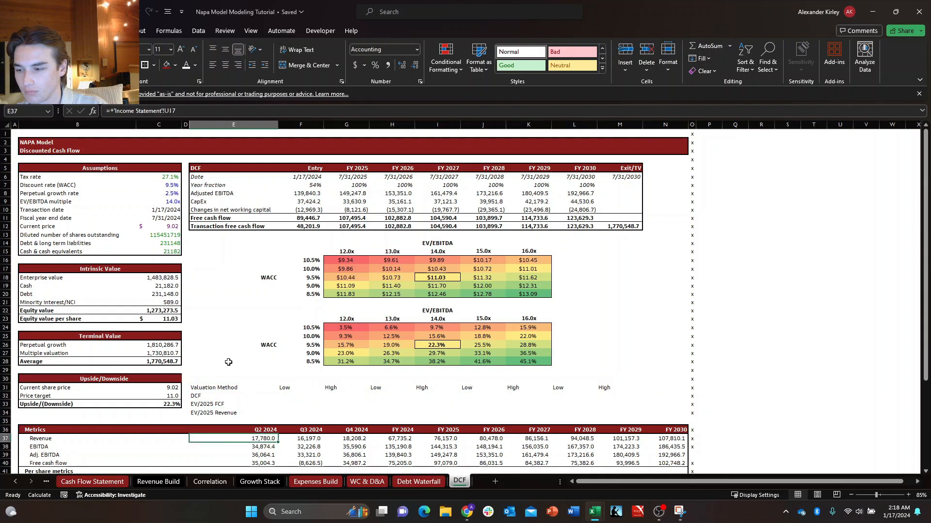
pyautogui.press('Left')
pyautogui.press('Left')
pyautogui.press('Right')
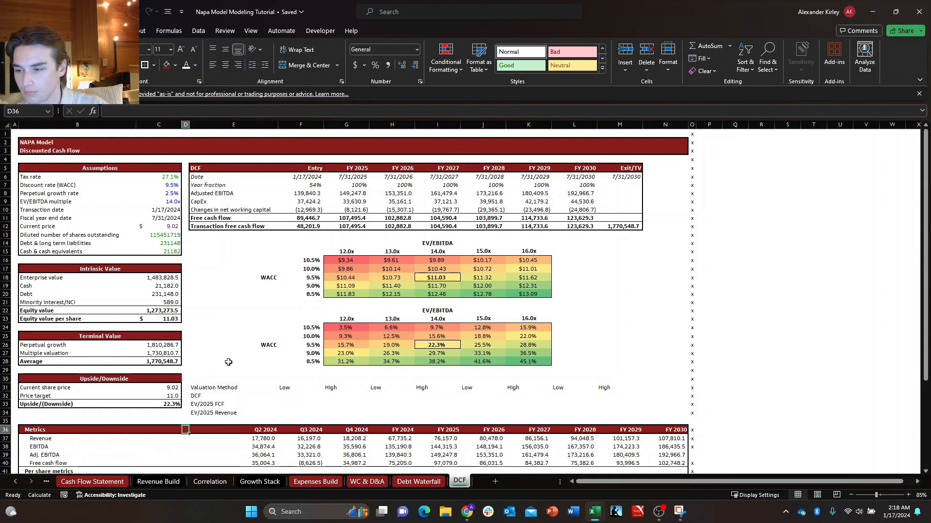
pyautogui.press('Left')
pyautogui.press('Left')
pyautogui.press('Right')
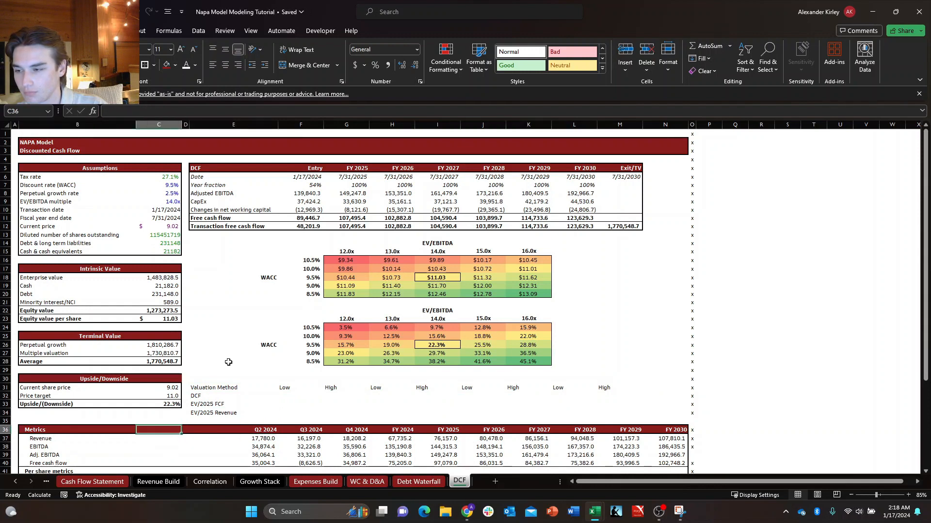
pyautogui.press('Right')
pyautogui.press('Right')
pyautogui.press('Up')
pyautogui.press('Up')
pyautogui.press('Up')
pyautogui.press('Up')
pyautogui.press('Up')
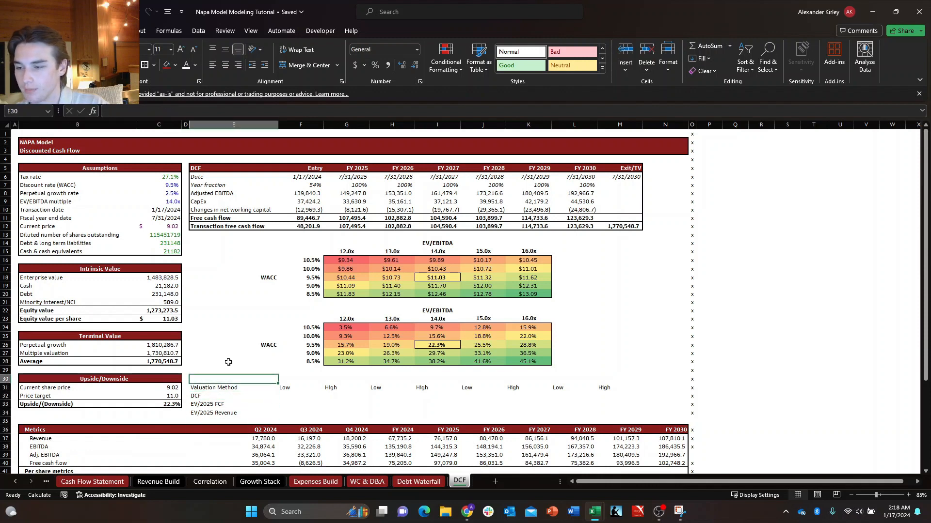
# Format the Valuation Method header row E31:M31 with a dark red fill and bold white text.
pyautogui.hotkey('shift', 'Right')
pyautogui.hotkey('shift', 'Right')
pyautogui.hotkey('shift', 'Right')
pyautogui.hotkey('shift', 'Right')
pyautogui.hotkey('shift', 'Right')
pyautogui.hotkey('shift', 'Right')
pyautogui.hotkey('shift', 'Right')
pyautogui.hotkey('shift', 'Right')
pyautogui.hotkey('alt', 'h')
pyautogui.press('h')
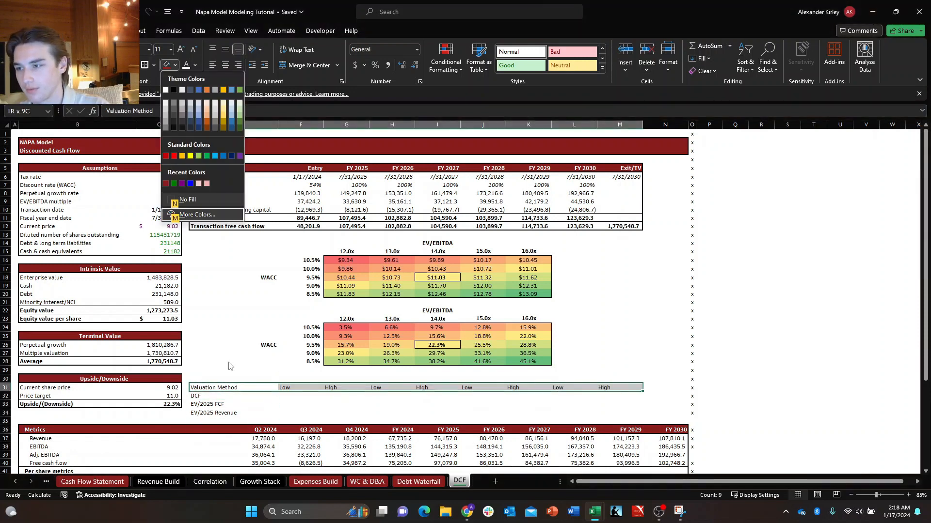
pyautogui.press('Up')
pyautogui.press('Up')
pyautogui.press('Up')
pyautogui.press('Return')
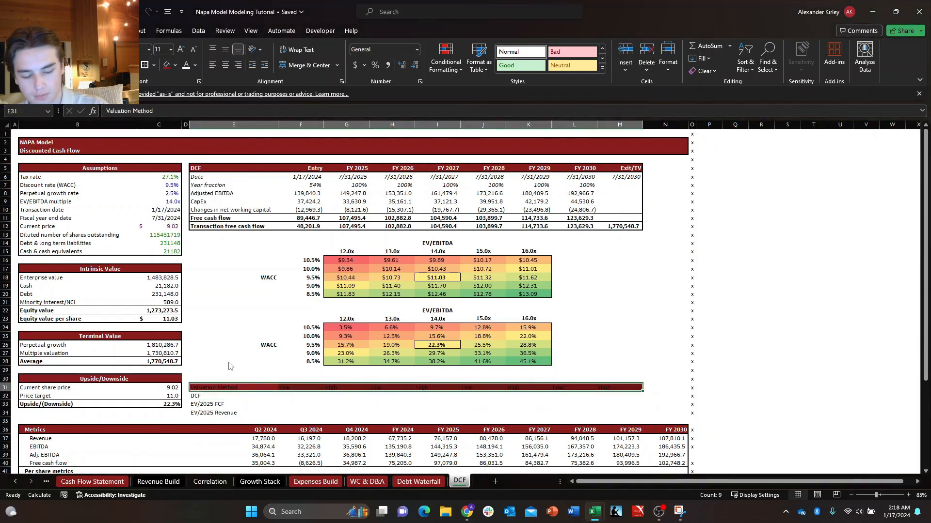
pyautogui.hotkey('ctrl', 'b')
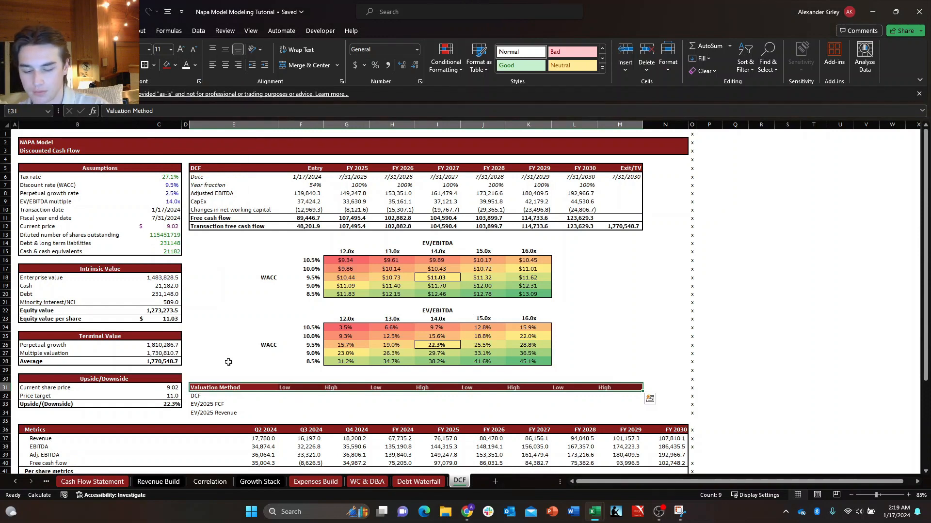
pyautogui.press('Down')
pyautogui.press('Down')
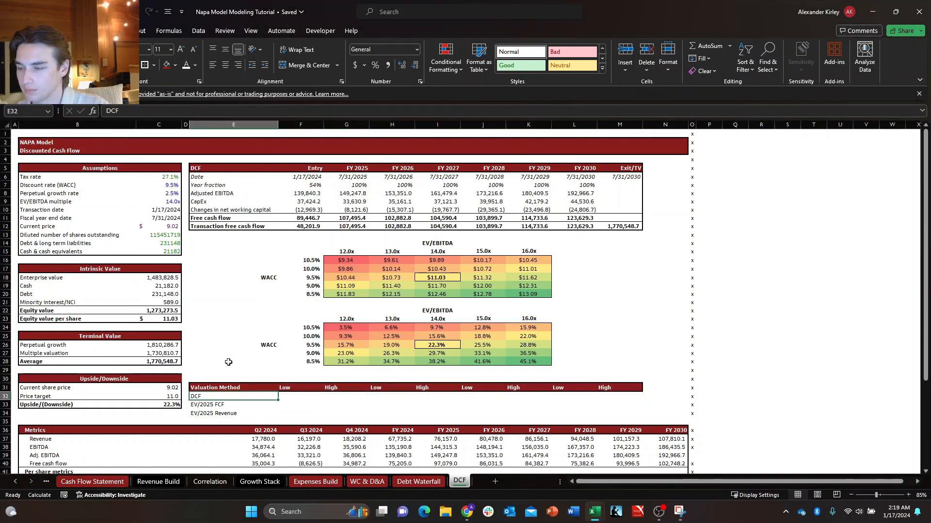
pyautogui.press('Right')
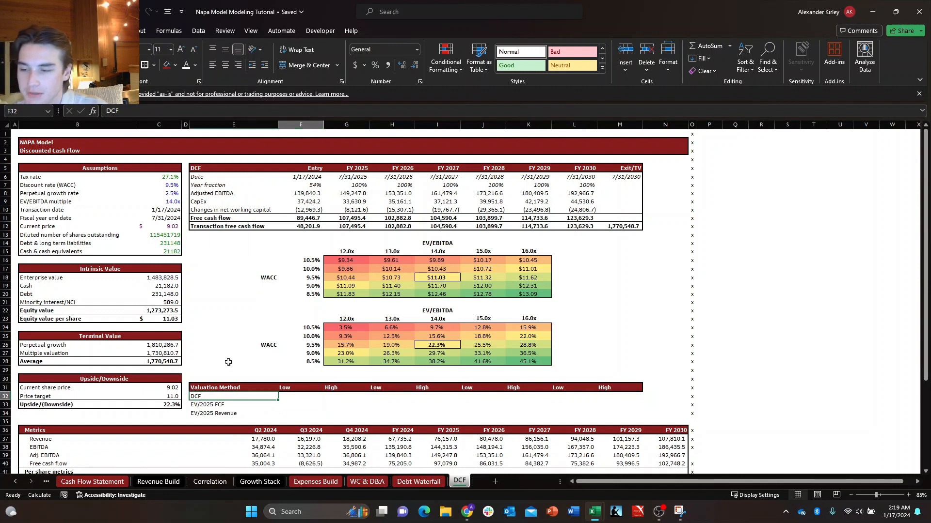
pyautogui.press('Up')
pyautogui.write('+')
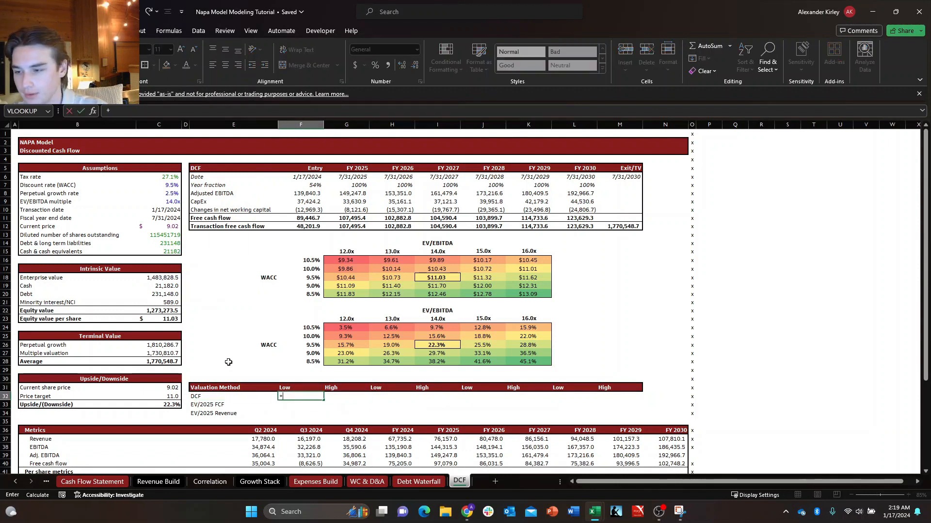
pyautogui.press('Escape')
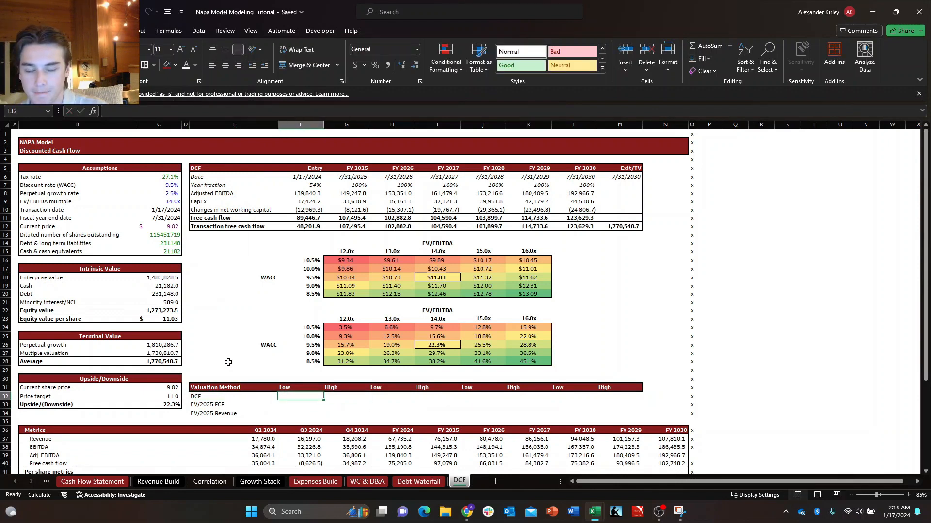
# Enter the group headings Multiple in F30 and Share Price in H30 above the Low and High columns.
pyautogui.press('Up')
pyautogui.press('Up')
pyautogui.write('Mu')
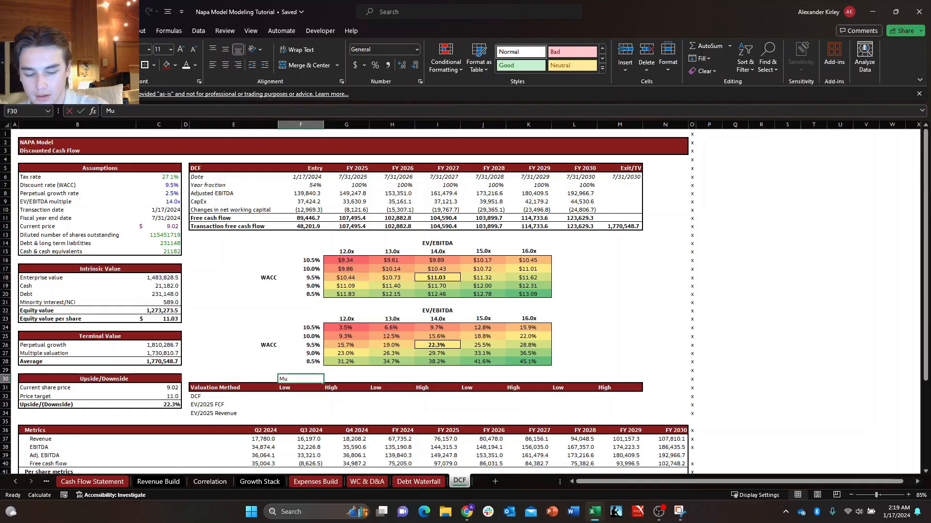
pyautogui.write('ltiple')
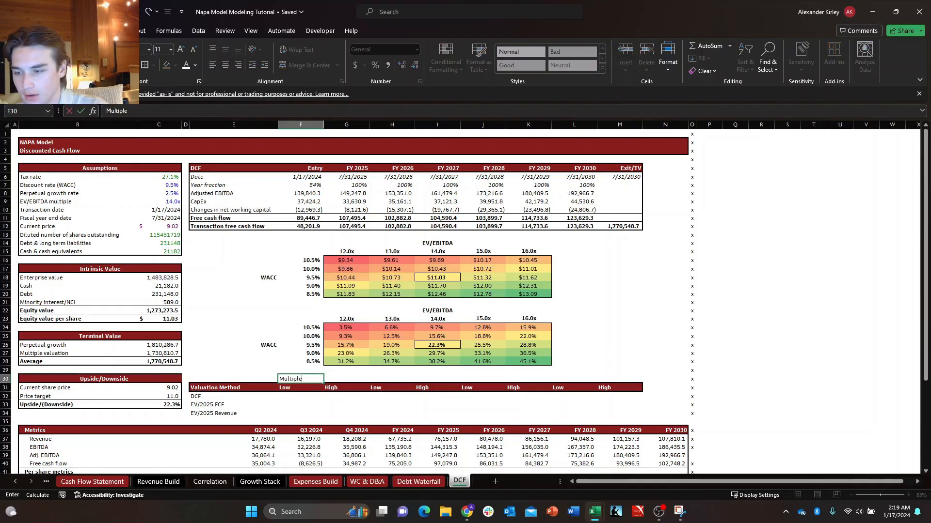
pyautogui.press('Tab')
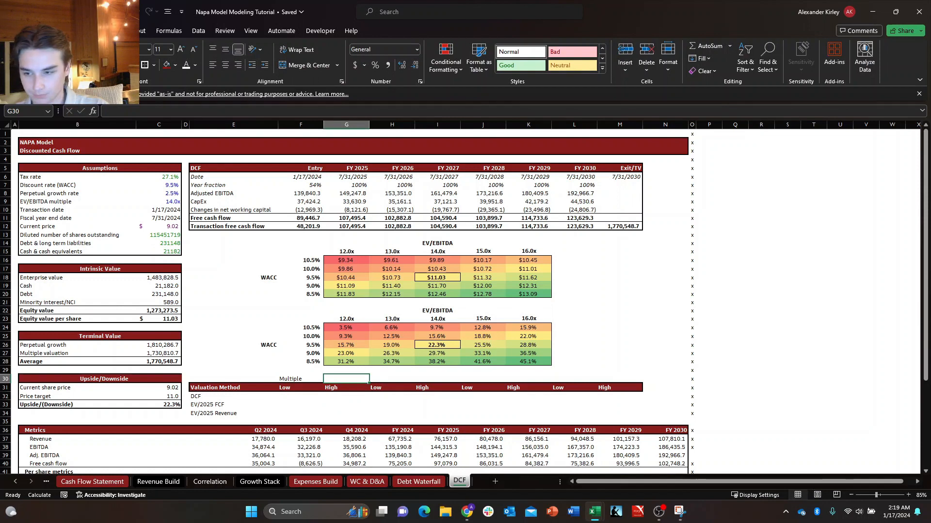
pyautogui.press('Tab')
pyautogui.write('Share')
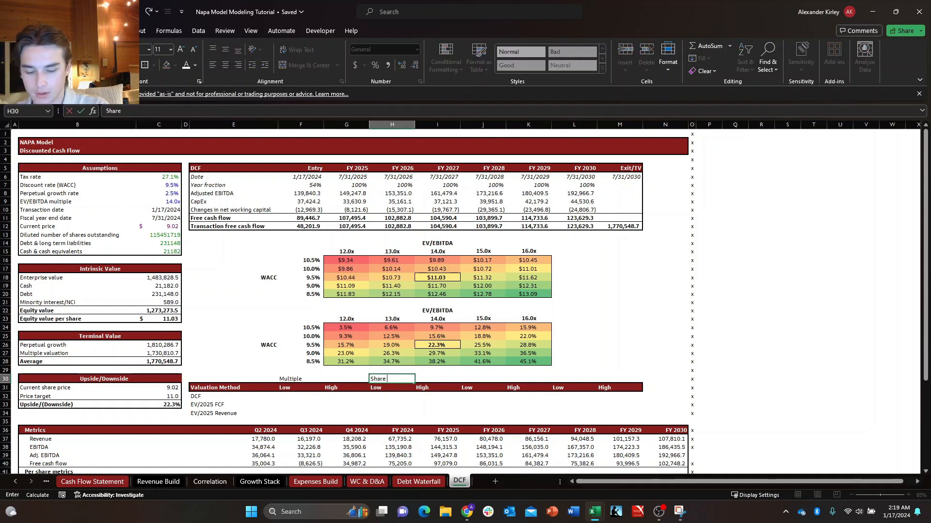
pyautogui.press('Right')
pyautogui.press('Right')
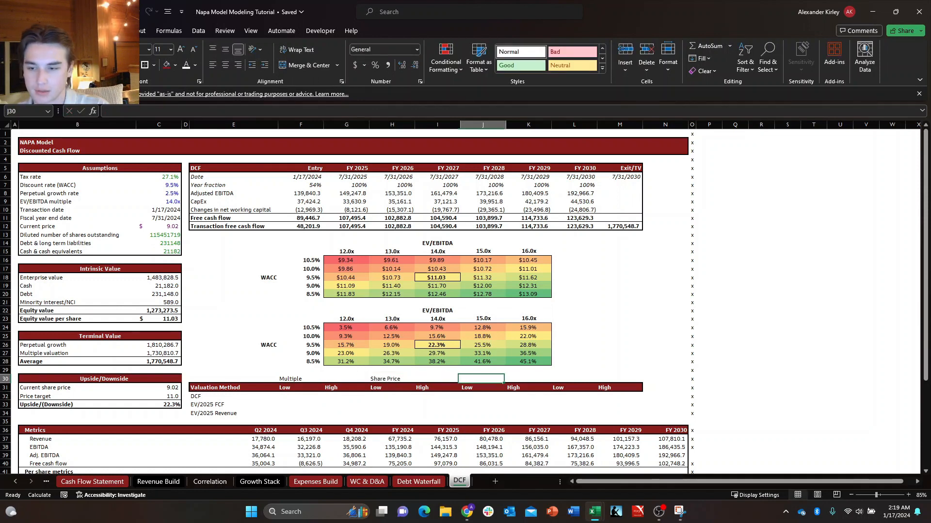
# Enter the group headings Upside/(Downside) in J30 and Midpoint in L30.
pyautogui.press('Left')
pyautogui.press('Right')
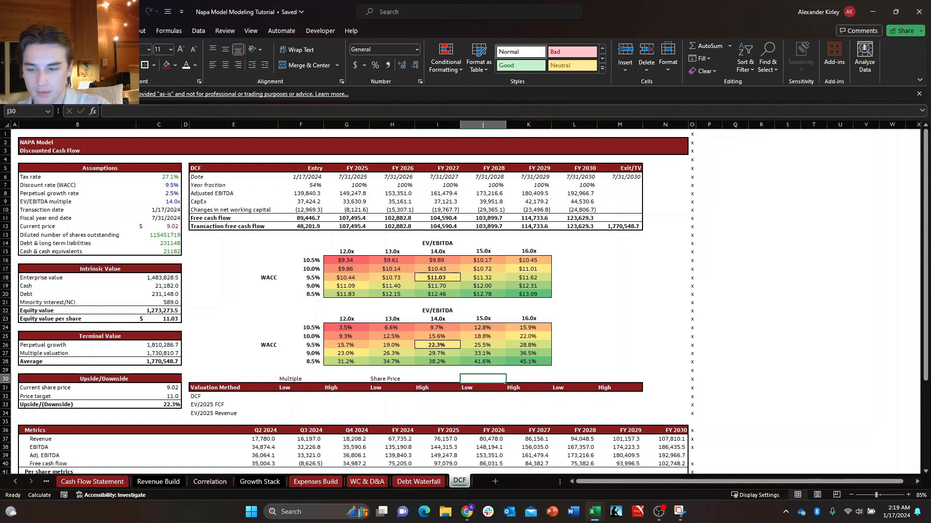
pyautogui.write('Upside/(do')
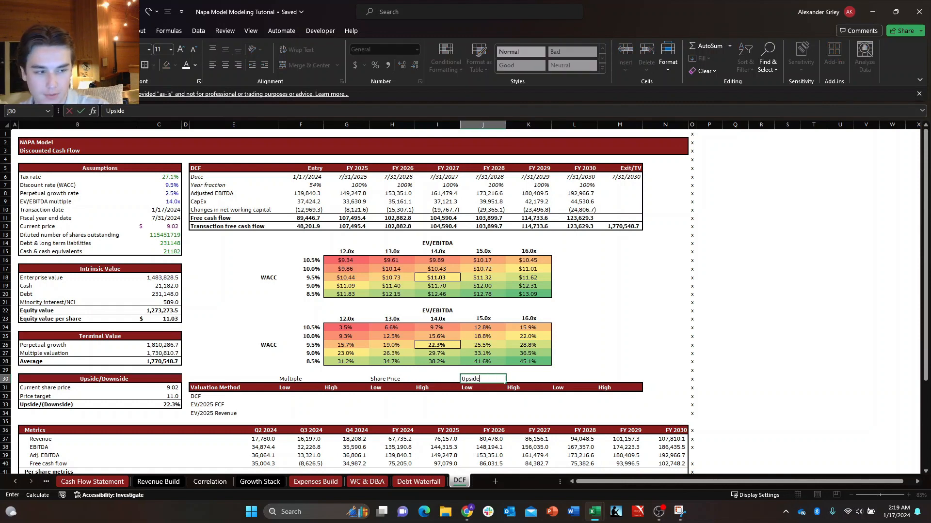
pyautogui.press('BackSpace')
pyautogui.press('BackSpace')
pyautogui.press('BackSpace')
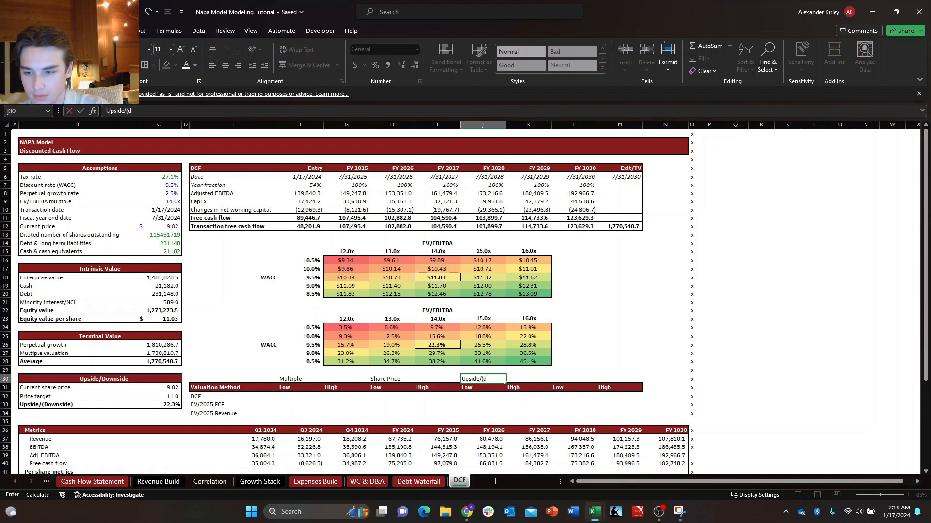
pyautogui.write('ownside')
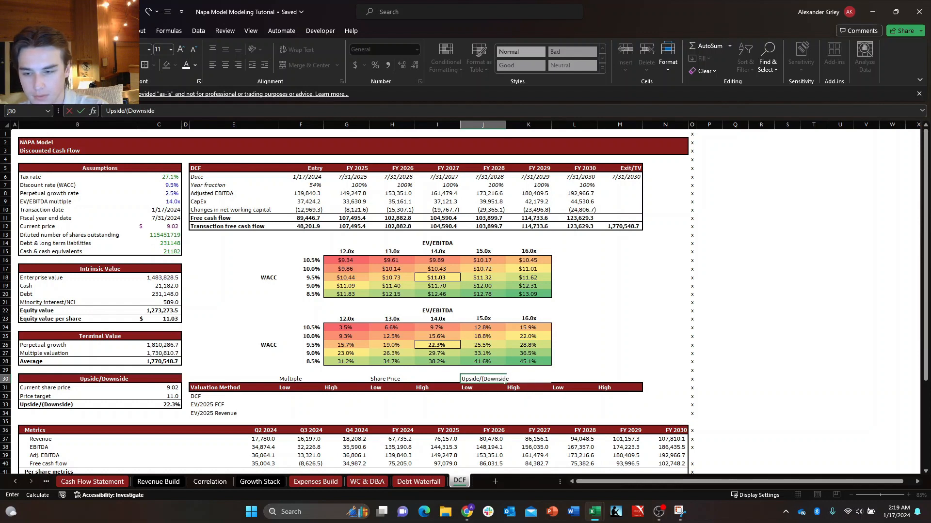
pyautogui.press('Right')
pyautogui.press('Right')
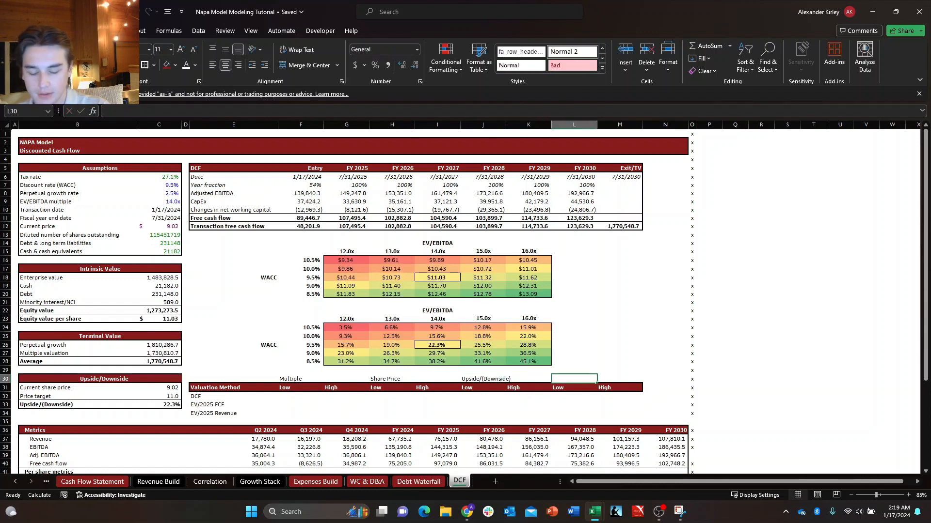
pyautogui.write('Midpoint')
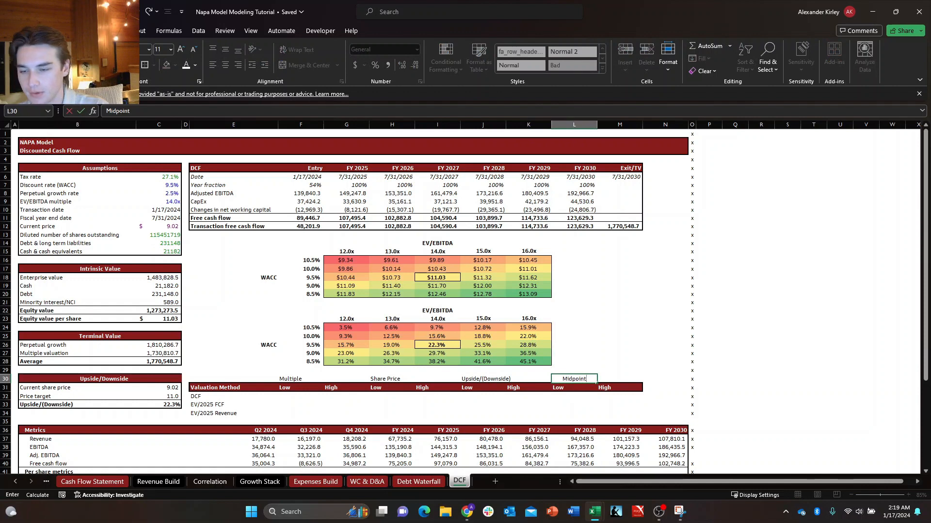
# Make the Multiple heading bold and align it over F30:G30 with Center Across Selection.
pyautogui.press('Left')
pyautogui.press('Left')
pyautogui.press('Left')
pyautogui.press('Left')
pyautogui.press('Left')
pyautogui.press('Left')
pyautogui.hotkey('shift', 'Right')
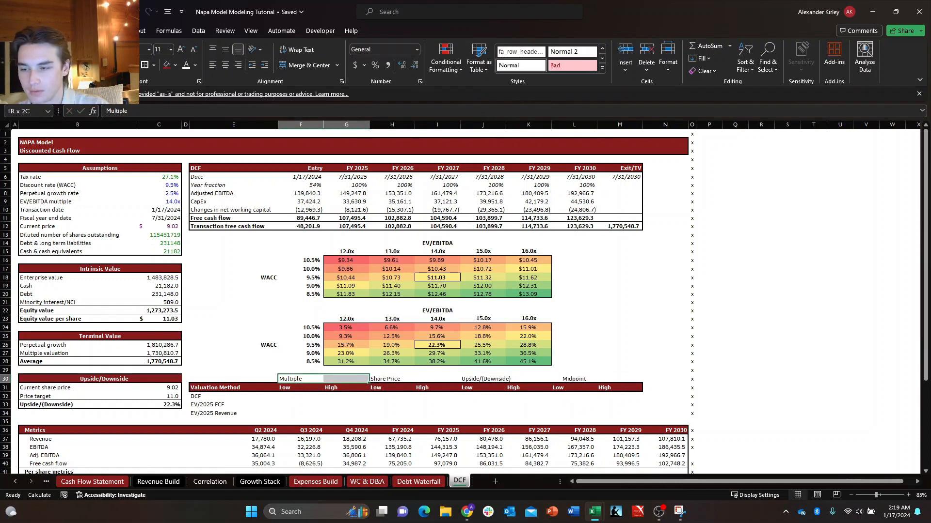
pyautogui.hotkey('ctrl', '1')
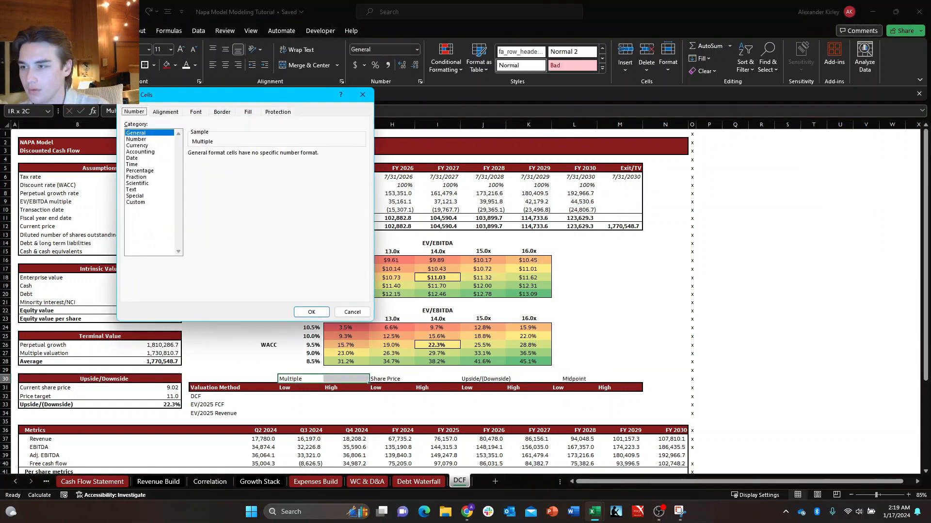
pyautogui.press('Right')
pyautogui.press('Tab')
pyautogui.press('Down')
pyautogui.press('Down')
pyautogui.press('Down')
pyautogui.press('Down')
pyautogui.press('Down')
pyautogui.press('Down')
pyautogui.press('Down')
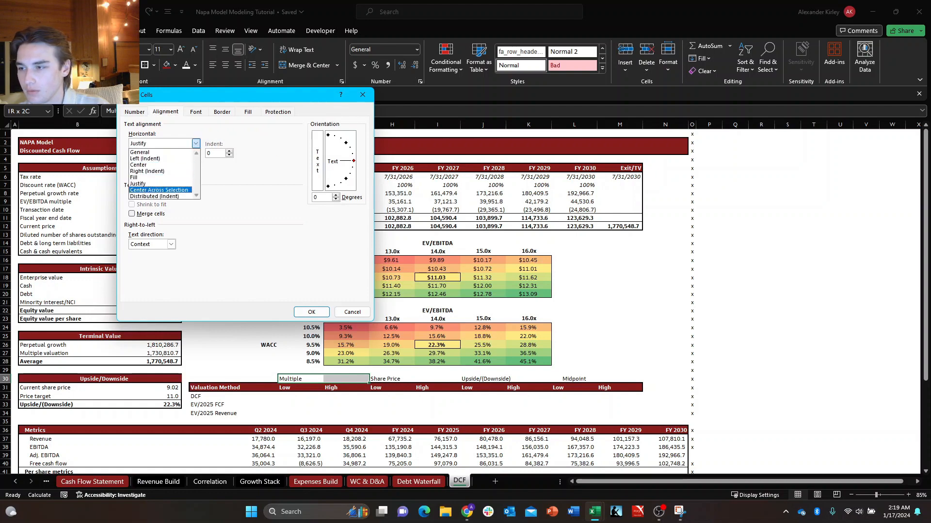
pyautogui.press('Return')
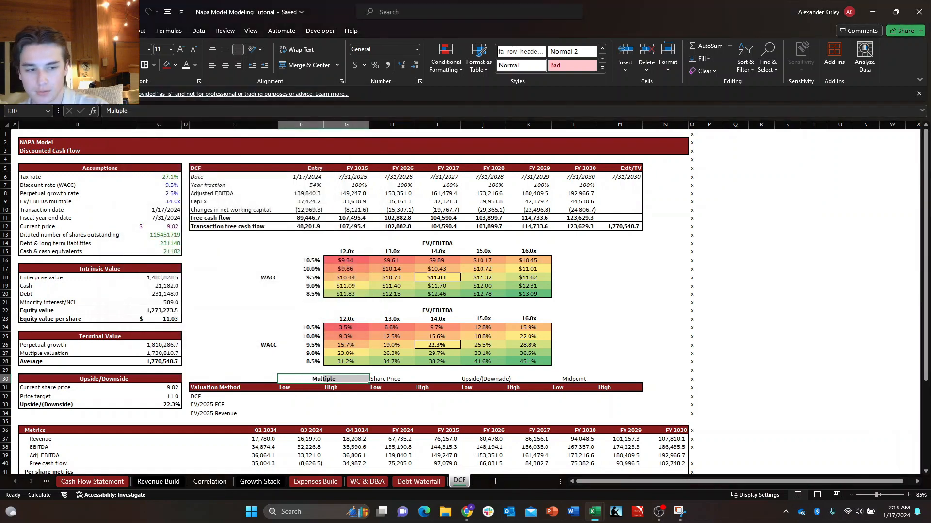
# Copy the Multiple heading's formatting to Share Price, Upside/(Downside) and Midpoint, each across its two columns through M30.
pyautogui.click(321, 380)
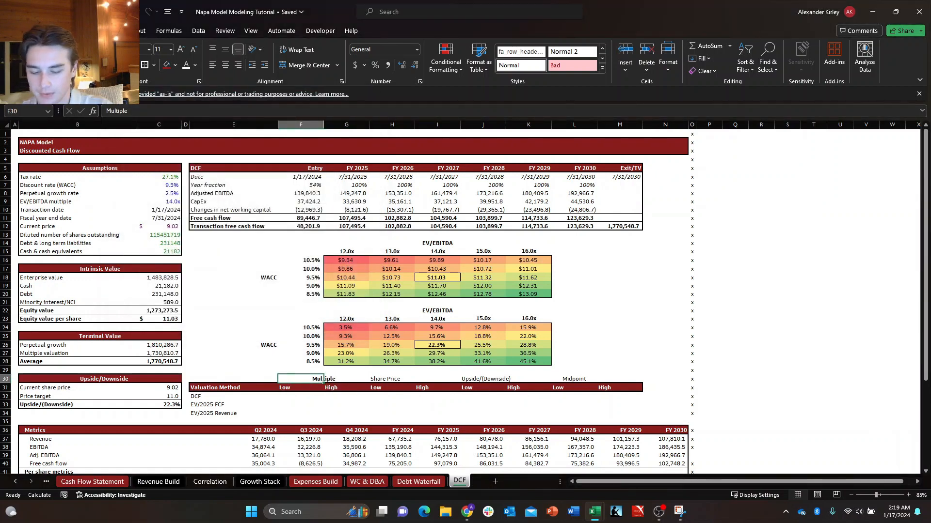
pyautogui.moveTo(322, 381); pyautogui.dragTo(344, 381)
pyautogui.hotkey('ctrl', 'c')
pyautogui.click(388, 380)
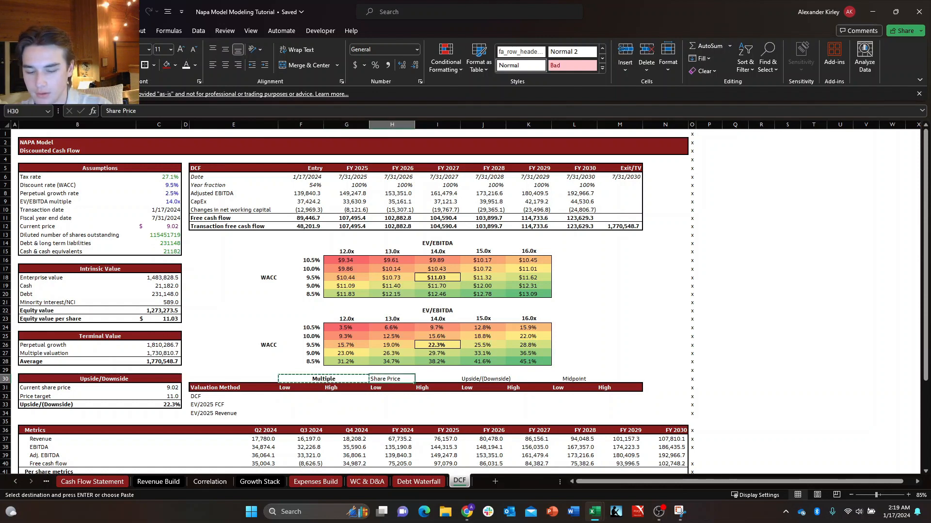
pyautogui.hotkey('ctrl', 'v')
pyautogui.click(506, 379)
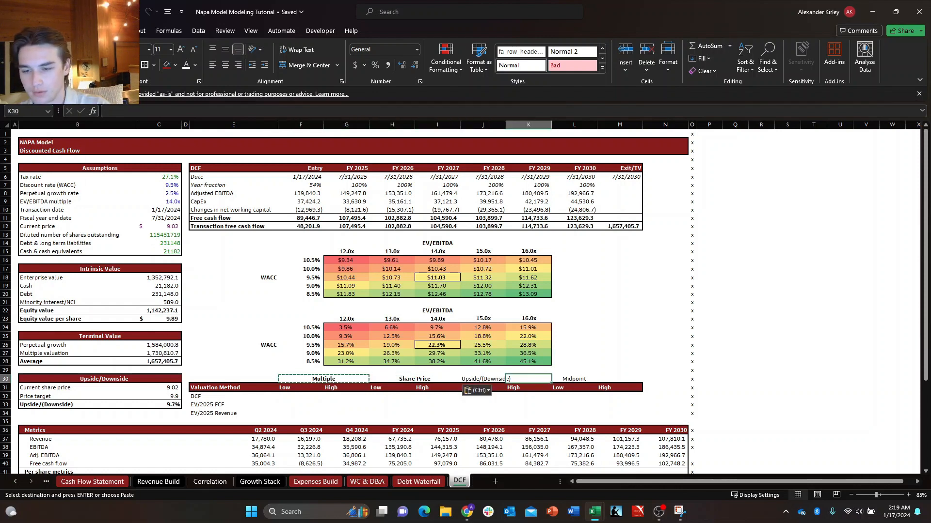
pyautogui.moveTo(506, 379); pyautogui.dragTo(480, 379)
pyautogui.hotkey('ctrl', 'v')
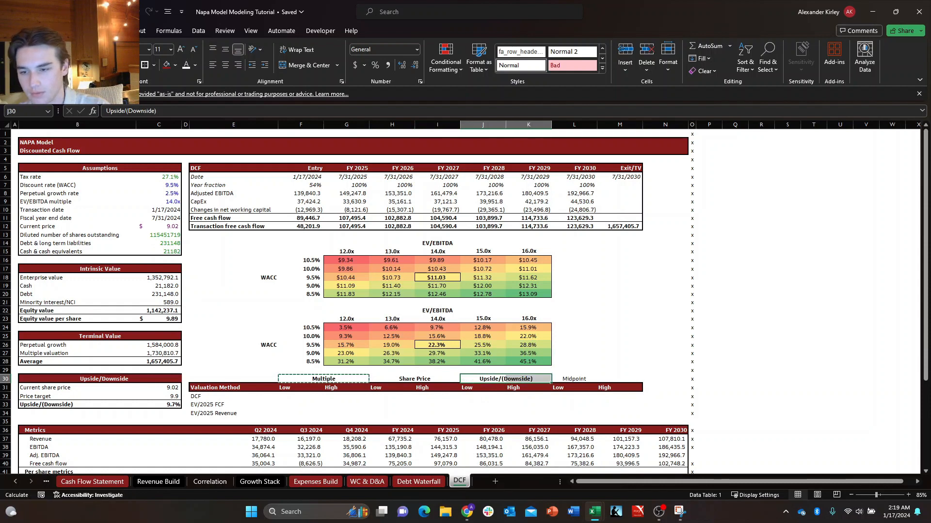
pyautogui.click(574, 379)
pyautogui.hotkey('ctrl', 'v')
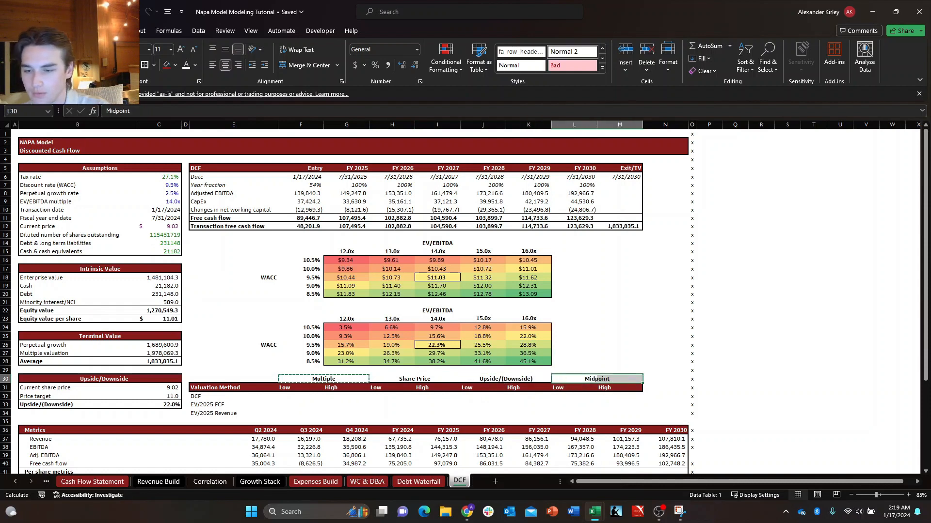
pyautogui.press('Escape')
# Make the three valuation method labels in E32:E34 bold.
pyautogui.click(393, 379)
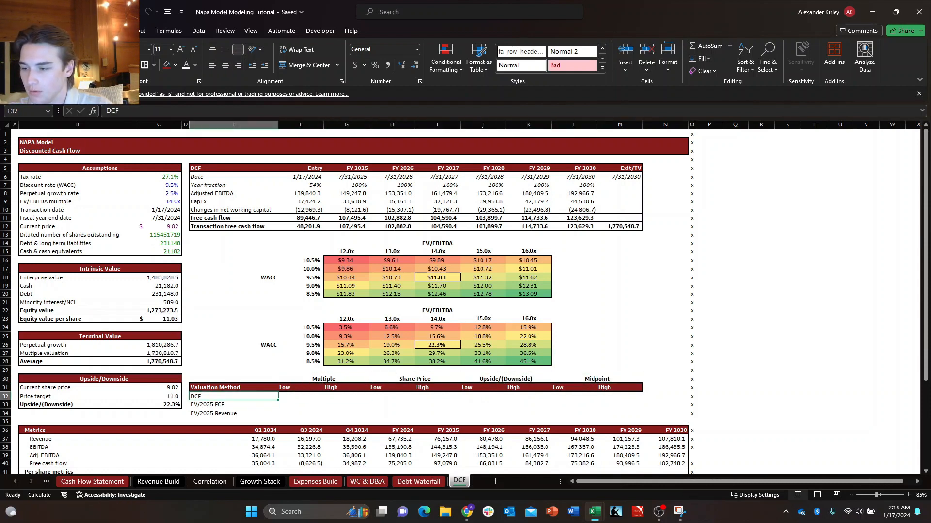
pyautogui.click(300, 405)
pyautogui.moveTo(233, 396); pyautogui.dragTo(233, 413)
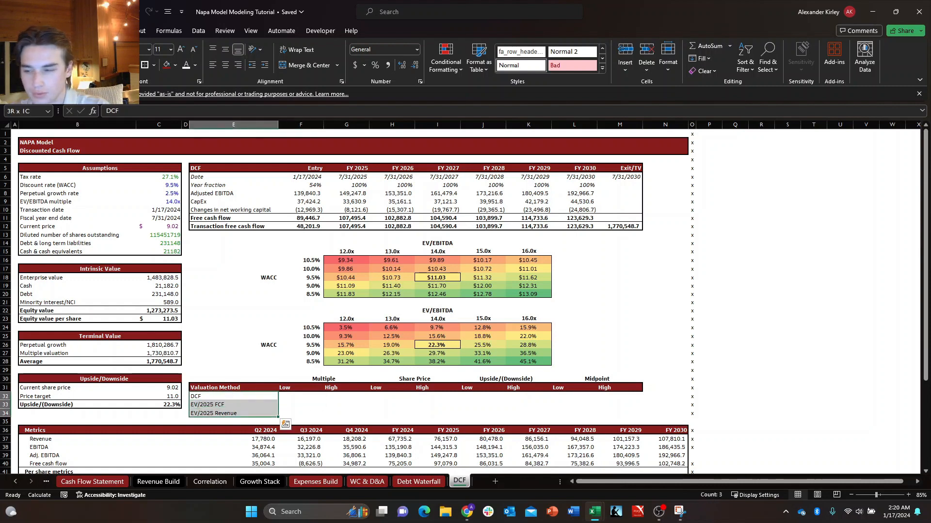
pyautogui.hotkey('ctrl', 'b')
pyautogui.click(233, 397)
pyautogui.press('Right')
pyautogui.press('Right')
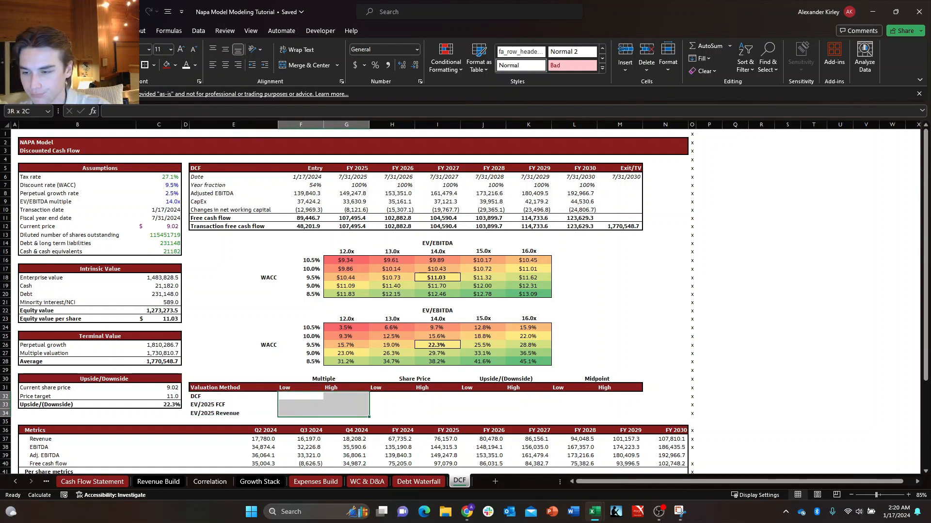
# Apply a thick outside border around the valuation method table E31:M34.
pyautogui.click(233, 387)
pyautogui.moveTo(234, 388); pyautogui.dragTo(233, 413)
pyautogui.hotkey('shift', 'Right')
pyautogui.hotkey('shift', 'Right')
pyautogui.hotkey('shift', 'Right')
pyautogui.hotkey('shift', 'Right')
pyautogui.hotkey('shift', 'Right')
pyautogui.hotkey('shift', 'Right')
pyautogui.hotkey('shift', 'Right')
pyautogui.hotkey('shift', 'Right')
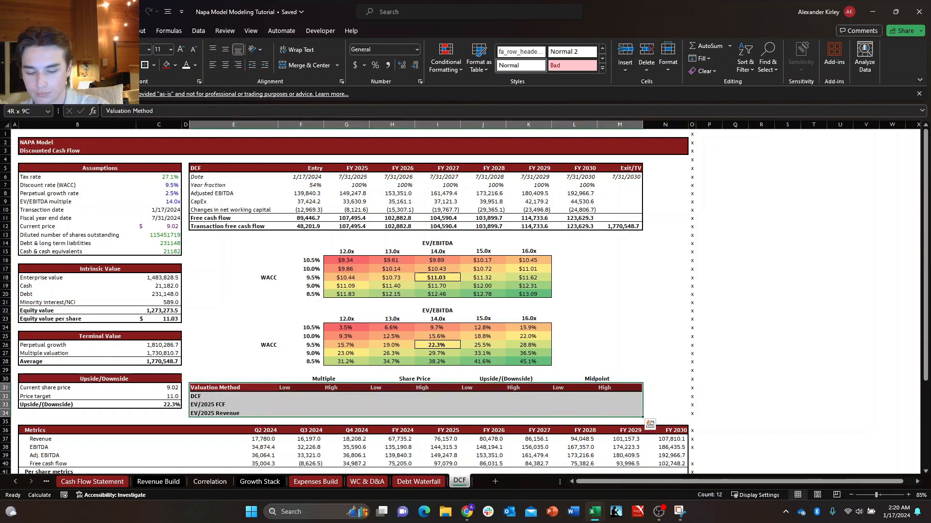
pyautogui.hotkey('alt', 'h')
pyautogui.press('b')
pyautogui.press('t')
pyautogui.press('Right')
pyautogui.press('Right')
pyautogui.press('Down')
pyautogui.press('Down')
pyautogui.press('Up')
pyautogui.press('Left')
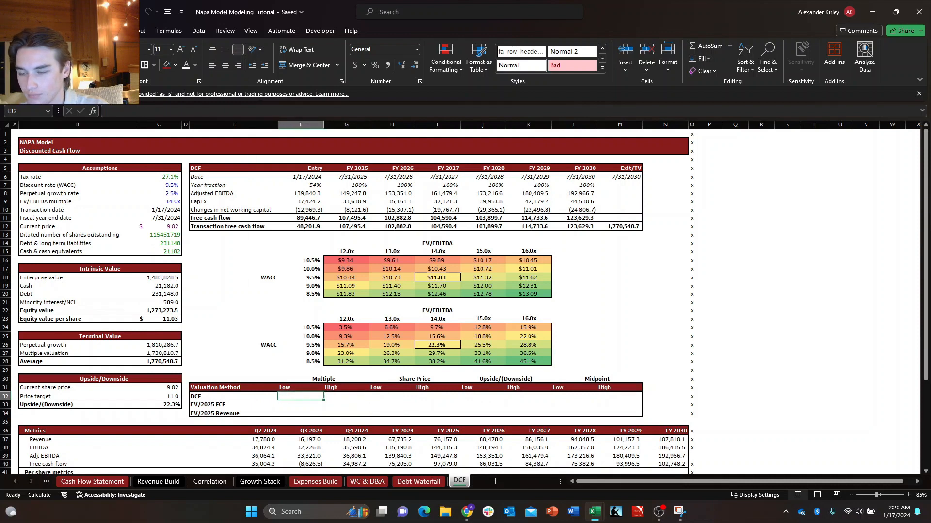
# Apply an outside border around the Multiple cells F32:G34.
pyautogui.press('Right')
pyautogui.press('Left')
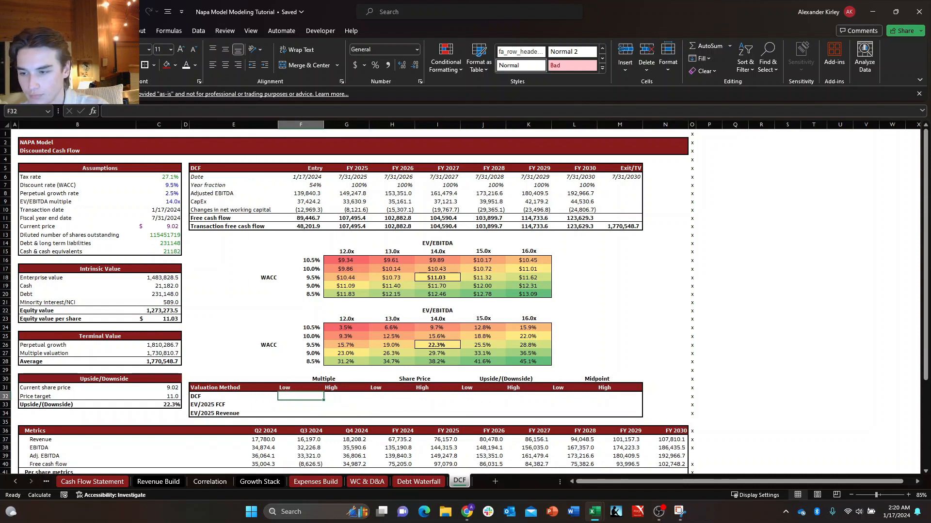
pyautogui.press('Left')
pyautogui.press('Right')
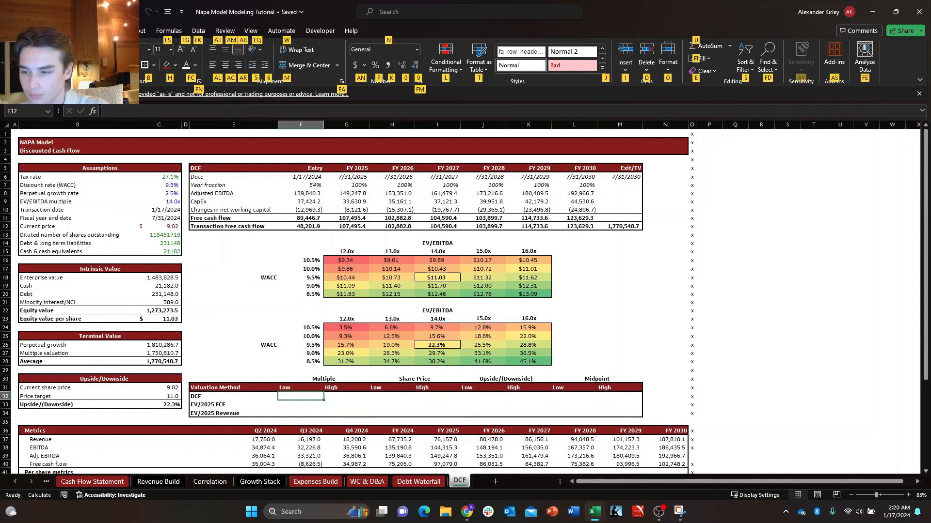
pyautogui.hotkey('shift', 'Down')
pyautogui.hotkey('shift', 'Down')
pyautogui.hotkey('shift', 'Right')
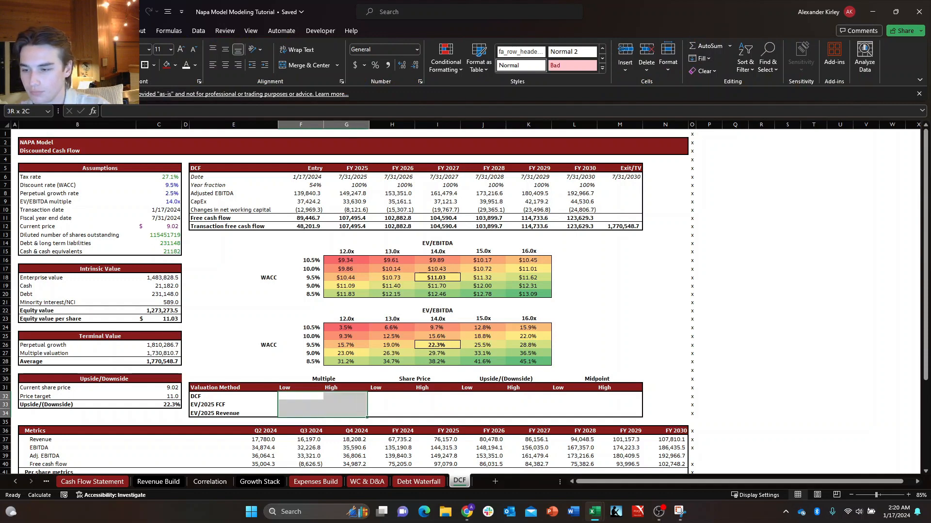
pyautogui.hotkey('shift', 'Right')
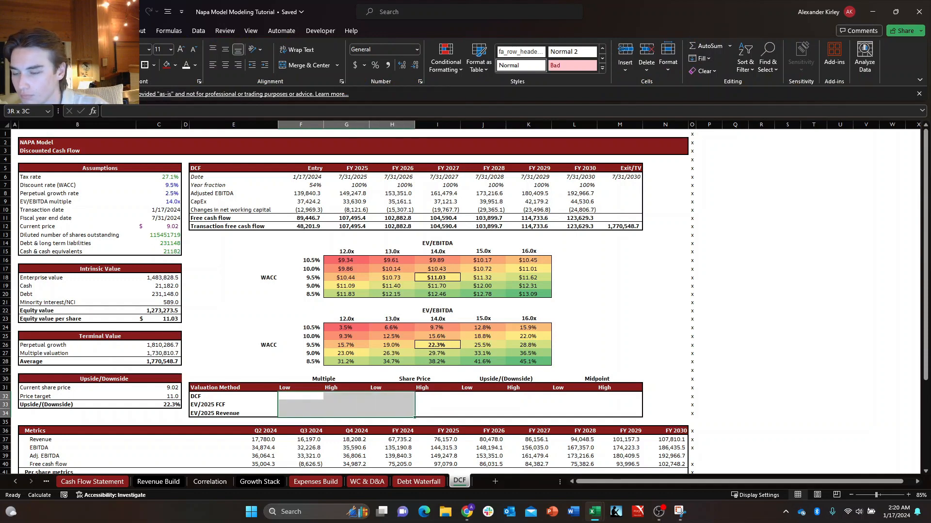
pyautogui.hotkey('shift', 'Left')
pyautogui.press('s')
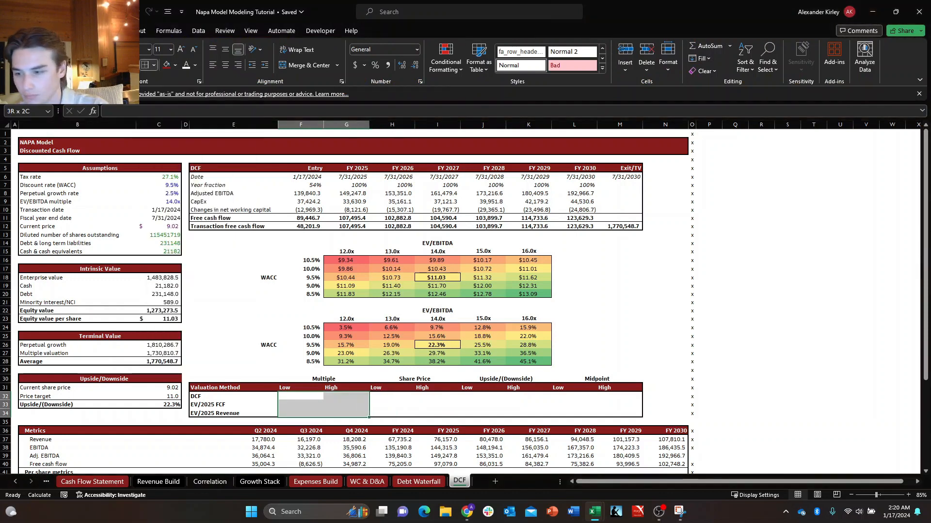
# Apply an outside border around the Upside/(Downside) cells J32:K34.
pyautogui.press('Right')
pyautogui.press('Right')
pyautogui.press('Right')
pyautogui.press('Right')
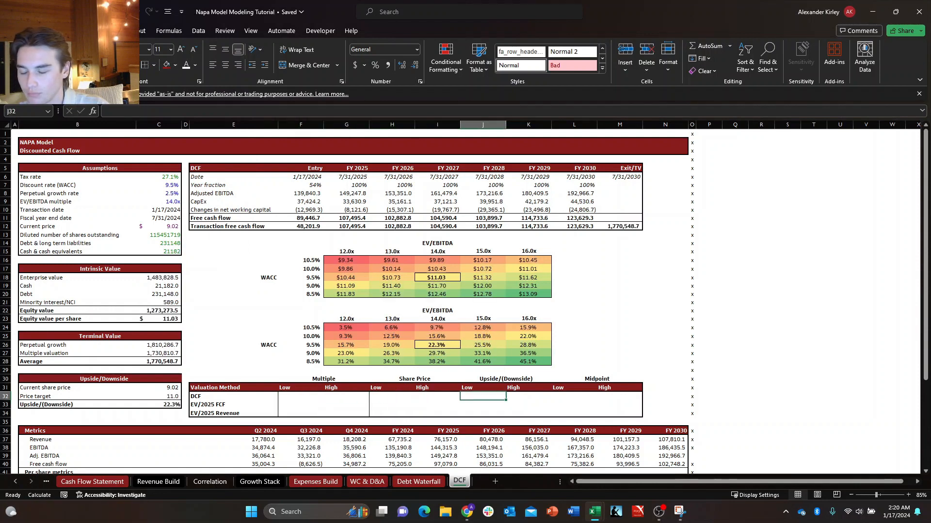
pyautogui.hotkey('shift', 'Down')
pyautogui.hotkey('shift', 'Down')
pyautogui.hotkey('shift', 'Right')
pyautogui.hotkey('shift', 'Right')
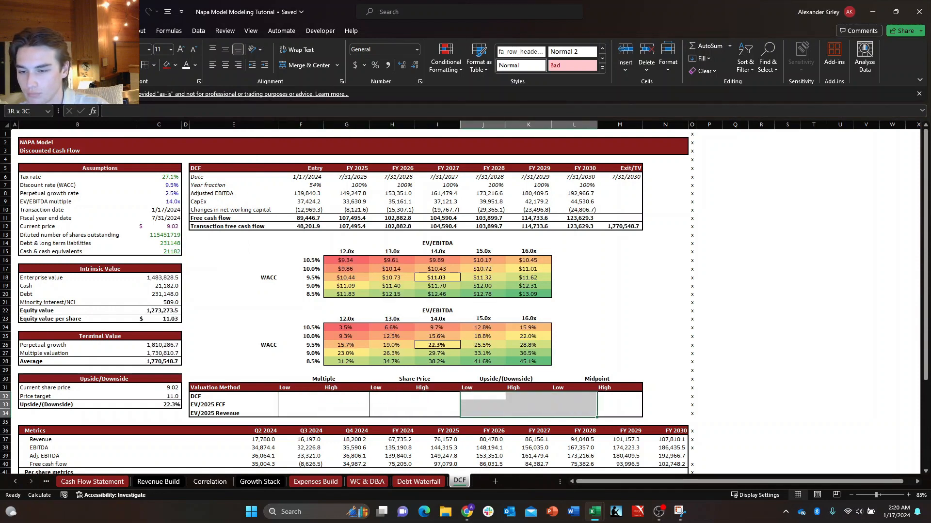
pyautogui.hotkey('shift', 'Left')
pyautogui.hotkey('alt', 'h')
pyautogui.press('b')
pyautogui.press('s')
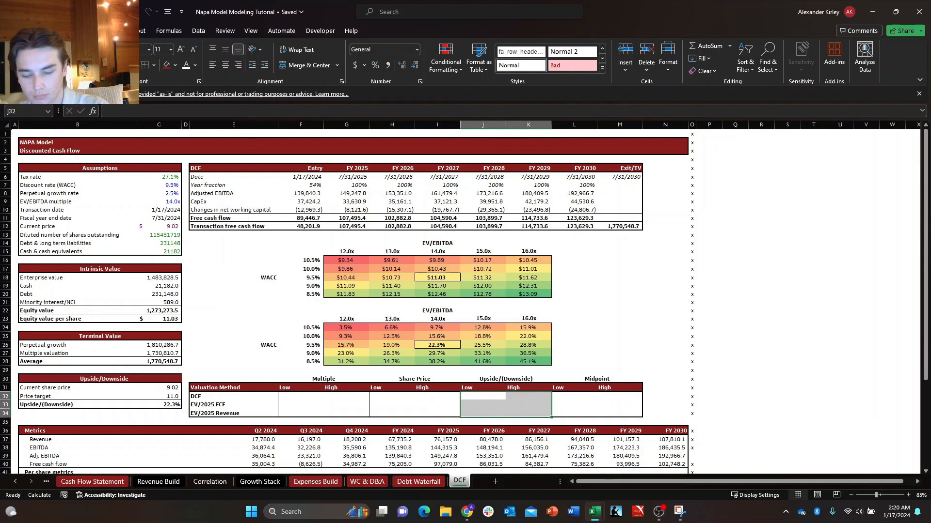
pyautogui.press('Left')
pyautogui.press('Left')
pyautogui.press('Left')
pyautogui.press('Left')
pyautogui.press('Down')
pyautogui.press('Right')
pyautogui.press('Up')
pyautogui.press('Right')
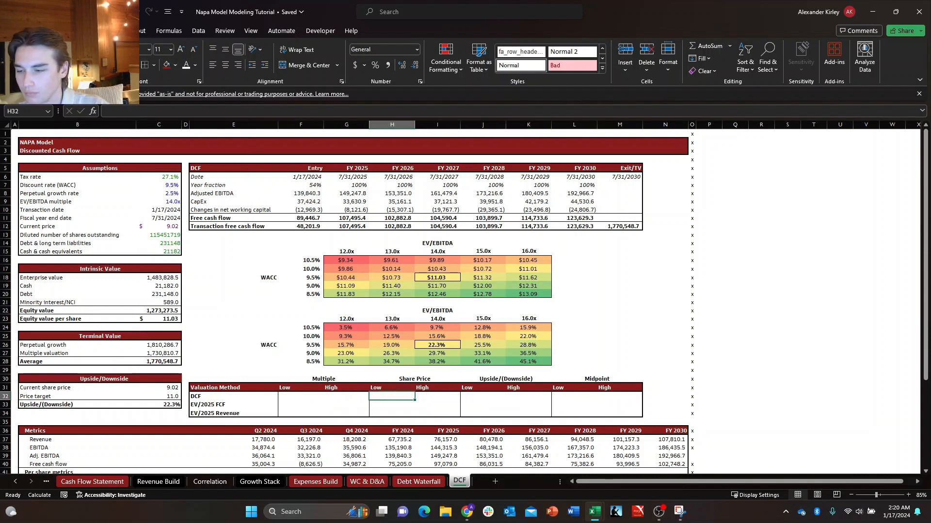
# Center the Low and High headings under Multiple in F31:G31.
pyautogui.press('Left')
pyautogui.press('Left')
pyautogui.press('Down')
pyautogui.press('Right')
pyautogui.press('Up')
pyautogui.press('Left')
pyautogui.press('Up')
pyautogui.hotkey('shift', 'Right')
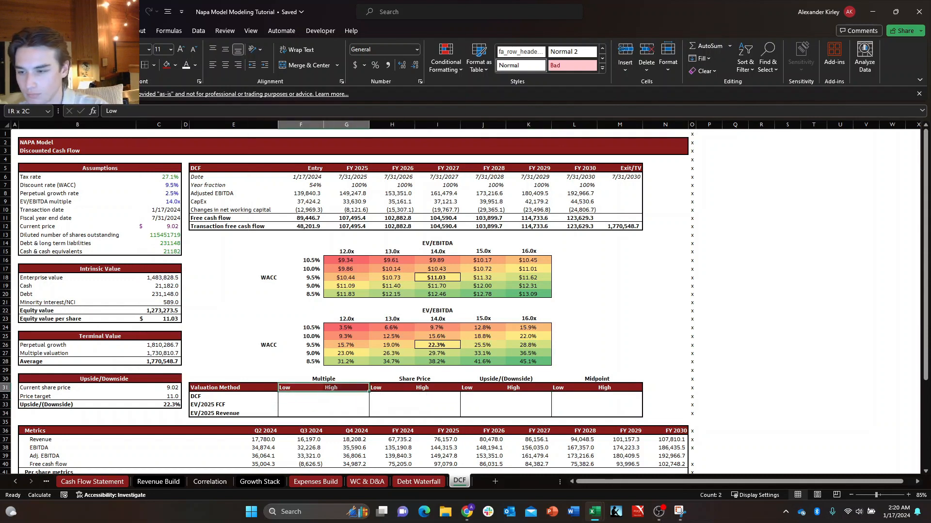
pyautogui.press('Right')
pyautogui.press('Right')
pyautogui.hotkey('shift', 'Right')
pyautogui.hotkey('alt', 'h')
pyautogui.press('a')
pyautogui.press('c')
# Center the Low and High headings for Share Price, Upside/(Downside) and Midpoint in H31:M31.
pyautogui.hotkey('shift', 'Right')
pyautogui.hotkey('shift', 'Right')
pyautogui.hotkey('shift', 'Right')
pyautogui.hotkey('shift', 'Right')
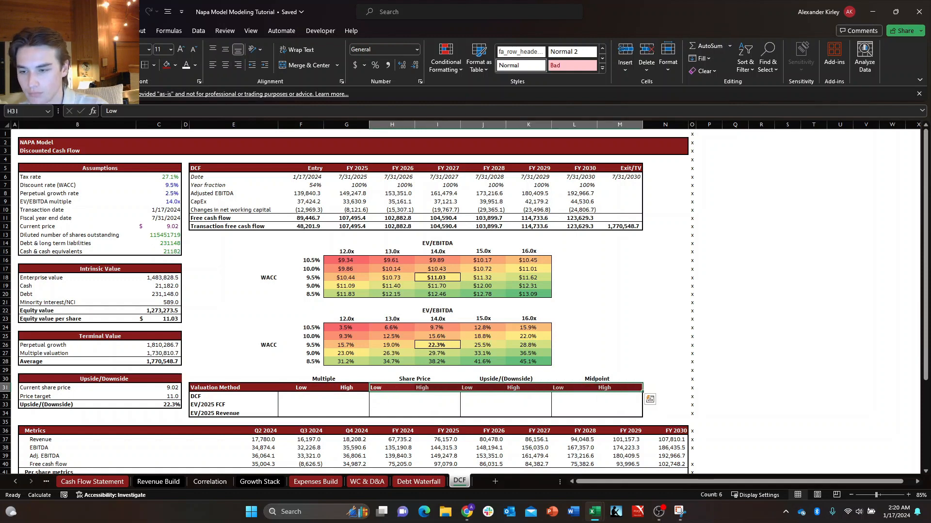
pyautogui.hotkey('alt', 'h')
pyautogui.press('a')
pyautogui.press('c')
pyautogui.press('Left')
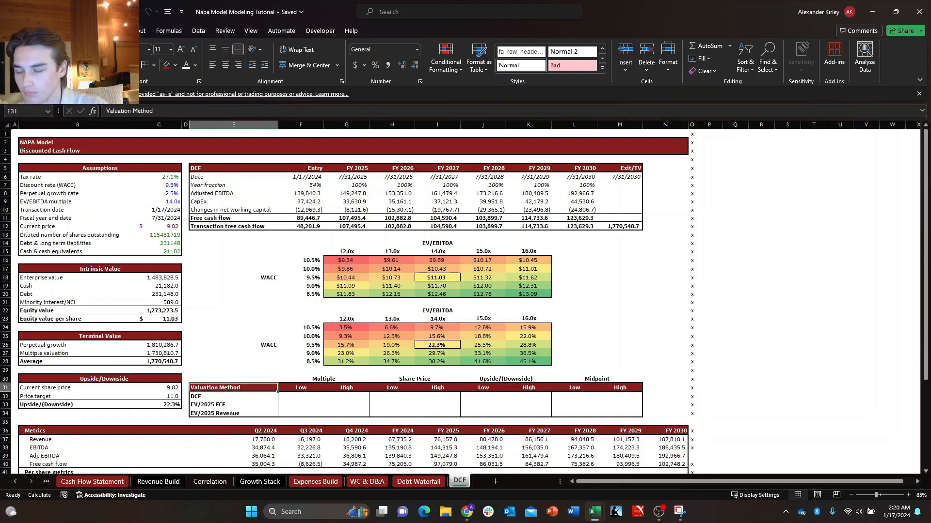
# Link the DCF low multiple in F32 to the 12.0x EV/EBITDA heading in G15 of the share price sensitivity table.
pyautogui.press('Down')
pyautogui.press('Down')
pyautogui.press('Left')
pyautogui.press('Up')
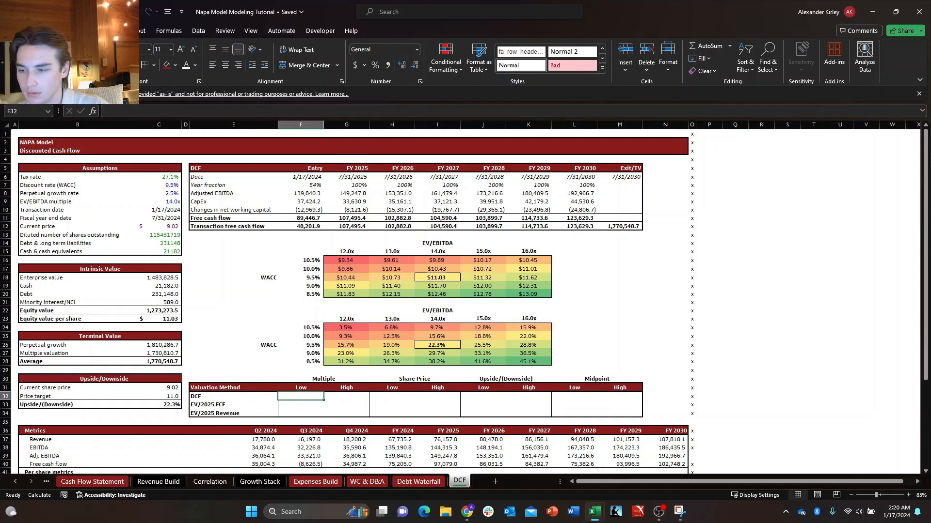
pyautogui.write('+')
pyautogui.press('Up')
pyautogui.press('Up')
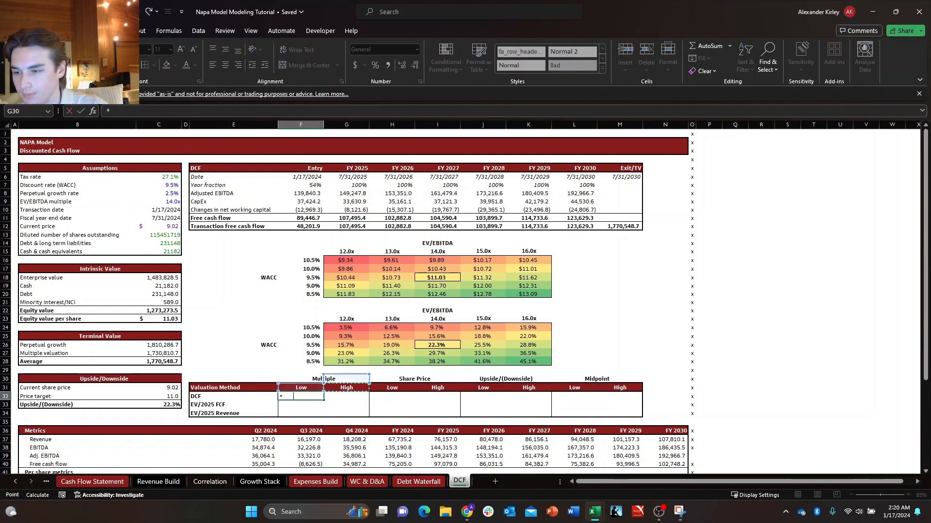
pyautogui.press('Up')
pyautogui.press('Up')
pyautogui.press('Right')
pyautogui.press('Right')
pyautogui.press('Right')
pyautogui.press('Right')
pyautogui.press('Right')
pyautogui.press('Right')
pyautogui.press('Up')
pyautogui.press('Up')
pyautogui.press('Right')
pyautogui.press('Up')
pyautogui.press('Left')
pyautogui.press('Left')
pyautogui.press('Up')
pyautogui.press('Down')
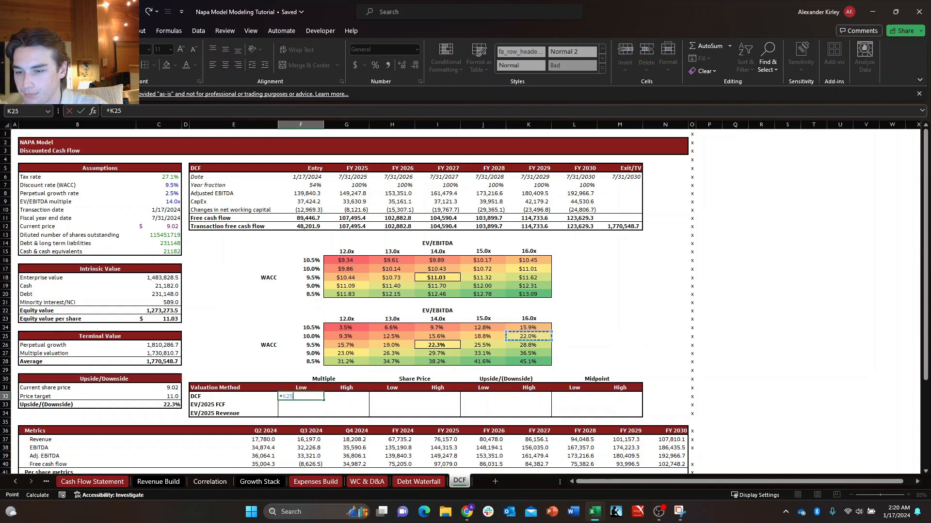
pyautogui.press('Up')
pyautogui.press('Up')
pyautogui.press('Up')
pyautogui.press('Up')
pyautogui.press('Left')
pyautogui.press('Left')
pyautogui.press('Left')
pyautogui.press('Up')
pyautogui.press('Up')
pyautogui.press('Up')
pyautogui.press('Up')
pyautogui.press('Left')
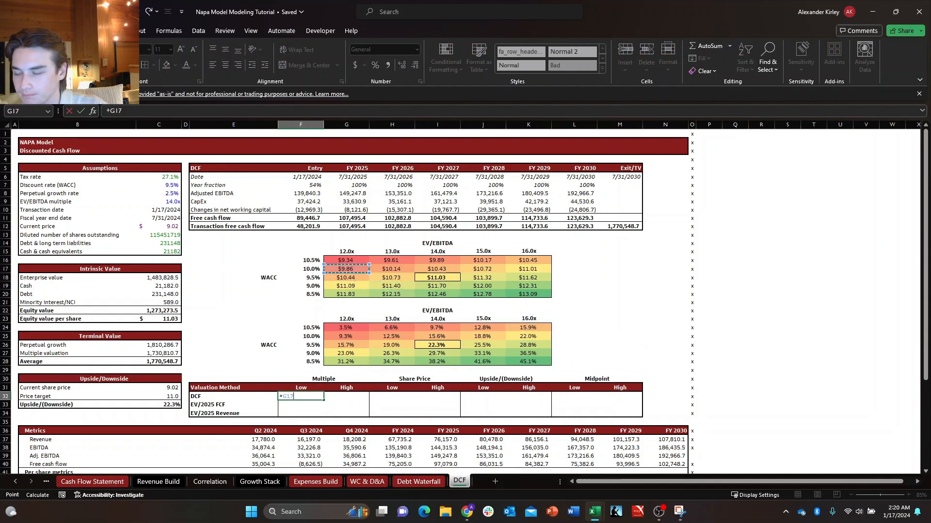
pyautogui.press('Up')
pyautogui.press('Up')
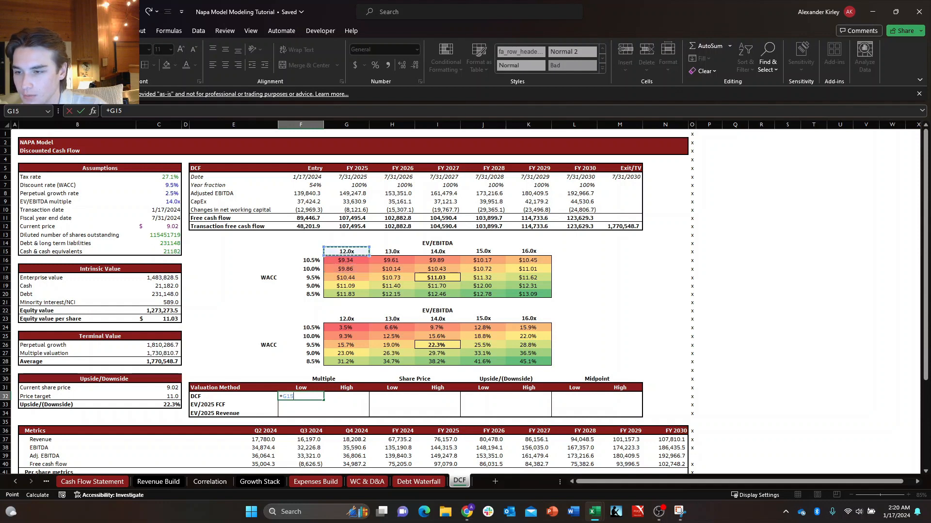
pyautogui.press('Return')
pyautogui.press('Up')
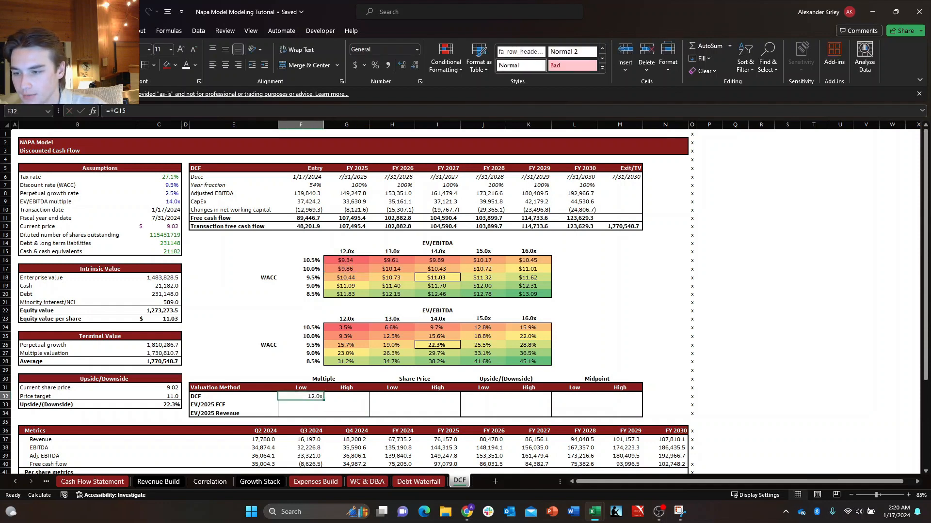
# Link the DCF high multiple in G32 to the 16.0x EV/EBITDA heading in K15.
pyautogui.press('Right')
pyautogui.write('+')
pyautogui.press('Up')
pyautogui.press('Right')
pyautogui.press('Up')
pyautogui.press('Right')
pyautogui.press('Up')
pyautogui.press('Right')
pyautogui.press('Up')
pyautogui.press('Right')
pyautogui.press('Up')
pyautogui.press('Right')
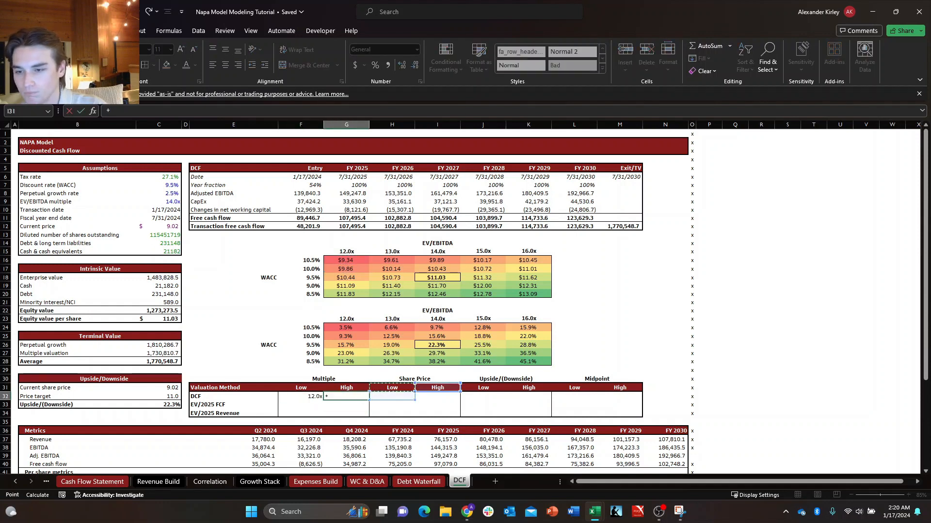
pyautogui.press('Left')
pyautogui.press('Up')
pyautogui.press('Up')
pyautogui.press('Up')
pyautogui.press('Up')
pyautogui.press('Up')
pyautogui.press('Up')
pyautogui.press('Up')
pyautogui.press('Up')
pyautogui.press('Up')
pyautogui.press('Up')
pyautogui.press('Up')
pyautogui.press('Up')
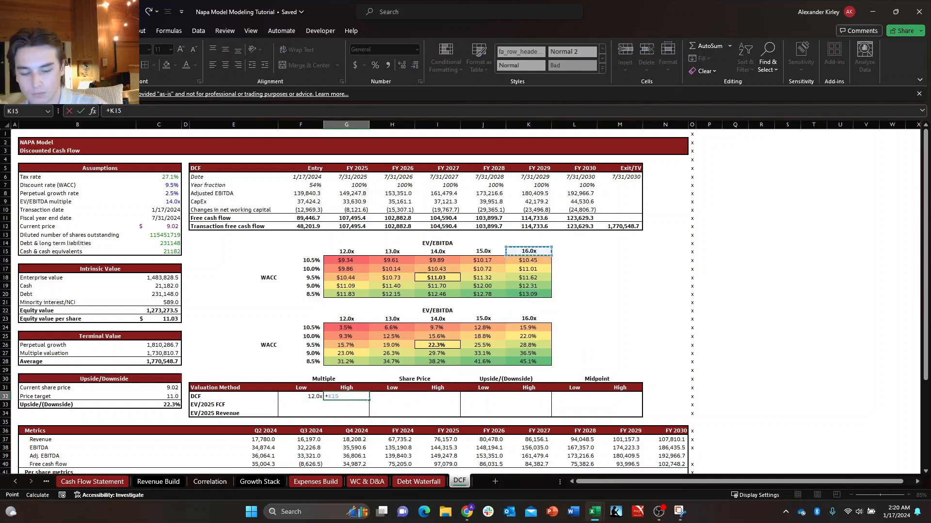
pyautogui.press('Return')
pyautogui.press('Down')
pyautogui.press('Down')
pyautogui.press('Left')
pyautogui.press('Up')
pyautogui.press('Up')
pyautogui.press('Down')
pyautogui.press('Right')
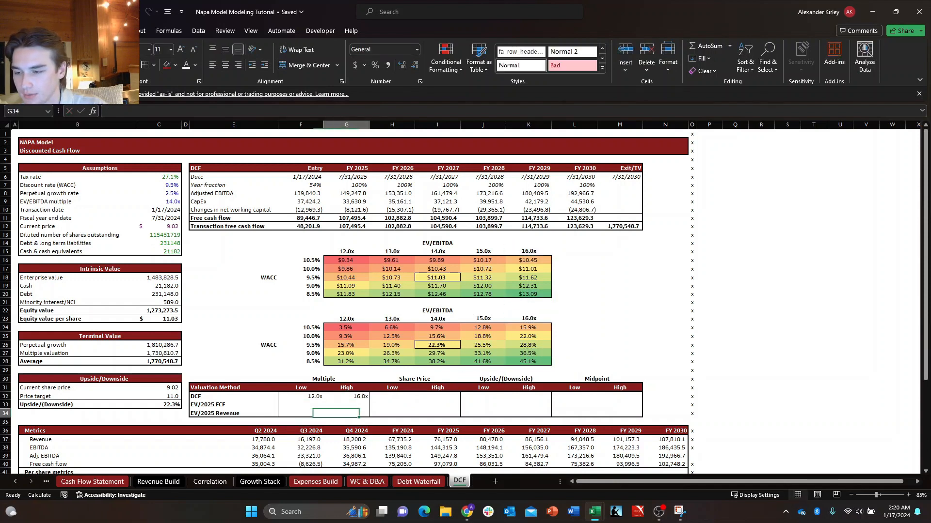
pyautogui.press('Left')
pyautogui.press('Up')
pyautogui.press('Down')
pyautogui.press('Right')
pyautogui.press('Left')
pyautogui.press('Up')
pyautogui.press('Down')
pyautogui.press('Up')
pyautogui.press('Down')
pyautogui.press('Up')
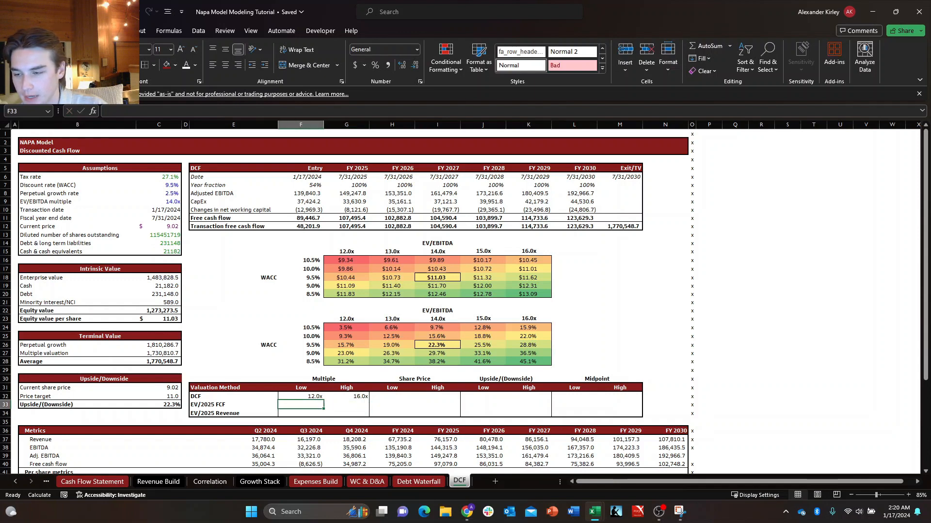
# Center the DCF low and high multiples in F32:G32.
pyautogui.press('Up')
pyautogui.press('Left')
pyautogui.press('Right')
pyautogui.hotkey('shift', 'Right')
pyautogui.hotkey('alt', 'h')
pyautogui.press('a')
pyautogui.press('c')
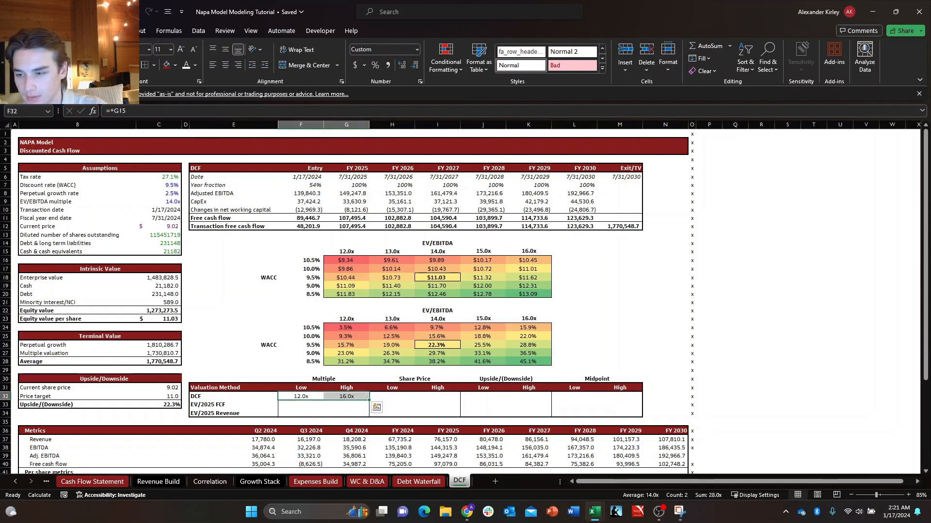
pyautogui.press('Down')
pyautogui.press('Down')
pyautogui.press('Down')
pyautogui.press('Right')
pyautogui.press('Left')
pyautogui.press('Up')
pyautogui.press('Up')
pyautogui.press('Left')
pyautogui.press('Right')
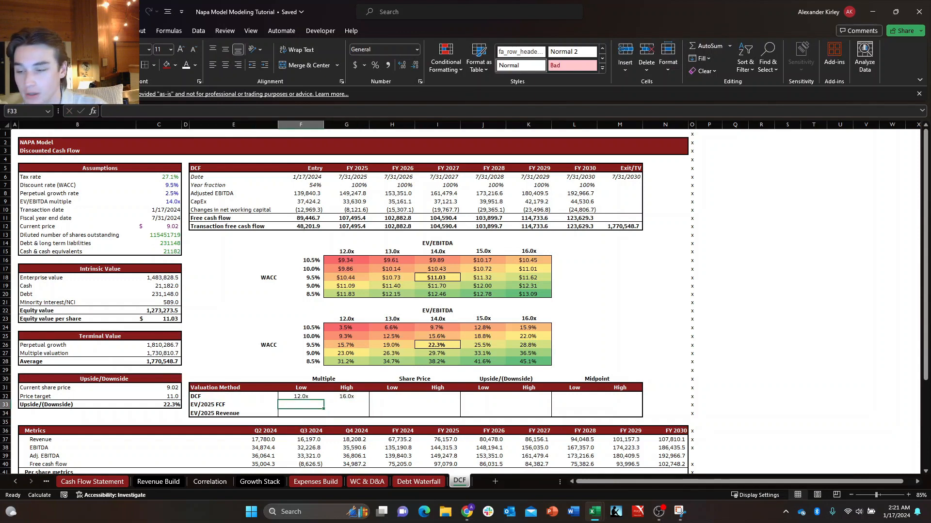
pyautogui.press('Down')
pyautogui.press('Up')
pyautogui.press('Up')
pyautogui.press('Right')
pyautogui.press('Right')
pyautogui.press('Right')
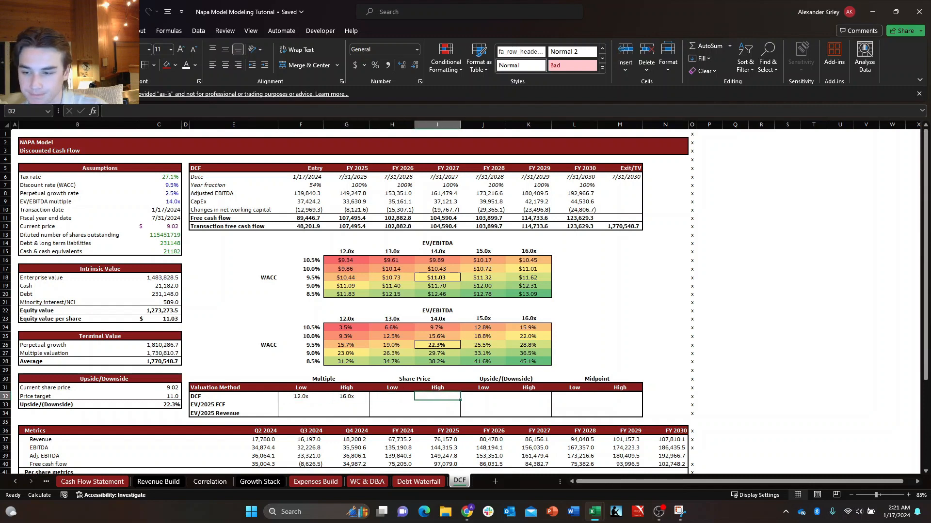
# Link the DCF low share price in H32 to G16, the 10.5% WACC and 12.0x cell of the share price sensitivity table.
pyautogui.press('Left')
pyautogui.press('Left')
pyautogui.press('Right')
pyautogui.press('Down')
pyautogui.press('Left')
pyautogui.press('Up')
pyautogui.press('Right')
pyautogui.write('+')
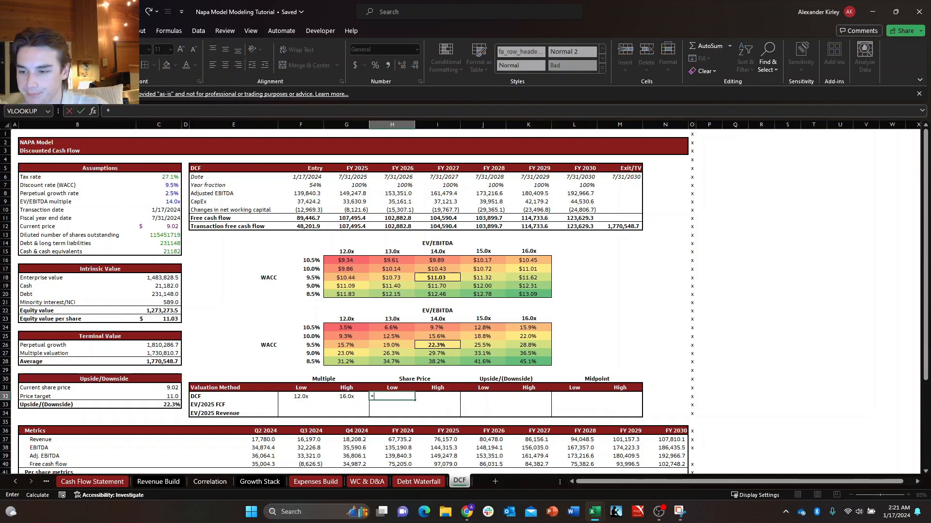
pyautogui.press('Left')
pyautogui.press('Up')
pyautogui.press('Up')
pyautogui.press('Up')
pyautogui.press('Up')
pyautogui.press('Up')
pyautogui.press('Up')
pyautogui.press('Up')
pyautogui.press('Up')
pyautogui.press('Up')
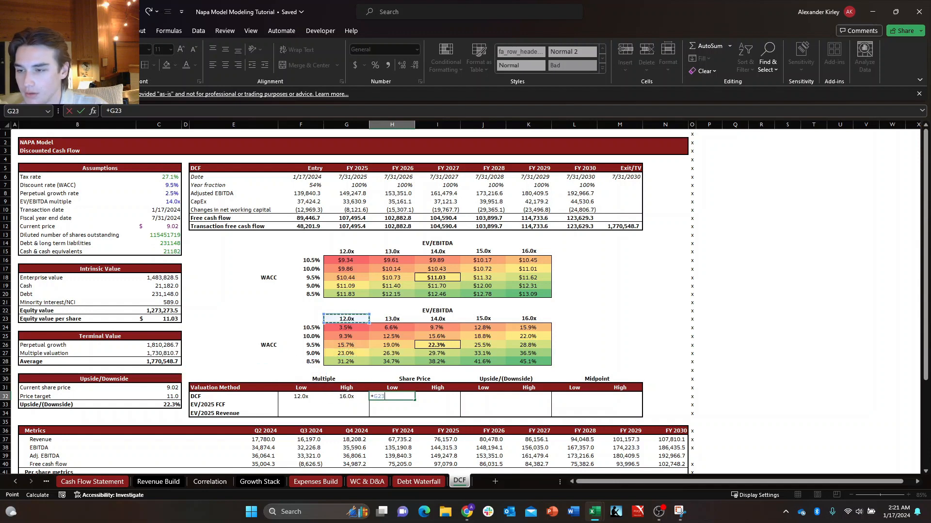
pyautogui.press('Up')
pyautogui.press('Up')
pyautogui.press('Up')
pyautogui.press('Up')
pyautogui.press('Up')
pyautogui.press('Up')
pyautogui.press('Up')
pyautogui.press('Up')
pyautogui.press('Down')
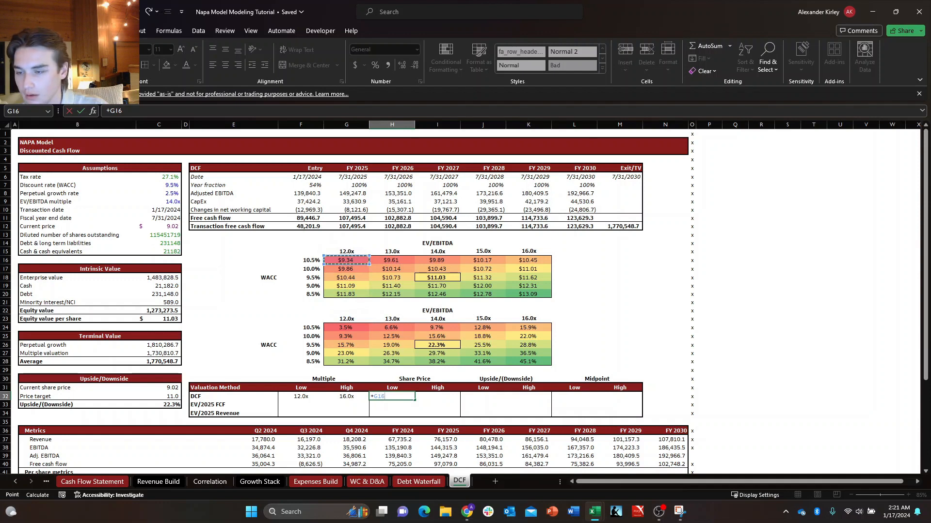
pyautogui.press('Tab')
# Link the DCF high share price in I32 to K20, the 8.5% WACC and 16.0x cell of the share price sensitivity table.
pyautogui.write('+')
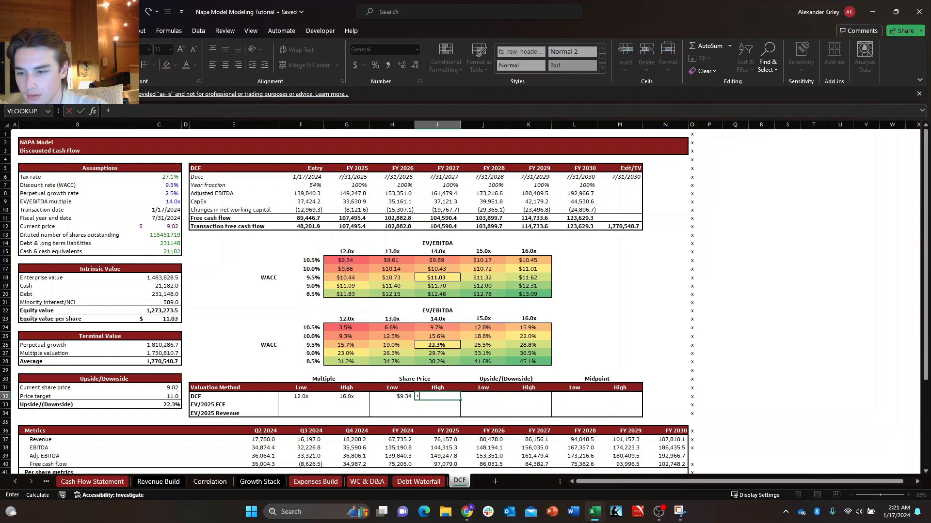
pyautogui.press('Right')
pyautogui.press('Right')
pyautogui.press('Up')
pyautogui.press('Up')
pyautogui.press('Up')
pyautogui.press('Up')
pyautogui.press('Up')
pyautogui.press('Up')
pyautogui.press('Up')
pyautogui.press('Up')
pyautogui.press('Up')
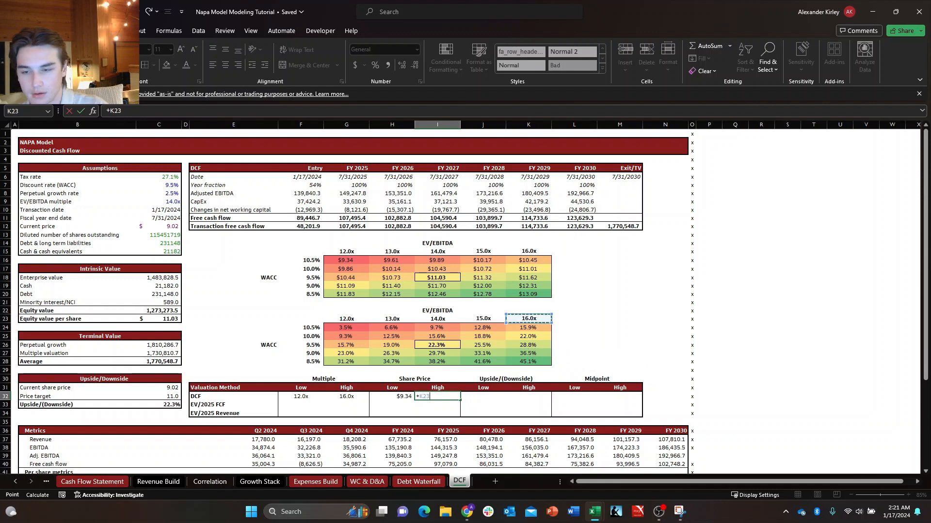
pyautogui.press('Up')
pyautogui.press('Up')
pyautogui.press('Up')
pyautogui.press('Tab')
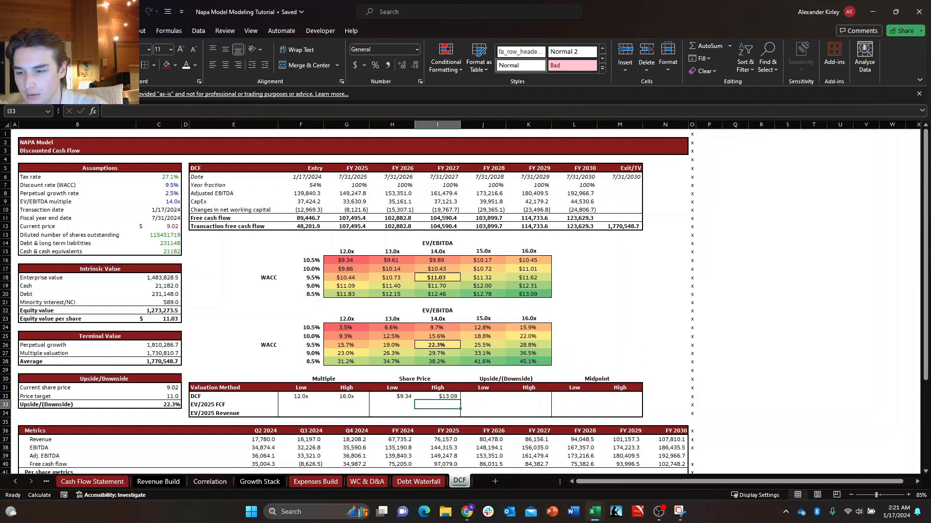
# Link the DCF low upside in J32 to G24, the 10.5% WACC and 12.0x cell of the percentage sensitivity table.
pyautogui.write('+')
pyautogui.press('Left')
pyautogui.press('Left')
pyautogui.press('Left')
pyautogui.press('Up')
pyautogui.press('Up')
pyautogui.press('Up')
pyautogui.press('Up')
pyautogui.press('Up')
pyautogui.press('Up')
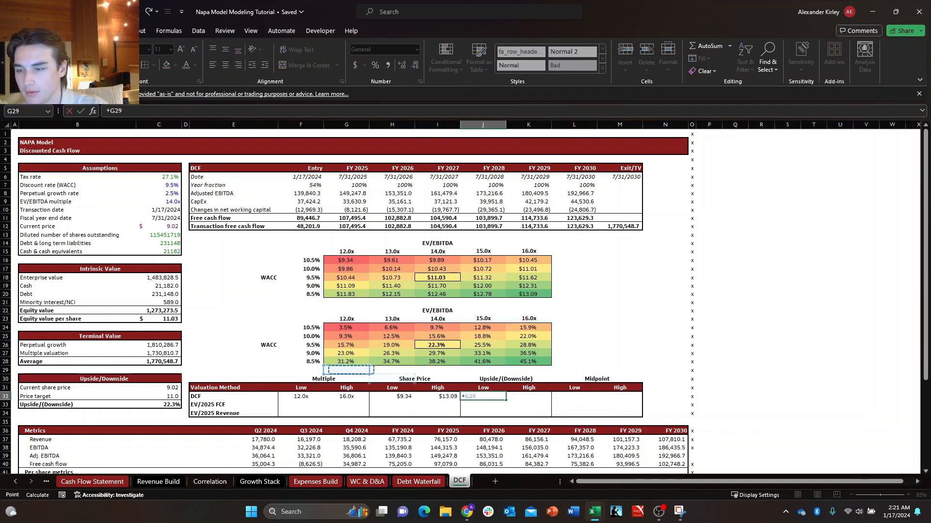
pyautogui.press('Up')
pyautogui.press('Up')
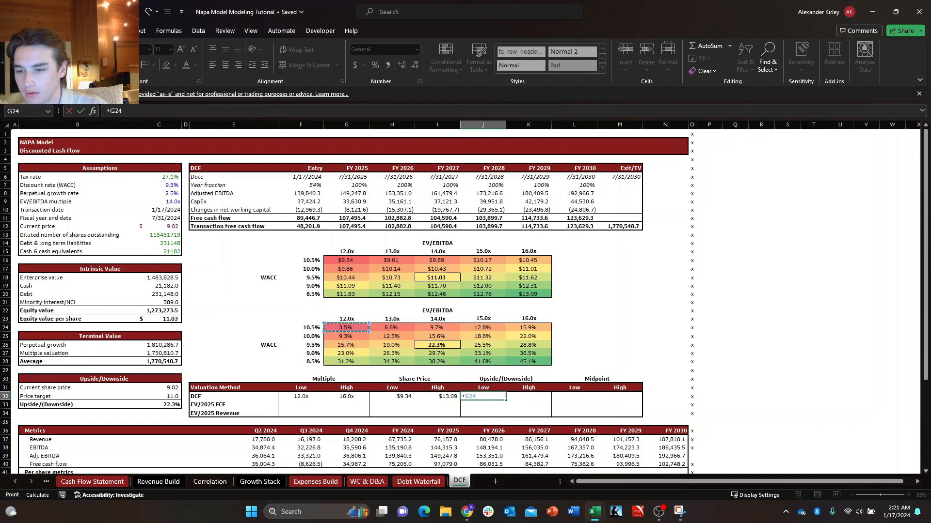
pyautogui.press('Tab')
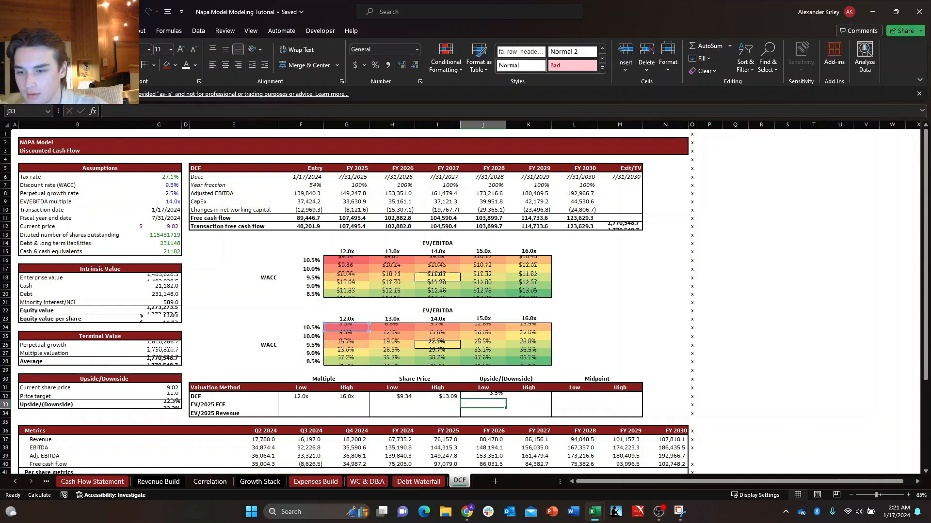
# Link the DCF high upside in K32 to K28, the 8.5% WACC and 16.0x cell of the percentage sensitivity table.
pyautogui.write('+')
pyautogui.press('Up')
pyautogui.press('Up')
pyautogui.press('Up')
pyautogui.press('Up')
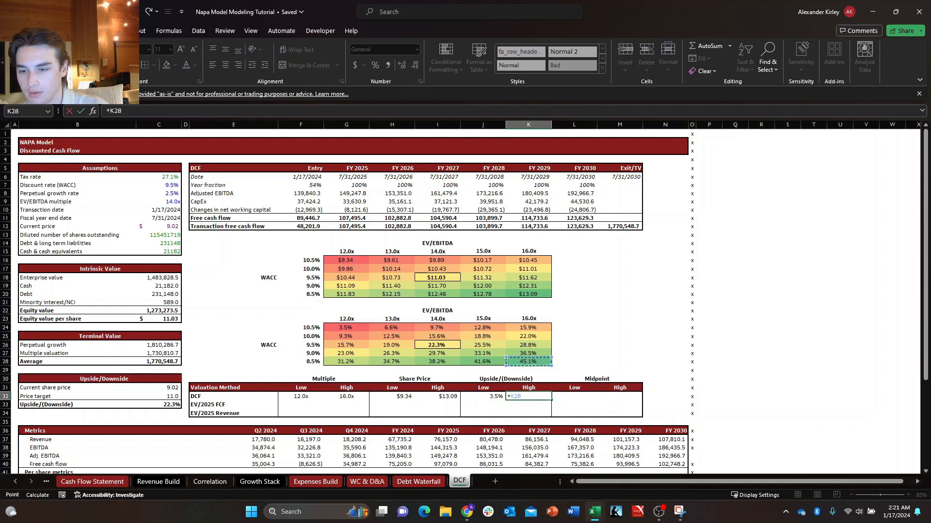
pyautogui.press('Tab')
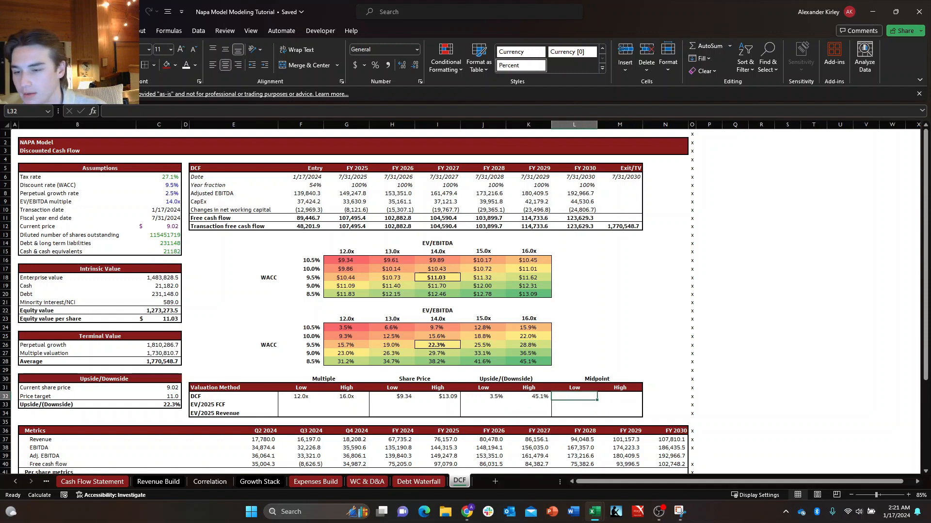
pyautogui.click(301, 406)
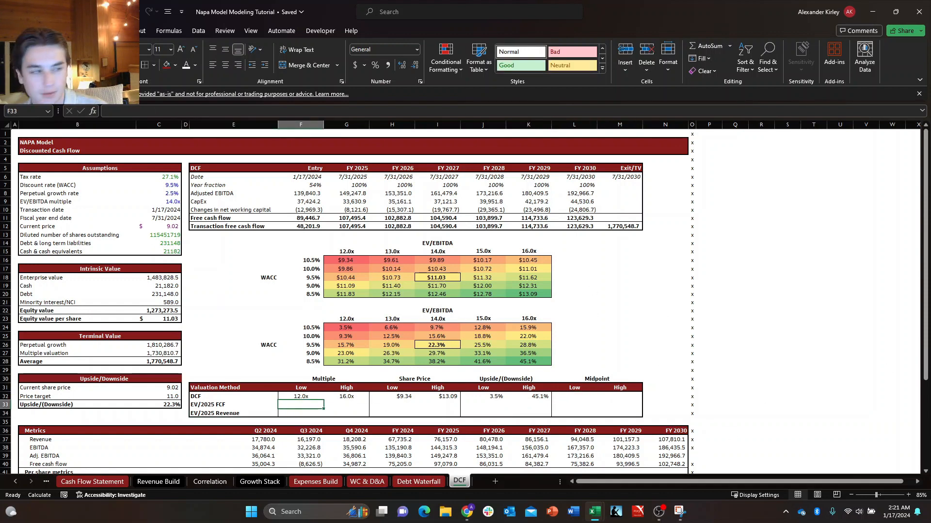
pyautogui.click(659, 512)
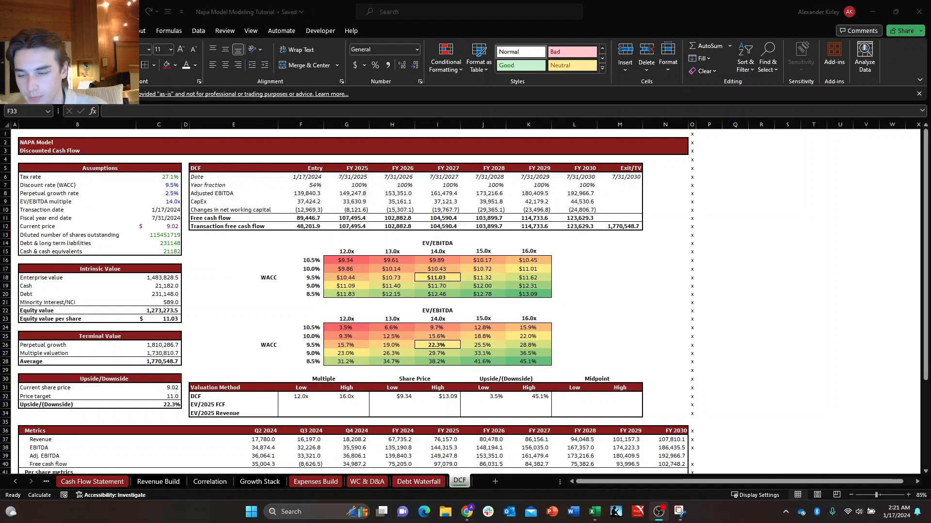
pyautogui.hotkey('alt', 'Tab')
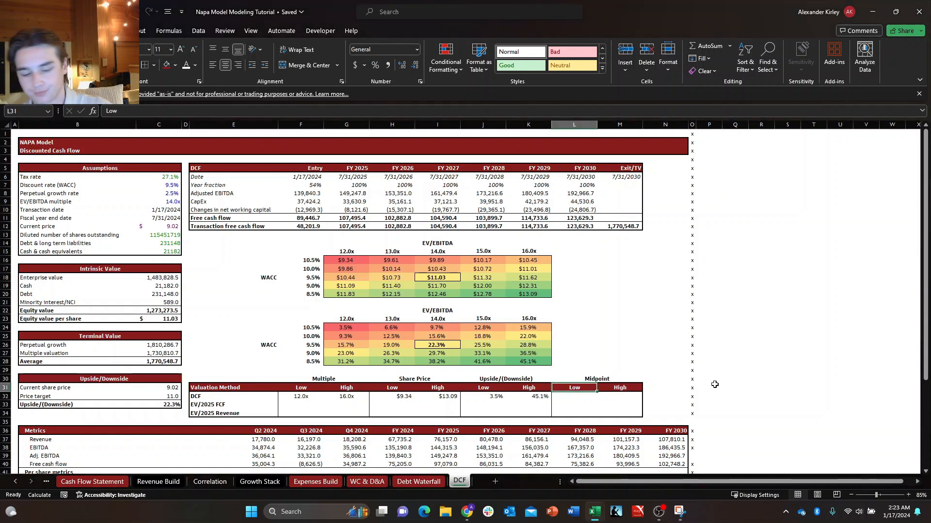
# Rename the Midpoint subheadings in L31 and M31 to Price and Return.
pyautogui.press('Down')
pyautogui.press('Up')
pyautogui.press('Down')
pyautogui.press('Up')
pyautogui.write('Price')
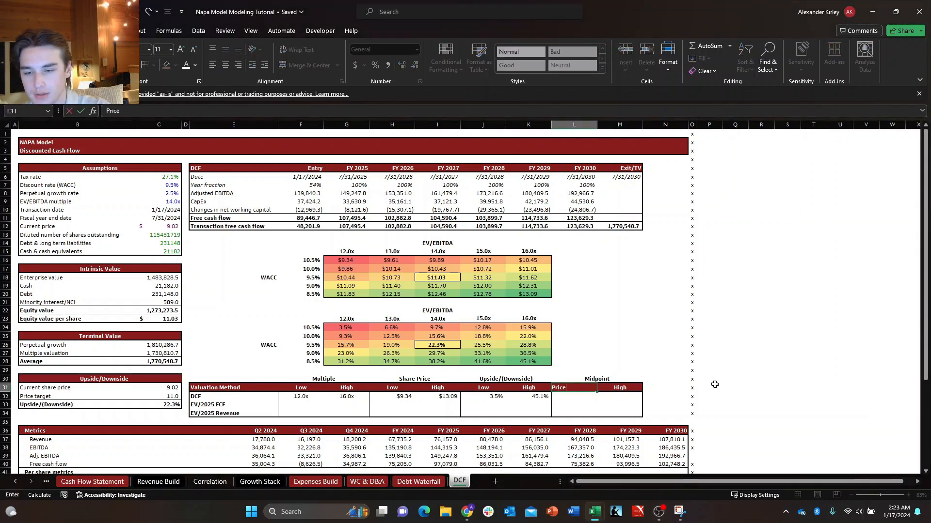
pyautogui.press('Tab')
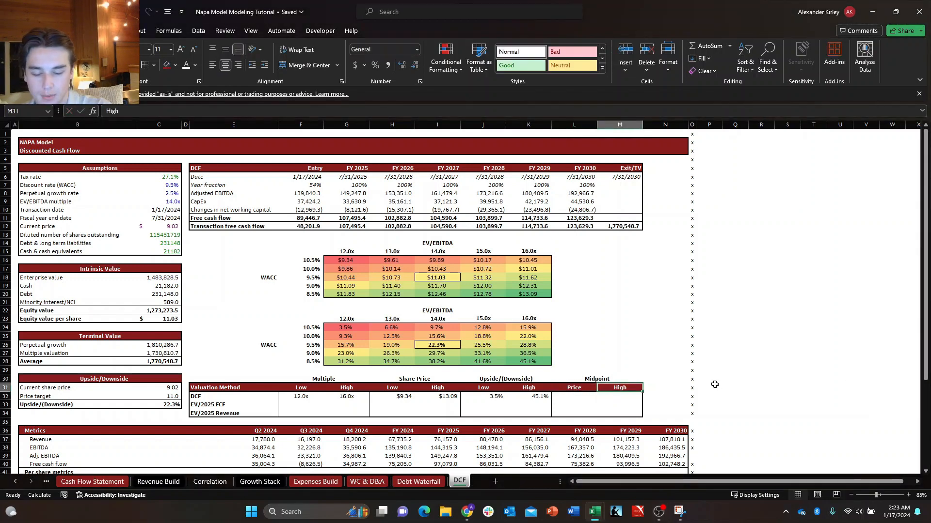
pyautogui.write('Return')
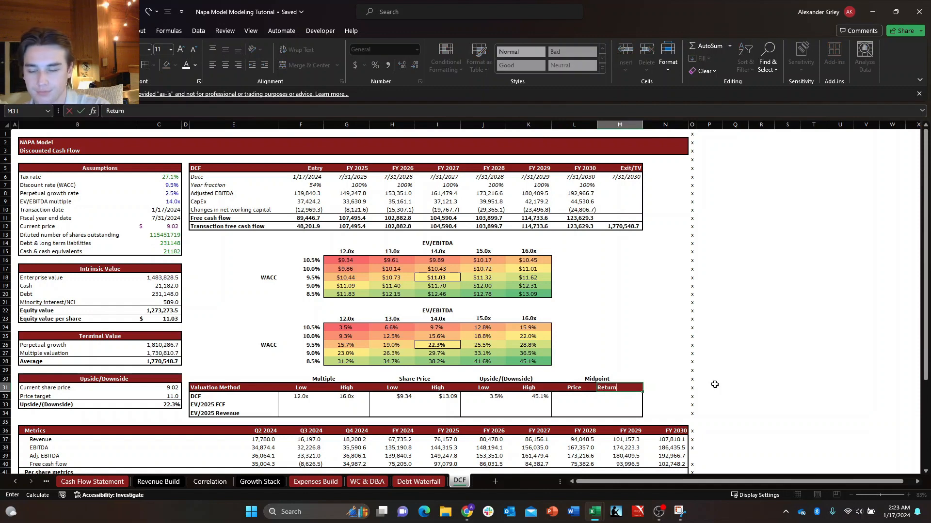
pyautogui.press('Return')
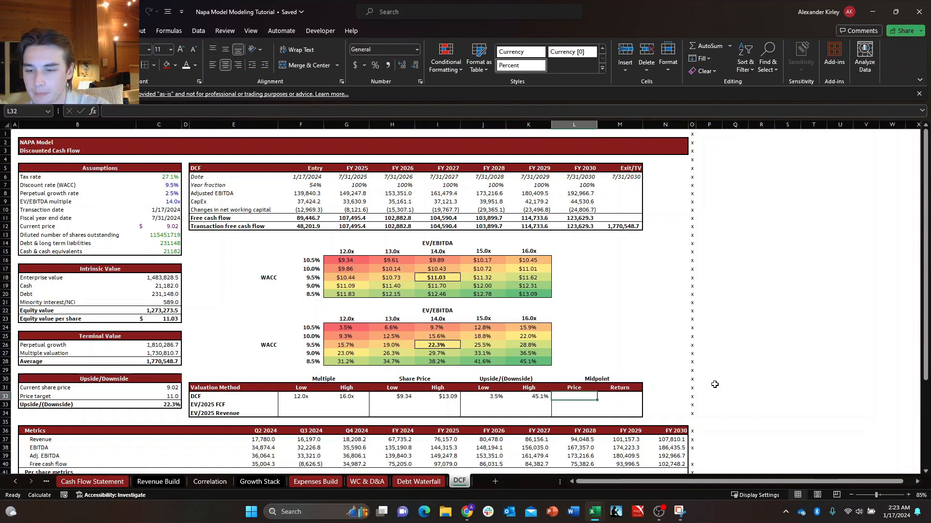
pyautogui.write('+')
pyautogui.press('Left')
pyautogui.press('Left')
pyautogui.press('Left')
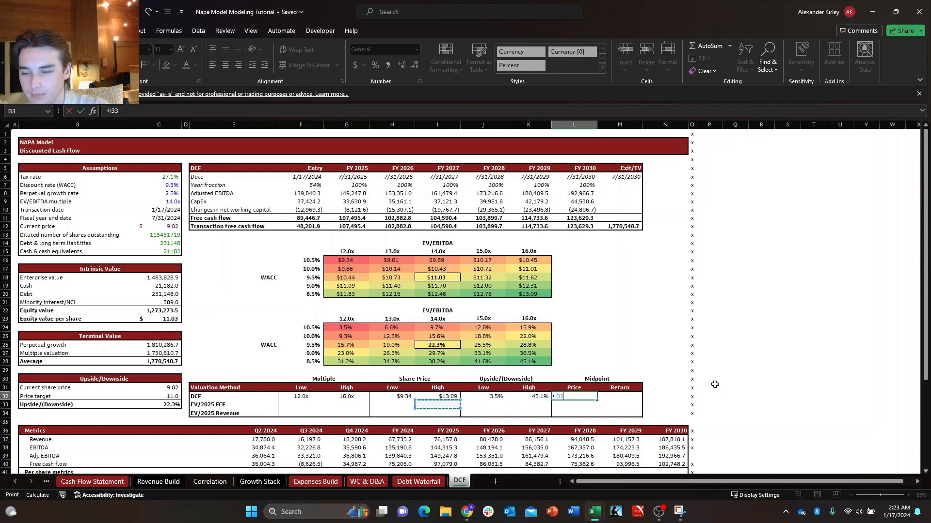
pyautogui.write('-')
pyautogui.press('Left')
pyautogui.press('Left')
pyautogui.press('Left')
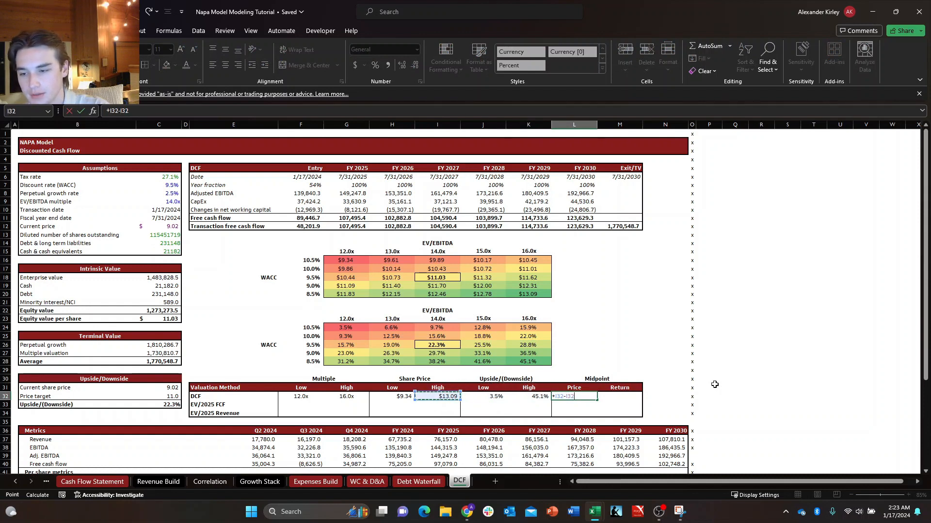
pyautogui.press('Escape')
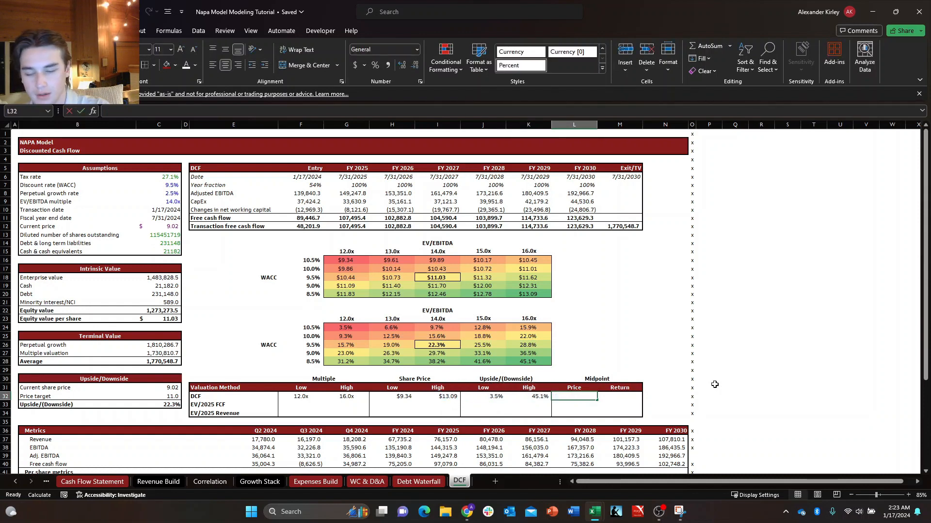
pyautogui.write('+')
pyautogui.press('Left')
pyautogui.press('Left')
pyautogui.press('Left')
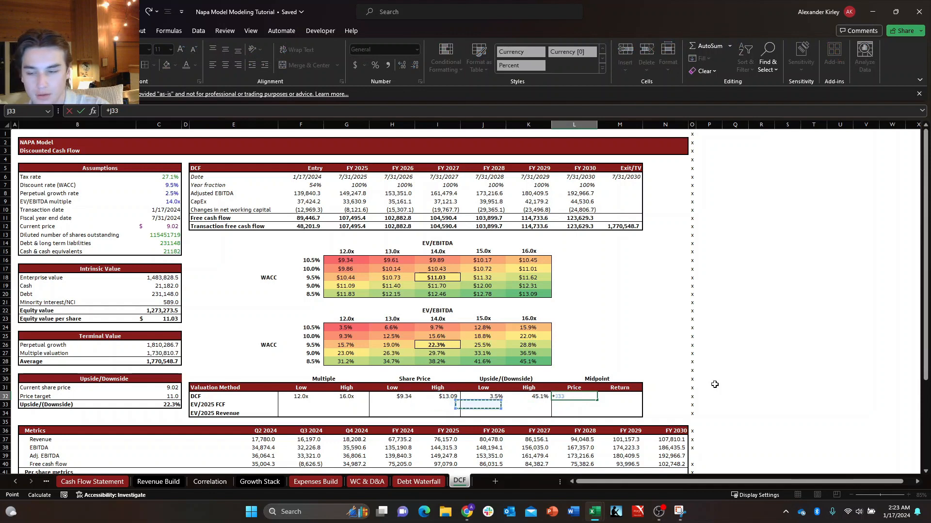
pyautogui.press('Escape')
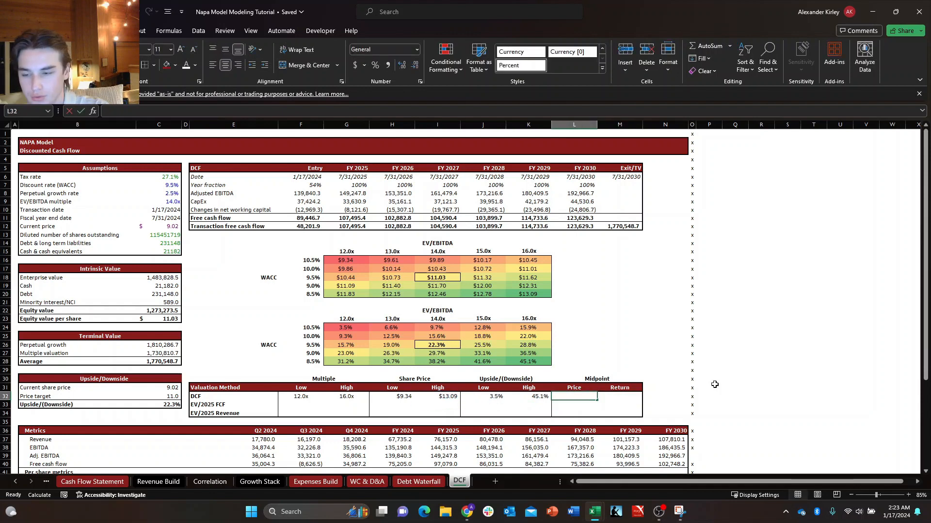
# Calculate the DCF midpoint price in L32 as the AVERAGE of the low and high share prices in H32:I32.
pyautogui.write('+')
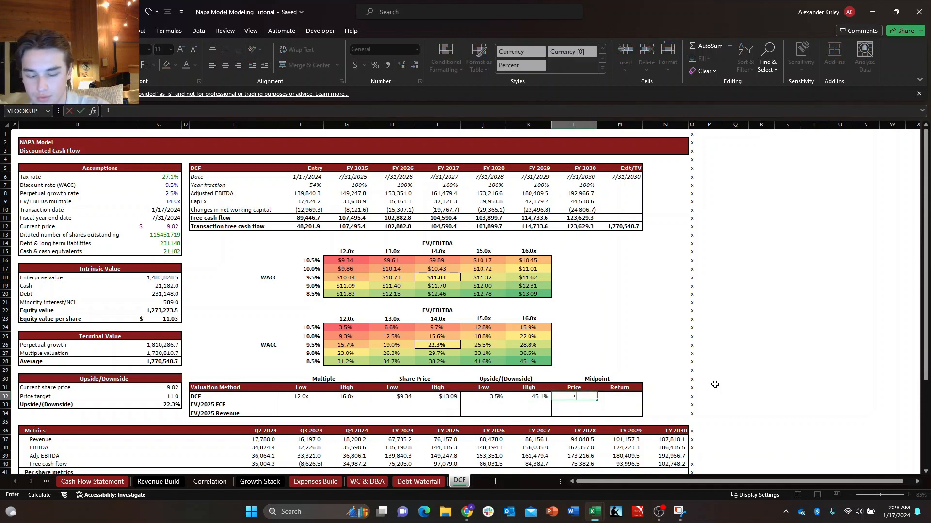
pyautogui.write('AVERAGE(')
pyautogui.press('Left')
pyautogui.press('Left')
pyautogui.press('Left')
pyautogui.hotkey('shift', 'Left')
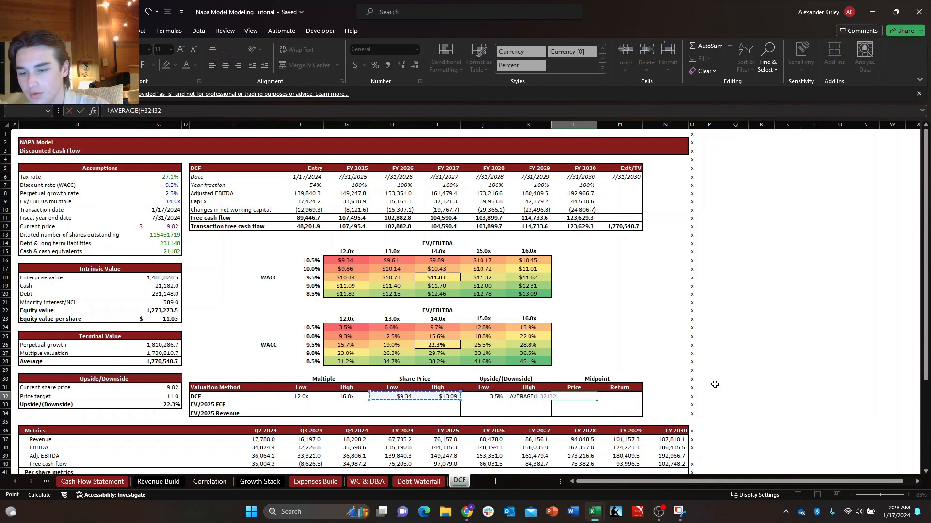
pyautogui.press('Return')
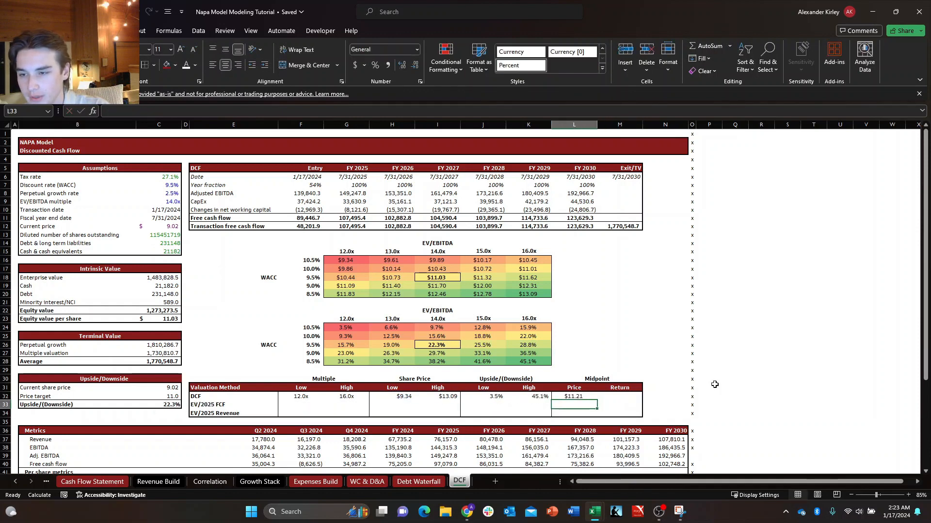
# Calculate the DCF midpoint return in M32 as (L32-C31)/C31, comparing the midpoint price with the current share price.
pyautogui.press('Up')
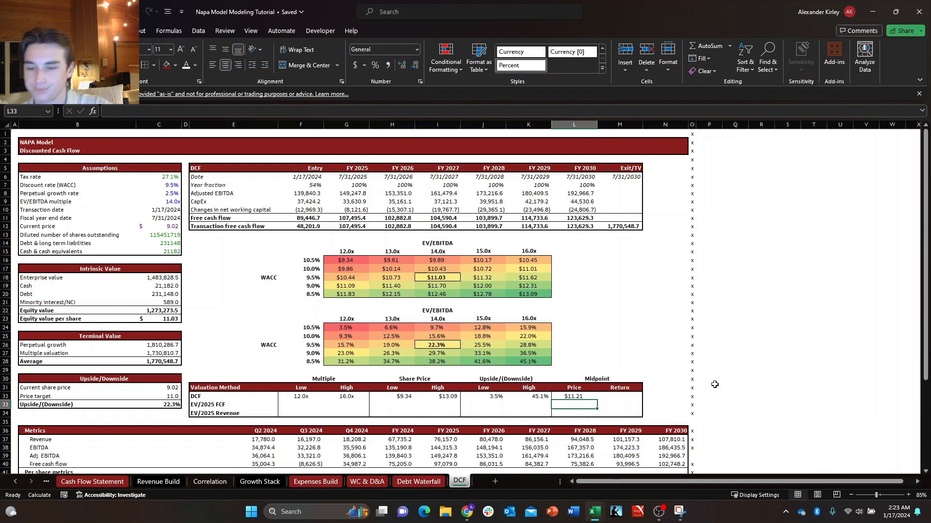
pyautogui.press('Right')
pyautogui.write('+')
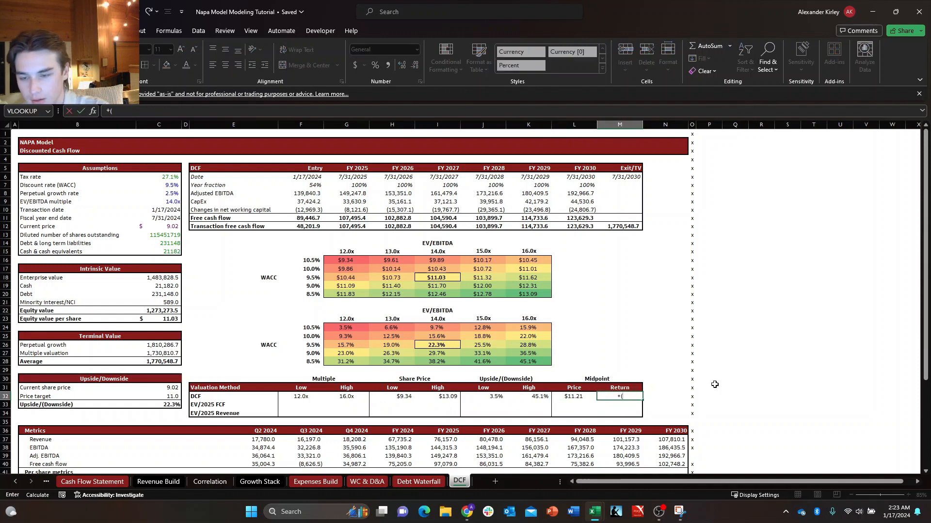
pyautogui.write('(')
pyautogui.press('Left')
pyautogui.write('-')
pyautogui.press('Left')
pyautogui.press('Left')
pyautogui.press('Left')
pyautogui.press('Left')
pyautogui.press('Left')
pyautogui.press('Left')
pyautogui.press('Left')
pyautogui.press('Left')
pyautogui.press('Left')
pyautogui.press('Left')
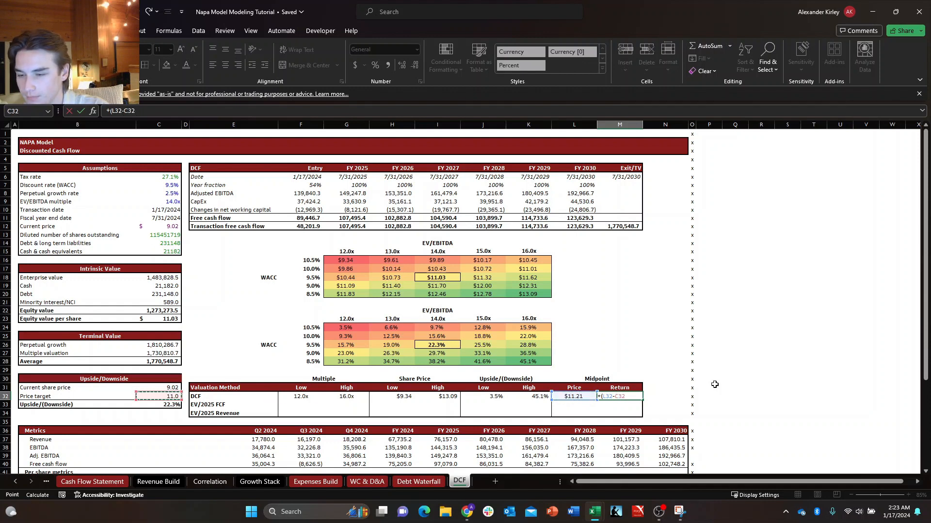
pyautogui.press('Down')
pyautogui.press('Right')
pyautogui.press('Up')
pyautogui.press('Up')
pyautogui.press('Left')
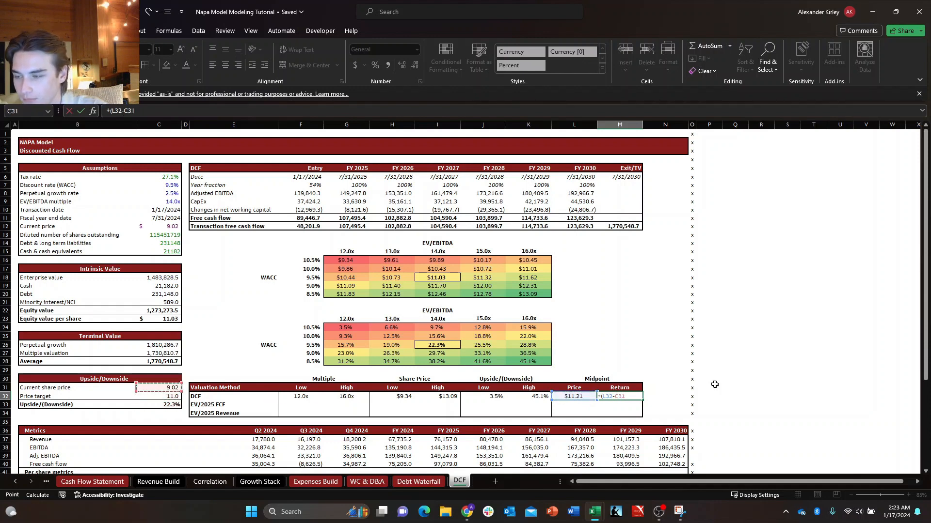
pyautogui.press('Up')
pyautogui.press('Down')
pyautogui.press('Right')
pyautogui.press('Right')
pyautogui.press('Right')
pyautogui.press('Down')
pyautogui.press('Right')
pyautogui.press('Right')
pyautogui.press('Right')
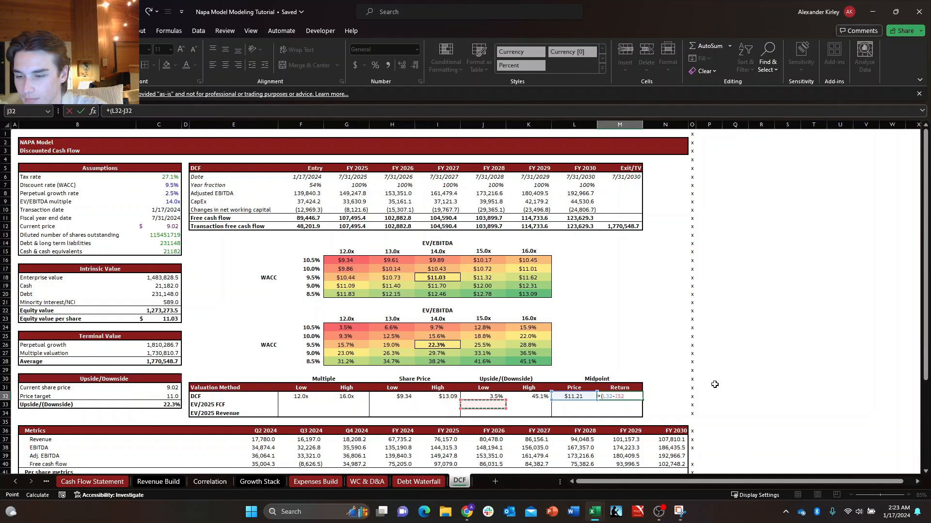
pyautogui.press('Left')
pyautogui.press('Left')
pyautogui.press('Left')
pyautogui.press('Left')
pyautogui.press('Left')
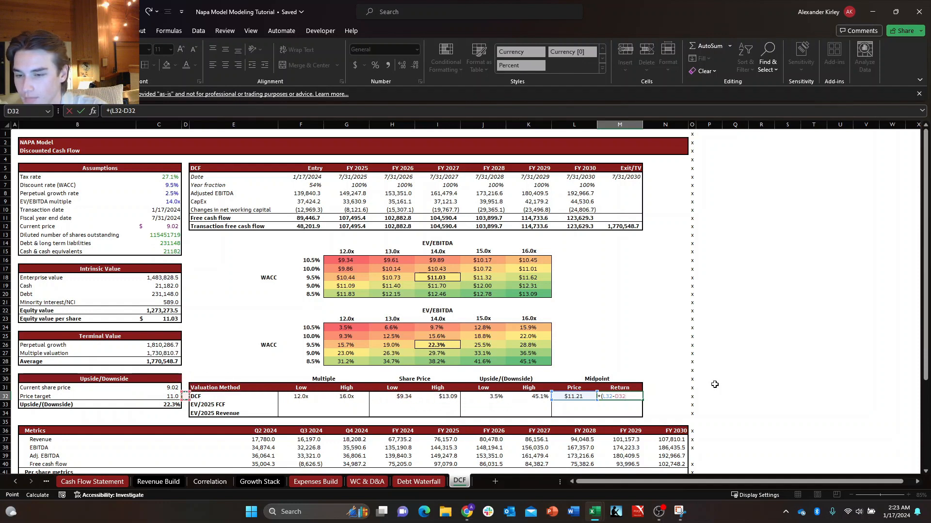
pyautogui.press('Left')
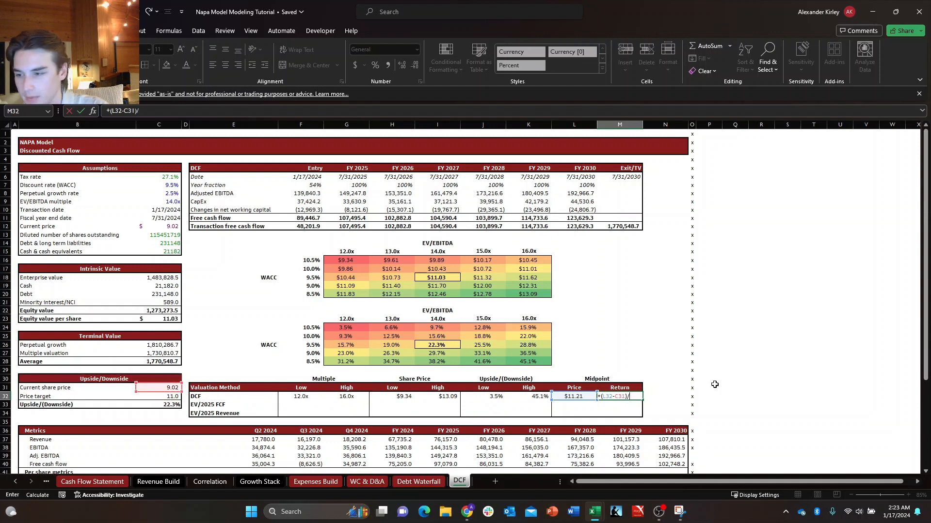
pyautogui.write(')/')
pyautogui.press('Left')
pyautogui.press('Left')
pyautogui.press('Left')
pyautogui.press('Left')
pyautogui.press('Left')
pyautogui.press('Left')
pyautogui.press('Left')
pyautogui.press('Left')
pyautogui.press('Up')
pyautogui.press('Left')
pyautogui.press('Left')
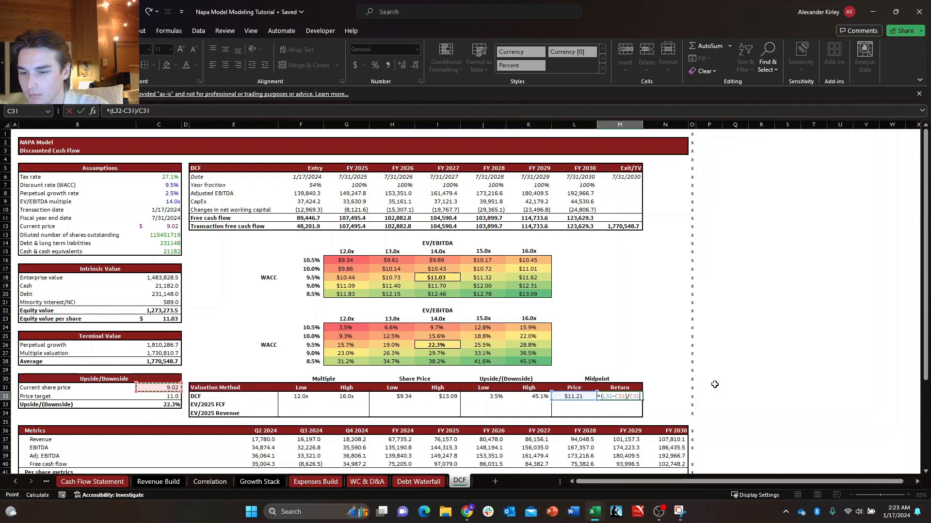
pyautogui.press('Return')
pyautogui.press('Down')
pyautogui.press('Right')
pyautogui.press('Up')
pyautogui.press('Up')
pyautogui.press('Left')
pyautogui.press('Left')
pyautogui.press('Right')
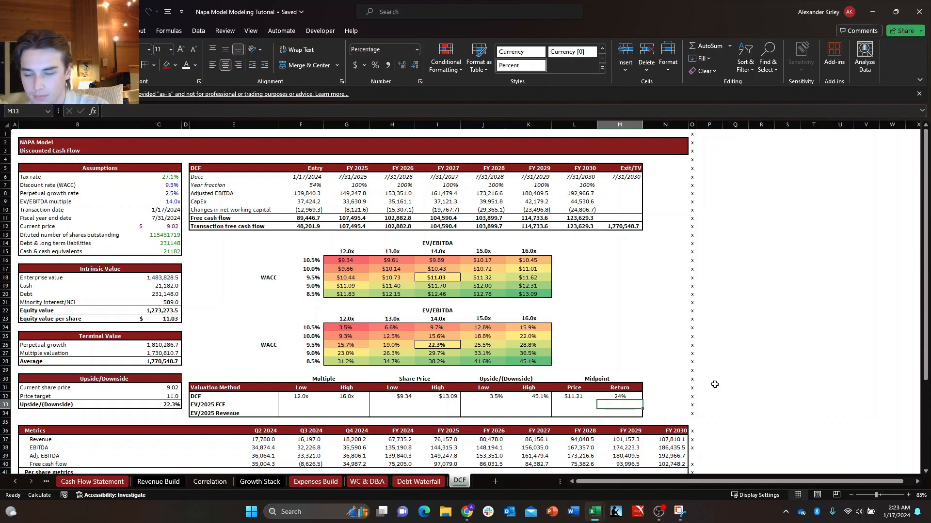
pyautogui.press('Left')
pyautogui.press('Left')
pyautogui.press('Left')
pyautogui.press('Left')
pyautogui.press('Left')
pyautogui.press('Left')
pyautogui.press('Left')
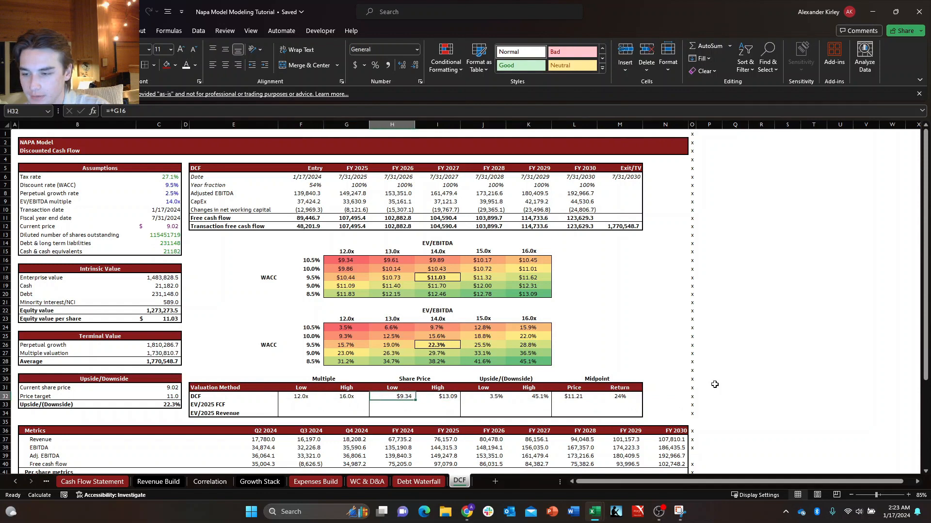
pyautogui.press('Left')
pyautogui.press('Down')
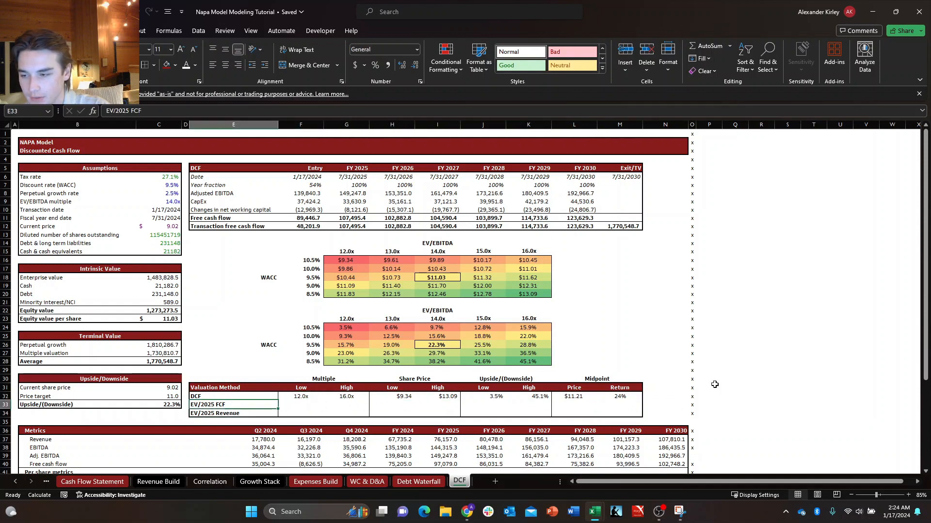
pyautogui.press('Down')
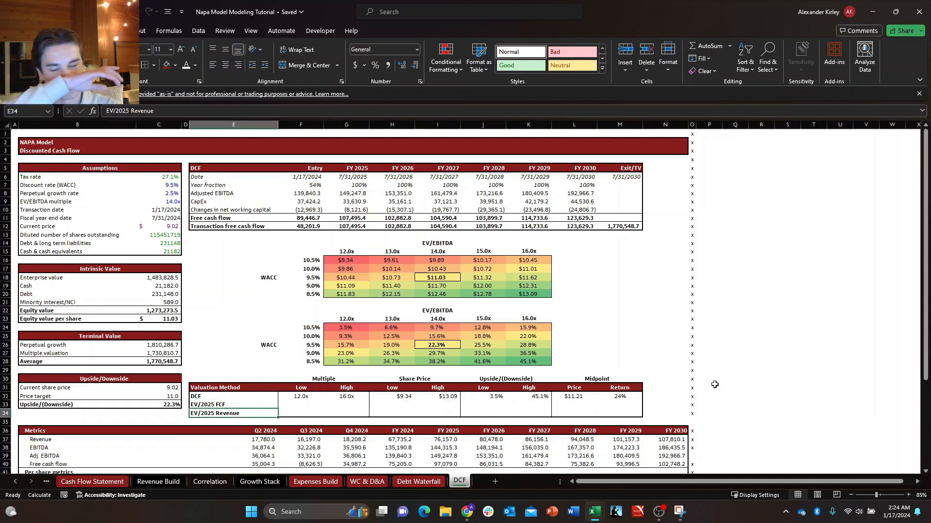
pyautogui.press('Up')
pyautogui.press('F2')
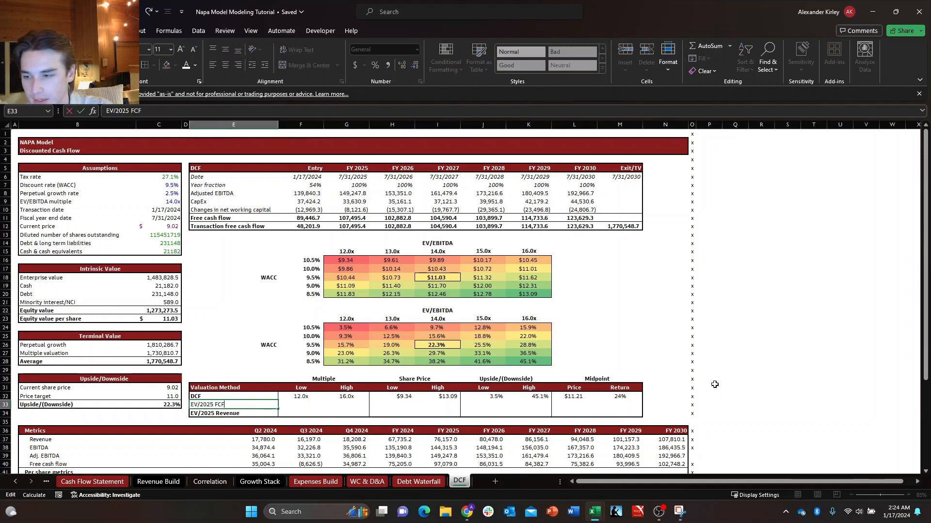
pyautogui.press('Escape')
pyautogui.hotkey('ctrl', 'b')
pyautogui.press('F2')
pyautogui.press('Escape')
pyautogui.press('F2')
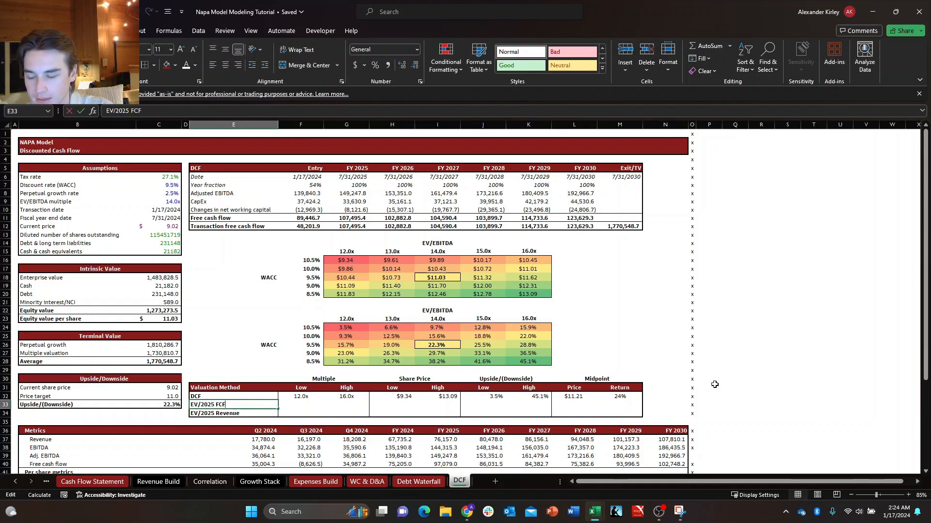
pyautogui.press('Return')
pyautogui.press('Up')
pyautogui.press('F2')
pyautogui.press('Escape')
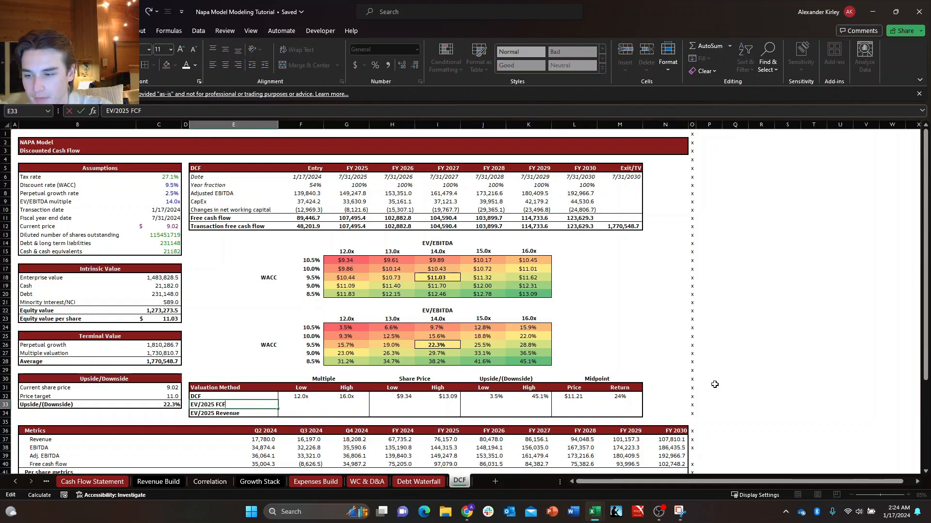
# Examine the revenue, EBITDA and adjusted EBITDA links in the Metrics table, especially the FY 2025 column.
pyautogui.press('Right')
pyautogui.press('Right')
pyautogui.press('Right')
pyautogui.press('Right')
pyautogui.press('Down')
pyautogui.press('Down')
pyautogui.press('Down')
pyautogui.press('Down')
pyautogui.press('Down')
pyautogui.press('Down')
pyautogui.press('Down')
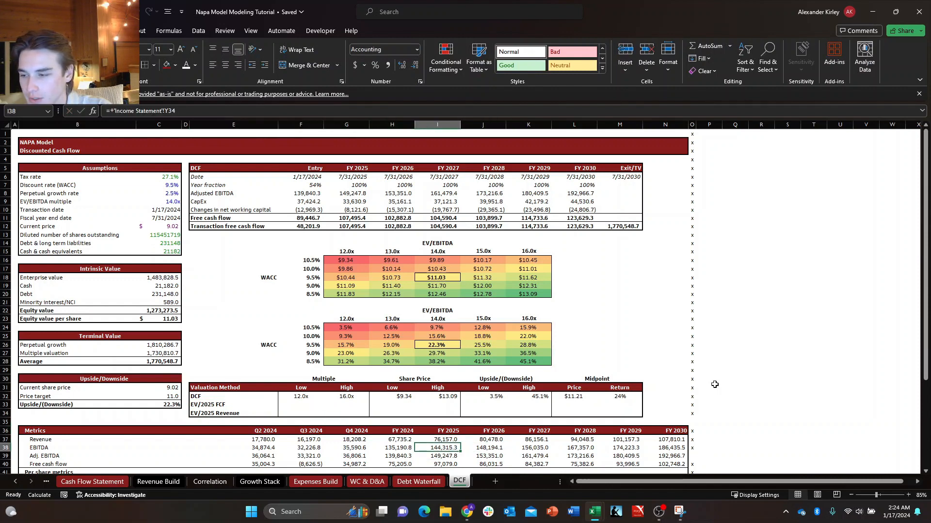
pyautogui.press('Down')
pyautogui.press('Up')
pyautogui.press('F2')
pyautogui.press('Escape')
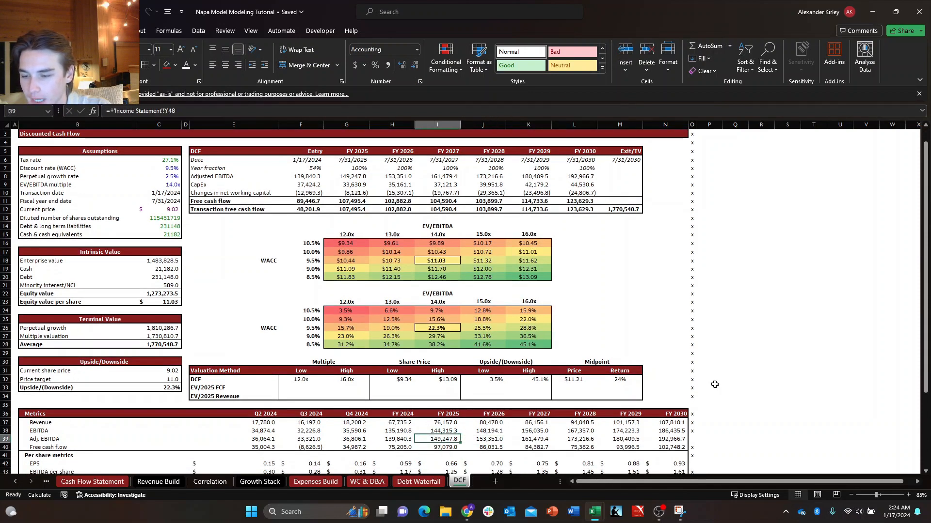
pyautogui.press('Escape')
pyautogui.press('Left')
pyautogui.press('Left')
pyautogui.press('Left')
pyautogui.press('Left')
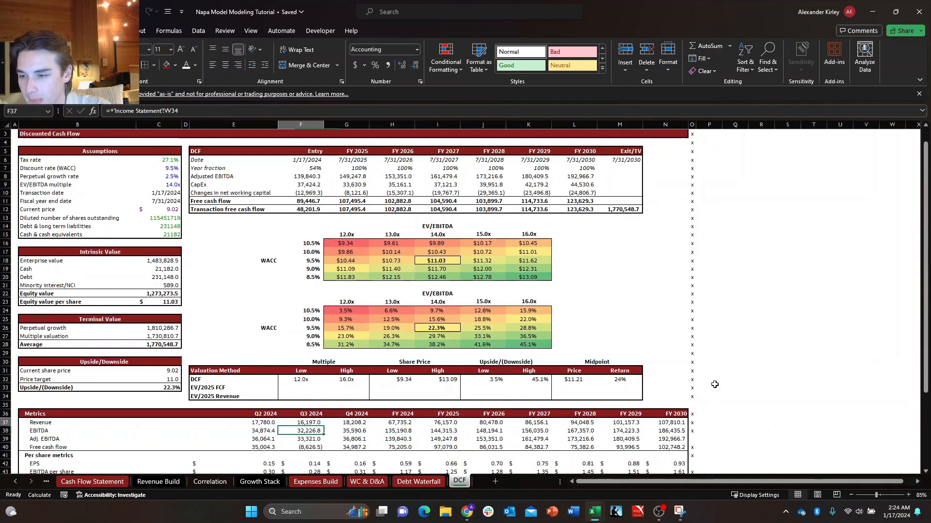
pyautogui.press('Up')
pyautogui.press('Up')
pyautogui.press('Up')
pyautogui.press('Up')
pyautogui.press('Up')
pyautogui.press('Up')
pyautogui.press('Up')
pyautogui.press('Right')
pyautogui.press('Right')
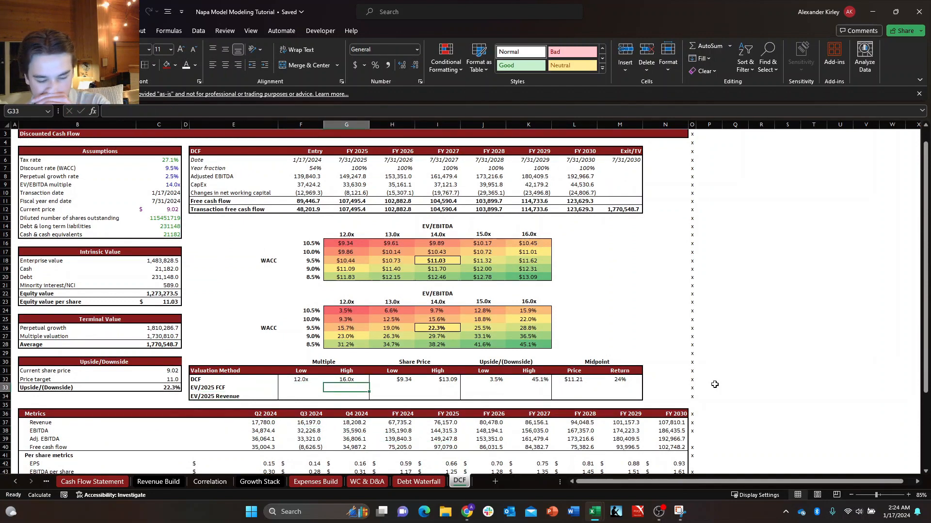
pyautogui.press('Left')
pyautogui.press('Left')
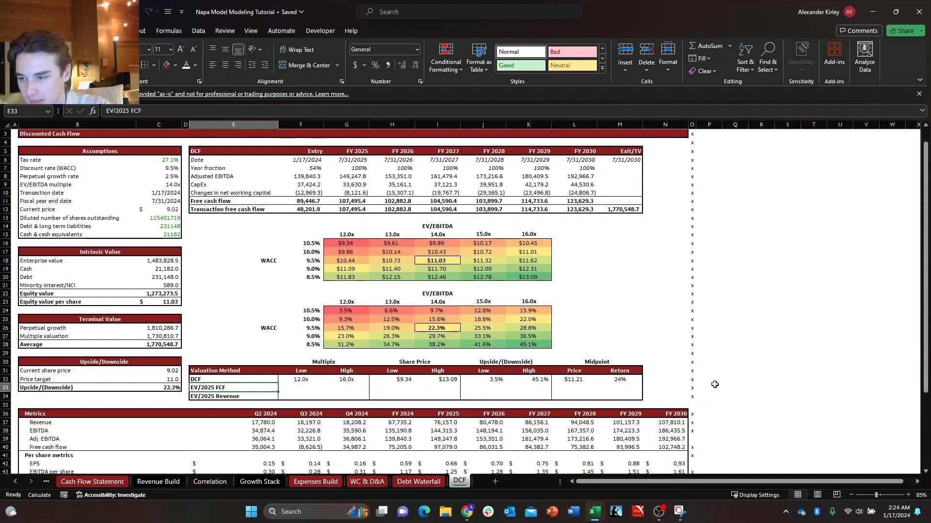
pyautogui.press('Down')
pyautogui.press('Escape')
pyautogui.press('Up')
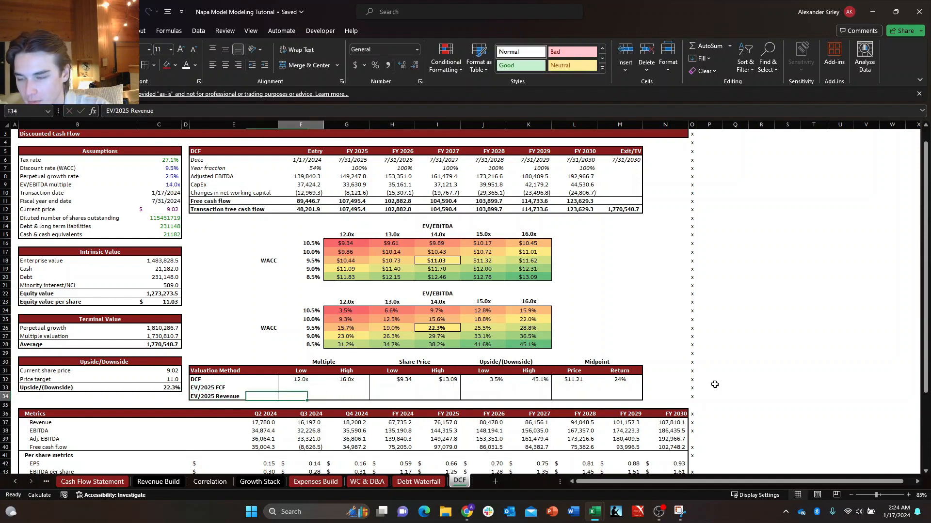
pyautogui.press('Right')
pyautogui.press('Right')
pyautogui.press('Down')
pyautogui.press('Left')
pyautogui.press('Left')
pyautogui.press('Up')
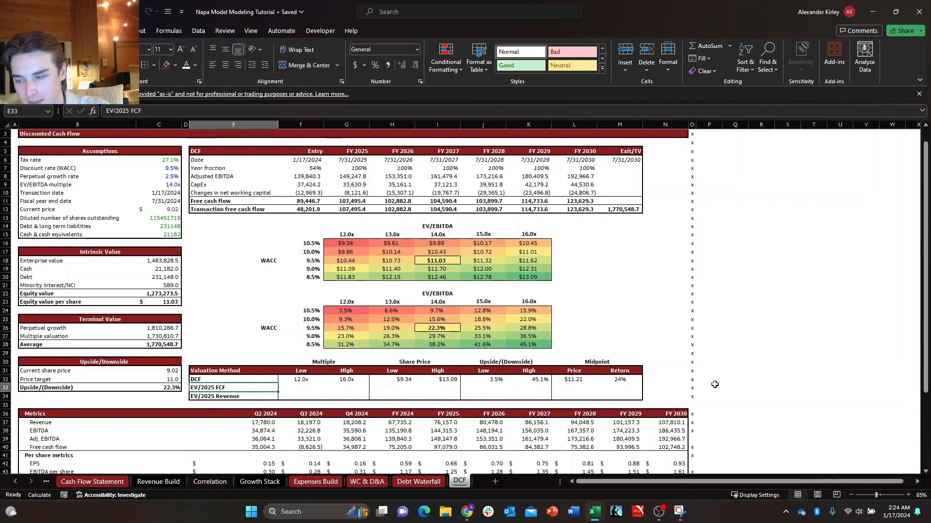
pyautogui.press('F2')
pyautogui.press('Escape')
pyautogui.press('Right')
pyautogui.press('F2')
pyautogui.press('Escape')
pyautogui.press('Down')
pyautogui.press('F2')
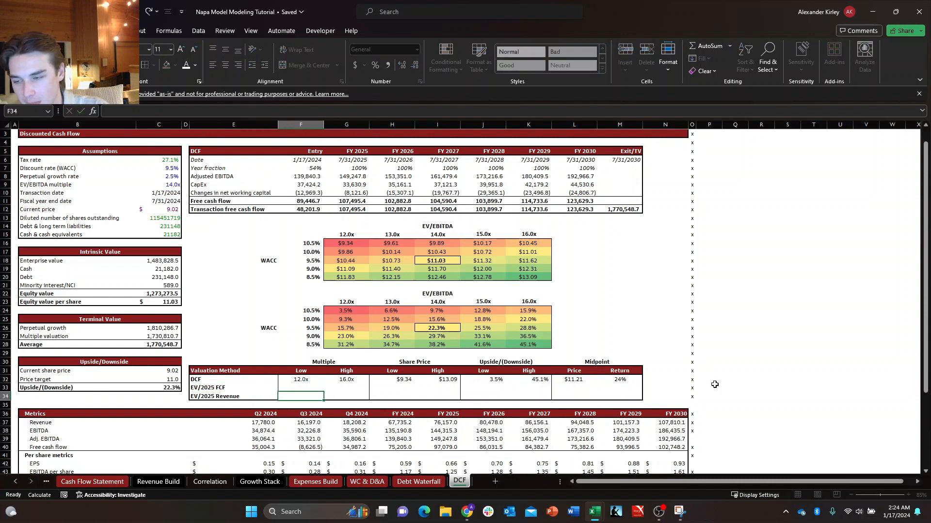
pyautogui.press('Escape')
pyautogui.press('F2')
pyautogui.press('Escape')
pyautogui.press('Right')
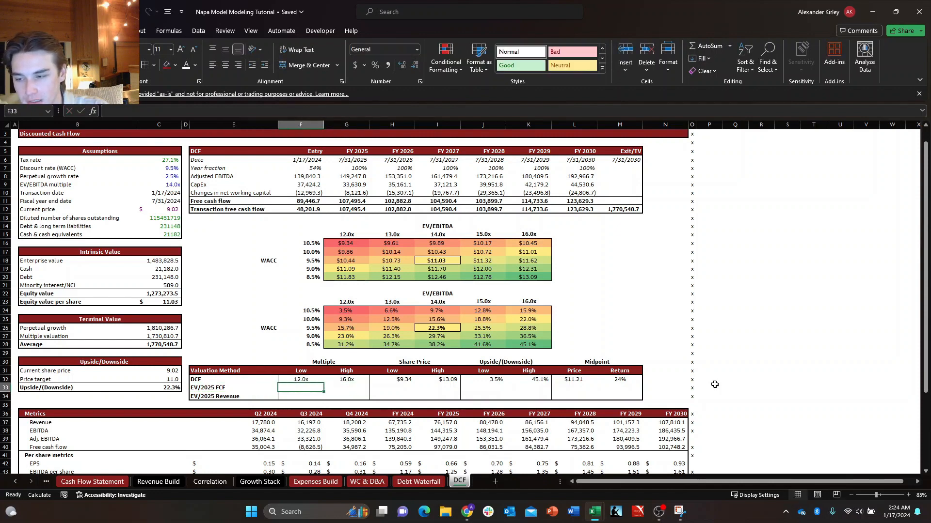
pyautogui.press('Left')
pyautogui.press('Right')
pyautogui.press('F2')
pyautogui.press('Escape')
pyautogui.press('F2')
pyautogui.press('Escape')
pyautogui.press('F2')
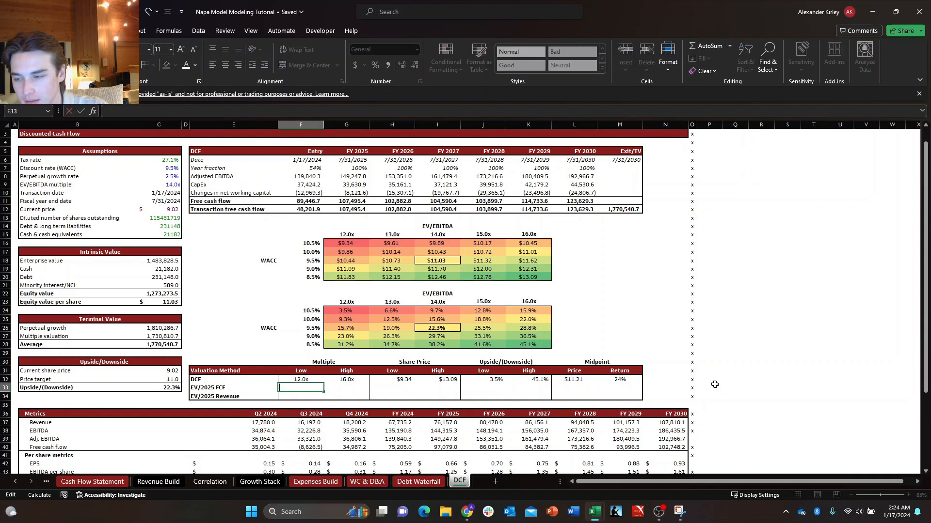
pyautogui.press('Escape')
pyautogui.press('Left')
pyautogui.press('Escape')
pyautogui.press('Right')
pyautogui.press('Right')
pyautogui.press('Right')
pyautogui.press('Right')
pyautogui.press('Down')
pyautogui.press('Down')
pyautogui.press('Down')
pyautogui.press('Down')
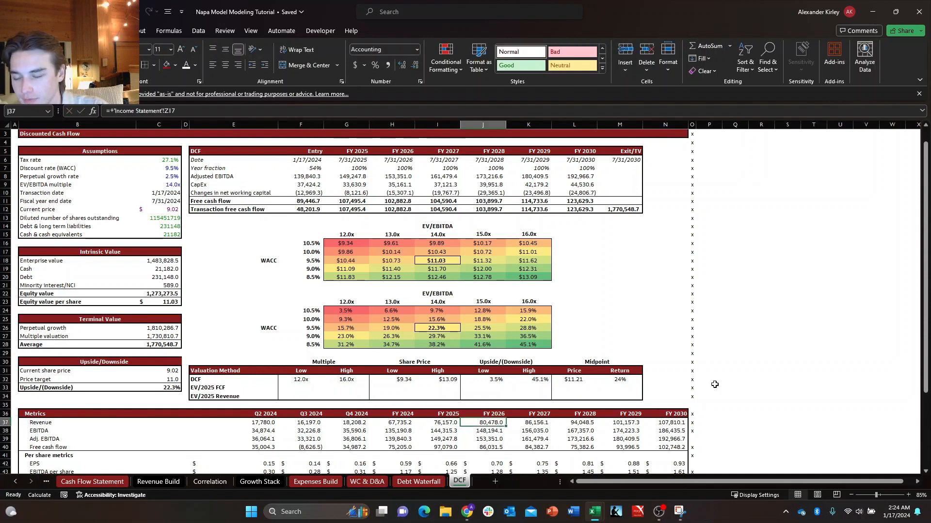
pyautogui.press('Left')
pyautogui.press('Left')
pyautogui.press('Up')
pyautogui.press('Up')
pyautogui.press('Up')
pyautogui.press('Left')
pyautogui.press('Left')
pyautogui.press('Down')
pyautogui.press('Right')
pyautogui.press('Up')
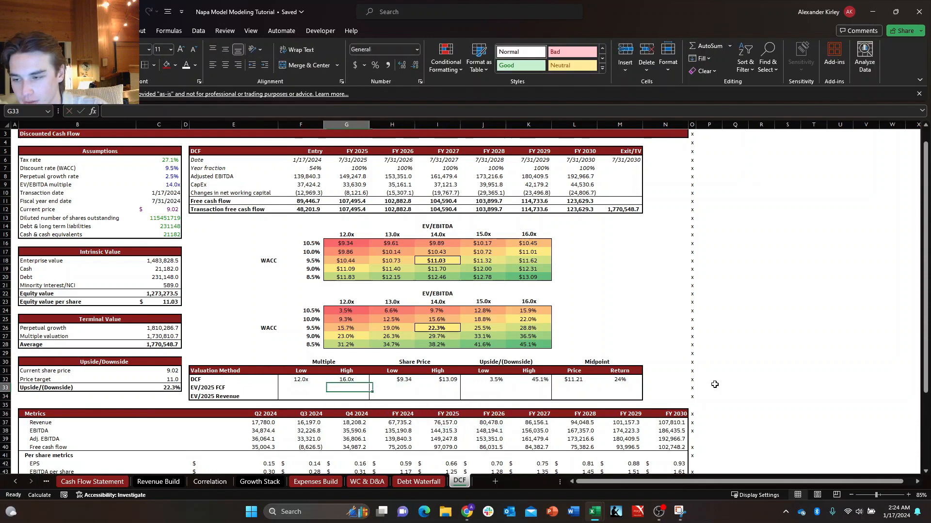
pyautogui.press('Left')
pyautogui.press('Down')
pyautogui.press('Right')
pyautogui.press('Left')
pyautogui.press('Up')
pyautogui.press('Down')
pyautogui.press('Right')
pyautogui.press('Left')
pyautogui.press('Up')
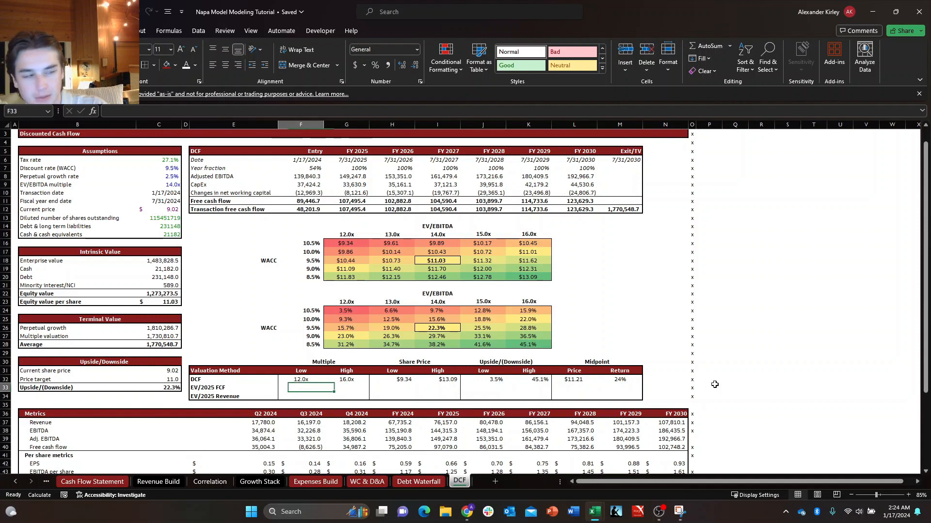
pyautogui.press('Down')
pyautogui.press('Up')
pyautogui.press('Down')
pyautogui.press('Right')
pyautogui.press('Left')
pyautogui.press('Up')
pyautogui.press('Right')
pyautogui.press('Down')
pyautogui.press('Left')
pyautogui.press('Up')
pyautogui.press('Right')
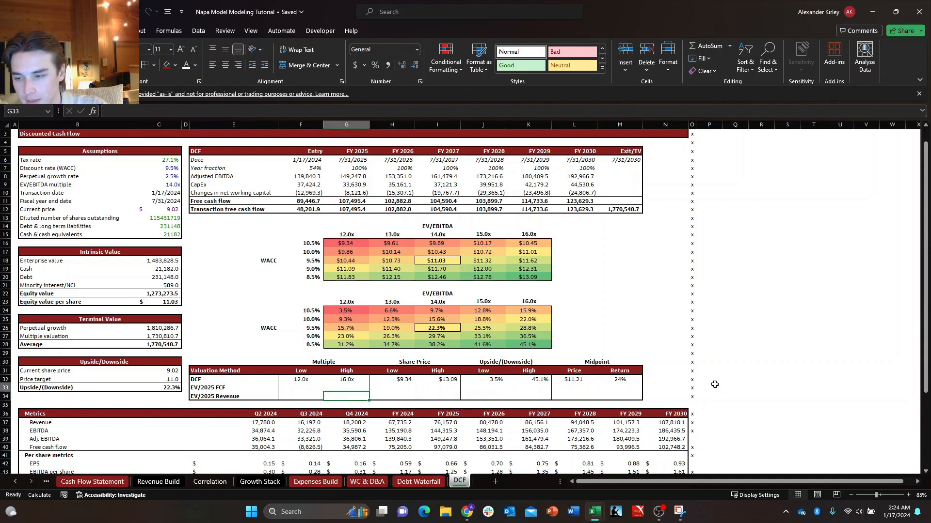
pyautogui.press('Down')
pyautogui.press('Left')
pyautogui.press('Up')
pyautogui.press('Right')
pyautogui.press('Down')
pyautogui.press('Left')
pyautogui.press('Up')
pyautogui.press('Down')
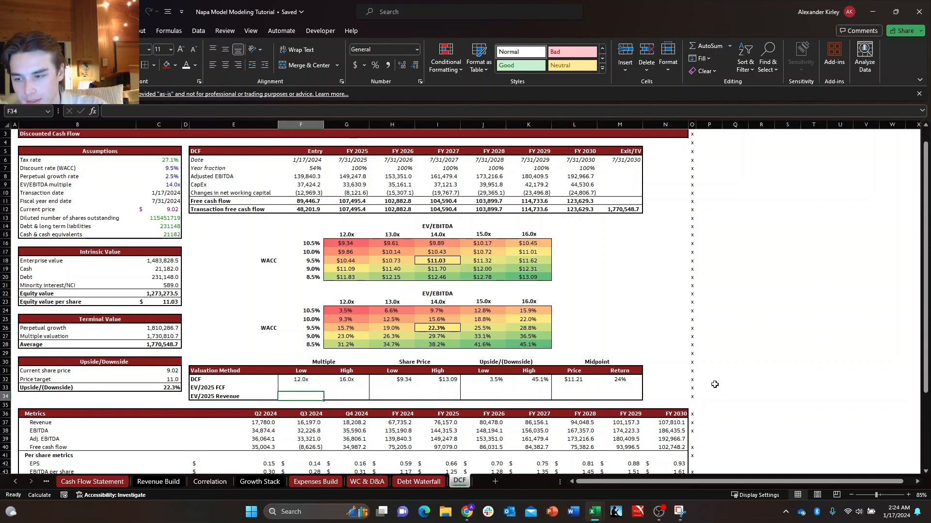
pyautogui.press('Up')
pyautogui.press('Right')
pyautogui.press('Down')
pyautogui.press('Left')
pyautogui.press('Up')
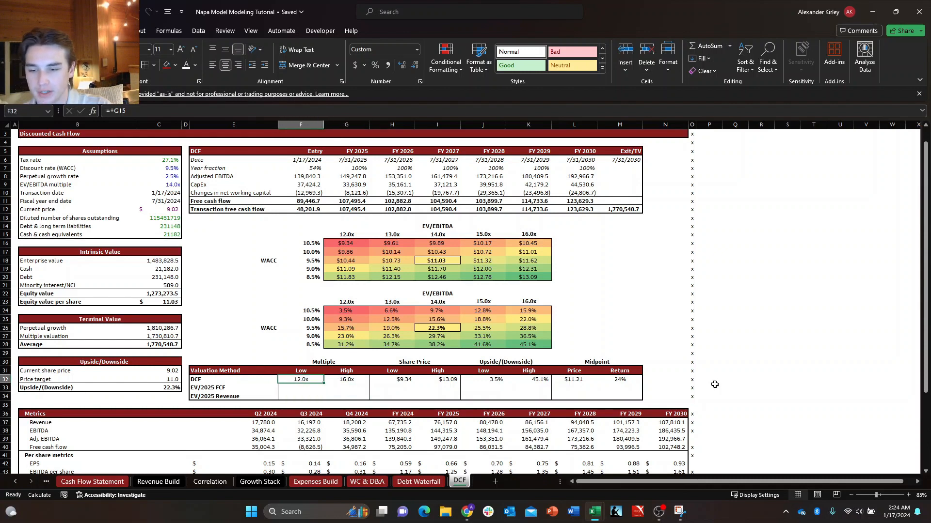
pyautogui.hotkey('ctrl', 'shift', 'Right')
pyautogui.press('Left')
pyautogui.press('Right')
pyautogui.hotkey('ctrl', 'shift', 'Right')
pyautogui.press('Left')
pyautogui.press('Down')
pyautogui.press('Right')
pyautogui.press('Up')
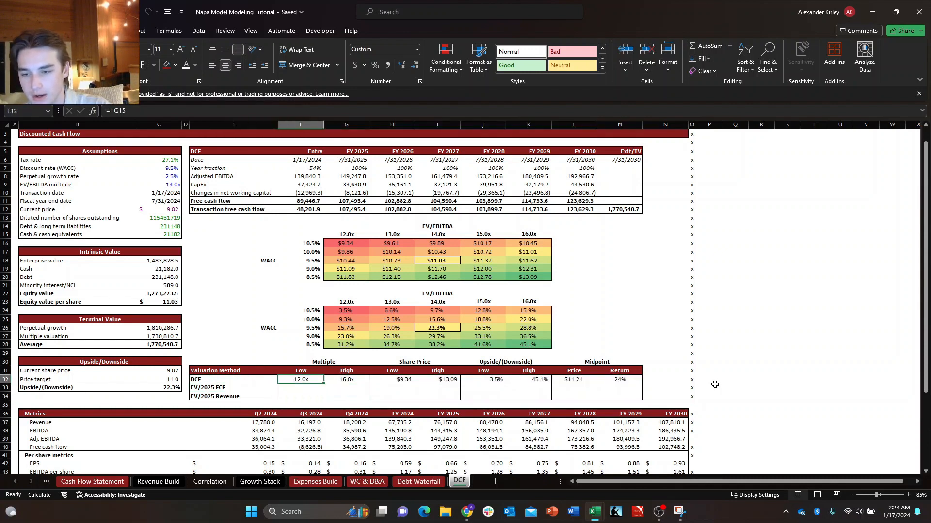
pyautogui.hotkey('ctrl', 'shift', 'Right')
pyautogui.press('Left')
pyautogui.press('Down')
pyautogui.press('Right')
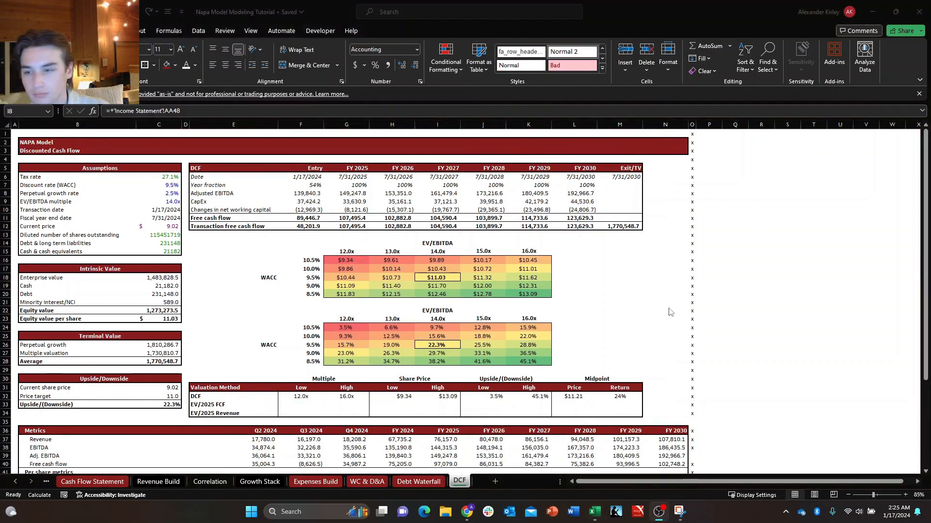
# Show the formulas on the DCF sheet instead of their values.
pyautogui.click(574, 317)
pyautogui.press('Left')
pyautogui.press('Left')
pyautogui.press('Left')
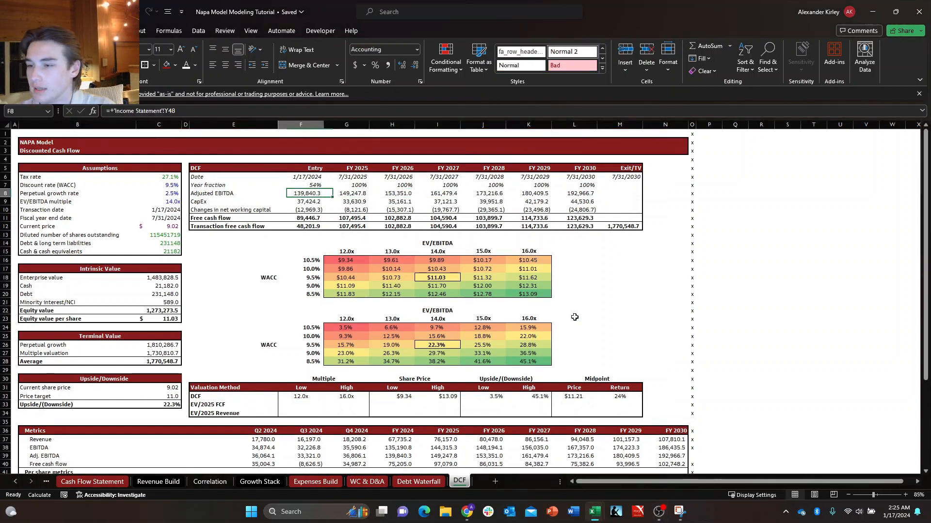
pyautogui.press('Up')
pyautogui.hotkey('ctrl', '1')
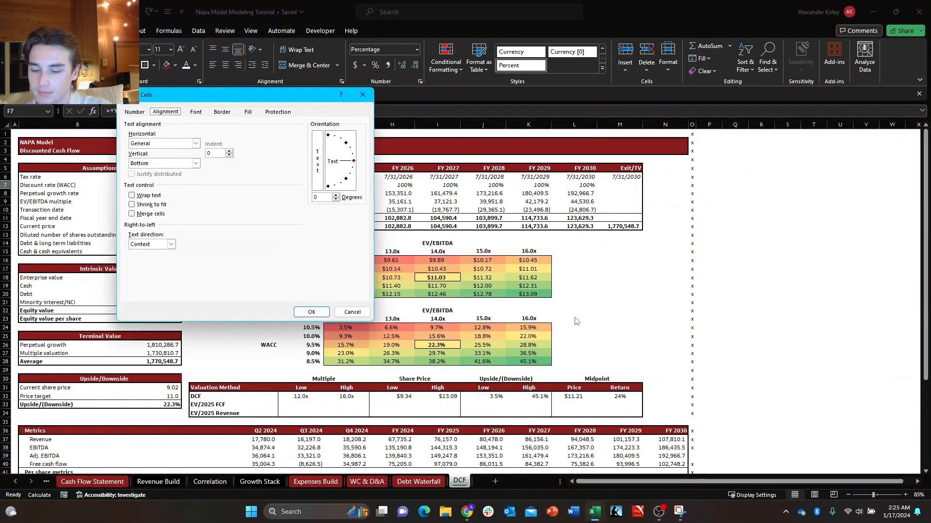
pyautogui.press('Escape')
pyautogui.hotkey('ctrl', '`')
pyautogui.press('Right')
pyautogui.press('Down')
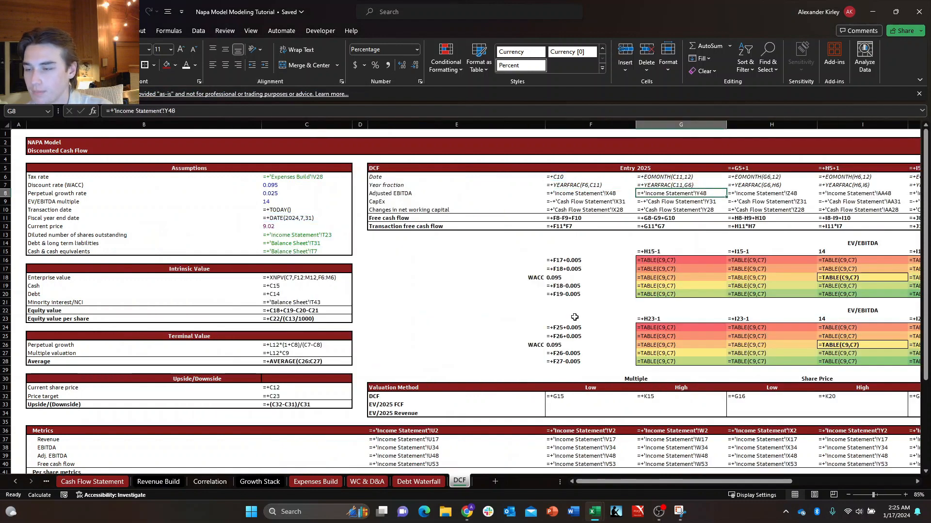
# Color the cross-sheet links for Adjusted EBITDA, CapEx and Changes in net working capital in F8:L10 green.
pyautogui.press('Right')
pyautogui.press('Right')
pyautogui.press('Right')
pyautogui.press('Right')
pyautogui.press('Right')
pyautogui.press('Left')
pyautogui.press('Left')
pyautogui.press('Left')
pyautogui.press('Left')
pyautogui.press('Left')
pyautogui.press('Left')
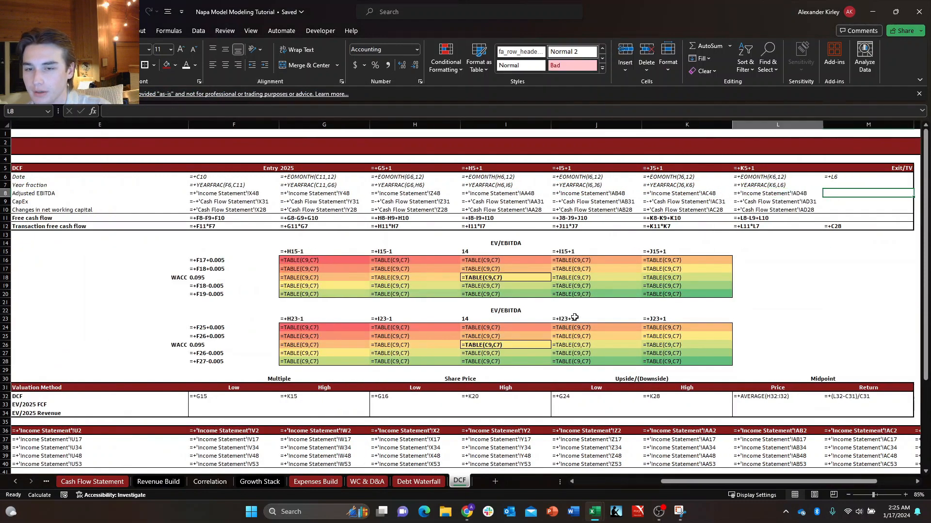
pyautogui.hotkey('shift', 'Down')
pyautogui.hotkey('shift', 'Down')
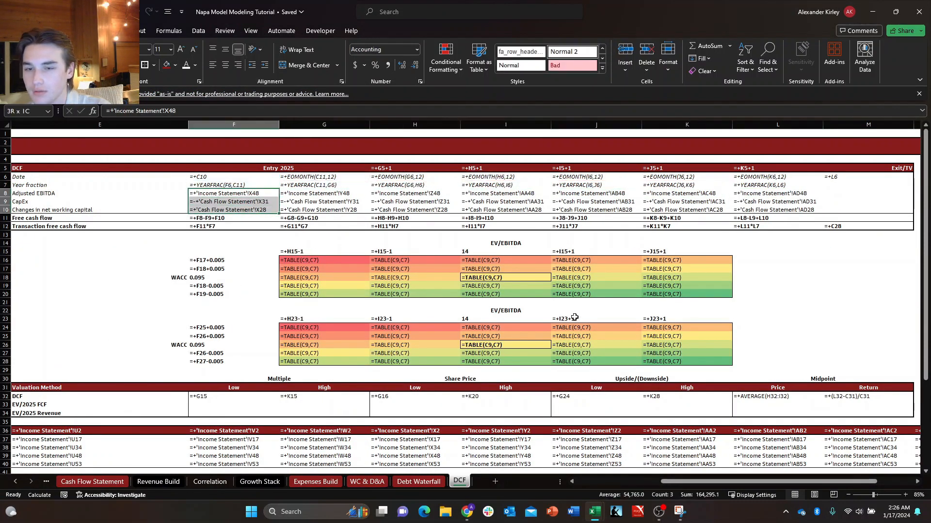
pyautogui.hotkey('ctrl', 'shift', 'Right')
pyautogui.hotkey('alt', 'h')
pyautogui.press('f')
pyautogui.press('c')
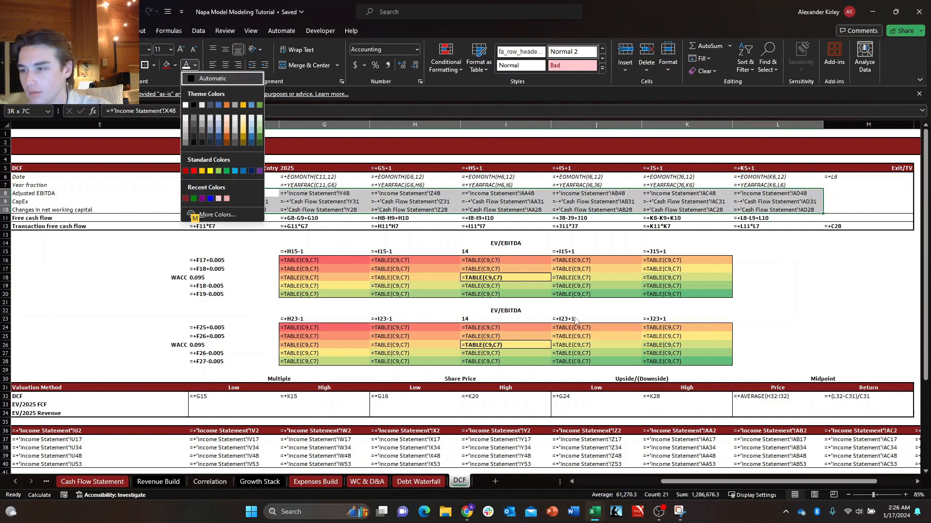
pyautogui.press('Return')
# Color the Income Statement links for Revenue, EBITDA, Adj. EBITDA and Free cash flow in Metrics cells E37:N40 green.
pyautogui.press('Down')
pyautogui.press('Down')
pyautogui.press('Down')
pyautogui.press('Down')
pyautogui.press('Down')
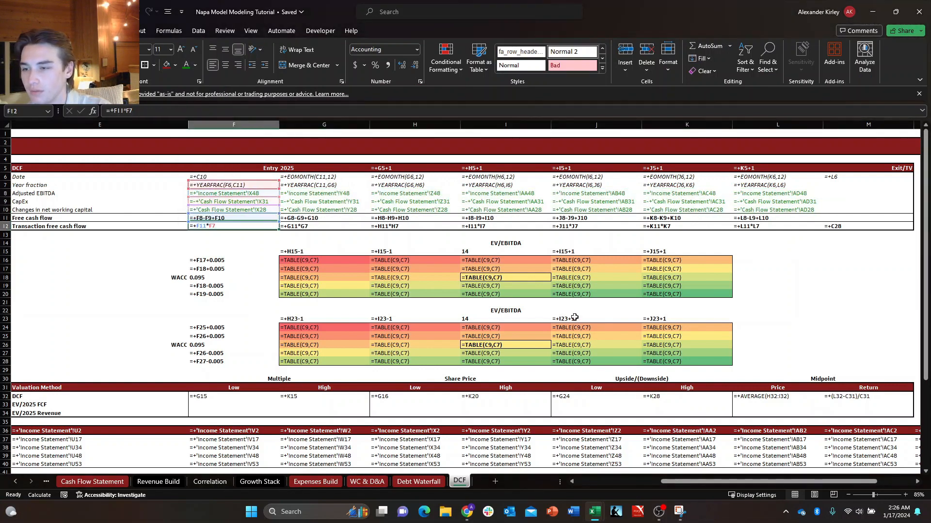
pyautogui.press('Right')
pyautogui.press('Down')
pyautogui.press('Down')
pyautogui.press('Down')
pyautogui.press('Down')
pyautogui.press('Down')
pyautogui.press('Down')
pyautogui.press('Down')
pyautogui.press('Down')
pyautogui.press('Down')
pyautogui.press('Down')
pyautogui.press('Down')
pyautogui.press('Down')
pyautogui.press('Down')
pyautogui.press('Down')
pyautogui.press('Down')
pyautogui.press('Down')
pyautogui.press('Down')
pyautogui.press('Down')
pyautogui.press('Down')
pyautogui.press('Down')
pyautogui.press('Down')
pyautogui.press('Down')
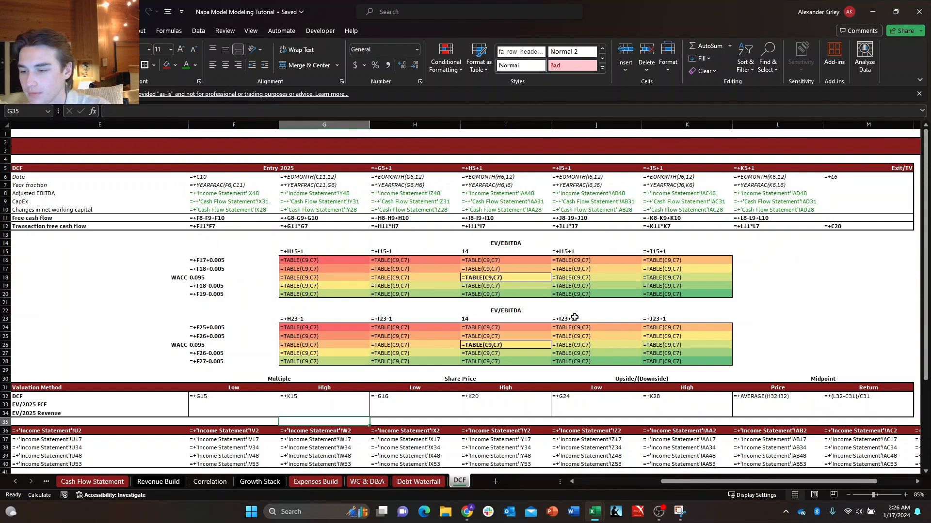
pyautogui.press('Left')
pyautogui.press('Left')
pyautogui.press('Left')
pyautogui.press('Left')
pyautogui.press('Left')
pyautogui.press('Left')
pyautogui.press('Right')
pyautogui.press('Right')
pyautogui.press('Right')
pyautogui.press('Down')
pyautogui.press('Down')
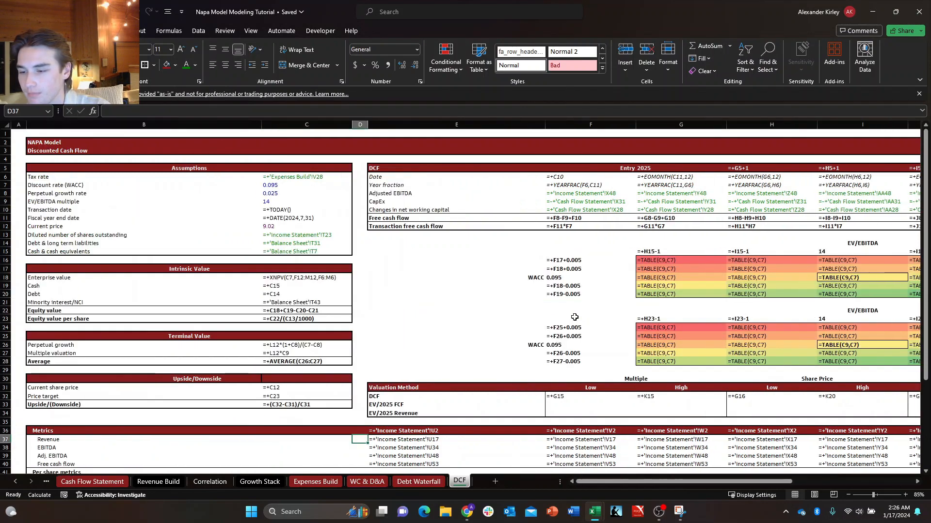
pyautogui.press('Right')
pyautogui.hotkey('ctrl', 'shift', 'Down')
pyautogui.hotkey('ctrl', 'shift', 'Right')
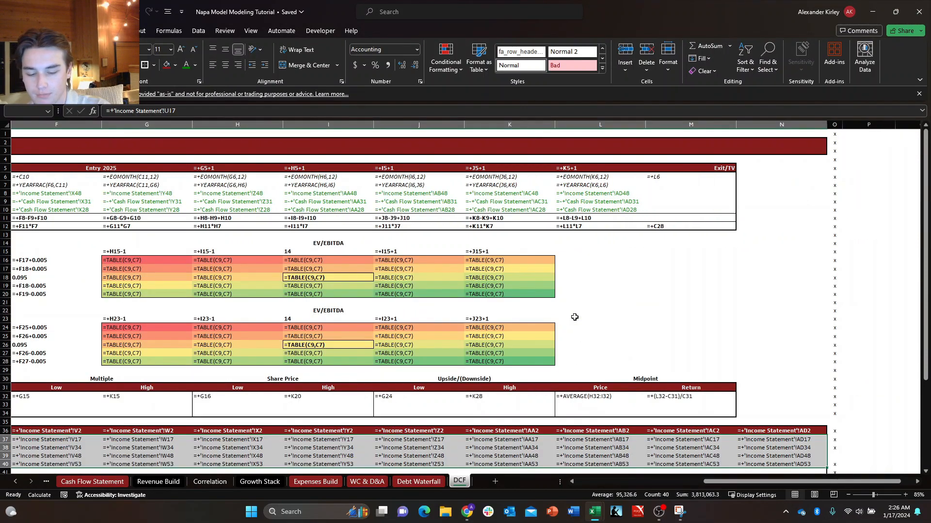
pyautogui.hotkey('alt', 'h')
pyautogui.press('f')
pyautogui.press('c')
pyautogui.press('Left')
pyautogui.press('Left')
pyautogui.press('Return')
pyautogui.press('Left')
pyautogui.press('Left')
pyautogui.press('Left')
pyautogui.press('Left')
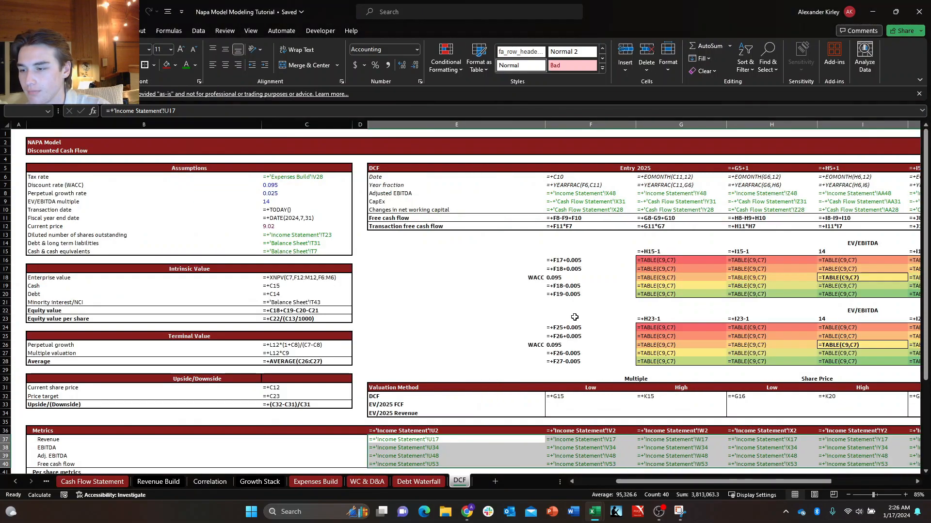
# Check the per share metrics formulas in rows 42 to 45 for remaining cross-sheet links.
pyautogui.press('Down')
pyautogui.press('Down')
pyautogui.press('Down')
pyautogui.press('Down')
pyautogui.press('Down')
pyautogui.press('Down')
pyautogui.press('Right')
pyautogui.press('Right')
pyautogui.press('Right')
pyautogui.press('Right')
pyautogui.press('Right')
pyautogui.press('Right')
pyautogui.press('Down')
pyautogui.press('Down')
pyautogui.press('Down')
pyautogui.press('Down')
pyautogui.press('Down')
pyautogui.press('Down')
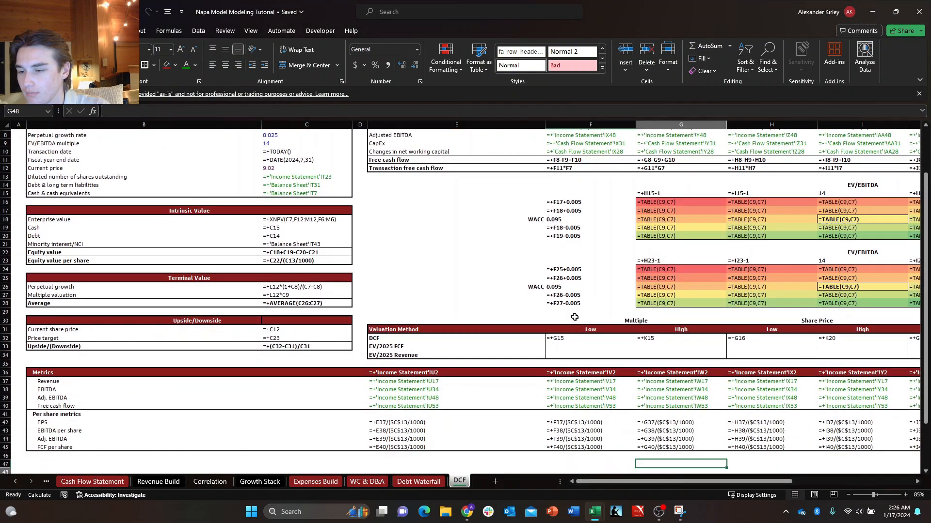
pyautogui.press('Right')
pyautogui.press('Right')
pyautogui.press('Right')
pyautogui.press('Up')
pyautogui.press('Left')
pyautogui.press('Left')
pyautogui.press('Left')
pyautogui.press('Up')
pyautogui.press('Up')
pyautogui.press('Left')
pyautogui.press('Left')
pyautogui.press('Left')
pyautogui.press('Left')
pyautogui.press('Up')
pyautogui.press('Up')
pyautogui.press('Up')
pyautogui.press('Up')
pyautogui.press('Left')
pyautogui.press('Left')
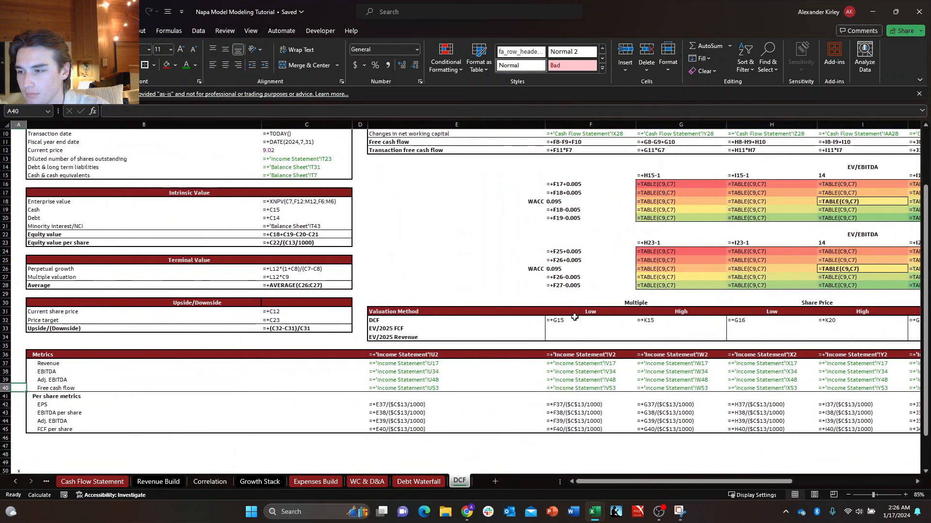
# Color the Balance Sheet link for Minority interest/NCI in C21 green.
pyautogui.hotkey('ctrl', 'Up')
pyautogui.press('Down')
pyautogui.press('Down')
pyautogui.press('Down')
pyautogui.press('Down')
pyautogui.press('Down')
pyautogui.press('Right')
pyautogui.press('Right')
pyautogui.press('Right')
pyautogui.press('Right')
pyautogui.press('Left')
pyautogui.press('Left')
pyautogui.press('Down')
pyautogui.press('Down')
pyautogui.press('Down')
pyautogui.press('Down')
pyautogui.press('Down')
pyautogui.press('Down')
pyautogui.press('Down')
pyautogui.press('Down')
pyautogui.press('Down')
pyautogui.press('Down')
pyautogui.press('Down')
pyautogui.press('Down')
pyautogui.press('Down')
pyautogui.press('Down')
pyautogui.press('Down')
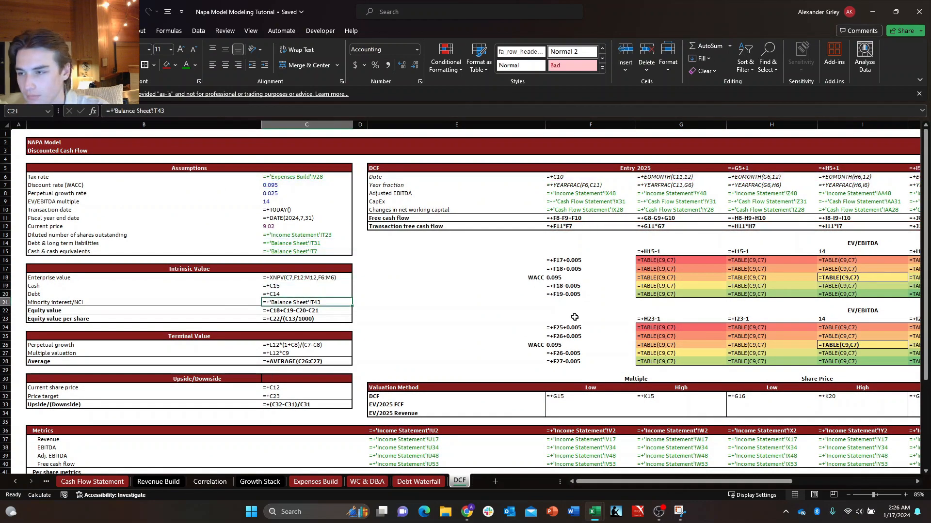
pyautogui.hotkey('alt', 'h')
pyautogui.press('f')
pyautogui.press('c')
pyautogui.press('Return')
pyautogui.press('Down')
pyautogui.press('Down')
pyautogui.press('Up')
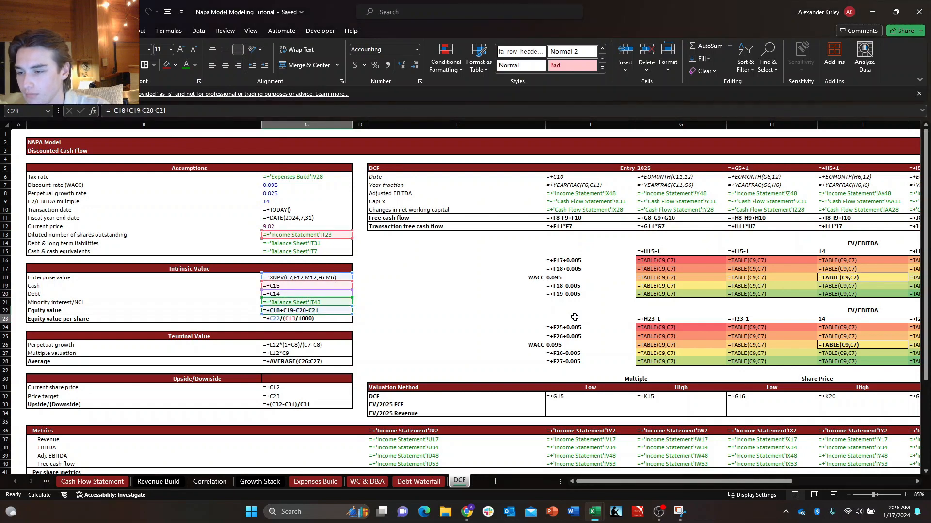
# Check the formulas around the EV/EBITDA and WACC sensitivity tables for uncolored cross-sheet links.
pyautogui.press('Right')
pyautogui.press('Right')
pyautogui.press('Right')
pyautogui.hotkey('ctrl', 'Right')
pyautogui.hotkey('ctrl', 'Up')
pyautogui.press('Right')
pyautogui.press('Right')
pyautogui.press('Right')
pyautogui.press('Right')
pyautogui.press('Right')
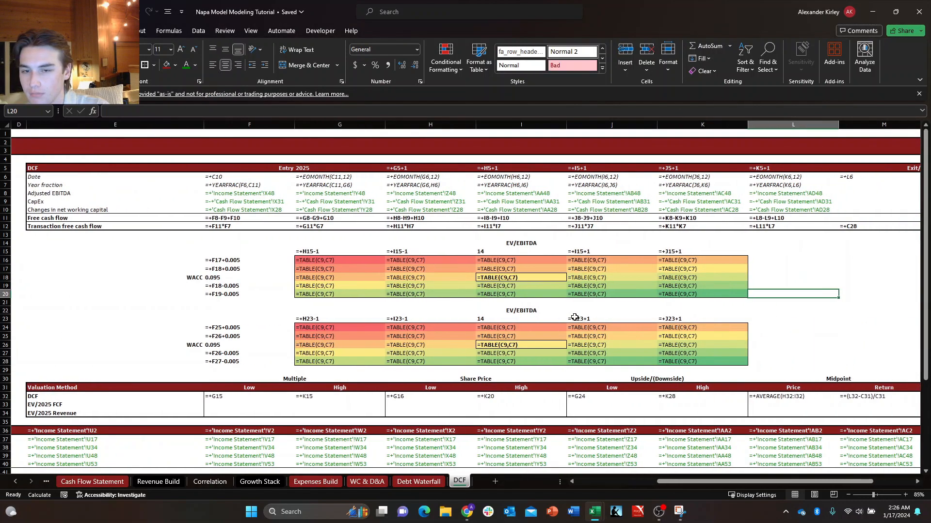
pyautogui.press('Left')
pyautogui.hotkey('ctrl', 'Left')
pyautogui.hotkey('ctrl', 'Left')
pyautogui.hotkey('ctrl', 'Left')
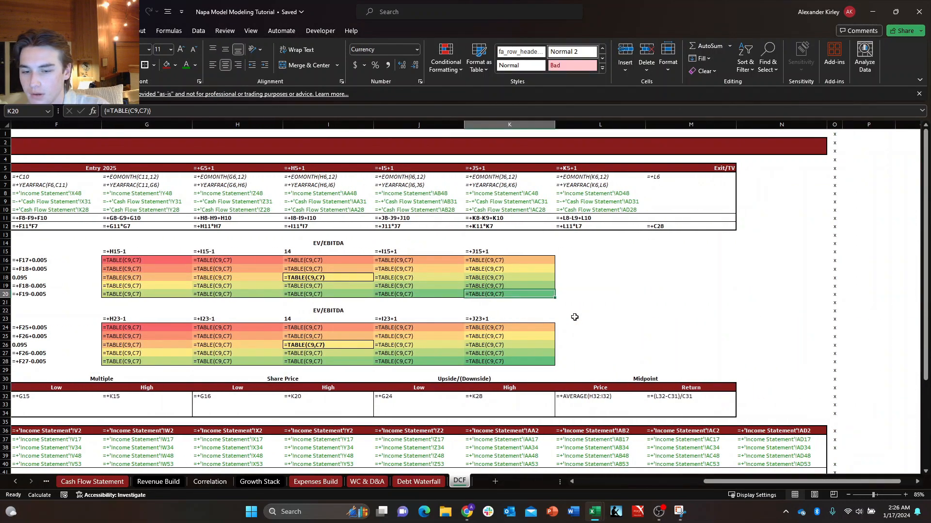
# Show the DCF sheet's values instead of its formulas and return to cell A1.
pyautogui.hotkey('ctrl', '`')
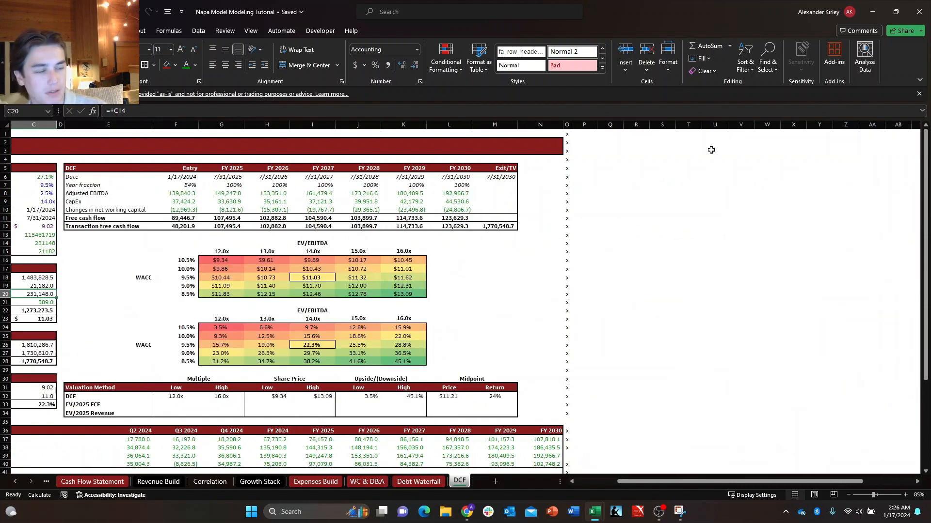
pyautogui.press('alt')
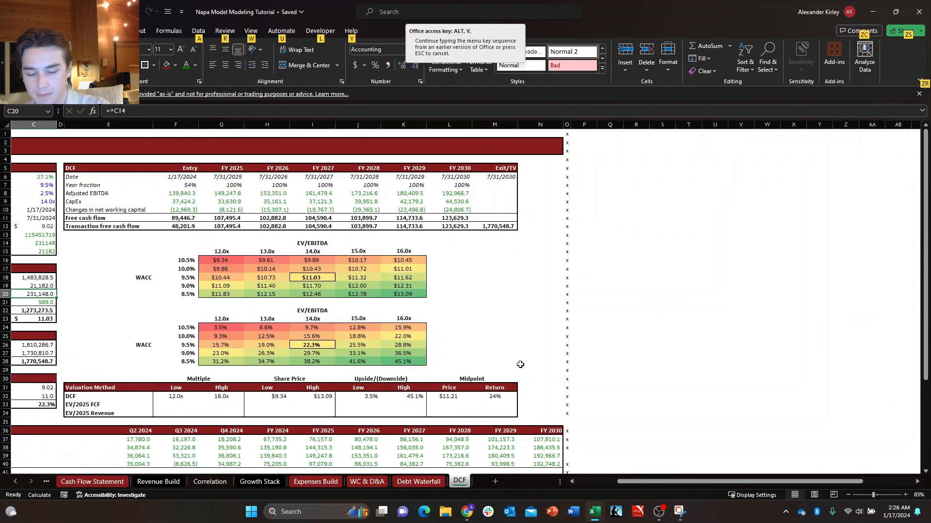
pyautogui.press('w')
pyautogui.press('q')
pyautogui.press('Return')
pyautogui.press('Up')
pyautogui.hotkey('ctrl', 'Home')
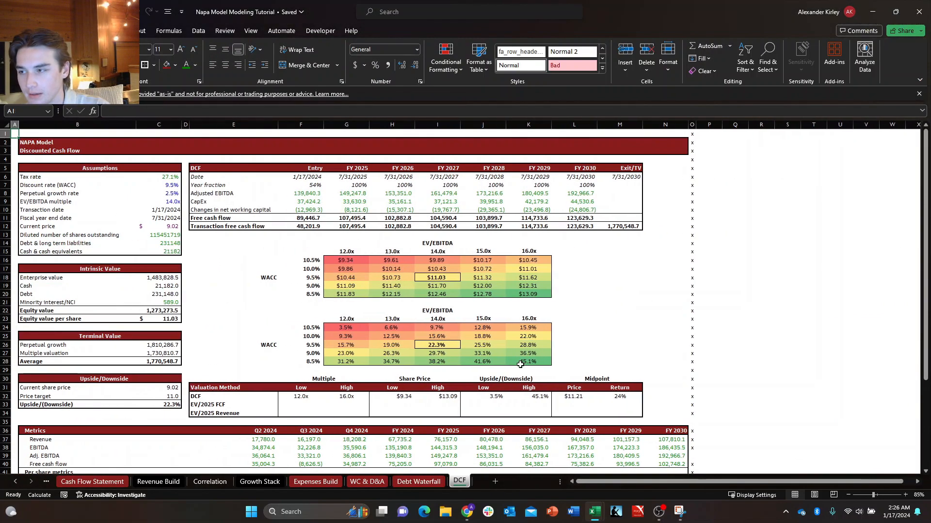
# Remove the x markers in column O from view along the edge of the DCF sheet.
pyautogui.press('Right')
pyautogui.press('Down')
pyautogui.press('Right')
pyautogui.press('Down')
pyautogui.press('Right')
pyautogui.press('Down')
pyautogui.press('Right')
pyautogui.press('Down')
pyautogui.press('Right')
pyautogui.press('Down')
pyautogui.press('Right')
pyautogui.press('Down')
pyautogui.press('Right')
pyautogui.press('Down')
pyautogui.press('Right')
pyautogui.press('Down')
pyautogui.press('Right')
pyautogui.press('Down')
pyautogui.press('Right')
pyautogui.press('Down')
pyautogui.press('Right')
pyautogui.press('Right')
pyautogui.press('Right')
pyautogui.press('Right')
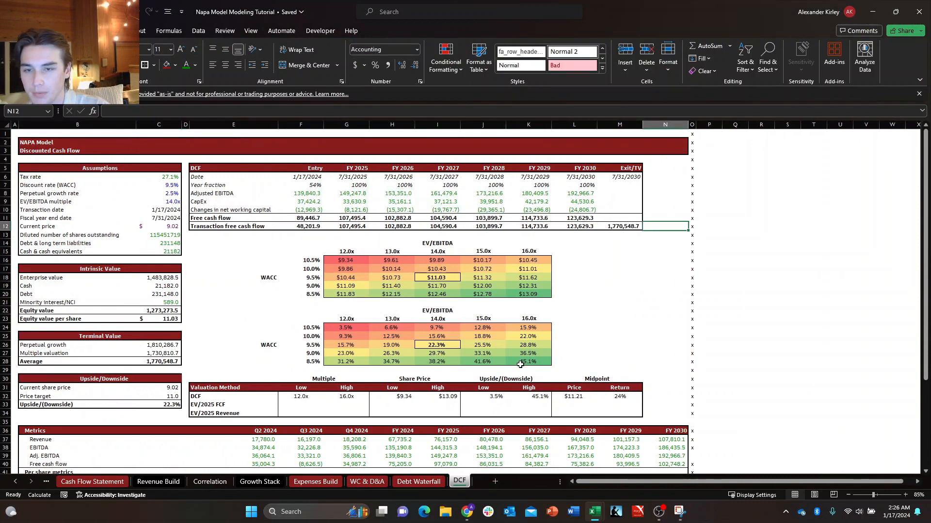
pyautogui.hotkey('ctrl', 'Up')
pyautogui.hotkey('ctrl', 'shift', 'Down')
pyautogui.hotkey('shift', 'Down')
pyautogui.hotkey('shift', 'Down')
pyautogui.hotkey('shift', 'Down')
pyautogui.hotkey('shift', 'Down')
pyautogui.hotkey('shift', 'Down')
pyautogui.hotkey('shift', 'Down')
pyautogui.hotkey('shift', 'Down')
pyautogui.hotkey('shift', 'Down')
pyautogui.hotkey('shift', 'Down')
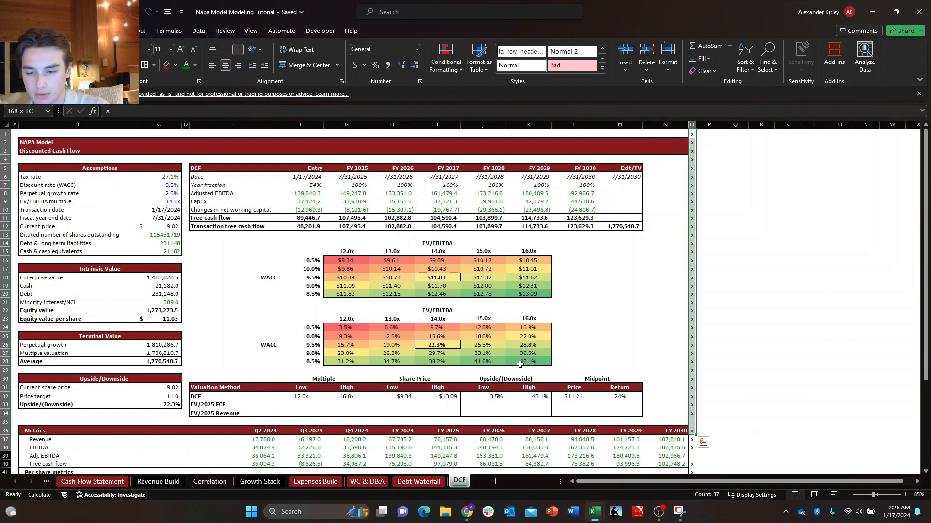
pyautogui.hotkey('shift', 'Down')
pyautogui.hotkey('shift', 'Down')
pyautogui.hotkey('shift', 'Down')
pyautogui.hotkey('shift', 'Down')
pyautogui.hotkey('shift', 'Down')
pyautogui.hotkey('shift', 'Down')
pyautogui.hotkey('shift', 'Down')
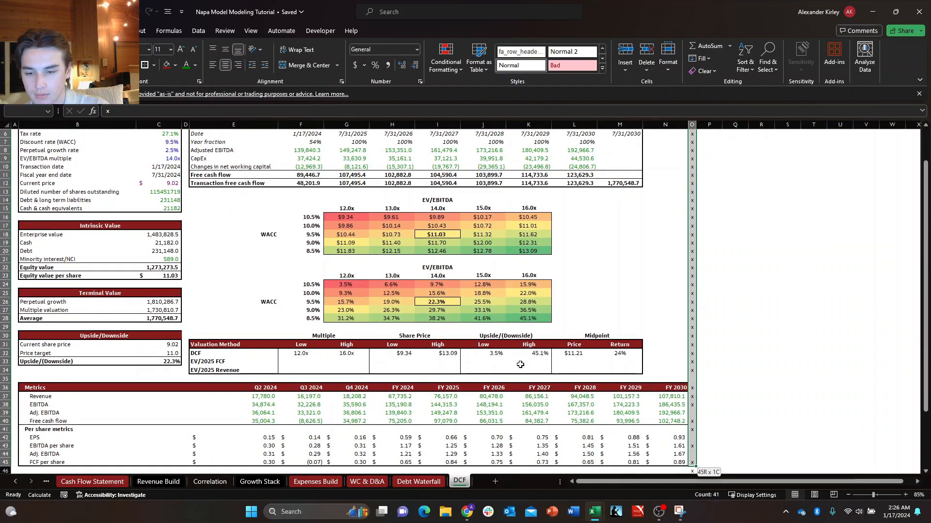
pyautogui.hotkey('ctrl', 'shift', 'Up')
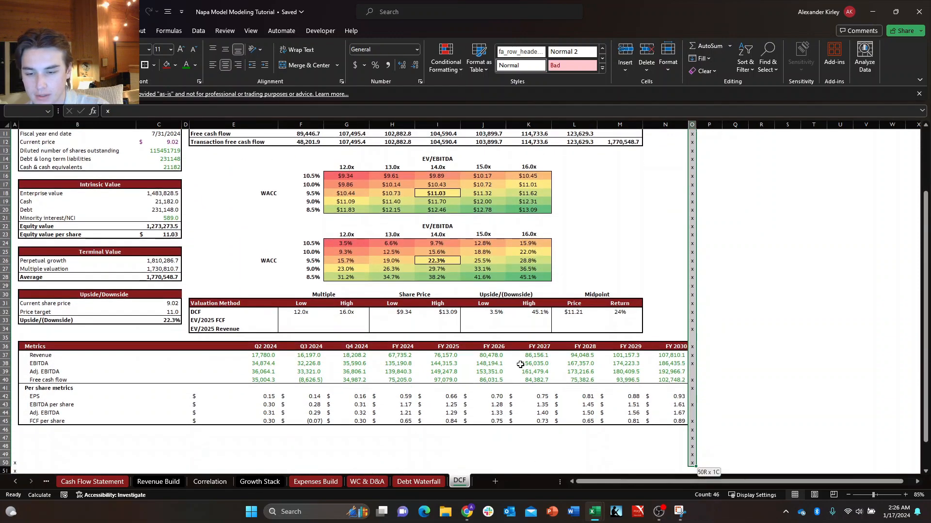
pyautogui.hotkey('ctrl', 'Home')
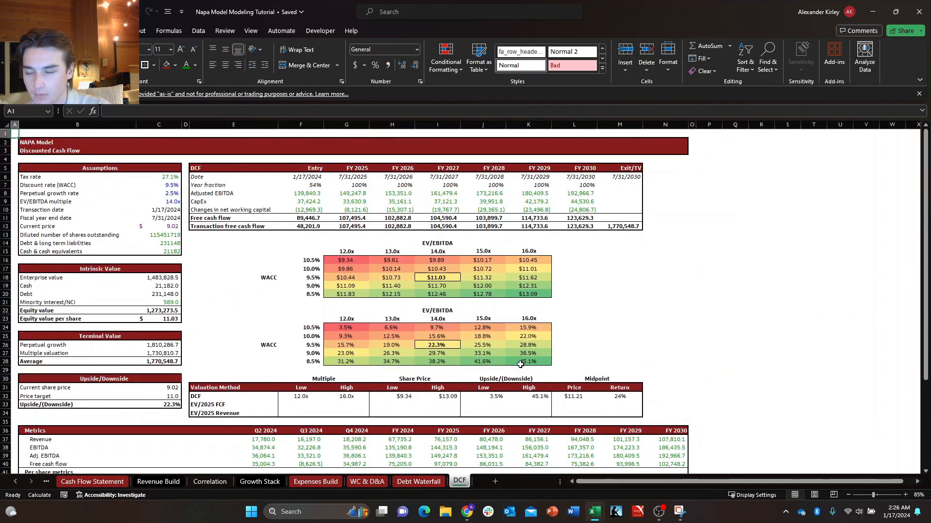
# Review the DCF date row from the entry date in F6 to the exit date in M6.
pyautogui.press('Right')
pyautogui.press('Right')
pyautogui.press('Down')
pyautogui.press('Right')
pyautogui.press('Right')
pyautogui.press('Right')
pyautogui.press('Down')
pyautogui.press('Down')
pyautogui.press('Down')
pyautogui.press('Down')
pyautogui.press('Right')
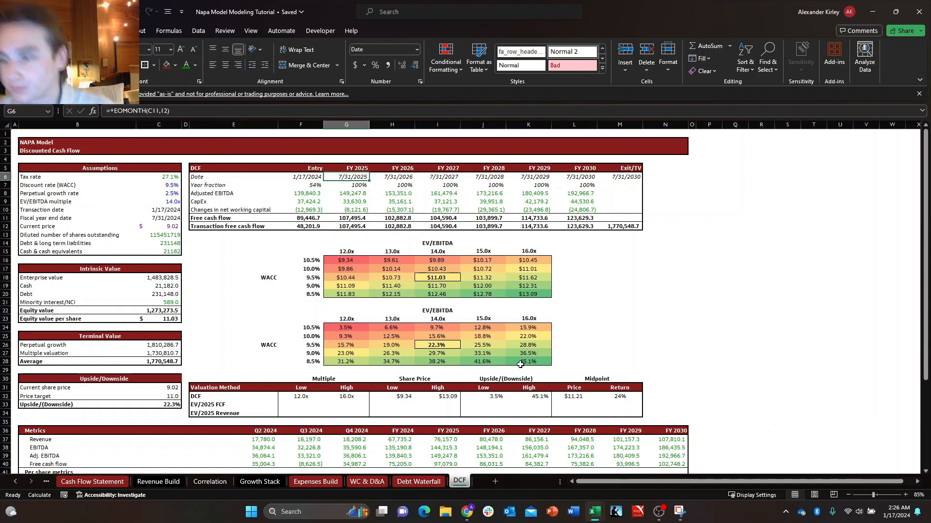
pyautogui.press('Left')
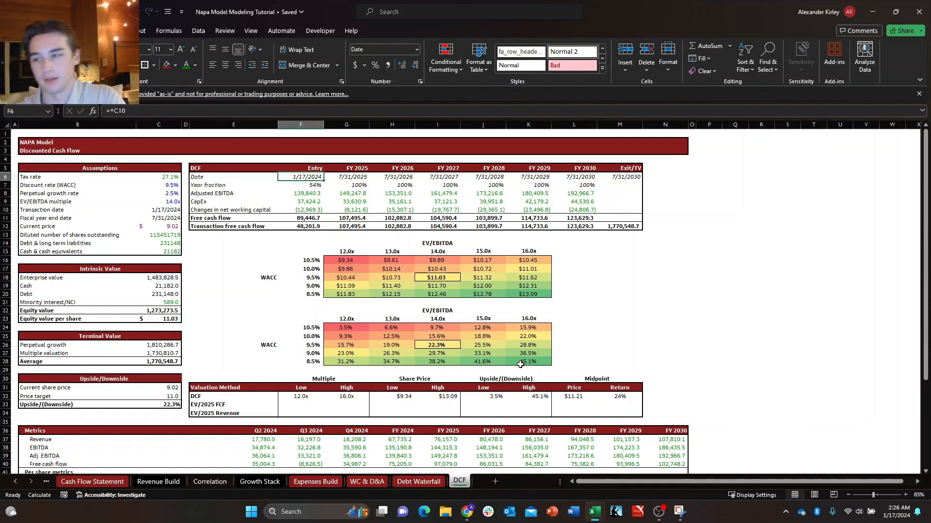
pyautogui.press('Down')
pyautogui.press('Up')
pyautogui.hotkey('shift', 'Right')
pyautogui.hotkey('shift', 'Right')
pyautogui.hotkey('shift', 'Right')
pyautogui.hotkey('shift', 'Right')
pyautogui.hotkey('shift', 'Right')
pyautogui.hotkey('shift', 'Right')
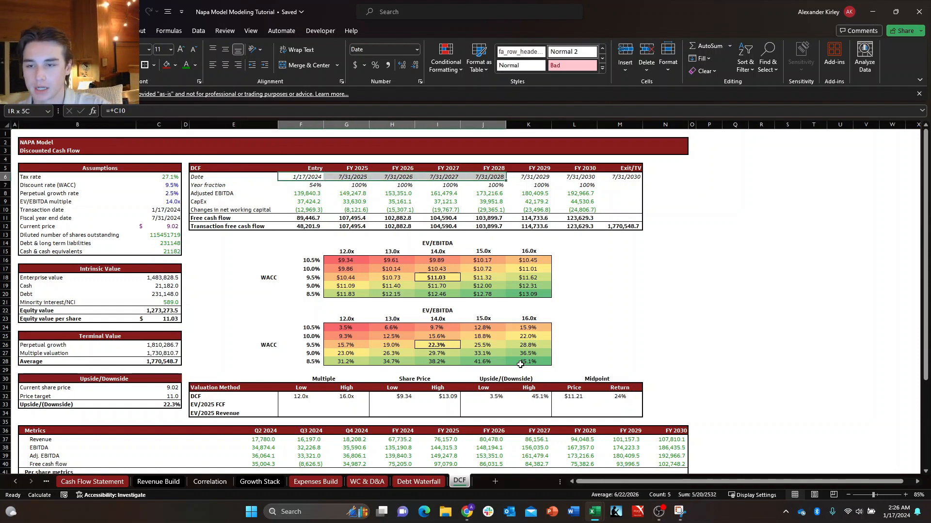
pyautogui.press('Down')
pyautogui.press('Up')
pyautogui.press('Right')
pyautogui.press('Right')
pyautogui.press('Right')
pyautogui.press('Right')
pyautogui.press('Right')
pyautogui.press('Right')
pyautogui.press('Right')
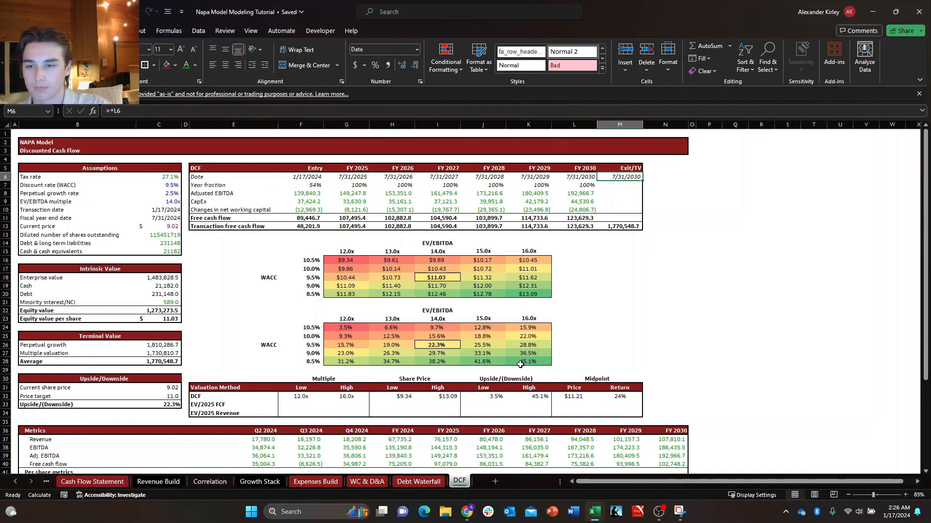
pyautogui.press('Left')
pyautogui.press('Left')
pyautogui.press('Right')
pyautogui.press('Right')
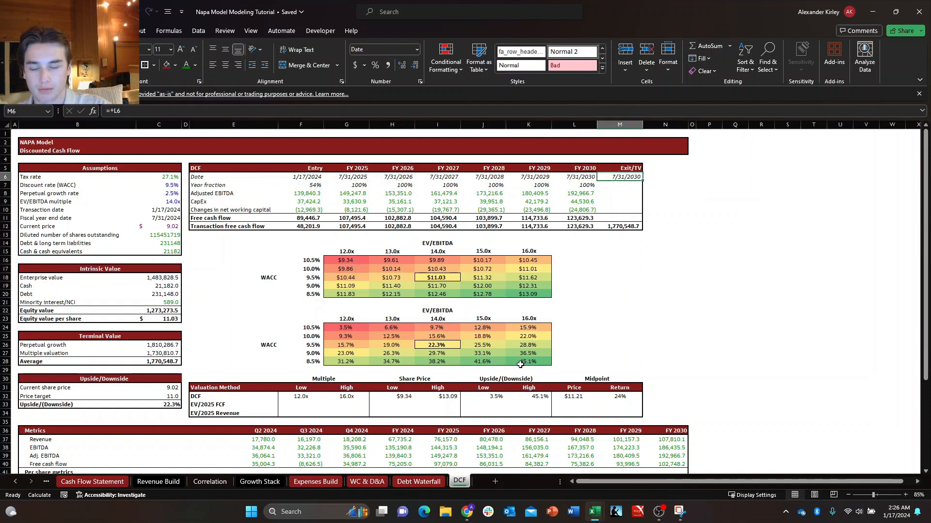
# Examine the perpetual growth and multiple valuation terminal value cells, especially the perpetual growth formula in C26.
pyautogui.press('Down')
pyautogui.press('Down')
pyautogui.press('Down')
pyautogui.press('Down')
pyautogui.press('Down')
pyautogui.press('Down')
pyautogui.press('Down')
pyautogui.press('Left')
pyautogui.press('Left')
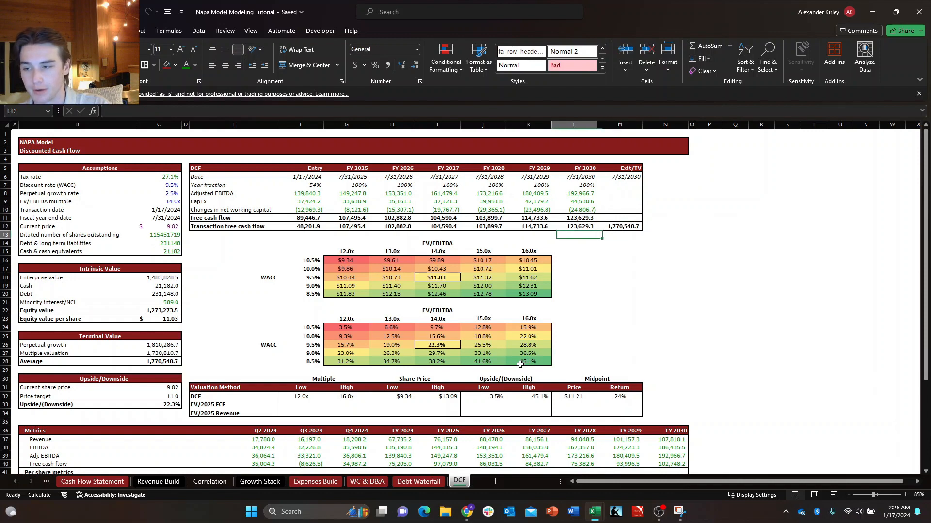
pyautogui.press('Down')
pyautogui.press('Down')
pyautogui.press('Down')
pyautogui.press('Down')
pyautogui.press('Down')
pyautogui.press('Down')
pyautogui.press('Left')
pyautogui.press('Left')
pyautogui.press('Left')
pyautogui.press('Left')
pyautogui.press('Left')
pyautogui.press('Left')
pyautogui.press('Left')
pyautogui.press('Left')
pyautogui.press('Down')
pyautogui.press('Down')
pyautogui.press('Down')
pyautogui.press('Down')
pyautogui.press('Down')
pyautogui.press('Down')
pyautogui.press('Down')
pyautogui.press('Down')
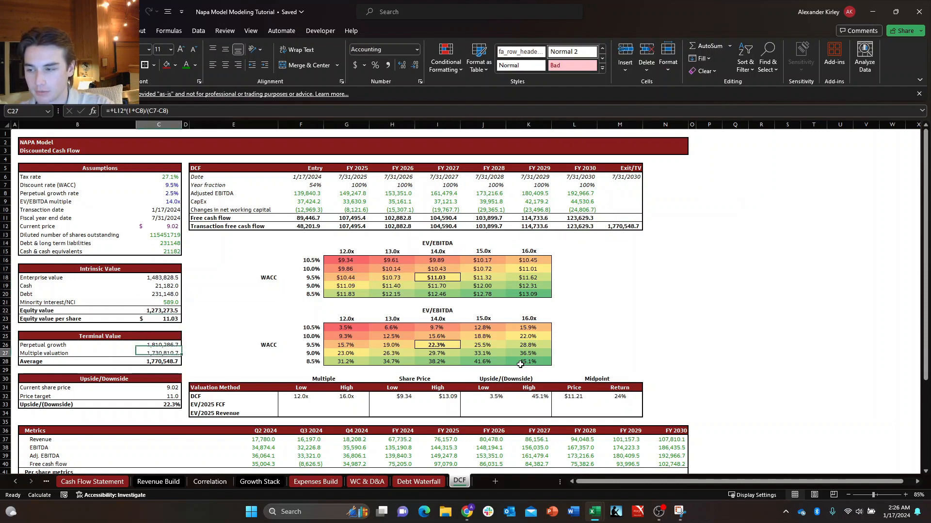
pyautogui.press('Up')
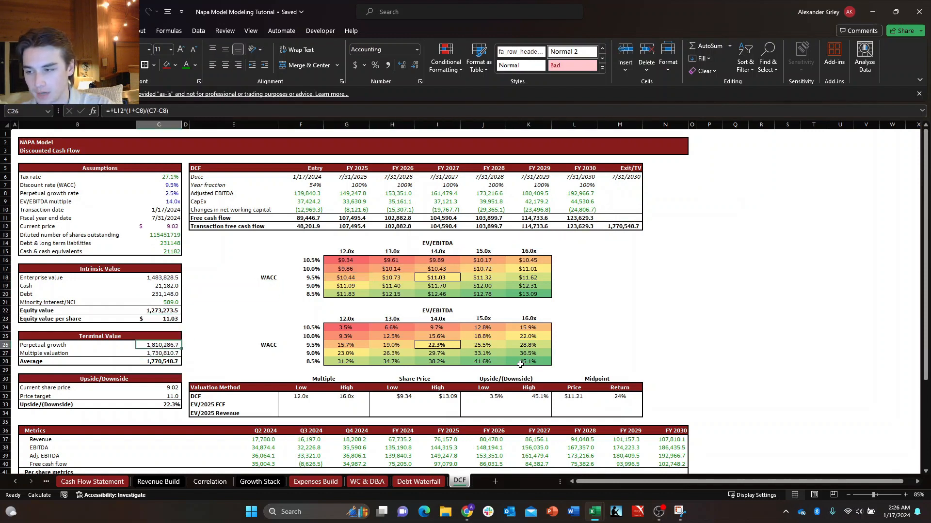
# Inspect the perpetual growth formula in C26 and the multiple valuation formula in C27.
pyautogui.press('F2')
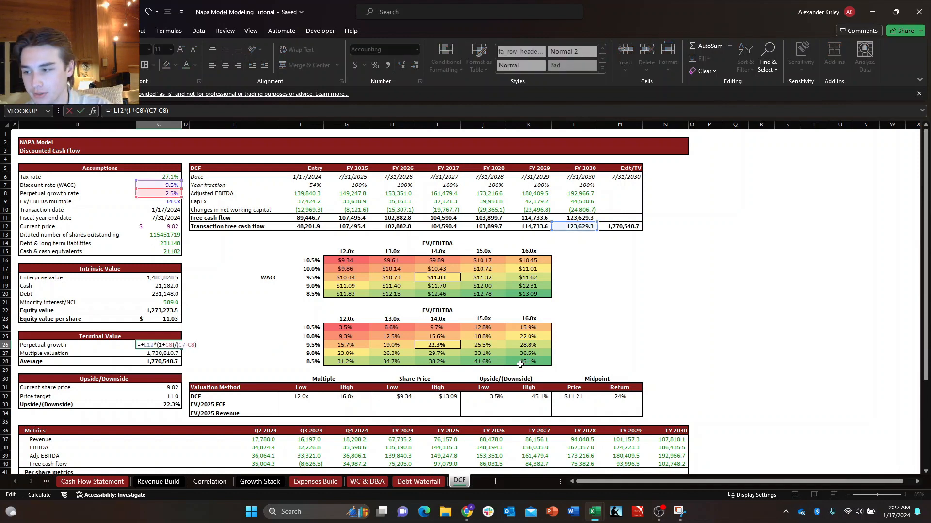
pyautogui.press('Escape')
pyautogui.press('F2')
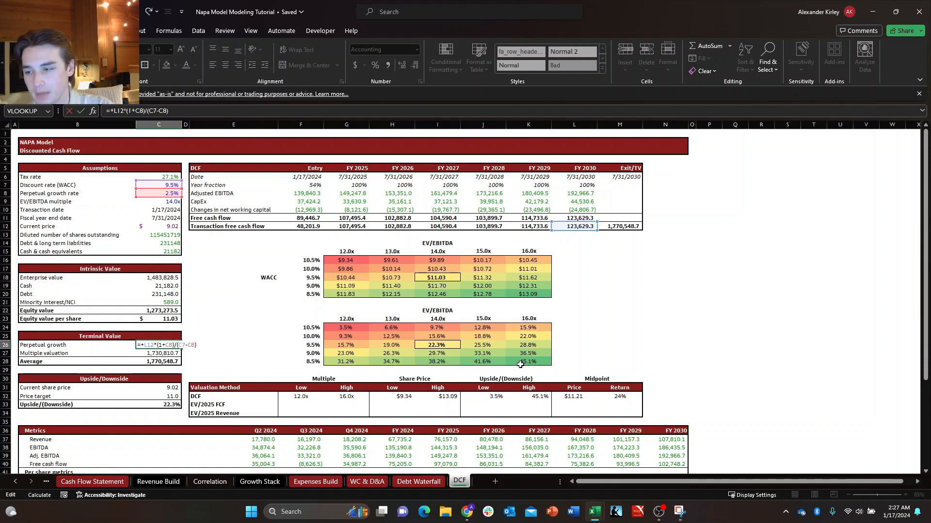
pyautogui.press('Return')
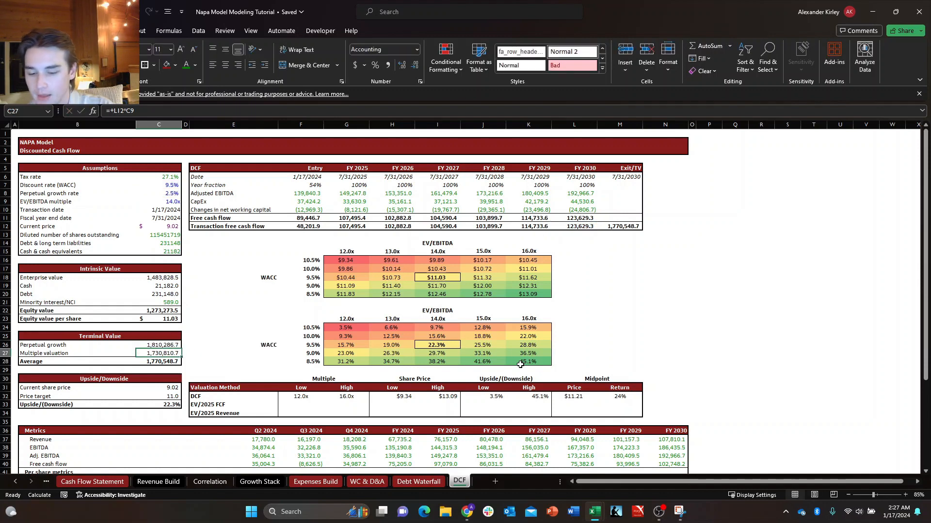
pyautogui.press('F2')
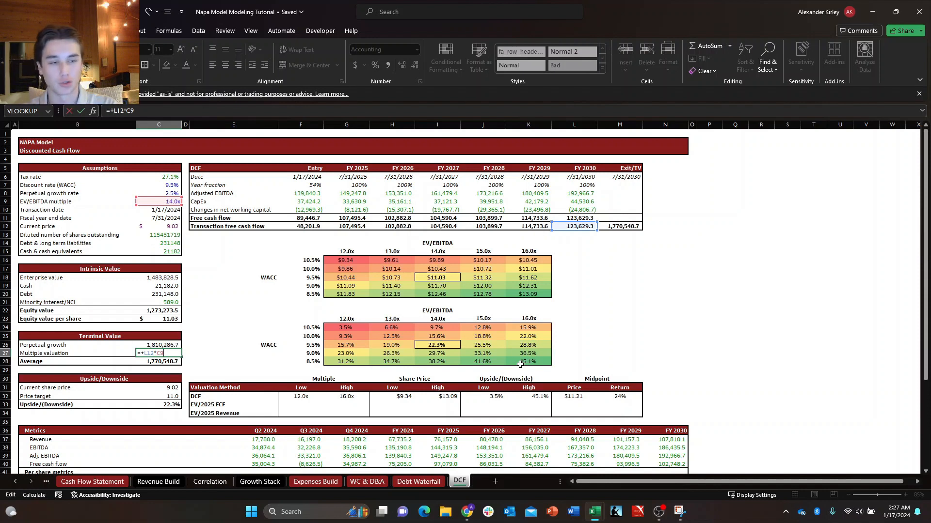
pyautogui.press('Return')
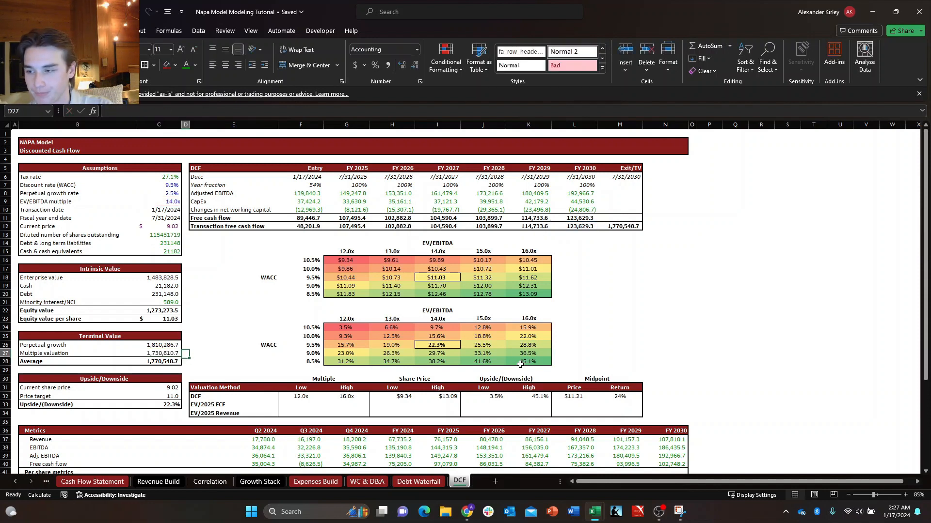
# Review the transaction free cash flows in row 12, from the entry column to the terminal value in M12.
pyautogui.press('Down')
pyautogui.press('Up')
pyautogui.press('Up')
pyautogui.press('Right')
pyautogui.press('Right')
pyautogui.press('Right')
pyautogui.press('Right')
pyautogui.press('Right')
pyautogui.press('Right')
pyautogui.press('Right')
pyautogui.press('Right')
pyautogui.press('Right')
pyautogui.press('Right')
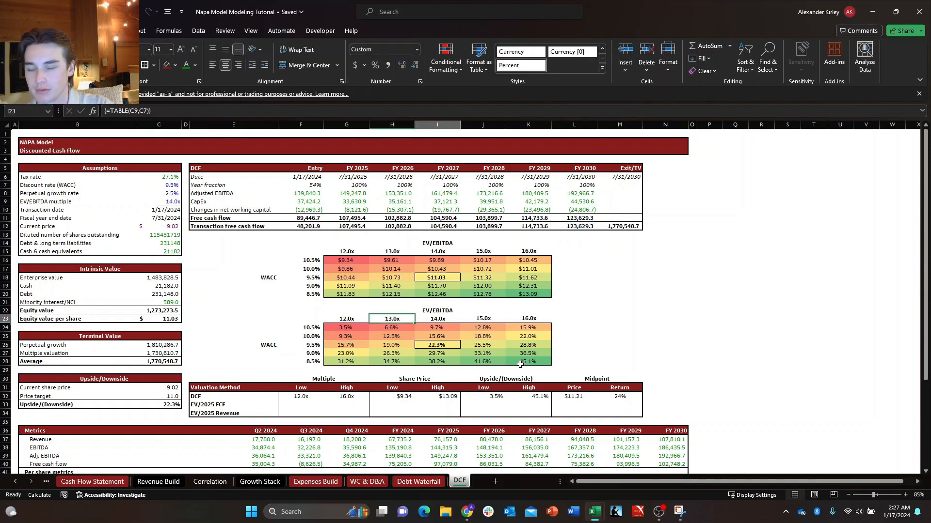
pyautogui.press('Up')
pyautogui.press('Up')
pyautogui.press('Up')
pyautogui.press('Up')
pyautogui.press('Up')
pyautogui.press('Up')
pyautogui.press('Up')
pyautogui.press('Up')
pyautogui.press('Up')
pyautogui.press('Up')
pyautogui.press('Up')
pyautogui.press('Up')
pyautogui.press('Up')
pyautogui.press('Up')
pyautogui.press('Up')
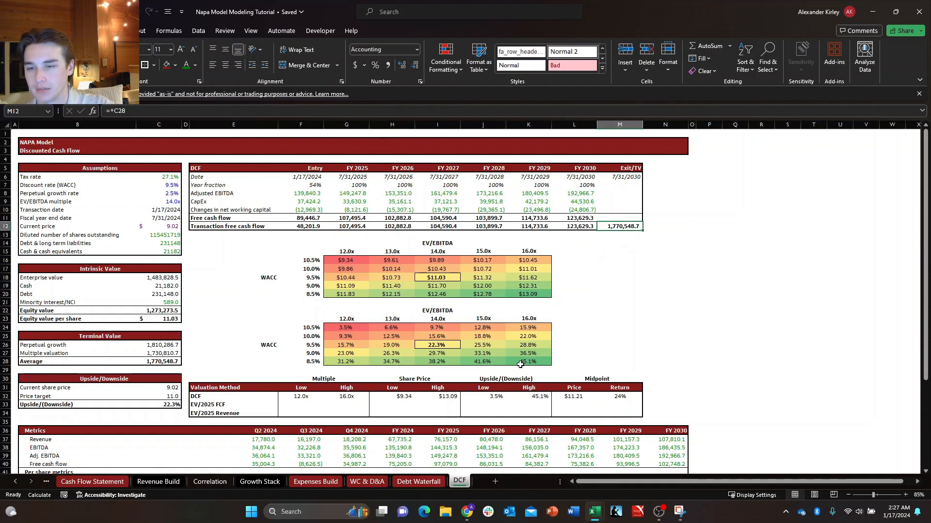
pyautogui.press('Right')
pyautogui.press('Left')
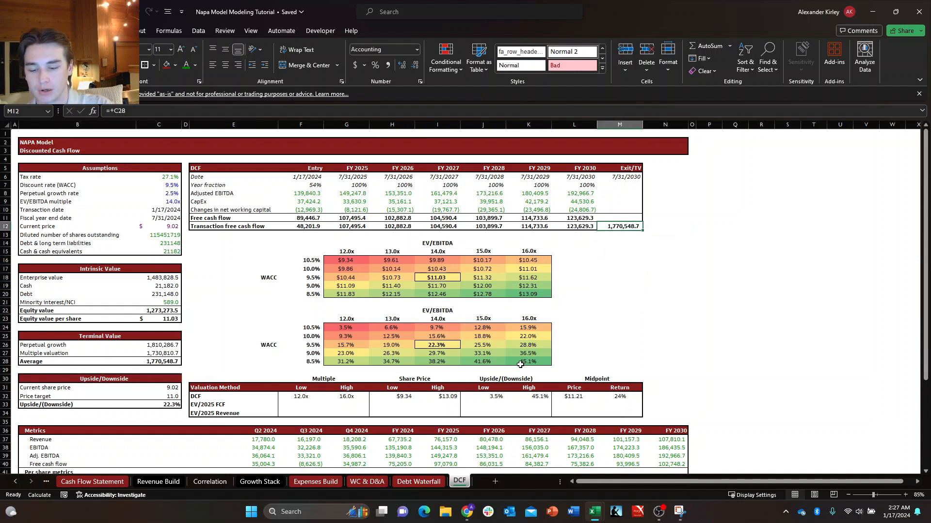
pyautogui.press('Left')
pyautogui.press('Left')
pyautogui.press('Left')
pyautogui.press('Left')
pyautogui.press('Left')
pyautogui.press('Left')
pyautogui.press('Left')
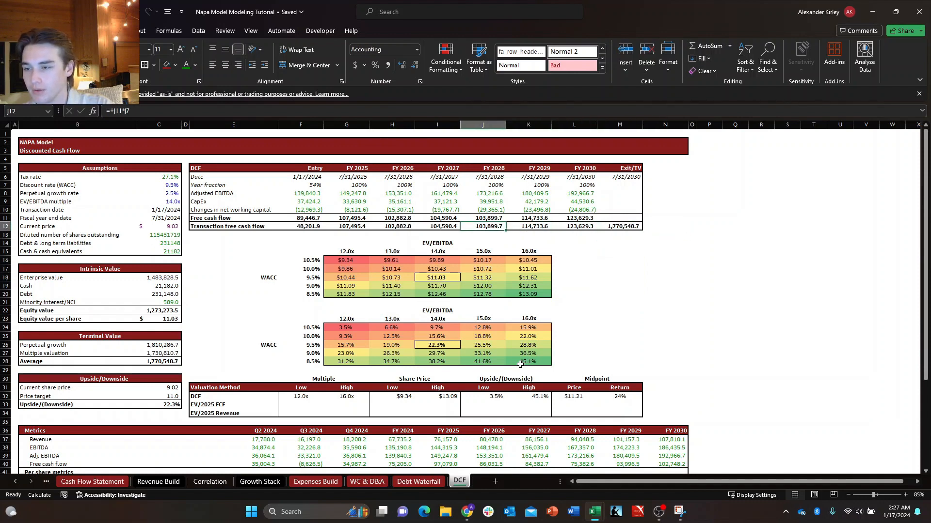
pyautogui.hotkey('ctrl', 'shift', 'Right')
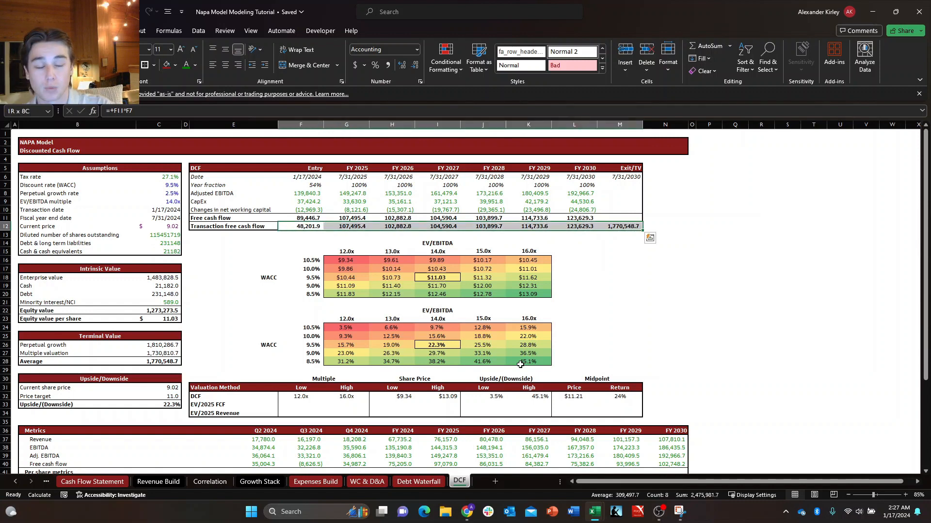
# Examine the XNPV enterprise value formula in C18 and the discount rate, cash flows and dates it references.
pyautogui.press('Left')
pyautogui.press('Left')
pyautogui.press('Left')
pyautogui.press('Down')
pyautogui.press('Down')
pyautogui.press('Down')
pyautogui.press('Down')
pyautogui.press('Down')
pyautogui.press('Down')
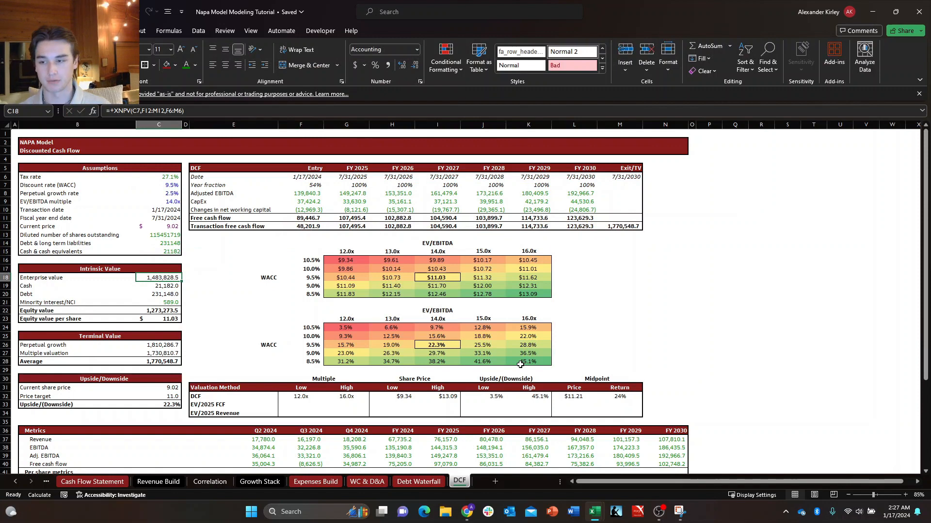
pyautogui.press('F2')
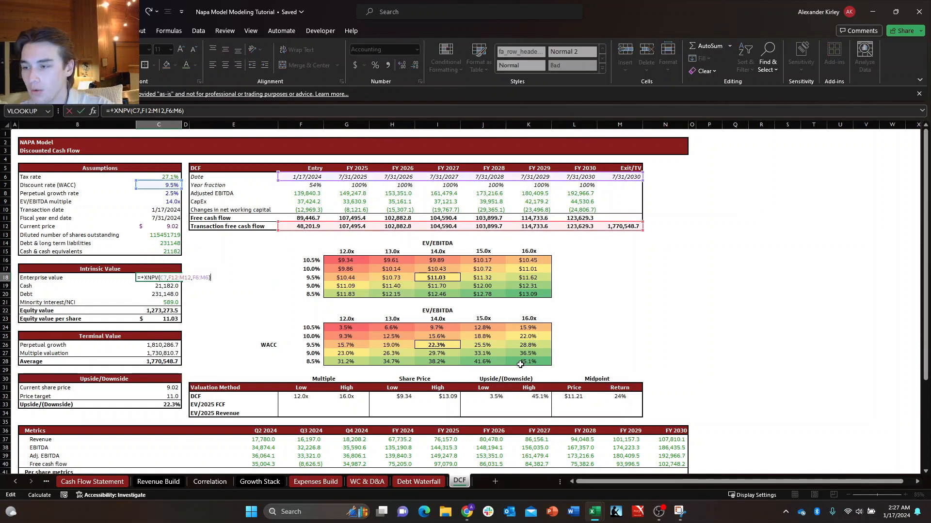
pyautogui.press('Escape')
pyautogui.press('F2')
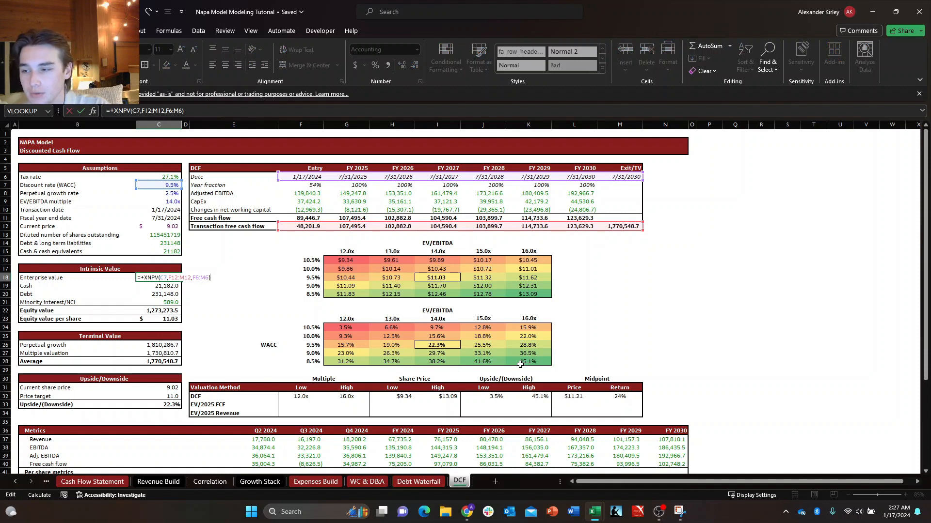
pyautogui.press('Left')
pyautogui.press('Right')
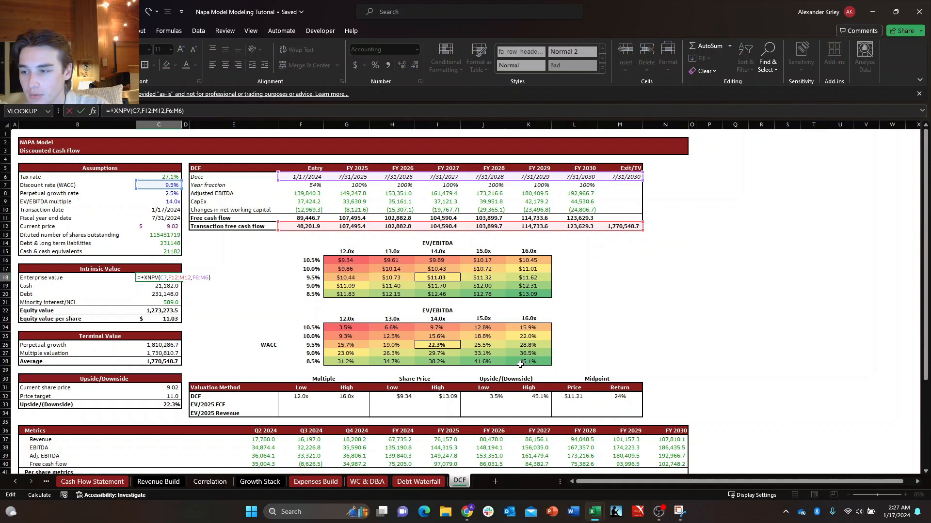
pyautogui.press('Home')
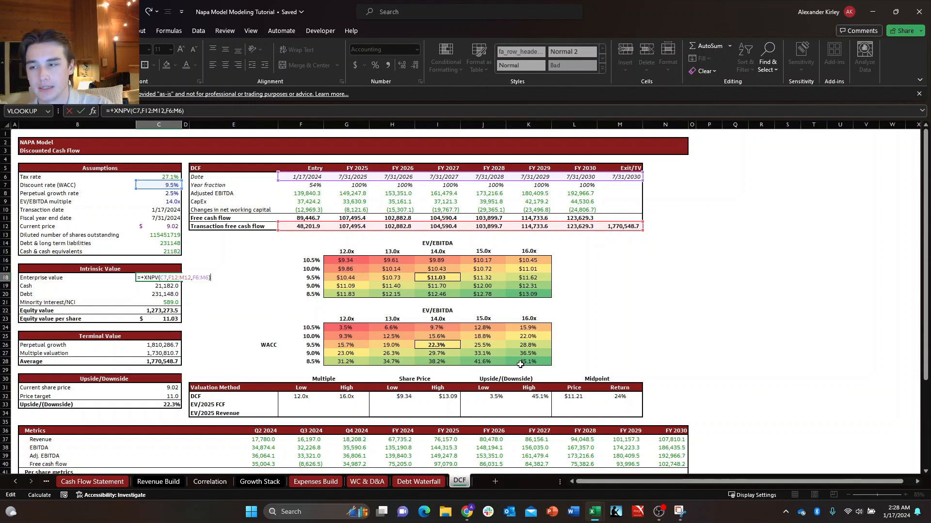
# Trace the transaction cash flow and date rows across to the exit column and inspect the exit date formula in M6.
pyautogui.press('Escape')
pyautogui.press('Up')
pyautogui.press('Up')
pyautogui.press('Up')
pyautogui.press('Up')
pyautogui.press('Up')
pyautogui.press('Up')
pyautogui.press('Right')
pyautogui.press('Right')
pyautogui.press('Right')
pyautogui.press('Right')
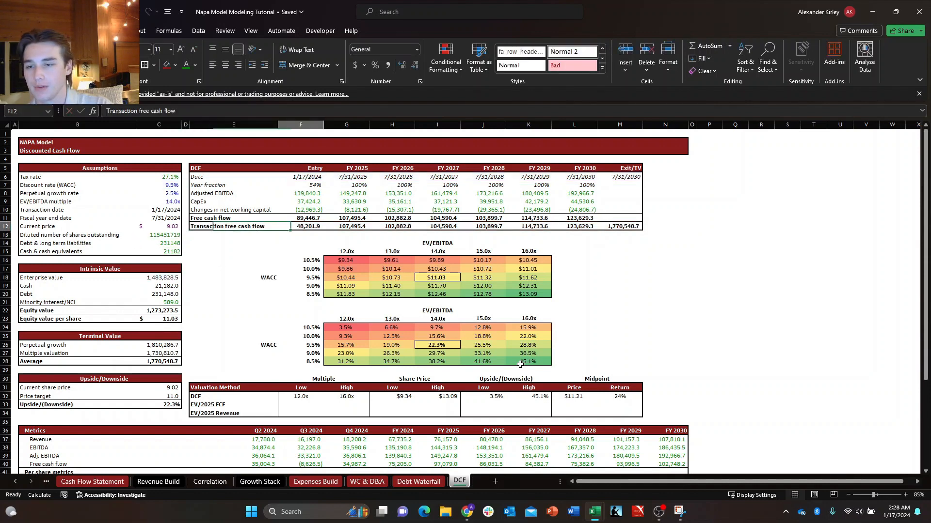
pyautogui.press('Up')
pyautogui.press('Up')
pyautogui.press('Right')
pyautogui.press('Right')
pyautogui.press('Up')
pyautogui.press('Up')
pyautogui.press('Up')
pyautogui.press('Right')
pyautogui.press('Right')
pyautogui.press('Right')
pyautogui.press('Up')
pyautogui.press('Up')
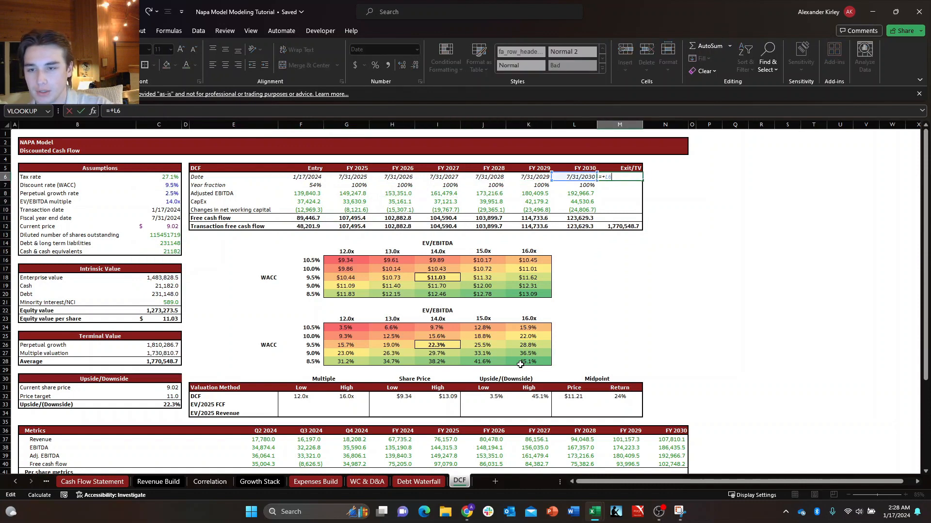
pyautogui.press('Down')
pyautogui.press('F2')
pyautogui.press('Escape')
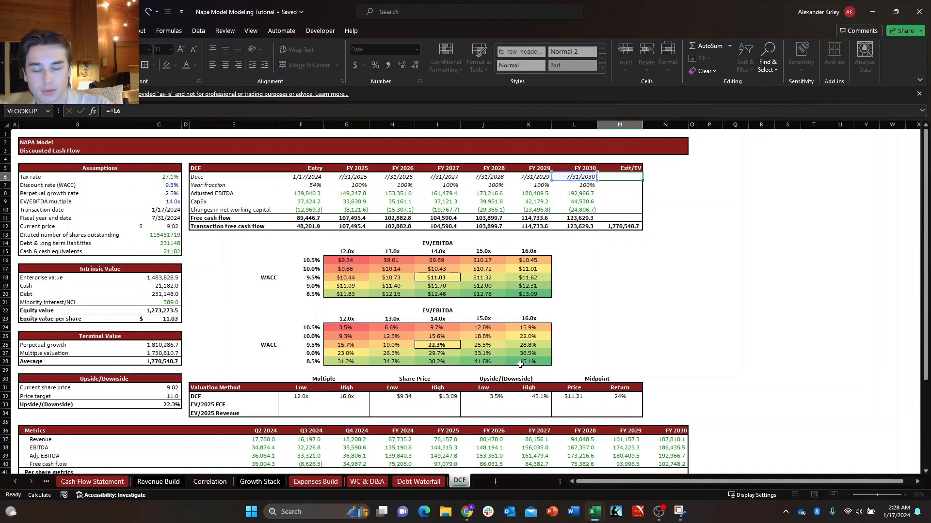
pyautogui.press('Right')
pyautogui.write('=+')
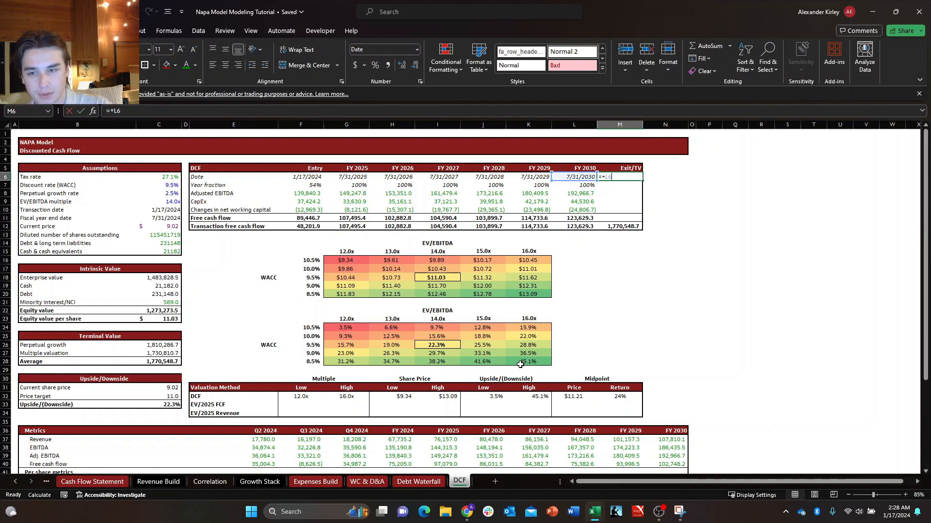
pyautogui.press('Left')
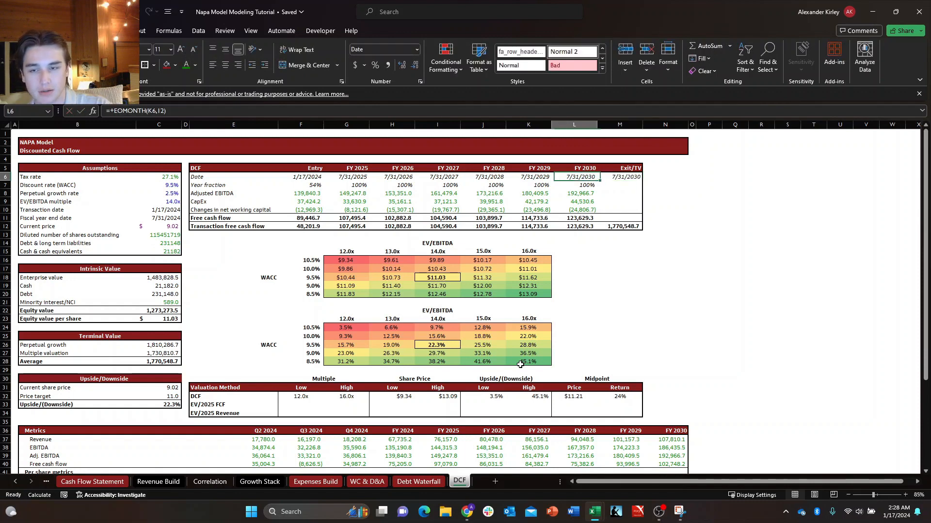
pyautogui.press('Escape')
# Return from the DCF table to the Intrinsic Value block and go over its rows from enterprise value to equity value.
pyautogui.press('Down')
pyautogui.press('Down')
pyautogui.press('Down')
pyautogui.press('Down')
pyautogui.press('Down')
pyautogui.press('Down')
pyautogui.press('Down')
pyautogui.press('Down')
pyautogui.press('Down')
pyautogui.press('Down')
pyautogui.press('Down')
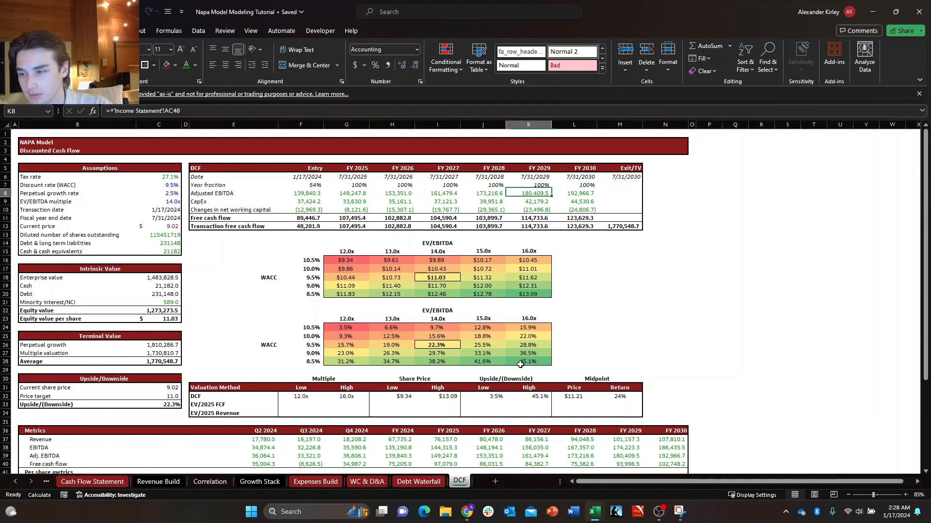
pyautogui.press('Left')
pyautogui.press('Left')
pyautogui.press('Left')
pyautogui.press('Left')
pyautogui.press('Left')
pyautogui.press('Left')
pyautogui.press('Left')
pyautogui.press('Left')
pyautogui.press('Left')
pyautogui.press('Left')
pyautogui.press('Down')
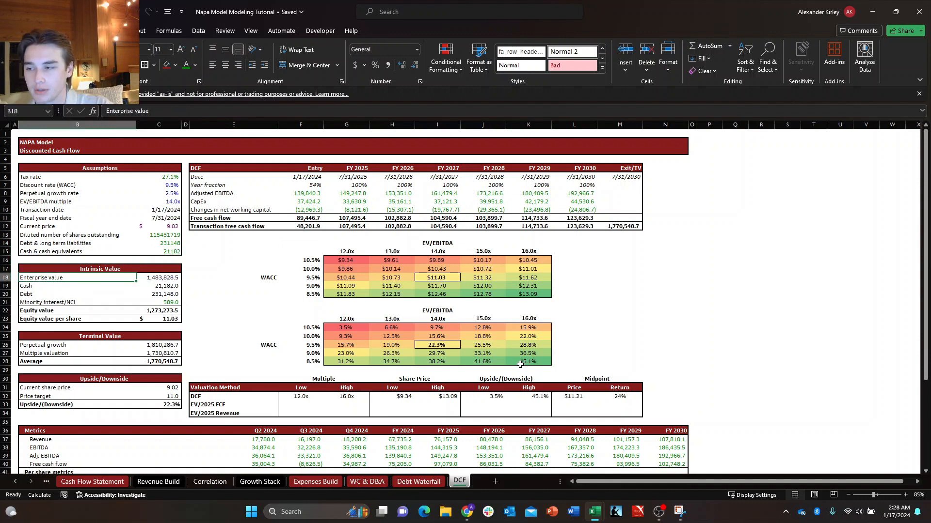
pyautogui.press('Left')
pyautogui.press('Down')
pyautogui.press('Right')
pyautogui.press('Down')
pyautogui.press('Down')
pyautogui.press('Down')
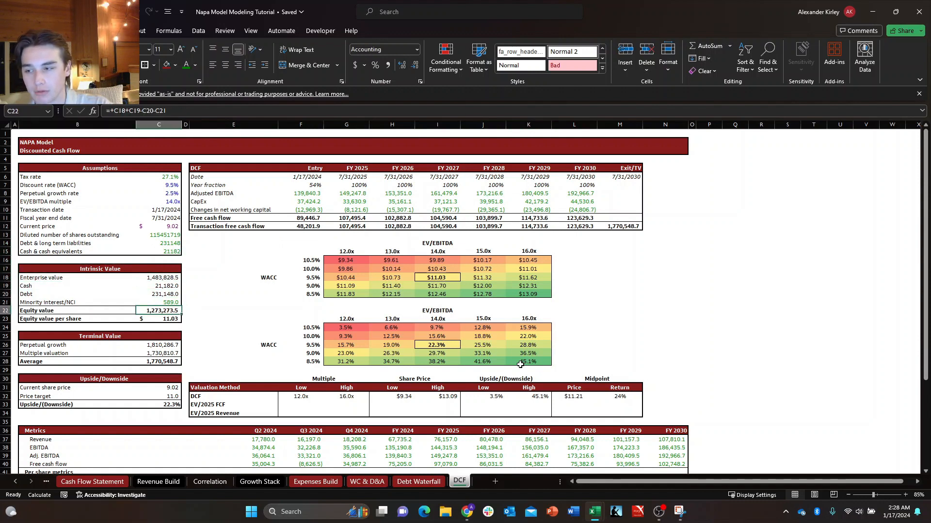
pyautogui.press('Up')
pyautogui.press('Left')
pyautogui.press('Up')
pyautogui.press('Up')
pyautogui.press('Up')
pyautogui.hotkey('shift', 'Right')
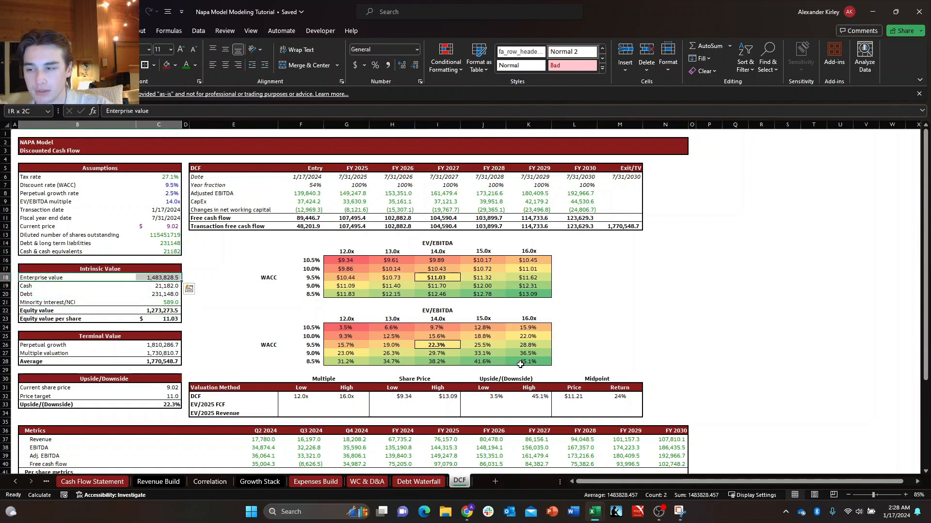
# Review the enterprise value, cash, debt and minority interest lines that make up the equity value.
pyautogui.press('Down')
pyautogui.press('Right')
pyautogui.press('Up')
pyautogui.press('Left')
pyautogui.hotkey('shift', 'Right')
pyautogui.press('Down')
pyautogui.press('Up')
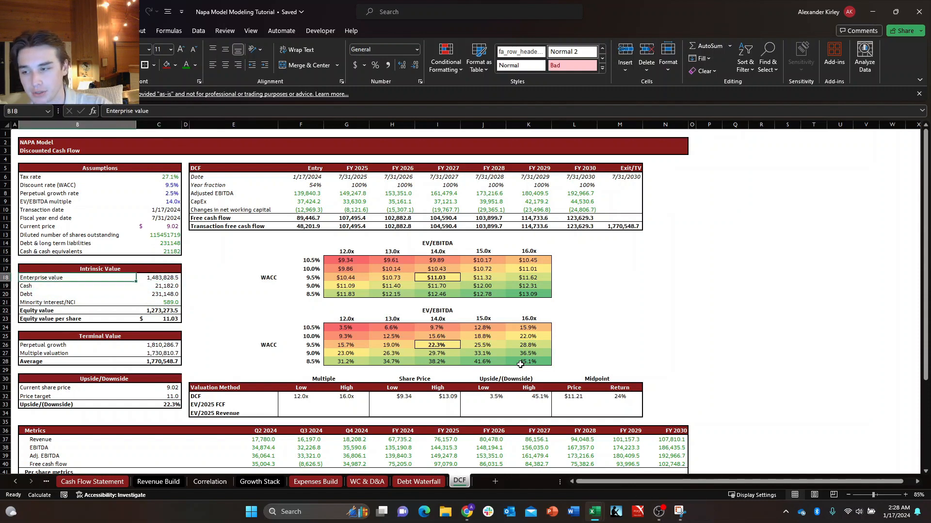
pyautogui.press('Right')
pyautogui.press('Down')
pyautogui.press('Down')
pyautogui.press('Right')
pyautogui.press('Up')
pyautogui.press('Left')
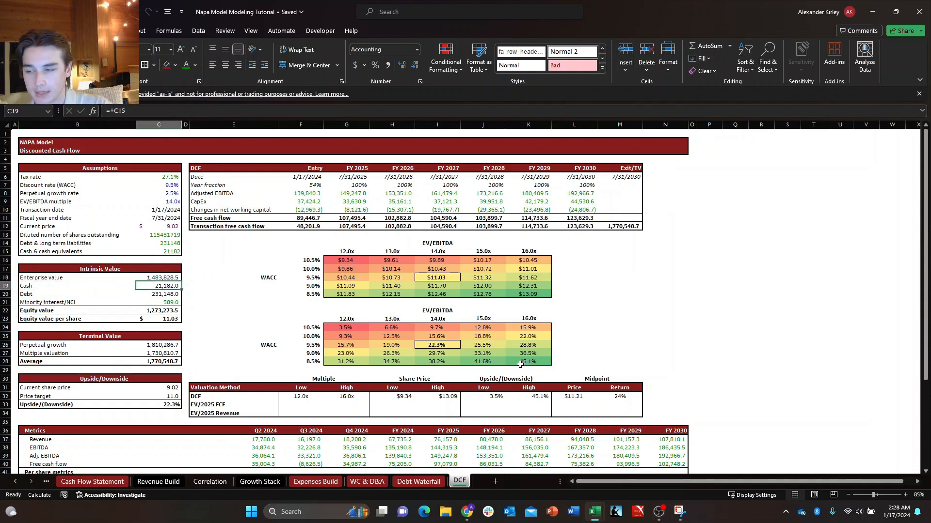
pyautogui.press('Down')
pyautogui.press('Down')
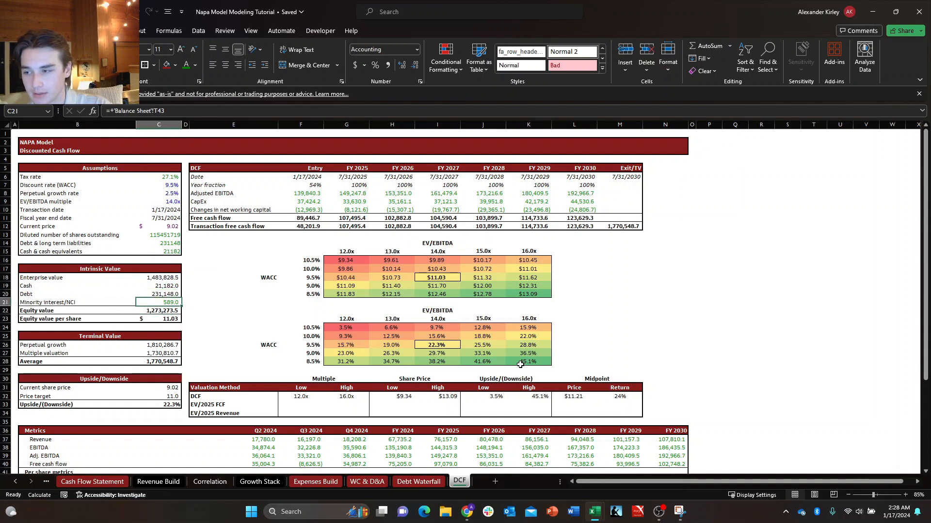
# Inspect the equity value formula in C22 and the equity value per share formula in C23.
pyautogui.press('Down')
pyautogui.press('F2')
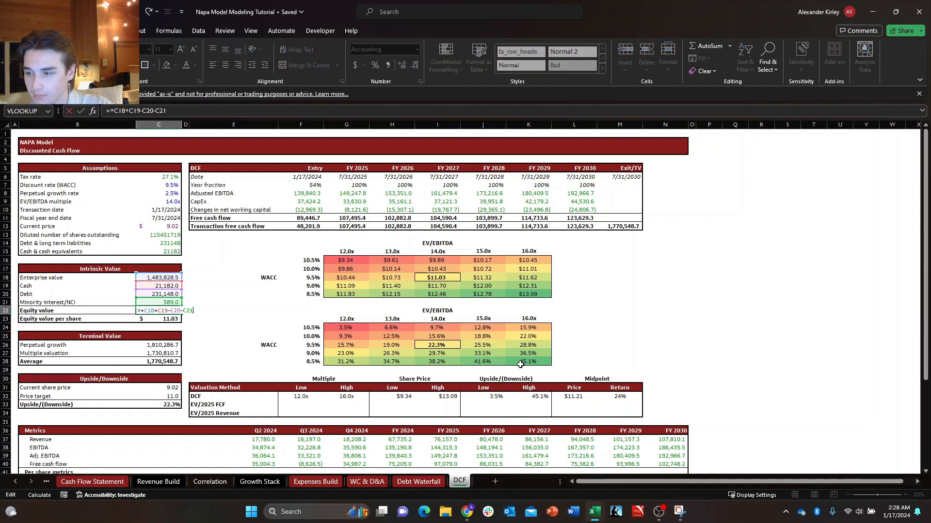
pyautogui.press('Return')
pyautogui.press('F2')
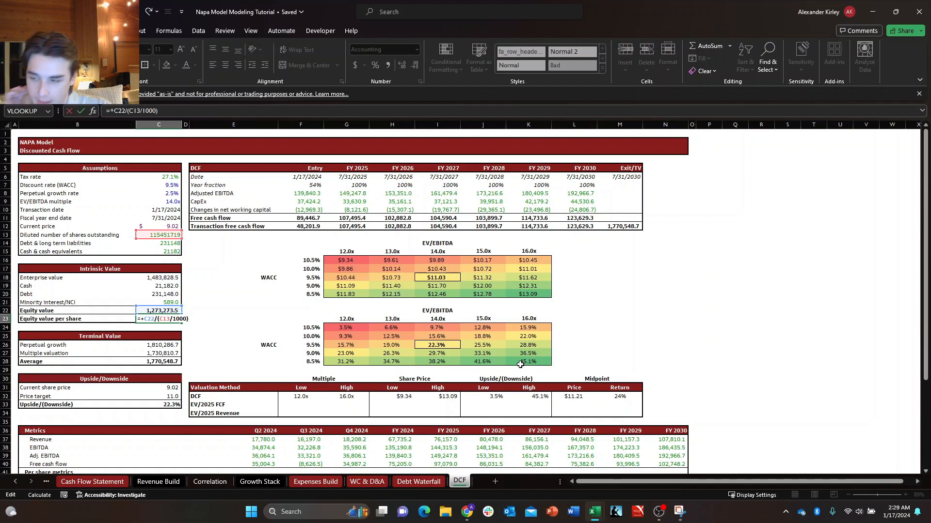
pyautogui.press('Return')
# Pass through the Terminal Value block and check the current share price and price target references in C31 and C32.
pyautogui.press('Down')
pyautogui.press('Down')
pyautogui.press('Down')
pyautogui.press('Down')
pyautogui.press('Down')
pyautogui.press('Down')
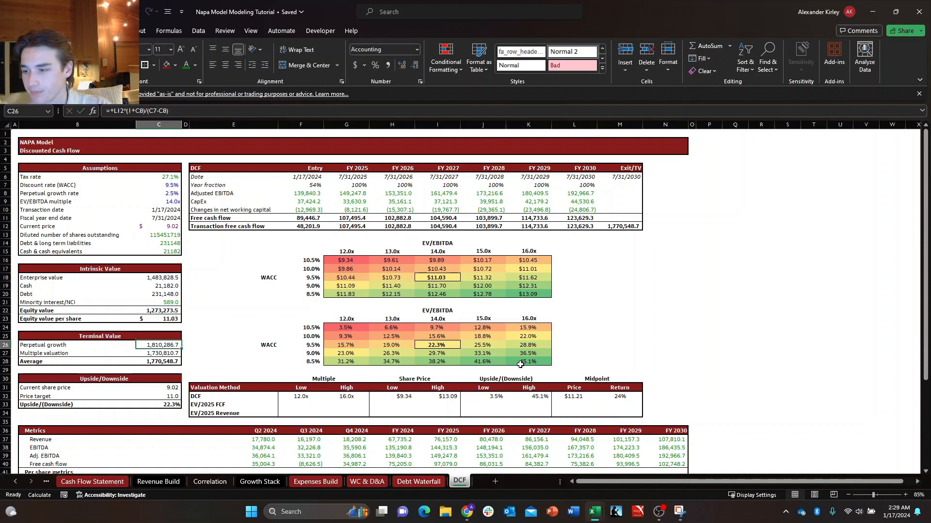
pyautogui.press('Down')
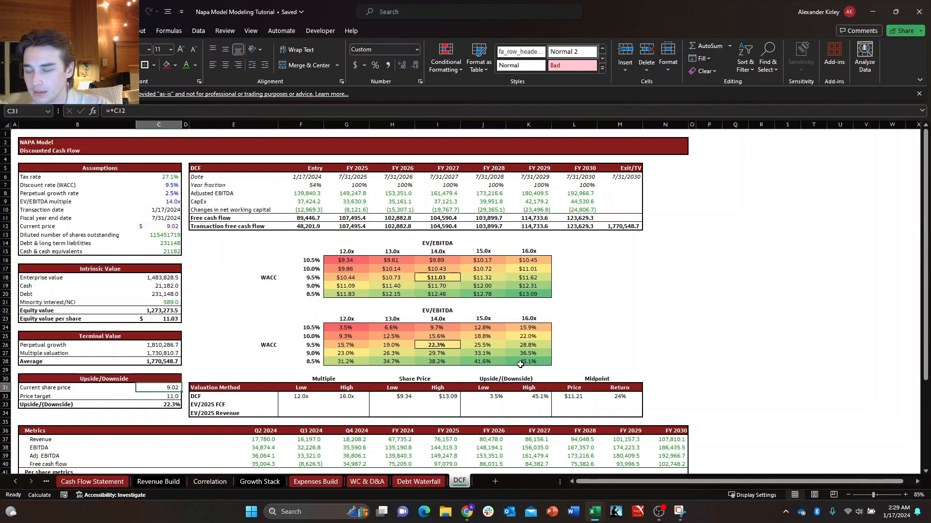
pyautogui.press('F2')
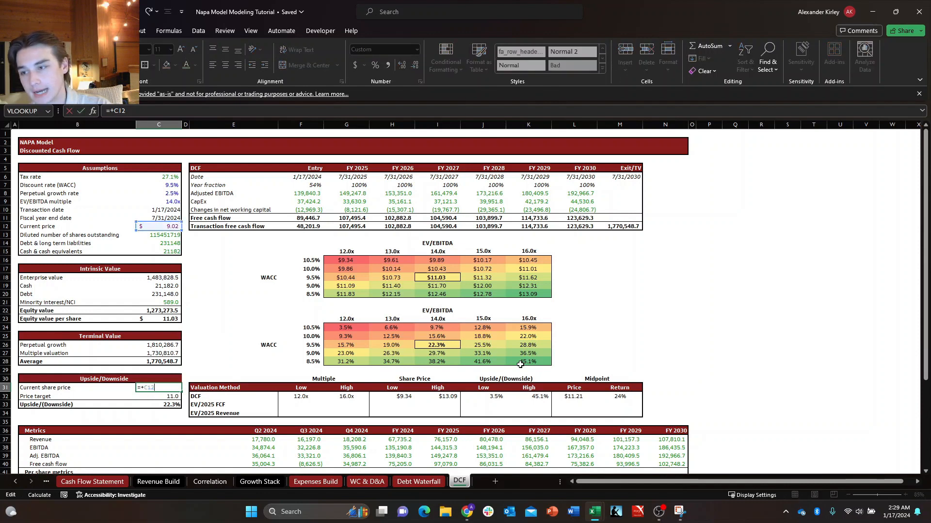
pyautogui.press('Escape')
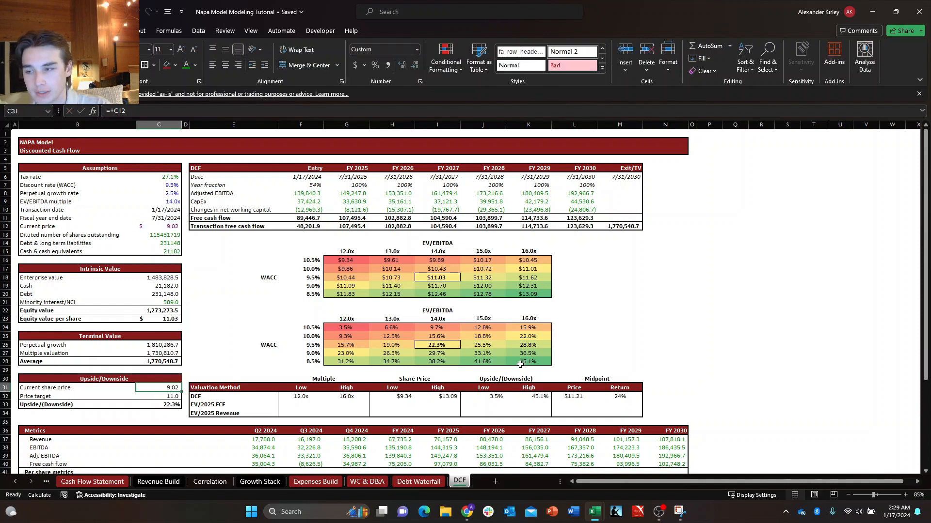
pyautogui.press('Down')
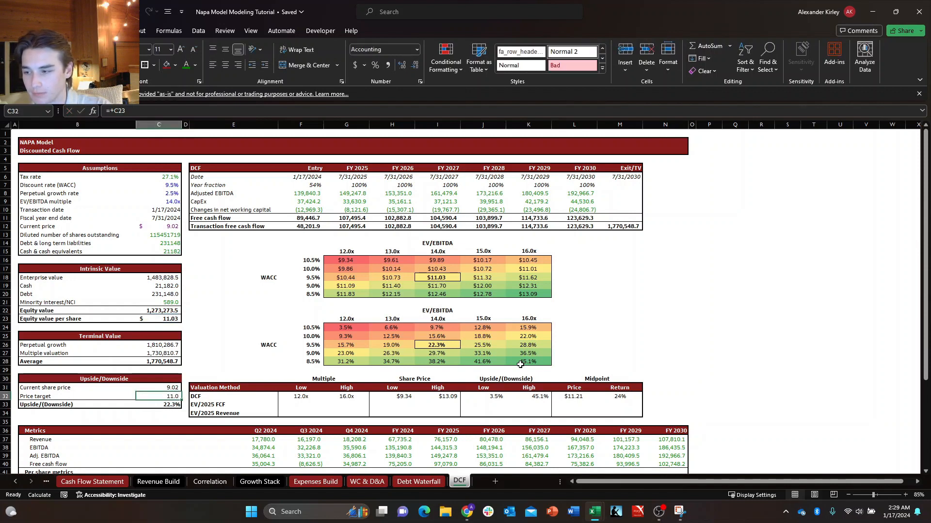
# Format the current share price and price target in C31:C32 as Accounting with two decimals and the $ symbol.
pyautogui.hotkey('shift', 'Up')
pyautogui.hotkey('ctrl', '1')
pyautogui.hotkey('alt', 'Down')
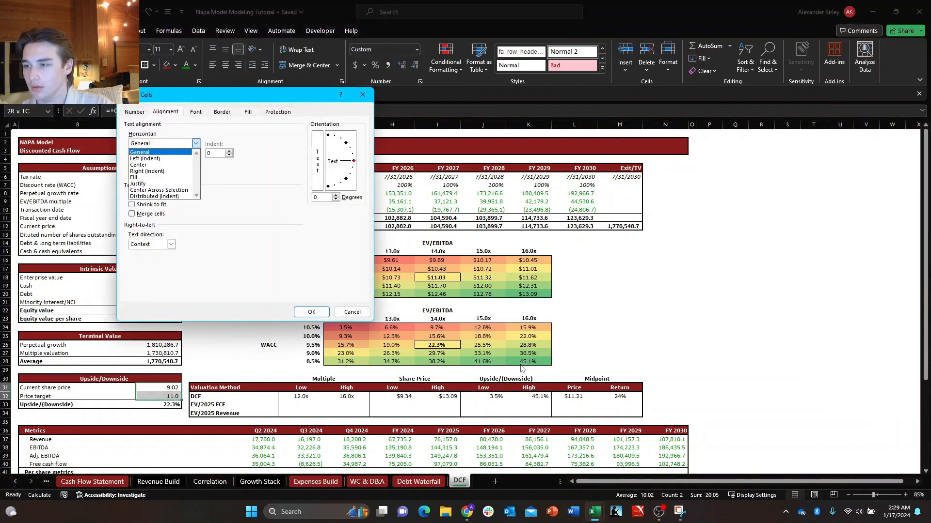
pyautogui.press('Escape')
pyautogui.hotkey('ctrl', 'shift', 'Tab')
pyautogui.press('Down')
pyautogui.press('Down')
pyautogui.press('Down')
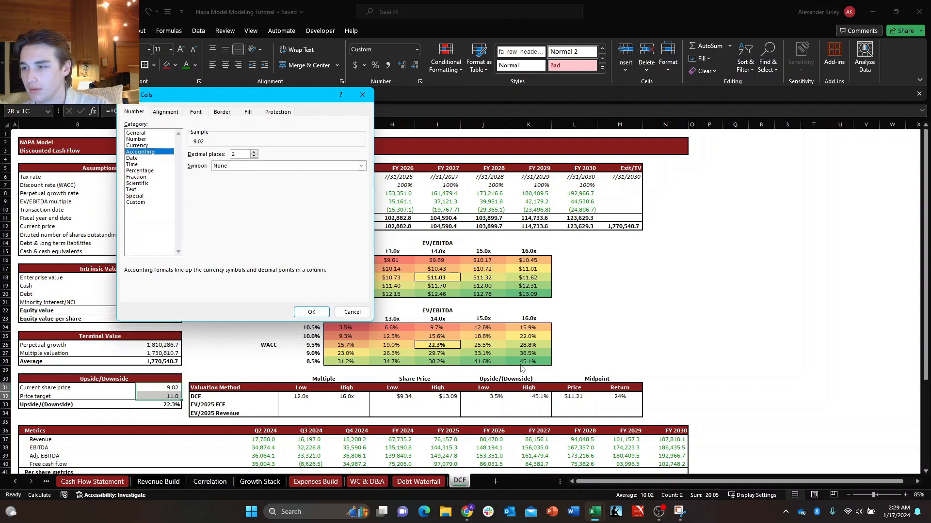
pyautogui.press('Tab')
pyautogui.hotkey('alt', 'Down')
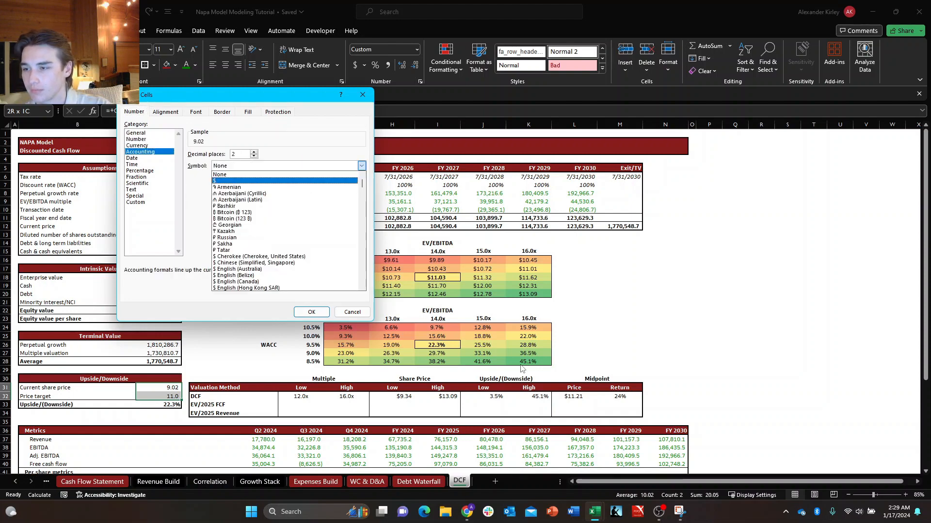
pyautogui.press('Down')
pyautogui.press('Return')
pyautogui.press('Tab')
pyautogui.press('Return')
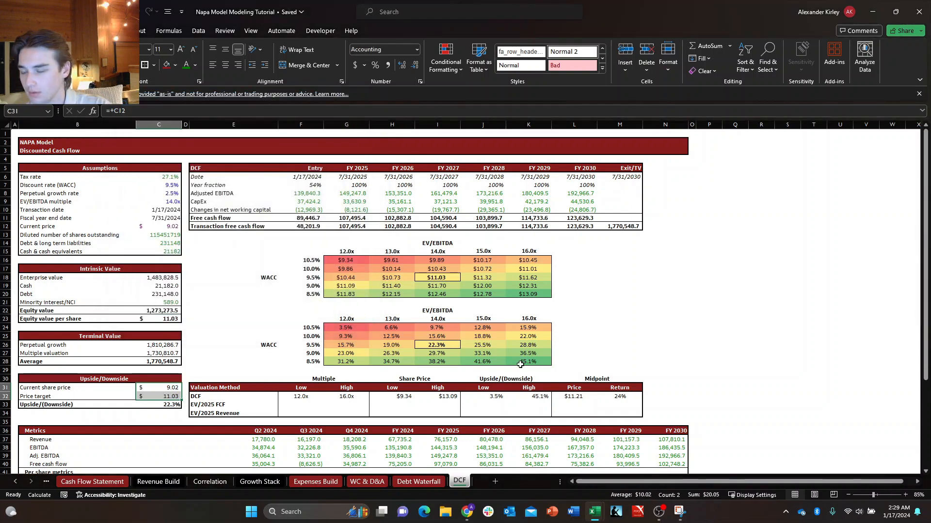
# Inspect the Upside/(Downside) formula in C33 that compares the price target with the current share price.
pyautogui.press('Down')
pyautogui.press('Down')
pyautogui.press('Up')
pyautogui.press('Right')
pyautogui.press('Left')
pyautogui.press('Down')
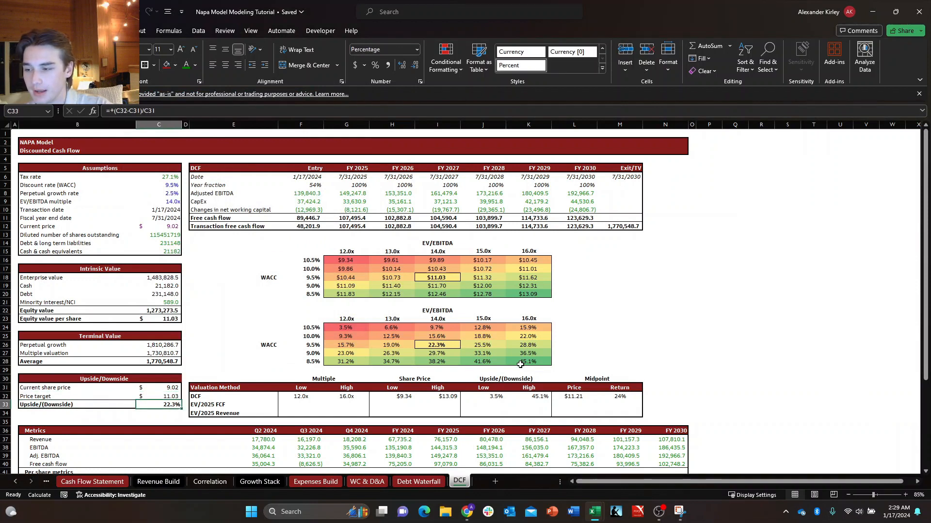
pyautogui.press('F2')
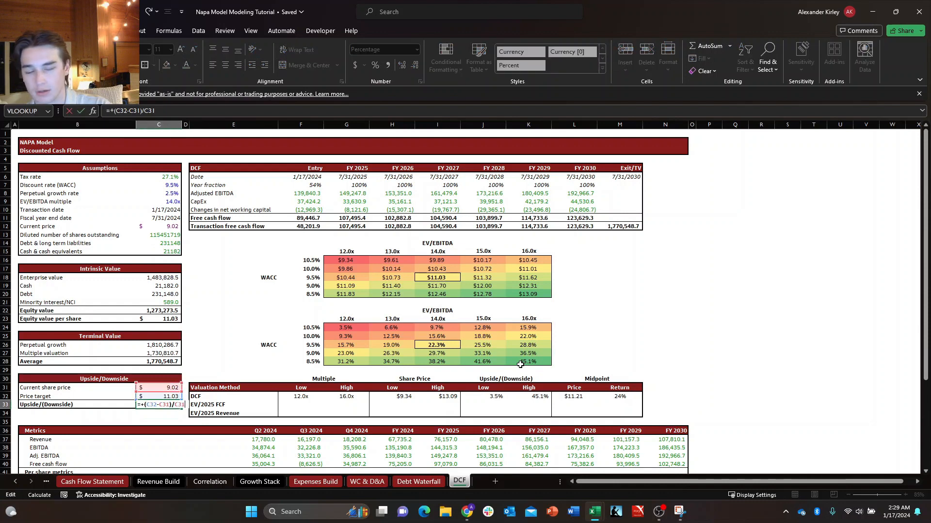
pyautogui.press('Escape')
pyautogui.press('F2')
pyautogui.press('Return')
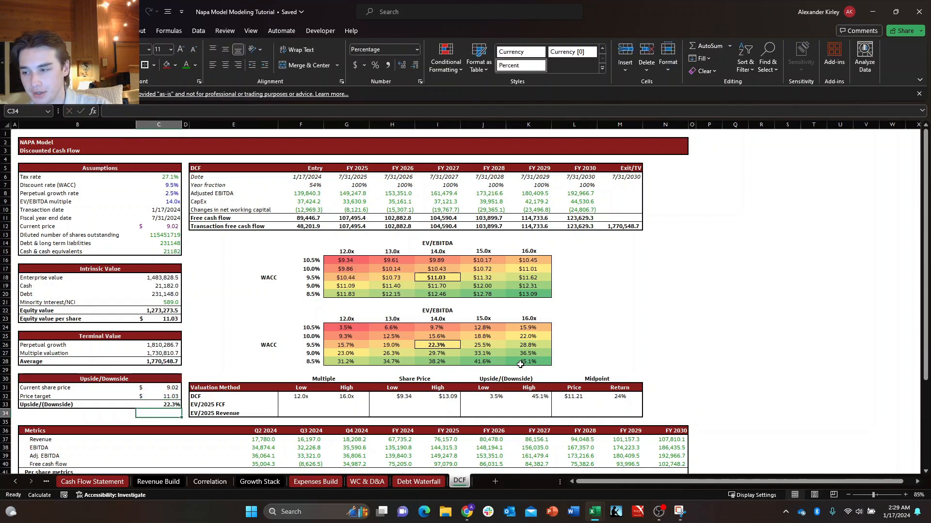
# Move from the Upside/Downside block to the lower sensitivity table and look over its returns and WACC axis.
pyautogui.press('Up')
pyautogui.hotkey('ctrl', 'Right')
pyautogui.hotkey('ctrl', 'Up')
pyautogui.press('Right')
pyautogui.press('Right')
pyautogui.press('Right')
pyautogui.press('Up')
pyautogui.press('Up')
pyautogui.press('Up')
# Go up to the share price sensitivity table and check the table formula in its first result cell, G16.
pyautogui.press('Up')
pyautogui.press('Up')
pyautogui.press('Up')
pyautogui.press('Up')
pyautogui.press('Left')
pyautogui.press('Left')
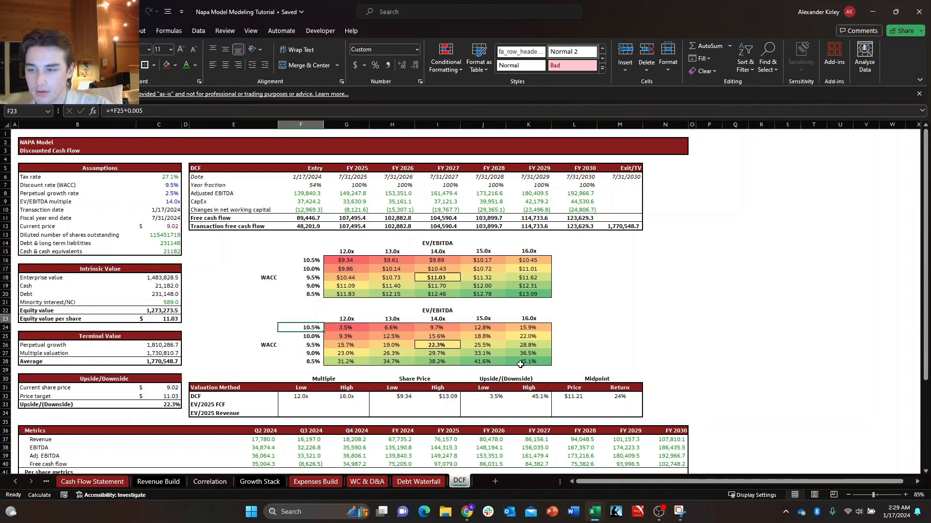
pyautogui.press('Left')
pyautogui.press('Left')
pyautogui.press('Left')
pyautogui.press('Up')
pyautogui.press('Up')
pyautogui.press('Up')
pyautogui.press('Up')
pyautogui.press('Right')
pyautogui.press('Right')
pyautogui.press('Right')
pyautogui.press('Right')
pyautogui.press('Up')
pyautogui.press('Up')
pyautogui.press('Up')
pyautogui.press('Up')
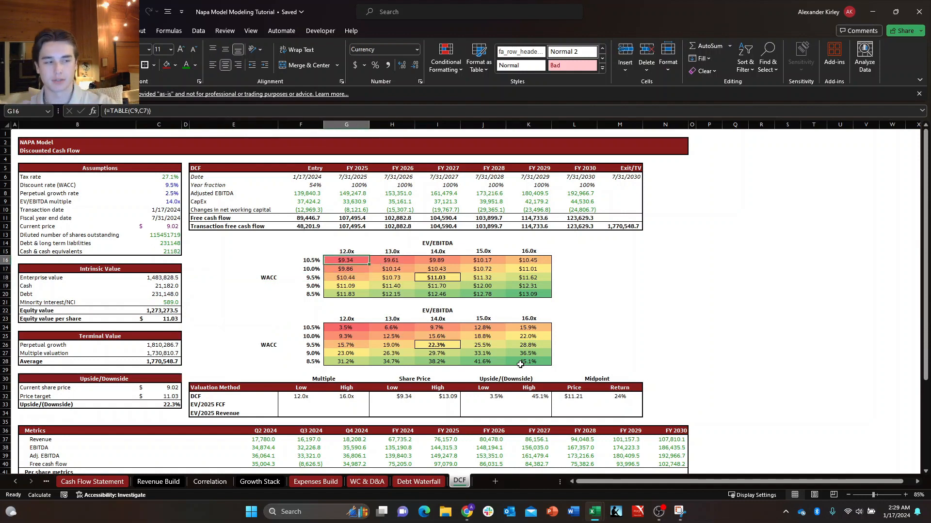
# Examine the WACC axis in F16:F20, checking the base rate in F18 and the increment formulas in F17 and F16.
pyautogui.press('Left')
pyautogui.press('Down')
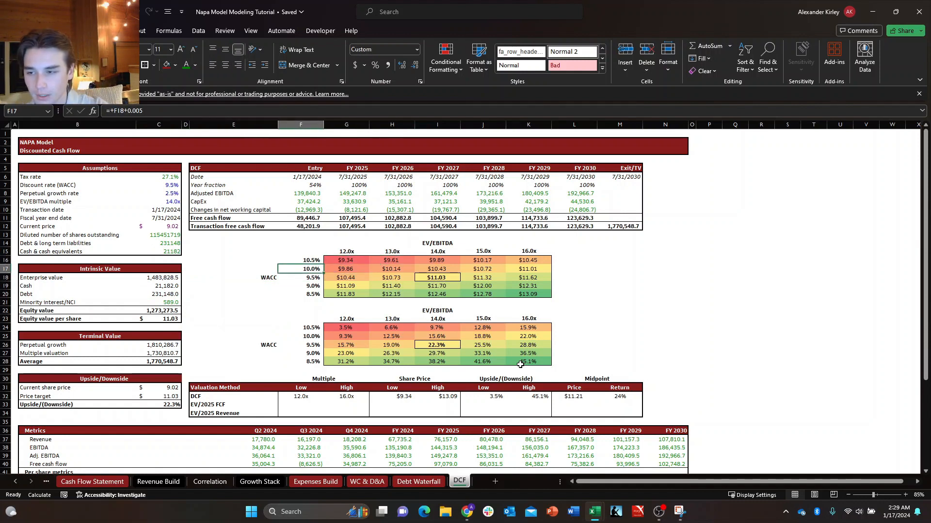
pyautogui.press('Up')
pyautogui.hotkey('ctrl', 'shift', 'Down')
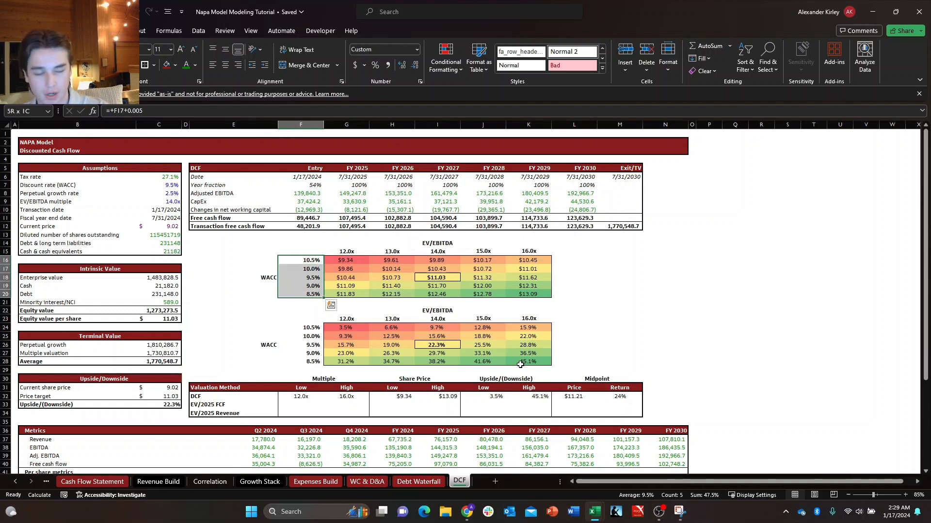
pyautogui.press('Down')
pyautogui.press('Down')
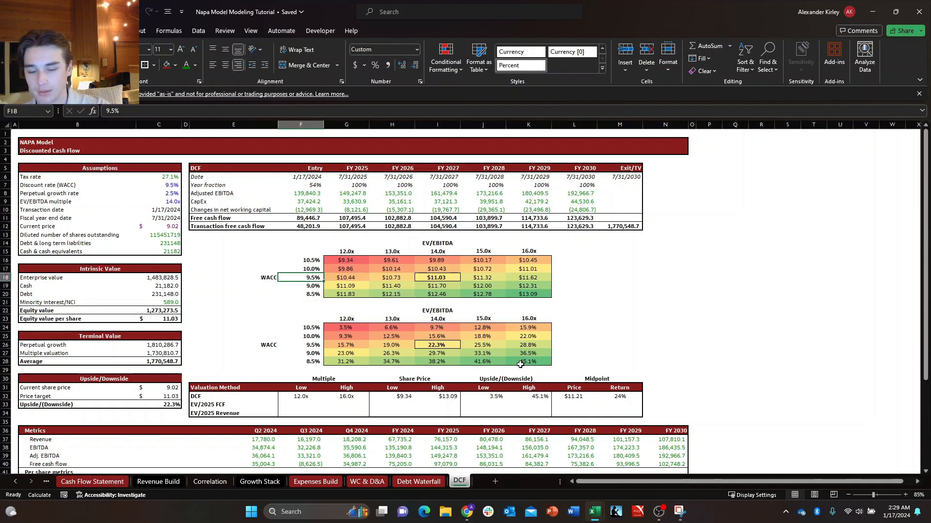
pyautogui.press('F2')
pyautogui.press('Escape')
pyautogui.press('Up')
pyautogui.press('F2')
pyautogui.press('Escape')
pyautogui.press('Up')
pyautogui.press('F2')
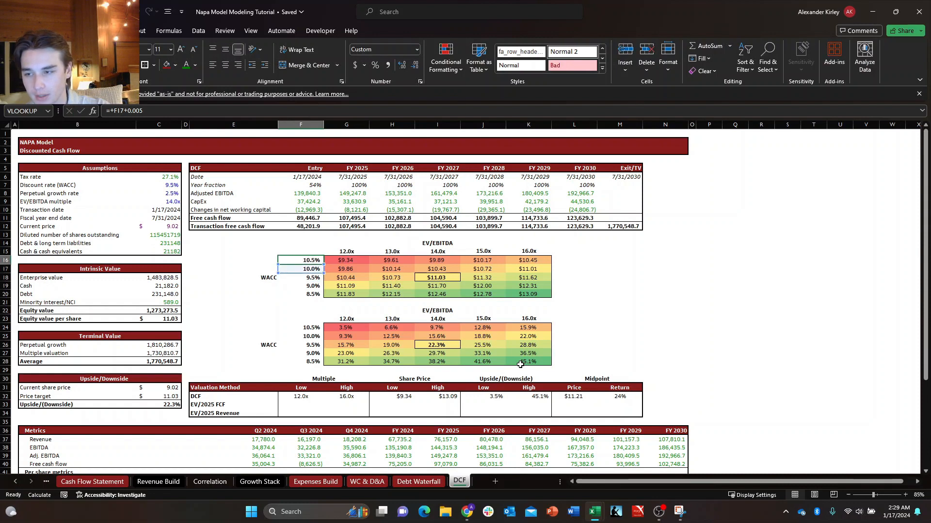
pyautogui.press('Escape')
pyautogui.press('Down')
pyautogui.press('Down')
pyautogui.press('F2')
pyautogui.press('Escape')
# Pass over the EV/EBITDA axis and inspect the formula in the share price table's corner cell, F15.
pyautogui.press('Right')
pyautogui.press('Up')
pyautogui.press('Right')
pyautogui.press('Right')
pyautogui.press('Up')
pyautogui.press('Up')
pyautogui.press('Up')
pyautogui.press('Left')
pyautogui.press('Left')
pyautogui.press('Left')
pyautogui.press('Down')
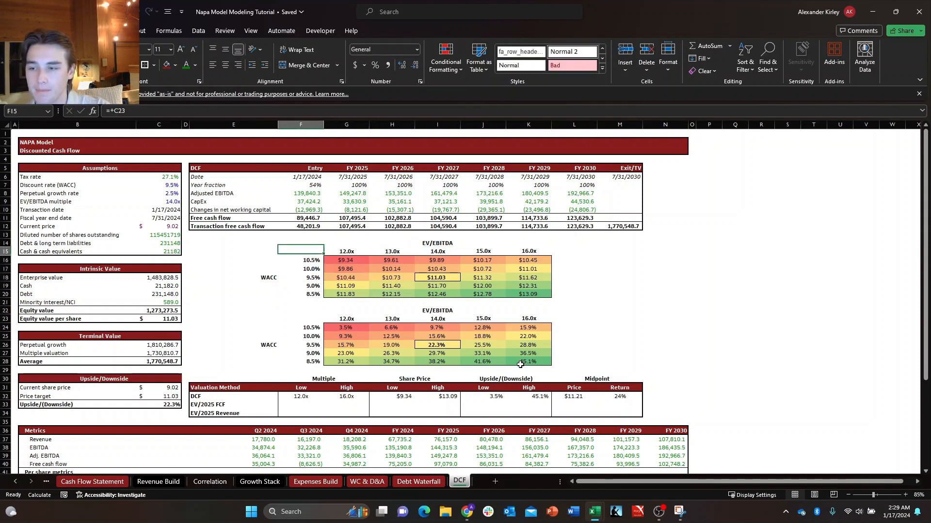
pyautogui.press('F2')
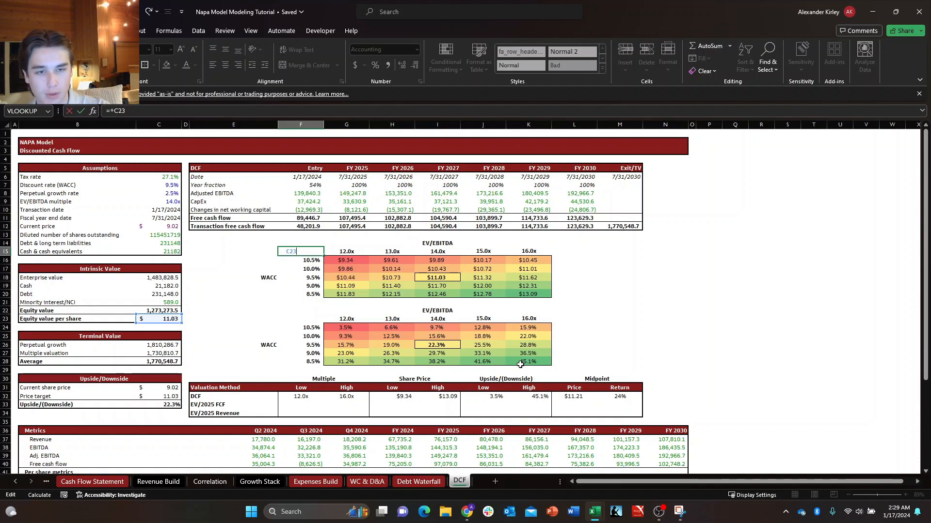
pyautogui.press('Escape')
# Check the highlighted base-case share price in I18 of the upper sensitivity table.
pyautogui.press('Right')
pyautogui.press('Down')
pyautogui.press('Right')
pyautogui.press('Right')
pyautogui.press('Down')
pyautogui.press('Down')
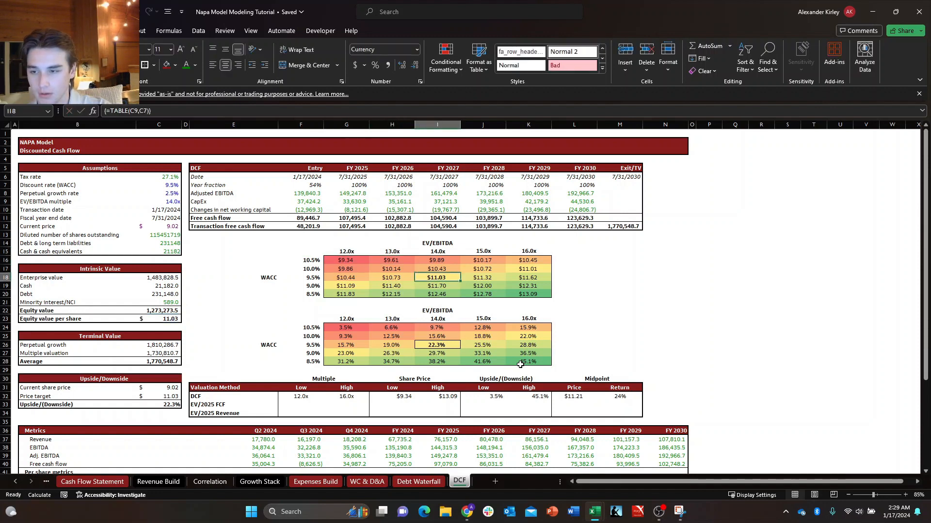
# Select the whole share price sensitivity table, F15:K20, and open the What-If Data Table dialog for it.
pyautogui.press('Up')
pyautogui.press('Left')
pyautogui.press('Left')
pyautogui.press('Left')
pyautogui.press('Up')
pyautogui.press('Up')
pyautogui.hotkey('shift', 'Down')
pyautogui.hotkey('shift', 'Down')
pyautogui.hotkey('shift', 'Down')
pyautogui.hotkey('shift', 'Down')
pyautogui.hotkey('shift', 'Down')
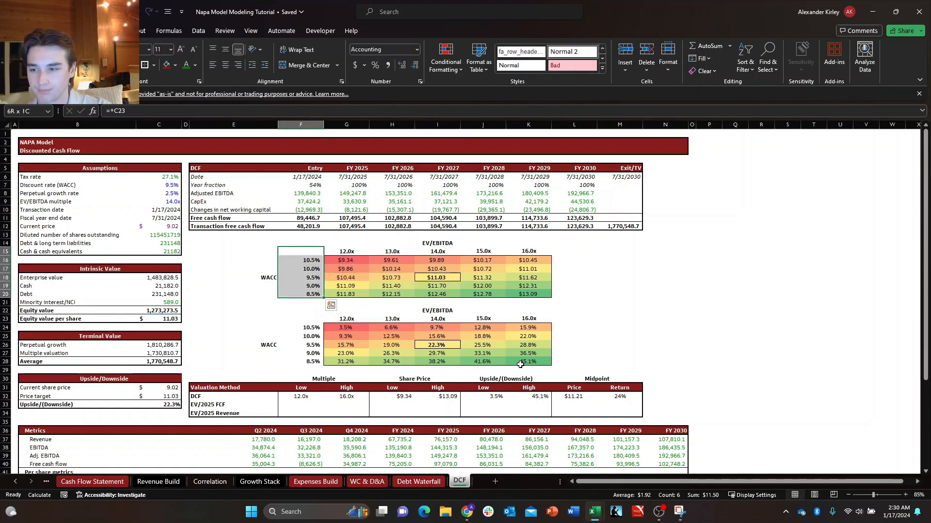
pyautogui.hotkey('shift', 'Right')
pyautogui.hotkey('shift', 'Right')
pyautogui.hotkey('shift', 'Right')
pyautogui.hotkey('shift', 'Right')
pyautogui.hotkey('shift', 'Right')
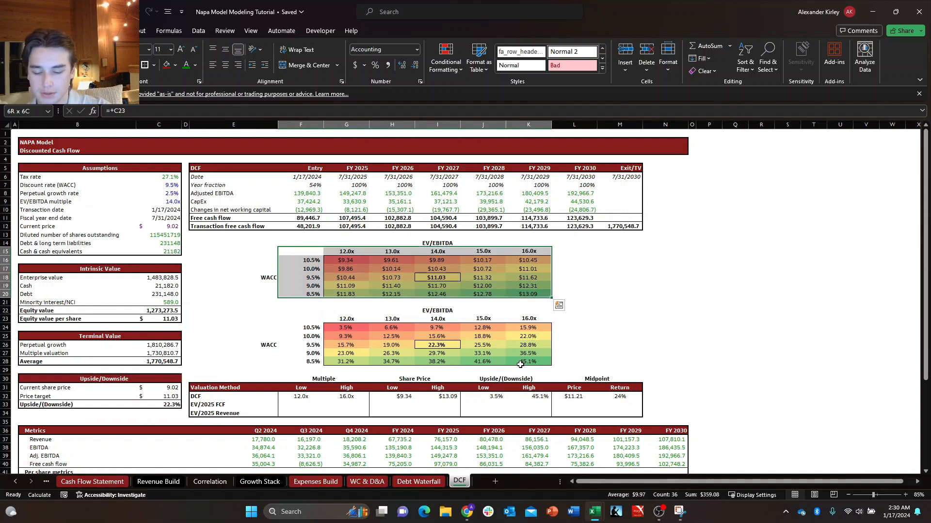
pyautogui.hotkey('alt', 'a')
pyautogui.press('v')
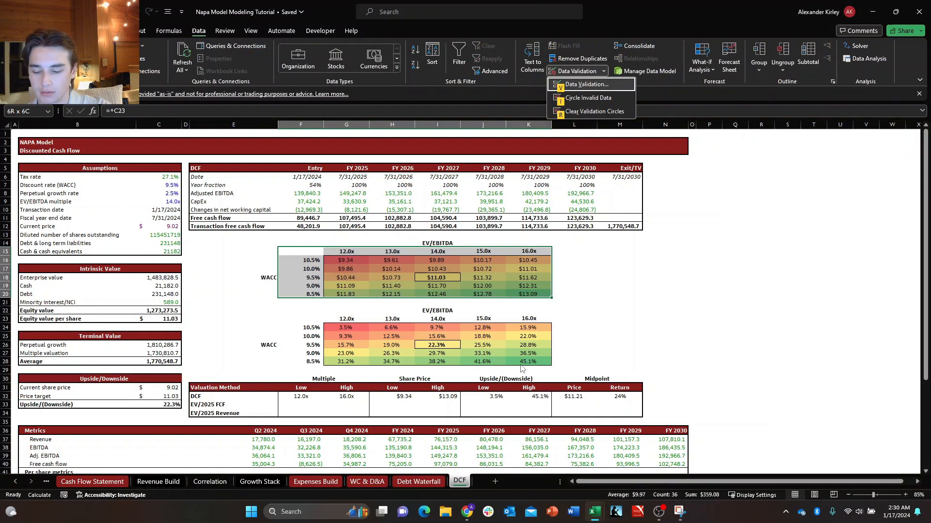
pyautogui.press('Escape')
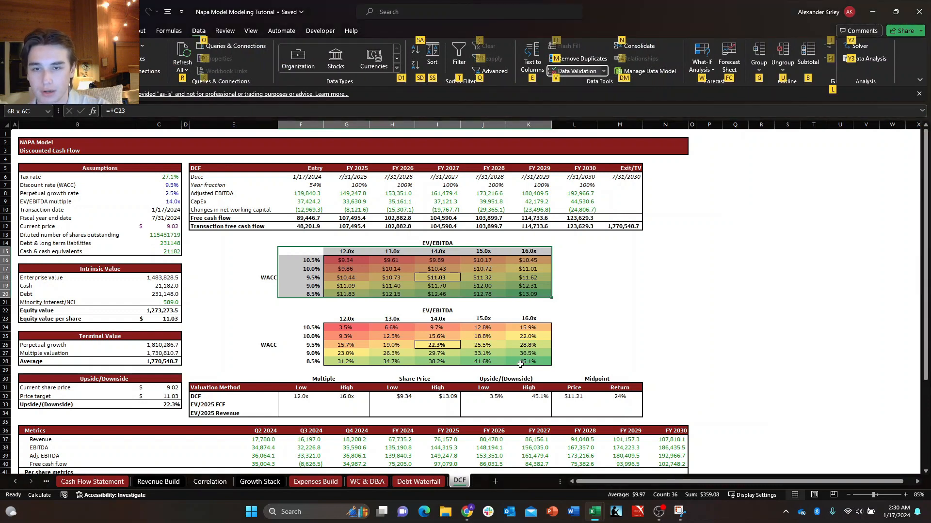
pyautogui.press('w')
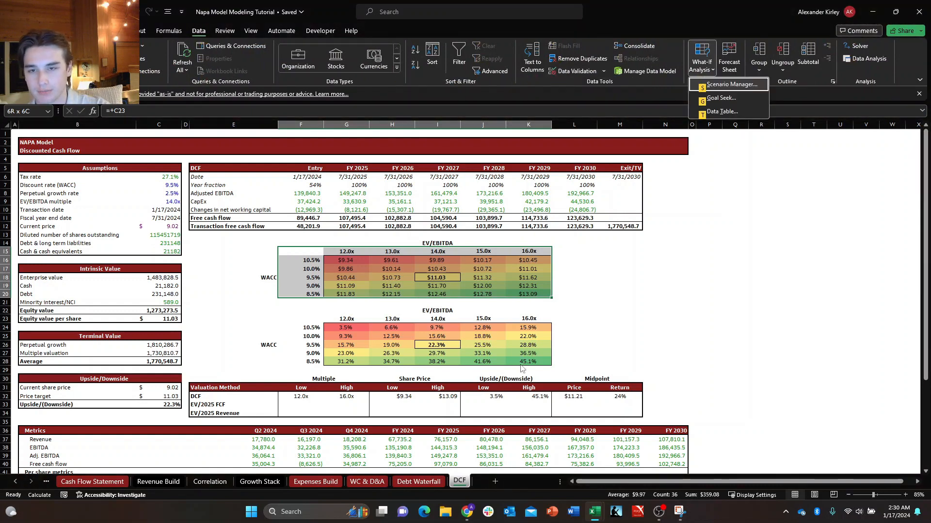
pyautogui.press('t')
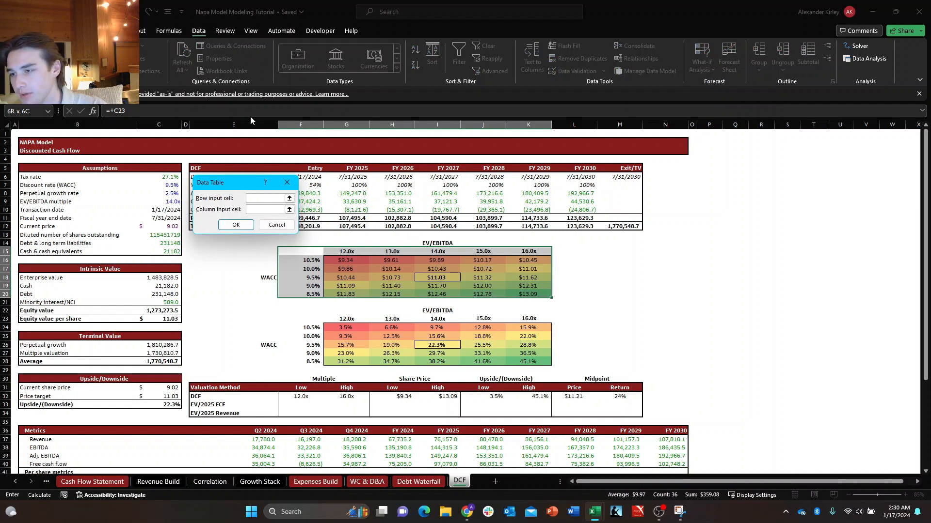
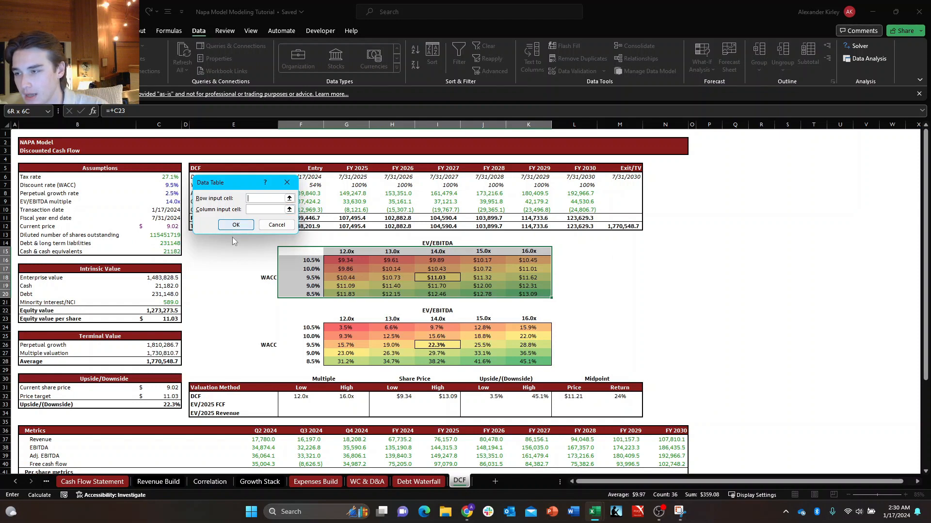
# Apply the green-yellow-red color scale to the share prices in G16:K20, leaving the data table's inputs untouched.
pyautogui.press('Escape')
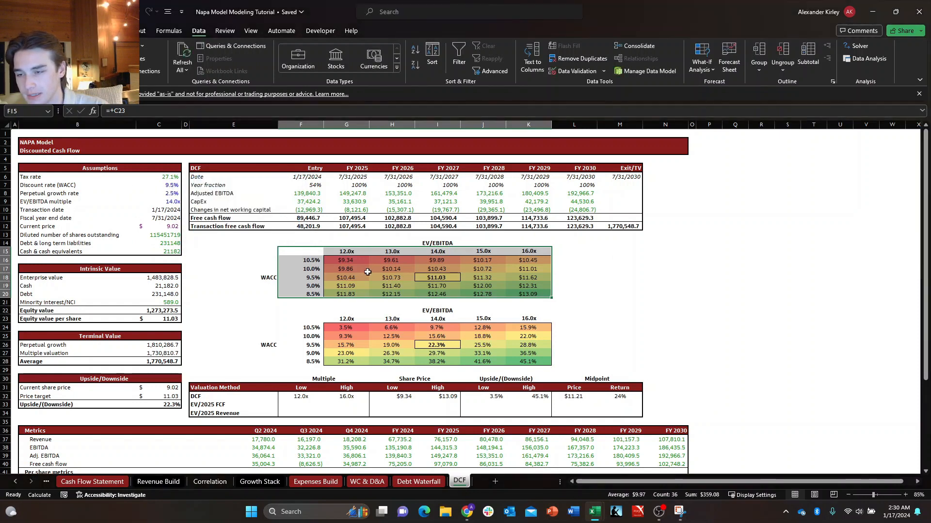
pyautogui.click(350, 268)
pyautogui.press('Up')
pyautogui.hotkey('ctrl', 'shift', 'Down')
pyautogui.hotkey('ctrl', 'shift', 'Right')
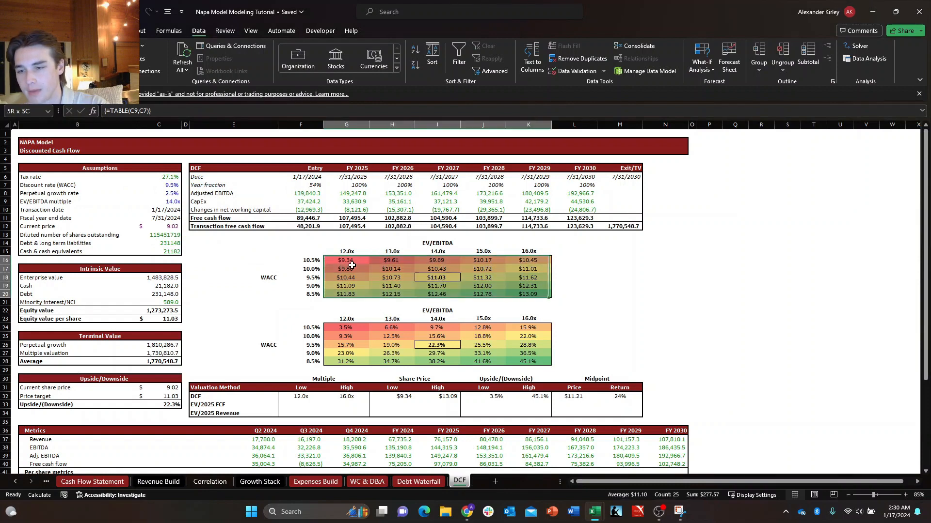
pyautogui.hotkey('alt', 'h')
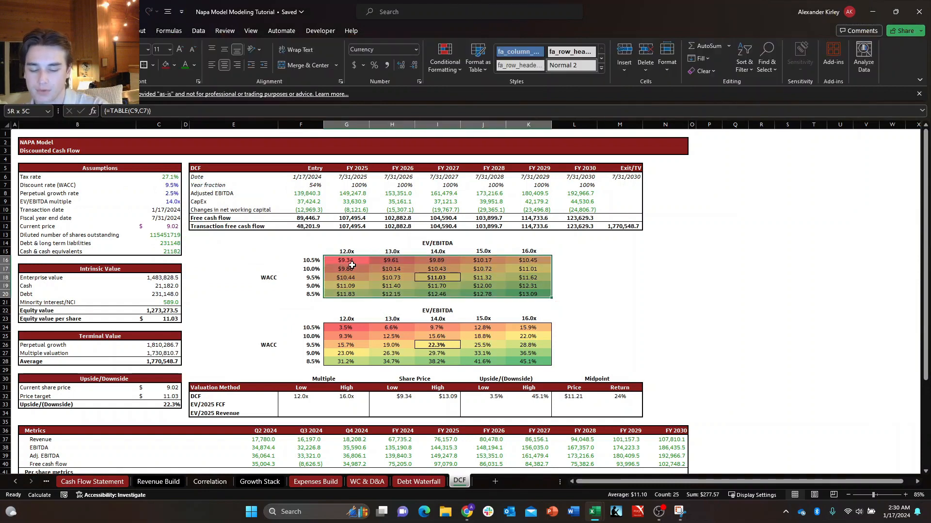
pyautogui.press('l')
pyautogui.press('Down')
pyautogui.press('Down')
pyautogui.press('Down')
pyautogui.press('Down')
pyautogui.press('Down')
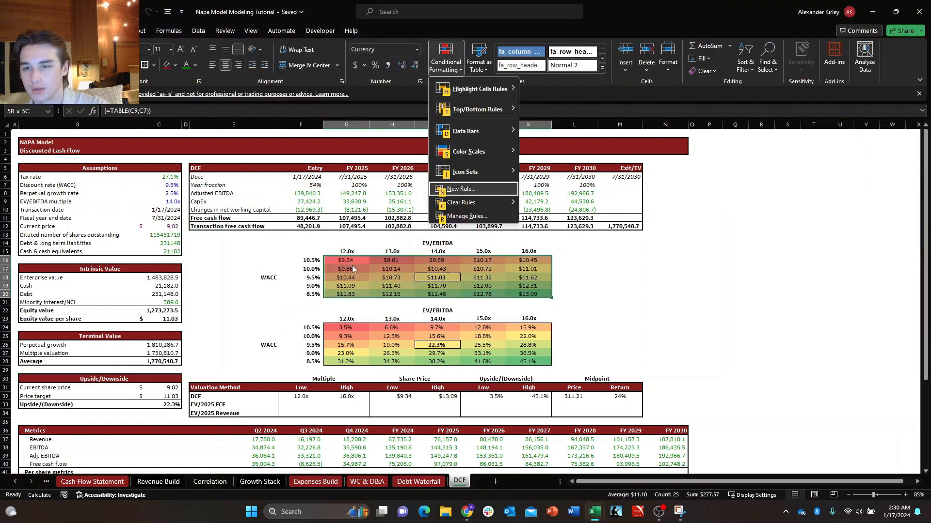
pyautogui.press('Up')
pyautogui.press('Up')
pyautogui.press('Right')
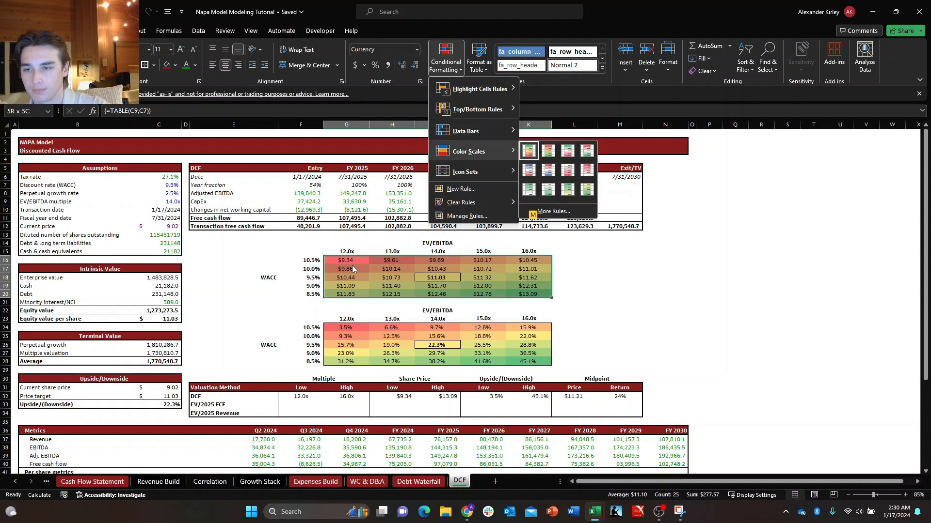
pyautogui.press('Return')
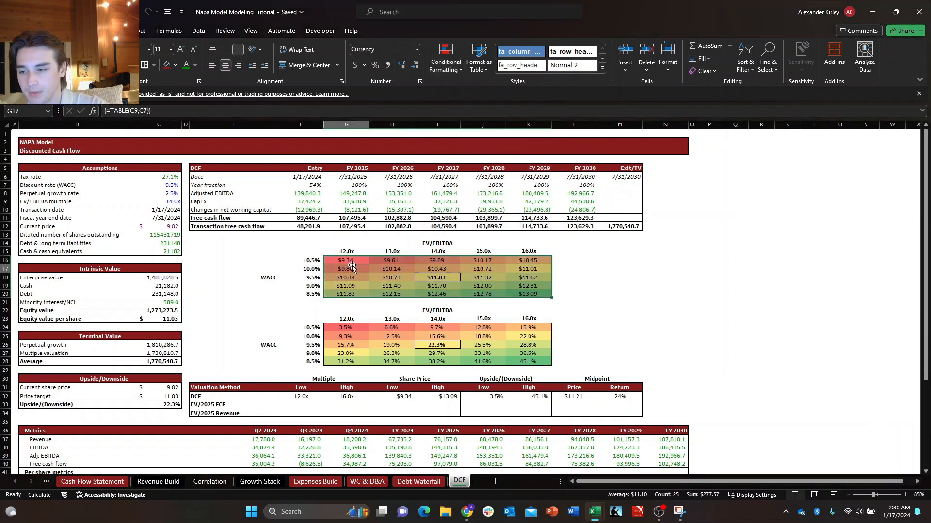
# Look over the upside/downside sensitivity table in G24:K28, moving across its return percentages.
pyautogui.press('Down')
pyautogui.press('Down')
pyautogui.press('Down')
pyautogui.press('Down')
pyautogui.press('Down')
pyautogui.press('Down')
pyautogui.press('Down')
pyautogui.press('Down')
pyautogui.press('Up')
pyautogui.press('Up')
pyautogui.press('Left')
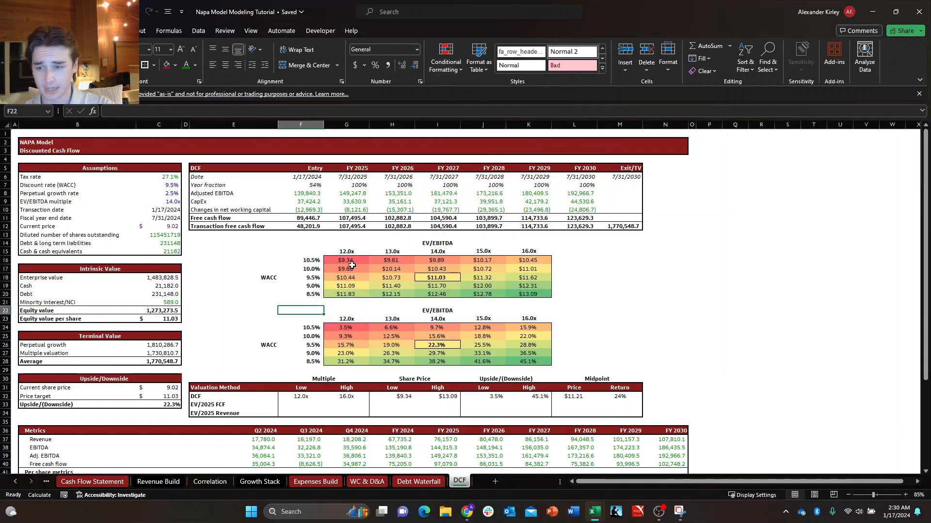
pyautogui.press('Right')
pyautogui.press('Right')
pyautogui.press('Down')
pyautogui.press('Right')
pyautogui.press('Down')
pyautogui.press('Right')
pyautogui.press('Up')
pyautogui.press('Left')
pyautogui.press('Left')
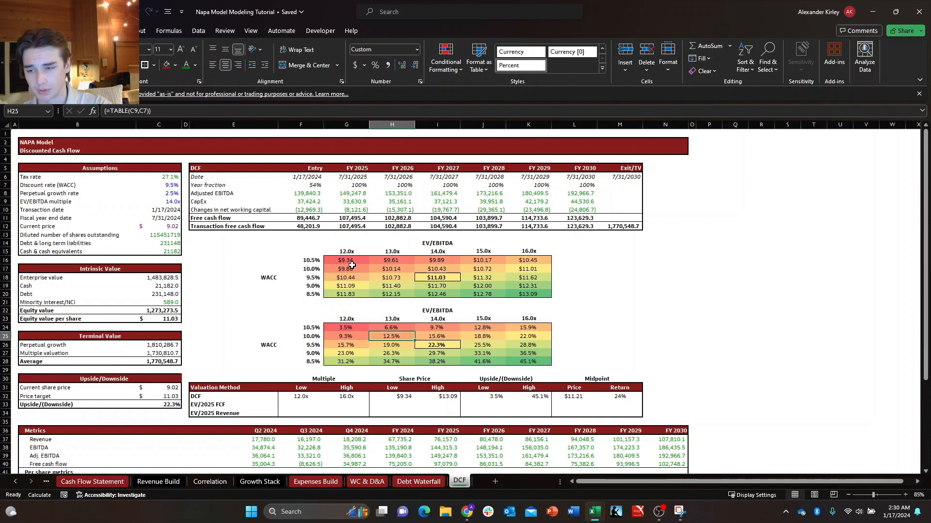
# Inspect the formula in F23, the corner cell of the upside/downside sensitivity table.
pyautogui.press('Left')
pyautogui.press('Left')
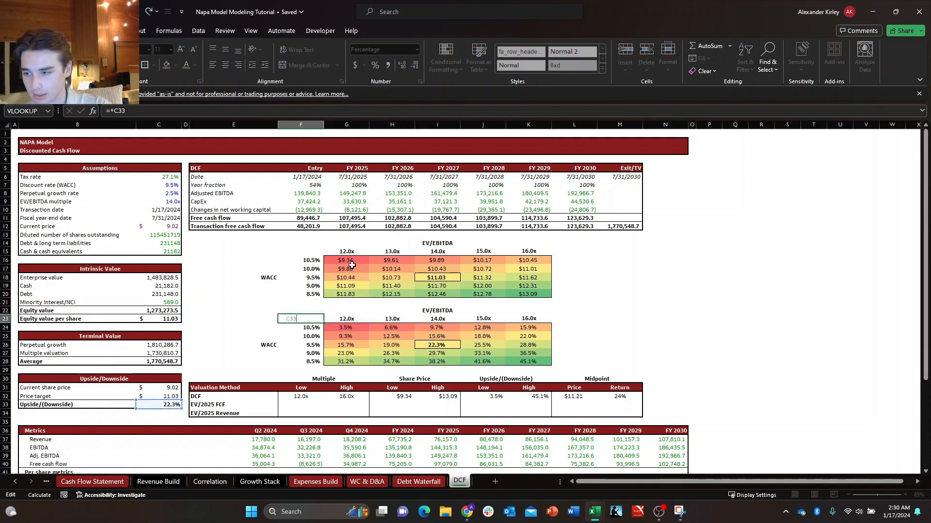
pyautogui.press('Escape')
pyautogui.press('F2')
pyautogui.press('Escape')
pyautogui.press('F2')
# Inspect the formula in F15, the corner cell of the share price sensitivity table, for comparison.
pyautogui.press('F2')
pyautogui.press('Escape')
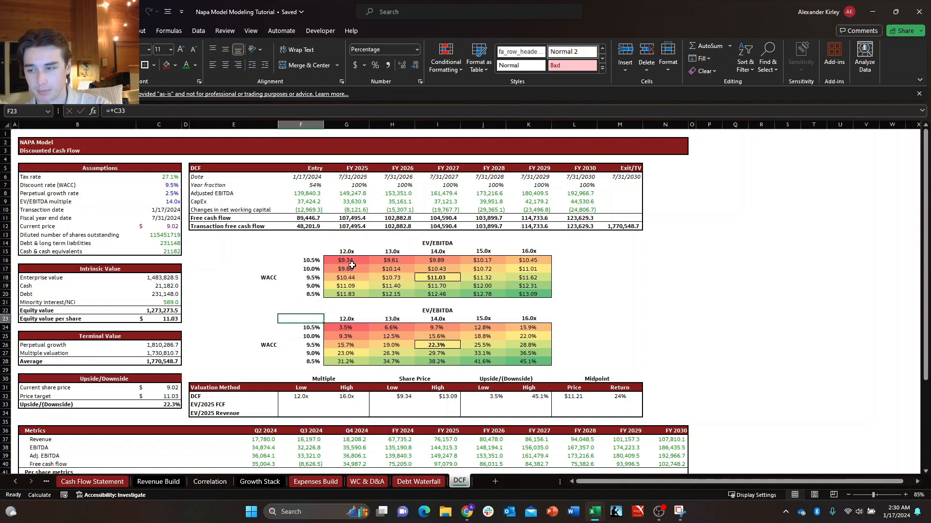
pyautogui.press('Up')
pyautogui.press('Up')
pyautogui.press('Up')
pyautogui.press('Up')
pyautogui.press('Up')
pyautogui.press('Up')
pyautogui.press('Up')
pyautogui.press('Up')
pyautogui.press('F2')
pyautogui.press('Escape')
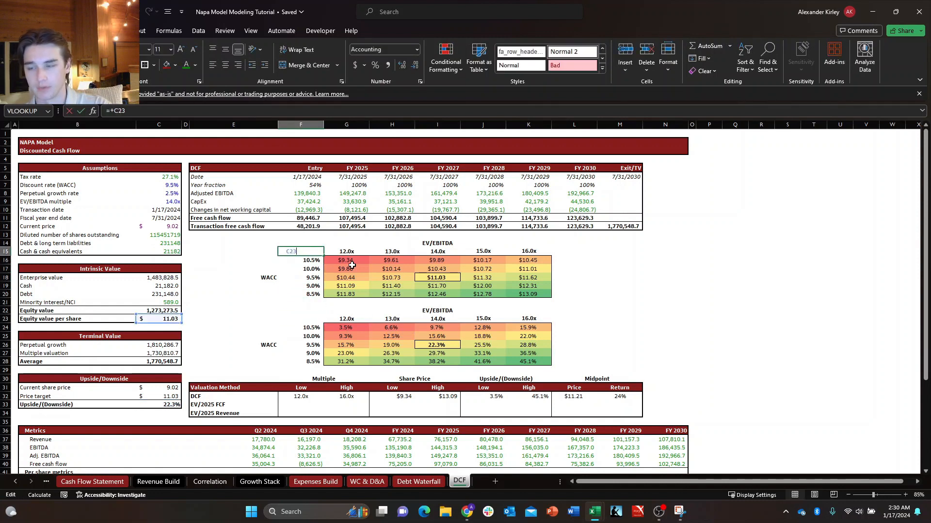
pyautogui.press('F2')
pyautogui.press('Escape')
pyautogui.press('Right')
pyautogui.press('Right')
pyautogui.press('Right')
pyautogui.press('Right')
pyautogui.press('Right')
pyautogui.press('Down')
pyautogui.press('Down')
pyautogui.press('Down')
pyautogui.press('Down')
pyautogui.press('Right')
pyautogui.press('Right')
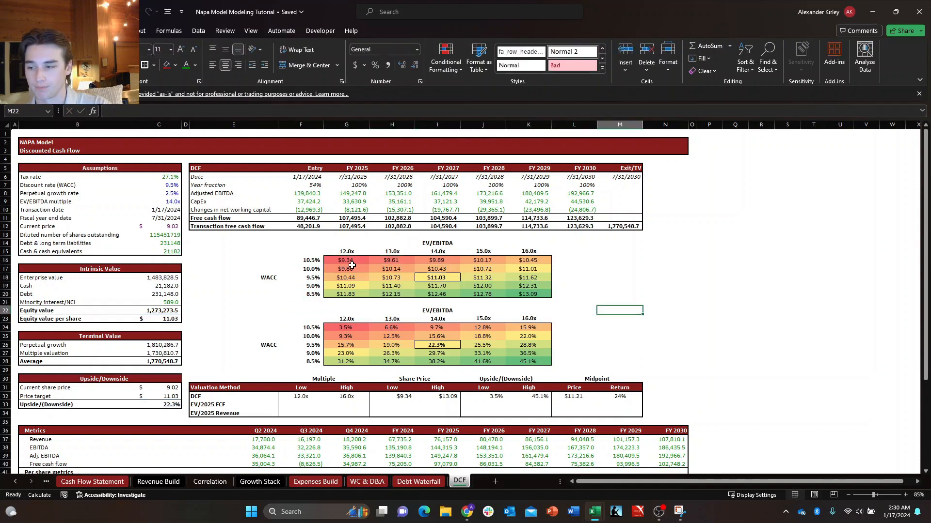
pyautogui.press('Left')
pyautogui.press('Left')
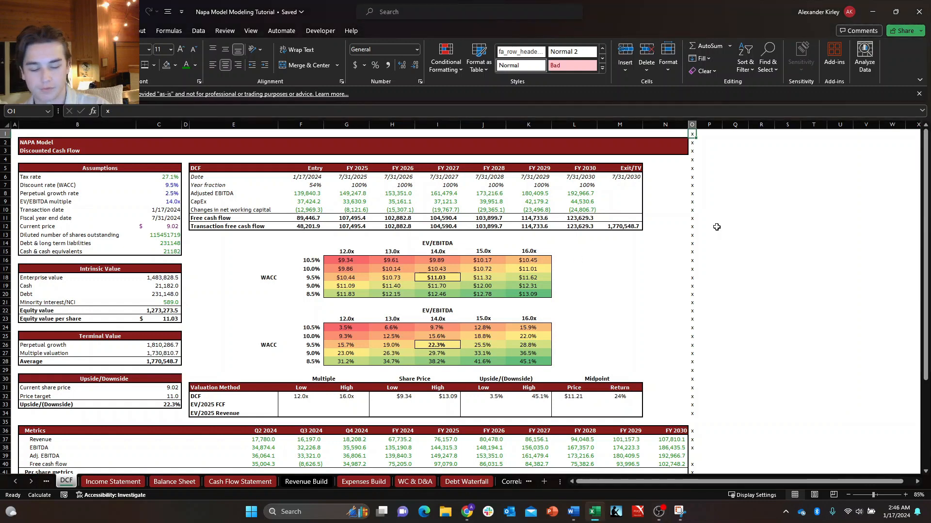
# Clear the x markers running down column O of the DCF sheet, starting from O1.
pyautogui.hotkey('ctrl', 'shift', 'Down')
pyautogui.hotkey('shift', 'Down')
pyautogui.hotkey('shift', 'Down')
pyautogui.hotkey('shift', 'Down')
pyautogui.hotkey('shift', 'Down')
pyautogui.hotkey('shift', 'Down')
pyautogui.hotkey('shift', 'Down')
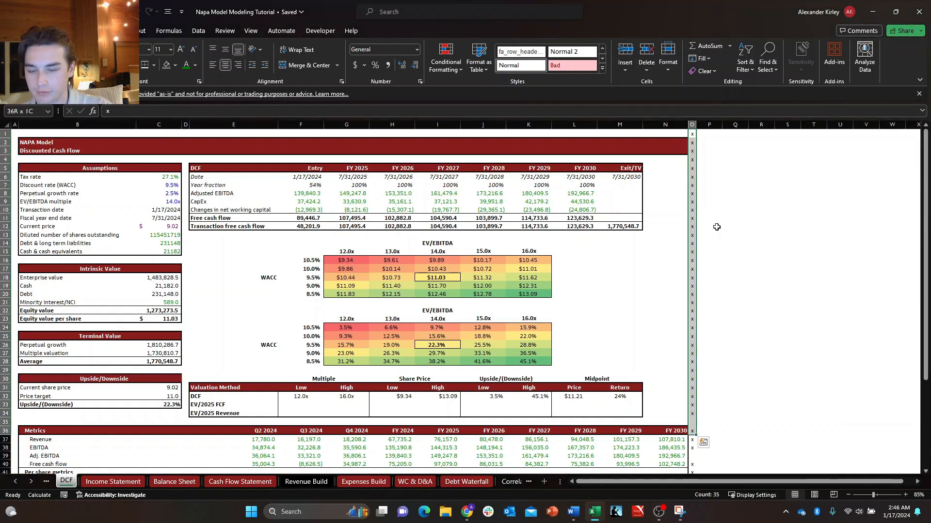
pyautogui.hotkey('shift', 'Down')
pyautogui.hotkey('shift', 'Down')
pyautogui.hotkey('shift', 'Down')
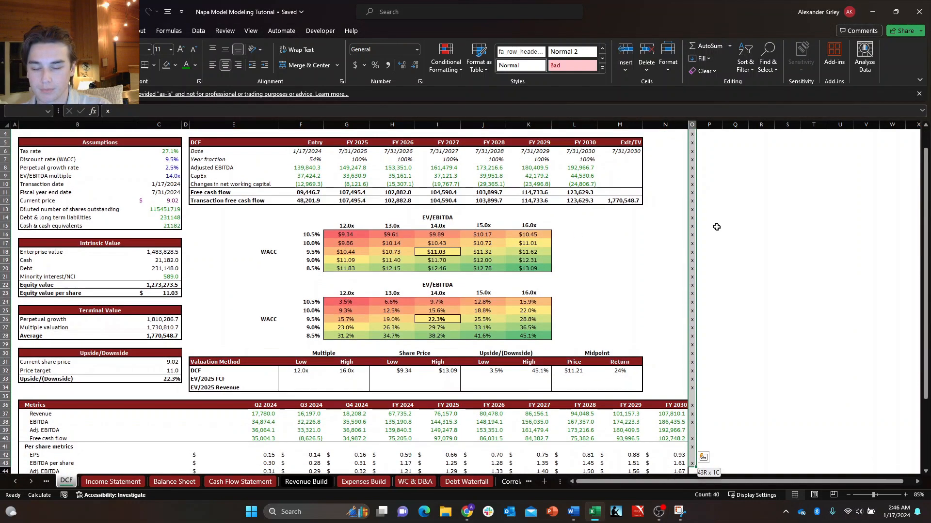
pyautogui.hotkey('shift', 'Down')
pyautogui.hotkey('shift', 'Down')
pyautogui.hotkey('shift', 'Down')
pyautogui.hotkey('shift', 'Down')
pyautogui.hotkey('shift', 'Down')
pyautogui.hotkey('shift', 'Down')
pyautogui.hotkey('shift', 'Down')
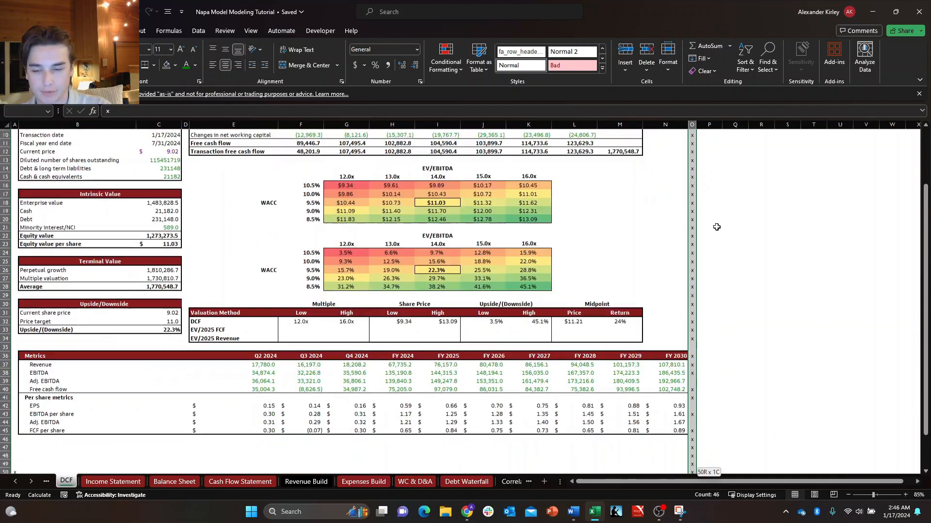
pyautogui.hotkey('ctrl', 'Home')
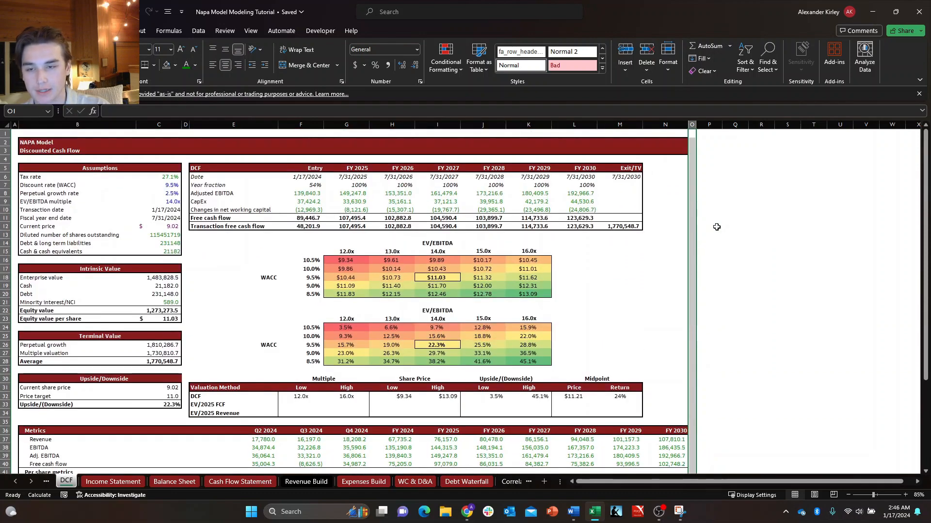
pyautogui.press('Right')
pyautogui.press('Right')
pyautogui.press('Down')
pyautogui.press('Down')
pyautogui.press('Down')
pyautogui.press('Right')
pyautogui.press('Right')
pyautogui.press('Right')
pyautogui.press('Right')
pyautogui.press('Right')
pyautogui.press('Down')
pyautogui.press('Down')
pyautogui.press('Down')
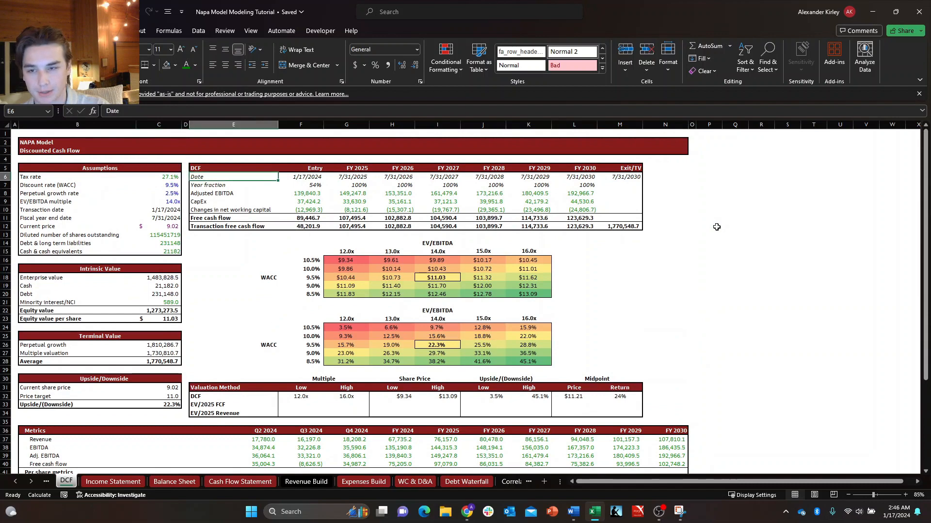
pyautogui.press('Right')
pyautogui.press('Down')
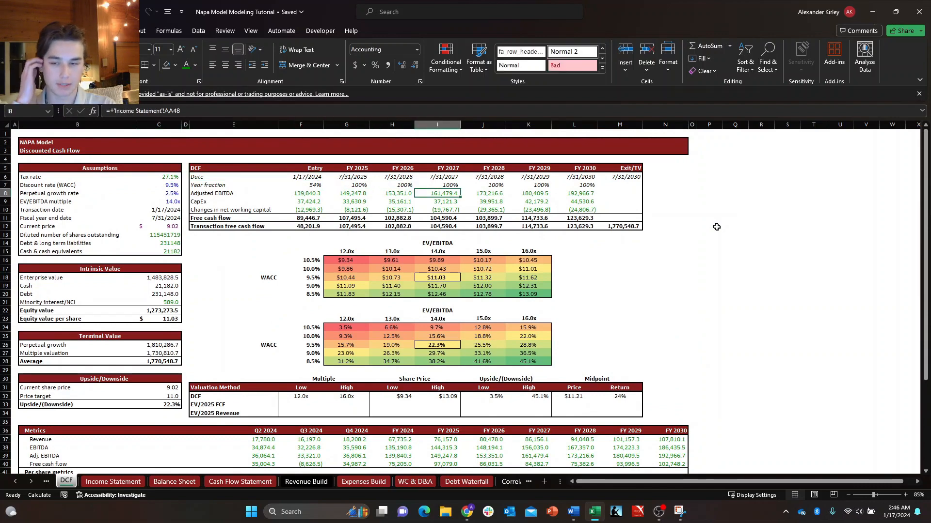
# Look through the Cover, DCF and Income Statement sheets and return to the DCF sheet.
pyautogui.hotkey('ctrl', 'pageup')
pyautogui.hotkey('ctrl', 'pageup')
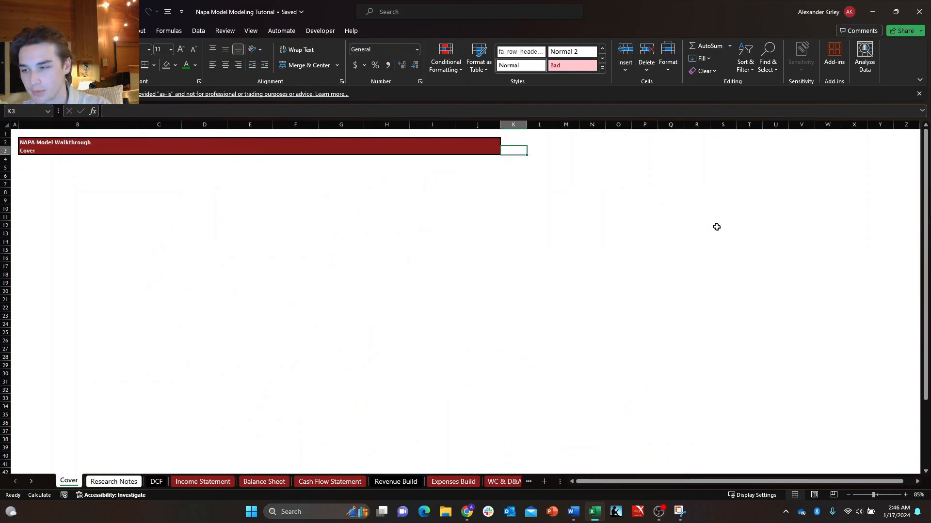
pyautogui.hotkey('ctrl', 'pagedown')
pyautogui.hotkey('ctrl', 'pagedown')
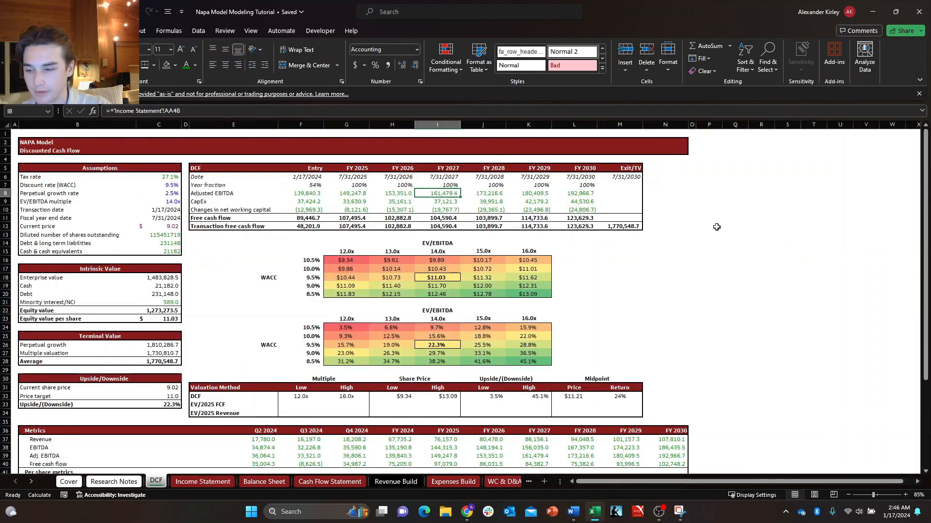
pyautogui.hotkey('ctrl', 'pagedown')
pyautogui.hotkey('ctrl', 'pagedown')
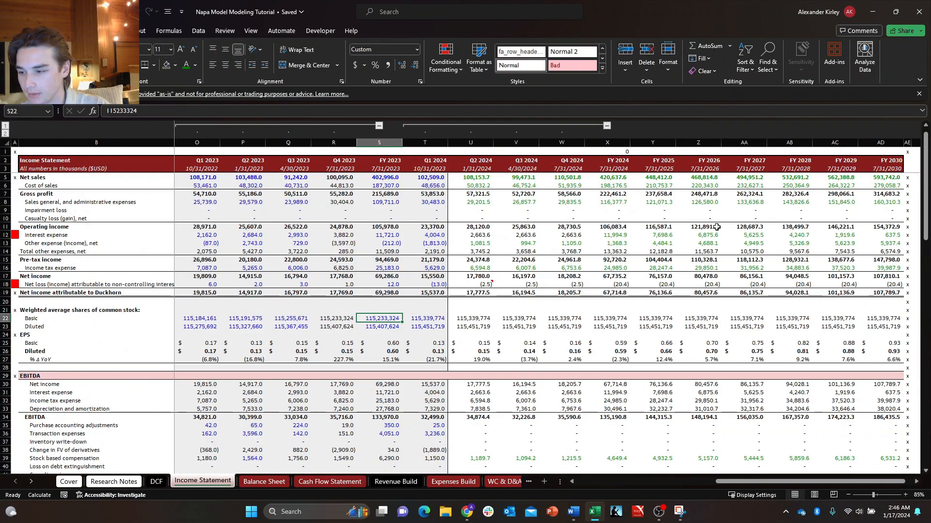
pyautogui.hotkey('ctrl', 'pageup')
pyautogui.hotkey('ctrl', 'pageup')
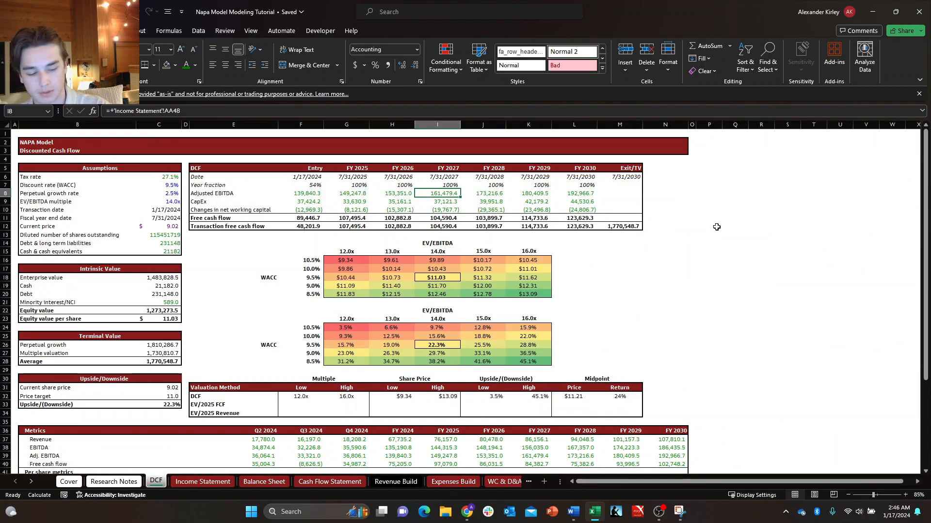
# Group the Cover, Research Notes and DCF sheets and set their tab color to white.
pyautogui.hotkey('ctrl', 'shift', 'pageup')
pyautogui.hotkey('ctrl', 'shift', 'pageup')
pyautogui.press('alt')
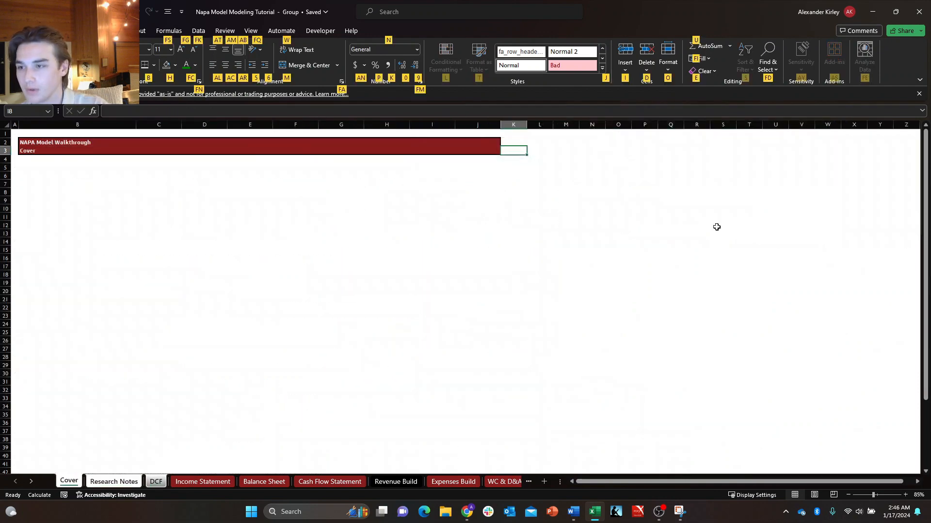
pyautogui.press('Escape')
pyautogui.hotkey('alt', 'h')
pyautogui.press('o')
pyautogui.press('t')
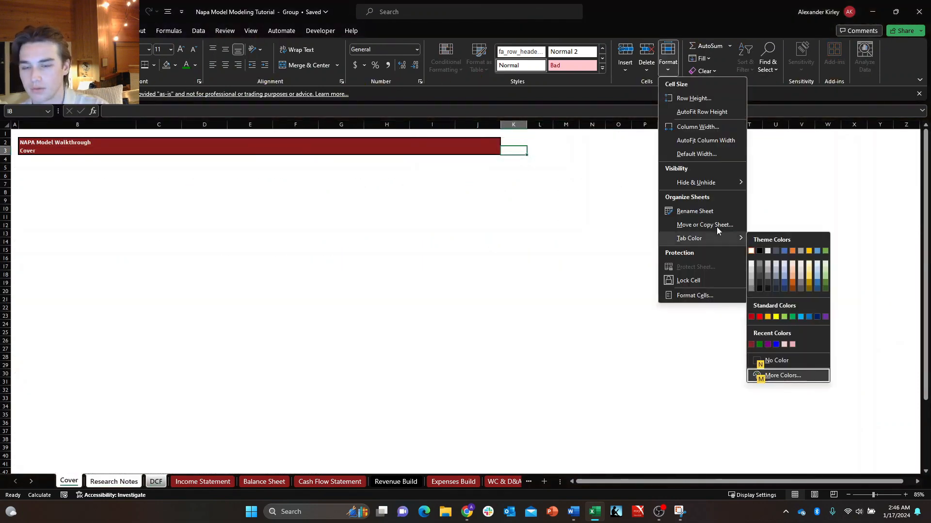
pyautogui.press('Escape')
pyautogui.press('Escape')
pyautogui.press('Right')
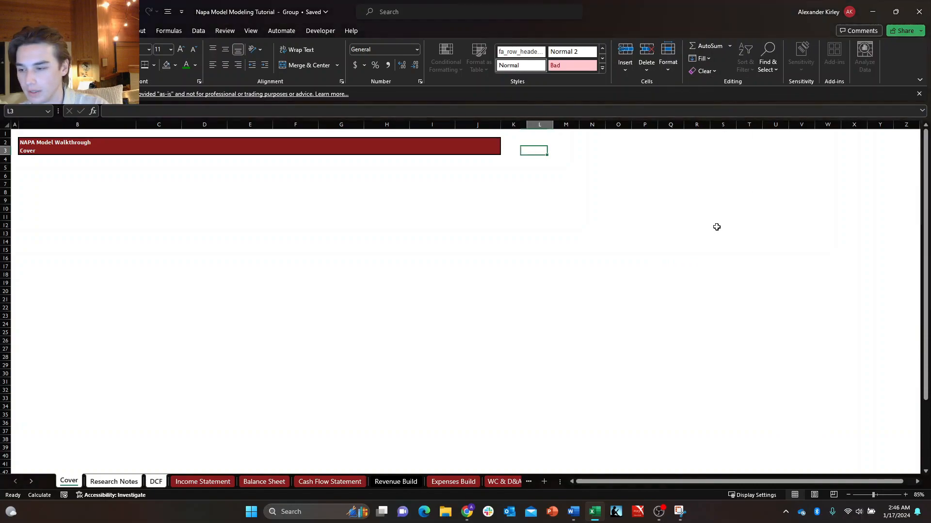
pyautogui.press('Right')
# Group the Revenue Build, Expenses Build, WC & D&A and Debt Waterfall sheets.
pyautogui.hotkey('ctrl', 'pagedown')
pyautogui.hotkey('ctrl', 'pagedown')
pyautogui.hotkey('ctrl', 'pagedown')
pyautogui.hotkey('ctrl', 'pagedown')
pyautogui.hotkey('ctrl', 'pagedown')
pyautogui.hotkey('ctrl', 'pagedown')
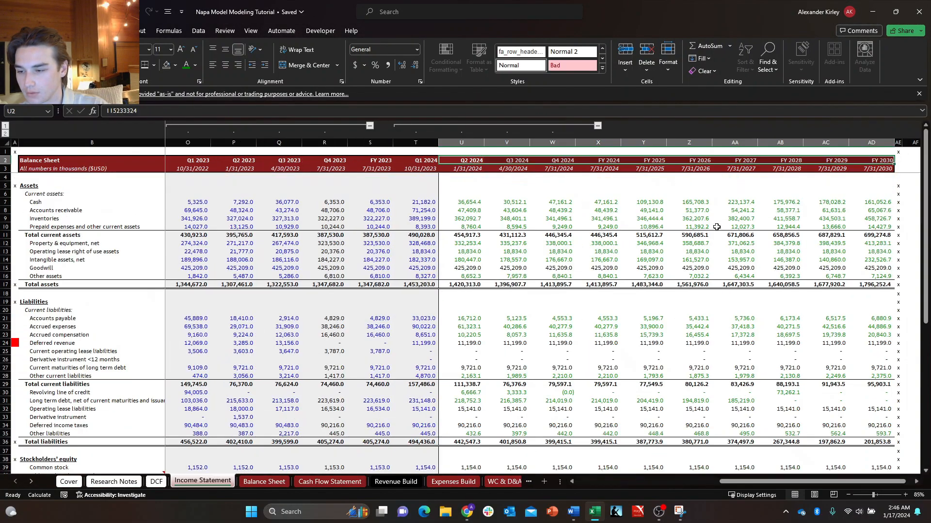
pyautogui.hotkey('ctrl', 'pagedown')
pyautogui.hotkey('ctrl', 'pagedown')
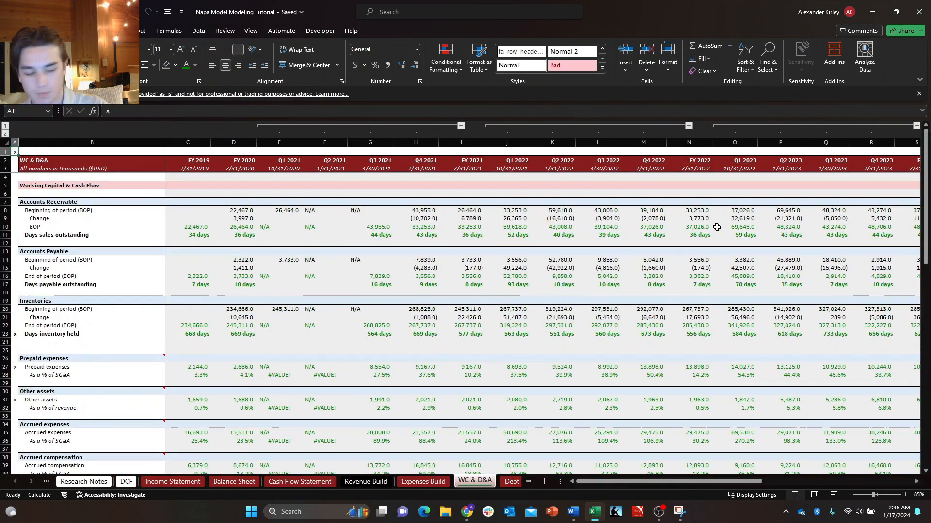
pyautogui.hotkey('ctrl', 'pageup')
pyautogui.hotkey('ctrl', 'pageup')
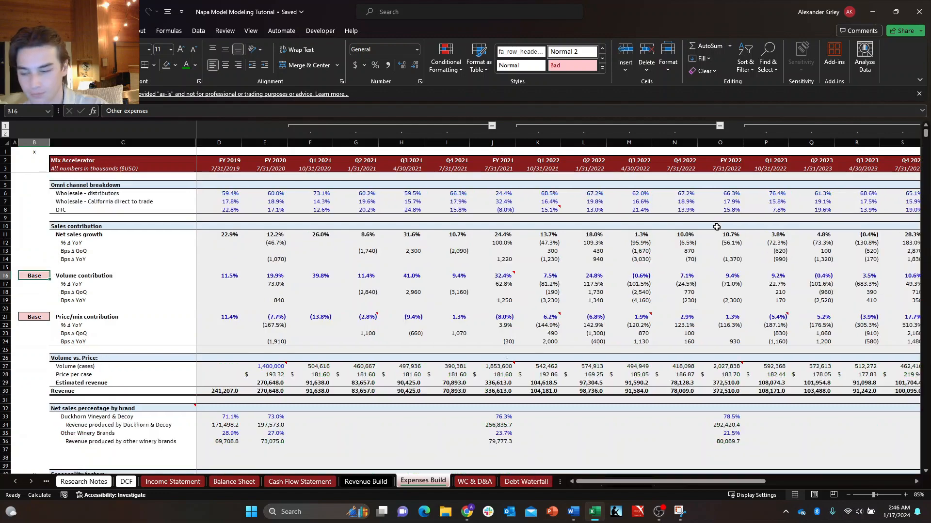
pyautogui.hotkey('ctrl', 'pagedown')
pyautogui.hotkey('ctrl', 'pagedown')
pyautogui.hotkey('ctrl', 'pagedown')
pyautogui.hotkey('ctrl', 'pagedown')
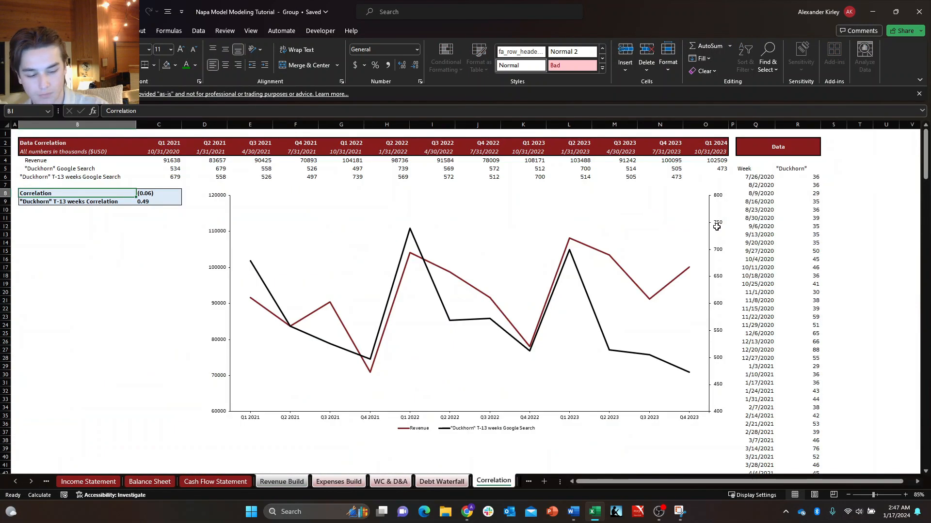
pyautogui.hotkey('ctrl', 'pageup')
# Set the tab color of the four grouped build and schedule sheets to the light blue theme shade.
pyautogui.hotkey('alt', 'h')
pyautogui.press('o')
pyautogui.press('t')
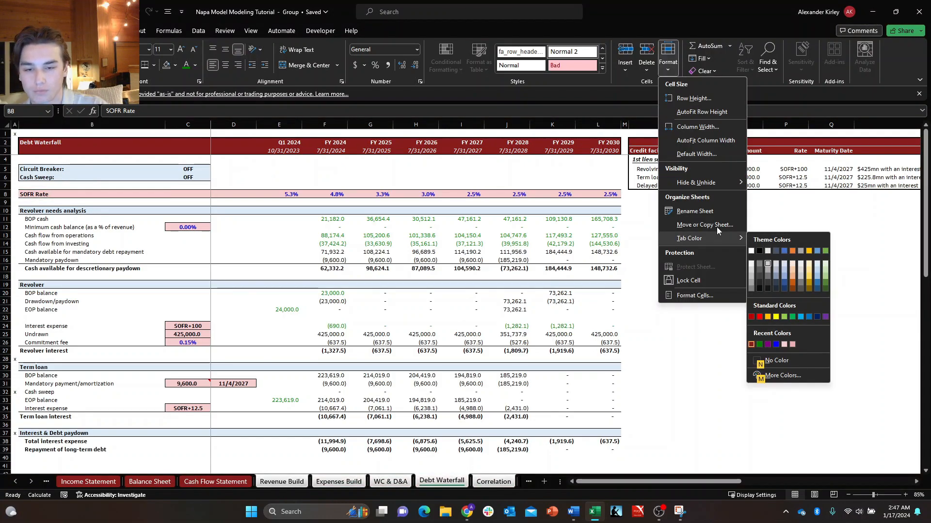
pyautogui.press('Escape')
pyautogui.press('Escape')
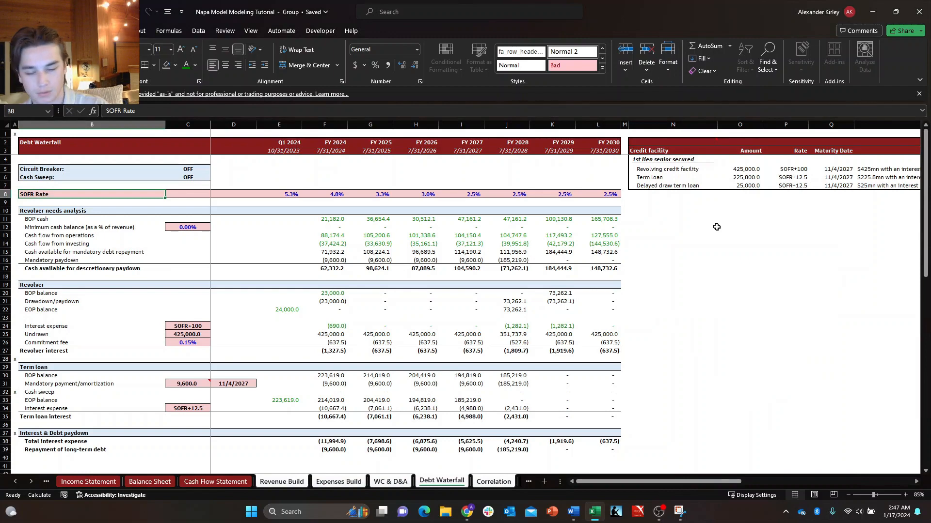
# Group the Correlation and Growth Stack sheets and set their tab color to a light gray theme shade.
pyautogui.hotkey('ctrl', 'pagedown')
pyautogui.hotkey('ctrl', 'pagedown')
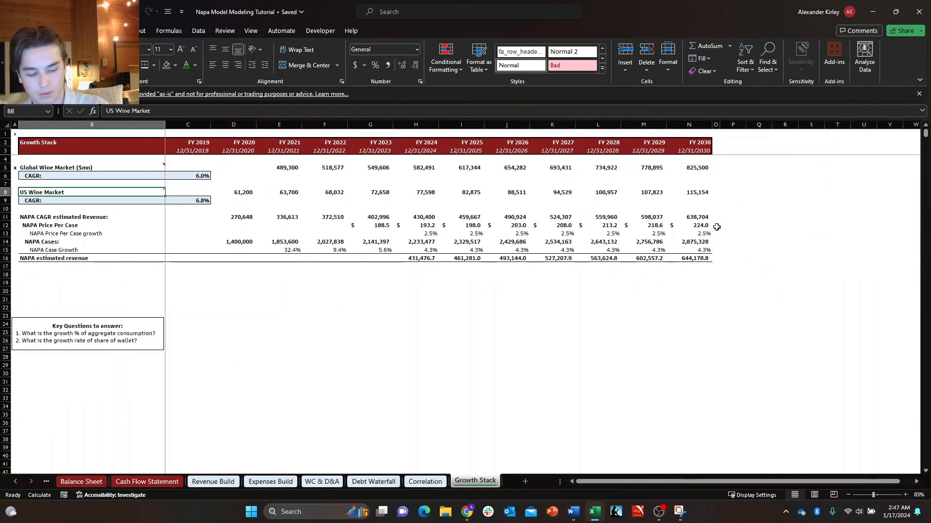
pyautogui.hotkey('ctrl', 'pageup')
pyautogui.hotkey('ctrl', 'shift', 'pagedown')
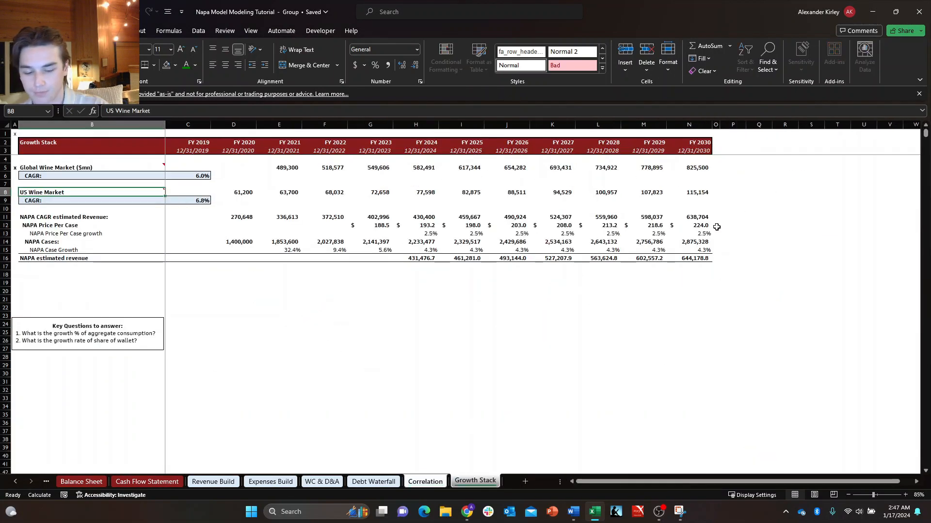
pyautogui.hotkey('alt', 'h')
pyautogui.press('o')
pyautogui.press('t')
pyautogui.press('Down')
pyautogui.press('Right')
pyautogui.press('Right')
pyautogui.press('Right')
pyautogui.press('Right')
pyautogui.press('Right')
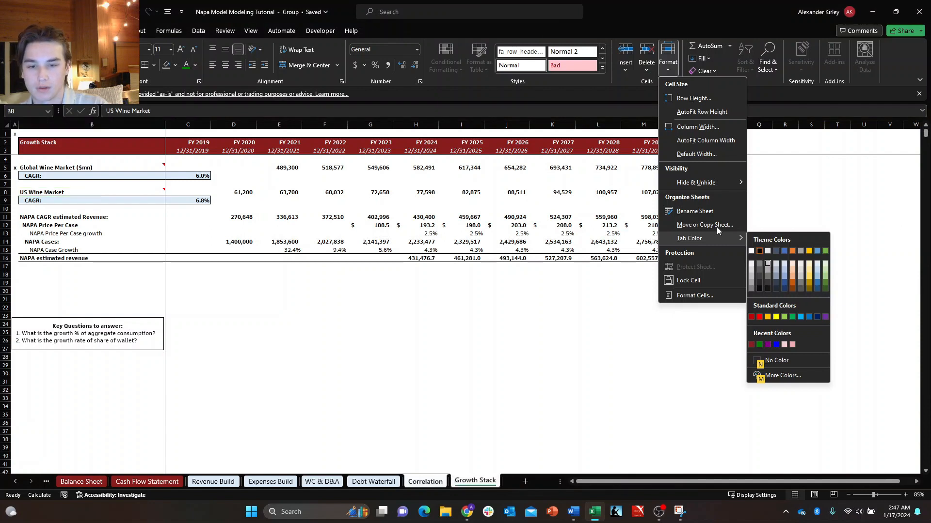
pyautogui.press('Down')
pyautogui.press('Left')
pyautogui.press('Left')
pyautogui.press('Left')
pyautogui.press('Up')
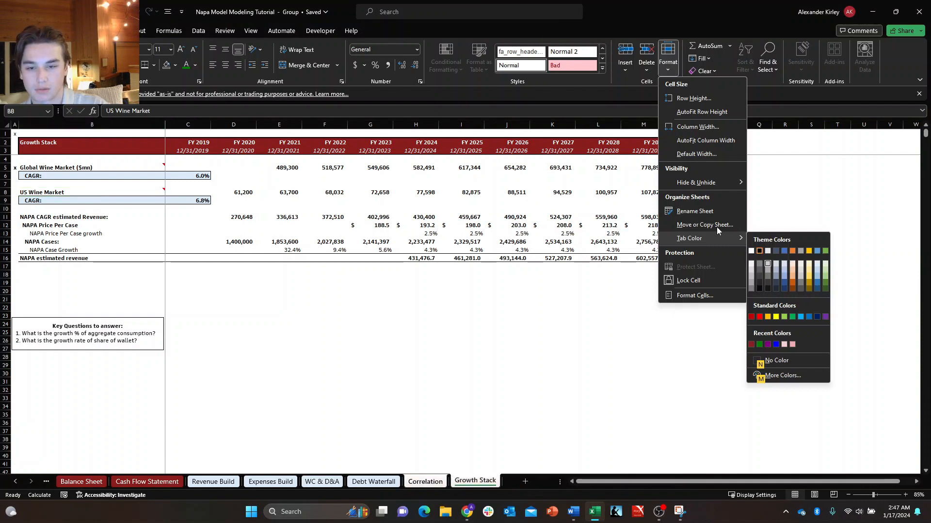
pyautogui.press('Left')
pyautogui.press('Left')
pyautogui.press('Left')
pyautogui.press('Left')
pyautogui.press('Right')
pyautogui.press('Right')
pyautogui.press('Down')
pyautogui.press('Down')
pyautogui.press('Down')
pyautogui.press('Down')
pyautogui.press('Down')
pyautogui.press('Up')
pyautogui.press('Return')
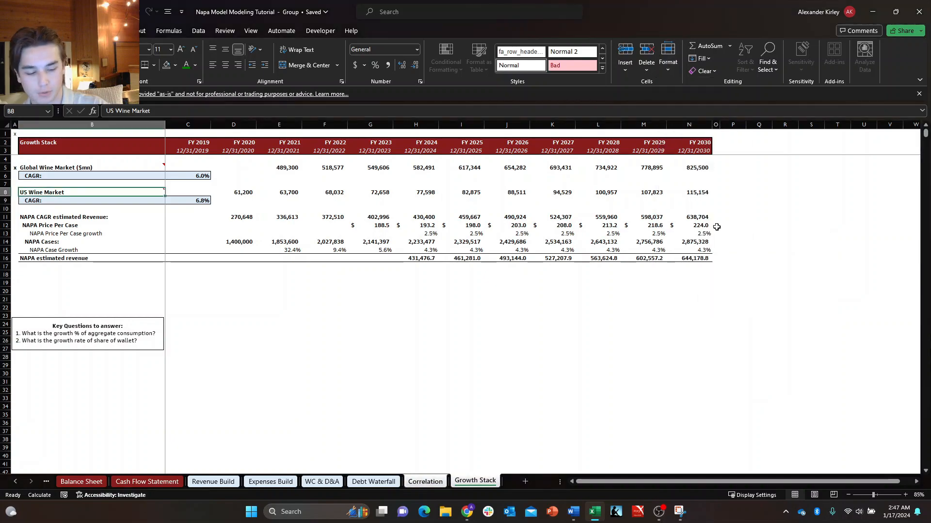
# Look back through the build, Research Notes, DCF, Revenue Build and Balance Sheet sheets, and finish on the Cover sheet.
pyautogui.hotkey('ctrl', 'pageup')
pyautogui.hotkey('ctrl', 'pageup')
pyautogui.hotkey('ctrl', 'pageup')
pyautogui.hotkey('ctrl', 'pageup')
pyautogui.hotkey('ctrl', 'pageup')
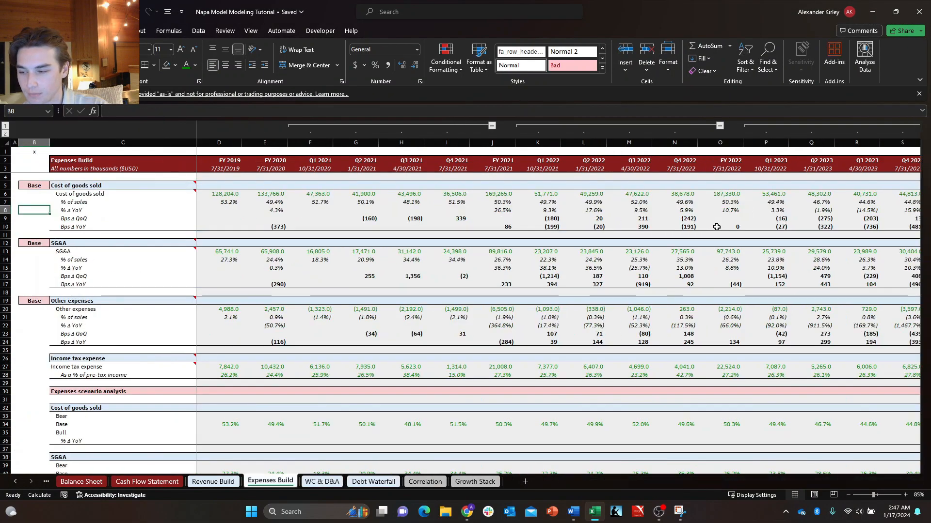
pyautogui.hotkey('ctrl', 'pageup')
pyautogui.hotkey('ctrl', 'pageup')
pyautogui.hotkey('ctrl', 'pageup')
pyautogui.hotkey('ctrl', 'pageup')
pyautogui.hotkey('ctrl', 'pageup')
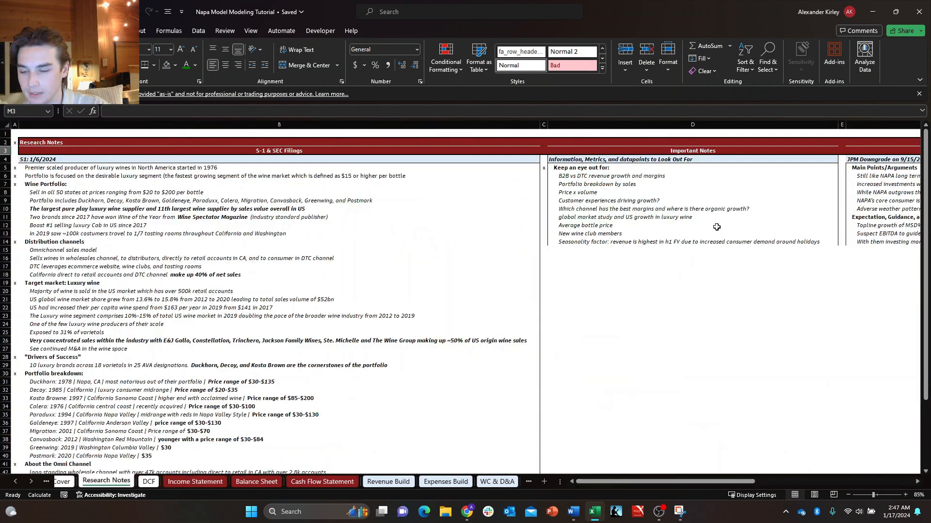
pyautogui.hotkey('ctrl', 'pagedown')
pyautogui.hotkey('ctrl', 'pagedown')
pyautogui.hotkey('ctrl', 'pagedown')
pyautogui.hotkey('ctrl', 'pagedown')
pyautogui.hotkey('ctrl', 'pagedown')
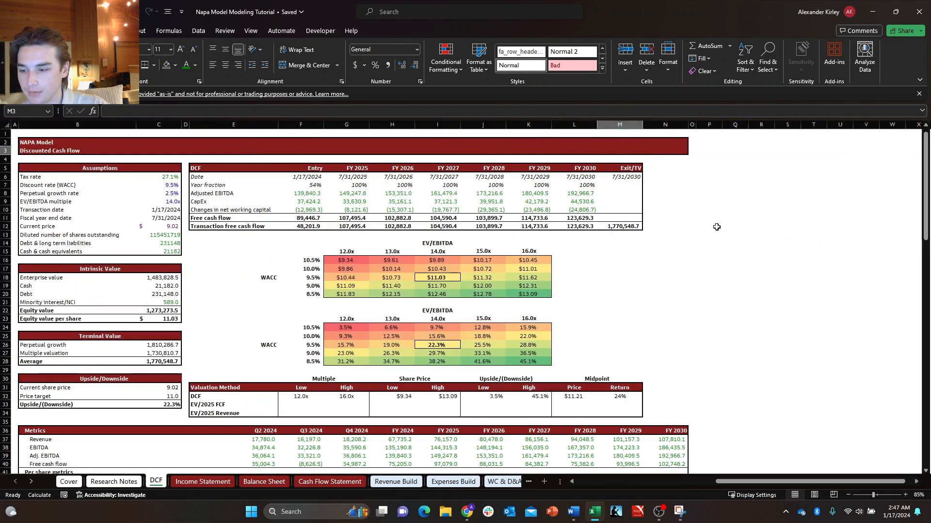
pyautogui.hotkey('ctrl', 'pagedown')
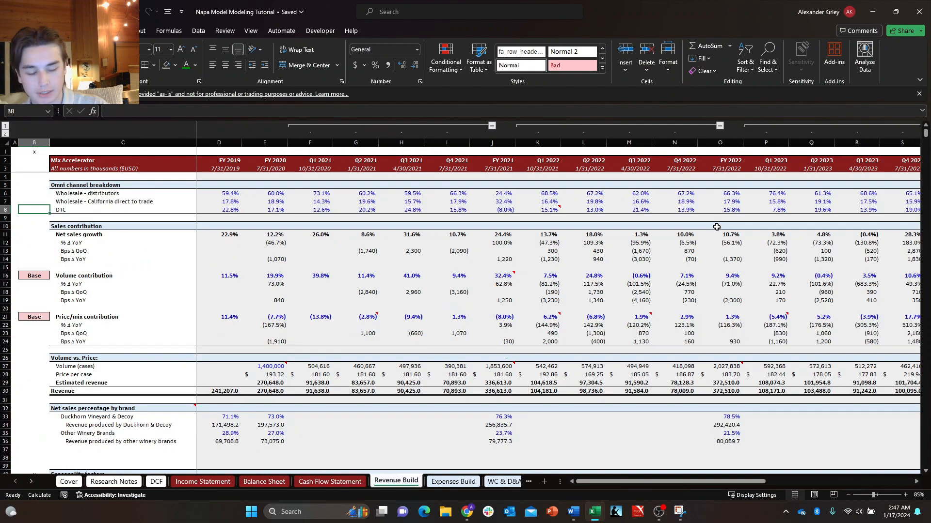
pyautogui.hotkey('ctrl', 'pageup')
pyautogui.hotkey('ctrl', 'pageup')
pyautogui.hotkey('ctrl', 'pageup')
pyautogui.hotkey('ctrl', 'pageup')
pyautogui.hotkey('ctrl', 'pageup')
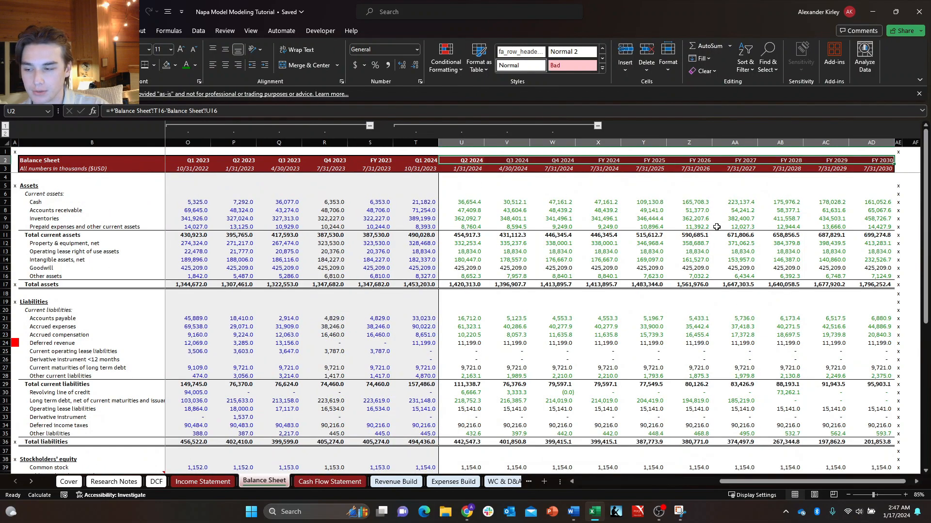
pyautogui.hotkey('ctrl', 'pageup')
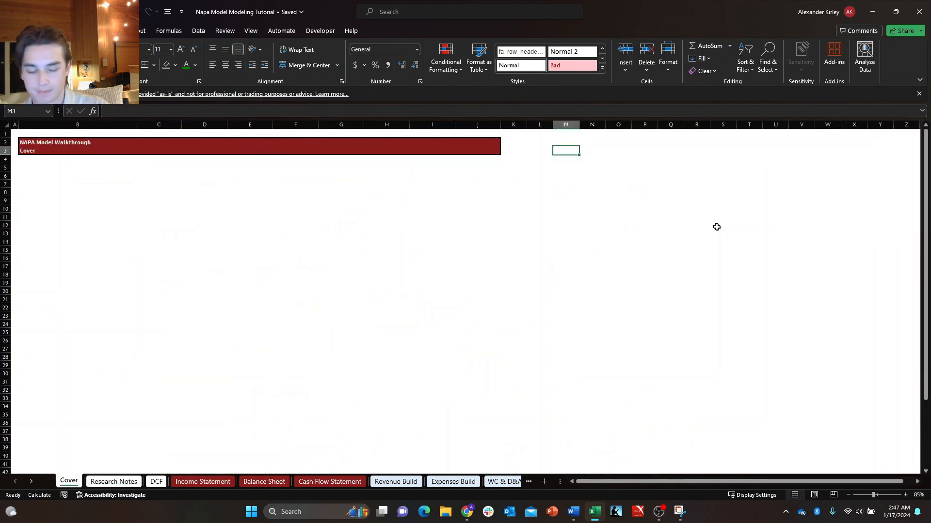
# Save the workbook and enter a centered "Case Button" label in cell J6 of the Cover sheet.
pyautogui.press('Down')
pyautogui.press('Left')
pyautogui.press('Left')
pyautogui.press('Left')
pyautogui.press('Down')
pyautogui.press('Down')
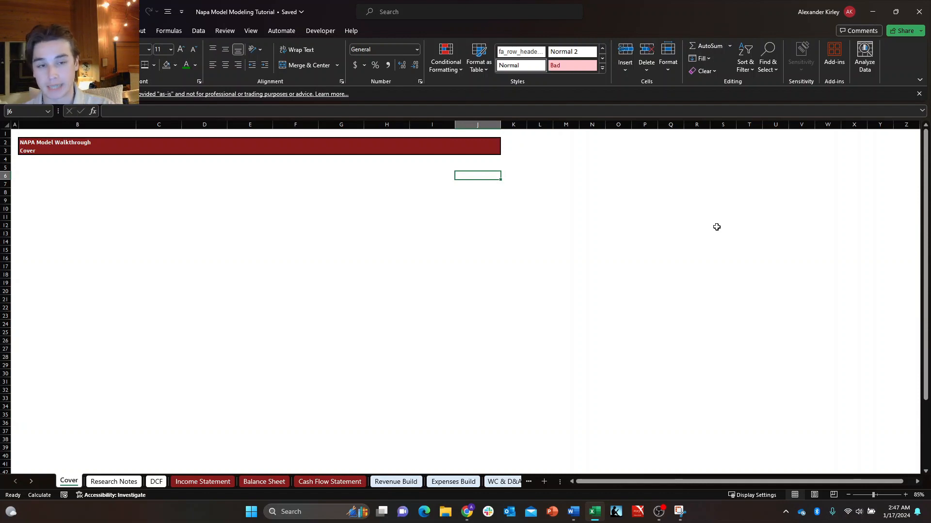
pyautogui.hotkey('ctrl', 's')
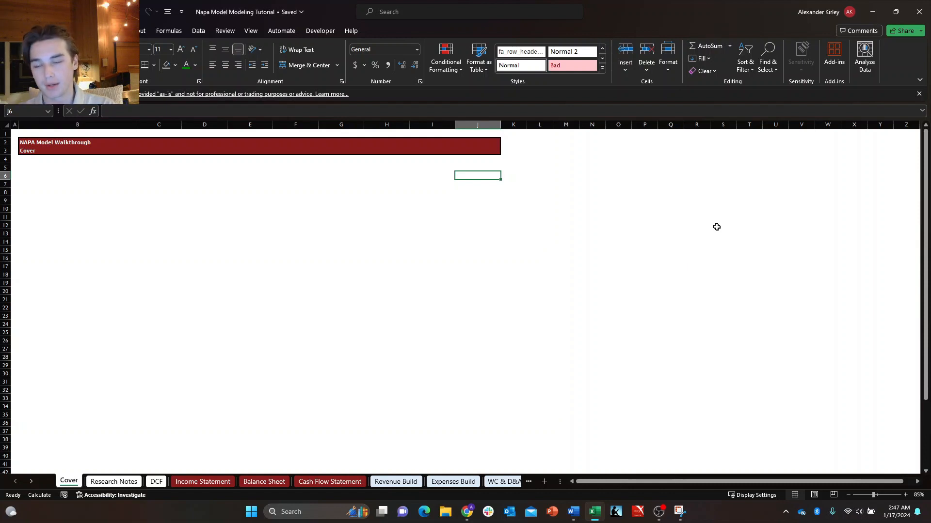
pyautogui.press('Left')
pyautogui.press('Right')
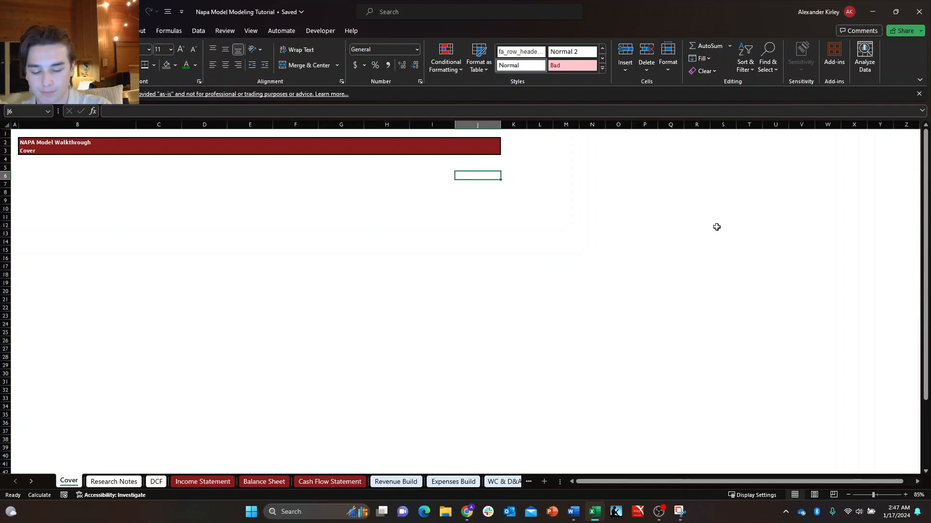
pyautogui.write('Case Button')
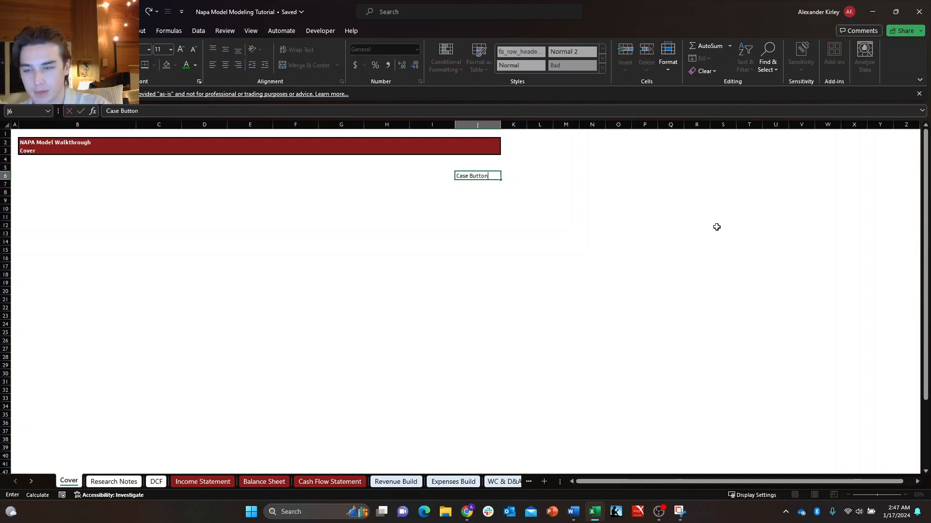
pyautogui.hotkey('ctrl', 'Return')
pyautogui.hotkey('ctrl', 'e')
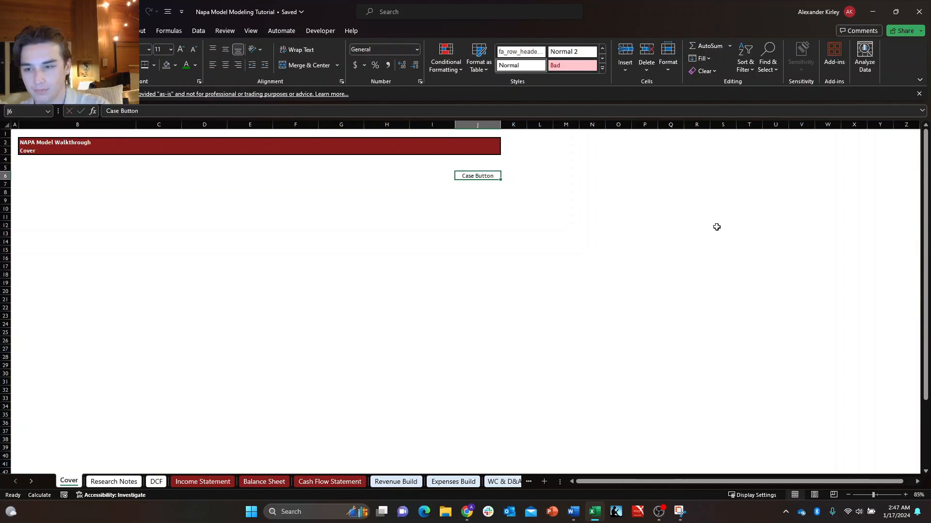
# Fill cell J7 under the Case Button label with yellow.
pyautogui.press('Return')
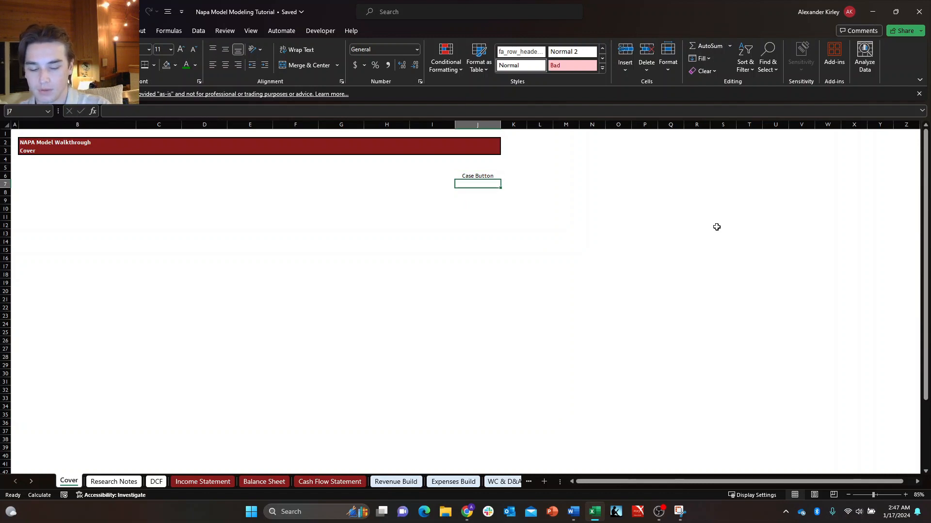
pyautogui.hotkey('alt', 'h')
pyautogui.press('h')
pyautogui.press('Up')
pyautogui.press('Up')
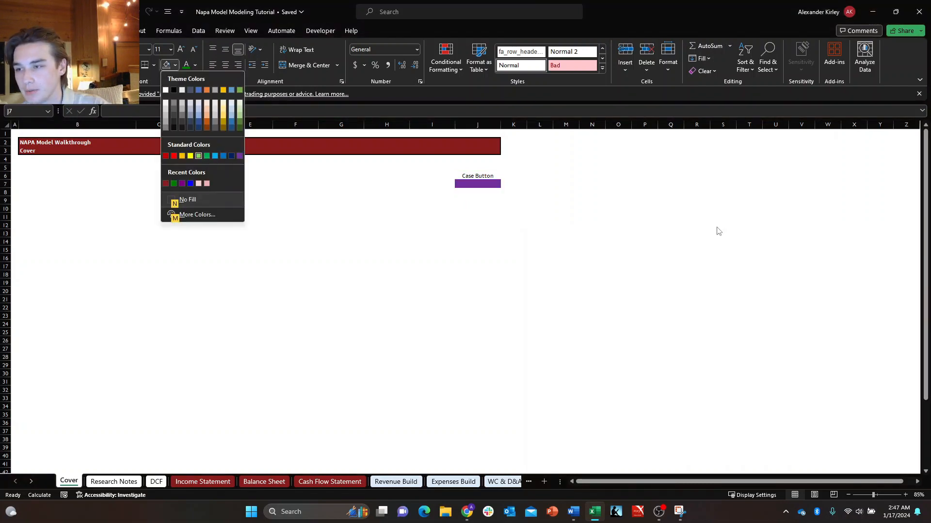
pyautogui.press('Left')
pyautogui.press('Return')
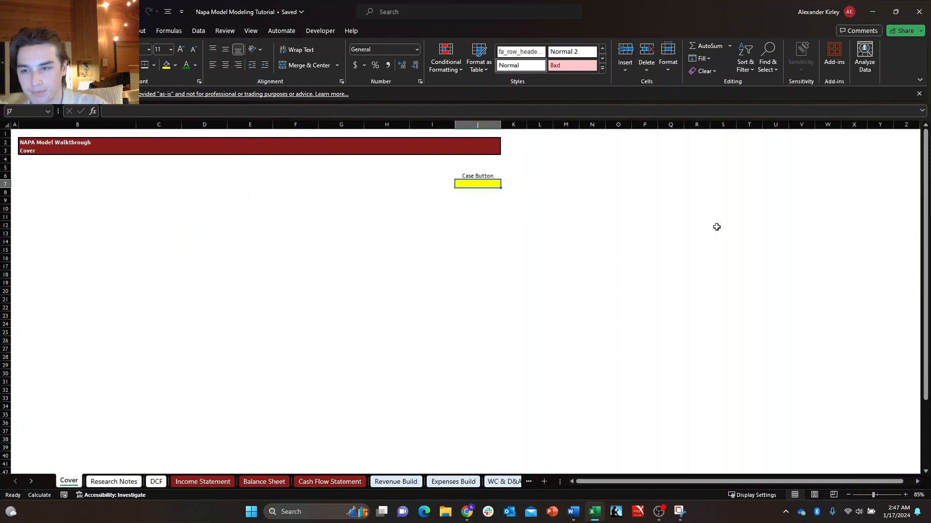
pyautogui.press('Right')
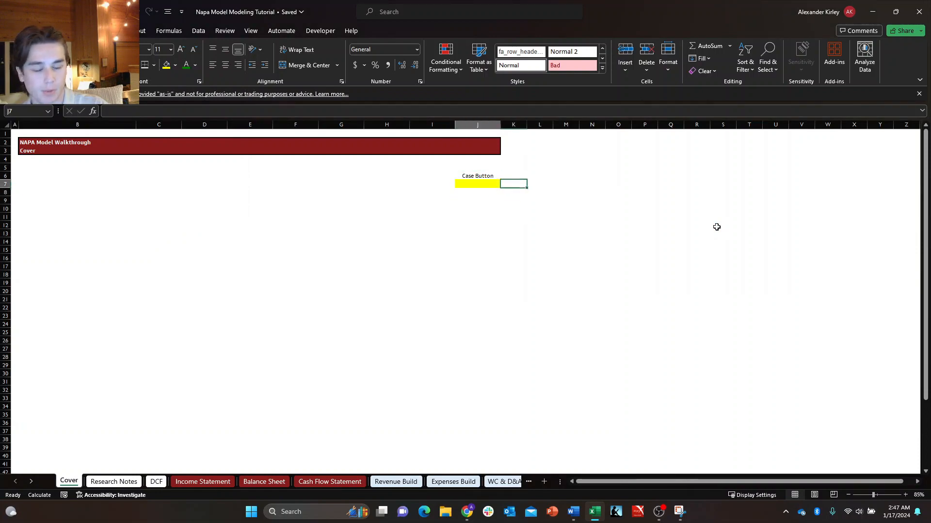
pyautogui.press('Left')
pyautogui.press('Up')
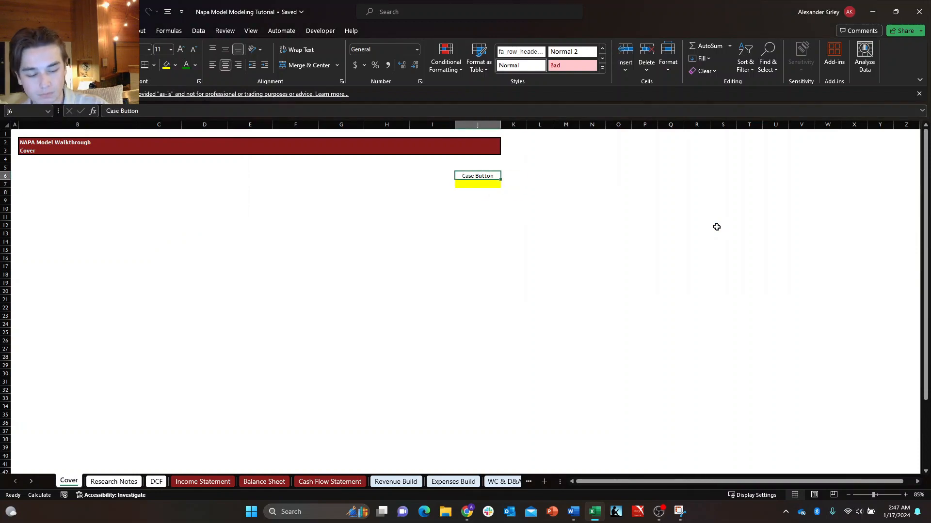
# Go to the Revenue Build sheet and examine the scenario selector cells for Volume contribution and Price/mix contribution.
pyautogui.hotkey('ctrl', 'pagedown')
pyautogui.hotkey('ctrl', 'pagedown')
pyautogui.hotkey('ctrl', 'pagedown')
pyautogui.hotkey('ctrl', 'pagedown')
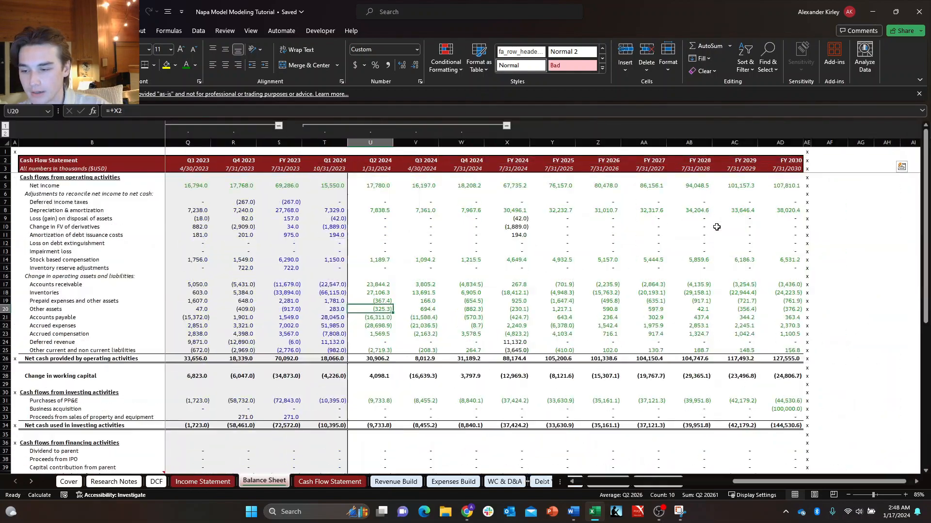
pyautogui.hotkey('ctrl', 'pagedown')
pyautogui.hotkey('ctrl', 'pagedown')
pyautogui.press('Up')
pyautogui.press('Up')
pyautogui.press('Up')
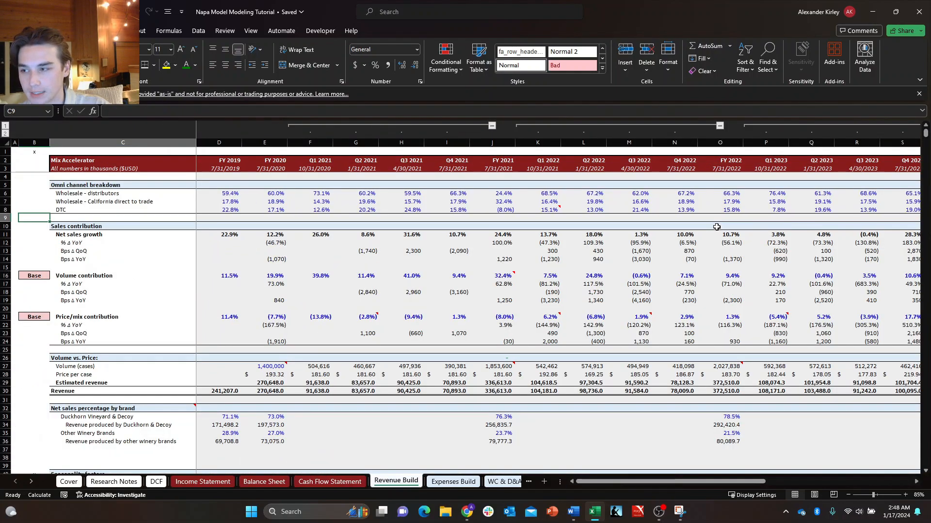
pyautogui.press('Up')
pyautogui.press('Up')
pyautogui.press('Up')
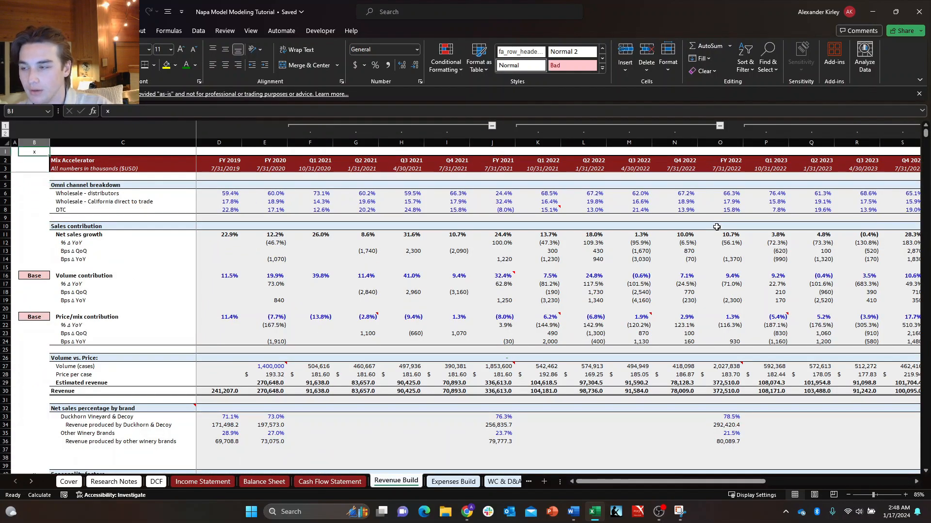
pyautogui.press('Down')
pyautogui.press('Down')
pyautogui.press('Down')
pyautogui.press('Down')
pyautogui.press('Down')
pyautogui.press('Down')
pyautogui.press('Down')
pyautogui.press('Down')
pyautogui.press('Down')
pyautogui.press('Down')
pyautogui.press('Down')
pyautogui.press('Down')
pyautogui.press('Down')
pyautogui.press('Down')
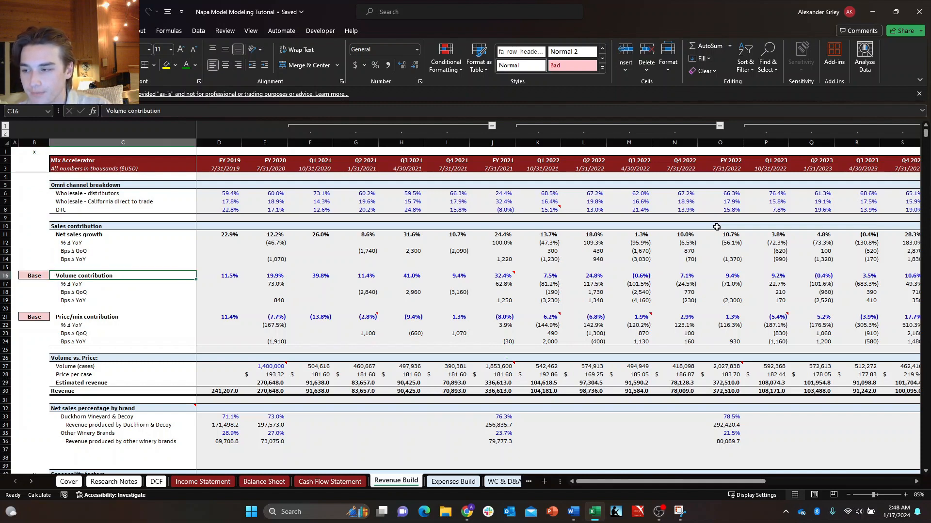
pyautogui.press('Down')
pyautogui.press('Down')
pyautogui.press('Down')
pyautogui.press('Down')
pyautogui.press('Down')
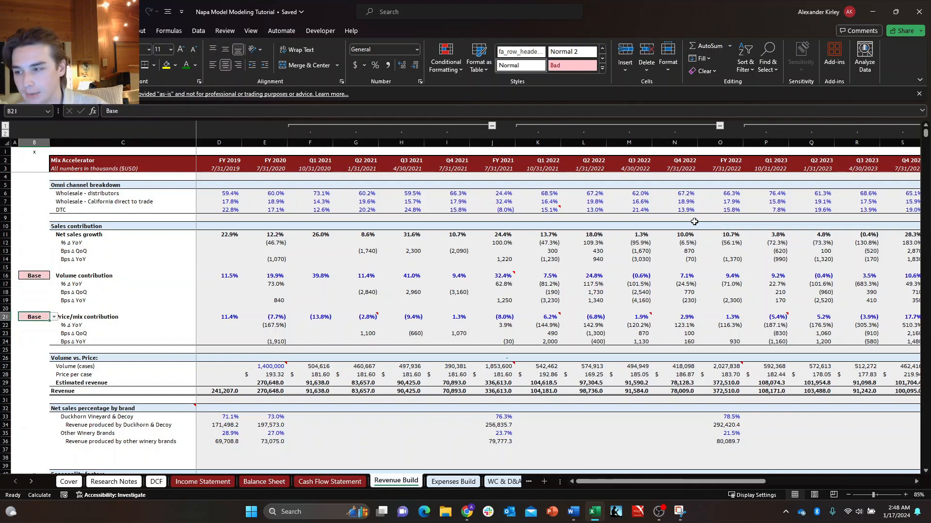
# Try the Price/mix contribution scenario selector in B21, switching between Bear and Base twice and ending on Base.
pyautogui.click(54, 317)
pyautogui.click(28, 325)
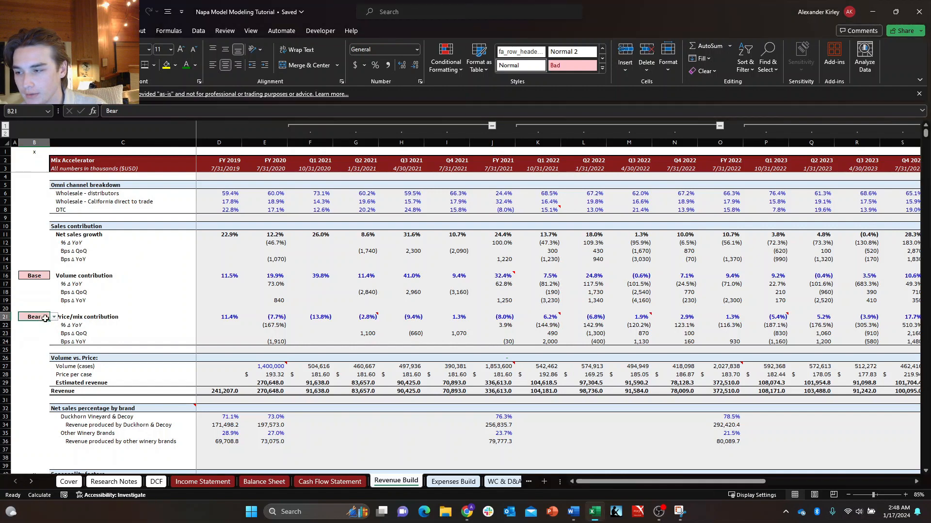
pyautogui.click(54, 317)
pyautogui.click(28, 334)
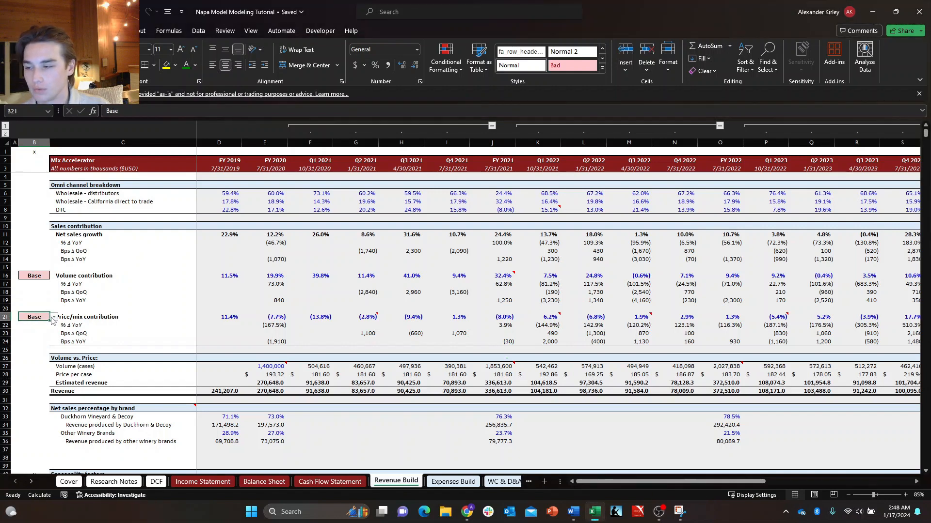
pyautogui.click(54, 317)
pyautogui.click(28, 326)
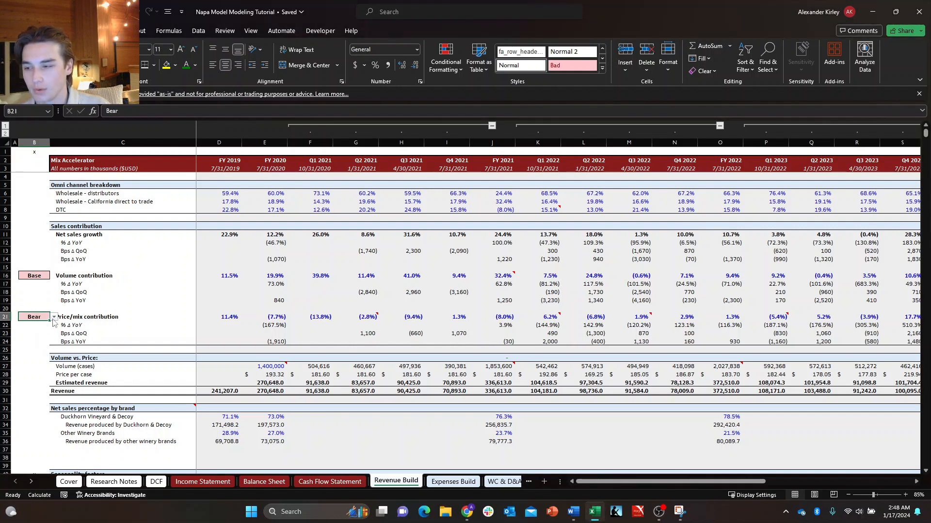
pyautogui.click(54, 317)
pyautogui.click(28, 334)
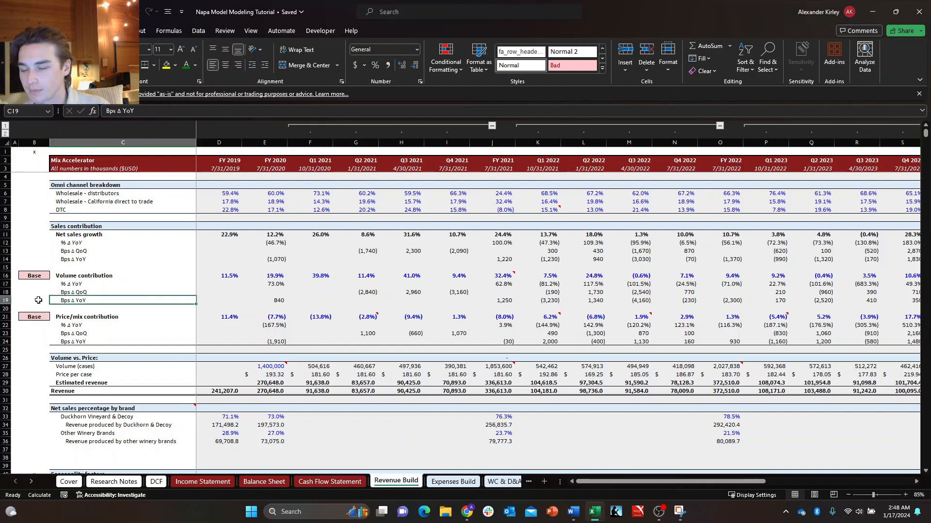
# Check the Volume contribution selector in B16 and the Expenses Build scenario selectors, and return to the Cover sheet.
pyautogui.click(37, 275)
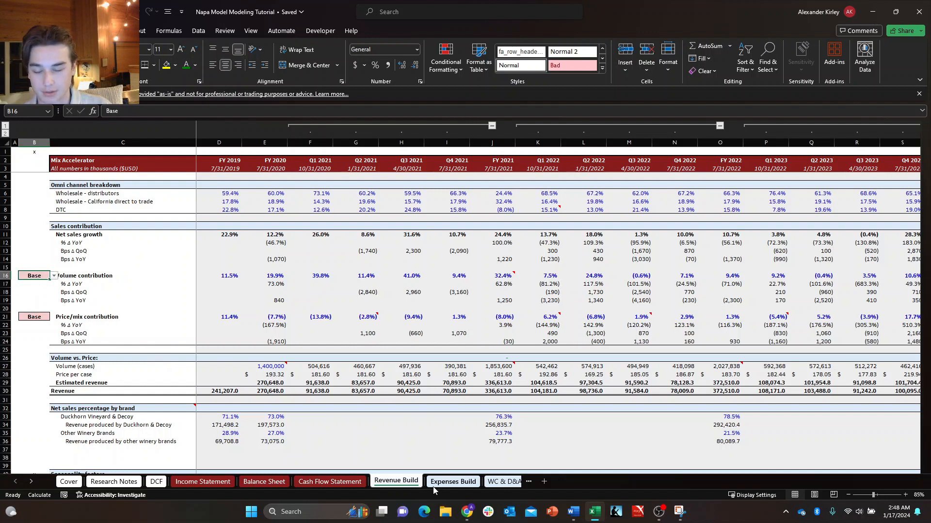
pyautogui.click(452, 482)
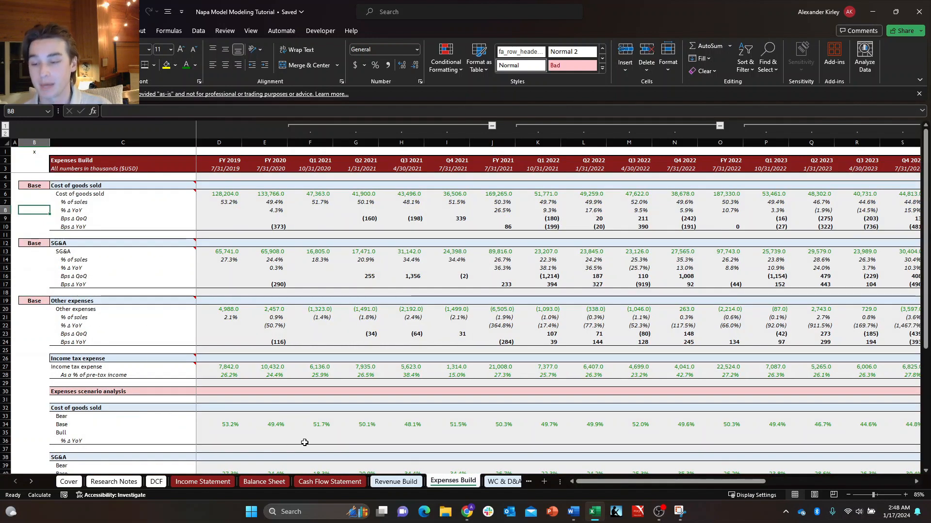
pyautogui.click(395, 482)
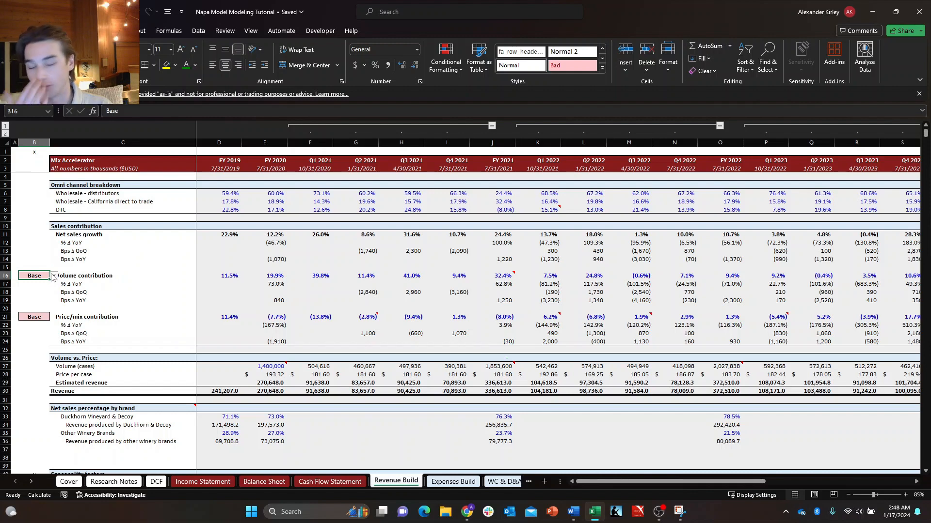
pyautogui.click(70, 483)
pyautogui.click(534, 150)
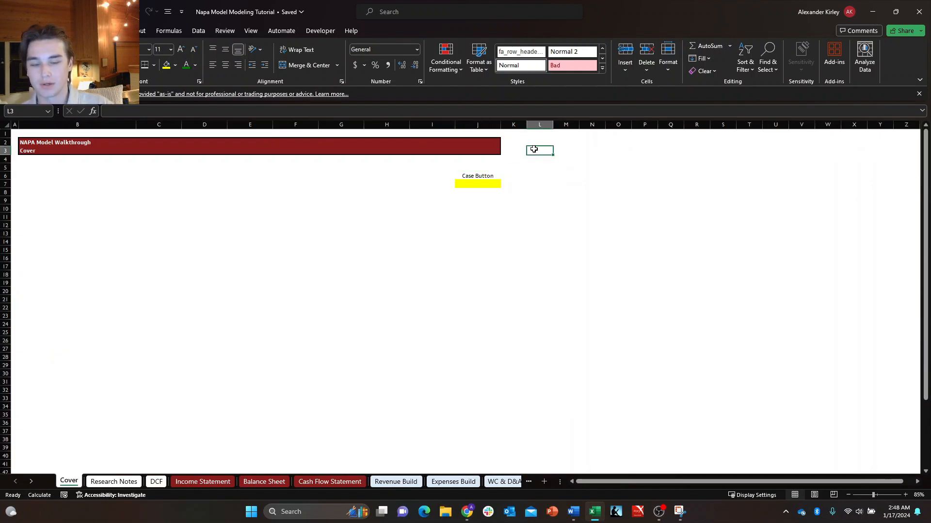
pyautogui.press('Up')
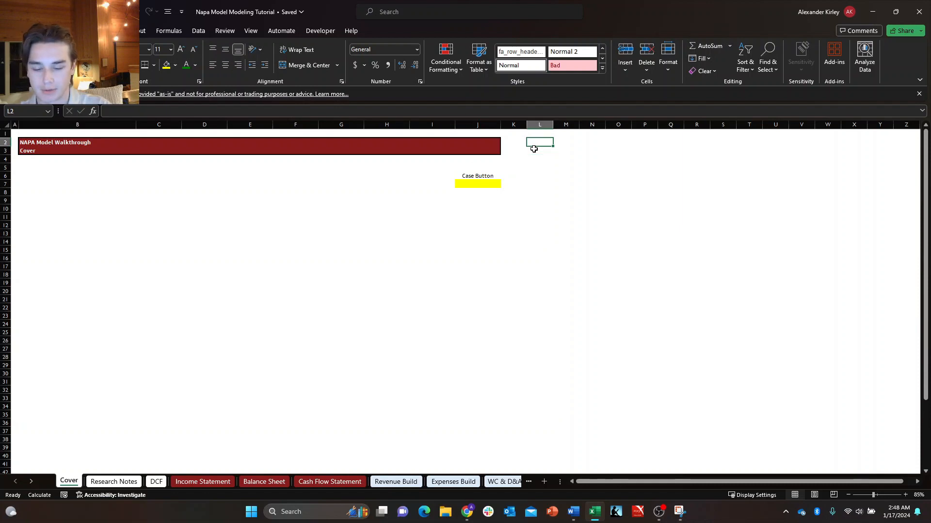
# Enter the heading Scenario Analysis in cell L2 of the Cover sheet.
pyautogui.write('Scenario Analysis')
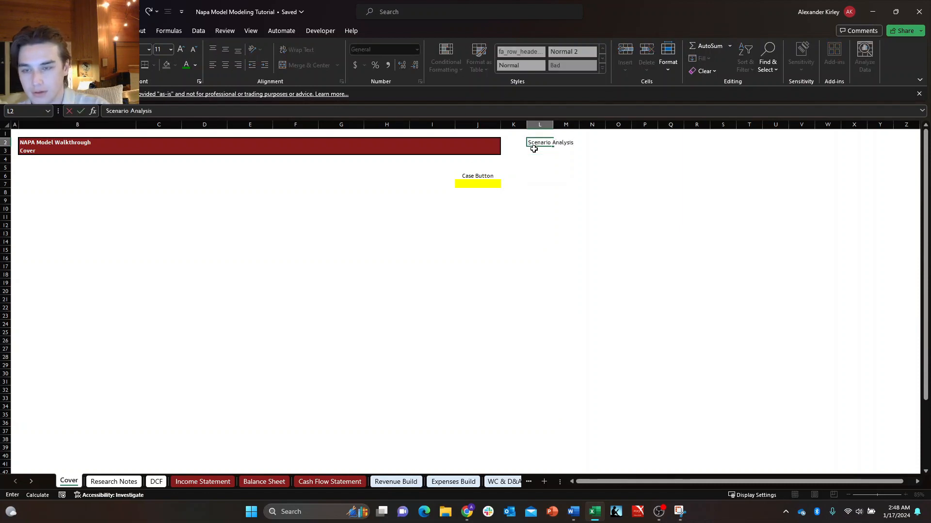
pyautogui.press('Return')
pyautogui.press('Right')
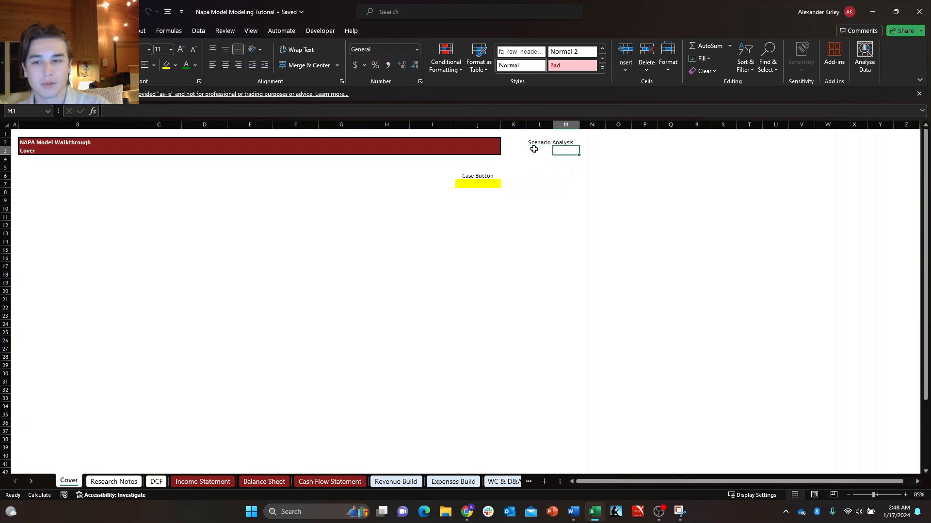
pyautogui.press('Up')
pyautogui.press('Left')
pyautogui.press('Down')
pyautogui.press('Right')
pyautogui.press('Up')
pyautogui.press('Left')
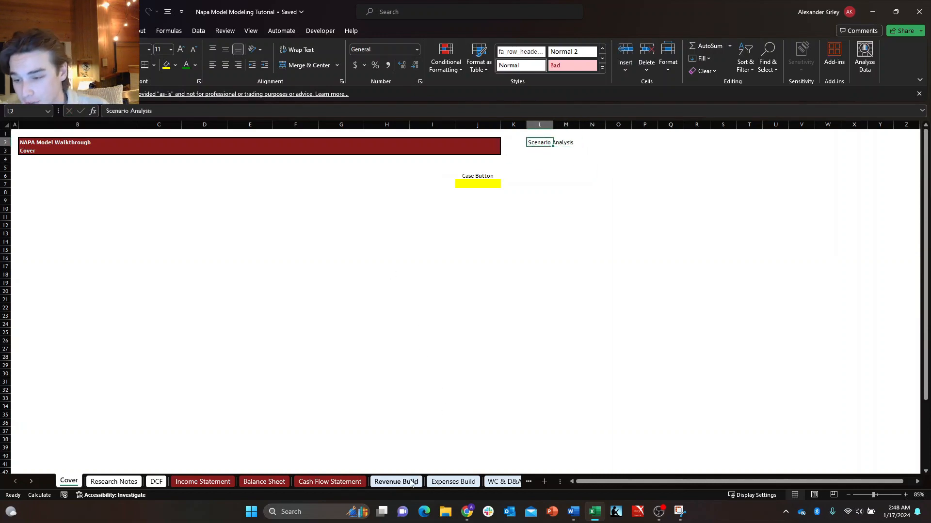
# Compare the Volume contribution selector in B16 with the Price/mix contribution selector in B21 on Revenue Build, and return to the Cover sheet.
pyautogui.click(396, 482)
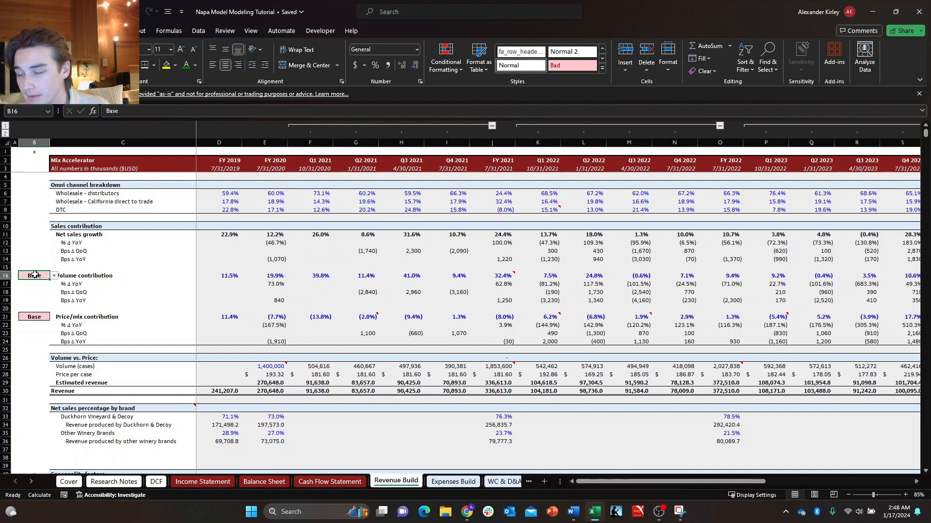
pyautogui.click(123, 112)
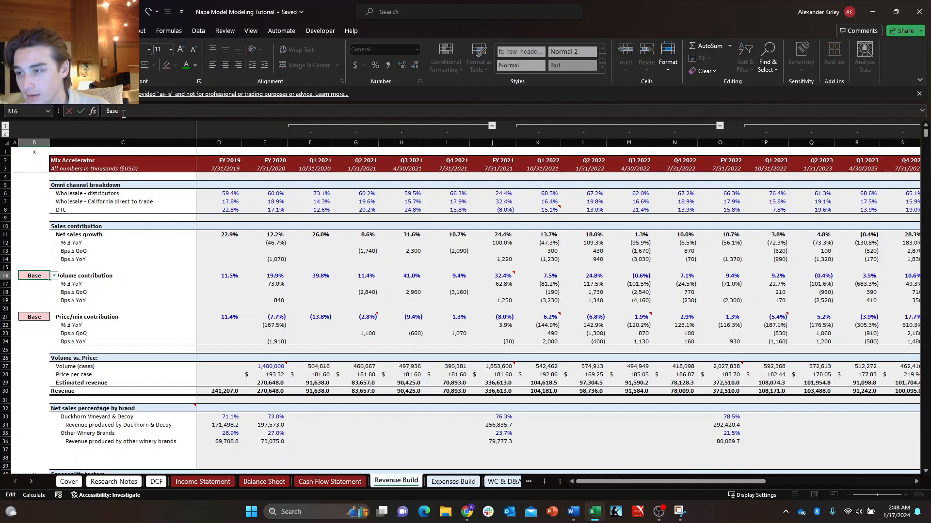
pyautogui.click(44, 312)
pyautogui.click(43, 315)
pyautogui.click(38, 277)
pyautogui.click(40, 322)
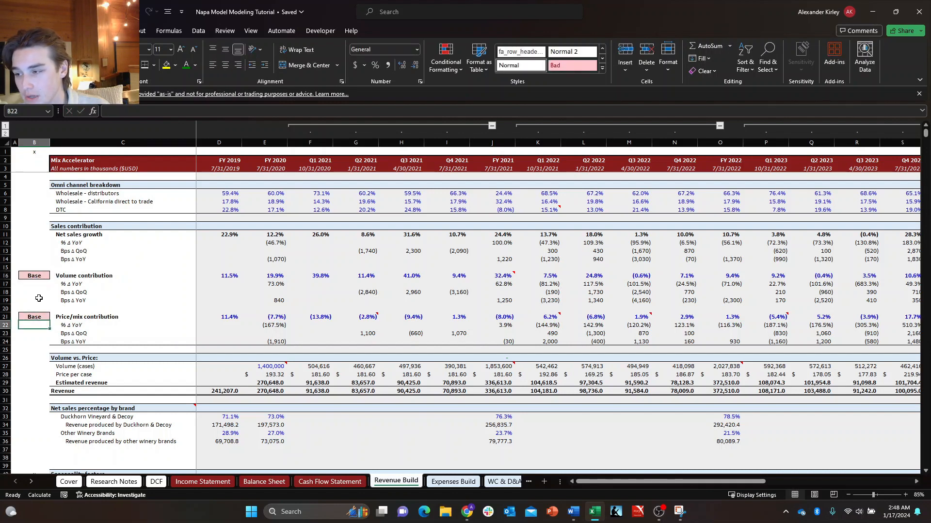
pyautogui.click(34, 275)
pyautogui.click(37, 315)
pyautogui.click(36, 278)
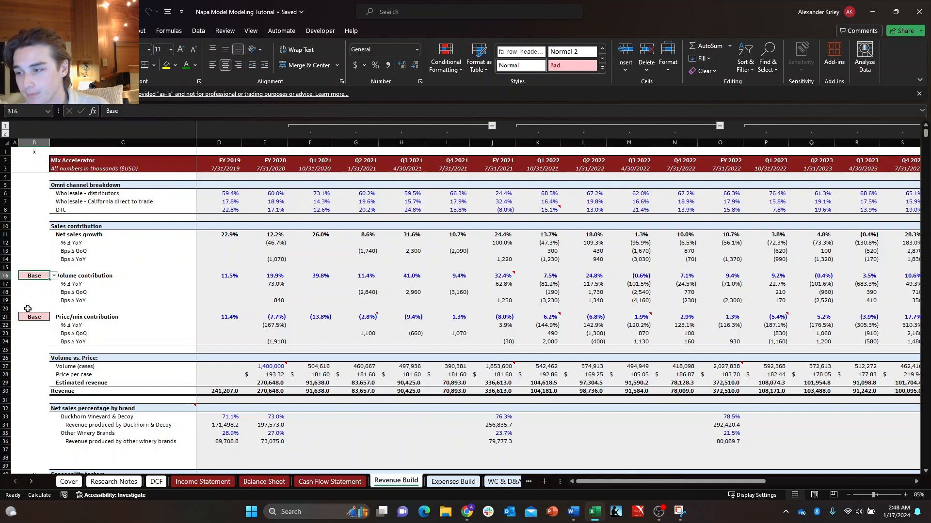
pyautogui.click(30, 316)
pyautogui.click(34, 278)
pyautogui.click(34, 319)
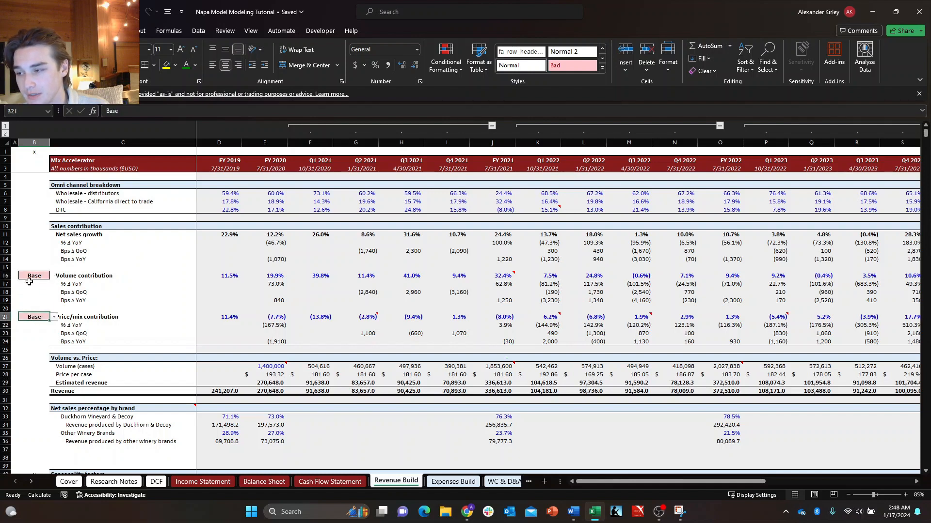
pyautogui.click(30, 280)
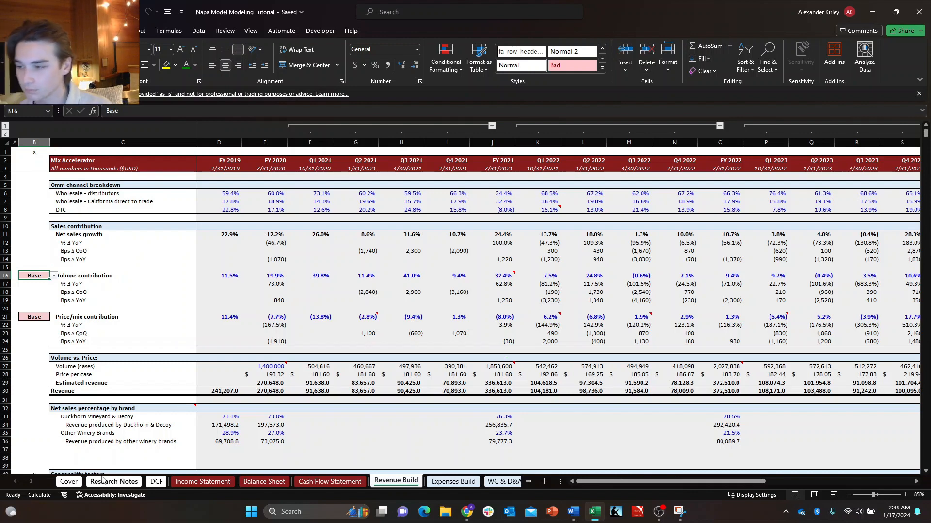
pyautogui.click(68, 481)
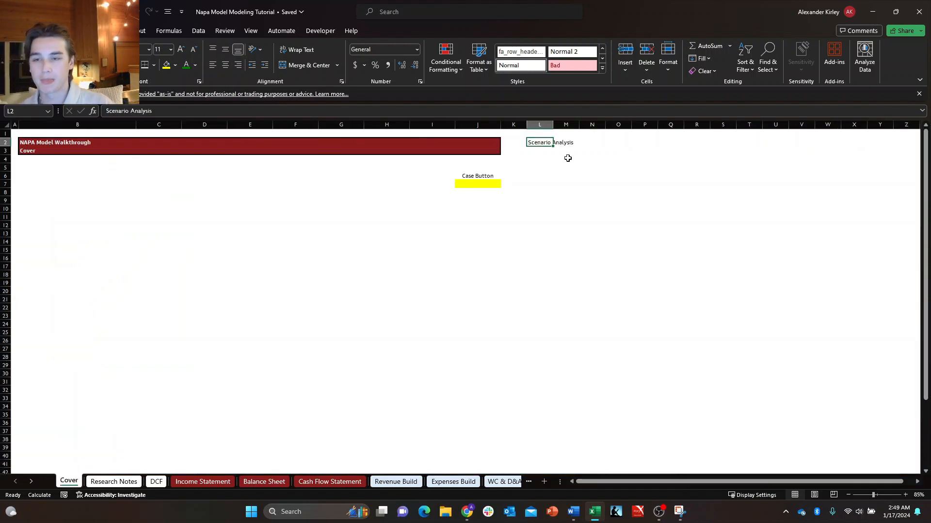
pyautogui.press('Down')
pyautogui.press('Right')
pyautogui.press('Up')
pyautogui.press('Left')
pyautogui.hotkey('shift', 'Down')
pyautogui.hotkey('shift', 'Right')
pyautogui.hotkey('shift', 'Right')
pyautogui.hotkey('shift', 'Right')
pyautogui.hotkey('shift', 'Right')
pyautogui.hotkey('shift', 'Right')
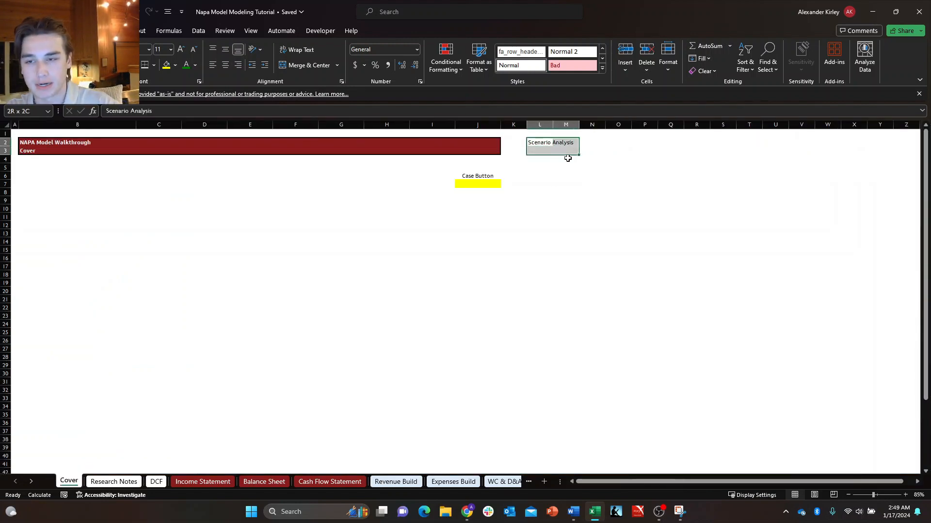
pyautogui.hotkey('shift', 'Right')
pyautogui.hotkey('shift', 'Right')
pyautogui.hotkey('shift', 'Right')
pyautogui.hotkey('shift', 'Right')
pyautogui.hotkey('shift', 'Right')
pyautogui.hotkey('shift', 'Left')
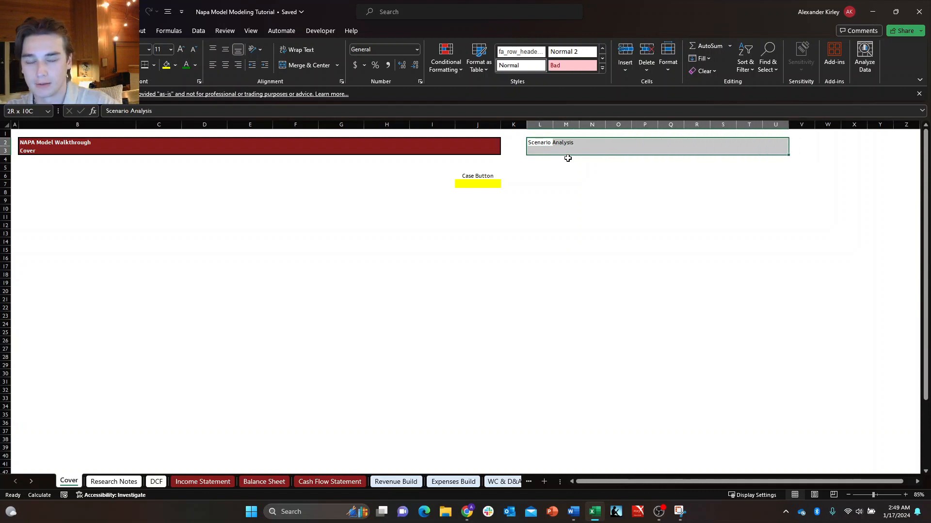
pyautogui.press('Down')
pyautogui.hotkey('shift', 'Right')
pyautogui.press('Down')
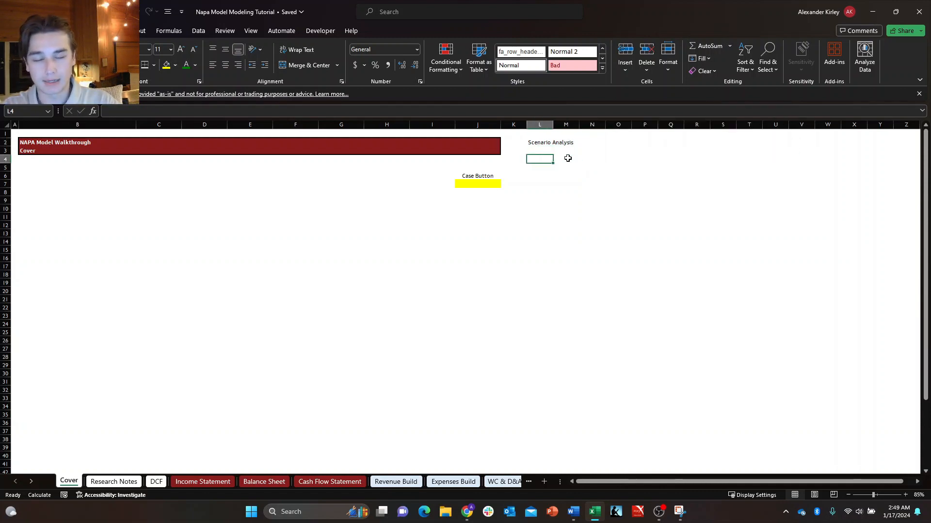
pyautogui.press('Down')
pyautogui.press('Right')
pyautogui.press('Up')
pyautogui.press('Left')
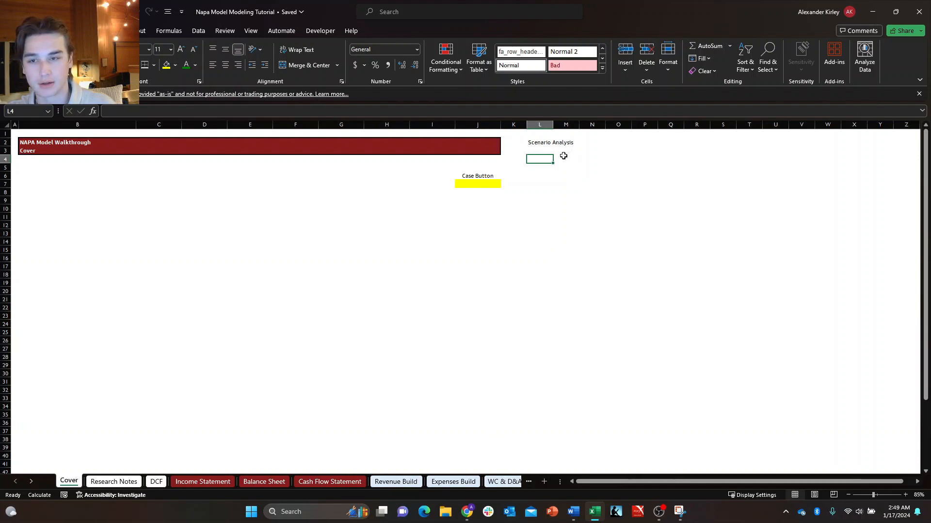
# Enter the scenario column headers Base, Bull and Bear in cells M4, N4 and O4 below the Scenario Analysis heading.
pyautogui.moveTo(560, 159)
pyautogui.mouseDown()
pyautogui.moveTo(794, 156)
pyautogui.moveTo(560, 161)
pyautogui.mouseUp()
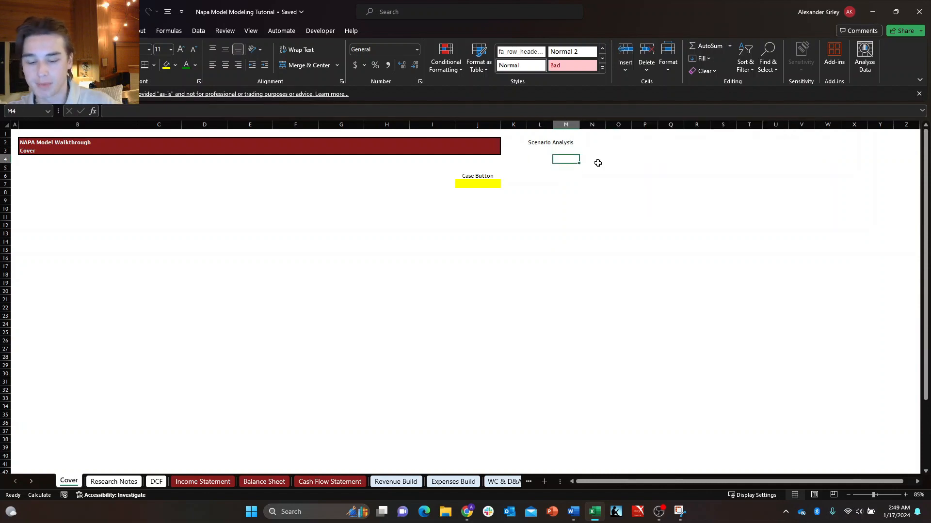
pyautogui.write('B')
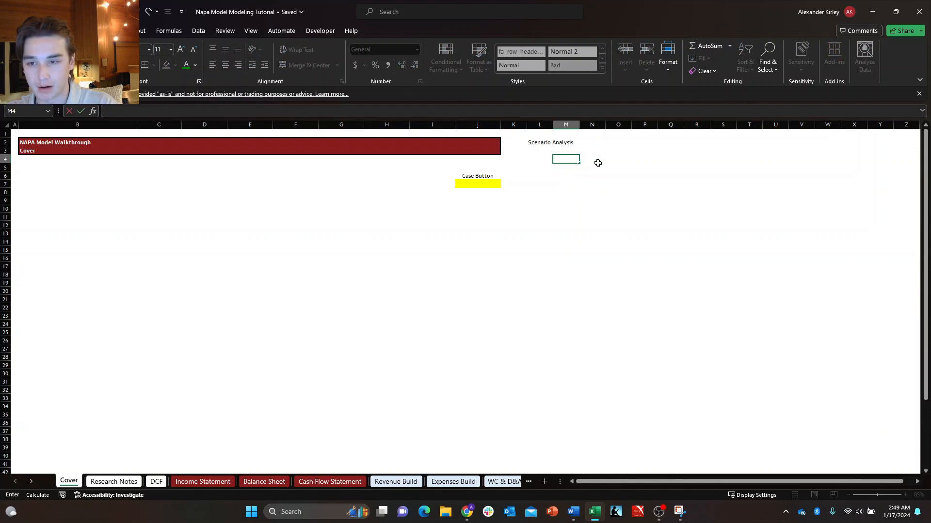
pyautogui.write('ase')
pyautogui.click(598, 163)
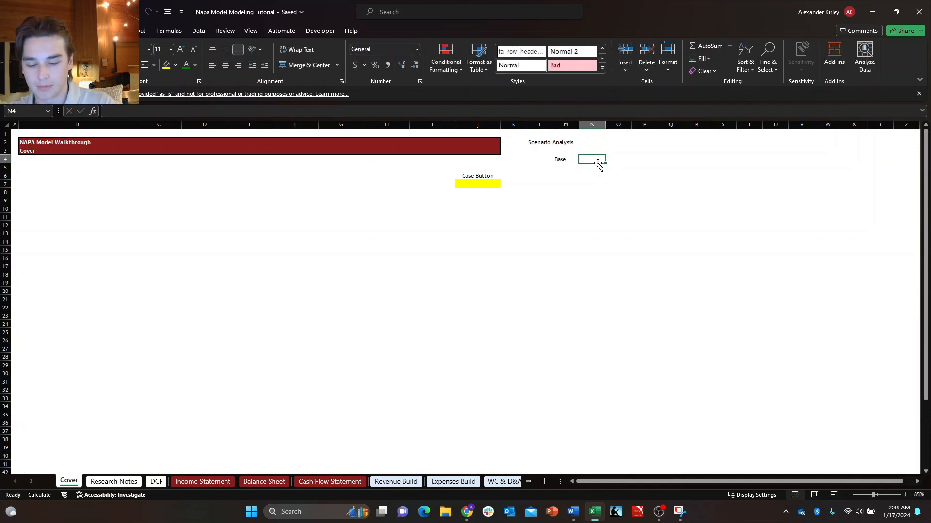
pyautogui.write('Bull')
pyautogui.press('Tab')
pyautogui.write('Be')
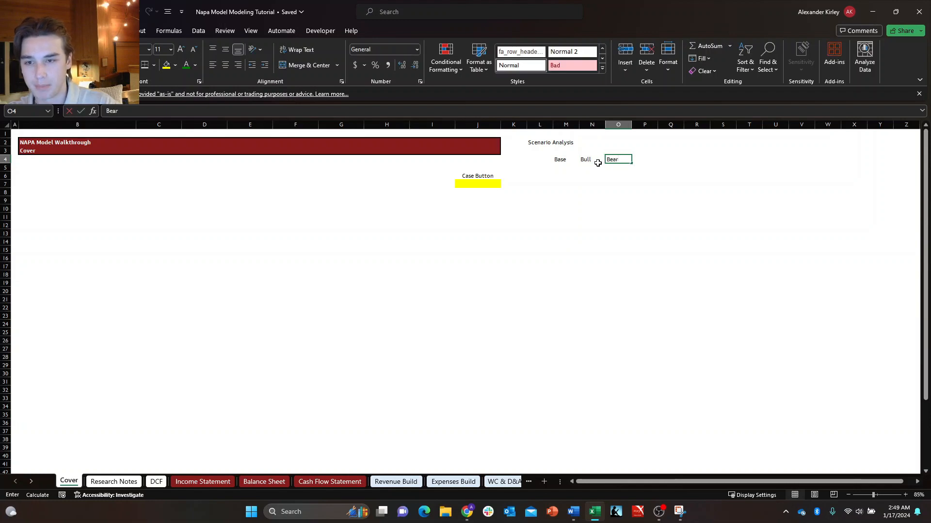
pyautogui.press('Tab')
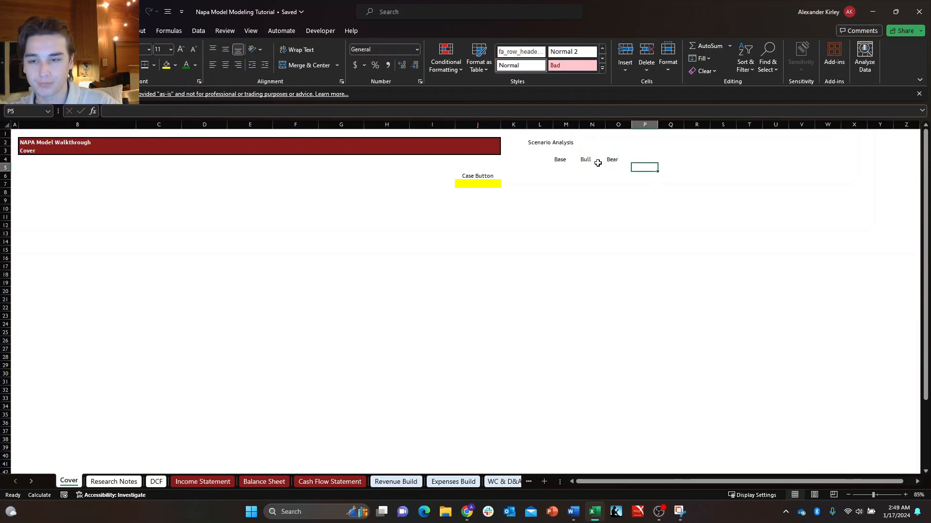
pyautogui.press('Left')
pyautogui.press('Left')
pyautogui.press('Left')
pyautogui.press('Right')
pyautogui.press('Right')
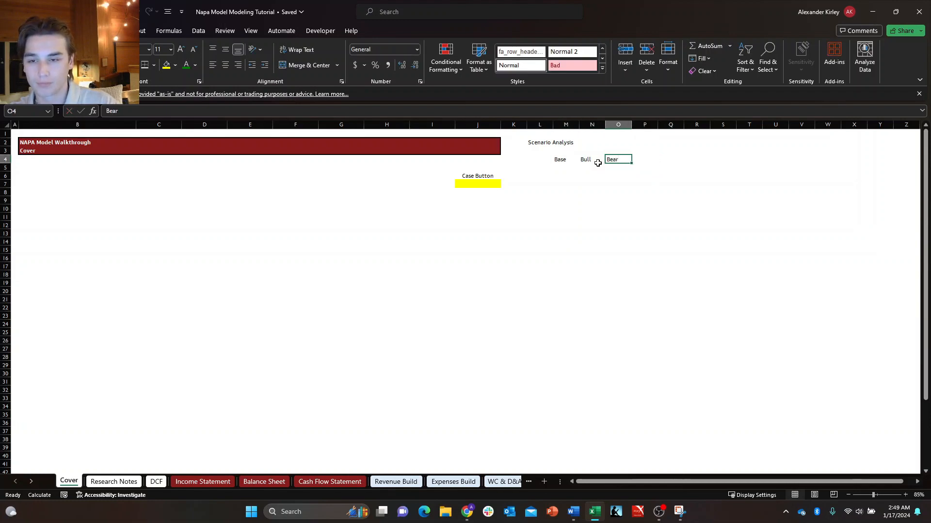
pyautogui.press('Right')
pyautogui.press('Left')
pyautogui.press('Left')
pyautogui.press('Right')
pyautogui.press('Right')
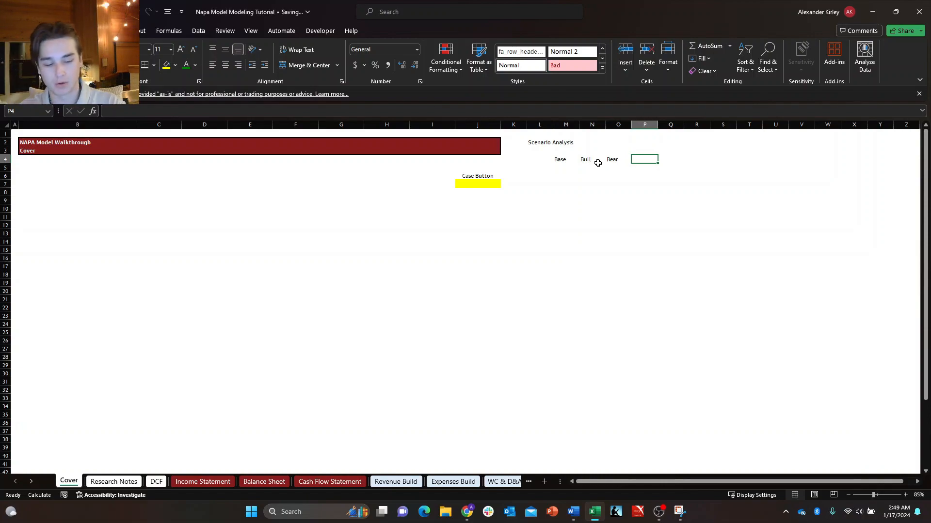
# Go to the Revenue Build sheet and review the Volume contribution scenario selector in B16.
pyautogui.hotkey('ctrl', 'pagedown')
pyautogui.hotkey('ctrl', 'pagedown')
pyautogui.hotkey('ctrl', 'pagedown')
pyautogui.hotkey('ctrl', 'pagedown')
pyautogui.hotkey('ctrl', 'pagedown')
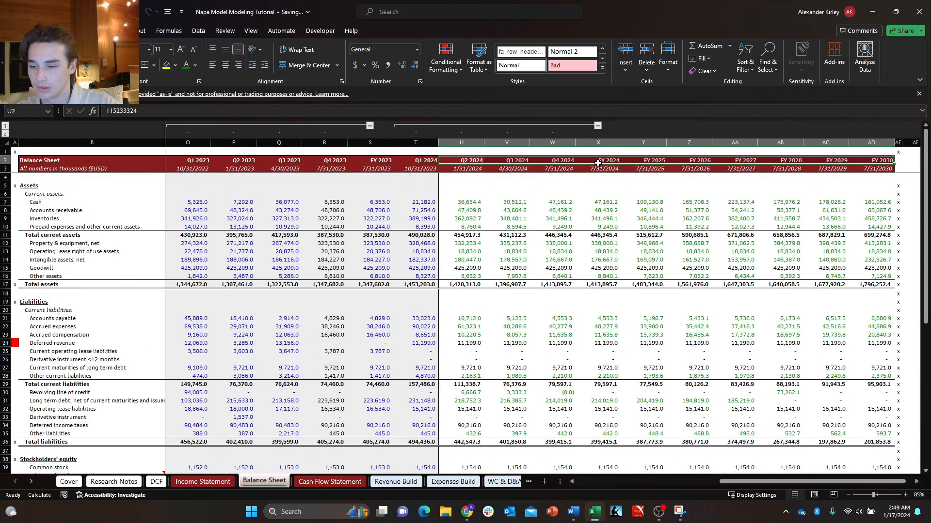
pyautogui.hotkey('ctrl', 'pagedown')
pyautogui.hotkey('ctrl', 'pagedown')
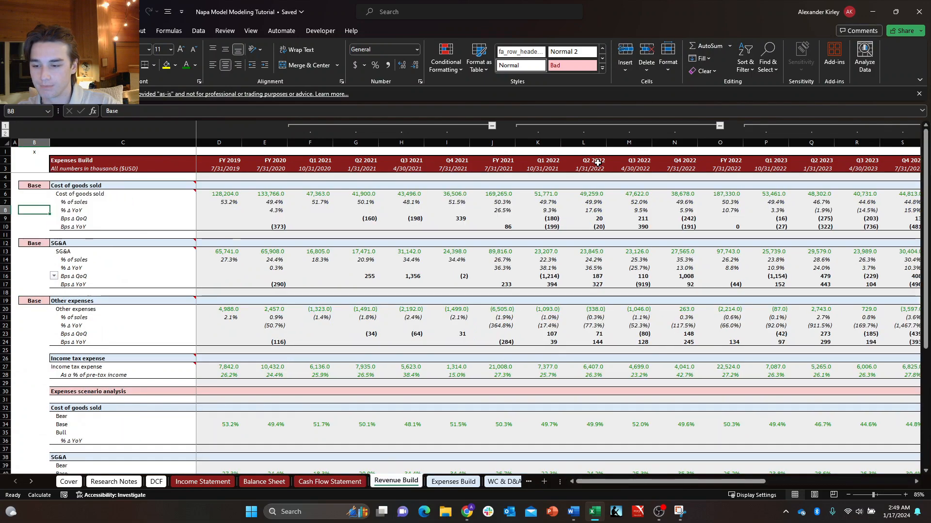
pyautogui.hotkey('ctrl', 'pageup')
pyautogui.press('Down')
pyautogui.press('Right')
pyautogui.press('Up')
pyautogui.press('Left')
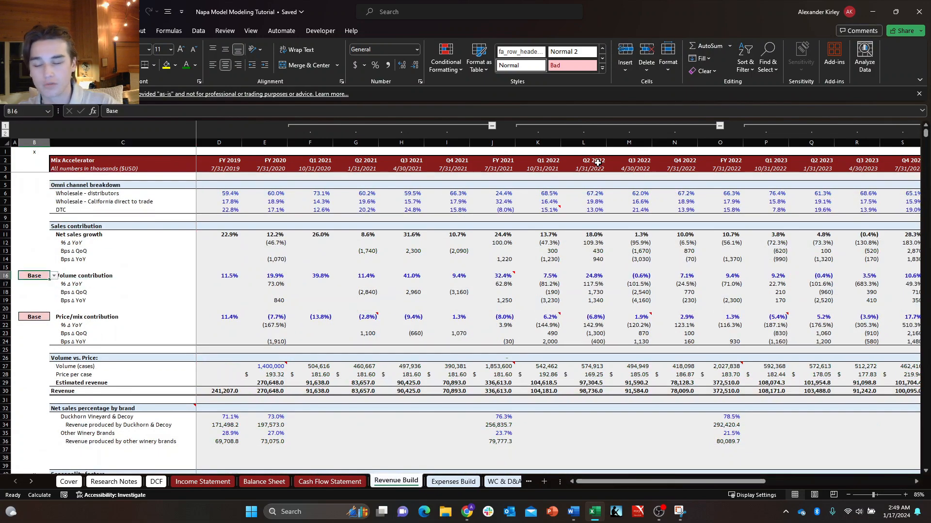
pyautogui.press('Down')
pyautogui.press('Right')
pyautogui.press('Up')
pyautogui.press('Left')
pyautogui.press('Down')
pyautogui.press('Right')
pyautogui.press('Up')
pyautogui.press('Left')
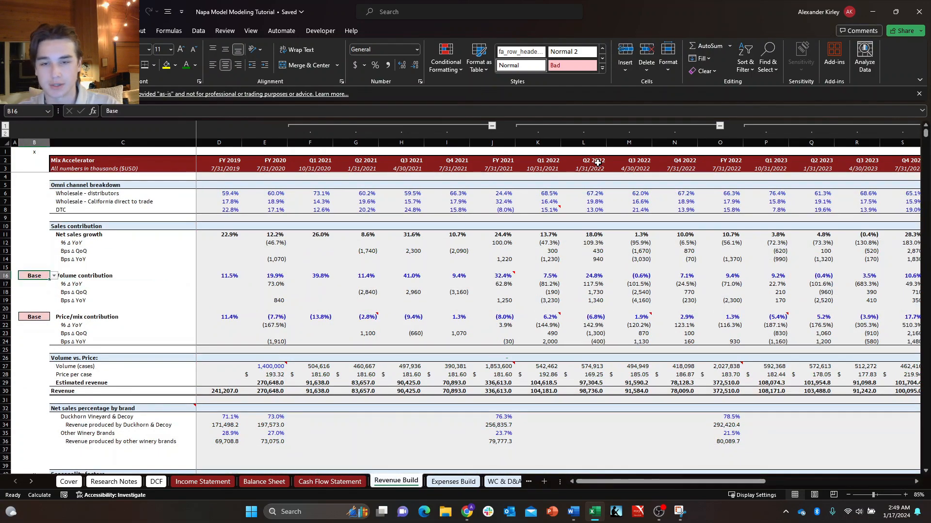
# Review the Price/mix contribution rows and their scenario selector in B21.
pyautogui.press('Down')
pyautogui.press('Right')
pyautogui.press('Right')
pyautogui.press('Down')
pyautogui.press('Down')
pyautogui.press('Left')
pyautogui.press('Left')
pyautogui.press('Down')
pyautogui.press('Down')
pyautogui.press('Right')
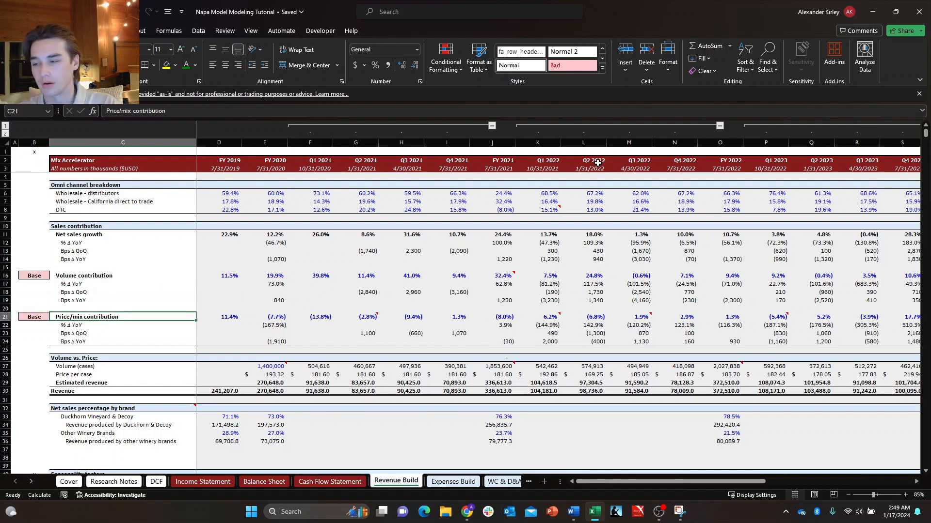
pyautogui.press('Left')
pyautogui.press('Down')
pyautogui.press('Up')
pyautogui.press('Right')
pyautogui.press('Down')
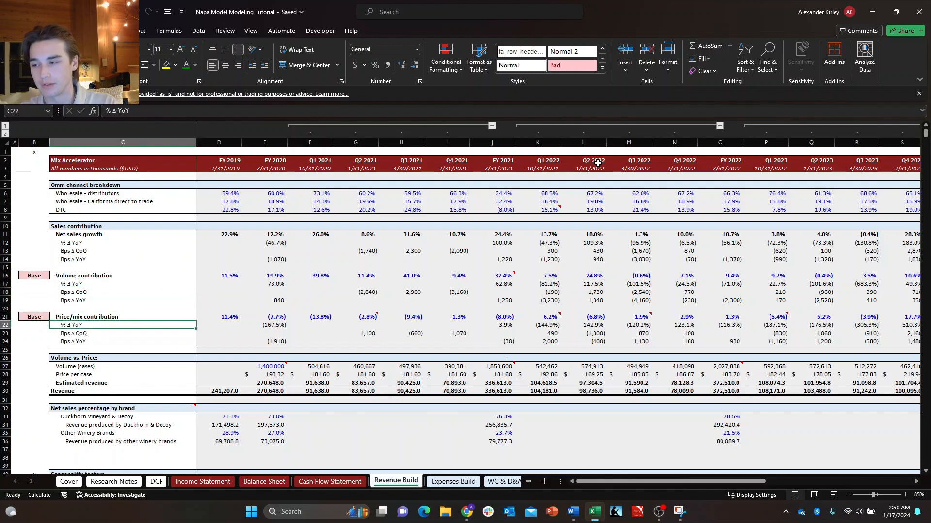
pyautogui.press('Left')
pyautogui.press('Up')
pyautogui.hotkey('shift', 'Down')
pyautogui.hotkey('shift', 'Right')
pyautogui.hotkey('shift', 'Up')
pyautogui.hotkey('shift', 'Down')
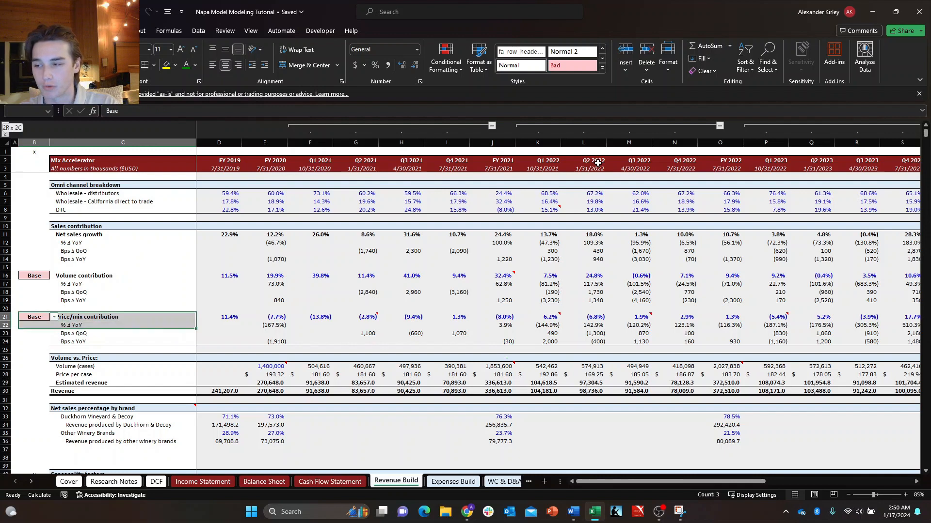
pyautogui.hotkey('shift', 'Left')
pyautogui.hotkey('shift', 'Up')
pyautogui.hotkey('shift', 'Down')
pyautogui.hotkey('shift', 'Right')
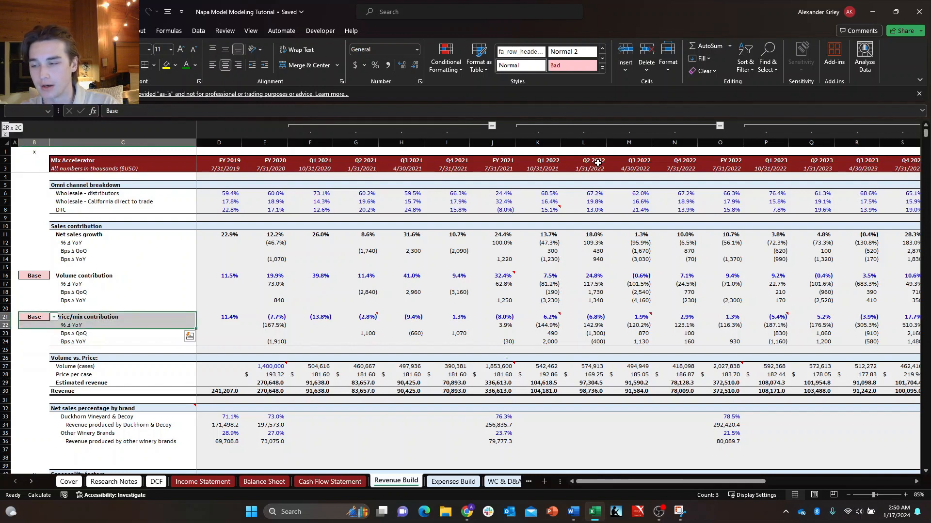
pyautogui.hotkey('shift', 'Left')
pyautogui.hotkey('shift', 'Up')
pyautogui.hotkey('shift', 'Down')
pyautogui.hotkey('shift', 'Right')
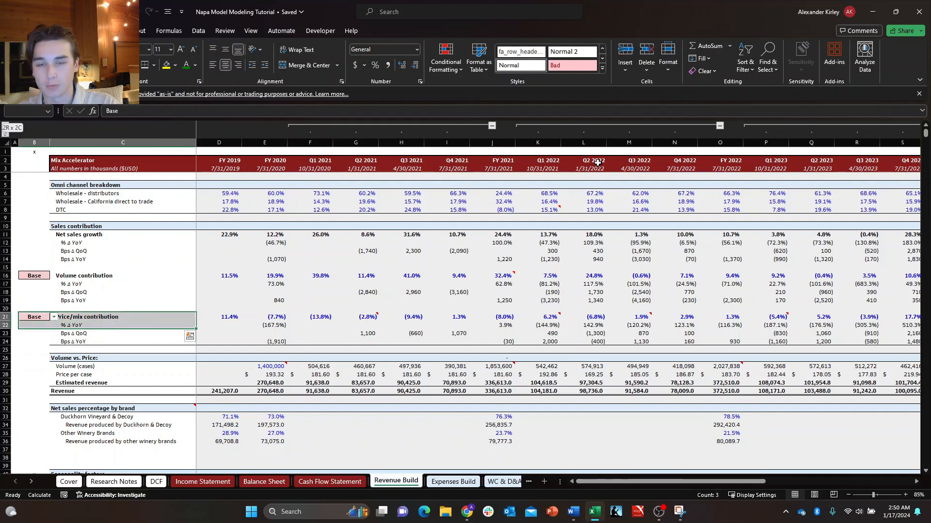
pyautogui.hotkey('shift', 'Left')
pyautogui.hotkey('shift', 'Up')
pyautogui.hotkey('shift', 'Down')
pyautogui.hotkey('shift', 'Right')
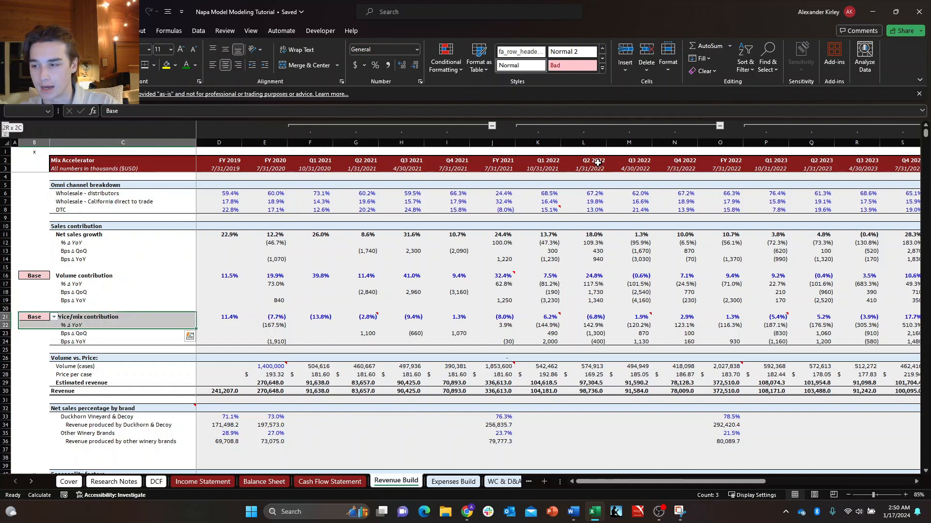
pyautogui.press('Right')
pyautogui.press('Left')
pyautogui.hotkey('shift', 'Down')
pyautogui.hotkey('shift', 'Right')
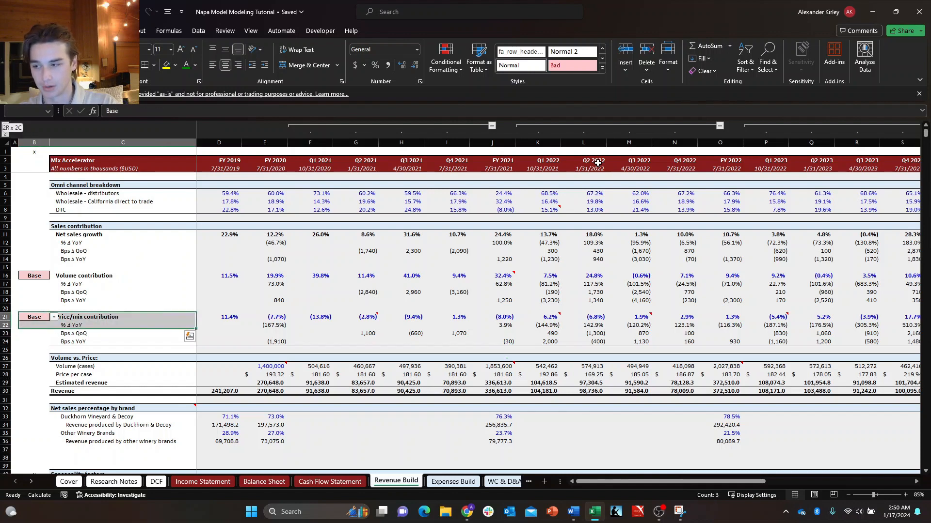
pyautogui.hotkey('shift', 'Left')
pyautogui.hotkey('shift', 'Right')
pyautogui.hotkey('shift', 'Left')
pyautogui.hotkey('shift', 'Up')
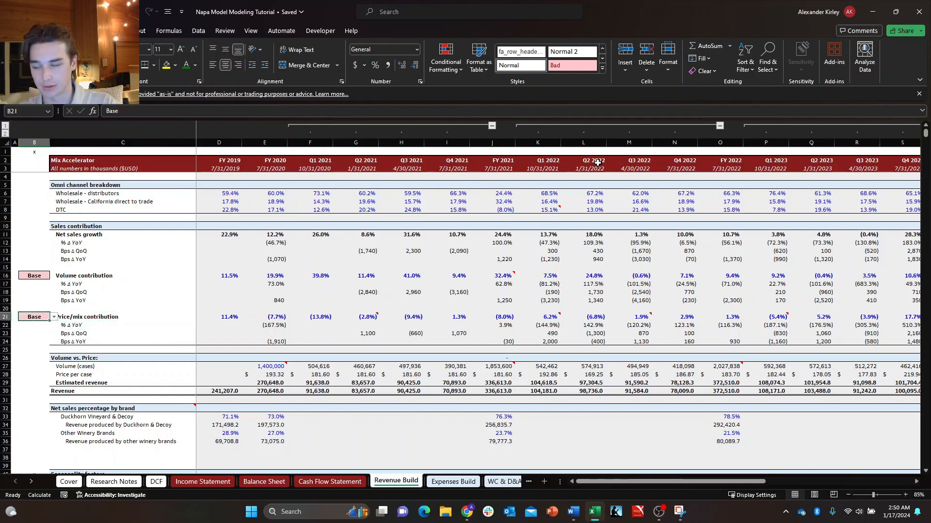
# Return from the Revenue Build sheet to the Cover sheet.
pyautogui.hotkey('ctrl', 'Up')
pyautogui.hotkey('ctrl', 'Up')
pyautogui.hotkey('ctrl', 'pageup')
pyautogui.hotkey('ctrl', 'pageup')
pyautogui.hotkey('ctrl', 'pageup')
pyautogui.hotkey('ctrl', 'pageup')
pyautogui.hotkey('ctrl', 'pageup')
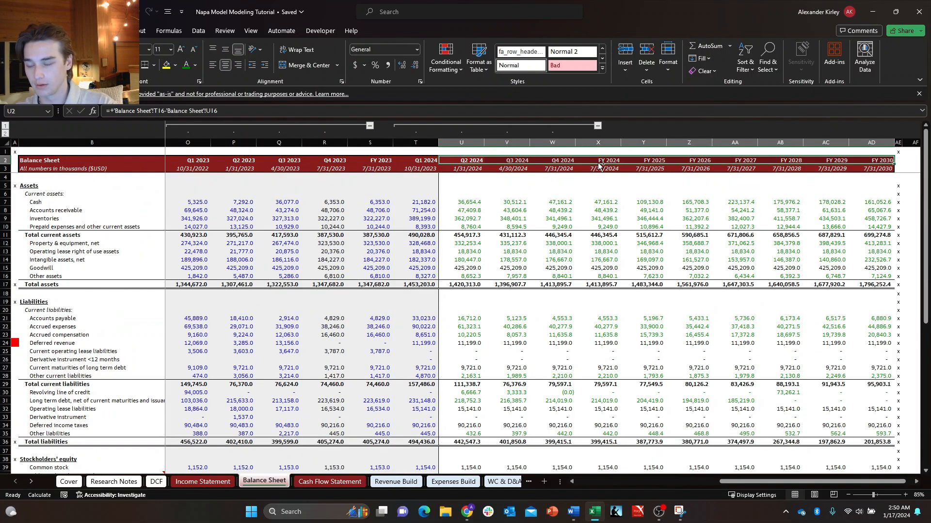
pyautogui.hotkey('ctrl', 'pageup')
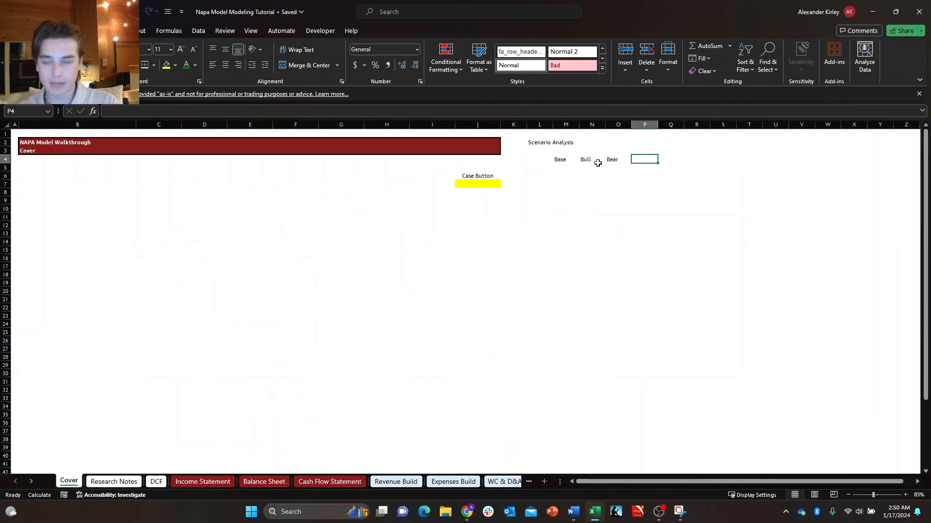
# Enter the scenario headers High Volume in P4 and High Price in Q4, following the Bear header.
pyautogui.press('Down')
pyautogui.press('Up')
pyautogui.press('Down')
pyautogui.press('Right')
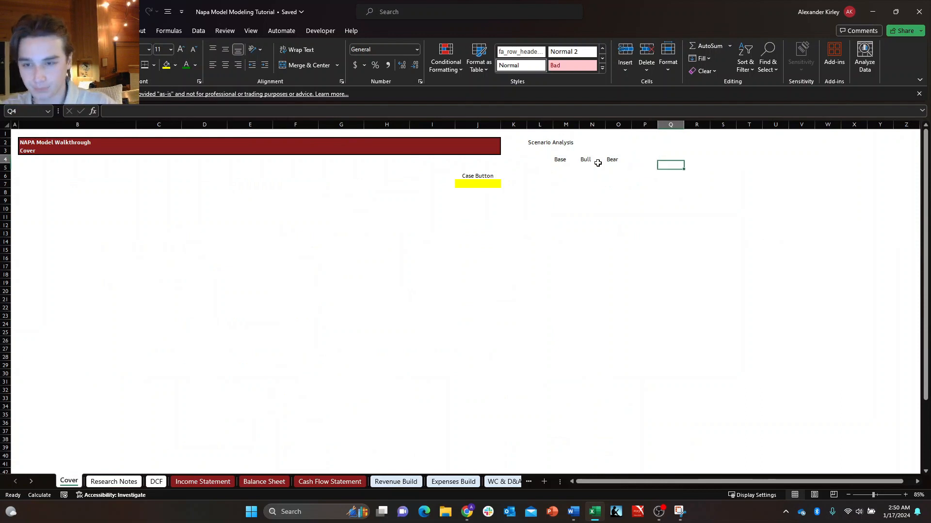
pyautogui.press('Up')
pyautogui.press('Left')
pyautogui.write('Hig')
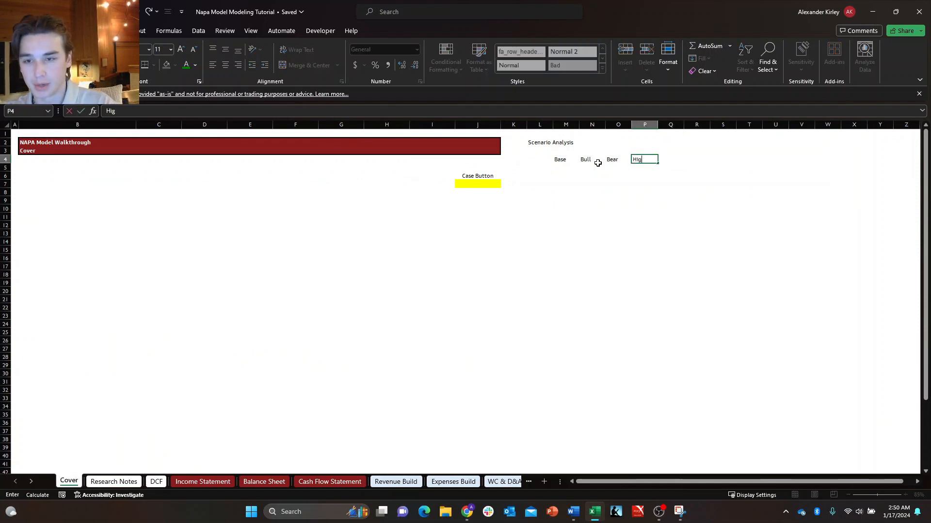
pyautogui.write('h Volum')
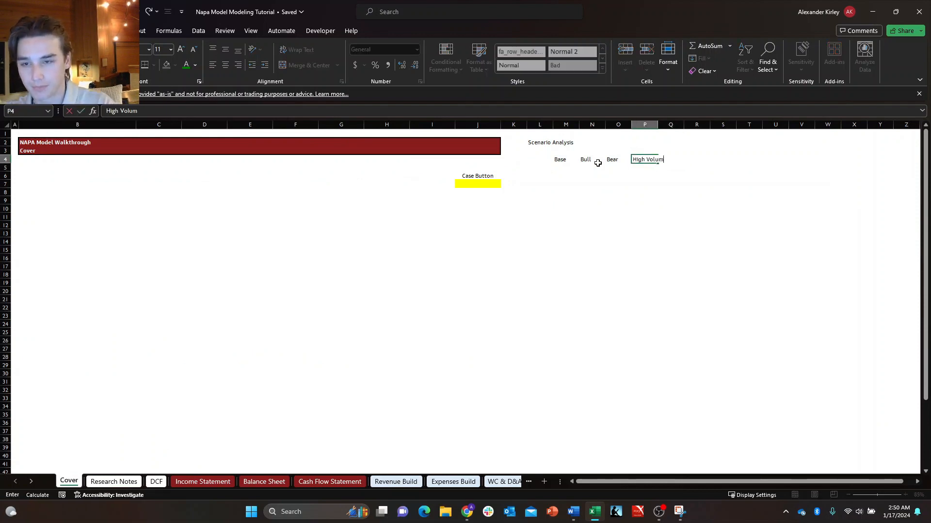
pyautogui.write('e')
pyautogui.press('Tab')
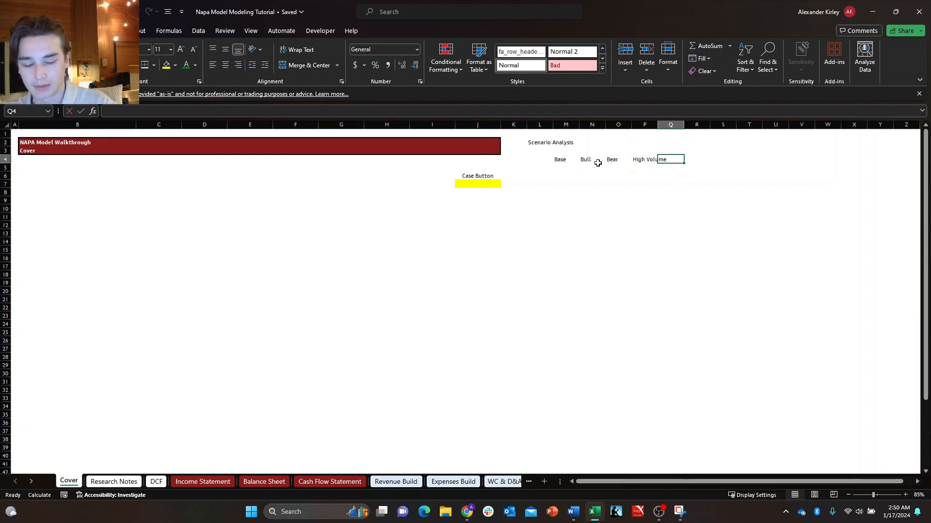
pyautogui.write('High Price')
pyautogui.press('Tab')
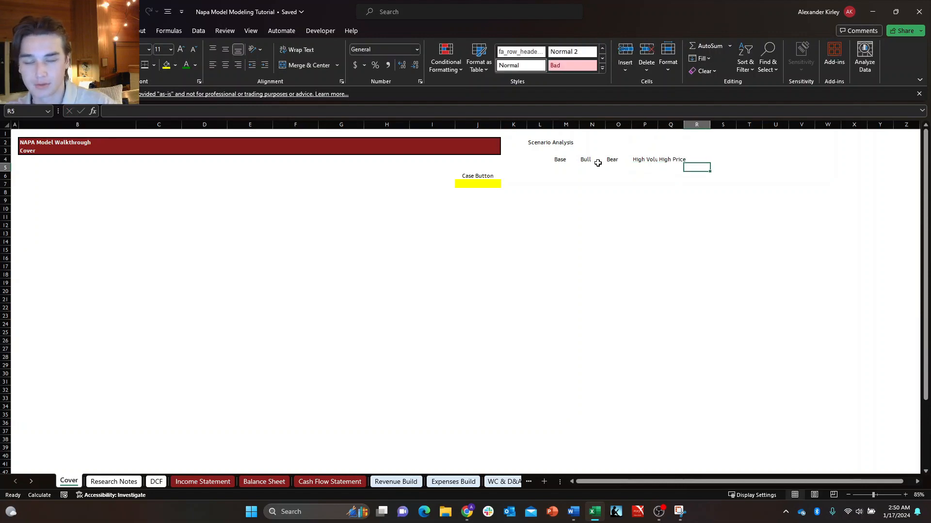
# Insert a column before the High Price header and enter Low Volume in Q4.
pyautogui.press('Left')
pyautogui.press('Left')
pyautogui.hotkey('shift', 'Right')
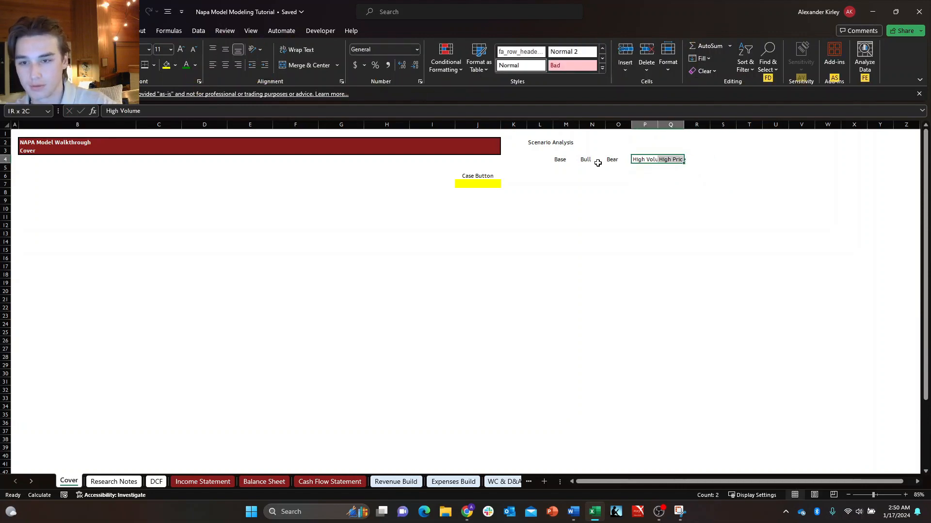
pyautogui.press('Right')
pyautogui.press('Right')
pyautogui.press('Left')
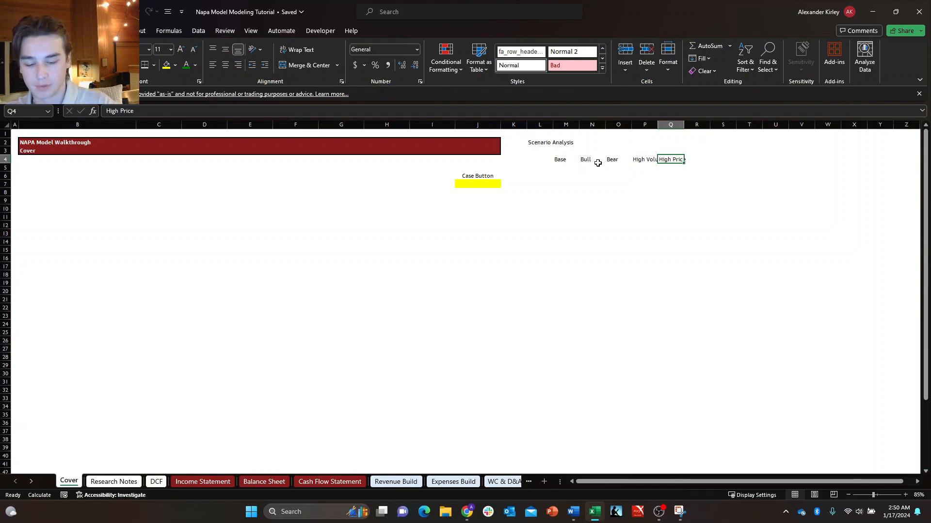
pyautogui.hotkey('alt', 'h')
pyautogui.press('i')
pyautogui.press('c')
pyautogui.press('Right')
pyautogui.press('Left')
pyautogui.write('H')
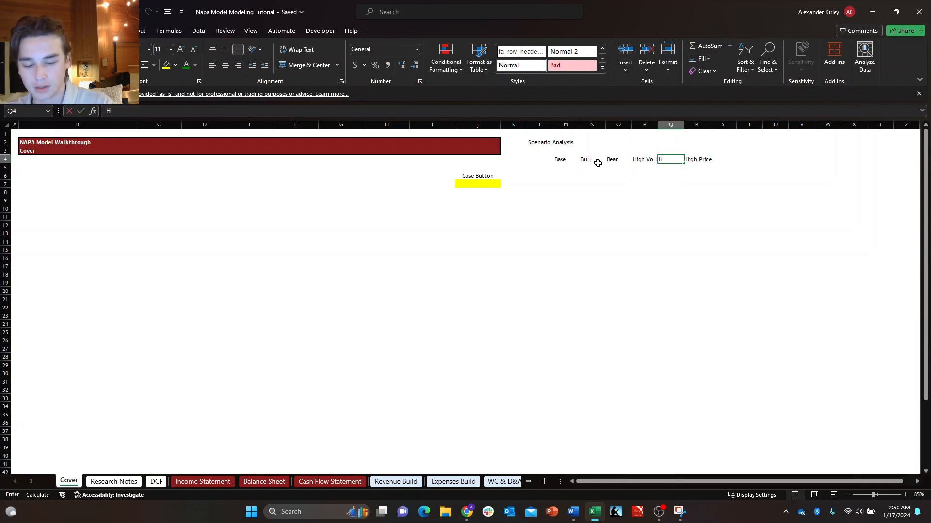
pyautogui.write('ow Vo')
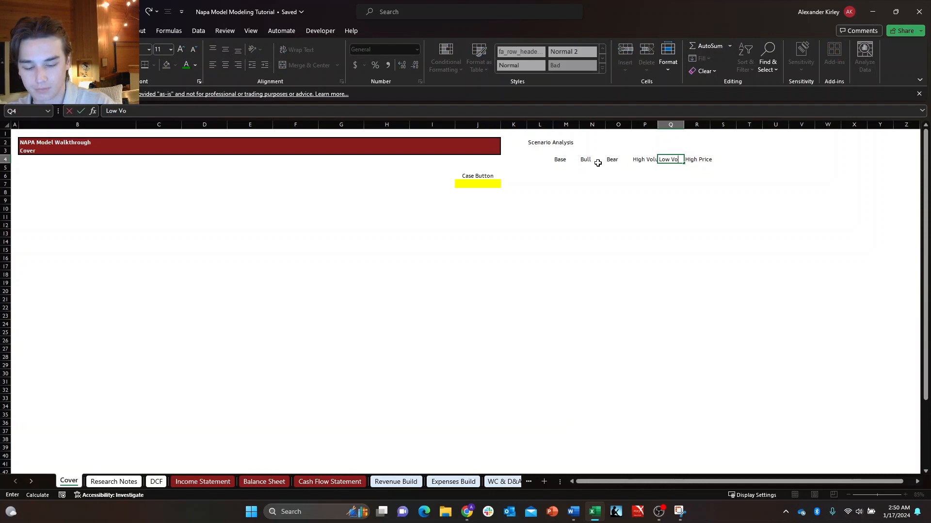
pyautogui.write('lume')
# Add the scenario header Low Price in S4, following High Price.
pyautogui.press('Right')
pyautogui.press('Right')
pyautogui.write('Lo')
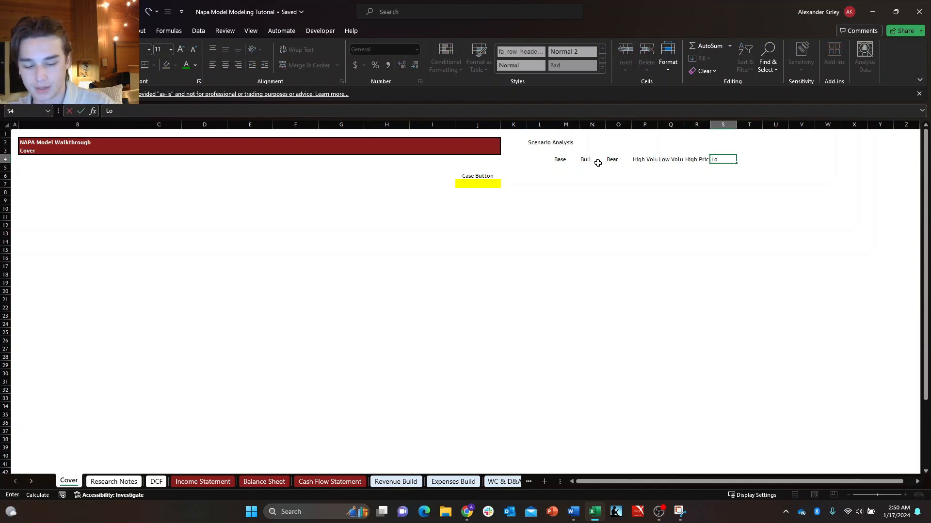
pyautogui.write('w P')
pyautogui.press('Return')
# Extend the two price headers to read Low Price Mix in S4 and High Price Mix in R4.
pyautogui.press('Right')
pyautogui.press('Up')
pyautogui.press('Left')
pyautogui.press('Left')
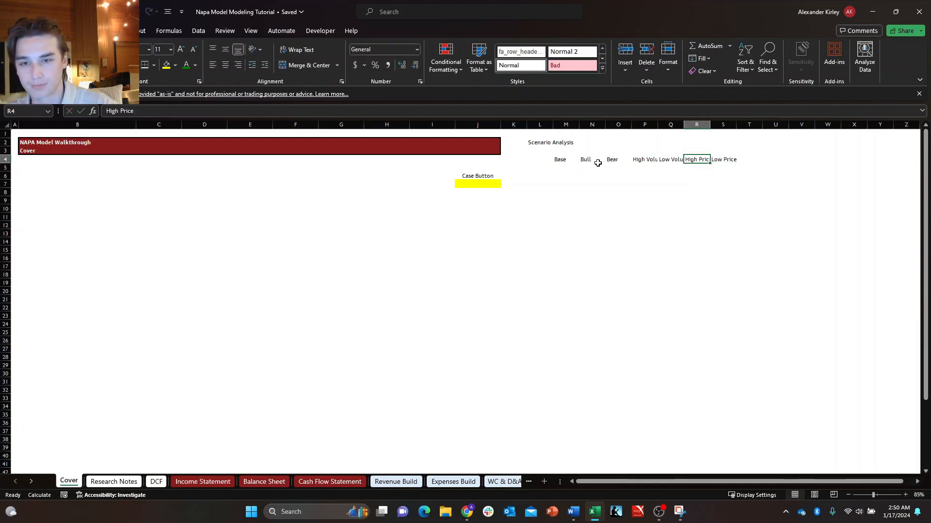
pyautogui.press('Right')
pyautogui.press('F2')
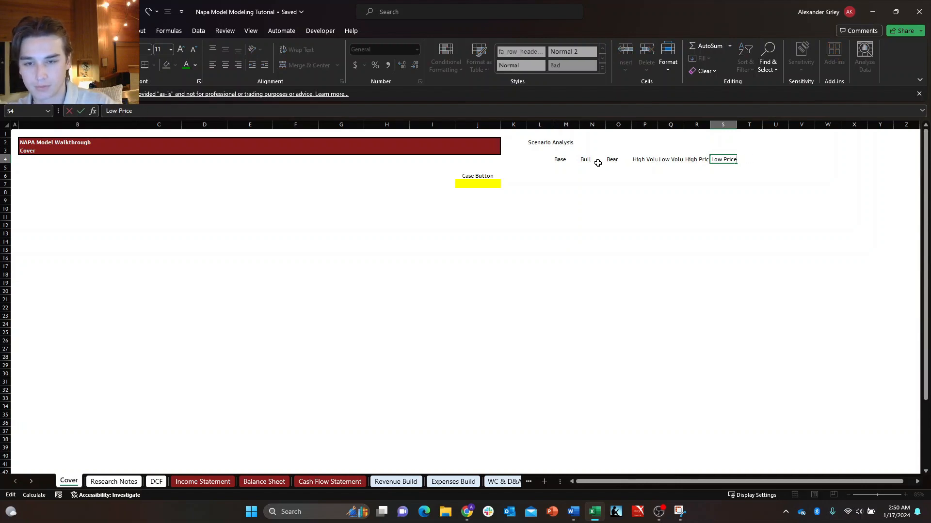
pyautogui.write('Mix')
pyautogui.hotkey('shift', 'Tab')
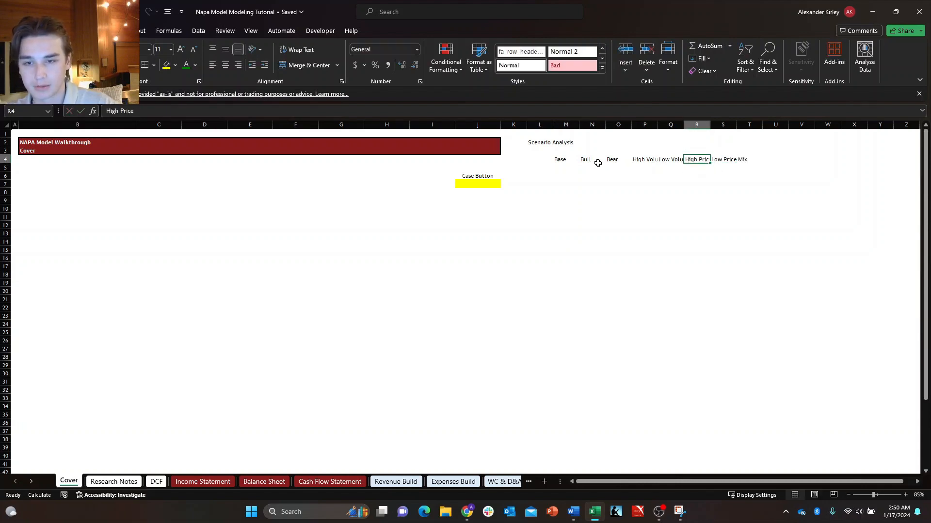
pyautogui.press('F2')
pyautogui.write('Mi')
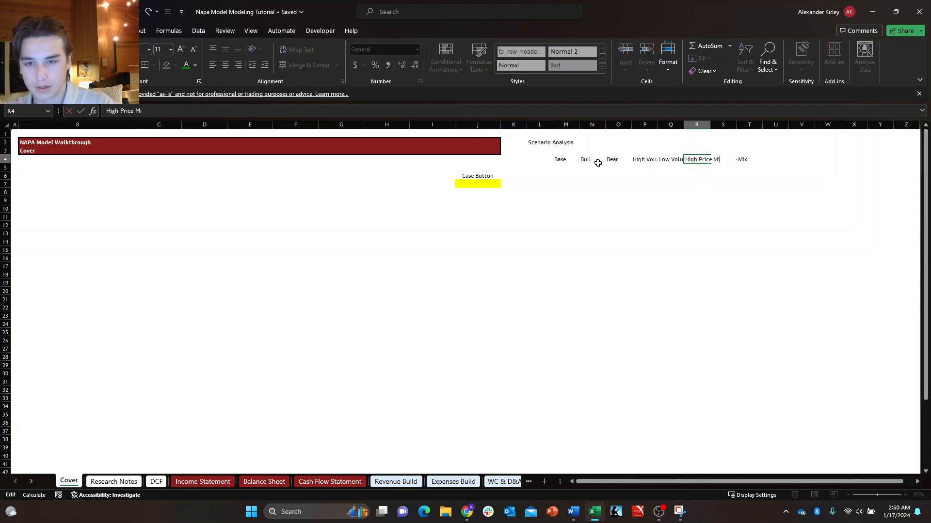
pyautogui.write('x')
pyautogui.press('Return')
# Set the width of the scenario header columns M through S to 15.
pyautogui.press('Up')
pyautogui.press('Left')
pyautogui.press('Left')
pyautogui.press('Left')
pyautogui.press('Left')
pyautogui.press('Left')
pyautogui.hotkey('ctrl', 'shift', 'Right')
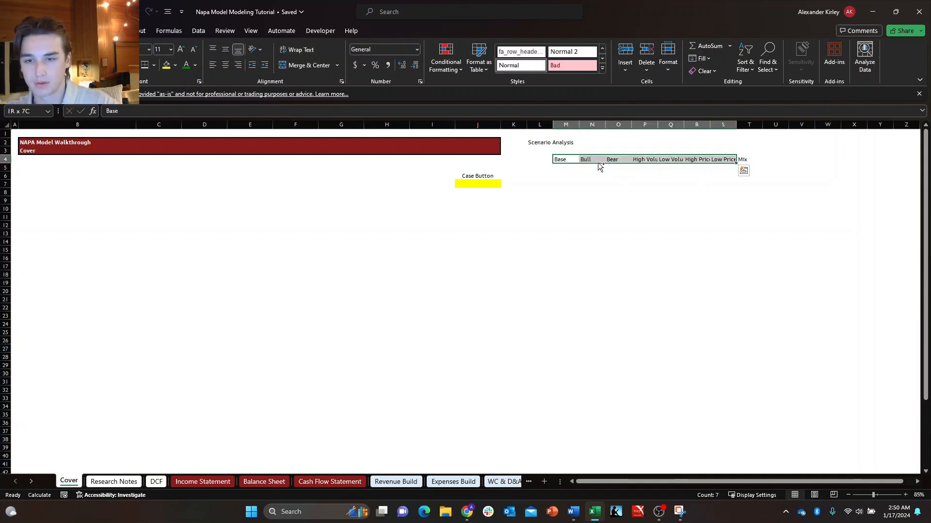
pyautogui.hotkey('alt', 'h')
pyautogui.write('ow15')
pyautogui.press('Return')
pyautogui.press('Down')
pyautogui.press('Up')
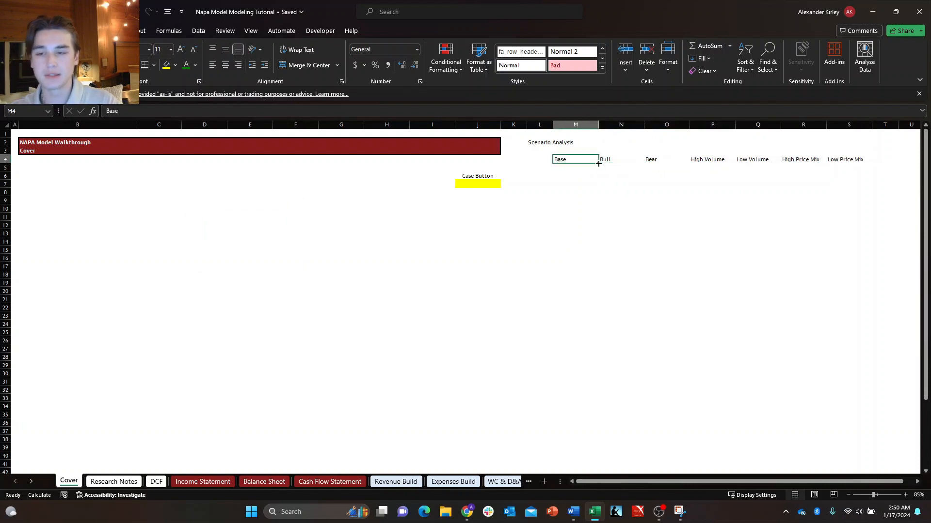
# Center the scenario headers from Base to Low Price Mix in M4:S4.
pyautogui.hotkey('shift', 'Right')
pyautogui.hotkey('shift', 'Right')
pyautogui.hotkey('shift', 'Right')
pyautogui.hotkey('shift', 'Right')
pyautogui.hotkey('shift', 'Right')
pyautogui.hotkey('shift', 'Right')
pyautogui.hotkey('shift', 'Right')
pyautogui.hotkey('shift', 'Left')
pyautogui.press('Right')
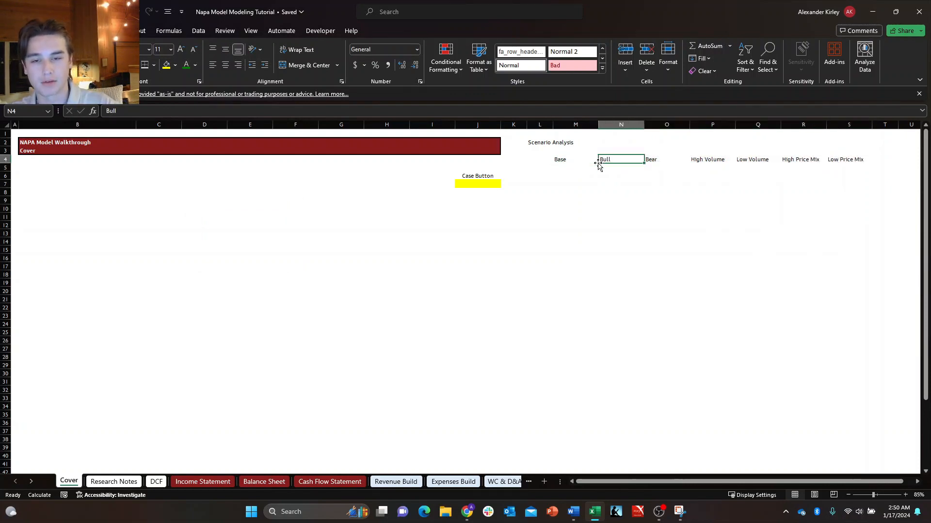
pyautogui.press('Left')
pyautogui.hotkey('shift', 'Right')
pyautogui.hotkey('shift', 'Right')
pyautogui.hotkey('shift', 'Right')
pyautogui.hotkey('shift', 'Right')
pyautogui.hotkey('shift', 'Right')
pyautogui.hotkey('shift', 'Right')
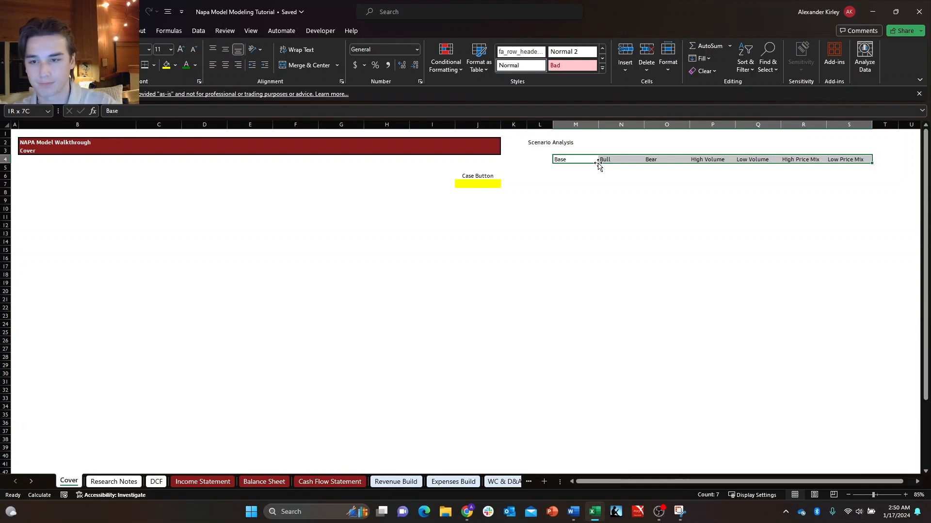
pyautogui.hotkey('alt', 'h')
pyautogui.press('a')
pyautogui.press('c')
pyautogui.press('Left')
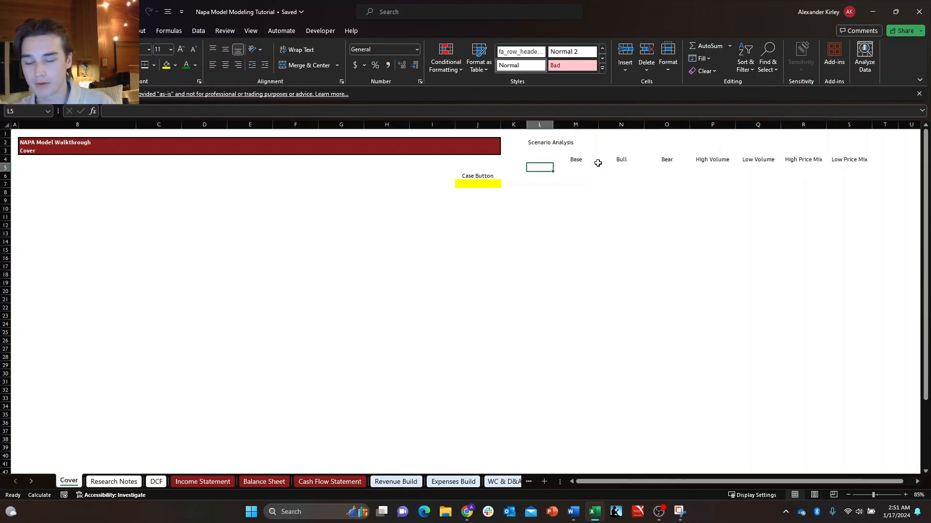
# Examine the Volume contribution label and its scenario selector on the Revenue Build sheet, and return to the Cover sheet.
pyautogui.click(390, 482)
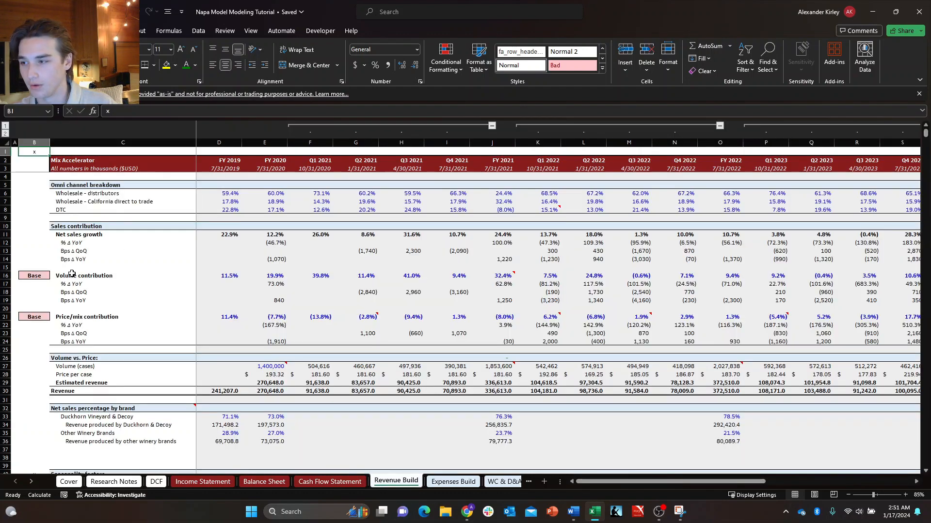
pyautogui.click(89, 226)
pyautogui.click(82, 275)
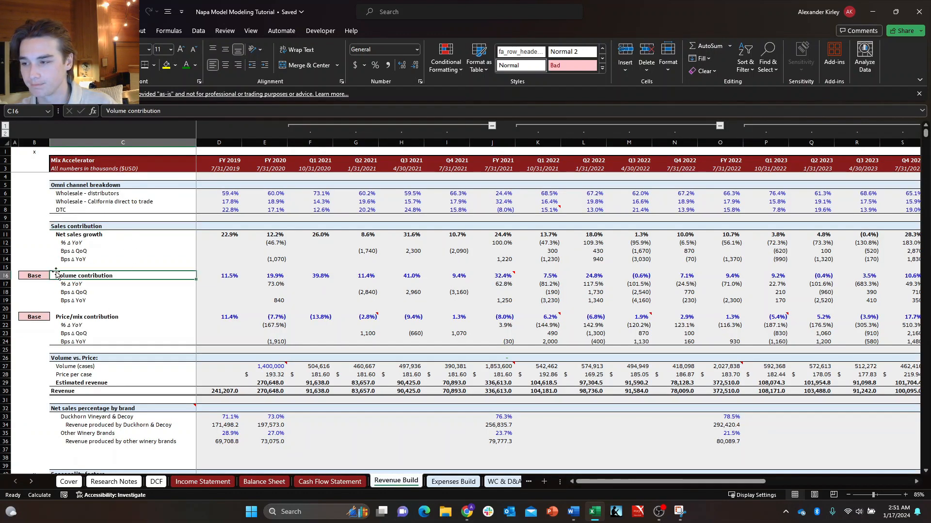
pyautogui.click(36, 277)
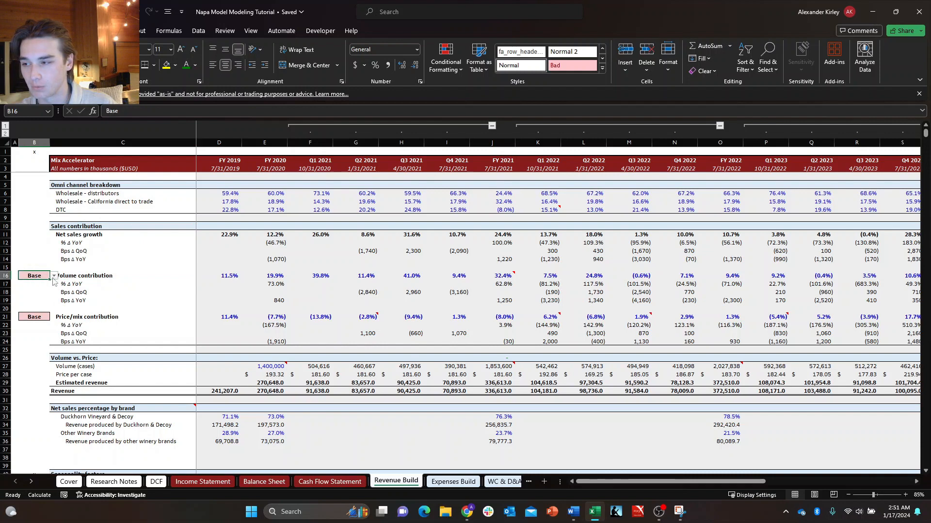
pyautogui.click(65, 277)
pyautogui.click(34, 275)
pyautogui.click(61, 273)
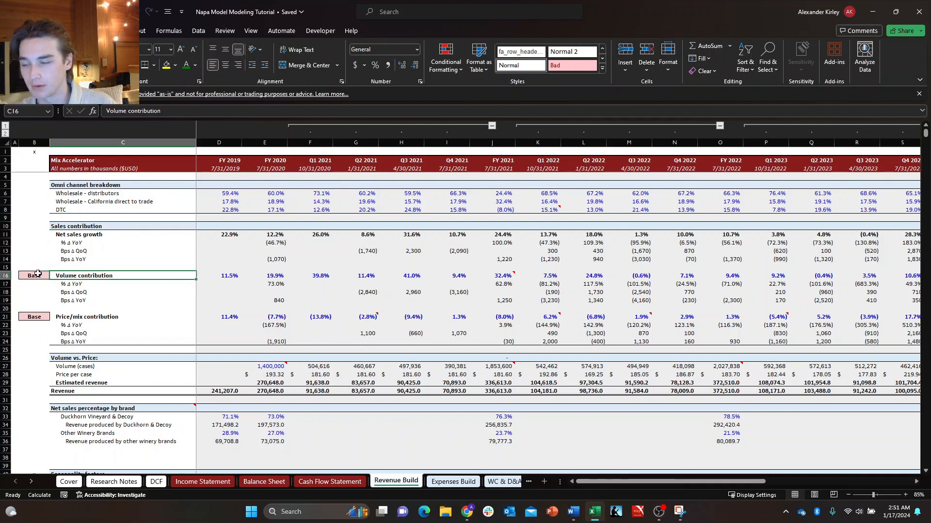
pyautogui.click(38, 274)
pyautogui.click(71, 274)
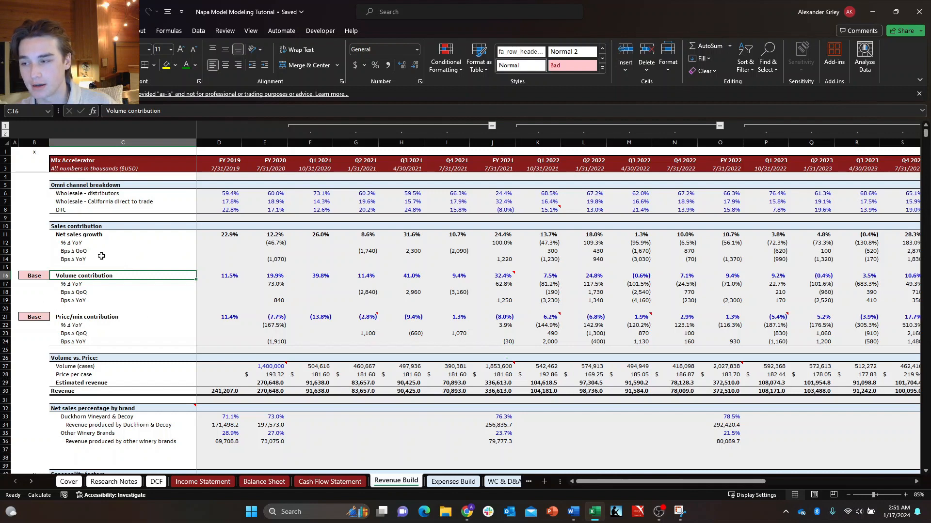
pyautogui.click(41, 278)
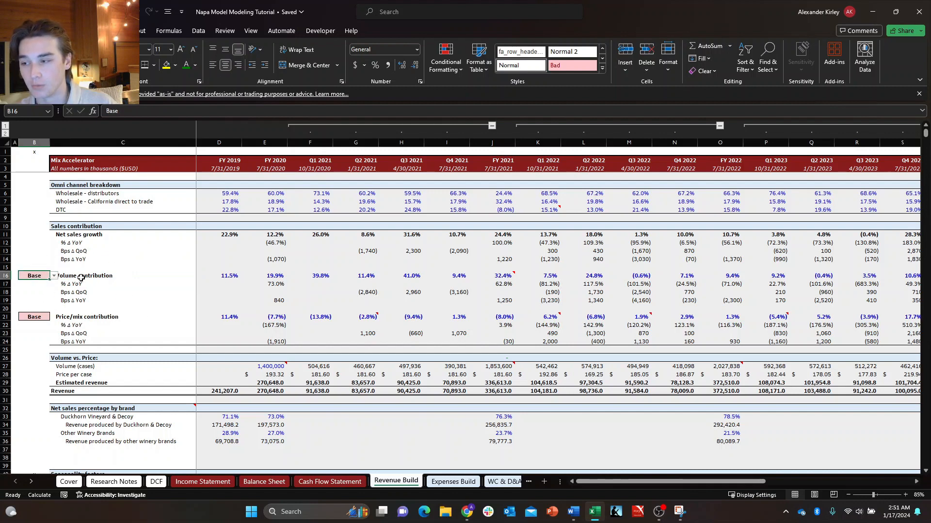
pyautogui.click(113, 277)
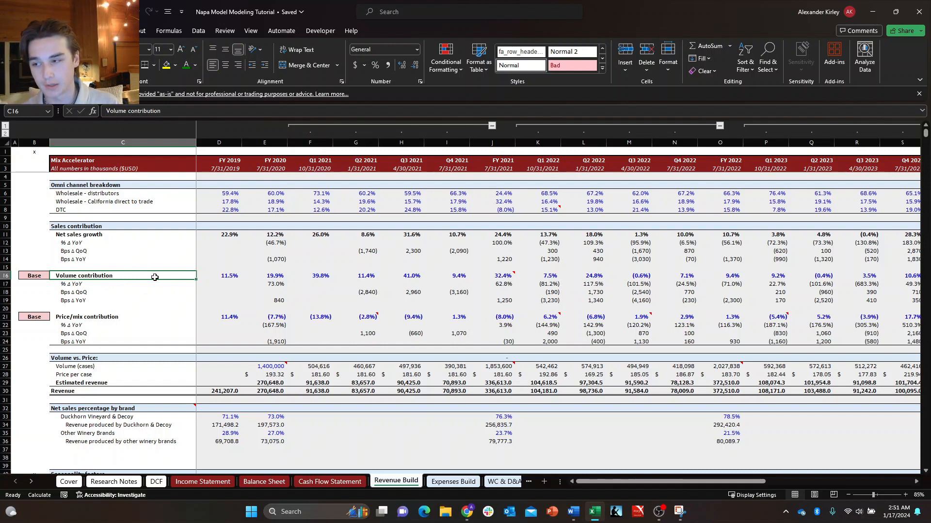
pyautogui.click(77, 481)
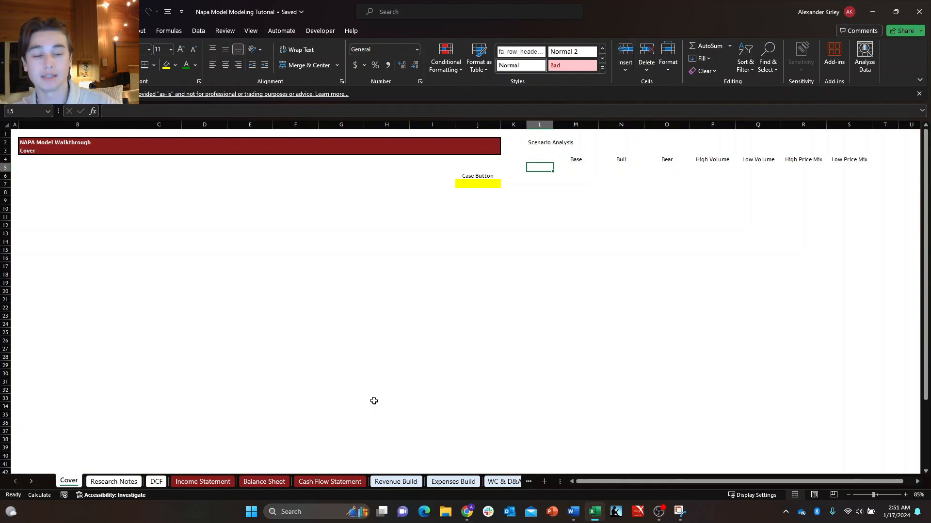
# Go from the Cover sheet to the Revenue Build sheet.
pyautogui.hotkey('ctrl', 'pagedown')
pyautogui.hotkey('ctrl', 'pagedown')
pyautogui.hotkey('ctrl', 'pagedown')
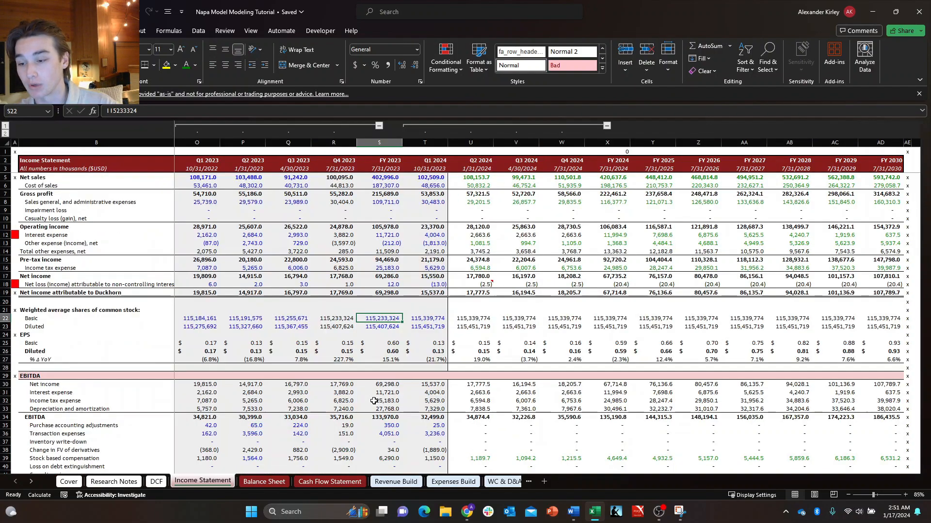
pyautogui.hotkey('ctrl', 'pagedown')
pyautogui.hotkey('ctrl', 'pagedown')
pyautogui.hotkey('ctrl', 'pagedown')
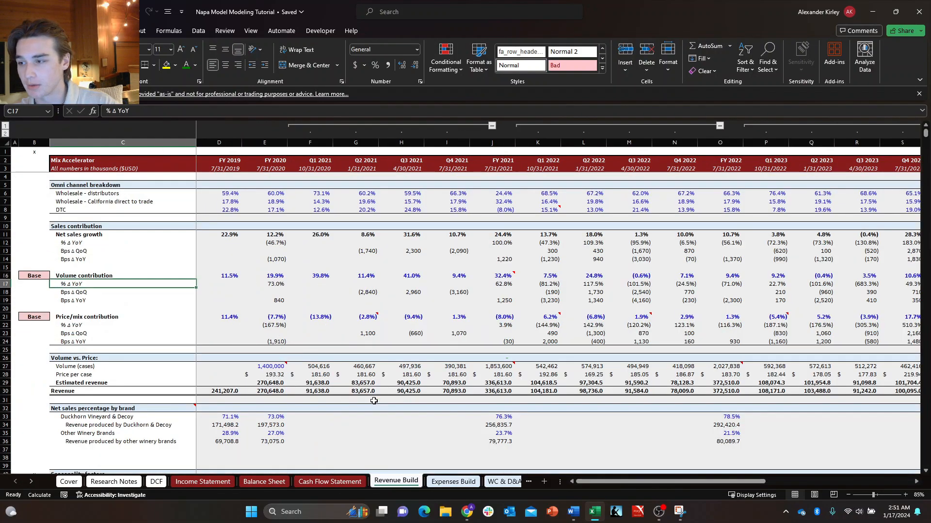
pyautogui.press('Up')
pyautogui.hotkey('ctrl', 'c')
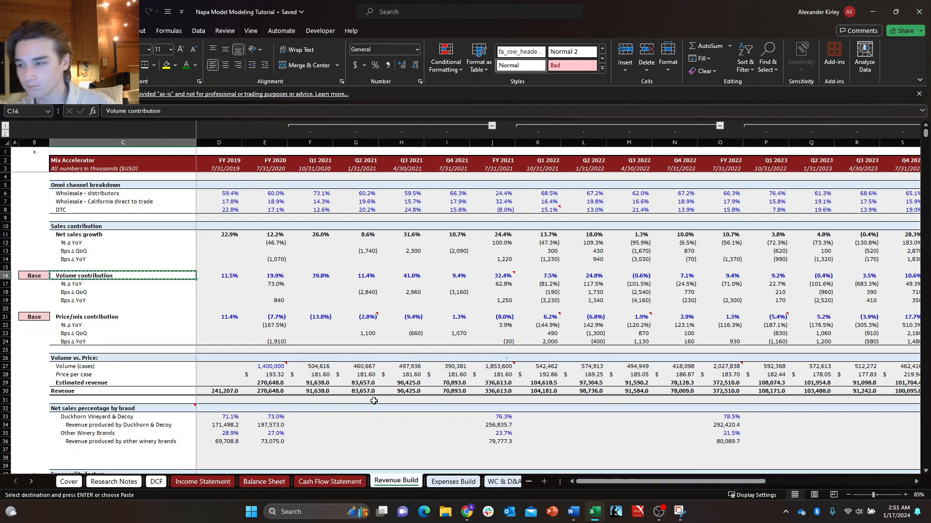
pyautogui.keyDown('shift'); pyautogui.click(111, 323); pyautogui.keyUp('shift')
pyautogui.click(110, 326)
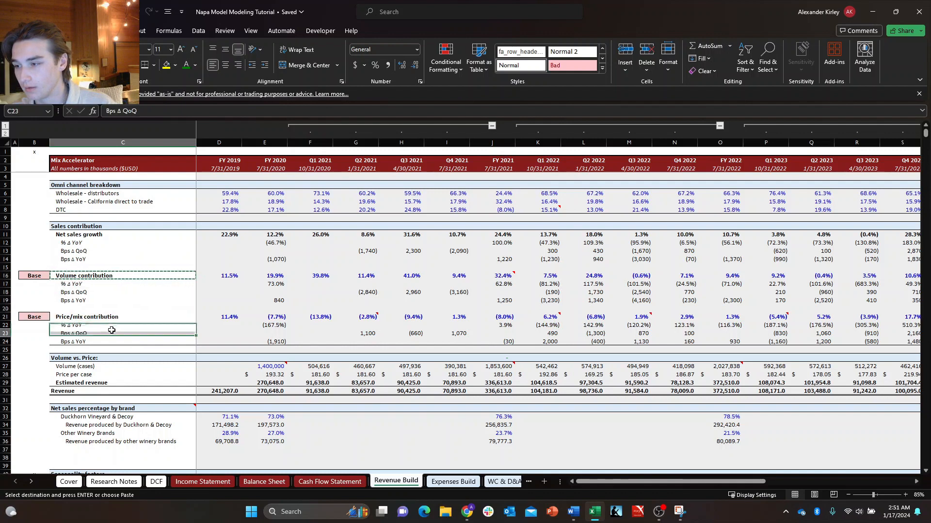
pyautogui.click(99, 292)
pyautogui.press('Escape')
# Copy the Volume contribution and Price/mix contribution labels from C16 and C21 into L5:L6 on the Cover sheet.
pyautogui.click(98, 275)
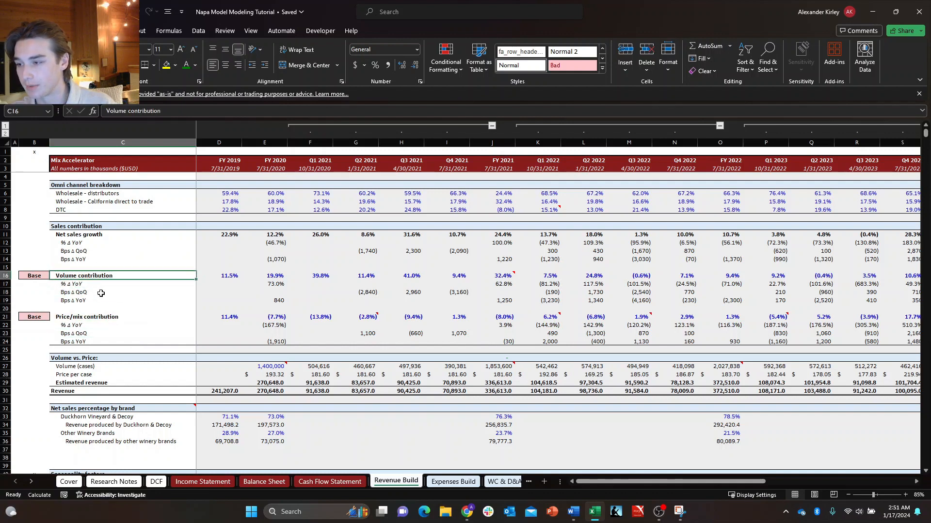
pyautogui.keyDown('ctrl'); pyautogui.click(104, 314); pyautogui.keyUp('ctrl')
pyautogui.hotkey('ctrl', 'c')
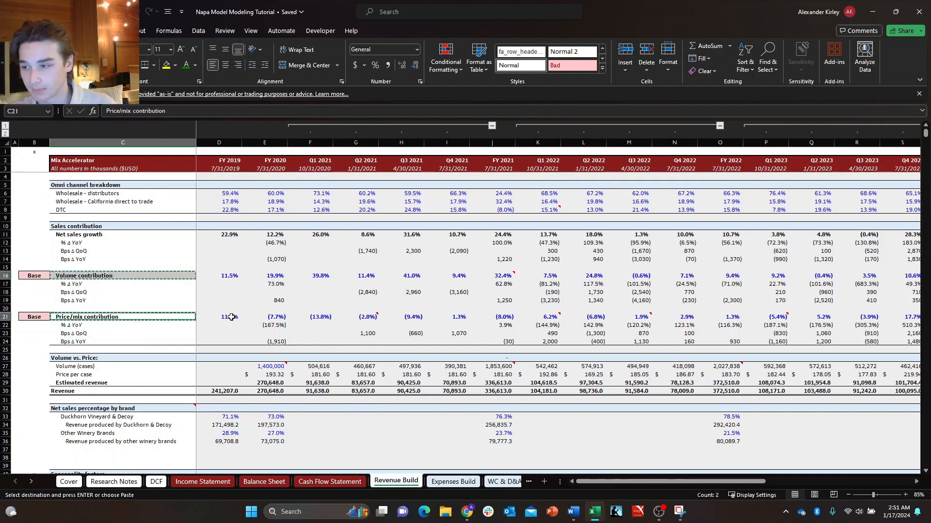
pyautogui.hotkey('ctrl', 'pageup')
pyautogui.hotkey('ctrl', 'pageup')
pyautogui.hotkey('ctrl', 'pageup')
pyautogui.hotkey('ctrl', 'pageup')
pyautogui.hotkey('ctrl', 'pageup')
pyautogui.hotkey('ctrl', 'pageup')
pyautogui.hotkey('ctrl', 'v')
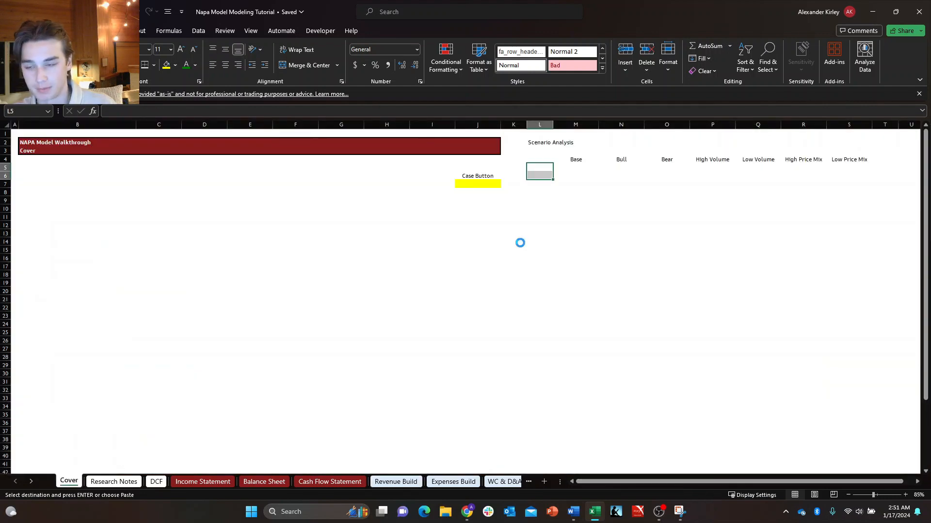
pyautogui.press('Escape')
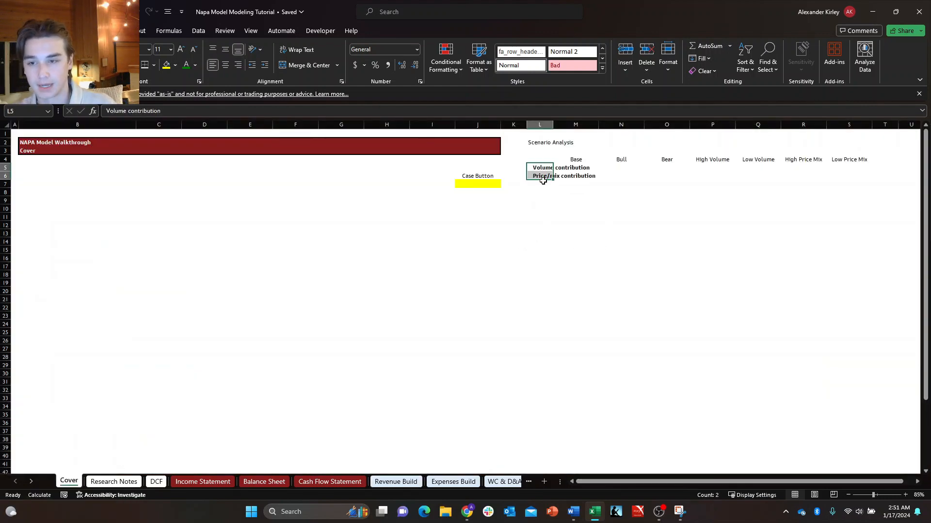
# Copy the Cost of goods sold, SG&A and Other expenses labels from C5, C12 and C19 on Expenses Build into L7:L9 on Cover.
pyautogui.click(542, 170)
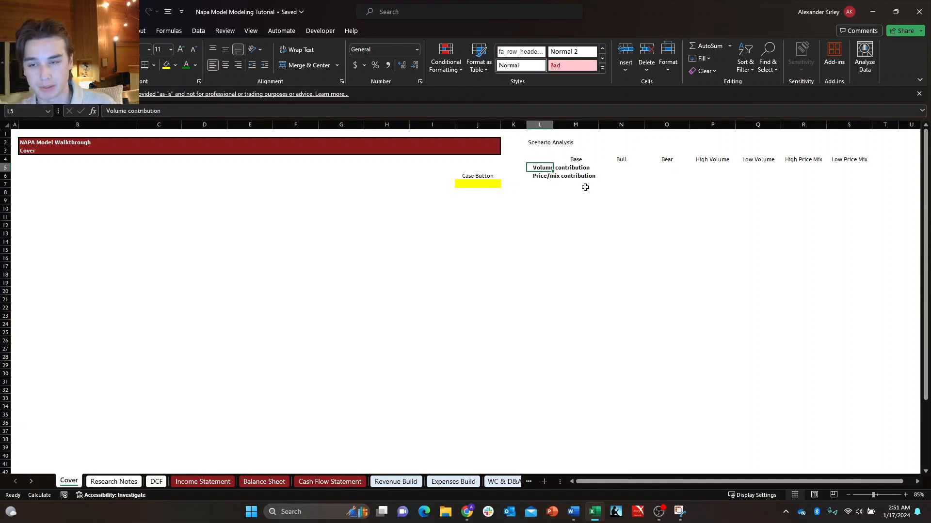
pyautogui.click(453, 482)
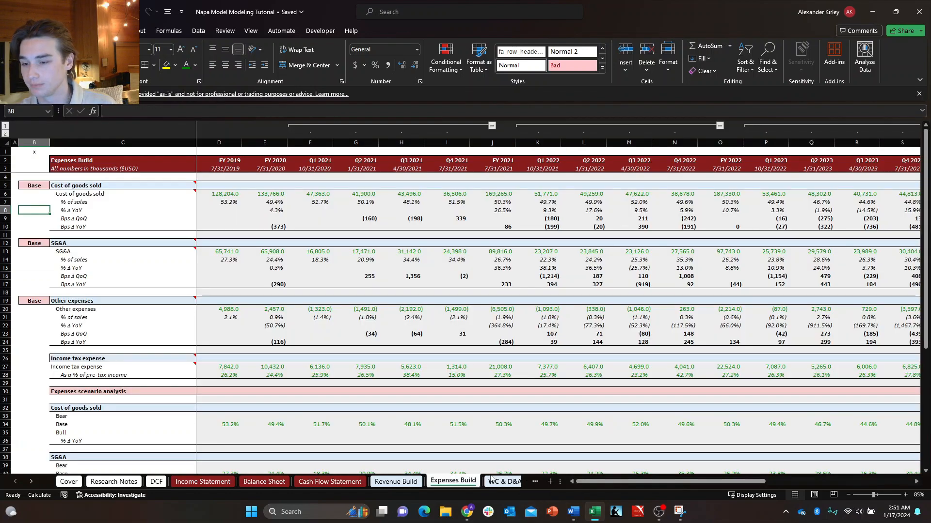
pyautogui.click(88, 187)
pyautogui.keyDown('ctrl'); pyautogui.click(106, 243); pyautogui.keyUp('ctrl')
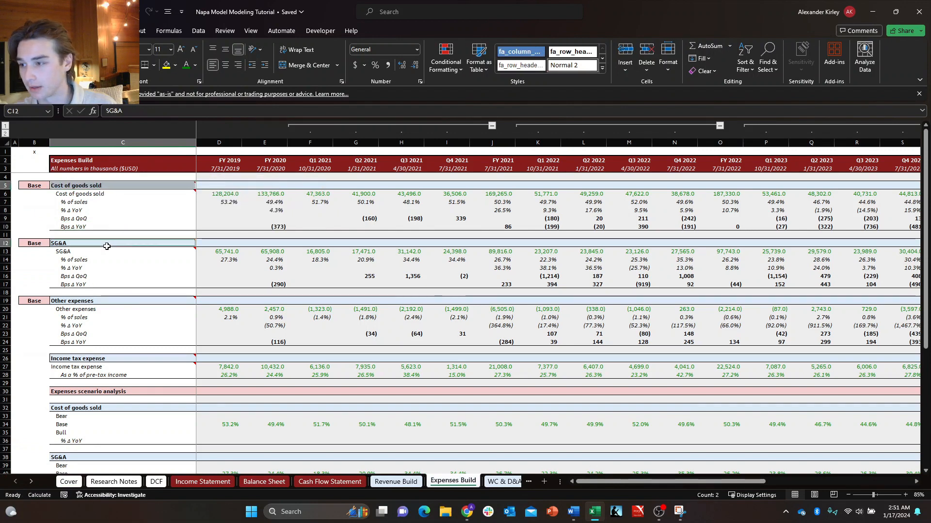
pyautogui.keyDown('ctrl'); pyautogui.click(107, 300); pyautogui.keyUp('ctrl')
pyautogui.hotkey('ctrl', 'c')
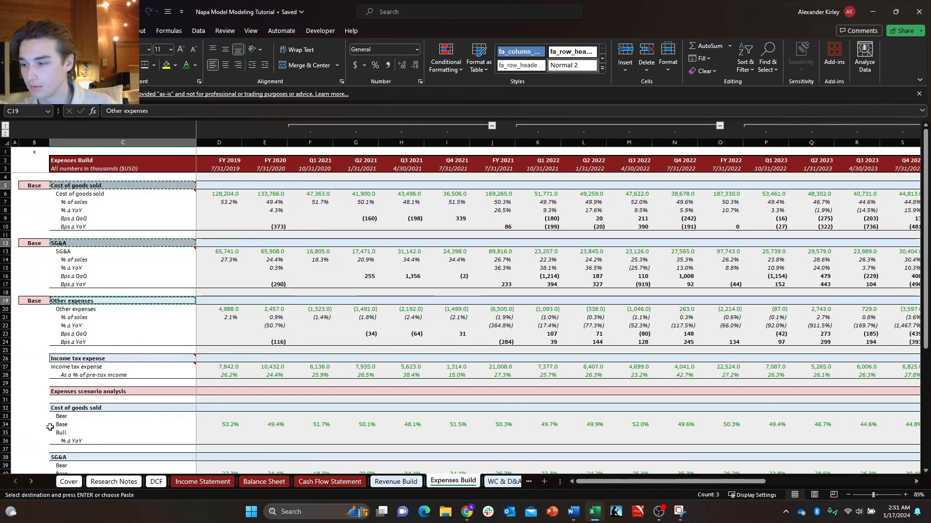
pyautogui.click(69, 481)
pyautogui.press('Down')
pyautogui.press('Down')
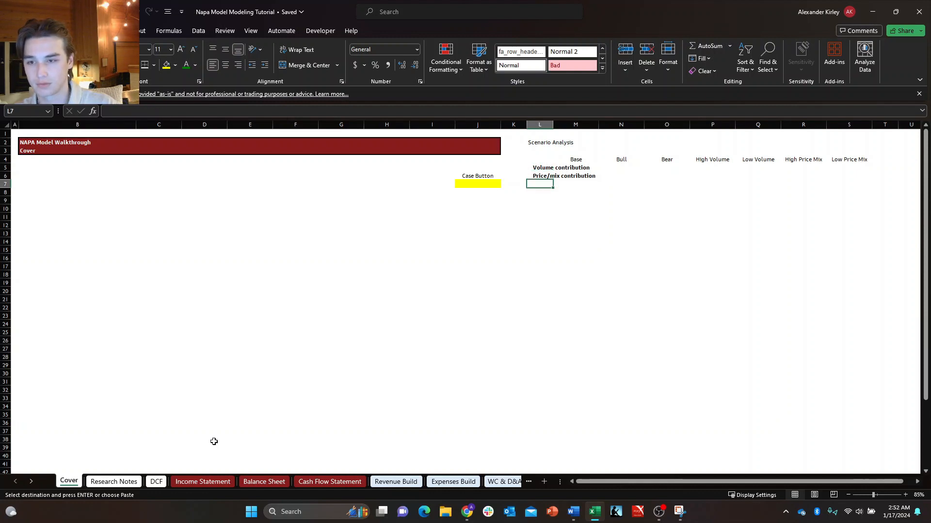
pyautogui.hotkey('ctrl', 'v')
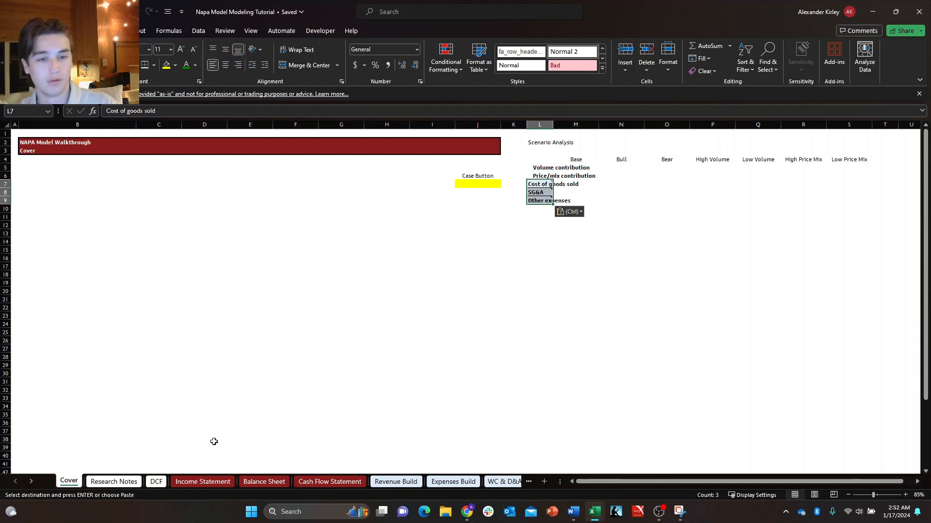
# Remove the indent from the Volume contribution and Price/mix contribution labels in L5:L6.
pyautogui.press('Up')
pyautogui.press('Up')
pyautogui.hotkey('shift', 'Down')
pyautogui.hotkey('shift', 'Down')
pyautogui.hotkey('shift', 'Down')
pyautogui.hotkey('shift', 'Down')
pyautogui.press('Escape')
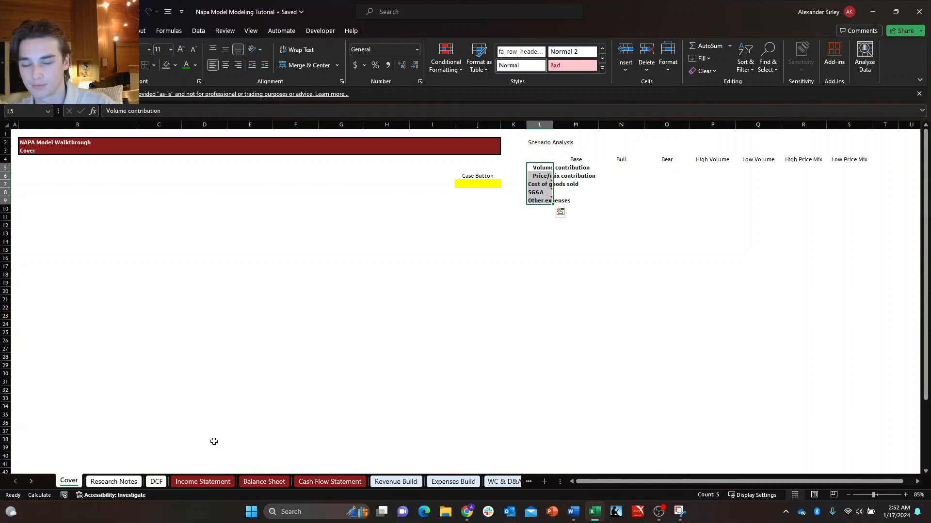
pyautogui.press('Up')
pyautogui.press('Down')
pyautogui.hotkey('shift', 'Down')
pyautogui.hotkey('shift', 'Down')
pyautogui.hotkey('shift', 'Up')
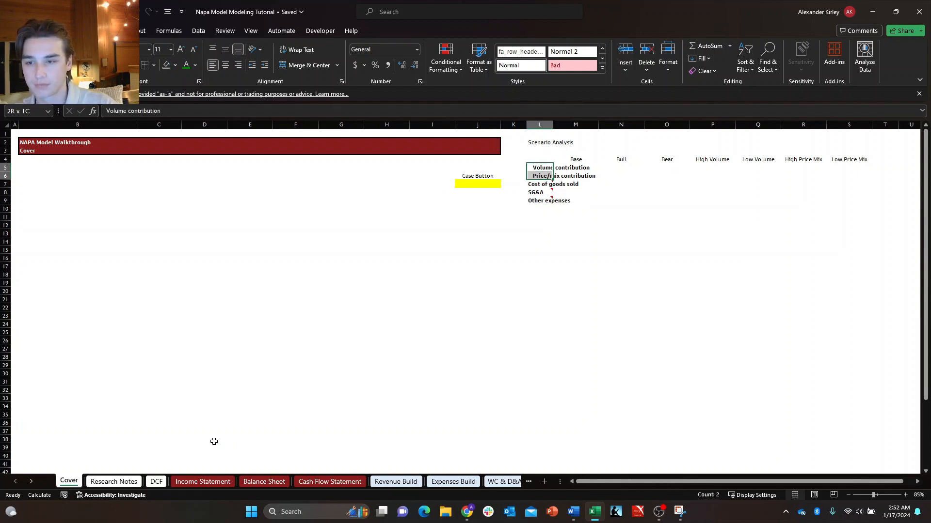
pyautogui.hotkey('alt', 'h')
pyautogui.press('5')
pyautogui.hotkey('shift', 'Down')
pyautogui.hotkey('shift', 'Down')
pyautogui.hotkey('shift', 'Down')
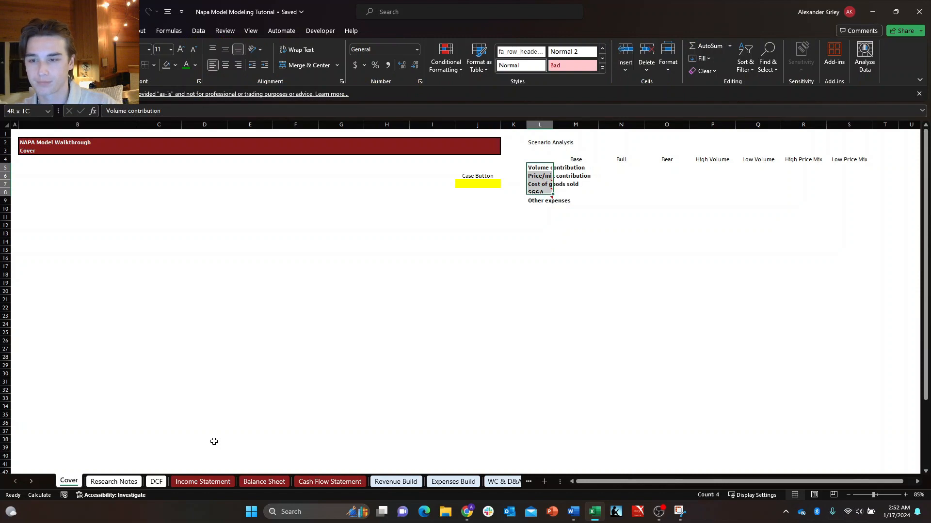
# Set the width of column L, which holds the driver labels, to 30.
pyautogui.press('Down')
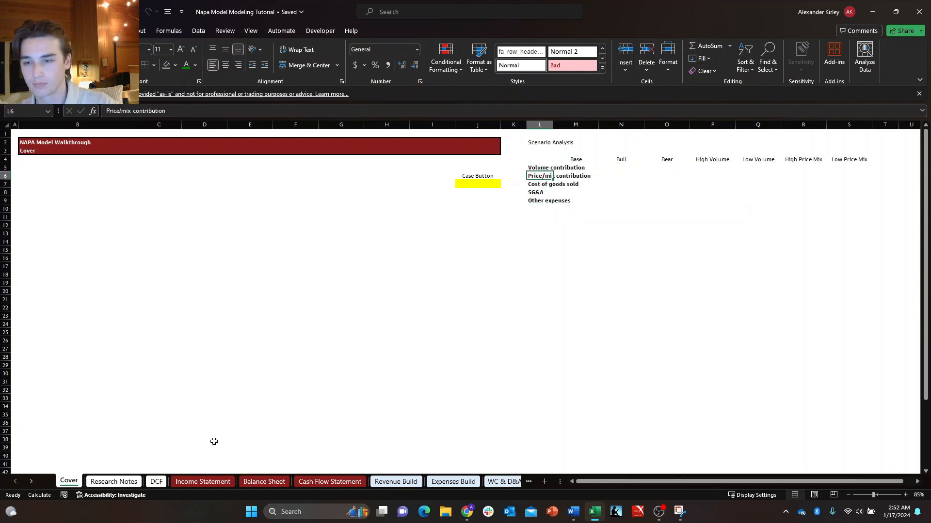
pyautogui.press('Up')
pyautogui.press('Down')
pyautogui.press('Down')
pyautogui.press('Up')
pyautogui.hotkey('alt', 'h')
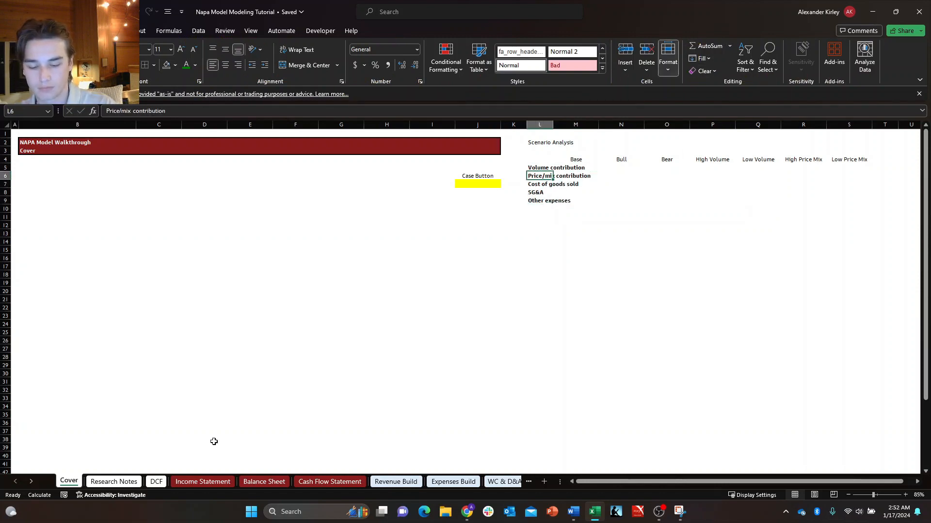
pyautogui.write('ow30')
pyautogui.press('Return')
# Bold the scenario headers from Base to Low Price Mix in M4:S4.
pyautogui.press('Down')
pyautogui.press('Right')
pyautogui.press('Right')
pyautogui.press('Right')
pyautogui.press('Up')
pyautogui.press('Up')
pyautogui.press('Right')
pyautogui.press('Right')
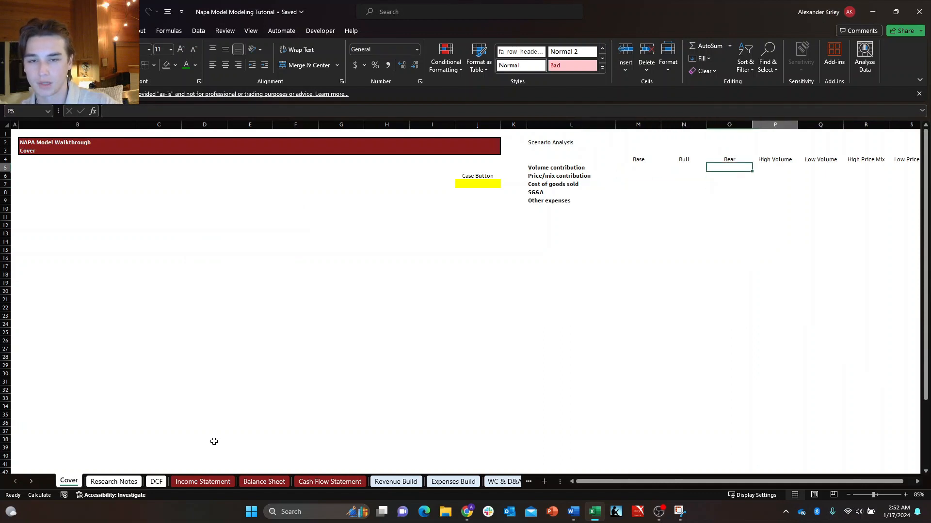
pyautogui.press('Left')
pyautogui.press('Left')
pyautogui.press('Left')
pyautogui.press('Left')
pyautogui.press('Up')
pyautogui.hotkey('ctrl', 'shift', 'Right')
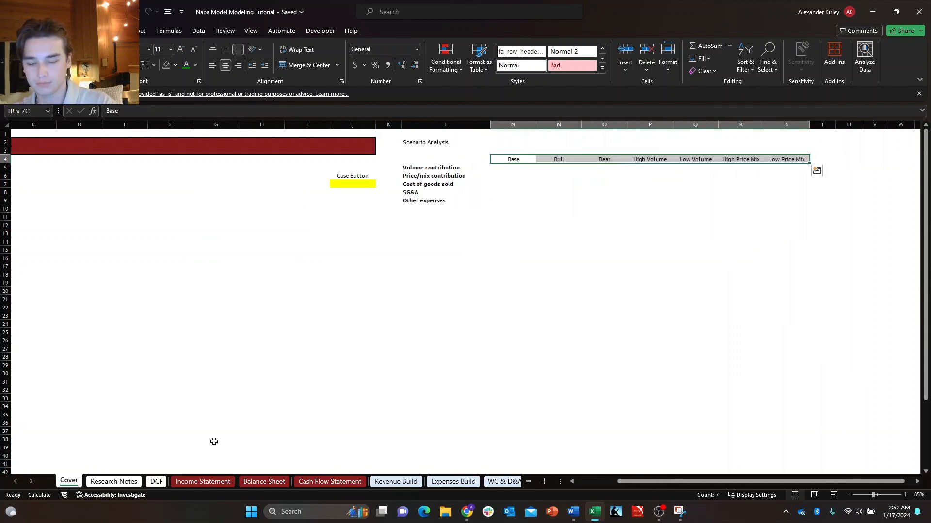
pyautogui.hotkey('ctrl', 'b')
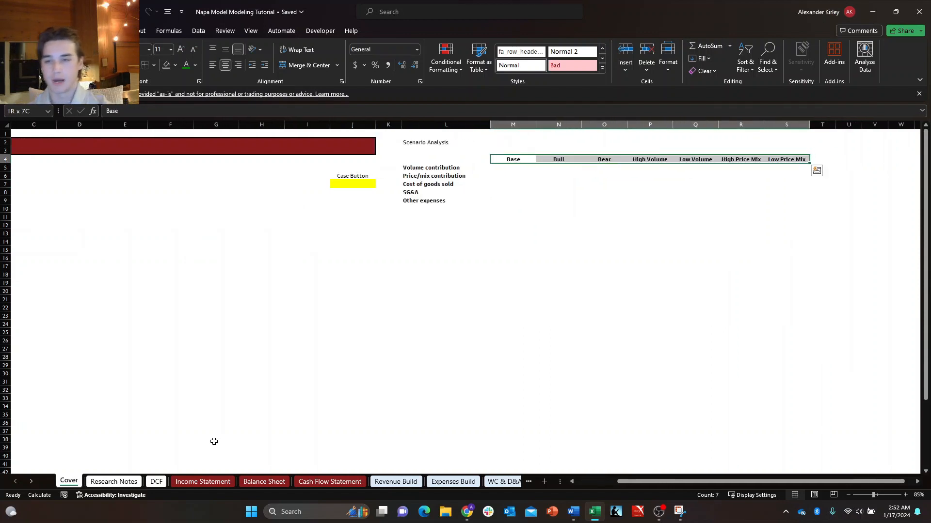
# Review the scenario headers, the case button area and the five driver labels of the Scenario Analysis table on the Cover sheet.
pyautogui.hotkey('ctrl', 'shift', 'Left')
pyautogui.hotkey('shift', 'Right')
pyautogui.hotkey('shift', 'Right')
pyautogui.hotkey('shift', 'Right')
pyautogui.hotkey('shift', 'Right')
pyautogui.hotkey('shift', 'Right')
pyautogui.hotkey('shift', 'Right')
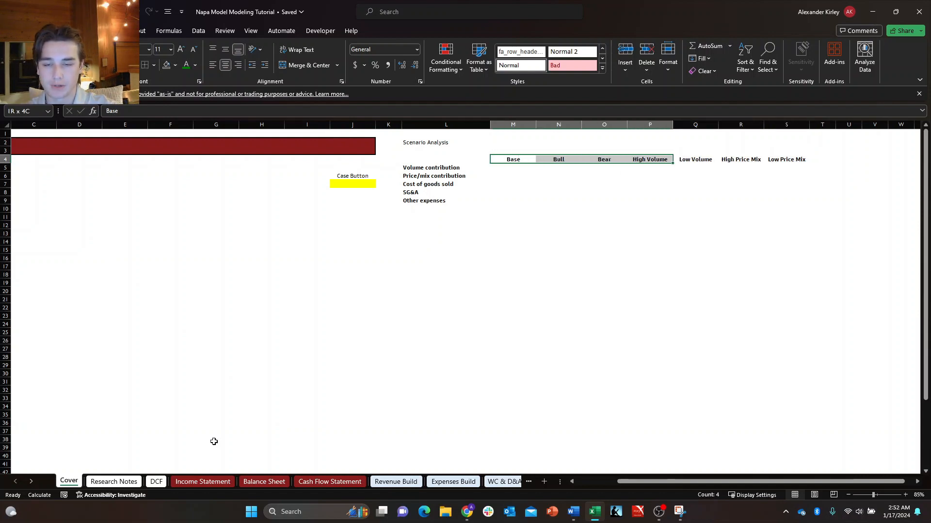
pyautogui.press('Left')
pyautogui.press('Left')
pyautogui.press('Down')
pyautogui.press('Left')
pyautogui.press('Down')
pyautogui.press('Down')
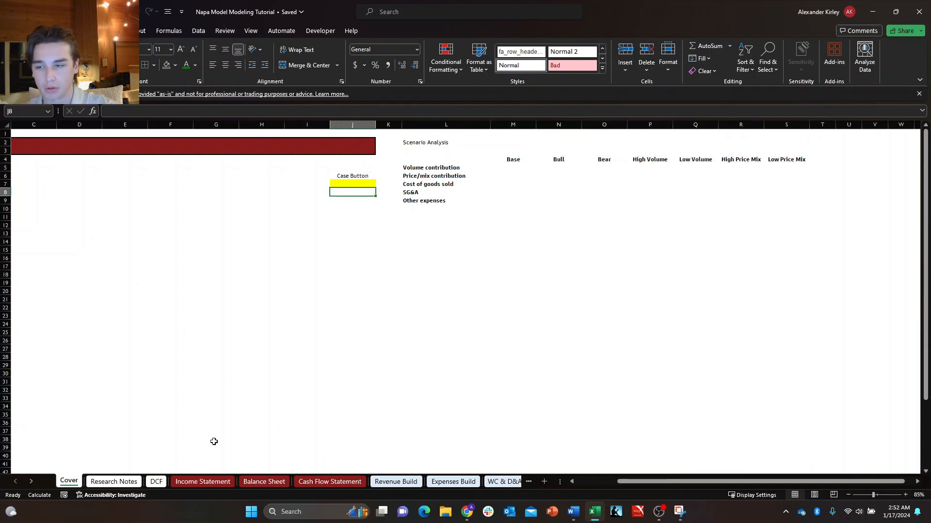
pyautogui.press('Right')
pyautogui.press('Left')
pyautogui.press('Right')
pyautogui.press('Up')
pyautogui.press('Up')
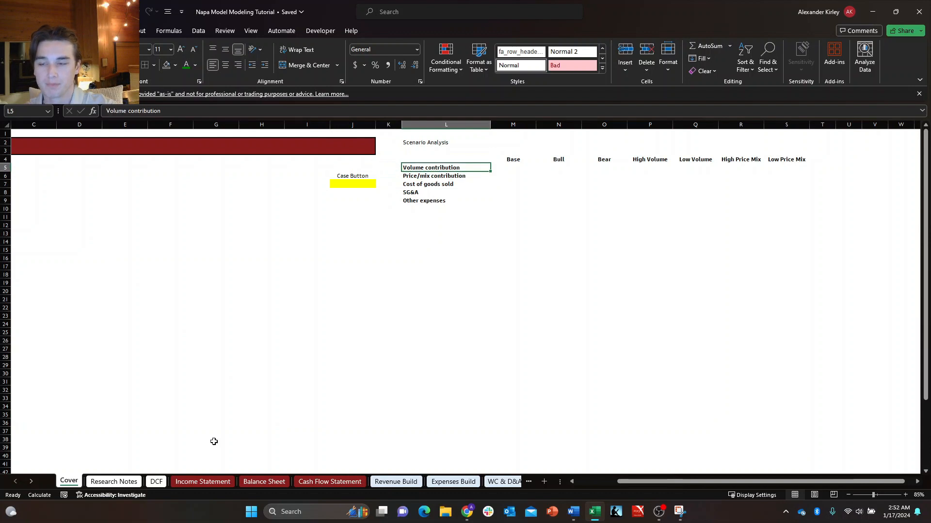
pyautogui.press('Down')
pyautogui.press('Up')
pyautogui.press('Down')
pyautogui.press('Down')
pyautogui.press('Down')
pyautogui.press('Down')
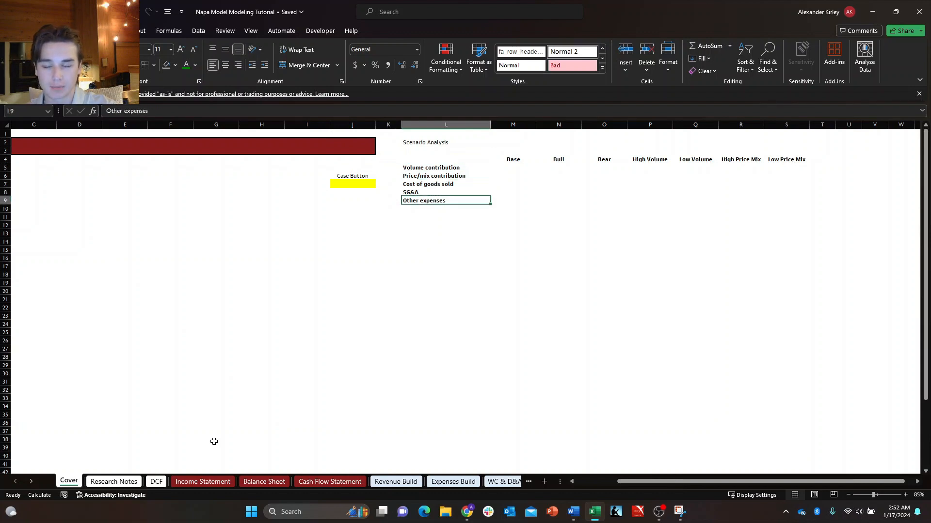
pyautogui.press('Up')
pyautogui.press('Up')
pyautogui.press('Up')
pyautogui.press('Up')
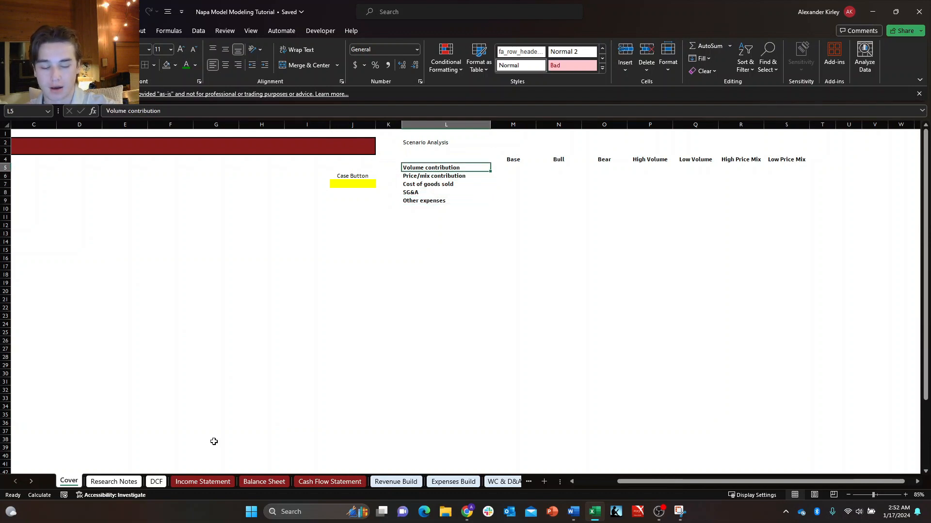
# Examine the scenario selectors in column B of the Expenses Build sheet and return to the Cover sheet.
pyautogui.hotkey('ctrl', 'pagedown')
pyautogui.hotkey('ctrl', 'pagedown')
pyautogui.hotkey('ctrl', 'pagedown')
pyautogui.hotkey('ctrl', 'pagedown')
pyautogui.hotkey('ctrl', 'pagedown')
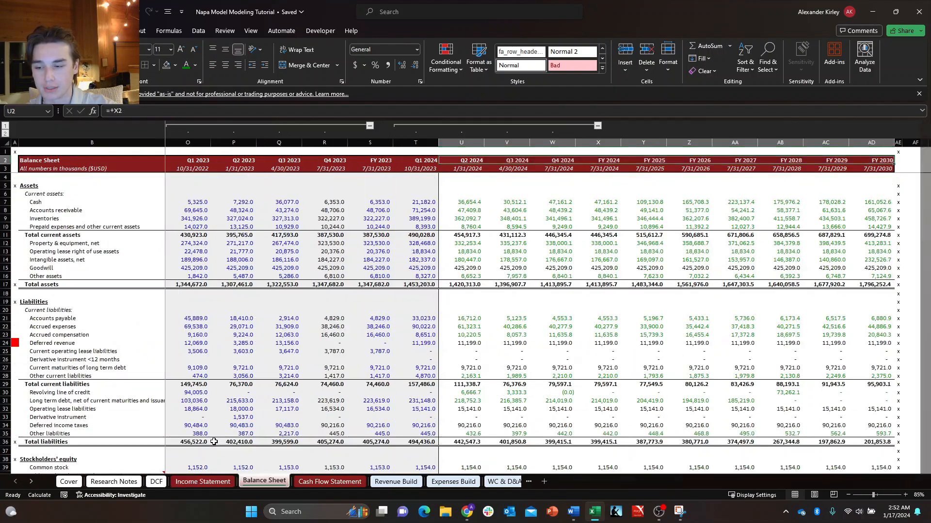
pyautogui.hotkey('ctrl', 'pagedown')
pyautogui.hotkey('ctrl', 'pagedown')
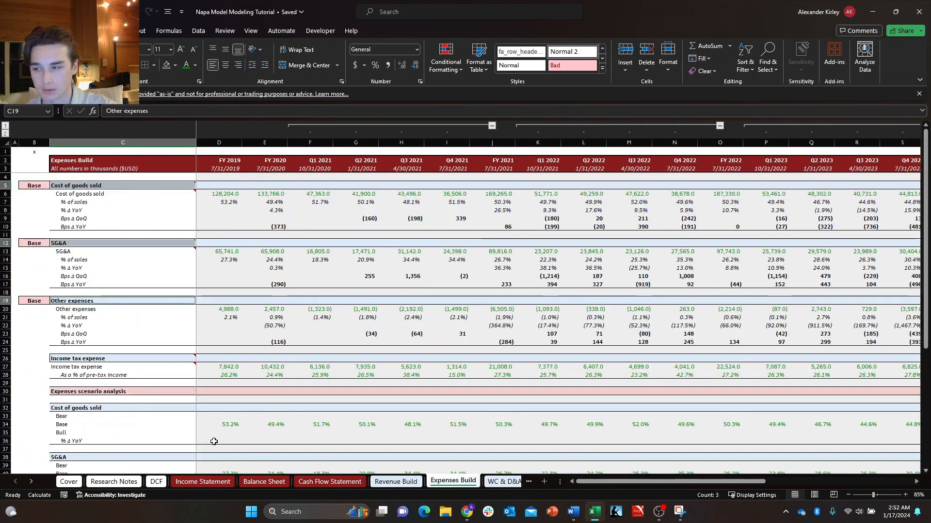
pyautogui.press('Right')
pyautogui.press('Left')
pyautogui.hotkey('ctrl', 'Up')
pyautogui.hotkey('ctrl', 'Up')
pyautogui.hotkey('ctrl', 'Up')
pyautogui.press('Down')
pyautogui.press('Down')
pyautogui.press('Down')
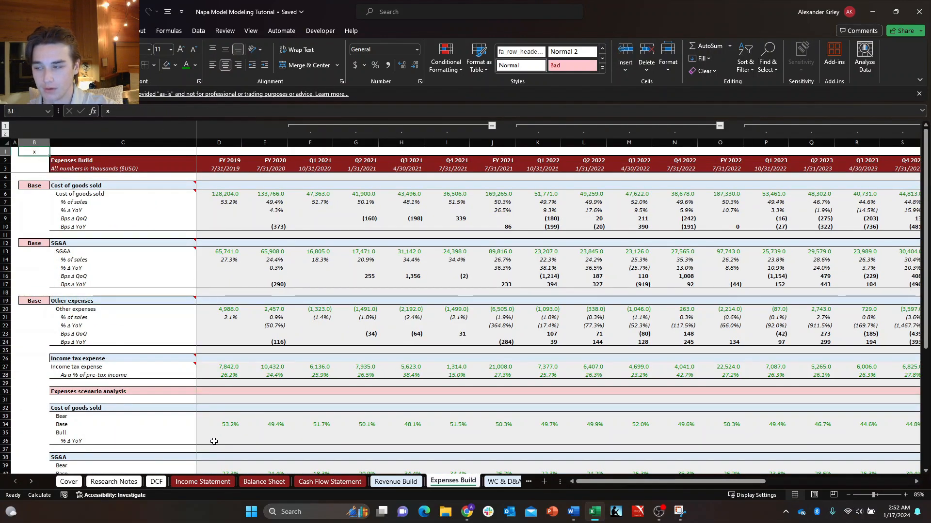
pyautogui.hotkey('ctrl', 'pageup')
pyautogui.hotkey('ctrl', 'pageup')
pyautogui.hotkey('ctrl', 'pageup')
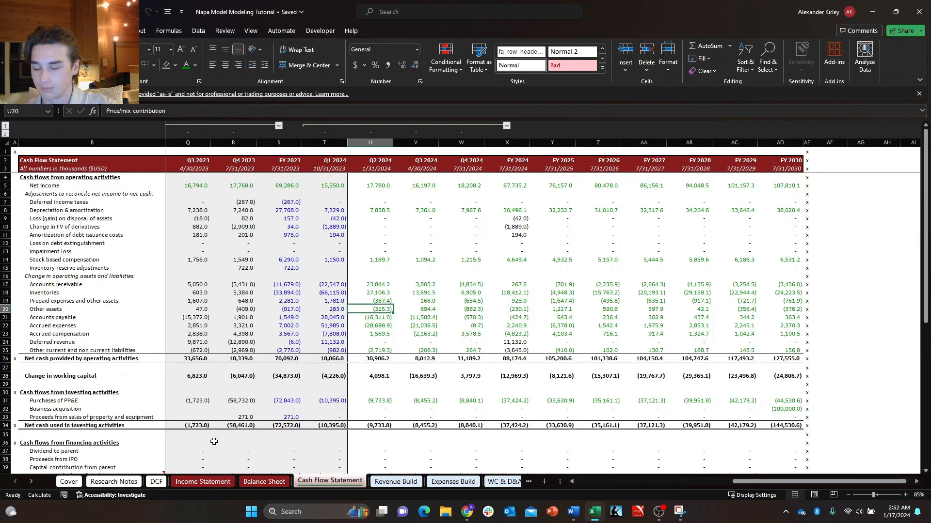
pyautogui.hotkey('ctrl', 'pageup')
pyautogui.hotkey('ctrl', 'pageup')
pyautogui.hotkey('ctrl', 'pageup')
pyautogui.hotkey('ctrl', 'pageup')
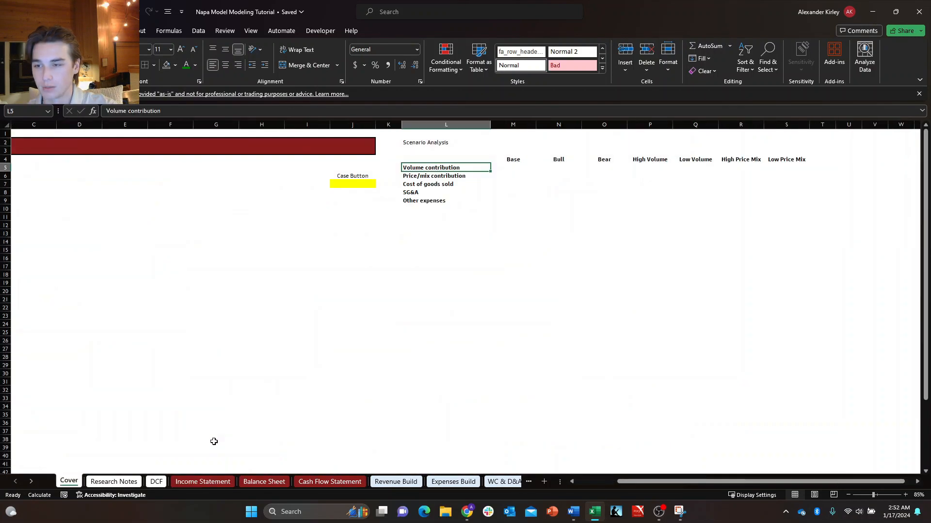
# Add a List data validation to the yellow case button cell J7 with the source =$M$4:$S$4.
pyautogui.press('Left')
pyautogui.press('Left')
pyautogui.press('Down')
pyautogui.press('Down')
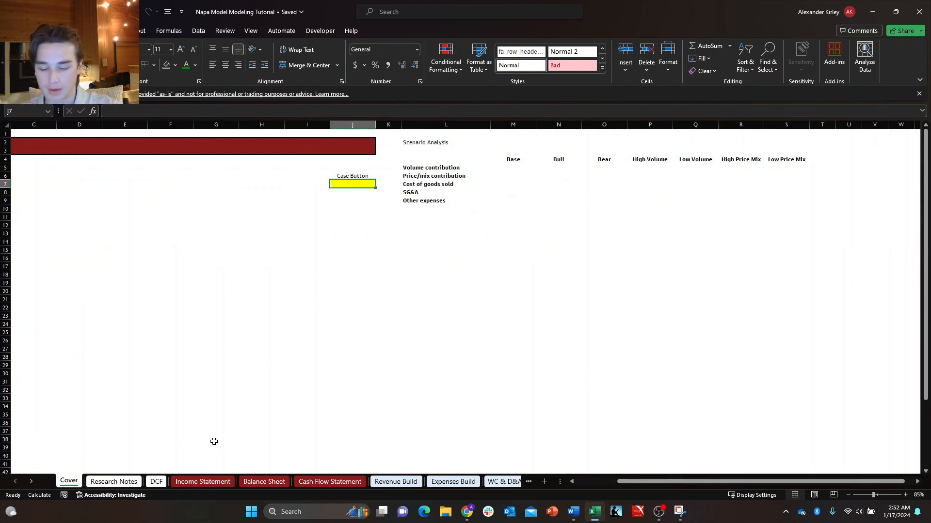
pyautogui.hotkey('alt', 'a')
pyautogui.press('v')
pyautogui.press('v')
pyautogui.hotkey('alt', 'Down')
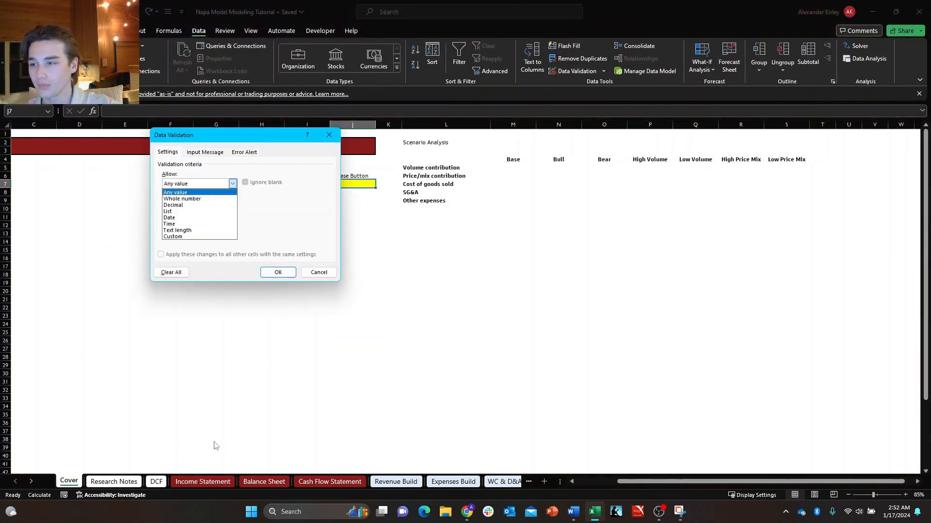
pyautogui.press('Down')
pyautogui.press('Down')
pyautogui.press('Down')
pyautogui.press('Return')
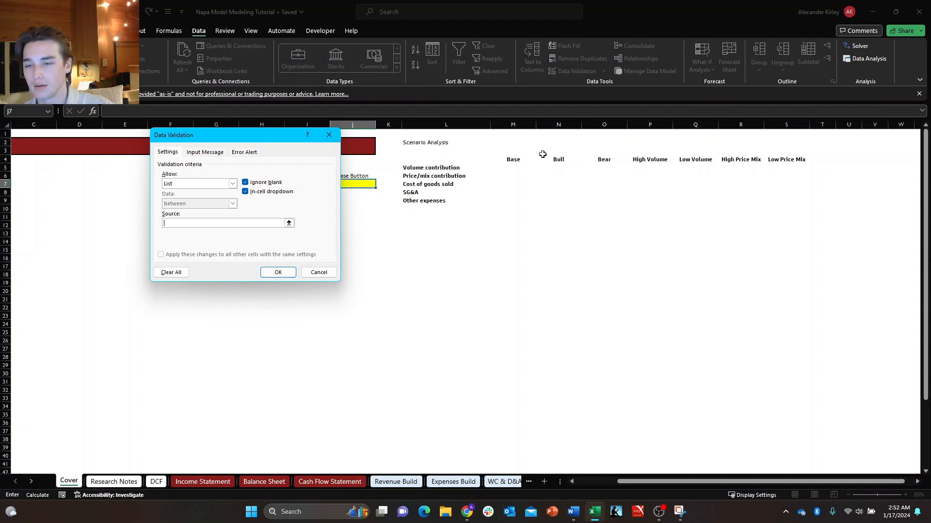
pyautogui.moveTo(513, 160); pyautogui.dragTo(780, 159)
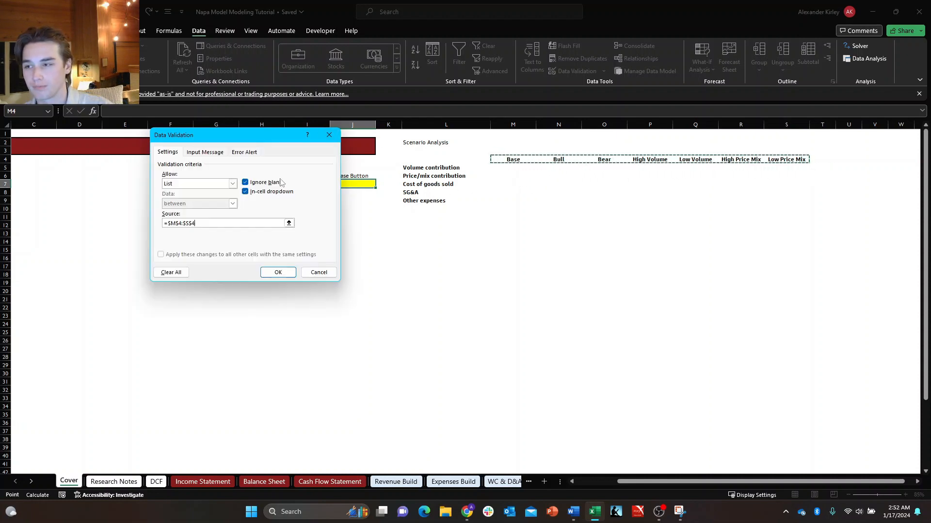
pyautogui.click(277, 274)
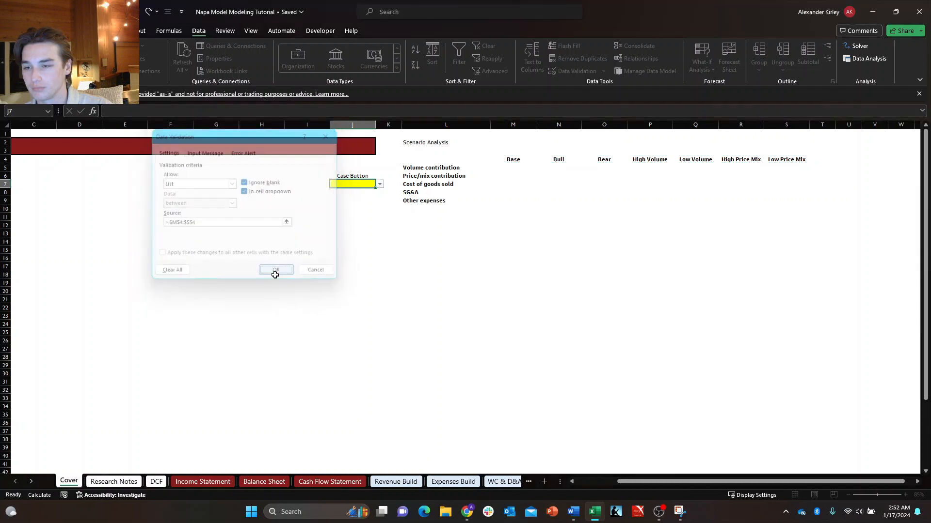
# Test the case dropdown in J7 by choosing Bull, Base, High Volume and Bull again.
pyautogui.click(379, 184)
pyautogui.click(365, 201)
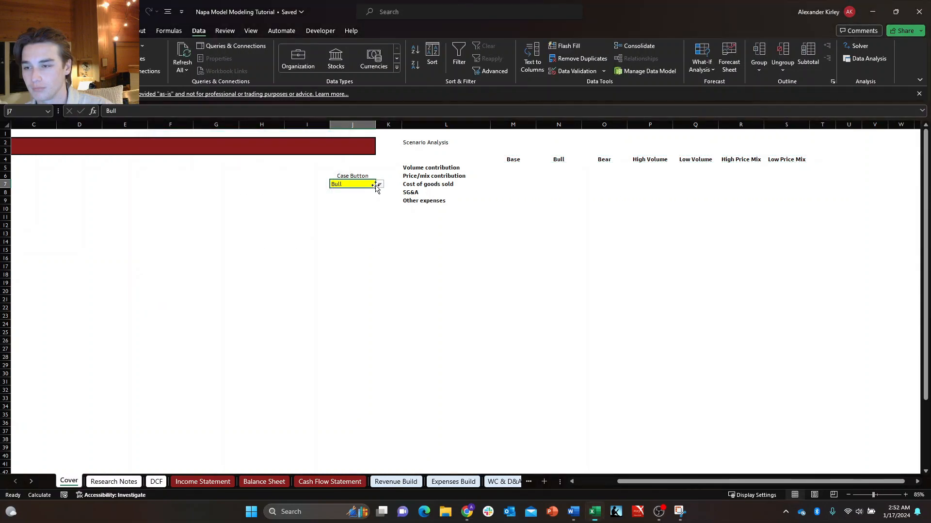
pyautogui.click(380, 184)
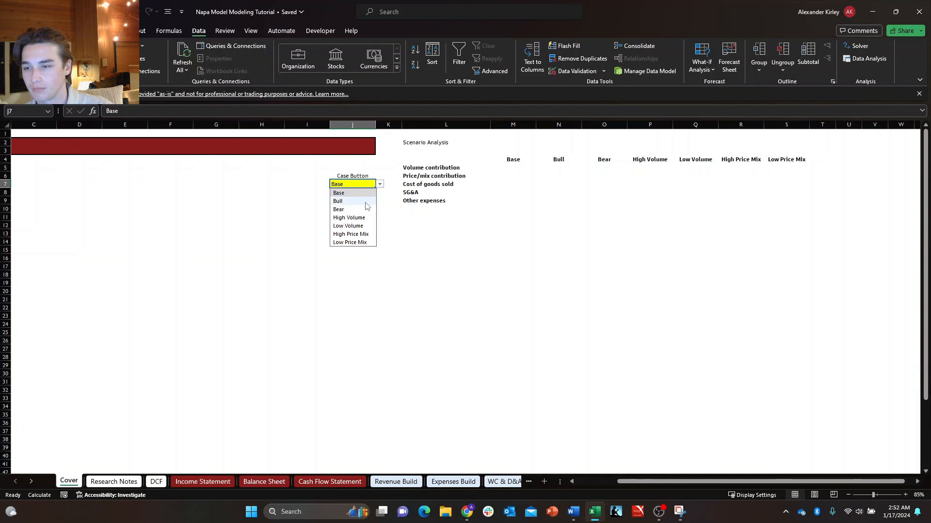
pyautogui.click(365, 193)
pyautogui.click(380, 185)
pyautogui.click(361, 218)
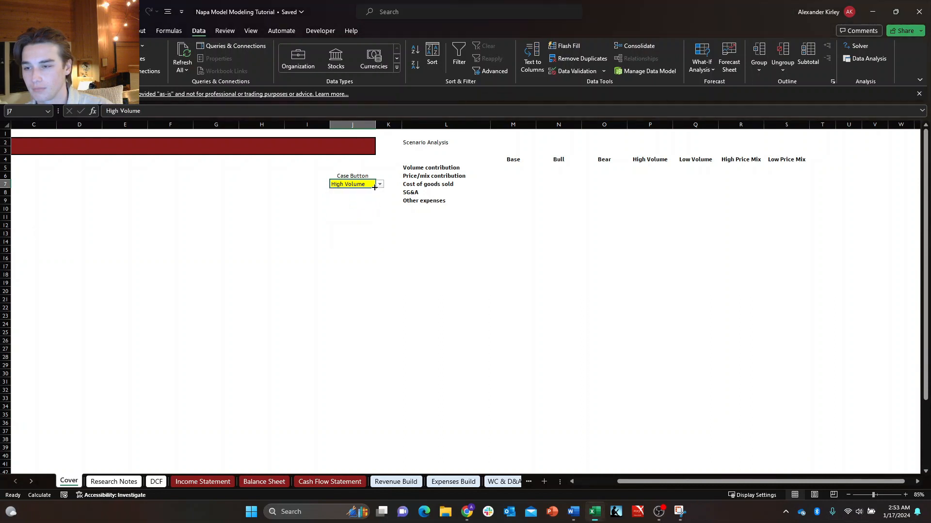
pyautogui.click(379, 184)
pyautogui.click(366, 200)
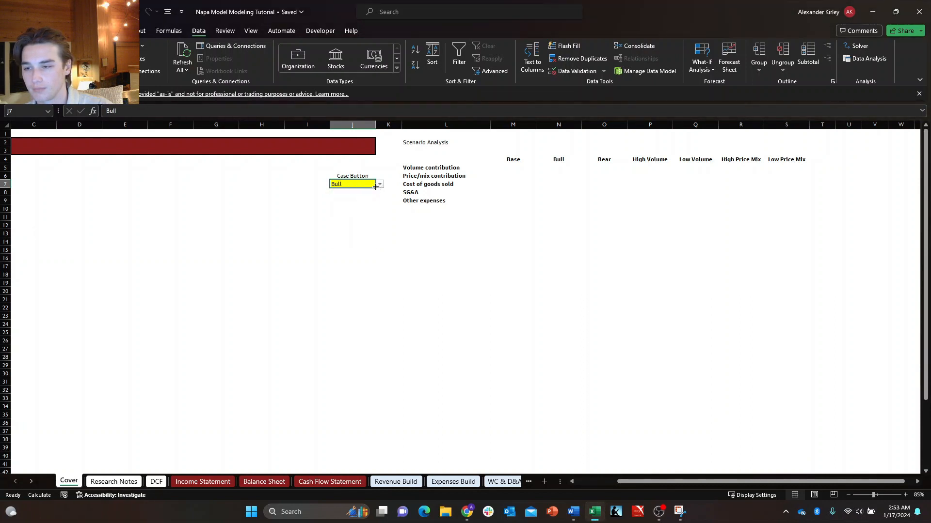
pyautogui.click(379, 185)
pyautogui.click(369, 201)
# Set the case in J7 to Base and center it in the cell.
pyautogui.click(380, 184)
pyautogui.click(372, 193)
pyautogui.hotkey('alt', 'h')
pyautogui.press('a')
pyautogui.press('c')
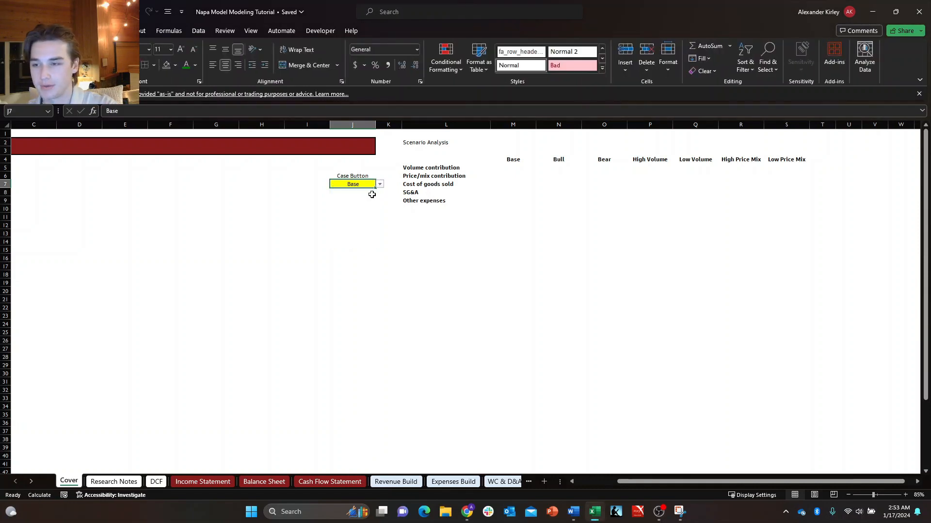
# Apply a thick outside border to the case button cell J7 and bold its text.
pyautogui.hotkey('alt', 'h')
pyautogui.press('b')
pyautogui.press('t')
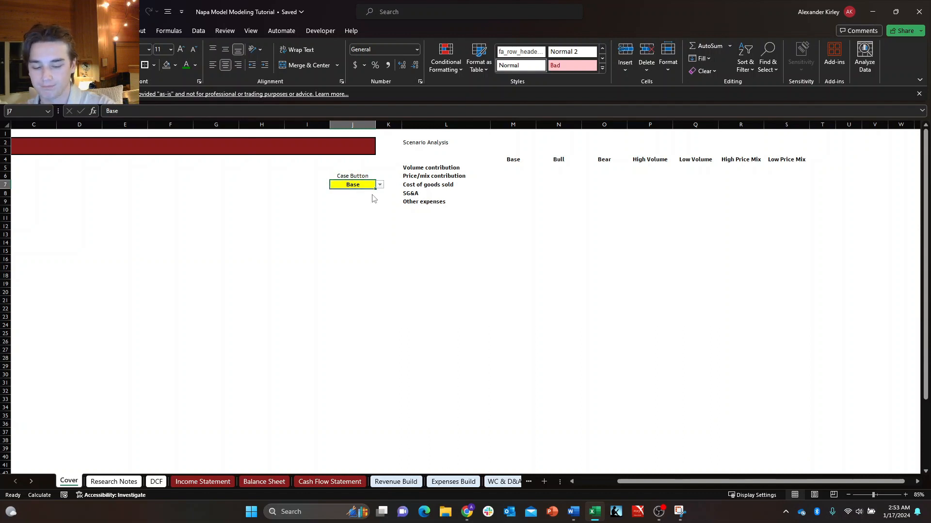
# Remove the yellow fill from the case button cell J7.
pyautogui.hotkey('alt', 'h')
pyautogui.press('h')
pyautogui.press('n')
pyautogui.press('Up')
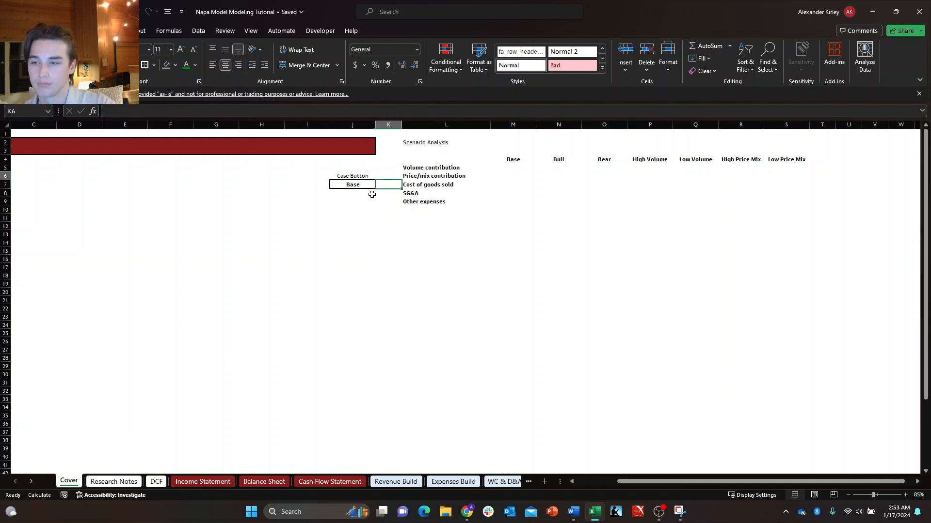
# Box the Case Button label and its dropdown cell J6:J7 with an outside border and add a top border to J7.
pyautogui.hotkey('shift', 'Down')
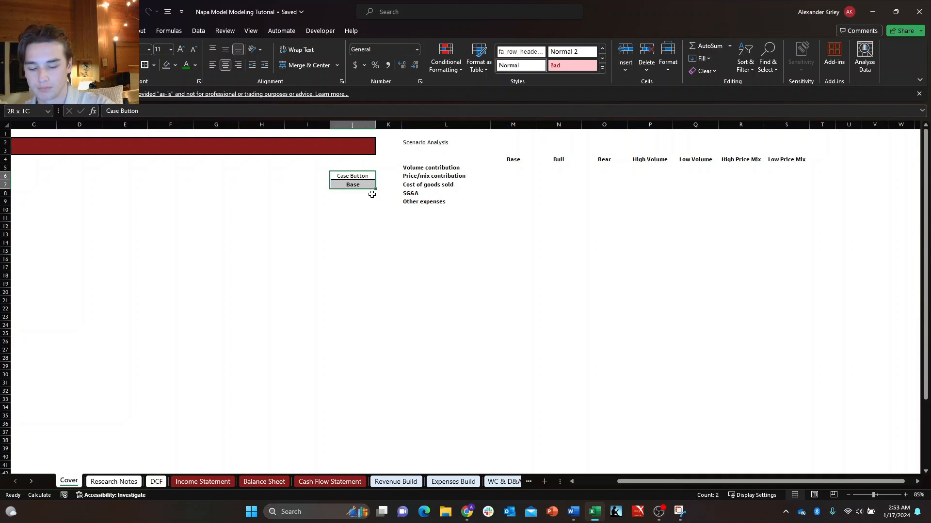
pyautogui.press('Down')
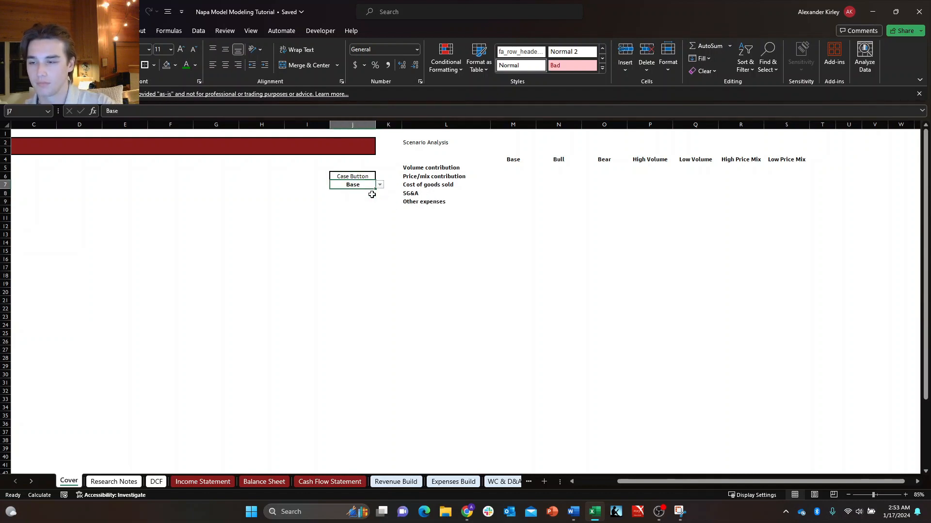
pyautogui.hotkey('alt', 'h')
pyautogui.press('b')
pyautogui.press('p')
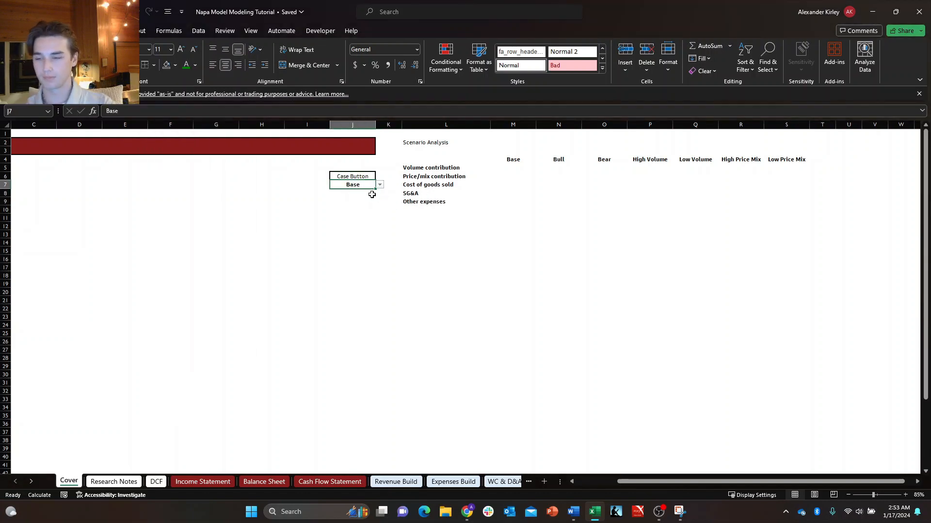
pyautogui.press('Right')
pyautogui.press('Left')
pyautogui.press('Down')
pyautogui.press('Up')
pyautogui.press('Right')
pyautogui.press('Left')
pyautogui.press('Down')
pyautogui.press('Up')
pyautogui.press('Right')
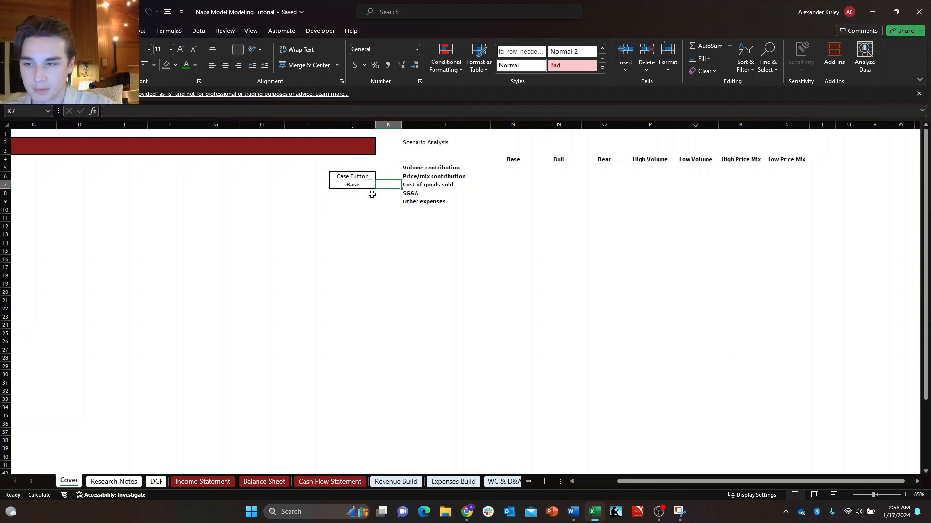
pyautogui.press('Right')
pyautogui.press('Right')
pyautogui.press('Up')
pyautogui.press('Left')
pyautogui.press('Left')
pyautogui.press('Up')
pyautogui.press('Up')
pyautogui.press('Right')
pyautogui.press('Right')
pyautogui.press('Right')
pyautogui.press('Down')
pyautogui.press('Down')
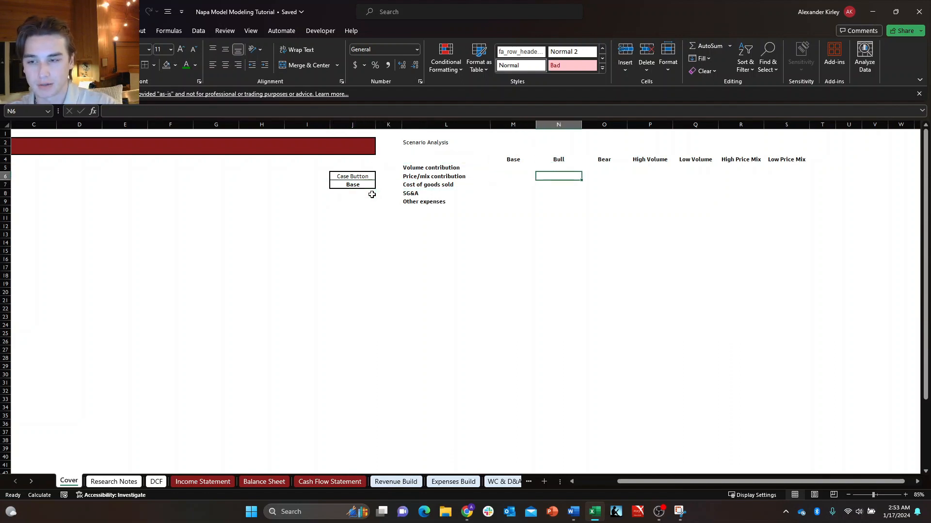
pyautogui.press('Left')
pyautogui.press('Up')
pyautogui.press('Down')
pyautogui.press('Up')
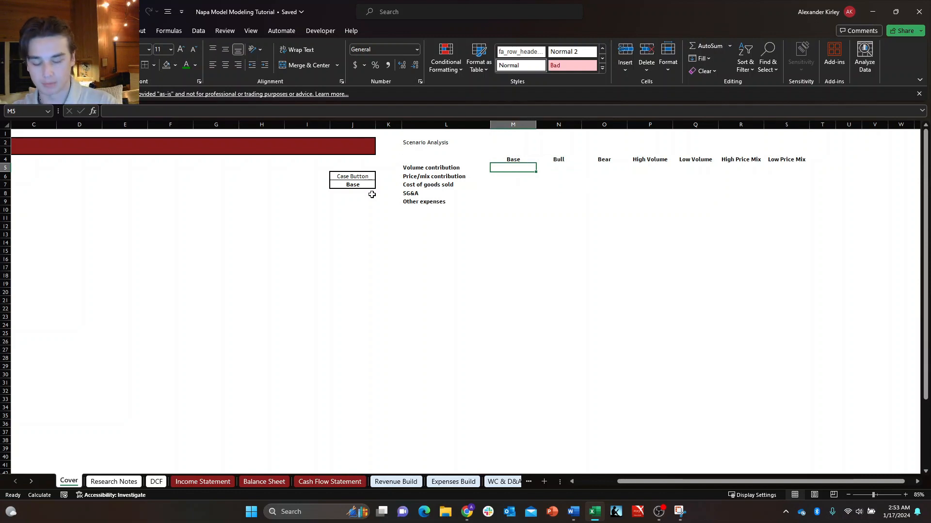
pyautogui.press('Up')
pyautogui.press('Up')
pyautogui.press('Left')
pyautogui.press('Left')
pyautogui.press('Left')
pyautogui.press('Right')
pyautogui.press('Right')
pyautogui.press('Down')
pyautogui.press('Down')
pyautogui.press('Right')
pyautogui.press('Down')
pyautogui.press('Down')
pyautogui.press('Up')
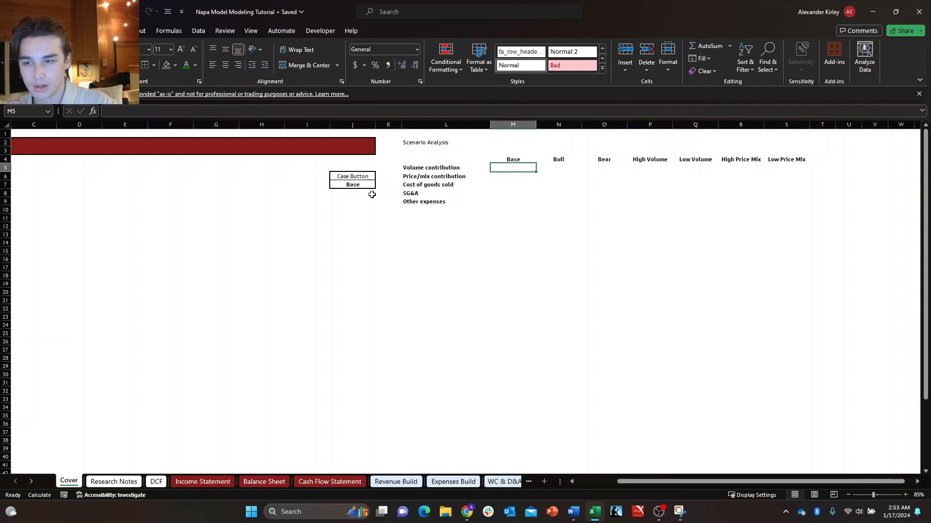
pyautogui.press('Down')
pyautogui.press('Up')
pyautogui.press('Up')
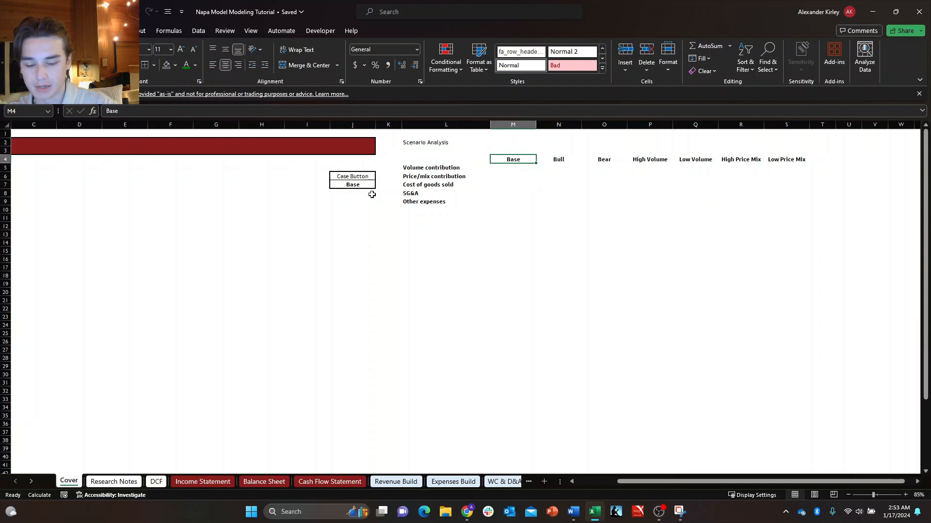
pyautogui.press('Down')
pyautogui.press('Up')
pyautogui.press('Down')
pyautogui.press('Up')
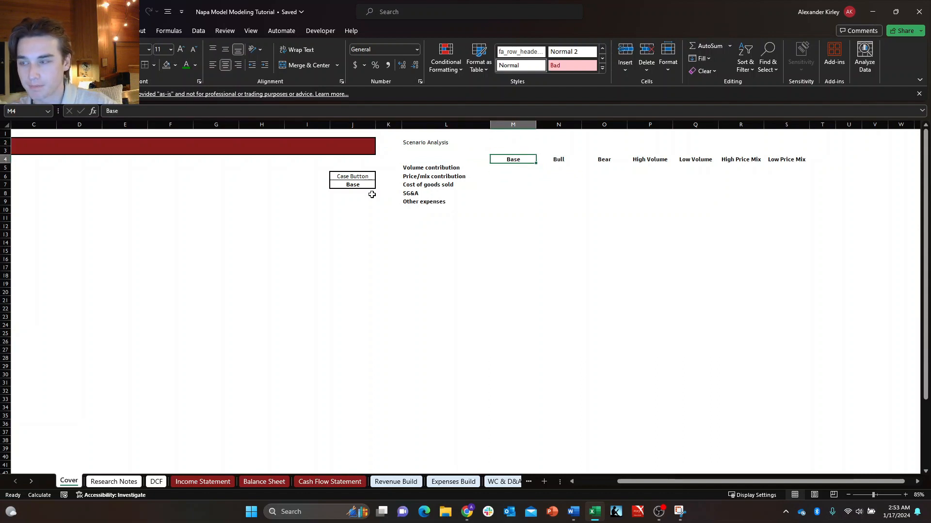
pyautogui.press('Down')
pyautogui.press('Right')
pyautogui.press('Left')
pyautogui.press('Up')
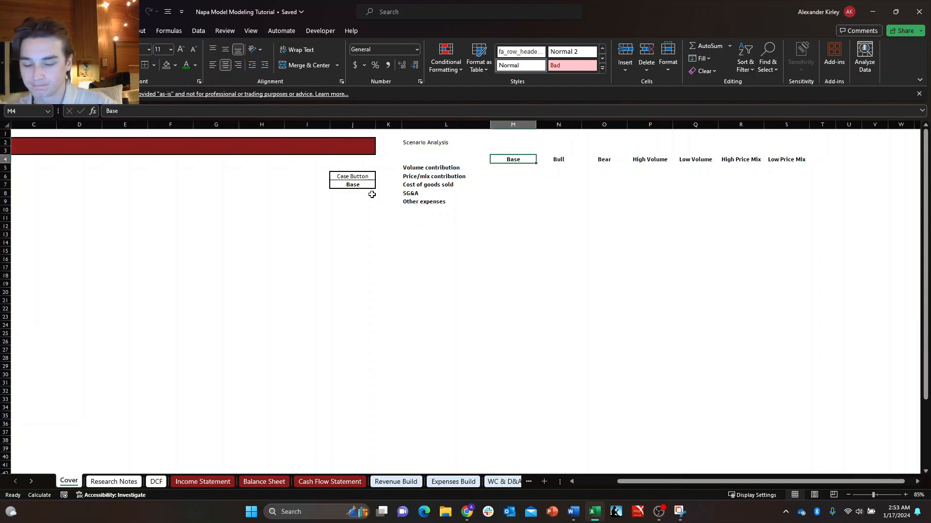
pyautogui.hotkey('ctrl', 'c')
pyautogui.press('Down')
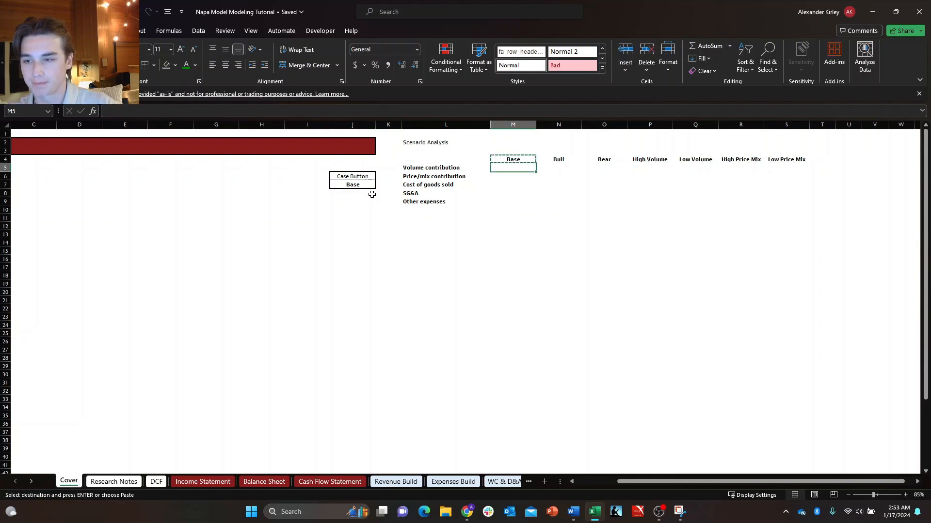
pyautogui.press('Escape')
pyautogui.press('Up')
# Fill the Base header down through M4:M9 so all five drivers in that column use Base.
pyautogui.hotkey('shift', 'Down')
pyautogui.hotkey('shift', 'Down')
pyautogui.hotkey('shift', 'Down')
pyautogui.hotkey('shift', 'Down')
pyautogui.hotkey('shift', 'Down')
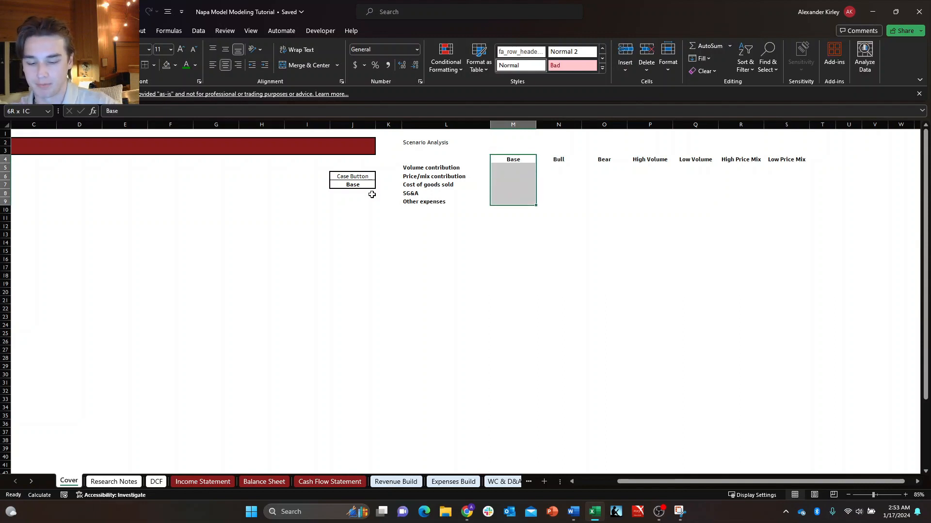
pyautogui.hotkey('ctrl', 'd')
# Fill the Bull header down through N4:N9 for all five drivers.
pyautogui.press('Right')
pyautogui.hotkey('shift', 'Down')
pyautogui.hotkey('shift', 'Down')
pyautogui.hotkey('shift', 'Down')
pyautogui.hotkey('shift', 'Down')
pyautogui.hotkey('shift', 'Down')
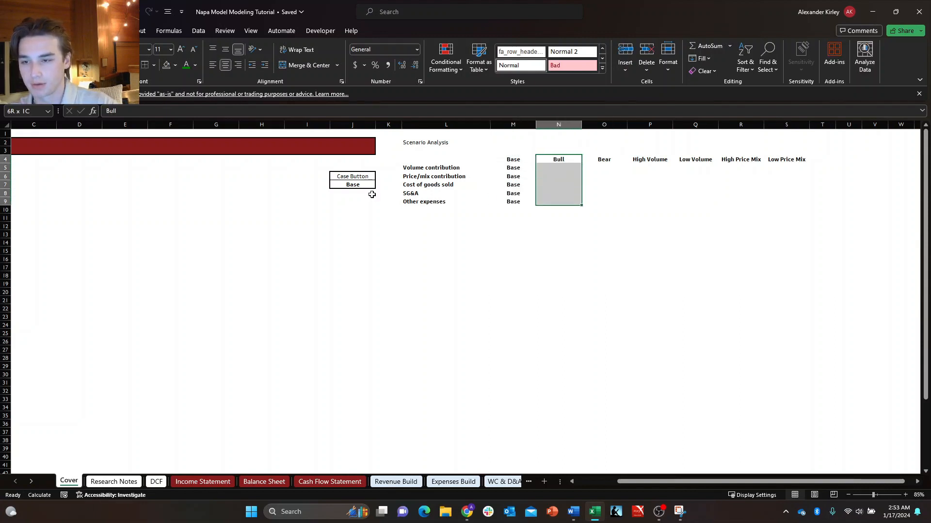
pyautogui.hotkey('ctrl', 'd')
# Fill the Bear header down through O4:O9 for all five drivers.
pyautogui.press('Right')
pyautogui.hotkey('shift', 'Down')
pyautogui.hotkey('shift', 'Down')
pyautogui.hotkey('shift', 'Down')
pyautogui.hotkey('shift', 'Down')
pyautogui.hotkey('shift', 'Down')
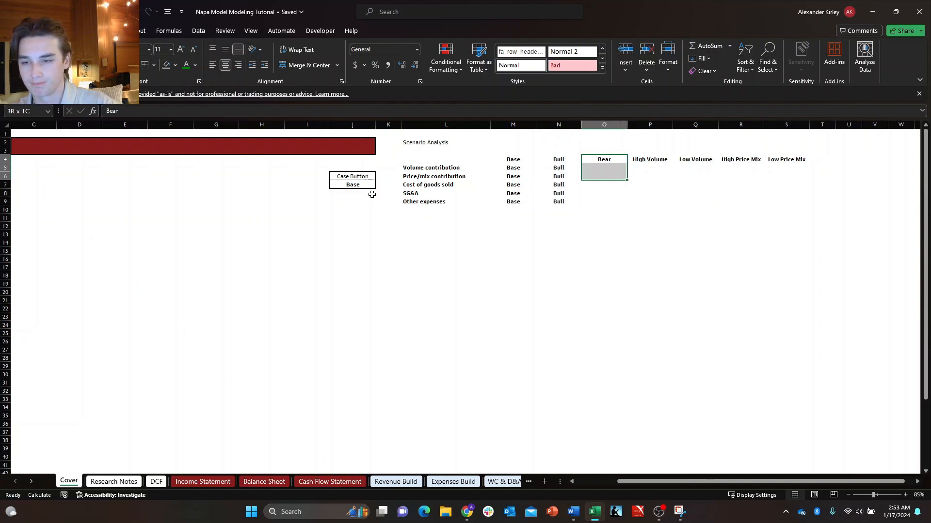
pyautogui.hotkey('ctrl', 'd')
pyautogui.press('Right')
pyautogui.press('Down')
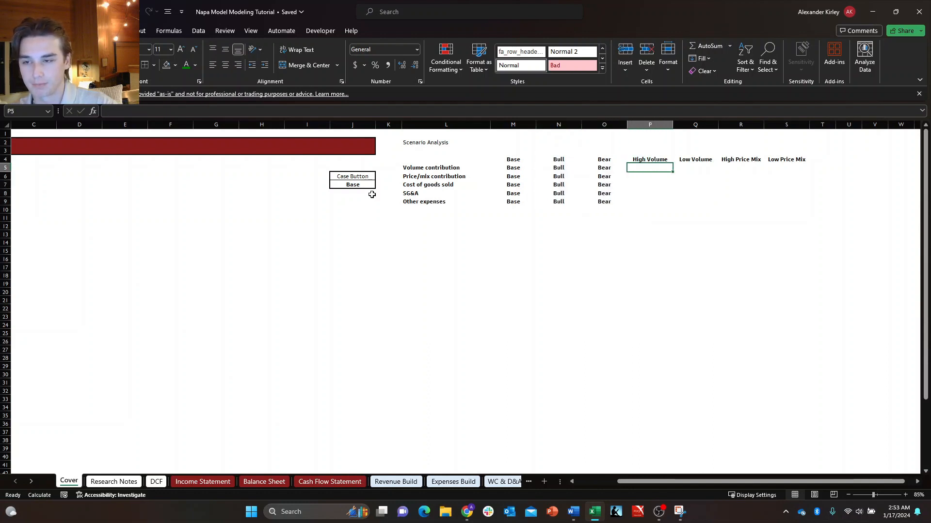
pyautogui.press('Right')
pyautogui.press('Down')
pyautogui.press('Left')
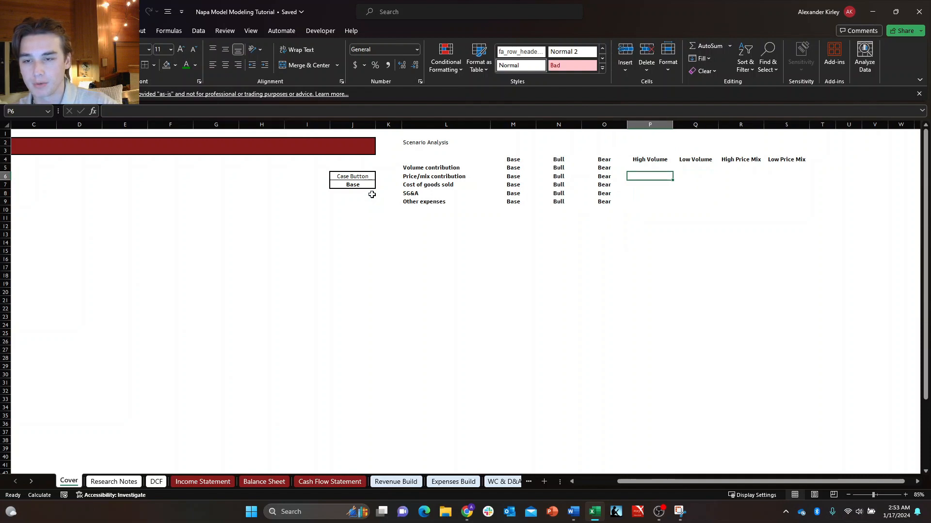
pyautogui.press('Up')
pyautogui.press('Up')
# Add a bottom border beneath the case headers M4:S4 of the Scenario Analysis table.
pyautogui.press('Left')
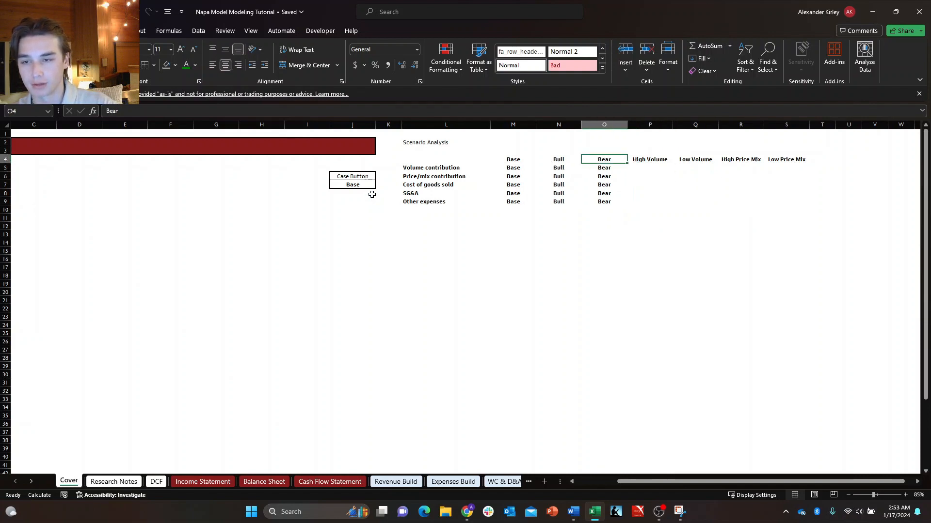
pyautogui.press('Left')
pyautogui.press('Left')
pyautogui.hotkey('ctrl', 'shift', 'Right')
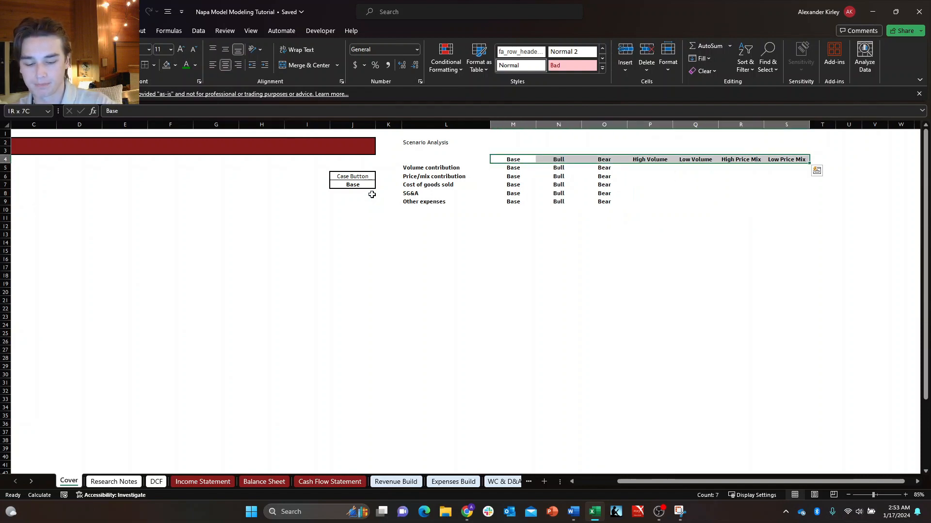
pyautogui.hotkey('alt', 'h')
pyautogui.press('b')
pyautogui.press('o')
# Add a right border to the driver labels L5:L9, from Volume contribution to Other expenses.
pyautogui.press('Down')
pyautogui.press('Down')
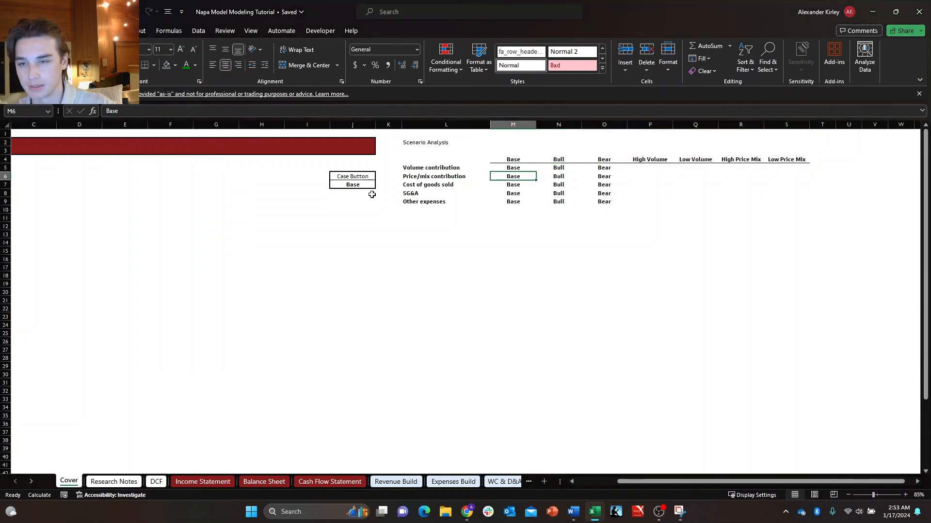
pyautogui.press('Left')
pyautogui.press('Up')
pyautogui.hotkey('shift', 'Down')
pyautogui.hotkey('shift', 'Down')
pyautogui.hotkey('shift', 'Down')
pyautogui.hotkey('shift', 'Down')
pyautogui.hotkey('alt', 'h')
pyautogui.press('b')
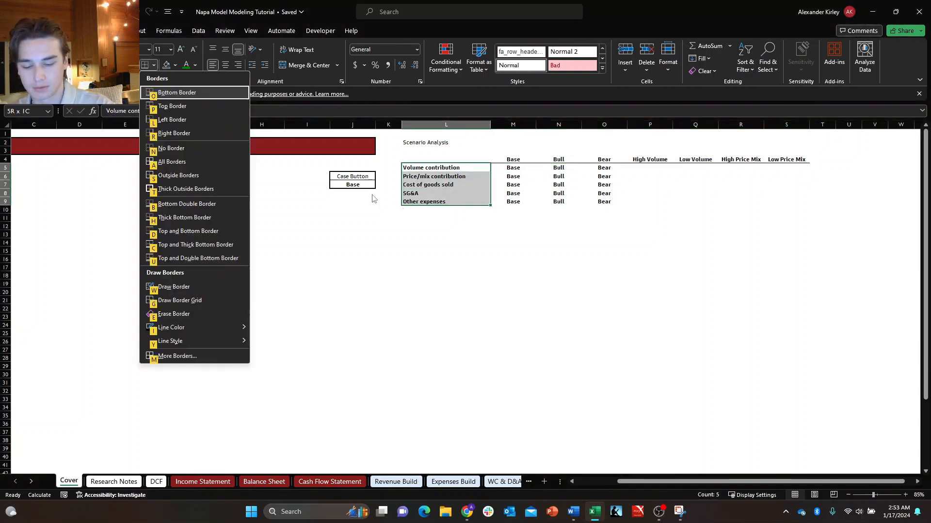
pyautogui.press('r')
pyautogui.press('Right')
pyautogui.press('Right')
pyautogui.press('Right')
pyautogui.press('Right')
pyautogui.press('Down')
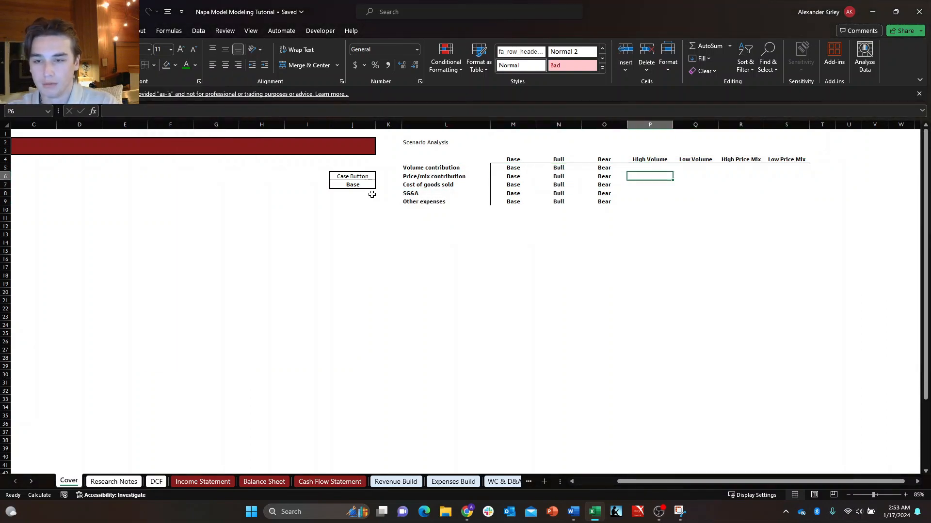
pyautogui.press('Up')
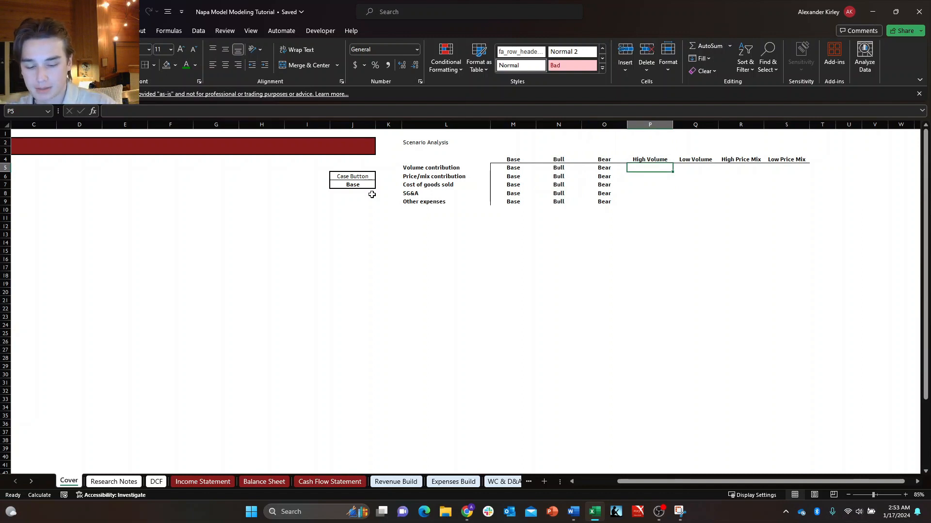
# Copy Base from M6 and paste it as values into the High Volume cells P6:P9.
pyautogui.press('Left')
pyautogui.press('Left')
pyautogui.press('Left')
pyautogui.press('Down')
pyautogui.hotkey('ctrl', 'c')
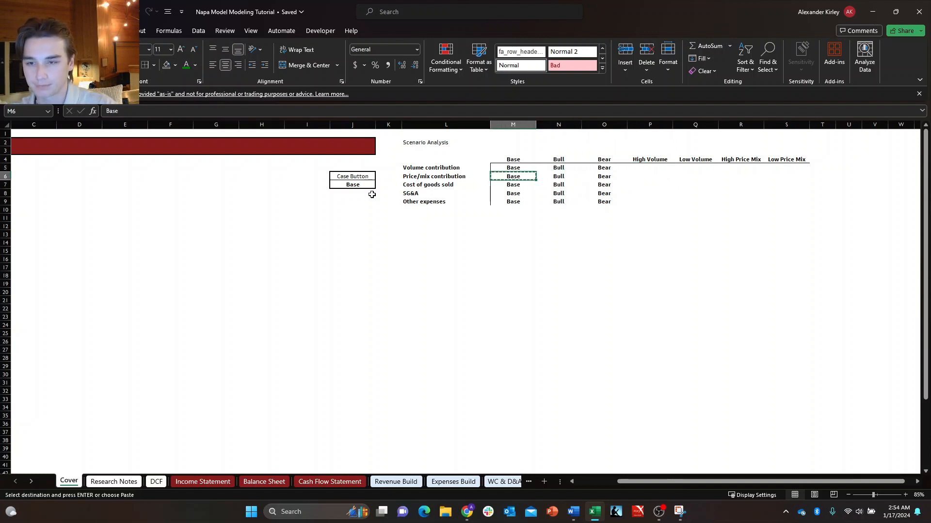
pyautogui.press('Right')
pyautogui.press('Right')
pyautogui.press('Right')
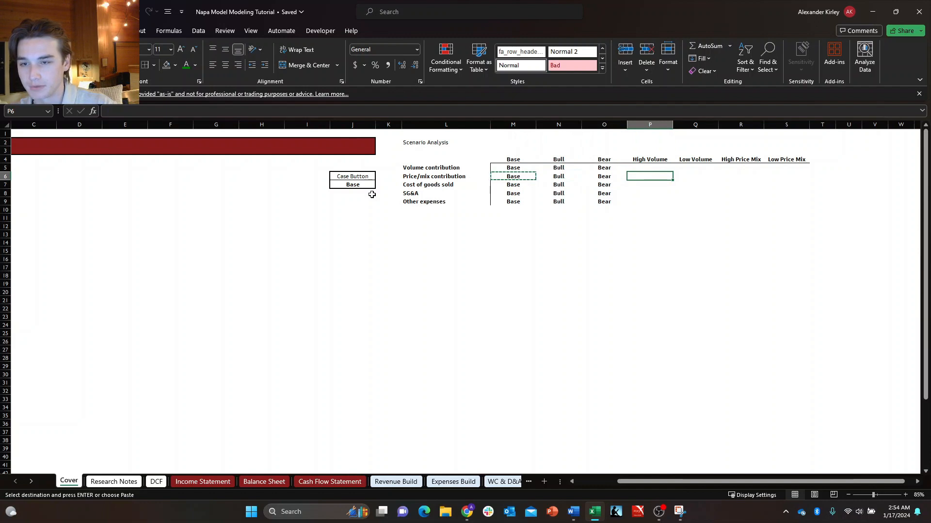
pyautogui.hotkey('shift', 'Down')
pyautogui.hotkey('shift', 'Down')
pyautogui.hotkey('shift', 'Down')
pyautogui.hotkey('alt', 'h')
pyautogui.press('v')
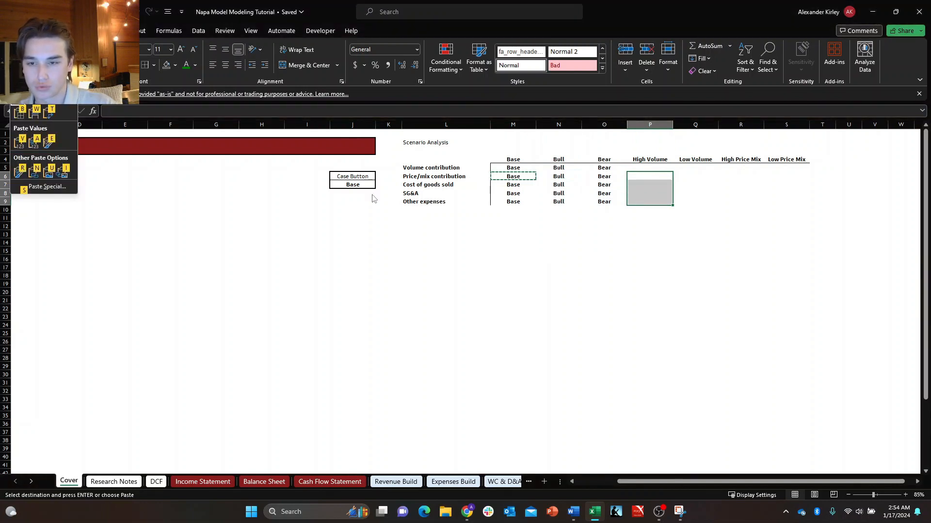
pyautogui.press('v')
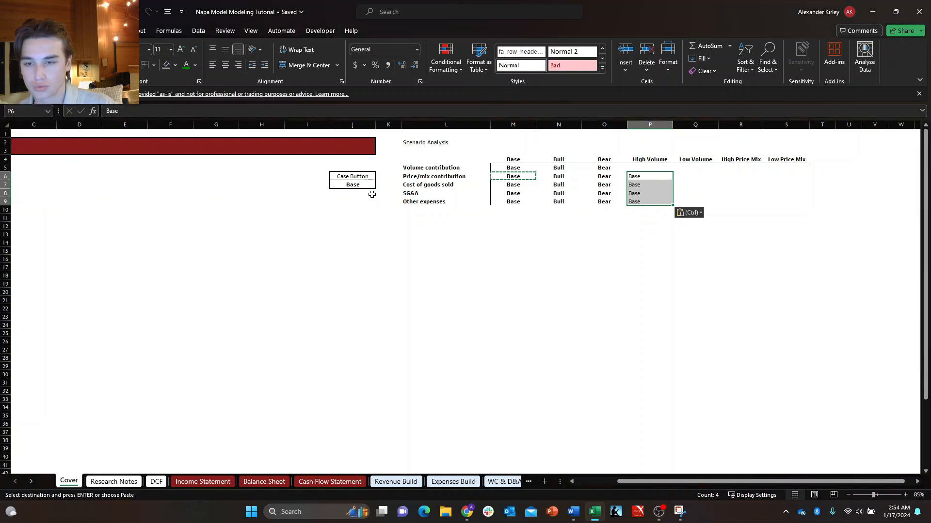
pyautogui.press('Escape')
# Center the Base entries in the High Volume cells P6:P9.
pyautogui.hotkey('shift', 'Down')
pyautogui.hotkey('shift', 'Down')
pyautogui.hotkey('shift', 'Down')
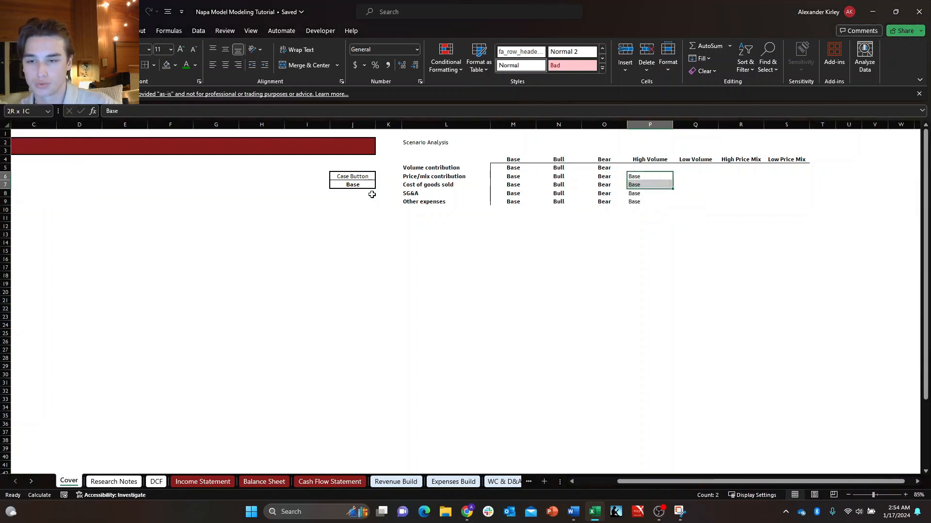
pyautogui.hotkey('alt', 'h')
pyautogui.press('a')
pyautogui.press('c')
# Enter Bull as the High Volume case's volume contribution in P5.
pyautogui.press('Right')
pyautogui.press('Up')
pyautogui.press('Left')
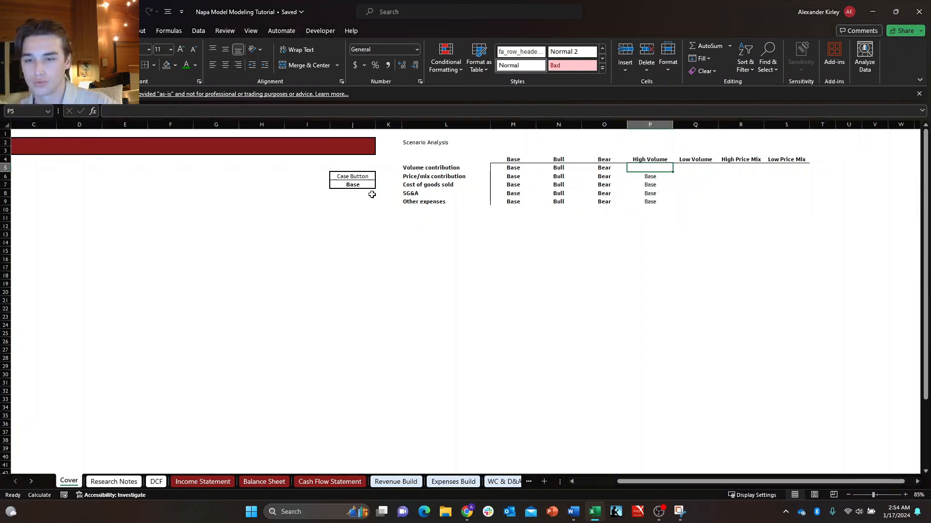
pyautogui.press('Down')
pyautogui.press('Up')
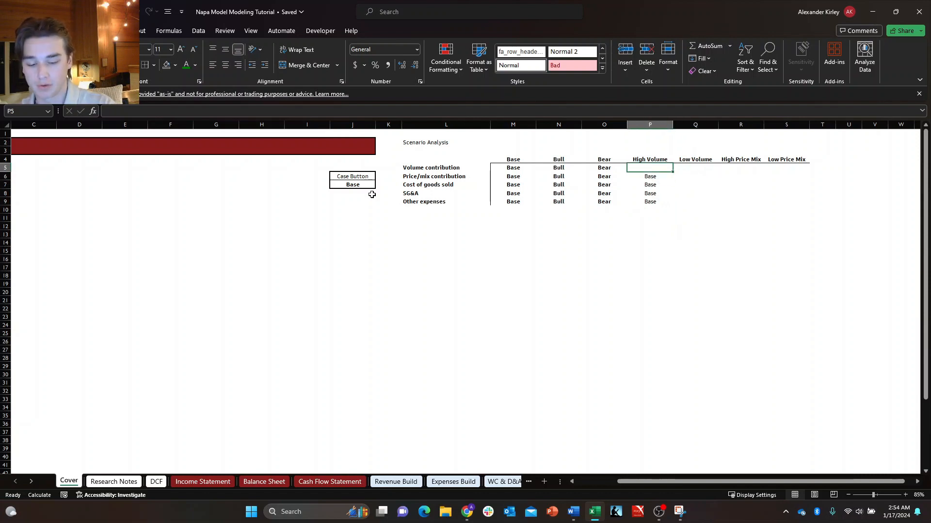
pyautogui.write('Bull')
pyautogui.press('Return')
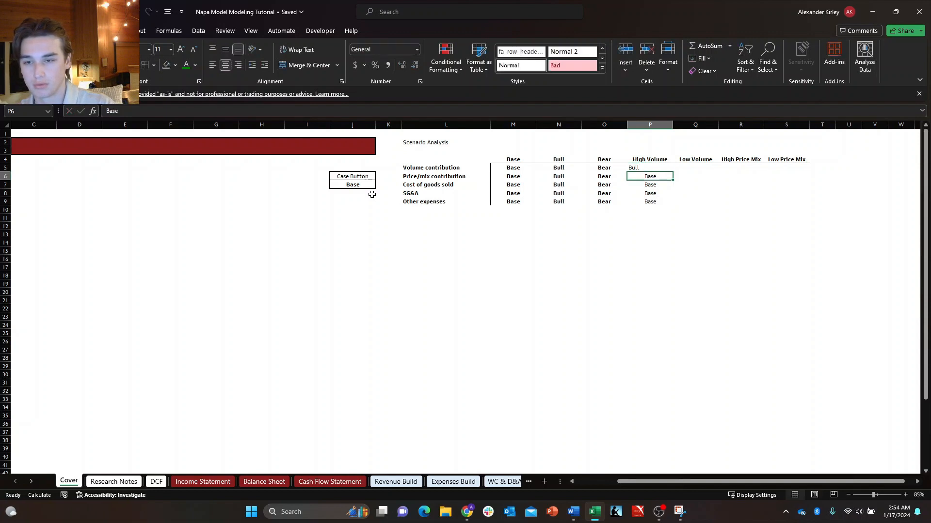
# Enter Bear as the Low Volume case's volume contribution in Q5.
pyautogui.press('Right')
pyautogui.press('Up')
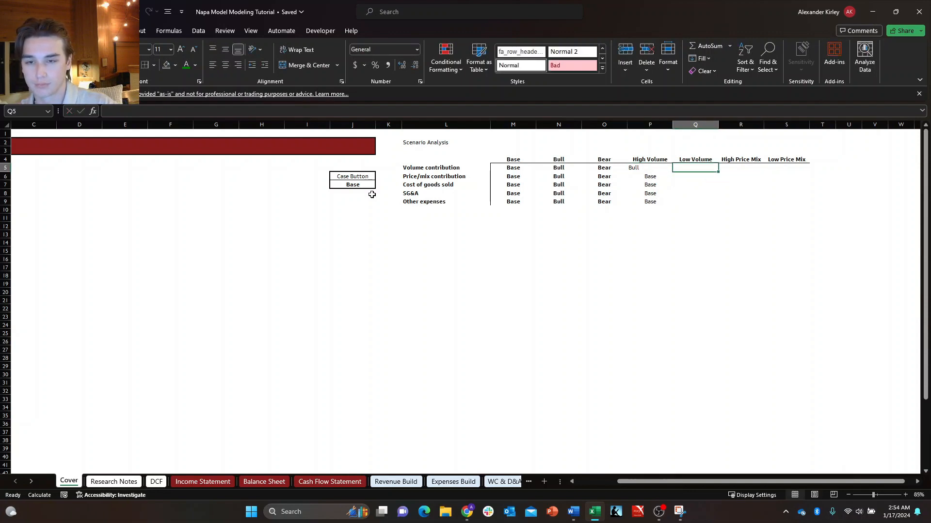
pyautogui.press('Left')
pyautogui.press('Right')
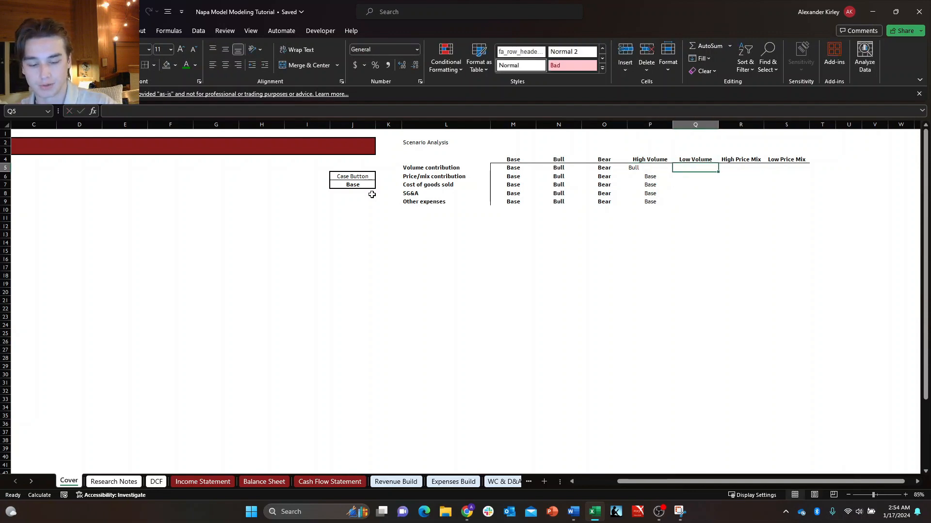
pyautogui.write('B')
pyautogui.press('Return')
# Copy the centered Base entries from P6:P9 into the Low Volume cells Q6:Q9.
pyautogui.press('Left')
pyautogui.hotkey('shift', 'Down')
pyautogui.hotkey('shift', 'Down')
pyautogui.hotkey('shift', 'Down')
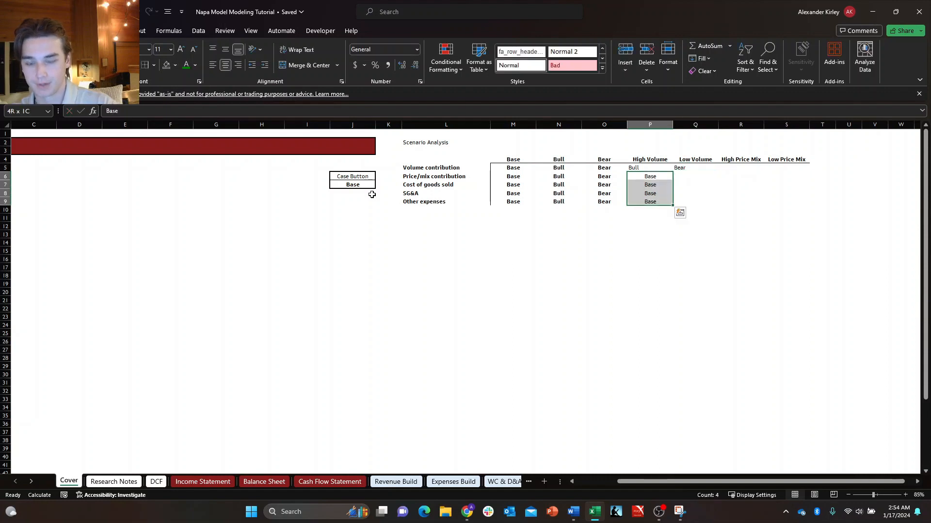
pyautogui.hotkey('ctrl', 'c')
pyautogui.press('Right')
pyautogui.hotkey('ctrl', 'v')
pyautogui.press('Down')
pyautogui.press('Escape')
# Center the High Volume and Low Volume entries for volume contribution in P5:Q5.
pyautogui.press('Up')
pyautogui.press('Up')
pyautogui.press('Left')
pyautogui.hotkey('shift', 'Right')
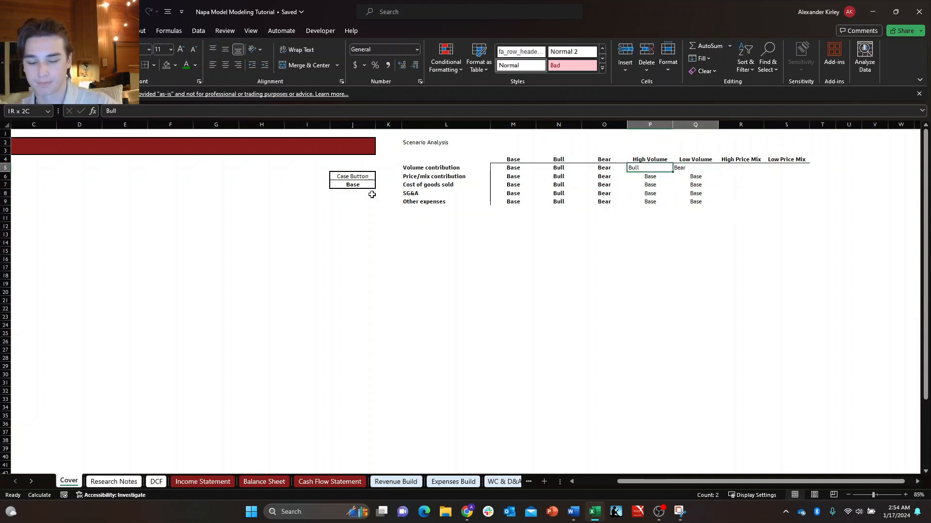
pyautogui.hotkey('alt', 'h')
pyautogui.press('a')
pyautogui.press('c')
pyautogui.press('Right')
pyautogui.press('Right')
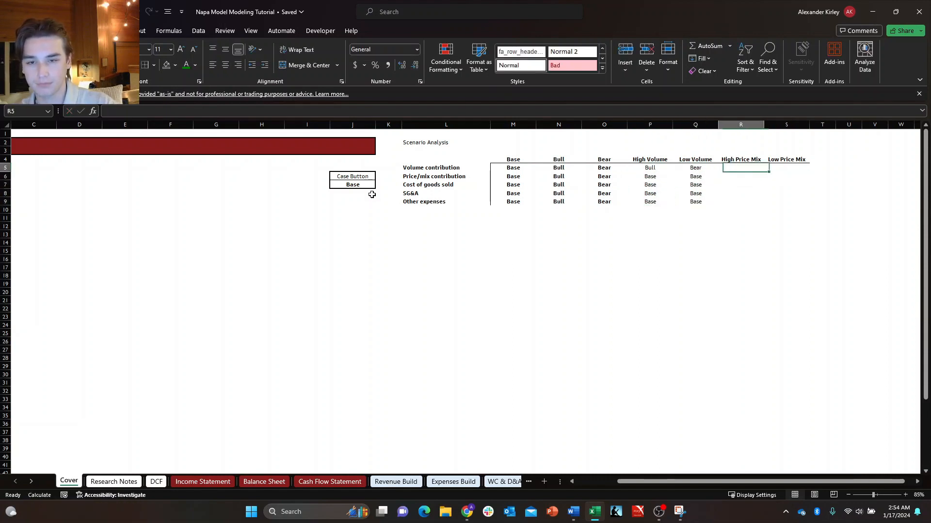
# Copy the Base entries from Q6:Q9 into the High Price Mix and Low Price Mix cells R6:S9.
pyautogui.press('Left')
pyautogui.press('Down')
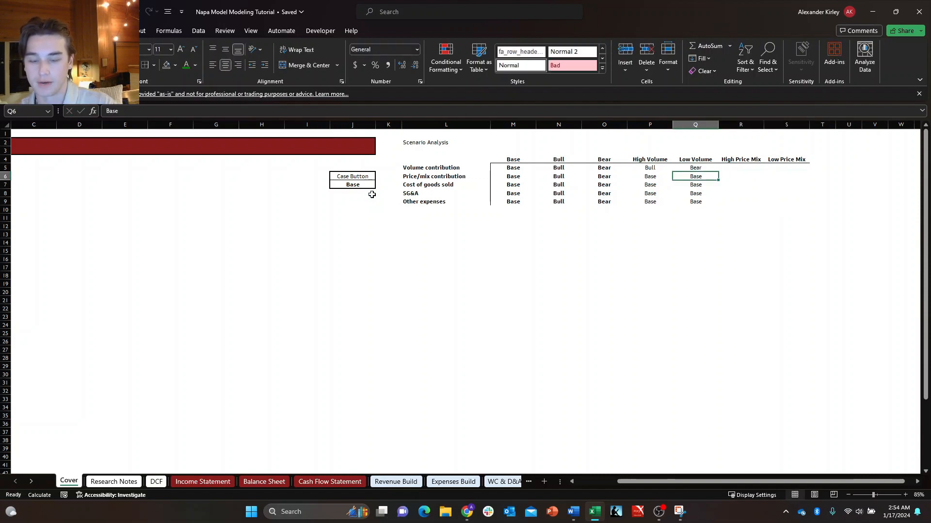
pyautogui.hotkey('shift', 'Down')
pyautogui.hotkey('shift', 'Down')
pyautogui.hotkey('shift', 'Down')
pyautogui.hotkey('ctrl', 'c')
pyautogui.press('Right')
pyautogui.hotkey('shift', 'Right')
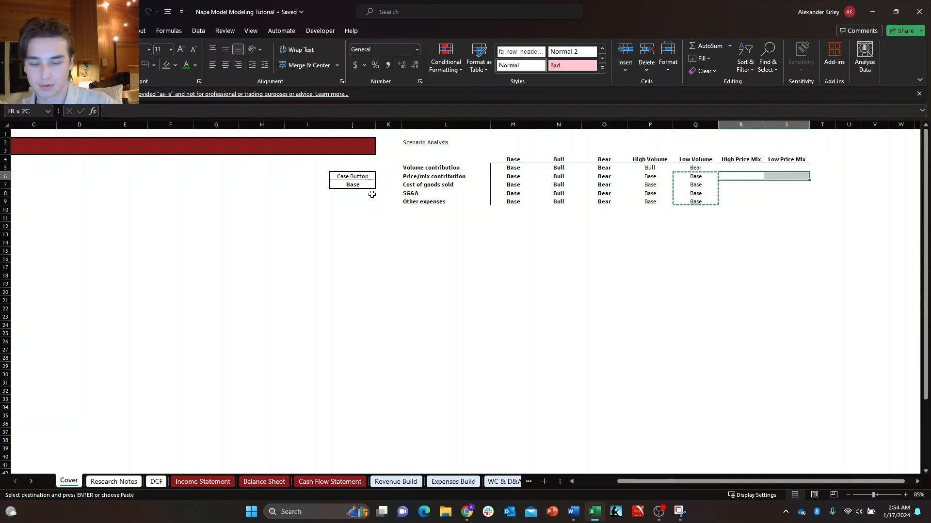
pyautogui.hotkey('shift', 'Down')
pyautogui.hotkey('shift', 'Down')
pyautogui.hotkey('shift', 'Down')
pyautogui.hotkey('ctrl', 'v')
pyautogui.press('Return')
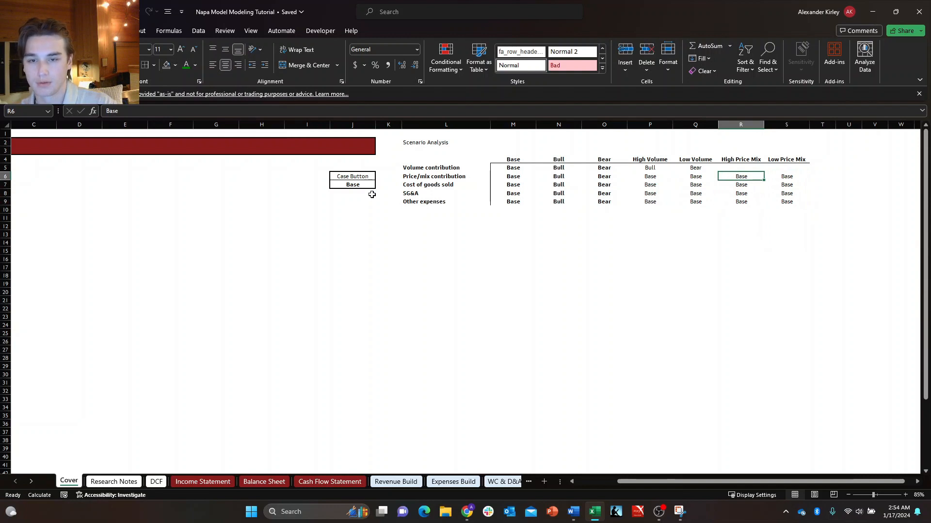
# Copy the Base entries from R6:S6 into the volume contribution cells R5:S5.
pyautogui.hotkey('shift', 'Right')
pyautogui.hotkey('ctrl', 'c')
pyautogui.press('Up')
pyautogui.press('Return')
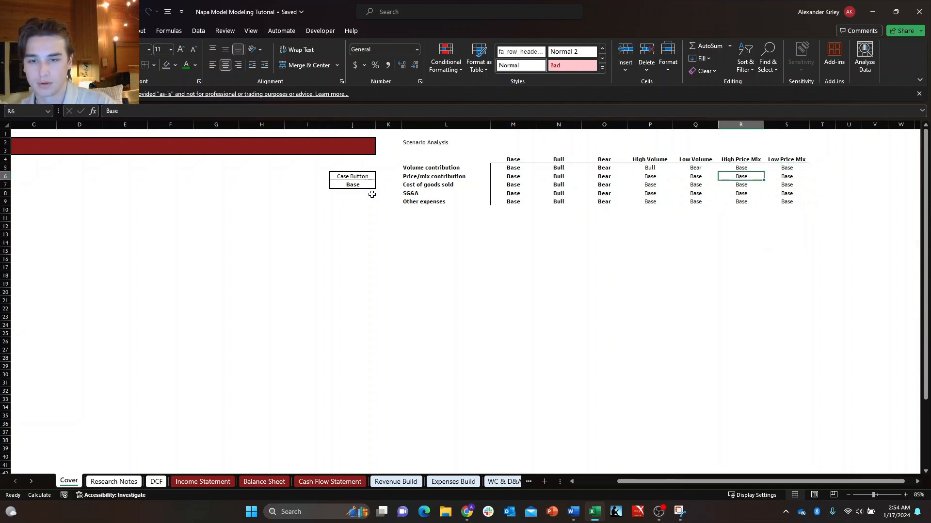
# Replace the price/mix contribution entries with Bull for High Price Mix in R6 and Bear for Low Price Mix in S6.
pyautogui.hotkey('shift', 'Right')
pyautogui.press('Delete')
pyautogui.press('Down')
pyautogui.press('Right')
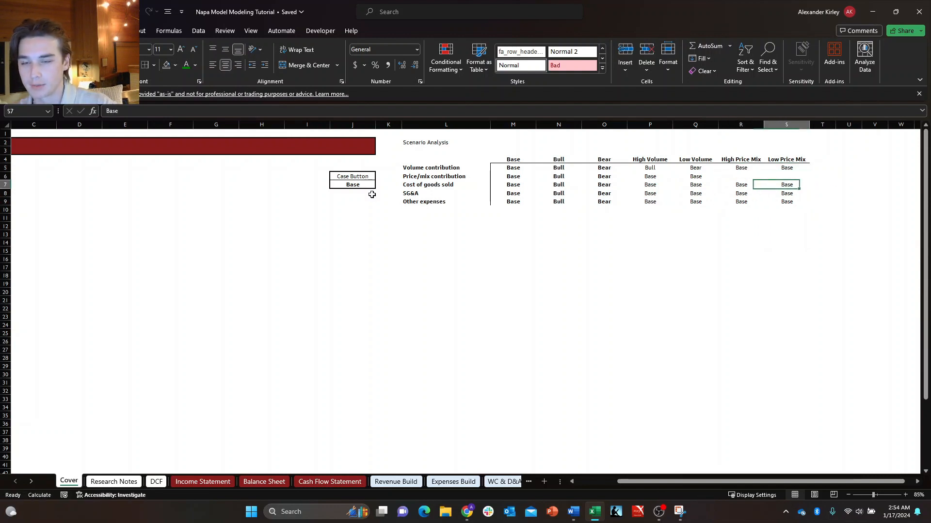
pyautogui.press('Left')
pyautogui.press('Up')
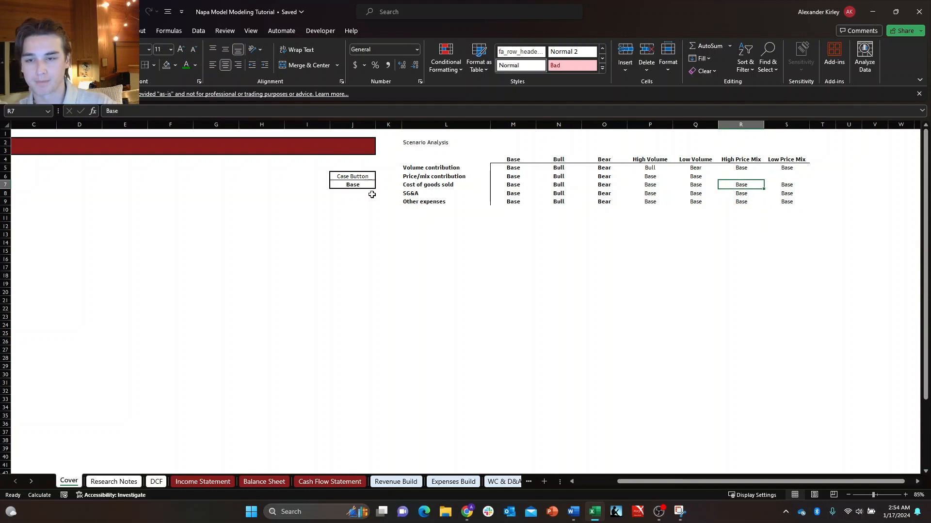
pyautogui.write('Bull')
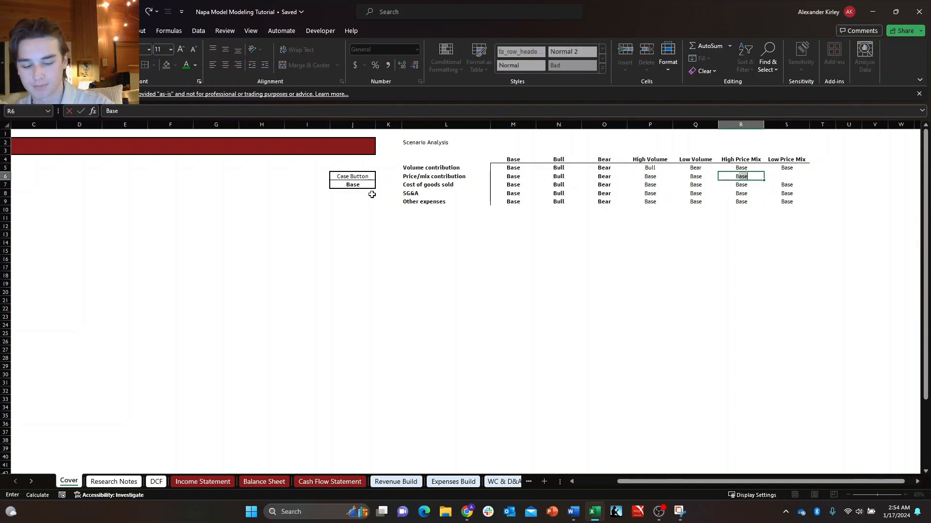
pyautogui.press('Tab')
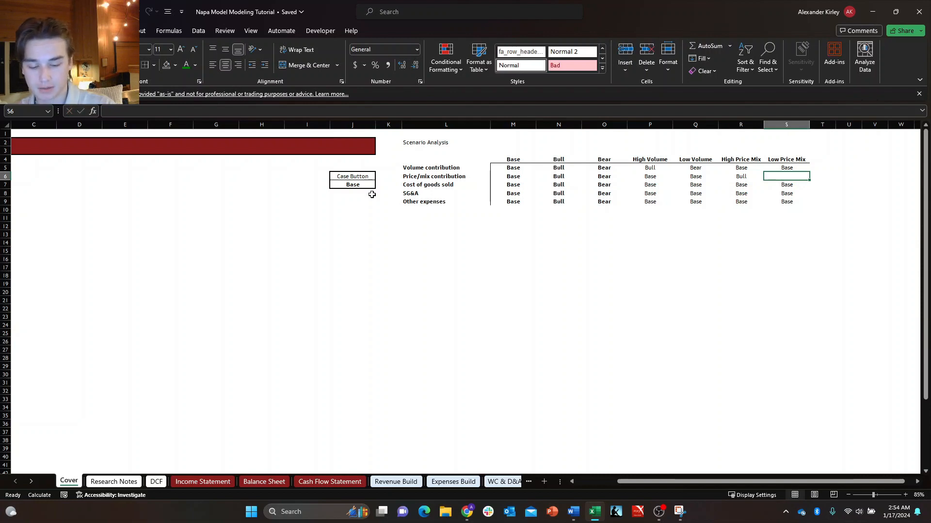
pyautogui.write('Bear')
pyautogui.press('Return')
pyautogui.press('Up')
pyautogui.press('Up')
pyautogui.press('Up')
pyautogui.press('Left')
pyautogui.press('Left')
pyautogui.press('Left')
pyautogui.press('Left')
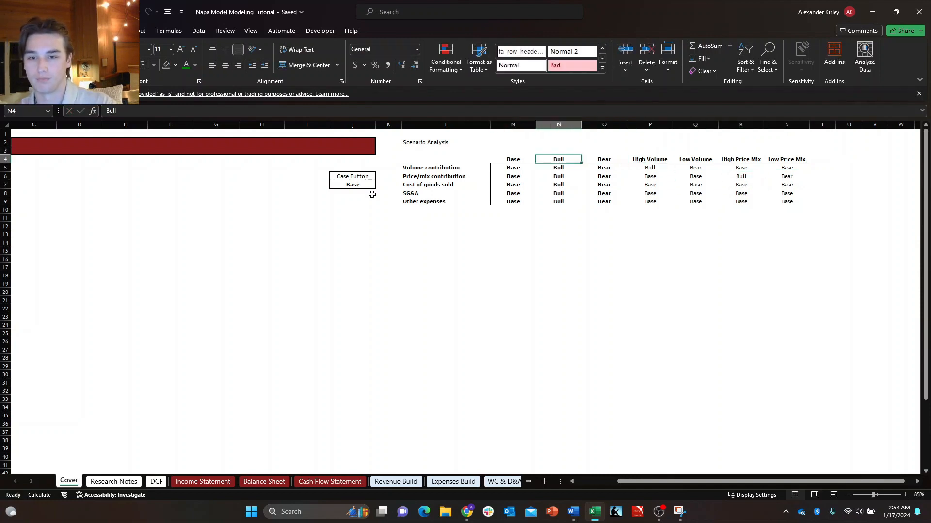
pyautogui.press('Right')
pyautogui.press('Right')
pyautogui.press('Right')
pyautogui.press('Right')
pyautogui.press('Down')
pyautogui.press('Down')
pyautogui.press('Up')
pyautogui.press('Up')
pyautogui.press('Left')
pyautogui.press('Left')
pyautogui.press('Left')
pyautogui.press('Left')
pyautogui.press('Left')
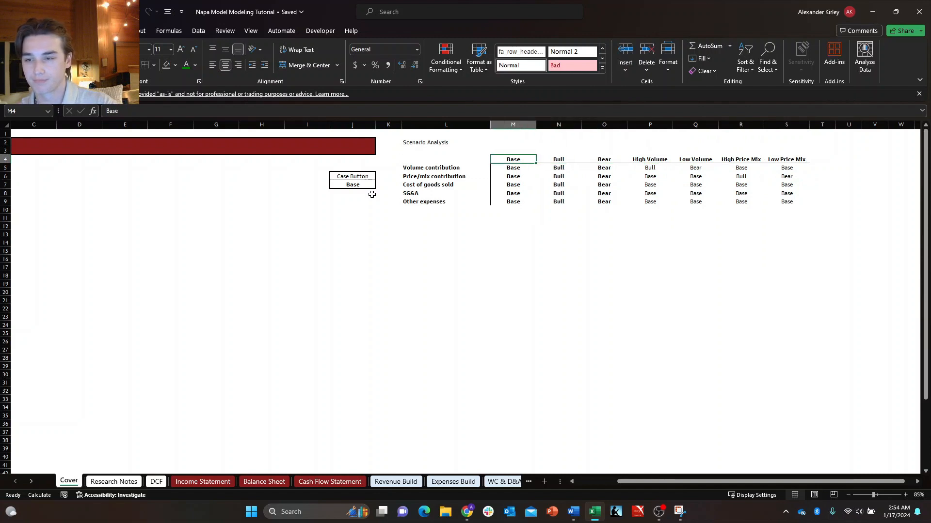
# Remove the bold formatting from all scenario entries in M5:S9.
pyautogui.press('Down')
pyautogui.hotkey('ctrl', 'shift', 'Down')
pyautogui.hotkey('ctrl', 'shift', 'Right')
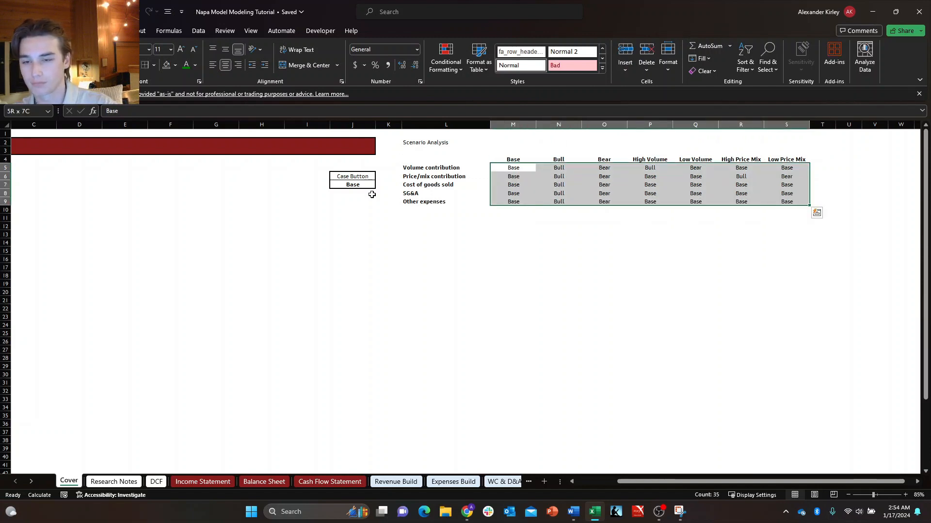
pyautogui.press('Down')
pyautogui.press('Up')
pyautogui.press('Down')
pyautogui.press('Left')
pyautogui.press('Left')
pyautogui.press('Left')
pyautogui.press('Right')
pyautogui.press('Up')
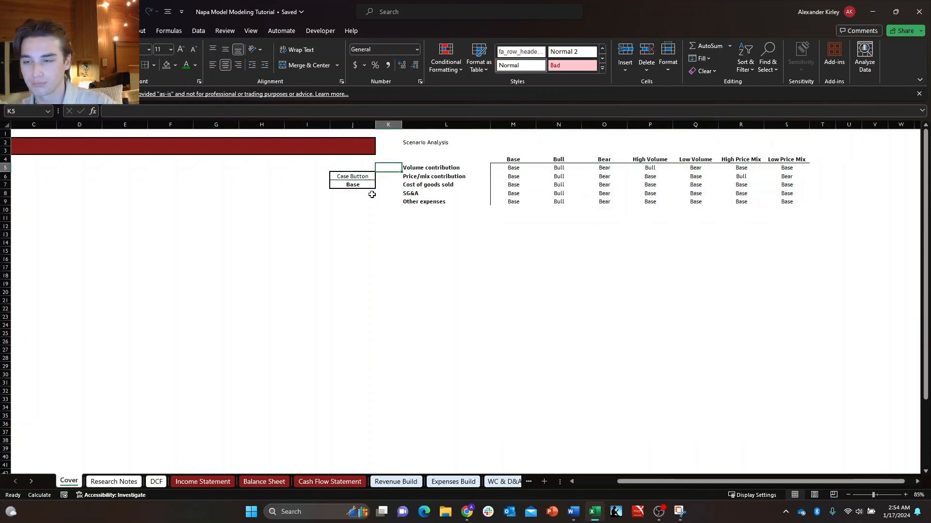
# Fill the Scenario Analysis heading band L2:S3 with the recent dark red color.
pyautogui.press('Right')
pyautogui.press('Up')
pyautogui.press('Up')
pyautogui.press('Up')
pyautogui.hotkey('shift', 'Down')
pyautogui.hotkey('shift', 'Right')
pyautogui.hotkey('shift', 'Right')
pyautogui.hotkey('shift', 'Right')
pyautogui.hotkey('shift', 'Right')
pyautogui.hotkey('shift', 'Right')
pyautogui.hotkey('shift', 'Right')
pyautogui.hotkey('shift', 'Right')
pyautogui.hotkey('shift', 'Right')
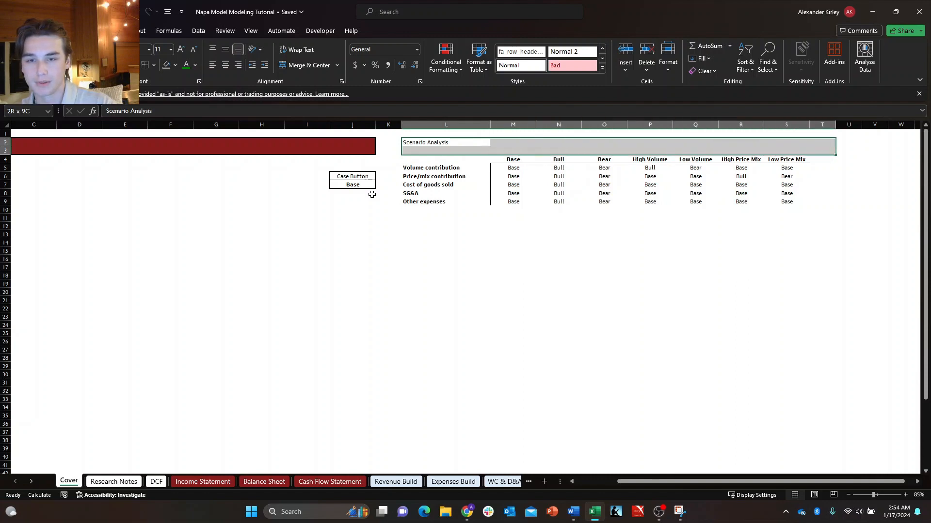
pyautogui.hotkey('shift', 'Left')
pyautogui.hotkey('alt', 'h')
pyautogui.press('h')
pyautogui.press('Up')
pyautogui.press('Up')
pyautogui.press('Up')
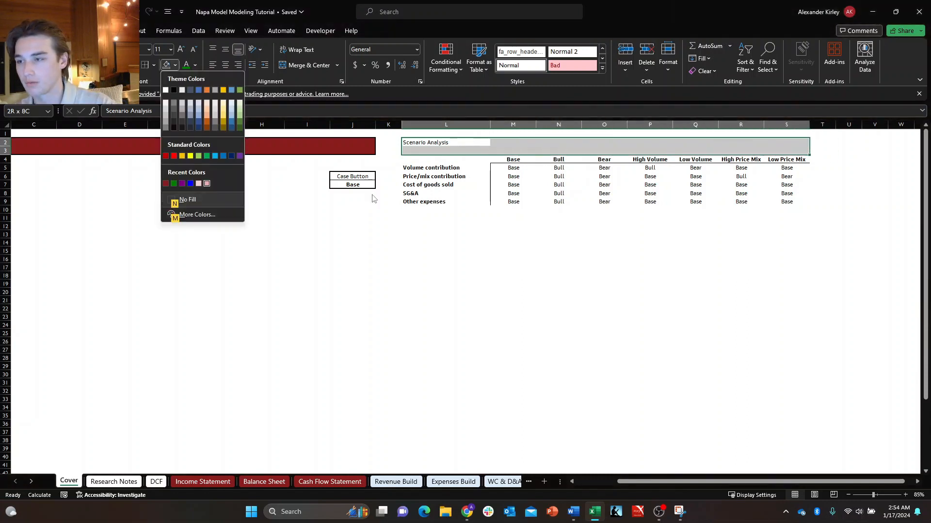
pyautogui.press('Left')
pyautogui.press('Left')
pyautogui.press('Left')
pyautogui.press('Left')
pyautogui.press('Return')
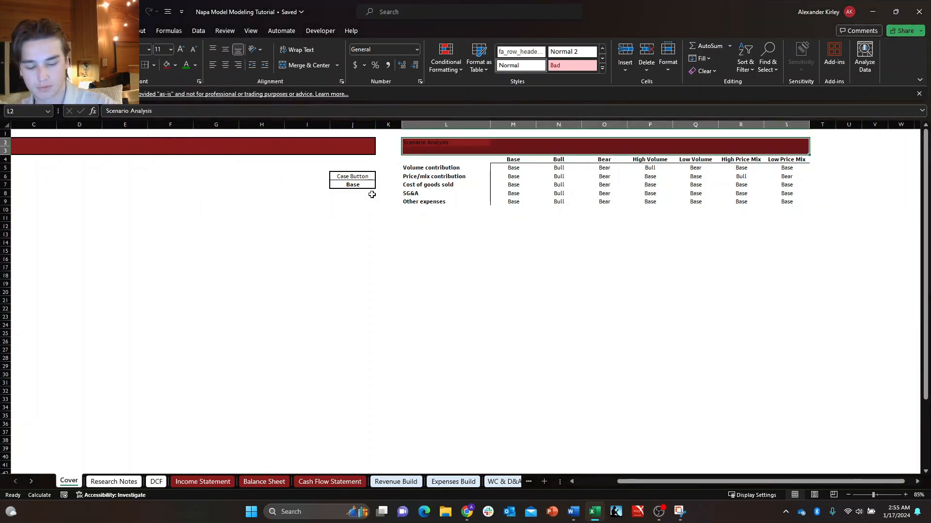
# Put an outside border around the Scenario Analysis heading band and make its title bold white.
pyautogui.hotkey('alt', 'h')
pyautogui.press('b')
pyautogui.press('Escape')
pyautogui.press('Left')
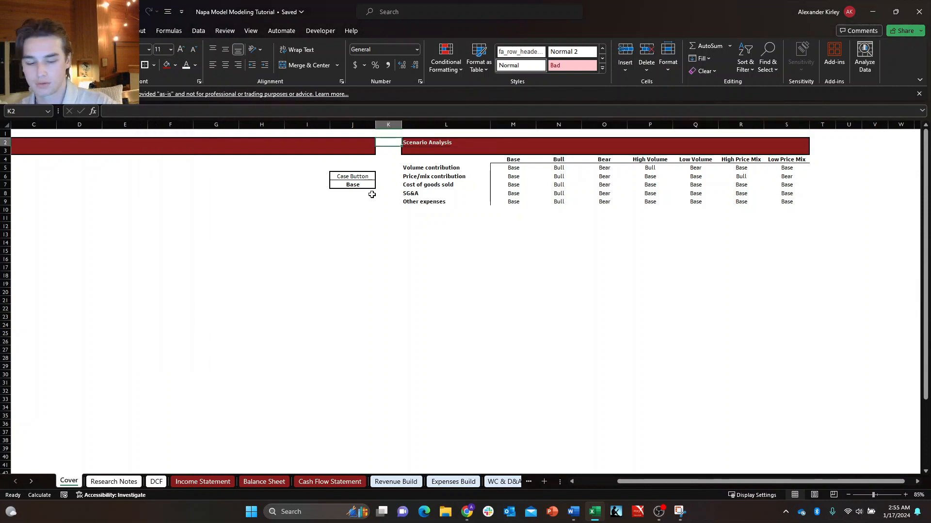
# Set the width of spacer column K to 2.
pyautogui.hotkey('alt', 'h')
pyautogui.write('ow2')
pyautogui.press('Return')
pyautogui.press('Right')
pyautogui.press('Down')
pyautogui.press('Down')
pyautogui.press('Right')
pyautogui.press('Down')
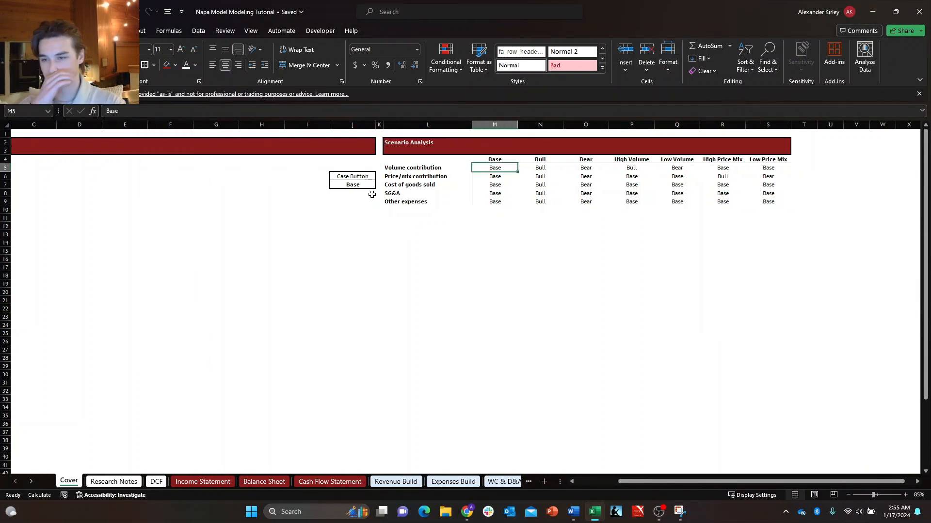
# Add an outside border around the scenario entries in M5:S9.
pyautogui.press('Up')
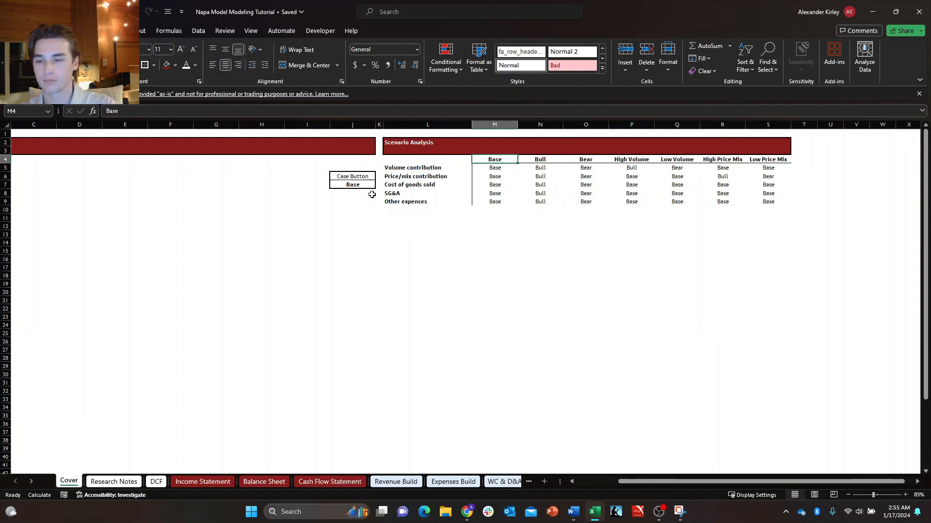
pyautogui.press('Down')
pyautogui.hotkey('ctrl', 'shift', 'Down')
pyautogui.hotkey('shift', 'Right')
pyautogui.hotkey('ctrl', 'shift', 'Right')
pyautogui.press('Left')
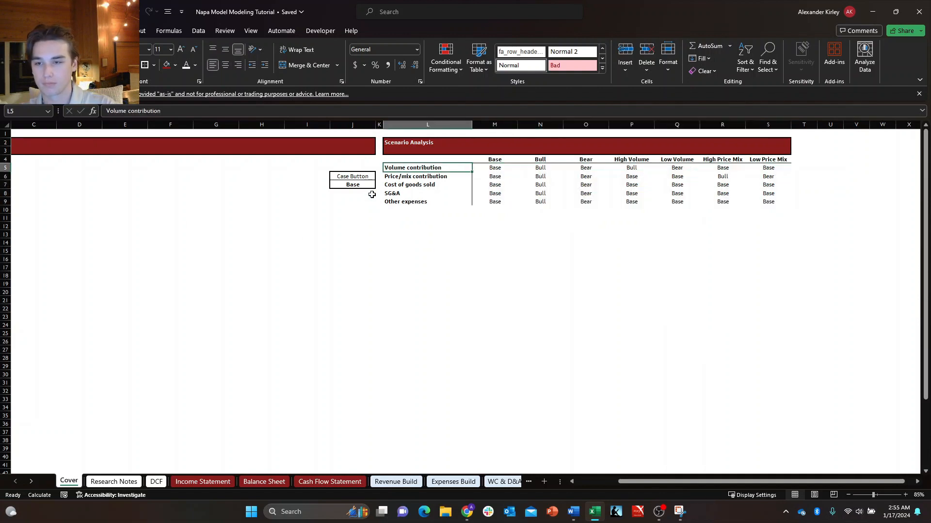
pyautogui.press('Right')
pyautogui.hotkey('shift', 'Right')
pyautogui.hotkey('shift', 'Left')
pyautogui.hotkey('ctrl', 'shift', 'Down')
pyautogui.hotkey('ctrl', 'shift', 'Right')
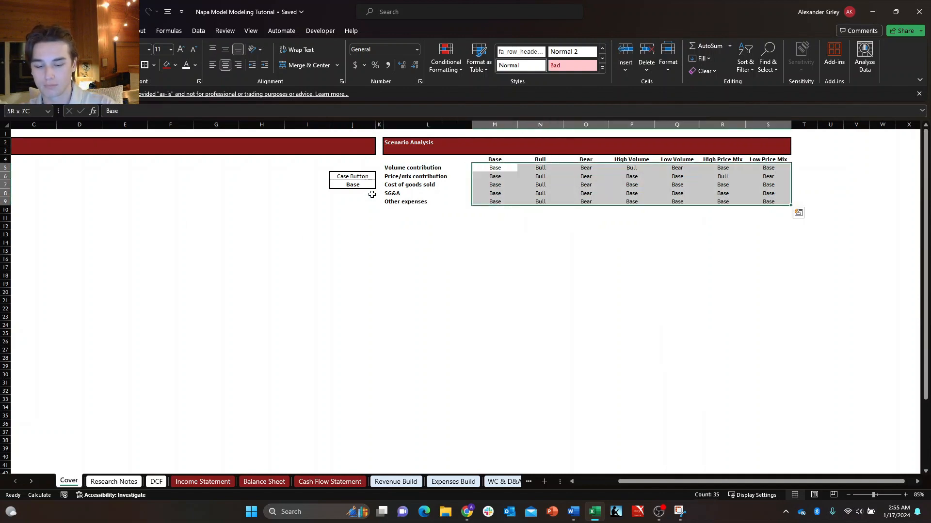
pyautogui.hotkey('alt', 'h')
pyautogui.press('b')
pyautogui.press('s')
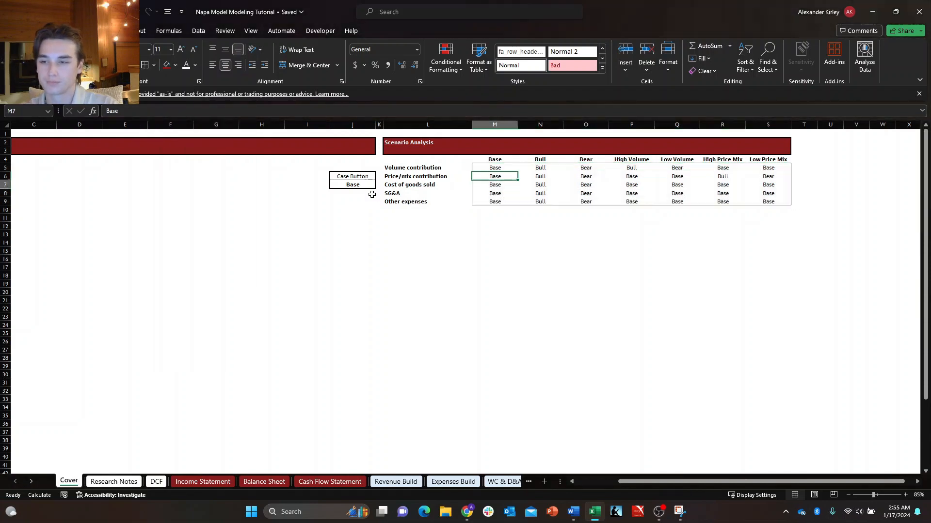
pyautogui.press('Down')
pyautogui.press('Left')
pyautogui.press('Left')
pyautogui.press('Right')
pyautogui.press('Right')
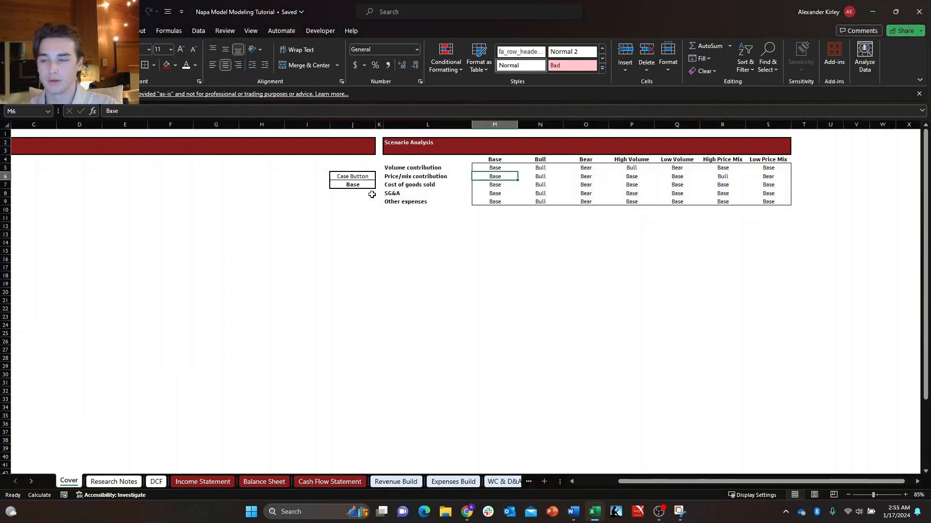
# Make the Case Button label in J6 bold and remove bold from the selected case in J7.
pyautogui.press('Left')
pyautogui.press('Left')
pyautogui.press('Left')
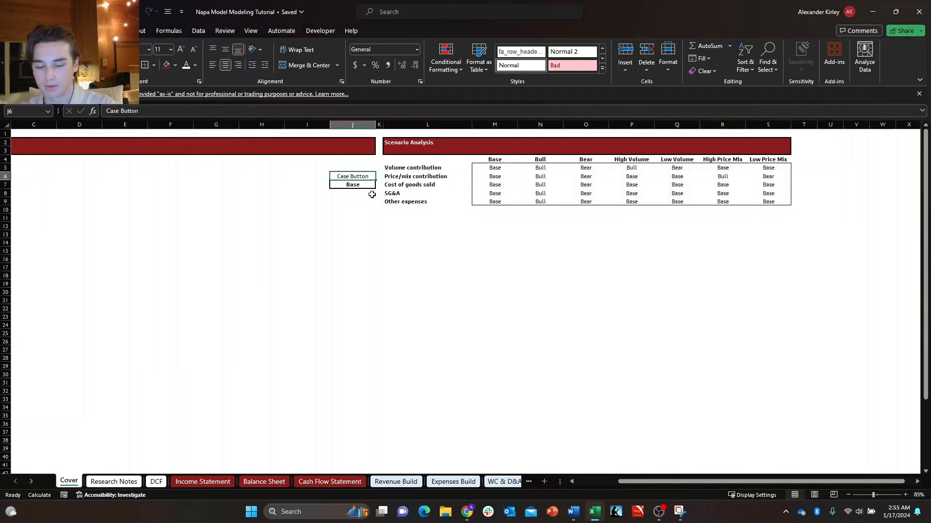
pyautogui.press('Right')
pyautogui.press('Right')
pyautogui.press('Left')
pyautogui.press('Right')
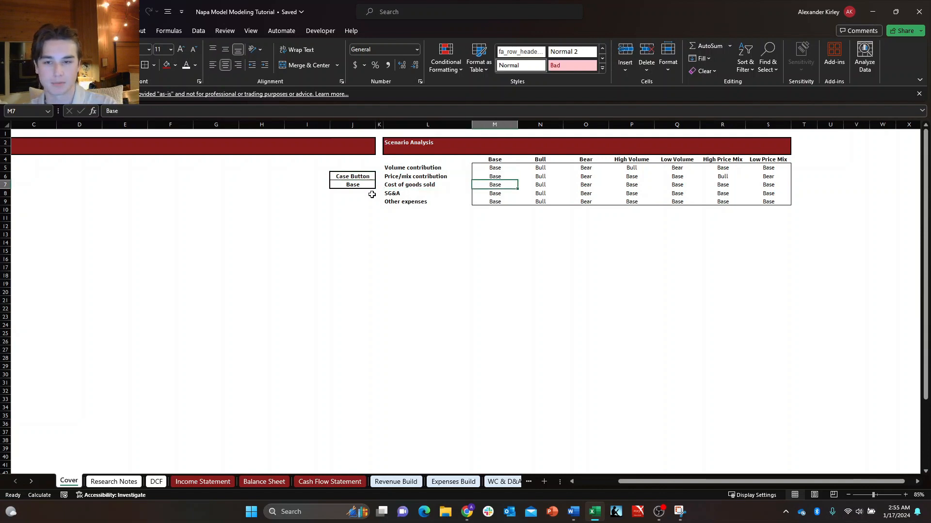
pyautogui.press('Left')
pyautogui.press('Down')
pyautogui.press('Left')
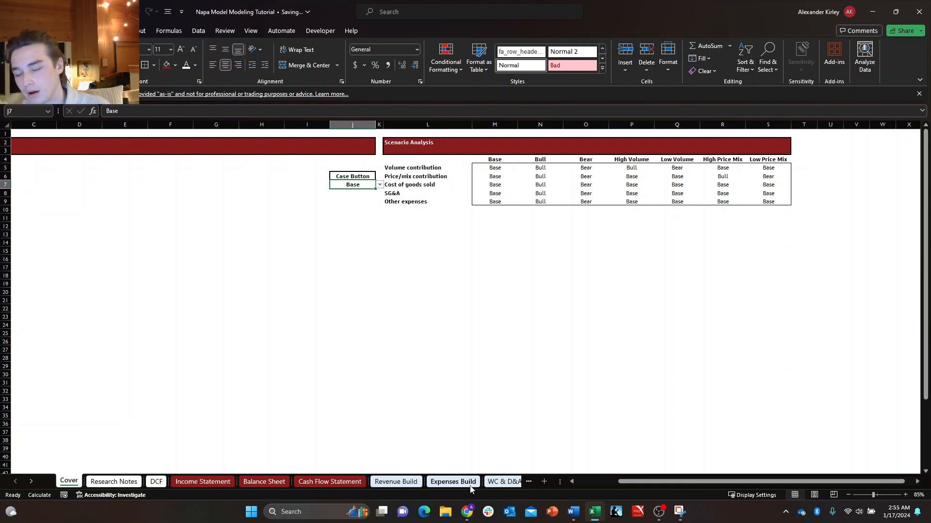
# Review the driver rows and case entries of the Scenario Analysis table.
pyautogui.click(408, 169)
pyautogui.click(485, 168)
pyautogui.click(438, 159)
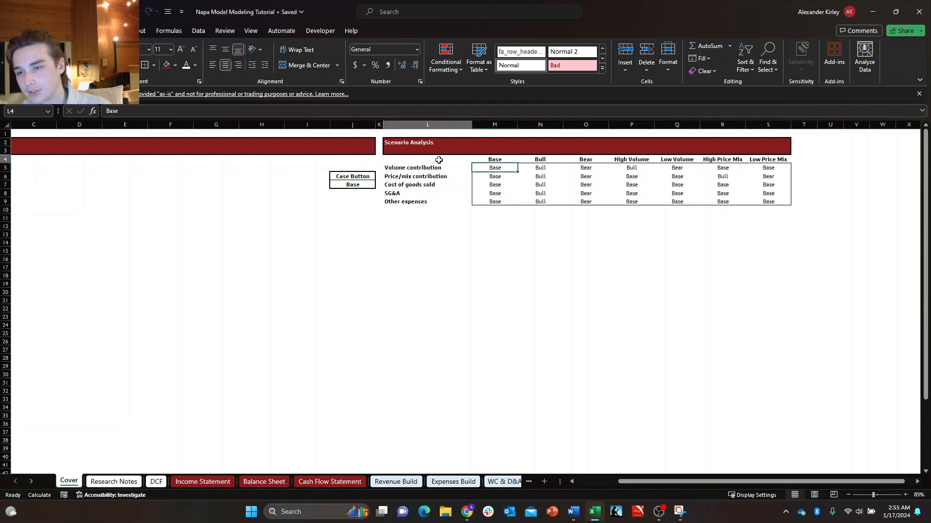
pyautogui.click(436, 168)
pyautogui.click(488, 175)
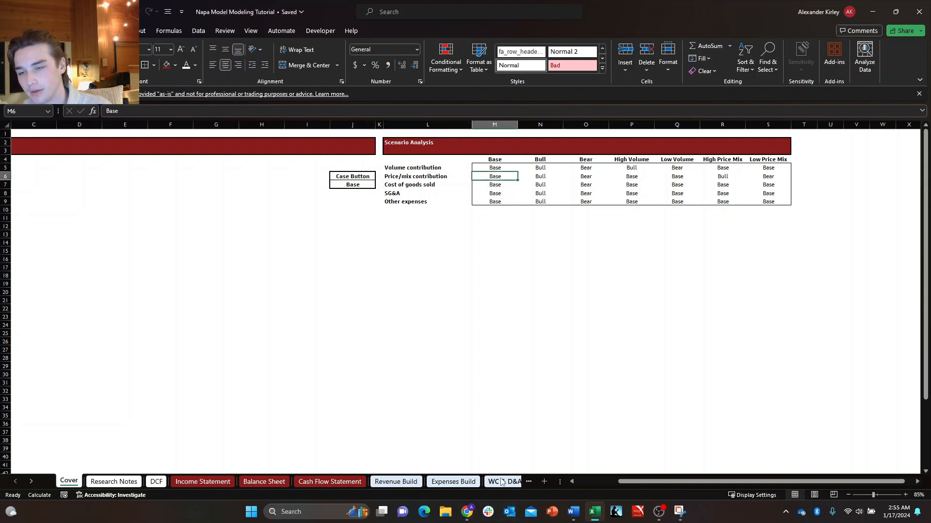
pyautogui.moveTo(410, 168); pyautogui.dragTo(766, 203)
pyautogui.click(731, 245)
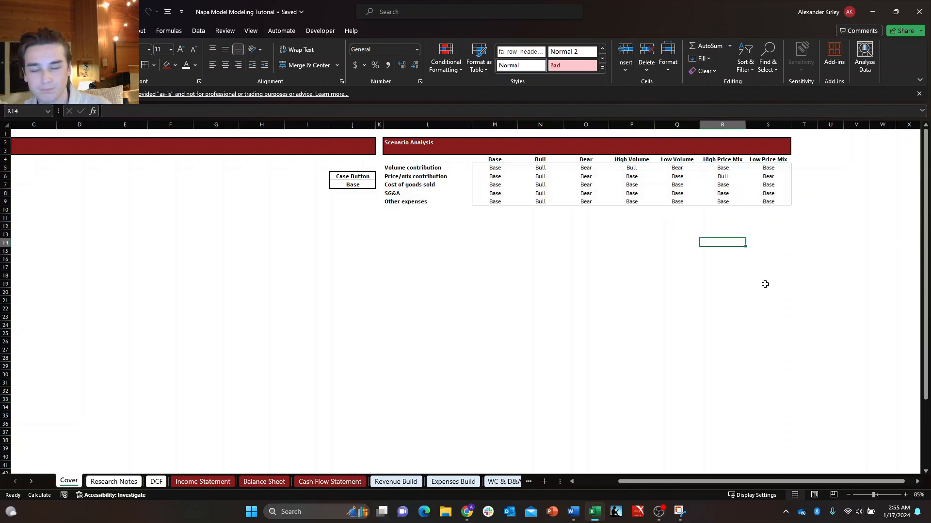
# Go to the Volume contribution case selector in B16 on the Revenue Build sheet.
pyautogui.click(415, 484)
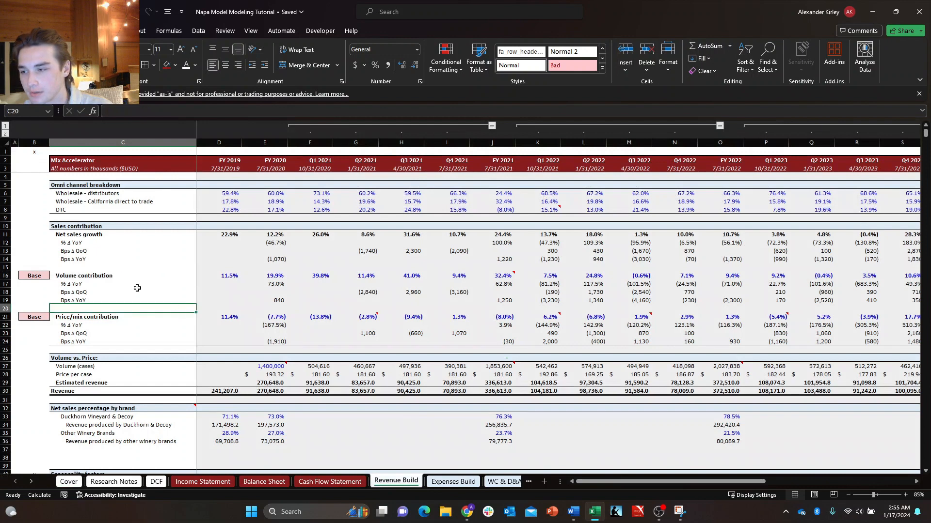
pyautogui.click(83, 277)
pyautogui.click(23, 277)
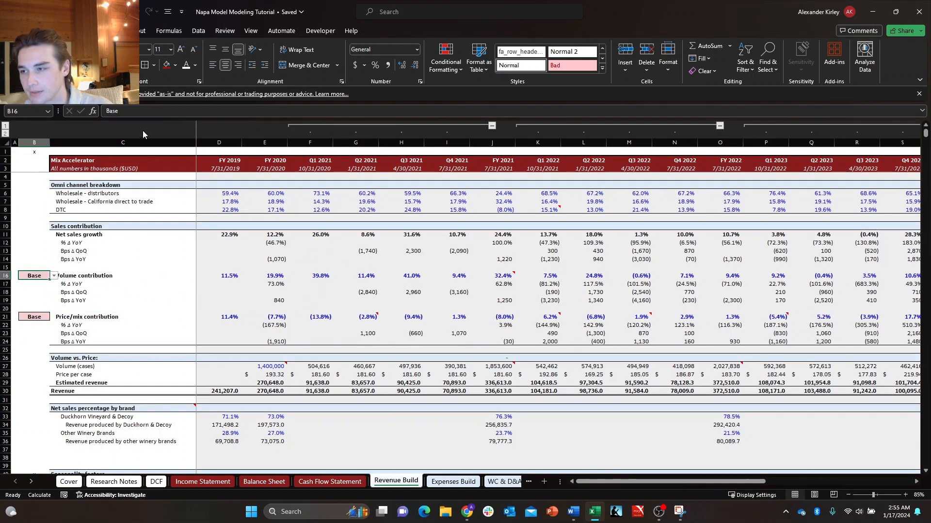
pyautogui.doubleClick(138, 113)
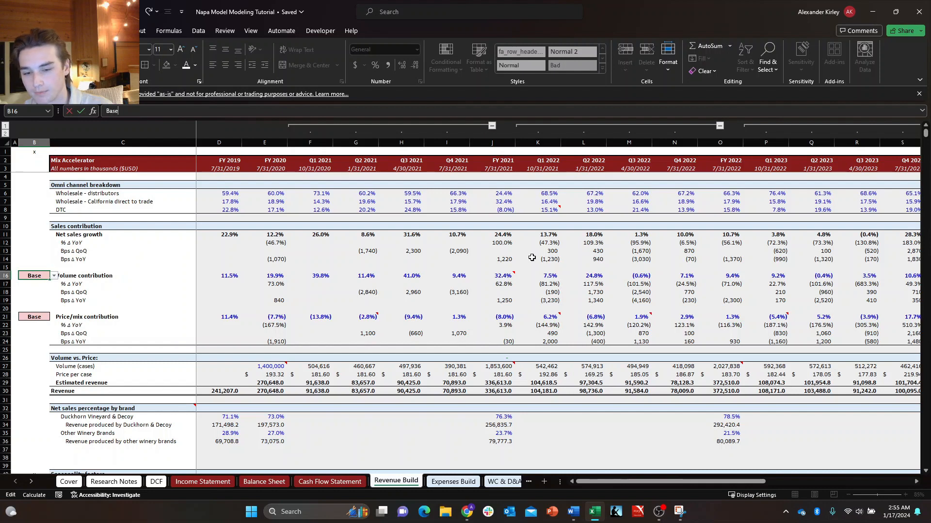
pyautogui.click(659, 511)
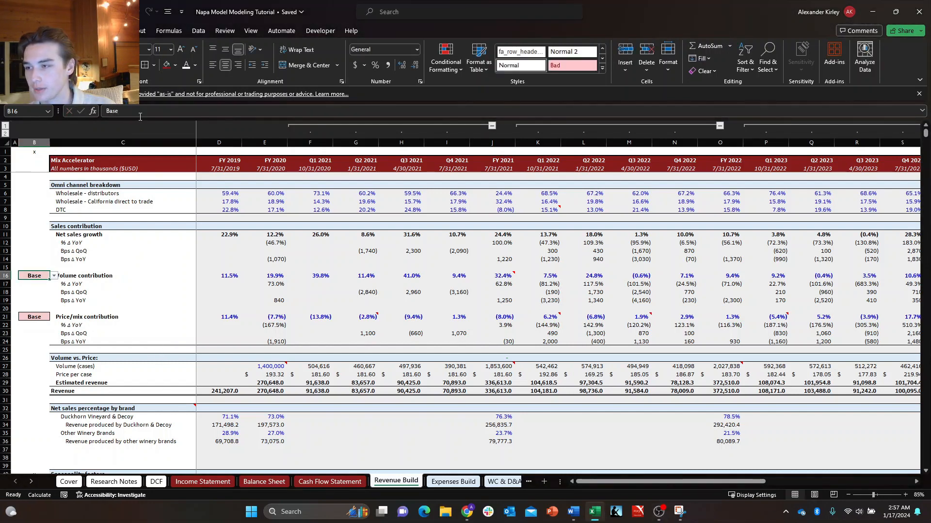
pyautogui.doubleClick(143, 110)
pyautogui.click(131, 259)
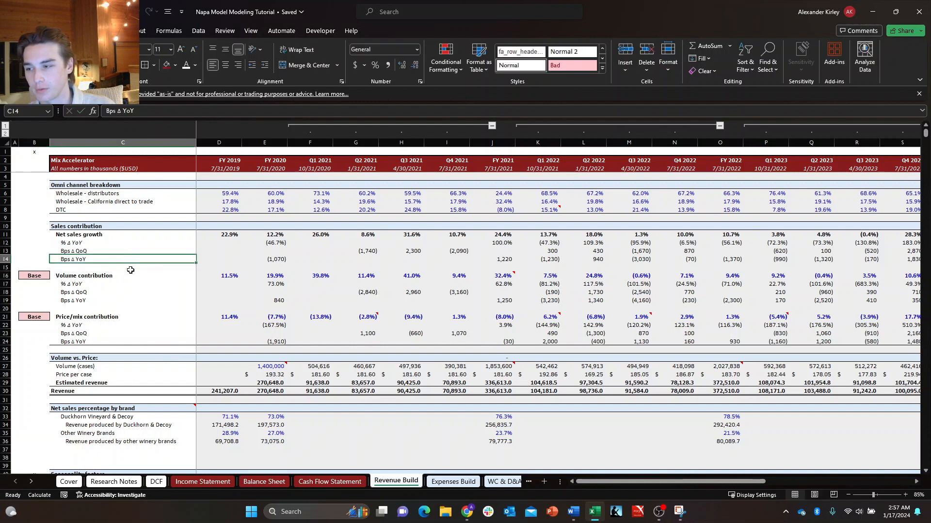
pyautogui.click(40, 279)
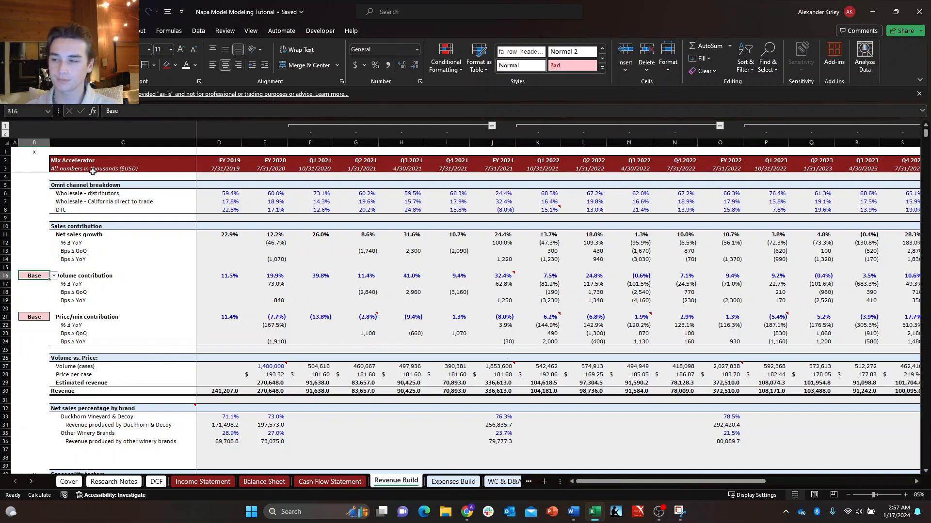
pyautogui.doubleClick(114, 111)
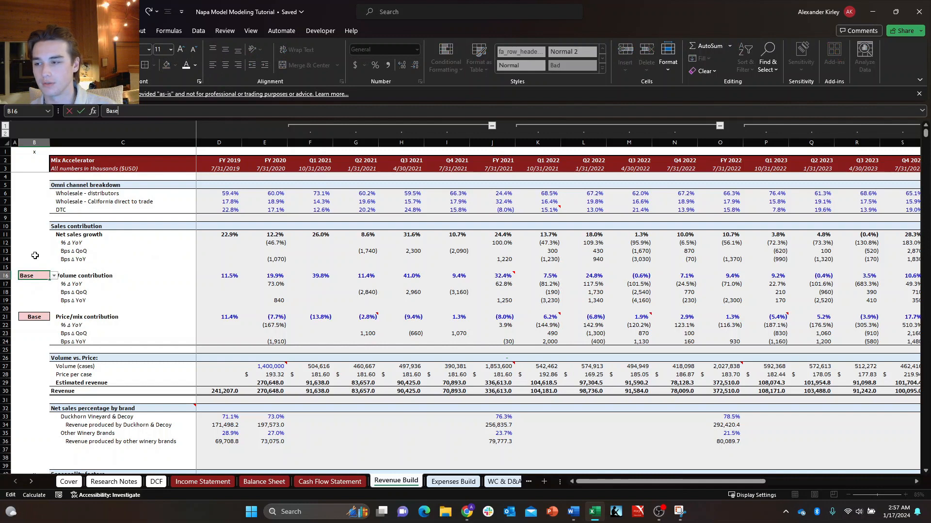
pyautogui.press('Escape')
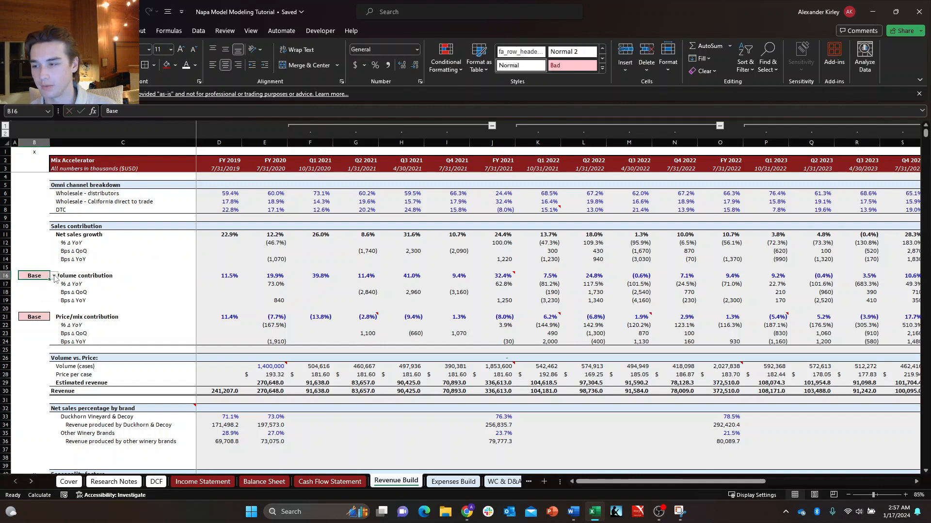
pyautogui.click(54, 276)
pyautogui.click(44, 266)
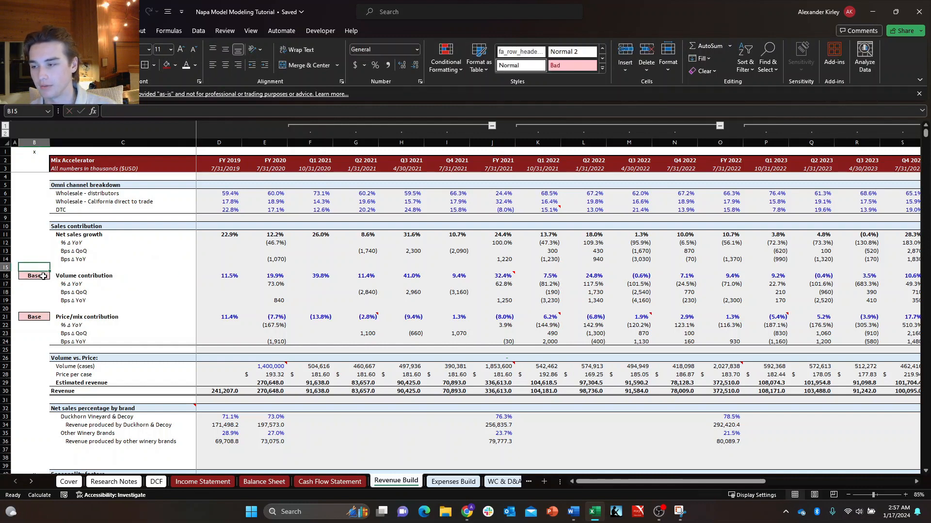
pyautogui.click(44, 274)
pyautogui.doubleClick(141, 115)
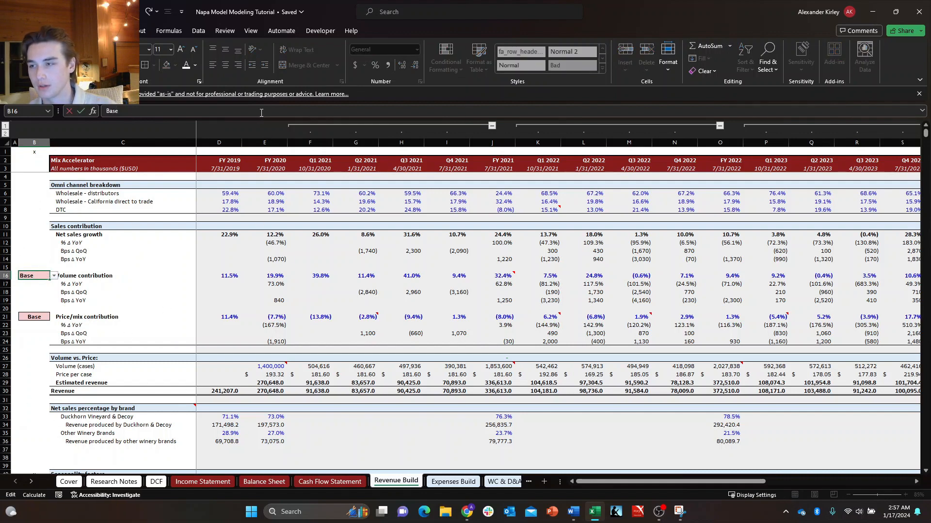
pyautogui.press('Escape')
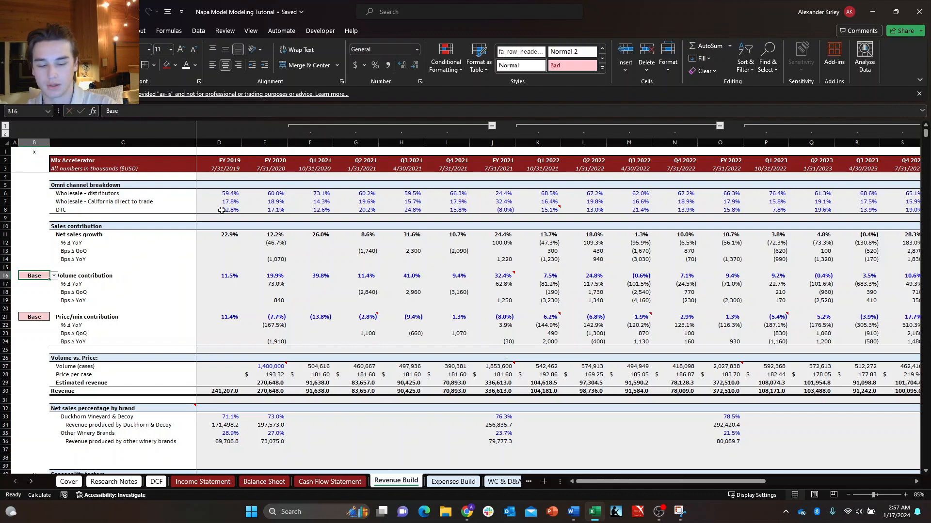
# Start an INDEX formula in the Volume contribution selector with the Cover sheet's scenario table $L$4:$S$9 as its absolute array.
pyautogui.write('+INDEX(')
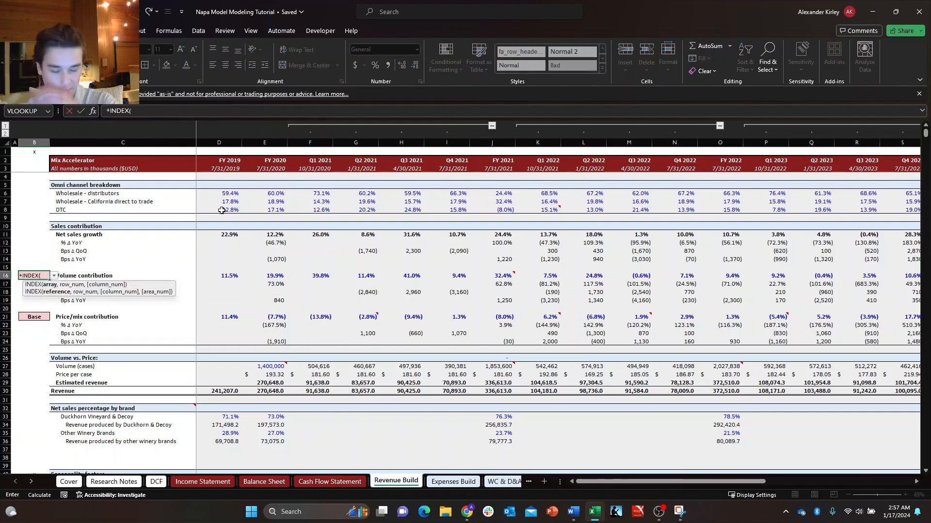
pyautogui.hotkey('ctrl', 'pageup')
pyautogui.hotkey('ctrl', 'pageup')
pyautogui.hotkey('ctrl', 'pageup')
pyautogui.hotkey('ctrl', 'pageup')
pyautogui.hotkey('ctrl', 'pageup')
pyautogui.hotkey('ctrl', 'pageup')
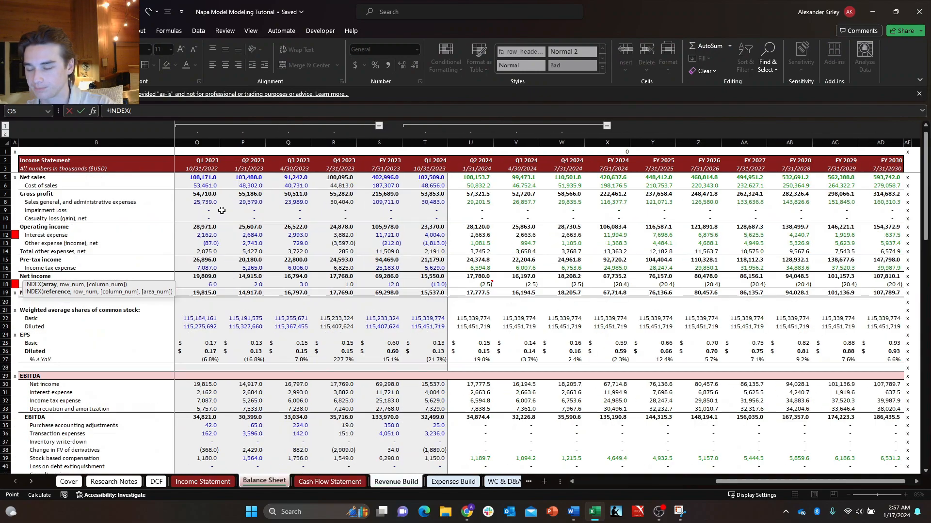
pyautogui.press('Right')
pyautogui.press('Right')
pyautogui.press('Right')
pyautogui.press('Right')
pyautogui.press('Right')
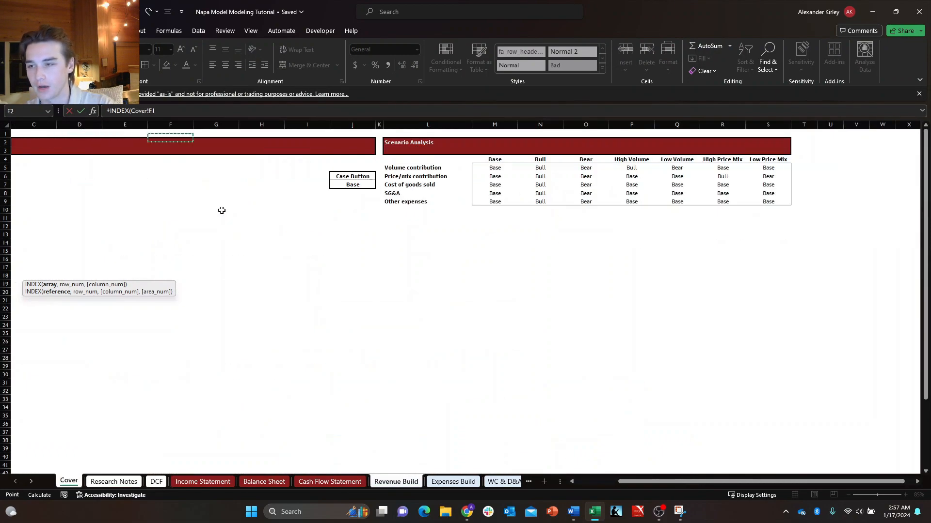
pyautogui.press('Down')
pyautogui.press('Down')
pyautogui.press('Down')
pyautogui.press('Down')
pyautogui.press('Right')
pyautogui.press('Right')
pyautogui.press('Right')
pyautogui.press('Up')
pyautogui.press('Right')
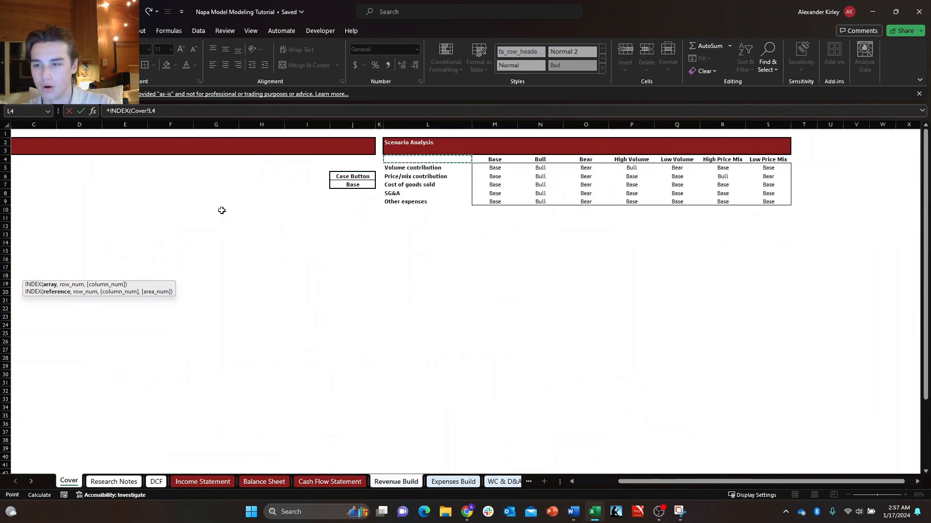
pyautogui.hotkey('shift', 'Down')
pyautogui.hotkey('shift', 'Down')
pyautogui.hotkey('shift', 'Down')
pyautogui.hotkey('shift', 'Down')
pyautogui.hotkey('shift', 'Down')
pyautogui.hotkey('shift', 'Right')
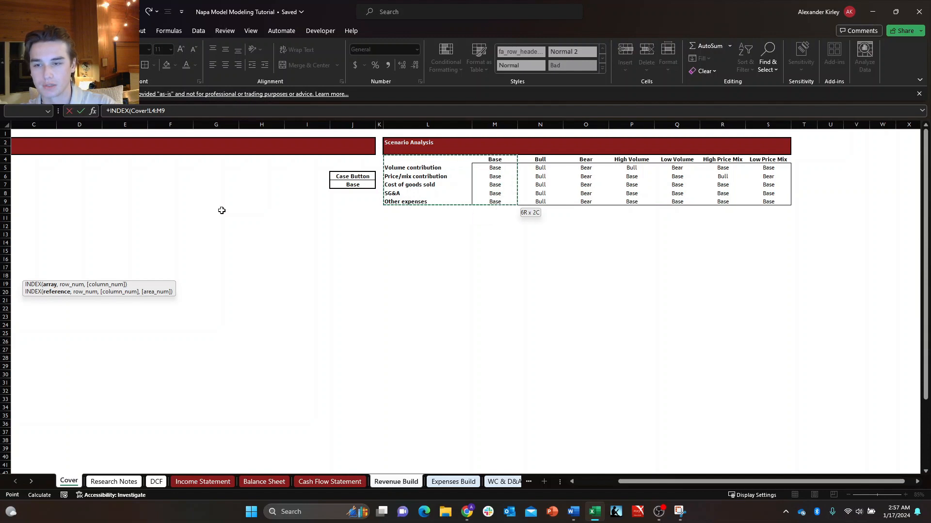
pyautogui.hotkey('shift', 'Right')
pyautogui.hotkey('shift', 'Right')
pyautogui.hotkey('shift', 'Right')
pyautogui.hotkey('shift', 'Right')
pyautogui.hotkey('shift', 'Right')
pyautogui.hotkey('shift', 'Right')
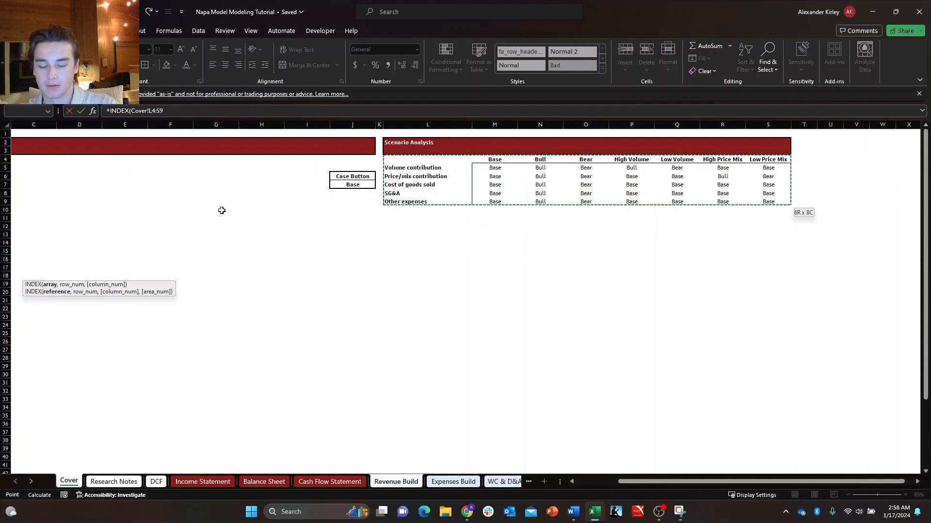
pyautogui.press('F4')
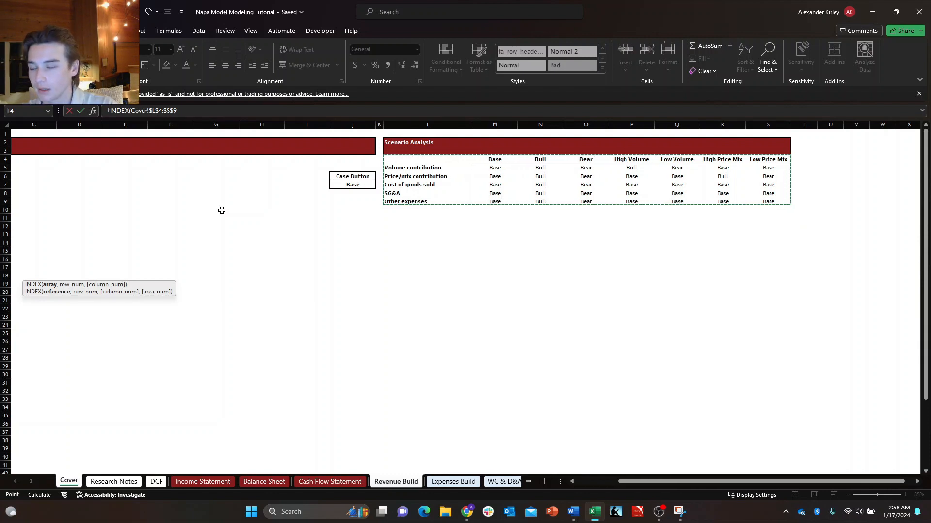
# Add a MATCH function as the INDEX row number, using the Volume contribution label in Revenue Build C16 as the lookup value.
pyautogui.write(',match')
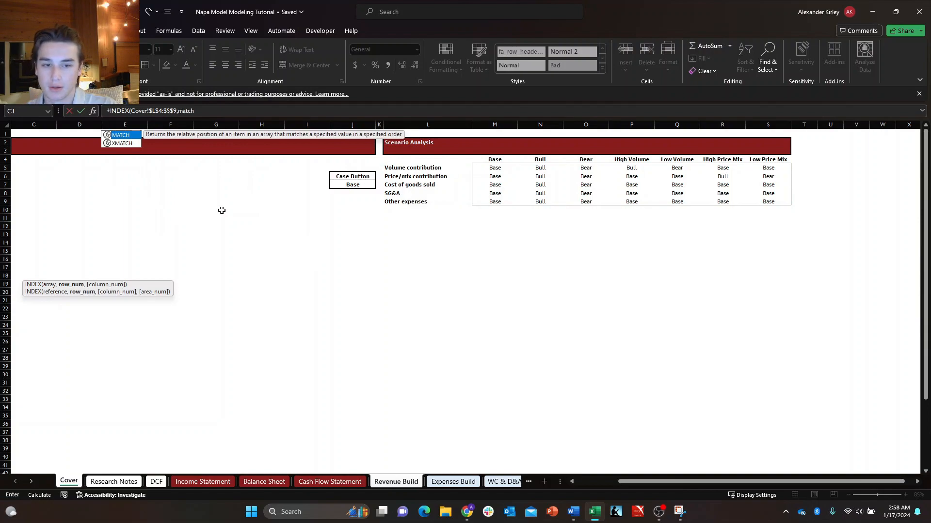
pyautogui.press('Tab')
pyautogui.hotkey('ctrl', 'pagedown')
pyautogui.hotkey('ctrl', 'pagedown')
pyautogui.hotkey('ctrl', 'pagedown')
pyautogui.hotkey('ctrl', 'pagedown')
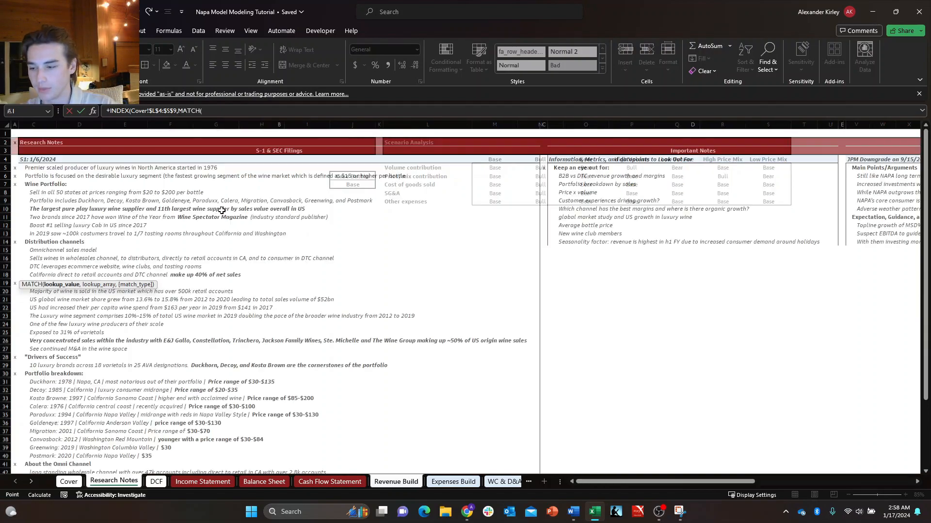
pyautogui.hotkey('ctrl', 'pagedown')
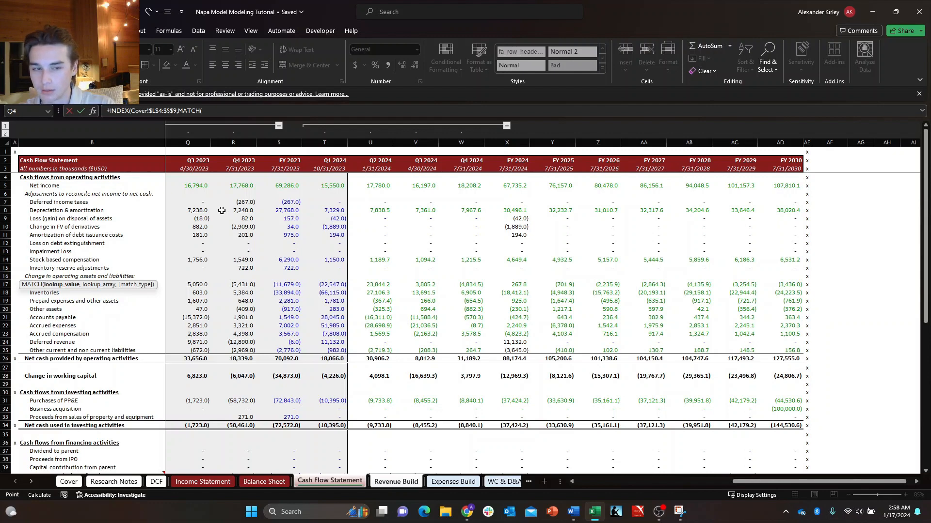
pyautogui.hotkey('ctrl', 'pagedown')
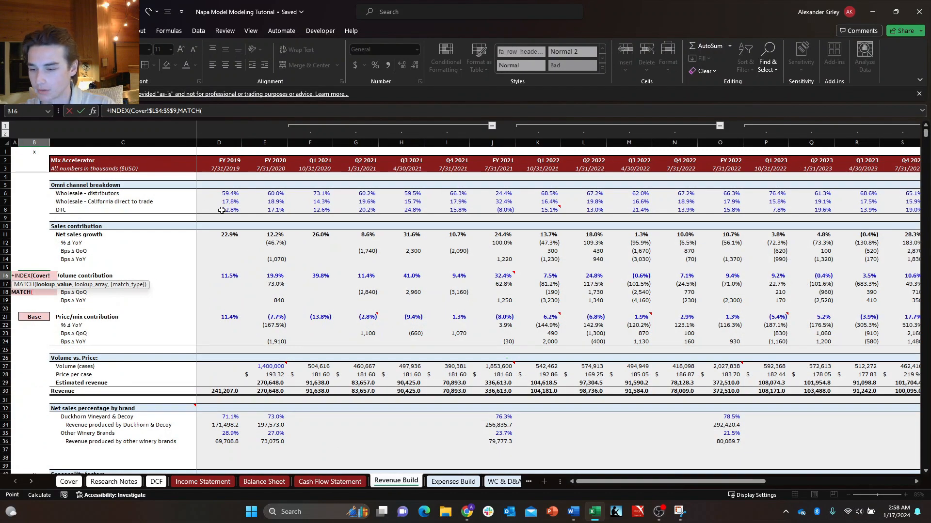
pyautogui.press('Right')
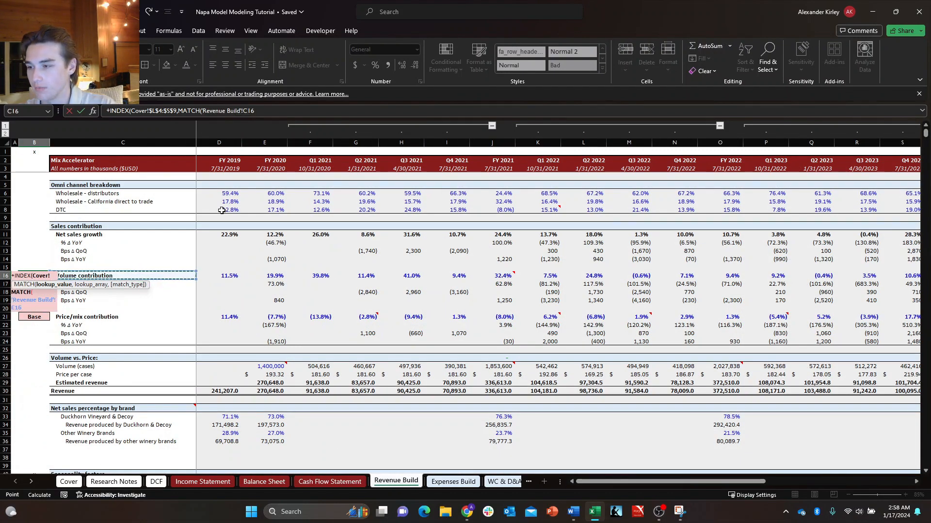
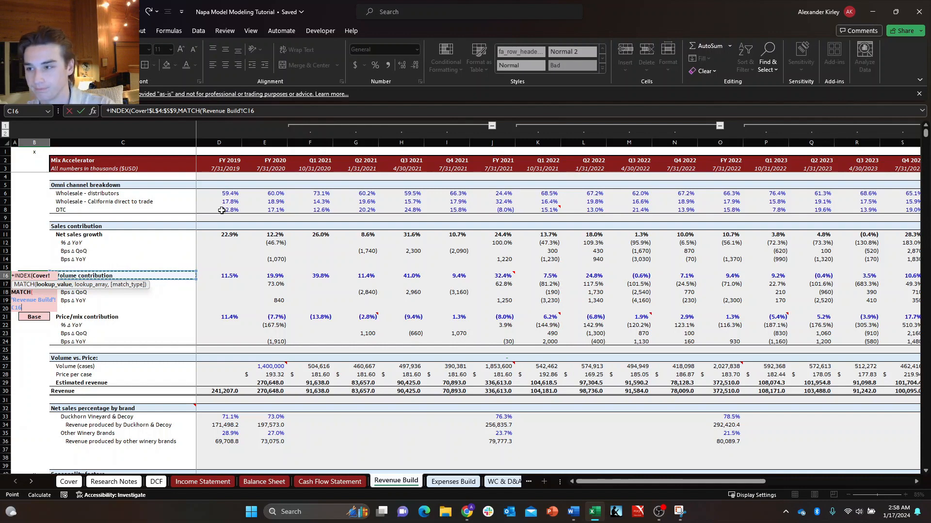
# Set the row MATCH's lookup array to the Cover sheet's driver label column as the absolute range $L$4:$L$9.
pyautogui.write(',')
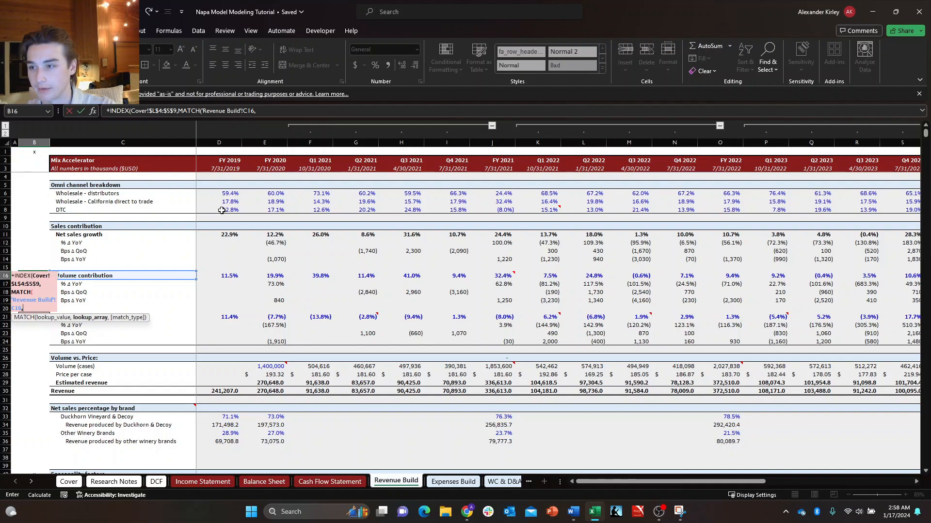
pyautogui.hotkey('ctrl', 'pageup')
pyautogui.hotkey('ctrl', 'pageup')
pyautogui.hotkey('ctrl', 'pageup')
pyautogui.hotkey('ctrl', 'pageup')
pyautogui.hotkey('ctrl', 'pageup')
pyautogui.hotkey('ctrl', 'pageup')
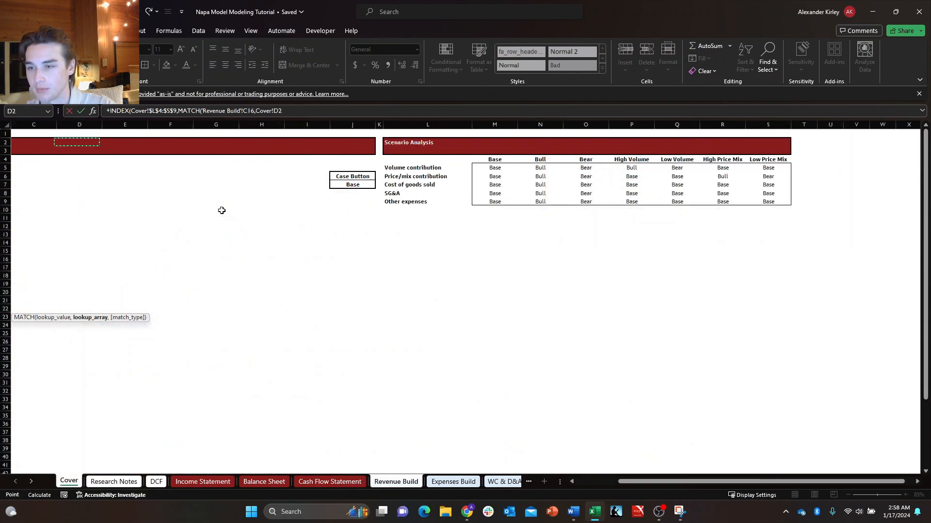
pyautogui.press('Right')
pyautogui.press('Right')
pyautogui.press('Right')
pyautogui.press('Right')
pyautogui.press('Right')
pyautogui.press('Right')
pyautogui.press('Right')
pyautogui.press('Right')
pyautogui.press('Down')
pyautogui.press('Down')
pyautogui.press('Down')
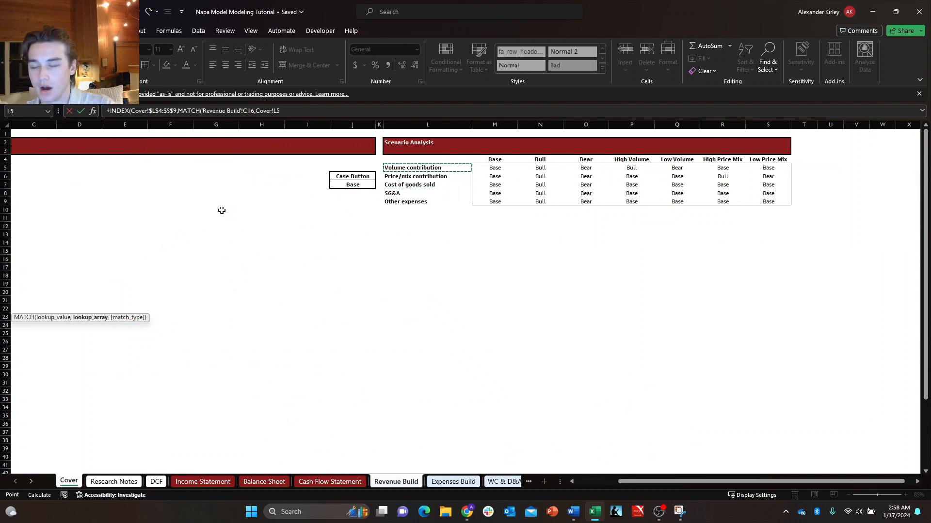
pyautogui.hotkey('ctrl', 'shift', 'Down')
pyautogui.press('Up')
pyautogui.hotkey('ctrl', 'shift', 'Down')
pyautogui.hotkey('ctrl', 'shift', 'Down')
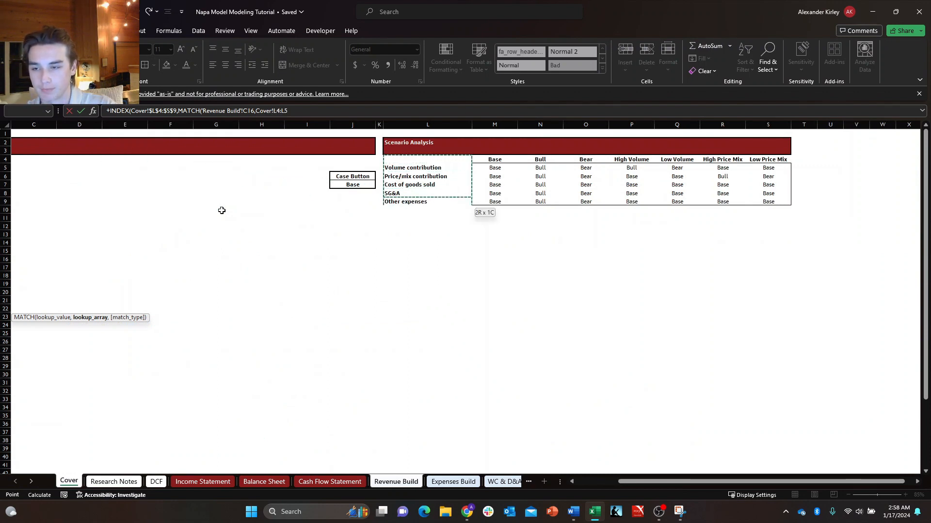
pyautogui.hotkey('ctrl', 'shift', 'Down')
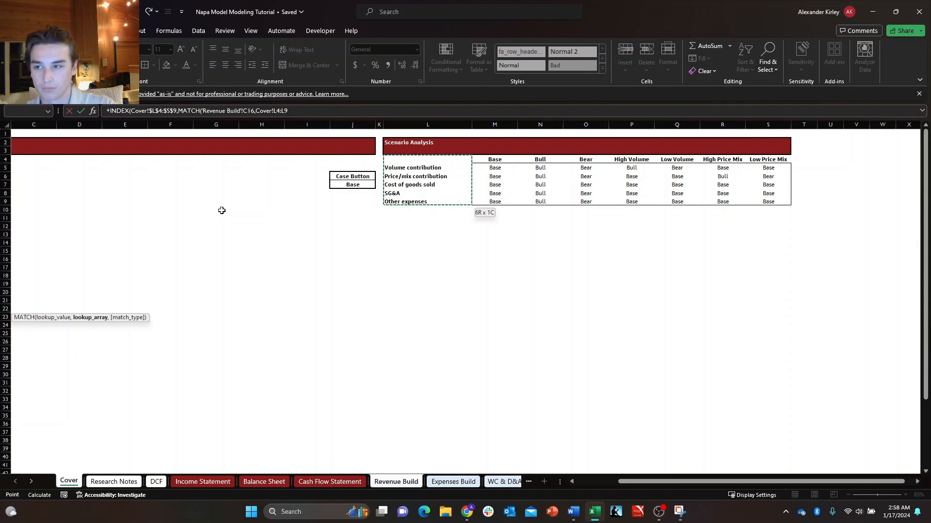
pyautogui.press('F4')
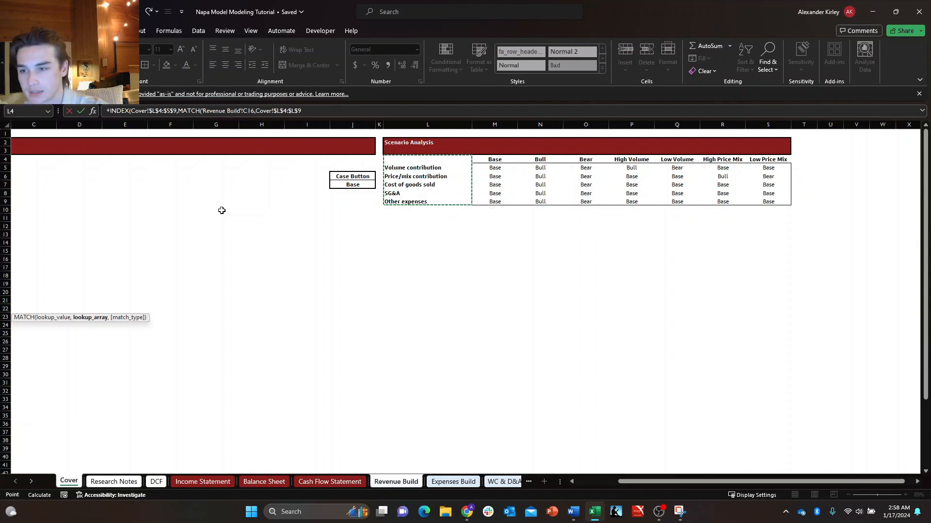
# Give the row MATCH a match type of 0 for an exact match and close the function.
pyautogui.write(',')
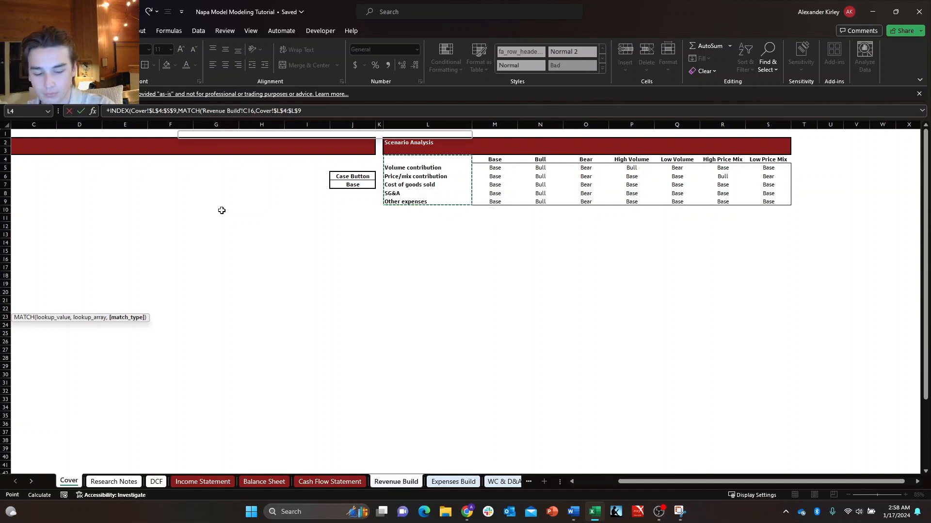
pyautogui.write('0')
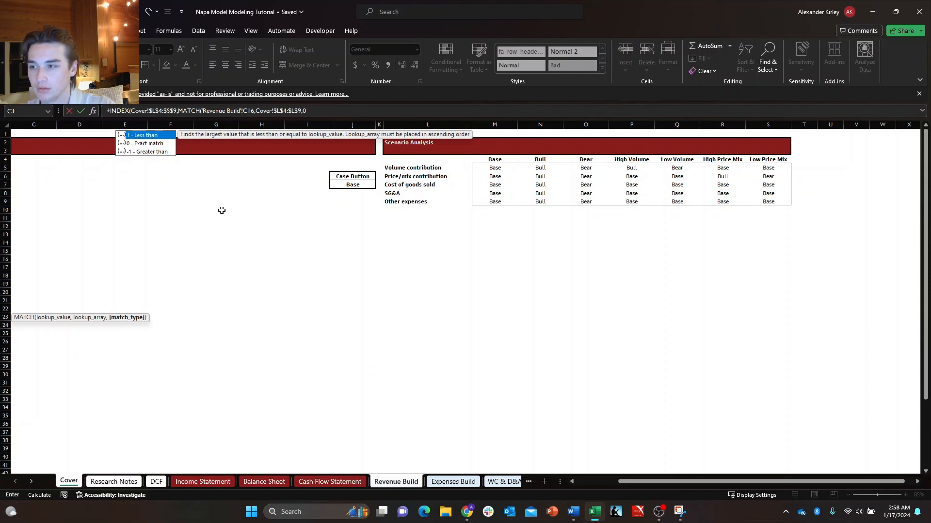
pyautogui.write(')')
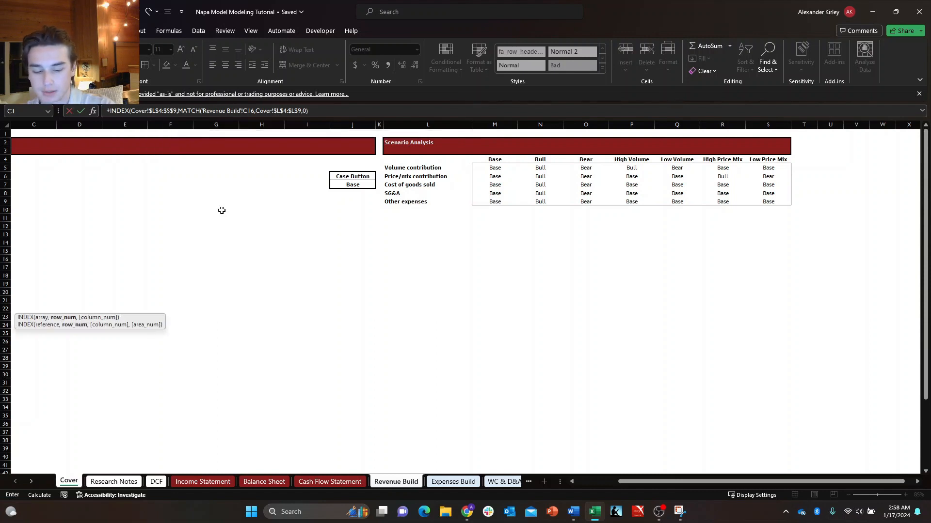
pyautogui.write(',matc')
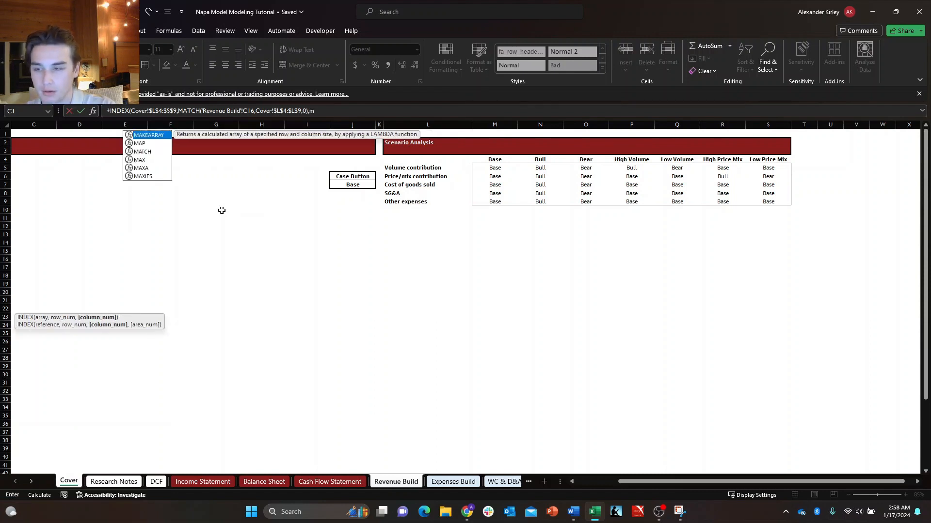
pyautogui.write('h')
# Add a second MATCH as the INDEX column number, using the Cover sheet's Case Button value $J$7 as the absolute lookup value.
pyautogui.press('Tab')
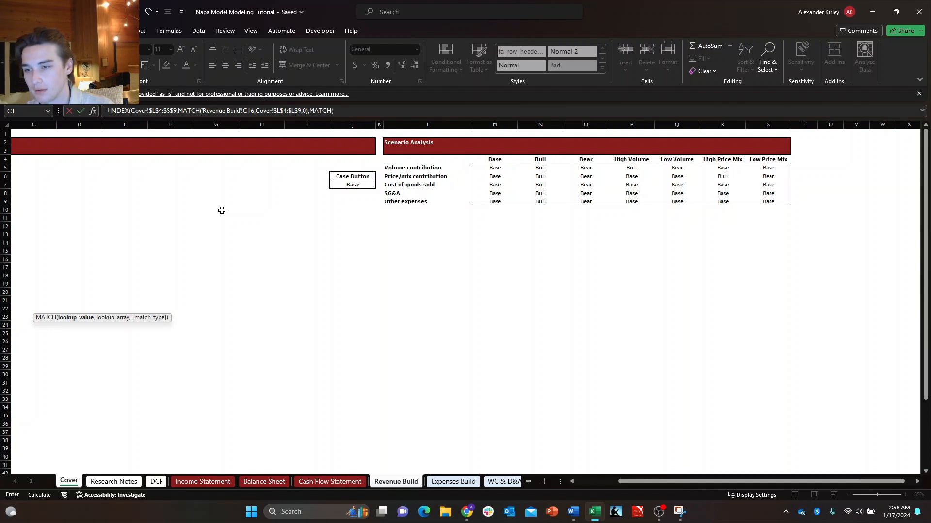
pyautogui.click(353, 185)
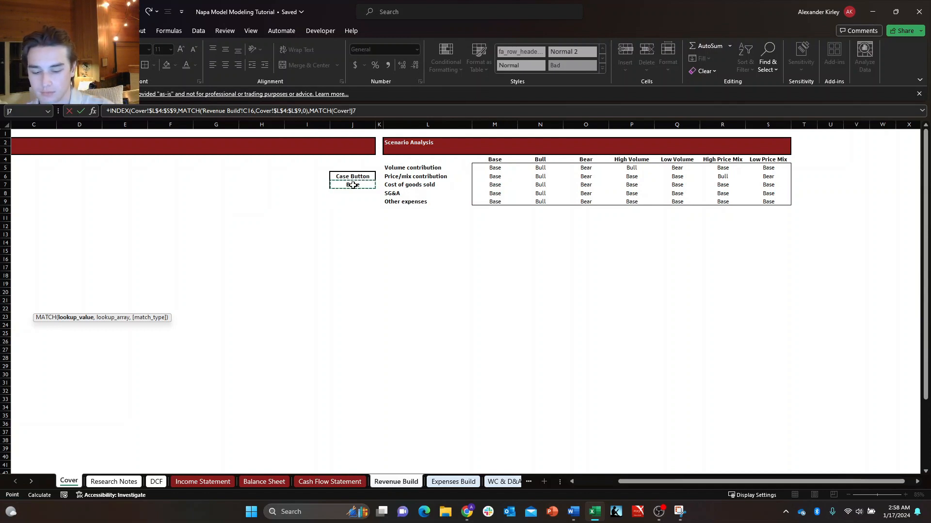
pyautogui.press('F4')
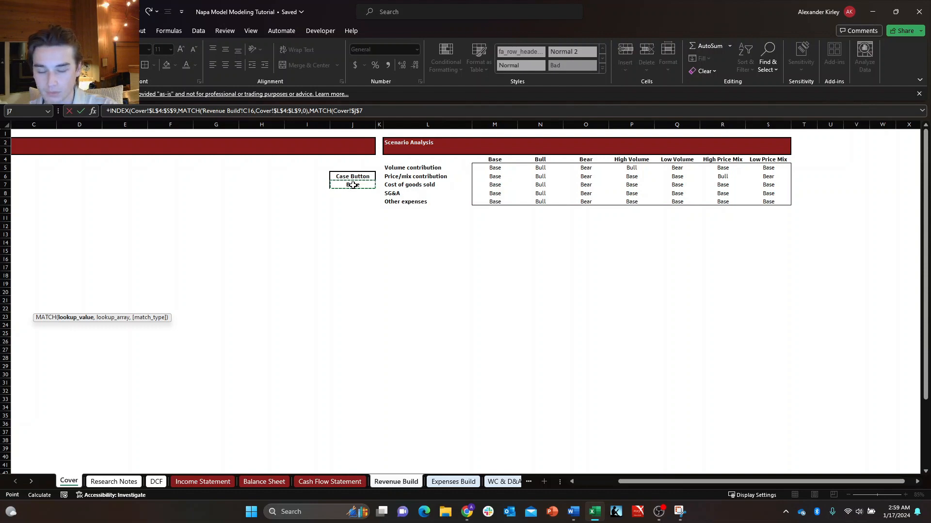
# Complete the column MATCH with the scenario header row $L$4:$S$4 and match type 0, and enter the Volume contribution selector formula.
pyautogui.write(',')
pyautogui.moveTo(428, 163); pyautogui.dragTo(752, 161)
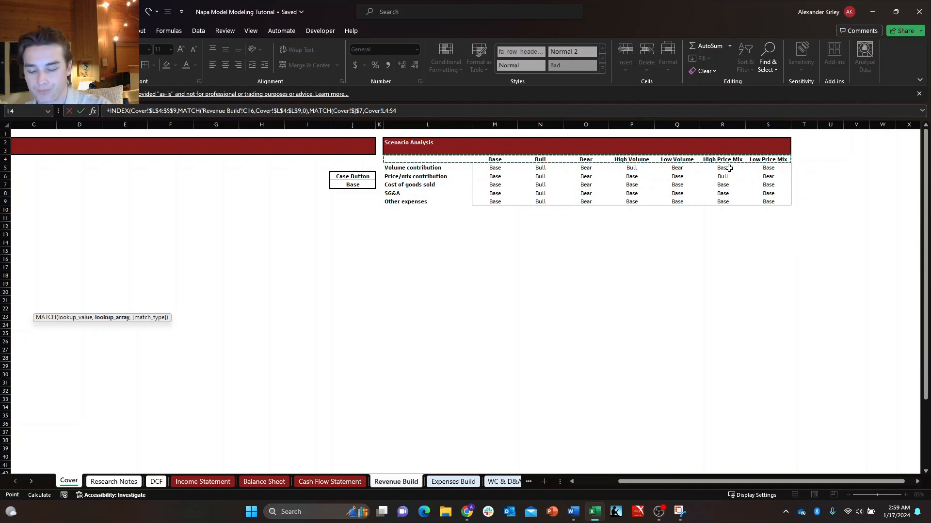
pyautogui.press('F4')
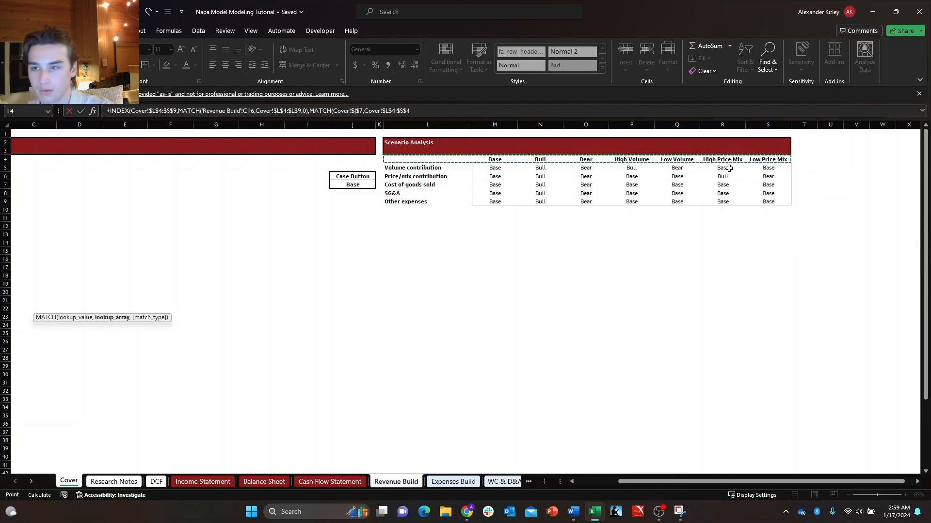
pyautogui.write(')')
pyautogui.press('BackSpace')
pyautogui.write(',')
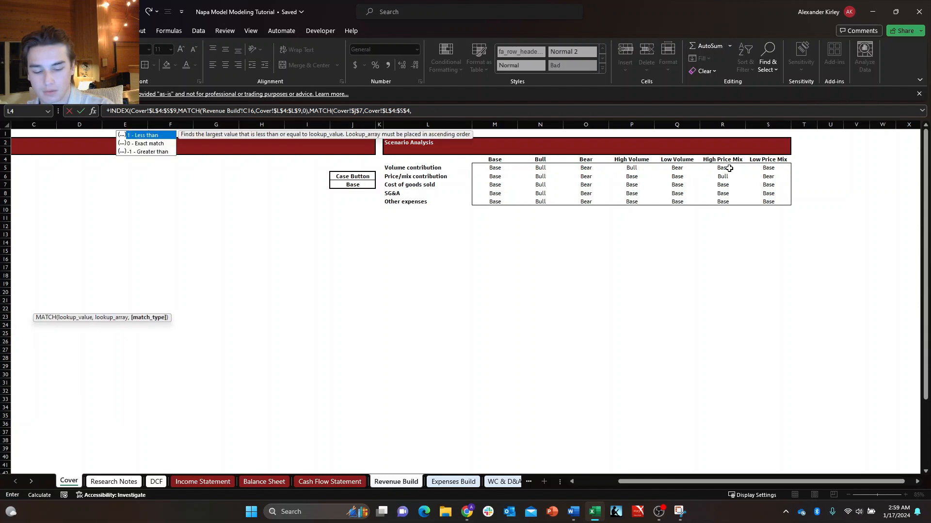
pyautogui.write('0)')
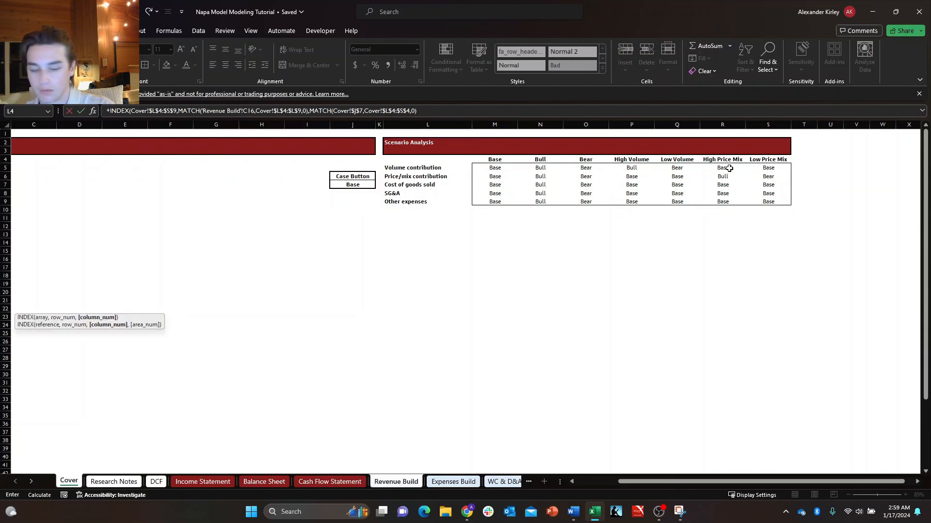
pyautogui.write(')')
pyautogui.press('Return')
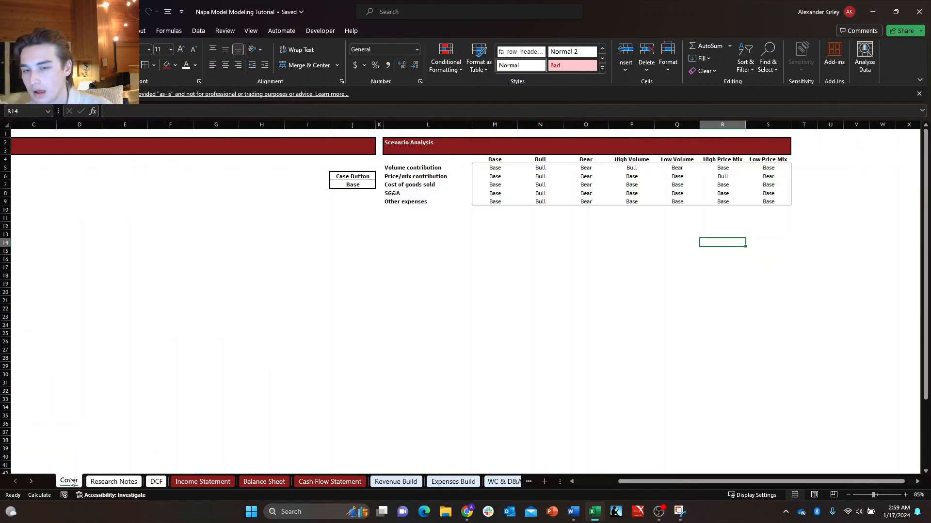
# Set the Cover sheet's Case Button to Bull and check the Volume contribution selector on the Revenue Build sheet.
pyautogui.click(347, 182)
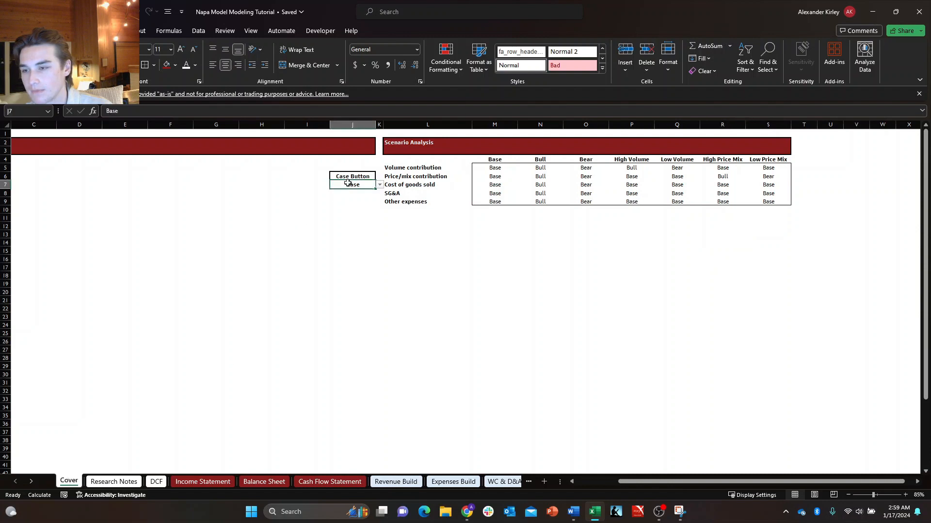
pyautogui.click(380, 185)
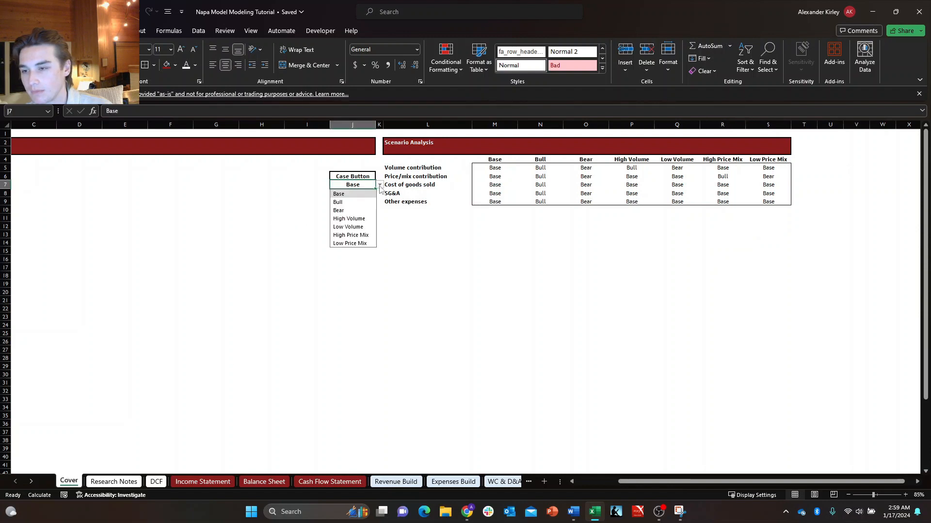
pyautogui.click(365, 203)
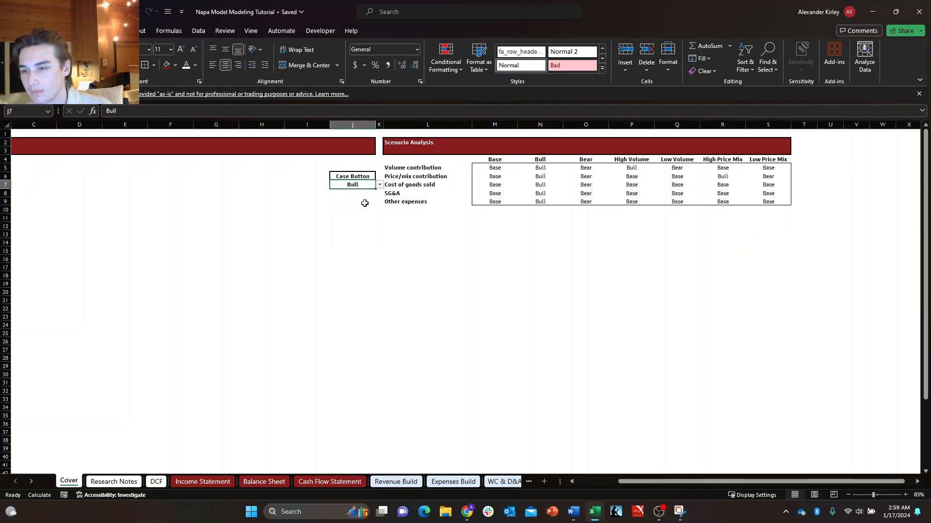
pyautogui.click(406, 482)
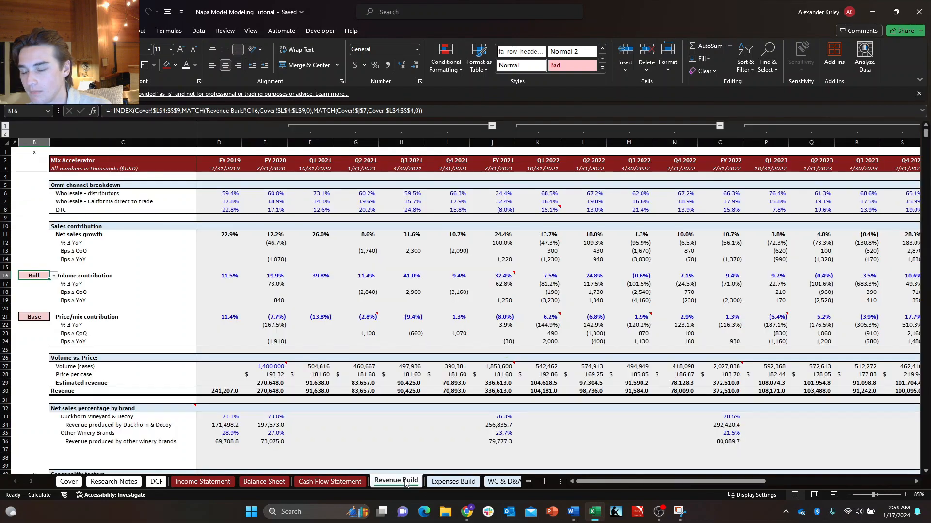
# Set the Cover sheet's Case Button to High Volume.
pyautogui.click(68, 481)
pyautogui.click(380, 185)
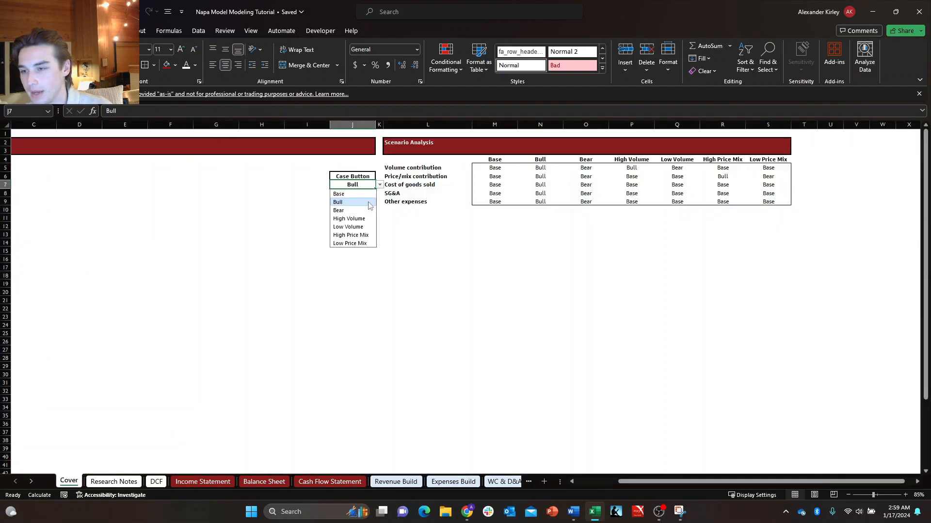
pyautogui.click(342, 194)
pyautogui.click(380, 185)
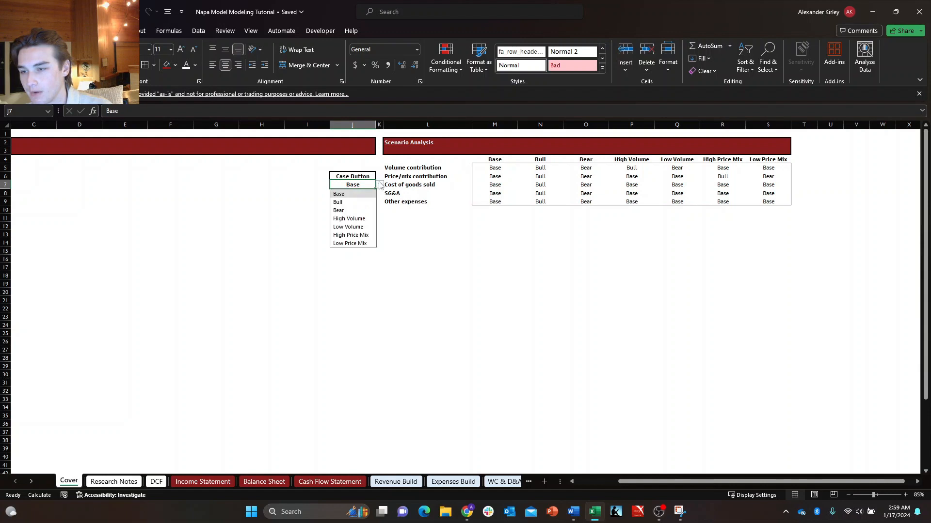
pyautogui.click(361, 221)
# Compare the High Volume entry for Volume contribution in the scenario table with the case selector on the Revenue Build sheet.
pyautogui.click(710, 171)
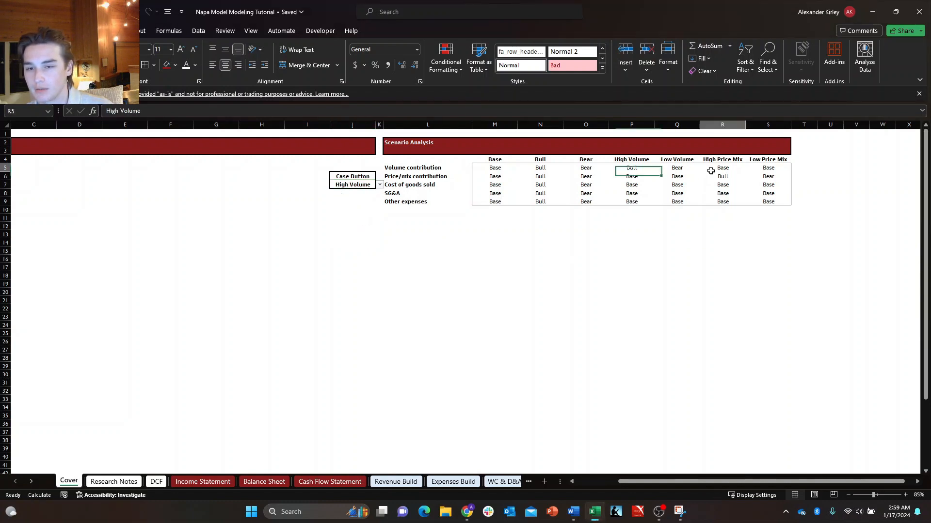
pyautogui.click(673, 172)
pyautogui.click(640, 170)
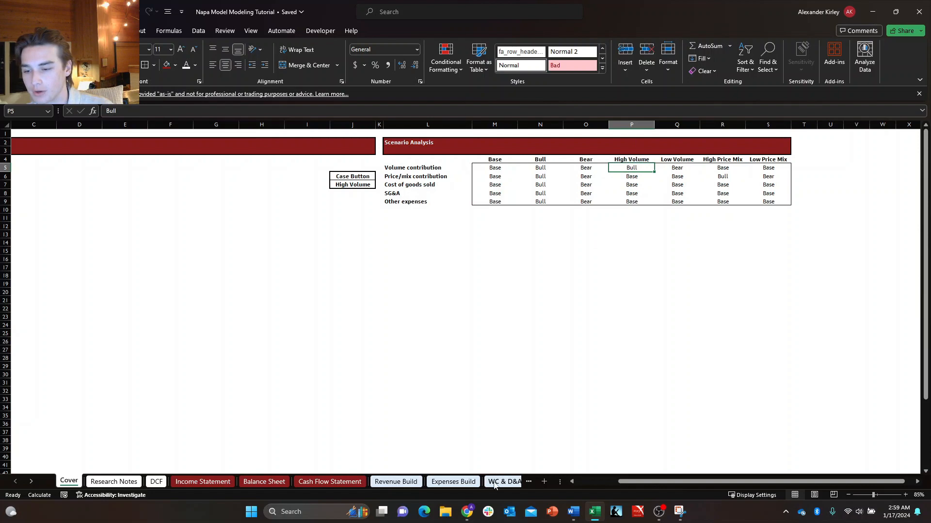
pyautogui.click(410, 481)
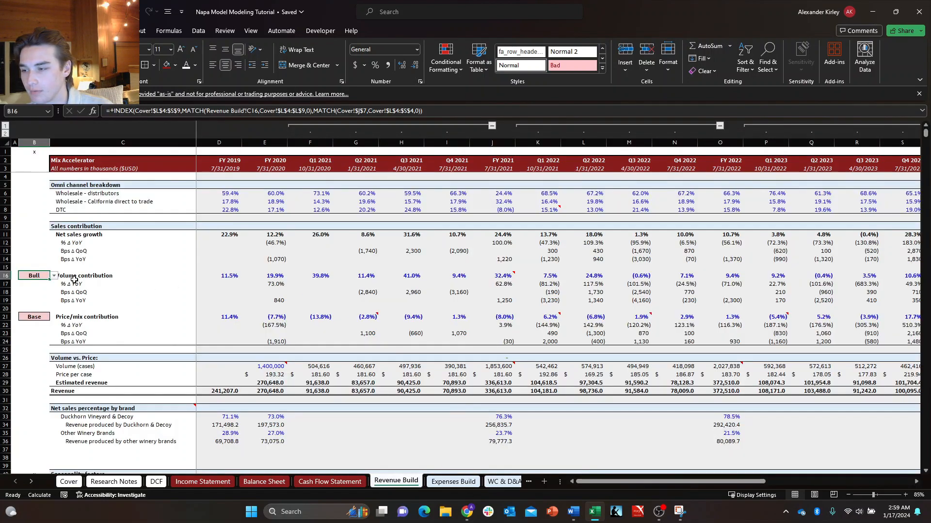
pyautogui.click(74, 282)
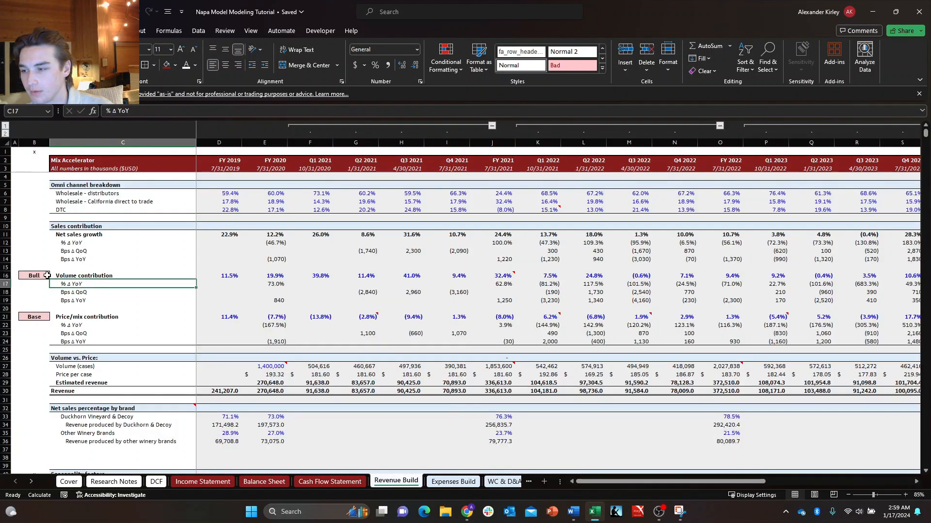
# Remove the borders from the Case Button label and value cells J6:J7 on the Cover sheet.
pyautogui.click(69, 481)
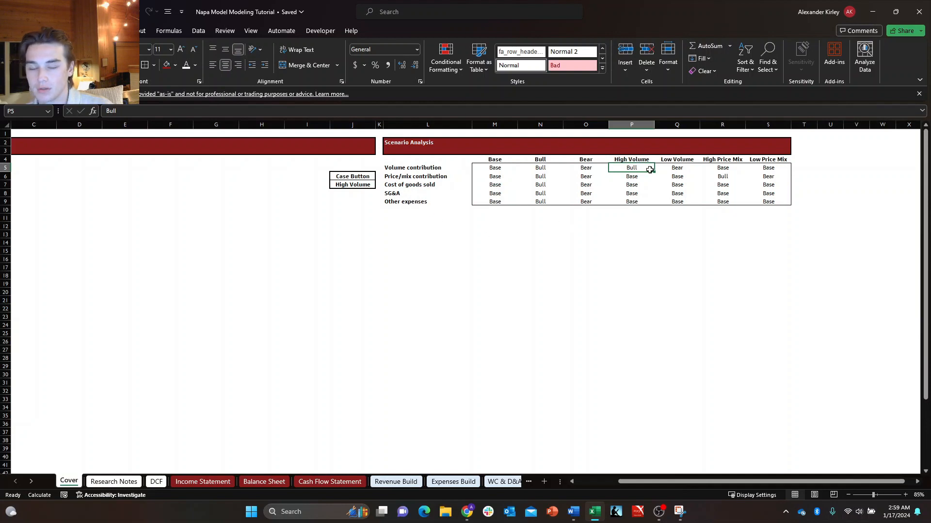
pyautogui.click(365, 185)
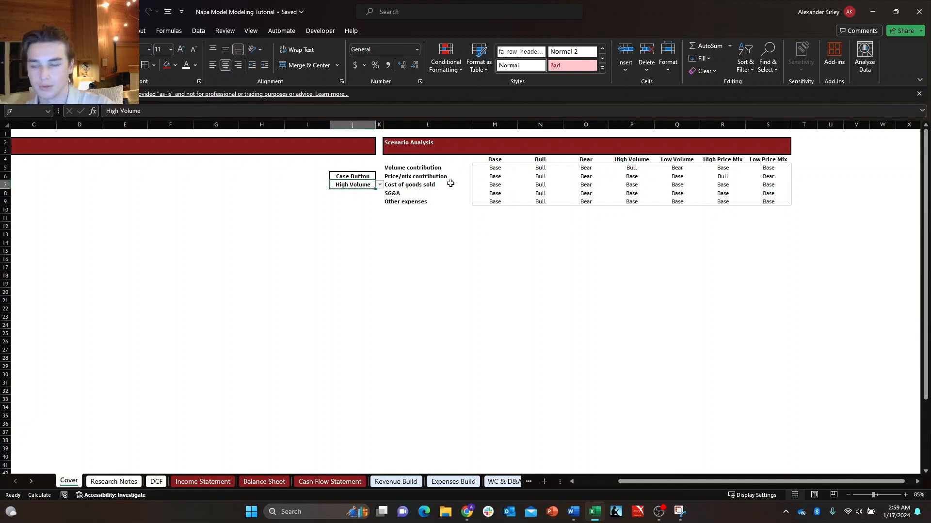
pyautogui.hotkey('shift', 'Up')
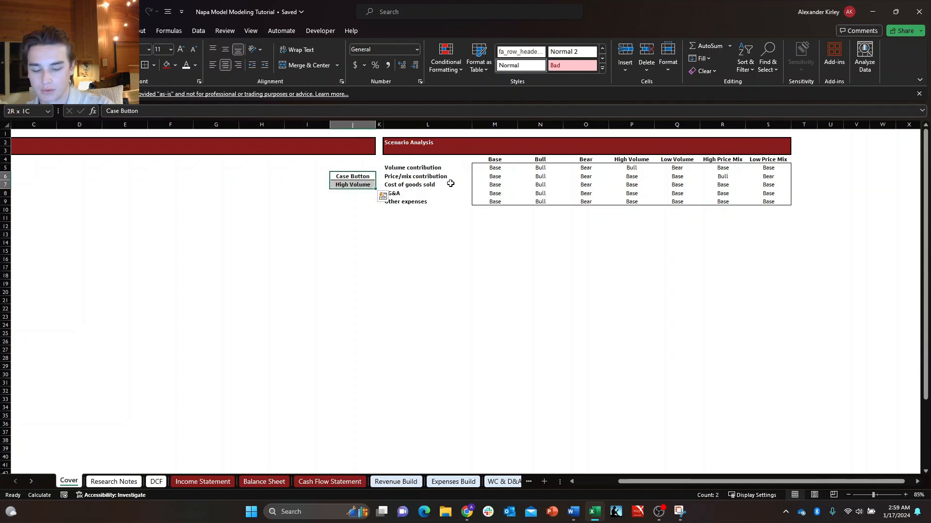
pyautogui.hotkey('shift', 'Down')
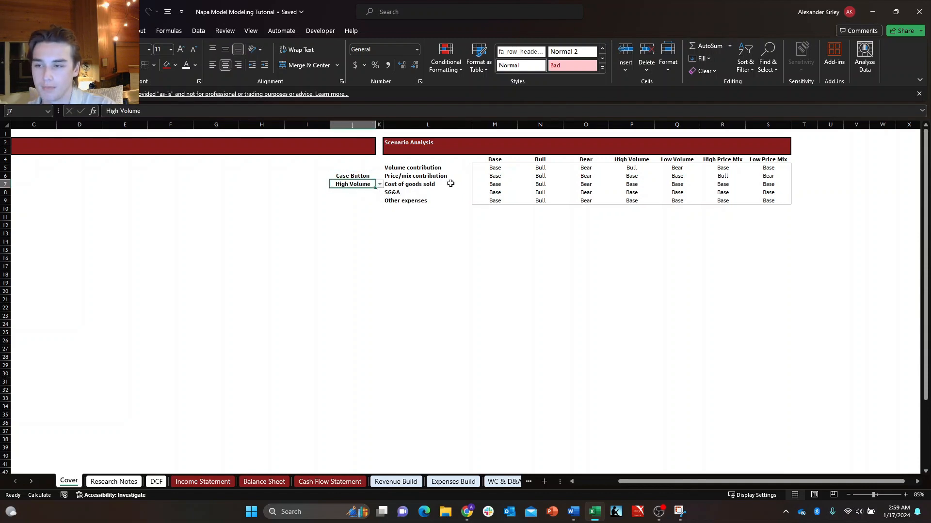
pyautogui.press('Up')
pyautogui.press('Down')
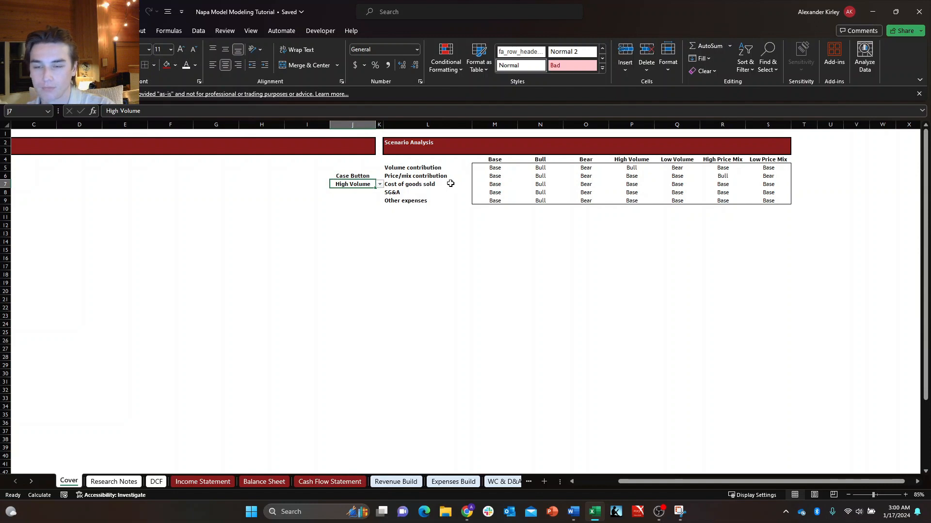
pyautogui.press('Up')
pyautogui.press('Right')
pyautogui.press('Right')
pyautogui.press('Right')
pyautogui.press('Down')
pyautogui.press('Left')
pyautogui.press('Up')
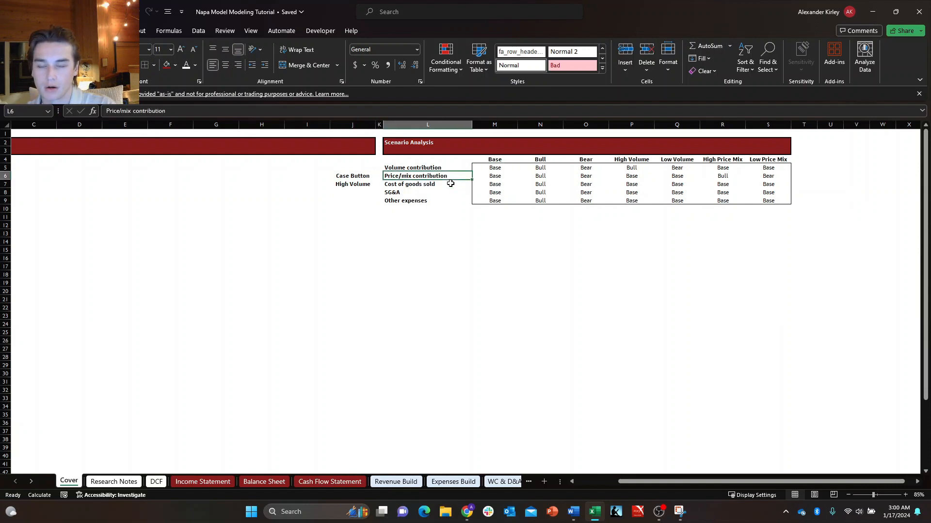
pyautogui.press('Right')
pyautogui.press('Up')
pyautogui.press('Down')
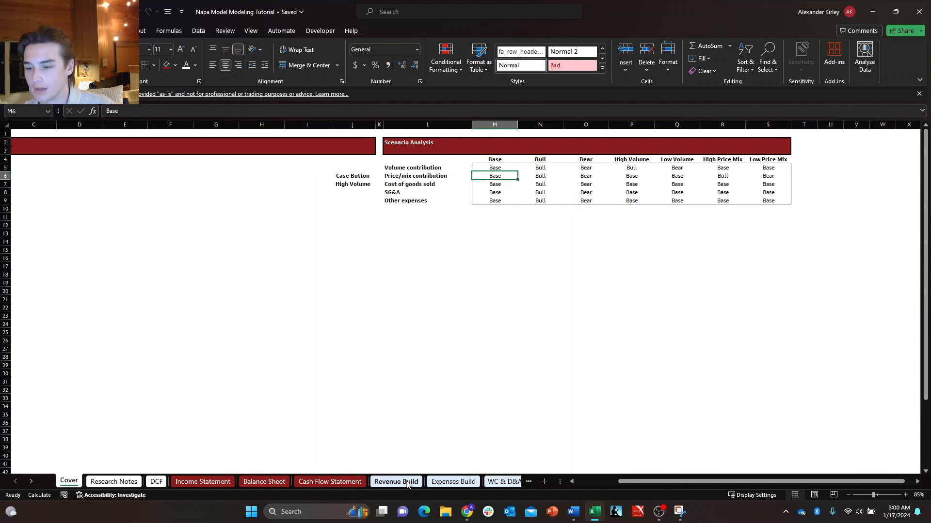
# Go to the Price/mix contribution case selector in cell B21 of the Revenue Build sheet.
pyautogui.click(381, 482)
pyautogui.click(95, 318)
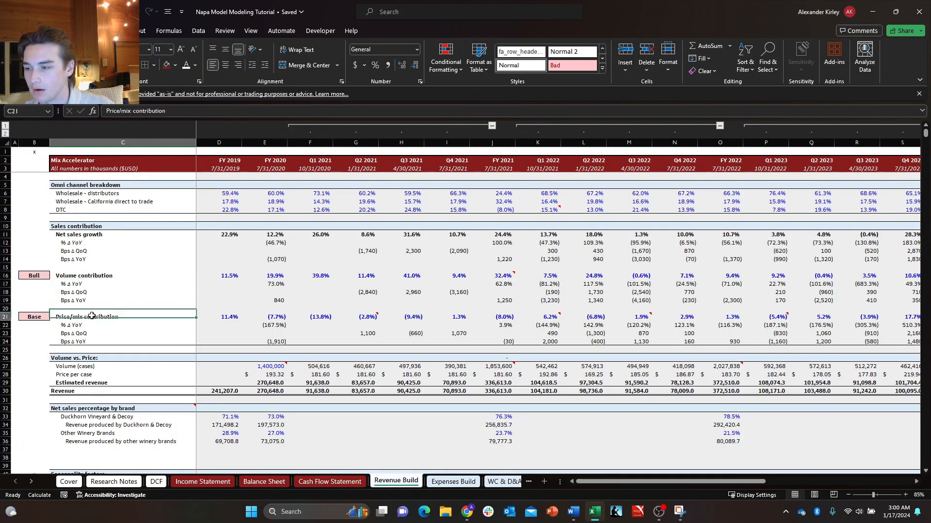
pyautogui.click(34, 315)
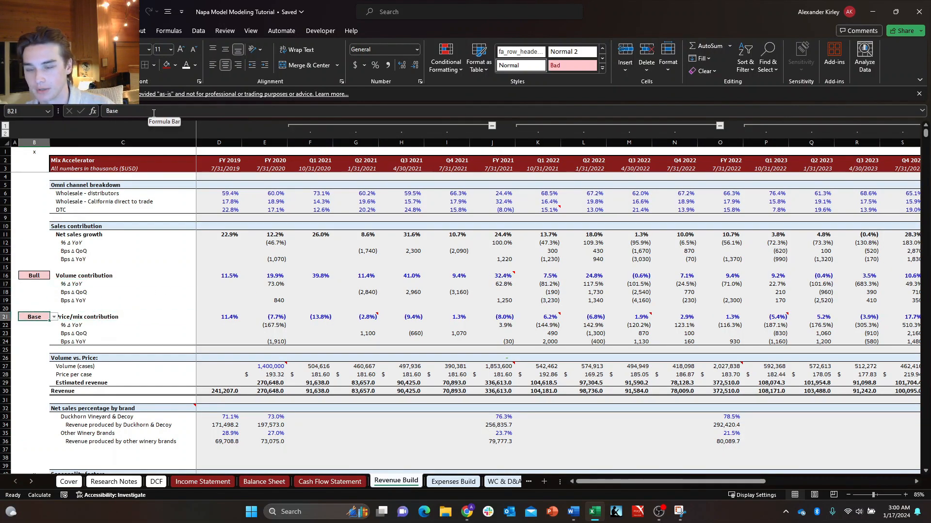
pyautogui.write('=inde')
pyautogui.press('Escape')
pyautogui.press('Escape')
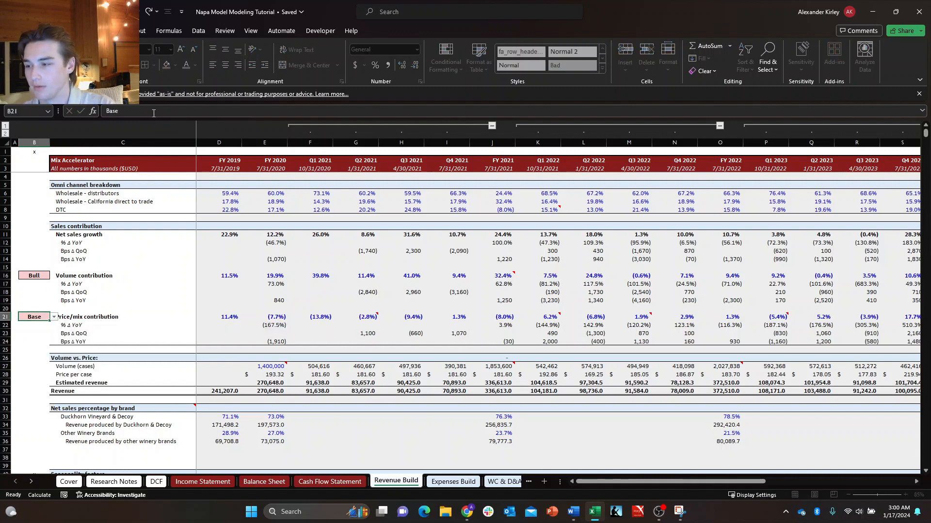
# Examine the INDEX/MATCH formula in the Volume contribution case selector, cell B16.
pyautogui.press('Up')
pyautogui.press('Up')
pyautogui.press('Up')
pyautogui.press('Up')
pyautogui.press('Up')
pyautogui.press('F2')
pyautogui.press('Escape')
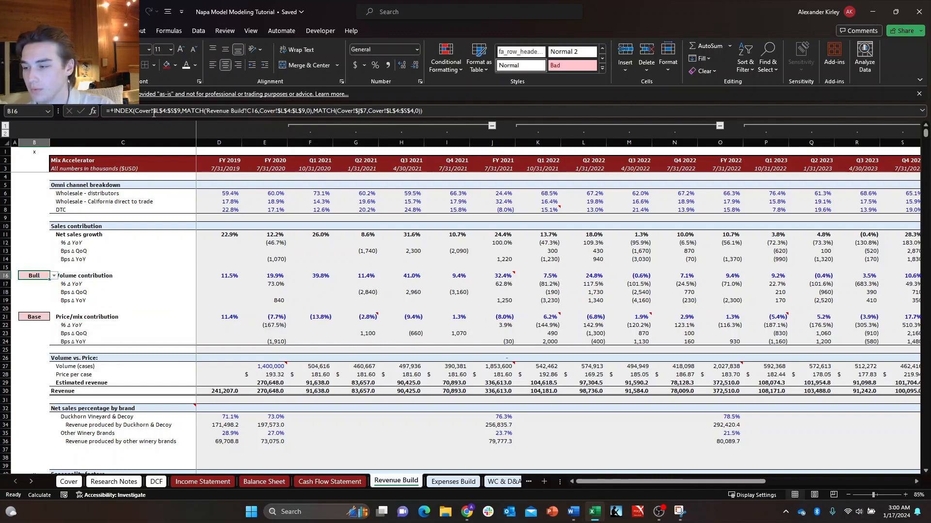
pyautogui.press('F2')
pyautogui.press('Escape')
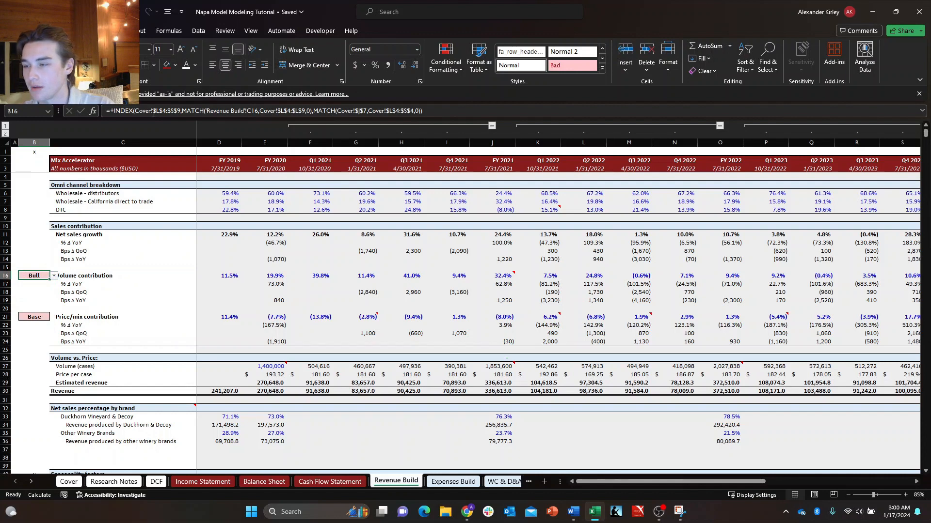
pyautogui.click(155, 111)
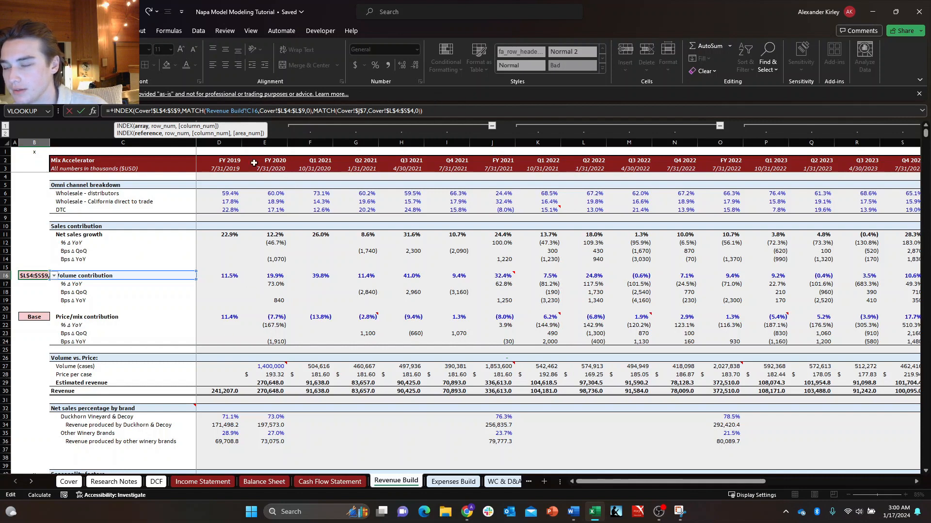
pyautogui.press('Escape')
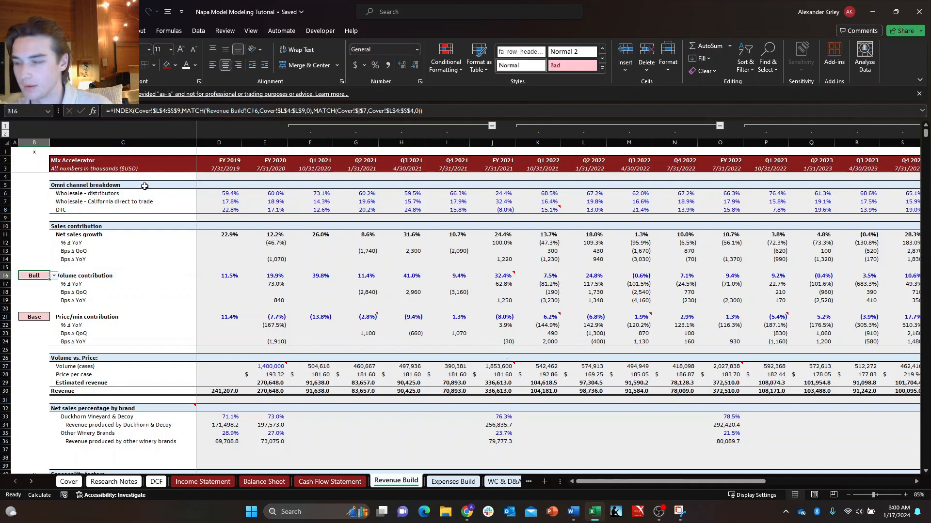
# Copy the Volume contribution selector's INDEX/MATCH formula from B16 to the Price/mix contribution selector B21 and compare the label cells both formulas reference.
pyautogui.hotkey('ctrl', 'c')
pyautogui.press('Down')
pyautogui.press('Down')
pyautogui.press('Down')
pyautogui.press('Down')
pyautogui.press('Down')
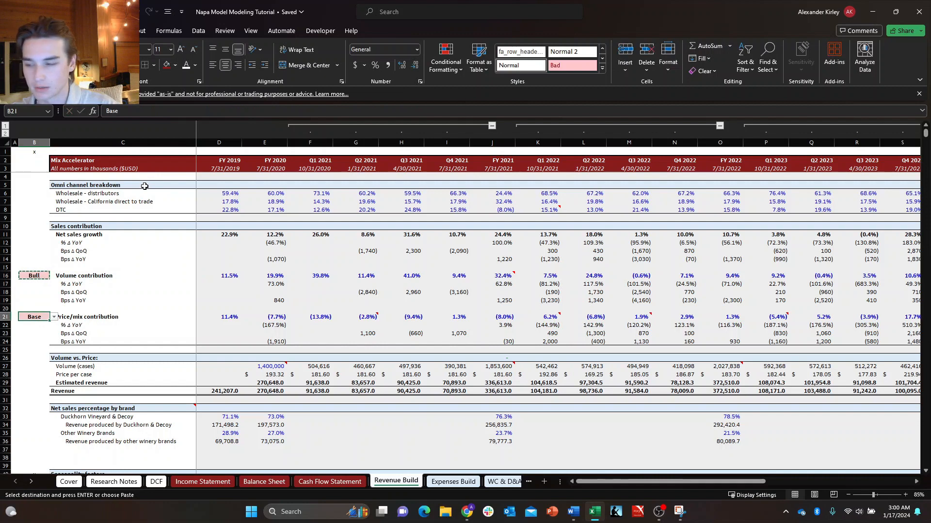
pyautogui.press('Return')
pyautogui.press('F2')
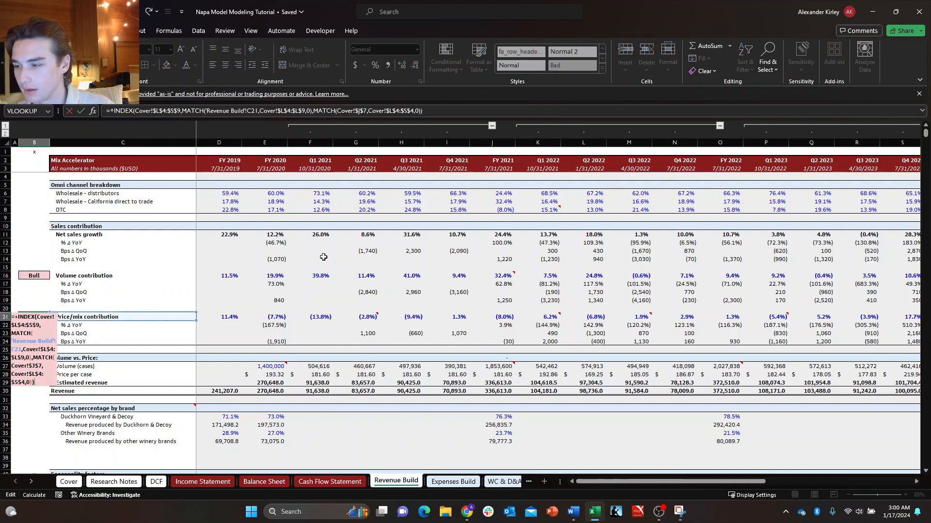
pyautogui.press('Escape')
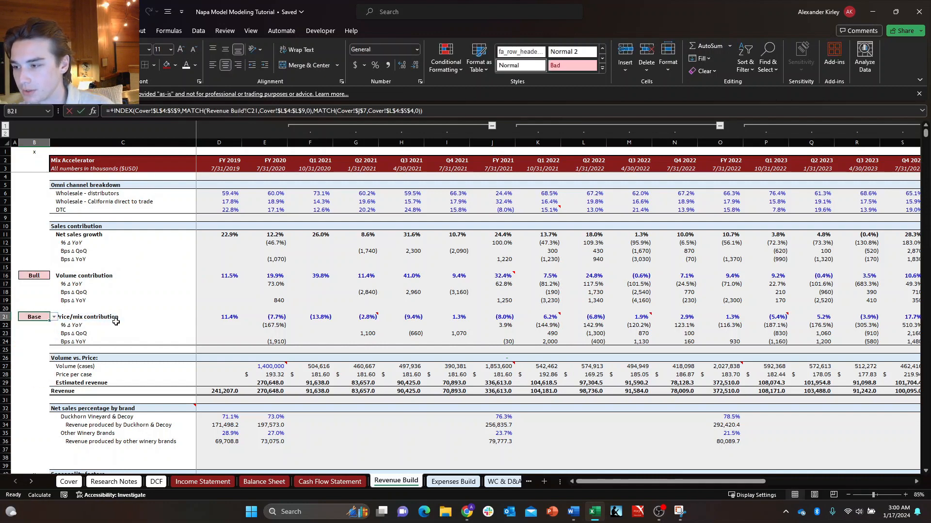
pyautogui.click(109, 278)
pyautogui.press('Left')
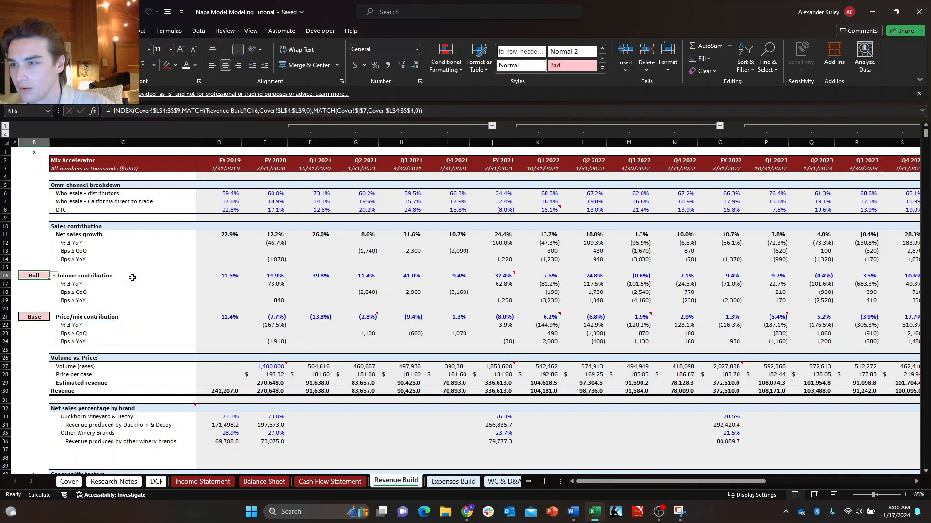
pyautogui.press('F2')
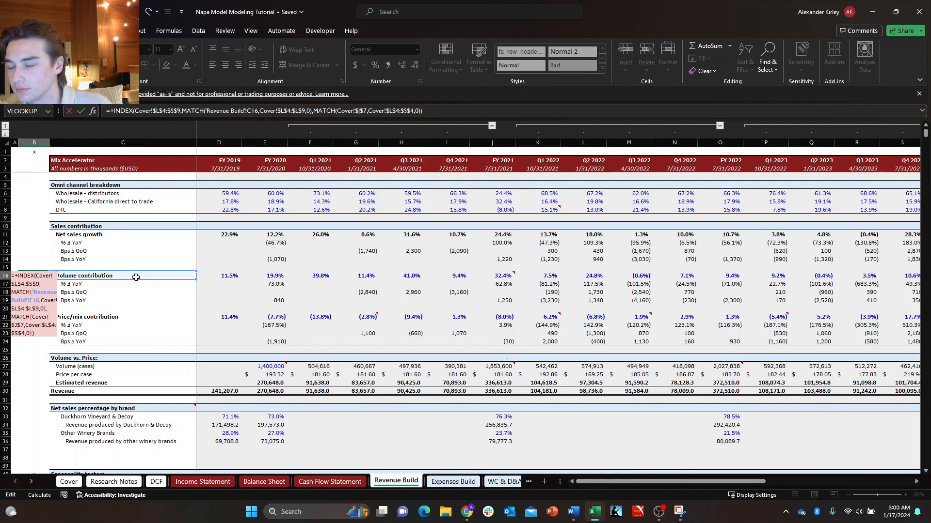
pyautogui.press('Escape')
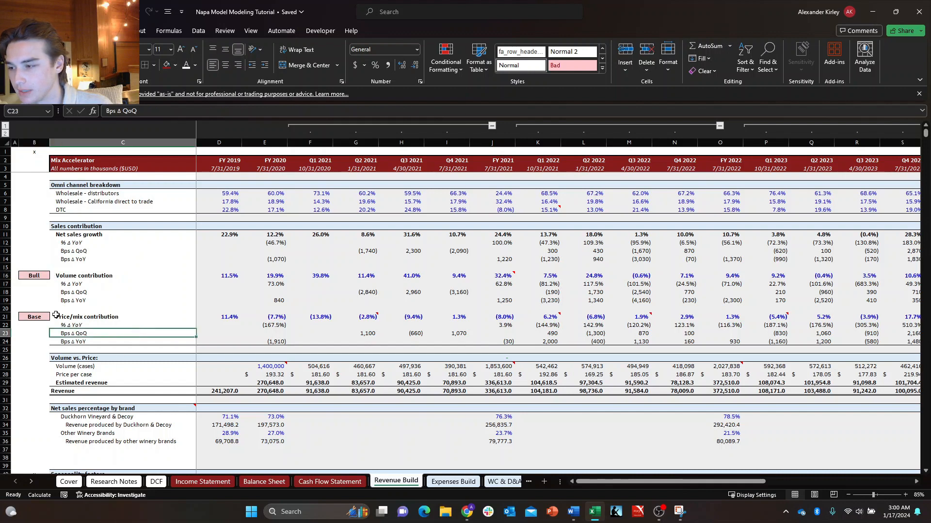
# Set the Cover sheet's Case Button to Bull and check both Revenue Build selectors against the Scenario Analysis table.
pyautogui.click(63, 485)
pyautogui.click(366, 183)
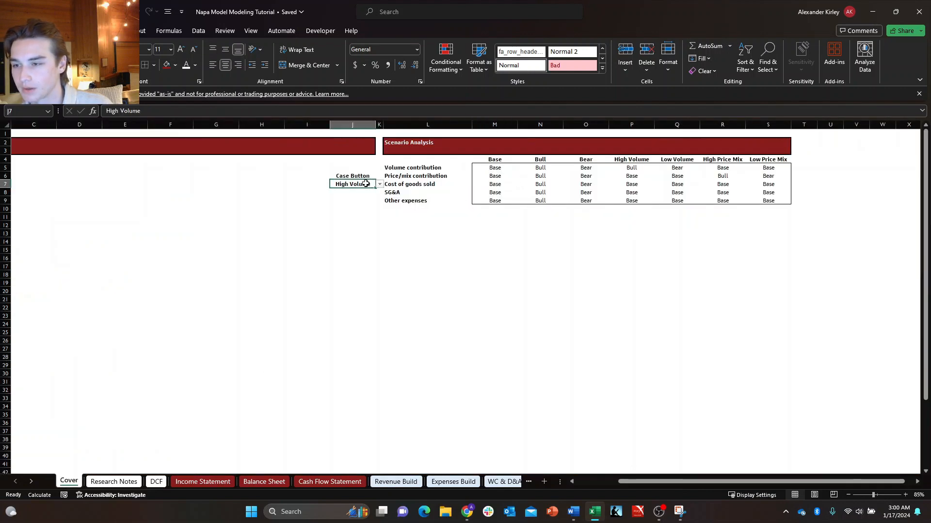
pyautogui.click(380, 185)
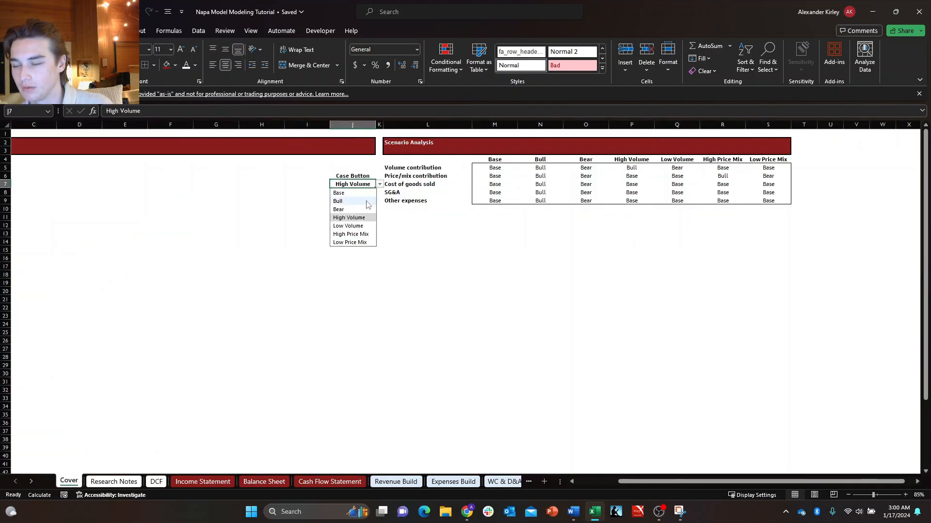
pyautogui.click(366, 201)
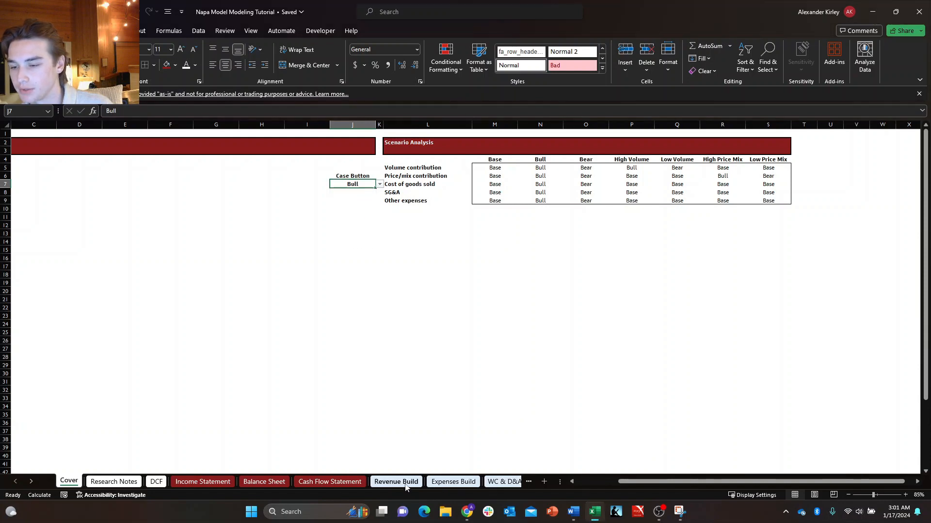
pyautogui.click(396, 482)
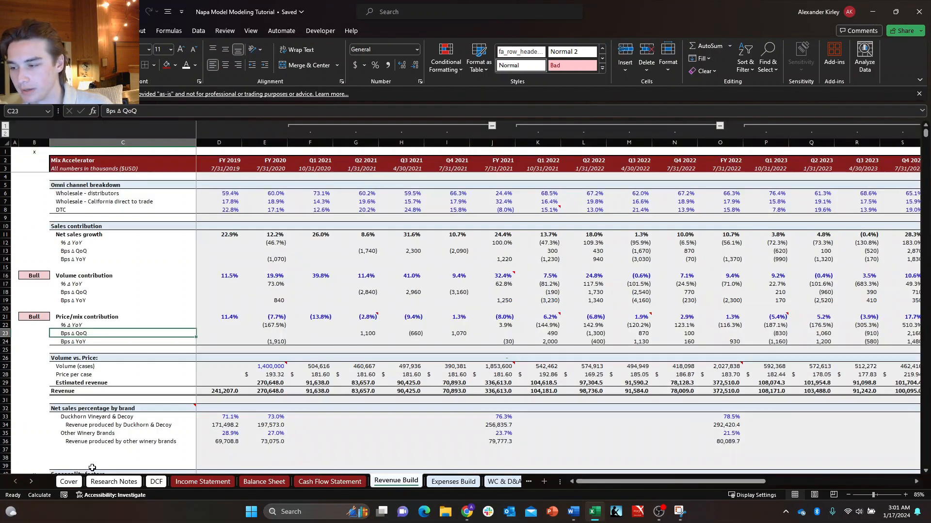
pyautogui.click(69, 482)
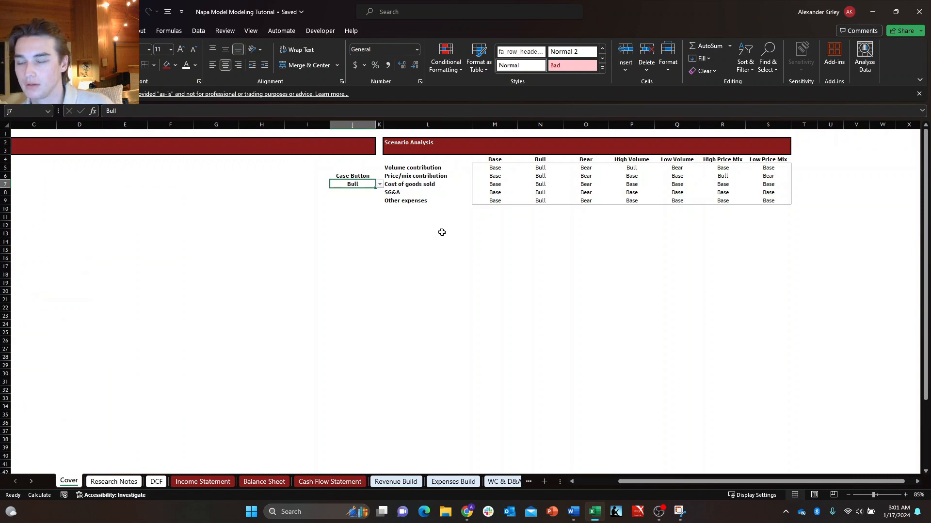
pyautogui.moveTo(520, 198); pyautogui.dragTo(484, 198)
pyautogui.click(452, 191)
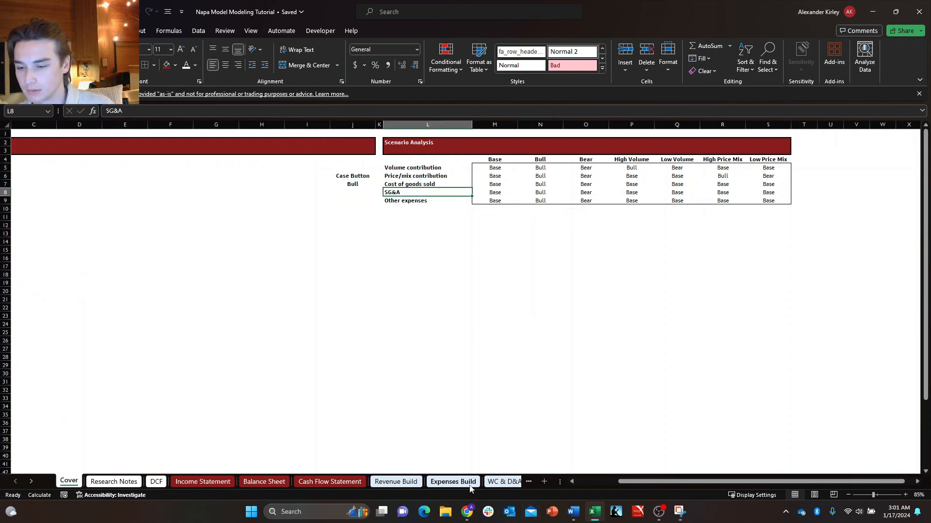
# Copy the Price/mix contribution selector formula from Revenue Build B21 into the Cost of goods sold selector B5 on the Expenses Build sheet.
pyautogui.click(396, 482)
pyautogui.click(33, 317)
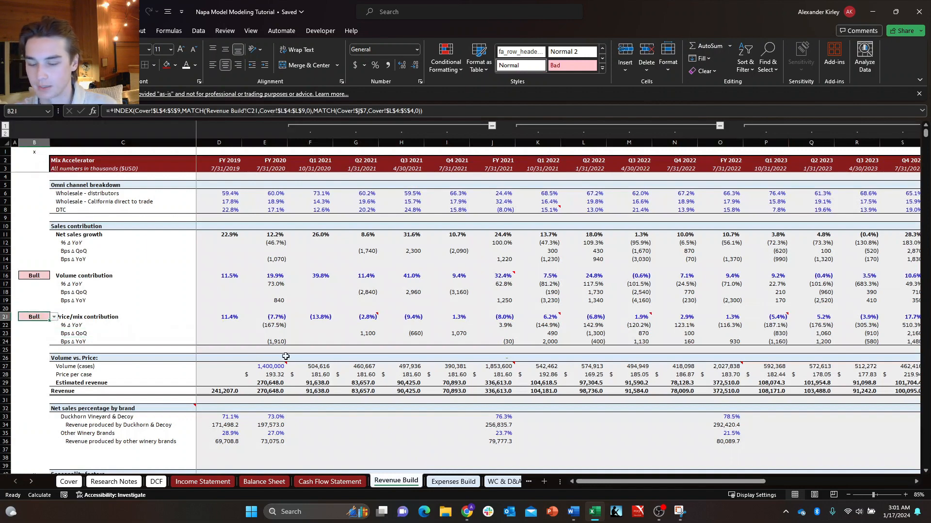
pyautogui.hotkey('ctrl', 'c')
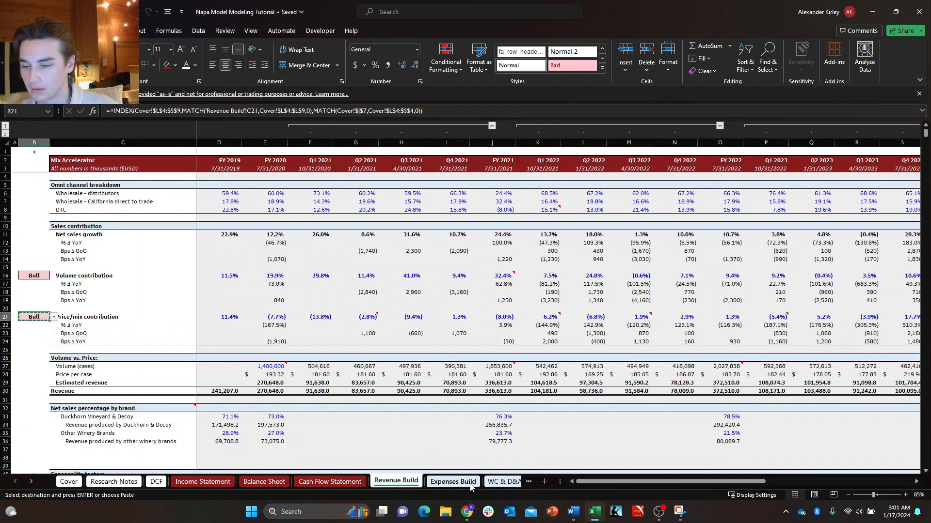
pyautogui.click(453, 481)
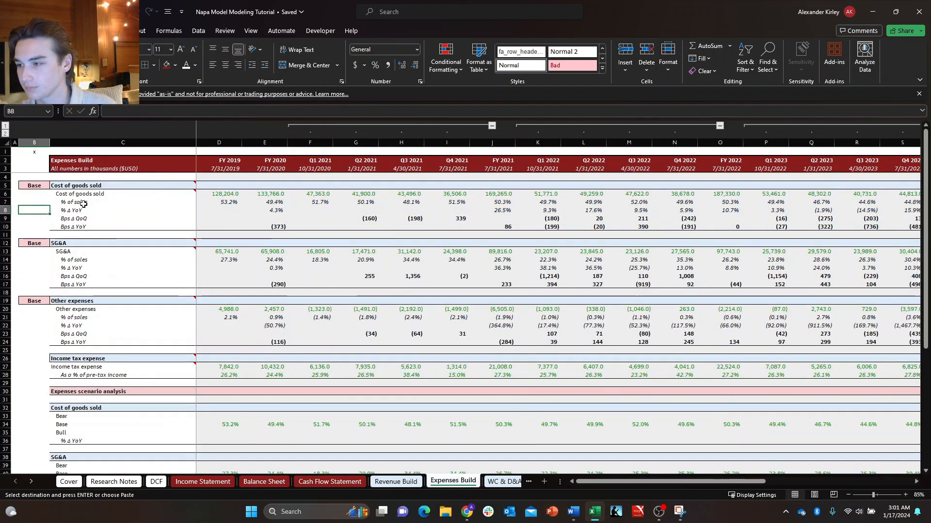
pyautogui.click(46, 193)
pyautogui.click(42, 185)
pyautogui.hotkey('ctrl', 'v')
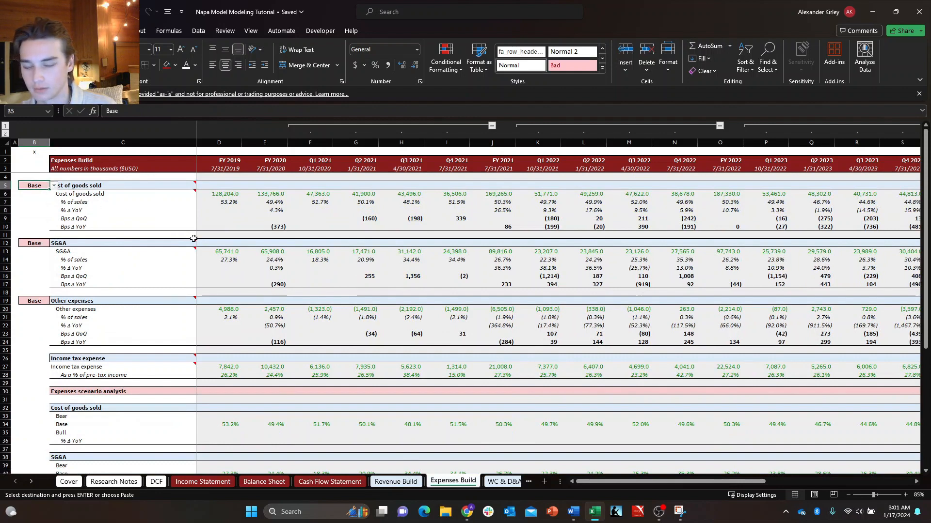
# Try to replace the 'Revenue Build'!C5 lookup value in B5's formula with the Cost of goods sold label in C5.
pyautogui.press('F2')
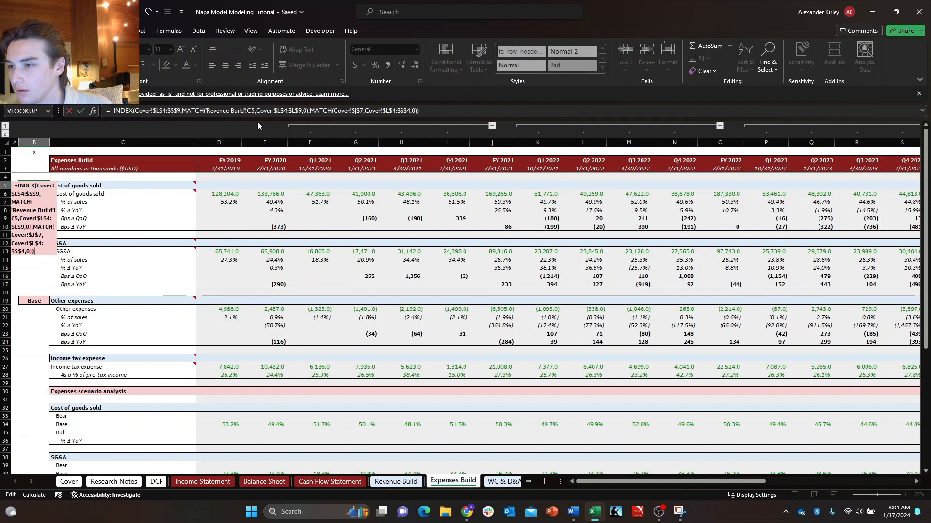
pyautogui.moveTo(255, 112); pyautogui.dragTo(208, 117)
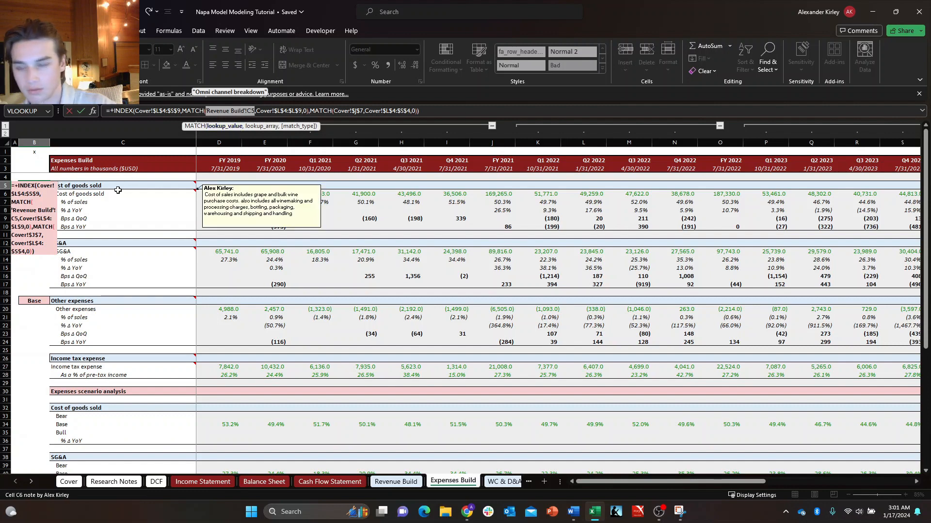
pyautogui.press('BackSpace')
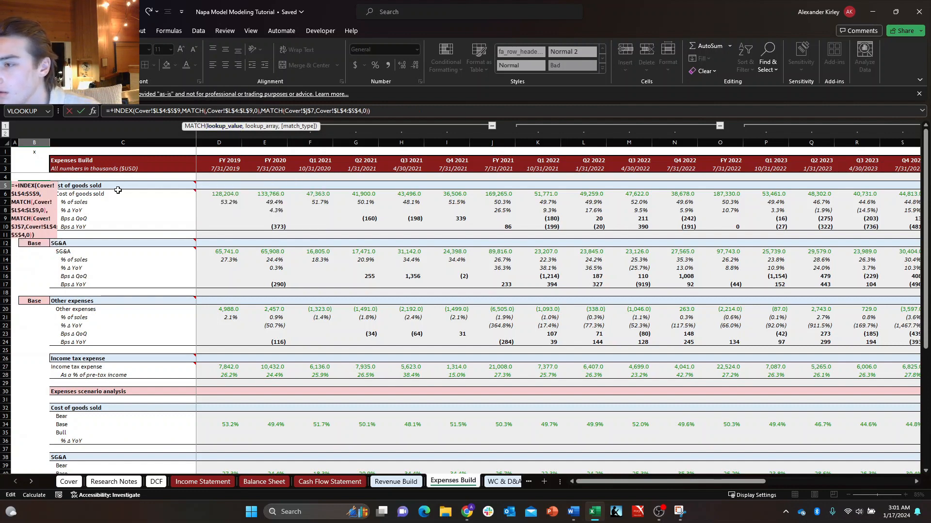
pyautogui.click(106, 186)
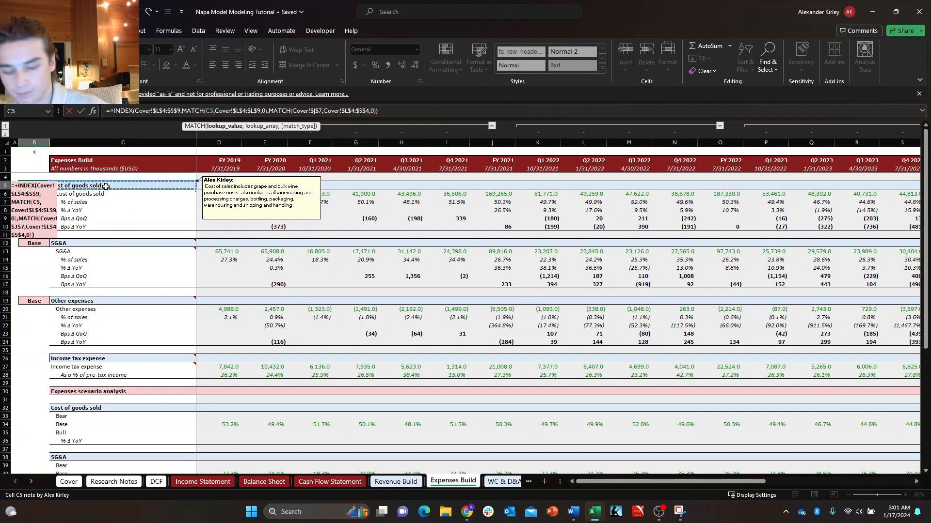
pyautogui.press('Return')
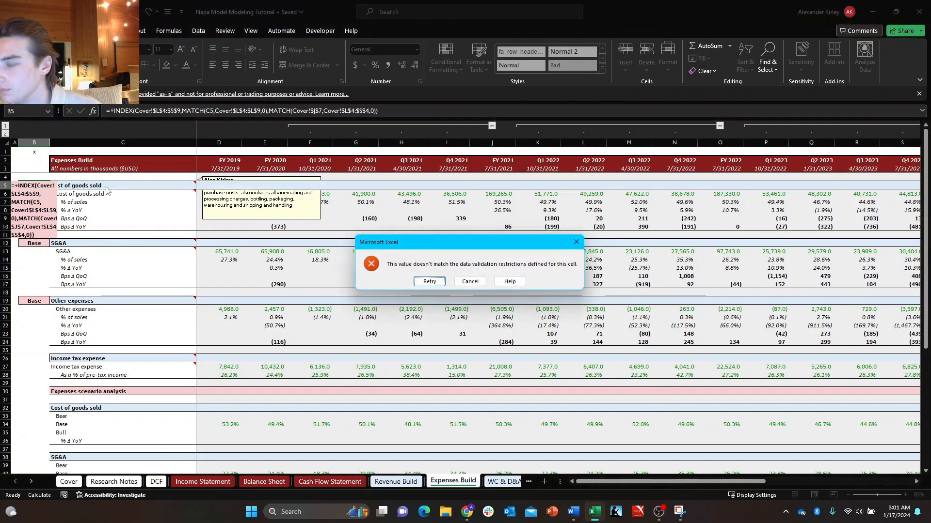
pyautogui.press('Escape')
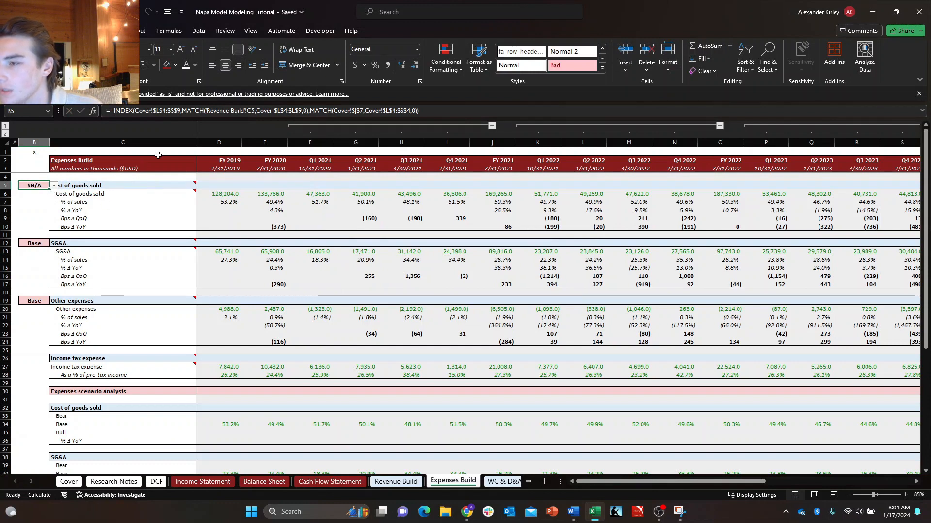
# Undo the formula paste in the Cost of goods sold selector B5.
pyautogui.write('+inde')
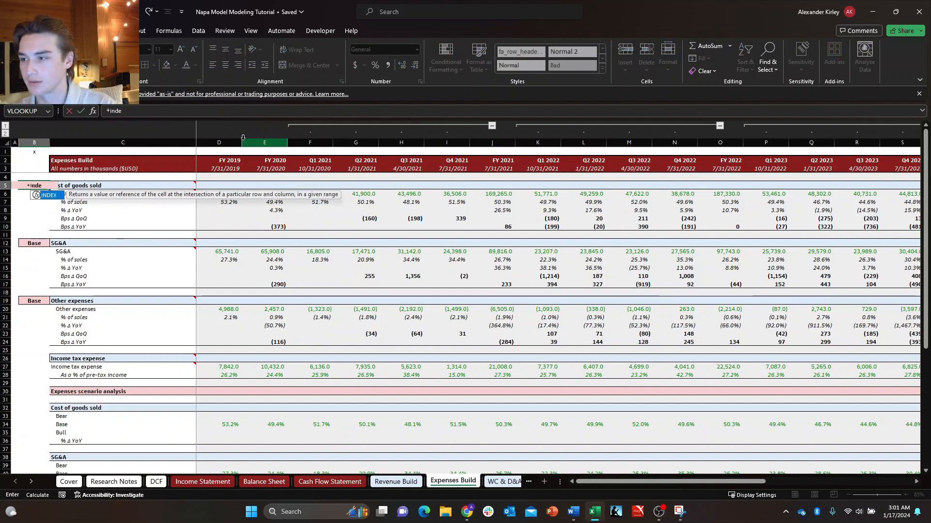
pyautogui.press('Escape')
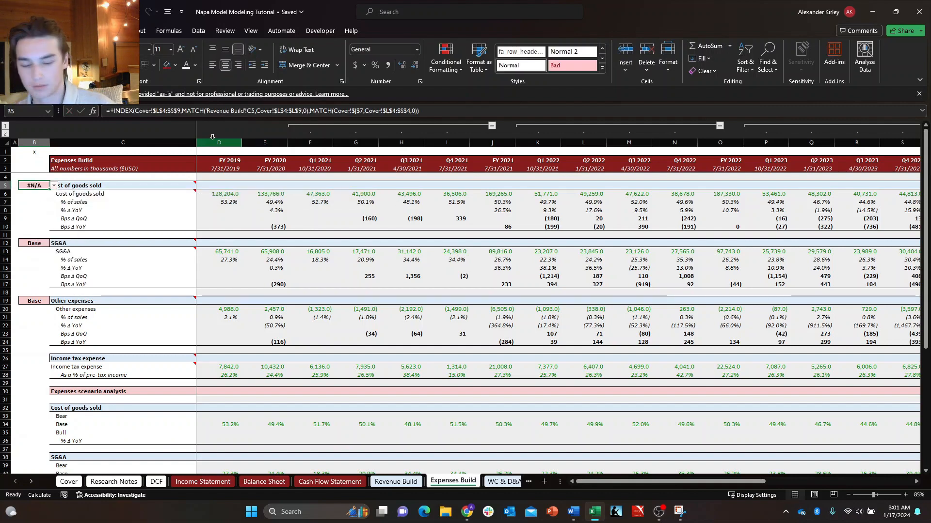
pyautogui.hotkey('ctrl', 'c')
pyautogui.press('Right')
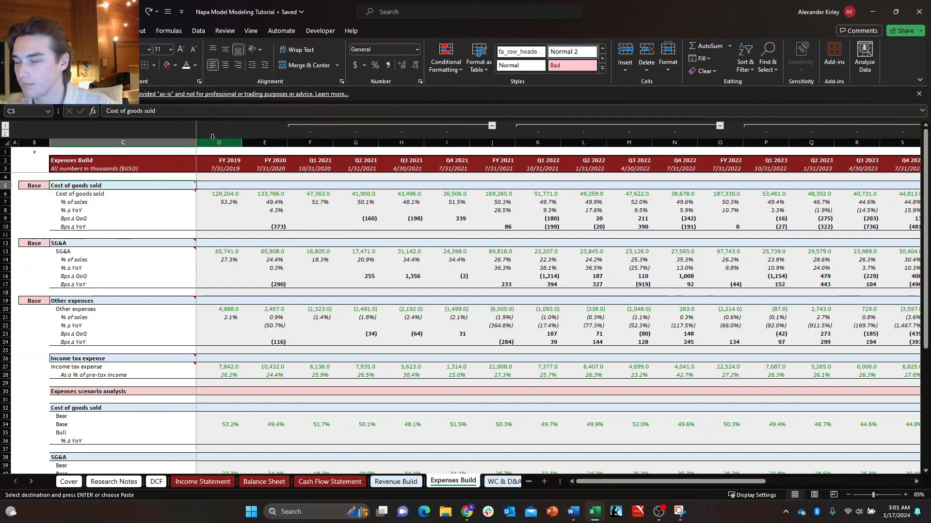
# Bring up the Word document with the numbered INDEX/MATCH instructions and review its three steps.
pyautogui.press('Left')
pyautogui.write('+index')
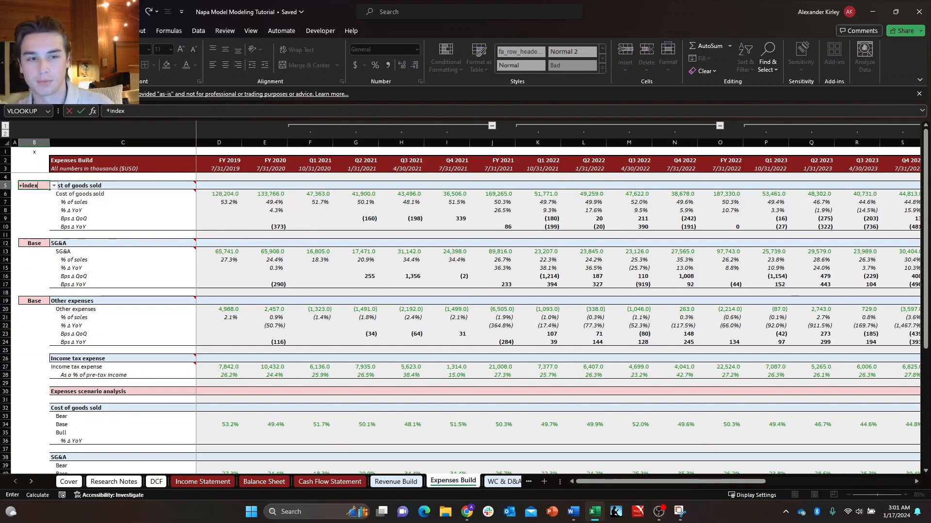
pyautogui.moveTo(930, 218); pyautogui.dragTo(783, 34)
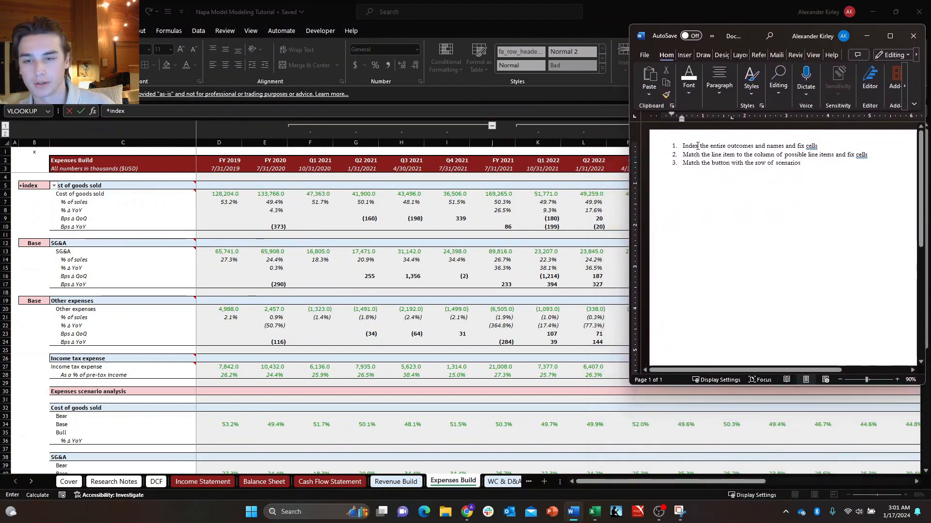
pyautogui.moveTo(672, 146)
pyautogui.mouseDown()
pyautogui.moveTo(824, 169)
pyautogui.moveTo(670, 168)
pyautogui.mouseUp()
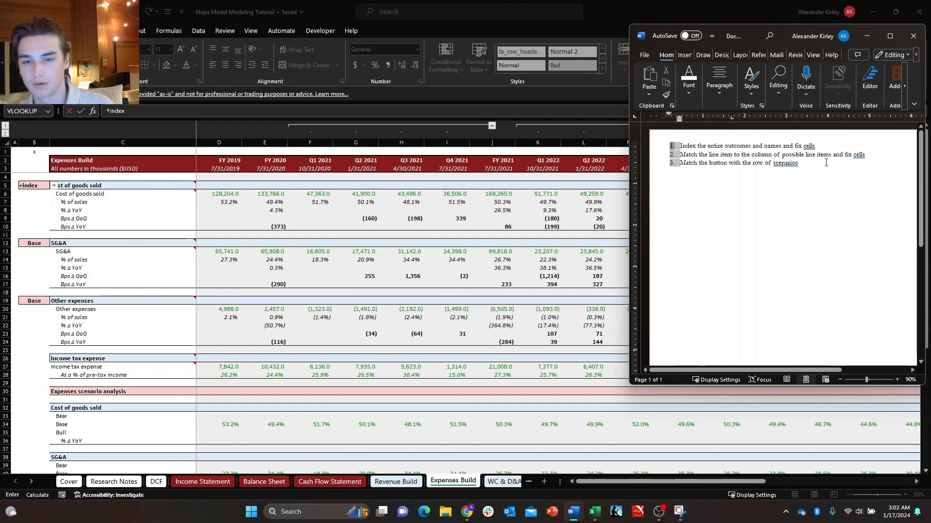
pyautogui.moveTo(827, 163); pyautogui.dragTo(679, 146)
pyautogui.click(735, 184)
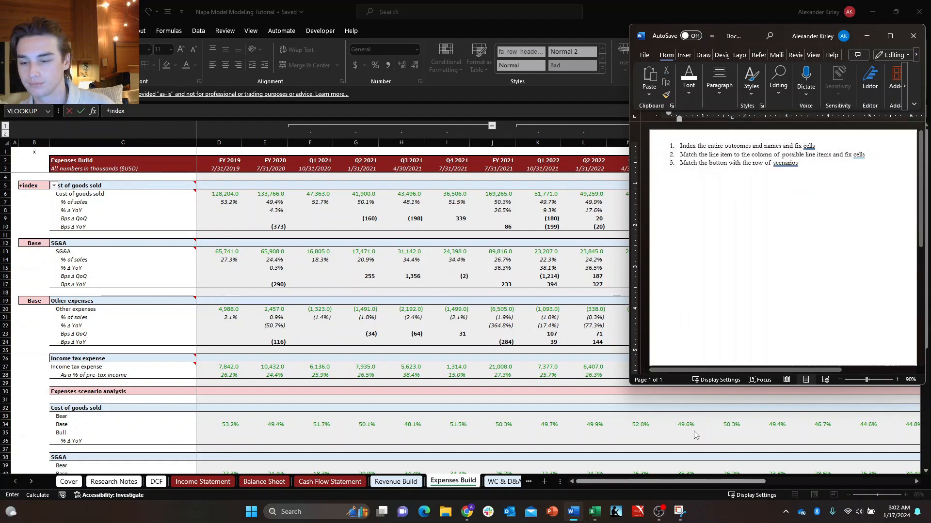
# Tile the Excel workbook and the Word instructions side by side, and discard the unfinished formula entry in B5.
pyautogui.click(534, 319)
pyautogui.press('super+Left')
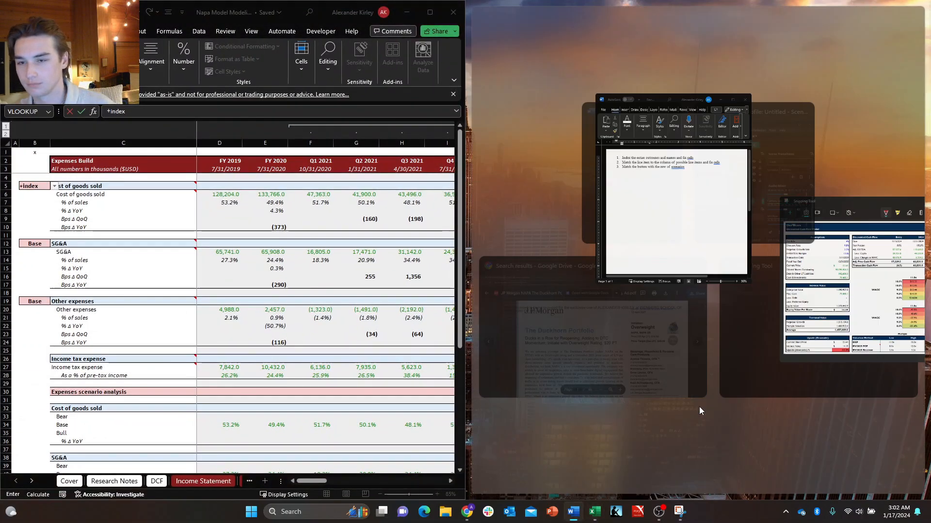
pyautogui.click(624, 234)
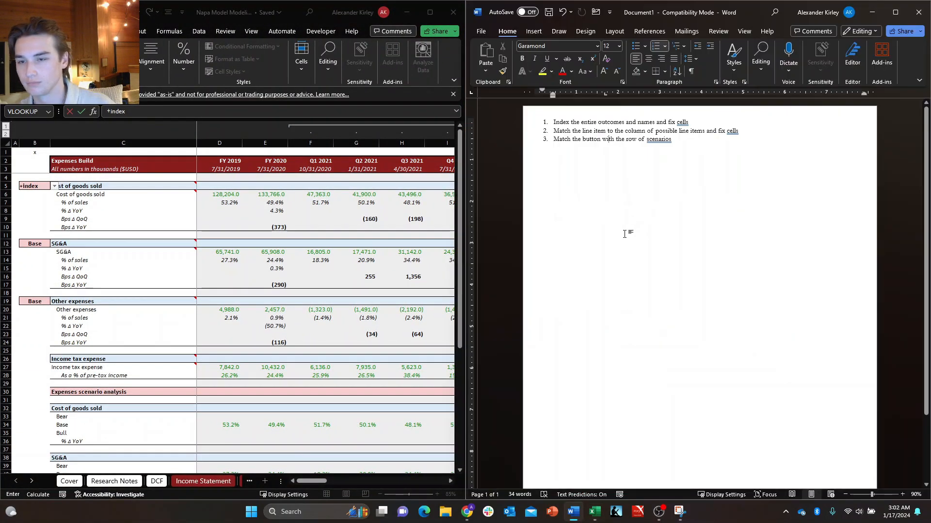
pyautogui.click(272, 214)
pyautogui.press('Escape')
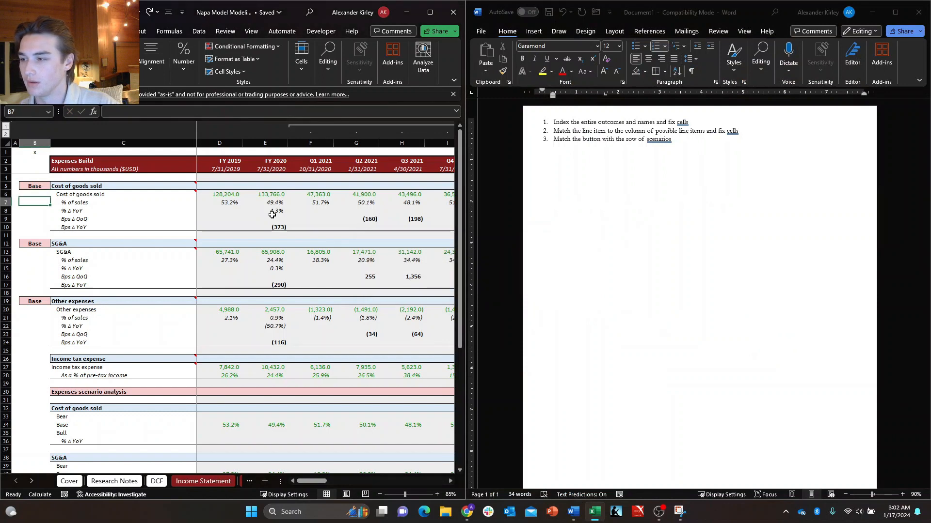
# Start an INDEX formula in the Cost of goods sold selector B5 with the Scenario Analysis table Cover!$L$4:$S$9 as absolute array.
pyautogui.write('+index')
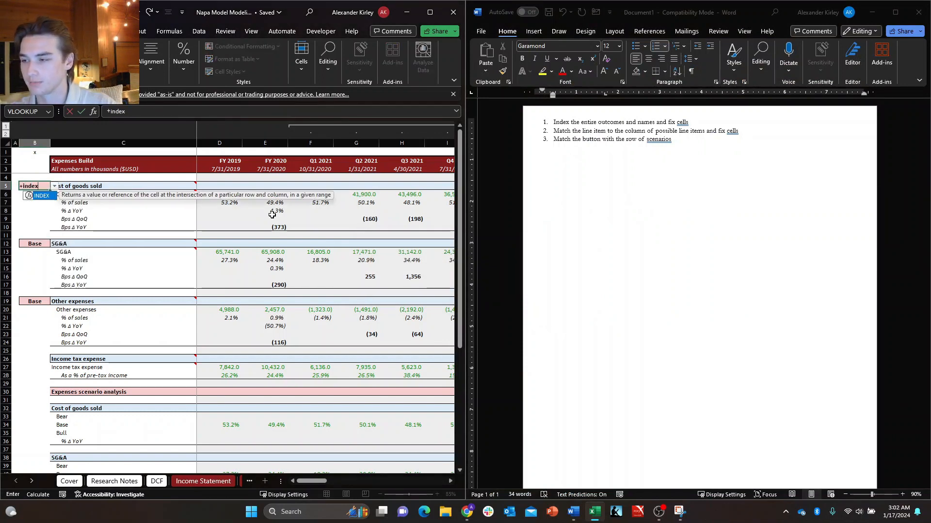
pyautogui.press('Tab')
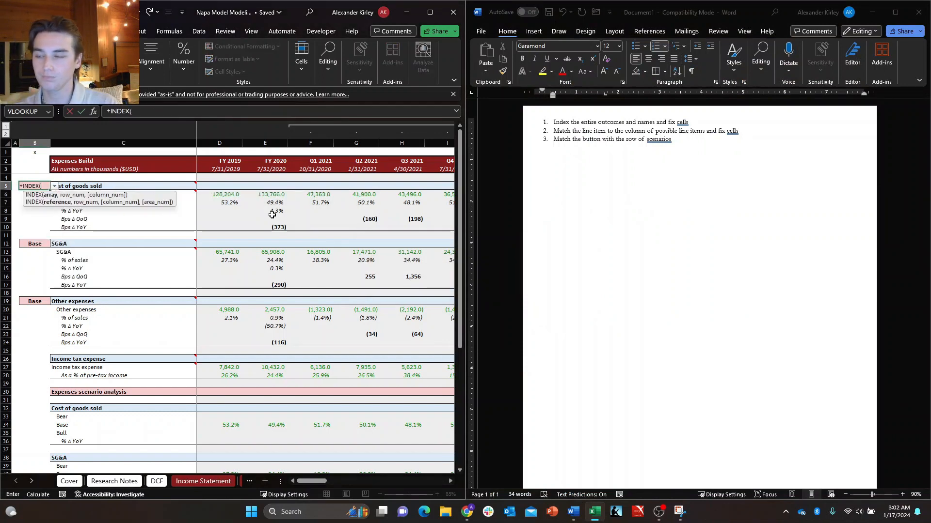
pyautogui.hotkey('ctrl', 'pageup')
pyautogui.hotkey('ctrl', 'pageup')
pyautogui.hotkey('ctrl', 'pageup')
pyautogui.hotkey('ctrl', 'pageup')
pyautogui.hotkey('ctrl', 'pageup')
pyautogui.hotkey('ctrl', 'pageup')
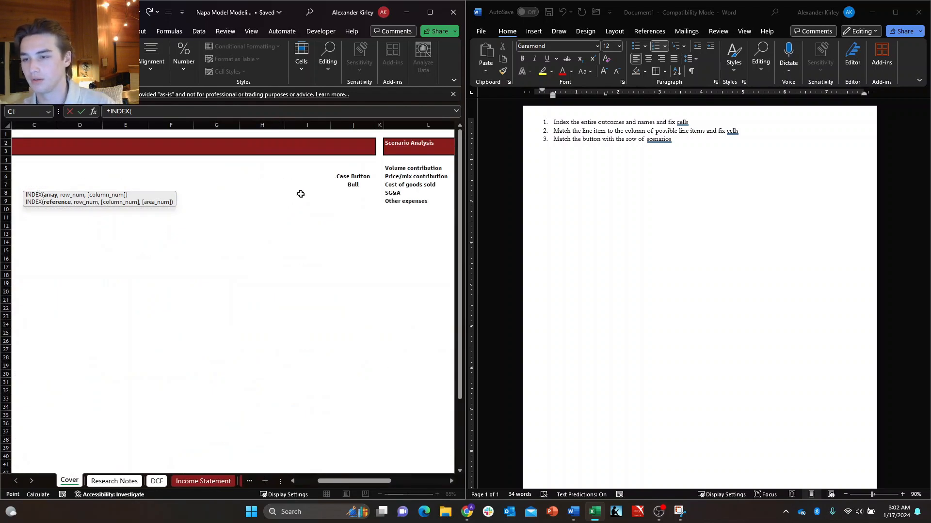
pyautogui.moveTo(404, 166); pyautogui.dragTo(407, 165)
pyautogui.press('F4')
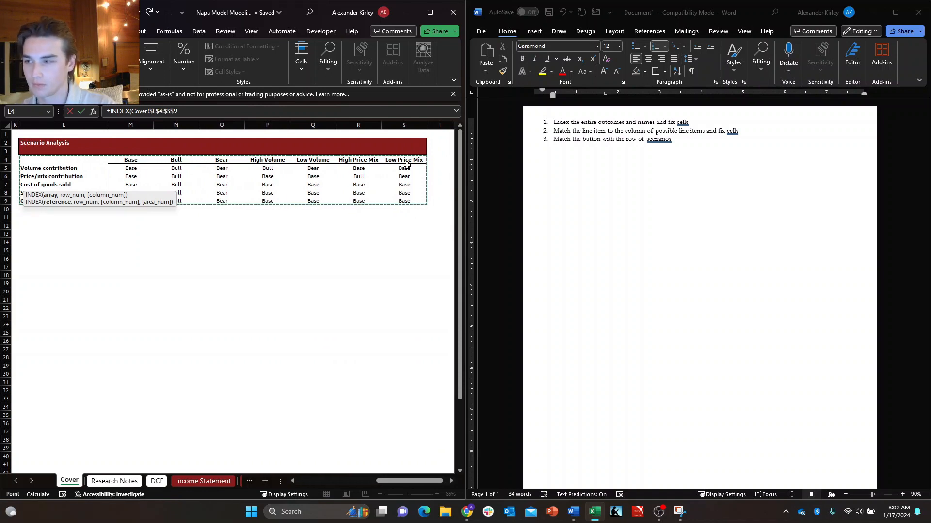
# Add a MATCH for the row number, using the Cost of goods sold label 'Expenses Build'!C5 as lookup value.
pyautogui.write(',match')
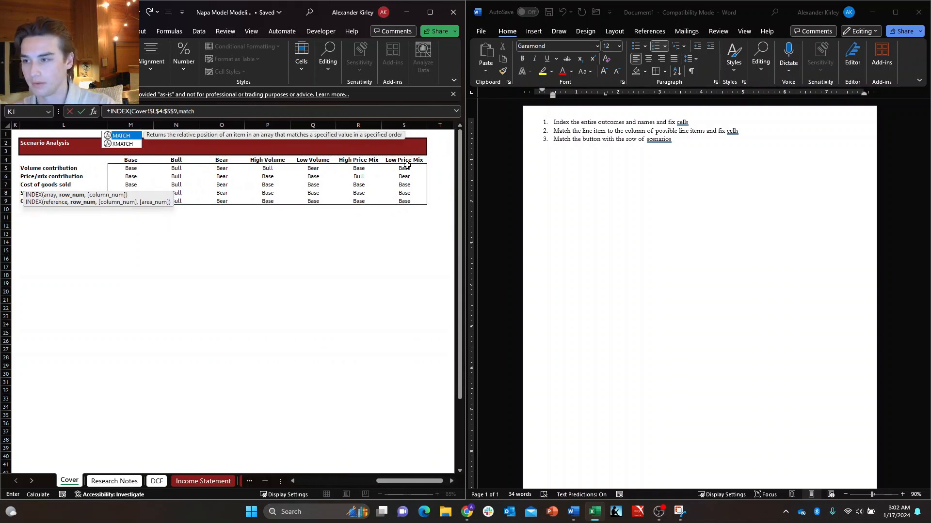
pyautogui.press('Tab')
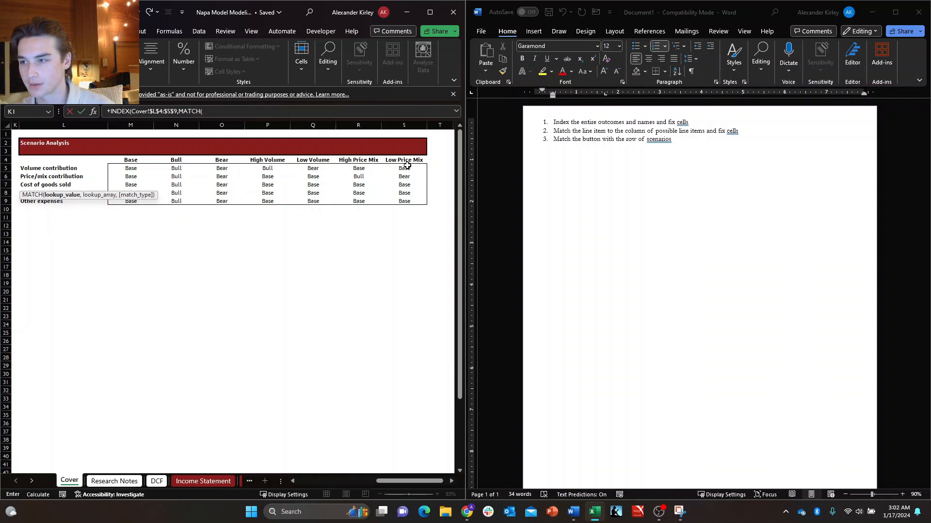
pyautogui.click(239, 481)
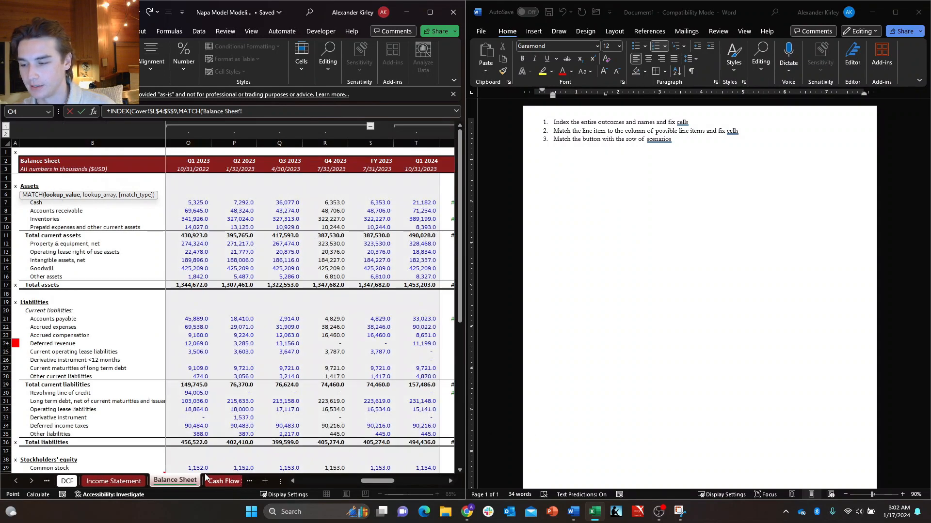
pyautogui.click(67, 481)
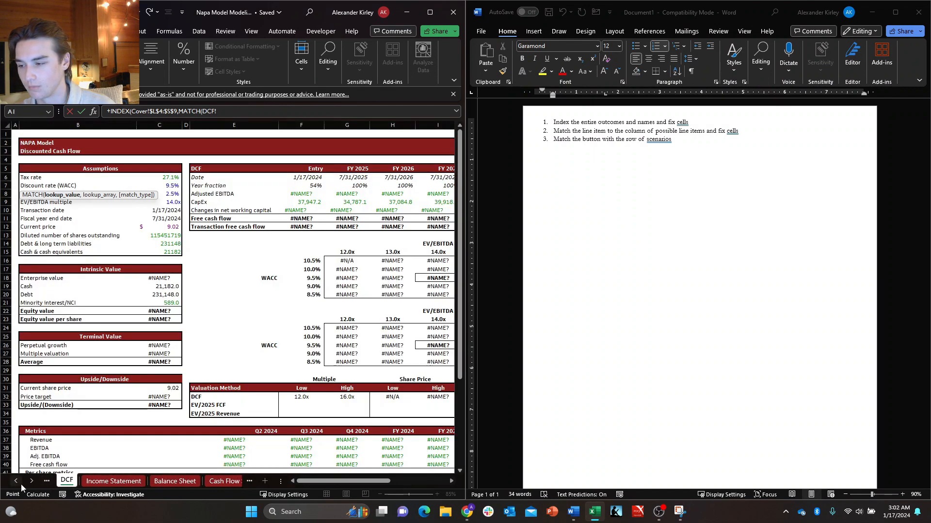
pyautogui.click(18, 483)
pyautogui.click(30, 483)
pyautogui.click(30, 483)
pyautogui.click(30, 483)
pyautogui.click(30, 482)
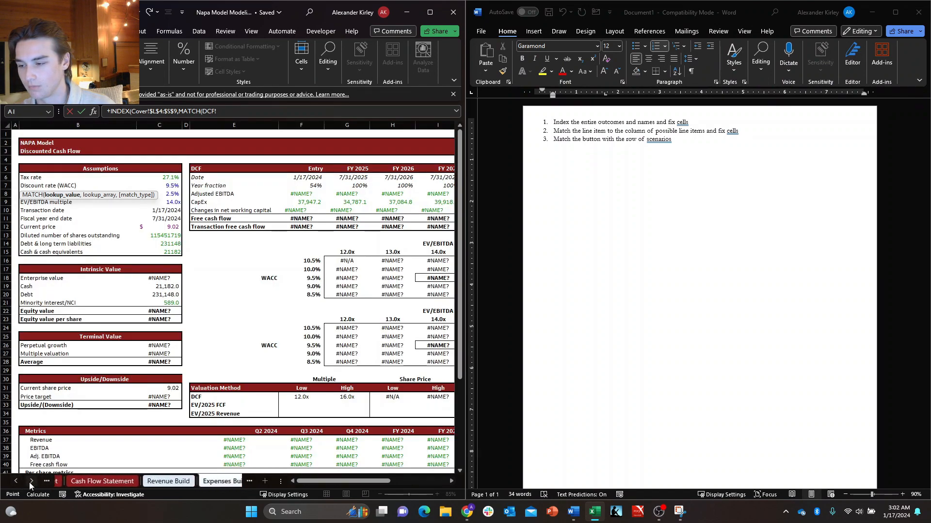
pyautogui.click(30, 482)
pyautogui.click(30, 483)
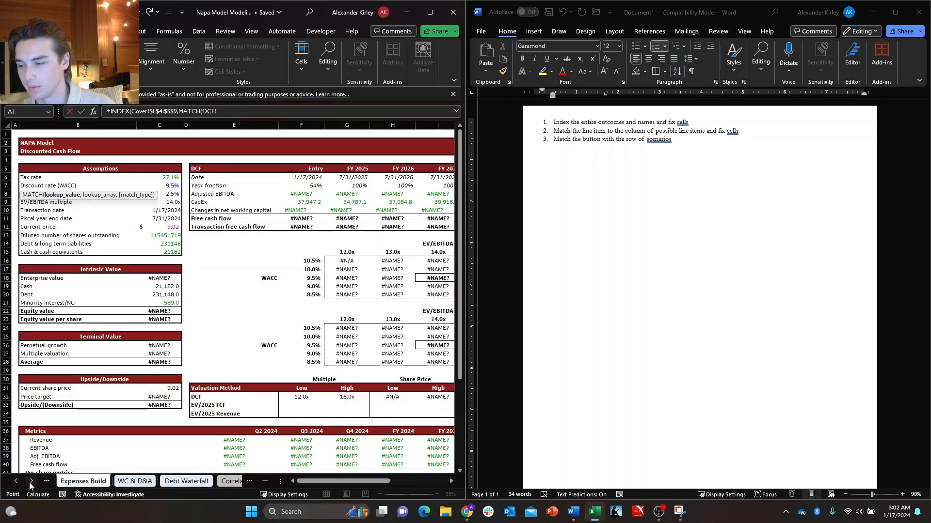
pyautogui.click(107, 483)
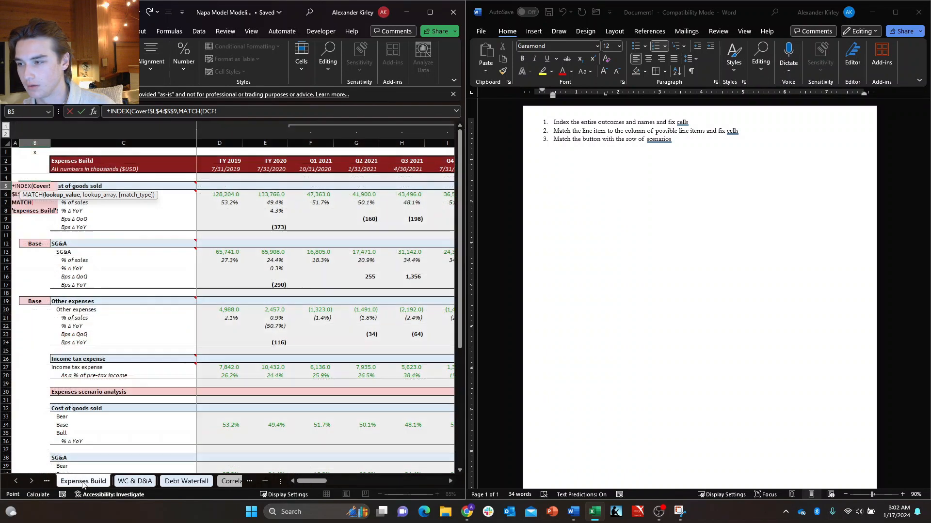
pyautogui.click(131, 186)
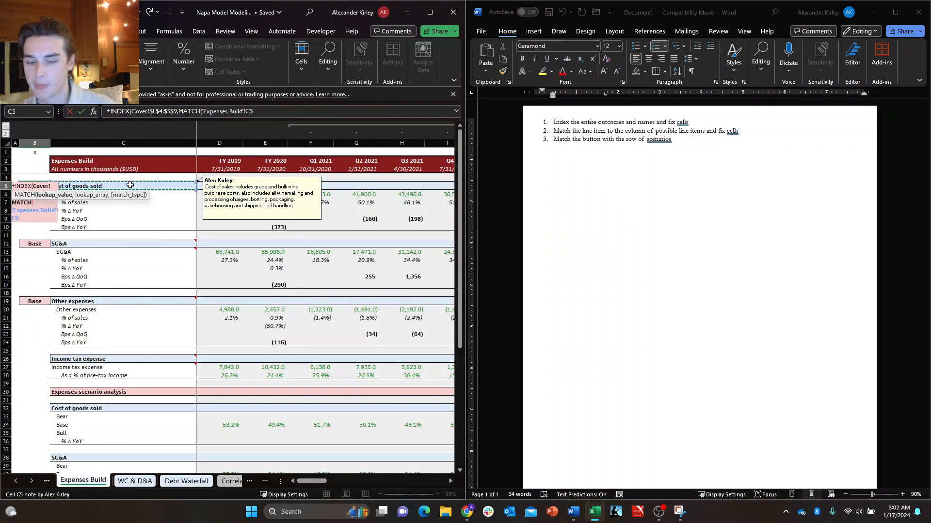
pyautogui.write(',')
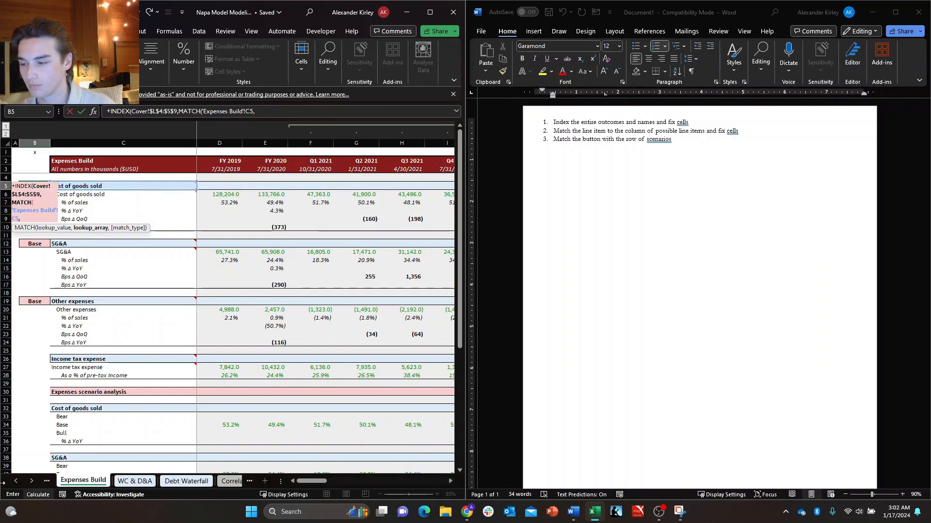
# Complete the row MATCH with the Cover sheet's line-item column Cover!L4:$L$9 as lookup array and match type 0.
pyautogui.click(14, 481)
pyautogui.click(14, 482)
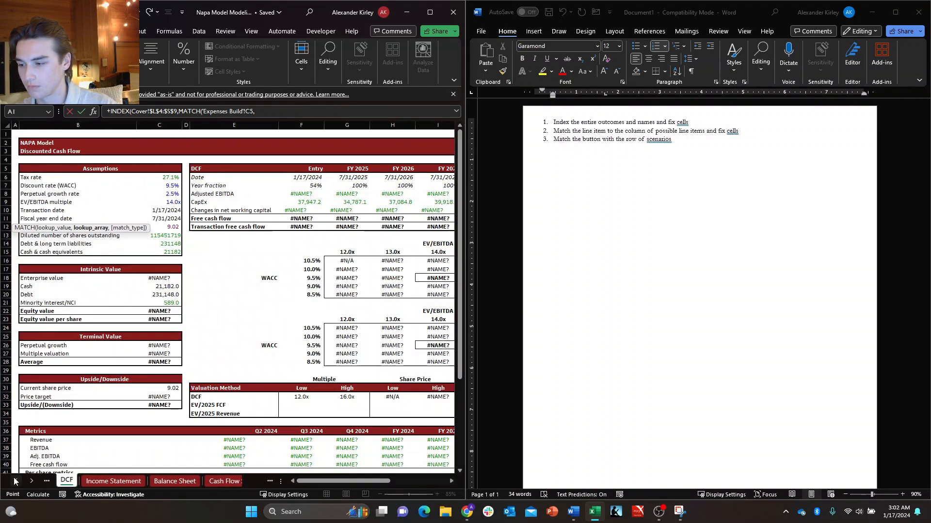
pyautogui.click(14, 481)
pyautogui.click(14, 481)
pyautogui.click(14, 482)
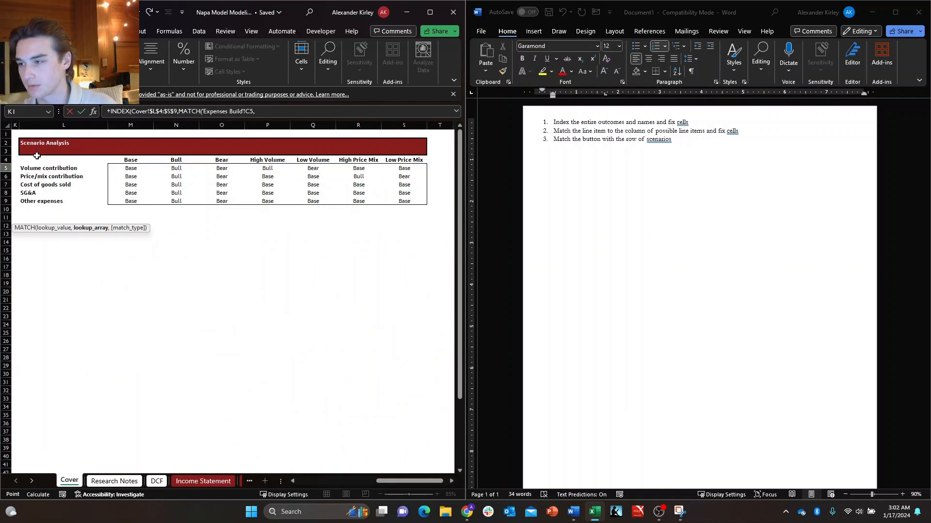
pyautogui.moveTo(37, 158); pyautogui.dragTo(99, 200)
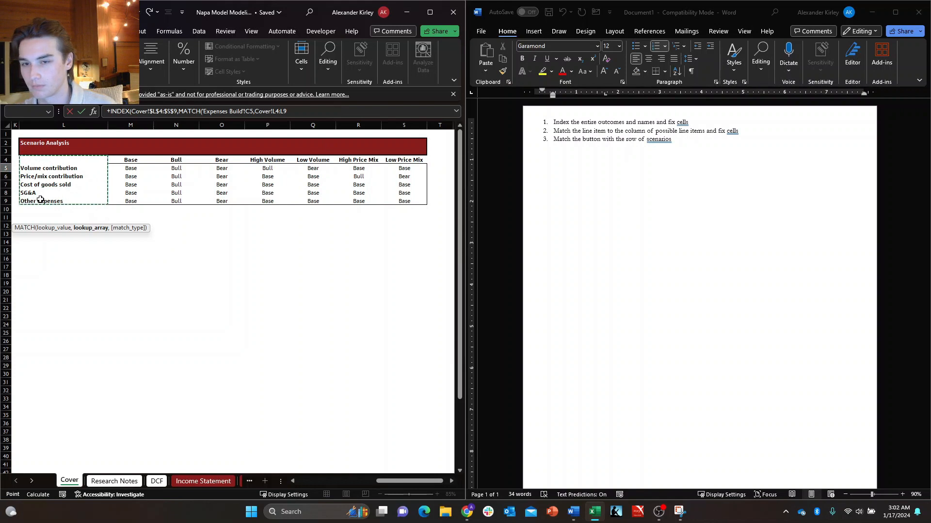
pyautogui.write(',')
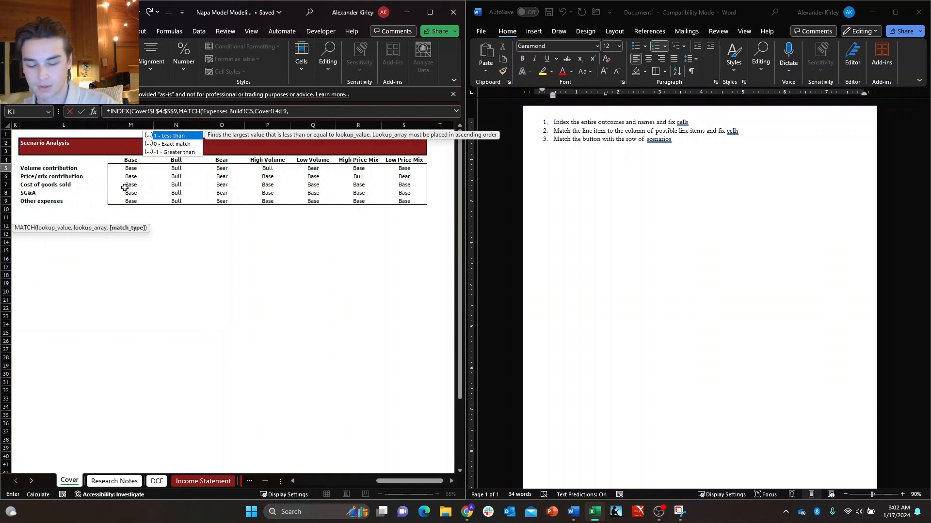
pyautogui.press('BackSpace')
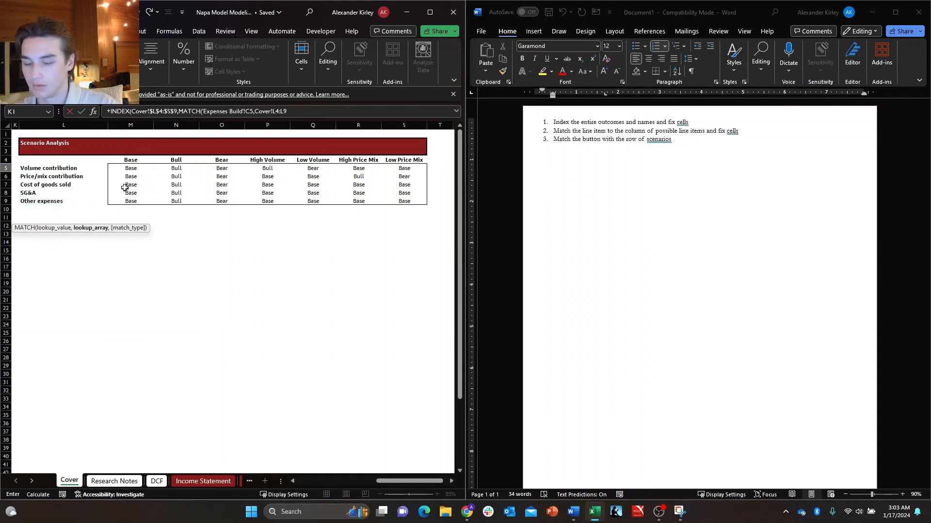
pyautogui.press('F4')
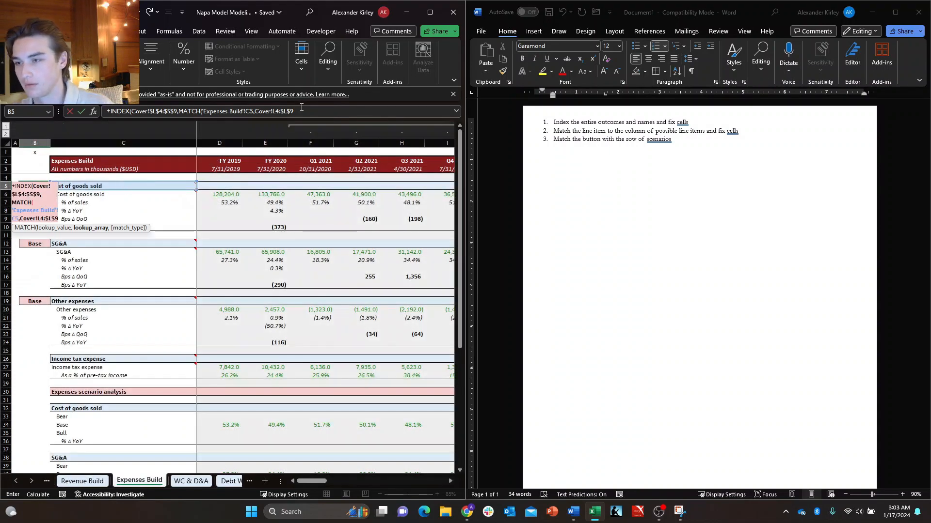
pyautogui.write(',')
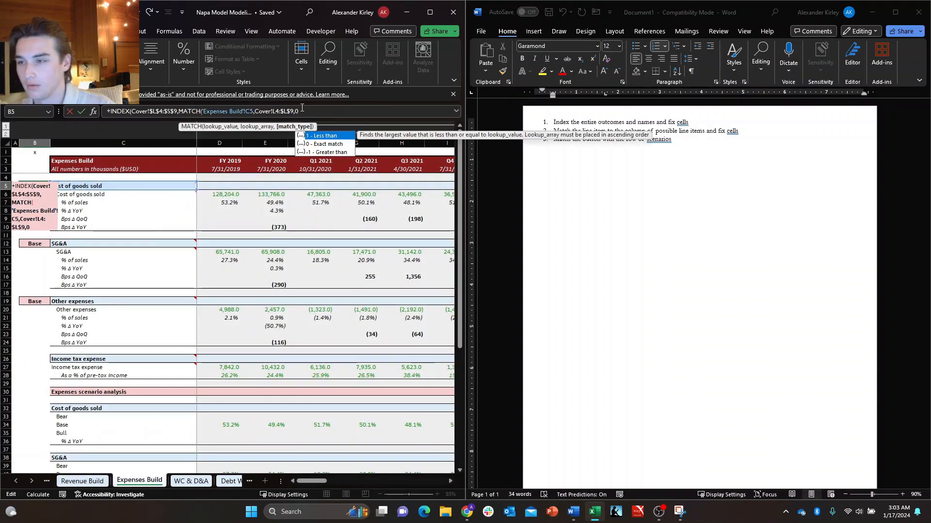
pyautogui.write('0)')
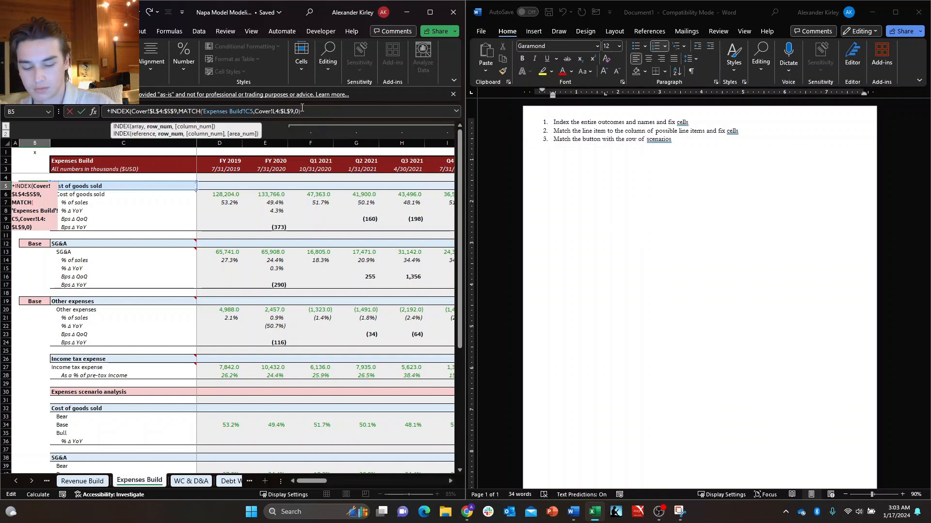
pyautogui.write(',matc')
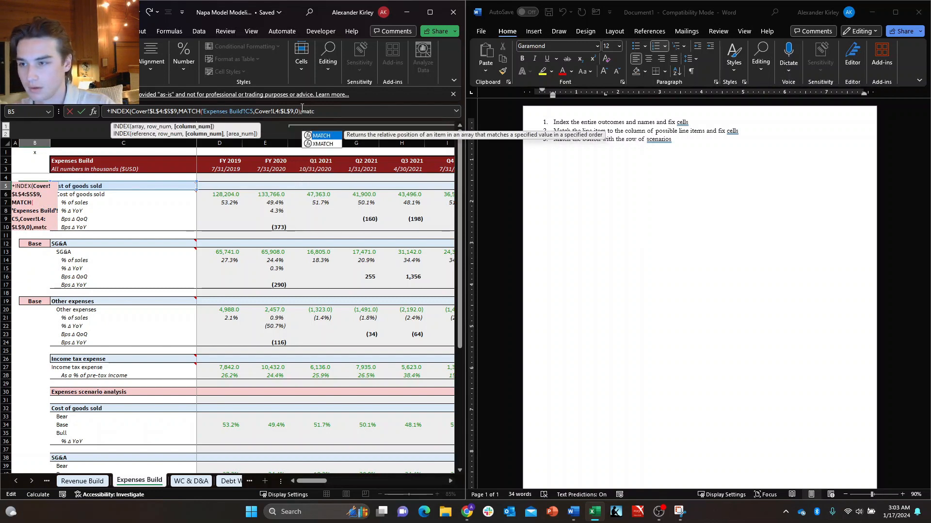
pyautogui.write('h')
# Add a second MATCH for the column number, using the Cover sheet's Case Button value Cover!$J$7 as absolute lookup value.
pyautogui.press('Tab')
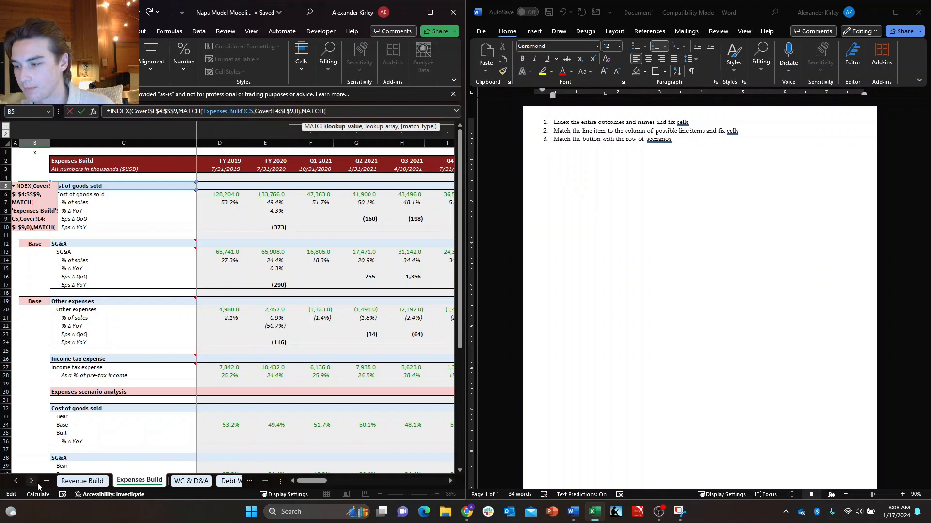
pyautogui.hotkey('ctrl', 'pageup')
pyautogui.hotkey('ctrl', 'pageup')
pyautogui.hotkey('ctrl', 'pageup')
pyautogui.hotkey('ctrl', 'pageup')
pyautogui.hotkey('ctrl', 'pageup')
pyautogui.hotkey('ctrl', 'pageup')
pyautogui.hotkey('ctrl', 'pageup')
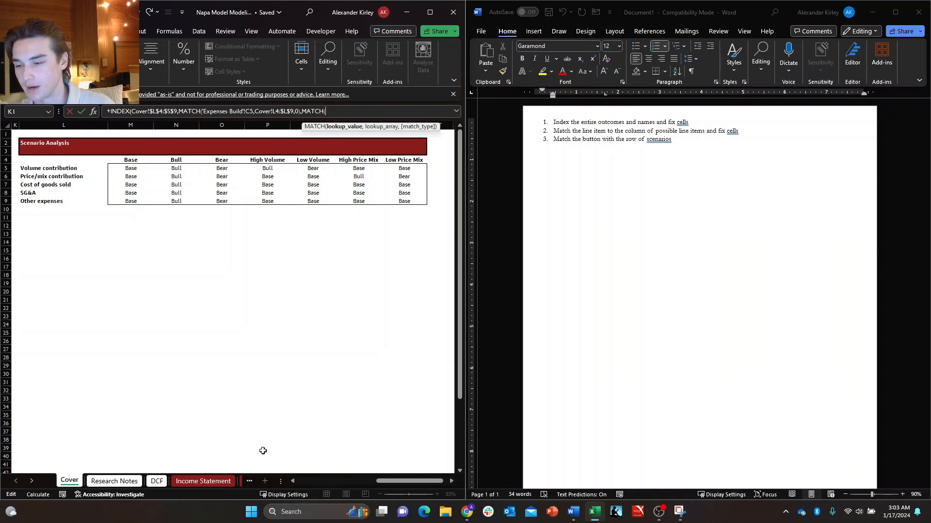
pyautogui.moveTo(402, 482); pyautogui.dragTo(373, 482)
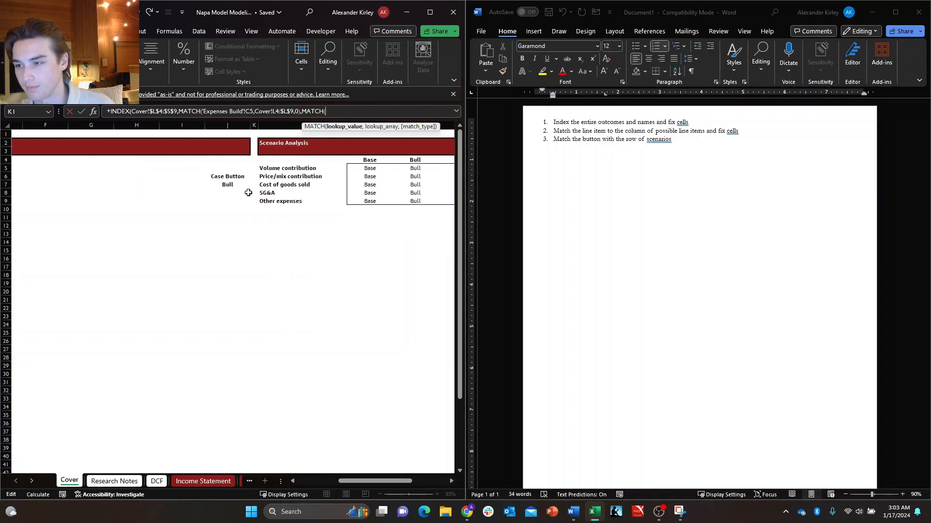
pyautogui.click(232, 185)
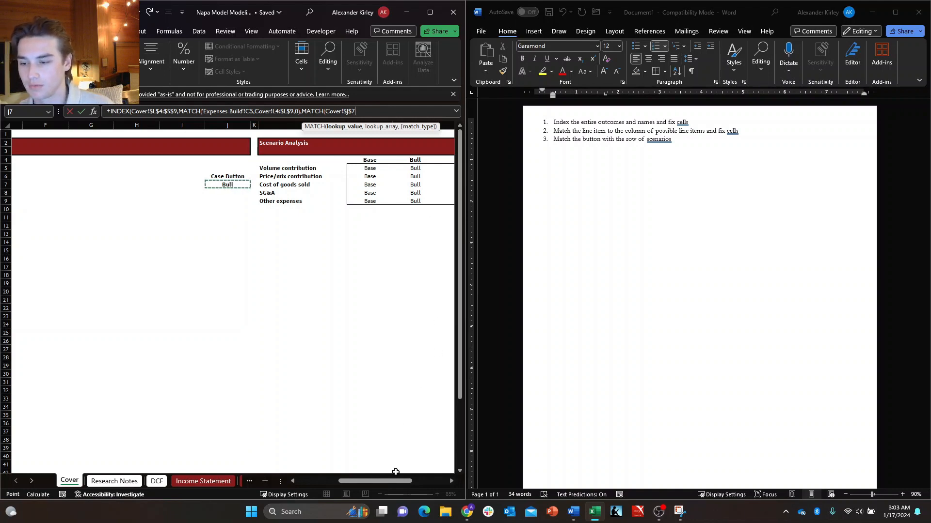
# Set the column MATCH's lookup array to the Scenario Analysis header row Cover!$L$4:$S$4 with absolute references.
pyautogui.moveTo(395, 480); pyautogui.dragTo(421, 483)
pyautogui.write(',')
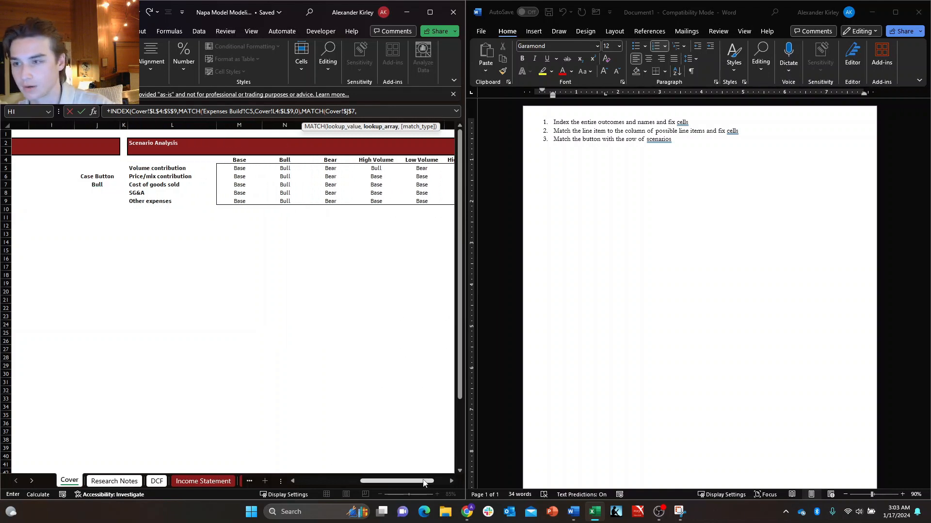
pyautogui.moveTo(173, 163); pyautogui.dragTo(402, 160)
pyautogui.press('F4')
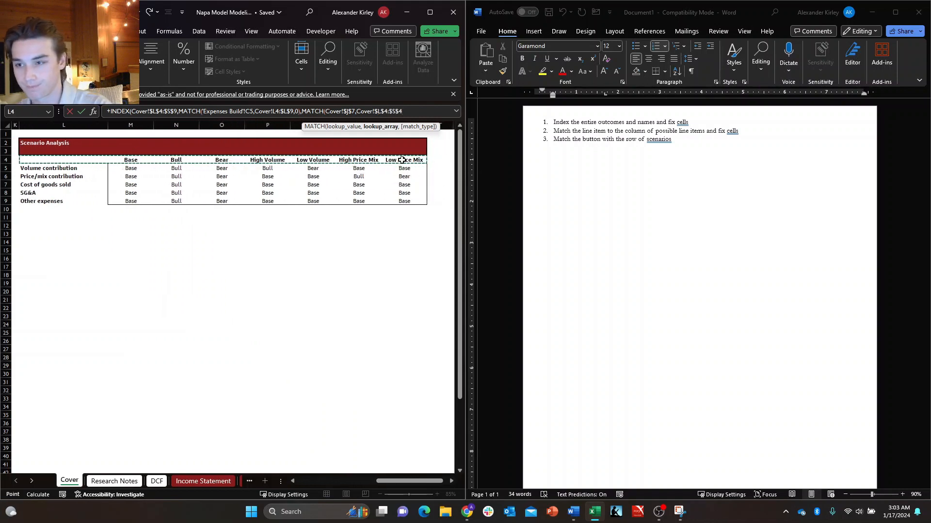
# Finish the Cost of goods sold case selector formula in B5 with match type 0 and maximize the workbook window.
pyautogui.write(',0)')
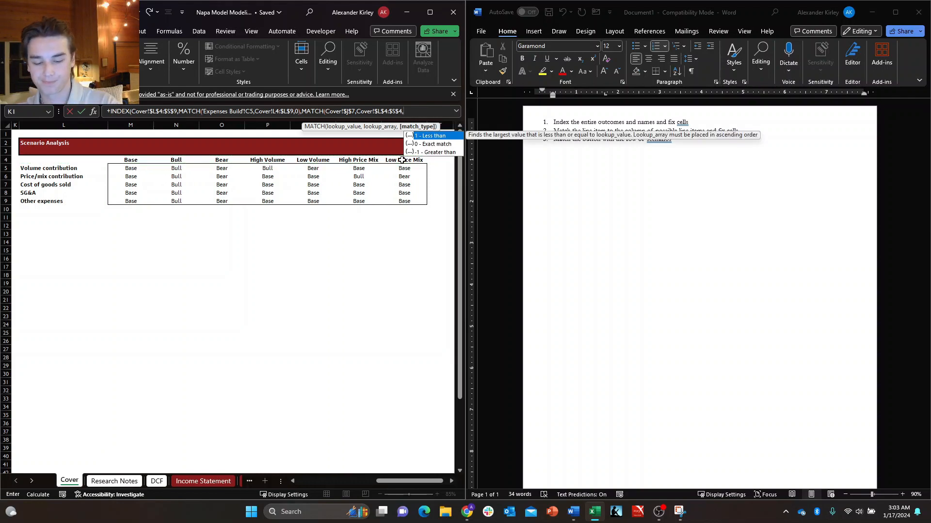
pyautogui.press('Return')
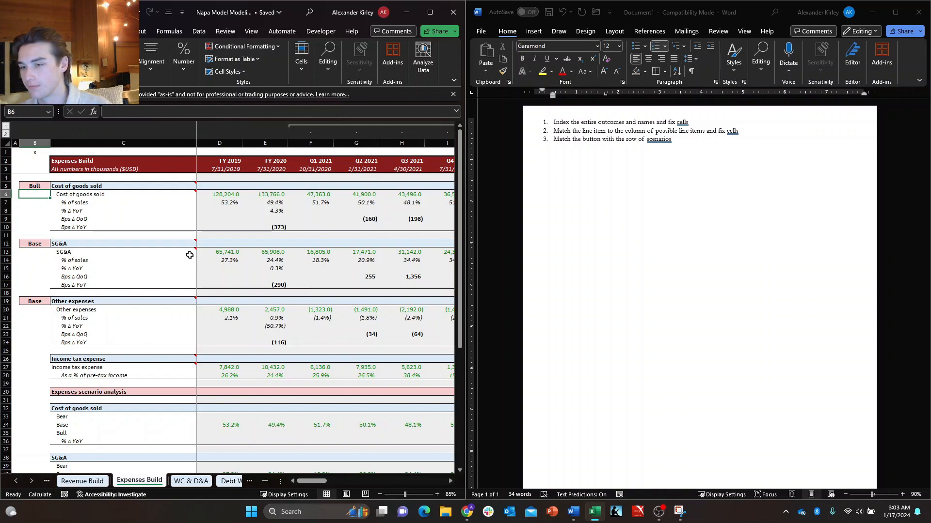
pyautogui.doubleClick(321, 15)
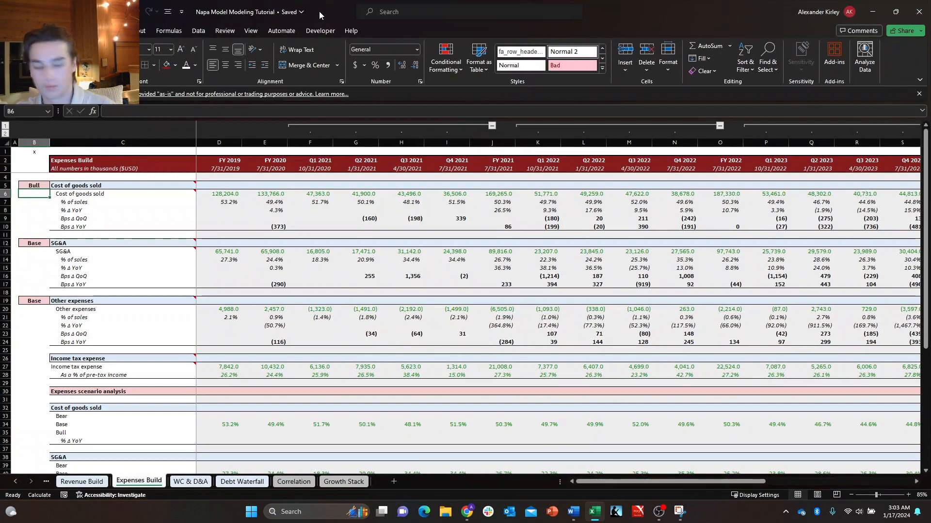
# Examine the Case Button and Scenario Analysis table on the Cover sheet and return to the Expenses Build sheet.
pyautogui.hotkey('ctrl', 'pageup')
pyautogui.hotkey('ctrl', 'pageup')
pyautogui.hotkey('ctrl', 'pageup')
pyautogui.hotkey('ctrl', 'pageup')
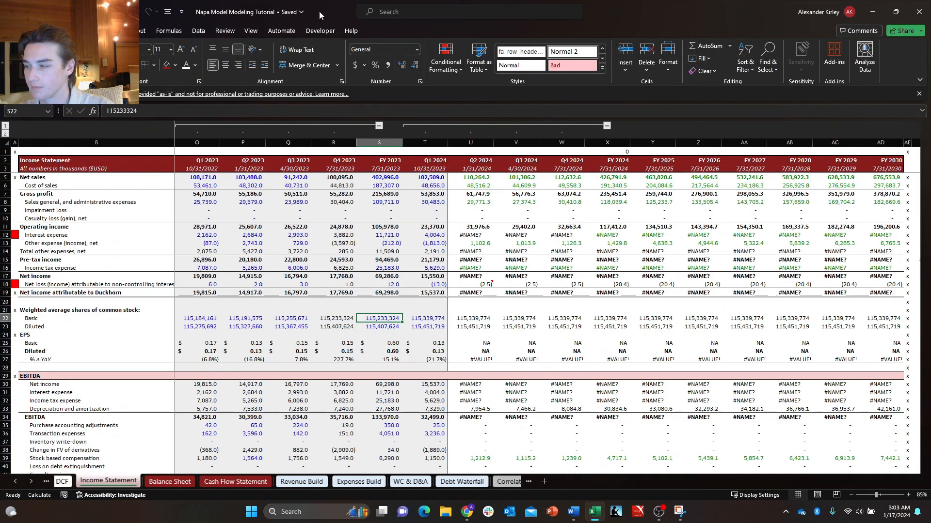
pyautogui.hotkey('ctrl', 'pageup')
pyautogui.hotkey('ctrl', 'pageup')
pyautogui.hotkey('ctrl', 'pageup')
pyautogui.hotkey('ctrl', 'pagedown')
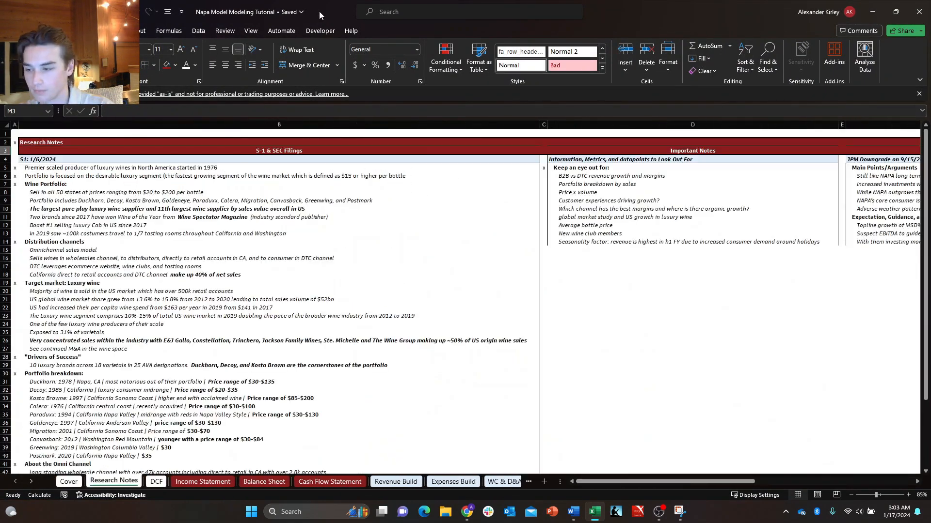
pyautogui.hotkey('ctrl', 'pageup')
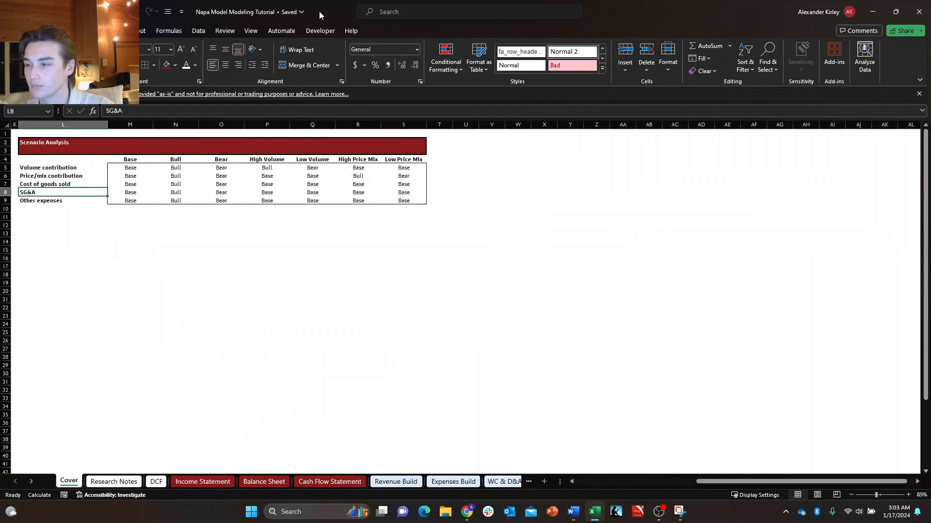
pyautogui.press('Up')
pyautogui.press('Right')
pyautogui.press('Down')
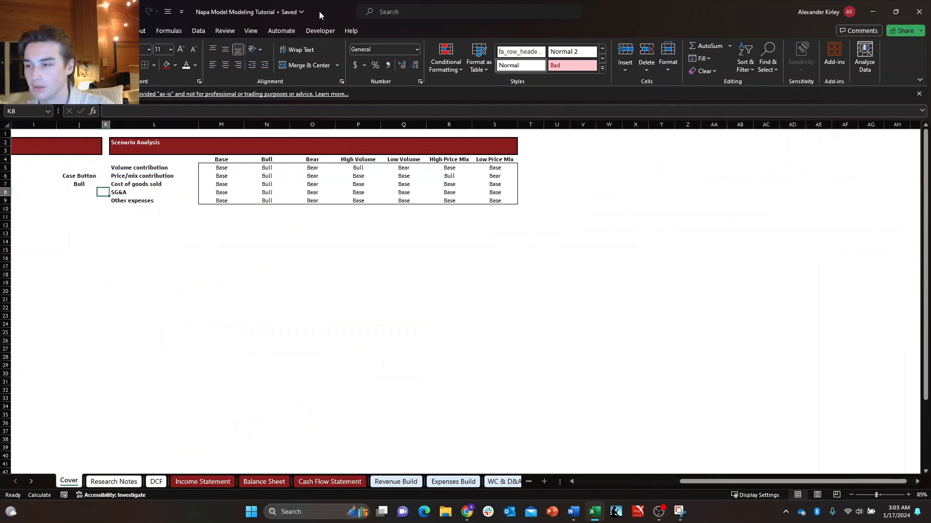
pyautogui.press('Up')
pyautogui.hotkey('ctrl', 'pagedown')
pyautogui.hotkey('ctrl', 'pagedown')
pyautogui.hotkey('ctrl', 'pagedown')
pyautogui.hotkey('ctrl', 'pagedown')
pyautogui.hotkey('ctrl', 'pagedown')
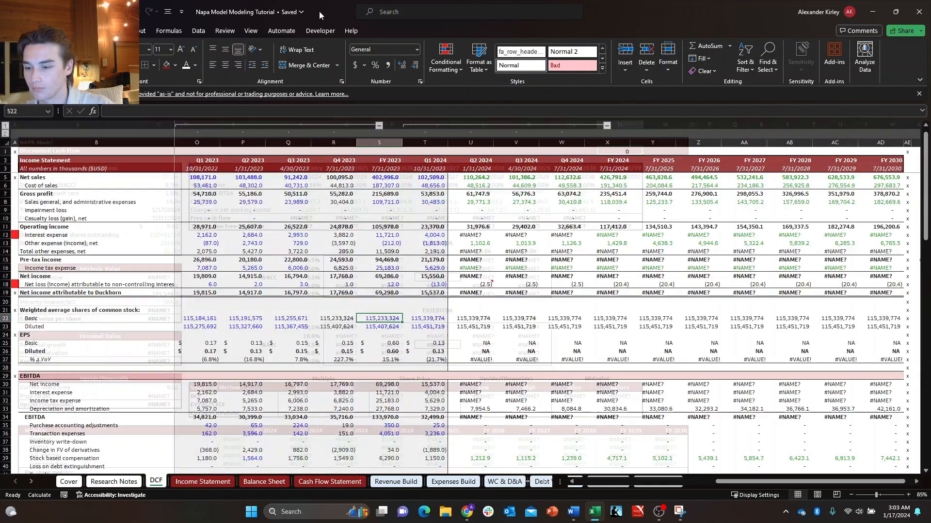
pyautogui.hotkey('ctrl', 'pagedown')
pyautogui.hotkey('ctrl', 'pagedown')
pyautogui.hotkey('ctrl', 'pagedown')
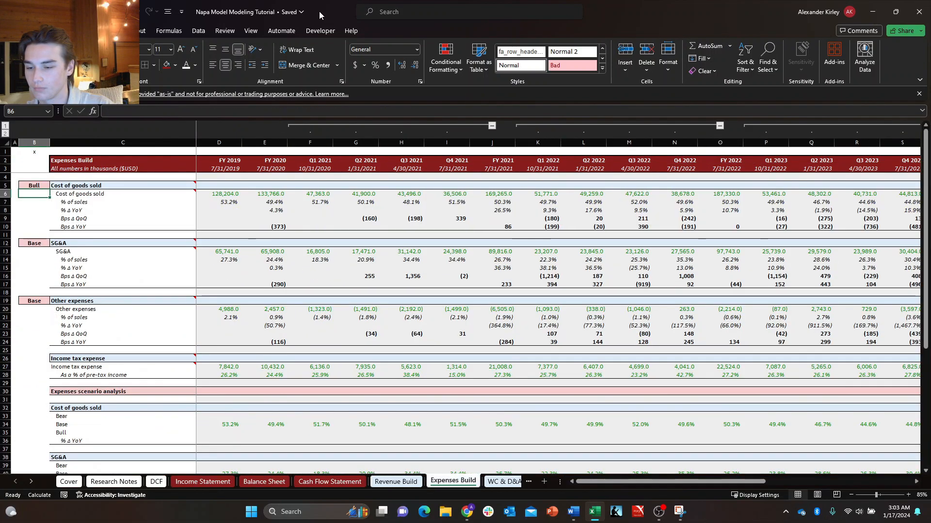
# Copy the Cost of goods sold case selector formula from B5 into the SG&A case selector B12.
pyautogui.hotkey('ctrl', 'pageup')
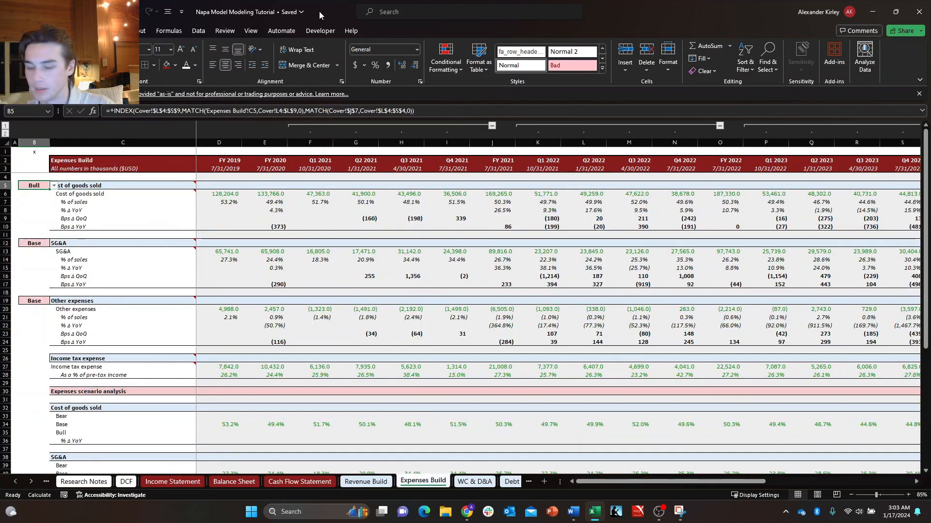
pyautogui.hotkey('ctrl', 'c')
pyautogui.press('Down')
pyautogui.press('Down')
pyautogui.press('Down')
pyautogui.press('Down')
pyautogui.press('Down')
pyautogui.press('Down')
pyautogui.press('Down')
pyautogui.hotkey('ctrl', 'v')
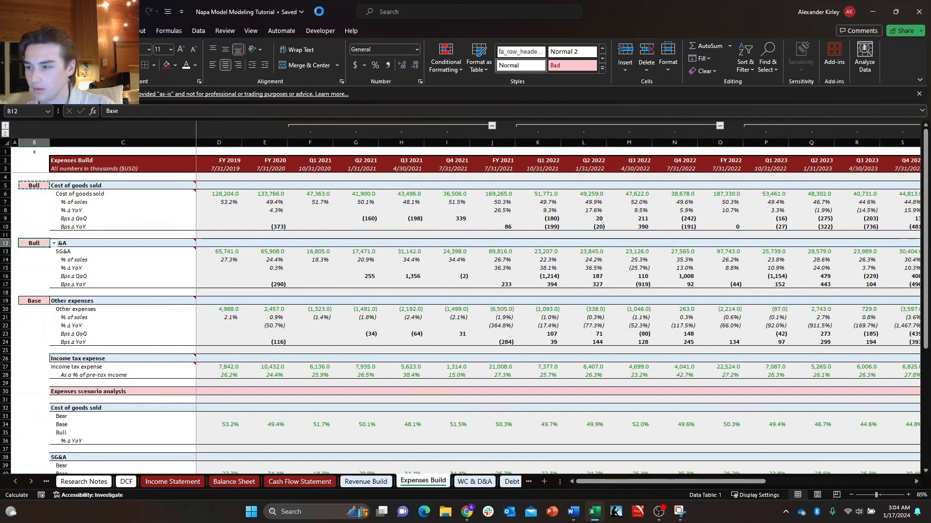
pyautogui.press('Down')
pyautogui.press('Down')
pyautogui.press('Down')
pyautogui.press('Up')
pyautogui.press('Up')
pyautogui.press('Up')
pyautogui.press('Escape')
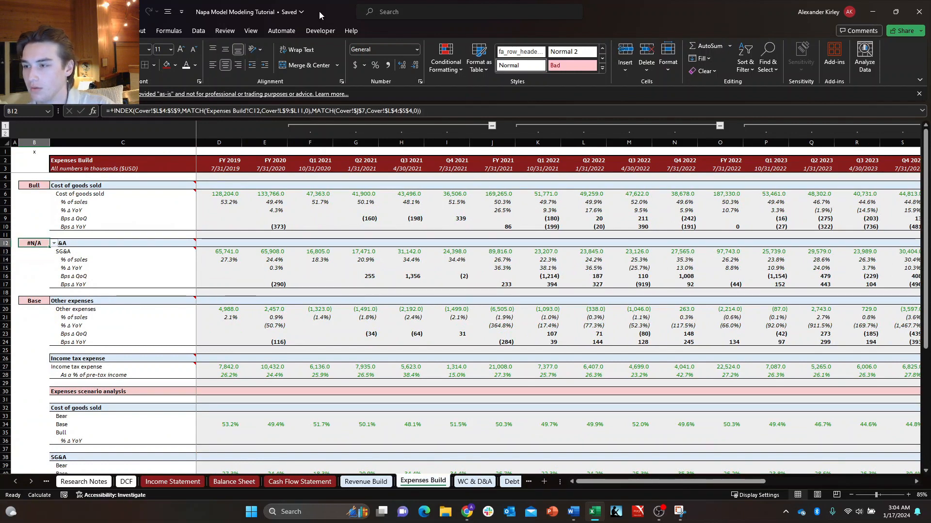
# Inspect the cell references in the pasted SG&A case selector formula in B12.
pyautogui.press('F2')
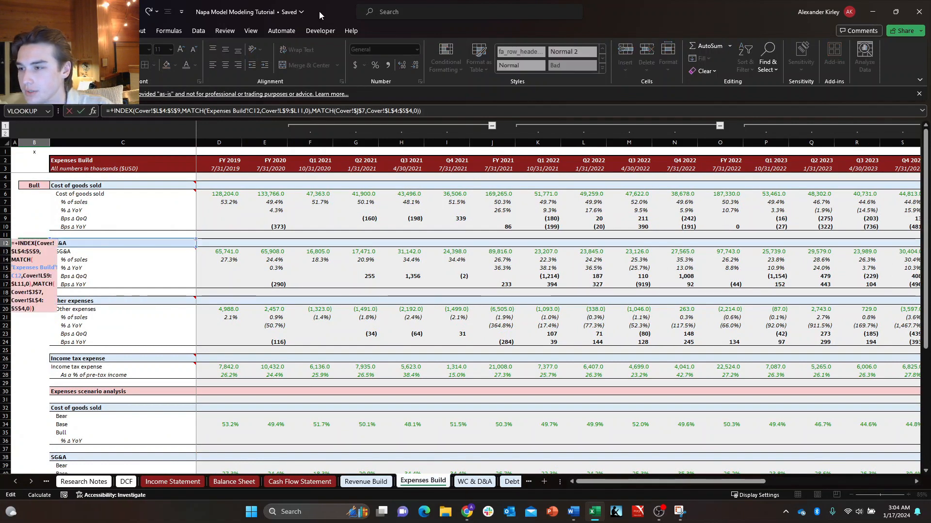
pyautogui.press('Escape')
pyautogui.press('F2')
pyautogui.press('Escape')
pyautogui.press('F2')
pyautogui.press('Escape')
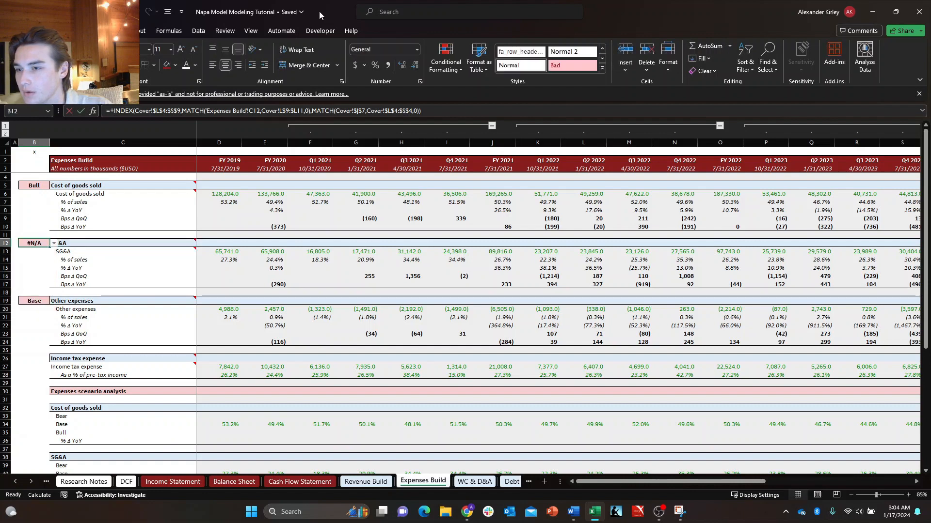
pyautogui.press('F2')
pyautogui.press('Escape')
pyautogui.press('F2')
pyautogui.press('Escape')
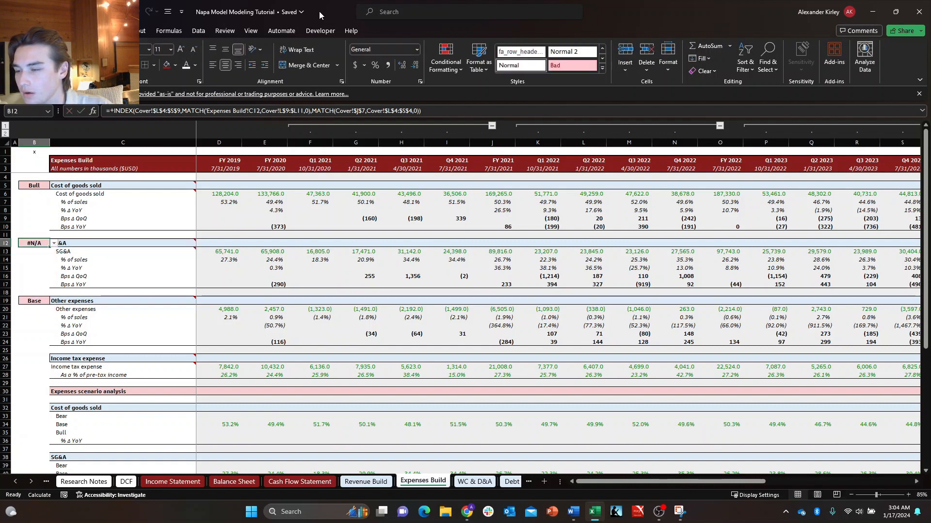
pyautogui.press('F2')
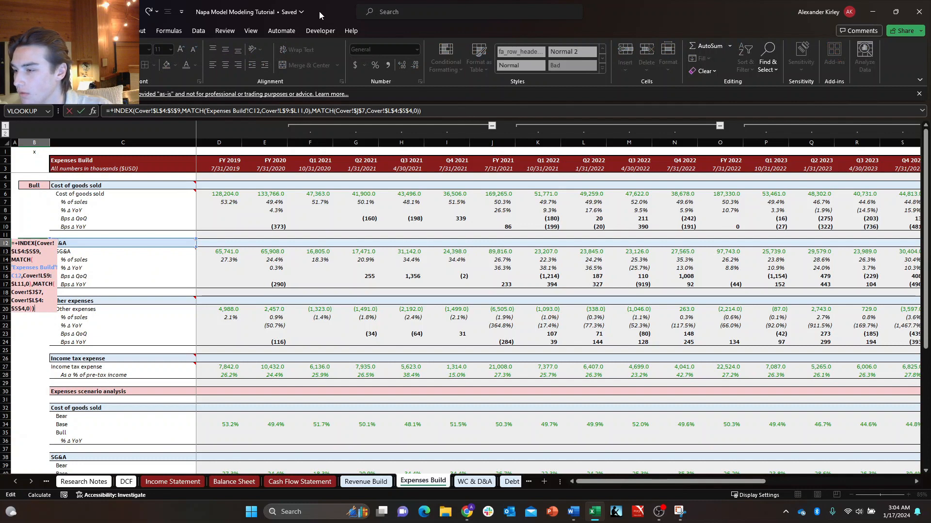
pyautogui.press('Return')
pyautogui.press('Escape')
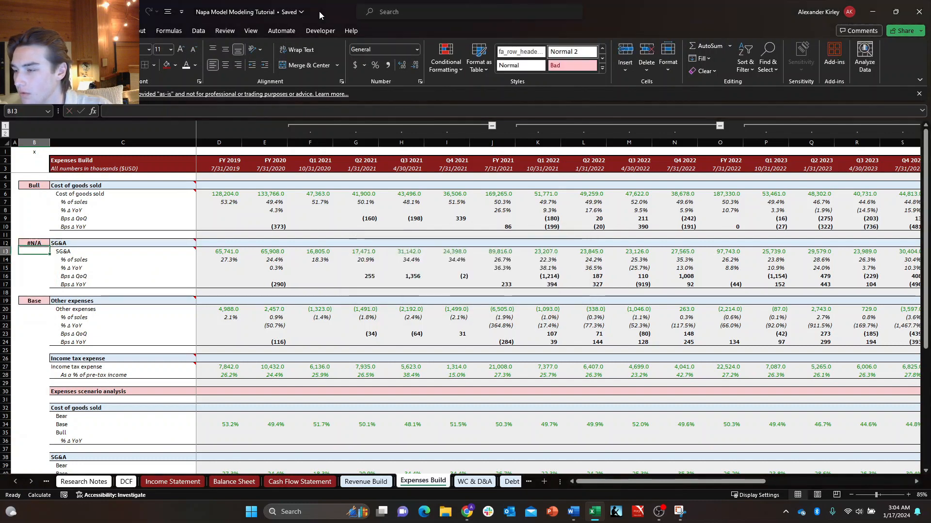
# Start a new INDEX formula in the SG&A case selector B12 and go to the Cover sheet for its array.
pyautogui.write('+index')
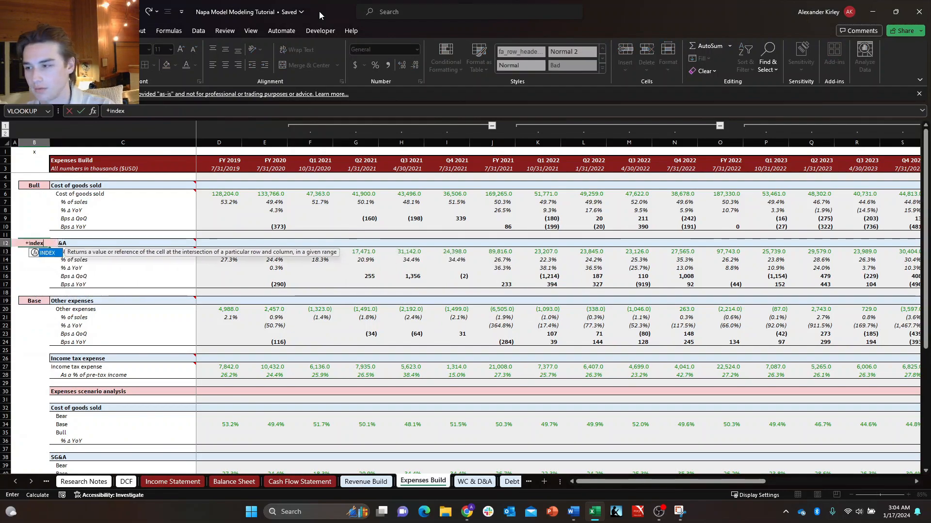
pyautogui.press('Tab')
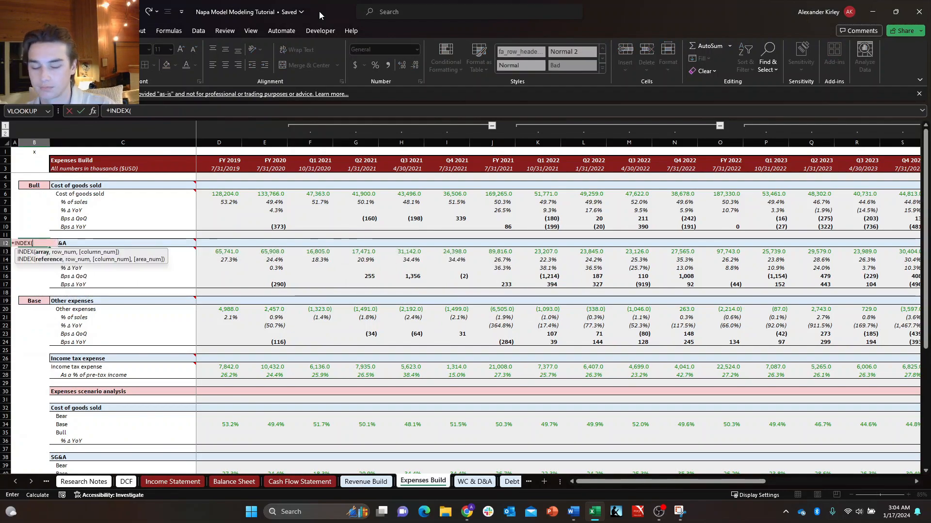
pyautogui.hotkey('ctrl', 'pageup')
pyautogui.hotkey('ctrl', 'pageup')
pyautogui.hotkey('ctrl', 'pageup')
pyautogui.hotkey('ctrl', 'pageup')
pyautogui.hotkey('ctrl', 'pageup')
pyautogui.hotkey('ctrl', 'pageup')
pyautogui.hotkey('ctrl', 'pageup')
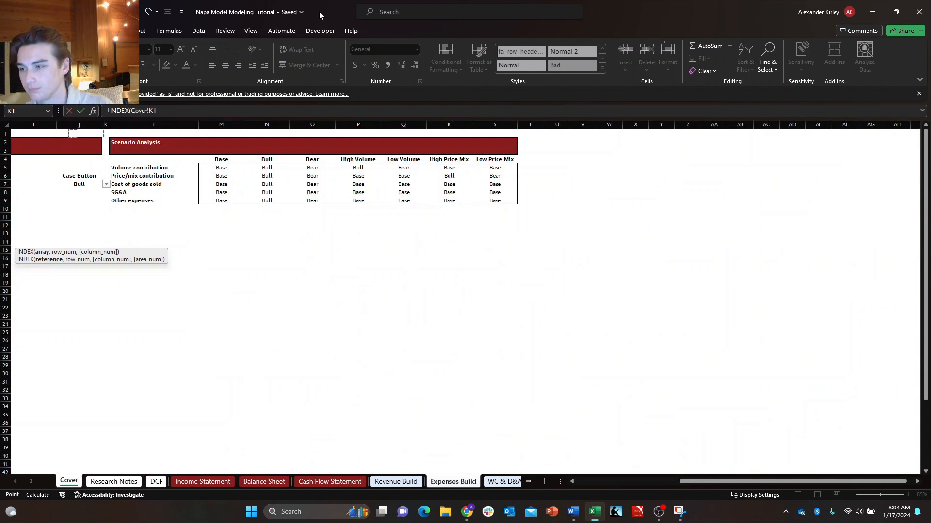
# Set the INDEX array to the Cover sheet's Scenario Analysis table with labels and headers as Cover!L4:$S$9, closing the stray Chrome profile window.
pyautogui.press('Right')
pyautogui.press('Down')
pyautogui.press('Down')
pyautogui.press('Down')
pyautogui.hotkey('shift', 'Down')
pyautogui.hotkey('shift', 'Down')
pyautogui.hotkey('shift', 'Down')
pyautogui.hotkey('shift', 'Down')
pyautogui.hotkey('shift', 'Down')
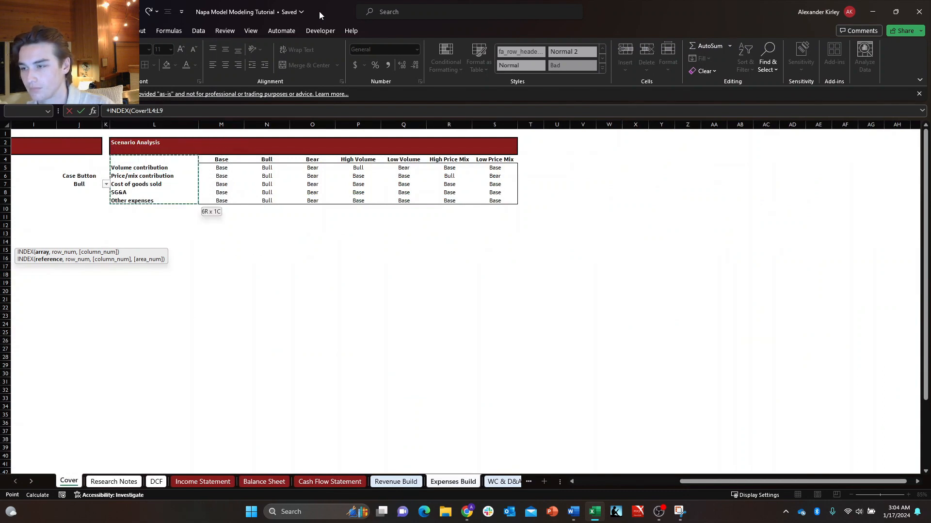
pyautogui.hotkey('shift', 'Right')
pyautogui.hotkey('shift', 'Right')
pyautogui.hotkey('shift', 'Right')
pyautogui.hotkey('shift', 'Right')
pyautogui.hotkey('shift', 'Right')
pyautogui.hotkey('shift', 'Right')
pyautogui.hotkey('shift', 'Right')
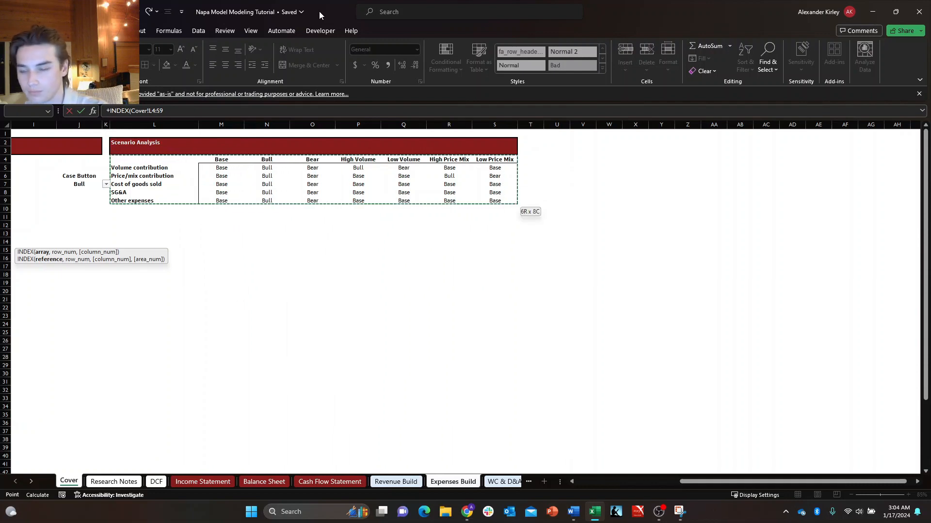
pyautogui.press('F4')
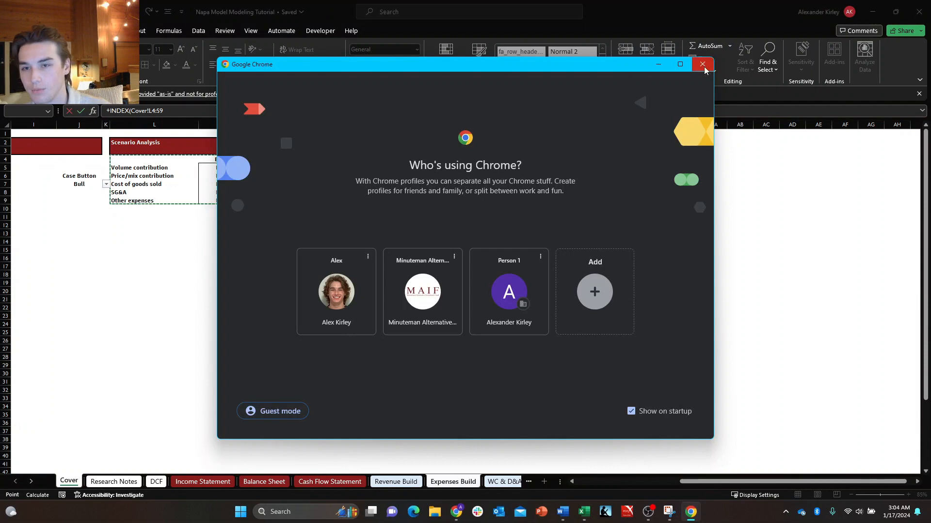
pyautogui.click(702, 64)
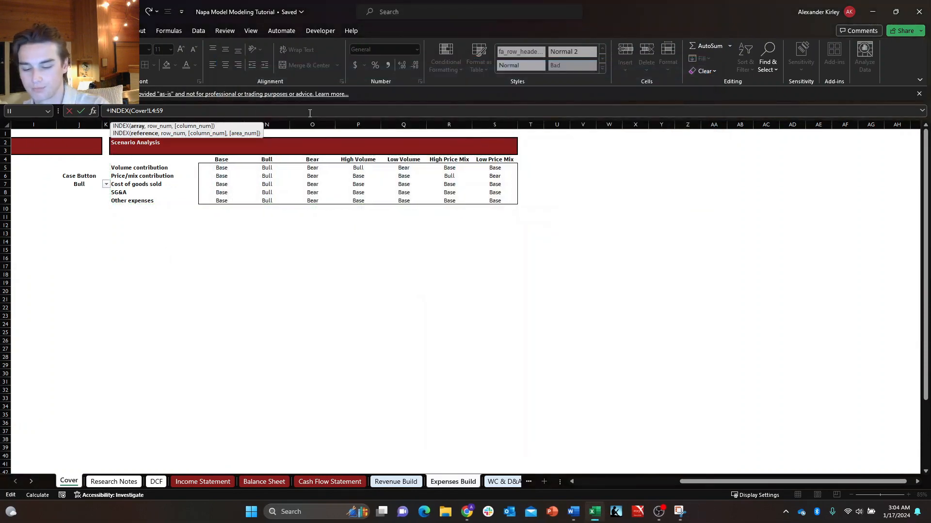
pyautogui.click(310, 114)
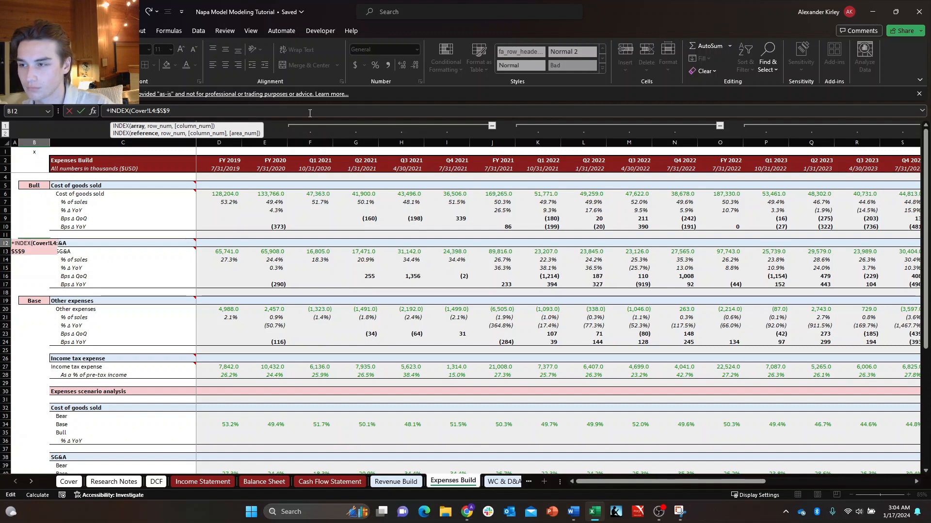
# Add a row MATCH looking up the SG&A label 'Expenses Build'!C12 in the Cover sheet's line items Cover!L4:L9 with match type 0.
pyautogui.write(',MATCH(')
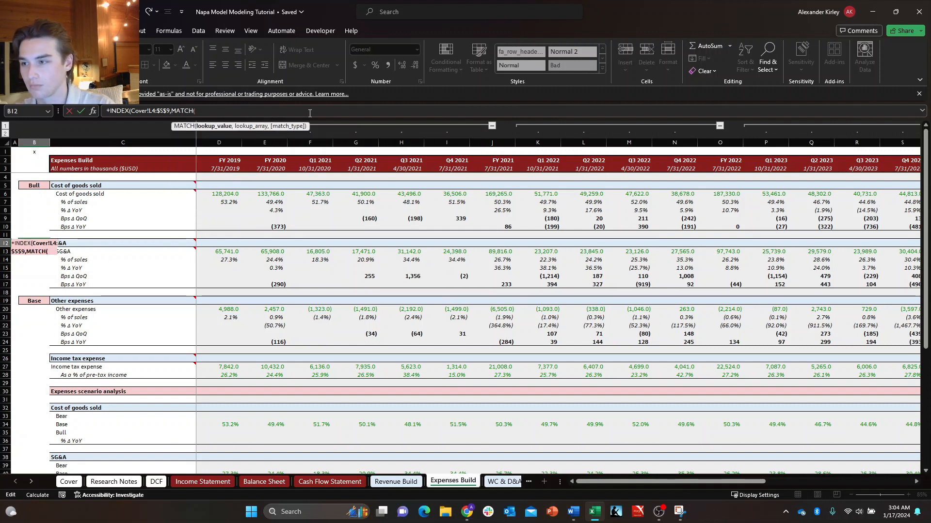
pyautogui.click(128, 241)
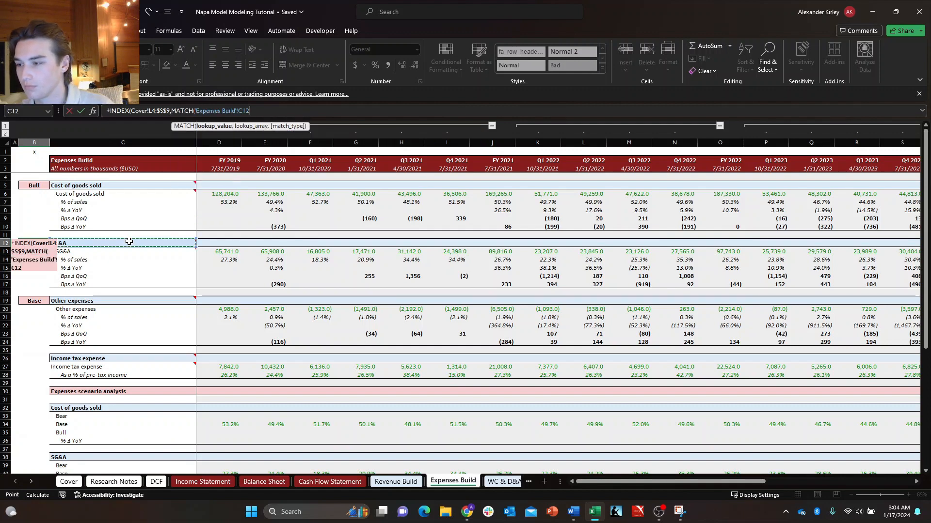
pyautogui.write(',')
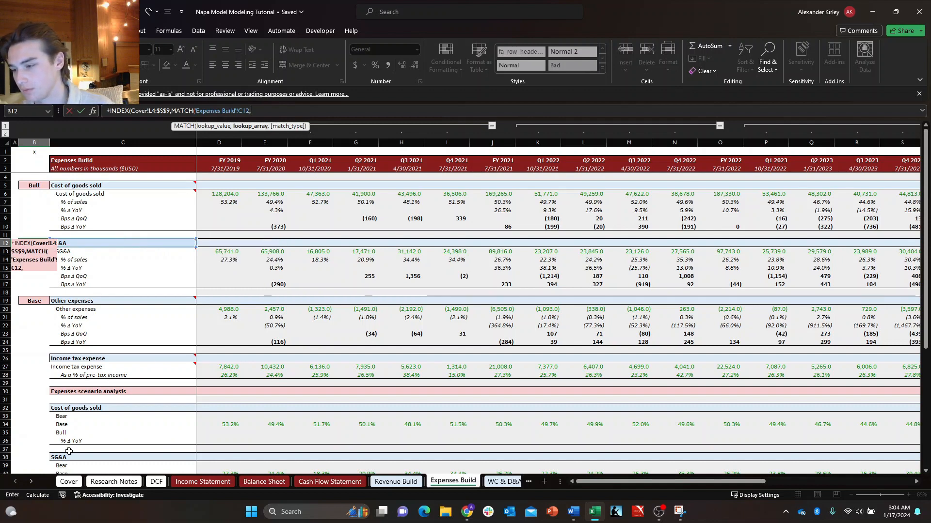
pyautogui.click(68, 482)
pyautogui.moveTo(116, 161); pyautogui.dragTo(126, 198)
pyautogui.write(',0),matc')
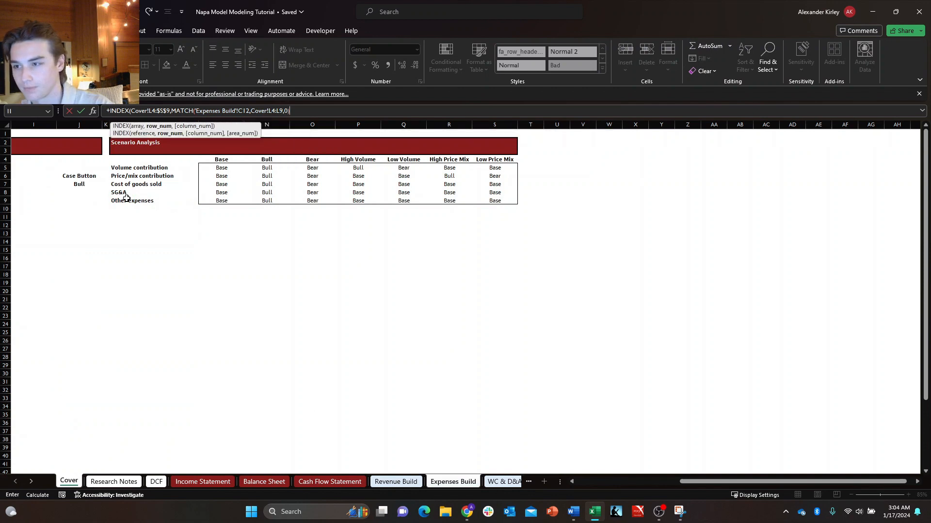
# Add a column MATCH with the Case Button value Cover!$J$7 as lookup value and the scenario header row Cover!$L$4:$S$4 as lookup array.
pyautogui.press('Tab')
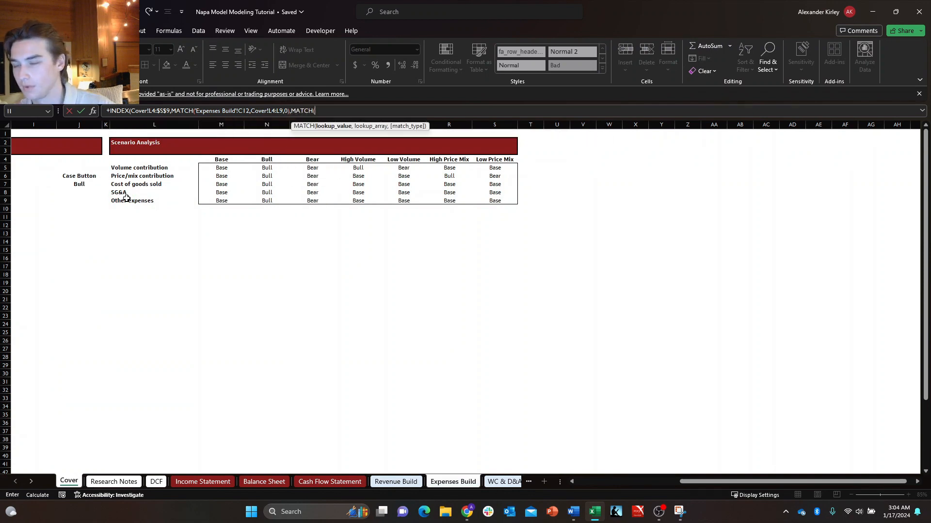
pyautogui.click(94, 185)
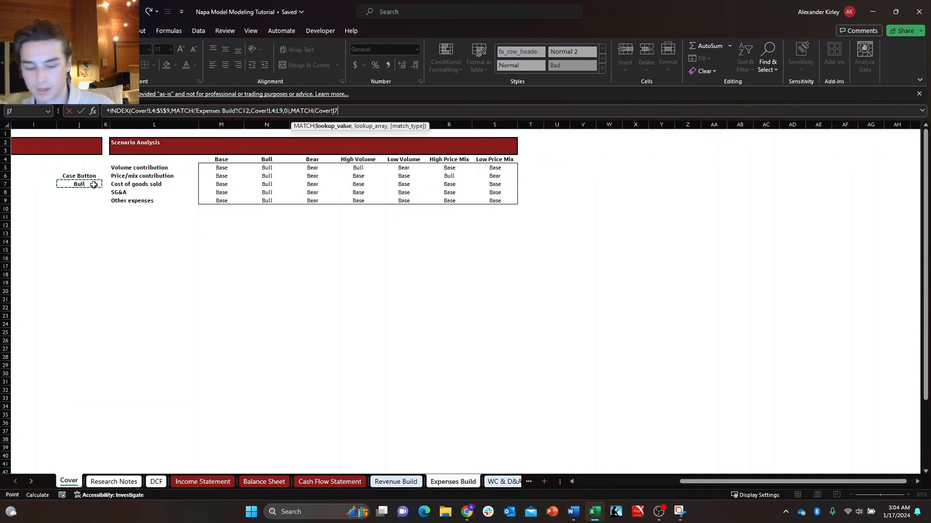
pyautogui.write(',')
pyautogui.moveTo(176, 159); pyautogui.dragTo(502, 157)
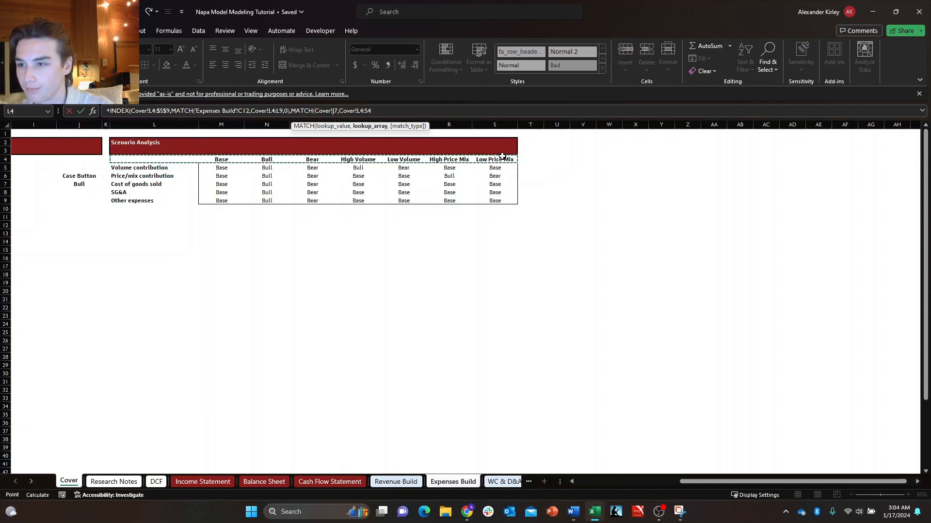
pyautogui.press('F4')
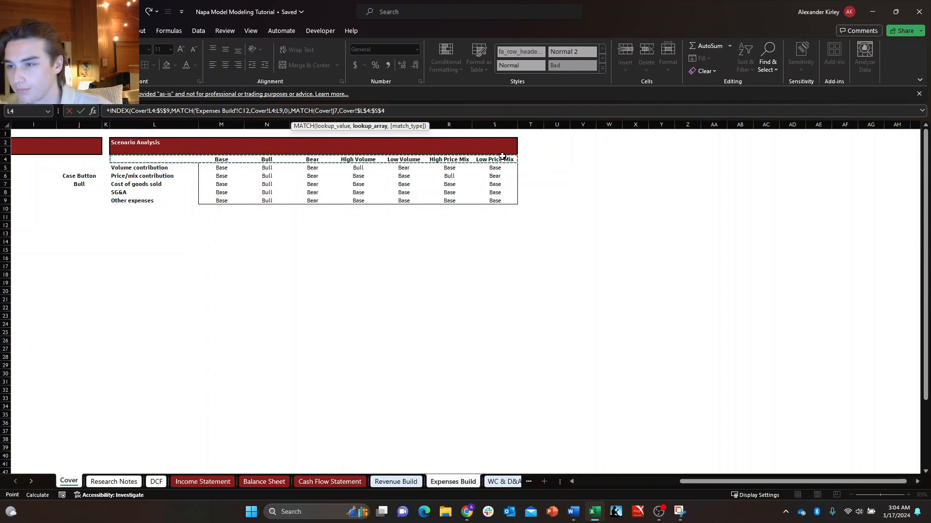
pyautogui.click(334, 111)
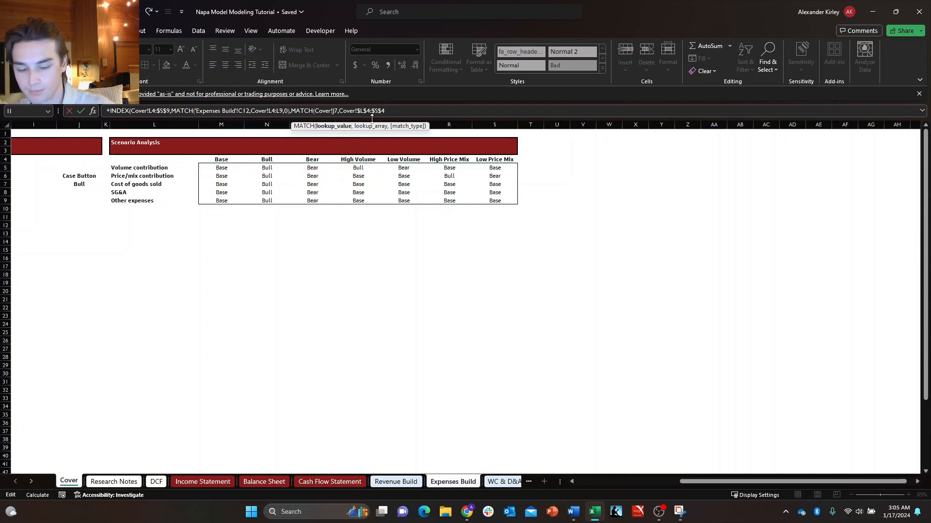
pyautogui.press('F4')
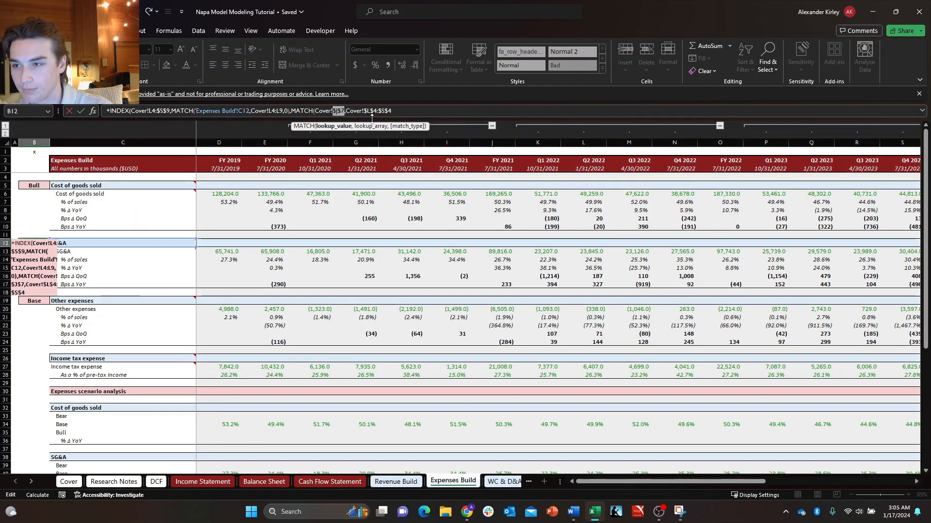
# Complete the SG&A selector formula in B12 with match type 0 for the column MATCH and go to the Other expenses selector B19.
pyautogui.click(422, 112)
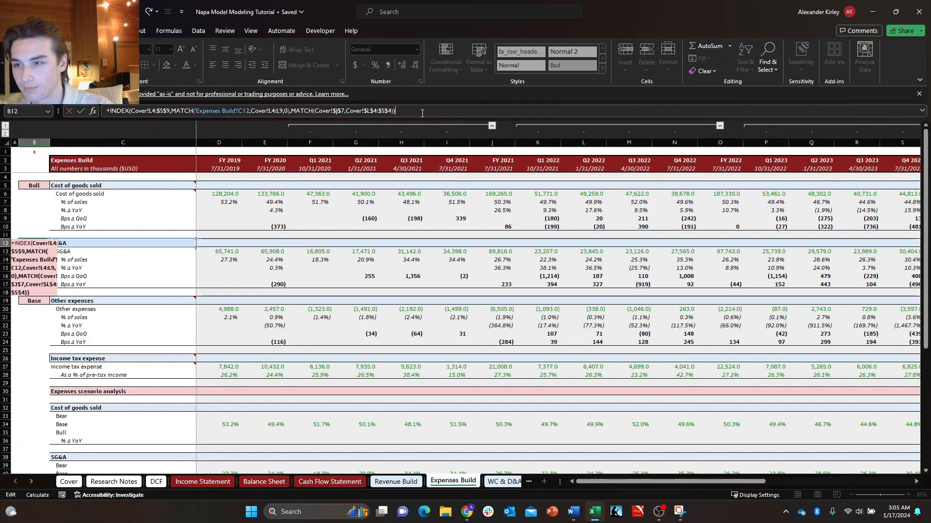
pyautogui.write(',0')
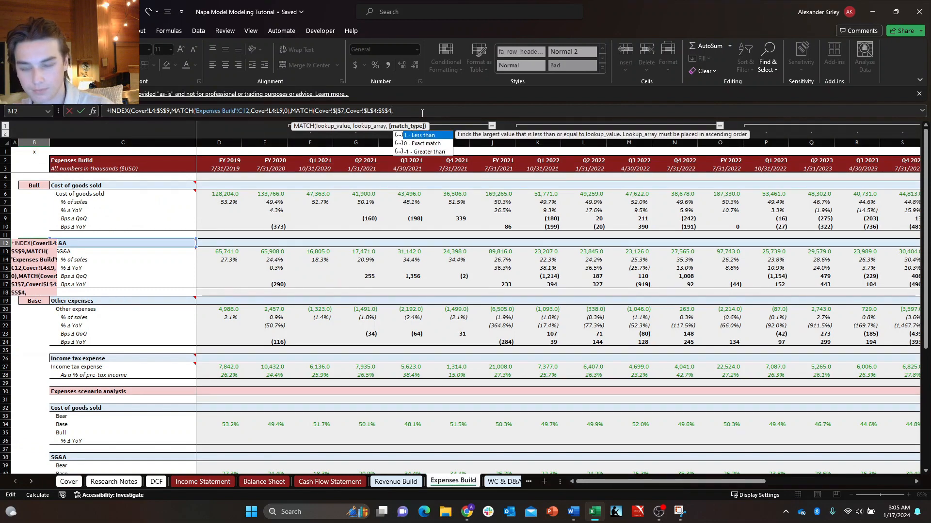
pyautogui.write('))')
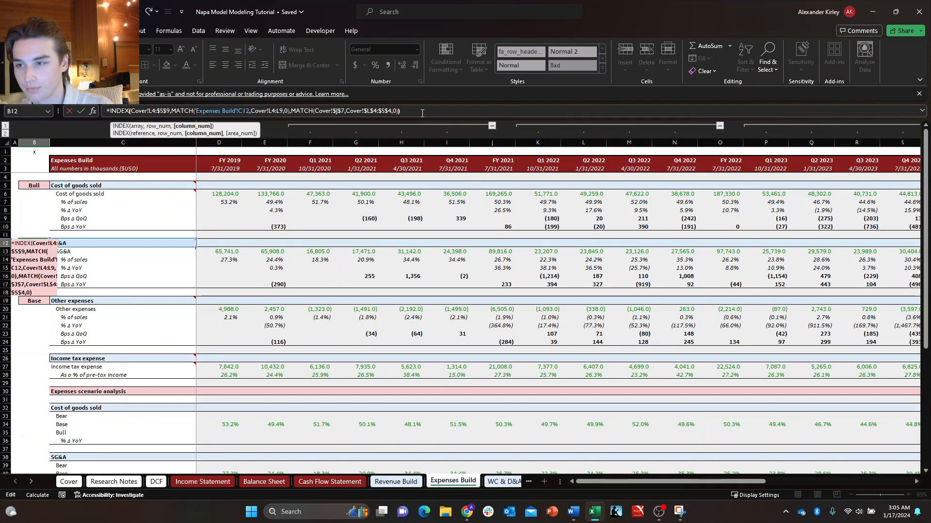
pyautogui.press('Return')
pyautogui.press('Down')
pyautogui.press('Down')
pyautogui.press('Down')
pyautogui.press('Down')
pyautogui.press('Down')
pyautogui.press('Down')
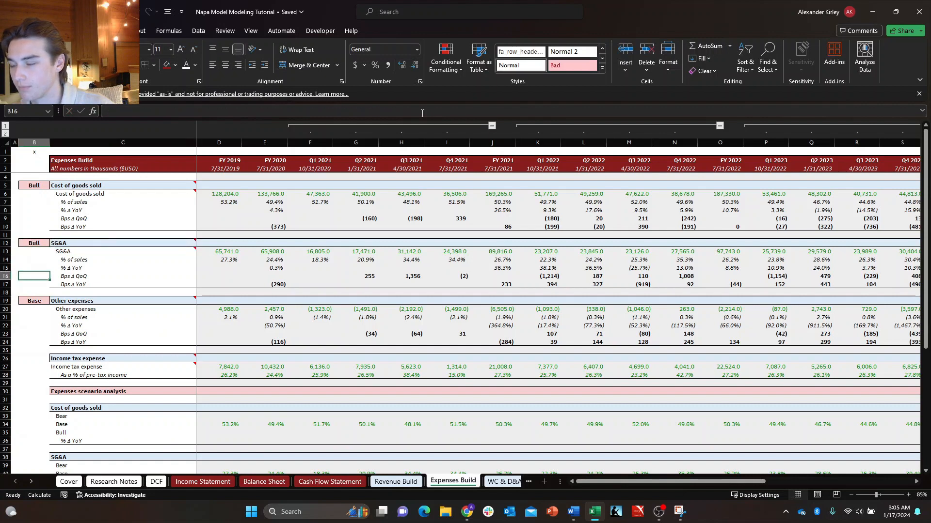
# Set the Cover sheet's Case Button to Base and return to the Expenses Build sheet to check the linked selectors.
pyautogui.click(68, 481)
pyautogui.click(105, 188)
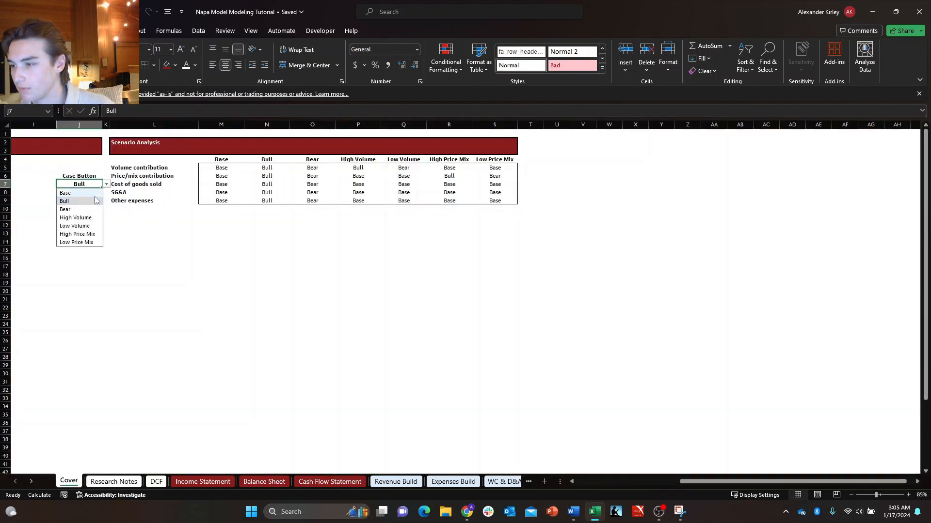
pyautogui.click(73, 193)
pyautogui.click(117, 224)
pyautogui.click(454, 482)
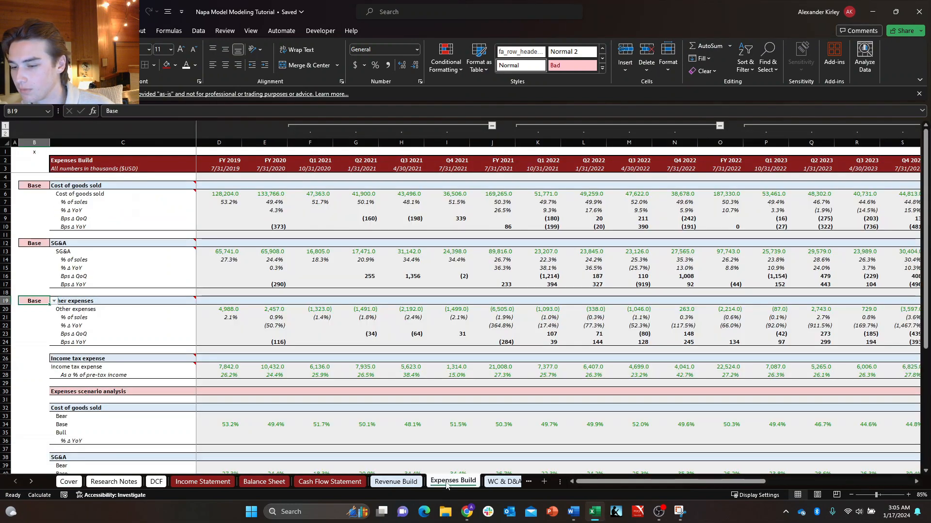
# Try to copy the SG&A selector formula from B12 into the Other expenses selector B19.
pyautogui.click(28, 240)
pyautogui.hotkey('ctrl', 'c')
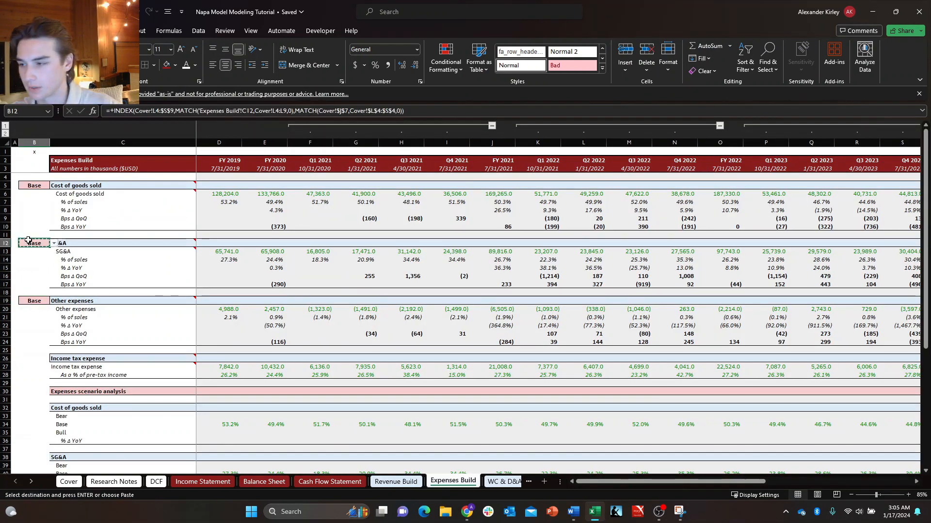
pyautogui.hotkey('ctrl', 'v')
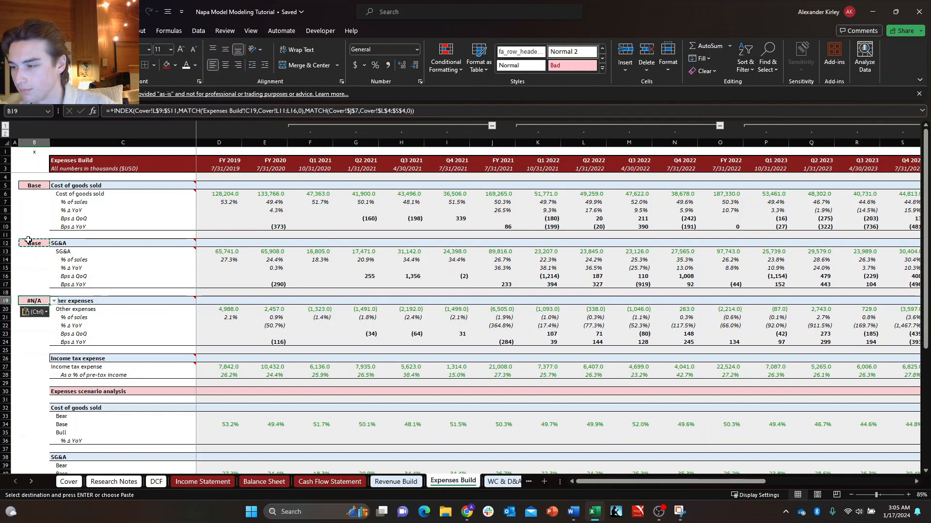
# Start a new INDEX formula in the Other expenses selector B19 and go to the Cover sheet for its array.
pyautogui.write('+index')
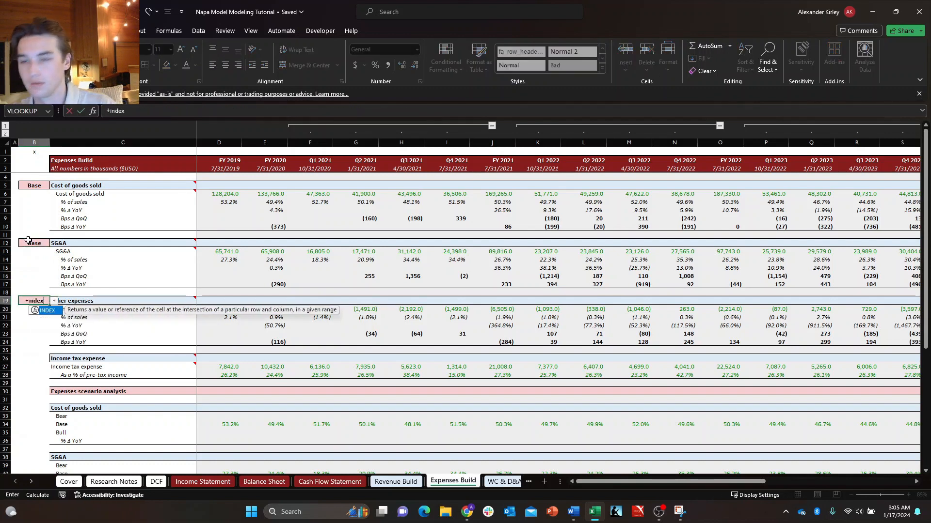
pyautogui.press('Tab')
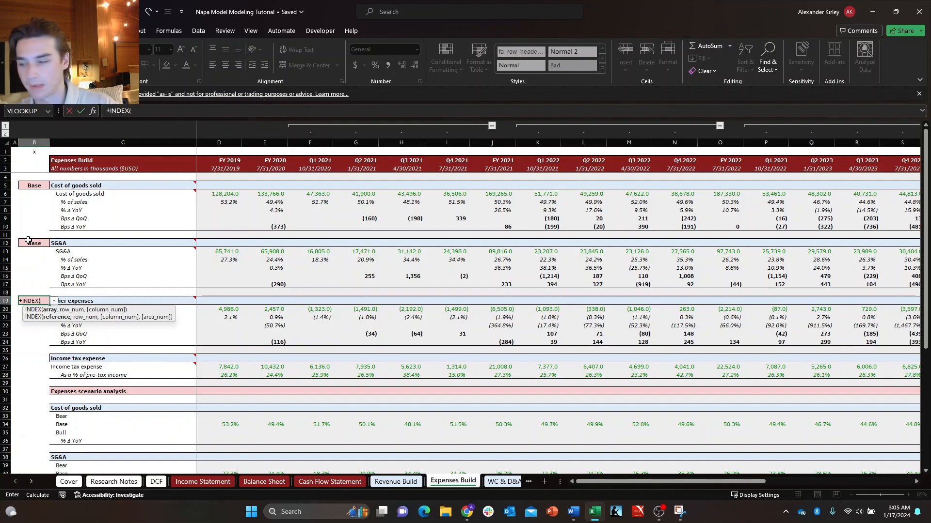
pyautogui.click(123, 243)
pyautogui.hotkey('ctrl', 'pageup')
pyautogui.hotkey('ctrl', 'pageup')
pyautogui.hotkey('ctrl', 'pageup')
pyautogui.hotkey('ctrl', 'pageup')
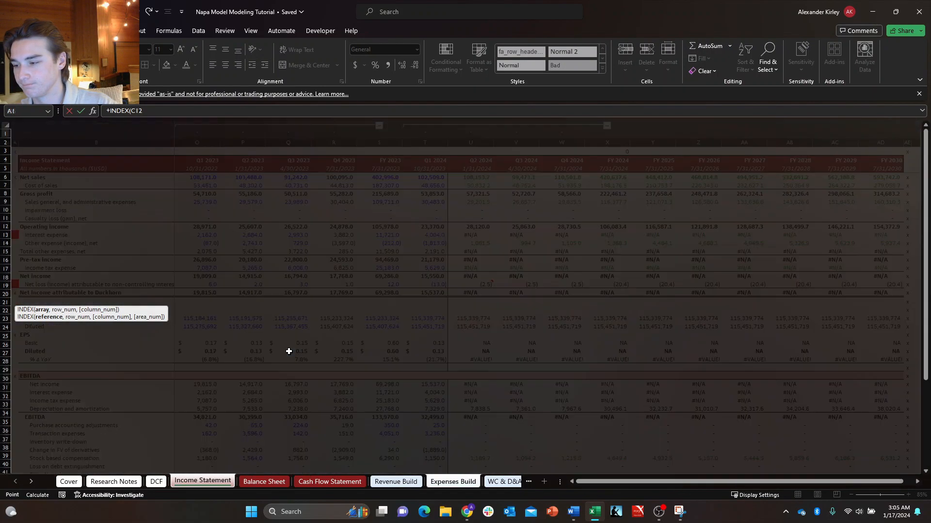
pyautogui.hotkey('ctrl', 'pageup')
pyautogui.hotkey('ctrl', 'pageup')
pyautogui.hotkey('ctrl', 'pageup')
# Set the INDEX array to the Scenario Analysis table with labels and headers as the absolute range Cover!$L$4:$S$9.
pyautogui.press('Right')
pyautogui.press('Right')
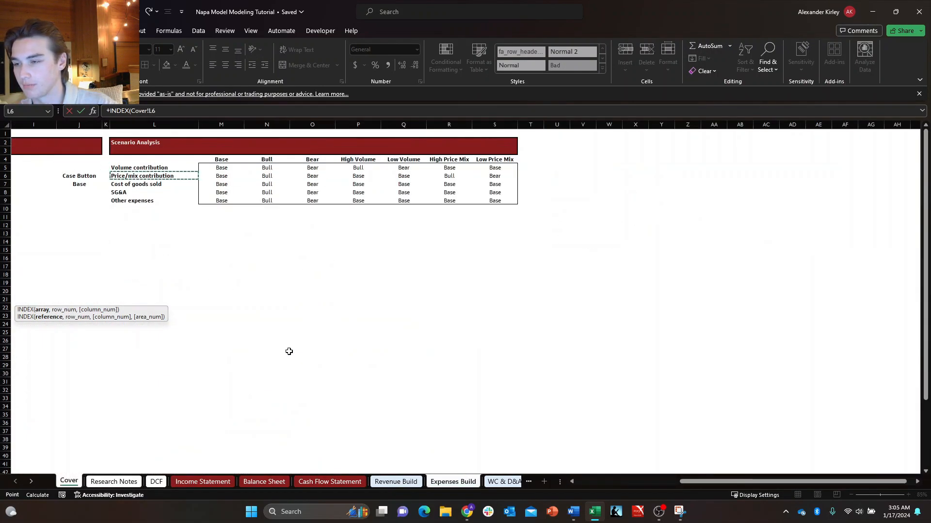
pyautogui.hotkey('shift', 'Down')
pyautogui.hotkey('shift', 'Down')
pyautogui.hotkey('shift', 'Down')
pyautogui.hotkey('shift', 'Down')
pyautogui.hotkey('shift', 'Down')
pyautogui.hotkey('shift', 'Right')
pyautogui.hotkey('shift', 'Right')
pyautogui.hotkey('shift', 'Right')
pyautogui.hotkey('shift', 'Right')
pyautogui.hotkey('shift', 'Right')
pyautogui.hotkey('shift', 'Right')
pyautogui.hotkey('shift', 'Right')
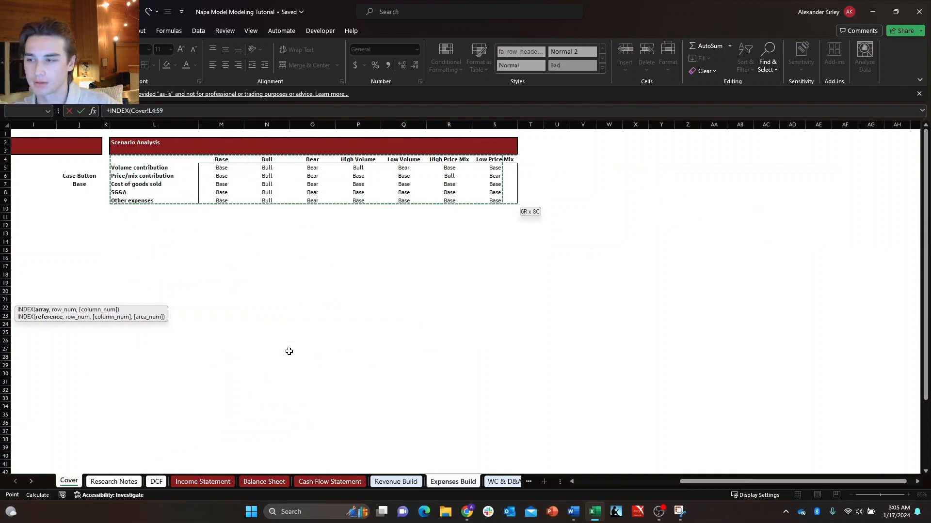
pyautogui.press('F4')
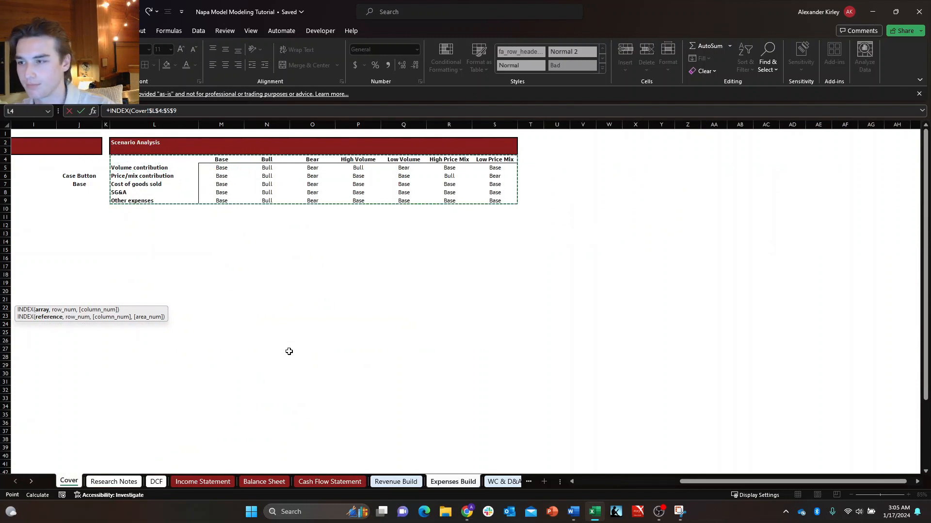
# Add a row MATCH with the Other expenses label 'Expenses Build'!C19 as its lookup value.
pyautogui.write(',matc')
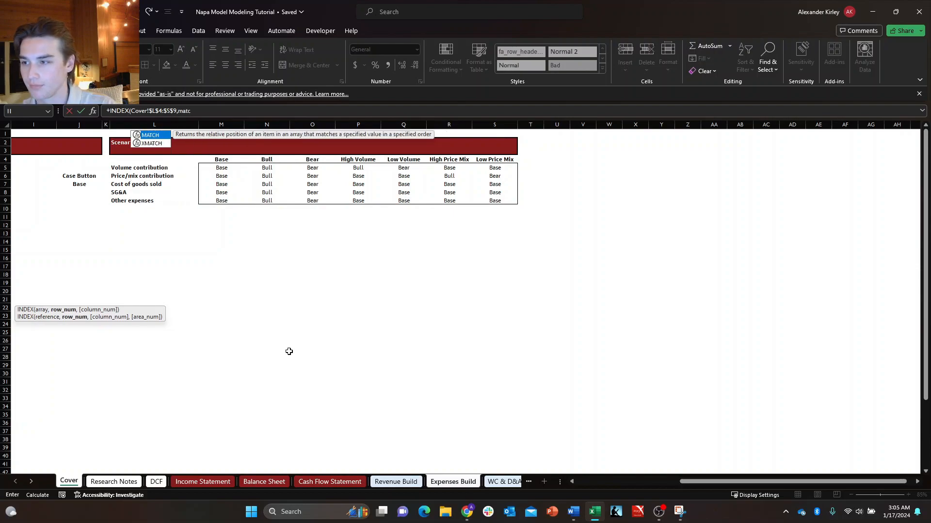
pyautogui.press('Tab')
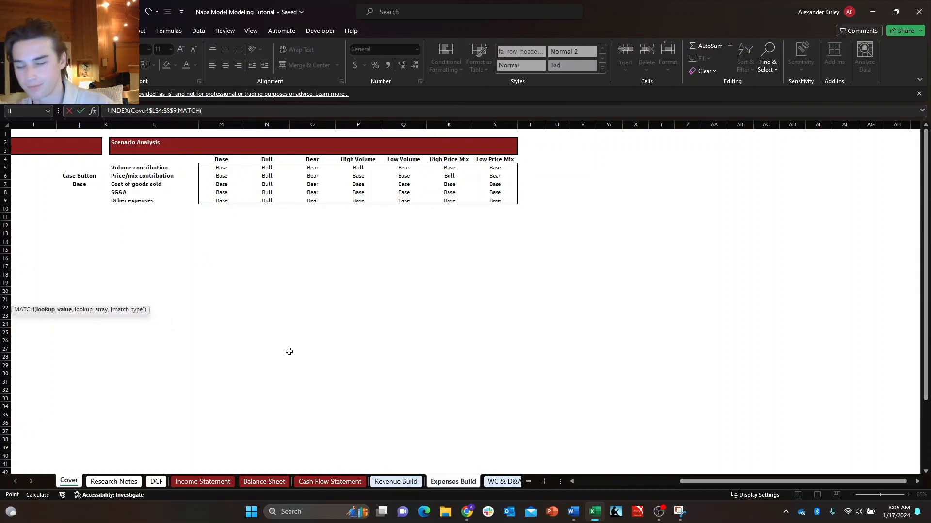
pyautogui.hotkey('ctrl', 'pagedown')
pyautogui.hotkey('ctrl', 'pagedown')
pyautogui.hotkey('ctrl', 'pagedown')
pyautogui.hotkey('ctrl', 'pagedown')
pyautogui.hotkey('ctrl', 'pagedown')
pyautogui.hotkey('ctrl', 'pagedown')
pyautogui.hotkey('ctrl', 'pagedown')
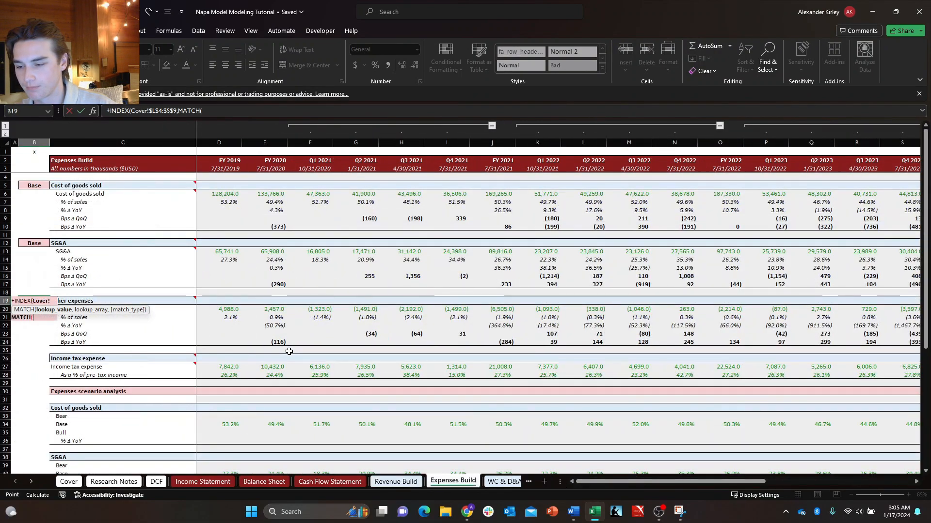
pyautogui.click(99, 303)
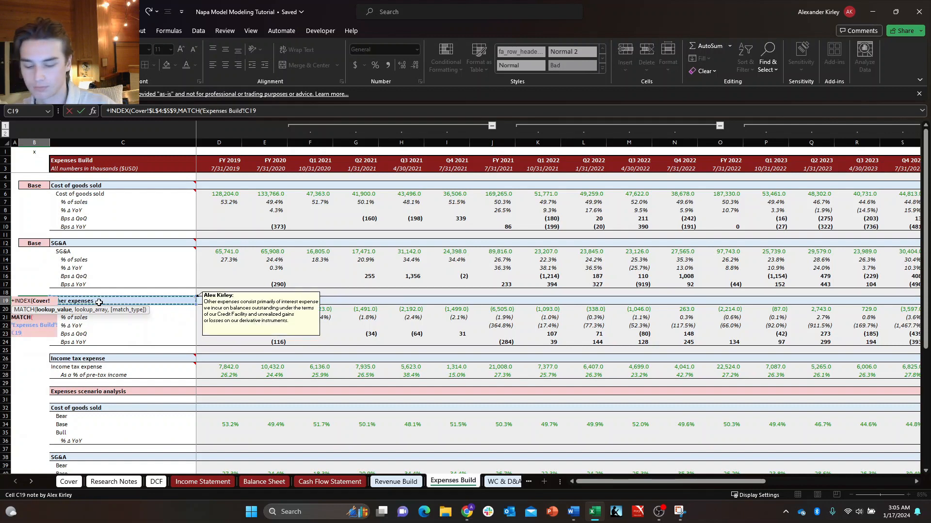
pyautogui.write(',')
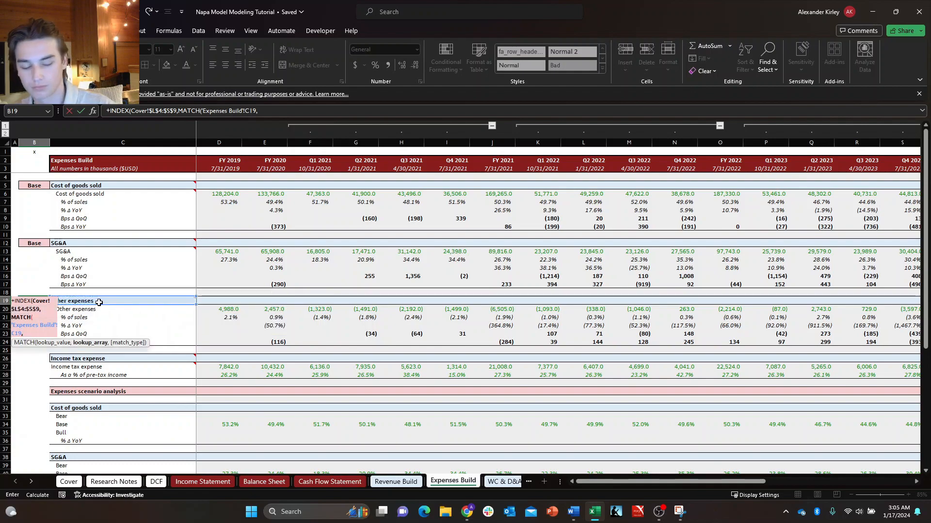
# Set the row MATCH's lookup array to the absolute line-item range Cover!$L$4:$L$9 with match type 0.
pyautogui.hotkey('ctrl', 'pageup')
pyautogui.hotkey('ctrl', 'pageup')
pyautogui.hotkey('ctrl', 'pageup')
pyautogui.hotkey('ctrl', 'pageup')
pyautogui.hotkey('ctrl', 'pageup')
pyautogui.hotkey('ctrl', 'pageup')
pyautogui.hotkey('ctrl', 'pageup')
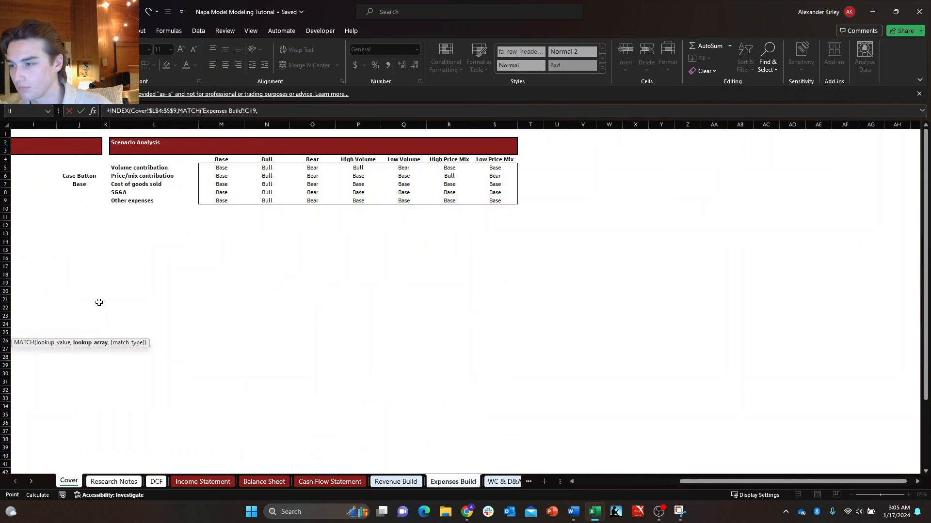
pyautogui.click(131, 167)
pyautogui.press('Up')
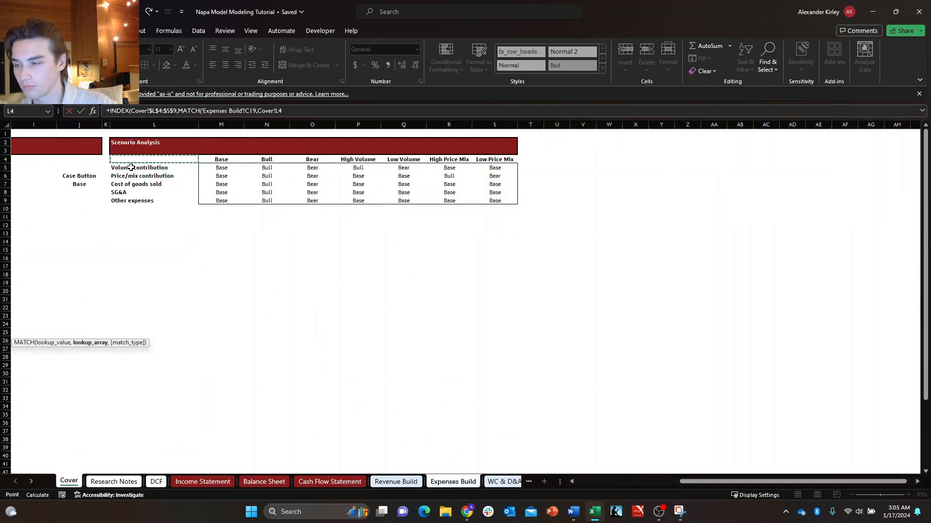
pyautogui.hotkey('shift', 'Down')
pyautogui.hotkey('shift', 'Down')
pyautogui.hotkey('shift', 'Down')
pyautogui.hotkey('shift', 'Down')
pyautogui.hotkey('shift', 'Down')
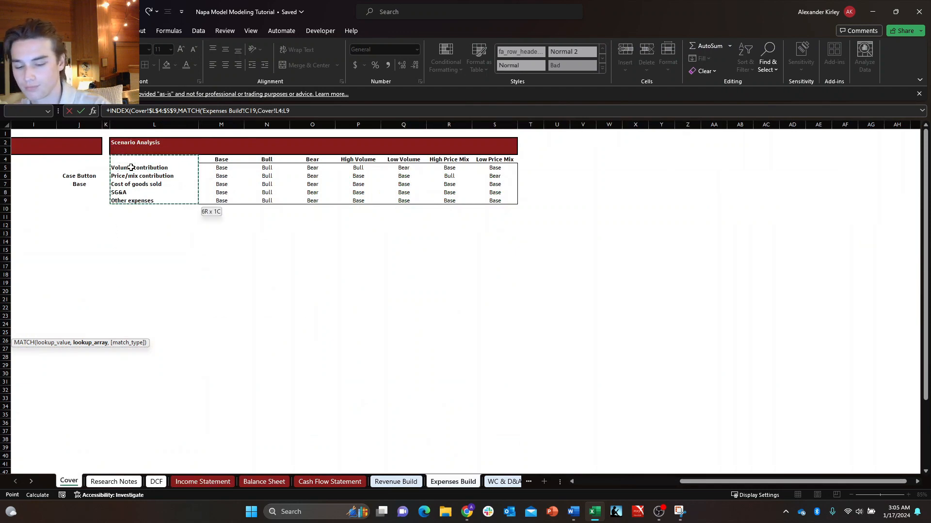
pyautogui.press('F4')
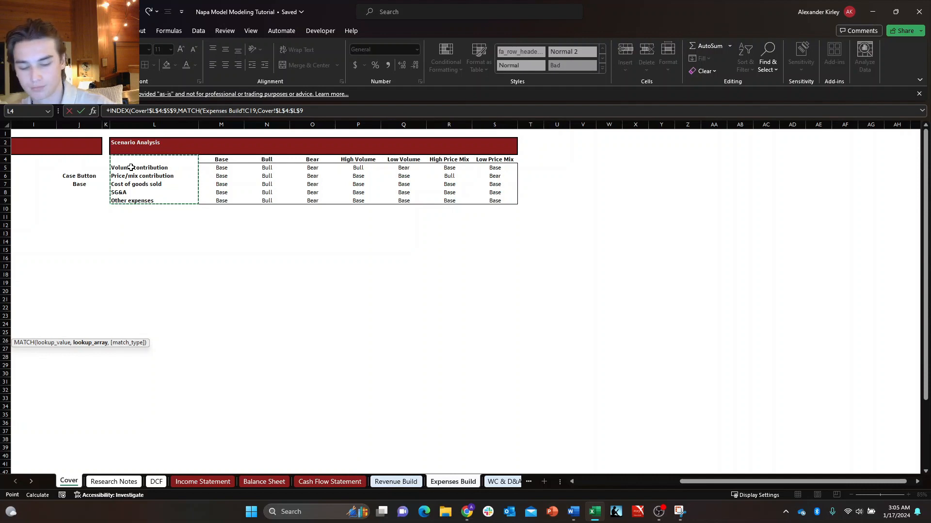
pyautogui.write(',0')
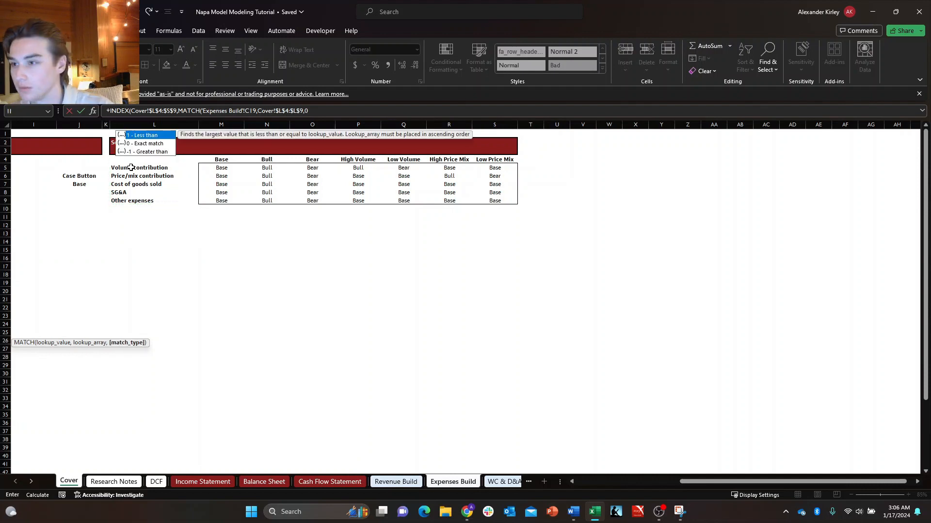
pyautogui.write(')')
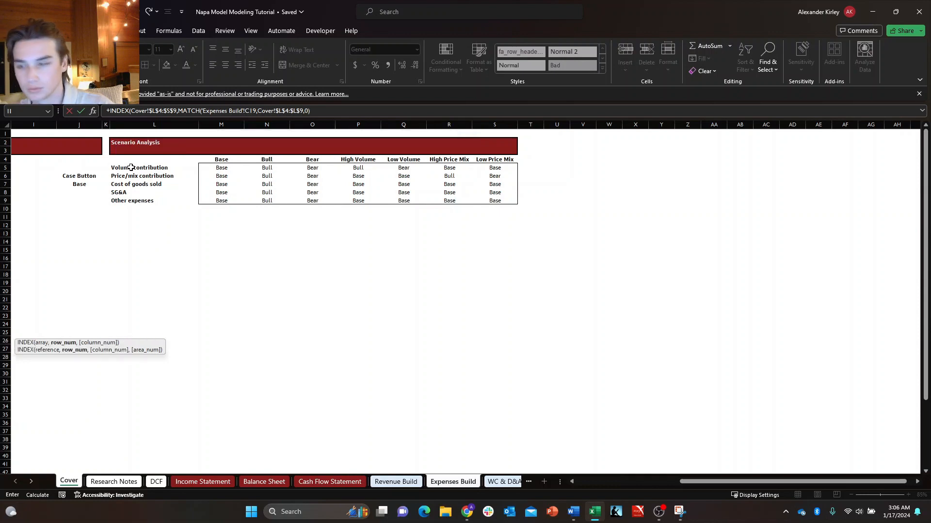
pyautogui.write(',MATCH(')
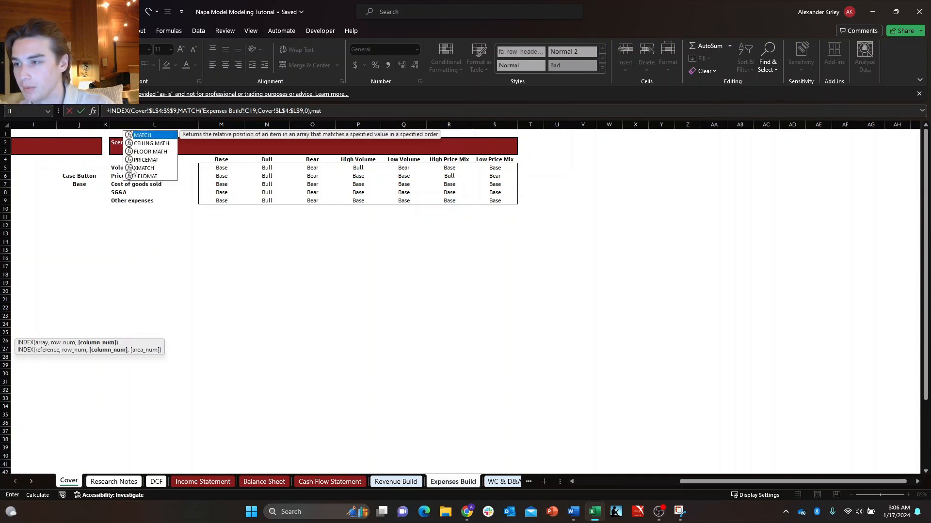
# Finish the B19 formula with a column MATCH of Case Button Cover!$J$7 in the header row Cover!$L$4:$S$4 with match type 0.
pyautogui.click(76, 183)
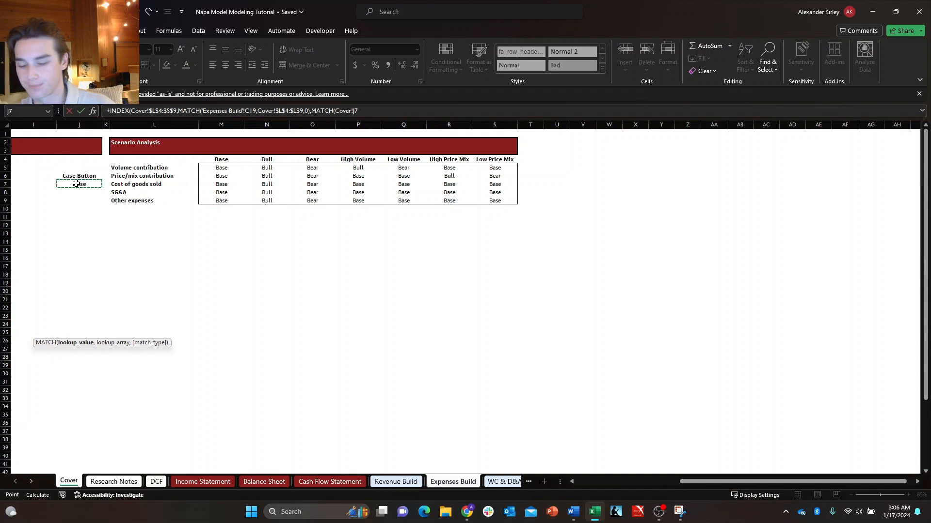
pyautogui.press('F4')
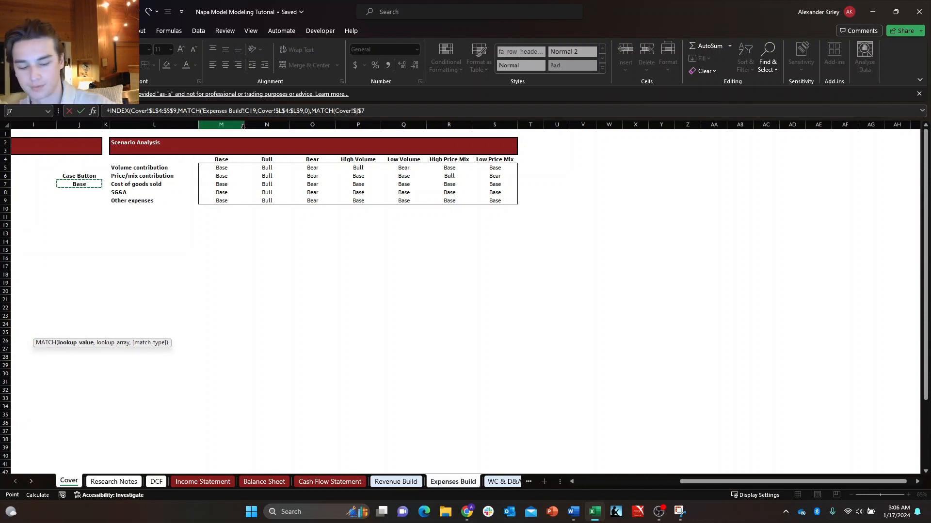
pyautogui.write(',')
pyautogui.moveTo(136, 161); pyautogui.dragTo(497, 160)
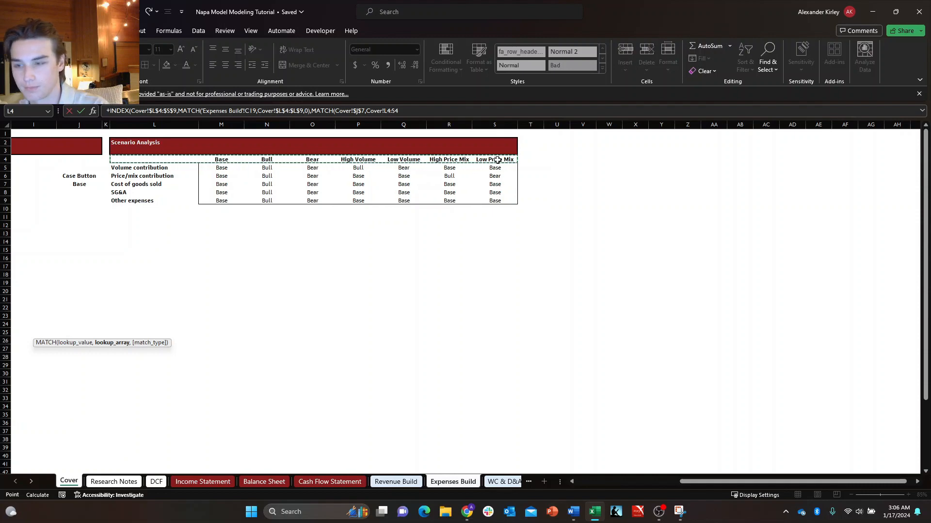
pyautogui.press('F4')
pyautogui.write(',0)')
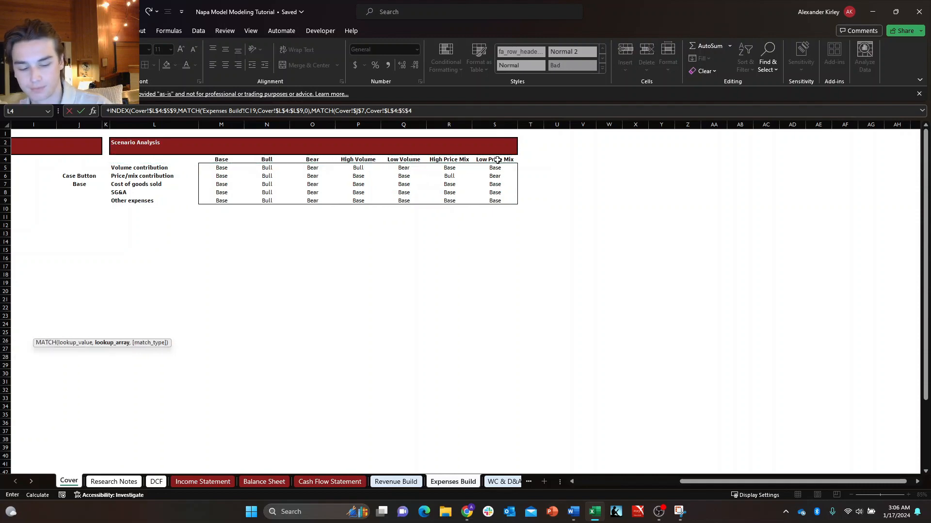
pyautogui.write(')')
pyautogui.press('Return')
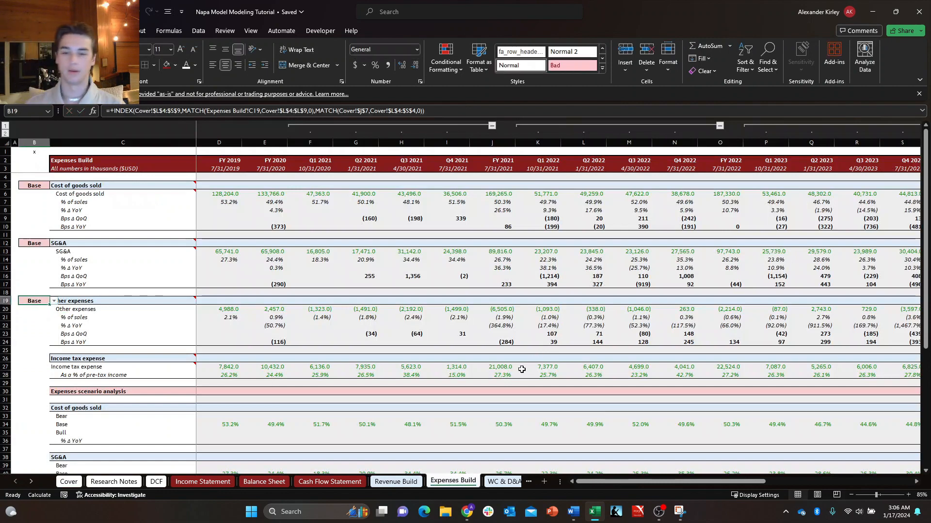
# Begin a cell-link formula in Cover cell L13, below the Scenario Analysis table.
pyautogui.click(76, 485)
pyautogui.click(142, 214)
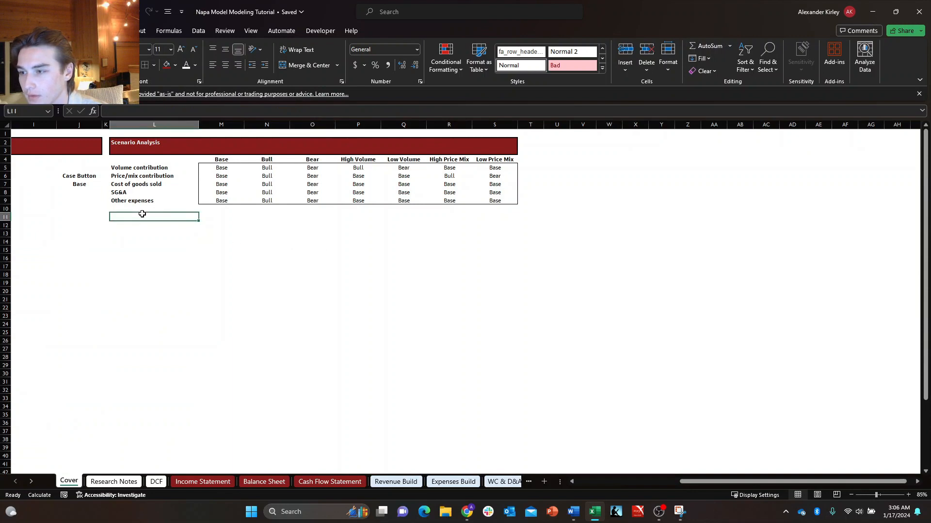
pyautogui.press('Right')
pyautogui.press('Left')
pyautogui.press('Left')
pyautogui.press('Left')
pyautogui.press('Left')
pyautogui.press('Left')
pyautogui.press('Left')
pyautogui.press('Left')
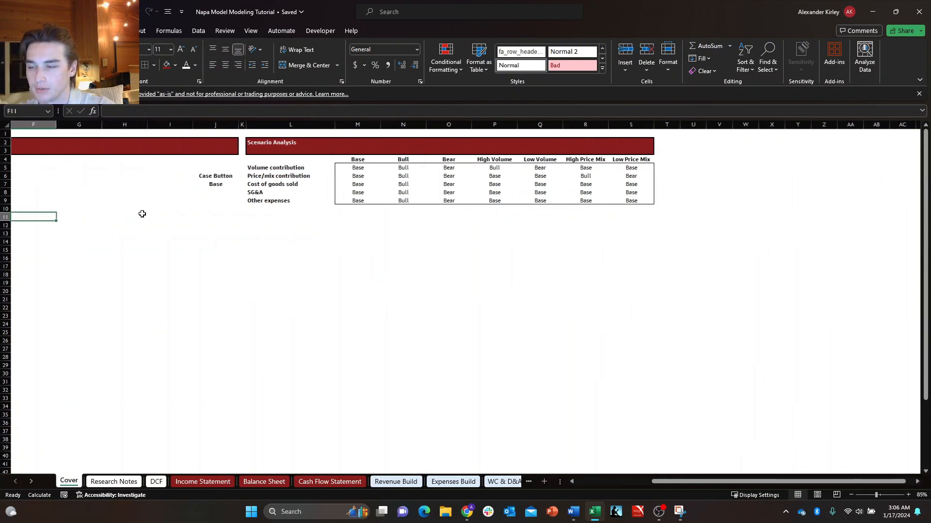
pyautogui.press('Right')
pyautogui.press('Right')
pyautogui.press('Right')
pyautogui.press('Right')
pyautogui.press('Right')
pyautogui.press('Right')
pyautogui.press('Down')
pyautogui.press('Down')
pyautogui.write('+')
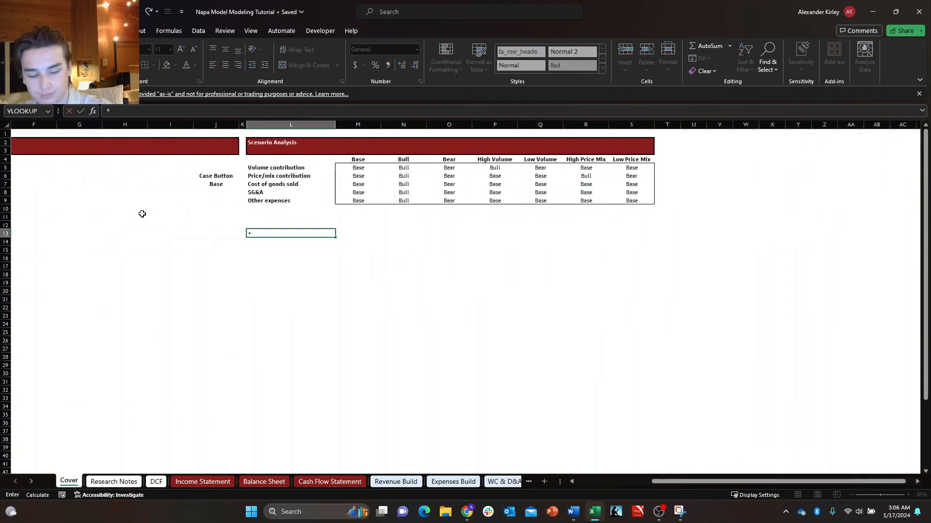
# Link the Cover L13 formula to the DCF sheet's Upside/(Downside) cell, DCF!C33, and enter it.
pyautogui.hotkey('ctrl', 'pagedown')
pyautogui.hotkey('ctrl', 'pagedown')
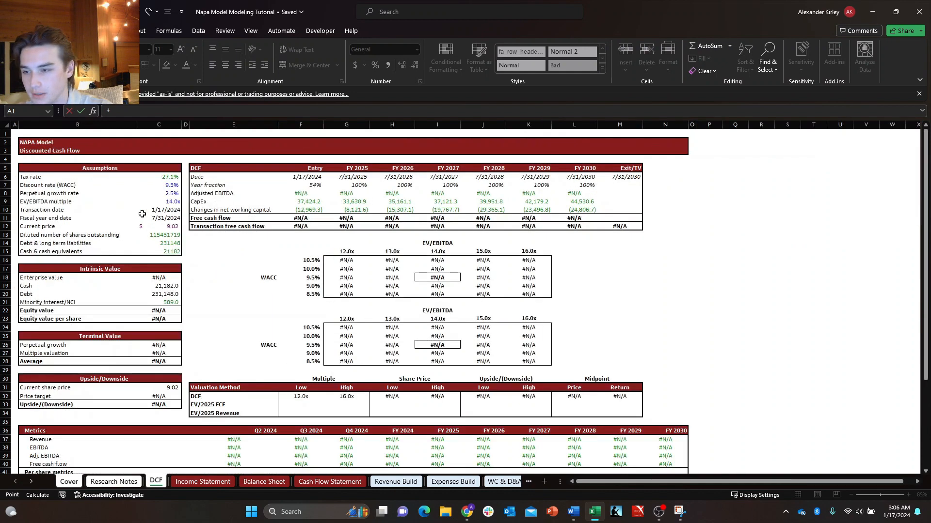
pyautogui.press('Right')
pyautogui.press('Down')
pyautogui.press('Right')
pyautogui.press('Right')
pyautogui.press('Down')
pyautogui.press('Down')
pyautogui.press('Down')
pyautogui.press('Right')
pyautogui.press('Right')
pyautogui.press('Down')
pyautogui.press('Down')
pyautogui.press('Right')
pyautogui.press('Down')
pyautogui.press('Down')
pyautogui.press('Left')
pyautogui.press('Down')
pyautogui.press('Left')
pyautogui.press('Left')
pyautogui.press('Down')
pyautogui.press('Down')
pyautogui.press('Left')
pyautogui.press('Down')
pyautogui.press('Down')
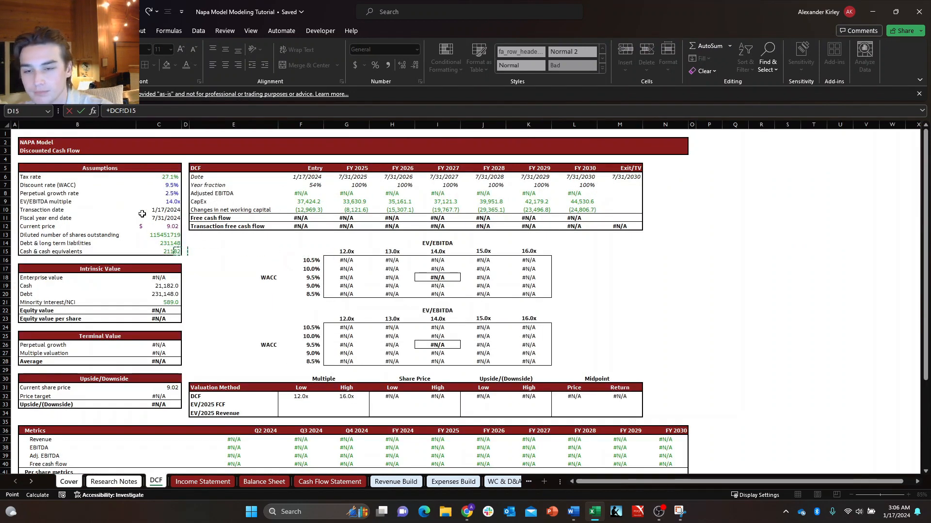
pyautogui.press('Down')
pyautogui.press('Down')
pyautogui.press('Down')
pyautogui.press('Down')
pyautogui.press('Down')
pyautogui.press('Down')
pyautogui.press('Down')
pyautogui.press('Down')
pyautogui.press('Down')
pyautogui.press('Down')
pyautogui.press('Down')
pyautogui.press('Down')
pyautogui.press('Down')
pyautogui.press('Down')
pyautogui.press('Down')
pyautogui.press('Down')
pyautogui.press('Down')
pyautogui.press('Down')
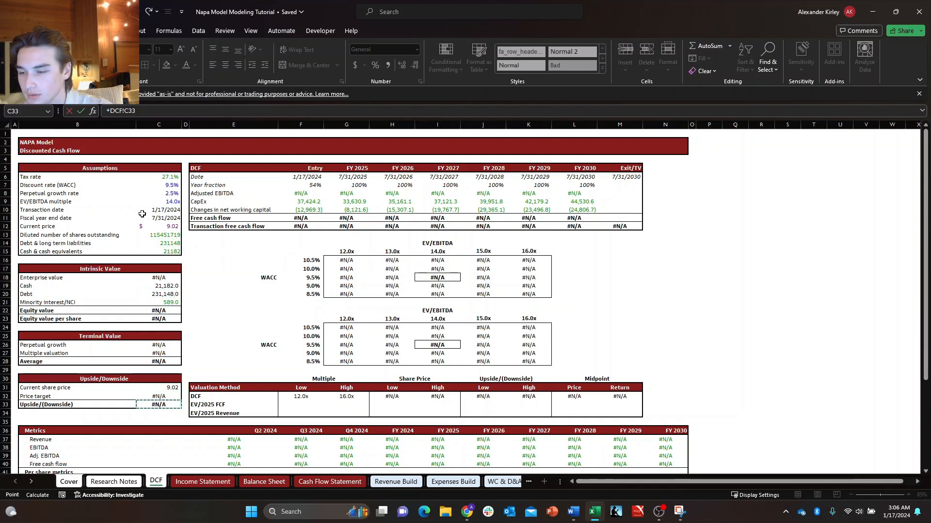
pyautogui.hotkey('ctrl', 'Down')
pyautogui.hotkey('ctrl', 'Up')
pyautogui.hotkey('ctrl', 'Up')
pyautogui.hotkey('ctrl', 'Up')
pyautogui.hotkey('ctrl', 'Up')
pyautogui.hotkey('ctrl', 'Up')
pyautogui.hotkey('ctrl', 'Up')
pyautogui.hotkey('ctrl', 'Up')
pyautogui.hotkey('ctrl', 'Up')
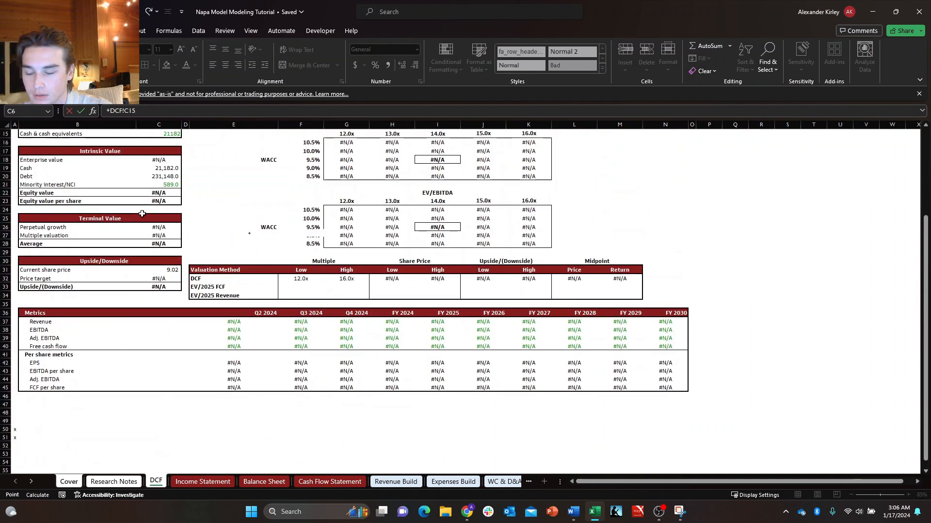
pyautogui.hotkey('ctrl', 'Up')
pyautogui.press('Down')
pyautogui.press('Down')
pyautogui.press('Down')
pyautogui.press('Down')
pyautogui.press('Down')
pyautogui.press('Down')
pyautogui.press('Down')
pyautogui.press('Down')
pyautogui.press('Down')
pyautogui.press('Down')
pyautogui.press('Down')
pyautogui.press('Down')
pyautogui.press('Down')
pyautogui.press('Down')
pyautogui.press('Down')
pyautogui.press('Down')
pyautogui.press('Down')
pyautogui.press('Down')
pyautogui.press('Down')
pyautogui.press('Down')
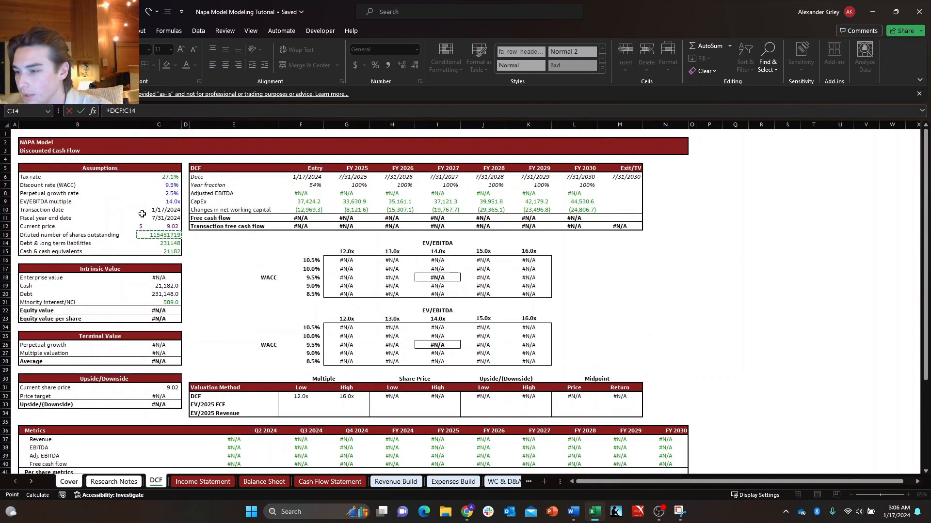
pyautogui.press('Down')
pyautogui.press('Down')
pyautogui.press('Down')
pyautogui.press('Down')
pyautogui.press('Down')
pyautogui.press('Down')
pyautogui.press('Down')
pyautogui.press('Down')
pyautogui.press('Down')
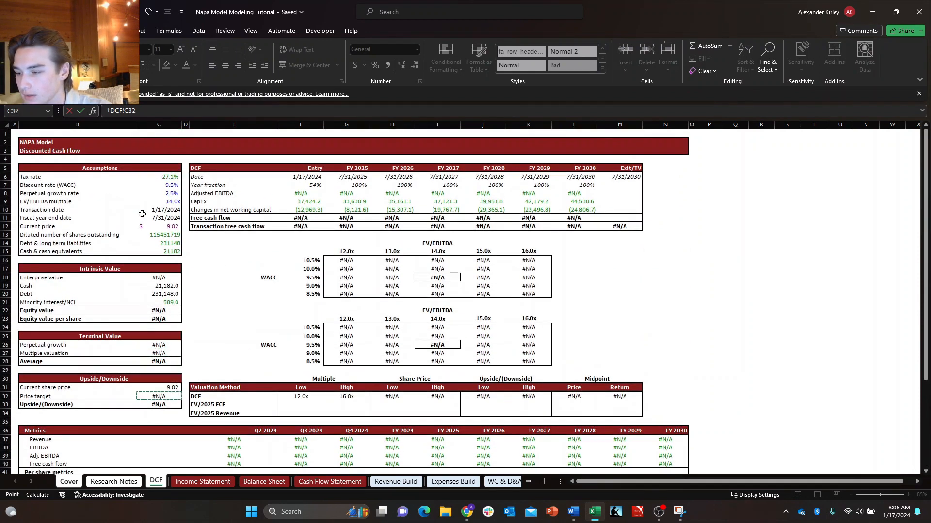
pyautogui.press('Return')
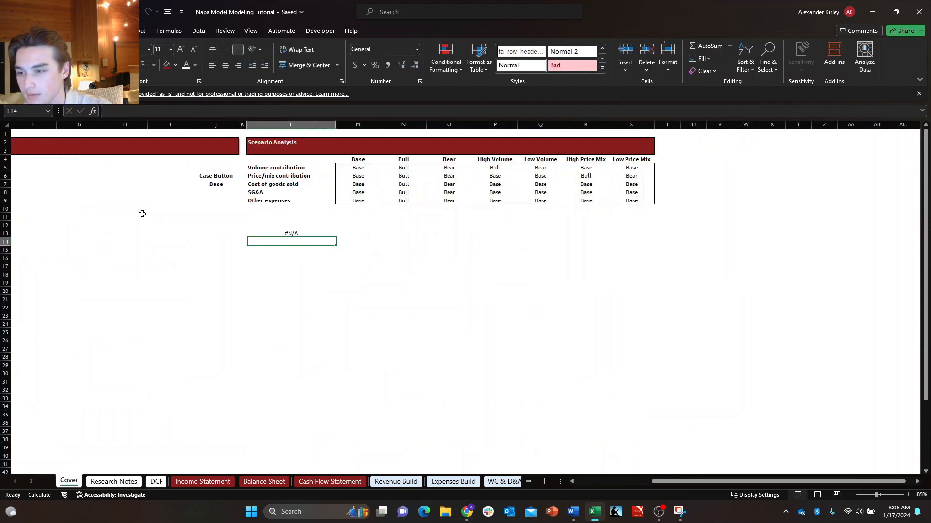
# Reset the Circuit Breaker in C5 on the Debt Waterfall sheet, finishing with it set to OFF.
pyautogui.press('Up')
pyautogui.click(504, 481)
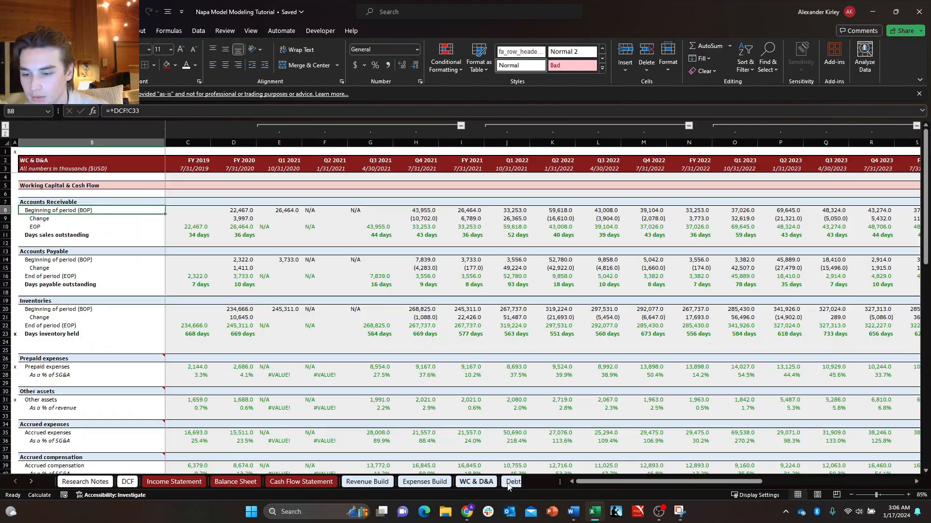
pyautogui.click(490, 481)
pyautogui.click(509, 481)
pyautogui.click(519, 483)
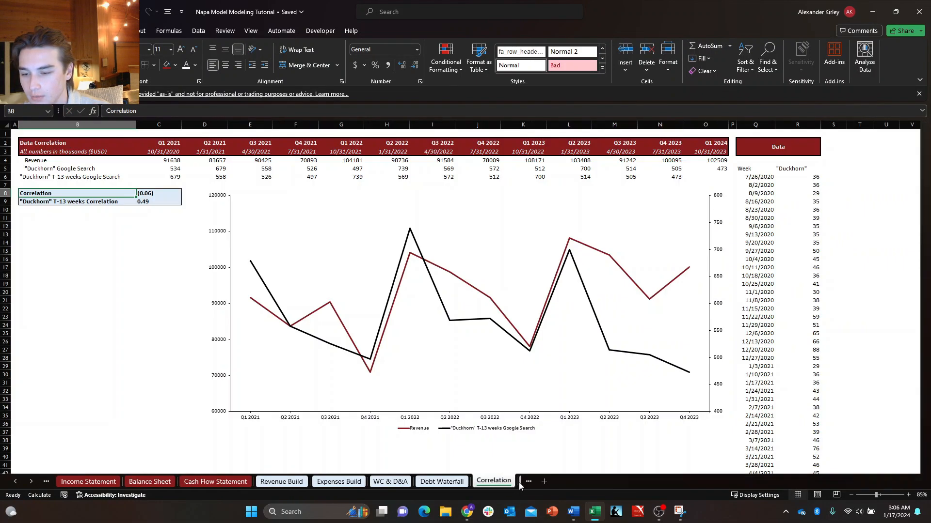
pyautogui.click(373, 481)
pyautogui.click(188, 169)
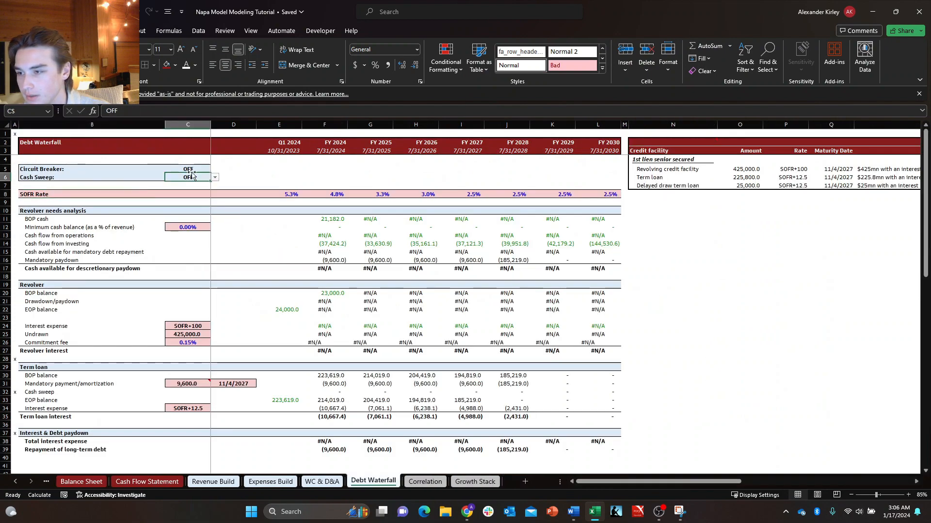
pyautogui.click(214, 169)
pyautogui.click(200, 186)
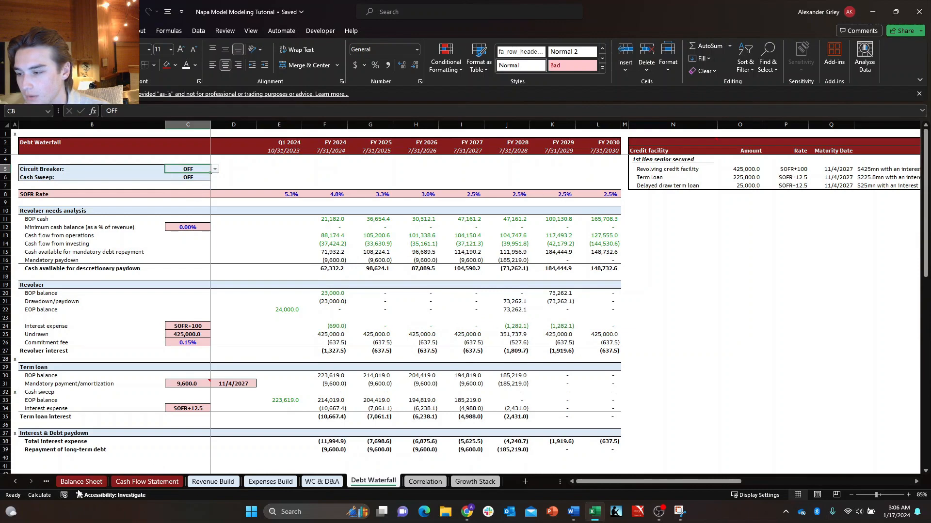
# Return to the Cover sheet and format the linked value in L13 as a percentage with one decimal.
pyautogui.click(47, 482)
pyautogui.click(47, 481)
pyautogui.click(47, 482)
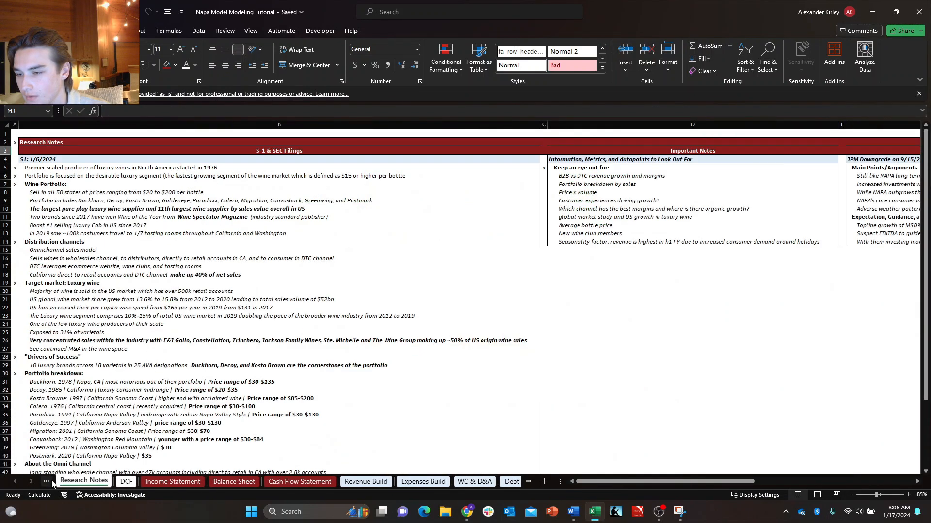
pyautogui.click(52, 482)
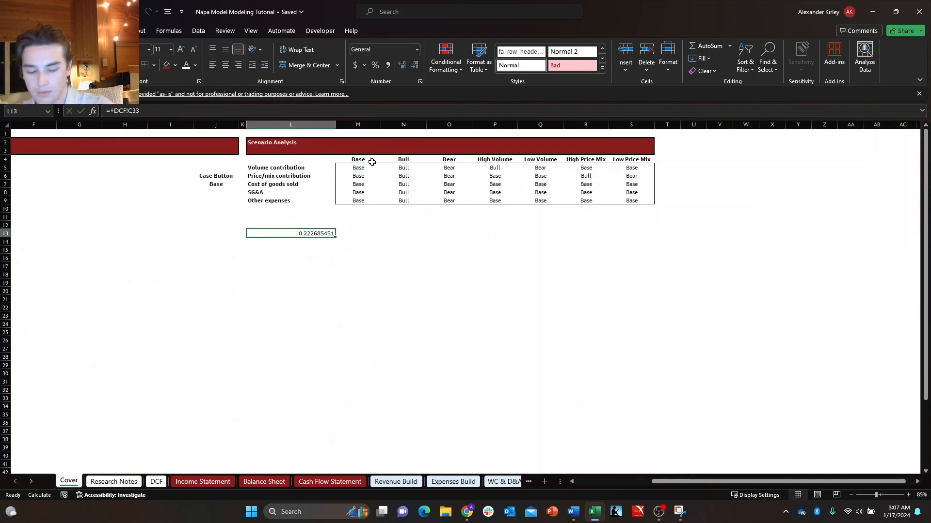
pyautogui.hotkey('ctrl', 'shift', '5')
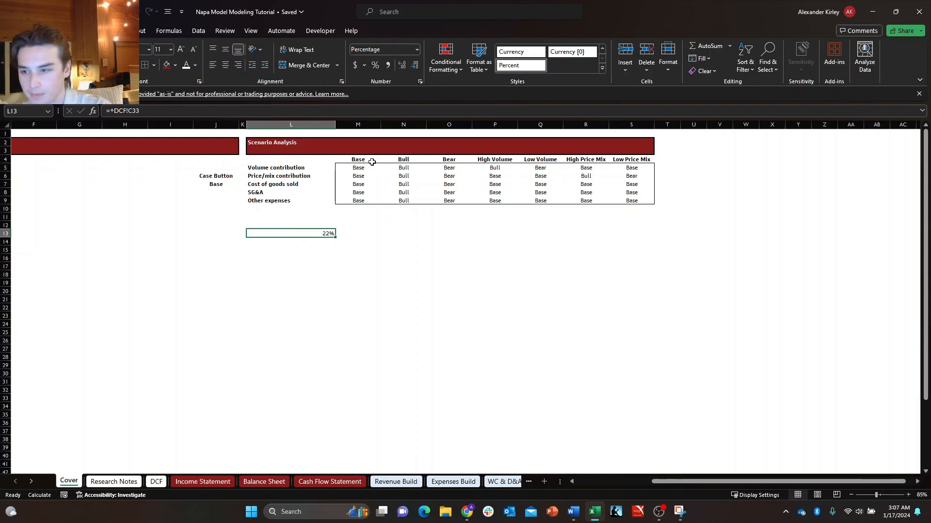
# Test the Cover sheet's Case Button with the Bull and Bear cases to check the linked upside figure.
pyautogui.click(230, 185)
pyautogui.click(243, 184)
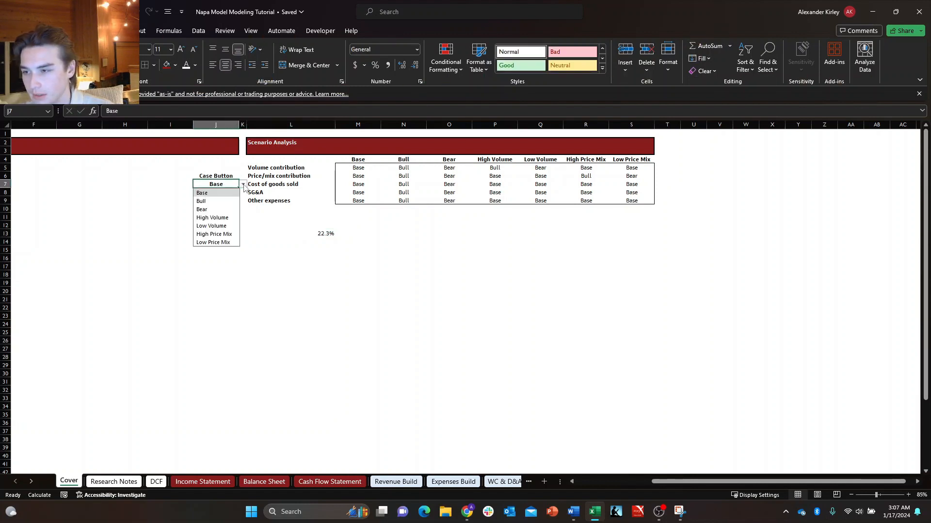
pyautogui.click(232, 202)
pyautogui.click(243, 184)
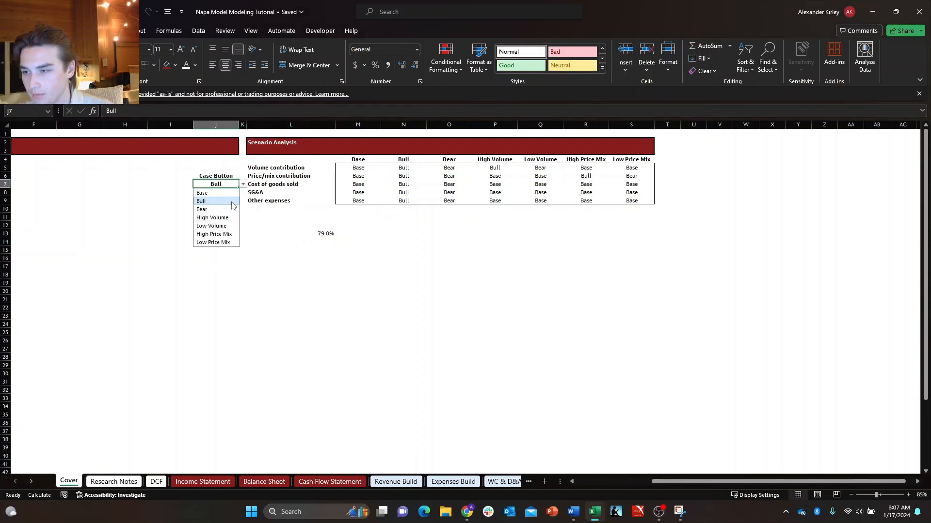
pyautogui.click(225, 209)
# Test the High Volume, Low Volume and High Price Mix cases in the Case Button, and return it to Base.
pyautogui.click(243, 185)
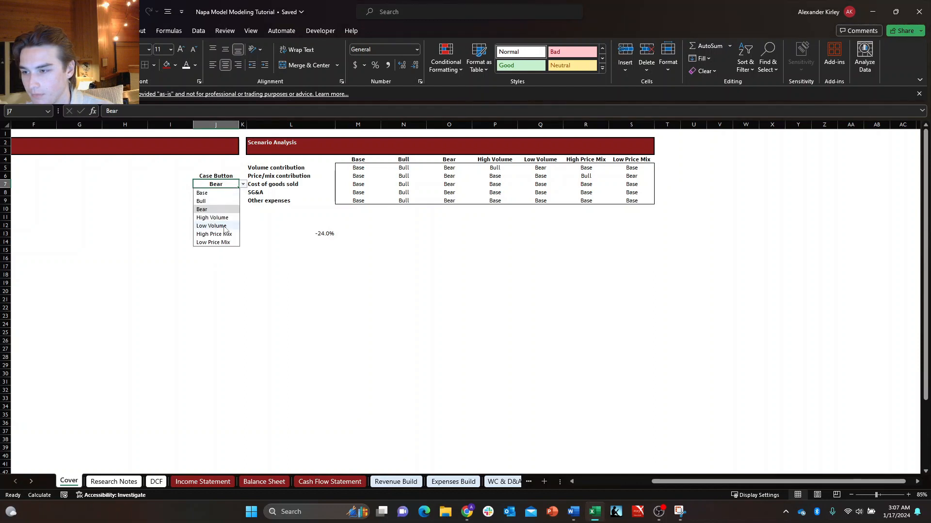
pyautogui.click(219, 218)
pyautogui.click(243, 185)
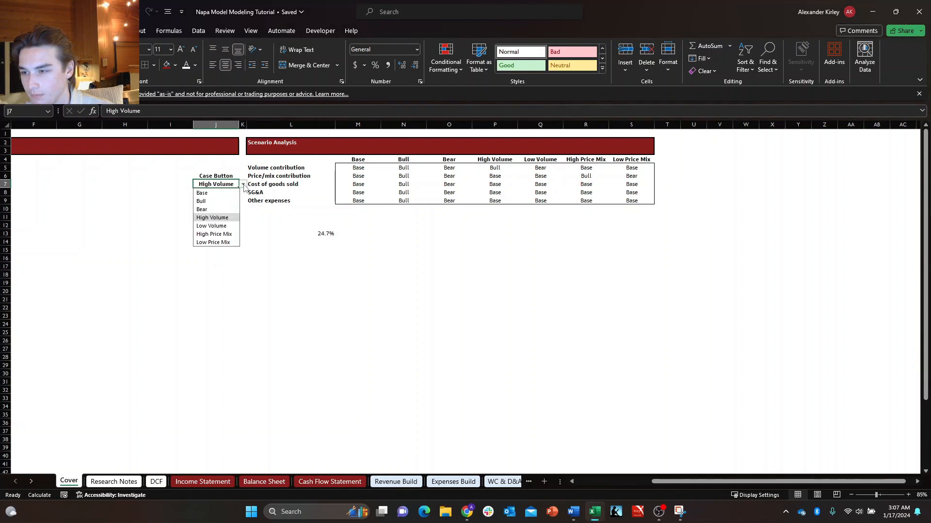
pyautogui.click(223, 226)
pyautogui.click(242, 185)
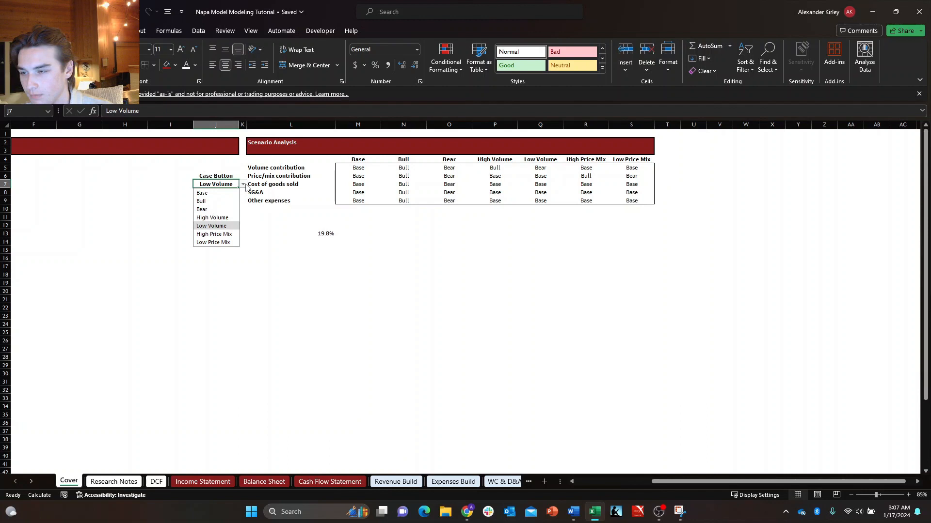
pyautogui.click(221, 235)
pyautogui.click(243, 185)
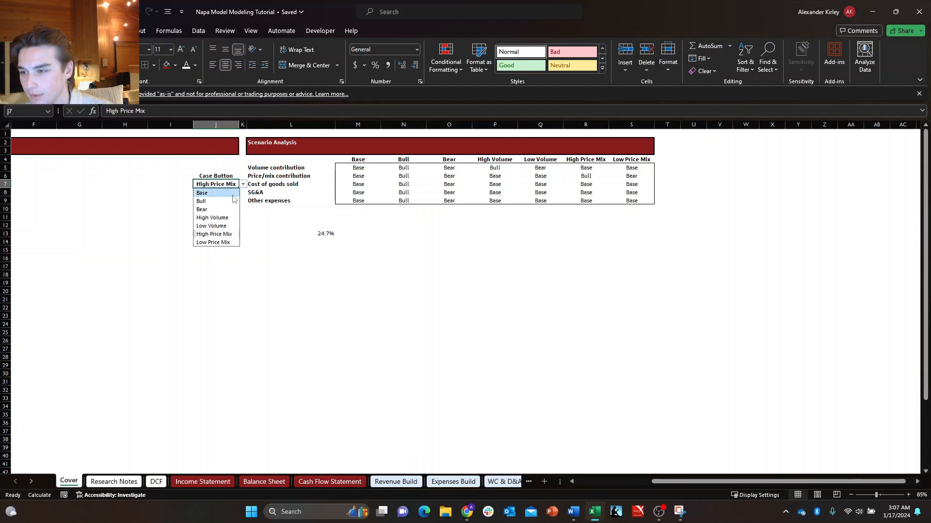
pyautogui.click(221, 193)
pyautogui.press('Return')
pyautogui.click(334, 174)
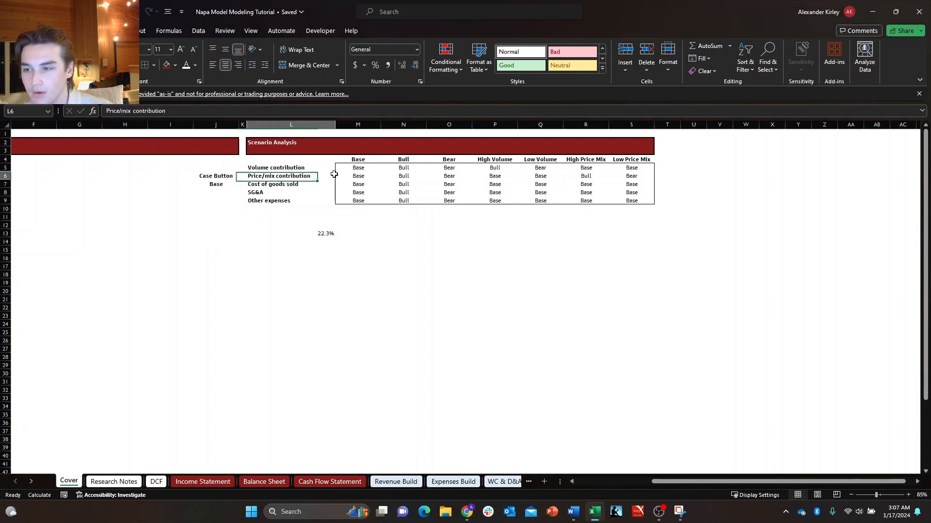
pyautogui.press('Down')
pyautogui.press('Right')
pyautogui.press('Up')
pyautogui.press('Left')
pyautogui.press('Up')
pyautogui.press('Up')
pyautogui.press('Left')
pyautogui.press('Down')
pyautogui.press('Right')
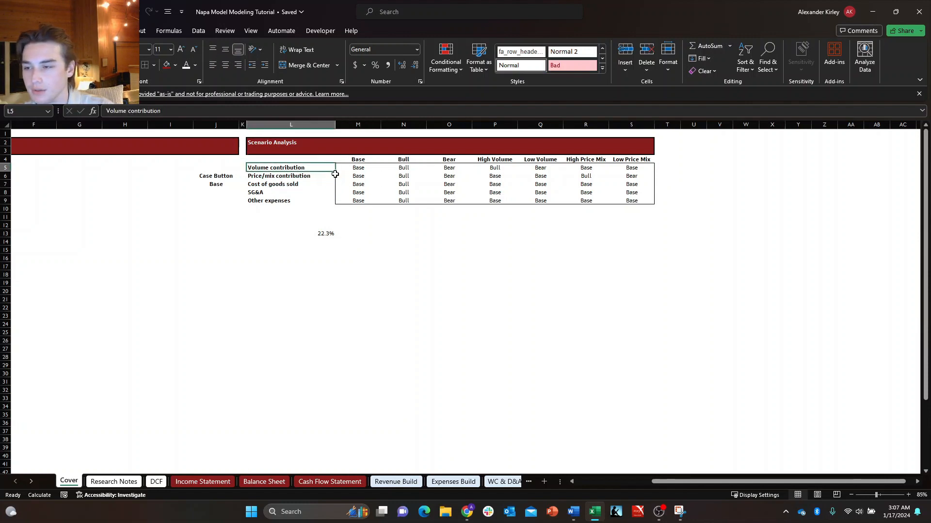
pyautogui.press('Right')
pyautogui.press('Up')
pyautogui.press('Left')
pyautogui.hotkey('shift', 'Down')
pyautogui.hotkey('ctrl', 'shift', 'Down')
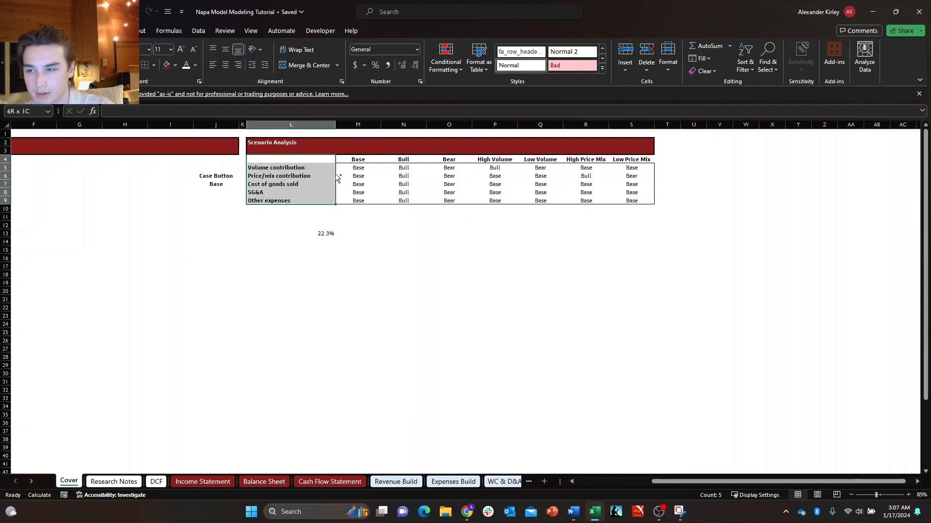
pyautogui.hotkey('shift', 'Right')
pyautogui.hotkey('ctrl', 'shift', 'Right')
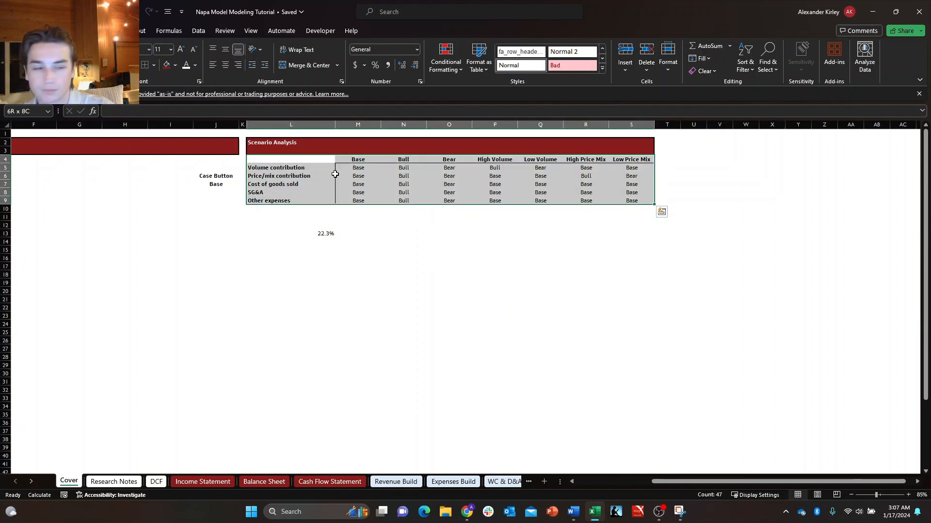
pyautogui.press('Right')
pyautogui.press('Down')
pyautogui.press('Left')
pyautogui.press('Up')
pyautogui.press('Up')
pyautogui.hotkey('ctrl', 'Left')
pyautogui.hotkey('ctrl', 'Left')
pyautogui.press('Down')
pyautogui.press('Down')
pyautogui.press('Right')
pyautogui.press('Right')
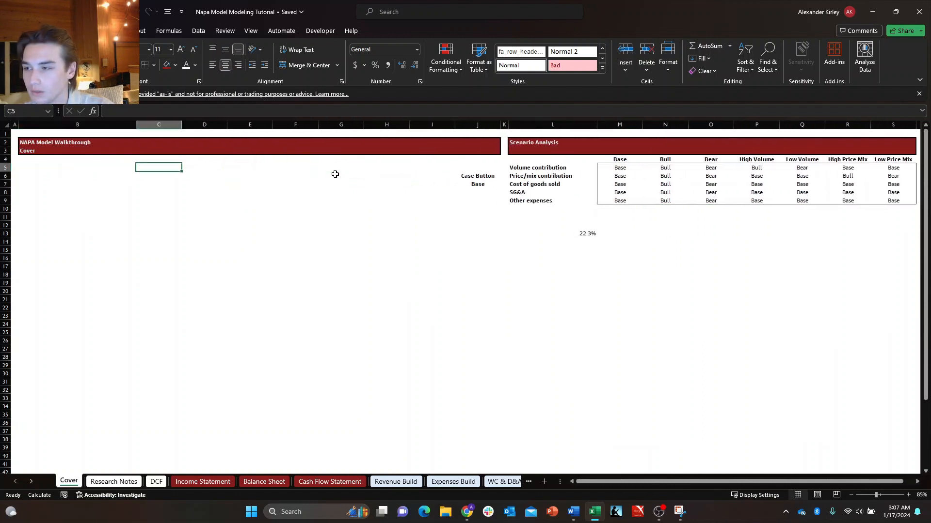
pyautogui.press('Down')
pyautogui.press('Right')
pyautogui.press('Up')
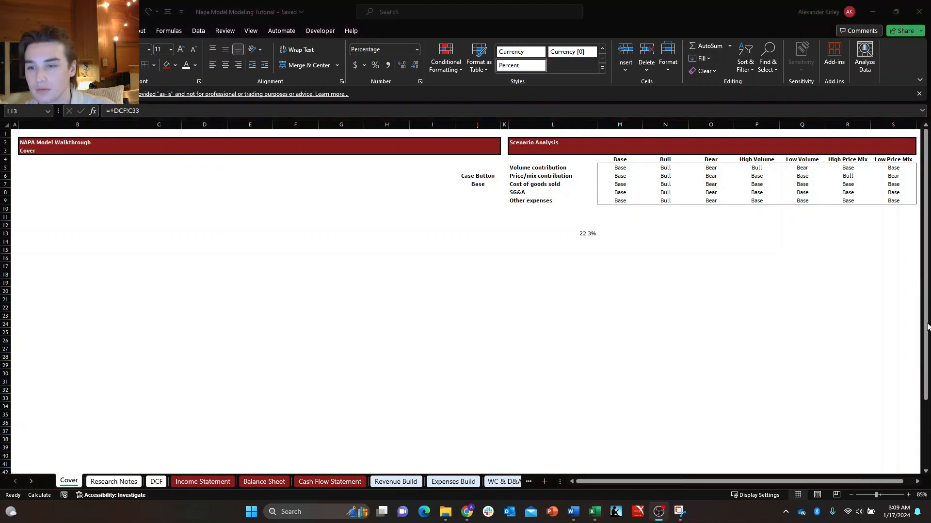
# Enter the label Ticker in Cover cell B5, below the NAPA Model Walkthrough header.
pyautogui.hotkey('ctrl', 'Left')
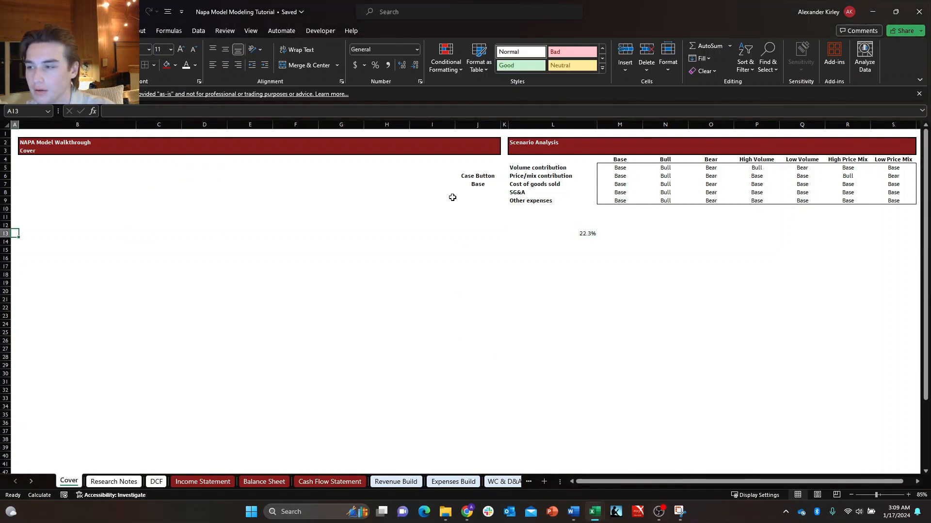
pyautogui.press('Up')
pyautogui.press('Up')
pyautogui.press('Up')
pyautogui.press('Up')
pyautogui.press('Up')
pyautogui.press('Up')
pyautogui.press('Up')
pyautogui.press('Up')
pyautogui.press('Right')
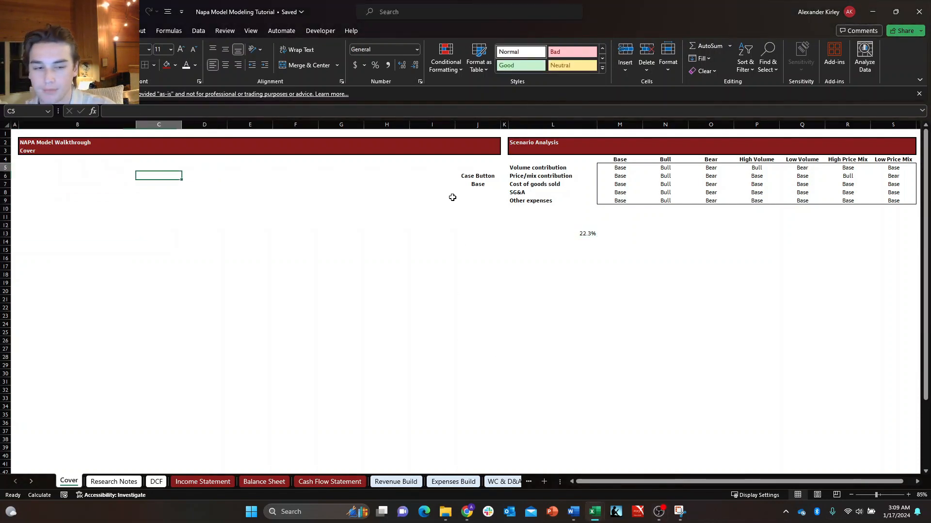
pyautogui.press('Left')
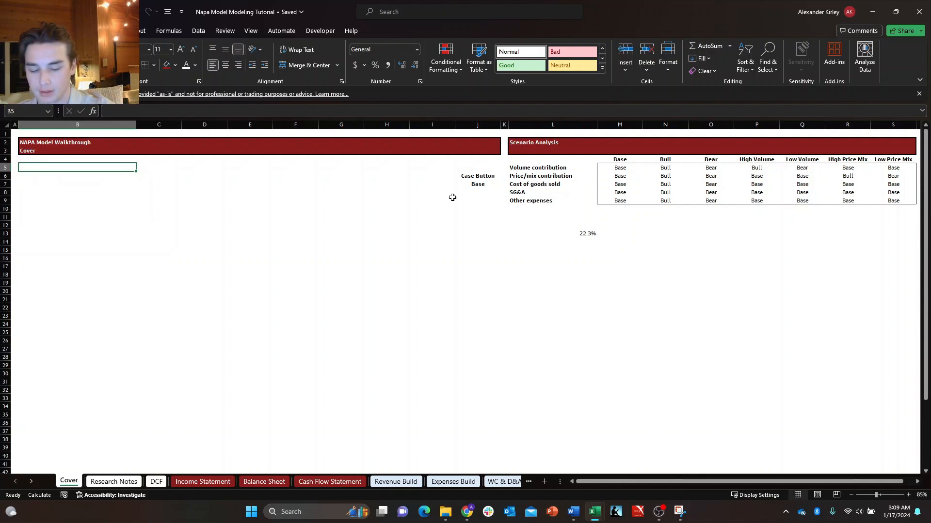
pyautogui.write('Ticker')
pyautogui.press('Tab')
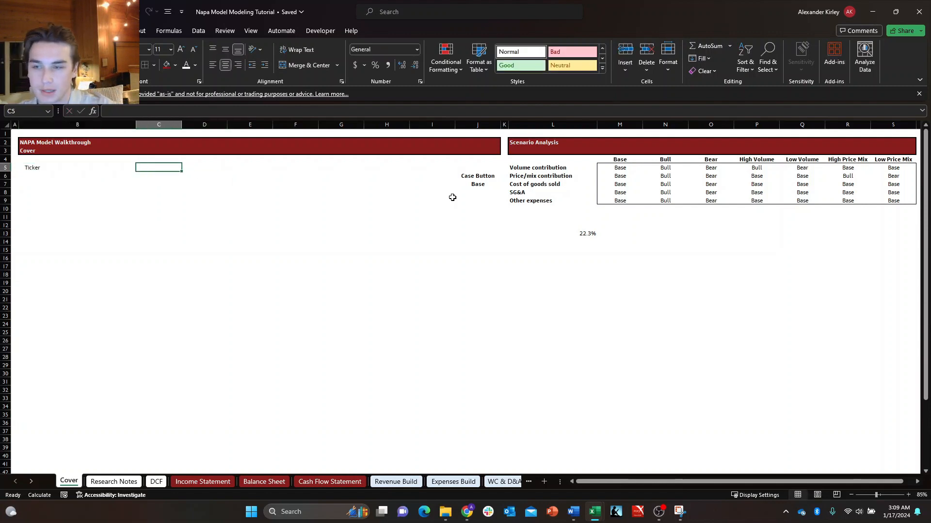
# Add the headings Company Name in C5 and Share Price ($USD) in D5, beside Ticker.
pyautogui.write('Cop')
pyautogui.press('BackSpace')
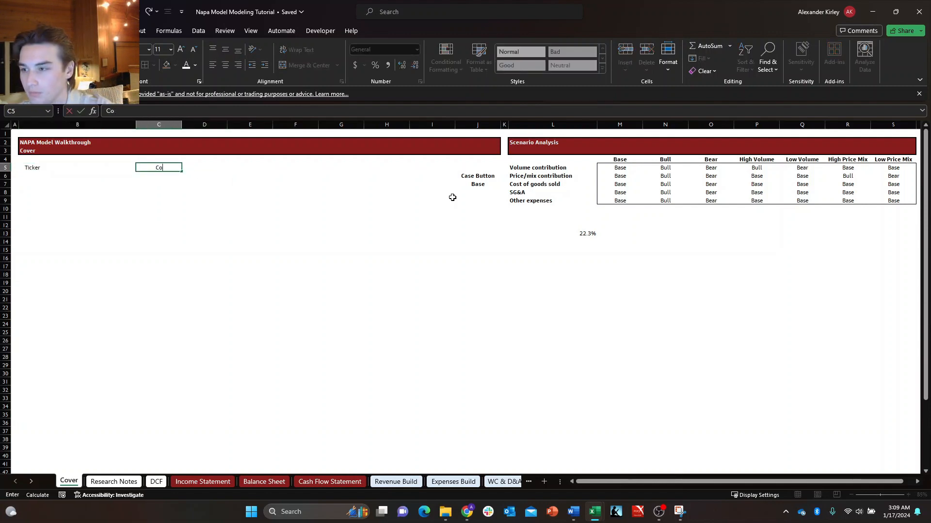
pyautogui.write('mpany Name')
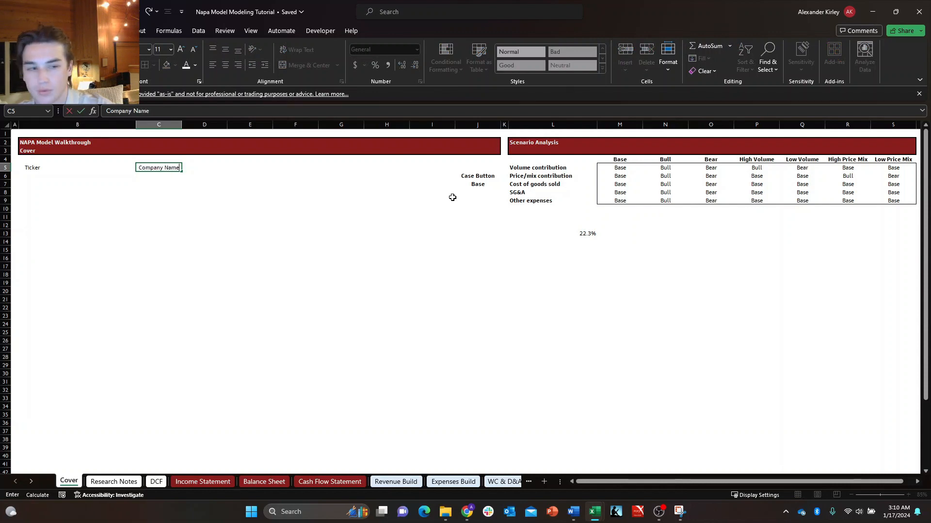
pyautogui.press('Tab')
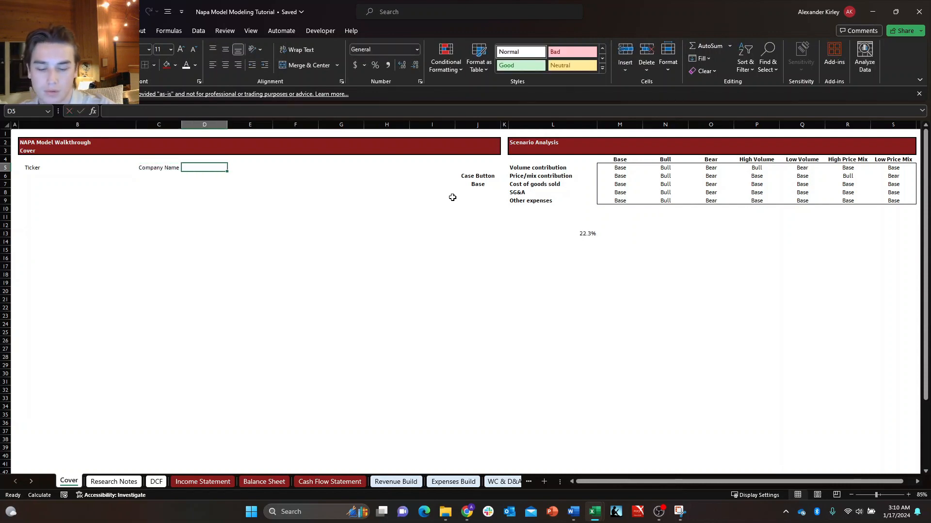
pyautogui.write('Share Price')
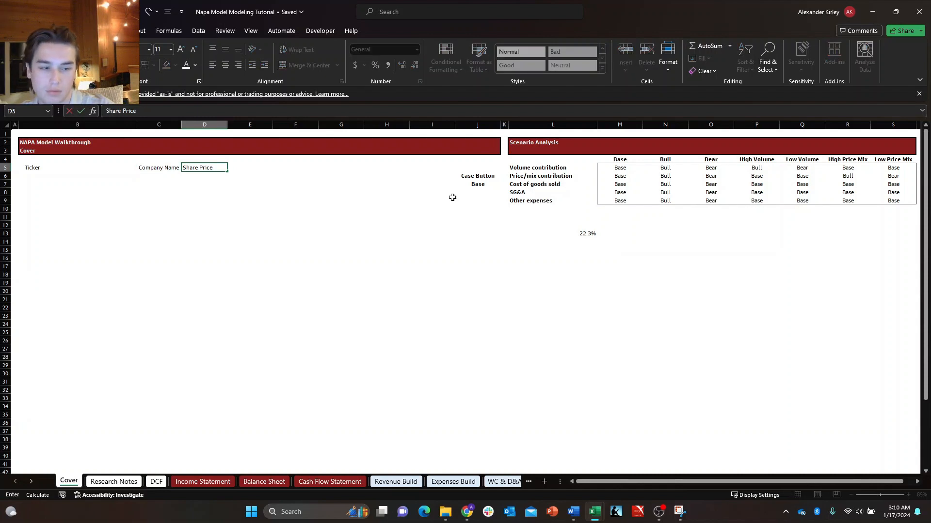
pyautogui.write(' ($USD')
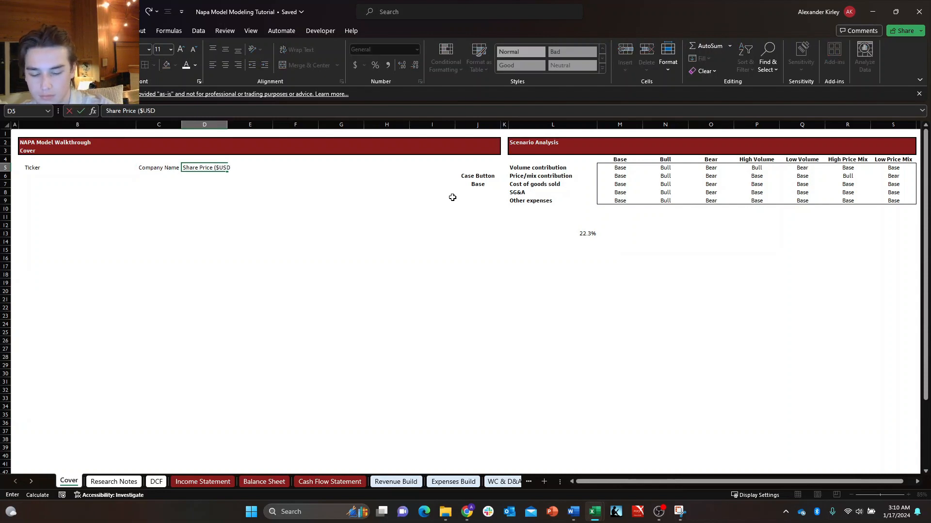
pyautogui.write(')')
pyautogui.press('Tab')
# Continue the row 5 headings with Market Cap (mn) in E5, Beta in F5 and Industry in G5.
pyautogui.write('M')
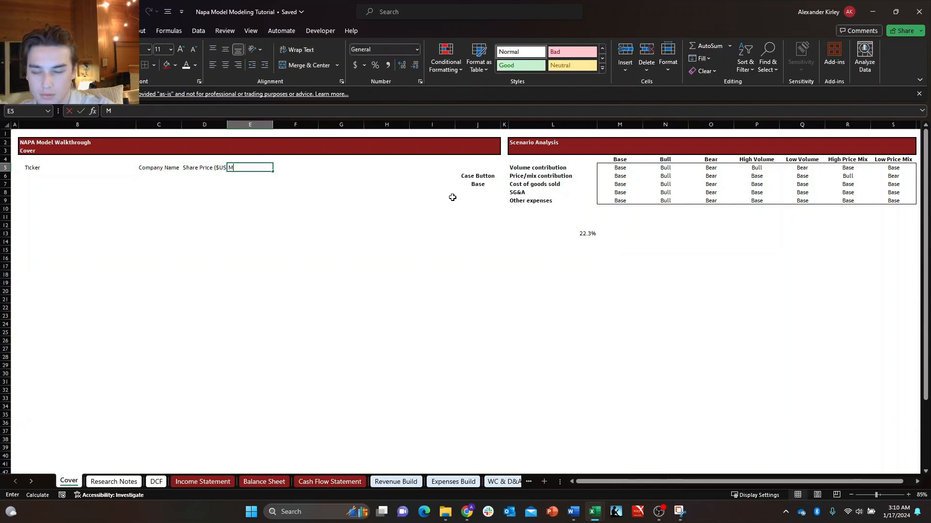
pyautogui.write('arket Cap (mn')
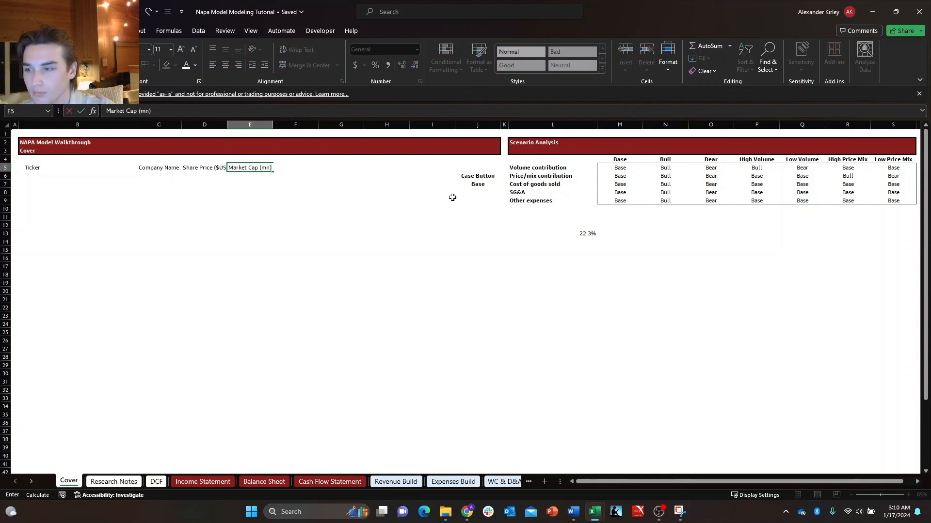
pyautogui.press('Tab')
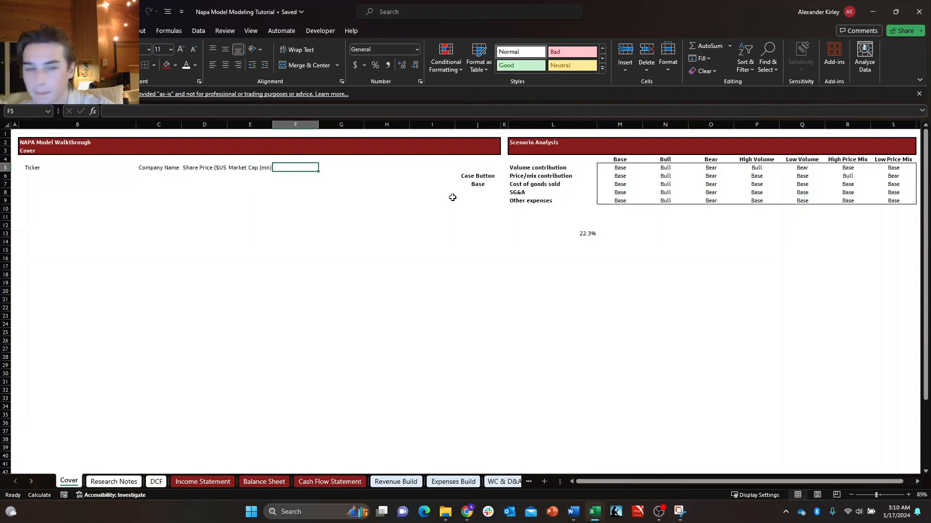
pyautogui.write('Beta')
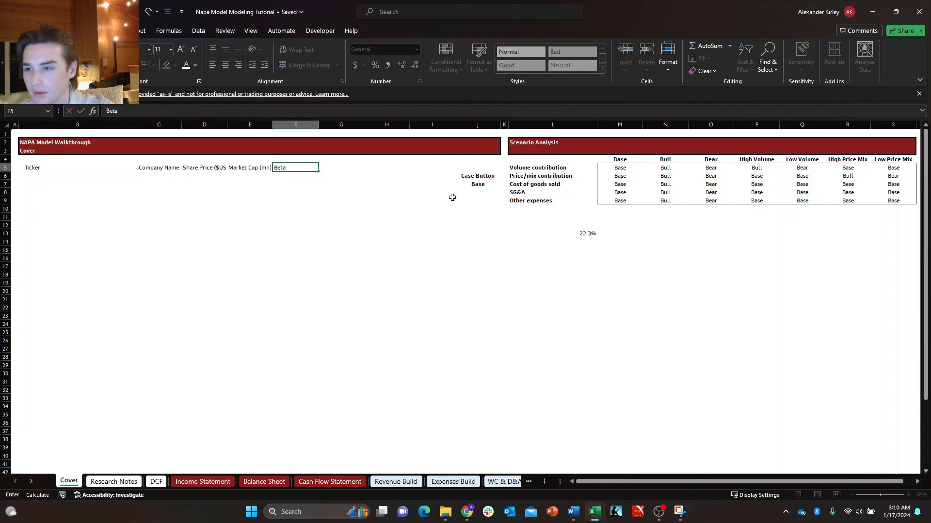
pyautogui.press('Tab')
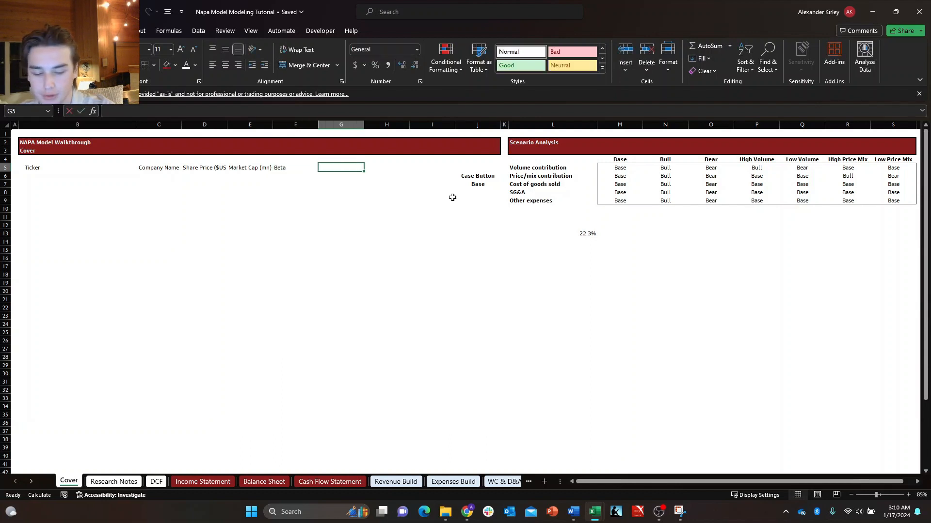
pyautogui.write('Industry')
pyautogui.press('Return')
# Enter the label Description in B8, below the company summary headings.
pyautogui.press('Left')
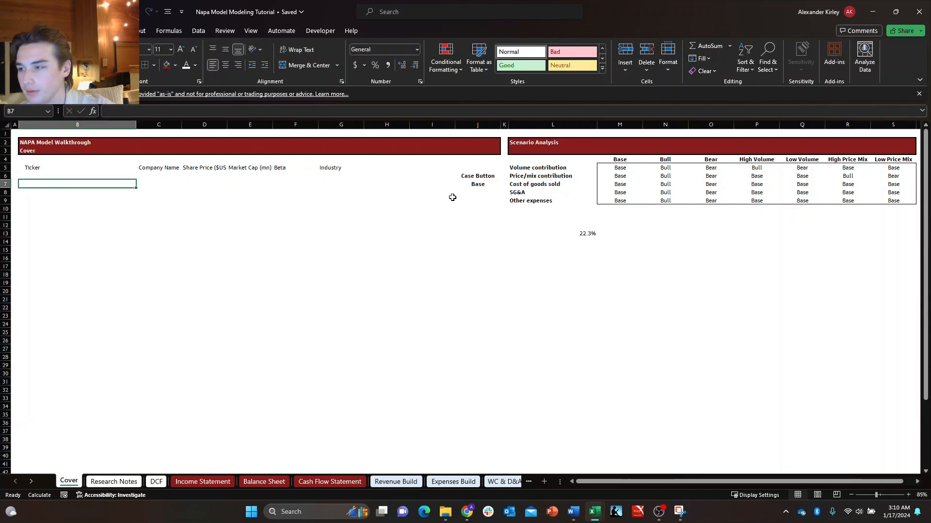
pyautogui.press('Down')
pyautogui.press('Up')
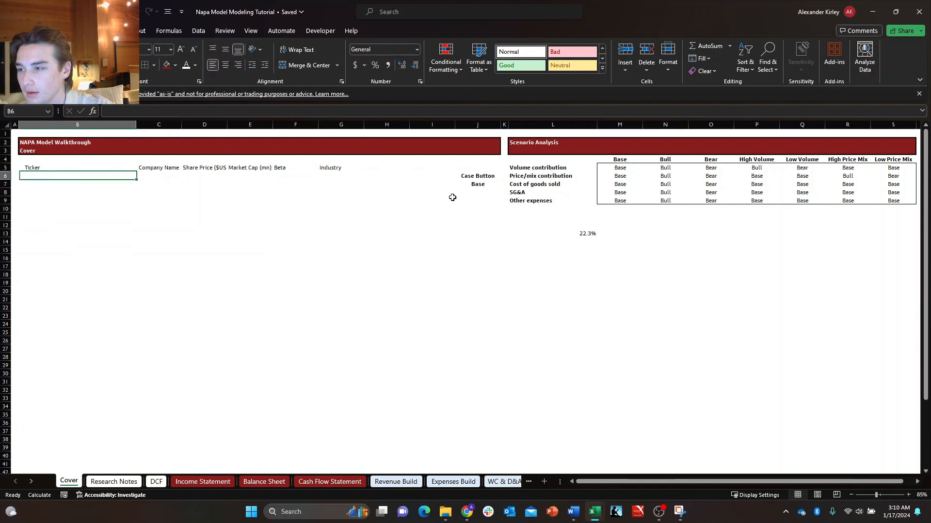
pyautogui.press('Down')
pyautogui.press('Down')
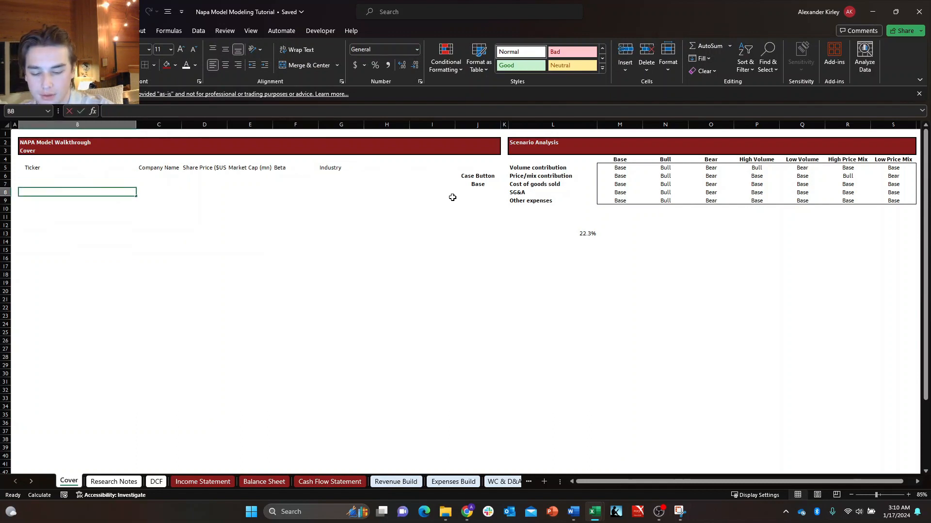
pyautogui.write('Description')
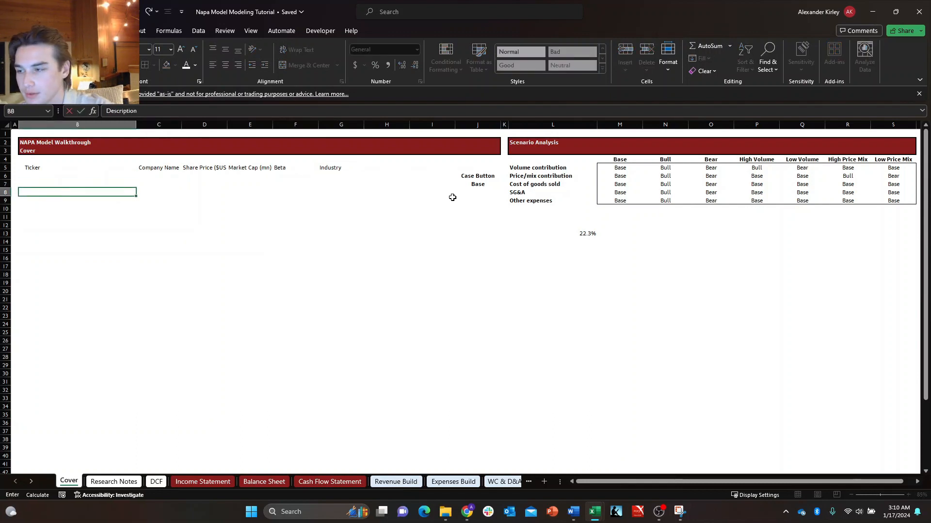
pyautogui.press('Return')
pyautogui.press('Up')
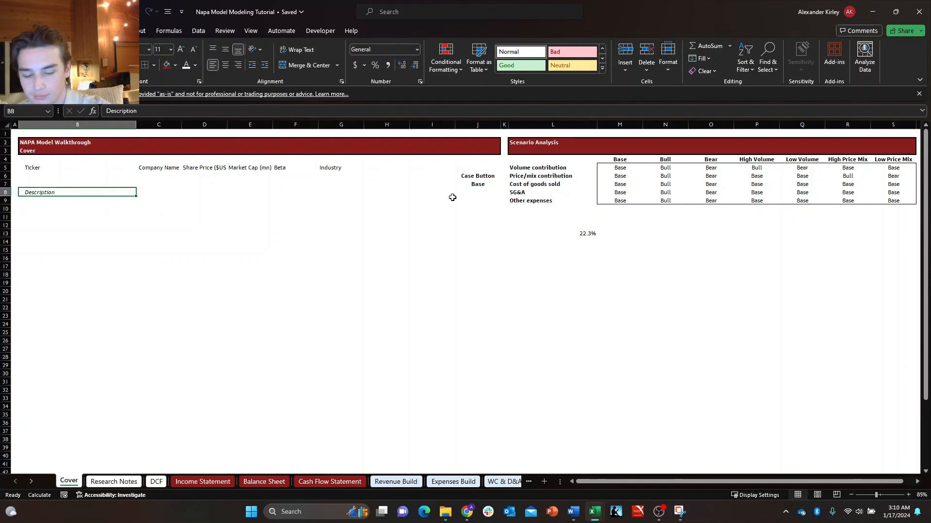
pyautogui.press('Right')
pyautogui.press('Right')
pyautogui.press('Right')
pyautogui.press('Right')
pyautogui.press('Right')
pyautogui.press('Right')
pyautogui.press('Right')
pyautogui.press('Right')
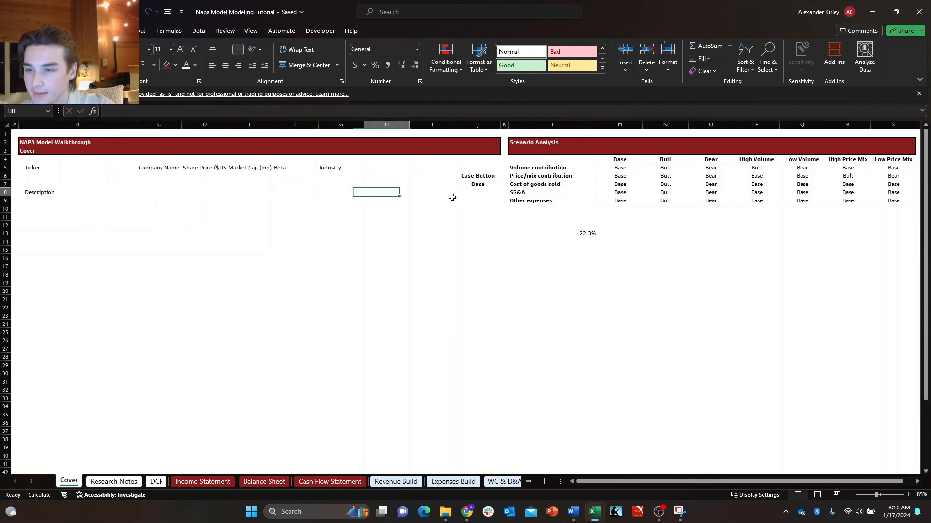
pyautogui.press('Up')
pyautogui.press('Down')
pyautogui.press('Left')
pyautogui.press('Left')
pyautogui.press('Left')
pyautogui.press('Left')
pyautogui.press('Left')
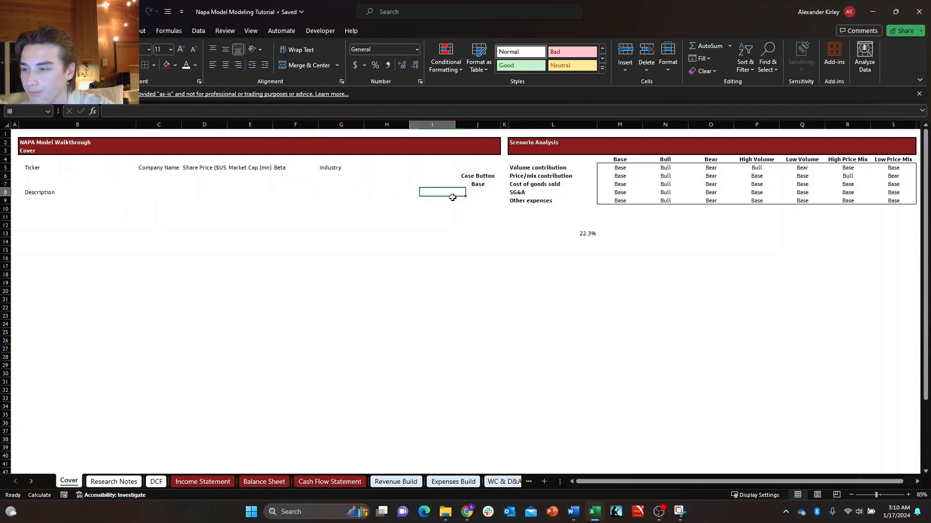
pyautogui.press('Left')
pyautogui.press('Left')
pyautogui.press('Left')
pyautogui.press('Up')
pyautogui.press('Right')
pyautogui.press('Up')
pyautogui.press('Up')
pyautogui.press('Left')
pyautogui.press('Down')
pyautogui.press('Down')
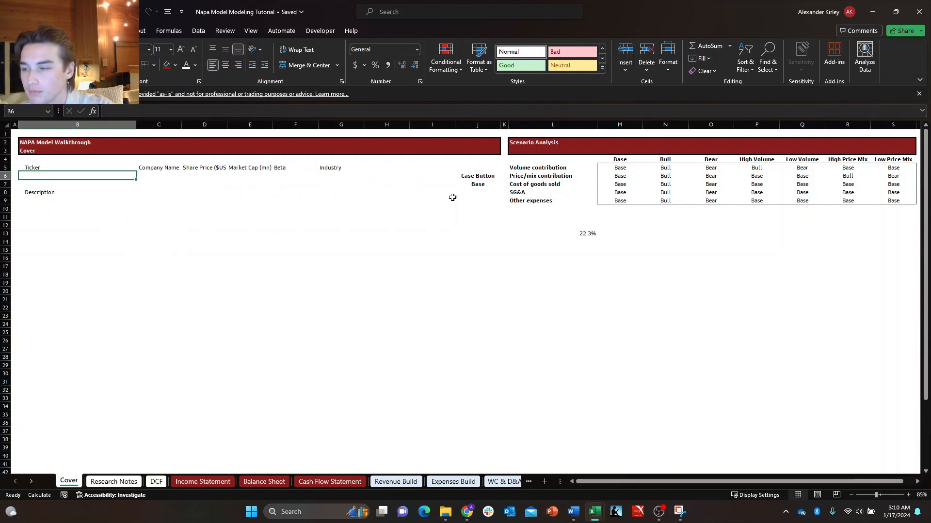
# Enter the ticker NAPA in J3, at the end of the Cover header band.
pyautogui.press('Right')
pyautogui.press('Right')
pyautogui.press('Right')
pyautogui.press('Right')
pyautogui.press('Right')
pyautogui.press('Right')
pyautogui.press('Right')
pyautogui.press('Right')
pyautogui.press('Up')
pyautogui.press('Up')
pyautogui.press('Up')
pyautogui.press('Up')
pyautogui.press('Up')
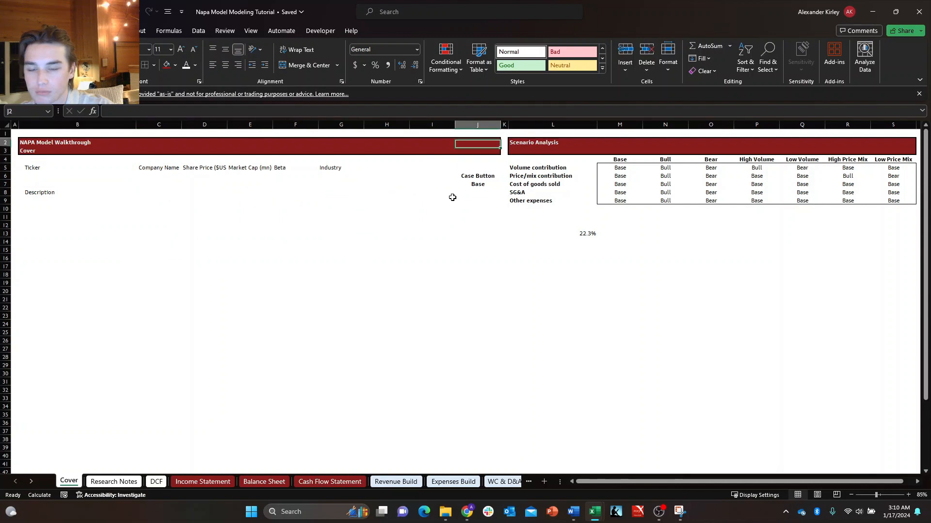
pyautogui.press('Down')
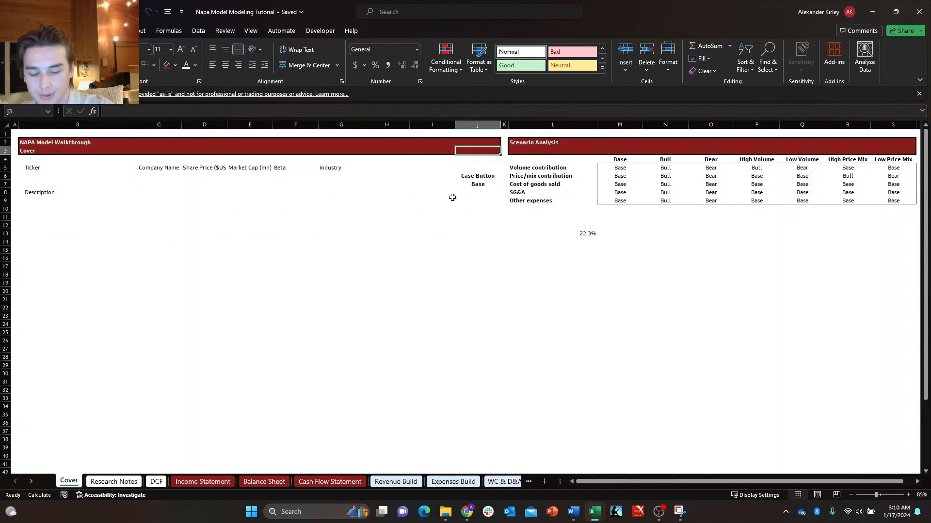
pyautogui.write('NAPA')
pyautogui.hotkey('ctrl', 'Return')
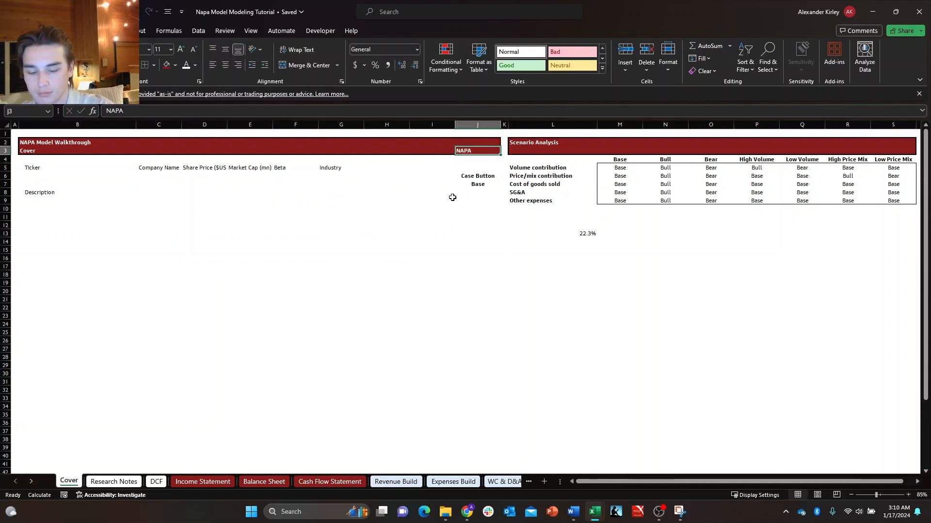
# Convert J3 to the Stocks data type, matching it to The Duckhorn Portfolio, Inc. on the New York Stock Exchange.
pyautogui.press('alt')
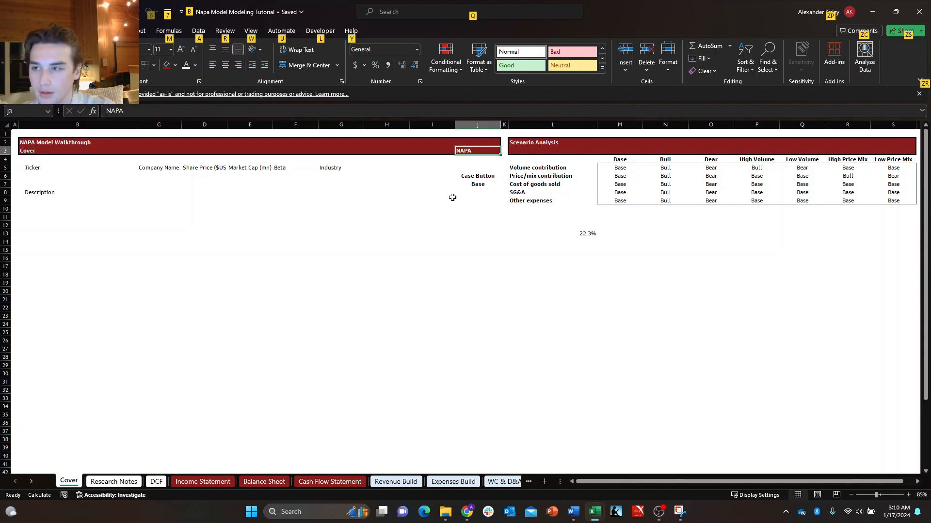
pyautogui.press('a')
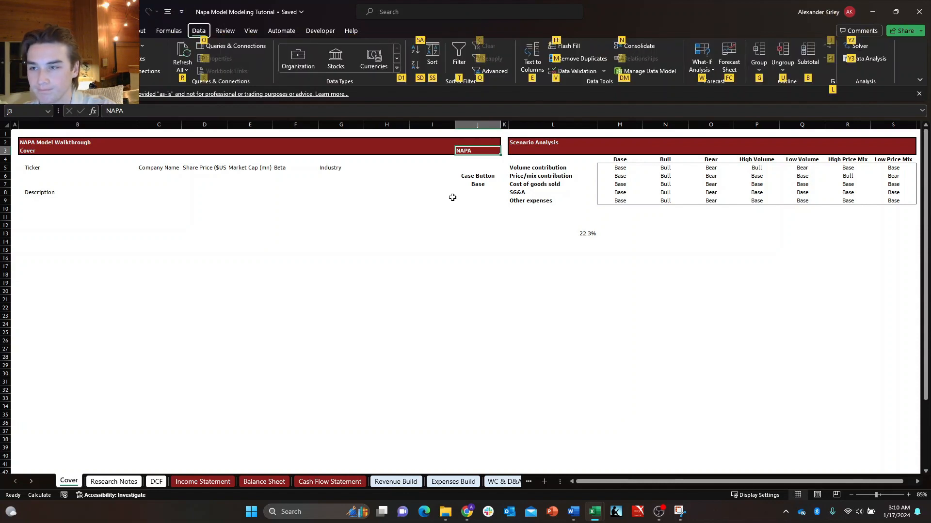
pyautogui.press('d')
pyautogui.press('1')
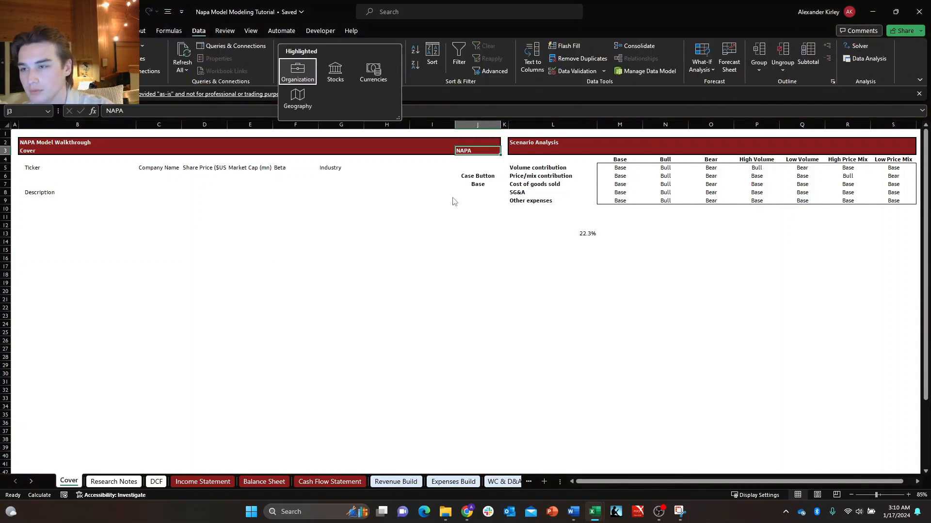
pyautogui.press('Right')
pyautogui.press('Return')
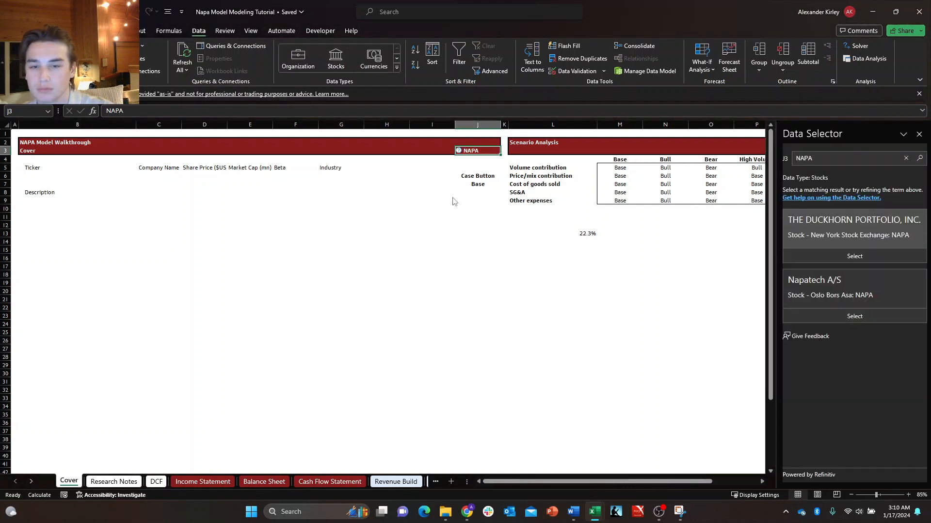
pyautogui.click(849, 254)
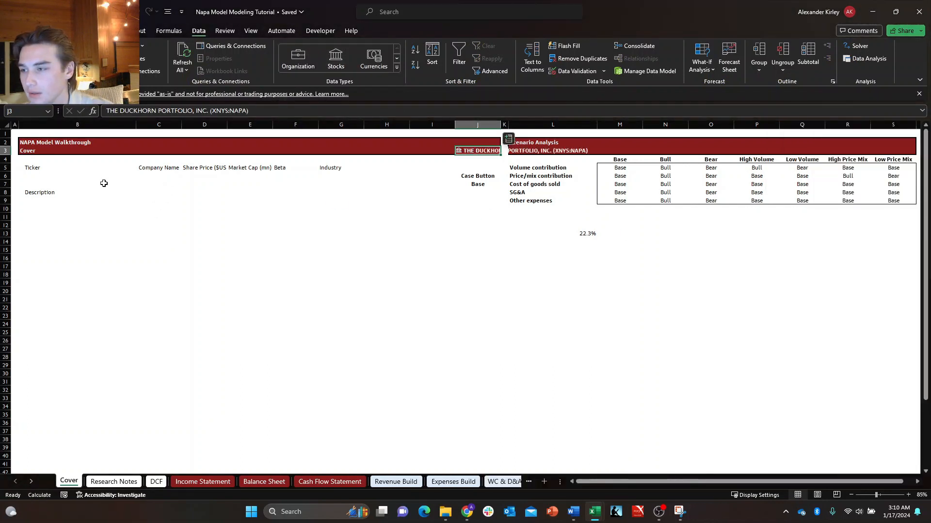
# Hide the stock name in J3 by setting its font colour to the header band's dark red.
pyautogui.click(104, 183)
pyautogui.click(495, 151)
pyautogui.hotkey('alt', 'h')
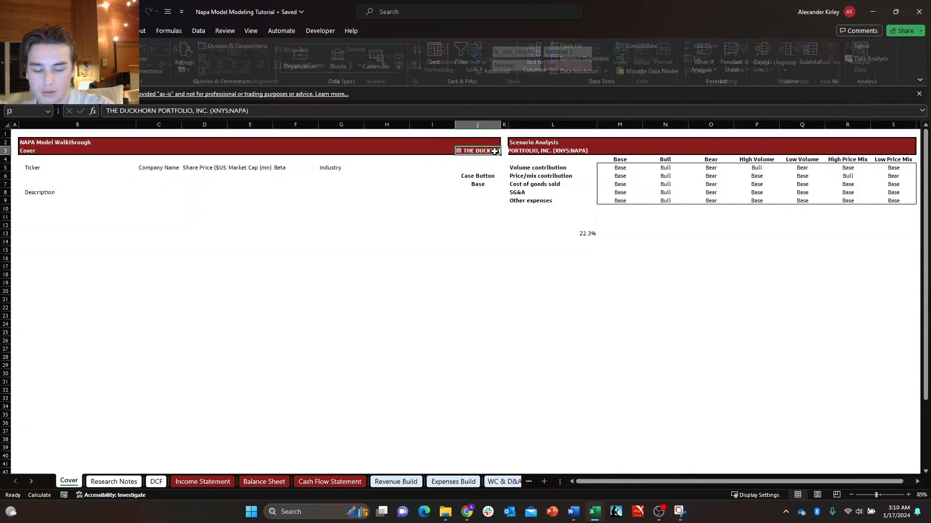
pyautogui.press('f')
pyautogui.press('c')
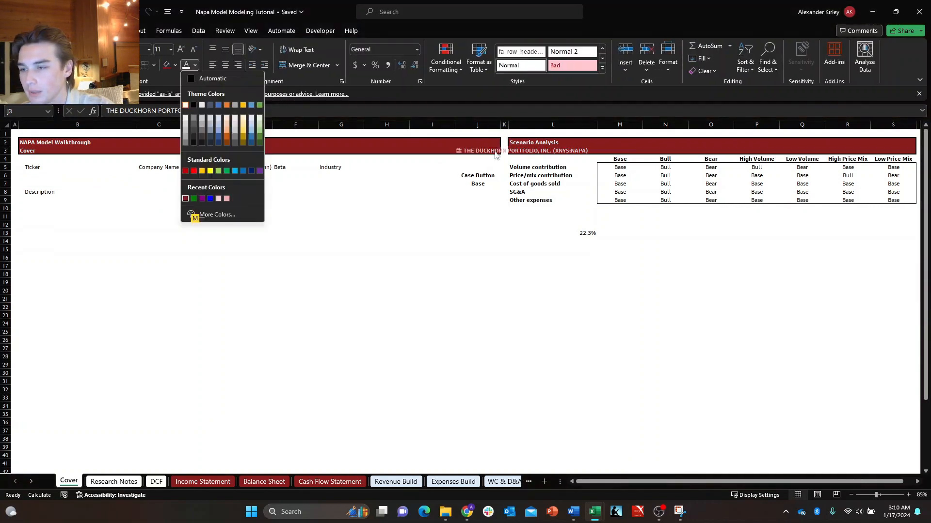
pyautogui.press('Return')
pyautogui.press('Down')
pyautogui.press('Left')
pyautogui.press('Left')
pyautogui.press('Left')
pyautogui.press('Left')
pyautogui.press('Right')
pyautogui.press('Right')
pyautogui.press('Right')
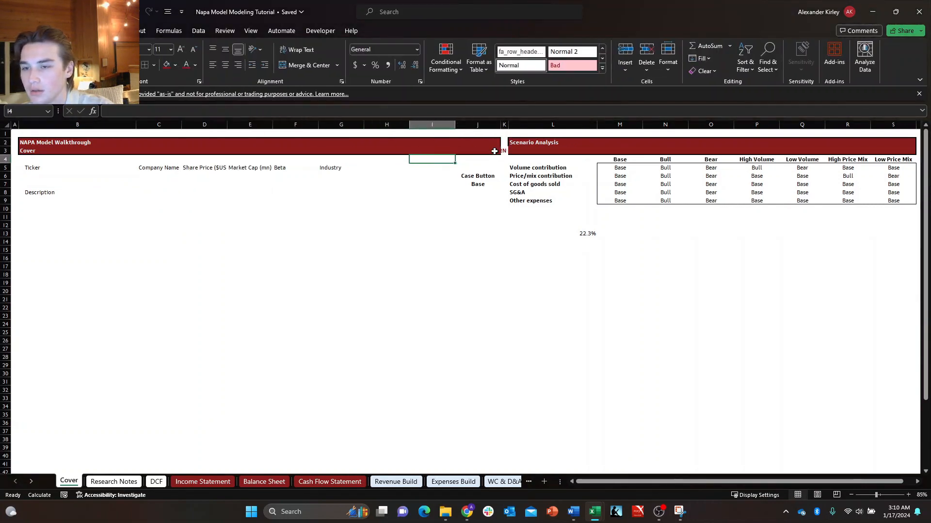
pyautogui.press('Right')
pyautogui.press('Up')
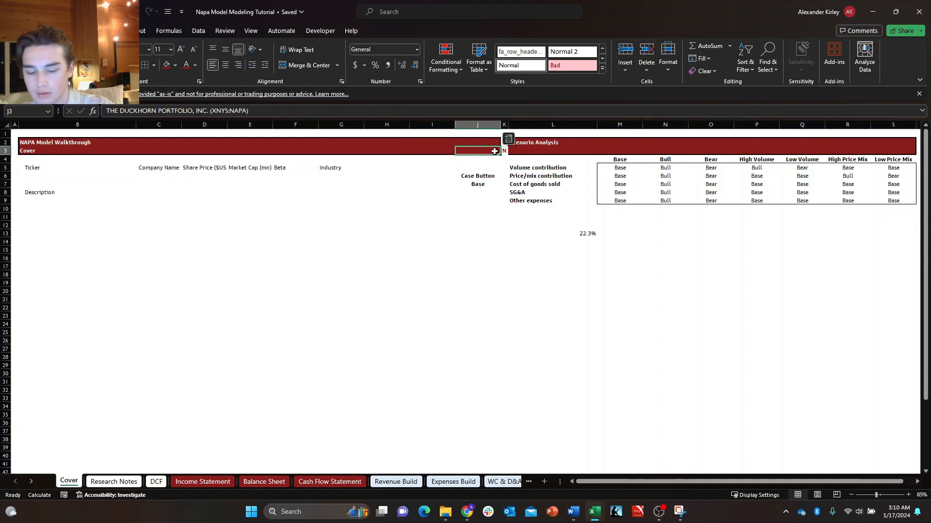
# Fill B6 under Ticker with a formula that pulls the Ticker symbol field from the stock in J3.
pyautogui.press('Down')
pyautogui.press('Down')
pyautogui.press('Down')
pyautogui.press('Down')
pyautogui.press('Left')
pyautogui.press('Left')
pyautogui.press('Left')
pyautogui.press('Left')
pyautogui.press('Left')
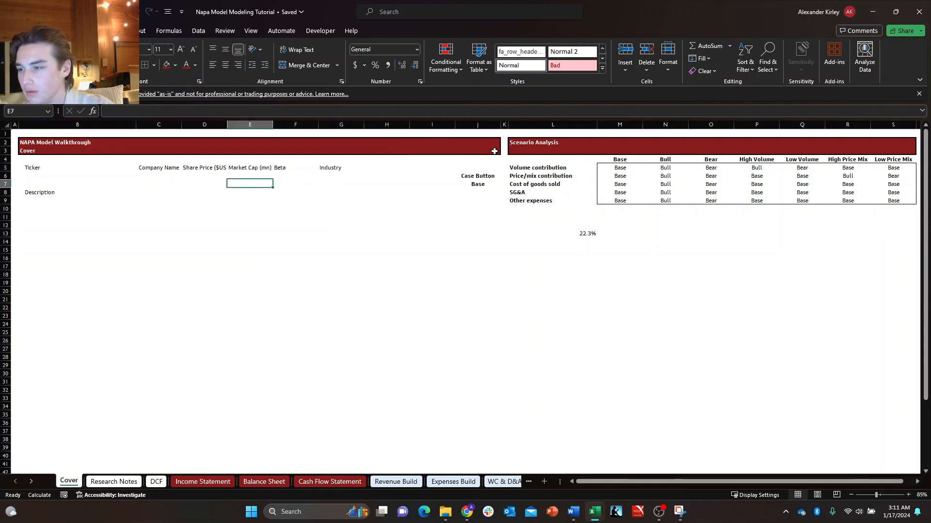
pyautogui.press('Left')
pyautogui.press('Left')
pyautogui.press('Left')
pyautogui.press('Down')
pyautogui.press('Down')
pyautogui.press('Up')
pyautogui.press('Up')
pyautogui.press('Up')
pyautogui.write('+')
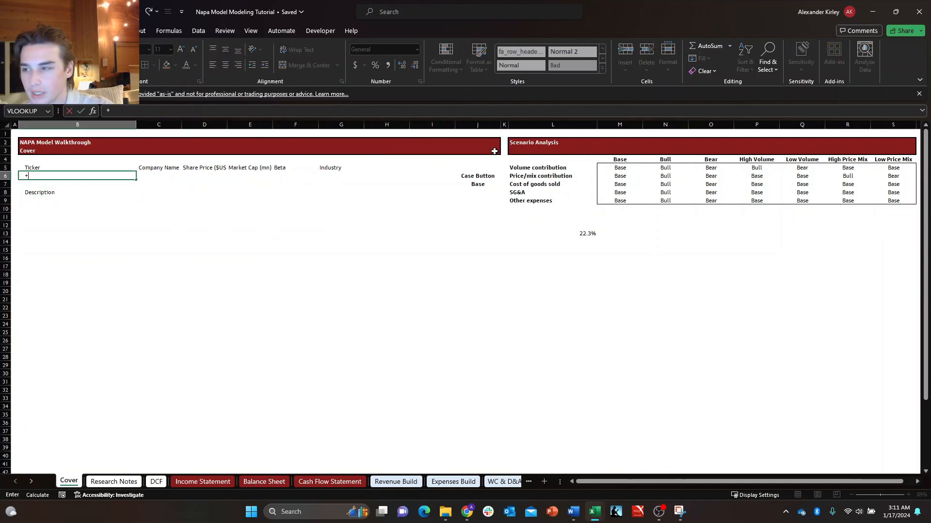
pyautogui.press('Right')
pyautogui.press('Up')
pyautogui.press('Up')
pyautogui.press('Up')
pyautogui.press('Right')
pyautogui.press('Right')
pyautogui.press('Right')
pyautogui.press('Right')
pyautogui.press('Right')
pyautogui.press('Right')
pyautogui.press('Right')
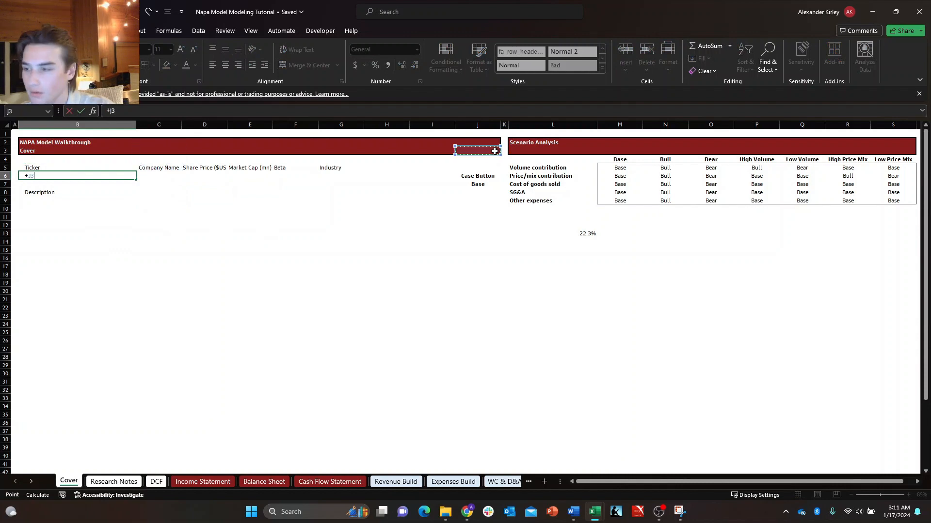
pyautogui.write('.ti')
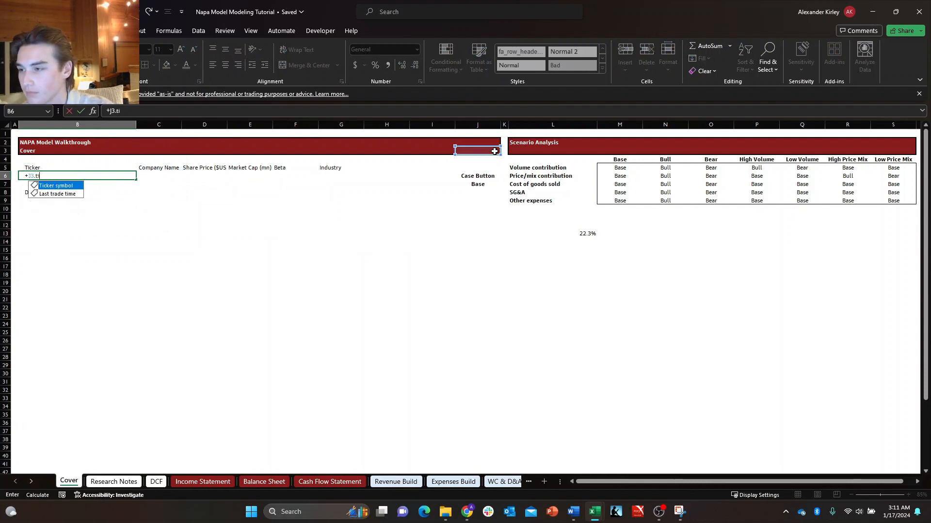
pyautogui.press('Tab')
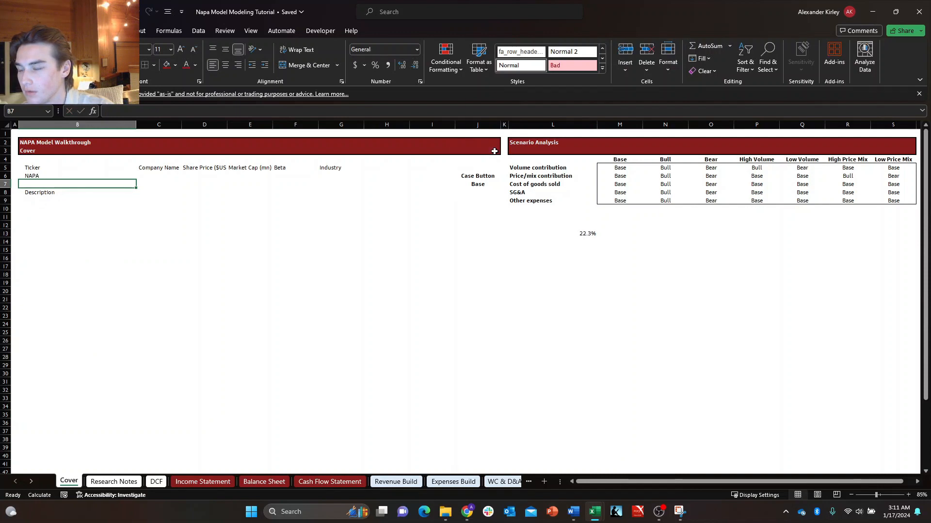
# Fill C6 under Company Name with a formula that pulls the Name field from the stock in J3.
pyautogui.press('Tab')
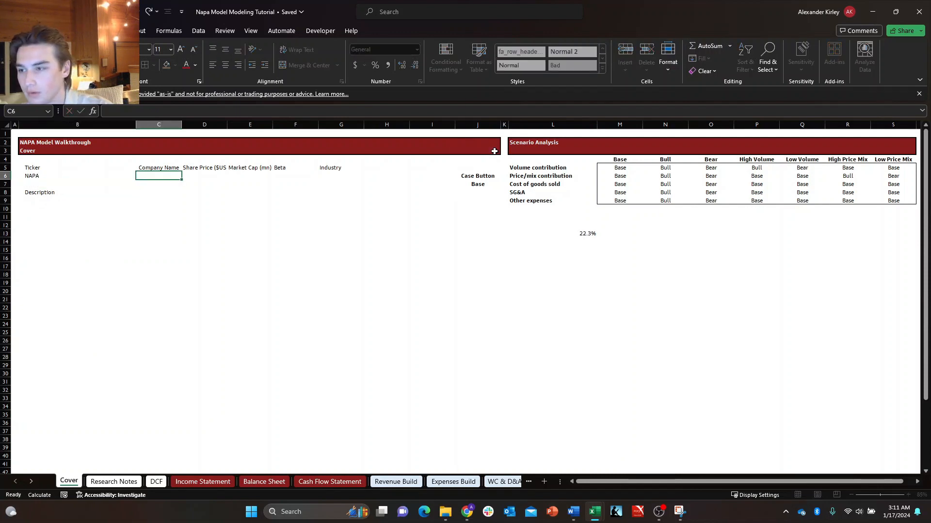
pyautogui.write('+D3')
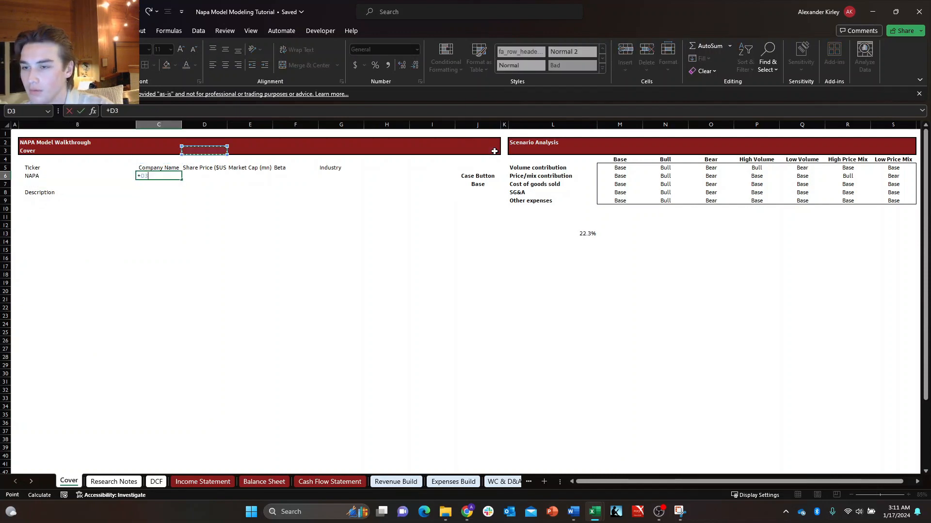
pyautogui.click(495, 151)
pyautogui.write('.')
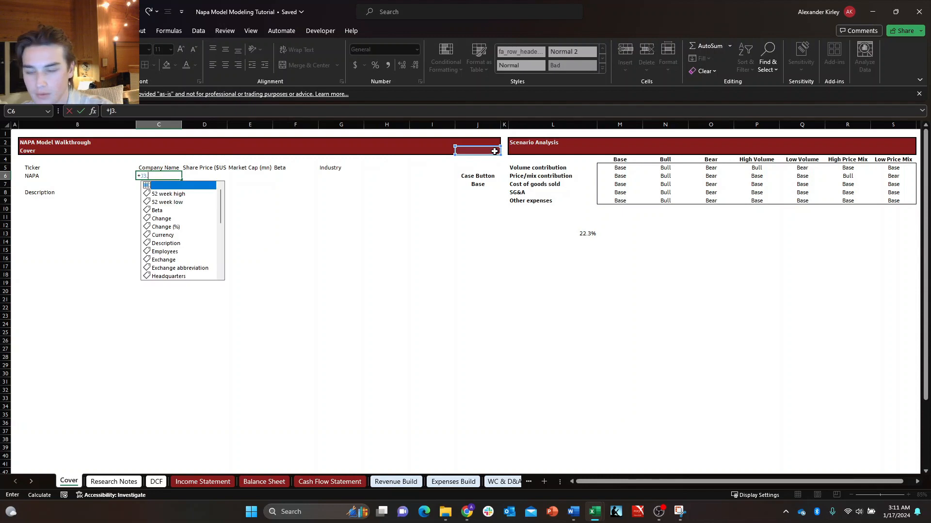
pyautogui.write('na')
pyautogui.press('Return')
pyautogui.press('Up')
pyautogui.press('Right')
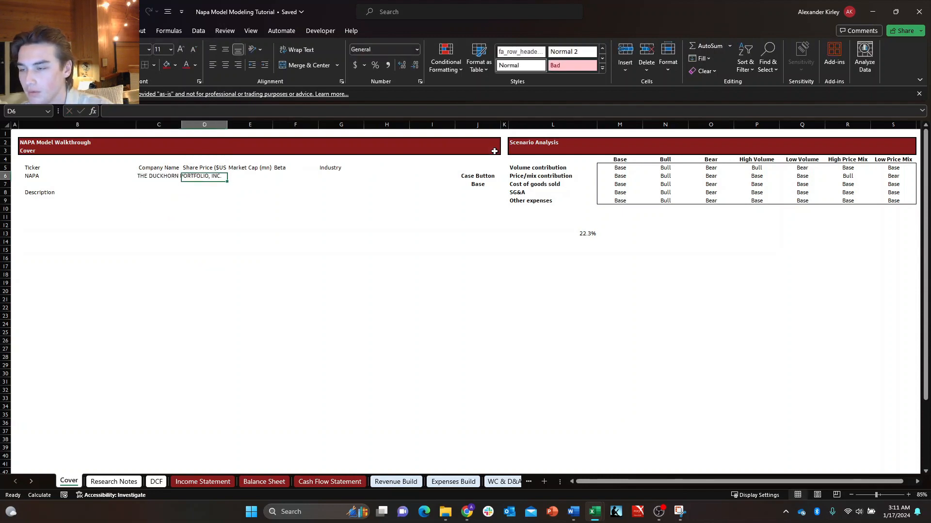
# Fill E6 under Market Cap (mn) with a formula that pulls the Market cap field from the stock in J3.
pyautogui.press('Down')
pyautogui.press('Up')
pyautogui.press('Right')
pyautogui.press('Right')
pyautogui.press('Left')
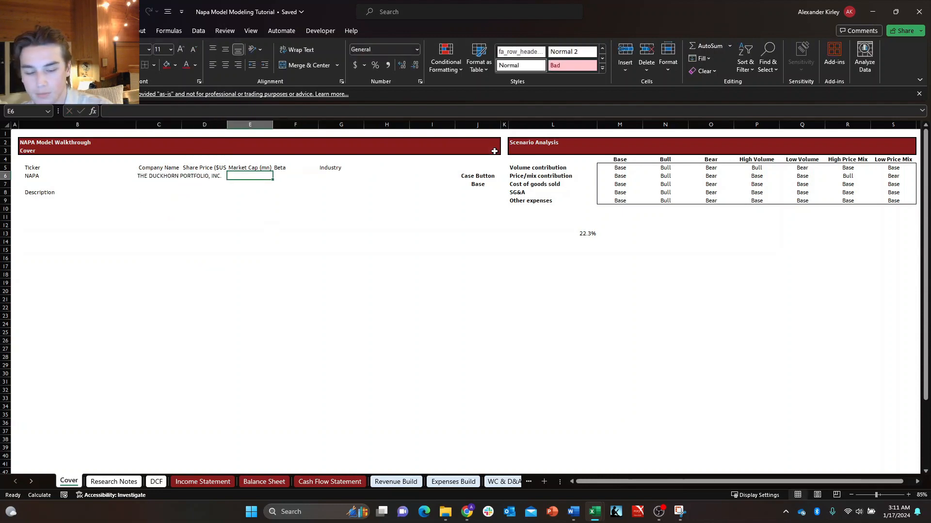
pyautogui.press('Left')
pyautogui.press('Up')
pyautogui.press('Right')
pyautogui.press('Down')
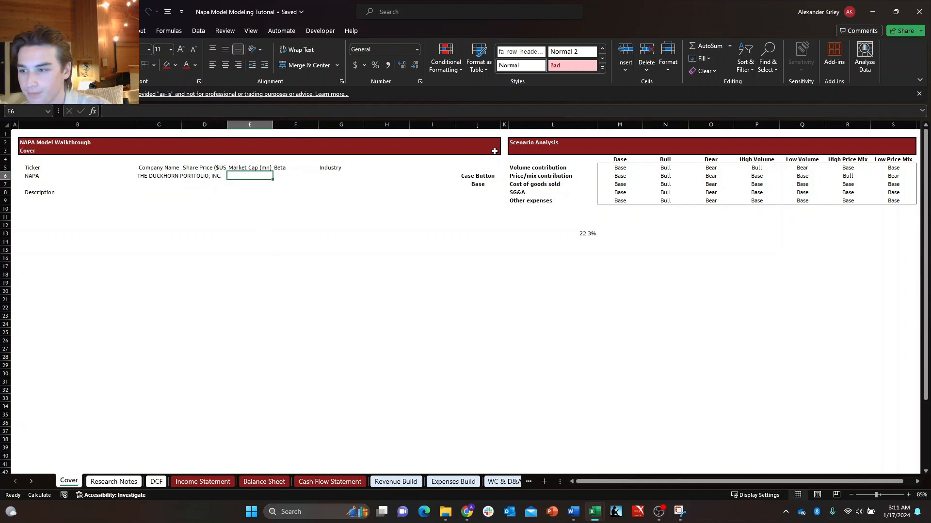
pyautogui.write('+')
pyautogui.press('Up')
pyautogui.press('Up')
pyautogui.press('Up')
pyautogui.press('Right')
pyautogui.press('Right')
pyautogui.press('Right')
pyautogui.press('Right')
pyautogui.press('Right')
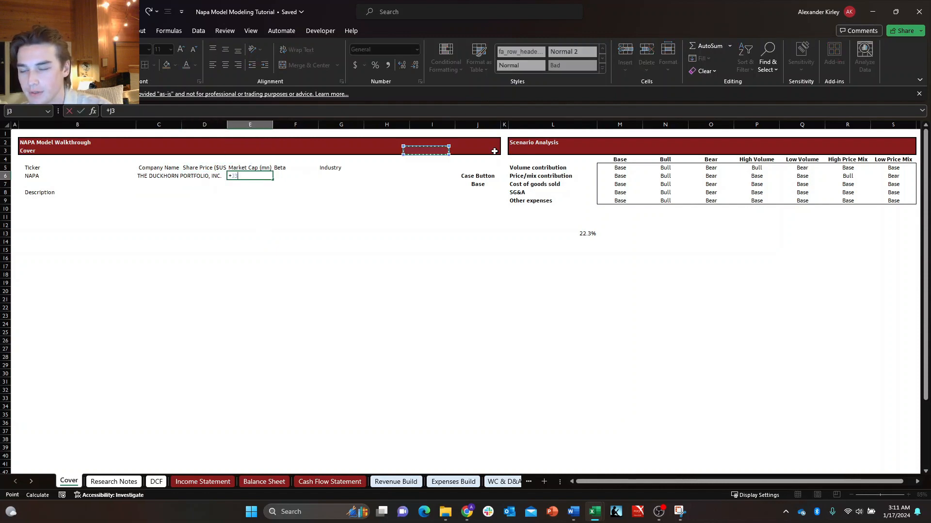
pyautogui.write('.')
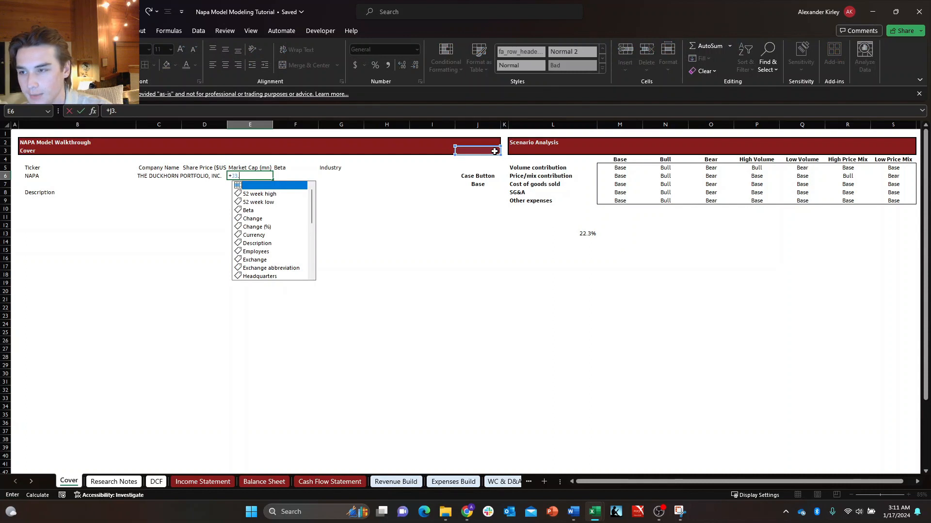
pyautogui.write('[Market cap]')
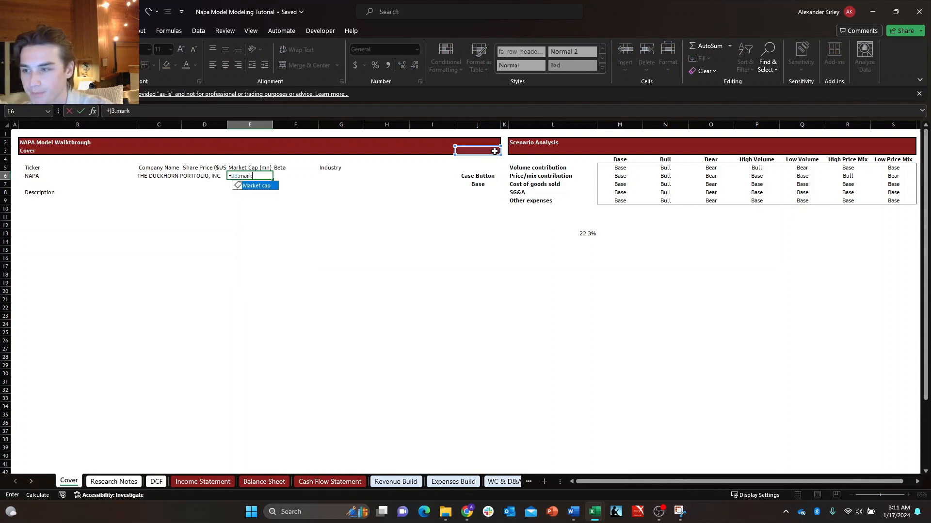
pyautogui.press('Tab')
pyautogui.press('Tab')
pyautogui.press('Left')
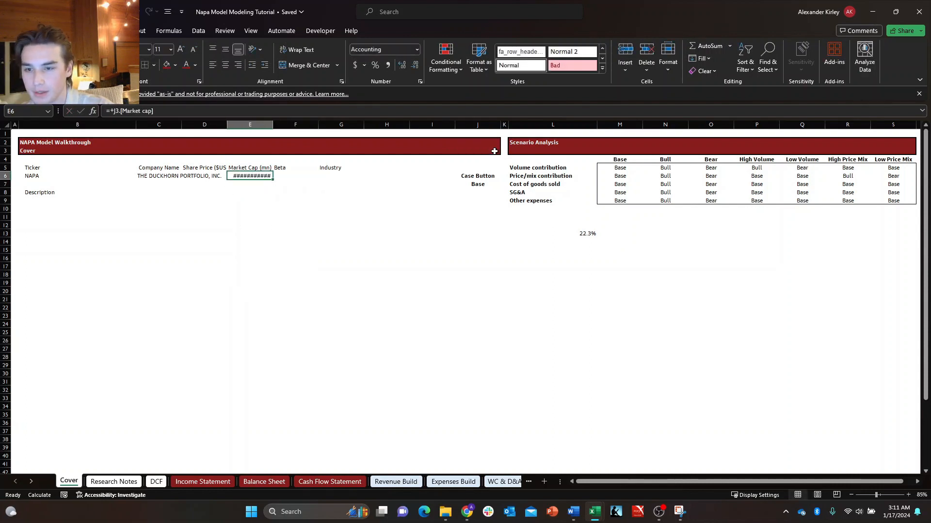
# AutoFit the width of column E to the market cap value in E6.
pyautogui.press('Down')
pyautogui.press('Right')
pyautogui.press('Left')
pyautogui.press('Up')
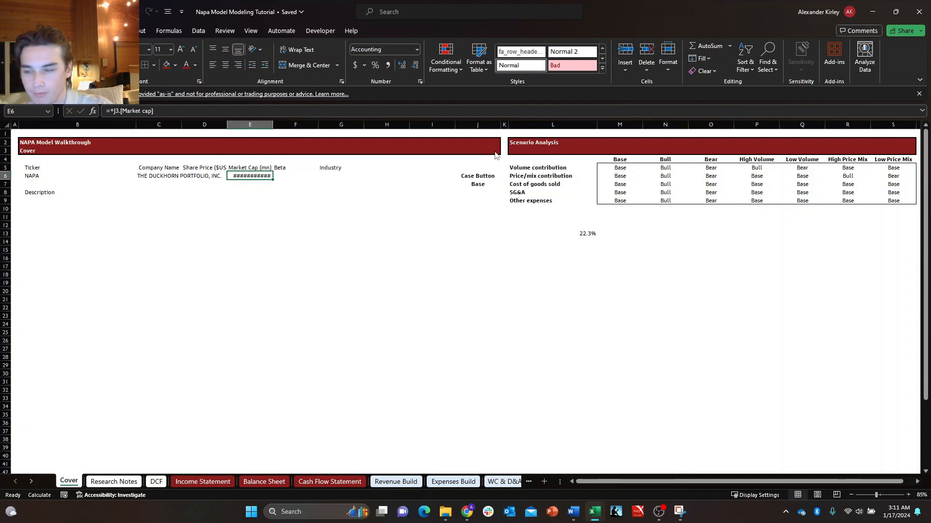
pyautogui.hotkey('alt', 'h')
pyautogui.press('o')
pyautogui.press('i')
pyautogui.press('Right')
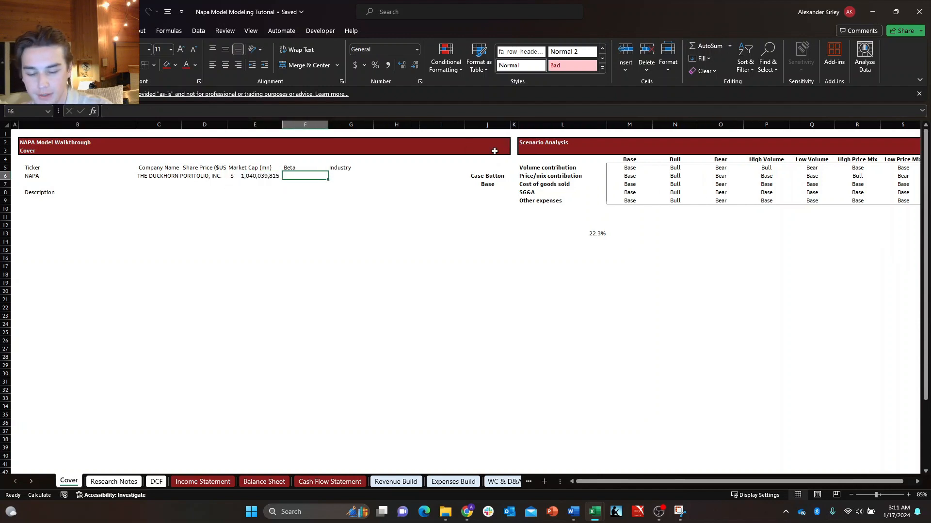
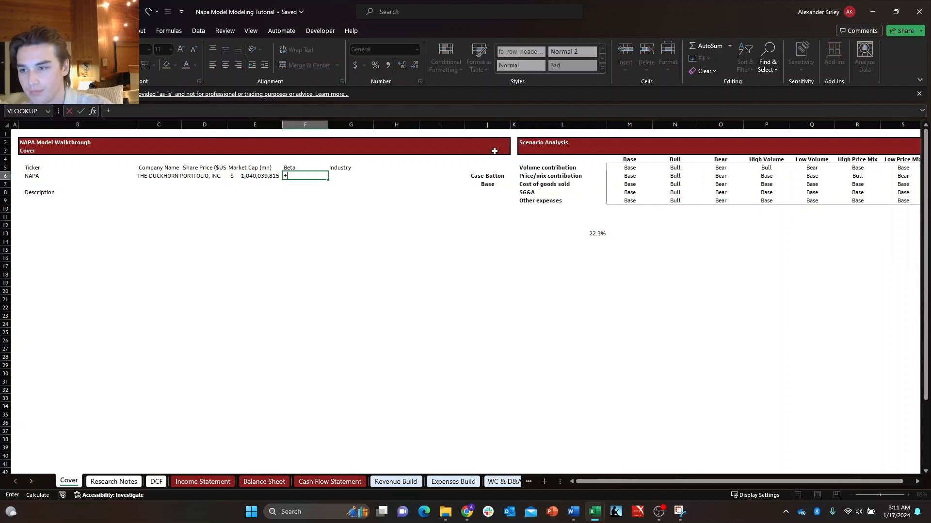
# Fill F6 under Beta with a formula that pulls the Beta field from the stock in J3.
pyautogui.write('+')
pyautogui.press('Up')
pyautogui.press('Up')
pyautogui.press('Up')
pyautogui.press('Right')
pyautogui.press('Right')
pyautogui.press('Right')
pyautogui.press('Right')
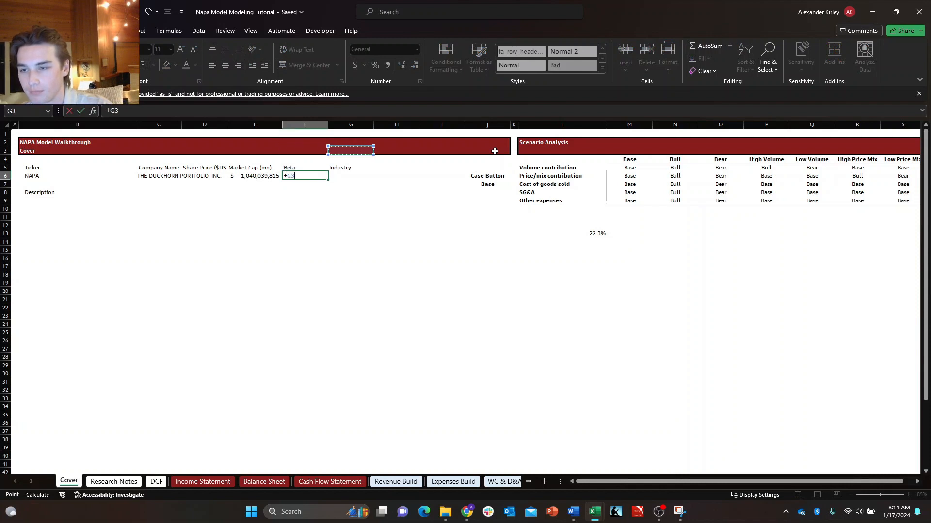
pyautogui.write('.bet')
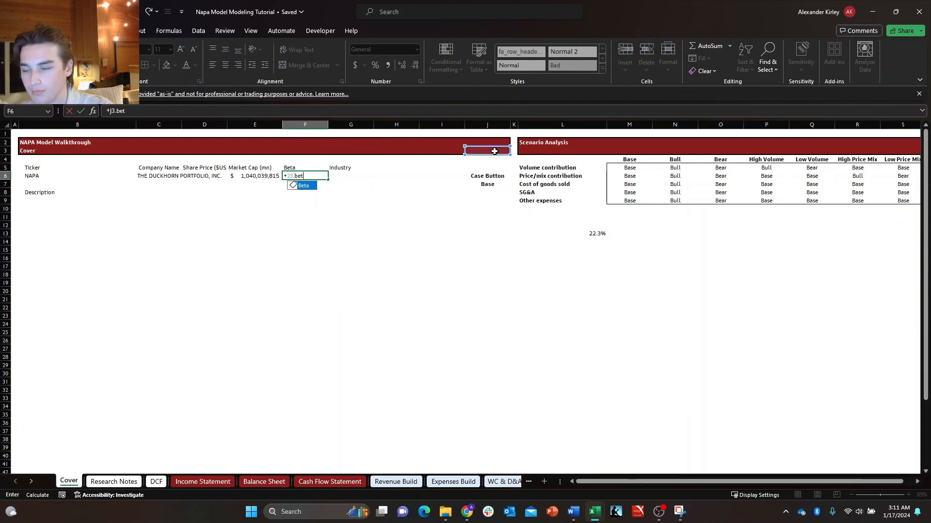
pyautogui.press('Tab')
pyautogui.press('Tab')
# Fill G6 under Industry with a formula that pulls the Industry field from the stock in J3.
pyautogui.write('+')
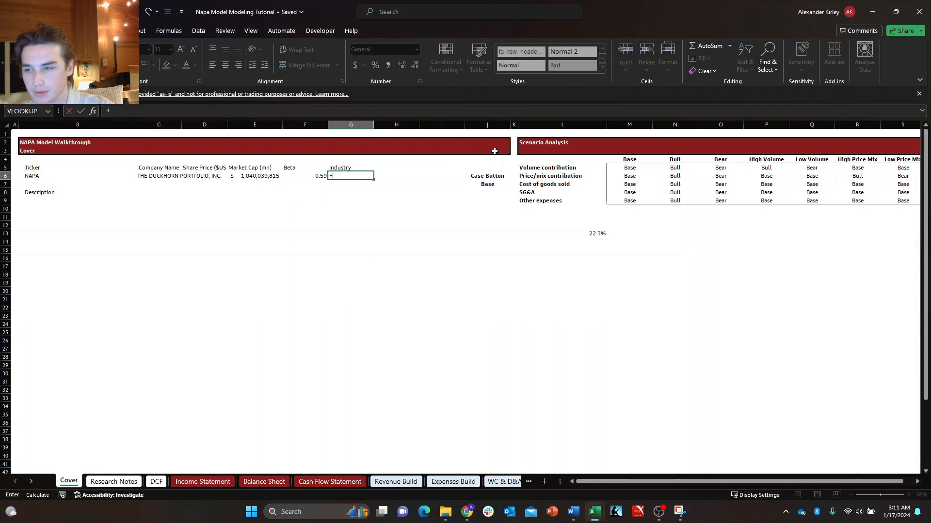
pyautogui.press('Up')
pyautogui.press('Up')
pyautogui.press('Up')
pyautogui.press('Right')
pyautogui.click(494, 151)
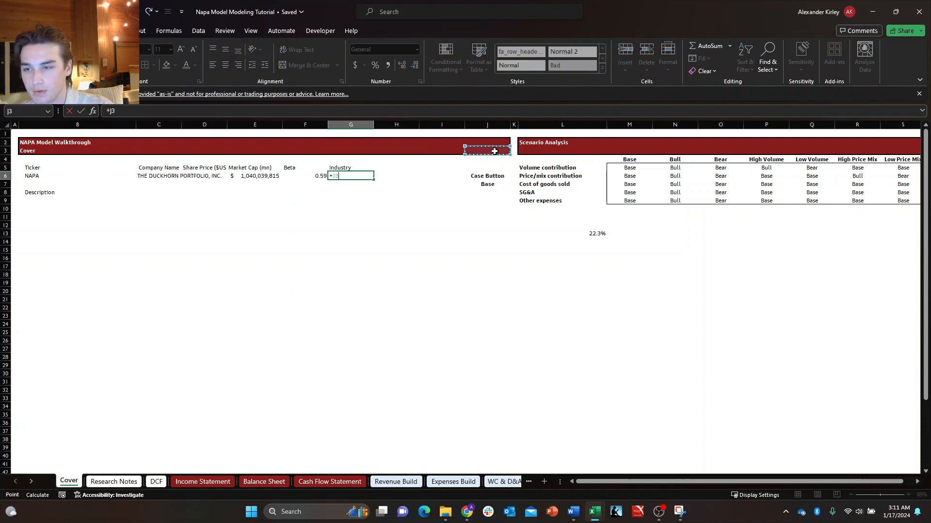
pyautogui.write('.')
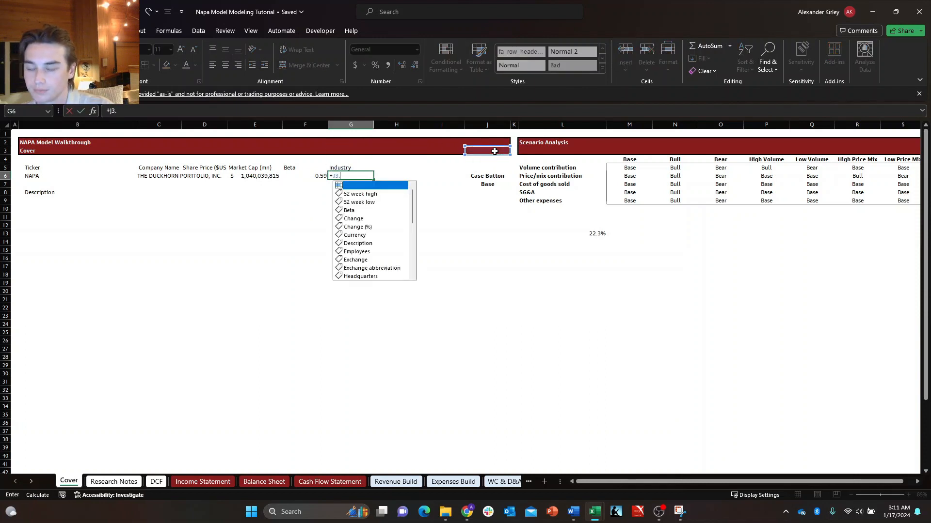
pyautogui.write('ind')
pyautogui.press('Return')
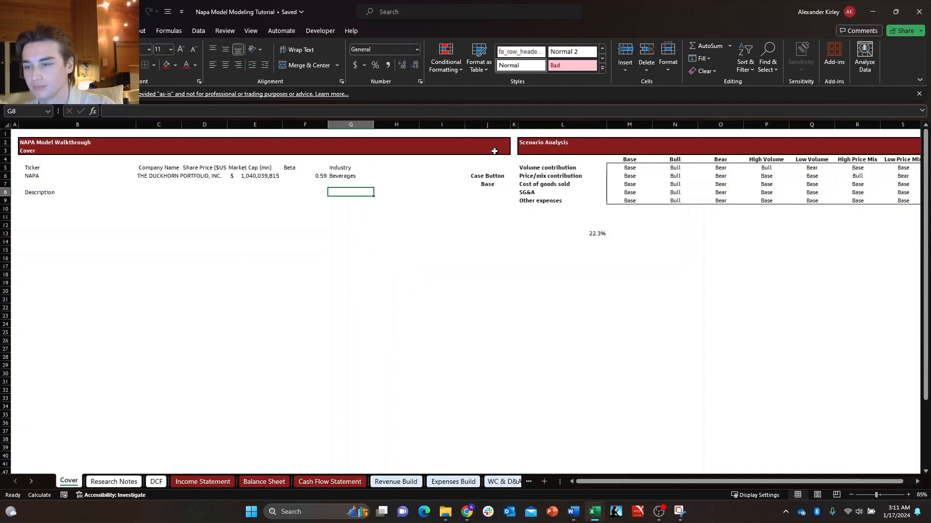
pyautogui.press('Up')
pyautogui.press('Left')
pyautogui.press('Right')
pyautogui.press('Left')
pyautogui.press('Up')
pyautogui.press('Right')
pyautogui.press('Right')
pyautogui.press('Right')
pyautogui.press('Down')
pyautogui.press('Down')
pyautogui.press('Up')
pyautogui.press('Up')
pyautogui.press('Left')
pyautogui.press('Left')
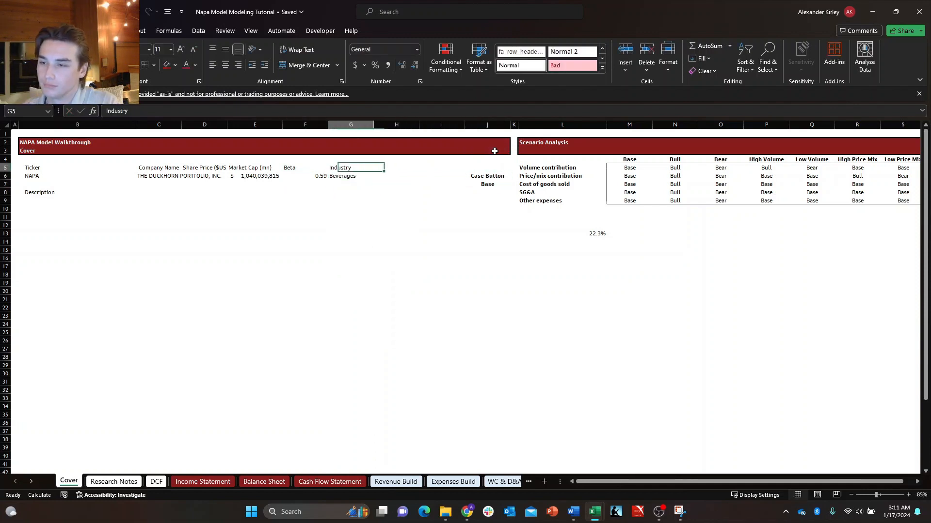
# Fill B9 under Description with a formula that pulls the Description field from the stock in J3.
pyautogui.press('Left')
pyautogui.press('Left')
pyautogui.press('Down')
pyautogui.press('Left')
pyautogui.press('Left')
pyautogui.press('Left')
pyautogui.press('Down')
pyautogui.press('Down')
pyautogui.press('Down')
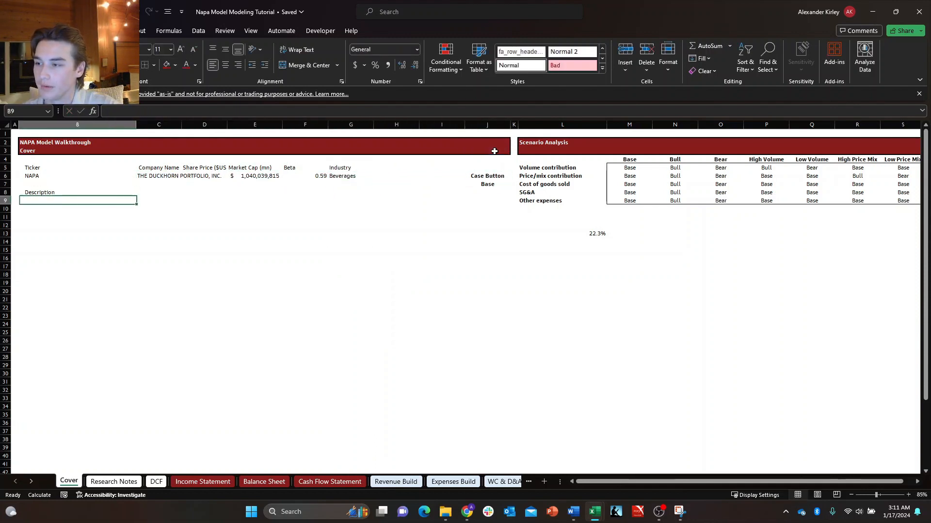
pyautogui.write('+')
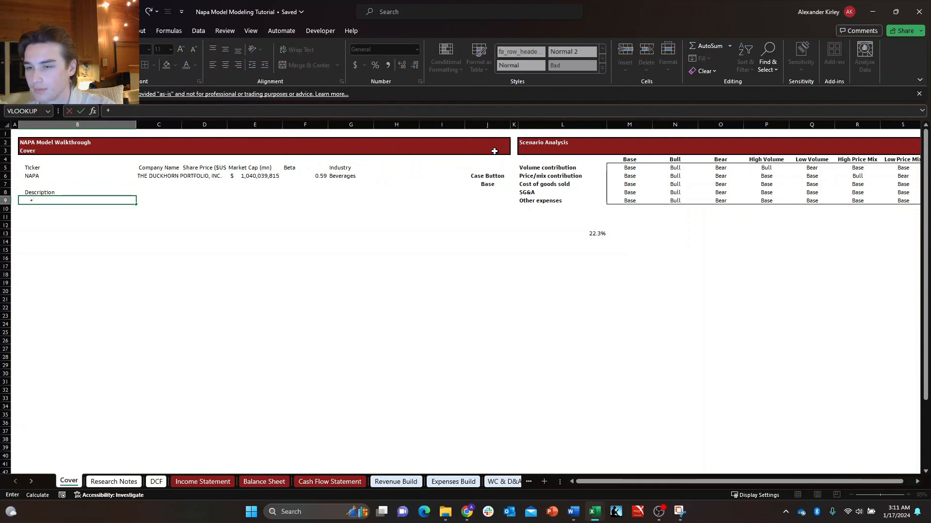
pyautogui.press('Up')
pyautogui.press('Up')
pyautogui.press('Right')
pyautogui.press('Up')
pyautogui.press('Up')
pyautogui.press('Right')
pyautogui.press('Up')
pyautogui.press('Up')
pyautogui.press('Right')
pyautogui.press('Right')
pyautogui.press('Right')
pyautogui.press('Right')
pyautogui.press('Right')
pyautogui.press('Right')
pyautogui.write('.dec')
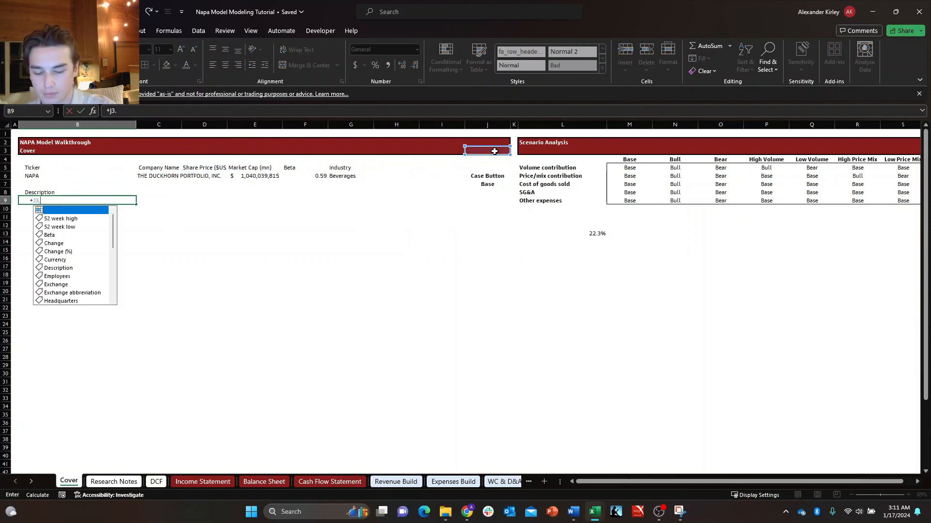
pyautogui.press('Tab')
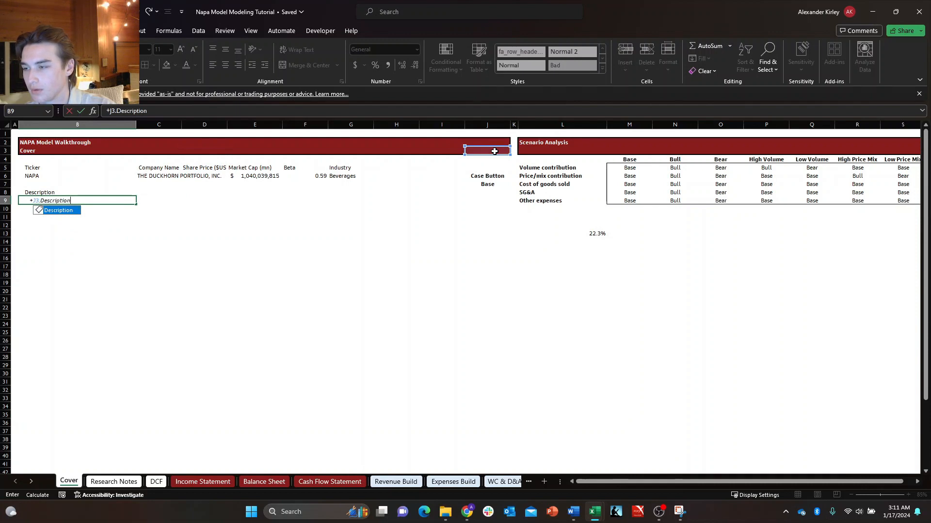
pyautogui.press('Return')
pyautogui.press('Up')
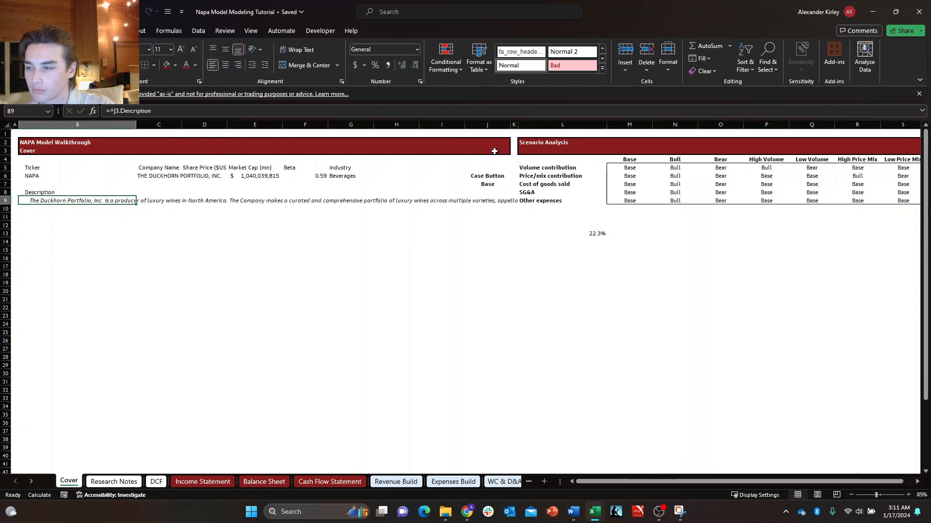
# Remove the indent from the company description in B9.
pyautogui.press('Left')
pyautogui.press('Right')
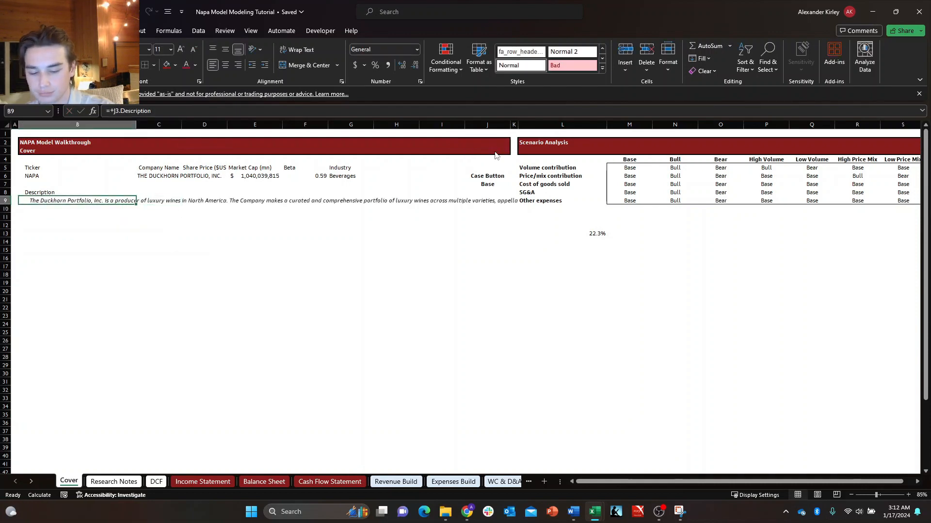
pyautogui.hotkey('ctrl', 'alt', 'shift', 'Tab')
# Center the company summary headers and values in B5:G6 horizontally.
pyautogui.press('Up')
pyautogui.press('Up')
pyautogui.press('Up')
pyautogui.press('Up')
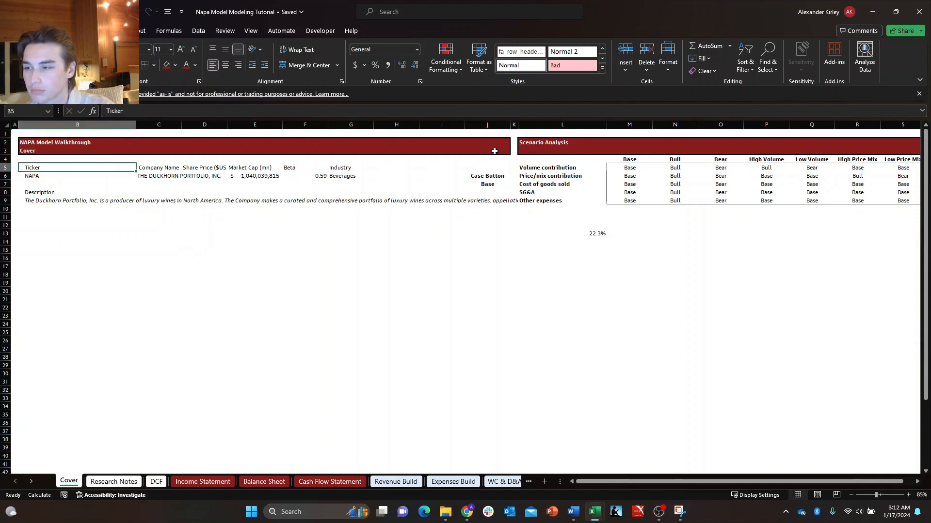
pyautogui.hotkey('shift', 'Down')
pyautogui.hotkey('shift', 'Right')
pyautogui.hotkey('shift', 'Right')
pyautogui.hotkey('shift', 'Right')
pyautogui.hotkey('shift', 'Right')
pyautogui.hotkey('shift', 'Right')
pyautogui.hotkey('shift', 'Right')
pyautogui.hotkey('shift', 'Left')
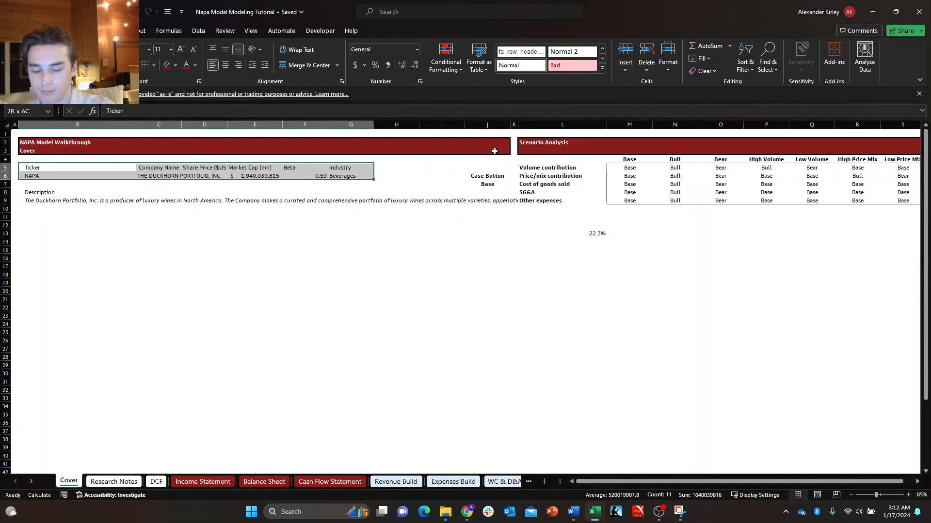
pyautogui.hotkey('alt', 'h')
pyautogui.press('a')
pyautogui.press('c')
# Fill the summary header row B5:G5 with the dark red used for the sheet's title banner.
pyautogui.press('Up')
pyautogui.hotkey('shift', 'Right')
pyautogui.hotkey('shift', 'Right')
pyautogui.hotkey('shift', 'Right')
pyautogui.hotkey('shift', 'Right')
pyautogui.hotkey('shift', 'Right')
pyautogui.hotkey('shift', 'Right')
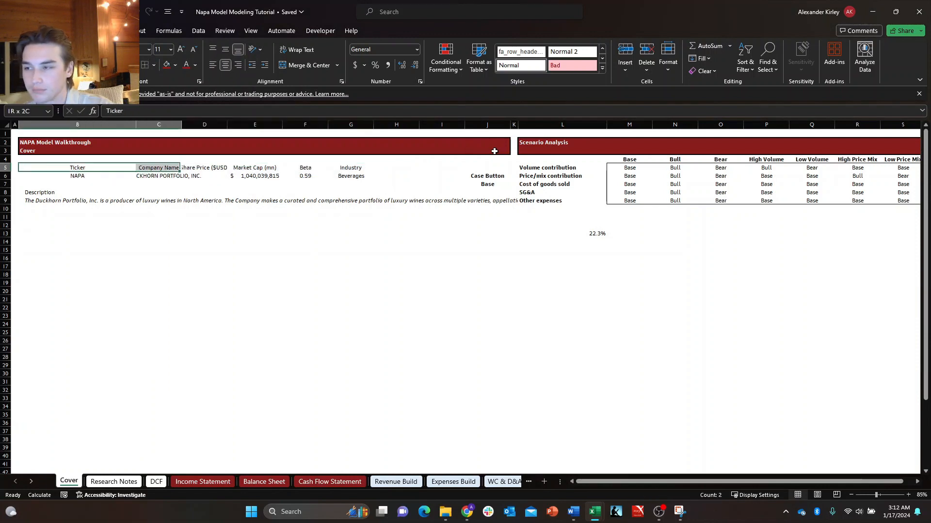
pyautogui.hotkey('shift', 'Left')
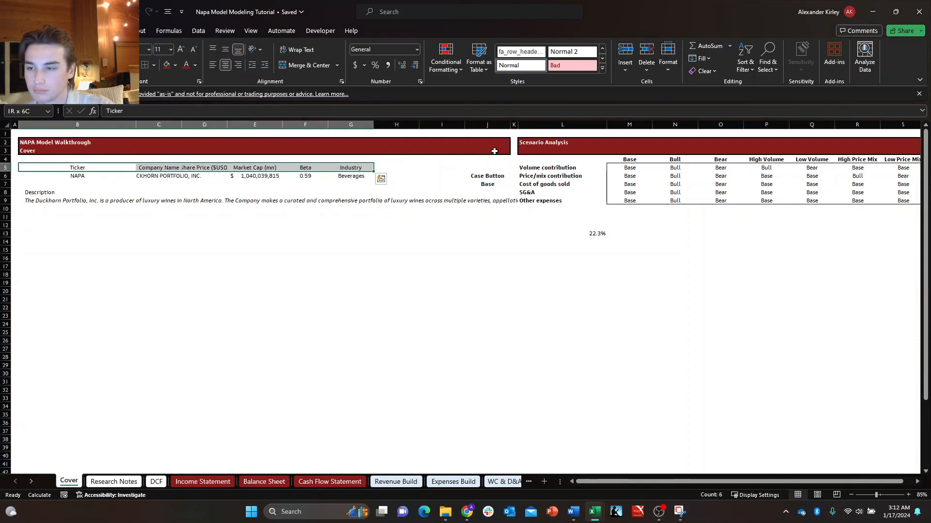
pyautogui.hotkey('shift', 'Left')
pyautogui.hotkey('shift', 'Right')
pyautogui.hotkey('alt', 'h')
pyautogui.press('h')
pyautogui.press('Up')
pyautogui.press('Up')
pyautogui.press('Up')
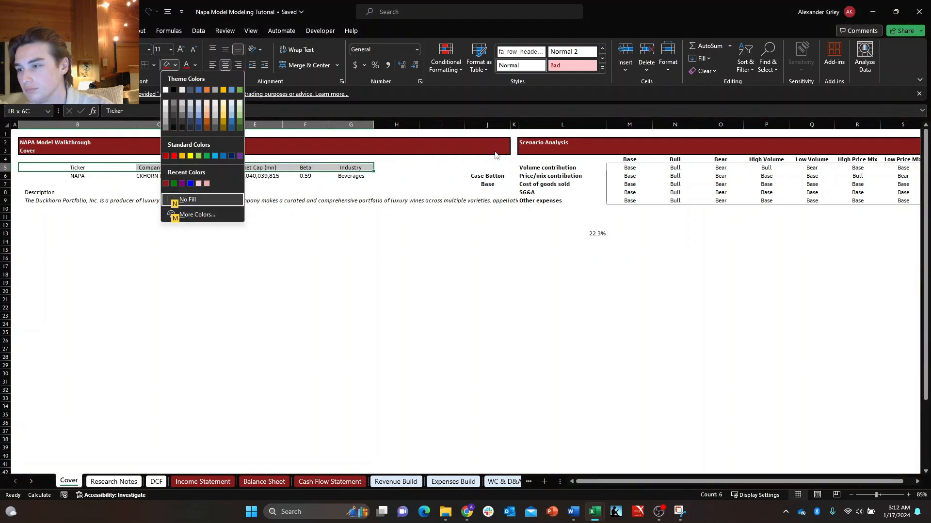
pyautogui.press('Return')
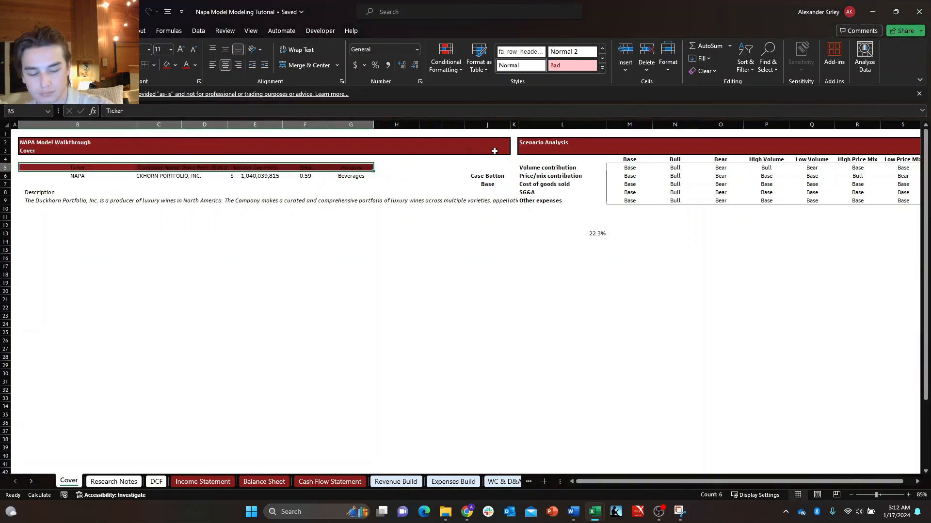
# Make the header text in B5:G5 white and bold.
pyautogui.hotkey('alt', 'h')
pyautogui.press('f')
pyautogui.press('c')
pyautogui.press('Down')
pyautogui.press('Return')
pyautogui.hotkey('alt', 'h')
pyautogui.press('b')
pyautogui.press('Escape')
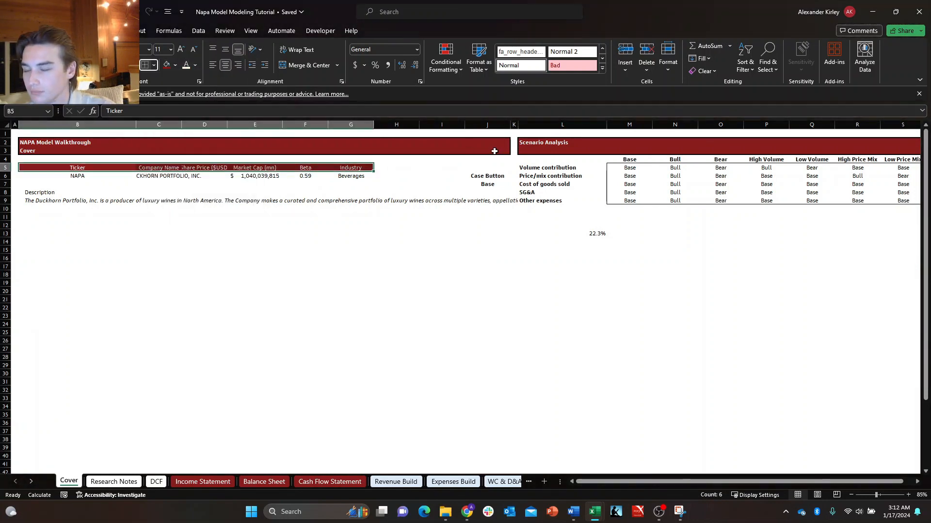
pyautogui.press('Escape')
pyautogui.hotkey('ctrl', 'shift', 'Left')
pyautogui.hotkey('ctrl', 'shift', 'Right')
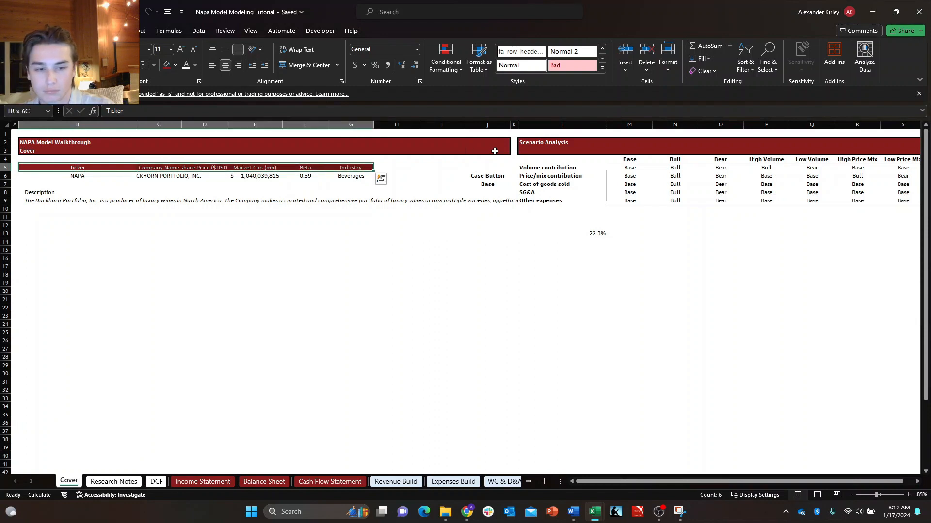
pyautogui.hotkey('ctrl', 'b')
pyautogui.hotkey('shift', 'Down')
pyautogui.hotkey('shift', 'Up')
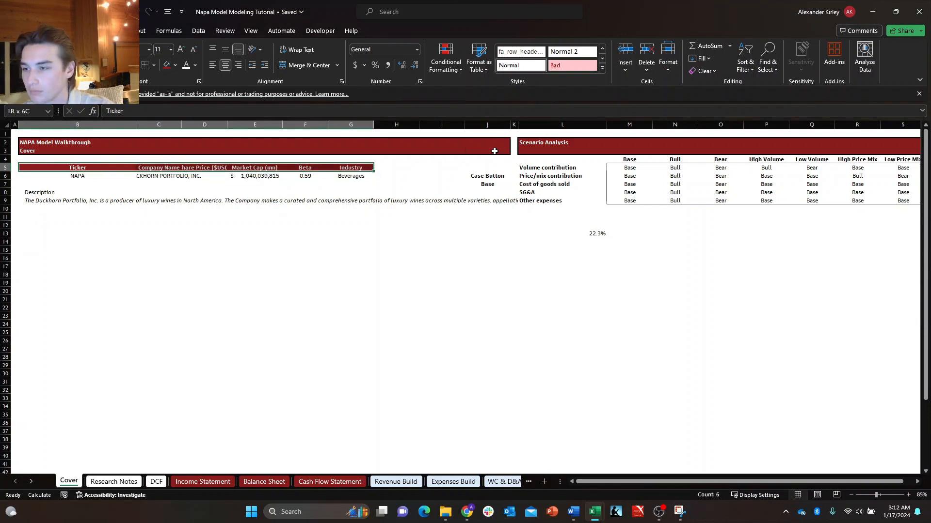
# Set the width of columns B through G to 30.
pyautogui.press('Down')
pyautogui.press('Up')
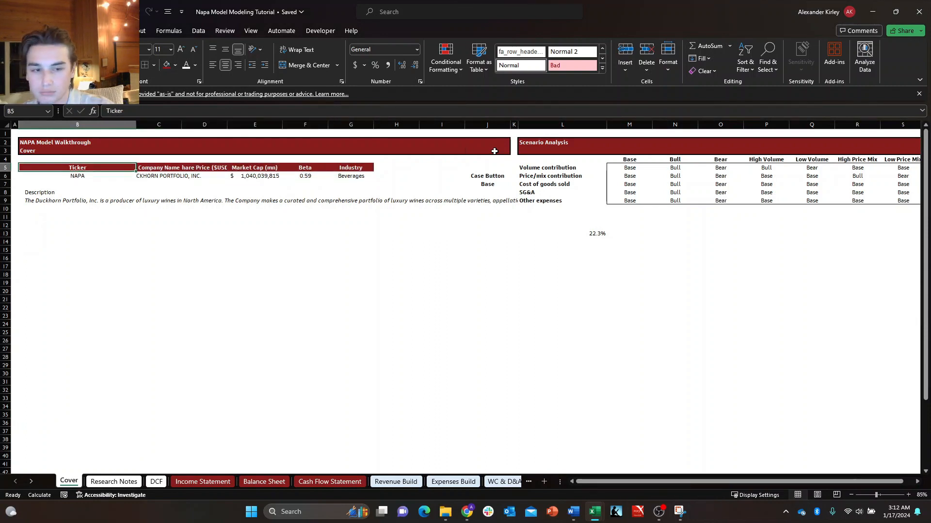
pyautogui.hotkey('ctrl', 'shift', 'Right')
pyautogui.hotkey('alt', 'h')
pyautogui.write('ow20')
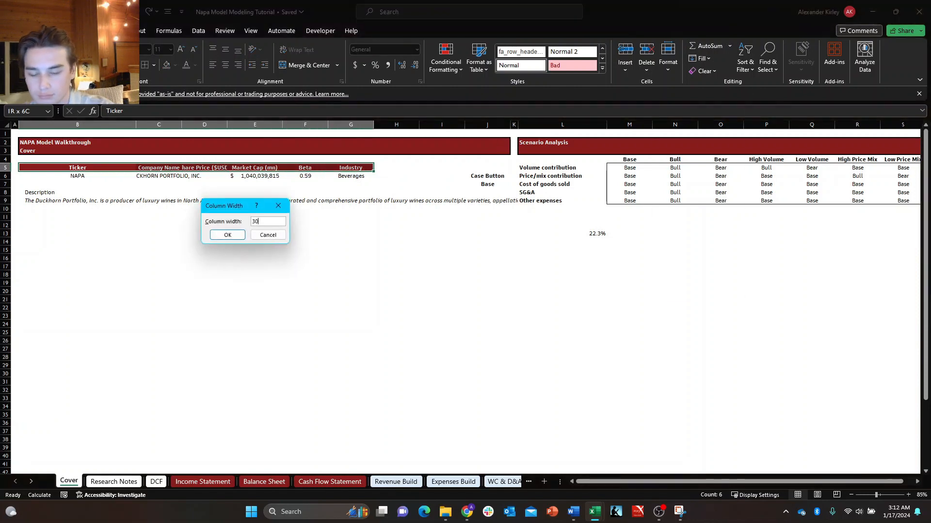
pyautogui.press('Return')
pyautogui.press('Down')
pyautogui.press('Up')
pyautogui.press('Right')
pyautogui.press('Down')
# Fill D6 under Share Price ($USD) with a formula that pulls the Previous close field from the stock in J3.
pyautogui.press('Right')
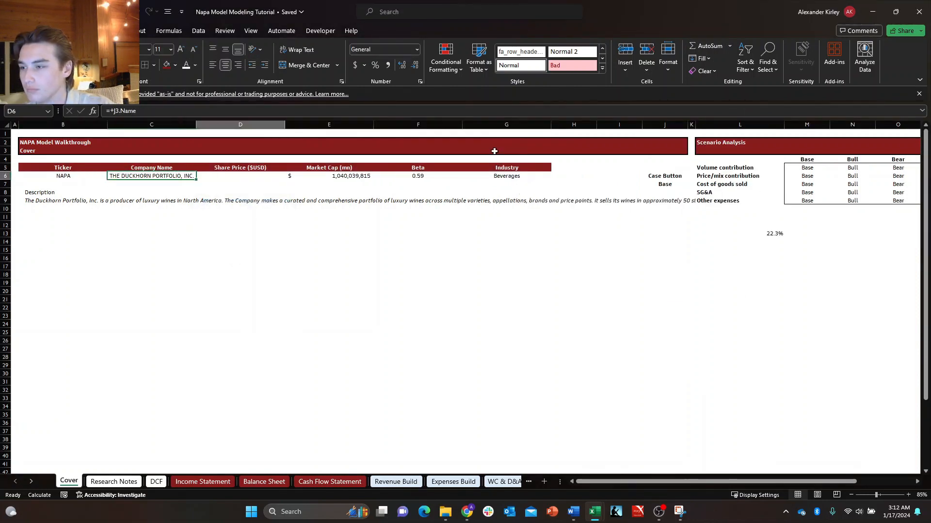
pyautogui.press('Left')
pyautogui.press('Left')
pyautogui.press('Up')
pyautogui.press('Up')
pyautogui.press('Down')
pyautogui.press('Down')
pyautogui.press('Right')
pyautogui.press('Right')
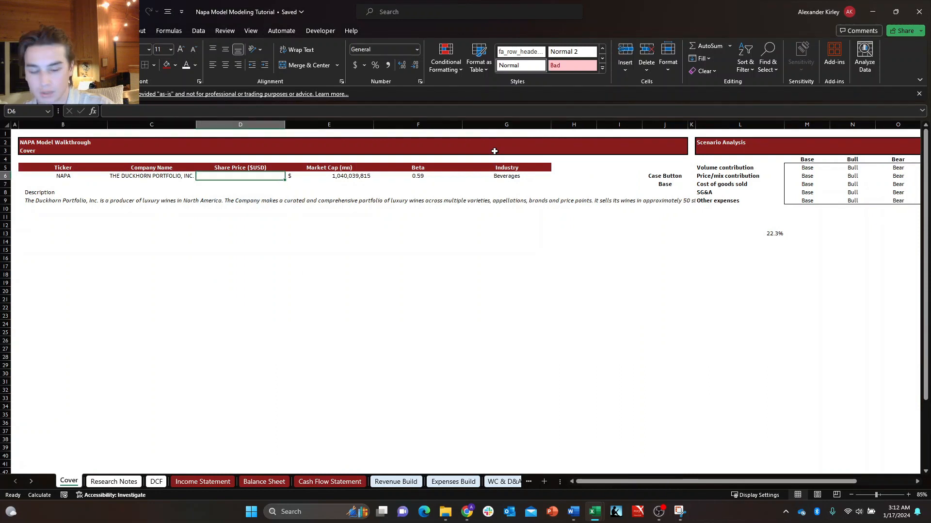
pyautogui.write('+')
pyautogui.press('Up')
pyautogui.press('Up')
pyautogui.press('Up')
pyautogui.press('Up')
pyautogui.press('Up')
pyautogui.press('Down')
pyautogui.press('Down')
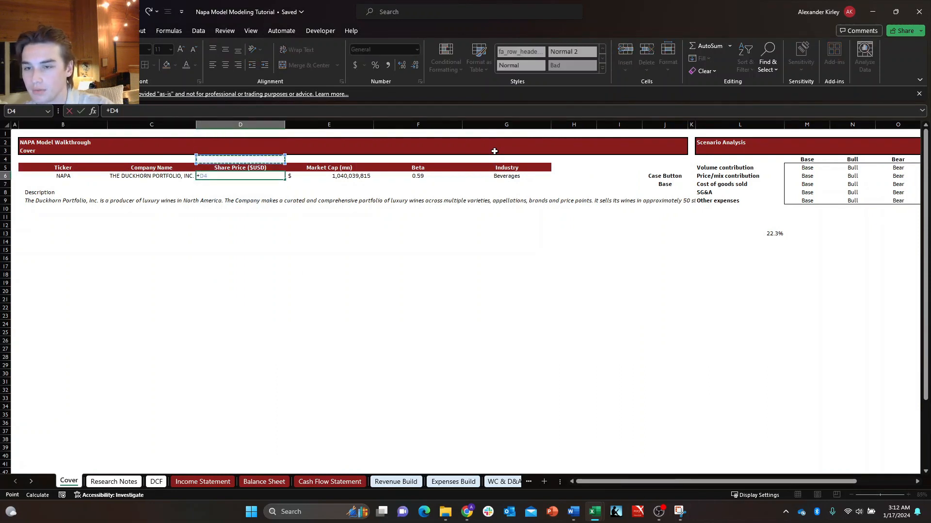
pyautogui.press('Right')
pyautogui.press('Right')
pyautogui.press('Right')
pyautogui.press('Right')
pyautogui.press('Right')
pyautogui.press('Right')
pyautogui.write('/')
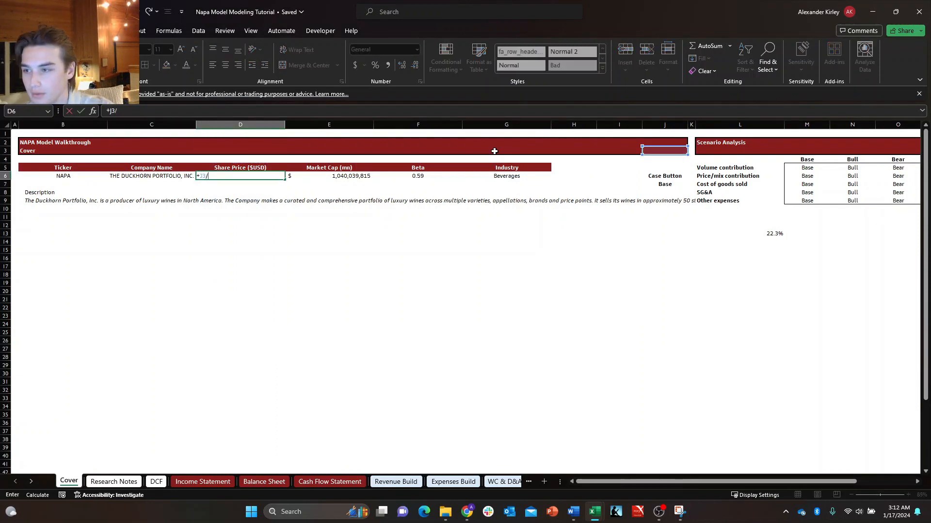
pyautogui.press('BackSpace')
pyautogui.write('.pr')
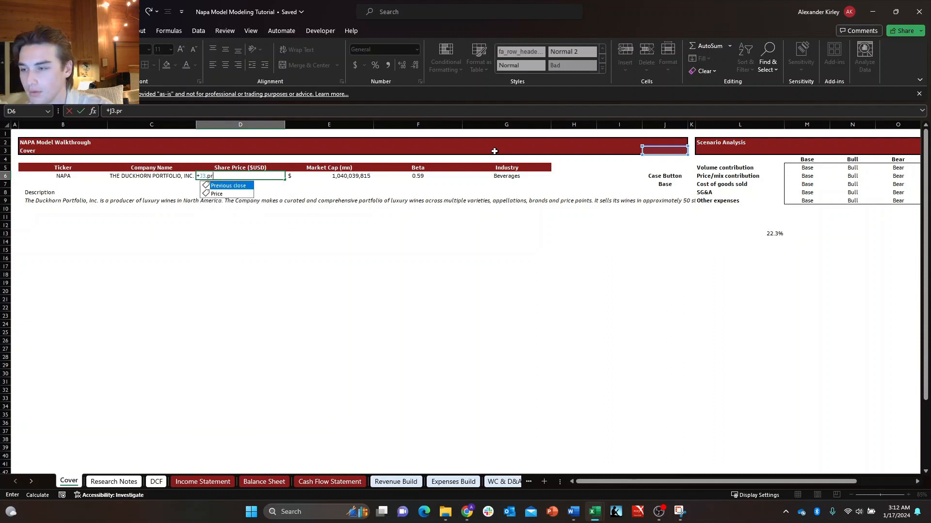
pyautogui.press('Return')
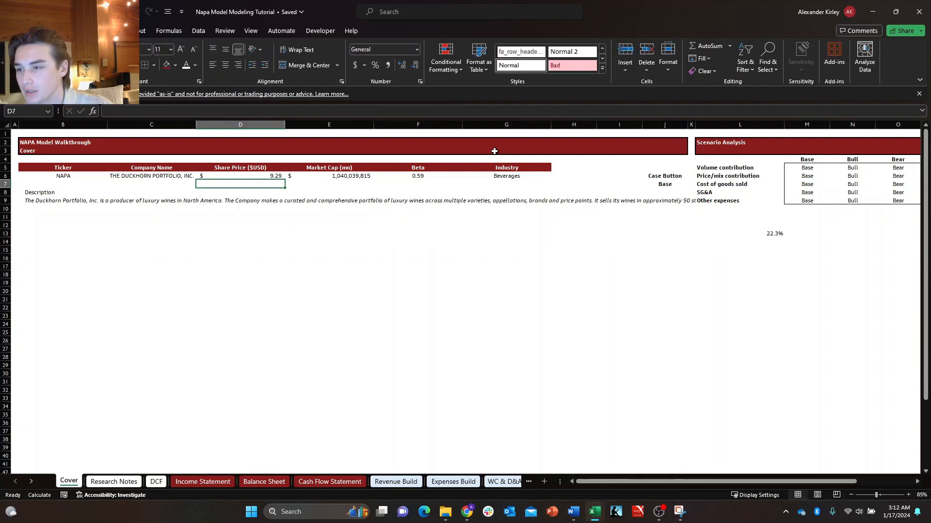
pyautogui.press('Up')
pyautogui.press('Left')
pyautogui.press('Right')
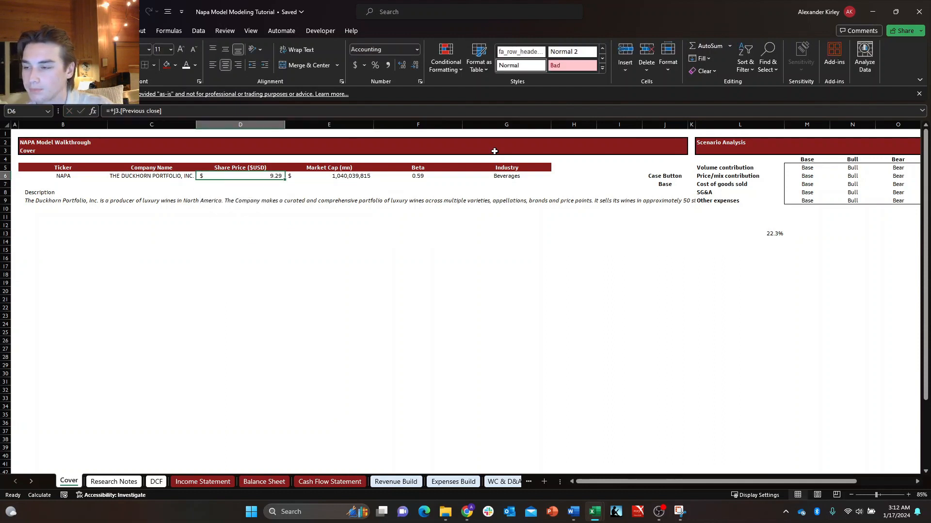
# Put a thick outside border around the company summary table in B5:G6.
pyautogui.press('Left')
pyautogui.press('Left')
pyautogui.press('Right')
pyautogui.press('Left')
pyautogui.press('Up')
pyautogui.hotkey('shift', 'Down')
pyautogui.hotkey('ctrl', 'shift', 'Right')
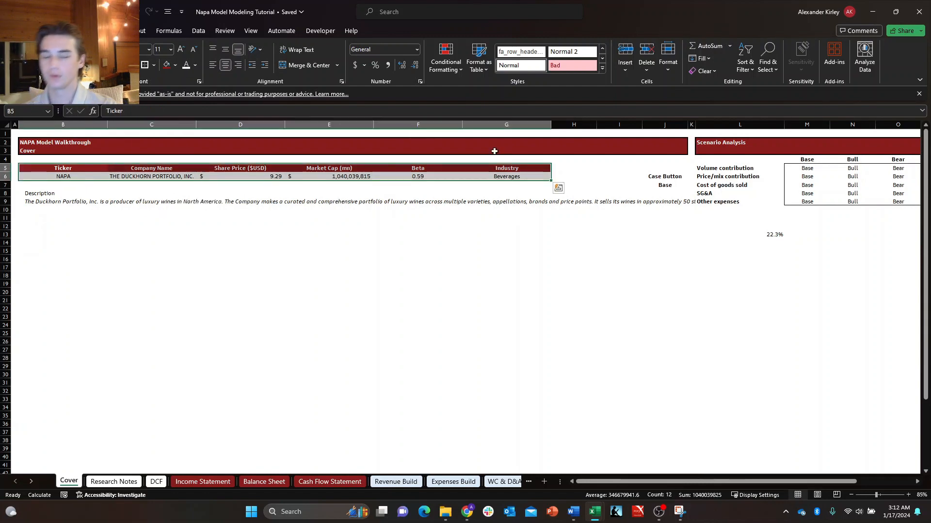
pyautogui.press('Right')
pyautogui.press('Right')
pyautogui.press('Left')
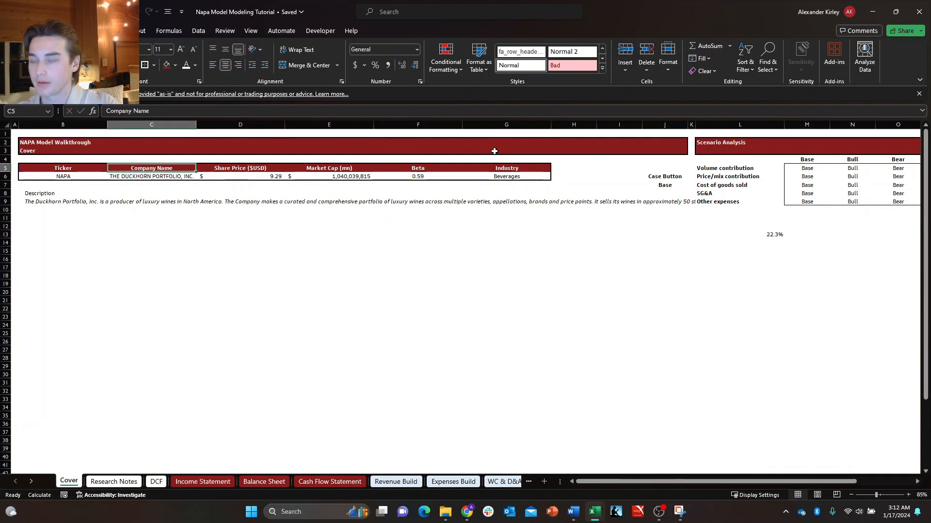
# Center the Description heading across B8:G8 with Center Across Selection, without merging the cells.
pyautogui.press('Down')
pyautogui.press('Left')
pyautogui.press('Down')
pyautogui.press('Down')
pyautogui.press('Down')
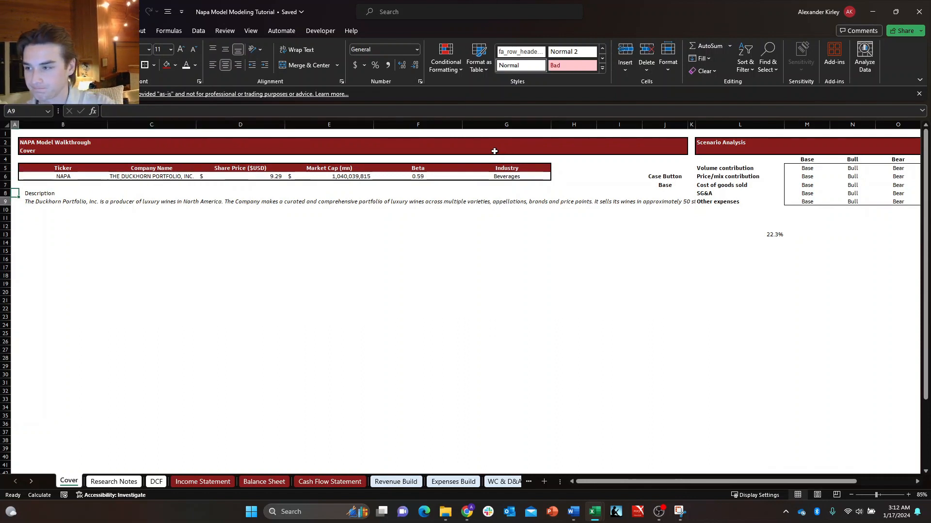
pyautogui.hotkey('shift', 'Right')
pyautogui.hotkey('shift', 'Left')
pyautogui.press('Up')
pyautogui.hotkey('shift', 'Right')
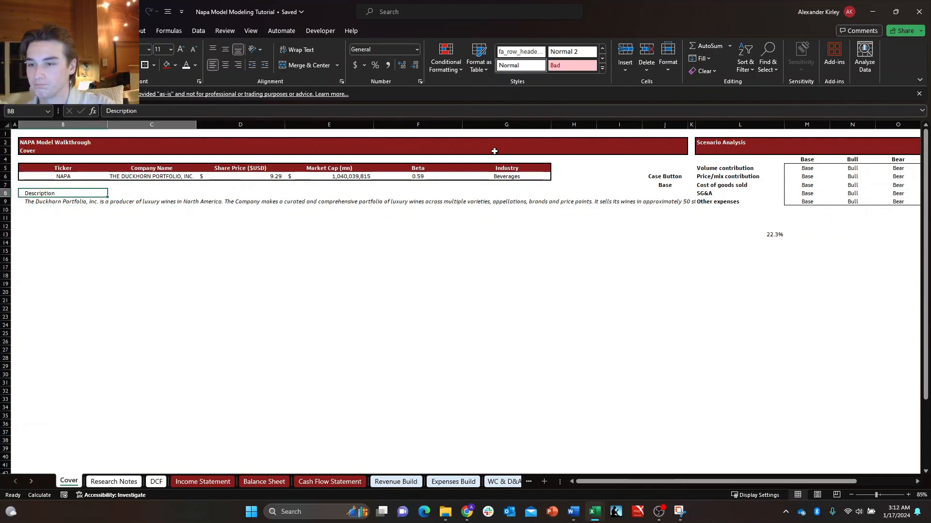
pyautogui.hotkey('shift', 'Right')
pyautogui.hotkey('shift', 'Right')
pyautogui.hotkey('shift', 'Right')
pyautogui.hotkey('shift', 'Right')
pyautogui.hotkey('shift', 'Right')
pyautogui.hotkey('shift', 'Right')
pyautogui.hotkey('shift', 'Right')
pyautogui.hotkey('shift', 'Left')
pyautogui.hotkey('shift', 'Left')
pyautogui.hotkey('shift', 'Left')
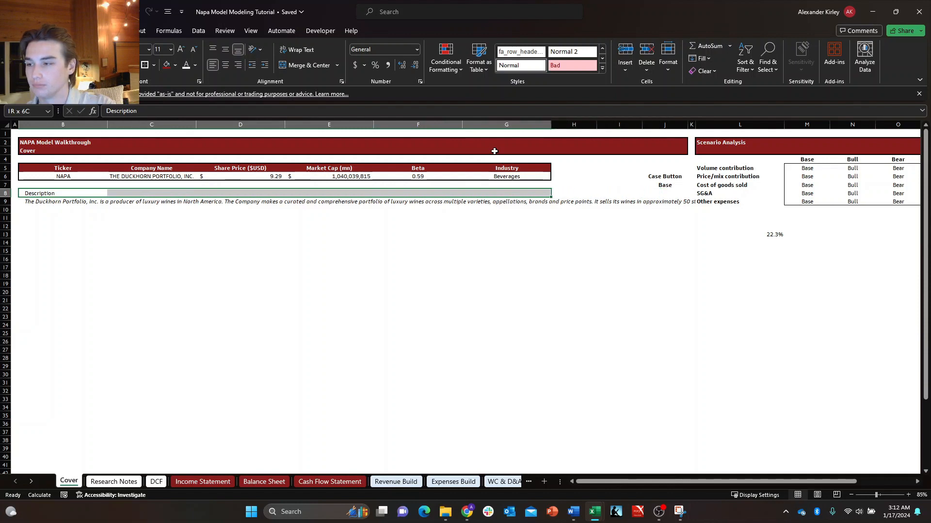
pyautogui.hotkey('ctrl', '1')
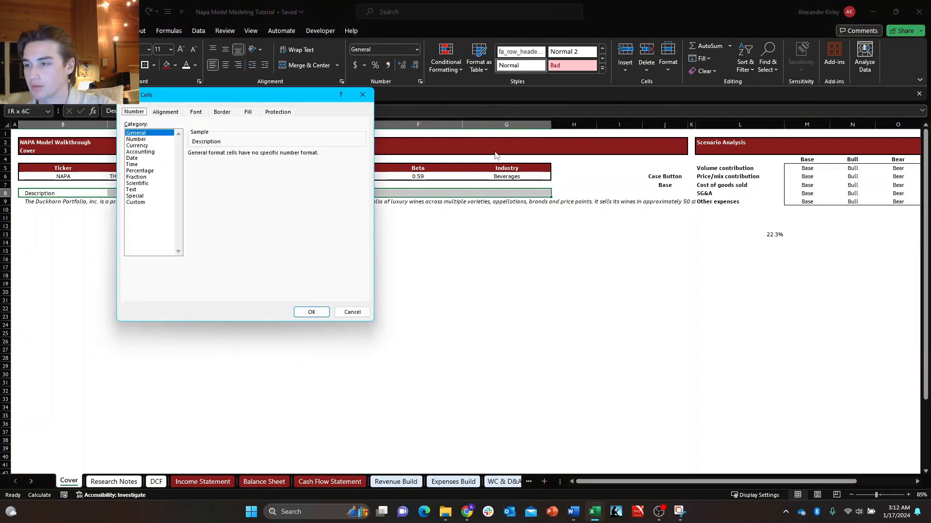
pyautogui.hotkey('ctrl', 'Tab')
pyautogui.hotkey('alt', 'Down')
pyautogui.press('Down')
pyautogui.press('Down')
pyautogui.press('Down')
pyautogui.press('Down')
pyautogui.press('Down')
pyautogui.press('Down')
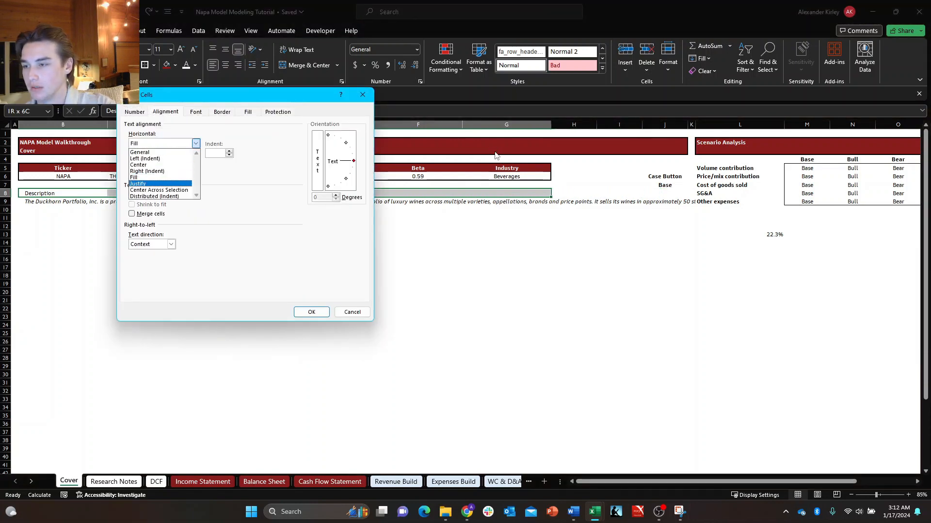
pyautogui.press('Return')
pyautogui.press('Return')
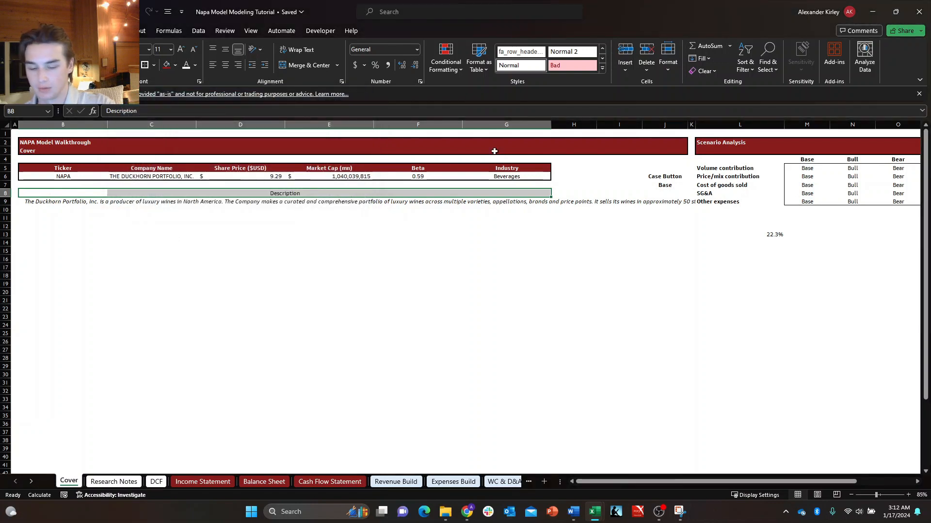
# Put a thick outside border around the Description heading in B8:G8 and make it bold.
pyautogui.hotkey('alt', 'h')
pyautogui.press('b')
pyautogui.press('t')
pyautogui.hotkey('ctrl', 'b')
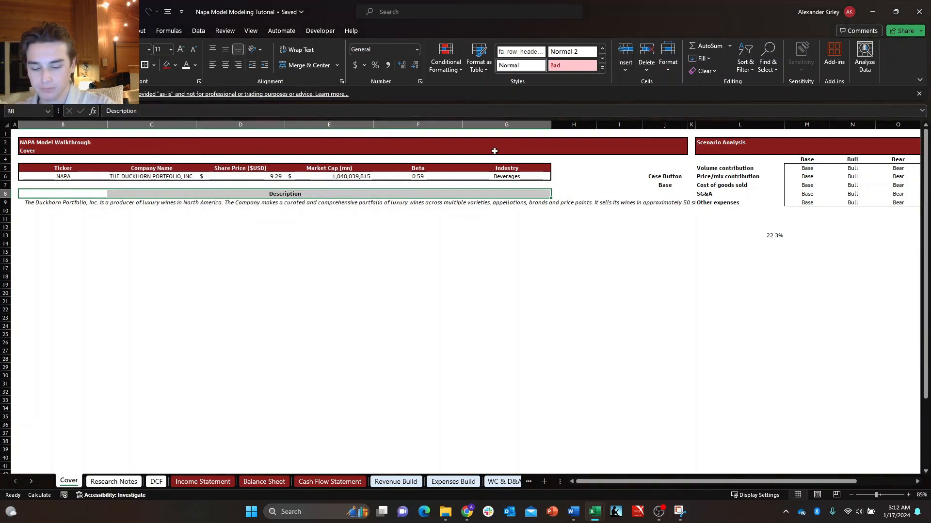
# Fill the Description heading in B8:G8 with dark red and set its font color to white.
pyautogui.hotkey('alt', 'h')
pyautogui.press('h')
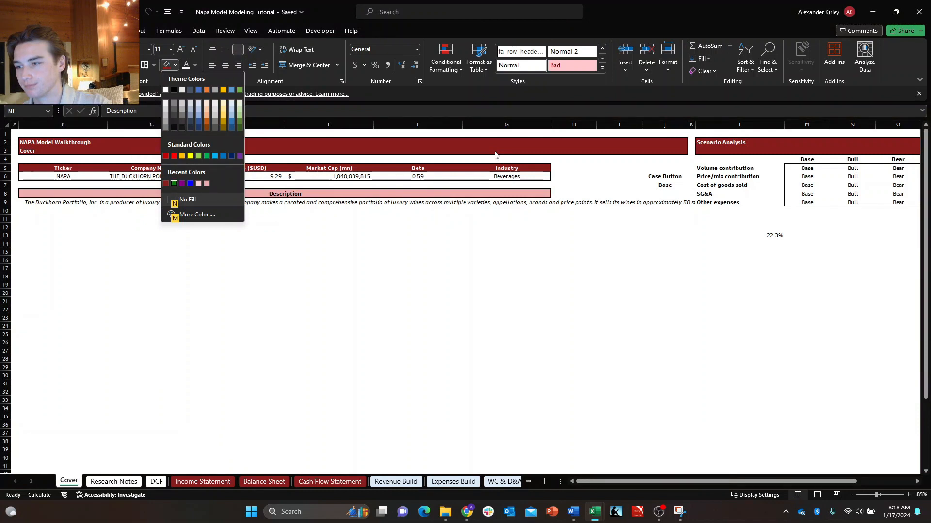
pyautogui.press('Left')
pyautogui.press('Return')
pyautogui.hotkey('alt', 'h')
pyautogui.press('f')
pyautogui.press('c')
pyautogui.press('Left')
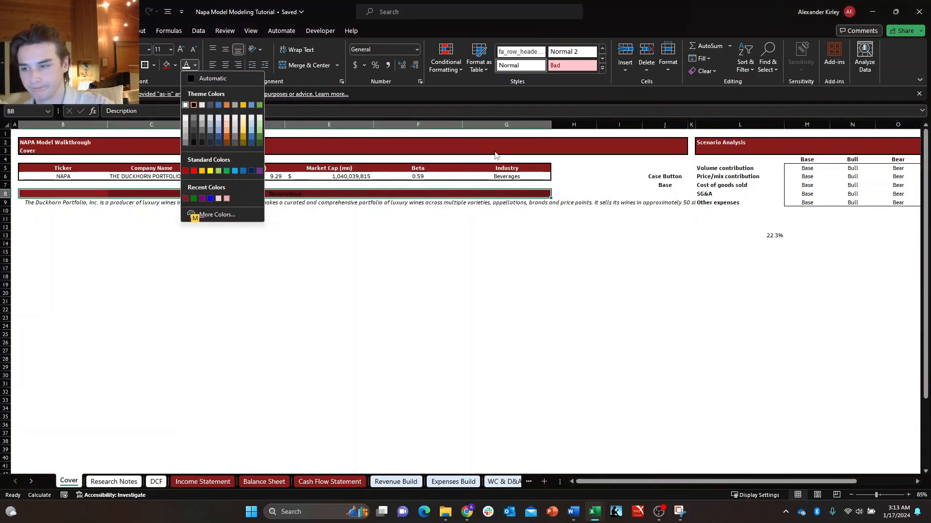
pyautogui.press('Return')
pyautogui.press('Down')
pyautogui.press('Up')
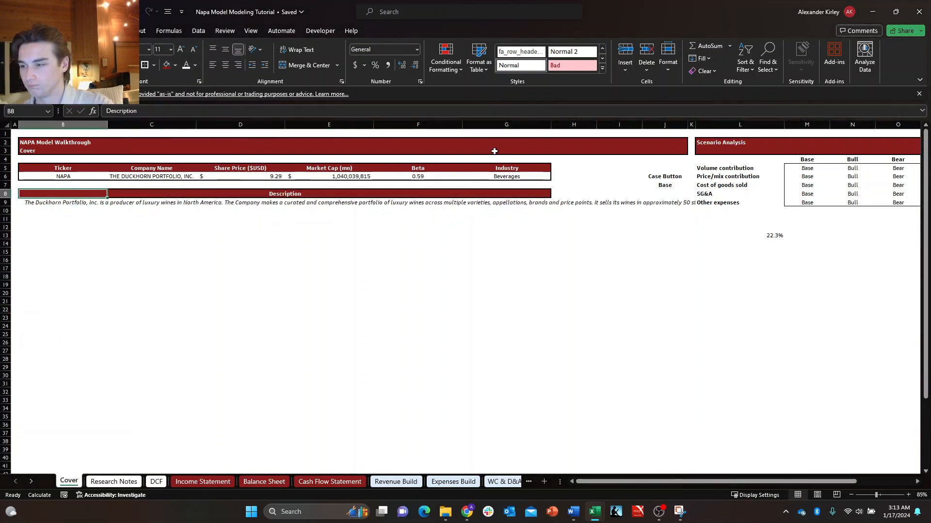
# Merge and center B9:G17 to hold the company description text.
pyautogui.press('Down')
pyautogui.hotkey('shift', 'Right')
pyautogui.hotkey('shift', 'Right')
pyautogui.hotkey('shift', 'Right')
pyautogui.hotkey('shift', 'Right')
pyautogui.hotkey('shift', 'Right')
pyautogui.hotkey('shift', 'Right')
pyautogui.hotkey('shift', 'Left')
pyautogui.hotkey('shift', 'Down')
pyautogui.hotkey('shift', 'Down')
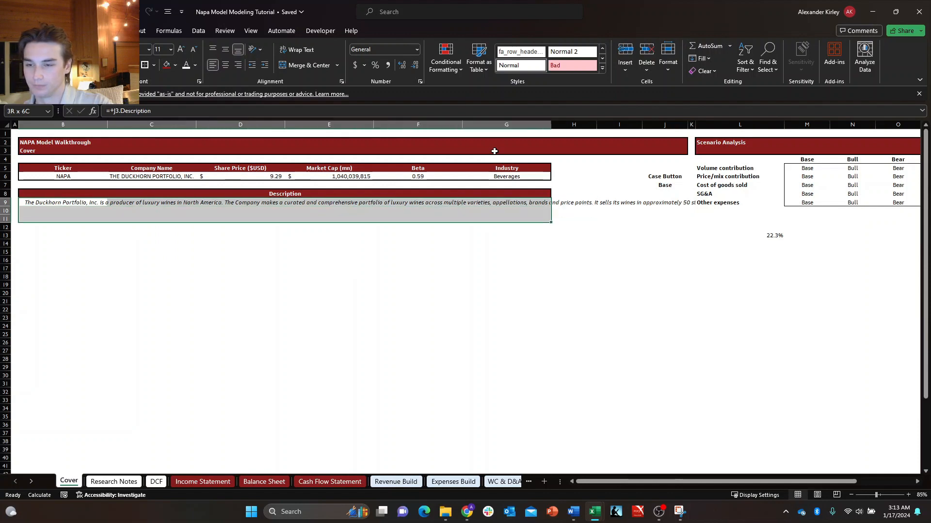
pyautogui.hotkey('shift', 'Down')
pyautogui.hotkey('shift', 'Down')
pyautogui.hotkey('shift', 'Down')
pyautogui.hotkey('shift', 'Down')
pyautogui.hotkey('shift', 'Down')
pyautogui.hotkey('shift', 'Down')
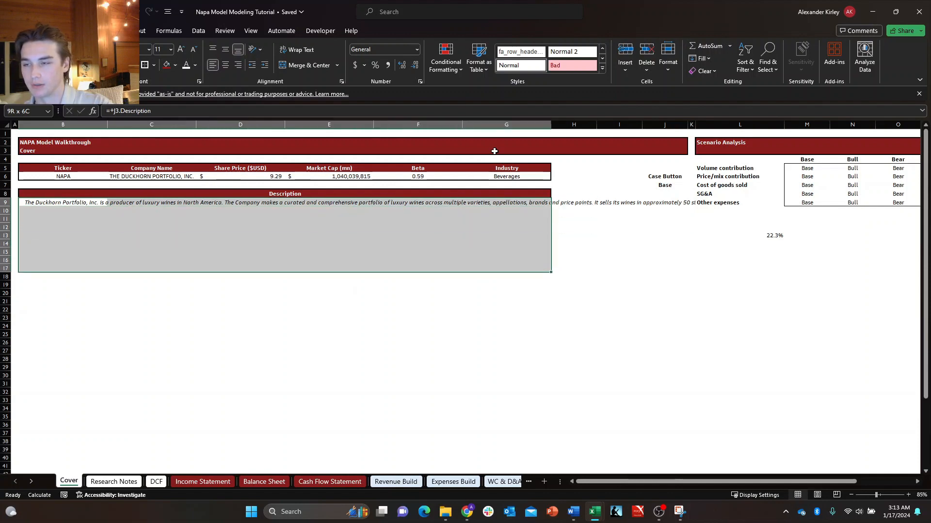
pyautogui.press('alt')
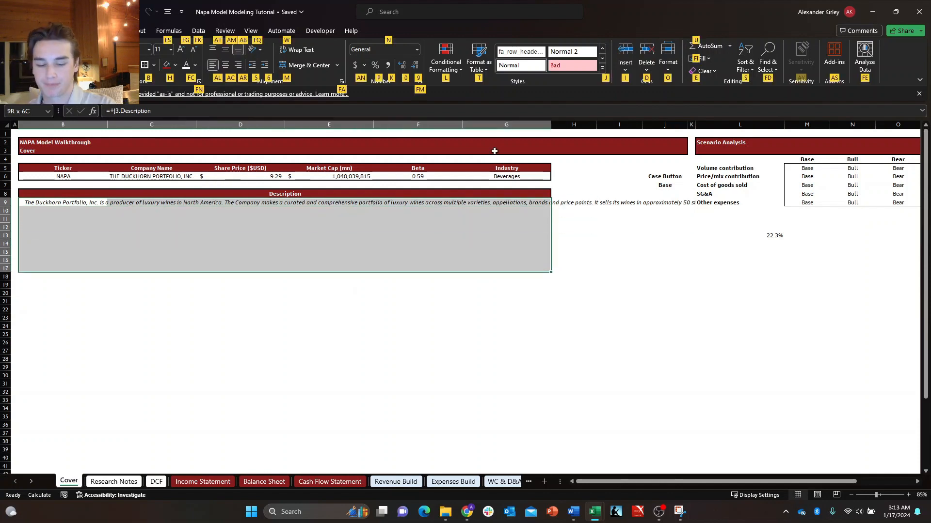
pyautogui.press('m')
pyautogui.press('c')
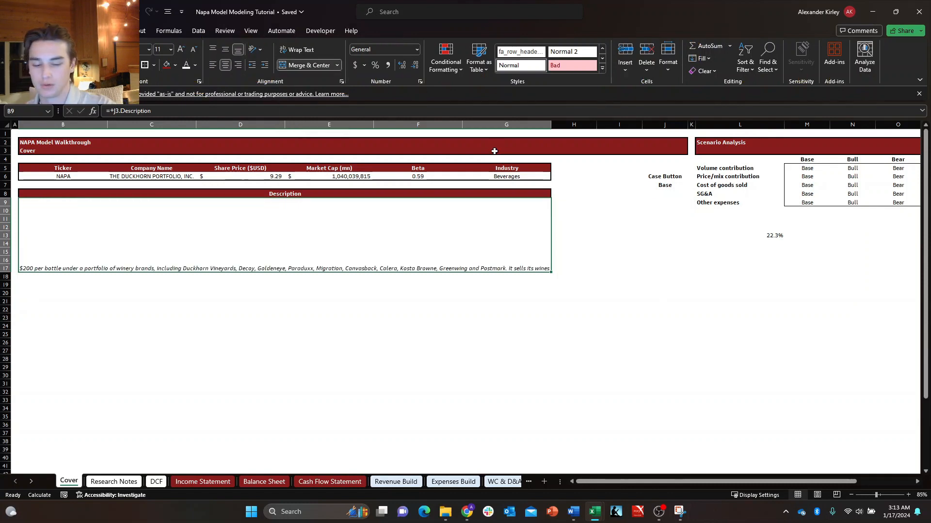
# Vertically middle-align the merged description text in B9 and wrap it within the block.
pyautogui.press('alt')
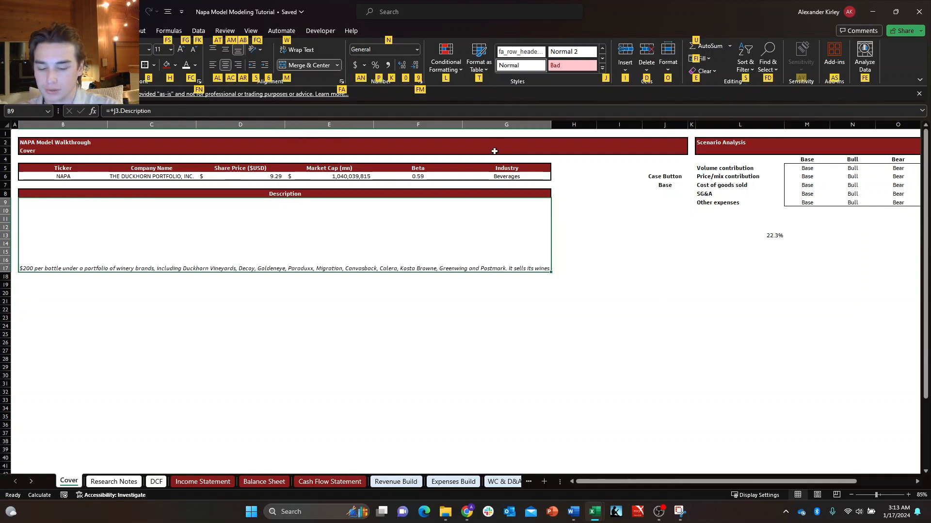
pyautogui.press('a')
pyautogui.press('m')
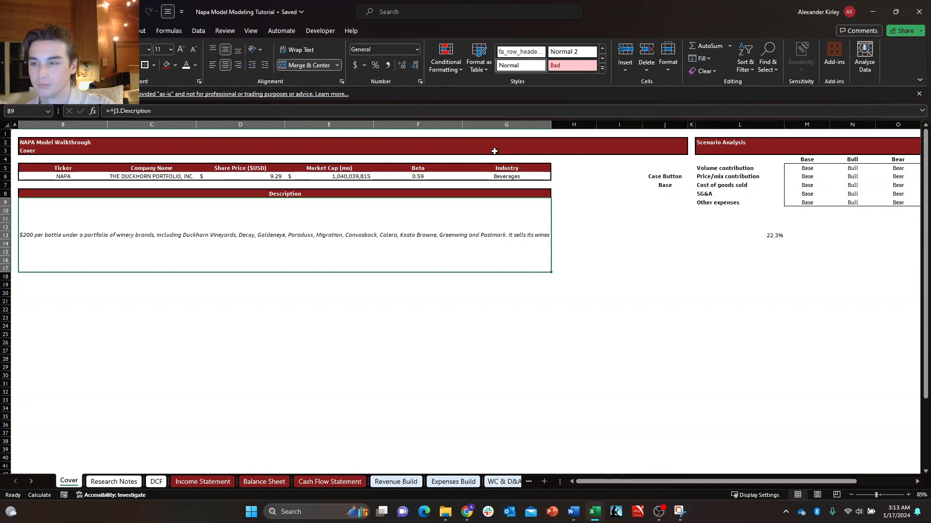
pyautogui.press('alt')
pyautogui.press('h')
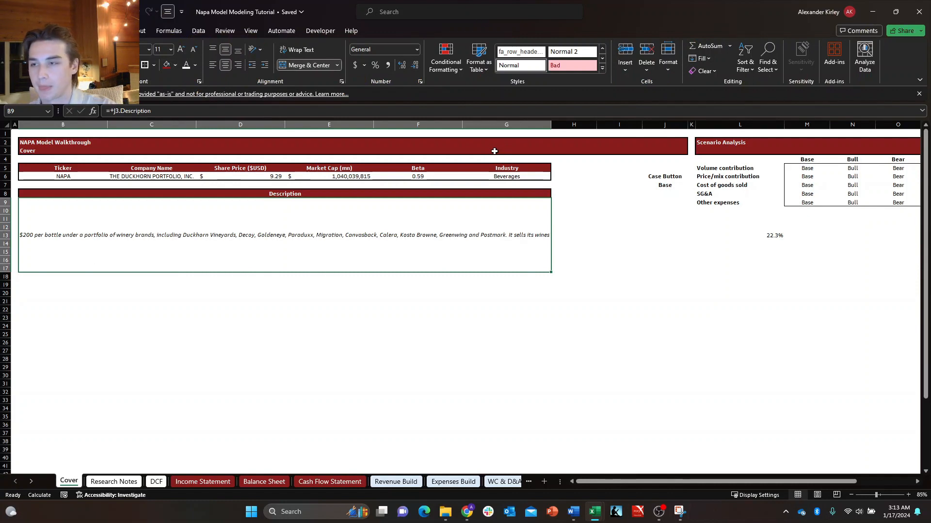
pyautogui.press('w')
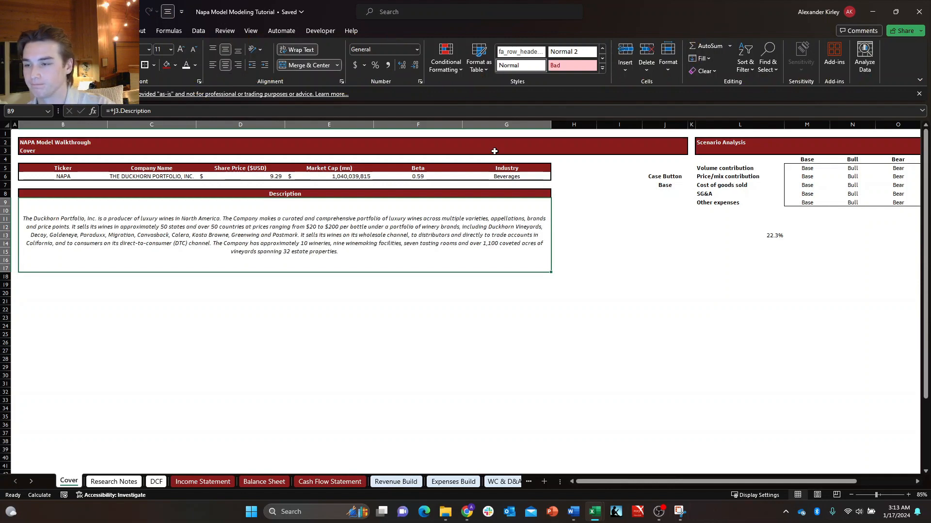
pyautogui.press('Down')
pyautogui.press('Up')
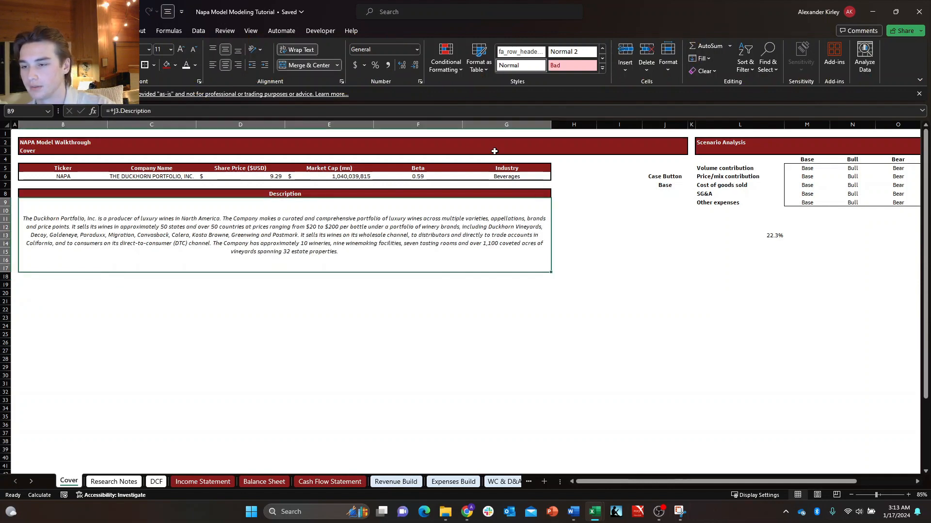
# Unmerge the description block and merge and center it again over the shorter range B9:G14.
pyautogui.click(289, 68)
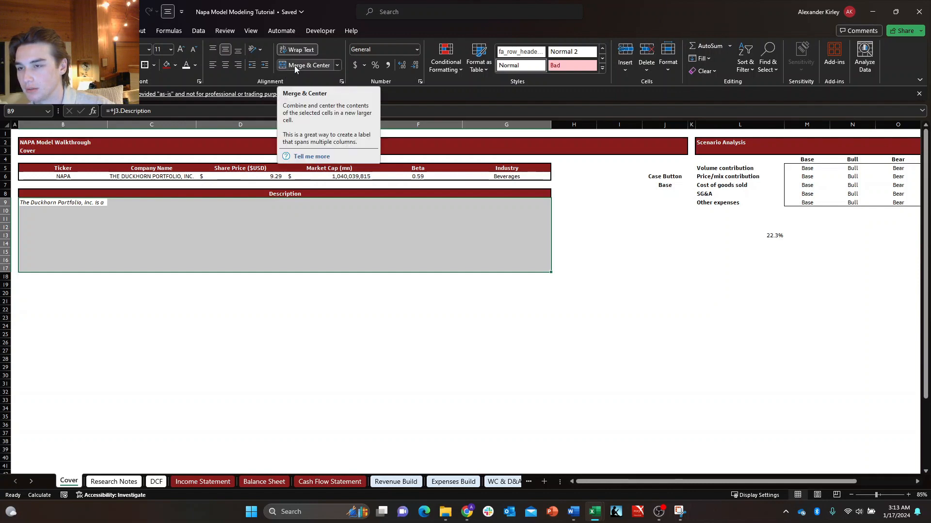
pyautogui.hotkey('shift', 'Up')
pyautogui.hotkey('shift', 'Up')
pyautogui.hotkey('shift', 'Up')
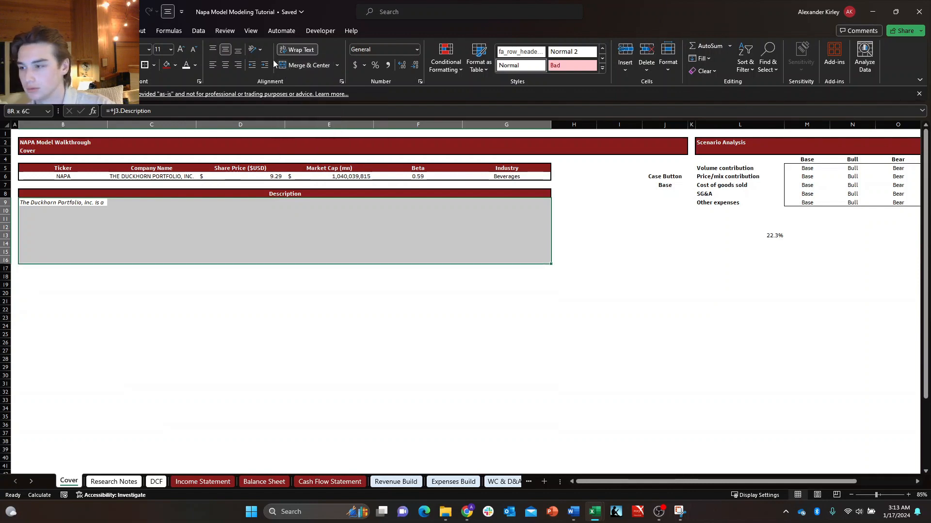
pyautogui.click(299, 65)
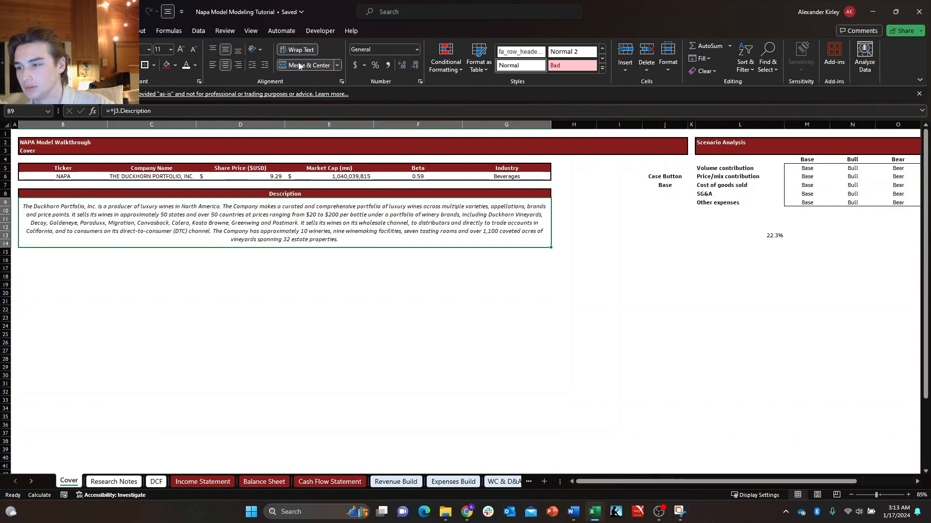
# Put a thick outside border around the merged description block in B9:G14.
pyautogui.click(617, 285)
pyautogui.press('Left')
pyautogui.press('Left')
pyautogui.press('Left')
pyautogui.press('Left')
pyautogui.press('Up')
pyautogui.press('Up')
pyautogui.press('Up')
pyautogui.press('Up')
pyautogui.press('Up')
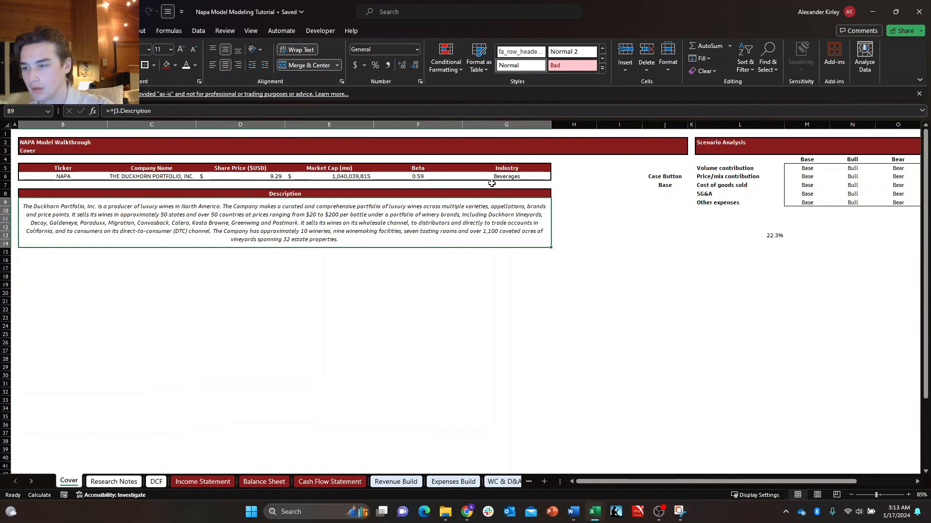
pyautogui.press('Up')
pyautogui.press('Right')
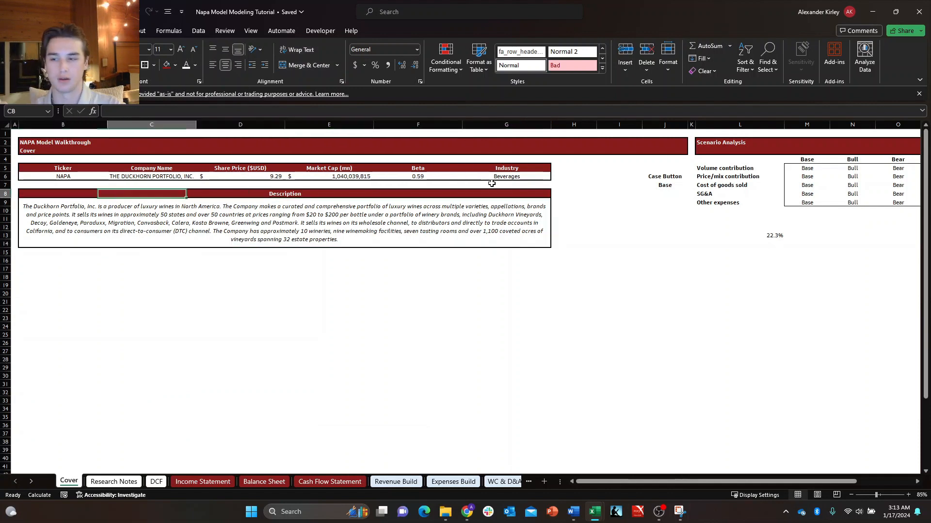
# Divide the Market Cap (mn) formula in E6 by 1000000 to express it in millions.
pyautogui.press('Down')
pyautogui.press('Right')
pyautogui.press('Up')
pyautogui.press('Up')
pyautogui.press('Up')
pyautogui.press('Up')
pyautogui.press('Up')
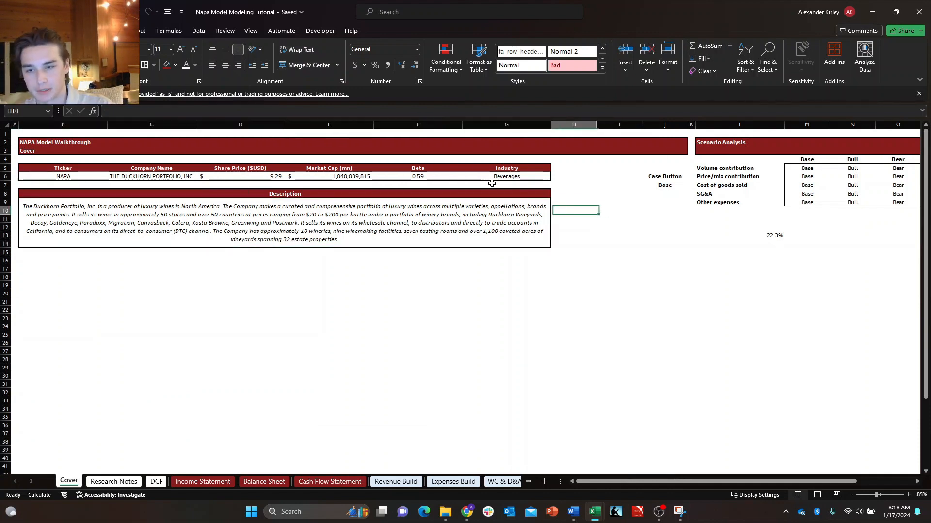
pyautogui.press('Left')
pyautogui.press('Left')
pyautogui.press('Left')
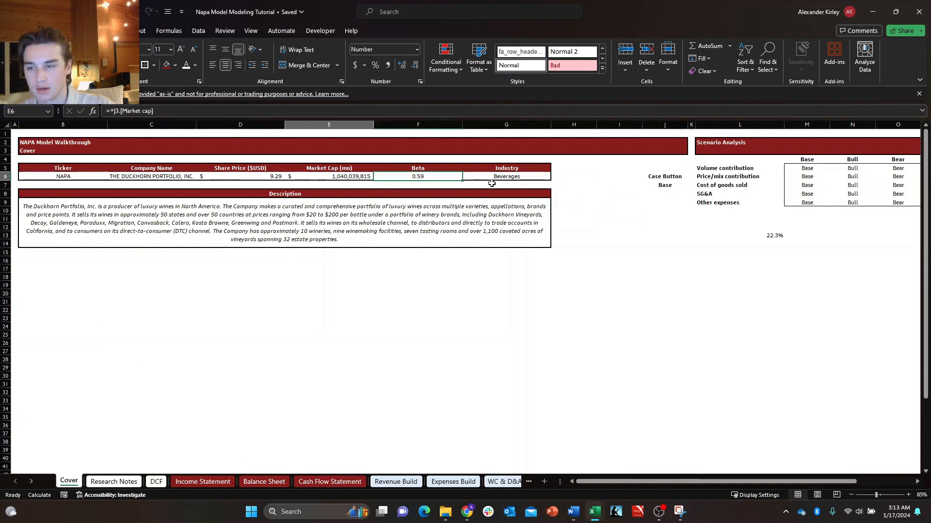
pyautogui.press('F2')
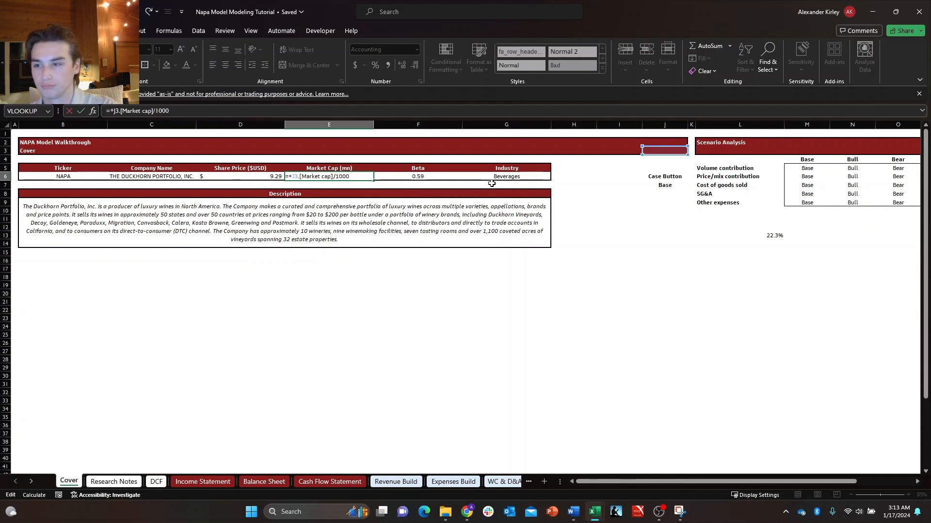
pyautogui.press('Tab')
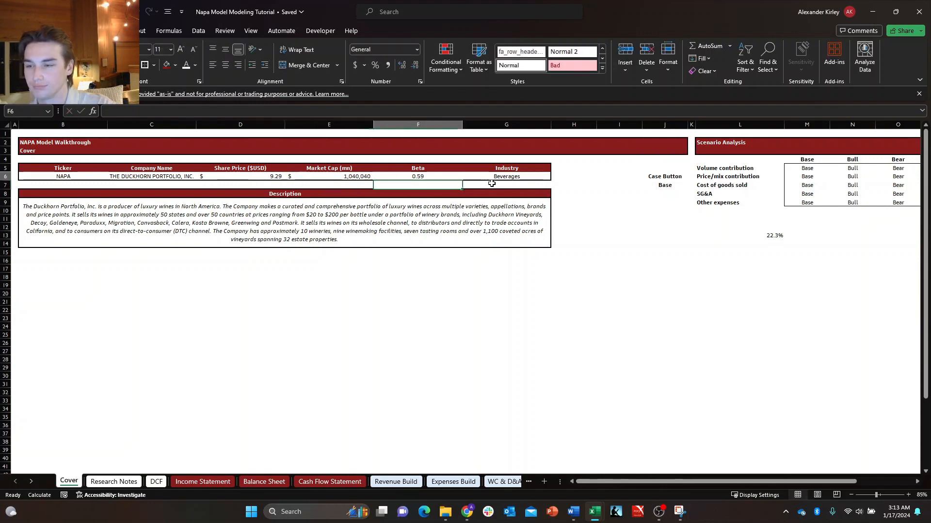
pyautogui.press('Left')
pyautogui.press('F2')
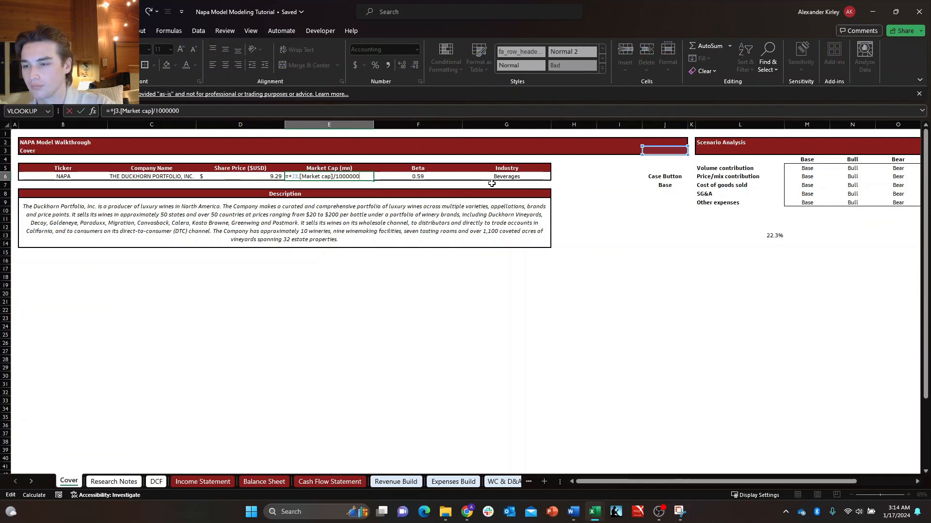
pyautogui.hotkey('ctrl', 'Return')
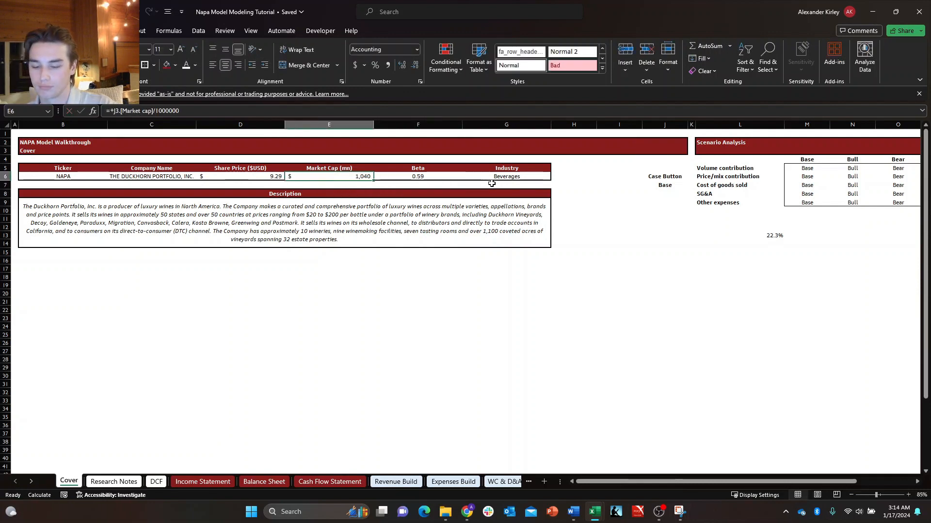
# Change the market cap cell E6 from Accounting to the Number format with 0 decimal places and a thousands separator.
pyautogui.hotkey('ctrl', '1')
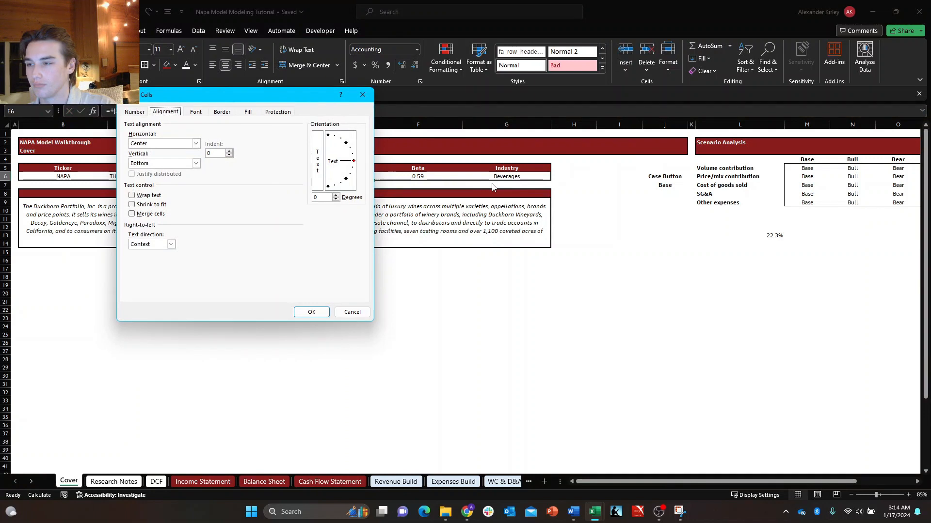
pyautogui.press('Tab')
pyautogui.hotkey('shift', 'Tab')
pyautogui.press('Left')
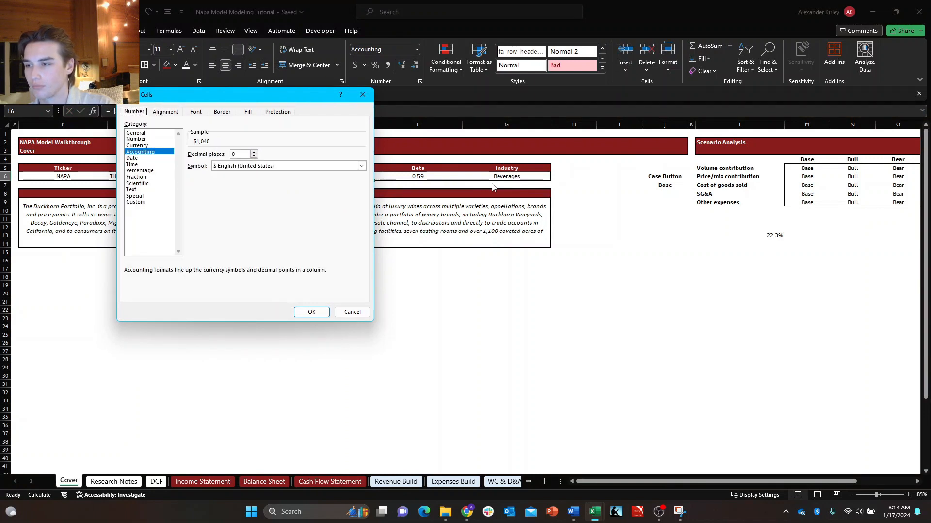
pyautogui.press('Tab')
pyautogui.press('Up')
pyautogui.press('Up')
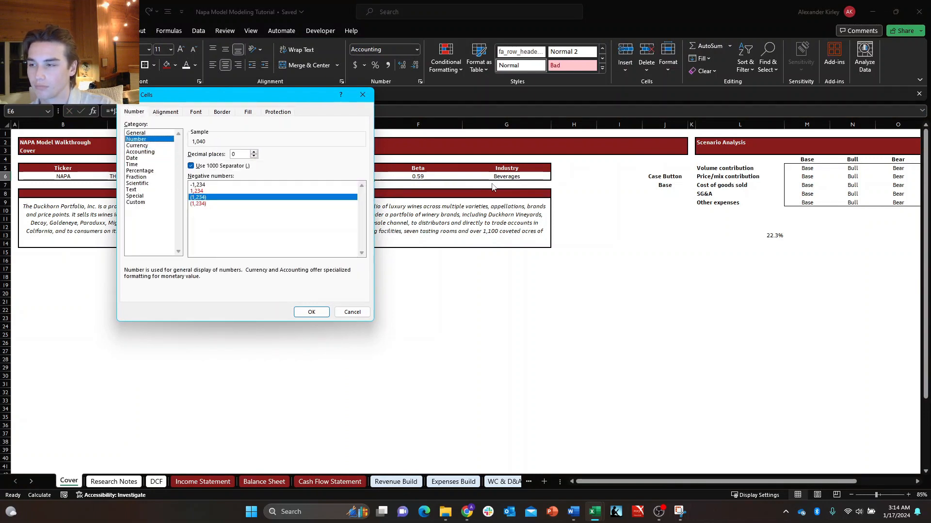
pyautogui.press('Return')
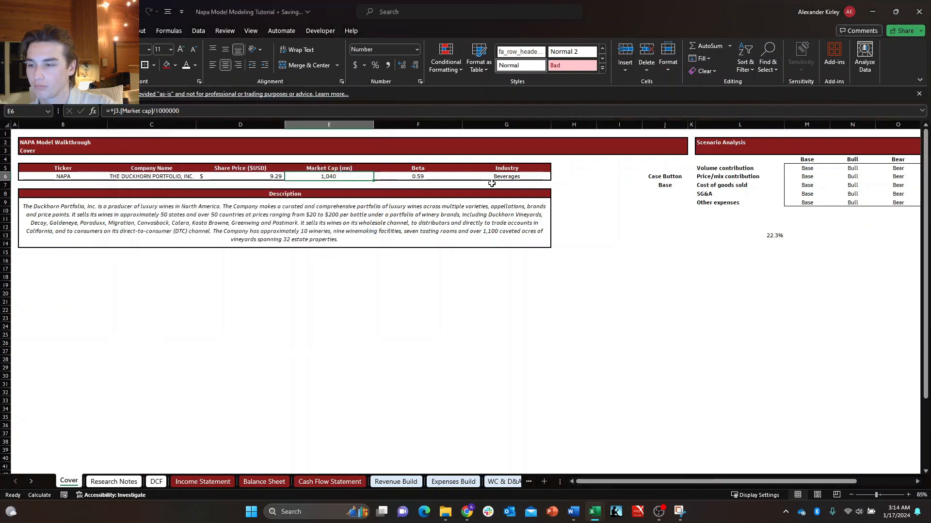
pyautogui.press('Up')
pyautogui.press('Down')
pyautogui.press('Right')
pyautogui.press('Right')
pyautogui.press('Left')
pyautogui.press('Down')
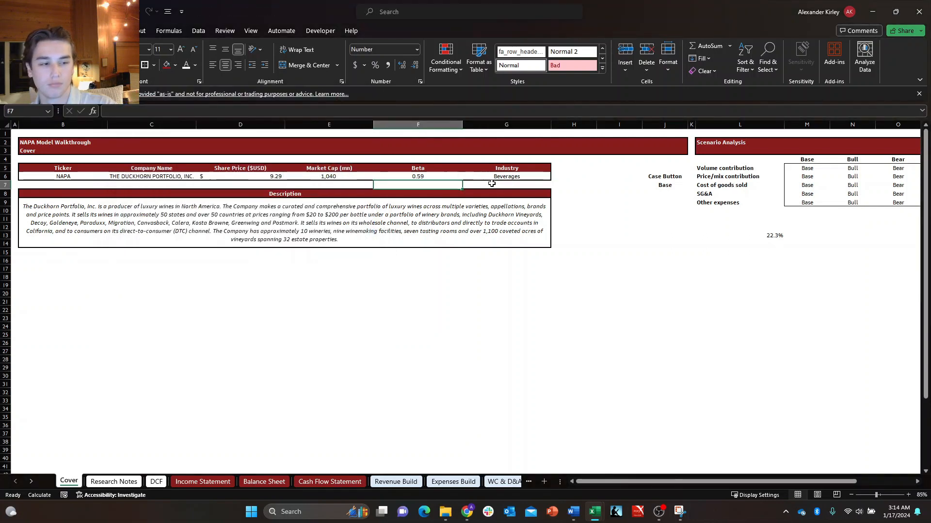
# Format the share price and market cap cells D6:E6 as Currency with the $ symbol, 2 decimal places and negatives in parentheses.
pyautogui.press('Up')
pyautogui.press('Left')
pyautogui.press('Left')
pyautogui.hotkey('shift', 'Right')
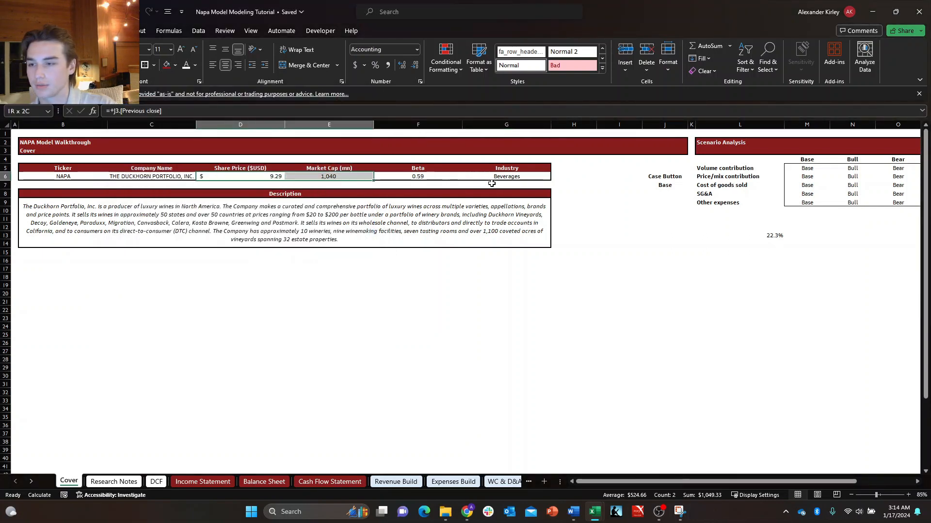
pyautogui.hotkey('ctrl', '1')
pyautogui.press('Down')
pyautogui.press('Down')
pyautogui.press('Down')
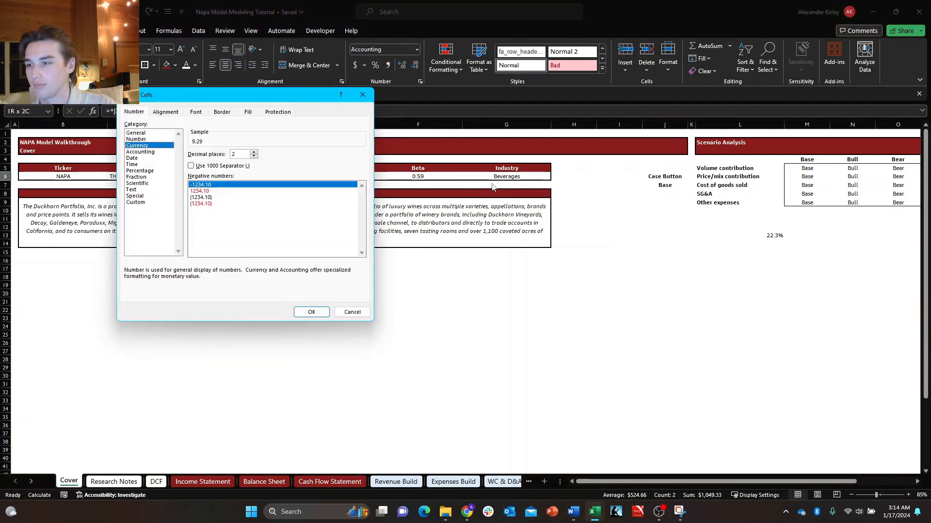
pyautogui.press('Up')
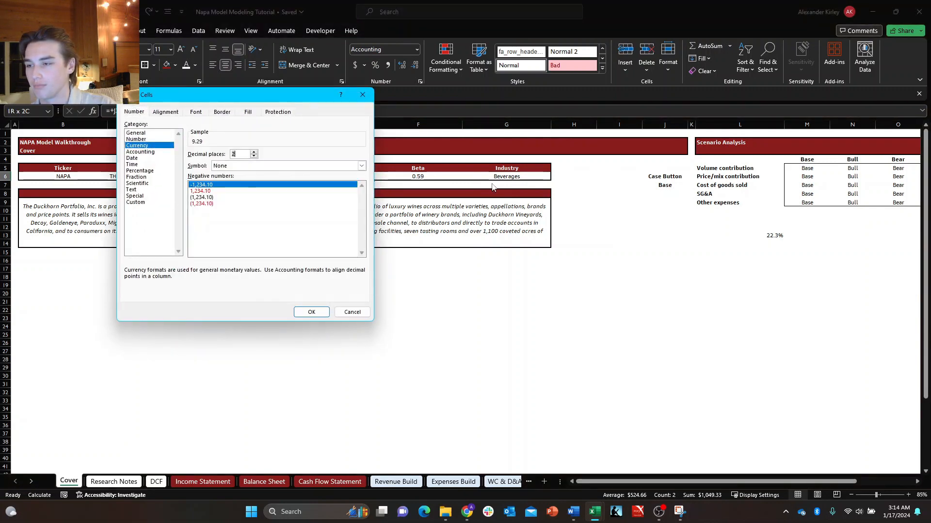
pyautogui.press('Tab')
pyautogui.press('Tab')
pyautogui.hotkey('alt', 'Down')
pyautogui.press('Down')
pyautogui.press('Tab')
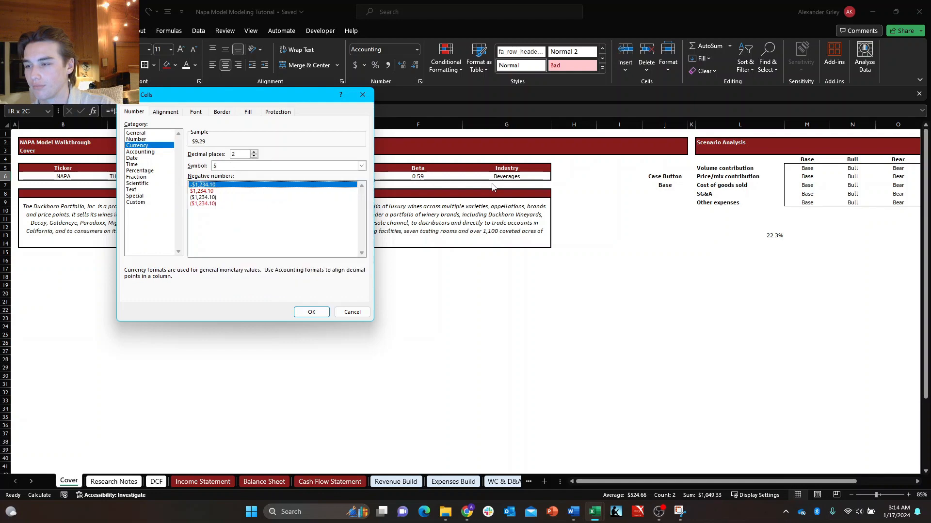
pyautogui.press('Down')
pyautogui.press('Down')
pyautogui.press('Return')
pyautogui.press('Right')
pyautogui.press('Down')
pyautogui.press('Left')
pyautogui.press('Left')
pyautogui.press('Up')
pyautogui.press('Up')
pyautogui.press('Right')
pyautogui.press('Right')
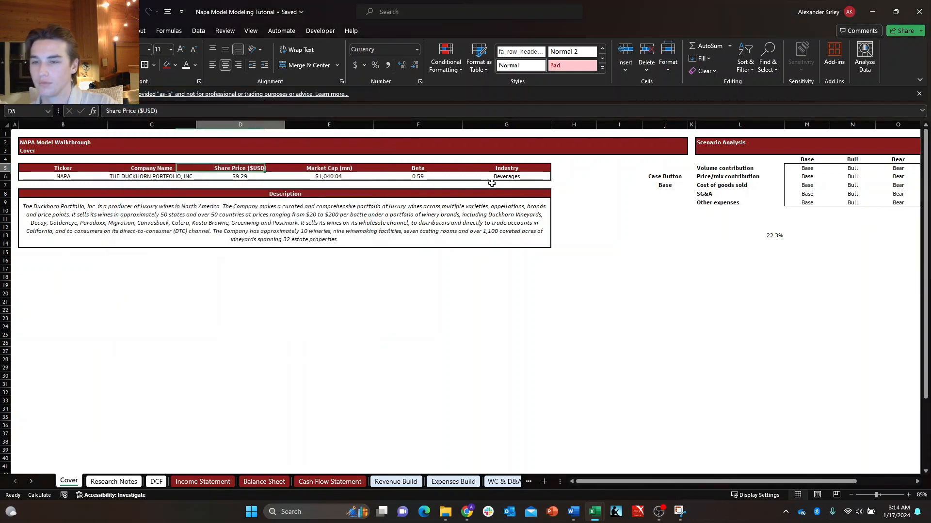
pyautogui.press('Up')
pyautogui.press('Up')
pyautogui.press('Up')
pyautogui.press('Up')
pyautogui.press('Right')
pyautogui.press('Right')
pyautogui.press('Right')
pyautogui.press('Right')
pyautogui.press('Right')
pyautogui.press('Down')
pyautogui.press('Down')
pyautogui.press('Down')
pyautogui.press('Down')
pyautogui.press('Down')
pyautogui.press('Down')
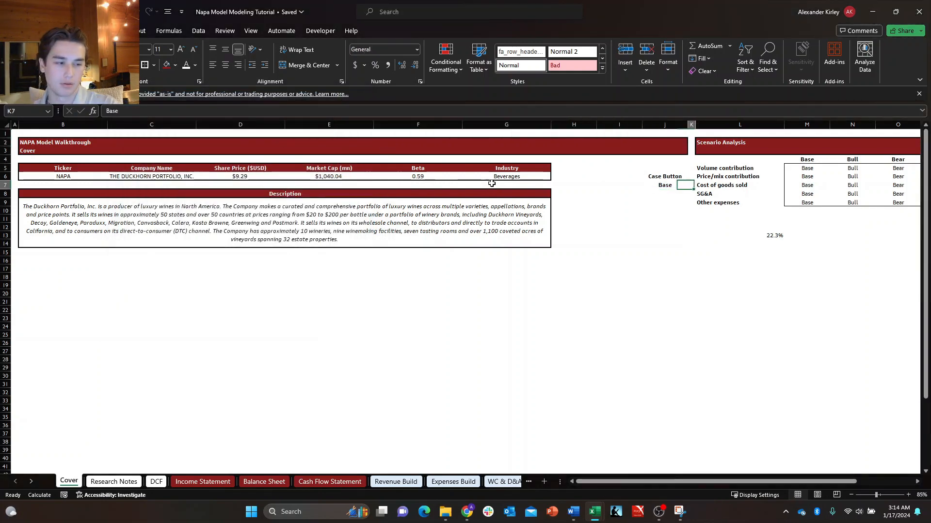
pyautogui.press('Up')
pyautogui.press('Down')
pyautogui.press('Up')
pyautogui.press('Up')
pyautogui.press('Left')
pyautogui.press('Down')
pyautogui.press('Right')
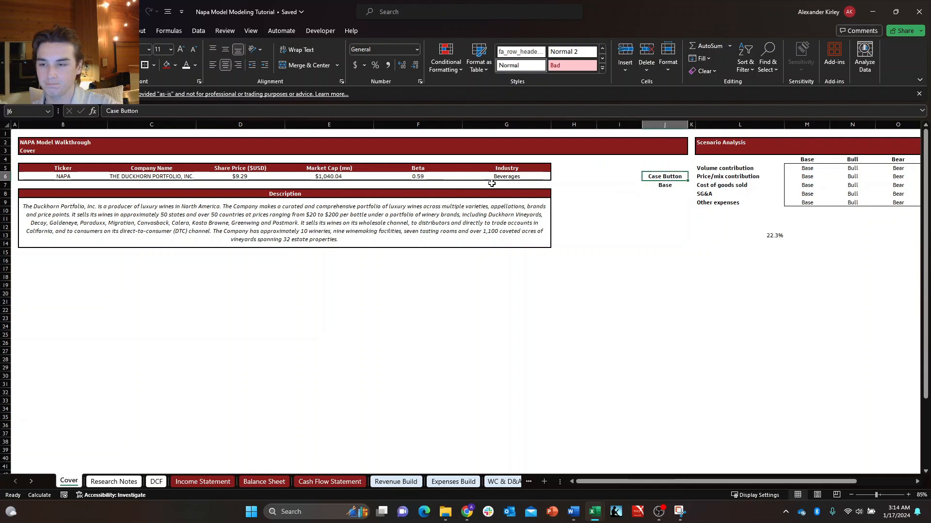
pyautogui.press('Up')
pyautogui.press('Left')
pyautogui.press('Left')
pyautogui.press('Left')
pyautogui.press('Up')
pyautogui.press('Down')
pyautogui.press('Down')
pyautogui.press('Down')
pyautogui.press('Down')
pyautogui.press('Left')
pyautogui.press('Right')
pyautogui.press('Right')
pyautogui.press('Right')
# Move the Case Button label and its Base selector from J6:J7 to I5:I6.
pyautogui.press('Up')
pyautogui.press('Up')
pyautogui.press('Right')
pyautogui.press('Right')
pyautogui.press('Right')
pyautogui.press('Up')
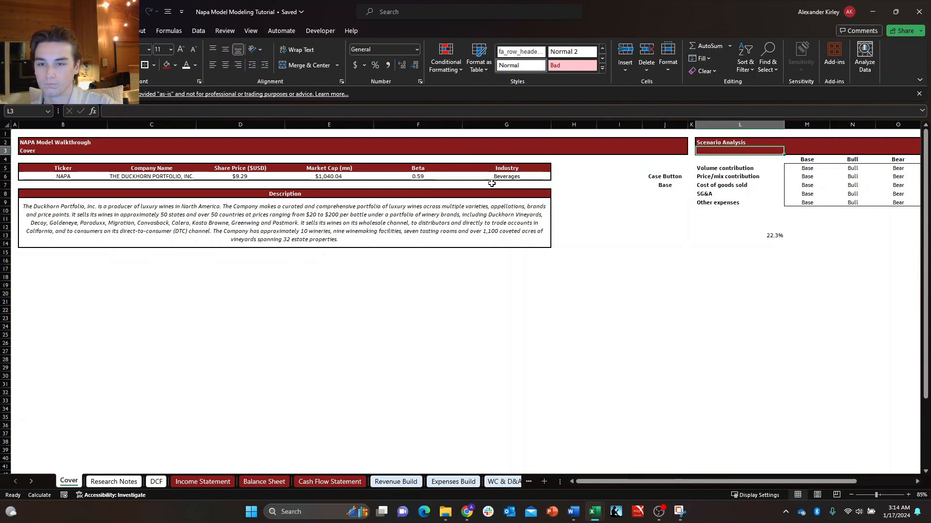
pyautogui.press('Left')
pyautogui.press('Left')
pyautogui.press('Up')
pyautogui.press('Down')
pyautogui.hotkey('shift', 'Down')
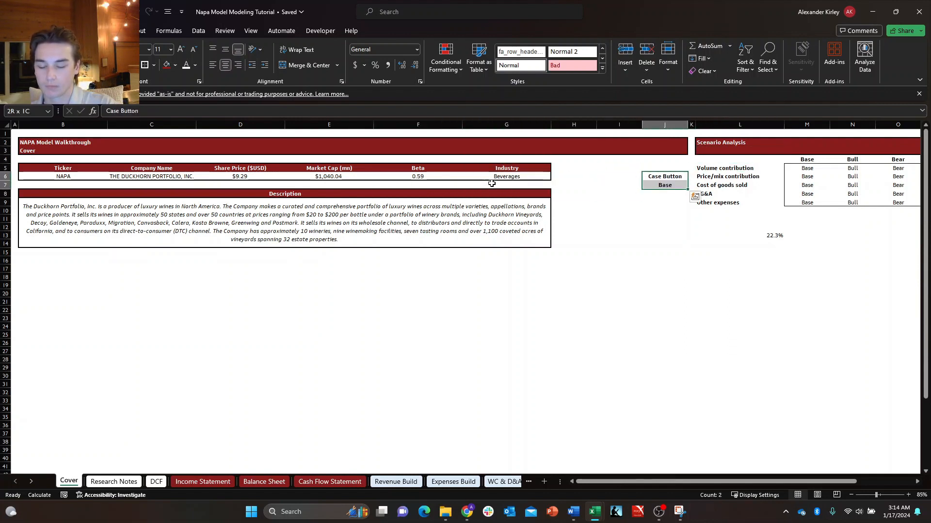
pyautogui.hotkey('ctrl', 'c')
pyautogui.press('Left')
pyautogui.press('Left')
pyautogui.press('Up')
pyautogui.press('Right')
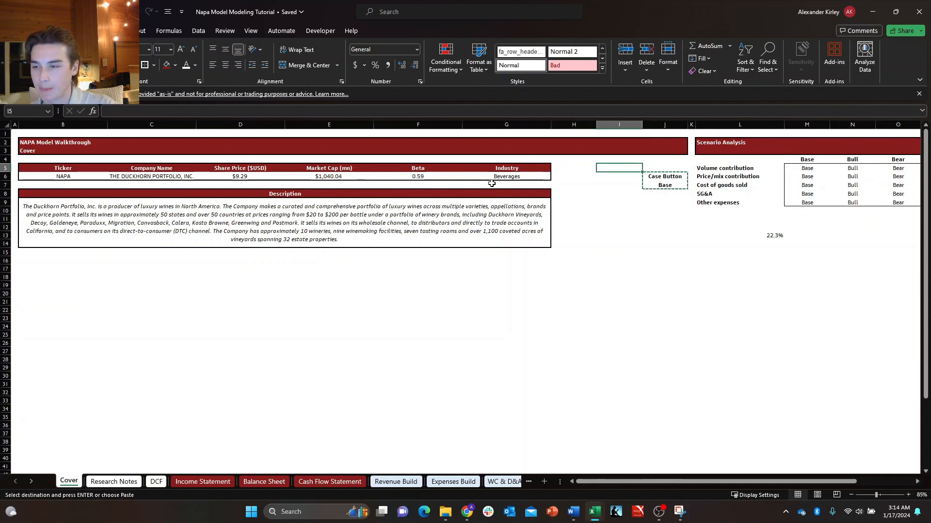
pyautogui.press('Return')
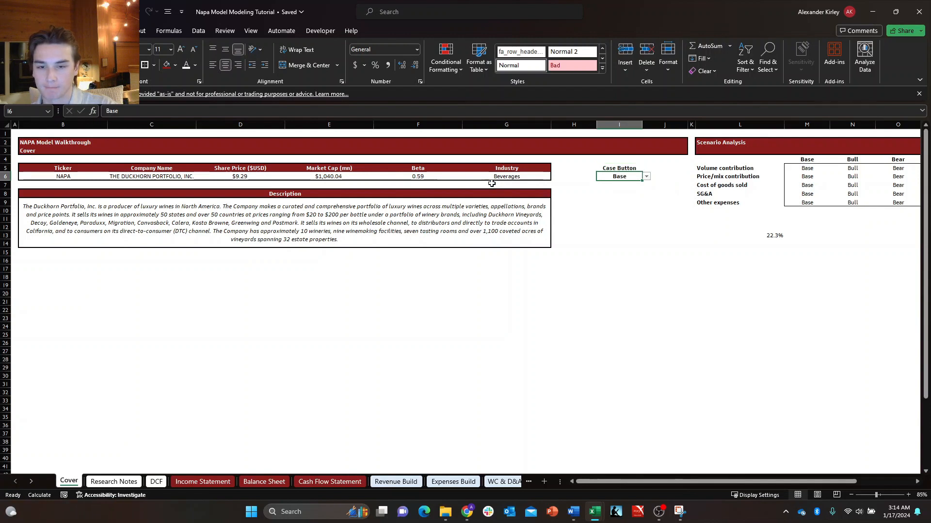
pyautogui.press('Right')
pyautogui.press('Left')
pyautogui.press('Left')
pyautogui.press('Right')
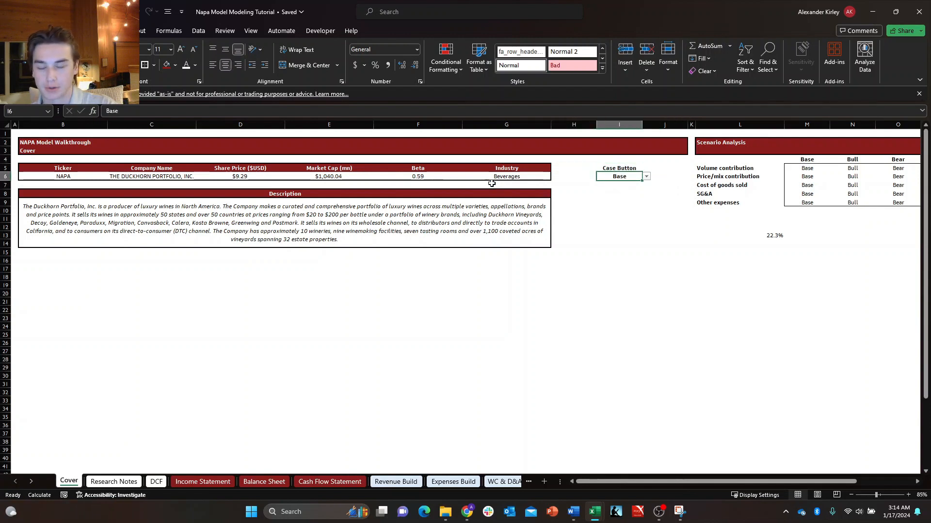
pyautogui.press('Down')
pyautogui.press('Right')
pyautogui.press('Up')
pyautogui.press('Left')
pyautogui.press('Down')
pyautogui.press('Right')
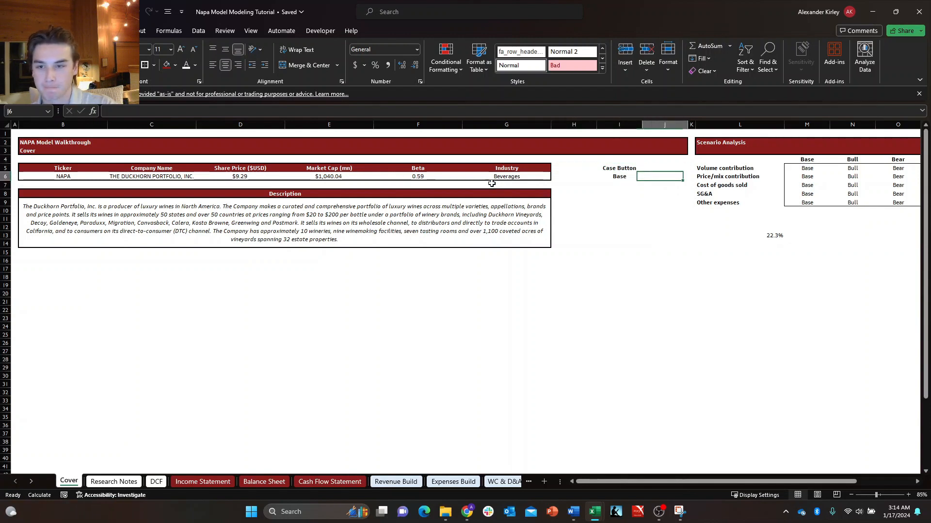
pyautogui.press('Up')
pyautogui.press('Left')
pyautogui.press('Down')
pyautogui.press('Right')
pyautogui.press('Up')
pyautogui.press('Left')
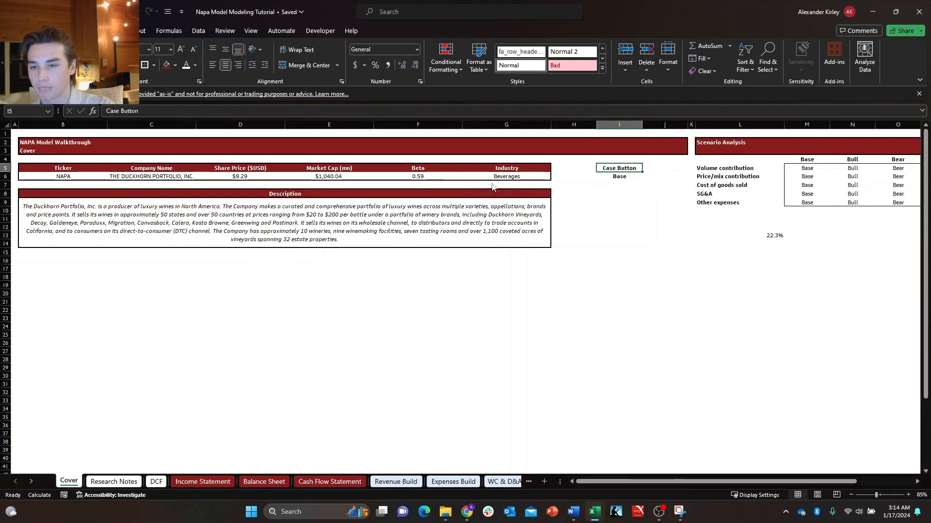
pyautogui.hotkey('alt', 'h')
pyautogui.press('h')
pyautogui.press('Up')
pyautogui.press('Up')
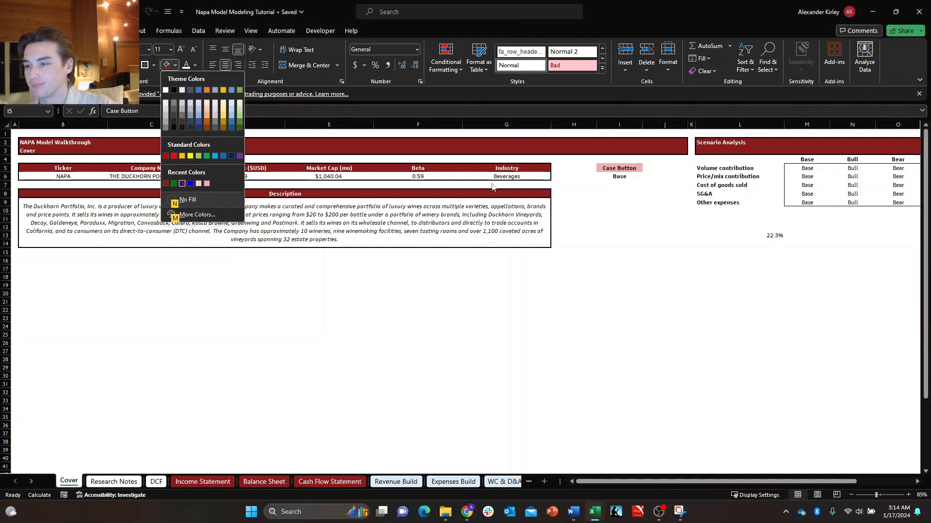
pyautogui.press('Left')
pyautogui.press('Escape')
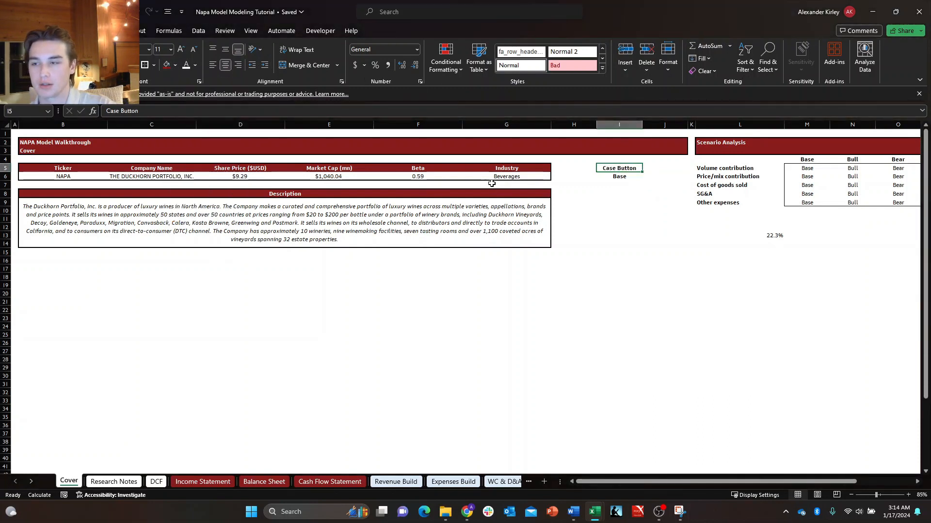
# Merge and center the Base selector across I6:J6 and the Case Button label across I5:J5.
pyautogui.hotkey('shift', 'Right')
pyautogui.hotkey('shift', 'Down')
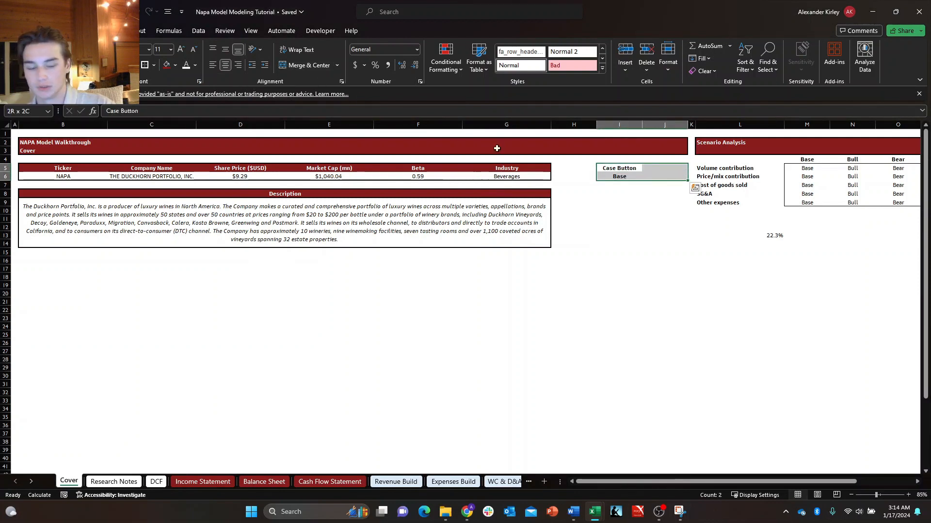
pyautogui.hotkey('shift', 'Left')
pyautogui.press('Down')
pyautogui.hotkey('shift', 'Right')
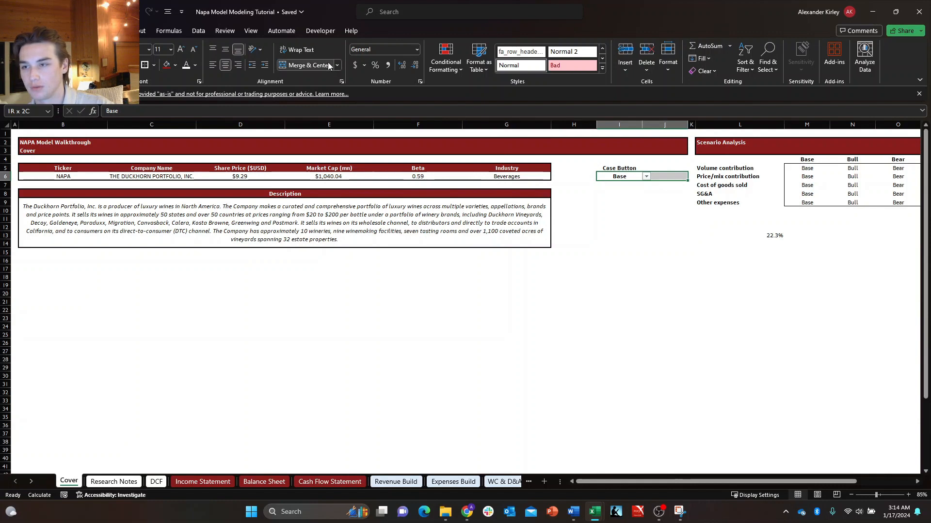
pyautogui.click(309, 63)
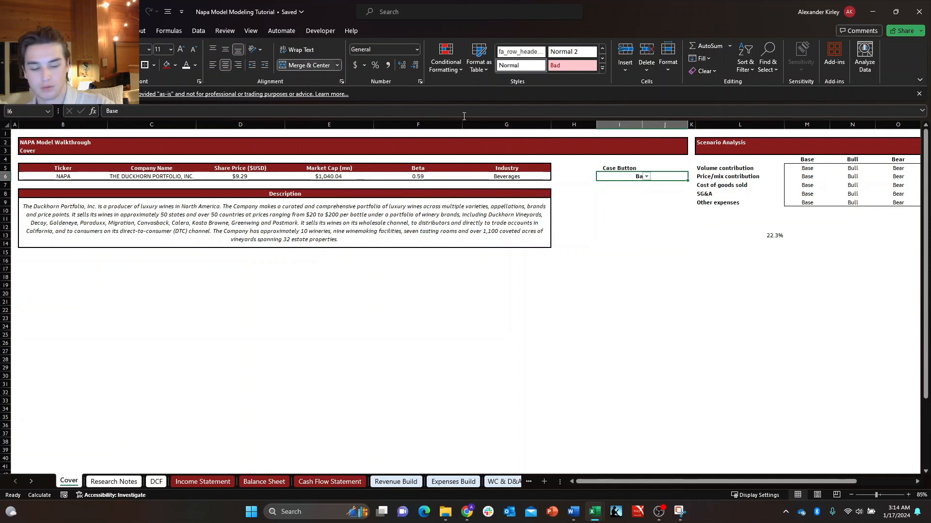
pyautogui.press('Up')
pyautogui.hotkey('shift', 'Right')
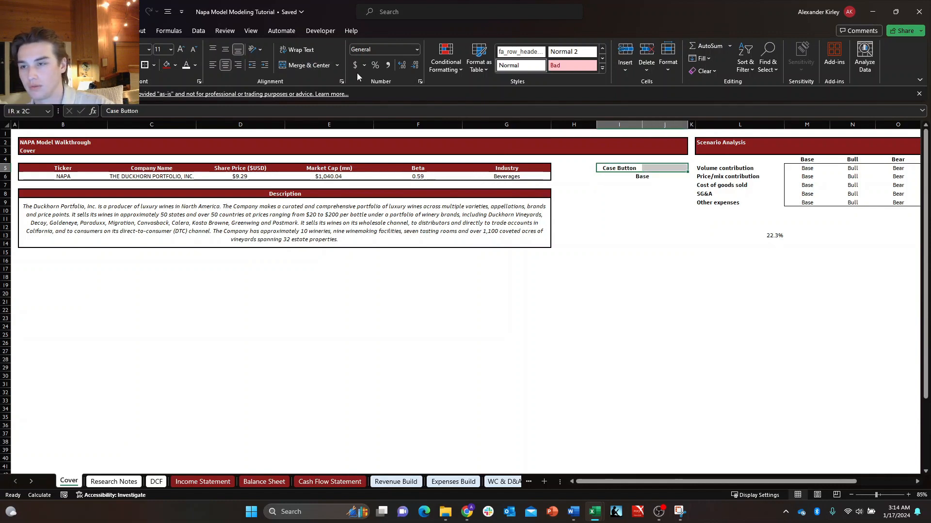
pyautogui.click(321, 70)
pyautogui.press('Down')
pyautogui.press('Right')
pyautogui.press('Left')
pyautogui.press('Up')
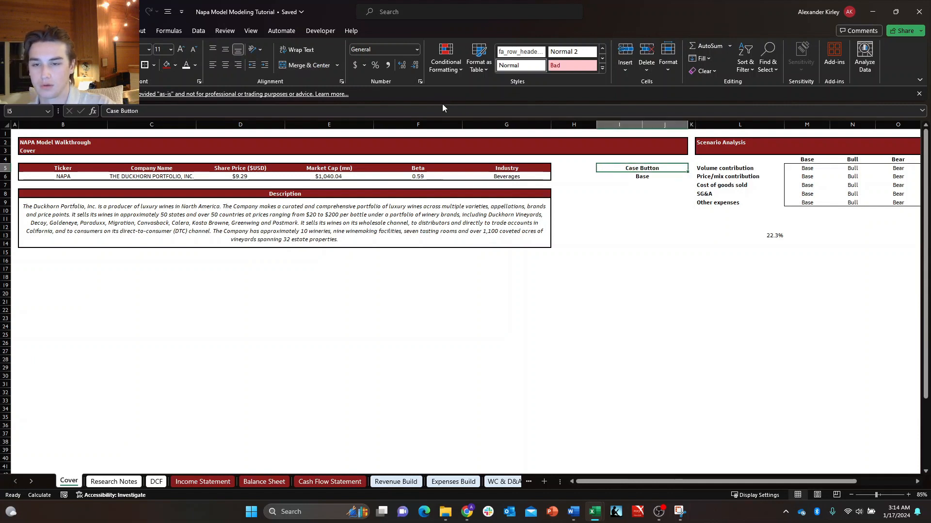
pyautogui.press('Down')
pyautogui.press('Up')
pyautogui.press('Down')
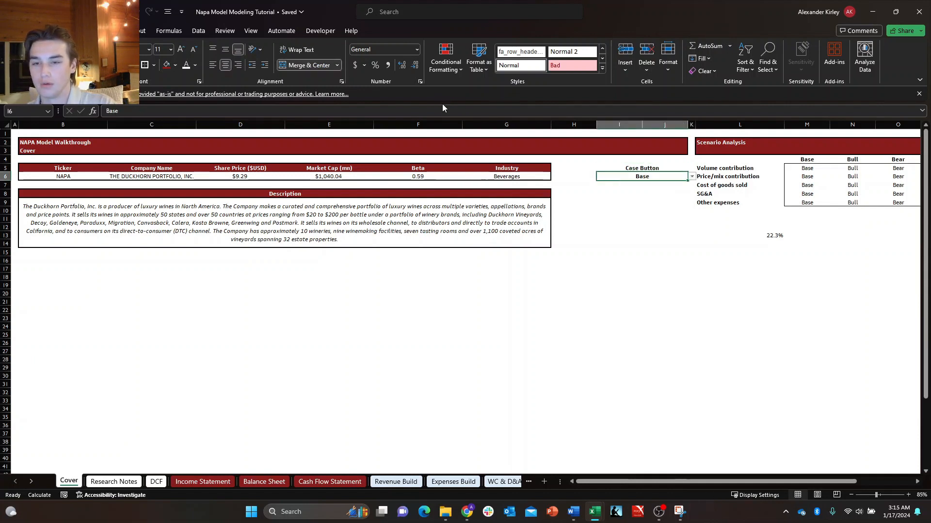
# Fill the merged Case Button header in I5:J5 with the recent dark red and make its font white.
pyautogui.press('Up')
pyautogui.hotkey('alt', 'h')
pyautogui.press('h')
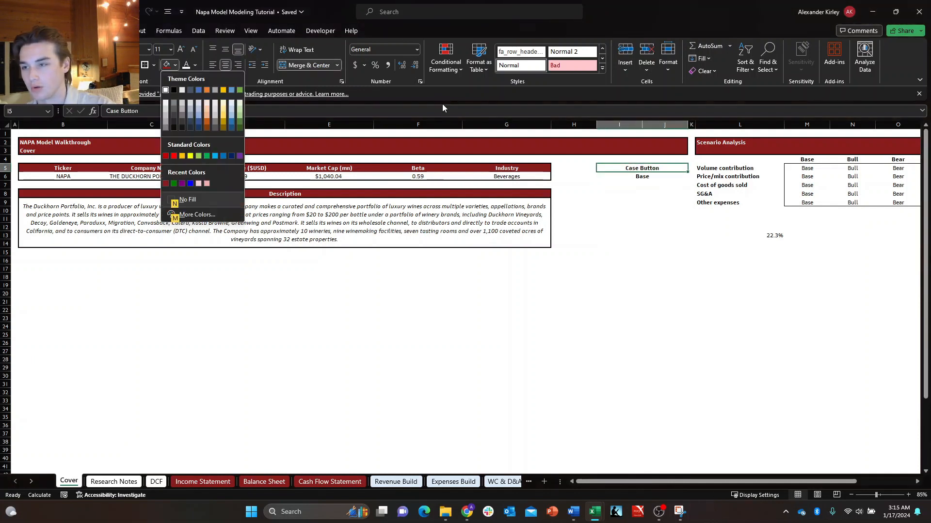
pyautogui.press('Up')
pyautogui.press('Left')
pyautogui.press('Left')
pyautogui.press('Left')
pyautogui.press('Left')
pyautogui.press('Left')
pyautogui.press('Return')
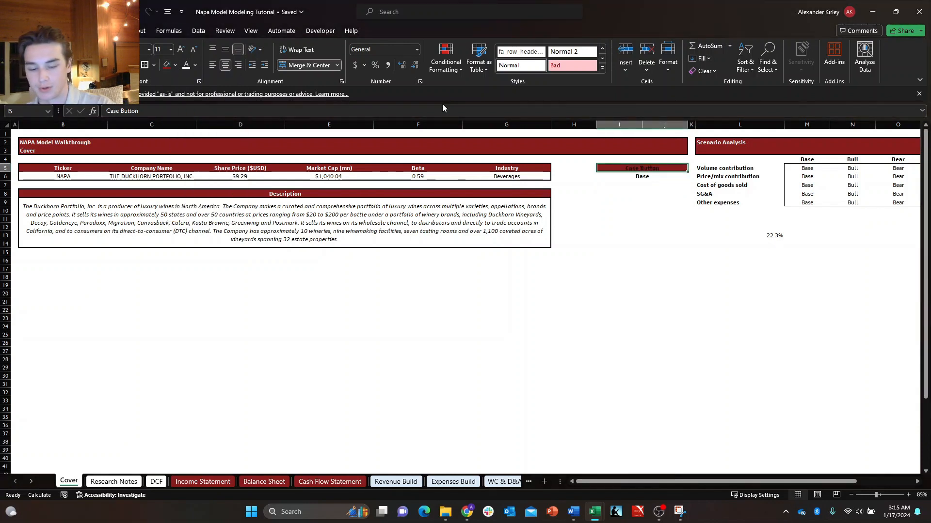
pyautogui.hotkey('alt', 'h')
pyautogui.press('f')
pyautogui.press('c')
pyautogui.press('Down')
pyautogui.press('Return')
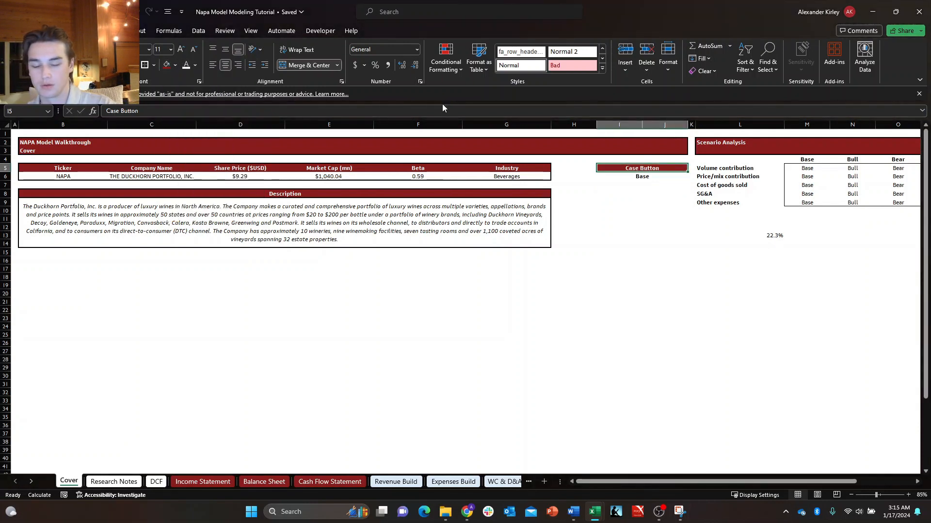
# Put a thick outside border around the Case Button block I5:J6 and fill the Base selector cell with the lightest blue theme shade.
pyautogui.hotkey('shift', 'Down')
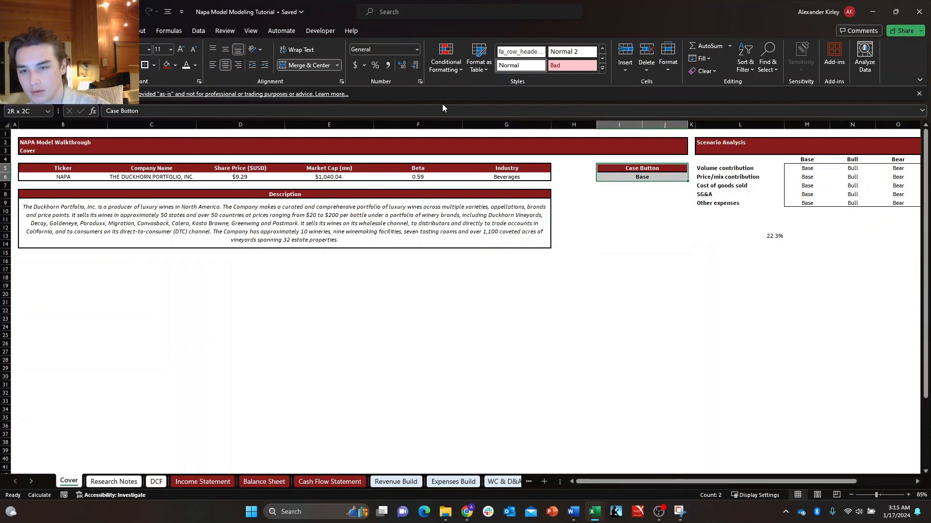
pyautogui.press('Down')
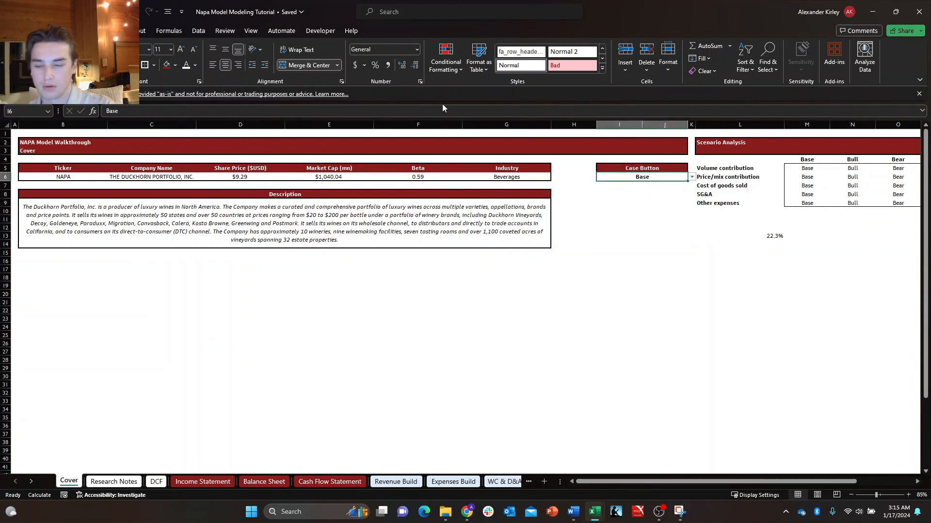
pyautogui.hotkey('alt', 'h')
pyautogui.press('h')
pyautogui.press('Down')
pyautogui.press('Right')
pyautogui.press('Right')
pyautogui.press('Right')
pyautogui.press('Right')
pyautogui.press('Right')
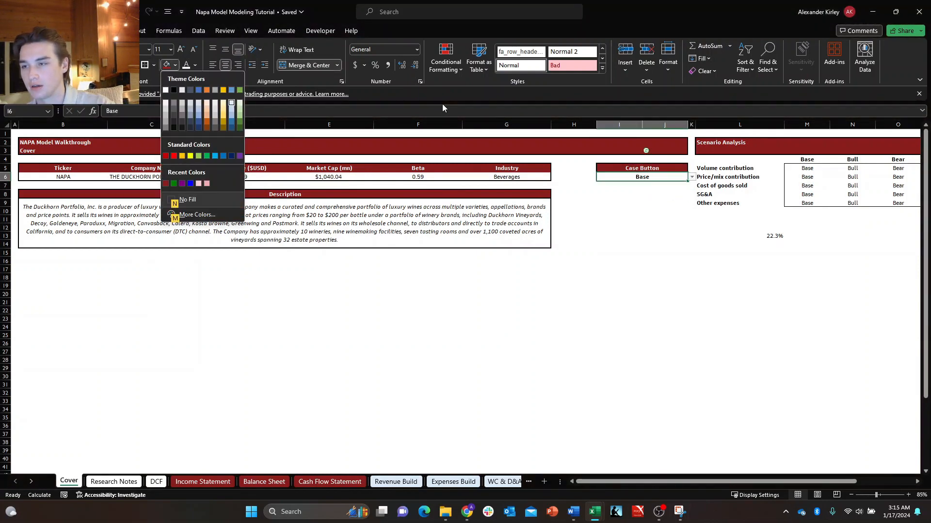
pyautogui.press('Return')
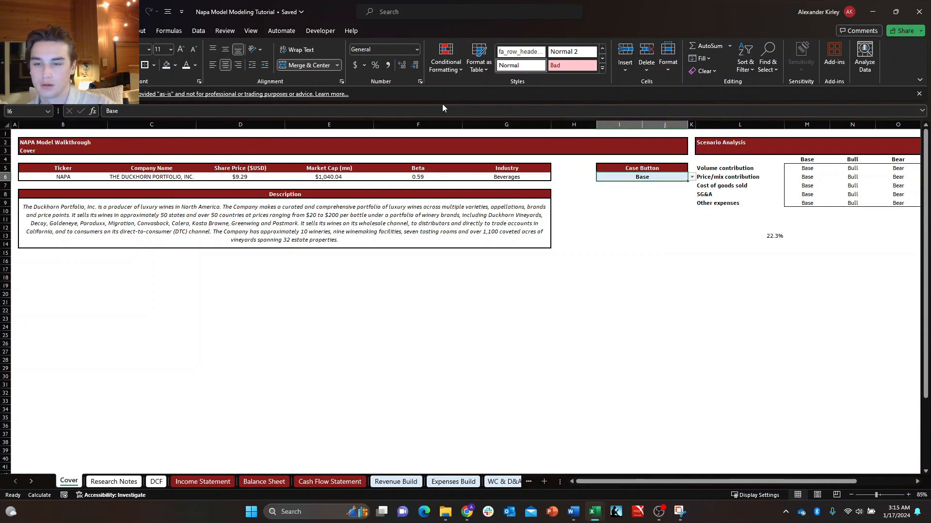
# Narrow the blank column H between the company summary and the Case Button block to a thin spacer.
pyautogui.press('Up')
pyautogui.press('Down')
pyautogui.press('Up')
pyautogui.press('Left')
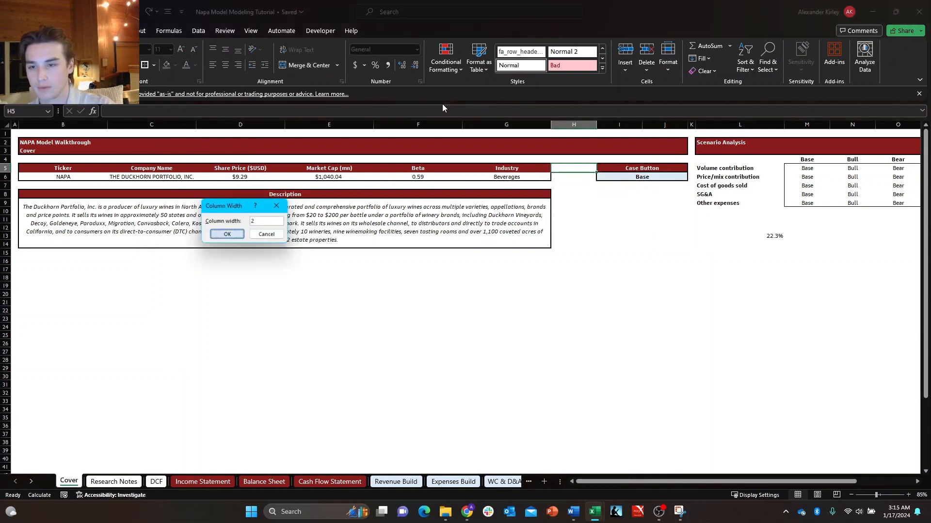
pyautogui.press('Return')
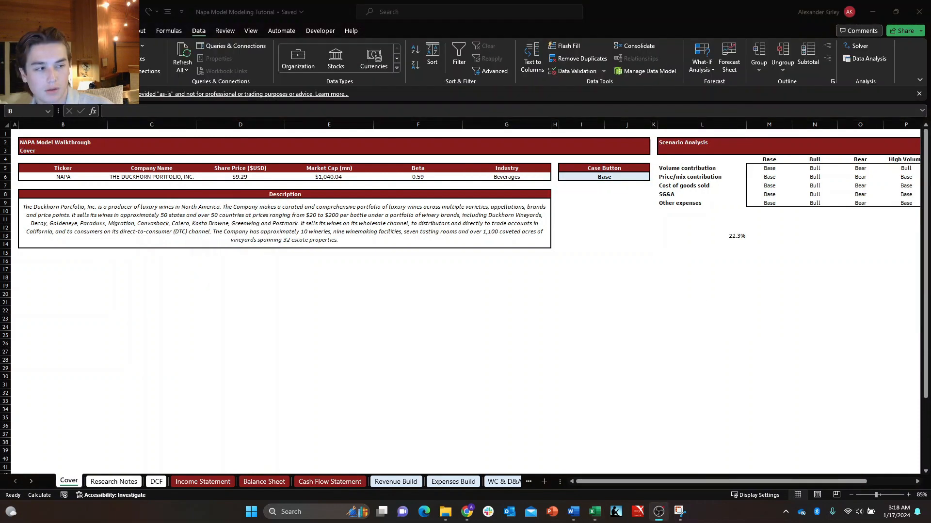
# Look over the Scenario Analysis table and its case columns beside the Case Button block on the Cover sheet.
pyautogui.hotkey('alt', 'Tab')
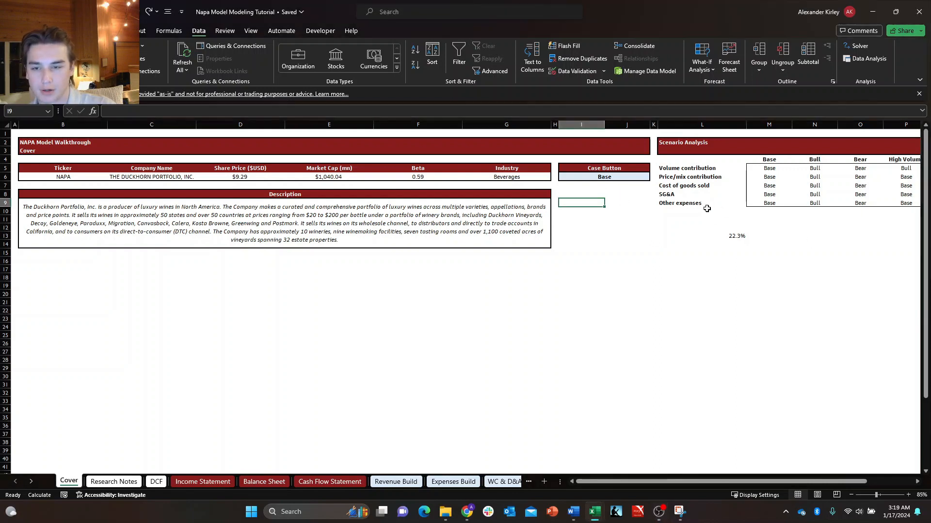
pyautogui.press('Right')
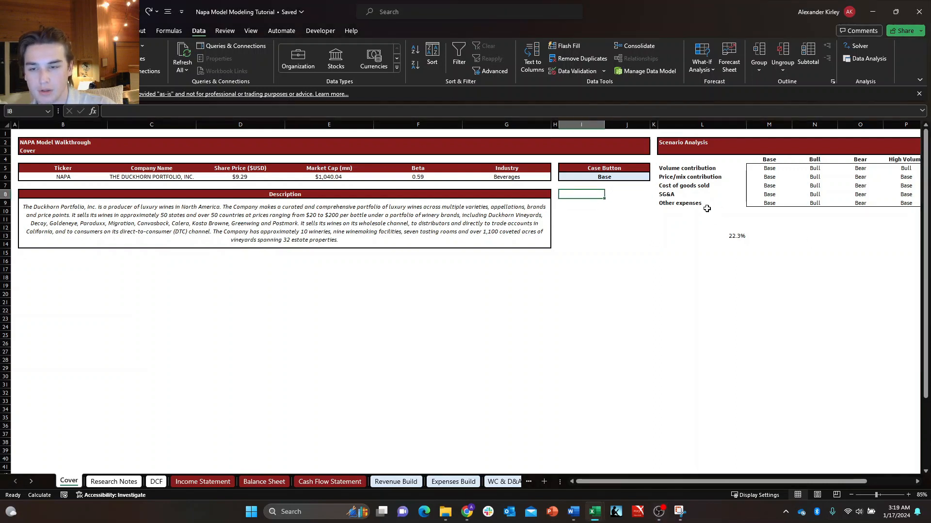
pyautogui.press('Down')
pyautogui.press('Right')
pyautogui.press('Right')
pyautogui.press('Down')
pyautogui.press('Down')
pyautogui.press('Down')
pyautogui.press('Right')
pyautogui.press('Right')
pyautogui.press('Right')
pyautogui.press('Right')
pyautogui.press('Right')
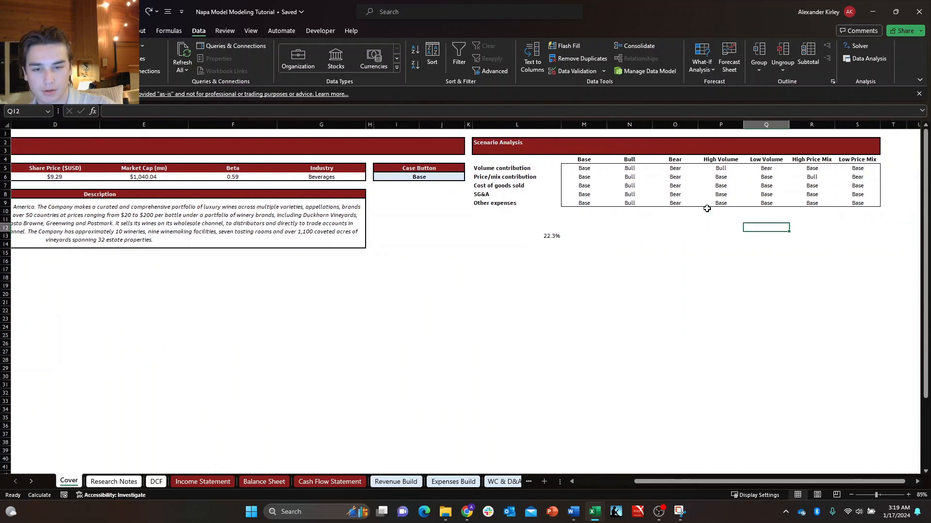
pyautogui.press('Right')
pyautogui.press('Left')
pyautogui.press('Right')
pyautogui.press('Right')
pyautogui.press('Up')
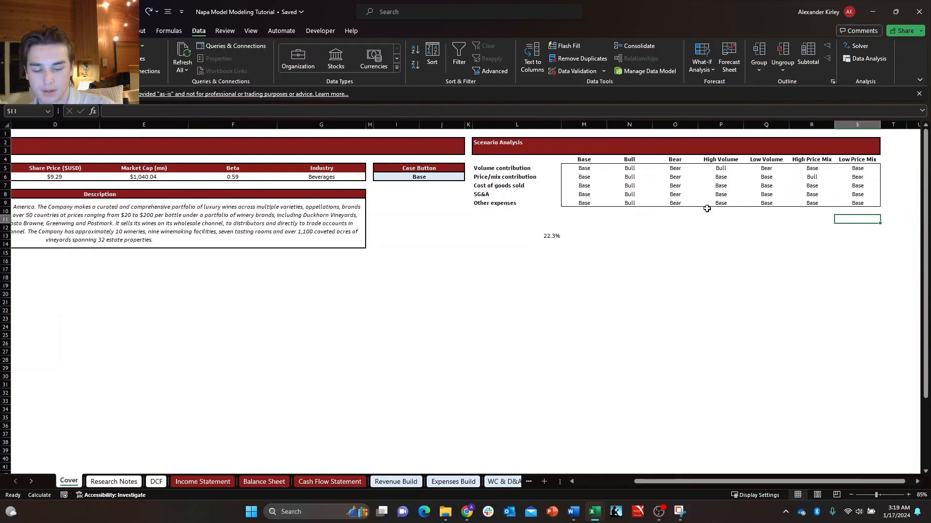
# Enter the toggle options ON and OFF in cells S11 and S12 below the Scenario Analysis table.
pyautogui.write('ON')
pyautogui.press('Return')
pyautogui.write('OFF')
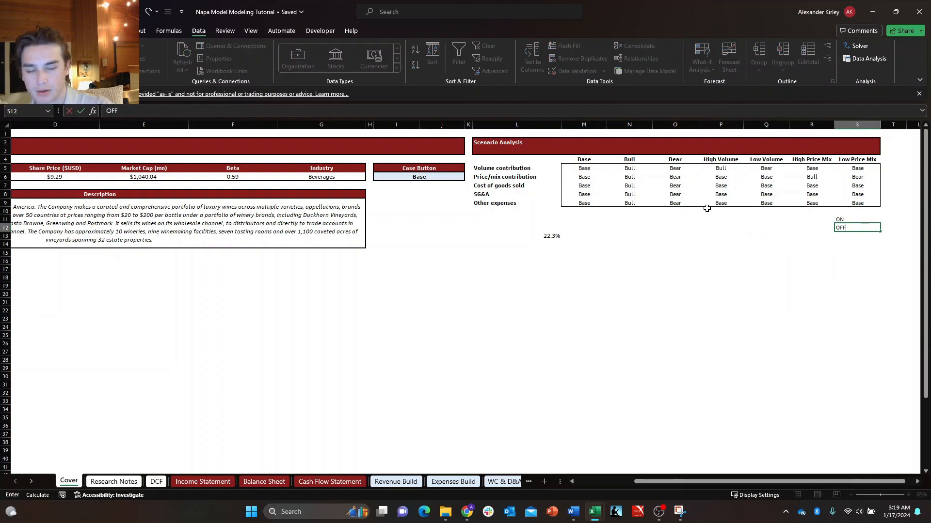
pyautogui.press('Return')
pyautogui.press('Up')
pyautogui.press('Up')
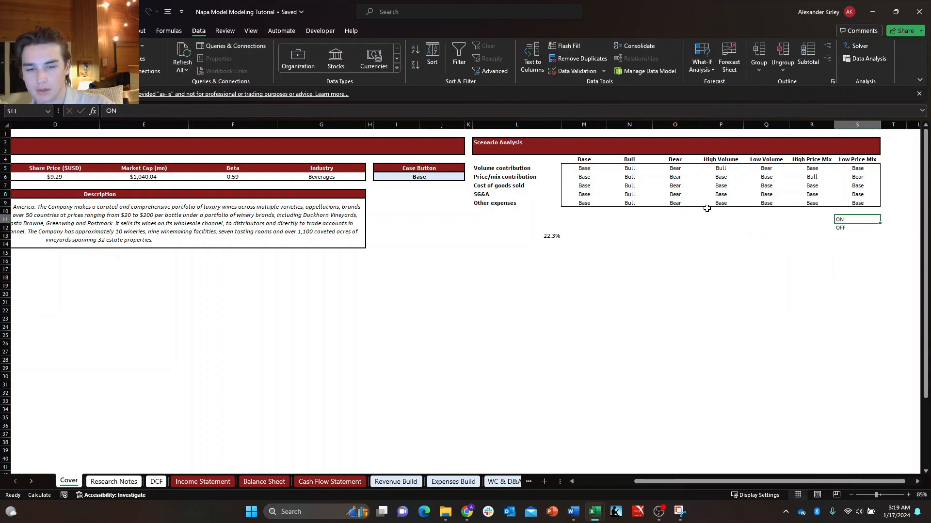
# Find the Circuit Breaker toggle in cell C5 of the Debt Waterfall sheet.
pyautogui.hotkey('ctrl', 'pagedown')
pyautogui.hotkey('ctrl', 'pagedown')
pyautogui.hotkey('ctrl', 'pagedown')
pyautogui.hotkey('ctrl', 'pagedown')
pyautogui.hotkey('ctrl', 'pagedown')
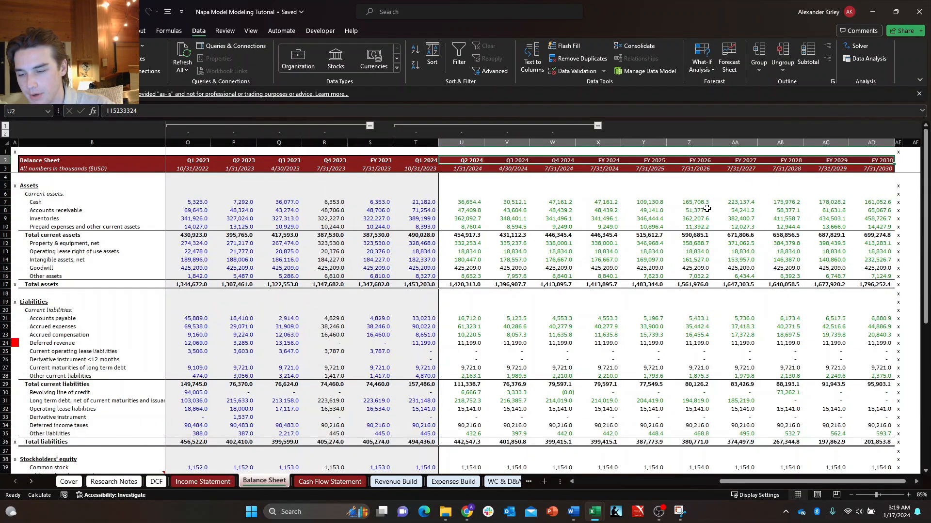
pyautogui.hotkey('ctrl', 'pagedown')
pyautogui.hotkey('ctrl', 'pagedown')
pyautogui.hotkey('ctrl', 'pagedown')
pyautogui.hotkey('ctrl', 'pagedown')
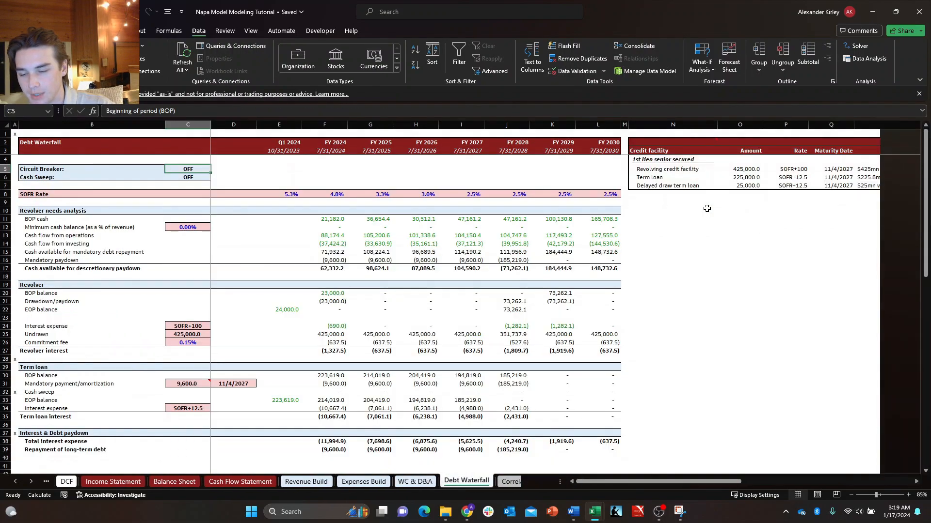
pyautogui.hotkey('ctrl', 'pageup')
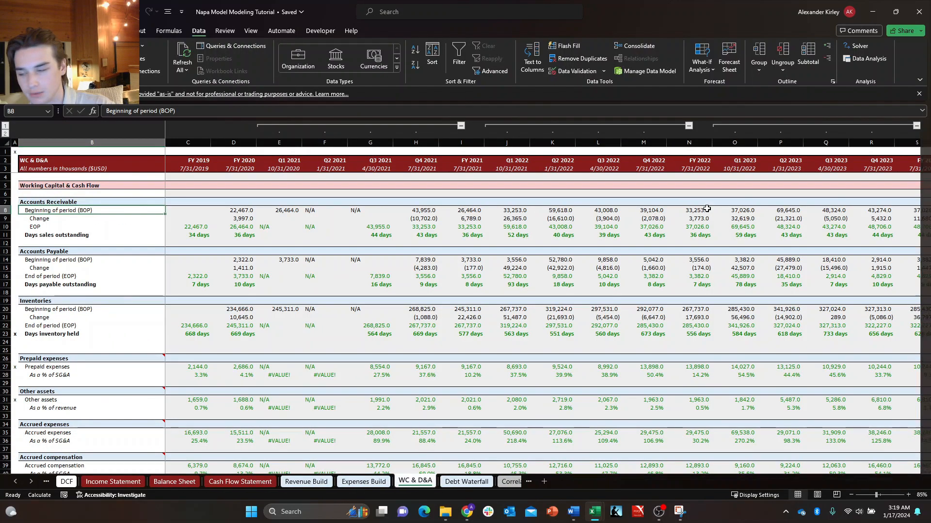
pyautogui.hotkey('ctrl', 'pagedown')
pyautogui.hotkey('ctrl', 'pagedown')
pyautogui.hotkey('ctrl', 'pagedown')
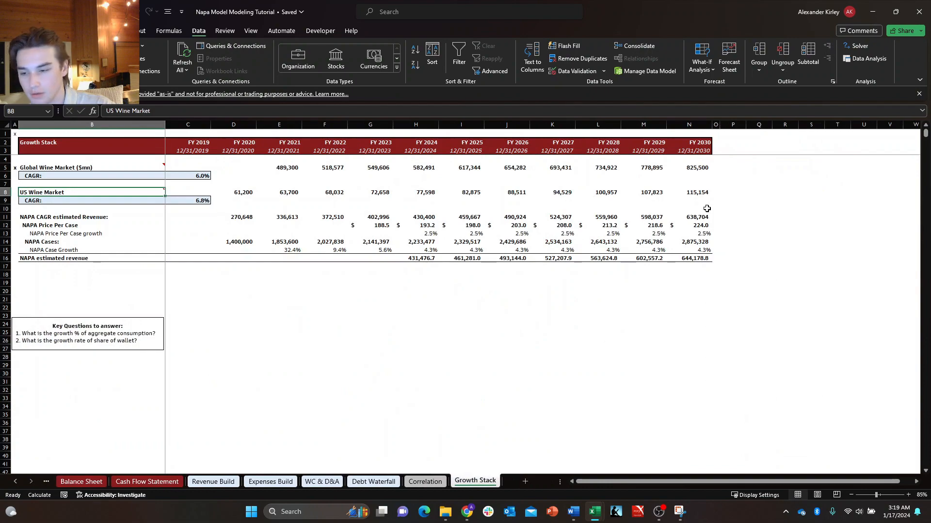
pyautogui.hotkey('ctrl', 'pageup')
pyautogui.hotkey('ctrl', 'pageup')
pyautogui.hotkey('ctrl', 'pageup')
pyautogui.hotkey('ctrl', 'pagedown')
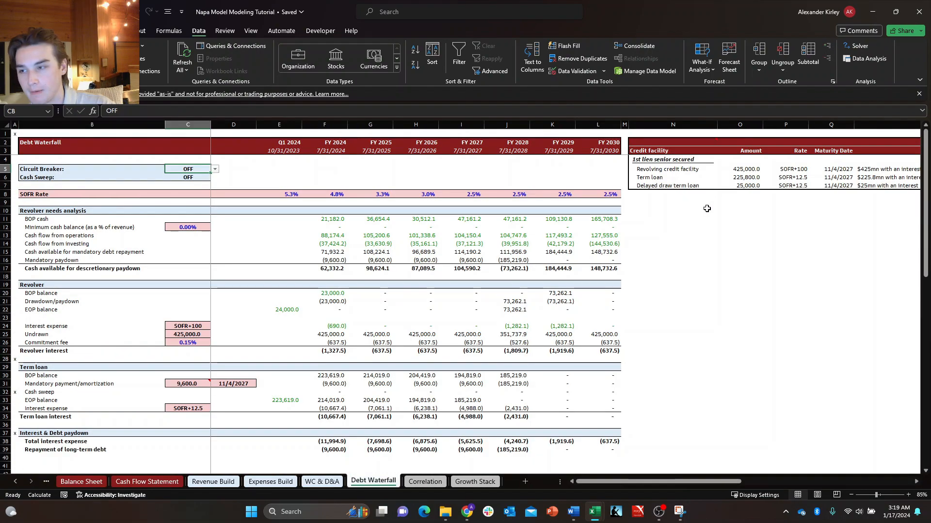
pyautogui.press('Right')
pyautogui.press('Left')
pyautogui.press('F2')
pyautogui.press('Escape')
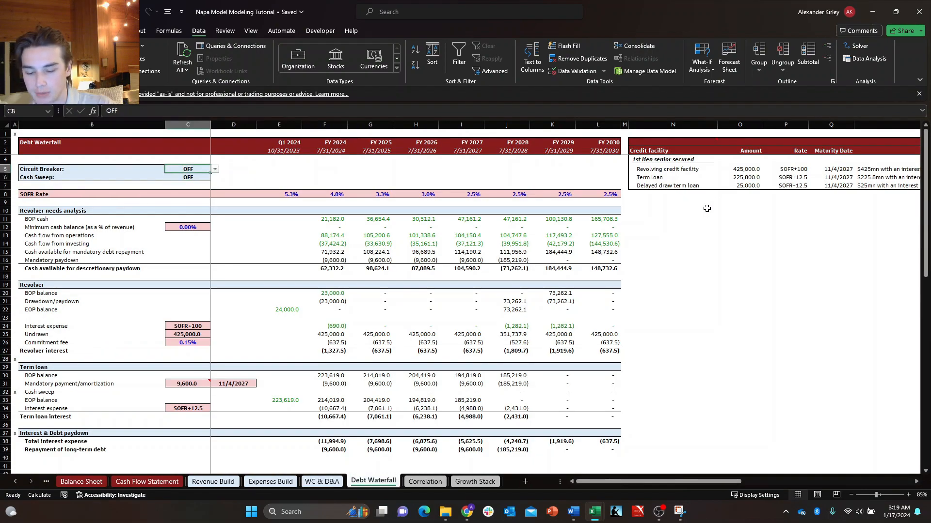
# Set the source of the Circuit Breaker cell's list validation to the ON/OFF options in S11:S12 on the Cover sheet.
pyautogui.hotkey('alt', 'a')
pyautogui.press('v')
pyautogui.press('v')
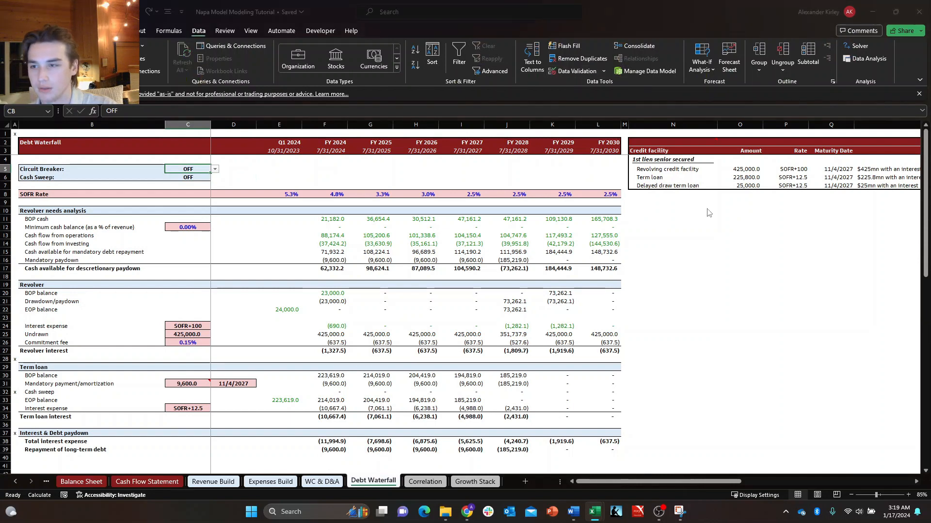
pyautogui.click(202, 224)
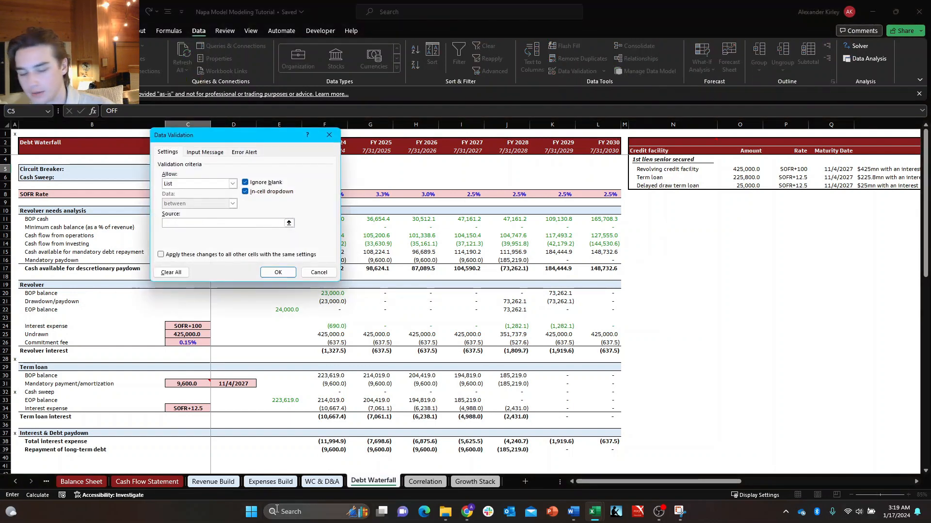
pyautogui.click(43, 483)
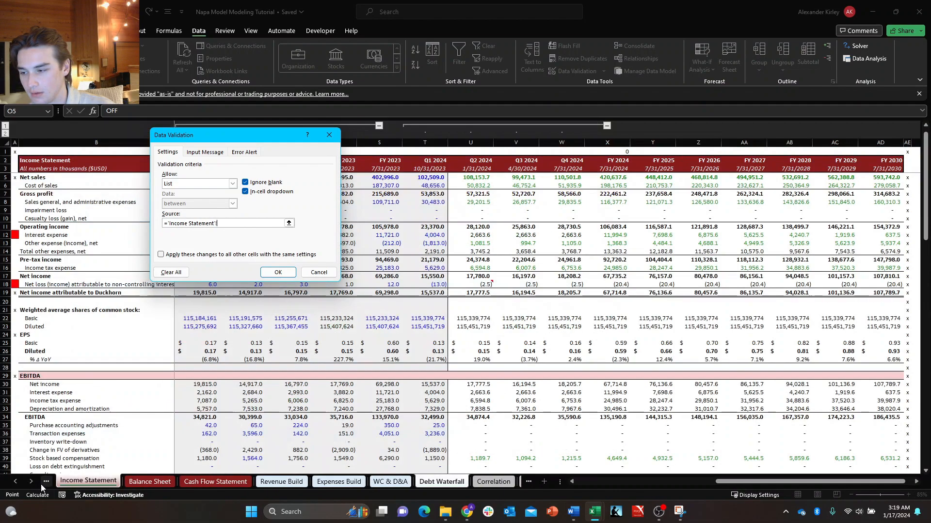
pyautogui.click(43, 483)
pyautogui.click(43, 483)
pyautogui.click(43, 482)
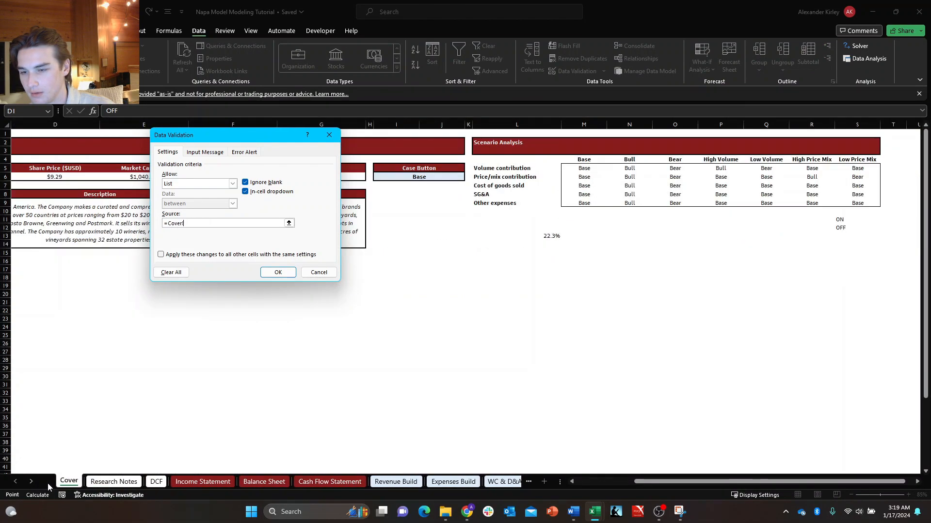
pyautogui.moveTo(836, 218); pyautogui.dragTo(839, 224)
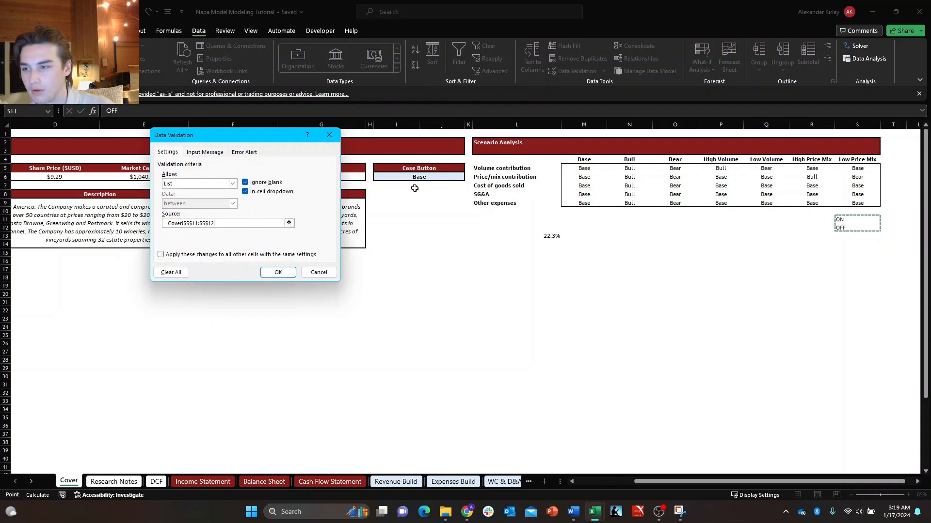
pyautogui.click(276, 273)
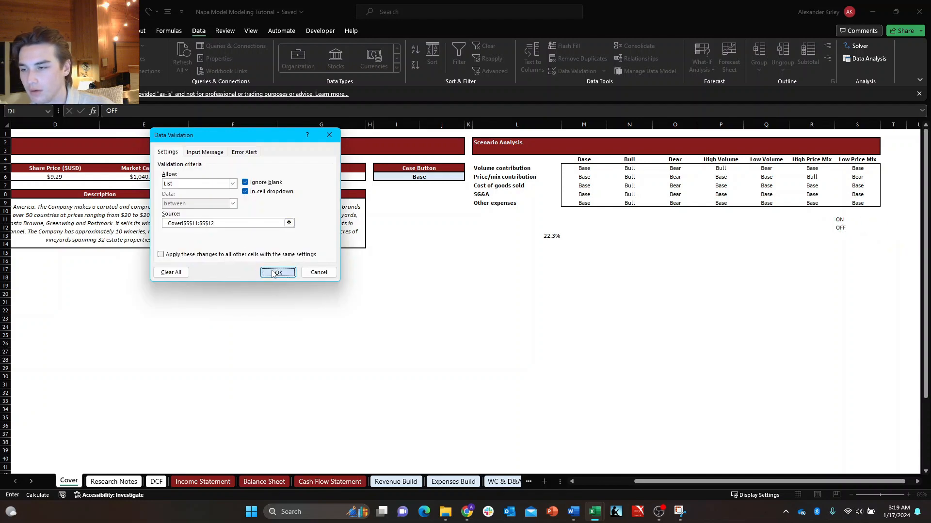
# Copy the Circuit Breaker toggle from the Debt Waterfall sheet into cell I9 of the Cover sheet, below the Case Button block.
pyautogui.hotkey('ctrl', 'c')
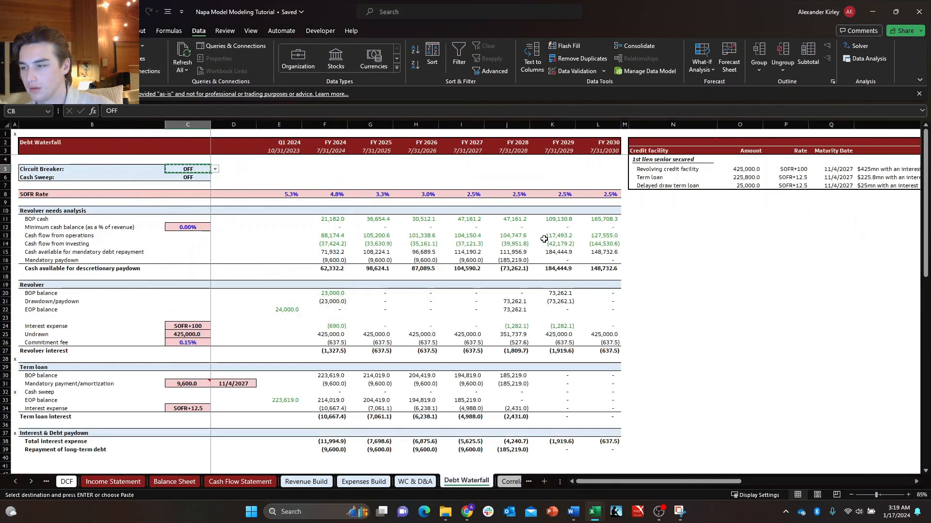
pyautogui.hotkey('ctrl', 'pageup')
pyautogui.hotkey('ctrl', 'pageup')
pyautogui.hotkey('ctrl', 'pageup')
pyautogui.hotkey('ctrl', 'pageup')
pyautogui.hotkey('ctrl', 'pageup')
pyautogui.hotkey('ctrl', 'pageup')
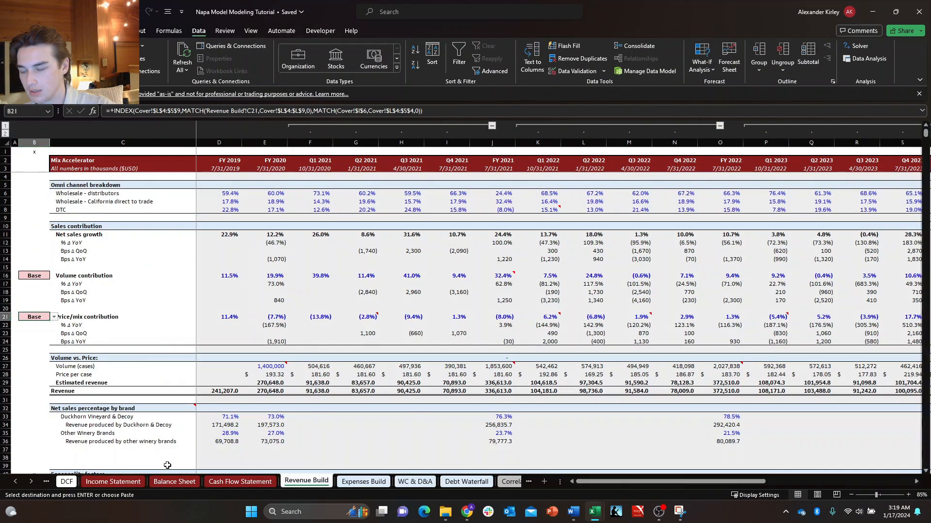
pyautogui.hotkey('ctrl', 'pageup')
pyautogui.hotkey('ctrl', 'pageup')
pyautogui.hotkey('ctrl', 'pageup')
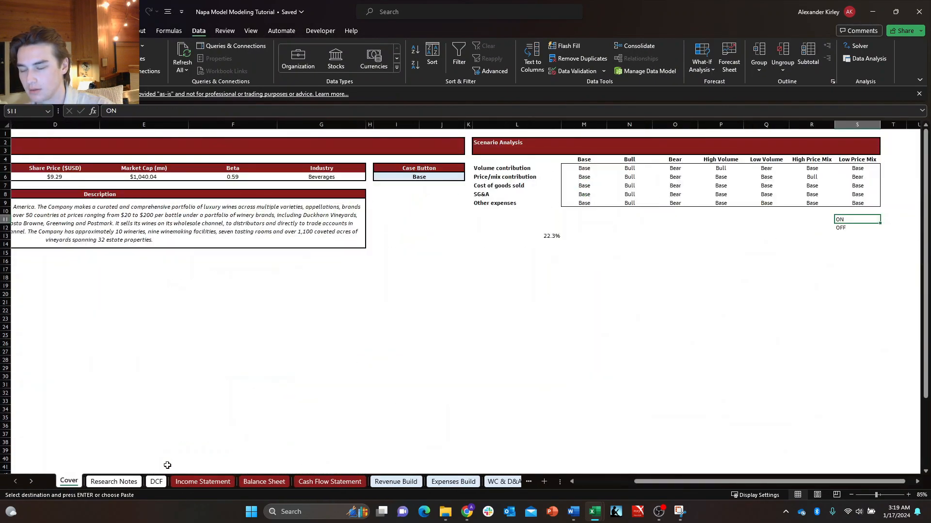
pyautogui.press('Left')
pyautogui.press('Left')
pyautogui.press('Left')
pyautogui.press('Left')
pyautogui.press('Left')
pyautogui.press('Left')
pyautogui.press('Left')
pyautogui.press('Up')
pyautogui.press('Up')
pyautogui.press('Left')
pyautogui.press('Left')
pyautogui.press('Left')
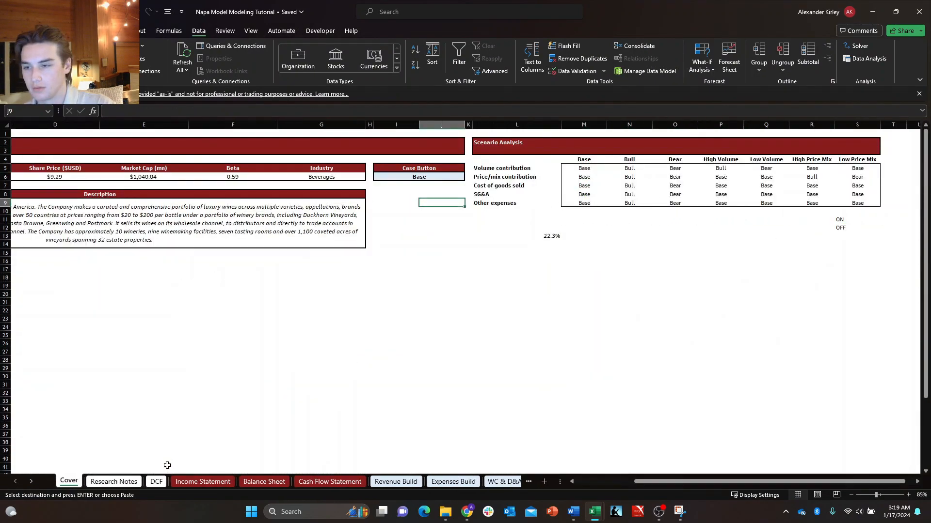
pyautogui.press('Return')
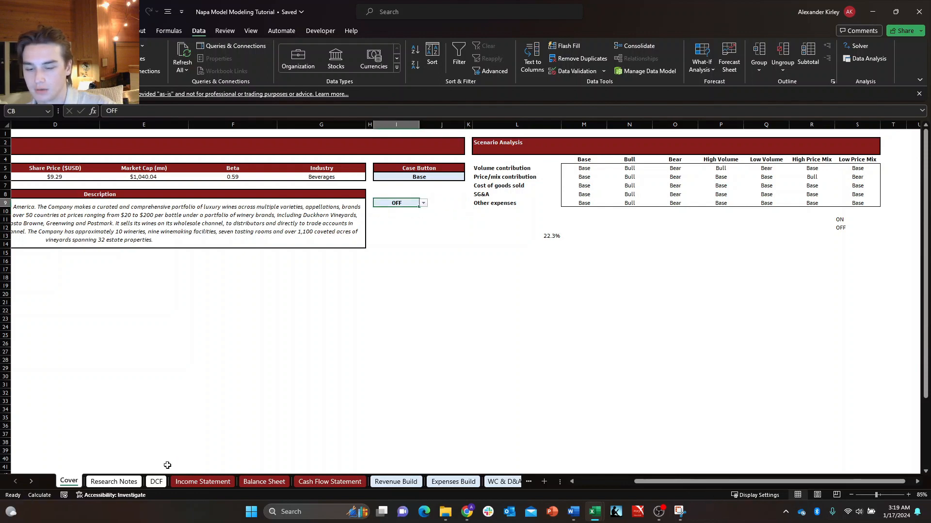
# Test the copied toggle in I9 by switching it between ON and OFF, ending on OFF.
pyautogui.click(423, 203)
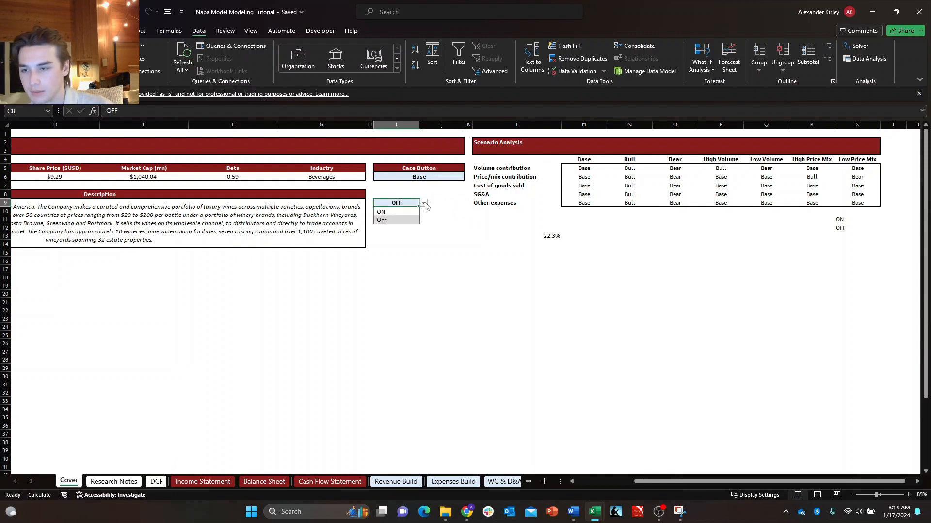
pyautogui.click(411, 211)
pyautogui.click(424, 204)
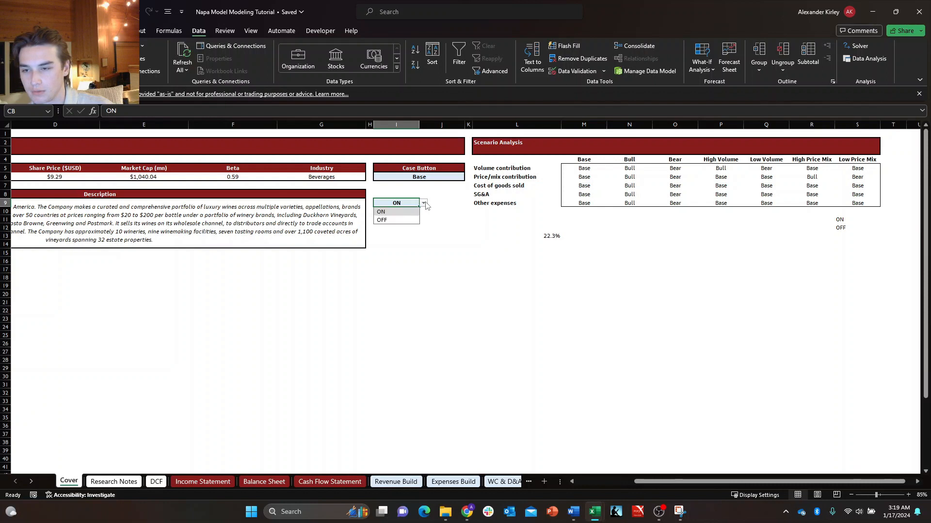
pyautogui.click(387, 219)
pyautogui.click(424, 203)
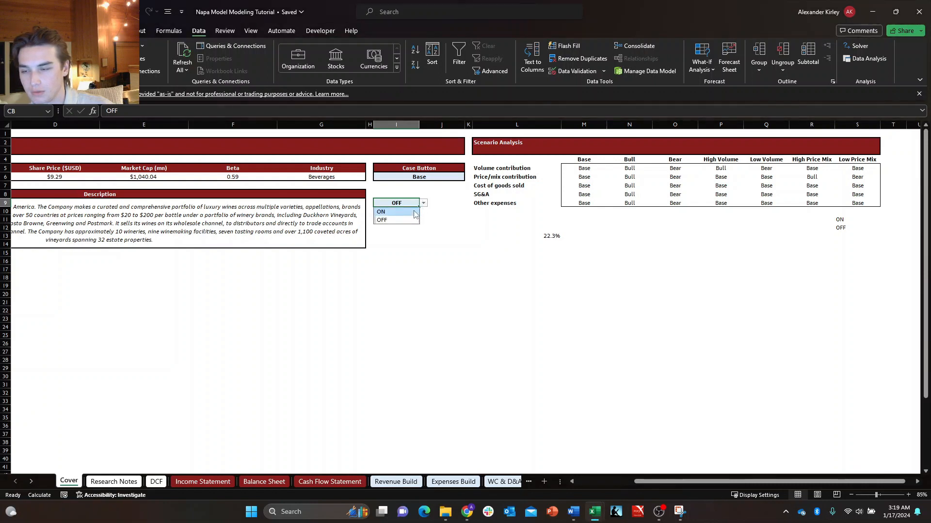
pyautogui.click(407, 219)
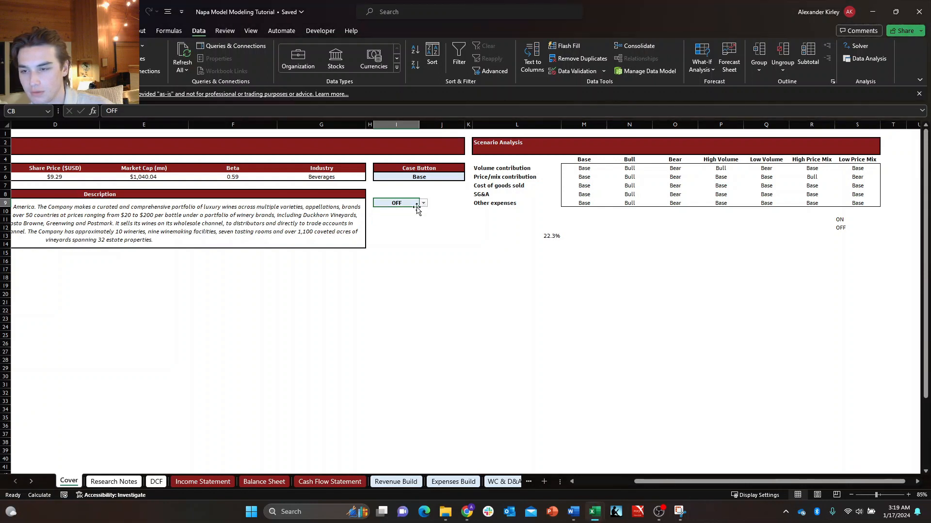
pyautogui.click(424, 203)
pyautogui.click(388, 212)
pyautogui.click(423, 204)
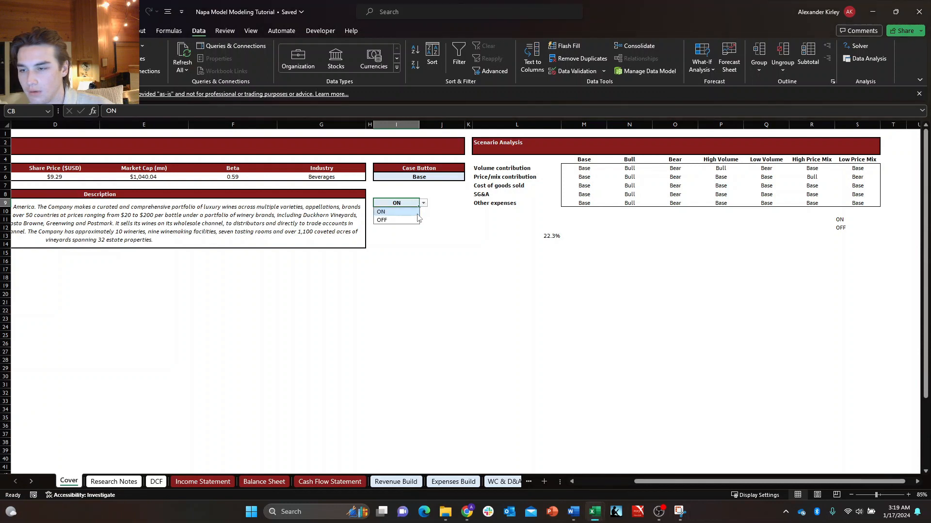
pyautogui.click(415, 220)
pyautogui.click(581, 219)
pyautogui.click(626, 219)
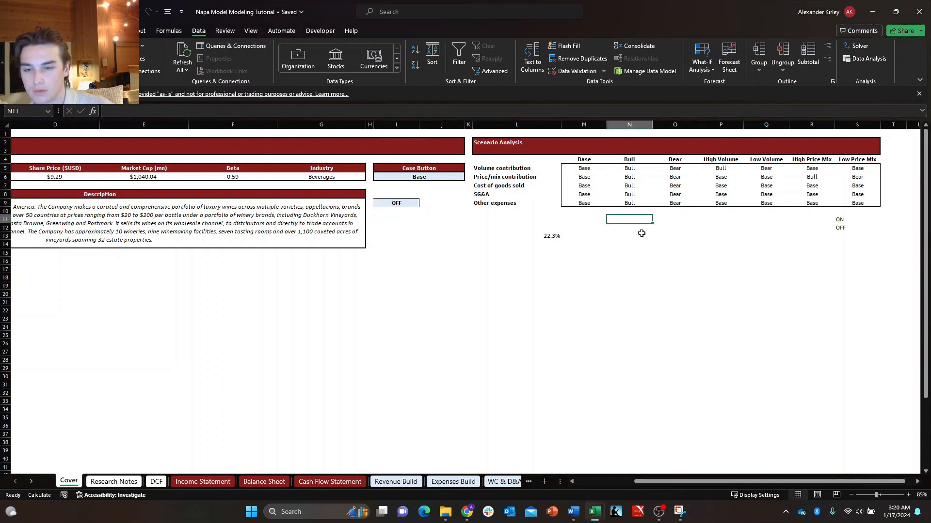
pyautogui.click(637, 235)
# Label the toggle "Case Breaker" in cell I8.
pyautogui.click(388, 207)
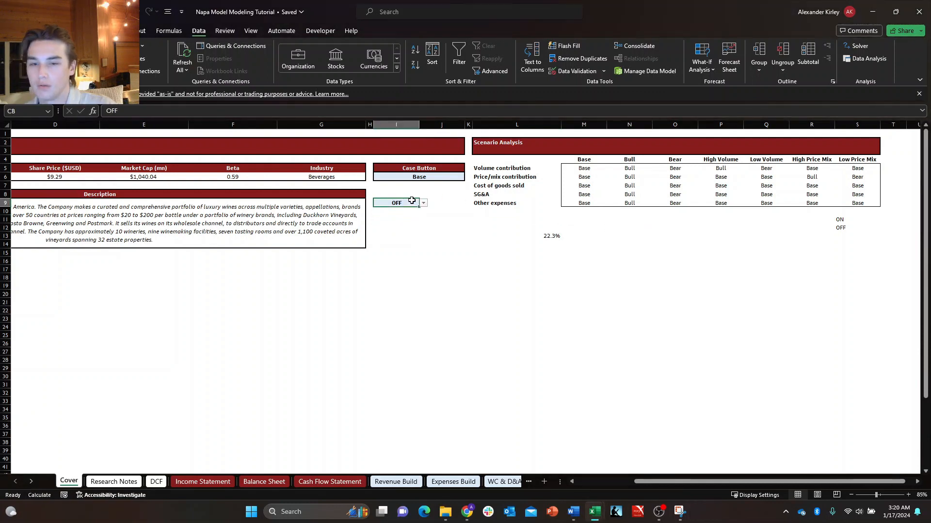
pyautogui.press('Up')
pyautogui.write('Case')
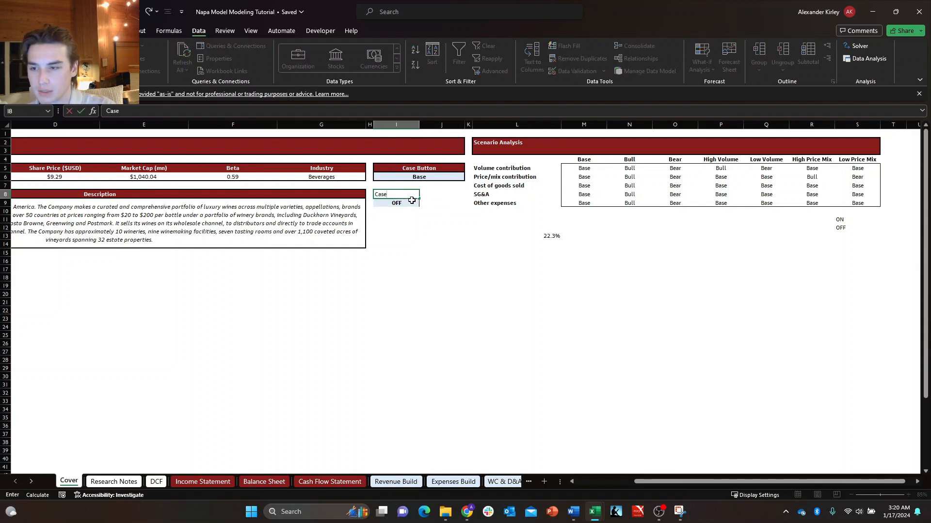
pyautogui.write(' Breaker')
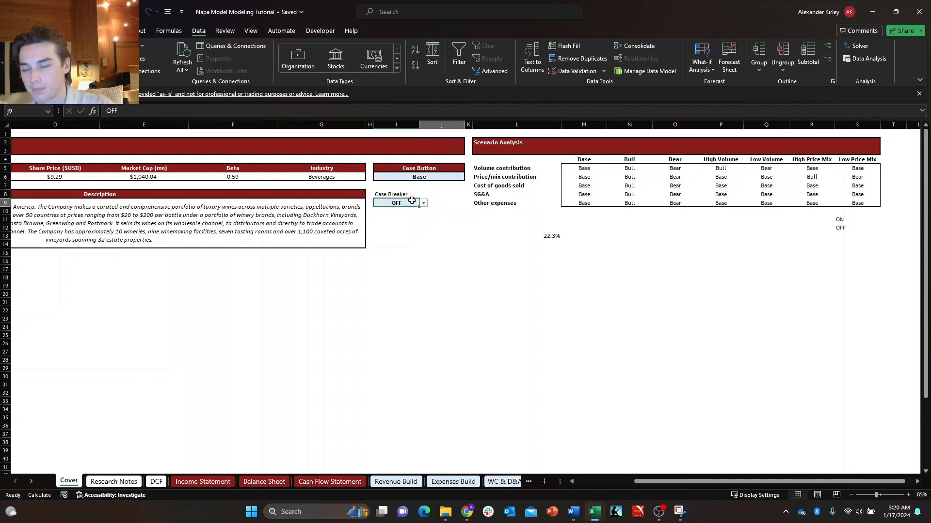
pyautogui.press('Up')
pyautogui.press('Down')
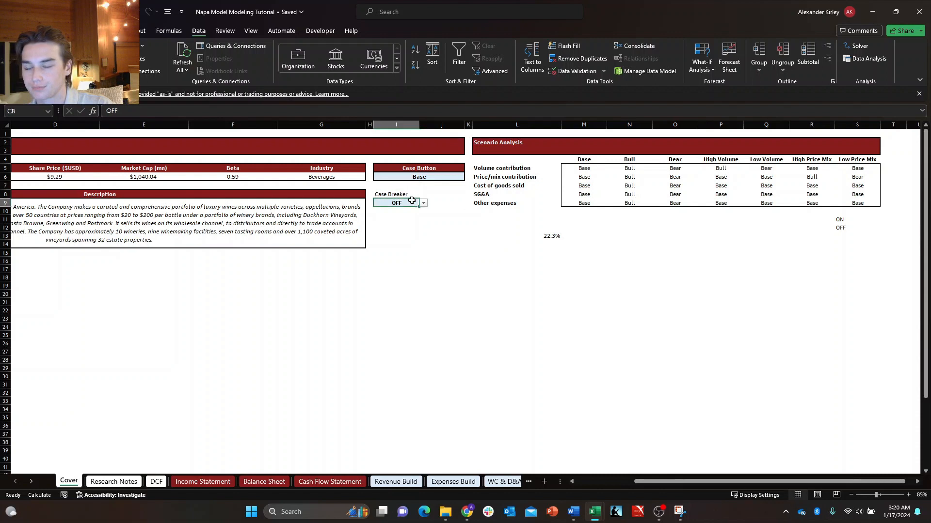
# Copy only the formatting of the Case Button block I5:J6 onto the Case Breaker block I8:J9.
pyautogui.hotkey('shift', 'Right')
pyautogui.press('Up')
pyautogui.press('Up')
pyautogui.press('Up')
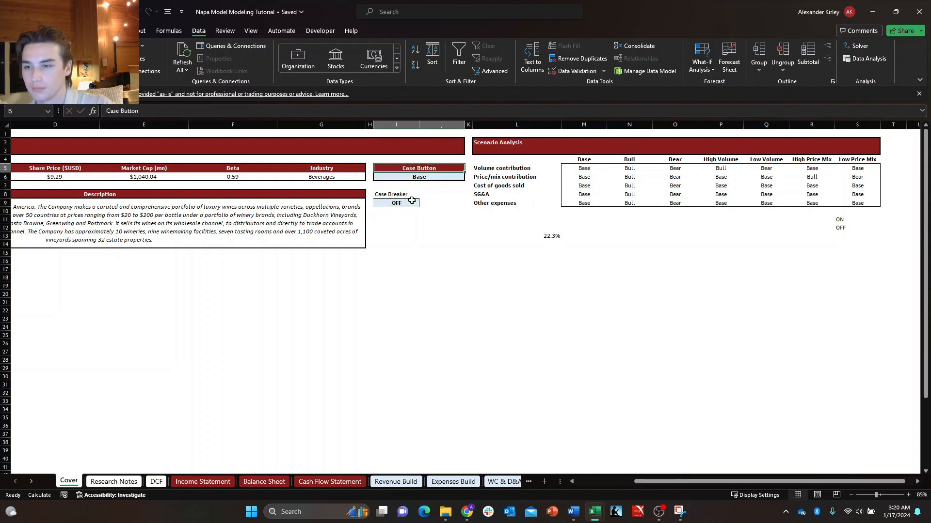
pyautogui.hotkey('shift', 'Down')
pyautogui.hotkey('ctrl', 'c')
pyautogui.press('Down')
pyautogui.press('Down')
pyautogui.press('Down')
pyautogui.hotkey('alt', 'h')
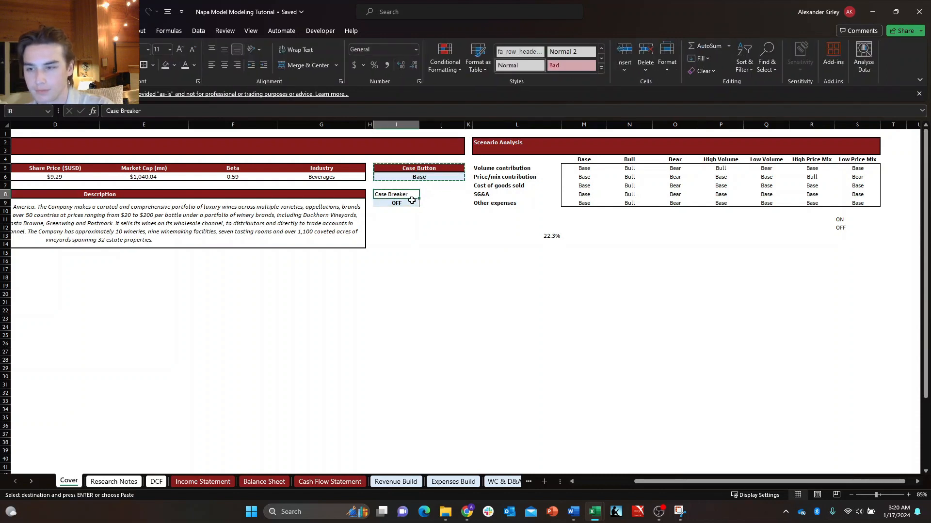
pyautogui.press('v')
pyautogui.press('r')
pyautogui.press('Escape')
pyautogui.press('Down')
pyautogui.press('Right')
pyautogui.press('Up')
pyautogui.press('Left')
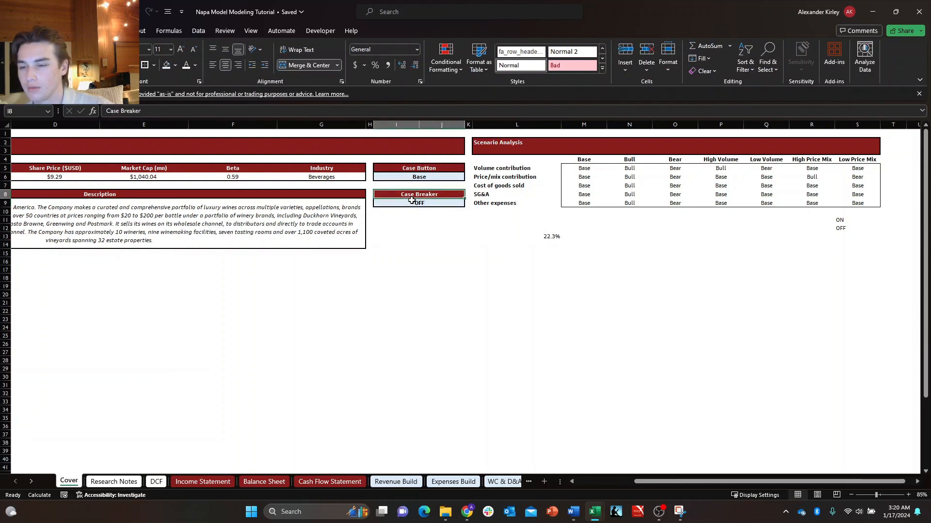
# Test the formatted Case Breaker selector by switching it to ON and back to OFF, and select the percentage cell L13.
pyautogui.click(427, 203)
pyautogui.click(469, 203)
pyautogui.click(459, 211)
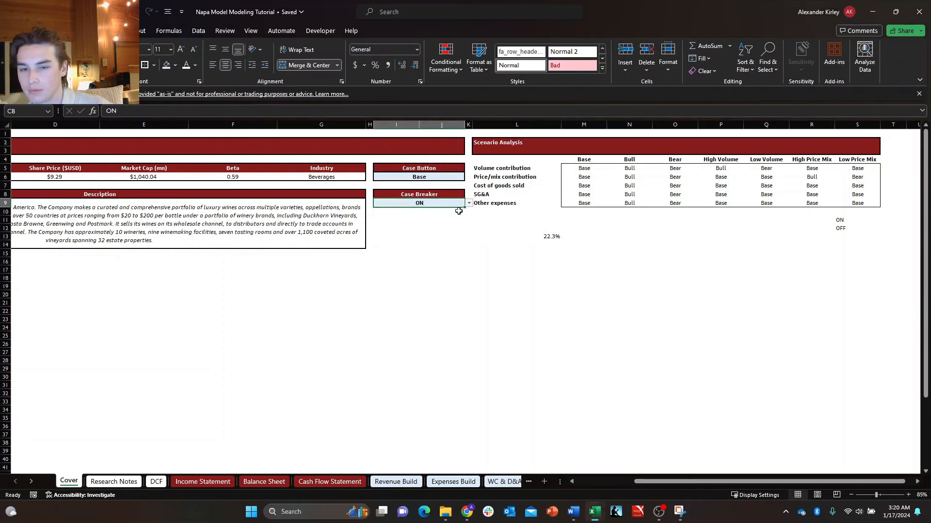
pyautogui.click(469, 203)
pyautogui.click(456, 218)
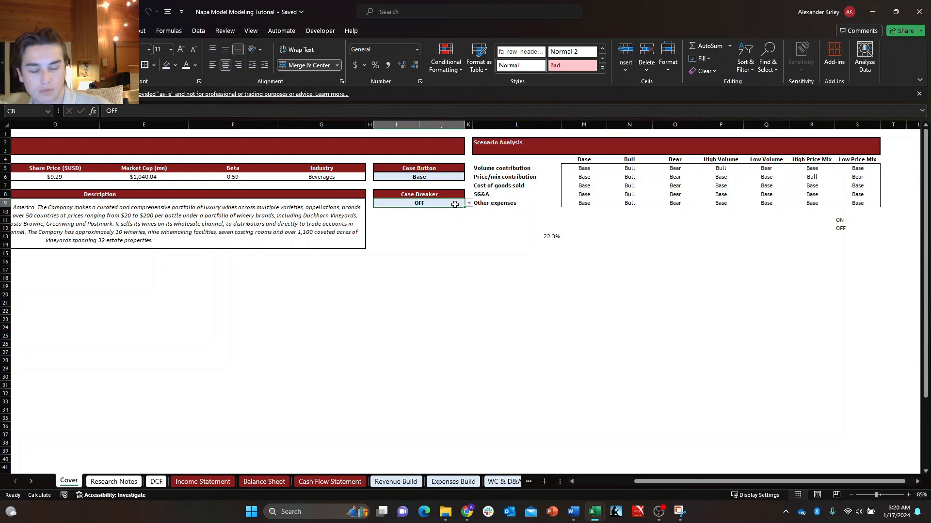
pyautogui.click(552, 237)
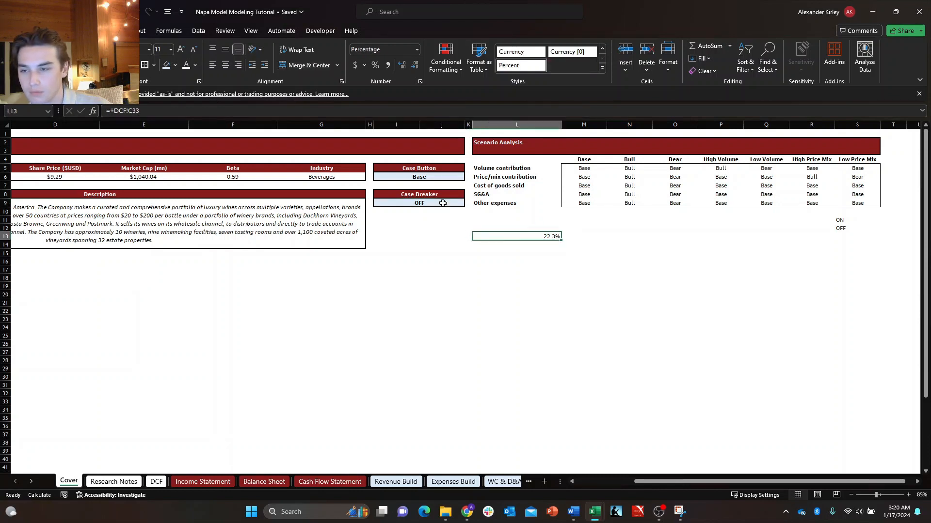
# Switch the Cover sheet's Case Breaker to ON and open the Debt Waterfall sheet to check its effect.
pyautogui.click(442, 204)
pyautogui.click(469, 203)
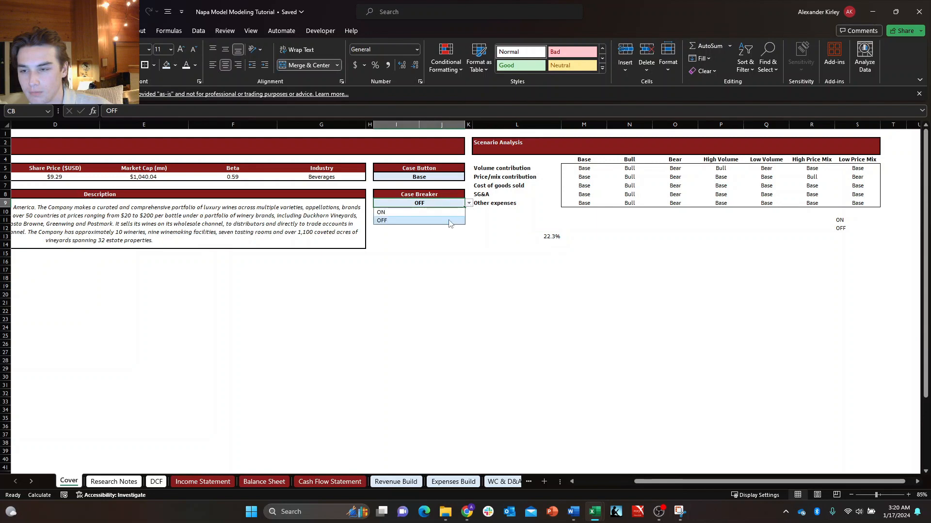
pyautogui.click(456, 211)
pyautogui.click(502, 482)
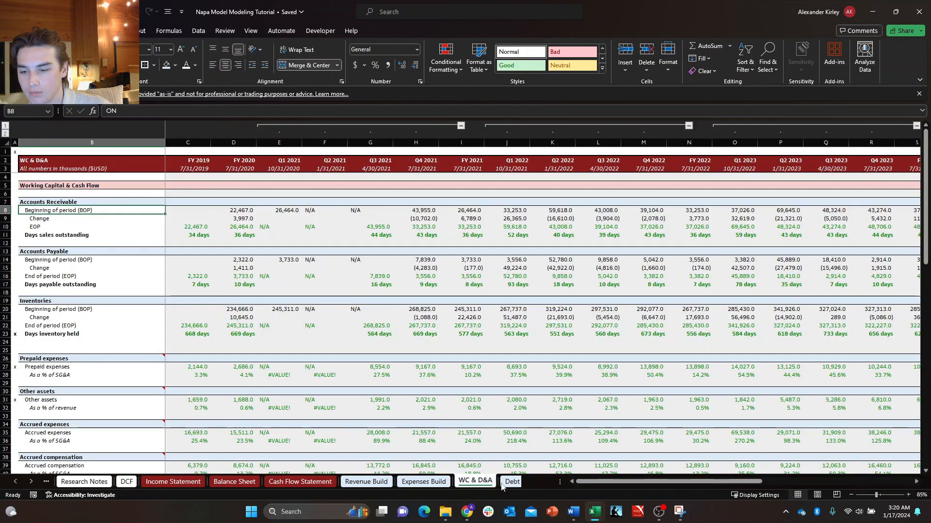
pyautogui.click(505, 482)
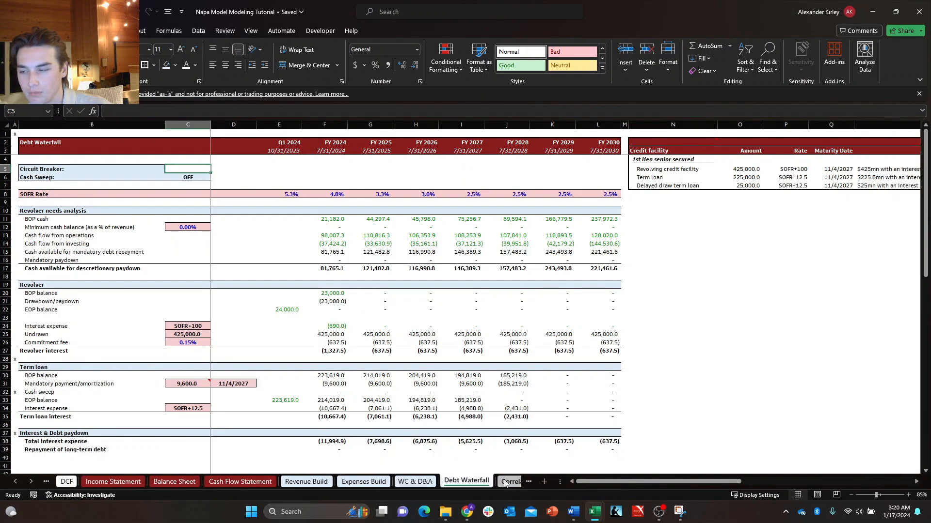
# Inspect the term loan's balance, mandatory payment and interest formulas on the Debt Waterfall sheet, including the FY 2024 payment in F31.
pyautogui.click(509, 376)
pyautogui.click(560, 378)
pyautogui.click(421, 385)
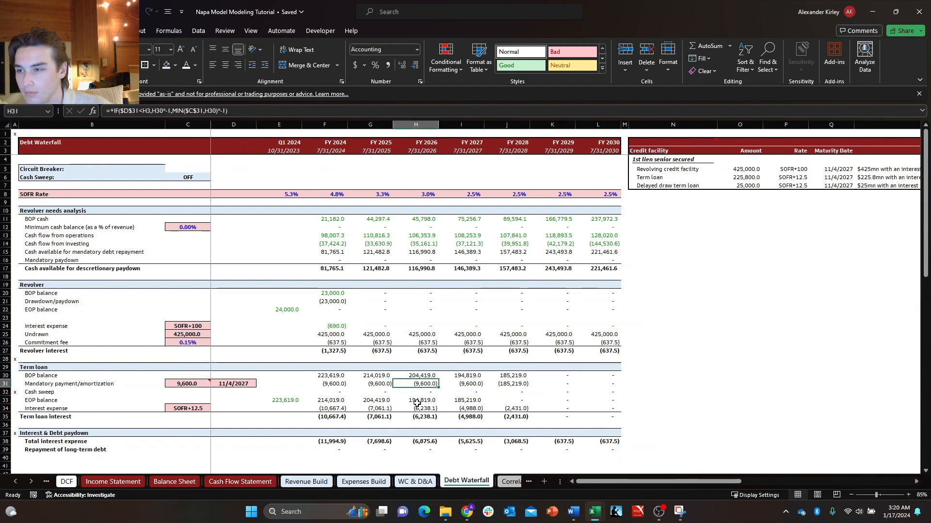
pyautogui.click(416, 403)
pyautogui.click(421, 416)
pyautogui.click(418, 408)
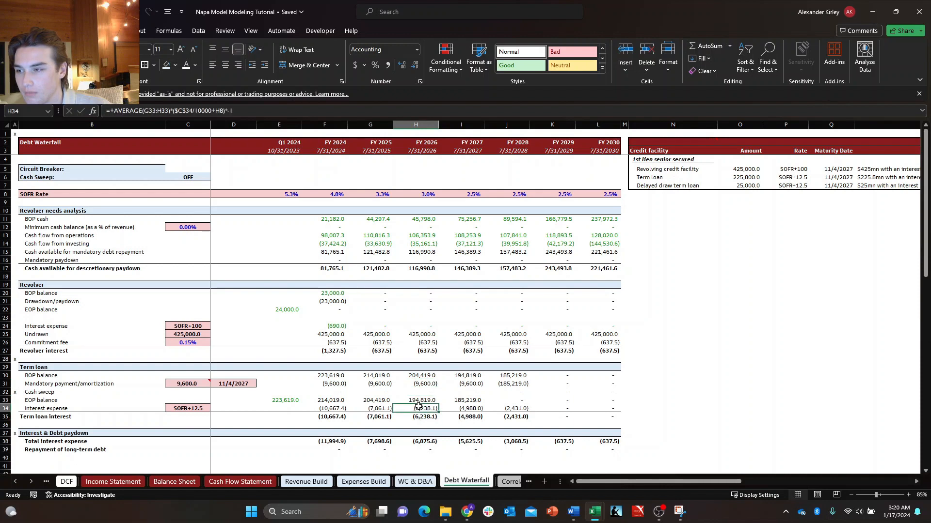
pyautogui.click(344, 384)
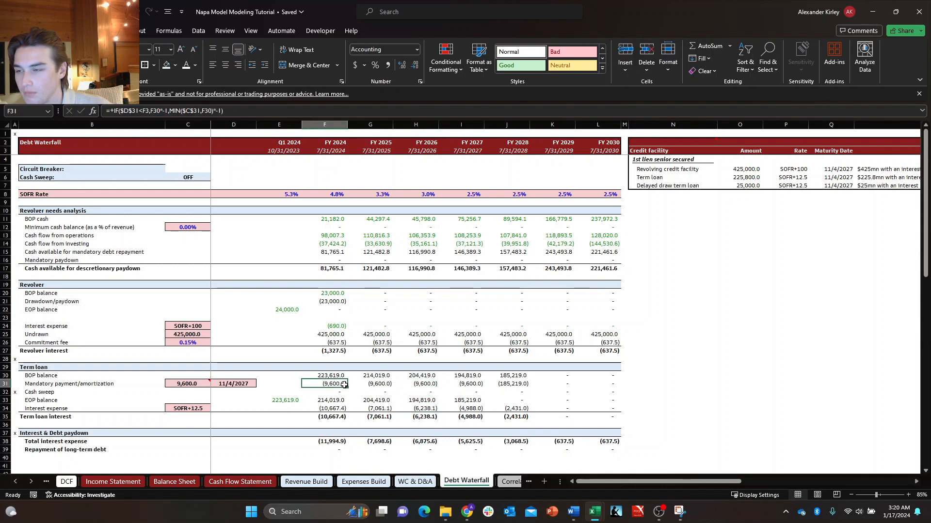
pyautogui.press('F2')
pyautogui.press('Escape')
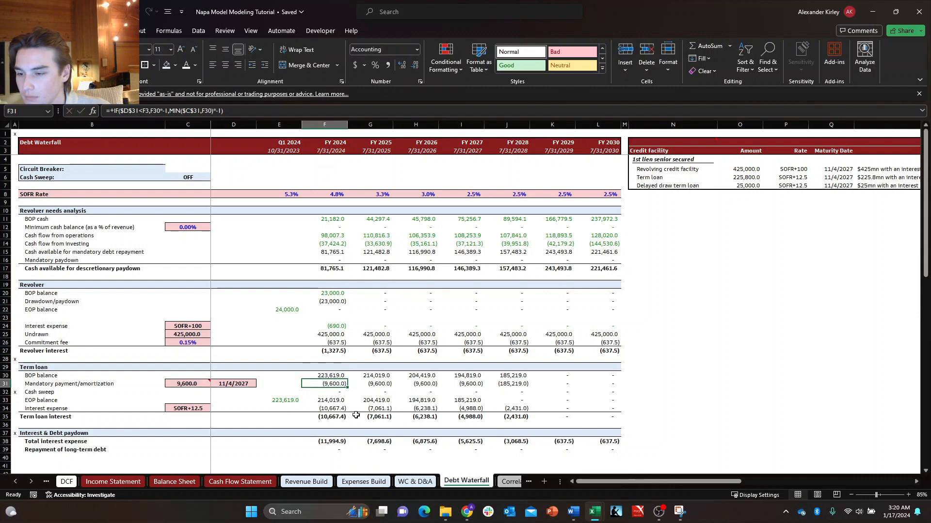
# Review the term loan's FY 2024 cash sweep formula in F32 and the cells it references.
pyautogui.click(325, 407)
pyautogui.click(327, 393)
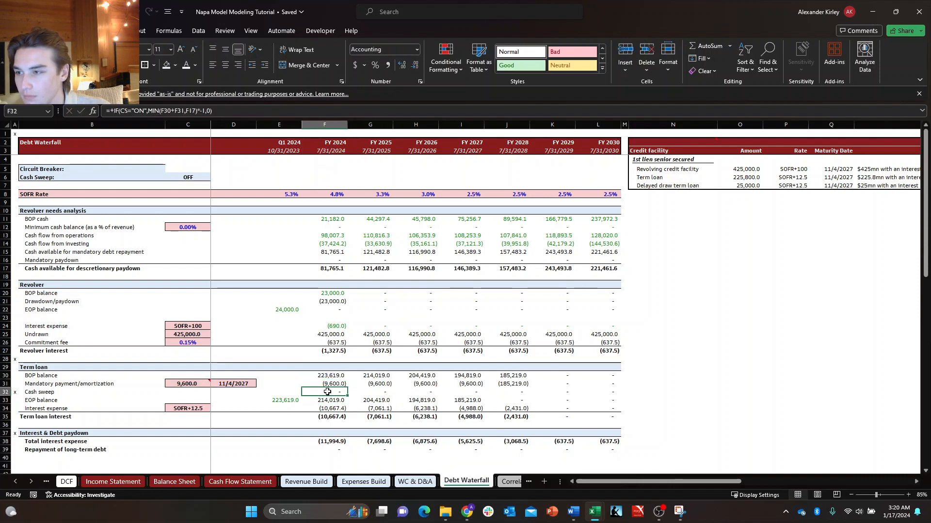
pyautogui.press('F2')
pyautogui.press('Escape')
pyautogui.press('F2')
pyautogui.press('Escape')
pyautogui.press('F2')
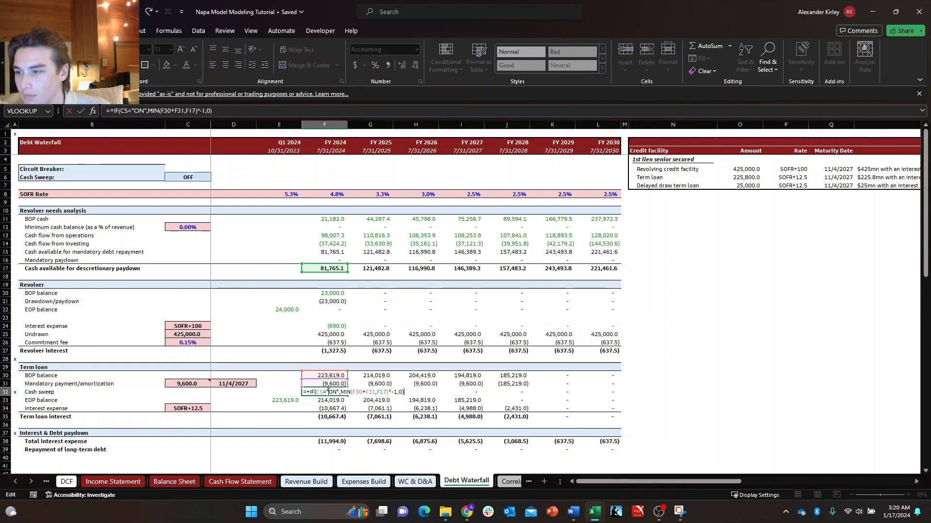
pyautogui.press('Escape')
pyautogui.press('F2')
pyautogui.press('Escape')
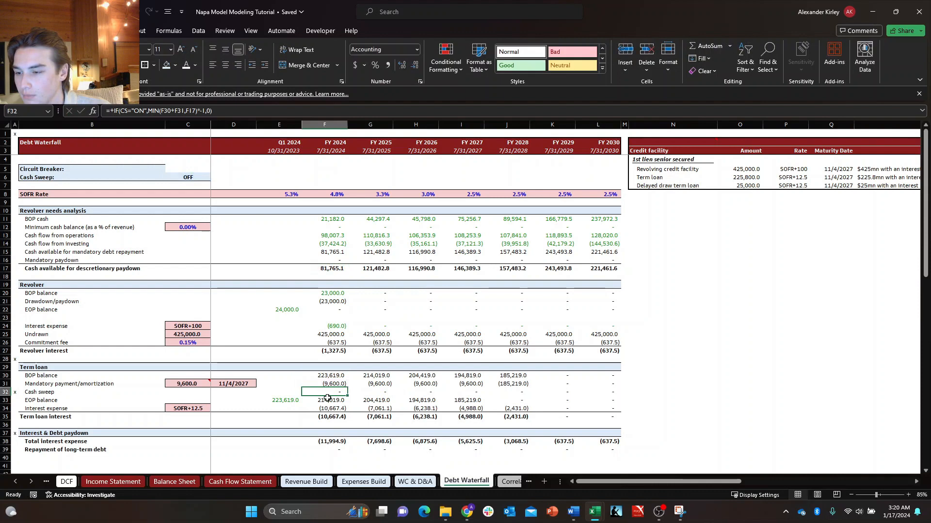
# Examine the formulas for FY 2024 cash available for mandatory debt repayment, total interest expense, and repayment of long-term debt through G39.
pyautogui.click(342, 251)
pyautogui.press('F2')
pyautogui.press('Escape')
pyautogui.press('F2')
pyautogui.press('Escape')
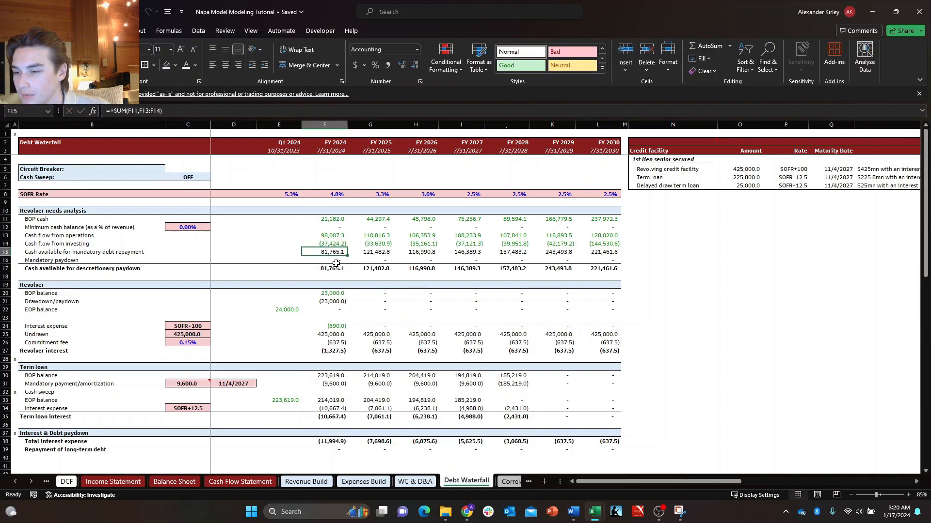
pyautogui.click(340, 444)
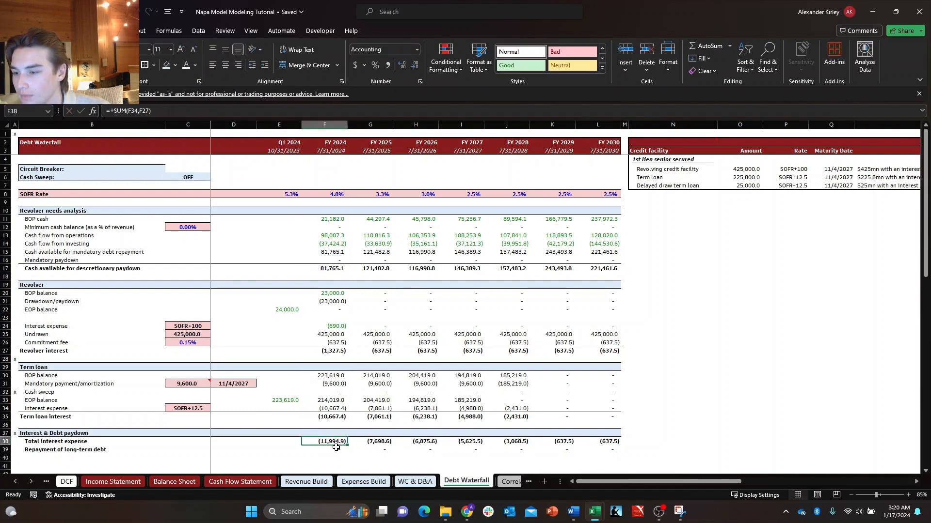
pyautogui.click(334, 449)
pyautogui.click(378, 452)
pyautogui.press('F2')
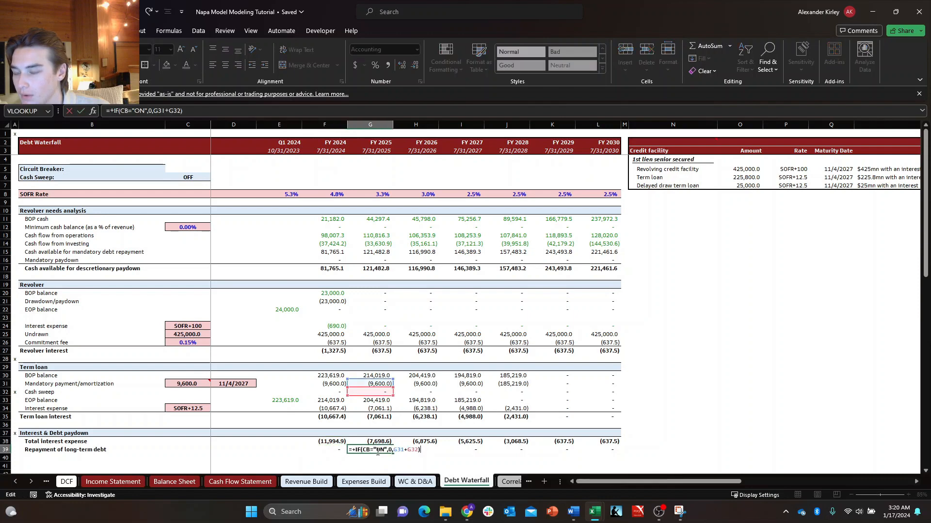
pyautogui.press('Escape')
# Return to the Cover sheet and check the Case Breaker's options, leaving it set to ON.
pyautogui.click(48, 483)
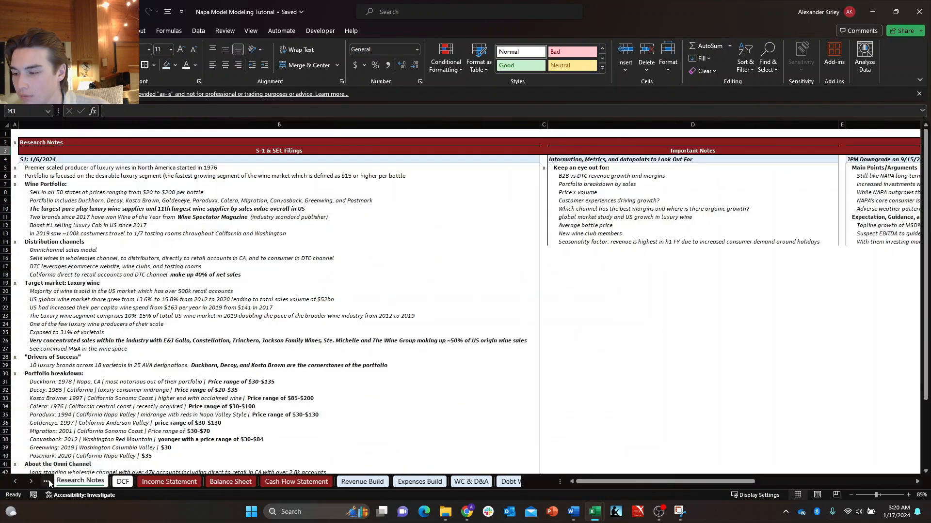
pyautogui.click(49, 483)
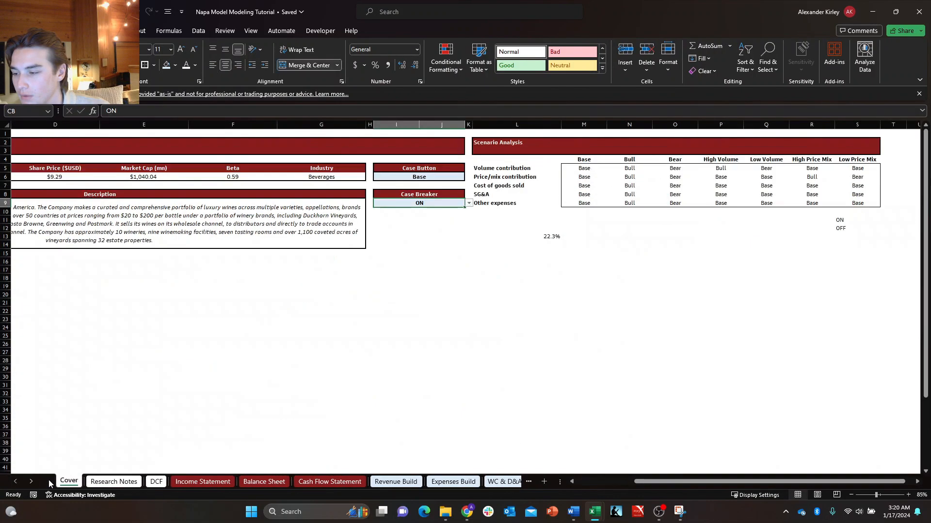
pyautogui.click(437, 236)
pyautogui.click(437, 204)
pyautogui.click(469, 203)
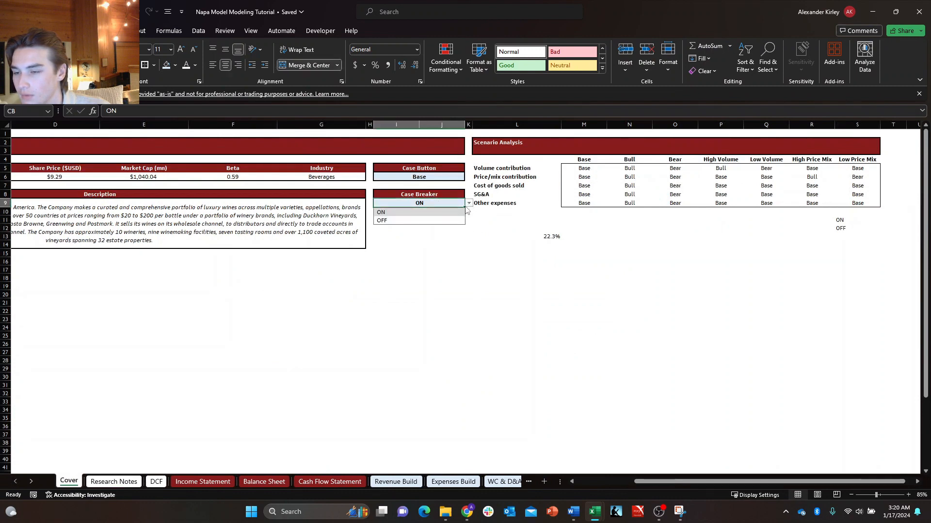
pyautogui.click(475, 218)
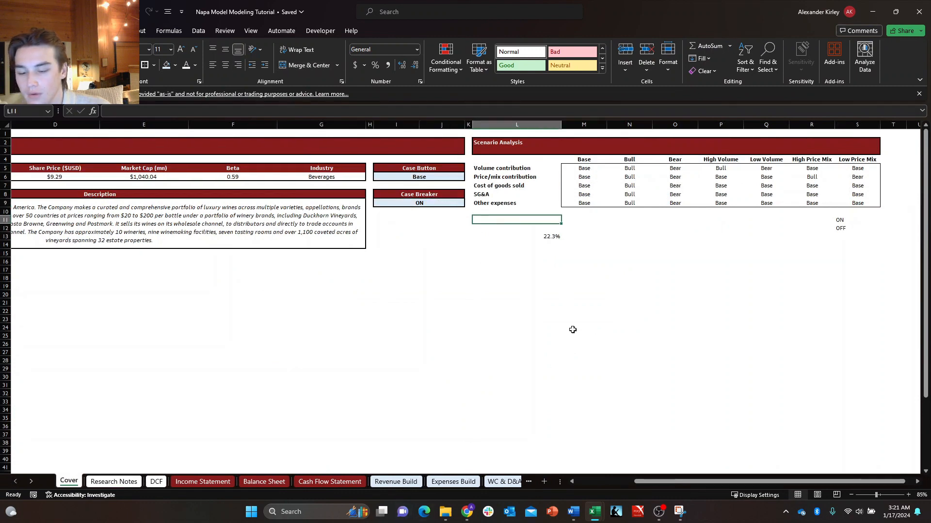
# Open a second window of the workbook and place both windows side by side, with the new one on the right.
pyautogui.hotkey('alt', 'w')
pyautogui.press('n')
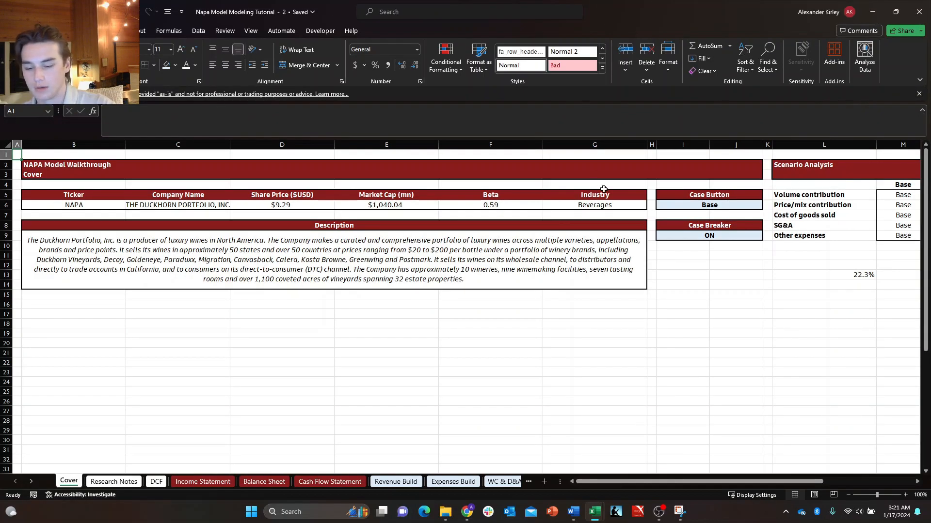
pyautogui.press('super+Right')
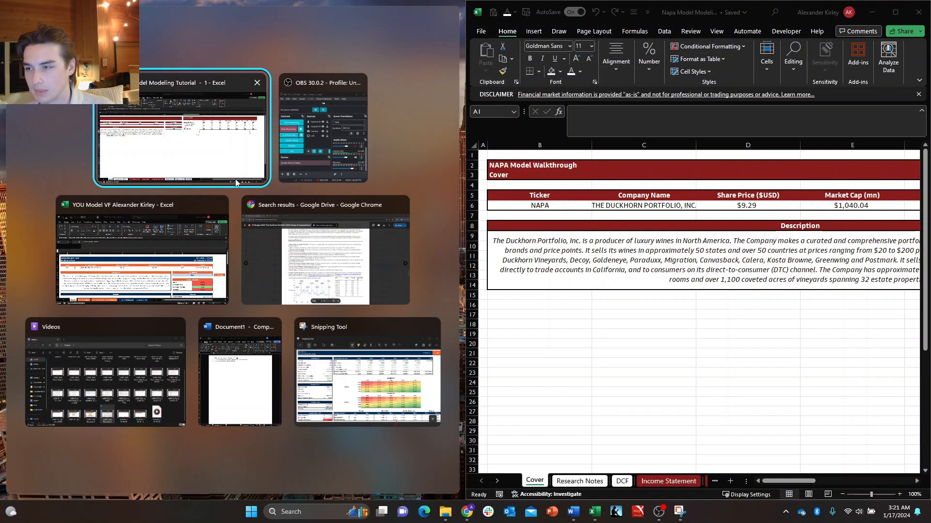
pyautogui.click(203, 173)
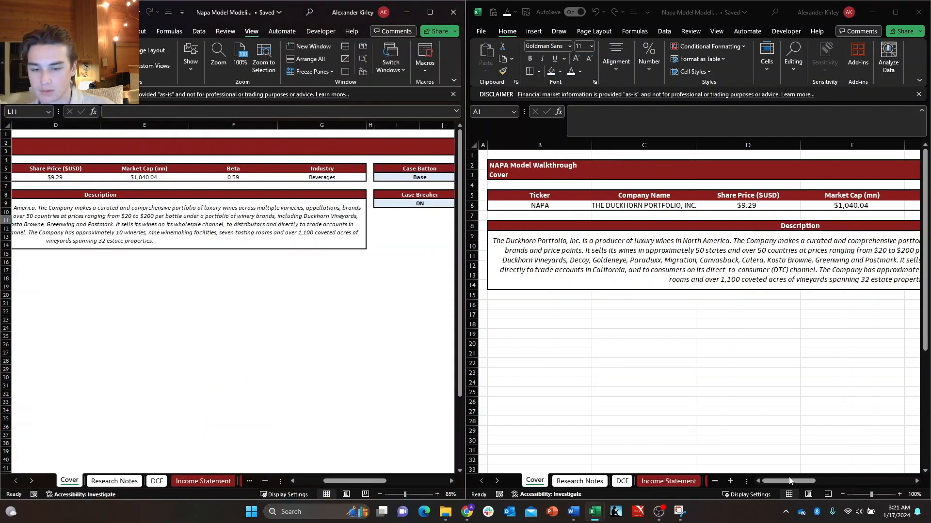
# Bring up the Debt Waterfall sheet in the second window, keeping the Cover sheet open in the first.
pyautogui.moveTo(790, 481); pyautogui.dragTo(842, 478)
pyautogui.click(687, 482)
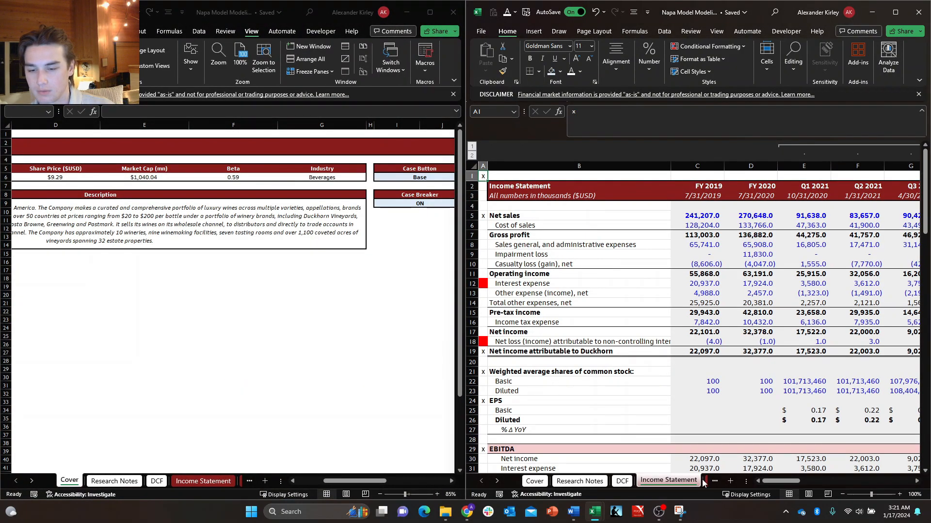
pyautogui.hotkey('ctrl', 'pagedown')
pyautogui.hotkey('ctrl', 'pagedown')
pyautogui.hotkey('ctrl', 'pagedown')
pyautogui.hotkey('ctrl', 'pagedown')
pyautogui.hotkey('ctrl', 'pagedown')
pyautogui.hotkey('ctrl', 'pagedown')
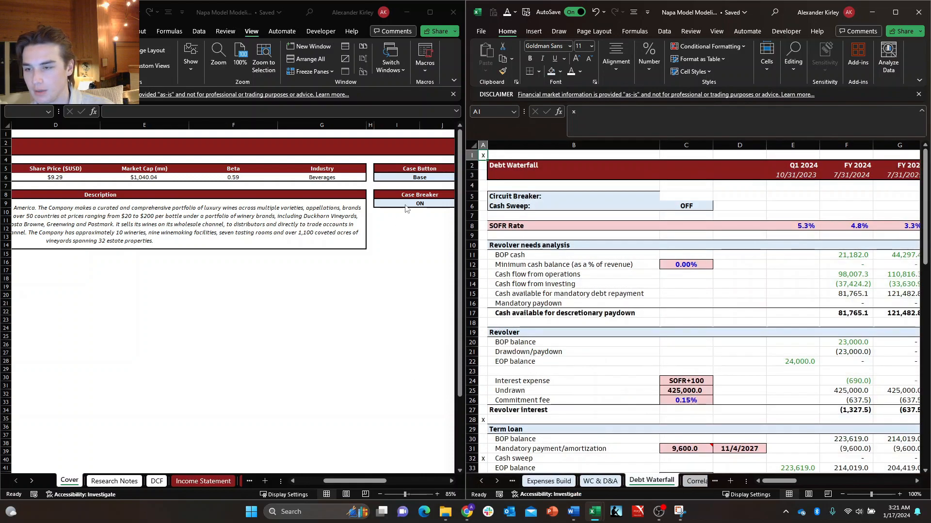
# Switch the Case Breaker to OFF on the Cover sheet and check the Debt Waterfall's yearly projections in the second window.
pyautogui.click(435, 210)
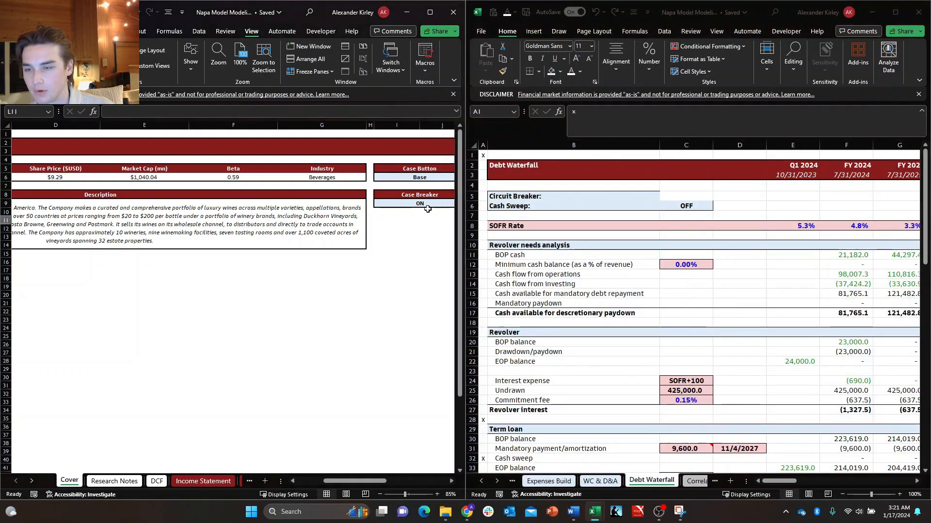
pyautogui.click(443, 195)
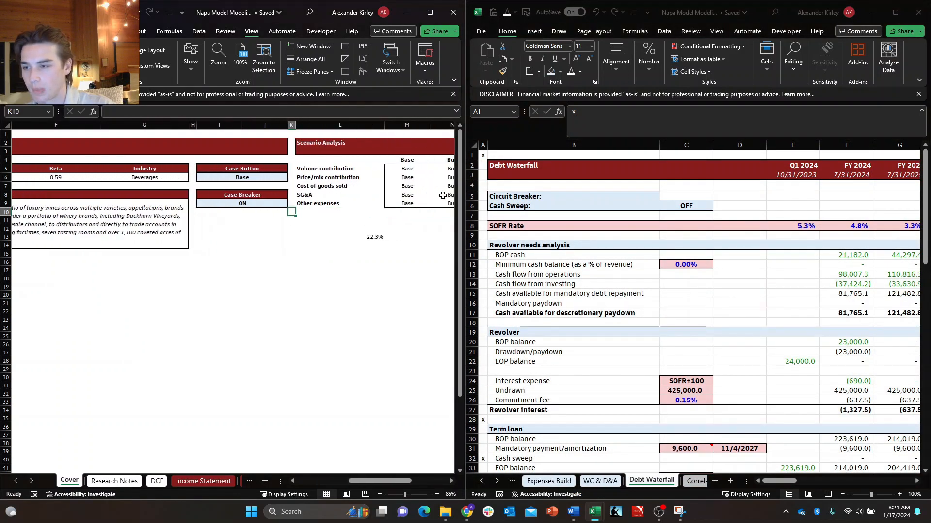
pyautogui.click(284, 204)
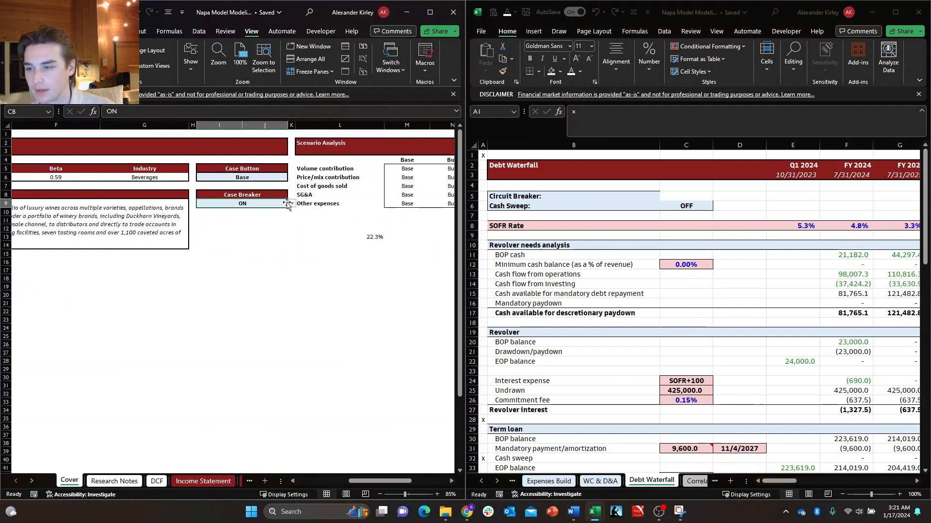
pyautogui.click(292, 204)
pyautogui.click(279, 219)
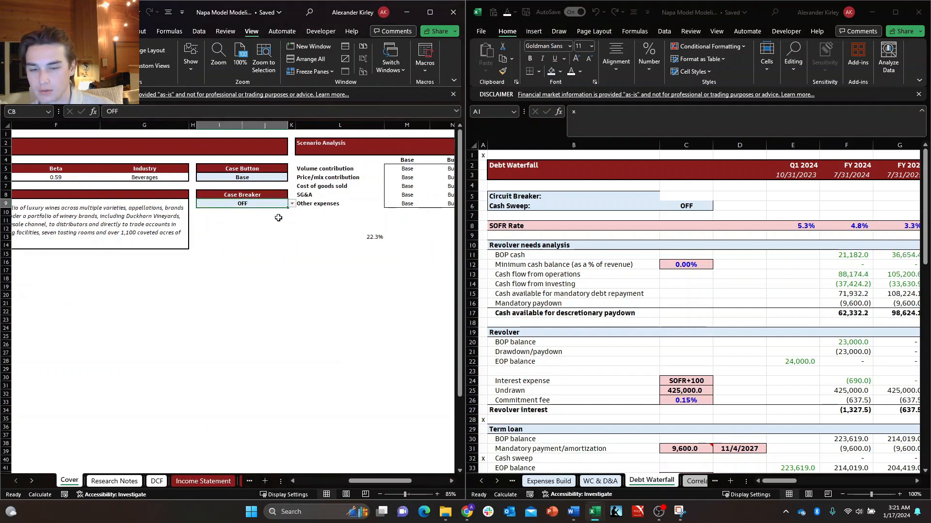
pyautogui.scroll(-2, 587, 304)
pyautogui.moveTo(781, 482); pyautogui.dragTo(801, 482)
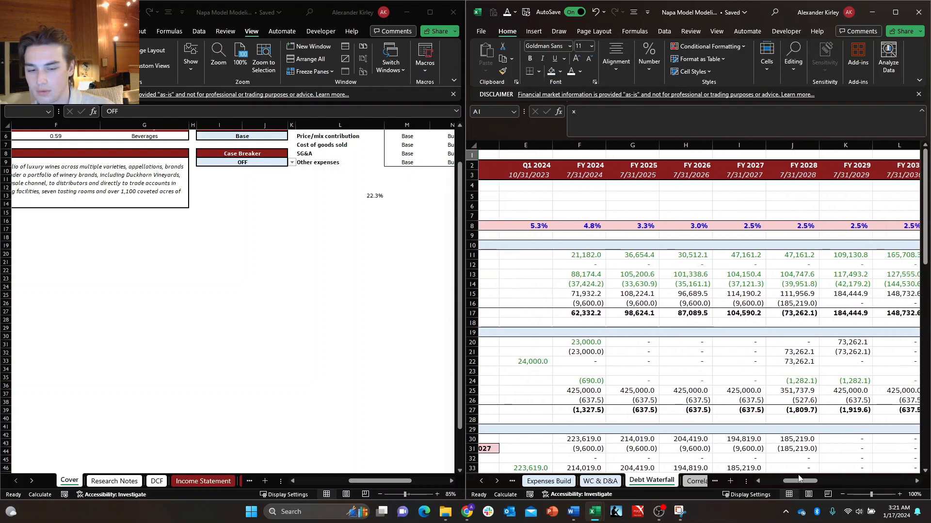
pyautogui.scroll(-1, 713, 406)
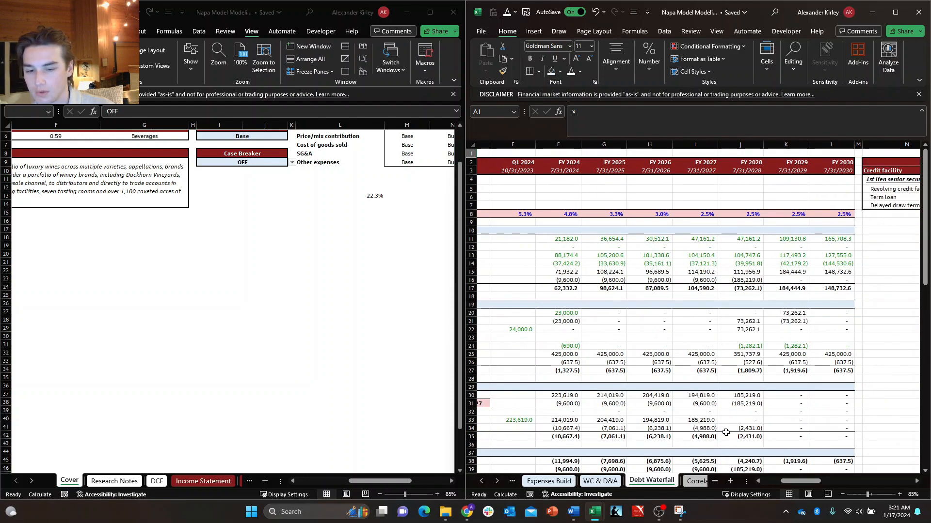
pyautogui.moveTo(786, 485); pyautogui.dragTo(780, 483)
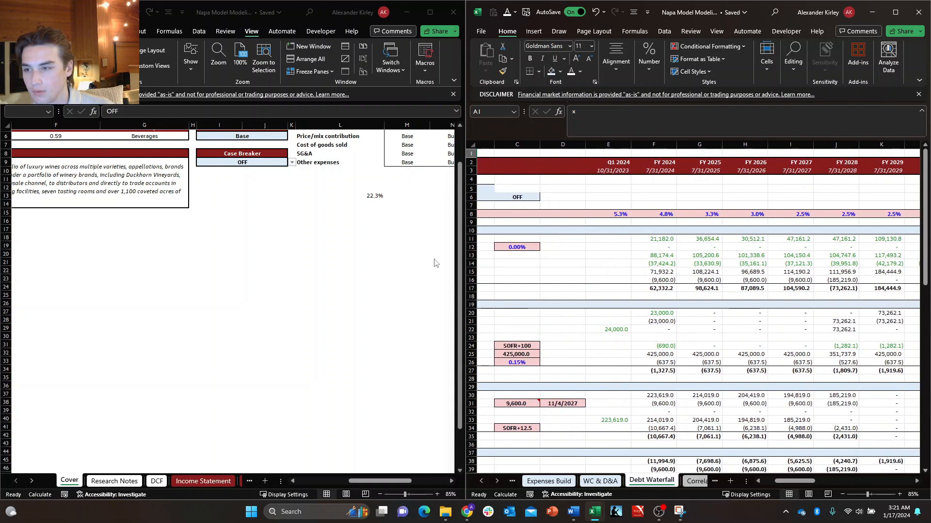
# Test the Case Breaker against the Debt Waterfall by switching it ON and OFF twice, ending on OFF, and close the second workbook window.
pyautogui.click(293, 164)
pyautogui.click(293, 163)
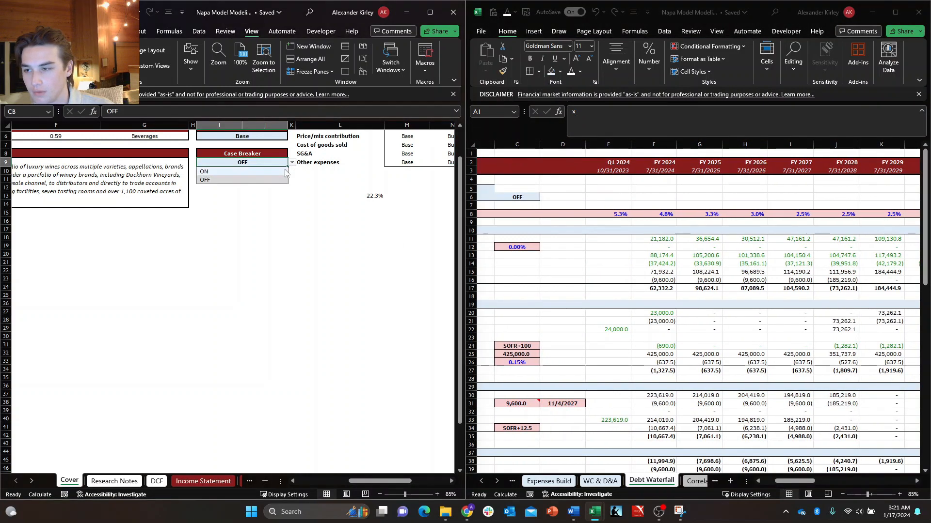
pyautogui.click(284, 169)
pyautogui.click(292, 163)
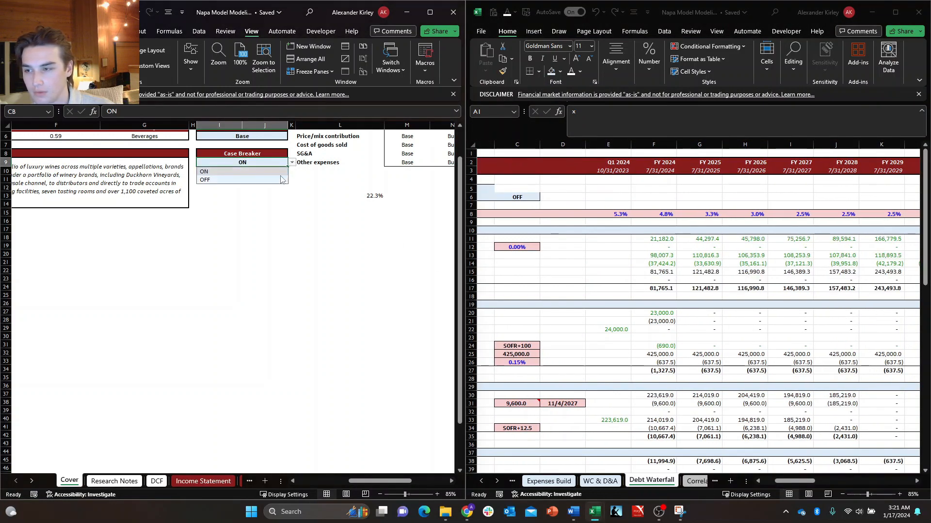
pyautogui.click(280, 177)
pyautogui.click(293, 163)
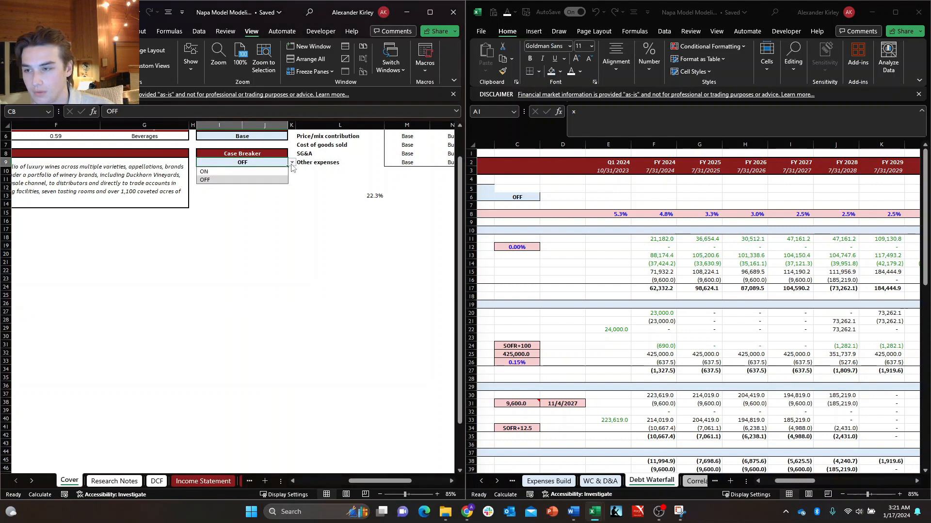
pyautogui.click(283, 171)
pyautogui.click(292, 163)
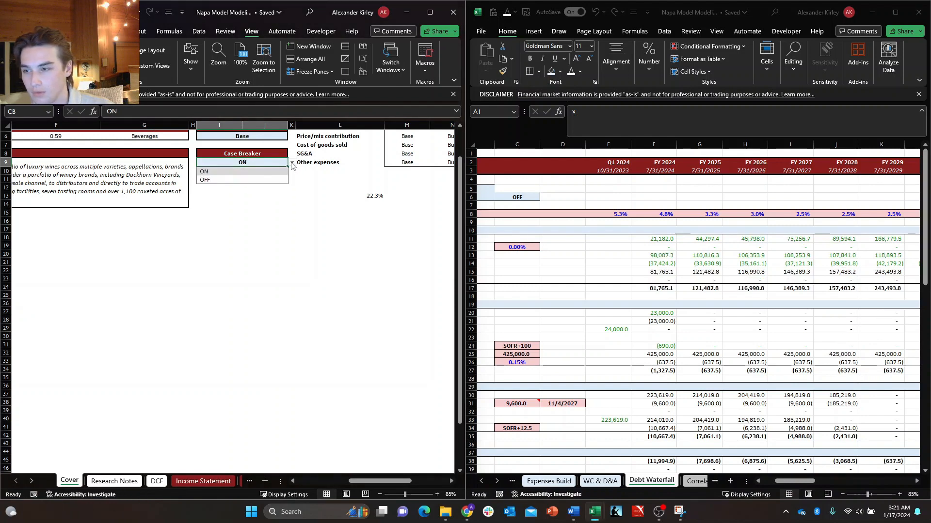
pyautogui.click(284, 178)
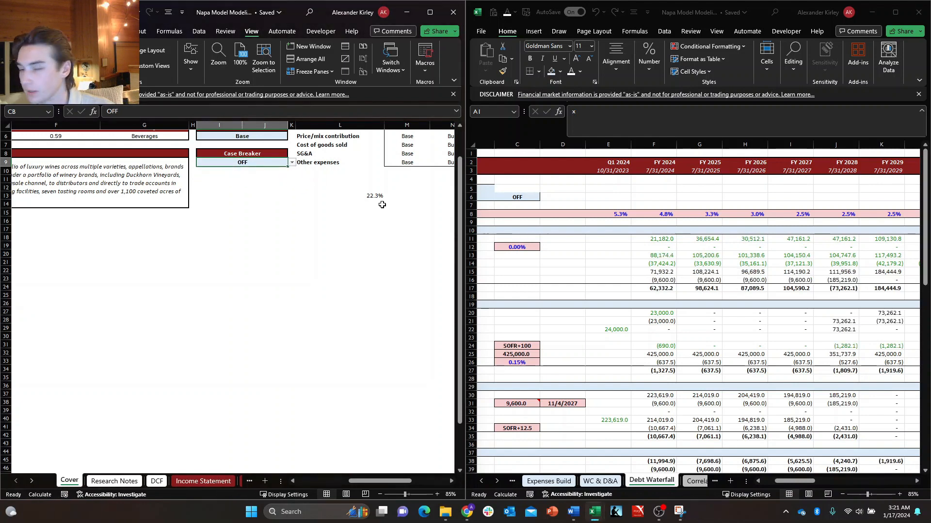
pyautogui.click(922, 13)
pyautogui.click(387, 212)
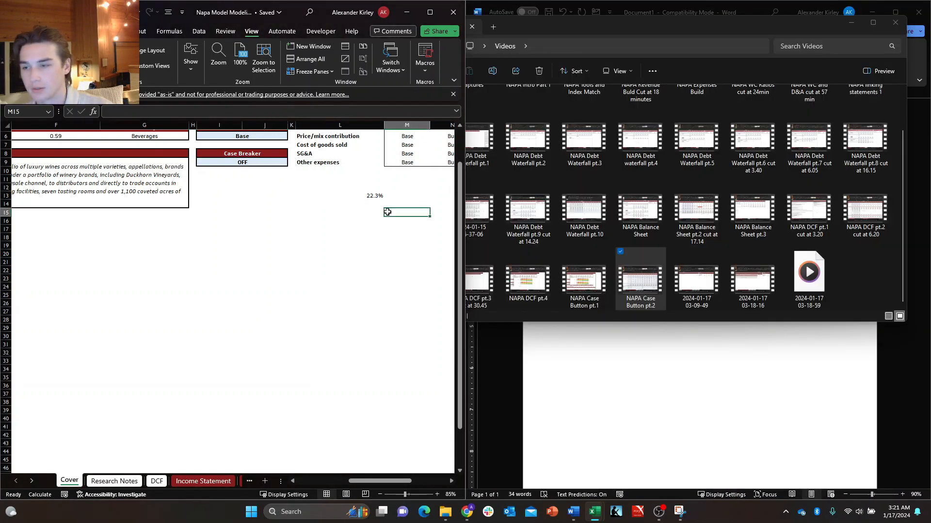
# Maximize the workbook window so the Cover sheet fills the screen.
pyautogui.press('super+Right')
pyautogui.press('super+Up')
pyautogui.press('Down')
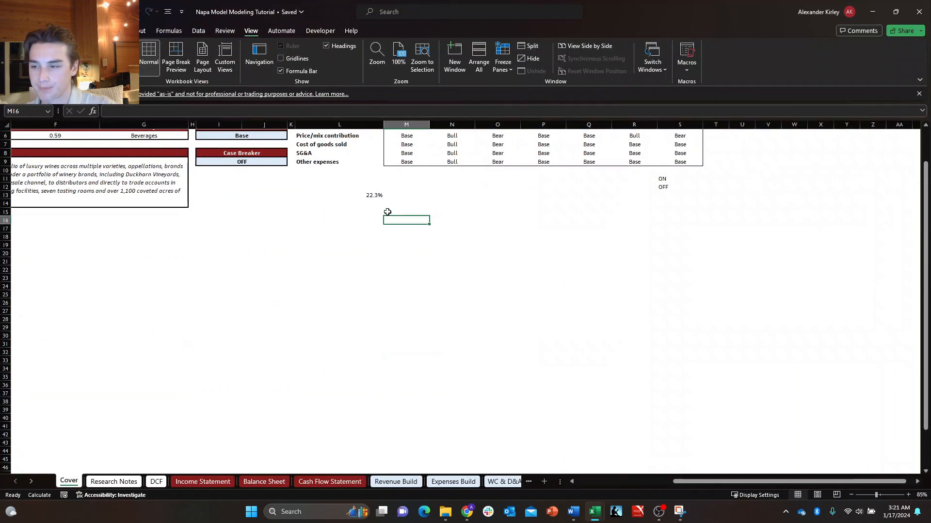
# Enter the label Cash Sweep in cell I11 of the Cover sheet, below the Case Breaker toggle.
pyautogui.press('Up')
pyautogui.press('Up')
pyautogui.press('Up')
pyautogui.hotkey('ctrl', 'Left')
pyautogui.hotkey('ctrl', 'Left')
pyautogui.hotkey('ctrl', 'Up')
pyautogui.press('Down')
pyautogui.press('Down')
pyautogui.press('Right')
pyautogui.press('Right')
pyautogui.press('Right')
pyautogui.press('Right')
pyautogui.press('Down')
pyautogui.press('Down')
pyautogui.press('Down')
pyautogui.press('Right')
pyautogui.press('Right')
pyautogui.press('Right')
pyautogui.press('Down')
pyautogui.press('Down')
pyautogui.press('Down')
pyautogui.press('Down')
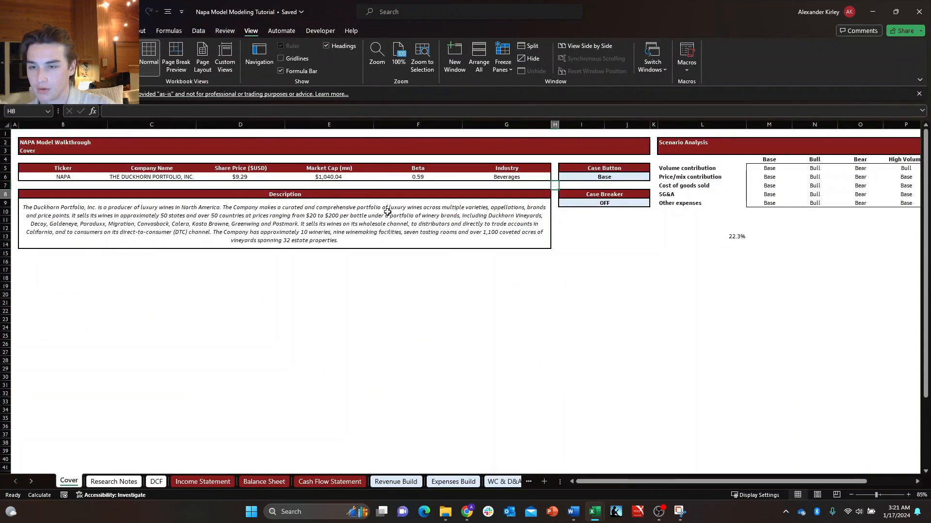
pyautogui.press('Right')
pyautogui.press('Down')
pyautogui.write('C')
pyautogui.write('asgh')
pyautogui.press('BackSpace')
pyautogui.press('BackSpace')
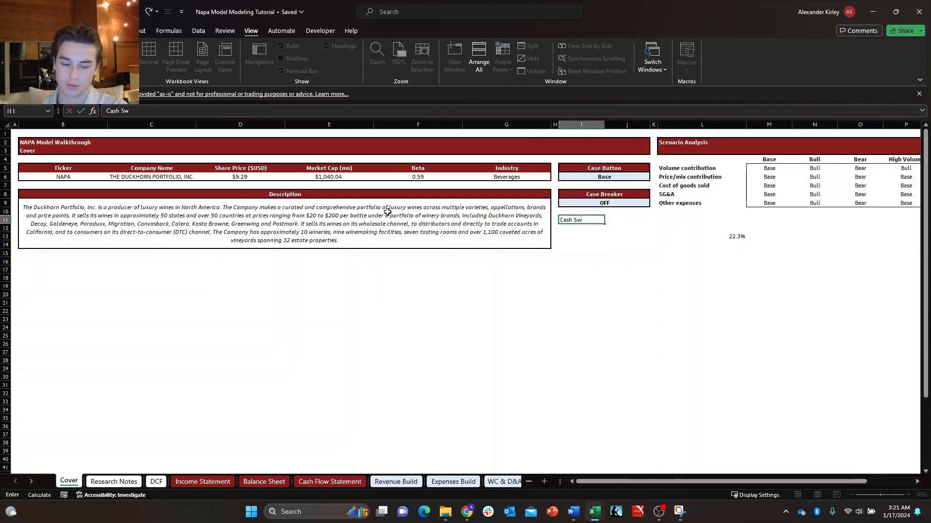
pyautogui.write('h Sweep')
pyautogui.press('Return')
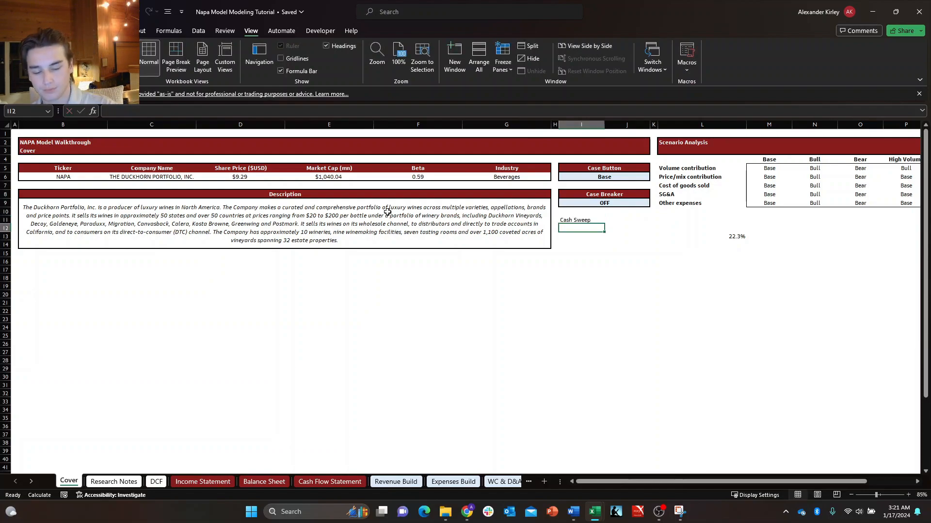
# On the Debt Waterfall sheet, repoint the Cash Sweep cell's list validation to the ON/OFF cells S11:S12 on the Cover sheet.
pyautogui.hotkey('ctrl', 'pagedown')
pyautogui.hotkey('ctrl', 'pagedown')
pyautogui.hotkey('ctrl', 'pagedown')
pyautogui.hotkey('ctrl', 'pagedown')
pyautogui.hotkey('ctrl', 'pagedown')
pyautogui.hotkey('ctrl', 'pagedown')
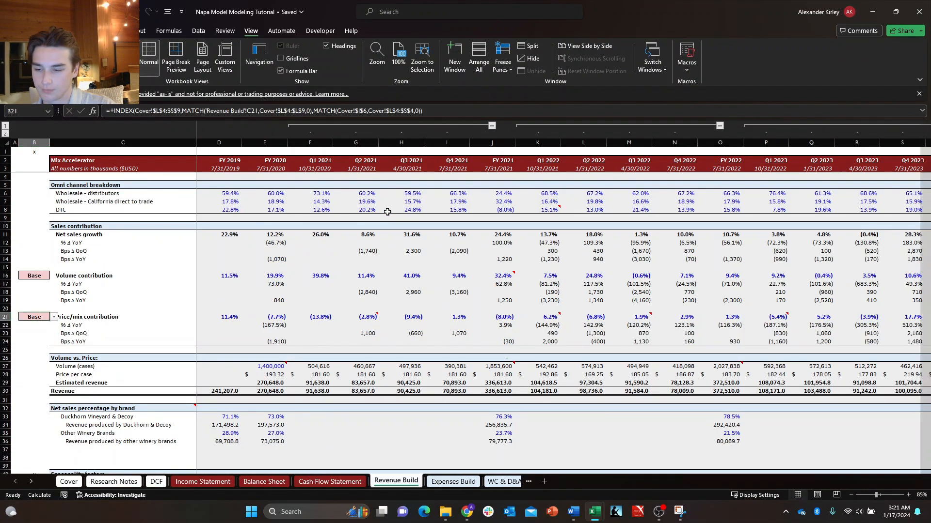
pyautogui.hotkey('ctrl', 'pagedown')
pyautogui.hotkey('ctrl', 'pagedown')
pyautogui.hotkey('ctrl', 'pagedown')
pyautogui.press('Up')
pyautogui.press('Up')
pyautogui.press('Up')
pyautogui.press('Up')
pyautogui.press('Up')
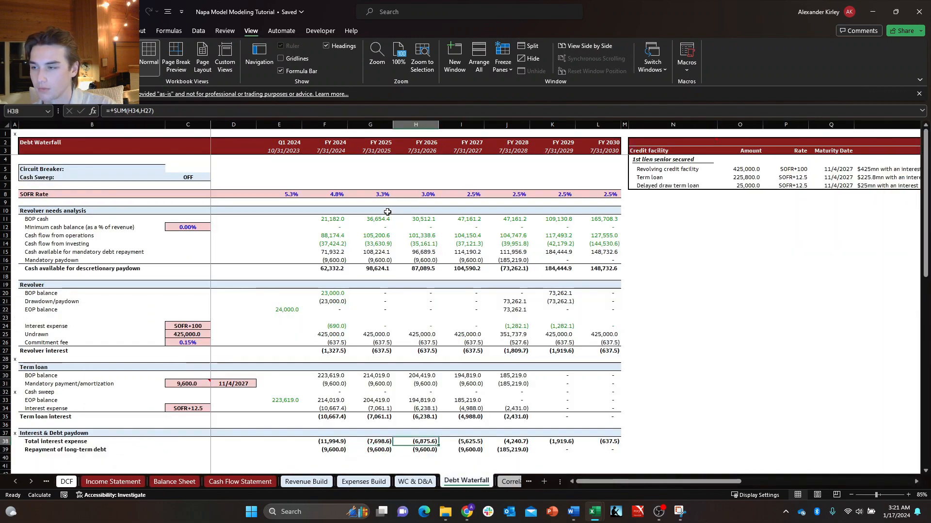
pyautogui.press('Left')
pyautogui.press('Left')
pyautogui.press('Left')
pyautogui.press('Left')
pyautogui.press('Left')
pyautogui.press('Right')
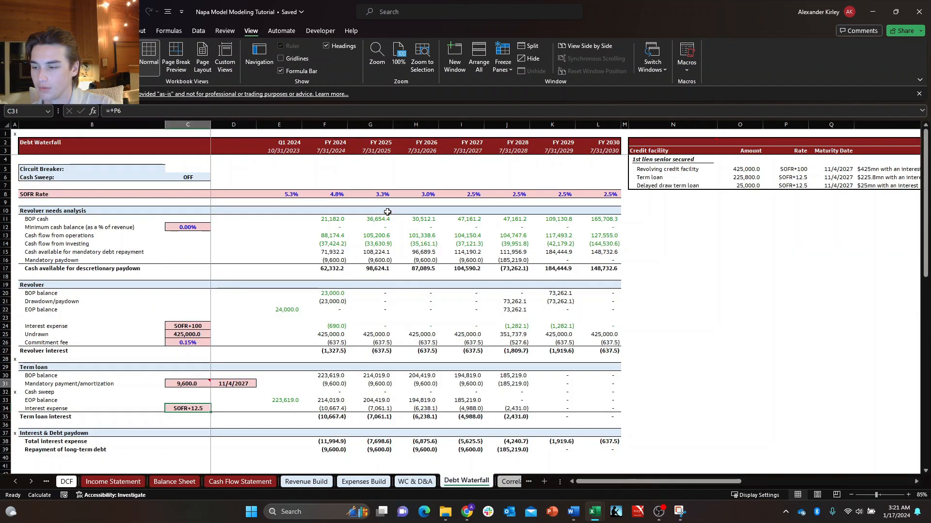
pyautogui.press('Up')
pyautogui.press('Up')
pyautogui.press('Up')
pyautogui.press('Up')
pyautogui.press('Up')
pyautogui.press('Up')
pyautogui.press('Up')
pyautogui.press('Up')
pyautogui.press('Up')
pyautogui.press('Up')
pyautogui.press('Up')
pyautogui.press('Up')
pyautogui.press('Up')
pyautogui.press('Up')
pyautogui.press('Up')
pyautogui.press('Up')
pyautogui.press('Up')
pyautogui.press('Up')
pyautogui.press('Up')
pyautogui.press('Up')
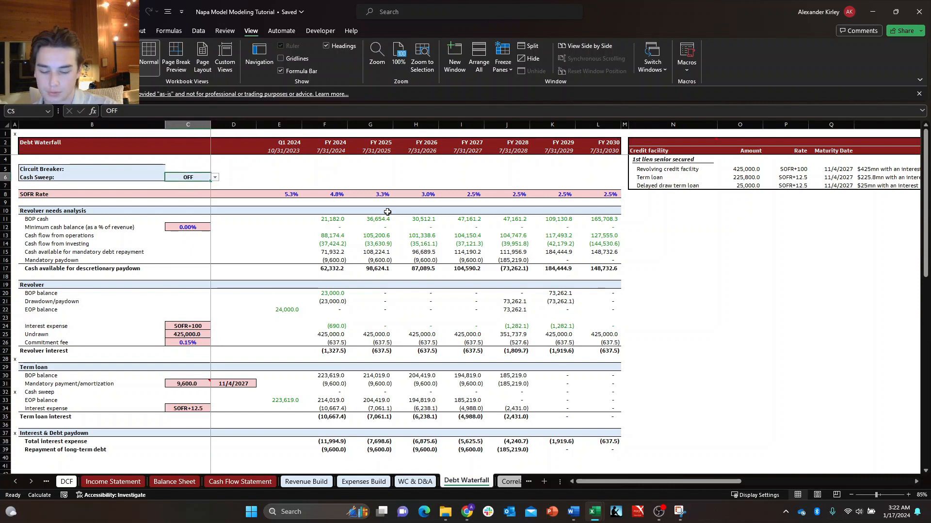
pyautogui.hotkey('alt', 'a')
pyautogui.press('v')
pyautogui.press('v')
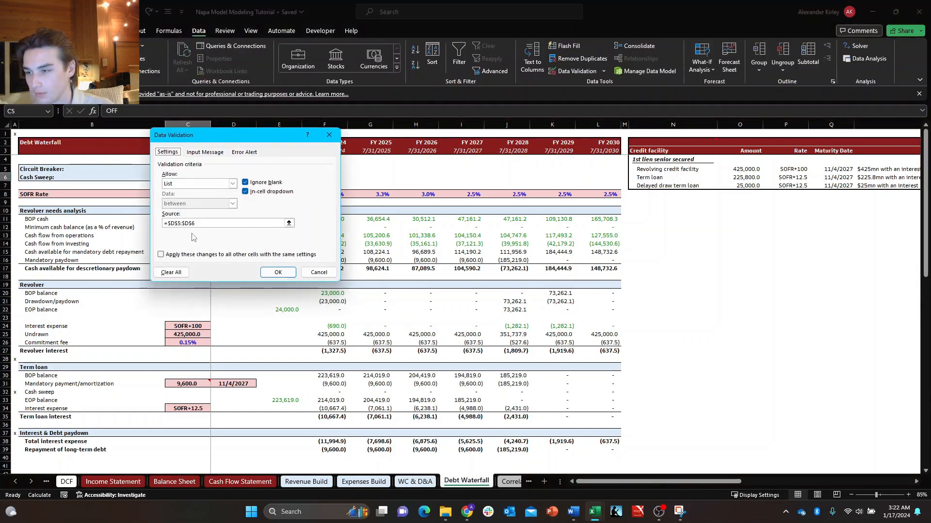
pyautogui.tripleClick(201, 226)
pyautogui.press('BackSpace')
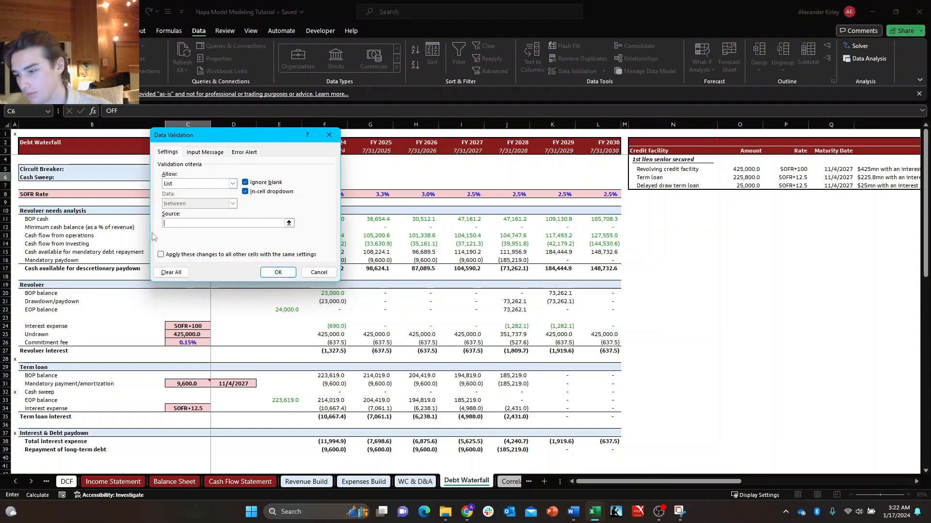
pyautogui.hotkey('ctrl', 'pageup')
pyautogui.hotkey('ctrl', 'pageup')
pyautogui.hotkey('ctrl', 'pageup')
pyautogui.hotkey('ctrl', 'pageup')
pyautogui.hotkey('ctrl', 'pageup')
pyautogui.hotkey('ctrl', 'pageup')
pyautogui.hotkey('ctrl', 'pageup')
pyautogui.hotkey('ctrl', 'pageup')
pyautogui.hotkey('ctrl', 'pageup')
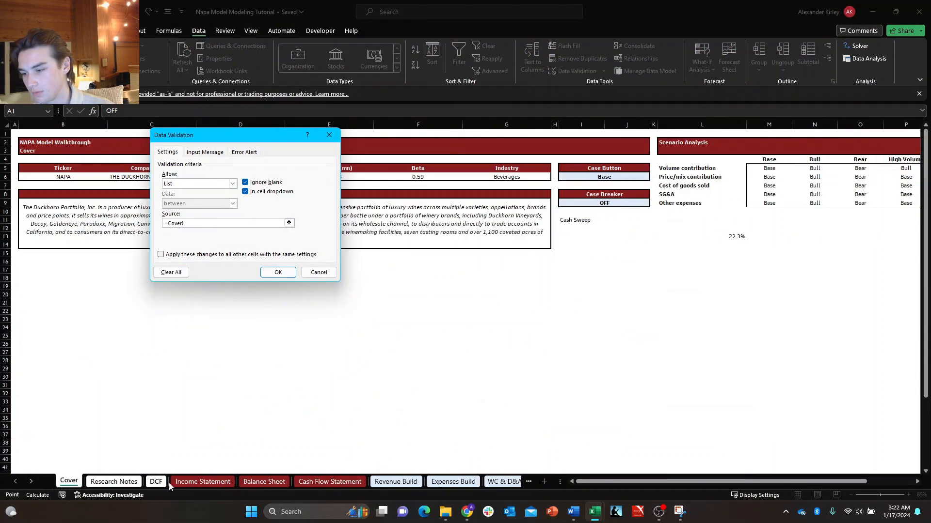
pyautogui.moveTo(897, 222); pyautogui.dragTo(853, 228)
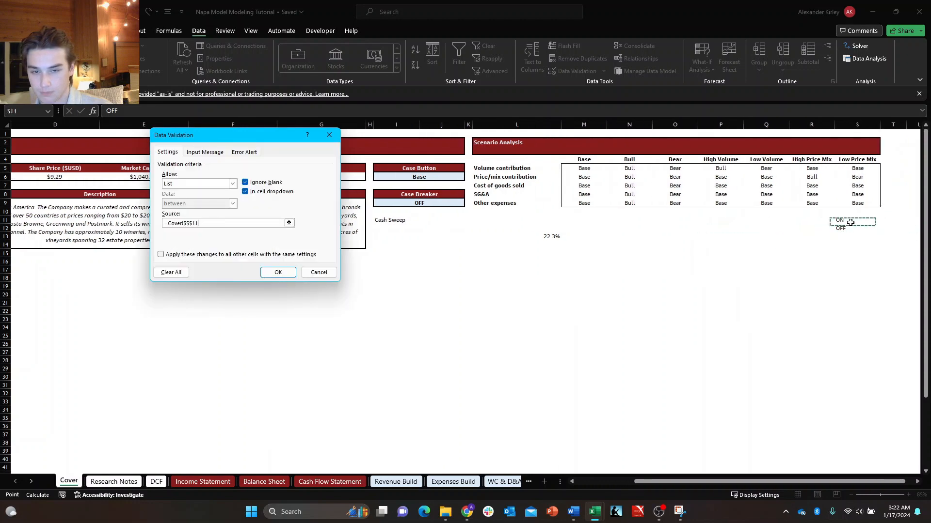
pyautogui.click(278, 272)
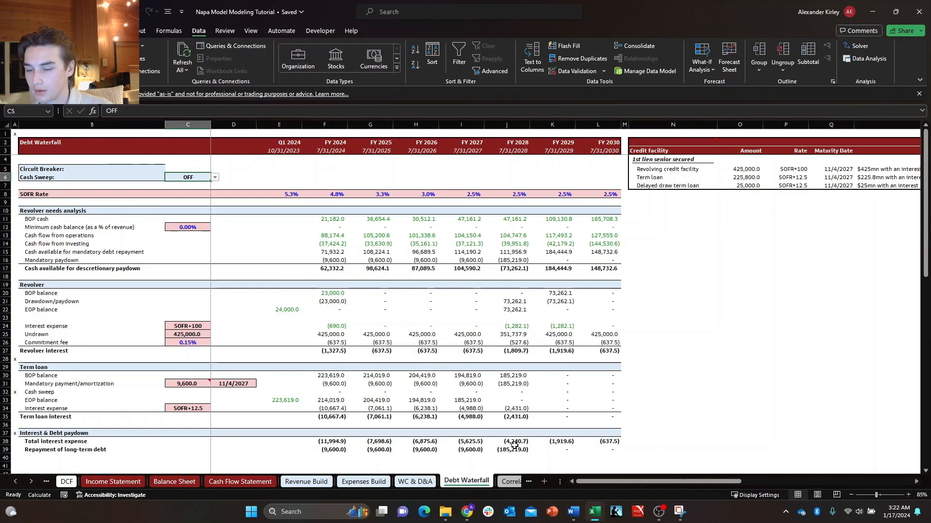
# Move the Cash Sweep toggle from the Debt Waterfall sheet to cell I12 on the Cover sheet, under the Cash Sweep label.
pyautogui.hotkey('ctrl', 'c')
pyautogui.hotkey('ctrl', 'pageup')
pyautogui.hotkey('ctrl', 'pageup')
pyautogui.hotkey('ctrl', 'pageup')
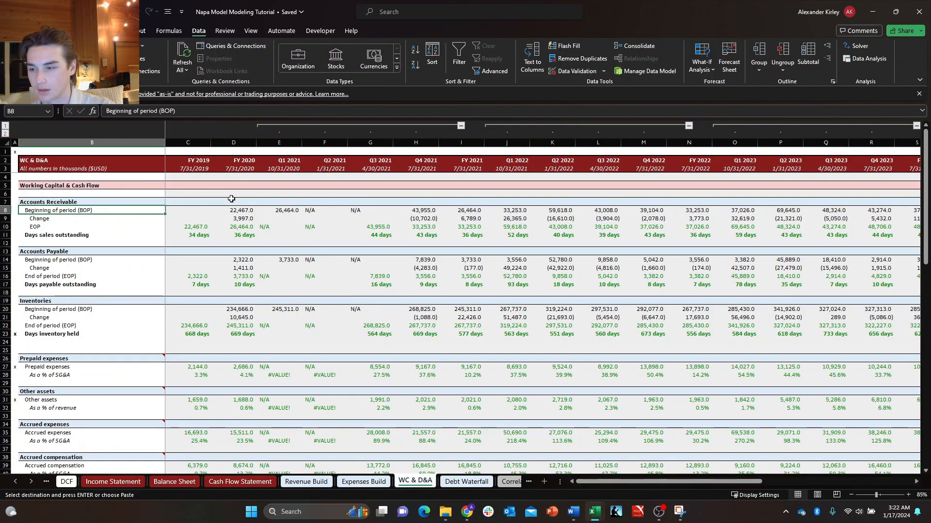
pyautogui.hotkey('ctrl', 'pageup')
pyautogui.hotkey('ctrl', 'pageup')
pyautogui.hotkey('ctrl', 'pageup')
pyautogui.hotkey('ctrl', 'pageup')
pyautogui.hotkey('ctrl', 'pageup')
pyautogui.hotkey('ctrl', 'pageup')
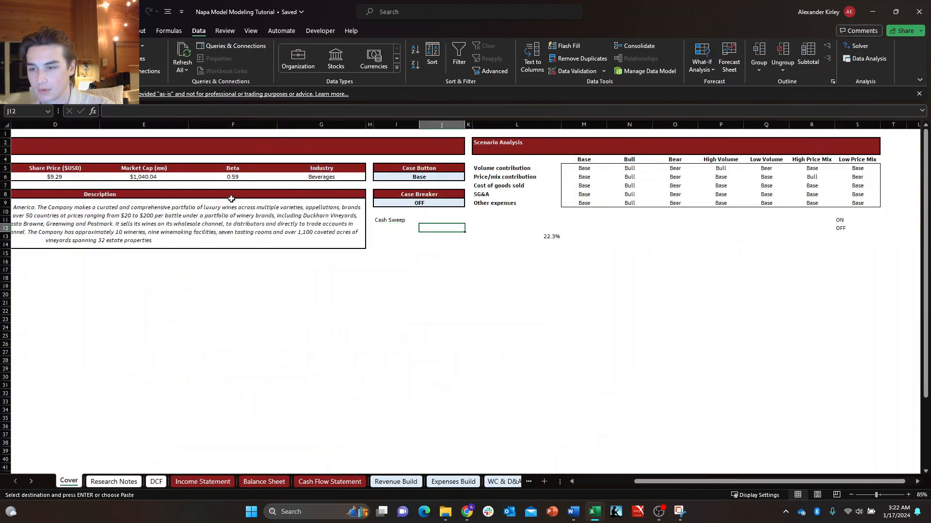
pyautogui.press('Return')
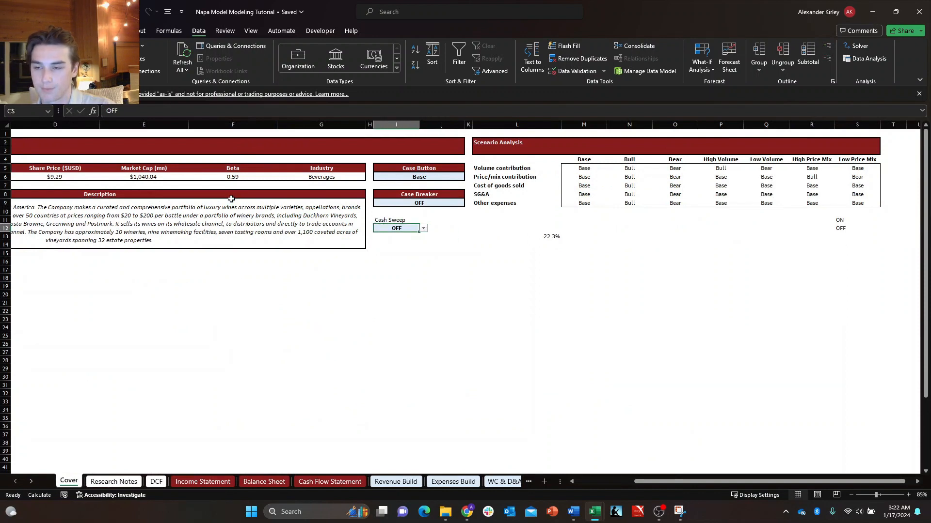
# Copy the formatting of the Case Breaker block I8:J9 onto the Cash Sweep label and toggle in I11:J12.
pyautogui.press('Right')
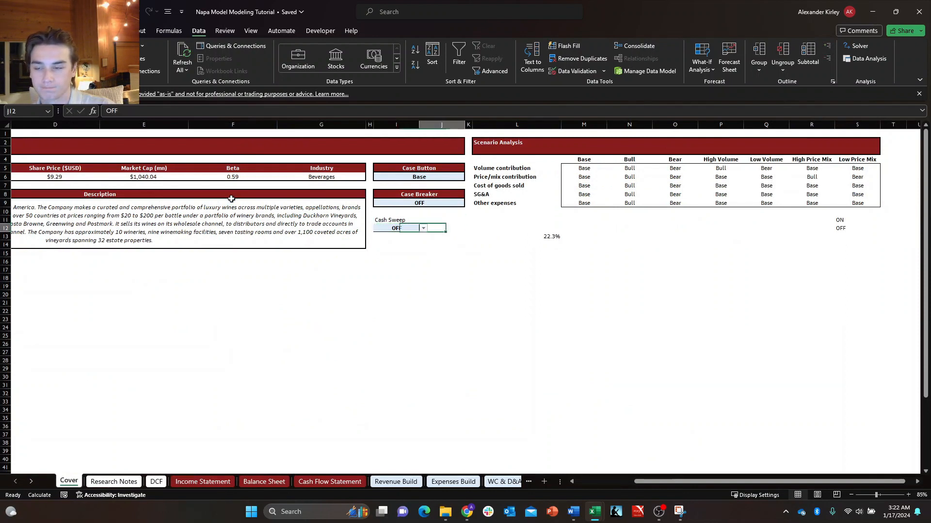
pyautogui.press('Left')
pyautogui.press('Up')
pyautogui.press('Up')
pyautogui.press('Up')
pyautogui.press('Down')
pyautogui.press('Down')
pyautogui.press('Down')
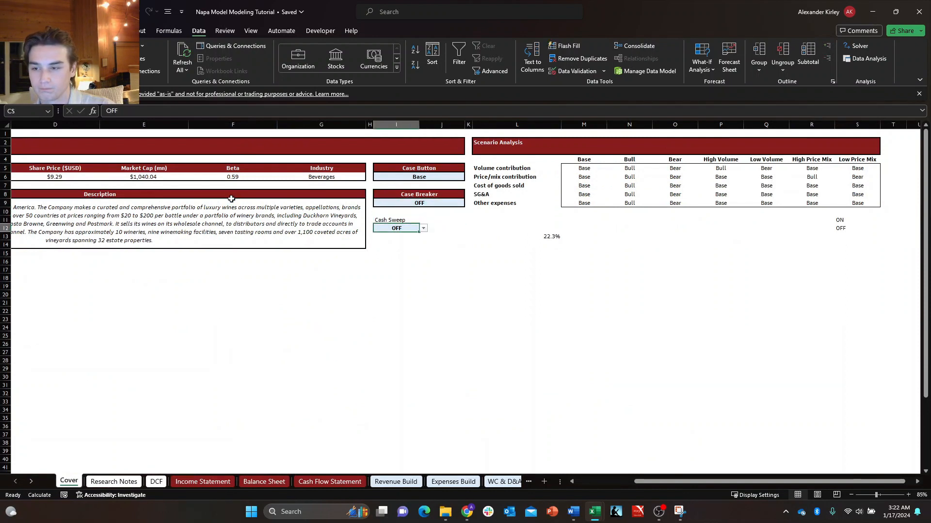
pyautogui.press('Up')
pyautogui.press('Up')
pyautogui.press('Up')
pyautogui.hotkey('ctrl', 'c')
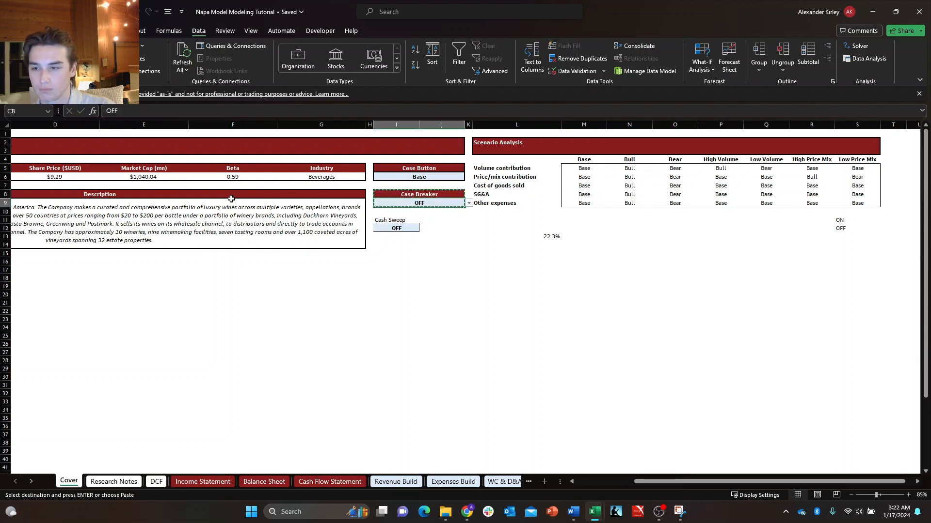
pyautogui.press('Down')
pyautogui.press('Down')
pyautogui.hotkey('alt', 'h')
pyautogui.press('v')
pyautogui.press('r')
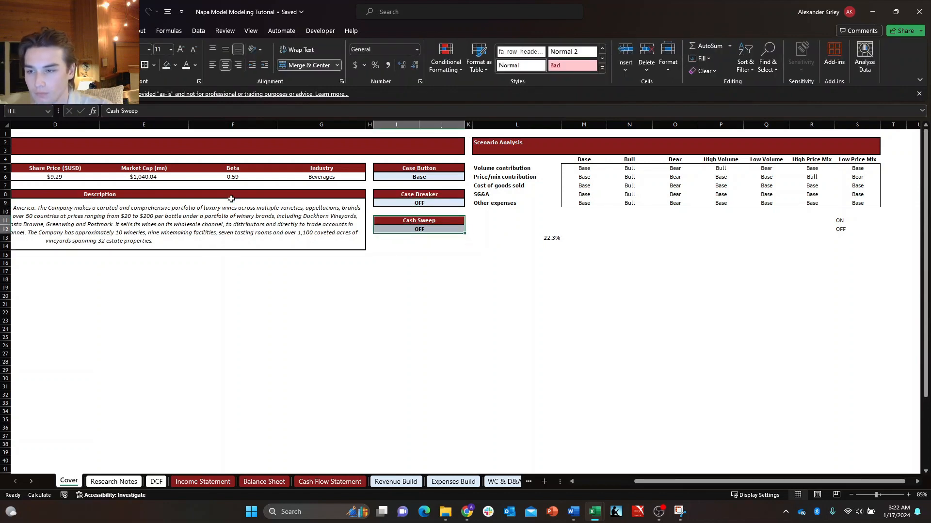
pyautogui.hotkey('shift', 'Up')
# Test the Cash Sweep dropdown on the Cover sheet by switching it ON and back to OFF.
pyautogui.click(436, 230)
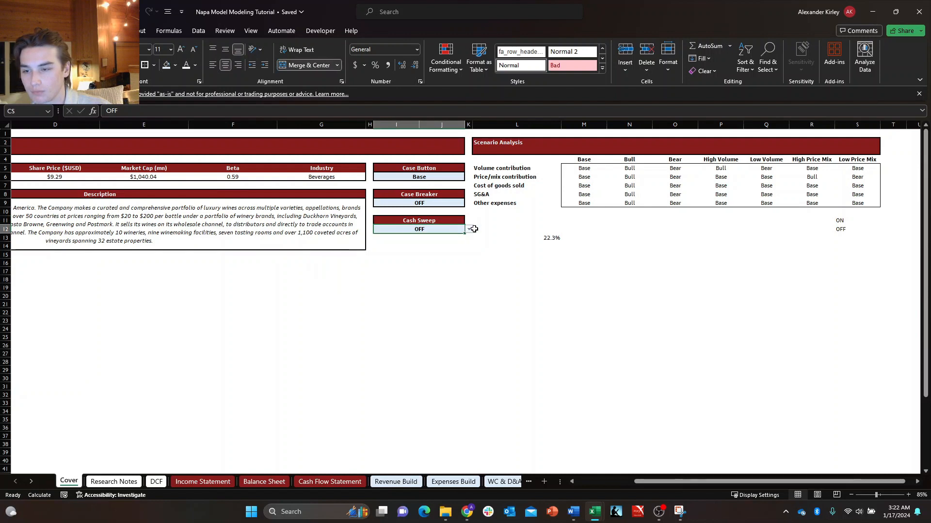
pyautogui.click(468, 230)
pyautogui.click(464, 237)
pyautogui.click(469, 229)
pyautogui.click(381, 246)
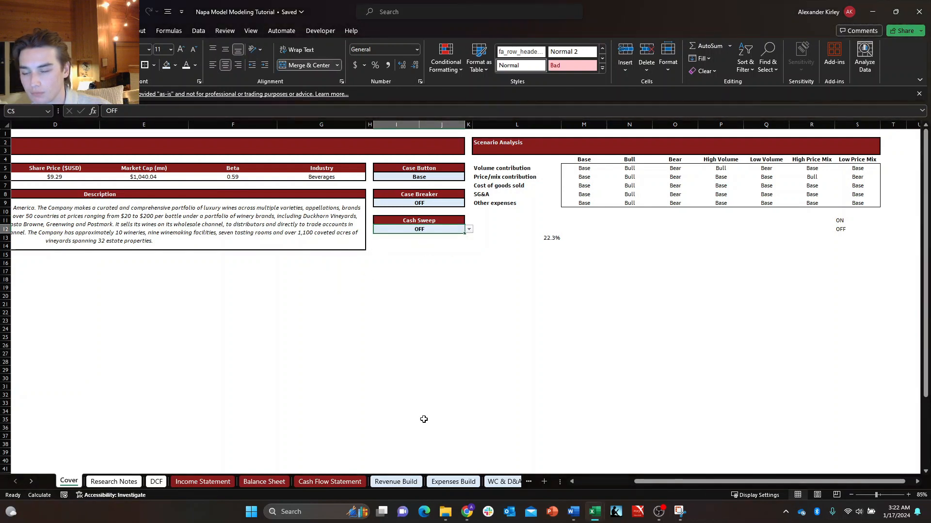
pyautogui.click(490, 303)
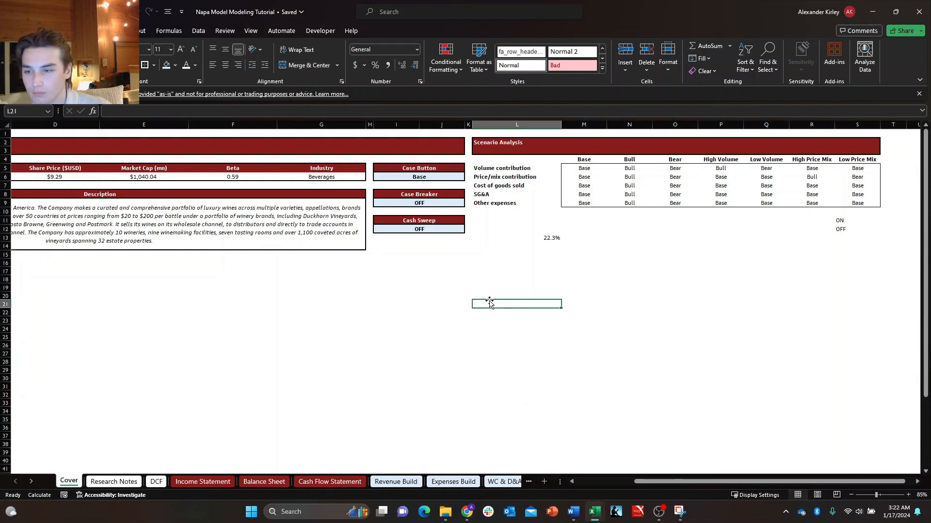
# Open another window of the workbook from the Cover sheet and arrange the two windows side by side.
pyautogui.click(519, 484)
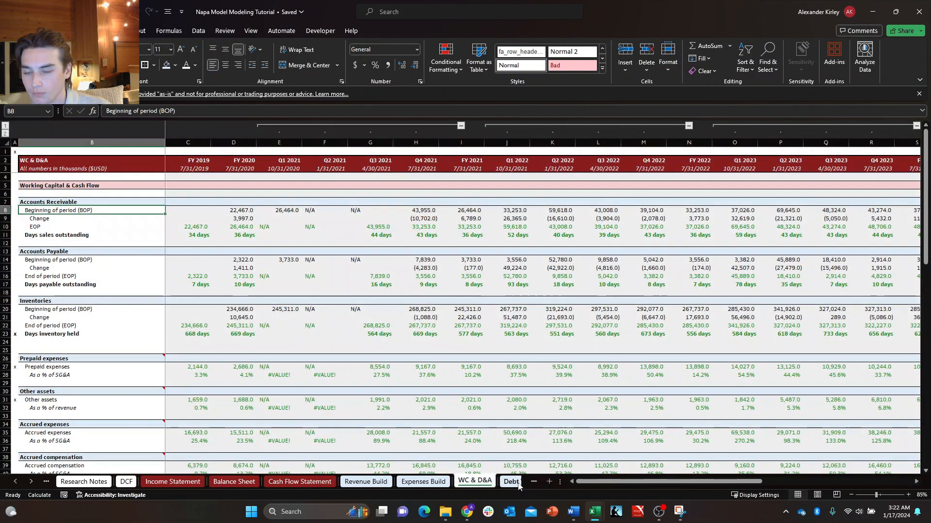
pyautogui.click(52, 482)
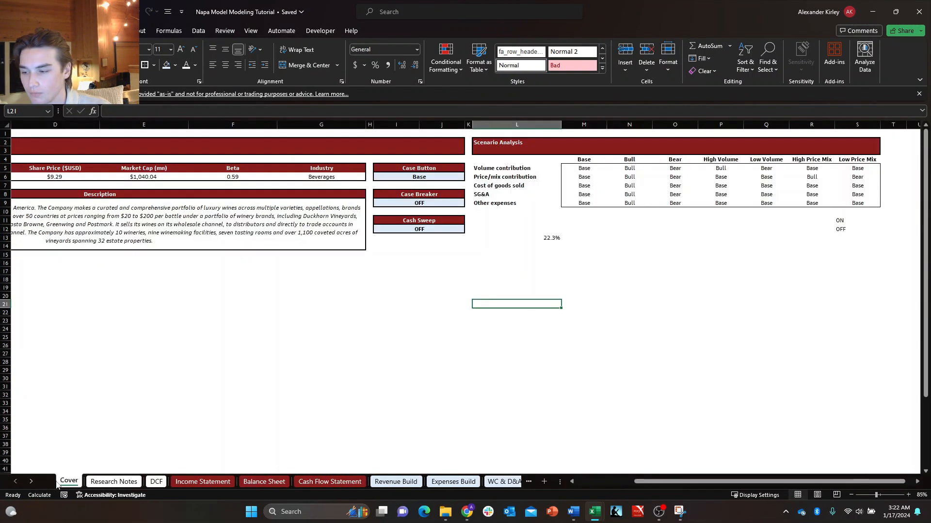
pyautogui.hotkey('alt', 'w')
pyautogui.press('n')
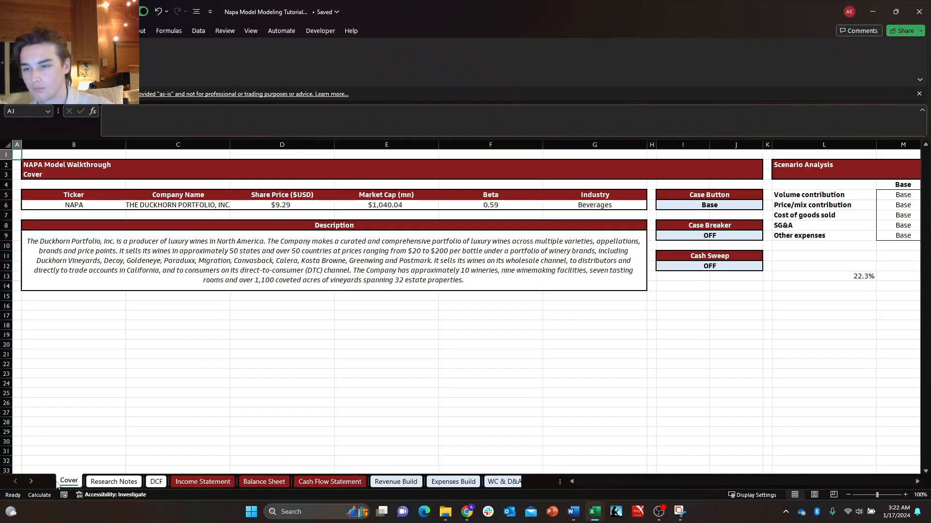
pyautogui.press('super+Right')
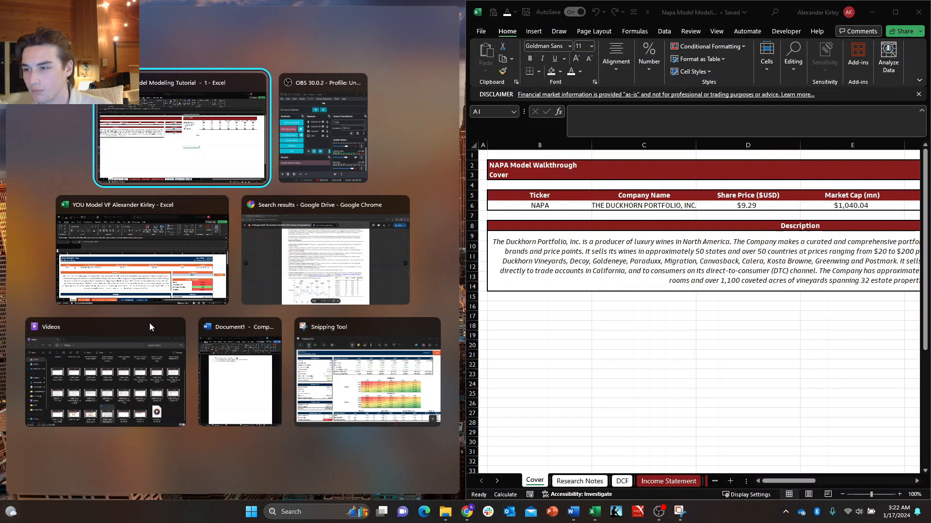
pyautogui.click(154, 156)
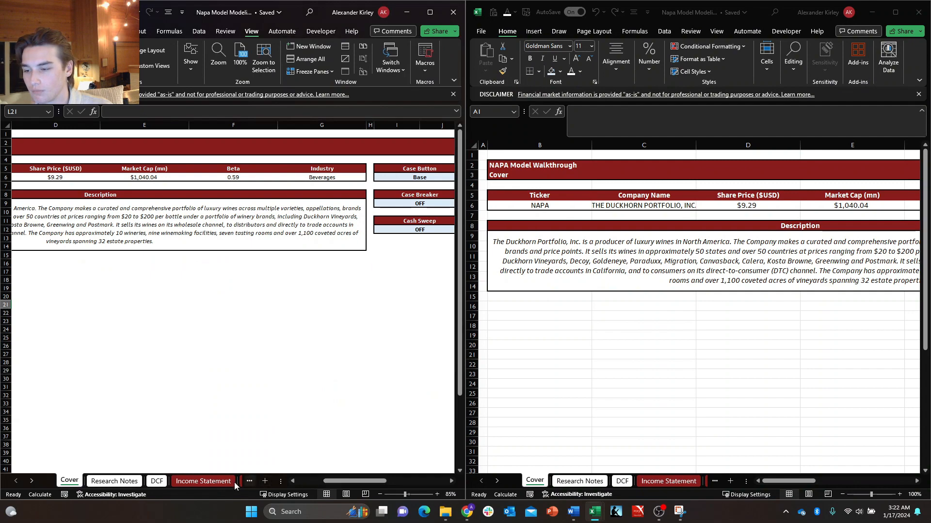
pyautogui.click(234, 482)
pyautogui.hotkey('ctrl', 'pagedown')
pyautogui.hotkey('ctrl', 'pagedown')
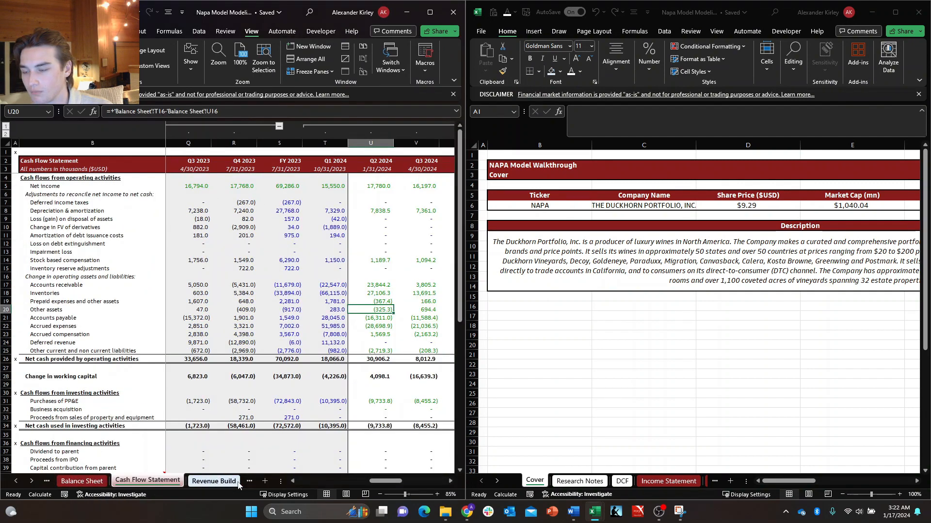
pyautogui.click(13, 478)
pyautogui.click(13, 478)
pyautogui.click(13, 478)
pyautogui.click(13, 478)
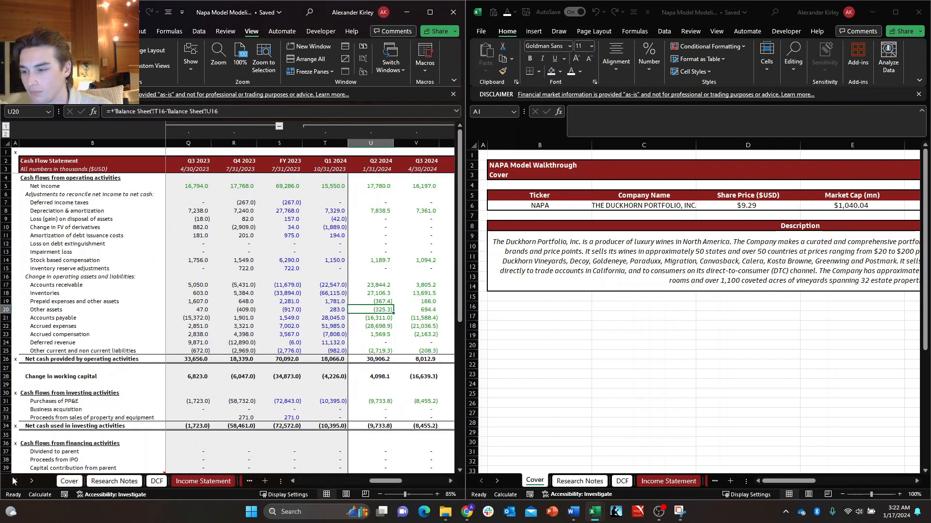
pyautogui.click(77, 492)
pyautogui.click(74, 486)
pyautogui.click(453, 134)
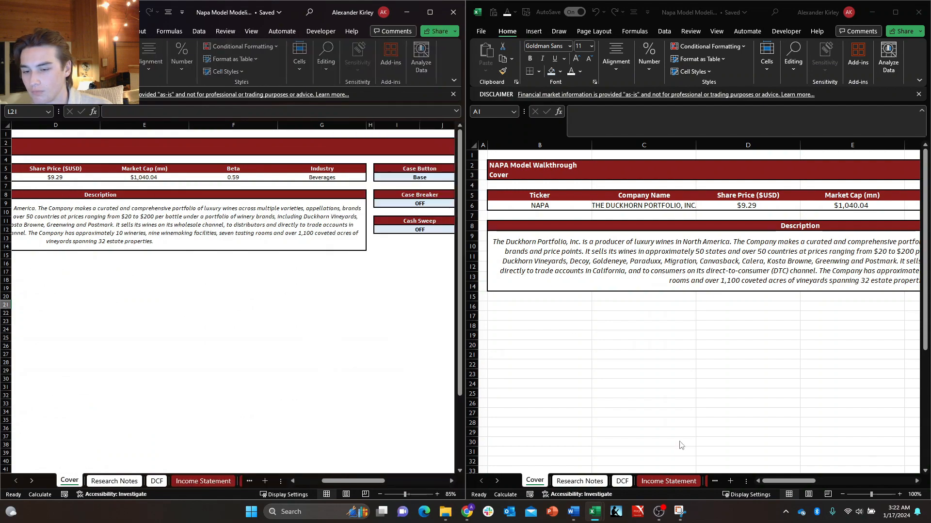
# Show the Debt Waterfall sheet in the newly opened window, leaving the Cover sheet in the original one.
pyautogui.click(697, 481)
pyautogui.hotkey('ctrl', 'pagedown')
pyautogui.hotkey('ctrl', 'pagedown')
pyautogui.hotkey('ctrl', 'pagedown')
pyautogui.hotkey('ctrl', 'pagedown')
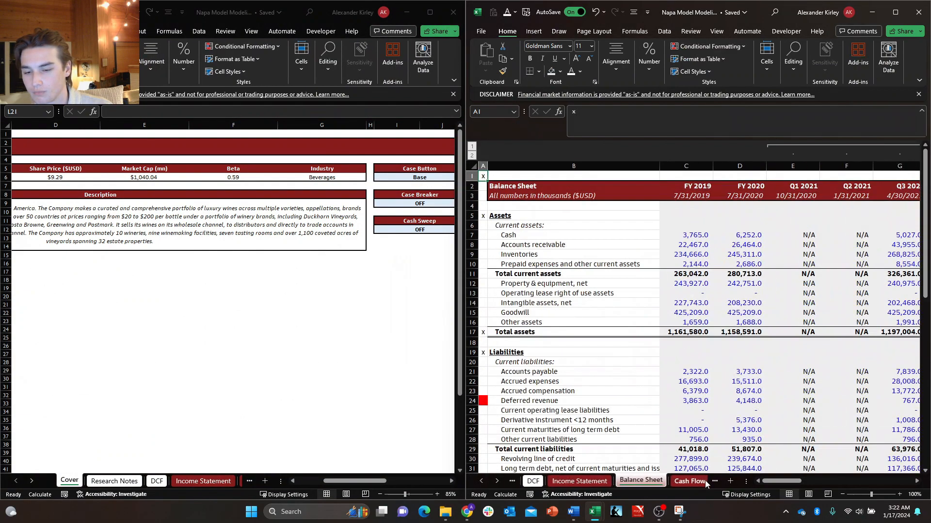
pyautogui.hotkey('ctrl', 'pagedown')
pyautogui.hotkey('ctrl', 'pagedown')
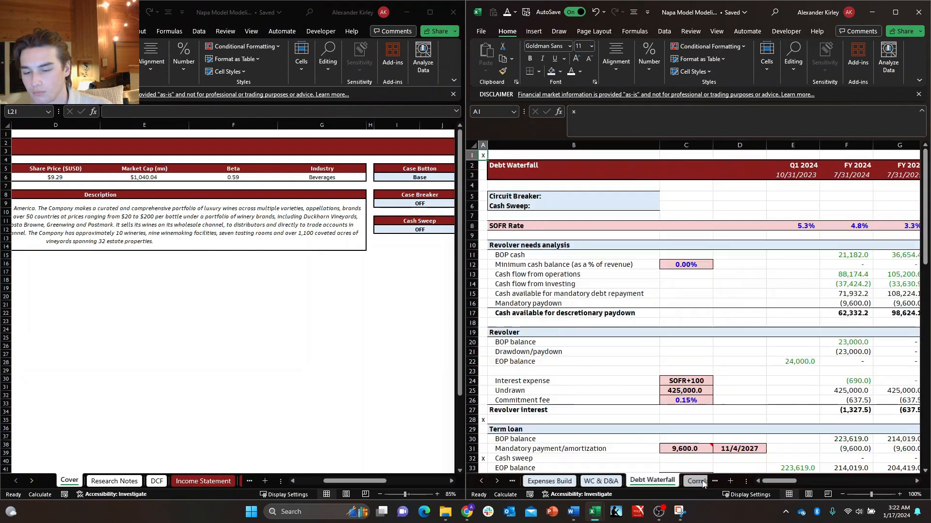
# Set the Debt Waterfall sheet's zoom to 60% so all forecast years through FY 2030 fit in its window.
pyautogui.click(706, 450)
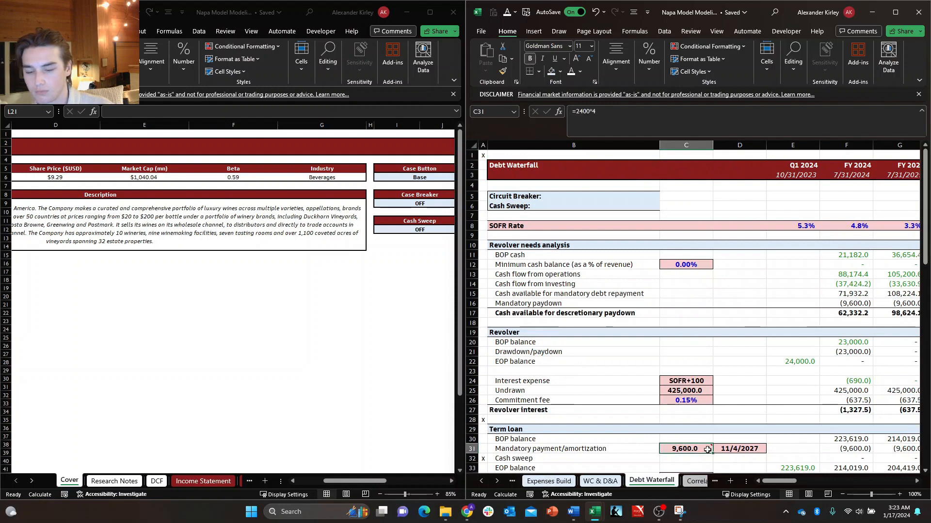
pyautogui.hotkey('alt', 'w')
pyautogui.write('q')
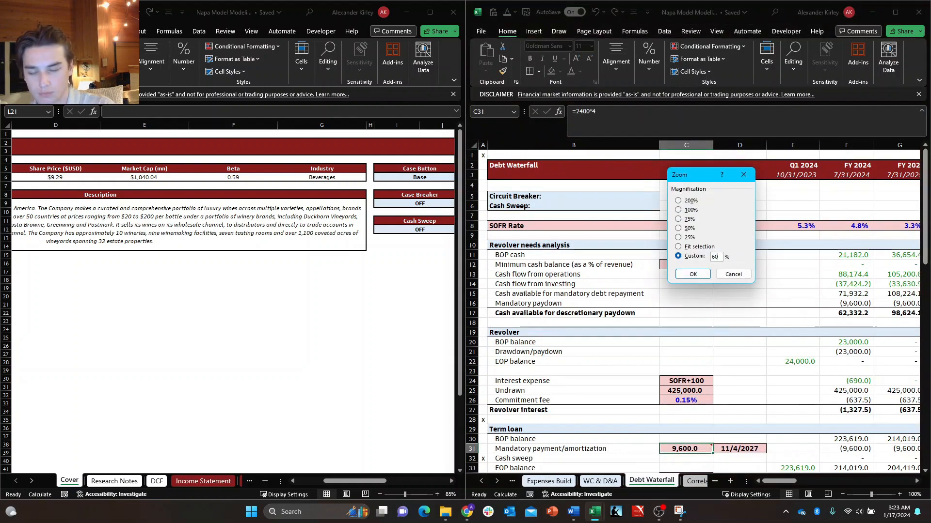
pyautogui.write('60')
pyautogui.press('Return')
pyautogui.press('Right')
pyautogui.press('Right')
pyautogui.press('Right')
pyautogui.press('Right')
pyautogui.press('Right')
pyautogui.press('Right')
pyautogui.press('Right')
pyautogui.press('Right')
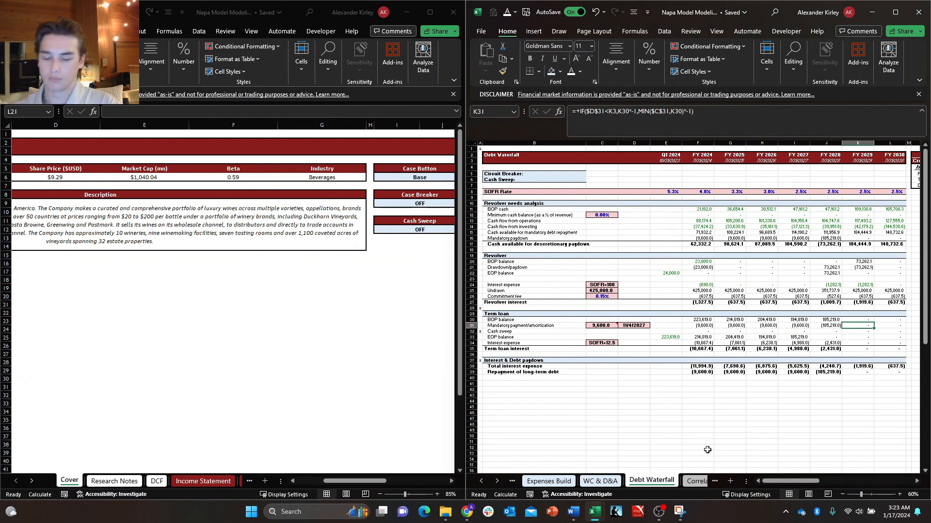
# Switch the Cover sheet's Cash Sweep toggle ON and back to OFF to check its effect on the Debt Waterfall.
pyautogui.hotkey('alt', 'Tab')
pyautogui.click(437, 236)
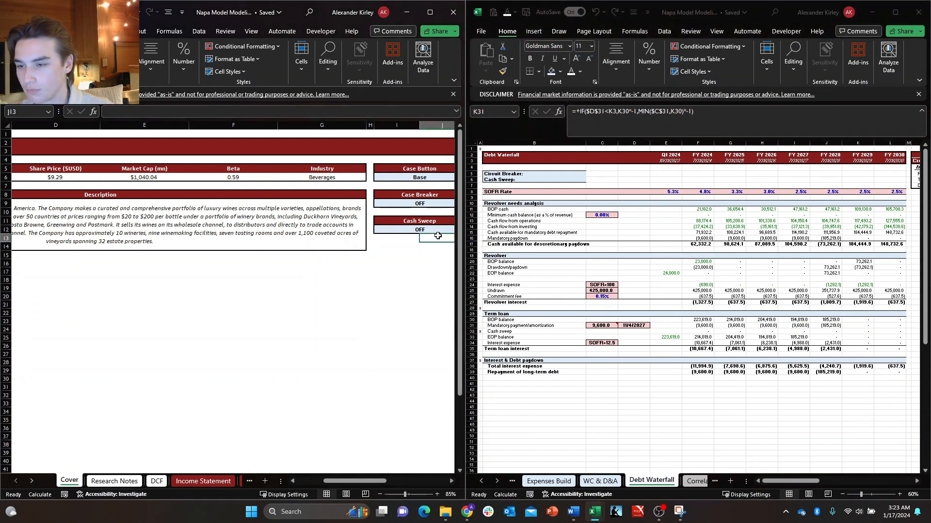
pyautogui.press('Right')
pyautogui.press('Right')
pyautogui.press('Right')
pyautogui.press('Right')
pyautogui.press('Up')
pyautogui.press('Left')
pyautogui.press('Left')
pyautogui.press('Left')
pyautogui.press('Left')
pyautogui.press('Up')
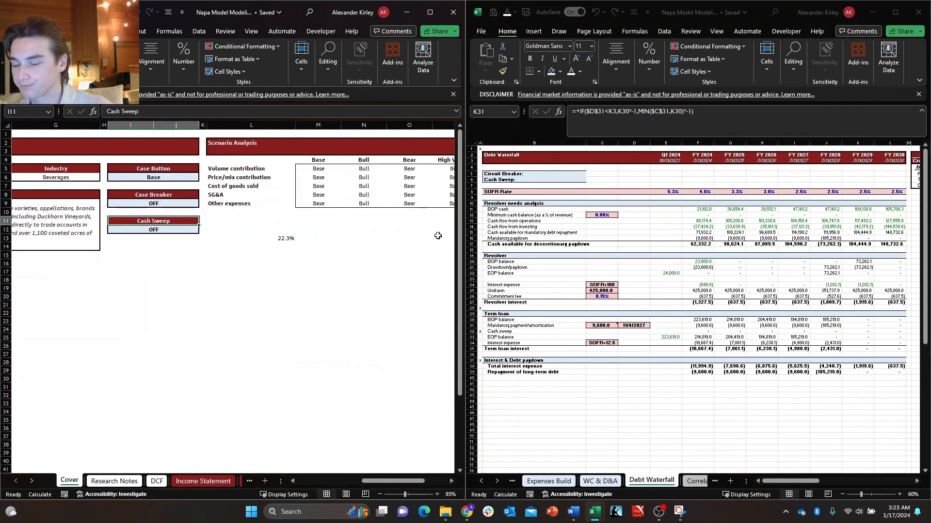
pyautogui.scroll(-2, 437, 236)
pyautogui.click(196, 188)
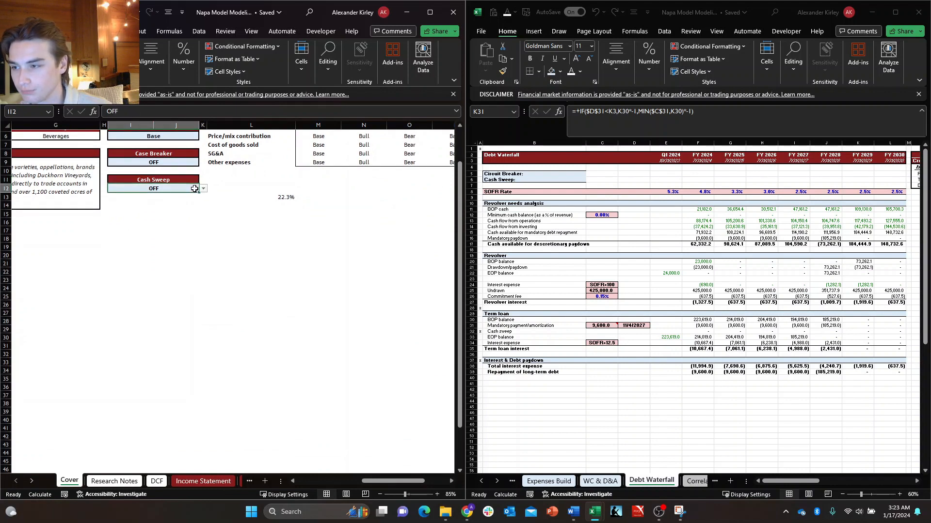
pyautogui.click(203, 188)
pyautogui.click(190, 199)
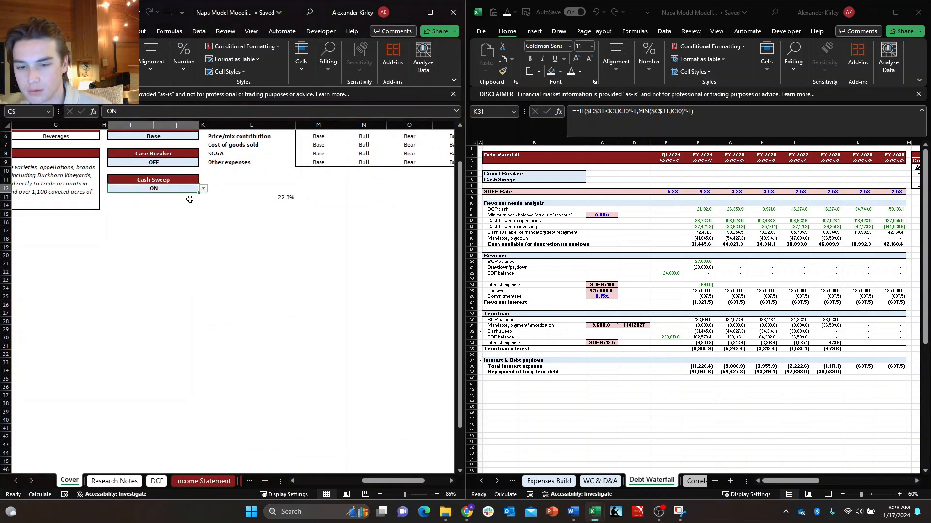
pyautogui.click(202, 188)
pyautogui.click(175, 205)
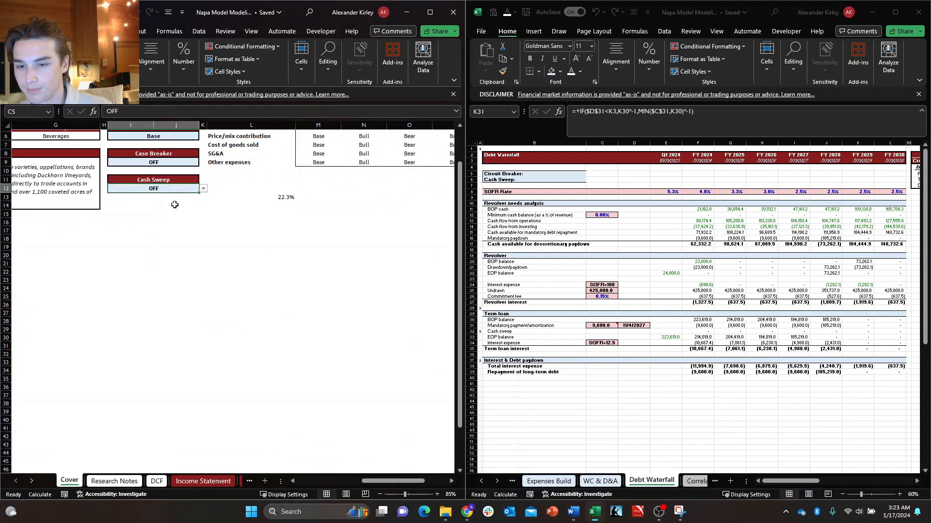
# Switch the Cover sheet's Case Breaker toggle ON and back to OFF to check its effect on the Debt Waterfall.
pyautogui.click(179, 165)
pyautogui.click(204, 163)
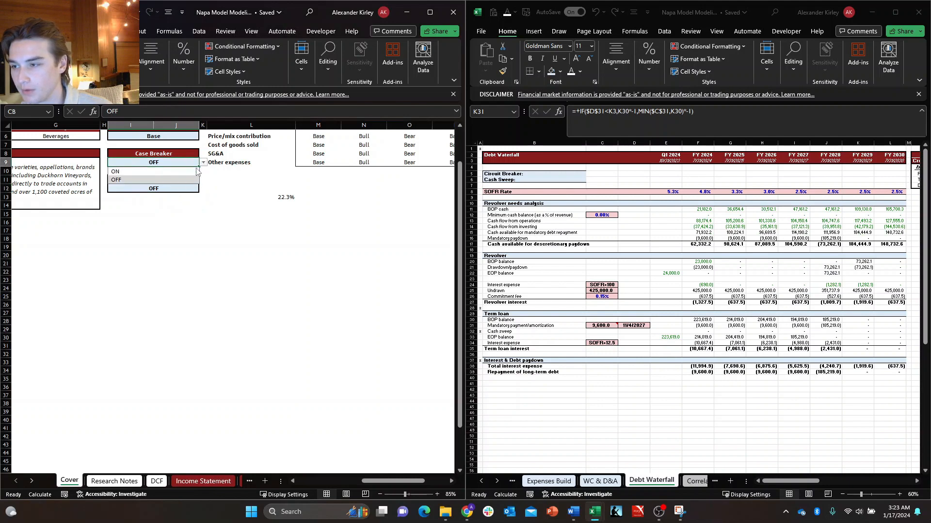
pyautogui.click(189, 173)
pyautogui.click(203, 162)
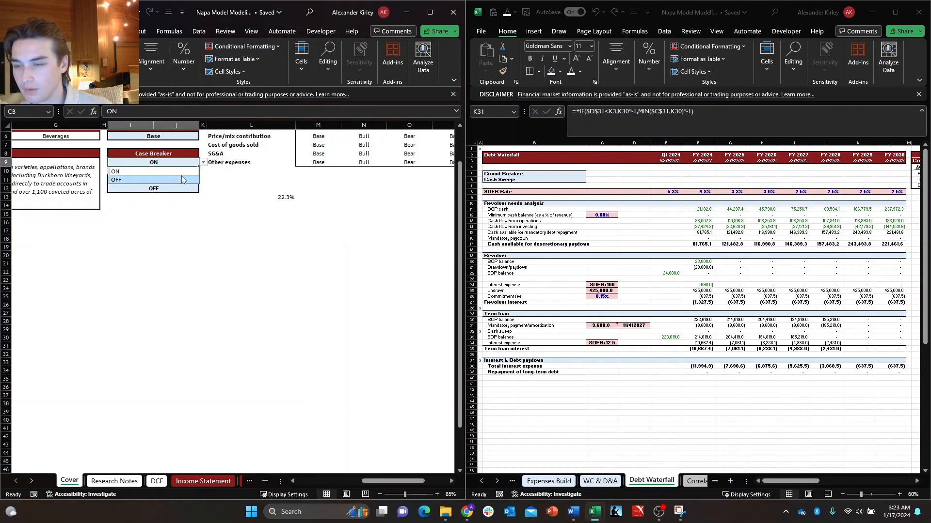
pyautogui.click(182, 175)
pyautogui.scroll(2, 245, 232)
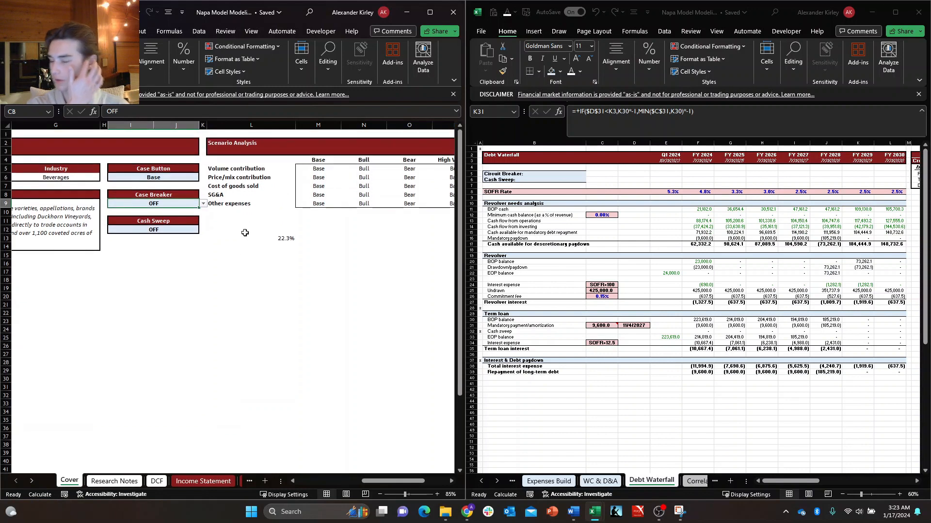
# Clear the stray DCF link in cell L13 below the Scenario Analysis table on the Cover sheet.
pyautogui.click(279, 238)
pyautogui.press('Delete')
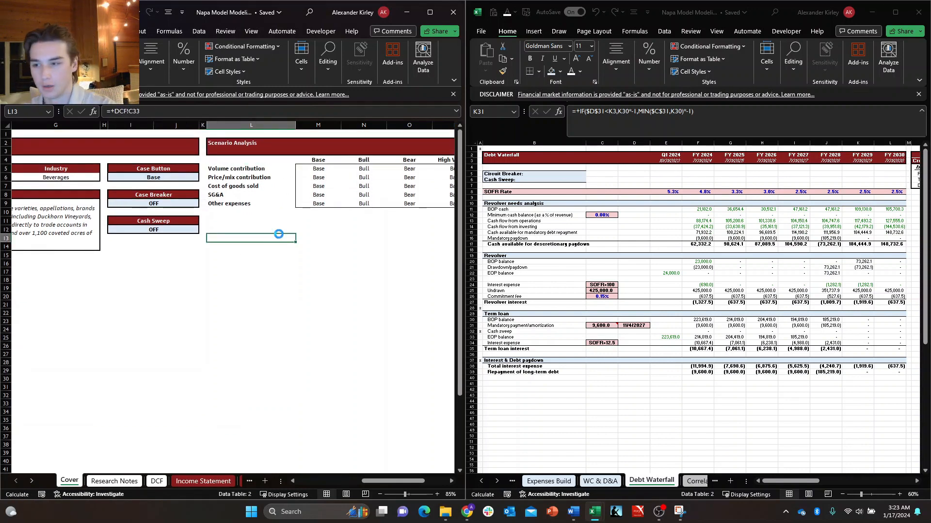
pyautogui.press('Down')
pyautogui.hotkey('ctrl', 'Left')
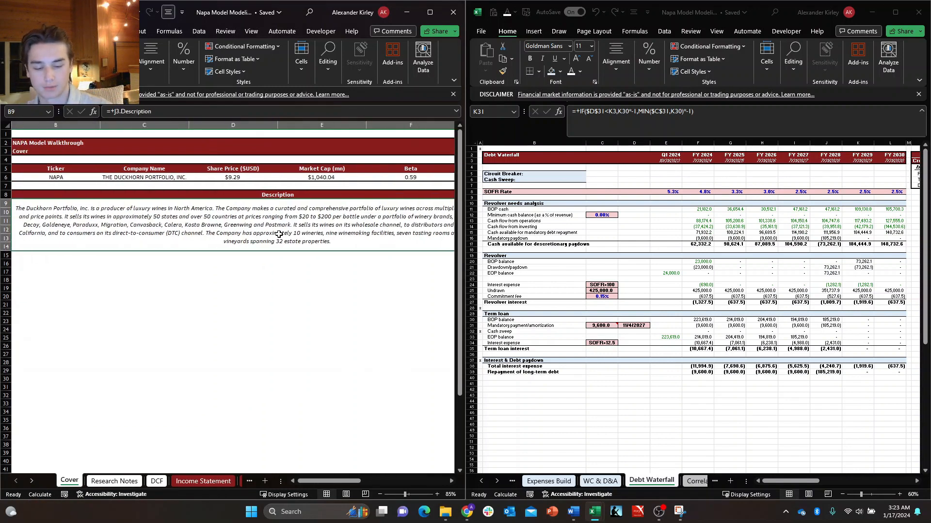
# Close the second workbook window showing the Debt Waterfall and maximize the Cover sheet's window, returning to cell A1.
pyautogui.click(919, 12)
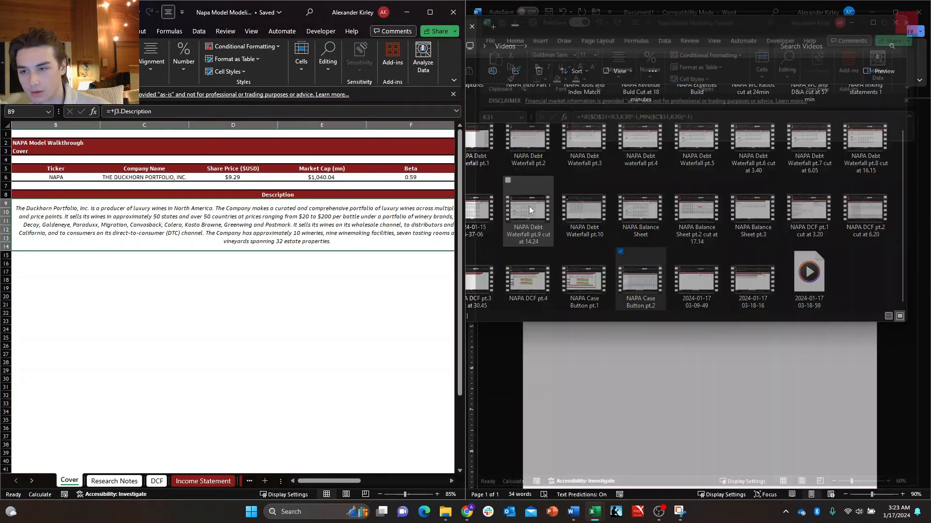
pyautogui.click(405, 318)
pyautogui.press('super+Up')
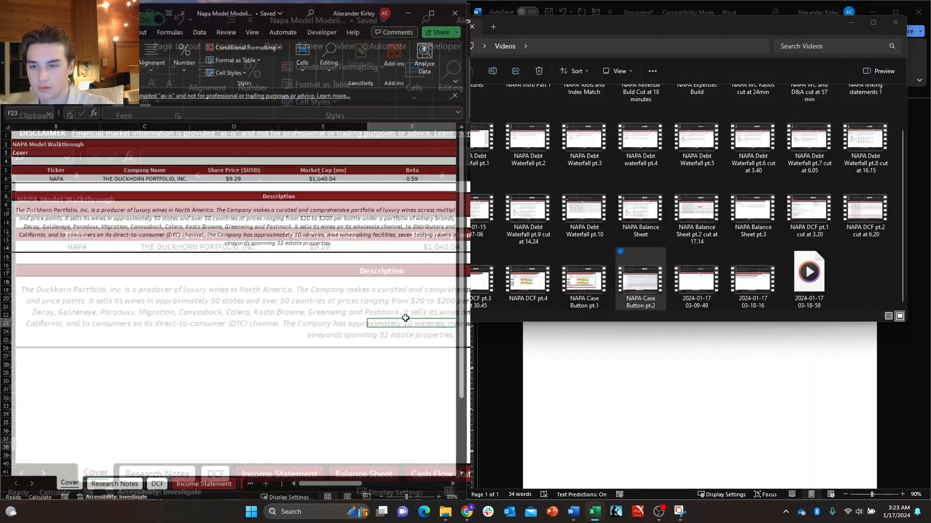
pyautogui.hotkey('ctrl', 'Home')
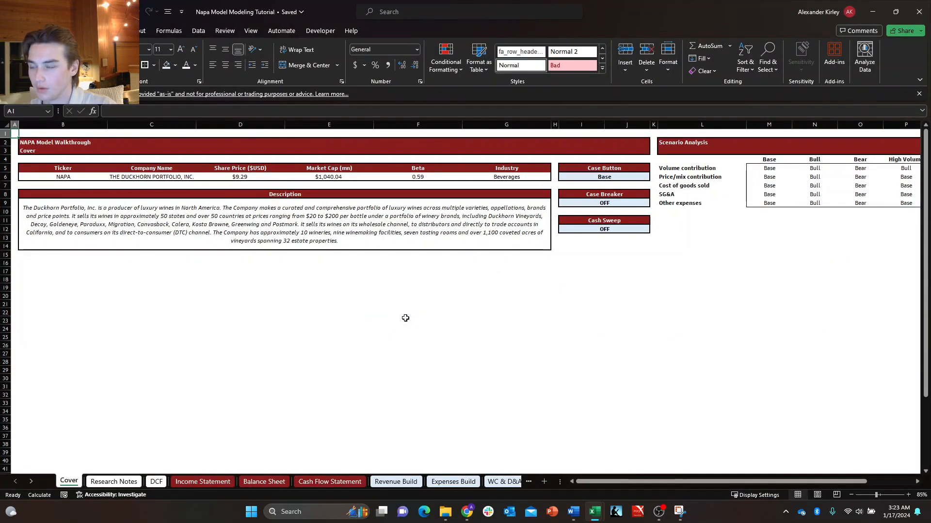
pyautogui.press('Right')
pyautogui.press('Down')
pyautogui.press('Right')
pyautogui.press('Down')
pyautogui.press('Right')
pyautogui.press('Down')
pyautogui.press('Right')
pyautogui.press('Down')
pyautogui.press('Down')
pyautogui.press('Right')
pyautogui.press('Down')
pyautogui.press('Right')
pyautogui.press('Down')
pyautogui.press('Right')
pyautogui.press('Down')
pyautogui.press('Down')
pyautogui.press('Right')
pyautogui.press('Right')
pyautogui.press('Down')
pyautogui.press('Right')
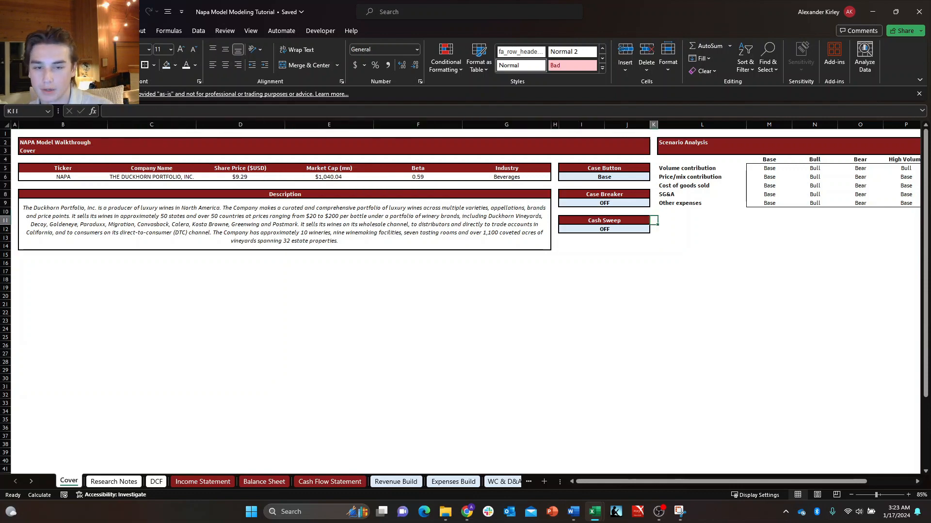
pyautogui.scroll(-2, 465, 301)
pyautogui.scroll(2, 465, 300)
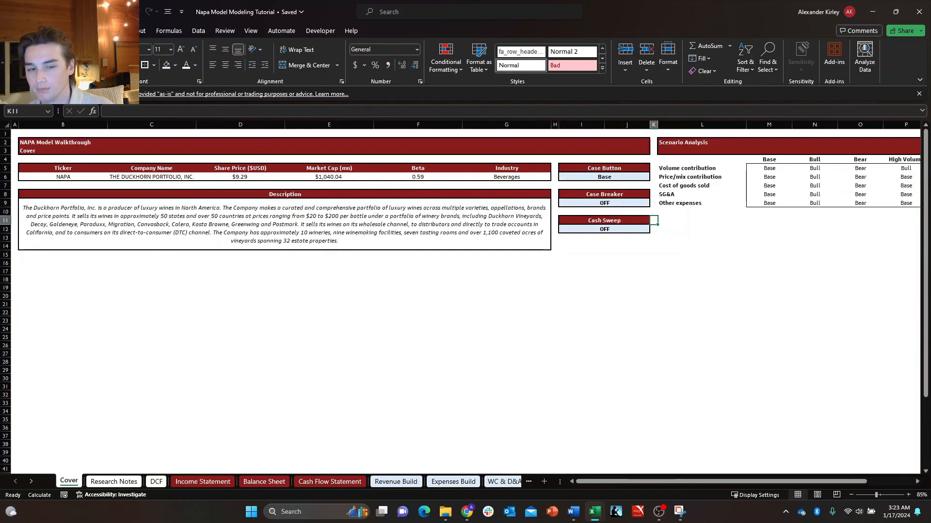
pyautogui.hotkey('ctrl', 'n')
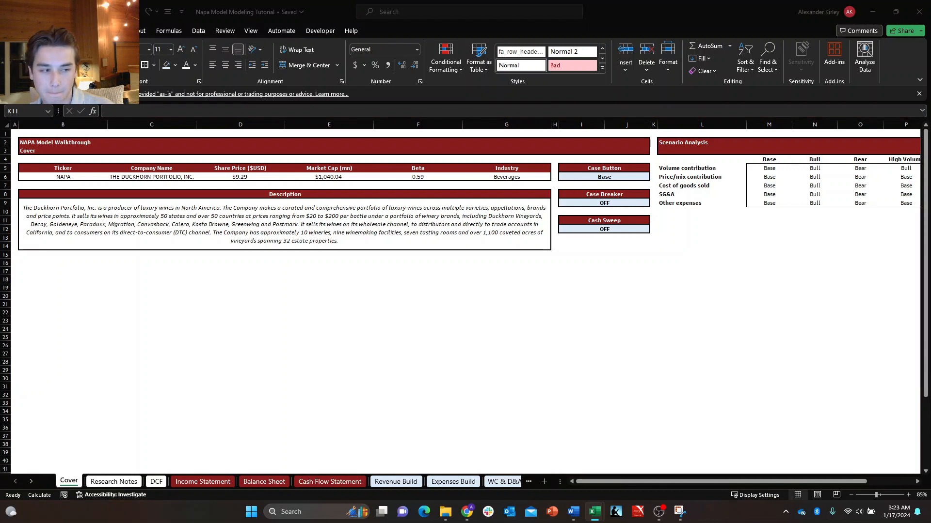
pyautogui.click(651, 286)
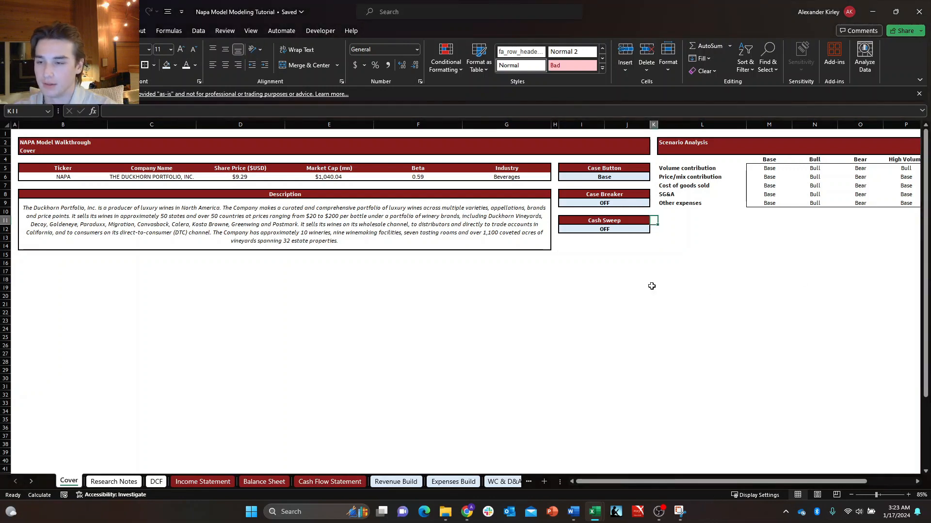
pyautogui.press('Down')
pyautogui.press('Left')
pyautogui.press('Left')
pyautogui.press('Left')
pyautogui.press('Down')
pyautogui.press('Down')
pyautogui.press('Down')
pyautogui.press('Down')
pyautogui.press('Right')
pyautogui.press('Right')
pyautogui.press('Right')
pyautogui.press('Up')
pyautogui.press('Up')
pyautogui.press('Up')
pyautogui.press('Left')
pyautogui.press('Left')
pyautogui.press('Right')
pyautogui.press('Up')
pyautogui.press('Left')
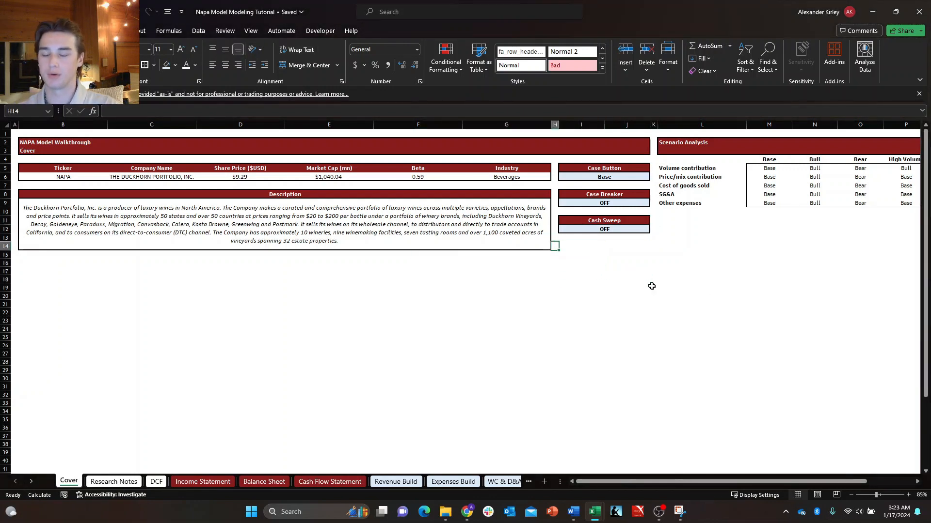
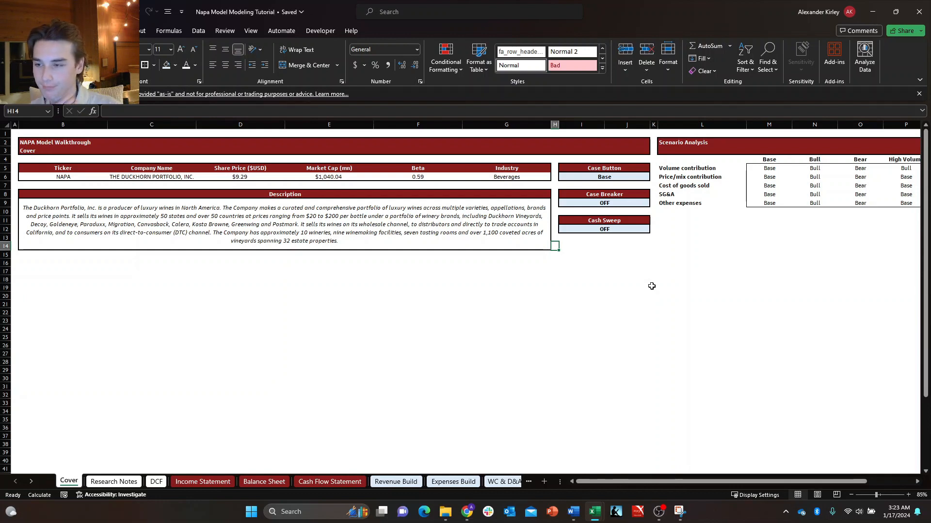
# Remove the italic formatting from the company description text on the Cover sheet.
pyautogui.press('Left')
pyautogui.hotkey('ctrl', 'i')
pyautogui.press('Down')
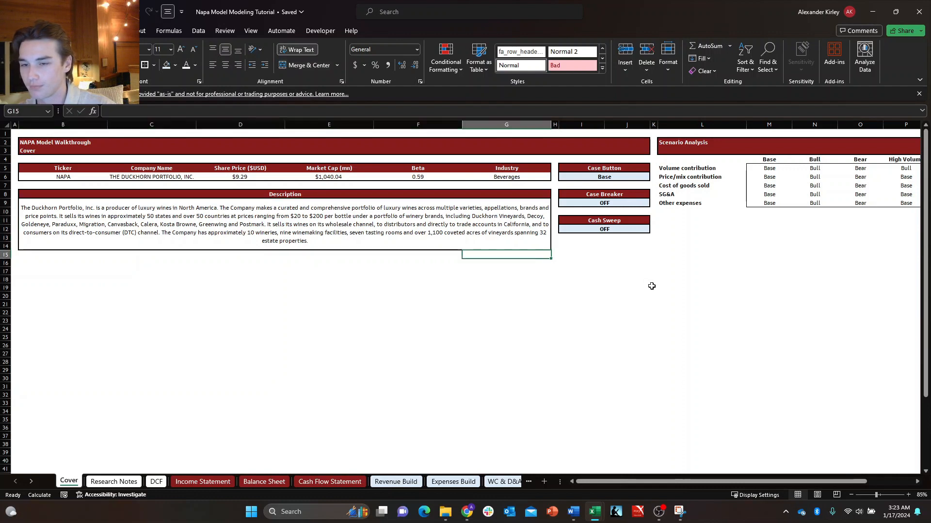
pyautogui.press('Right')
pyautogui.press('Right')
pyautogui.press('Right')
pyautogui.press('Left')
pyautogui.press('Up')
pyautogui.press('Down')
pyautogui.press('Right')
pyautogui.press('Up')
pyautogui.press('Left')
pyautogui.press('Left')
pyautogui.press('Left')
pyautogui.press('Down')
pyautogui.press('Down')
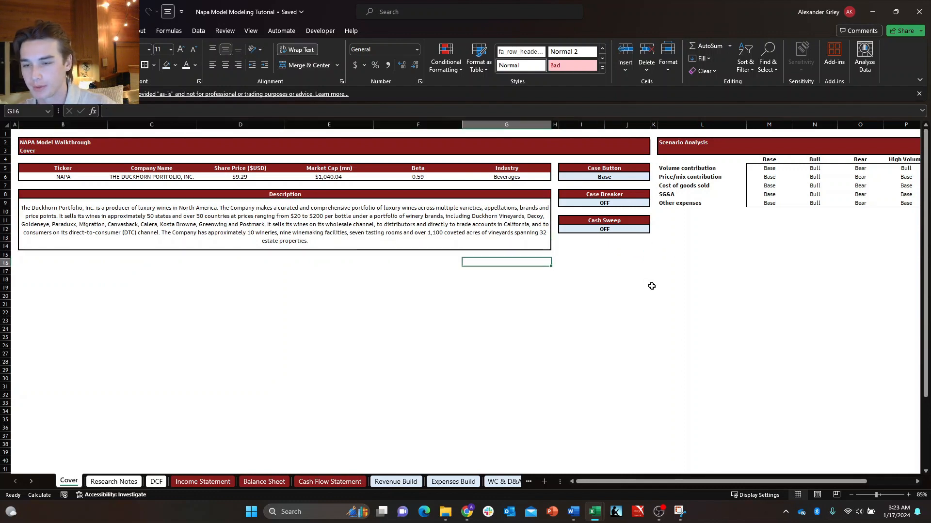
# Enter the label "Upside/(Downside)" in cell I15 of the Cover sheet.
pyautogui.press('Right')
pyautogui.press('Right')
pyautogui.press('Up')
pyautogui.press('Down')
pyautogui.press('Up')
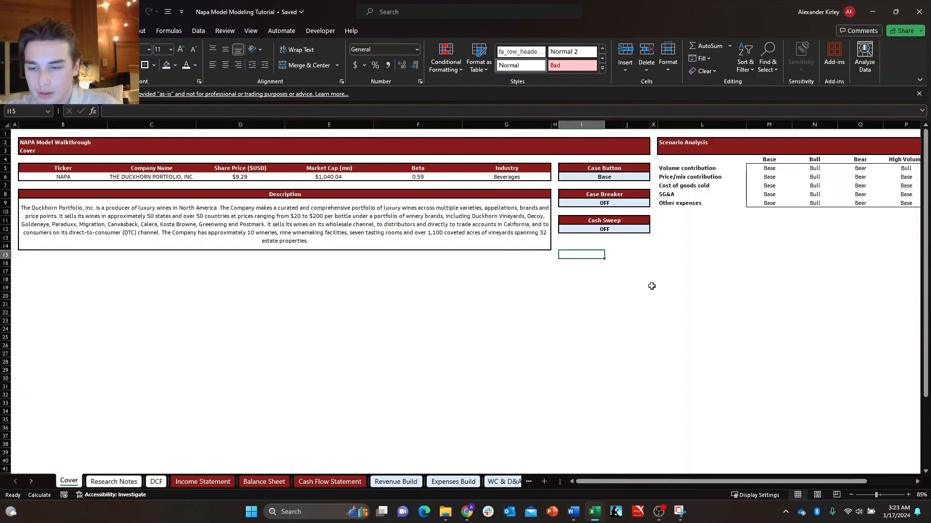
pyautogui.write('Upside')
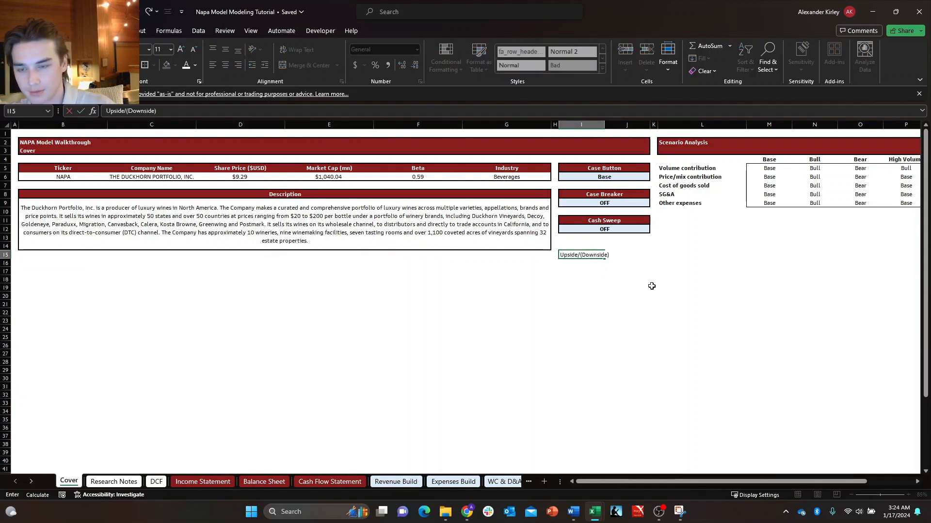
pyautogui.write('/(Downside)')
pyautogui.press('Return')
pyautogui.press('Up')
pyautogui.press('Up')
pyautogui.press('Up')
pyautogui.press('Up')
pyautogui.press('Up')
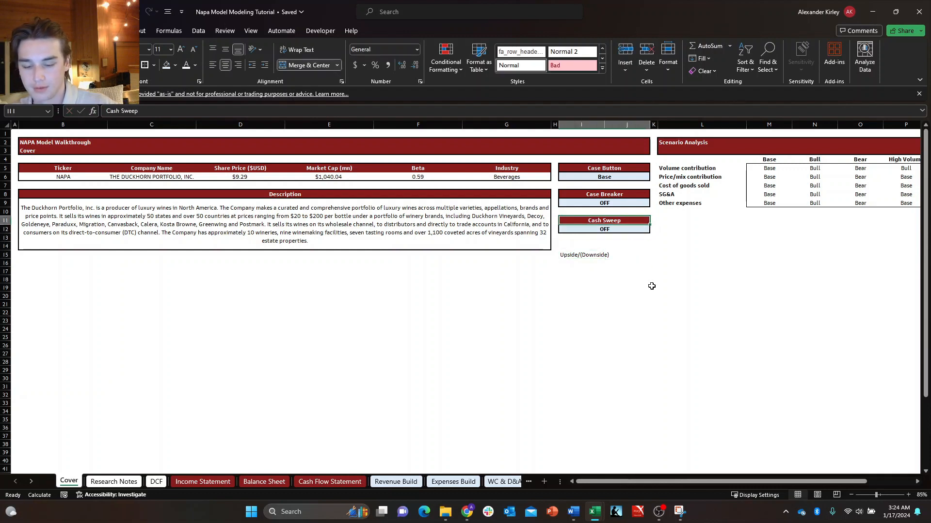
pyautogui.press('Down')
pyautogui.press('Down')
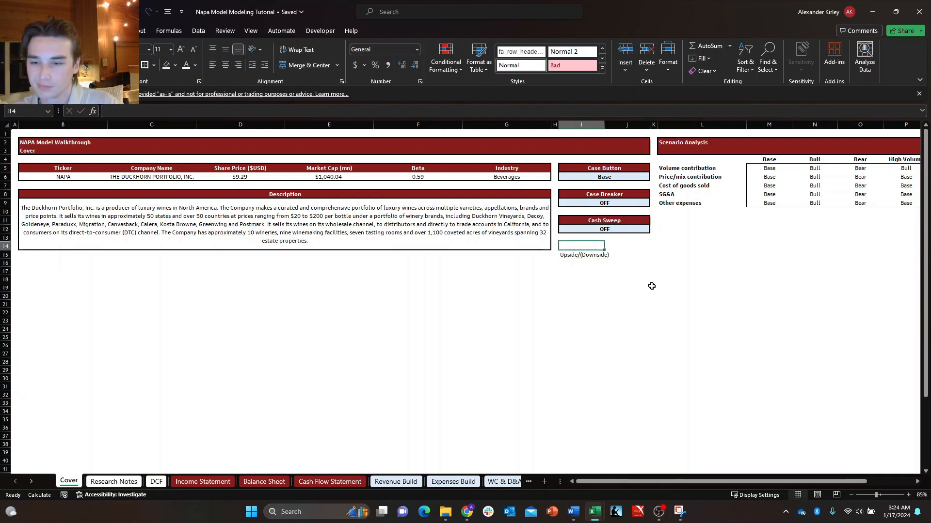
pyautogui.press('Left')
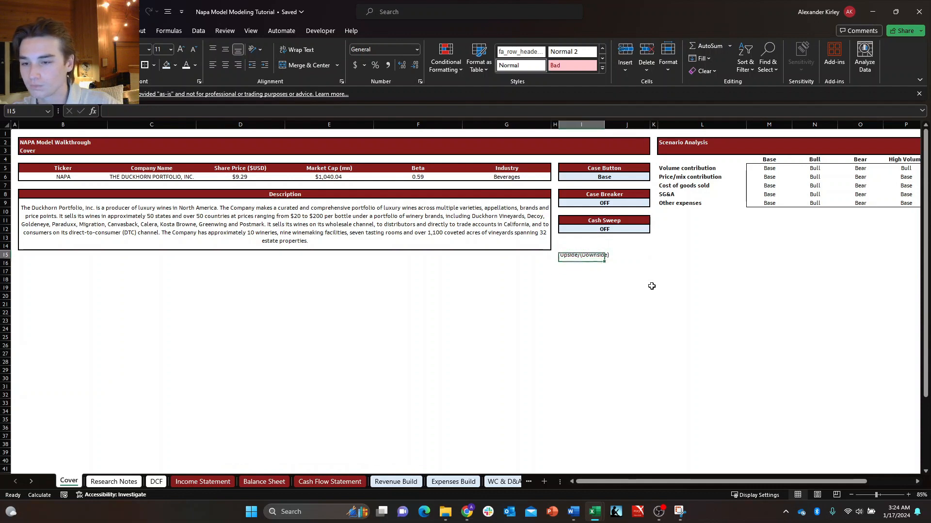
pyautogui.press('Right')
pyautogui.hotkey('ctrl', 'c')
pyautogui.press('Left')
pyautogui.press('Left')
pyautogui.press('Left')
pyautogui.press('Left')
pyautogui.press('Left')
pyautogui.press('Left')
pyautogui.press('Left')
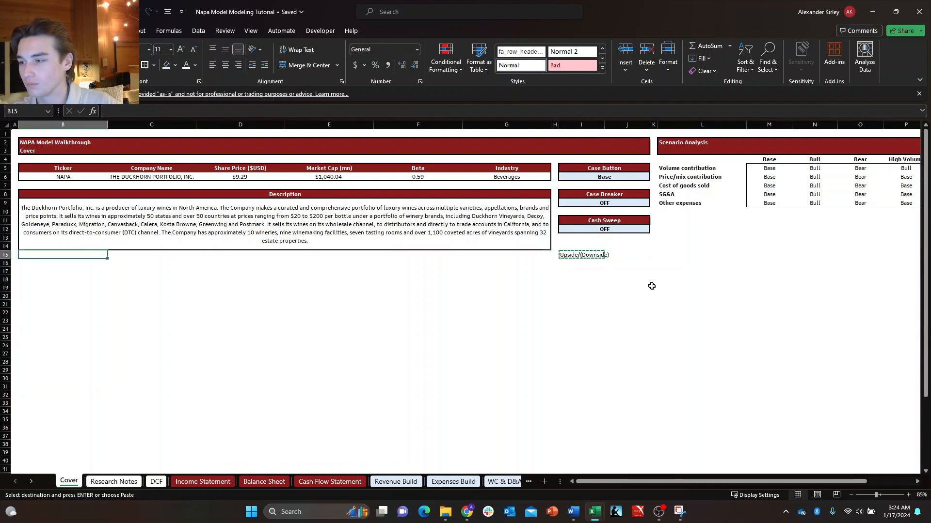
pyautogui.press('Down')
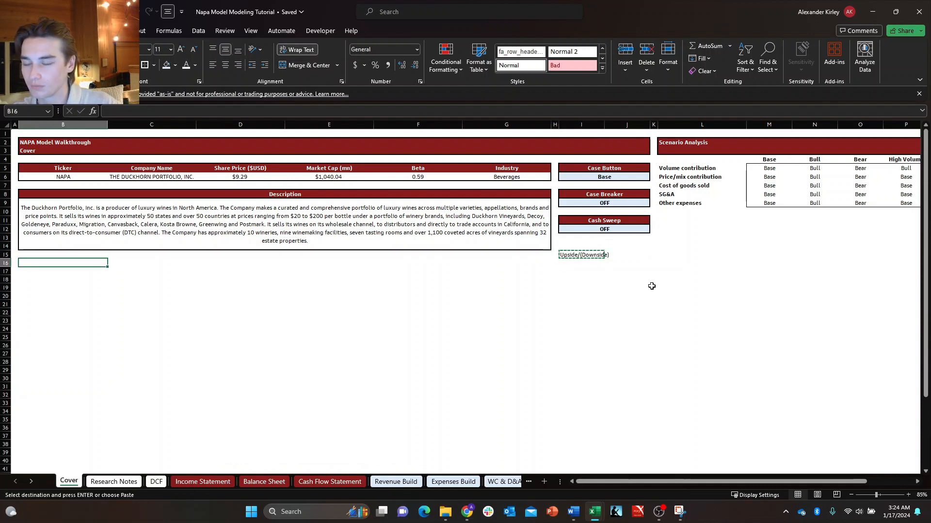
pyautogui.press('Escape')
# Move the Case Button, Case Breaker and Cash Sweep boxes from I5:J12 to B16:C23, below the description.
pyautogui.press('Up')
pyautogui.press('Up')
pyautogui.press('Up')
pyautogui.press('Up')
pyautogui.press('Up')
pyautogui.press('Right')
pyautogui.press('Right')
pyautogui.press('Right')
pyautogui.press('Right')
pyautogui.press('Right')
pyautogui.press('Right')
pyautogui.press('Right')
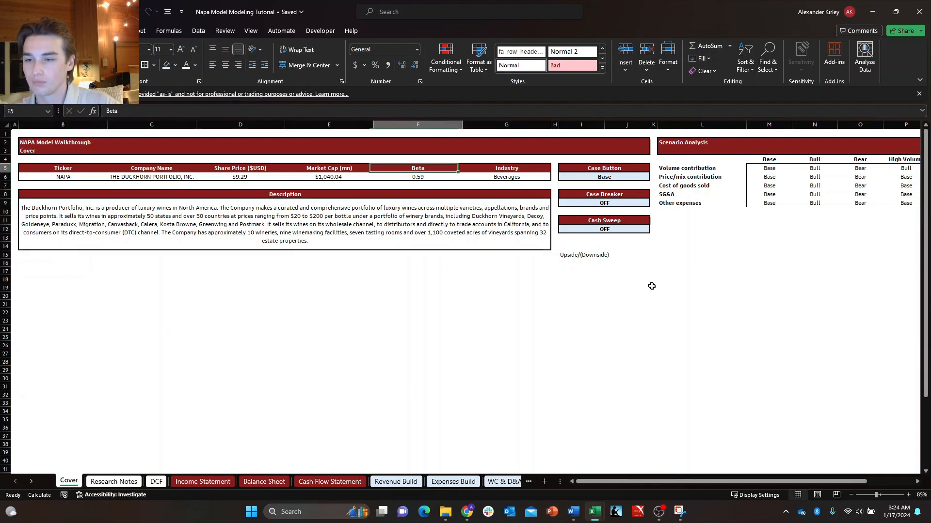
pyautogui.hotkey('shift', 'Down')
pyautogui.hotkey('shift', 'Down')
pyautogui.hotkey('shift', 'Down')
pyautogui.hotkey('shift', 'Down')
pyautogui.hotkey('shift', 'Down')
pyautogui.hotkey('shift', 'Down')
pyautogui.hotkey('shift', 'Down')
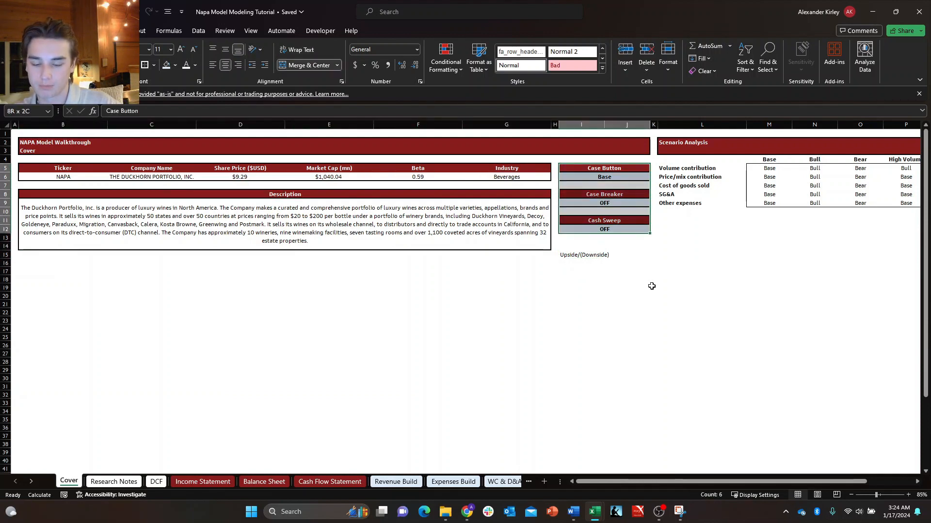
pyautogui.hotkey('ctrl', 'c')
pyautogui.press('Down')
pyautogui.press('Down')
pyautogui.press('Down')
pyautogui.press('Down')
pyautogui.press('Down')
pyautogui.press('Down')
pyautogui.press('Down')
pyautogui.press('Down')
pyautogui.press('Down')
pyautogui.press('Down')
pyautogui.press('Down')
pyautogui.press('Left')
pyautogui.press('Left')
pyautogui.press('Left')
pyautogui.press('Left')
pyautogui.press('Left')
pyautogui.press('Left')
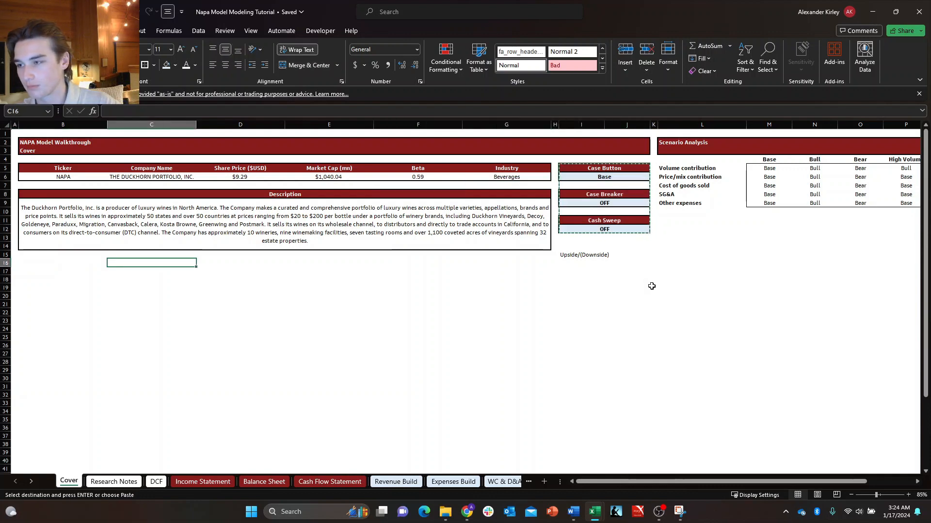
pyautogui.press('Left')
pyautogui.press('Return')
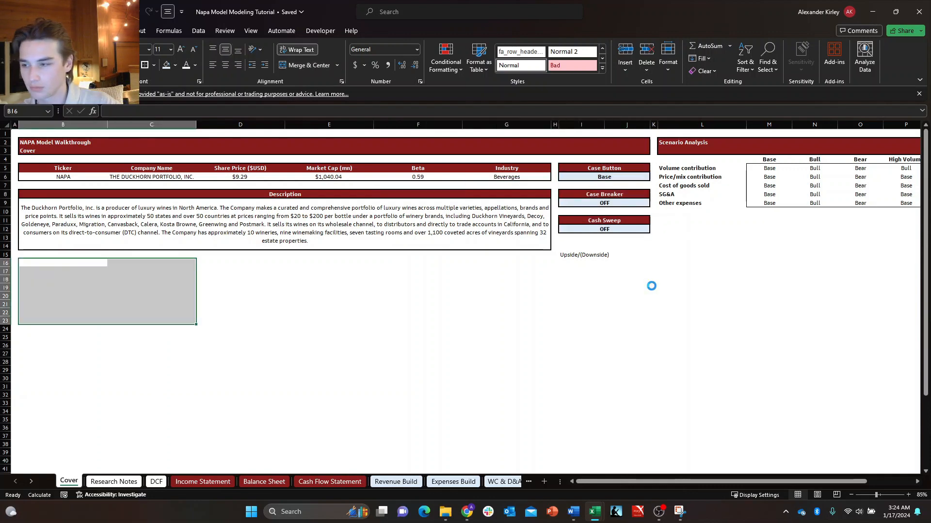
pyautogui.press('Right')
pyautogui.press('Right')
pyautogui.press('Right')
pyautogui.press('Down')
pyautogui.press('Up')
pyautogui.press('Up')
pyautogui.press('Left')
pyautogui.press('Left')
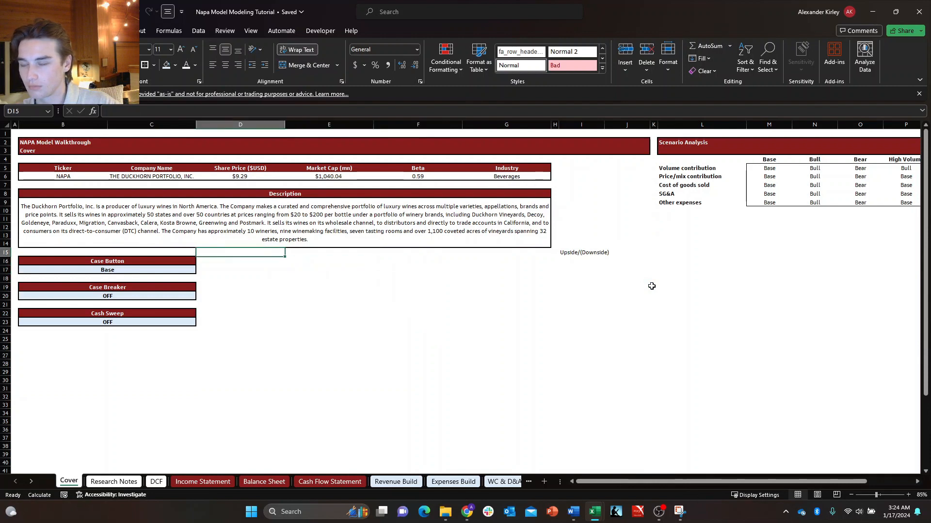
# Move the "Upside/(Downside)" label from I15 up to I5, beside the company information table.
pyautogui.press('Up')
pyautogui.press('Up')
pyautogui.press('Up')
pyautogui.press('Right')
pyautogui.press('Right')
pyautogui.press('Right')
pyautogui.press('Up')
pyautogui.press('Right')
pyautogui.press('Right')
pyautogui.hotkey('ctrl', 'Down')
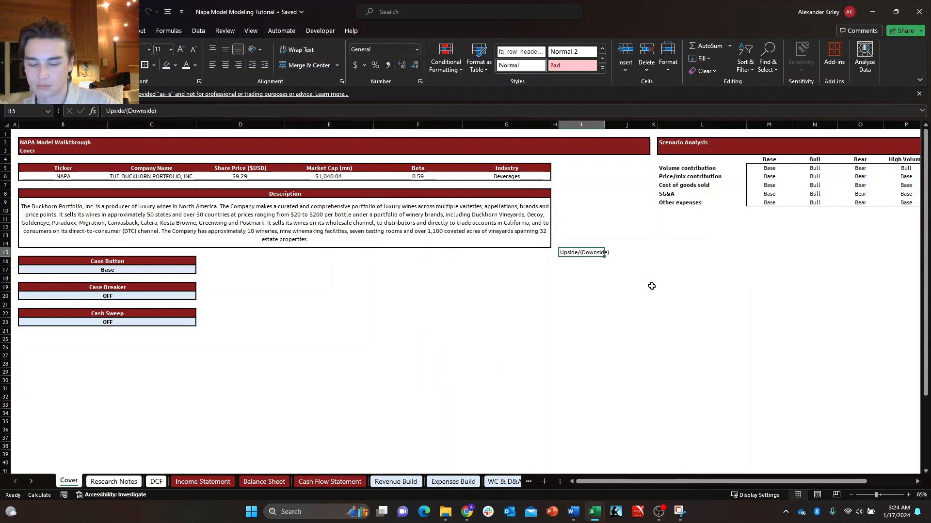
pyautogui.hotkey('ctrl', 'c')
pyautogui.hotkey('ctrl', 'Up')
pyautogui.press('Down')
pyautogui.press('Down')
pyautogui.press('Down')
pyautogui.press('Down')
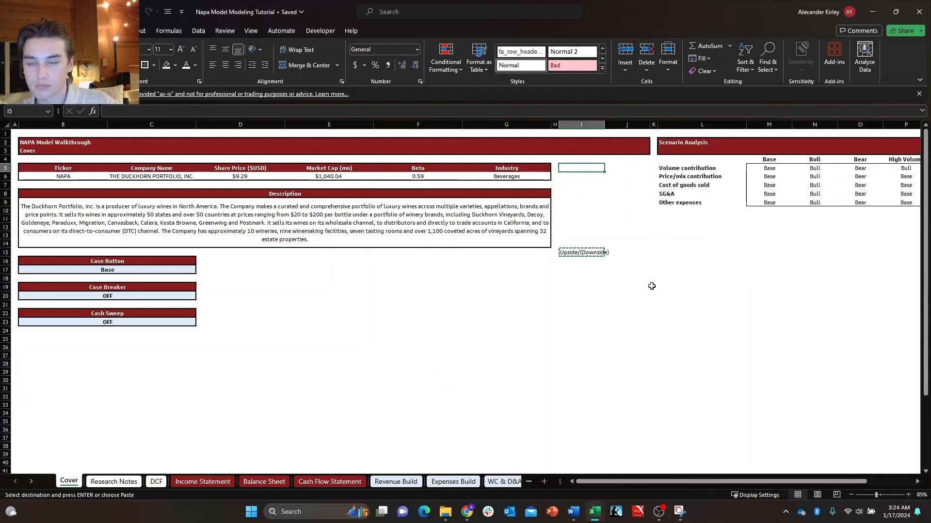
pyautogui.press('Down')
pyautogui.press('Down')
pyautogui.press('Down')
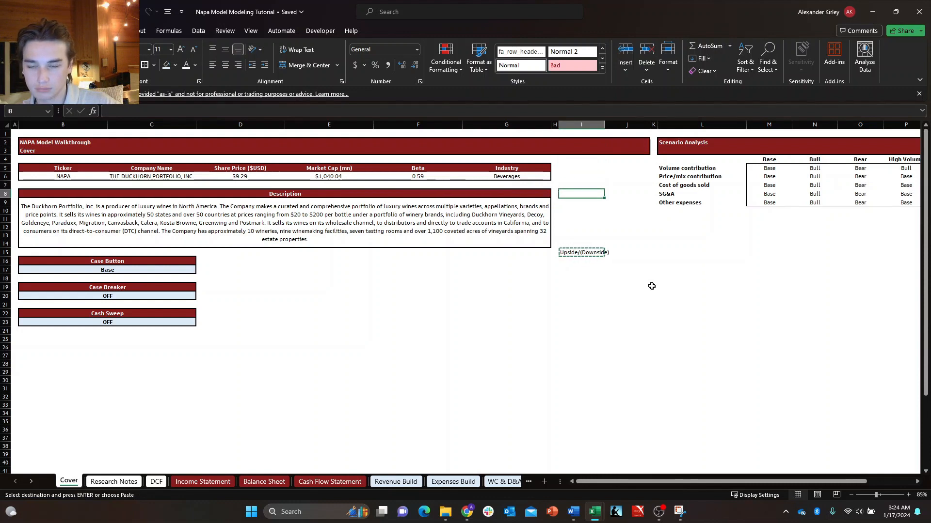
pyautogui.press('Up')
pyautogui.press('Up')
pyautogui.press('Up')
pyautogui.hotkey('ctrl', 'v')
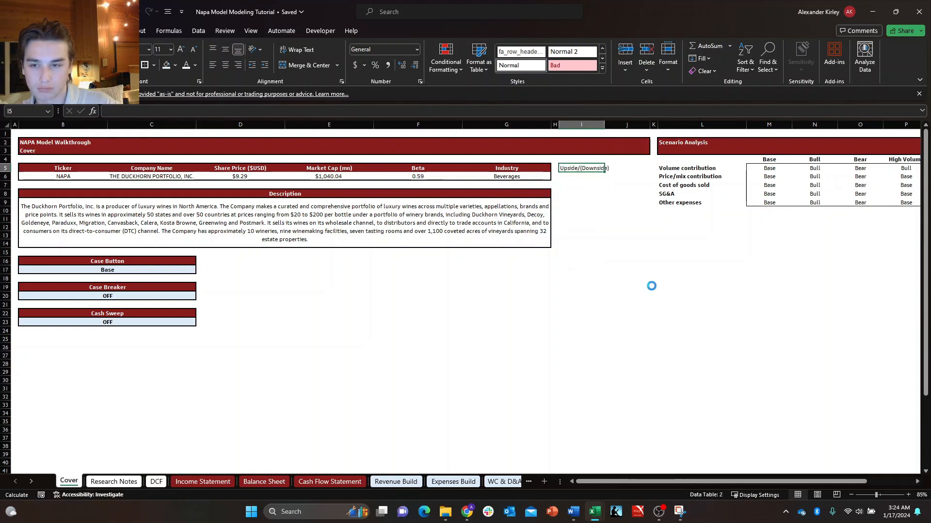
# Enter the row label "DCF:" in I6, directly below the "Upside/(Downside)" heading.
pyautogui.press('Left')
pyautogui.press('Right')
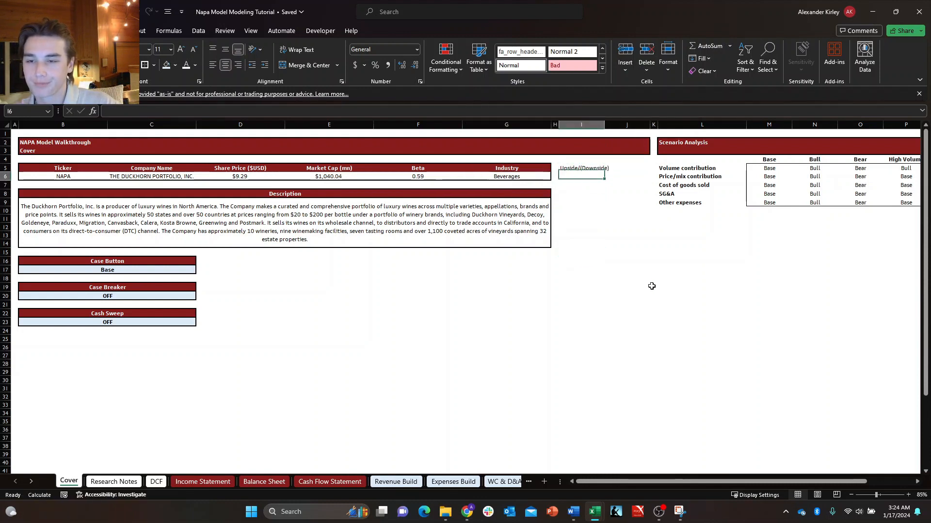
pyautogui.press('Down')
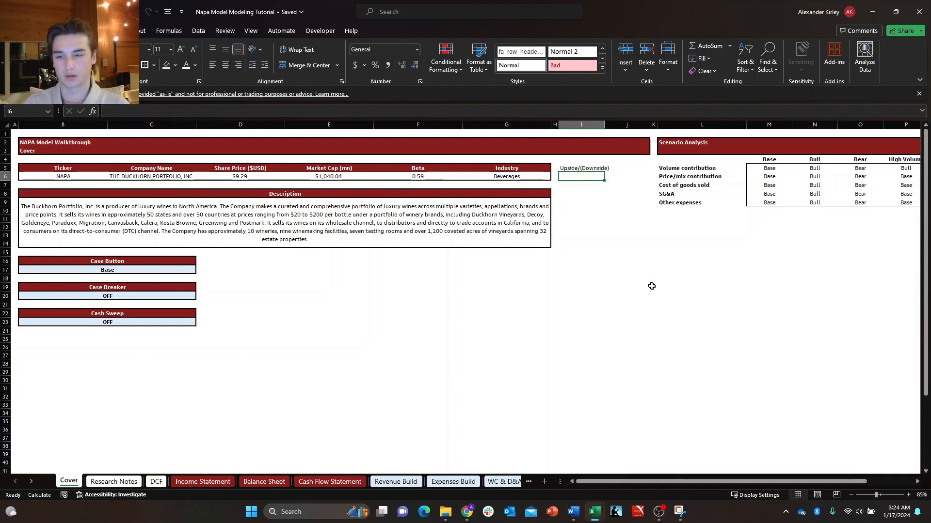
pyautogui.write('DCF:')
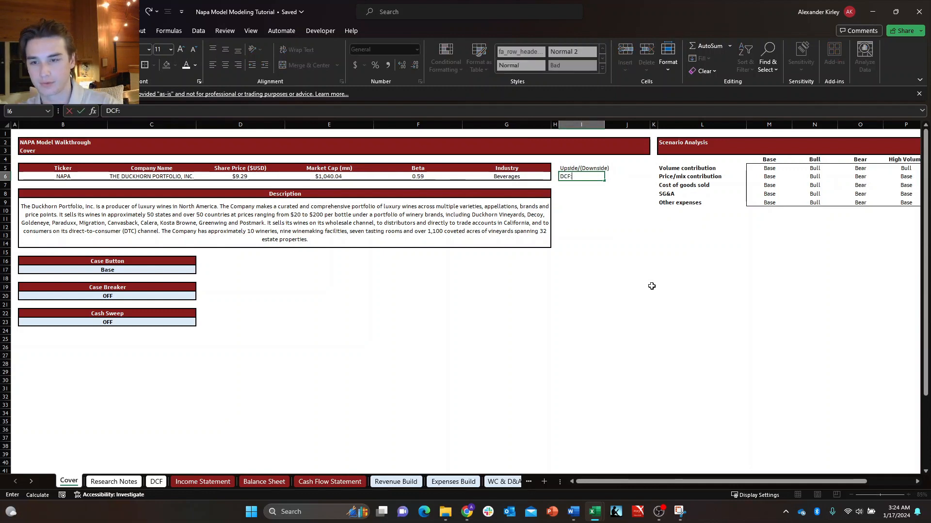
pyautogui.press('Tab')
# Link J6 to the Upside/(Downside) percentage in cell C33 of the DCF sheet.
pyautogui.write('+')
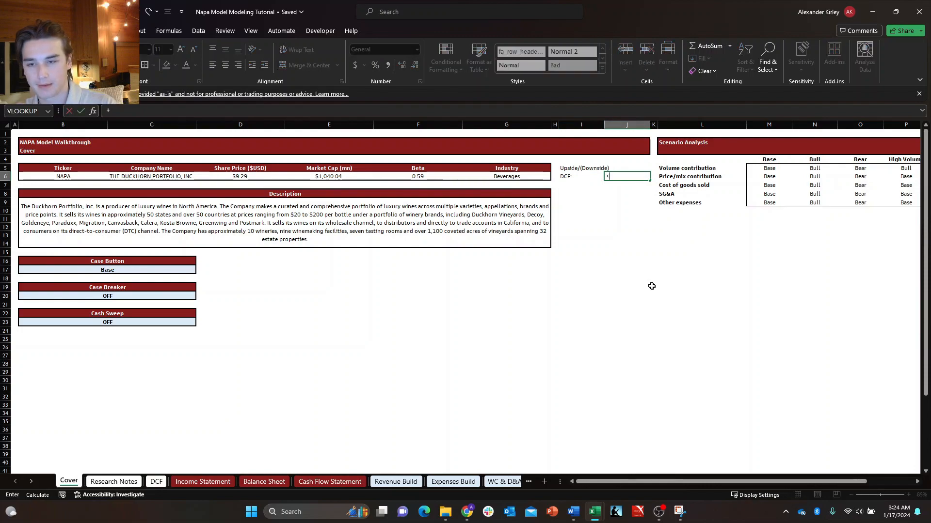
pyautogui.hotkey('ctrl', 'pagedown')
pyautogui.hotkey('ctrl', 'pagedown')
pyautogui.hotkey('ctrl', 'pagedown')
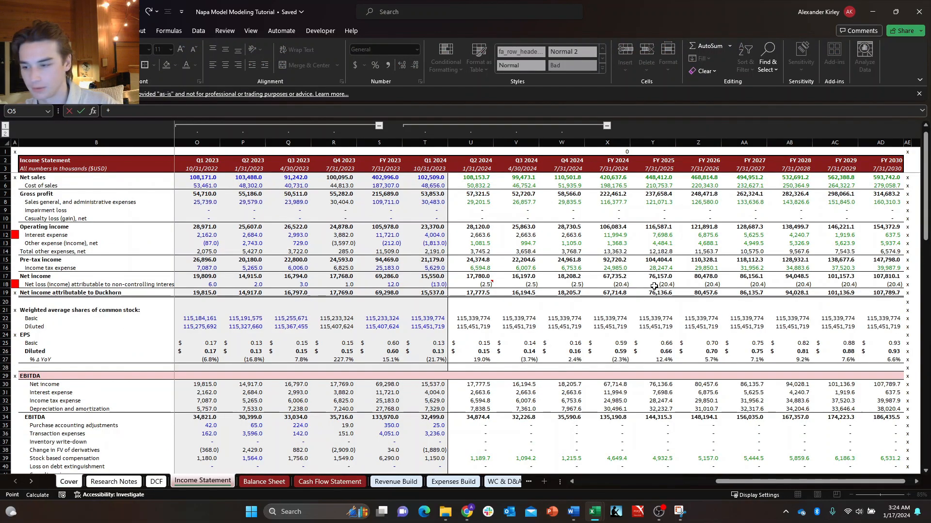
pyautogui.hotkey('ctrl', 'pageup')
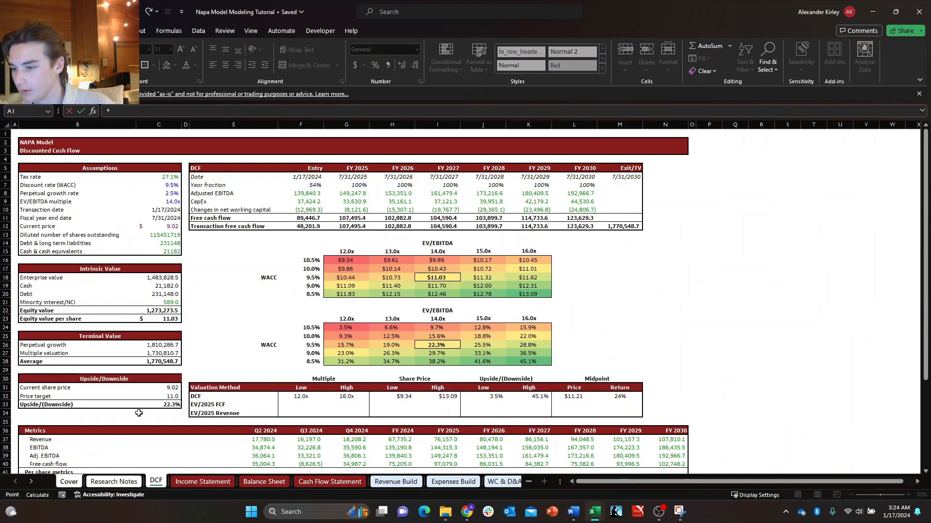
pyautogui.press('Return')
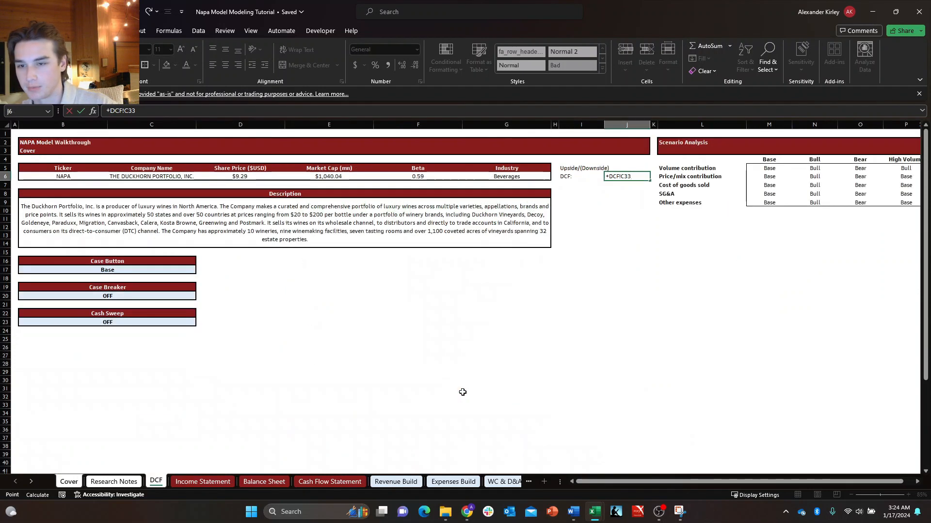
pyautogui.press('Left')
pyautogui.press('Up')
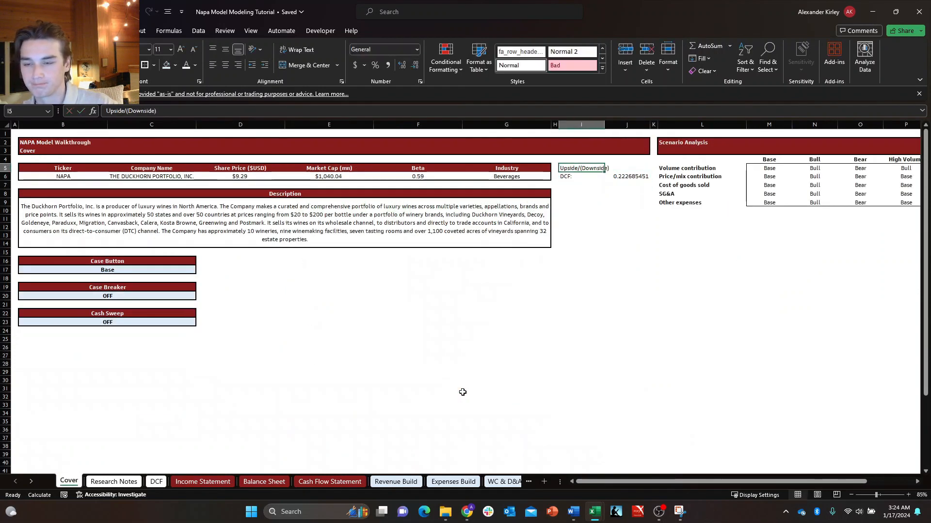
pyautogui.press('Left')
pyautogui.press('Left')
pyautogui.hotkey('shift', 'Down')
pyautogui.hotkey('ctrl', 'c')
pyautogui.press('Right')
pyautogui.press('Right')
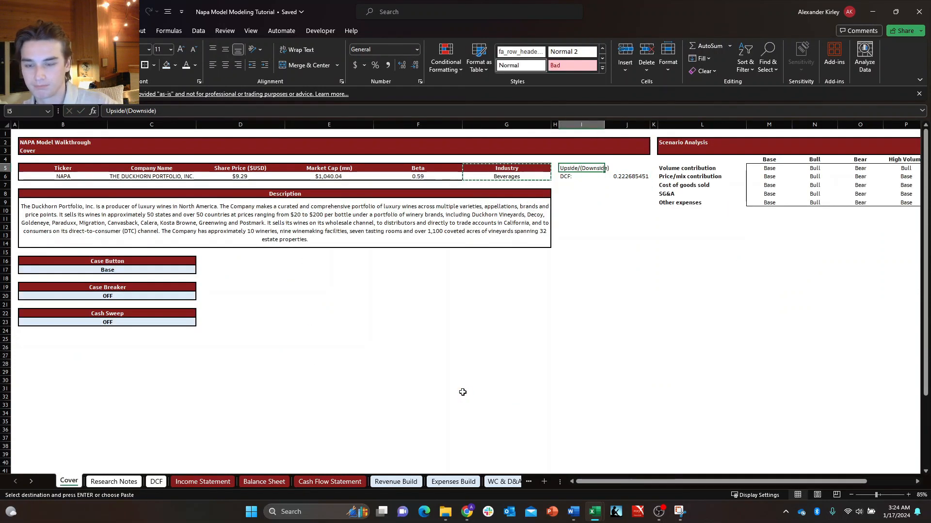
pyautogui.press('Escape')
pyautogui.write('r')
pyautogui.press('Escape')
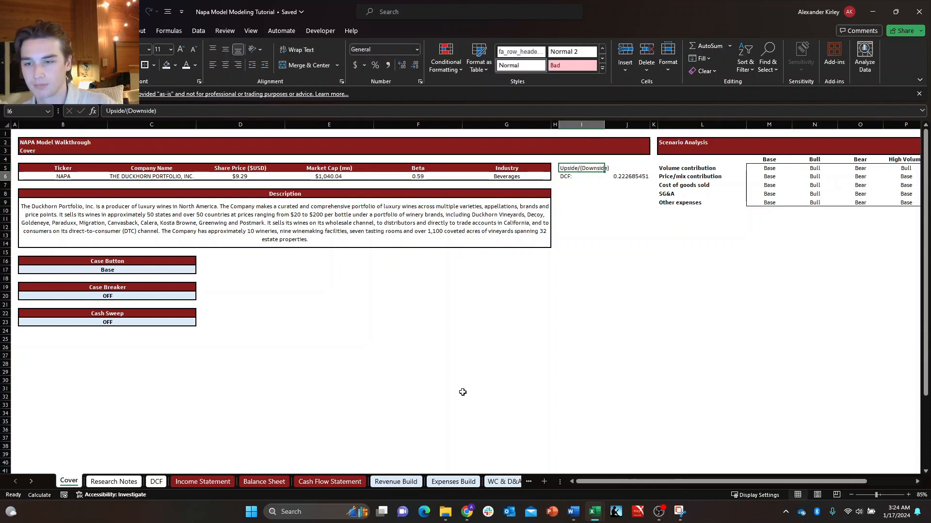
# Copy the formatting of the Industry heading and value in G5:G6 onto I5:J6.
pyautogui.press('Left')
pyautogui.press('Left')
pyautogui.hotkey('shift', 'Down')
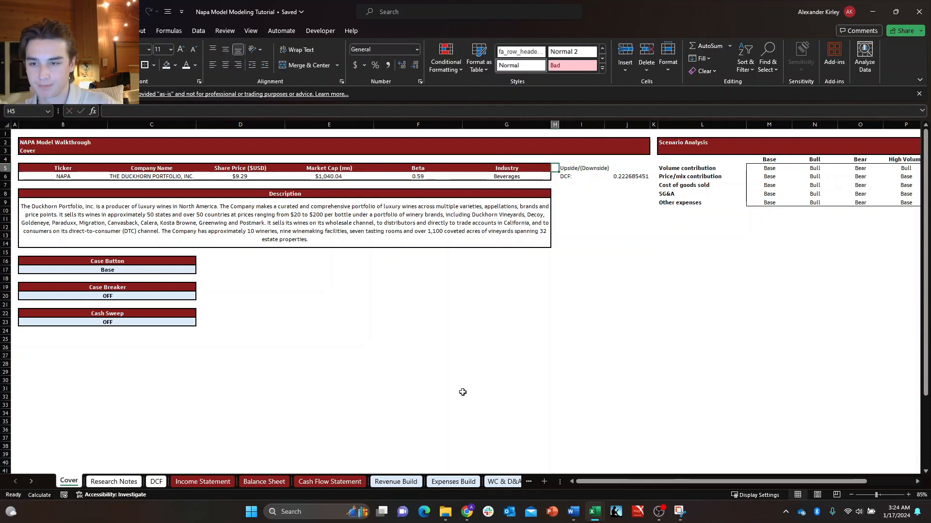
pyautogui.hotkey('ctrl', 'c')
pyautogui.press('Right')
pyautogui.press('Right')
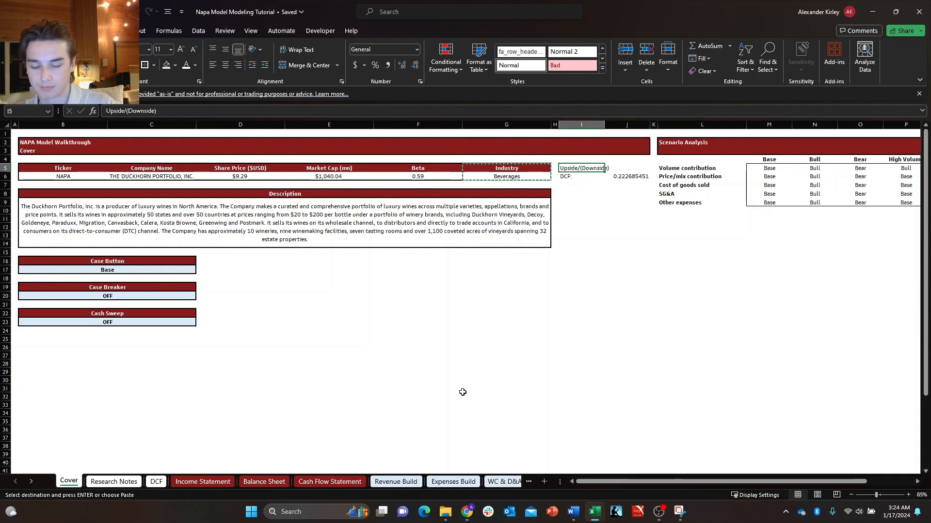
pyautogui.hotkey('alt', 'h')
pyautogui.press('v')
pyautogui.press('r')
pyautogui.hotkey('shift', 'Right')
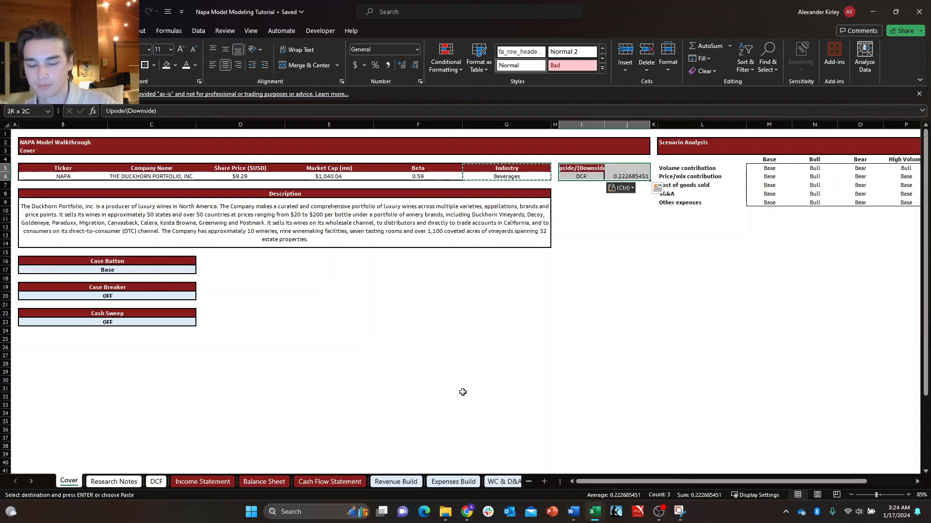
pyautogui.hotkey('alt', 'h')
pyautogui.press('v')
pyautogui.press('r')
pyautogui.press('Escape')
pyautogui.press('Down')
pyautogui.press('Up')
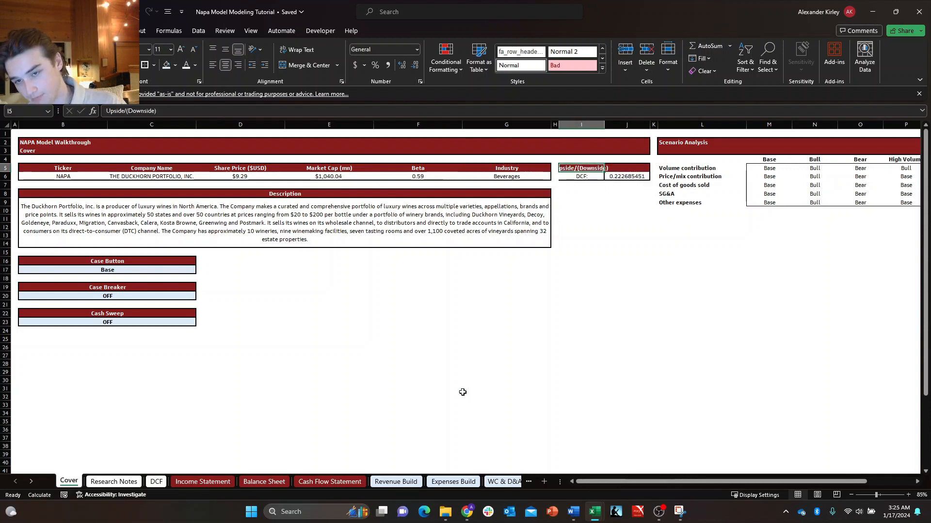
# Clear the borders of I5:J6 and outline the range with a thick outside border.
pyautogui.hotkey('shift', 'Down')
pyautogui.hotkey('shift', 'Right')
pyautogui.hotkey('alt', 'h')
pyautogui.press('b')
pyautogui.press('n')
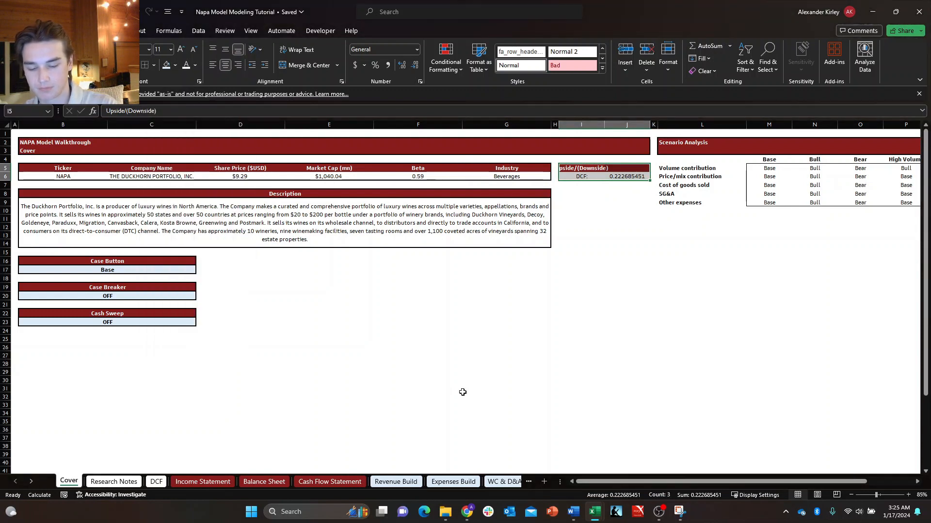
pyautogui.hotkey('alt', 'h')
pyautogui.press('b')
pyautogui.press('t')
pyautogui.press('Down')
pyautogui.press('Right')
pyautogui.press('Up')
pyautogui.press('Left')
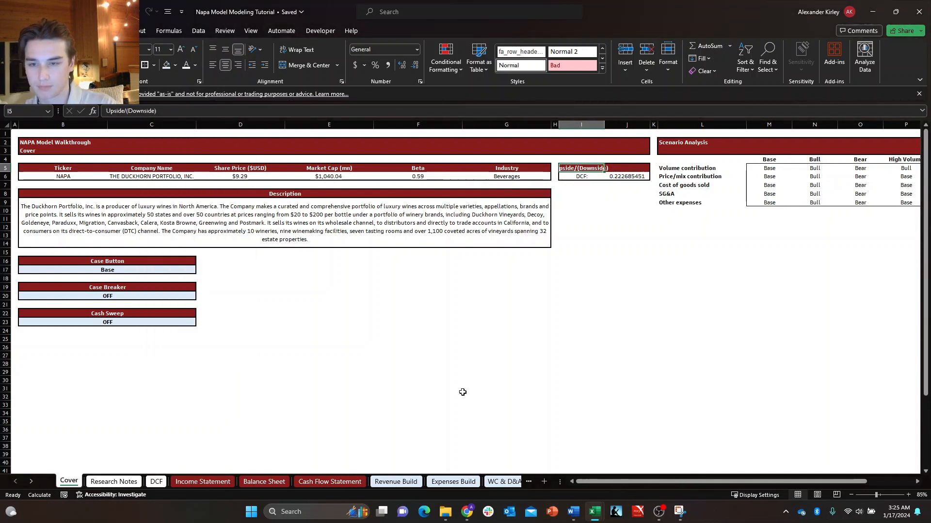
# Set the width of columns I and J to 30.
pyautogui.hotkey('shift', 'Right')
pyautogui.hotkey('alt', 'h')
pyautogui.press('o')
pyautogui.press('w')
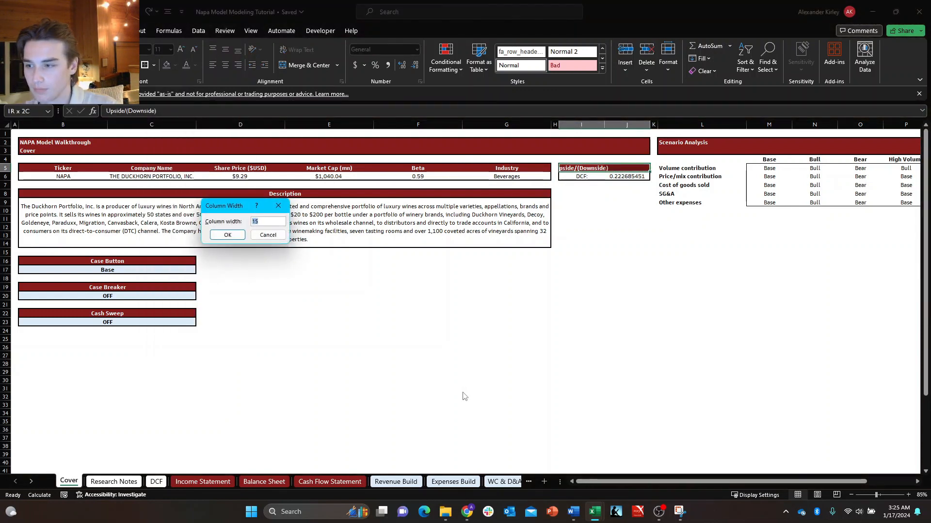
pyautogui.write('30')
pyautogui.press('Return')
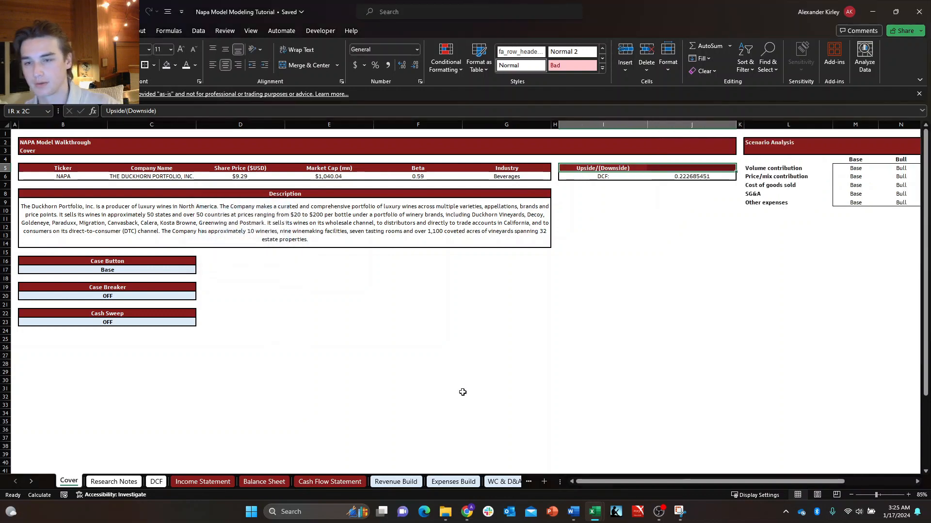
pyautogui.press('Down')
pyautogui.press('Up')
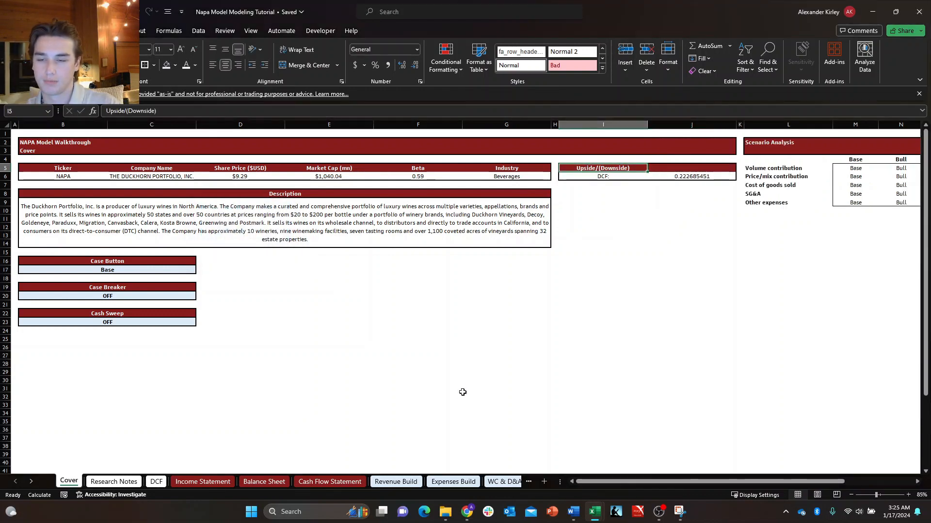
# Return columns I and J to a width of 15.
pyautogui.hotkey('shift', 'Right')
pyautogui.hotkey('alt', 'h')
pyautogui.press('o')
pyautogui.press('w')
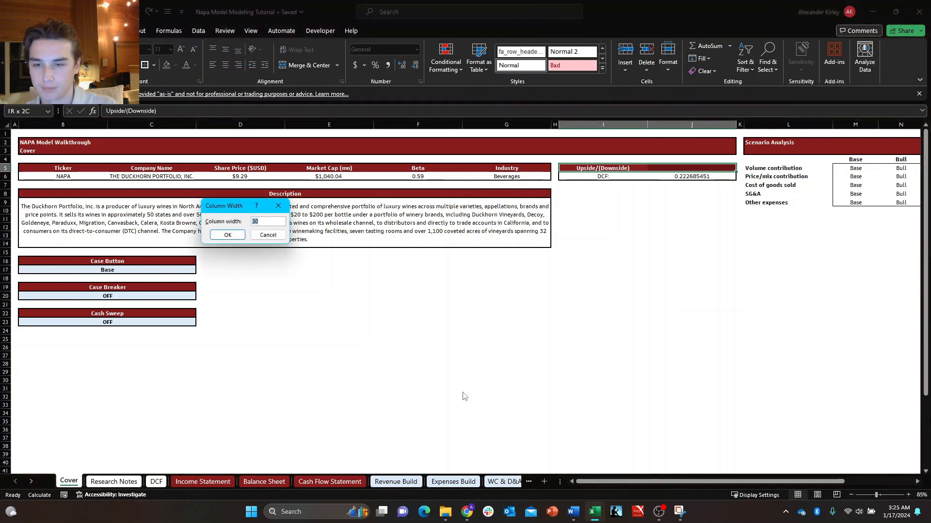
pyautogui.write('1')
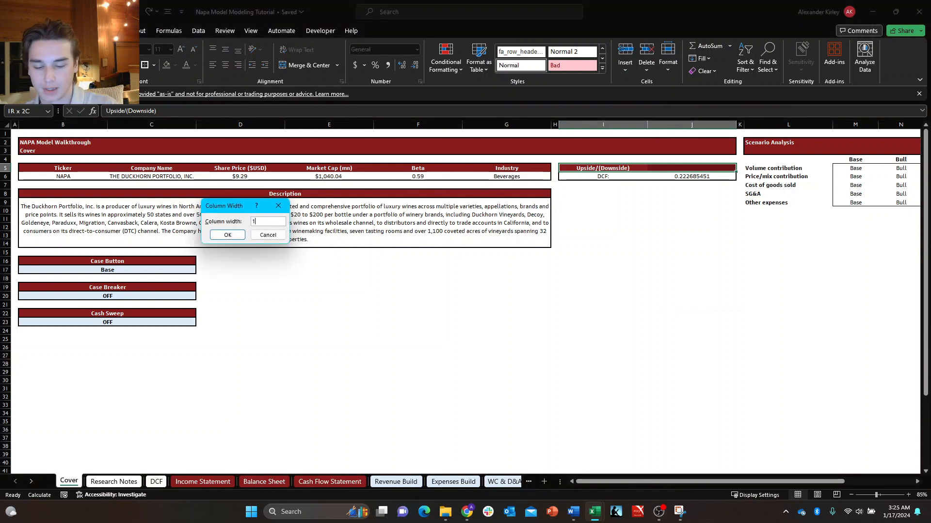
pyautogui.write('5')
pyautogui.press('Return')
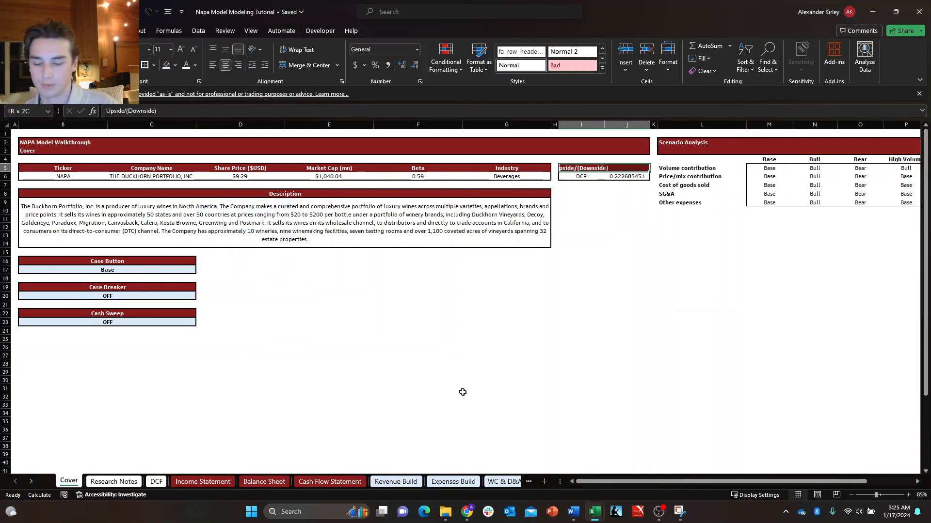
# Center the Upside/(Downside) heading across I5:J5 with Center Across Selection alignment, without merging the cells.
pyautogui.hotkey('ctrl', '1')
pyautogui.press('Down')
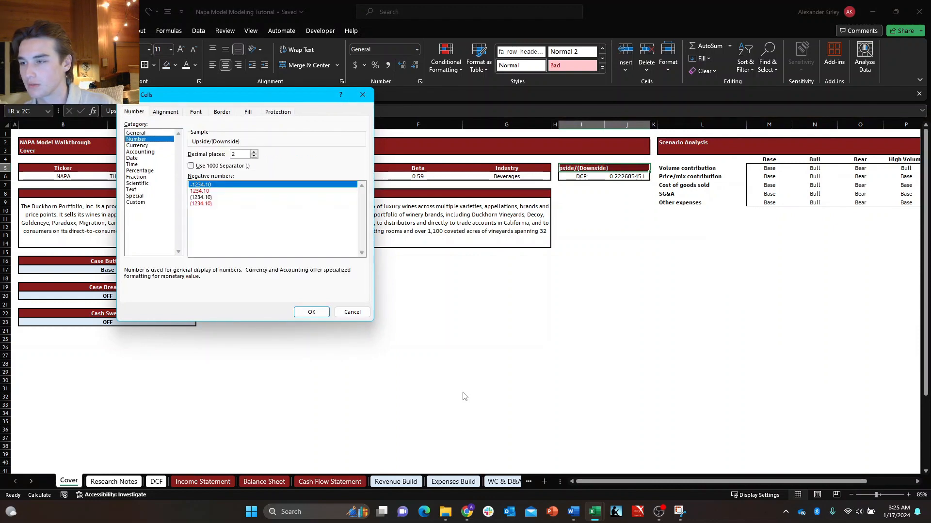
pyautogui.hotkey('ctrl', 'Tab')
pyautogui.hotkey('alt', 'h')
pyautogui.hotkey('alt', 'Down')
pyautogui.press('Return')
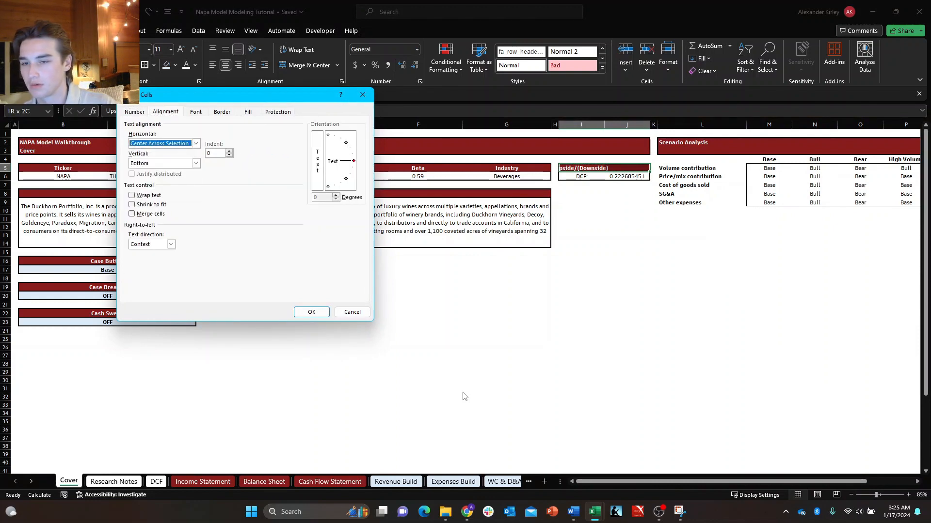
pyautogui.press('Return')
# Format the DCF upside value in J6 with the custom percentage format #,##0.0%_);(#,##0.0%).
pyautogui.press('Down')
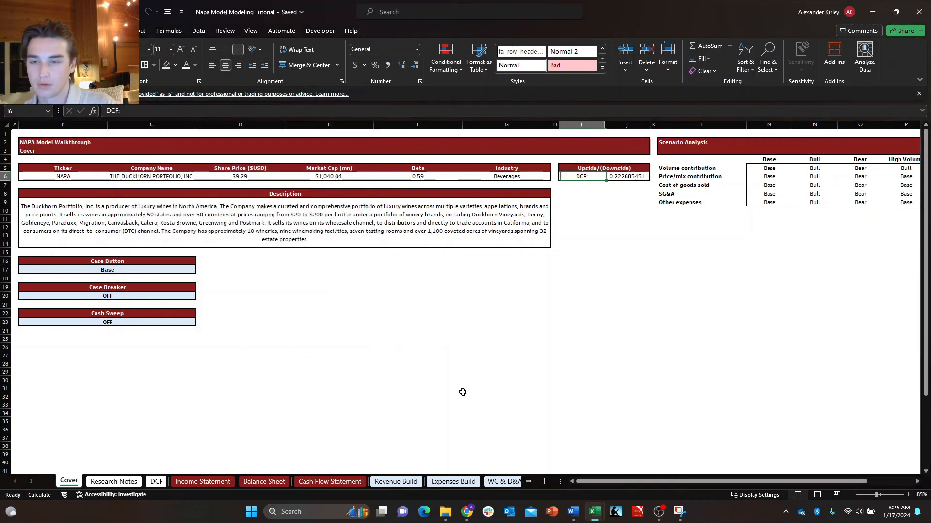
pyautogui.press('Right')
pyautogui.hotkey('ctrl', 'shift', '5')
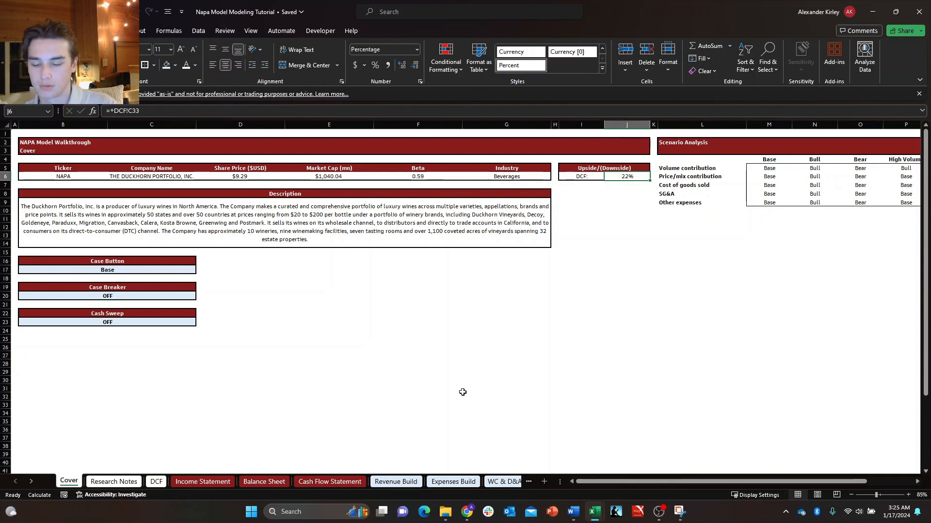
pyautogui.hotkey('ctrl', '1')
pyautogui.hotkey('ctrl', 'shift', 'Tab')
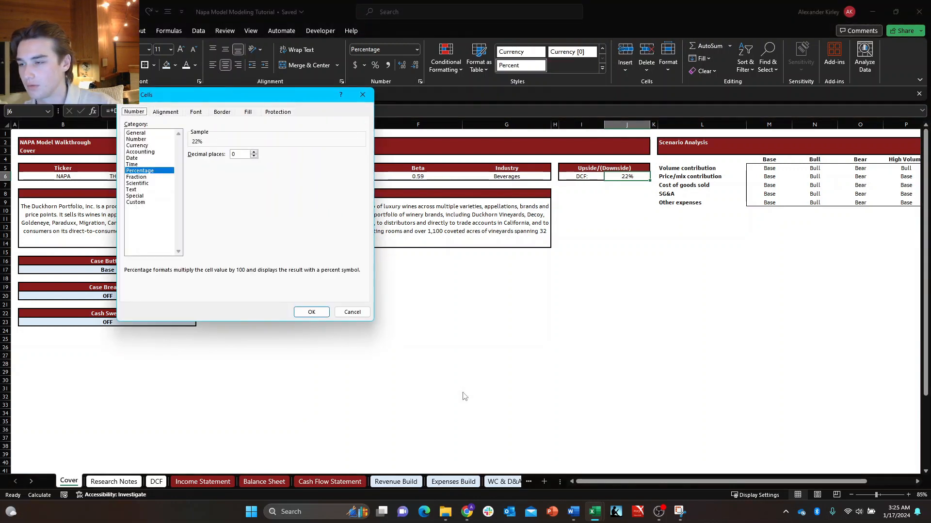
pyautogui.press('Tab')
pyautogui.press('Down')
pyautogui.press('Down')
pyautogui.press('Down')
pyautogui.press('Down')
pyautogui.press('Down')
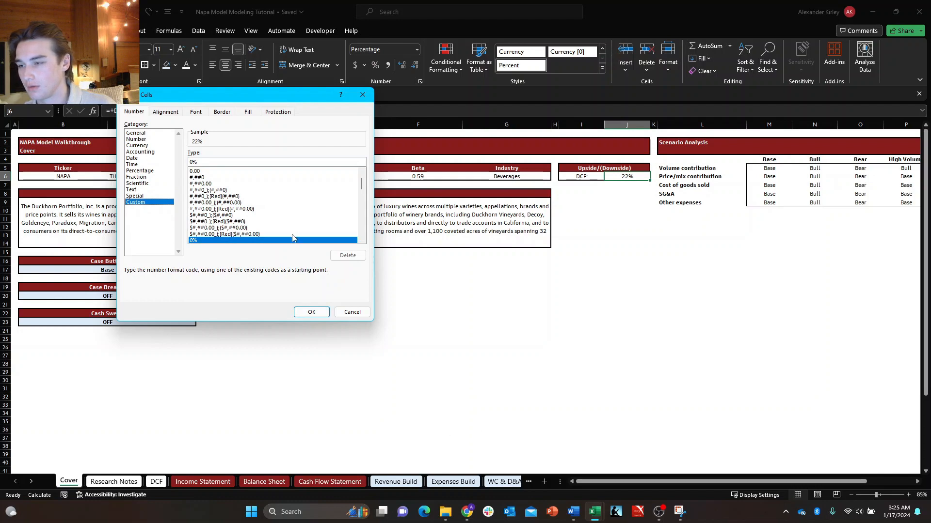
pyautogui.click(227, 214)
pyautogui.scroll(-10, 252, 224)
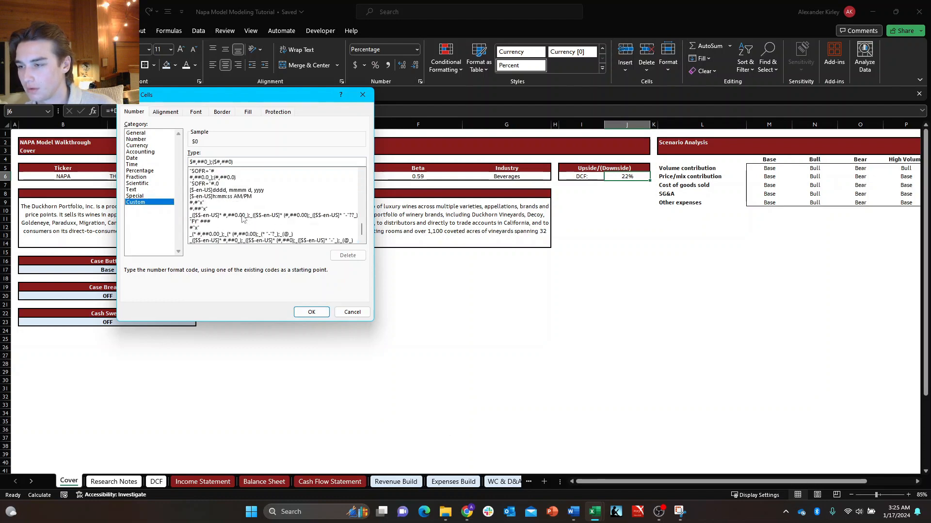
pyautogui.scroll(4, 243, 219)
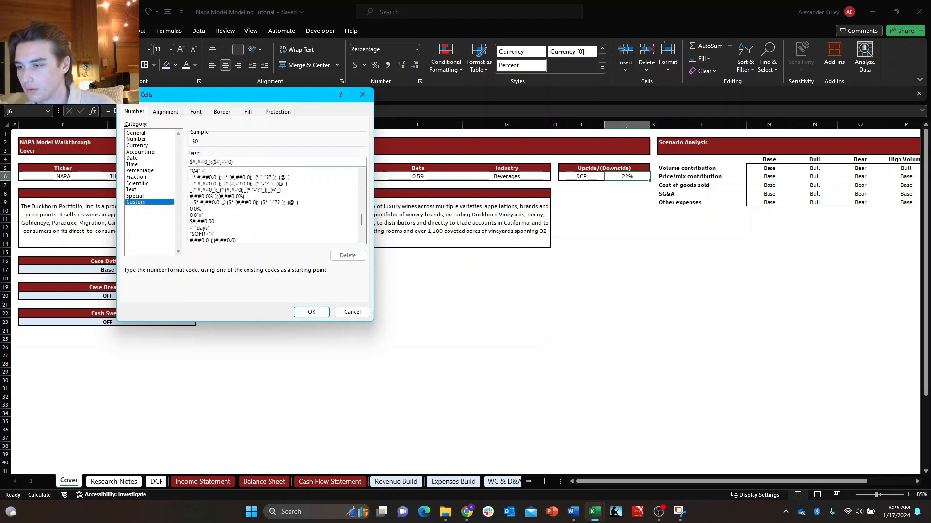
pyautogui.doubleClick(222, 196)
pyautogui.press('Down')
pyautogui.press('Right')
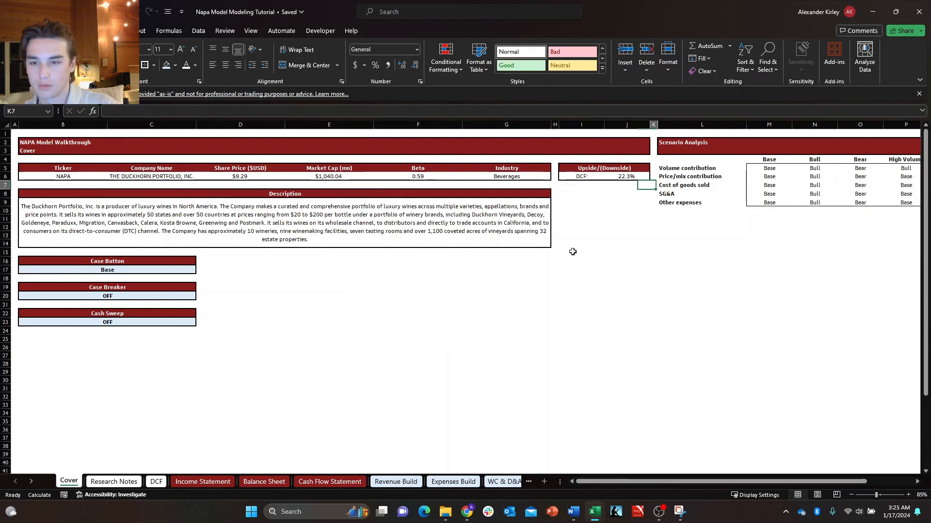
# Make the DCF label and percentage in I6:J6 bold and give the range a thick outside border.
pyautogui.press('Left')
pyautogui.press('Up')
pyautogui.press('Left')
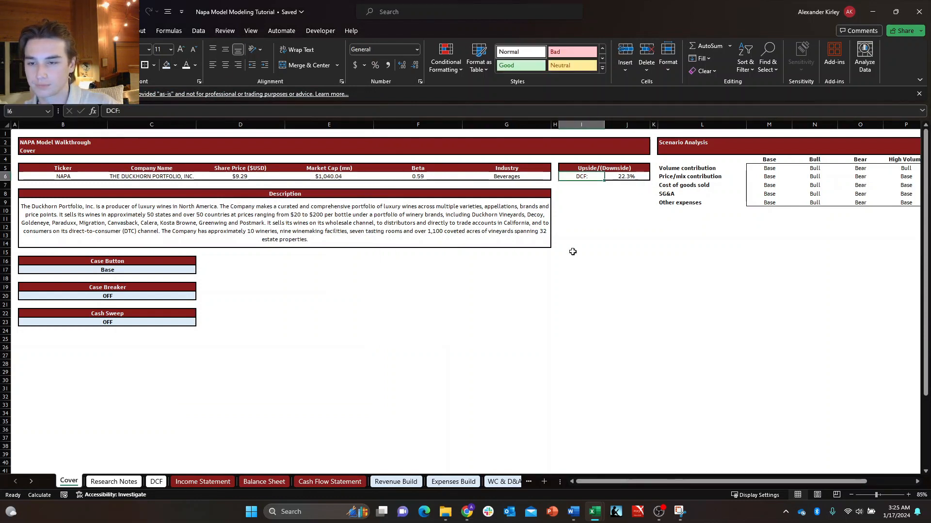
pyautogui.hotkey('shift', 'Right')
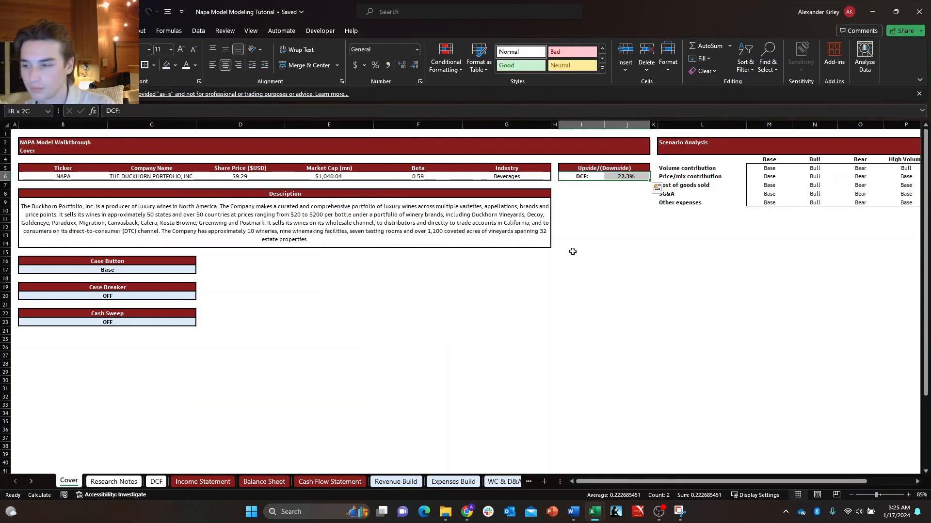
pyautogui.hotkey('alt', 'h')
pyautogui.press('b')
pyautogui.press('t')
pyautogui.hotkey('shift', 'Left')
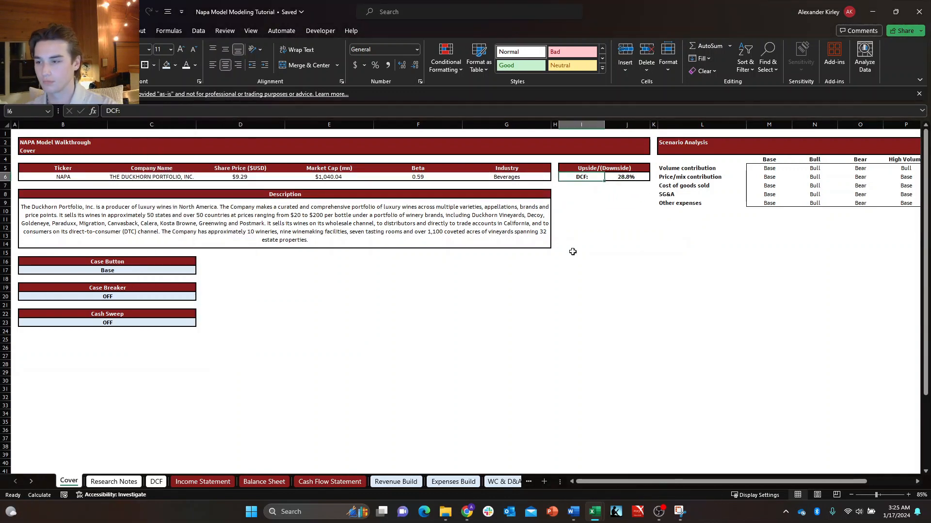
pyautogui.press('Down')
pyautogui.press('Down')
pyautogui.press('Left')
pyautogui.press('Down')
pyautogui.press('Down')
pyautogui.press('Down')
pyautogui.press('Left')
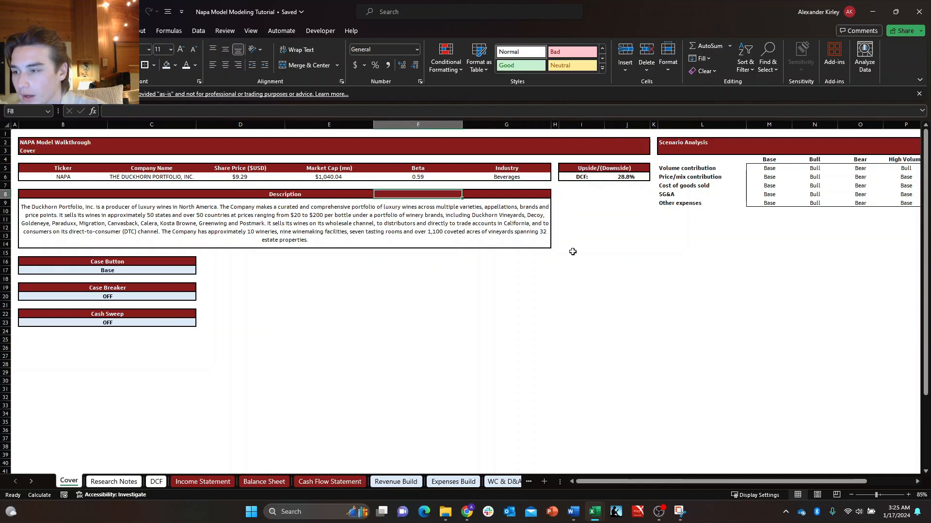
pyautogui.press('Right')
pyautogui.press('Down')
pyautogui.press('Down')
pyautogui.press('Right')
pyautogui.press('Right')
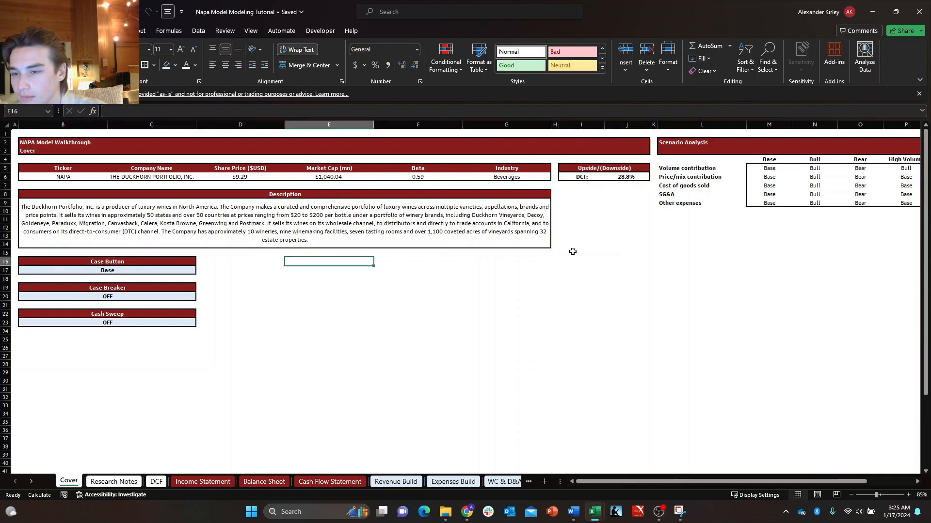
pyautogui.press('Right')
pyautogui.press('Right')
pyautogui.press('Right')
pyautogui.press('Left')
pyautogui.press('Left')
pyautogui.press('Left')
pyautogui.press('Left')
pyautogui.press('Left')
pyautogui.press('Left')
pyautogui.press('Left')
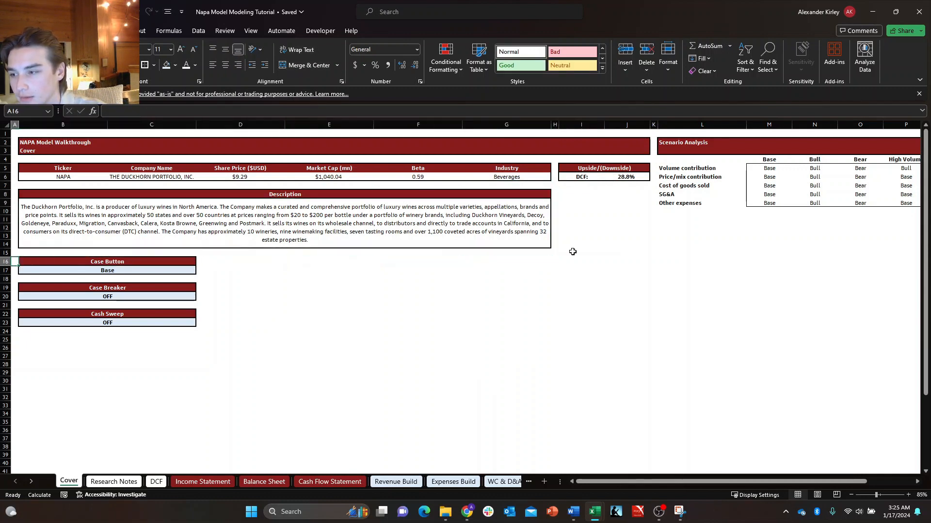
# Group the Scenario Analysis columns L through S by columns.
pyautogui.press('Right')
pyautogui.press('Right')
pyautogui.press('Right')
pyautogui.press('Right')
pyautogui.press('Right')
pyautogui.press('Right')
pyautogui.press('Right')
pyautogui.press('Right')
pyautogui.press('Right')
pyautogui.press('Right')
pyautogui.press('Right')
pyautogui.press('Up')
pyautogui.press('Up')
pyautogui.press('Up')
pyautogui.press('Up')
pyautogui.press('Up')
pyautogui.press('Up')
pyautogui.press('Up')
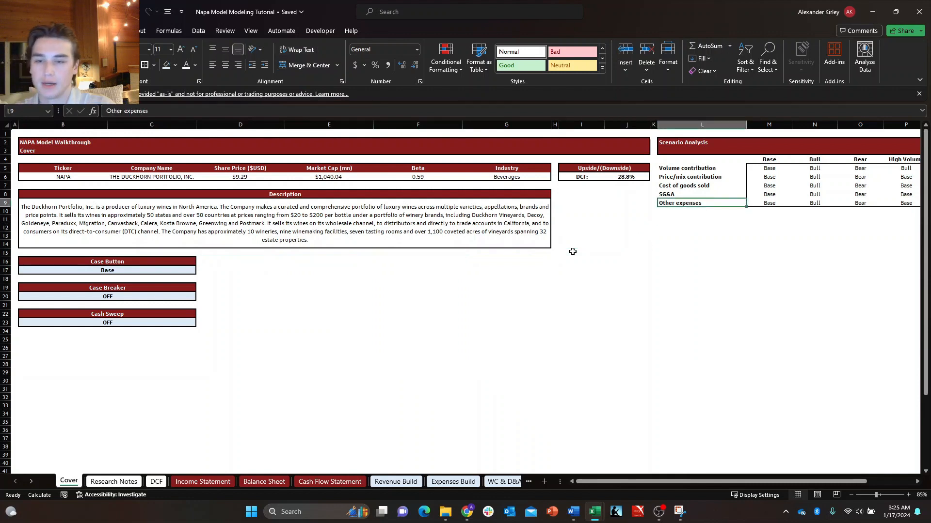
pyautogui.hotkey('shift', 'Right')
pyautogui.hotkey('shift', 'Right')
pyautogui.hotkey('shift', 'Right')
pyautogui.hotkey('shift', 'Right')
pyautogui.hotkey('shift', 'Right')
pyautogui.hotkey('shift', 'Right')
pyautogui.hotkey('shift', 'Right')
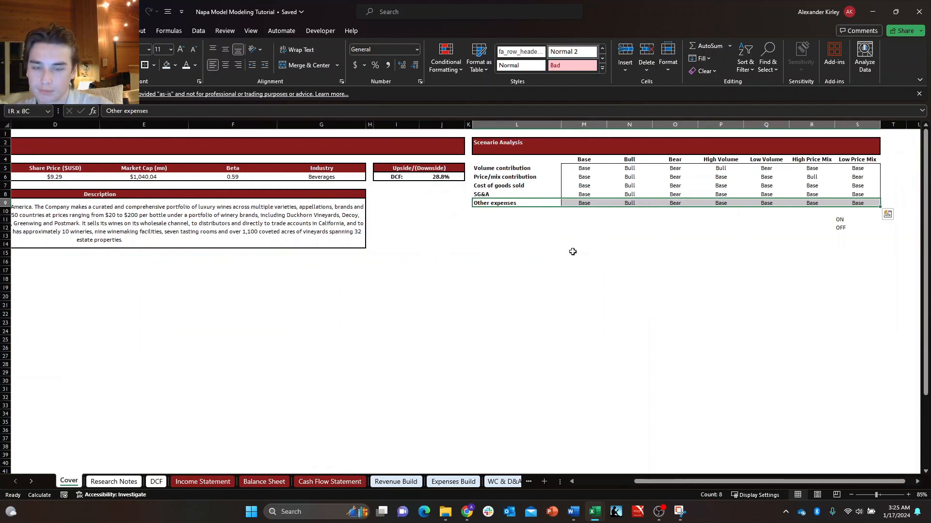
pyautogui.hotkey('alt', 'shift', 'Right')
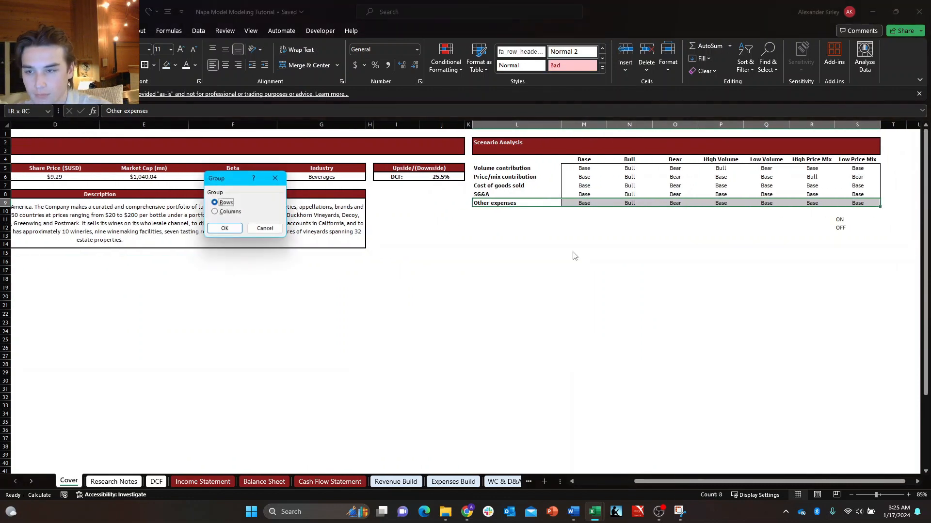
pyautogui.press('Return')
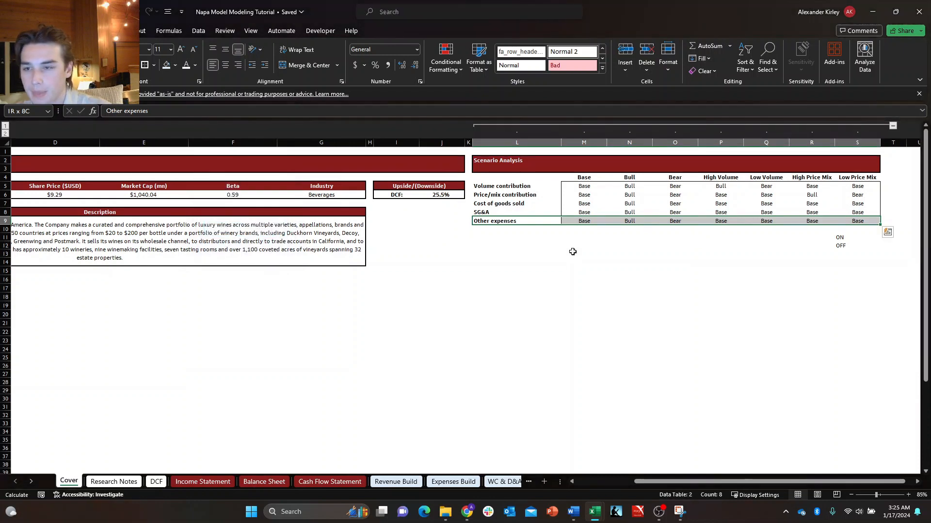
# Collapse the column group to hide the Scenario Analysis table.
pyautogui.click(846, 236)
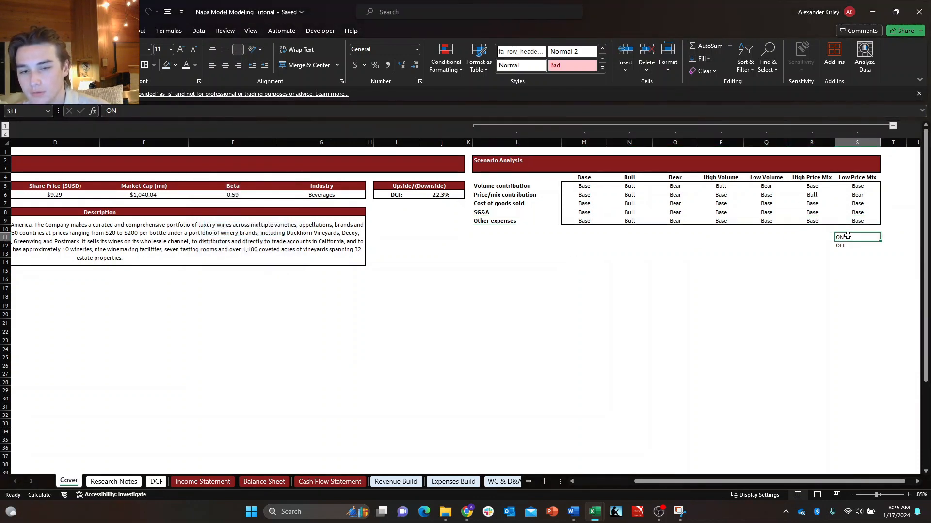
pyautogui.click(891, 128)
pyautogui.click(592, 230)
pyautogui.hotkey('ctrl', 'Left')
pyautogui.press('Right')
pyautogui.press('Right')
pyautogui.press('Right')
pyautogui.press('Right')
pyautogui.press('Right')
pyautogui.press('Right')
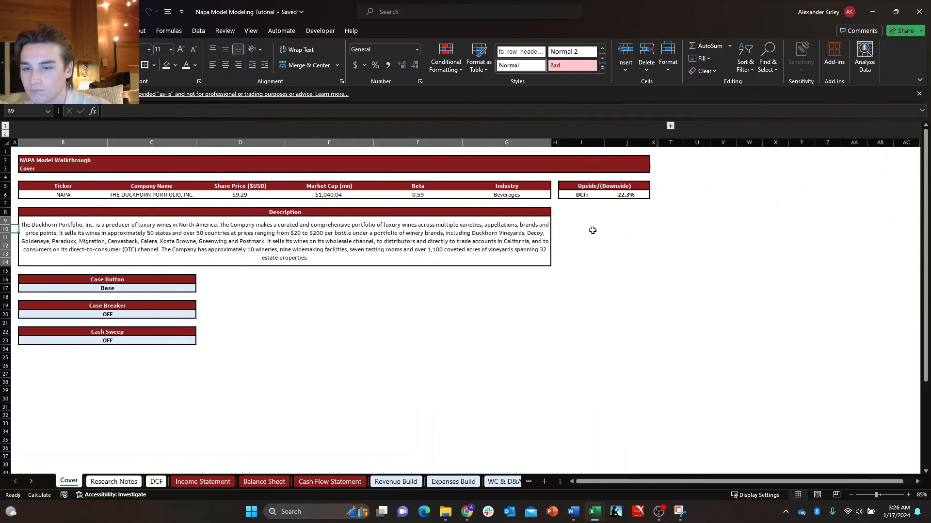
pyautogui.press('Left')
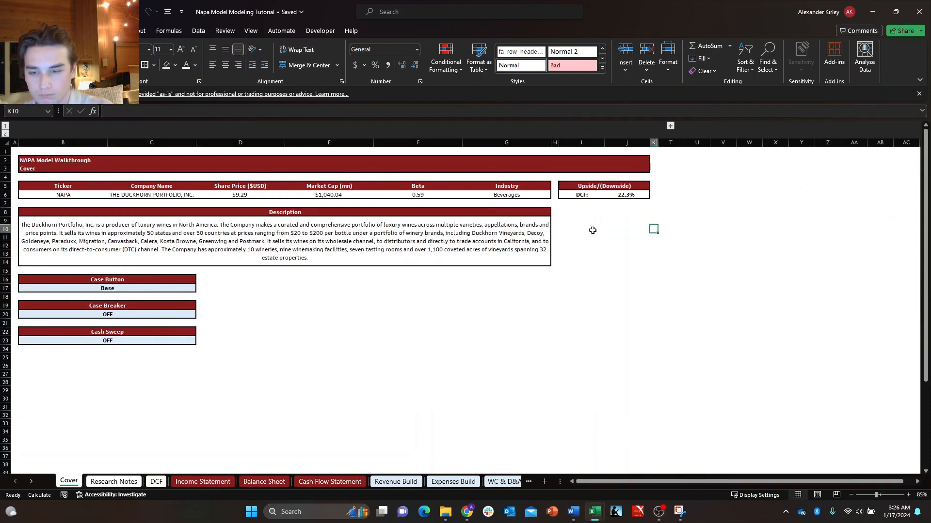
pyautogui.press('Right')
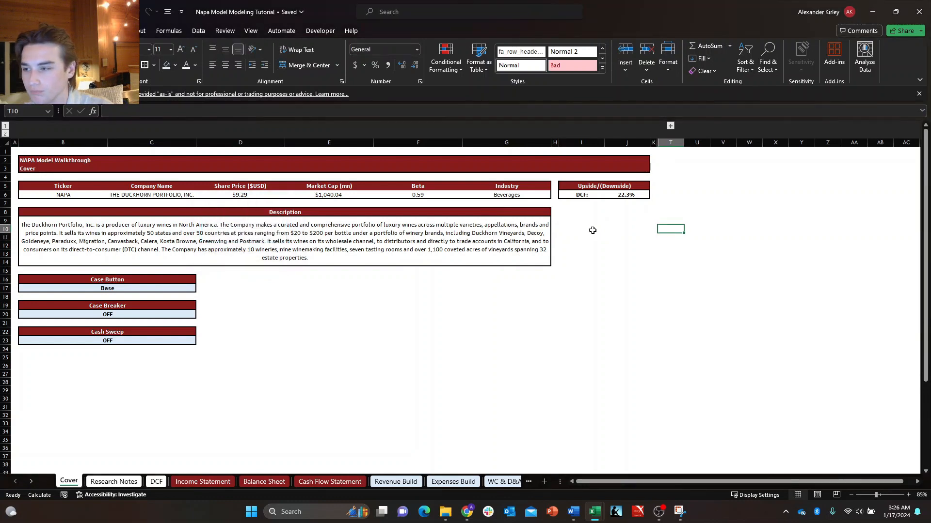
pyautogui.hotkey('ctrl', 'Left')
pyautogui.press('Right')
pyautogui.press('Down')
pyautogui.press('Down')
pyautogui.press('Down')
pyautogui.press('Right')
pyautogui.press('Up')
pyautogui.press('Left')
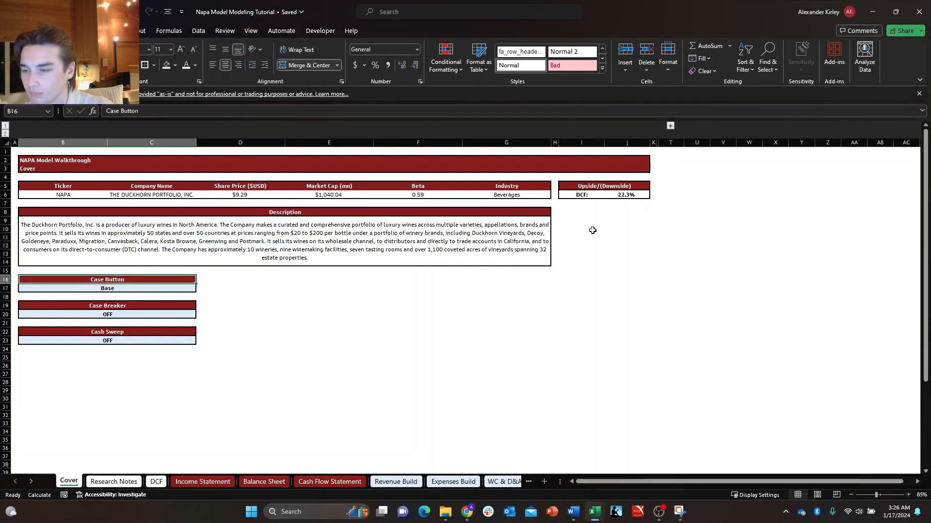
pyautogui.hotkey('shift', 'Down')
pyautogui.hotkey('shift', 'Down')
pyautogui.hotkey('shift', 'Down')
pyautogui.hotkey('shift', 'Down')
pyautogui.hotkey('shift', 'Down')
pyautogui.hotkey('shift', 'Down')
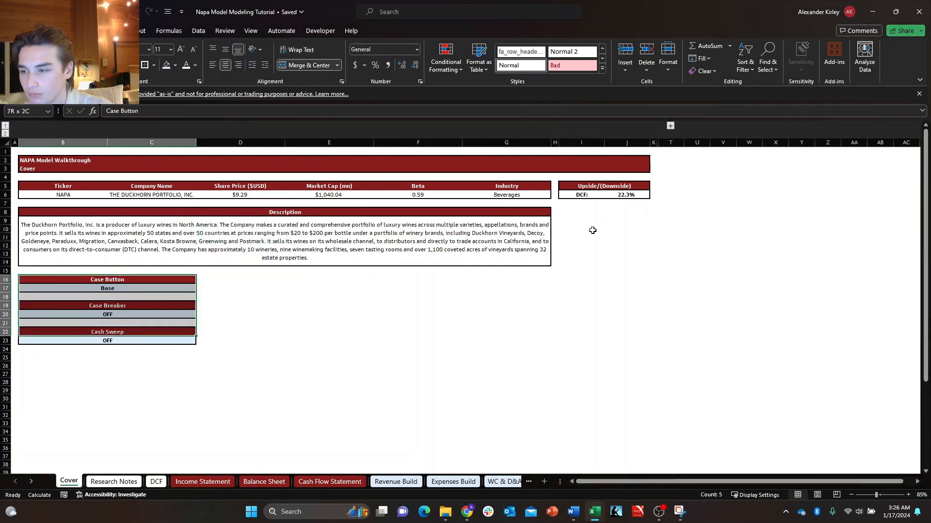
pyautogui.hotkey('shift', 'Down')
# Enter the heading "Model Toggles" in I8, beneath the Upside/(Downside) box.
pyautogui.press('Right')
pyautogui.press('Right')
pyautogui.press('Up')
pyautogui.press('Right')
pyautogui.press('Right')
pyautogui.press('Right')
pyautogui.press('Right')
pyautogui.press('Right')
pyautogui.press('Right')
pyautogui.press('Up')
pyautogui.press('Up')
pyautogui.press('Up')
pyautogui.press('Up')
pyautogui.press('Left')
pyautogui.press('Left')
pyautogui.press('Up')
pyautogui.press('Up')
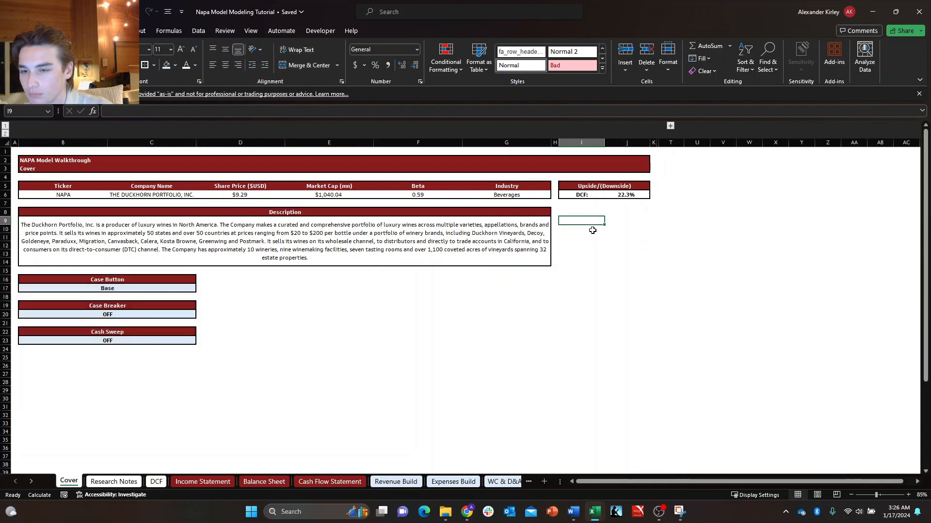
pyautogui.press('Up')
pyautogui.write('Case')
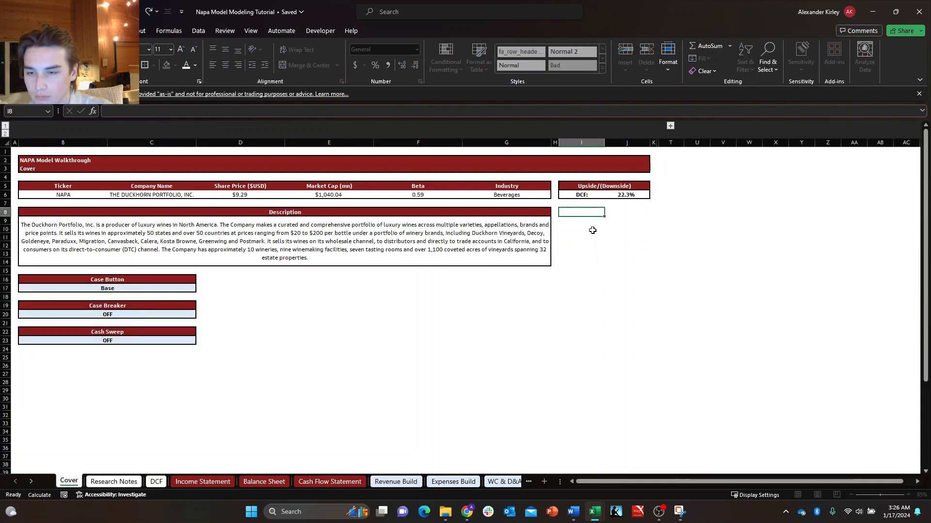
pyautogui.press('Escape')
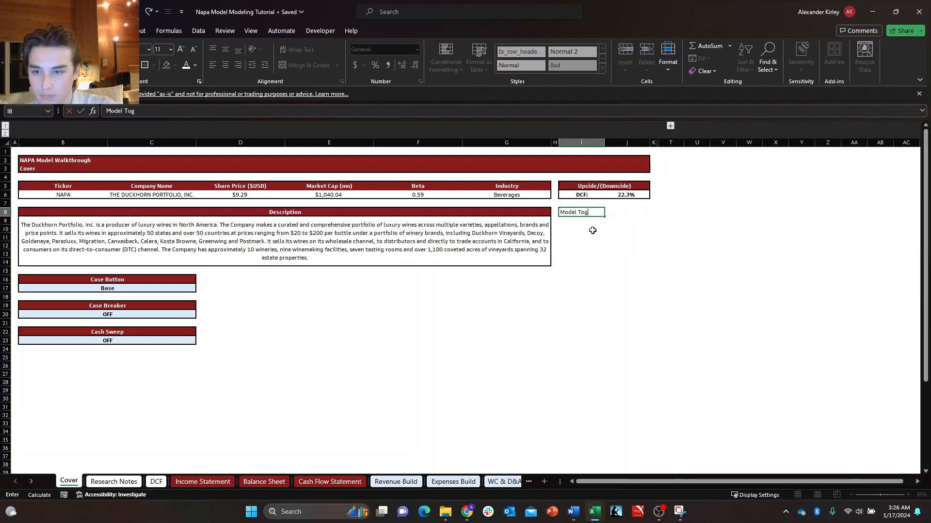
pyautogui.press('Return')
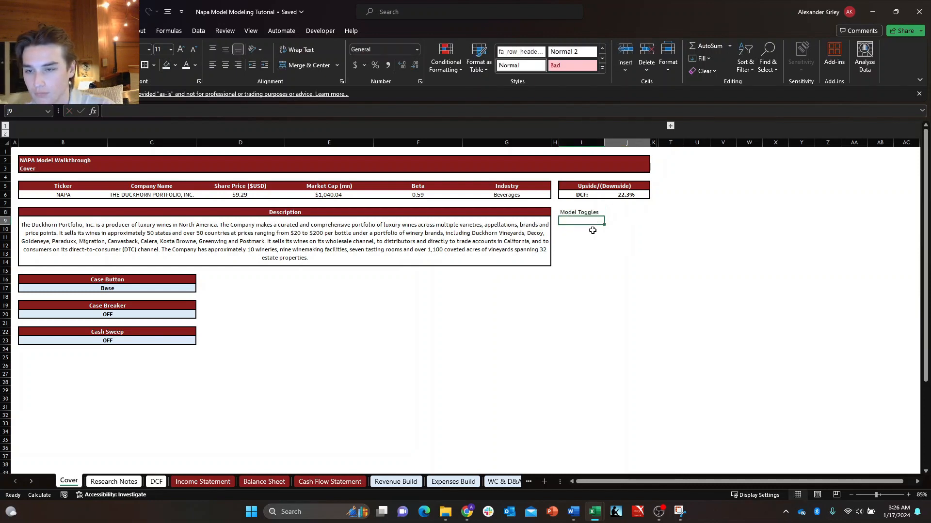
# Apply the Upside/(Downside) header's formatting from I5:J5 to the Model Toggles heading in I8:J8.
pyautogui.press('Up')
pyautogui.hotkey('shift', 'Right')
pyautogui.press('Up')
pyautogui.press('Up')
pyautogui.press('Up')
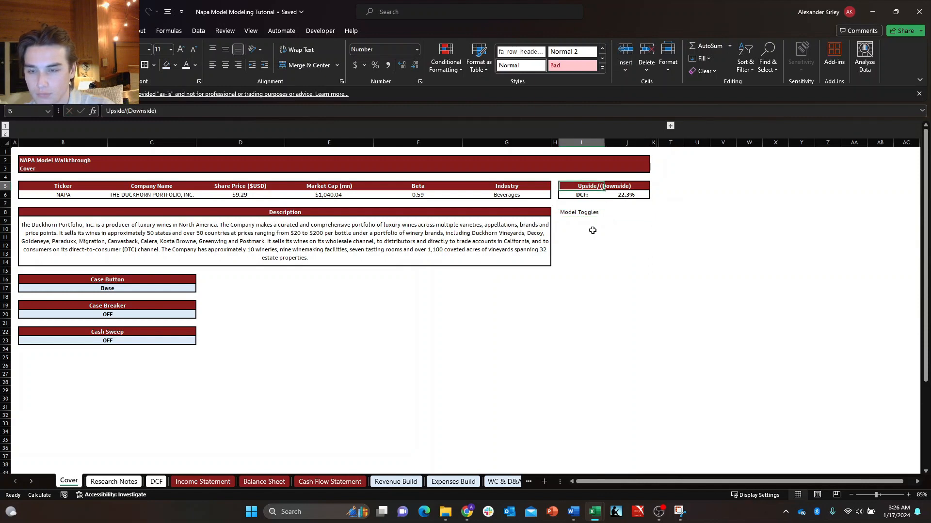
pyautogui.hotkey('shift', 'Right')
pyautogui.hotkey('ctrl', 'c')
pyautogui.press('Down')
pyautogui.press('Down')
pyautogui.press('Down')
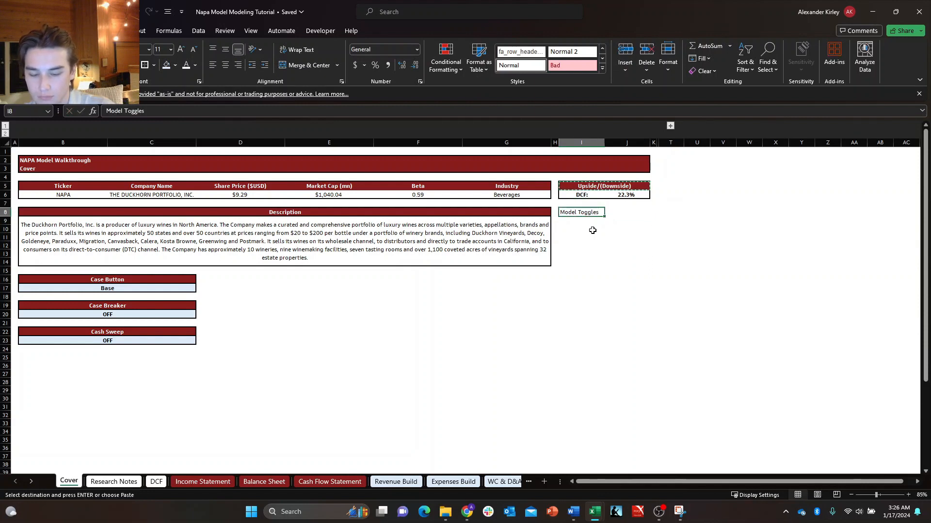
pyautogui.hotkey('ctrl', 'alt', 'v')
pyautogui.press('t')
pyautogui.press('Return')
pyautogui.press('Escape')
pyautogui.press('Down')
pyautogui.press('Down')
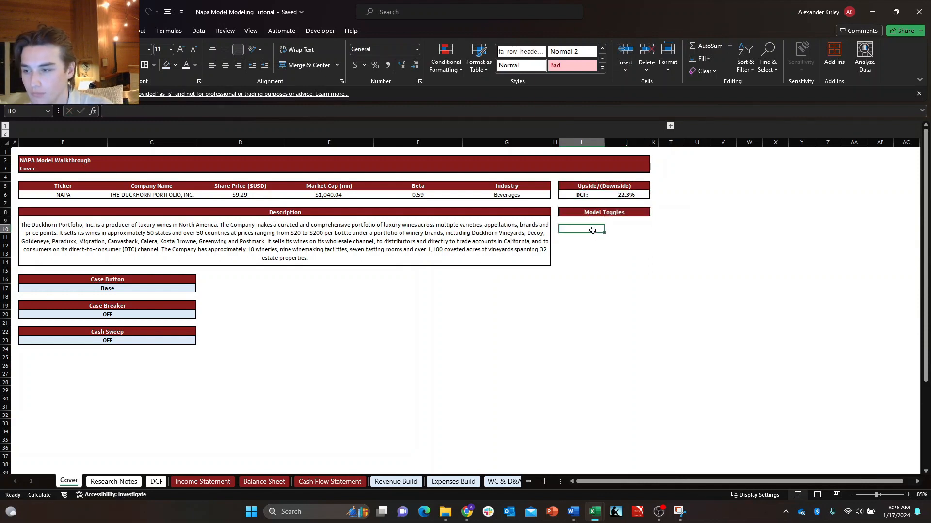
pyautogui.press('Up')
pyautogui.press('Up')
pyautogui.hotkey('shift', 'Right')
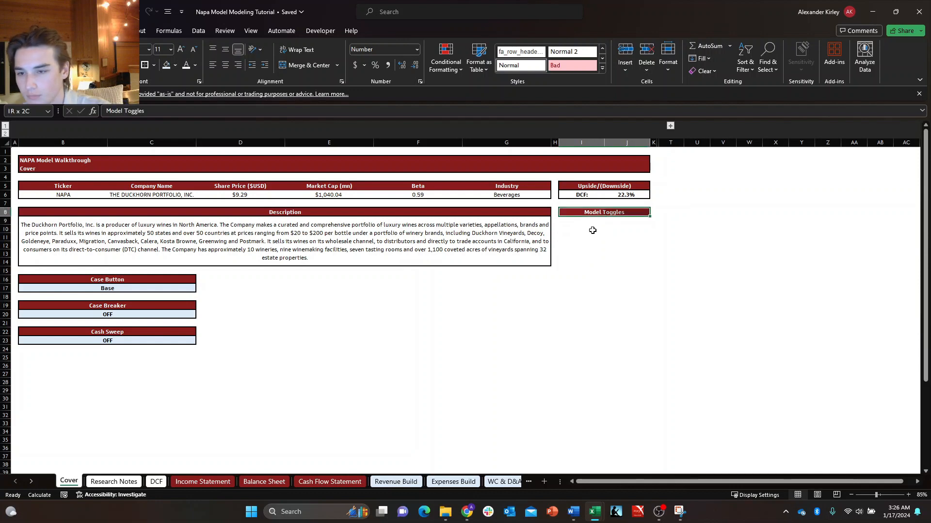
# Move the Case Button, Case Breaker and Cash Sweep boxes from B16:C23 to the range starting at I10, under Model Toggles.
pyautogui.press('Down')
pyautogui.press('Left')
pyautogui.press('Left')
pyautogui.press('Left')
pyautogui.press('Right')
pyautogui.press('Down')
pyautogui.press('Down')
pyautogui.hotkey('shift', 'Down')
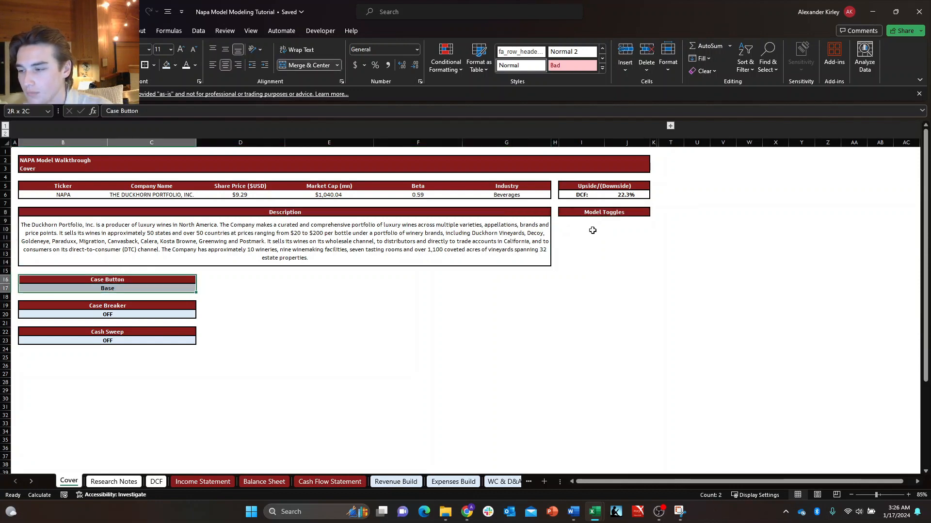
pyautogui.hotkey('shift', 'Down')
pyautogui.hotkey('shift', 'Down')
pyautogui.hotkey('shift', 'Down')
pyautogui.hotkey('shift', 'Down')
pyautogui.hotkey('shift', 'Down')
pyautogui.hotkey('shift', 'Down')
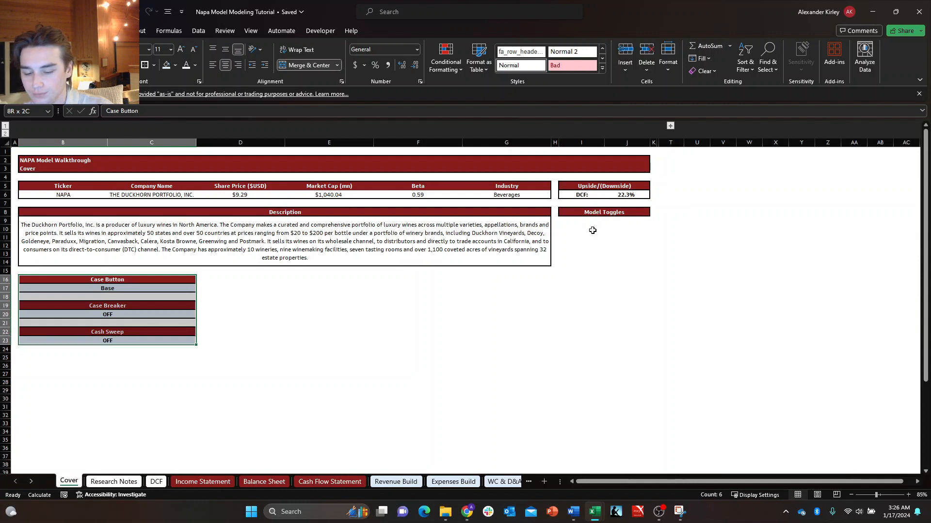
pyautogui.hotkey('ctrl', 'c')
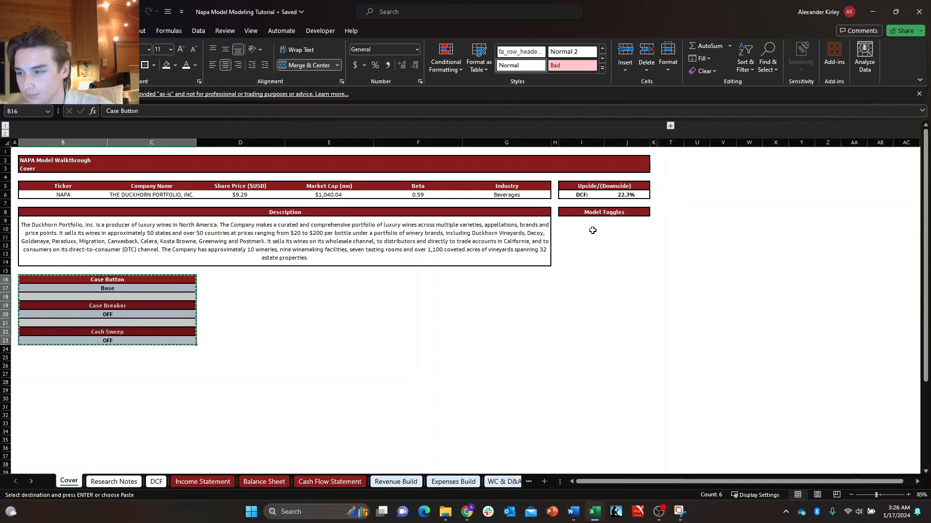
pyautogui.press('Right')
pyautogui.press('Right')
pyautogui.press('Right')
pyautogui.press('Right')
pyautogui.press('Right')
pyautogui.press('Up')
pyautogui.press('Up')
pyautogui.press('Up')
pyautogui.press('Up')
pyautogui.press('Up')
pyautogui.press('Up')
pyautogui.press('Right')
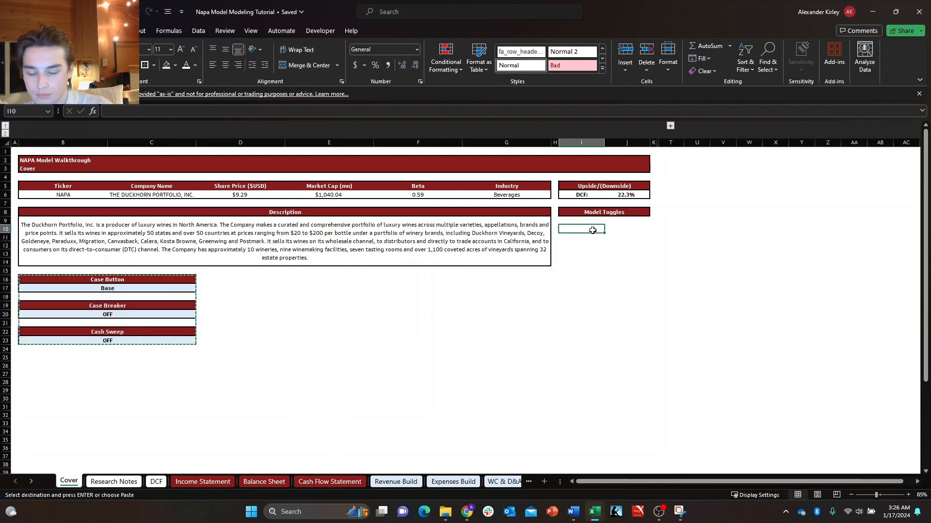
pyautogui.hotkey('ctrl', 'v')
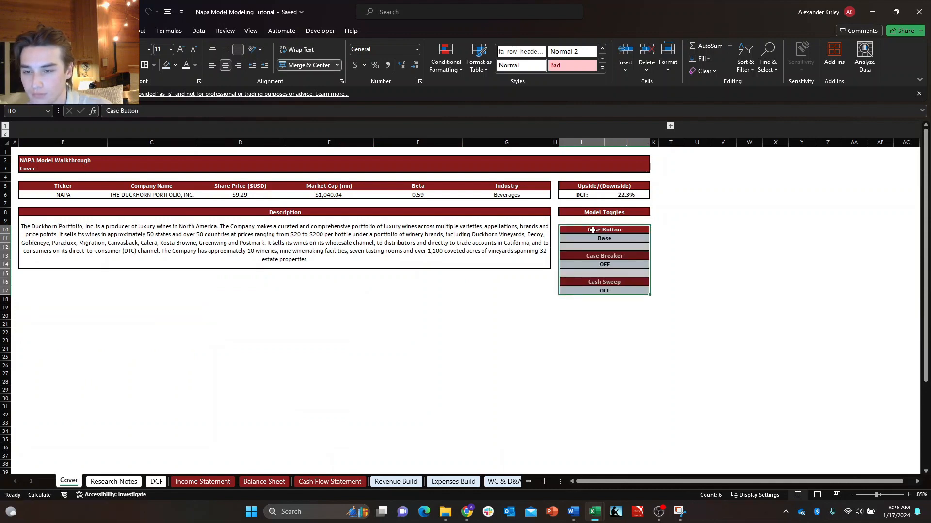
pyautogui.press('Down')
pyautogui.press('Down')
pyautogui.press('Left')
pyautogui.press('Left')
pyautogui.press('Up')
pyautogui.press('Up')
pyautogui.press('Up')
pyautogui.press('Right')
pyautogui.press('Down')
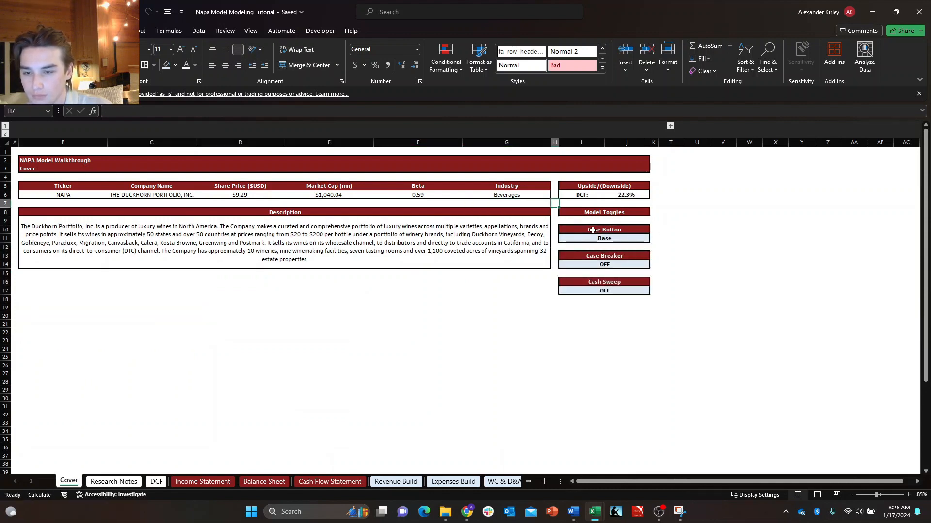
pyautogui.press('Down')
pyautogui.press('Right')
pyautogui.press('Down')
pyautogui.press('Down')
pyautogui.press('Up')
pyautogui.press('Right')
pyautogui.press('Down')
pyautogui.press('Down')
pyautogui.press('Down')
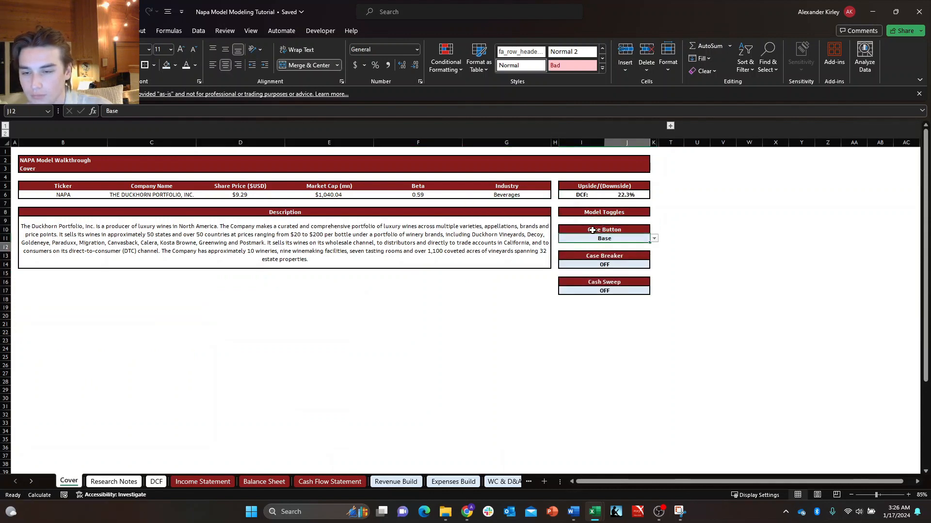
pyautogui.press('Up')
pyautogui.press('Up')
pyautogui.press('Left')
pyautogui.press('Right')
pyautogui.press('Down')
pyautogui.press('Up')
pyautogui.press('Down')
pyautogui.press('Up')
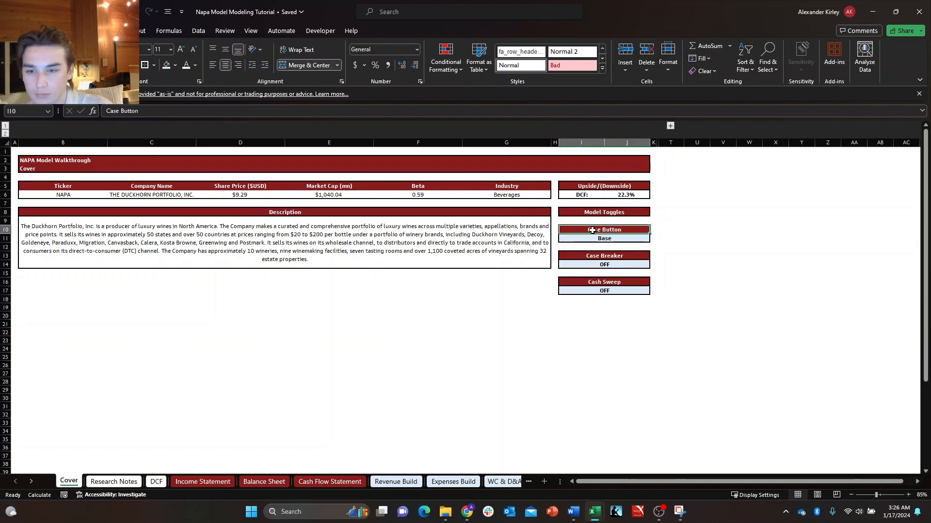
pyautogui.press('Down')
pyautogui.press('Right')
pyautogui.press('Up')
pyautogui.press('Up')
pyautogui.press('Up')
pyautogui.press('Left')
pyautogui.press('Left')
pyautogui.press('Down')
pyautogui.press('Down')
pyautogui.press('Down')
pyautogui.press('Right')
pyautogui.press('Right')
pyautogui.press('Left')
pyautogui.press('Up')
pyautogui.press('Up')
pyautogui.press('Up')
pyautogui.press('Left')
pyautogui.press('Left')
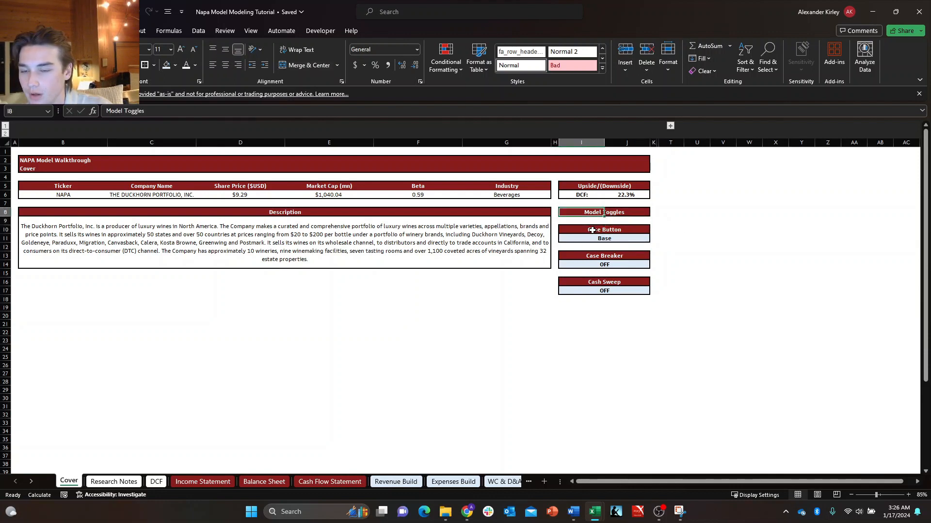
pyautogui.press('Up')
pyautogui.press('Up')
pyautogui.press('Up')
pyautogui.press('Up')
pyautogui.press('Up')
pyautogui.press('Up')
pyautogui.press('Up')
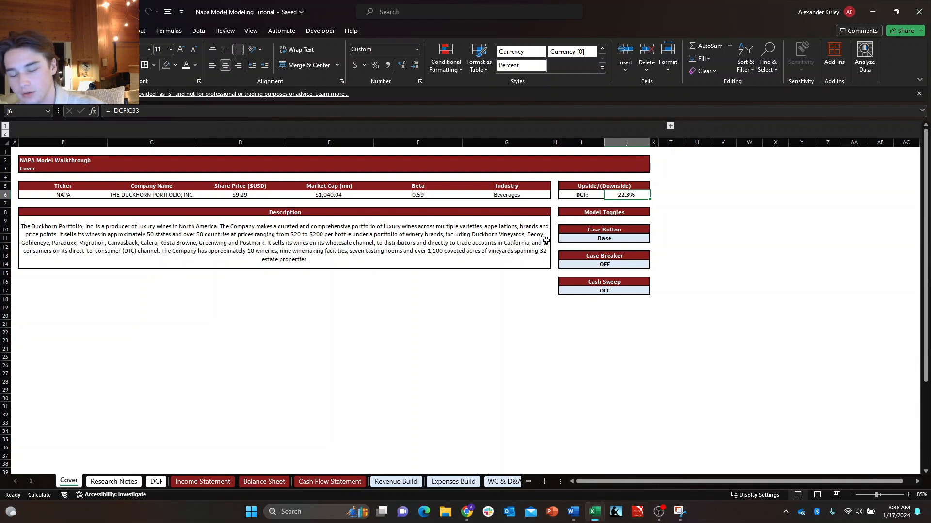
# Enter the marker "x" in cell A1 of the Cover sheet.
pyautogui.press('Up')
pyautogui.press('Up')
pyautogui.press('Up')
pyautogui.press('Up')
pyautogui.press('Up')
pyautogui.press('Left')
pyautogui.press('Left')
pyautogui.press('Left')
pyautogui.press('Left')
pyautogui.press('Left')
pyautogui.press('Left')
pyautogui.press('Left')
pyautogui.press('Left')
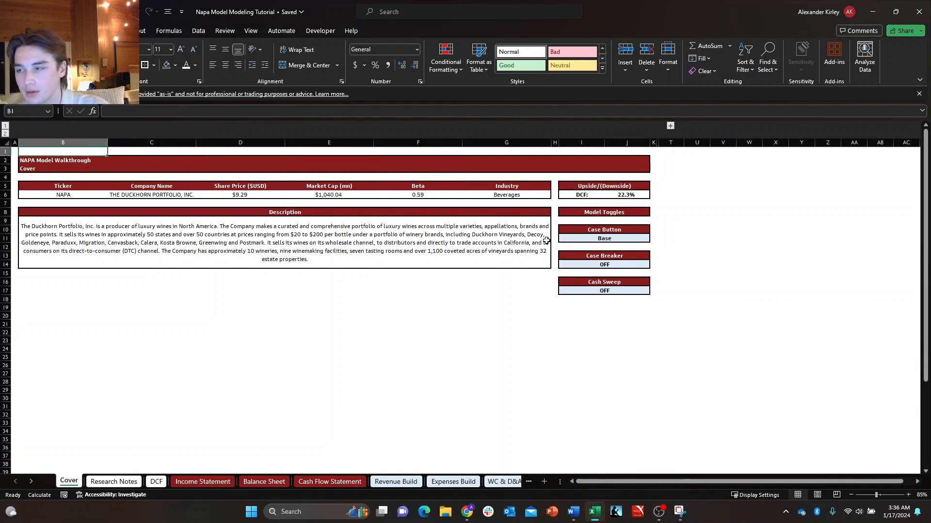
pyautogui.press('Left')
pyautogui.press('Down')
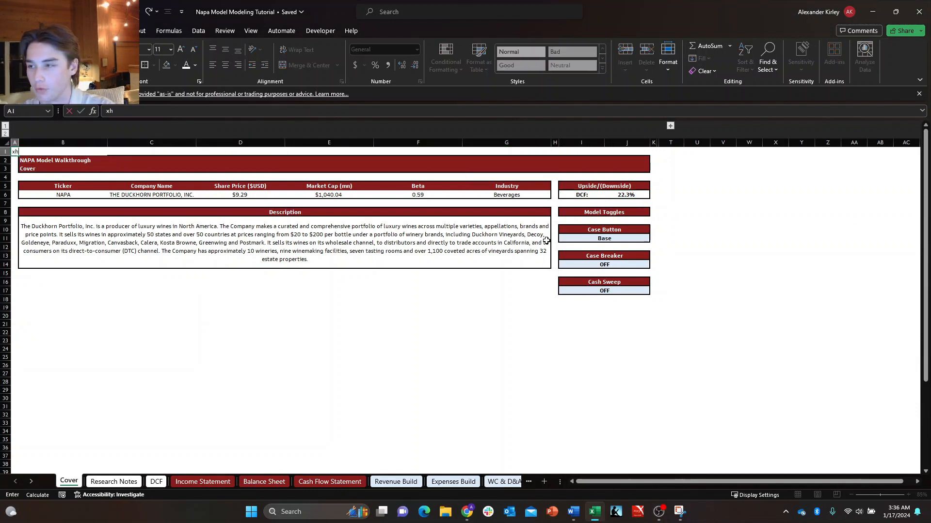
pyautogui.write('x')
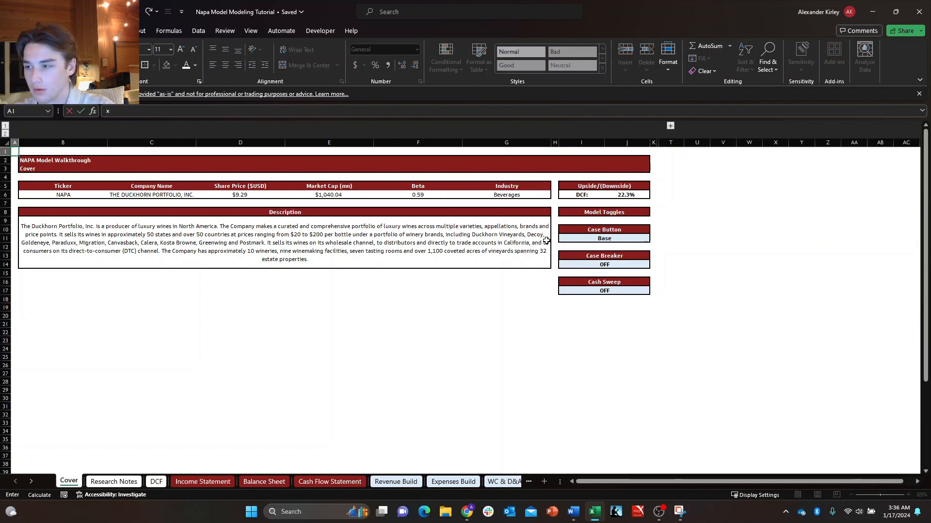
pyautogui.hotkey('ctrl', 'Return')
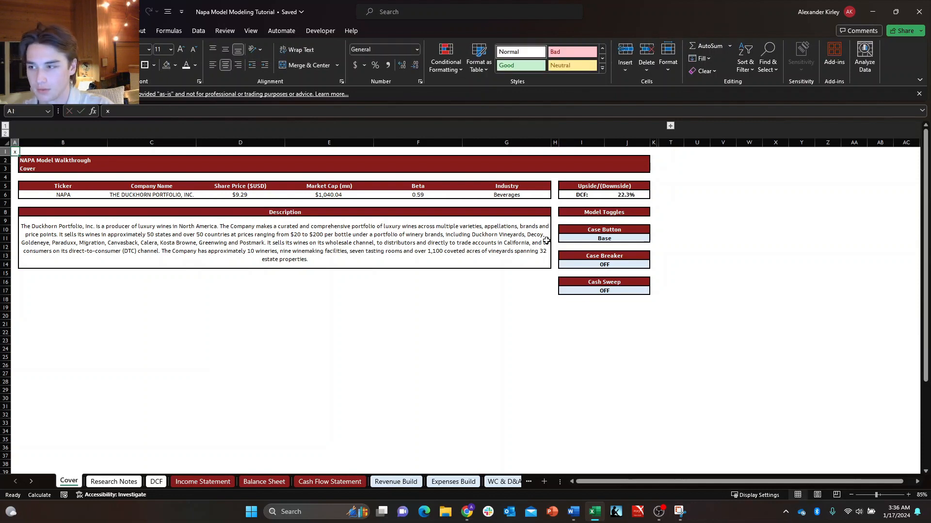
# Try placing a copy of the x marker in A17, level with the last toggle row.
pyautogui.hotkey('ctrl', 'c')
pyautogui.press('Down')
pyautogui.press('Down')
pyautogui.press('Down')
pyautogui.press('Down')
pyautogui.press('Down')
pyautogui.press('Down')
pyautogui.press('Down')
pyautogui.press('Down')
pyautogui.press('Down')
pyautogui.press('Down')
pyautogui.press('Down')
pyautogui.press('Down')
pyautogui.press('Down')
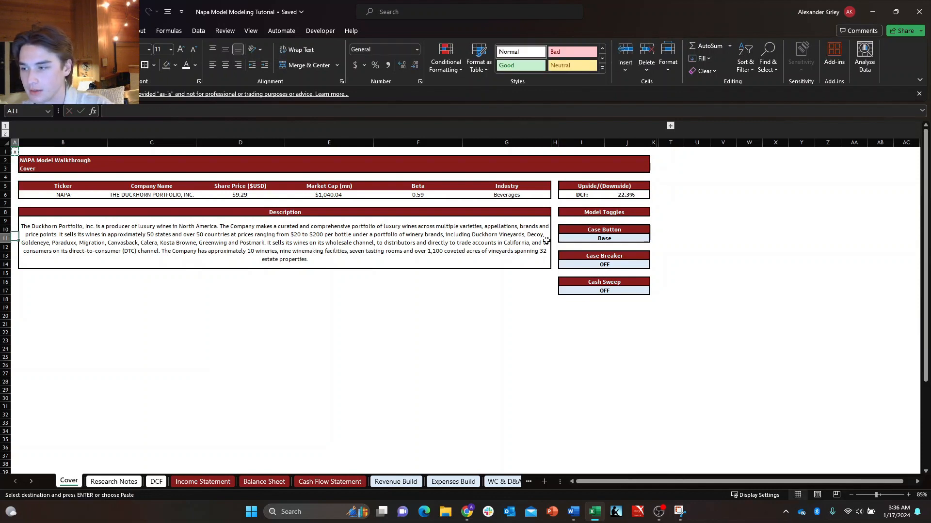
pyautogui.press('Down')
pyautogui.press('Down')
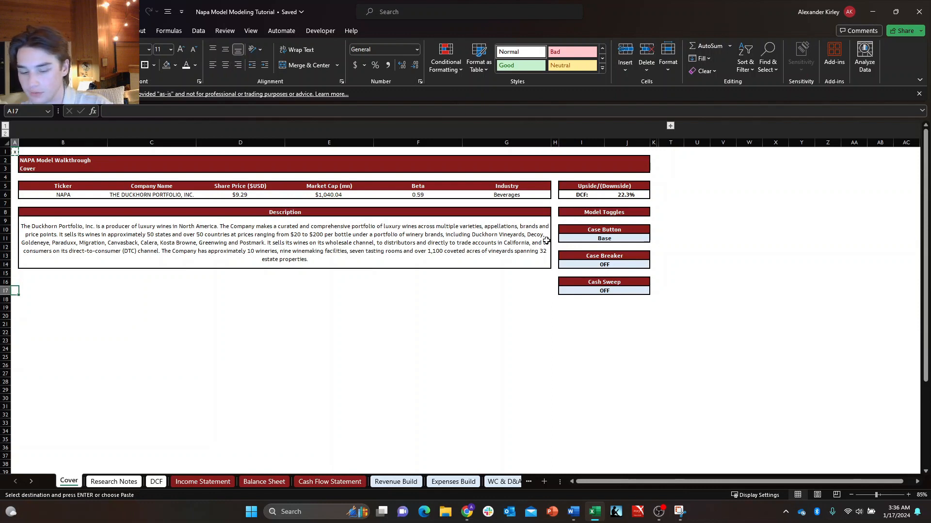
pyautogui.hotkey('ctrl', 'v')
pyautogui.press('Right')
pyautogui.press('Right')
pyautogui.press('Right')
pyautogui.press('Right')
pyautogui.press('Right')
pyautogui.press('Right')
pyautogui.press('Right')
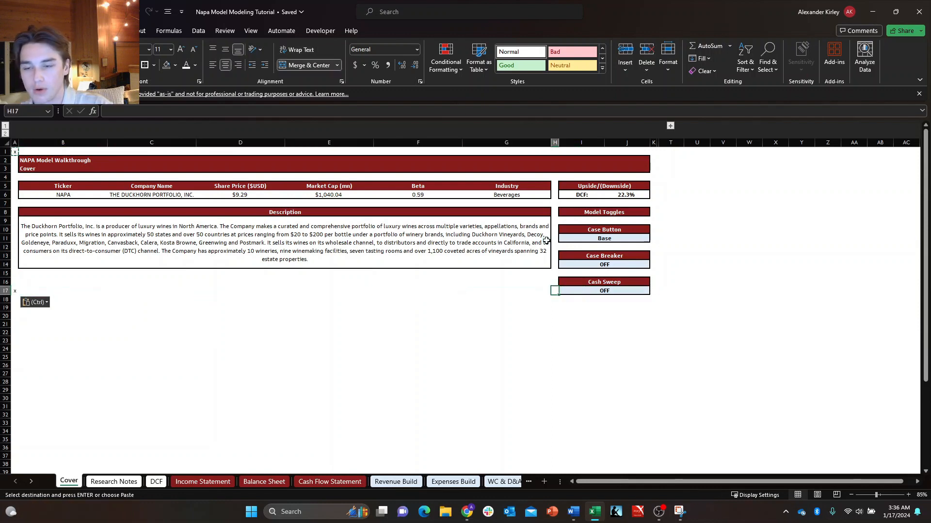
pyautogui.press('Left')
pyautogui.press('Left')
pyautogui.press('Left')
pyautogui.press('Left')
pyautogui.press('Left')
pyautogui.press('Left')
pyautogui.press('Left')
pyautogui.press('Escape')
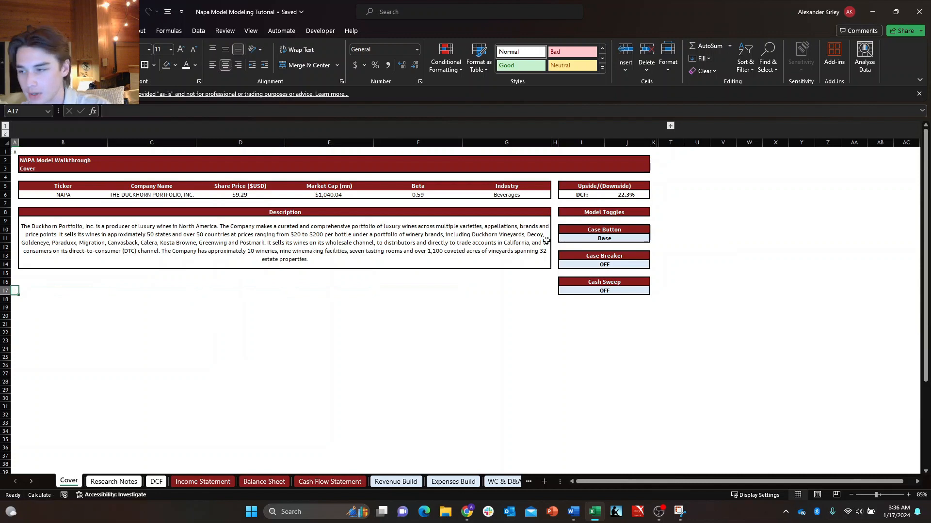
# Copy the x marker from A1 into K18, diagonally below the Cash Sweep box.
pyautogui.press('Down')
pyautogui.press('Right')
pyautogui.press('Right')
pyautogui.press('Left')
pyautogui.press('Left')
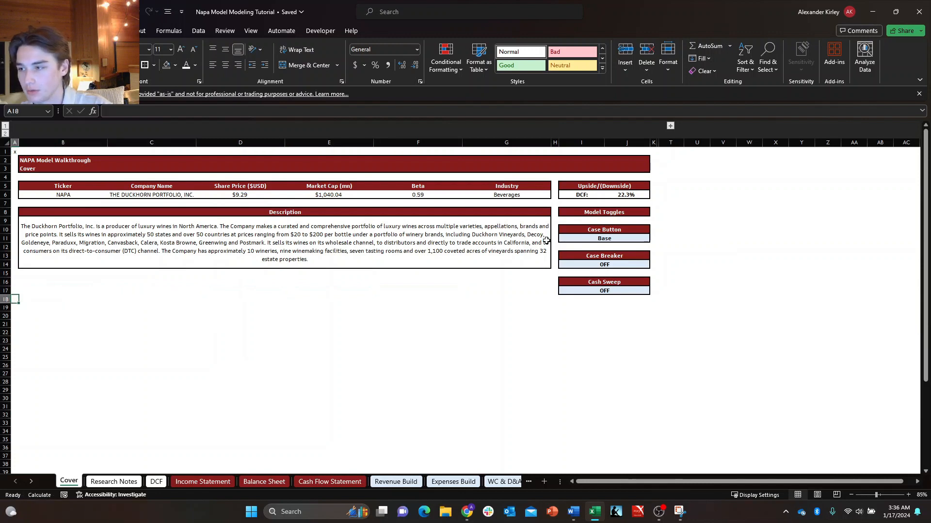
pyautogui.hotkey('ctrl', 'c')
pyautogui.press('Down')
pyautogui.press('Down')
pyautogui.press('Down')
pyautogui.press('Down')
pyautogui.press('Down')
pyautogui.press('Down')
pyautogui.press('Down')
pyautogui.press('Down')
pyautogui.press('Down')
pyautogui.press('Down')
pyautogui.press('Down')
pyautogui.press('Down')
pyautogui.press('Down')
pyautogui.press('Down')
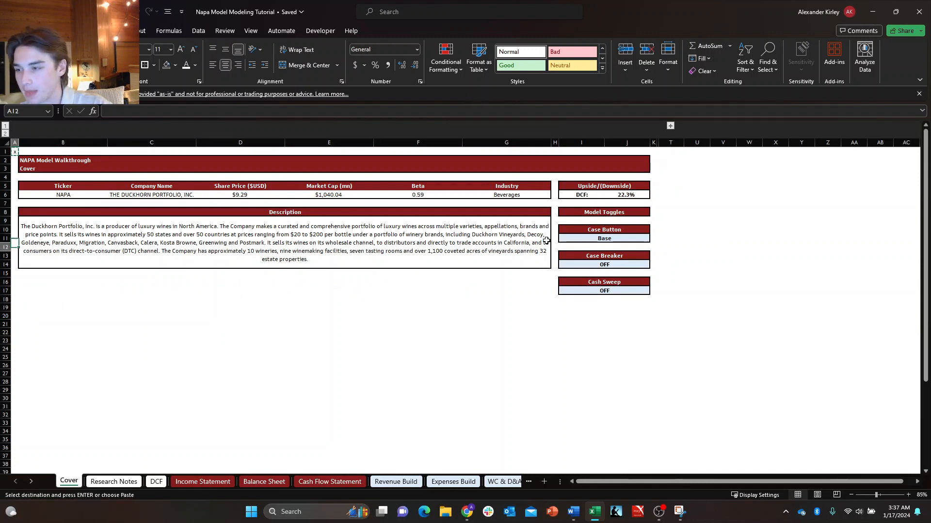
pyautogui.press('Right')
pyautogui.press('Right')
pyautogui.press('Right')
pyautogui.press('Right')
pyautogui.press('Right')
pyautogui.press('Right')
pyautogui.press('Right')
pyautogui.press('Right')
pyautogui.press('Right')
pyautogui.press('Right')
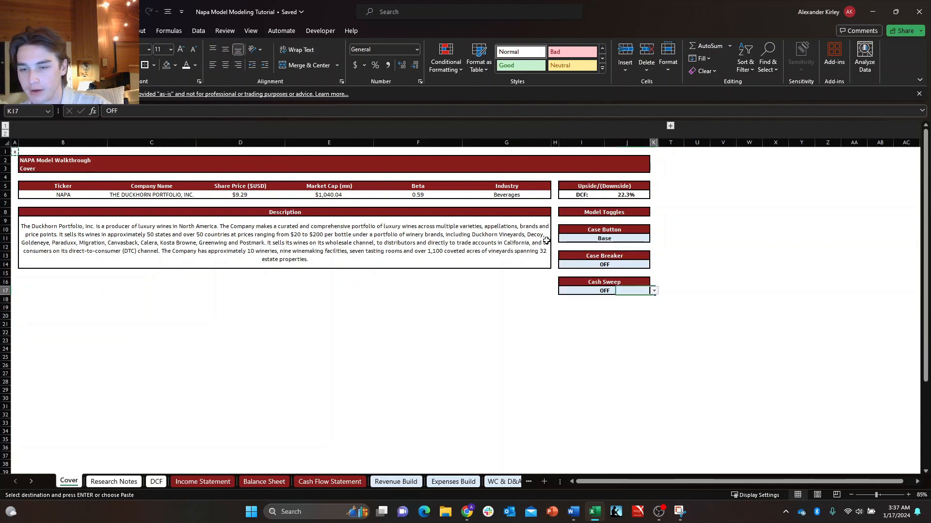
pyautogui.press('Down')
pyautogui.hotkey('ctrl', 'v')
pyautogui.press('Home')
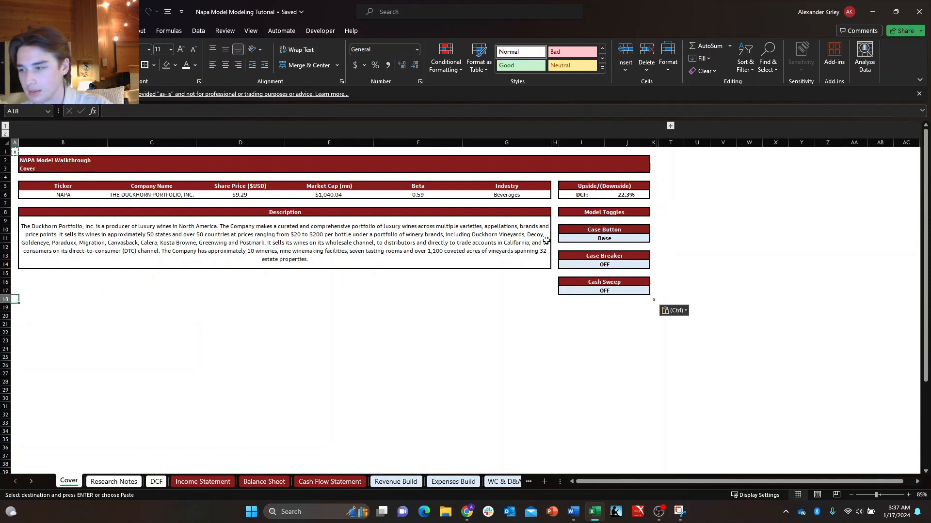
# Paste the x marker into A18 and K1 to mark the remaining corners of the Cover layout.
pyautogui.hotkey('ctrl', 'v')
pyautogui.hotkey('ctrl', 'Up')
pyautogui.press('Right')
pyautogui.press('Right')
pyautogui.press('Right')
pyautogui.press('Right')
pyautogui.press('Right')
pyautogui.press('Right')
pyautogui.press('Right')
pyautogui.press('Right')
pyautogui.press('Right')
pyautogui.press('Right')
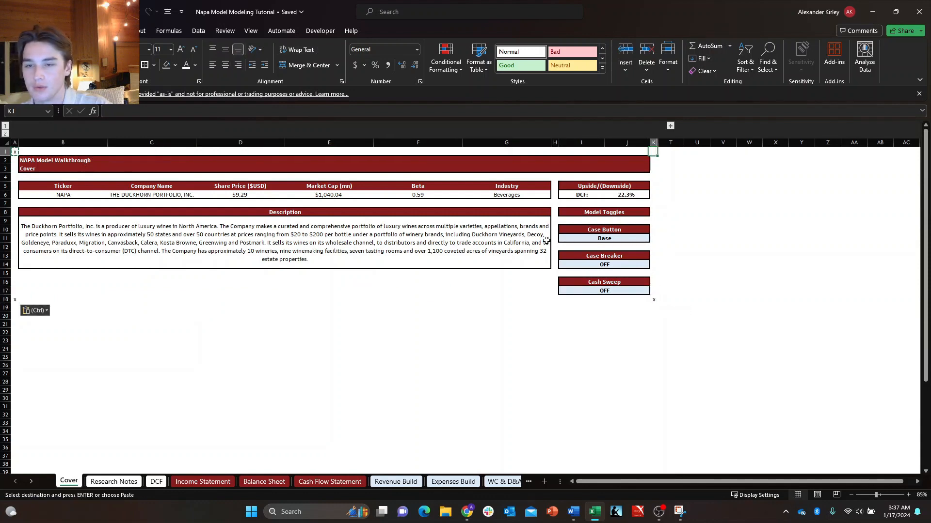
pyautogui.hotkey('ctrl', 'v')
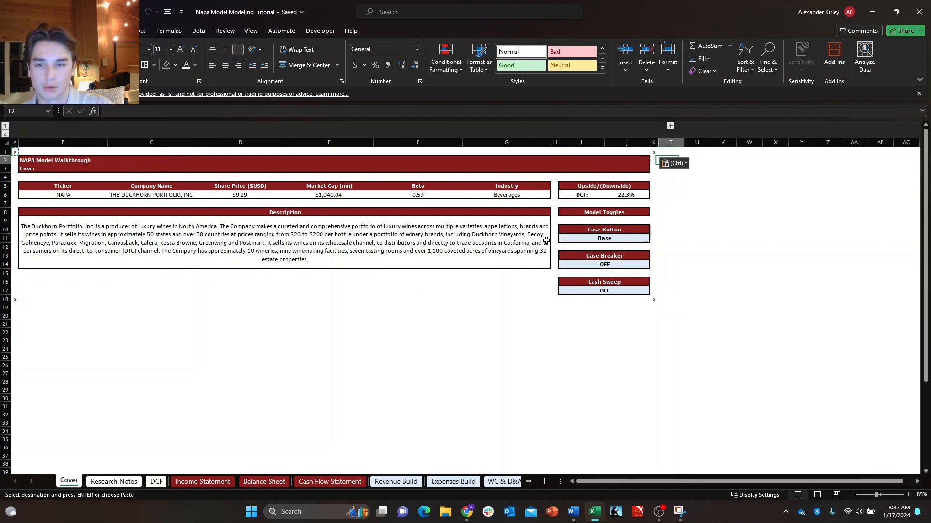
pyautogui.press('Return')
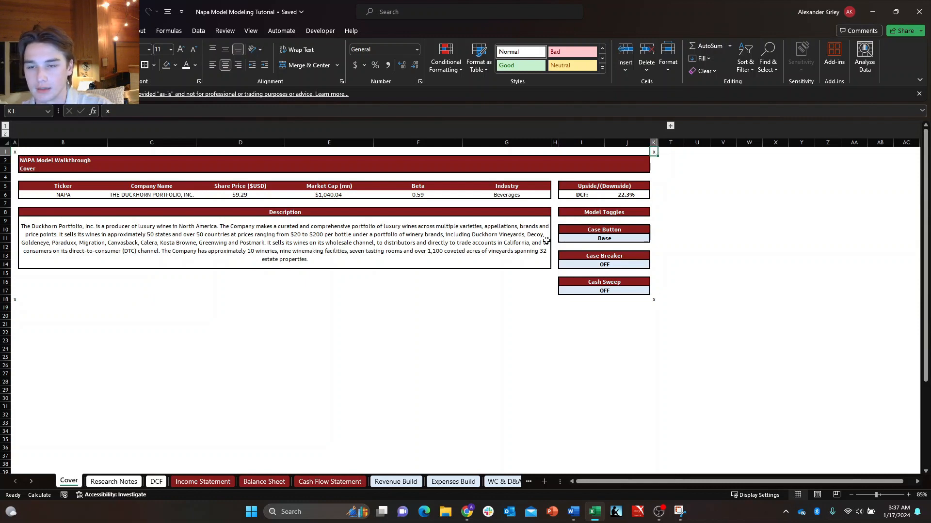
# Jump between the x markers in A1, A18, K18 and K1 to check navigation around the Cover sheet's corners.
pyautogui.hotkey('ctrl', 'End')
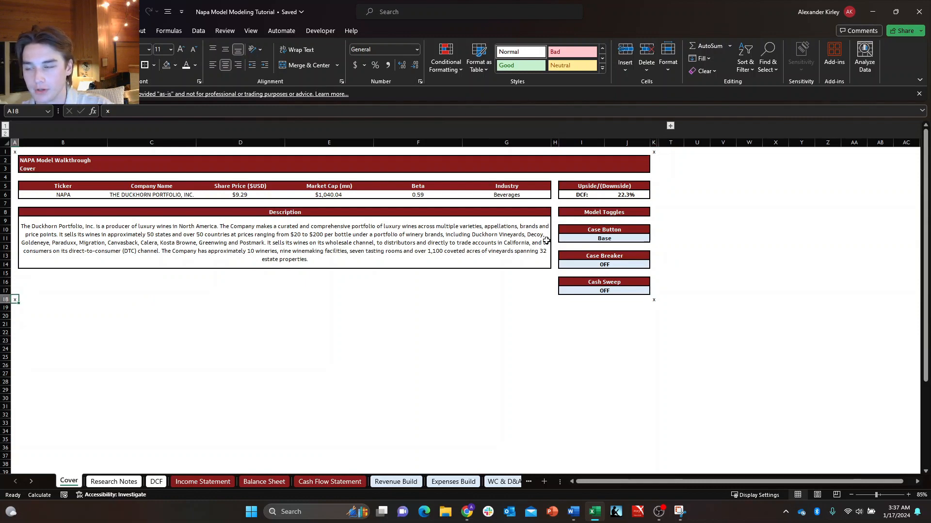
pyautogui.hotkey('ctrl', 'Home')
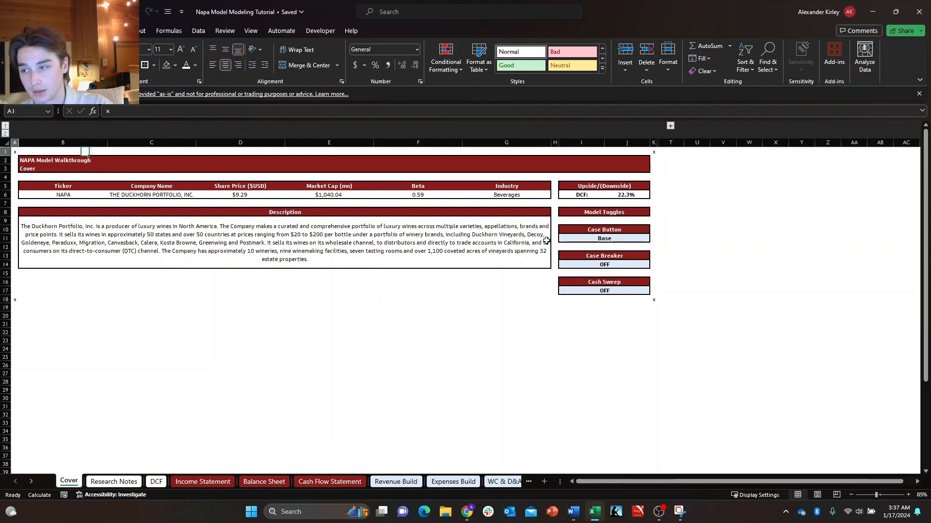
pyautogui.hotkey('ctrl', 'pagedown')
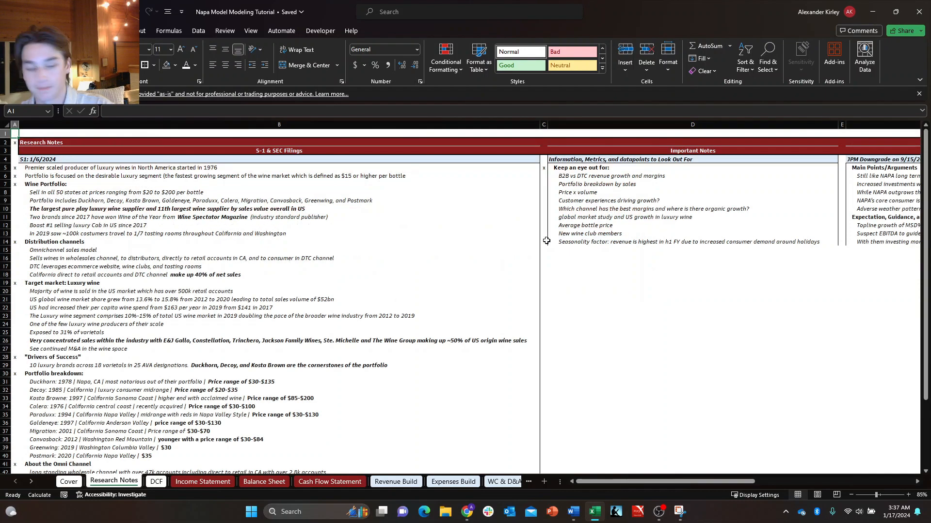
pyautogui.hotkey('ctrl', 'pageup')
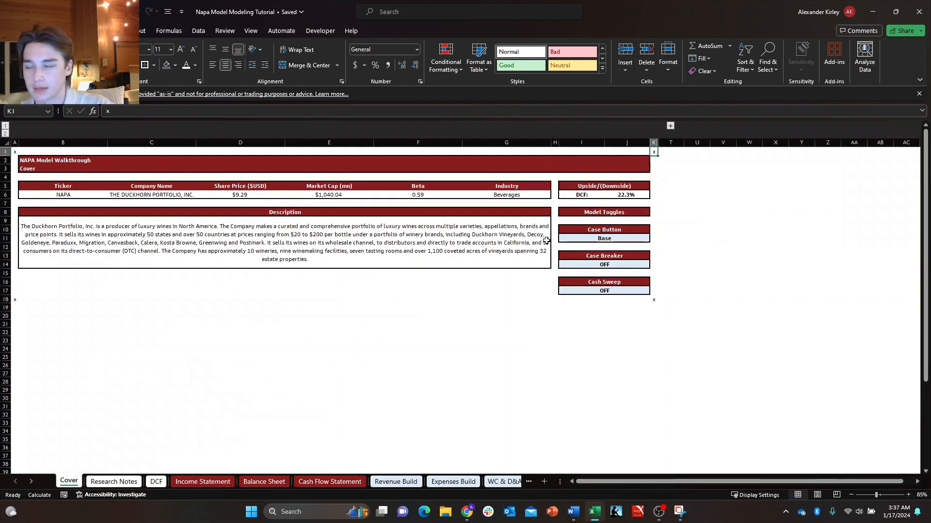
pyautogui.hotkey('ctrl', 'Right')
pyautogui.hotkey('ctrl', 'Up')
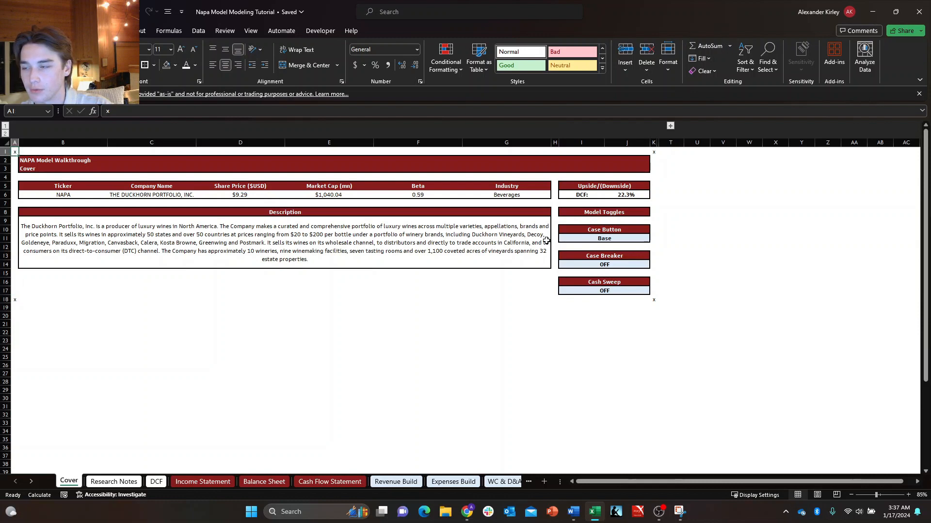
pyautogui.hotkey('ctrl', 'Down')
pyautogui.hotkey('ctrl', 'Right')
pyautogui.hotkey('ctrl', 'Up')
pyautogui.hotkey('ctrl', 'Left')
pyautogui.hotkey('ctrl', 'Down')
pyautogui.hotkey('ctrl', 'Right')
pyautogui.hotkey('ctrl', 'Up')
pyautogui.hotkey('ctrl', 'Left')
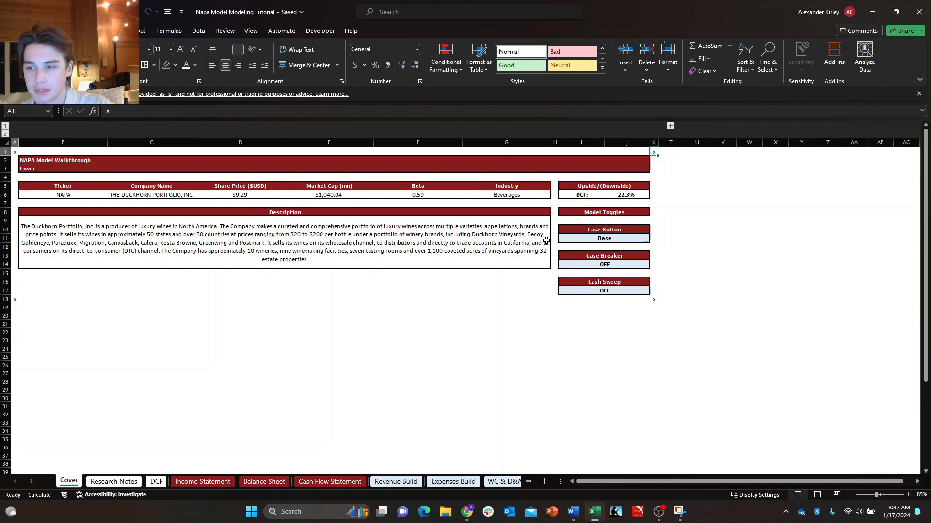
# On the Research Notes sheet, copy the x marker from A5 and paste it into A1 and C1.
pyautogui.hotkey('ctrl', 'Down')
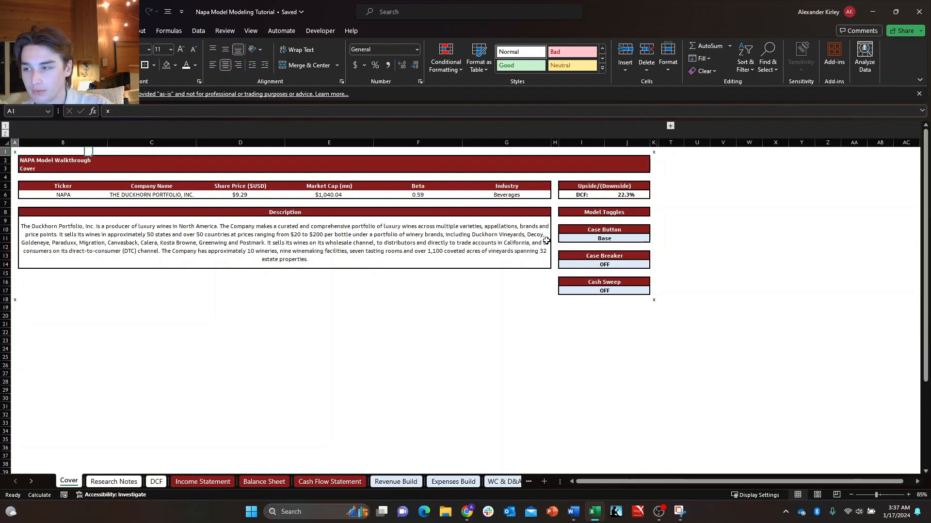
pyautogui.hotkey('ctrl', 'pagedown')
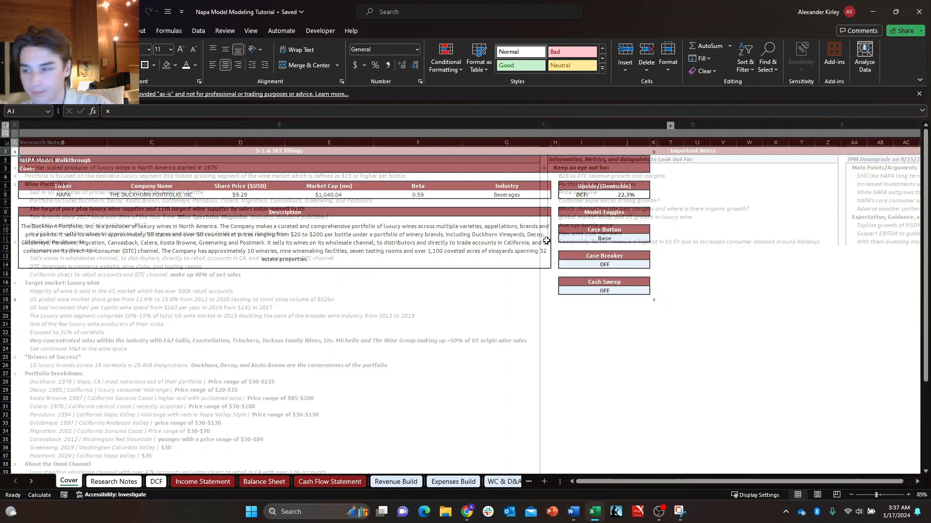
pyautogui.press('Down')
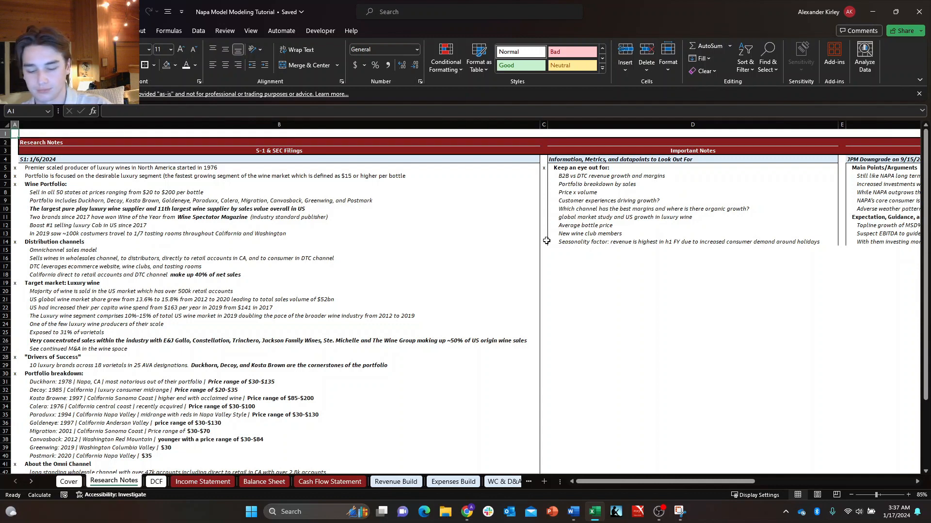
pyautogui.hotkey('ctrl', 'c')
pyautogui.hotkey('ctrl', 'Home')
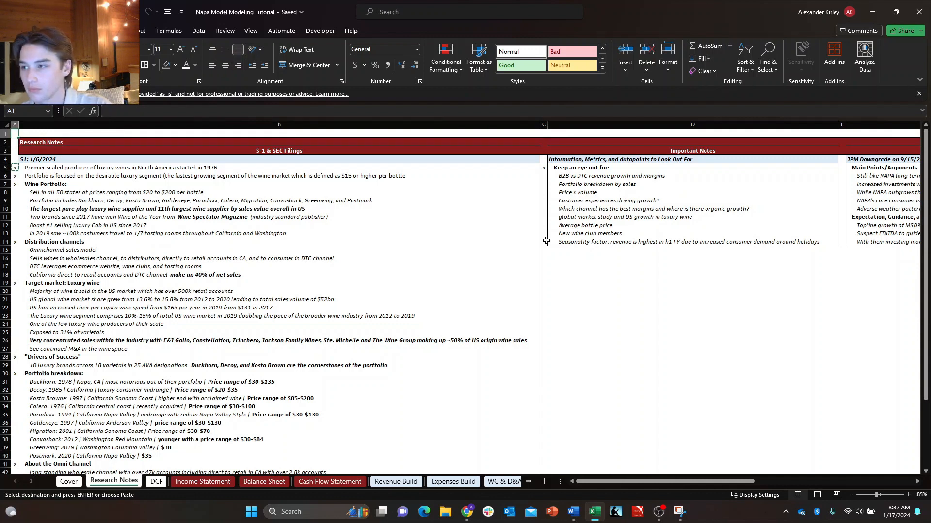
pyautogui.hscroll(10, 546, 241)
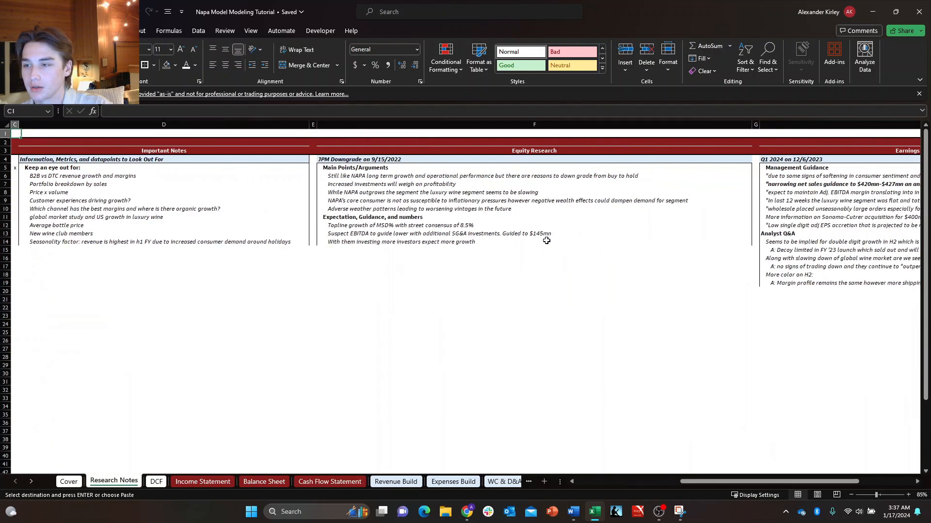
pyautogui.hscroll(-10, 547, 241)
pyautogui.press('Right')
pyautogui.press('Right')
pyautogui.press('Right')
pyautogui.press('Right')
pyautogui.press('Right')
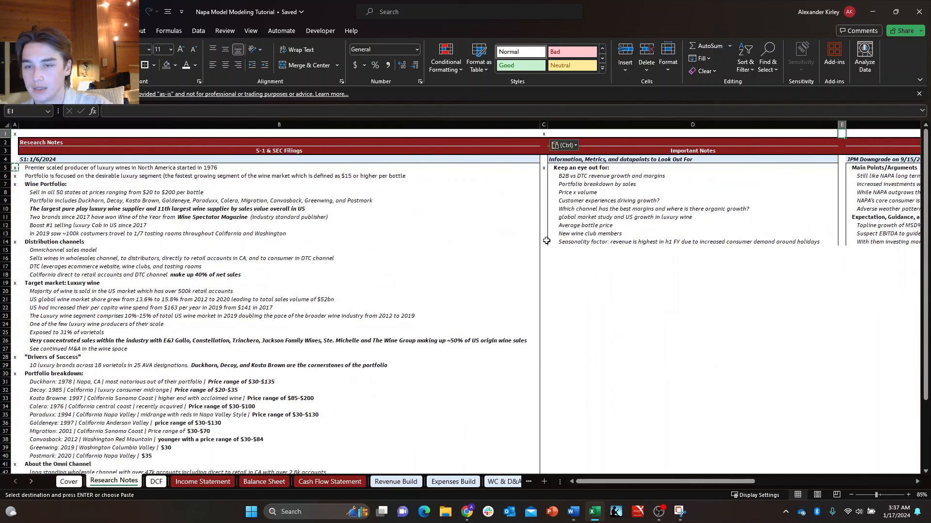
# Paste the x marker into E1, G1 and I1 to mark the remaining section edges along row 1.
pyautogui.press('Right')
pyautogui.press('Right')
pyautogui.press('Right')
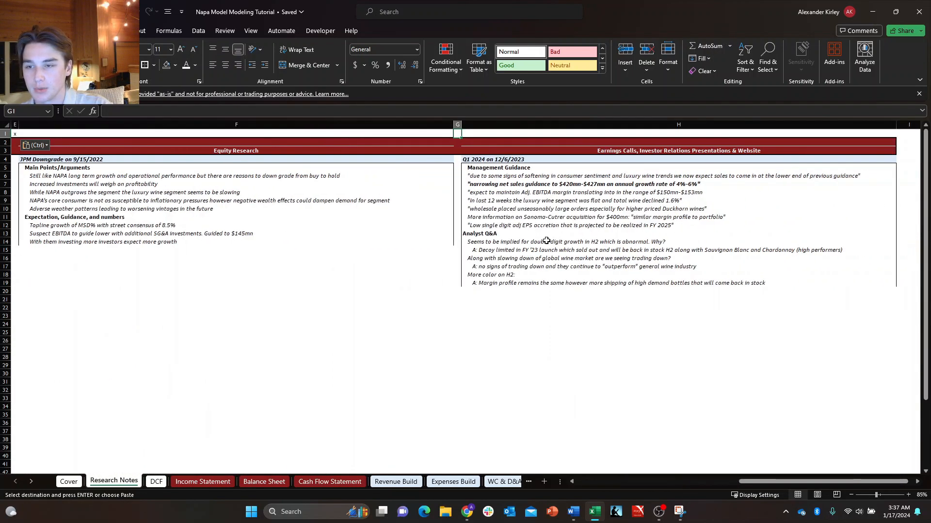
pyautogui.hotkey('ctrl', 'v')
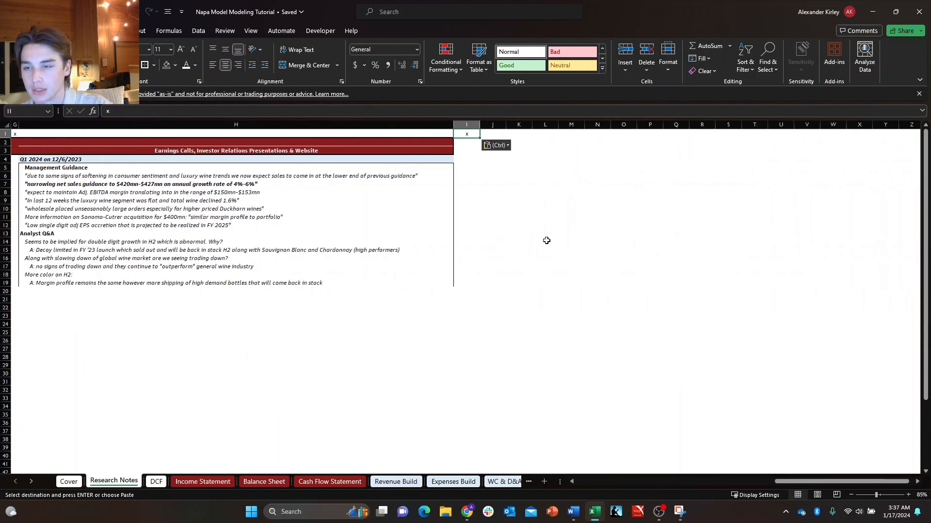
# AutoFit the width of column I to its x marker.
pyautogui.press('Escape')
pyautogui.hotkey('alt', 'h')
pyautogui.press('o')
pyautogui.press('i')
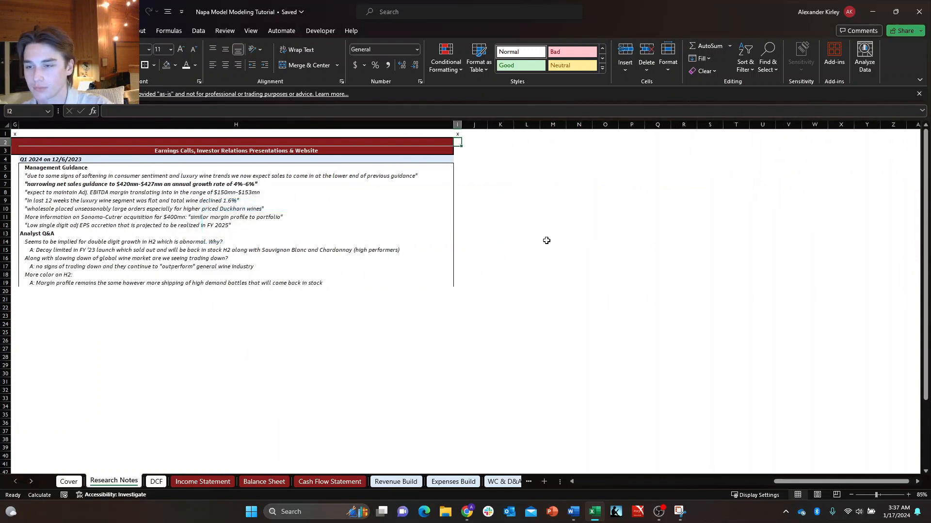
# Check marker navigation on Research Notes by jumping back along row 1 and through columns C and A.
pyautogui.press('Up')
pyautogui.hotkey('ctrl', 'Left')
pyautogui.hotkey('ctrl', 'Left')
pyautogui.hotkey('ctrl', 'Left')
pyautogui.hotkey('ctrl', 'Down')
pyautogui.press('Down')
pyautogui.press('Right')
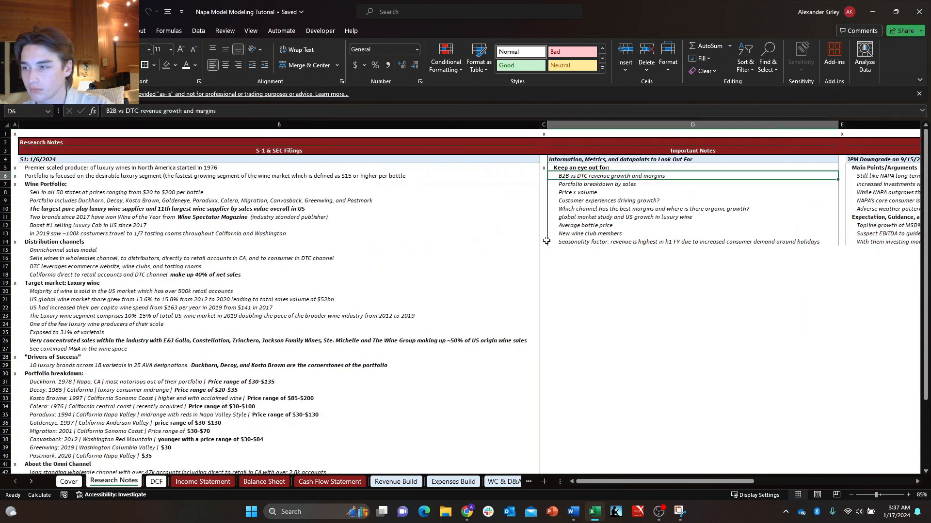
pyautogui.press('Left')
pyautogui.press('Left')
pyautogui.press('Left')
pyautogui.hotkey('ctrl', 'e')
pyautogui.press('Down')
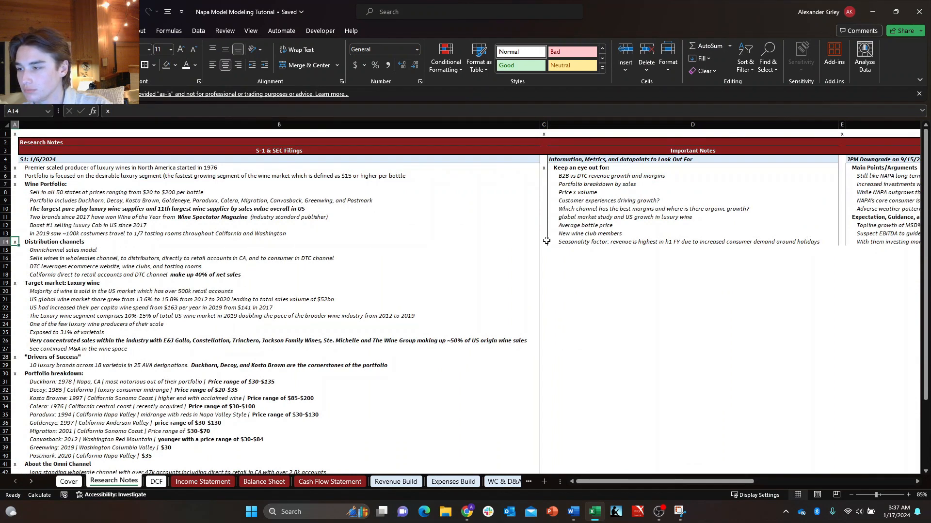
# Copy the x marker from A48 into A53, just below the Marketing Strategy notes.
pyautogui.hotkey('ctrl', 'Down')
pyautogui.hotkey('ctrl', 'Down')
pyautogui.hotkey('ctrl', 'Down')
pyautogui.hotkey('ctrl', 'Down')
pyautogui.hotkey('ctrl', 'Down')
pyautogui.hotkey('ctrl', 'Down')
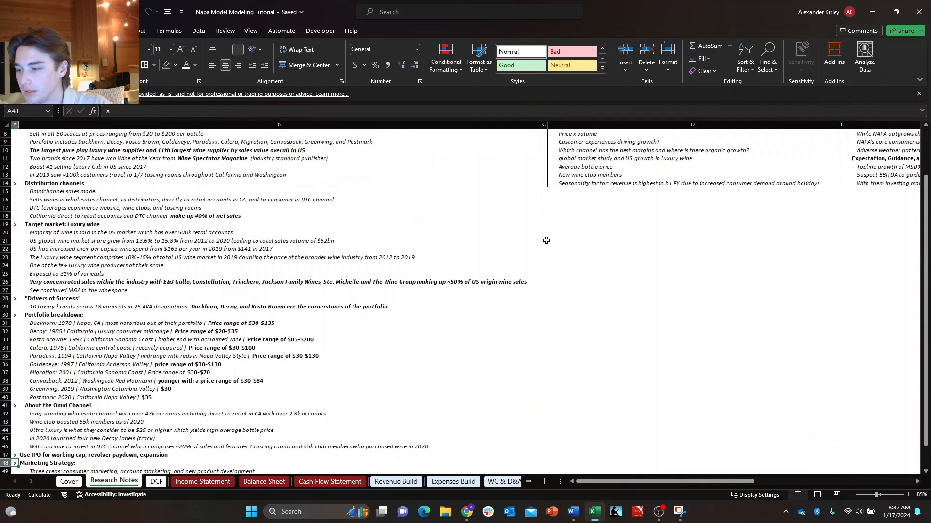
pyautogui.hotkey('ctrl', 'Down')
pyautogui.hotkey('ctrl', 'Up')
pyautogui.hotkey('ctrl', 'c')
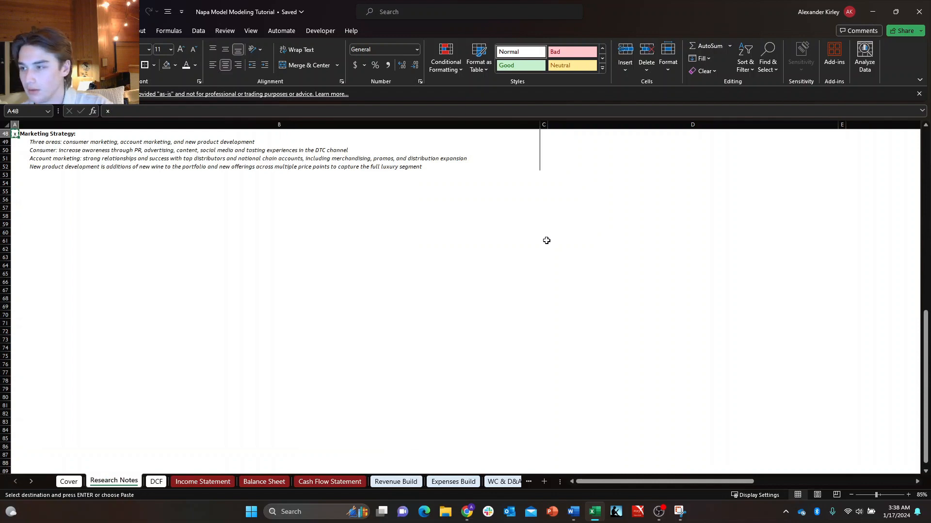
pyautogui.hotkey('ctrl', 'v')
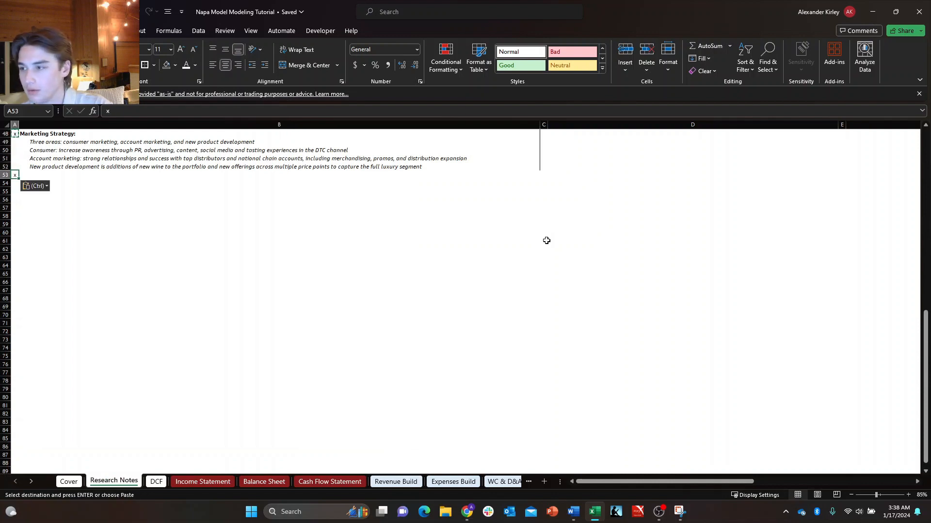
# Paste the x marker into C53 and E53, level with the end of the S-1 & SEC Filings notes.
pyautogui.press('Right')
pyautogui.press('Right')
pyautogui.press('Left')
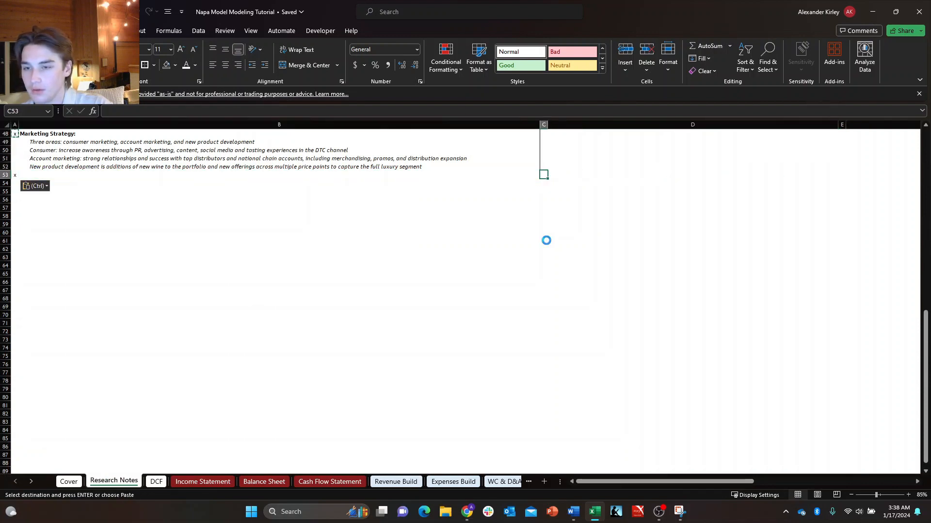
pyautogui.hotkey('ctrl', 'v')
pyautogui.press('Right')
pyautogui.press('Right')
pyautogui.press('Left')
pyautogui.press('Left')
pyautogui.press('Right')
pyautogui.press('Right')
# Paste the x marker into G53 and I53 to complete the bottom row of section markers.
pyautogui.press('Right')
pyautogui.press('Right')
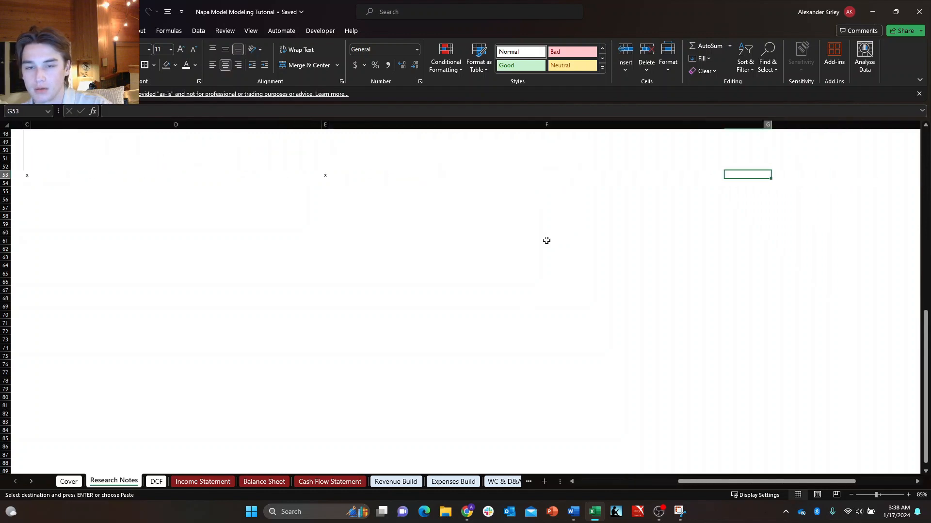
pyautogui.hotkey('ctrl', 'v')
pyautogui.press('Right')
pyautogui.press('Right')
pyautogui.hotkey('ctrl', 'v')
pyautogui.press('Right')
pyautogui.press('Right')
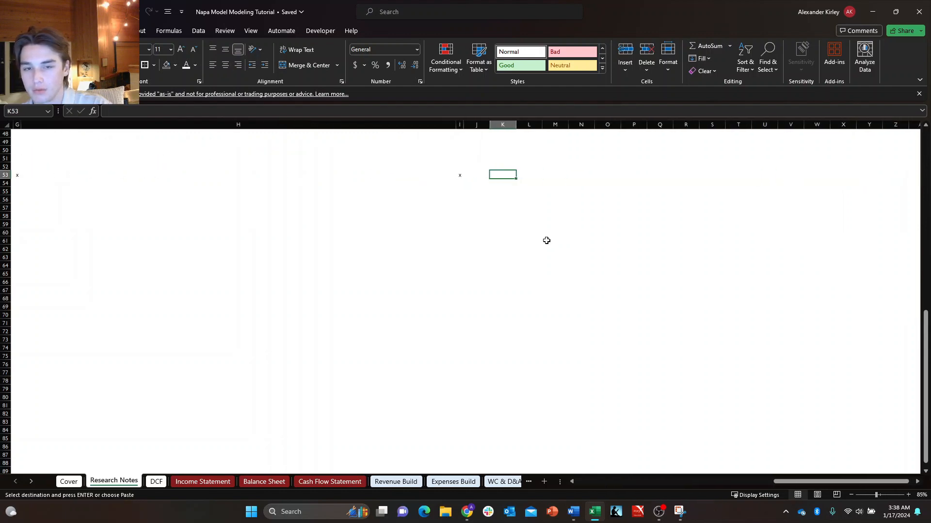
pyautogui.press('Right')
pyautogui.press('Left')
pyautogui.press('Left')
# Examine where the Earnings Calls and Equity Research notes end on the Research Notes sheet.
pyautogui.press('Left')
pyautogui.press('Escape')
pyautogui.hotkey('ctrl', 'Up')
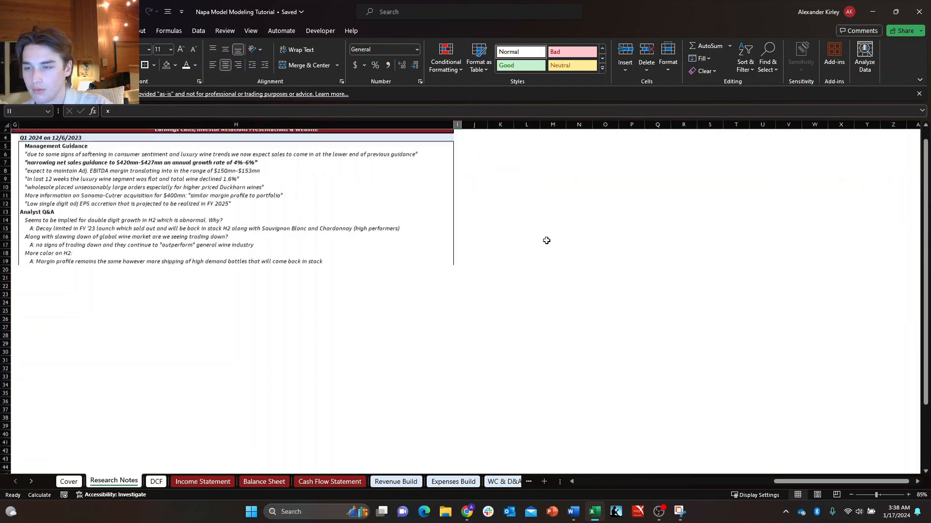
pyautogui.press('Down')
pyautogui.press('Down')
pyautogui.press('Down')
pyautogui.press('Down')
pyautogui.press('Down')
pyautogui.press('Left')
pyautogui.press('Left')
pyautogui.press('Down')
pyautogui.press('Down')
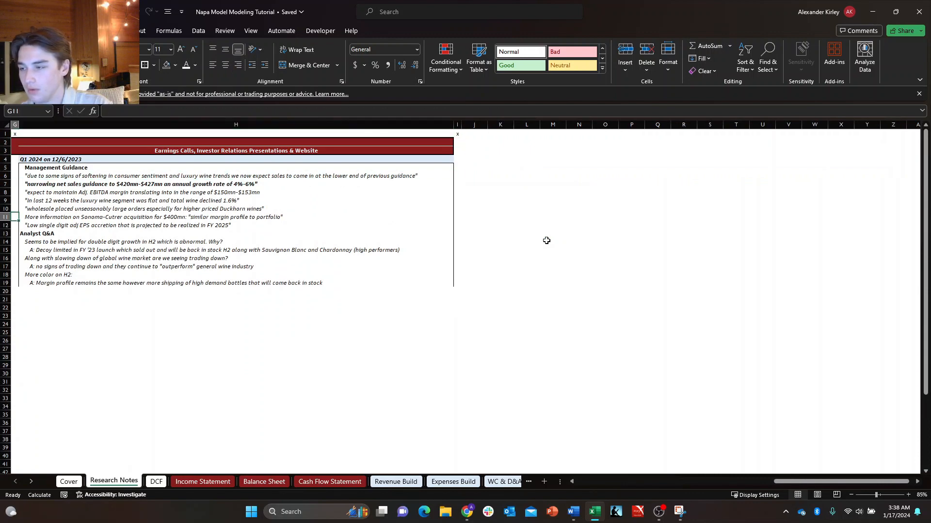
pyautogui.press('Down')
pyautogui.press('Down')
pyautogui.press('Right')
pyautogui.press('Left')
pyautogui.press('Left')
pyautogui.press('Left')
pyautogui.press('Left')
pyautogui.press('Right')
pyautogui.press('Down')
pyautogui.press('Down')
pyautogui.press('Down')
pyautogui.press('Down')
pyautogui.press('Right')
pyautogui.press('Right')
pyautogui.press('Up')
pyautogui.press('Up')
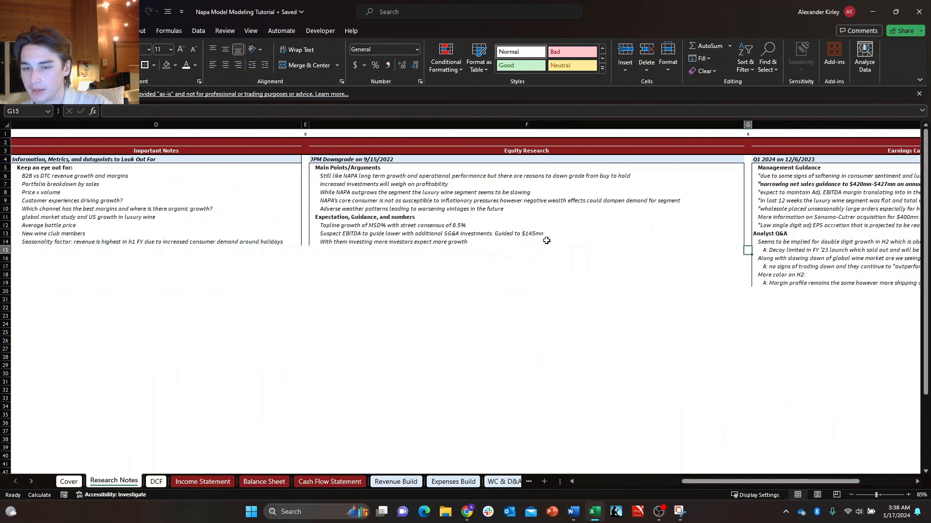
# Add a bottom border to F14 and D14 to close the Equity Research and Important Notes boxes.
pyautogui.press('Left')
pyautogui.press('Up')
pyautogui.press('Down')
pyautogui.press('Down')
pyautogui.press('Down')
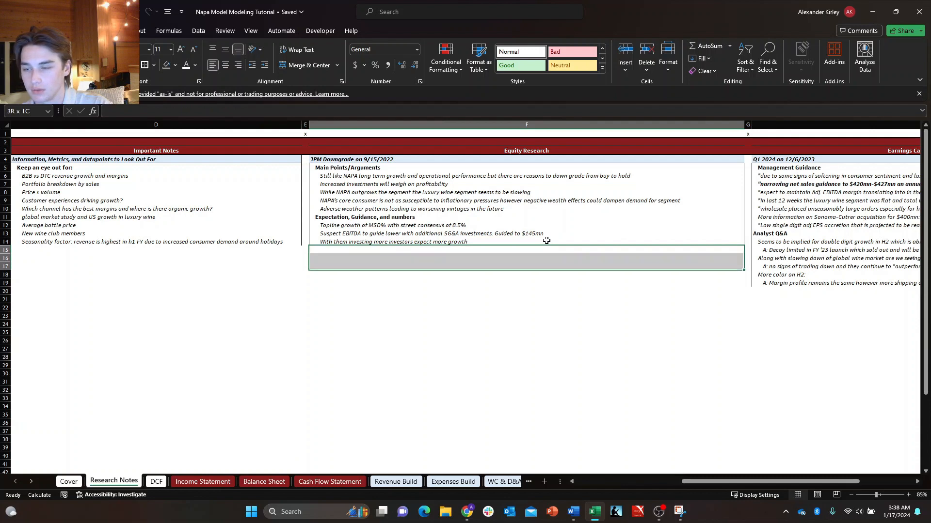
pyautogui.press('Up')
pyautogui.press('Up')
pyautogui.press('Up')
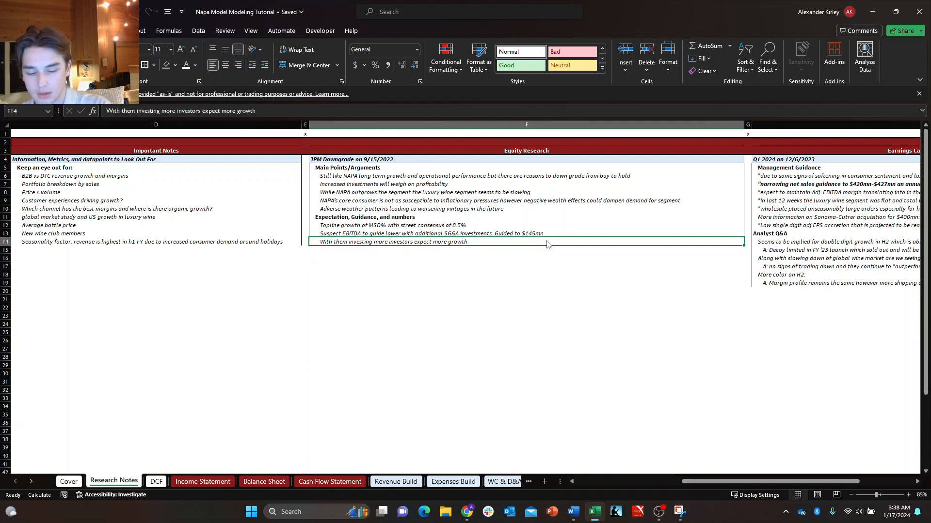
pyautogui.press('Left')
pyautogui.press('Left')
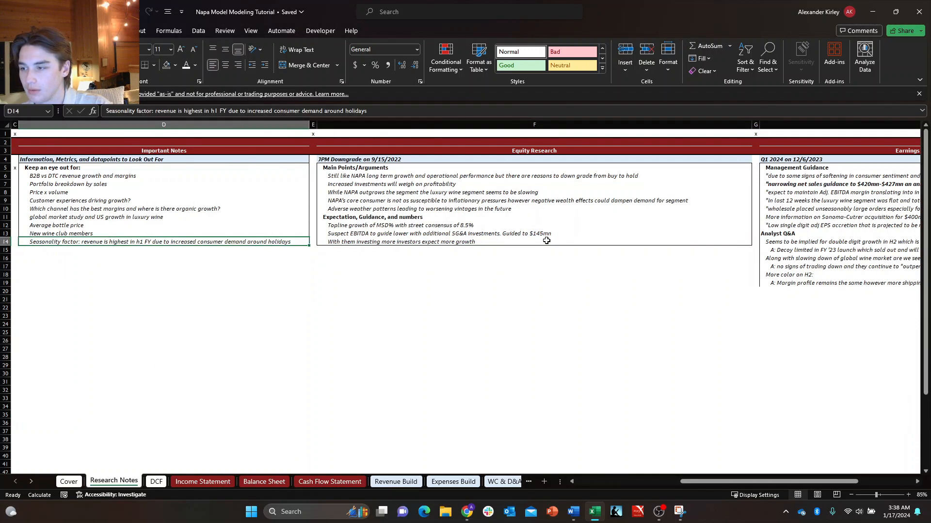
# Copy the x marker from C5 into C15, directly below the Important Notes box.
pyautogui.press('Left')
pyautogui.press('Left')
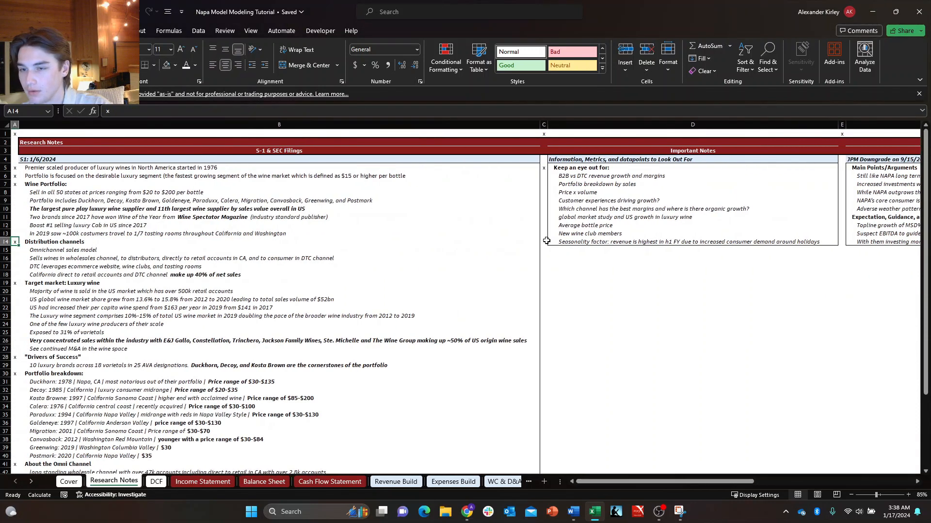
pyautogui.press('Right')
pyautogui.press('Right')
pyautogui.press('Down')
pyautogui.press('Left')
pyautogui.press('Right')
pyautogui.press('Left')
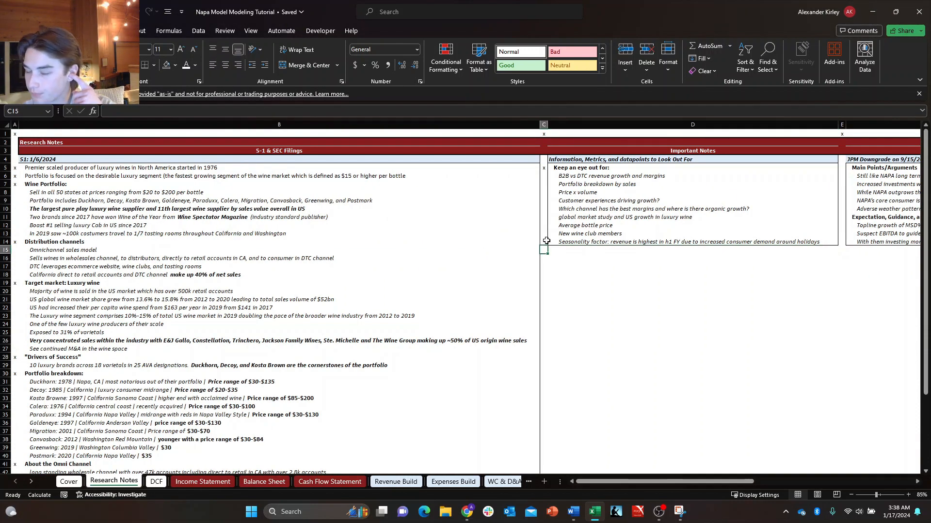
pyautogui.hotkey('ctrl', 'Up')
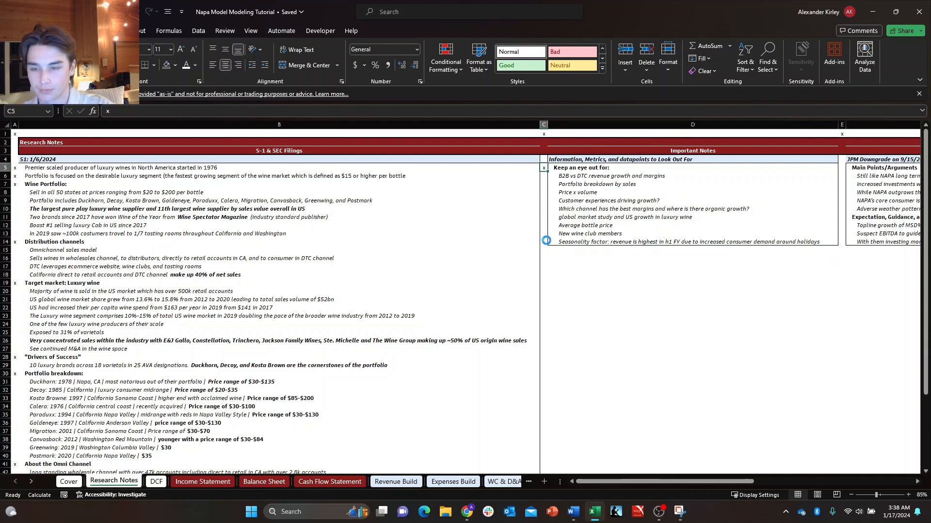
pyautogui.hotkey('ctrl', 'c')
pyautogui.press('Down')
pyautogui.press('Down')
pyautogui.press('Down')
pyautogui.press('Down')
pyautogui.press('Down')
pyautogui.press('Down')
pyautogui.press('Down')
pyautogui.press('Down')
pyautogui.press('Down')
pyautogui.press('Down')
pyautogui.hotkey('ctrl', 'v')
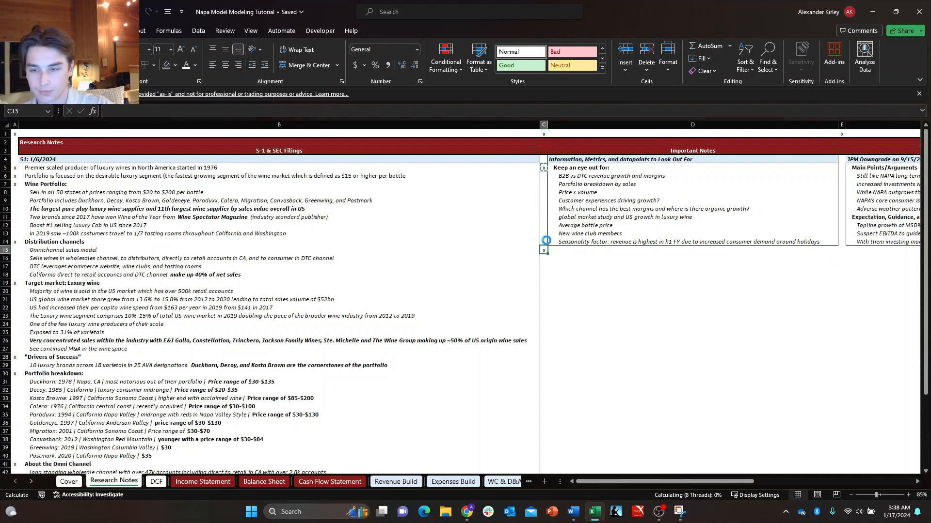
# Paste the x marker into E15, G15 and G20 to mark the lower corners of the notes sections.
pyautogui.press('Right')
pyautogui.press('Right')
pyautogui.press('Right')
pyautogui.press('Right')
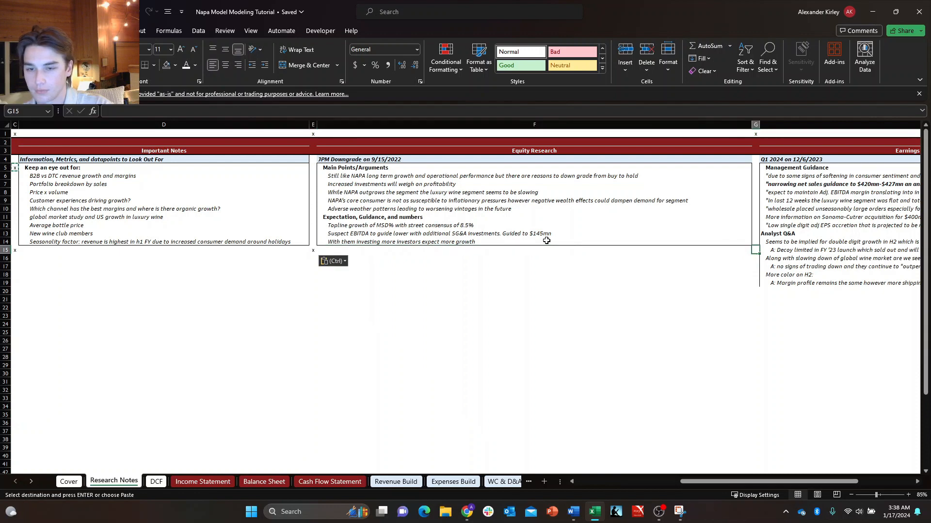
pyautogui.hotkey('ctrl', 'v')
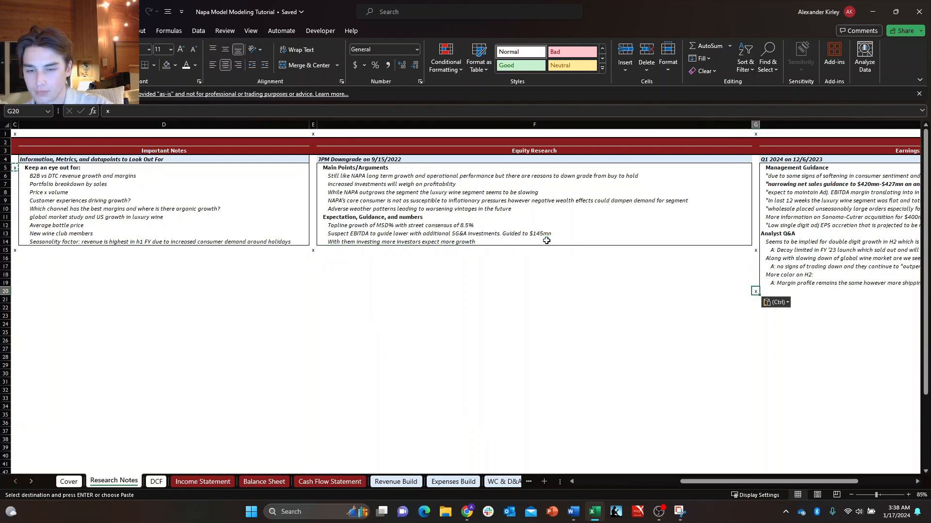
# Add a bottom border to H19, the last line of the Earnings Calls section.
pyautogui.press('Escape')
pyautogui.press('Up')
pyautogui.press('Right')
pyautogui.hotkey('alt', 'h')
pyautogui.press('b')
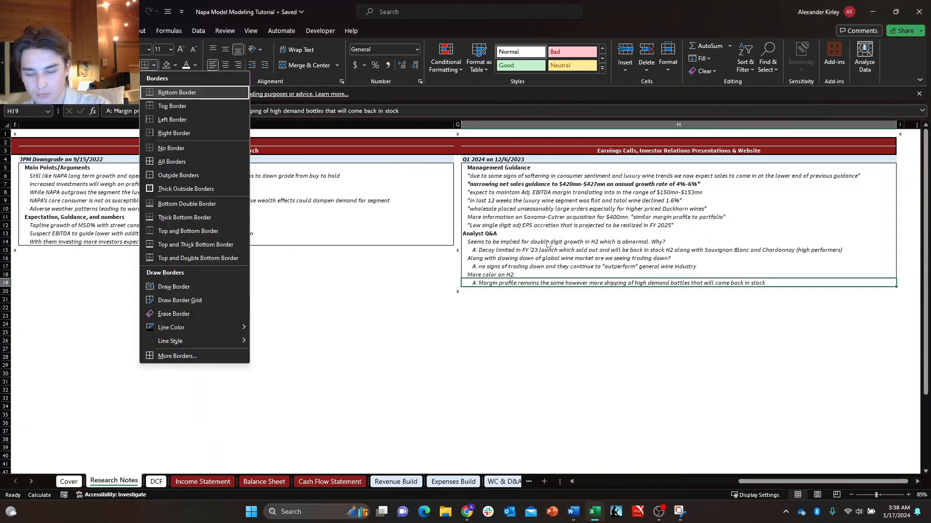
pyautogui.press('i')
pyautogui.press('Escape')
pyautogui.press('Escape')
pyautogui.hotkey('alt', 'h')
pyautogui.press('b')
pyautogui.press('o')
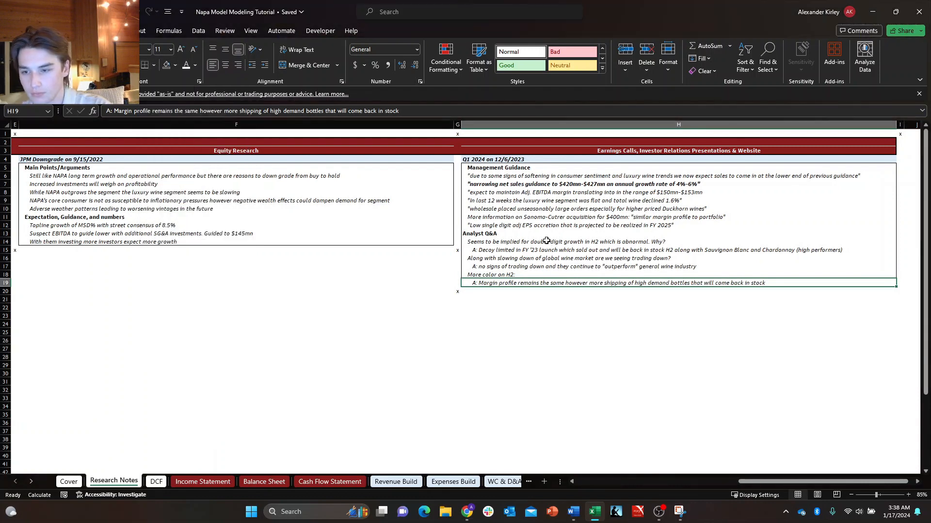
# Copy the x marker from G20 into I20, at the other lower corner of the Earnings Calls box.
pyautogui.press('Down')
pyautogui.press('Left')
pyautogui.hotkey('ctrl', 'c')
pyautogui.press('Right')
pyautogui.press('Right')
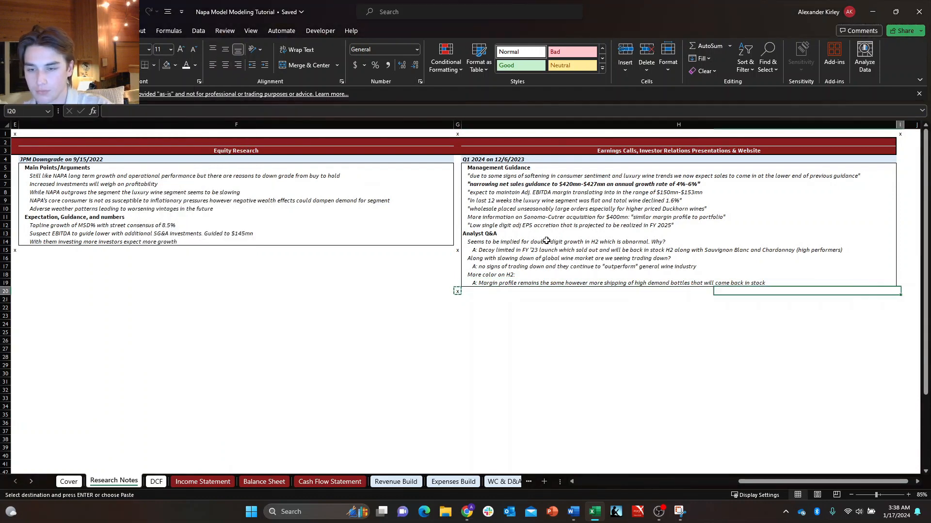
pyautogui.hotkey('ctrl', 'v')
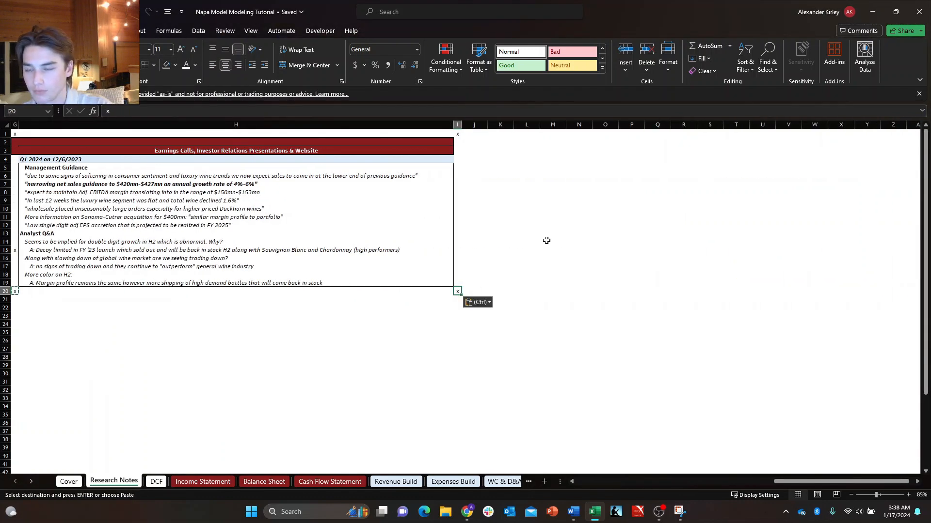
pyautogui.press('Escape')
pyautogui.press('Down')
pyautogui.press('Left')
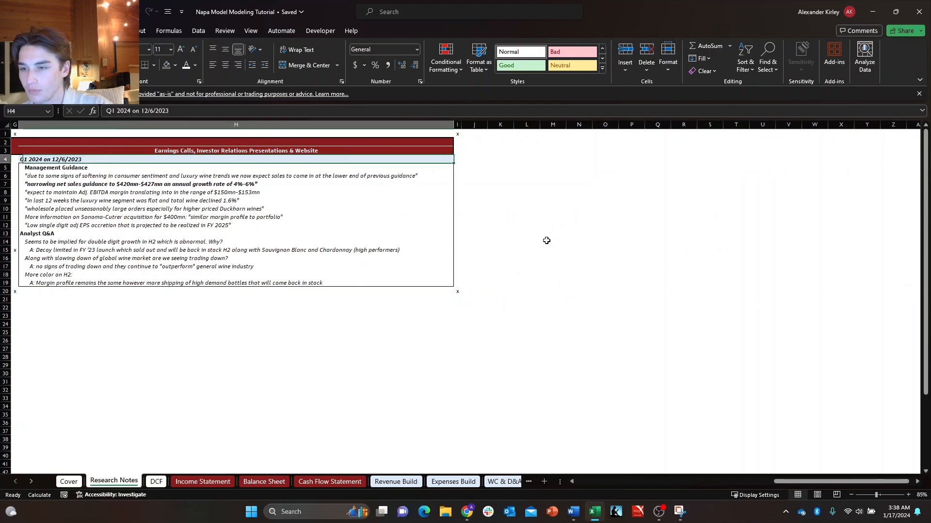
pyautogui.press('Left')
pyautogui.press('Left')
pyautogui.press('Right')
pyautogui.press('Right')
pyautogui.press('Left')
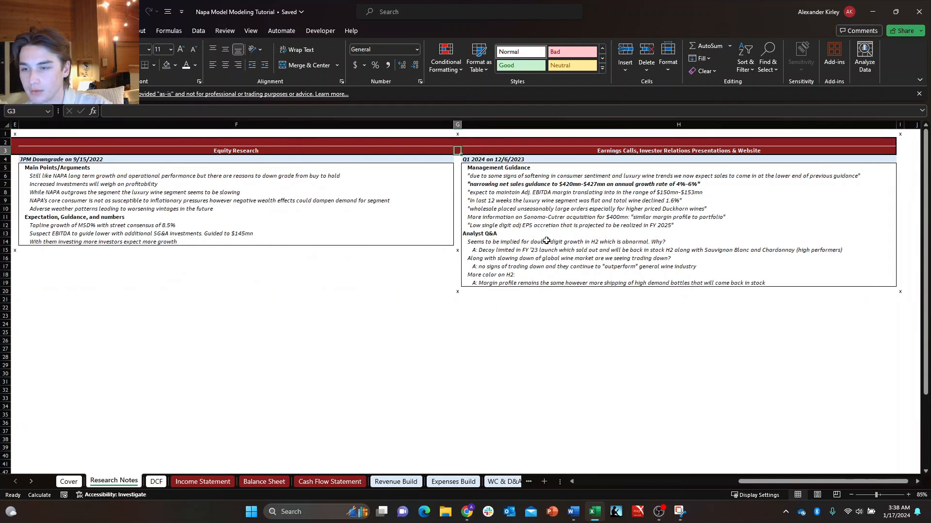
# Check the x-marker navigation across and down the Research Notes sections, finishing at A1.
pyautogui.press('Left')
pyautogui.press('Left')
pyautogui.press('Left')
pyautogui.press('Left')
pyautogui.press('Left')
pyautogui.press('Left')
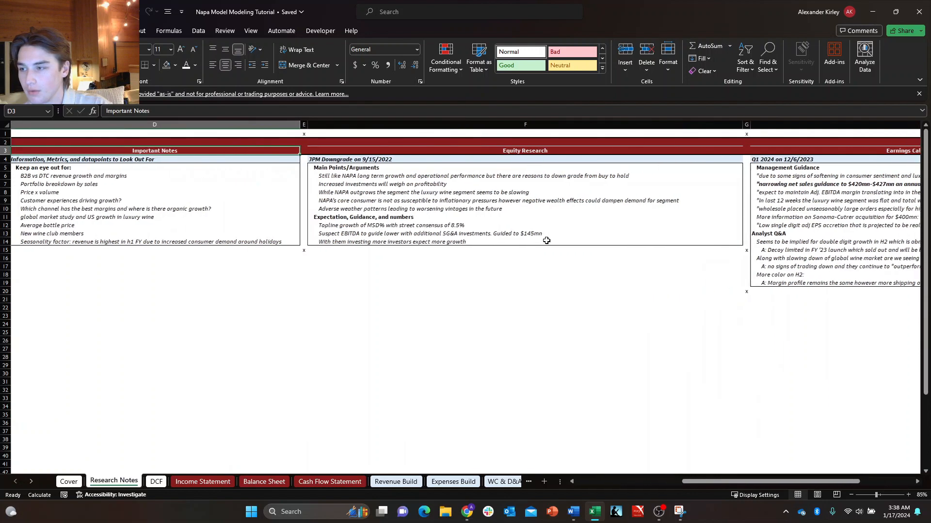
pyautogui.press('Right')
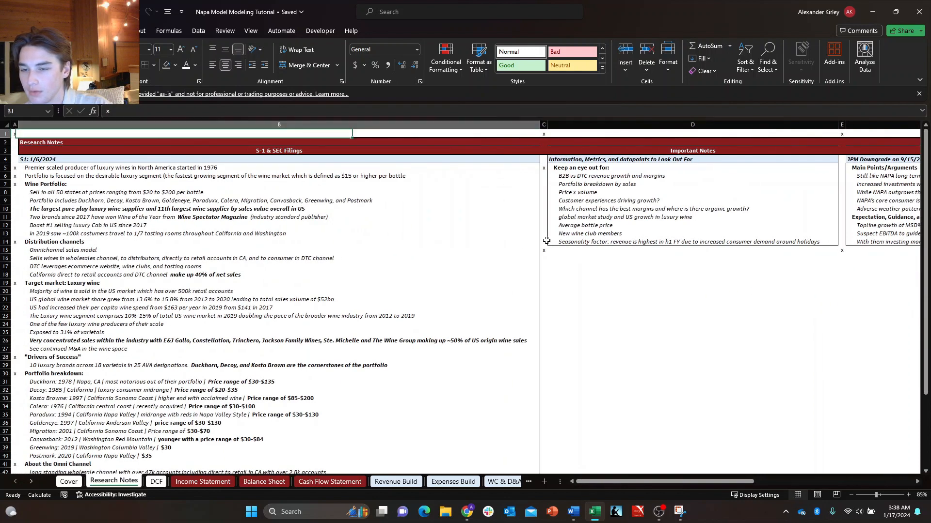
pyautogui.press('Right')
pyautogui.press('Right')
pyautogui.press('Down')
pyautogui.press('Left')
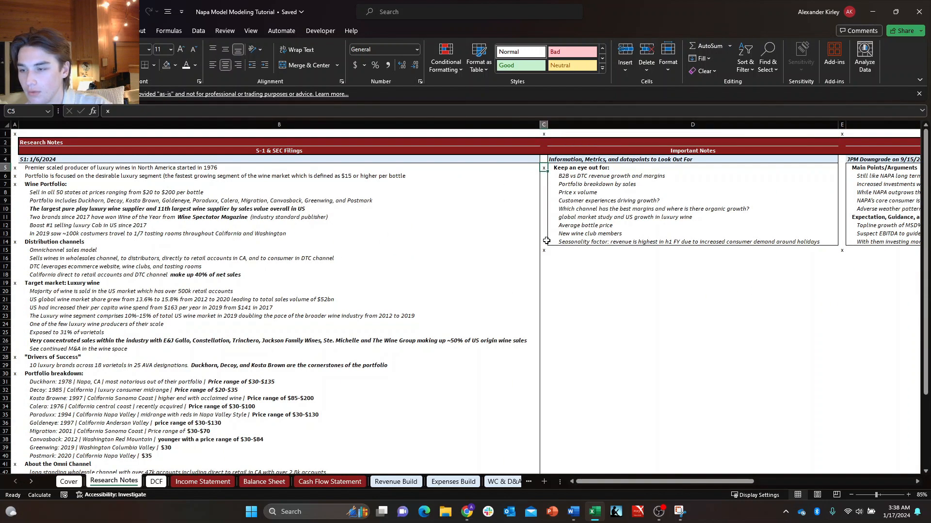
pyautogui.press('Left')
pyautogui.press('Right')
pyautogui.press('Left')
pyautogui.press('Right')
pyautogui.press('Right')
pyautogui.press('Right')
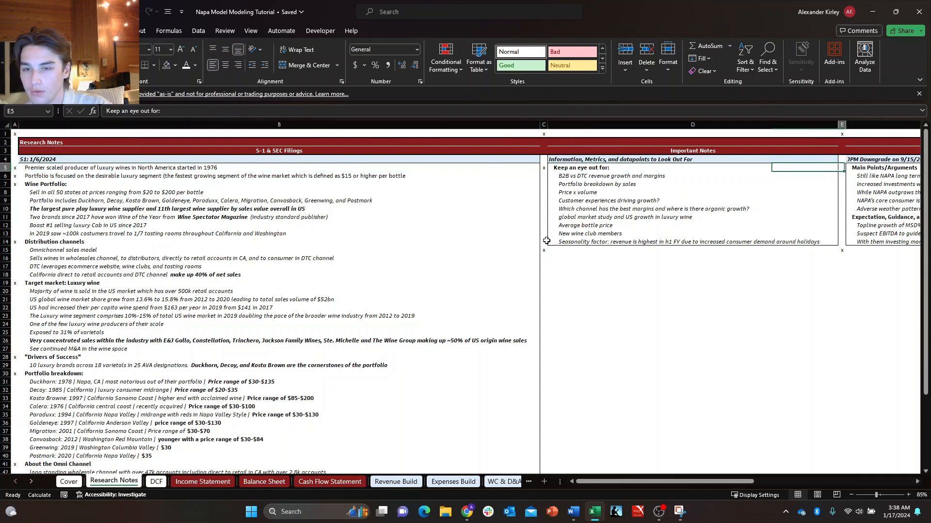
pyautogui.press('Right')
pyautogui.press('Right')
pyautogui.press('Right')
pyautogui.press('Right')
pyautogui.press('Right')
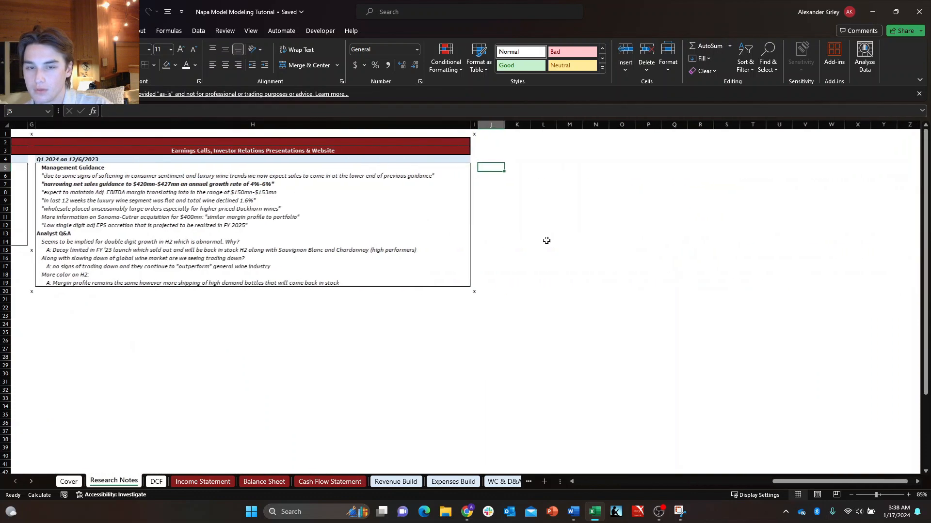
pyautogui.press('Left')
pyautogui.press('Left')
pyautogui.press('Left')
pyautogui.press('Left')
pyautogui.press('Left')
pyautogui.press('Left')
pyautogui.press('Left')
pyautogui.press('Left')
pyautogui.press('Left')
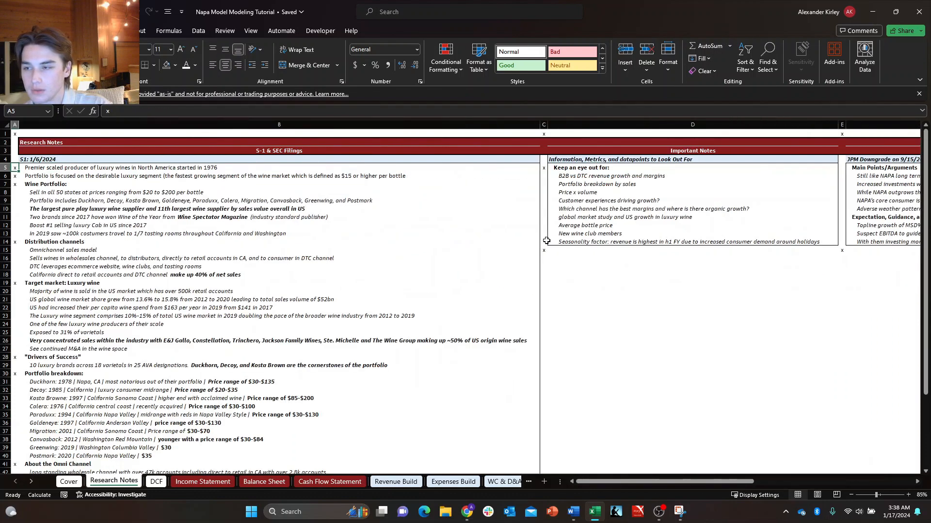
pyautogui.press('Up')
pyautogui.press('Up')
pyautogui.press('Up')
pyautogui.press('Up')
pyautogui.press('Up')
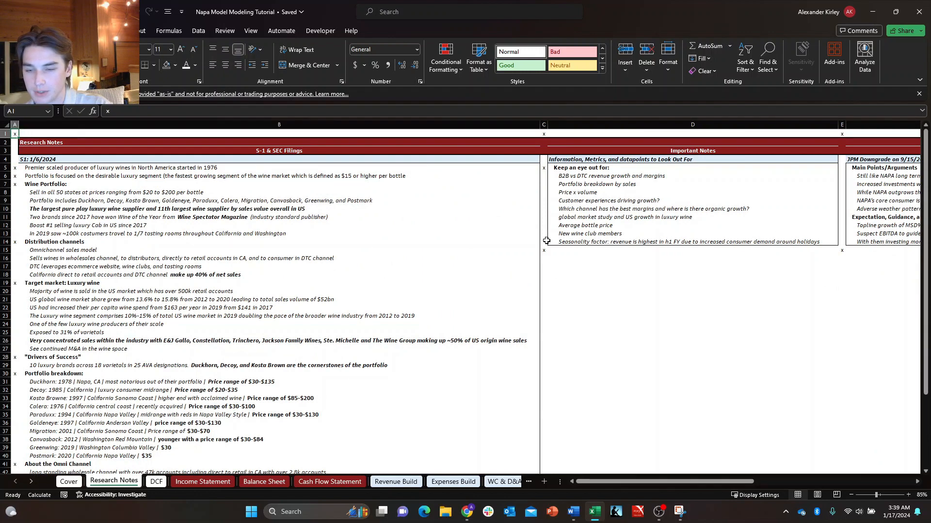
# Enter an x marker in A1 of the DCF sheet and copy it.
pyautogui.hotkey('ctrl', 'pagedown')
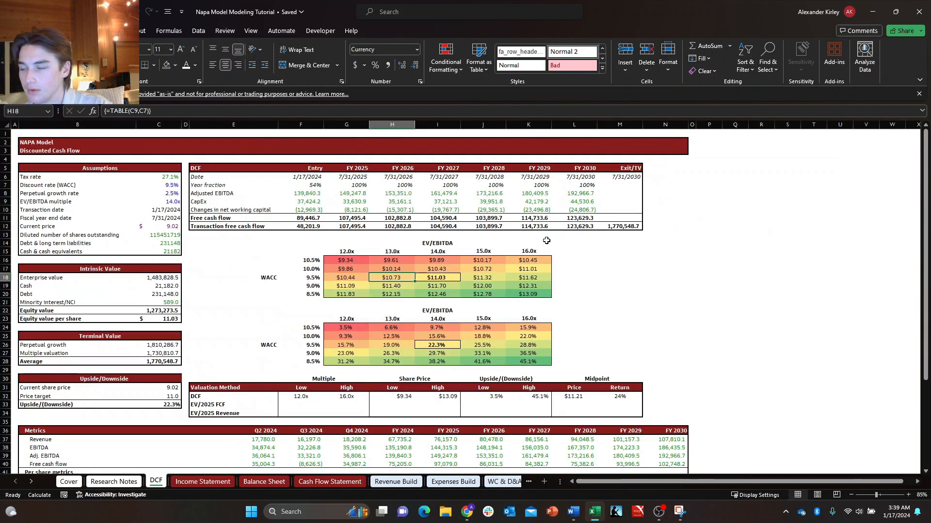
pyautogui.write('x')
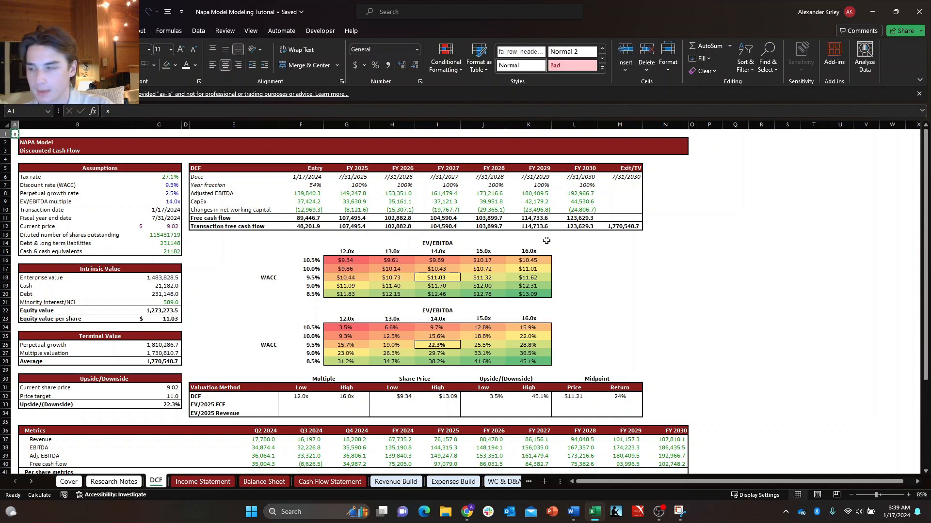
pyautogui.hotkey('ctrl', 'c')
pyautogui.press('Down')
pyautogui.press('Down')
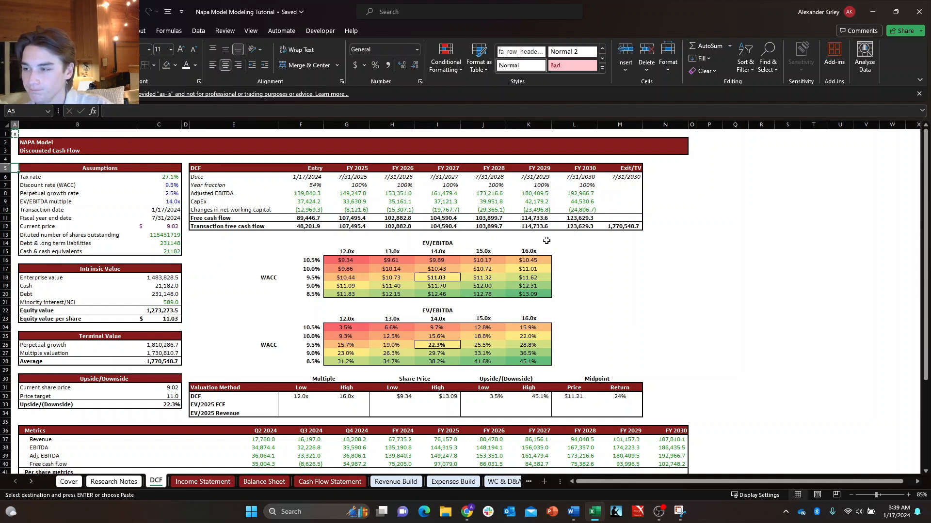
pyautogui.press('Down')
pyautogui.press('Down')
pyautogui.press('Down')
pyautogui.press('Down')
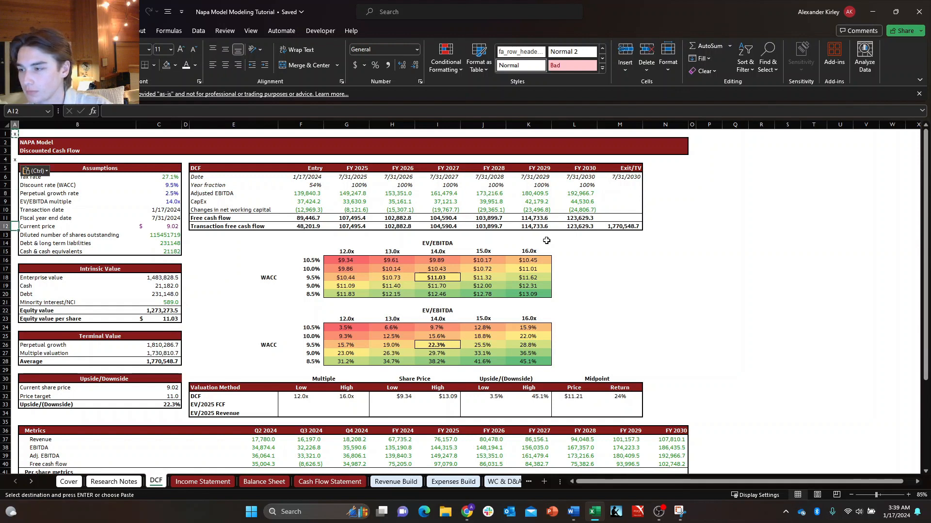
pyautogui.press('Down')
pyautogui.press('Down')
pyautogui.press('Down')
pyautogui.press('Down')
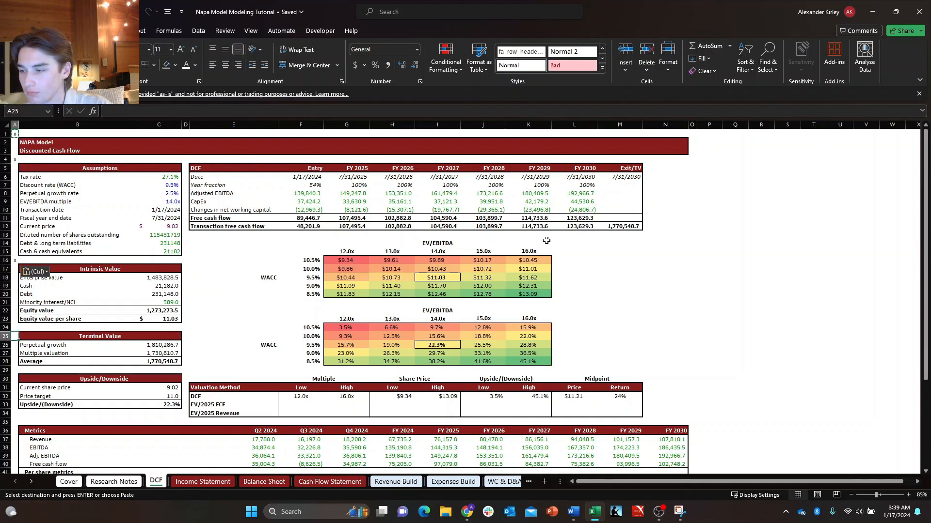
pyautogui.press('Escape')
pyautogui.hotkey('ctrl', 'Up')
pyautogui.hotkey('ctrl', 'Up')
pyautogui.hotkey('ctrl', 'Up')
# Copy the x marker from A1 into A5 and A17, beside the Assumptions and Intrinsic Value headers.
pyautogui.hotkey('ctrl', 'c')
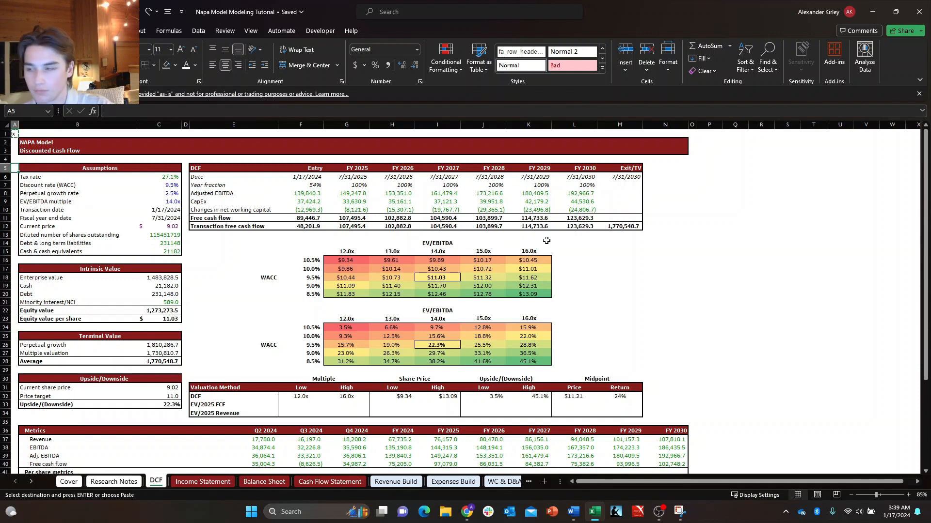
pyautogui.hotkey('ctrl', 'v')
pyautogui.press('Down')
pyautogui.press('Down')
pyautogui.press('Down')
pyautogui.press('Down')
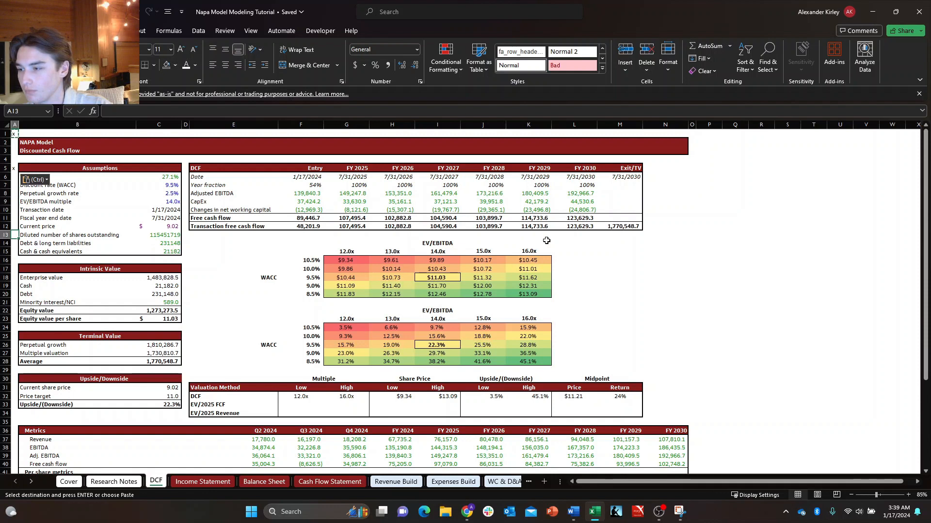
pyautogui.press('Down')
pyautogui.press('Down')
pyautogui.press('Down')
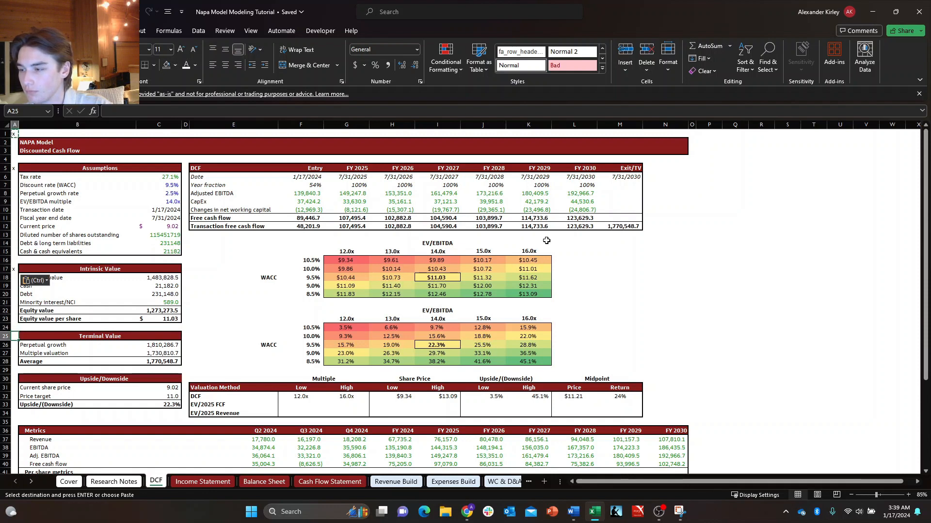
# Paste the x marker into A25, A30 and A36, beside the Terminal Value, Upside/Downside and Metrics headers.
pyautogui.hotkey('ctrl', 'v')
pyautogui.press('Down')
pyautogui.press('Down')
pyautogui.press('Down')
pyautogui.press('Down')
pyautogui.press('Down')
pyautogui.hotkey('ctrl', 'v')
pyautogui.press('Down')
pyautogui.press('Down')
pyautogui.press('Down')
pyautogui.press('Down')
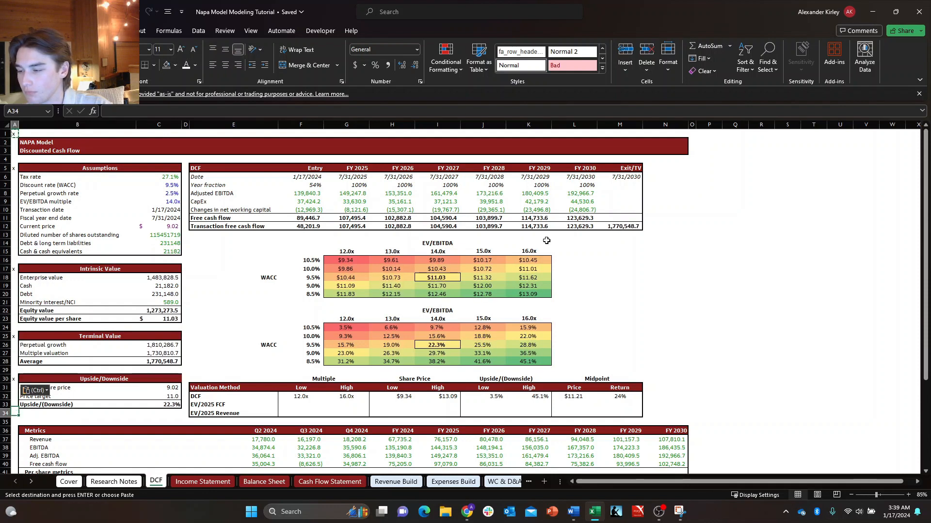
pyautogui.hotkey('ctrl', 'v')
pyautogui.press('Down')
pyautogui.press('Down')
pyautogui.press('Down')
pyautogui.press('Down')
pyautogui.press('Down')
pyautogui.press('Down')
pyautogui.press('Down')
pyautogui.press('Down')
pyautogui.press('Down')
pyautogui.press('Down')
pyautogui.press('Down')
pyautogui.press('Down')
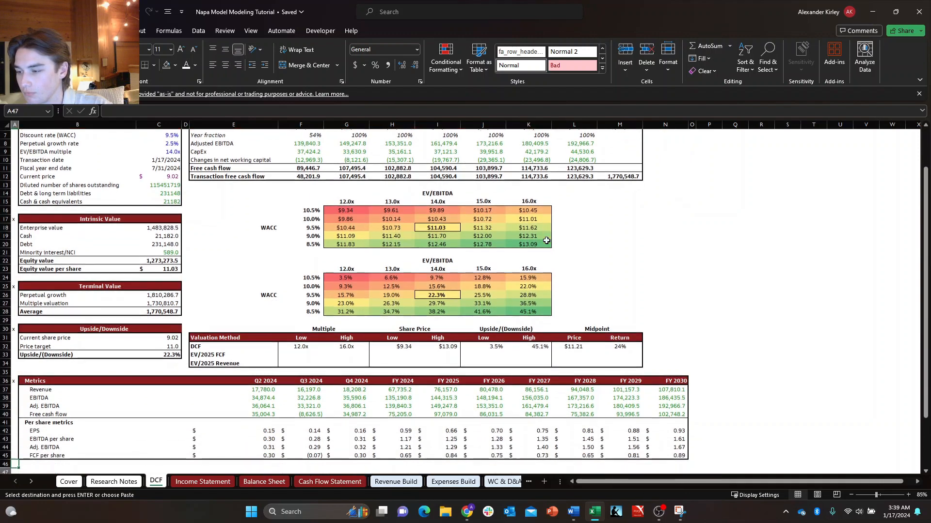
# Paste the x marker into A46, directly below the Metrics table.
pyautogui.press('Up')
pyautogui.press('ctrl')
pyautogui.press('Escape')
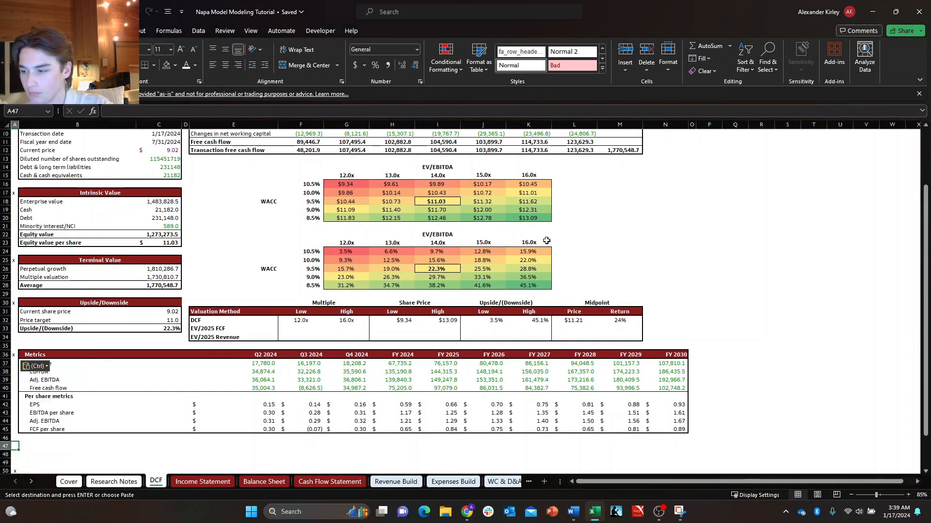
pyautogui.hotkey('ctrl', 'v')
pyautogui.press('Right')
pyautogui.press('Right')
pyautogui.press('Right')
pyautogui.press('Right')
pyautogui.press('Right')
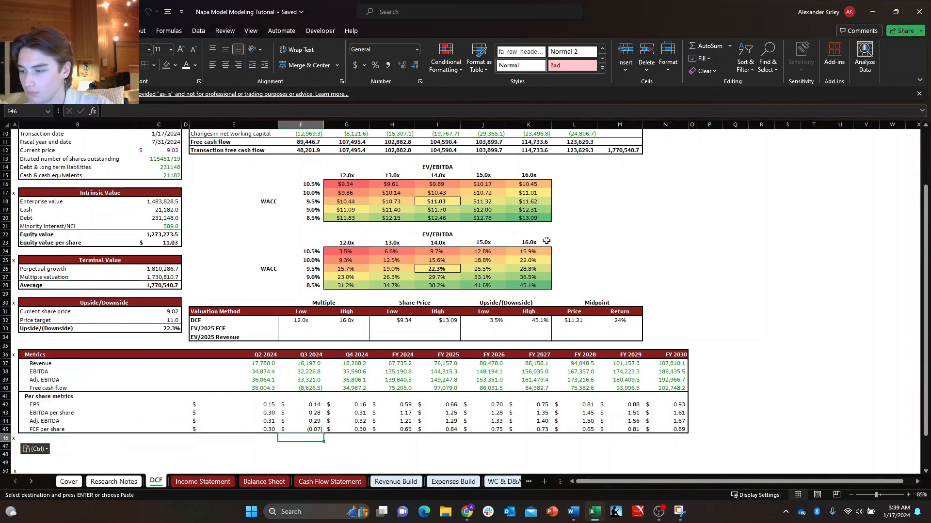
# Center the x markers in column A of the DCF sheet.
pyautogui.press('Escape')
pyautogui.press('Left')
pyautogui.press('Left')
pyautogui.press('Left')
pyautogui.press('Left')
pyautogui.press('Left')
pyautogui.hotkey('ctrl', 'space')
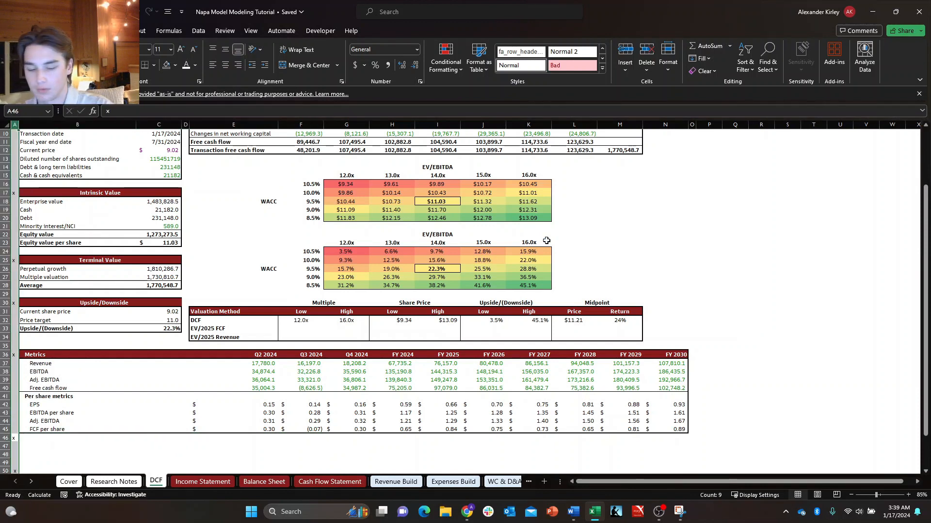
pyautogui.press('Down')
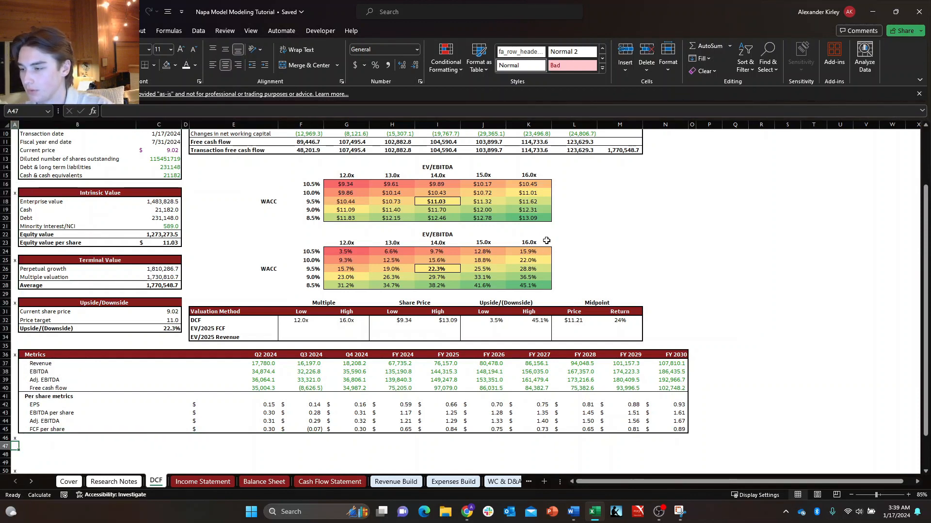
# Copy the x marker from A46 into O1, just past the end of the DCF title banner, and return to A1.
pyautogui.hotkey('ctrl', 'c')
pyautogui.press('Right')
pyautogui.press('Right')
pyautogui.press('Right')
pyautogui.press('Right')
pyautogui.press('Right')
pyautogui.press('Right')
pyautogui.press('Right')
pyautogui.press('Right')
pyautogui.press('Right')
pyautogui.press('Right')
pyautogui.press('Right')
pyautogui.press('Right')
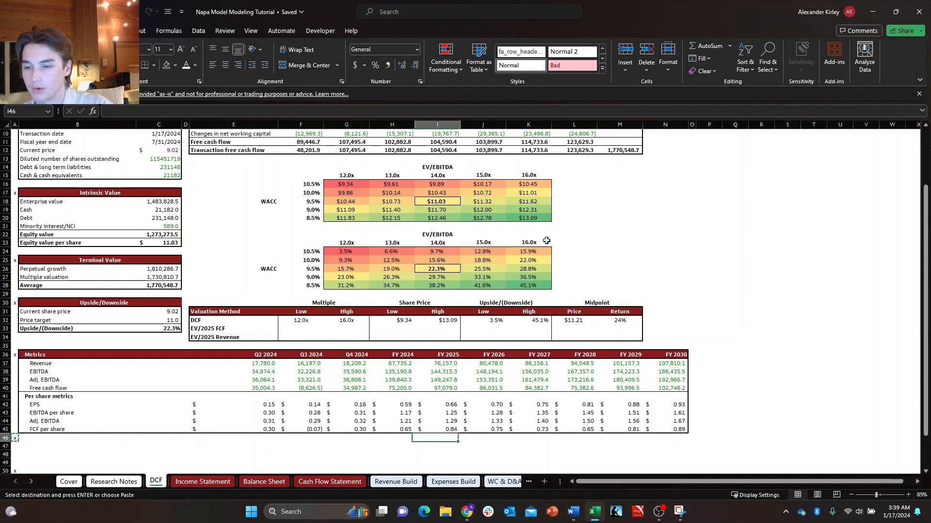
pyautogui.press('Right')
pyautogui.press('Right')
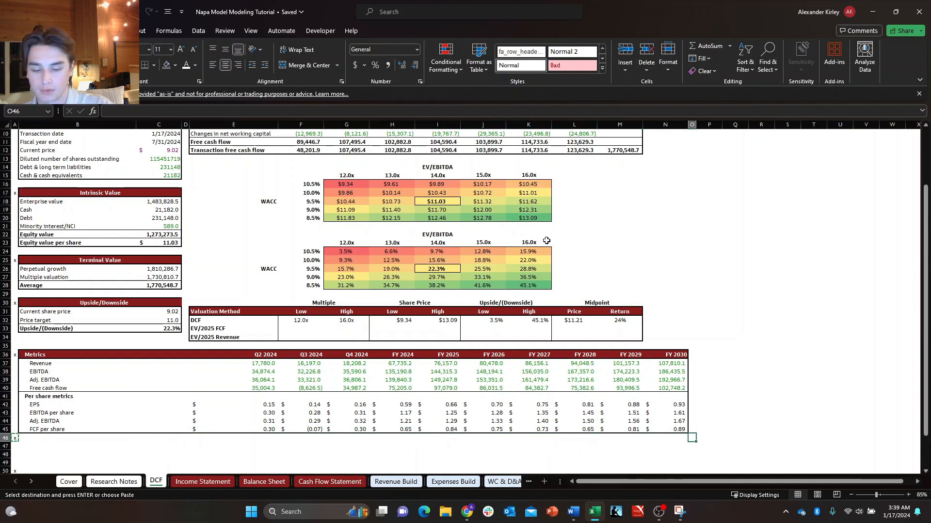
pyautogui.hotkey('ctrl', 'Up')
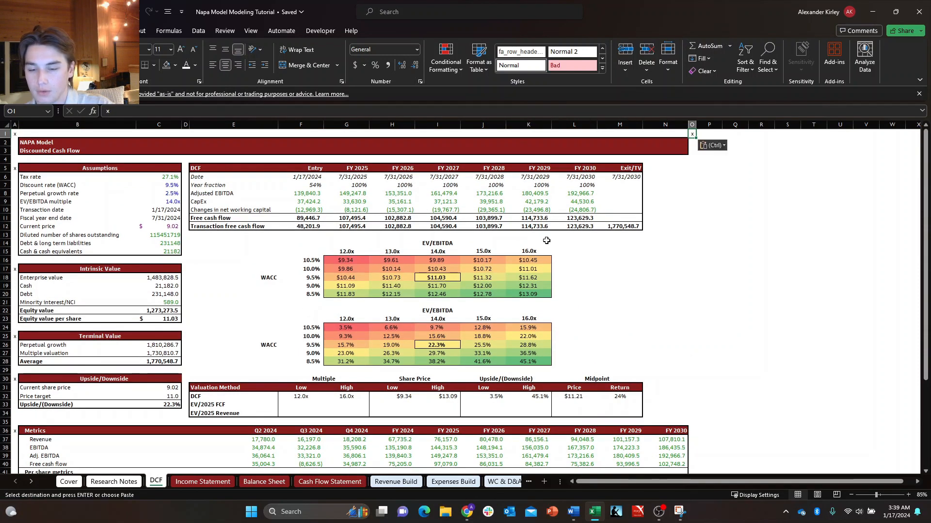
pyautogui.press('Escape')
pyautogui.press('Up')
pyautogui.press('Left')
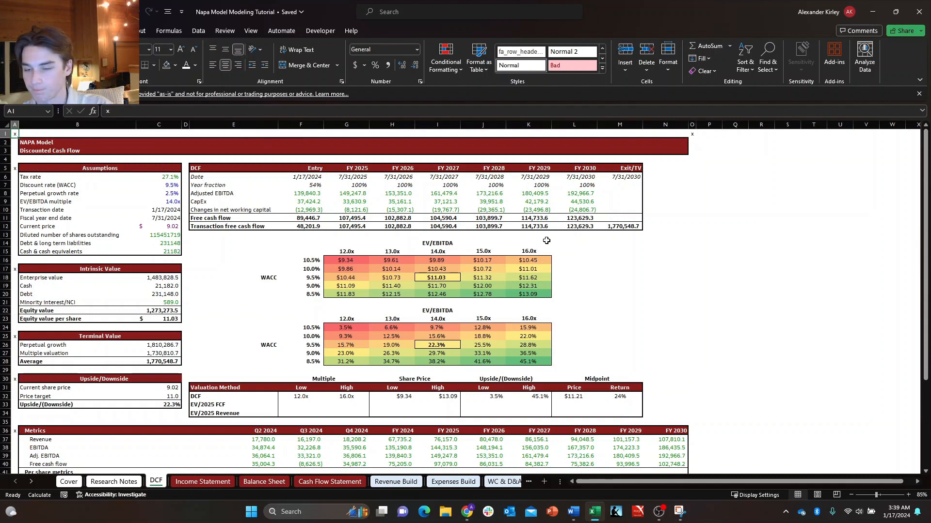
# Switch to the Income Statement sheet and check the x markers beside the section headers in column A.
pyautogui.hotkey('ctrl', 'pagedown')
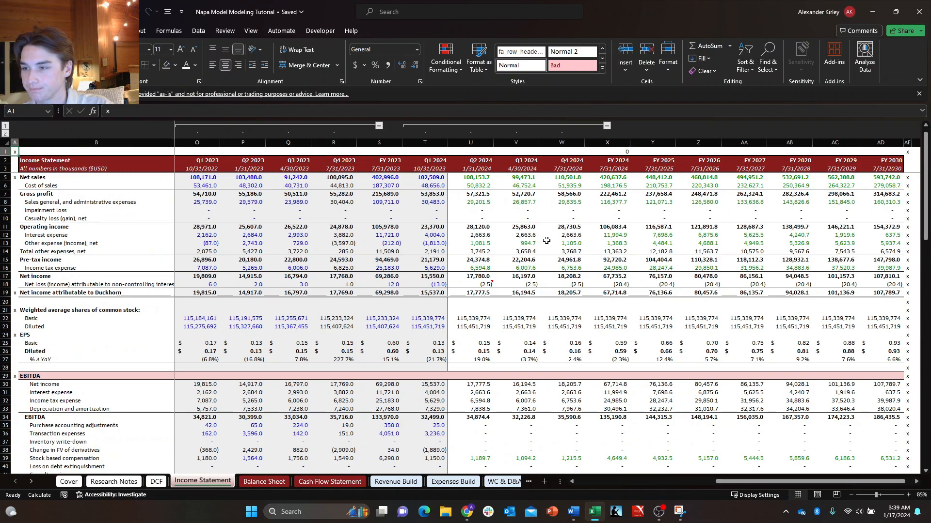
pyautogui.hotkey('ctrl', 'Home')
pyautogui.hotkey('ctrl', 'Left')
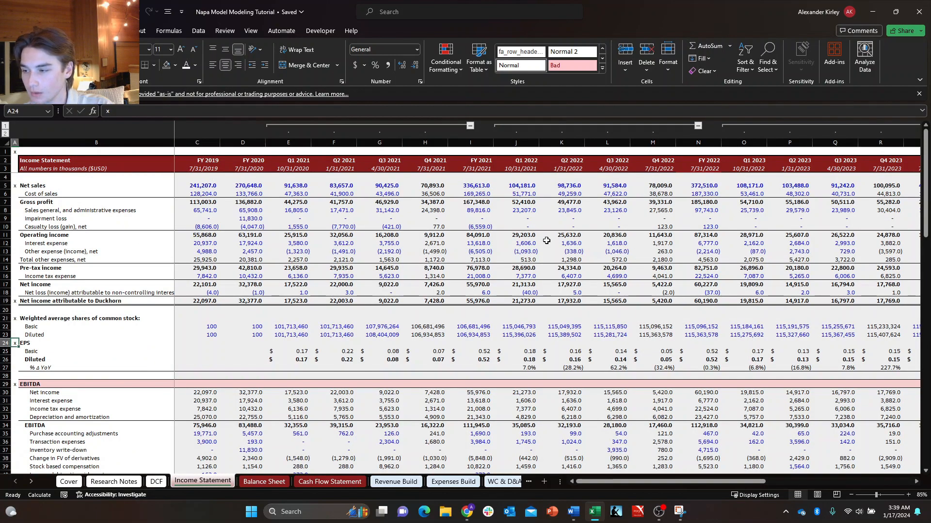
pyautogui.hotkey('ctrl', 'Down')
pyautogui.hotkey('ctrl', 'Down')
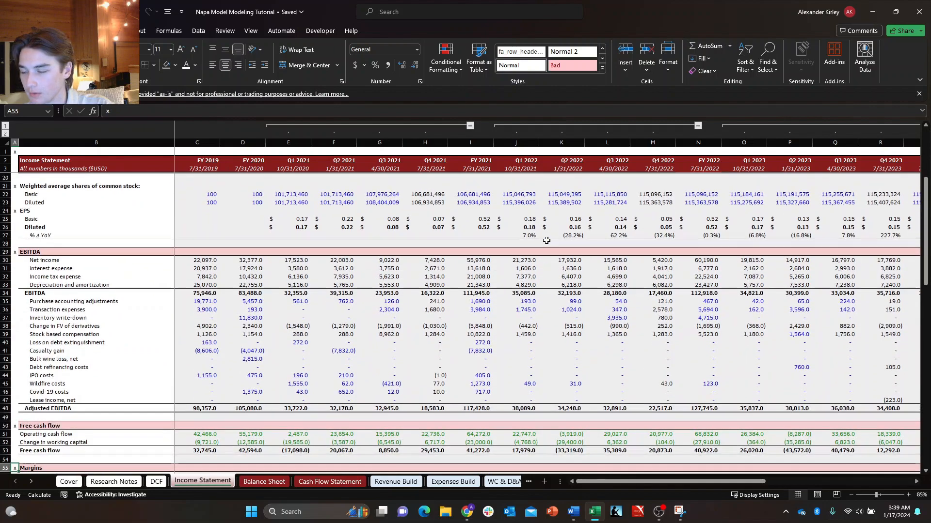
pyautogui.hotkey('ctrl', 'Down')
pyautogui.hotkey('ctrl', 'Up')
pyautogui.hotkey('ctrl', 'Up')
pyautogui.hotkey('ctrl', 'Up')
pyautogui.hotkey('ctrl', 'Up')
pyautogui.hotkey('ctrl', 'Up')
pyautogui.hotkey('ctrl', 'Up')
pyautogui.hotkey('ctrl', 'Up')
pyautogui.hotkey('ctrl', 'Up')
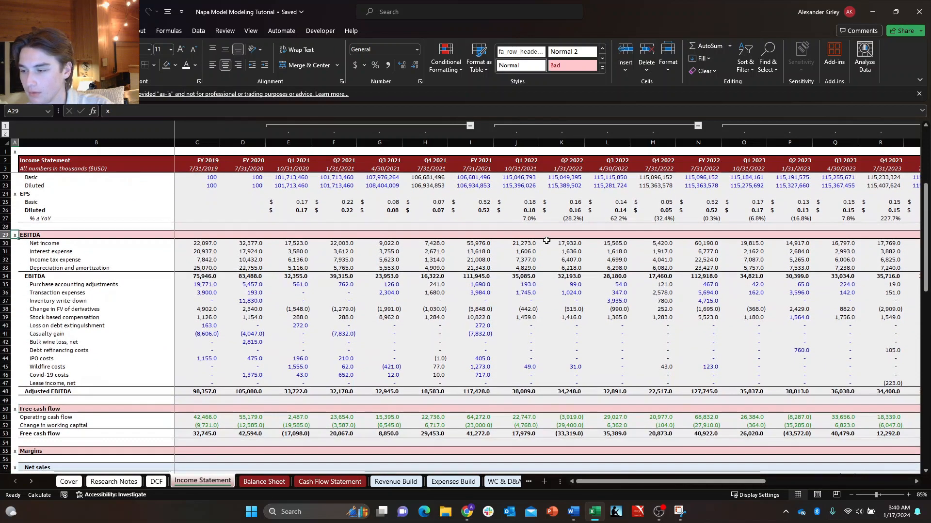
# Clear the x markers from AE1:AE53, past the FY 2030 column of the Income Statement.
pyautogui.hotkey('ctrl', 'Right')
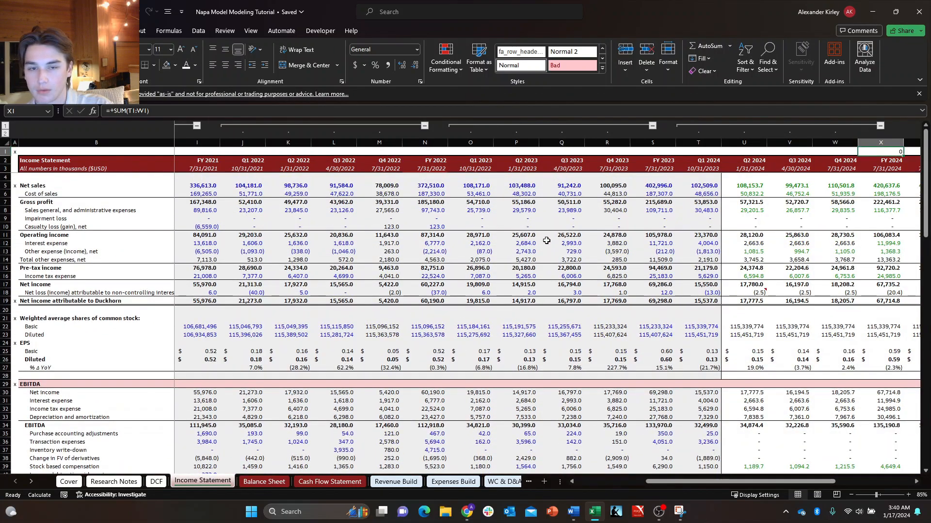
pyautogui.hotkey('ctrl', 'Right')
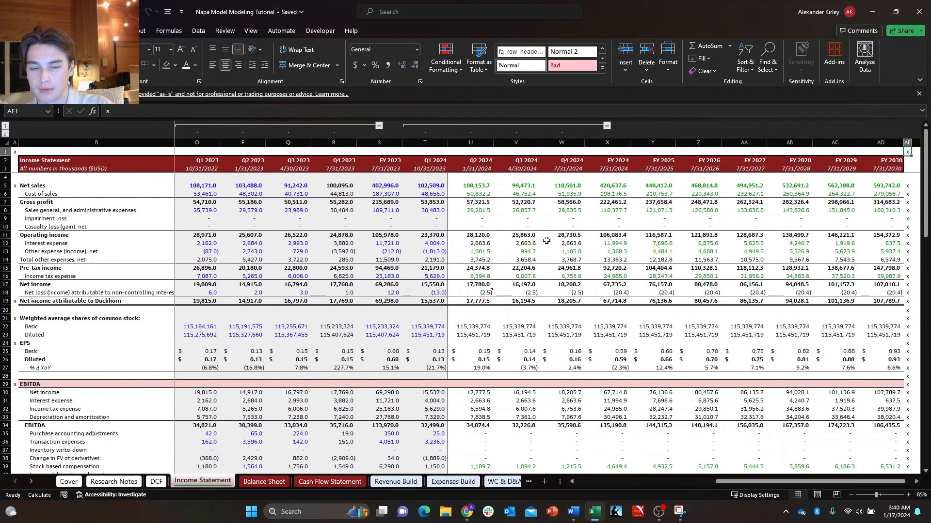
pyautogui.hotkey('ctrl', 'shift', 'Down')
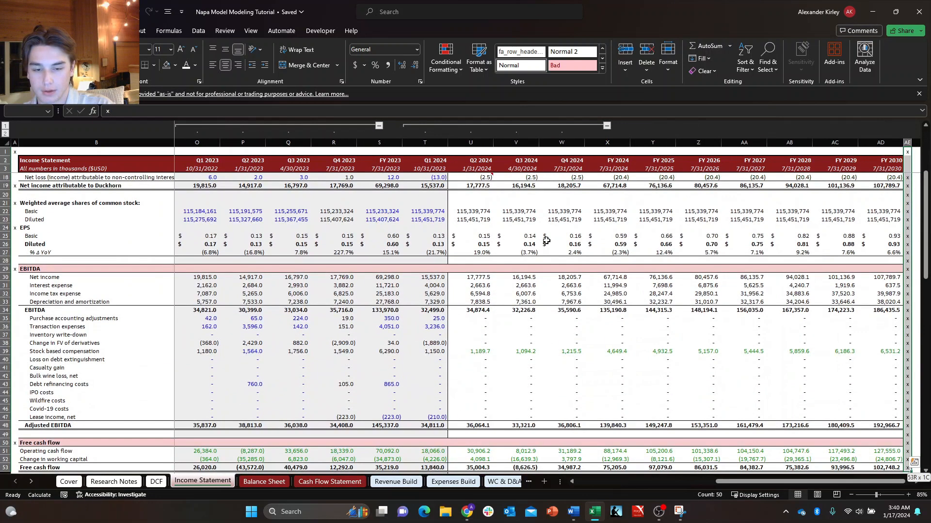
# Clear the x markers from AE90:AE116, below the Operating profit section of the Income Statement.
pyautogui.hotkey('ctrl', 'Down')
pyautogui.hotkey('ctrl', 'shift', 'Down')
pyautogui.hotkey('ctrl', 'shift', 'Down')
pyautogui.hotkey('ctrl', 'shift', 'Down')
pyautogui.hotkey('ctrl', 'shift', 'Down')
pyautogui.hotkey('ctrl', 'shift', 'Down')
pyautogui.hotkey('ctrl', 'shift', 'Down')
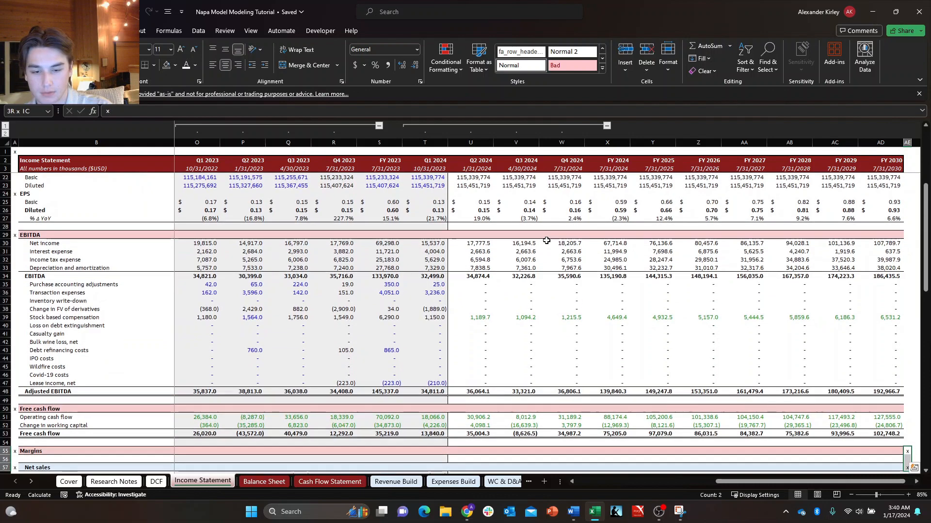
pyautogui.hotkey('ctrl', 'shift', 'Down')
pyautogui.hotkey('ctrl', 'shift', 'Up')
pyautogui.hotkey('ctrl', 'shift', 'Up')
pyautogui.hotkey('ctrl', 'shift', 'Up')
pyautogui.hotkey('ctrl', 'shift', 'Up')
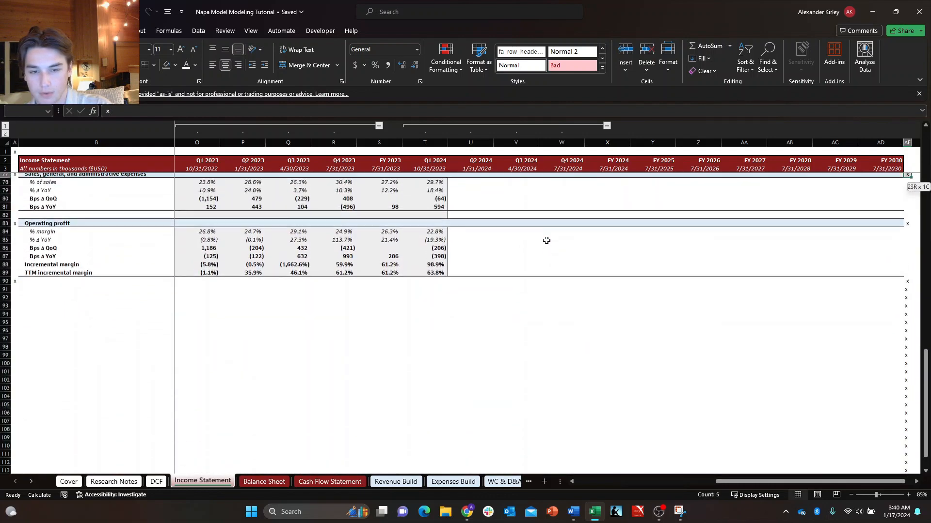
pyautogui.hotkey('ctrl', 'shift', 'Down')
pyautogui.hotkey('ctrl', 'shift', 'Down')
pyautogui.hotkey('ctrl', 'shift', 'Down')
pyautogui.hotkey('ctrl', 'Down')
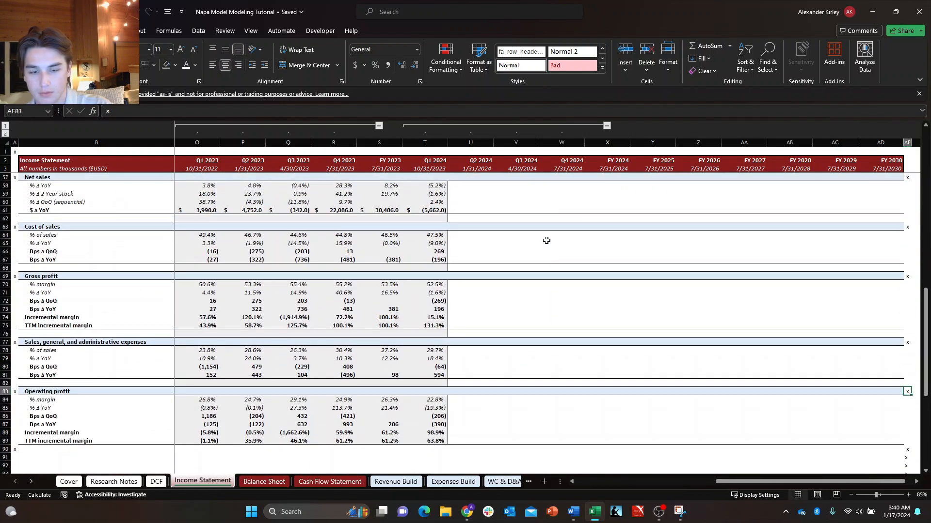
pyautogui.hotkey('ctrl', 'shift', 'Down')
pyautogui.press('Delete')
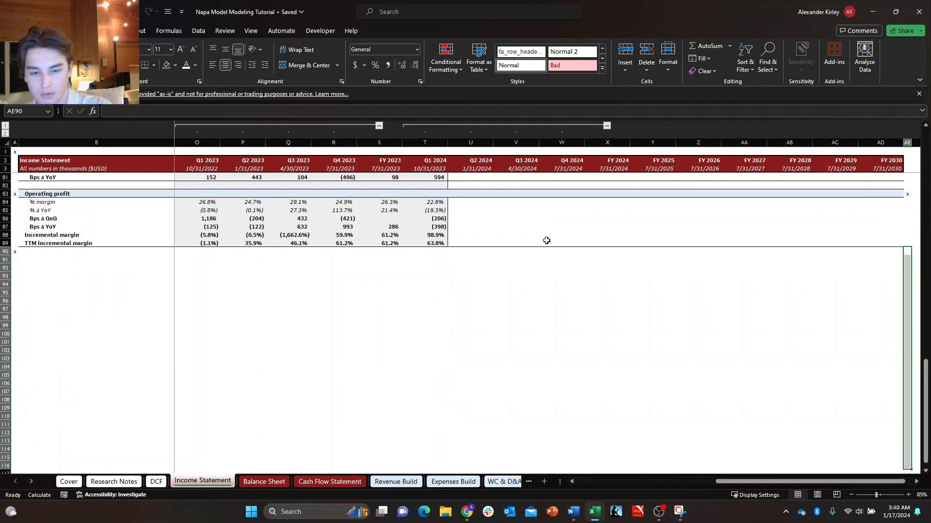
# Look over the forecast columns of the Income Statement, from net sales down to the Margins section.
pyautogui.hotkey('ctrl', 'Up')
pyautogui.hotkey('ctrl', 'Up')
pyautogui.hotkey('ctrl', 'Up')
pyautogui.hotkey('ctrl', 'Up')
pyautogui.hotkey('ctrl', 'Up')
pyautogui.hotkey('ctrl', 'Up')
pyautogui.hotkey('ctrl', 'Up')
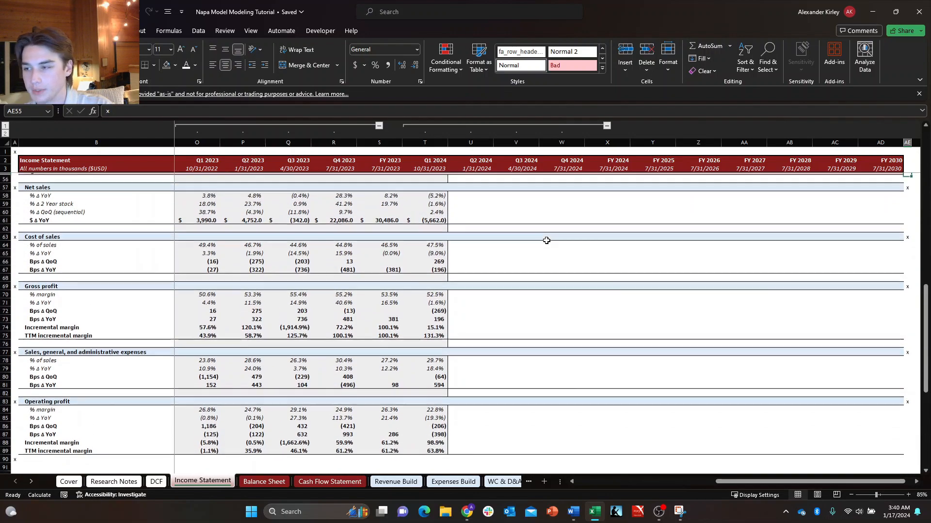
pyautogui.press('Left')
pyautogui.press('Down')
pyautogui.press('Down')
pyautogui.press('Down')
pyautogui.press('Down')
pyautogui.press('Down')
pyautogui.press('Left')
pyautogui.press('Left')
pyautogui.press('Left')
pyautogui.press('Left')
pyautogui.press('Left')
pyautogui.press('Down')
pyautogui.press('Down')
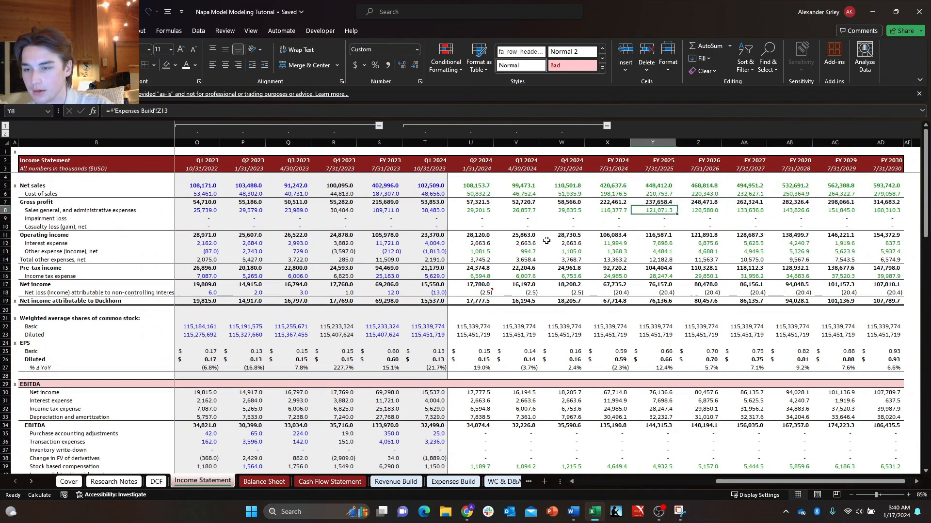
pyautogui.press('Left')
pyautogui.press('Left')
pyautogui.press('Left')
pyautogui.press('Left')
pyautogui.press('Down')
pyautogui.press('Down')
pyautogui.press('Down')
pyautogui.press('Down')
pyautogui.hotkey('ctrl', 'Down')
pyautogui.hotkey('ctrl', 'Down')
pyautogui.hotkey('ctrl', 'Down')
pyautogui.hotkey('ctrl', 'Down')
pyautogui.hotkey('ctrl', 'Down')
pyautogui.hotkey('ctrl', 'Down')
pyautogui.hotkey('ctrl', 'Down')
pyautogui.hotkey('ctrl', 'Down')
pyautogui.hotkey('ctrl', 'Down')
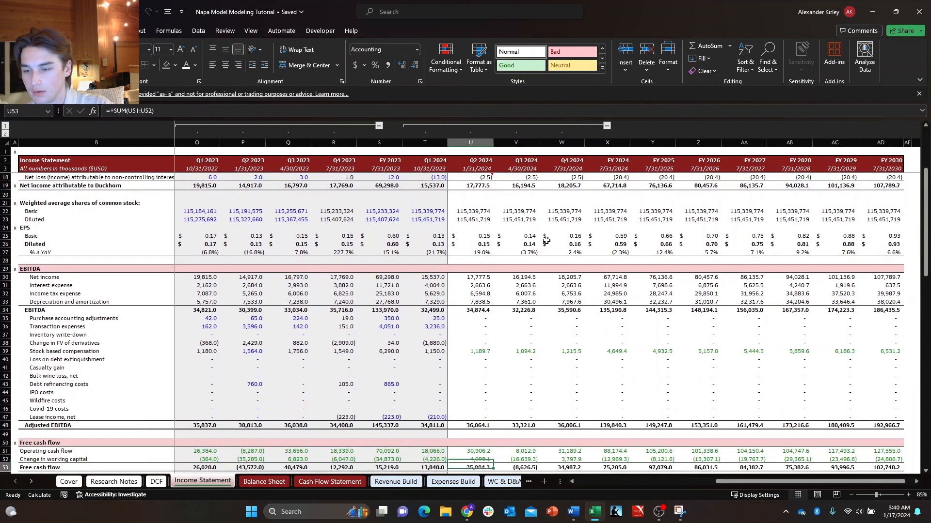
pyautogui.hotkey('ctrl', 'Up')
pyautogui.hotkey('ctrl', 'Up')
pyautogui.hotkey('ctrl', 'Up')
pyautogui.hotkey('ctrl', 'Up')
pyautogui.hotkey('ctrl', 'Up')
pyautogui.hotkey('ctrl', 'Down')
pyautogui.hotkey('ctrl', 'Down')
pyautogui.hotkey('ctrl', 'Down')
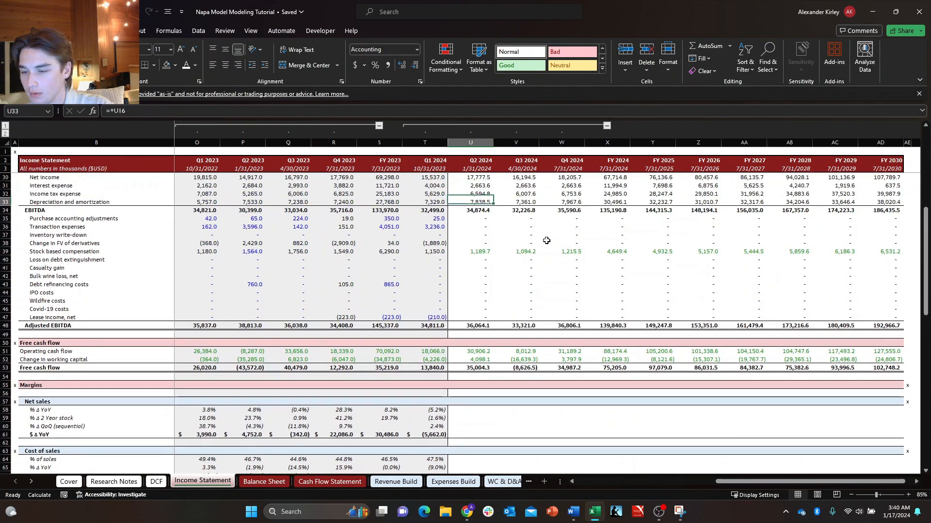
# Inspect the % Δ YoY and % Δ 2 Year stack formulas in the Net sales margins for FY 2023 and Q1 2024.
pyautogui.press('Down')
pyautogui.press('Down')
pyautogui.press('Down')
pyautogui.press('Down')
pyautogui.press('Down')
pyautogui.press('Down')
pyautogui.press('Down')
pyautogui.press('Down')
pyautogui.press('Down')
pyautogui.press('Down')
pyautogui.press('Down')
pyautogui.press('Down')
pyautogui.press('Left')
pyautogui.press('Left')
pyautogui.press('Up')
pyautogui.press('Up')
pyautogui.press('Right')
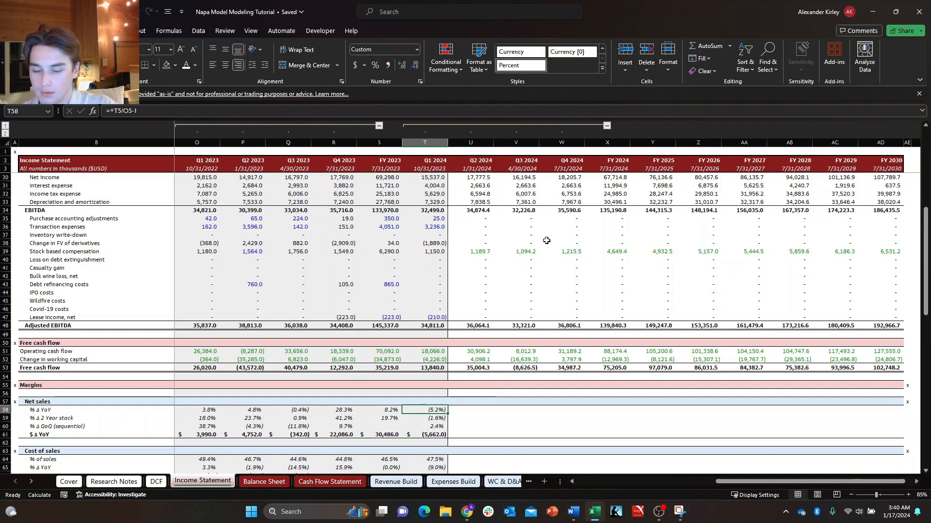
pyautogui.press('F2')
pyautogui.press('Return')
pyautogui.press('Down')
pyautogui.press('F2')
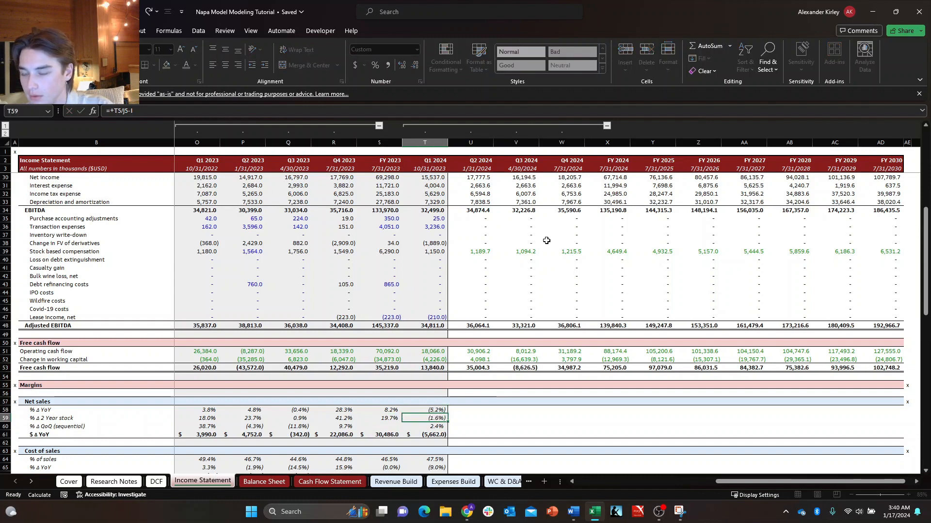
pyautogui.press('Escape')
pyautogui.press('Left')
pyautogui.press('Left')
pyautogui.press('Up')
pyautogui.press('Right')
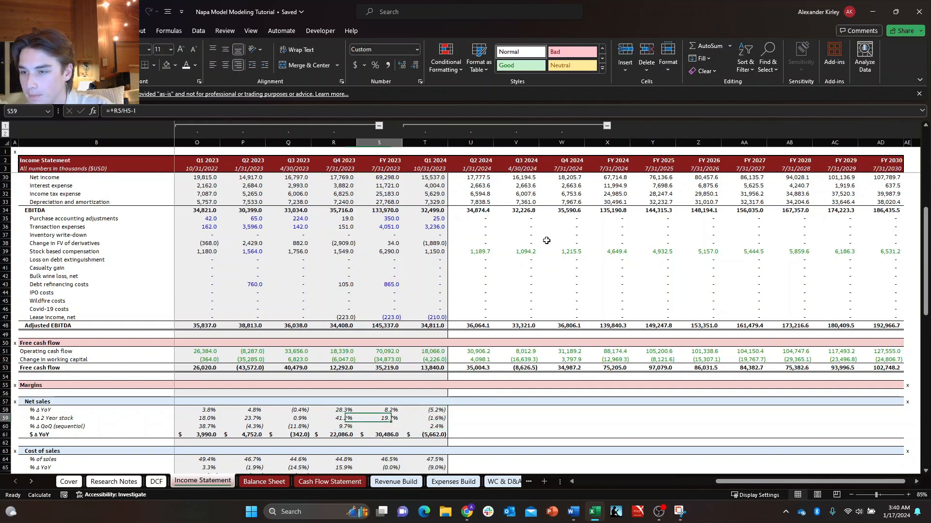
pyautogui.press('Up')
pyautogui.press('Left')
pyautogui.press('Left')
pyautogui.press('Left')
pyautogui.press('Left')
pyautogui.press('Left')
pyautogui.press('Right')
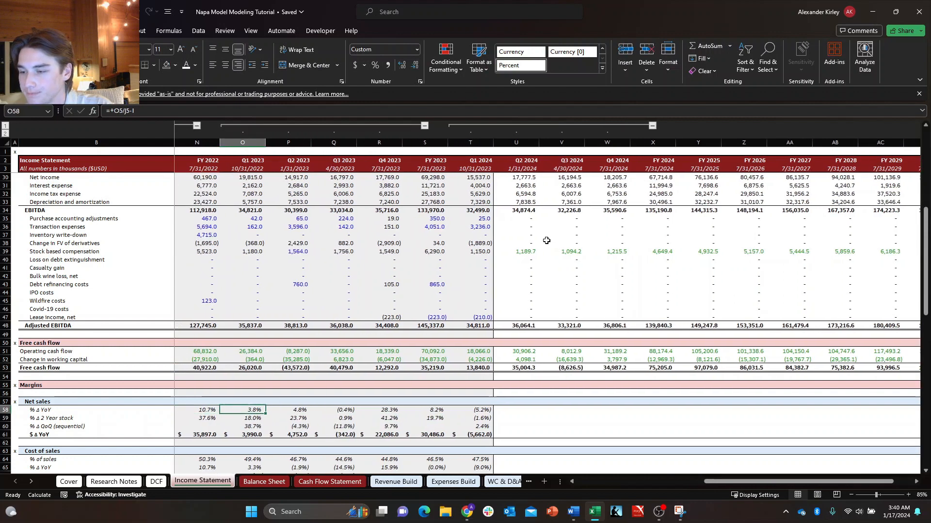
pyautogui.press('Down')
pyautogui.press('Up')
pyautogui.press('Right')
pyautogui.press('Right')
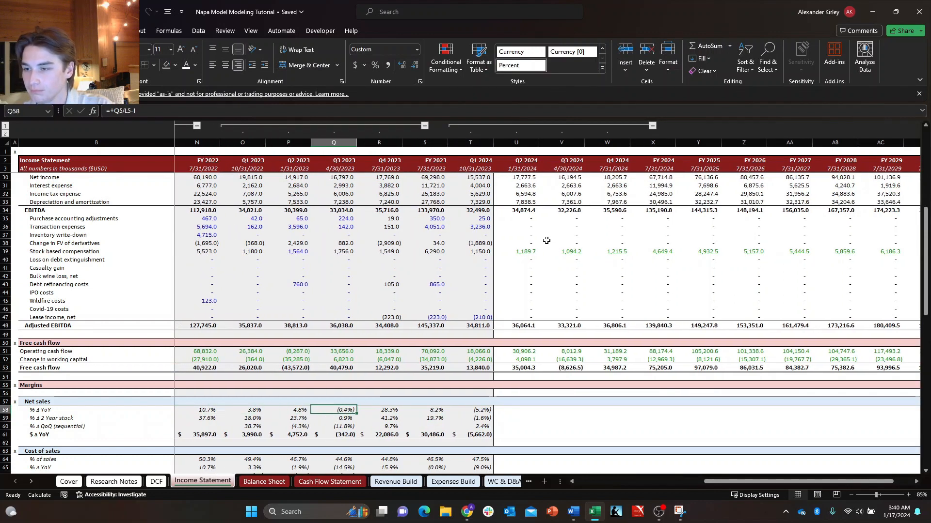
pyautogui.press('Left')
pyautogui.press('Left')
pyautogui.hotkey('shift', 'Down')
pyautogui.hotkey('shift', 'Down')
pyautogui.hotkey('shift', 'Down')
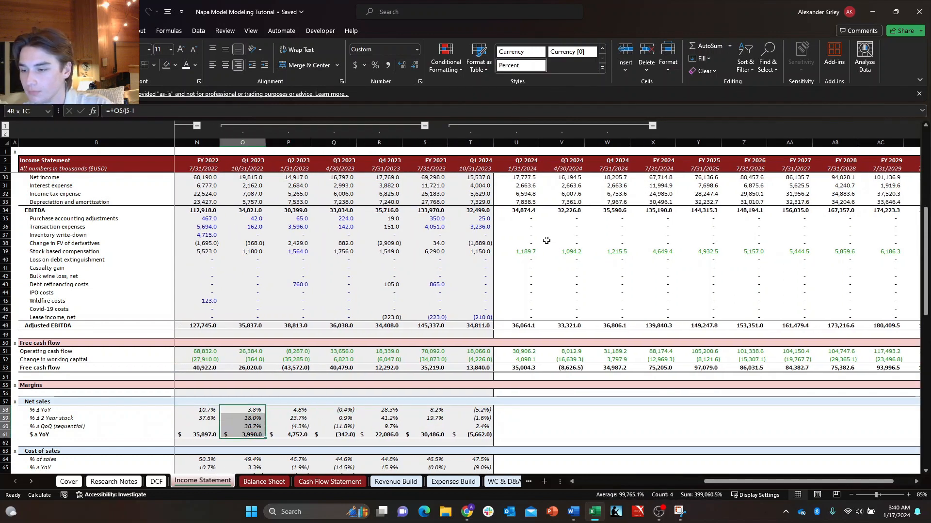
pyautogui.hotkey('shift', 'Right')
pyautogui.hotkey('shift', 'Right')
pyautogui.hotkey('shift', 'Right')
pyautogui.hotkey('shift', 'Right')
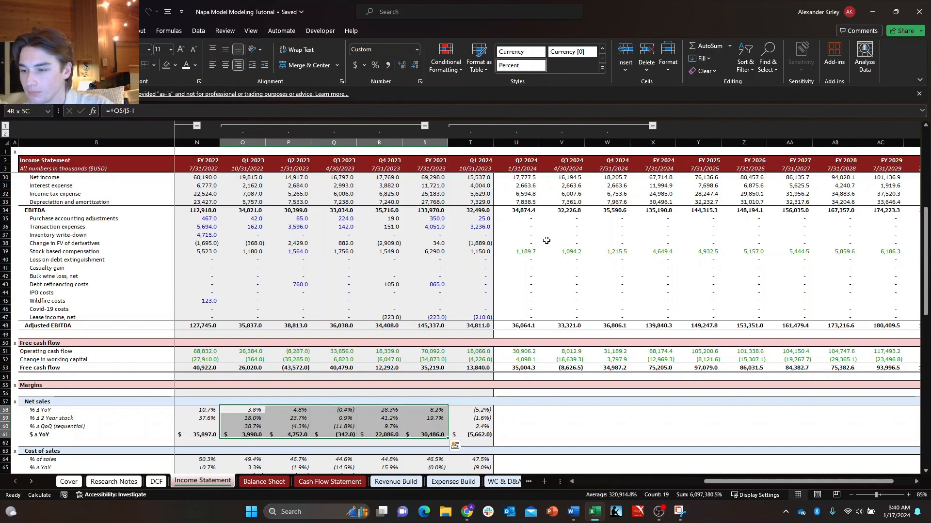
# Try to copy the Q2 2023 to FY 2023 margin block P58:S89 into the forecast columns starting at U58.
pyautogui.press('Right')
pyautogui.hotkey('shift', 'Down')
pyautogui.hotkey('shift', 'Down')
pyautogui.hotkey('shift', 'Down')
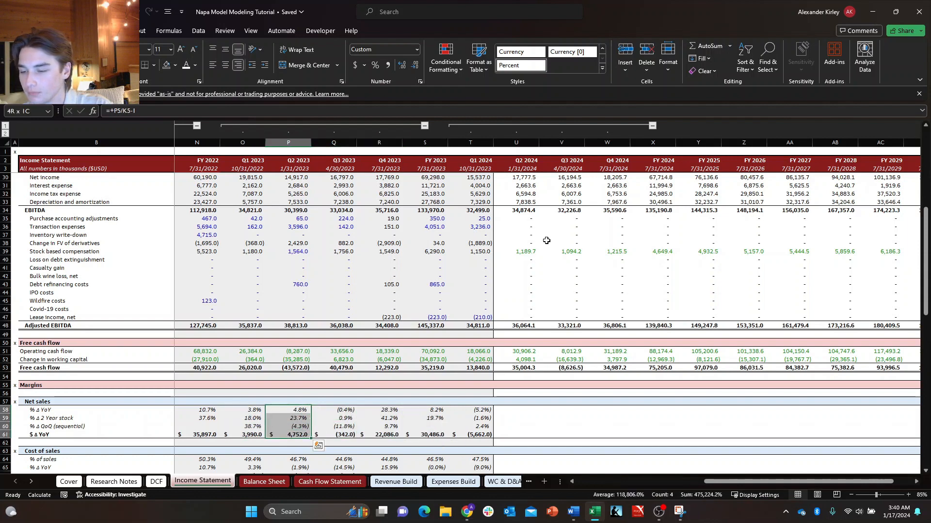
pyautogui.hotkey('shift', 'Down')
pyautogui.hotkey('shift', 'Down')
pyautogui.hotkey('shift', 'Down')
pyautogui.hotkey('shift', 'Down')
pyautogui.hotkey('shift', 'Down')
pyautogui.hotkey('shift', 'Down')
pyautogui.hotkey('shift', 'Down')
pyautogui.hotkey('shift', 'Down')
pyautogui.hotkey('shift', 'Down')
pyautogui.hotkey('shift', 'Down')
pyautogui.hotkey('shift', 'Down')
pyautogui.hotkey('shift', 'Down')
pyautogui.hotkey('shift', 'Down')
pyautogui.hotkey('shift', 'Down')
pyautogui.hotkey('shift', 'Down')
pyautogui.hotkey('shift', 'Down')
pyautogui.hotkey('shift', 'Down')
pyautogui.hotkey('shift', 'Down')
pyautogui.hotkey('shift', 'Down')
pyautogui.hotkey('shift', 'Down')
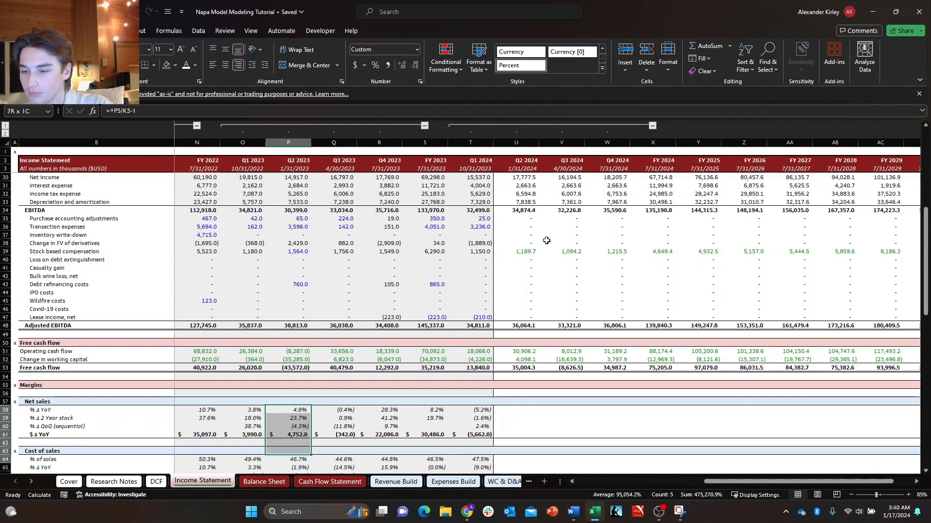
pyautogui.hotkey('shift', 'Down')
pyautogui.hotkey('shift', 'Down')
pyautogui.hotkey('shift', 'Down')
pyautogui.hotkey('shift', 'Down')
pyautogui.hotkey('shift', 'Down')
pyautogui.hotkey('shift', 'Down')
pyautogui.hotkey('shift', 'Down')
pyautogui.hotkey('shift', 'Down')
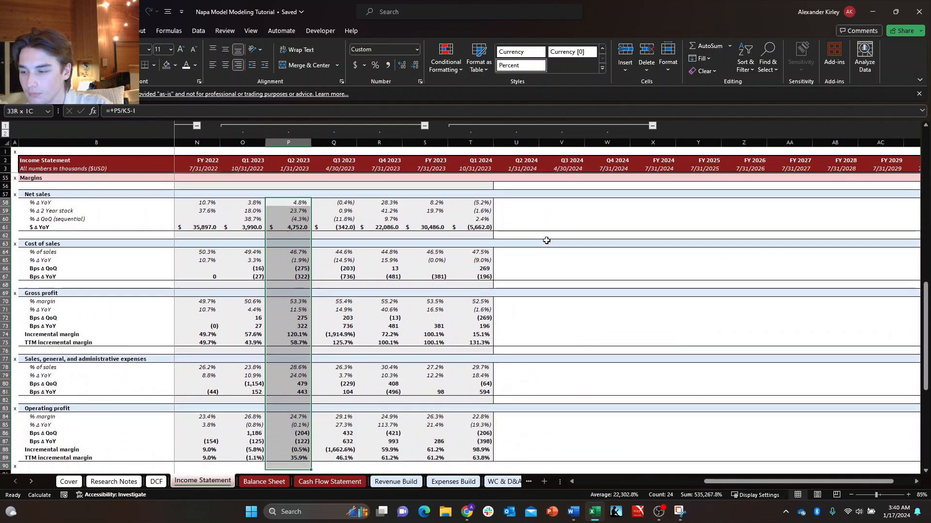
pyautogui.hotkey('shift', 'Up')
pyautogui.hotkey('shift', 'Up')
pyautogui.hotkey('shift', 'Right')
pyautogui.hotkey('shift', 'Right')
pyautogui.hotkey('shift', 'Right')
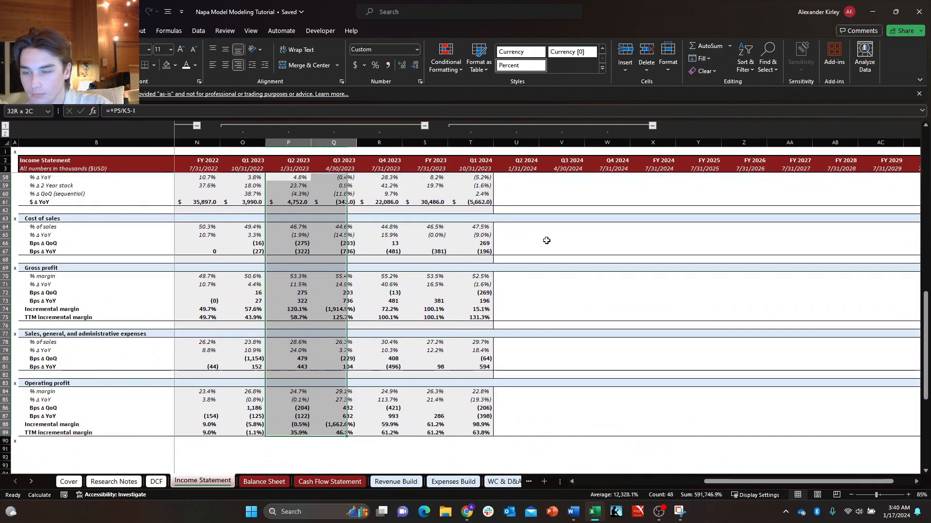
pyautogui.hotkey('ctrl', 'c')
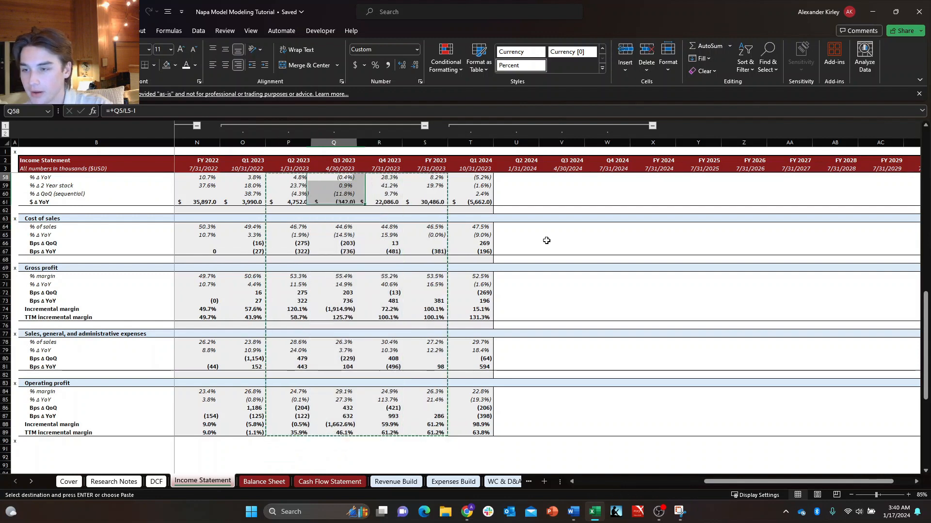
pyautogui.press('Right')
pyautogui.press('Right')
pyautogui.press('Right')
pyautogui.press('Right')
pyautogui.press('Right')
pyautogui.press('Up')
pyautogui.press('Up')
pyautogui.press('Down')
pyautogui.press('Down')
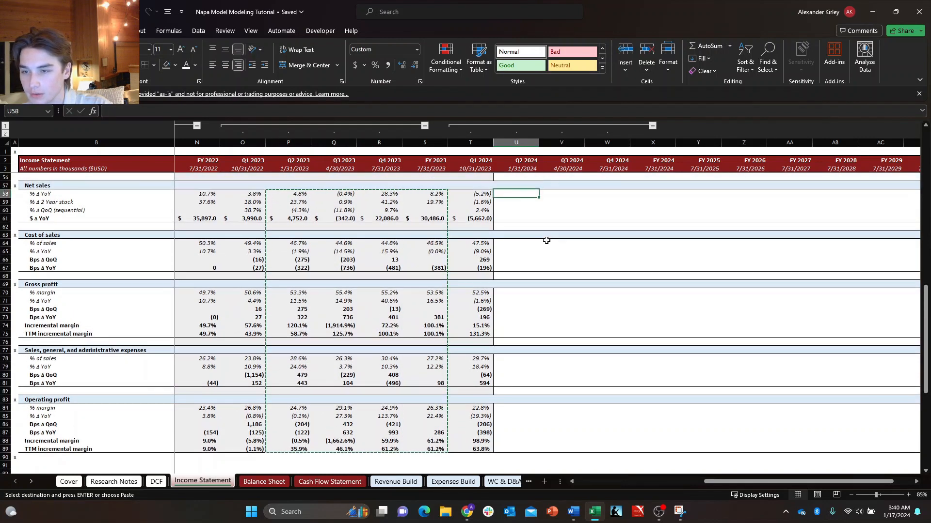
pyautogui.write('h')
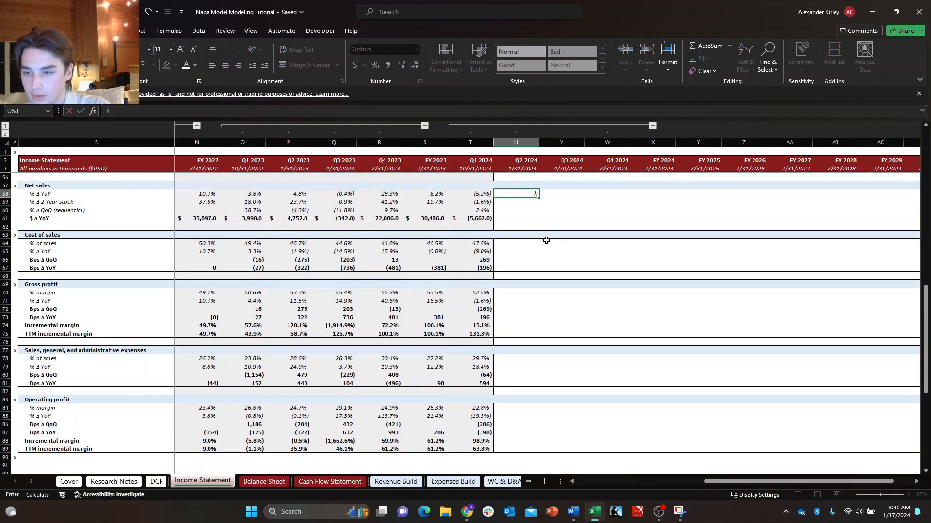
pyautogui.press('Escape')
# Undo the clearing of the x markers from AE90 downward and clear them again.
pyautogui.hotkey('ctrl', 'End')
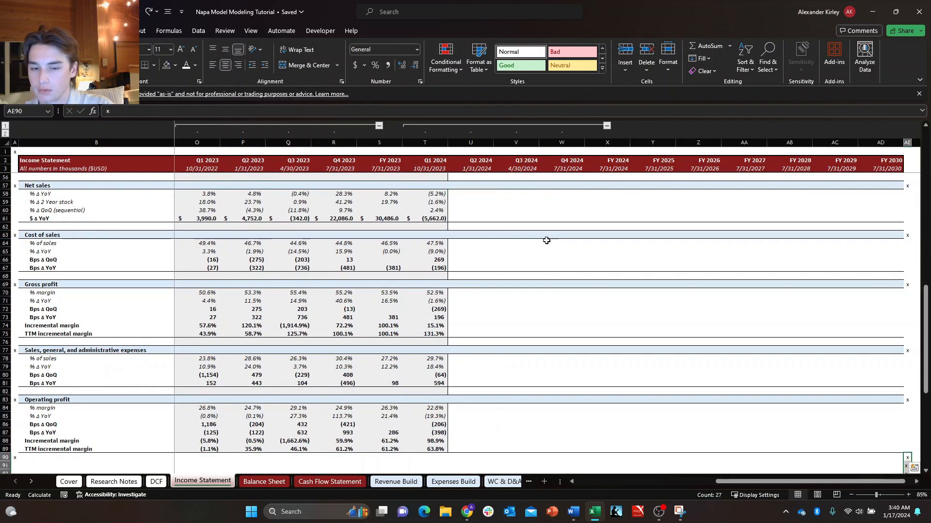
pyautogui.press('Delete')
pyautogui.press('Up')
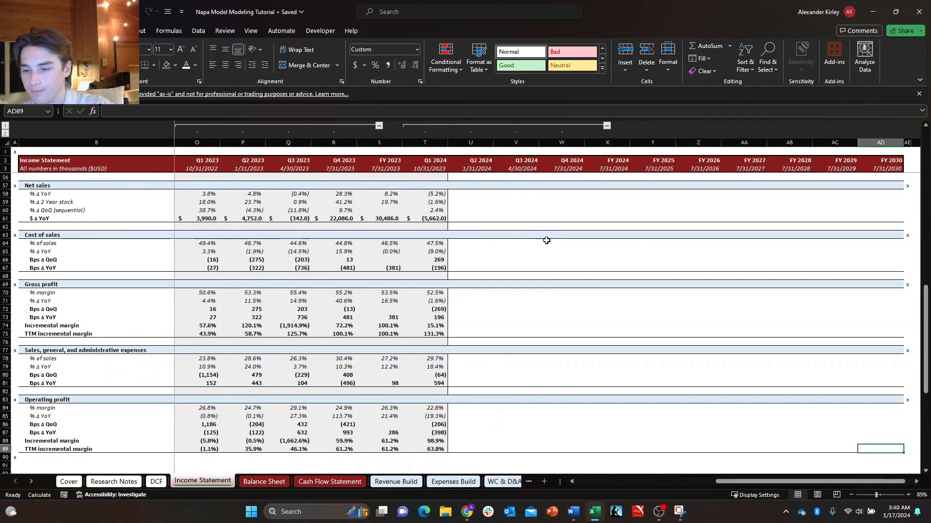
# Review the historical margin formulas from Operating profit up to the Net sales growth rows around Q1 2023.
pyautogui.hotkey('ctrl', 'Left')
pyautogui.hotkey('ctrl', 'Left')
pyautogui.press('Up')
pyautogui.press('Up')
pyautogui.press('Up')
pyautogui.press('Up')
pyautogui.press('Up')
pyautogui.press('Up')
pyautogui.press('Up')
pyautogui.press('Up')
pyautogui.press('Up')
pyautogui.press('Up')
pyautogui.press('Up')
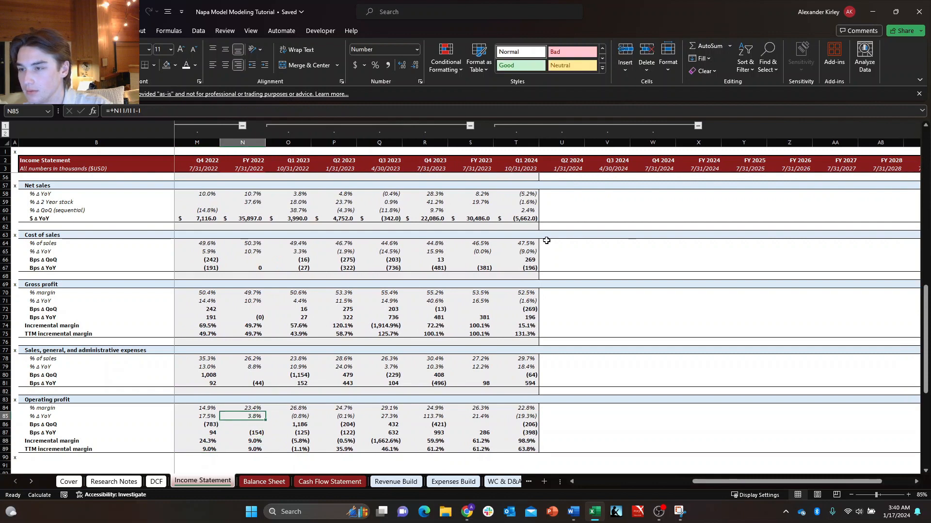
pyautogui.hotkey('ctrl', 'Right')
pyautogui.press('Left')
pyautogui.press('Left')
pyautogui.press('Left')
pyautogui.press('Left')
pyautogui.press('Left')
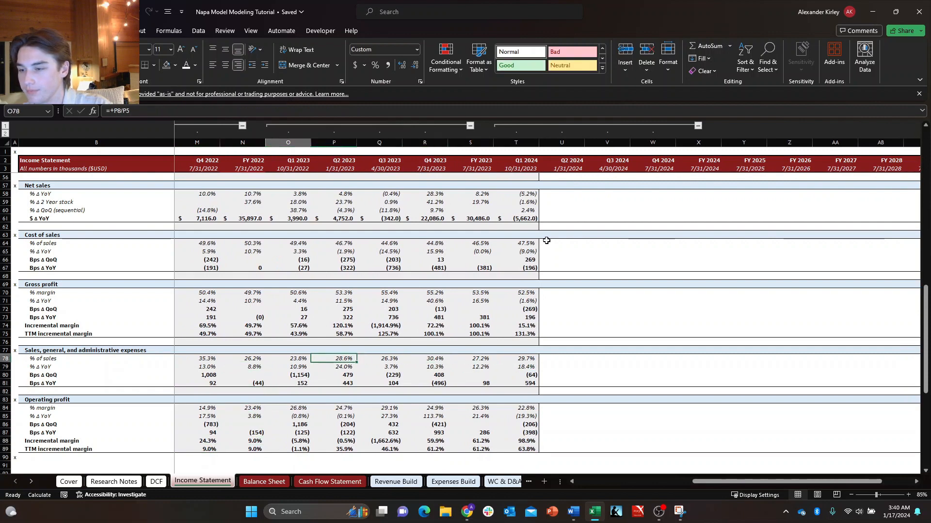
pyautogui.hotkey('ctrl', 'Up')
pyautogui.hotkey('ctrl', 'Up')
pyautogui.hotkey('ctrl', 'Up')
pyautogui.hotkey('ctrl', 'Up')
pyautogui.hotkey('ctrl', 'Up')
pyautogui.hotkey('ctrl', 'Up')
pyautogui.press('Right')
pyautogui.press('Down')
pyautogui.press('Left')
pyautogui.press('Up')
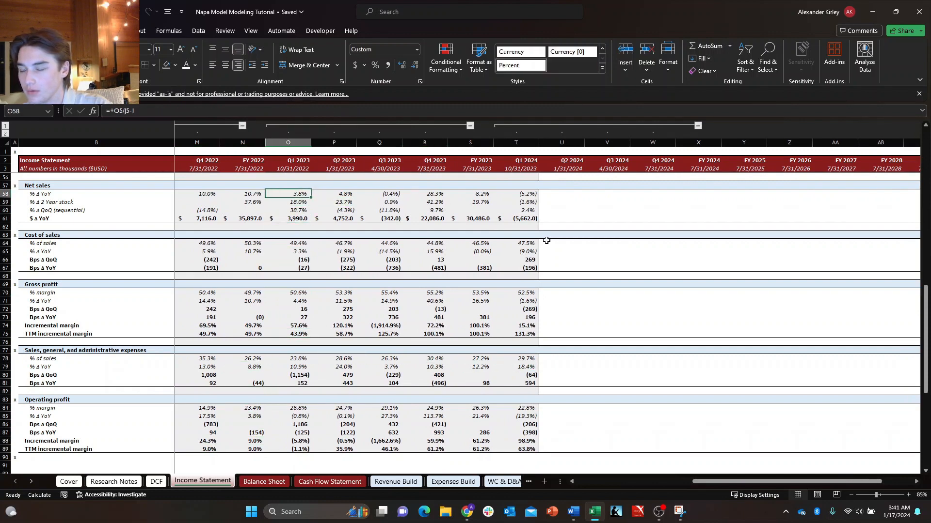
# Copy the Q2 2023 to FY 2023 margin formulas P58:S89 into U58:X89 for Q2 2024 to FY 2024.
pyautogui.press('Right')
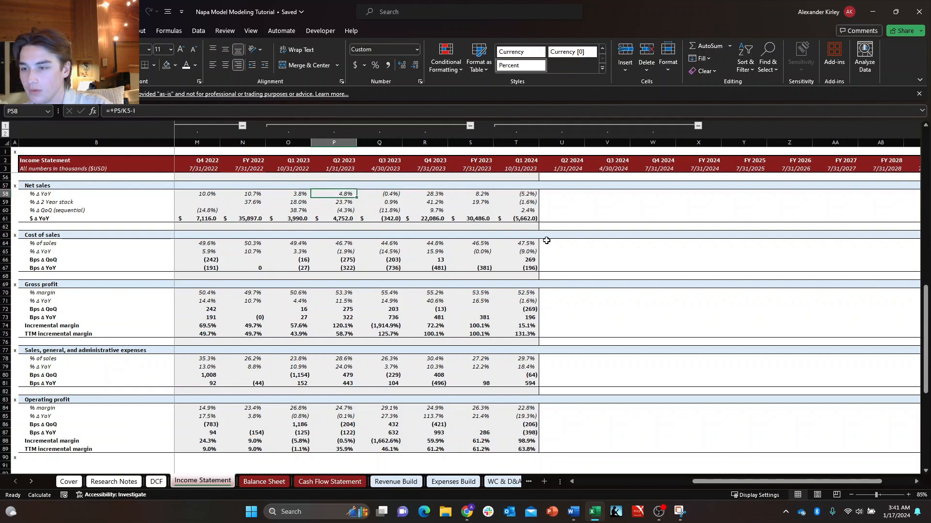
pyautogui.hotkey('shift', 'Down')
pyautogui.hotkey('shift', 'Down')
pyautogui.hotkey('shift', 'Down')
pyautogui.hotkey('shift', 'Down')
pyautogui.hotkey('shift', 'Down')
pyautogui.hotkey('shift', 'Down')
pyautogui.hotkey('shift', 'Down')
pyautogui.hotkey('shift', 'Down')
pyautogui.hotkey('shift', 'Down')
pyautogui.hotkey('shift', 'Down')
pyautogui.hotkey('shift', 'Down')
pyautogui.hotkey('shift', 'Down')
pyautogui.hotkey('shift', 'Down')
pyautogui.hotkey('shift', 'Down')
pyautogui.hotkey('shift', 'Down')
pyautogui.hotkey('shift', 'Down')
pyautogui.hotkey('shift', 'Down')
pyautogui.hotkey('shift', 'Down')
pyautogui.hotkey('shift', 'Down')
pyautogui.hotkey('shift', 'Down')
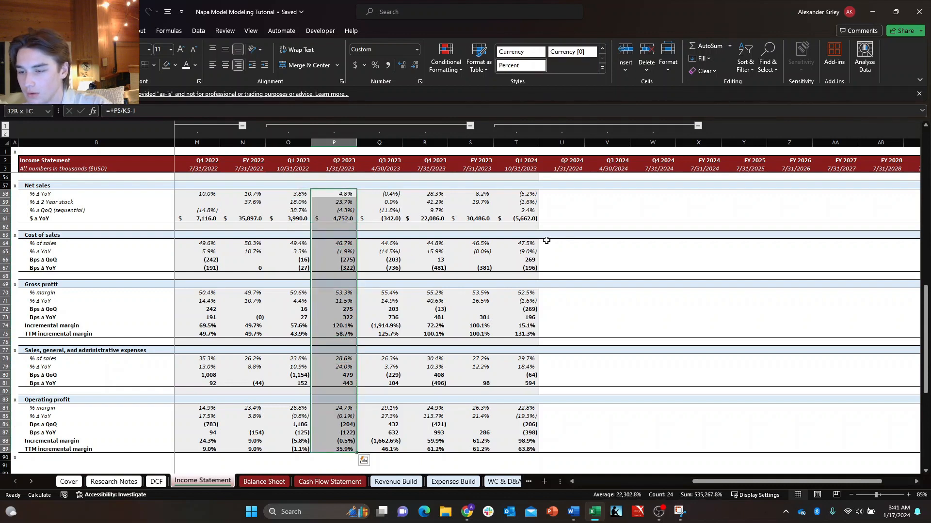
pyautogui.hotkey('shift', 'Right')
pyautogui.hotkey('shift', 'Right')
pyautogui.hotkey('shift', 'Right')
pyautogui.hscroll(-2, 547, 241)
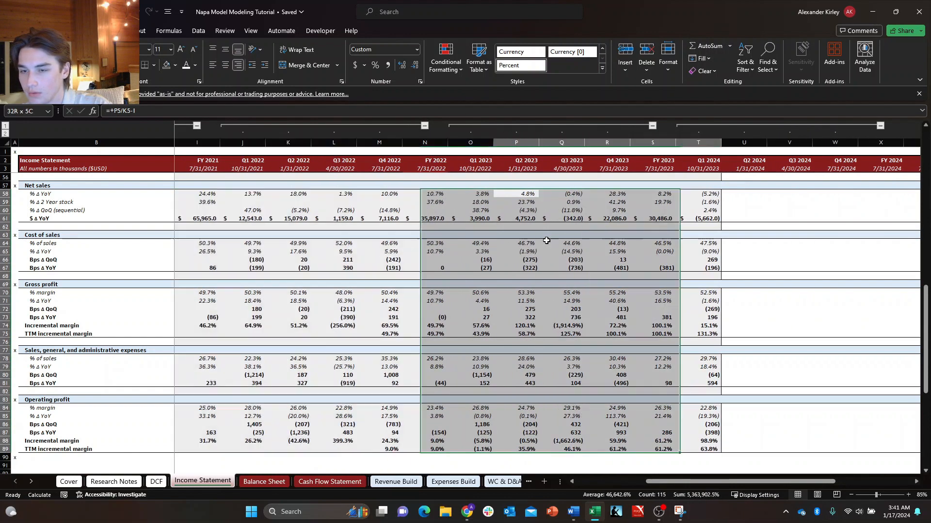
pyautogui.hotkey('ctrl', 'c')
pyautogui.press('Right')
pyautogui.press('Right')
pyautogui.press('Right')
pyautogui.press('Right')
pyautogui.press('Right')
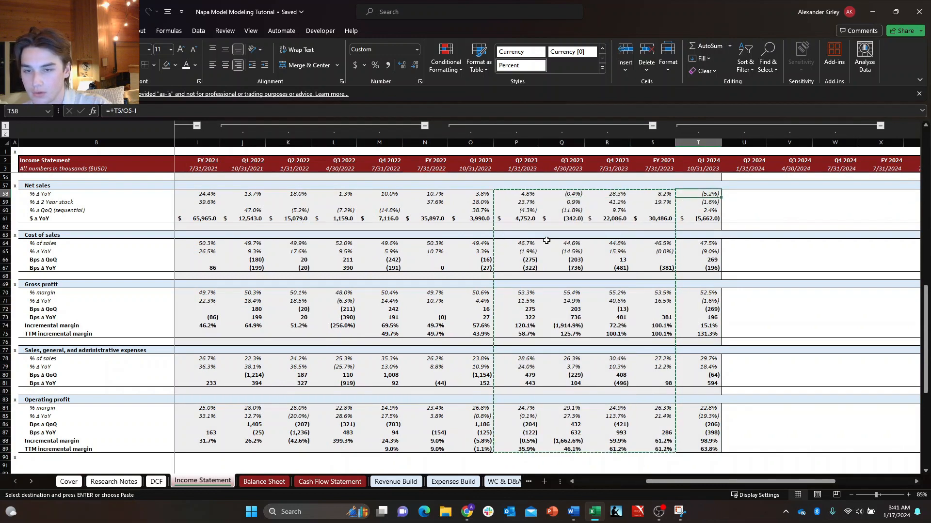
pyautogui.hotkey('ctrl', 'v')
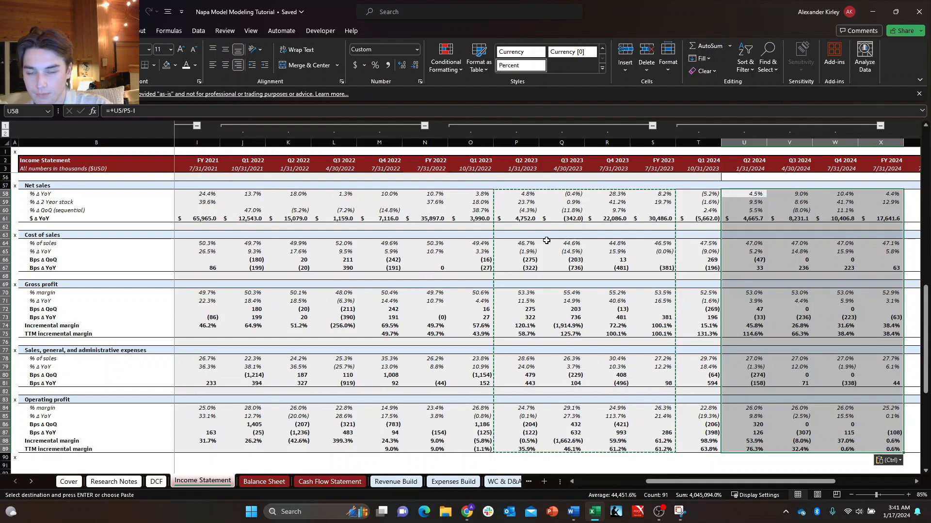
pyautogui.press('Escape')
# Review the historical margin block O58:S89 and inspect the Net sales YoY growth formula for FY 2023 in S58.
pyautogui.press('Left')
pyautogui.press('Left')
pyautogui.press('Left')
pyautogui.press('Left')
pyautogui.press('Left')
pyautogui.press('Left')
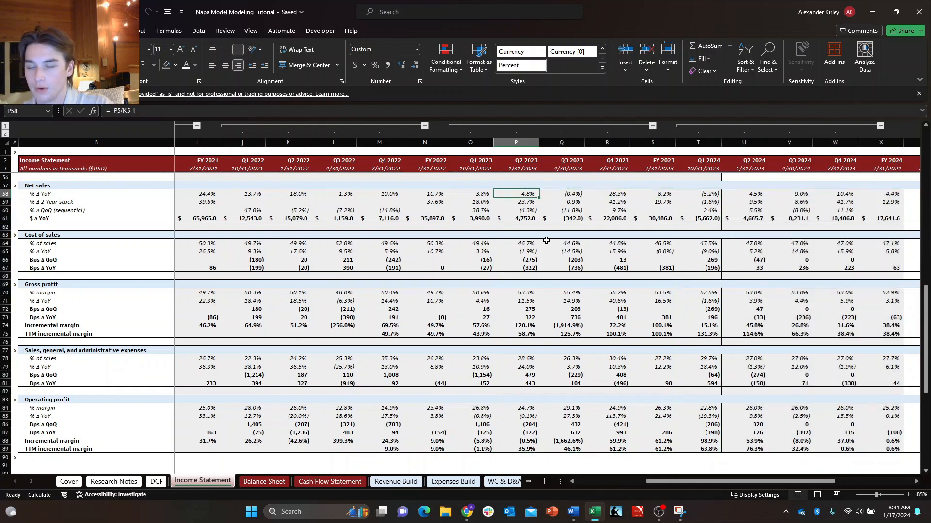
pyautogui.hotkey('shift', 'Down')
pyautogui.hotkey('shift', 'Down')
pyautogui.hotkey('shift', 'Down')
pyautogui.hotkey('shift', 'Down')
pyautogui.hotkey('shift', 'Down')
pyautogui.hotkey('shift', 'Down')
pyautogui.hotkey('shift', 'Down')
pyautogui.hotkey('shift', 'Down')
pyautogui.hotkey('shift', 'Down')
pyautogui.hotkey('shift', 'Down')
pyautogui.hotkey('shift', 'Down')
pyautogui.hotkey('shift', 'Down')
pyautogui.hotkey('shift', 'Down')
pyautogui.hotkey('shift', 'Down')
pyautogui.hotkey('shift', 'Down')
pyautogui.hotkey('shift', 'Down')
pyautogui.hotkey('shift', 'Down')
pyautogui.hotkey('shift', 'Down')
pyautogui.hotkey('shift', 'Down')
pyautogui.hotkey('shift', 'Down')
pyautogui.hotkey('shift', 'Down')
pyautogui.hotkey('shift', 'Down')
pyautogui.hotkey('shift', 'Down')
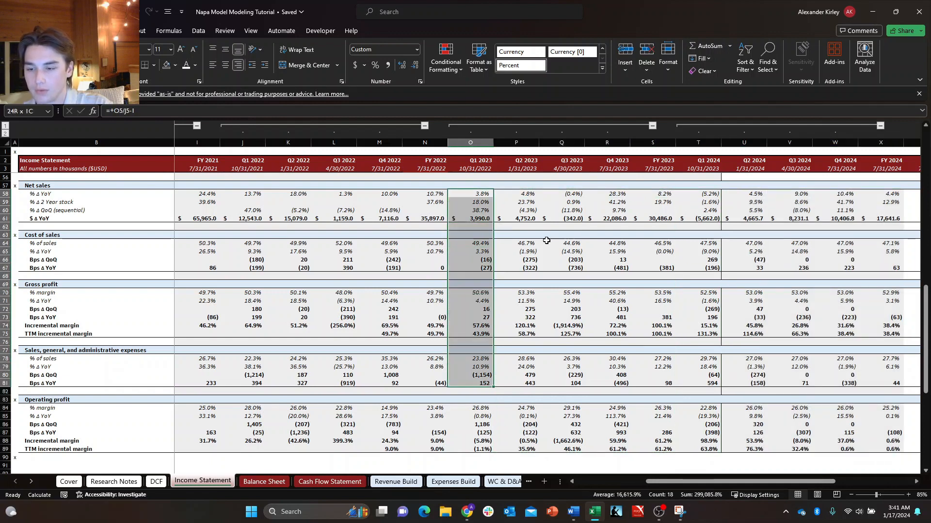
pyautogui.hotkey('shift', 'Right')
pyautogui.hotkey('shift', 'Right')
pyautogui.hotkey('shift', 'Right')
pyautogui.hotkey('shift', 'Right')
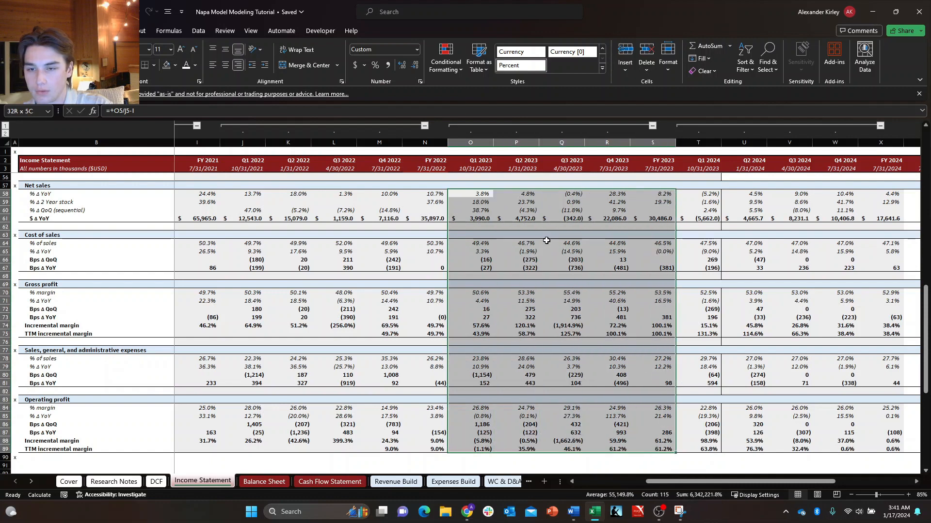
pyautogui.press('Right')
pyautogui.press('Right')
pyautogui.press('Right')
pyautogui.press('Right')
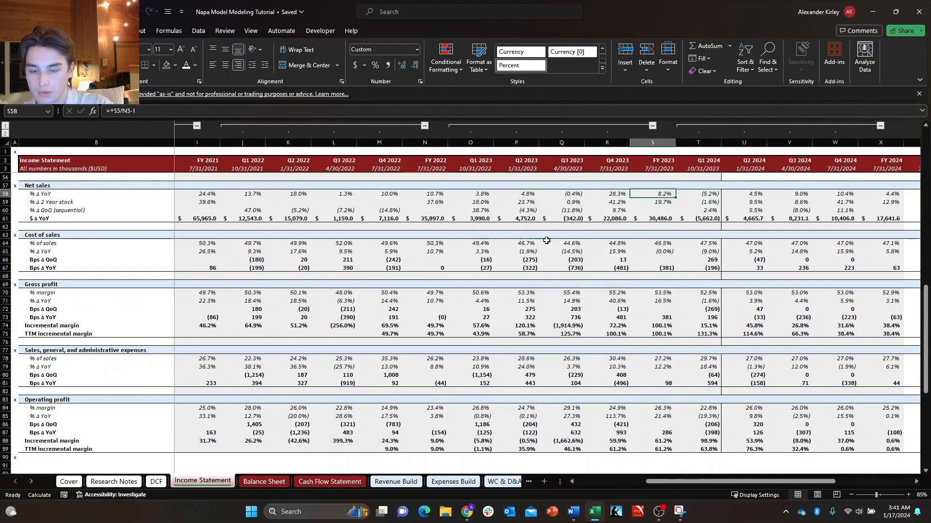
pyautogui.press('F2')
pyautogui.press('Escape')
# Remove the grey fill from the Net sales margin rows U58:X62 for Q2 2024 to FY 2024.
pyautogui.press('Right')
pyautogui.press('Right')
pyautogui.press('Right')
pyautogui.press('Right')
pyautogui.press('Right')
pyautogui.press('Right')
pyautogui.press('Right')
pyautogui.press('Right')
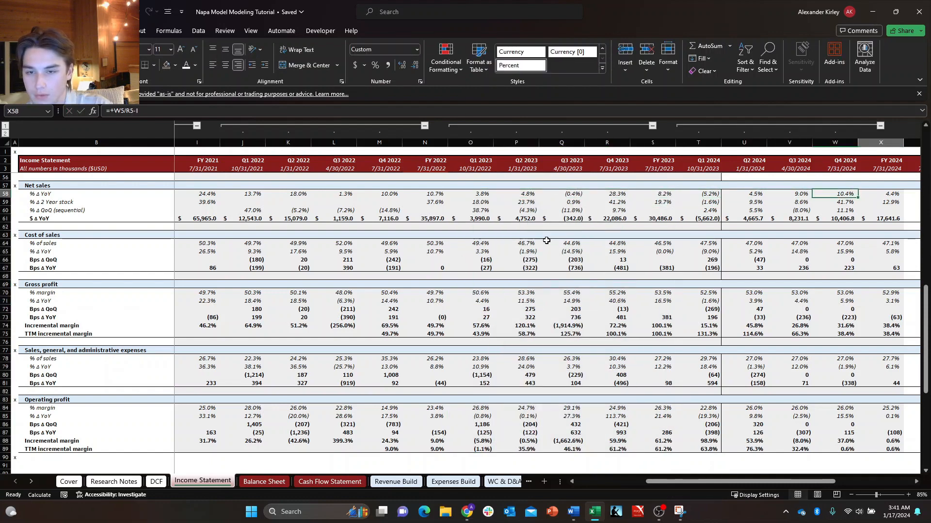
pyautogui.press('Left')
pyautogui.press('Left')
pyautogui.press('Left')
pyautogui.press('Left')
pyautogui.press('Left')
pyautogui.press('Left')
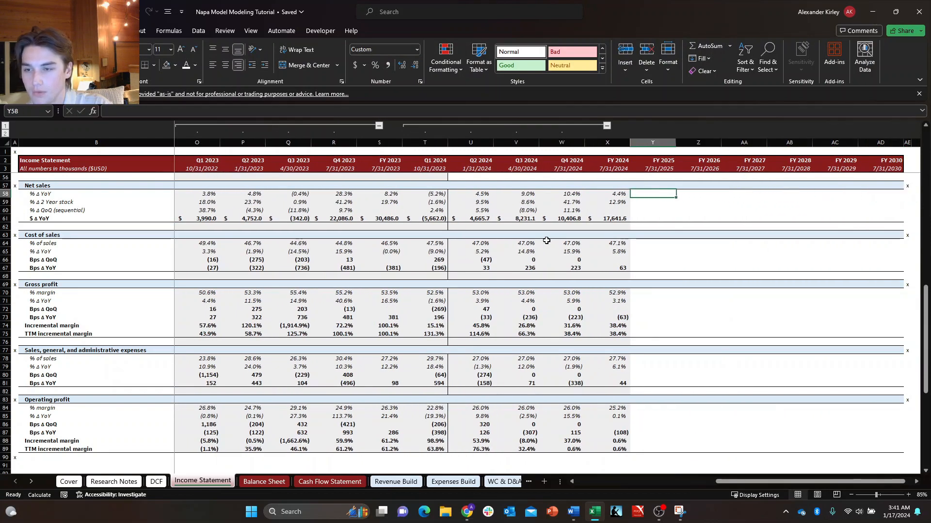
pyautogui.press('Down')
pyautogui.press('Up')
pyautogui.hotkey('shift', 'Down')
pyautogui.hotkey('shift', 'Down')
pyautogui.hotkey('shift', 'Down')
pyautogui.hotkey('shift', 'Down')
pyautogui.hotkey('shift', 'Right')
pyautogui.hotkey('shift', 'Right')
pyautogui.hotkey('shift', 'Right')
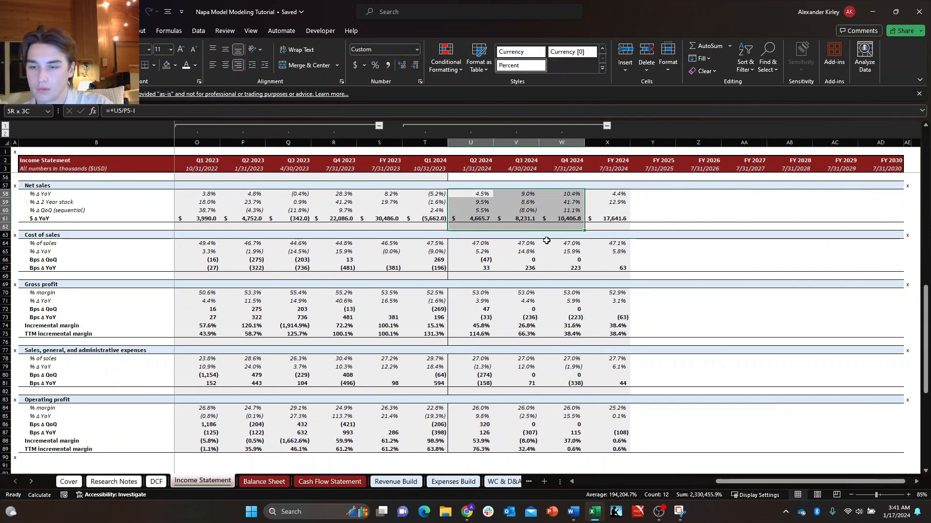
pyautogui.click(546, 241)
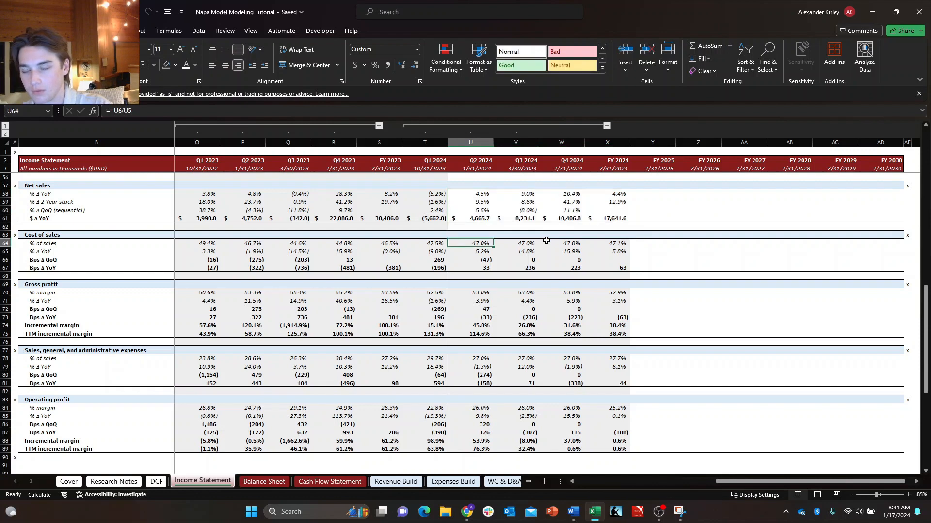
# Check the FY 2024 Net sales YoY and two-year stack formulas in X58:X59 against the Net sales figures they reference.
pyautogui.press('Up')
pyautogui.press('Up')
pyautogui.press('Up')
pyautogui.press('Up')
pyautogui.press('Right')
pyautogui.press('Right')
pyautogui.press('Up')
pyautogui.press('Left')
pyautogui.press('Right')
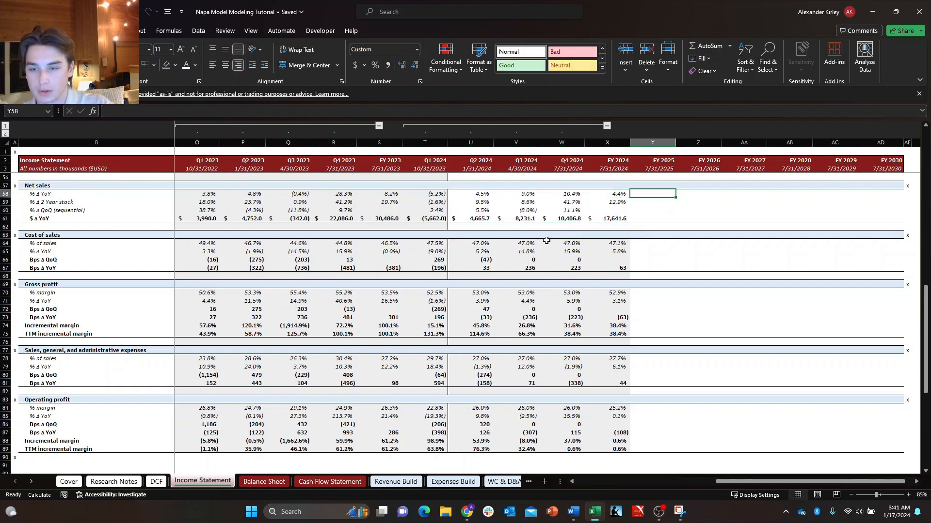
pyautogui.press('Left')
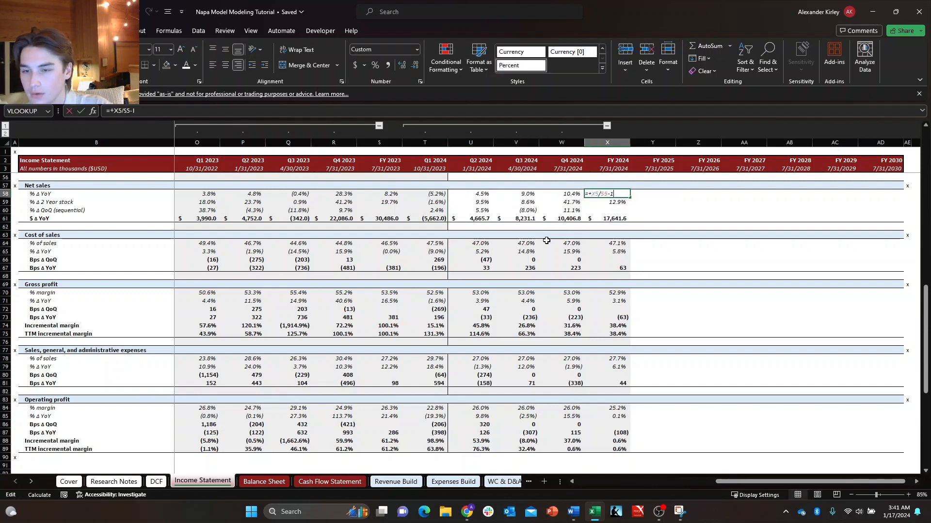
pyautogui.press('Return')
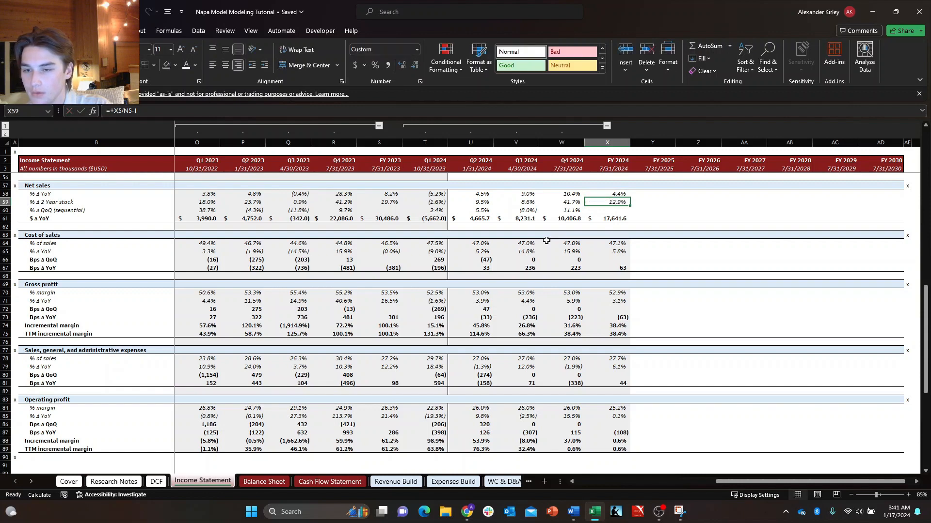
pyautogui.press('Down')
pyautogui.press('Left')
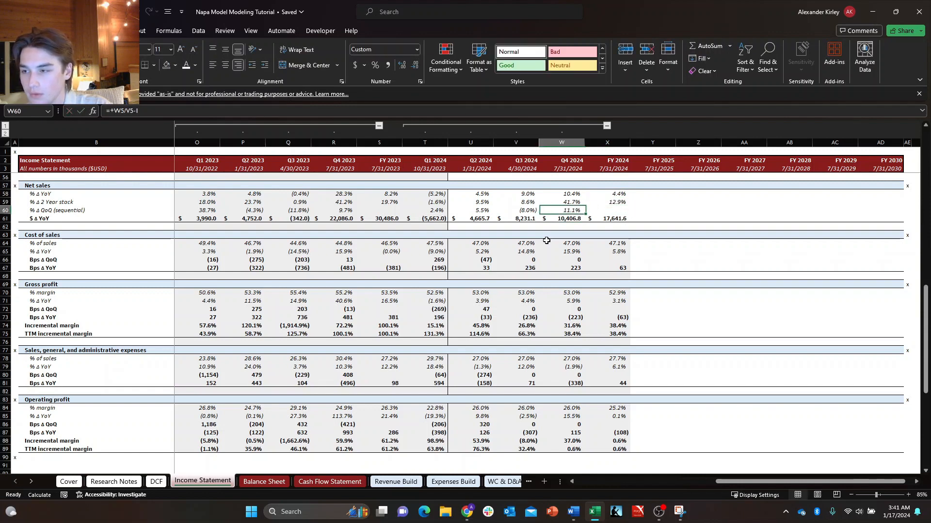
pyautogui.press('Right')
pyautogui.press('F2')
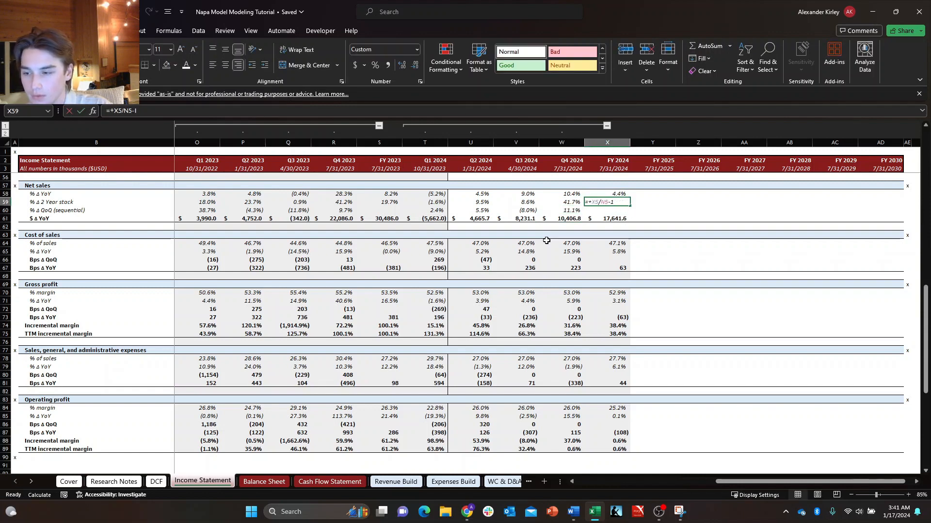
pyautogui.scroll(18, 525, 287)
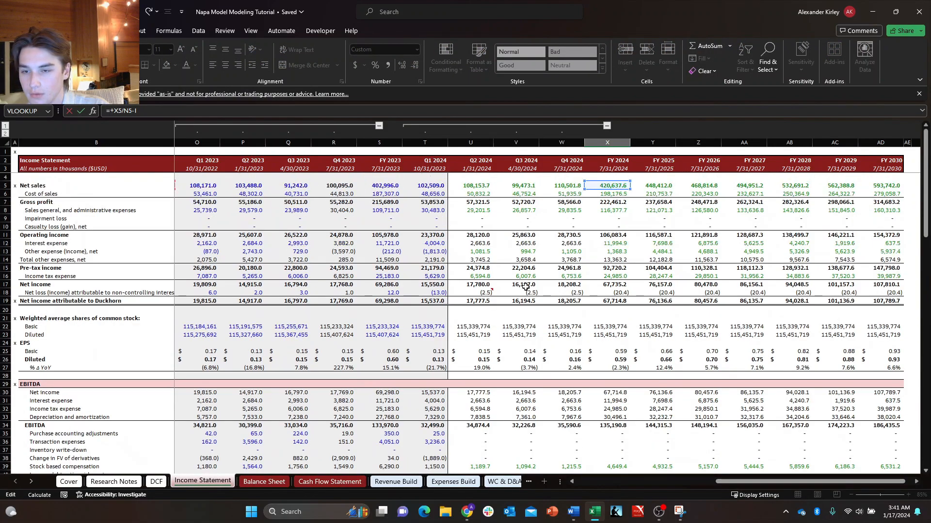
pyautogui.scroll(-15, 526, 287)
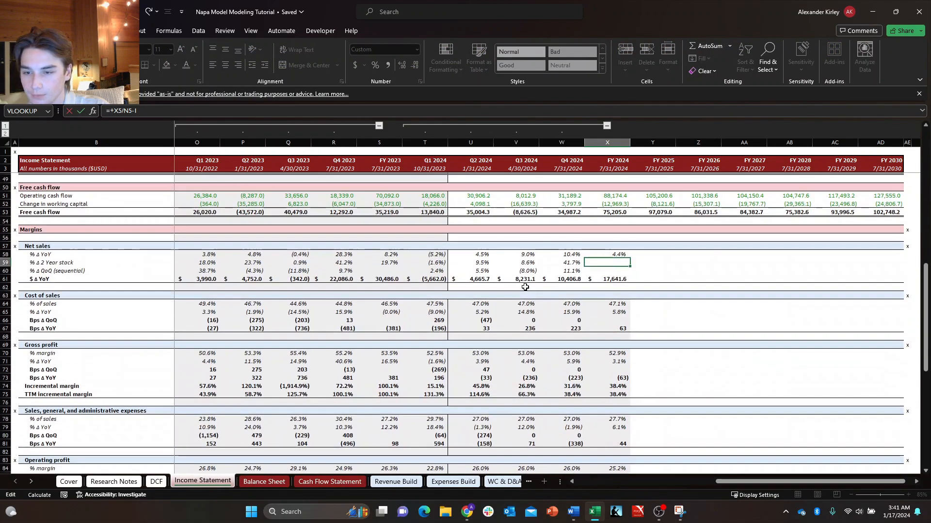
pyautogui.scroll(15, 525, 287)
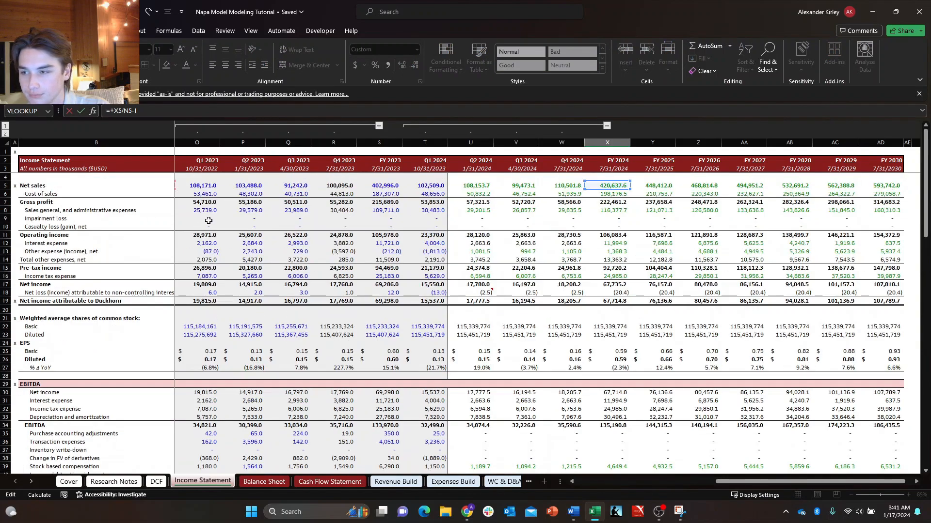
pyautogui.scroll(-12, 194, 224)
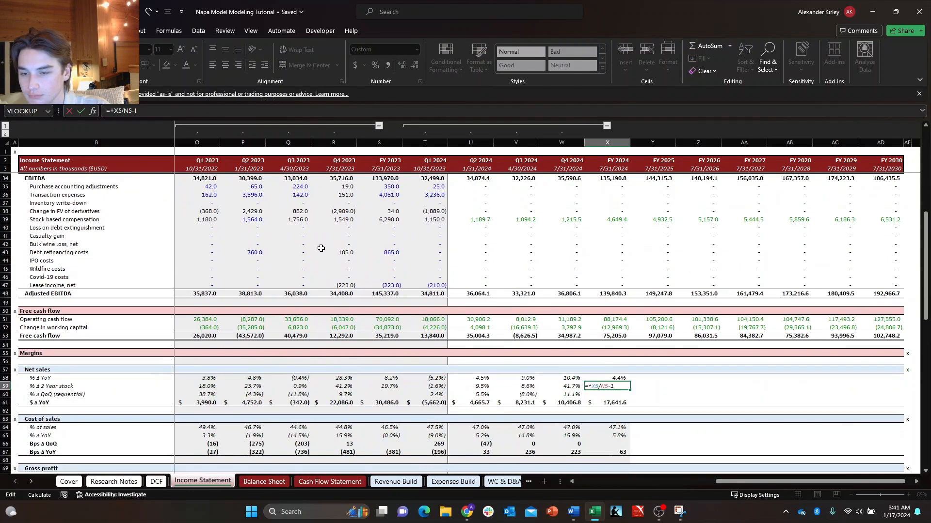
pyautogui.hotkey('ctrl', 'Return')
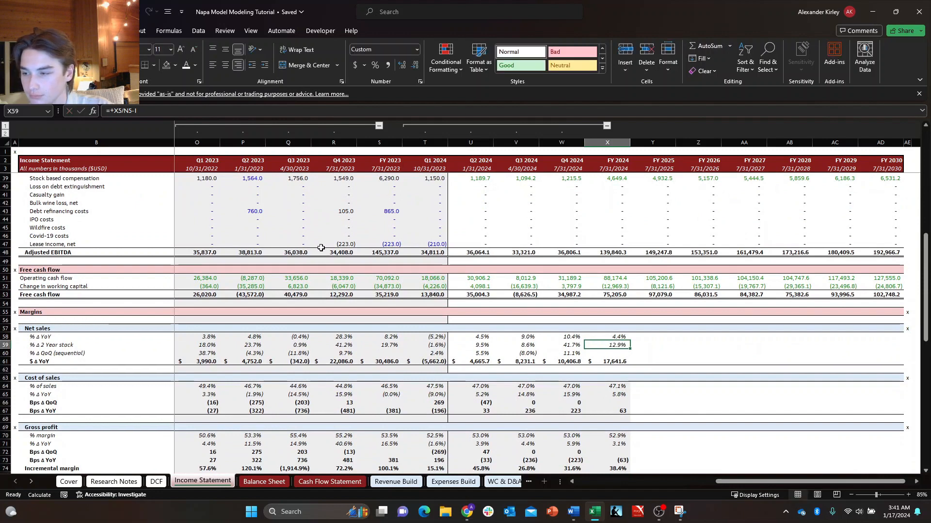
# Check the FY 2024 Net sales dollar change formula in X61 and the margin formulas down to Operating profit.
pyautogui.press('Down')
pyautogui.press('Down')
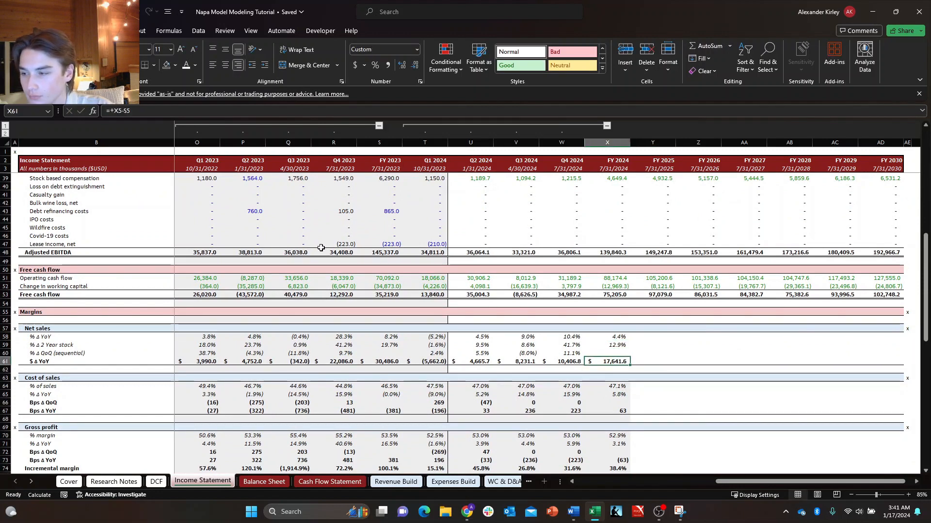
pyautogui.press('F2')
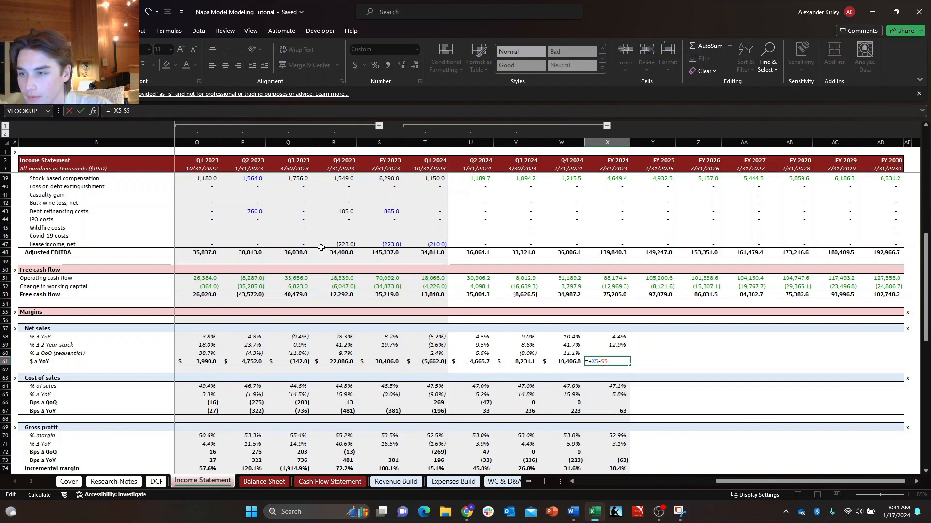
pyautogui.press('Return')
pyautogui.press('Down')
pyautogui.press('Down')
pyautogui.press('Down')
pyautogui.press('Down')
pyautogui.press('Down')
pyautogui.press('Down')
pyautogui.press('Down')
pyautogui.press('Down')
pyautogui.press('Down')
pyautogui.press('Down')
pyautogui.press('Down')
pyautogui.press('Down')
pyautogui.press('Down')
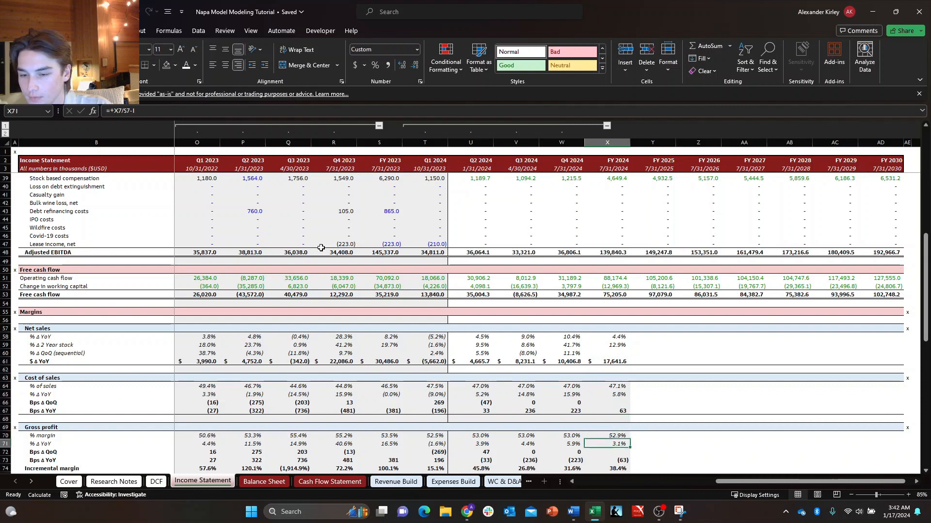
pyautogui.press('Down')
pyautogui.press('Down')
pyautogui.press('Down')
pyautogui.press('Down')
pyautogui.press('Down')
pyautogui.press('Down')
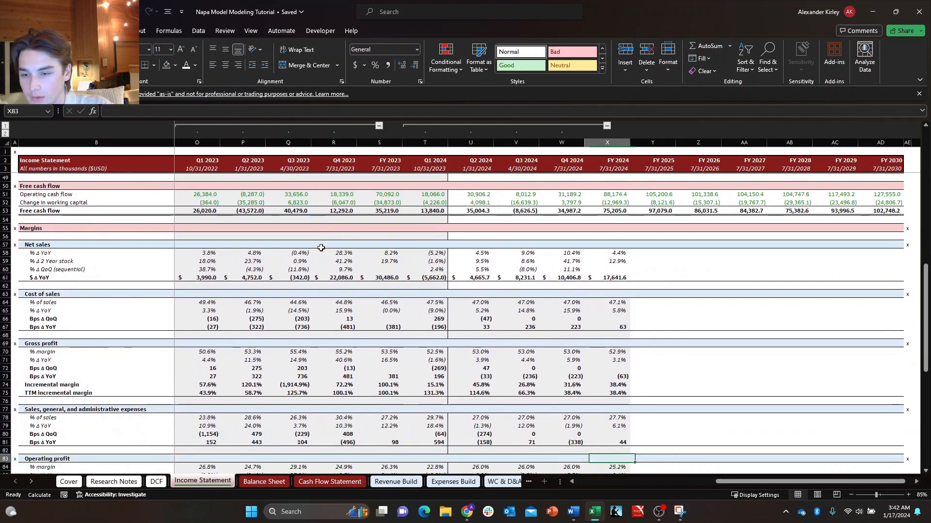
# Remove the grey fill from the Cost of sales margin rows U64:X68 for Q2 2024 to FY 2024.
pyautogui.press('Left')
pyautogui.press('Left')
pyautogui.press('Left')
pyautogui.press('Left')
pyautogui.press('Up')
pyautogui.press('Up')
pyautogui.press('Up')
pyautogui.press('Up')
pyautogui.press('Up')
pyautogui.press('Up')
pyautogui.press('Up')
pyautogui.press('Up')
pyautogui.press('Up')
pyautogui.press('Up')
pyautogui.press('Up')
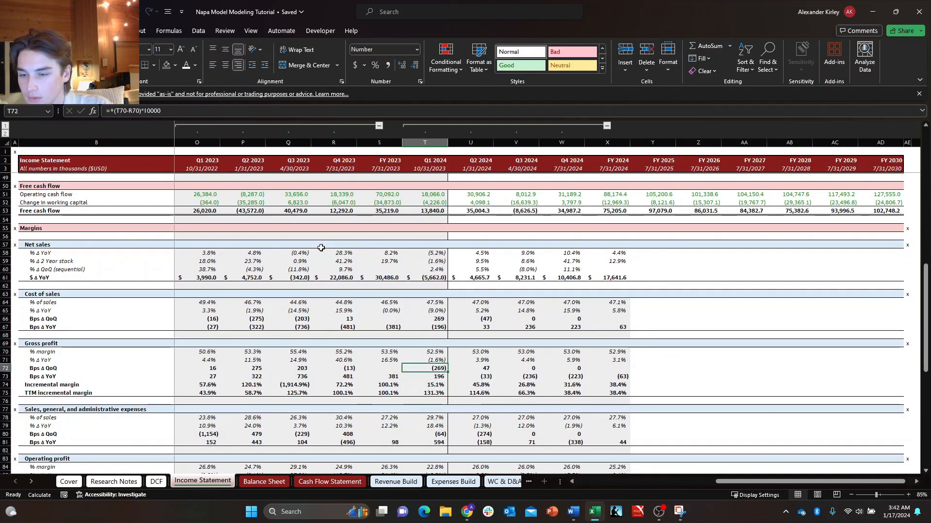
pyautogui.press('Right')
pyautogui.press('Right')
pyautogui.press('Left')
pyautogui.press('Up')
pyautogui.press('Up')
pyautogui.press('Up')
pyautogui.press('Up')
pyautogui.press('Up')
pyautogui.press('Up')
pyautogui.hotkey('shift', 'Down')
pyautogui.hotkey('shift', 'Down')
pyautogui.hotkey('shift', 'Down')
pyautogui.hotkey('shift', 'Down')
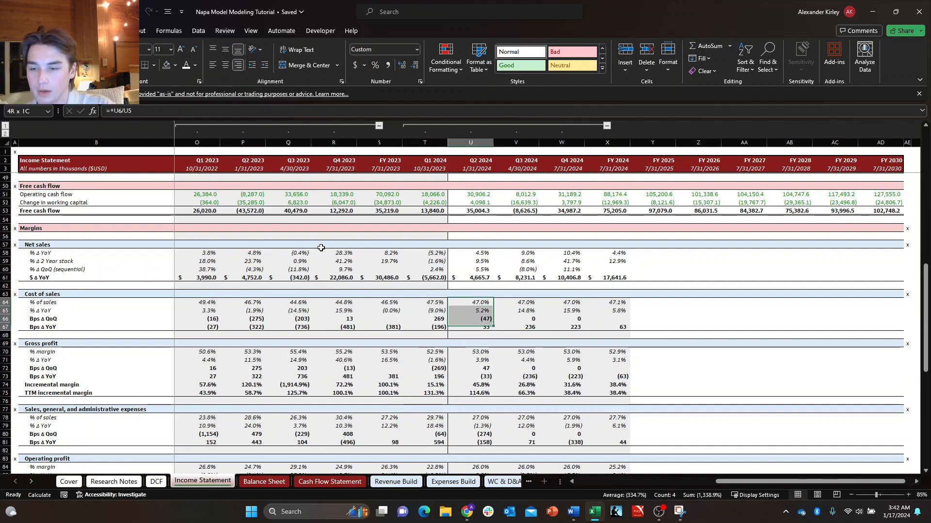
pyautogui.hotkey('shift', 'Right')
pyautogui.hotkey('shift', 'Right')
pyautogui.hotkey('shift', 'Right')
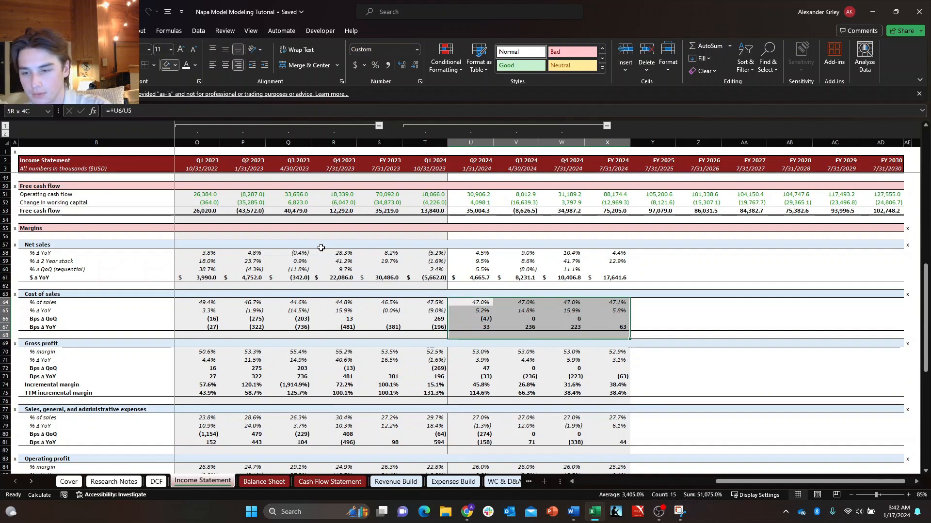
# Remove the grey fill from the Gross profit margin rows U70:X76 for Q2 2024 to FY 2024.
pyautogui.press('Down')
pyautogui.press('Down')
pyautogui.press('Down')
pyautogui.press('Down')
pyautogui.press('Down')
pyautogui.press('Down')
pyautogui.hotkey('shift', 'Down')
pyautogui.hotkey('shift', 'Down')
pyautogui.hotkey('shift', 'Down')
pyautogui.hotkey('shift', 'Down')
pyautogui.hotkey('shift', 'Down')
pyautogui.hotkey('shift', 'Down')
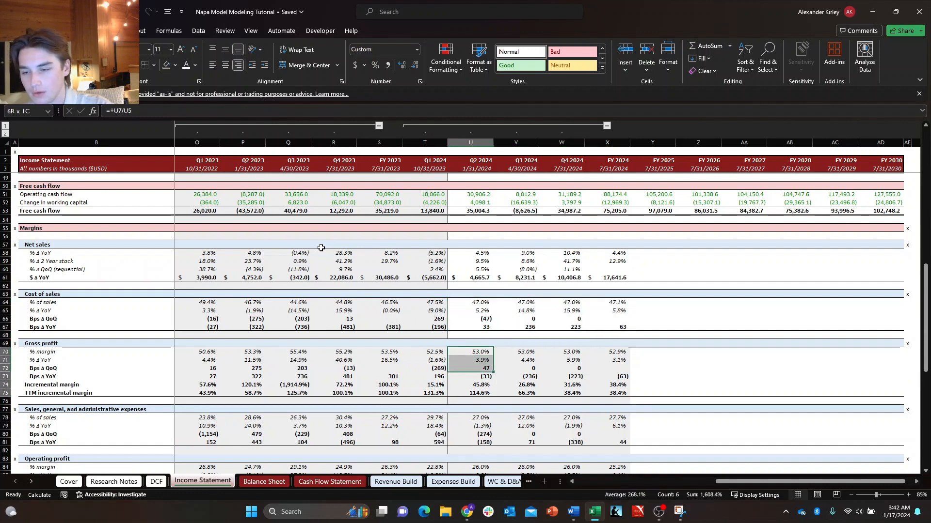
pyautogui.hotkey('shift', 'Right')
pyautogui.hotkey('shift', 'Right')
pyautogui.hotkey('shift', 'Right')
# Remove the grey fill from the Sales, general, and administrative expenses rows U78:X82 for Q2 2024 to FY 2024.
pyautogui.press('Down')
pyautogui.press('Down')
pyautogui.press('Down')
pyautogui.press('Down')
pyautogui.press('Down')
pyautogui.press('Down')
pyautogui.press('Down')
pyautogui.press('Down')
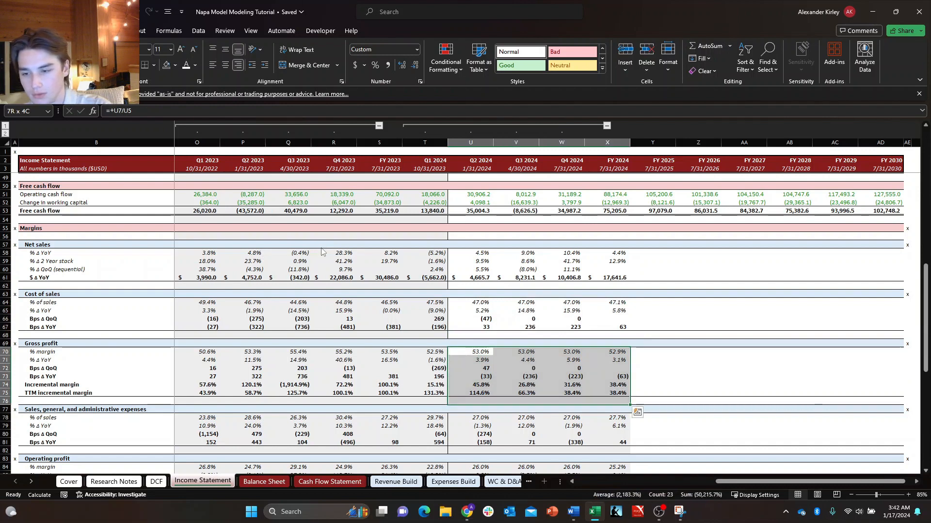
pyautogui.hotkey('shift', 'Down')
pyautogui.hotkey('shift', 'Down')
pyautogui.hotkey('shift', 'Down')
pyautogui.hotkey('shift', 'Down')
pyautogui.hotkey('shift', 'Down')
pyautogui.hotkey('shift', 'Down')
pyautogui.hotkey('shift', 'Up')
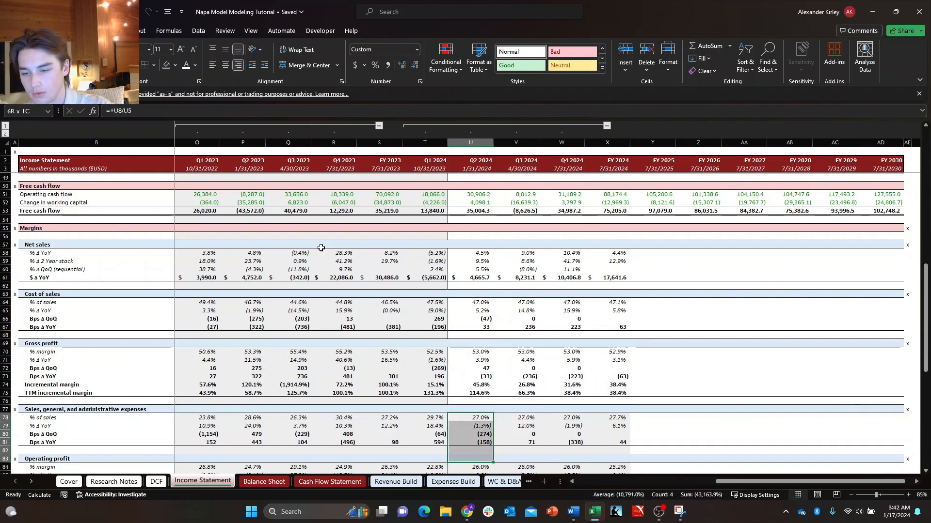
pyautogui.hotkey('shift', 'Right')
pyautogui.hotkey('shift', 'Right')
pyautogui.hotkey('shift', 'Right')
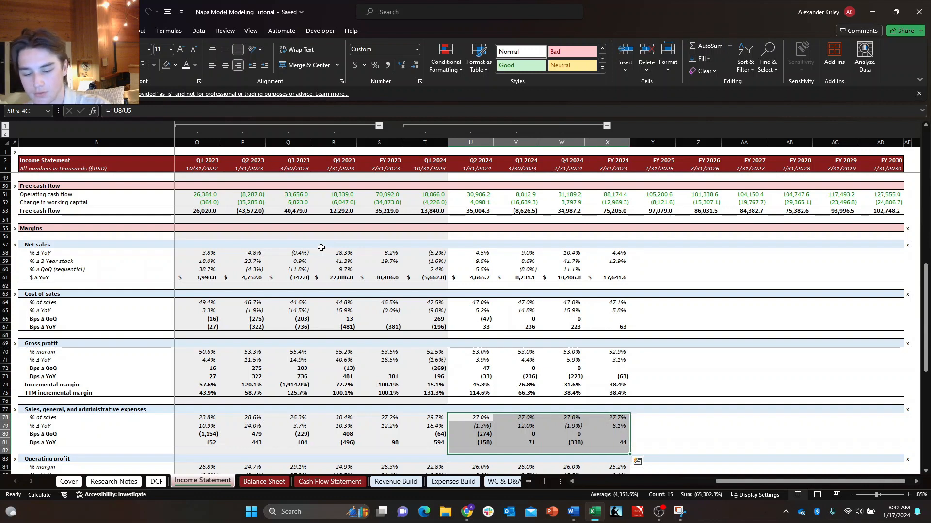
# Remove the grey fill from the Operating profit margin rows U84:X89 for Q2 2024 to FY 2024.
pyautogui.press('Down')
pyautogui.press('Down')
pyautogui.press('Down')
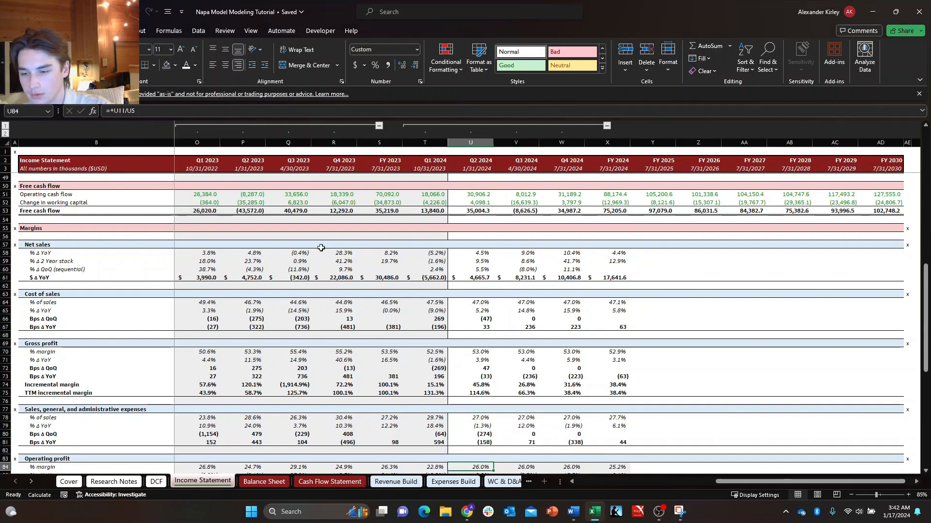
pyautogui.scroll(-20, 321, 247)
pyautogui.scroll(8, 321, 248)
pyautogui.hotkey('shift', 'Down')
pyautogui.hotkey('shift', 'Down')
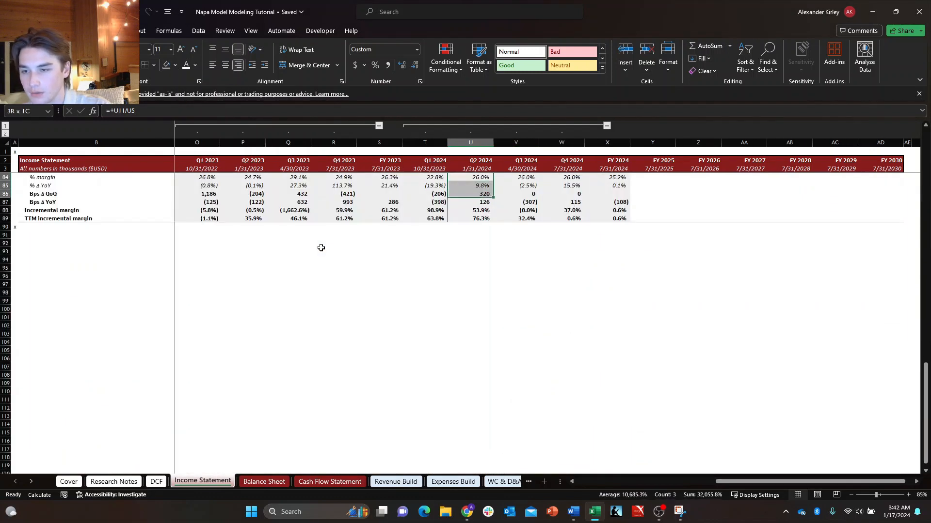
pyautogui.hotkey('shift', 'Down')
pyautogui.hotkey('shift', 'Down')
pyautogui.hotkey('shift', 'Down')
pyautogui.hotkey('shift', 'Right')
pyautogui.hotkey('shift', 'Right')
pyautogui.hotkey('shift', 'Right')
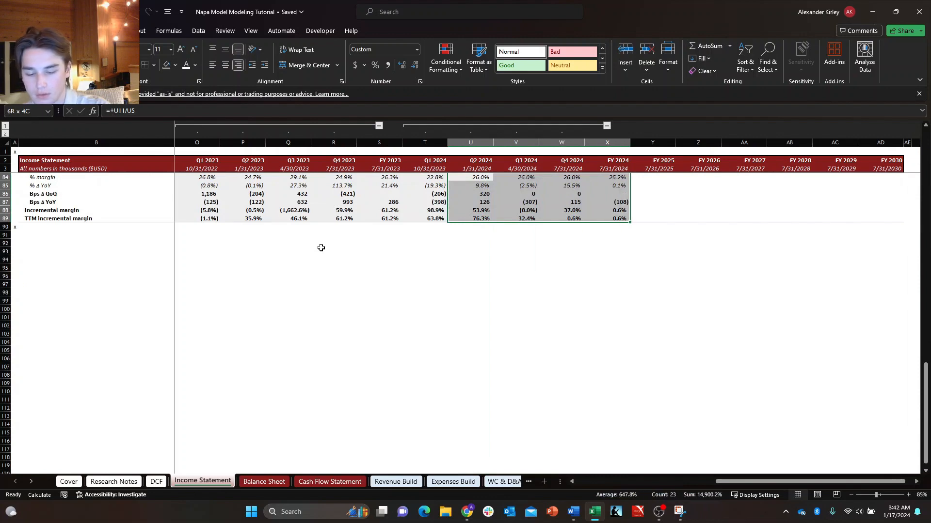
# Look over the Margins section from Operating profit up to Net sales, including the empty FY 2025 onward columns.
pyautogui.press('Up')
pyautogui.press('Up')
pyautogui.press('Up')
pyautogui.press('Up')
pyautogui.press('Up')
pyautogui.press('Up')
pyautogui.press('Up')
pyautogui.press('Up')
pyautogui.press('Up')
pyautogui.press('Up')
pyautogui.press('Up')
pyautogui.press('Up')
pyautogui.press('Up')
pyautogui.press('Up')
pyautogui.press('Up')
pyautogui.press('Up')
pyautogui.press('Up')
pyautogui.press('Up')
pyautogui.press('Up')
pyautogui.press('Up')
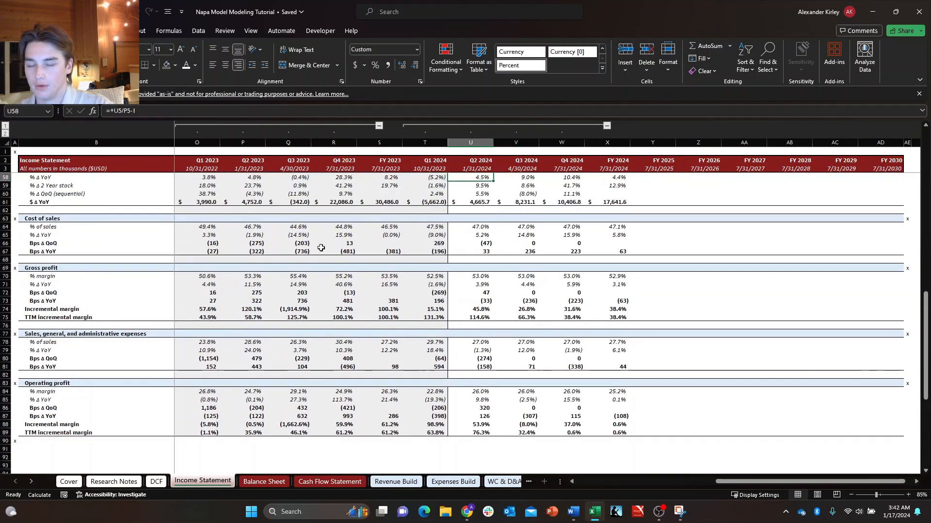
pyautogui.press('Up')
pyautogui.press('Up')
pyautogui.press('Up')
pyautogui.press('Up')
pyautogui.press('Up')
pyautogui.press('Up')
pyautogui.press('Up')
pyautogui.press('Up')
pyautogui.press('Up')
pyautogui.press('Up')
pyautogui.press('Right')
pyautogui.press('Right')
pyautogui.press('Right')
pyautogui.press('Right')
pyautogui.press('Right')
pyautogui.press('Down')
pyautogui.press('Down')
pyautogui.press('Down')
pyautogui.press('Down')
pyautogui.press('Down')
pyautogui.press('Down')
pyautogui.press('Down')
pyautogui.press('Down')
pyautogui.press('Down')
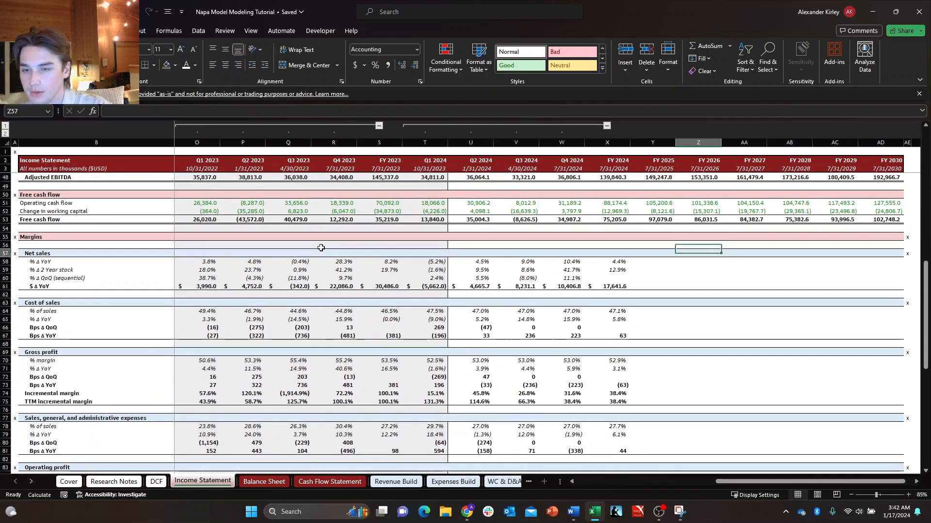
pyautogui.press('Left')
pyautogui.press('Down')
pyautogui.press('Down')
pyautogui.press('Left')
# Examine the FY 2024 Bps Δ YoY formula under Cost of sales in X67.
pyautogui.press('Down')
pyautogui.press('Right')
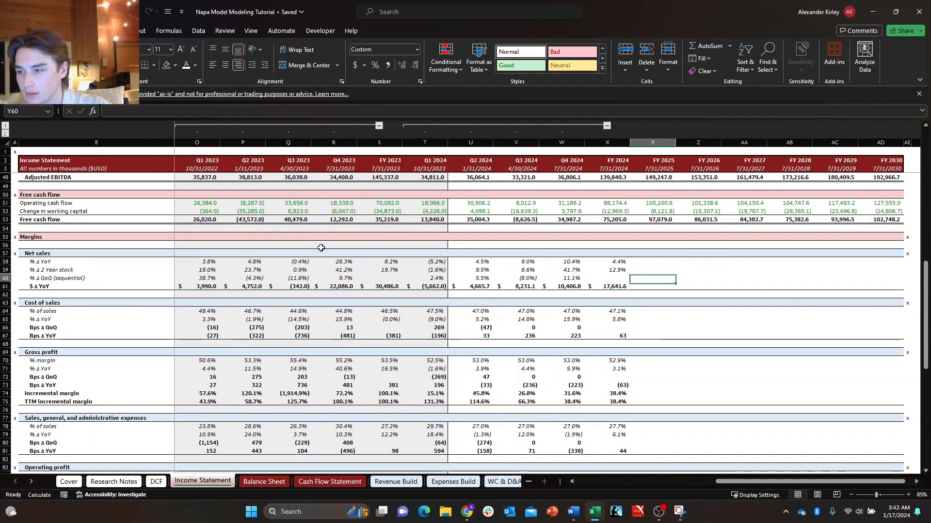
pyautogui.press('Left')
pyautogui.press('Down')
pyautogui.press('Down')
pyautogui.press('Down')
pyautogui.press('Down')
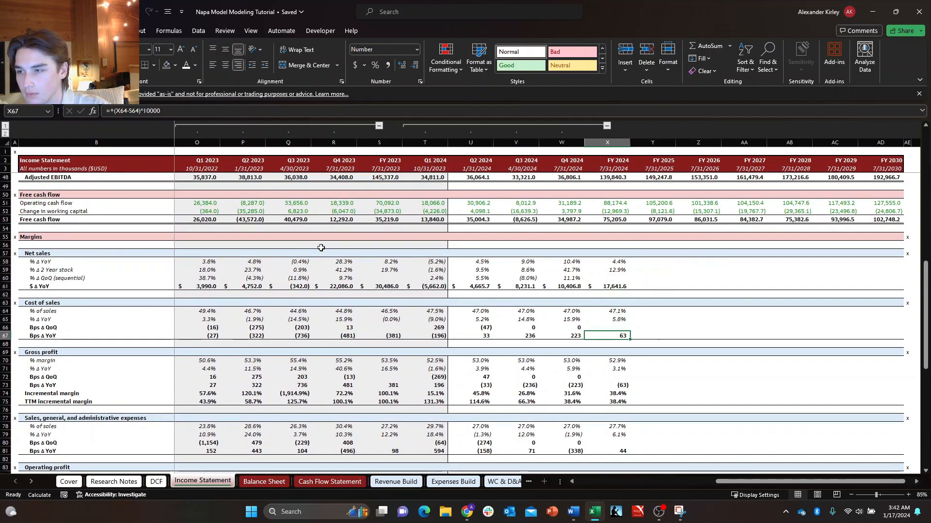
pyautogui.press('F2')
pyautogui.press('Escape')
pyautogui.press('F2')
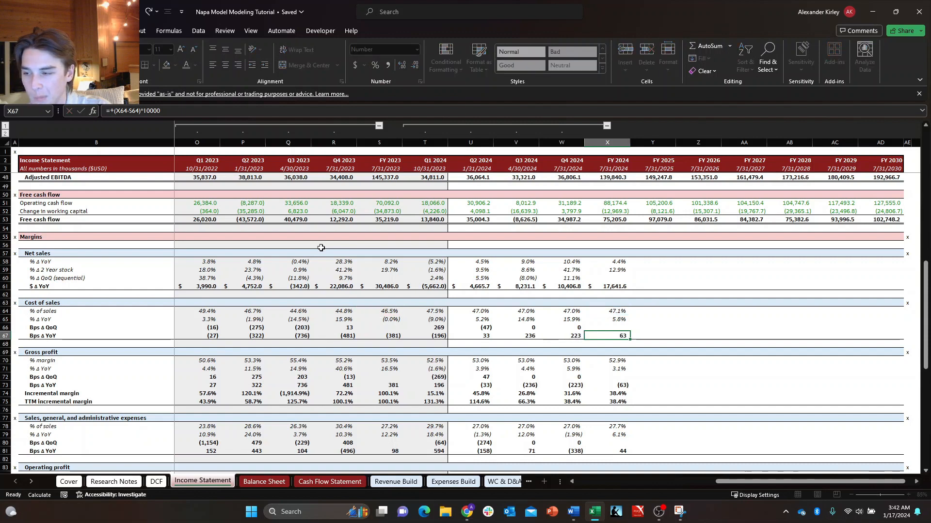
pyautogui.press('Escape')
pyautogui.press('F2')
pyautogui.press('Escape')
# Compare the net sales % Δ YoY formulas for Q4 2024 and FY 2024 in W58 and X58.
pyautogui.press('Right')
pyautogui.press('Up')
pyautogui.press('Up')
pyautogui.press('Up')
pyautogui.press('Up')
pyautogui.press('Left')
pyautogui.press('Left')
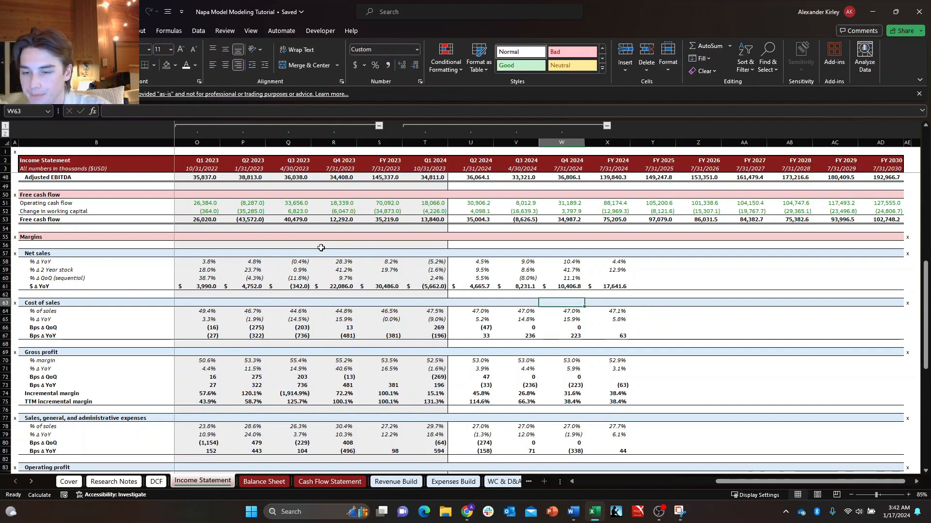
pyautogui.press('Right')
pyautogui.press('Right')
pyautogui.press('Right')
pyautogui.press('Up')
pyautogui.press('Up')
pyautogui.press('Left')
pyautogui.press('Left')
pyautogui.press('Left')
pyautogui.press('Up')
pyautogui.press('Up')
pyautogui.press('Up')
pyautogui.press('F2')
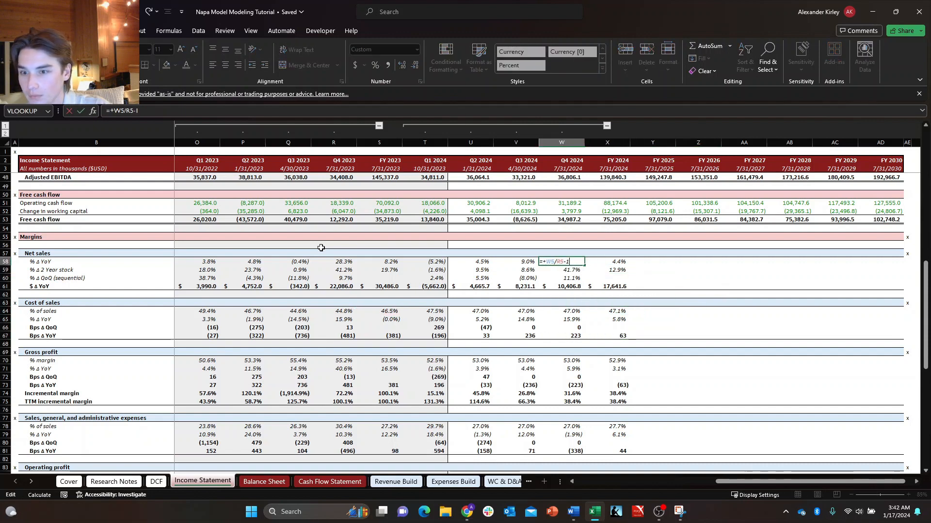
pyautogui.press('Escape')
pyautogui.press('Right')
pyautogui.press('F2')
pyautogui.press('Escape')
pyautogui.press('F2')
pyautogui.press('Escape')
pyautogui.press('Left')
pyautogui.press('F2')
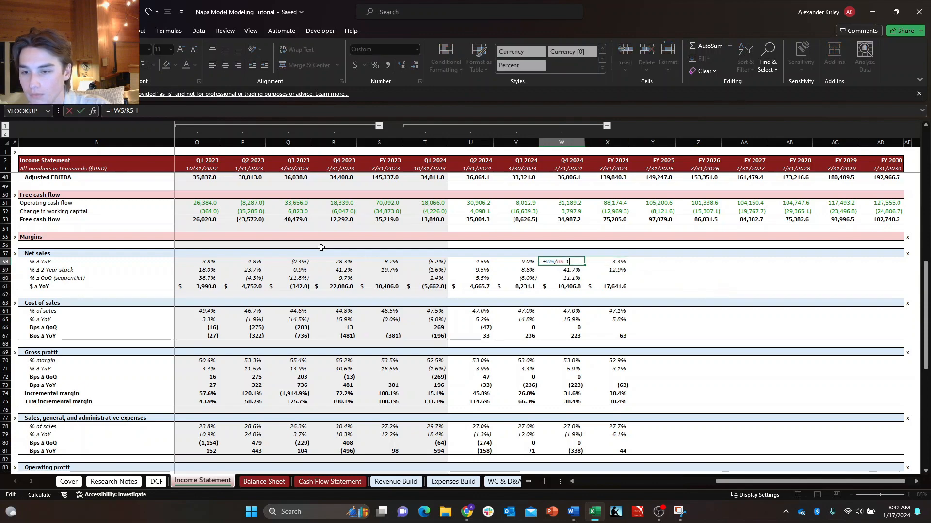
# Trace which Net sales cells in row 5 the Q4 2024 % Δ YoY formula in W58 references.
pyautogui.press('Escape')
pyautogui.press('F2')
pyautogui.scroll(15, 222, 317)
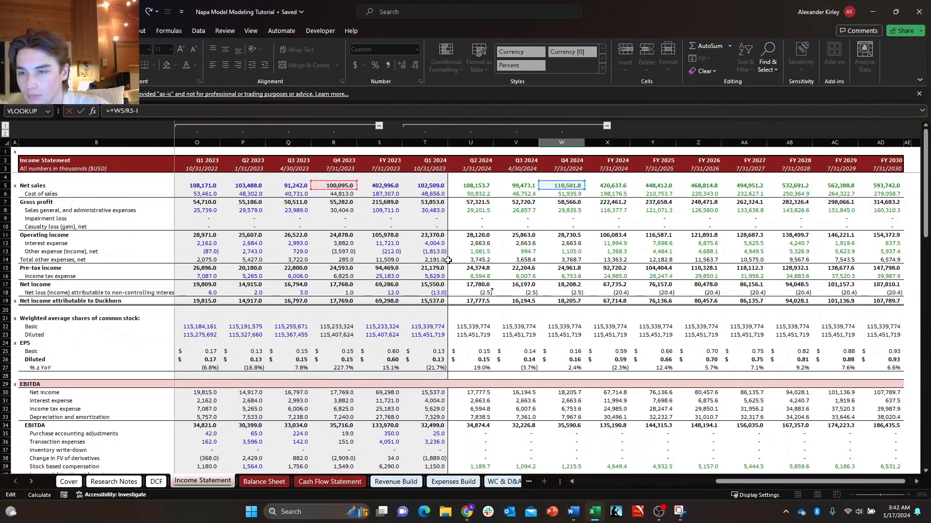
pyautogui.scroll(-15, 418, 246)
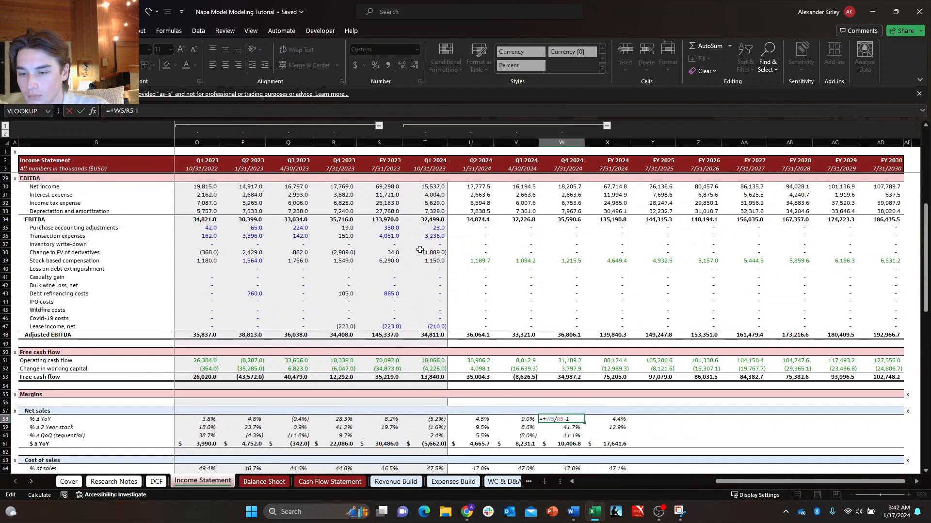
pyautogui.press('Escape')
pyautogui.press('F2')
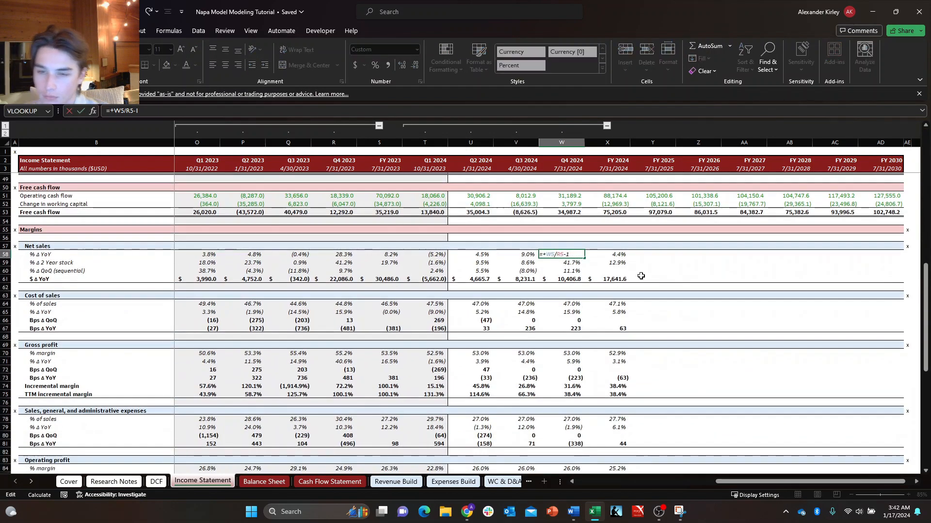
pyautogui.press('Escape')
pyautogui.press('Escape')
pyautogui.press('F2')
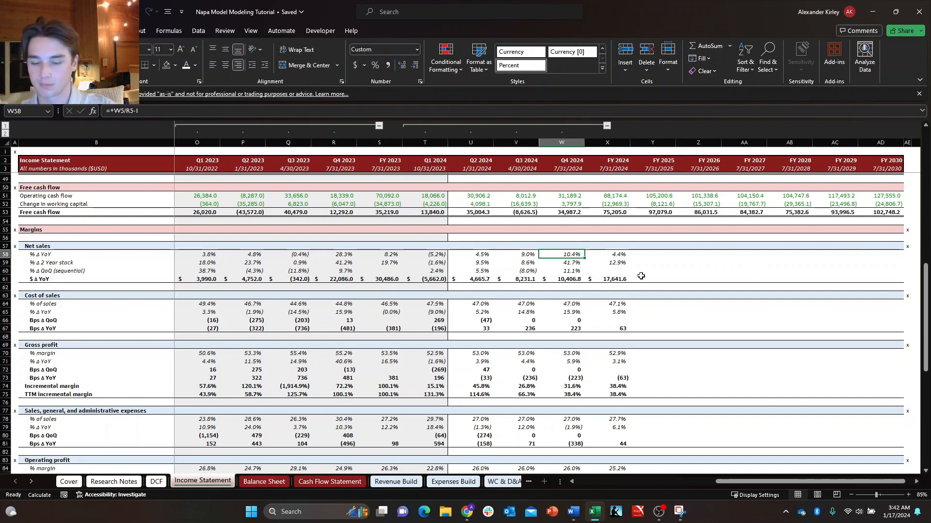
pyautogui.press('F2')
pyautogui.press('Escape')
# Check how the FY 2024 net sales % Δ YoY formula in X58 refers to the prior fiscal year.
pyautogui.press('Right')
pyautogui.press('Right')
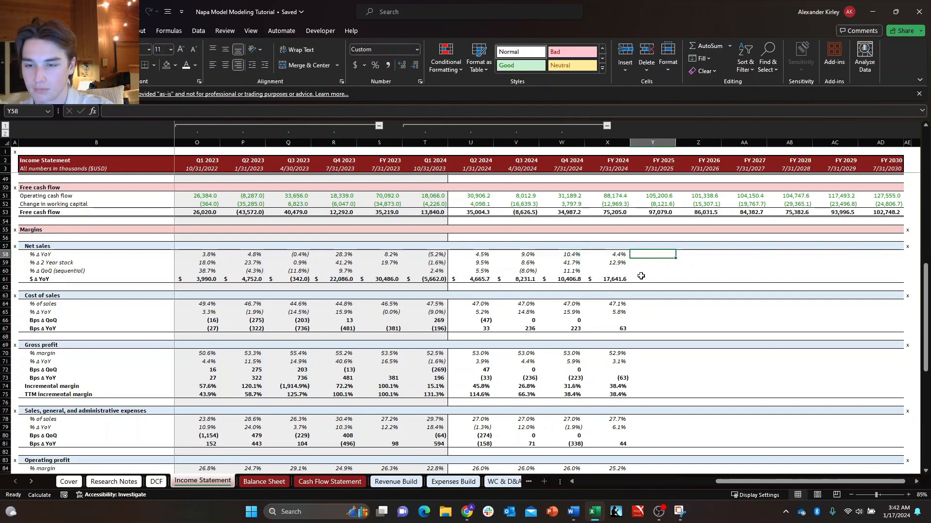
pyautogui.press('F2')
pyautogui.press('Left')
pyautogui.press('F2')
pyautogui.press('Escape')
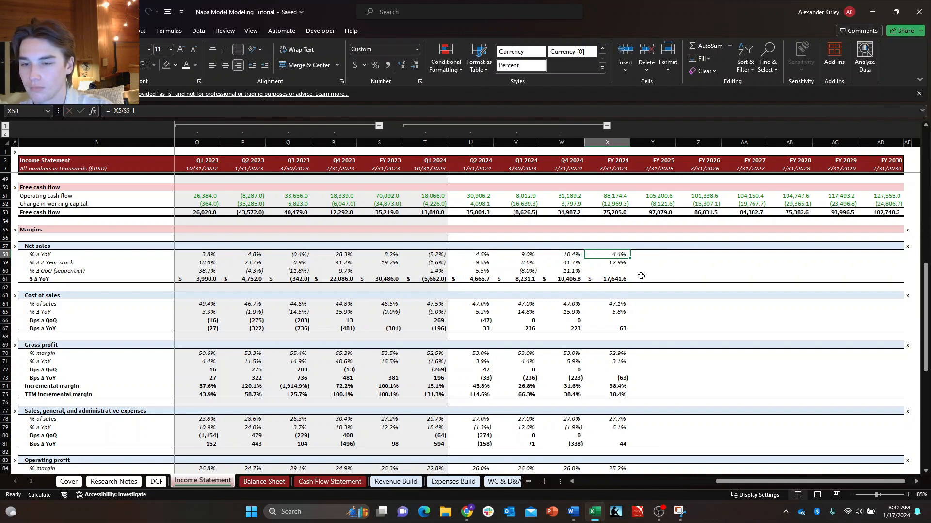
pyautogui.press('F2')
pyautogui.press('Escape')
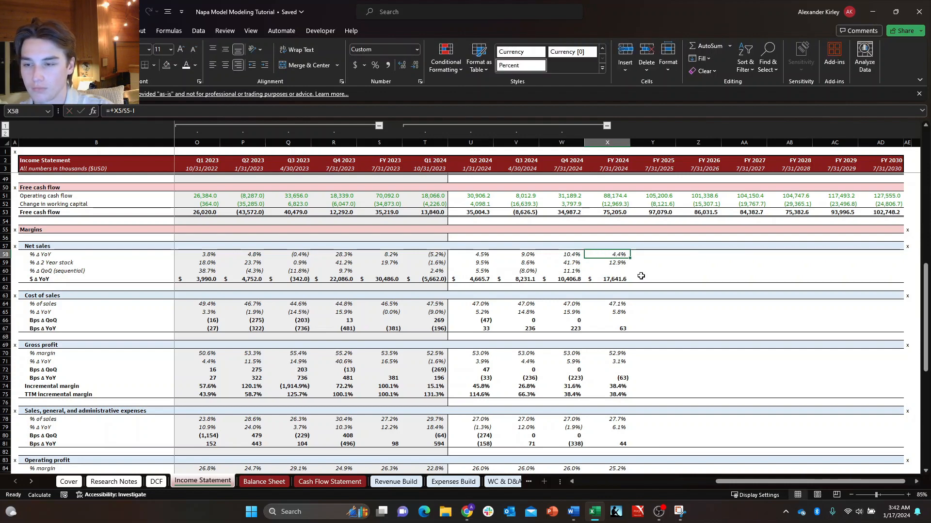
pyautogui.press('F2')
pyautogui.press('Escape')
# Inspect the FY 2020 net sales % Δ YoY formula in D58 as a year-to-adjacent-year reference.
pyautogui.press('Left')
pyautogui.press('Left')
pyautogui.press('Home')
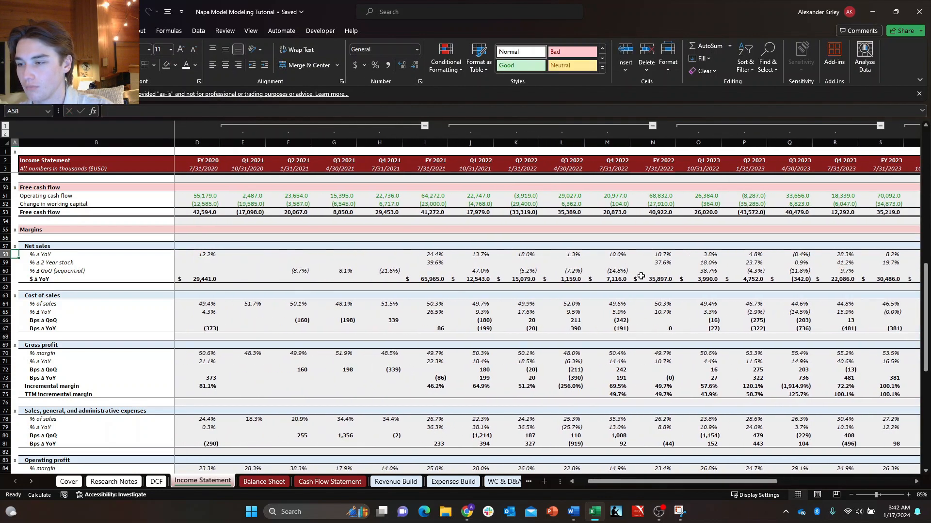
pyautogui.press('Right')
pyautogui.press('Right')
pyautogui.press('Right')
pyautogui.press('F2')
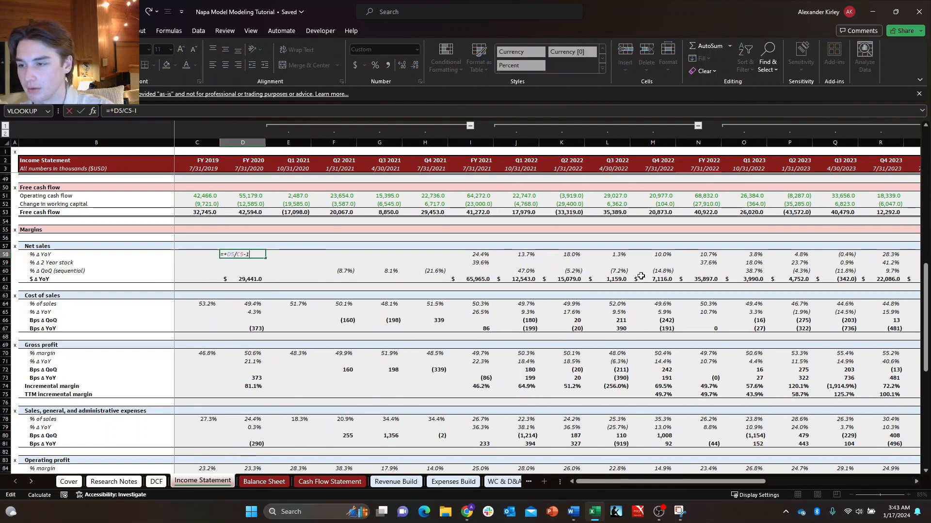
pyautogui.press('Escape')
pyautogui.press('F2')
pyautogui.press('Escape')
pyautogui.press('F2')
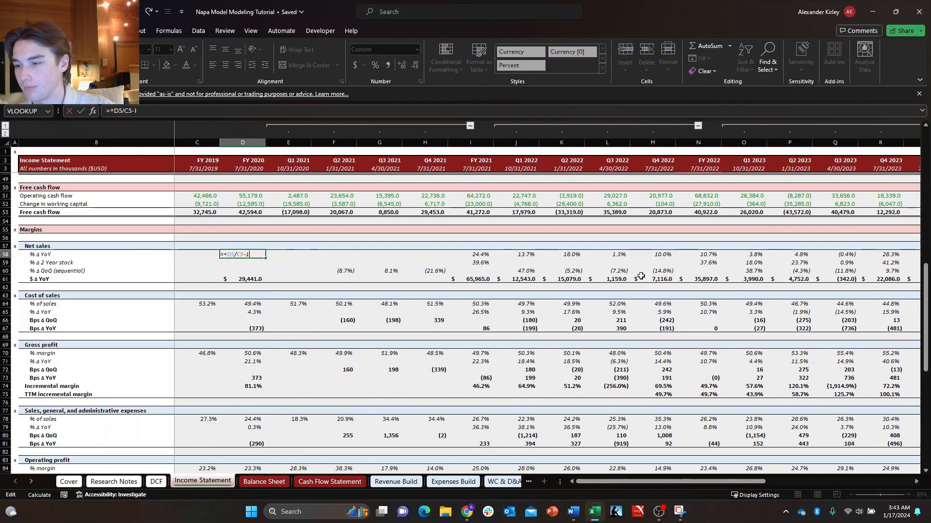
# Inspect the FY 2020 net sales $ Δ YoY formula in D61.
pyautogui.press('Escape')
pyautogui.press('Down')
pyautogui.press('Down')
pyautogui.press('Down')
pyautogui.press('F2')
pyautogui.press('Escape')
pyautogui.press('F2')
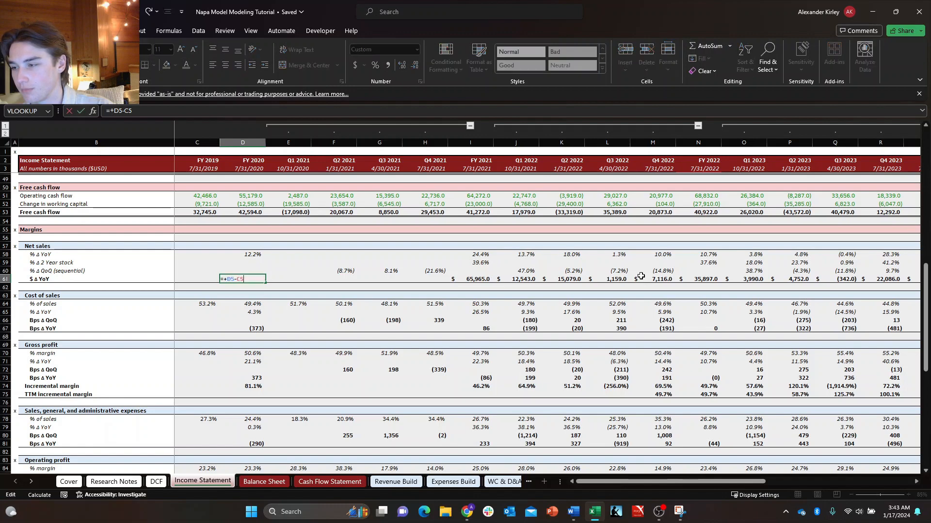
pyautogui.press('Escape')
# Copy the FY 2020 Net sales growth formulas in D58:D61 into the FY 2025 cells Y58:Y61.
pyautogui.press('Up')
pyautogui.press('Up')
pyautogui.press('Up')
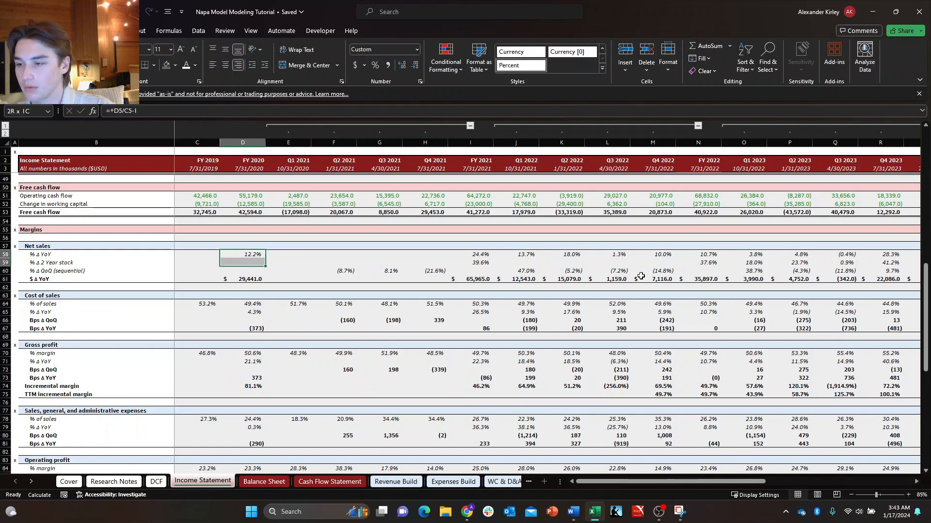
pyautogui.hotkey('shift', 'Down')
pyautogui.hotkey('shift', 'Down')
pyautogui.hotkey('ctrl', 'c')
pyautogui.hotkey('ctrl', 'Right')
pyautogui.hotkey('ctrl', 'Right')
pyautogui.hotkey('ctrl', 'Right')
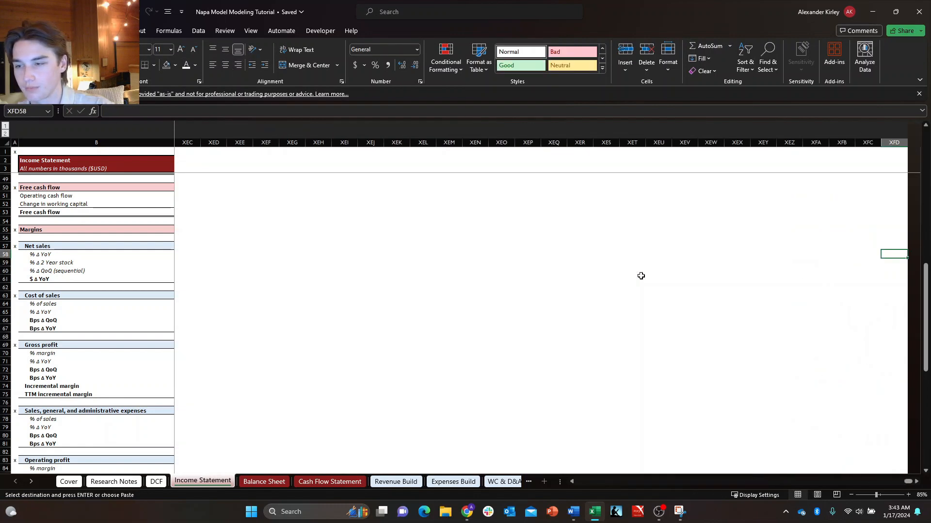
pyautogui.hotkey('ctrl', 'Left')
pyautogui.press('Right')
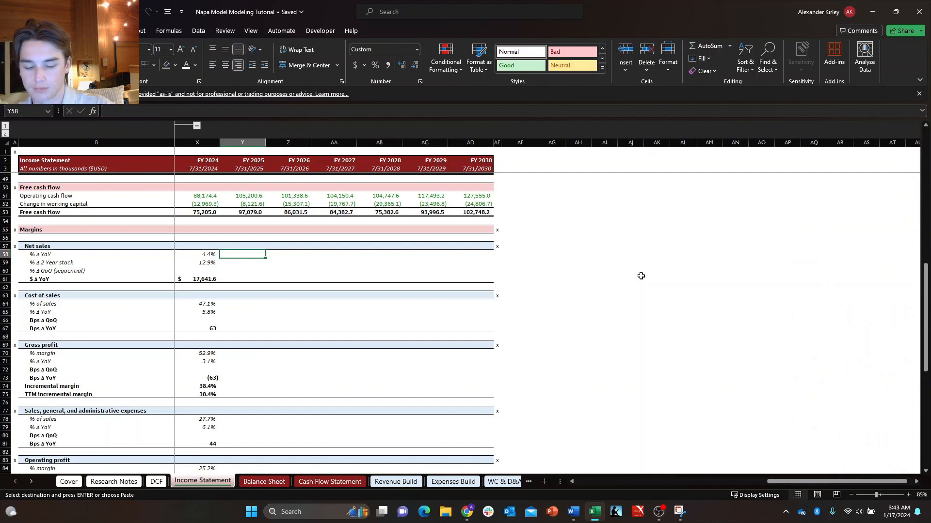
pyautogui.hotkey('ctrl', 'v')
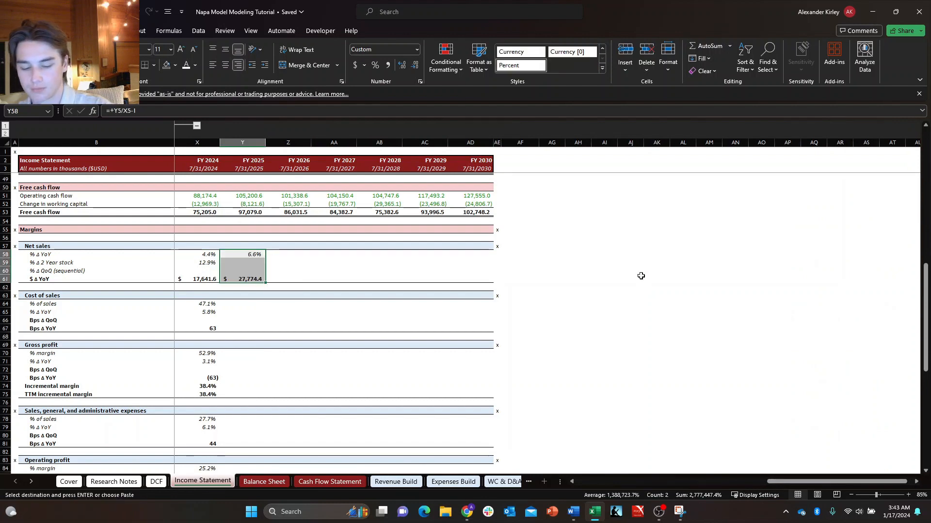
# Check the FY 2025 % Δ YoY and $ Δ YoY formulas in Y58 and Y61 against the Net sales row.
pyautogui.press('Escape')
pyautogui.press('Left')
pyautogui.press('Left')
pyautogui.press('Right')
pyautogui.press('Right')
pyautogui.press('Right')
pyautogui.press('Left')
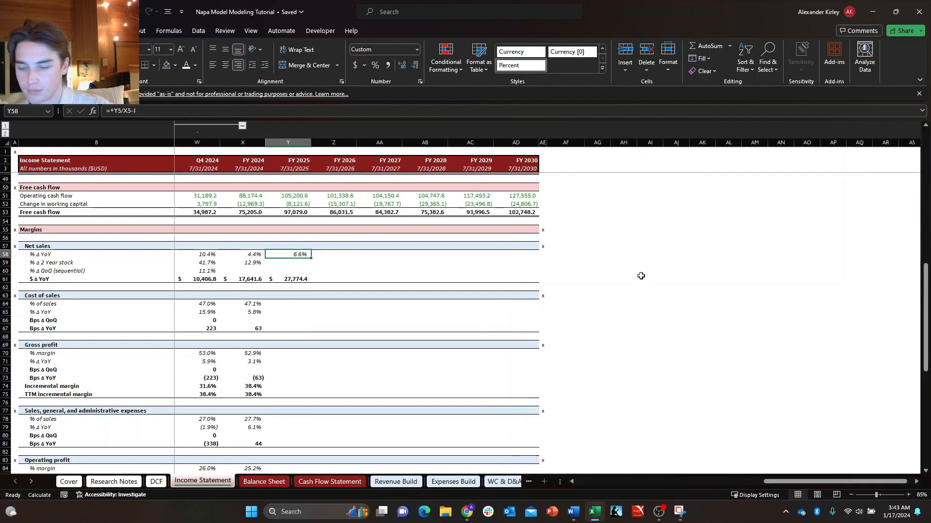
pyautogui.press('F2')
pyautogui.press('Escape')
pyautogui.scroll(10, 386, 280)
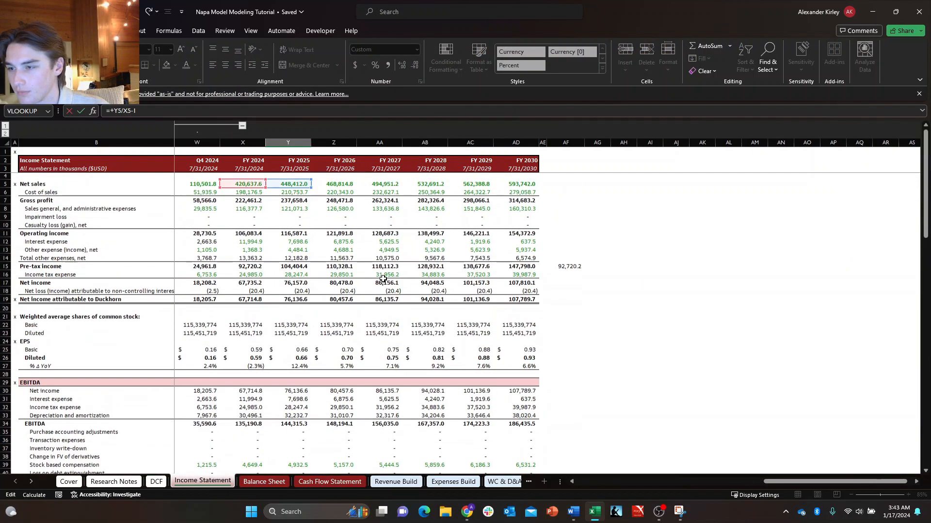
pyautogui.scroll(-10, 383, 279)
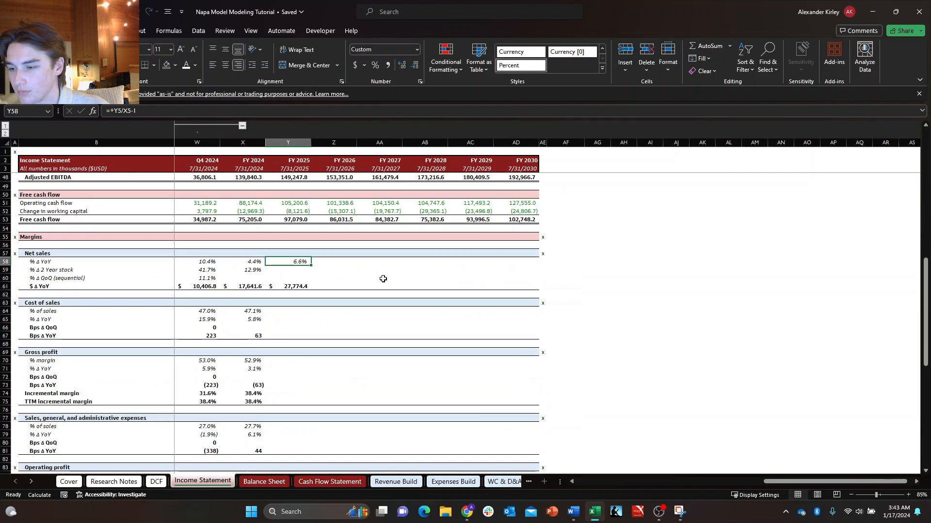
pyautogui.click(300, 285)
pyautogui.scroll(15, 303, 289)
pyautogui.scroll(-8, 306, 293)
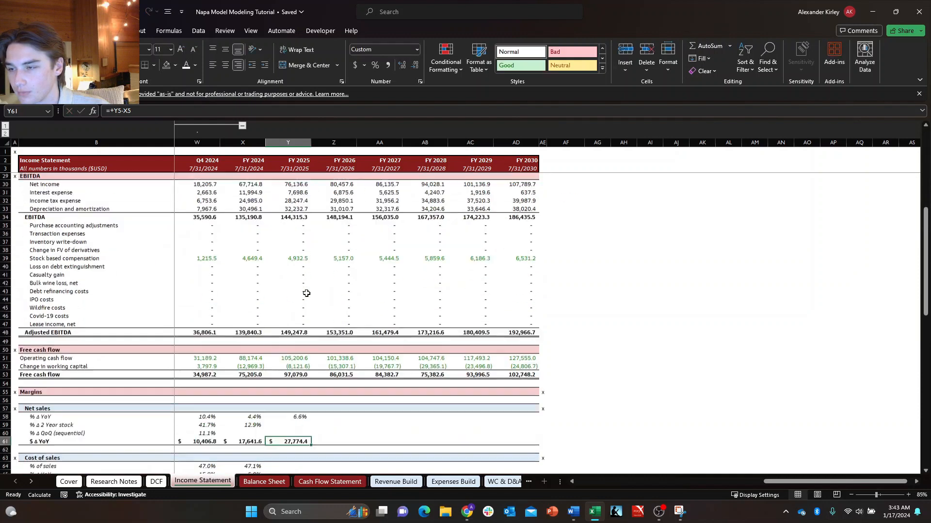
pyautogui.scroll(-9, 306, 294)
# Copy the FY 2024 net sales % Δ 2 Year stack formula from X59 to FY 2025 in Y59.
pyautogui.press('Left')
pyautogui.press('Left')
pyautogui.press('Left')
pyautogui.press('Left')
pyautogui.press('Left')
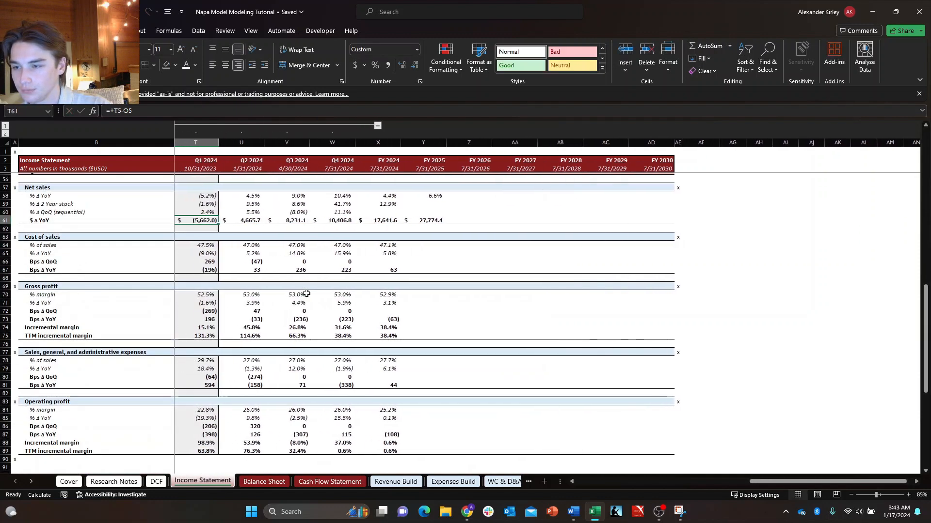
pyautogui.press('Up')
pyautogui.press('Up')
pyautogui.press('Up')
pyautogui.press('Right')
pyautogui.press('Right')
pyautogui.press('Right')
pyautogui.press('Right')
pyautogui.press('Right')
pyautogui.press('Down')
pyautogui.press('Right')
pyautogui.press('Left')
pyautogui.press('Left')
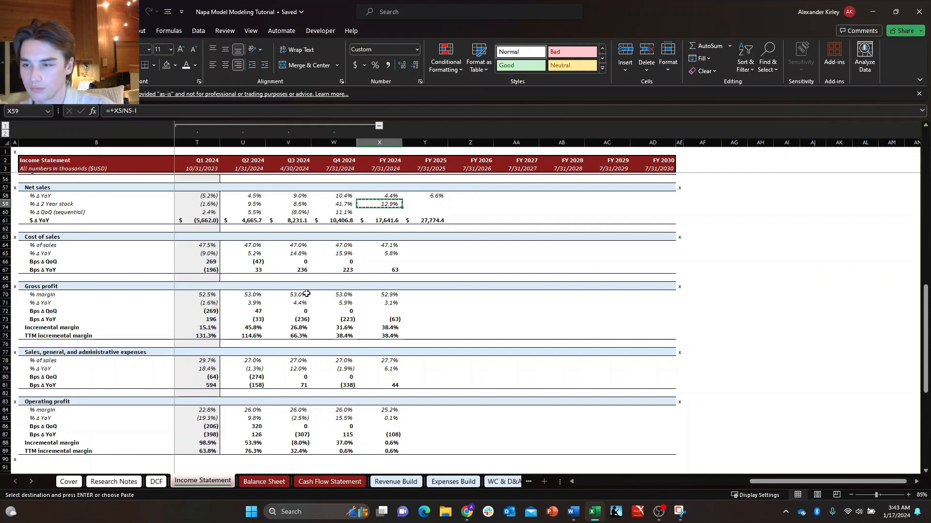
pyautogui.press('Right')
pyautogui.hotkey('ctrl', 'v')
# Repoint the FY 2025 2 Year stack formula in Y59 to FY 2023 net sales so it reads =+Y5/S5-1.
pyautogui.press('Escape')
pyautogui.press('F2')
pyautogui.scroll(5, 312, 350)
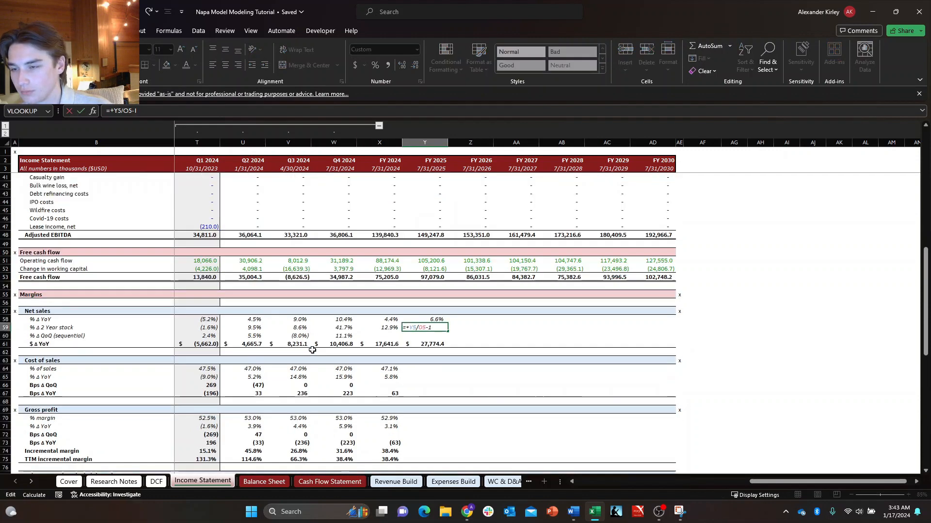
pyautogui.scroll(12, 312, 350)
pyautogui.moveTo(822, 486); pyautogui.dragTo(759, 483)
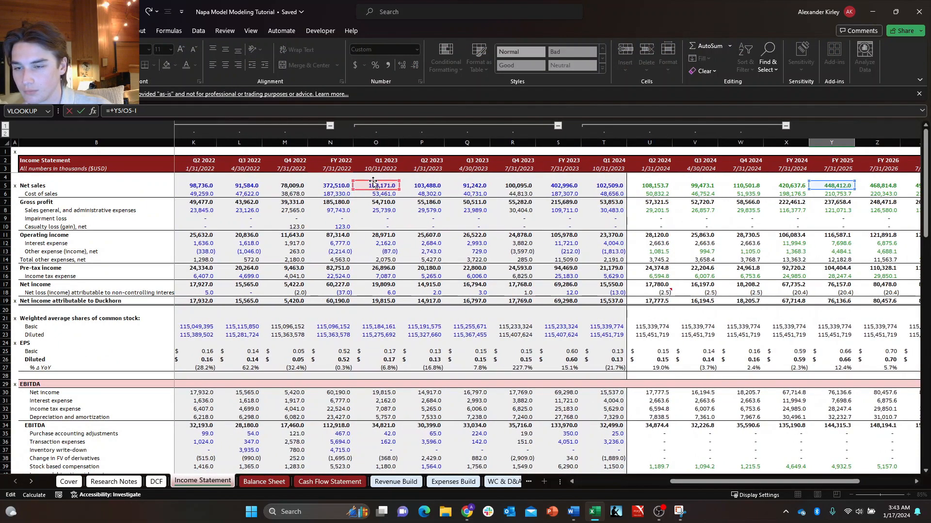
pyautogui.click(496, 191)
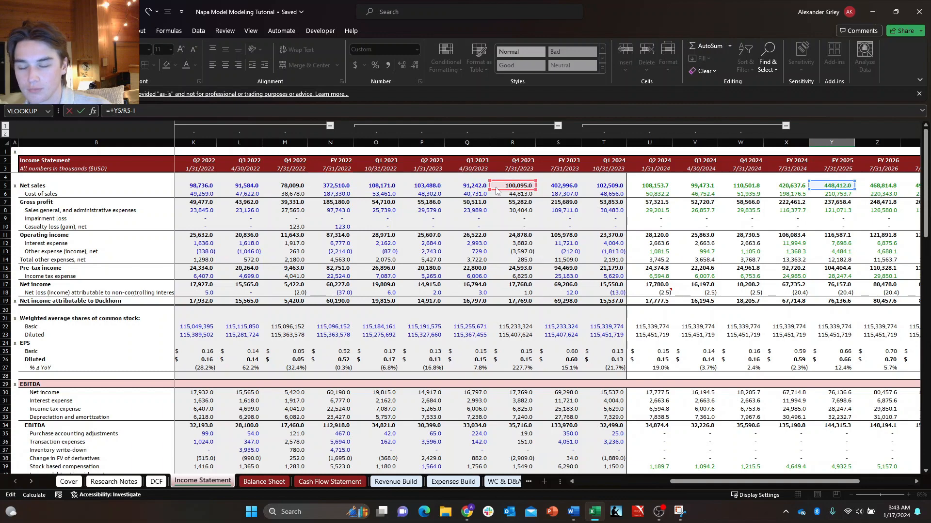
pyautogui.click(548, 185)
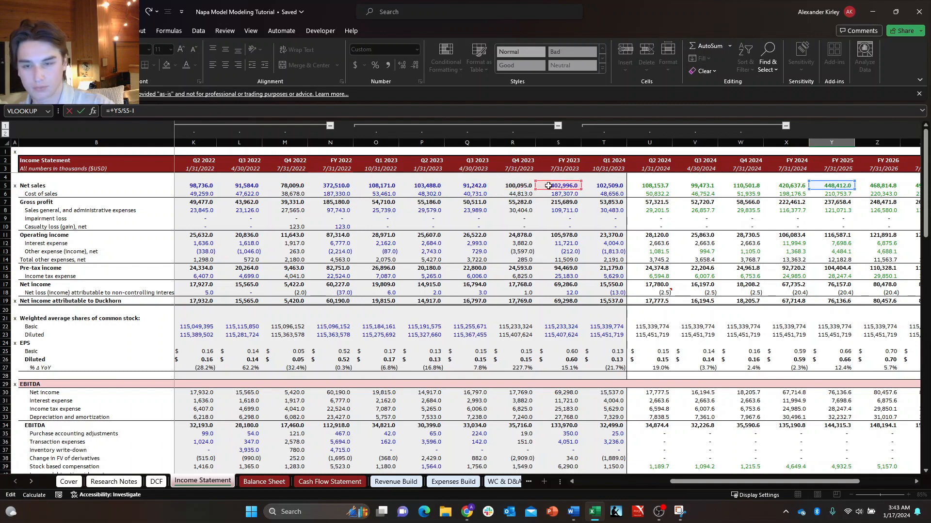
pyautogui.press('Tab')
pyautogui.press('Down')
pyautogui.press('Down')
pyautogui.press('Down')
pyautogui.press('Down')
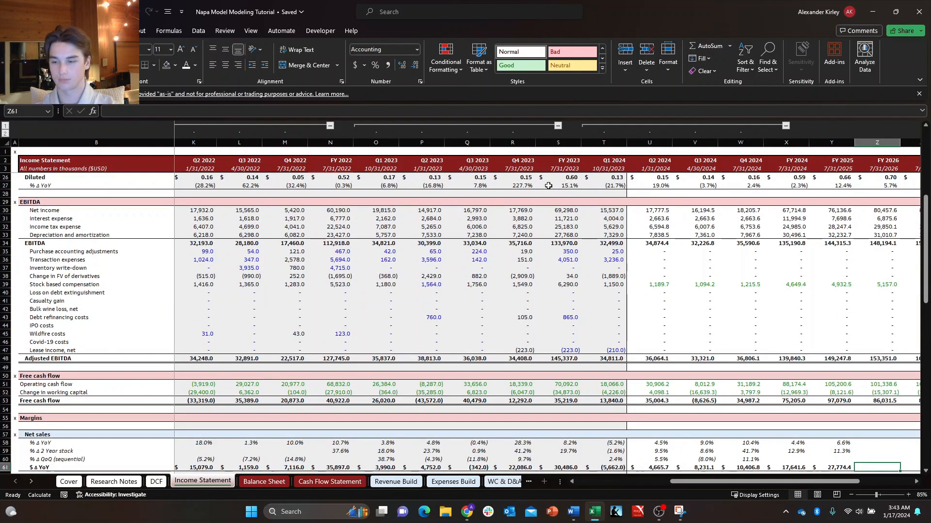
pyautogui.press('Right')
pyautogui.press('Right')
pyautogui.press('Right')
pyautogui.press('Down')
pyautogui.press('Down')
pyautogui.press('Down')
pyautogui.press('Down')
pyautogui.press('Down')
pyautogui.press('Left')
pyautogui.press('Left')
pyautogui.press('Left')
pyautogui.press('Left')
pyautogui.press('Left')
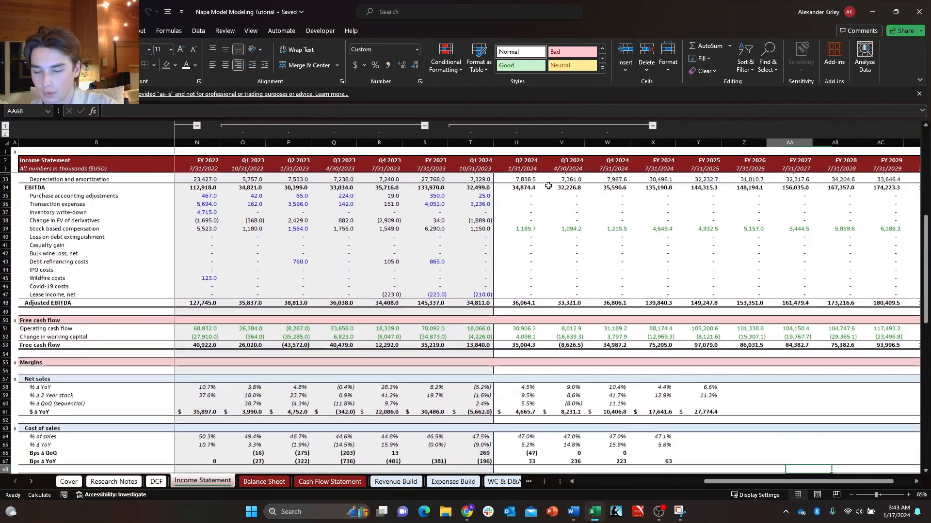
# Recheck the cell references of the FY 2025 net sales $ Δ YoY formula in Y61 and % Δ YoY formula in Y58.
pyautogui.press('Right')
pyautogui.press('Up')
pyautogui.press('Up')
pyautogui.press('Up')
pyautogui.press('Up')
pyautogui.press('Up')
pyautogui.press('Up')
pyautogui.press('Up')
pyautogui.press('Up')
pyautogui.press('Up')
pyautogui.press('Up')
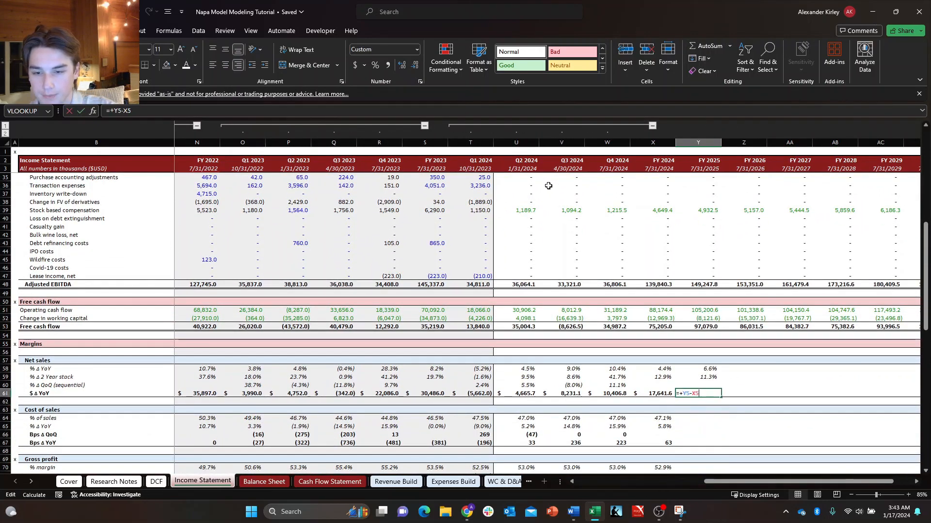
pyautogui.press('Escape')
# Fill the FY 2025 net sales growth formulas in Y58:Y61 into FY 2026 and check the % Δ YoY formula in Z58.
pyautogui.press('Up')
pyautogui.press('F2')
pyautogui.press('Escape')
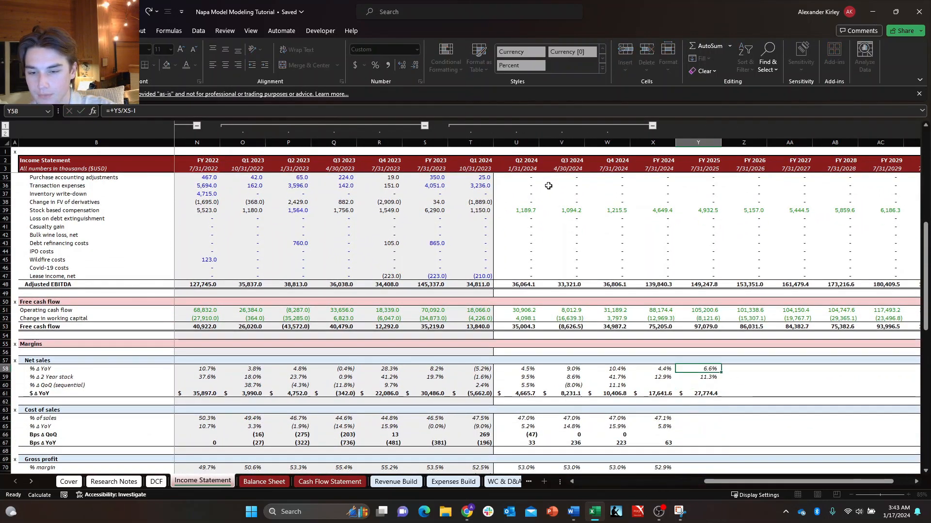
pyautogui.press('Down')
pyautogui.press('Up')
pyautogui.hotkey('shift', 'Down')
pyautogui.hotkey('shift', 'Down')
pyautogui.hotkey('shift', 'Down')
pyautogui.hotkey('shift', 'Right')
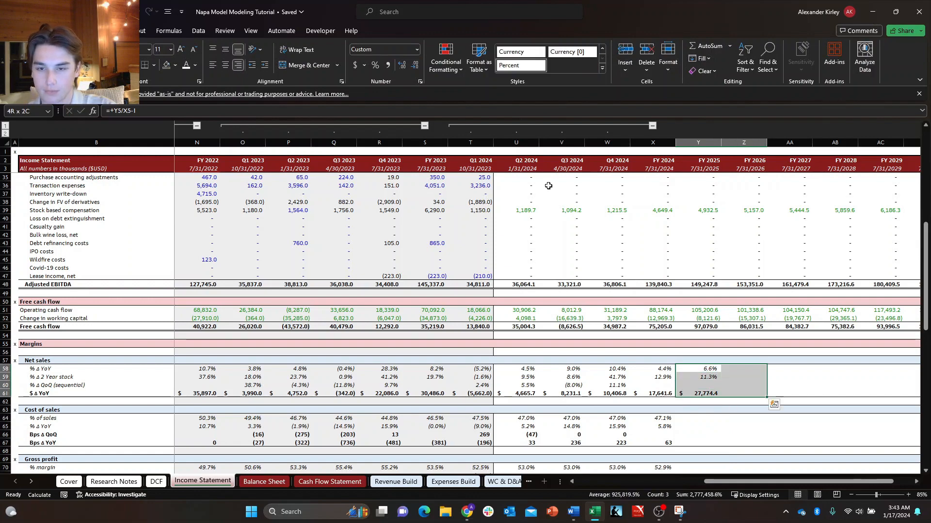
pyautogui.press('Right')
pyautogui.press('F2')
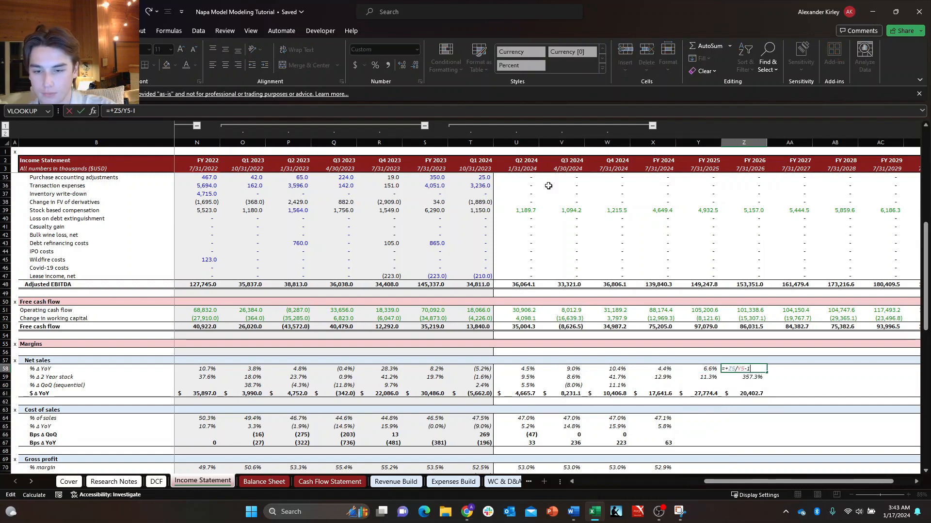
pyautogui.press('Escape')
# Repoint the FY 2026 net sales 2 Year stack formula in Z59 to FY 2024 net sales so it reads =+Z5/X5-1.
pyautogui.press('Down')
pyautogui.press('F2')
pyautogui.scroll(10, 330, 321)
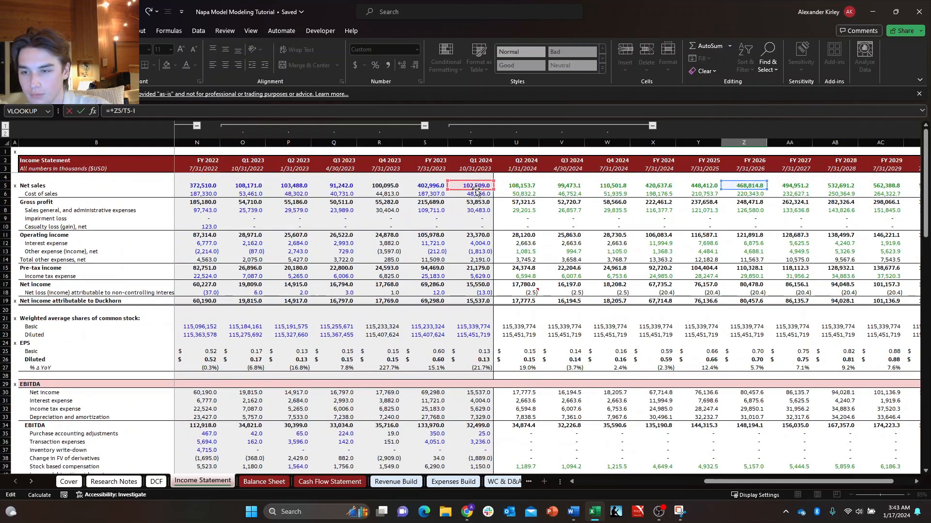
pyautogui.moveTo(493, 194); pyautogui.dragTo(654, 188)
pyautogui.press('Return')
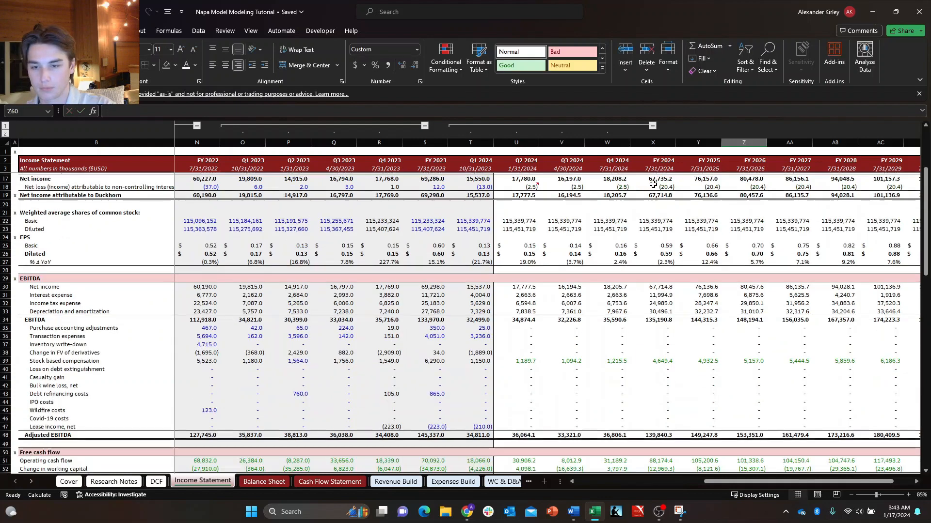
# Fill the FY 2026 net sales growth formulas in Z58:Z61 across through FY 2030 in column AD.
pyautogui.press('Down')
pyautogui.press('Down')
pyautogui.press('Down')
pyautogui.press('Up')
pyautogui.press('Up')
pyautogui.press('Up')
pyautogui.press('Up')
pyautogui.press('Up')
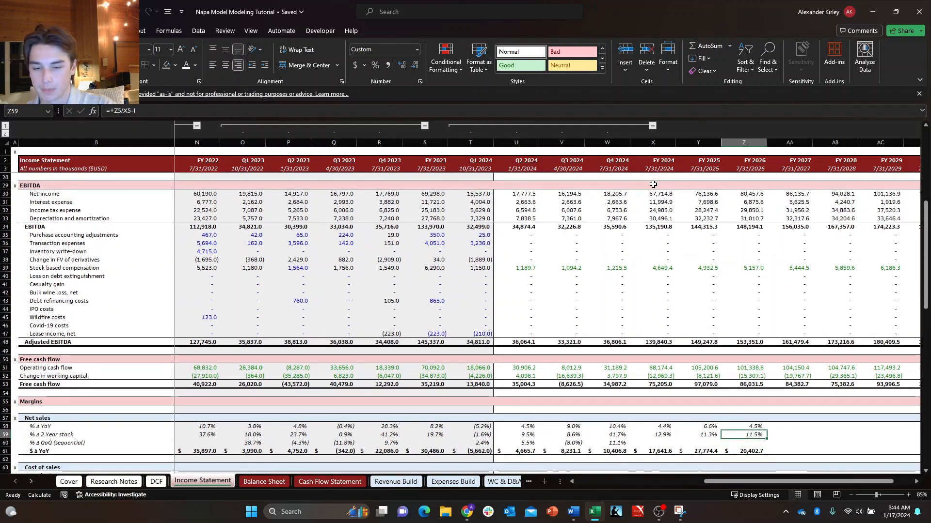
pyautogui.hotkey('shift', 'Down')
pyautogui.hotkey('shift', 'Down')
pyautogui.hotkey('shift', 'Down')
pyautogui.hotkey('shift', 'Right')
pyautogui.hotkey('shift', 'Right')
pyautogui.hotkey('shift', 'Right')
pyautogui.hotkey('shift', 'Right')
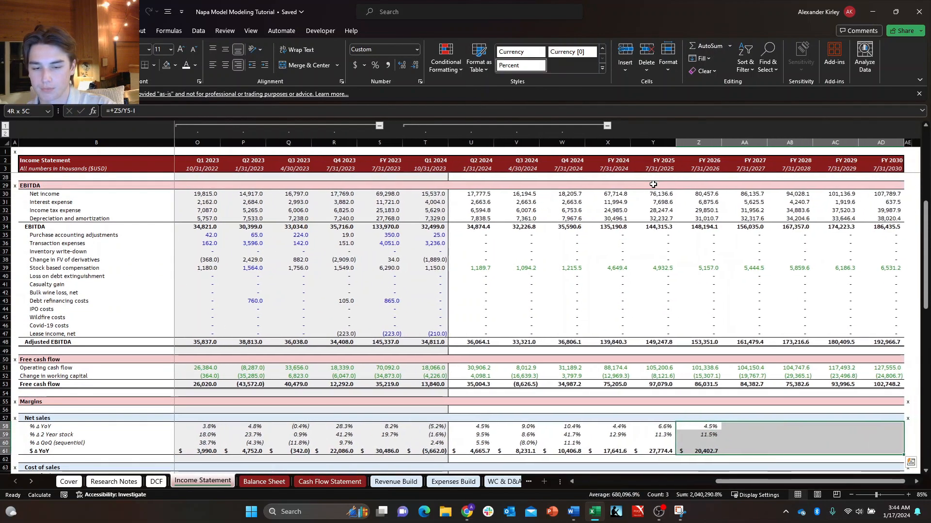
pyautogui.hotkey('ctrl', 'r')
pyautogui.press('Down')
pyautogui.press('Down')
pyautogui.press('Down')
pyautogui.press('Down')
pyautogui.press('Down')
pyautogui.press('Down')
pyautogui.press('Down')
pyautogui.press('Down')
pyautogui.press('Down')
pyautogui.press('Down')
pyautogui.press('Down')
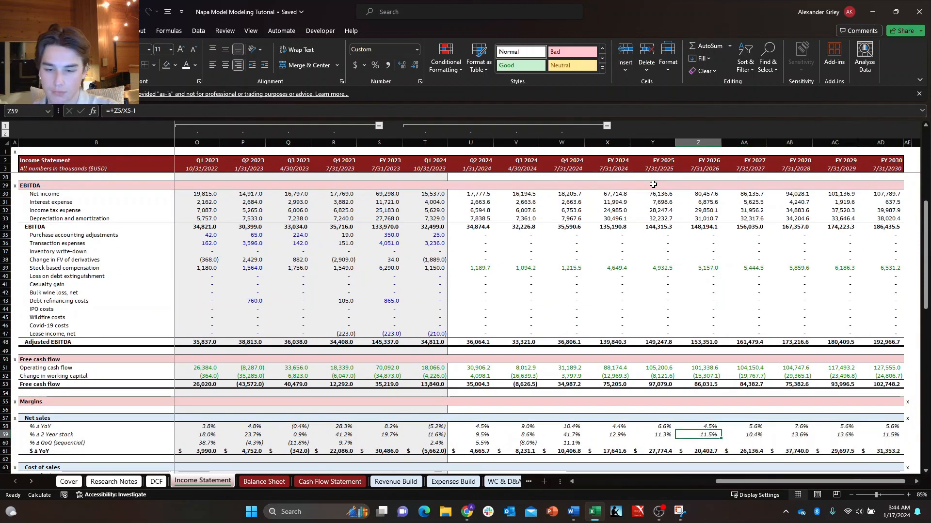
pyautogui.press('Up')
pyautogui.press('Up')
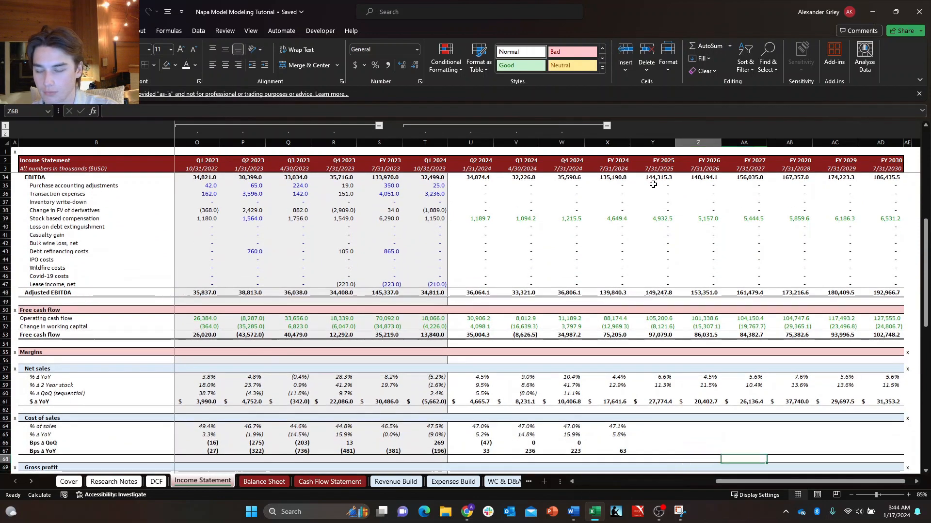
# Examine the FY 2024 cost of sales formulas for % of sales, % Δ YoY and Bps Δ YoY in X64, X65 and X67.
pyautogui.press('Left')
pyautogui.press('Up')
pyautogui.press('Up')
pyautogui.press('Up')
pyautogui.press('Up')
pyautogui.press('Up')
pyautogui.press('Up')
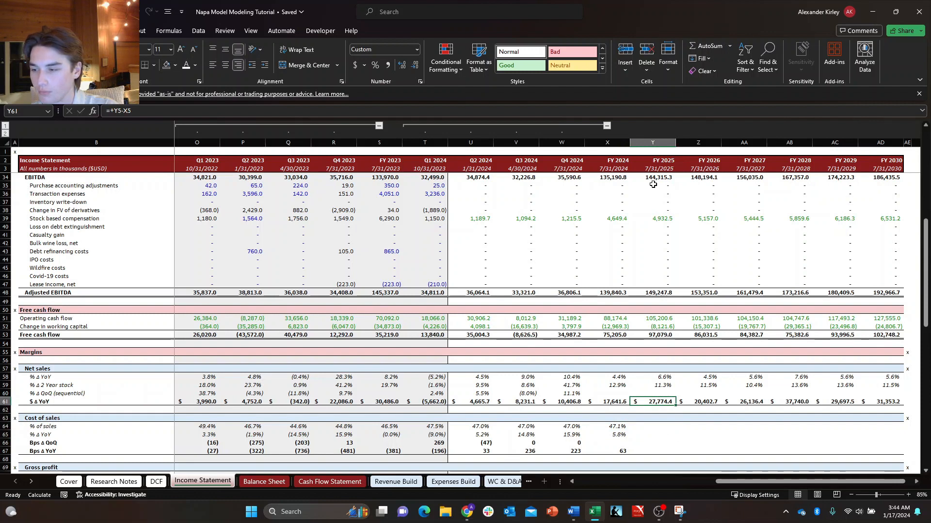
pyautogui.press('Down')
pyautogui.press('Left')
pyautogui.press('Down')
pyautogui.press('Down')
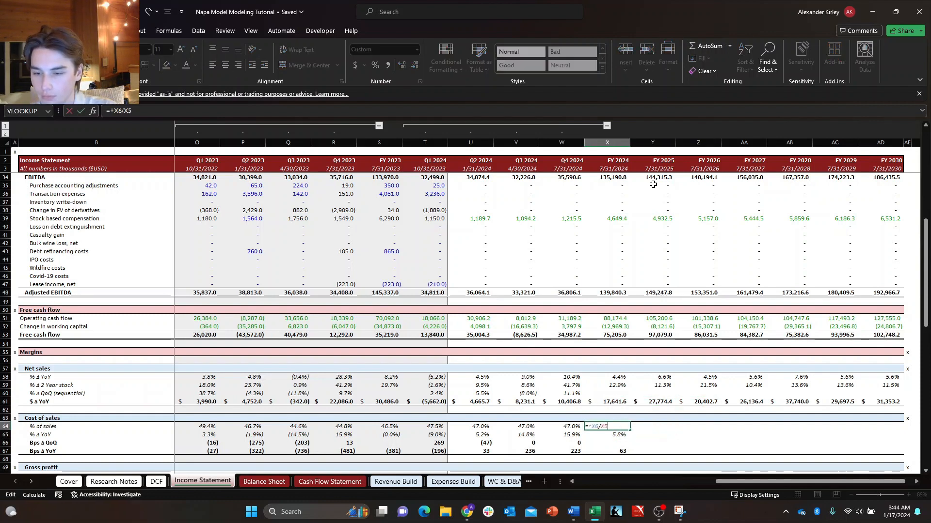
pyautogui.press('Down')
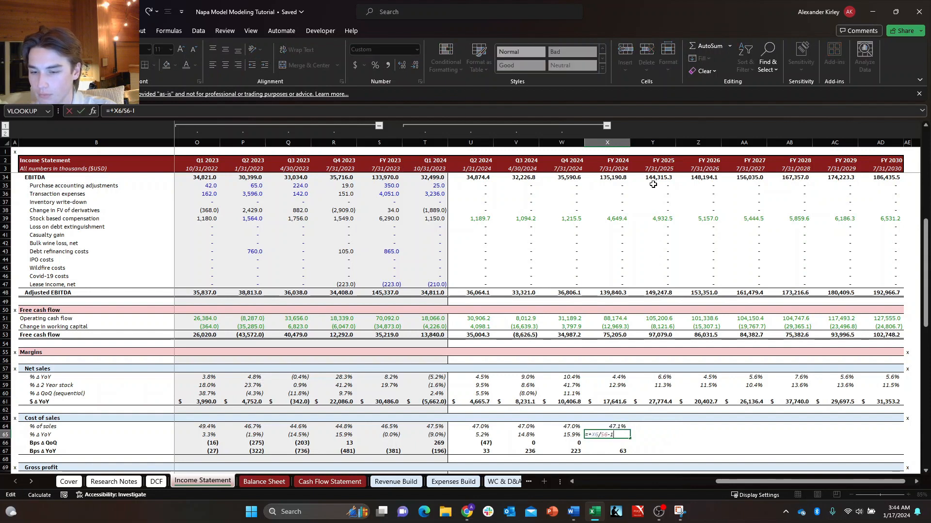
pyautogui.press('F2')
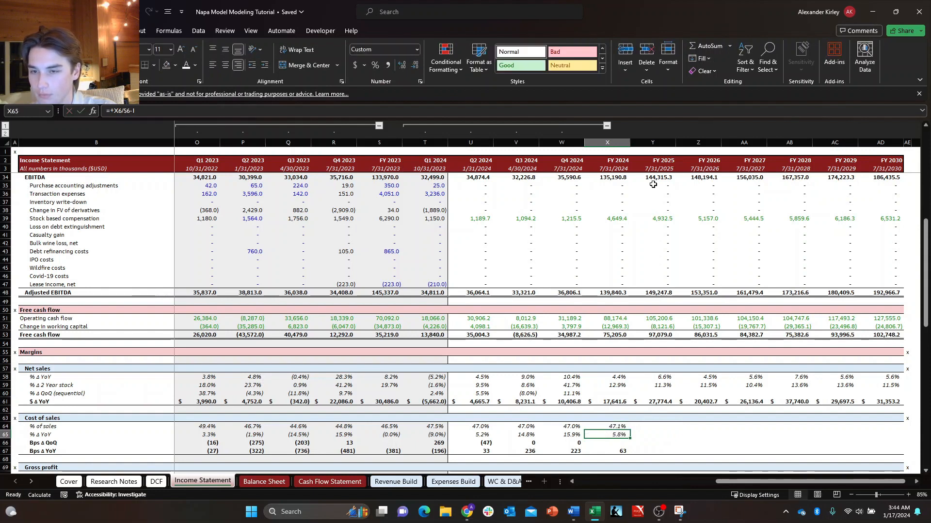
pyautogui.press('Escape')
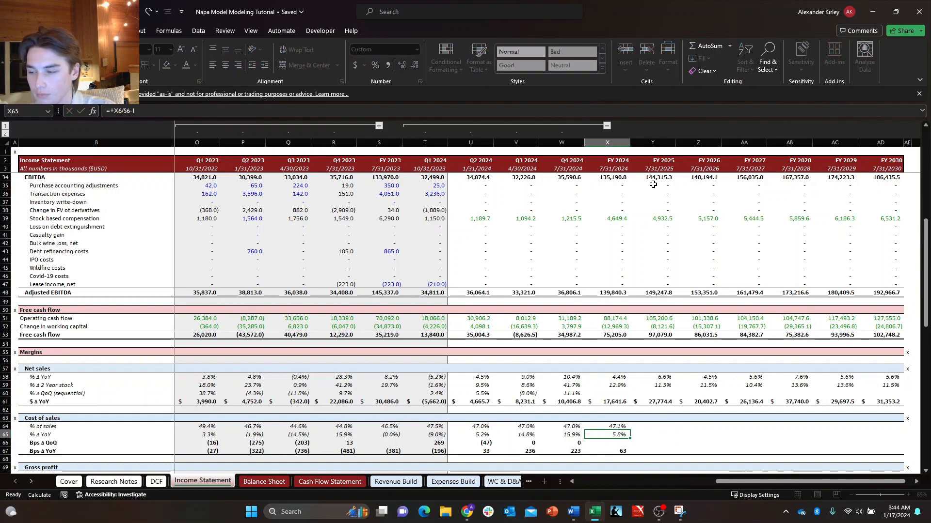
pyautogui.press('Down')
pyautogui.press('Down')
pyautogui.press('F2')
pyautogui.press('Escape')
pyautogui.press('F2')
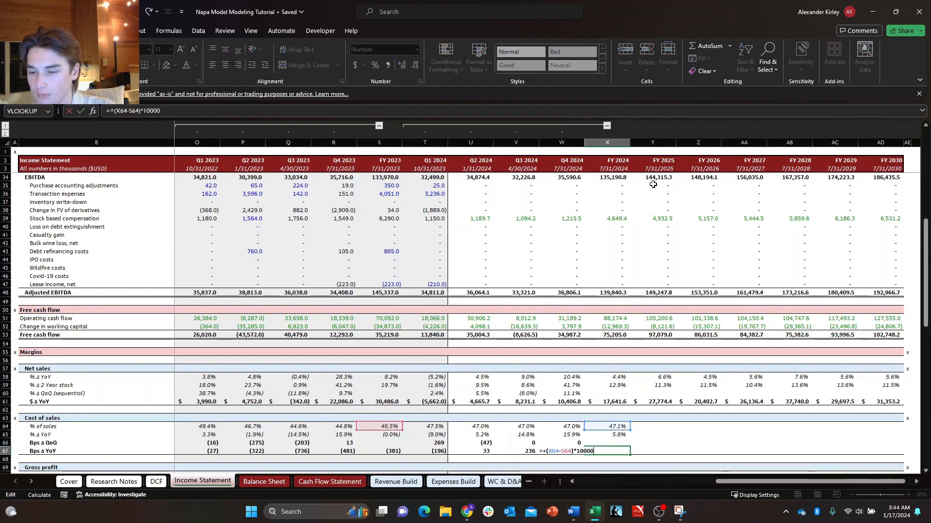
pyautogui.press('Escape')
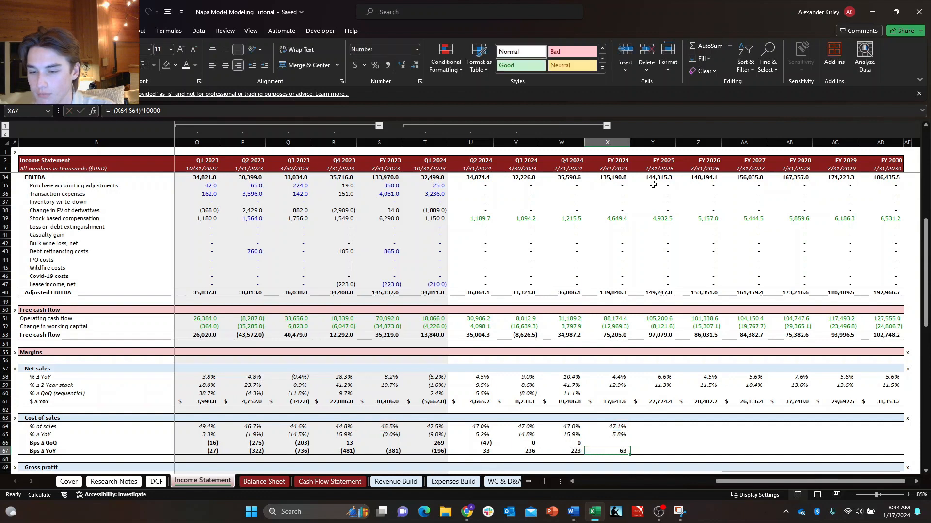
# Copy the cost of sales Bps Δ YoY formula from X67 to Y67 and repoint it to FY 2024 as =+(Y64-X64)*10000.
pyautogui.hotkey('shift', 'Right')
pyautogui.hotkey('ctrl', 'r')
pyautogui.press('Right')
pyautogui.press('F2')
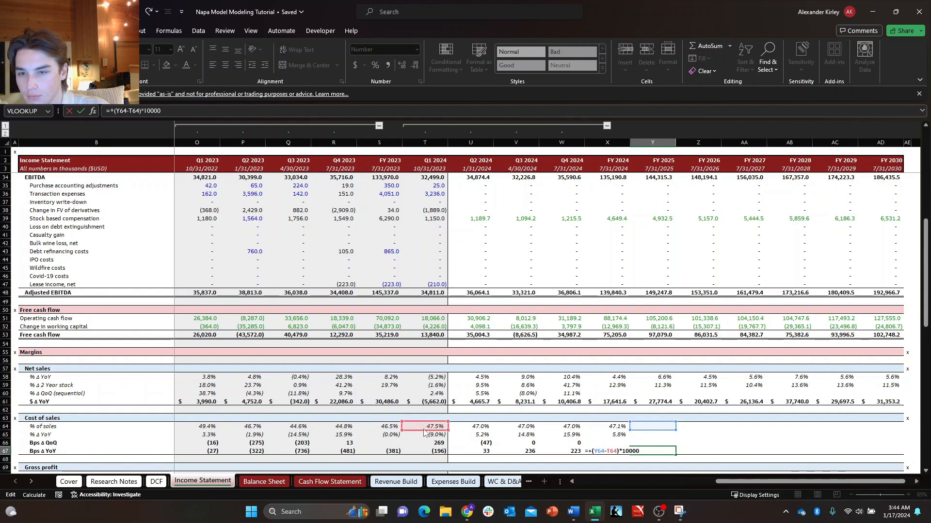
pyautogui.moveTo(425, 431); pyautogui.dragTo(600, 427)
pyautogui.press('Return')
# Copy the FY 2024 cost of sales % Δ YoY formula from X65 to FY 2025 in Y65.
pyautogui.press('Up')
pyautogui.press('Up')
pyautogui.press('Up')
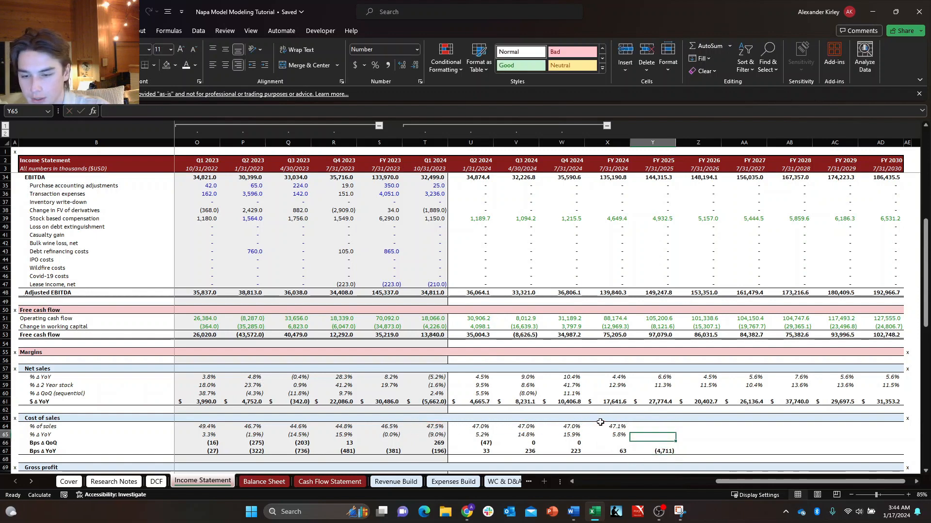
pyautogui.press('Left')
pyautogui.press('F2')
pyautogui.press('Escape')
pyautogui.press('Right')
pyautogui.press('Left')
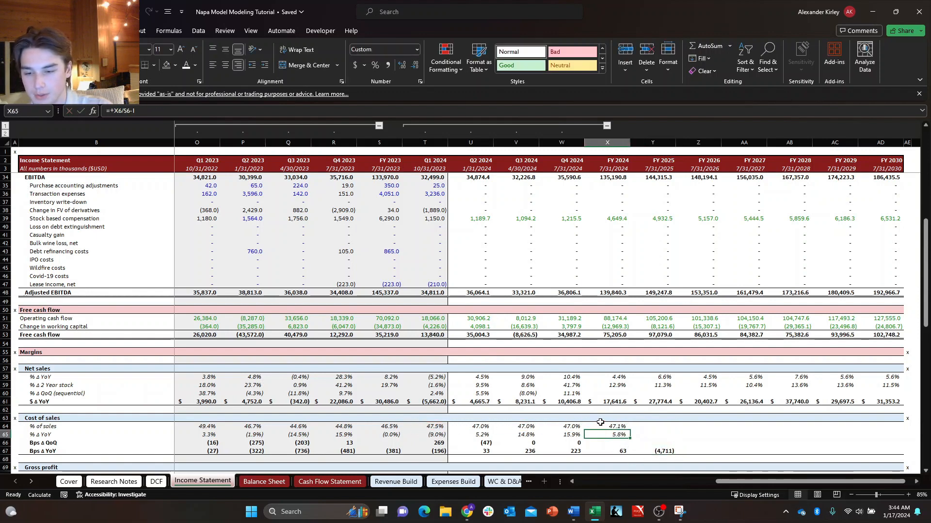
pyautogui.press('F2')
pyautogui.press('Escape')
pyautogui.hotkey('ctrl', 'c')
pyautogui.press('Right')
pyautogui.hotkey('ctrl', 'v')
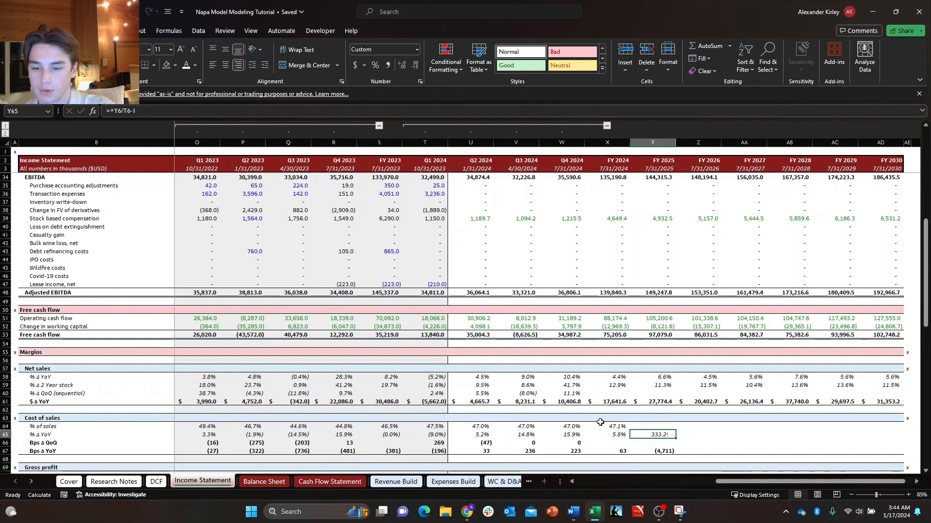
# Open the FY 2025 cost of sales % Δ YoY formula in Y65 for editing and locate its references in the Cost of sales row.
pyautogui.press('F2')
pyautogui.scroll(10, 560, 420)
pyautogui.scroll(-10, 559, 419)
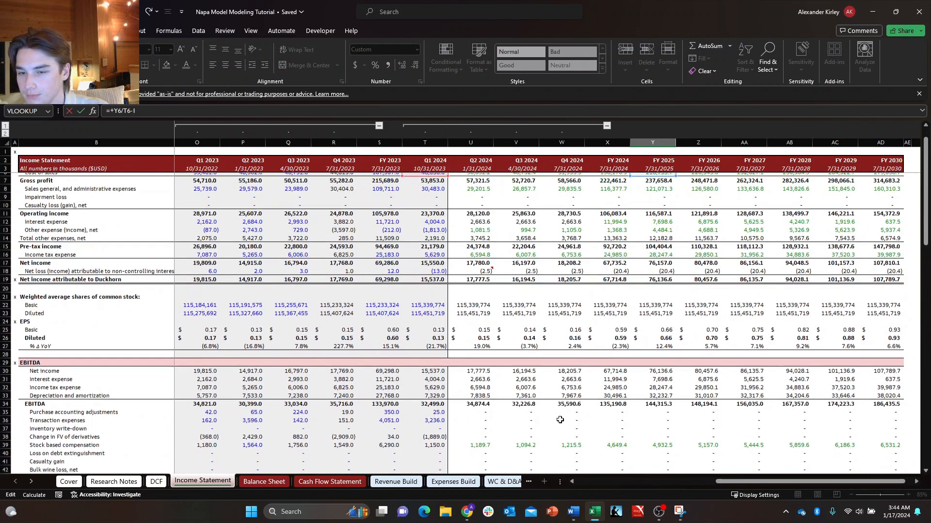
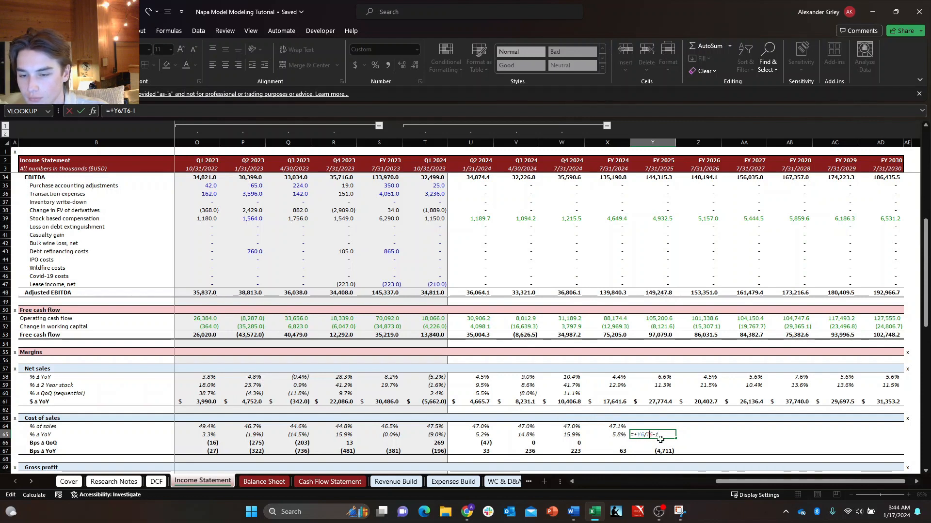
# Repoint the FY 2025 cost of sales % Δ YoY formula in Y65 to FY 2024 as =+Y6/X6-1.
pyautogui.write('x')
pyautogui.hotkey('ctrl', 'Return')
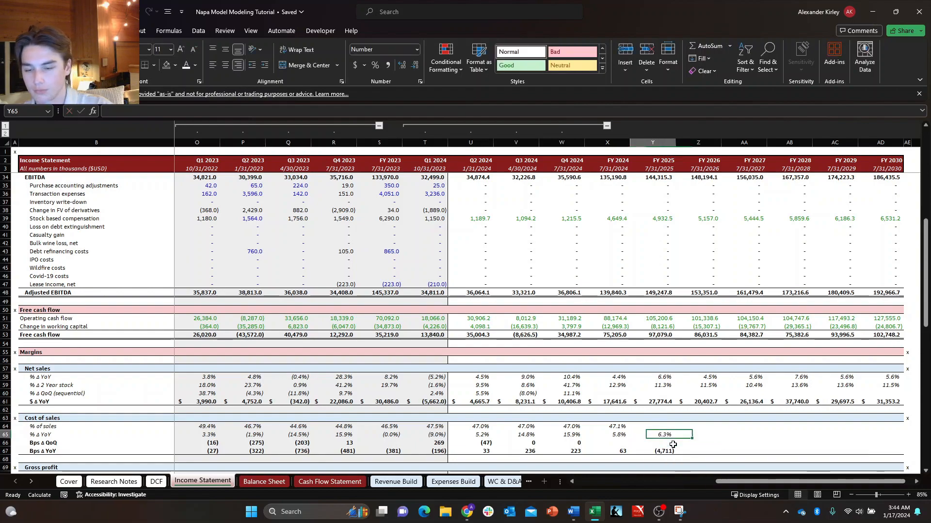
pyautogui.scroll(10, 673, 445)
pyautogui.scroll(-19, 673, 448)
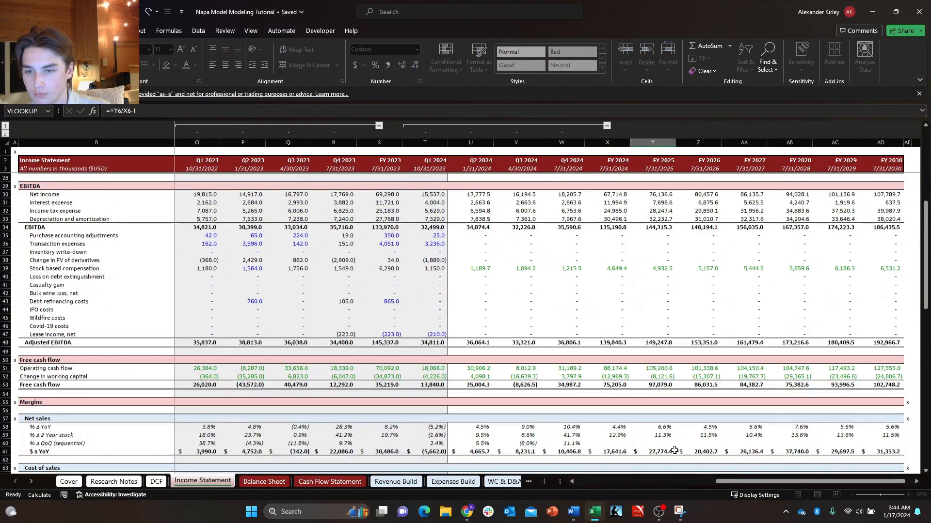
# Copy the FY 2024 cost of sales % of sales formula from X64 to FY 2025 in Y64.
pyautogui.scroll(2, 674, 451)
pyautogui.press('Up')
pyautogui.press('Left')
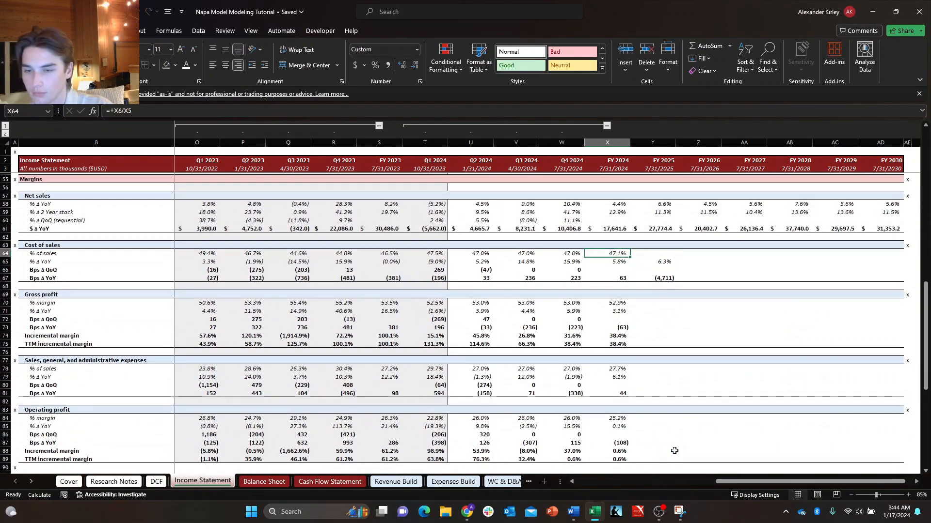
pyautogui.hotkey('shift', 'Right')
pyautogui.hotkey('ctrl', 'r')
pyautogui.press('Right')
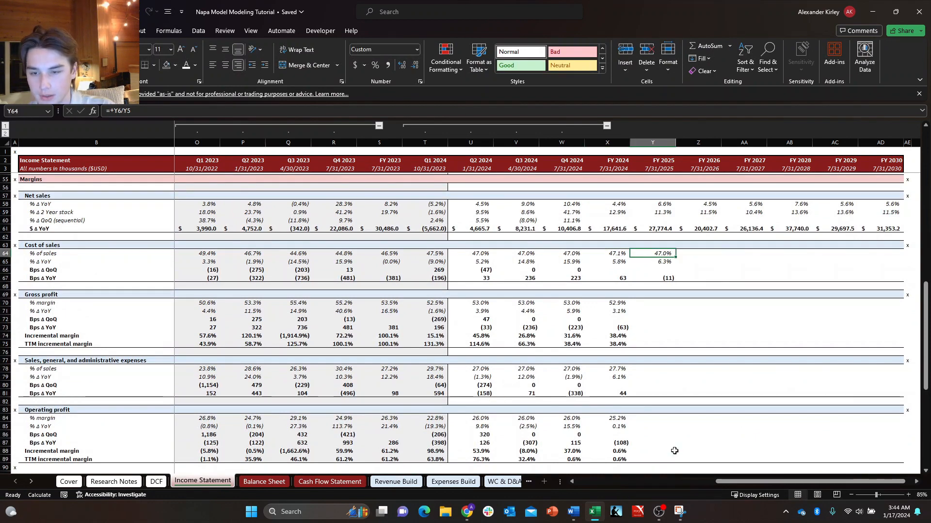
# Examine the FY 2025 cost of sales Bps Δ YoY formula in Y67.
pyautogui.press('Down')
pyautogui.press('Down')
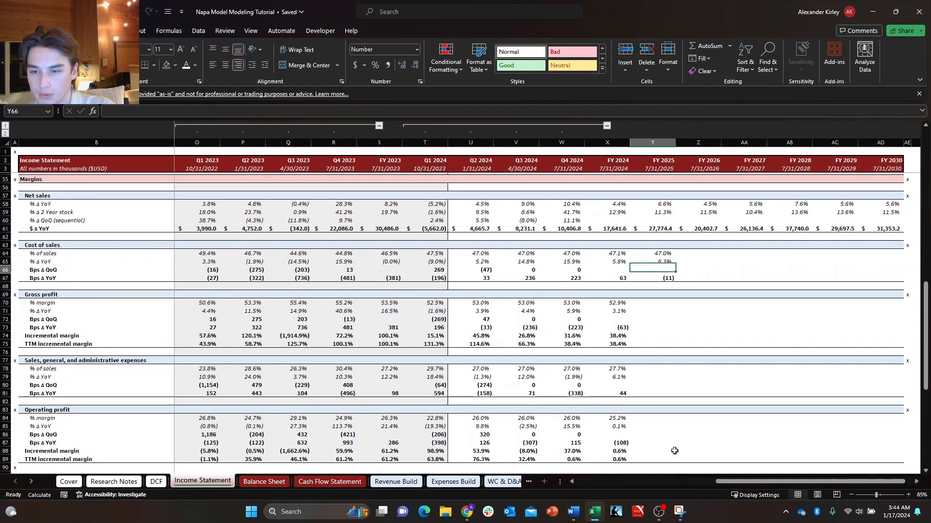
pyautogui.press('Down')
pyautogui.press('F2')
pyautogui.press('Escape')
pyautogui.press('F2')
pyautogui.press('Escape')
# Fill the FY 2025 cost of sales formulas in Y64:Y67 across through FY 2030 in column AD.
pyautogui.press('Up')
pyautogui.press('Up')
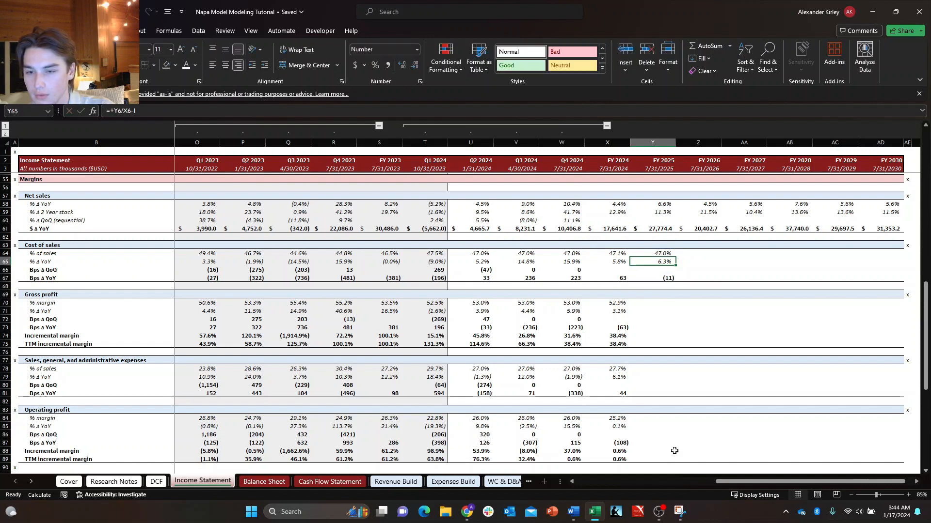
pyautogui.press('Up')
pyautogui.hotkey('shift', 'Down')
pyautogui.hotkey('shift', 'Down')
pyautogui.hotkey('shift', 'Down')
pyautogui.hotkey('shift', 'Right')
pyautogui.hotkey('shift', 'Right')
pyautogui.hotkey('shift', 'Right')
pyautogui.hotkey('shift', 'Right')
pyautogui.hotkey('shift', 'Right')
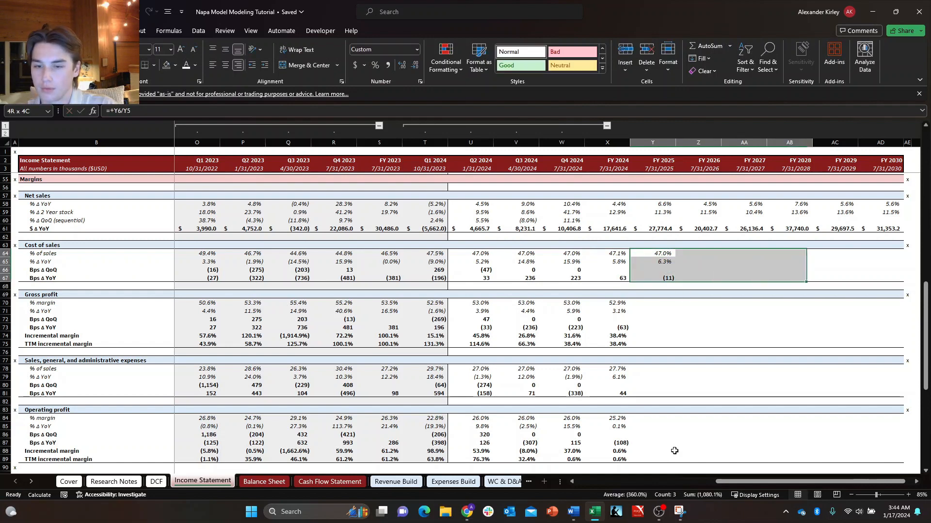
pyautogui.hotkey('ctrl', 'r')
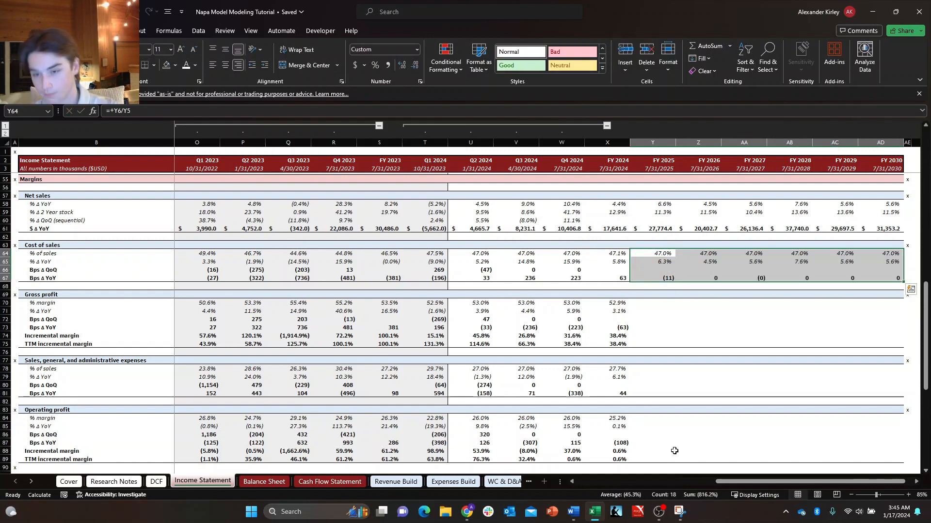
# Examine the FY 2024 gross profit formulas for % margin in X70 and % Δ YoY in X71.
pyautogui.press('Down')
pyautogui.press('Down')
pyautogui.press('Down')
pyautogui.press('Down')
pyautogui.press('Down')
pyautogui.press('Down')
pyautogui.press('Right')
pyautogui.press('Left')
pyautogui.press('Left')
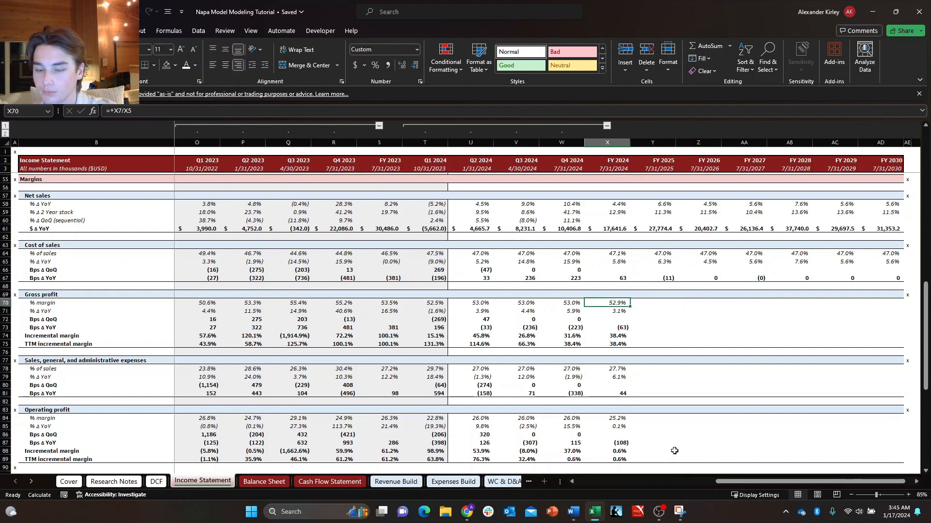
pyautogui.press('F2')
pyautogui.press('Escape')
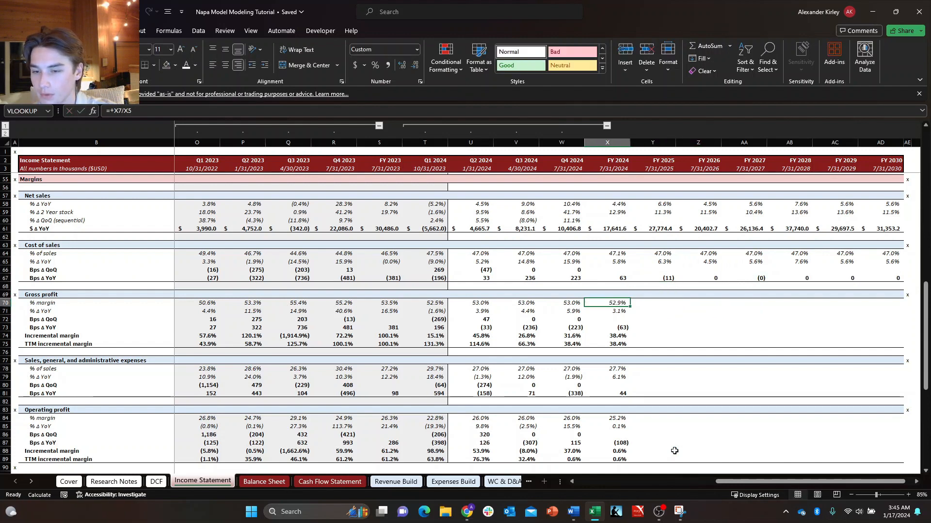
pyautogui.press('Down')
pyautogui.press('F2')
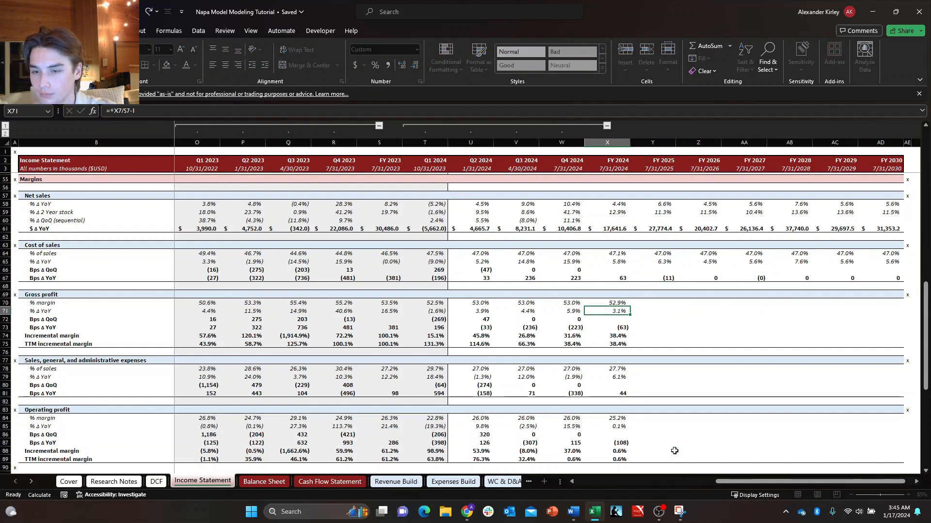
pyautogui.press('F2')
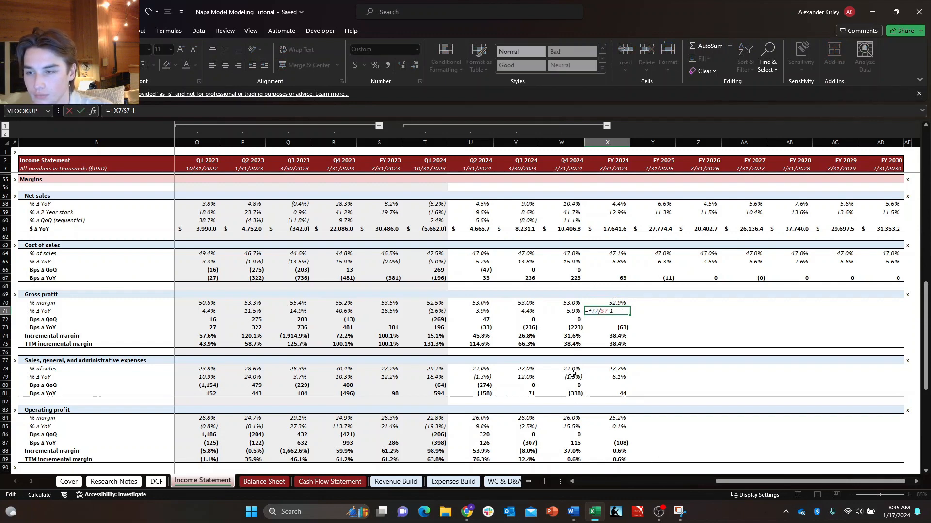
pyautogui.press('Escape')
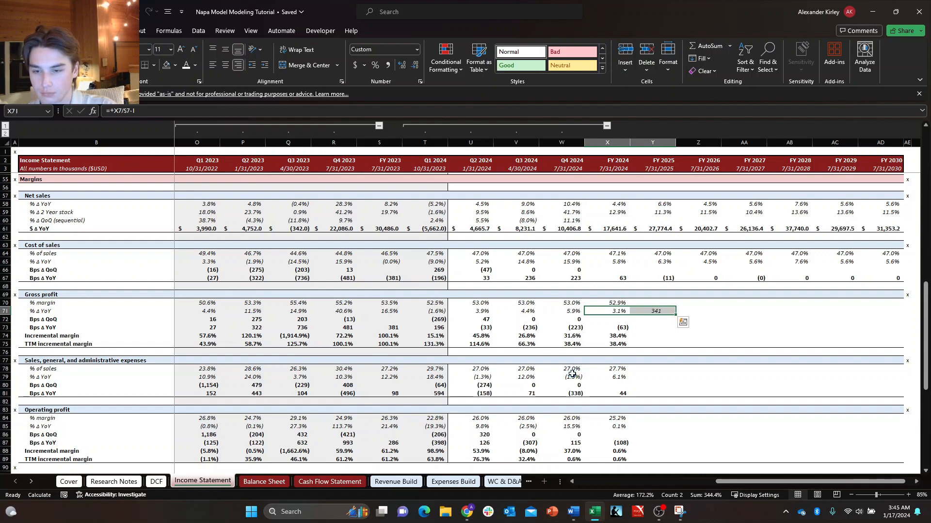
# Copy the gross profit % Δ YoY formula from X71 to Y71 and repoint it to FY 2024 as =+Y7/X7-1.
pyautogui.hotkey('ctrl', 'r')
pyautogui.press('Right')
pyautogui.press('F2')
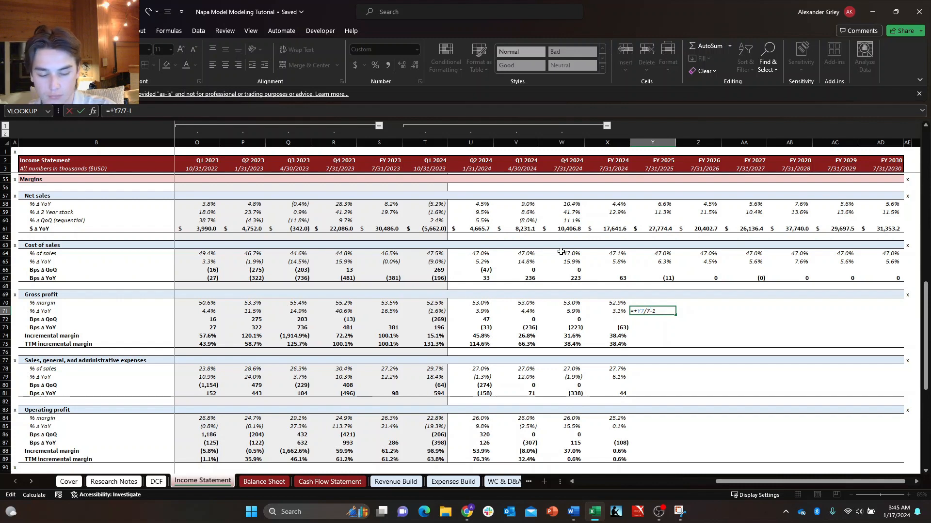
pyautogui.write('X')
pyautogui.press('Return')
pyautogui.press('Down')
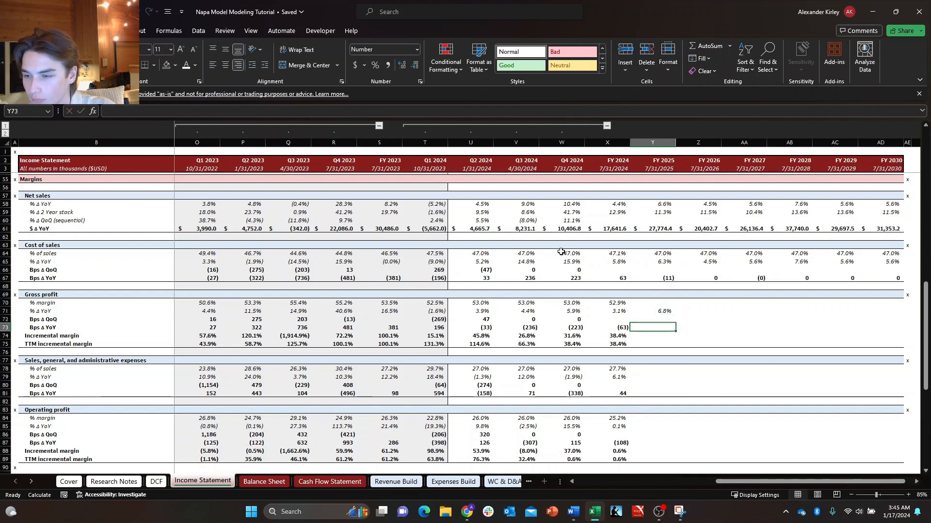
# Examine the FY 2024 gross profit Bps Δ YoY formula in X73 and trace the incremental margin formula in X74 to its source rows.
pyautogui.press('Left')
pyautogui.press('F2')
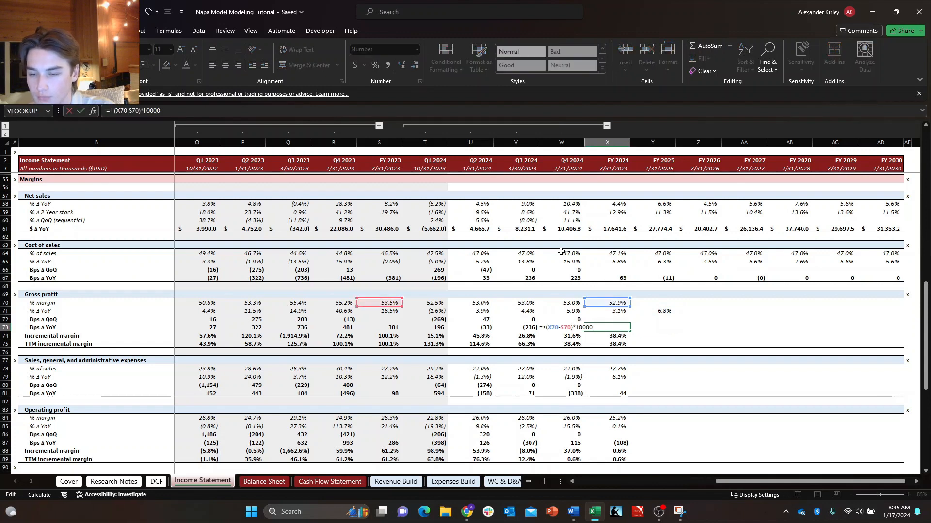
pyautogui.press('Return')
pyautogui.press('F2')
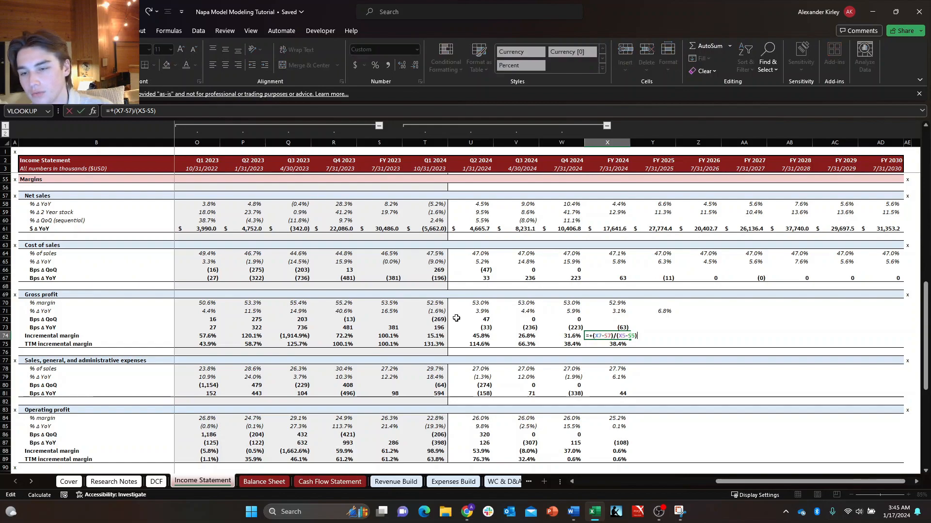
pyautogui.scroll(12, 458, 319)
pyautogui.scroll(5, 457, 320)
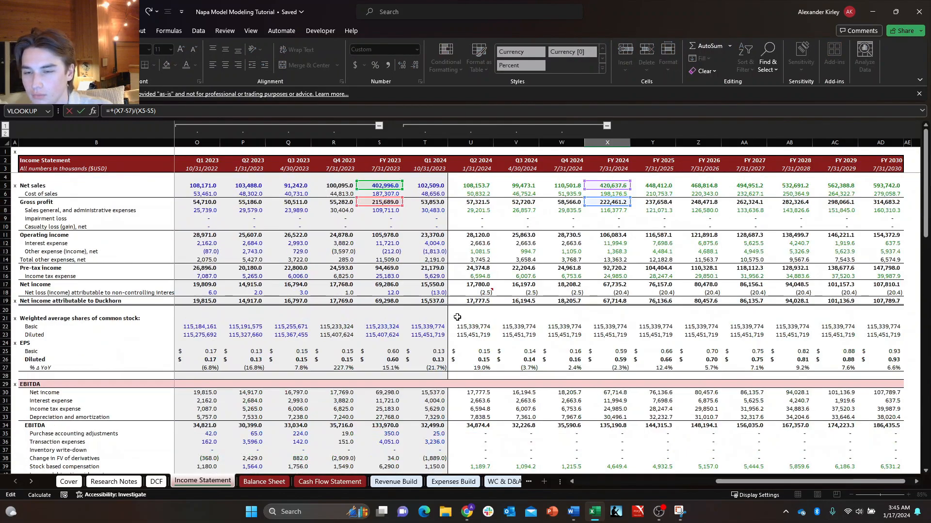
pyautogui.scroll(-18, 457, 317)
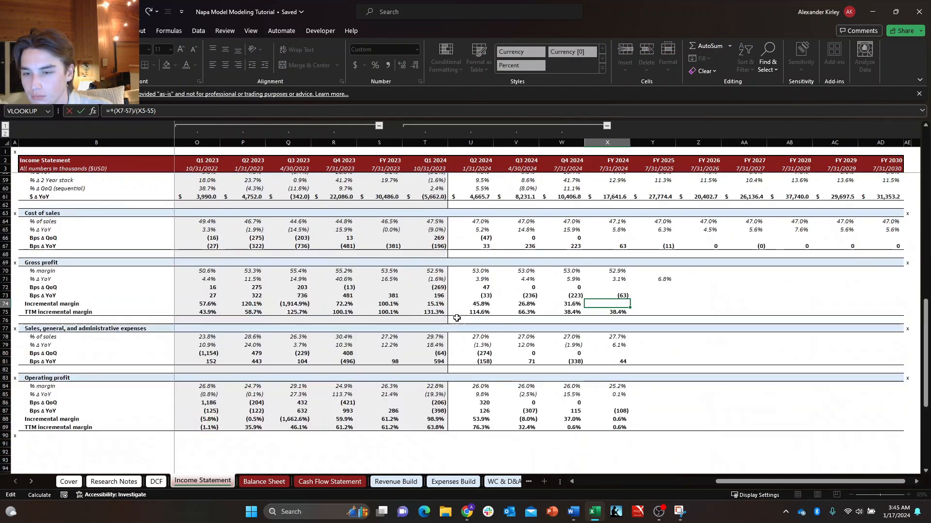
pyautogui.hotkey('ctrl', 'Return')
pyautogui.hotkey('ctrl', 'Return')
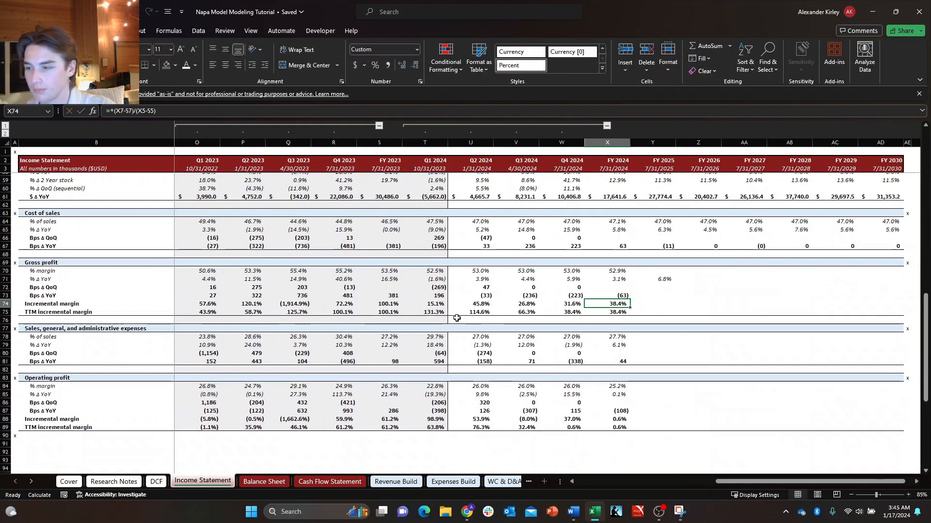
# Copy the gross profit incremental margin formula from X74 to Y74 and repoint it to FY 2024 as =+(Y7-X7)/(Y5-X5).
pyautogui.hotkey('shift', 'Right')
pyautogui.hotkey('ctrl', 'r')
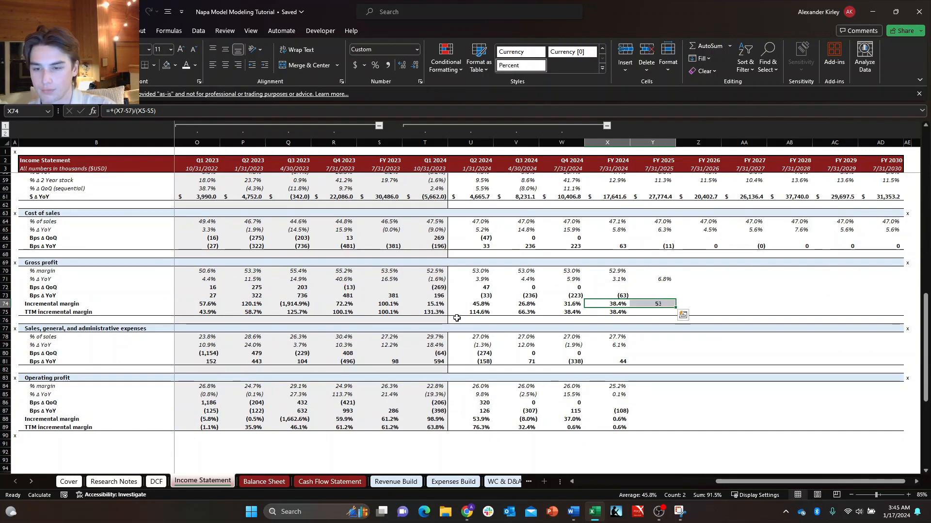
pyautogui.press('Right')
pyautogui.press('F2')
pyautogui.scroll(18, 457, 318)
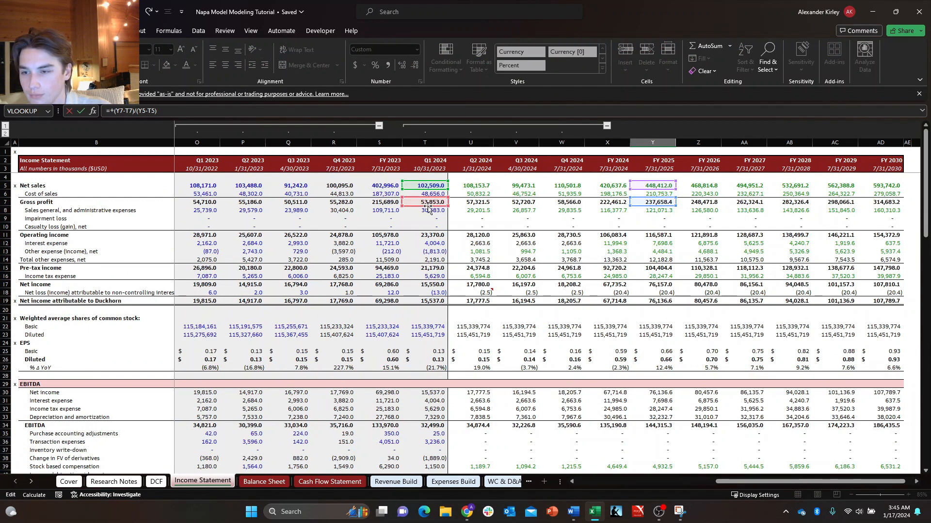
pyautogui.moveTo(428, 210); pyautogui.dragTo(605, 206)
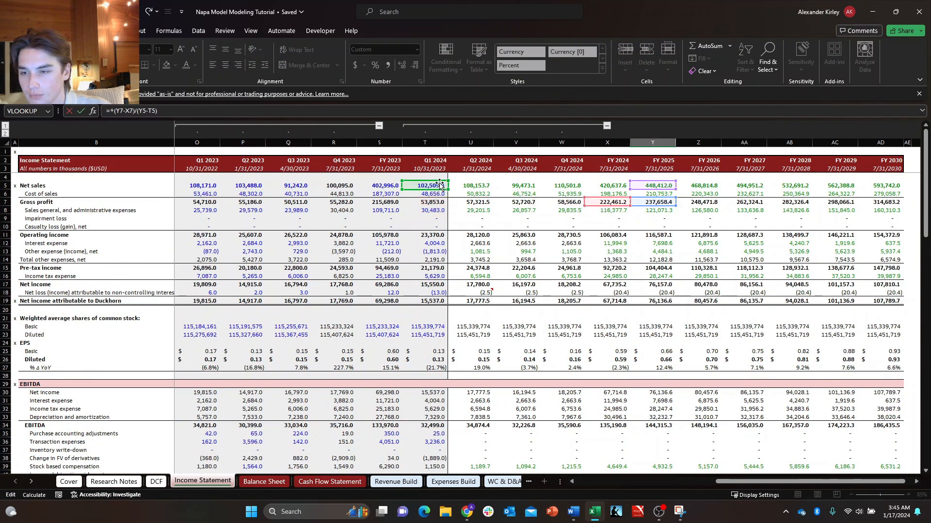
pyautogui.moveTo(439, 184); pyautogui.dragTo(609, 189)
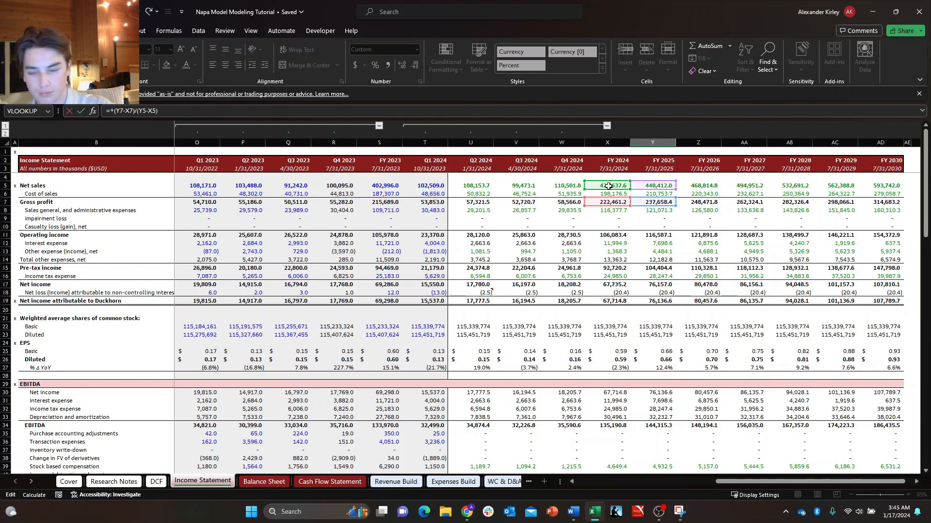
pyautogui.press('Return')
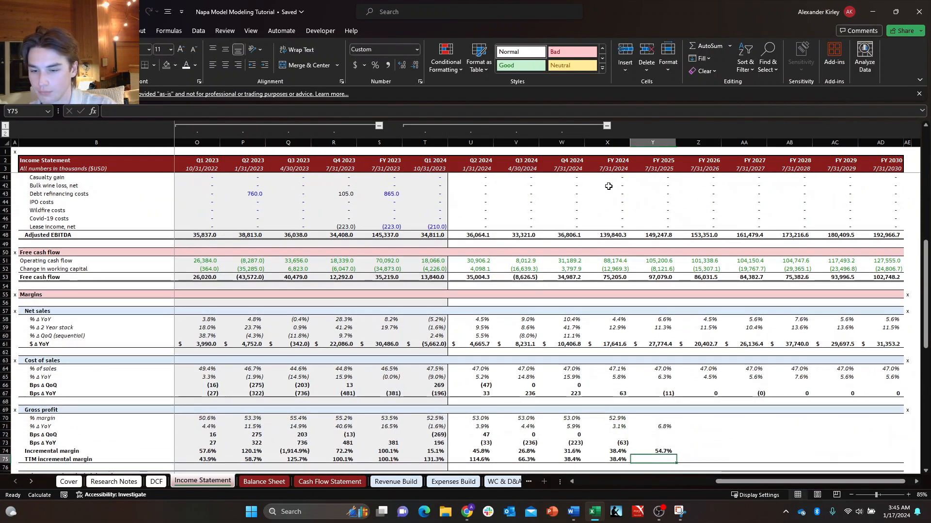
# Copy the gross profit Bps Δ YoY formula from X73 to Y73 and repoint it to FY 2024 as =+(Y70-X70)*10000.
pyautogui.press('Up')
pyautogui.press('Up')
pyautogui.press('Left')
pyautogui.hotkey('shift', 'Right')
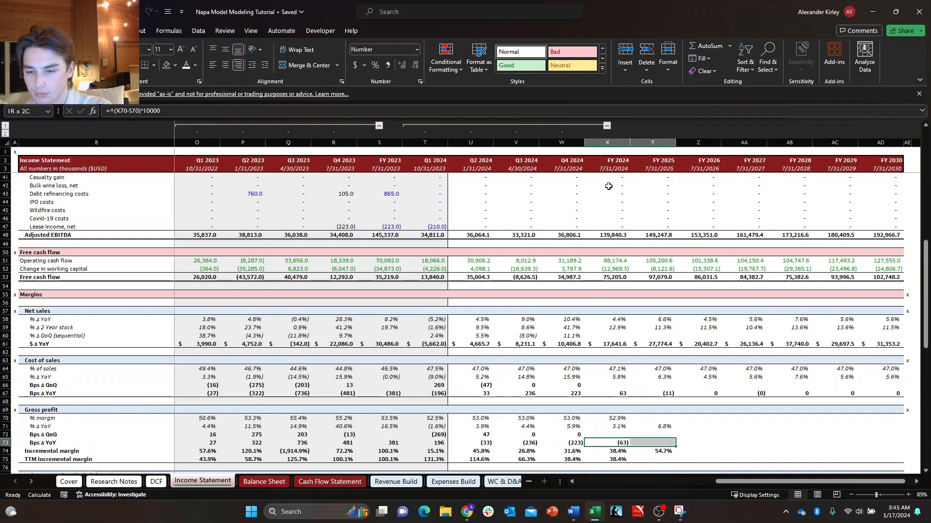
pyautogui.hotkey('ctrl', 'r')
pyautogui.press('Right')
pyautogui.press('F2')
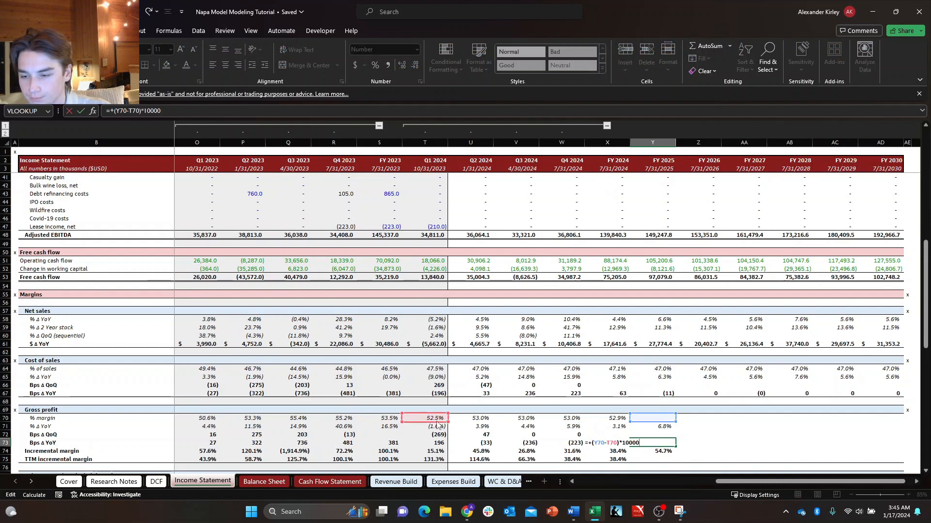
pyautogui.moveTo(436, 424); pyautogui.dragTo(599, 419)
pyautogui.press('Return')
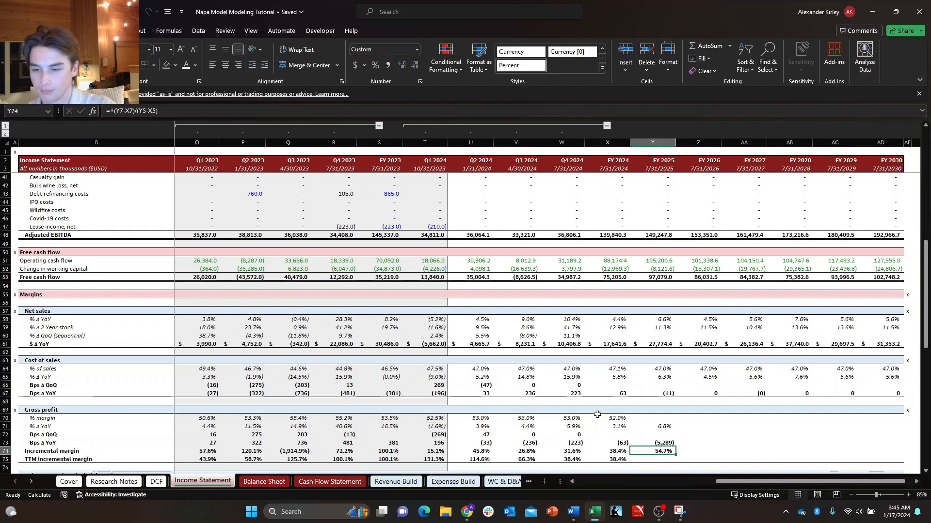
# Enter the FY 2025 gross profit % margin formula =+Y7/Y5 in Y70.
pyautogui.press('Up')
pyautogui.press('Up')
pyautogui.press('Up')
pyautogui.press('Up')
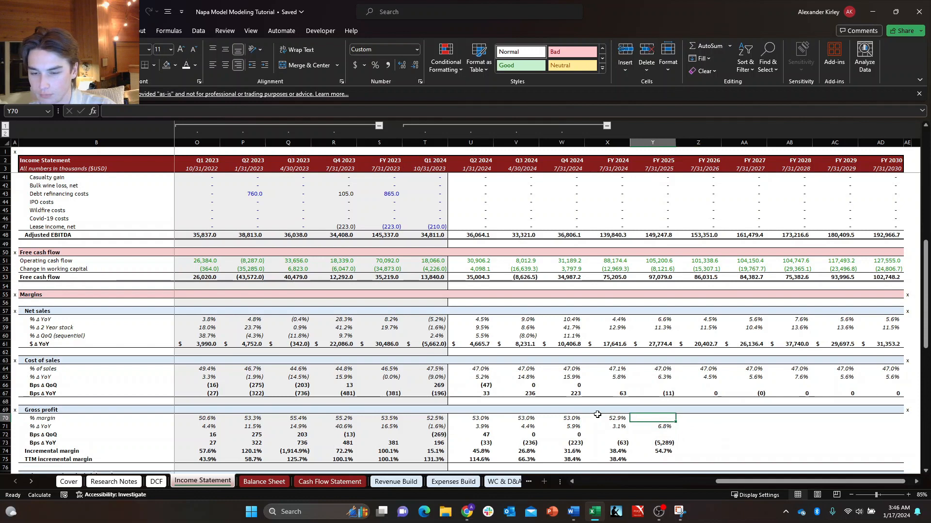
pyautogui.write('=+Y7/Y5')
pyautogui.hotkey('ctrl', 'Return')
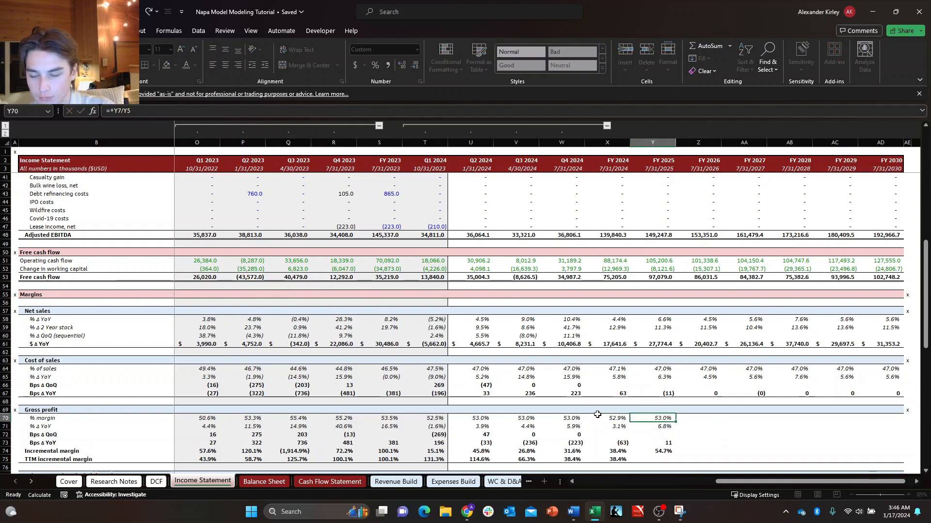
# Fill the FY 2025 gross profit formulas in Y70:Y75 across through FY 2030 in column AD.
pyautogui.hotkey('shift', 'Down')
pyautogui.hotkey('shift', 'Down')
pyautogui.hotkey('shift', 'Down')
pyautogui.hotkey('shift', 'Down')
pyautogui.hotkey('shift', 'Down')
pyautogui.hotkey('shift', 'Right')
pyautogui.hotkey('shift', 'Right')
pyautogui.hotkey('shift', 'Right')
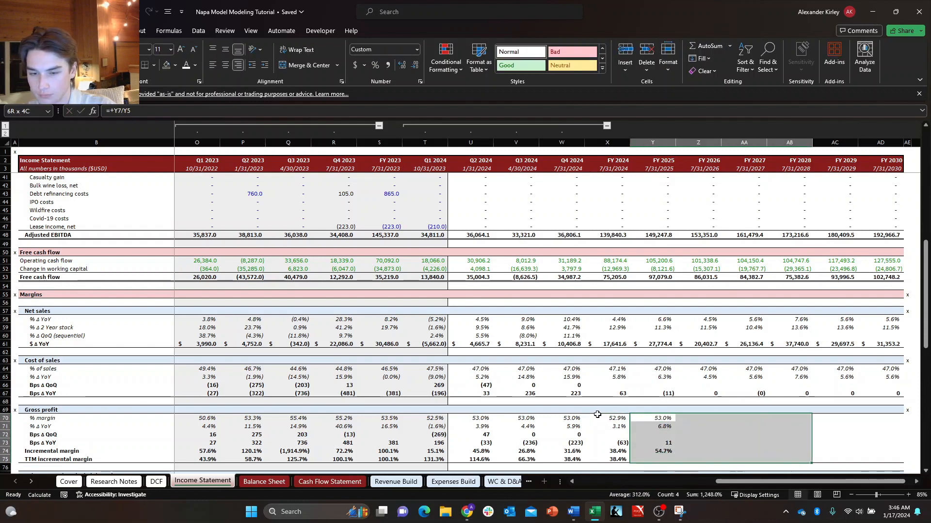
pyautogui.hotkey('shift', 'Right')
pyautogui.hotkey('shift', 'Right')
pyautogui.hotkey('ctrl', 'r')
# Examine the projected gross profit Bps Δ YoY, incremental margin and TTM incremental margin cells from FY 2025 onward.
pyautogui.press('Down')
pyautogui.press('Right')
pyautogui.press('Down')
pyautogui.press('Right')
pyautogui.press('Down')
pyautogui.press('Right')
pyautogui.press('Down')
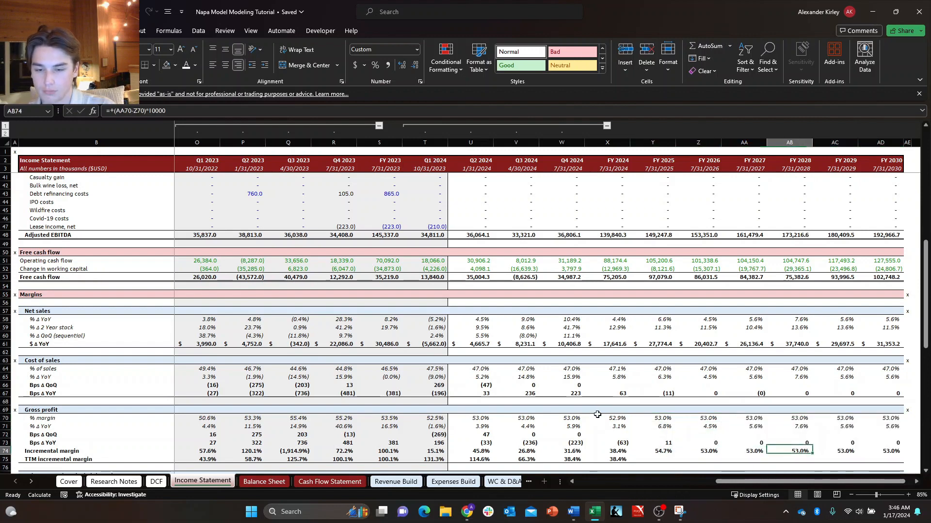
pyautogui.scroll(-1, 597, 415)
pyautogui.press('Down')
pyautogui.press('Left')
pyautogui.press('Left')
pyautogui.press('Left')
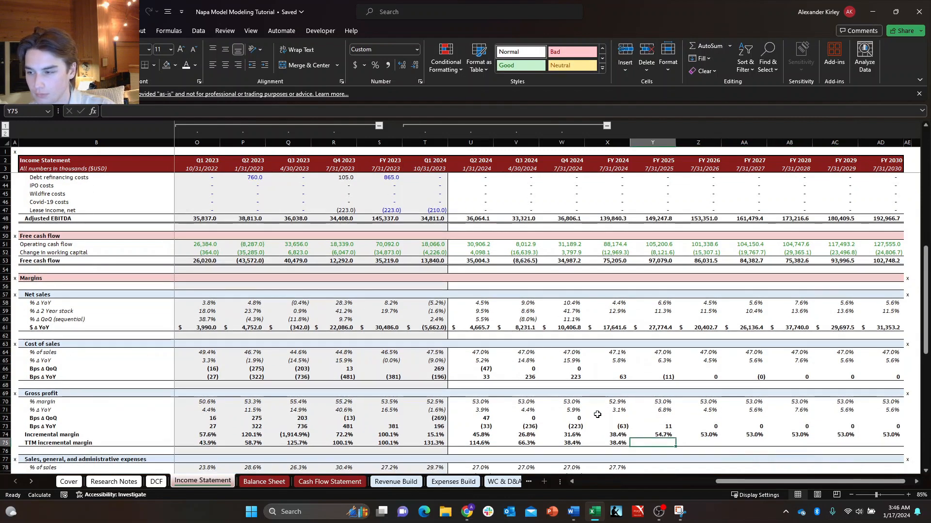
pyautogui.press('Up')
pyautogui.press('Right')
pyautogui.press('Left')
pyautogui.press('Down')
pyautogui.press('Up')
pyautogui.press('Up')
pyautogui.press('Left')
pyautogui.press('Right')
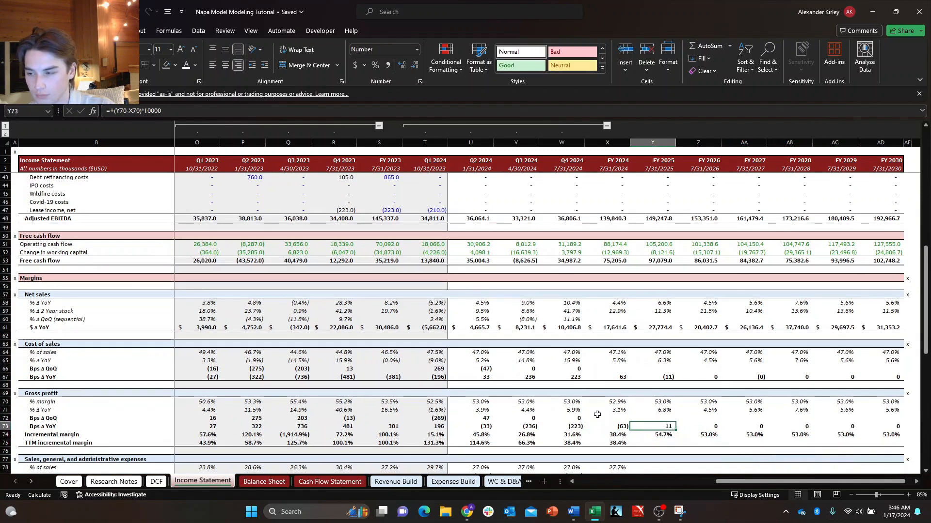
pyautogui.press('Down')
pyautogui.press('Right')
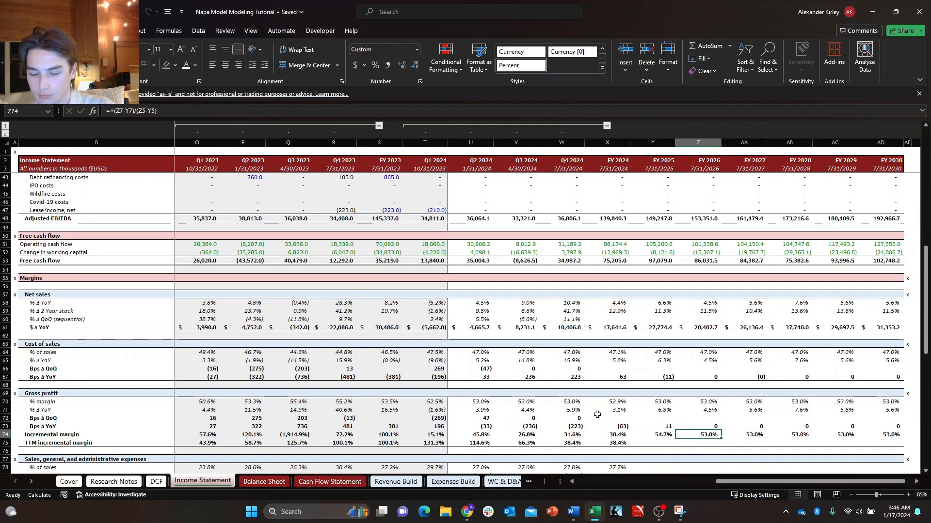
# Examine the FY 2026 gross profit % margin formula and the % Δ YoY and incremental margin cells in the projected years.
pyautogui.press('Up')
pyautogui.press('Up')
pyautogui.press('Up')
pyautogui.press('Up')
pyautogui.press('F2')
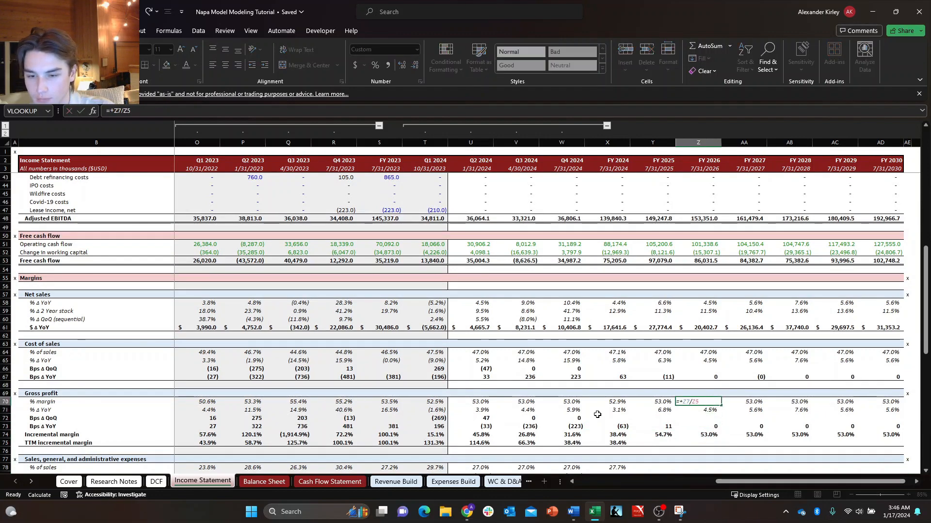
pyautogui.press('Escape')
pyautogui.rightClick(597, 415)
pyautogui.scroll(13, 484, 417)
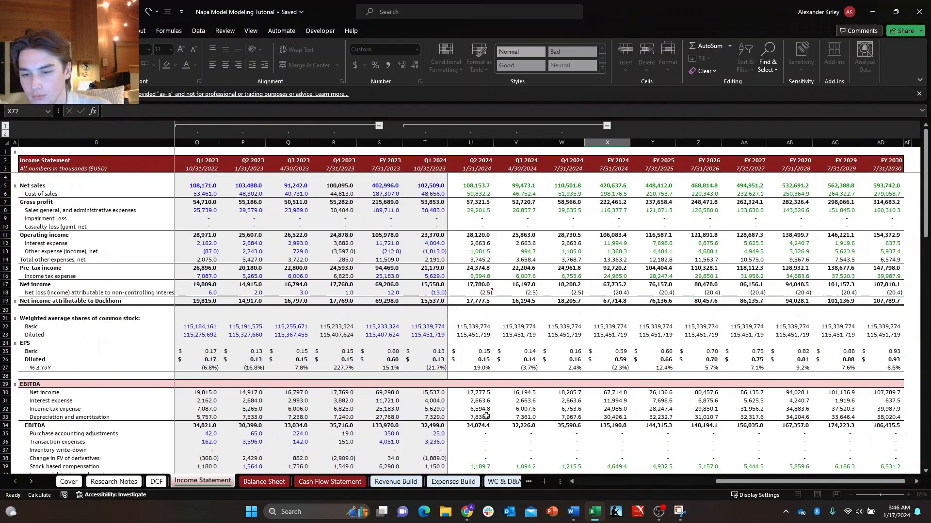
pyautogui.scroll(-15, 486, 416)
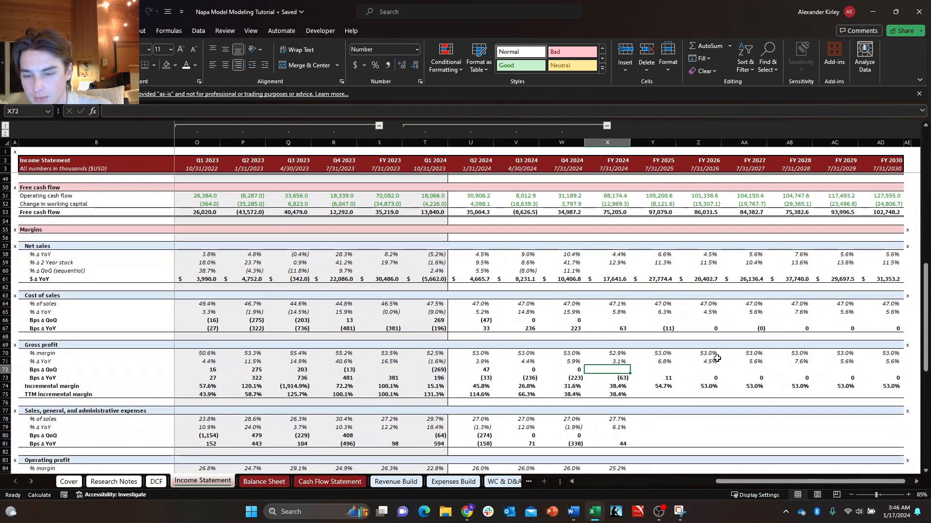
pyautogui.click(717, 359)
pyautogui.scroll(4, 713, 373)
pyautogui.scroll(-7, 707, 391)
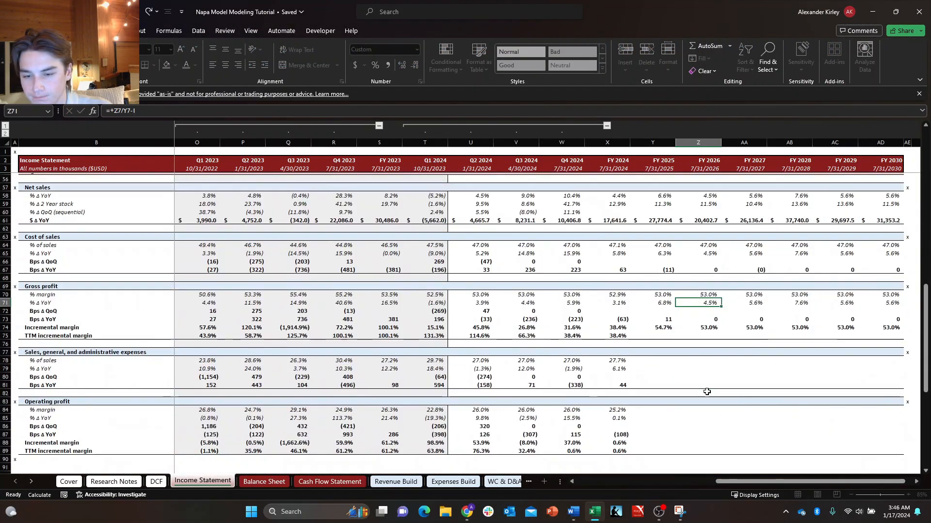
pyautogui.click(760, 301)
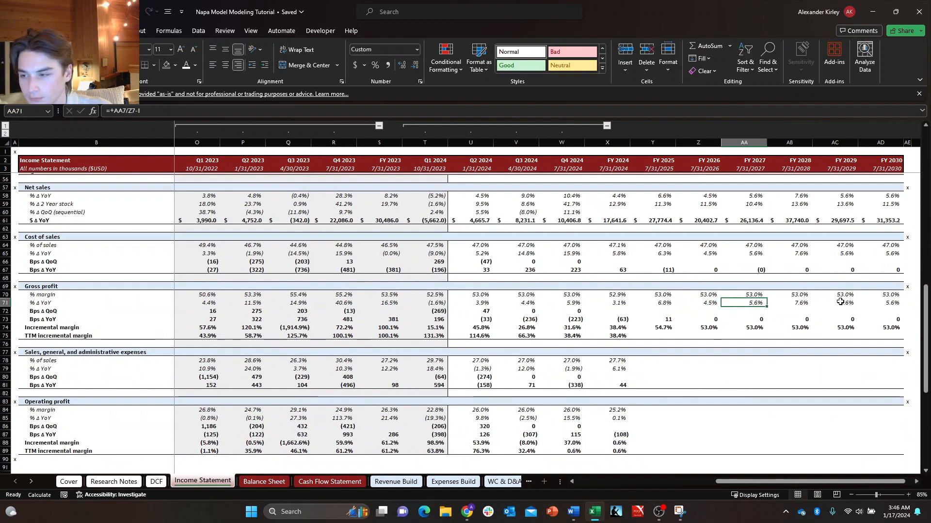
pyautogui.click(840, 302)
pyautogui.click(798, 303)
pyautogui.click(742, 305)
pyautogui.click(699, 305)
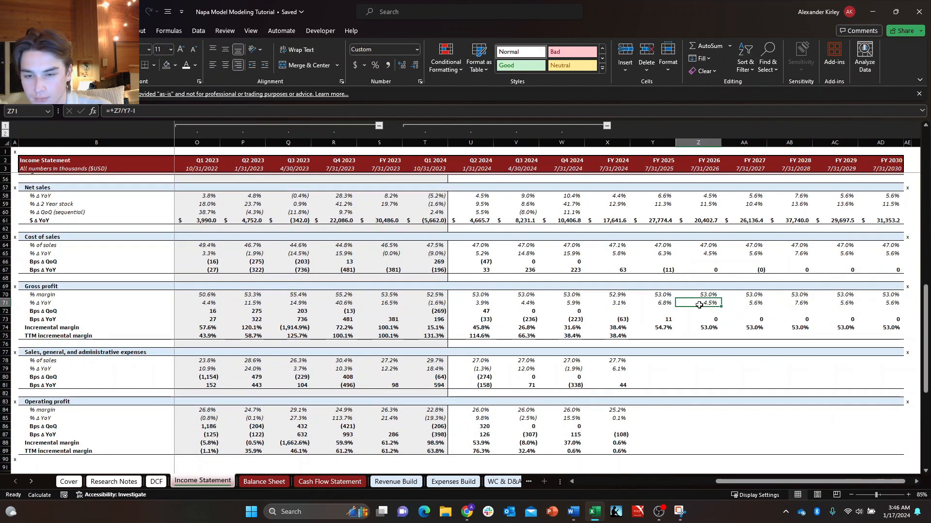
pyautogui.click(710, 326)
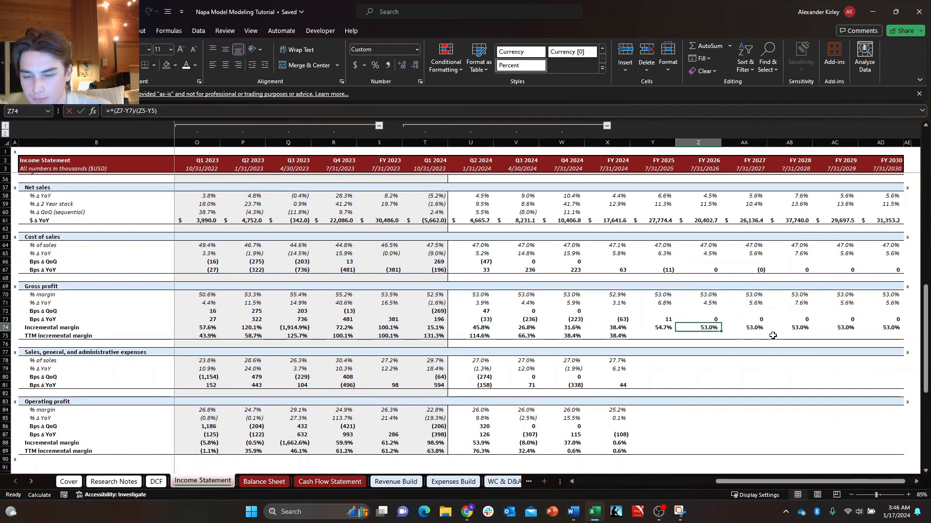
# Test the cells that depend on Z70 by overwriting the FY 2026 gross profit % margin with x, and undo it.
pyautogui.click(711, 294)
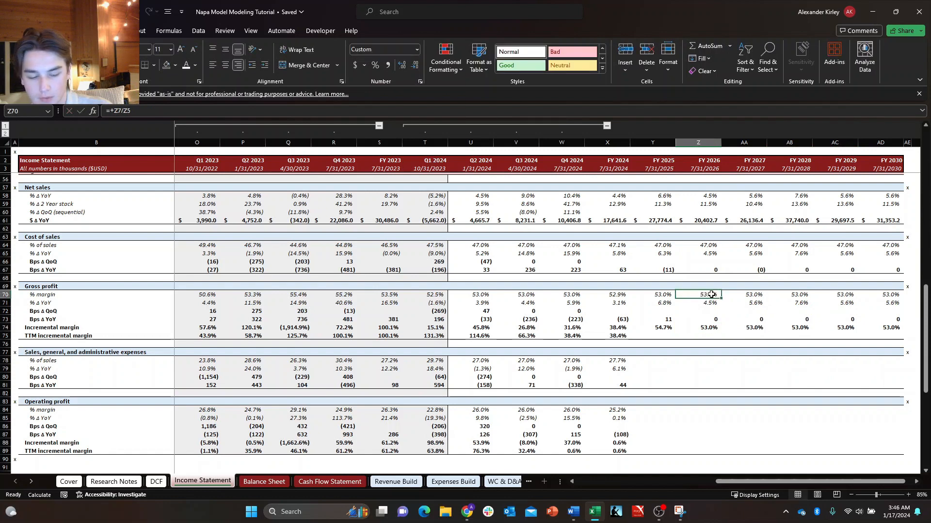
pyautogui.write('x')
pyautogui.press('Return')
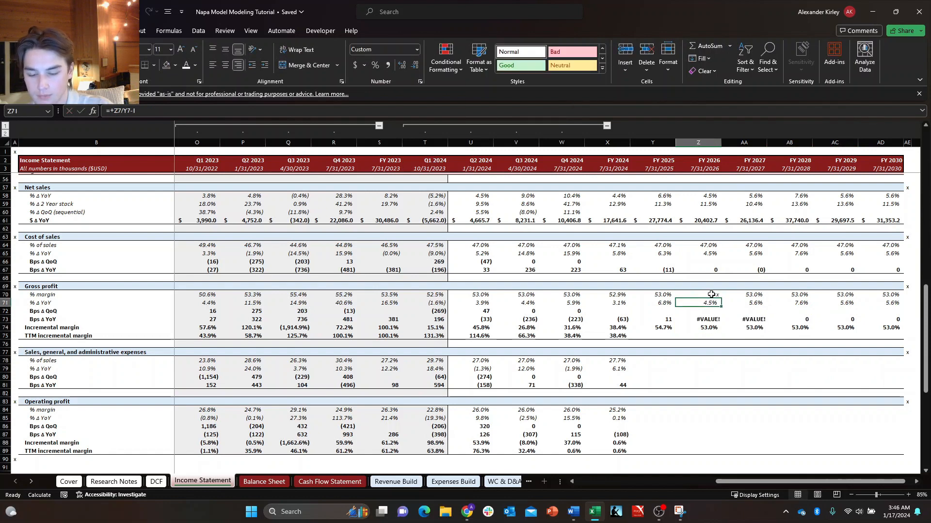
pyautogui.hotkey('ctrl', 'z')
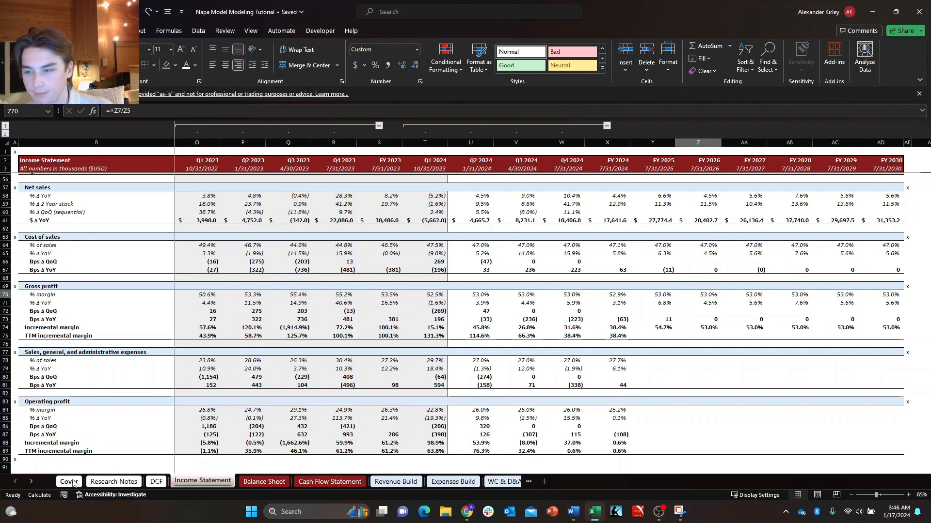
# Cycle the Case Breaker on the Cover sheet to ON and back to OFF, and return to the Income Statement.
pyautogui.click(70, 482)
pyautogui.click(636, 234)
pyautogui.click(636, 264)
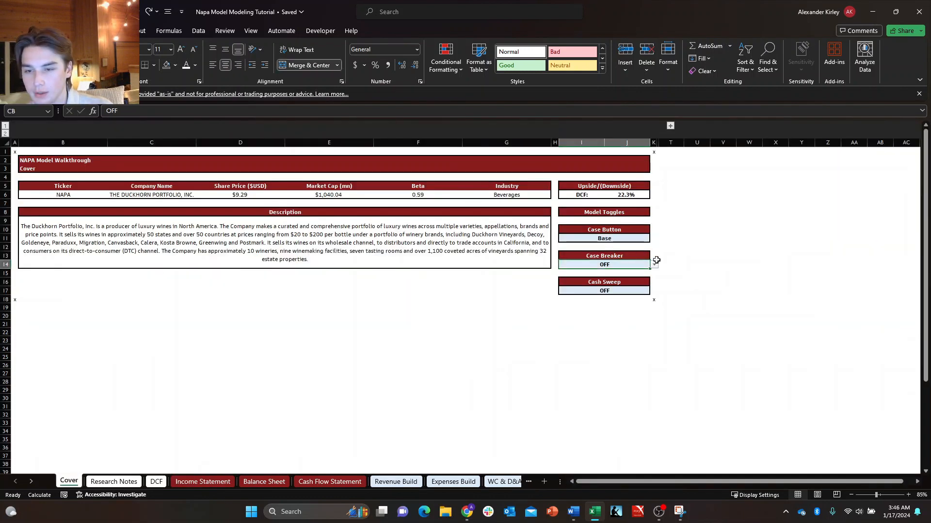
pyautogui.click(654, 265)
pyautogui.click(635, 275)
pyautogui.click(654, 265)
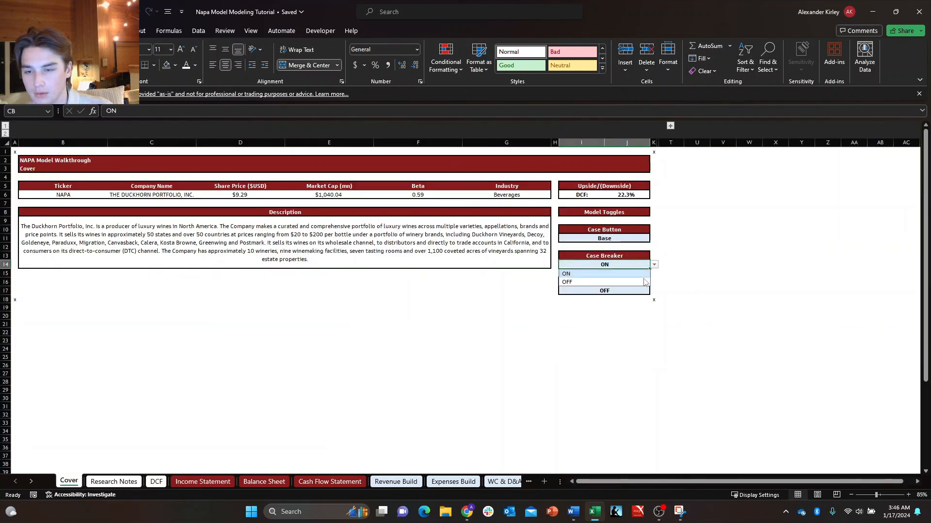
pyautogui.click(636, 282)
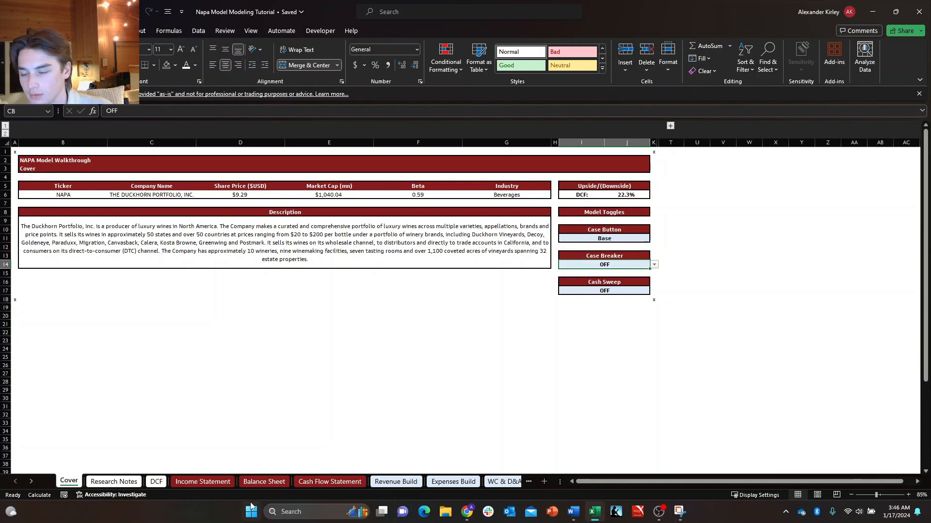
pyautogui.click(203, 482)
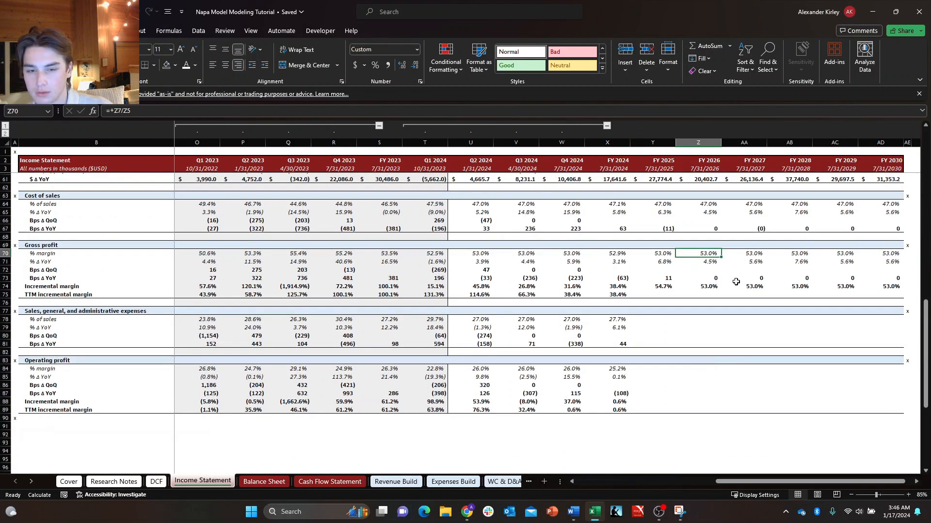
# Review the FY 2026 gross profit incremental margin and Bps Δ YoY formulas in Z74 and Z73.
pyautogui.click(705, 286)
pyautogui.press('F2')
pyautogui.press('Return')
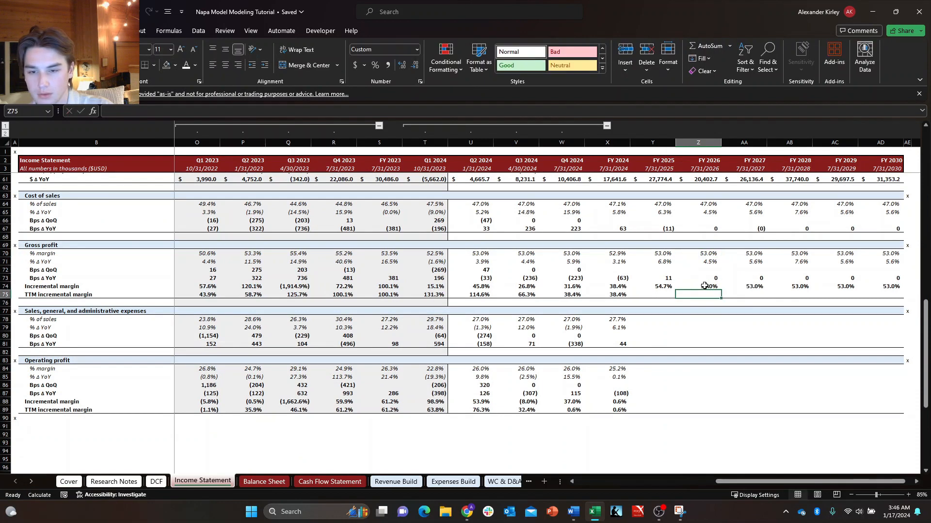
pyautogui.press('Up')
pyautogui.press('Up')
pyautogui.press('F2')
pyautogui.press('Return')
pyautogui.press('Up')
pyautogui.press('Up')
pyautogui.press('Up')
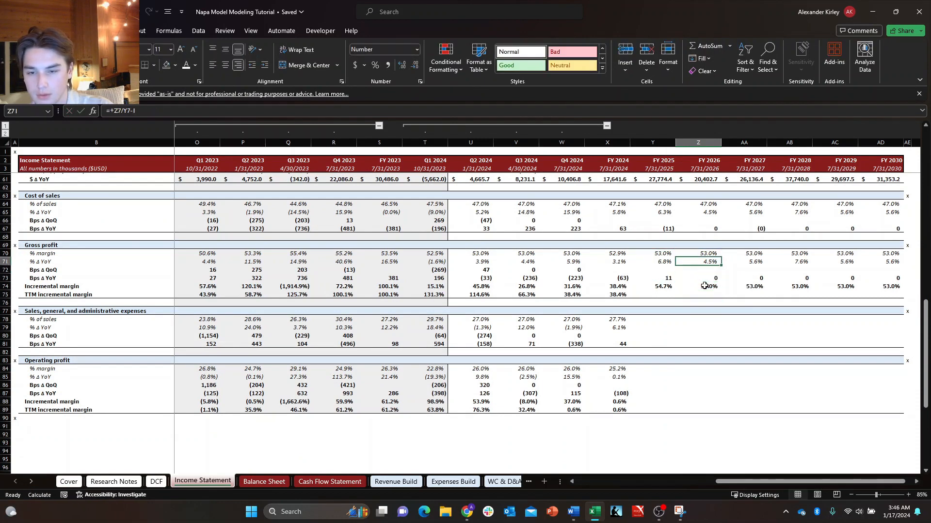
# Test the FY 2026 gross profit dependents by clearing Z71 and entering z in Z70, and undo these edits.
pyautogui.press('Delete')
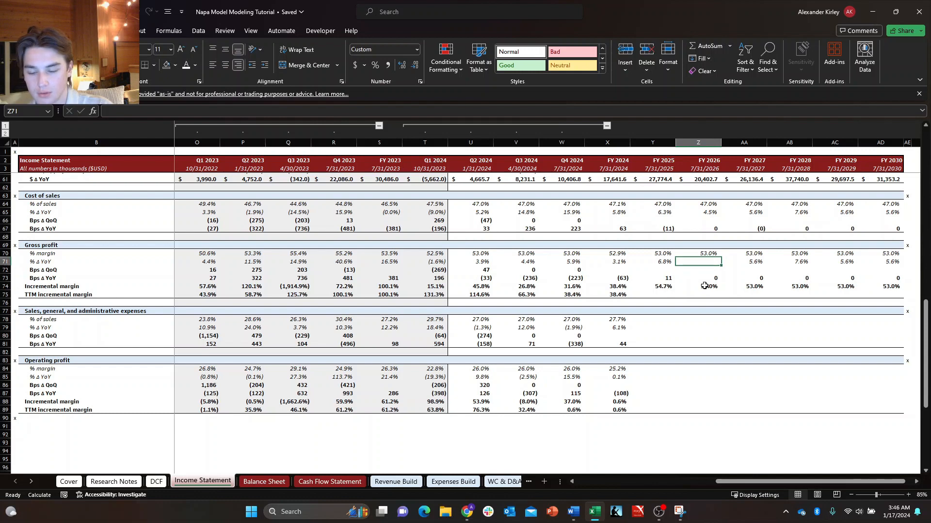
pyautogui.press('Up')
pyautogui.write('z')
pyautogui.press('Down')
pyautogui.press('Down')
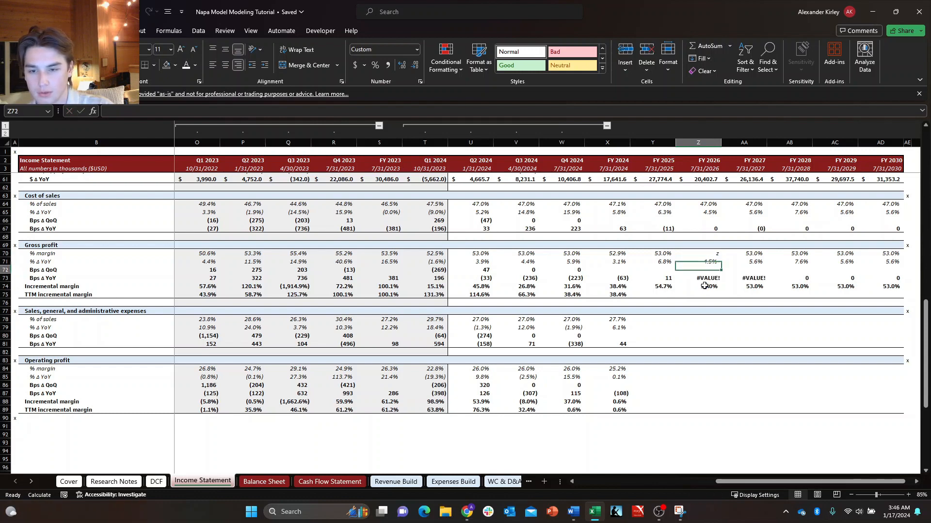
pyautogui.press('Right')
pyautogui.press('Up')
pyautogui.press('Left')
pyautogui.hotkey('ctrl', 'z')
pyautogui.press('Right')
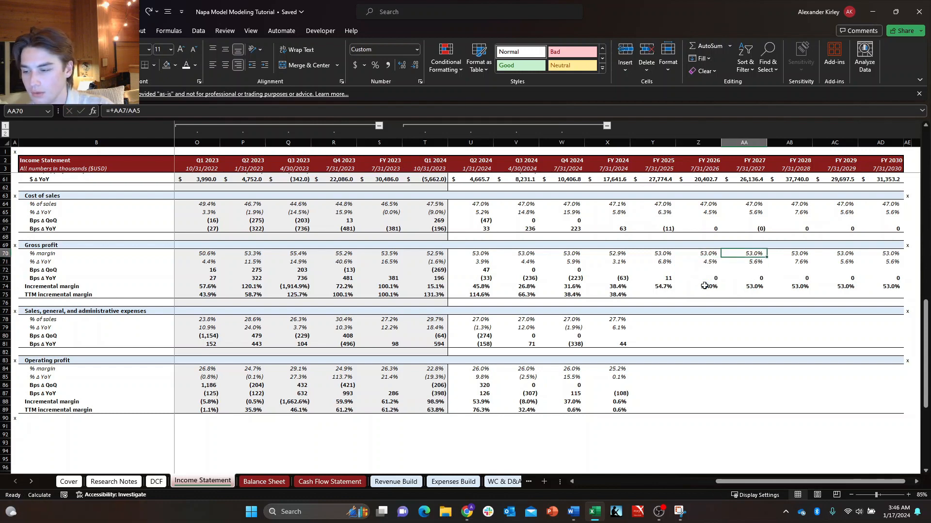
# Move the selection back to the start of the Income Statement at the first historical columns.
pyautogui.hotkey('ctrl', 'Up')
pyautogui.hotkey('ctrl', 'Left')
pyautogui.hotkey('ctrl', 'Left')
pyautogui.hotkey('ctrl', 'Up')
pyautogui.hotkey('ctrl', 'Up')
pyautogui.hotkey('ctrl', 'Up')
pyautogui.hotkey('ctrl', 'Up')
pyautogui.hotkey('ctrl', 'Up')
pyautogui.press('Down')
pyautogui.press('Right')
pyautogui.press('Right')
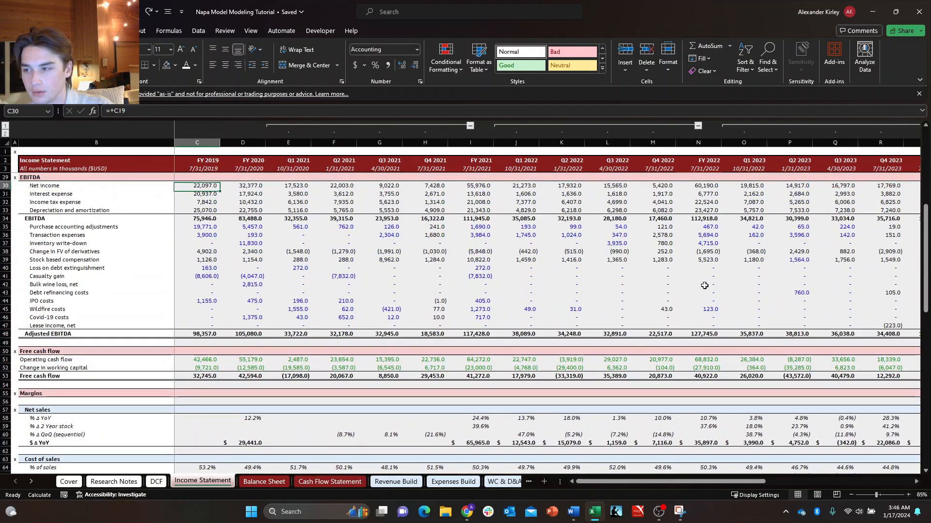
pyautogui.hotkey('ctrl', 'Left')
pyautogui.hotkey('ctrl', 'Left')
pyautogui.hotkey('ctrl', 'Up')
pyautogui.hotkey('ctrl', 'Up')
pyautogui.hotkey('ctrl', 'Up')
pyautogui.hotkey('ctrl', 'Up')
pyautogui.hotkey('ctrl', 'Up')
pyautogui.hotkey('ctrl', 'Up')
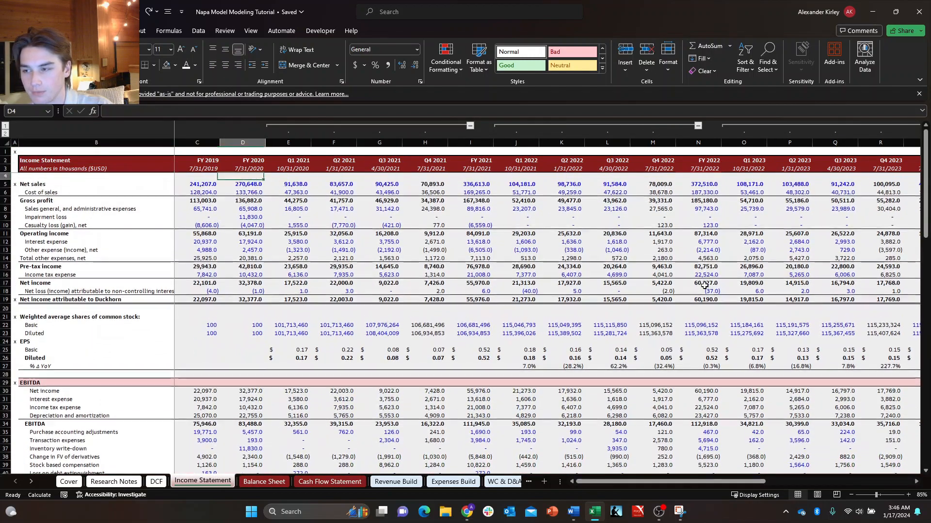
# Go to the Cover sheet and toggle the Case Breaker ON and OFF again.
pyautogui.hotkey('ctrl', 'pageup')
pyautogui.hotkey('ctrl', 'pageup')
pyautogui.hotkey('ctrl', 'pageup')
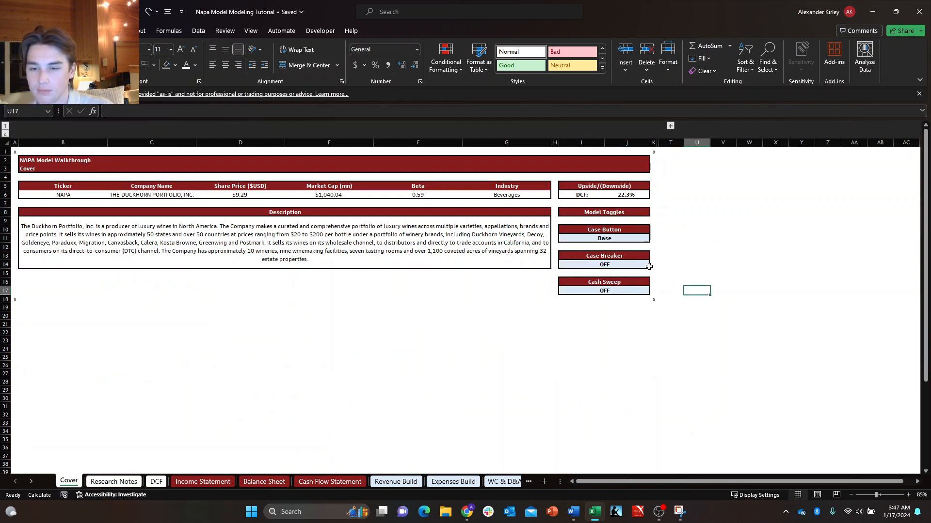
pyautogui.click(654, 265)
pyautogui.click(639, 274)
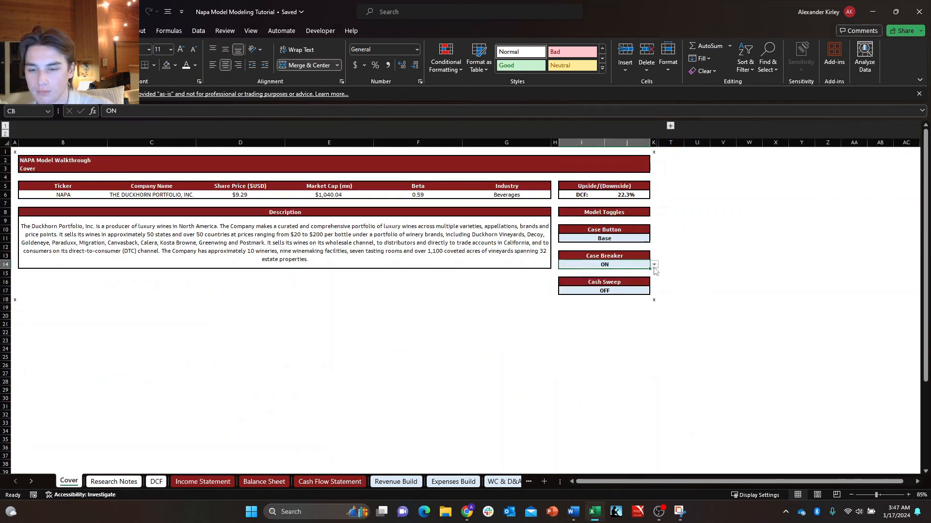
pyautogui.click(654, 264)
pyautogui.click(638, 282)
# Run the Case Button through Bull, Base, Bear, High Volume and Low Volume, and set it back to Base.
pyautogui.click(632, 239)
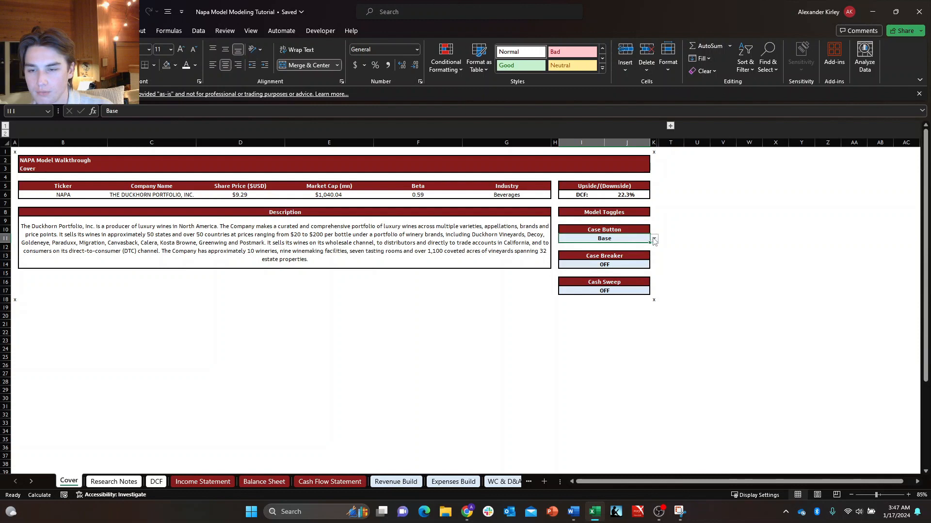
pyautogui.click(654, 240)
pyautogui.click(630, 256)
pyautogui.click(654, 238)
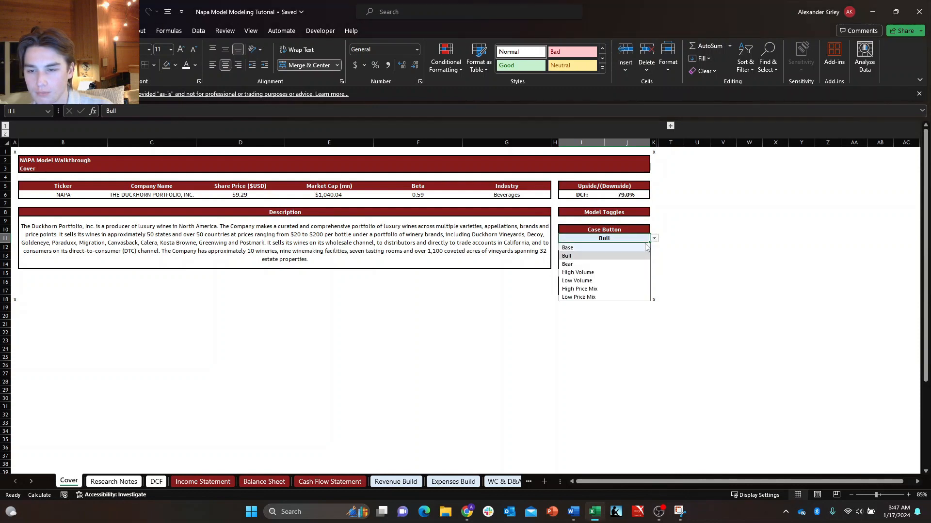
pyautogui.click(646, 247)
pyautogui.click(654, 238)
pyautogui.click(648, 264)
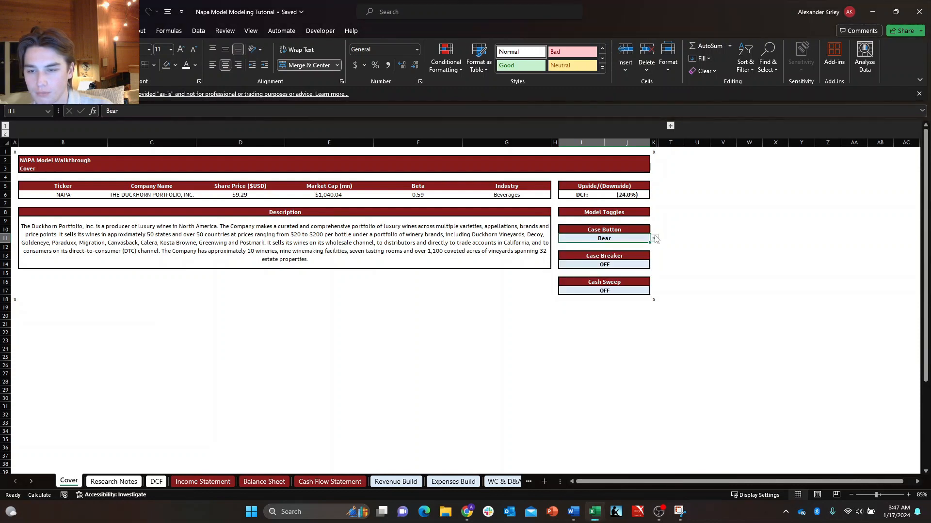
pyautogui.click(654, 239)
pyautogui.click(631, 272)
pyautogui.click(654, 238)
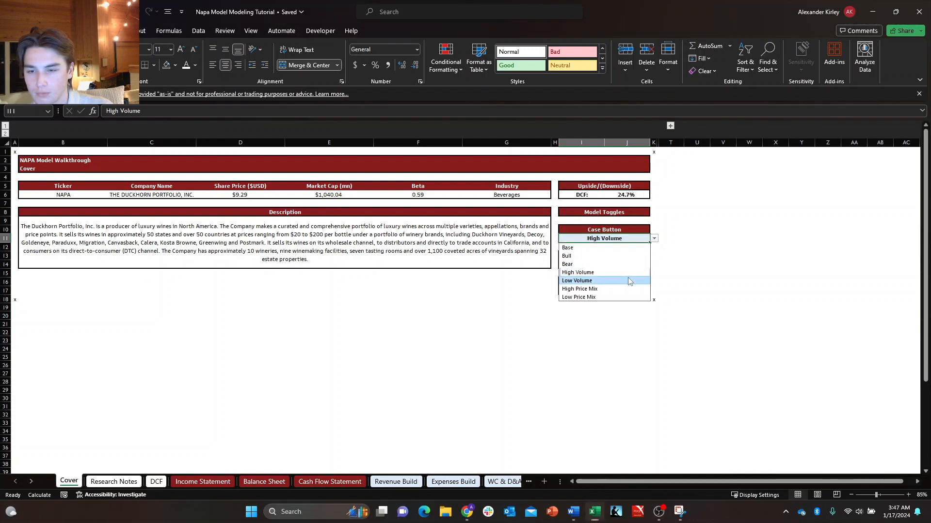
pyautogui.click(628, 281)
pyautogui.click(654, 238)
pyautogui.click(630, 248)
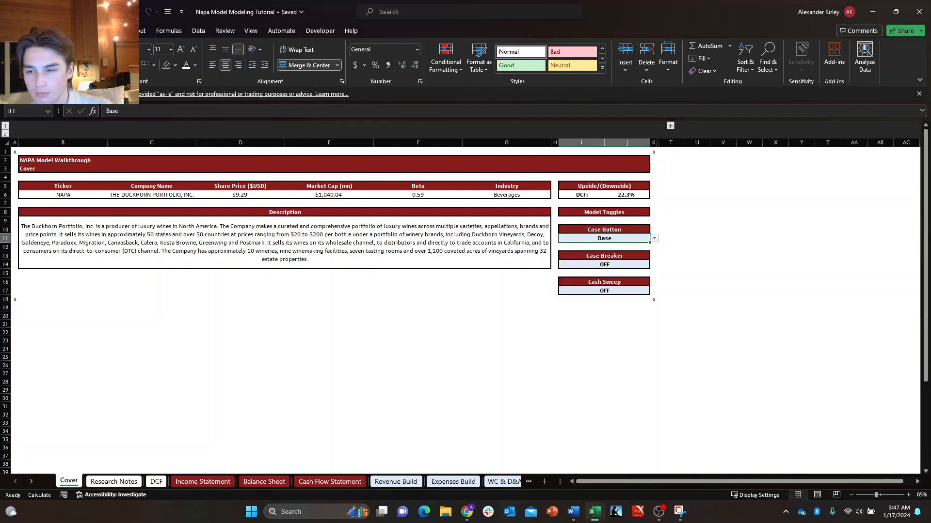
# Check the Revenue Build sheet and examine the projected gross profit incremental margins on the Income Statement.
pyautogui.click(210, 482)
pyautogui.click(396, 482)
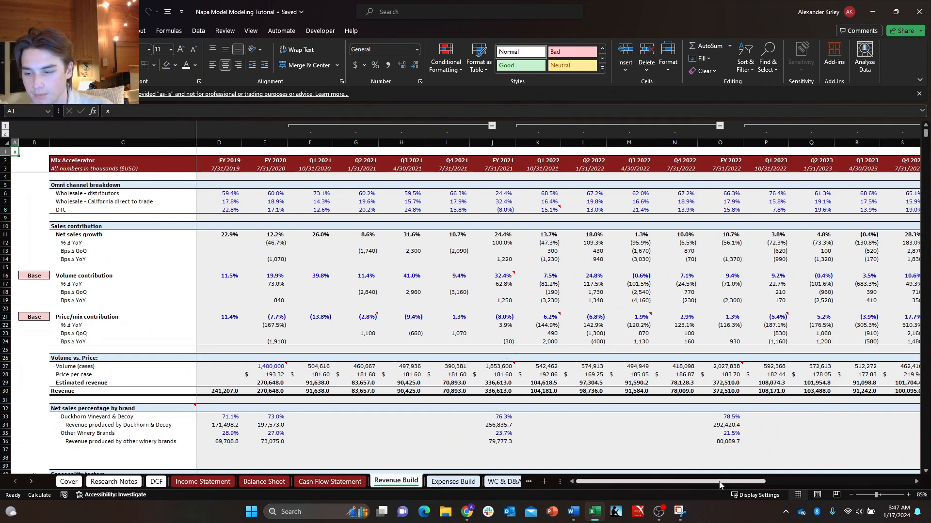
pyautogui.click(122, 481)
pyautogui.click(181, 482)
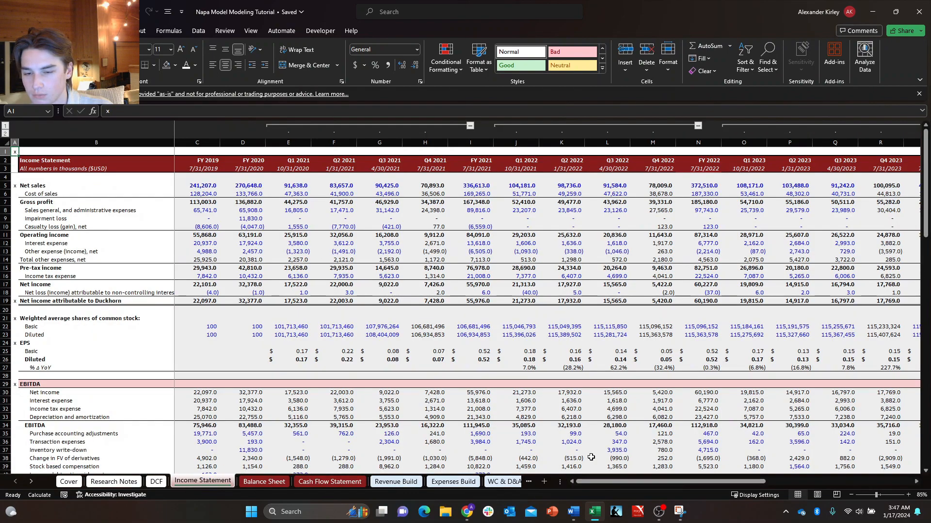
pyautogui.hscroll(10, 766, 376)
pyautogui.scroll(-3, 767, 376)
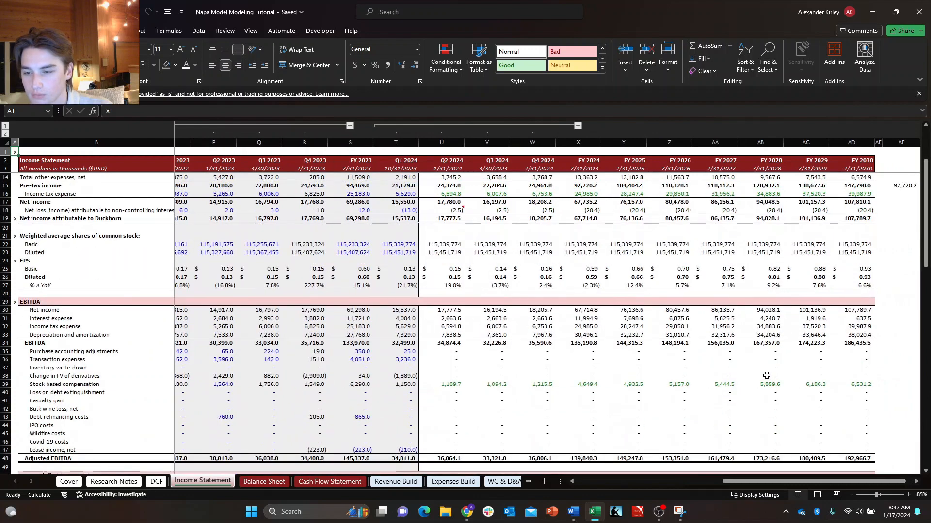
pyautogui.scroll(-13, 579, 326)
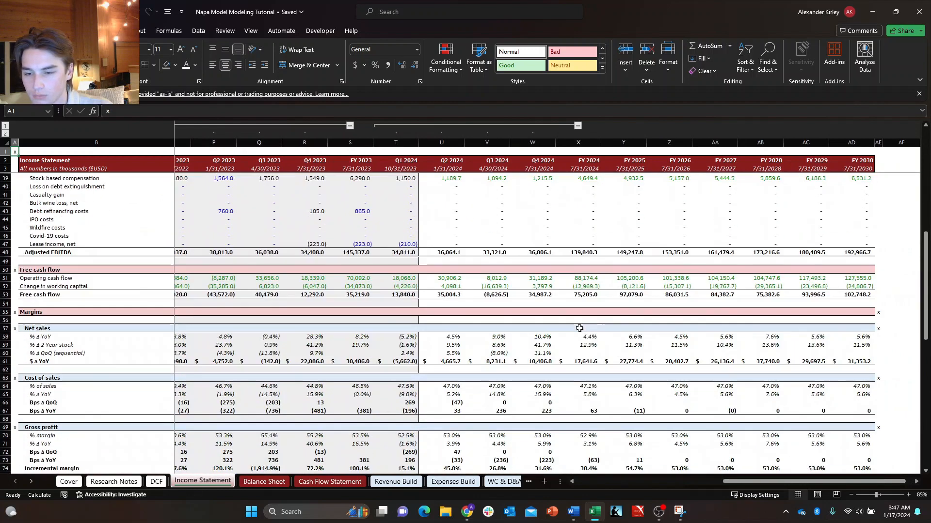
pyautogui.click(725, 271)
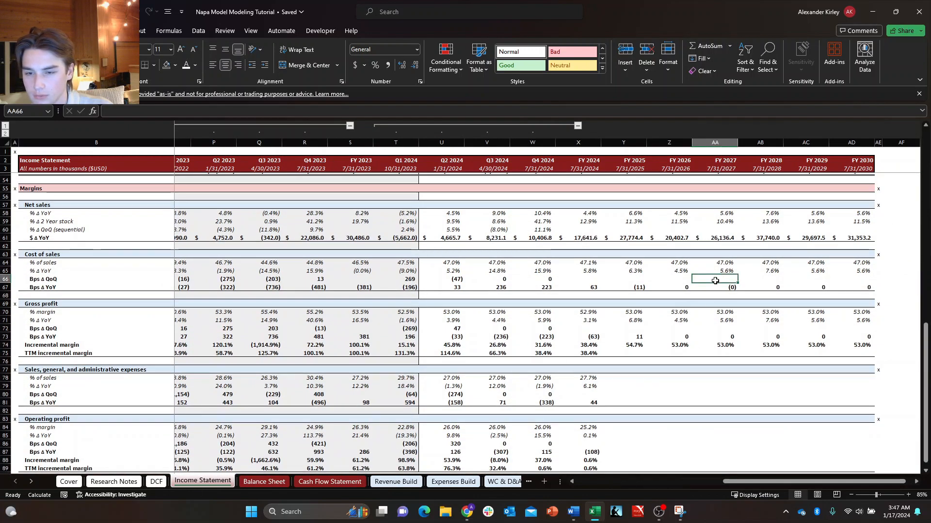
pyautogui.click(627, 343)
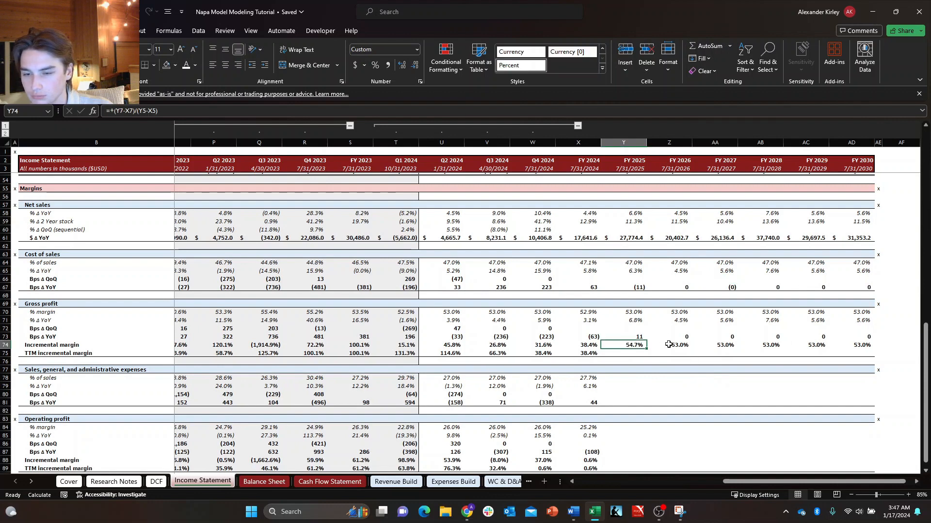
pyautogui.moveTo(684, 339); pyautogui.dragTo(827, 352)
pyautogui.press('Escape')
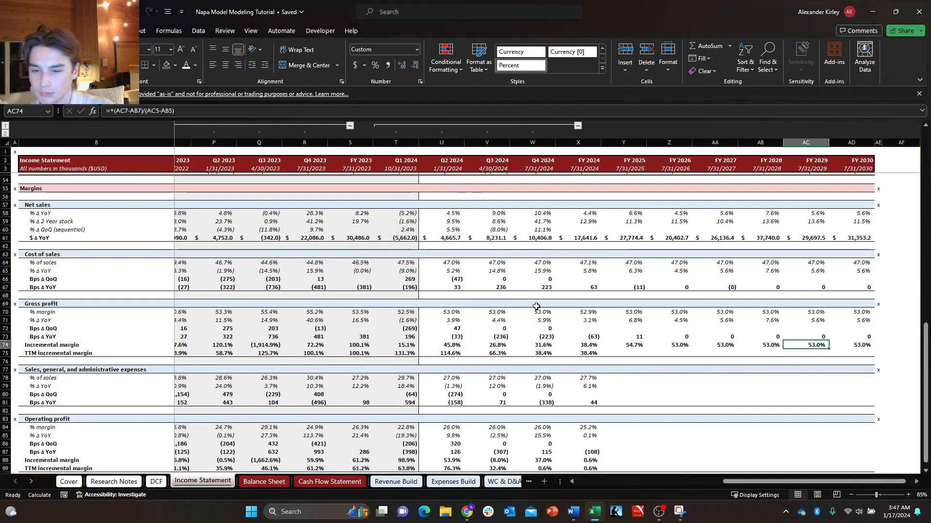
# Extend the SG&A % of sales formula from FY 2024 through FY 2030.
pyautogui.press('Down')
pyautogui.press('Down')
pyautogui.press('Down')
pyautogui.press('Down')
pyautogui.press('Left')
pyautogui.press('Left')
pyautogui.press('Left')
pyautogui.press('Left')
pyautogui.press('Up')
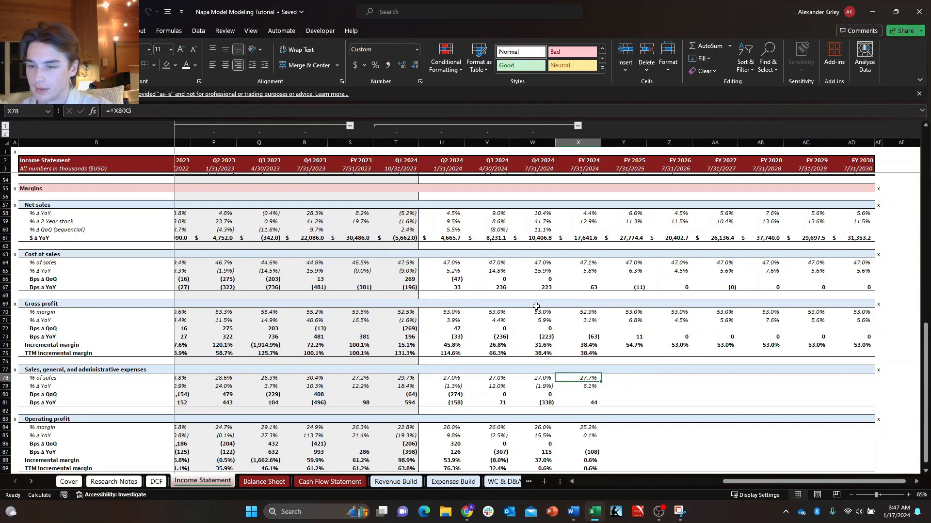
pyautogui.hotkey('shift', 'Right')
pyautogui.hotkey('shift', 'Right')
pyautogui.hotkey('shift', 'Right')
pyautogui.hotkey('shift', 'Right')
pyautogui.hotkey('shift', 'Right')
pyautogui.hotkey('shift', 'Right')
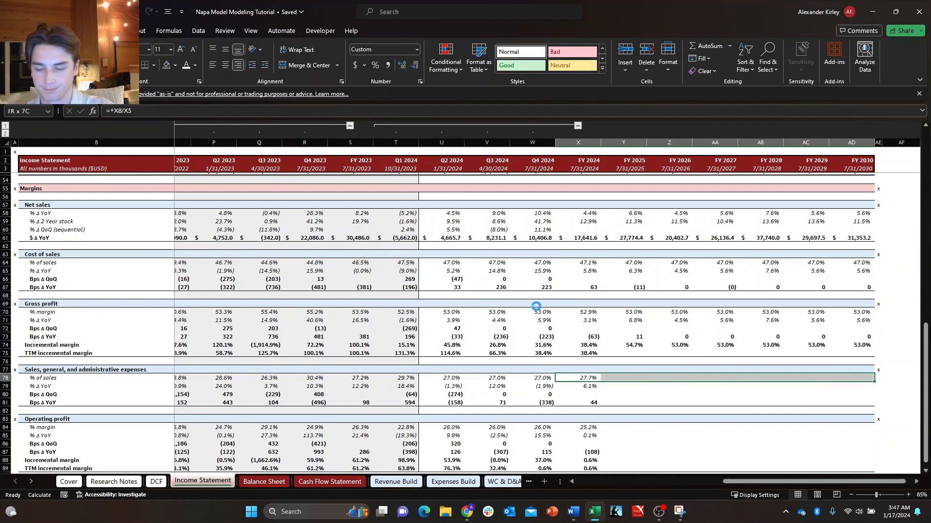
pyautogui.hotkey('ctrl', 'r')
pyautogui.press('Down')
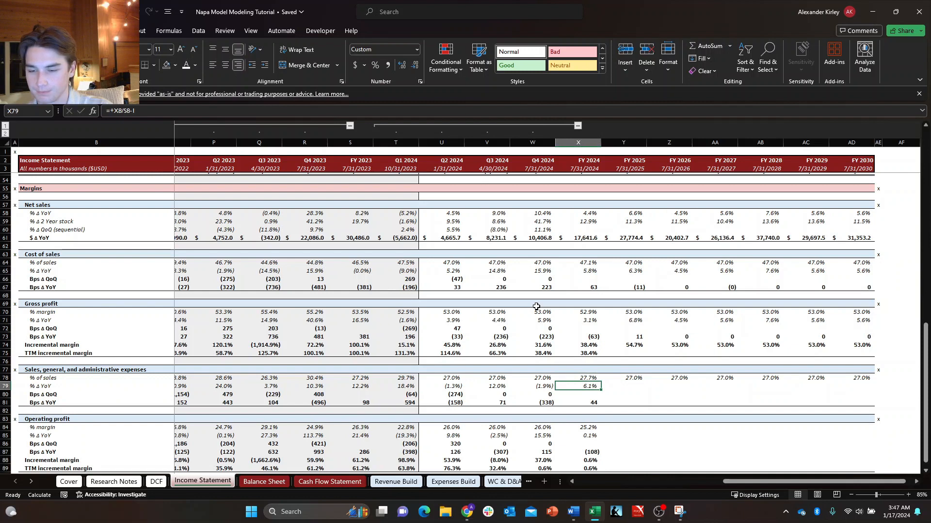
pyautogui.press('Up')
pyautogui.press('Right')
pyautogui.press('Delete')
pyautogui.write('s')
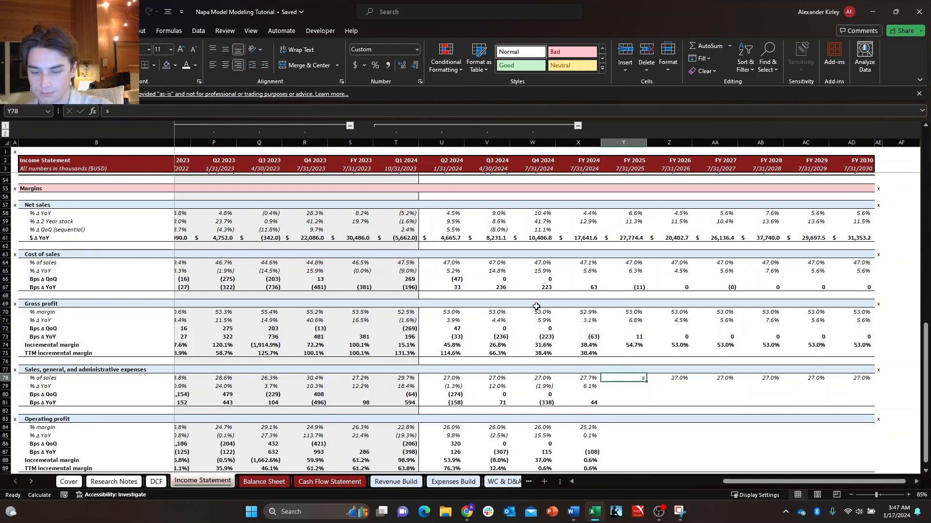
pyautogui.write('2')
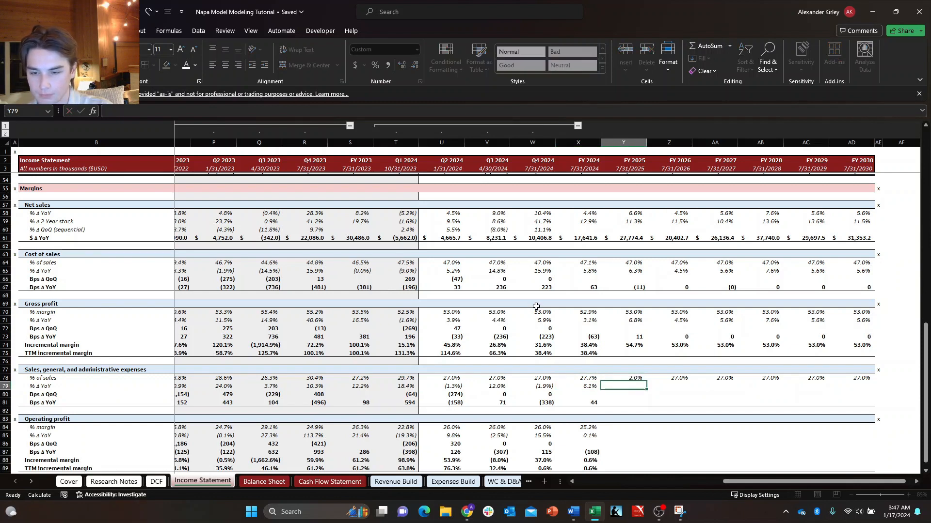
pyautogui.hotkey('ctrl', 'Return')
pyautogui.press('Down')
pyautogui.press('Left')
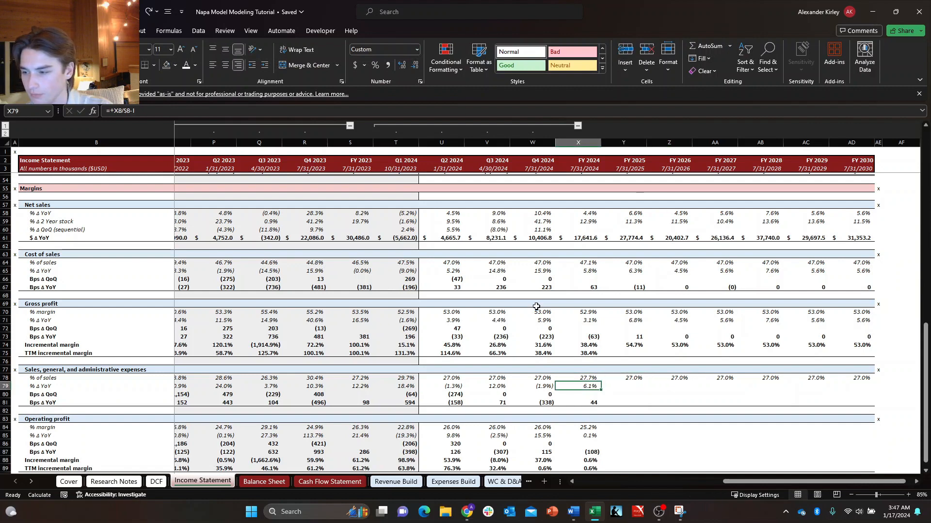
pyautogui.press('Up')
pyautogui.press('Down')
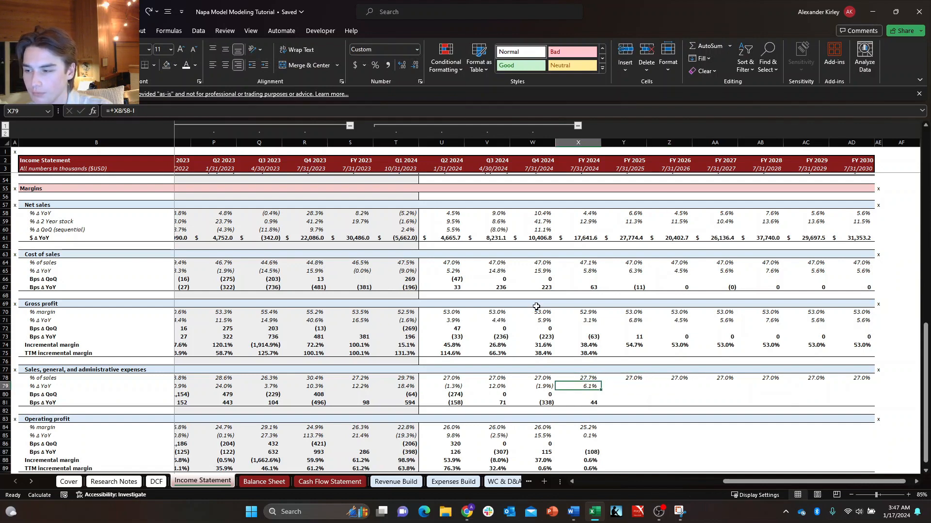
# Extend SG&A % Δ YoY into FY 2025 and correct its formula to compare with FY 2024, =+Y8/X8-1.
pyautogui.press('Right')
pyautogui.press('Down')
pyautogui.press('Left')
pyautogui.press('Up')
pyautogui.hotkey('shift', 'Right')
pyautogui.hotkey('ctrl', 'r')
pyautogui.press('Right')
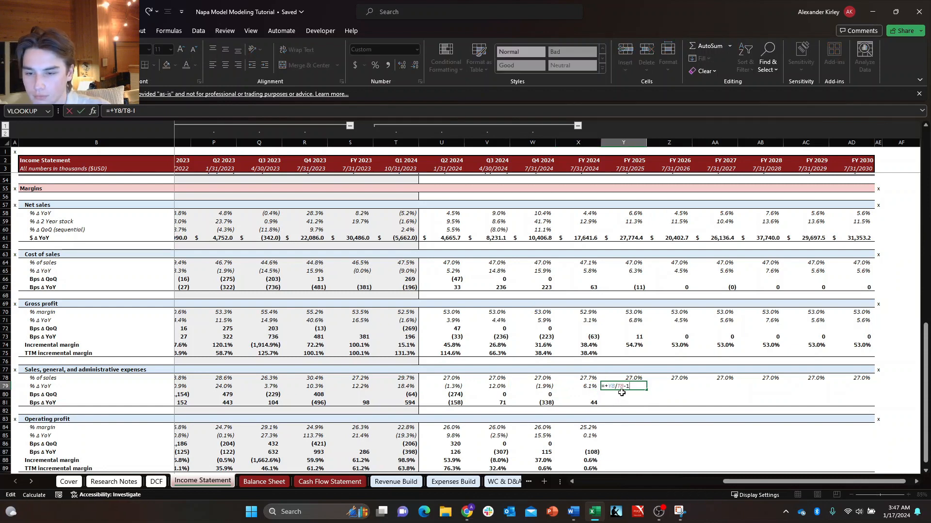
pyautogui.press('BackSpace')
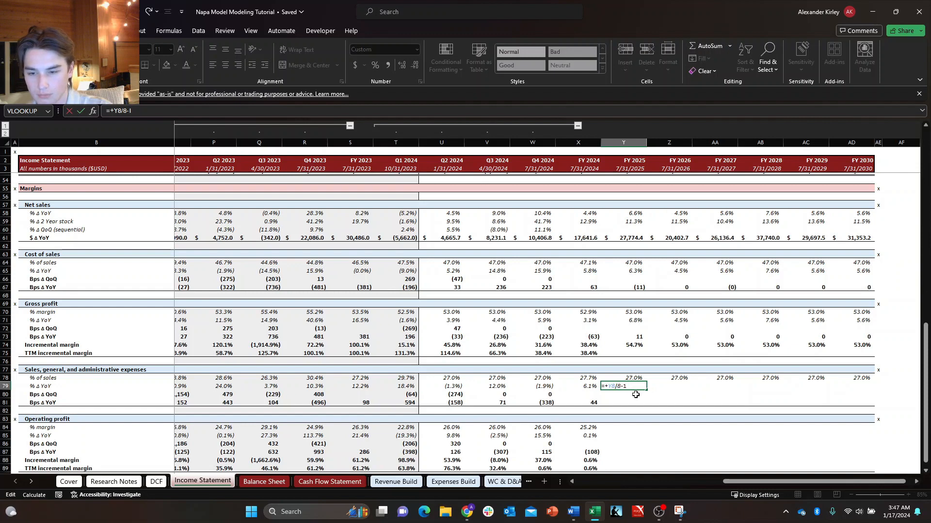
pyautogui.hotkey('ctrl', 'Return')
pyautogui.press('F2')
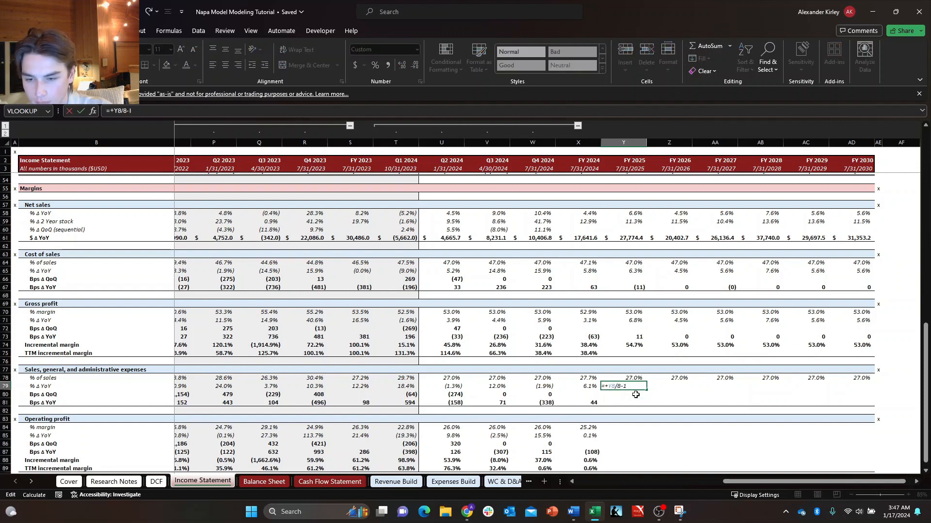
pyautogui.write('x')
pyautogui.press('Return')
# Enter the SG&A Bps Δ YoY formula for FY 2025 as =+(Y78-X78)*10000.
pyautogui.press('Down')
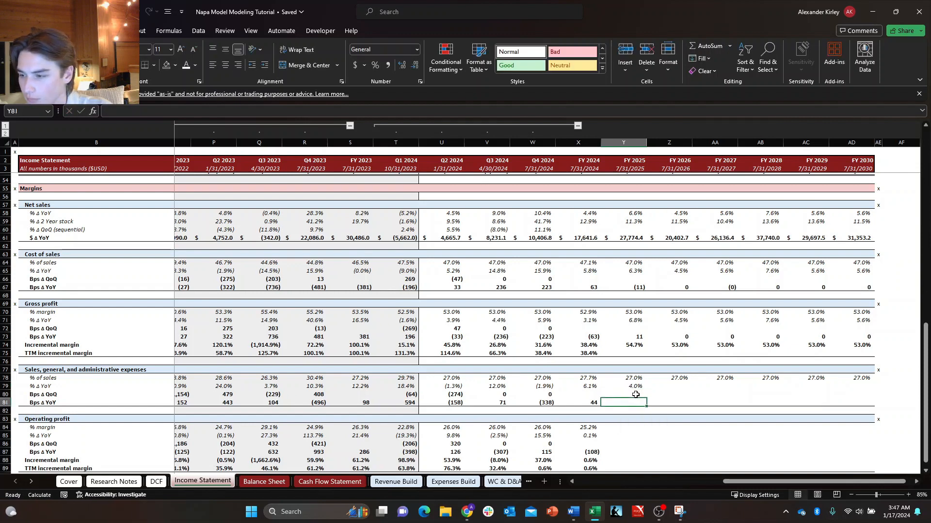
pyautogui.write('=+(Y78-T78)*10000')
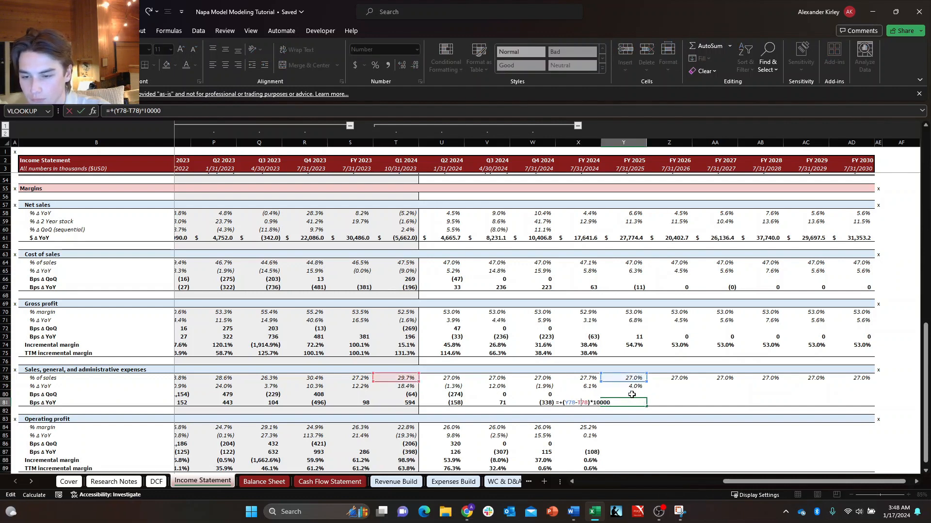
pyautogui.press('BackSpace')
pyautogui.write('X')
pyautogui.press('Tab')
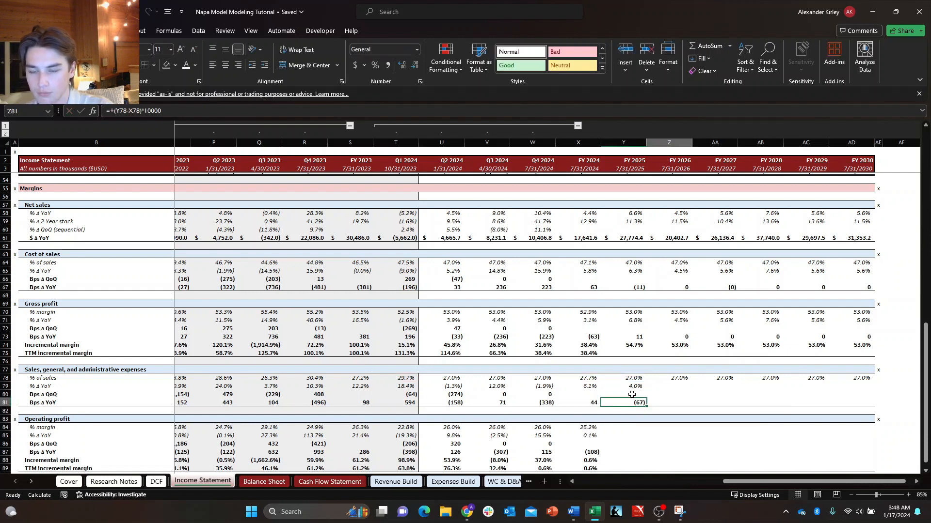
# Fill the FY 2025 block of SG&A metrics, Y78 to Y81, across through FY 2030.
pyautogui.press('Up')
pyautogui.press('Up')
pyautogui.press('Up')
pyautogui.hotkey('shift', 'Down')
pyautogui.hotkey('shift', 'Down')
pyautogui.hotkey('shift', 'Down')
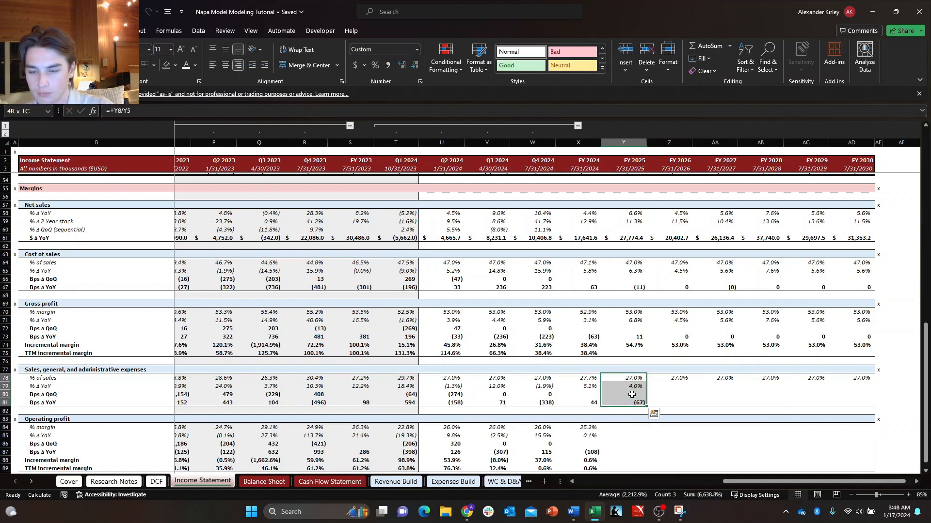
pyautogui.hotkey('shift', 'Right')
pyautogui.hotkey('shift', 'Right')
pyautogui.hotkey('shift', 'Right')
pyautogui.hotkey('shift', 'Right')
pyautogui.hotkey('shift', 'Right')
pyautogui.hotkey('ctrl', 'r')
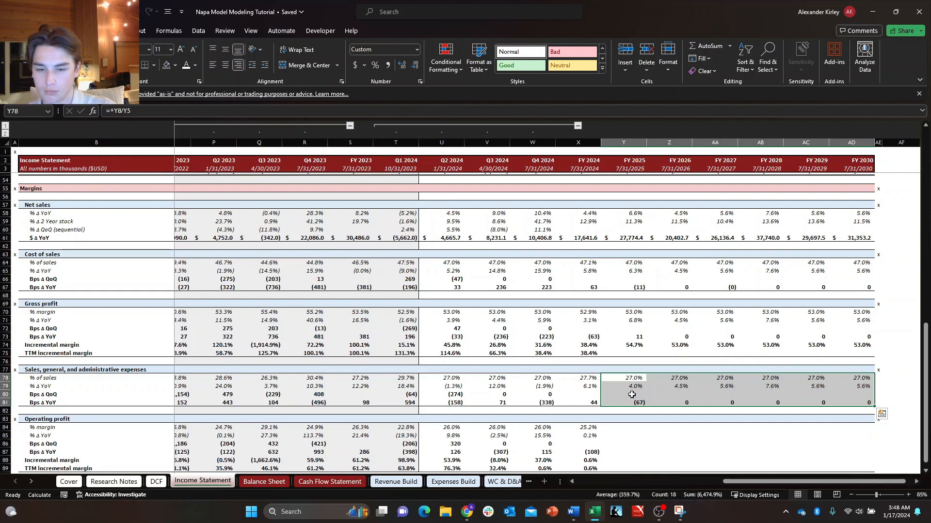
# Check the references in the SG&A Bps Δ YoY formulas for FY 2026 and FY 2027.
pyautogui.press('Down')
pyautogui.press('Down')
pyautogui.press('Right')
pyautogui.press('Right')
pyautogui.press('Up')
pyautogui.press('Left')
pyautogui.press('Down')
pyautogui.press('Right')
pyautogui.press('Up')
pyautogui.press('Left')
pyautogui.press('Down')
pyautogui.press('Down')
pyautogui.press('Down')
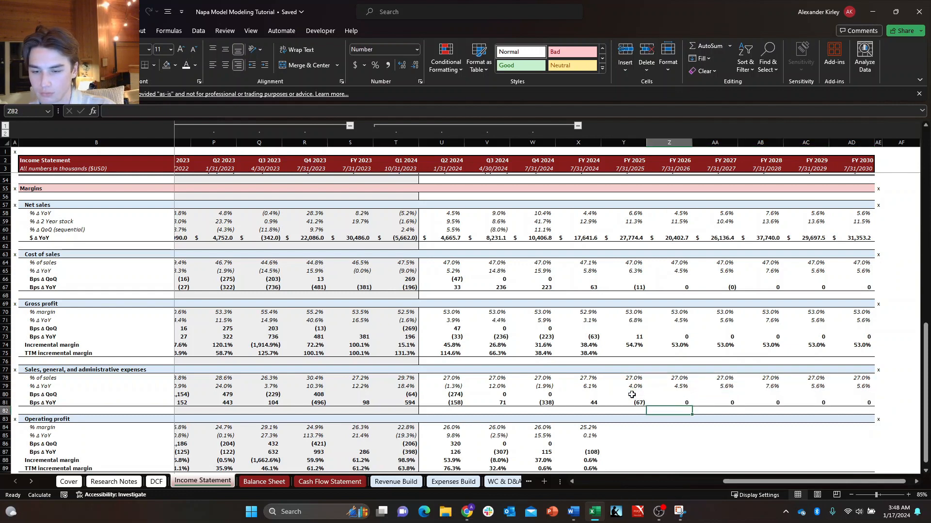
pyautogui.press('Up')
pyautogui.press('F2')
pyautogui.press('Escape')
pyautogui.press('Right')
pyautogui.press('F2')
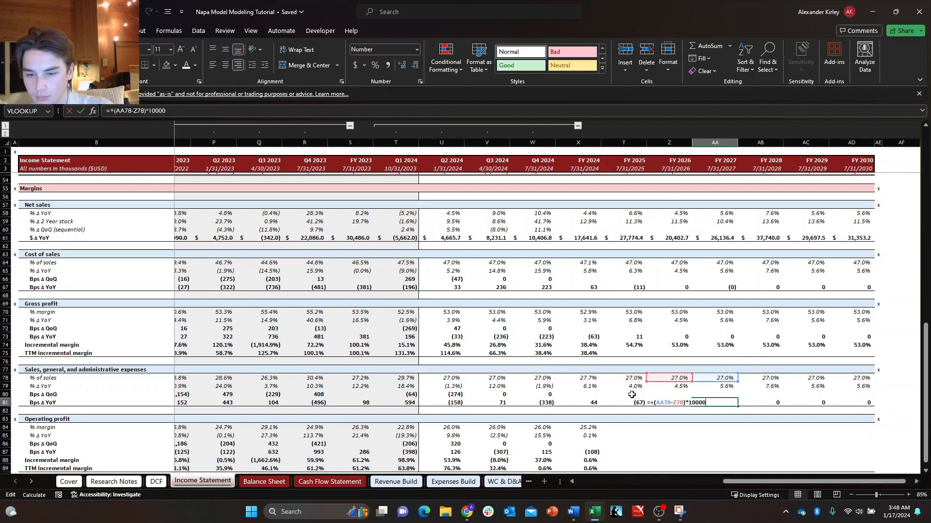
pyautogui.press('Escape')
# Extend the operating profit % margin formula from FY 2024 into FY 2025.
pyautogui.press('Down')
pyautogui.press('Left')
pyautogui.press('Down')
pyautogui.press('Down')
pyautogui.press('Down')
pyautogui.press('Down')
pyautogui.press('Down')
pyautogui.press('Down')
pyautogui.press('Down')
pyautogui.press('Down')
pyautogui.press('Down')
pyautogui.press('Down')
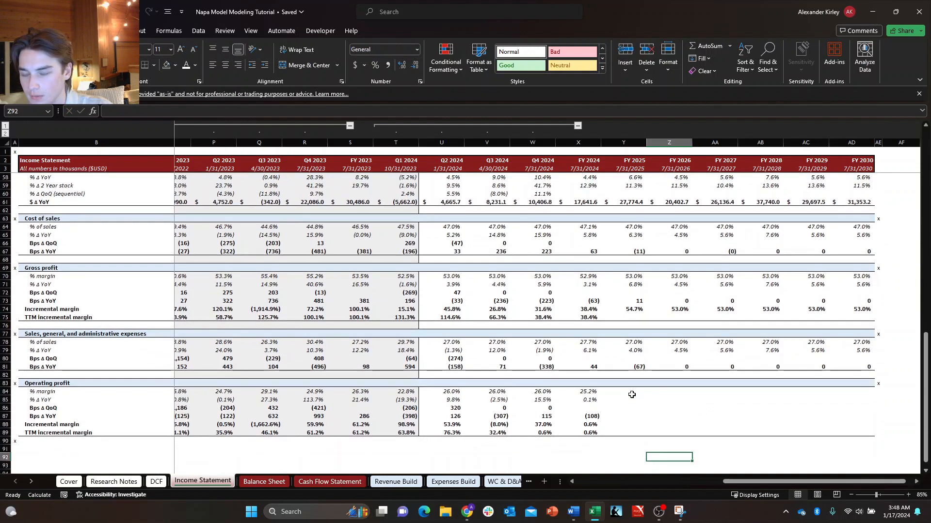
pyautogui.press('Left')
pyautogui.press('Left')
pyautogui.press('Left')
pyautogui.press('Up')
pyautogui.press('Up')
pyautogui.press('Up')
pyautogui.press('Up')
pyautogui.press('Left')
pyautogui.press('Up')
pyautogui.press('Up')
pyautogui.press('Up')
pyautogui.press('Right')
pyautogui.press('Up')
pyautogui.press('Right')
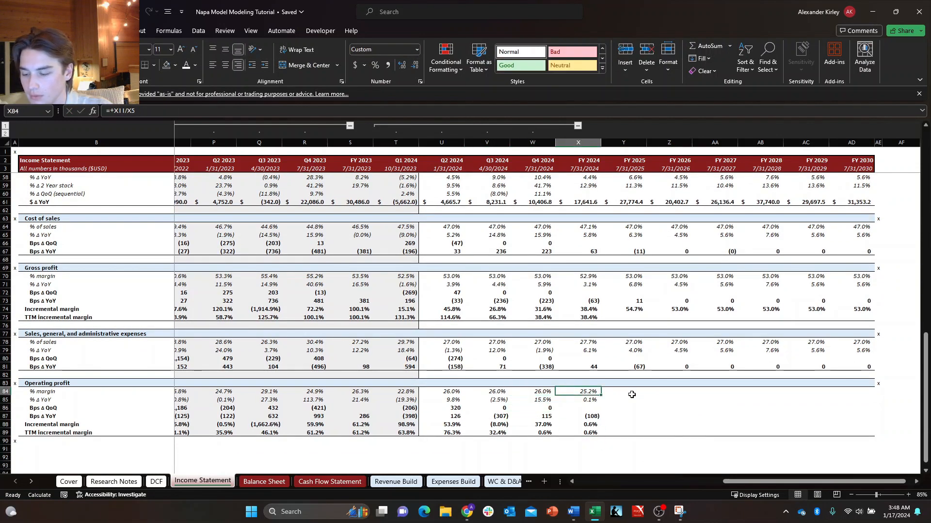
pyautogui.press('Down')
pyautogui.press('Right')
pyautogui.press('Up')
pyautogui.press('Left')
pyautogui.keyDown('shift'); pyautogui.click(631, 395); pyautogui.keyUp('shift')
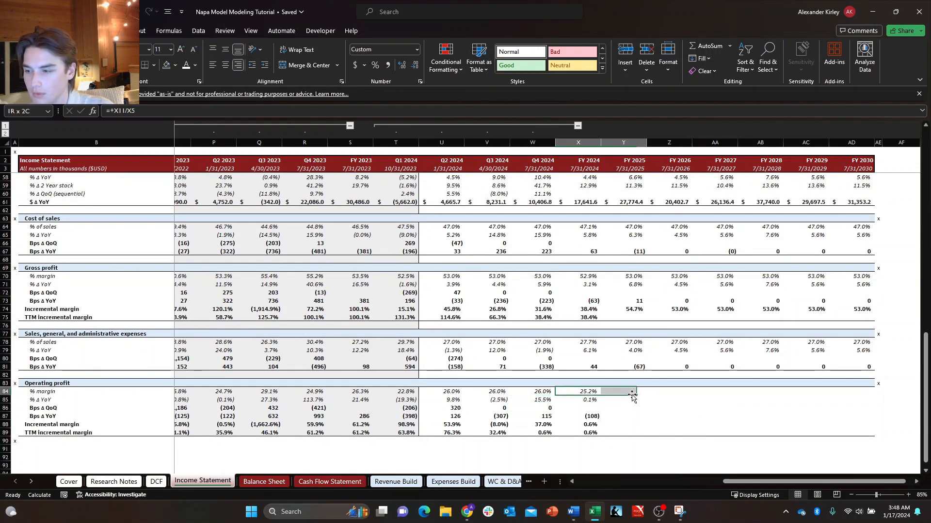
pyautogui.hotkey('ctrl', 'r')
# Extend operating profit % Δ YoY into FY 2025 and point its denominator to FY 2024, =+Y11/X11-1.
pyautogui.press('Down')
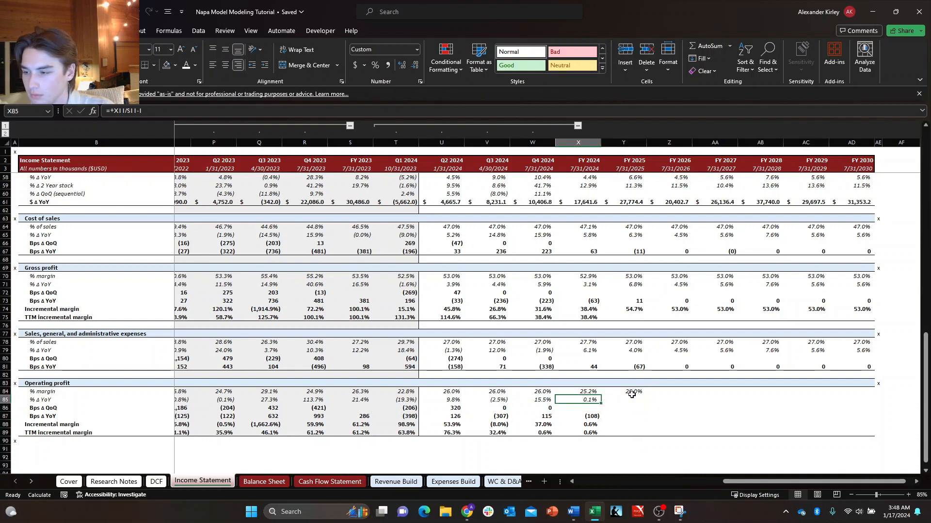
pyautogui.hotkey('shift', 'Right')
pyautogui.hotkey('ctrl', 'r')
pyautogui.press('Right')
pyautogui.press('F2')
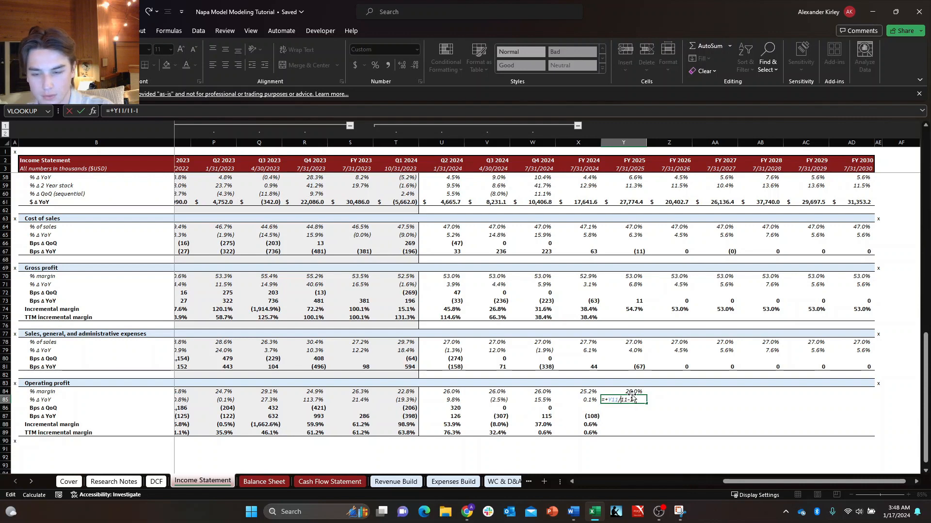
pyautogui.write('X')
pyautogui.press('Return')
pyautogui.press('Return')
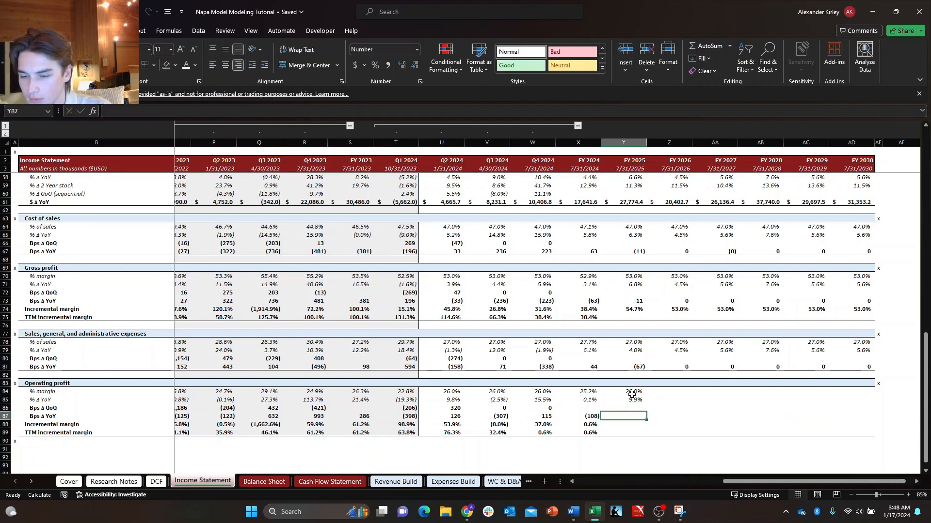
# Extend operating profit Bps Δ YoY into FY 2025 and correct the formula to =+(Y84-X84)*10000.
pyautogui.hotkey('shift', 'Left')
pyautogui.hotkey('ctrl', 'r')
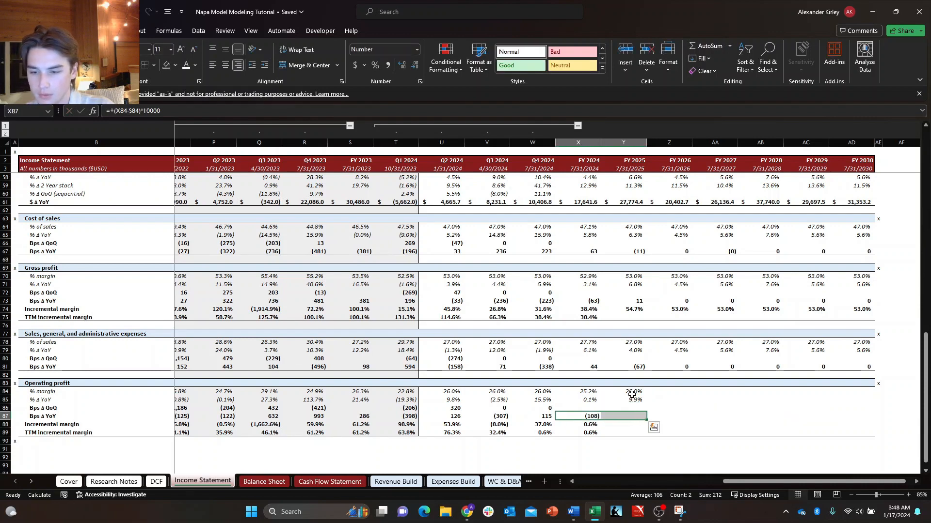
pyautogui.hotkey('shift', 'Right')
pyautogui.press('F2')
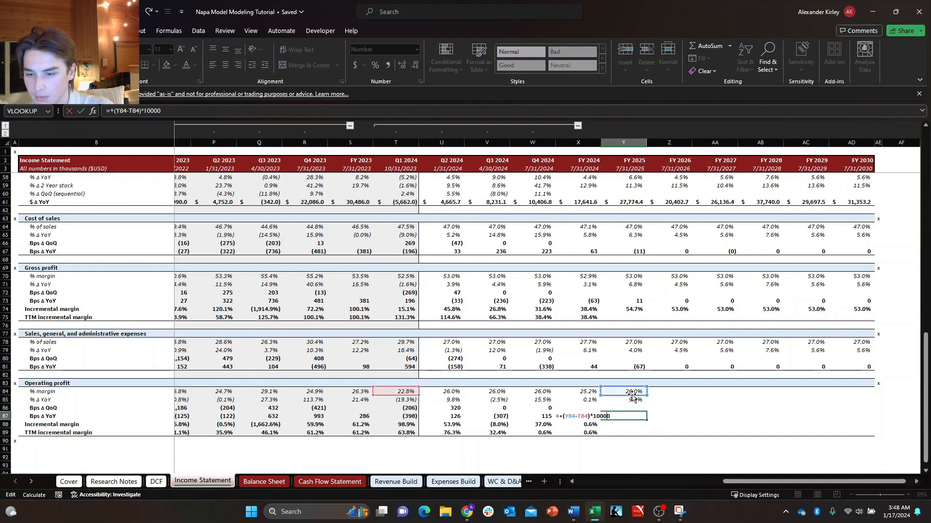
pyautogui.press('BackSpace')
pyautogui.write('X')
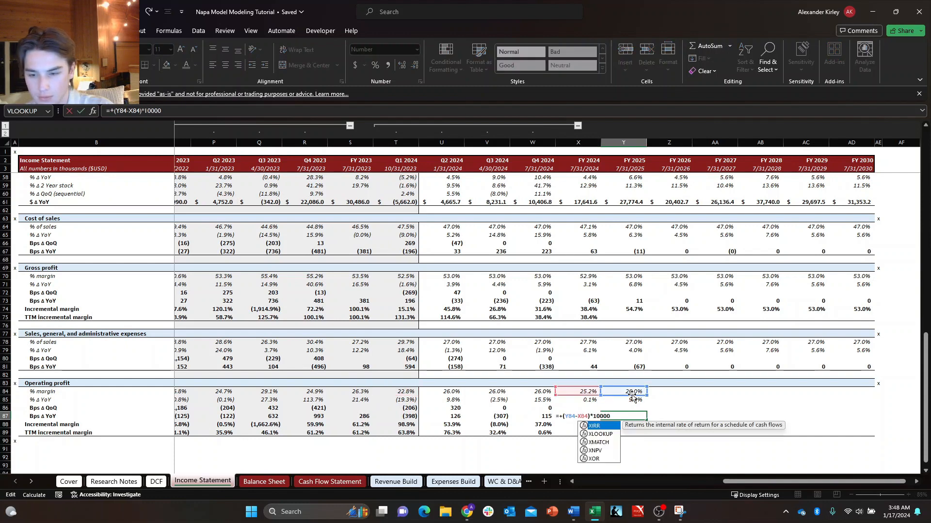
pyautogui.press('Return')
# Extend the operating profit incremental margin into FY 2025 and rebase its references to FY 2024, =+(Y11-X11)/(Y$5-X$5).
pyautogui.press('Left')
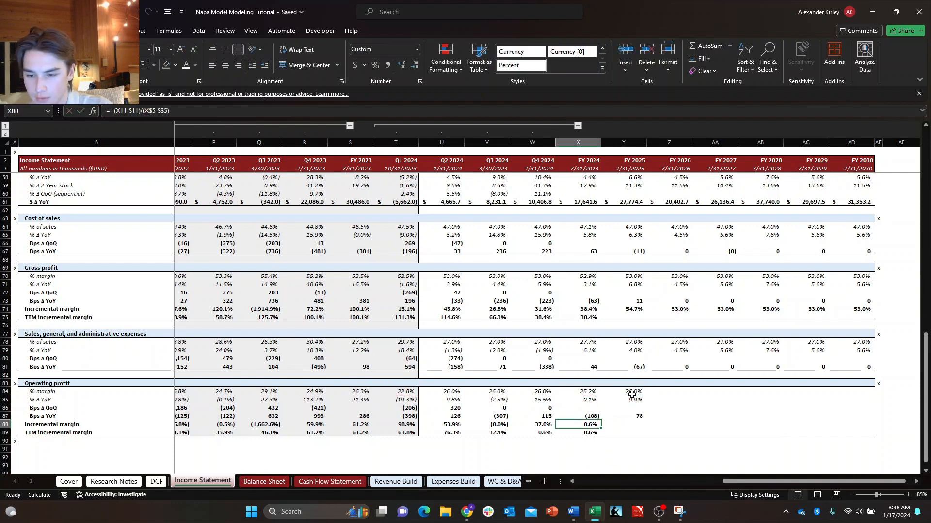
pyautogui.hotkey('shift', 'Right')
pyautogui.hotkey('ctrl', 'r')
pyautogui.press('F2')
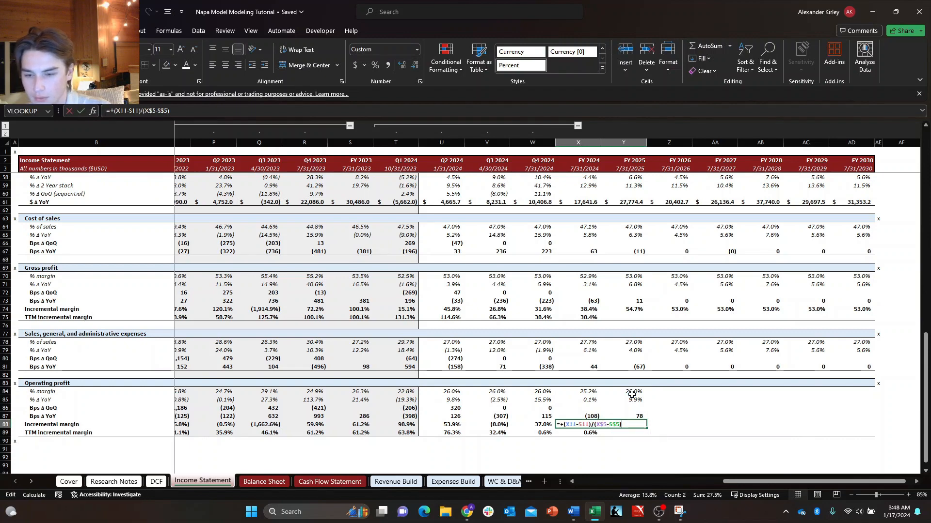
pyautogui.scroll(3, 586, 396)
pyautogui.scroll(15, 586, 396)
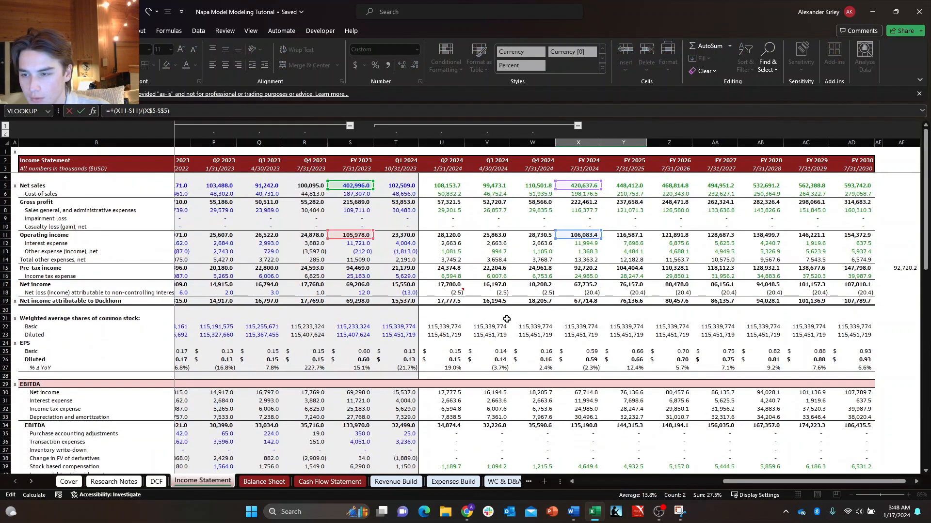
pyautogui.press('Escape')
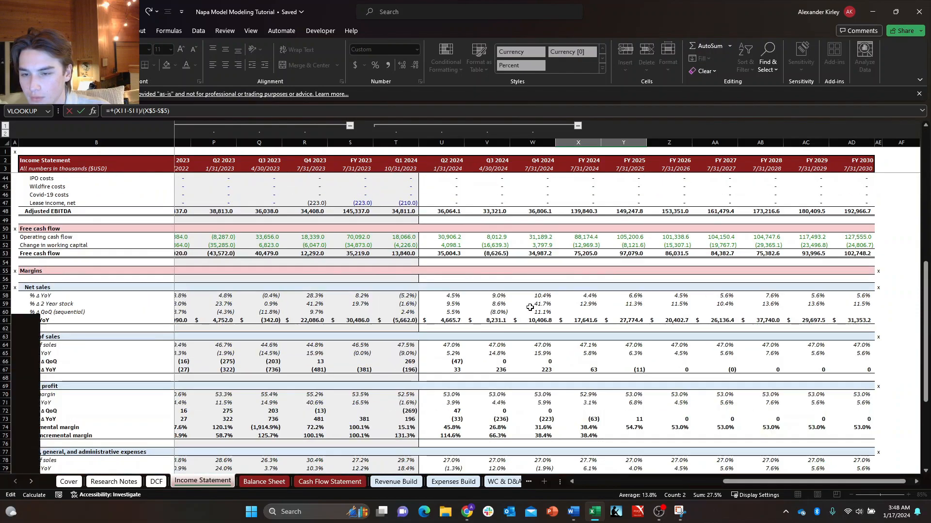
pyautogui.press('Right')
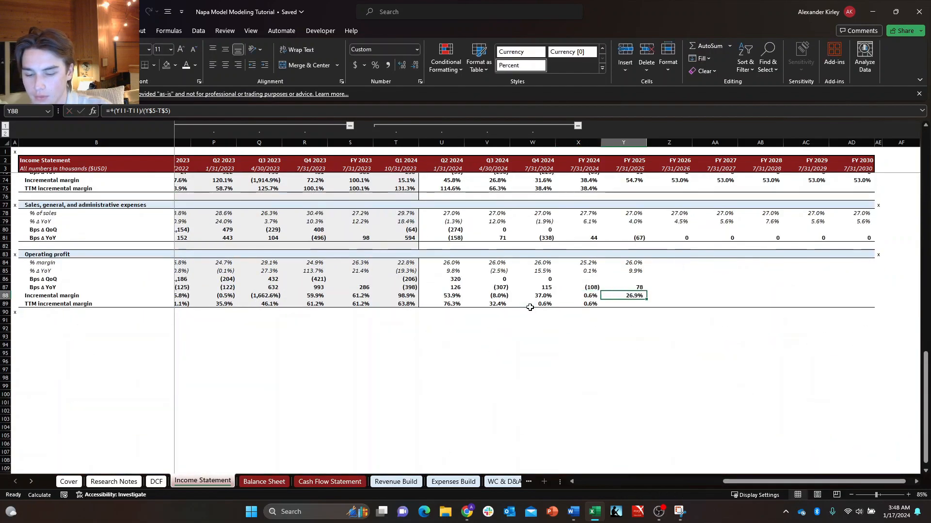
pyautogui.press('F2')
pyautogui.scroll(20, 528, 308)
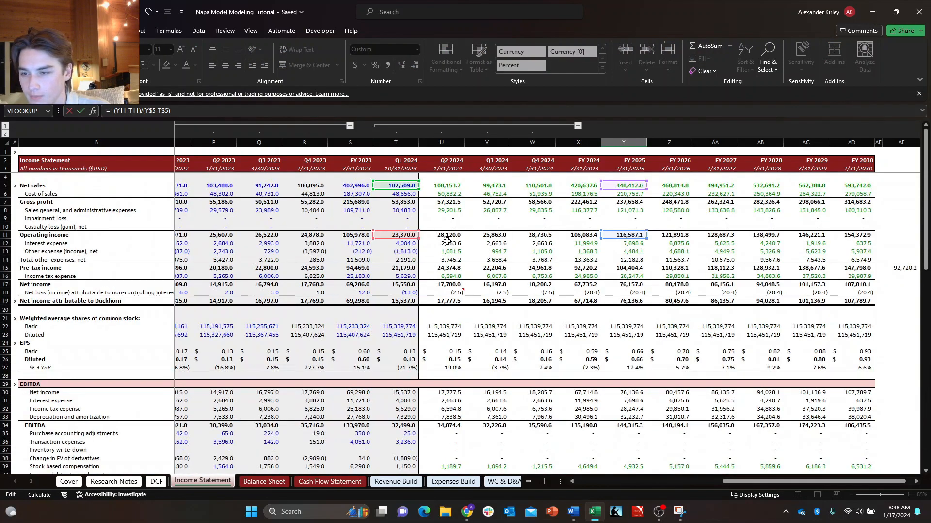
pyautogui.moveTo(408, 234); pyautogui.dragTo(577, 235)
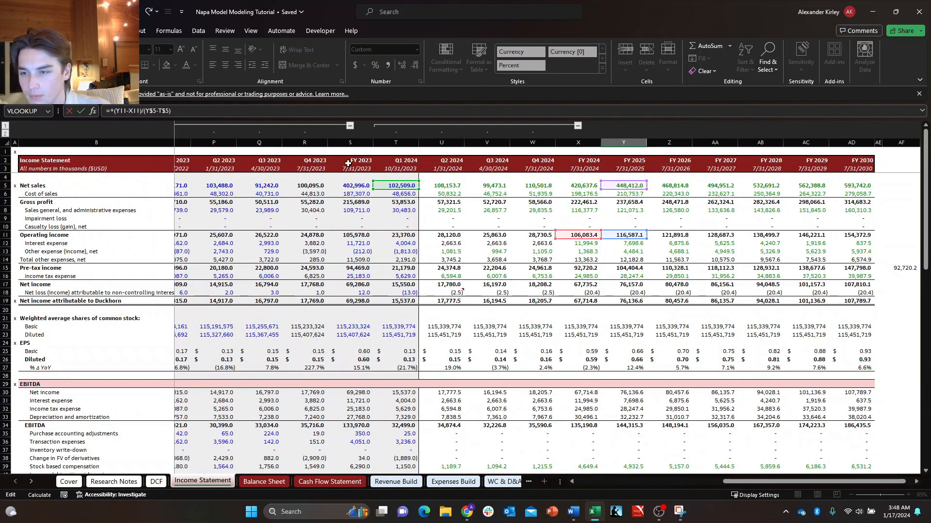
pyautogui.moveTo(388, 181); pyautogui.dragTo(568, 184)
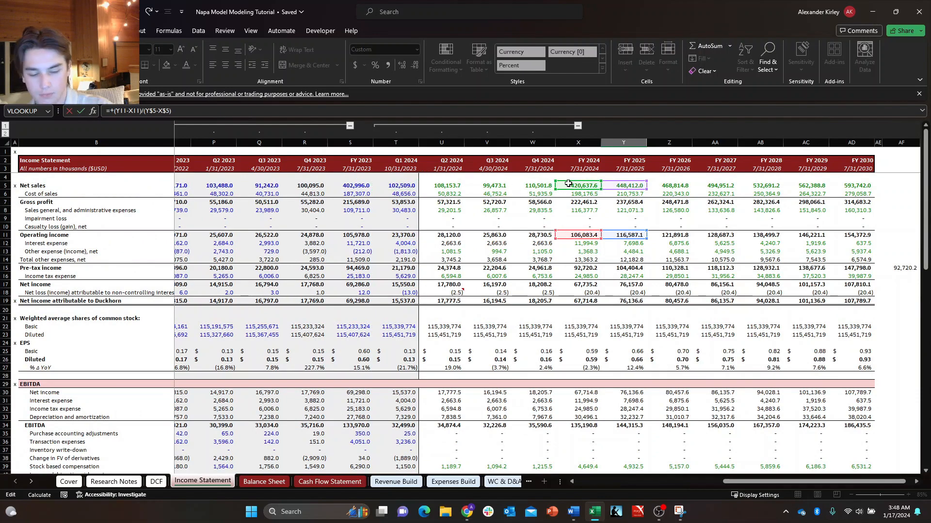
pyautogui.hotkey('ctrl', 'Return')
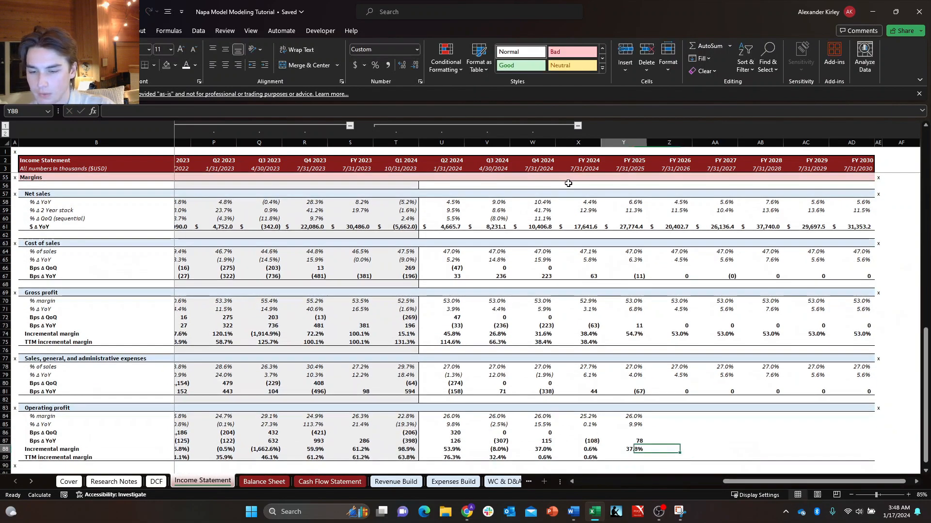
# Fill the FY 2025 operating profit formulas, from % margin through incremental margin, across to FY 2030.
pyautogui.press('Up')
pyautogui.press('Up')
pyautogui.press('Up')
pyautogui.press('Up')
pyautogui.hotkey('shift', 'Down')
pyautogui.hotkey('shift', 'Down')
pyautogui.hotkey('shift', 'Down')
pyautogui.hotkey('shift', 'Down')
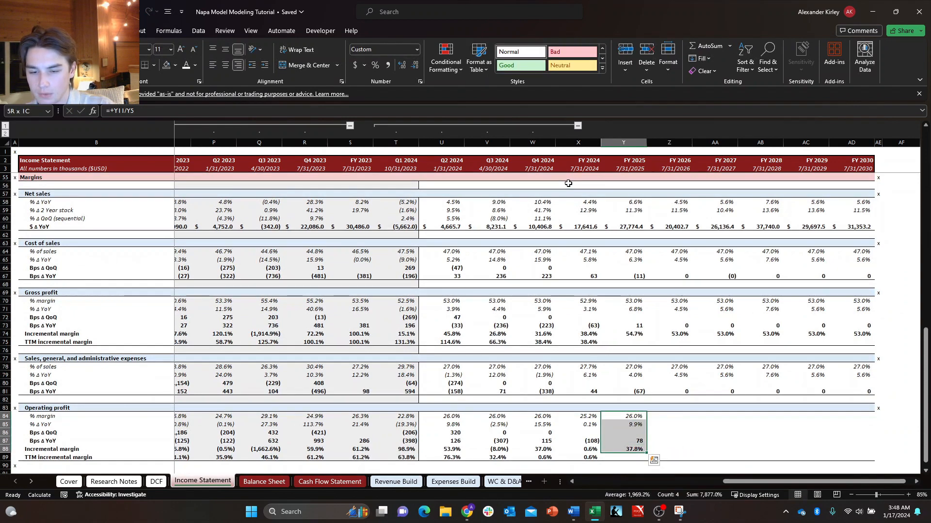
pyautogui.hotkey('shift', 'Right')
pyautogui.hotkey('shift', 'Right')
pyautogui.hotkey('shift', 'Right')
pyautogui.hotkey('shift', 'Right')
pyautogui.hotkey('shift', 'Right')
pyautogui.hotkey('ctrl', 'r')
# Review the projected operating profit, gross profit and net sales margin formulas in the annual columns.
pyautogui.press('Right')
pyautogui.press('Down')
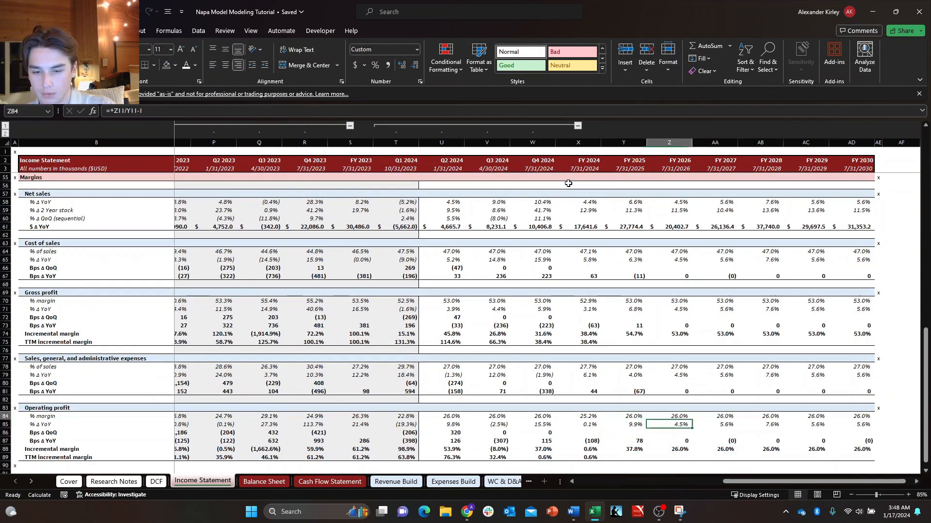
pyautogui.press('Down')
pyautogui.press('Down')
pyautogui.press('Down')
pyautogui.press('Right')
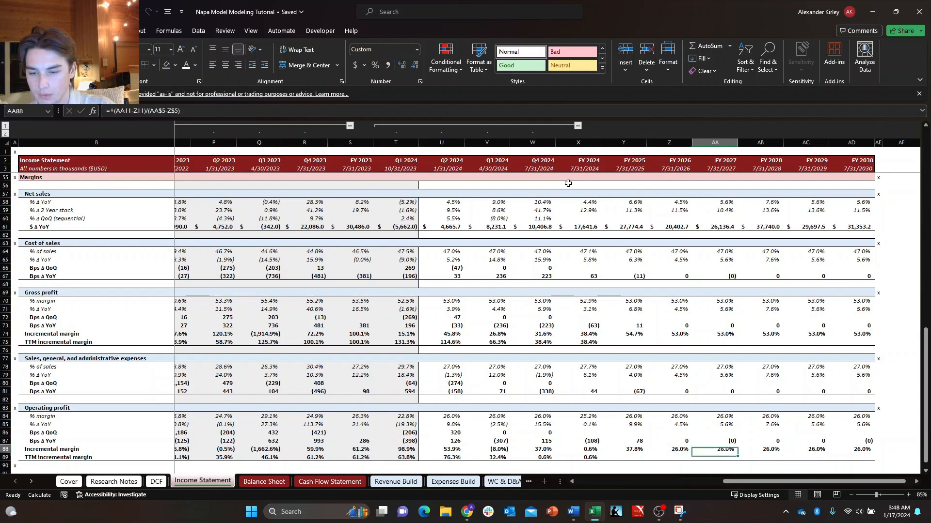
pyautogui.press('Left')
pyautogui.press('Left')
pyautogui.press('Up')
pyautogui.press('Up')
pyautogui.press('Up')
pyautogui.press('Up')
pyautogui.press('Up')
pyautogui.press('Up')
pyautogui.press('Up')
pyautogui.press('Up')
pyautogui.press('Up')
pyautogui.press('Up')
pyautogui.press('Up')
pyautogui.press('Up')
pyautogui.press('Up')
pyautogui.press('Up')
pyautogui.press('Up')
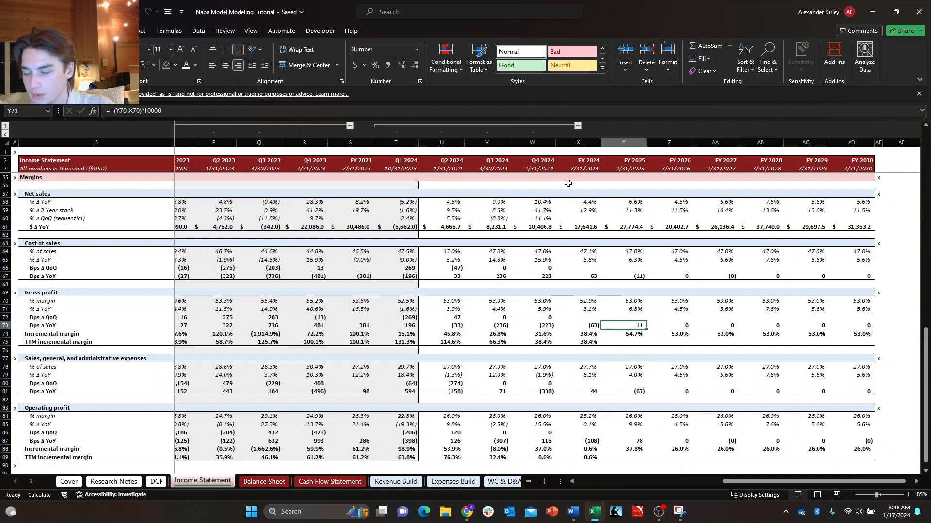
pyautogui.press('Up')
pyautogui.press('Up')
pyautogui.press('Up')
pyautogui.press('Up')
pyautogui.press('Up')
pyautogui.press('Up')
pyautogui.press('Up')
pyautogui.press('Up')
pyautogui.press('Up')
pyautogui.press('Up')
pyautogui.press('Up')
pyautogui.press('Up')
pyautogui.scroll(1, 568, 184)
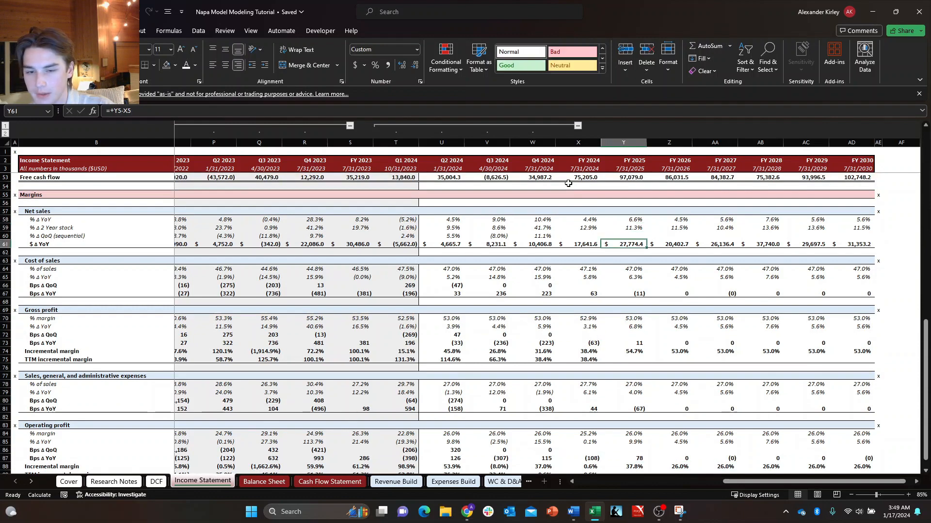
# Copy the x marker from the end of the Operating profit header row to AE90, below the margins section.
pyautogui.press('Down')
pyautogui.press('Down')
pyautogui.press('Down')
pyautogui.hotkey('ctrl', 'Right')
pyautogui.press('Right')
pyautogui.hotkey('ctrl', 'Down')
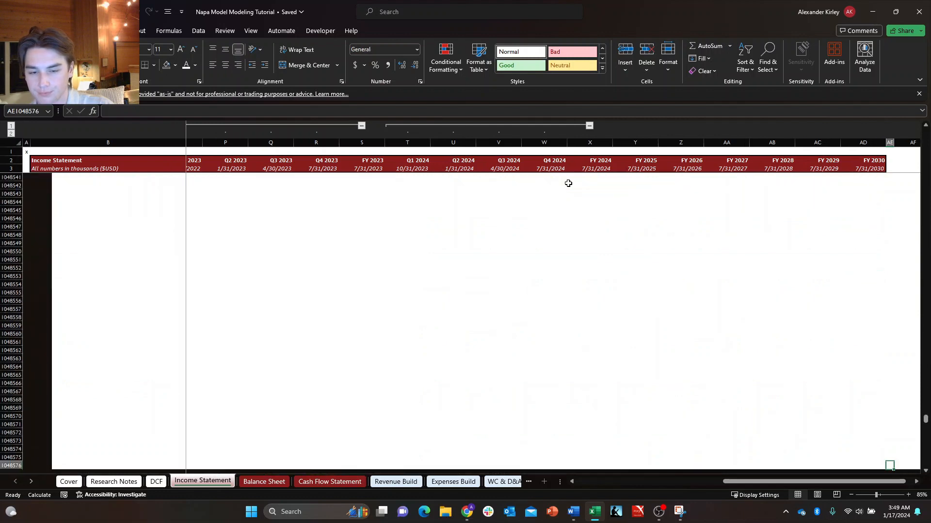
pyautogui.hotkey('ctrl', 'Up')
pyautogui.hotkey('ctrl', 'c')
pyautogui.press('Down')
pyautogui.press('Down')
pyautogui.press('Down')
pyautogui.press('Down')
pyautogui.press('Down')
pyautogui.press('Down')
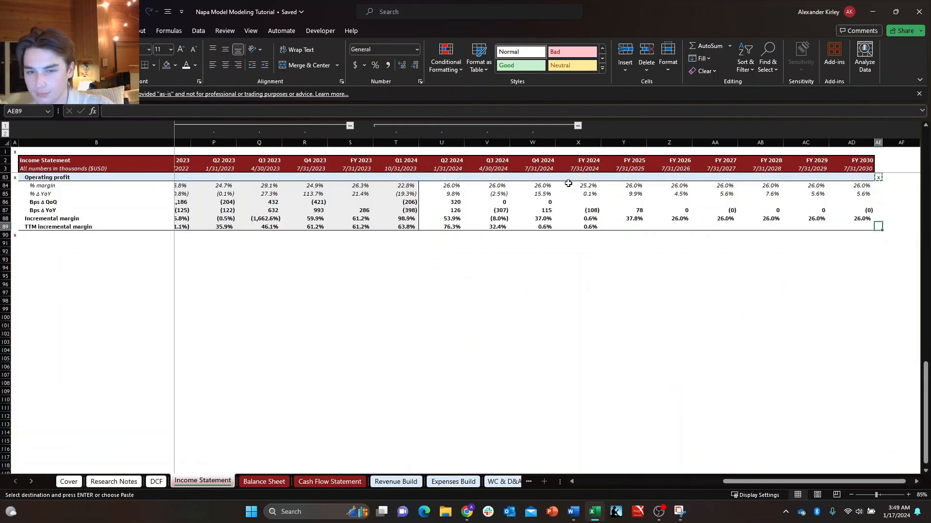
pyautogui.press('Down')
pyautogui.hotkey('ctrl', 'v')
# Switch to the Balance Sheet and examine the forecast columns through FY 2030 down to the check row.
pyautogui.press('Home')
pyautogui.hotkey('ctrl', 'Up')
pyautogui.hotkey('ctrl', 'Up')
pyautogui.hotkey('ctrl', 'Up')
pyautogui.hotkey('ctrl', 'Up')
pyautogui.hotkey('ctrl', 'Up')
pyautogui.hotkey('ctrl', 'Up')
pyautogui.hotkey('ctrl', 'Up')
pyautogui.hotkey('ctrl', 'Up')
pyautogui.hotkey('ctrl', 'Up')
pyautogui.hotkey('ctrl', 'Up')
pyautogui.hotkey('ctrl', 'Up')
pyautogui.hotkey('ctrl', 'Up')
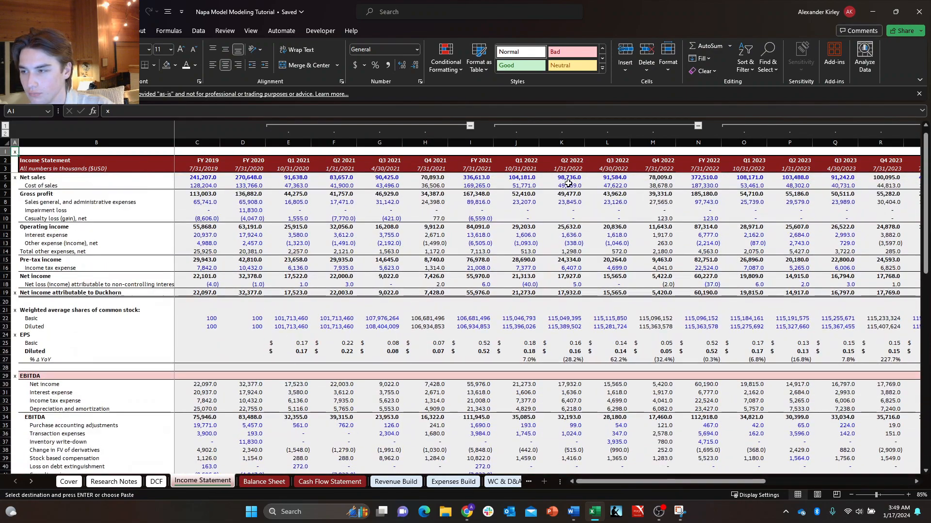
pyautogui.hotkey('ctrl', 'Up')
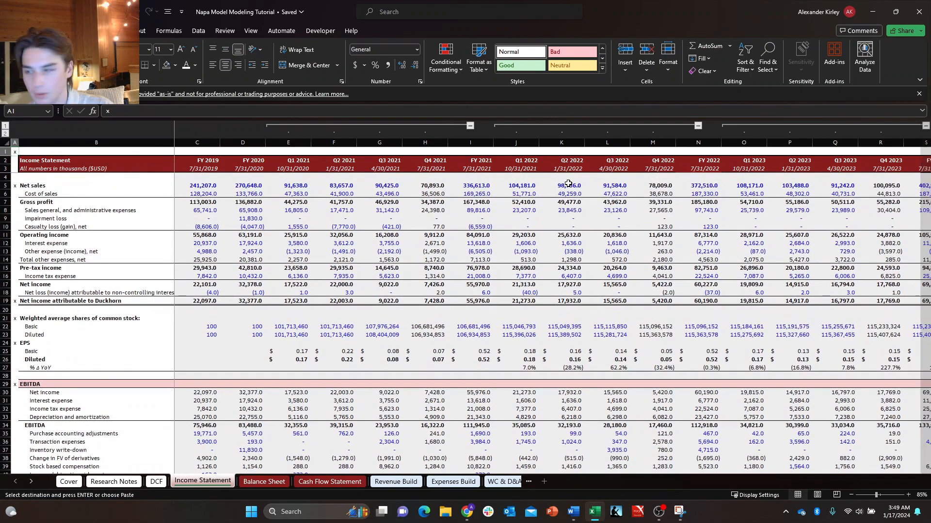
pyautogui.hotkey('ctrl', 'pagedown')
pyautogui.press('Down')
pyautogui.press('Down')
pyautogui.press('Down')
pyautogui.press('Down')
pyautogui.press('Down')
pyautogui.press('Down')
pyautogui.press('Down')
pyautogui.press('Right')
pyautogui.press('Right')
pyautogui.press('Right')
pyautogui.press('Right')
pyautogui.press('Right')
pyautogui.press('Right')
pyautogui.press('Right')
pyautogui.press('Right')
pyautogui.press('Right')
pyautogui.press('Right')
pyautogui.press('Right')
pyautogui.press('Right')
pyautogui.press('Right')
pyautogui.press('Right')
pyautogui.press('Right')
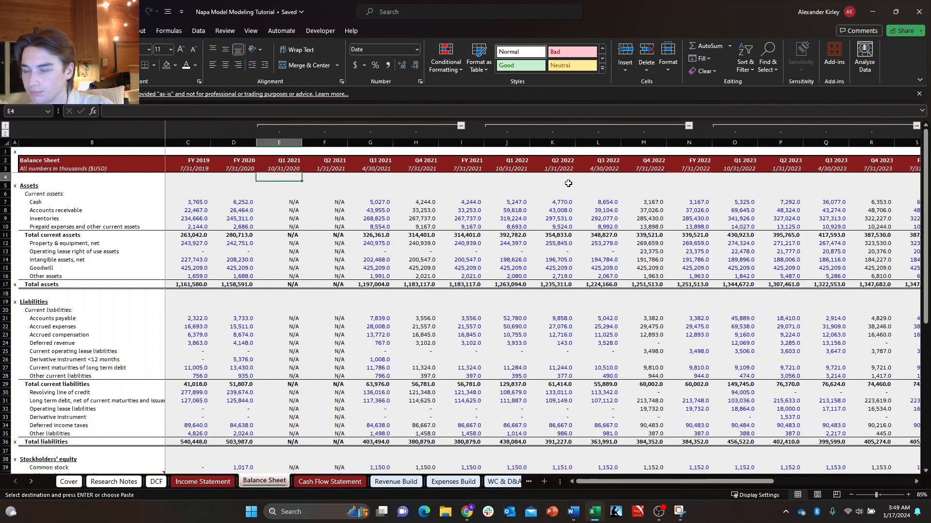
pyautogui.press('Right')
pyautogui.press('Right')
pyautogui.press('Right')
pyautogui.press('Right')
pyautogui.press('Right')
pyautogui.press('Right')
pyautogui.press('Right')
pyautogui.press('Right')
pyautogui.press('Right')
pyautogui.press('Right')
pyautogui.press('Right')
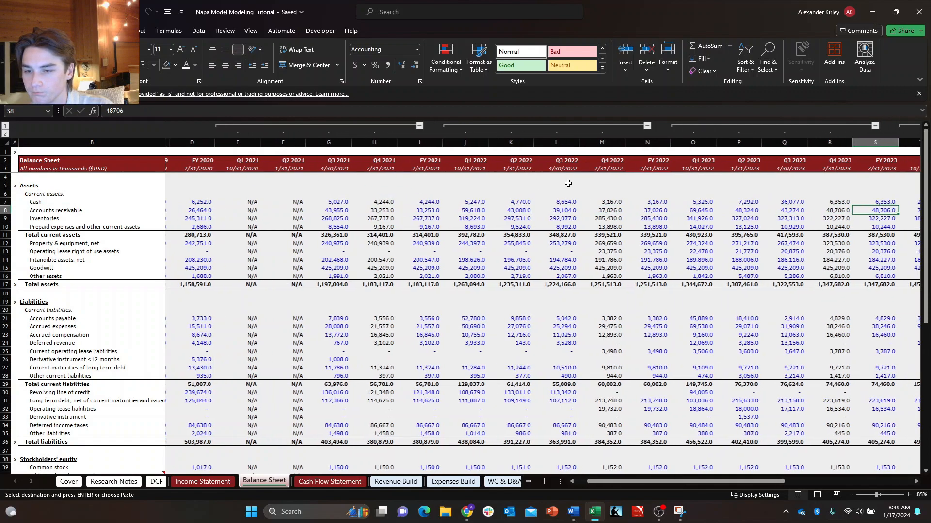
pyautogui.press('Right')
pyautogui.press('Right')
pyautogui.press('Right')
pyautogui.press('Right')
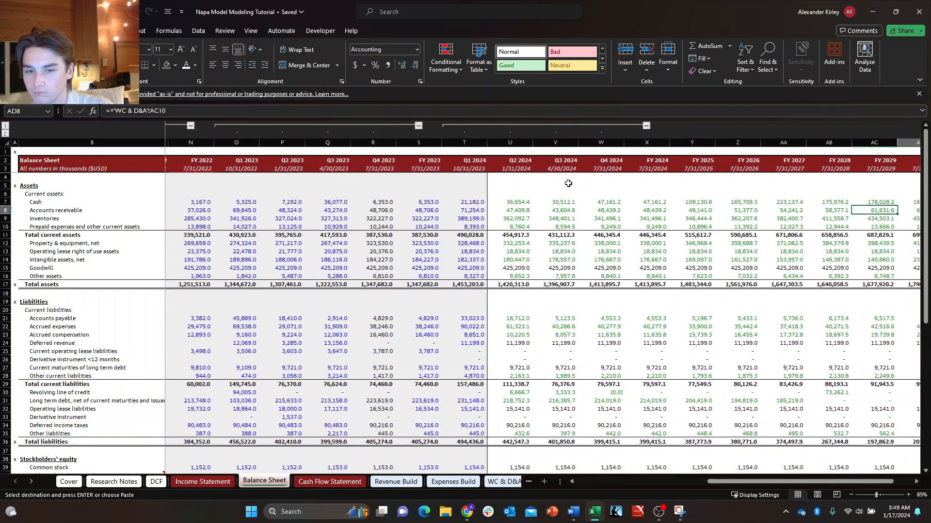
pyautogui.press('Up')
pyautogui.press('Up')
pyautogui.hotkey('ctrl', 'Down')
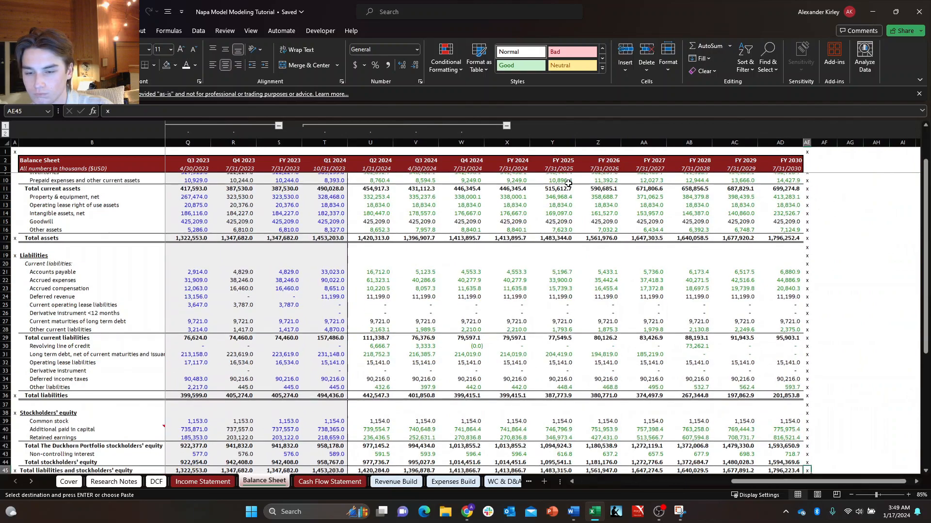
pyautogui.hotkey('ctrl', 'Down')
pyautogui.hotkey('ctrl', 'Up')
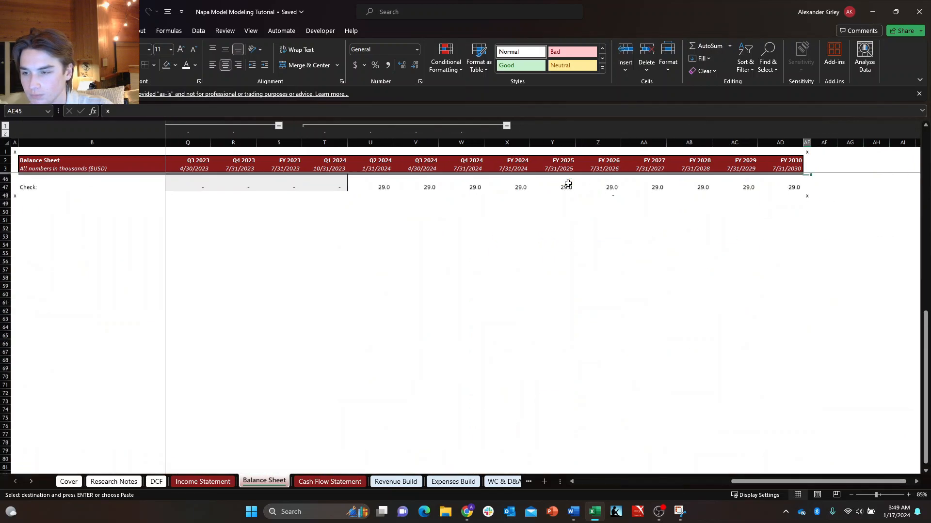
pyautogui.press('Down')
pyautogui.press('Down')
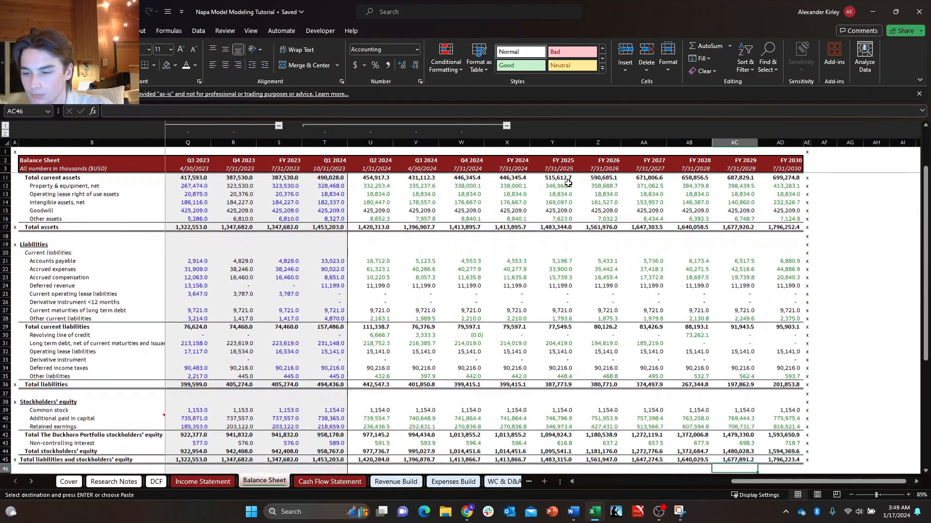
pyautogui.press('Left')
pyautogui.press('Left')
pyautogui.press('Left')
pyautogui.press('Left')
pyautogui.press('Left')
pyautogui.press('Left')
pyautogui.press('Left')
pyautogui.press('Left')
pyautogui.press('Left')
pyautogui.press('Left')
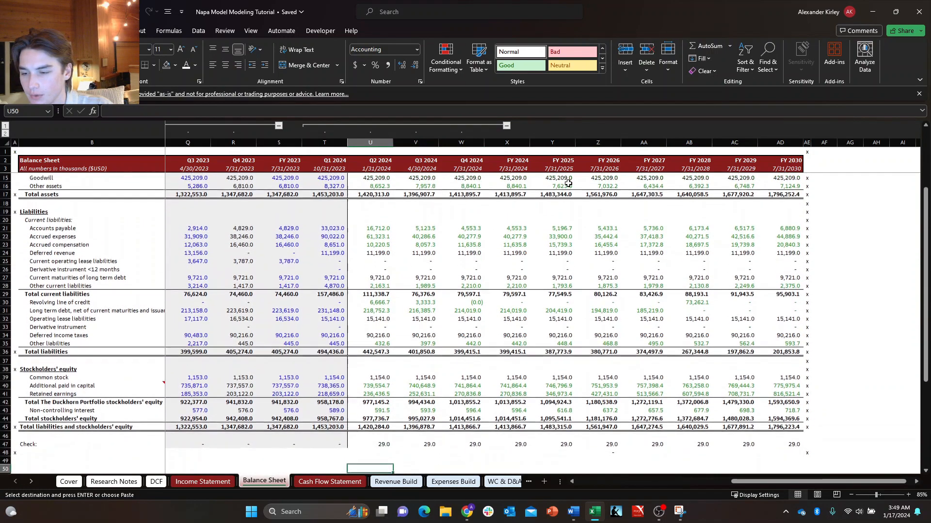
# Add 29 to the Q2 2024 additional paid in capital formula, making it =+T40+'WC & D&A'!U49+29.
pyautogui.press('Up')
pyautogui.press('Up')
pyautogui.press('Up')
pyautogui.press('Up')
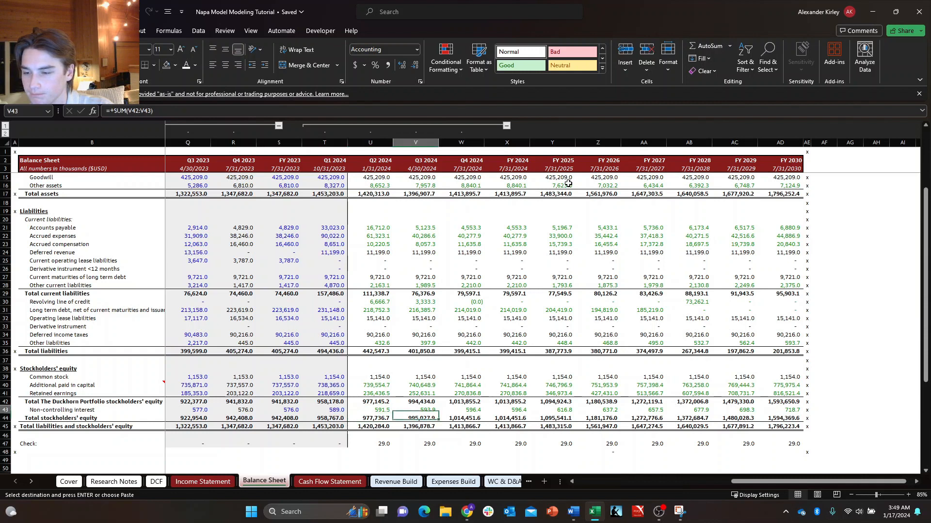
pyautogui.press('Up')
pyautogui.press('Up')
pyautogui.press('Up')
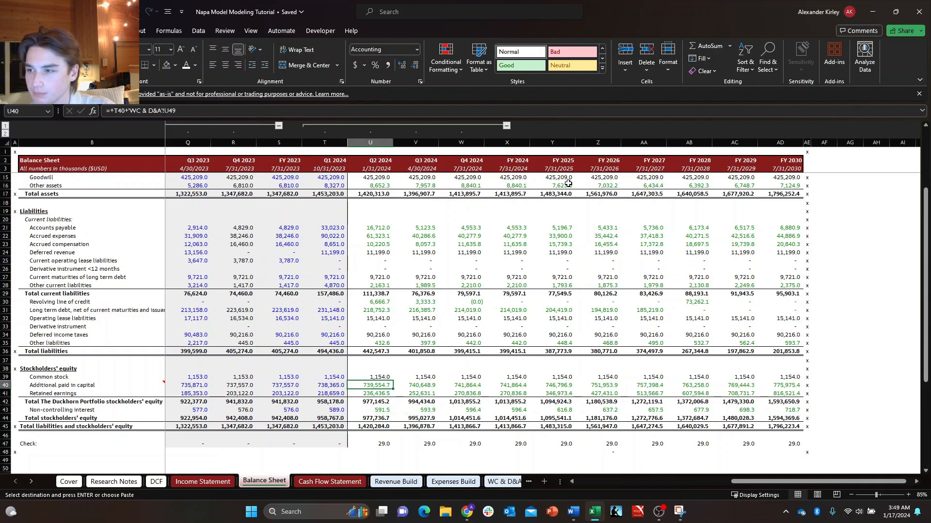
pyautogui.press('F2')
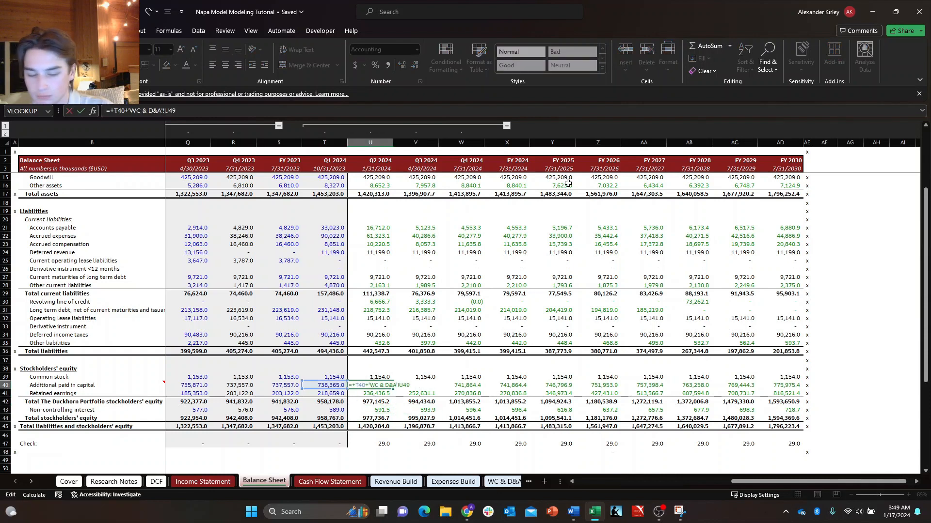
pyautogui.press('Return')
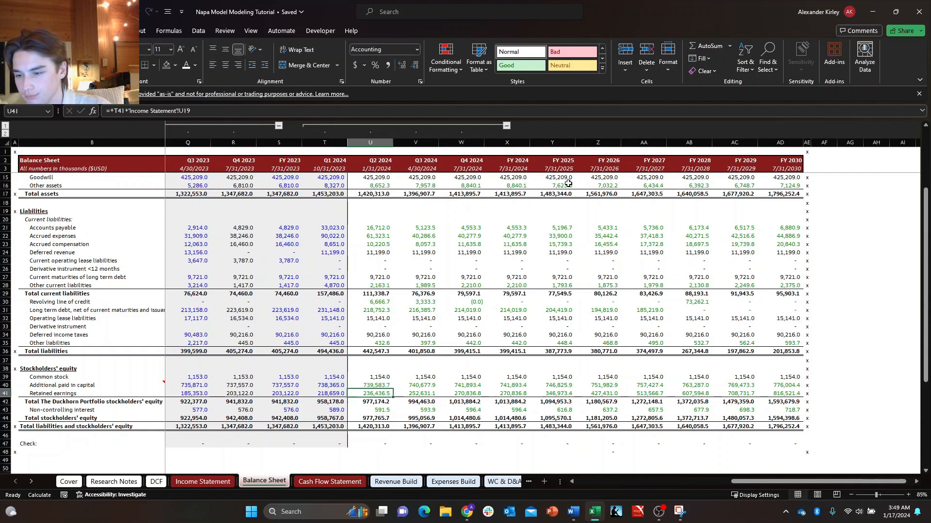
# Examine the forecast stockholders' equity formulas and the balance check row from Q2 2024 through FY 2025.
pyautogui.press('Down')
pyautogui.press('Right')
pyautogui.press('Up')
pyautogui.press('Up')
pyautogui.press('Left')
pyautogui.press('Left')
pyautogui.press('Right')
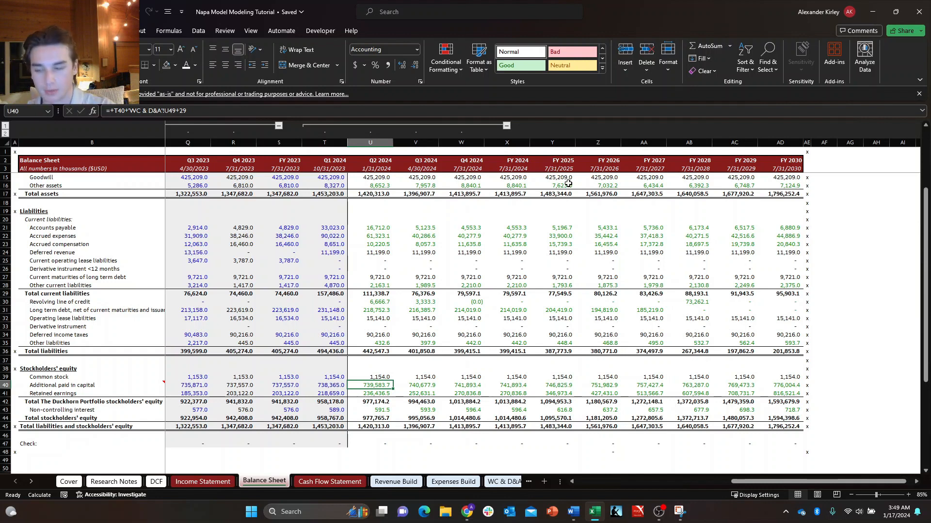
pyautogui.press('Right')
pyautogui.press('Down')
pyautogui.press('Left')
pyautogui.press('Up')
pyautogui.press('Right')
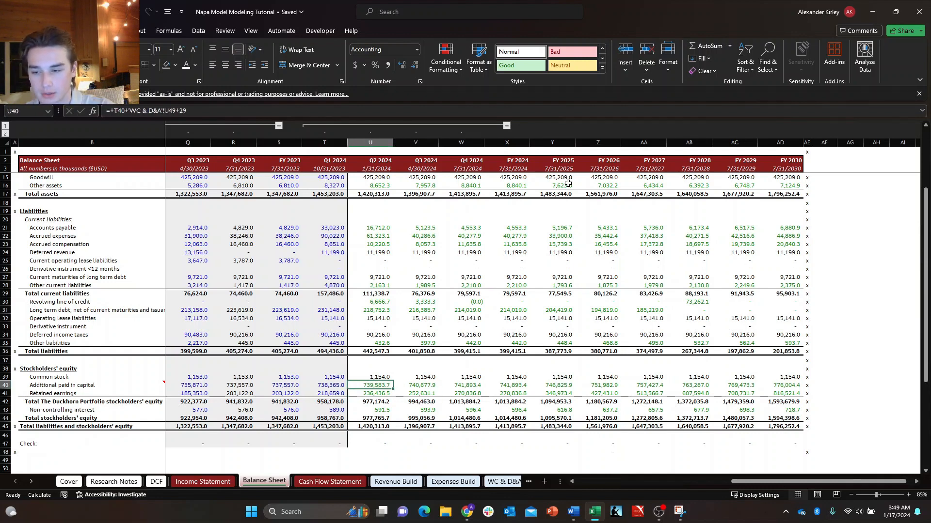
pyautogui.press('Down')
pyautogui.press('Down')
pyautogui.press('Down')
pyautogui.press('Right')
pyautogui.press('Right')
pyautogui.press('Right')
pyautogui.press('Down')
pyautogui.press('Right')
pyautogui.press('Right')
pyautogui.press('Right')
pyautogui.press('Left')
pyautogui.press('Left')
pyautogui.press('Left')
pyautogui.press('Up')
pyautogui.press('Up')
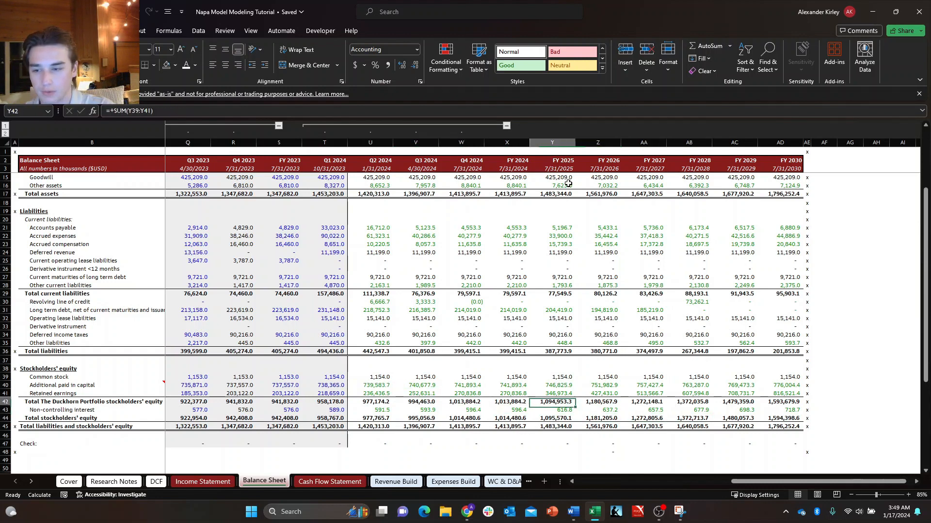
pyautogui.press('Left')
pyautogui.press('Left')
pyautogui.press('Left')
pyautogui.press('Left')
pyautogui.press('Up')
pyautogui.press('Up')
pyautogui.press('Up')
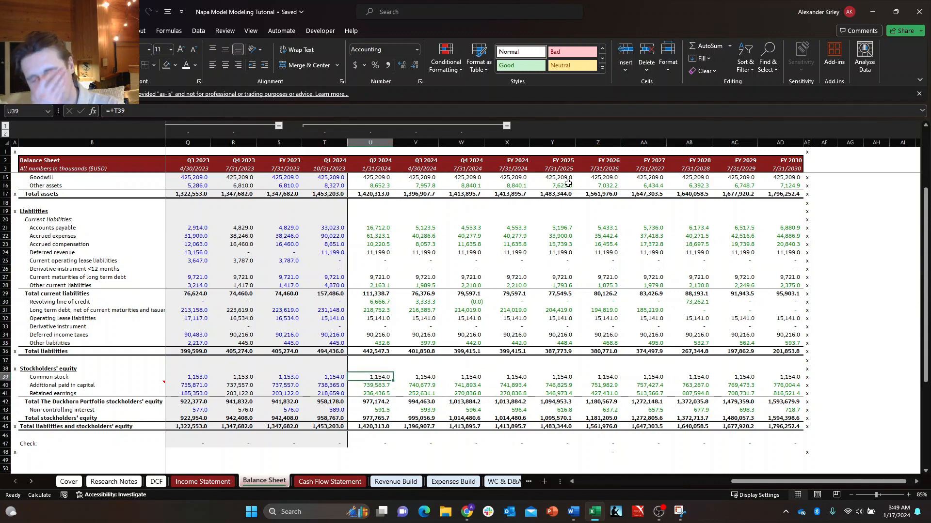
pyautogui.press('Down')
pyautogui.press('Down')
pyautogui.press('Right')
pyautogui.press('Right')
pyautogui.press('Right')
pyautogui.press('Right')
pyautogui.press('Down')
pyautogui.press('Down')
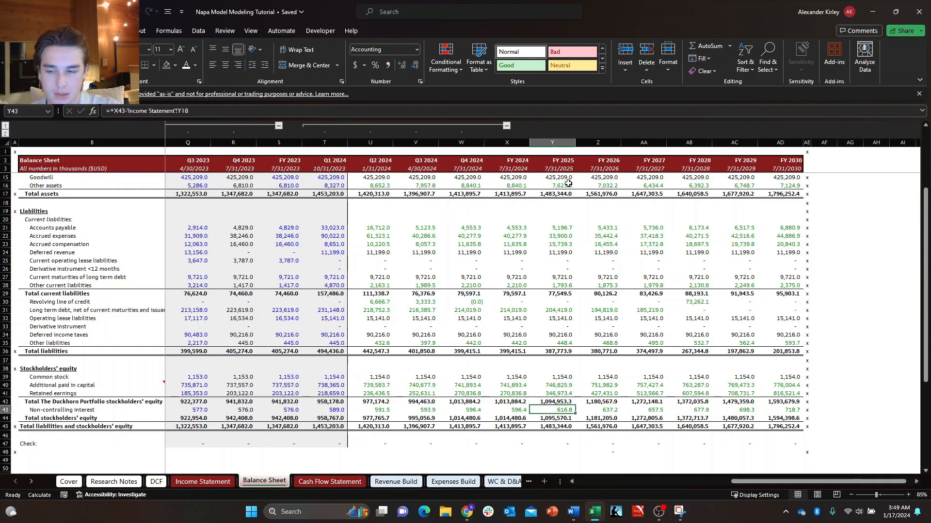
pyautogui.press('Down')
pyautogui.press('Down')
pyautogui.press('Down')
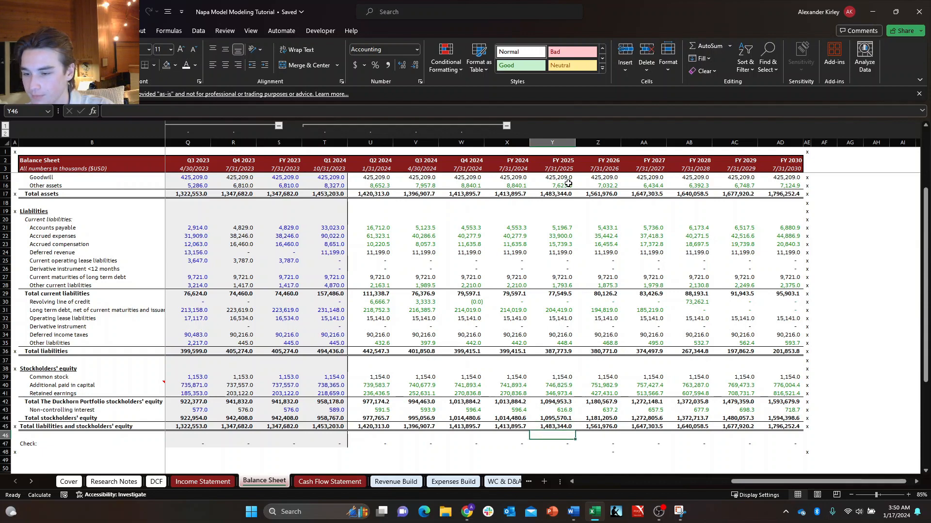
pyautogui.hotkey('ctrl', 'Left')
pyautogui.press('Right')
pyautogui.hotkey('shift', 'Down')
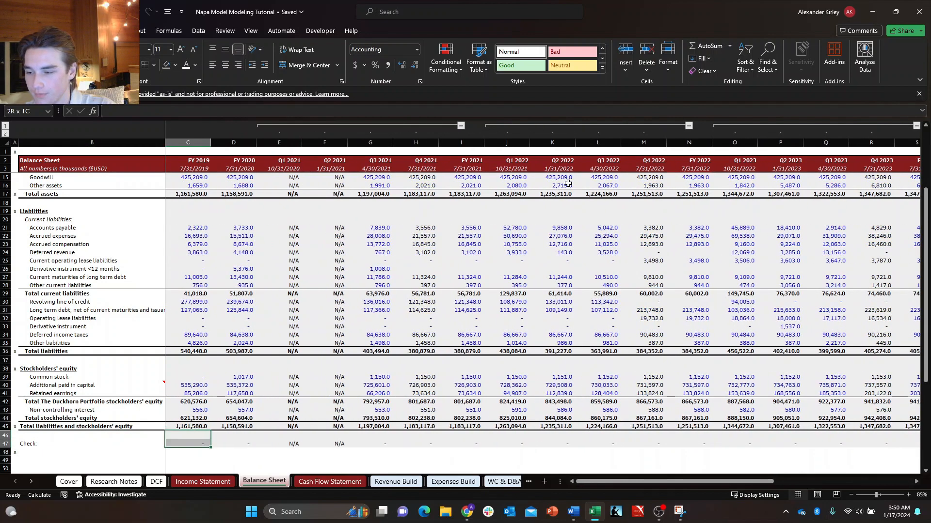
pyautogui.hotkey('ctrl', 'shift', 'Right')
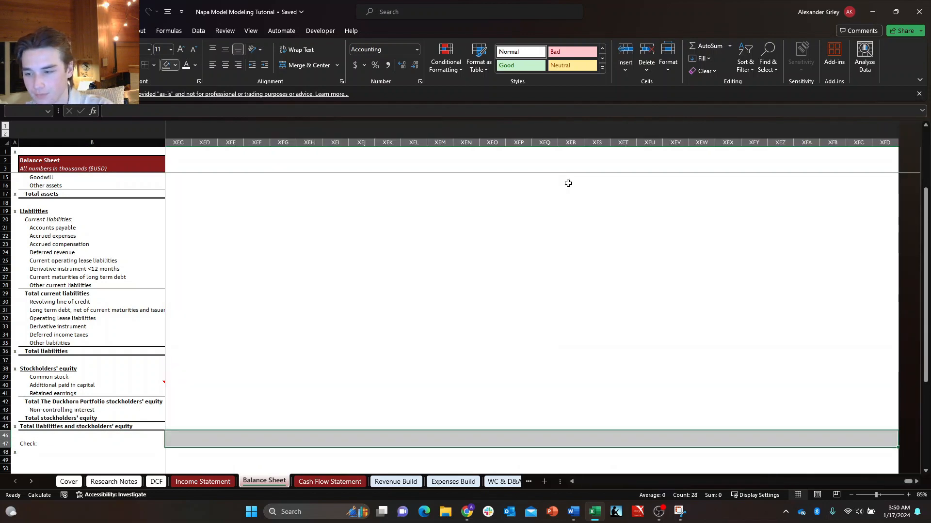
pyautogui.press('Down')
pyautogui.press('Right')
pyautogui.press('Right')
pyautogui.press('Right')
pyautogui.press('Right')
pyautogui.press('Right')
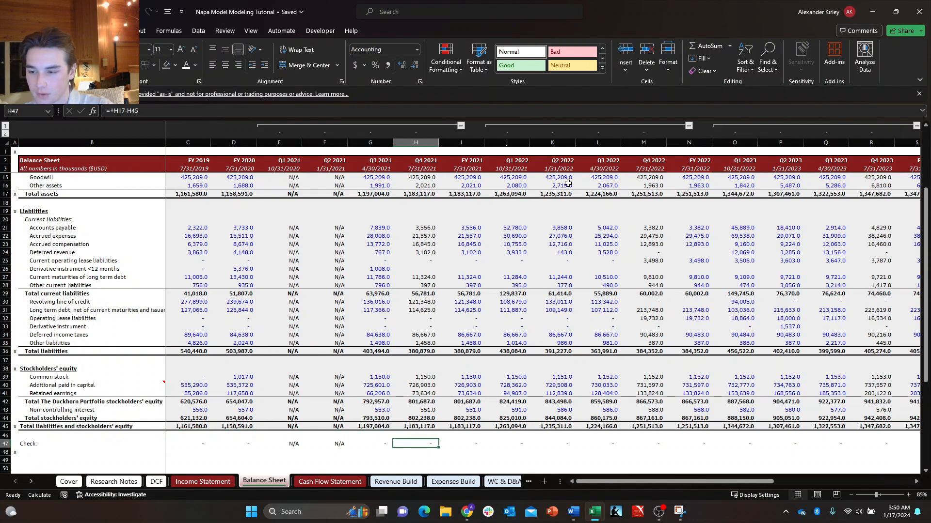
pyautogui.press('Right')
pyautogui.press('Left')
pyautogui.press('Left')
pyautogui.press('Left')
pyautogui.press('Left')
pyautogui.press('Up')
pyautogui.press('Left')
pyautogui.press('Left')
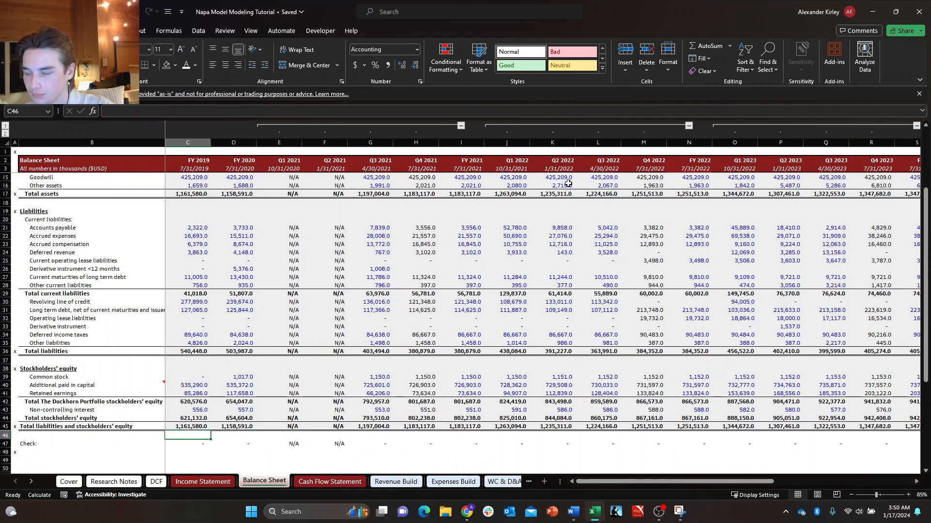
# Remove the fill colour from the check row across all periods, FY 2019 through FY 2030.
pyautogui.press('Left')
pyautogui.press('Down')
pyautogui.press('Right')
pyautogui.hotkey('ctrl', 'shift', 'Right')
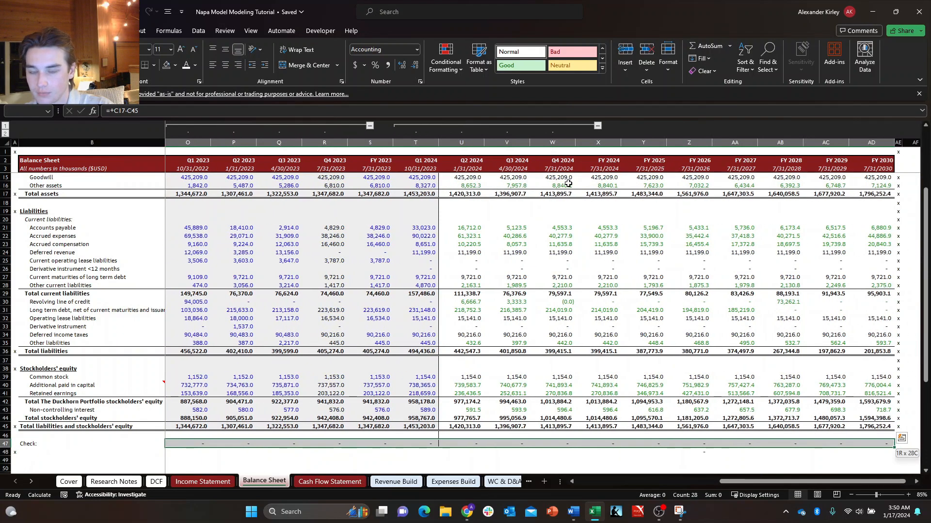
pyautogui.press('alt')
pyautogui.press('h')
pyautogui.press('h')
pyautogui.press('n')
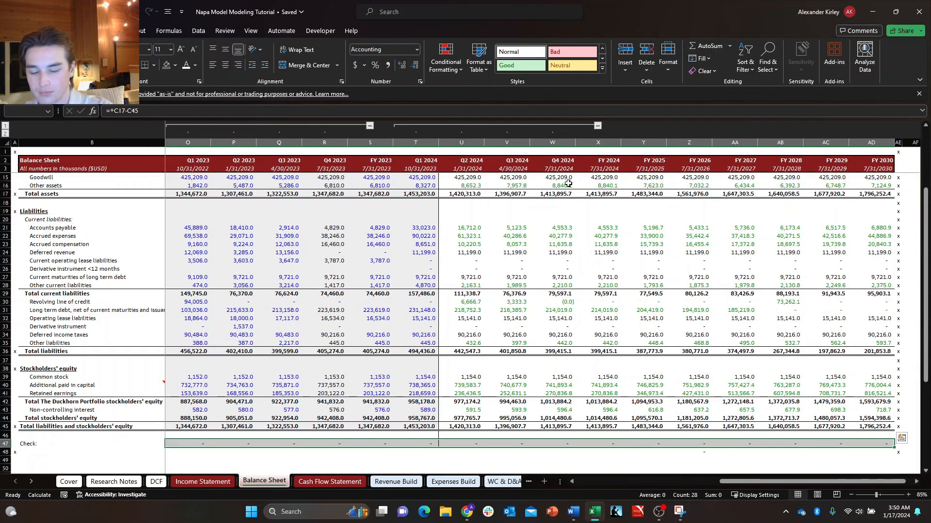
# Change the font colour of the check row values across all periods.
pyautogui.press('alt')
pyautogui.press('h')
pyautogui.press('f')
pyautogui.press('c')
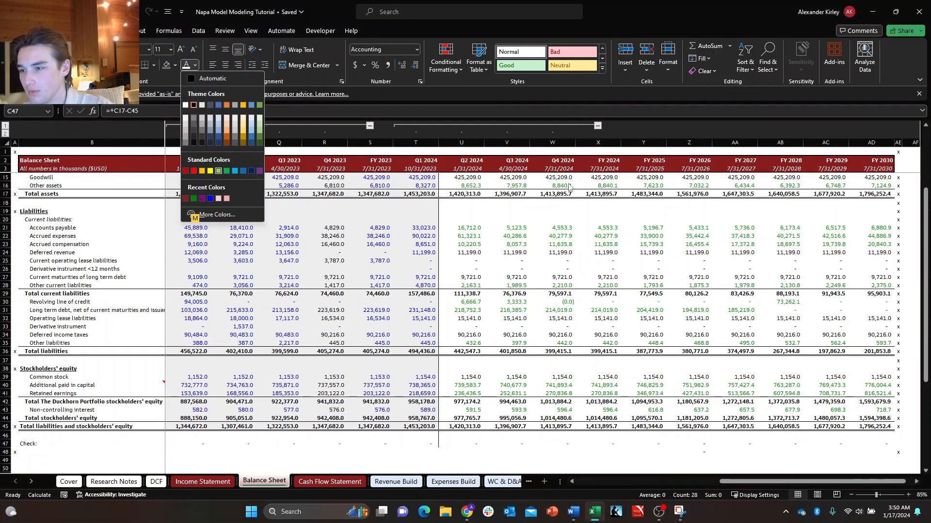
pyautogui.press('Return')
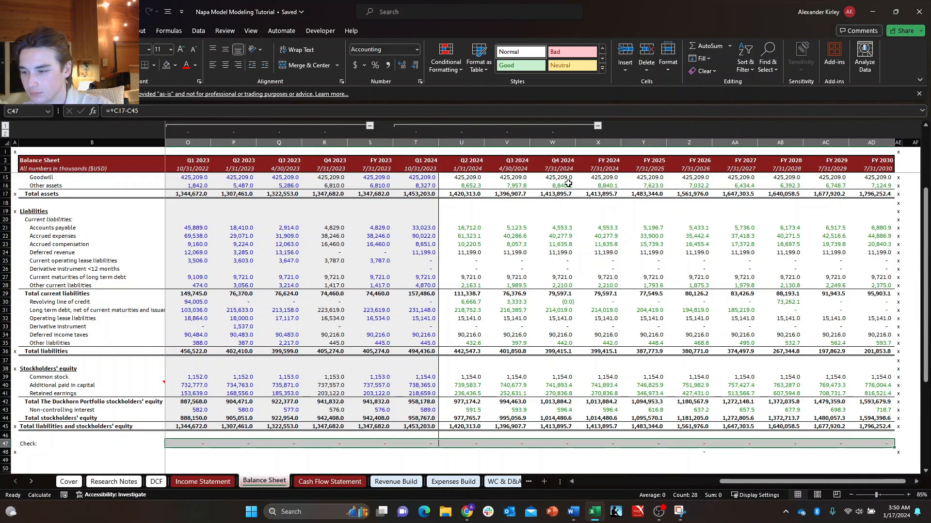
# Delete the stray formula under the check row in the FY 2026 column, cell Z48.
pyautogui.press('Left')
pyautogui.press('Down')
pyautogui.hotkey('ctrl', 'Right')
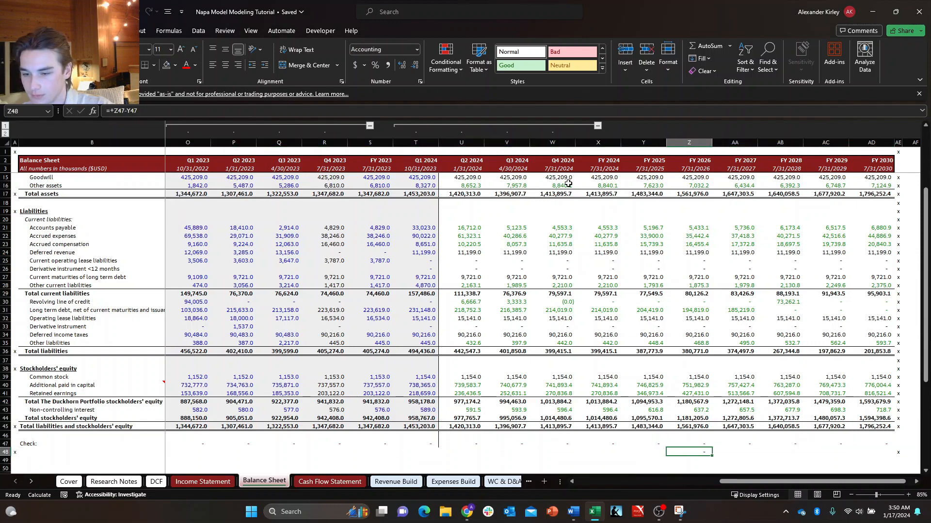
pyautogui.hotkey('ctrl', 'Left')
pyautogui.press('Up')
pyautogui.press('Right')
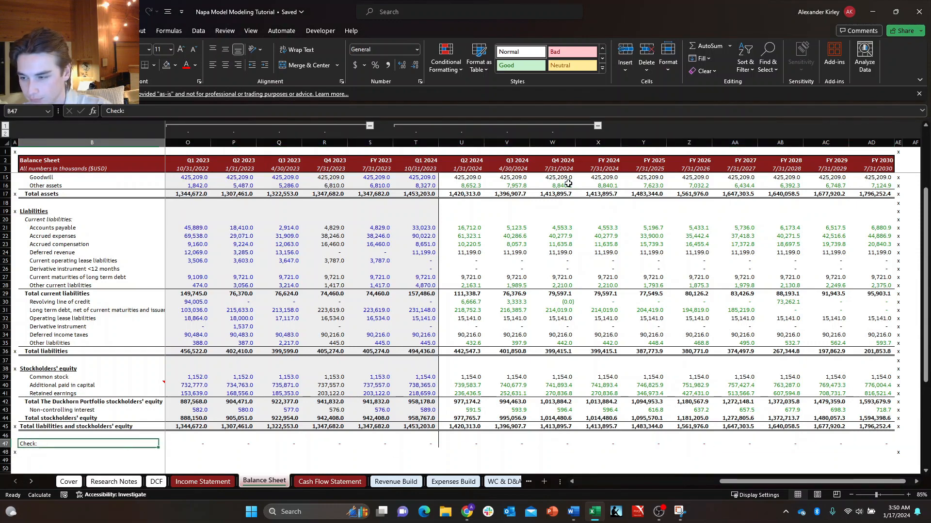
# Examine the check row and the total liabilities and stockholders' equity row around Q1 and Q2 2024.
pyautogui.press('Right')
pyautogui.hotkey('ctrl', 'Right')
pyautogui.press('Left')
pyautogui.press('Left')
pyautogui.press('Left')
pyautogui.press('Left')
pyautogui.press('Left')
pyautogui.press('Left')
pyautogui.press('Left')
pyautogui.press('Left')
pyautogui.press('Left')
pyautogui.press('Left')
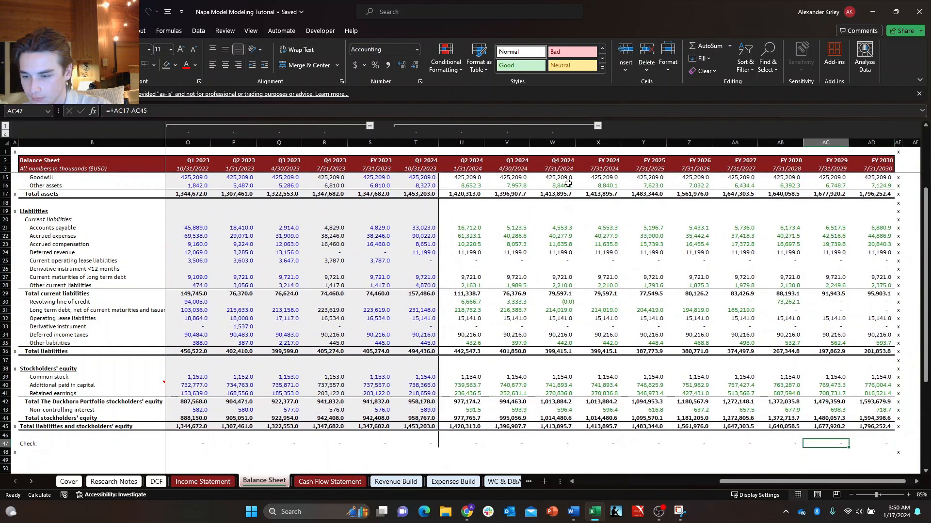
pyautogui.hotkey('shift', 'Up')
pyautogui.press('Down')
pyautogui.press('Right')
pyautogui.press('Up')
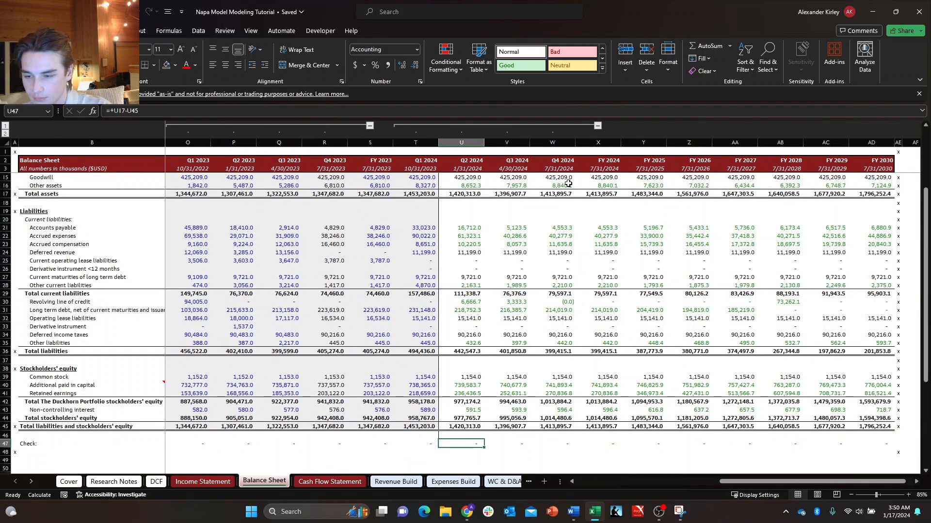
pyautogui.press('Left')
pyautogui.press('Up')
pyautogui.hotkey('shift', 'Down')
pyautogui.press('Up')
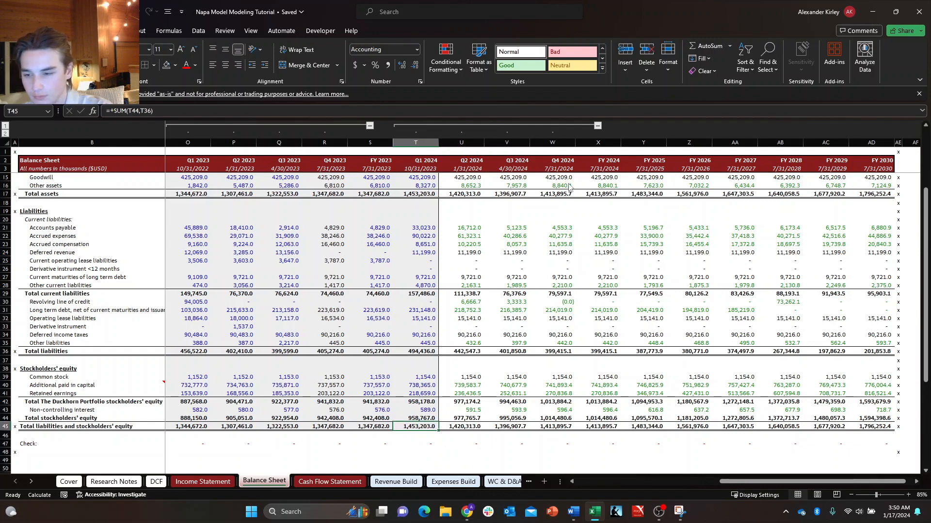
pyautogui.press('Left')
pyautogui.press('Right')
pyautogui.press('Right')
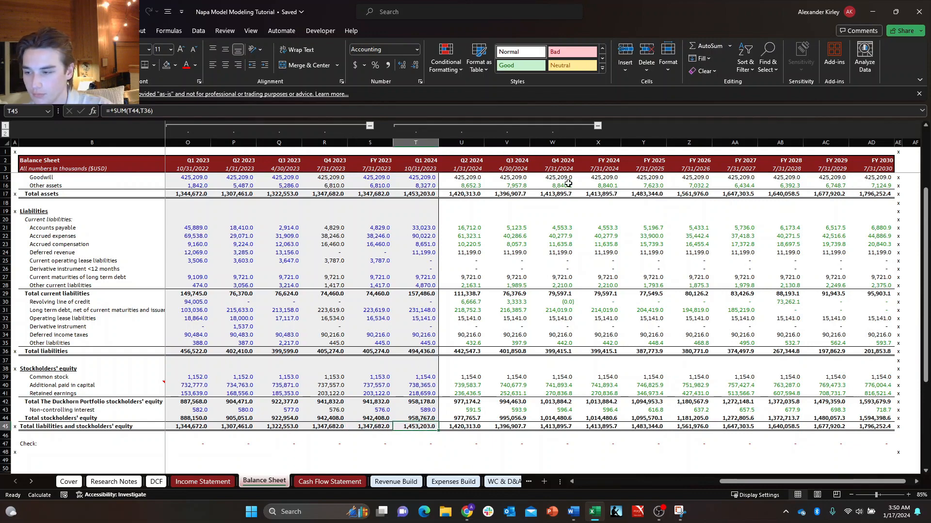
# Return to cell A1 of the Balance Sheet.
pyautogui.hotkey('ctrl', 'Up')
pyautogui.hotkey('ctrl', 'Up')
pyautogui.hotkey('ctrl', 'Up')
pyautogui.hotkey('ctrl', 'Up')
pyautogui.hotkey('ctrl', 'Up')
pyautogui.hotkey('ctrl', 'Up')
pyautogui.press('Down')
pyautogui.press('Down')
pyautogui.press('Down')
pyautogui.press('Down')
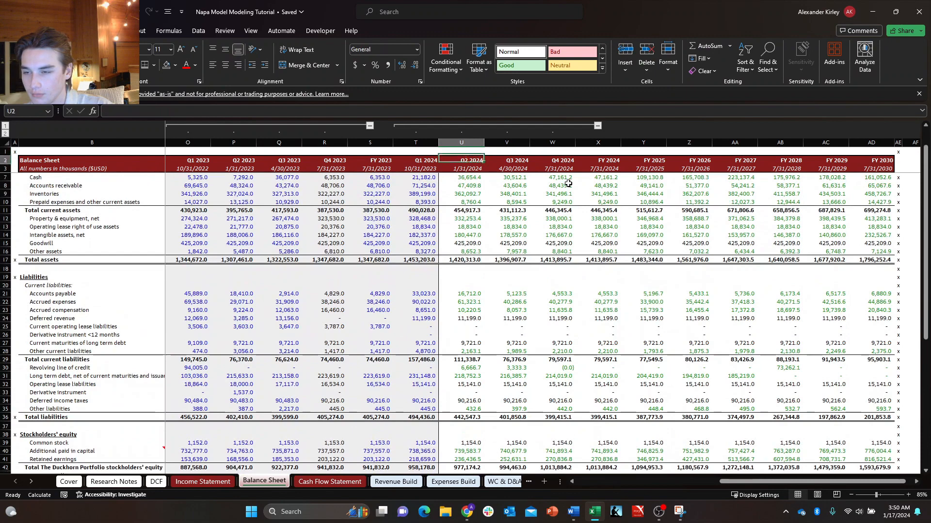
pyautogui.hotkey('ctrl', 'Up')
pyautogui.hotkey('ctrl', 'Left')
pyautogui.hotkey('ctrl', 'Left')
pyautogui.hotkey('ctrl', 'Up')
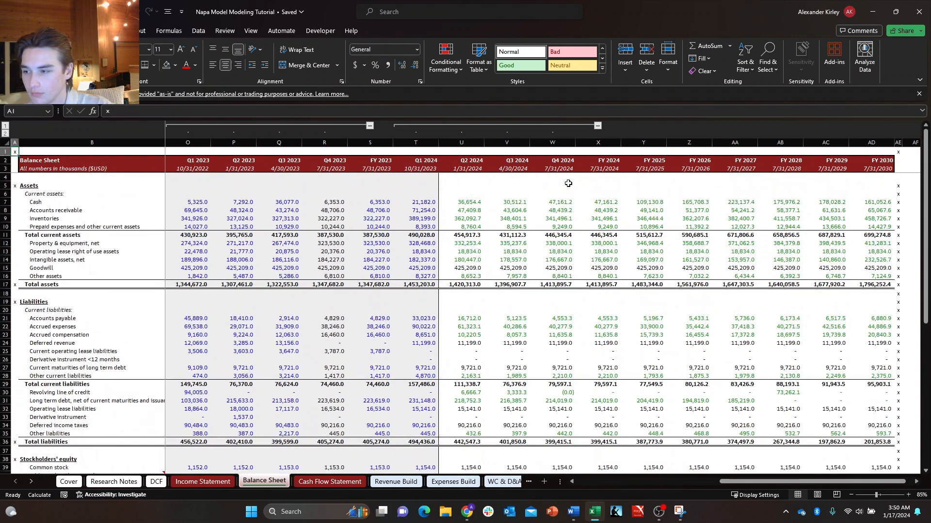
# Clear the existing x markers from column AE of the Cash Flow Statement sheet.
pyautogui.hotkey('ctrl', 'pagedown')
pyautogui.press('Right')
pyautogui.press('Right')
pyautogui.press('Right')
pyautogui.press('Right')
pyautogui.press('Right')
pyautogui.press('Right')
pyautogui.press('Right')
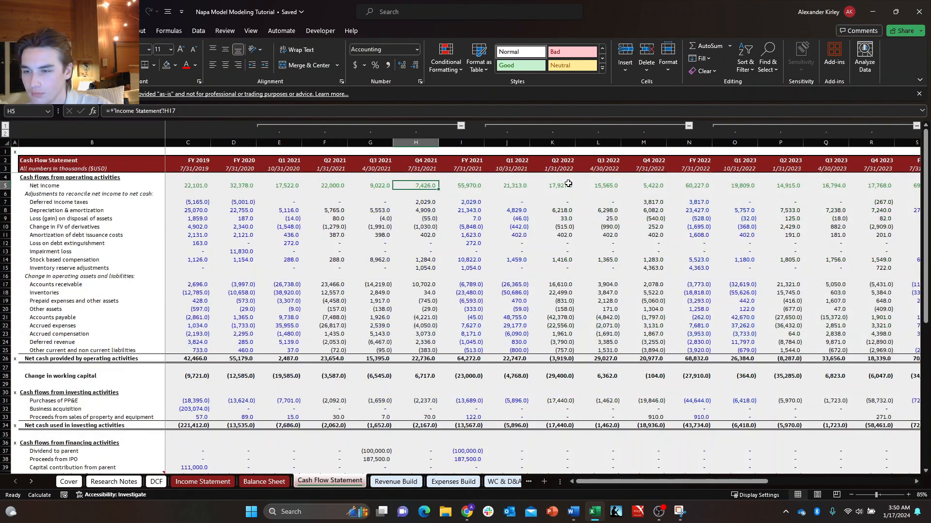
pyautogui.press('Right')
pyautogui.press('Right')
pyautogui.press('Right')
pyautogui.press('Right')
pyautogui.press('Right')
pyautogui.press('Right')
pyautogui.press('Right')
pyautogui.press('Right')
pyautogui.press('Right')
pyautogui.press('Right')
pyautogui.press('Right')
pyautogui.press('Right')
pyautogui.press('Right')
pyautogui.press('Right')
pyautogui.press('Right')
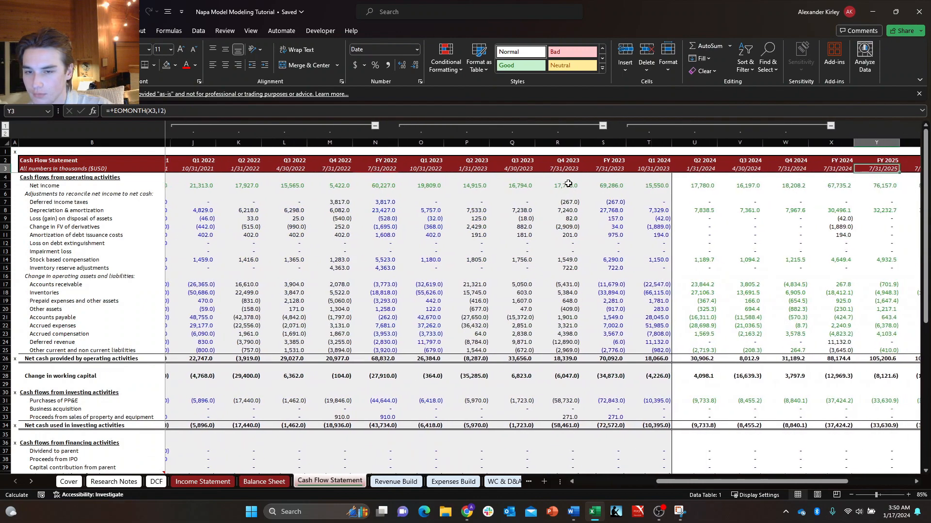
pyautogui.press('Right')
pyautogui.press('Right')
pyautogui.press('Right')
pyautogui.press('Right')
pyautogui.press('Right')
pyautogui.press('Up')
pyautogui.press('Up')
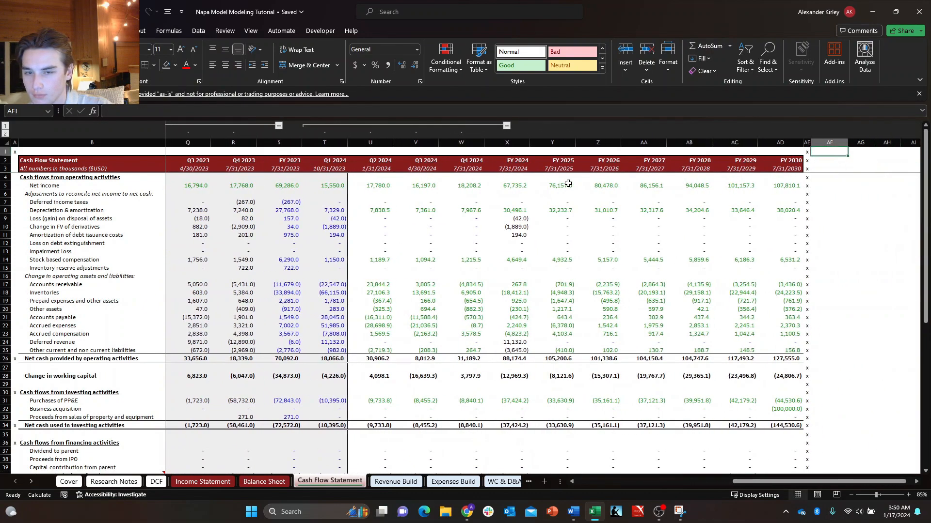
pyautogui.hotkey('ctrl', 'shift', 'Down')
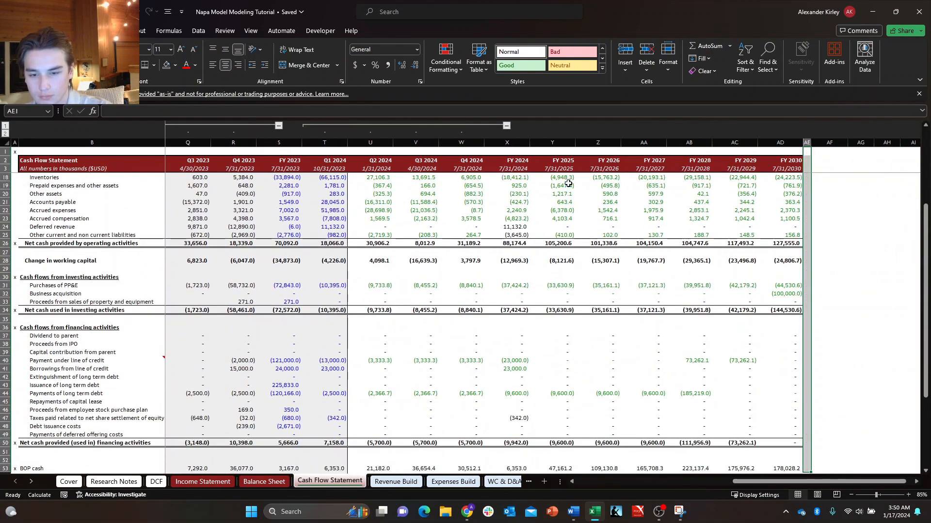
# Copy the x navigation markers of column A into column AE, after FY 2030, on the Cash Flow Statement.
pyautogui.hotkey('ctrl', 'Left')
pyautogui.press('Down')
pyautogui.press('Down')
pyautogui.press('Down')
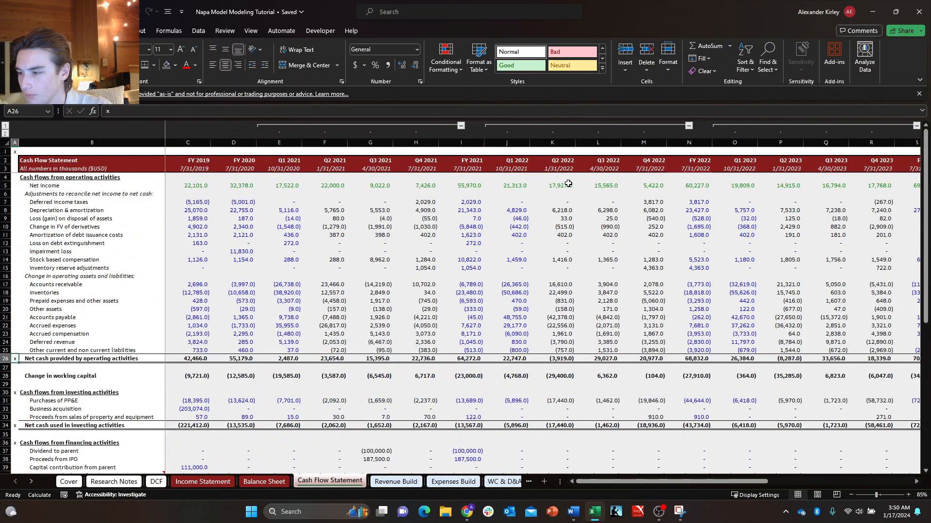
pyautogui.hotkey('ctrl', 'Down')
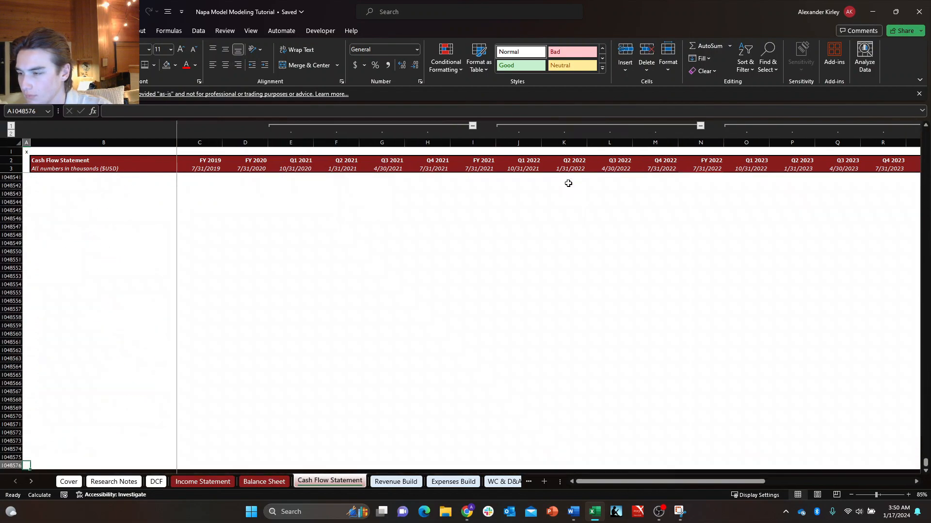
pyautogui.hotkey('ctrl', 'Up')
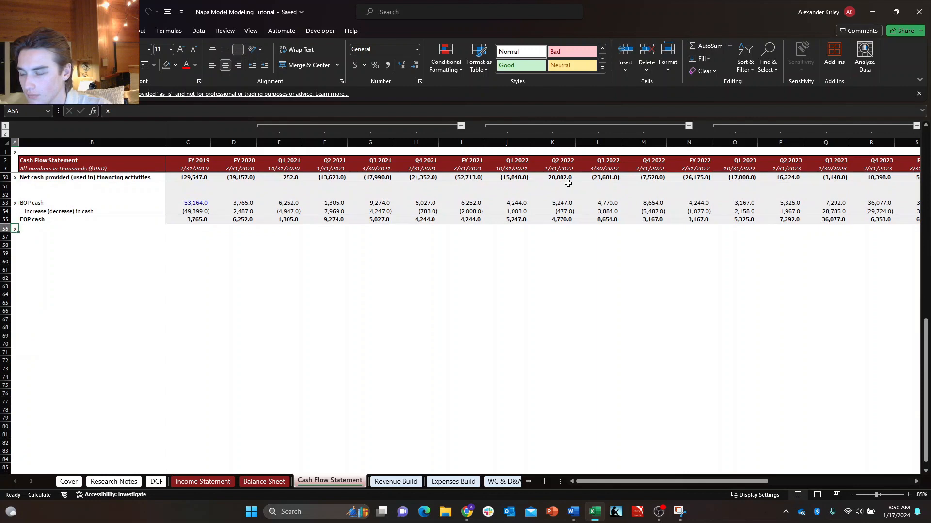
pyautogui.hotkey('ctrl', 'space')
pyautogui.hotkey('ctrl', 'c')
pyautogui.hotkey('ctrl', 'Up')
pyautogui.hotkey('ctrl', 'Up')
pyautogui.hotkey('ctrl', 'Up')
pyautogui.hotkey('ctrl', 'Up')
pyautogui.hotkey('ctrl', 'Up')
pyautogui.hotkey('ctrl', 'Up')
pyautogui.hotkey('ctrl', 'Up')
pyautogui.hotkey('ctrl', 'Up')
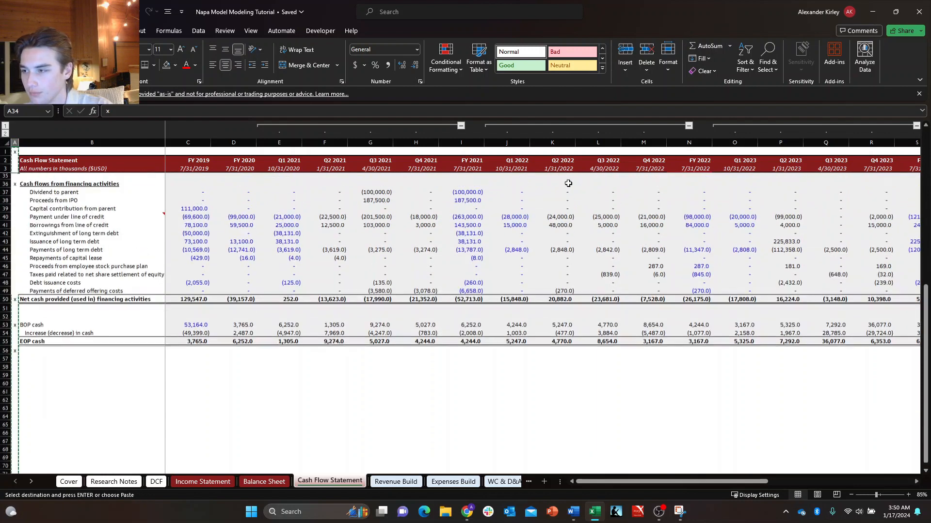
pyautogui.press('Right')
pyautogui.press('Right')
pyautogui.press('Right')
pyautogui.press('Right')
pyautogui.press('Right')
pyautogui.press('Right')
pyautogui.press('Right')
pyautogui.press('Right')
pyautogui.press('Right')
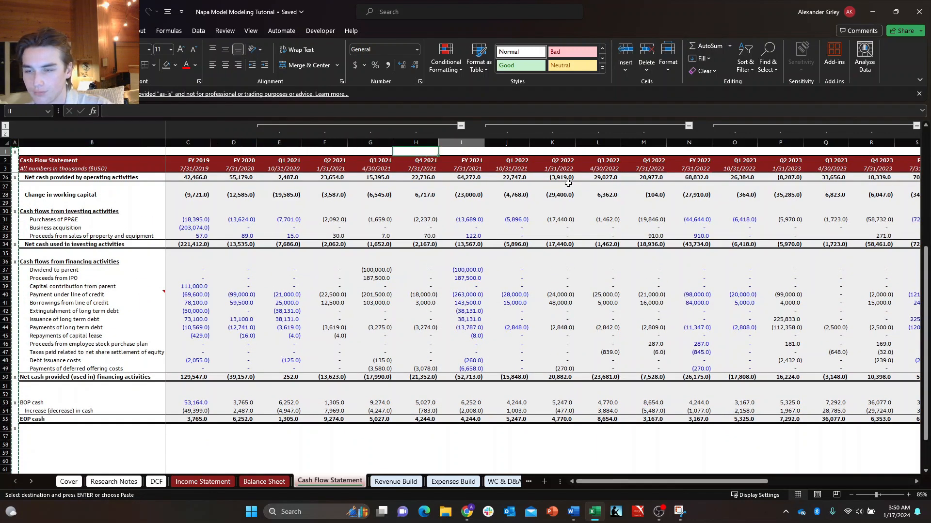
pyautogui.hotkey('ctrl', 'Right')
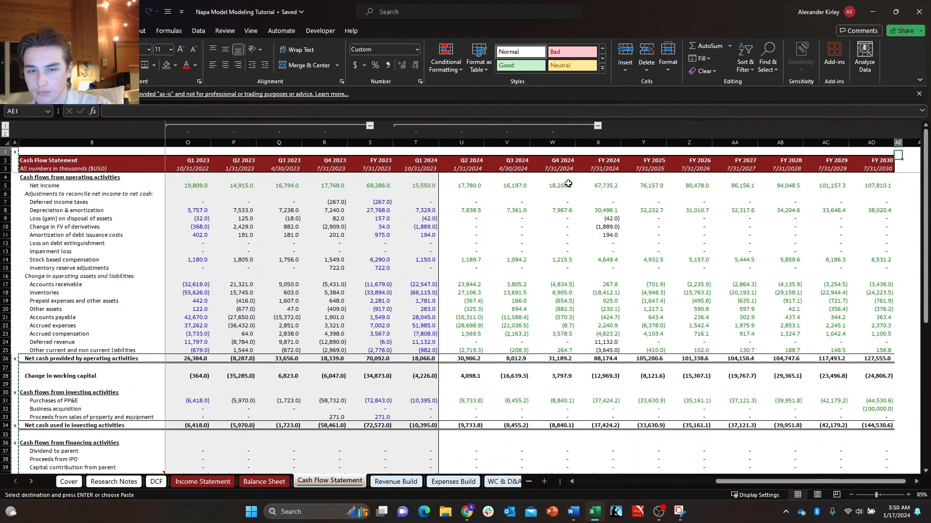
pyautogui.hotkey('ctrl', 'v')
pyautogui.press('Down')
pyautogui.press('Down')
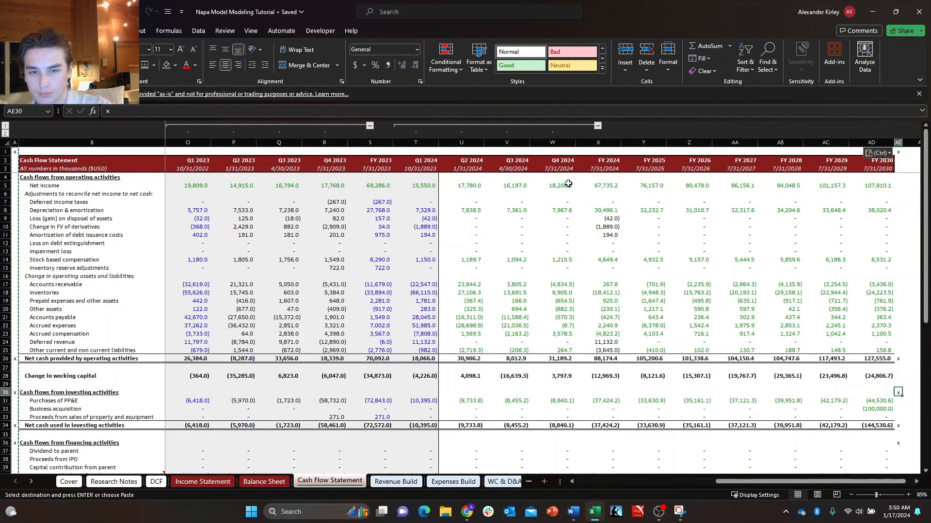
# Check the pasted x markers down column AE and return to cell A1 of the Cash Flow Statement.
pyautogui.hotkey('ctrl', 'Down')
pyautogui.hotkey('ctrl', 'Down')
pyautogui.hotkey('ctrl', 'Down')
pyautogui.hotkey('ctrl', 'Down')
pyautogui.hotkey('ctrl', 'Down')
pyautogui.hotkey('ctrl', 'Down')
pyautogui.hotkey('ctrl', 'Up')
pyautogui.hotkey('ctrl', 'Up')
pyautogui.hotkey('ctrl', 'Up')
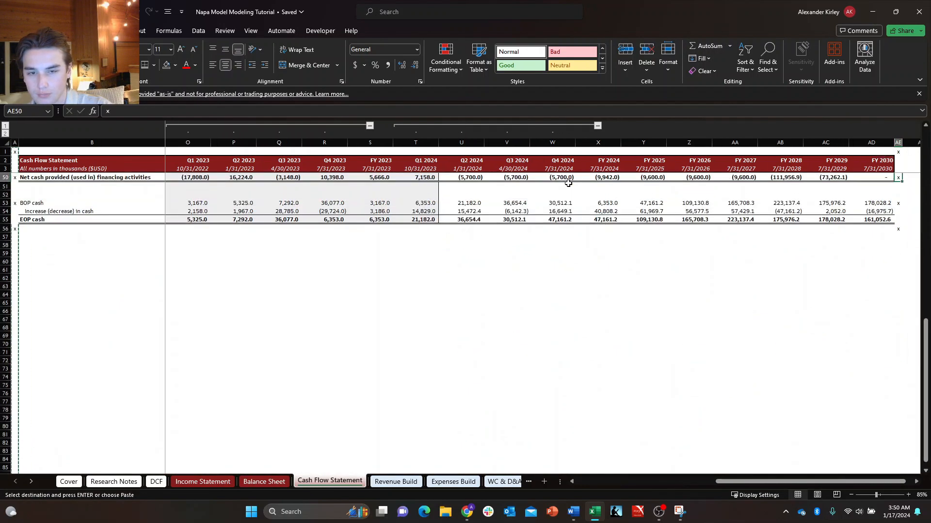
pyautogui.hotkey('ctrl', 'Up')
pyautogui.hotkey('ctrl', 'Up')
pyautogui.hotkey('ctrl', 'Up')
pyautogui.hotkey('ctrl', 'Up')
pyautogui.hotkey('ctrl', 'Up')
pyautogui.hotkey('ctrl', 'Up')
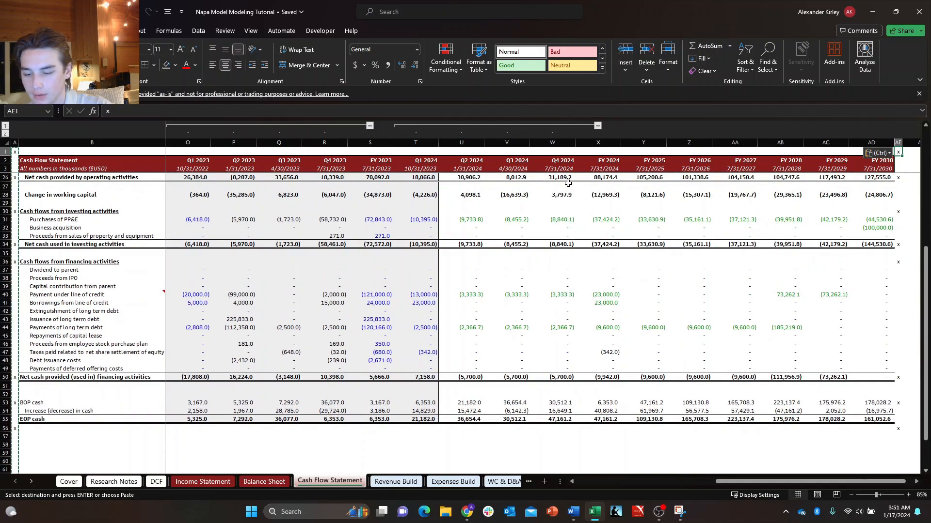
pyautogui.press('Escape')
pyautogui.press('Down')
pyautogui.press('Right')
pyautogui.press('Down')
pyautogui.press('Right')
pyautogui.press('Down')
pyautogui.press('Right')
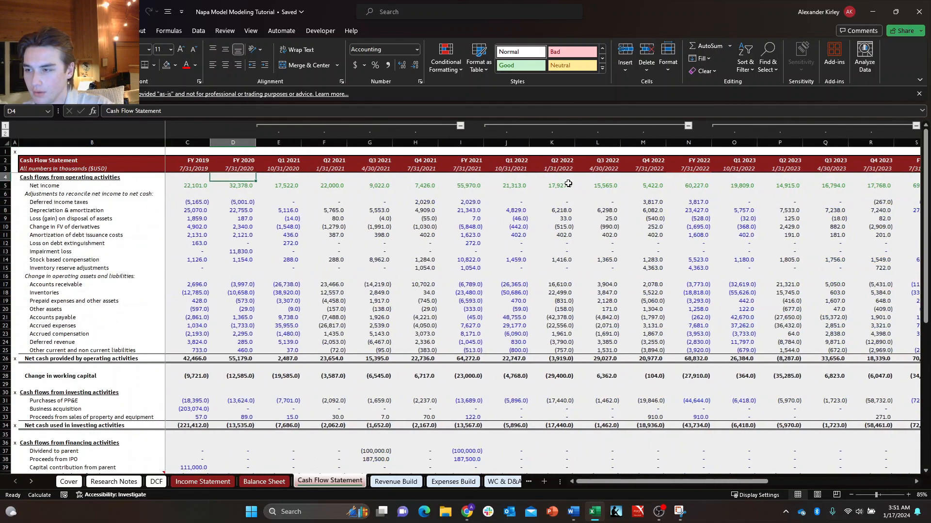
pyautogui.press('Left')
pyautogui.press('Up')
pyautogui.press('Left')
pyautogui.press('Up')
pyautogui.press('Left')
pyautogui.press('Up')
# On the Revenue Build sheet, copy the x marker from A1 into column A beside Volume contribution and Price/mix contribution.
pyautogui.hotkey('ctrl', 'pagedown')
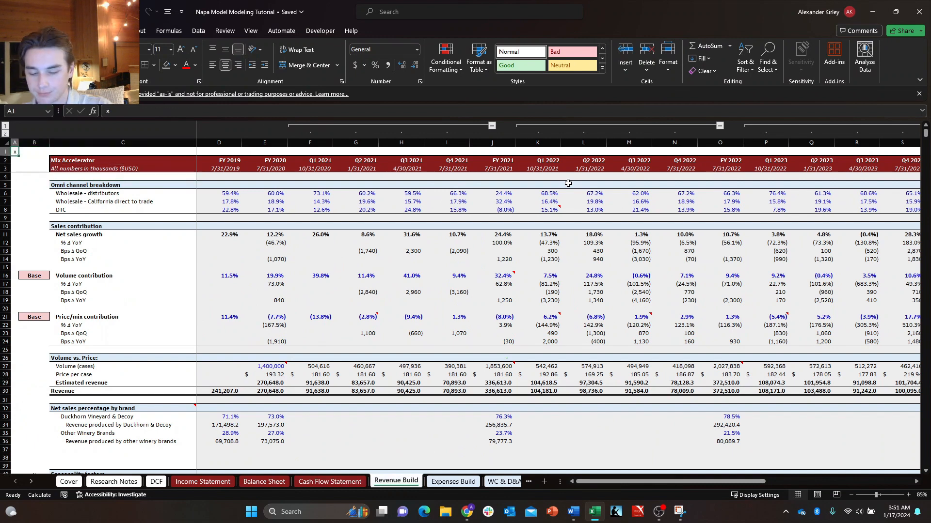
pyautogui.hotkey('ctrl', 'c')
pyautogui.press('Down')
pyautogui.press('Down')
pyautogui.press('Down')
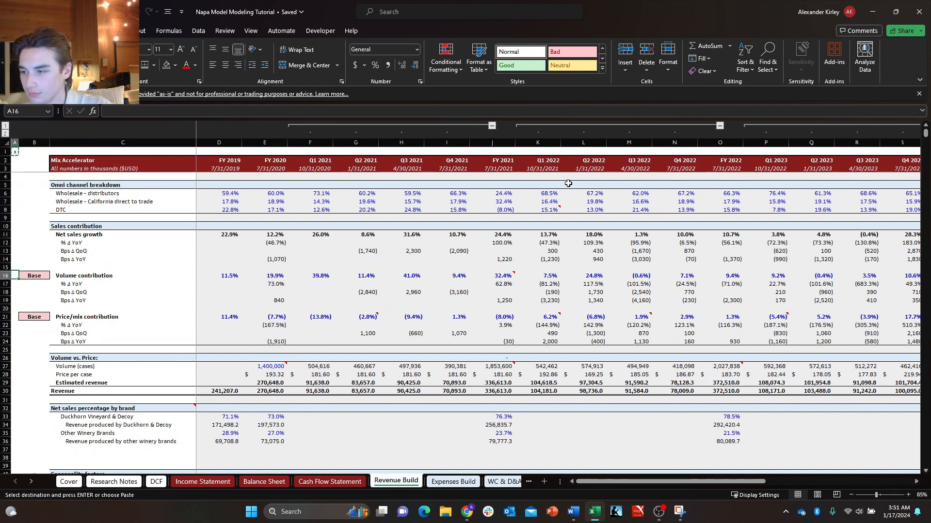
pyautogui.hotkey('ctrl', 'v')
pyautogui.press('Down')
pyautogui.press('Down')
pyautogui.hotkey('ctrl', 'v')
pyautogui.press('Down')
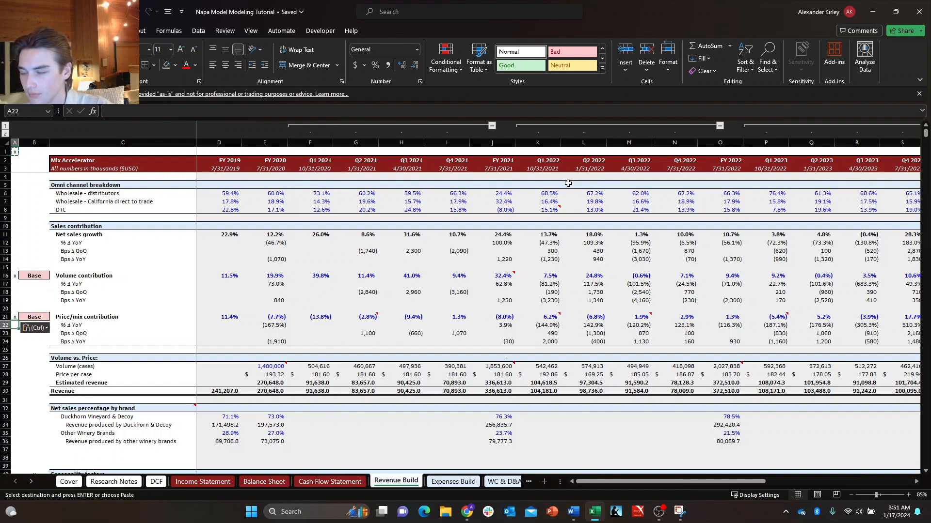
# Paste the x marker into column A beside the Volume vs. Price, Sales contribution and Omni channel breakdown headings.
pyautogui.hotkey('ctrl', 'v')
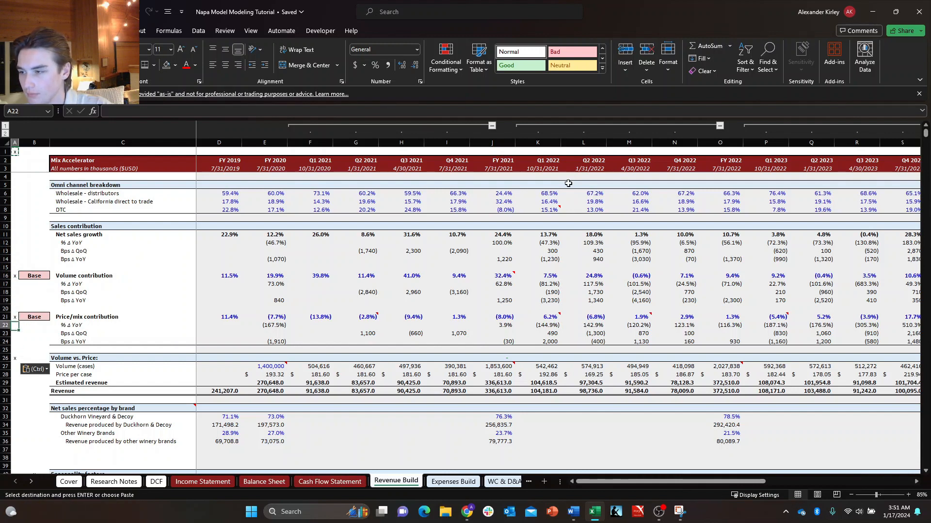
pyautogui.hotkey('ctrl', 'v')
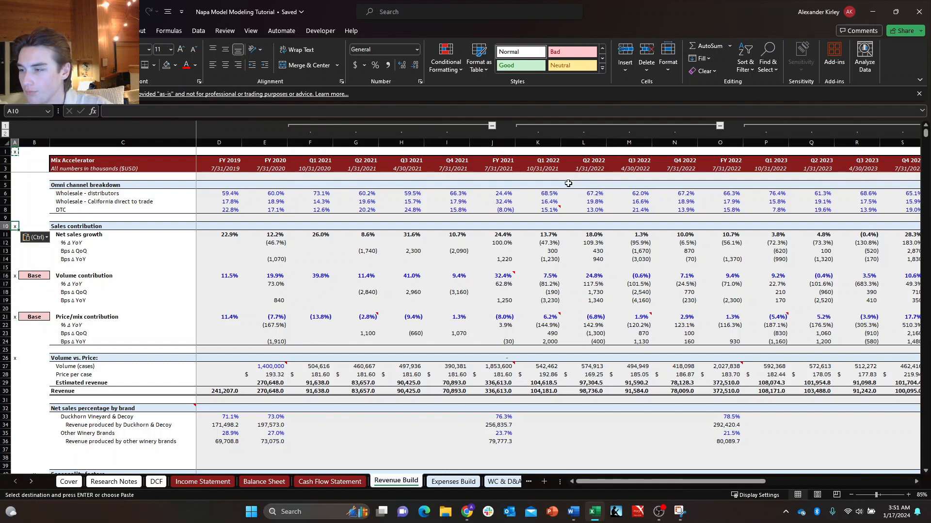
pyautogui.hotkey('ctrl', 'v')
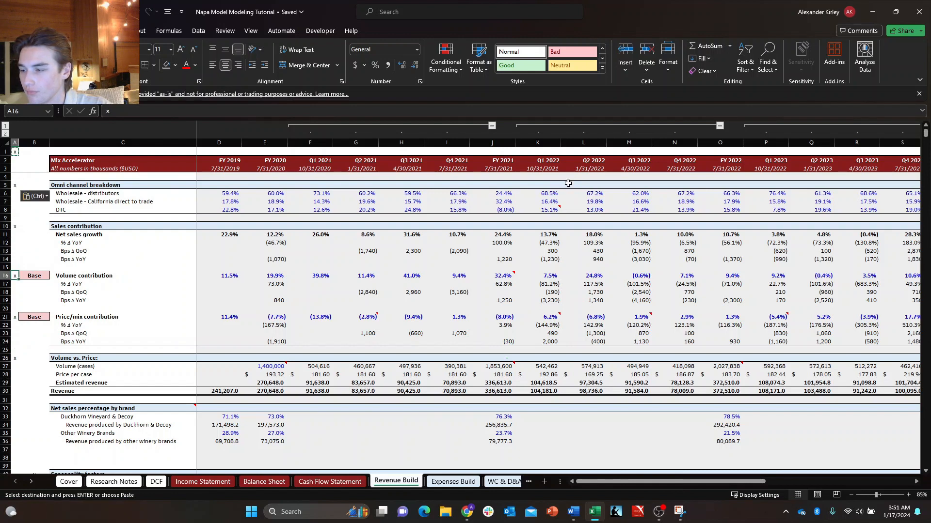
# Paste the x marker into column A beside the Net sales percentage by brand and Seasonality factors headings.
pyautogui.press('Down')
pyautogui.press('Down')
pyautogui.press('Down')
pyautogui.press('Down')
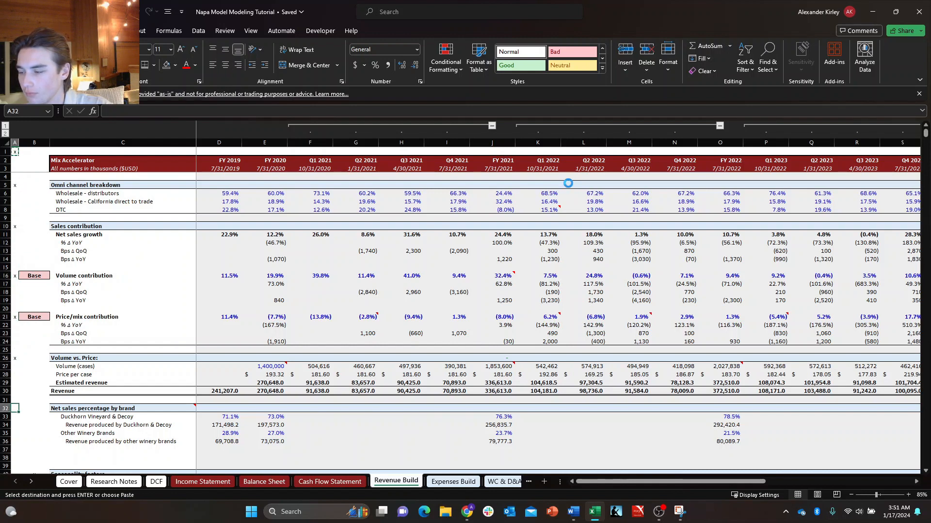
pyautogui.hotkey('ctrl', 'v')
pyautogui.press('Down')
pyautogui.press('Down')
pyautogui.press('Down')
pyautogui.scroll(-1, 568, 184)
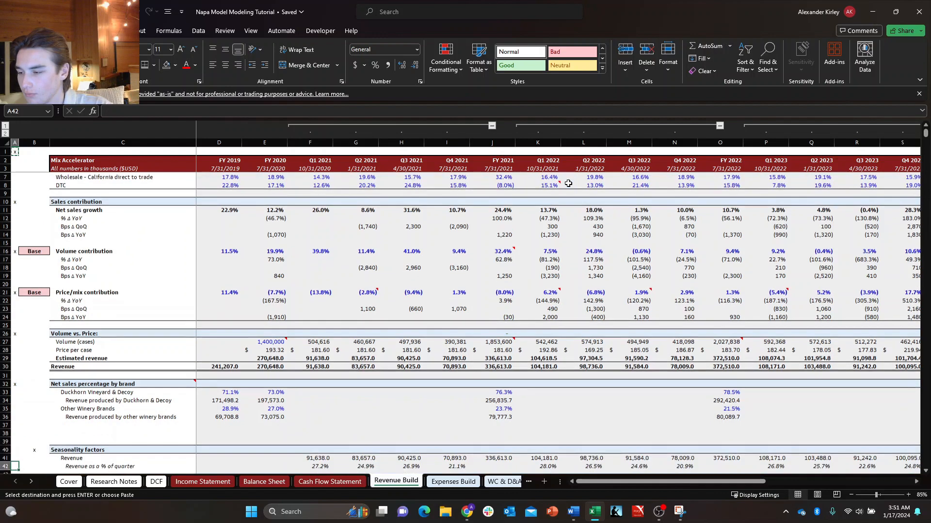
pyautogui.hotkey('ctrl', 'v')
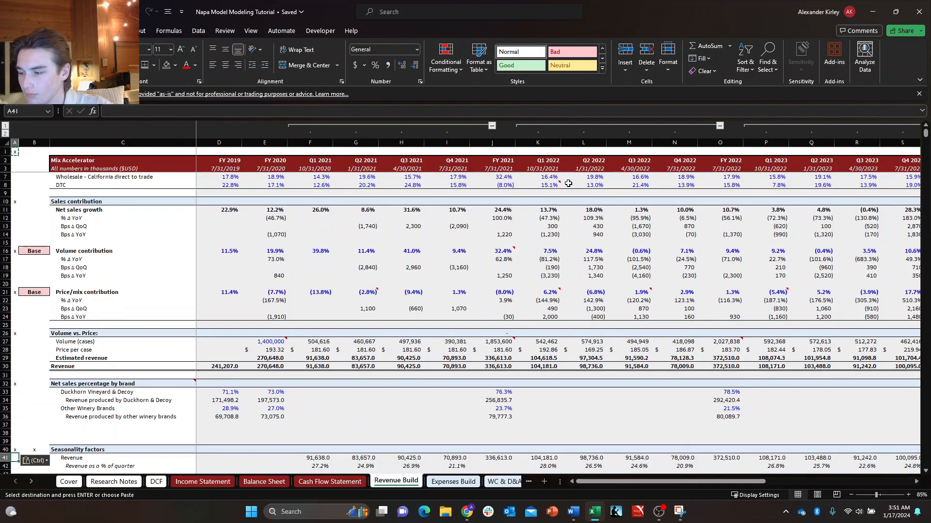
# Paste the x marker into column A beside the Scenario analysis and Volume (cases) headings.
pyautogui.press('Down')
pyautogui.press('Down')
pyautogui.press('Down')
pyautogui.press('Down')
pyautogui.press('Down')
pyautogui.press('Down')
pyautogui.press('Down')
pyautogui.press('Down')
pyautogui.press('Down')
pyautogui.press('Down')
pyautogui.press('Down')
pyautogui.press('Down')
pyautogui.press('Down')
pyautogui.press('Down')
pyautogui.press('Down')
pyautogui.press('Down')
pyautogui.press('Down')
pyautogui.press('Down')
pyautogui.press('Down')
pyautogui.press('Down')
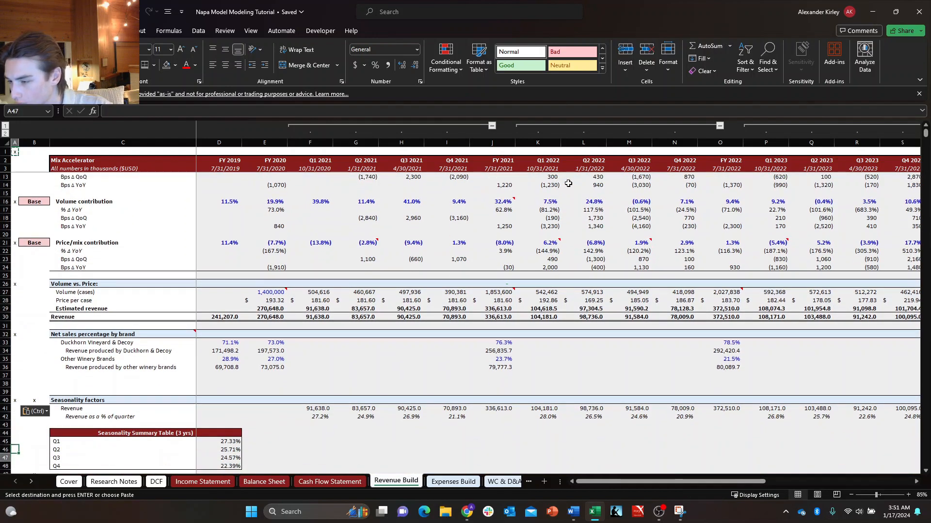
pyautogui.press('Up')
pyautogui.press('Up')
pyautogui.press('Up')
pyautogui.press('Up')
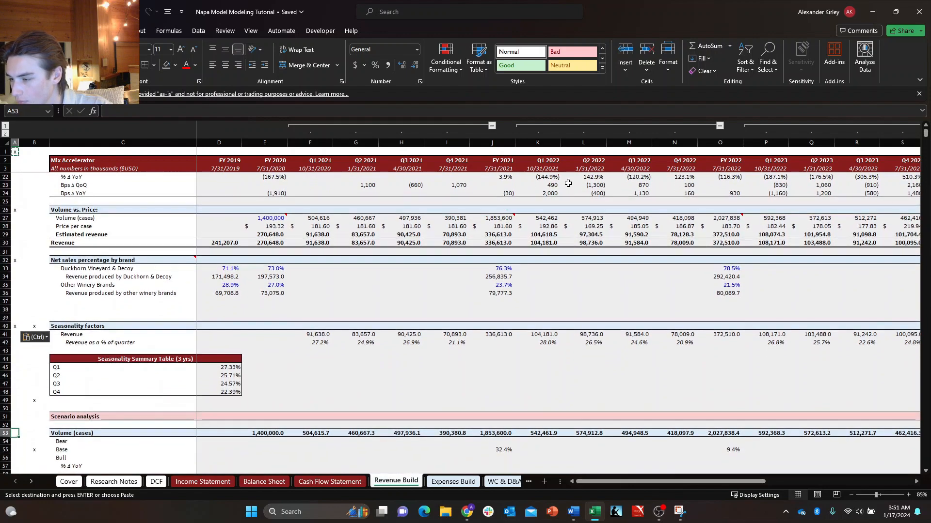
pyautogui.press('Down')
pyautogui.press('Down')
pyautogui.press('Down')
pyautogui.press('Down')
pyautogui.press('Down')
pyautogui.press('Down')
pyautogui.press('Down')
pyautogui.press('Down')
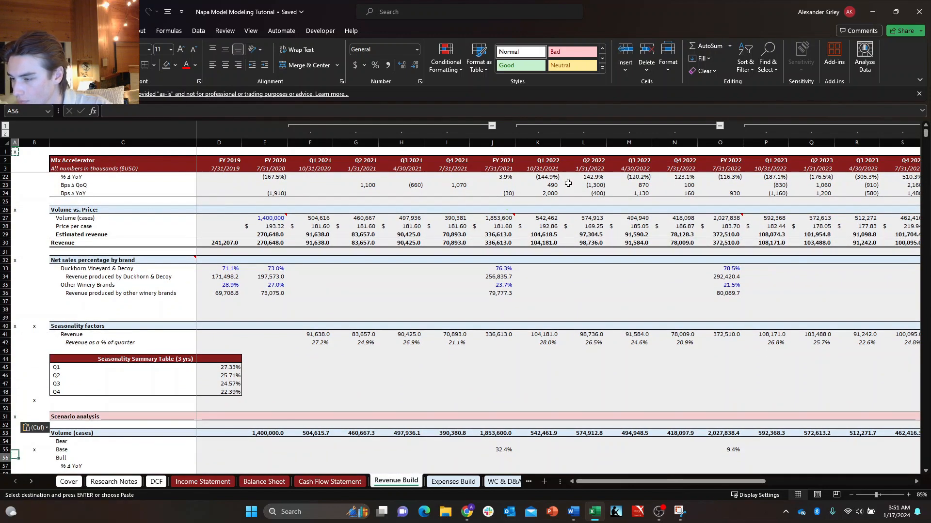
pyautogui.press('Up')
pyautogui.press('Up')
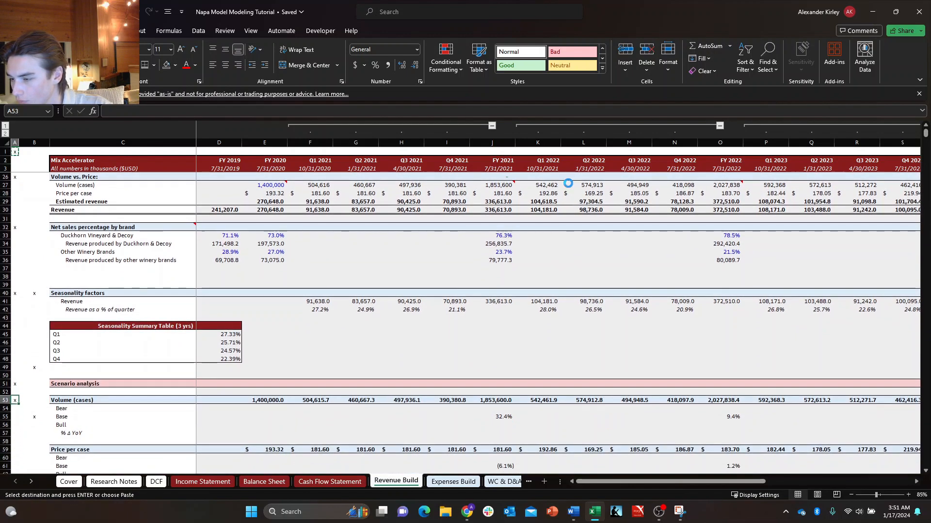
# Paste the x marker into column A beside the Price per case heading and into cell A64.
pyautogui.press('Down')
pyautogui.press('Down')
pyautogui.press('Down')
pyautogui.press('Down')
pyautogui.press('Down')
pyautogui.press('Down')
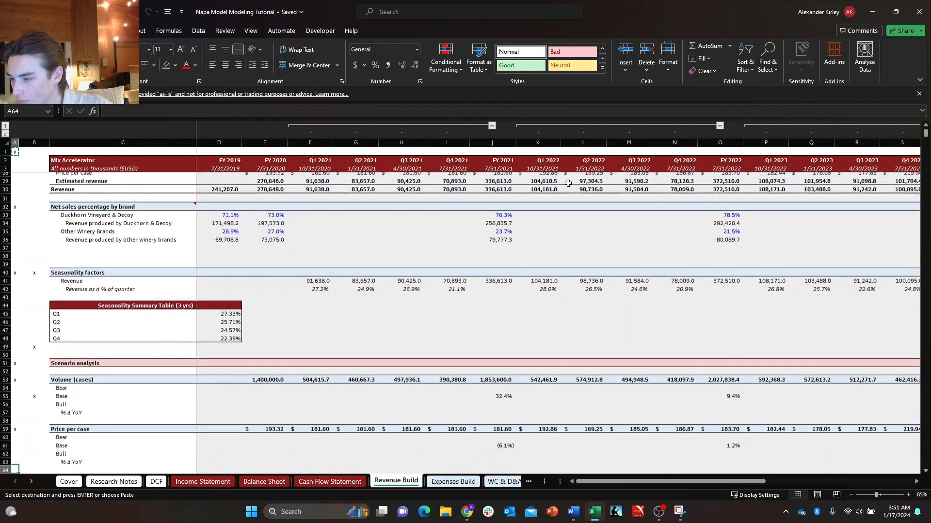
pyautogui.hotkey('ctrl', 'v')
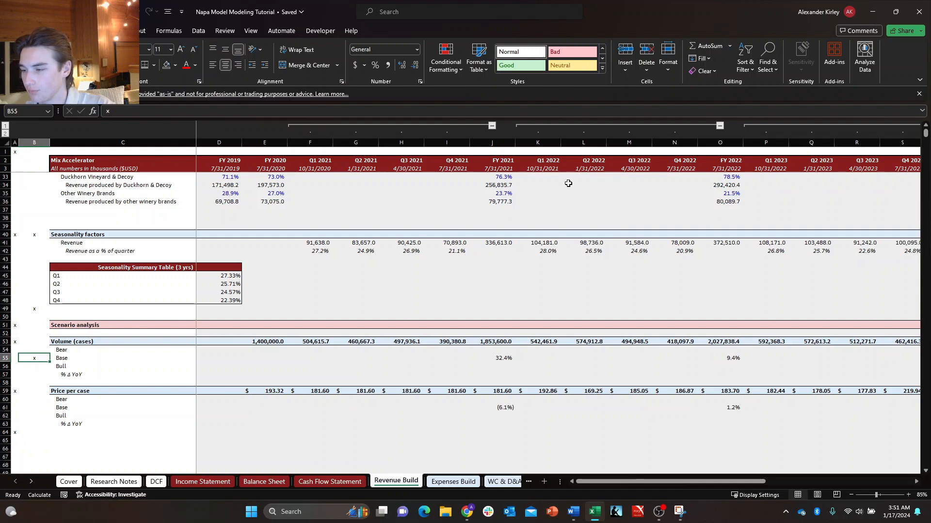
# Clear the old x markers from column B between rows 40 and 55.
pyautogui.hotkey('shift', 'Up')
pyautogui.hotkey('shift', 'Up')
pyautogui.hotkey('shift', 'Up')
pyautogui.hotkey('shift', 'Up')
pyautogui.hotkey('shift', 'Up')
pyautogui.hotkey('shift', 'Up')
pyautogui.hotkey('shift', 'Up')
pyautogui.hotkey('shift', 'Up')
pyautogui.hotkey('shift', 'Up')
pyautogui.hotkey('shift', 'Up')
pyautogui.hotkey('shift', 'Up')
pyautogui.hotkey('shift', 'Up')
pyautogui.hotkey('shift', 'Up')
pyautogui.hotkey('shift', 'Up')
pyautogui.hotkey('shift', 'Up')
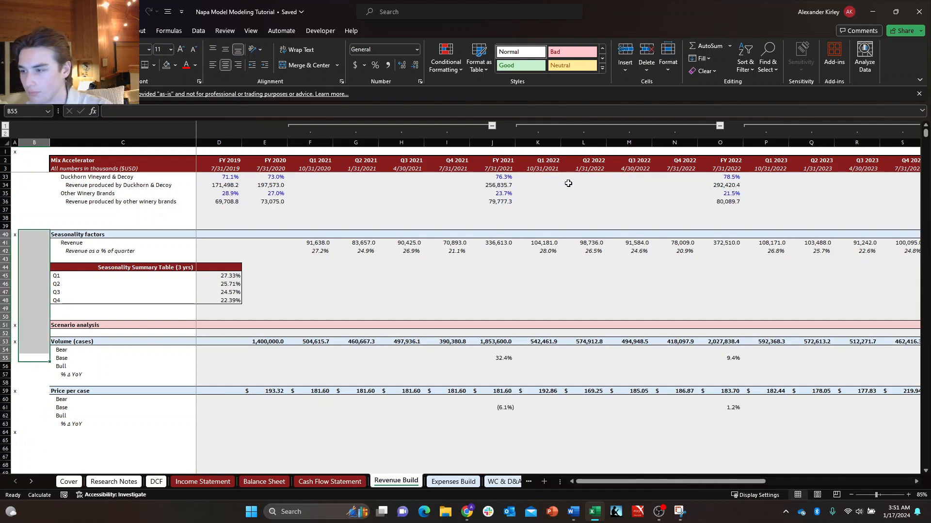
# Copy the x markers in column A and paste them over column AF, starting at AF1.
pyautogui.hotkey('ctrl', 'Up')
pyautogui.hotkey('ctrl', 'Up')
pyautogui.hotkey('ctrl', 'Up')
pyautogui.hotkey('ctrl', 'Up')
pyautogui.hotkey('ctrl', 'Up')
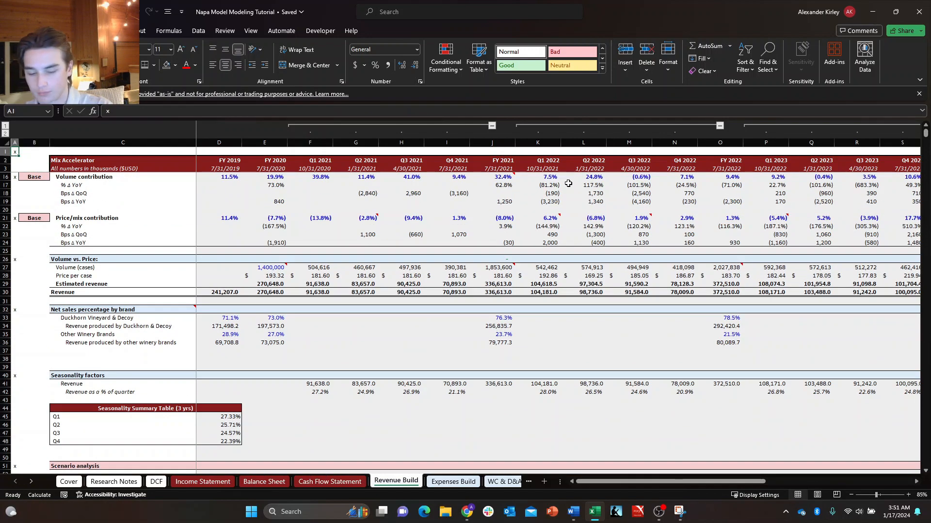
pyautogui.hotkey('ctrl', 'space')
pyautogui.hotkey('ctrl', 'c')
pyautogui.press('Down')
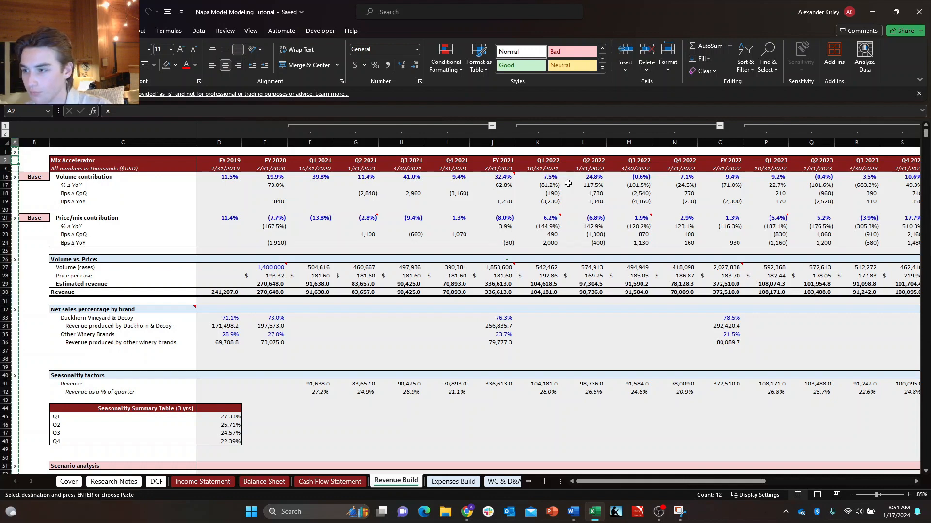
pyautogui.press('Right')
pyautogui.press('Right')
pyautogui.hotkey('ctrl', 'Right')
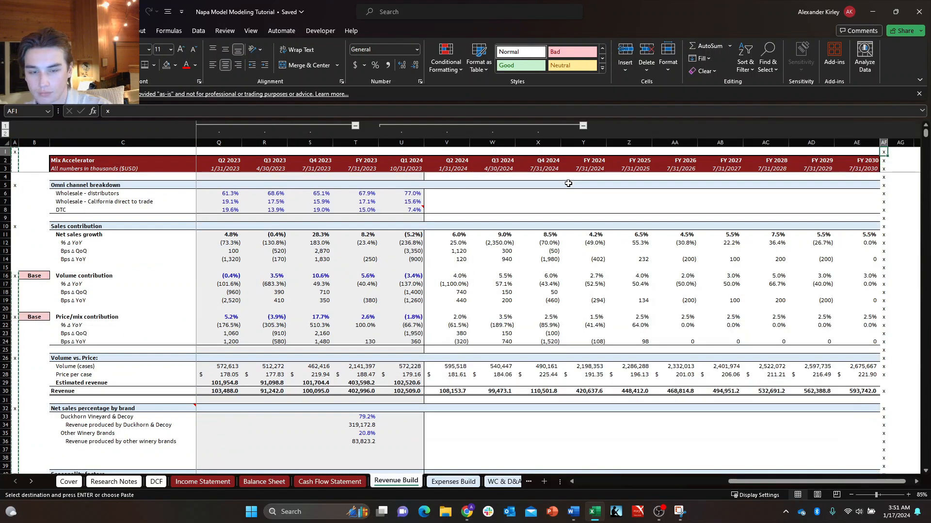
pyautogui.hotkey('ctrl', 'v')
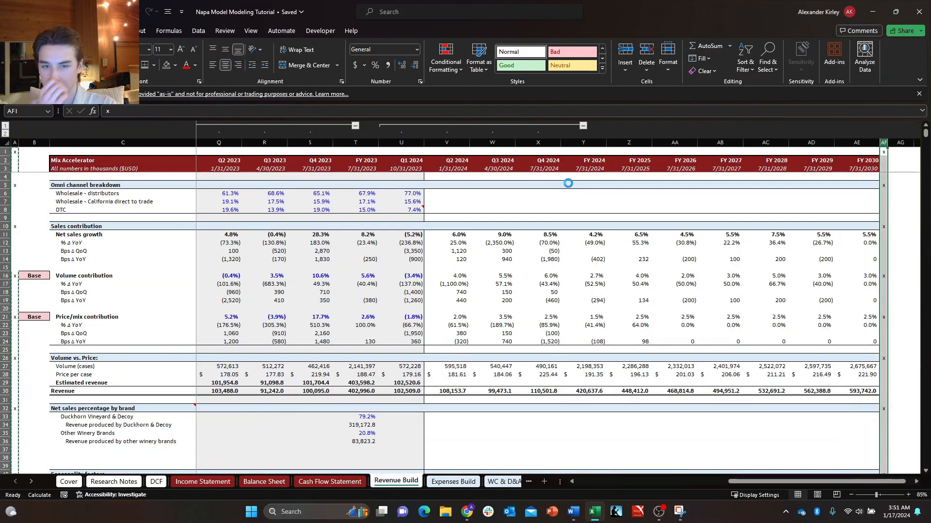
pyautogui.press('Left')
pyautogui.hotkey('ctrl', 'Home')
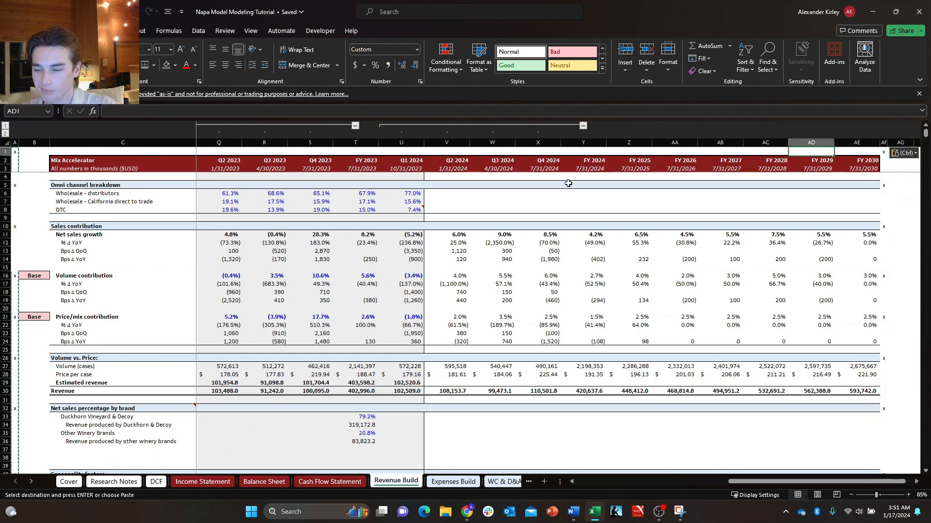
pyautogui.press('Right')
pyautogui.press('Right')
pyautogui.press('Down')
pyautogui.press('Down')
pyautogui.press('Right')
pyautogui.press('Down')
pyautogui.press('Down')
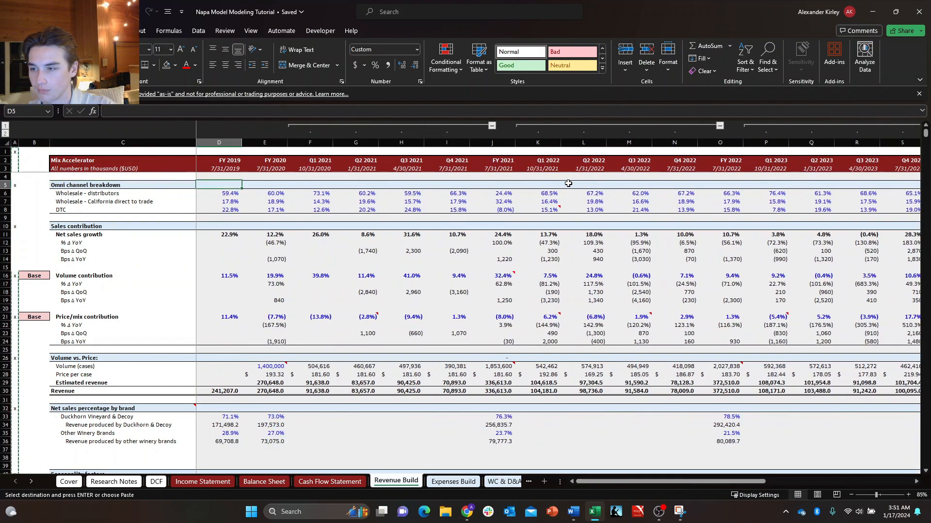
pyautogui.press('Right')
pyautogui.press('Right')
pyautogui.press('Down')
pyautogui.press('Right')
pyautogui.press('Down')
pyautogui.press('Right')
pyautogui.press('Down')
pyautogui.press('Up')
pyautogui.press('Up')
pyautogui.press('Up')
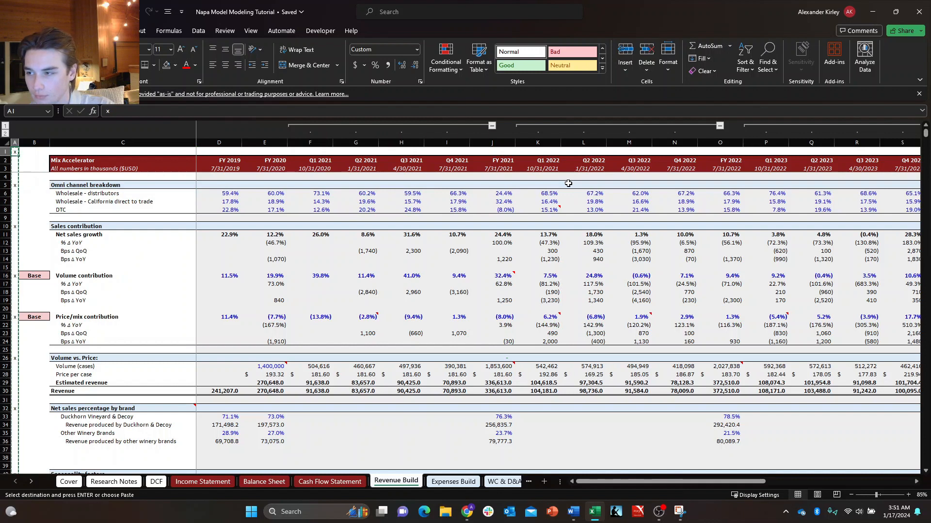
pyautogui.press('Escape')
# Apply an outside border around the Mix Accelerator header rows, C2:AE3, and return to cell A1.
pyautogui.press('Right')
pyautogui.press('Right')
pyautogui.press('Up')
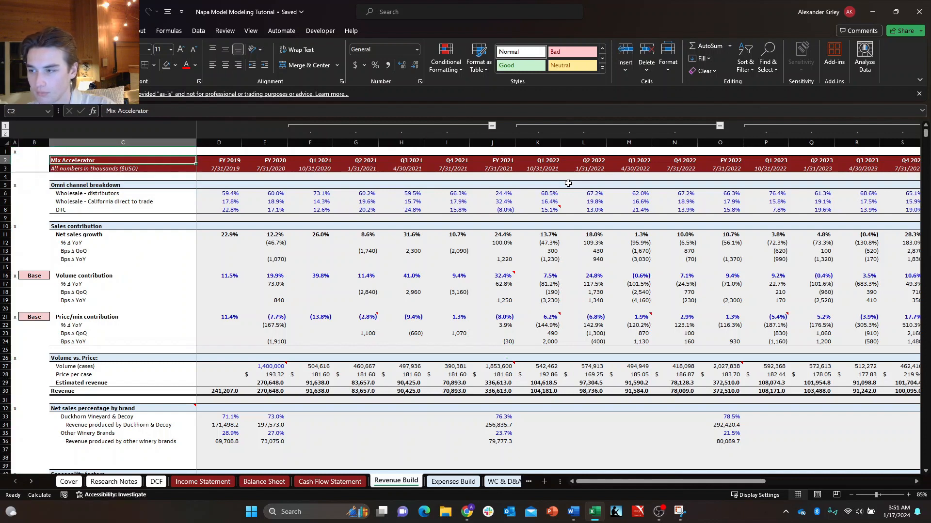
pyautogui.press('Left')
pyautogui.press('Left')
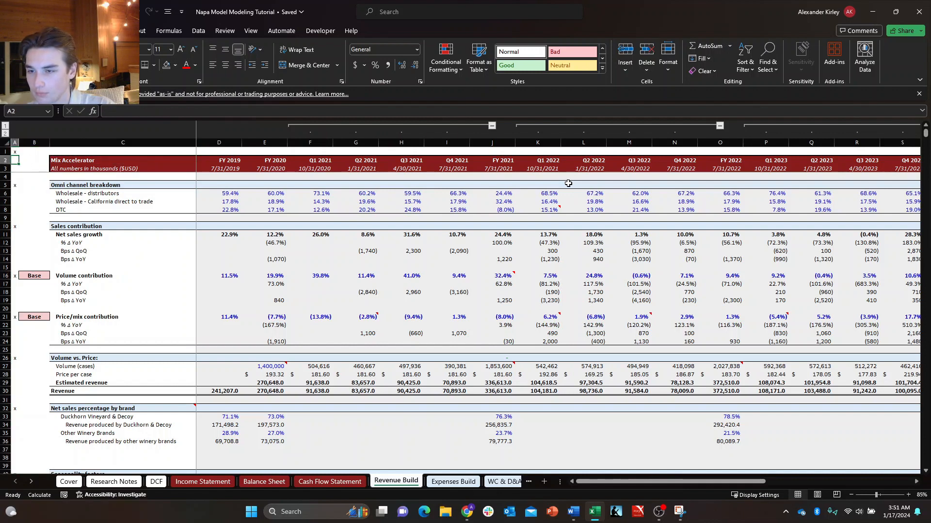
pyautogui.press('Right')
pyautogui.press('Right')
pyautogui.hotkey('shift', 'Down')
pyautogui.hotkey('ctrl', 'shift', 'Right')
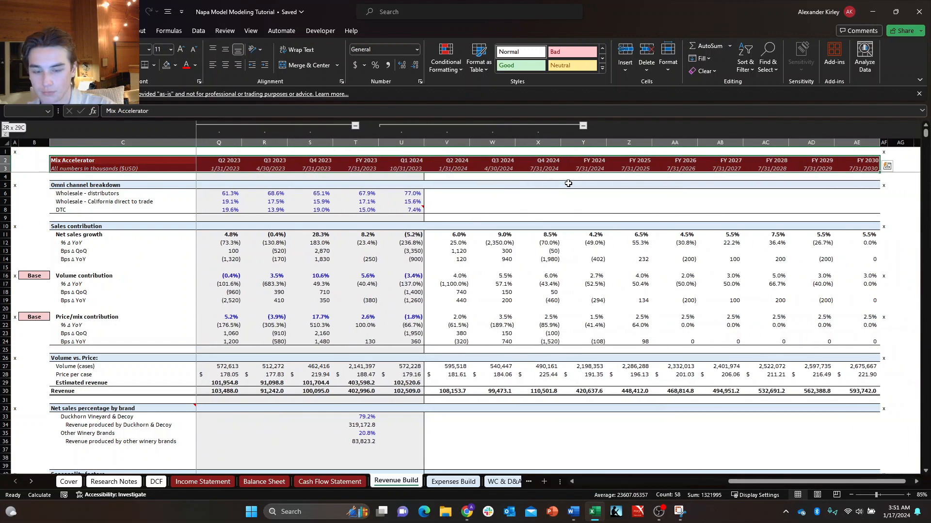
pyautogui.press('Left')
pyautogui.press('Left')
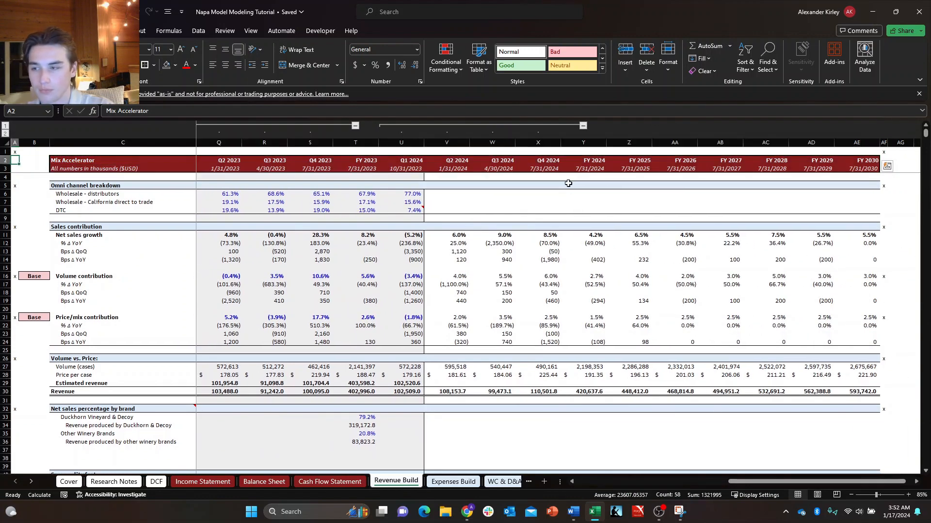
pyautogui.press('Down')
pyautogui.press('Down')
pyautogui.hscroll(-5, 568, 183)
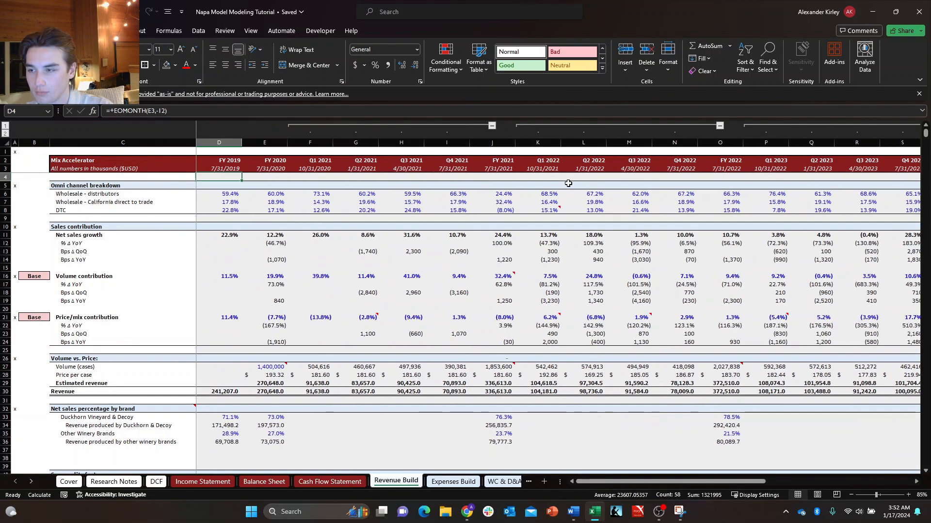
pyautogui.hotkey('shift', 'BackSpace')
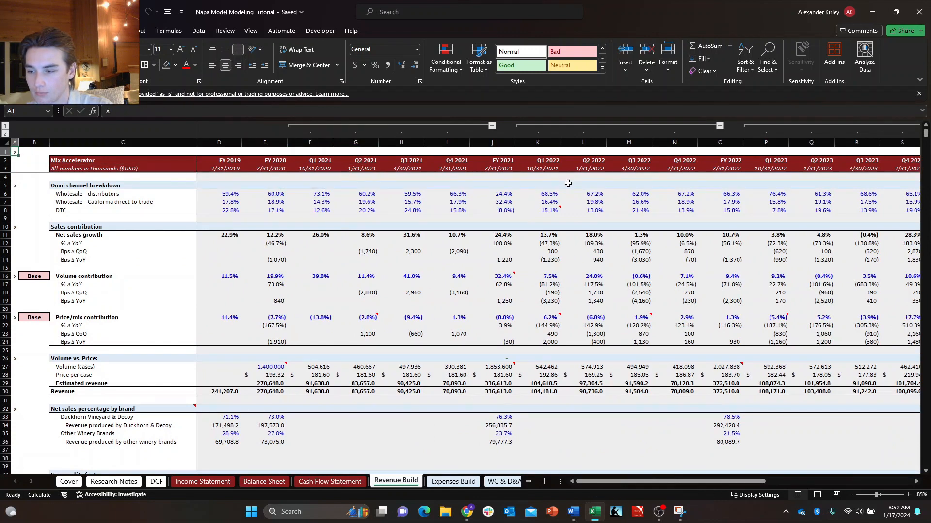
# On the Expenses Build sheet, remove the x from B1 and enter an x marker in A1.
pyautogui.hotkey('ctrl', 'pagedown')
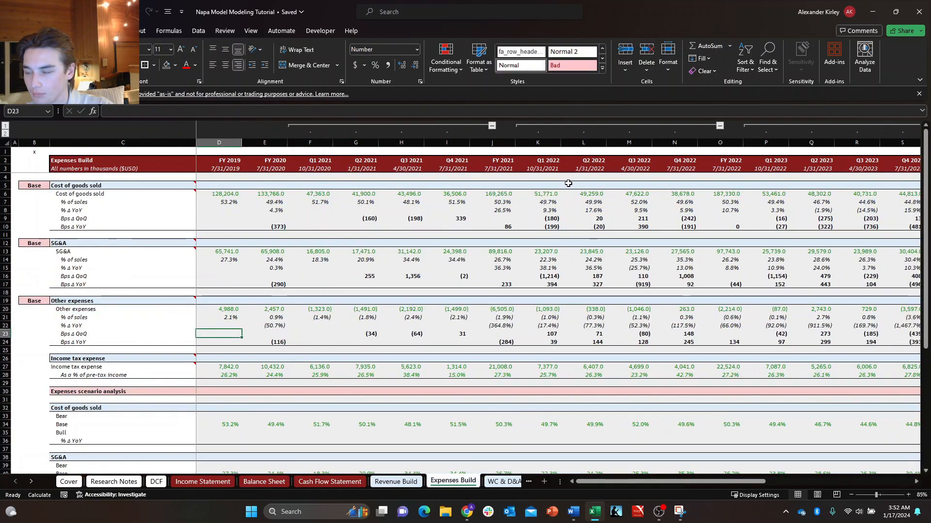
pyautogui.hotkey('ctrl', 'Home')
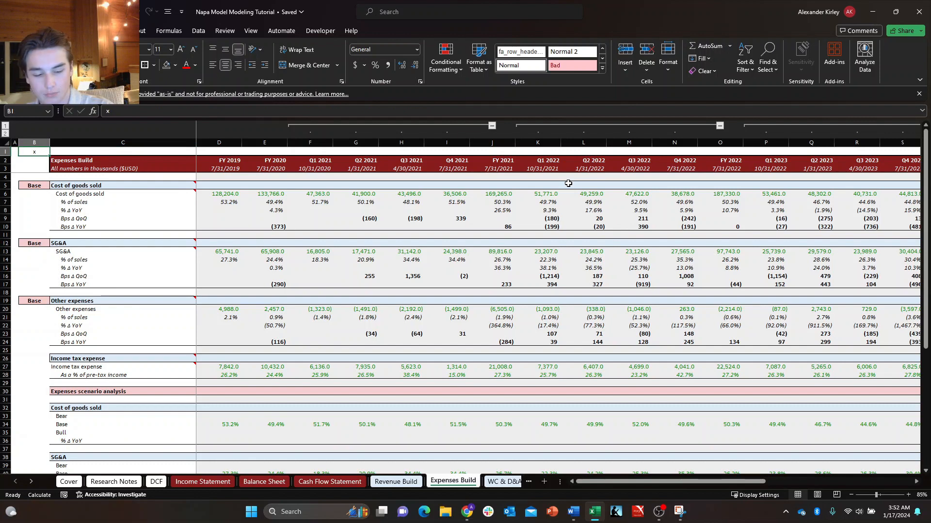
pyautogui.press('Delete')
pyautogui.write('x')
pyautogui.press('Return')
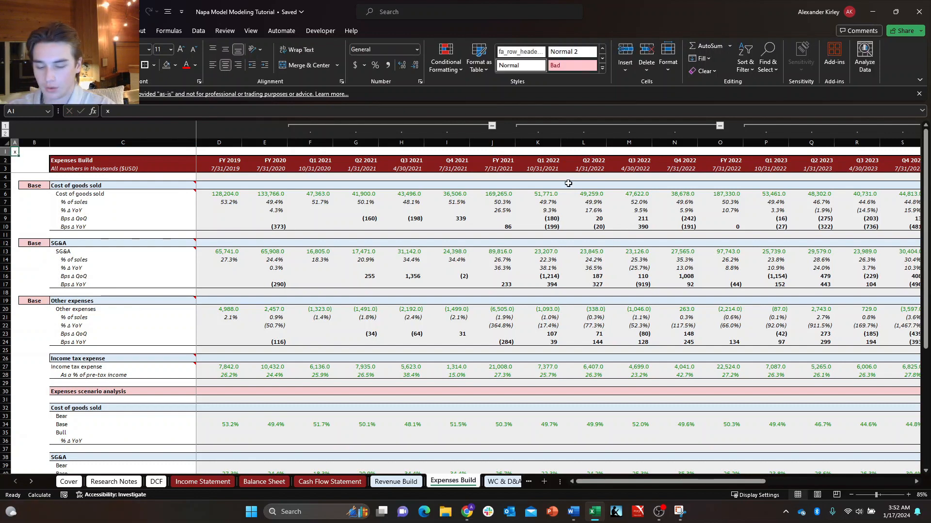
# Copy the x marker from A1 into column A beside the Cost of goods sold, SG&A and Other expenses headings.
pyautogui.hotkey('ctrl', 'c')
pyautogui.press('Down')
pyautogui.press('Down')
pyautogui.hotkey('ctrl', 'v')
pyautogui.press('Down')
pyautogui.press('Down')
pyautogui.press('Down')
pyautogui.press('Down')
pyautogui.press('Down')
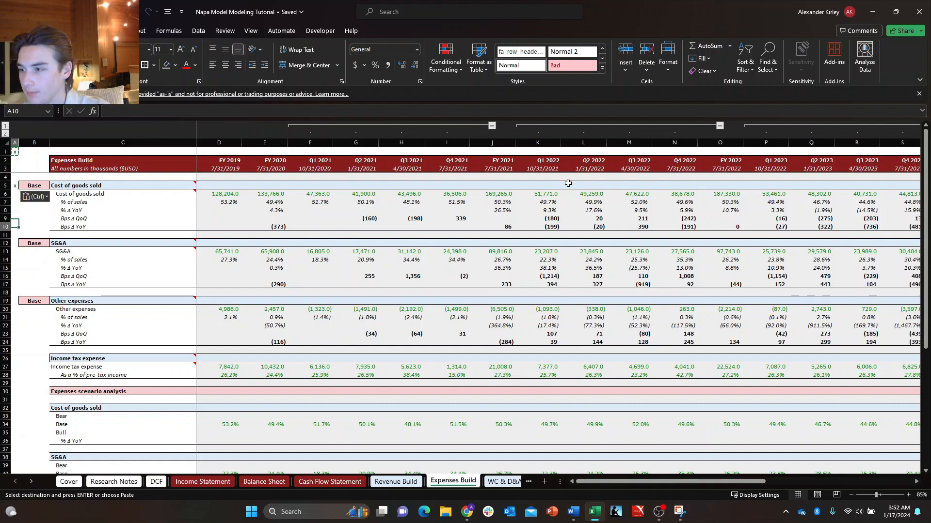
pyautogui.hotkey('ctrl', 'v')
pyautogui.press('Down')
pyautogui.hotkey('ctrl', 'v')
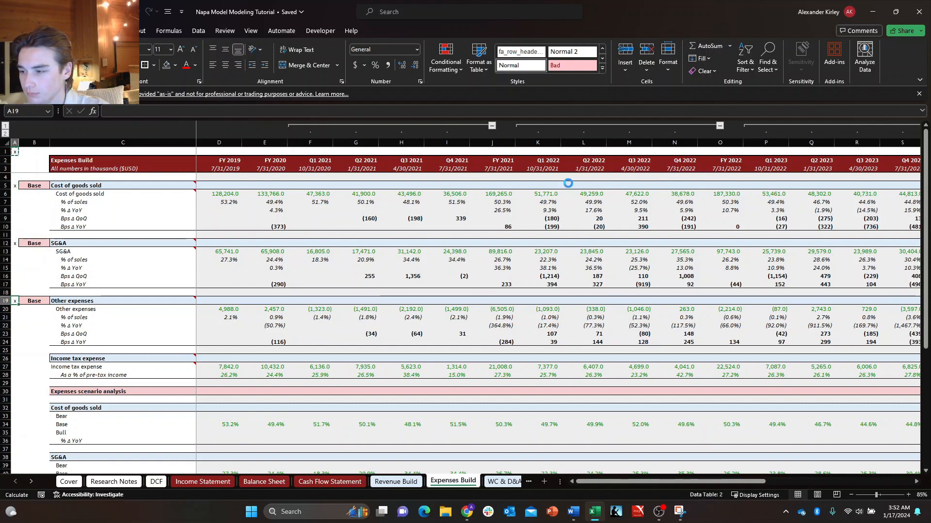
# Paste the x marker into column A beside the Income tax expense and Expenses scenario analysis headings.
pyautogui.press('Down')
pyautogui.press('Down')
pyautogui.press('Down')
pyautogui.press('Down')
pyautogui.press('Down')
# Paste the x marker into column A beside the scenario section's Cost of goods sold, SG&A and Other expenses headings.
pyautogui.press('Down')
pyautogui.hotkey('ctrl', 'v')
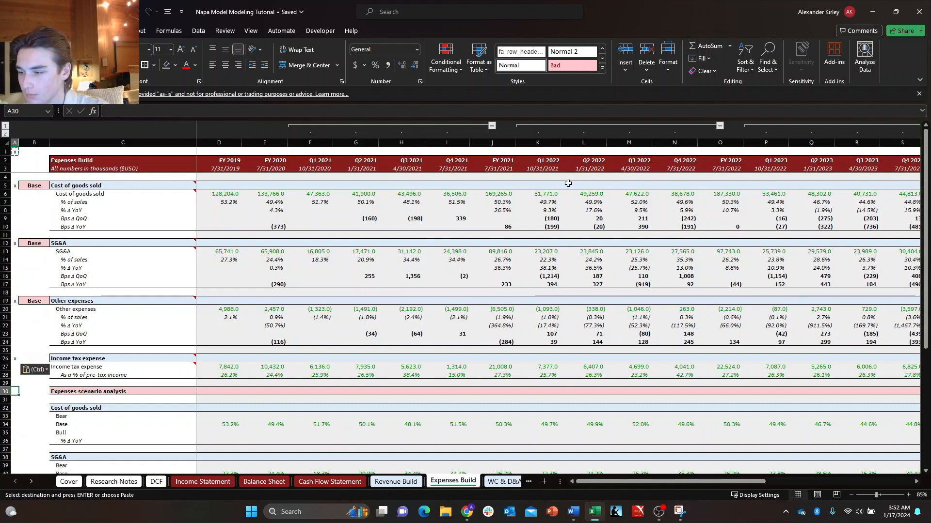
pyautogui.hotkey('ctrl', 'v')
pyautogui.press('Down')
pyautogui.press('Down')
pyautogui.press('Down')
pyautogui.press('Down')
pyautogui.press('Down')
pyautogui.press('Down')
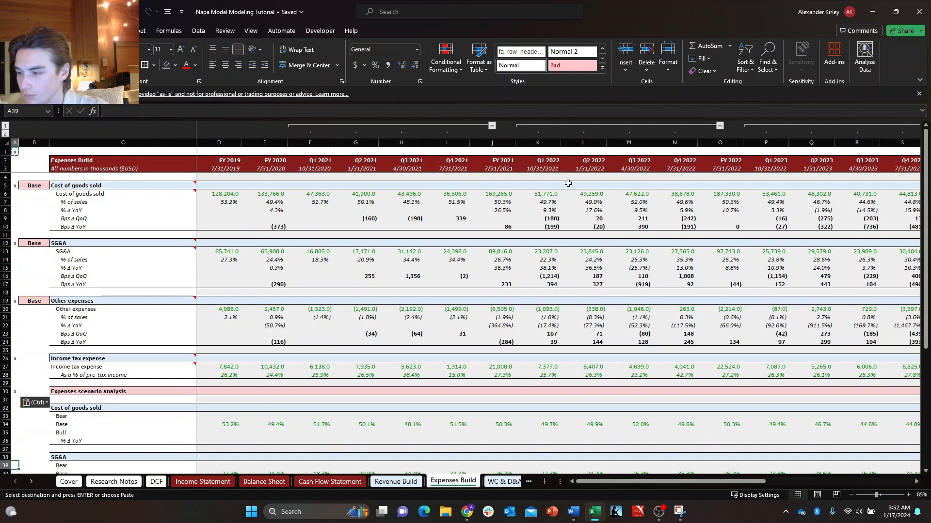
pyautogui.hotkey('ctrl', 'v')
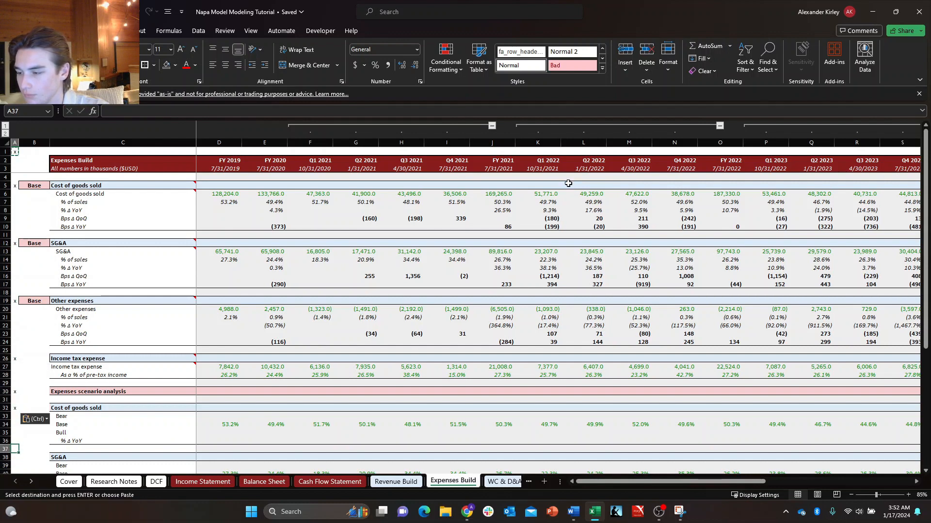
pyautogui.press('Down')
pyautogui.hotkey('ctrl', 'v')
pyautogui.press('Down')
pyautogui.press('Down')
pyautogui.press('Down')
pyautogui.press('Down')
pyautogui.press('Down')
pyautogui.press('Down')
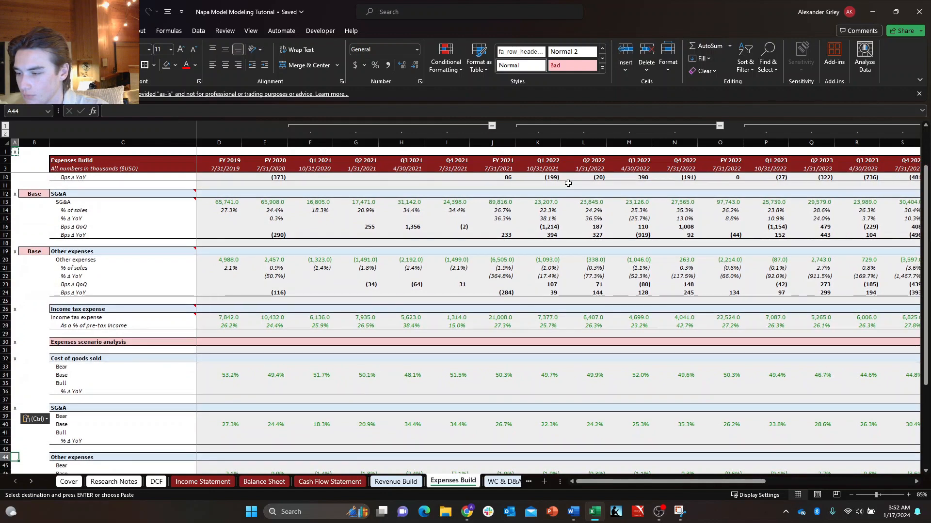
pyautogui.hotkey('ctrl', 'v')
# Remove the stray x from B49 and copy the x marker from A44 into A49.
pyautogui.press('Down')
pyautogui.press('Down')
pyautogui.press('Down')
pyautogui.press('Down')
pyautogui.press('Down')
pyautogui.press('Down')
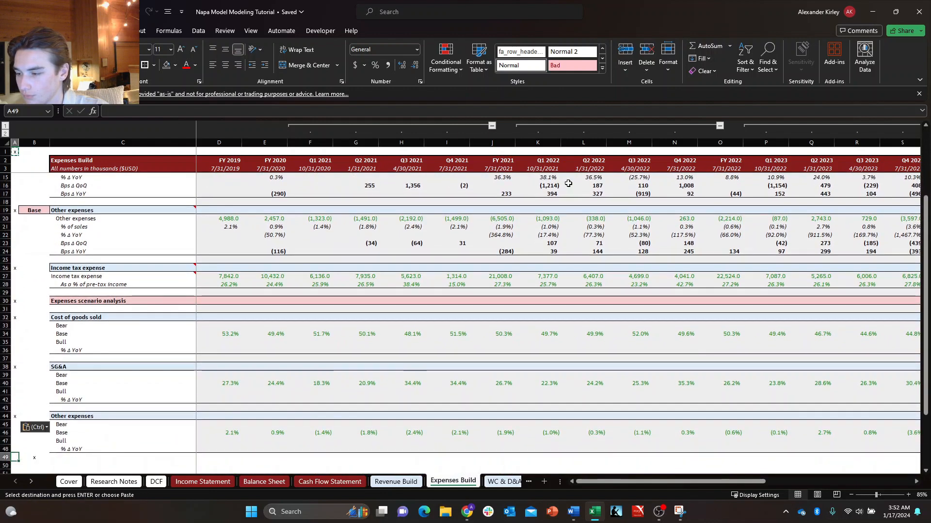
pyautogui.press('Escape')
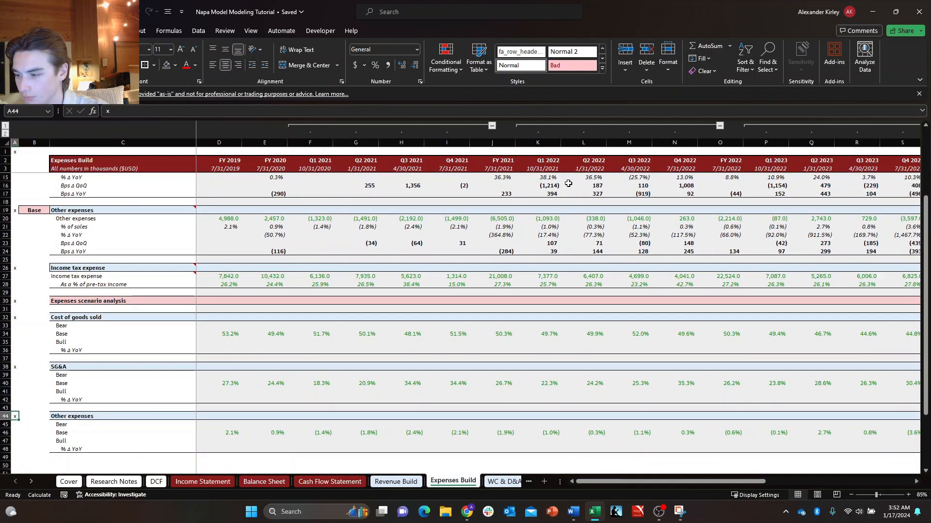
pyautogui.hotkey('ctrl', 'c')
pyautogui.press('Down')
pyautogui.press('Down')
pyautogui.hotkey('ctrl', 'v')
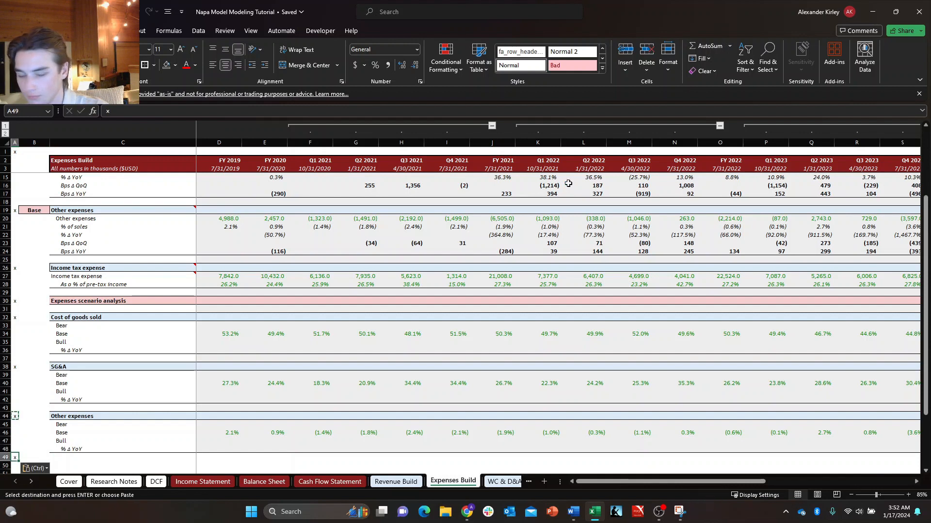
pyautogui.press('Escape')
pyautogui.press('Up')
pyautogui.press('Up')
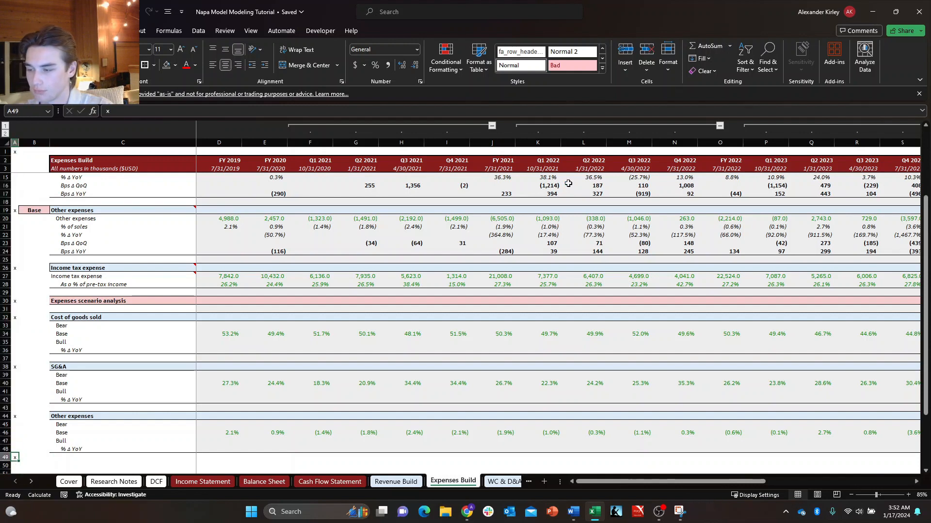
# Copy the column A markers from A1 to A49 over column AF starting at AF1, and check the markers down that column.
pyautogui.hotkey('shift', 'Up')
pyautogui.hotkey('shift', 'Up')
pyautogui.hotkey('shift', 'Up')
pyautogui.hotkey('shift', 'Up')
pyautogui.hotkey('shift', 'Up')
pyautogui.hotkey('shift', 'Up')
pyautogui.hotkey('shift', 'Up')
pyautogui.hotkey('shift', 'Up')
pyautogui.hotkey('shift', 'Up')
pyautogui.hotkey('shift', 'Up')
pyautogui.hotkey('shift', 'Up')
pyautogui.hotkey('shift', 'Up')
pyautogui.hotkey('shift', 'Up')
pyautogui.hotkey('shift', 'Up')
pyautogui.hotkey('shift', 'Up')
pyautogui.hotkey('shift', 'Up')
pyautogui.hotkey('shift', 'Up')
pyautogui.hotkey('shift', 'Up')
pyautogui.hotkey('shift', 'Up')
pyautogui.hotkey('shift', 'Up')
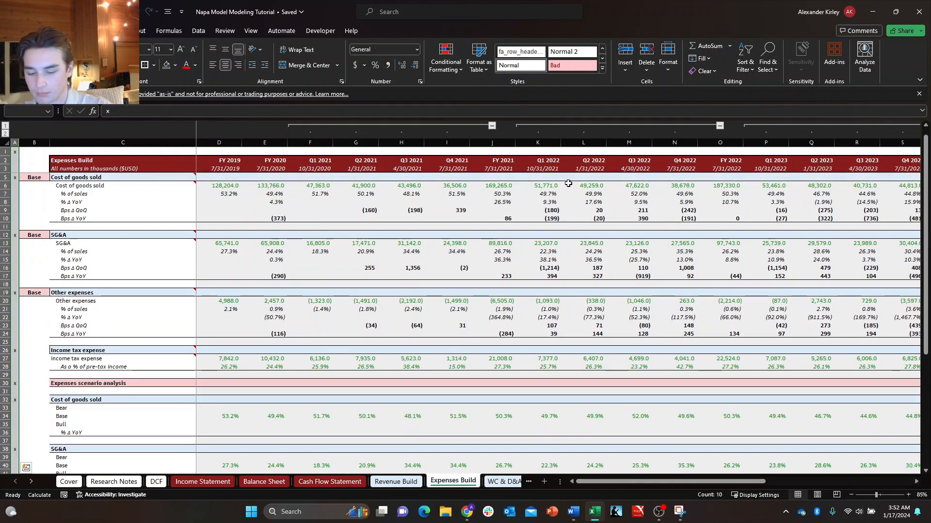
pyautogui.hotkey('ctrl', 'c')
pyautogui.press('Right')
pyautogui.press('Right')
pyautogui.press('Right')
pyautogui.press('Right')
pyautogui.press('Right')
pyautogui.press('Right')
pyautogui.press('Right')
pyautogui.press('Right')
pyautogui.press('Right')
pyautogui.press('Right')
pyautogui.press('Right')
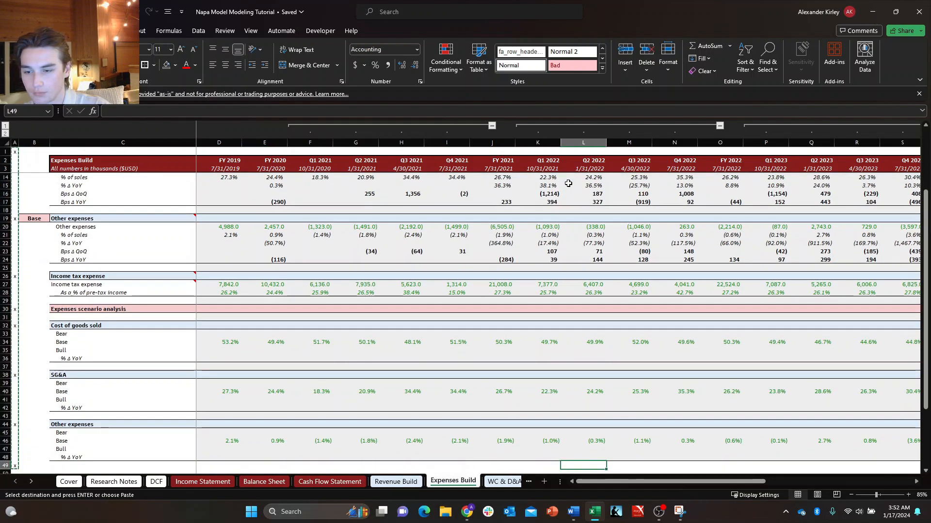
pyautogui.press('Up')
pyautogui.press('Up')
pyautogui.press('Up')
pyautogui.press('Up')
pyautogui.press('Up')
pyautogui.press('Up')
pyautogui.press('Up')
pyautogui.press('Up')
pyautogui.press('Up')
pyautogui.press('Up')
pyautogui.press('Up')
pyautogui.press('Up')
pyautogui.press('Up')
pyautogui.press('Up')
pyautogui.press('Up')
pyautogui.press('Up')
pyautogui.press('Up')
pyautogui.press('Up')
pyautogui.press('Up')
pyautogui.press('Up')
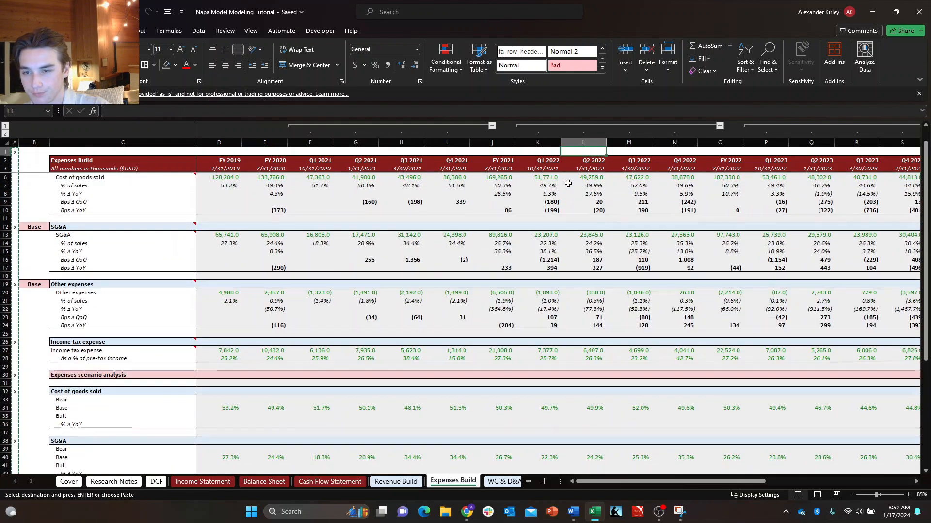
pyautogui.press('Right')
pyautogui.press('Right')
pyautogui.press('Right')
pyautogui.press('Right')
pyautogui.press('Right')
pyautogui.press('Right')
pyautogui.press('Right')
pyautogui.press('Right')
pyautogui.press('Right')
pyautogui.press('Right')
pyautogui.press('Right')
pyautogui.press('Right')
pyautogui.press('Right')
pyautogui.press('Right')
pyautogui.press('Right')
pyautogui.press('Right')
pyautogui.press('Right')
pyautogui.press('Right')
pyautogui.press('Right')
pyautogui.press('Right')
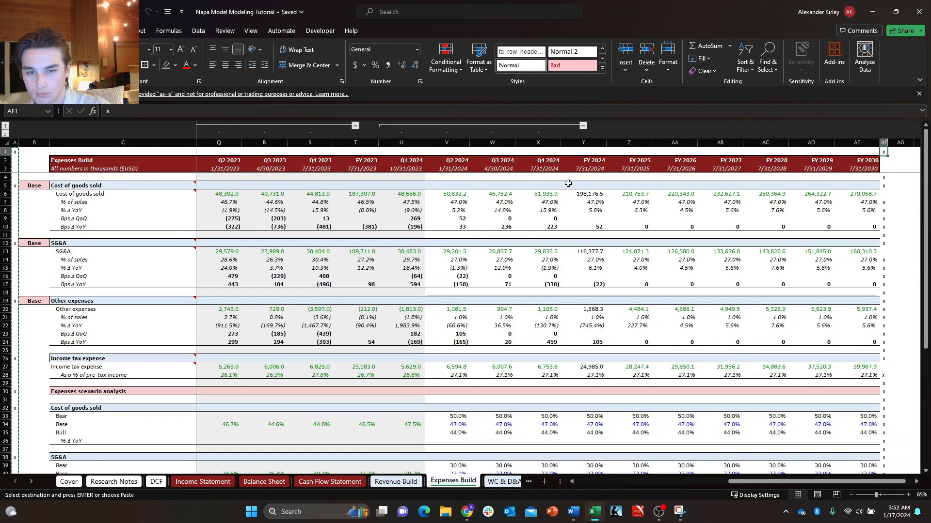
pyautogui.hotkey('ctrl', 'v')
pyautogui.hotkey('ctrl', 'Down')
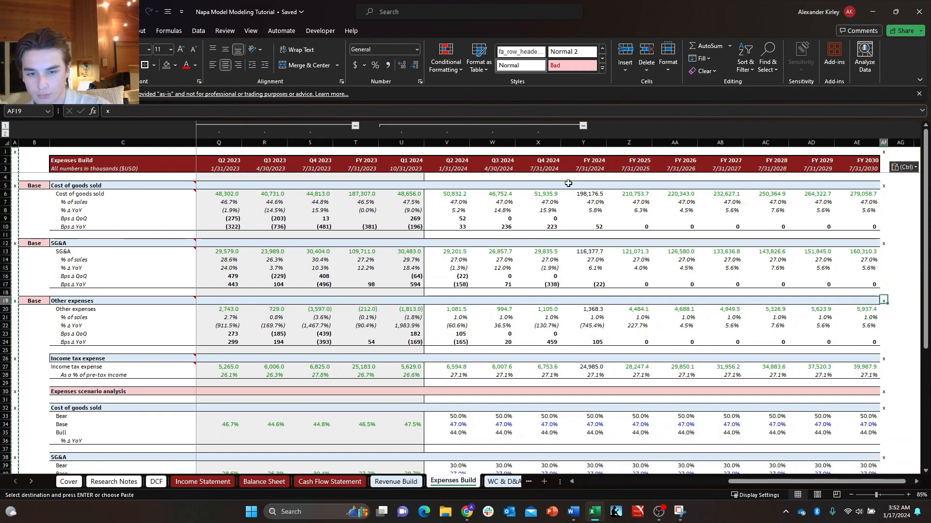
pyautogui.hotkey('ctrl', 'Down')
pyautogui.hotkey('ctrl', 'Down')
pyautogui.hotkey('ctrl', 'Down')
pyautogui.hotkey('ctrl', 'Down')
pyautogui.hotkey('ctrl', 'Down')
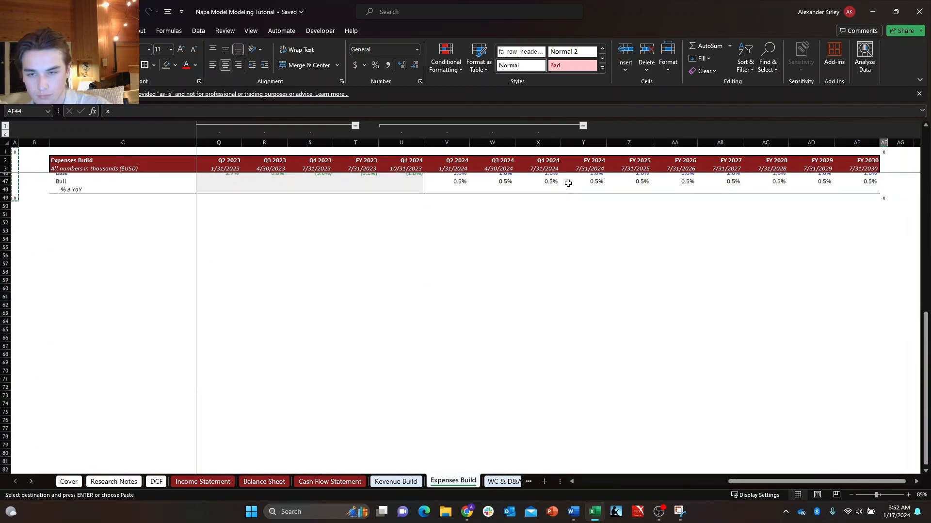
# Check the x markers up column A of the Expenses Build sheet from A49 back to A1.
pyautogui.hotkey('ctrl', 'v')
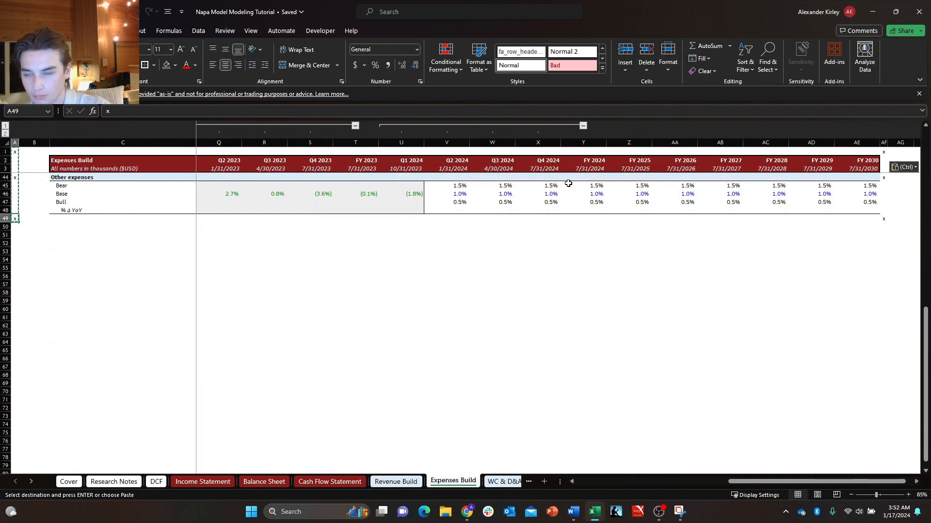
pyautogui.press('Escape')
pyautogui.hotkey('ctrl', 'Up')
pyautogui.hotkey('ctrl', 'Up')
pyautogui.hotkey('ctrl', 'Up')
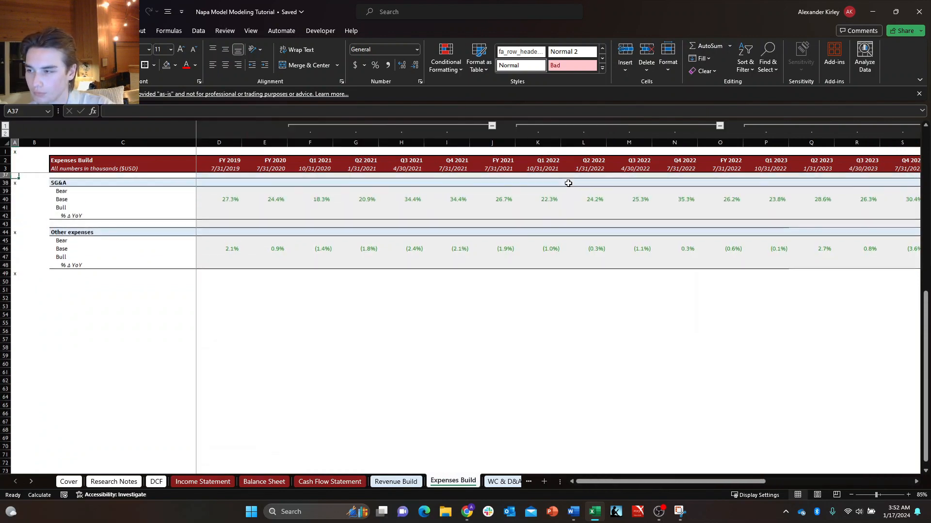
pyautogui.hotkey('ctrl', 'Up')
pyautogui.hotkey('ctrl', 'Up')
pyautogui.hotkey('ctrl', 'Up')
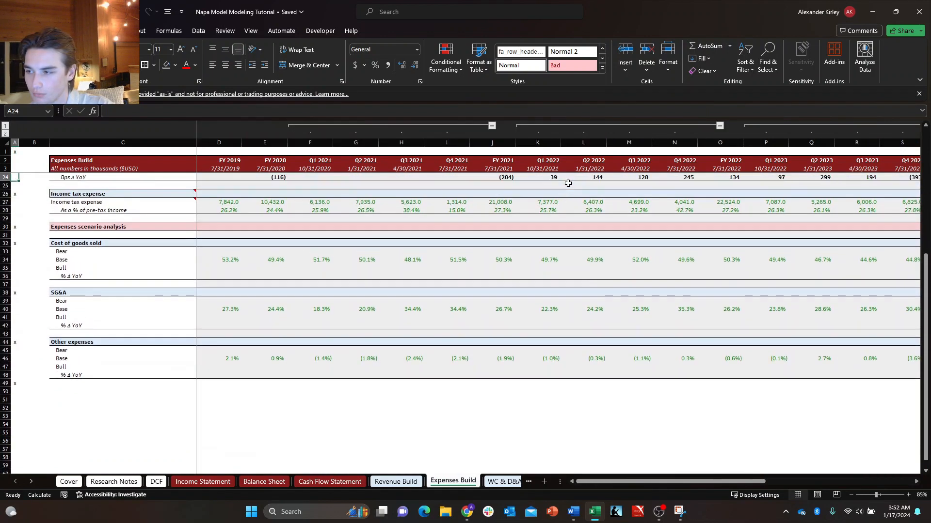
pyautogui.hotkey('ctrl', 'Up')
# Look over the header rows and first section at the top of the Expenses Build sheet.
pyautogui.hotkey('ctrl', 'Up')
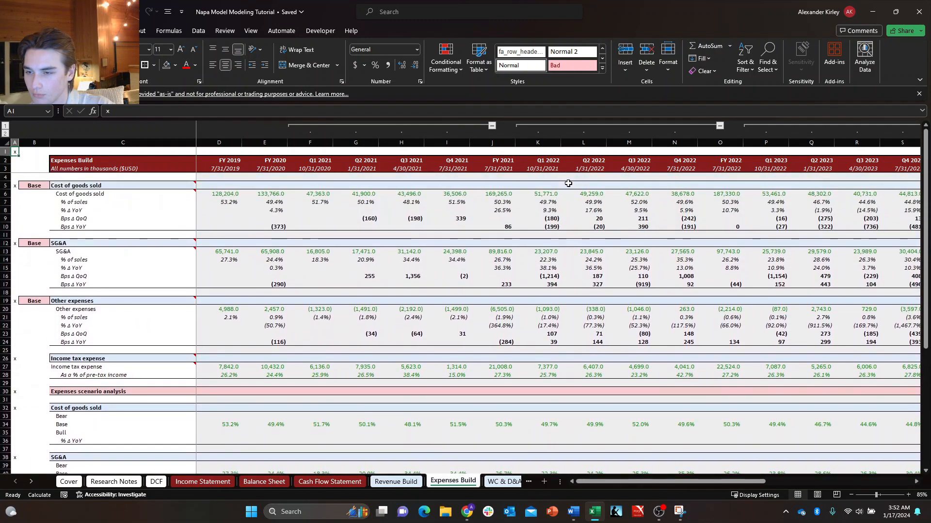
pyautogui.press('Down')
pyautogui.press('Right')
pyautogui.press('Right')
pyautogui.press('Right')
pyautogui.press('Right')
pyautogui.press('Right')
pyautogui.press('Down')
pyautogui.press('Down')
pyautogui.press('Down')
pyautogui.press('Down')
pyautogui.press('Up')
pyautogui.press('Left')
pyautogui.hotkey('ctrl', 'Left')
pyautogui.hotkey('ctrl', 'Up')
pyautogui.hotkey('ctrl', 'Up')
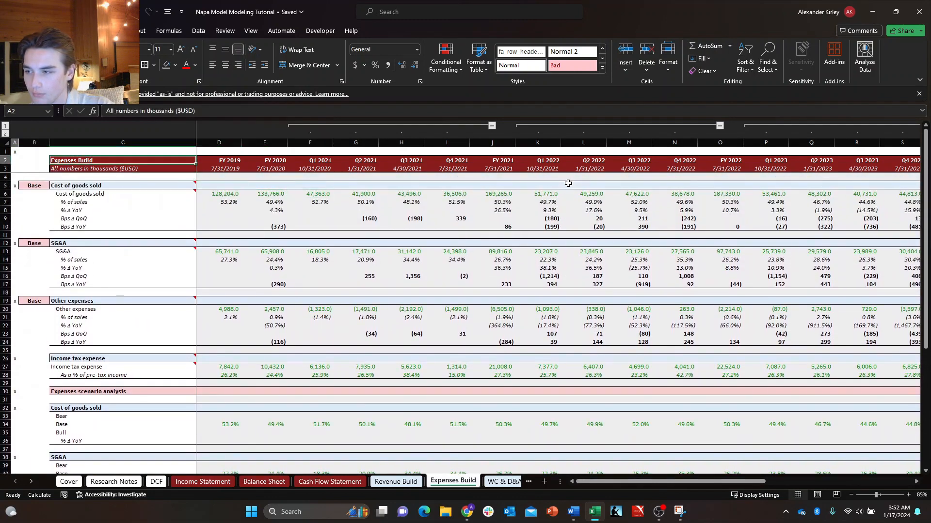
# Clear all existing x markers from column AE on the WC & D&A sheet.
pyautogui.hotkey('ctrl', 'Up')
pyautogui.hotkey('ctrl', 'Left')
pyautogui.hotkey('ctrl', 'pagedown')
pyautogui.hotkey('ctrl', 'Up')
pyautogui.hotkey('ctrl', 'Up')
pyautogui.hotkey('ctrl', 'Up')
pyautogui.hotkey('ctrl', 'Up')
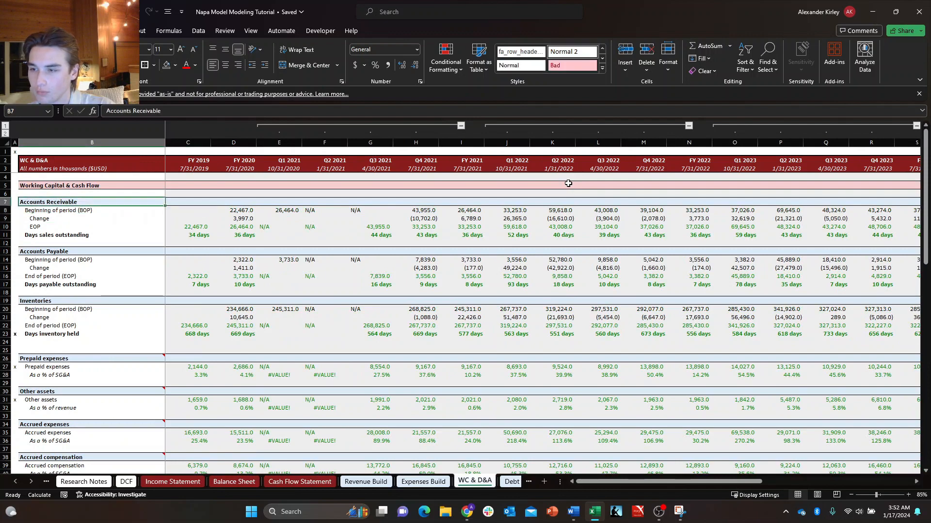
pyautogui.press('Right')
pyautogui.press('Right')
pyautogui.press('Right')
pyautogui.press('Right')
pyautogui.press('Right')
pyautogui.press('Right')
pyautogui.press('Right')
pyautogui.press('Right')
pyautogui.press('Right')
pyautogui.press('Right')
pyautogui.press('Right')
pyautogui.press('Right')
pyautogui.press('Right')
pyautogui.press('Right')
pyautogui.press('Right')
pyautogui.press('Right')
pyautogui.press('Right')
pyautogui.press('Right')
pyautogui.press('Right')
pyautogui.press('Right')
pyautogui.press('Right')
pyautogui.press('Right')
pyautogui.press('Right')
pyautogui.press('Right')
pyautogui.press('Right')
pyautogui.press('Right')
pyautogui.press('Right')
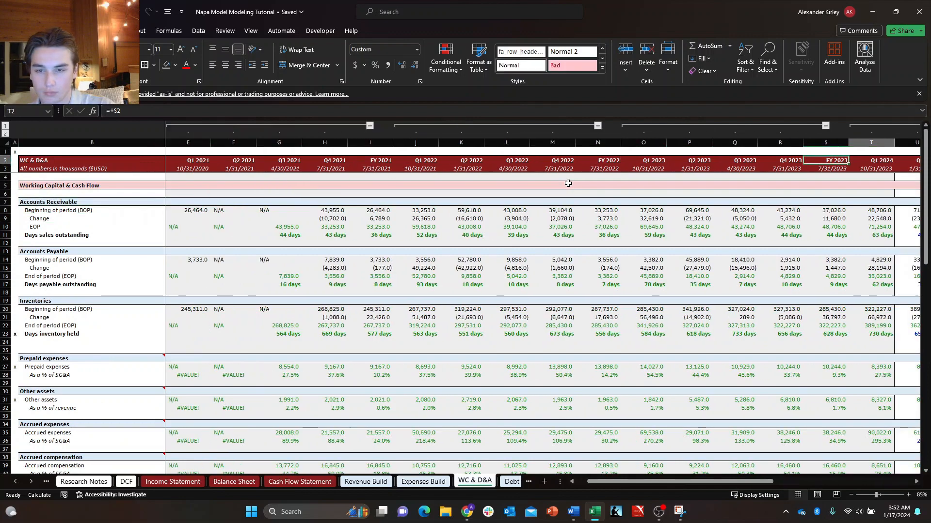
pyautogui.press('Right')
pyautogui.press('Right')
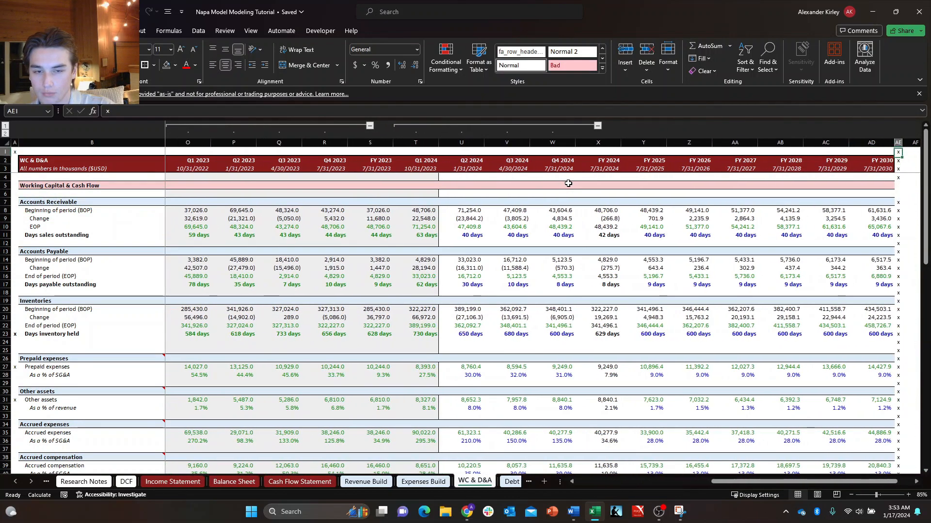
pyautogui.hotkey('ctrl', 'space')
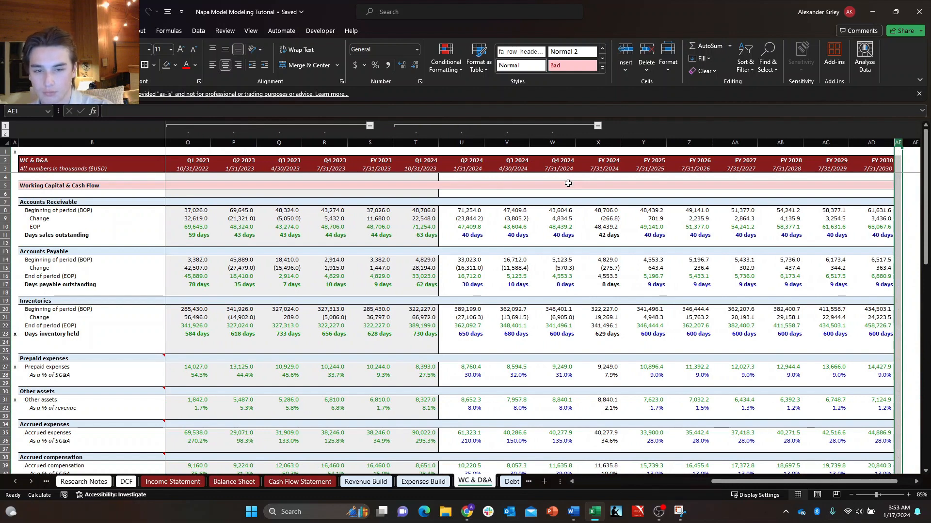
# Copy the x marker from A1 into column A beside the Working Capital & Cash Flow and Accounts Receivable headings.
pyautogui.press('Down')
pyautogui.press('Right')
pyautogui.press('Left')
pyautogui.press('Left')
pyautogui.press('Up')
pyautogui.press('Right')
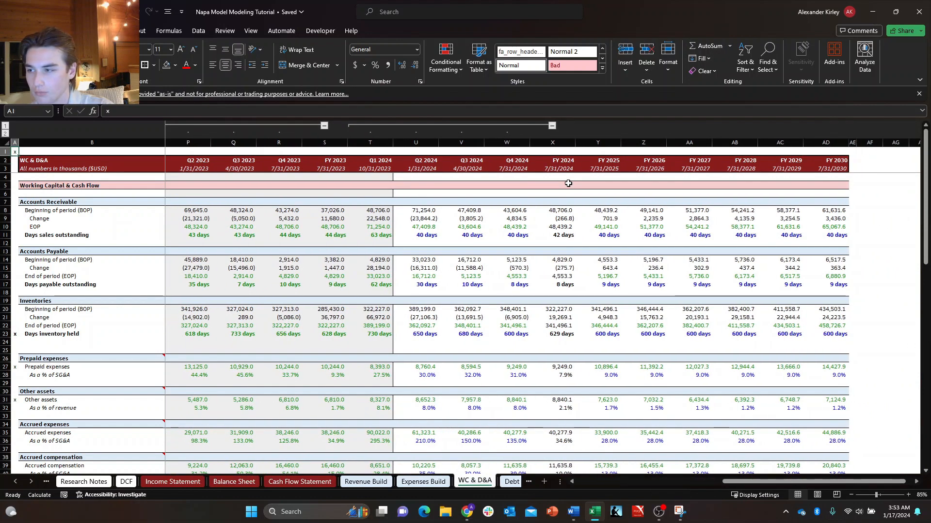
pyautogui.hotkey('ctrl', 'c')
pyautogui.press('Down')
pyautogui.press('Down')
pyautogui.press('Down')
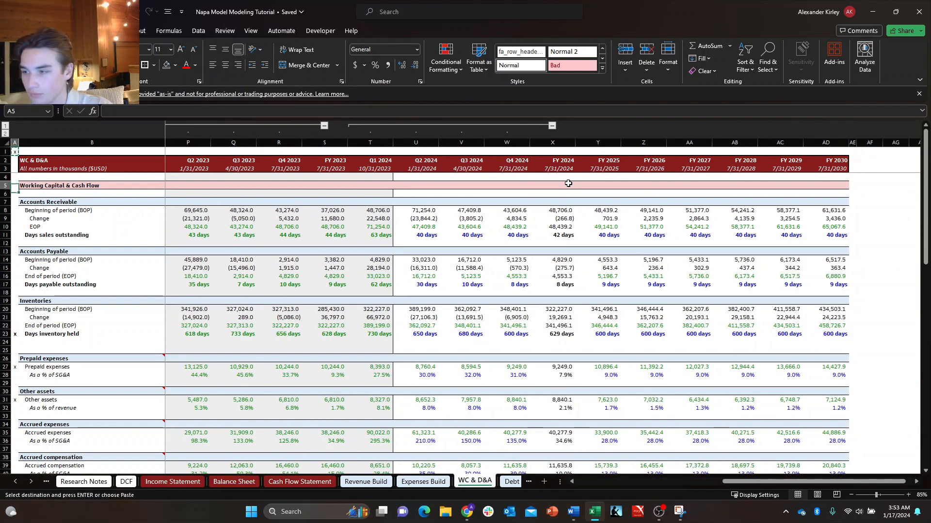
pyautogui.hotkey('ctrl', 'v')
pyautogui.press('Down')
pyautogui.press('Down')
pyautogui.hotkey('ctrl', 'v')
# Paste the x marker into column A beside the Accounts Payable and Inventories headings.
pyautogui.press('Down')
pyautogui.press('Down')
pyautogui.press('Down')
pyautogui.press('Down')
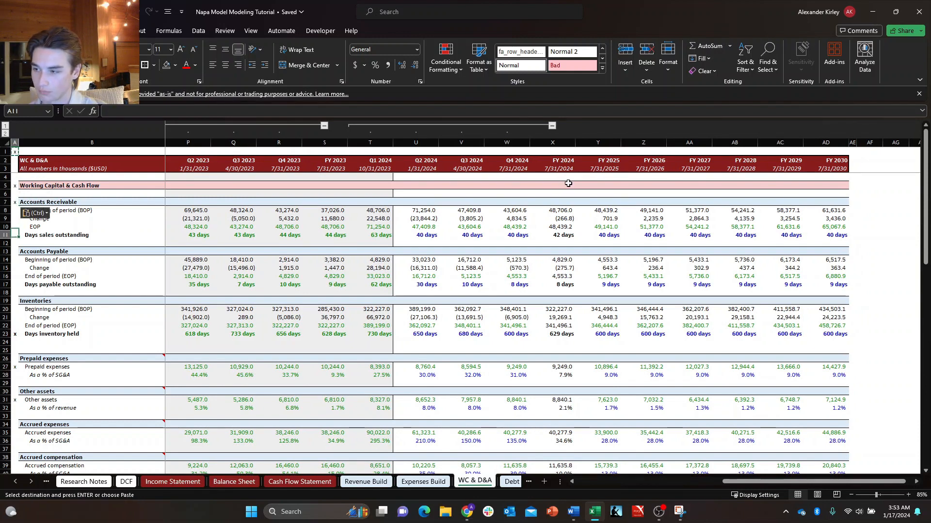
pyautogui.press('Down')
pyautogui.hotkey('ctrl', 'v')
pyautogui.press('Down')
pyautogui.press('Down')
pyautogui.press('Down')
pyautogui.press('Down')
pyautogui.press('Down')
pyautogui.press('Down')
pyautogui.hotkey('ctrl', 'v')
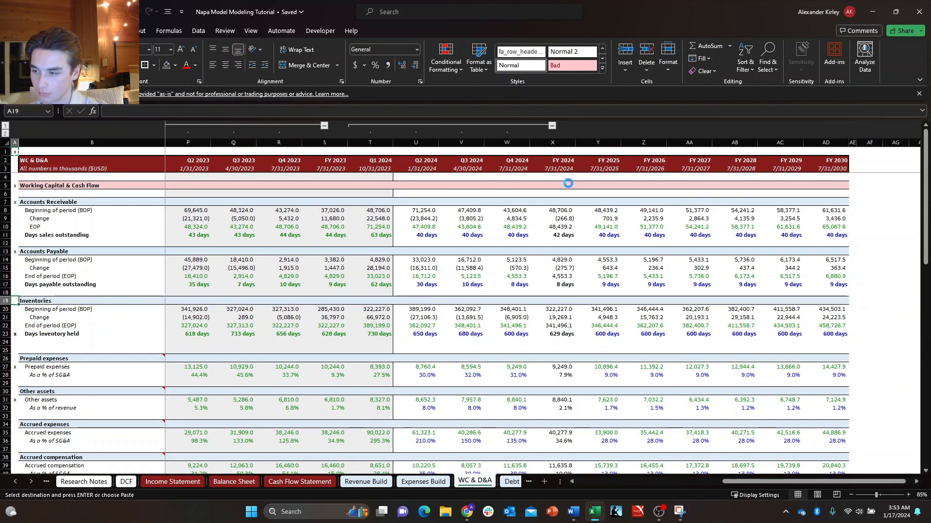
# Paste the x marker into column A beside the Prepaid expenses and Other assets headings.
pyautogui.press('Down')
pyautogui.press('Down')
pyautogui.press('Down')
pyautogui.press('Down')
pyautogui.press('Down')
pyautogui.press('Down')
pyautogui.press('Down')
pyautogui.hotkey('ctrl', 'v')
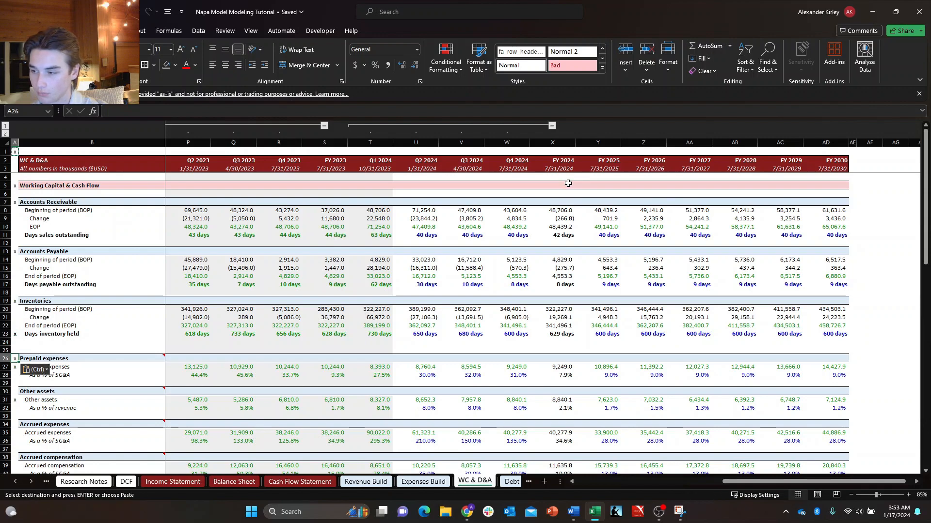
pyautogui.press('Down')
pyautogui.press('Down')
pyautogui.press('Down')
pyautogui.press('Down')
pyautogui.hotkey('ctrl', 'v')
# Paste the x marker into column A beside the Accrued expenses and Accrued compensation headings.
pyautogui.press('Down')
pyautogui.press('Down')
pyautogui.press('Down')
pyautogui.press('Down')
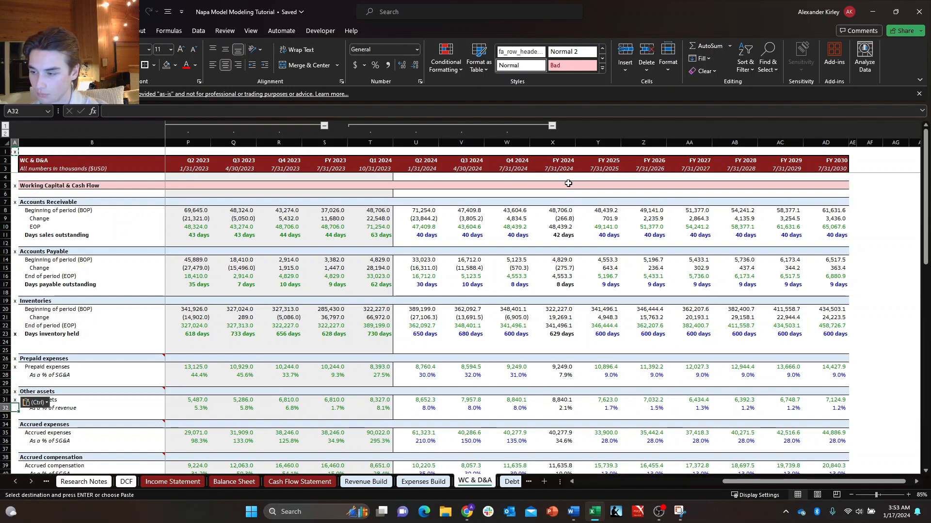
pyautogui.hotkey('ctrl', 'v')
pyautogui.press('Down')
pyautogui.press('Down')
pyautogui.press('Down')
pyautogui.press('Down')
pyautogui.hotkey('ctrl', 'v')
# Paste the x marker into column A beside the Other liabilities and Stock based compensation headings.
pyautogui.press('Down')
pyautogui.press('Down')
pyautogui.press('Down')
pyautogui.press('Down')
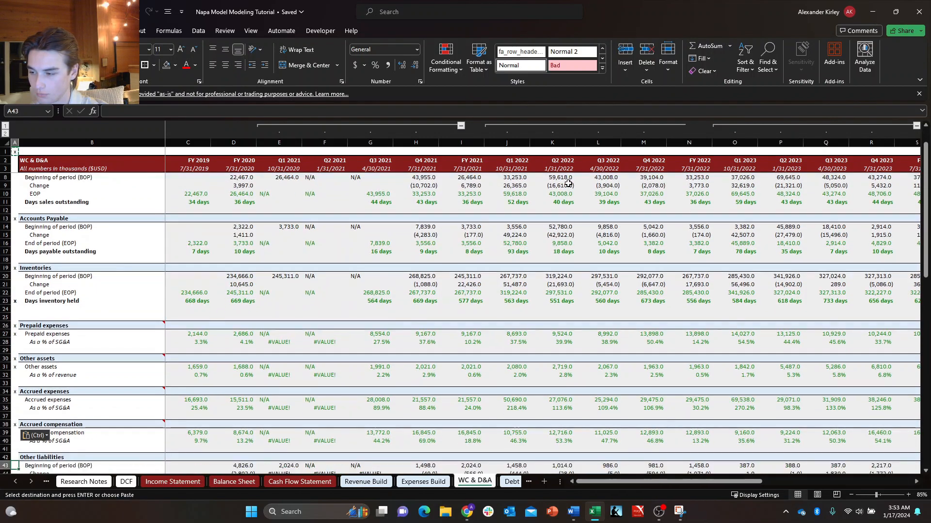
pyautogui.hotkey('ctrl', 'v')
pyautogui.press('Down')
pyautogui.press('Down')
pyautogui.press('Down')
pyautogui.press('Down')
pyautogui.press('Down')
pyautogui.press('Down')
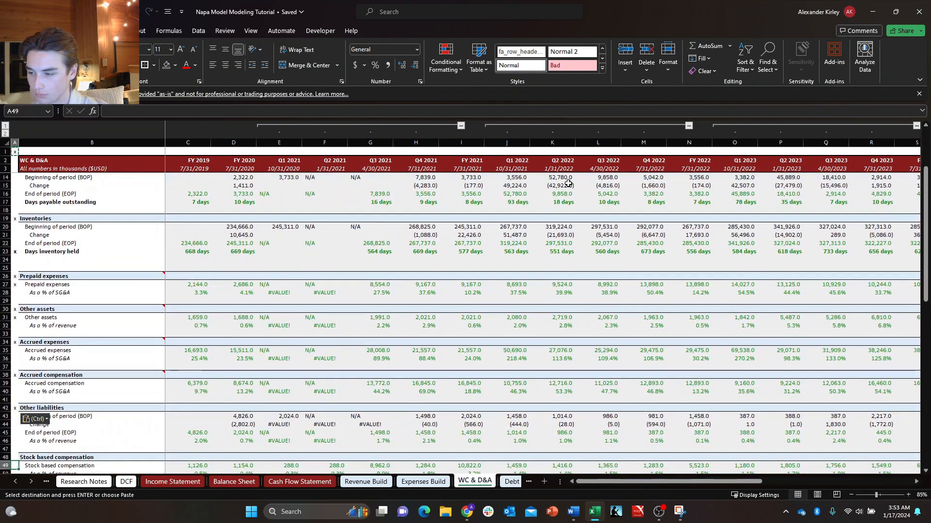
pyautogui.hotkey('ctrl', 'v')
# Paste the x marker into column A beside the Other current liabilities, Depreciation & amortization and Property, plant, & equipment headings.
pyautogui.press('Down')
pyautogui.press('Down')
pyautogui.press('Down')
pyautogui.press('Down')
pyautogui.press('Down')
pyautogui.press('Up')
pyautogui.hotkey('ctrl', 'v')
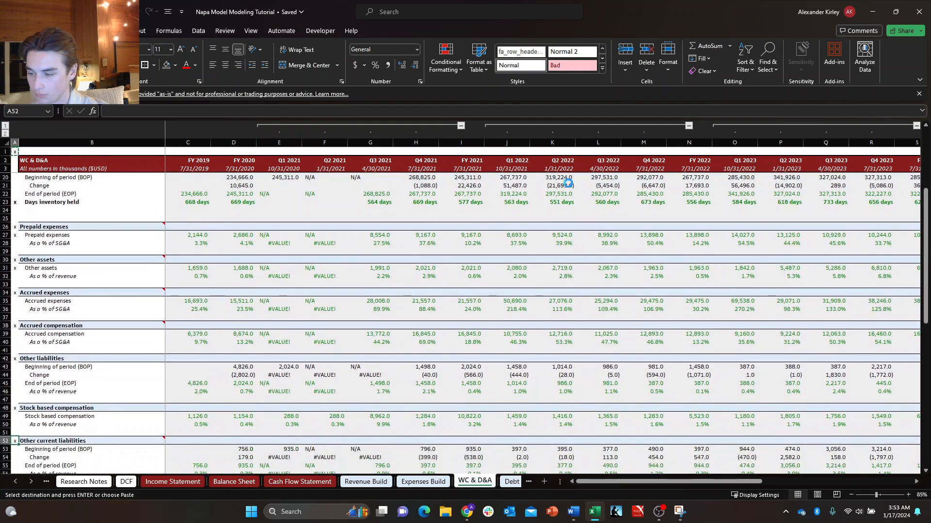
pyautogui.press('Down')
pyautogui.press('Down')
pyautogui.press('Down')
pyautogui.press('Down')
pyautogui.press('Down')
pyautogui.press('Down')
pyautogui.press('Down')
pyautogui.press('Up')
pyautogui.hotkey('ctrl', 'v')
pyautogui.press('Down')
pyautogui.press('Down')
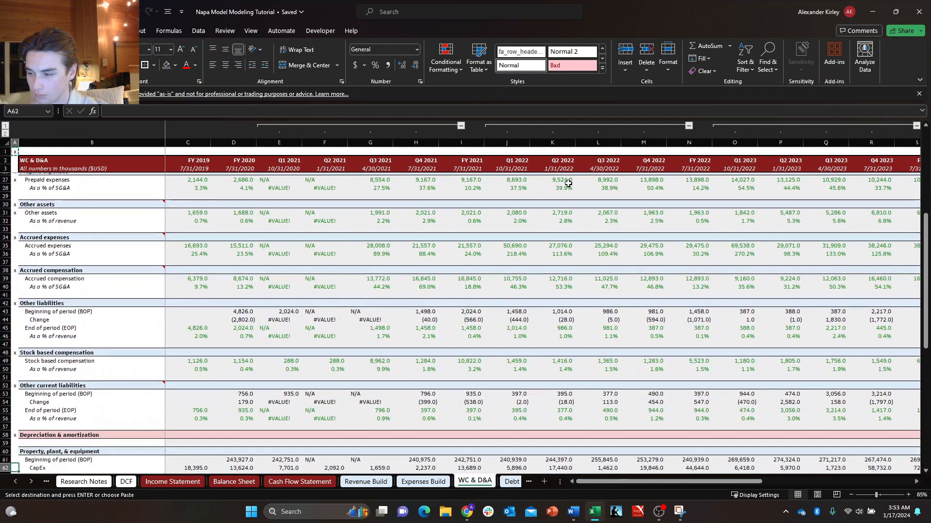
pyautogui.hotkey('ctrl', 'v')
# Try copying the x marker from A65 into A67, and undo the paste.
pyautogui.press('Down')
pyautogui.press('Down')
pyautogui.press('Down')
pyautogui.press('Down')
pyautogui.press('Down')
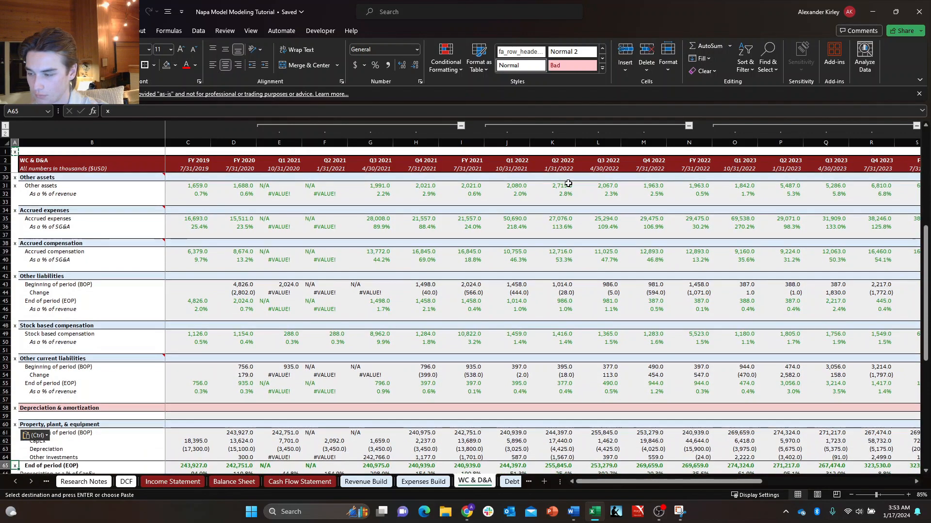
pyautogui.hotkey('ctrl', 'v')
pyautogui.press('ctrl')
pyautogui.press('Escape')
pyautogui.press('Down')
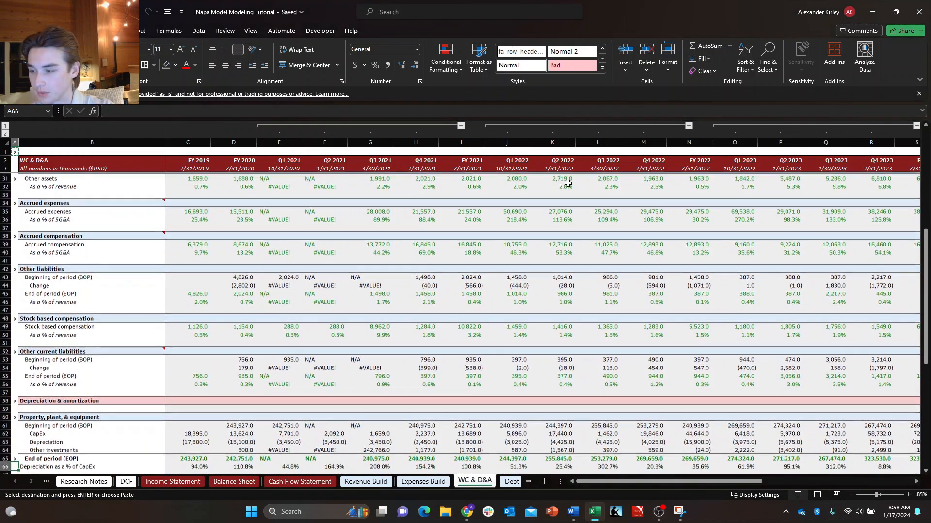
pyautogui.press('Right')
pyautogui.press('Up')
pyautogui.press('Left')
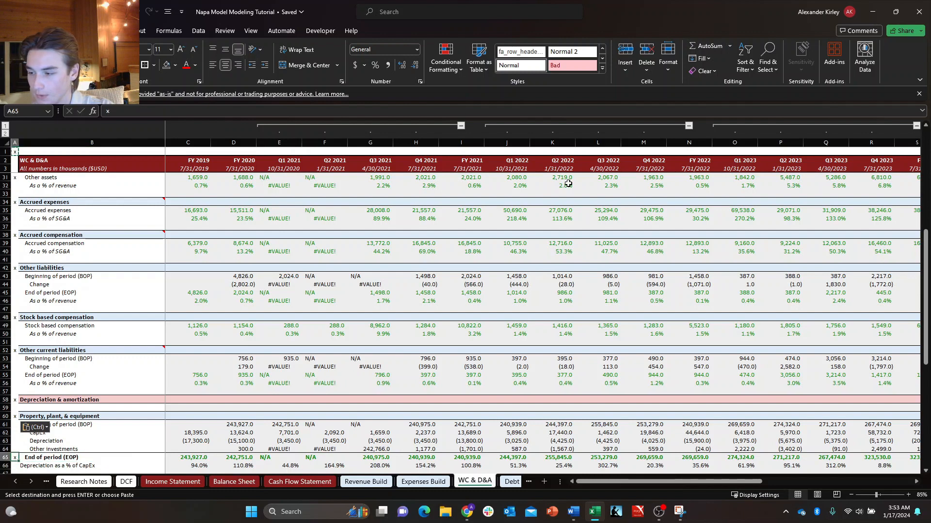
pyautogui.press('Escape')
pyautogui.hotkey('ctrl', 'c')
pyautogui.press('Down')
pyautogui.press('Down')
pyautogui.hotkey('ctrl', 'v')
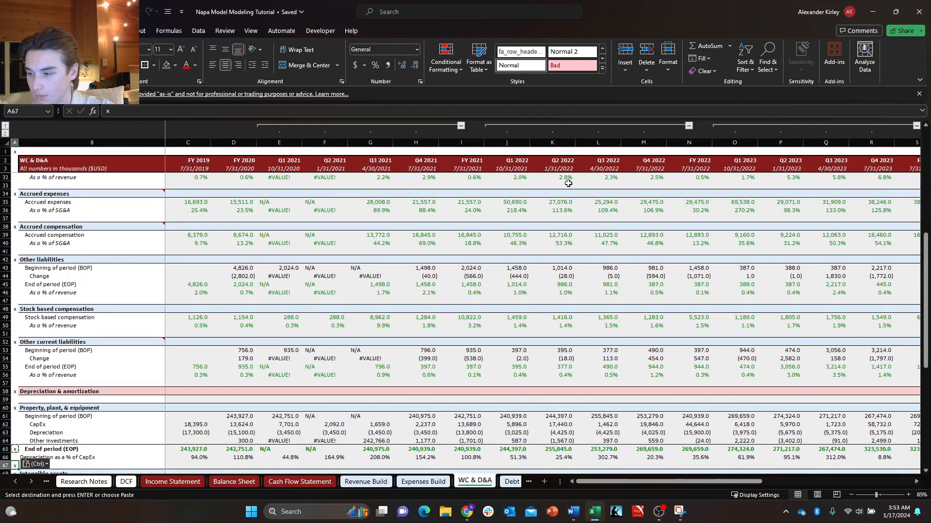
pyautogui.hotkey('ctrl', 'z')
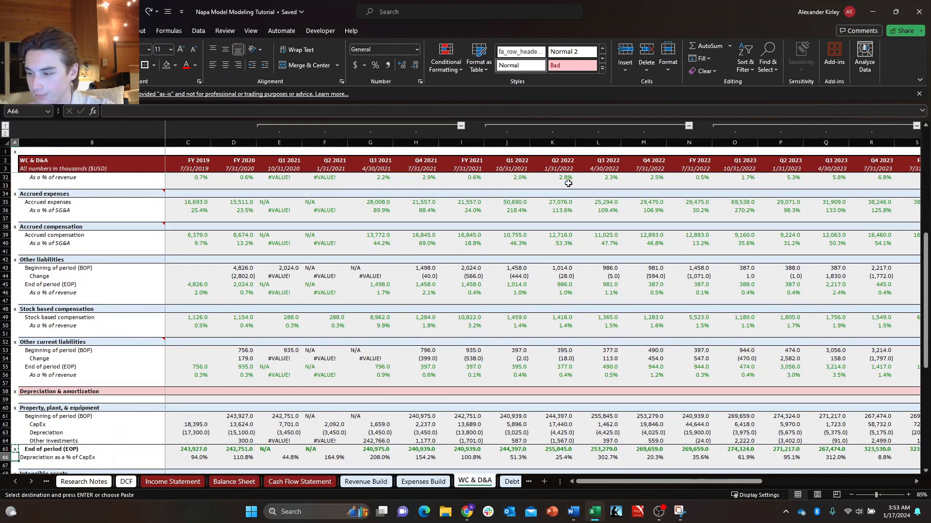
# Clear the stray x from A65 and copy the x marker from A60 beside the Intangible assets and D&A headings.
pyautogui.press('Escape')
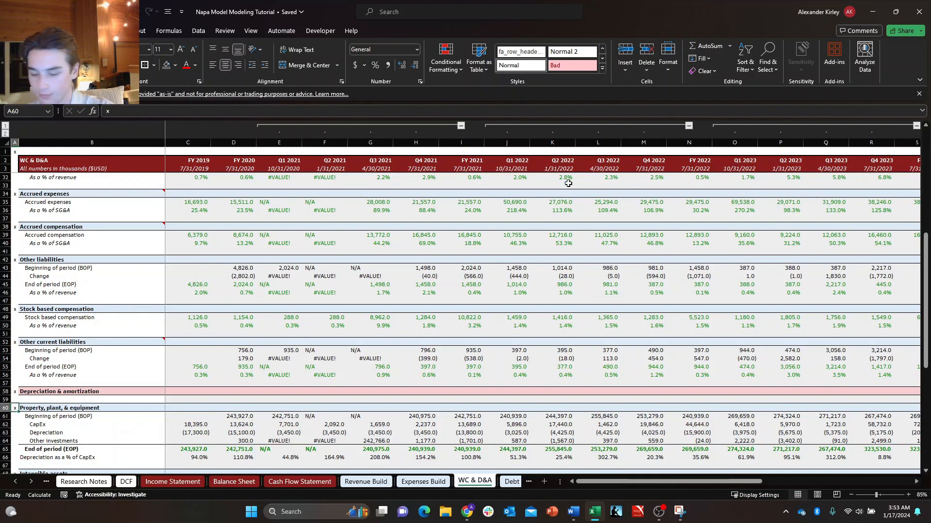
pyautogui.hotkey('ctrl', 'c')
pyautogui.press('Down')
pyautogui.press('Down')
pyautogui.press('Down')
pyautogui.press('Down')
pyautogui.press('Down')
pyautogui.press('Down')
pyautogui.press('Down')
pyautogui.press('Down')
pyautogui.press('Down')
pyautogui.press('Down')
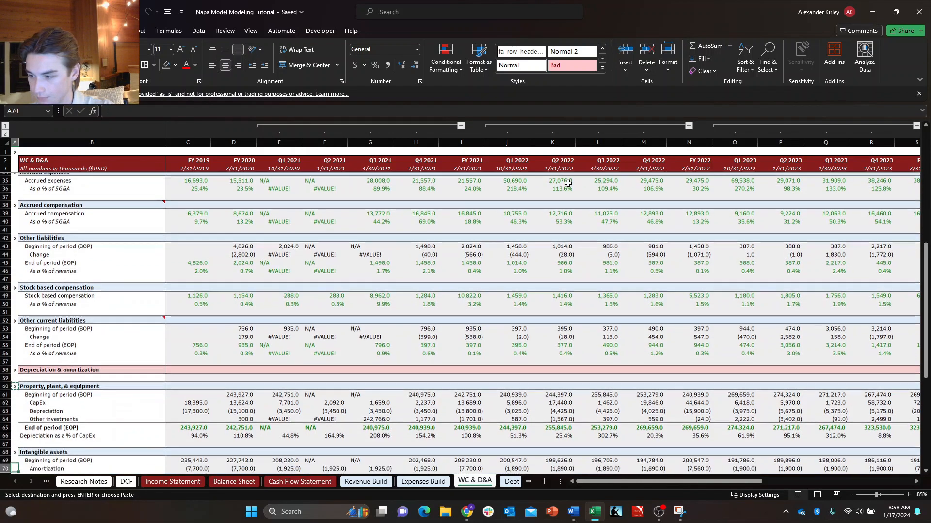
pyautogui.press('Down')
pyautogui.press('Down')
pyautogui.press('Down')
pyautogui.press('Down')
pyautogui.press('Down')
pyautogui.press('Down')
pyautogui.hotkey('ctrl', 'v')
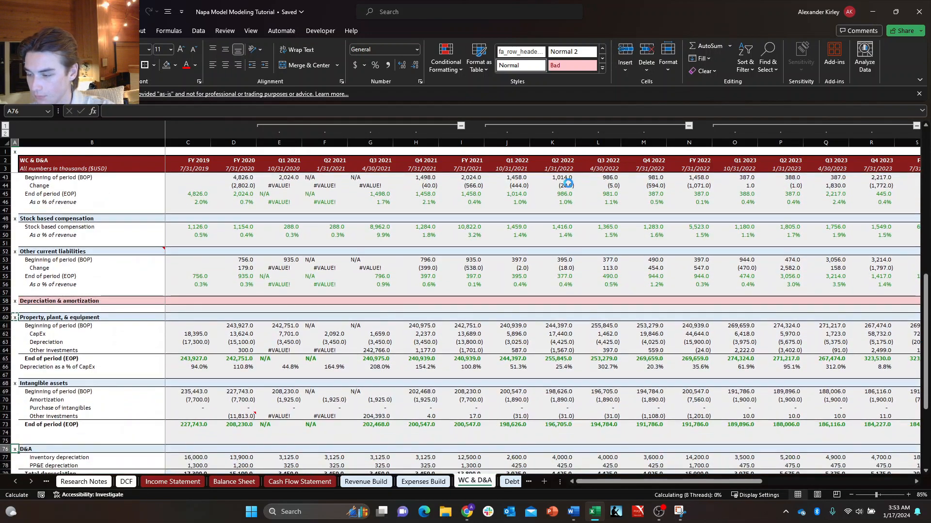
# Copy the x marker from A76 into column A beside the CapEx and Purchase of intangibles headings.
pyautogui.hotkey('ctrl', 'Down')
pyautogui.hotkey('ctrl', 'Up')
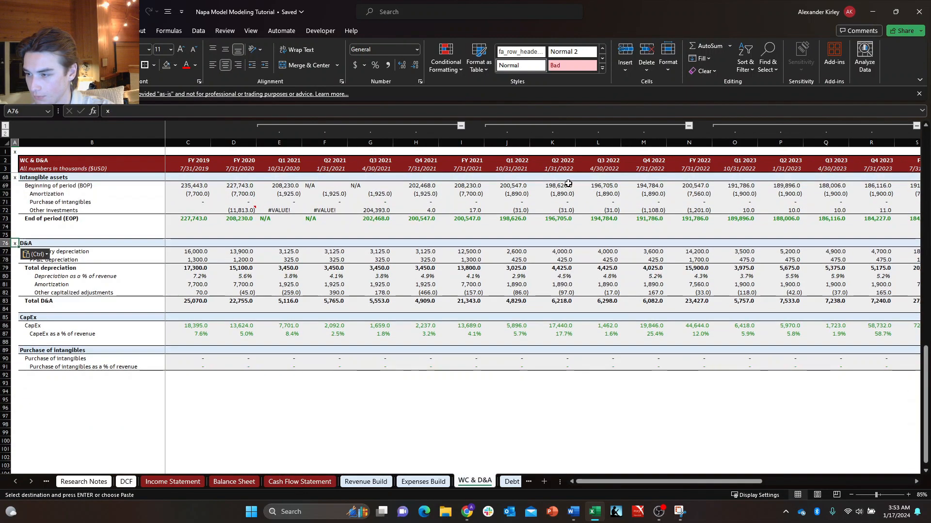
pyautogui.press('Down')
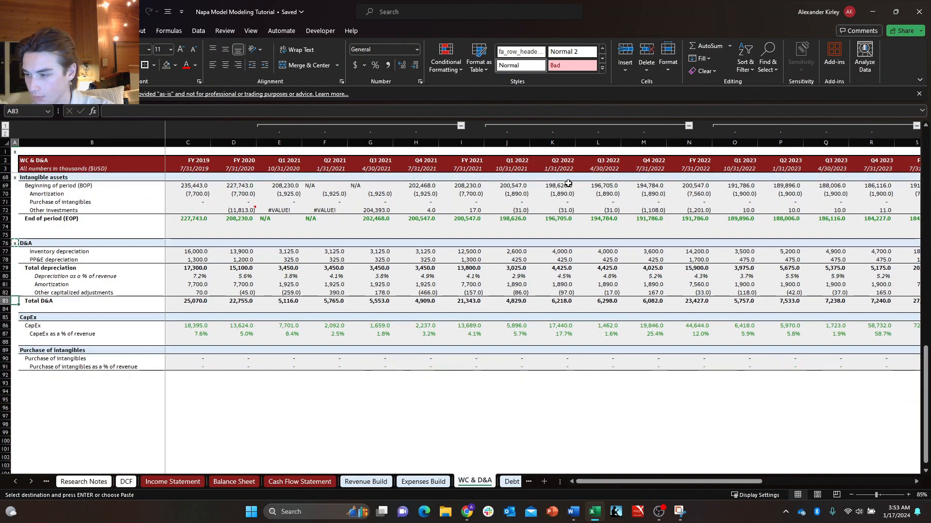
pyautogui.hotkey('ctrl', 'v')
pyautogui.press('Down')
pyautogui.press('Down')
pyautogui.press('Down')
pyautogui.press('Down')
pyautogui.hotkey('ctrl', 'v')
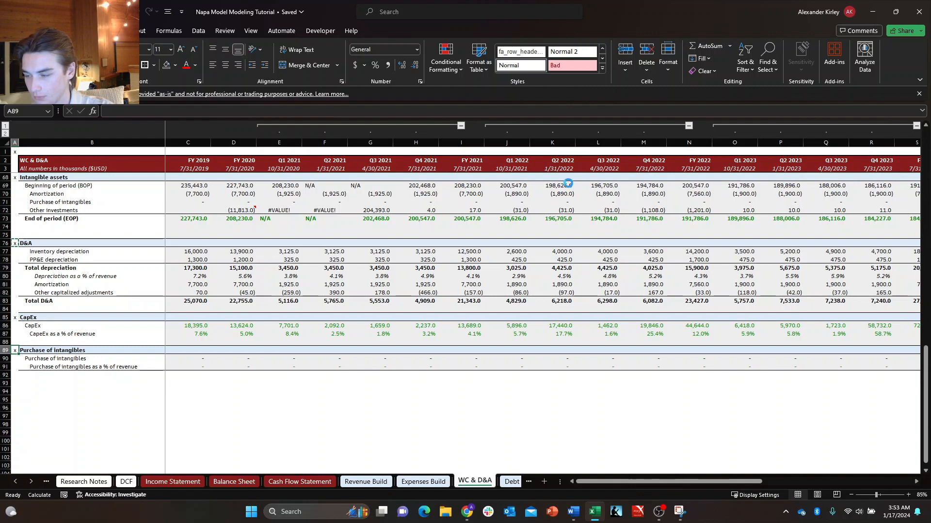
# Paste the x marker into A92 below the last row of the Purchase of intangibles section.
pyautogui.press('Down')
pyautogui.press('Down')
pyautogui.press('Down')
pyautogui.hotkey('ctrl', 'v')
pyautogui.press('Escape')
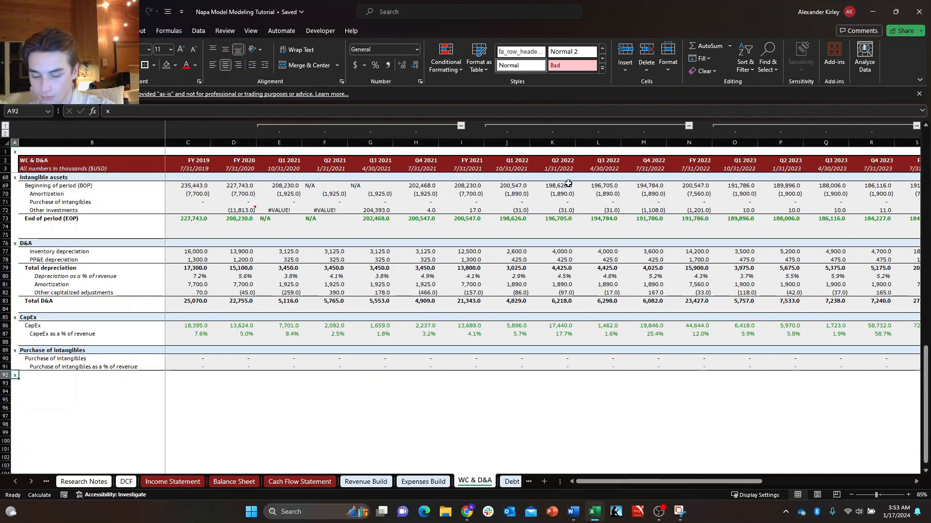
# Copy the column A markers from A1 to A92 and paste them into column AE starting at AE1.
pyautogui.hotkey('ctrl', 'shift', 'Up')
pyautogui.hotkey('ctrl', 'c')
pyautogui.press('Up')
pyautogui.press('Up')
pyautogui.press('Up')
pyautogui.press('Up')
pyautogui.press('Up')
pyautogui.press('Up')
pyautogui.press('Up')
pyautogui.press('Up')
pyautogui.press('Up')
pyautogui.press('Up')
pyautogui.press('Up')
pyautogui.press('Up')
pyautogui.press('Up')
pyautogui.press('Up')
pyautogui.press('Up')
pyautogui.press('Up')
pyautogui.press('Up')
pyautogui.press('Up')
pyautogui.press('Up')
pyautogui.press('Up')
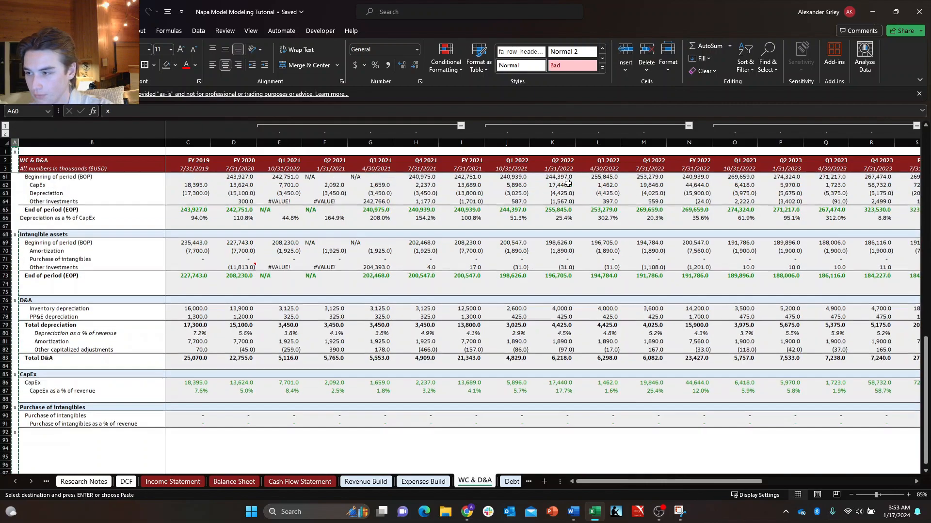
pyautogui.press('Up')
pyautogui.press('Up')
pyautogui.press('Up')
pyautogui.press('Up')
pyautogui.press('Up')
pyautogui.press('Up')
pyautogui.press('Up')
pyautogui.press('Up')
pyautogui.press('Up')
pyautogui.press('Up')
pyautogui.press('Up')
pyautogui.press('Up')
pyautogui.press('Up')
pyautogui.press('Up')
pyautogui.press('Up')
pyautogui.press('Up')
pyautogui.press('Up')
pyautogui.press('Up')
pyautogui.press('Up')
pyautogui.press('Up')
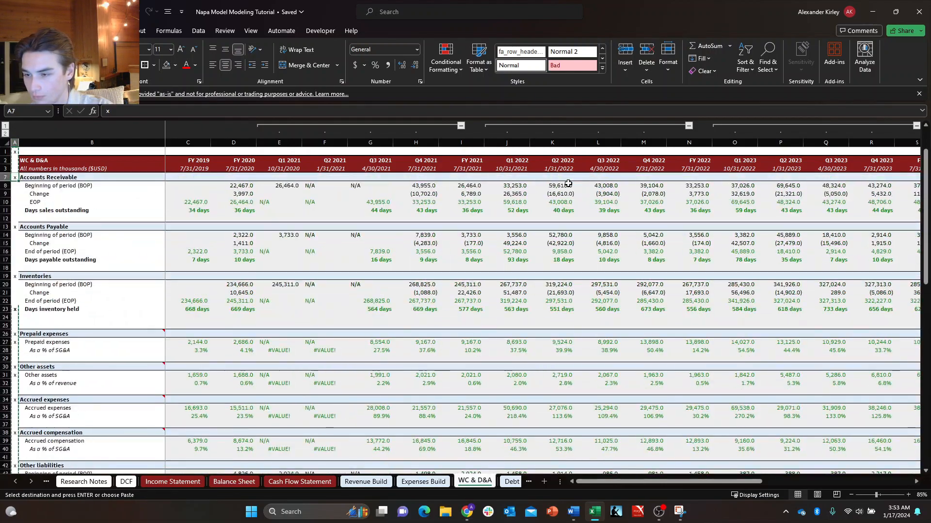
pyautogui.press('Right')
pyautogui.press('Right')
pyautogui.press('Right')
pyautogui.press('Right')
pyautogui.press('Right')
pyautogui.press('Right')
pyautogui.press('Right')
pyautogui.press('Right')
pyautogui.press('Right')
pyautogui.press('Right')
pyautogui.press('Right')
pyautogui.press('Right')
pyautogui.press('Right')
pyautogui.press('Right')
pyautogui.press('Right')
pyautogui.press('Right')
pyautogui.press('Right')
pyautogui.press('Right')
pyautogui.press('Right')
pyautogui.press('Right')
pyautogui.press('Right')
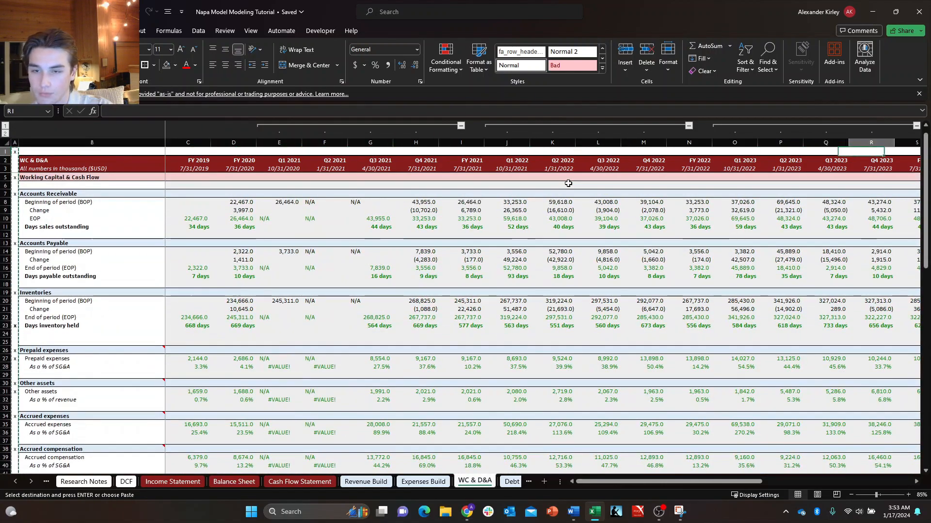
pyautogui.press('Right')
pyautogui.press('Right')
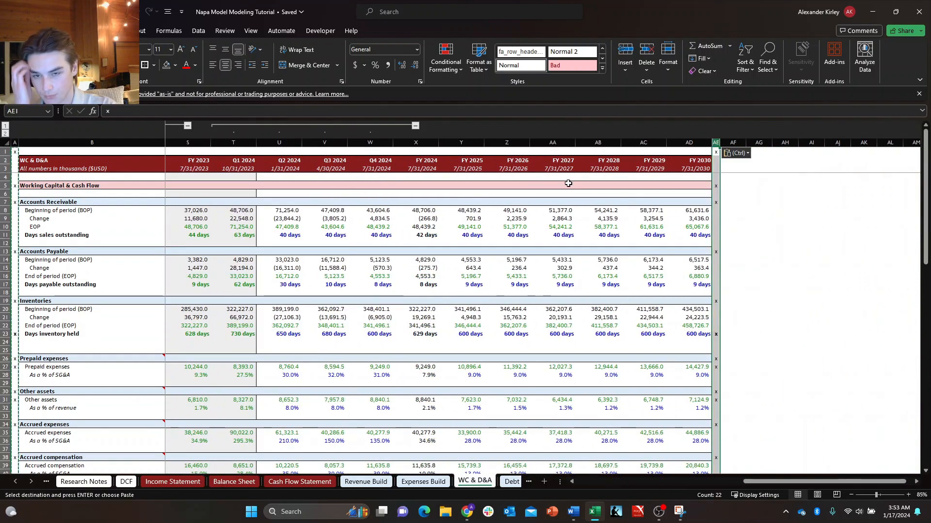
# Cancel the pending copy, return to the start of the WC & D&A sheet, and switch to the Debt Waterfall sheet.
pyautogui.press('Right')
pyautogui.hotkey('ctrl', 'Left')
pyautogui.hotkey('ctrl', 'Left')
pyautogui.hotkey('ctrl', 'Left')
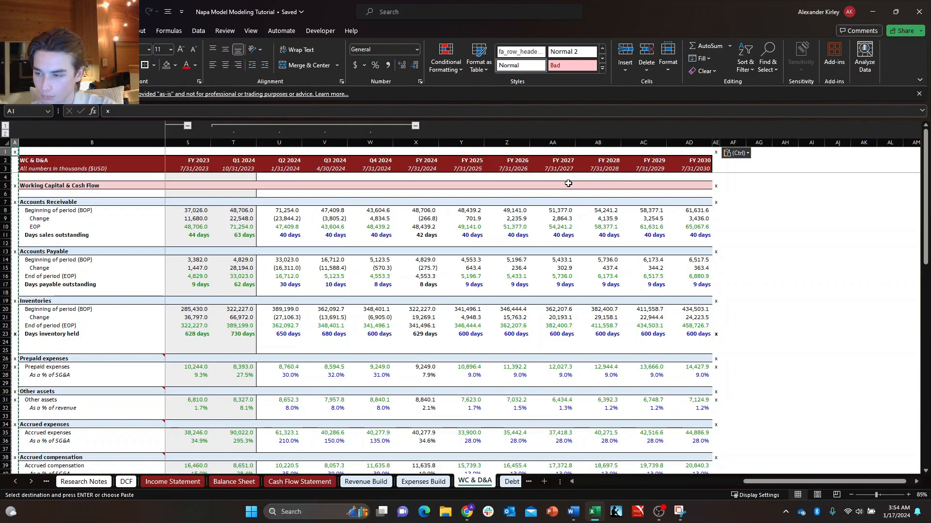
pyautogui.press('Escape')
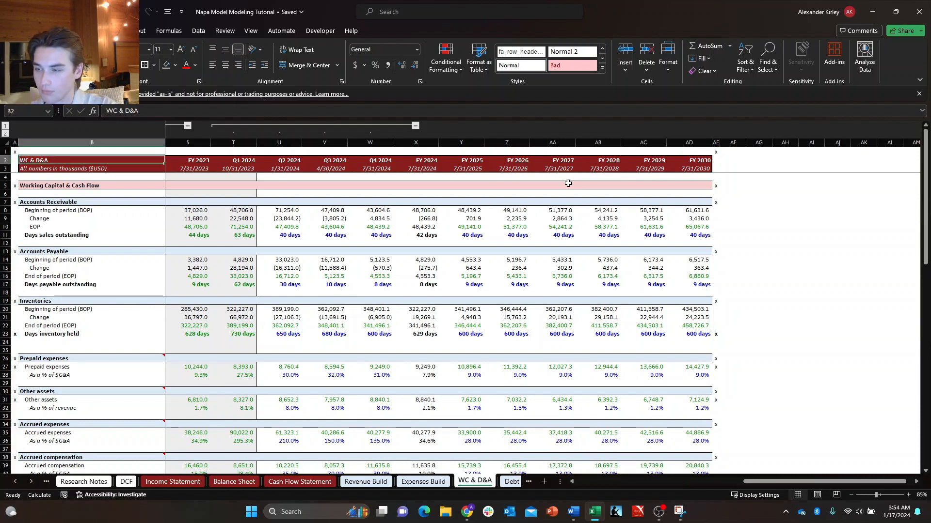
pyautogui.press('Home')
pyautogui.hotkey('ctrl', 'pagedown')
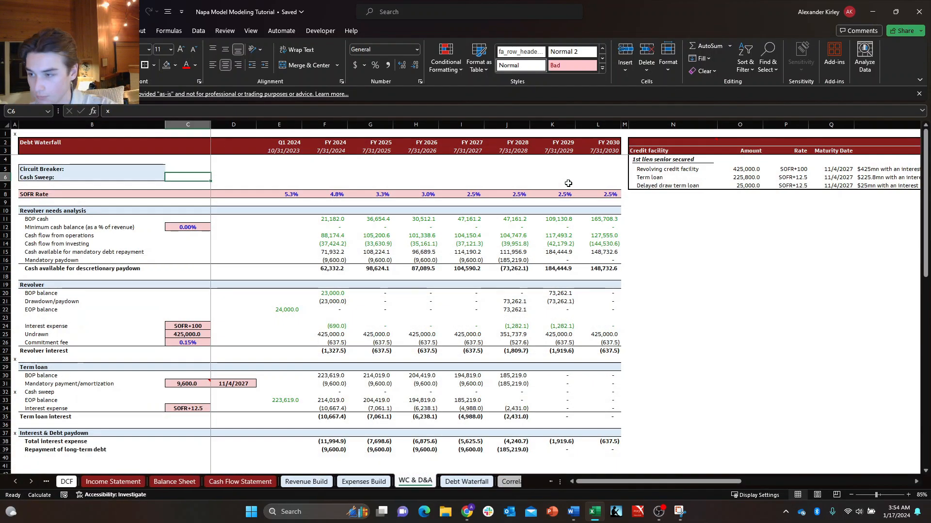
# Link cell C5 beside Circuit Breaker on the Debt Waterfall sheet to the Case Breaker toggle in I14 on the Cover sheet.
pyautogui.press('Left')
pyautogui.press('Down')
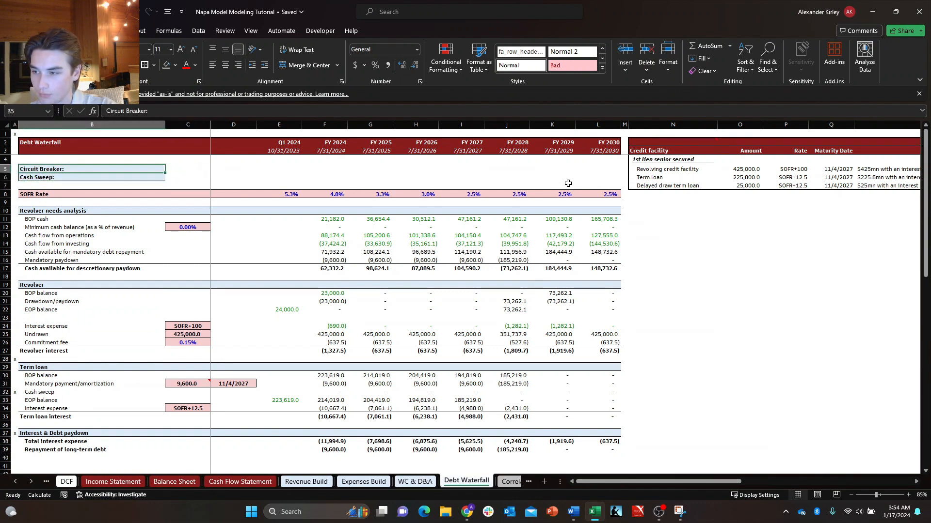
pyautogui.press('Up')
pyautogui.press('Right')
pyautogui.write('+')
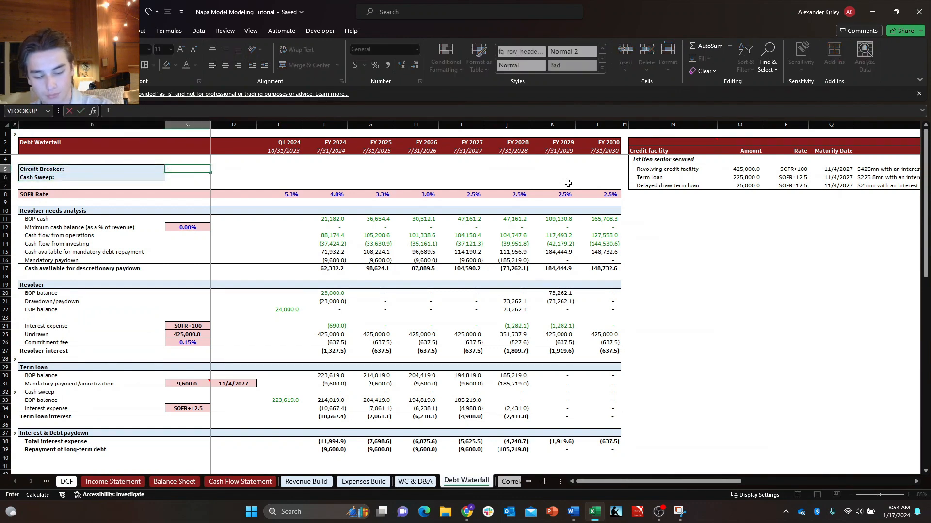
pyautogui.hotkey('ctrl', 'pageup')
pyautogui.hotkey('ctrl', 'pageup')
pyautogui.hotkey('ctrl', 'pageup')
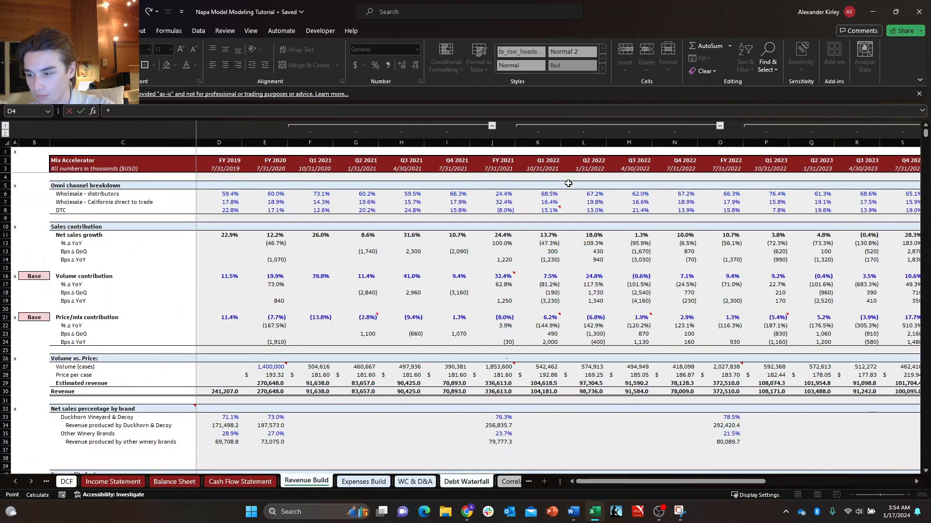
pyautogui.hotkey('ctrl', 'pageup')
pyautogui.hotkey('ctrl', 'pageup')
pyautogui.hotkey('ctrl', 'pageup')
pyautogui.hotkey('ctrl', 'pageup')
pyautogui.hotkey('ctrl', 'pageup')
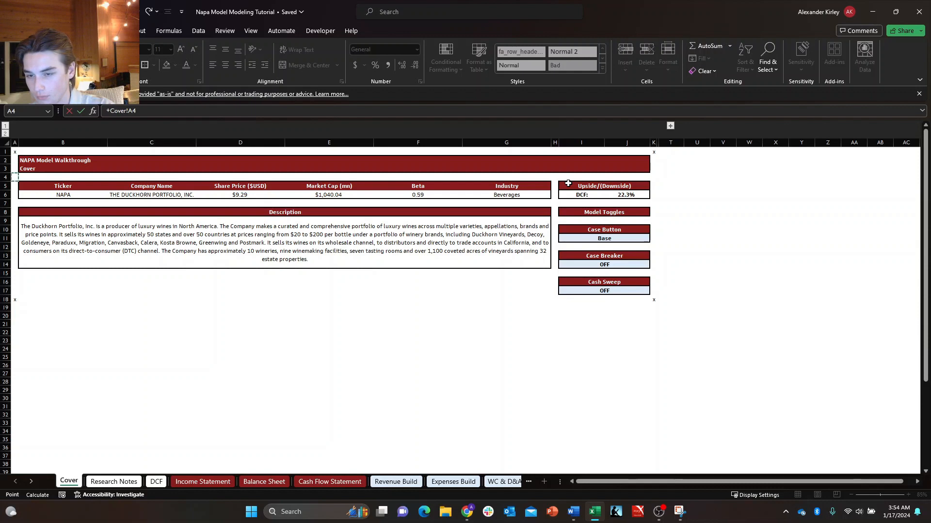
pyautogui.press('Right')
pyautogui.press('Right')
pyautogui.press('Down')
pyautogui.press('Right')
pyautogui.press('Right')
pyautogui.press('Down')
pyautogui.press('Right')
pyautogui.press('Right')
pyautogui.press('Down')
pyautogui.press('Down')
pyautogui.press('Right')
pyautogui.press('Right')
pyautogui.press('Down')
pyautogui.press('Down')
pyautogui.press('Down')
pyautogui.press('Down')
pyautogui.press('Down')
pyautogui.press('Down')
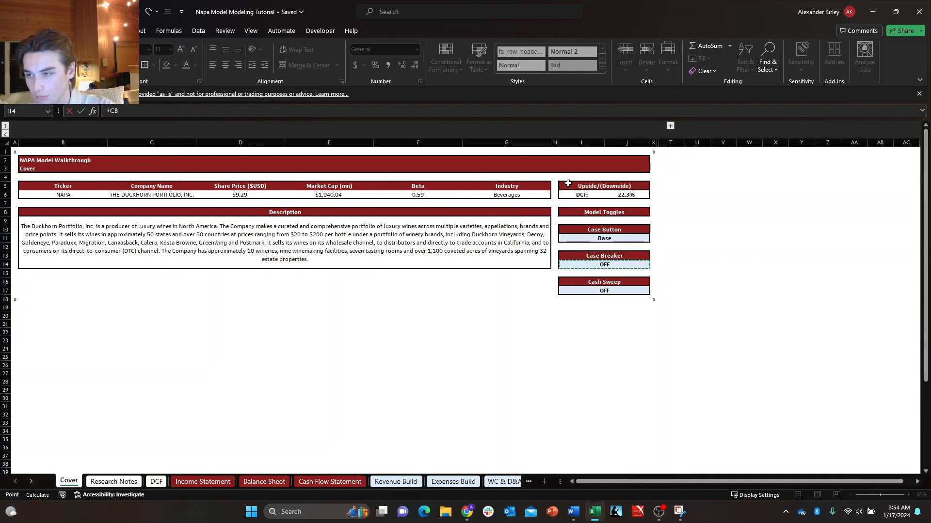
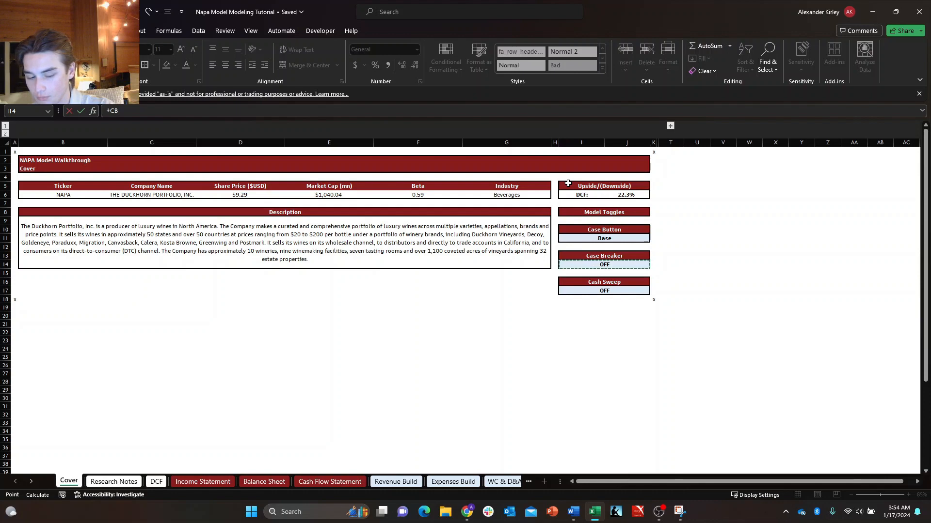
# Confirm the Circuit Breaker link in C5 on the Debt Waterfall sheet and center its value.
pyautogui.press('Return')
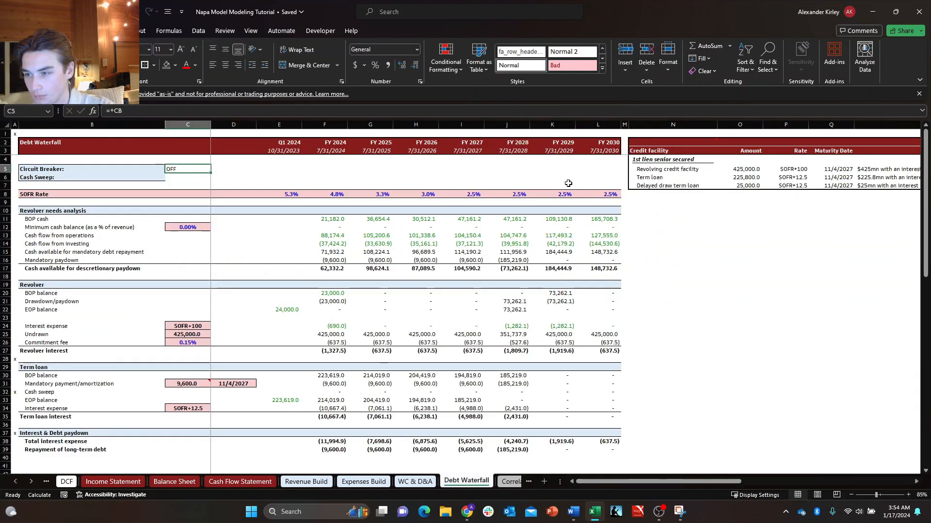
pyautogui.press('alt')
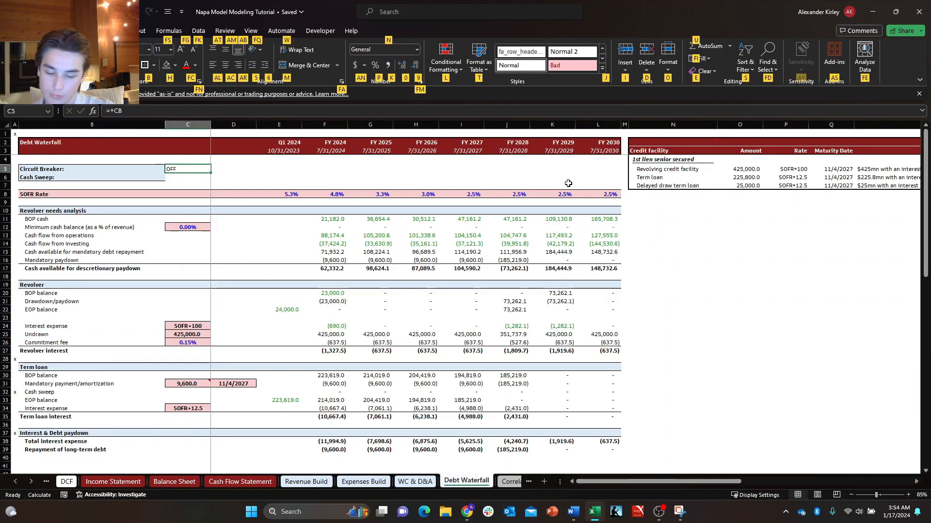
pyautogui.press('a')
pyautogui.press('c')
pyautogui.press('Return')
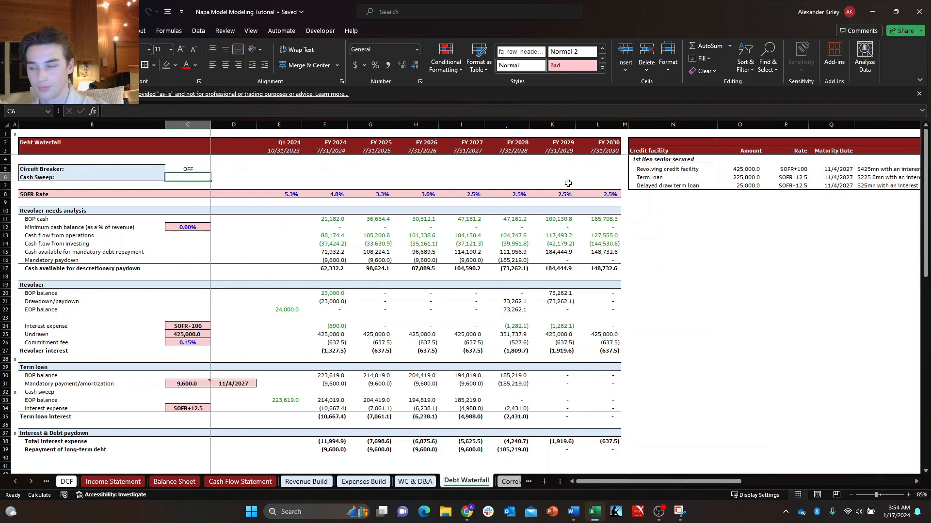
pyautogui.press('Up')
# Link cell C6 beside Cash Sweep to the Cover sheet toggle with the named reference +CS and center its value.
pyautogui.press('Down')
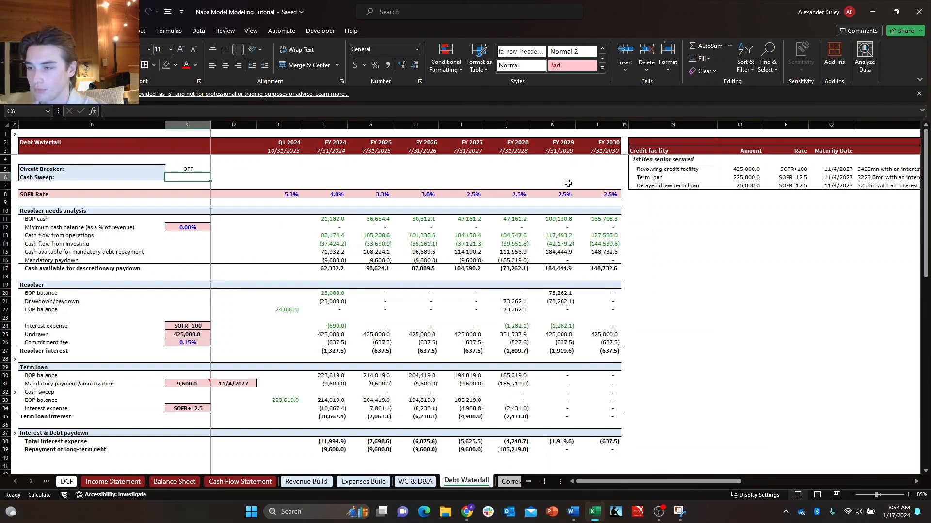
pyautogui.write('+cs')
pyautogui.press('Return')
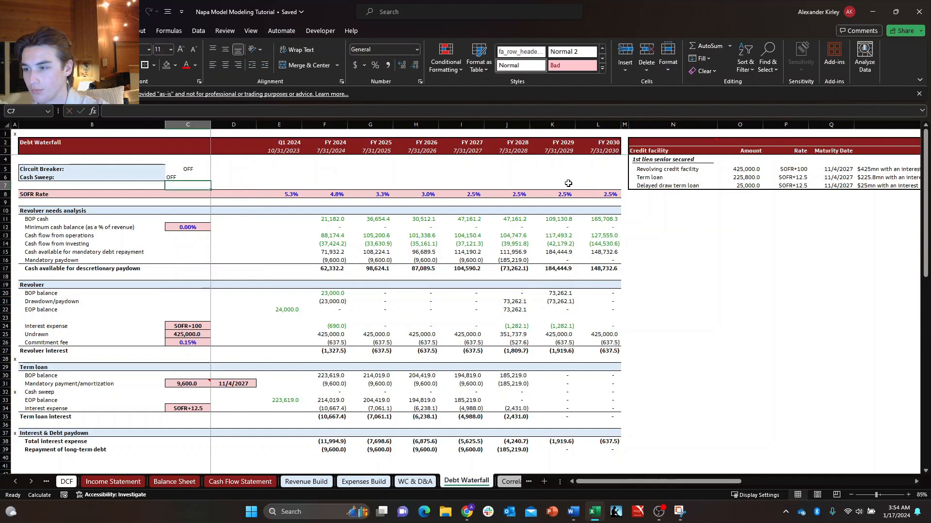
pyautogui.press('Up')
pyautogui.hotkey('alt', 'a')
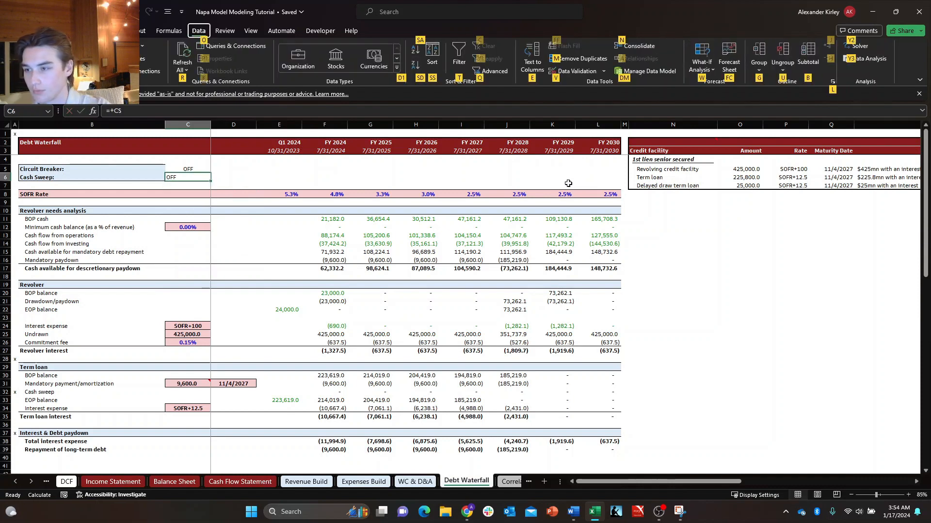
pyautogui.hotkey('alt', 'h')
pyautogui.press('a')
pyautogui.press('c')
# Fill the Circuit Breaker and Cash Sweep block B5:C6 with the lightest blue theme color.
pyautogui.press('Up')
pyautogui.press('Left')
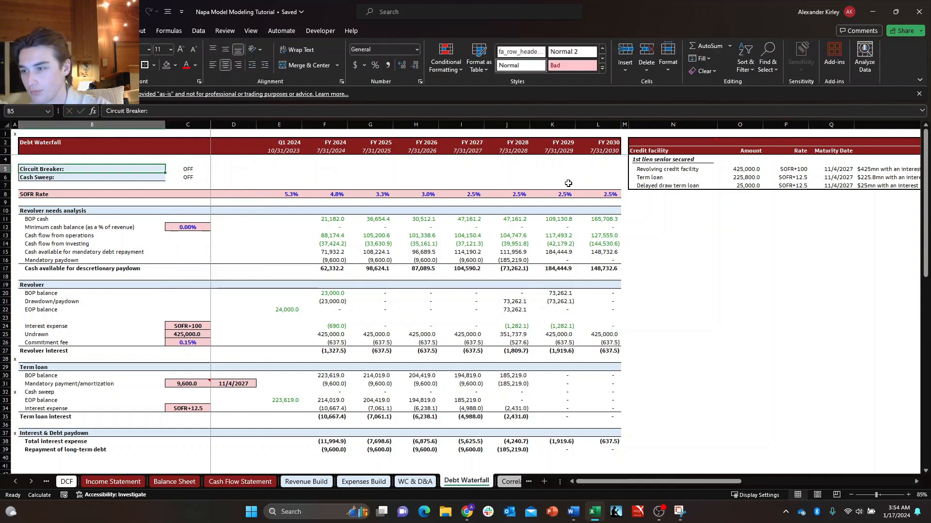
pyautogui.hotkey('shift', 'Right')
pyautogui.hotkey('shift', 'Down')
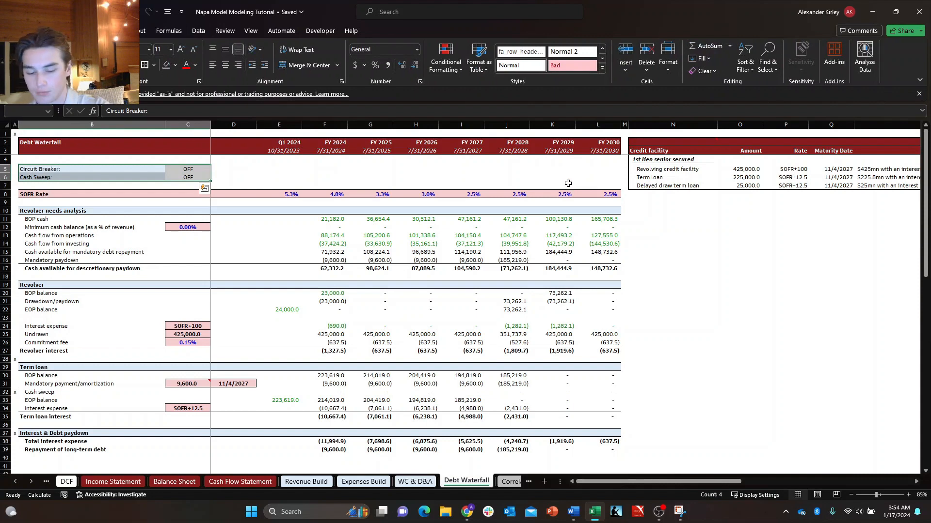
pyautogui.hotkey('alt', 'h')
pyautogui.press('h')
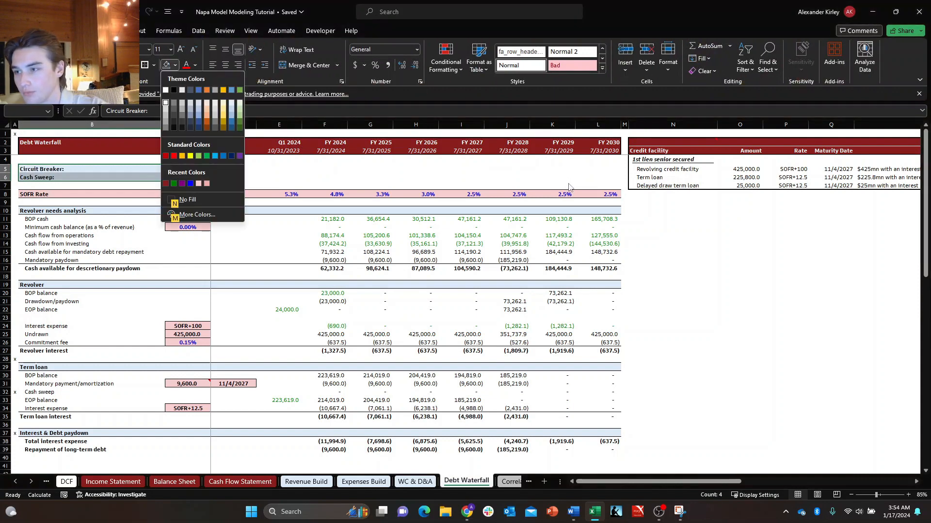
pyautogui.press('Down')
pyautogui.press('Right')
pyautogui.press('Right')
pyautogui.press('Right')
pyautogui.press('Right')
pyautogui.press('Right')
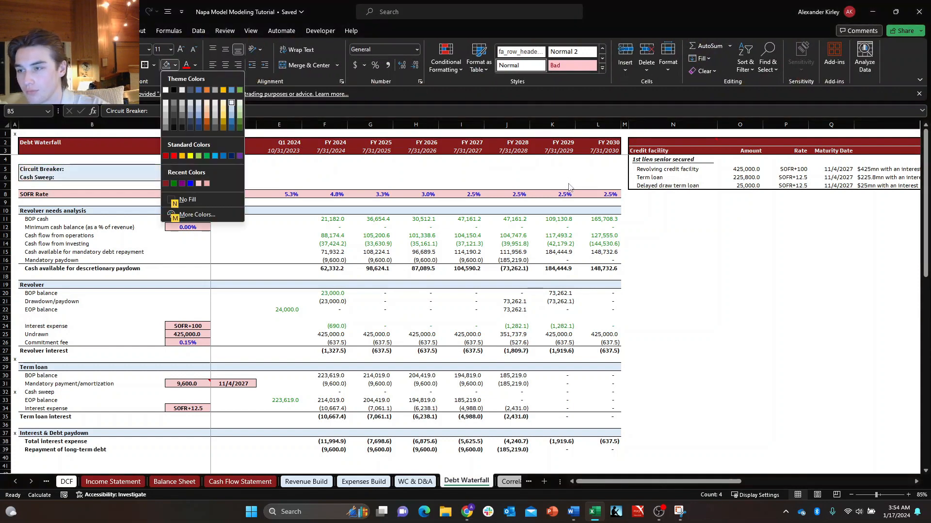
pyautogui.press('Return')
# Outline the block B5:C6 with an outside border and make the toggle values in C5:C6 bold.
pyautogui.hotkey('alt', 'h')
pyautogui.press('b')
pyautogui.press('s')
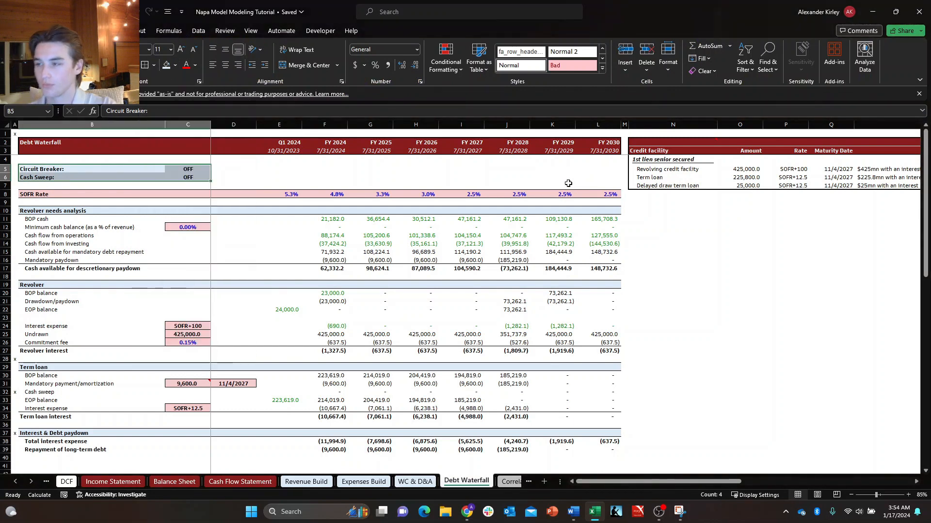
pyautogui.press('Down')
pyautogui.press('Down')
pyautogui.press('Right')
pyautogui.press('Left')
pyautogui.press('Up')
pyautogui.press('Right')
pyautogui.press('Right')
pyautogui.press('Right')
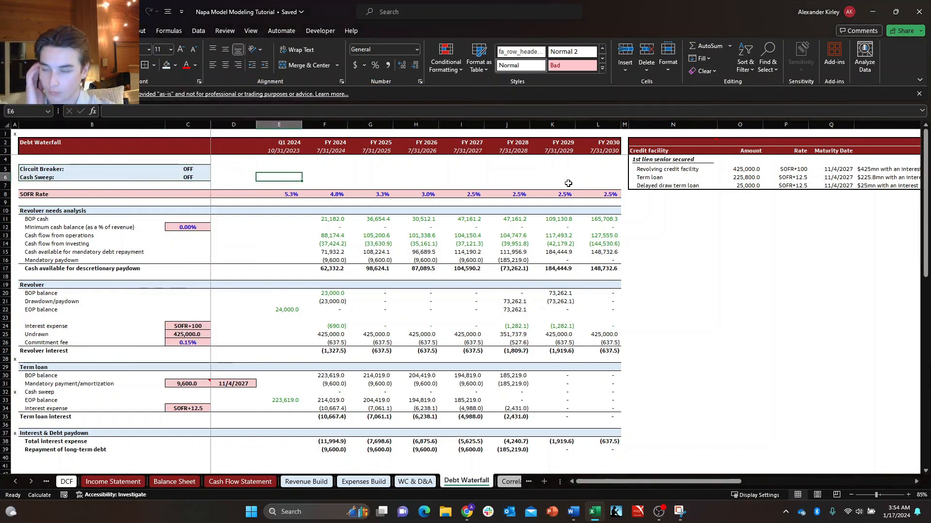
# Copy the x marker from A1 and paste it into A5 beside Circuit Breaker.
pyautogui.press('Left')
pyautogui.press('Left')
pyautogui.press('Left')
pyautogui.press('Up')
pyautogui.press('Left')
pyautogui.press('Up')
pyautogui.press('Up')
pyautogui.press('Up')
pyautogui.press('Up')
pyautogui.hotkey('ctrl', 'c')
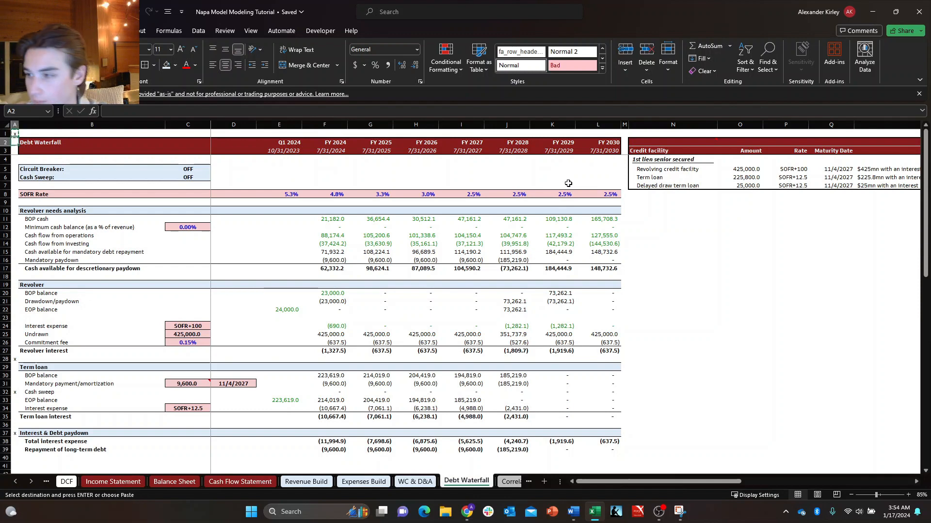
pyautogui.press('Down')
pyautogui.press('Down')
pyautogui.press('Down')
pyautogui.press('Down')
pyautogui.press('Down')
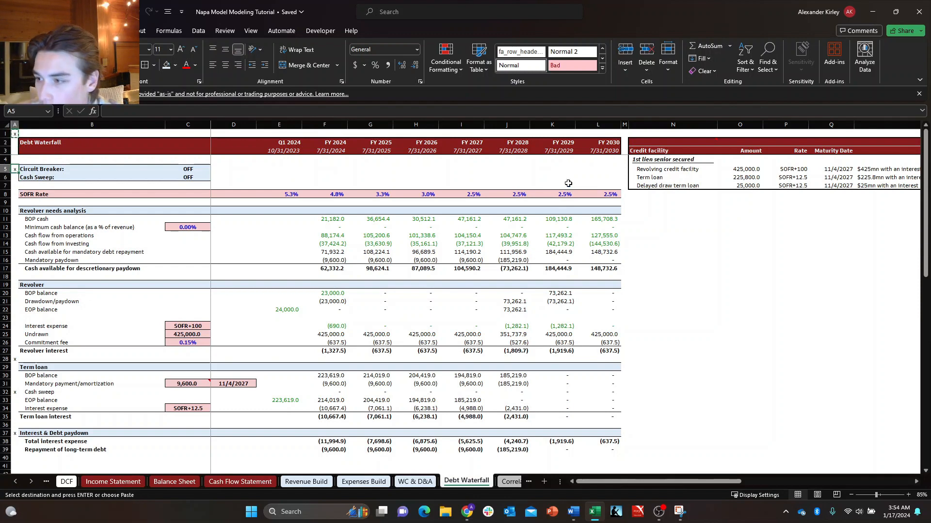
# Paste the x marker into A8, A10 and A19 beside SOFR Rate, Revolver needs analysis and Revolver.
pyautogui.press('Down')
pyautogui.press('Down')
pyautogui.press('Down')
pyautogui.hotkey('ctrl', 'v')
pyautogui.press('Down')
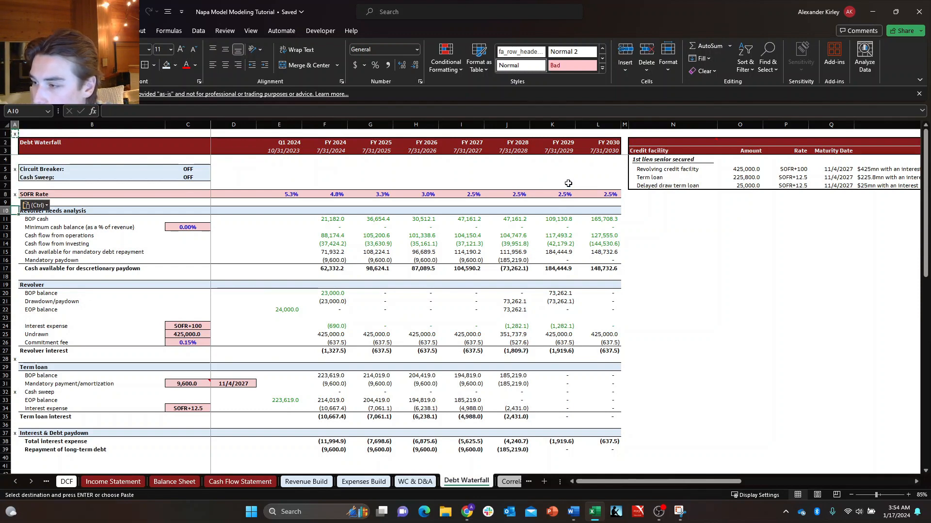
pyautogui.hotkey('ctrl', 'v')
pyautogui.press('Down')
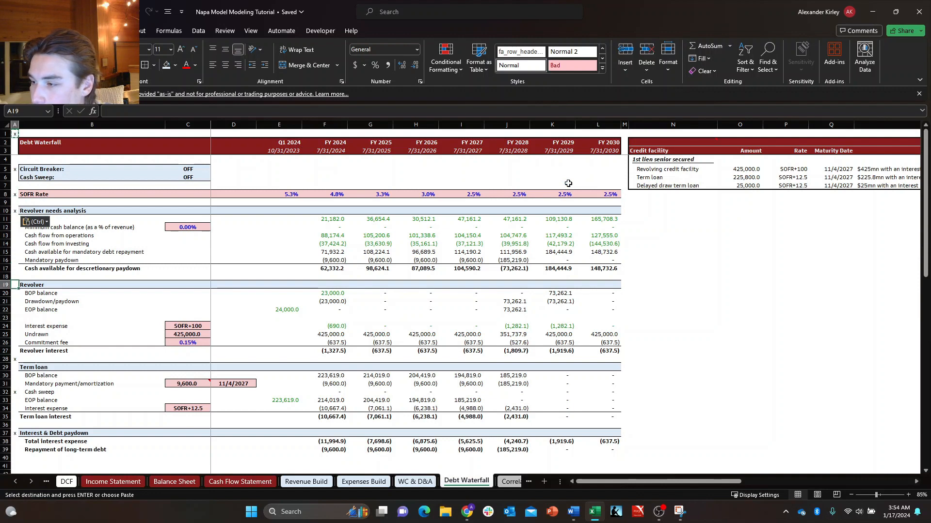
pyautogui.hotkey('ctrl', 'v')
# Cancel the pending copy and clear the misplaced x marker from A28 above the Term loan header.
pyautogui.press('Down')
pyautogui.press('Down')
pyautogui.press('Down')
pyautogui.press('Down')
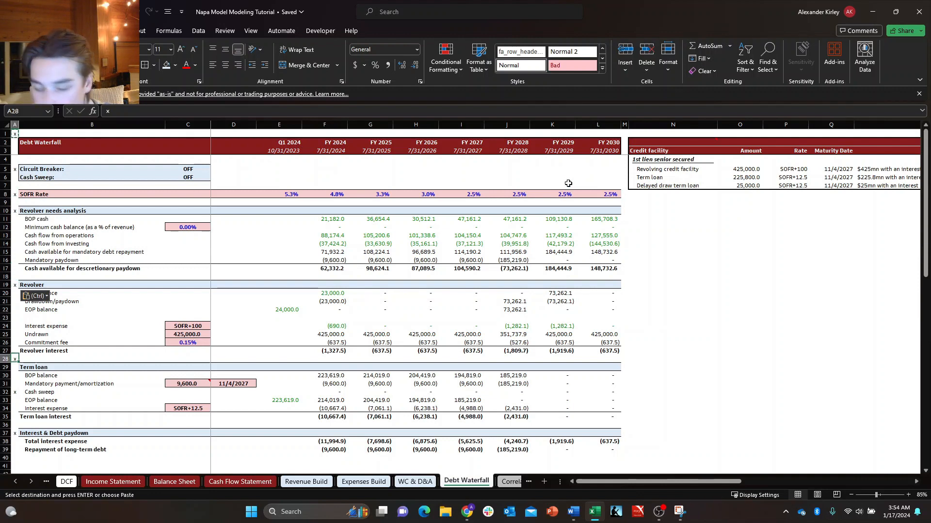
pyautogui.press('Escape')
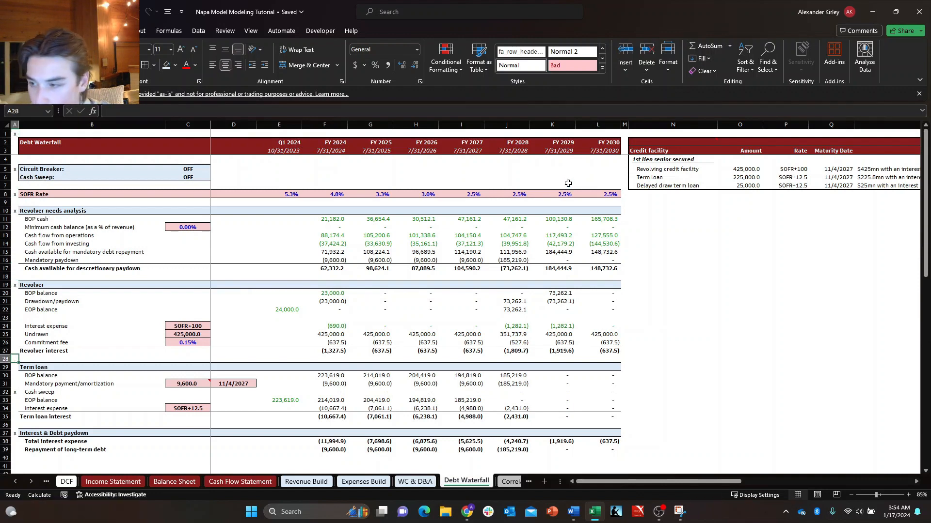
# Copy the x marker from A19 into A29 beside the Term loan header and clear the misplaced marker from A32.
pyautogui.hotkey('ctrl', 'c')
pyautogui.press('Down')
pyautogui.press('Down')
pyautogui.press('Down')
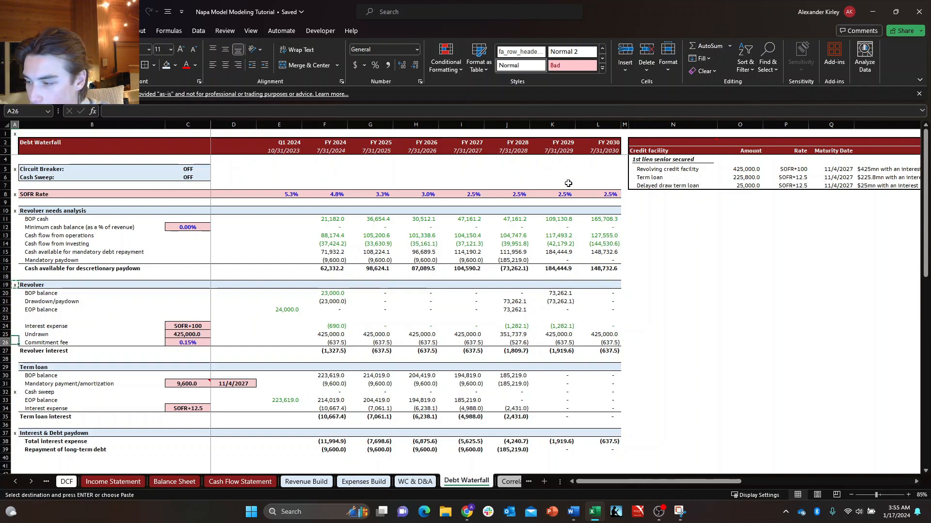
pyautogui.press('Down')
pyautogui.press('Down')
pyautogui.press('Down')
pyautogui.press('Return')
pyautogui.press('Down')
pyautogui.press('Down')
pyautogui.press('Down')
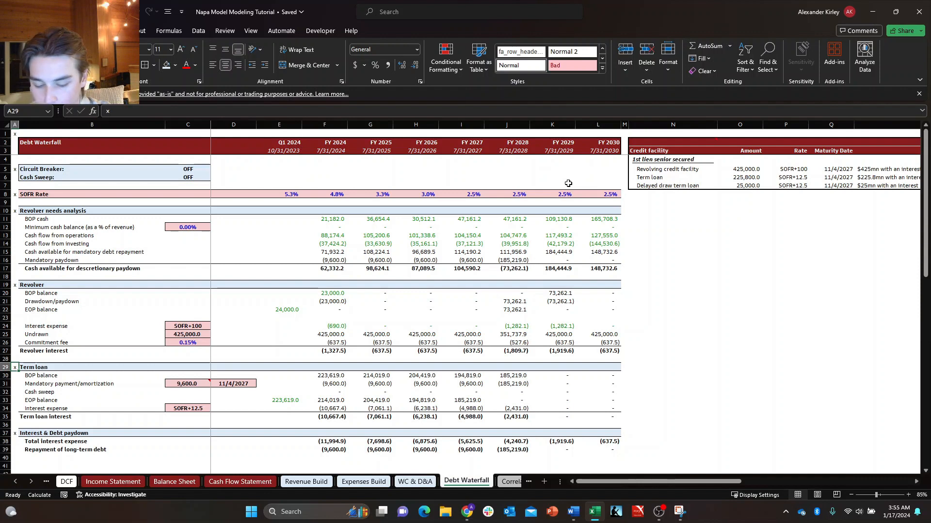
# Delete the stray x marker in A63 far below the last section of the Debt Waterfall sheet.
pyautogui.hotkey('ctrl', 'c')
pyautogui.hotkey('ctrl', 'Down')
pyautogui.hotkey('ctrl', 'Down')
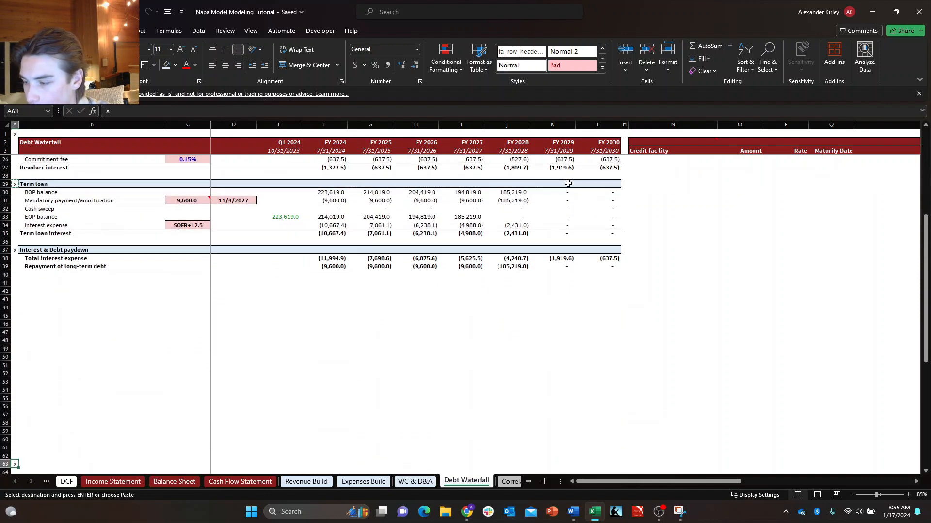
pyautogui.press('Delete')
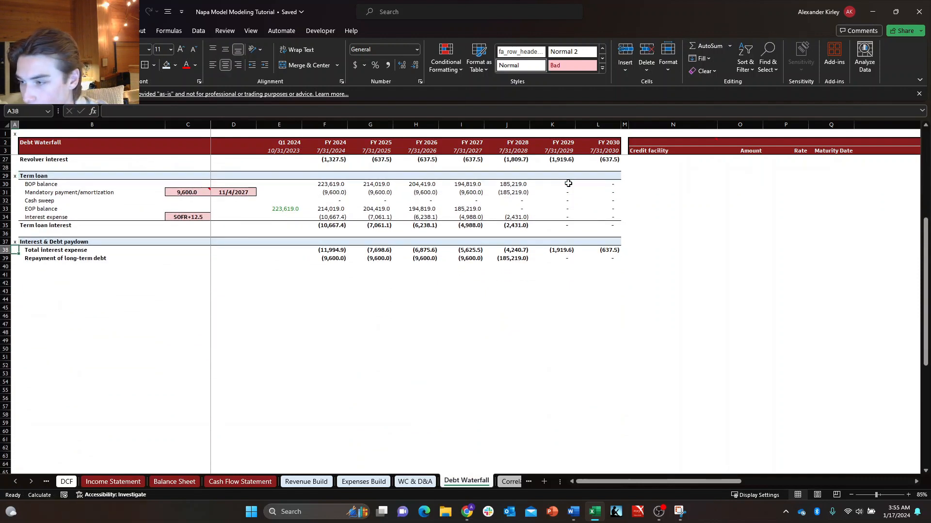
# Copy the x marker from A37 into A40 below the Repayment of long-term debt row.
pyautogui.press('Down')
pyautogui.press('Down')
pyautogui.press('Up')
pyautogui.press('Up')
pyautogui.press('Up')
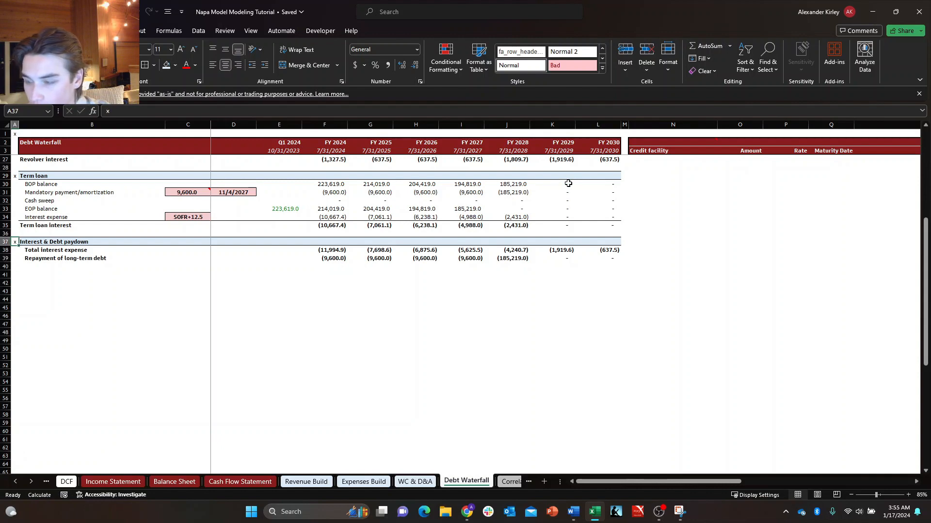
pyautogui.hotkey('ctrl', 'c')
pyautogui.press('Down')
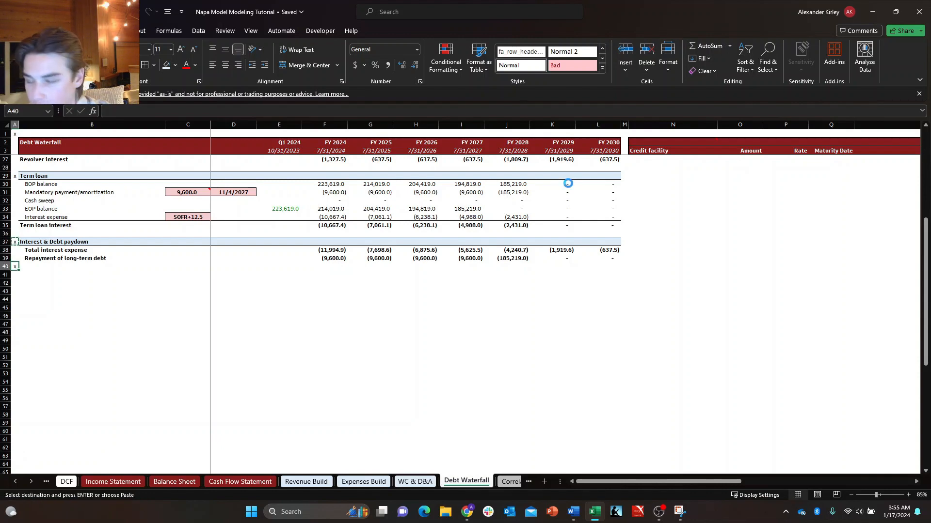
pyautogui.press('Escape')
# Copy the whole of column A with its x markers and paste it into column M between the waterfall and the Cap Stack table.
pyautogui.hotkey('ctrl', 'Up')
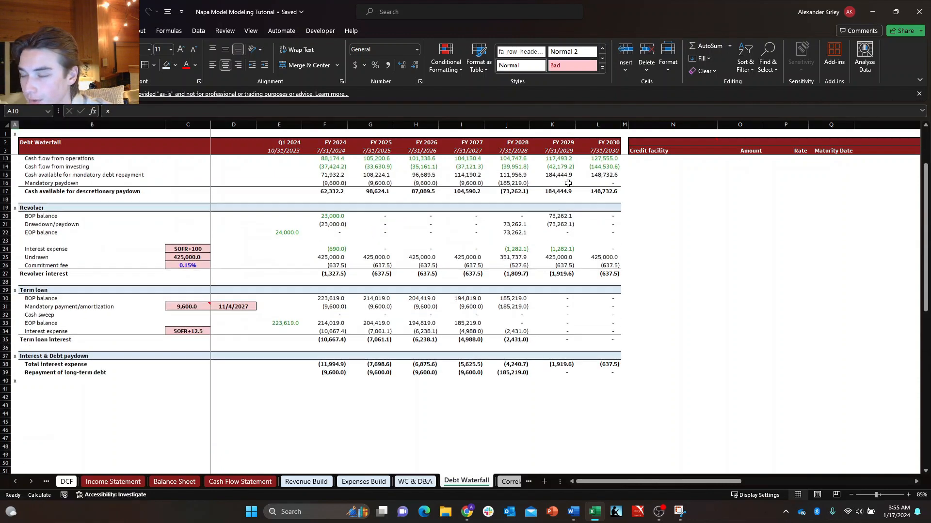
pyautogui.hotkey('ctrl', 'Up')
pyautogui.hotkey('ctrl', 'Up')
pyautogui.hotkey('ctrl', 'Up')
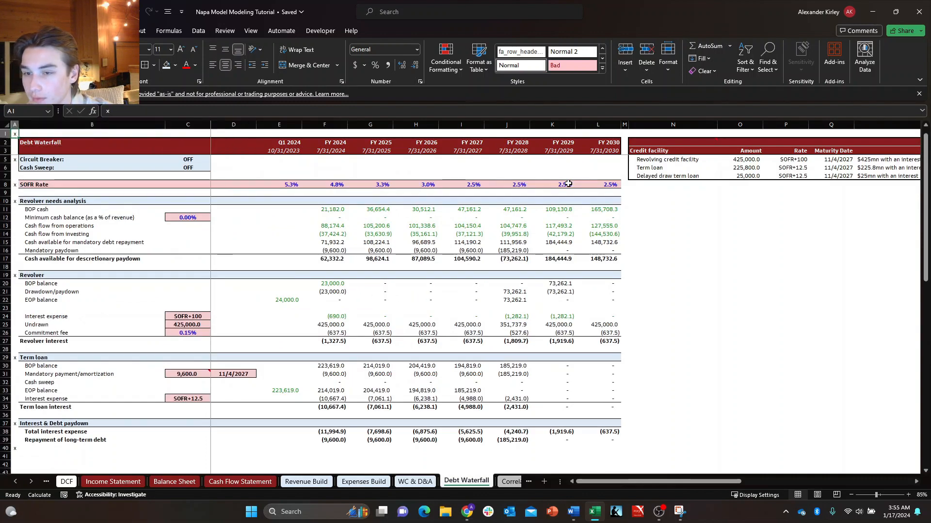
pyautogui.hotkey('ctrl', 'space')
pyautogui.hotkey('ctrl', 'c')
pyautogui.press('Right')
pyautogui.press('Right')
pyautogui.press('Right')
pyautogui.press('Right')
pyautogui.press('Right')
pyautogui.press('Right')
pyautogui.press('Right')
pyautogui.press('Right')
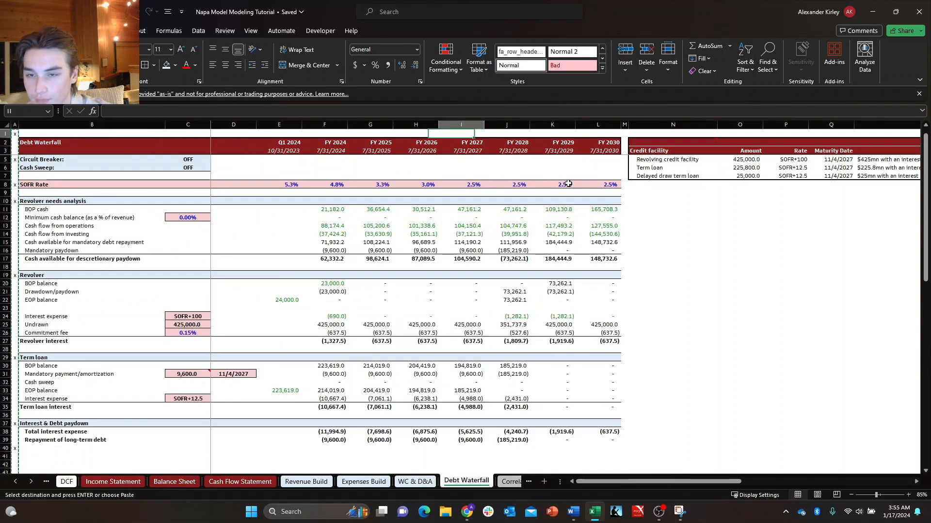
pyautogui.press('Right')
pyautogui.press('Right')
pyautogui.press('Right')
pyautogui.press('Right')
pyautogui.press('Right')
pyautogui.press('Right')
pyautogui.press('Right')
pyautogui.press('Right')
pyautogui.press('Right')
pyautogui.press('Right')
pyautogui.press('Right')
pyautogui.press('Right')
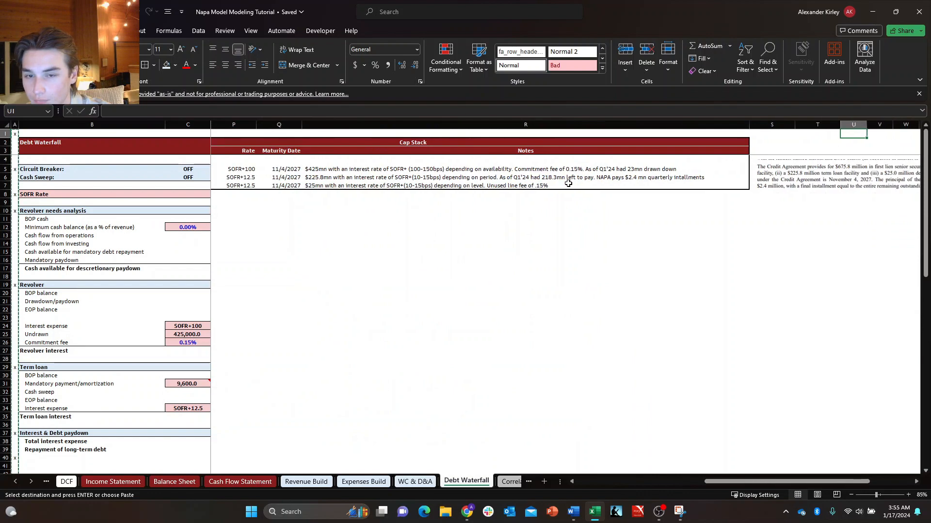
pyautogui.press('Left')
pyautogui.press('Left')
pyautogui.press('Left')
pyautogui.press('Left')
pyautogui.press('Left')
pyautogui.press('Left')
pyautogui.press('Left')
pyautogui.press('Left')
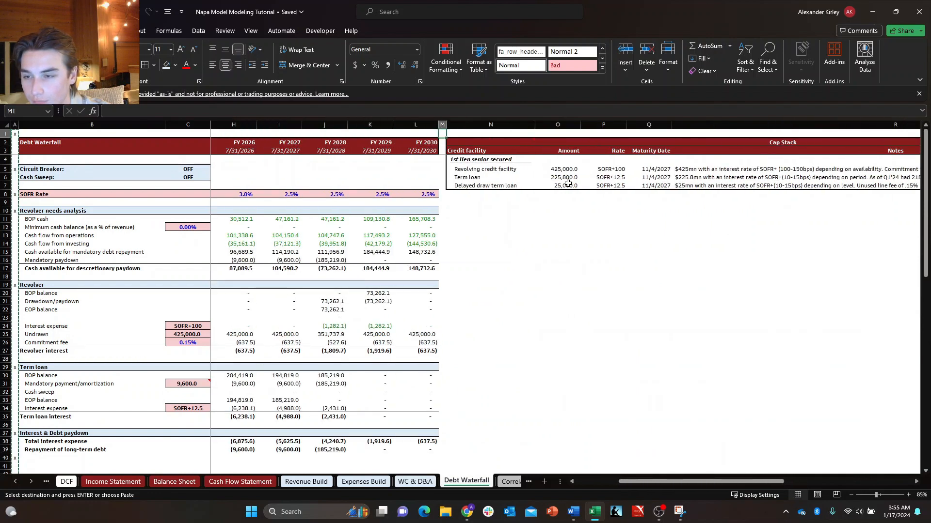
pyautogui.press('Return')
# Delete the pasted Credit Agreement text picture beside the Cap Stack table.
pyautogui.press('Right')
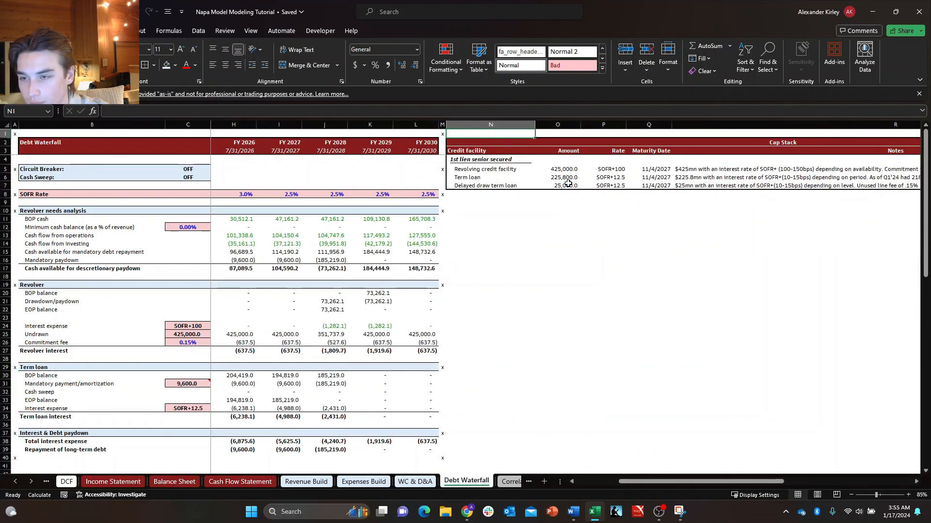
pyautogui.press('Right')
pyautogui.press('Right')
pyautogui.press('Right')
pyautogui.press('Right')
pyautogui.press('Right')
pyautogui.press('Right')
pyautogui.press('Right')
pyautogui.press('Right')
pyautogui.press('Right')
pyautogui.press('Right')
pyautogui.press('Right')
pyautogui.press('Right')
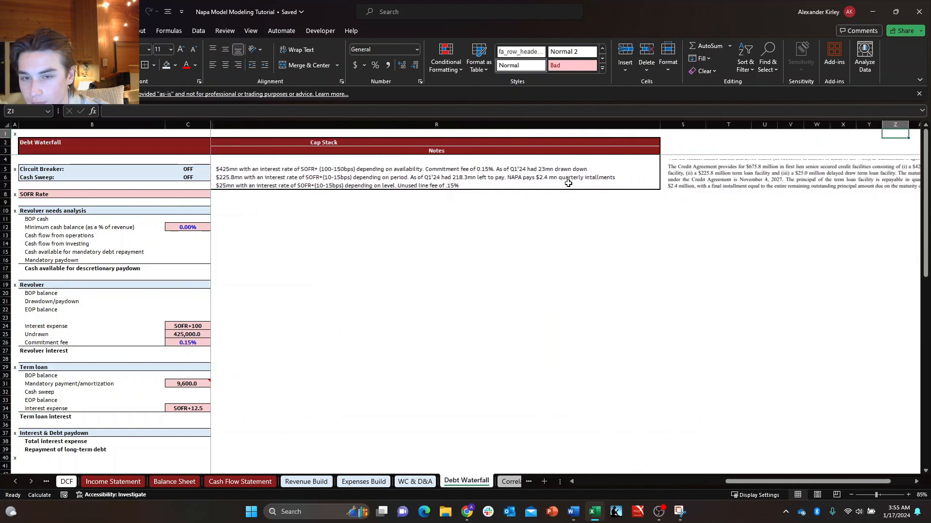
pyautogui.press('Right')
pyautogui.press('Right')
pyautogui.press('Right')
pyautogui.click(411, 162)
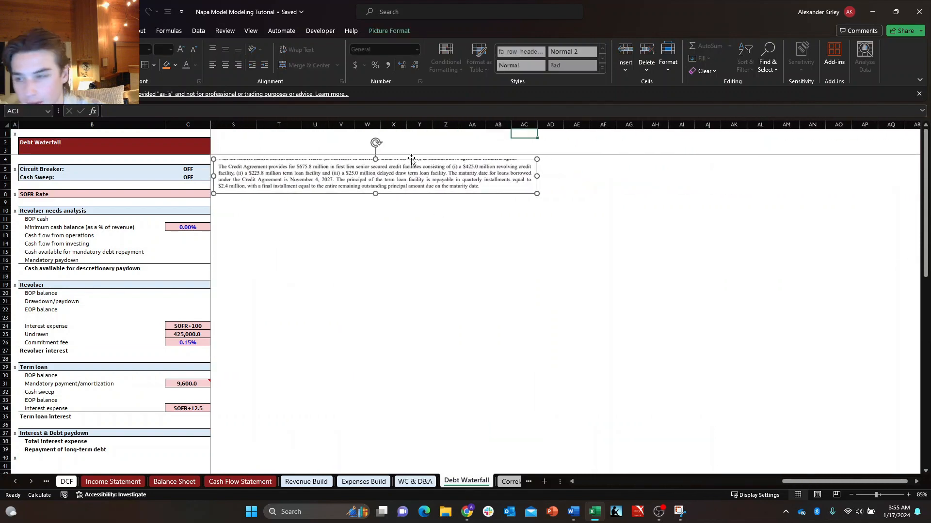
pyautogui.press('Delete')
# Copy the x marker from M1 into S8 and S1 on the far side of the Cap Stack table.
pyautogui.press('Left')
pyautogui.press('Left')
pyautogui.press('Left')
pyautogui.press('Left')
pyautogui.press('Left')
pyautogui.press('Left')
pyautogui.press('Left')
pyautogui.press('Left')
pyautogui.press('Left')
pyautogui.press('Left')
pyautogui.press('Left')
pyautogui.press('Left')
pyautogui.press('Left')
pyautogui.press('Left')
pyautogui.press('Down')
pyautogui.press('Down')
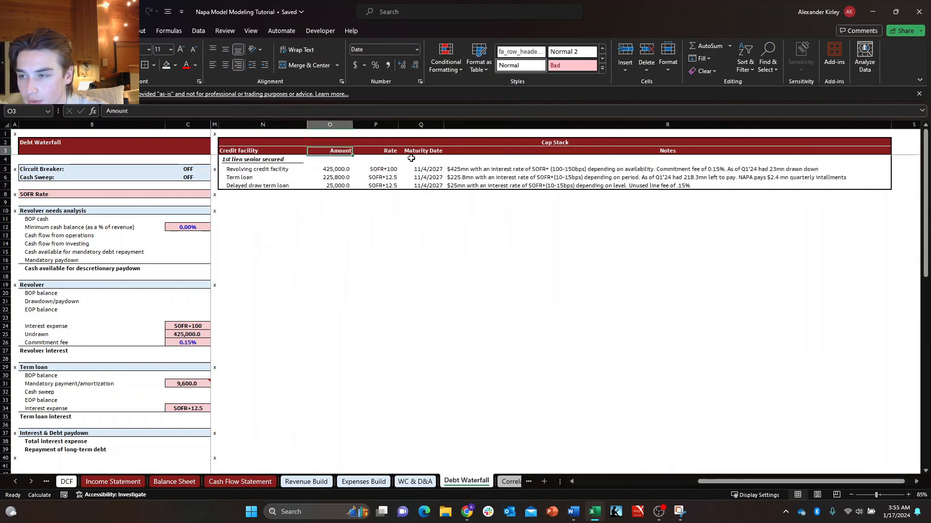
pyautogui.press('Left')
pyautogui.press('Left')
pyautogui.press('Left')
pyautogui.press('Up')
pyautogui.press('Up')
pyautogui.press('Right')
pyautogui.hotkey('ctrl', 'c')
pyautogui.press('Down')
pyautogui.press('Down')
pyautogui.press('Down')
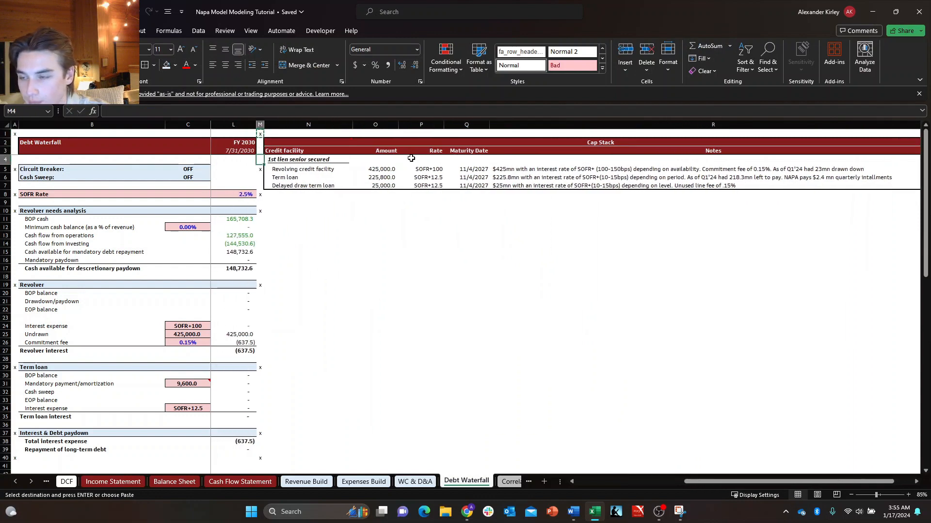
pyautogui.press('Down')
pyautogui.press('Down')
pyautogui.press('Down')
pyautogui.press('Right')
pyautogui.press('Right')
pyautogui.press('Right')
pyautogui.press('Right')
pyautogui.press('Right')
pyautogui.press('Right')
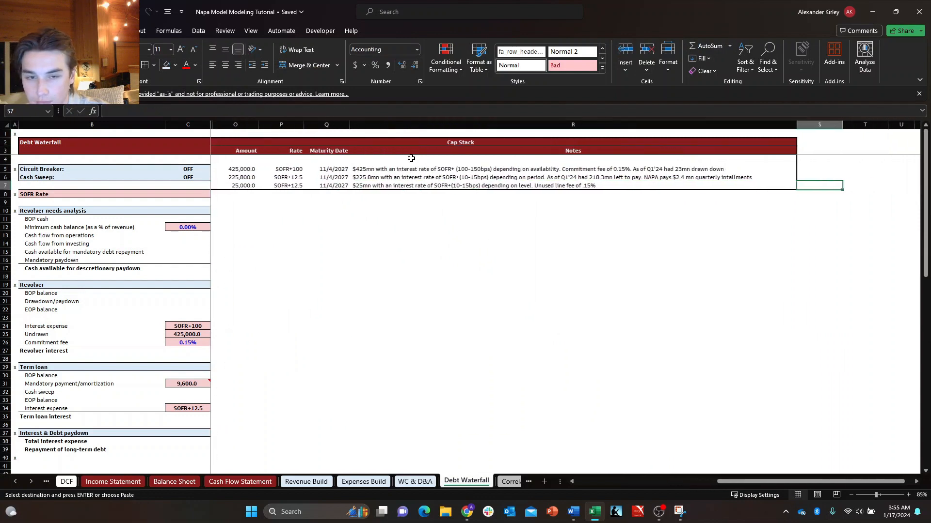
pyautogui.press('Down')
pyautogui.hotkey('ctrl', 'v')
pyautogui.hotkey('ctrl', 'Up')
pyautogui.hotkey('ctrl', 'v')
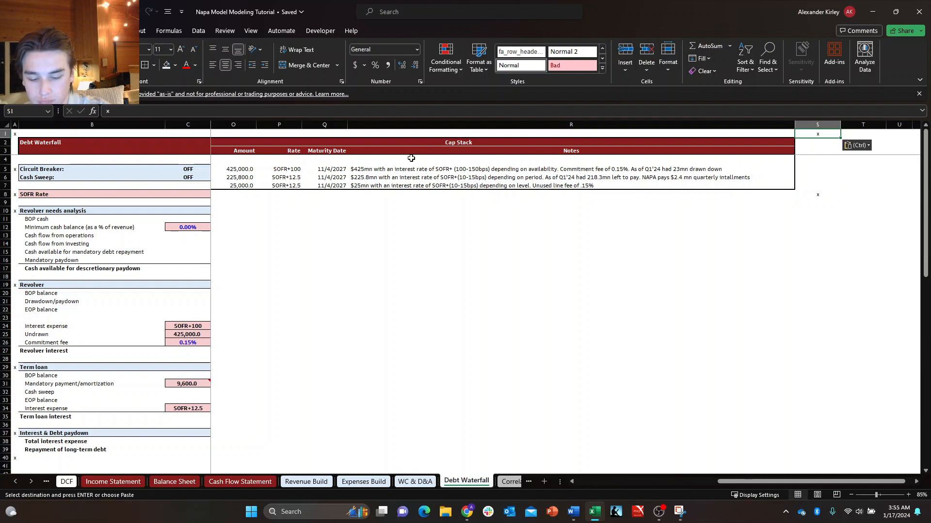
# Autofit the width of column S to its x marker.
pyautogui.hotkey('alt', 'h')
pyautogui.press('o')
pyautogui.press('i')
pyautogui.press('Left')
pyautogui.press('Left')
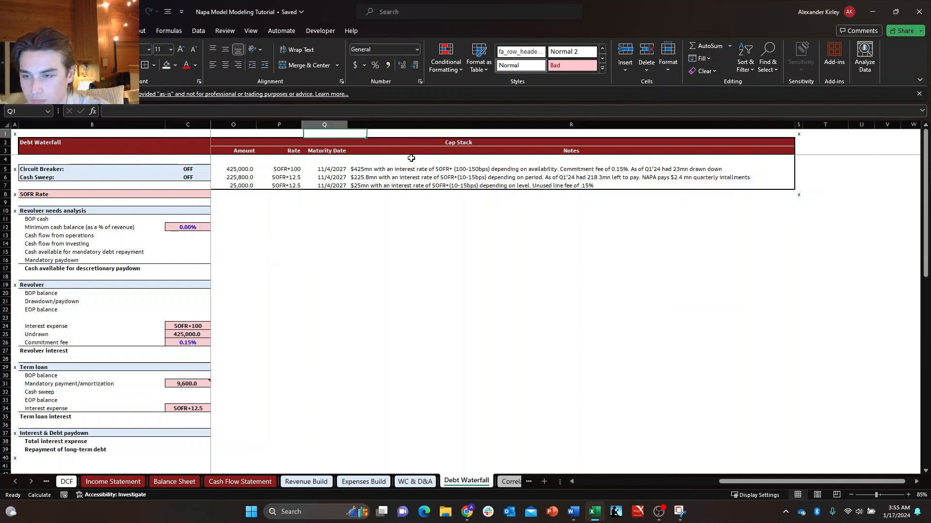
# Review the Cap Stack table's header and credit facility rows.
pyautogui.press('Right')
pyautogui.press('Down')
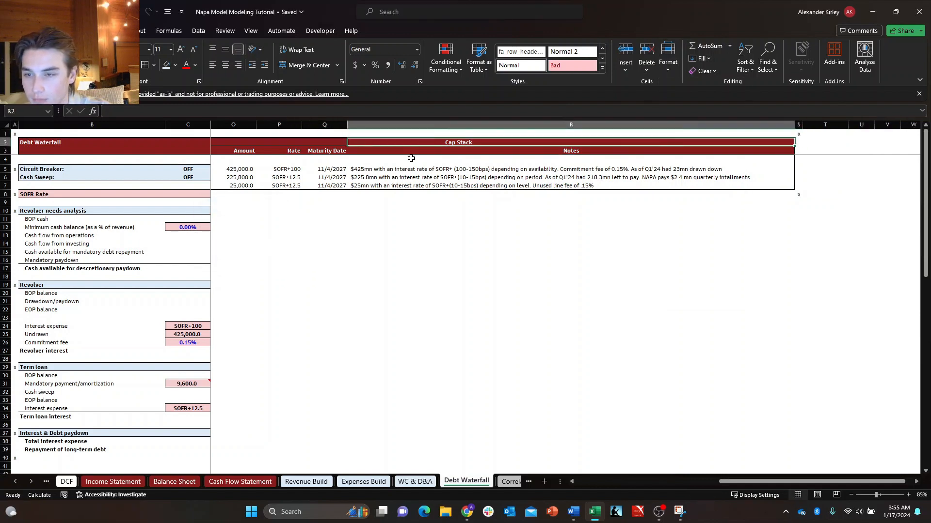
pyautogui.press('Left')
pyautogui.press('Left')
pyautogui.press('Left')
pyautogui.press('Left')
pyautogui.press('Left')
pyautogui.press('Left')
pyautogui.press('Left')
pyautogui.press('Right')
pyautogui.press('Right')
pyautogui.press('Right')
pyautogui.press('Right')
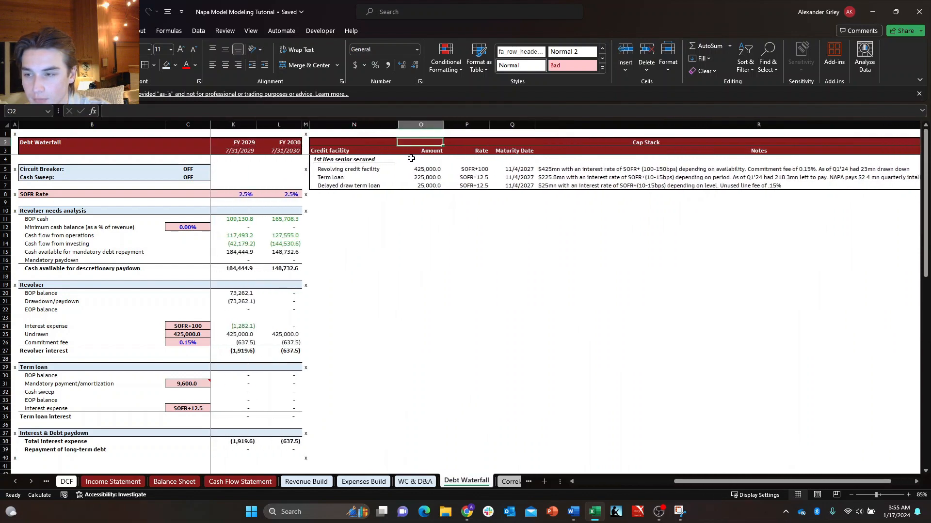
pyautogui.press('Down')
pyautogui.press('Down')
pyautogui.press('Down')
pyautogui.press('Right')
pyautogui.press('Left')
pyautogui.press('Left')
pyautogui.press('Left')
pyautogui.press('Up')
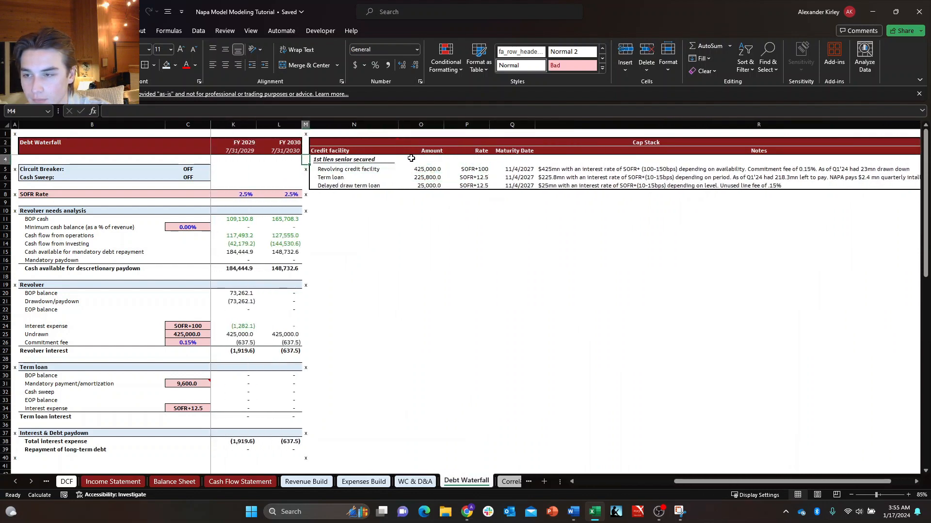
# Check the title and toggle rows of the Debt Waterfall sheet and return the selection to A1.
pyautogui.press('Left')
pyautogui.press('Left')
pyautogui.press('Left')
pyautogui.press('Left')
pyautogui.press('Left')
pyautogui.press('Left')
pyautogui.press('Left')
pyautogui.press('Left')
pyautogui.press('Left')
pyautogui.press('Up')
pyautogui.press('Left')
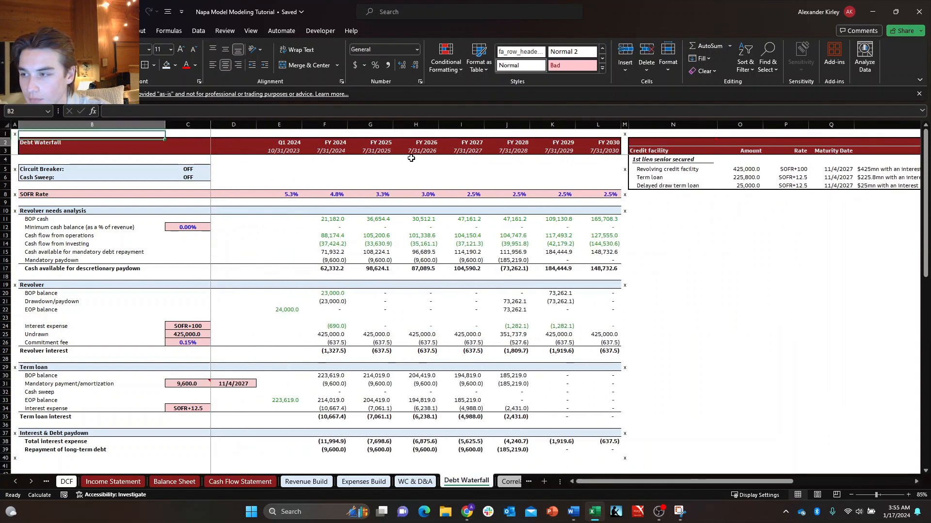
pyautogui.press('Right')
pyautogui.press('Down')
pyautogui.press('Down')
pyautogui.press('Right')
pyautogui.press('Left')
pyautogui.press('Down')
pyautogui.press('Right')
pyautogui.press('Up')
pyautogui.press('Left')
pyautogui.press('Left')
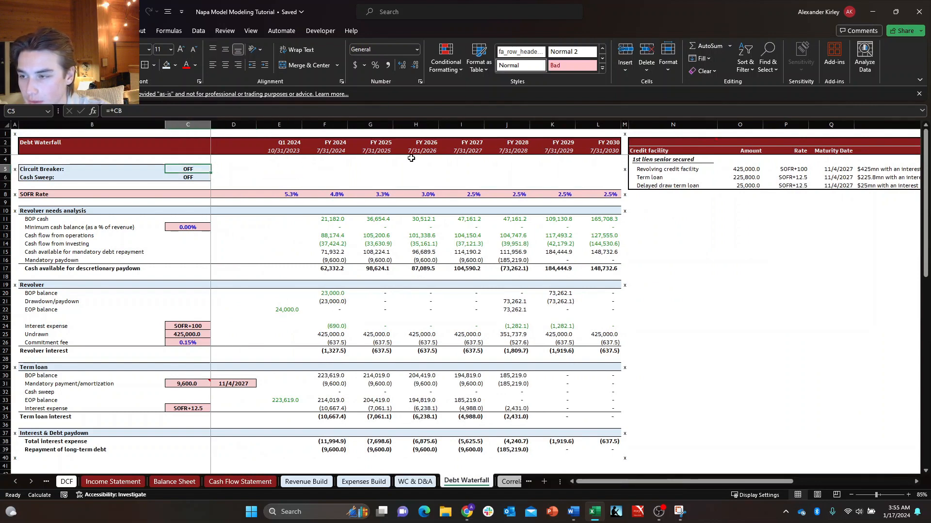
pyautogui.press('Right')
pyautogui.press('Up')
pyautogui.press('Left')
pyautogui.press('Up')
pyautogui.press('Up')
pyautogui.press('Left')
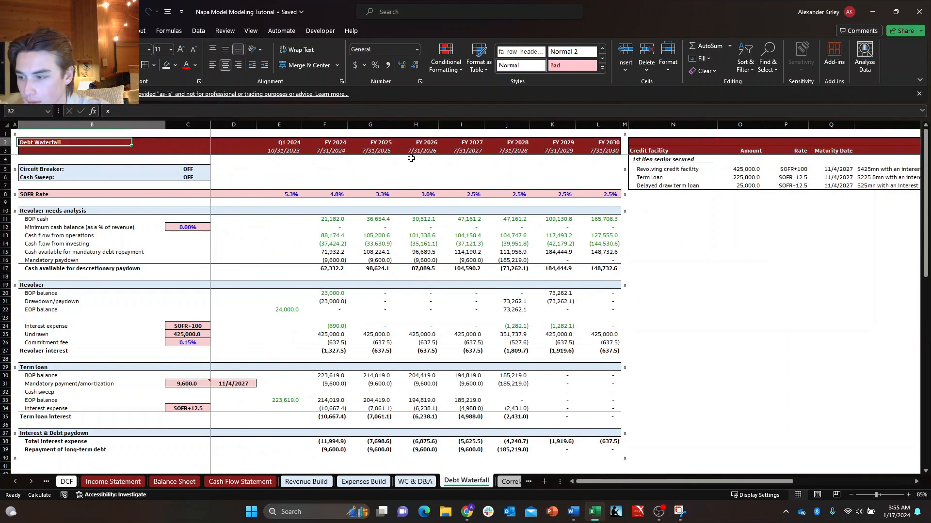
pyautogui.press('Down')
pyautogui.press('Down')
pyautogui.press('Down')
pyautogui.press('Right')
pyautogui.press('Right')
pyautogui.press('Right')
pyautogui.press('Right')
pyautogui.press('Left')
pyautogui.press('Up')
pyautogui.press('Up')
pyautogui.press('Up')
pyautogui.press('Up')
pyautogui.hotkey('ctrl', 'Left')
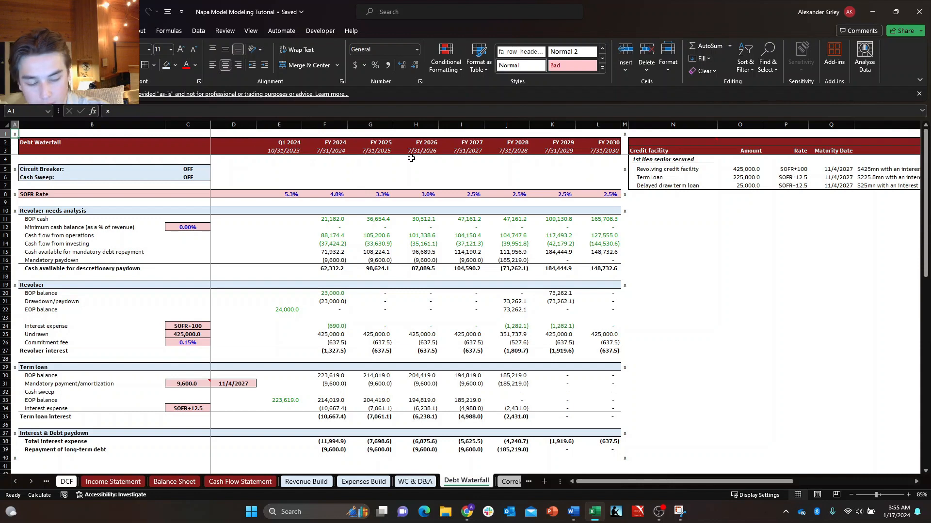
# Look over the Correlation sheet and its chart of revenue against Duckhorn searches.
pyautogui.hotkey('ctrl', 'pagedown')
pyautogui.press('Up')
pyautogui.press('Right')
pyautogui.press('Left')
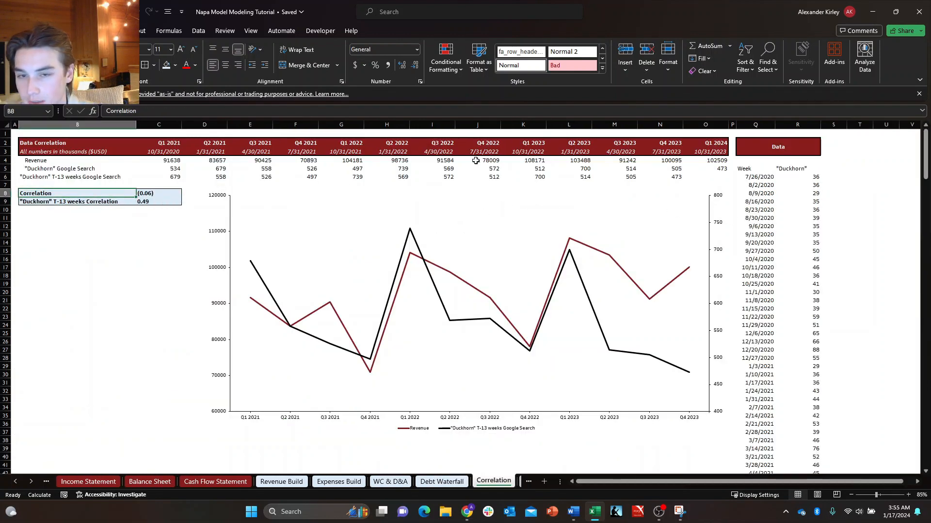
pyautogui.click(419, 285)
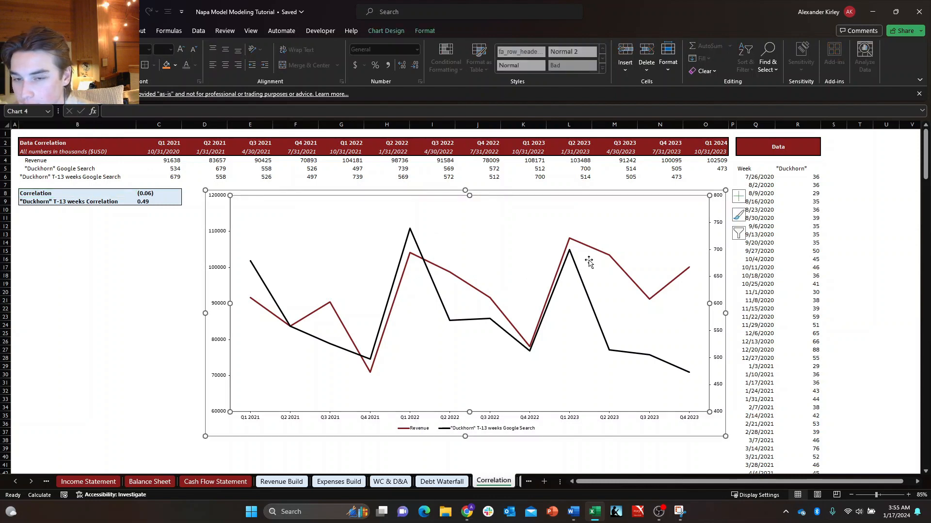
pyautogui.click(610, 448)
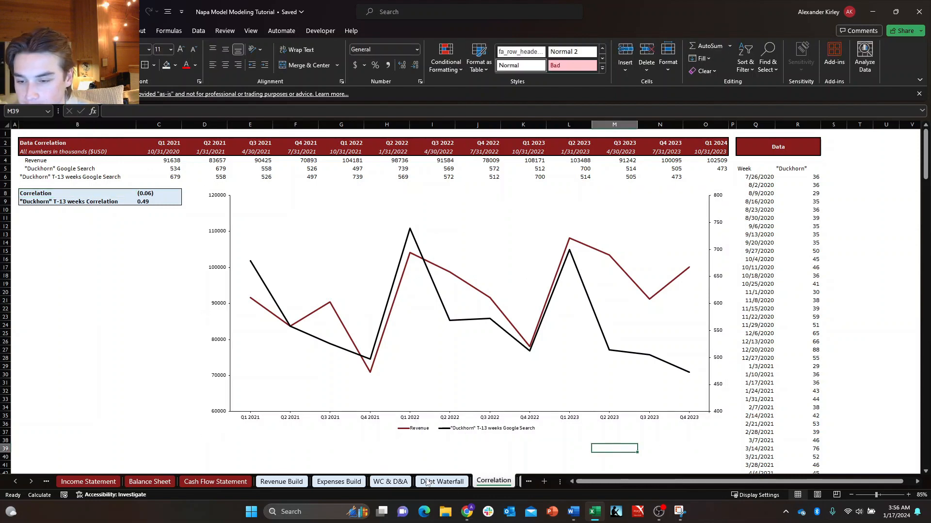
# On the Growth Stack sheet, move the Key Questions text box to just beyond the FY 2030 column, beside the Global Wine Market rows.
pyautogui.click(519, 482)
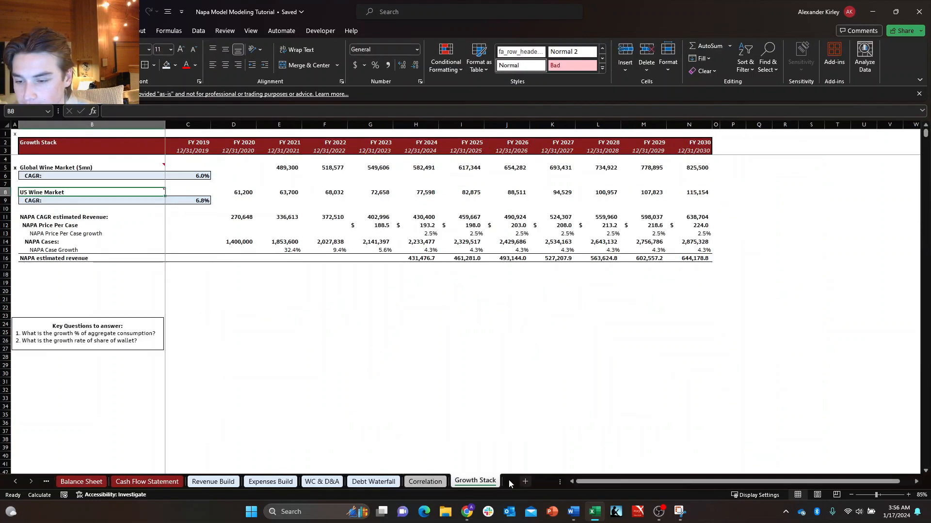
pyautogui.click(129, 338)
pyautogui.moveTo(157, 316); pyautogui.dragTo(833, 157)
pyautogui.click(206, 322)
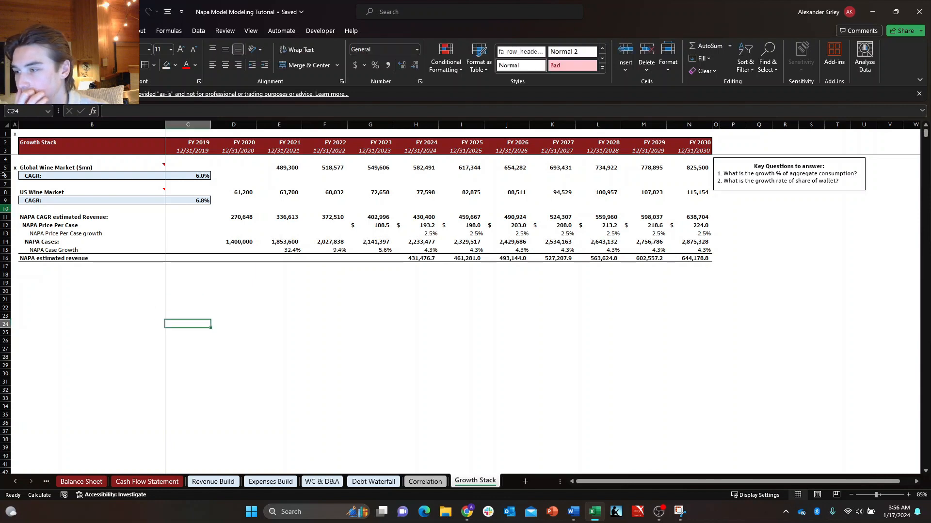
# Replace the x marker in A5 beside Global Wine Market with a copy of the one in A1.
pyautogui.click(15, 134)
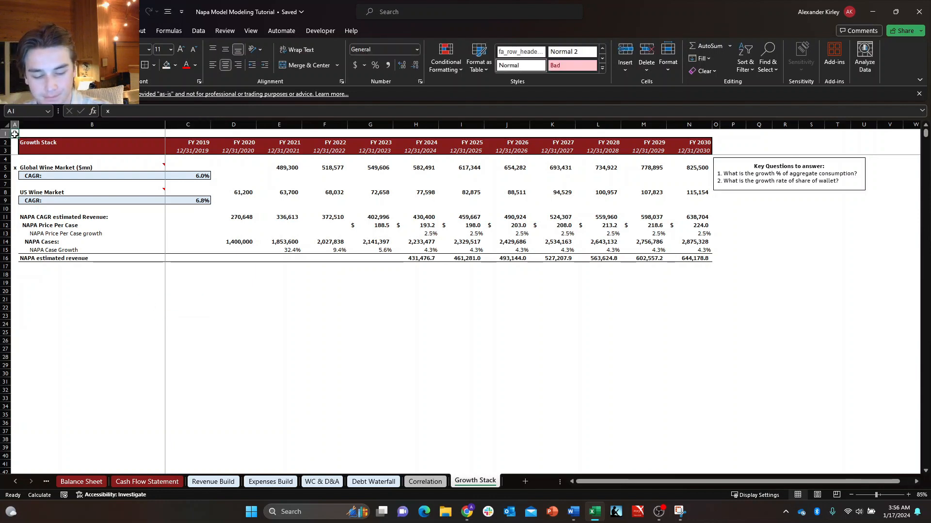
pyautogui.press('Delete')
pyautogui.hotkey('ctrl', 'z')
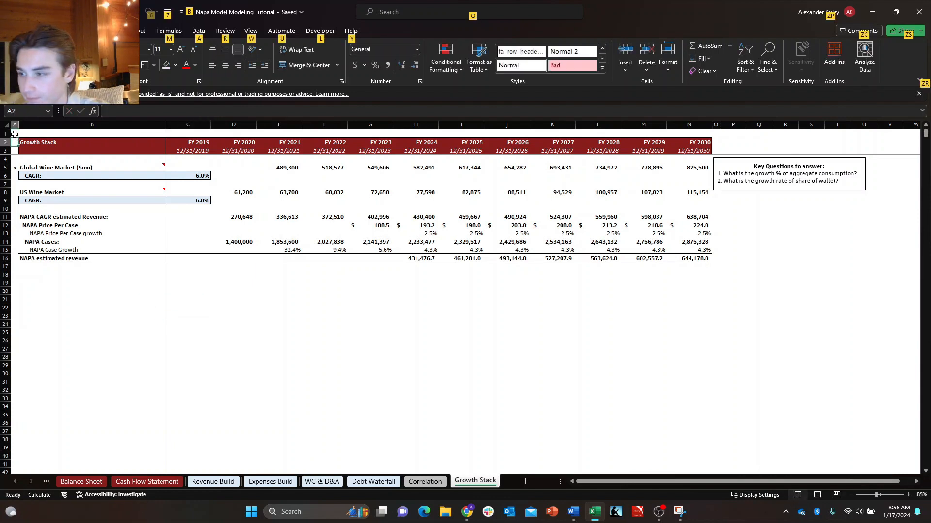
pyautogui.hotkey('ctrl', 'c')
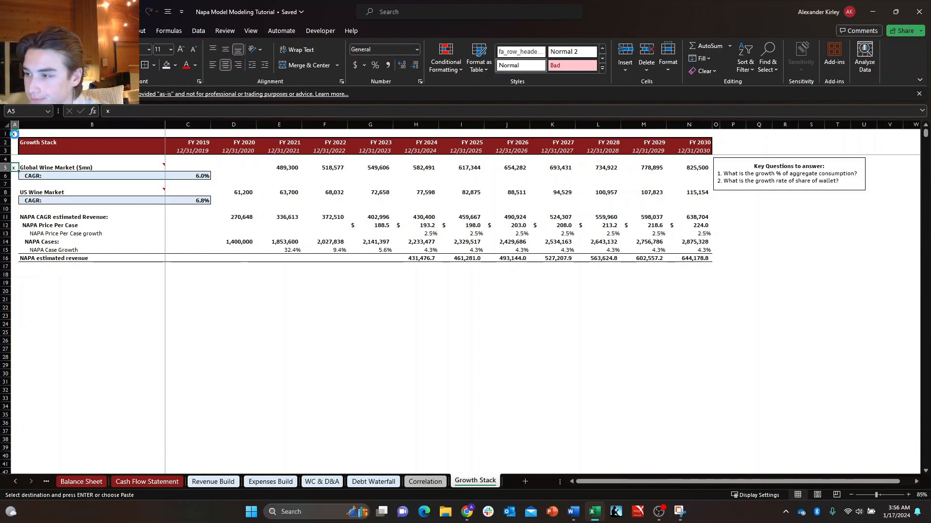
pyautogui.hotkey('ctrl', 'v')
pyautogui.press('Down')
pyautogui.press('Down')
pyautogui.press('Escape')
pyautogui.press('Up')
pyautogui.press('Up')
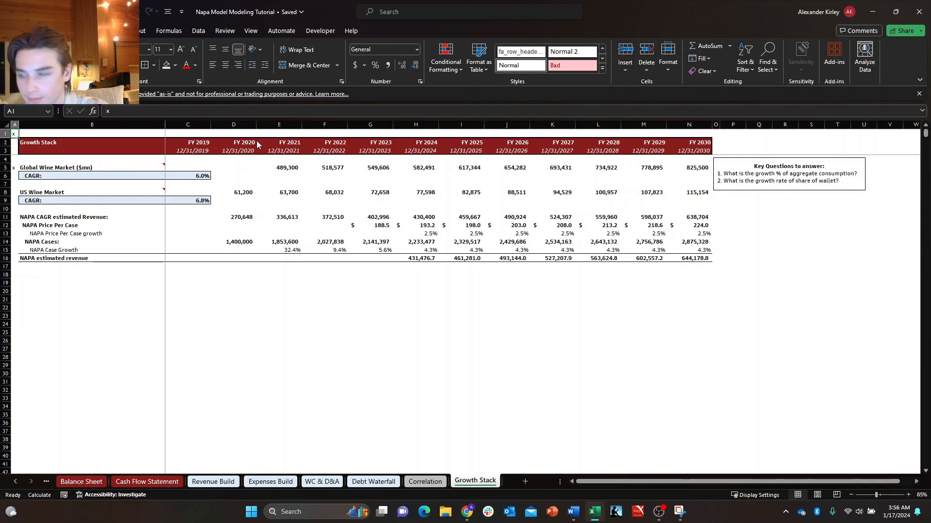
# Copy the x marker from A1 into A9 beside the US Wine Market CAGR and A17 below NAPA estimated revenue.
pyautogui.hotkey('ctrl', 'c')
pyautogui.press('Down')
pyautogui.press('Down')
pyautogui.press('Down')
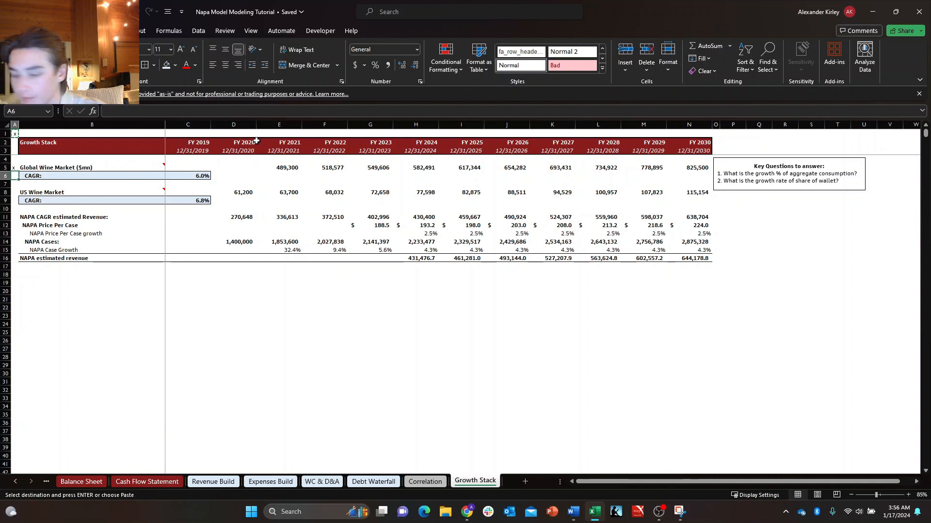
pyautogui.press('Down')
pyautogui.press('Down')
pyautogui.press('Down')
pyautogui.press('Down')
pyautogui.hotkey('ctrl', 'v')
pyautogui.press('Down')
pyautogui.press('Down')
pyautogui.press('Down')
pyautogui.press('Down')
pyautogui.press('Down')
pyautogui.press('Down')
pyautogui.press('Down')
pyautogui.press('Down')
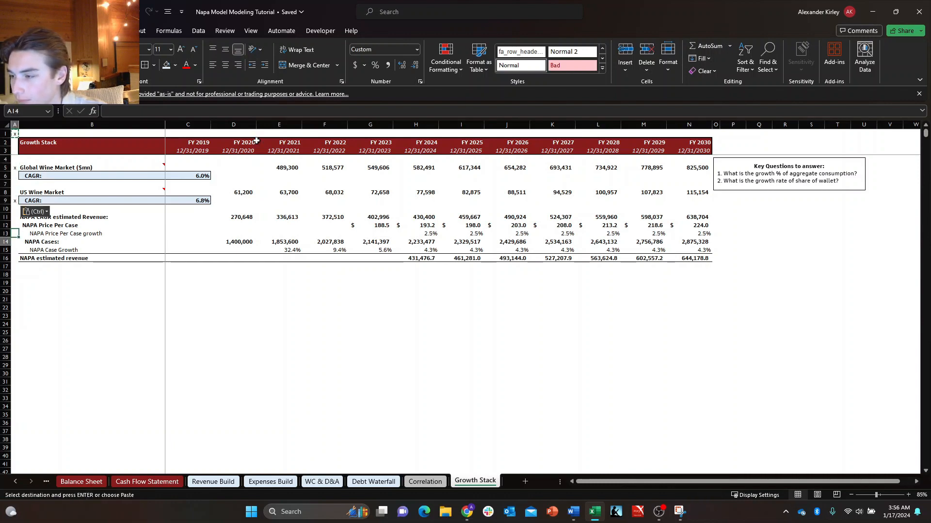
pyautogui.hotkey('ctrl', 'v')
# Paste the x marker into O17 and O1 past the FY 2030 column of the Growth Stack sheet.
pyautogui.press('Right')
pyautogui.press('Right')
pyautogui.press('Right')
pyautogui.press('Right')
pyautogui.press('Right')
pyautogui.press('Right')
pyautogui.press('Right')
pyautogui.press('Right')
pyautogui.press('Right')
pyautogui.press('Right')
pyautogui.press('Right')
pyautogui.press('Right')
pyautogui.press('Right')
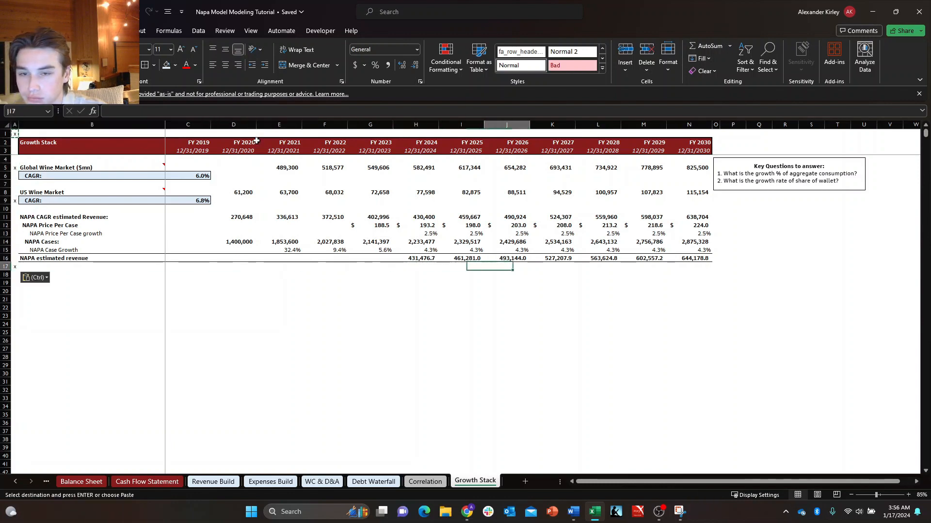
pyautogui.press('Right')
pyautogui.hotkey('ctrl', 'v')
pyautogui.hotkey('ctrl', 'Up')
pyautogui.hotkey('ctrl', 'v')
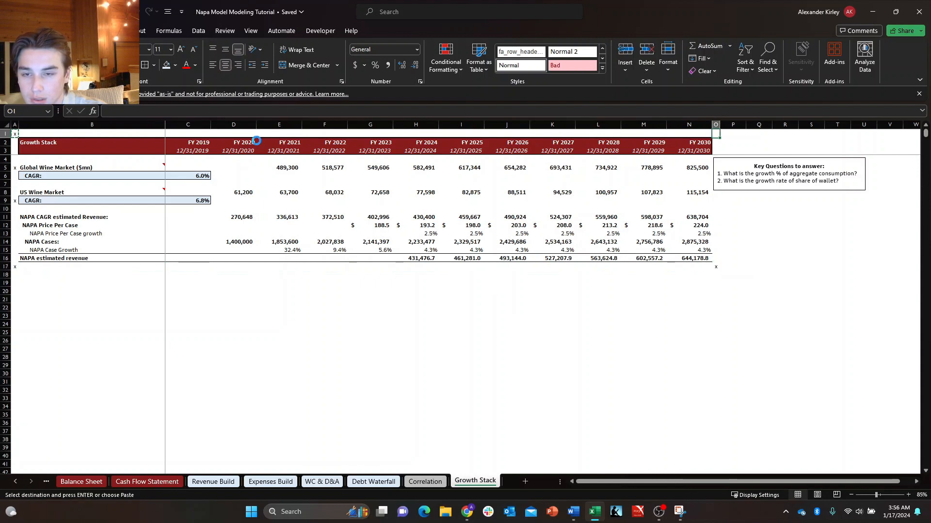
pyautogui.press('Escape')
# Check the header and first rows of the Growth Stack sheet and return the selection to A1.
pyautogui.press('Left')
pyautogui.press('Left')
pyautogui.press('Right')
pyautogui.press('Down')
pyautogui.press('Down')
pyautogui.press('Right')
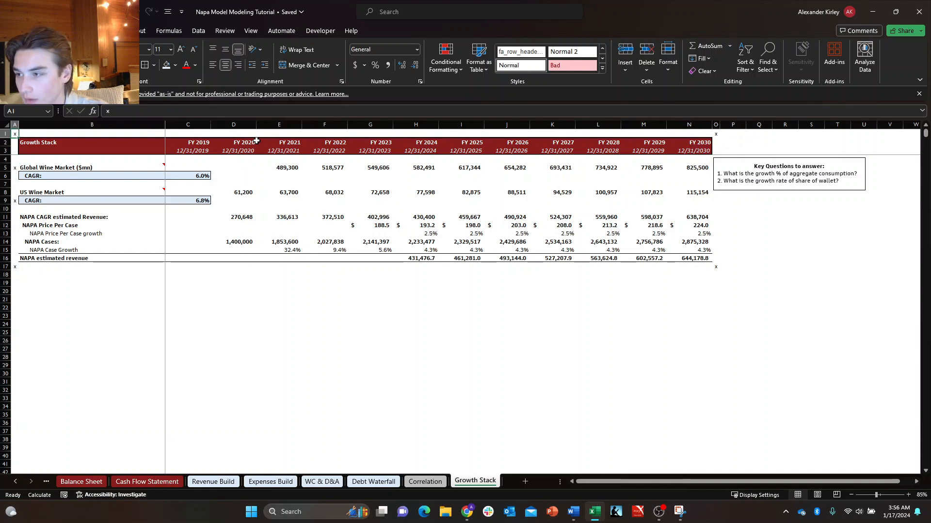
pyautogui.press('Down')
pyautogui.press('Down')
pyautogui.press('Down')
pyautogui.press('Right')
pyautogui.press('Right')
pyautogui.press('Up')
pyautogui.press('Left')
pyautogui.press('Left')
pyautogui.press('Up')
pyautogui.press('Up')
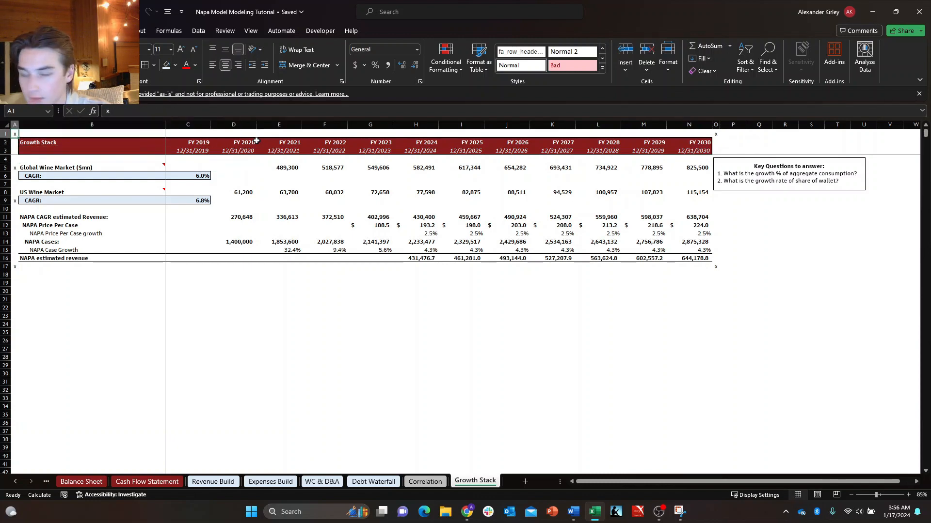
# On the Correlation sheet, enter an x marker in A1 and copy it into A10 below the correlation table.
pyautogui.hotkey('ctrl', 'pageup')
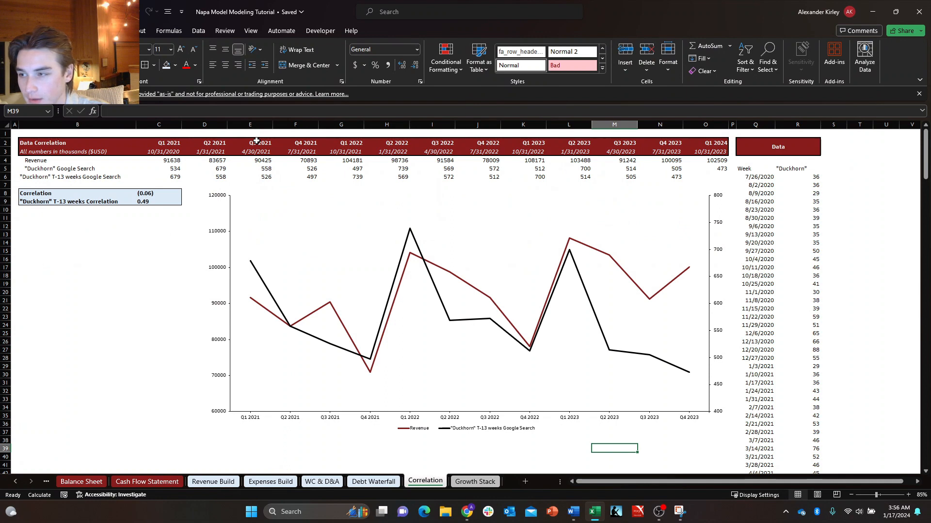
pyautogui.hotkey('ctrl', 'Home')
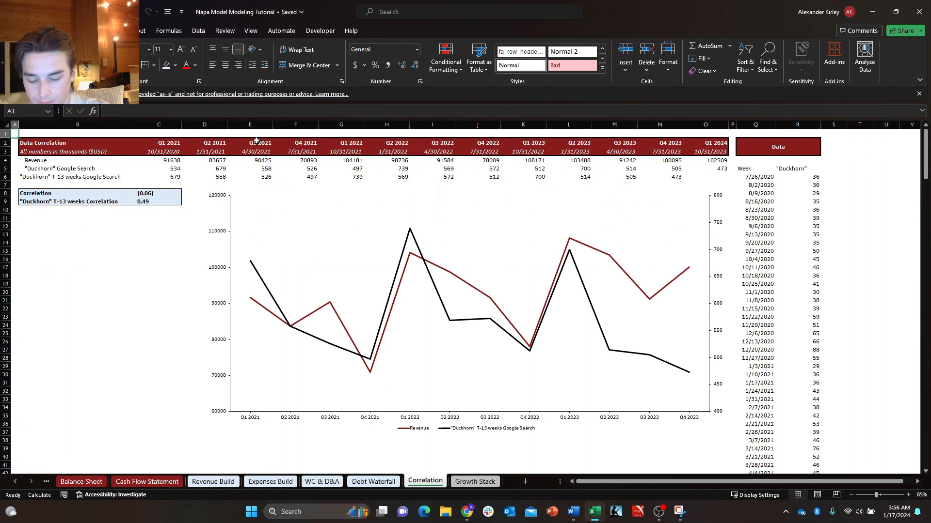
pyautogui.write('x')
pyautogui.hotkey('ctrl', 'Return')
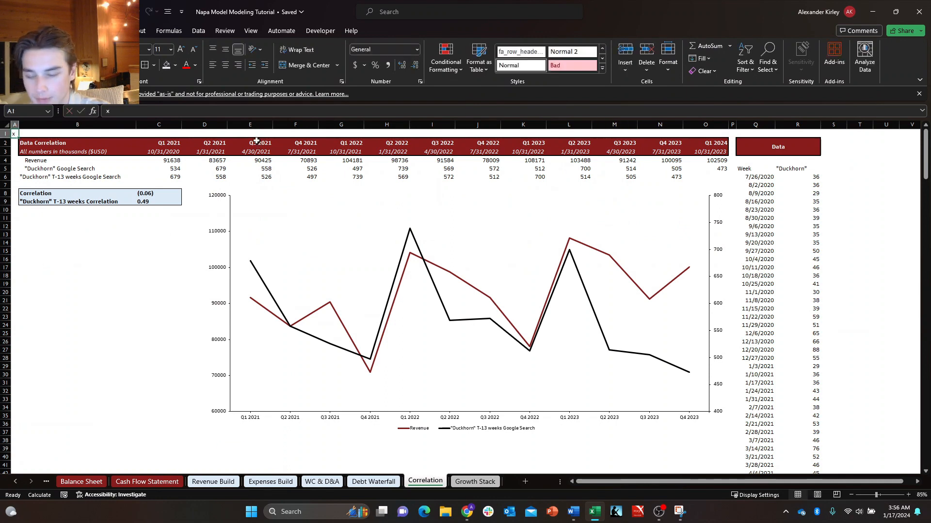
pyautogui.hotkey('ctrl', 'c')
pyautogui.press('Down')
pyautogui.press('Down')
pyautogui.press('Down')
pyautogui.press('Down')
pyautogui.press('Down')
pyautogui.press('Down')
pyautogui.press('Down')
pyautogui.press('Down')
pyautogui.press('Down')
pyautogui.press('Down')
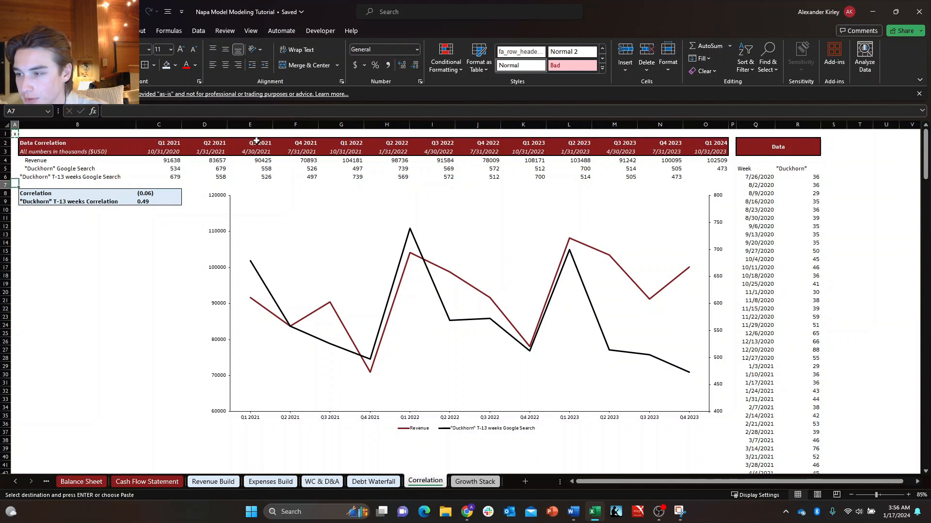
pyautogui.hotkey('ctrl', 'v')
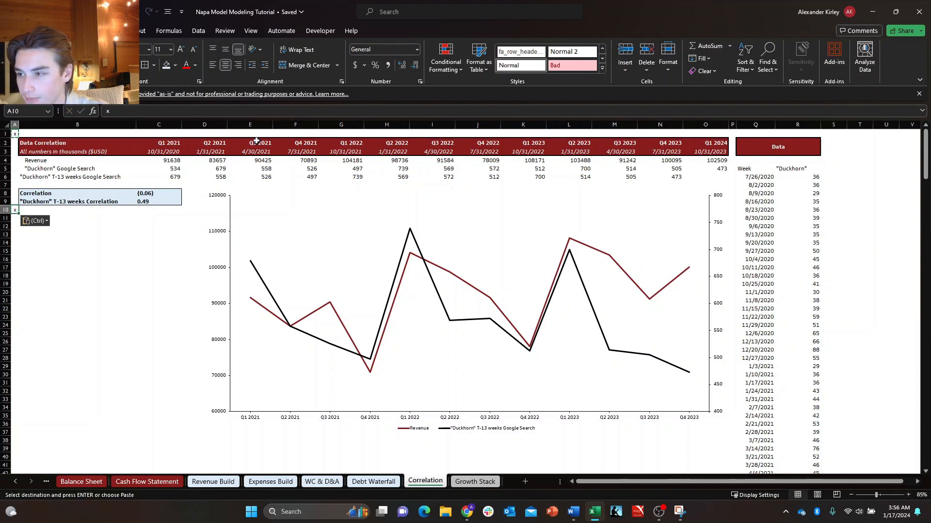
pyautogui.press('Down')
pyautogui.press('Up')
# Paste the x marker into P1 and S1 on both sides of the Data table.
pyautogui.hotkey('ctrl', 'Up')
pyautogui.press('Right')
pyautogui.press('Right')
pyautogui.press('Right')
pyautogui.press('Right')
pyautogui.press('Right')
pyautogui.press('Right')
pyautogui.press('Right')
pyautogui.press('Right')
pyautogui.press('Right')
pyautogui.press('Right')
pyautogui.press('Right')
pyautogui.press('Right')
pyautogui.press('Right')
pyautogui.press('Right')
pyautogui.press('Right')
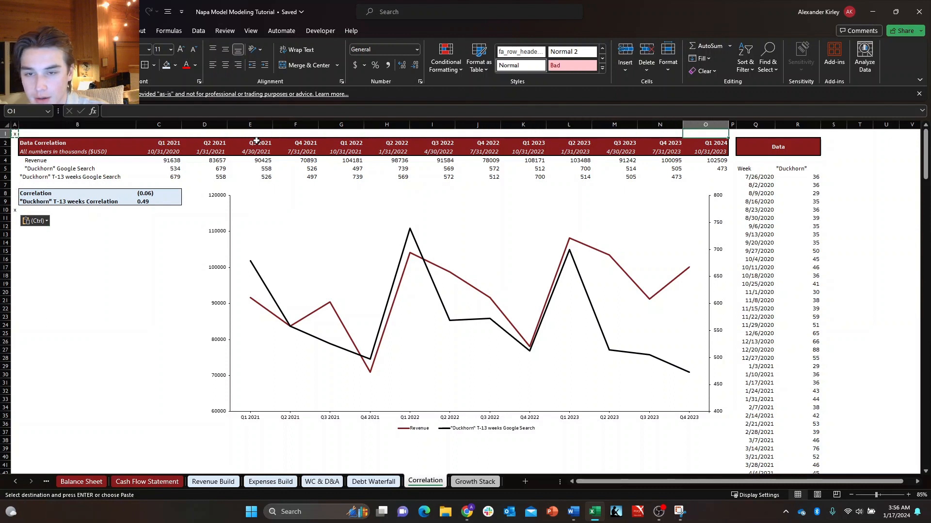
pyautogui.hotkey('ctrl', 'v')
pyautogui.press('Right')
pyautogui.press('Right')
pyautogui.press('Right')
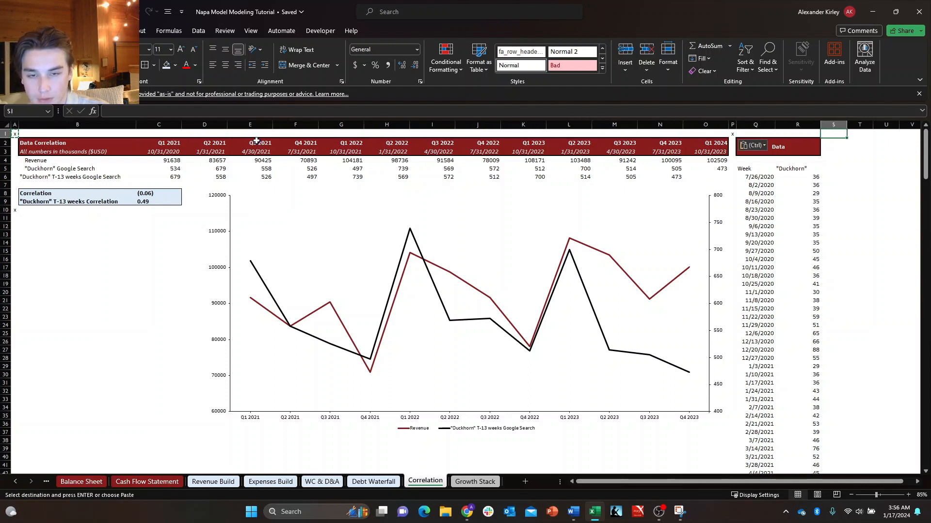
pyautogui.hotkey('ctrl', 'v')
pyautogui.press('Escape')
# Autofit the width of column S beside the Data table.
pyautogui.hotkey('alt', 'h')
pyautogui.press('o')
pyautogui.press('i')
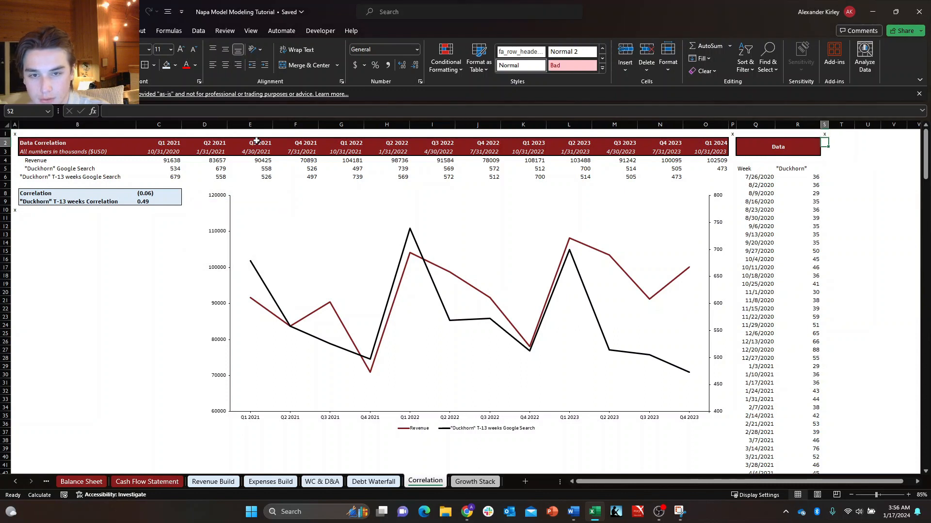
# Copy the x marker from S1 further down column S beside the Data table and return the selection to A1.
pyautogui.hotkey('ctrl', 'c')
pyautogui.press('Down')
pyautogui.press('Down')
pyautogui.press('Down')
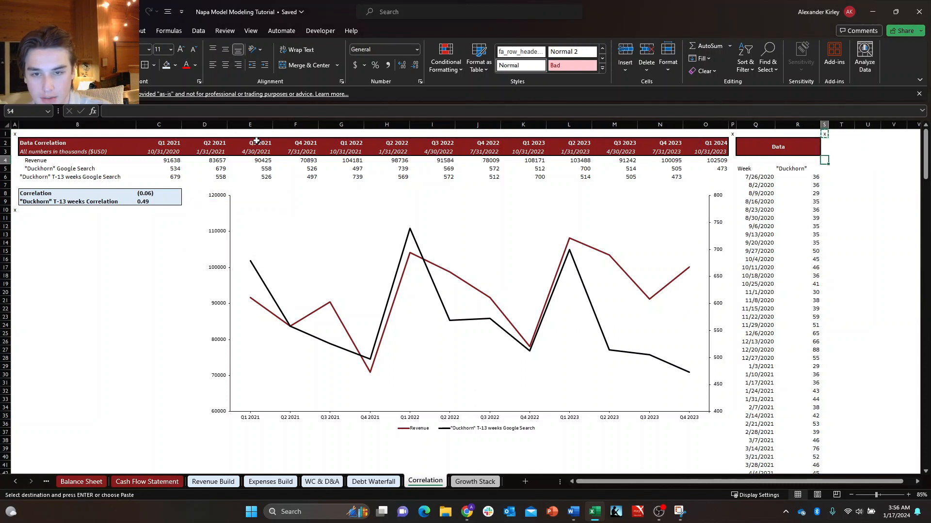
pyautogui.press('Return')
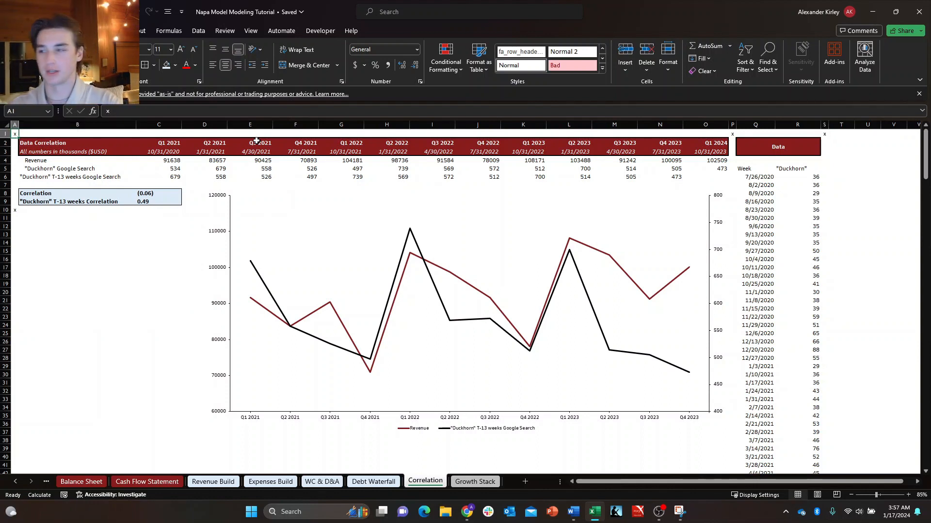
pyautogui.hotkey('ctrl', 'Home')
# Look over the upper rows of the Debt Waterfall sheet and return its selection to A1.
pyautogui.press('Right')
pyautogui.press('Right')
pyautogui.press('Down')
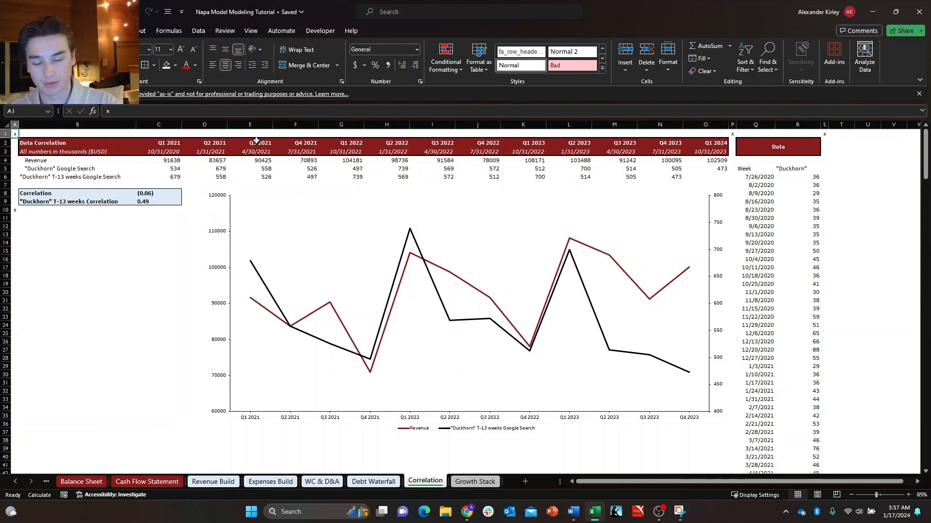
pyautogui.hotkey('ctrl', 'pageup')
pyautogui.press('Down')
pyautogui.press('Right')
pyautogui.press('Right')
pyautogui.press('Down')
pyautogui.press('Down')
pyautogui.press('Right')
pyautogui.press('Right')
pyautogui.press('Down')
pyautogui.press('Down')
pyautogui.press('Right')
pyautogui.press('Right')
pyautogui.press('Down')
pyautogui.press('Down')
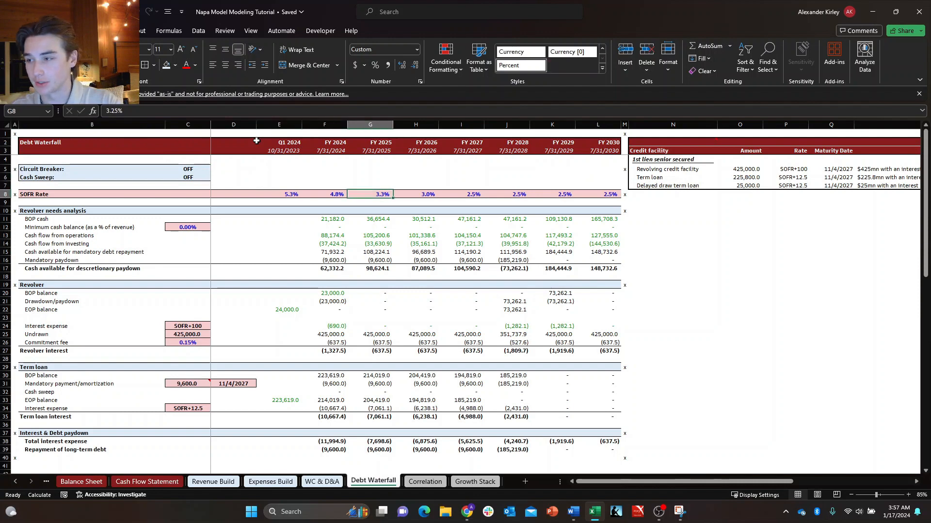
pyautogui.hotkey('ctrl', 'Home')
# Go back through WC & D&A, Expenses Build, Revenue Build and Cash Flow Statement to the Balance Sheet, resetting selections to A1.
pyautogui.hotkey('ctrl', 'pageup')
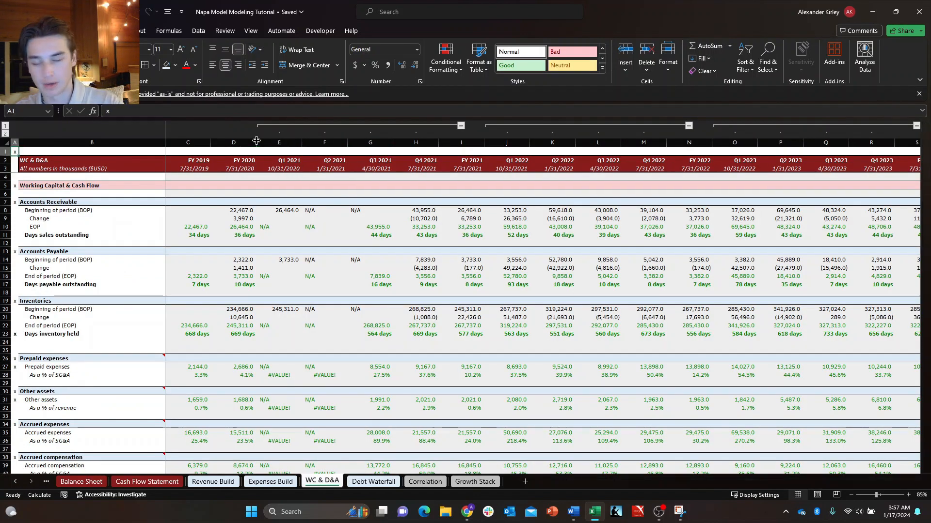
pyautogui.hotkey('ctrl', 'pageup')
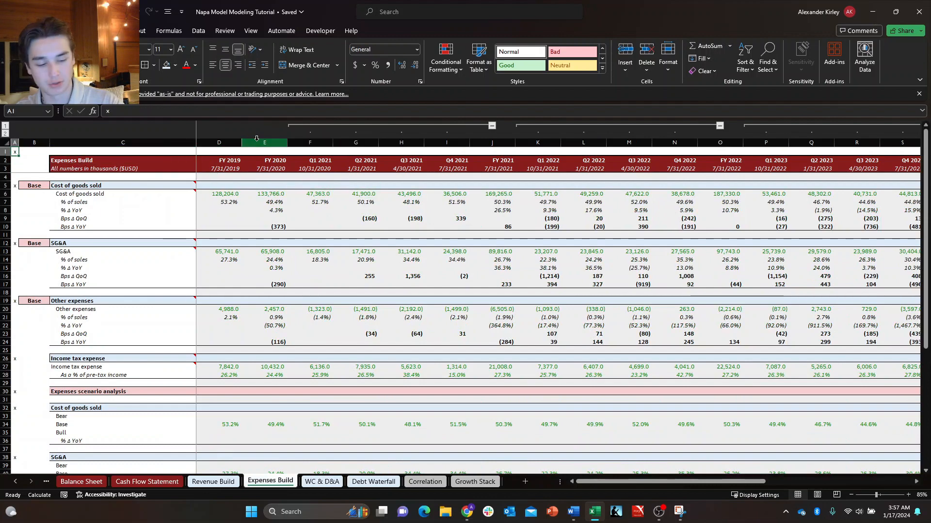
pyautogui.hotkey('ctrl', 'pageup')
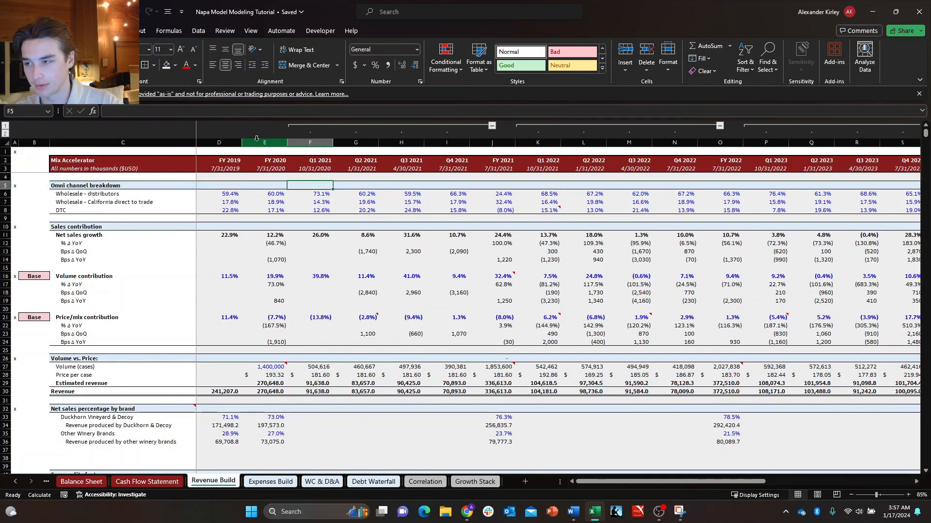
pyautogui.hotkey('ctrl', 'Home')
pyautogui.hotkey('ctrl', 'pageup')
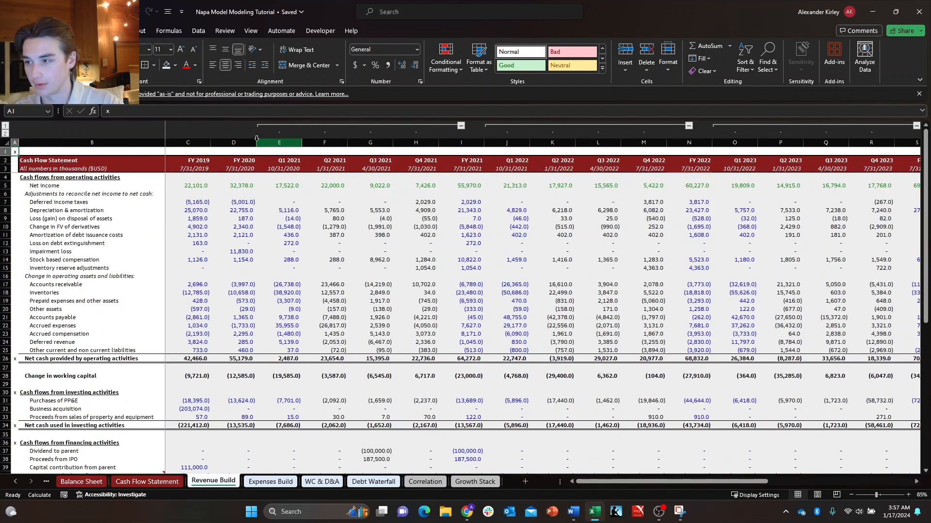
pyautogui.hotkey('ctrl', 'pageup')
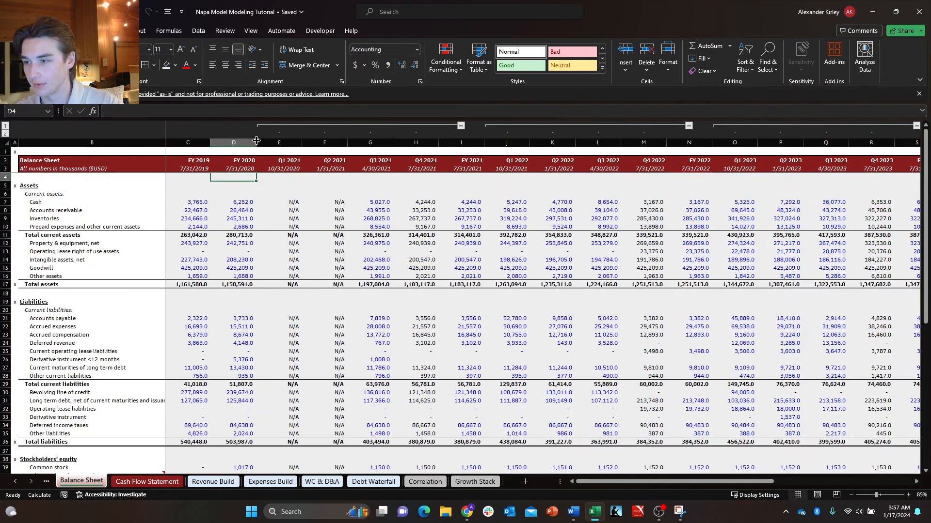
# Continue back through Income Statement, DCF and Research Notes to the Cover sheet, leaving each selection at A1.
pyautogui.hotkey('ctrl', 'pageup')
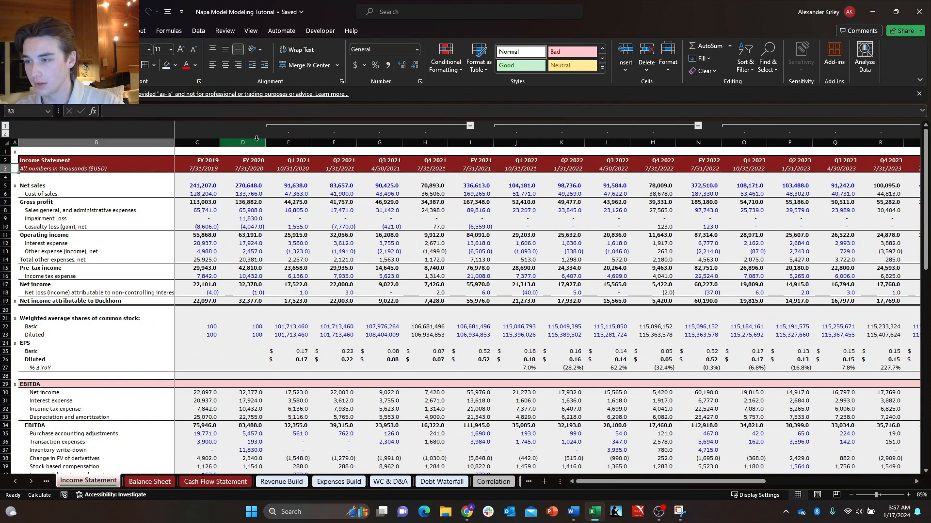
pyautogui.hotkey('ctrl', 'pageup')
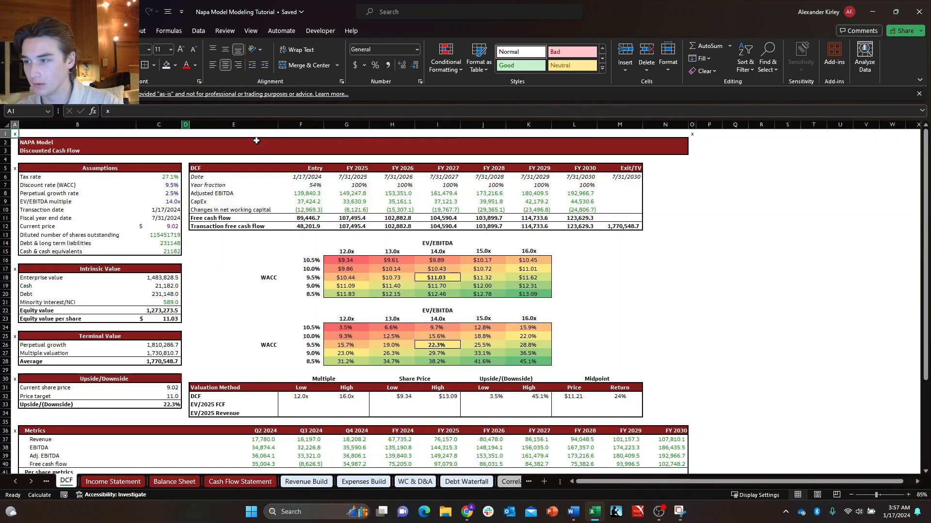
pyautogui.hotkey('ctrl', 'pageup')
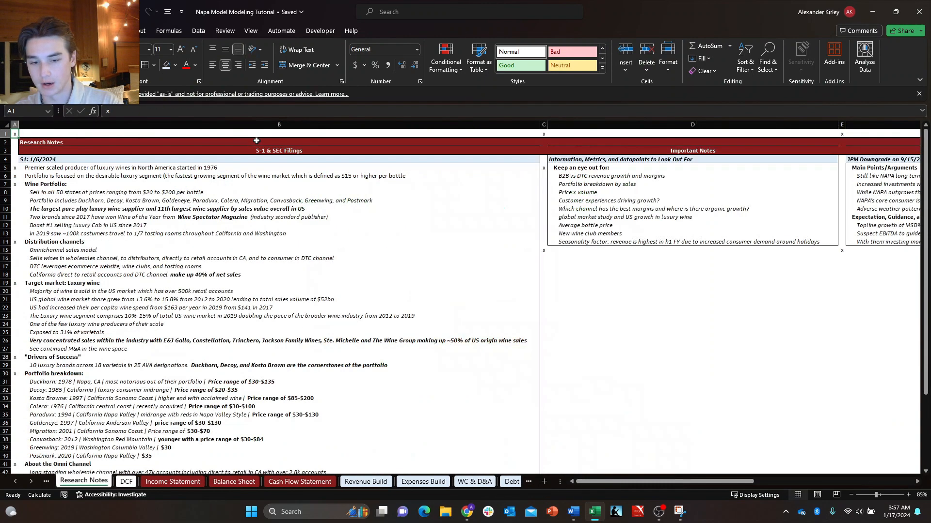
pyautogui.hotkey('ctrl', 'pageup')
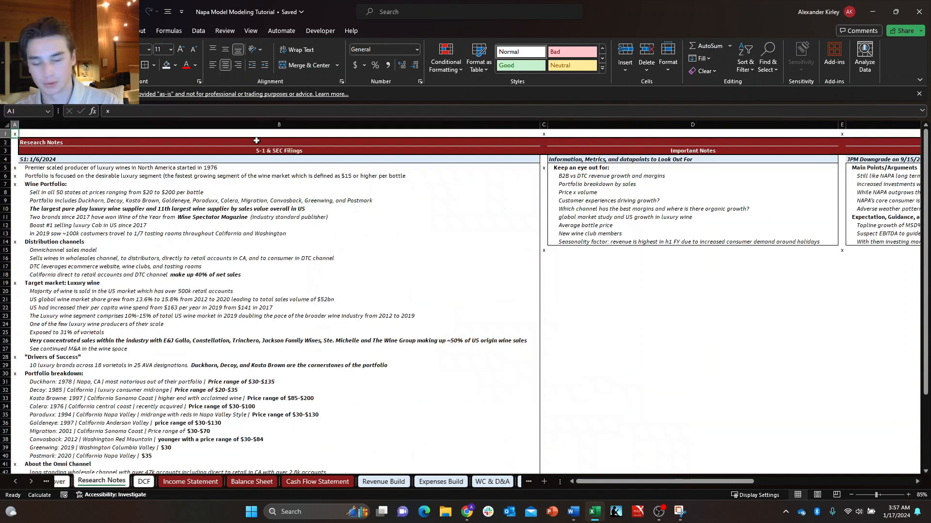
pyautogui.hotkey('ctrl', 'Home')
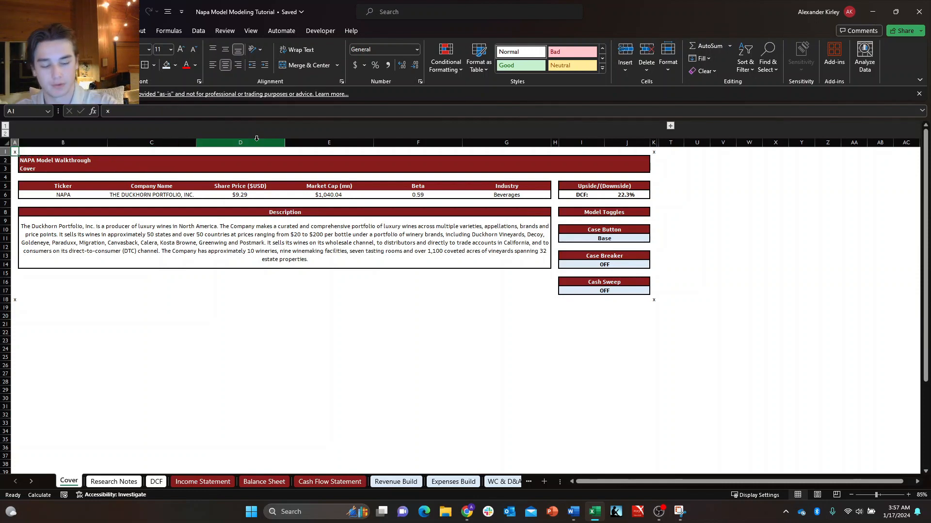
pyautogui.hotkey('ctrl', 'pagedown')
pyautogui.hotkey('ctrl', 'pageup')
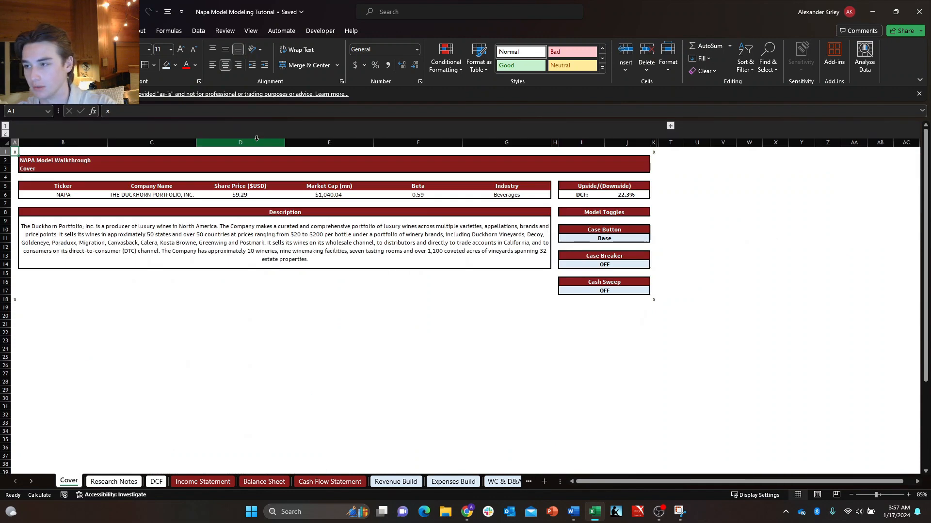
pyautogui.hotkey('ctrl', 'Right')
pyautogui.hotkey('ctrl', 'Up')
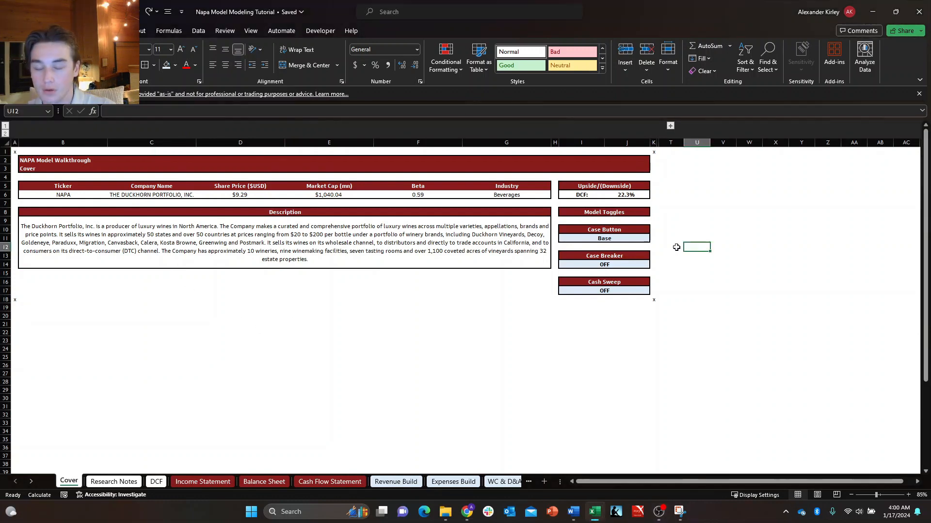
# Start a new conditional formatting rule on the Cover sheet's DCF upside/downside cell J6, using the type "Format only cells that contain".
pyautogui.click(676, 247)
pyautogui.hotkey('ctrl', 'Up')
pyautogui.press('Down')
pyautogui.press('Down')
pyautogui.press('Left')
pyautogui.press('Down')
pyautogui.press('Down')
pyautogui.press('Down')
pyautogui.press('Down')
pyautogui.press('Left')
pyautogui.press('Up')
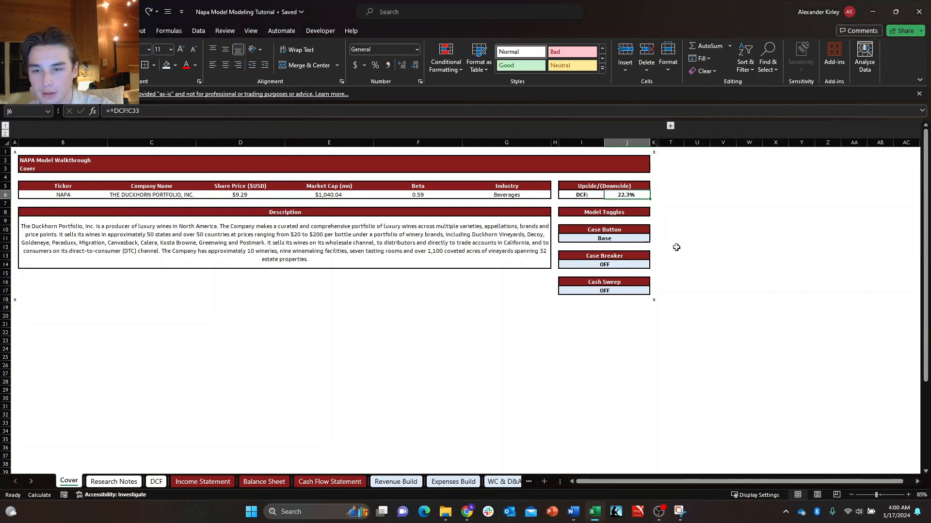
pyautogui.hotkey('alt', 'h')
pyautogui.press('l')
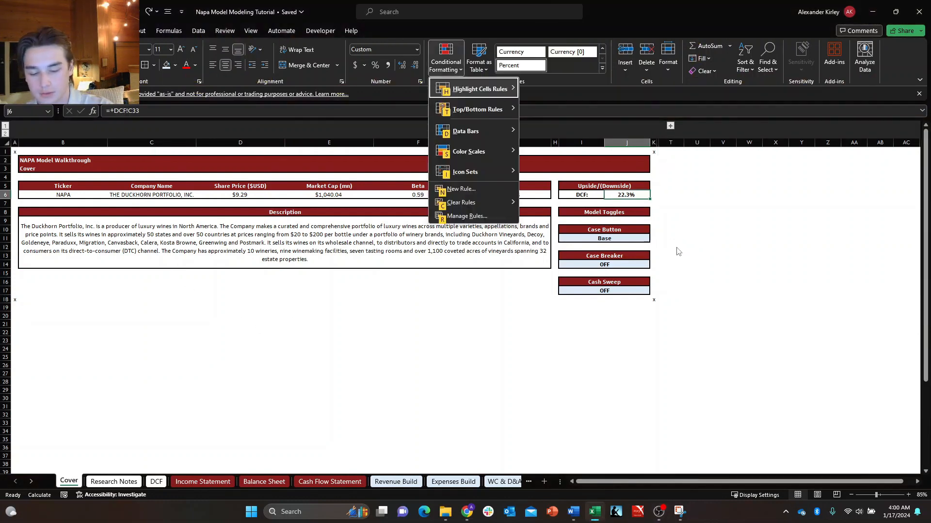
pyautogui.press('n')
pyautogui.press('Down')
pyautogui.press('Up')
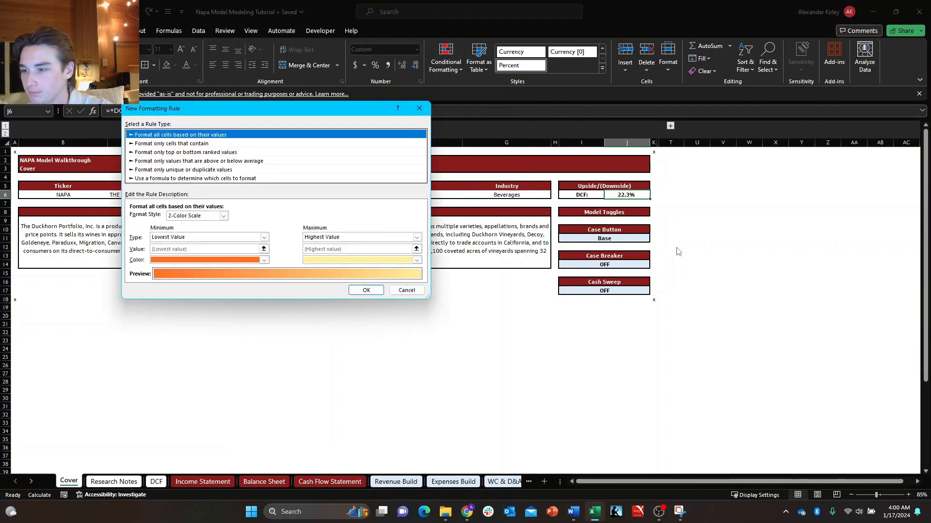
pyautogui.press('Down')
pyautogui.press('Tab')
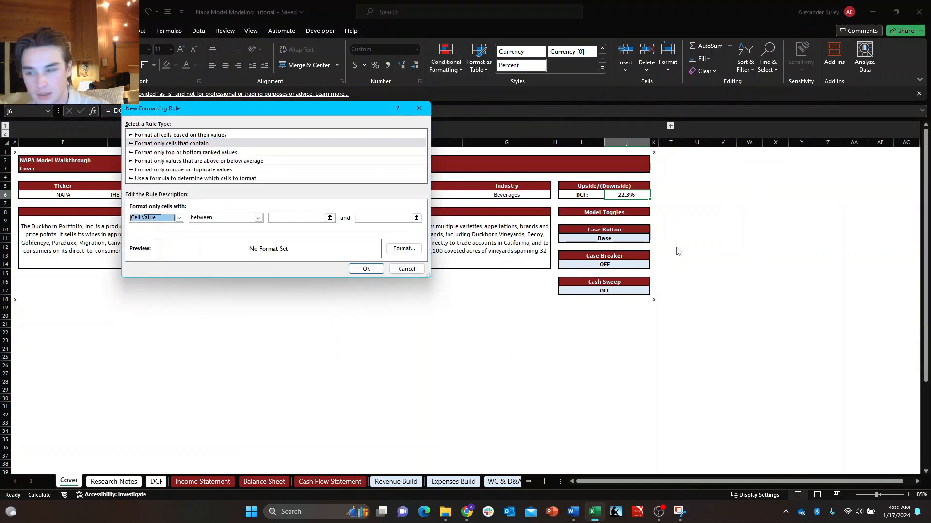
# Set the rule's condition to cell value greater than .000001.
pyautogui.press('Tab')
pyautogui.hotkey('alt', 'Down')
pyautogui.press('Down')
pyautogui.press('Down')
pyautogui.press('Down')
pyautogui.press('Down')
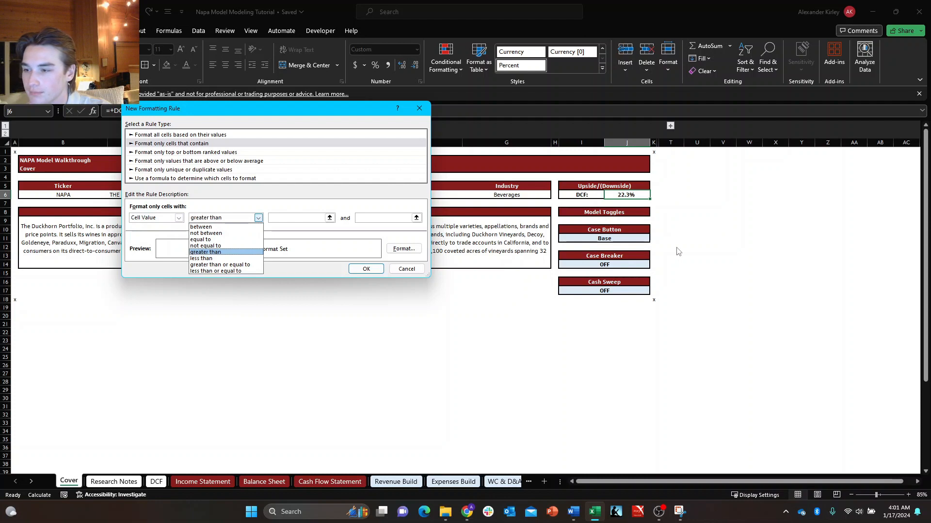
pyautogui.press('Tab')
pyautogui.write('.')
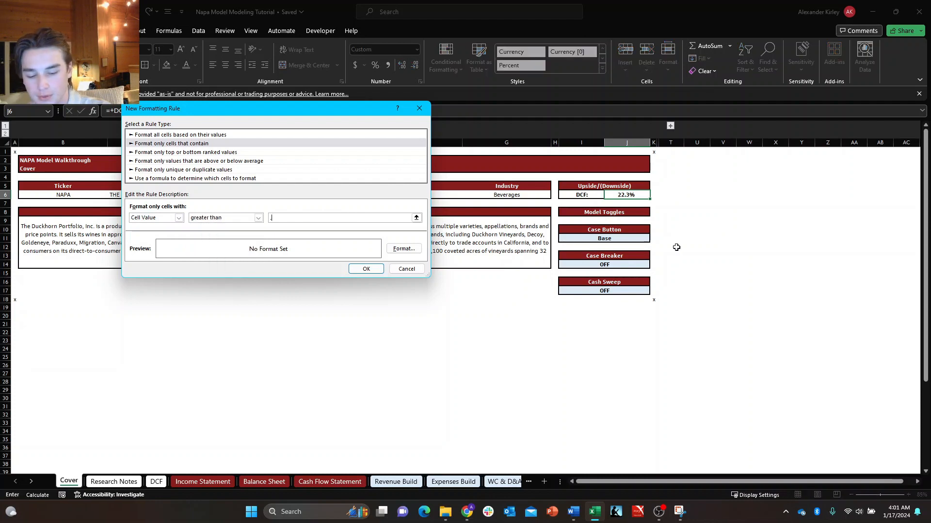
pyautogui.write('000001')
# Give the greater-than rule a medium light green fill and apply it to J6.
pyautogui.press('Tab')
pyautogui.press('space')
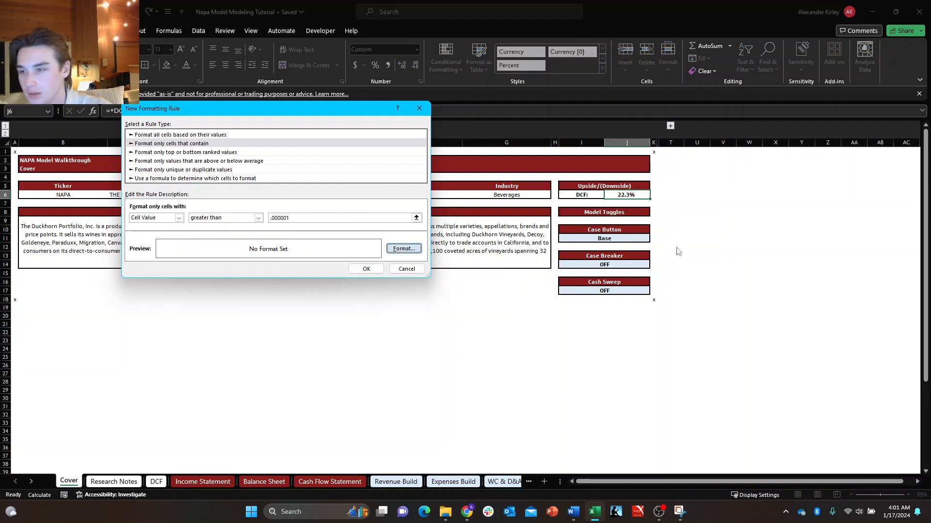
pyautogui.press('Right')
pyautogui.press('Right')
pyautogui.press('Right')
pyautogui.press('Tab')
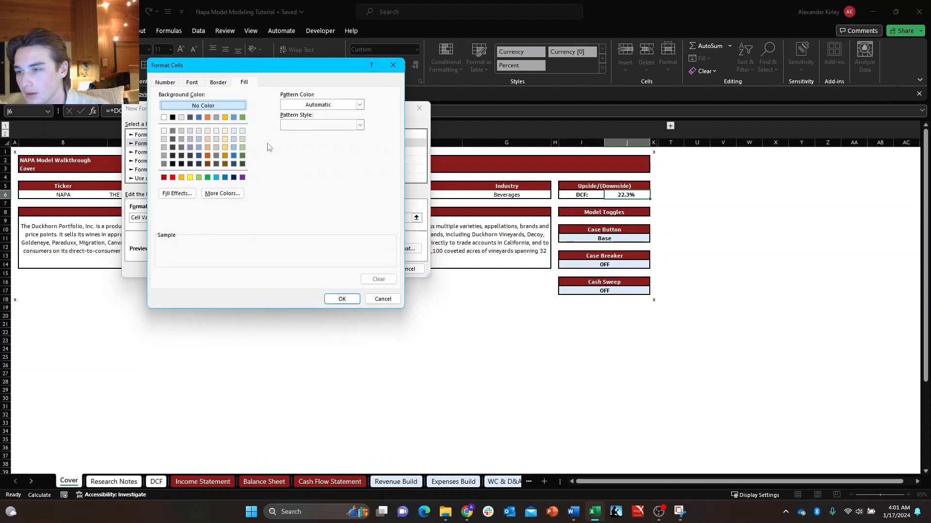
pyautogui.click(243, 148)
pyautogui.click(342, 299)
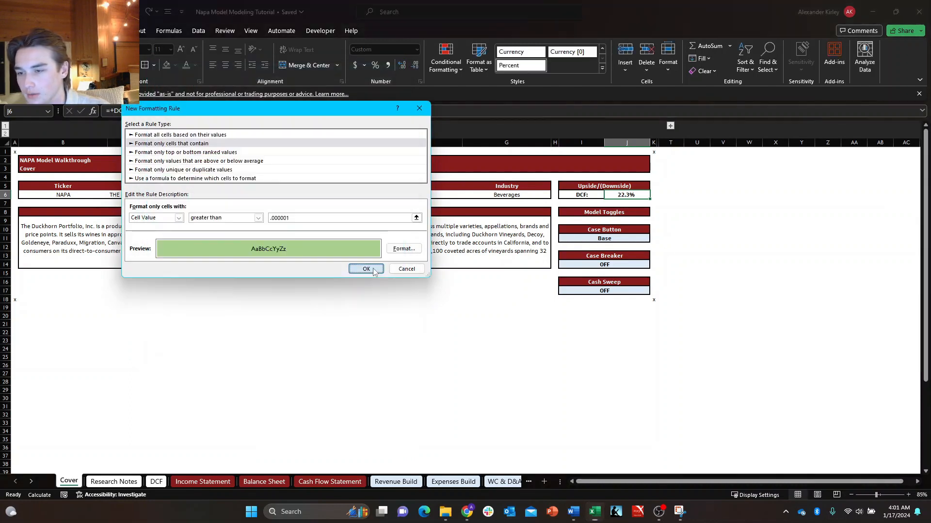
pyautogui.click(376, 268)
# Create a second conditional formatting rule on J6 for cells containing a value less than -.0000001.
pyautogui.press('alt')
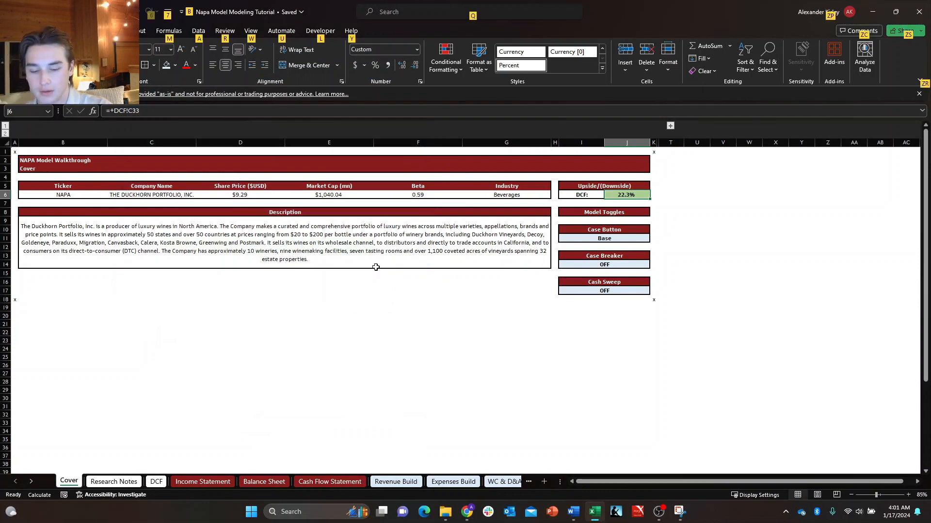
pyautogui.press('h')
pyautogui.press('l')
pyautogui.press('n')
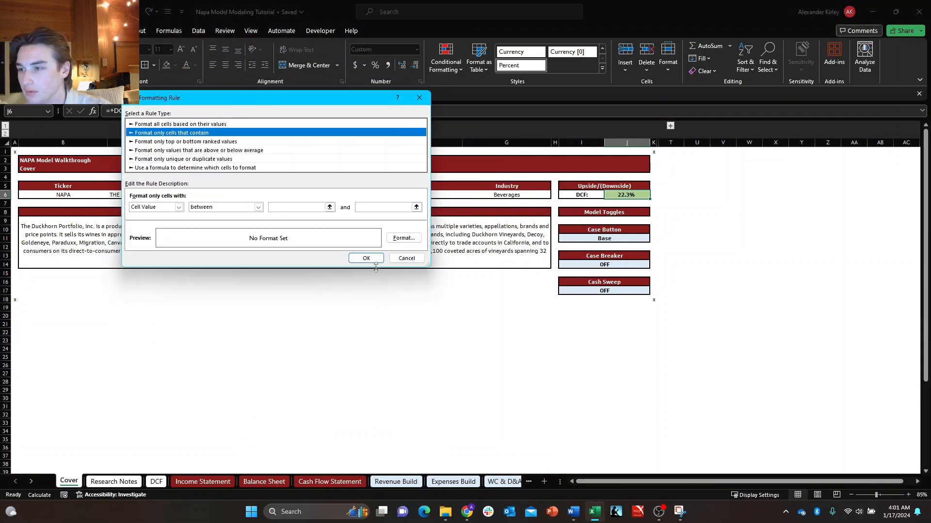
pyautogui.press('Tab')
pyautogui.press('Tab')
pyautogui.hotkey('alt', 'Down')
pyautogui.press('Down')
pyautogui.press('Down')
pyautogui.press('Down')
pyautogui.press('Down')
pyautogui.press('Down')
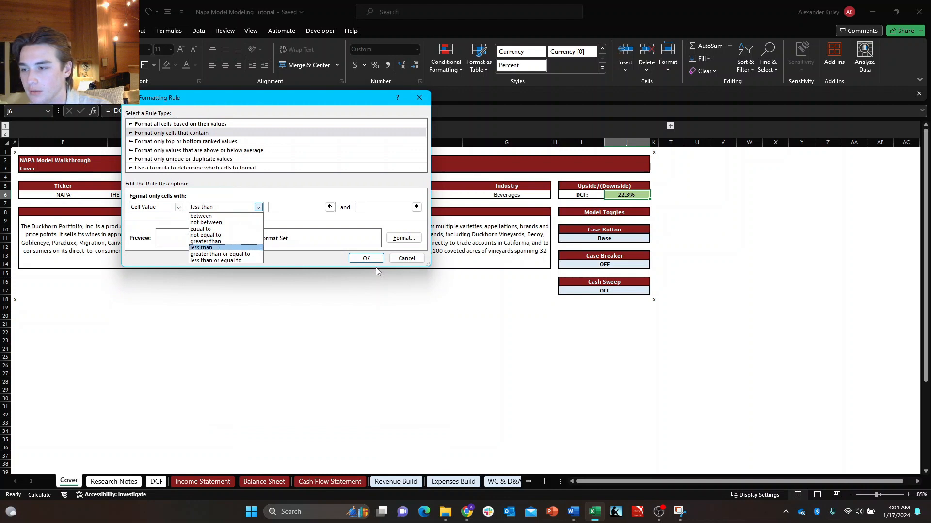
pyautogui.press('Tab')
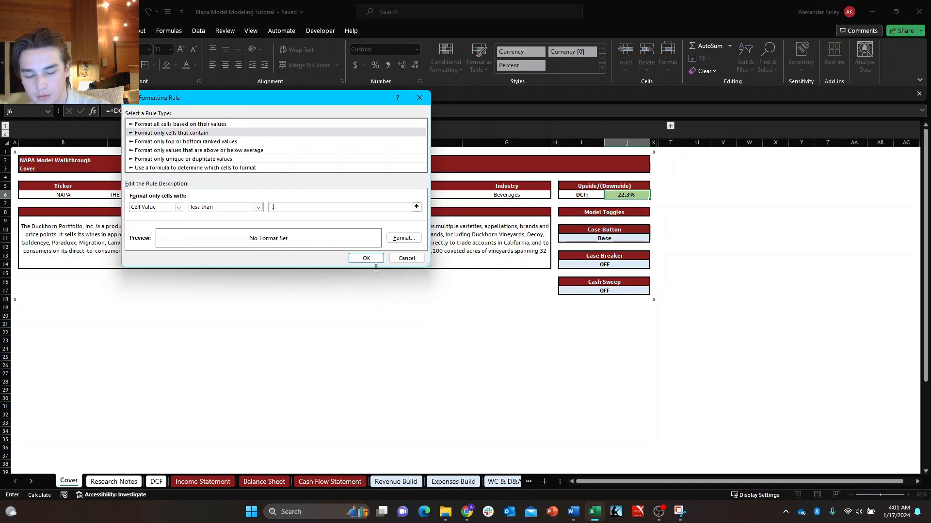
pyautogui.write('-.0000001')
# Give the less-than rule a custom light red fill, lighter than standard red, and apply it to J6.
pyautogui.press('Tab')
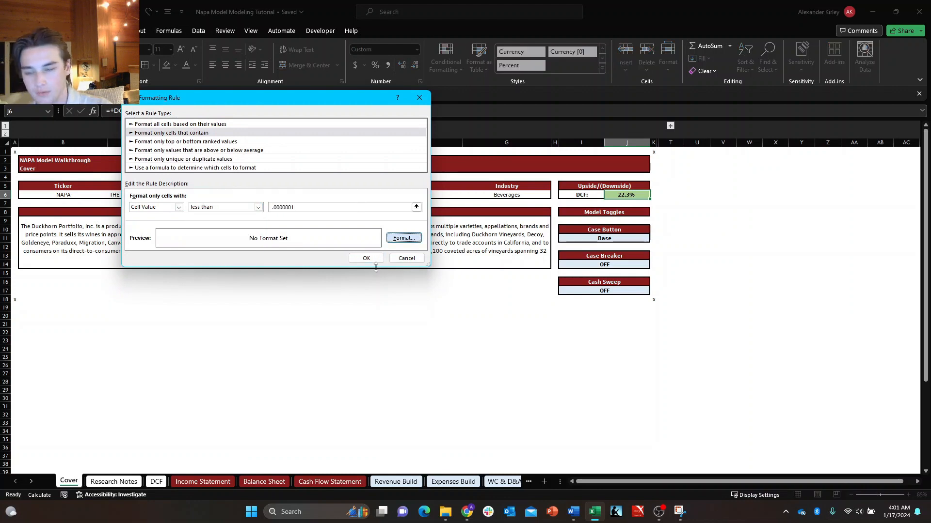
pyautogui.press('Return')
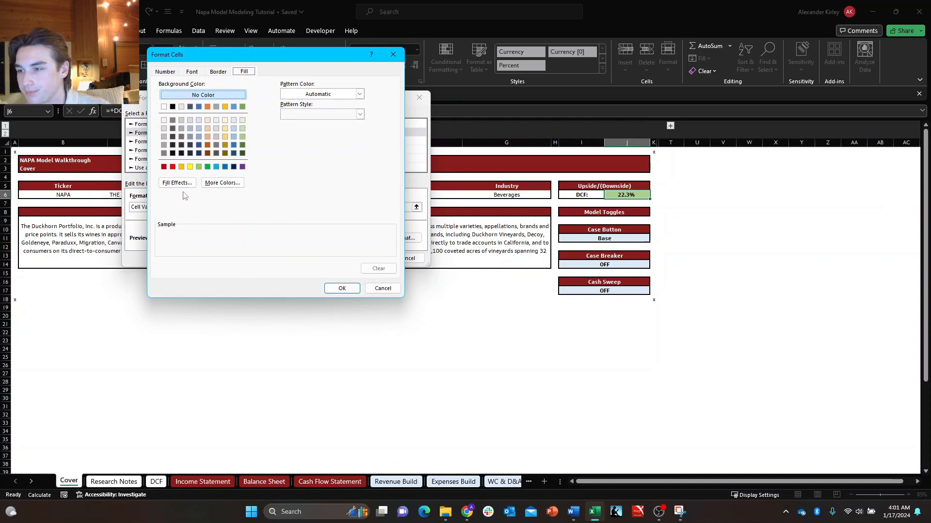
pyautogui.click(173, 167)
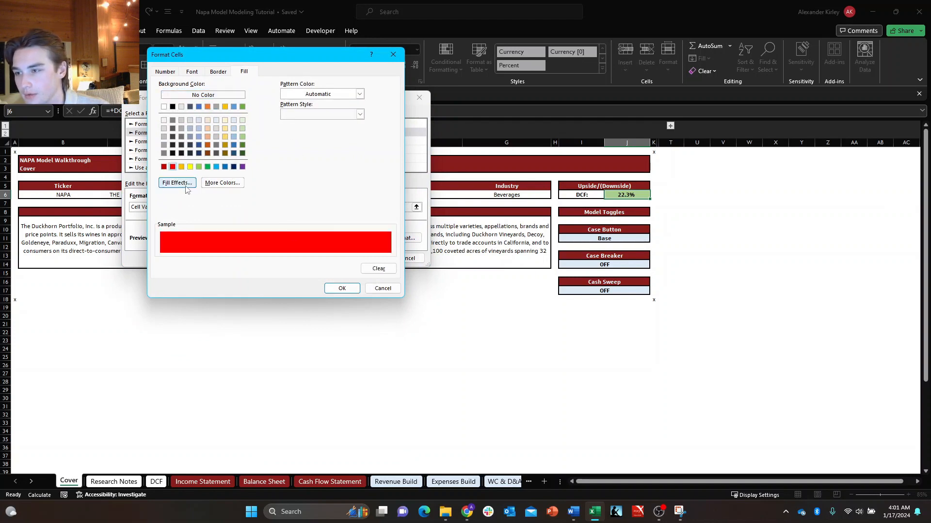
pyautogui.click(223, 182)
pyautogui.click(245, 109)
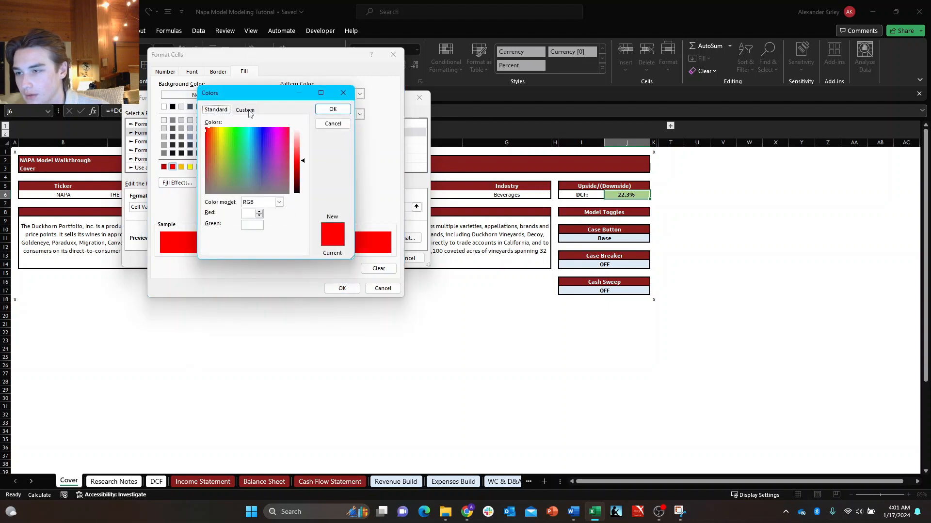
pyautogui.moveTo(304, 160); pyautogui.dragTo(303, 147)
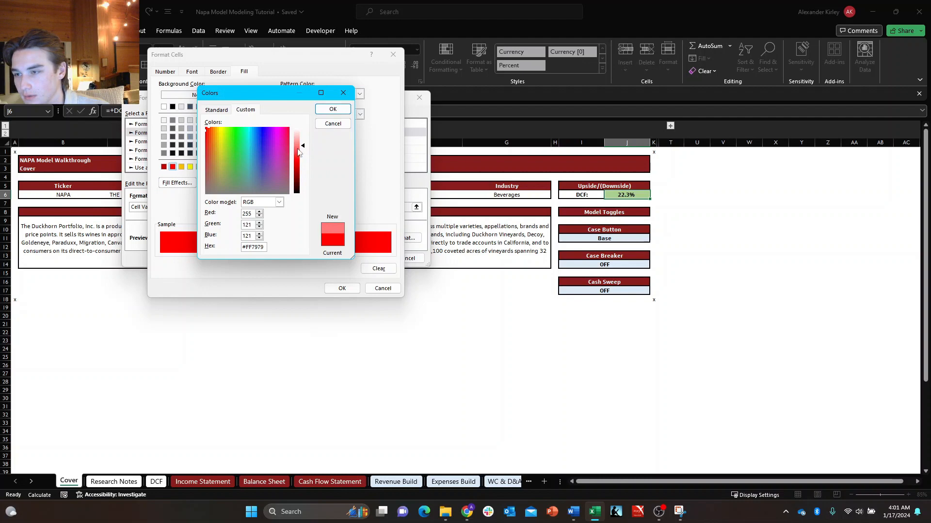
pyautogui.click(298, 149)
pyautogui.click(332, 109)
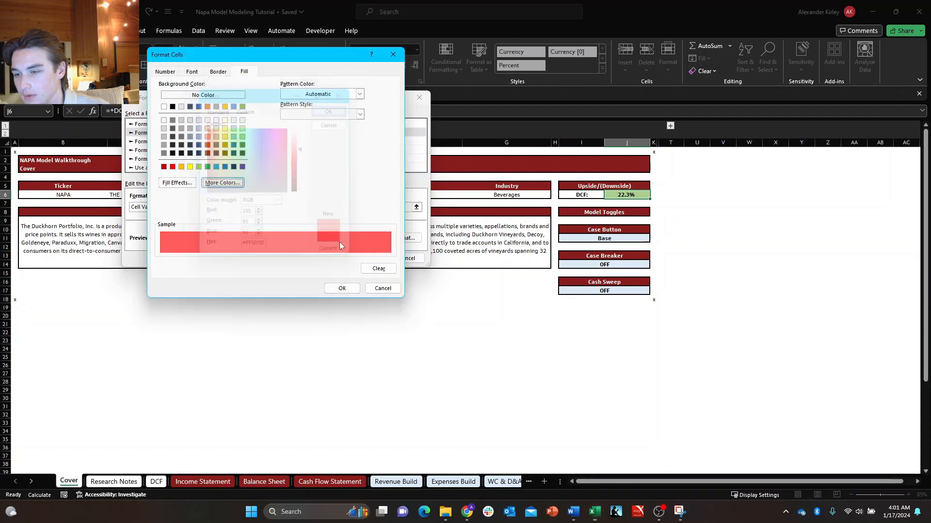
pyautogui.click(342, 287)
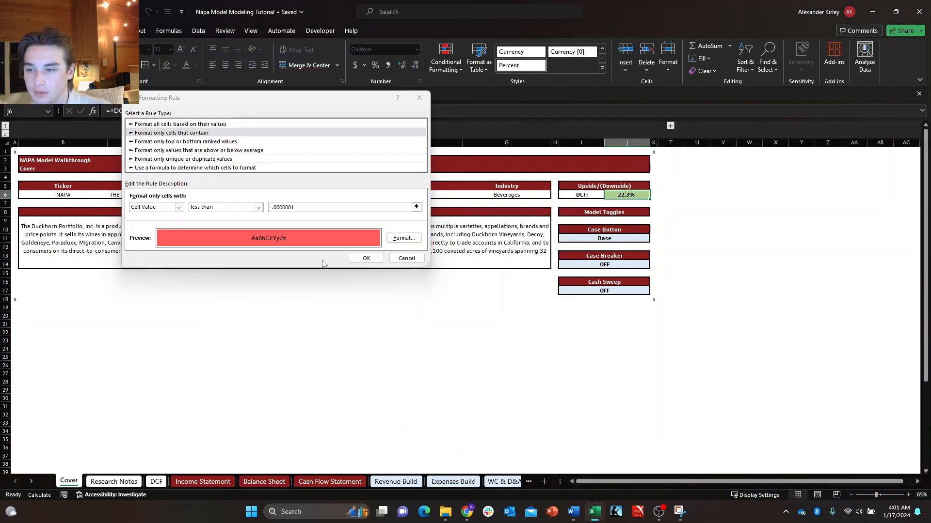
pyautogui.click(365, 257)
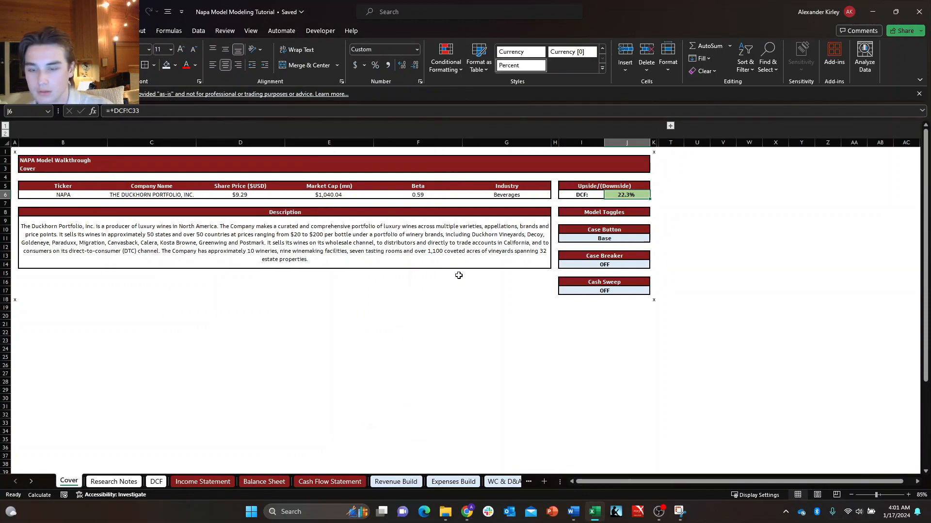
# Copy the Cover sheet's upside/downside cell J6 and go to the Upside/(Downside) result in C33 on the DCF sheet.
pyautogui.hotkey('ctrl', 'c')
pyautogui.hotkey('ctrl', 'pagedown')
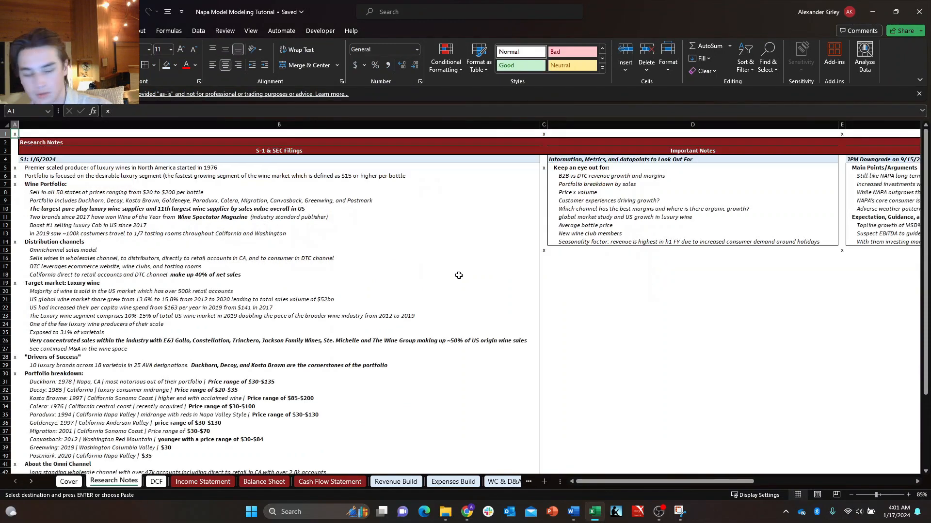
pyautogui.hotkey('ctrl', 'pagedown')
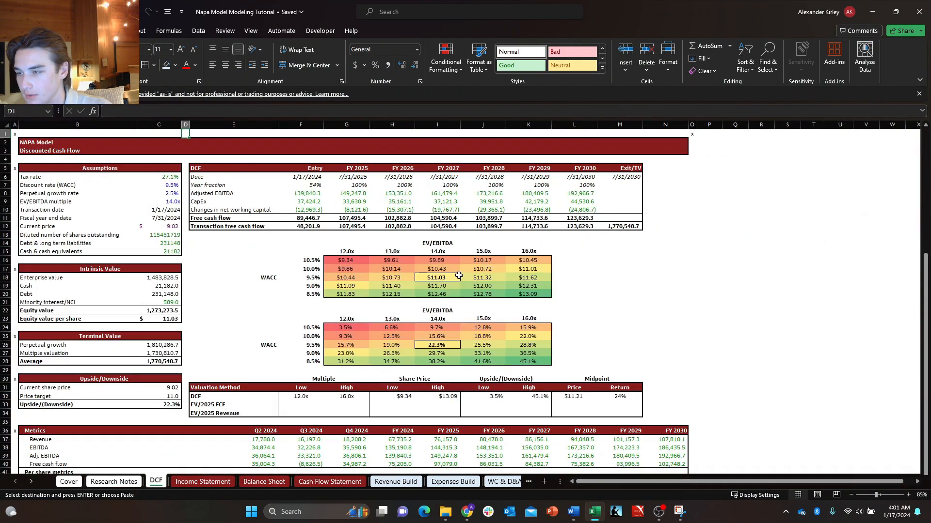
pyautogui.press('Left')
pyautogui.hotkey('ctrl', 'Down')
pyautogui.hotkey('ctrl', 'Down')
pyautogui.hotkey('ctrl', 'Down')
pyautogui.hotkey('ctrl', 'Down')
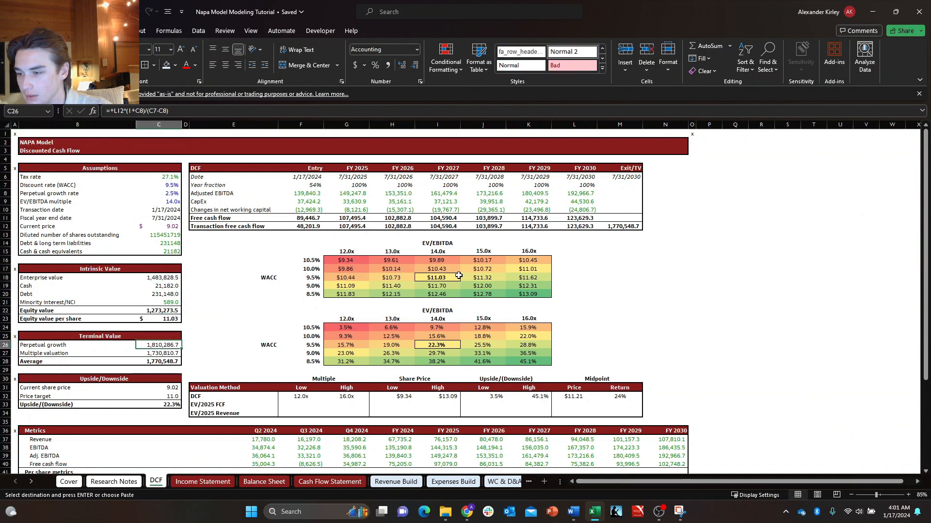
pyautogui.hotkey('ctrl', 'Down')
pyautogui.hotkey('ctrl', 'Down')
pyautogui.hotkey('ctrl', 'Down')
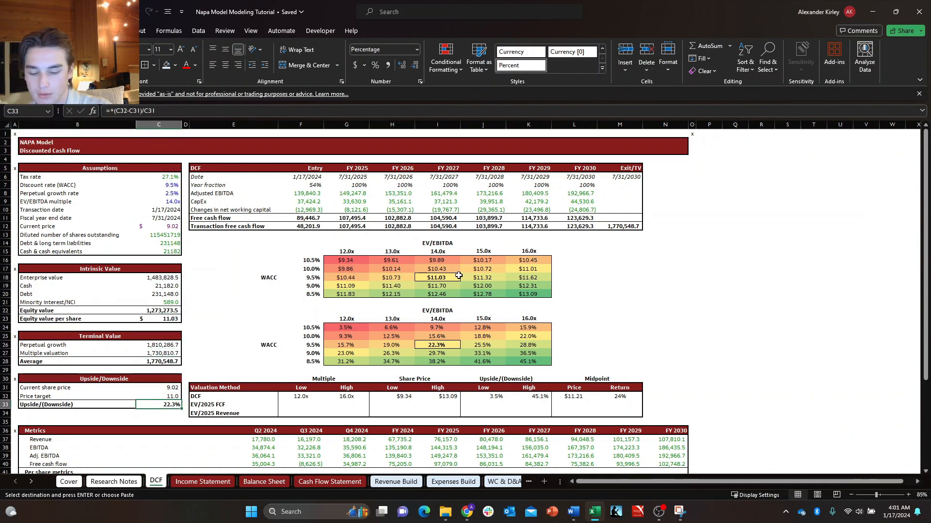
# Try to paste the copied cell onto C33 with the "All merging conditional formats" option, and undo the attempt.
pyautogui.hotkey('alt', 'h')
pyautogui.press('v')
pyautogui.press('s')
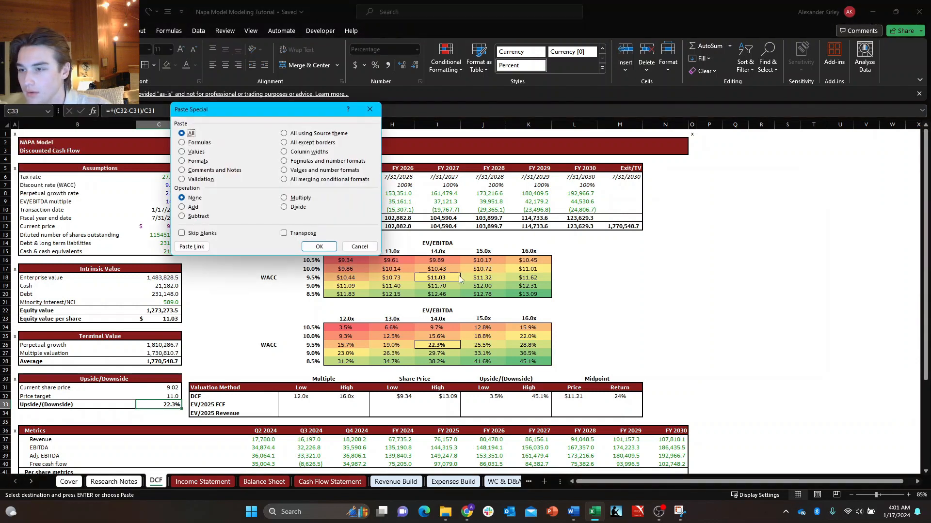
pyautogui.press('Down')
pyautogui.press('Down')
pyautogui.press('Down')
pyautogui.press('Down')
pyautogui.press('Down')
pyautogui.press('Down')
pyautogui.press('Down')
pyautogui.press('Down')
pyautogui.press('Down')
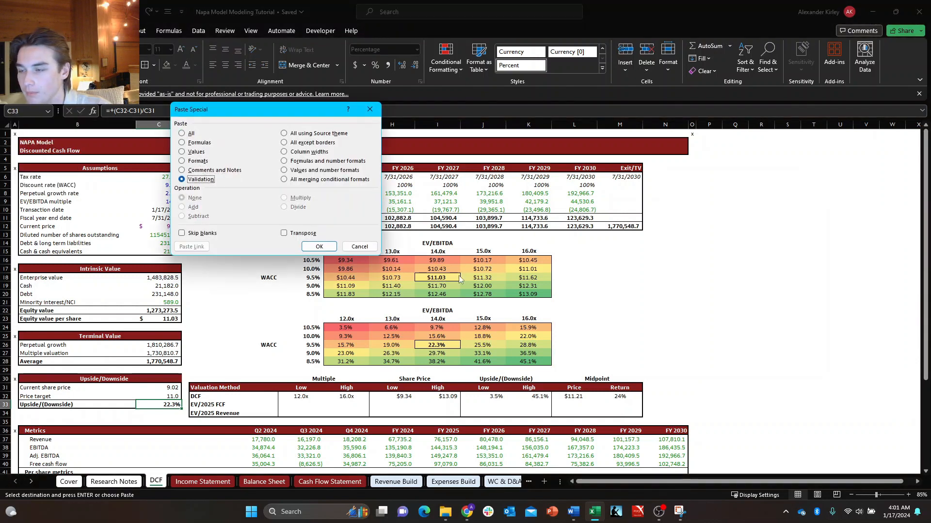
pyautogui.press('Down')
pyautogui.press('Down')
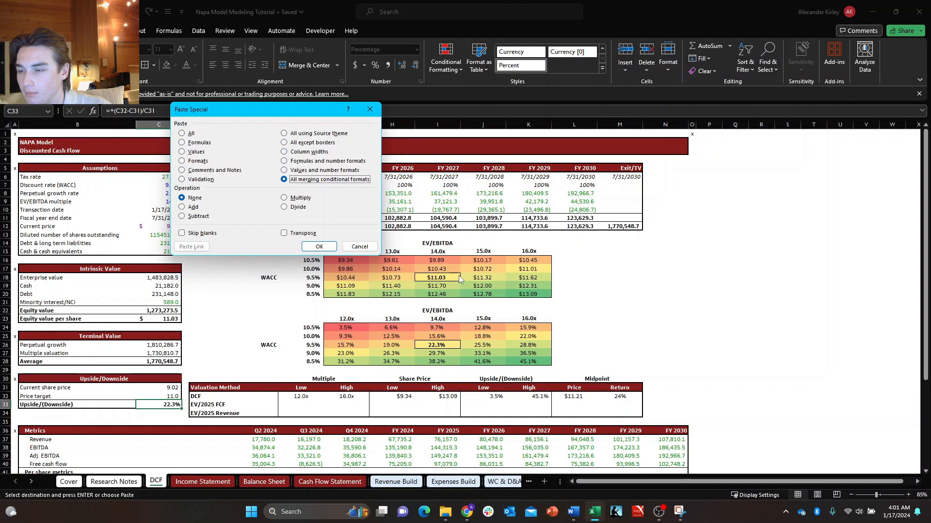
pyautogui.press('Up')
pyautogui.press('Up')
pyautogui.press('Up')
pyautogui.press('Up')
pyautogui.press('Up')
pyautogui.press('Up')
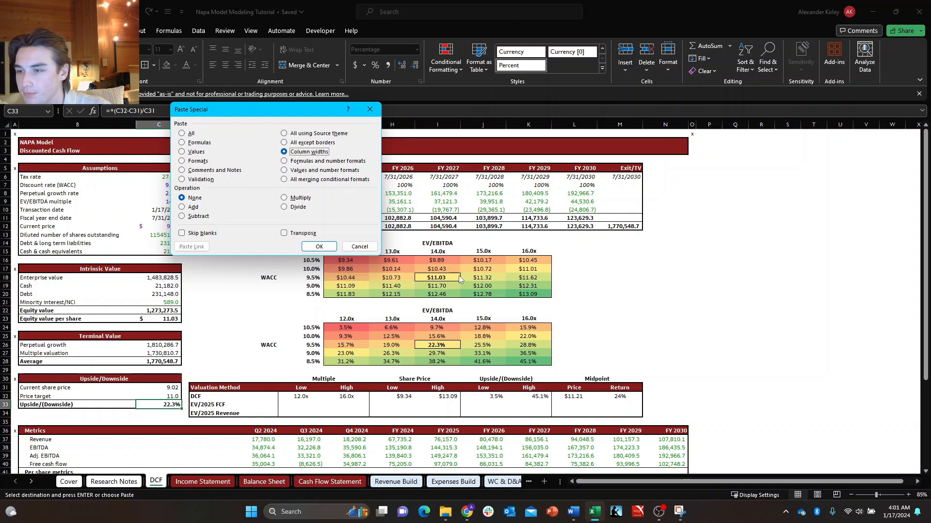
pyautogui.press('Down')
pyautogui.press('Down')
pyautogui.press('Down')
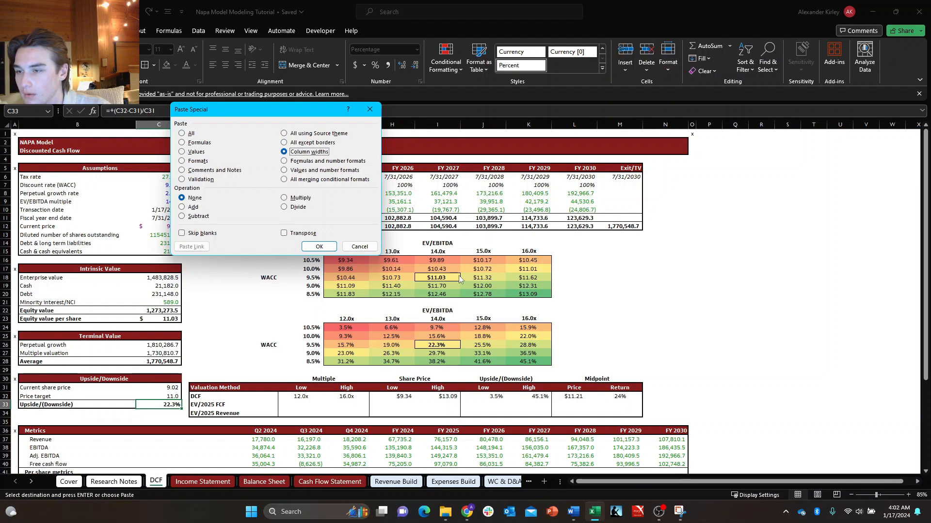
pyautogui.press('Down')
pyautogui.press('Down')
pyautogui.press('Down')
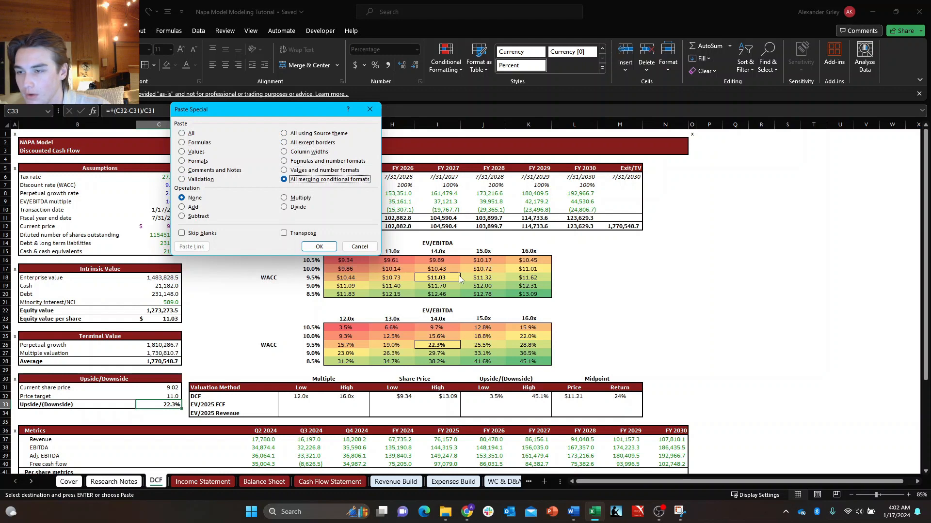
pyautogui.press('Return')
pyautogui.press('Up')
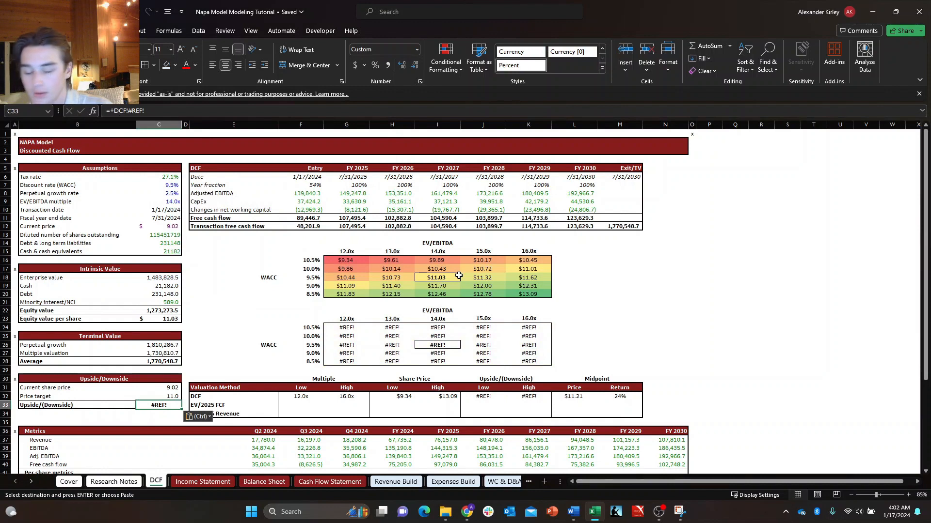
pyautogui.hotkey('ctrl', 'z')
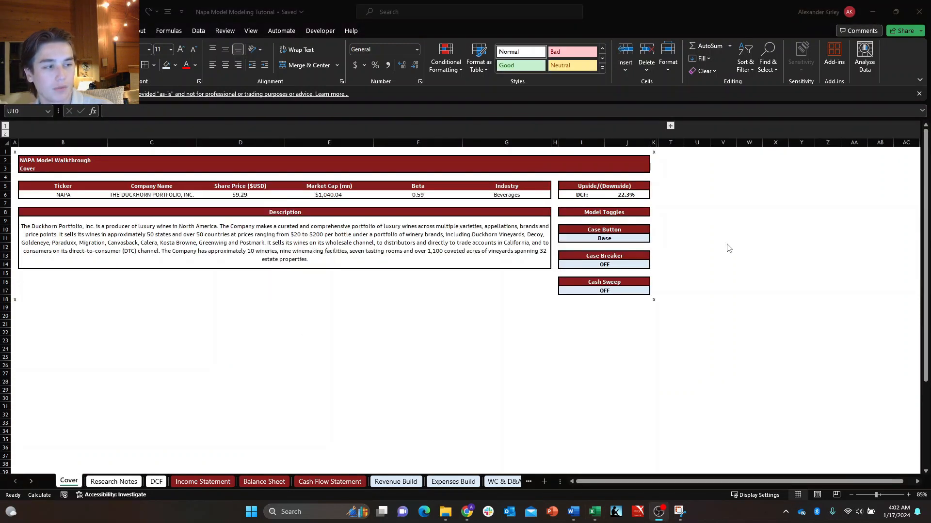
# Start a new conditional formatting rule on the Cover sheet's J6 using the type "Format only cells that contain".
pyautogui.click(701, 230)
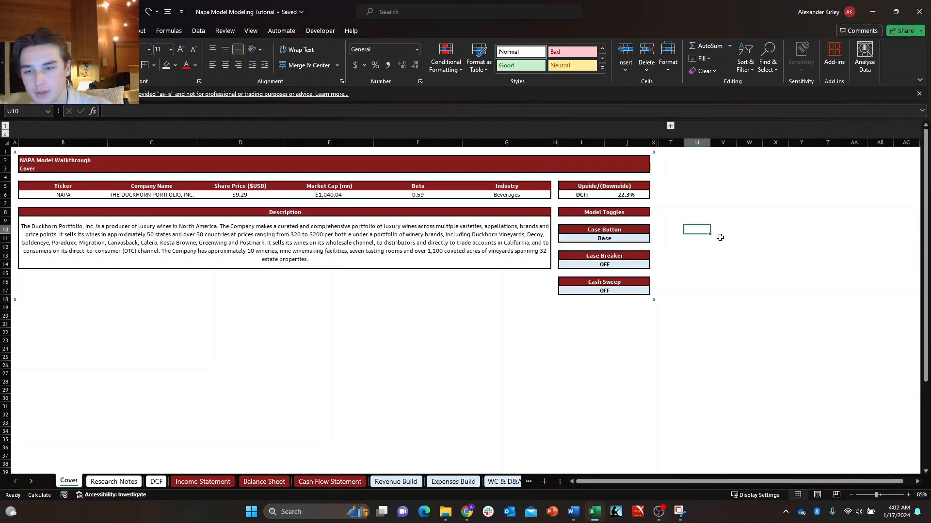
pyautogui.press('Up')
pyautogui.press('Up')
pyautogui.press('Up')
pyautogui.press('Up')
pyautogui.press('Left')
pyautogui.press('Left')
pyautogui.press('Left')
pyautogui.hotkey('alt', 'h')
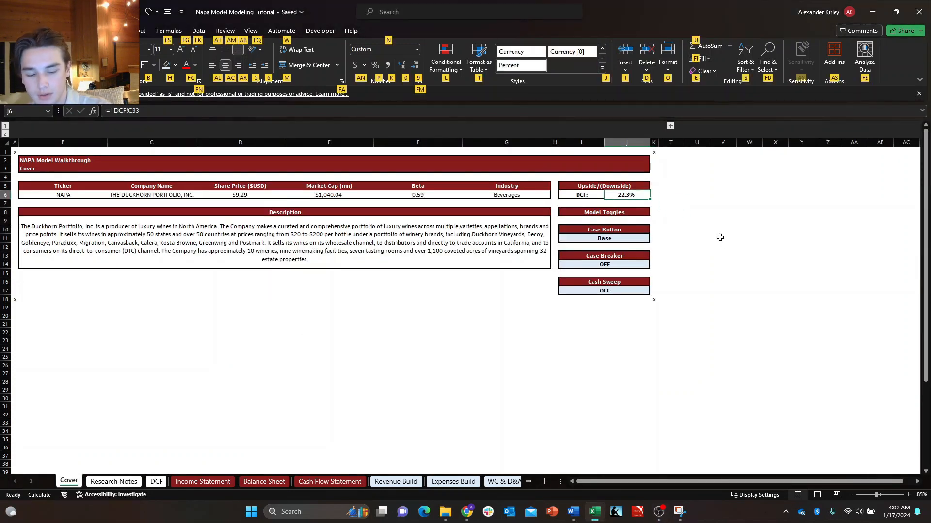
pyautogui.press('l')
pyautogui.press('n')
pyautogui.press('Down')
pyautogui.press('Tab')
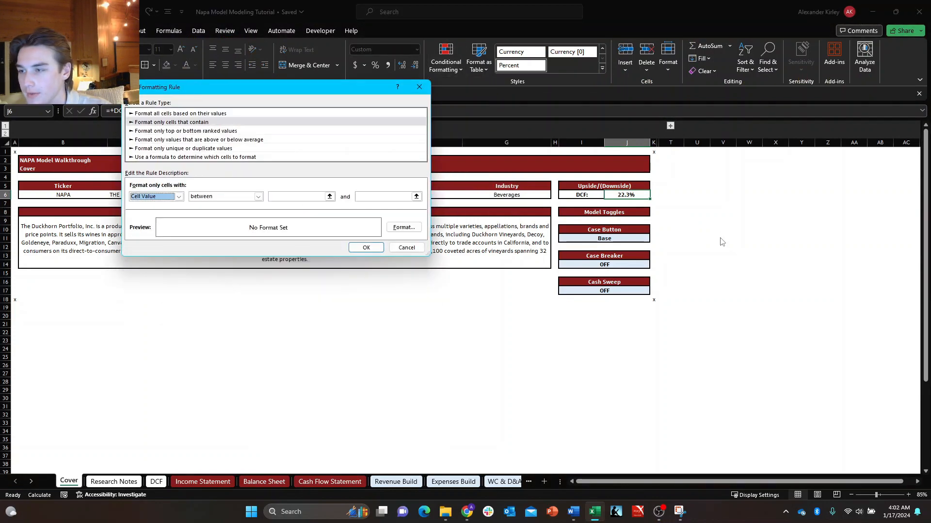
# Set the new rule's condition to cell value greater than .0000001.
pyautogui.press('Tab')
pyautogui.hotkey('alt', 'Down')
pyautogui.press('Down')
pyautogui.press('Down')
pyautogui.press('Down')
pyautogui.press('Down')
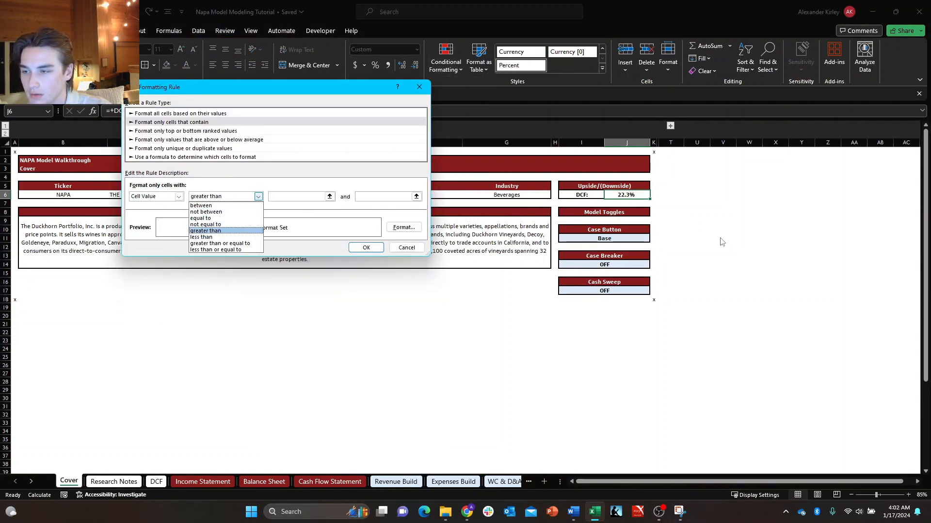
pyautogui.press('Tab')
pyautogui.write('.')
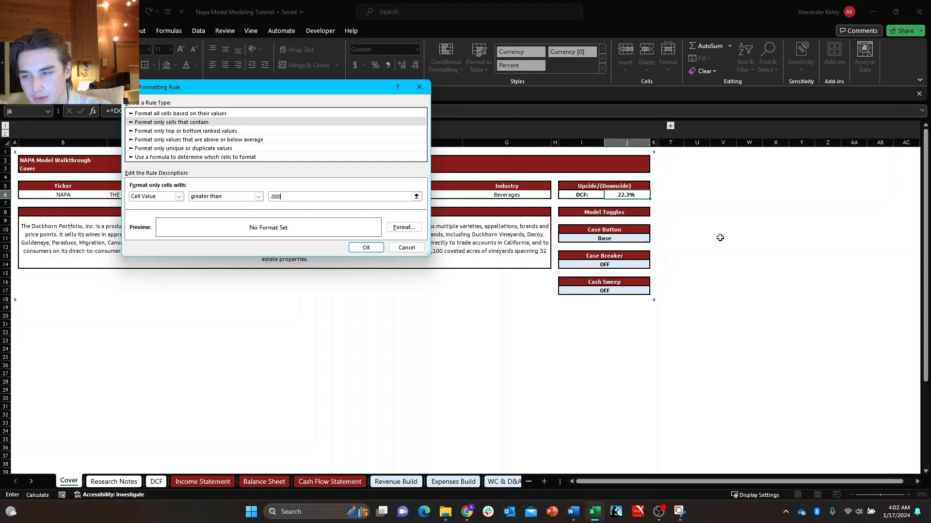
pyautogui.write('0000001')
# Give the greater-than rule a medium light green fill and apply it to J6.
pyautogui.press('Tab')
pyautogui.press('Return')
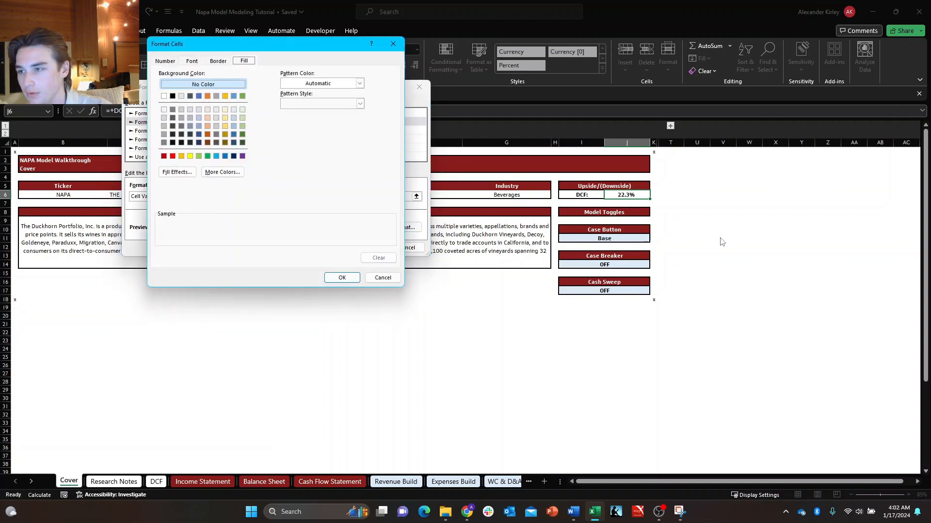
pyautogui.click(242, 118)
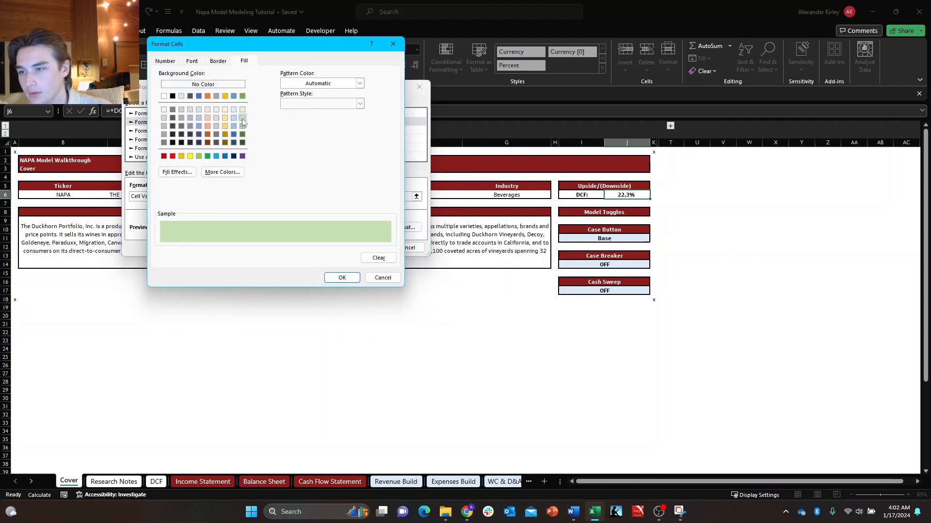
pyautogui.click(242, 126)
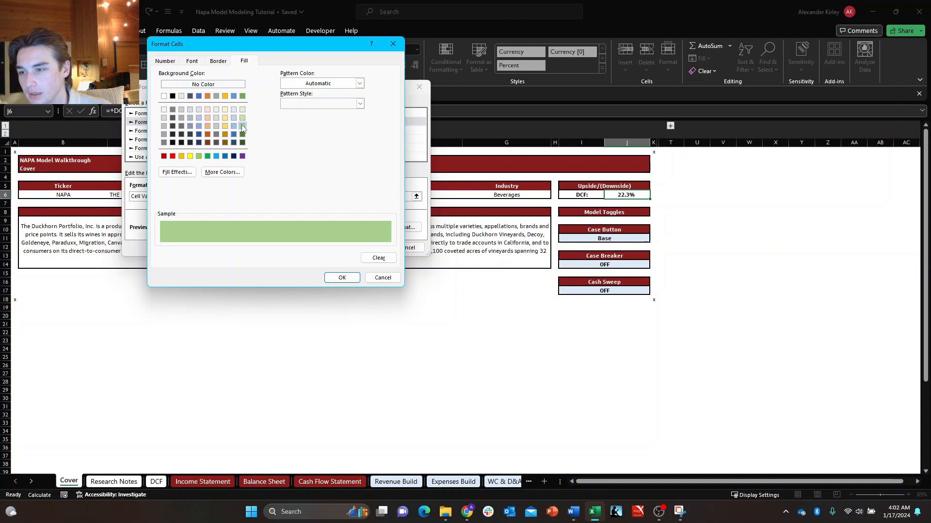
pyautogui.click(348, 277)
pyautogui.click(364, 252)
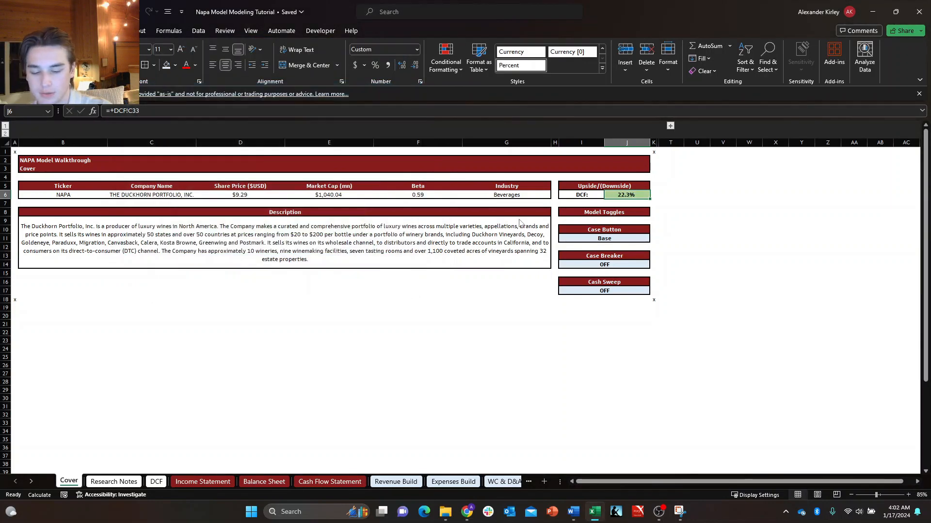
# Add another "Format only cells that contain" rule on J6 with the condition cell value less than -.00000001.
pyautogui.hotkey('alt', 'h')
pyautogui.press('l')
pyautogui.press('n')
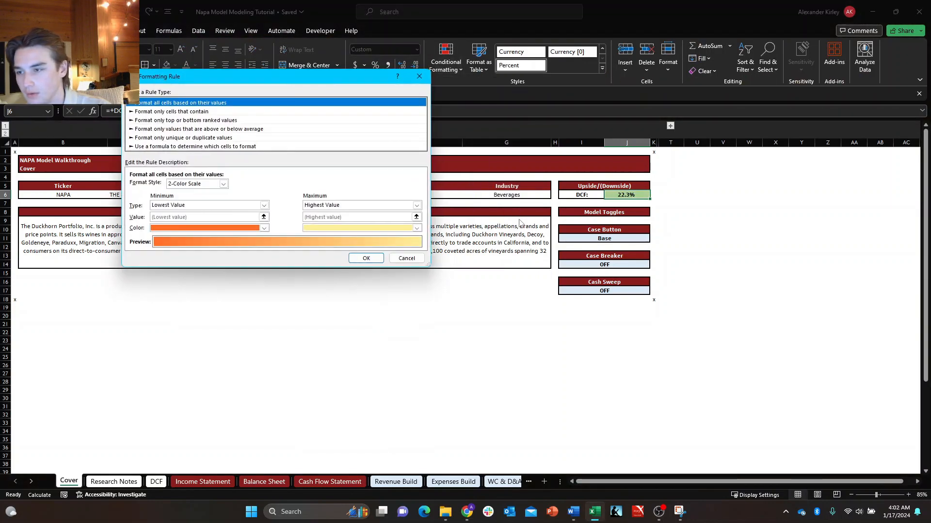
pyautogui.press('Down')
pyautogui.press('Tab')
pyautogui.press('Tab')
pyautogui.hotkey('alt', 'Down')
pyautogui.press('Down')
pyautogui.press('Down')
pyautogui.press('Down')
pyautogui.press('Down')
pyautogui.press('Down')
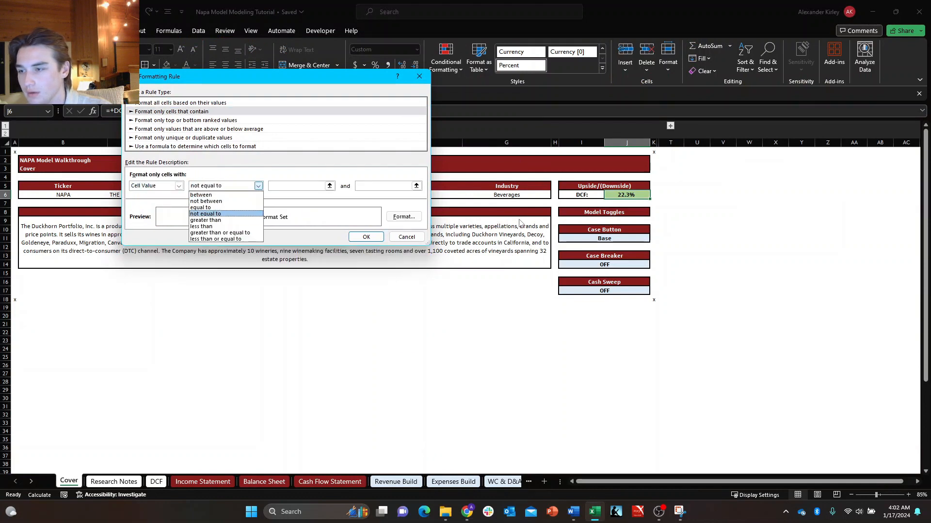
pyautogui.press('Tab')
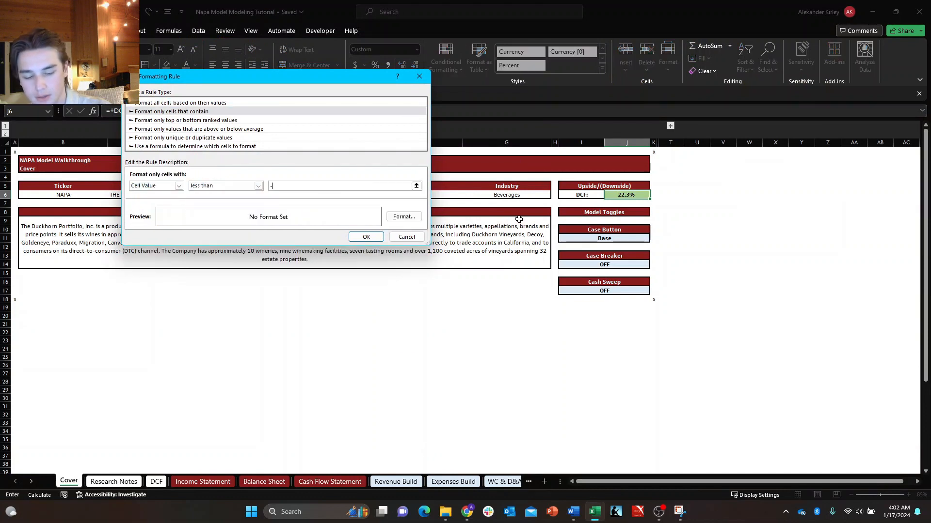
pyautogui.write('-.00000001')
pyautogui.press('Tab')
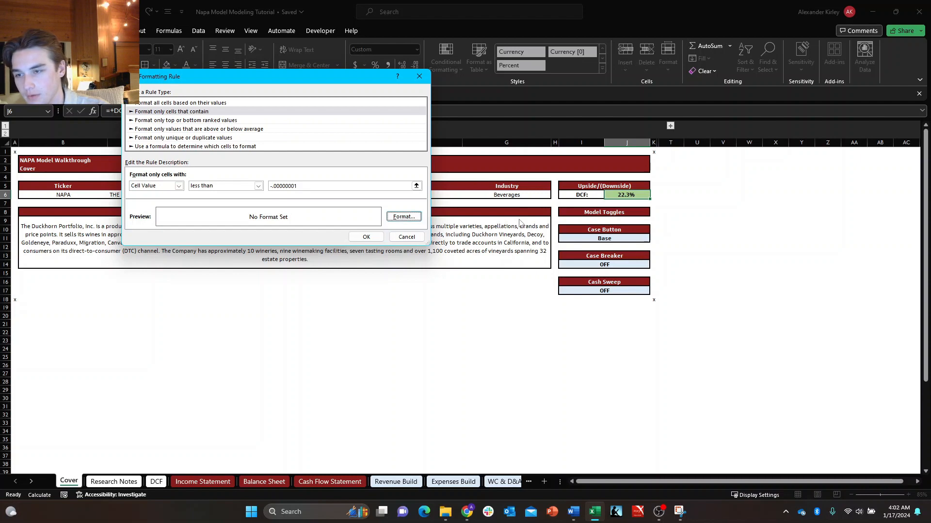
# Give the less-than rule a lightened custom red fill and apply it to J6.
pyautogui.press('Return')
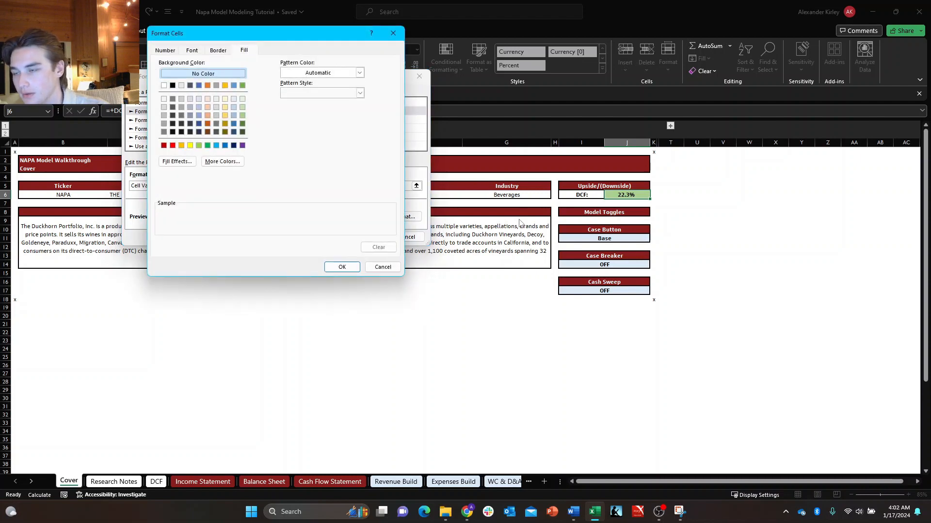
pyautogui.click(172, 146)
pyautogui.click(222, 161)
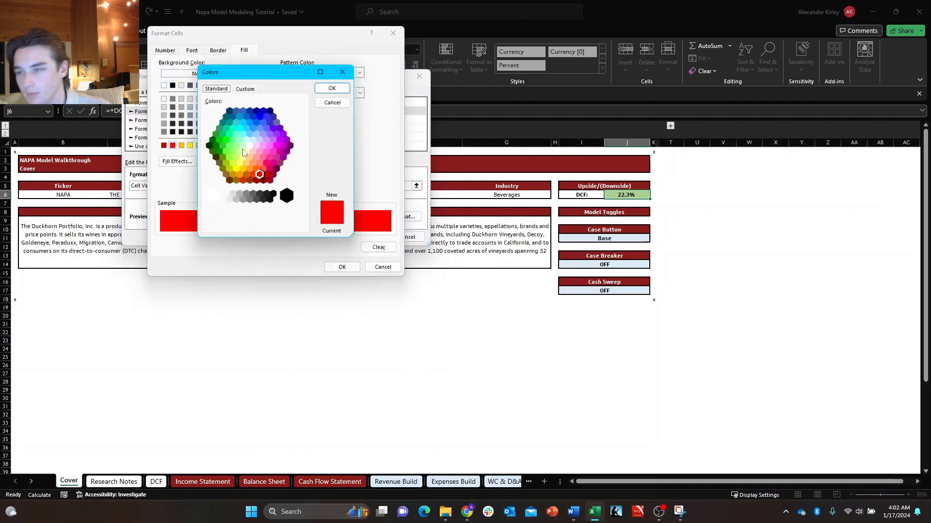
pyautogui.click(241, 90)
pyautogui.moveTo(304, 141); pyautogui.dragTo(304, 128)
pyautogui.click(332, 88)
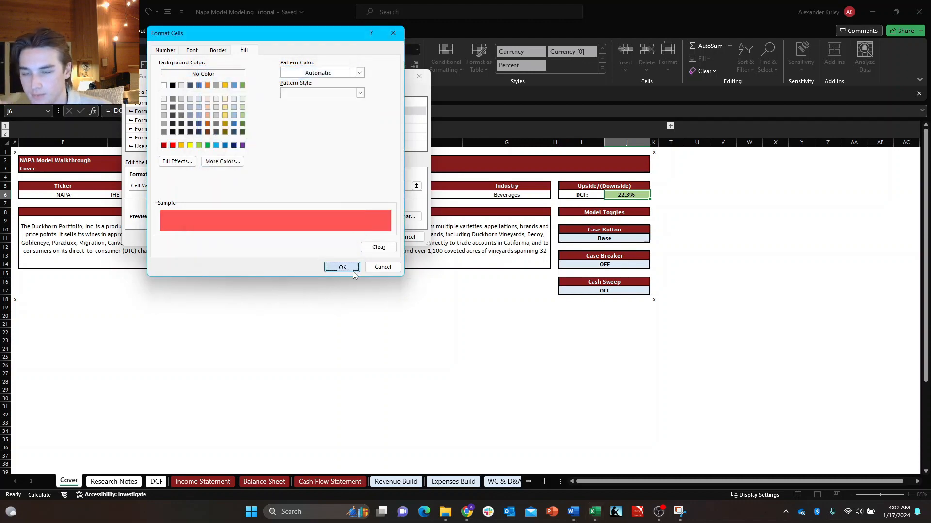
pyautogui.click(341, 267)
pyautogui.click(370, 236)
# Try to transfer J6's conditional formatting to the DCF sheet's C33 with Paste Special, and undo the paste.
pyautogui.hotkey('ctrl', 'c')
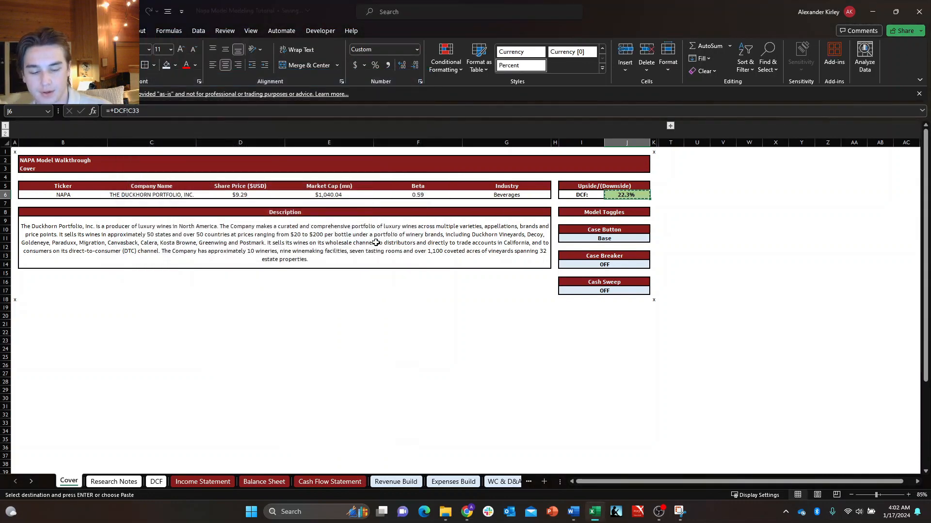
pyautogui.hotkey('ctrl', 'pagedown')
pyautogui.hotkey('ctrl', 'pagedown')
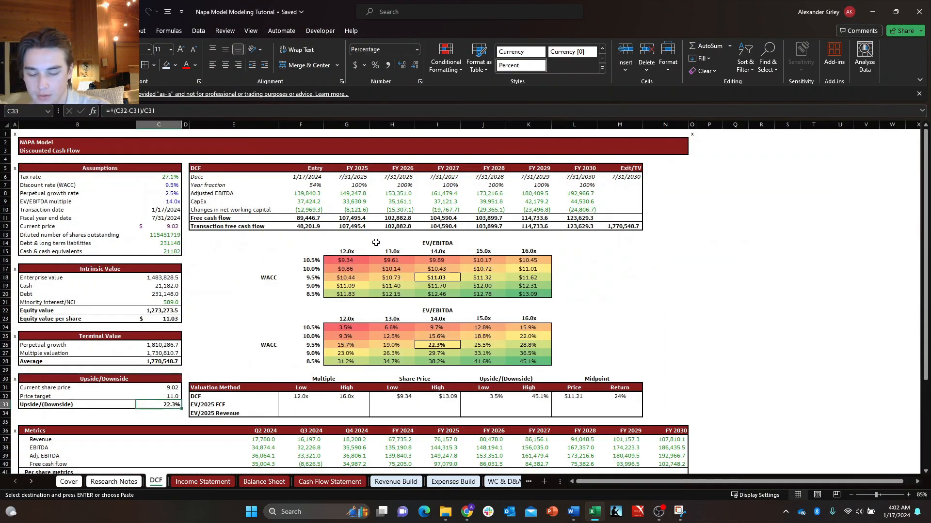
pyautogui.hotkey('alt', 'h')
pyautogui.press('v')
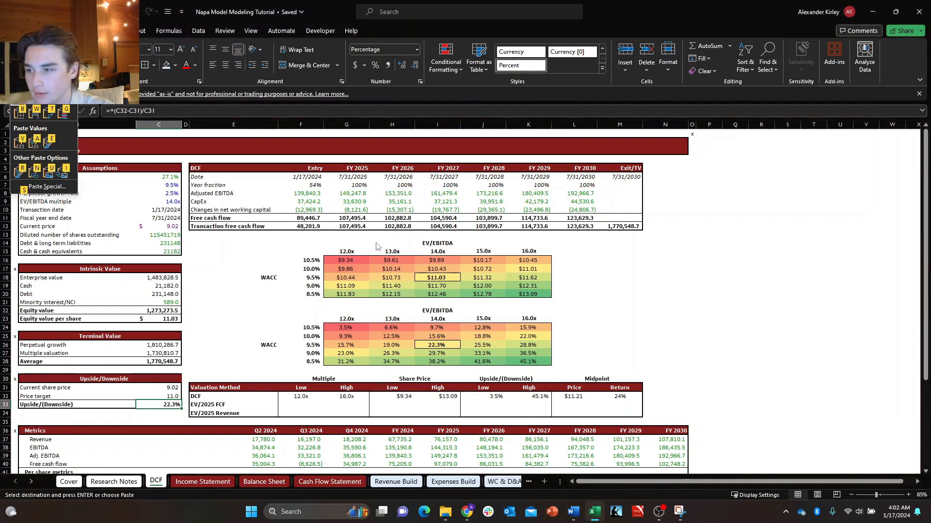
pyautogui.press('s')
pyautogui.press('Down')
pyautogui.press('Down')
pyautogui.press('Down')
pyautogui.press('Down')
pyautogui.press('Down')
pyautogui.press('Down')
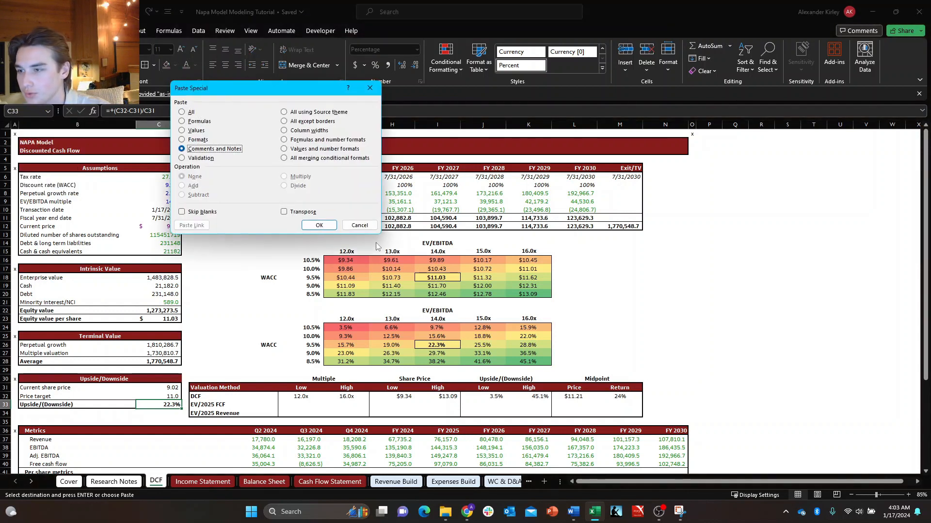
pyautogui.press('Down')
pyautogui.press('Down')
pyautogui.press('Down')
pyautogui.press('Down')
pyautogui.press('Down')
pyautogui.press('Return')
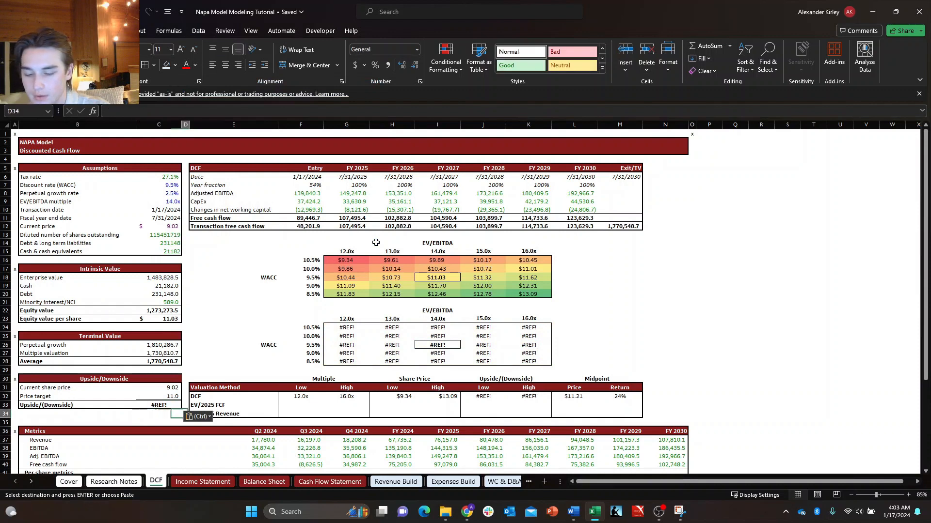
pyautogui.hotkey('ctrl', 'z')
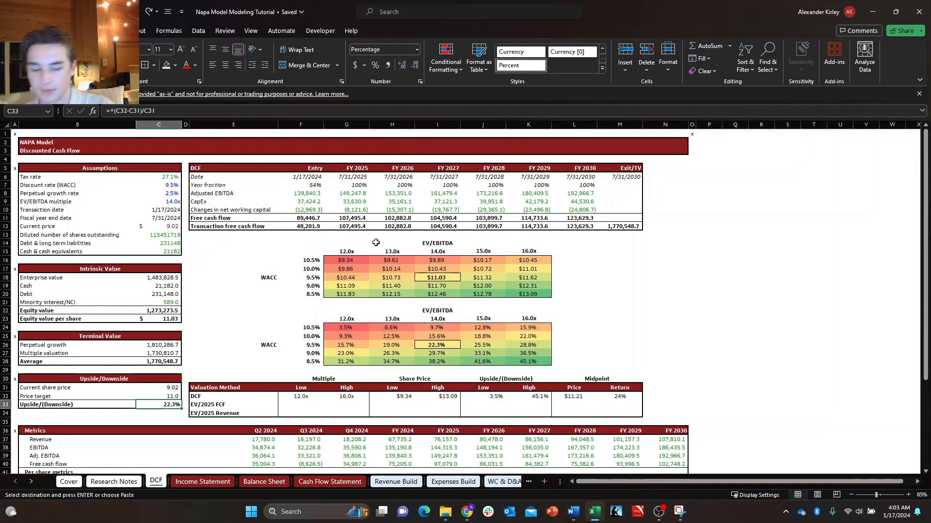
# Start a new conditional formatting rule on the DCF sheet's C33 using the type "Format only cells that contain".
pyautogui.press('alt')
pyautogui.press('h')
pyautogui.press('l')
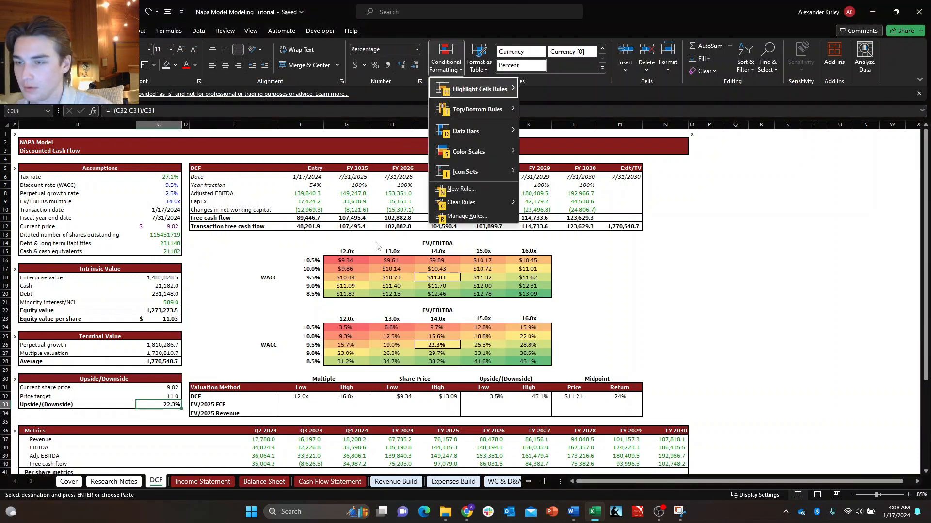
pyautogui.press('Down')
pyautogui.press('Down')
pyautogui.press('Down')
pyautogui.press('Down')
pyautogui.press('Down')
pyautogui.press('Down')
pyautogui.press('Up')
pyautogui.press('Return')
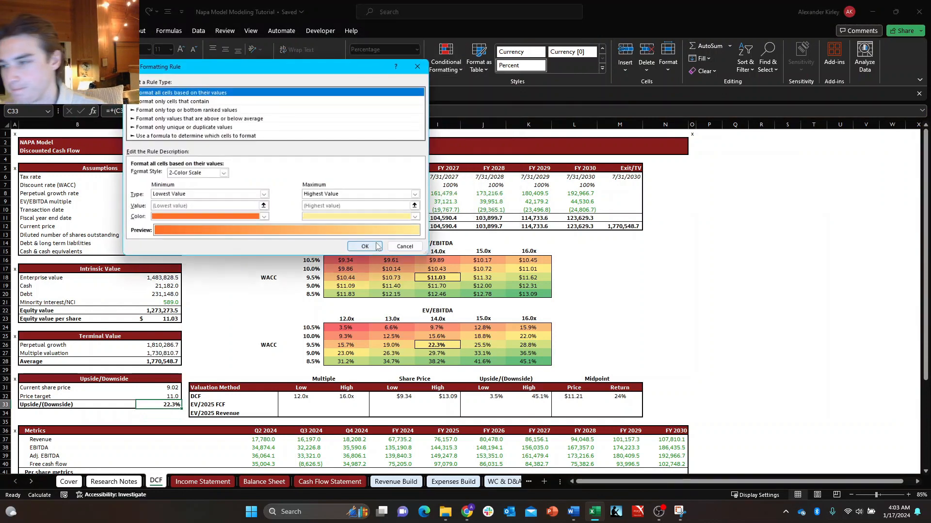
pyautogui.press('Down')
# Set the C33 rule's condition to cell value greater than .00000001.
pyautogui.press('Down')
pyautogui.press('Down')
pyautogui.press('Down')
pyautogui.press('Down')
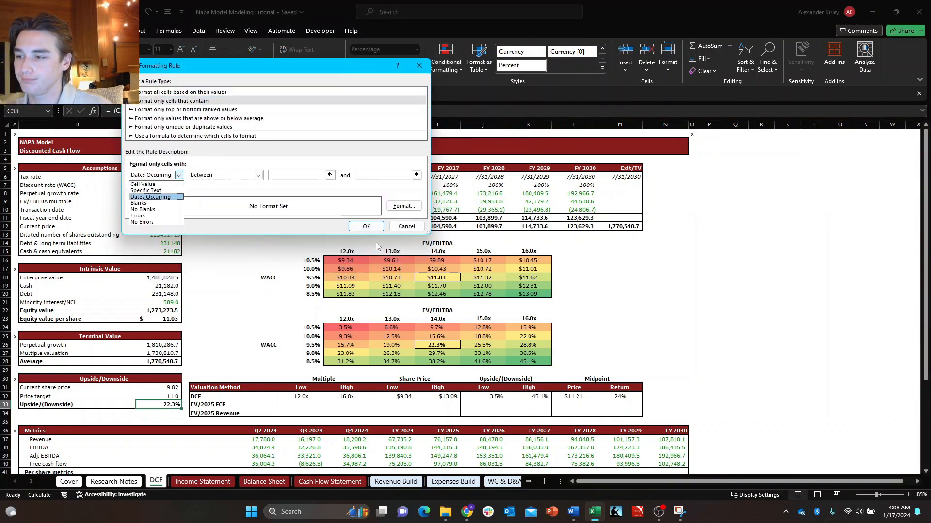
pyautogui.press('Up')
pyautogui.press('Up')
pyautogui.press('Up')
pyautogui.press('Tab')
pyautogui.press('Down')
pyautogui.press('Down')
pyautogui.press('Down')
pyautogui.press('Down')
pyautogui.press('Down')
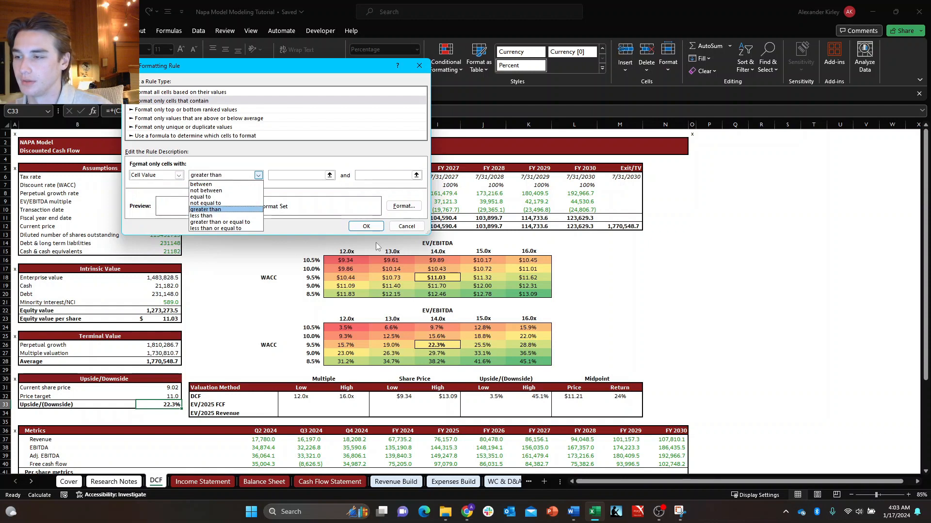
pyautogui.press('Return')
pyautogui.press('Tab')
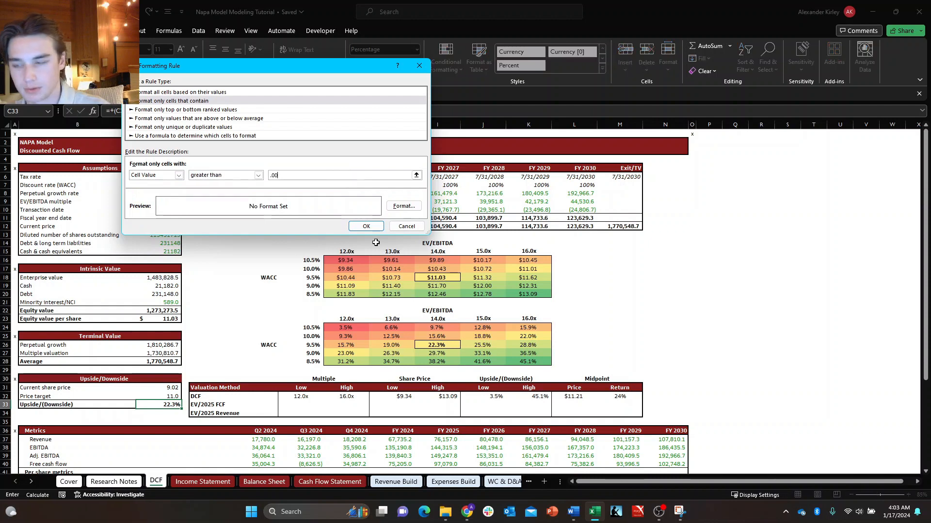
# Give C33's greater-than rule a medium light green fill and apply it.
pyautogui.press('Tab')
pyautogui.press('Return')
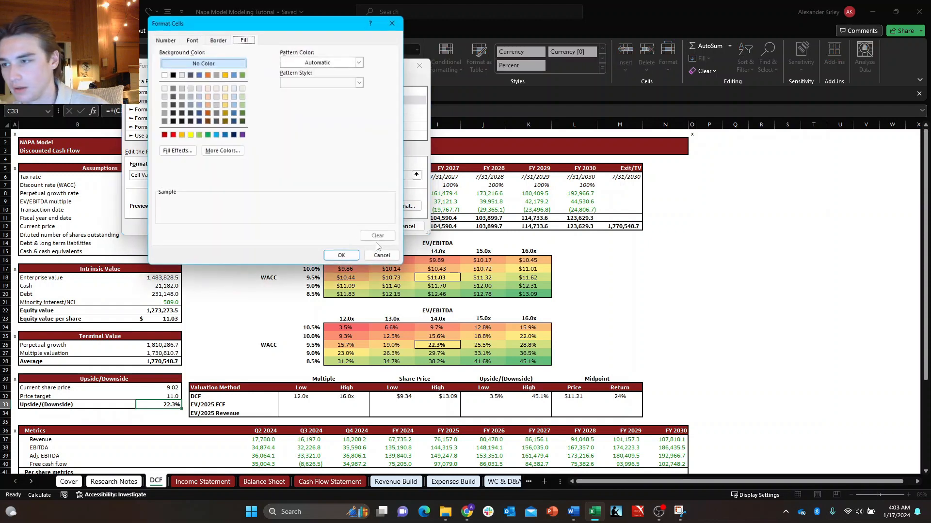
pyautogui.click(243, 104)
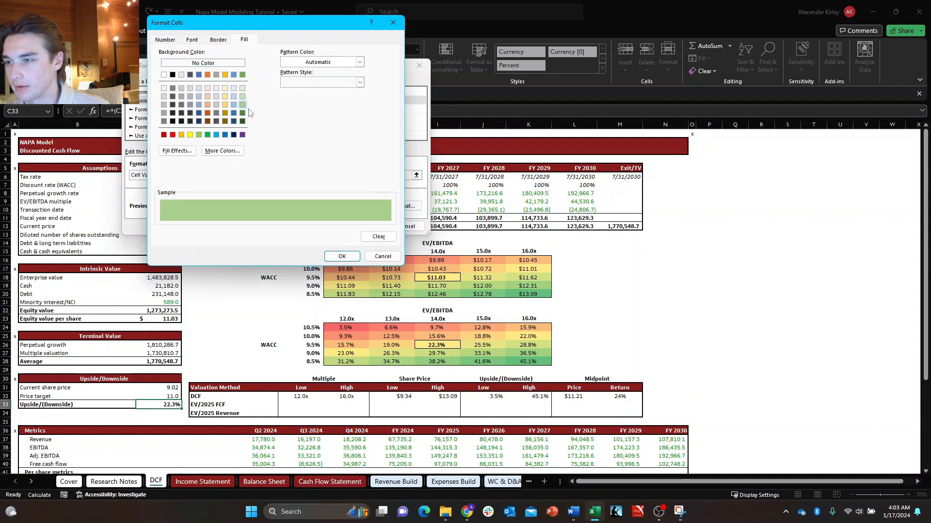
pyautogui.click(342, 256)
pyautogui.click(364, 226)
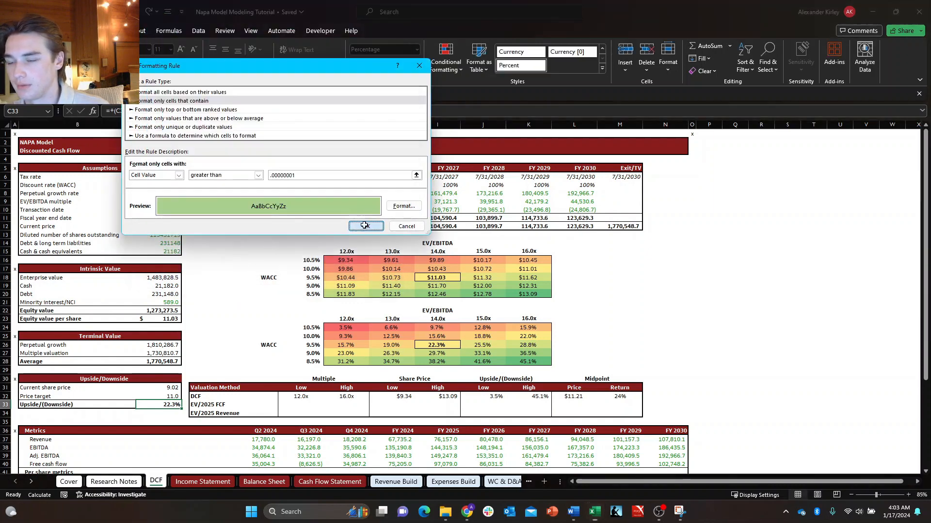
# Add a second "Format only cells that contain" rule on C33 with the condition cell value less than -.0000001.
pyautogui.hotkey('alt', 'h')
pyautogui.press('l')
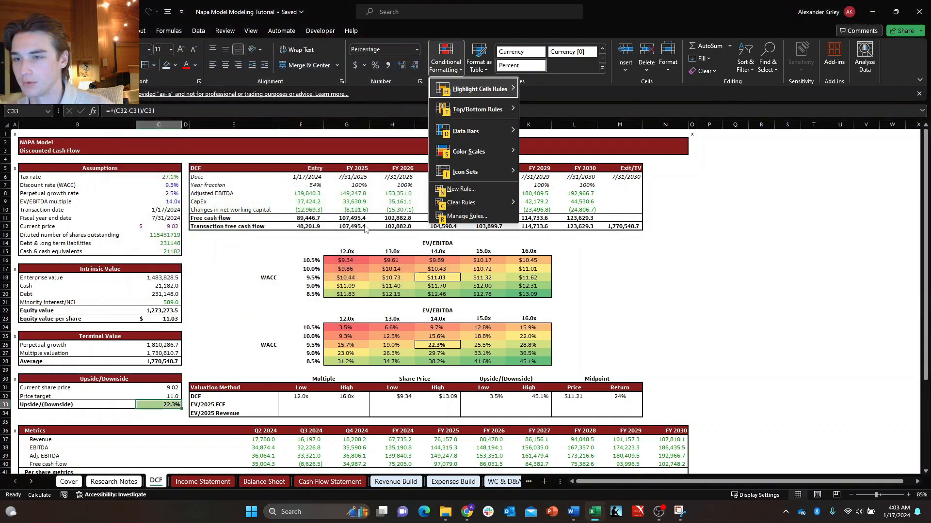
pyautogui.press('n')
pyautogui.press('Down')
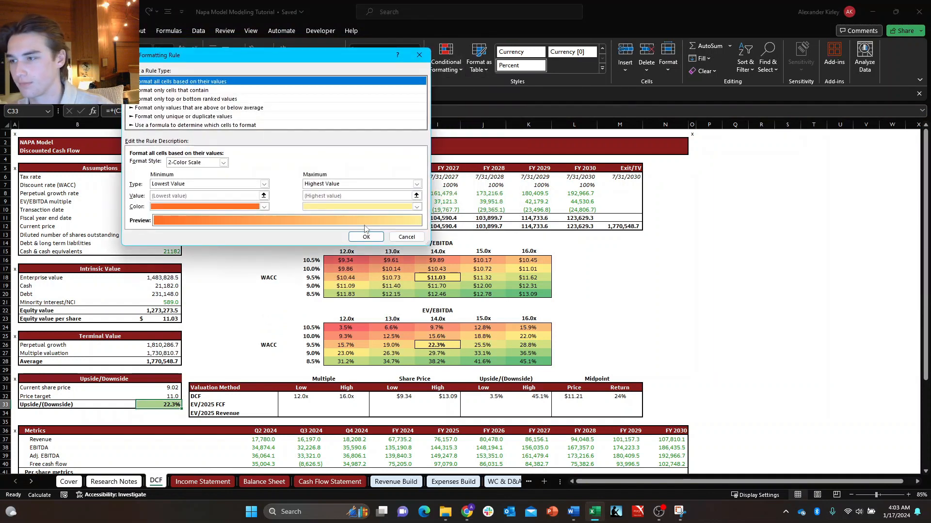
pyautogui.press('Tab')
pyautogui.press('Tab')
pyautogui.hotkey('alt', 'Down')
pyautogui.press('Down')
pyautogui.press('Down')
pyautogui.press('Down')
pyautogui.press('Down')
pyautogui.press('Down')
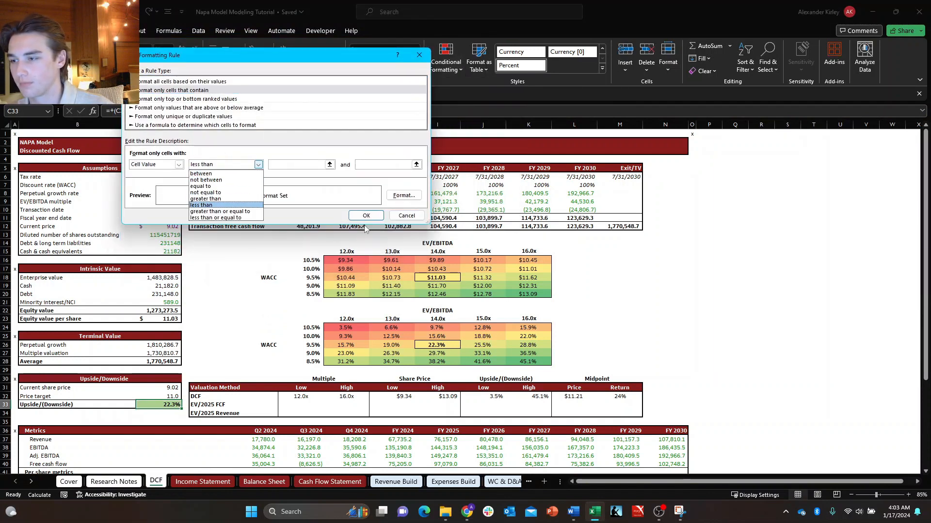
pyautogui.press('Return')
pyautogui.press('Tab')
pyautogui.write('-')
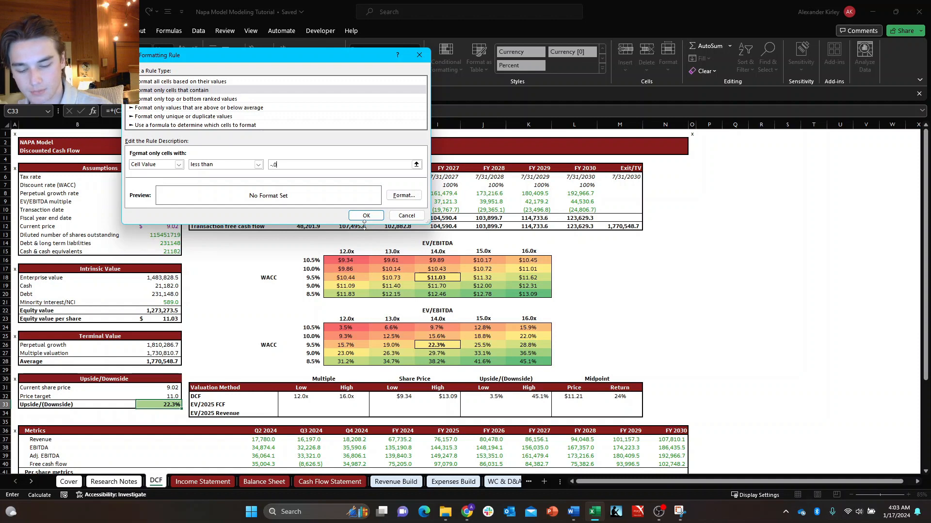
pyautogui.write('.0000001')
# Give C33's less-than rule a lightened custom red fill and apply it.
pyautogui.press('Tab')
pyautogui.press('Return')
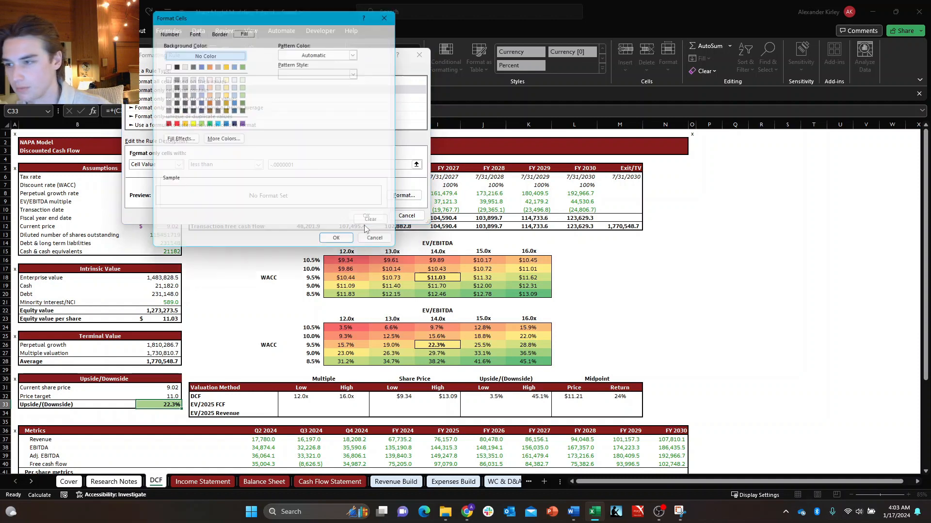
pyautogui.click(172, 124)
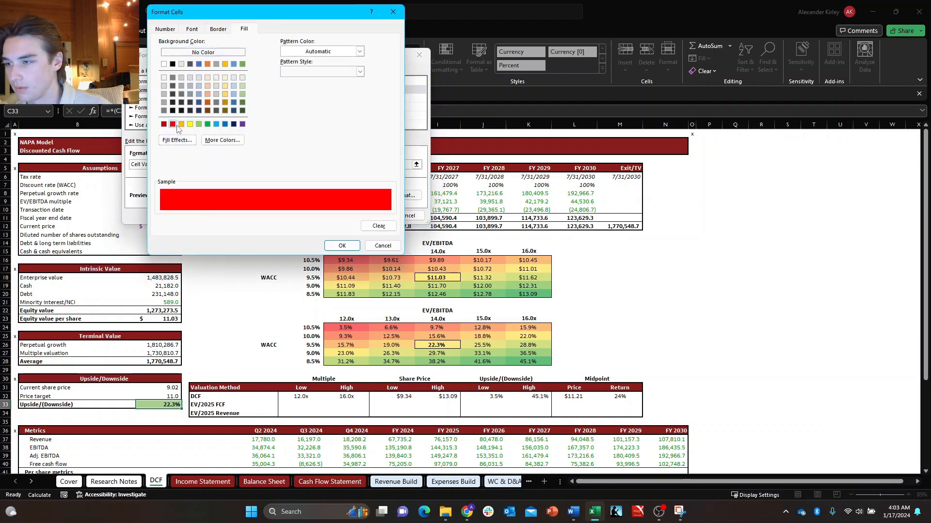
pyautogui.click(209, 142)
pyautogui.click(247, 68)
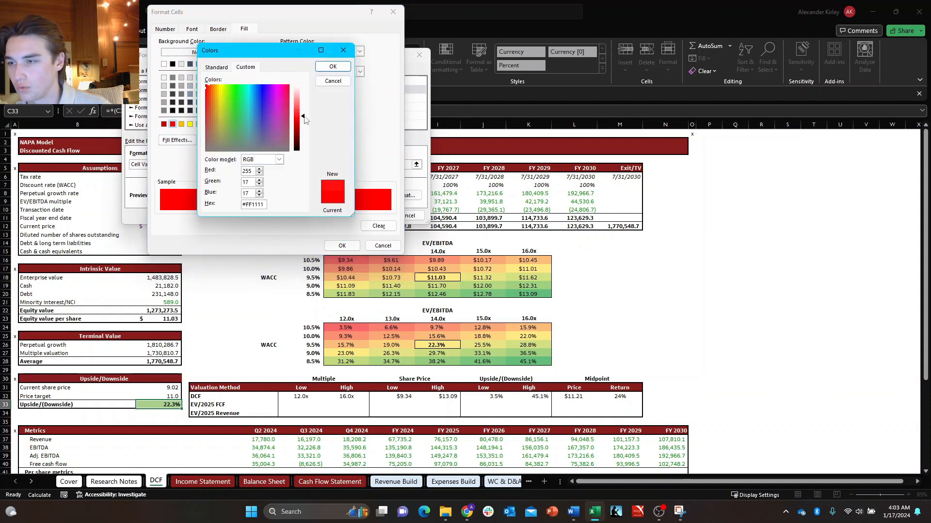
pyautogui.moveTo(304, 117); pyautogui.dragTo(304, 108)
pyautogui.click(332, 66)
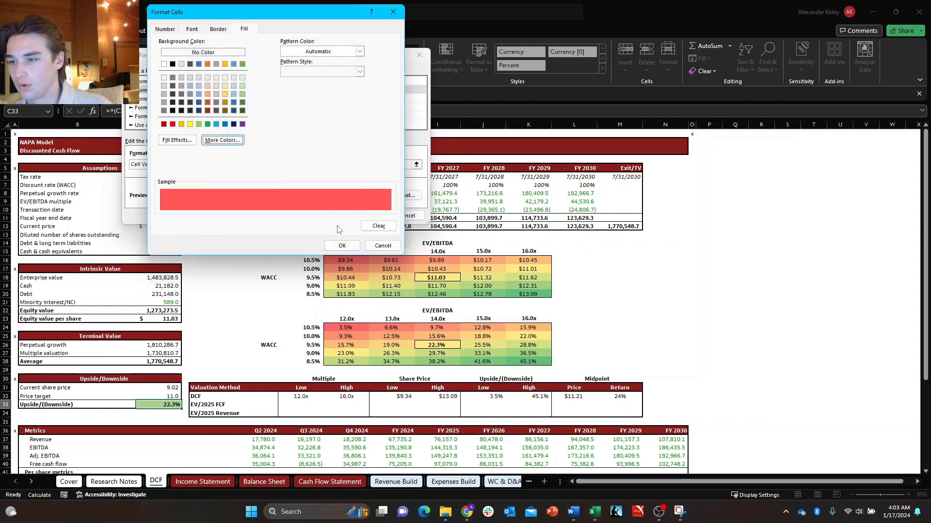
pyautogui.click(342, 246)
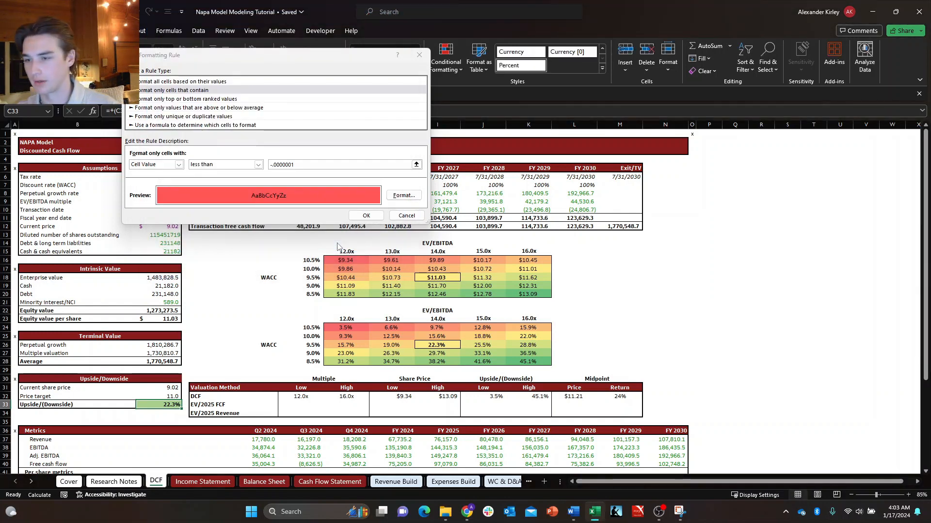
pyautogui.click(373, 218)
# Check the DCF sheet's Assumptions, Intrinsic Value, Terminal Value and Upside/Downside blocks for remaining formatting inconsistencies.
pyautogui.click(236, 336)
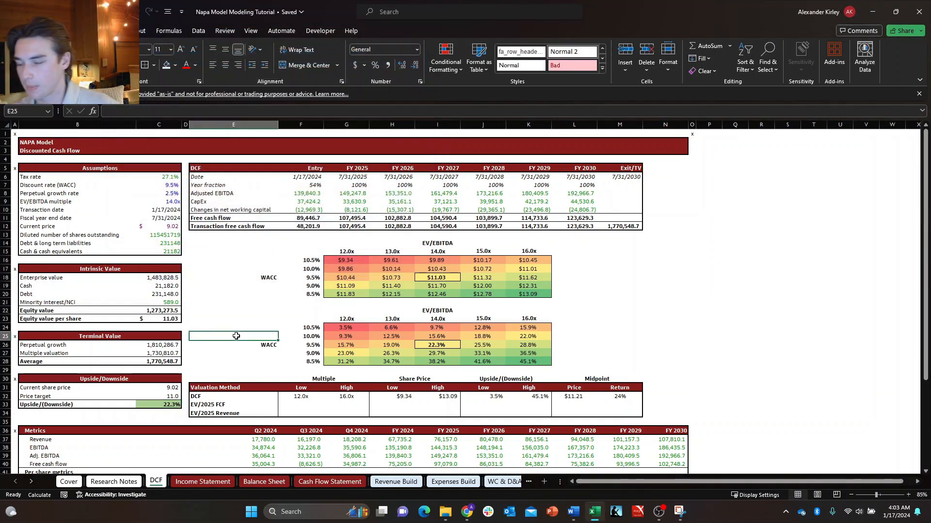
pyautogui.press('Down')
pyautogui.press('Left')
pyautogui.press('Left')
pyautogui.press('Down')
pyautogui.press('Down')
pyautogui.press('Down')
pyautogui.press('Left')
pyautogui.press('Down')
pyautogui.press('Down')
pyautogui.press('Down')
pyautogui.press('Up')
pyautogui.press('Right')
pyautogui.press('Right')
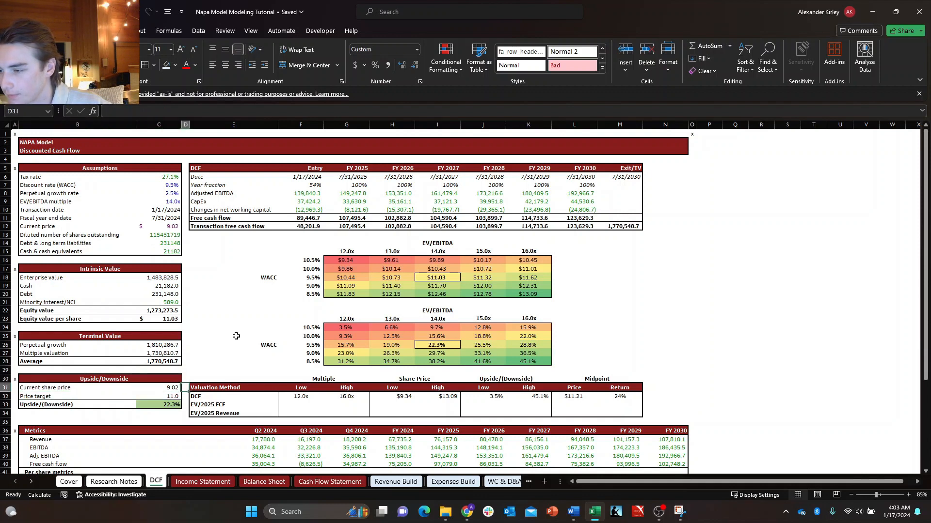
pyautogui.press('Left')
pyautogui.press('Left')
pyautogui.press('Left')
pyautogui.press('Up')
pyautogui.press('Up')
pyautogui.press('Up')
pyautogui.press('Up')
pyautogui.press('Up')
pyautogui.press('Up')
pyautogui.press('Up')
pyautogui.press('Right')
pyautogui.press('Right')
pyautogui.press('Up')
pyautogui.press('Up')
pyautogui.press('Up')
pyautogui.press('Up')
pyautogui.press('Up')
pyautogui.press('Up')
pyautogui.press('Up')
pyautogui.press('Up')
pyautogui.press('Up')
pyautogui.press('Up')
pyautogui.press('Up')
pyautogui.press('Up')
pyautogui.press('Up')
pyautogui.press('Up')
pyautogui.press('Up')
pyautogui.press('Up')
pyautogui.press('Up')
pyautogui.press('Up')
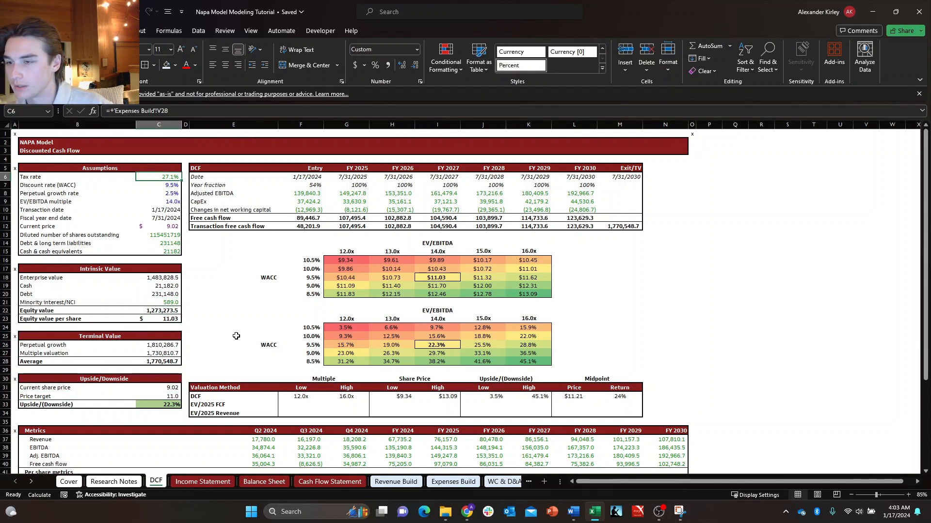
pyautogui.press('Right')
pyautogui.press('Down')
pyautogui.press('Down')
pyautogui.press('Up')
pyautogui.press('Left')
pyautogui.press('Left')
pyautogui.press('Up')
pyautogui.press('Up')
pyautogui.press('Up')
pyautogui.press('Down')
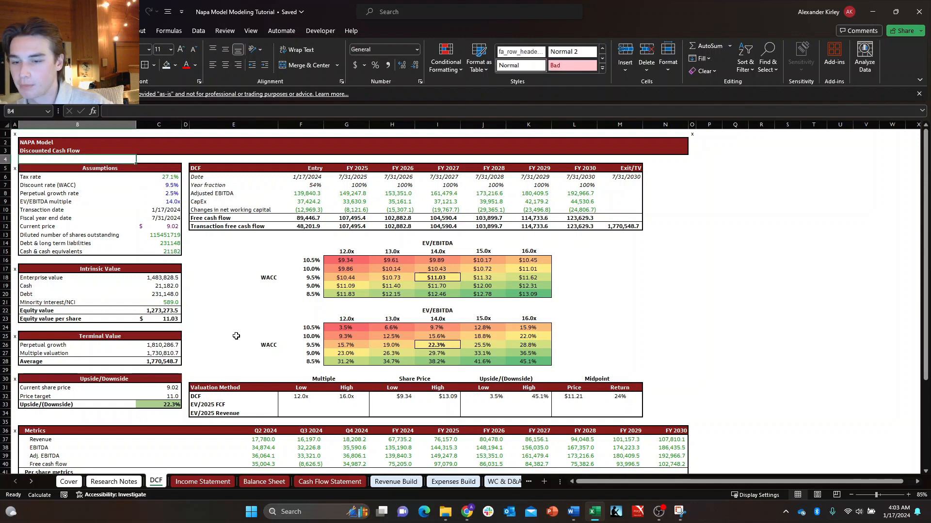
pyautogui.press('Right')
pyautogui.press('Down')
pyautogui.press('Down')
pyautogui.press('Down')
pyautogui.press('Down')
pyautogui.press('Down')
pyautogui.press('Down')
pyautogui.press('Down')
pyautogui.press('Down')
pyautogui.press('Down')
pyautogui.press('Down')
pyautogui.press('Down')
pyautogui.press('Down')
pyautogui.press('Down')
pyautogui.press('Down')
pyautogui.press('Down')
pyautogui.press('Down')
pyautogui.press('Down')
pyautogui.press('Down')
pyautogui.press('Down')
pyautogui.press('Down')
pyautogui.press('Down')
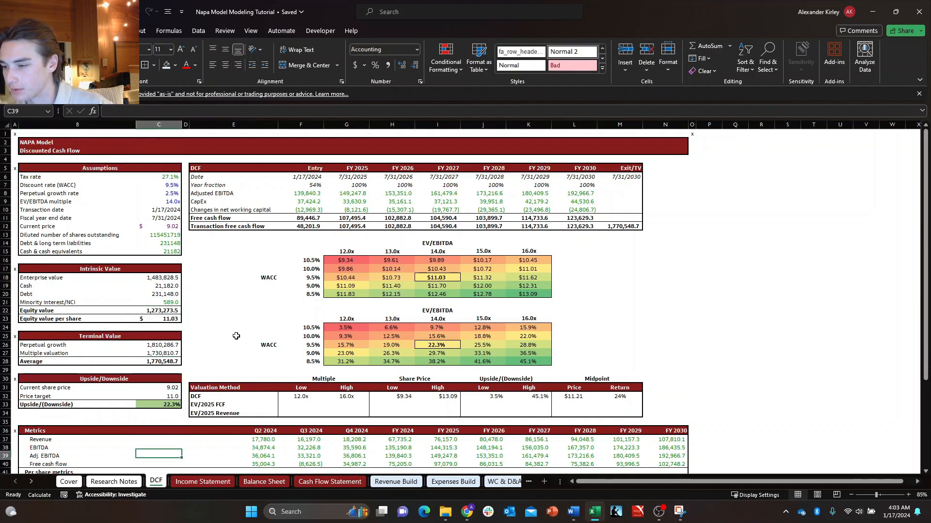
# Format C31:C32, the current share price and price target, as Accounting with a $ symbol and two decimal places.
pyautogui.press('Up')
pyautogui.press('Up')
pyautogui.press('Up')
pyautogui.press('Up')
pyautogui.press('Up')
pyautogui.press('Up')
pyautogui.press('Up')
pyautogui.press('Up')
pyautogui.press('Up')
pyautogui.press('Up')
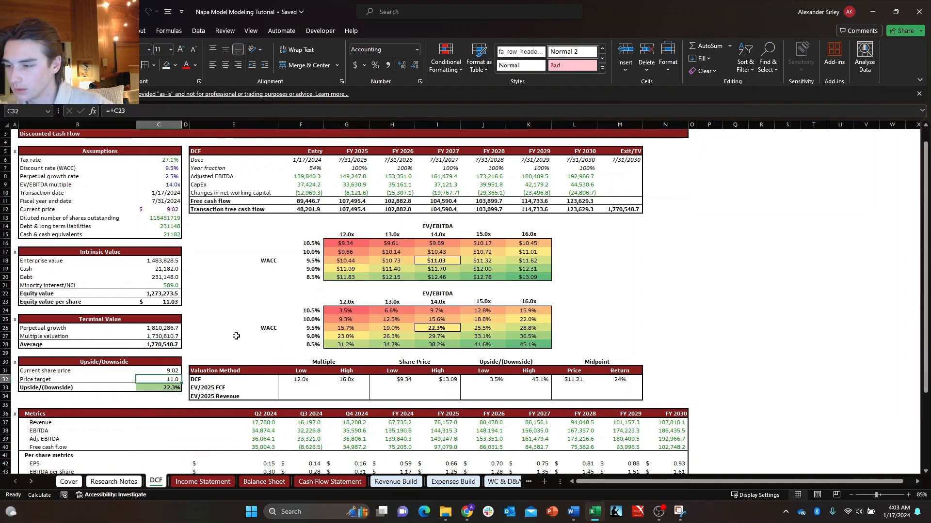
pyautogui.hotkey('shift', 'Down')
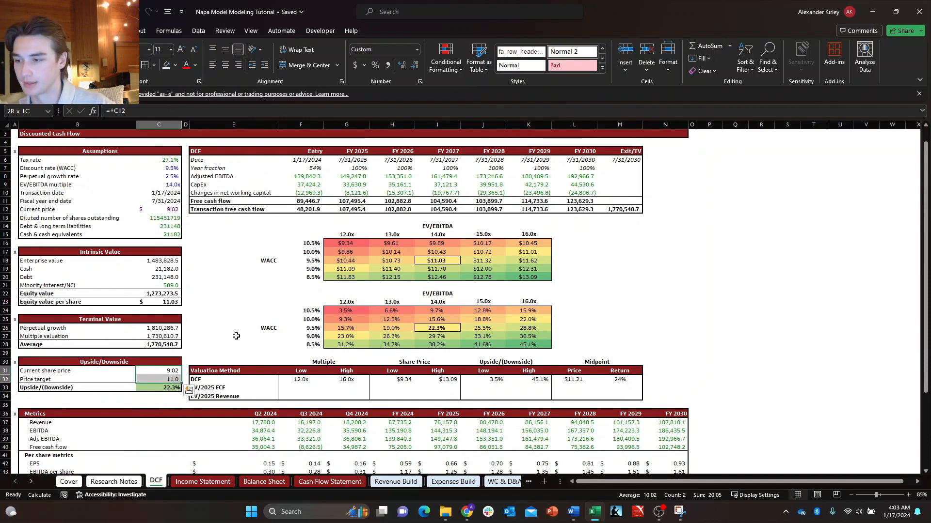
pyautogui.hotkey('ctrl', '1')
pyautogui.press('Tab')
pyautogui.press('Down')
pyautogui.press('Down')
pyautogui.press('Down')
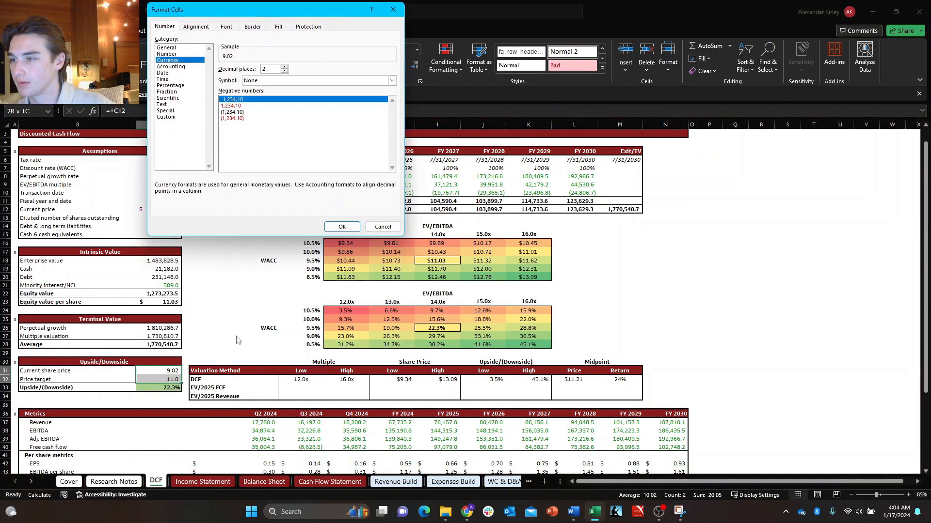
pyautogui.press('Tab')
pyautogui.hotkey('alt', 'Down')
pyautogui.press('Down')
pyautogui.press('Return')
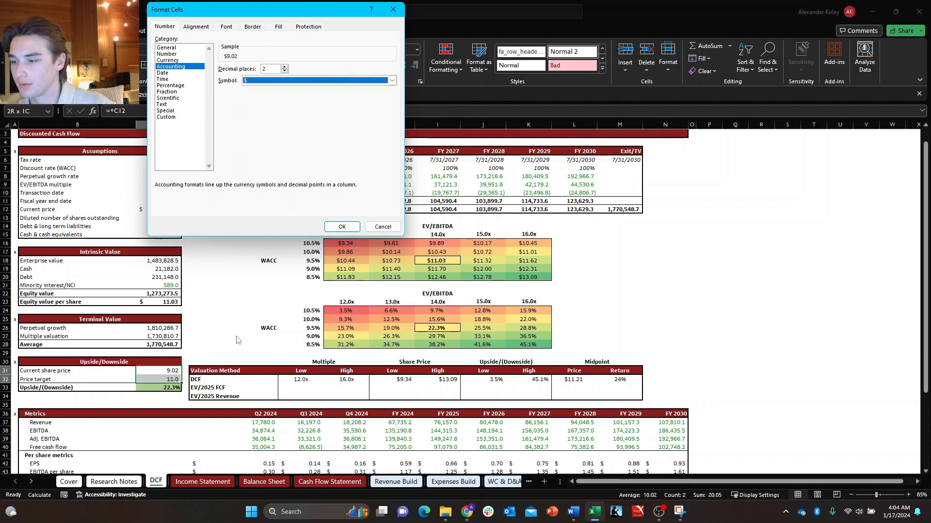
pyautogui.press('Return')
# Review the DCF sheet's Upside/Downside, Terminal Value, Intrinsic Value and Assumptions blocks for number format consistency.
pyautogui.press('Down')
pyautogui.press('Right')
pyautogui.press('Up')
pyautogui.press('Up')
pyautogui.press('Up')
pyautogui.press('Up')
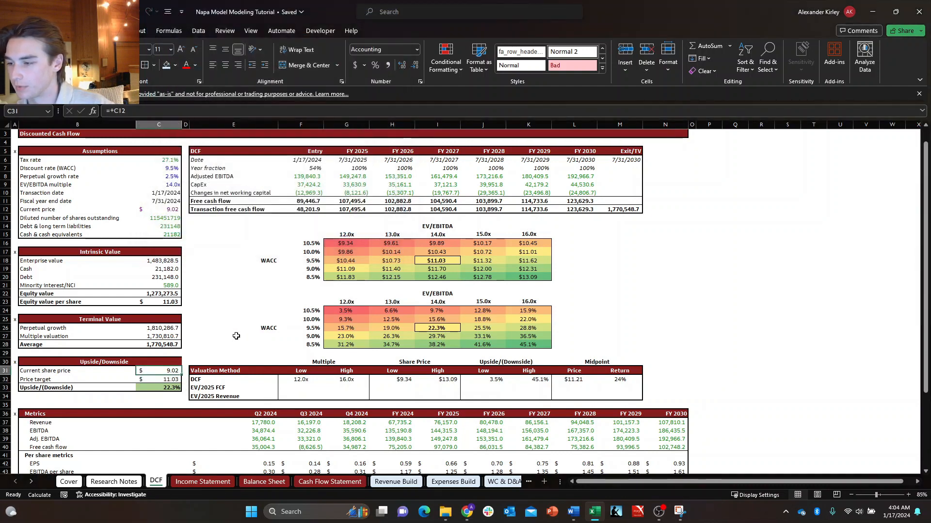
pyautogui.press('Up')
pyautogui.press('Up')
pyautogui.press('Up')
pyautogui.press('Up')
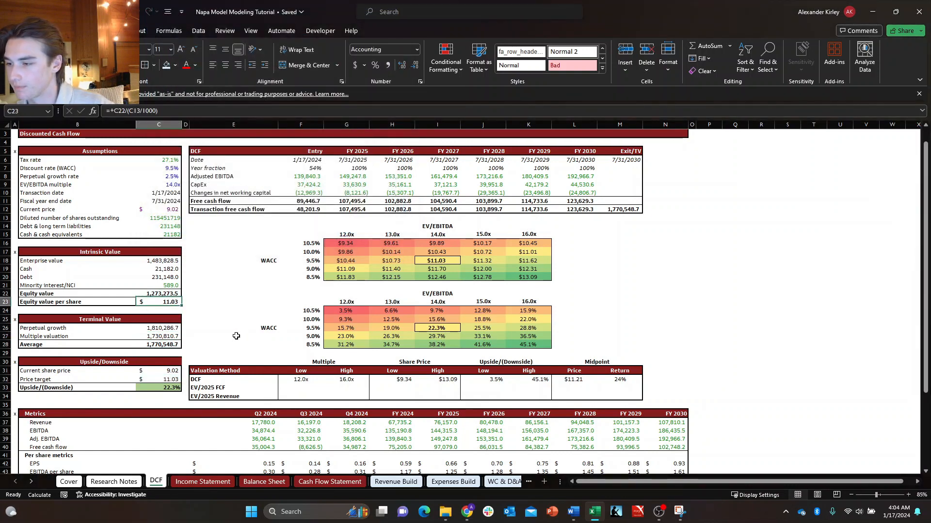
pyautogui.press('Left')
pyautogui.press('Up')
pyautogui.press('Up')
pyautogui.press('Up')
pyautogui.press('Up')
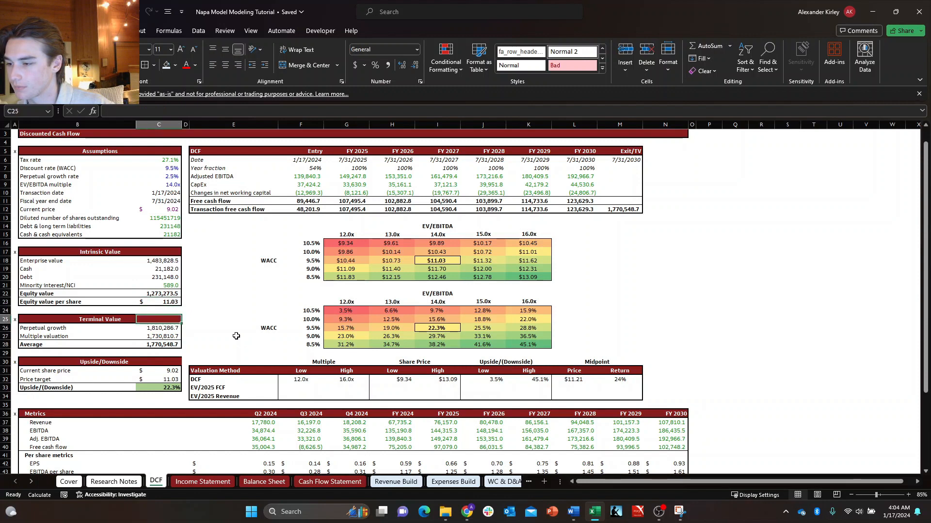
pyautogui.press('Up')
pyautogui.press('Up')
pyautogui.press('Up')
pyautogui.press('Up')
pyautogui.press('Up')
pyautogui.press('Up')
pyautogui.press('Up')
pyautogui.press('Up')
pyautogui.press('Up')
pyautogui.press('Up')
pyautogui.press('Up')
pyautogui.press('Up')
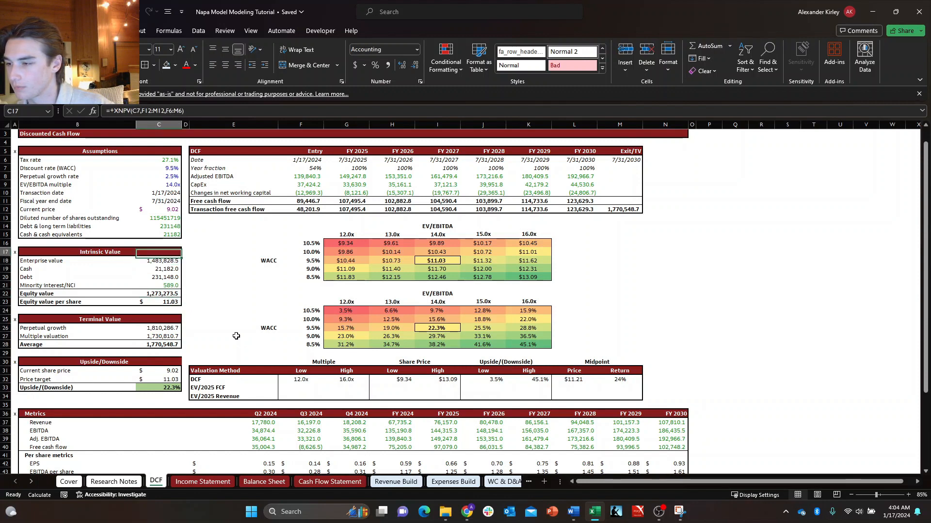
pyautogui.press('Up')
pyautogui.press('Up')
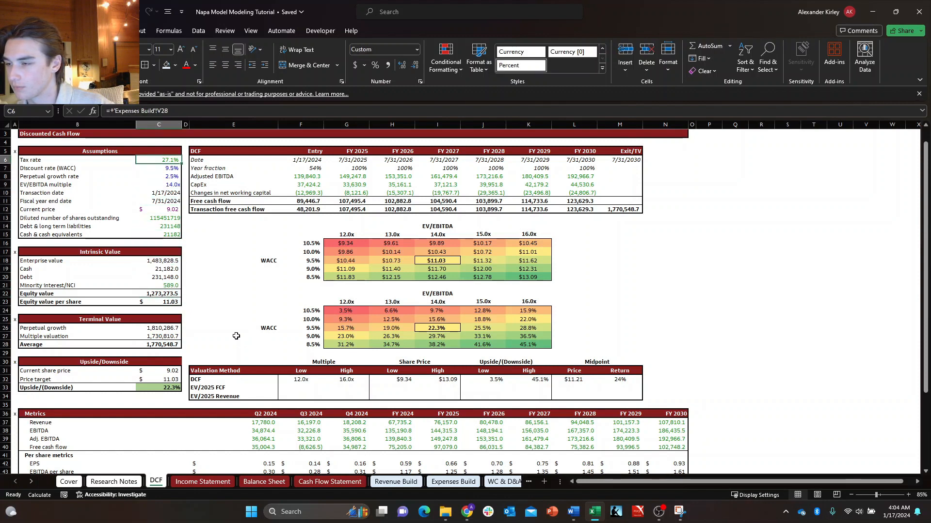
# Look over the DCF sheet's WACC sensitivity tables, valuation summary and metrics table for leftover formatting issues.
pyautogui.press('Right')
pyautogui.press('Down')
pyautogui.press('Down')
pyautogui.press('Down')
pyautogui.press('Down')
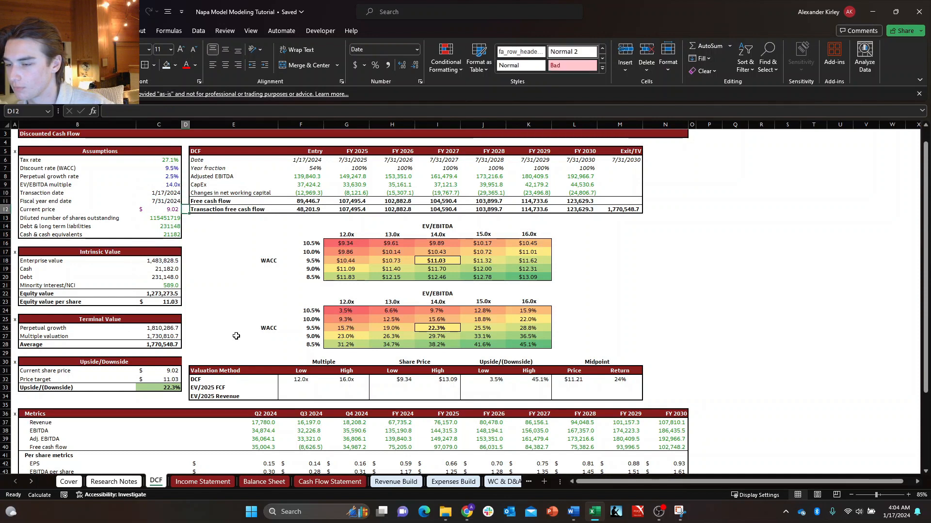
pyautogui.press('Down')
pyautogui.press('Down')
pyautogui.press('Right')
pyautogui.press('Right')
pyautogui.press('Right')
pyautogui.press('Down')
pyautogui.press('Down')
pyautogui.press('Right')
pyautogui.press('Right')
pyautogui.press('Right')
pyautogui.press('Down')
pyautogui.press('Down')
pyautogui.press('Down')
pyautogui.press('Down')
pyautogui.press('Down')
pyautogui.press('Down')
pyautogui.press('Down')
pyautogui.press('Down')
pyautogui.press('Down')
pyautogui.press('Down')
pyautogui.press('Down')
pyautogui.press('Down')
pyautogui.press('Down')
pyautogui.press('Down')
pyautogui.press('Down')
pyautogui.press('Down')
pyautogui.press('Down')
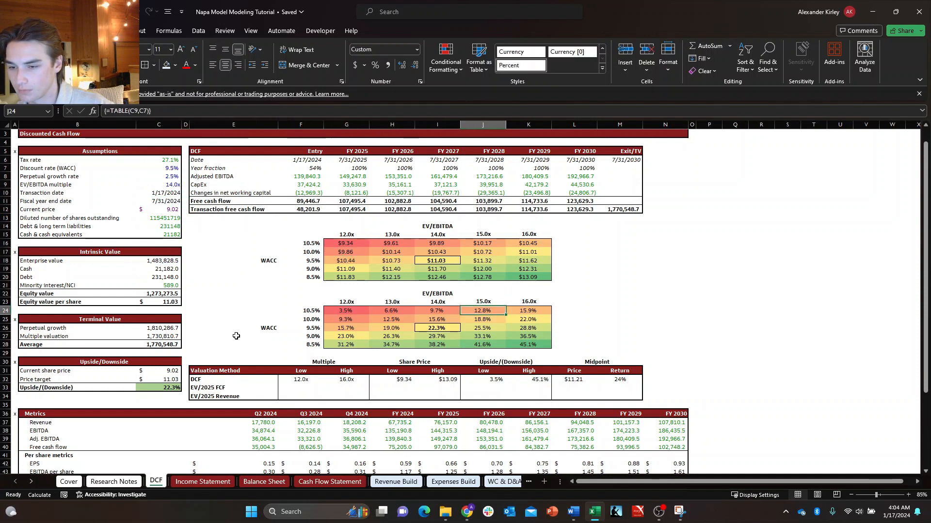
pyautogui.press('Down')
pyautogui.press('Down')
pyautogui.press('Down')
pyautogui.press('Down')
pyautogui.press('Down')
pyautogui.press('Down')
pyautogui.press('Down')
pyautogui.press('Down')
pyautogui.press('Down')
pyautogui.press('Down')
pyautogui.press('Down')
pyautogui.press('Down')
pyautogui.press('Down')
pyautogui.press('Down')
pyautogui.press('Down')
pyautogui.press('Down')
pyautogui.press('Down')
pyautogui.press('Down')
pyautogui.press('Down')
pyautogui.press('Down')
pyautogui.press('Left')
pyautogui.press('Left')
pyautogui.press('Left')
pyautogui.press('Left')
pyautogui.press('Left')
pyautogui.press('Left')
pyautogui.press('Left')
pyautogui.press('Left')
pyautogui.press('Left')
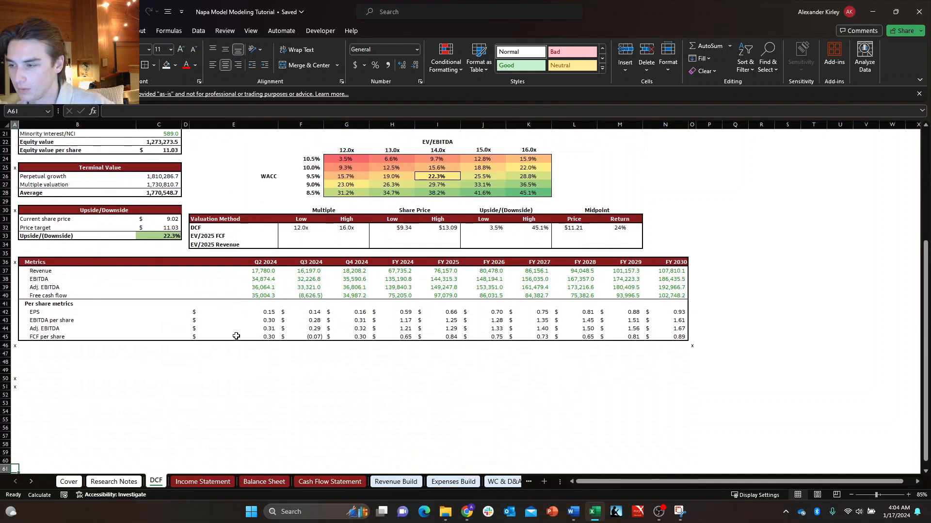
# Reset the active cell to A1 on the DCF sheet and on the Income Statement sheet.
pyautogui.press('Up')
pyautogui.press('Up')
pyautogui.press('Up')
pyautogui.press('Up')
pyautogui.press('Up')
pyautogui.press('Up')
pyautogui.press('Up')
pyautogui.press('Up')
pyautogui.press('Up')
pyautogui.press('Up')
pyautogui.press('Up')
pyautogui.press('Up')
pyautogui.press('Up')
pyautogui.press('Up')
pyautogui.press('Up')
pyautogui.press('Up')
pyautogui.press('Up')
pyautogui.press('Up')
pyautogui.press('Up')
pyautogui.press('Up')
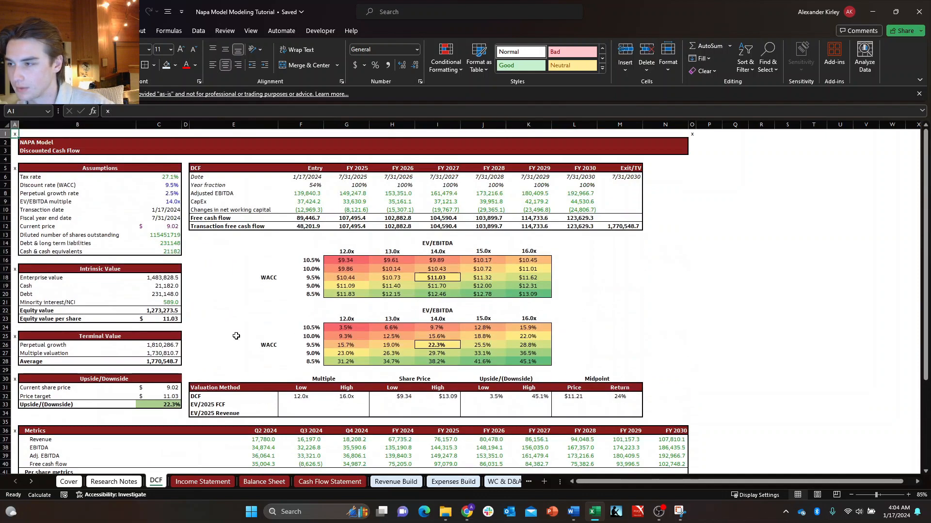
pyautogui.press('Right')
pyautogui.press('Left')
pyautogui.hotkey('ctrl', 'pagedown')
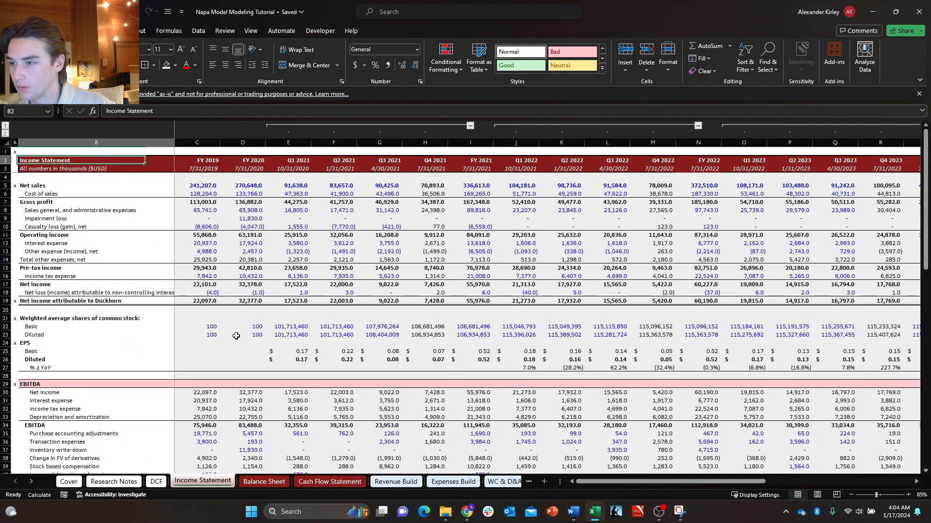
pyautogui.press('Up')
# Go through the sheets from Balance Sheet to Growth Stack, checking that each has A1 as its active cell.
pyautogui.hotkey('ctrl', 'pagedown')
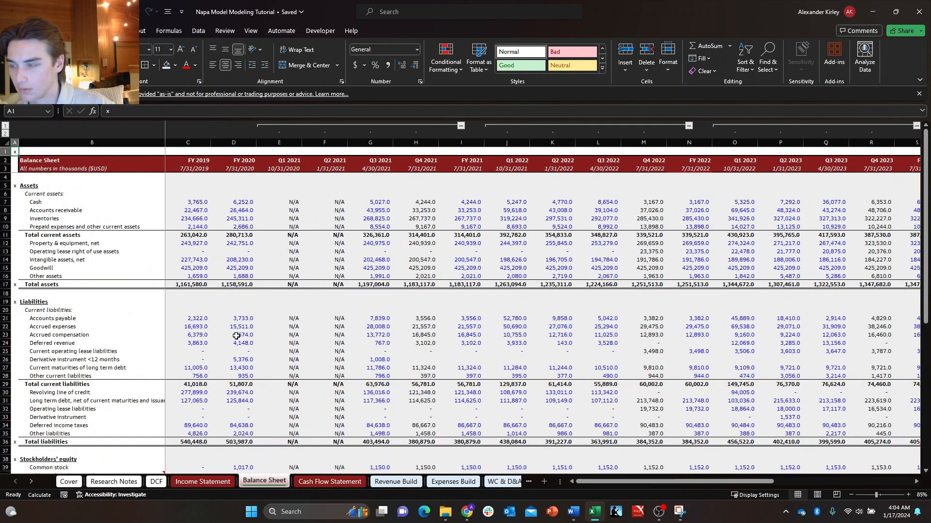
pyautogui.hotkey('ctrl', 'pagedown')
pyautogui.hotkey('ctrl', 'pagedown')
pyautogui.hotkey('ctrl', 'pagedown')
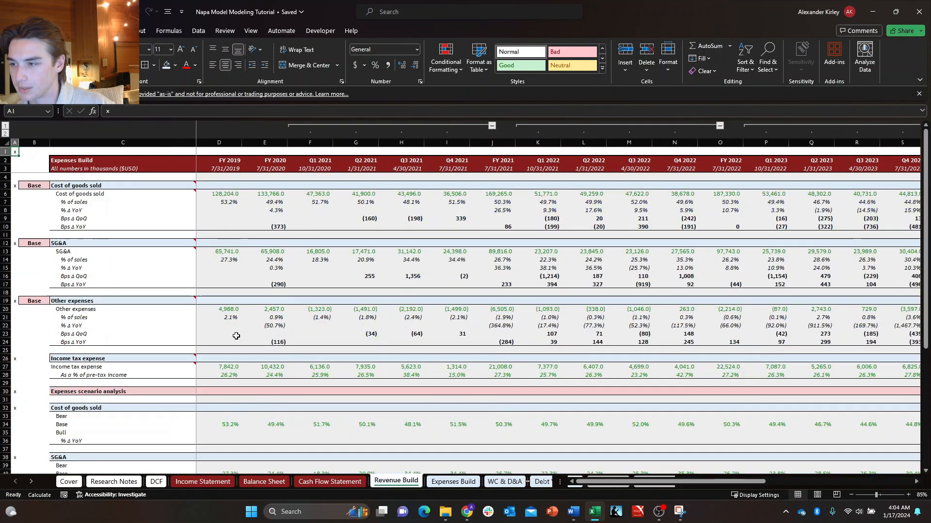
pyautogui.hotkey('ctrl', 'pagedown')
pyautogui.hotkey('ctrl', 'pagedown')
pyautogui.hotkey('ctrl', 'pagedown')
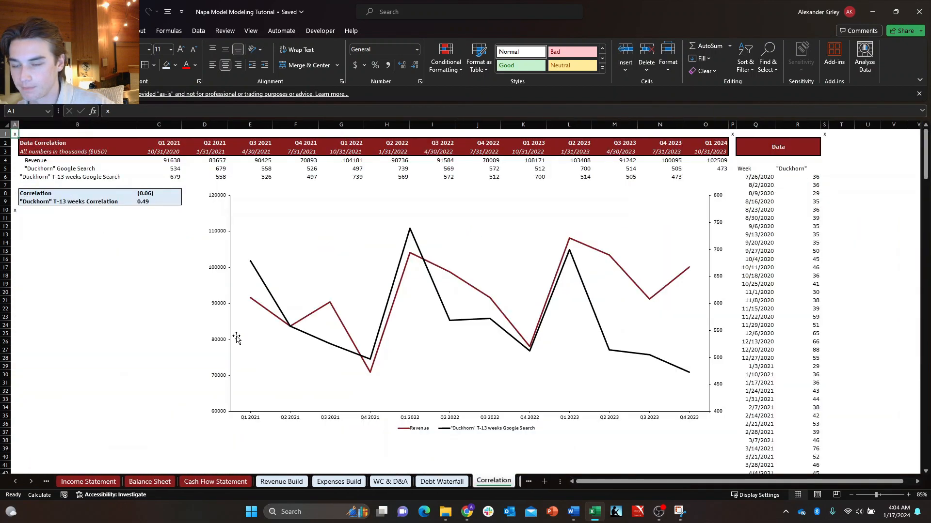
pyautogui.hotkey('ctrl', 'pagedown')
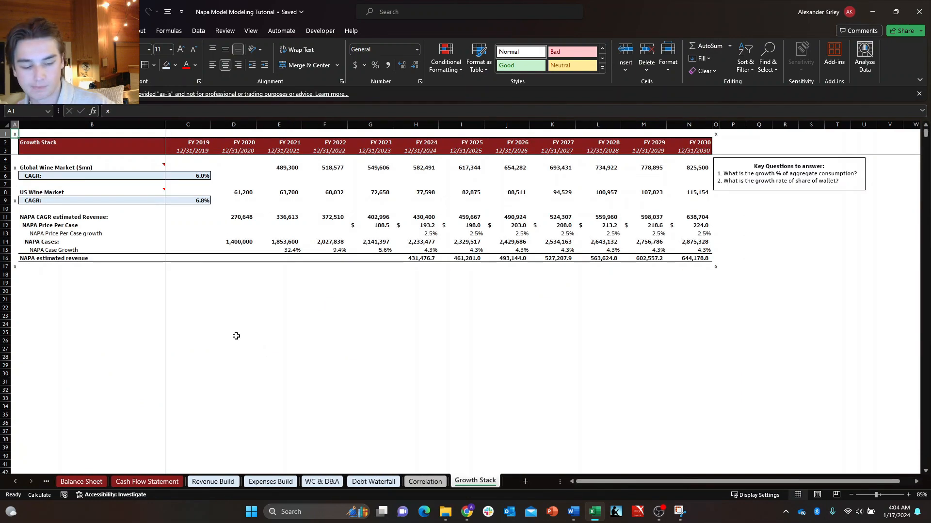
# Return to the Cover sheet and make A1 its active cell.
pyautogui.hotkey('ctrl', 'pageup')
pyautogui.hotkey('ctrl', 'pageup')
pyautogui.hotkey('ctrl', 'pageup')
pyautogui.hotkey('ctrl', 'pageup')
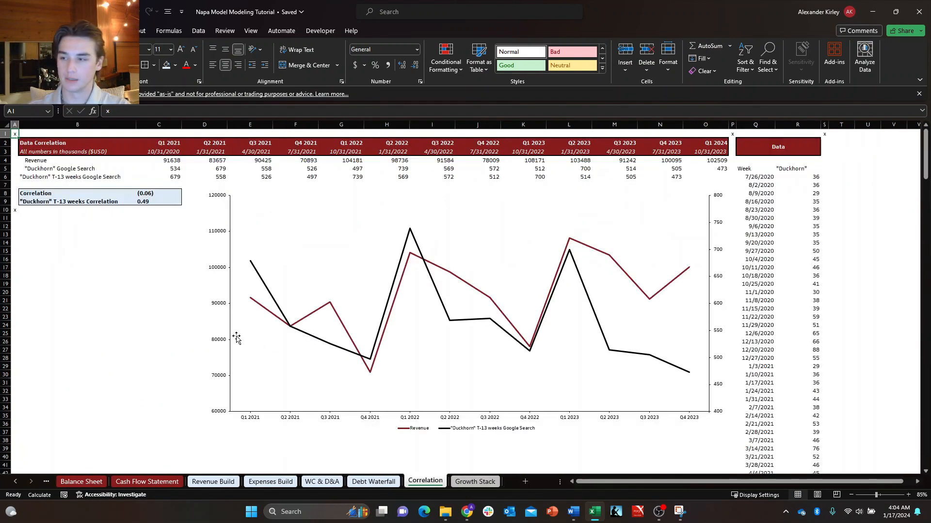
pyautogui.hotkey('ctrl', 'pageup')
pyautogui.hotkey('ctrl', 'pageup')
pyautogui.hotkey('ctrl', 'pageup')
pyautogui.hotkey('ctrl', 'pageup')
pyautogui.hotkey('ctrl', 'pageup')
pyautogui.hotkey('ctrl', 'pageup')
pyautogui.hotkey('ctrl', 'pageup')
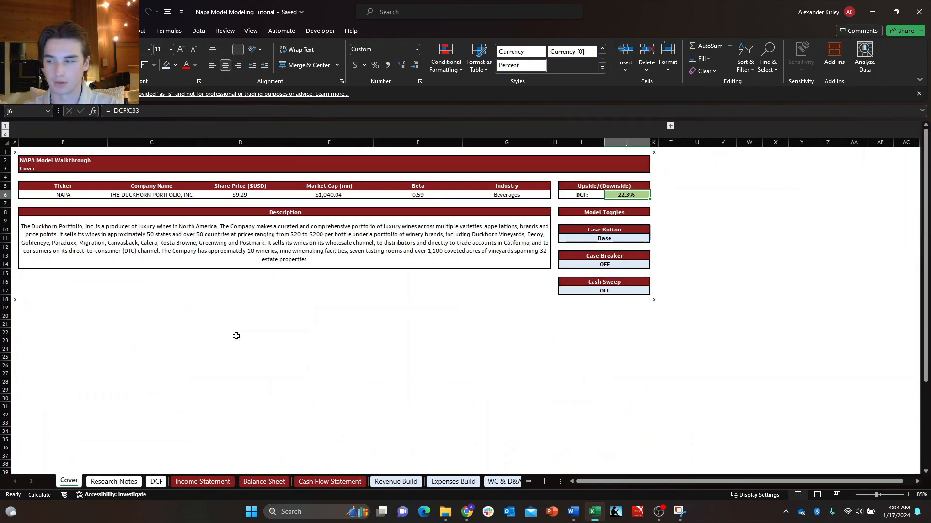
pyautogui.hotkey('ctrl', 'Home')
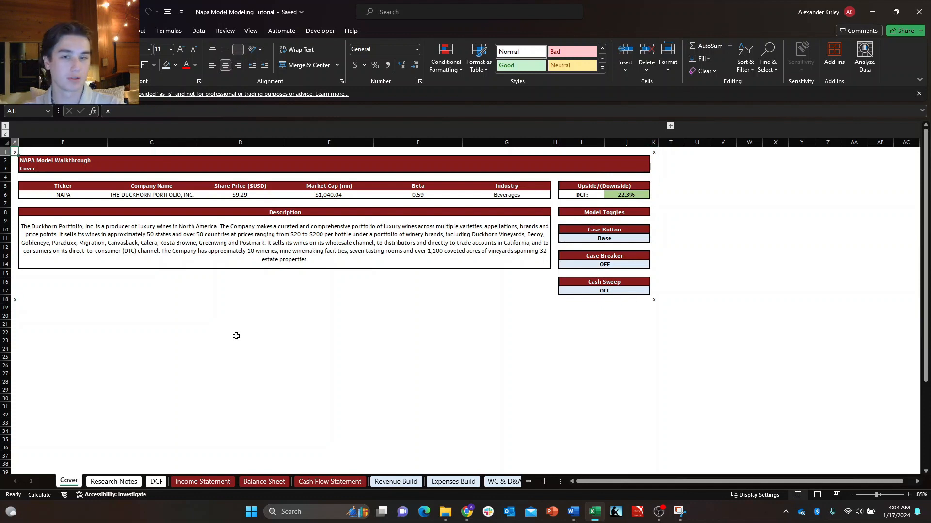
pyautogui.click(658, 512)
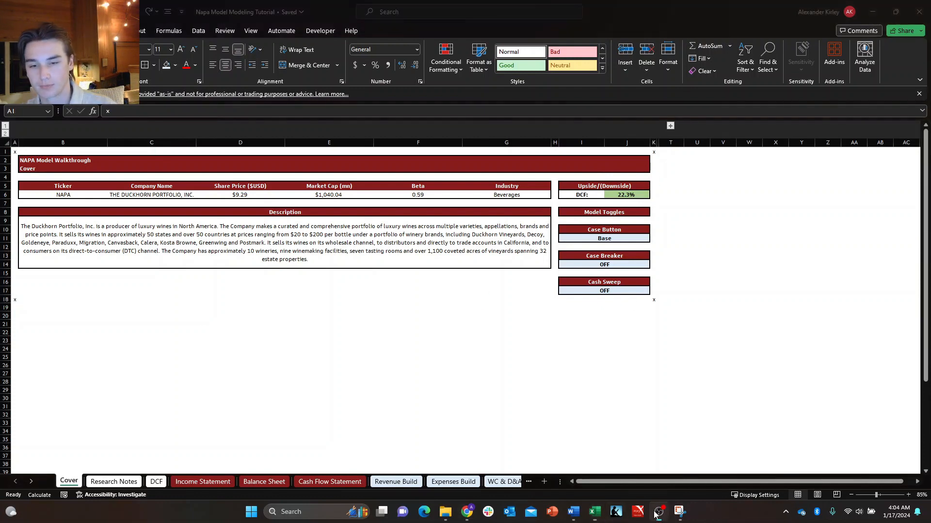